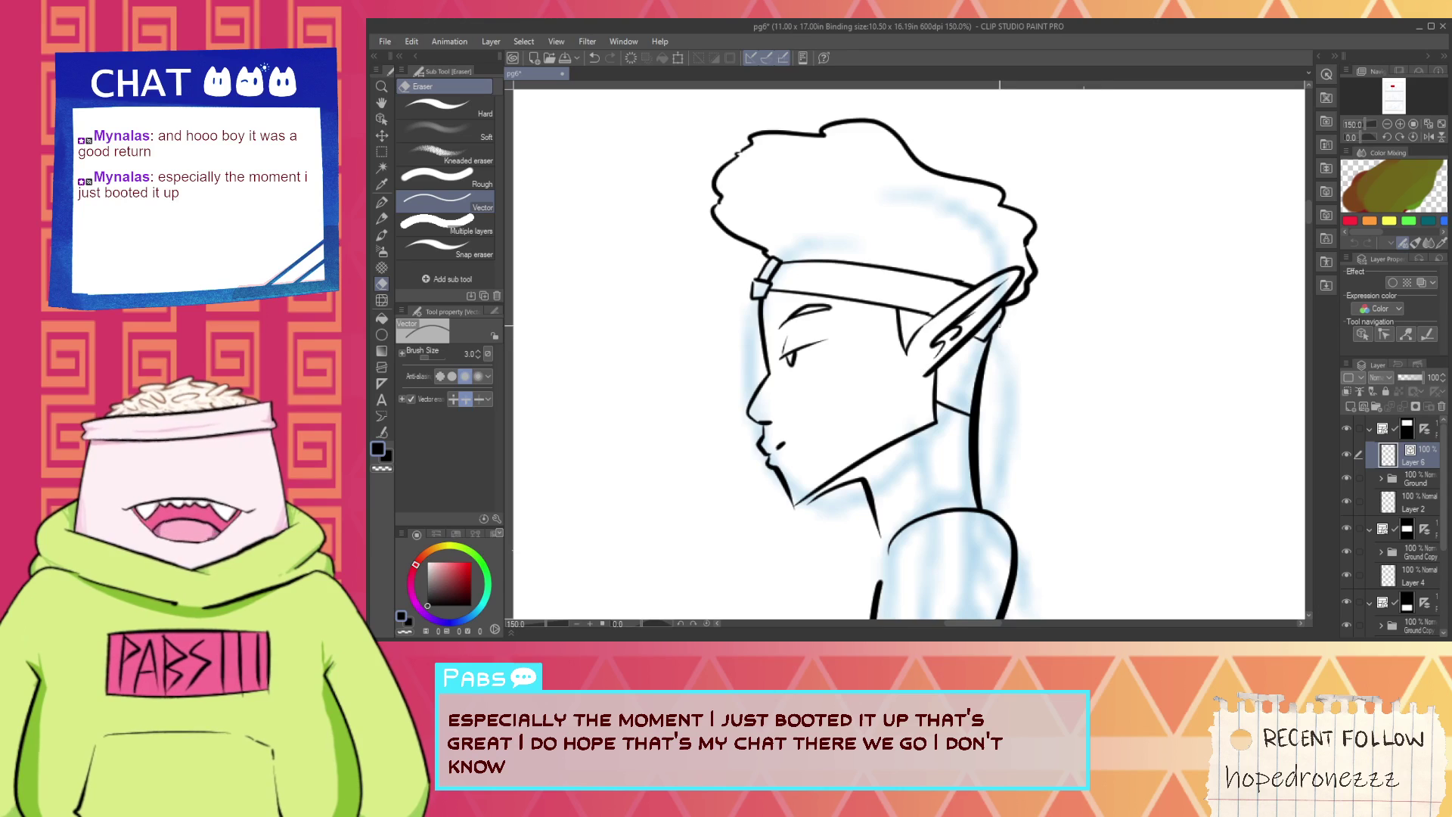
pyautogui.scroll(-3, 1000, 262)
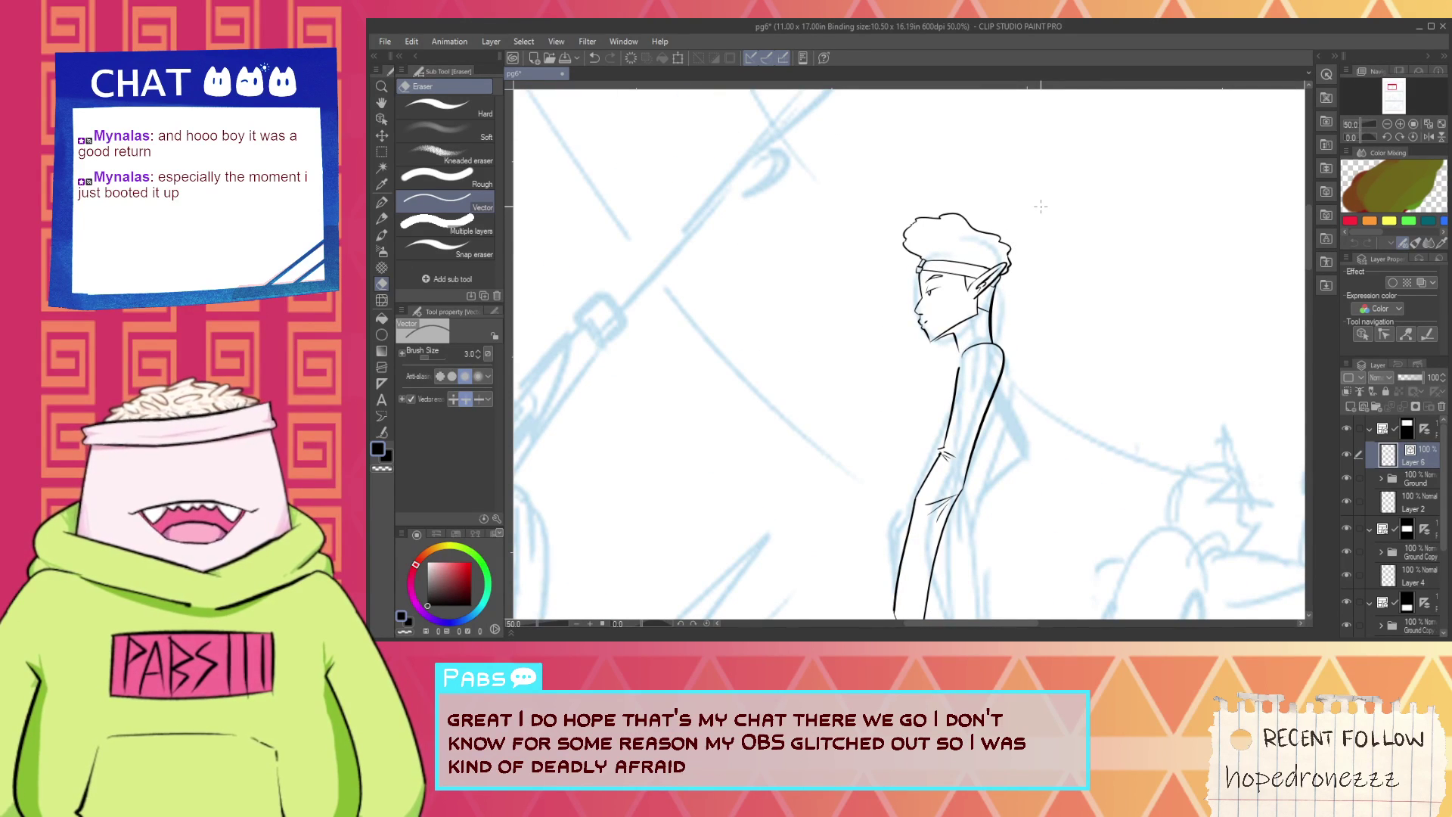
pyautogui.press('space')
pyautogui.moveTo(1041, 206); pyautogui.dragTo(1047, 201)
pyautogui.scroll(1, 738, 296)
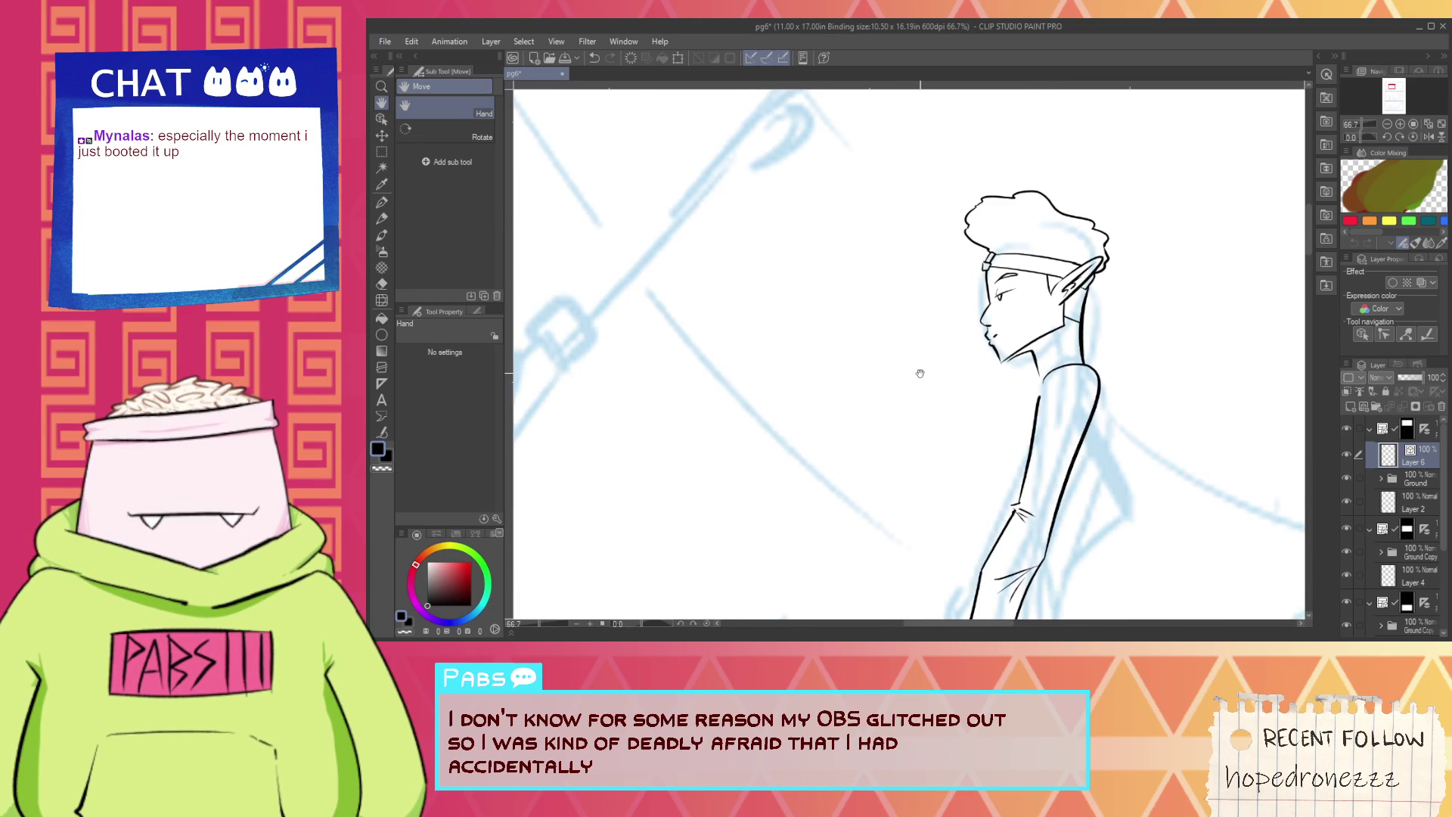
pyautogui.moveTo(1075, 395); pyautogui.dragTo(825, 338)
pyautogui.scroll(4, 787, 216)
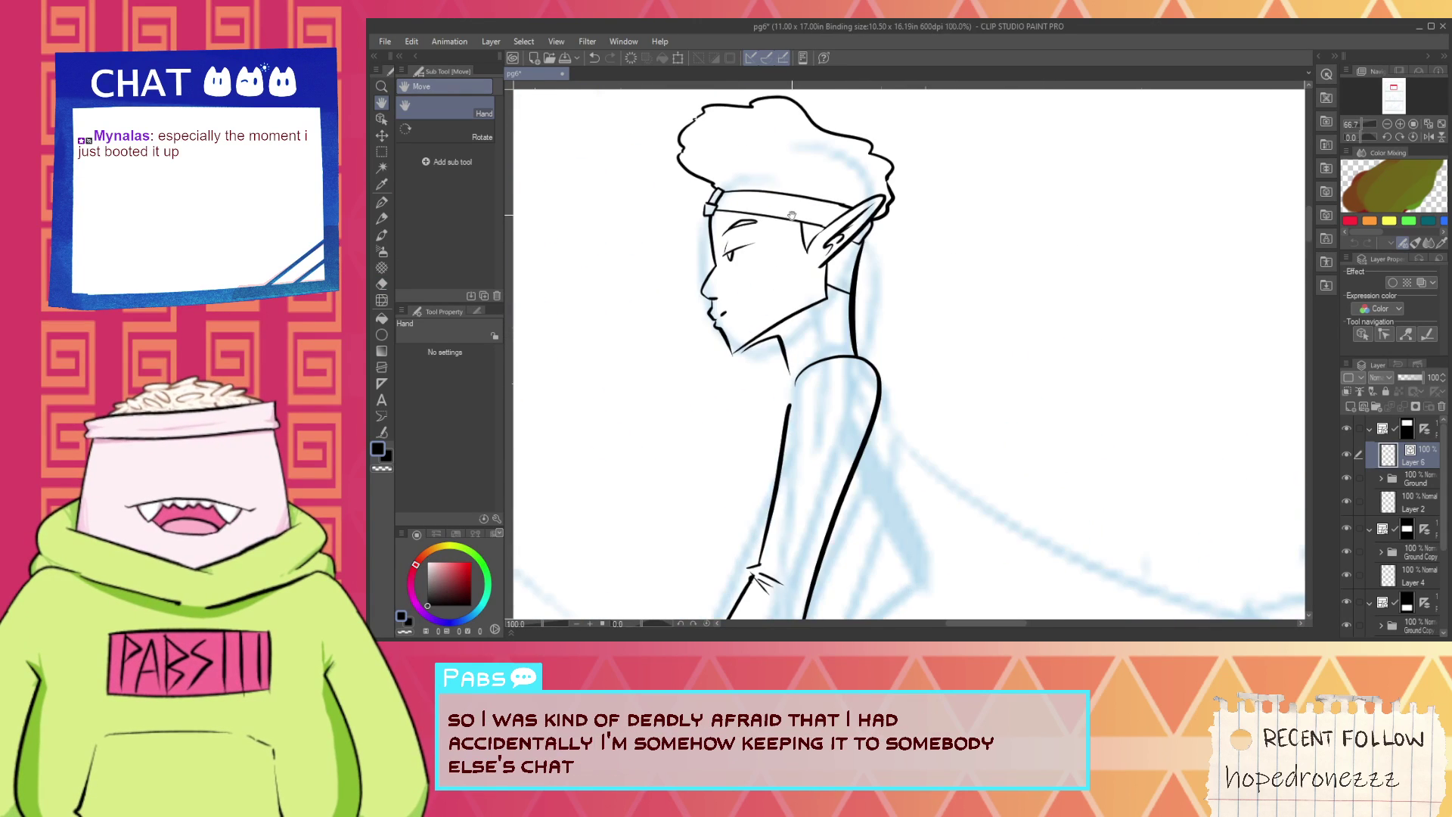
pyautogui.click(381, 430)
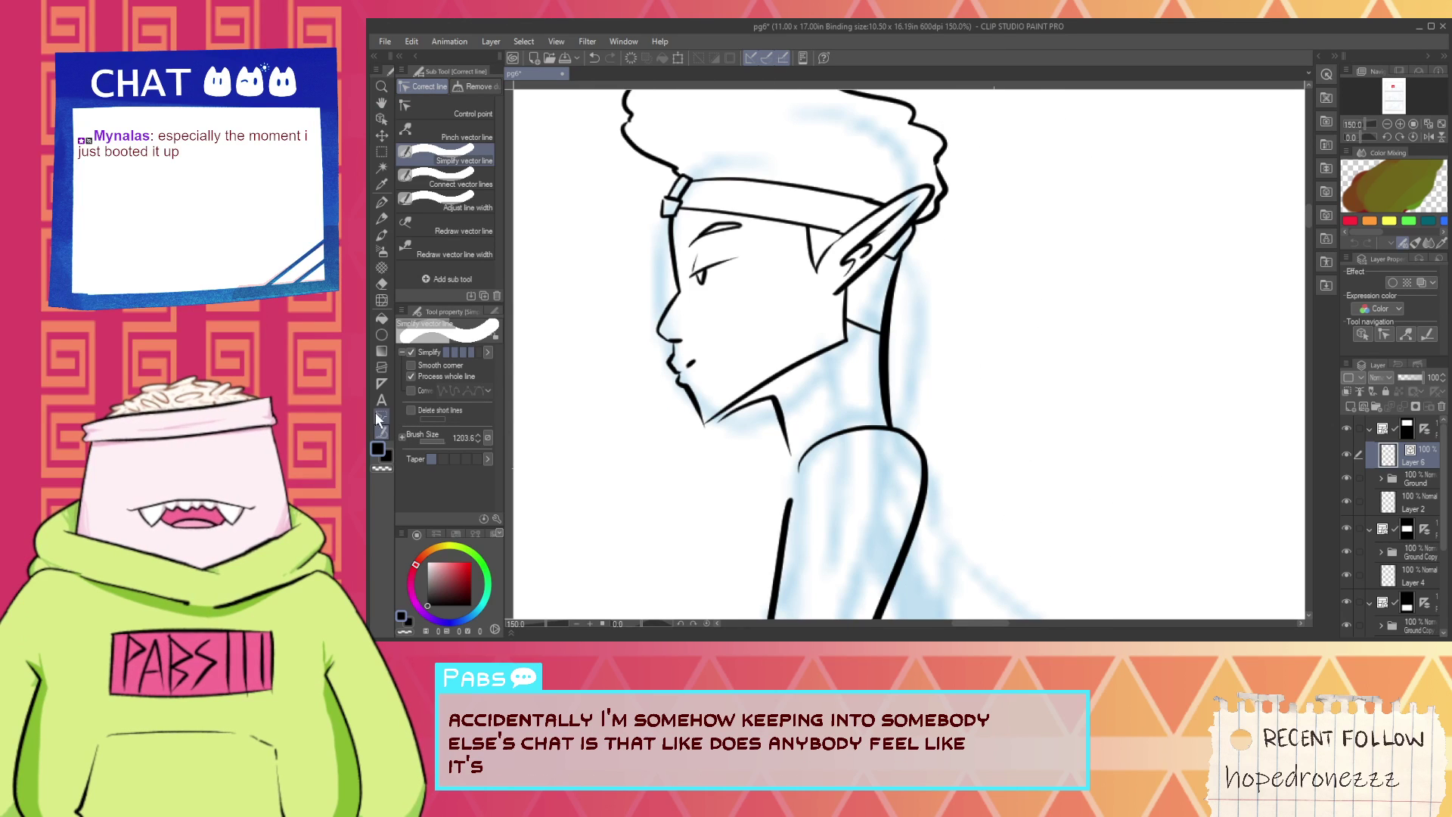
pyautogui.click(452, 245)
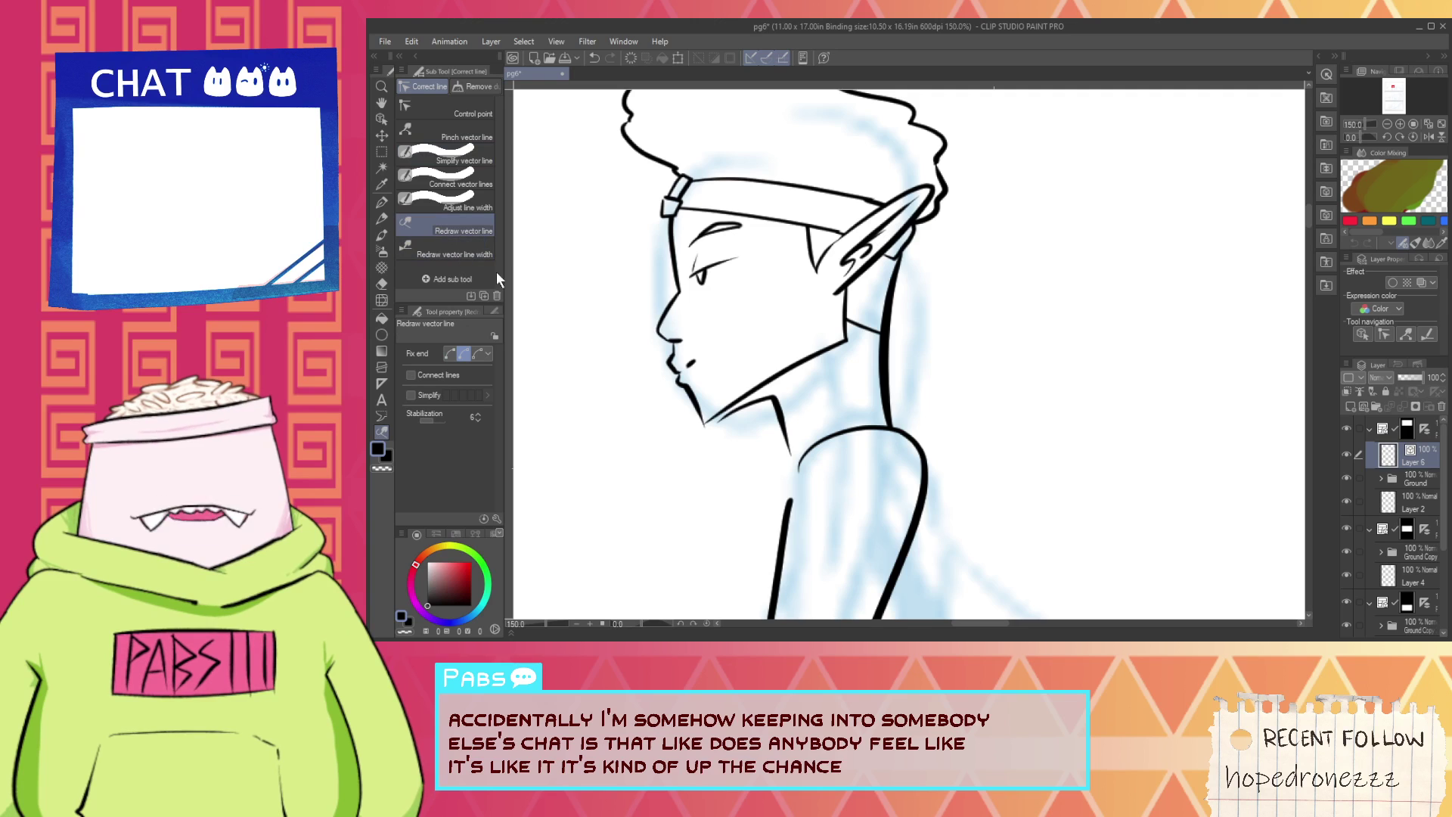
pyautogui.click(467, 181)
pyautogui.click(478, 204)
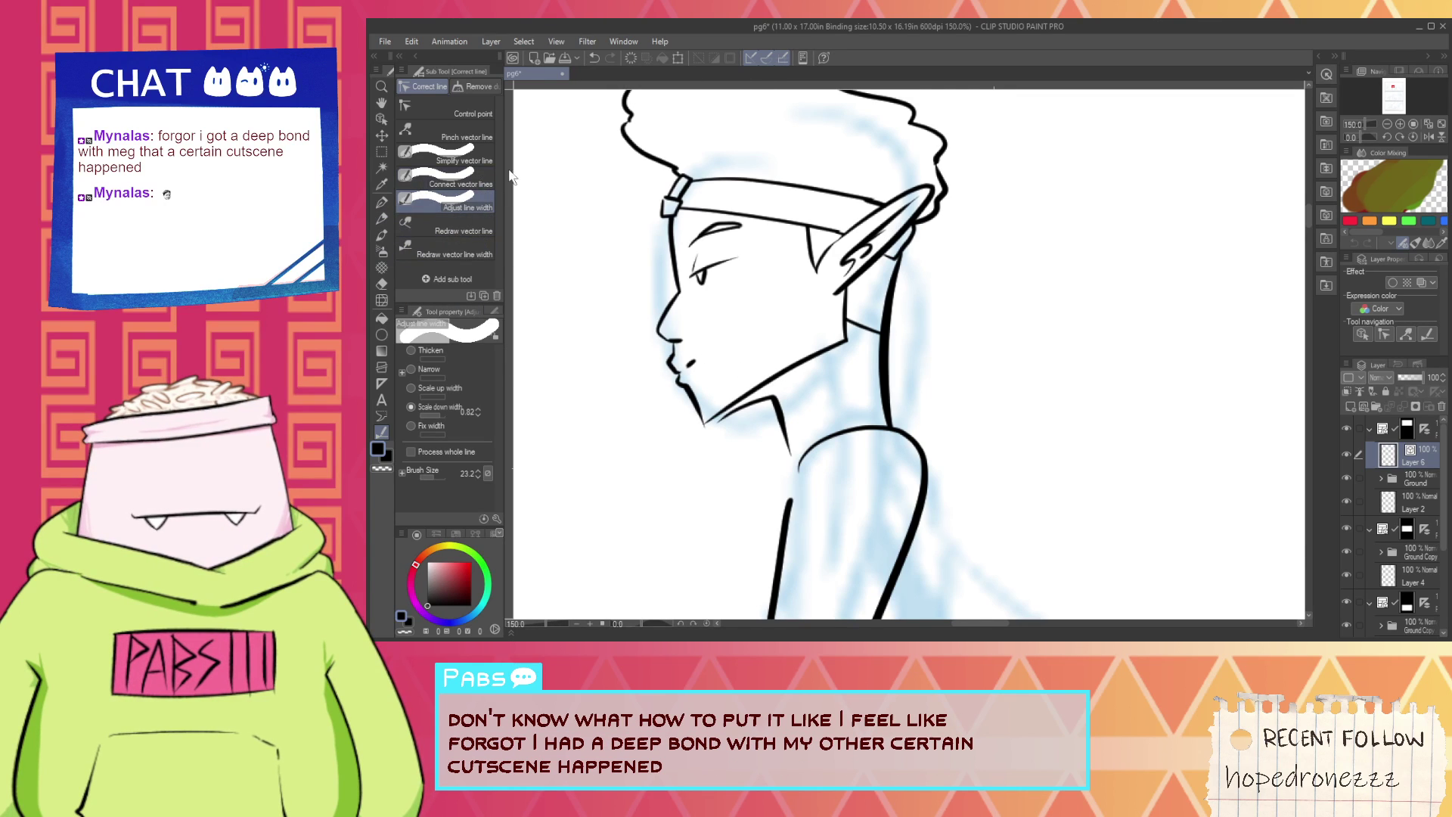
pyautogui.click(469, 184)
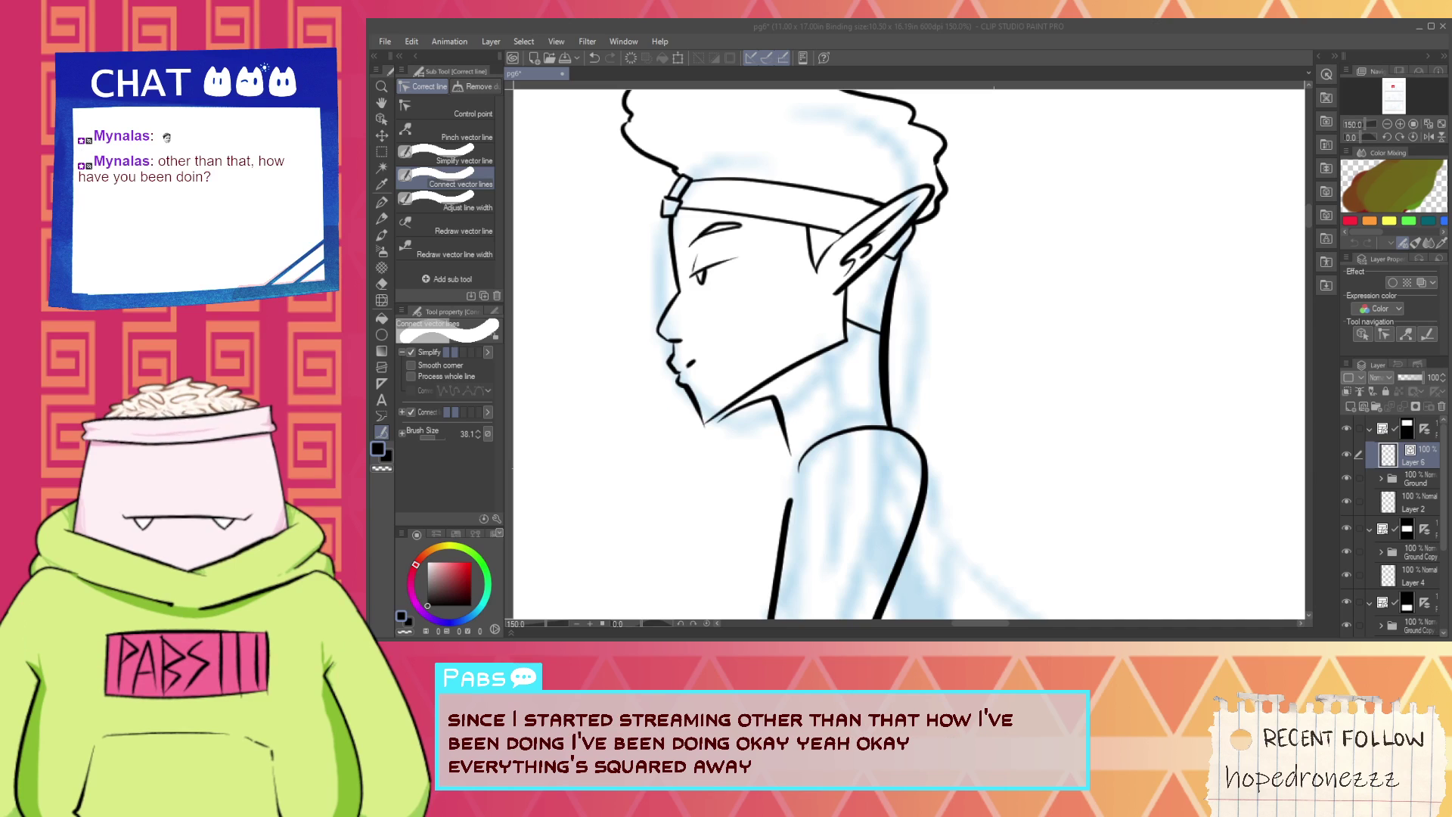
pyautogui.click(1200, 58)
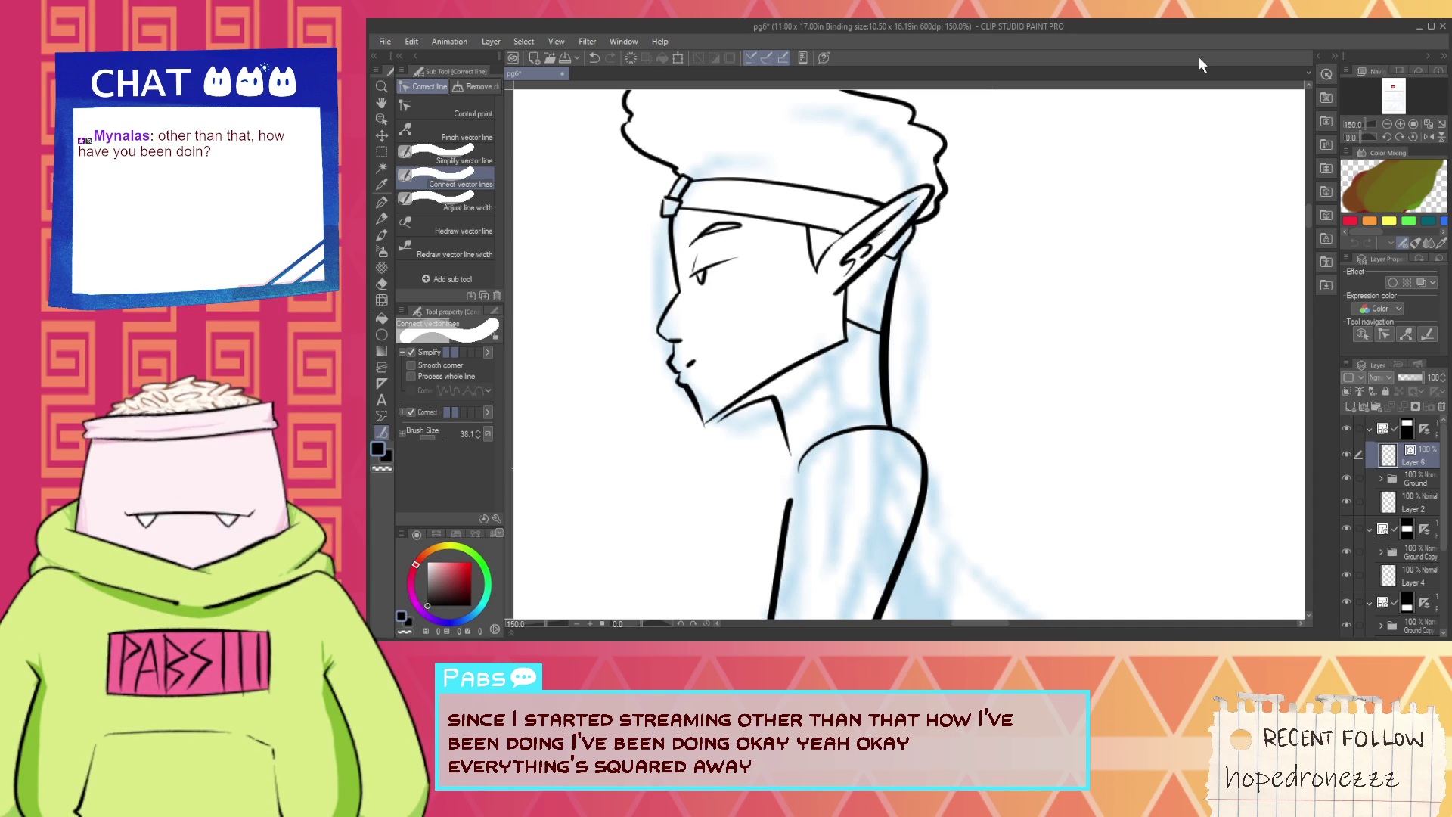
pyautogui.scroll(-1, 1044, 217)
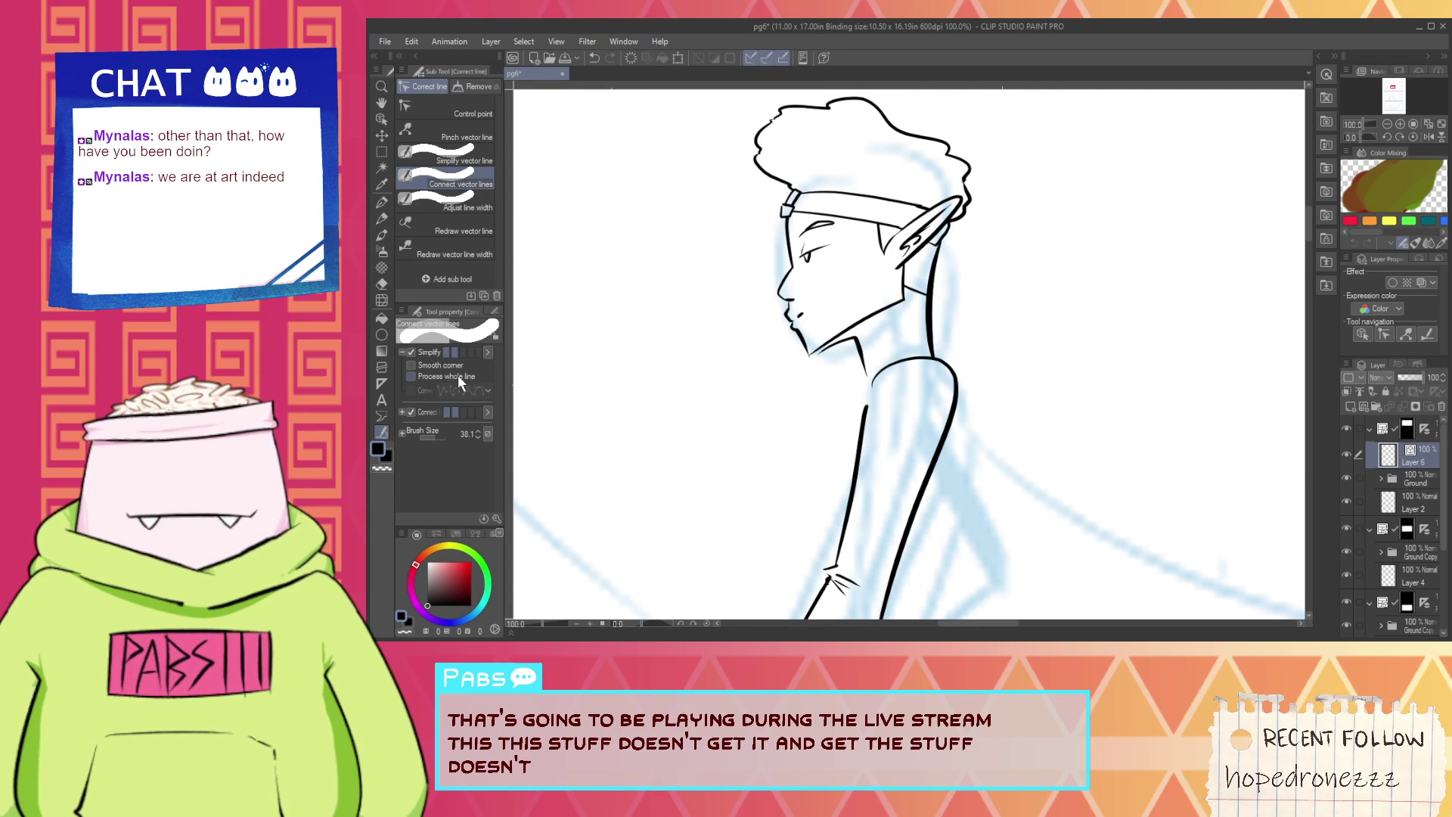
pyautogui.click(461, 204)
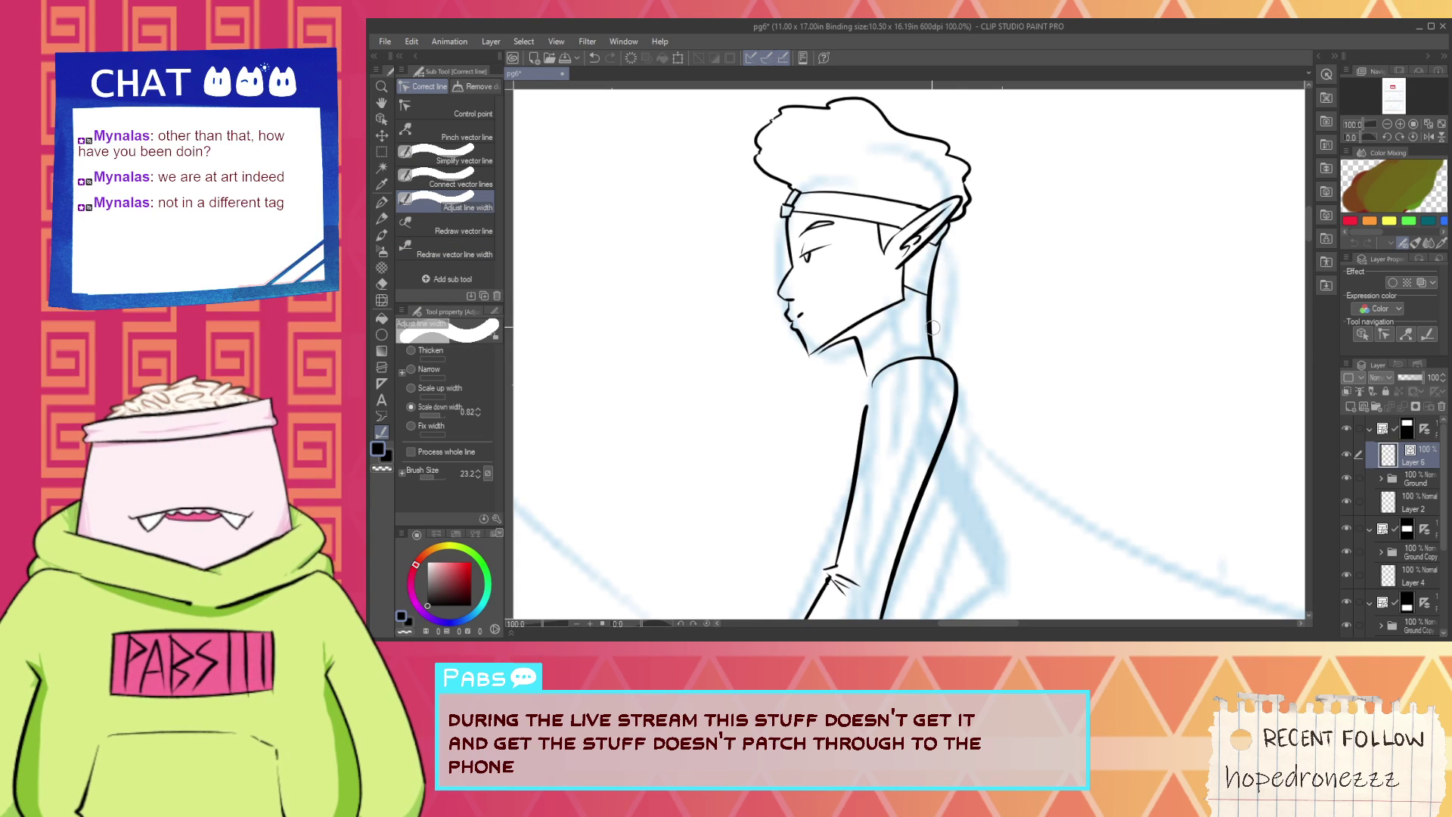
pyautogui.press('space')
pyautogui.moveTo(938, 330); pyautogui.dragTo(915, 266)
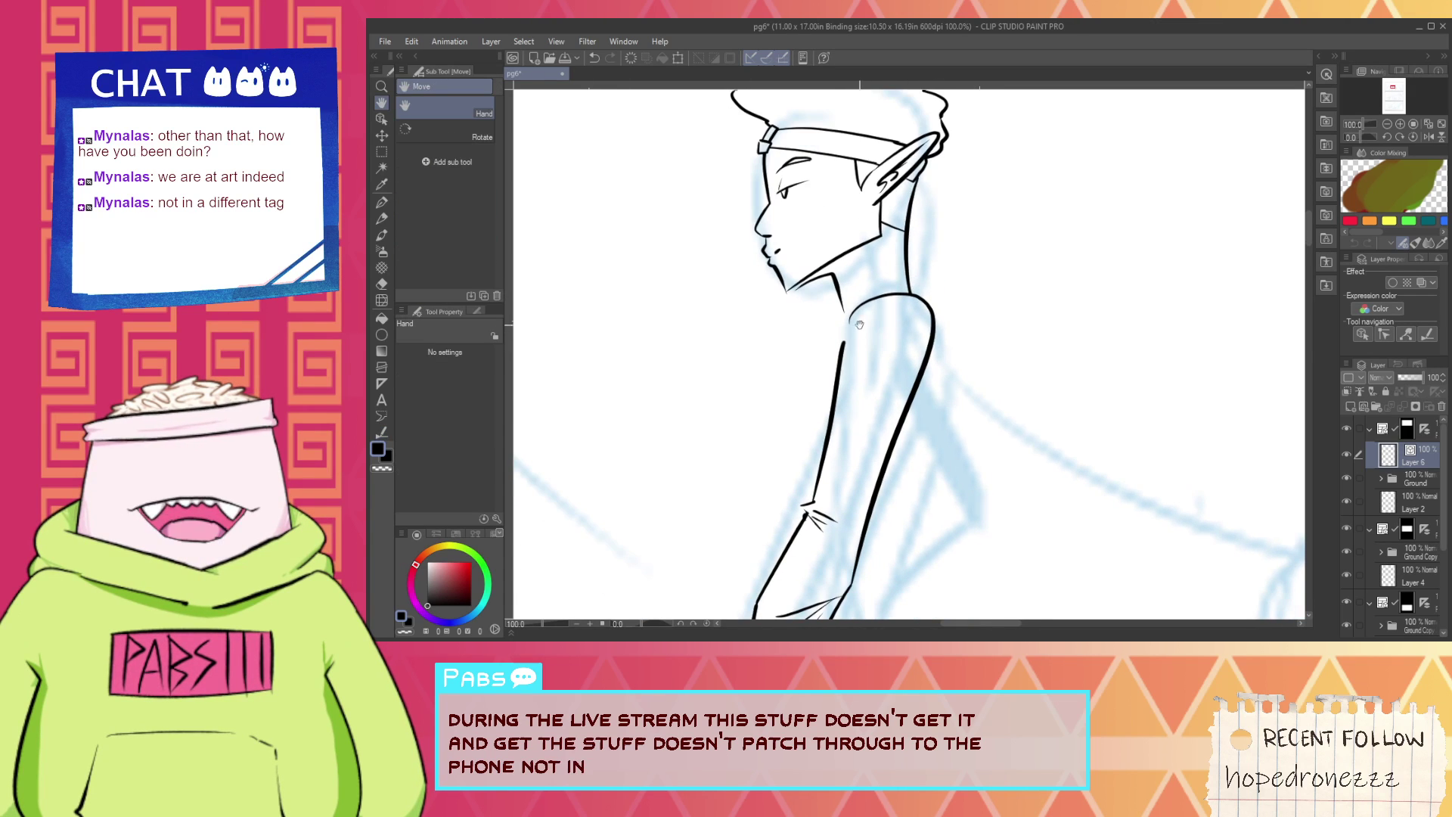
# Ink the back of the hand with the G-pen as a diagonal line from the sleeve, and erase the overshoot inside the sleeve.
pyautogui.press('p')
pyautogui.scroll(-3, 832, 359)
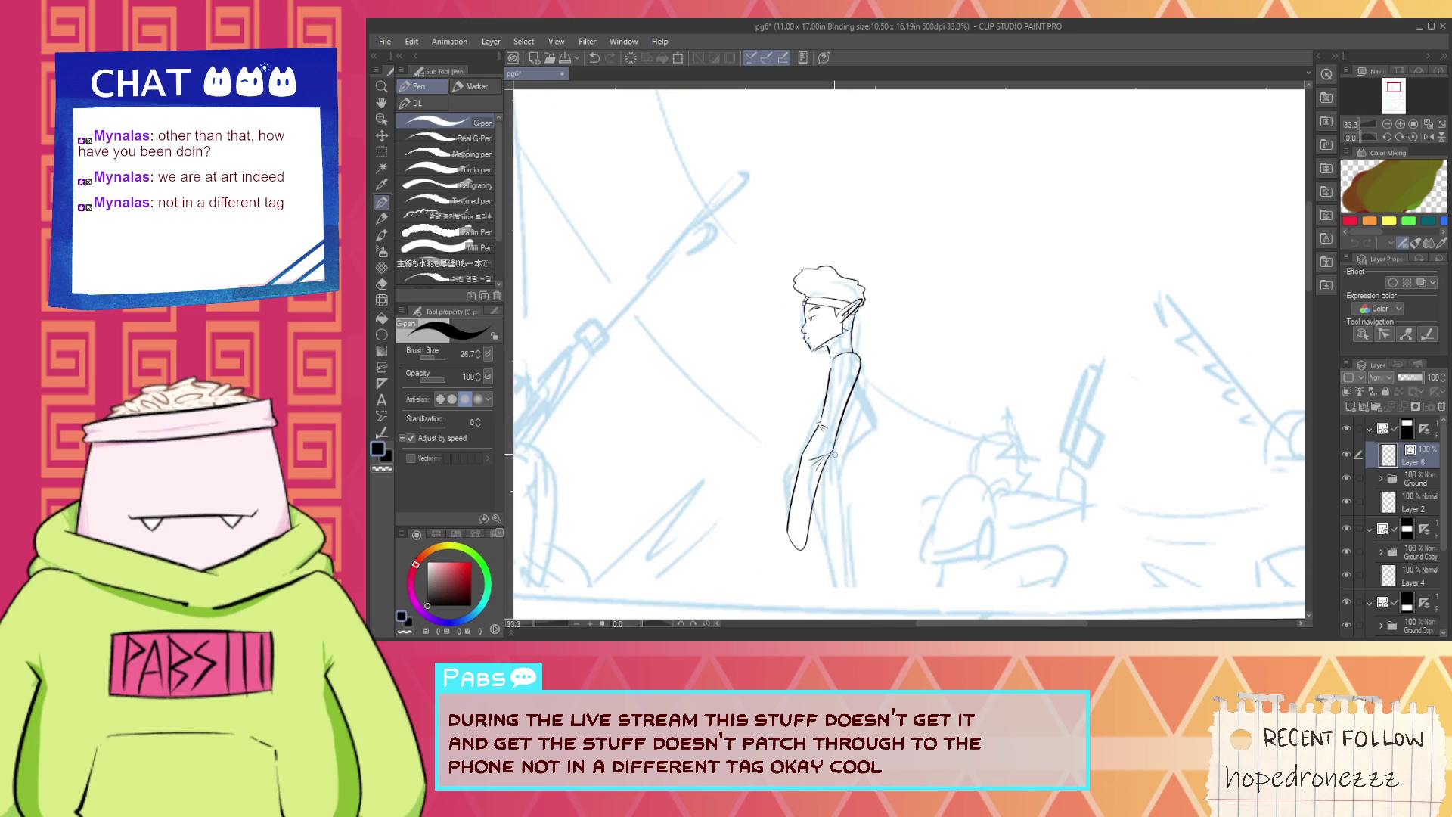
pyautogui.press('space')
pyautogui.moveTo(803, 453); pyautogui.dragTo(794, 438)
pyautogui.scroll(3, 790, 446)
pyautogui.scroll(2, 791, 446)
pyautogui.moveTo(695, 556); pyautogui.dragTo(870, 356)
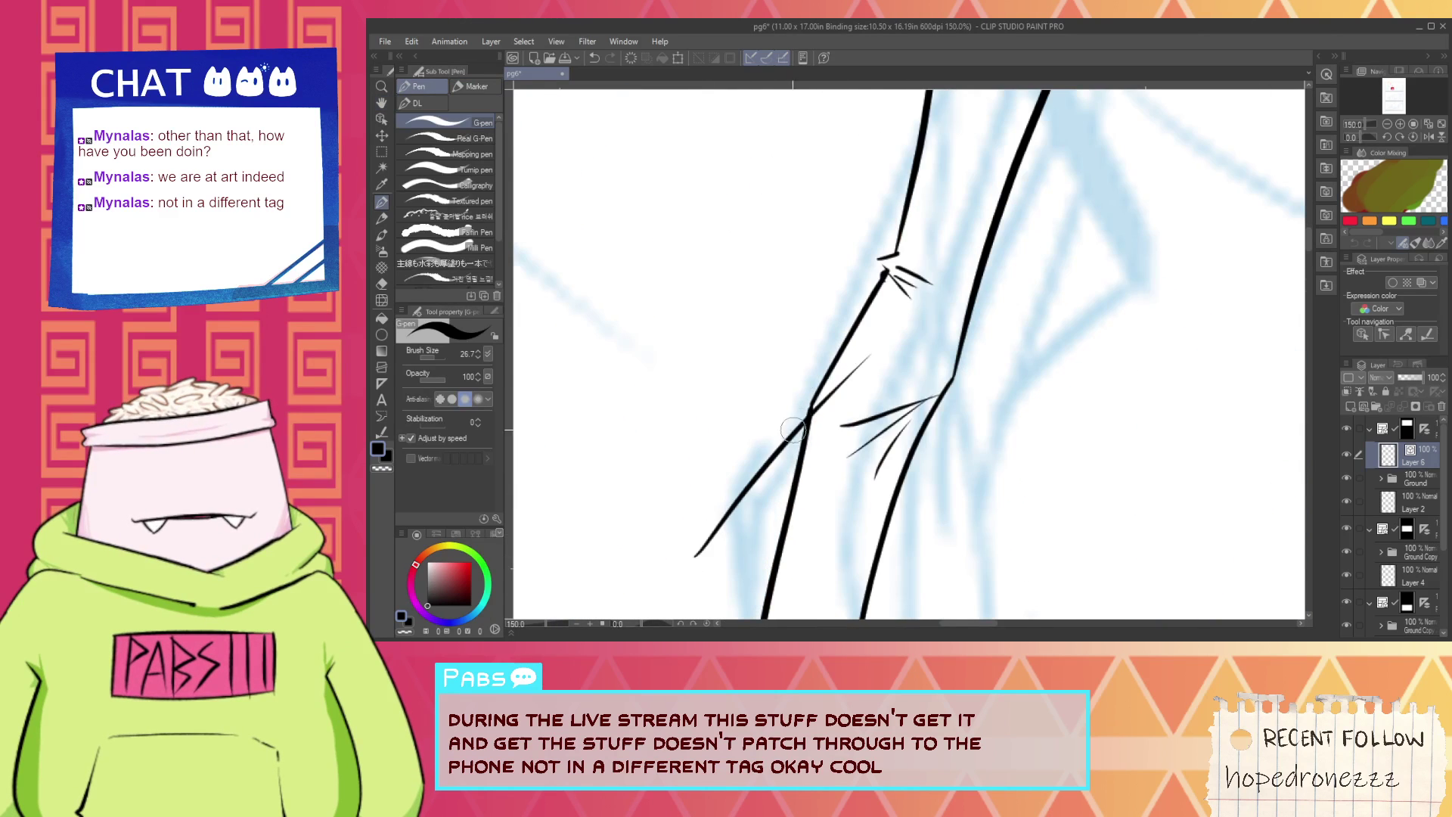
pyautogui.press('e')
pyautogui.press('p')
# Ink the outer edge of the fingers downward from the knuckle and add small angular strokes for the curled fingertips.
pyautogui.scroll(-3, 749, 439)
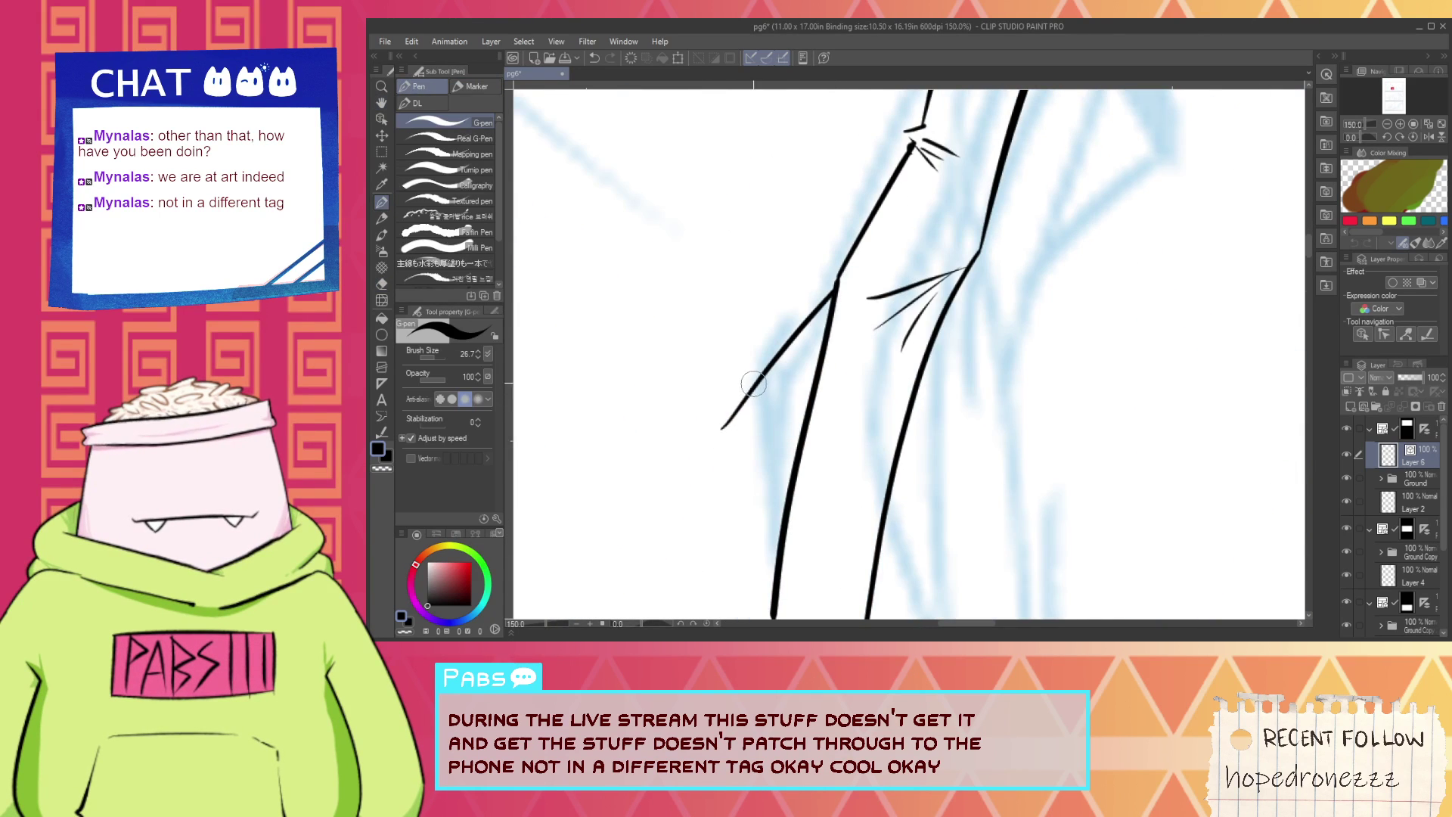
pyautogui.hotkey('ctrl', 'z')
pyautogui.moveTo(752, 386); pyautogui.dragTo(747, 622)
pyautogui.hotkey('ctrl', 'z')
pyautogui.moveTo(749, 372); pyautogui.dragTo(750, 380)
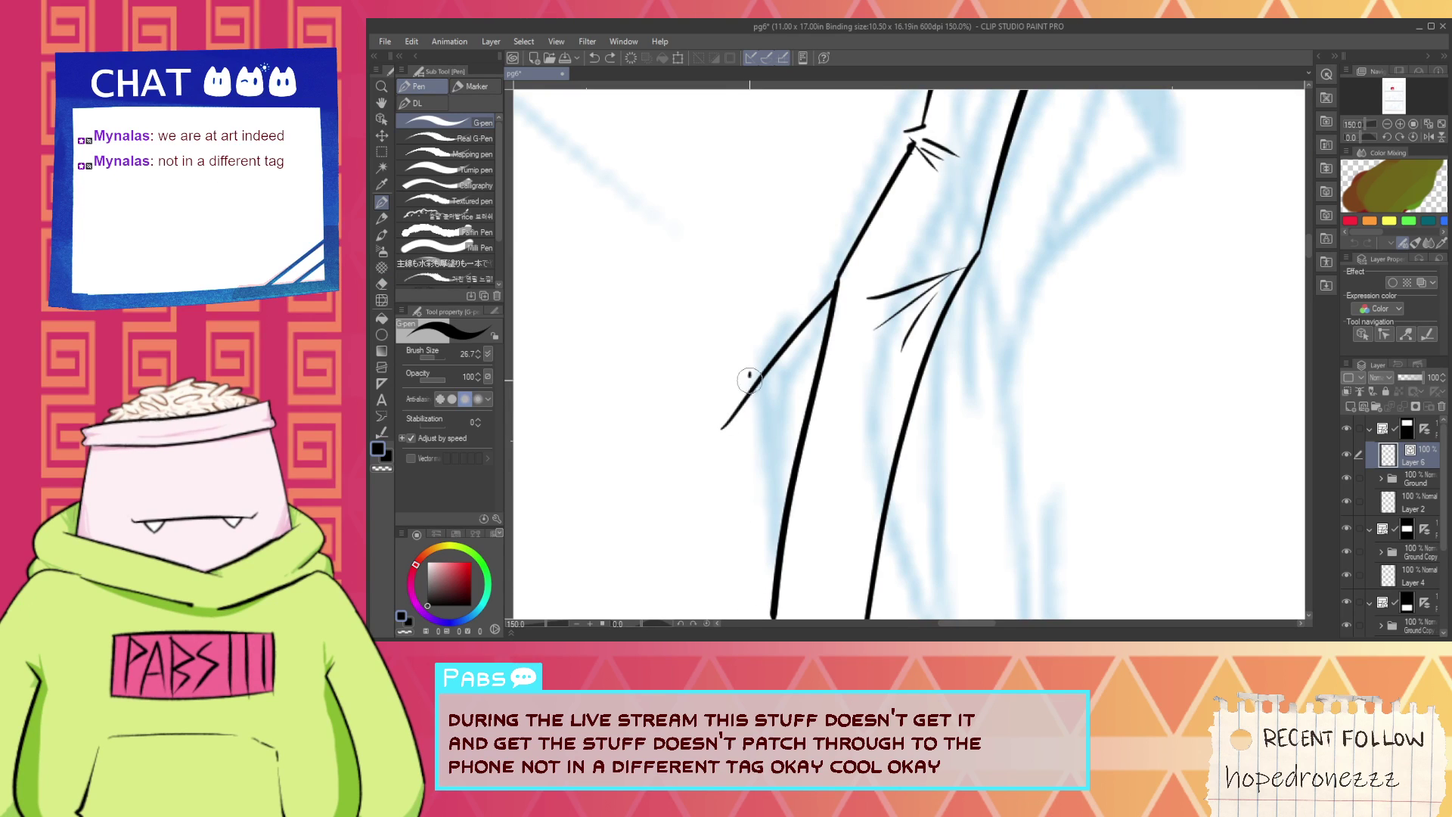
pyautogui.scroll(1, 753, 482)
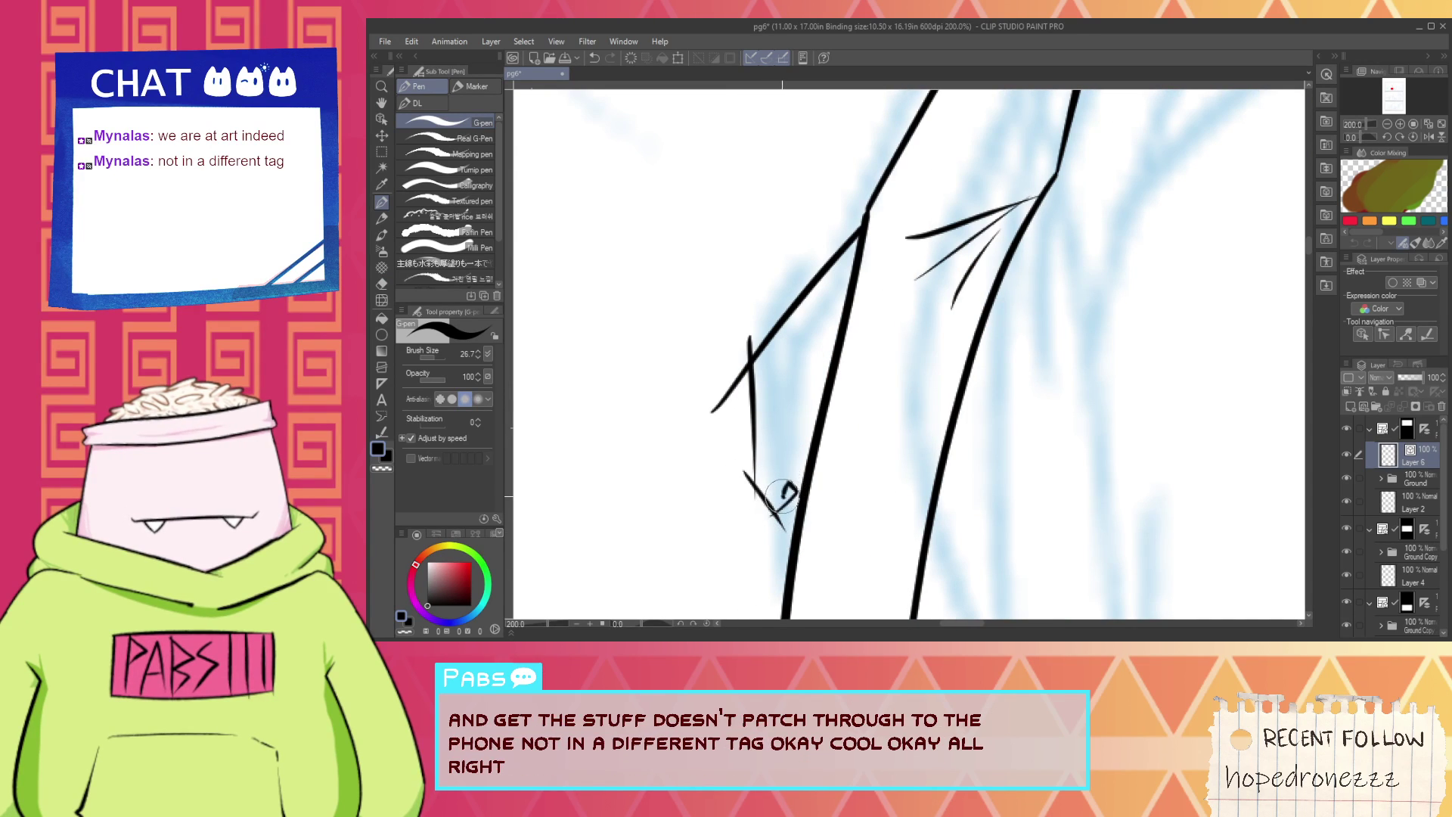
pyautogui.scroll(-1, 776, 476)
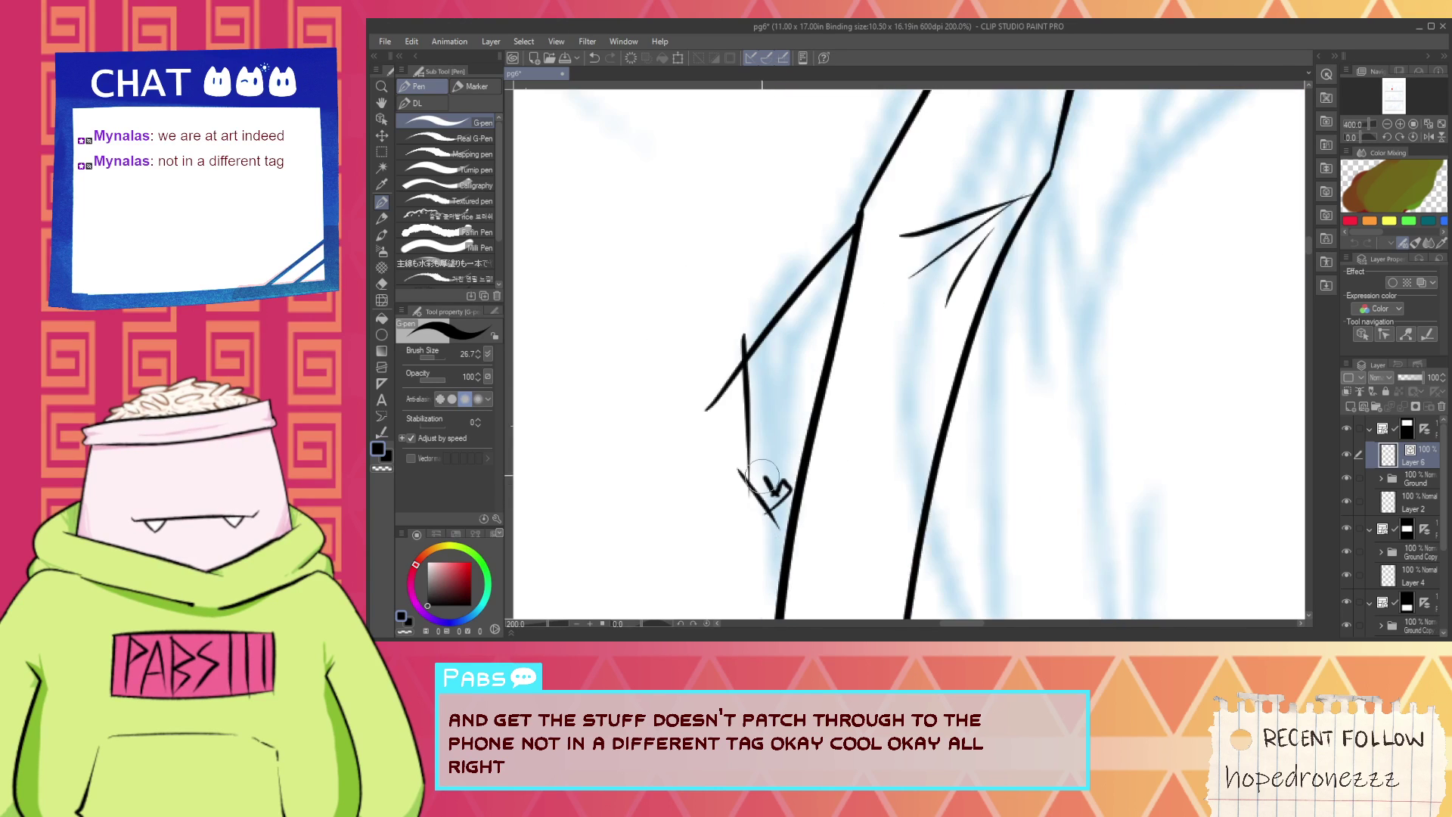
# Erase the overshooting line ends at the knuckle and around the fingertips with the Vector eraser.
pyautogui.press('e')
pyautogui.click(732, 416)
pyautogui.scroll(3, 738, 486)
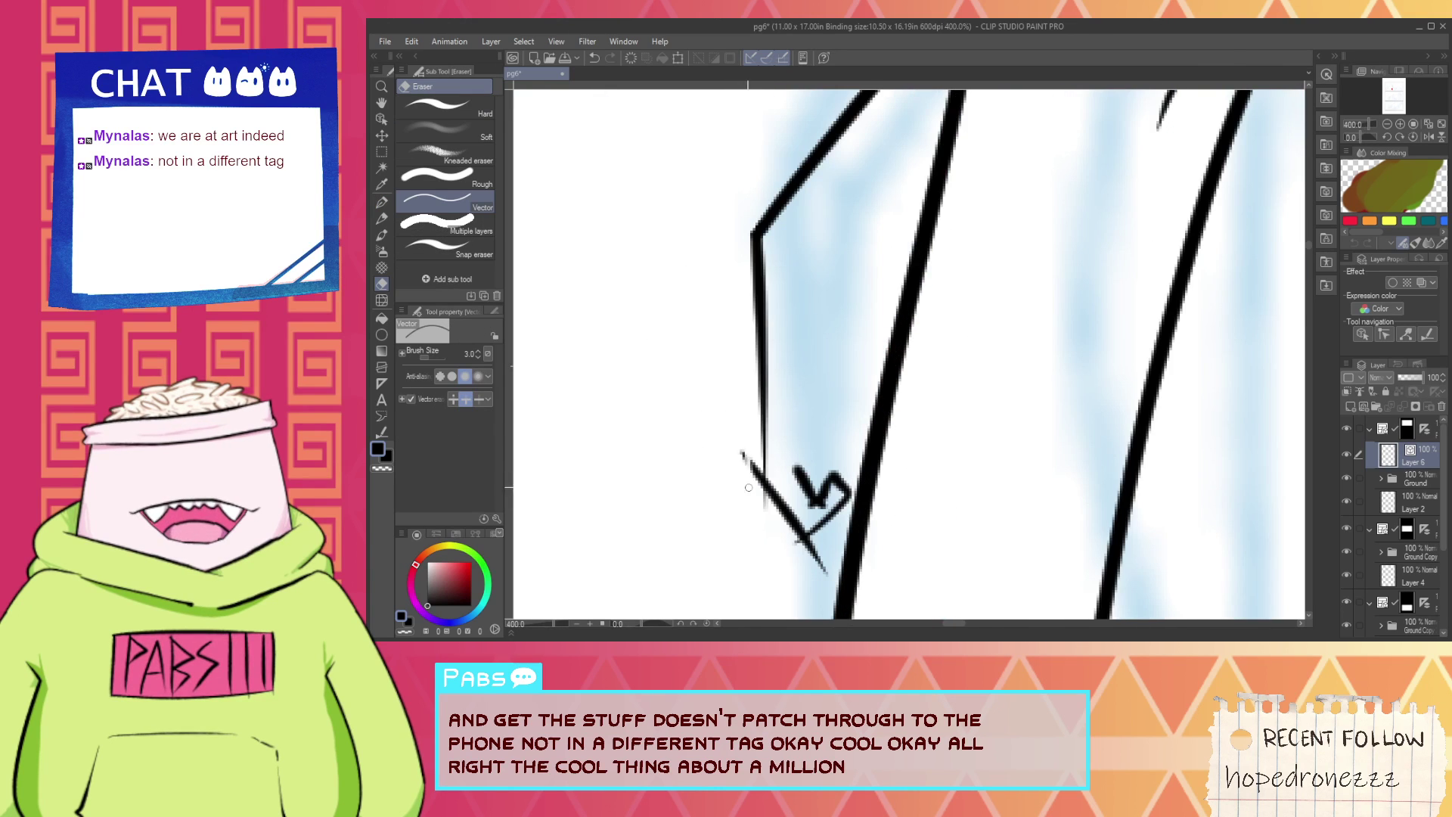
pyautogui.moveTo(795, 546); pyautogui.dragTo(823, 556)
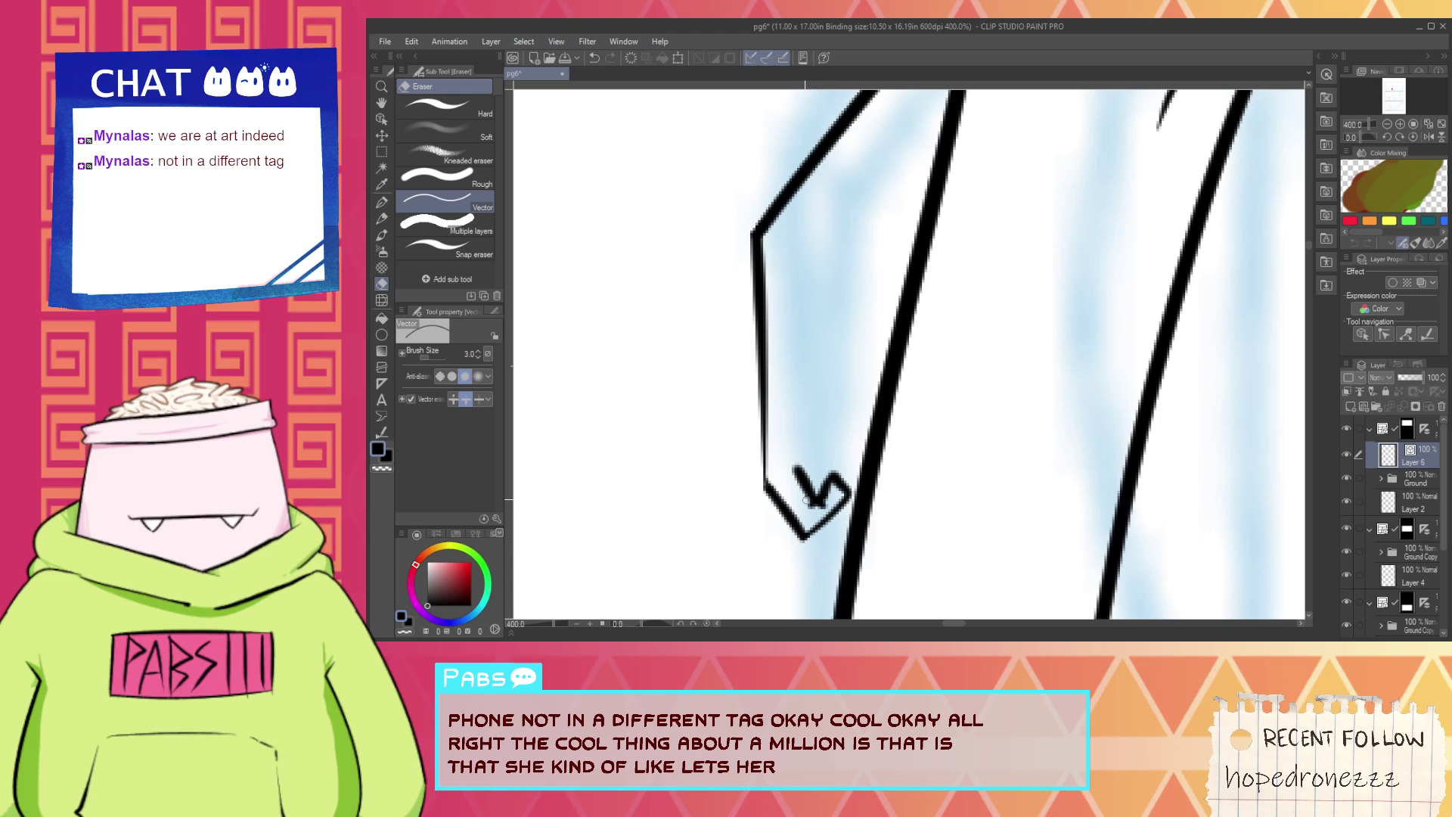
pyautogui.scroll(-2, 810, 503)
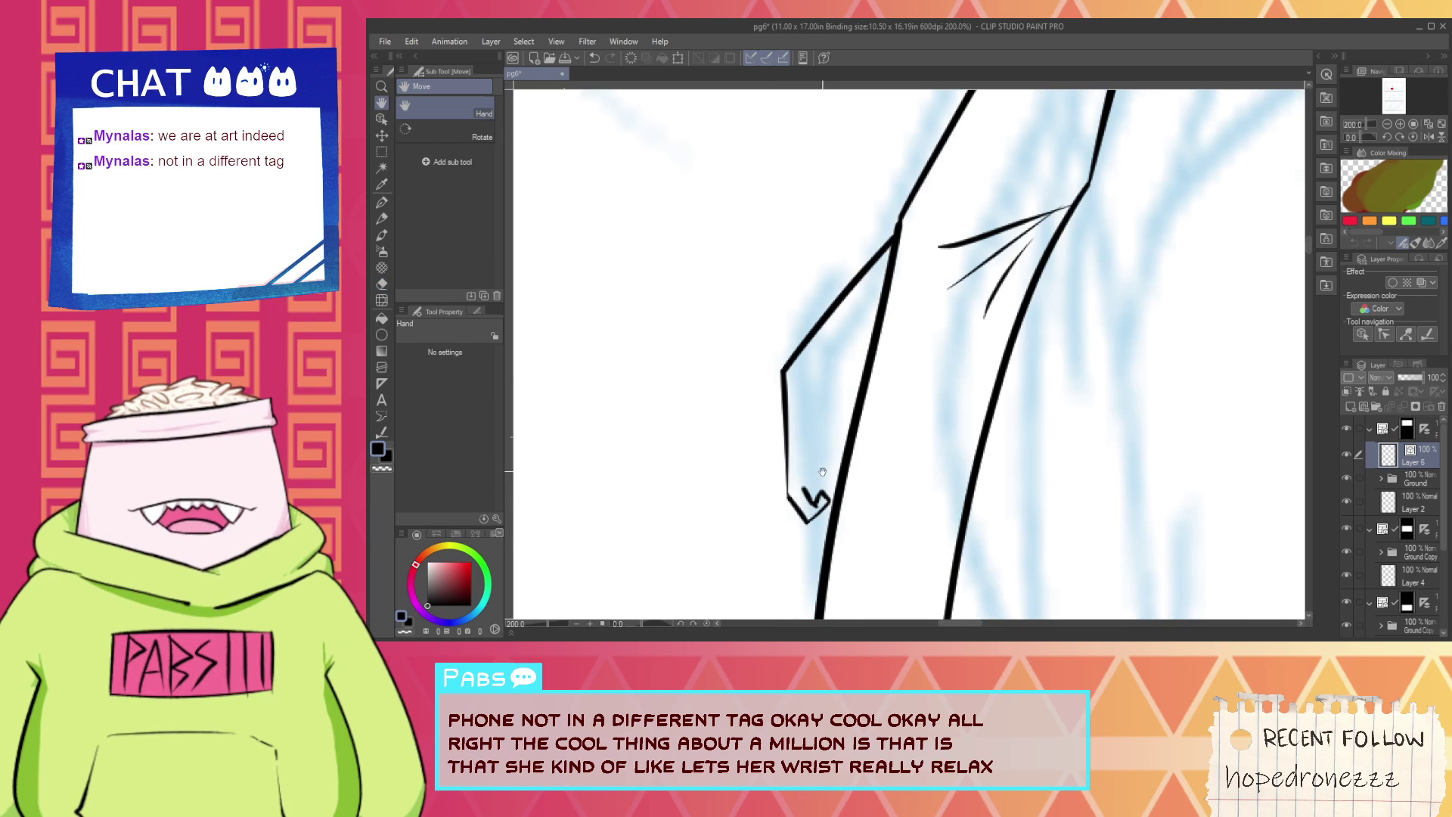
# Ink the inner finger and thumb lines between the curled fingertips and the palm with the G-pen.
pyautogui.press('p')
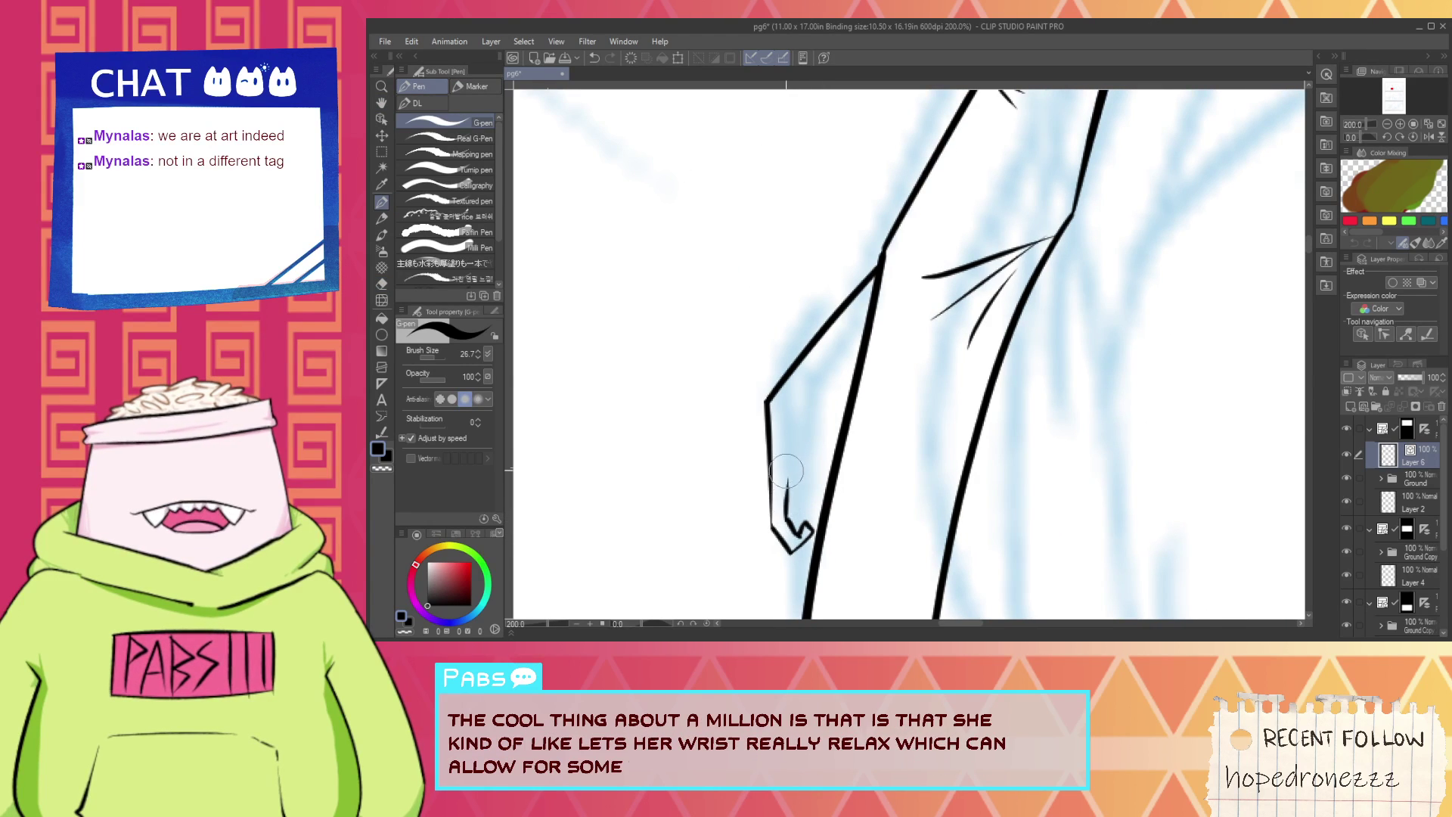
pyautogui.moveTo(787, 522); pyautogui.dragTo(804, 414)
pyautogui.hotkey('ctrl', 'z')
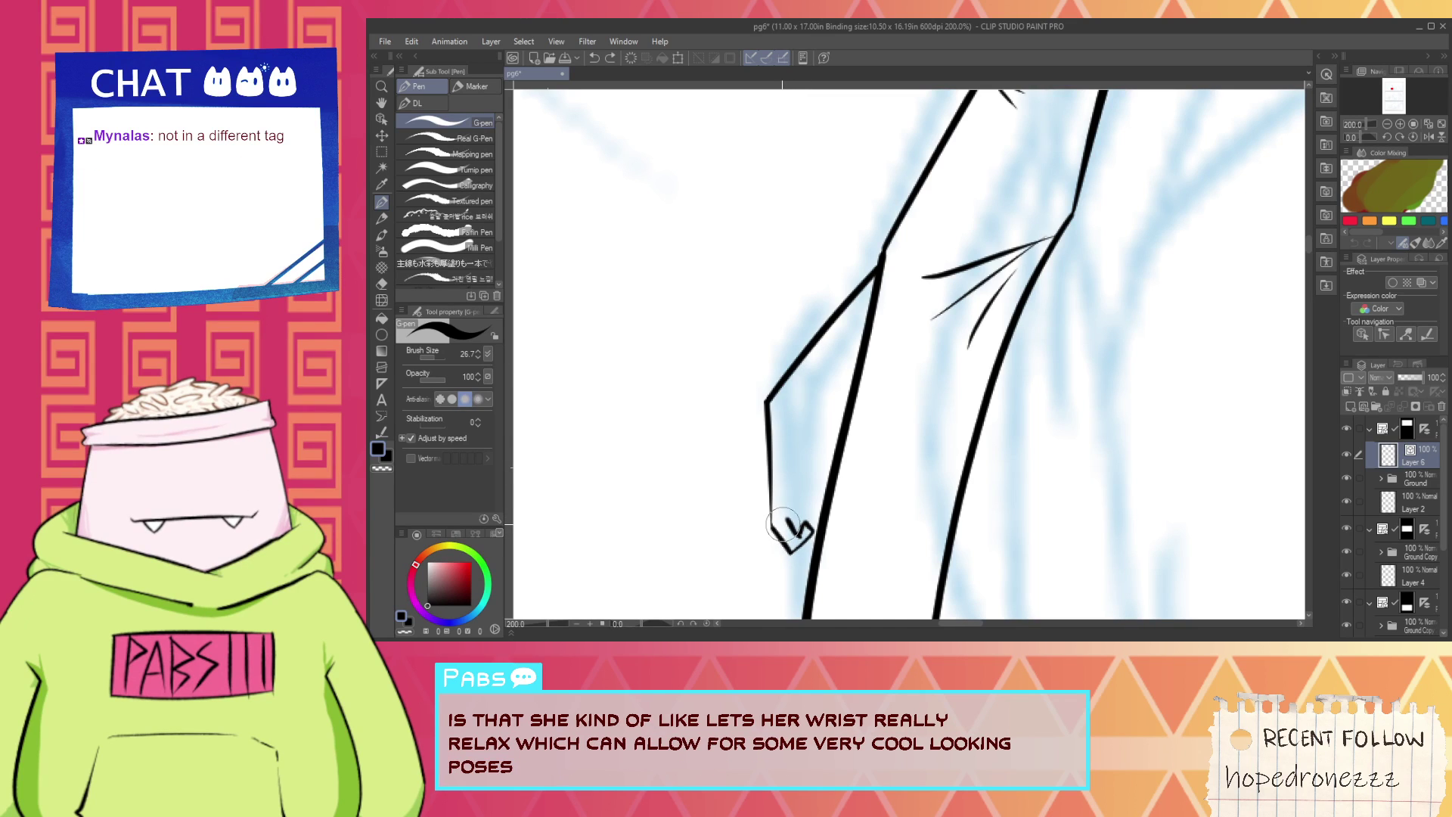
pyautogui.moveTo(789, 523); pyautogui.dragTo(803, 388)
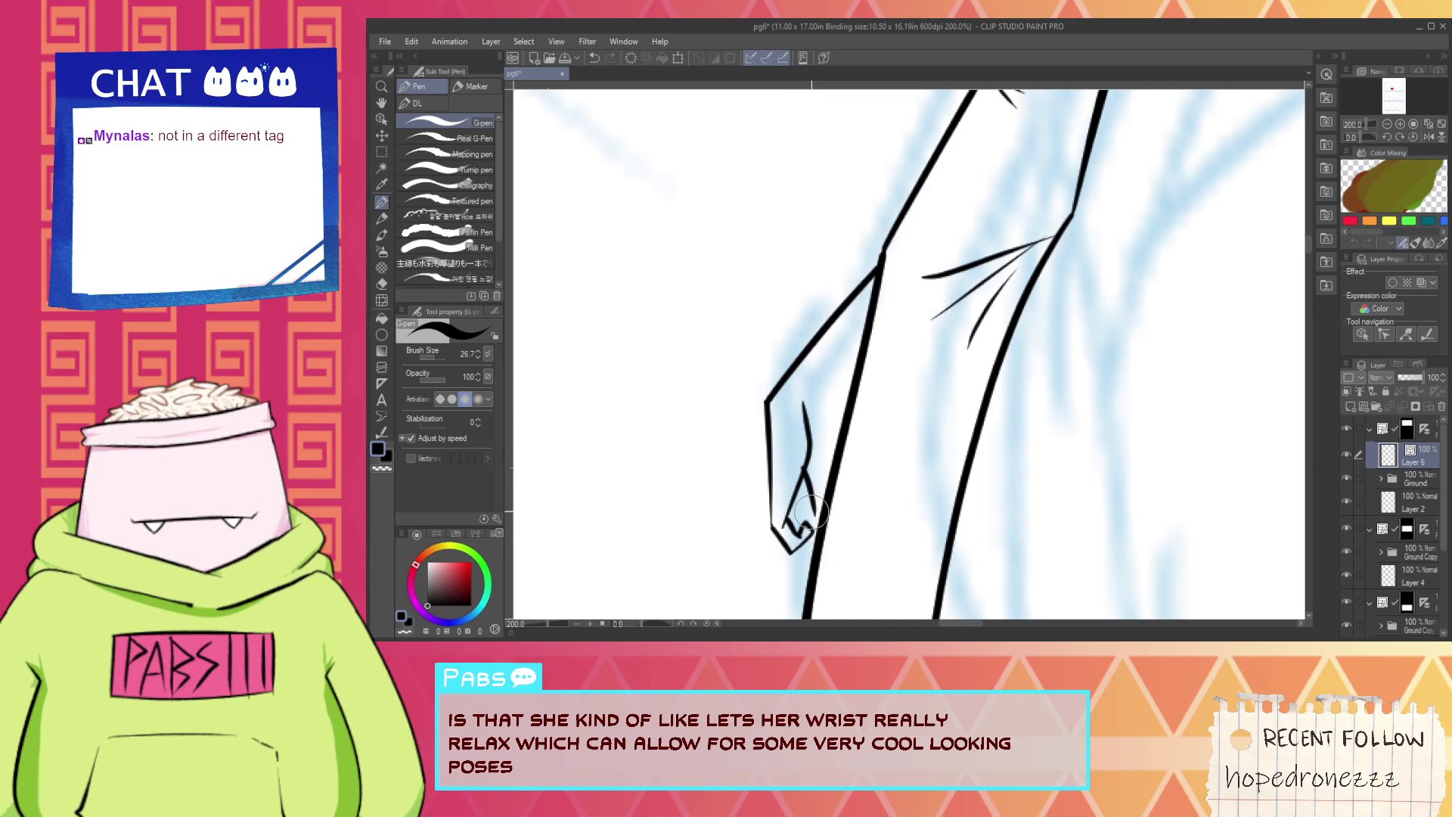
pyautogui.press('e')
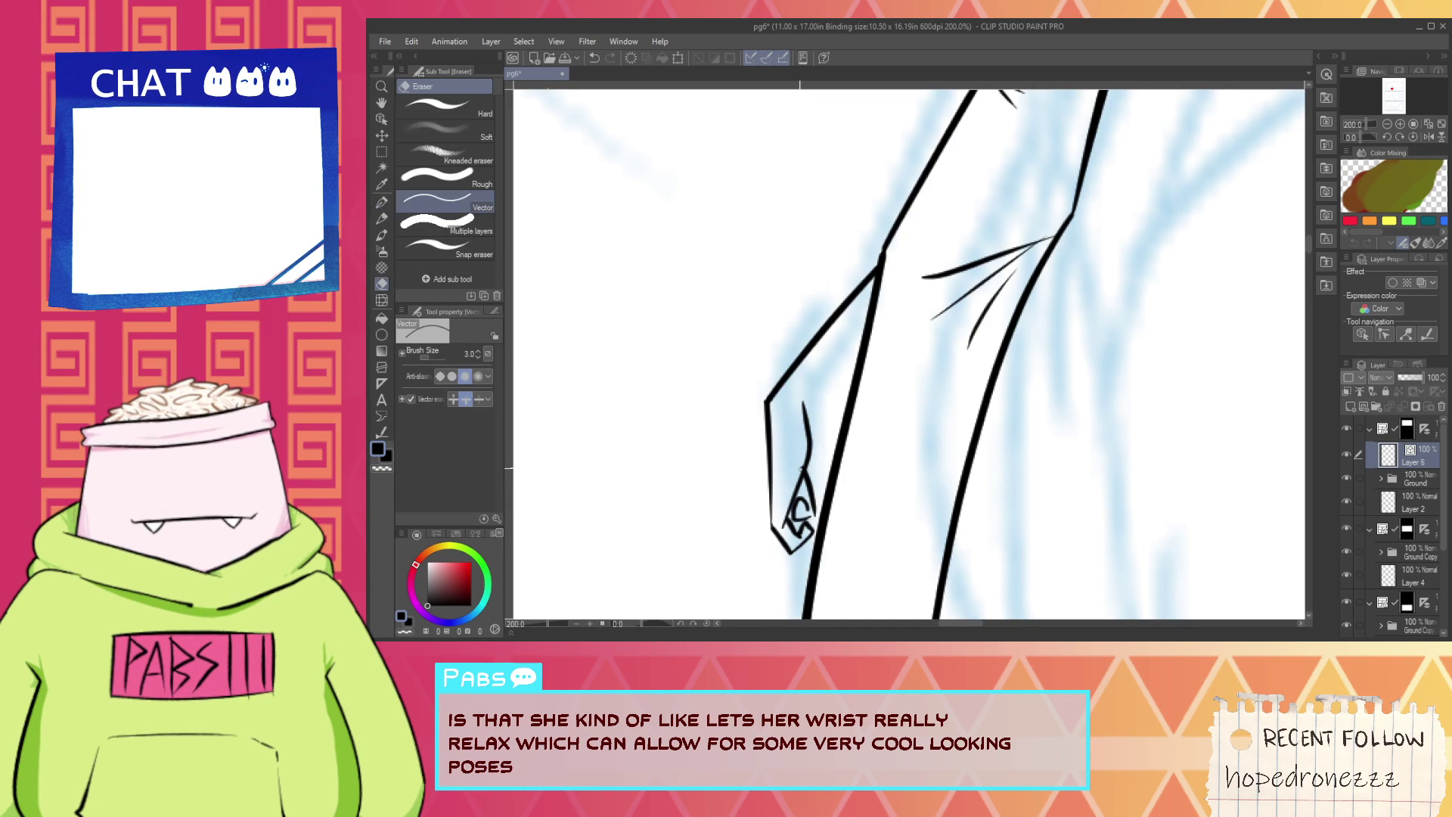
pyautogui.press('p')
pyautogui.press('e')
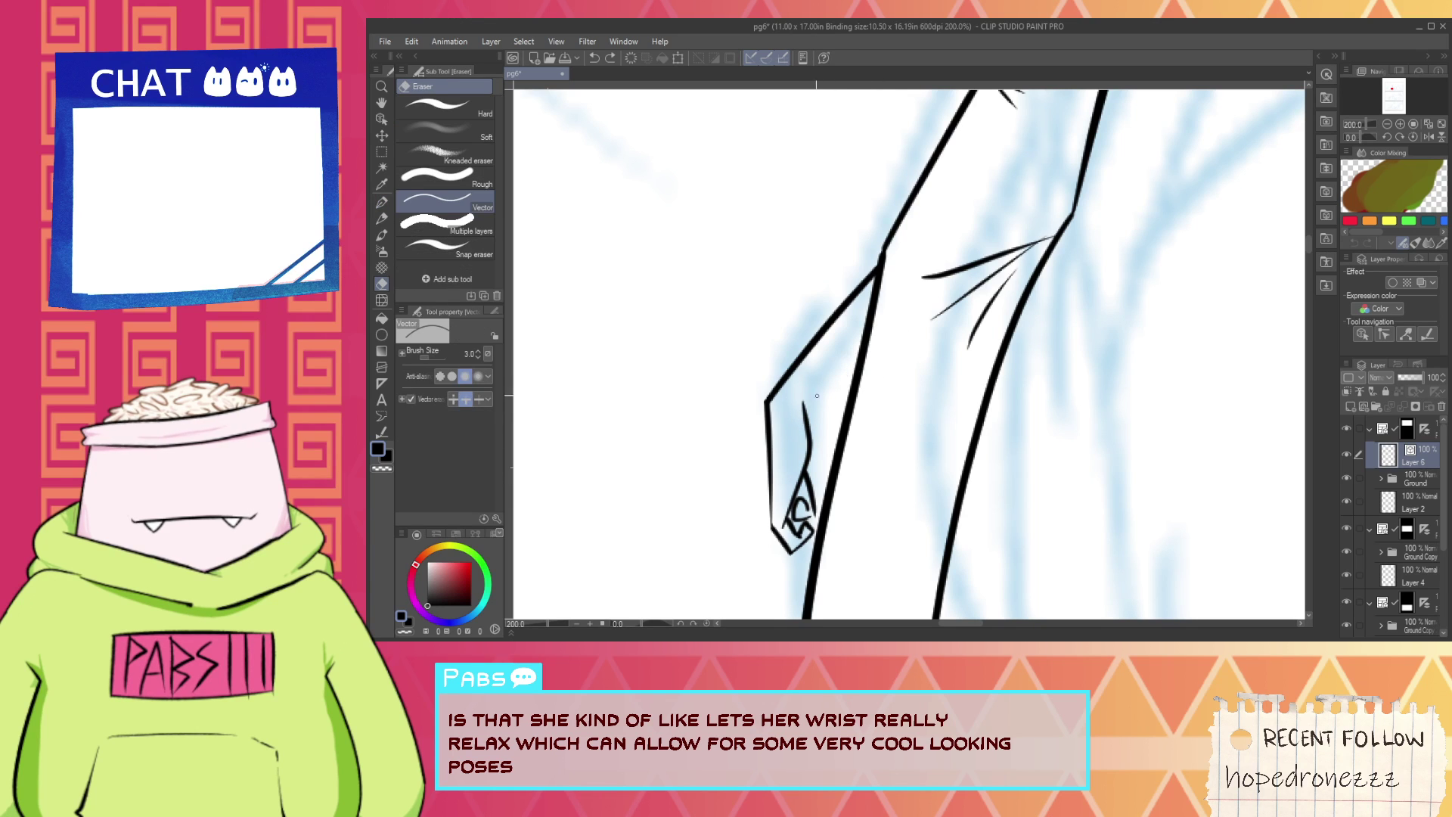
# Ink the palm-side edge of the hand from the top of the thumb line to the sleeve.
pyautogui.press('p')
pyautogui.moveTo(794, 405); pyautogui.dragTo(860, 362)
pyautogui.press('e')
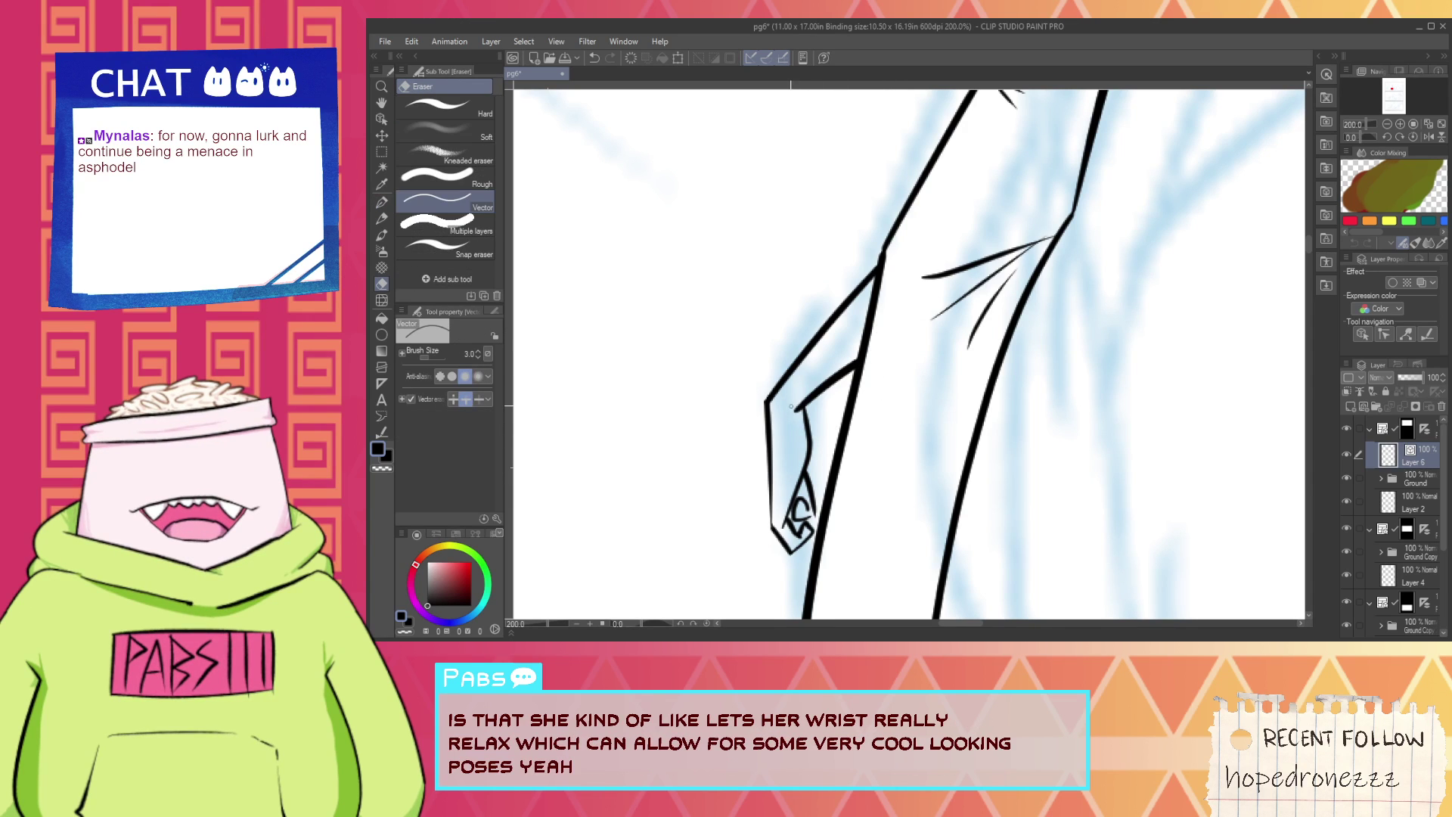
# Ink the chest contour as a long curve from the base of the neck down to the forearm, redrawing its lower part.
pyautogui.scroll(-1, 785, 402)
pyautogui.scroll(-2, 785, 402)
pyautogui.press('space')
pyautogui.moveTo(801, 253)
pyautogui.mouseDown()
pyautogui.moveTo(810, 401)
pyautogui.moveTo(861, 395)
pyautogui.mouseUp()
pyautogui.scroll(3, 937, 360)
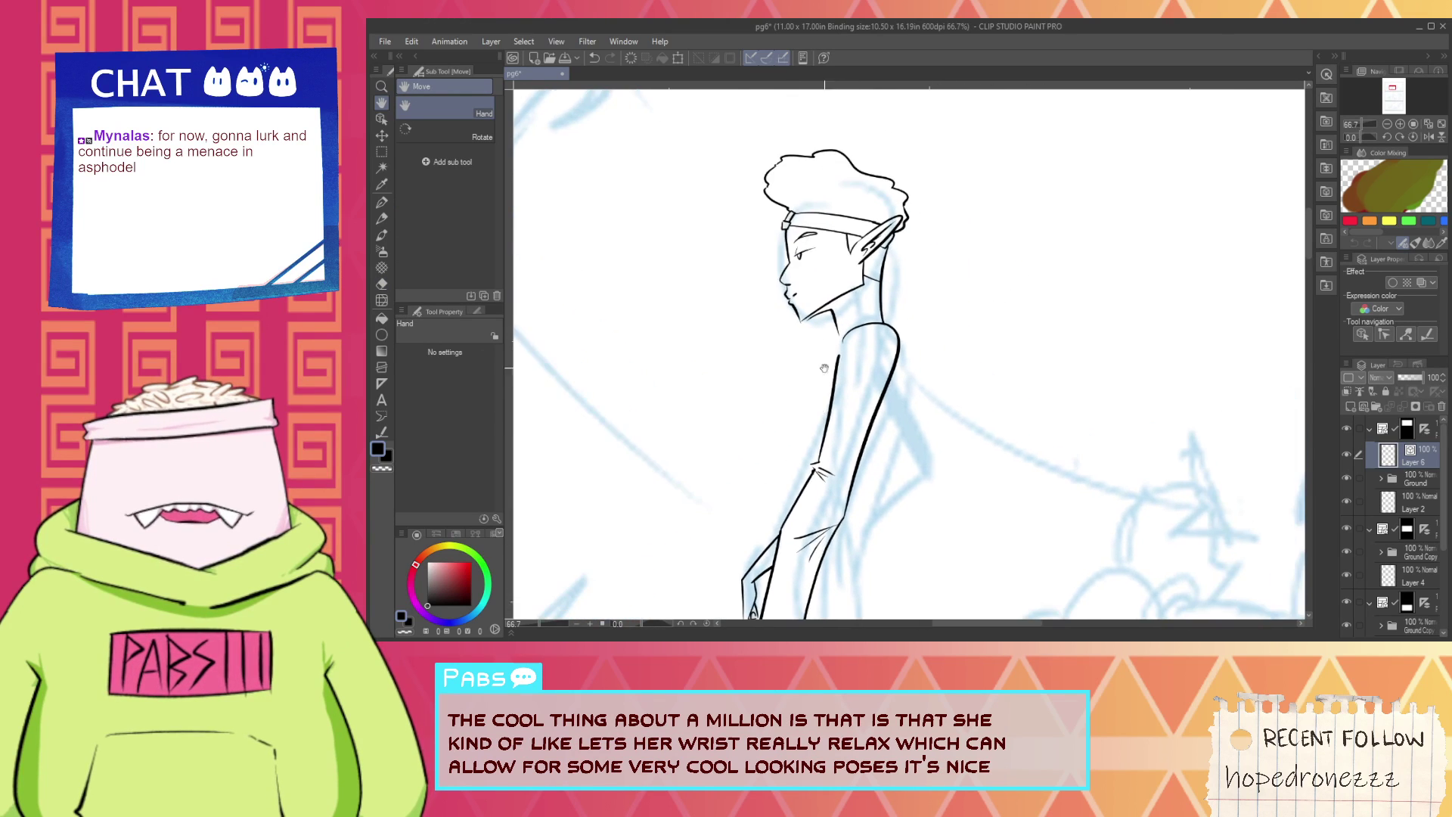
pyautogui.scroll(-1, 756, 460)
pyautogui.press('p')
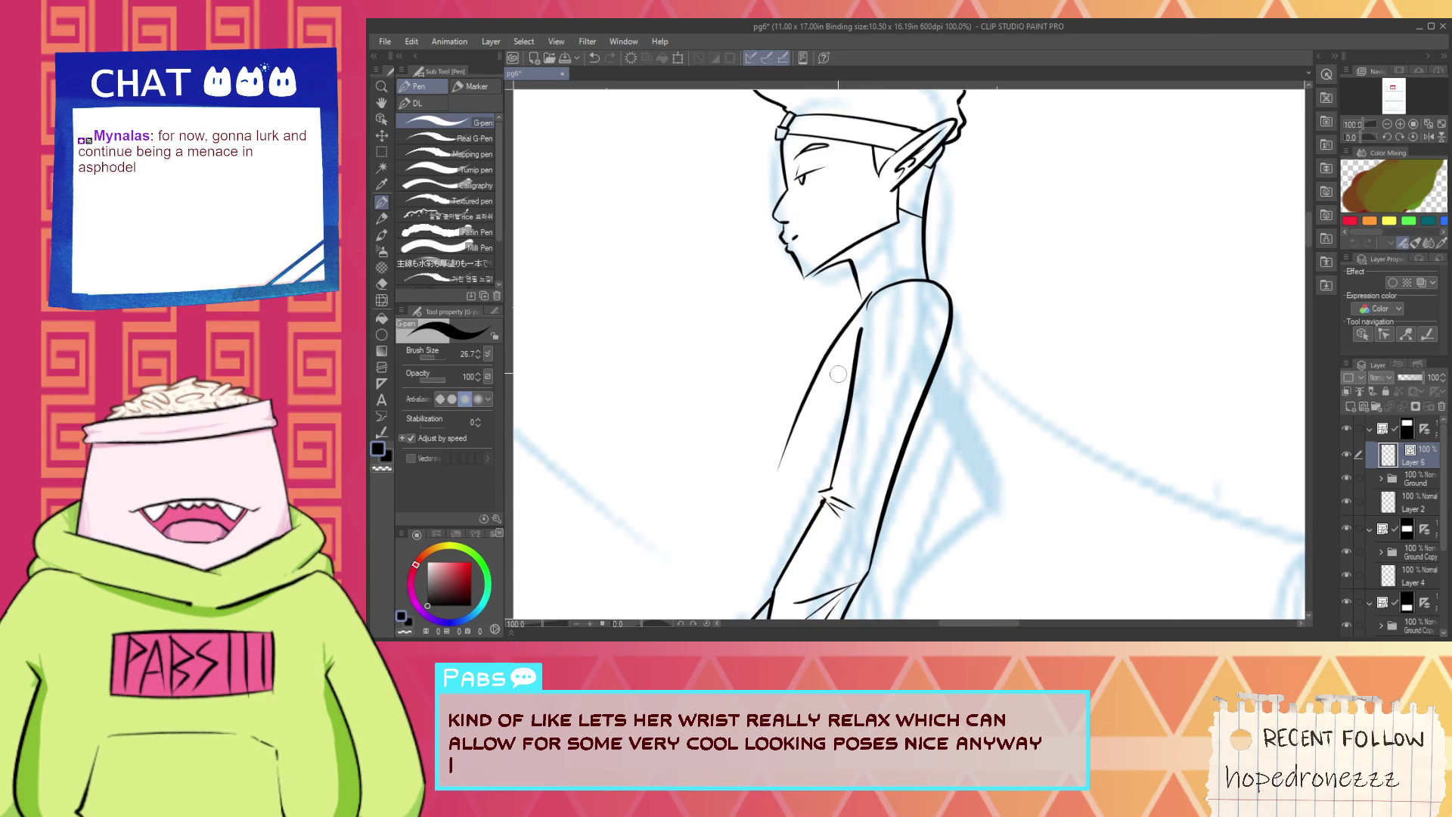
pyautogui.moveTo(868, 296)
pyautogui.mouseDown()
pyautogui.moveTo(795, 425)
pyautogui.moveTo(783, 586)
pyautogui.mouseUp()
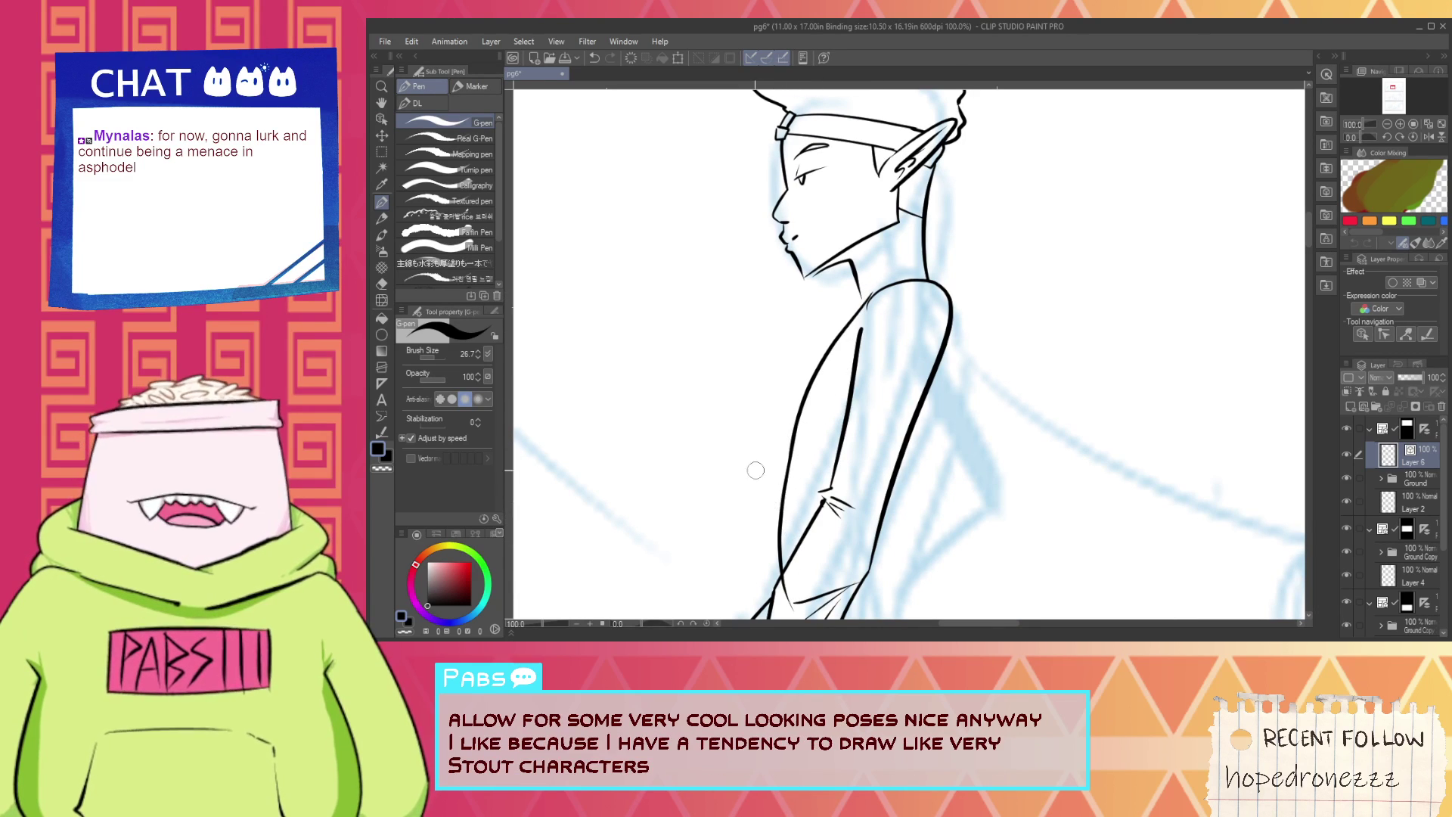
pyautogui.hotkey('ctrl', 'z')
pyautogui.moveTo(796, 413); pyautogui.dragTo(795, 562)
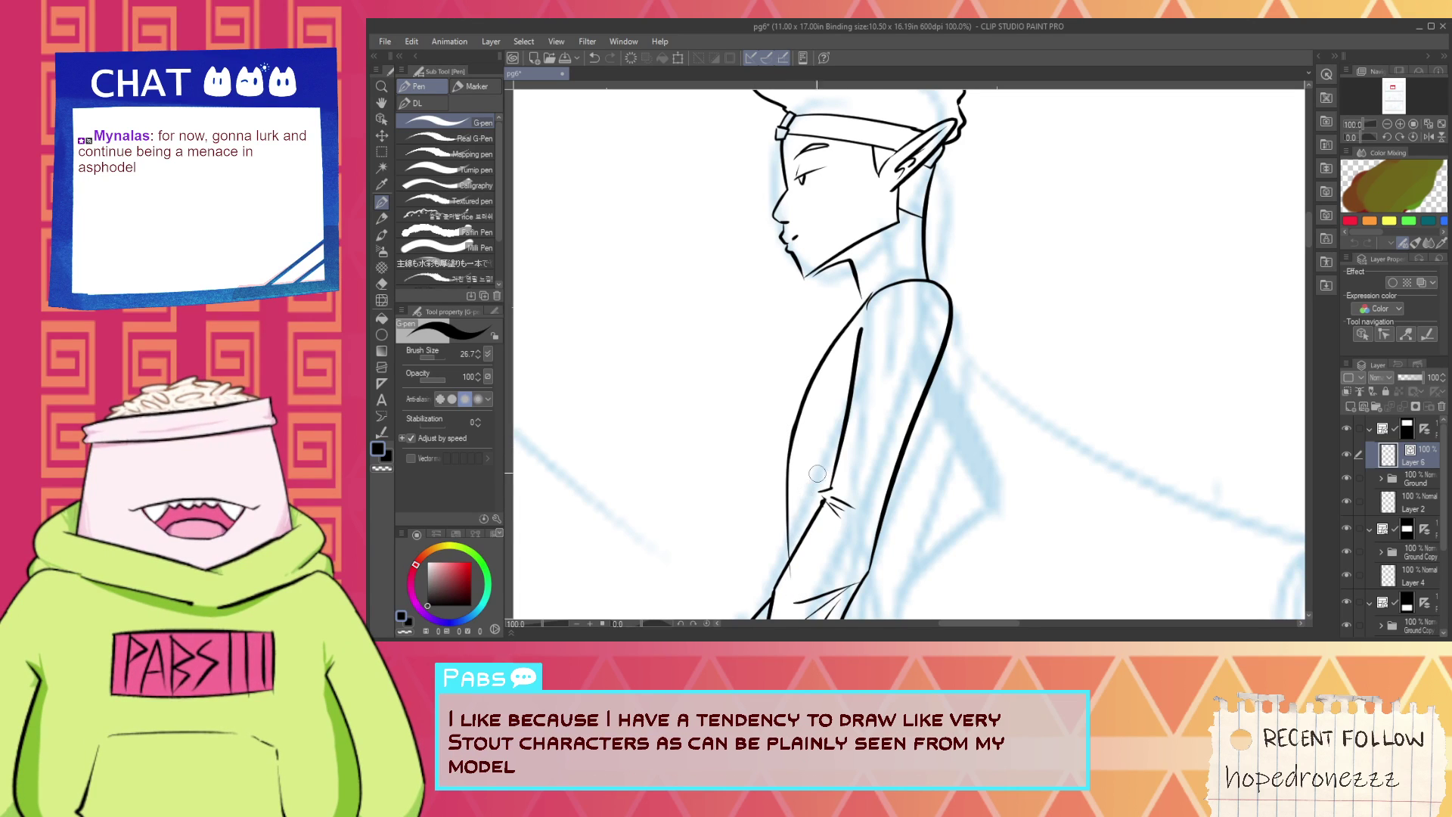
# Ink a second contour from the upper chest over the shoulder to its back, redrawing it until the curve fits.
pyautogui.scroll(1, 889, 295)
pyautogui.moveTo(793, 418); pyautogui.dragTo(992, 269)
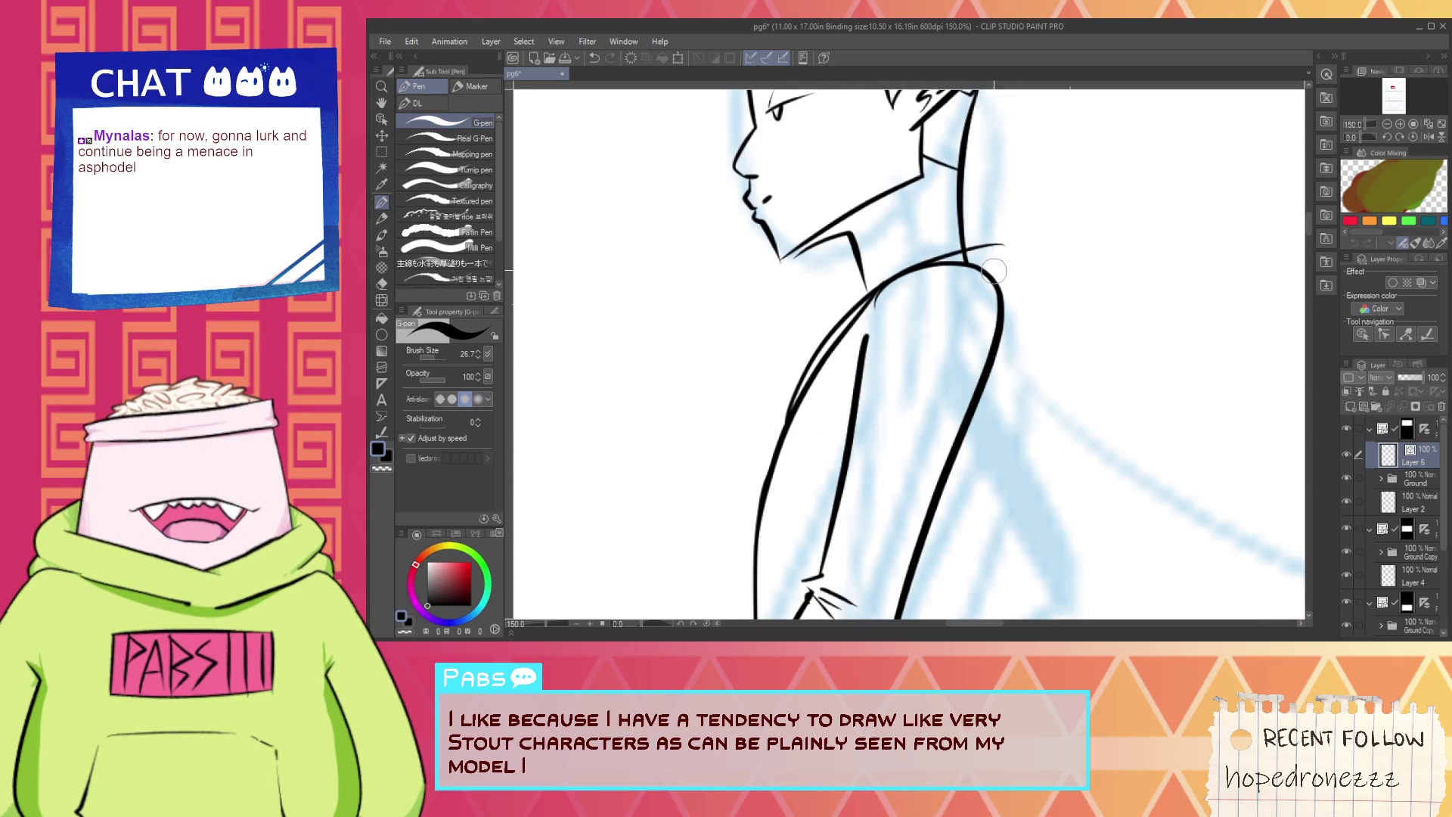
pyautogui.hotkey('ctrl', 'z')
pyautogui.moveTo(794, 384); pyautogui.dragTo(998, 242)
pyautogui.hotkey('ctrl', 'z')
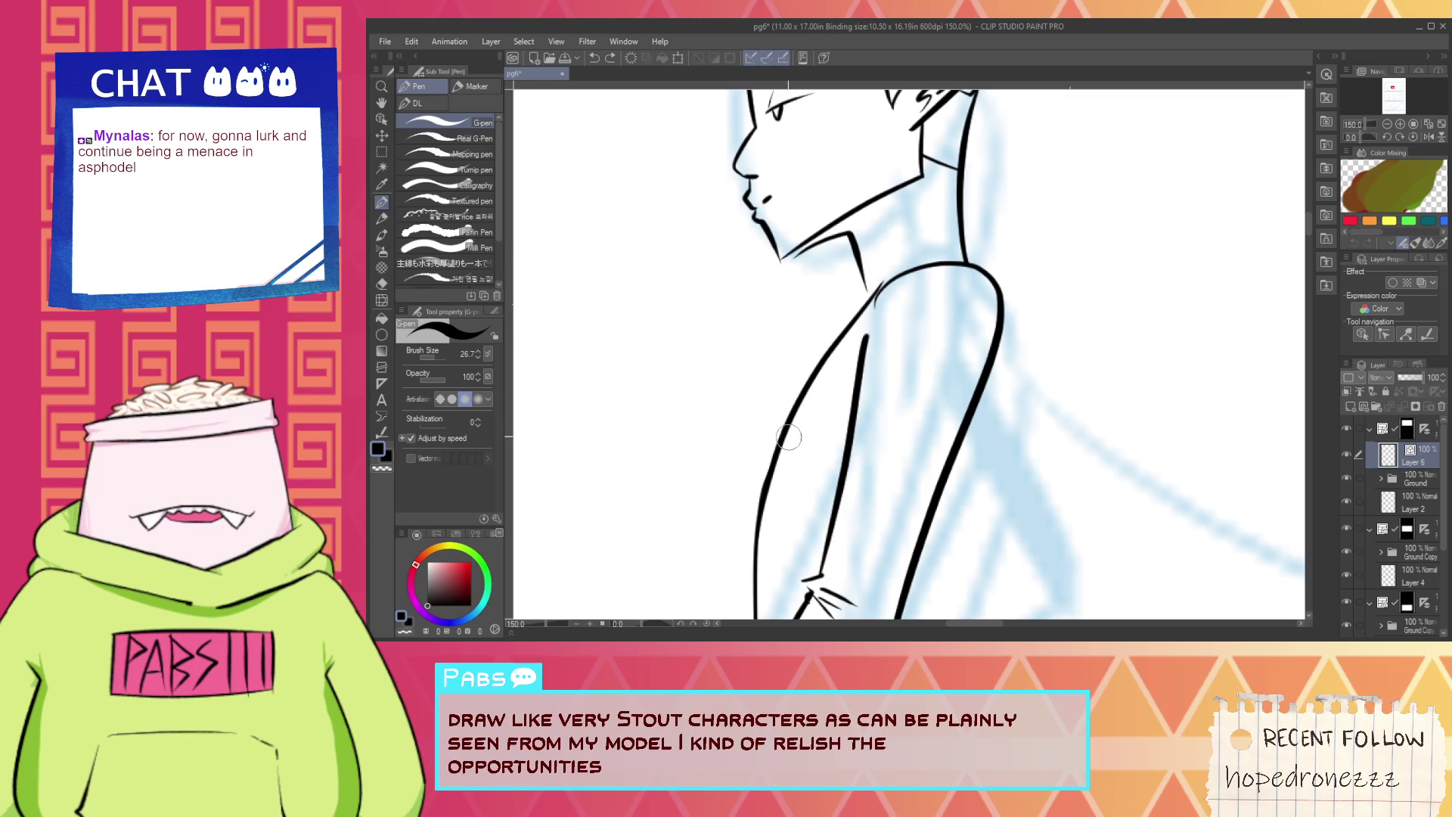
pyautogui.moveTo(783, 423); pyautogui.dragTo(1013, 298)
pyautogui.hotkey('ctrl', 'z')
pyautogui.moveTo(785, 427); pyautogui.dragTo(1005, 300)
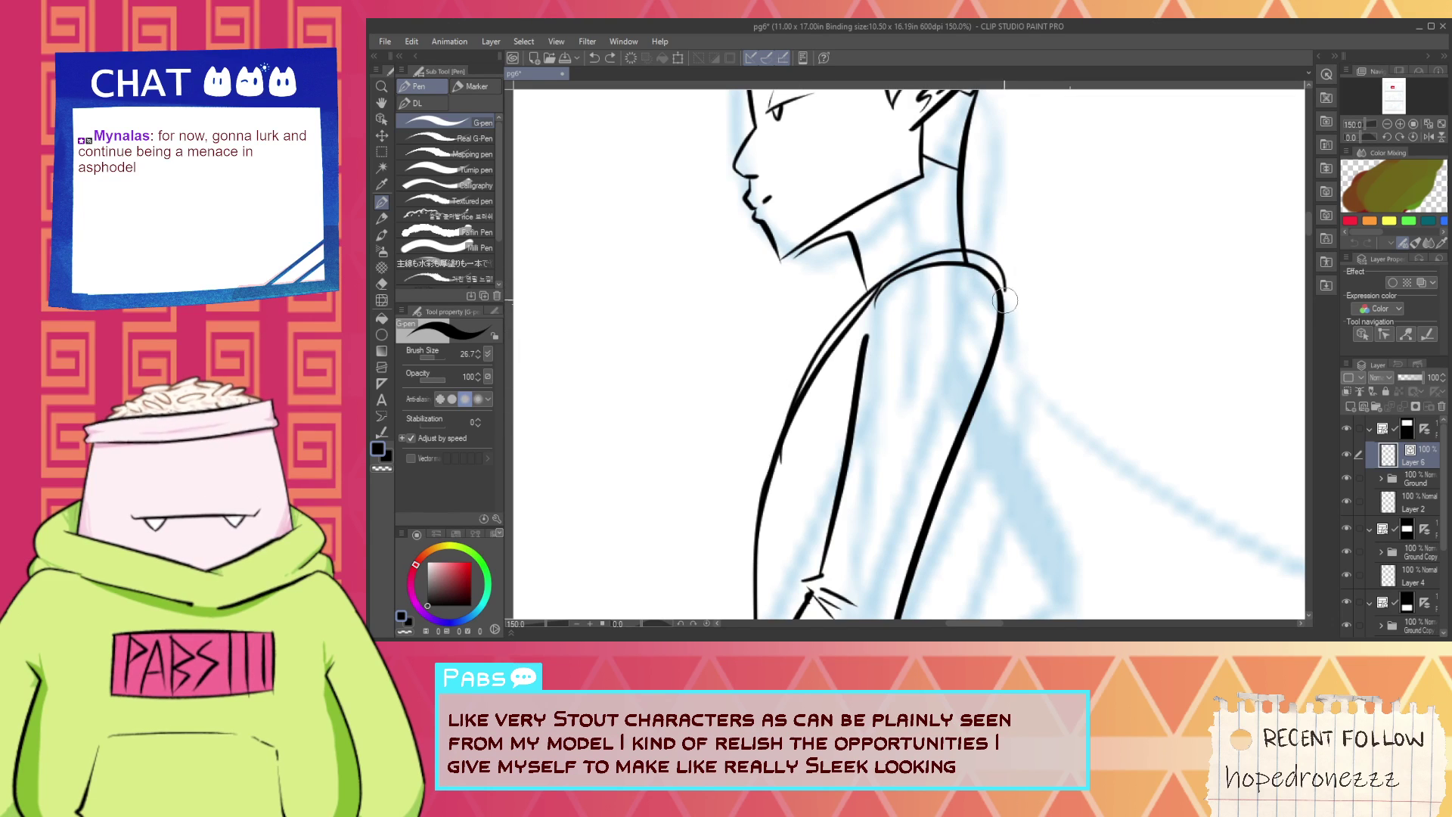
# Erase the end of the back neck line where it crosses the new shoulder contour.
pyautogui.press('e')
pyautogui.scroll(1, 928, 260)
pyautogui.click(976, 257)
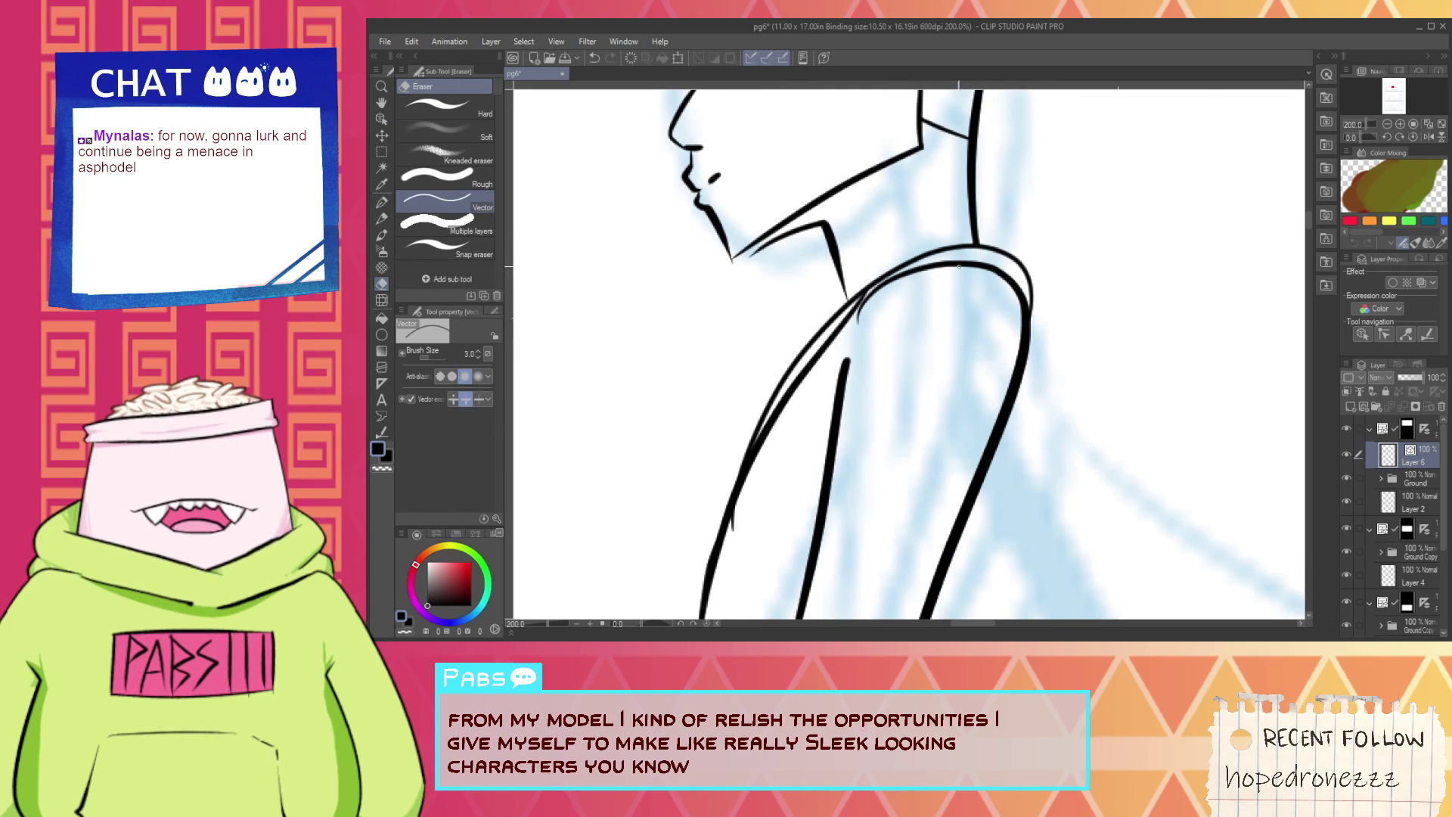
# Ink a second stroke along the upper chest up to the neck and erase the stray spur on the chest contour.
pyautogui.press('p')
pyautogui.scroll(2, 787, 410)
pyautogui.moveTo(760, 443); pyautogui.dragTo(976, 192)
pyautogui.hotkey('ctrl', 'z')
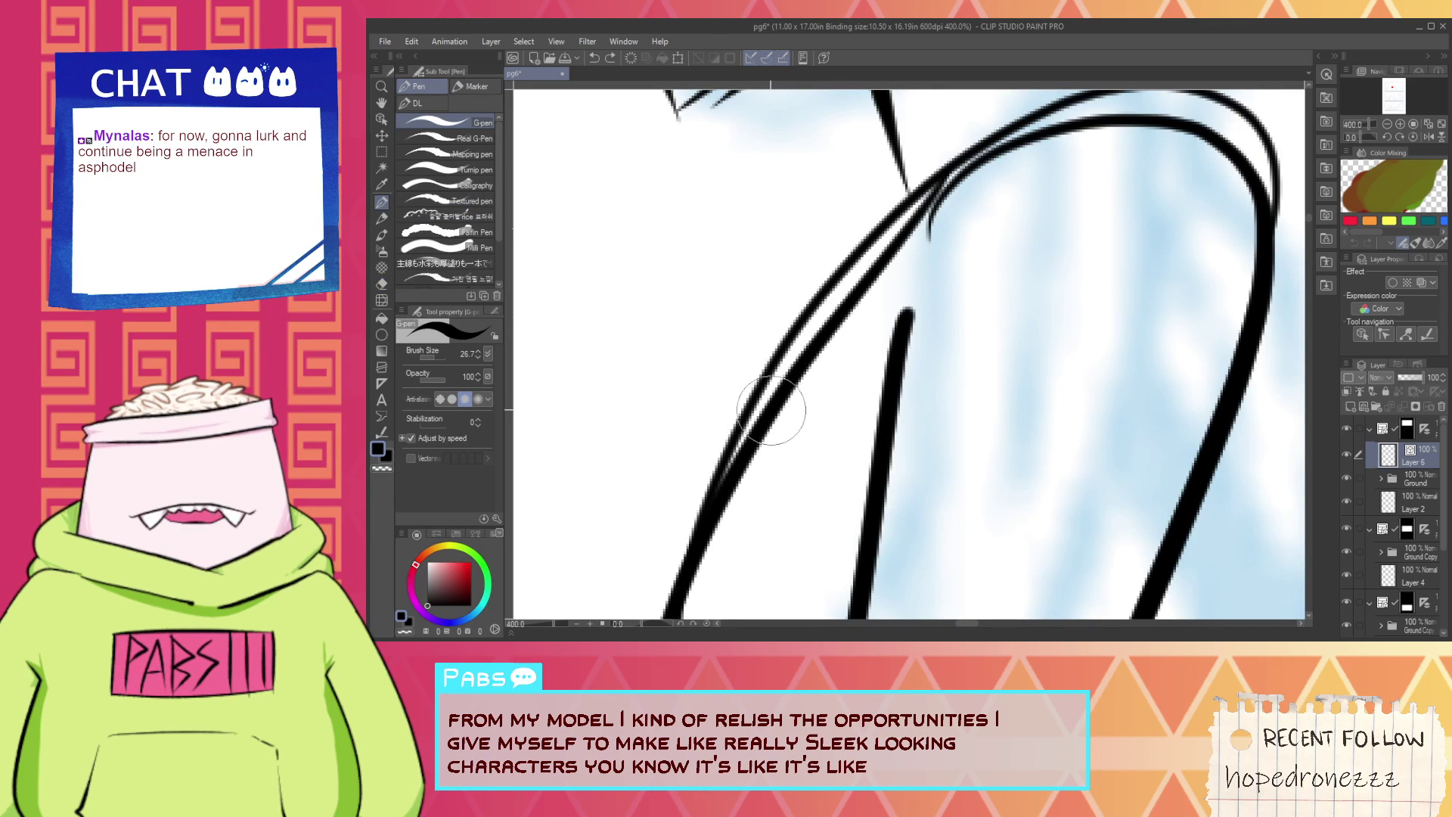
pyautogui.moveTo(756, 431)
pyautogui.mouseDown()
pyautogui.moveTo(908, 227)
pyautogui.moveTo(983, 183)
pyautogui.moveTo(932, 227)
pyautogui.mouseUp()
pyautogui.press('e')
pyautogui.scroll(-3, 746, 485)
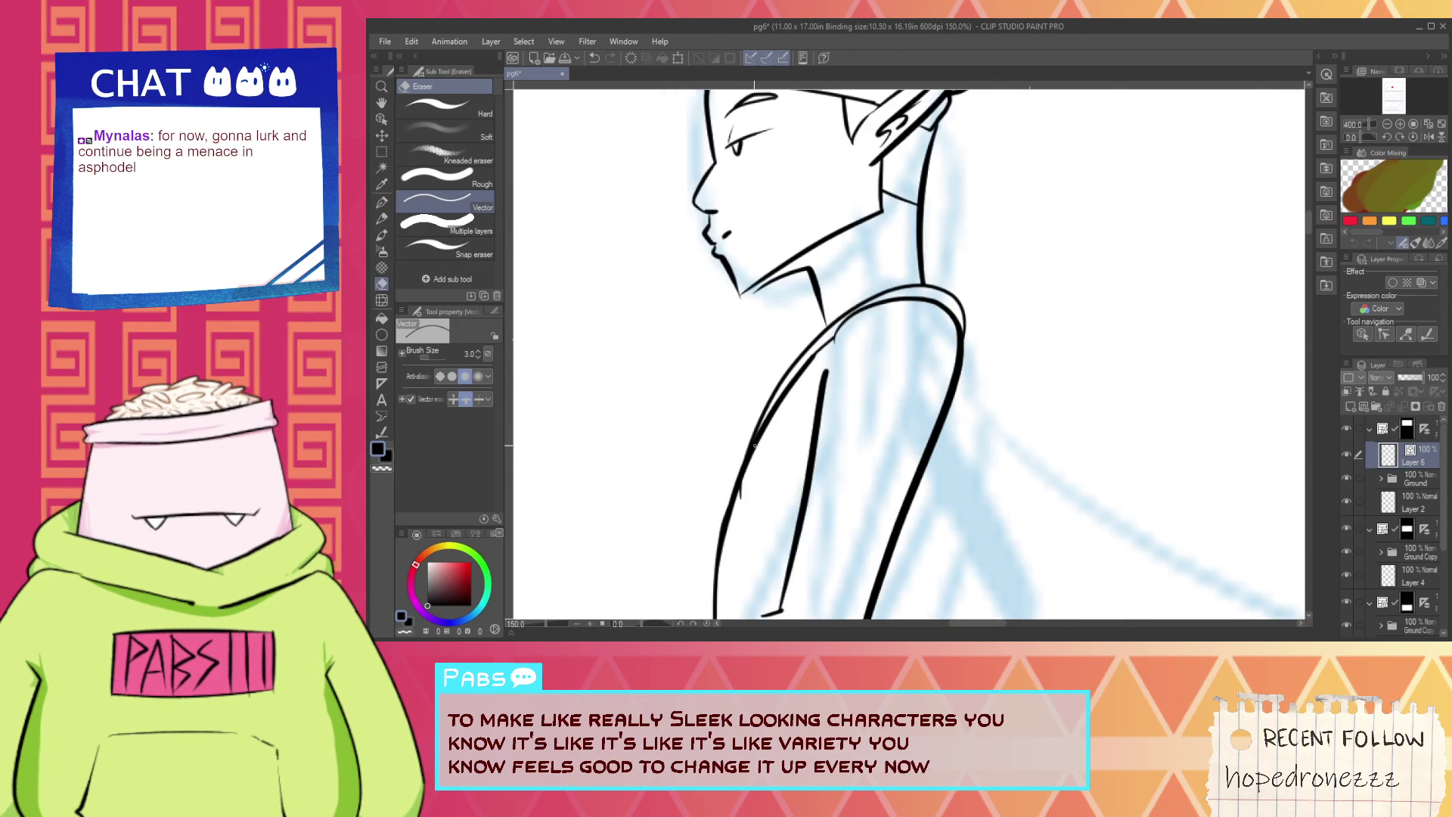
pyautogui.moveTo(746, 484); pyautogui.dragTo(738, 493)
# Ink a short outer stroke from the upper chest to the base of the neck, redrawing it once.
pyautogui.press('p')
pyautogui.moveTo(749, 431); pyautogui.dragTo(837, 299)
pyautogui.hotkey('ctrl', 'z')
pyautogui.moveTo(783, 391); pyautogui.dragTo(839, 301)
pyautogui.press('e')
pyautogui.scroll(3, 831, 303)
pyautogui.scroll(-6, 801, 356)
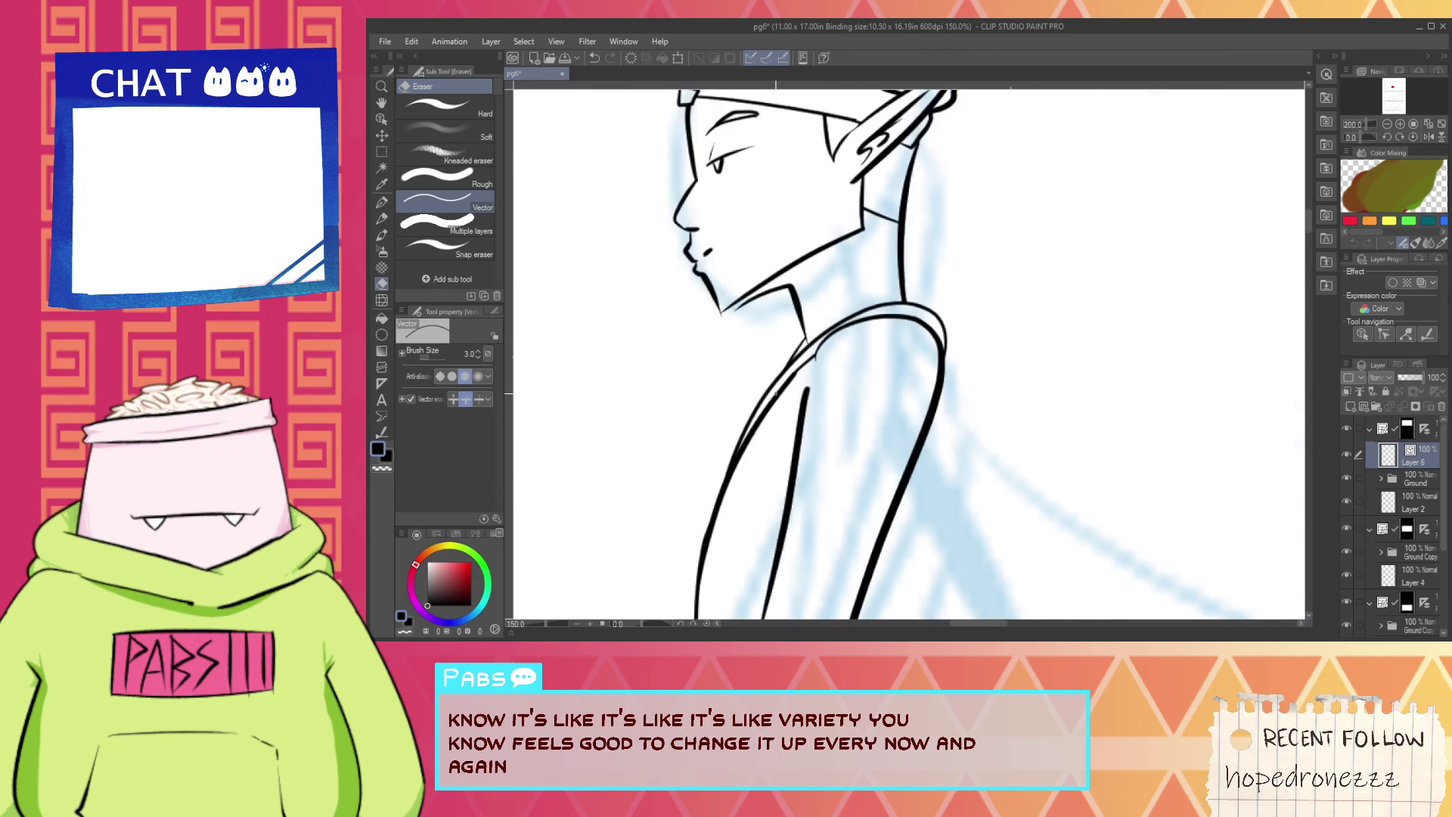
pyautogui.scroll(4, 756, 363)
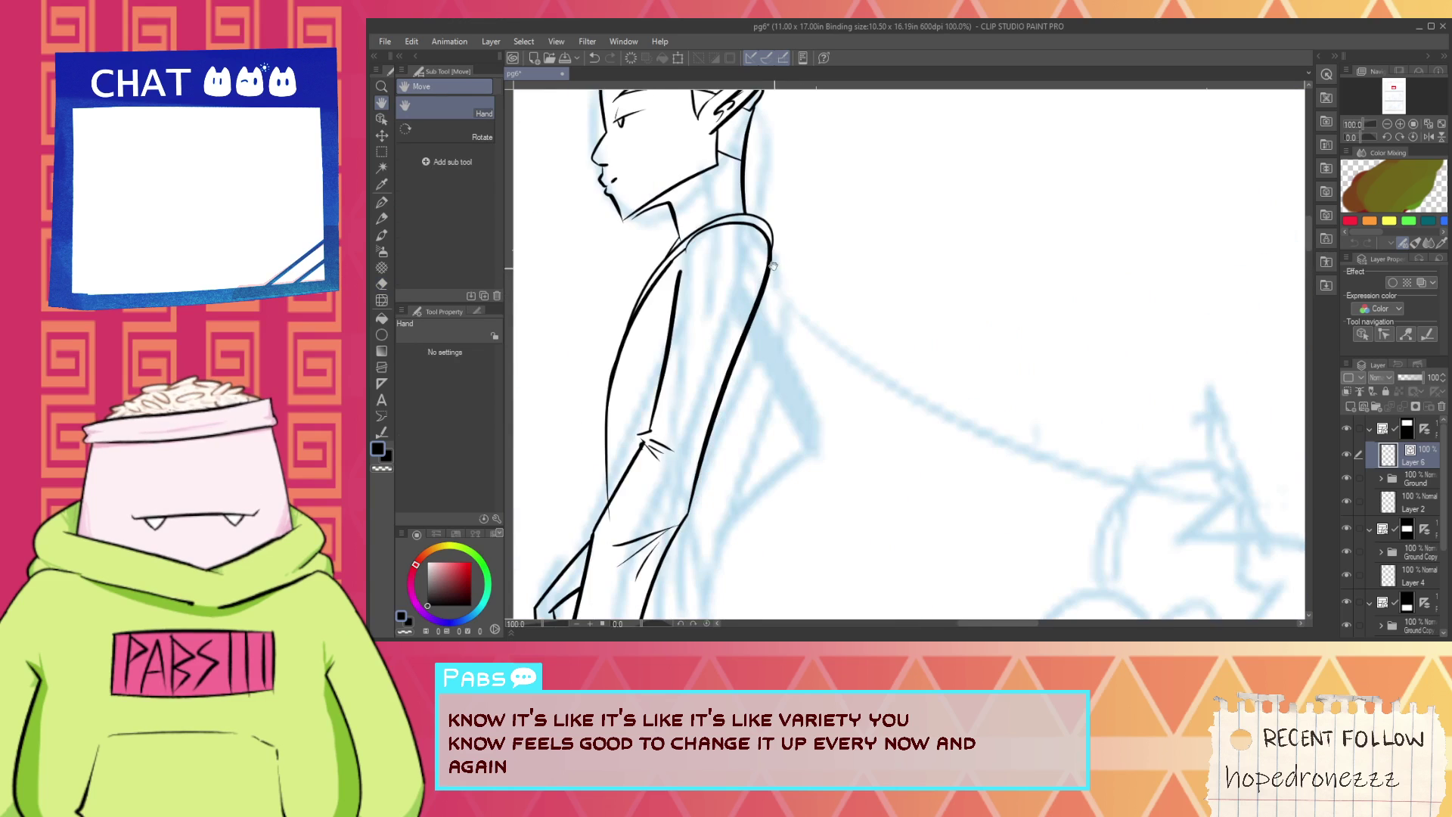
# Ink the back contour from behind the shoulder down past the upper arm, ending in a straight vertical stroke.
pyautogui.press('p')
pyautogui.moveTo(768, 240)
pyautogui.mouseDown()
pyautogui.moveTo(741, 408)
pyautogui.moveTo(741, 486)
pyautogui.mouseUp()
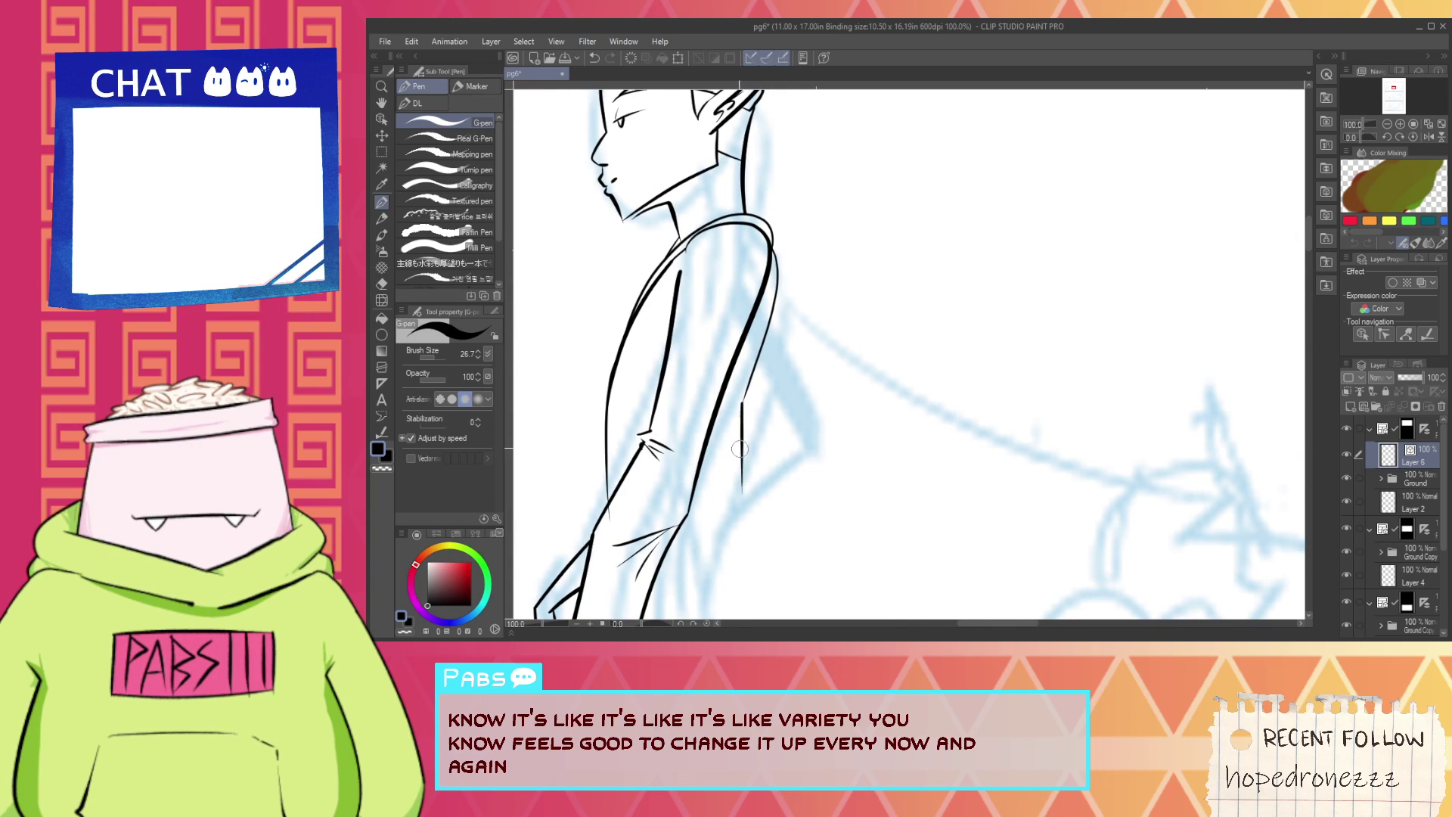
pyautogui.scroll(-3, 741, 472)
pyautogui.press('space')
pyautogui.scroll(5, 740, 473)
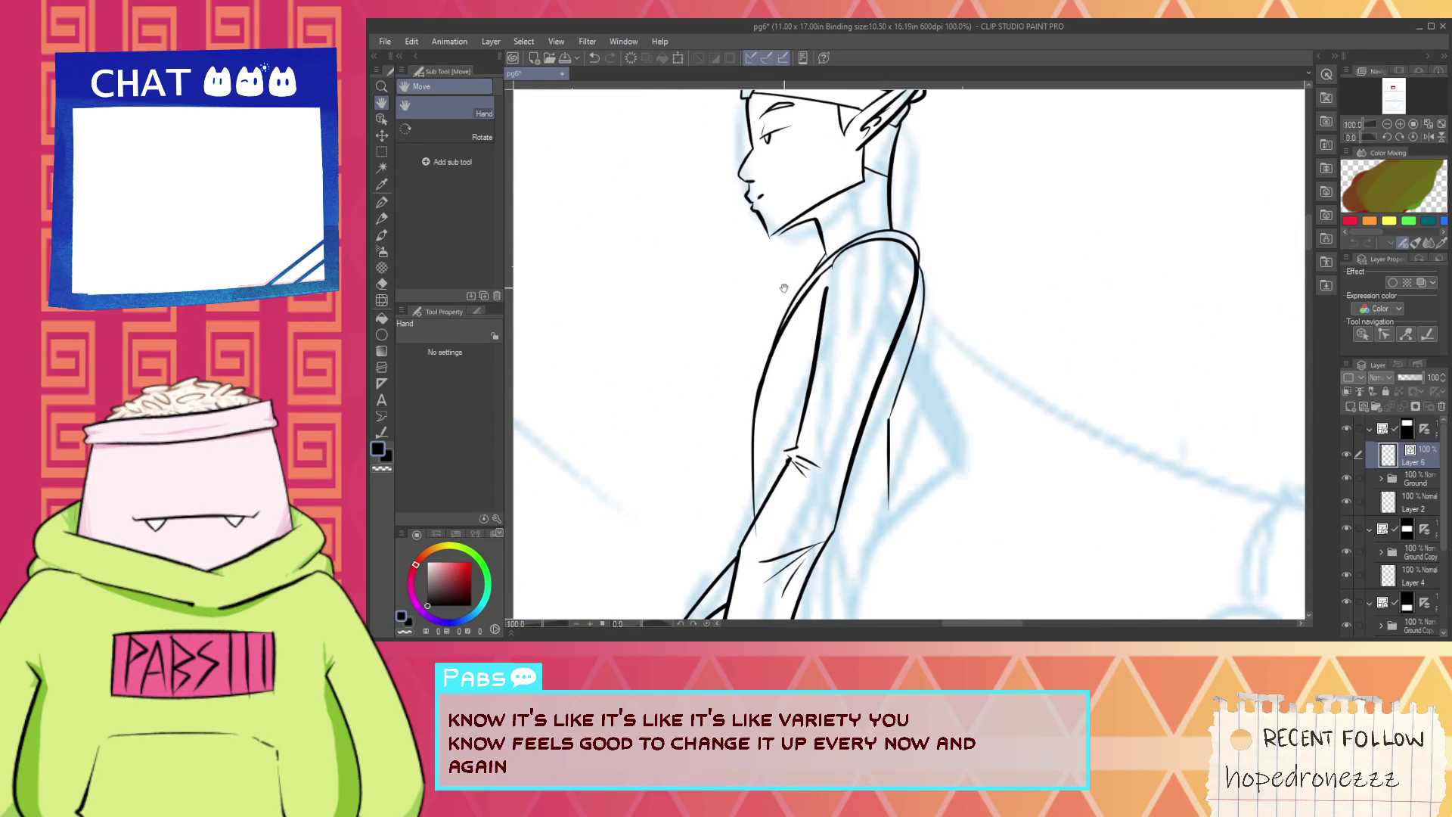
pyautogui.scroll(-2, 756, 363)
pyautogui.scroll(2, 780, 264)
pyautogui.scroll(5, 780, 265)
pyautogui.press('e')
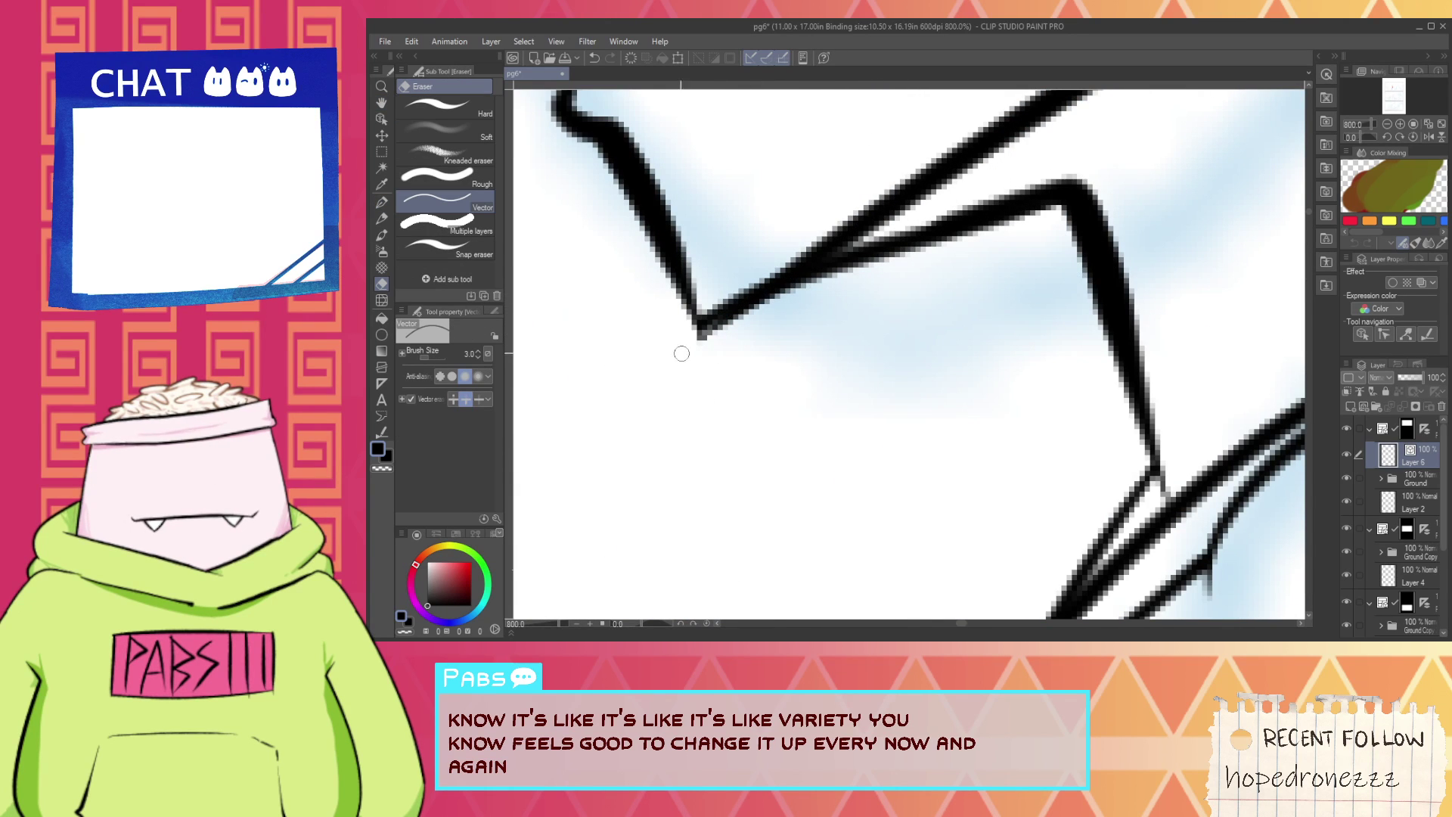
# Select the whole inked figure and move it slightly upward over the blue sketch.
pyautogui.scroll(-8, 682, 354)
pyautogui.press('h')
pyautogui.moveTo(739, 466); pyautogui.dragTo(760, 438)
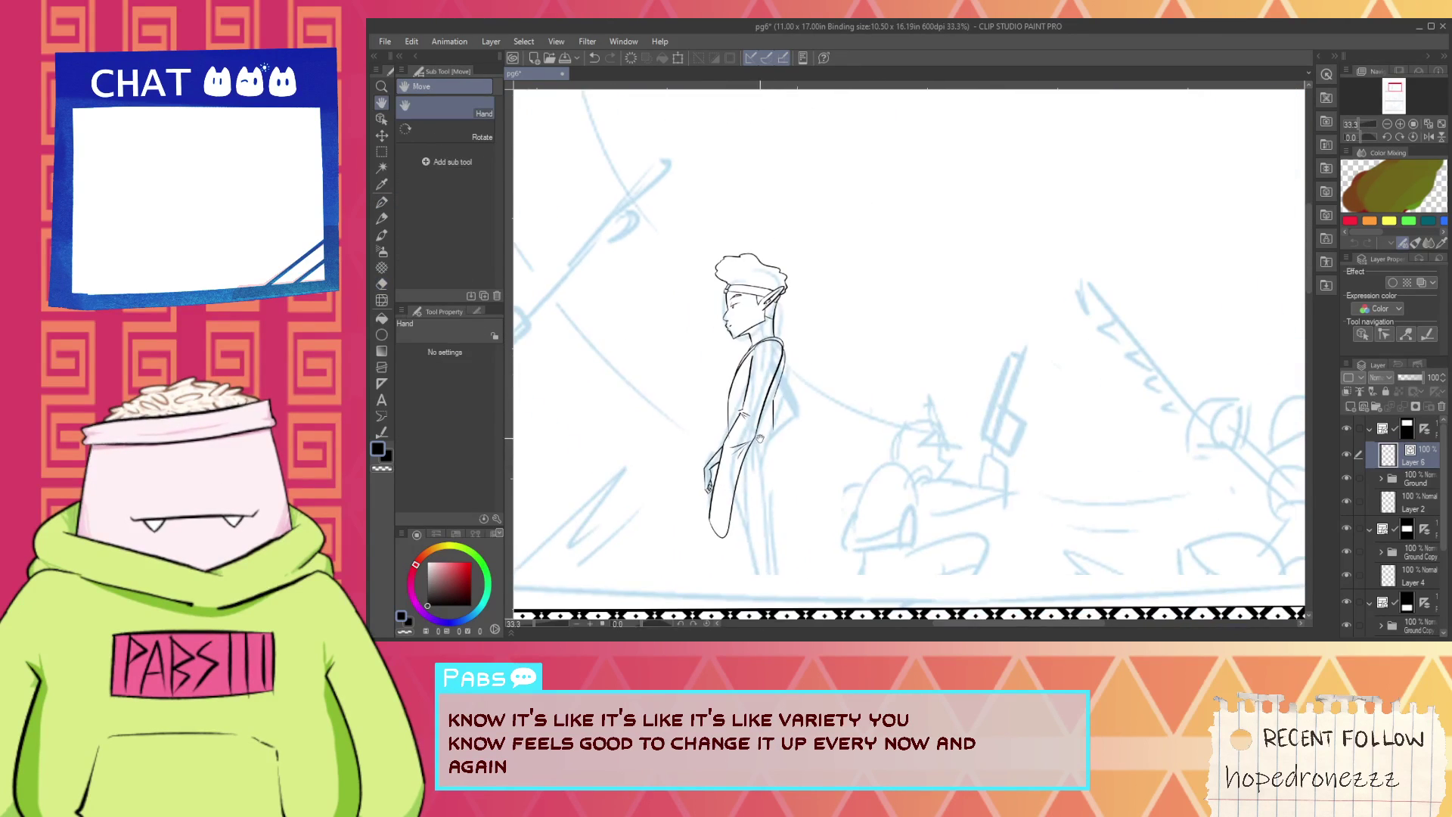
pyautogui.scroll(-4, 771, 385)
pyautogui.scroll(4, 758, 426)
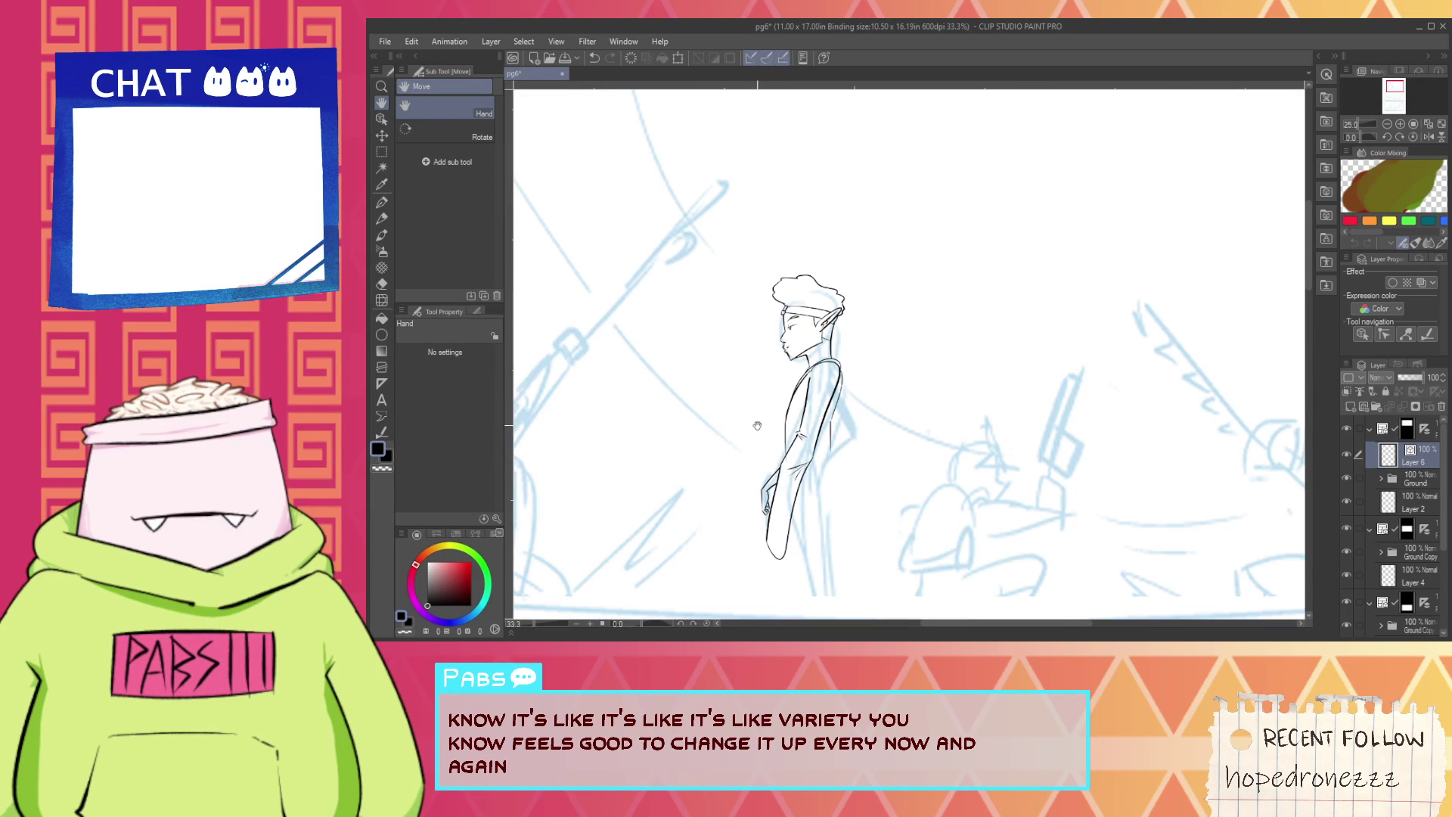
pyautogui.press('o')
pyautogui.moveTo(740, 249); pyautogui.dragTo(826, 552)
pyautogui.click(927, 479)
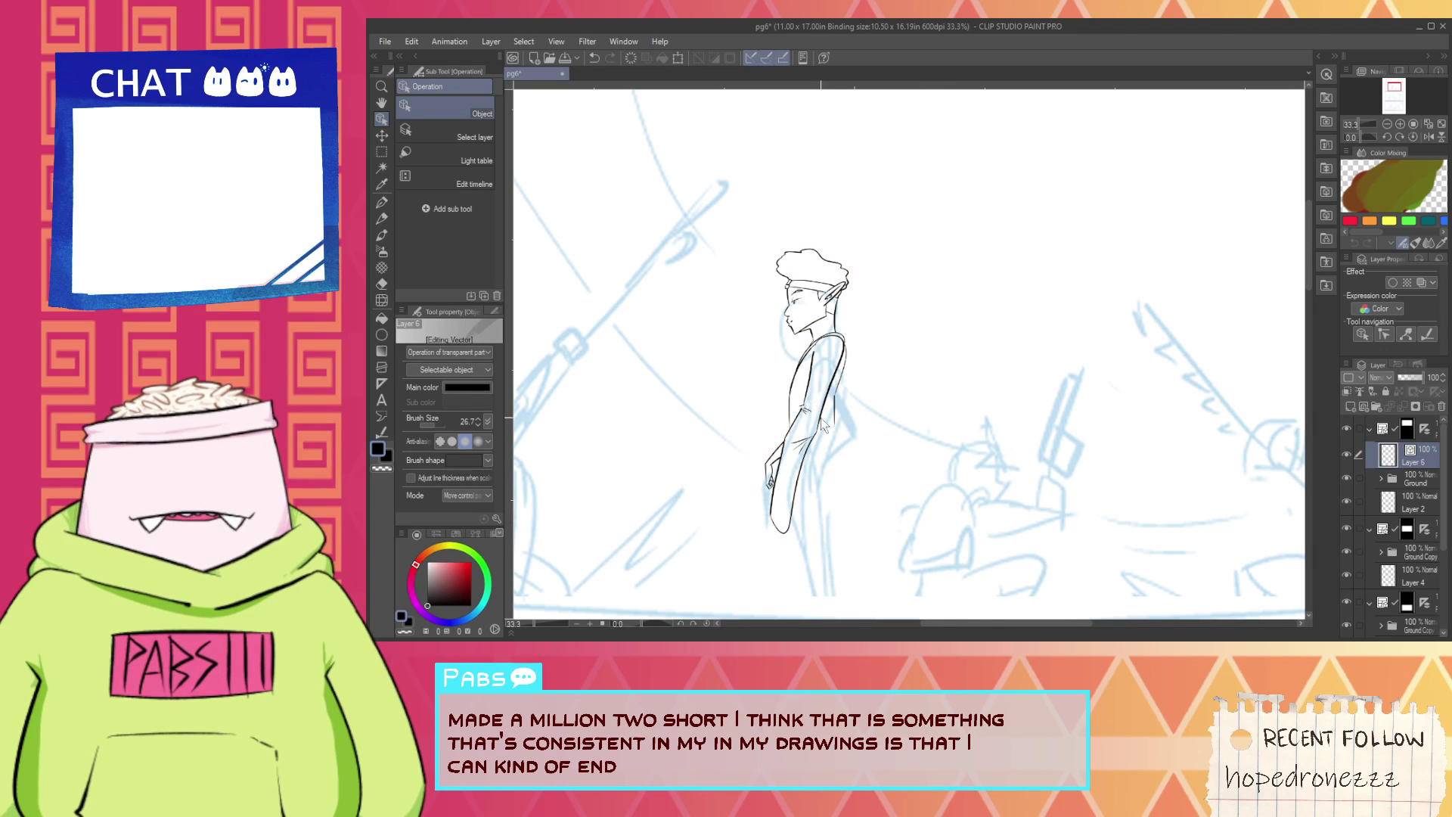
# Ink the rounded toe and rising instep of a shoe standing on the patterned border, redrawing until the curves fit.
pyautogui.scroll(-1, 833, 459)
pyautogui.press('h')
pyautogui.scroll(4, 732, 559)
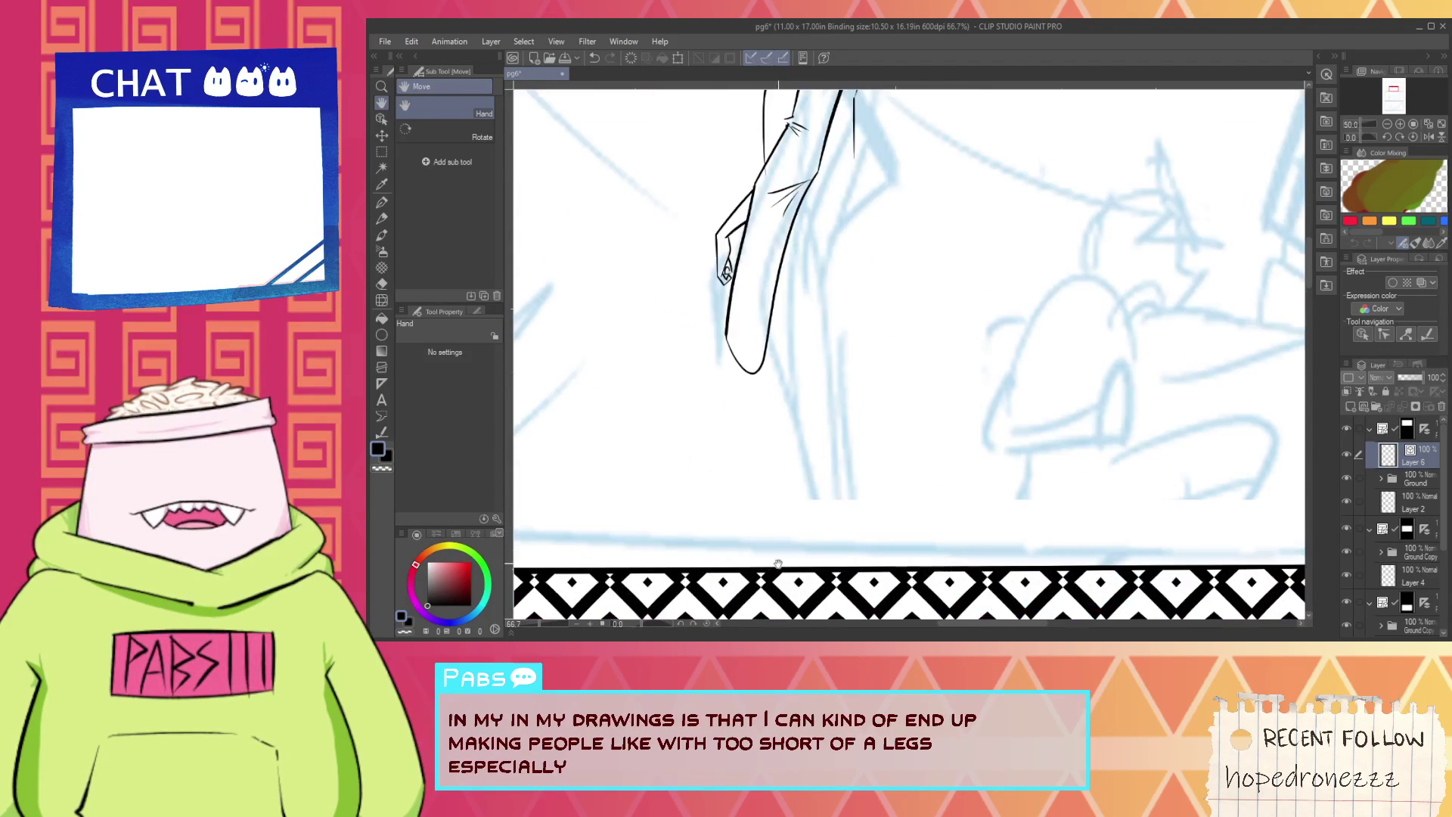
pyautogui.press('p')
pyautogui.moveTo(702, 568); pyautogui.dragTo(819, 491)
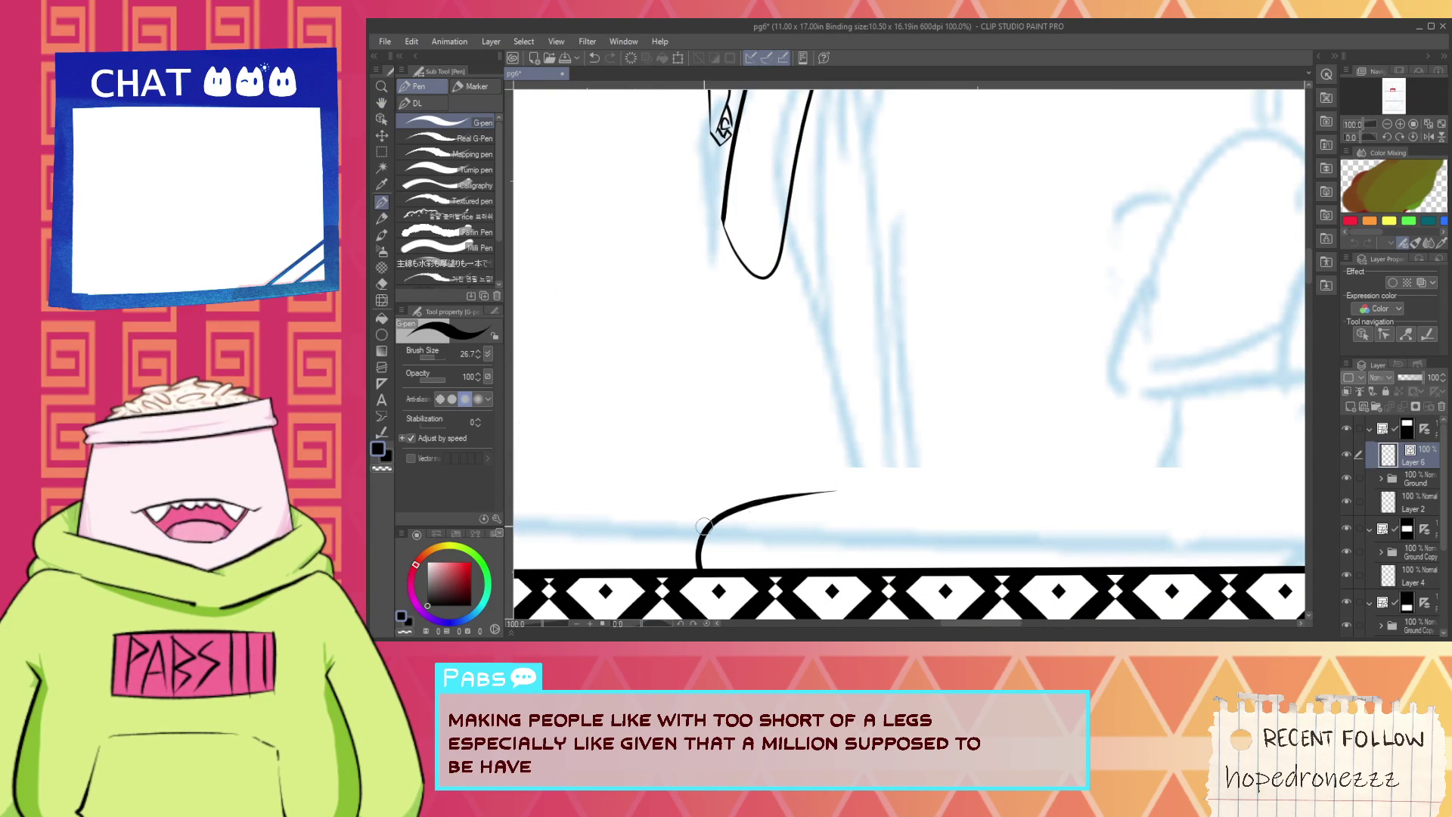
pyautogui.hotkey('ctrl', 'z')
pyautogui.moveTo(703, 567); pyautogui.dragTo(810, 540)
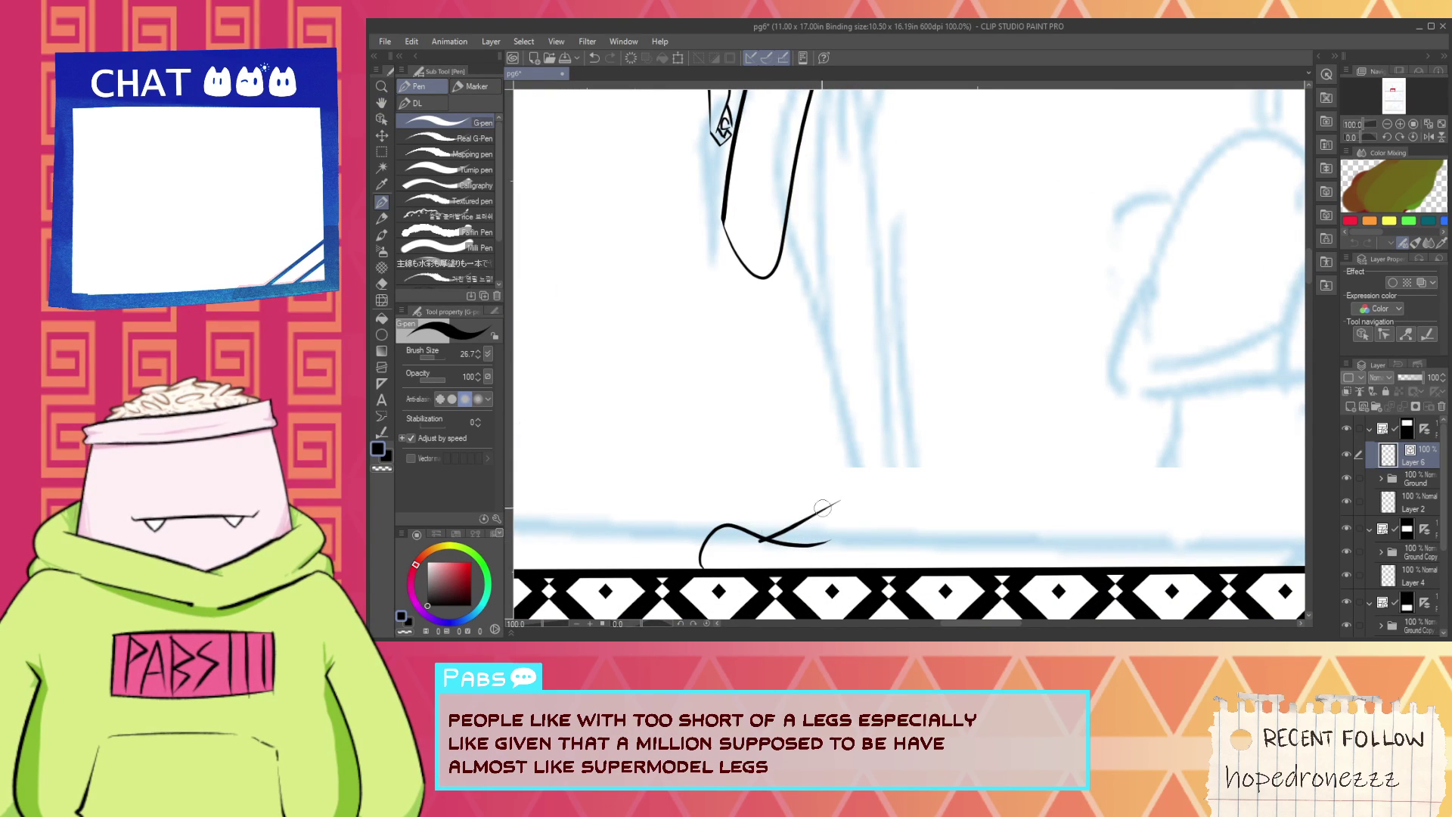
pyautogui.hotkey('ctrl', 'z')
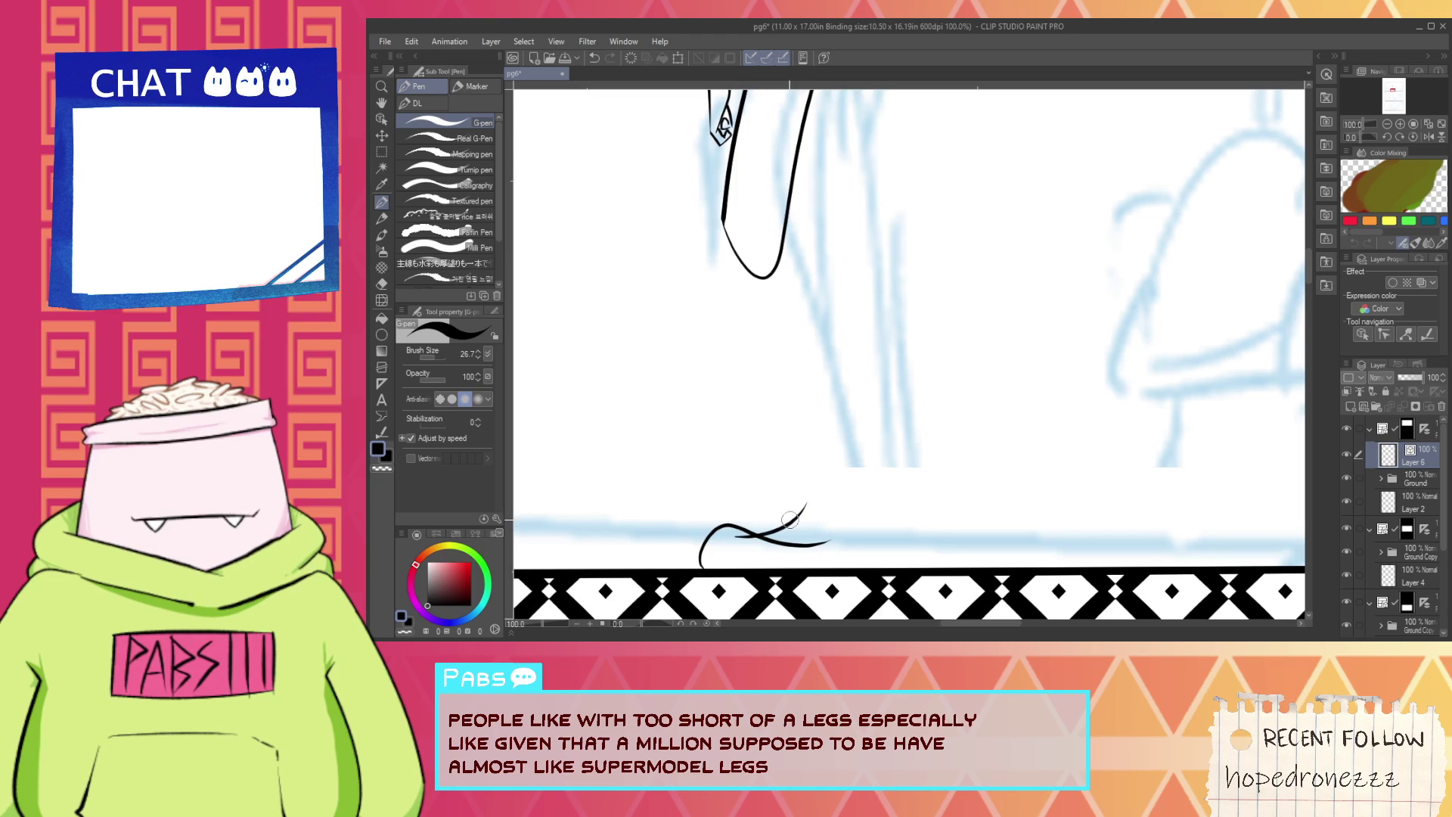
# Ink the small arch under the shoe and the vertical back of the heel, and trim the overlap at the instep.
pyautogui.scroll(1, 793, 565)
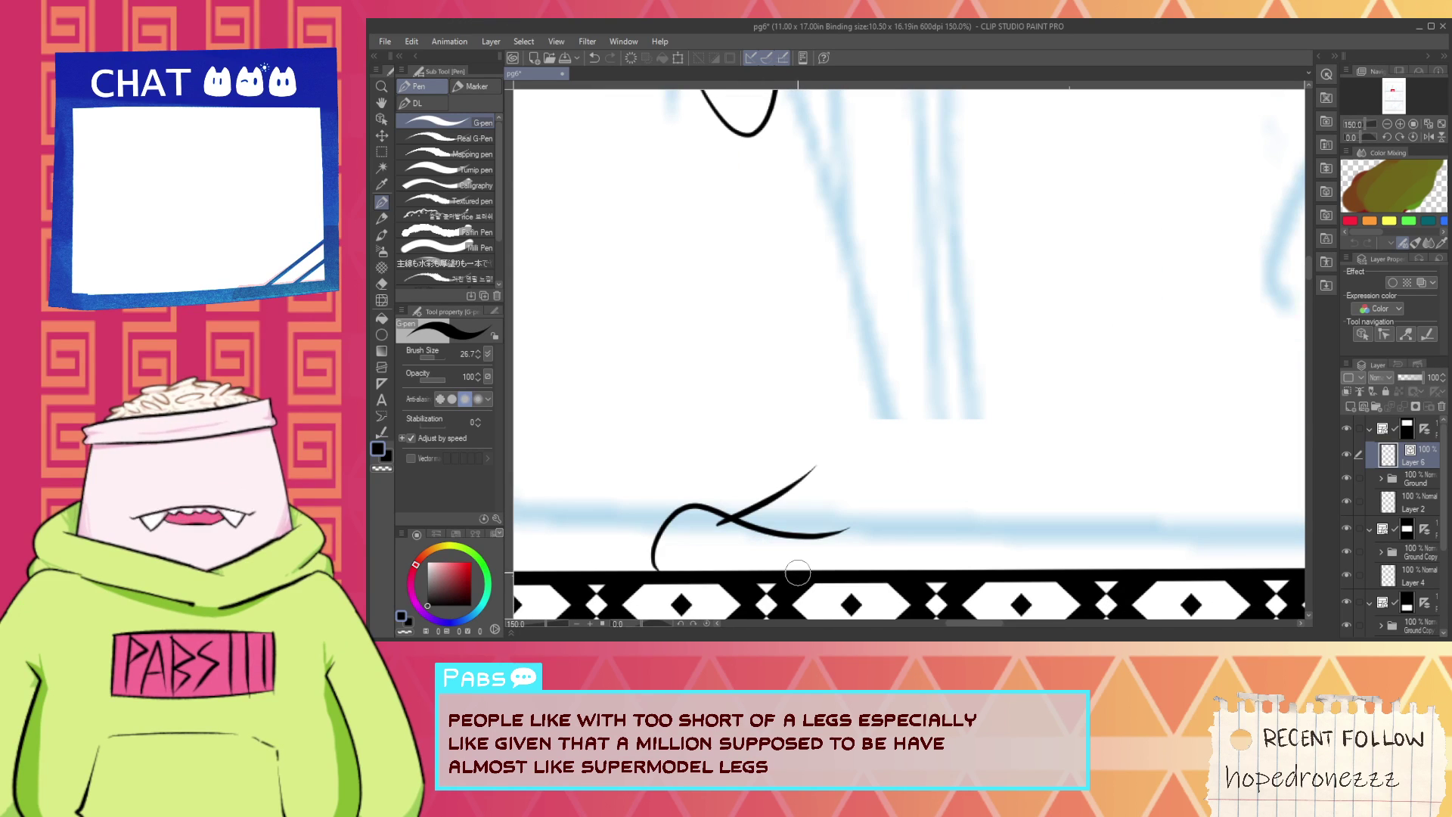
pyautogui.moveTo(819, 569)
pyautogui.mouseDown()
pyautogui.moveTo(857, 568)
pyautogui.moveTo(824, 572)
pyautogui.mouseUp()
pyautogui.hotkey('ctrl', 'z')
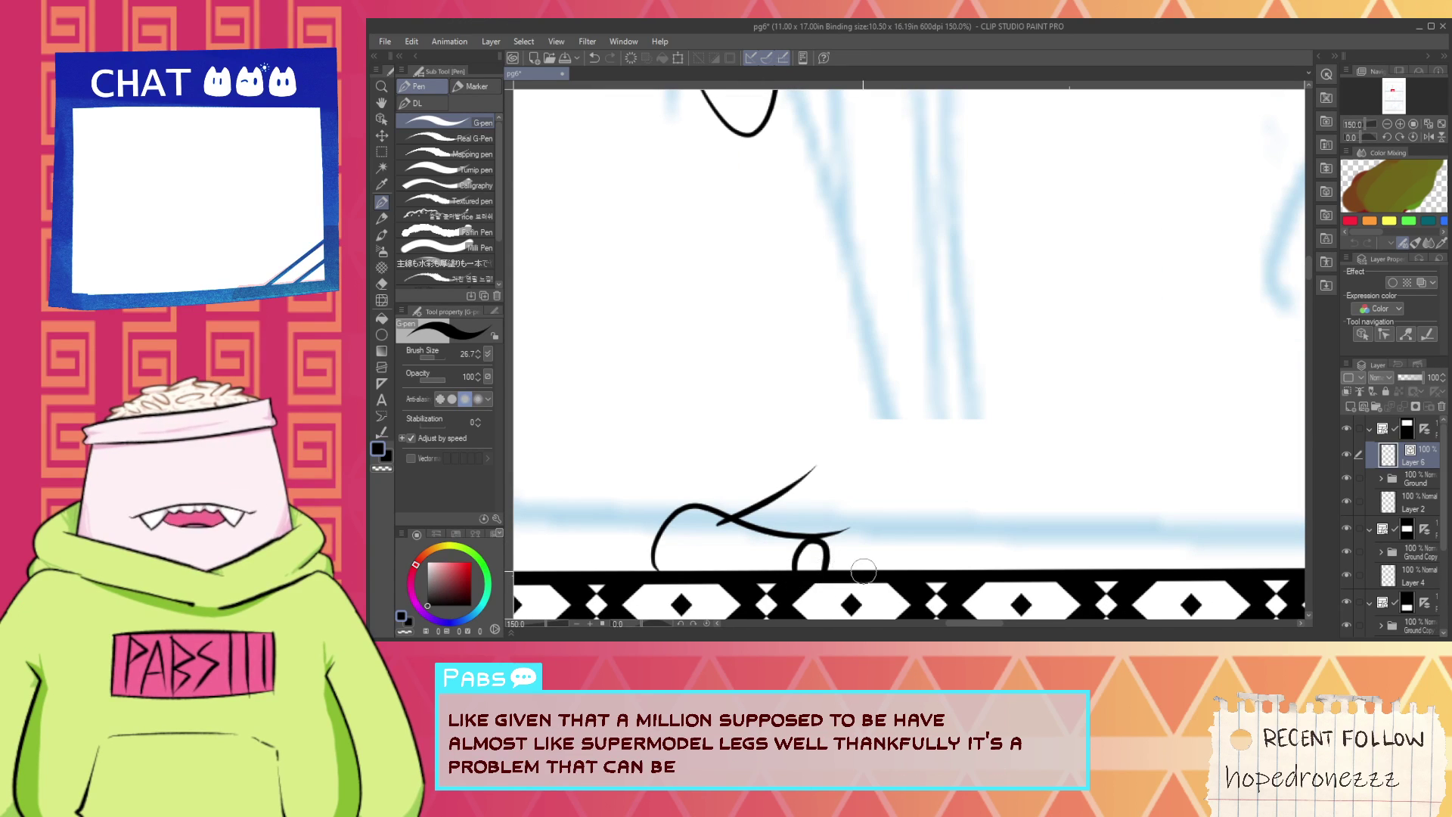
pyautogui.hotkey('ctrl', 'z')
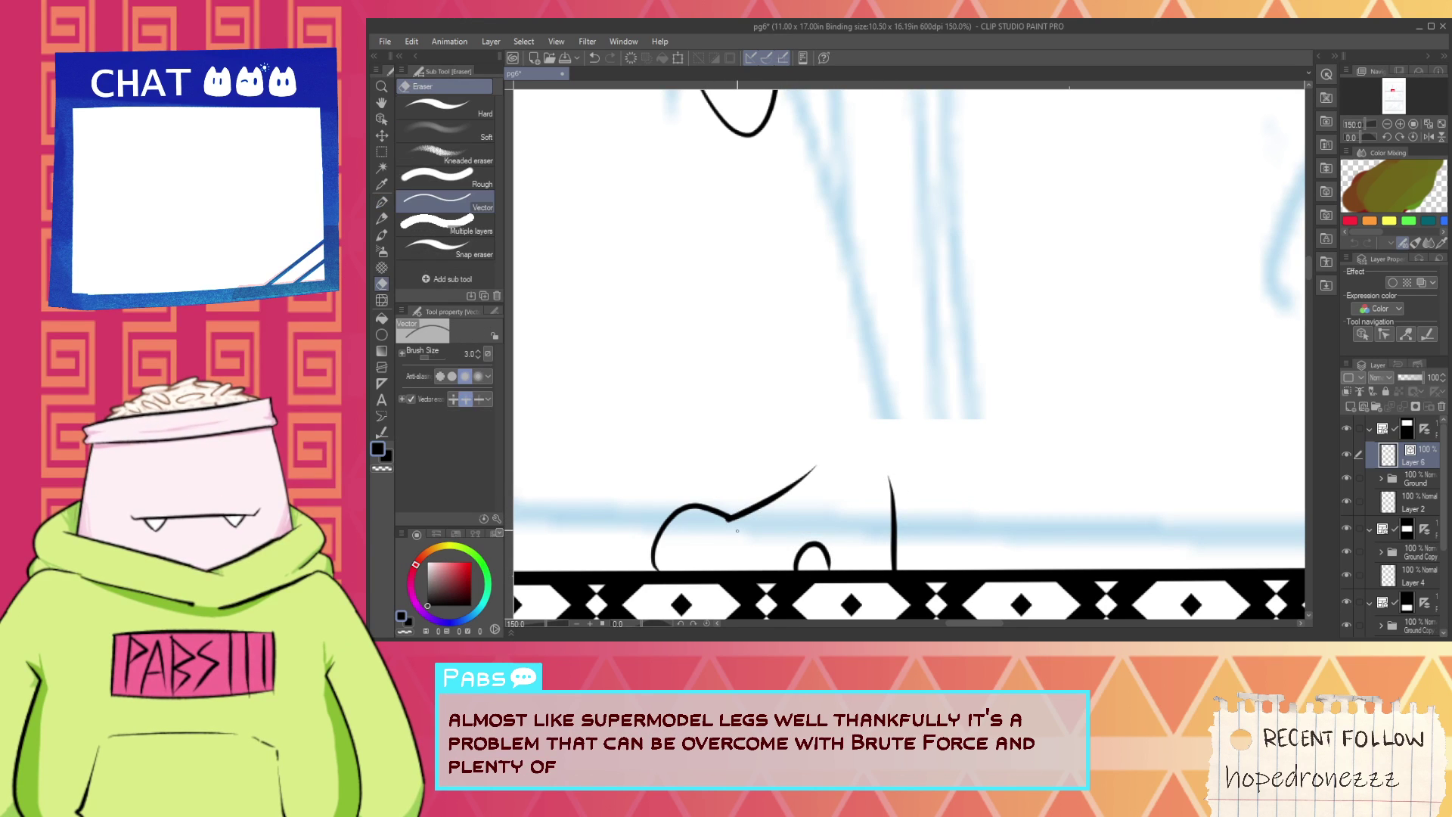
# Ink the platform sole line and its front edge below the toe, and erase the overhanging ends.
pyautogui.press('p')
pyautogui.scroll(1, 654, 561)
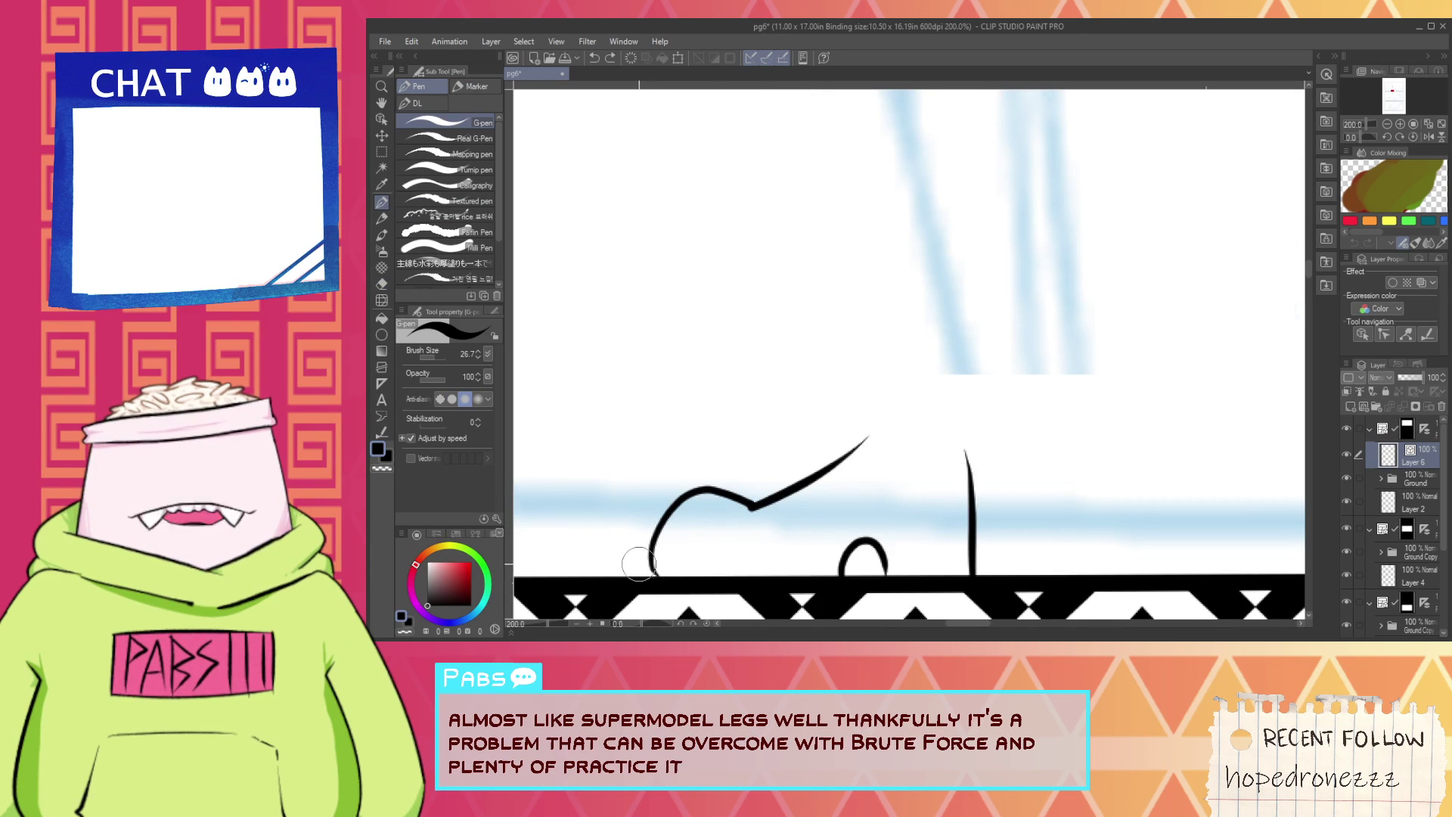
pyautogui.moveTo(638, 560); pyautogui.dragTo(789, 561)
pyautogui.scroll(2, 646, 552)
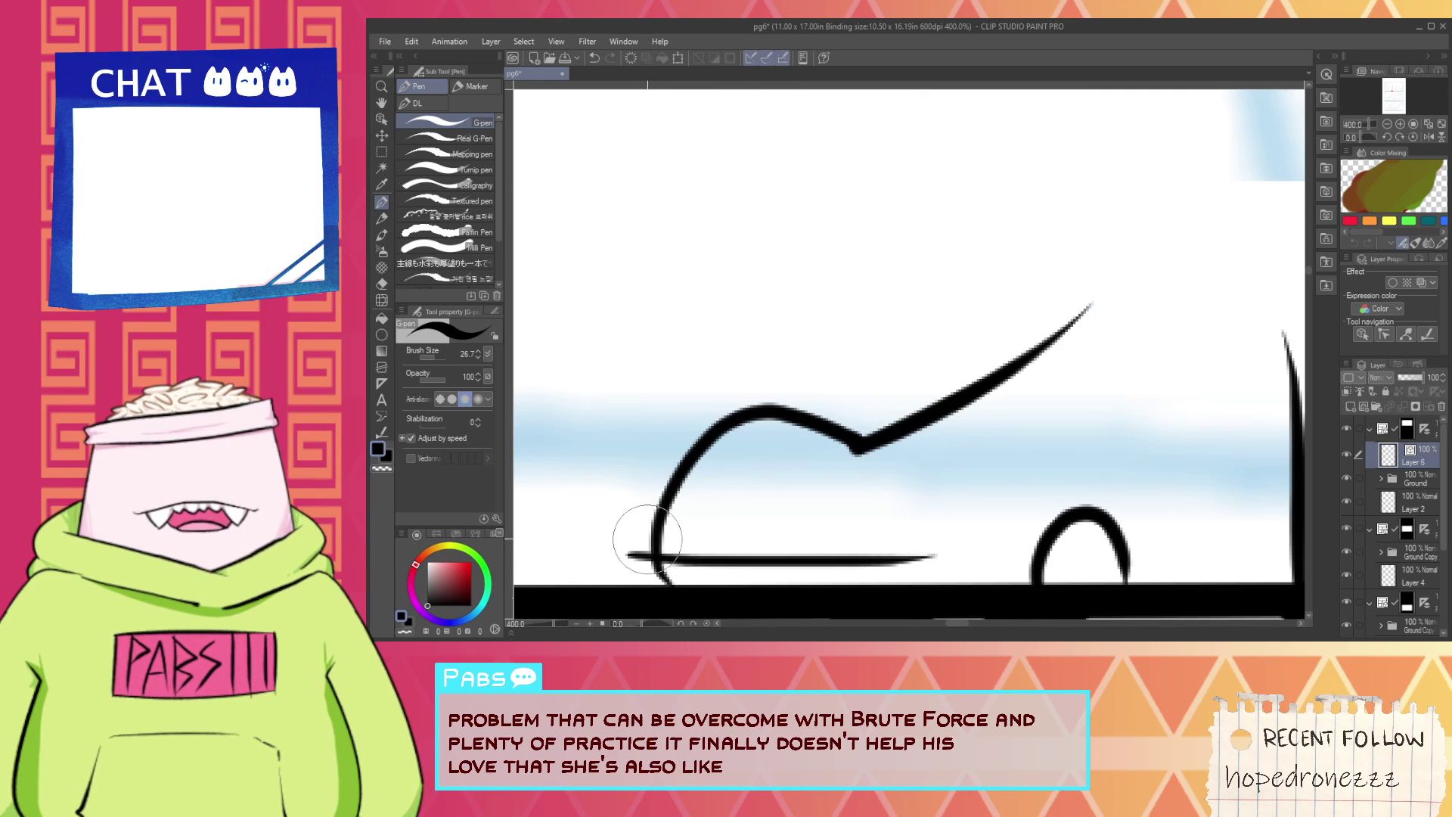
pyautogui.press('e')
pyautogui.moveTo(636, 558); pyautogui.dragTo(640, 540)
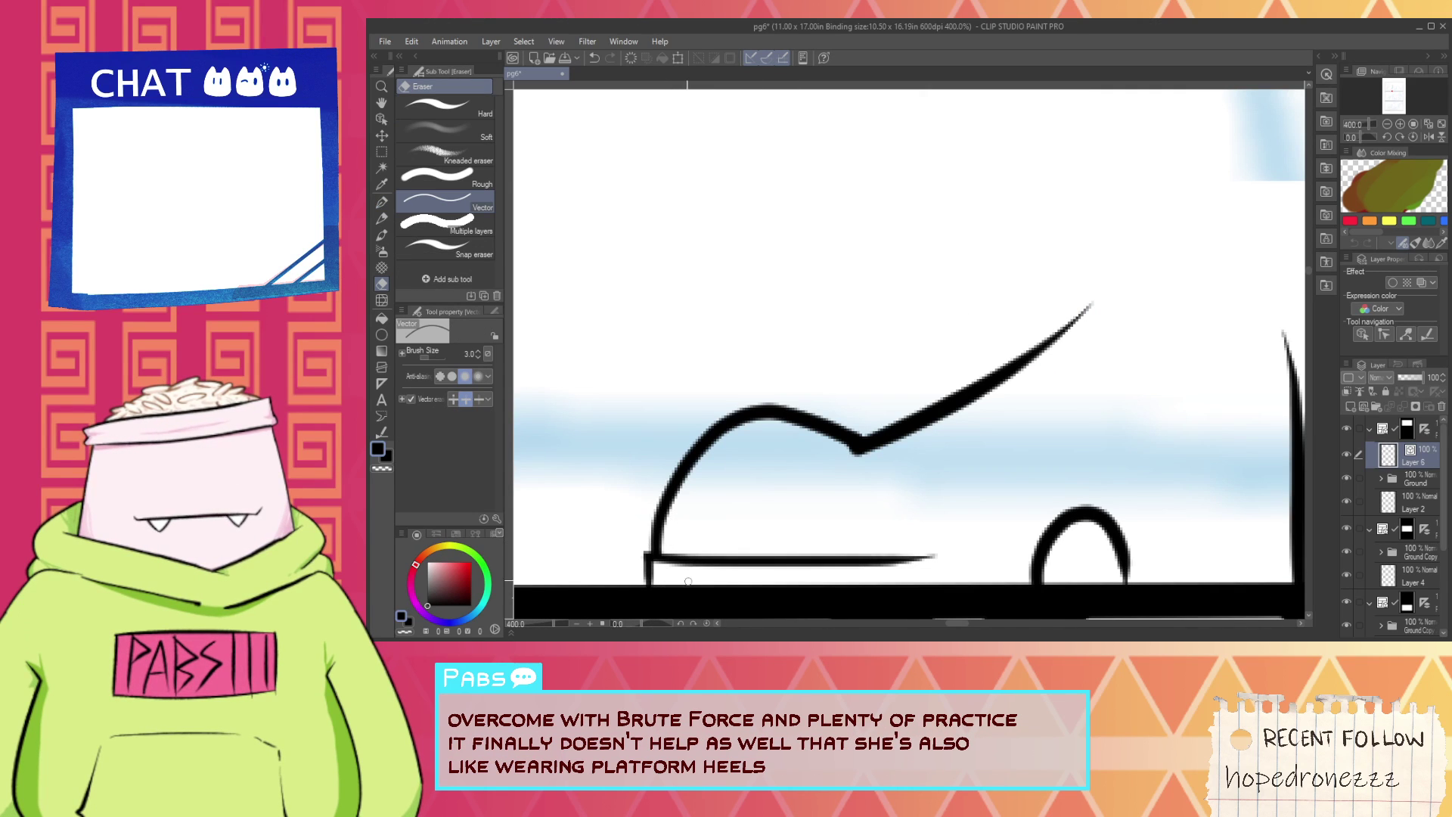
pyautogui.scroll(-4, 689, 581)
# Examine the character's shoes on the finished pg5 page as reference and return to the current page.
pyautogui.press('h')
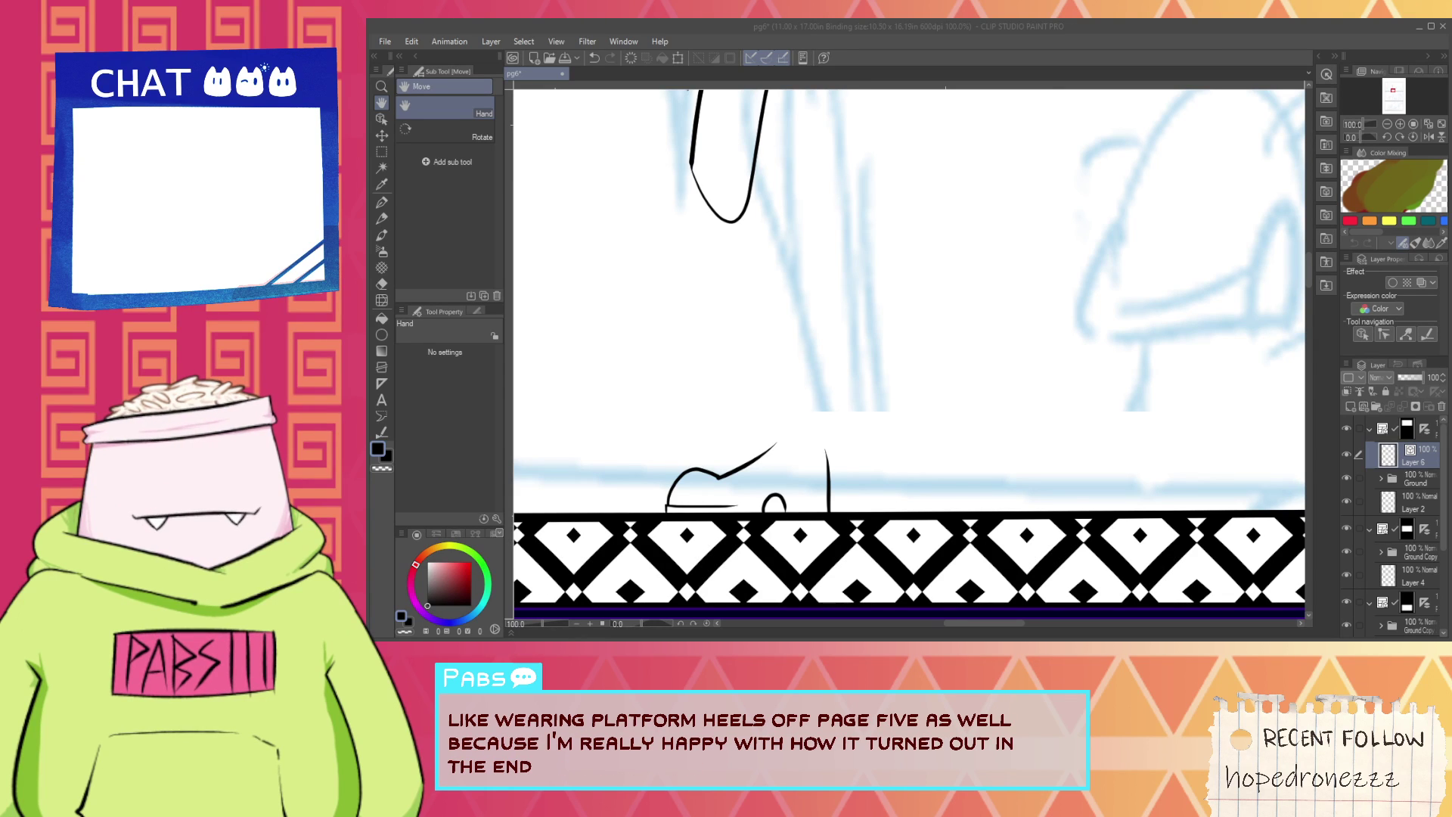
pyautogui.click(827, 466)
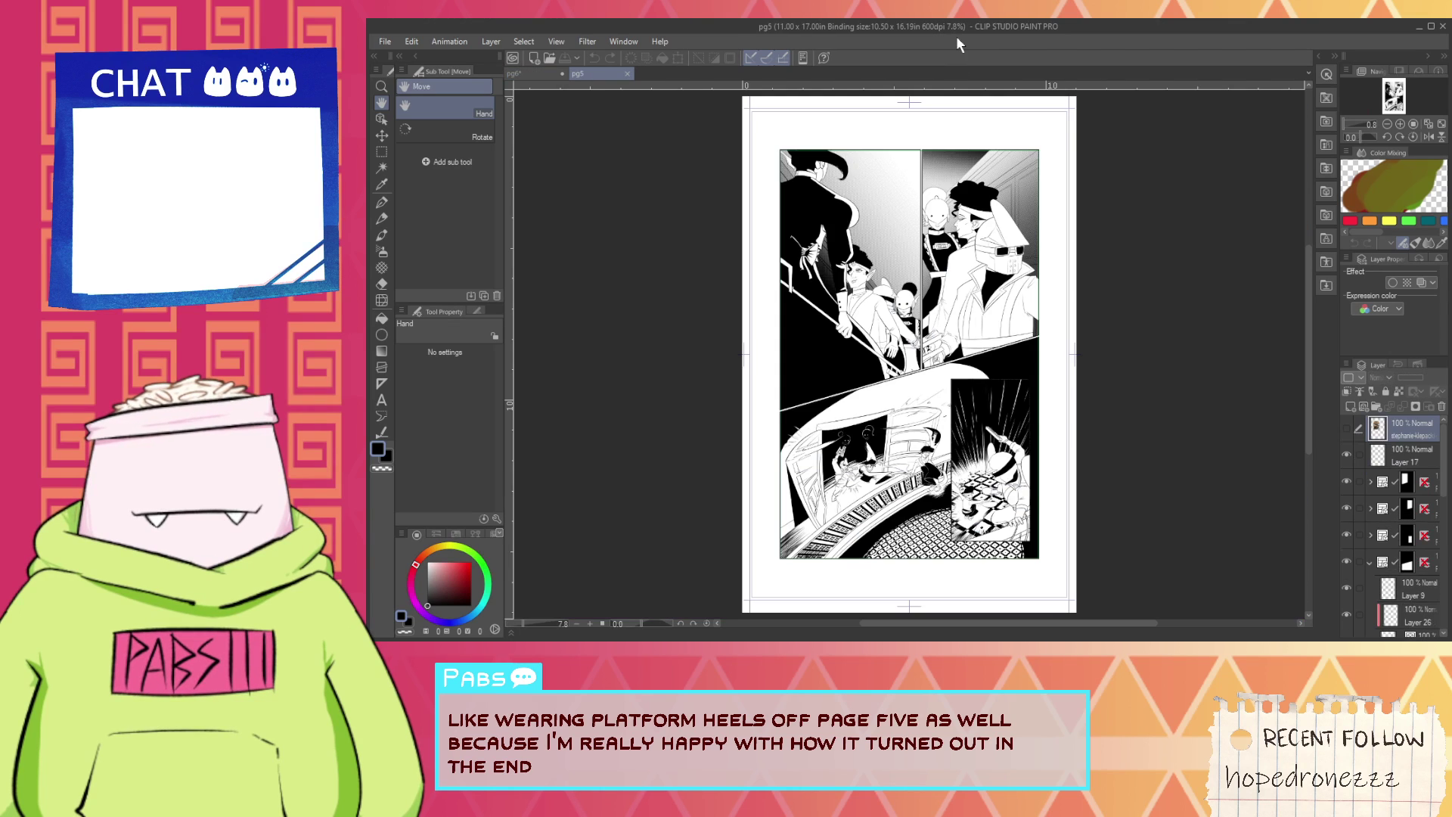
pyautogui.hotkey('ctrl', '+')
pyautogui.scroll(4, 920, 464)
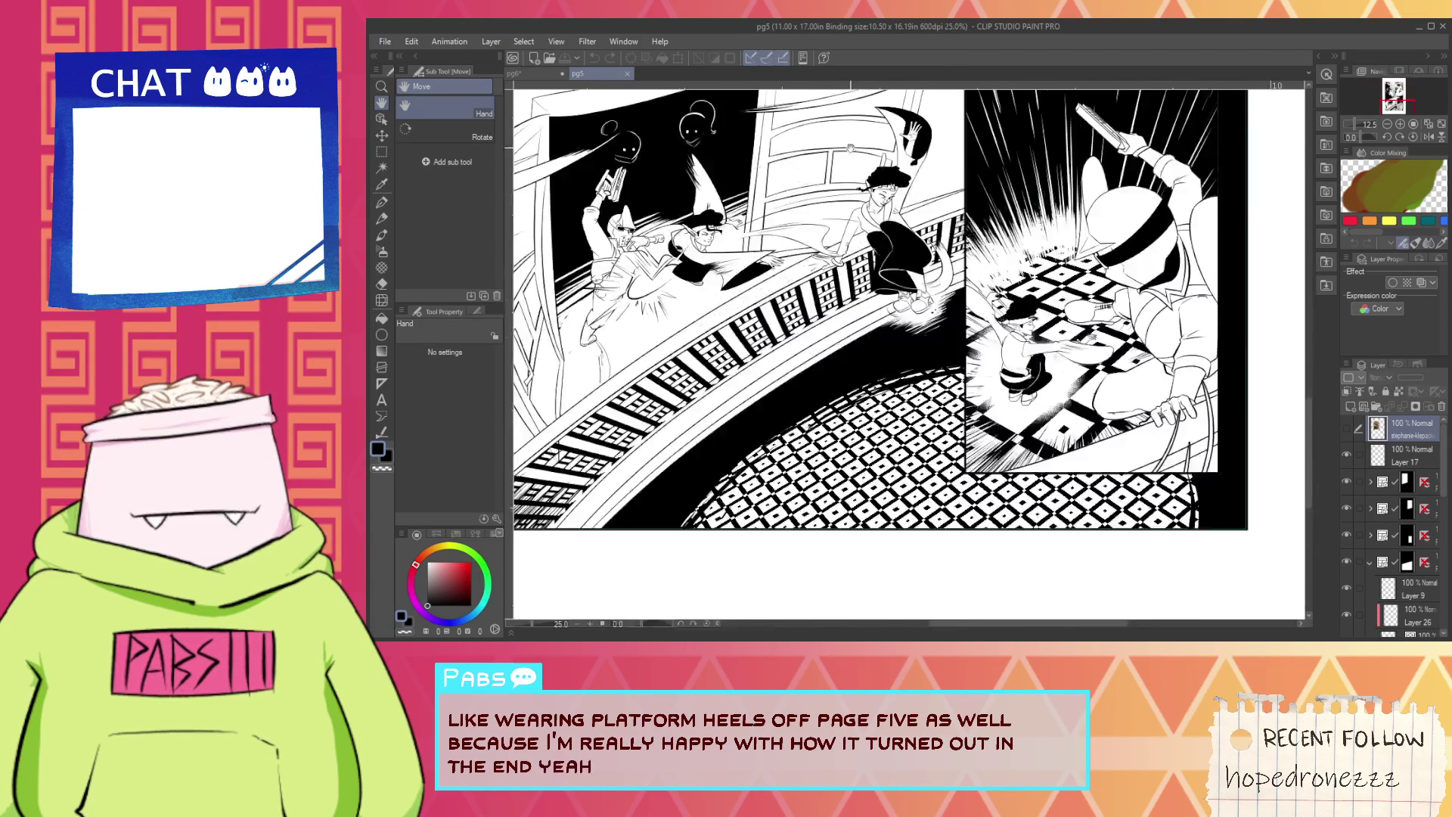
pyautogui.scroll(5, 811, 248)
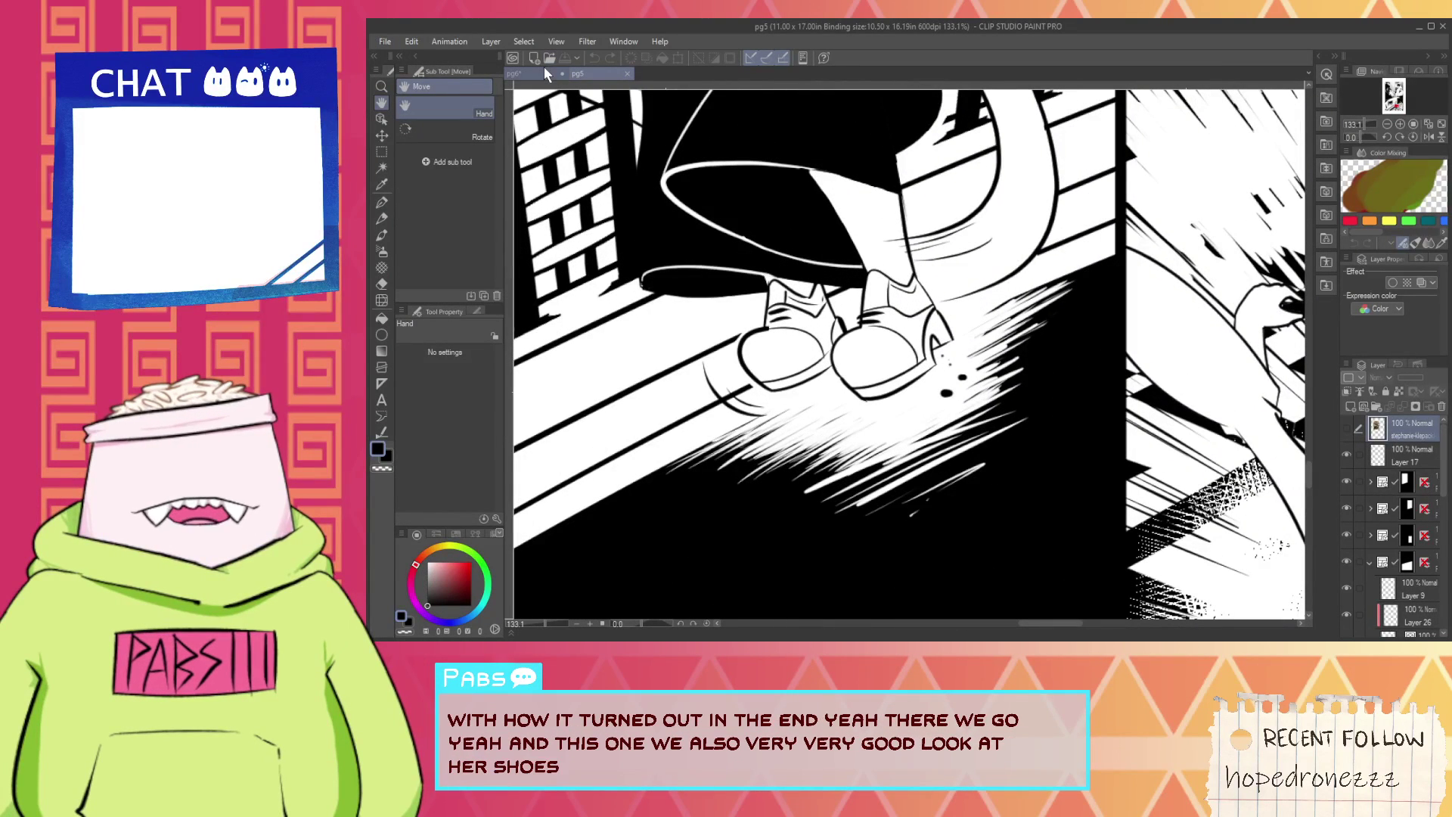
pyautogui.click(541, 73)
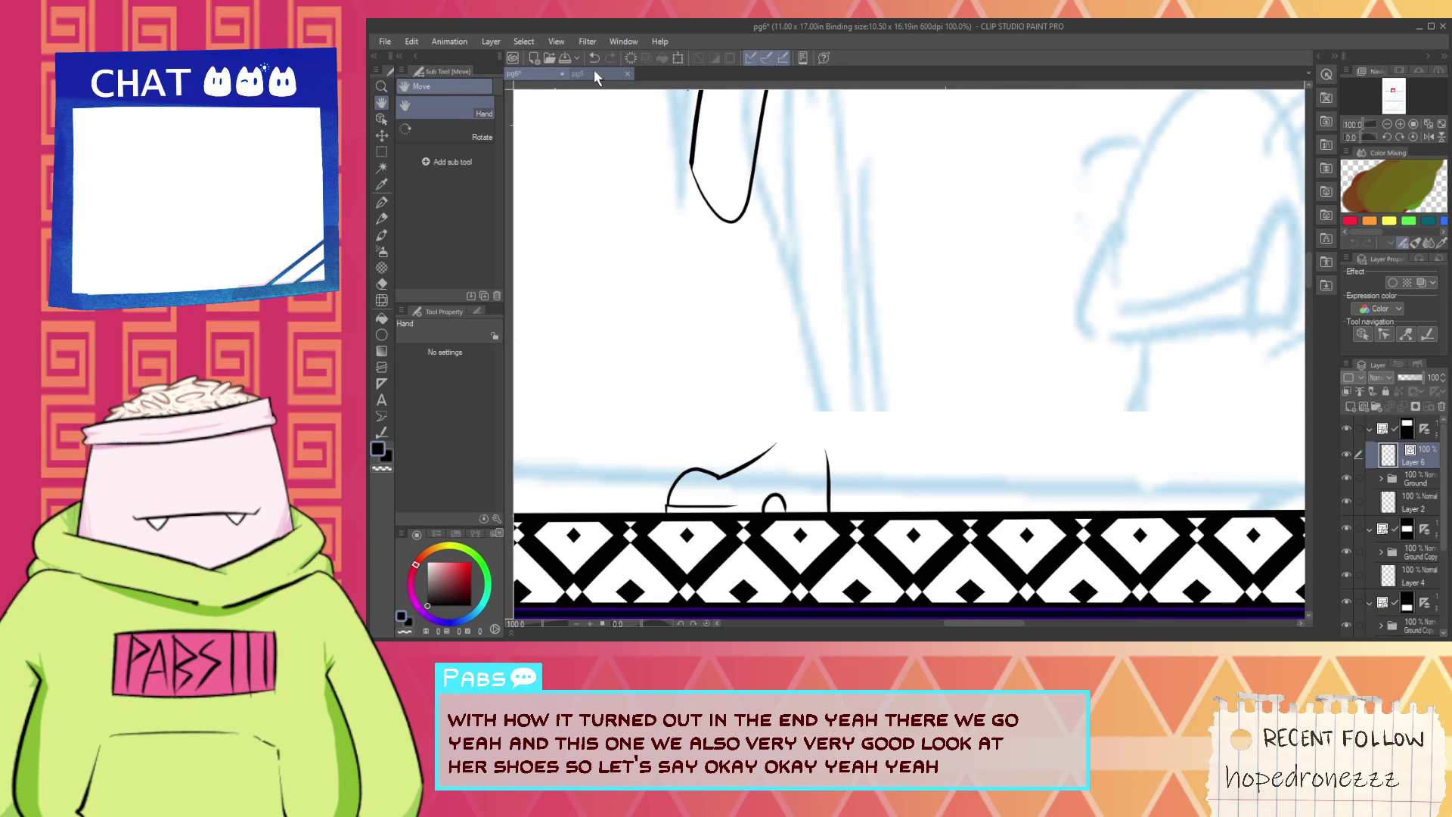
pyautogui.click(595, 75)
pyautogui.click(541, 76)
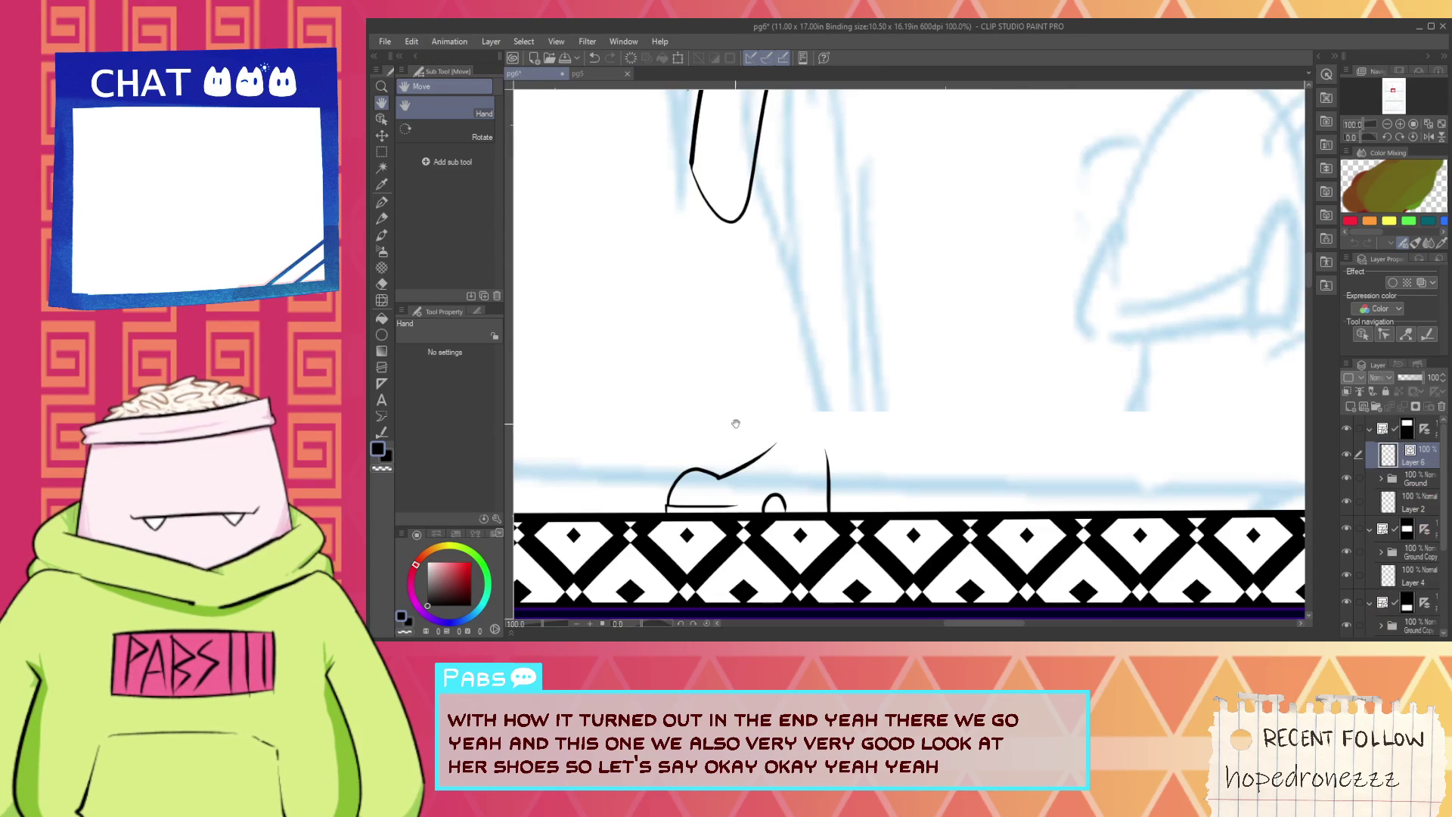
# Ink an arched line from the end of the platform sole to the back of the heel, redrawing it lower.
pyautogui.scroll(5, 756, 500)
pyautogui.press('p')
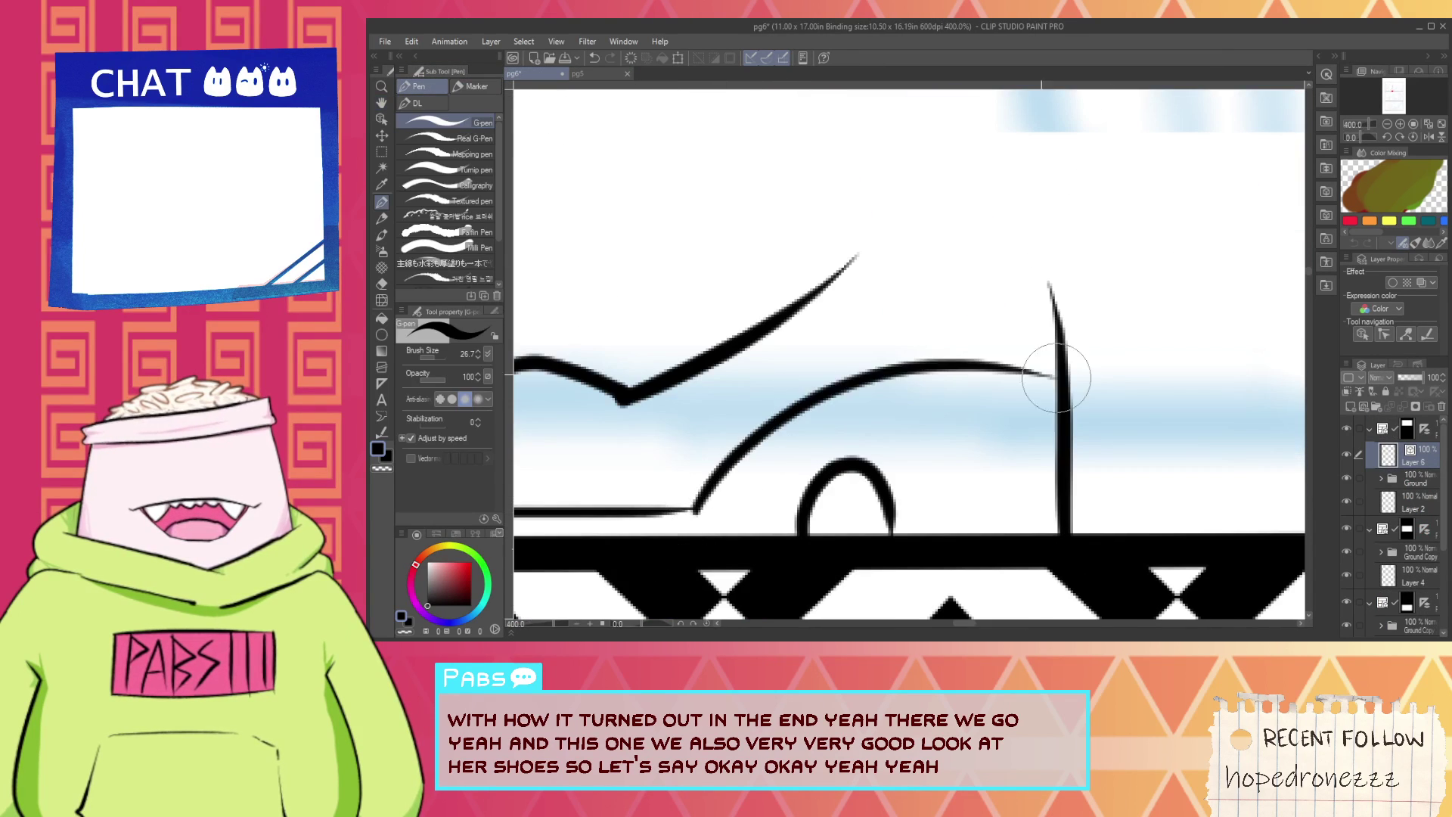
pyautogui.hotkey('ctrl', 'z')
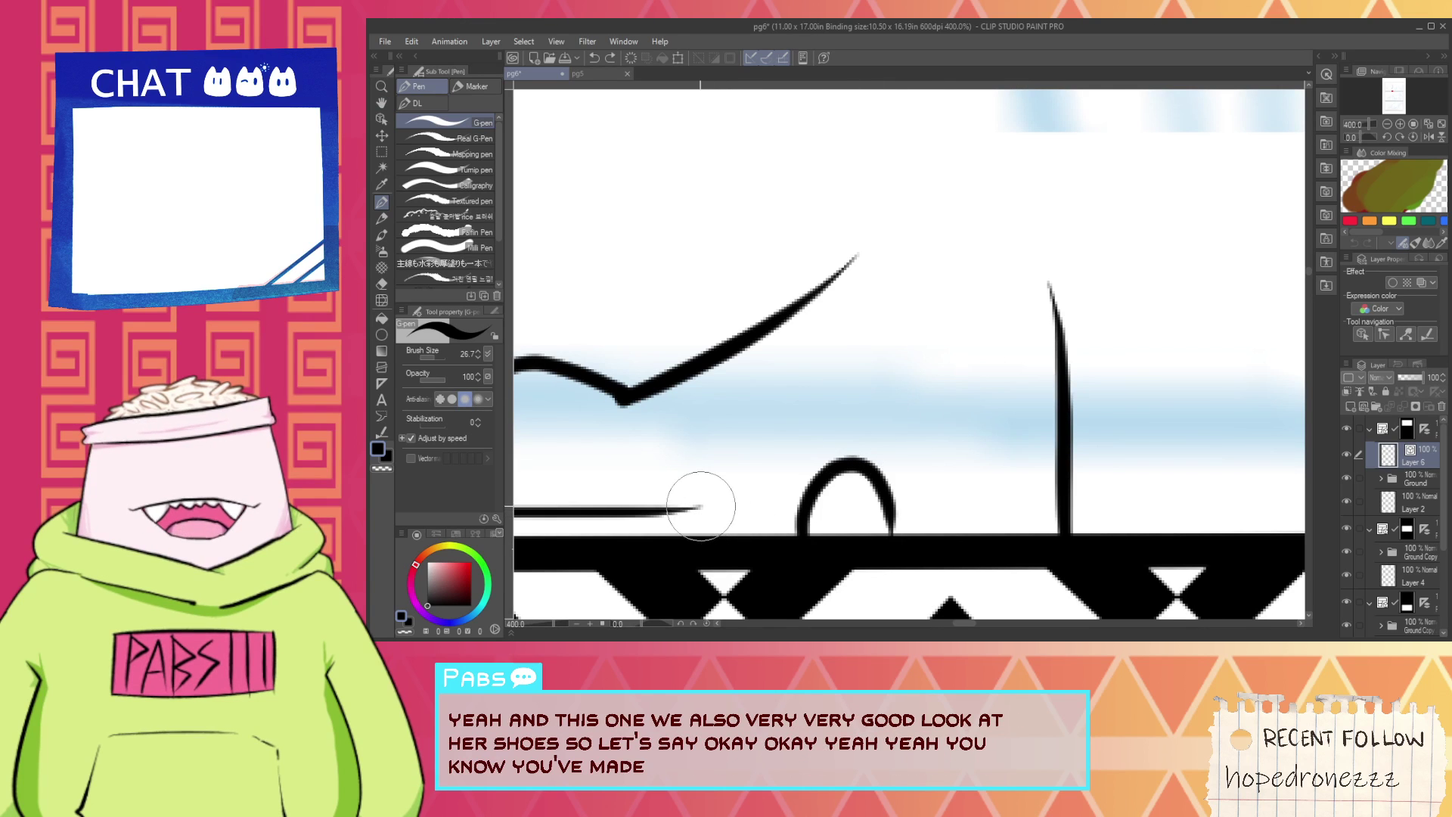
pyautogui.moveTo(696, 508); pyautogui.dragTo(1059, 395)
pyautogui.press('e')
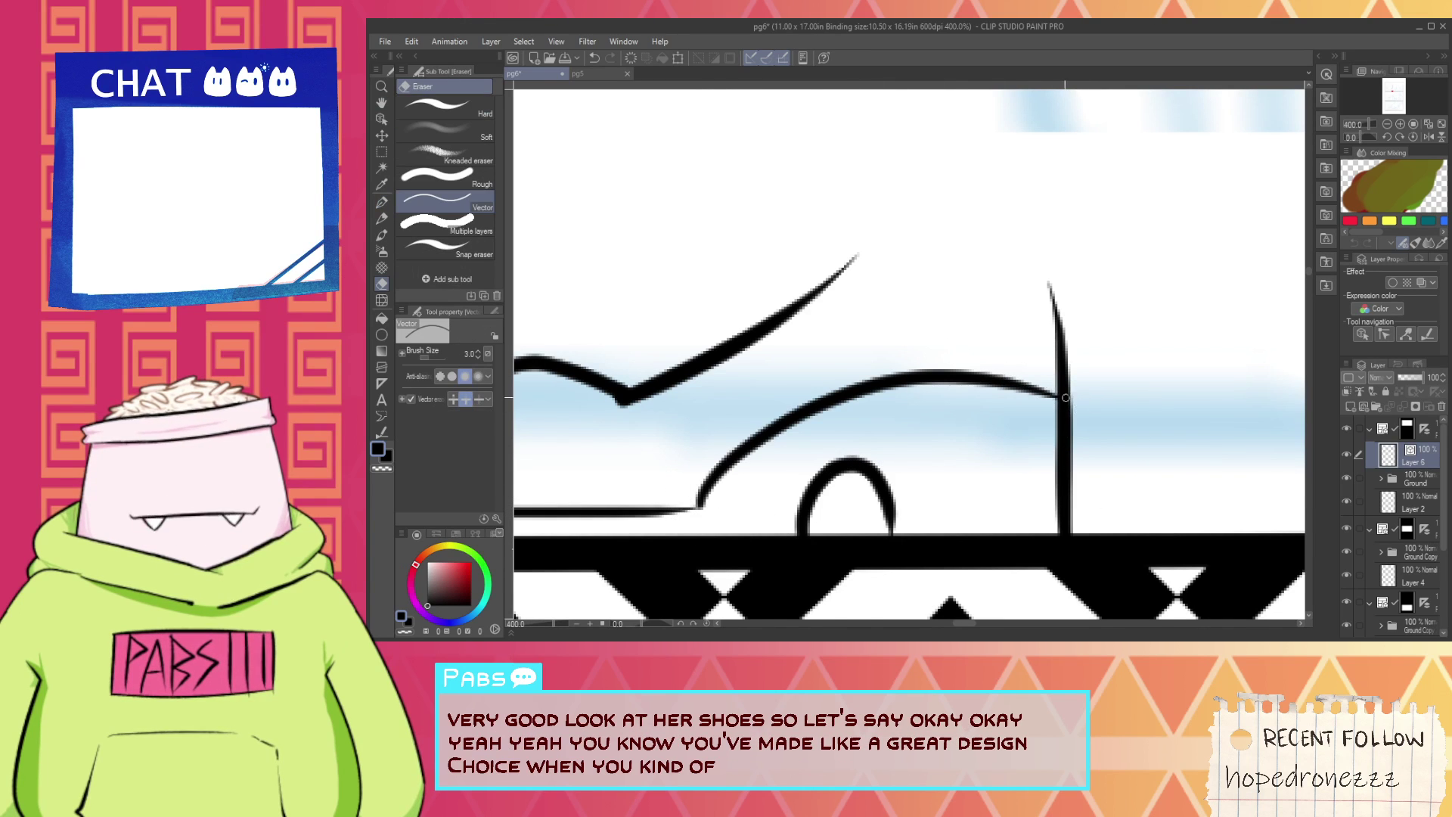
pyautogui.scroll(-3, 1065, 397)
# Shift the instep stroke toward the toe, tilt it more steeply and trim its overshooting end.
pyautogui.press('p')
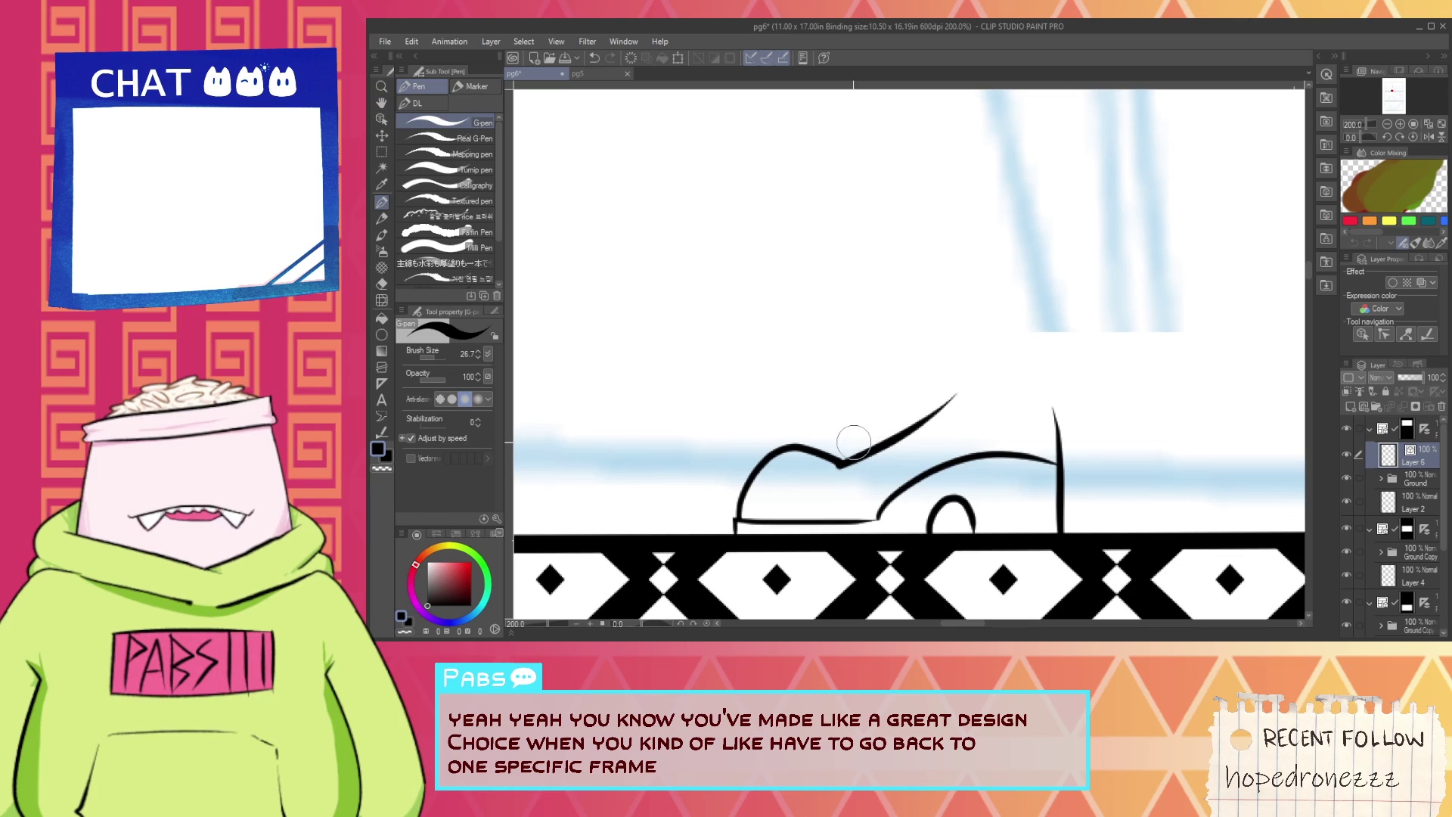
pyautogui.click(382, 120)
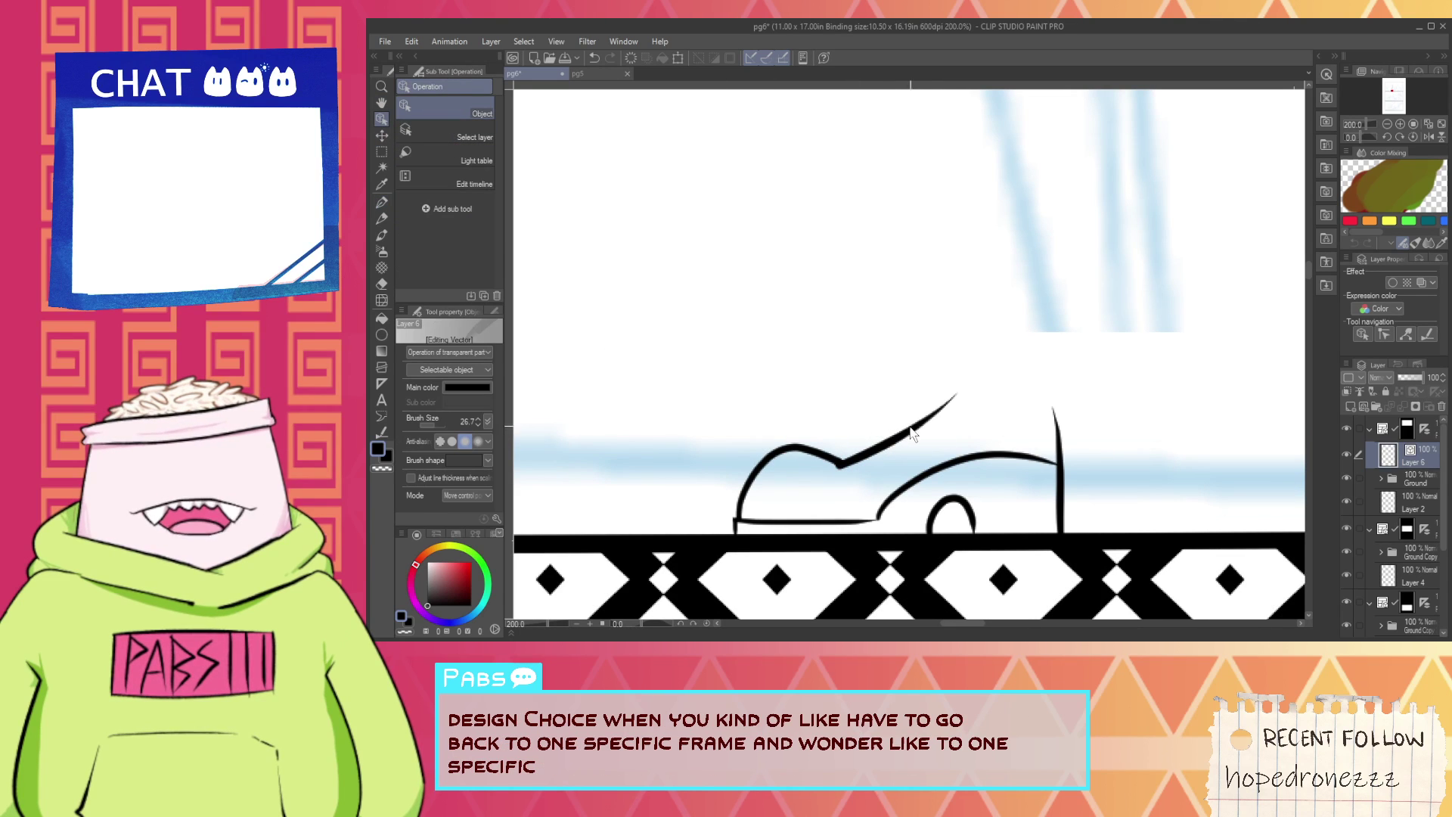
pyautogui.moveTo(911, 426)
pyautogui.mouseDown()
pyautogui.moveTo(901, 406)
pyautogui.moveTo(924, 355)
pyautogui.moveTo(905, 356)
pyautogui.mouseUp()
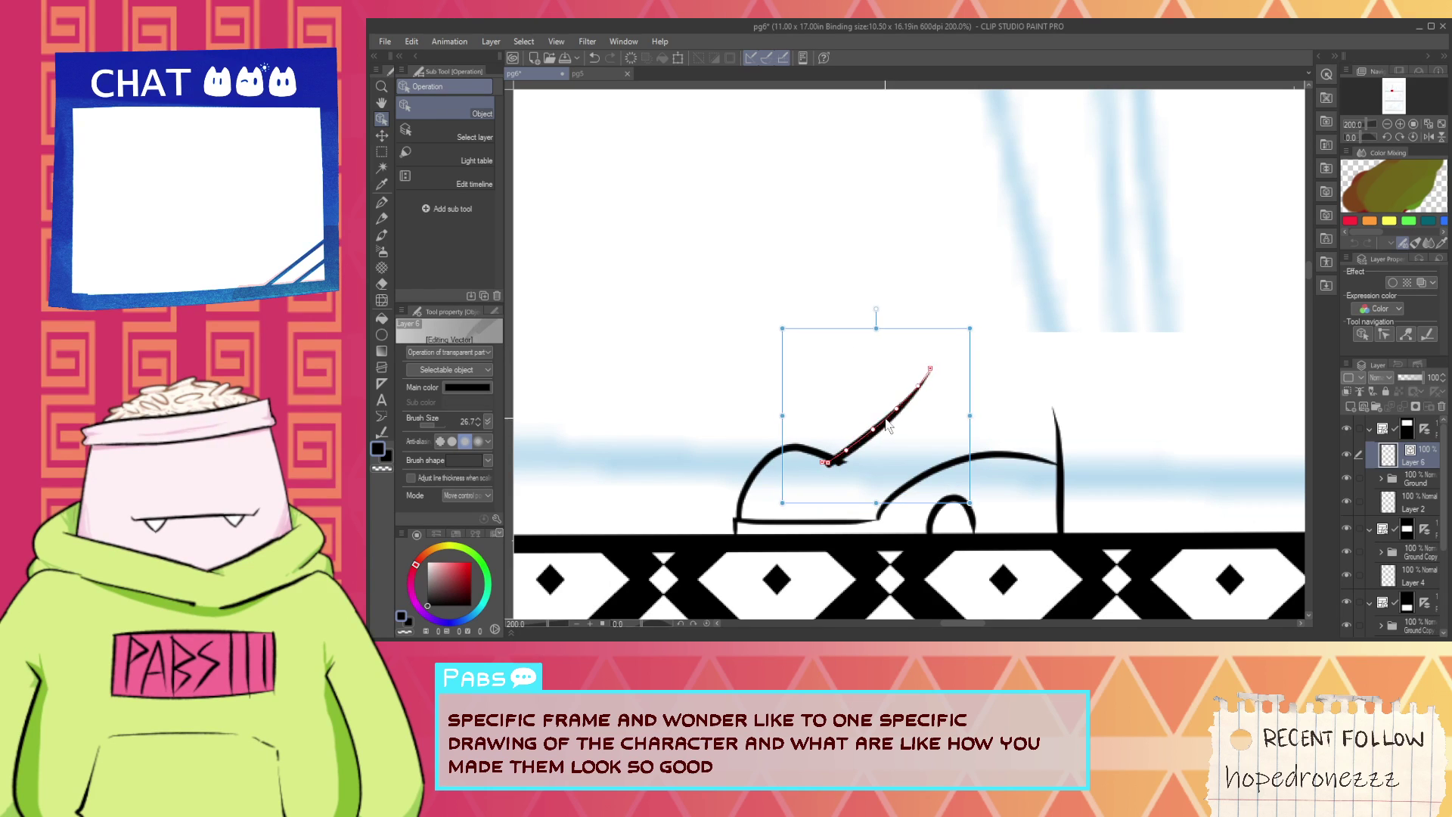
pyautogui.press('e')
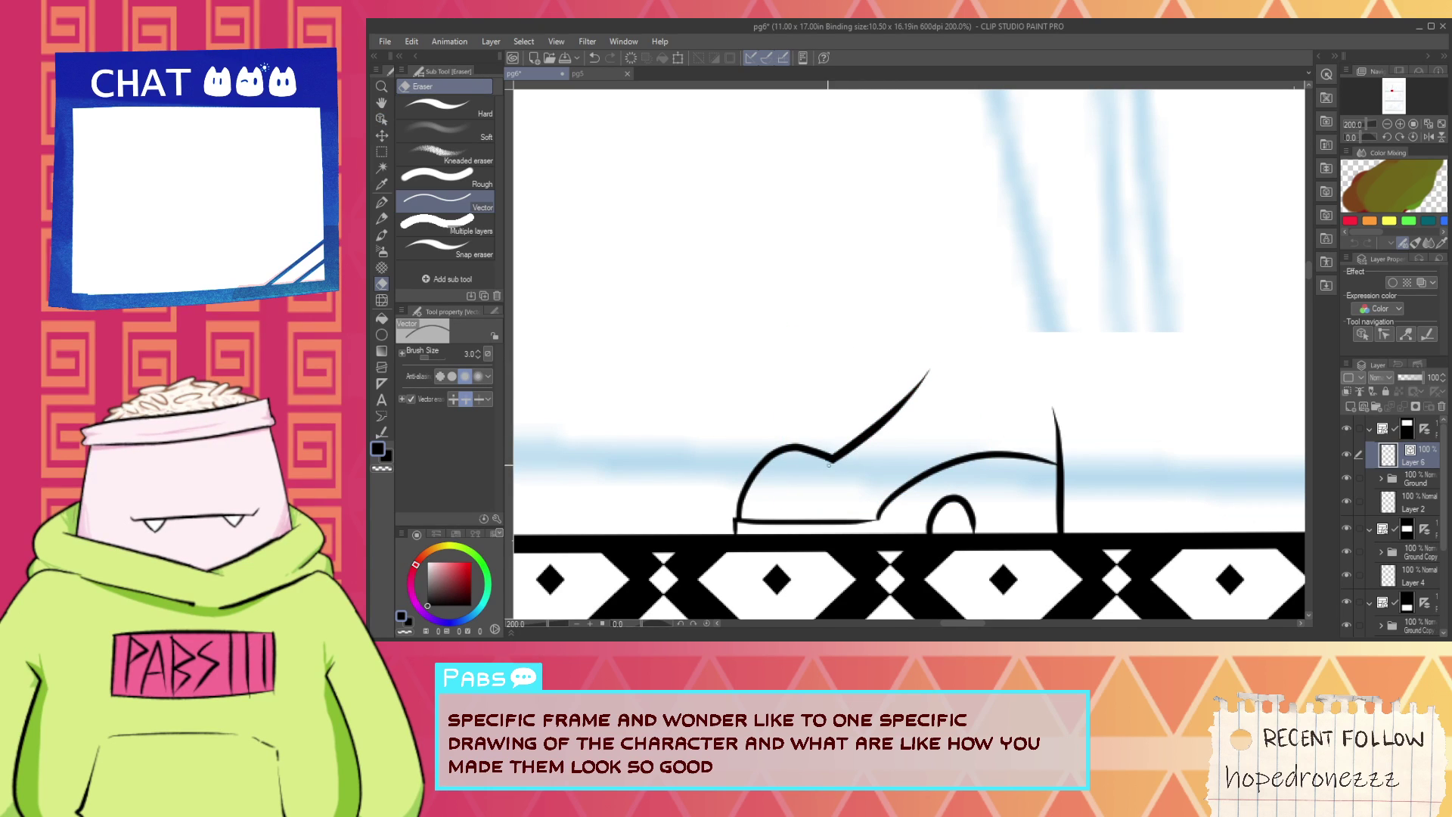
# Redraw the rear half of the shoe's arch as a flatter line running past the back of the heel.
pyautogui.scroll(-1, 856, 421)
pyautogui.press('h')
pyautogui.scroll(1, 913, 417)
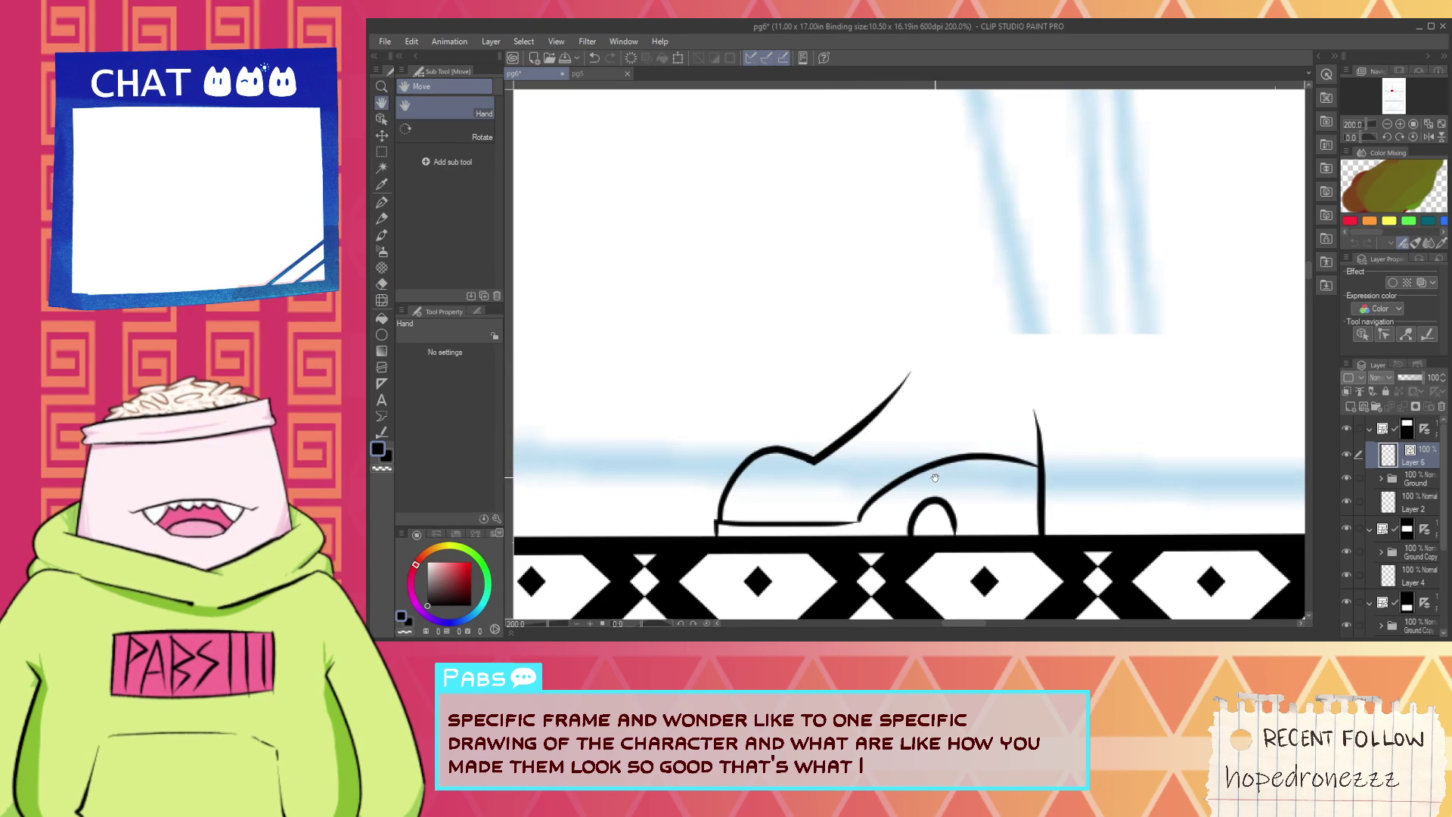
pyautogui.press('p')
pyautogui.scroll(2, 933, 475)
pyautogui.moveTo(898, 467); pyautogui.dragTo(1204, 439)
pyautogui.hotkey('ctrl', 'z')
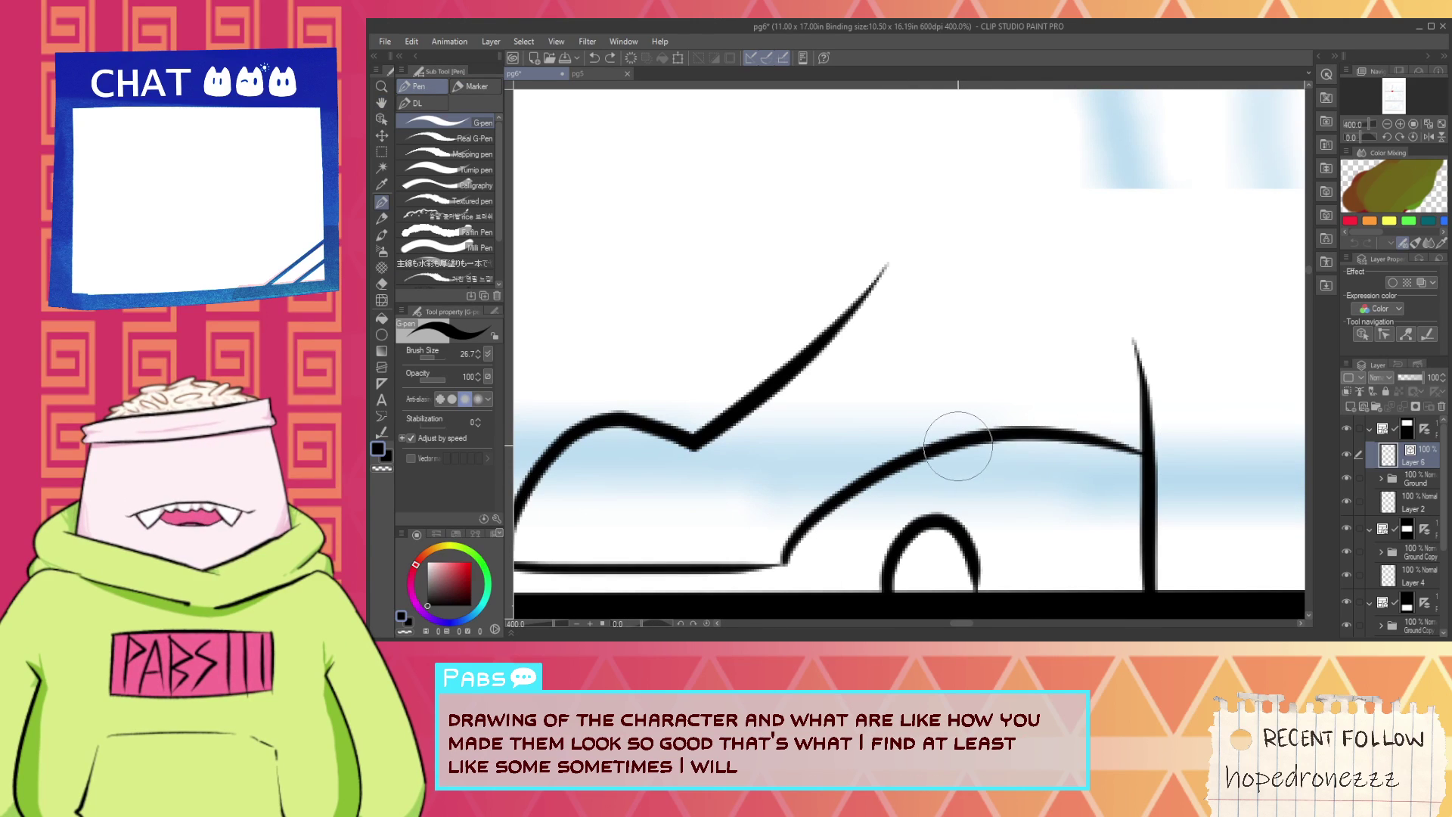
pyautogui.moveTo(959, 447); pyautogui.dragTo(1141, 449)
pyautogui.hotkey('ctrl', 'z')
pyautogui.moveTo(992, 431); pyautogui.dragTo(1278, 422)
# Erase the old curved arch end, the overshoot behind the heel and the stub where the two arch lines join.
pyautogui.press('e')
pyautogui.click(1109, 451)
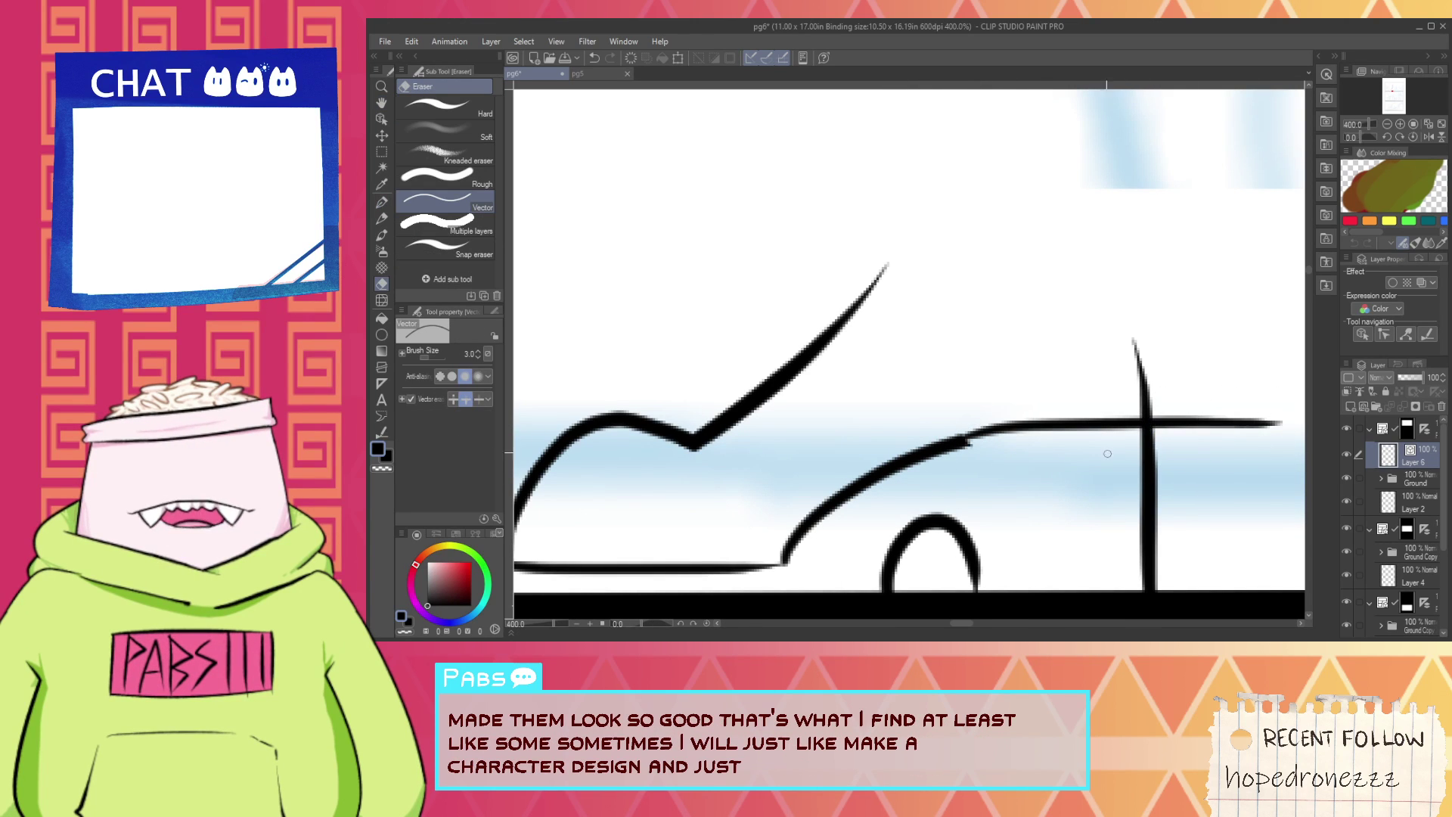
pyautogui.click(1191, 421)
pyautogui.scroll(2, 1005, 441)
pyautogui.press('p')
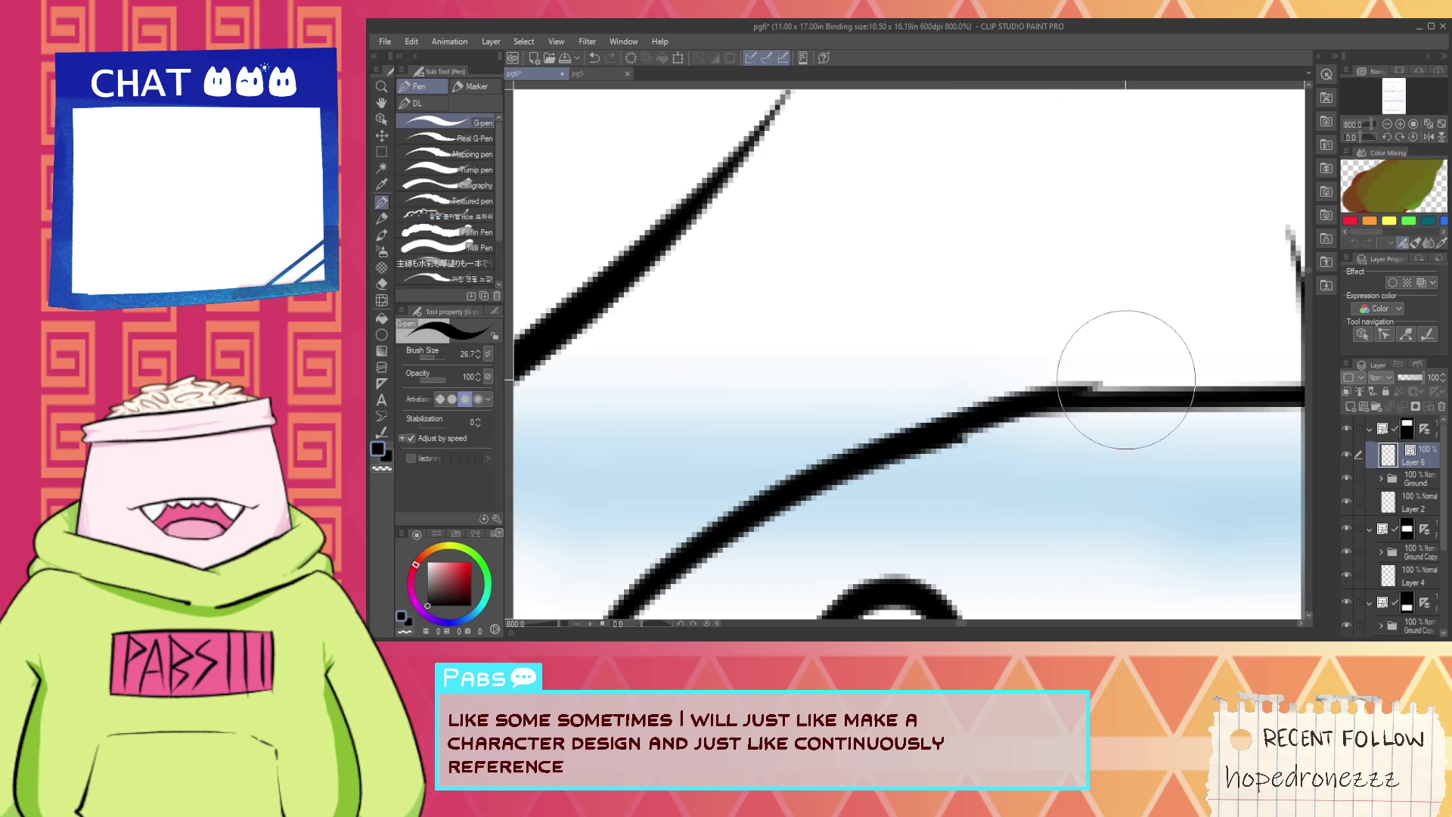
pyautogui.press('e')
pyautogui.click(1068, 391)
pyautogui.scroll(-4, 1038, 382)
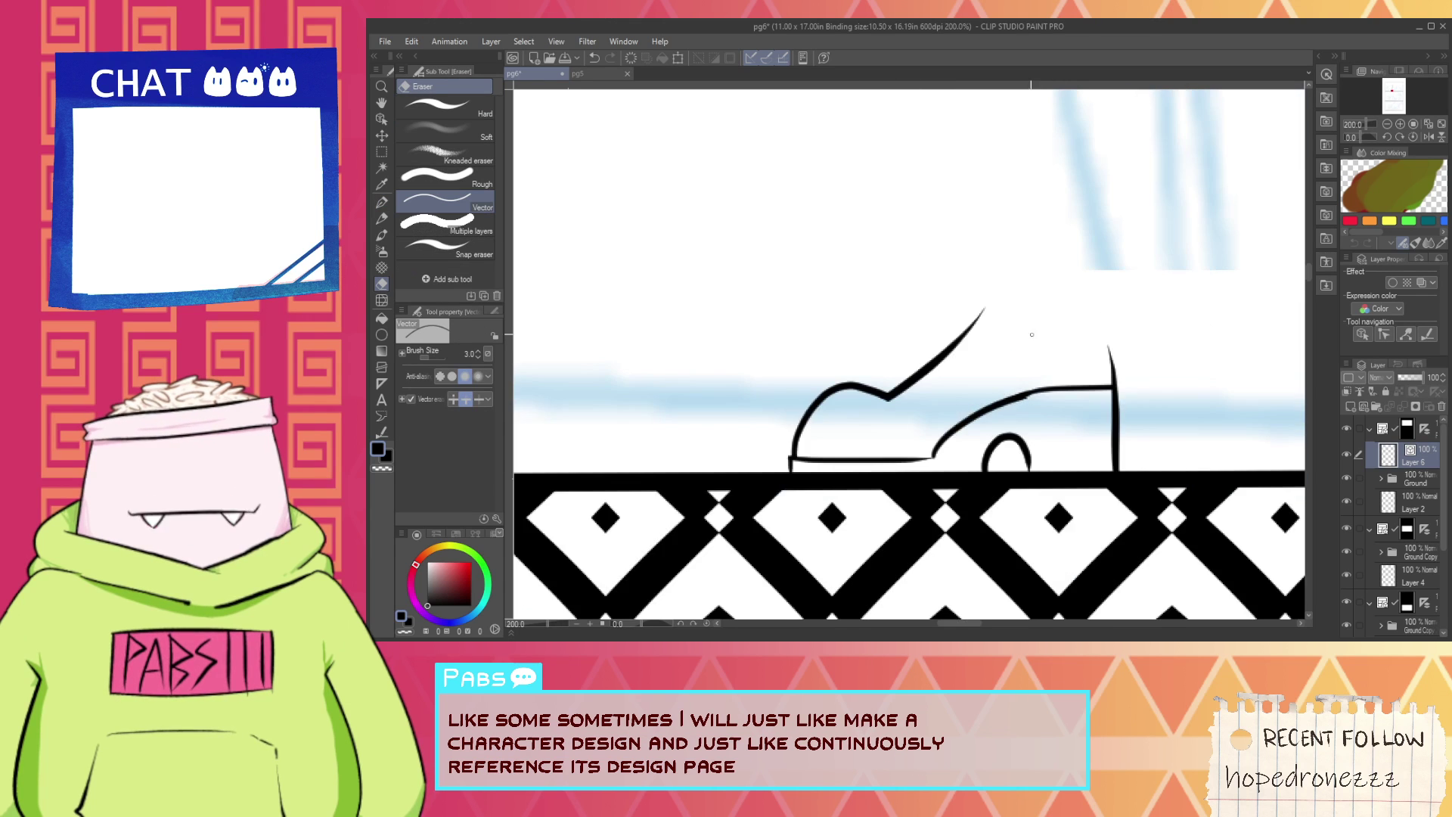
# Select the inked strokes of the character's head, torso and arm and scale them down slightly.
pyautogui.press('space')
pyautogui.moveTo(989, 324); pyautogui.dragTo(972, 434)
pyautogui.scroll(-2, 877, 444)
pyautogui.press('p')
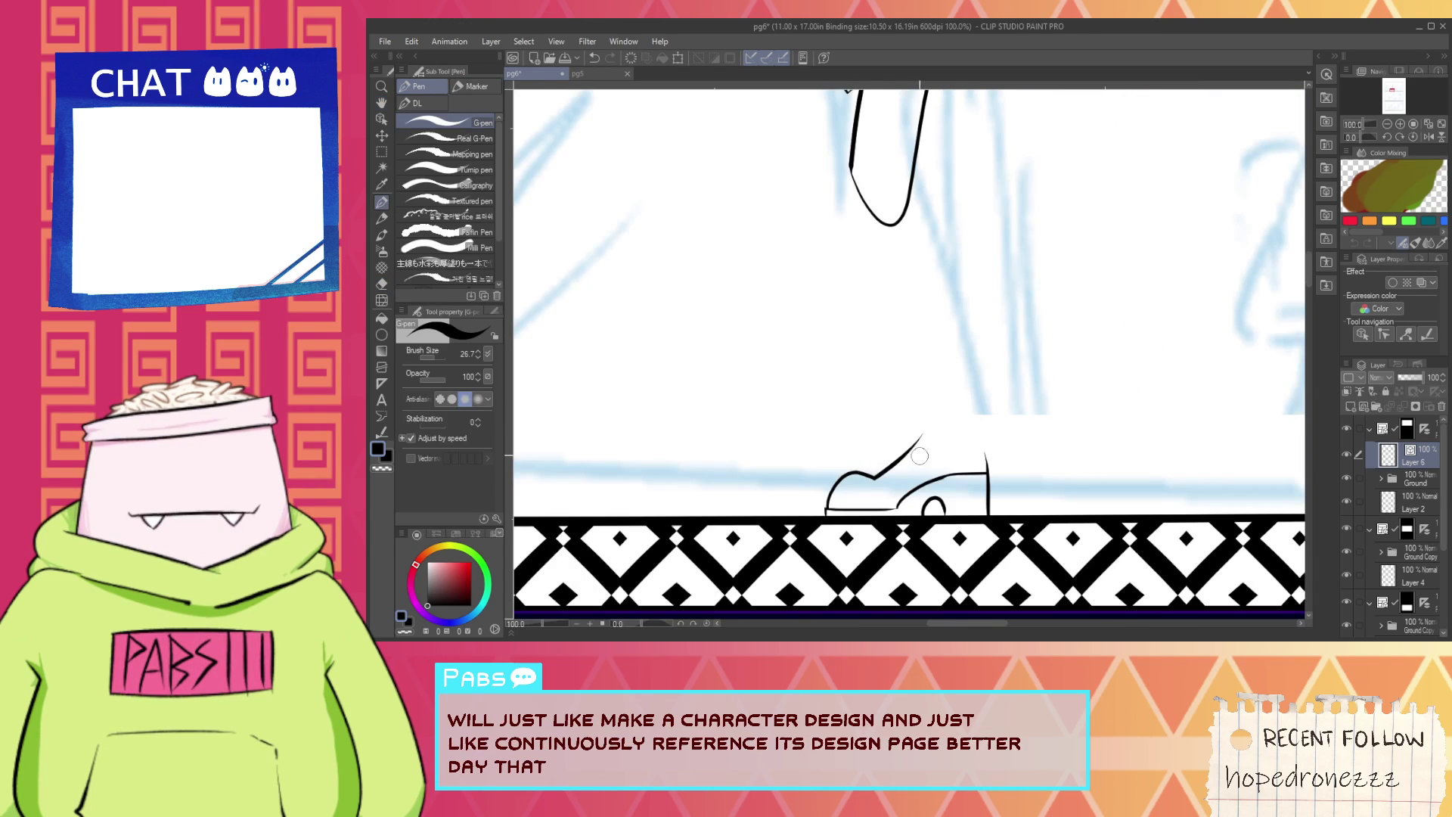
pyautogui.scroll(-2, 855, 455)
pyautogui.press('h')
pyautogui.moveTo(920, 325); pyautogui.dragTo(900, 398)
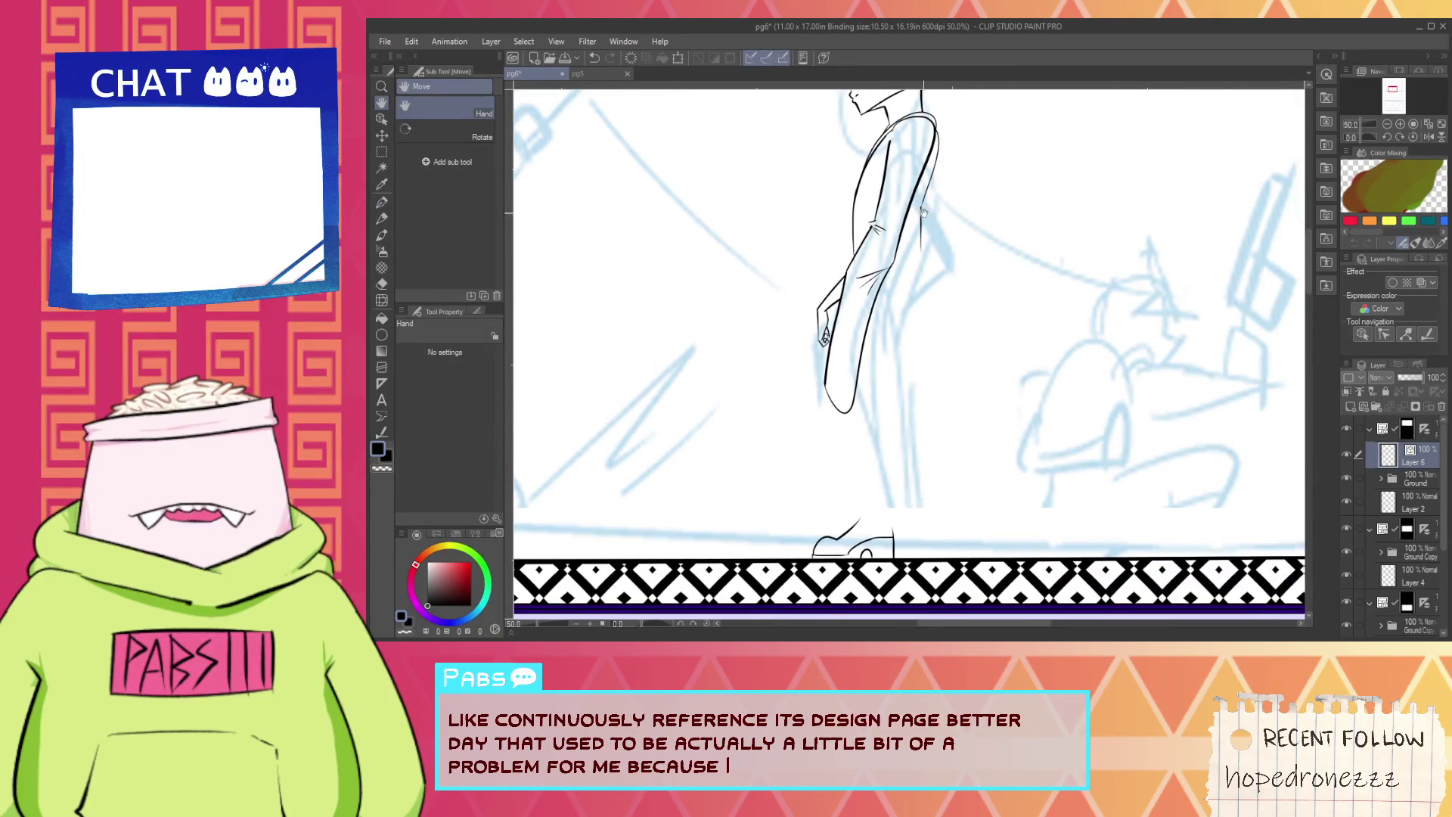
pyautogui.moveTo(923, 212); pyautogui.dragTo(941, 398)
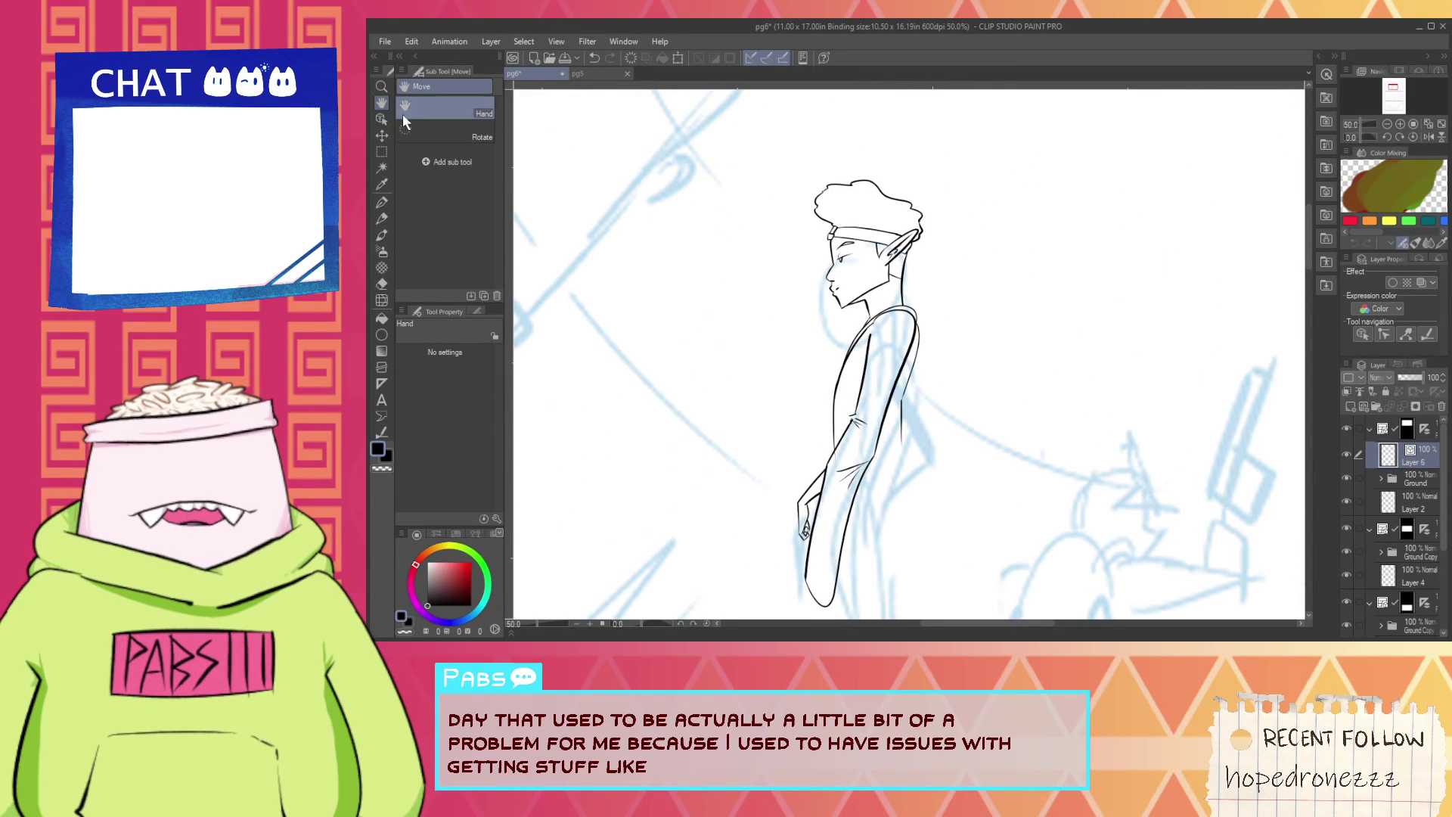
pyautogui.press('o')
pyautogui.moveTo(753, 153); pyautogui.dragTo(935, 521)
pyautogui.click(985, 441)
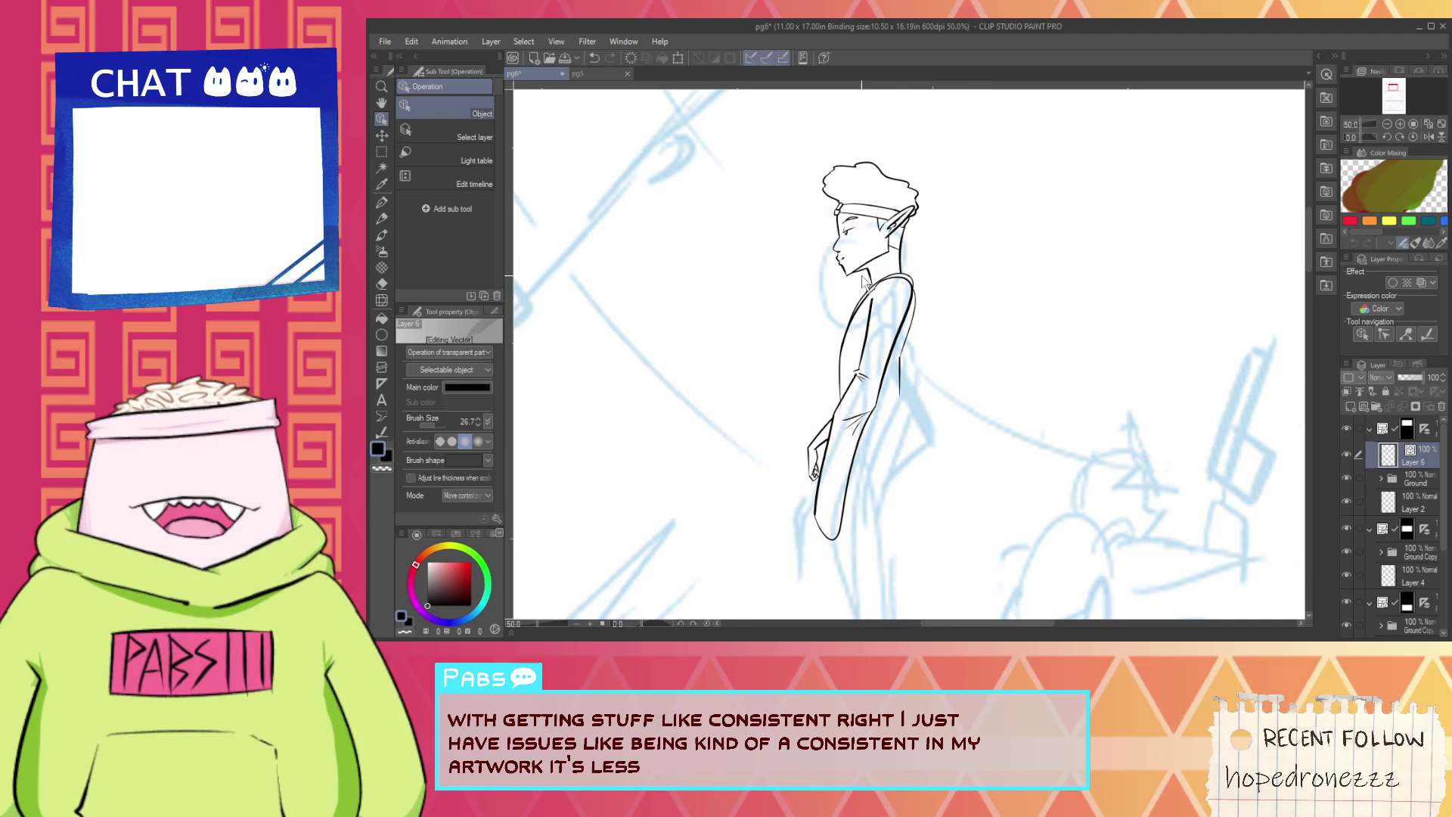
# Ink a long, slightly rising trouser hem line across the top of the shoe, extending well behind the heel.
pyautogui.scroll(-2, 867, 302)
pyautogui.scroll(5, 872, 360)
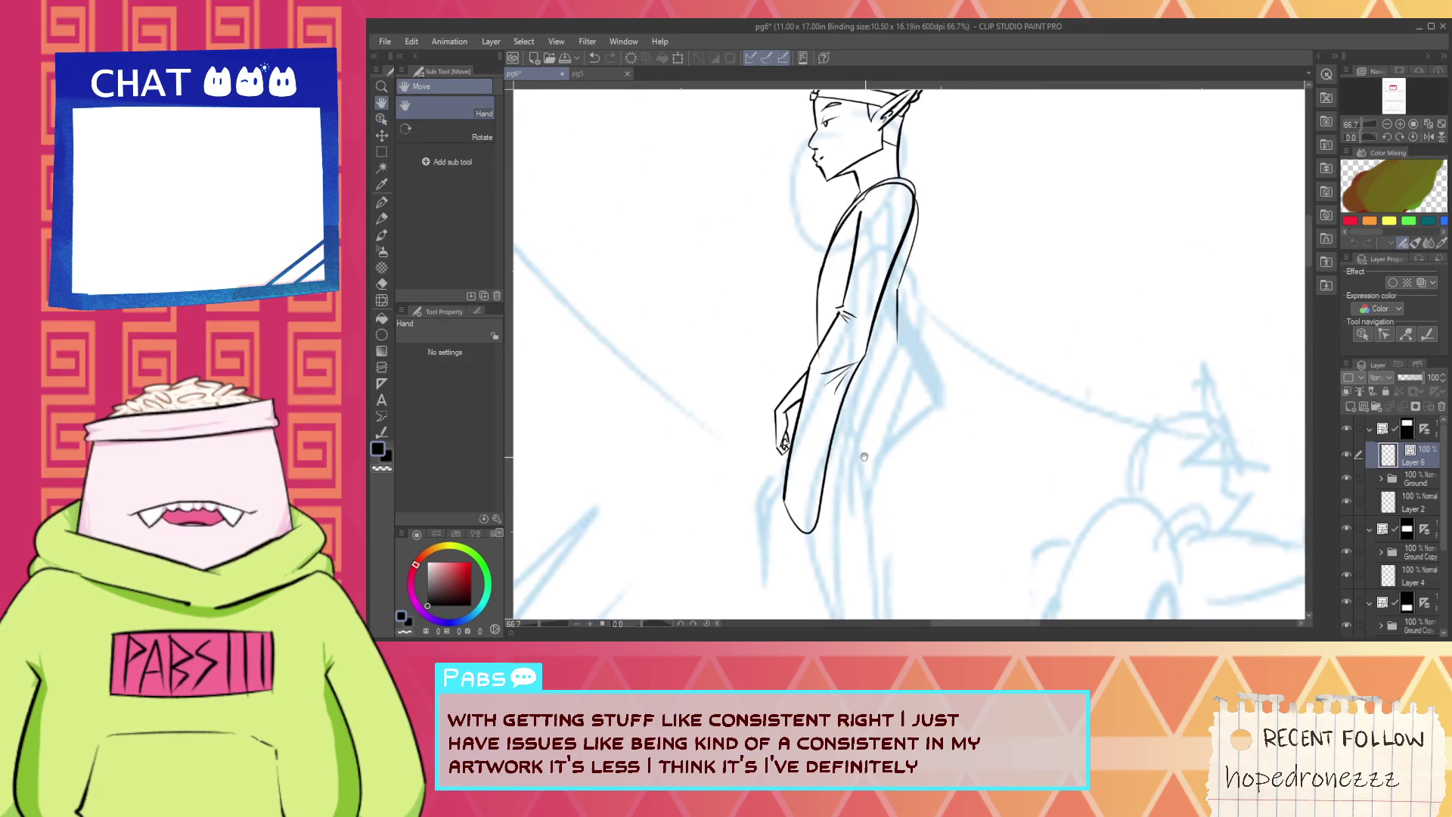
pyautogui.press('p')
pyautogui.scroll(1, 790, 515)
pyautogui.moveTo(764, 506); pyautogui.dragTo(1134, 463)
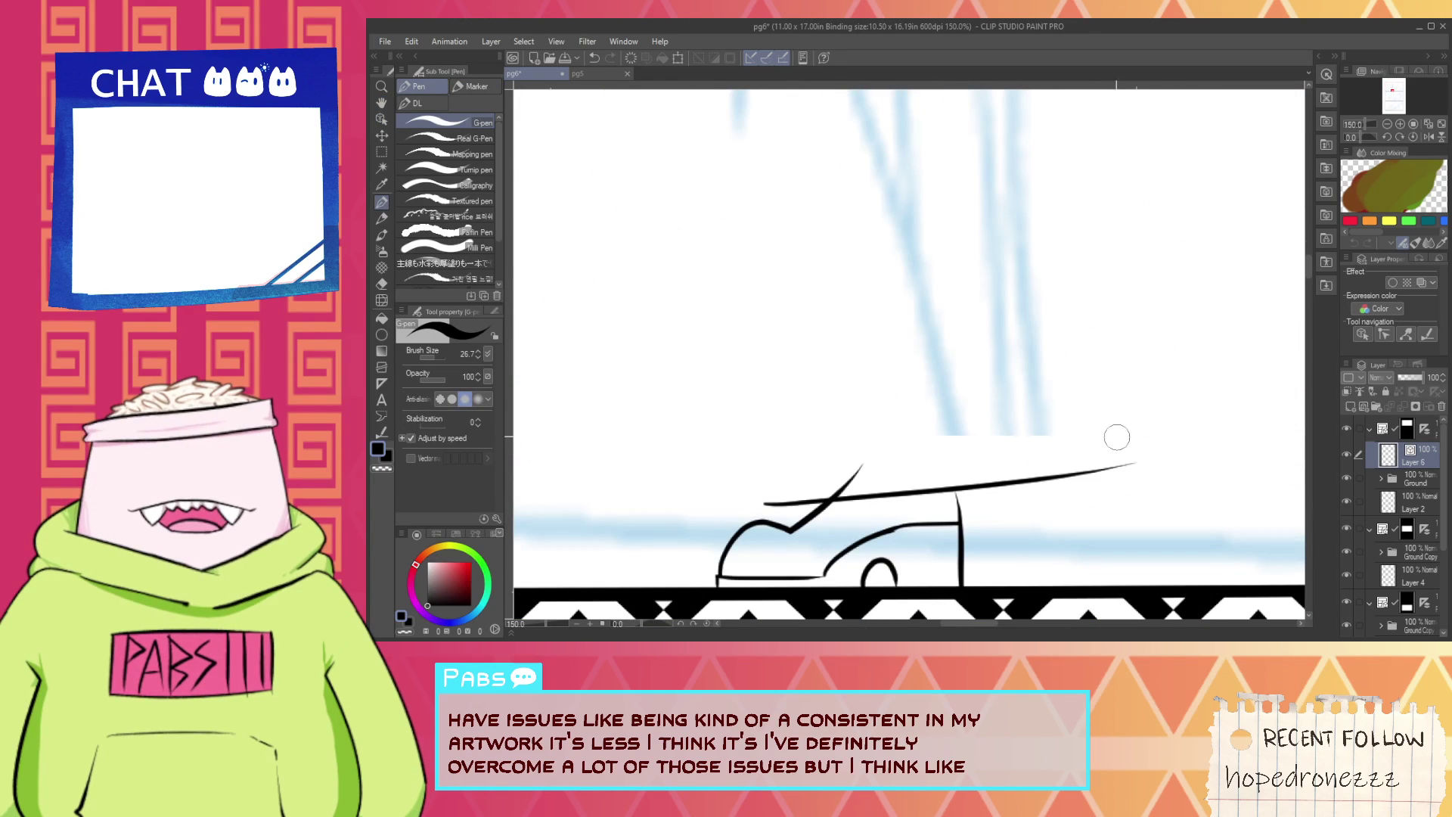
# Try inking the back edge of the trouser leg as a long curve from behind the hem up to the sleeve.
pyautogui.scroll(-1, 837, 435)
pyautogui.press('space')
pyautogui.moveTo(842, 320); pyautogui.dragTo(850, 482)
pyautogui.scroll(-1, 840, 438)
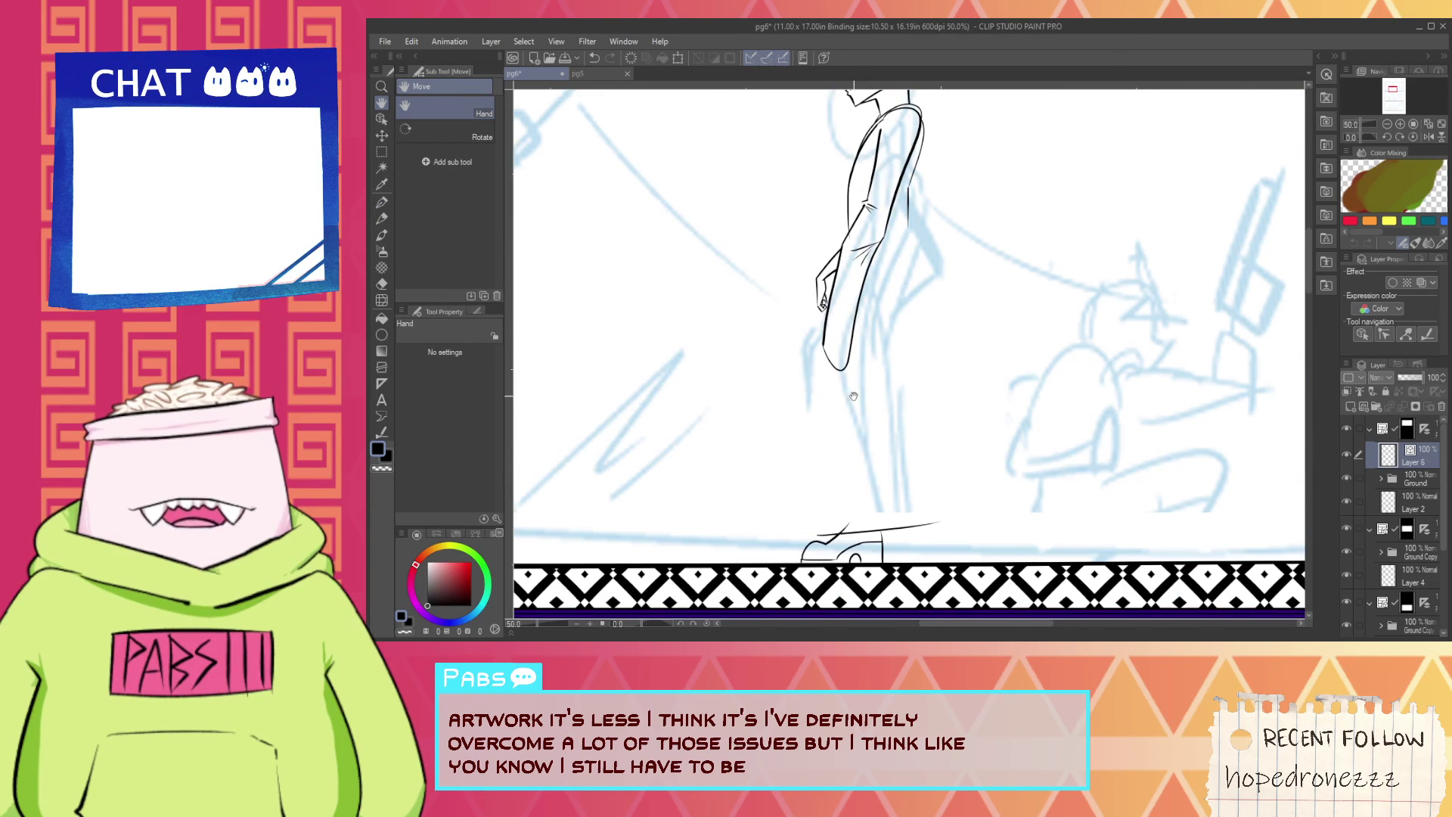
pyautogui.hotkey('ctrl', 'z')
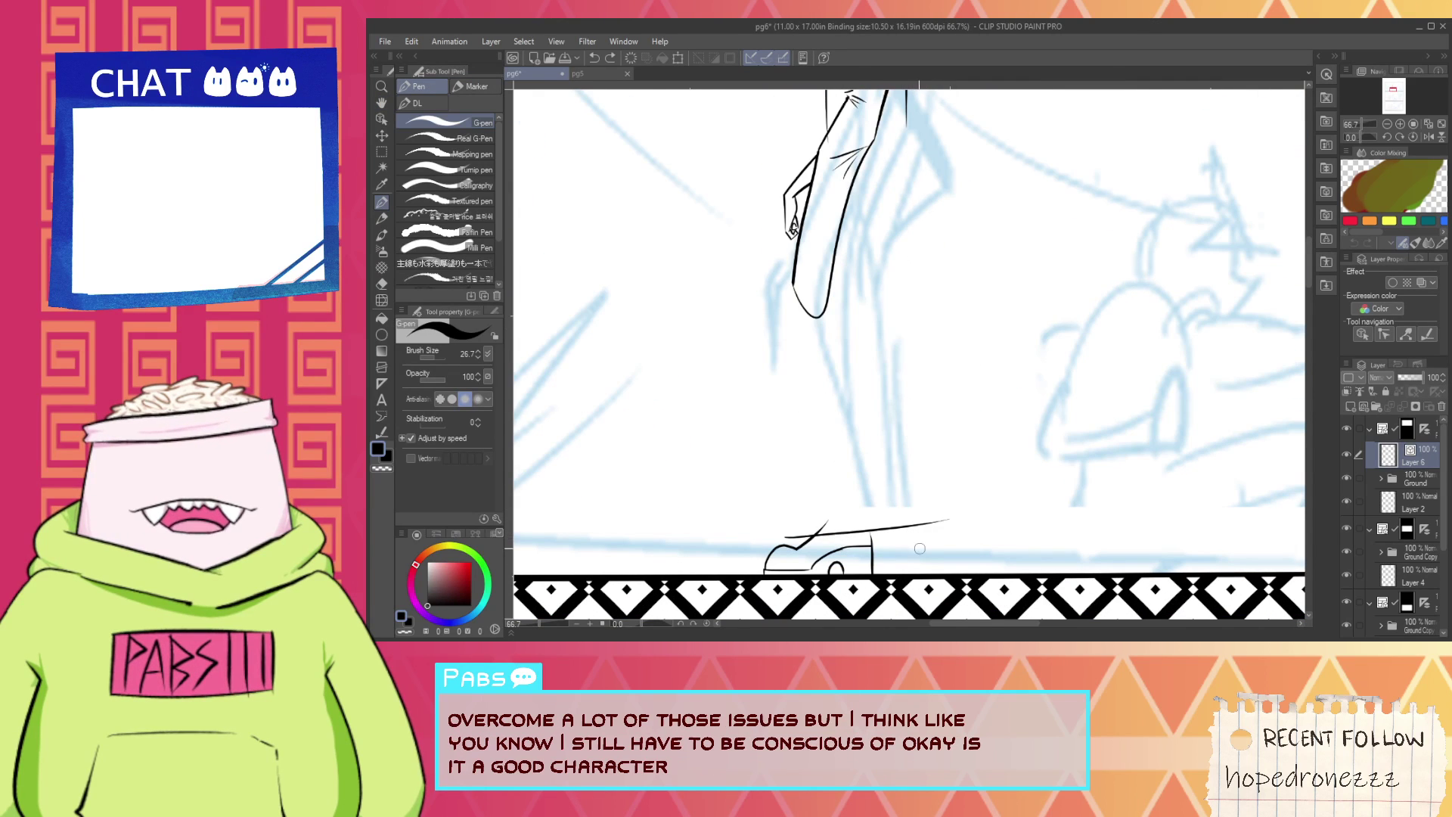
pyautogui.moveTo(935, 561); pyautogui.dragTo(857, 204)
pyautogui.hotkey('ctrl', 'z')
pyautogui.moveTo(940, 531); pyautogui.dragTo(913, 214)
pyautogui.hotkey('ctrl', 'z')
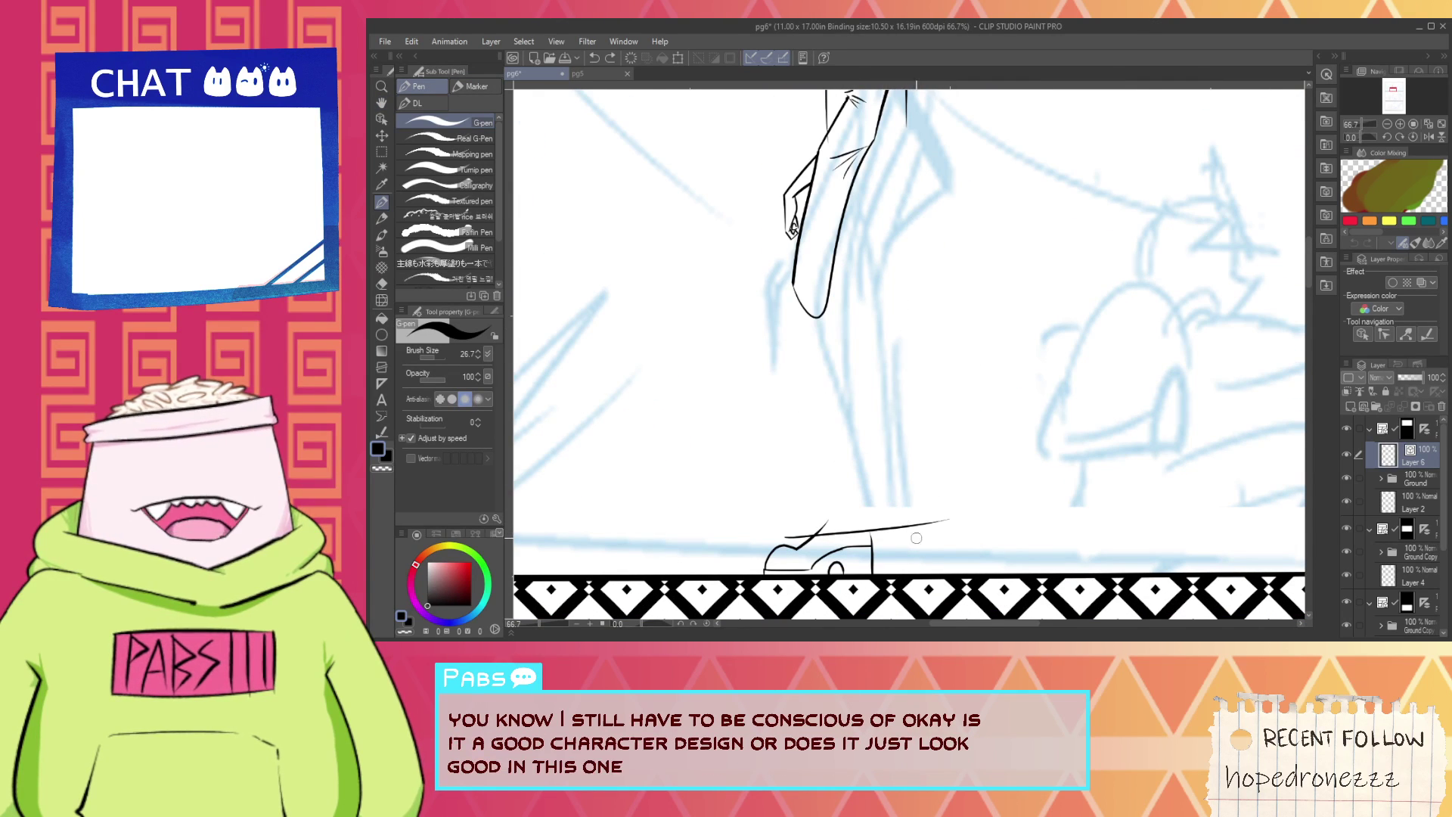
pyautogui.moveTo(929, 555)
pyautogui.mouseDown()
pyautogui.moveTo(862, 369)
pyautogui.moveTo(853, 253)
pyautogui.mouseUp()
# Try inking the front edge of the trouser leg from the shoe up to the hand, and undo both leg lines.
pyautogui.moveTo(804, 544); pyautogui.dragTo(789, 223)
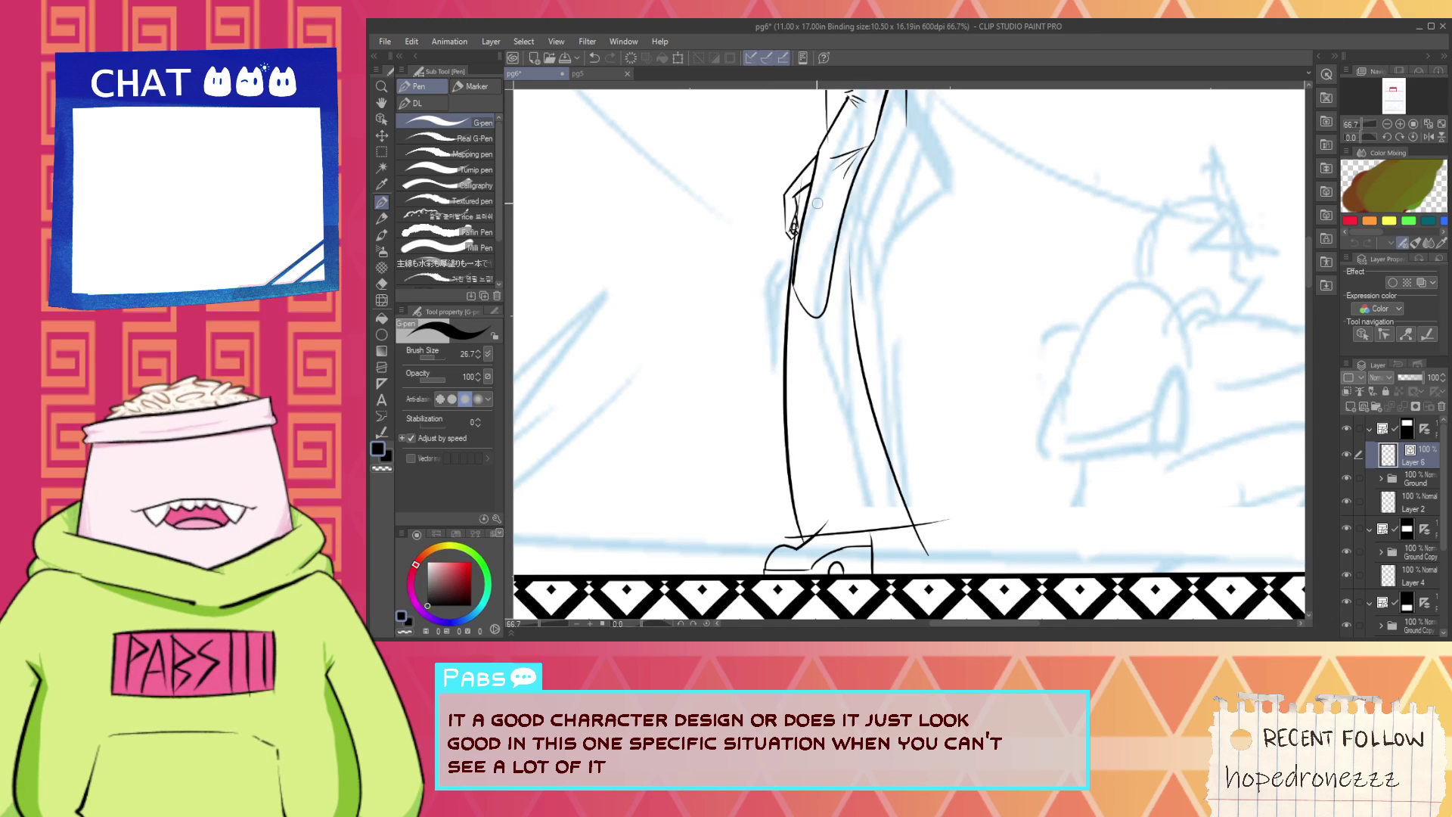
pyautogui.hotkey('ctrl', 'z')
pyautogui.moveTo(802, 543); pyautogui.dragTo(769, 249)
pyautogui.hotkey('ctrl', 'z')
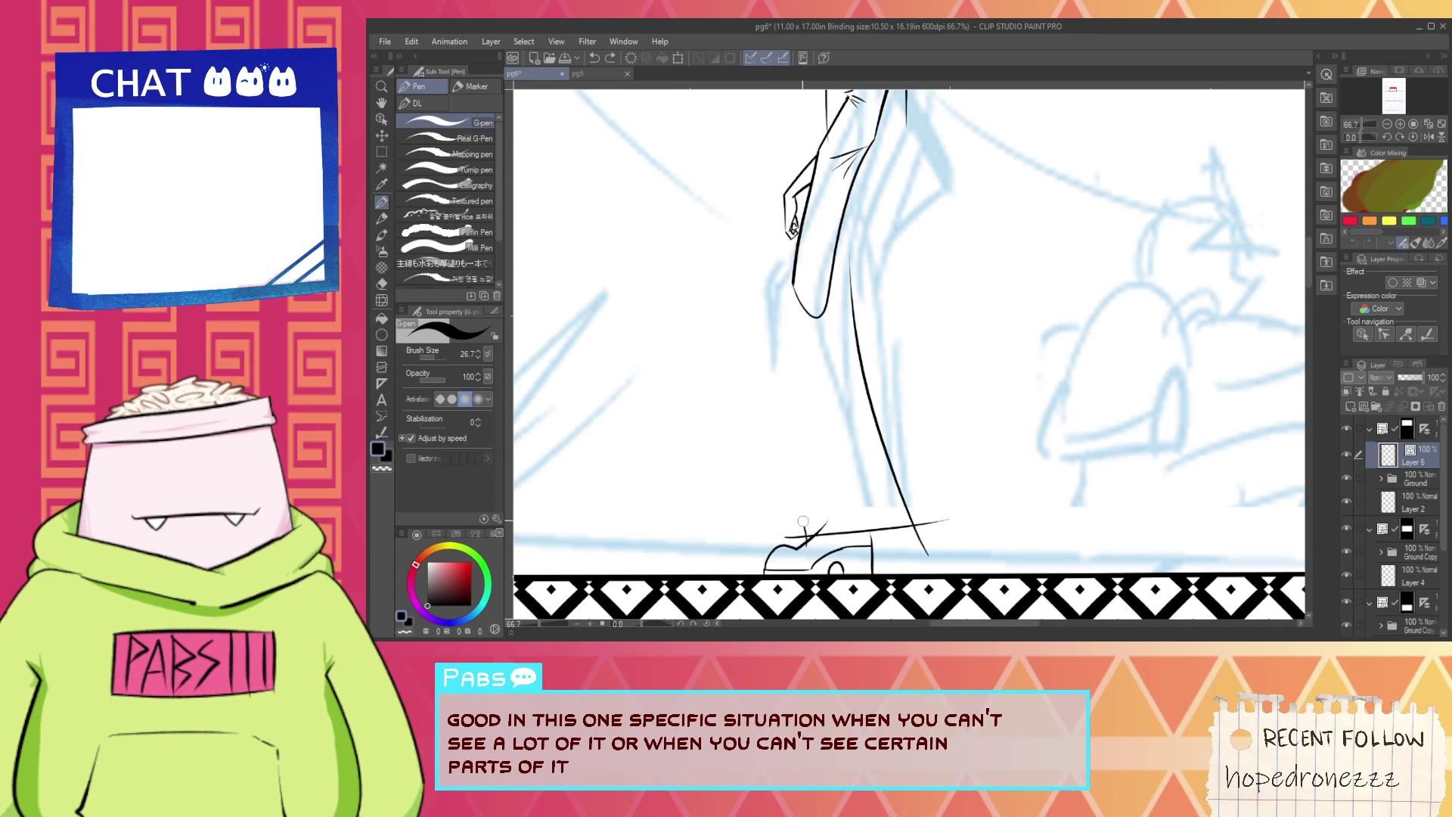
pyautogui.moveTo(803, 521); pyautogui.dragTo(778, 175)
pyautogui.scroll(-1, 791, 227)
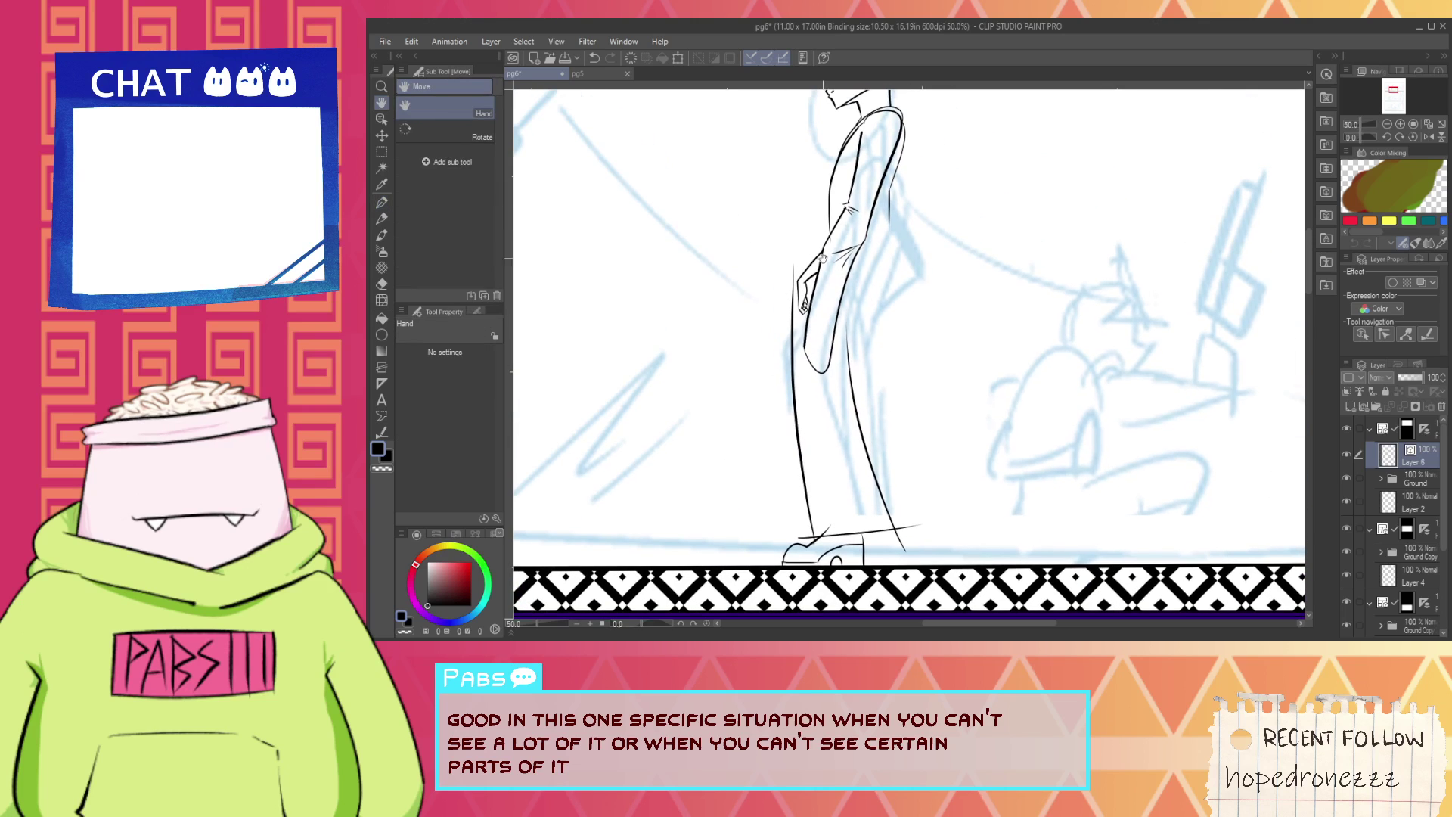
pyautogui.moveTo(864, 258); pyautogui.dragTo(913, 316)
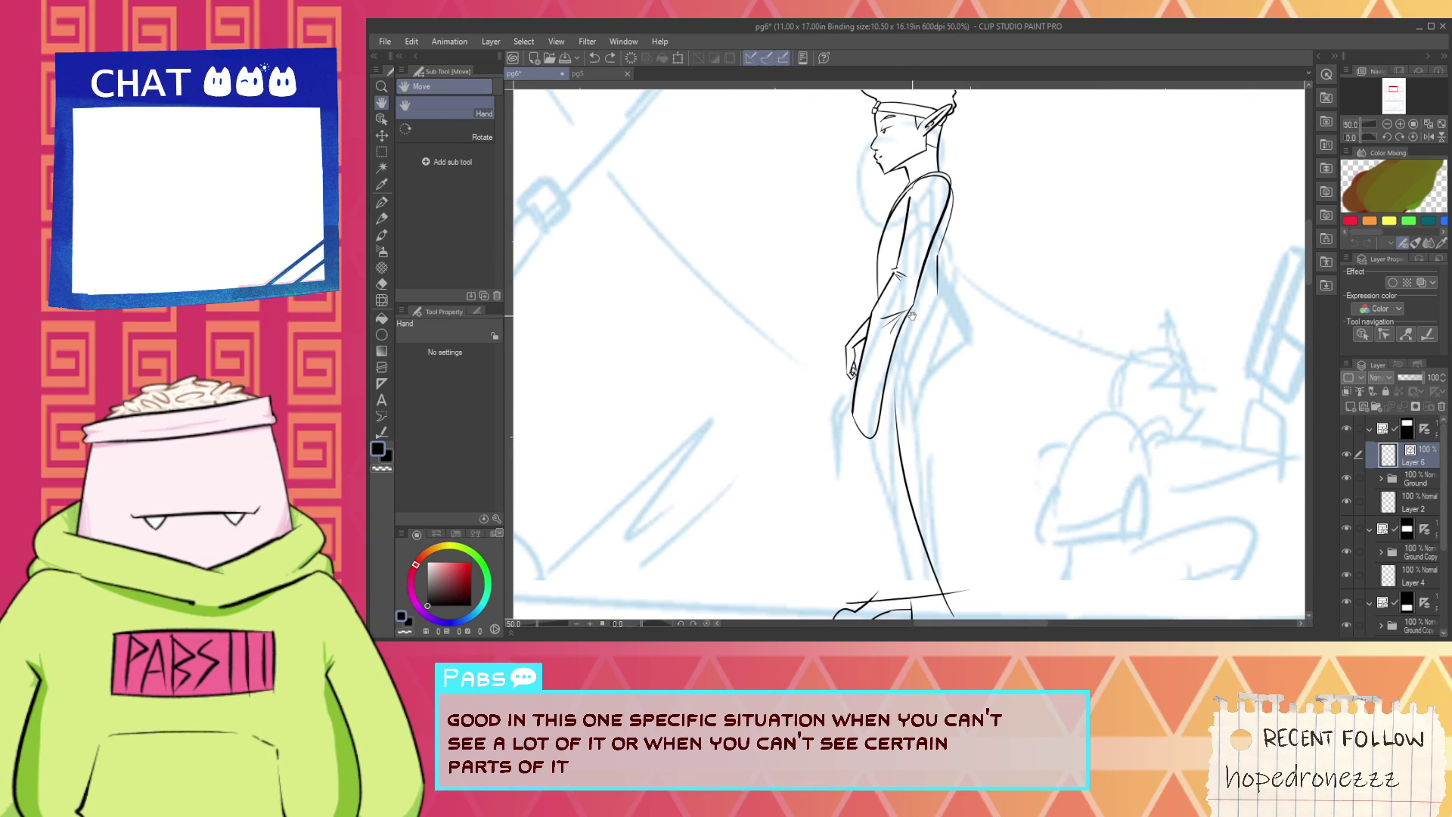
pyautogui.press('p')
pyautogui.scroll(1, 944, 288)
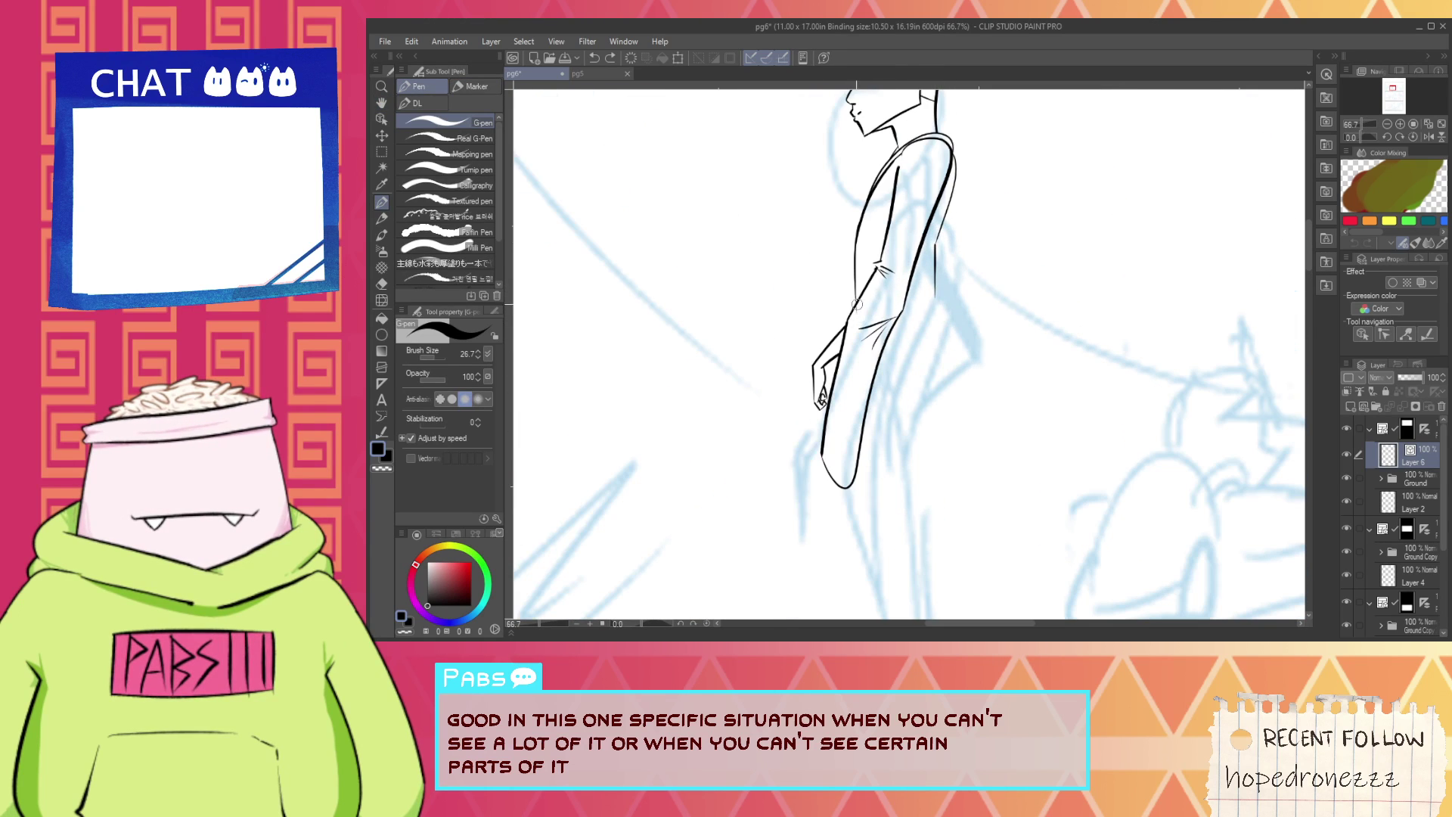
pyautogui.scroll(-2, 903, 259)
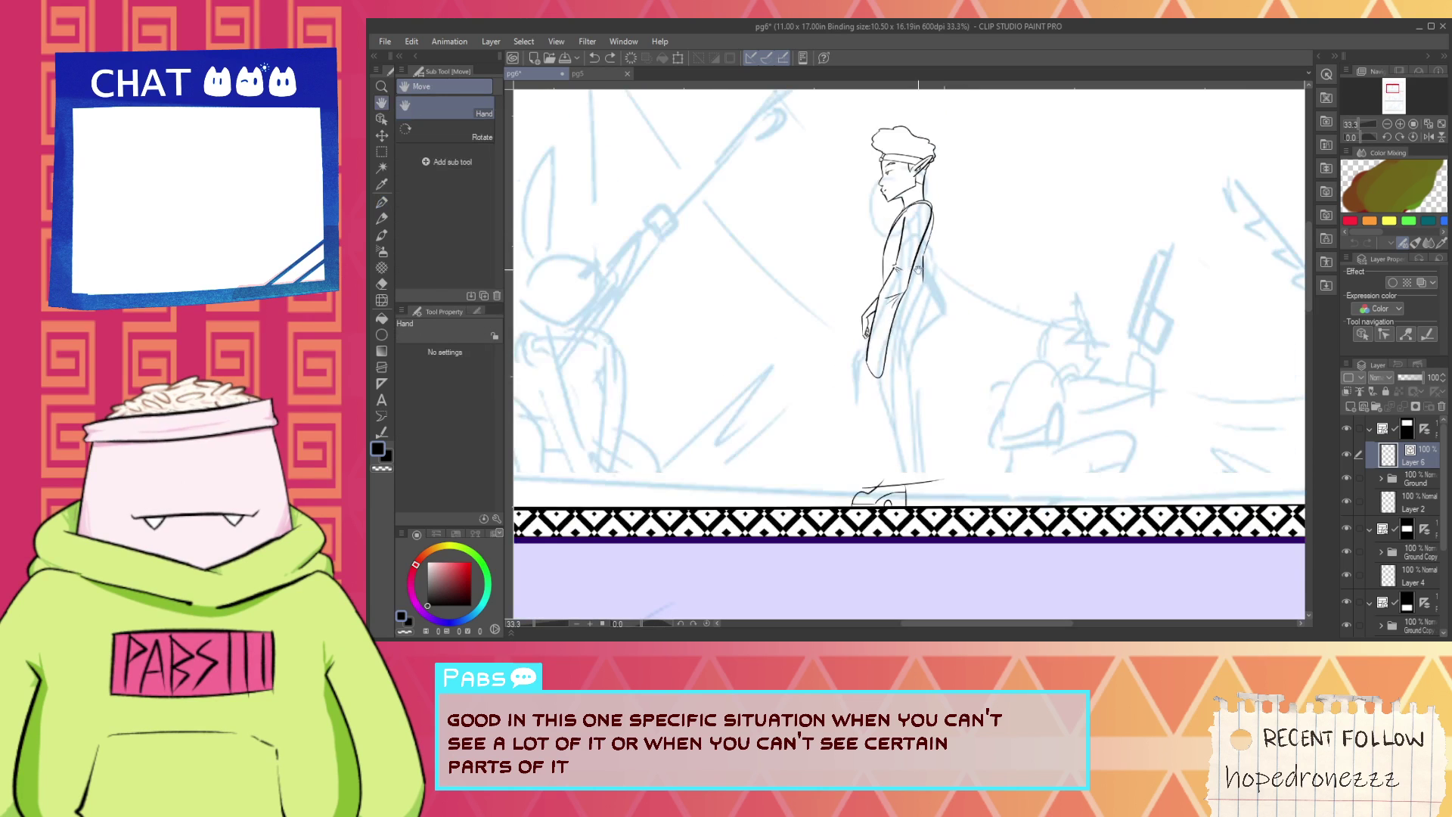
# Select the character's inked upper body and rotate it 13 degrees so that it leans backward, and clear the selection.
pyautogui.moveTo(910, 273); pyautogui.dragTo(952, 346)
pyautogui.press('m')
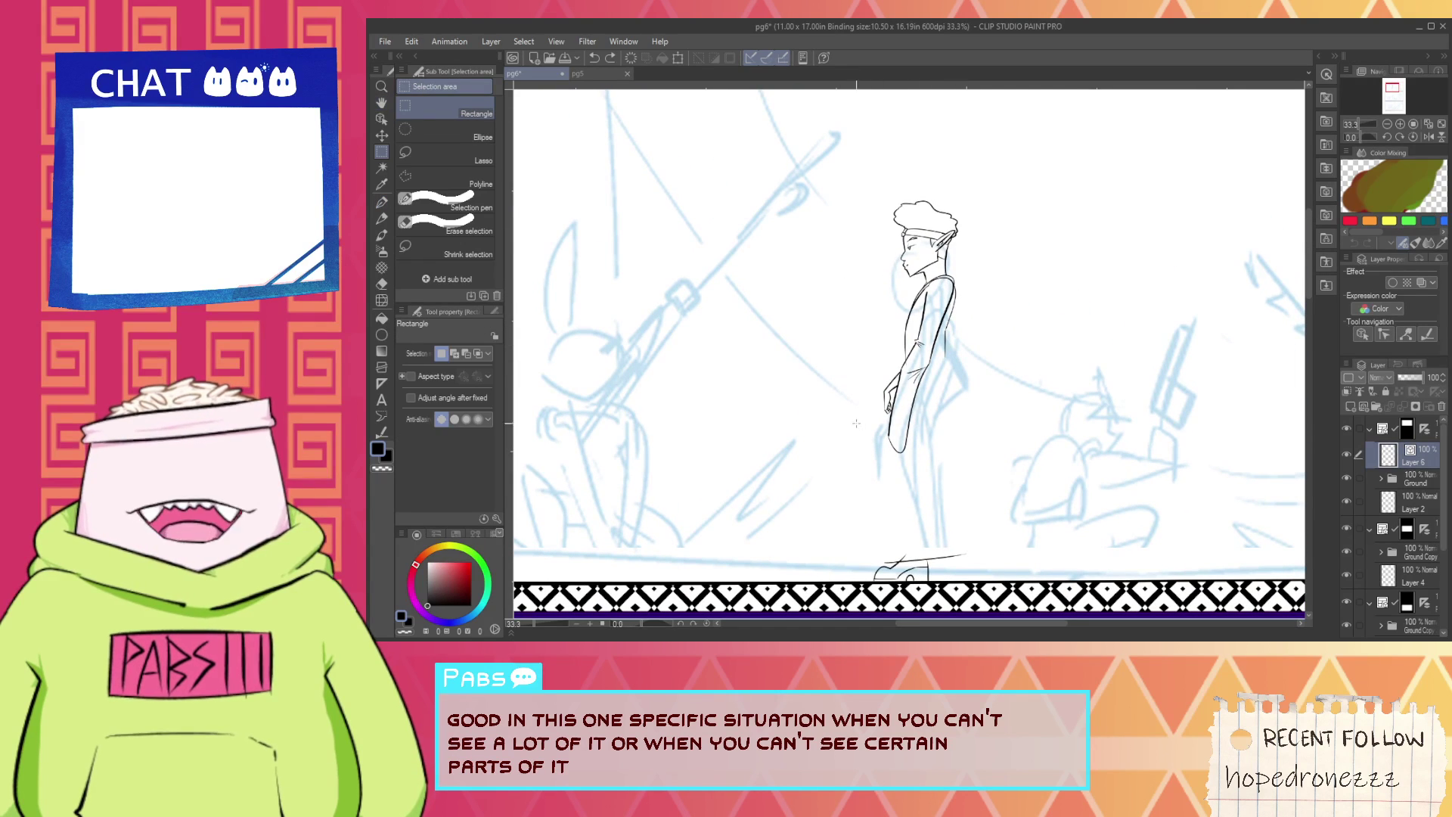
pyautogui.click(926, 477)
pyautogui.click(798, 330)
pyautogui.click(854, 255)
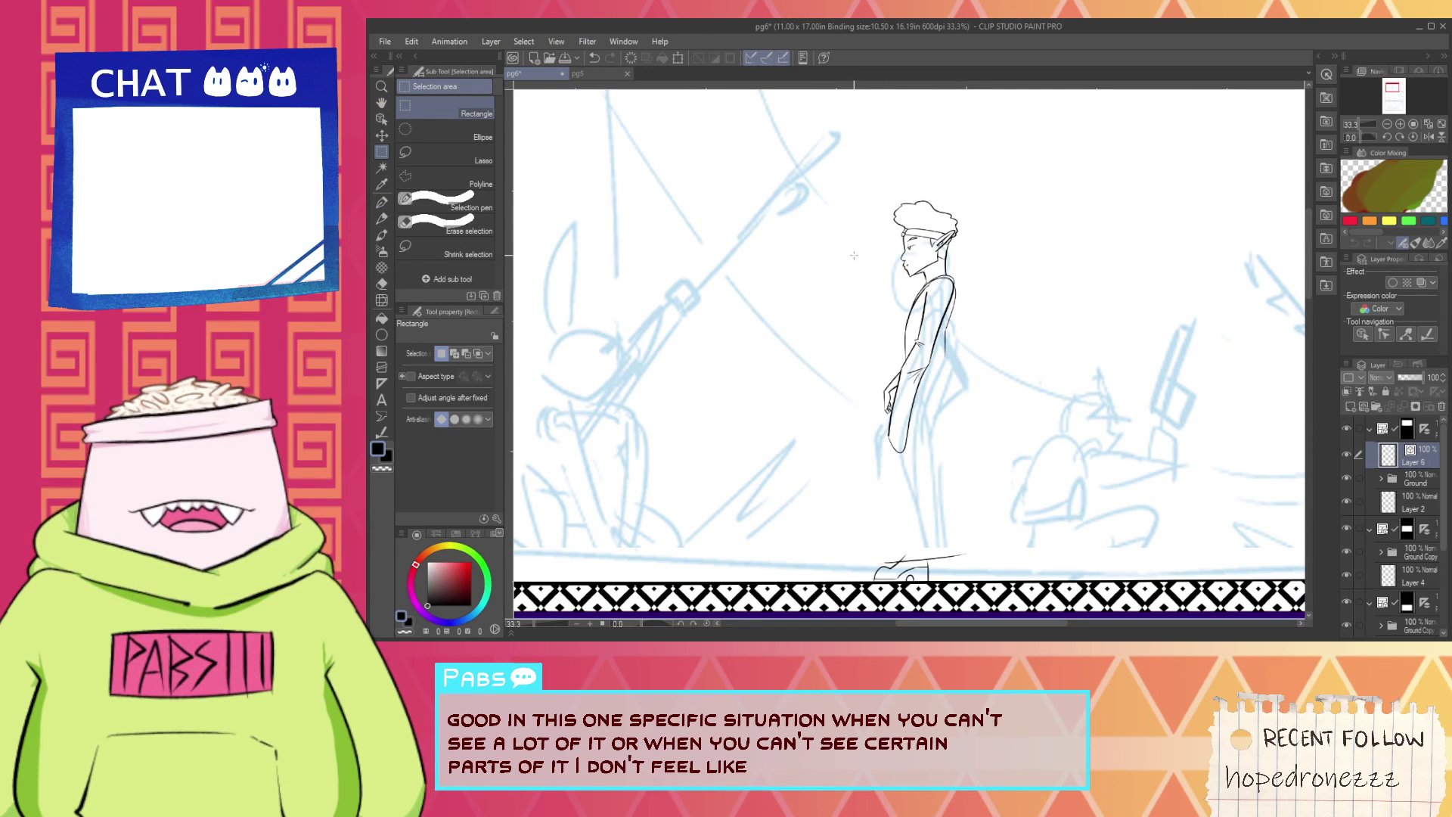
pyautogui.moveTo(858, 162); pyautogui.dragTo(1011, 477)
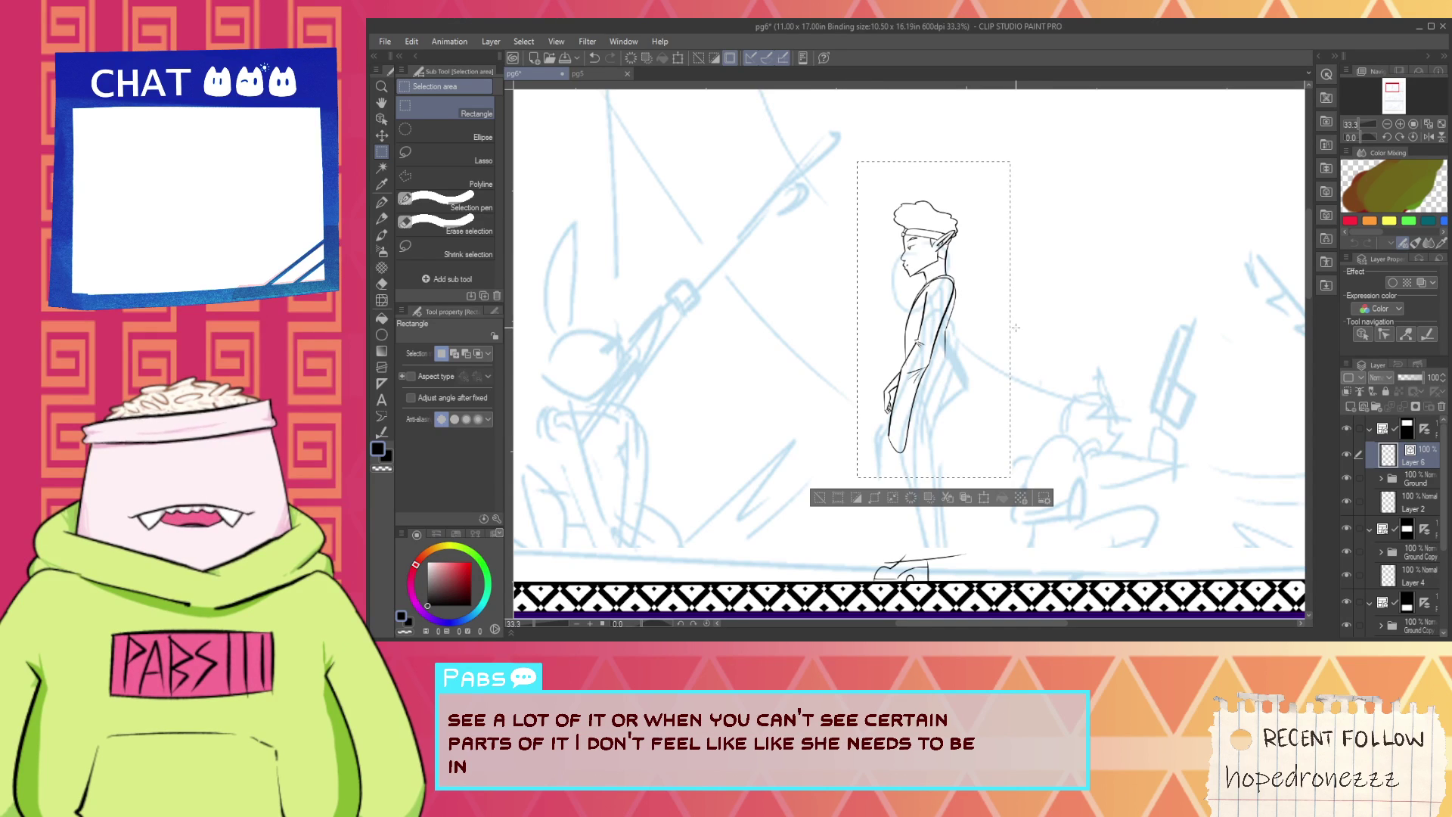
pyautogui.hotkey('ctrl', 't')
pyautogui.moveTo(1025, 318); pyautogui.dragTo(965, 363)
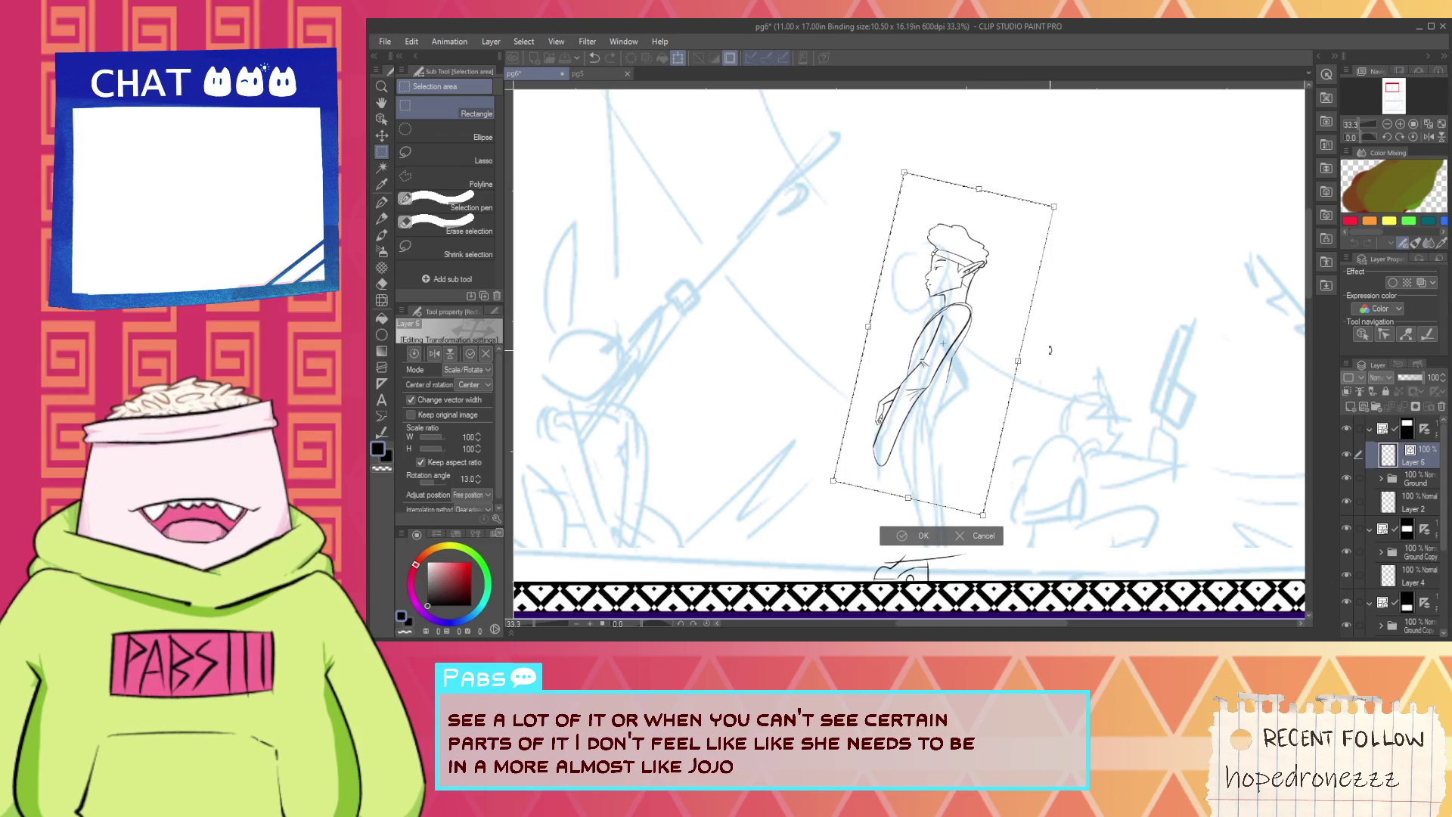
pyautogui.click(907, 537)
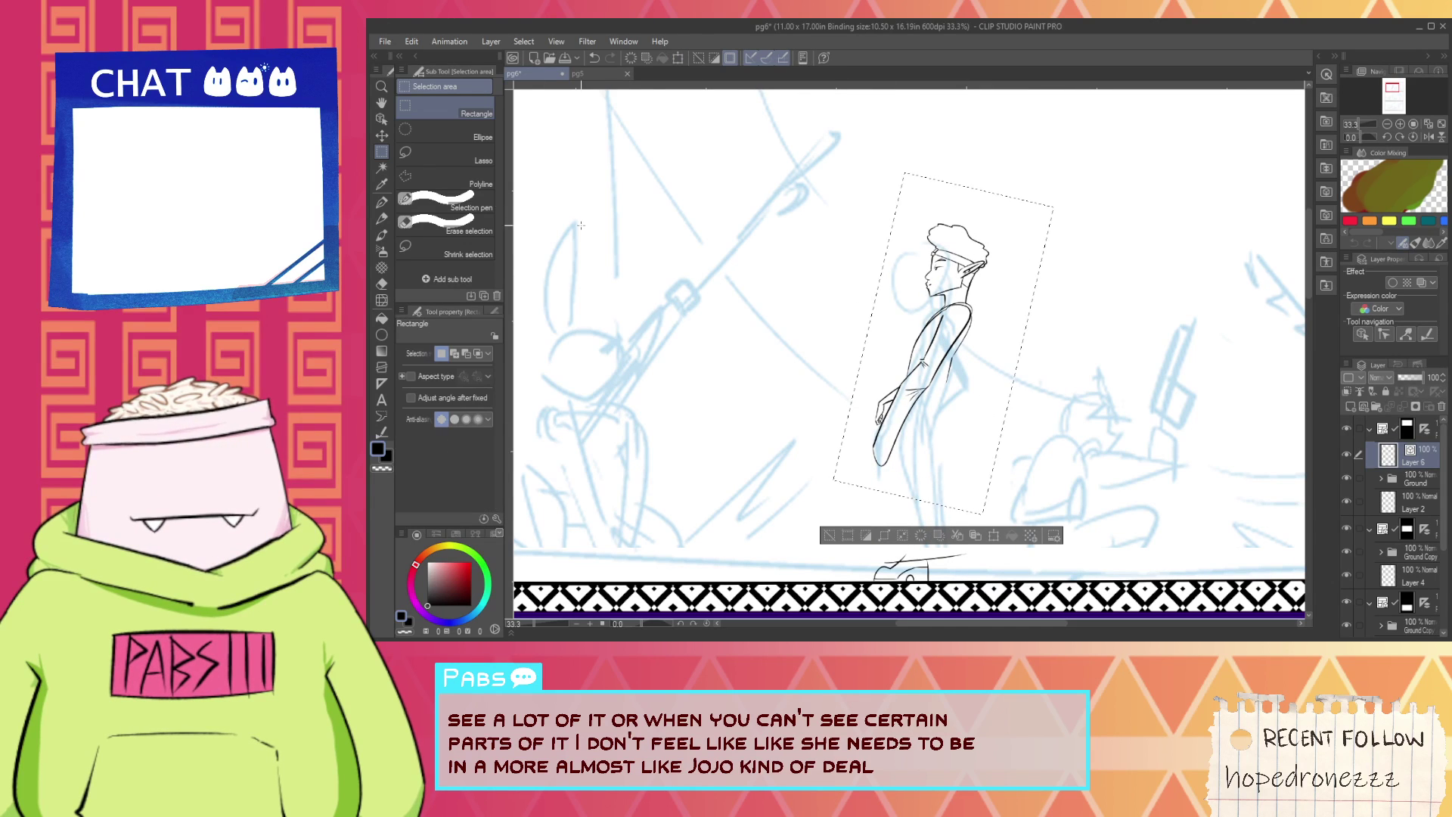
pyautogui.click(829, 536)
# Select the strokes of the hanging sleeve and rotate and shift them so that the sleeve hangs more vertically under the forearm.
pyautogui.click(442, 135)
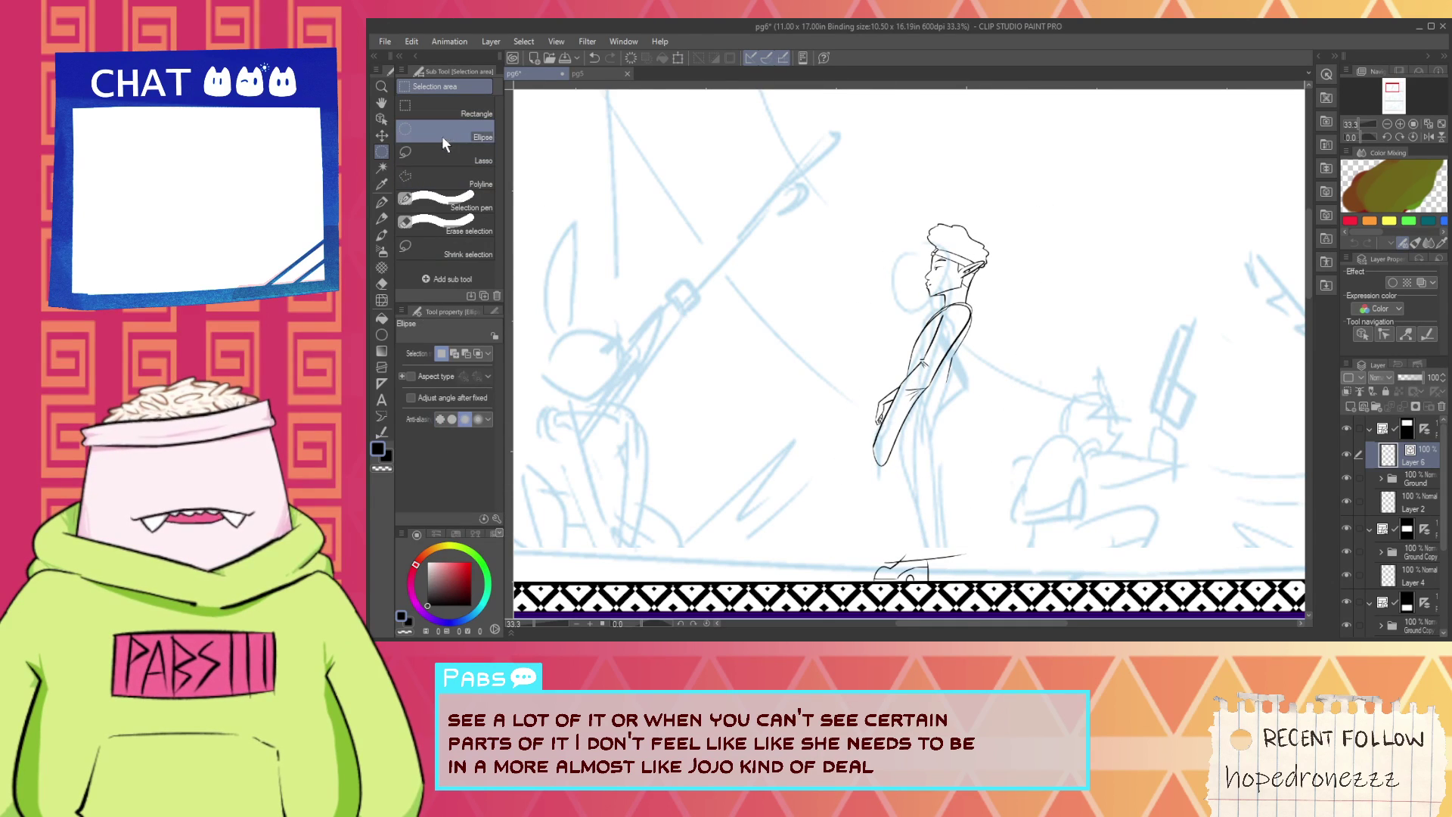
pyautogui.click(381, 121)
pyautogui.scroll(1, 777, 313)
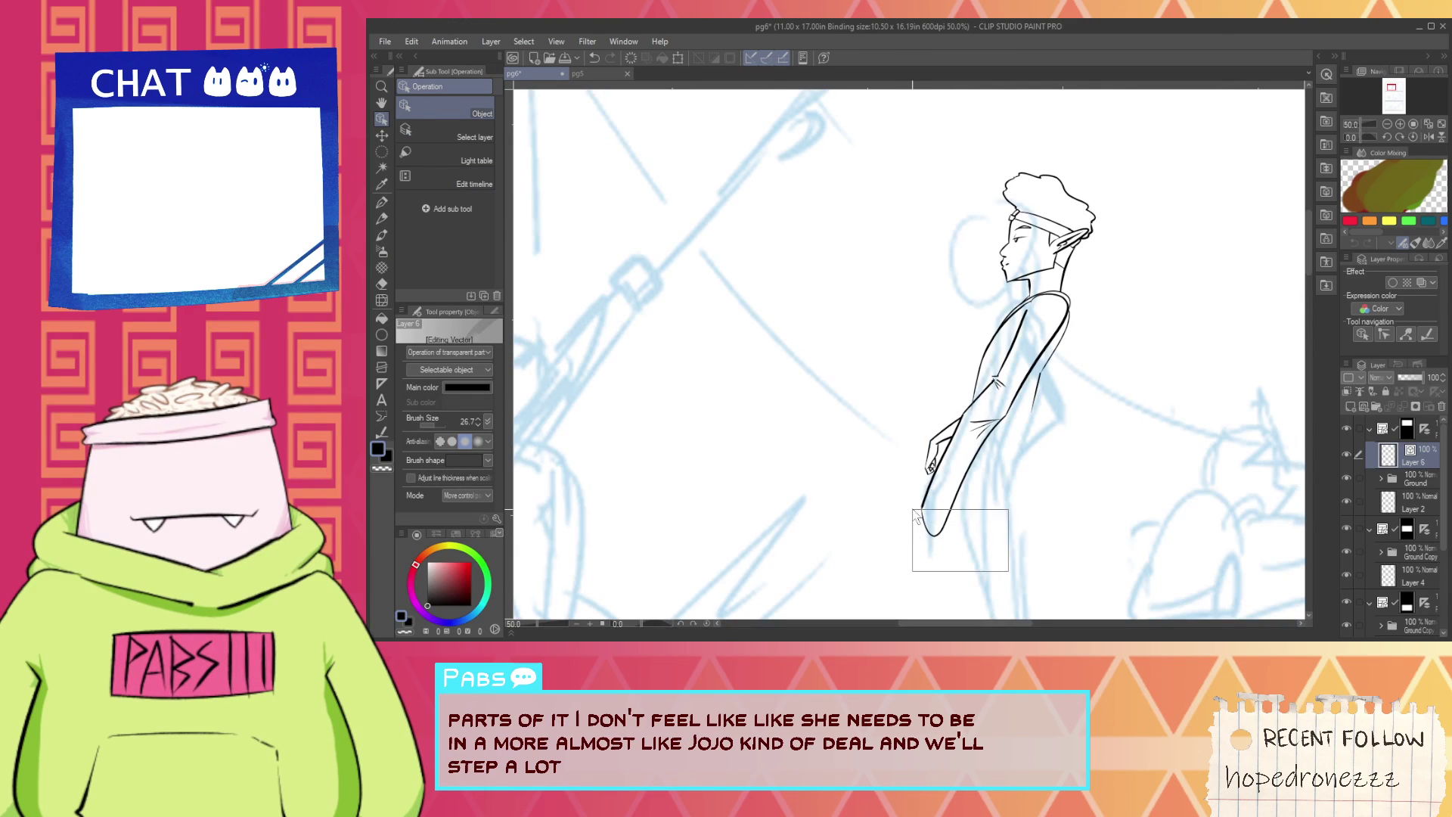
pyautogui.moveTo(1008, 572); pyautogui.dragTo(914, 511)
pyautogui.moveTo(1047, 472); pyautogui.dragTo(1041, 440)
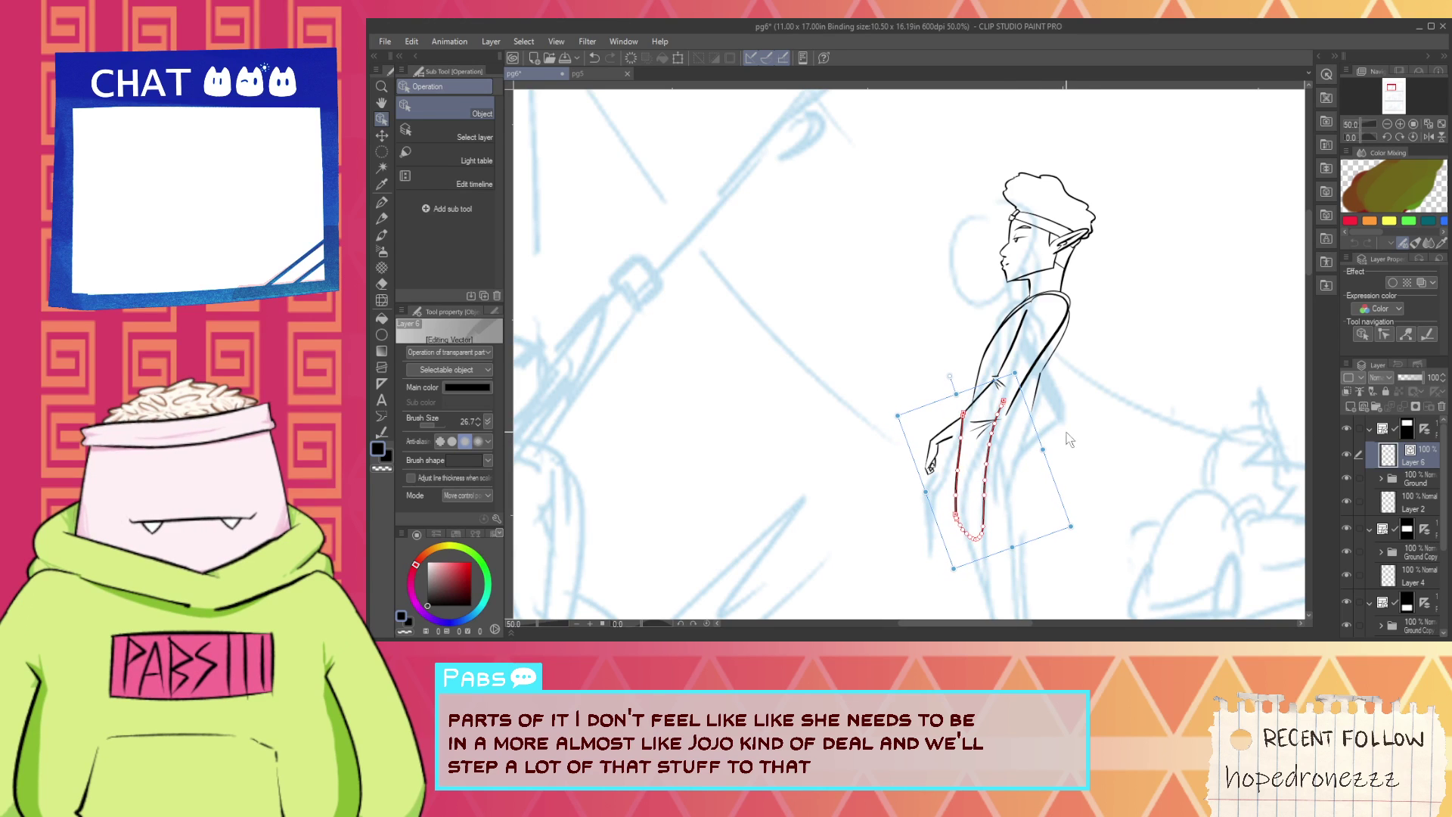
# Join the sleeve's back edge to the upper arm line with a short stroke and erase the overhanging ends at the elbow.
pyautogui.press('p')
pyautogui.scroll(4, 966, 426)
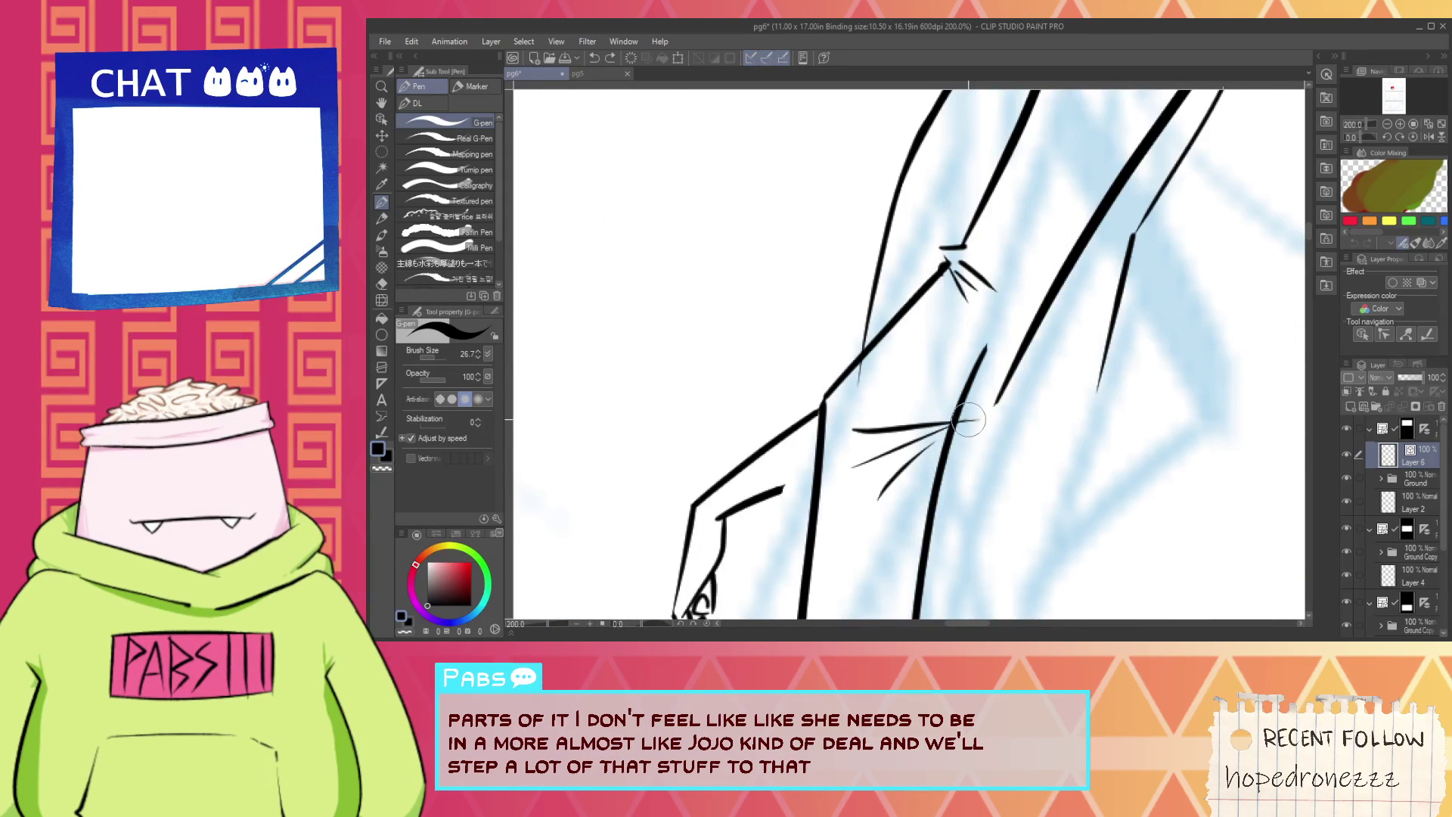
pyautogui.press('e')
pyautogui.moveTo(988, 409)
pyautogui.mouseDown()
pyautogui.moveTo(953, 393)
pyautogui.moveTo(988, 391)
pyautogui.mouseUp()
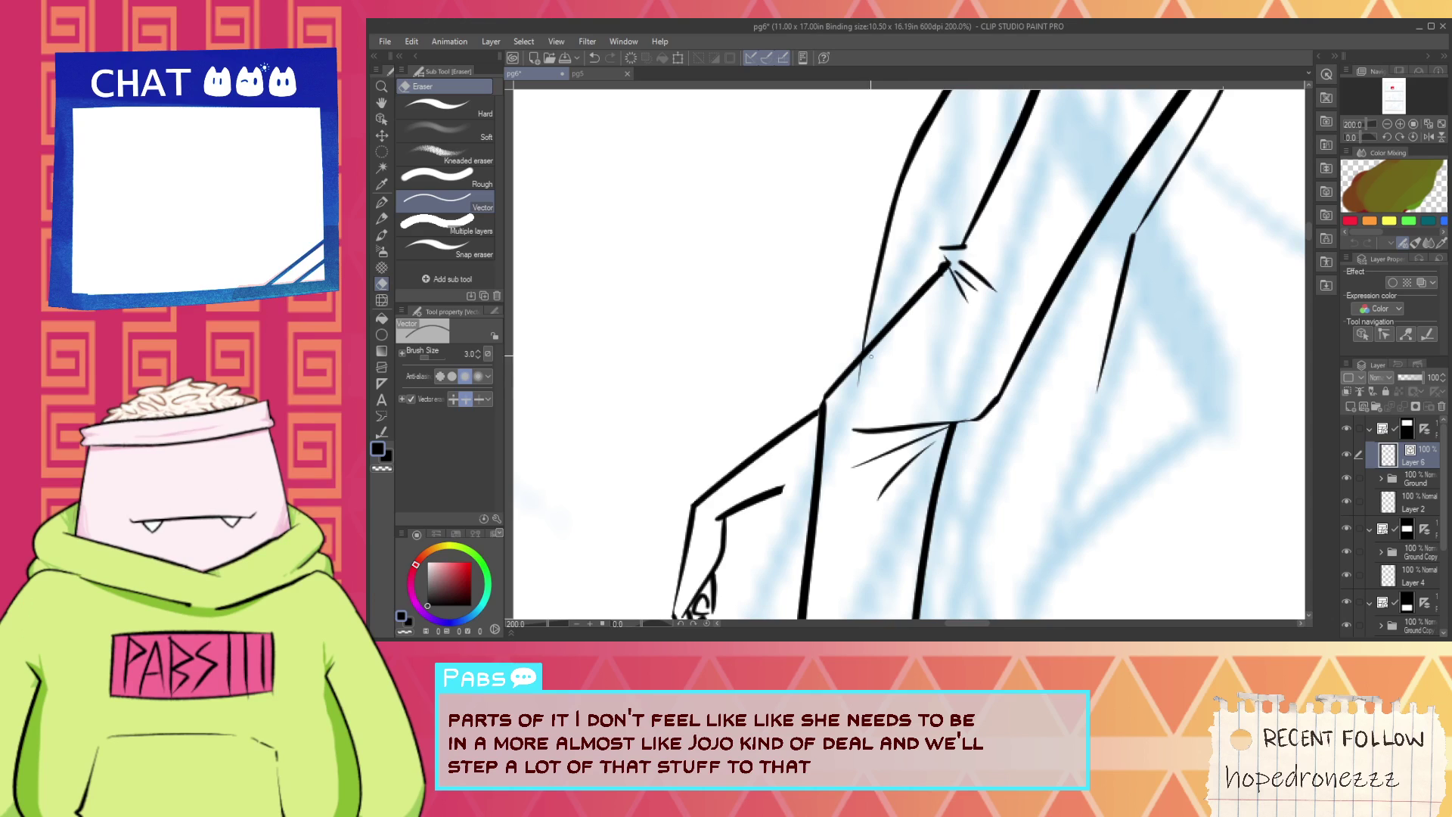
# Try inking a longer lower forearm edge from the thumb across the sleeve toward its fold lines.
pyautogui.scroll(2, 844, 446)
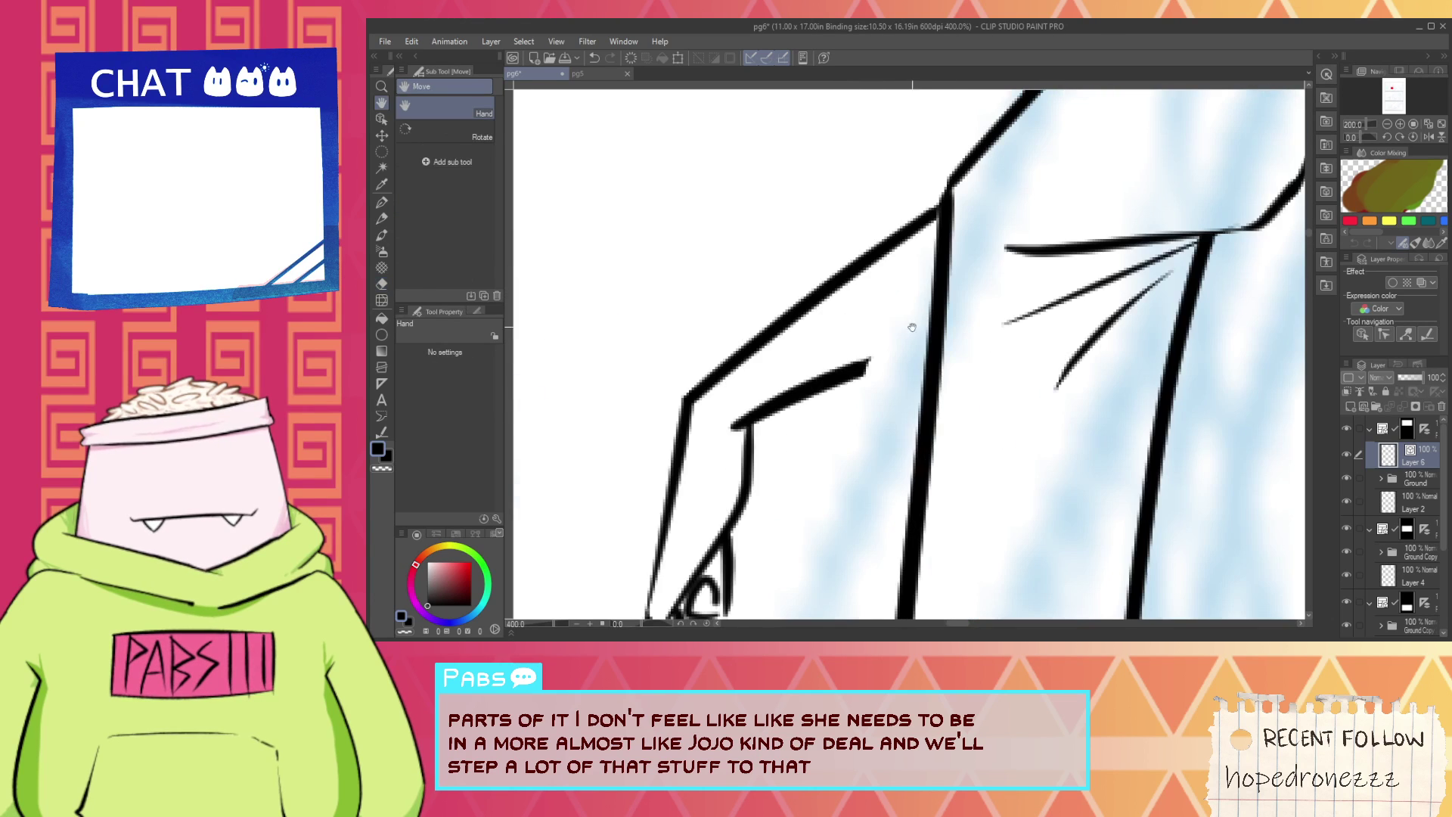
pyautogui.press('p')
pyautogui.moveTo(711, 469); pyautogui.dragTo(1019, 285)
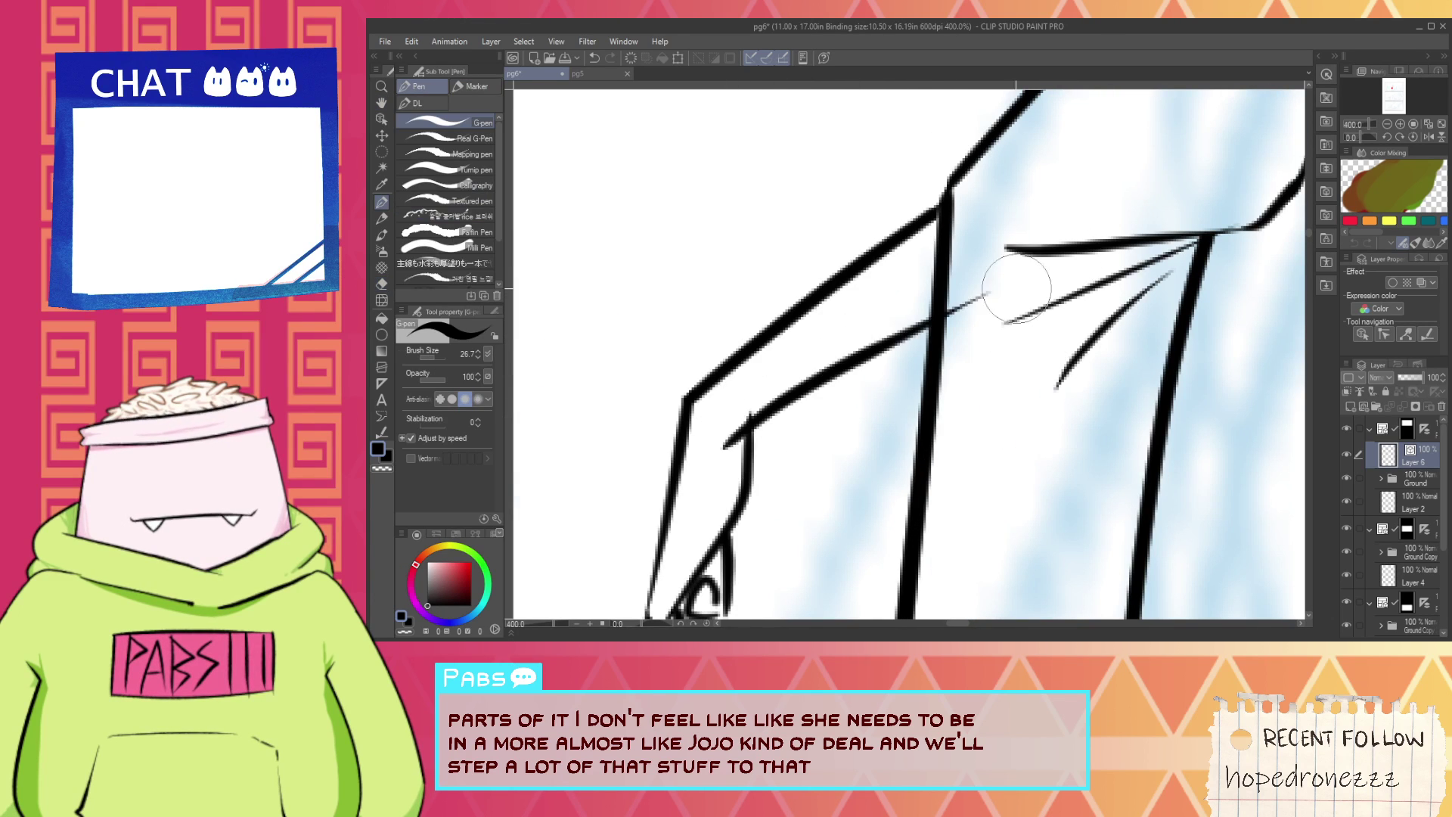
pyautogui.hotkey('ctrl', 'z')
pyautogui.moveTo(708, 475); pyautogui.dragTo(1106, 238)
pyautogui.press('e')
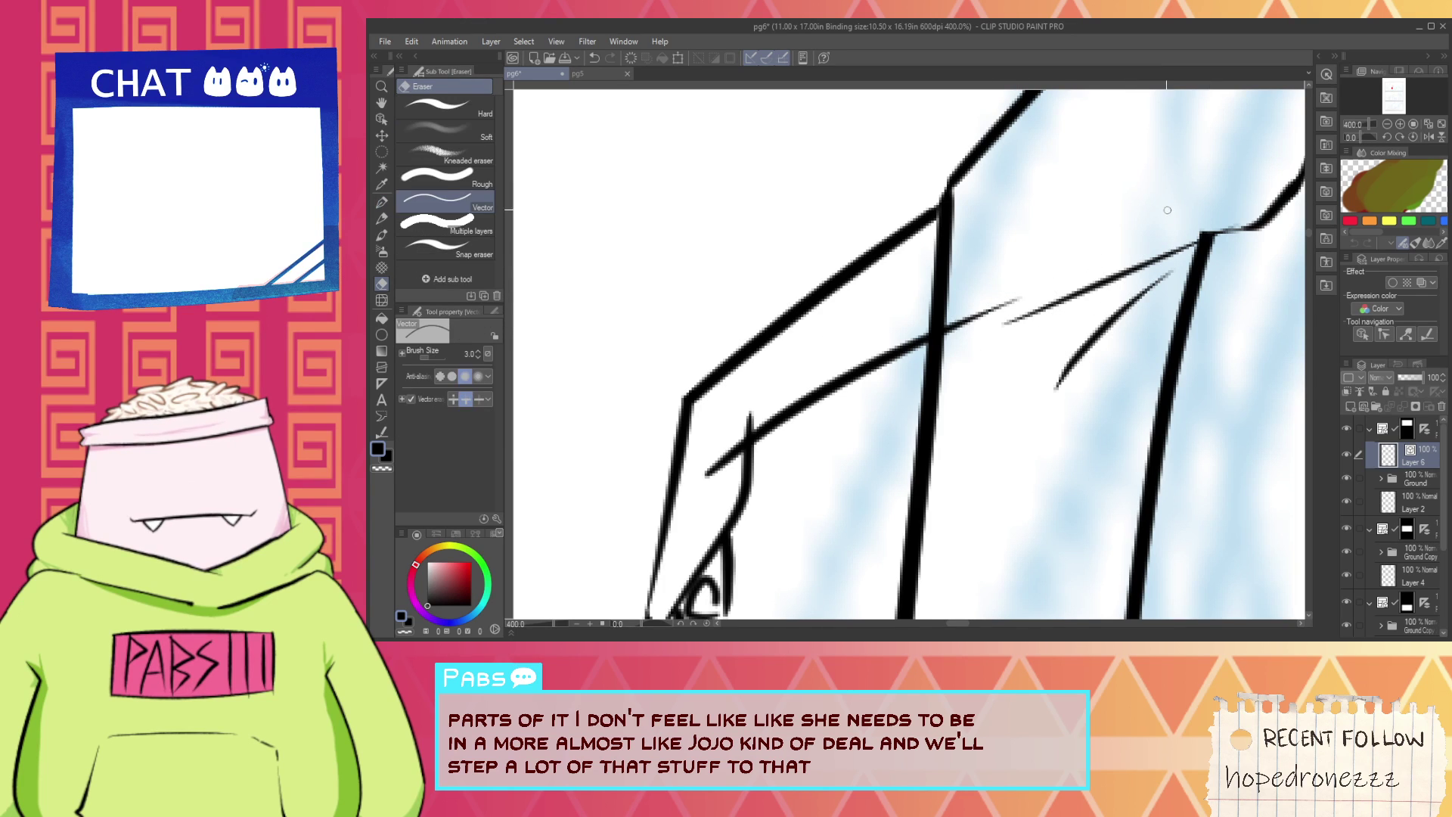
pyautogui.press('p')
pyautogui.hotkey('ctrl', 'z')
pyautogui.hotkey('ctrl', 'z')
# Ink the forearm's lower edge from the thumb to the sleeve's rear corner, erasing the replaced fold lines and the overhang at the thumb.
pyautogui.moveTo(716, 467)
pyautogui.mouseDown()
pyautogui.moveTo(1124, 274)
pyautogui.moveTo(1157, 223)
pyautogui.mouseUp()
pyautogui.press('e')
pyautogui.click(1218, 227)
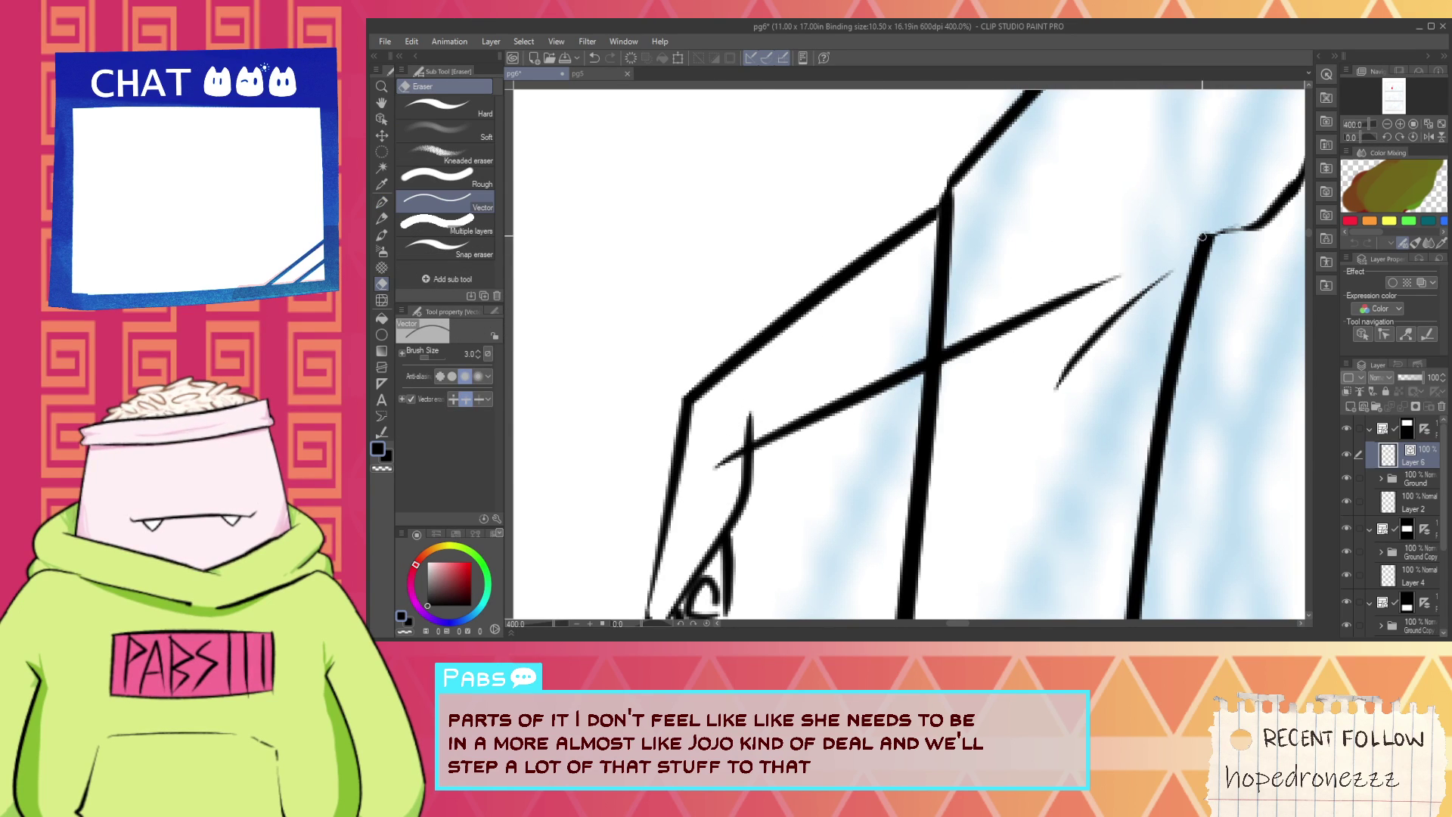
pyautogui.hotkey('ctrl', 'z')
pyautogui.click(1209, 232)
pyautogui.click(750, 426)
pyautogui.scroll(-5, 741, 407)
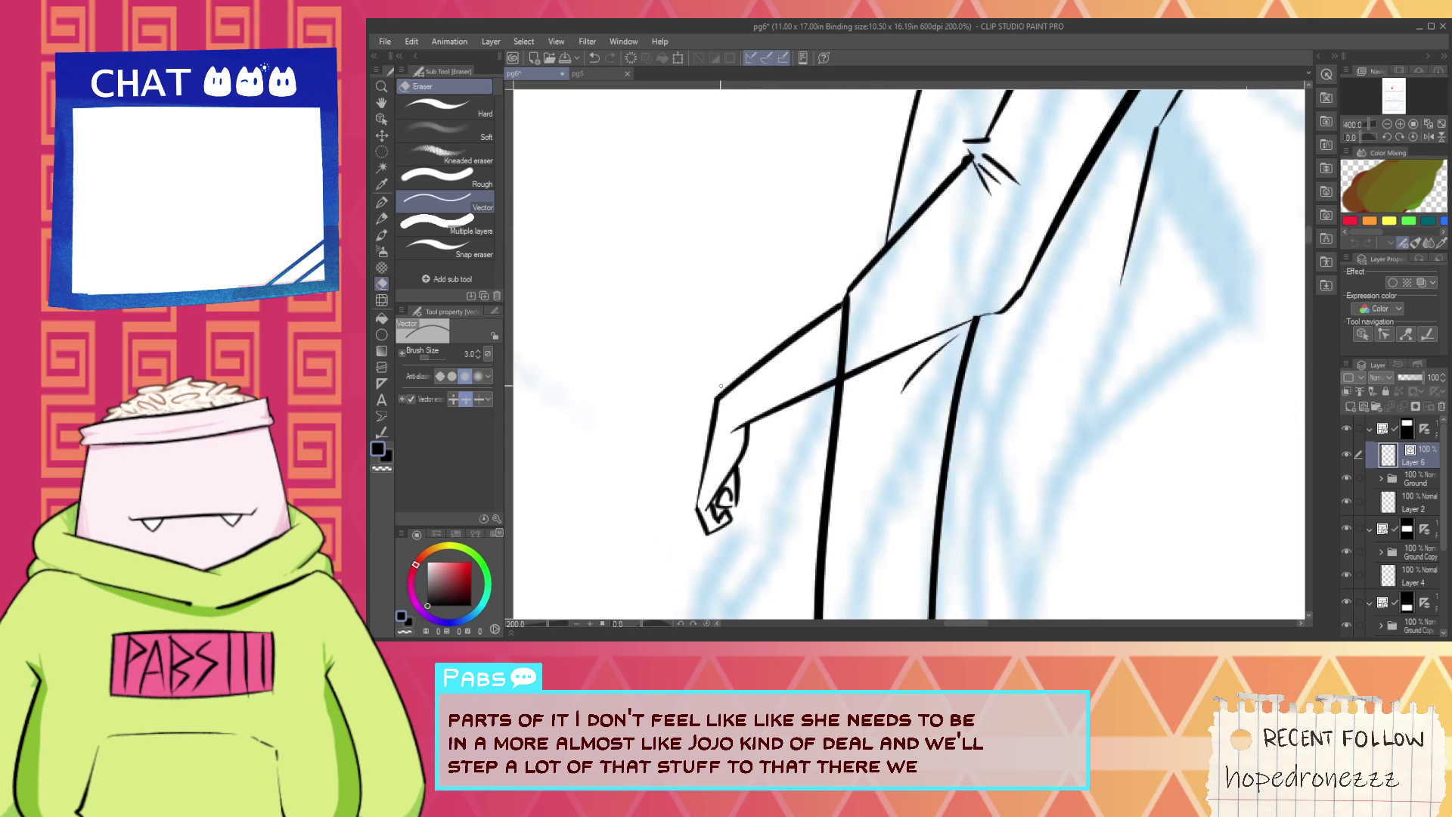
# Try trimming the forearm edge inside the hanging sleeve and inking extra fold strokes below its elbow.
pyautogui.press('space')
pyautogui.scroll(2, 869, 303)
pyautogui.press('p')
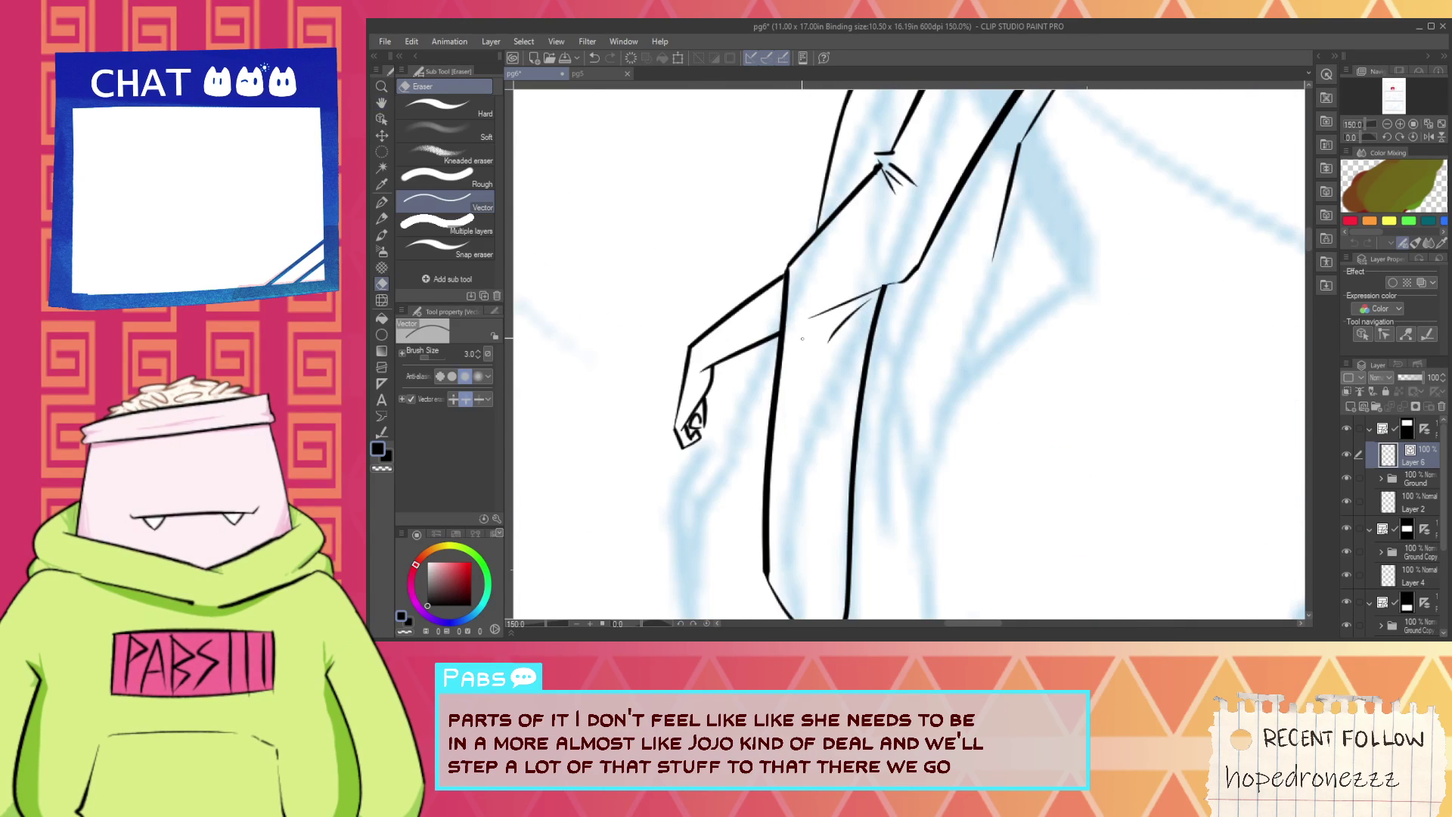
pyautogui.scroll(2, 817, 333)
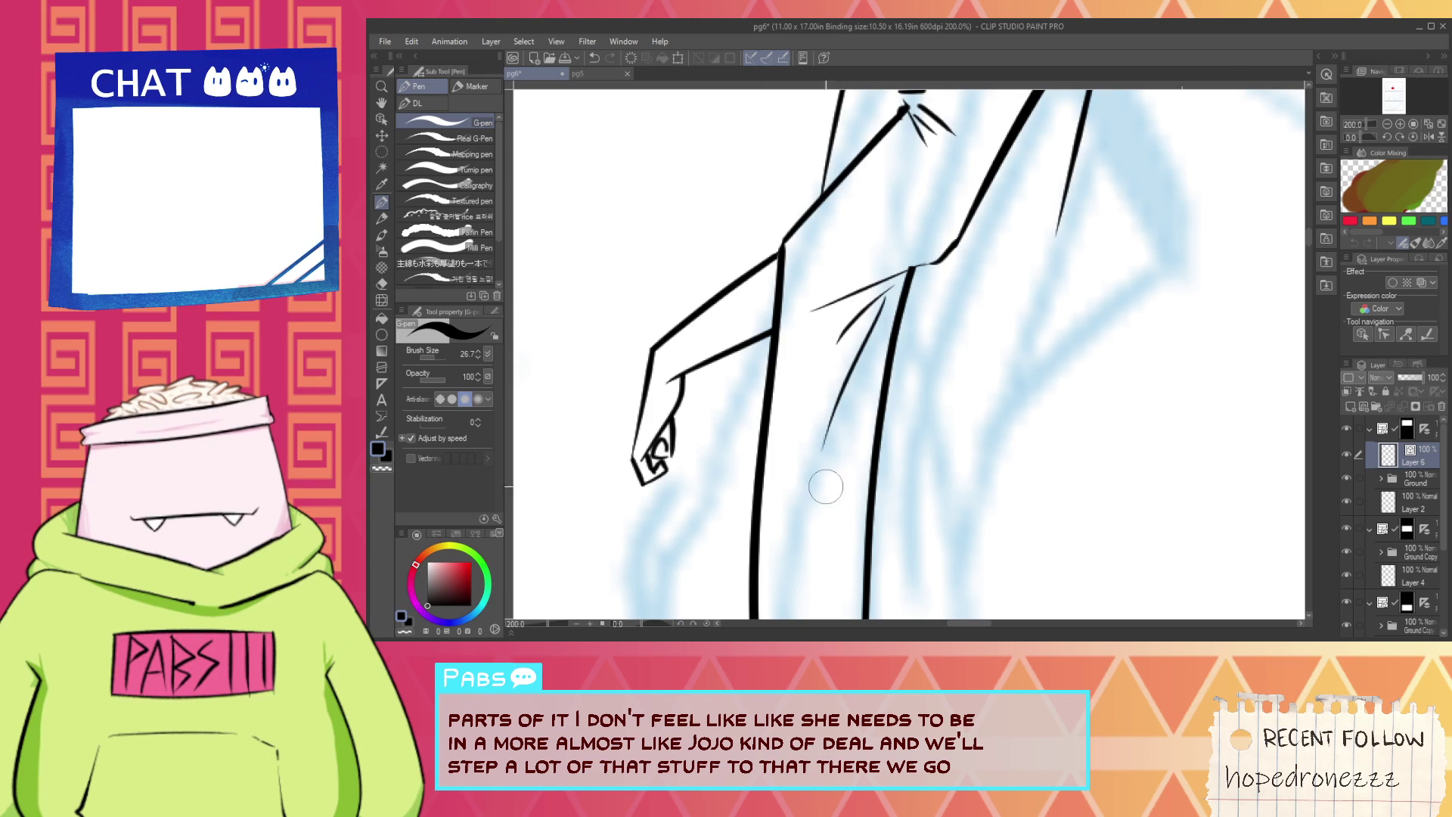
pyautogui.hotkey('ctrl', 'z')
pyautogui.moveTo(895, 289); pyautogui.dragTo(866, 382)
pyautogui.scroll(-4, 870, 374)
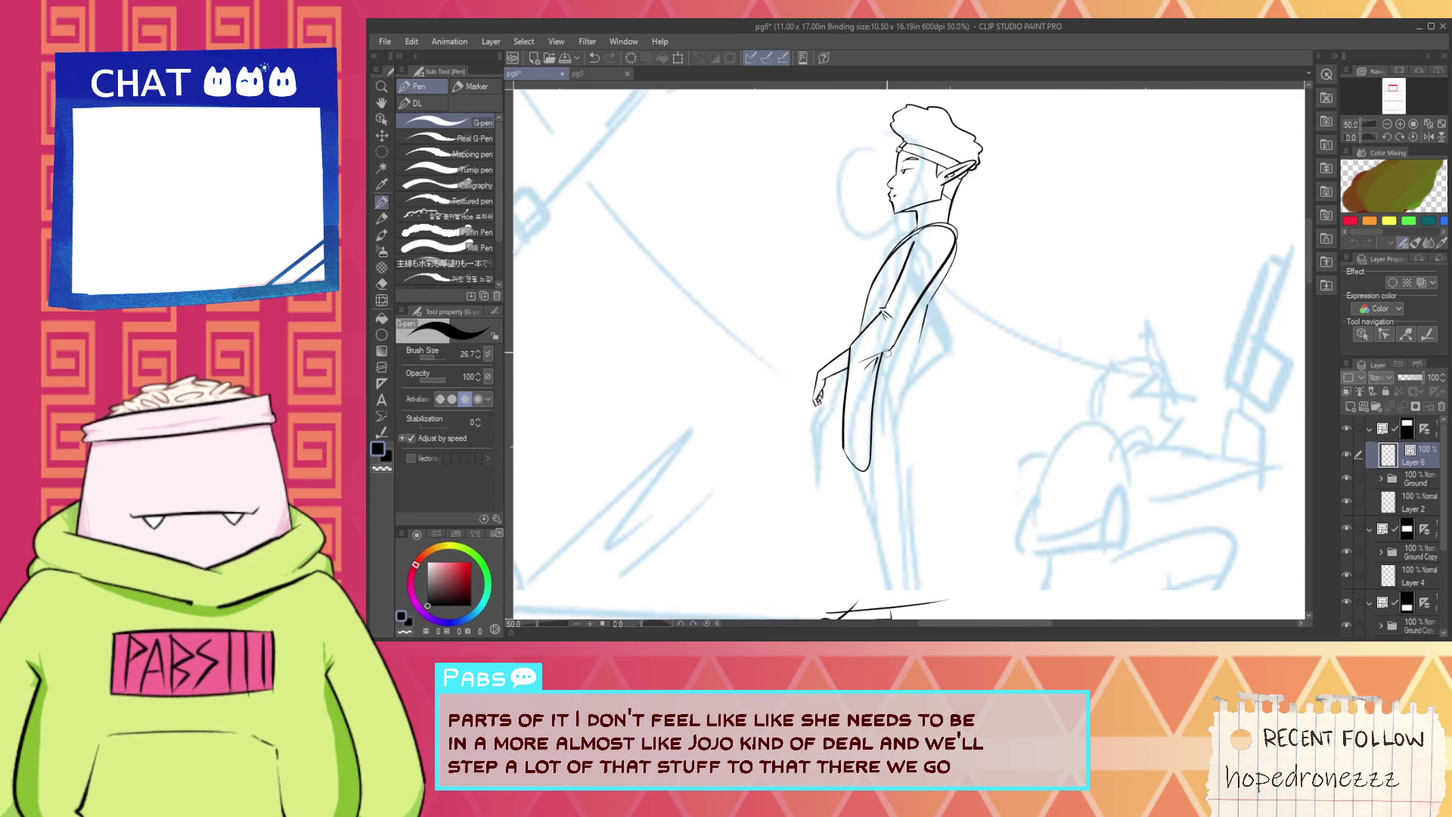
pyautogui.press('space')
pyautogui.moveTo(901, 332); pyautogui.dragTo(882, 421)
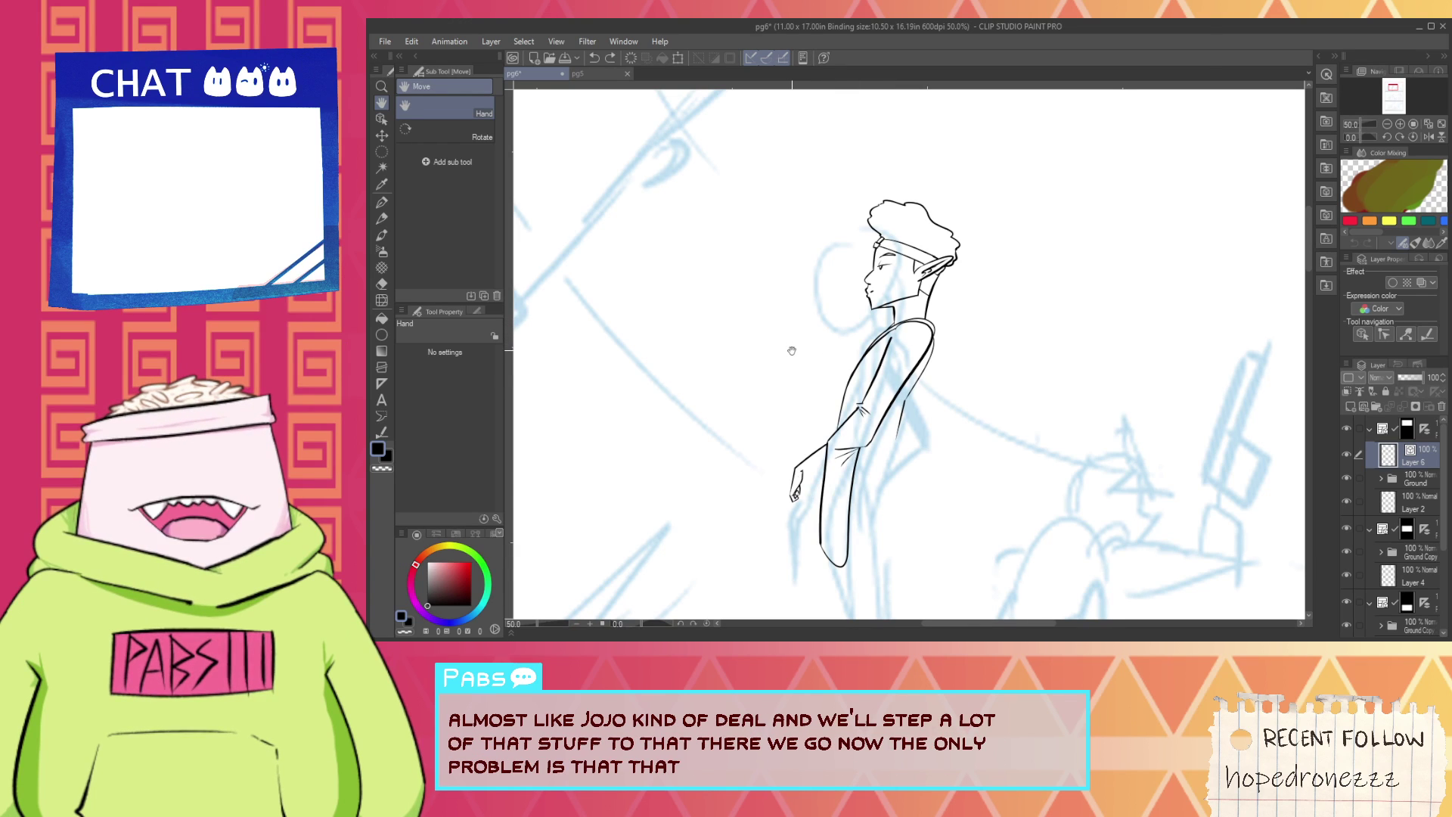
# Undo the recent sleeve and forearm edits back to the more upright pose, and clear the selection.
pyautogui.hotkey('ctrl', 'z')
pyautogui.hotkey('ctrl', 'z')
pyautogui.hotkey('ctrl', 'z')
pyautogui.hotkey('ctrl', 'z')
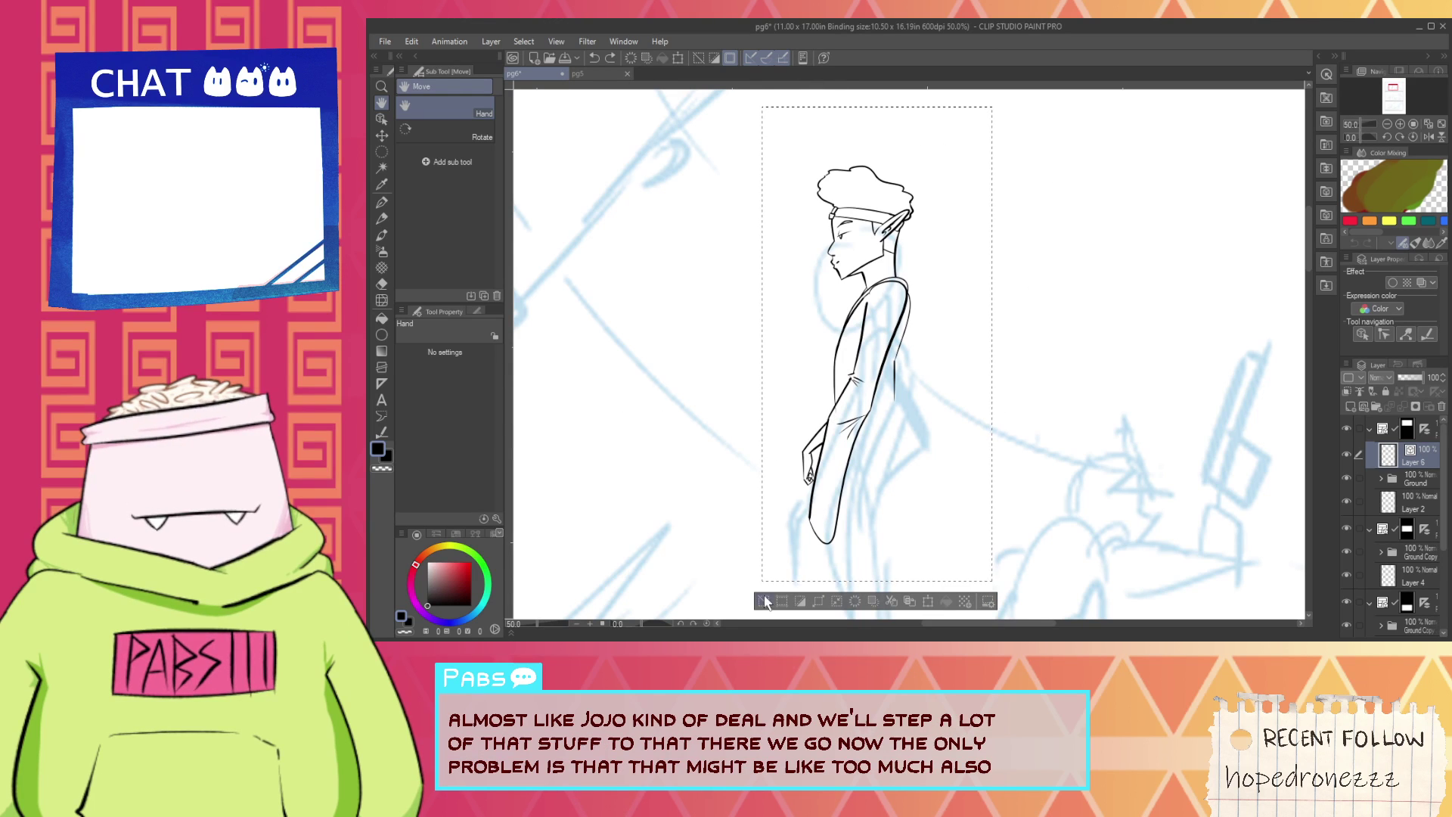
pyautogui.click(764, 601)
# Adjust the front hand's vector strokes with the Object tool so the fingers extend lower along the sleeve's front edge.
pyautogui.scroll(4, 779, 507)
pyautogui.click(383, 119)
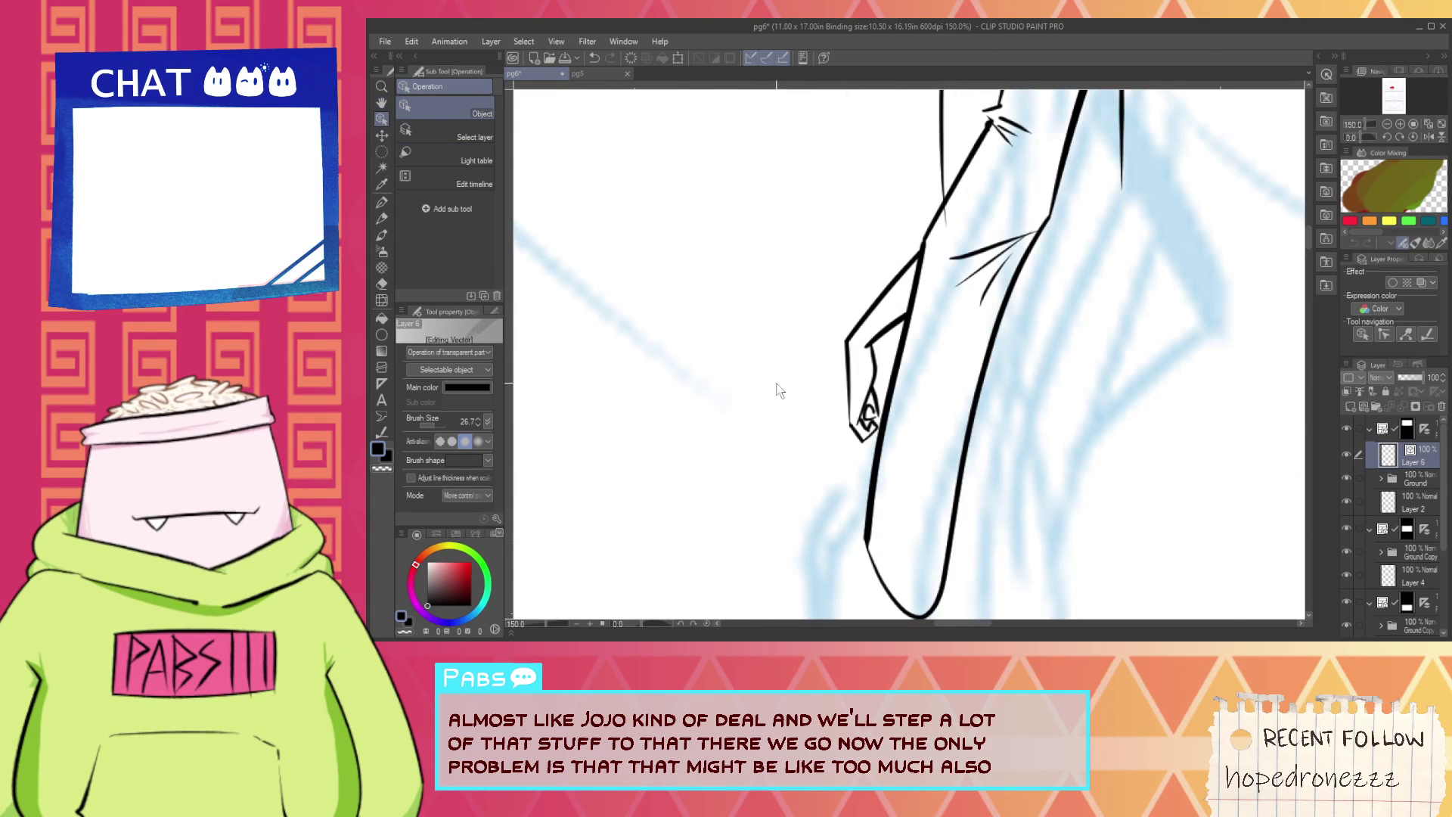
pyautogui.moveTo(870, 431)
pyautogui.mouseDown()
pyautogui.moveTo(934, 515)
pyautogui.moveTo(927, 459)
pyautogui.mouseUp()
pyautogui.click(1057, 420)
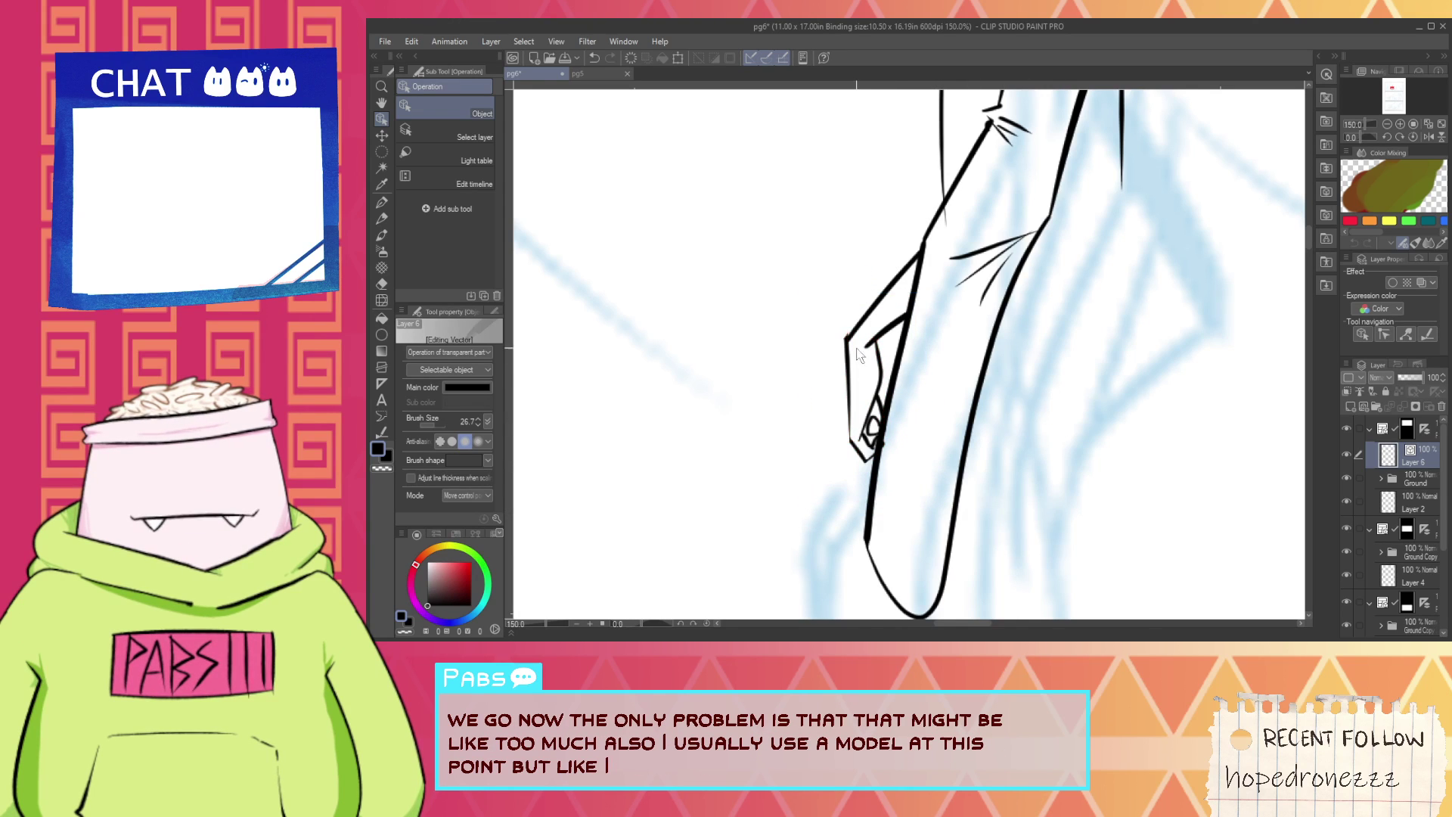
pyautogui.scroll(5, 860, 355)
pyautogui.press('e')
pyautogui.scroll(-5, 840, 354)
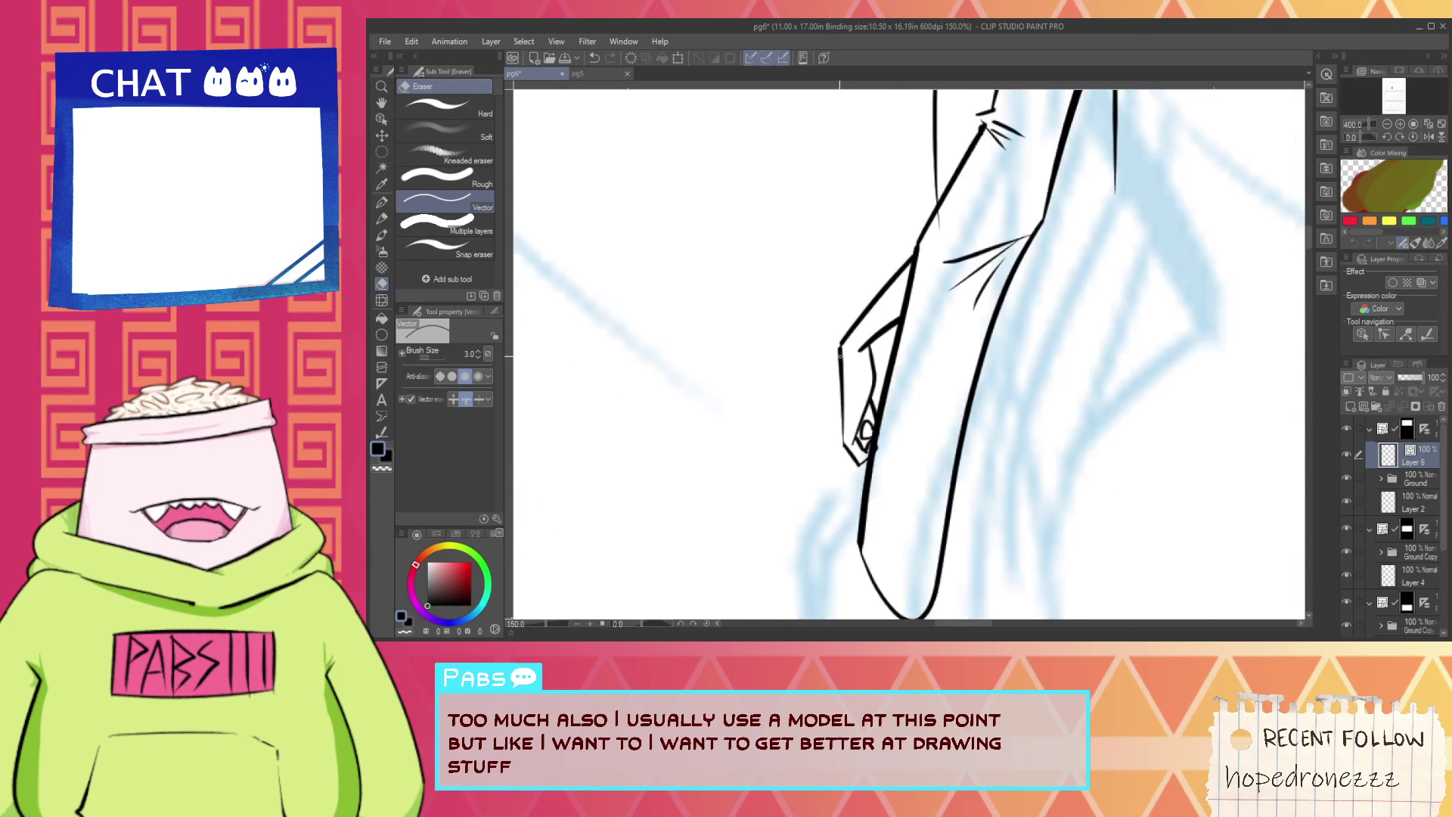
pyautogui.scroll(-5, 839, 356)
# Ink the rear arm's outer contour from the shoulder out to a bent elbow and diagonally back toward the hip.
pyautogui.press('space')
pyautogui.moveTo(887, 330); pyautogui.dragTo(900, 360)
pyautogui.scroll(2, 877, 361)
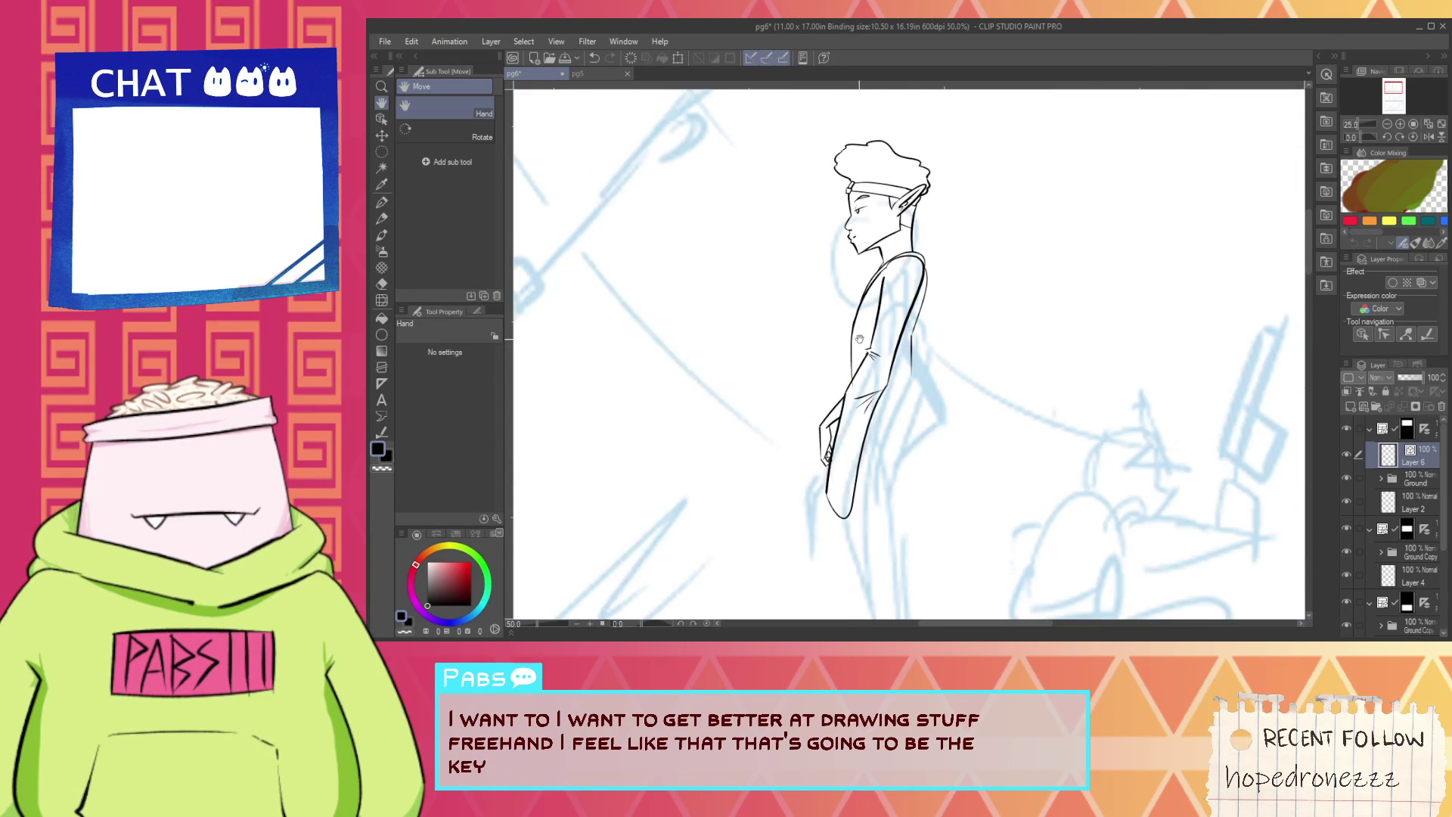
pyautogui.scroll(1, 859, 339)
pyautogui.press('p')
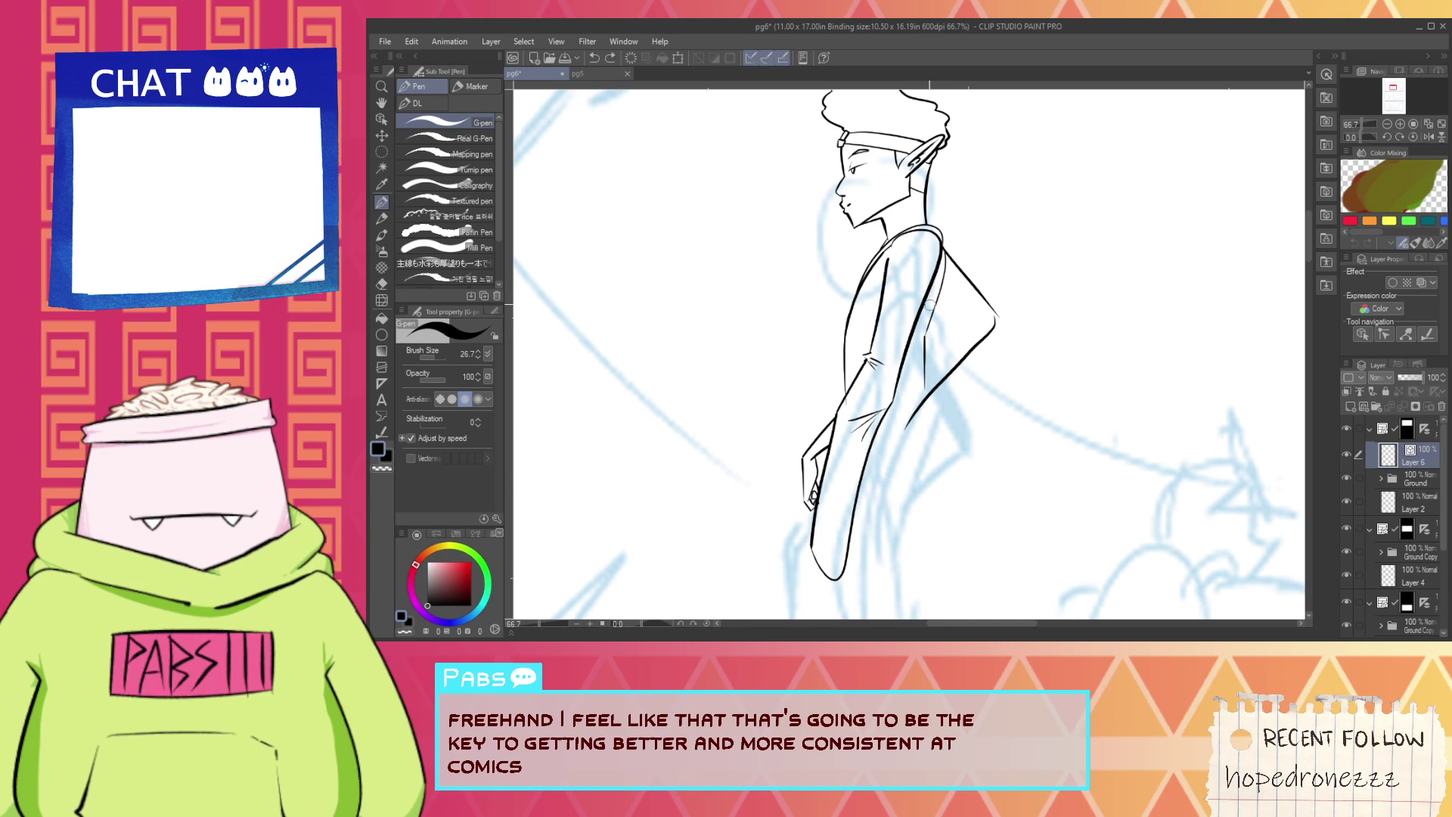
# Ink the rear upper arm's inner edge with a small hook at the elbow bend, erasing its overhang inside the torso.
pyautogui.scroll(4, 958, 320)
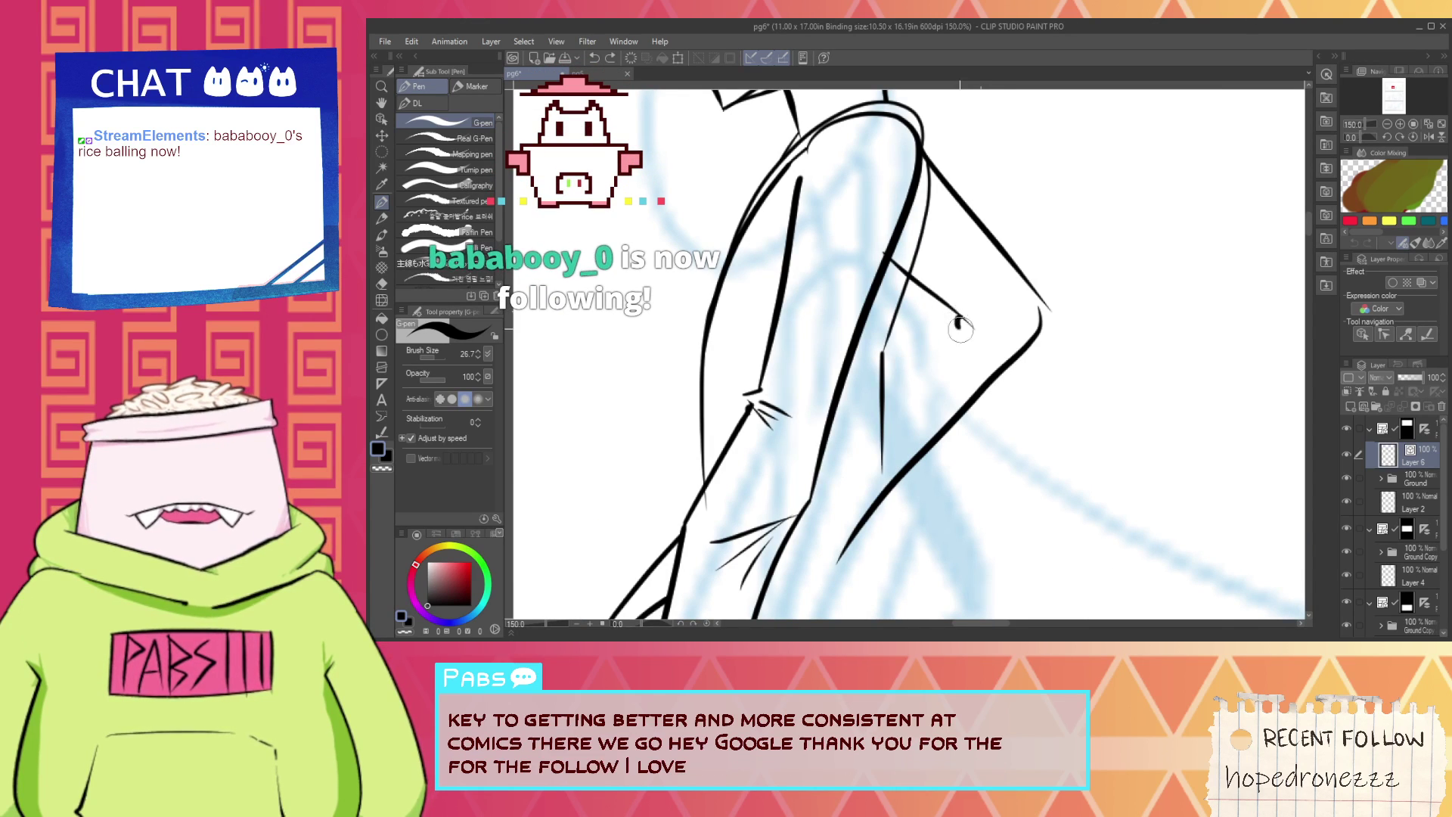
pyautogui.press('e')
pyautogui.moveTo(972, 322); pyautogui.dragTo(966, 328)
pyautogui.moveTo(882, 261); pyautogui.dragTo(896, 250)
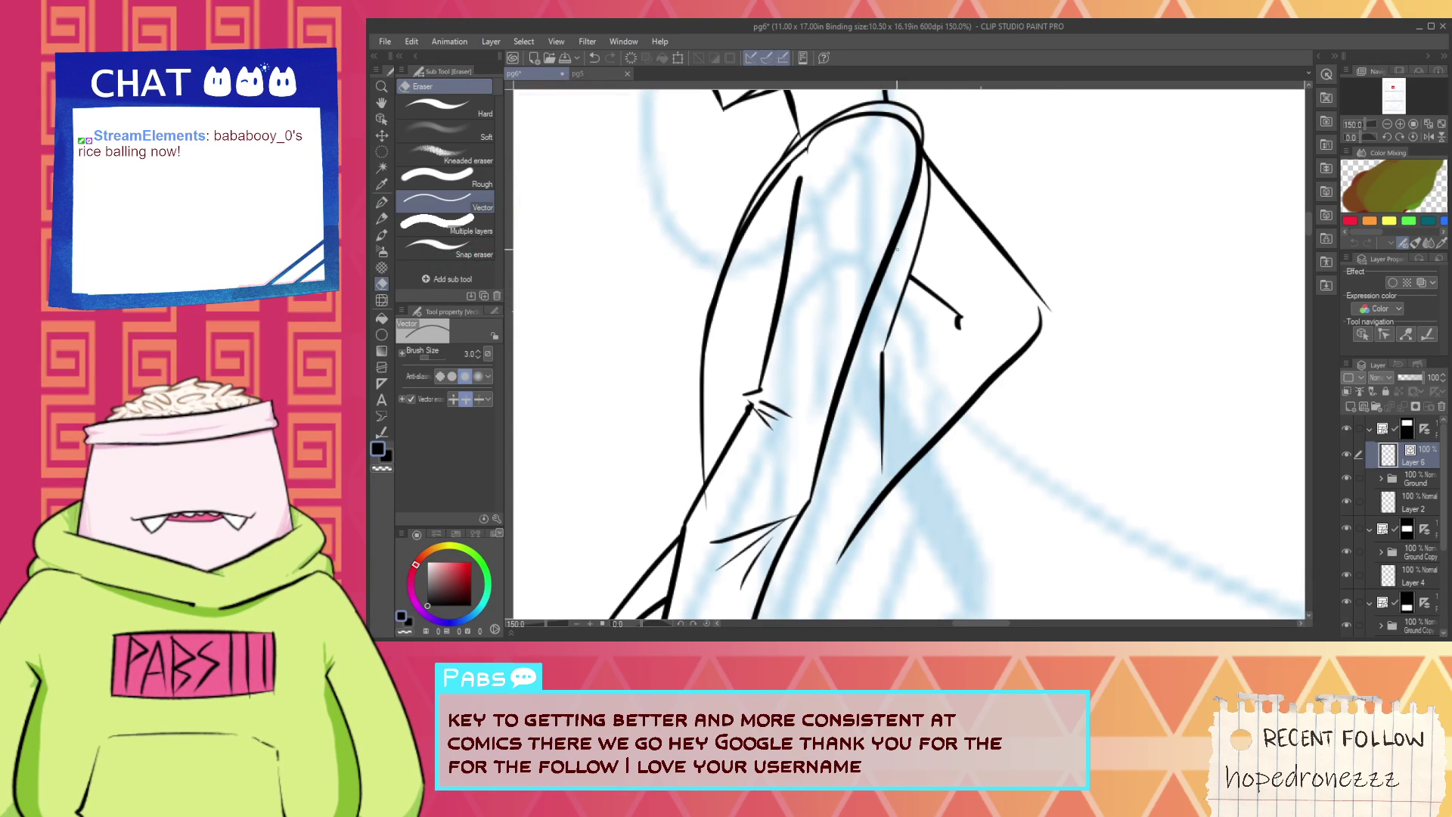
# Round the rear elbow's outer corner with a curved stroke and erase the overhanging tip of the upper arm line.
pyautogui.scroll(3, 1040, 295)
pyautogui.press('p')
pyautogui.moveTo(992, 244)
pyautogui.mouseDown()
pyautogui.moveTo(1058, 361)
pyautogui.moveTo(1062, 417)
pyautogui.mouseUp()
pyautogui.press('e')
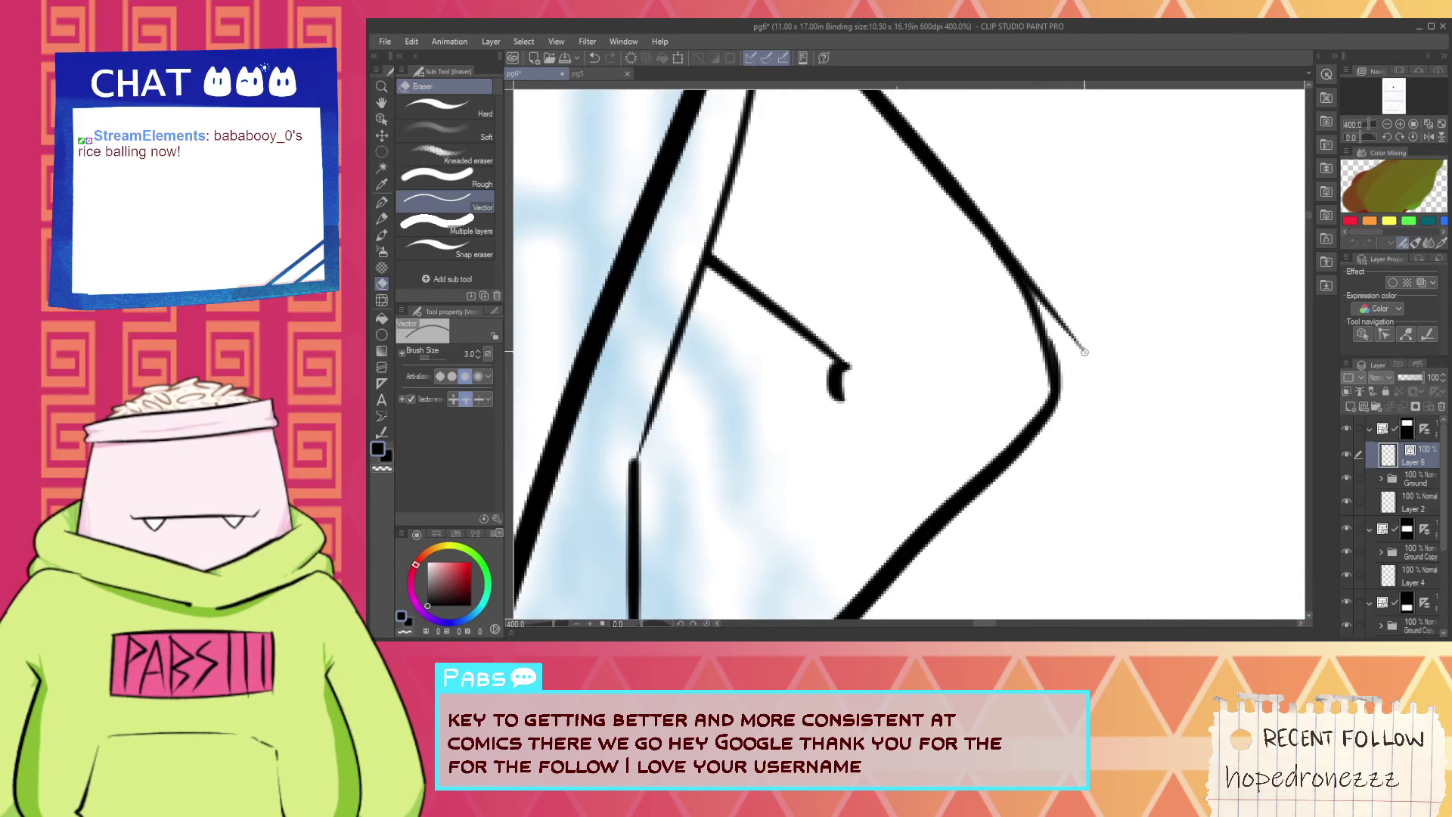
pyautogui.moveTo(1066, 307); pyautogui.dragTo(1051, 320)
pyautogui.hotkey('ctrl', 'z')
pyautogui.press('p')
pyautogui.moveTo(991, 236); pyautogui.dragTo(1051, 325)
pyautogui.press('e')
pyautogui.scroll(-2, 1042, 317)
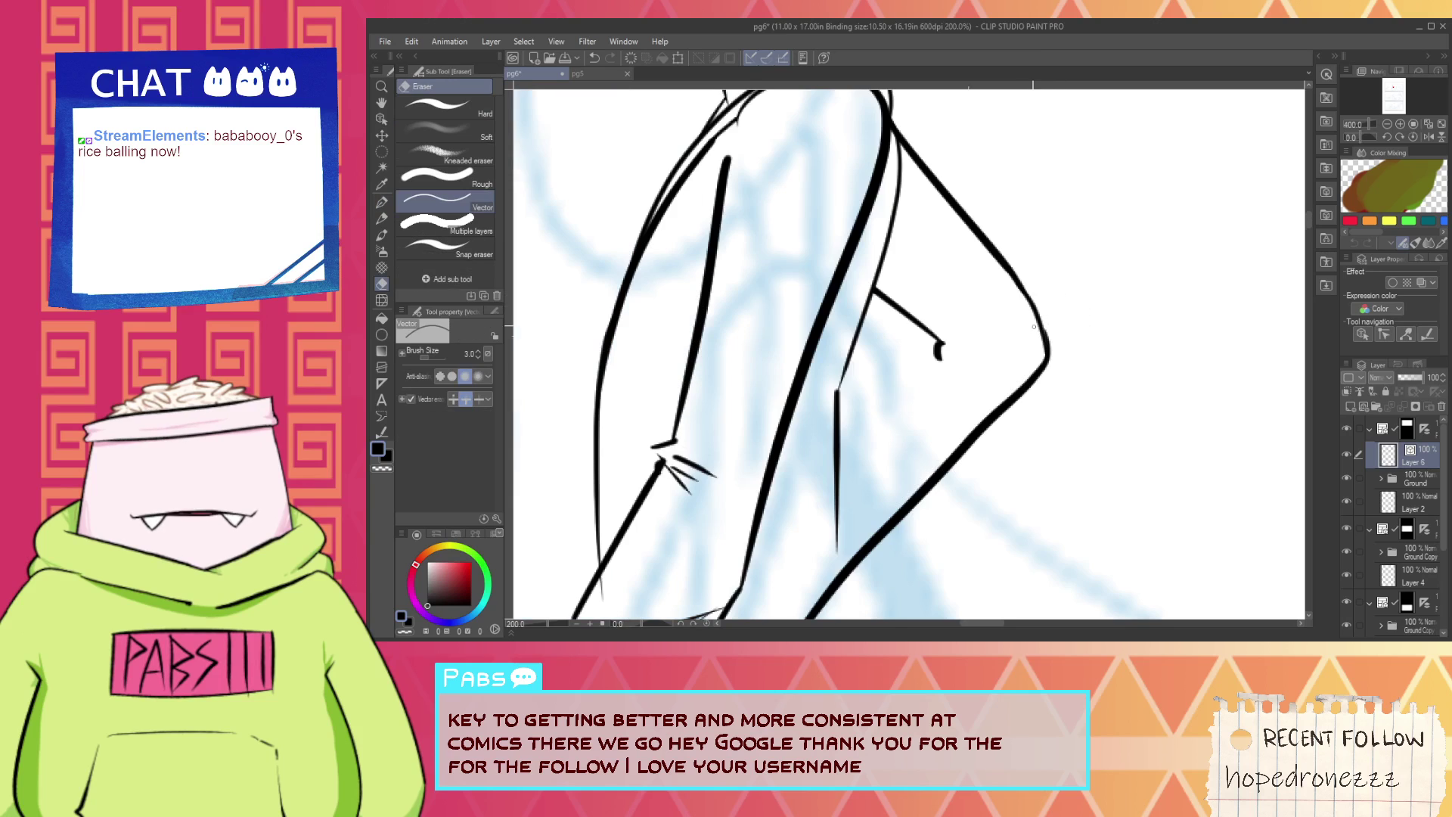
# Ink short crease lines at the rear arm's inner elbow and the forearm's inner edge down to the torso.
pyautogui.press('p')
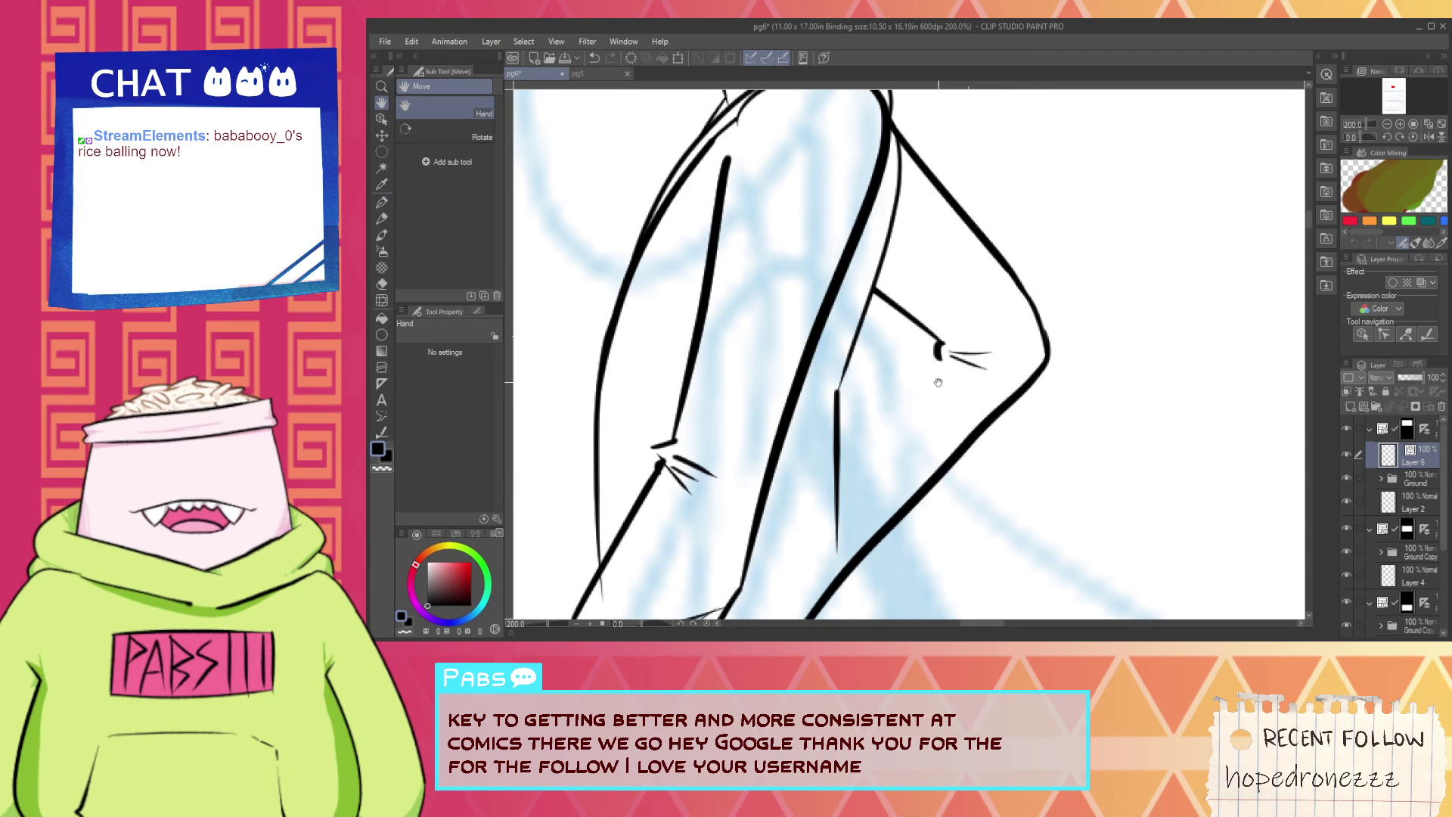
pyautogui.moveTo(940, 379)
pyautogui.mouseDown()
pyautogui.moveTo(966, 298)
pyautogui.moveTo(879, 330)
pyautogui.moveTo(864, 356)
pyautogui.mouseUp()
pyautogui.press('e')
pyautogui.scroll(-2, 861, 409)
pyautogui.press('space')
pyautogui.moveTo(866, 428); pyautogui.dragTo(822, 360)
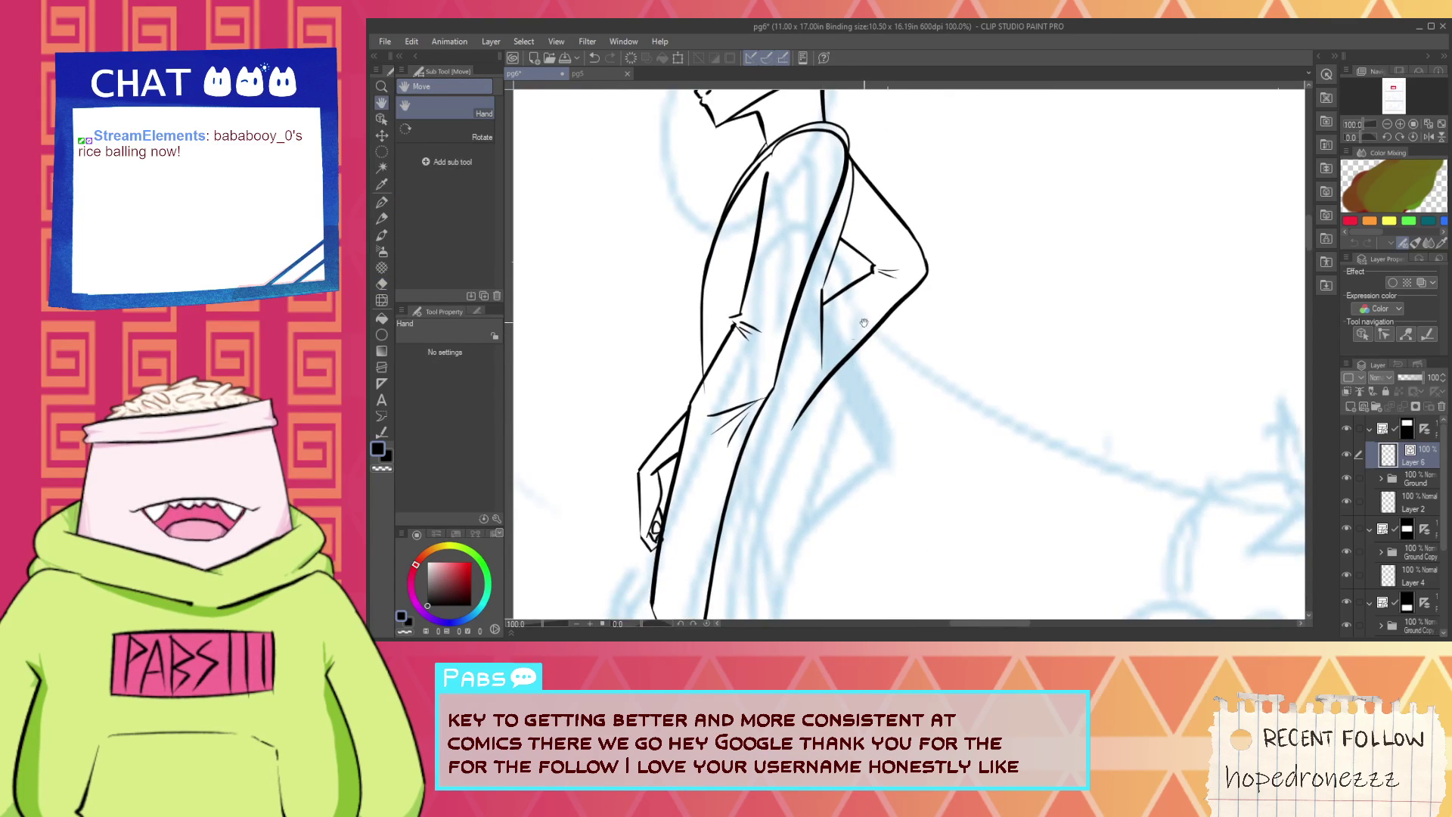
pyautogui.scroll(4, 864, 323)
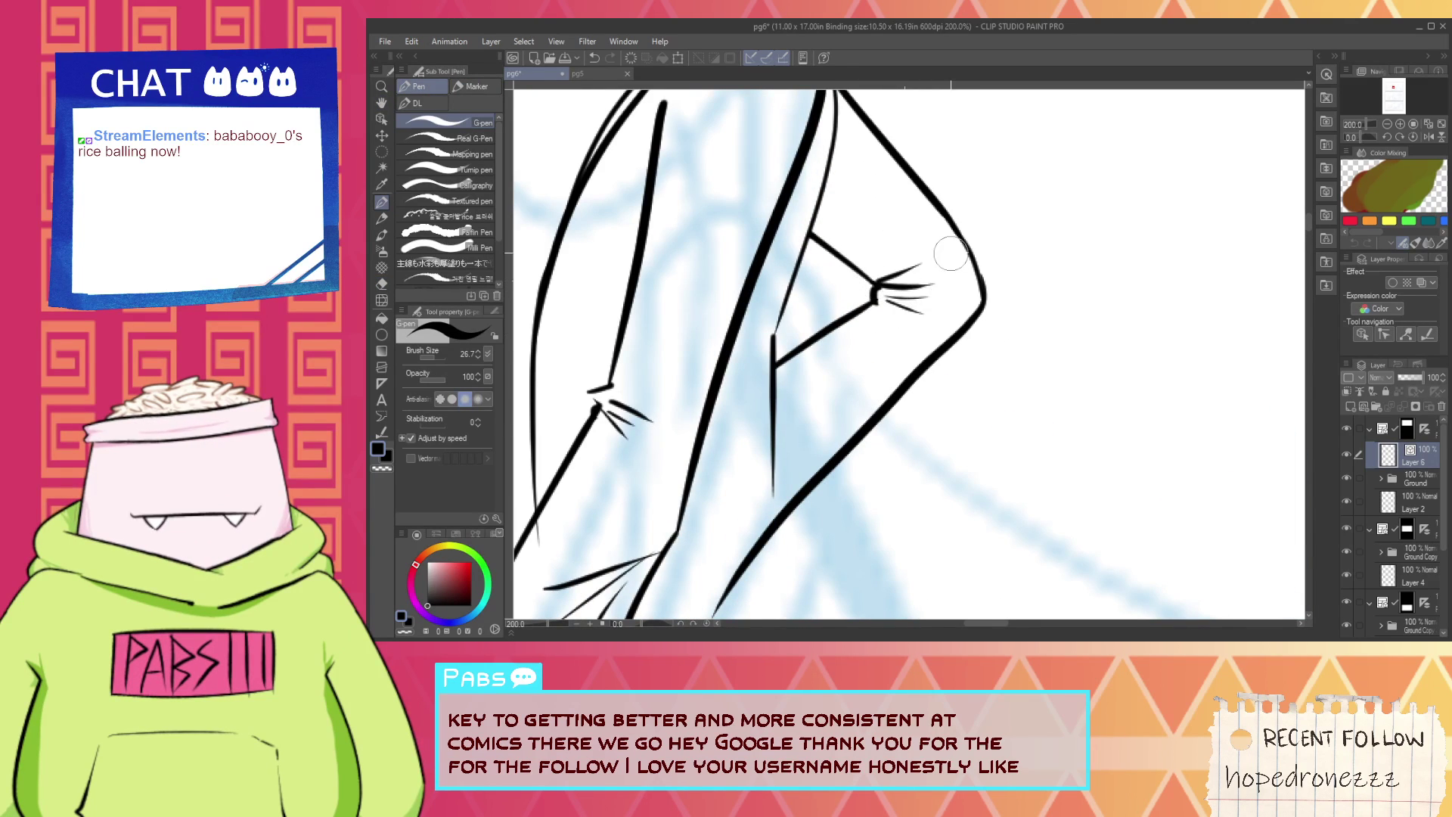
pyautogui.scroll(-5, 907, 270)
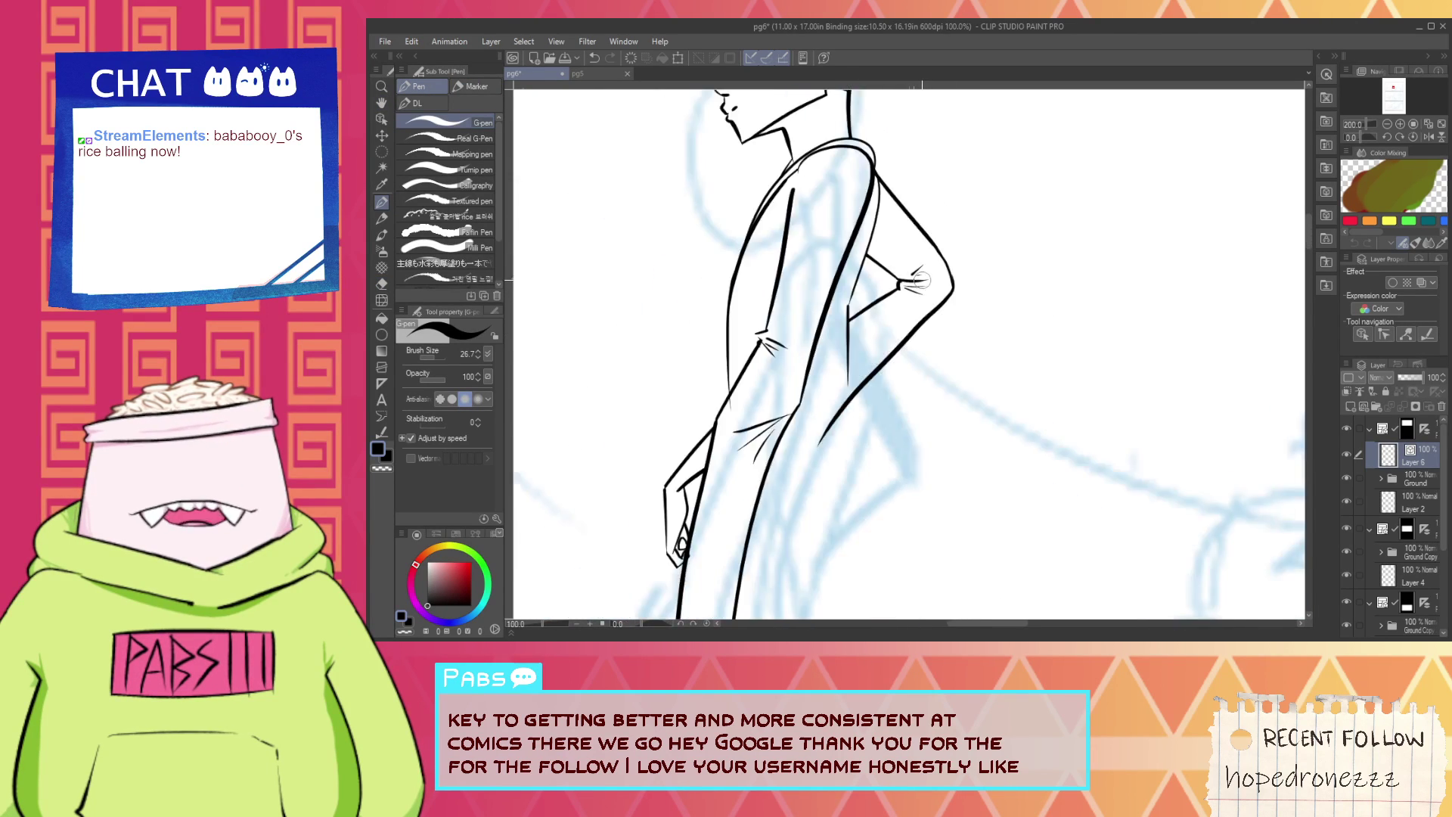
pyautogui.scroll(3, 915, 336)
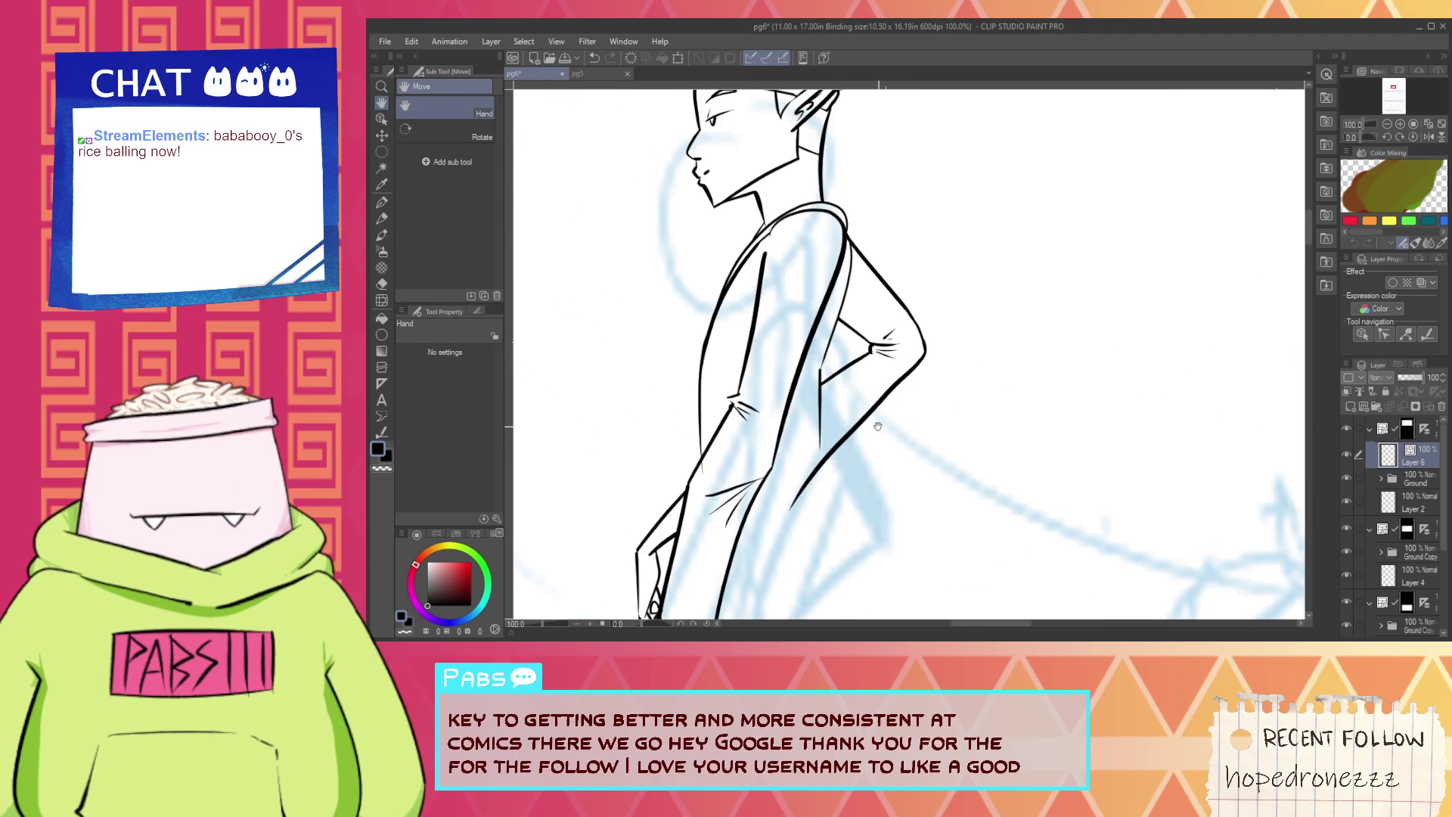
# Replace the rear forearm's diagonal outer edge with a long curve drooping from the elbow, erasing the old line.
pyautogui.moveTo(915, 335)
pyautogui.mouseDown()
pyautogui.moveTo(929, 177)
pyautogui.moveTo(889, 471)
pyautogui.mouseUp()
pyautogui.hotkey('ctrl', 'z')
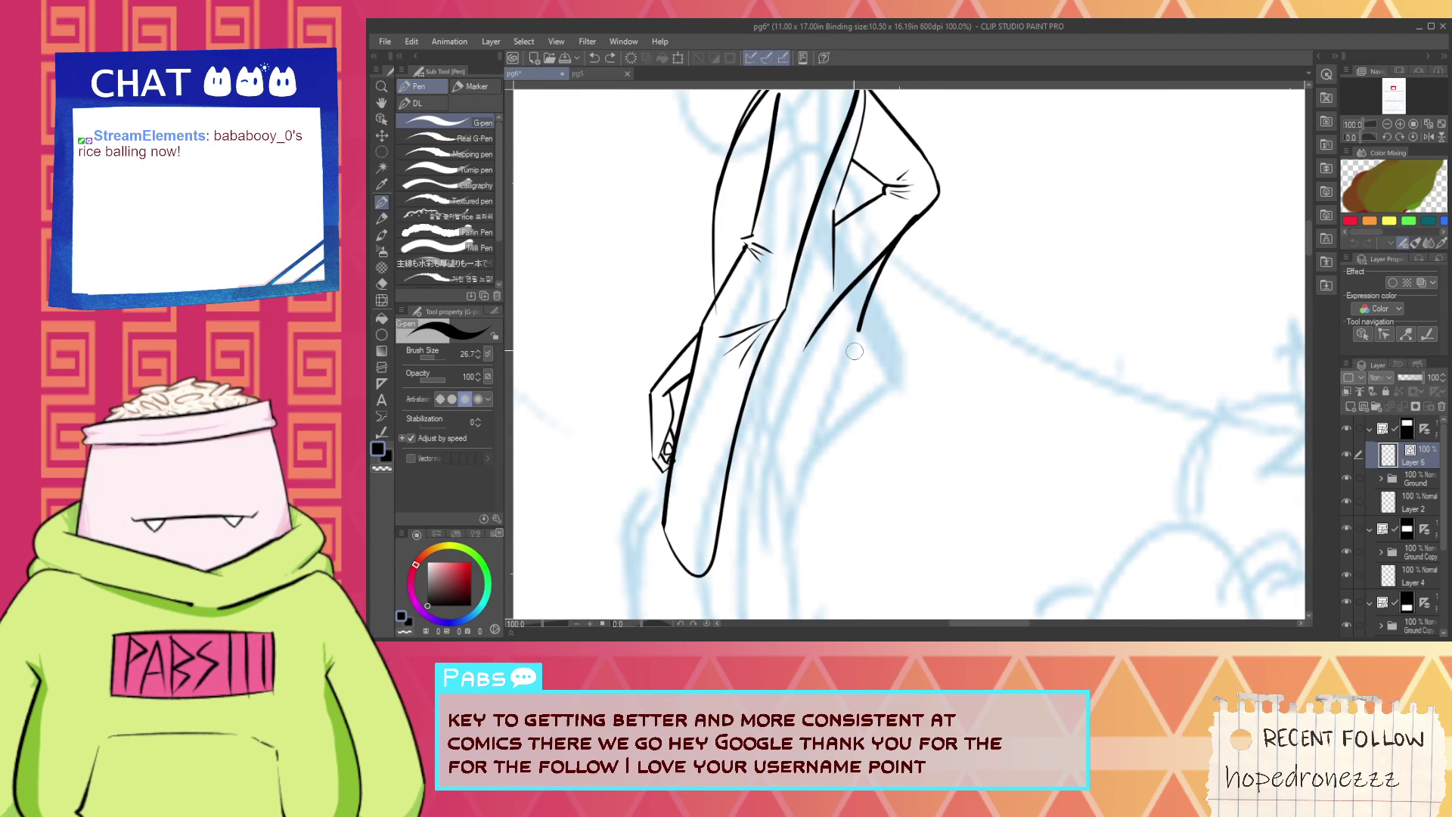
pyautogui.moveTo(855, 351); pyautogui.dragTo(853, 452)
pyautogui.hotkey('ctrl', 'z')
pyautogui.moveTo(927, 203); pyautogui.dragTo(870, 410)
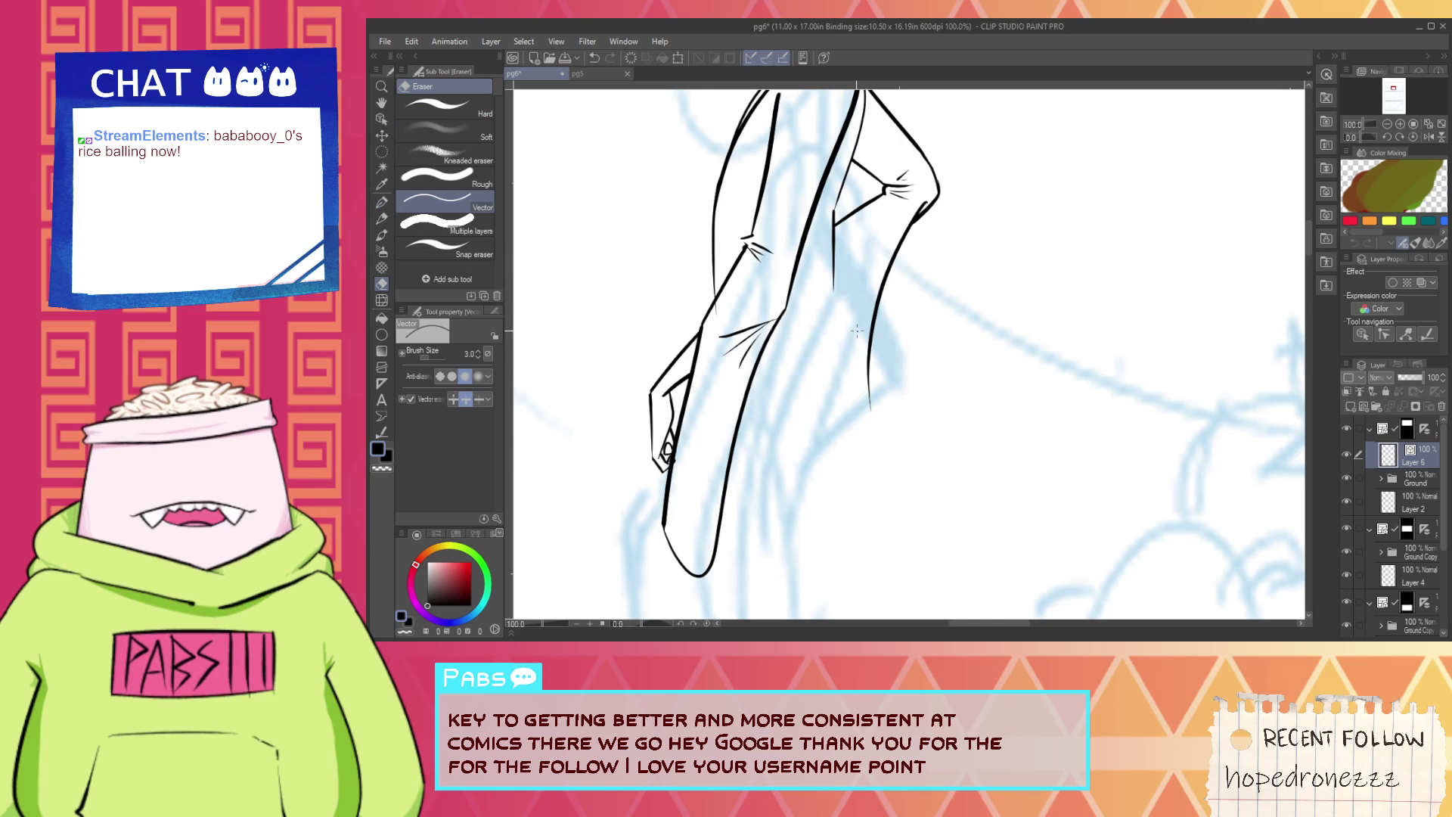
pyautogui.scroll(-1, 857, 331)
pyautogui.press('p')
pyautogui.scroll(-1, 794, 309)
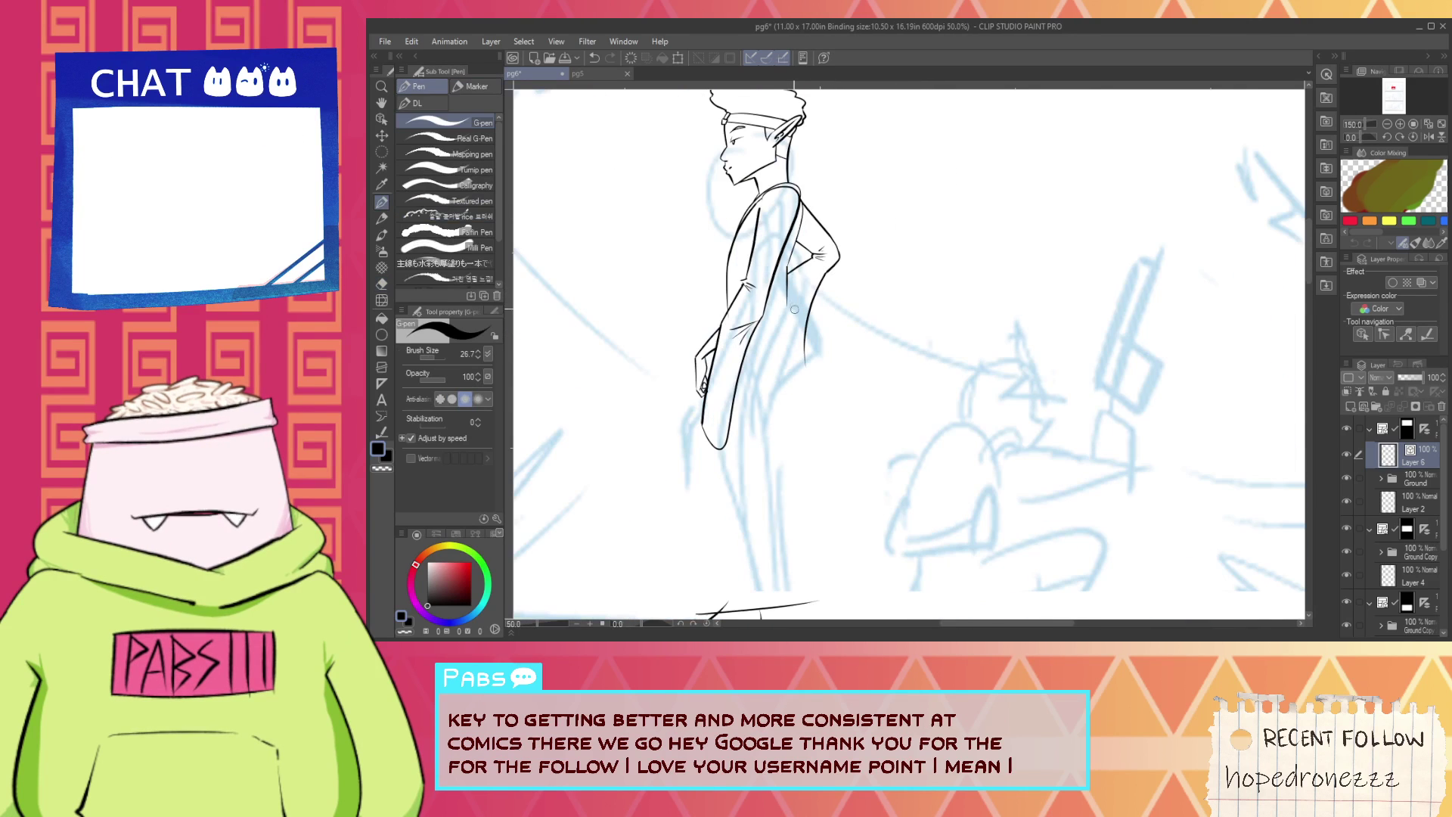
# Erase the uppermost fold line at the front sleeve's elbow.
pyautogui.press('h')
pyautogui.scroll(1, 731, 349)
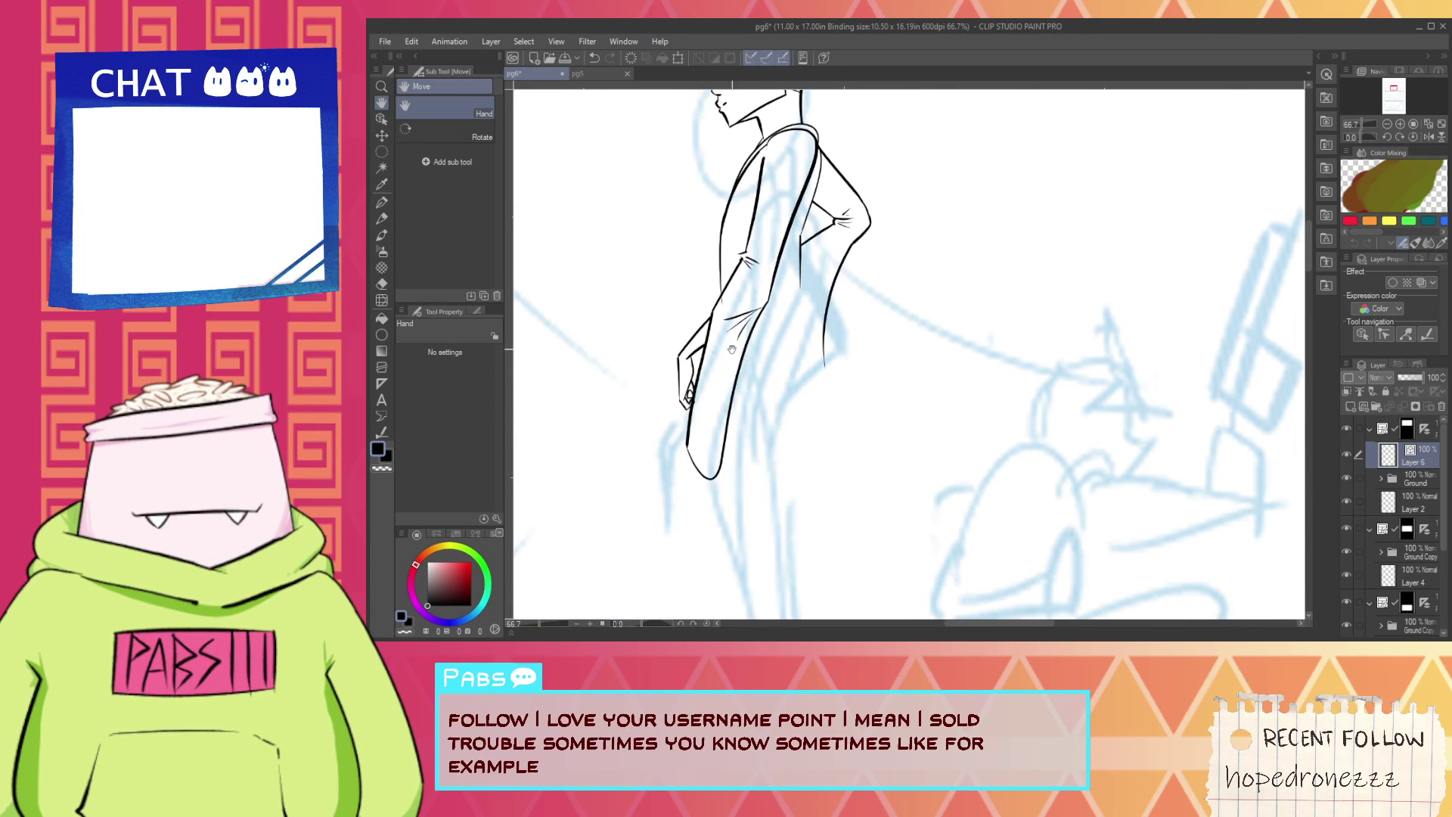
pyautogui.scroll(1, 731, 349)
pyautogui.press('e')
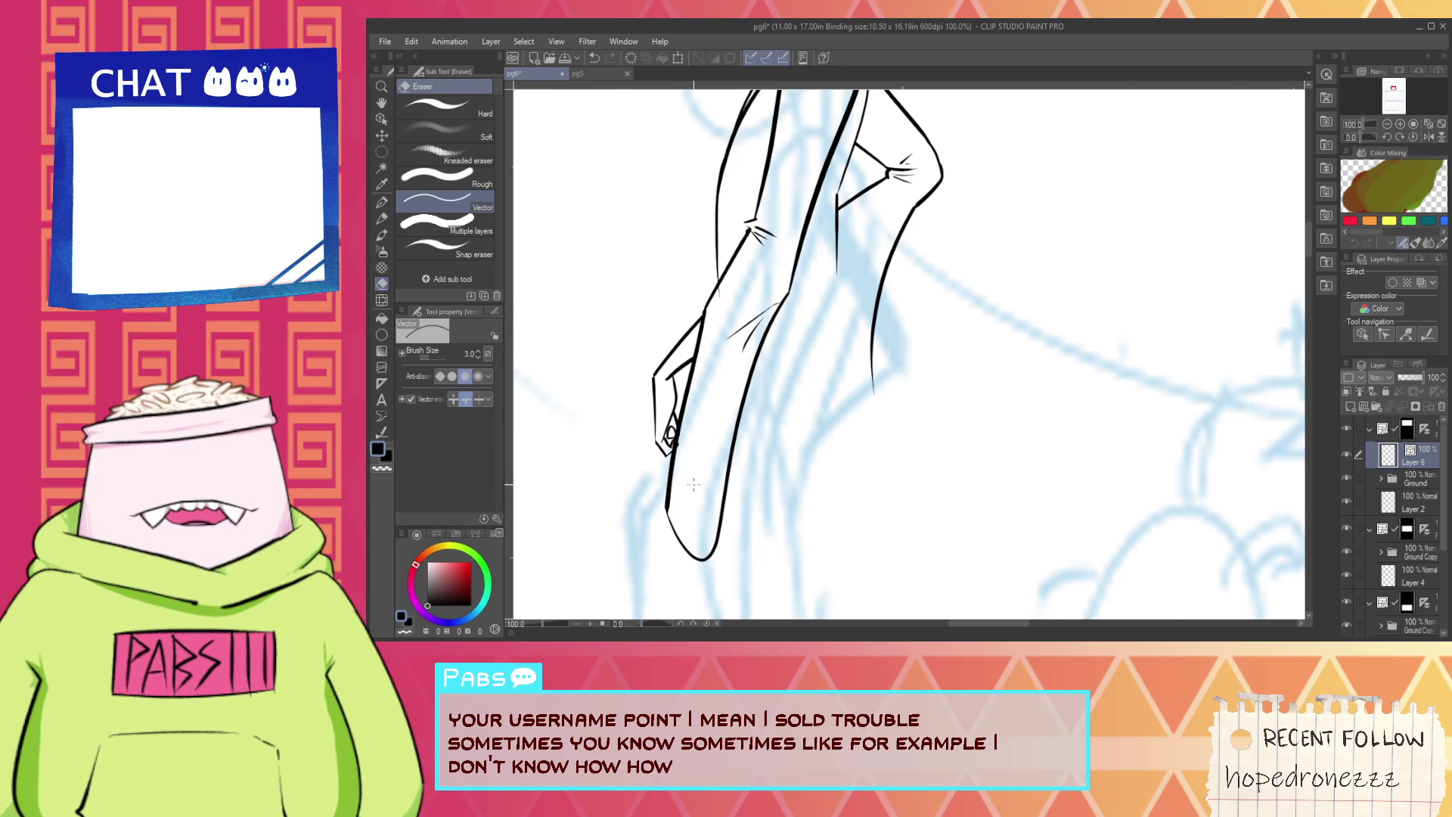
pyautogui.scroll(2, 734, 347)
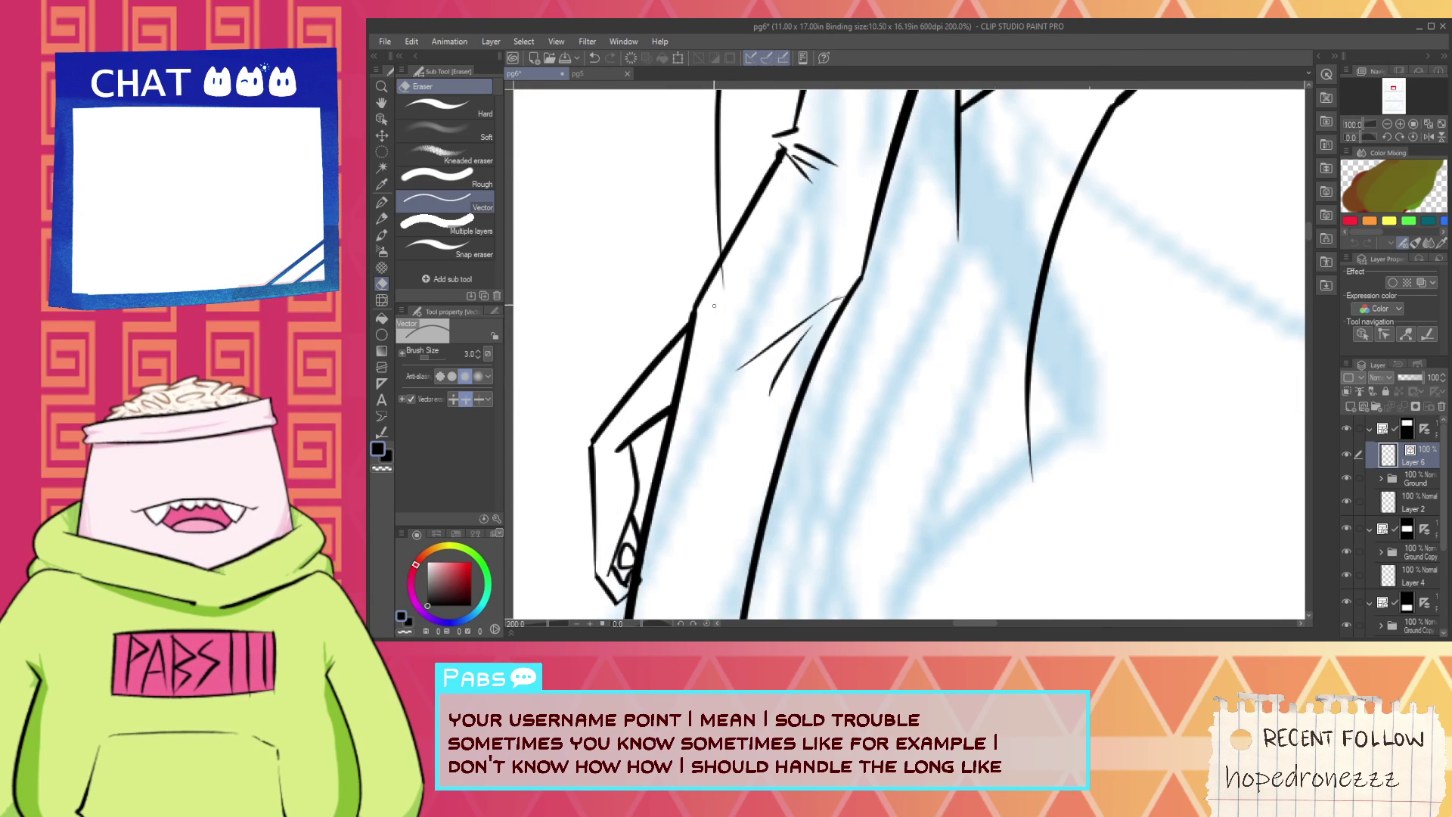
# Examine the shape of the long hanging sleeve and both arms against the blue sketch.
pyautogui.scroll(-1, 721, 340)
pyautogui.scroll(-1, 686, 472)
pyautogui.press('h')
pyautogui.moveTo(685, 488); pyautogui.dragTo(752, 366)
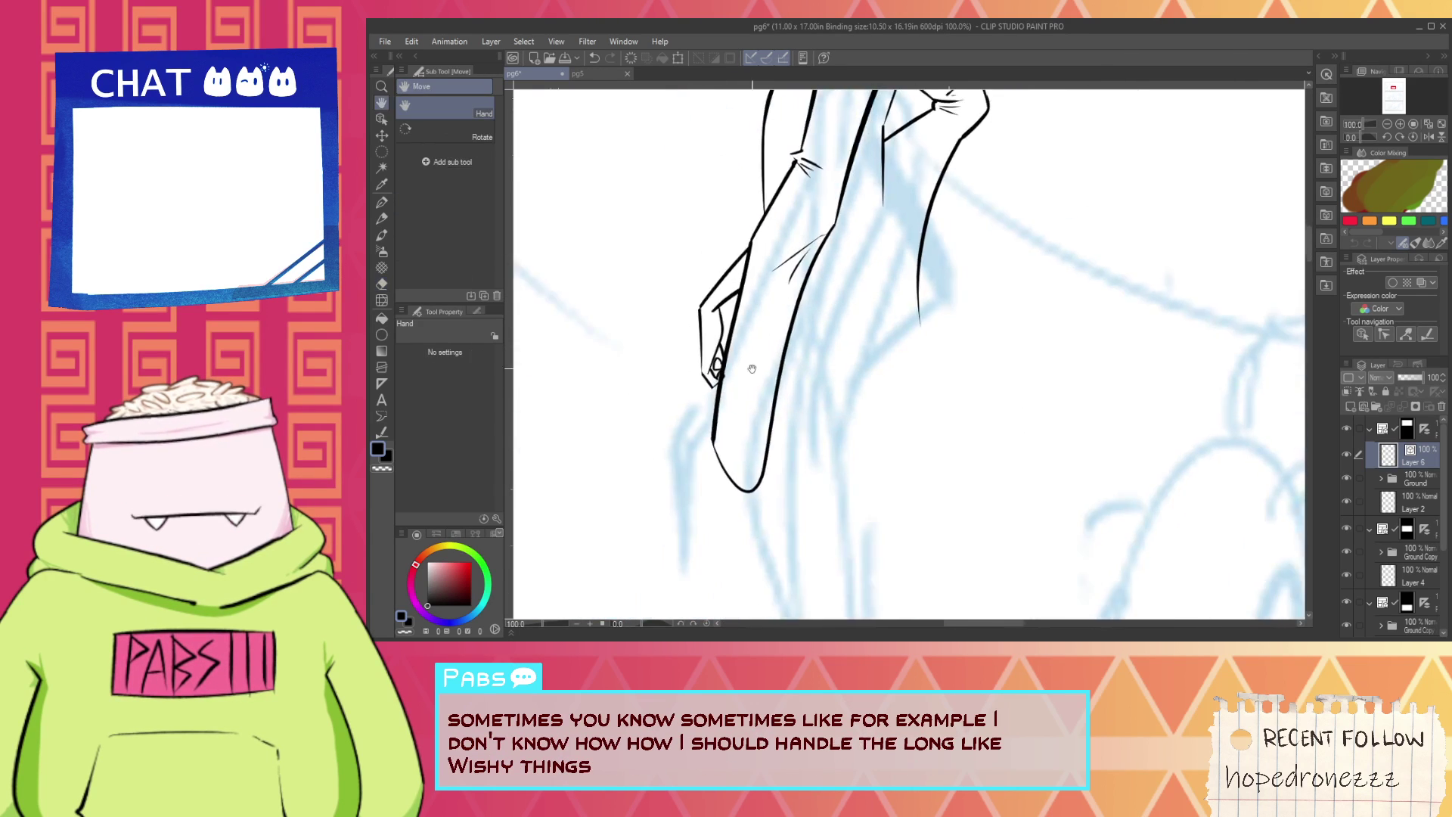
pyautogui.scroll(2, 725, 368)
pyautogui.scroll(-4, 723, 367)
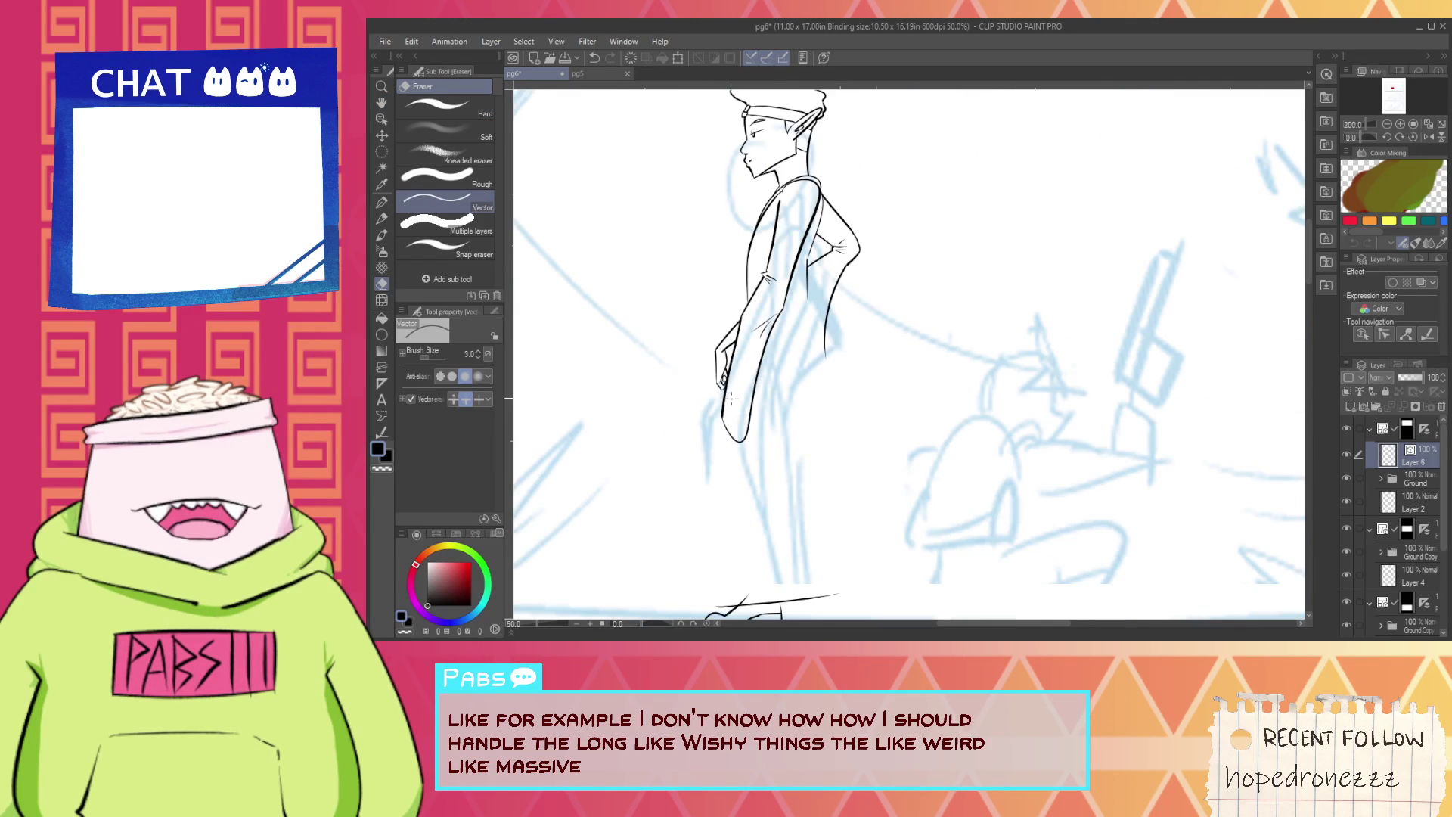
pyautogui.scroll(1, 783, 384)
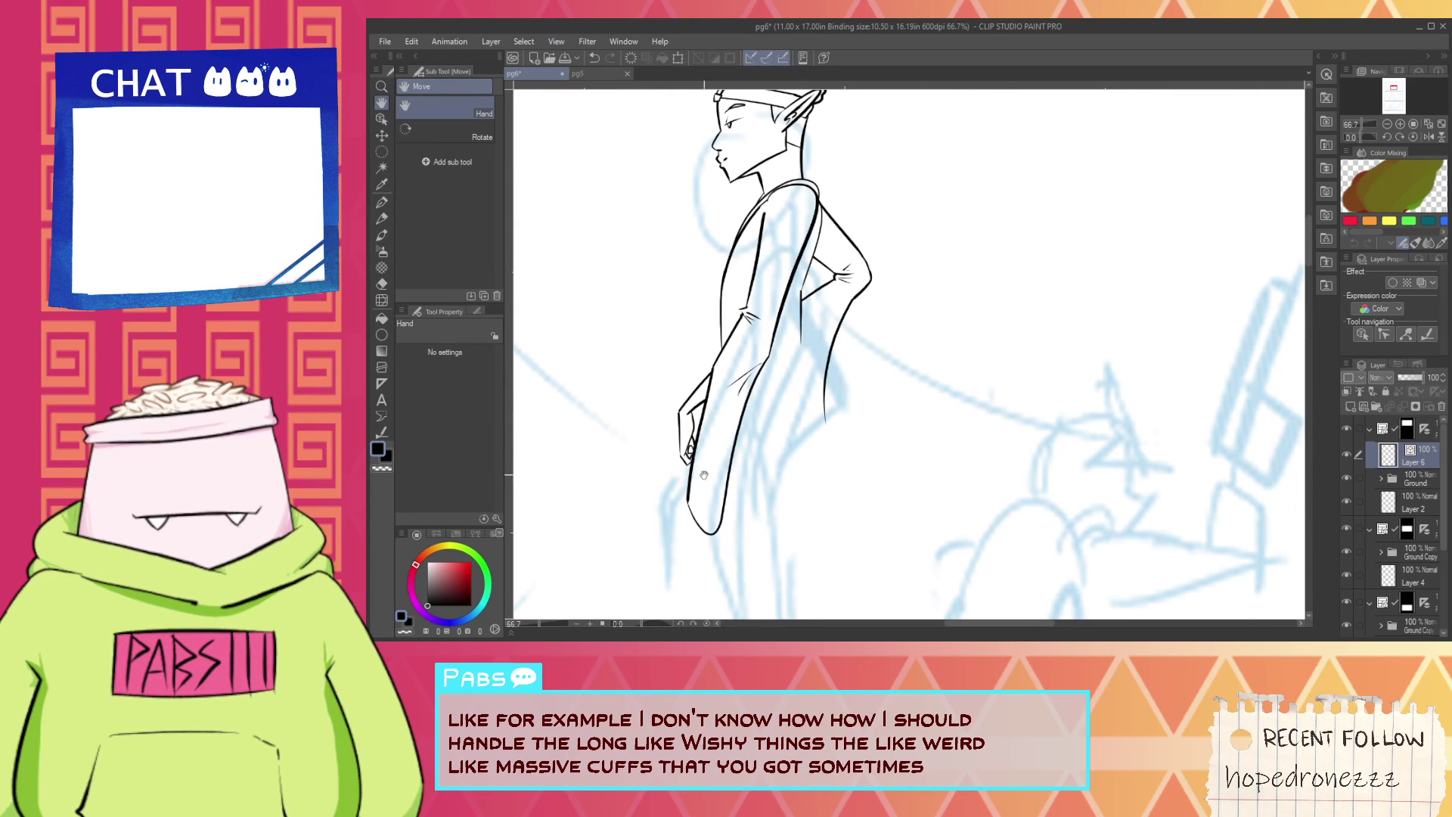
pyautogui.scroll(1, 755, 407)
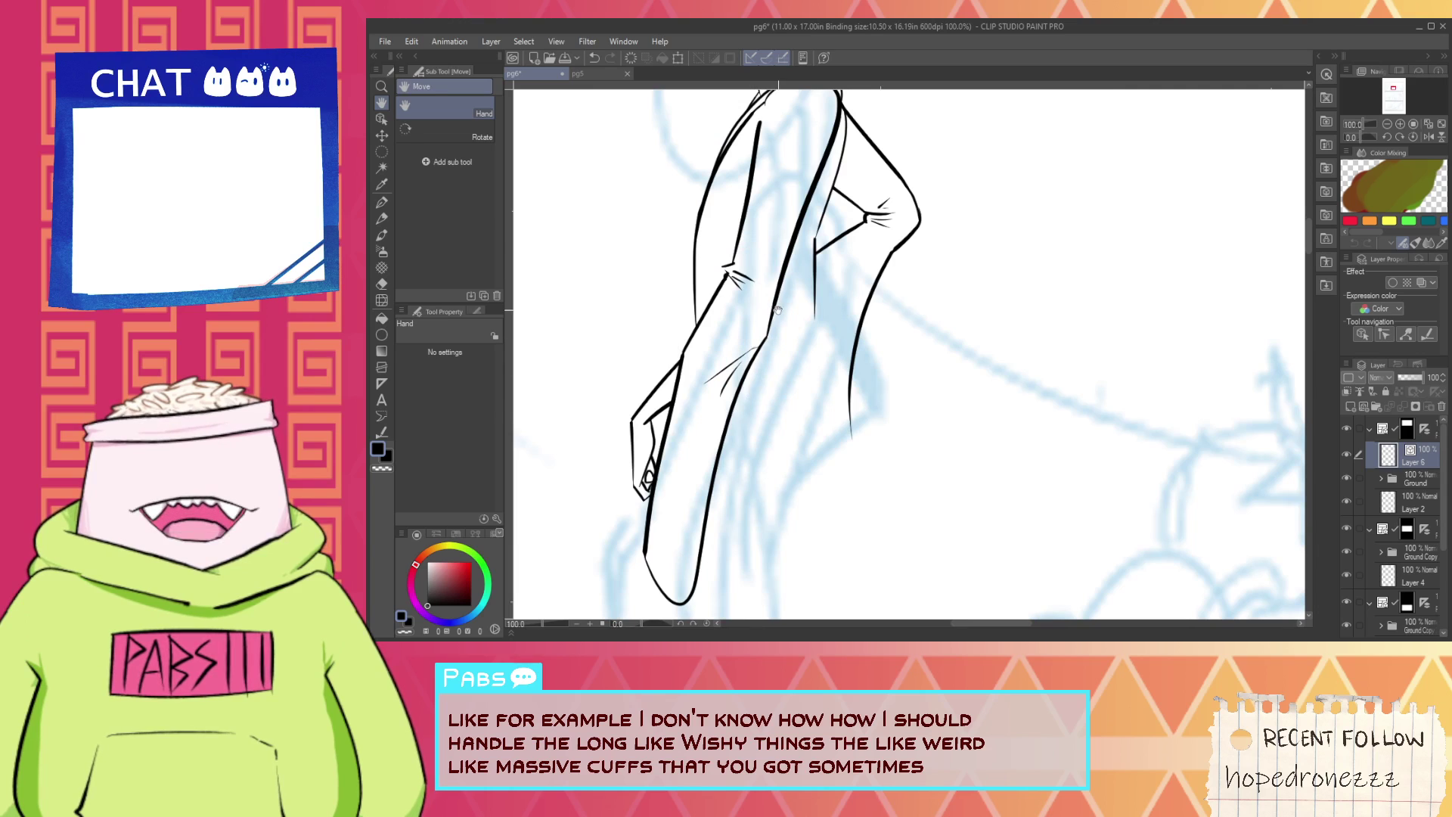
# Ink a short notched hem line across the front of the torso just above the front arm's elbow crease.
pyautogui.press('p')
pyautogui.hotkey('ctrl', 'z')
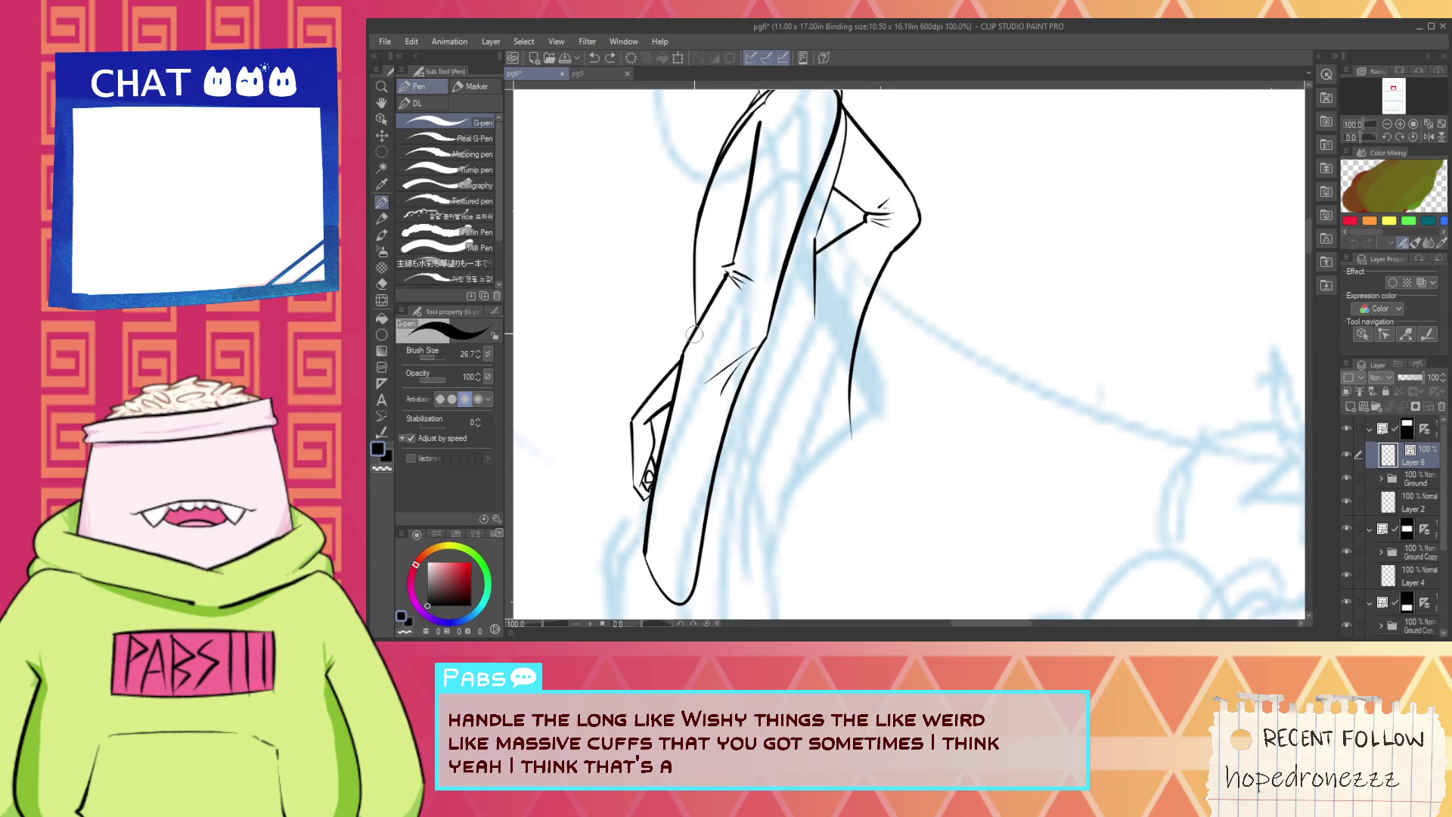
pyautogui.moveTo(708, 280); pyautogui.dragTo(684, 301)
pyautogui.hotkey('ctrl', 'z')
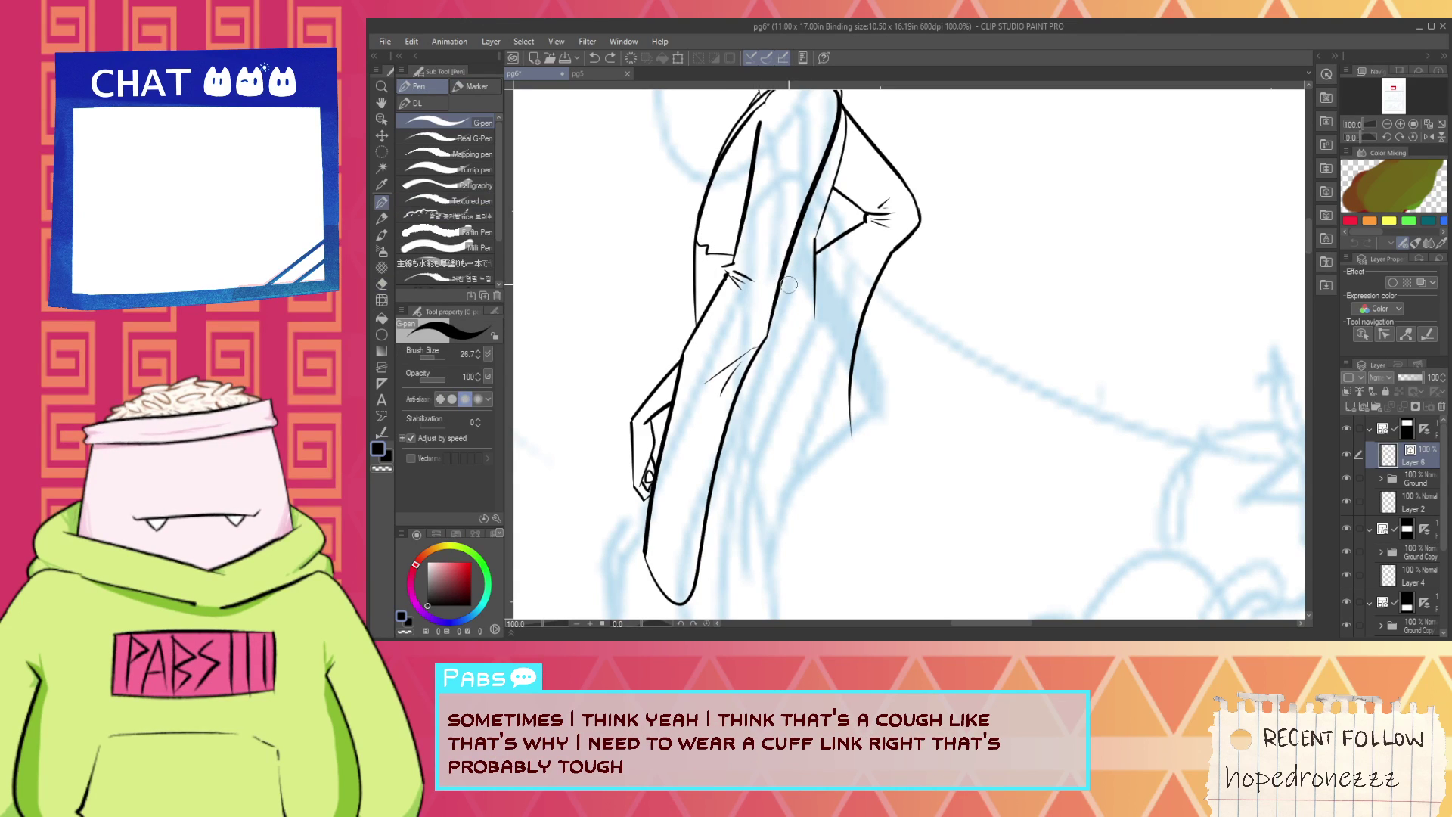
pyautogui.moveTo(786, 277); pyautogui.dragTo(772, 347)
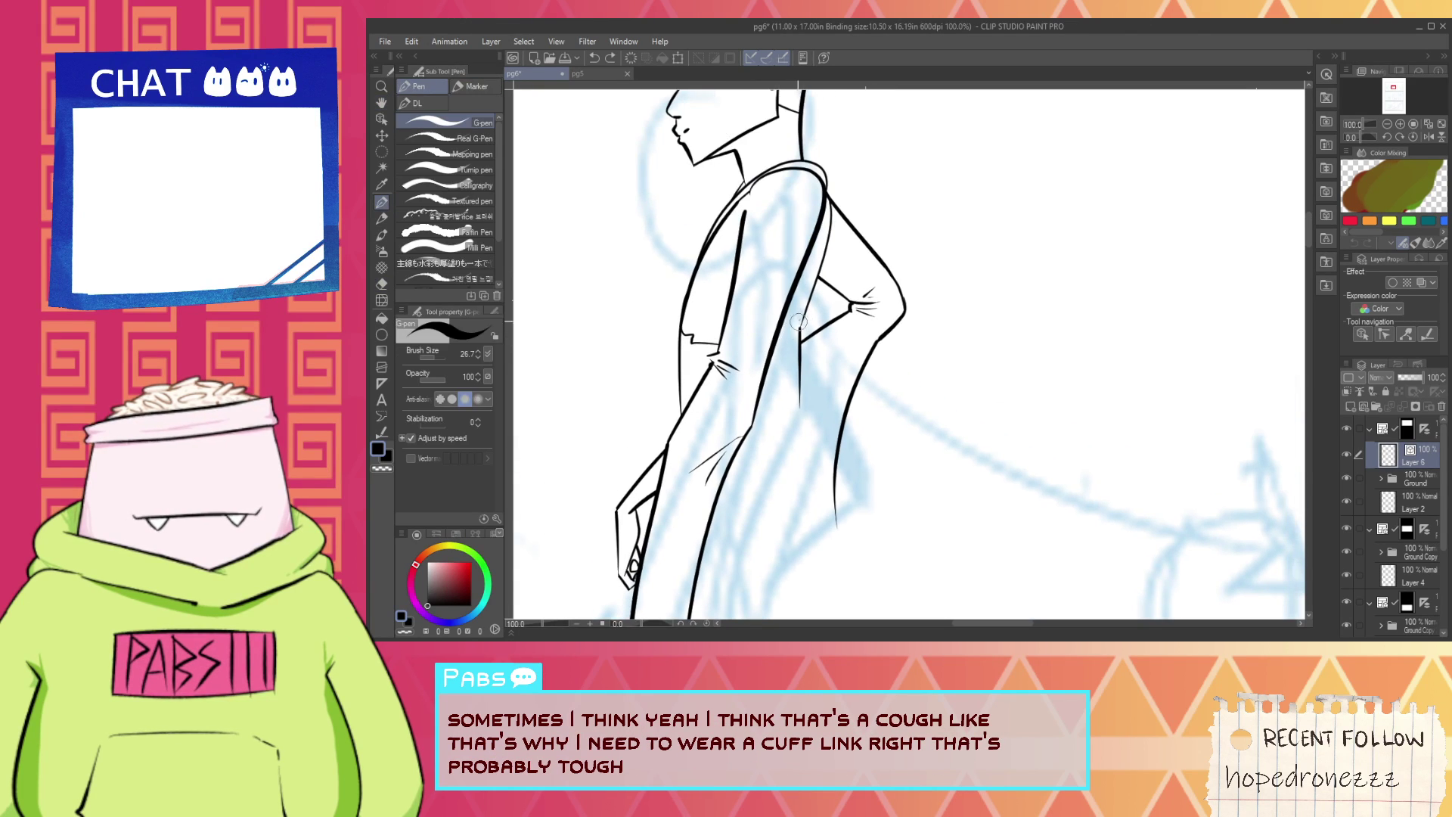
# Ink a small flap protruding in front of the waist above the forearm and erase its overhanging ends.
pyautogui.moveTo(676, 424); pyautogui.dragTo(664, 392)
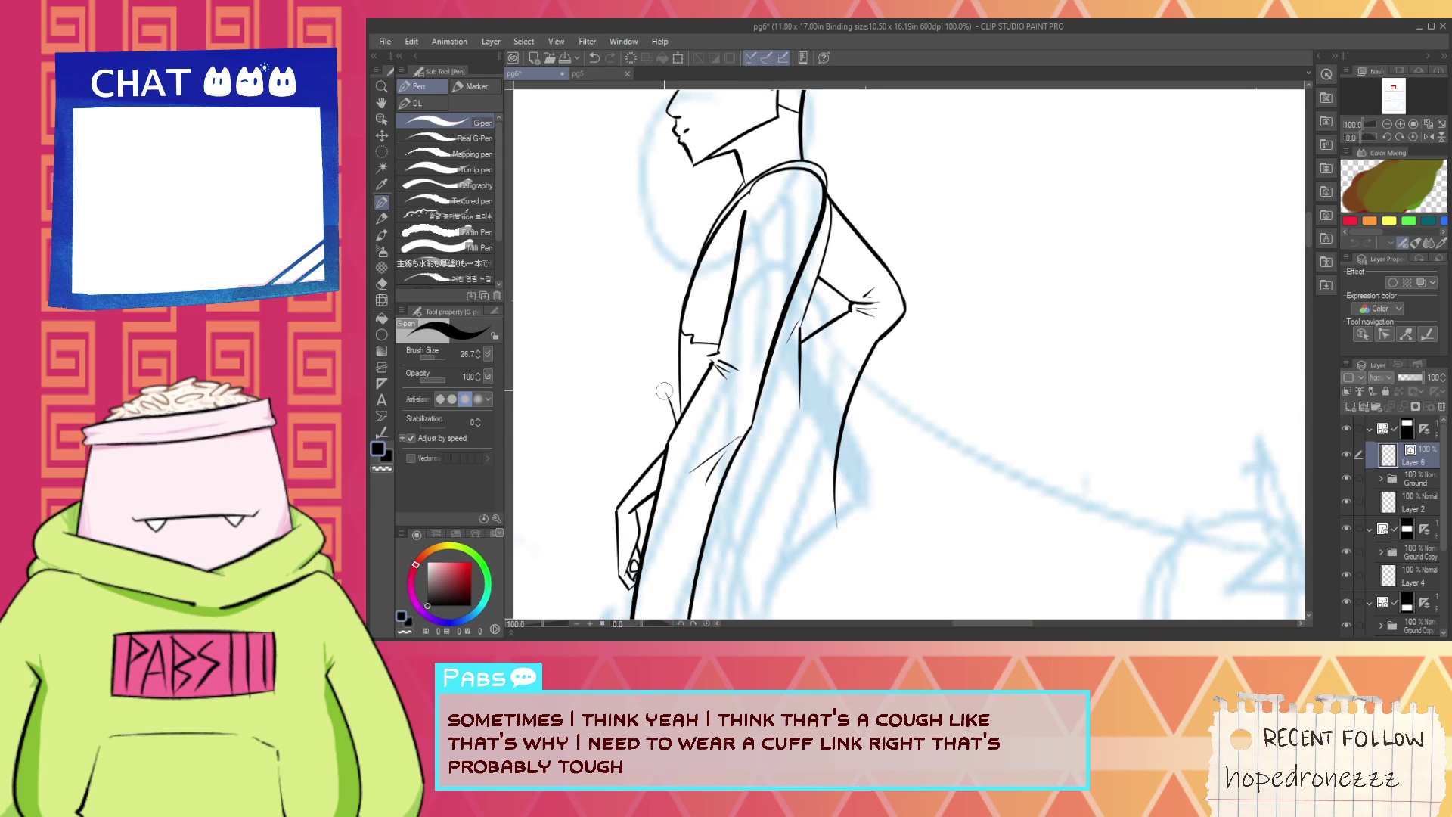
pyautogui.press('e')
pyautogui.scroll(4, 683, 425)
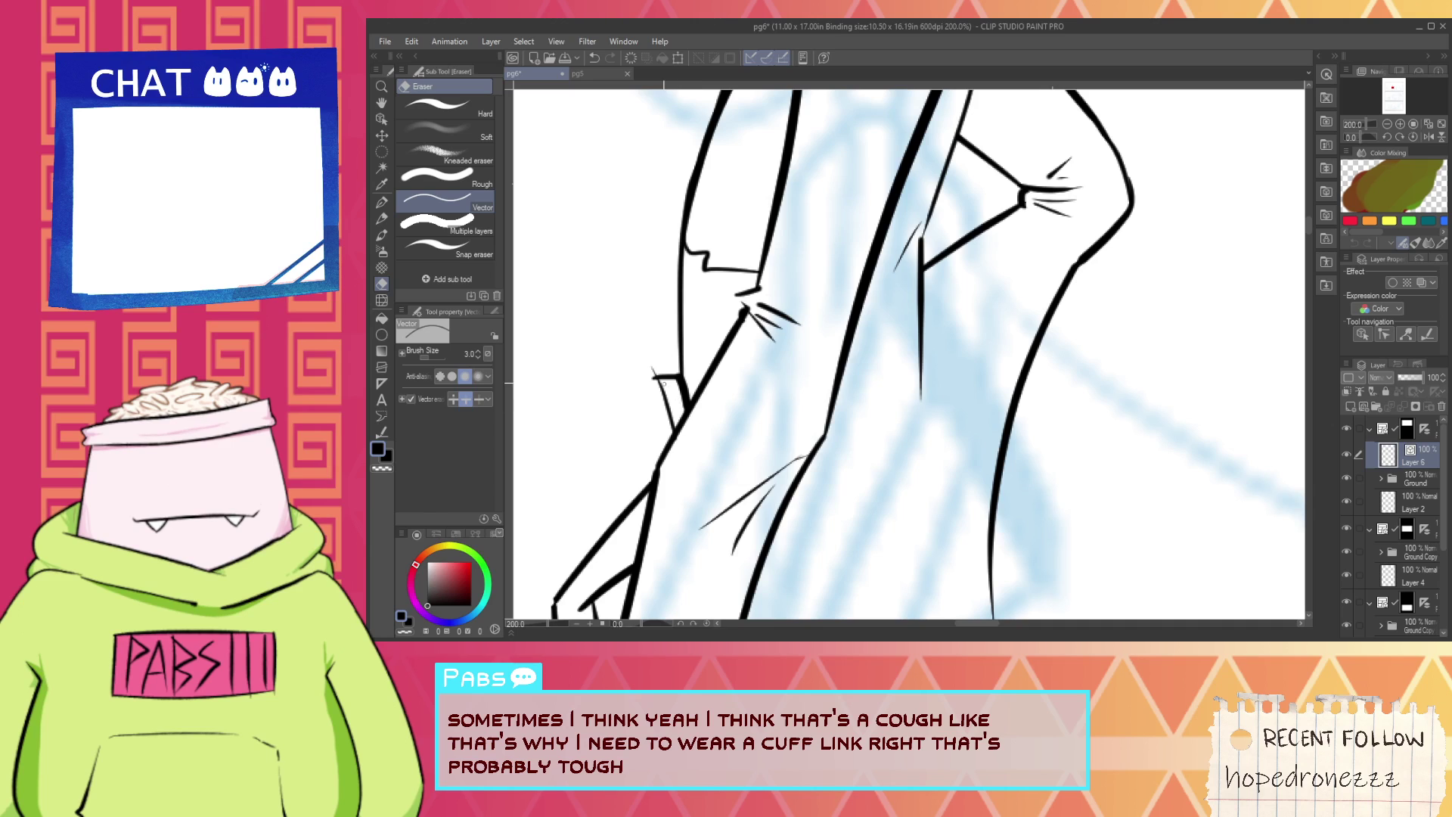
pyautogui.scroll(-2, 719, 378)
pyautogui.press('p')
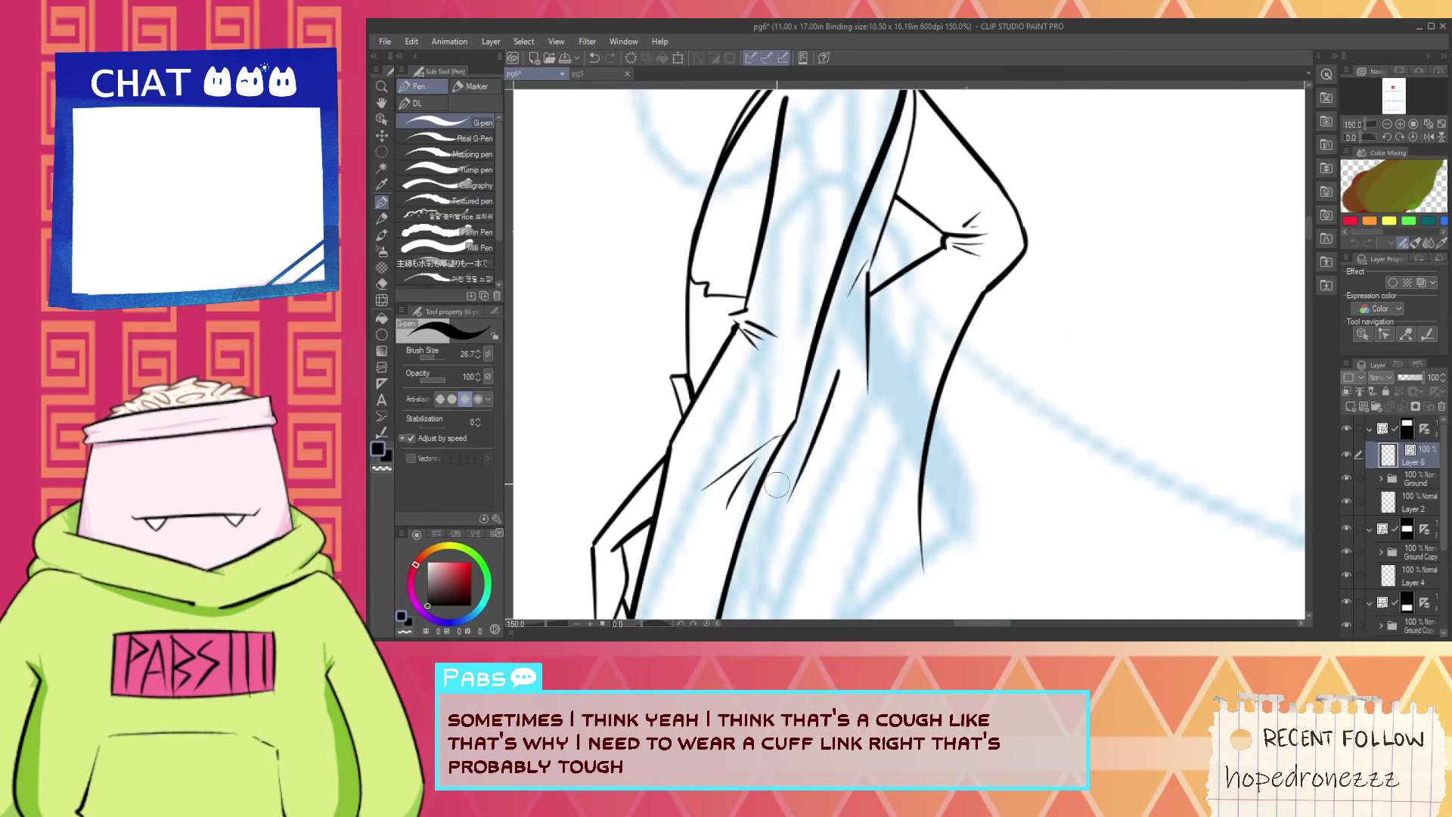
# Undo the short line behind the sleeve and re-ink the front waist flap as a smaller triangle, erasing its overhanging ends.
pyautogui.hotkey('ctrl', 'z')
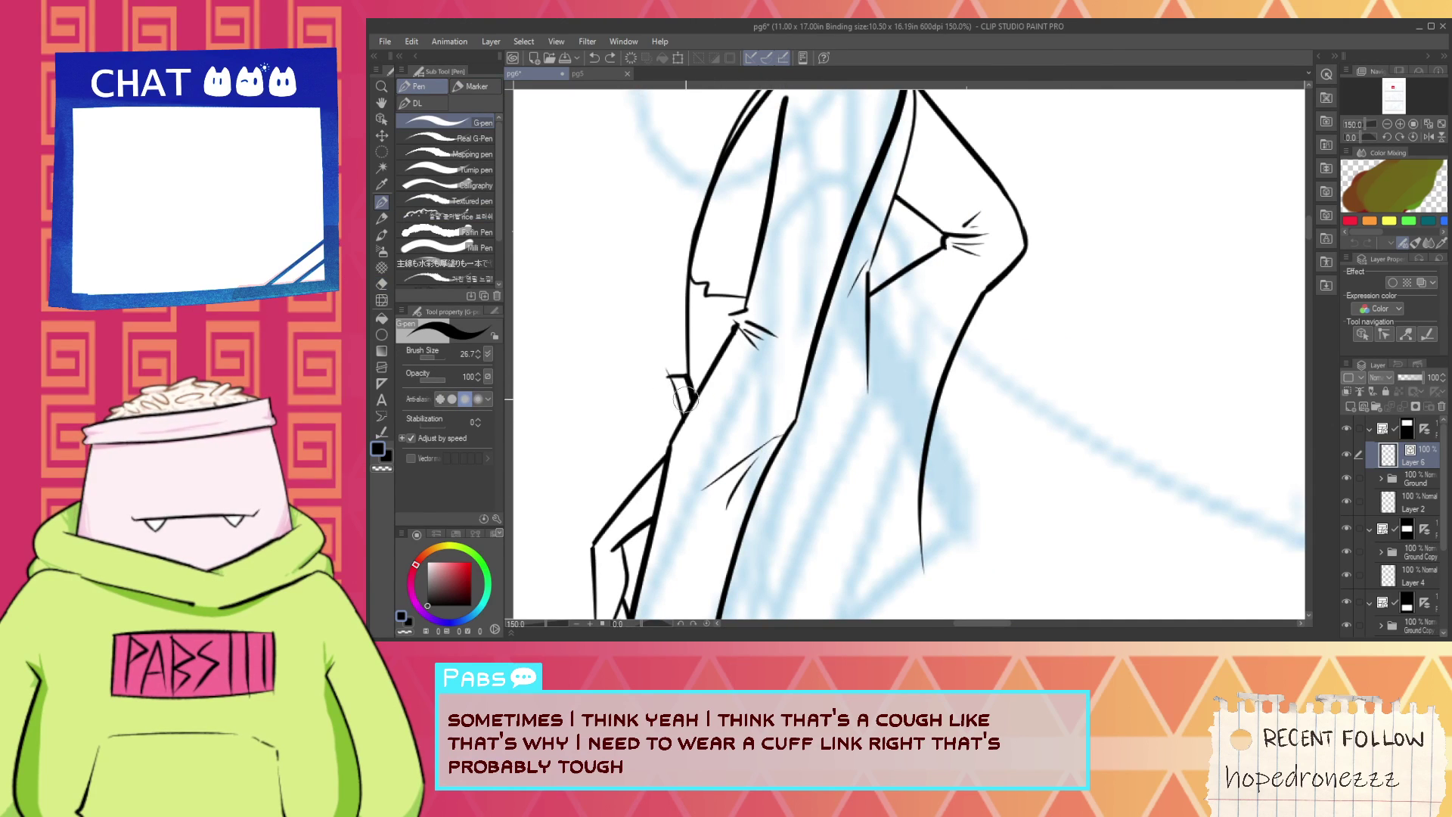
pyautogui.hotkey('ctrl', 'z')
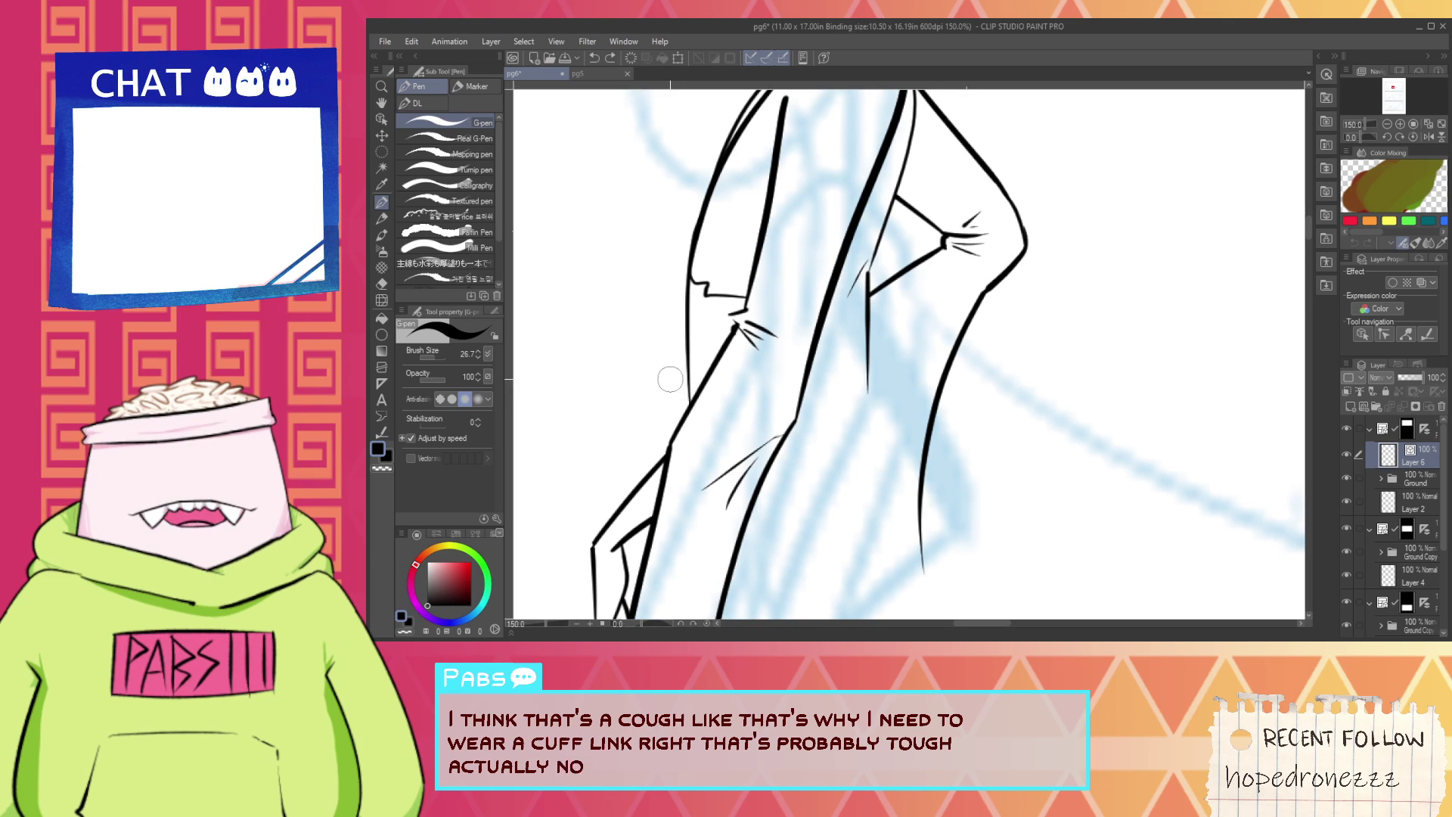
pyautogui.hotkey('ctrl', 'z')
pyautogui.moveTo(674, 376)
pyautogui.mouseDown()
pyautogui.moveTo(726, 384)
pyautogui.moveTo(674, 385)
pyautogui.moveTo(762, 397)
pyautogui.mouseUp()
pyautogui.hotkey('ctrl', 'z')
pyautogui.press('e')
pyautogui.scroll(1, 677, 442)
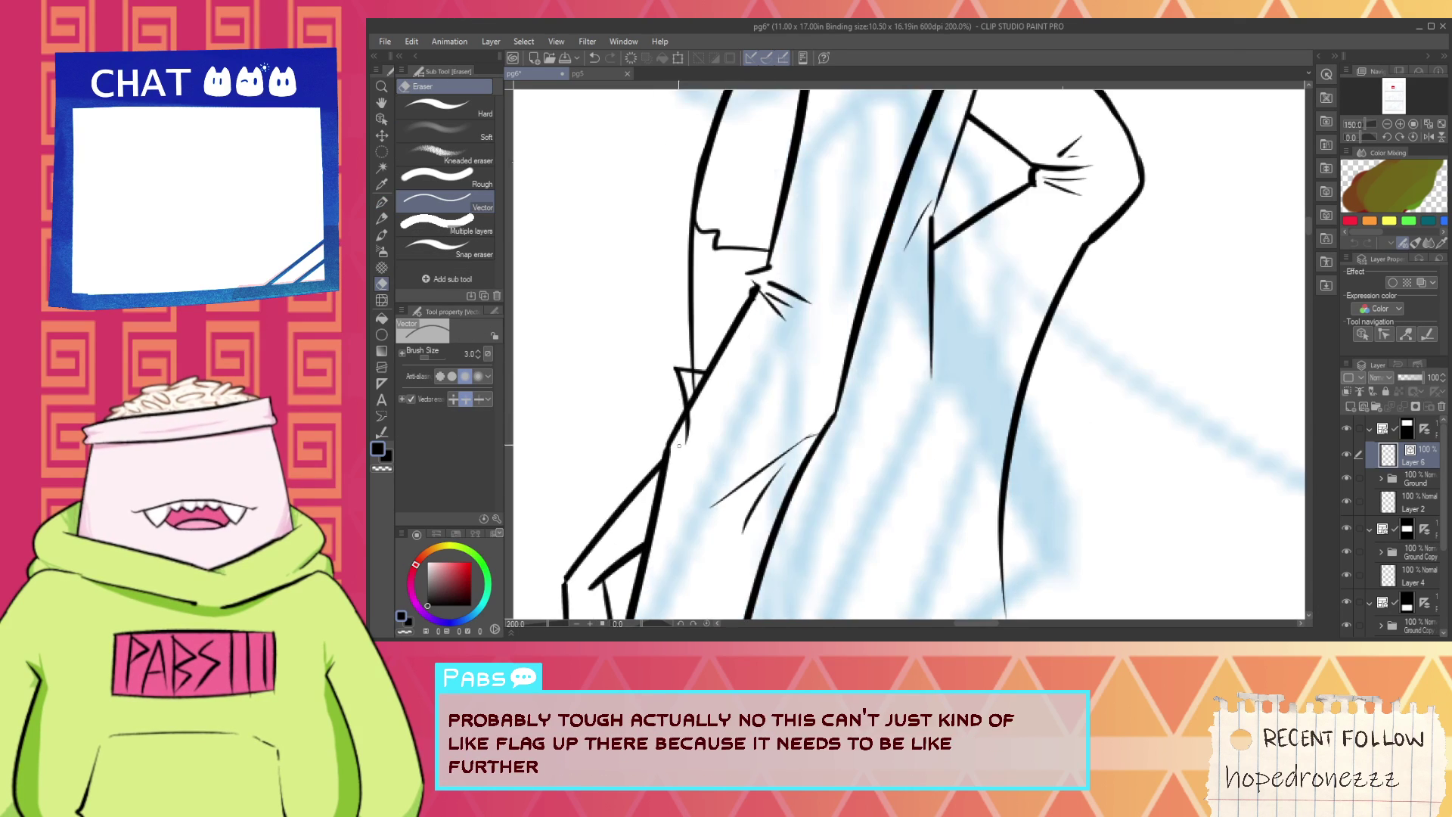
pyautogui.scroll(-4, 688, 389)
pyautogui.press('p')
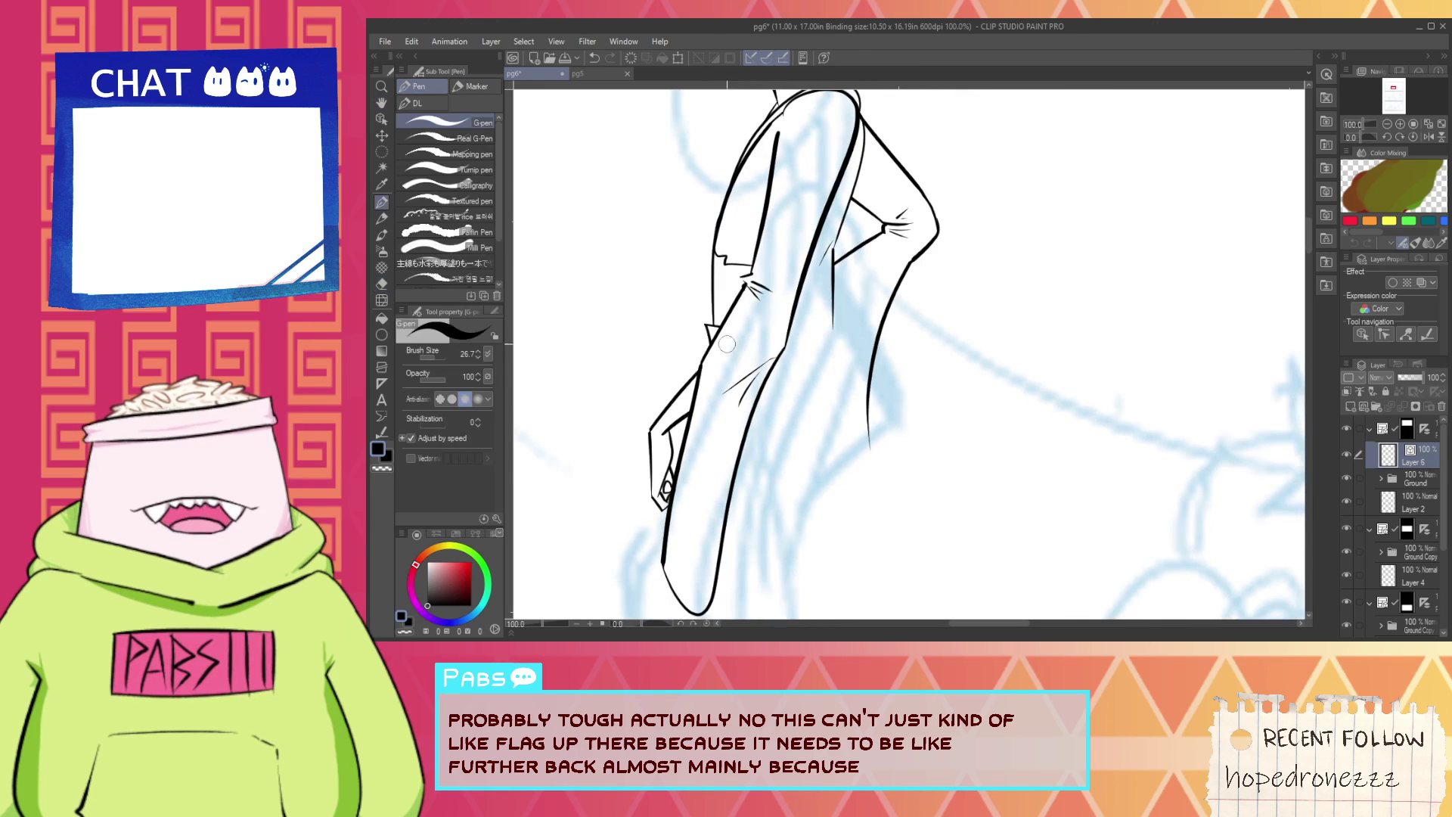
pyautogui.moveTo(743, 371)
pyautogui.mouseDown()
pyautogui.moveTo(786, 410)
pyautogui.moveTo(738, 374)
pyautogui.moveTo(796, 456)
pyautogui.mouseUp()
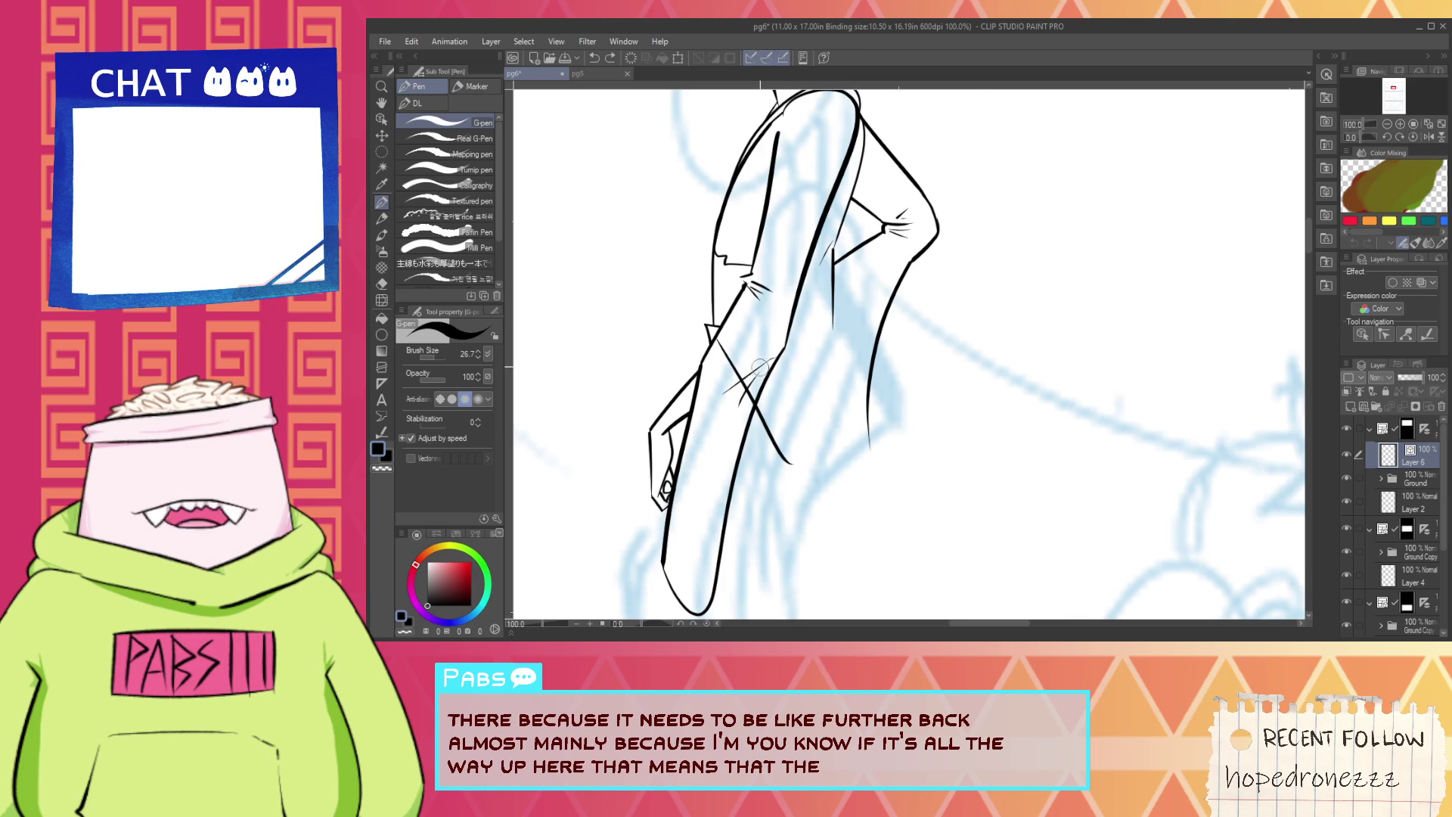
pyautogui.hotkey('ctrl', 'z')
pyautogui.scroll(2, 760, 368)
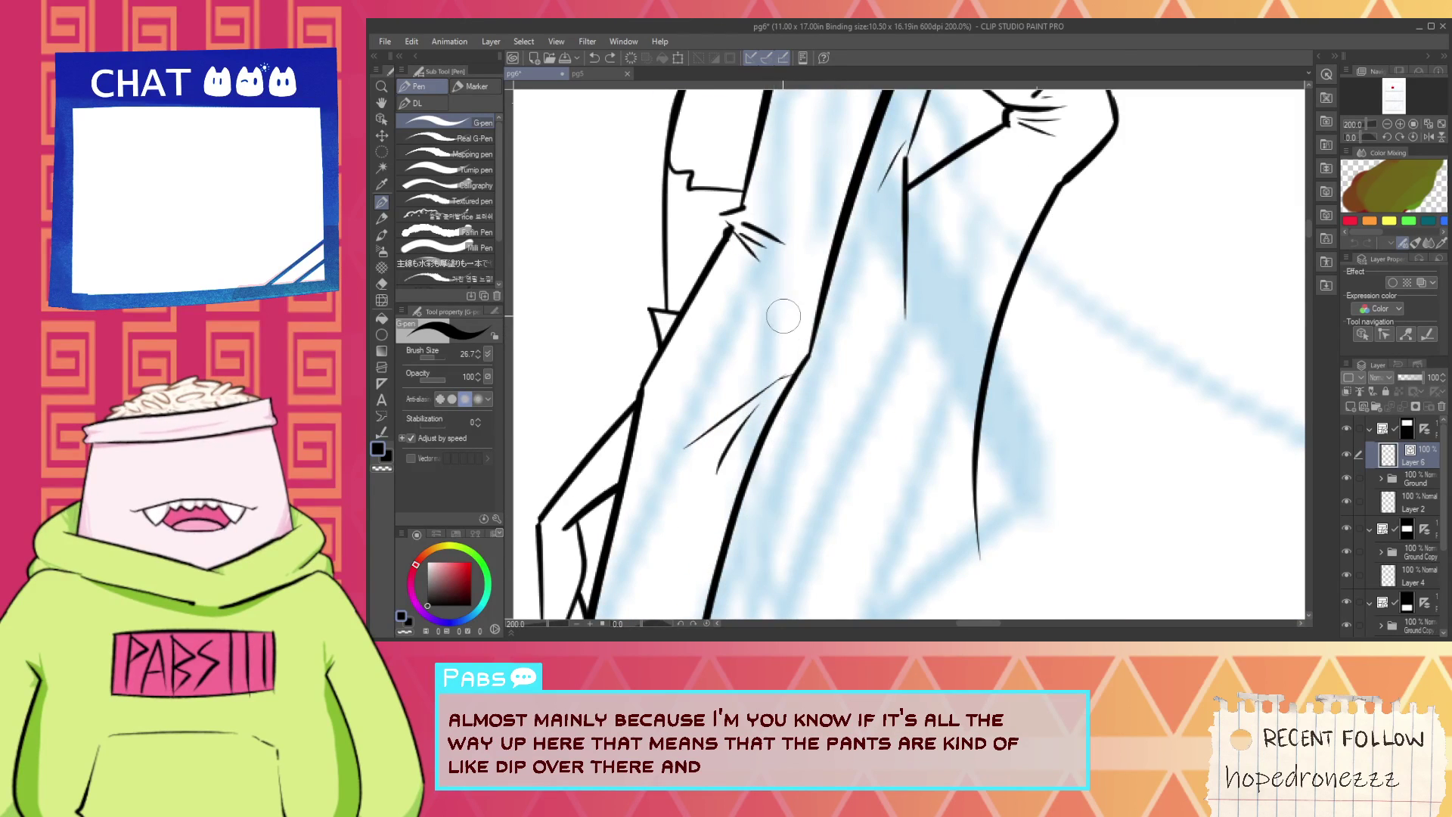
pyautogui.moveTo(784, 320)
pyautogui.mouseDown()
pyautogui.moveTo(801, 601)
pyautogui.moveTo(866, 352)
pyautogui.mouseUp()
pyautogui.hotkey('ctrl', 'z')
pyautogui.hotkey('ctrl', 'z')
# Ink a pointed V-shaped cloth end behind the sleeve with a short upper edge, and erase its overhanging ends.
pyautogui.moveTo(783, 605); pyautogui.dragTo(906, 284)
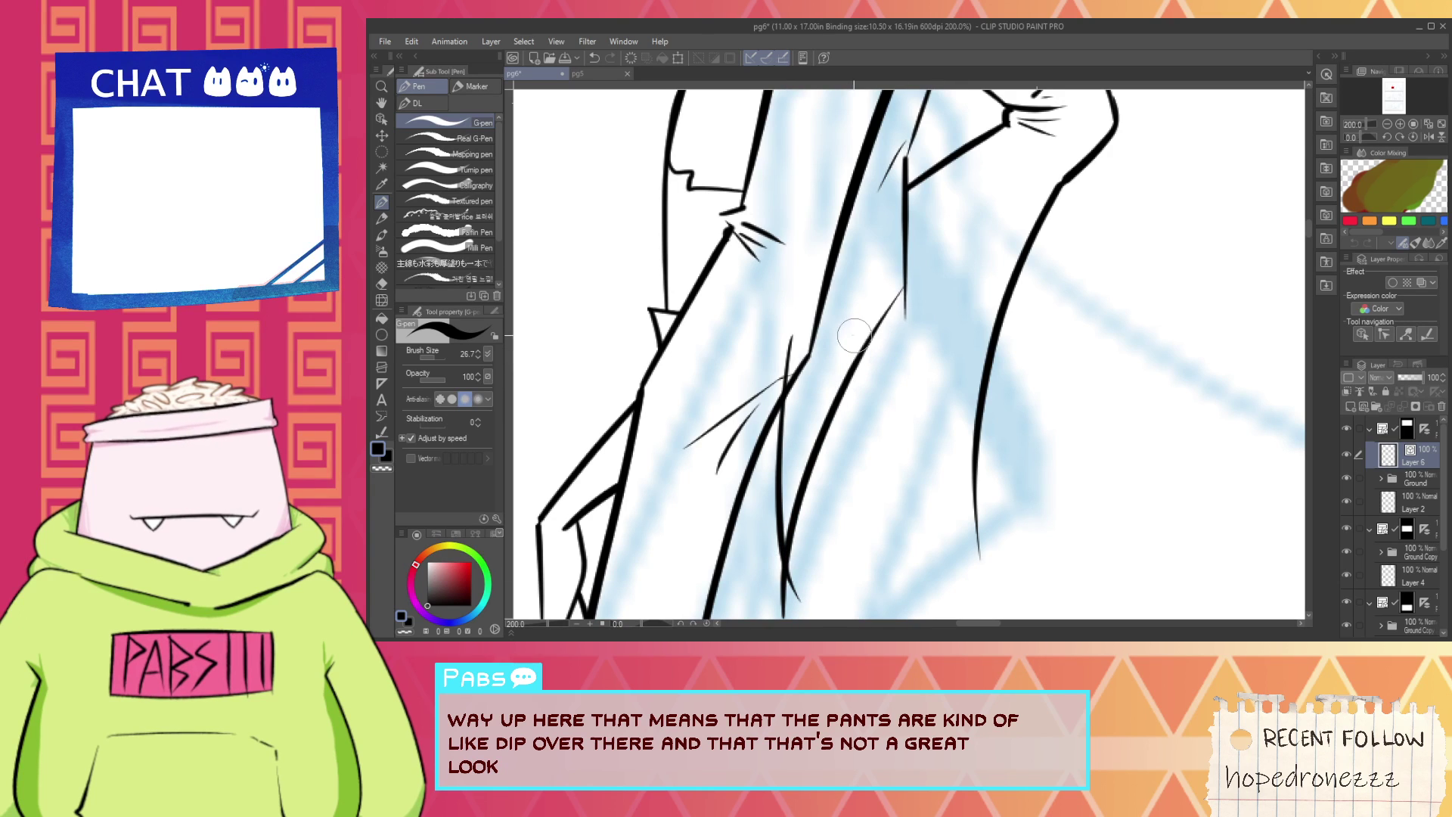
pyautogui.hotkey('ctrl', 'z')
pyautogui.moveTo(855, 337)
pyautogui.mouseDown()
pyautogui.moveTo(975, 295)
pyautogui.moveTo(973, 308)
pyautogui.moveTo(885, 298)
pyautogui.mouseUp()
pyautogui.press('e')
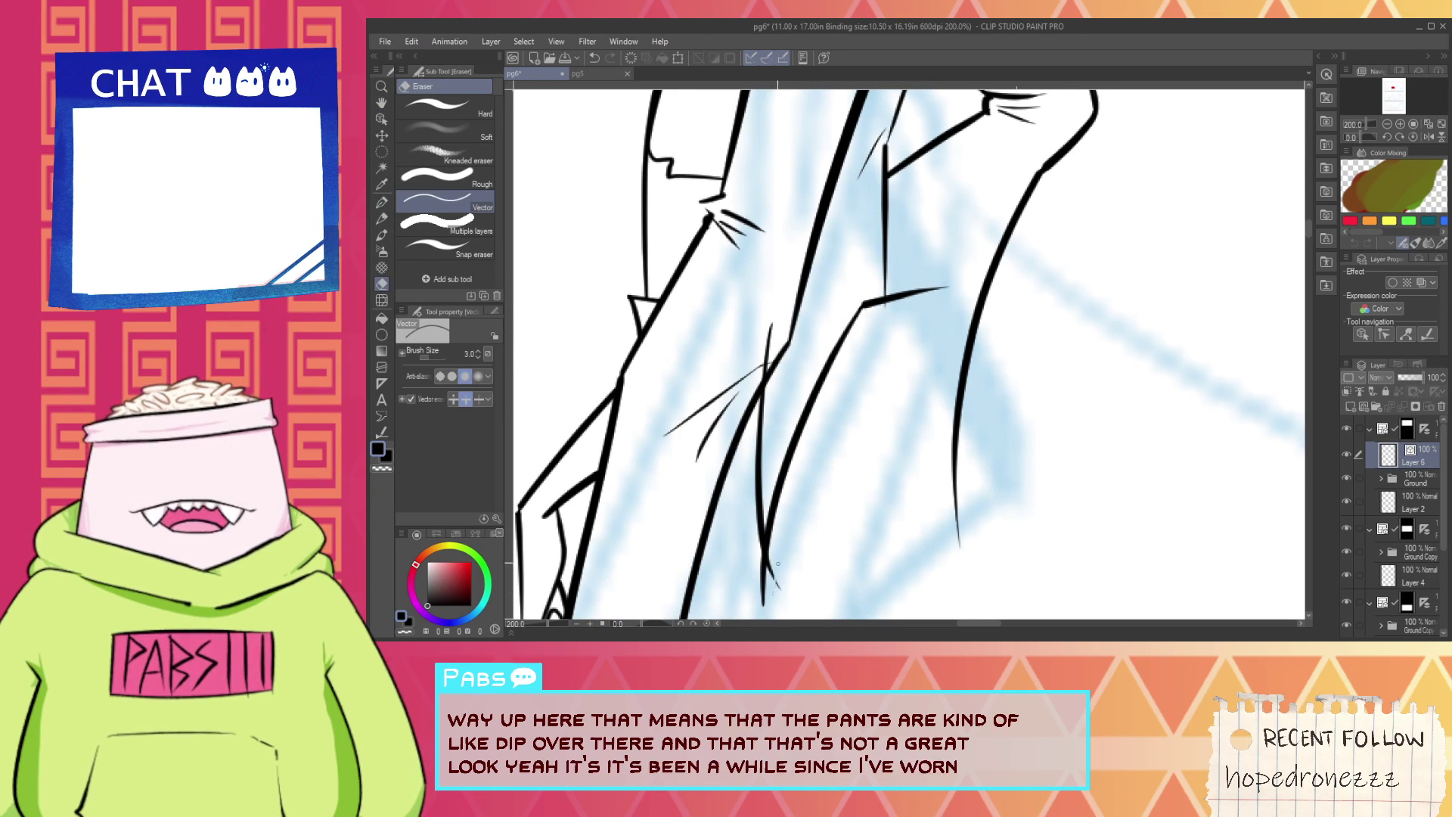
pyautogui.moveTo(766, 579); pyautogui.dragTo(771, 539)
pyautogui.scroll(2, 776, 349)
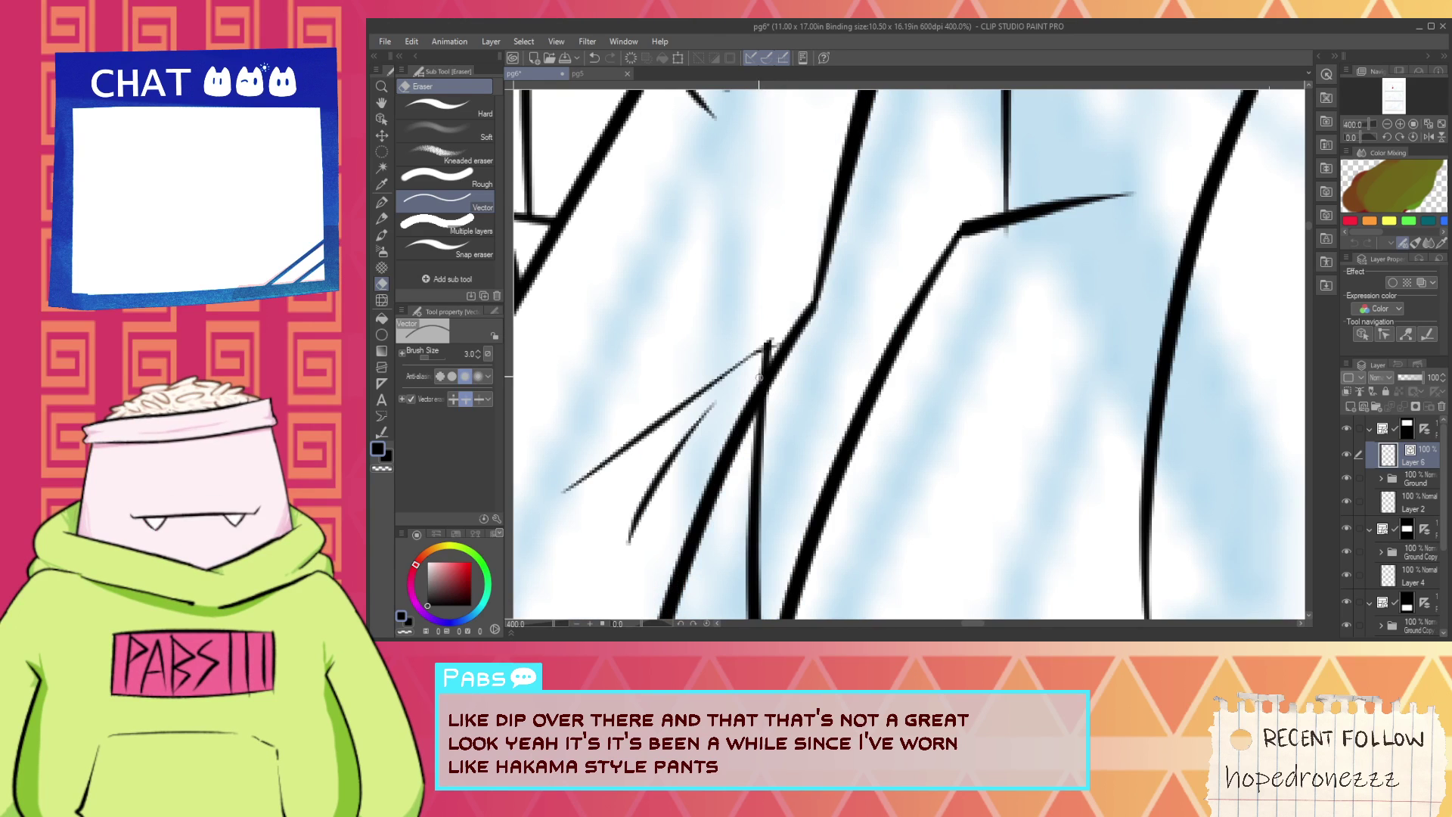
pyautogui.scroll(-4, 769, 344)
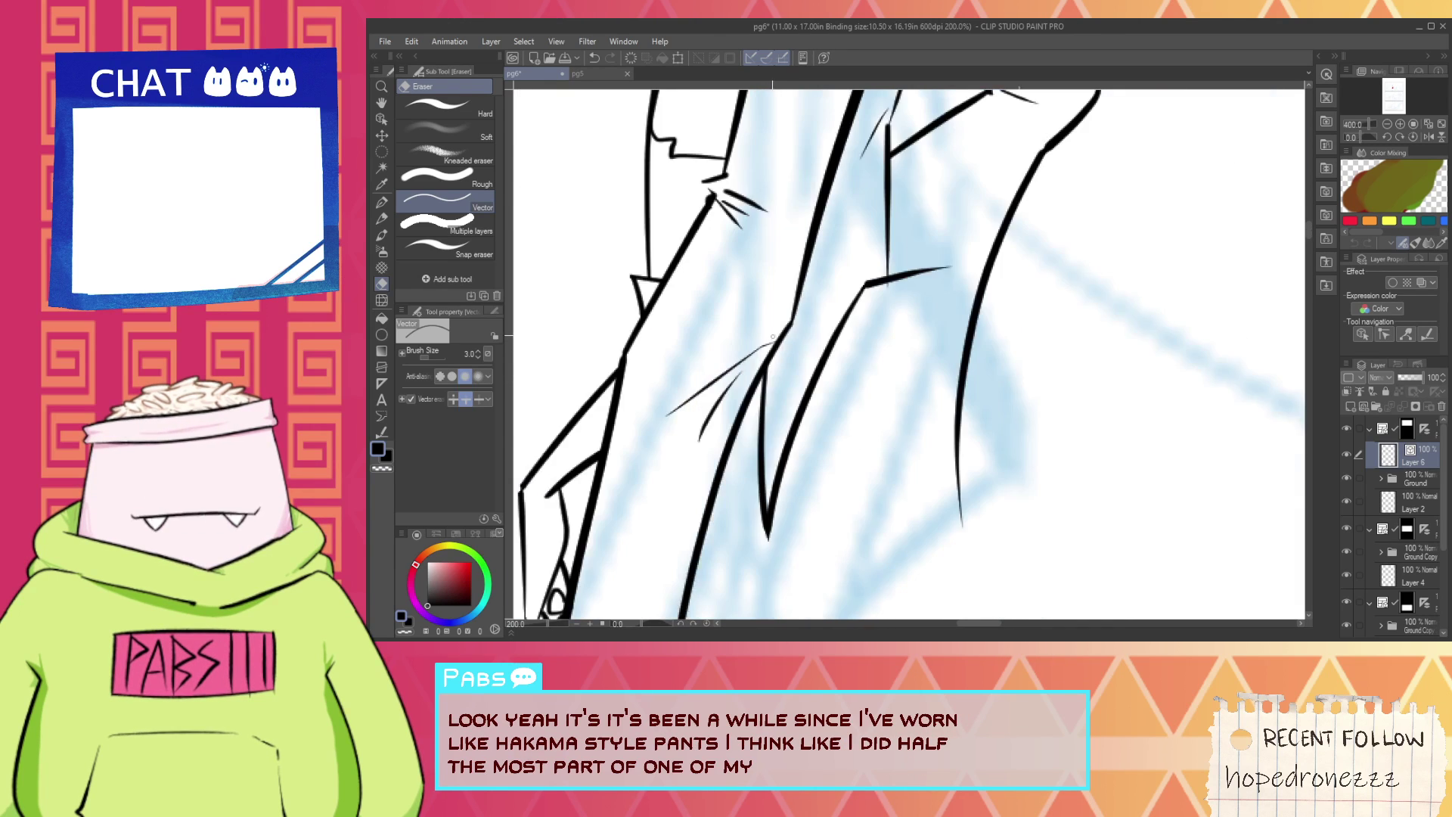
# Ink the cloth piece's slanted back edge and a broad sash band crossing it behind the sleeve at the waist.
pyautogui.press('h')
pyautogui.press('p')
pyautogui.moveTo(881, 295); pyautogui.dragTo(863, 352)
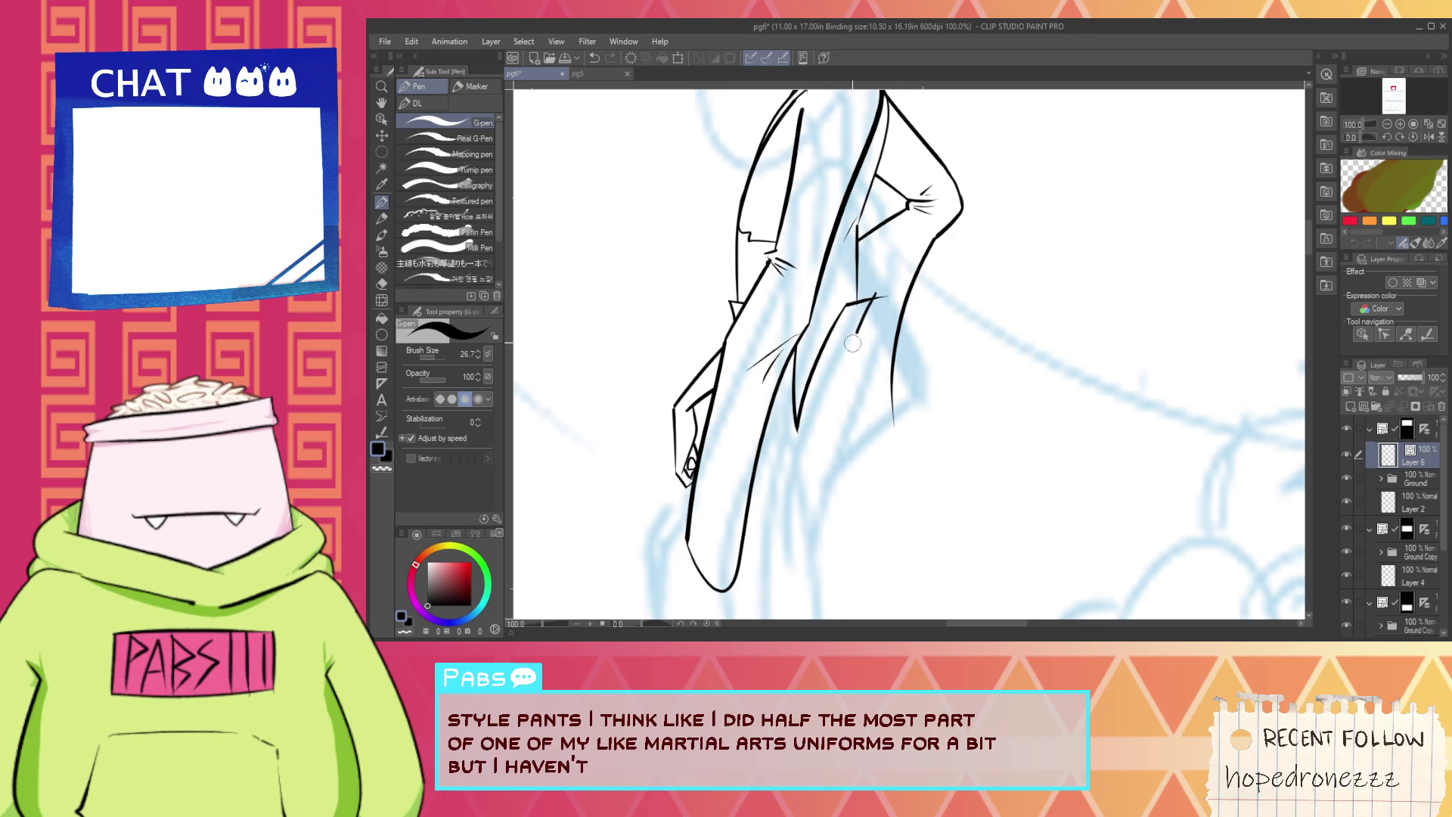
pyautogui.moveTo(880, 297); pyautogui.dragTo(860, 372)
pyautogui.scroll(2, 865, 353)
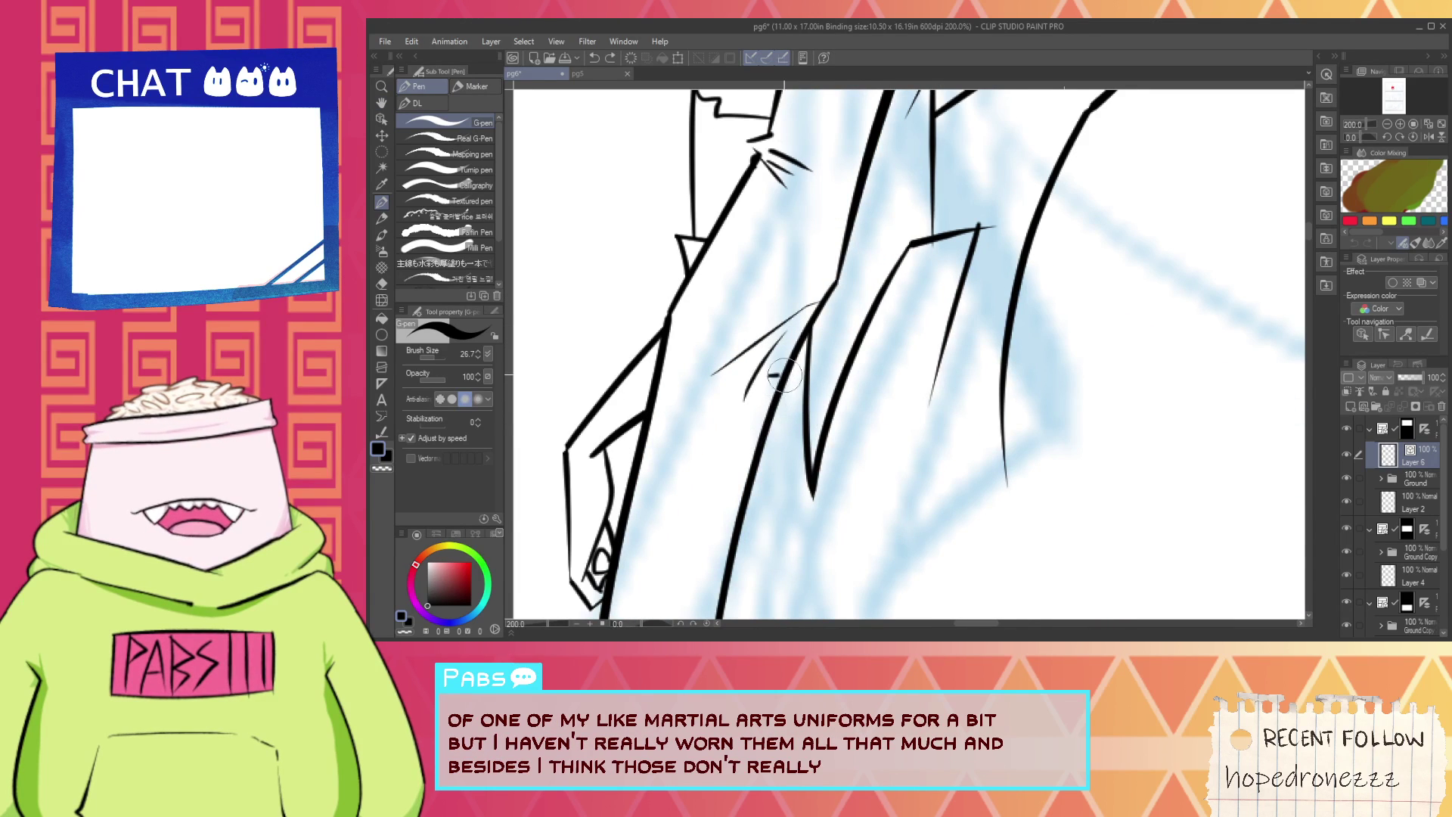
pyautogui.moveTo(761, 410); pyautogui.dragTo(963, 381)
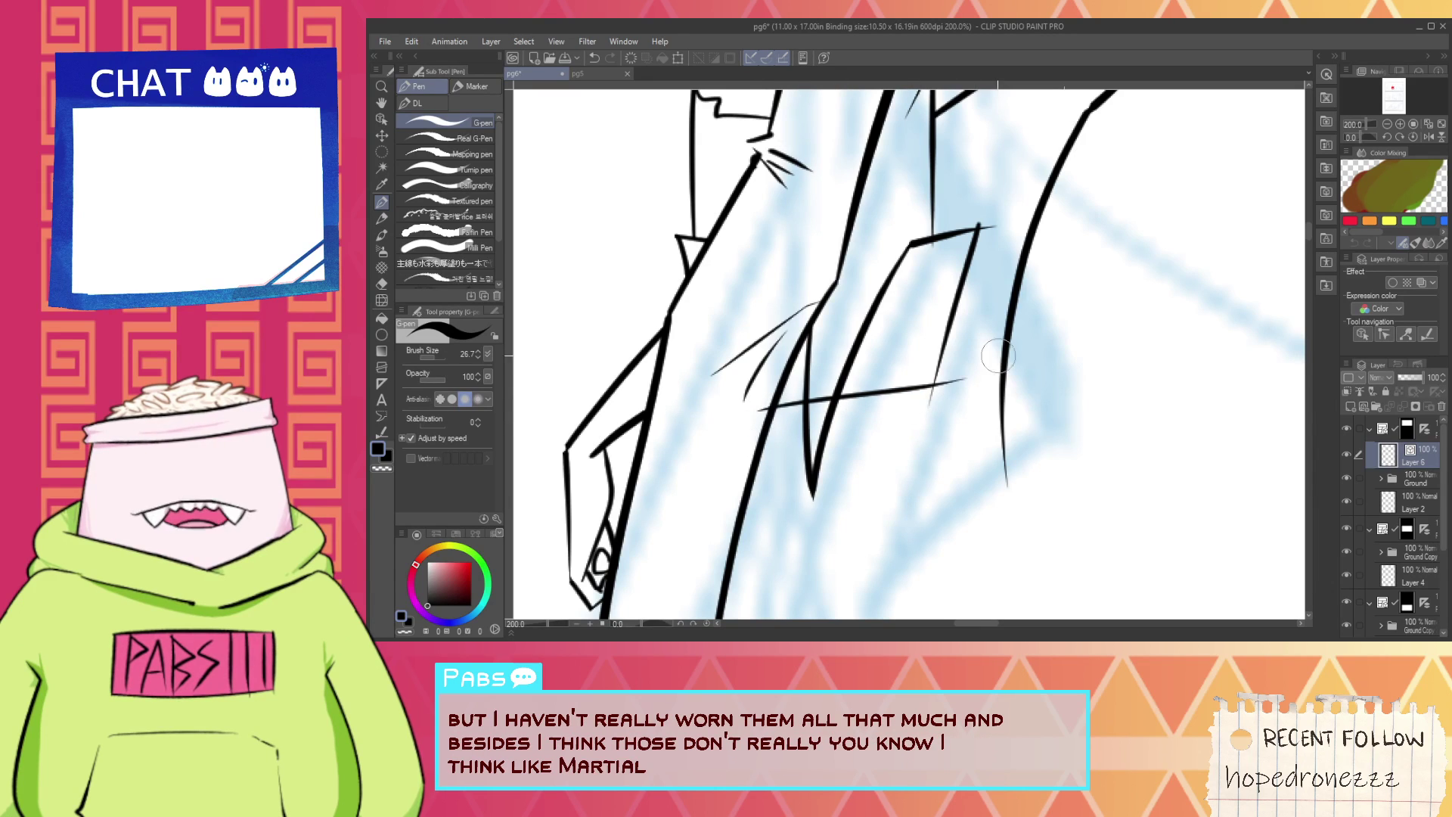
pyautogui.moveTo(797, 327)
pyautogui.mouseDown()
pyautogui.moveTo(974, 321)
pyautogui.moveTo(945, 395)
pyautogui.mouseUp()
# Erase the lines crossing inside the sash band and the ends overhanging its outline.
pyautogui.press('e')
pyautogui.click(966, 322)
pyautogui.scroll(2, 948, 381)
pyautogui.click(942, 404)
pyautogui.hotkey('ctrl', 'z')
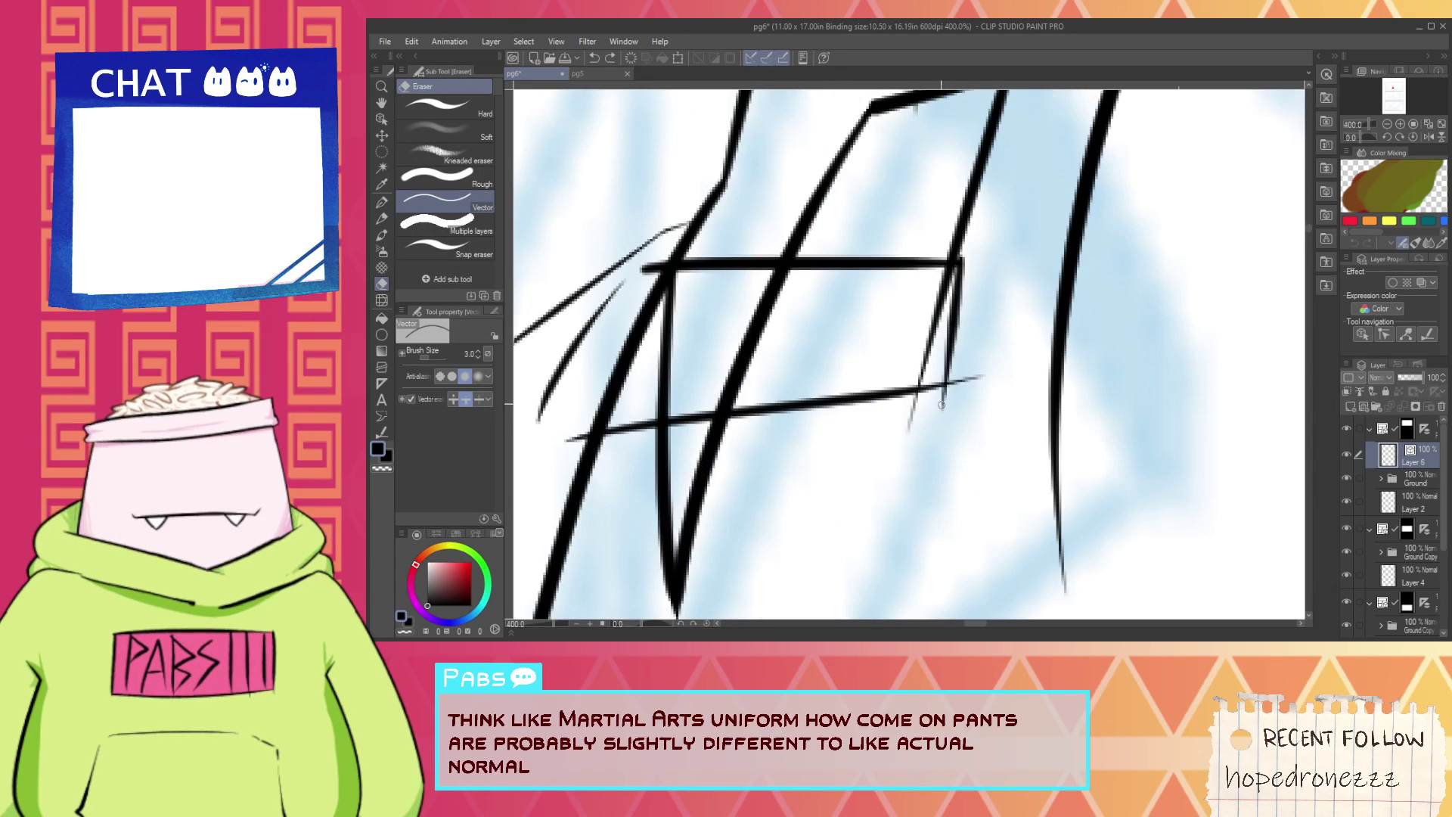
pyautogui.click(926, 353)
pyautogui.moveTo(749, 353); pyautogui.dragTo(711, 376)
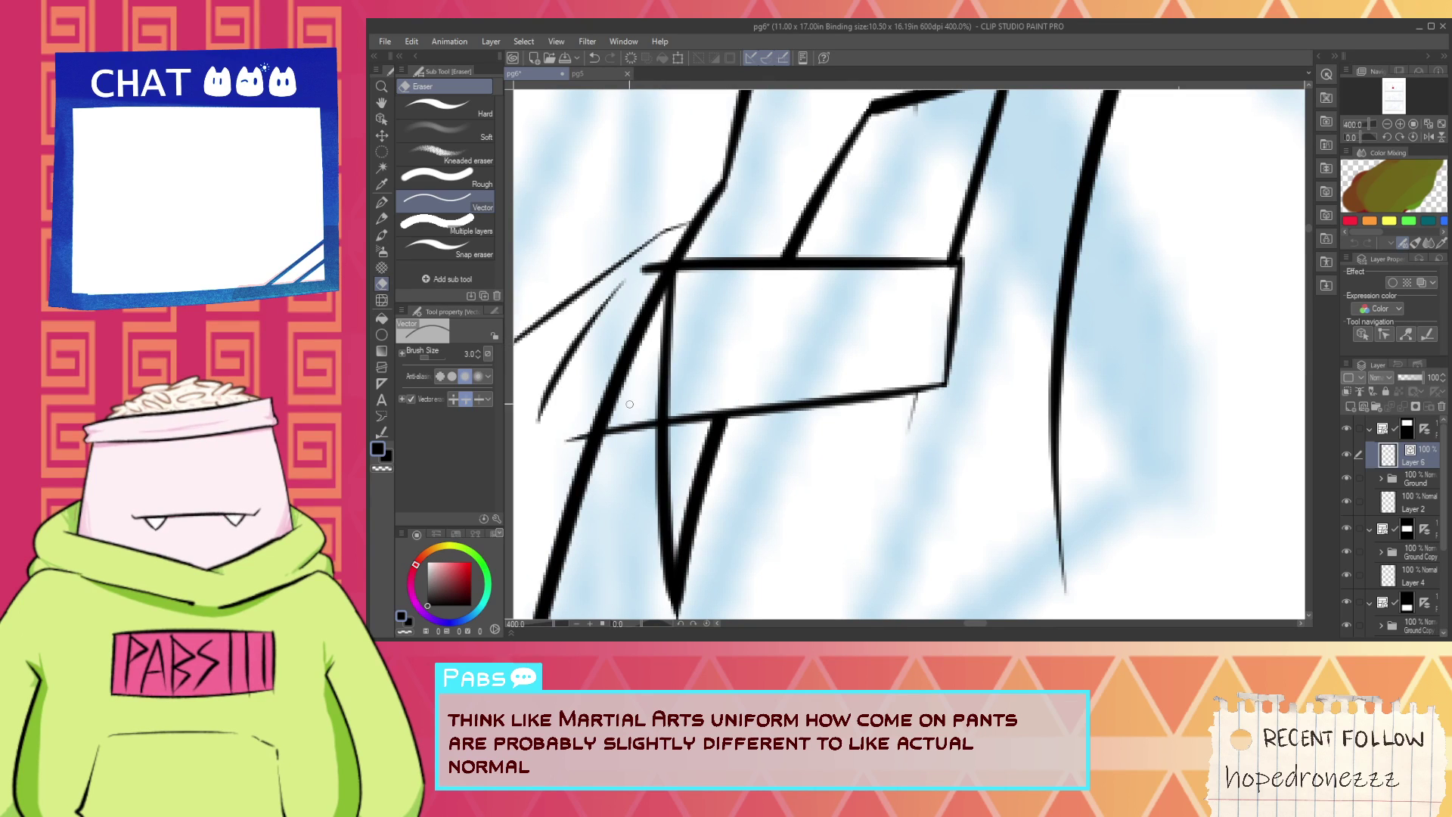
pyautogui.click(664, 363)
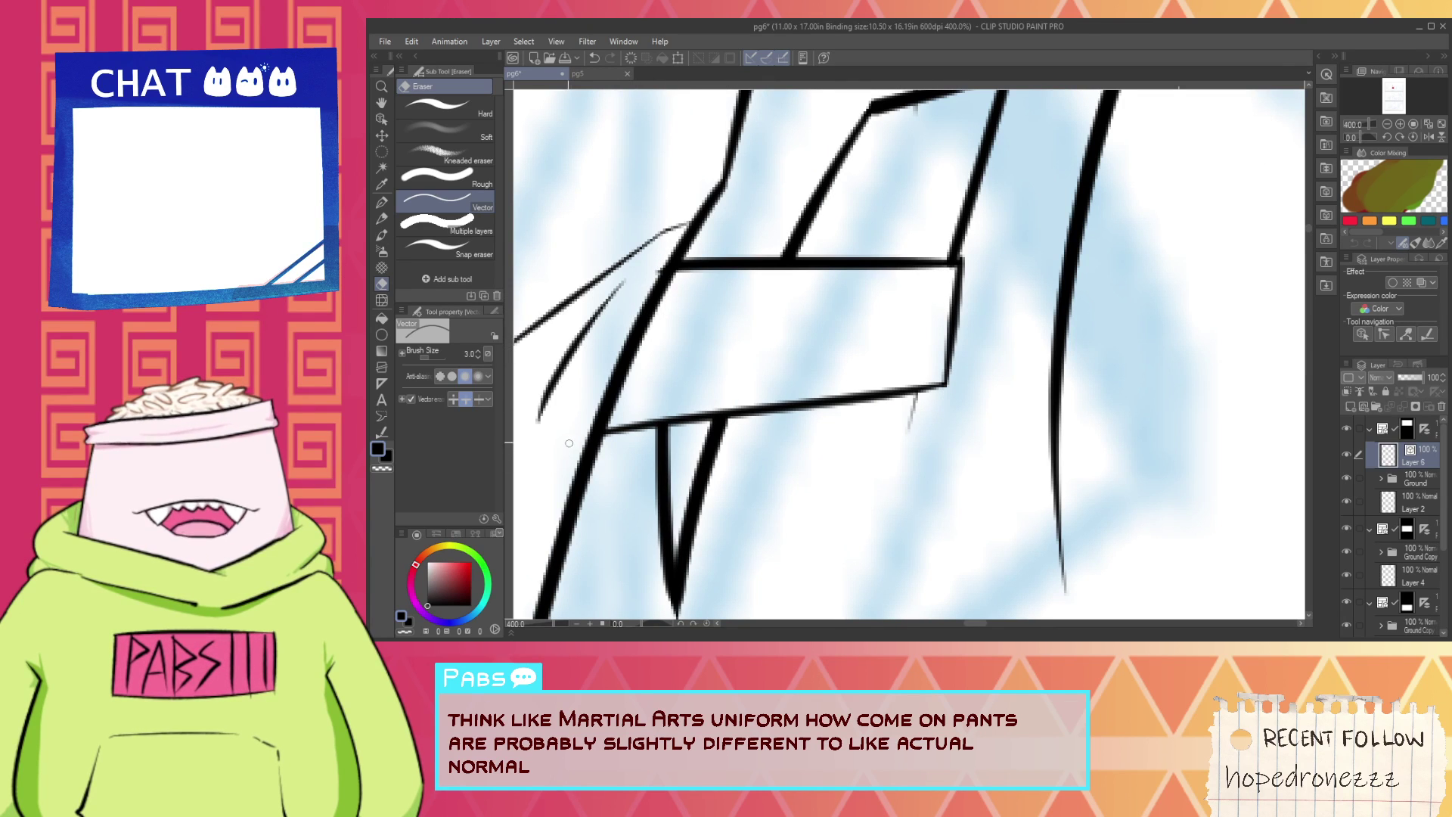
pyautogui.scroll(-5, 599, 409)
pyautogui.moveTo(658, 407); pyautogui.dragTo(803, 290)
pyautogui.scroll(2, 803, 289)
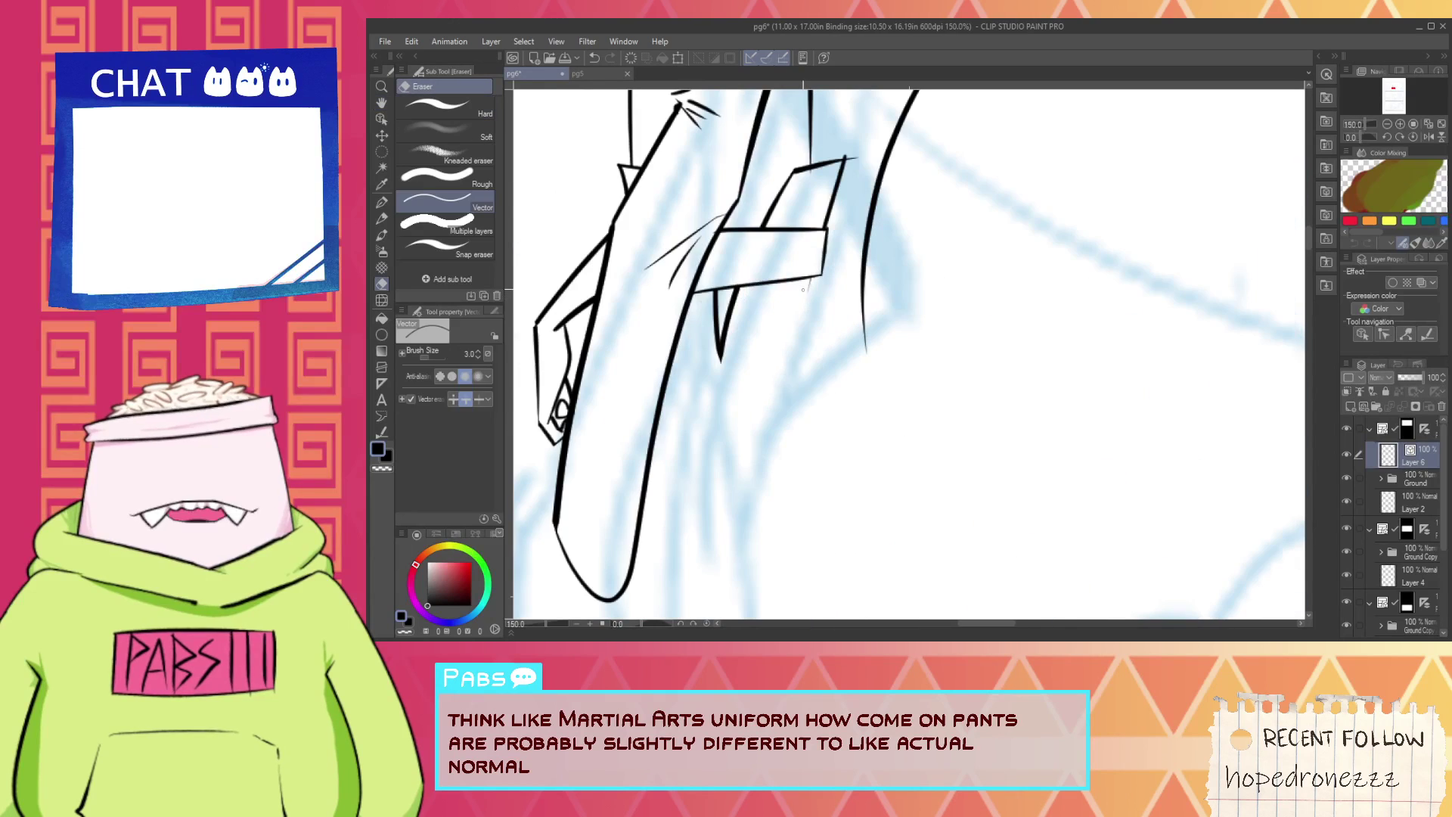
pyautogui.scroll(-2, 806, 401)
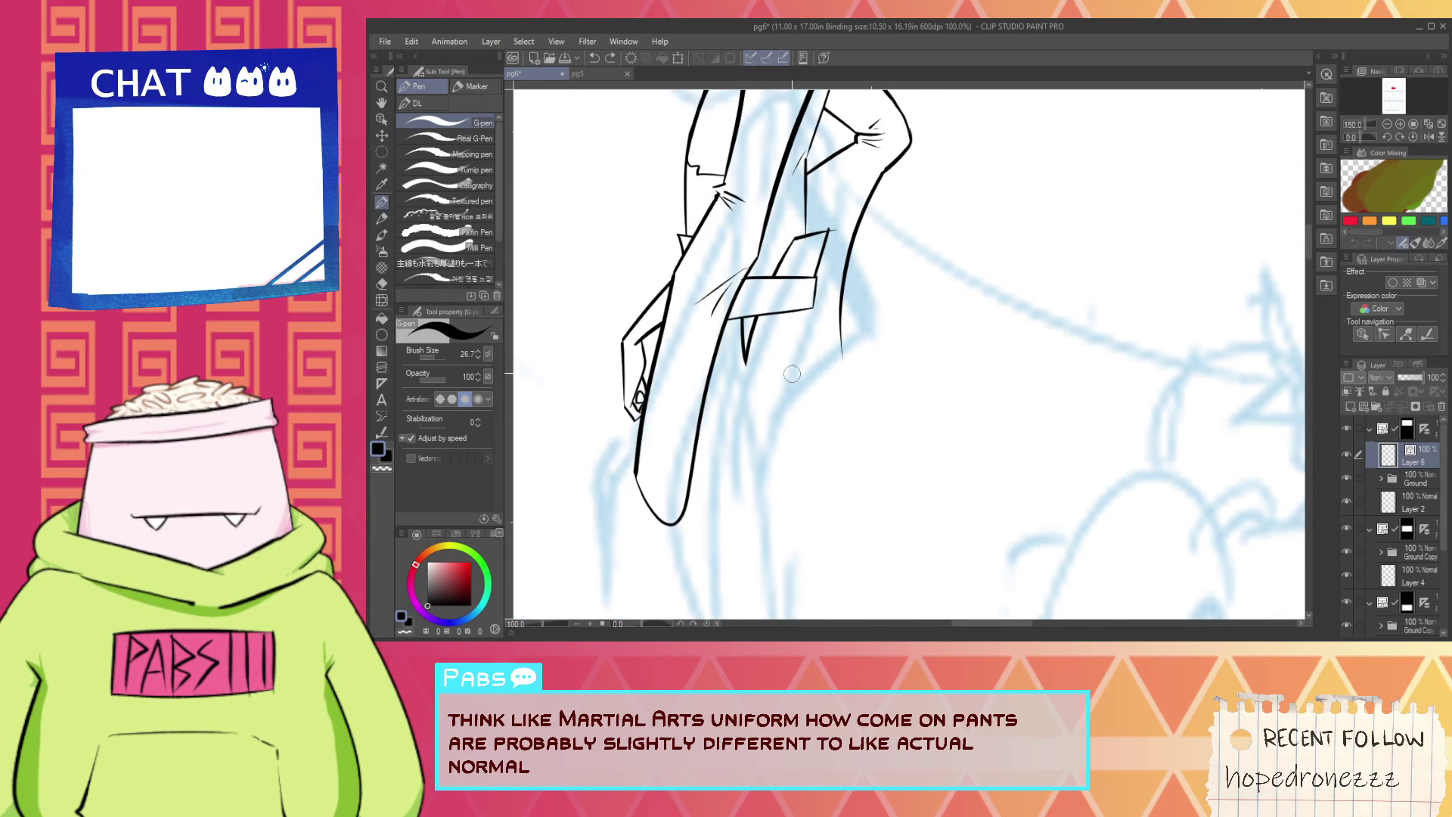
# Select the inked shoe and trouser hem strokes near the ground and shift them slightly backward under the body.
pyautogui.press('space')
pyautogui.moveTo(753, 472); pyautogui.dragTo(885, 313)
pyautogui.scroll(-1, 778, 324)
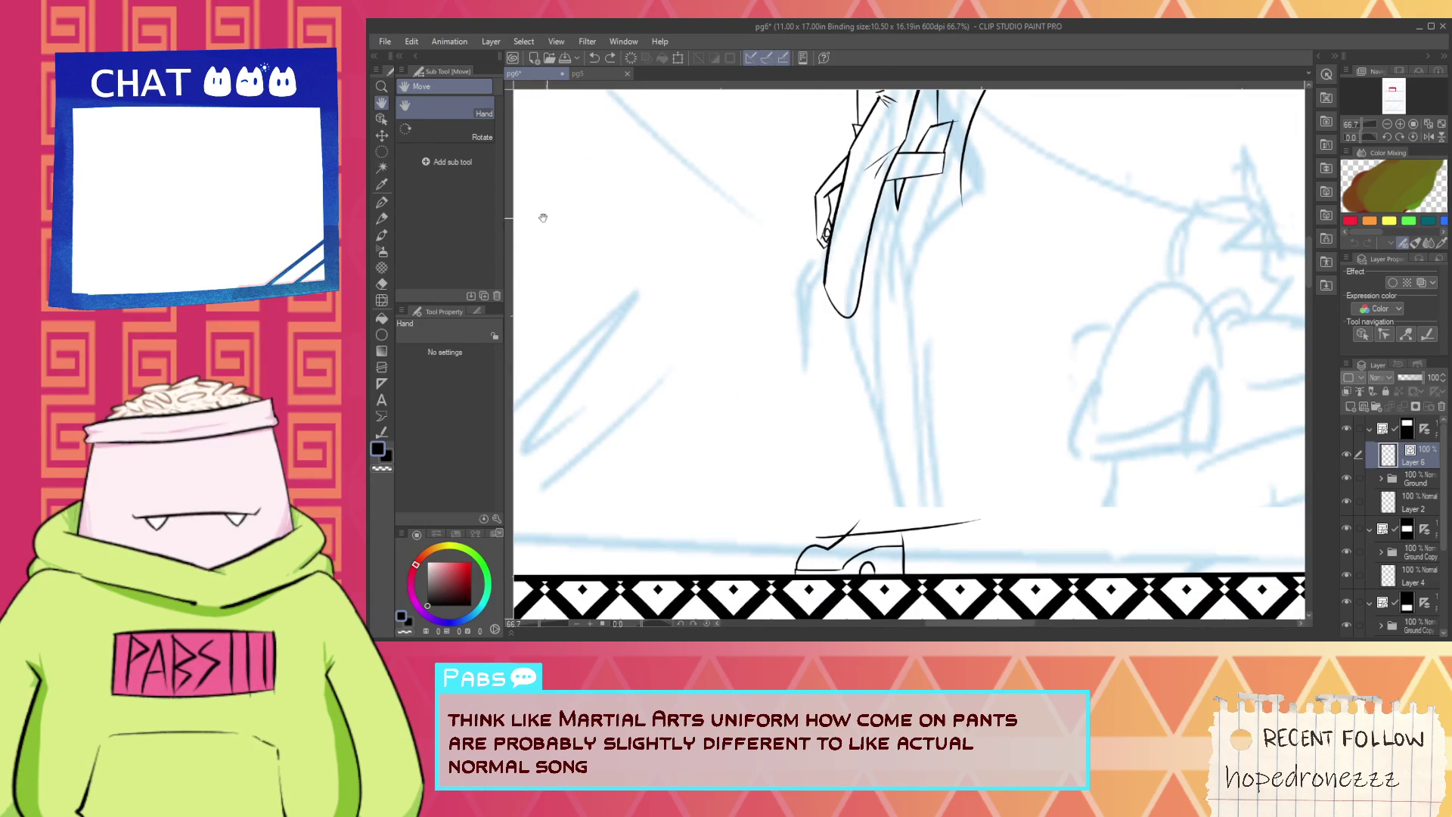
pyautogui.click(382, 118)
pyautogui.moveTo(774, 458)
pyautogui.mouseDown()
pyautogui.moveTo(969, 599)
pyautogui.moveTo(999, 609)
pyautogui.moveTo(1037, 563)
pyautogui.mouseUp()
pyautogui.click(1035, 357)
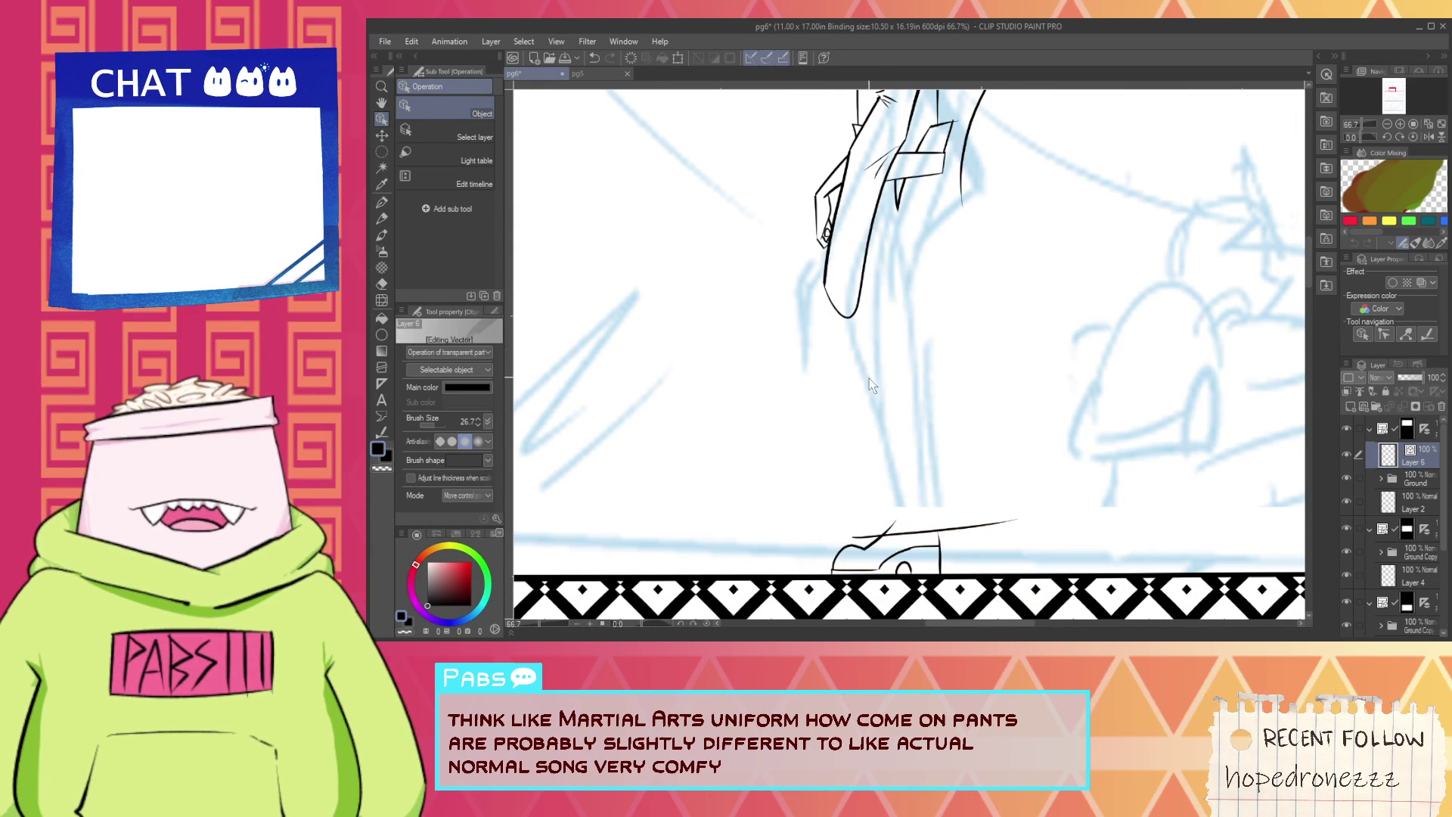
# Ink a long, gently curved front trouser line from the hem above the shoe up to the hanging sleeve.
pyautogui.press('p')
pyautogui.moveTo(865, 539); pyautogui.dragTo(870, 248)
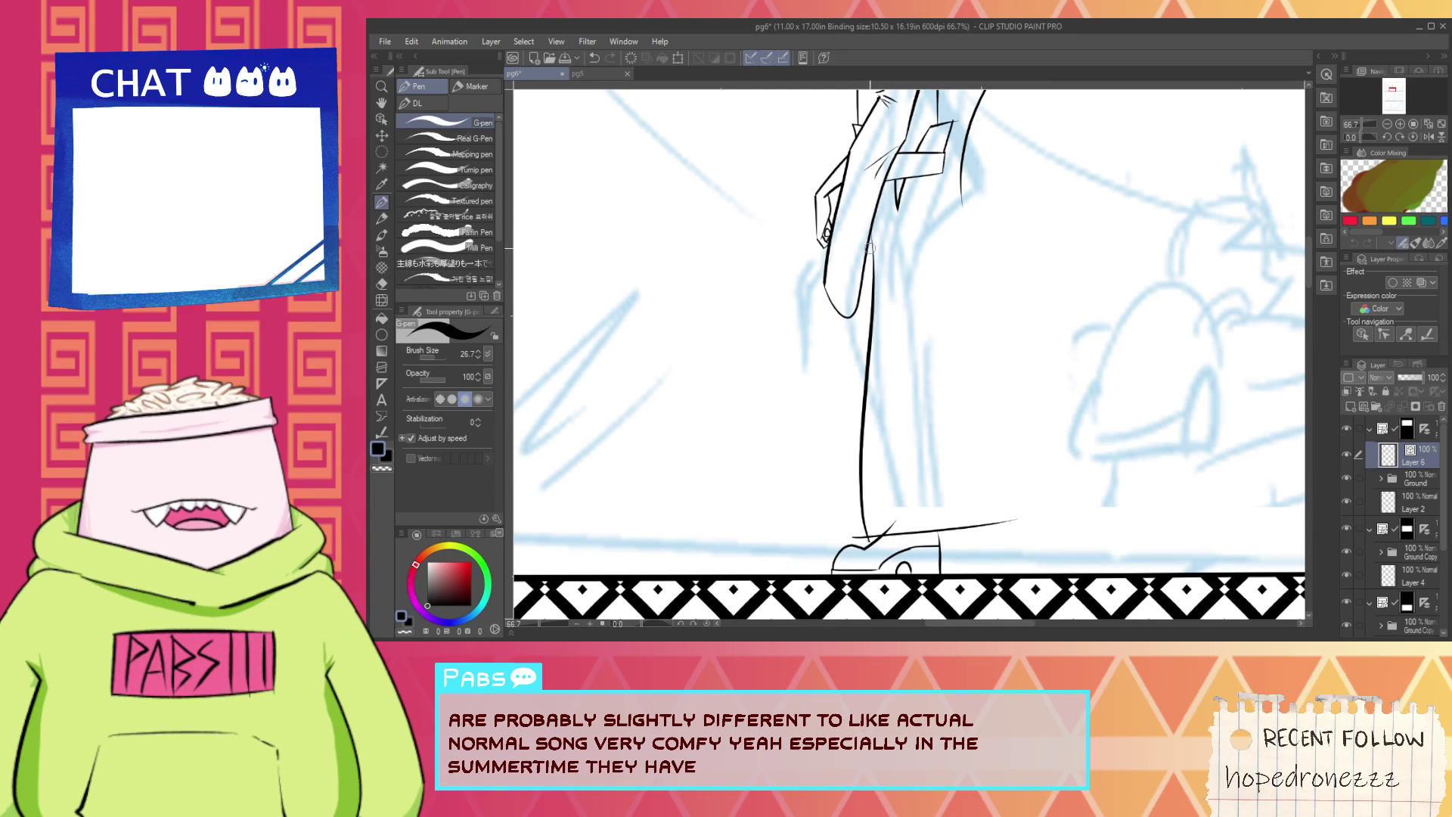
pyautogui.hotkey('ctrl', 'z')
pyautogui.moveTo(873, 542)
pyautogui.mouseDown()
pyautogui.moveTo(852, 207)
pyautogui.moveTo(846, 437)
pyautogui.moveTo(872, 546)
pyautogui.mouseUp()
pyautogui.hotkey('ctrl', 'z')
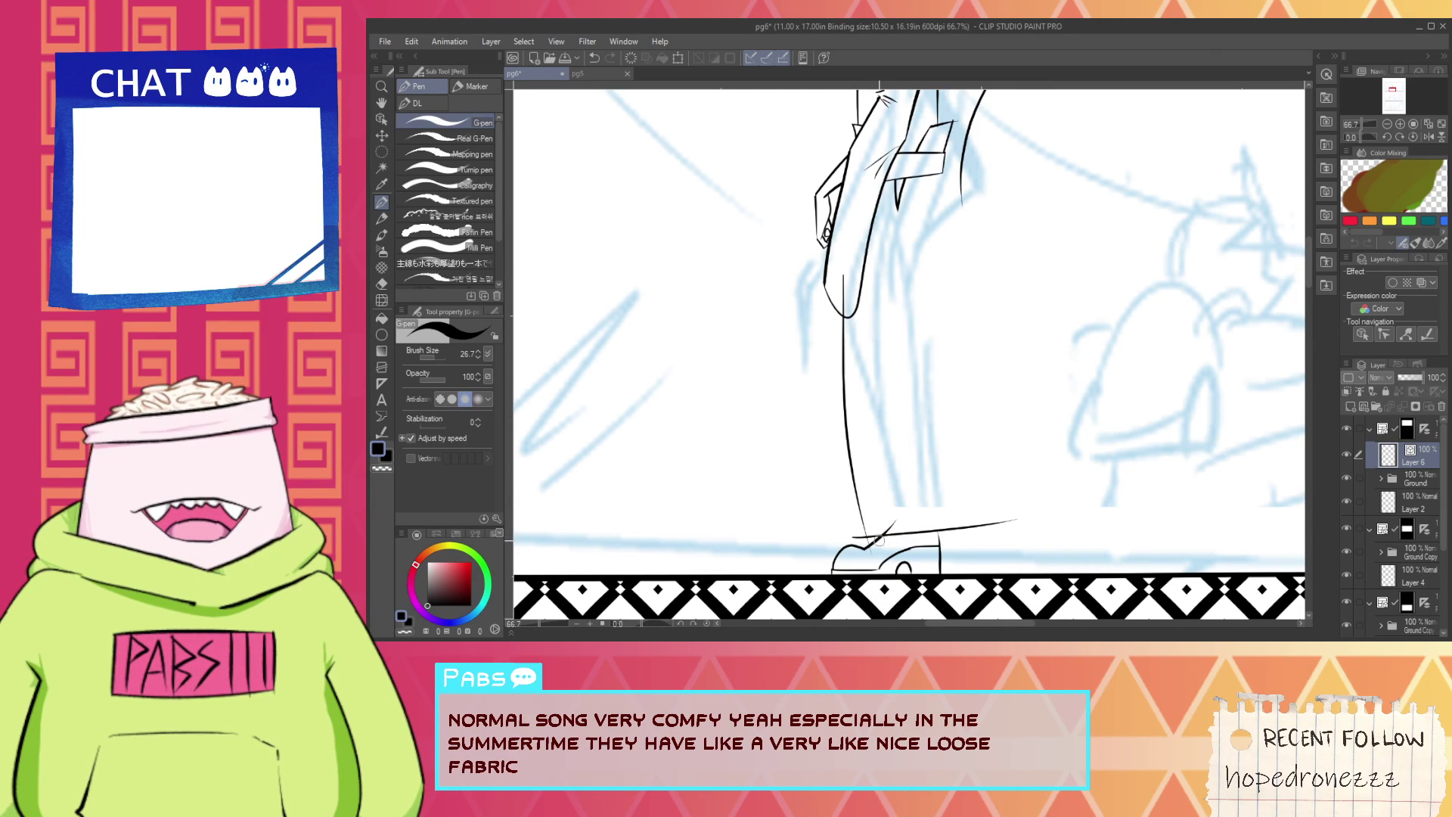
pyautogui.moveTo(979, 551); pyautogui.dragTo(930, 317)
pyautogui.hotkey('ctrl', 'z')
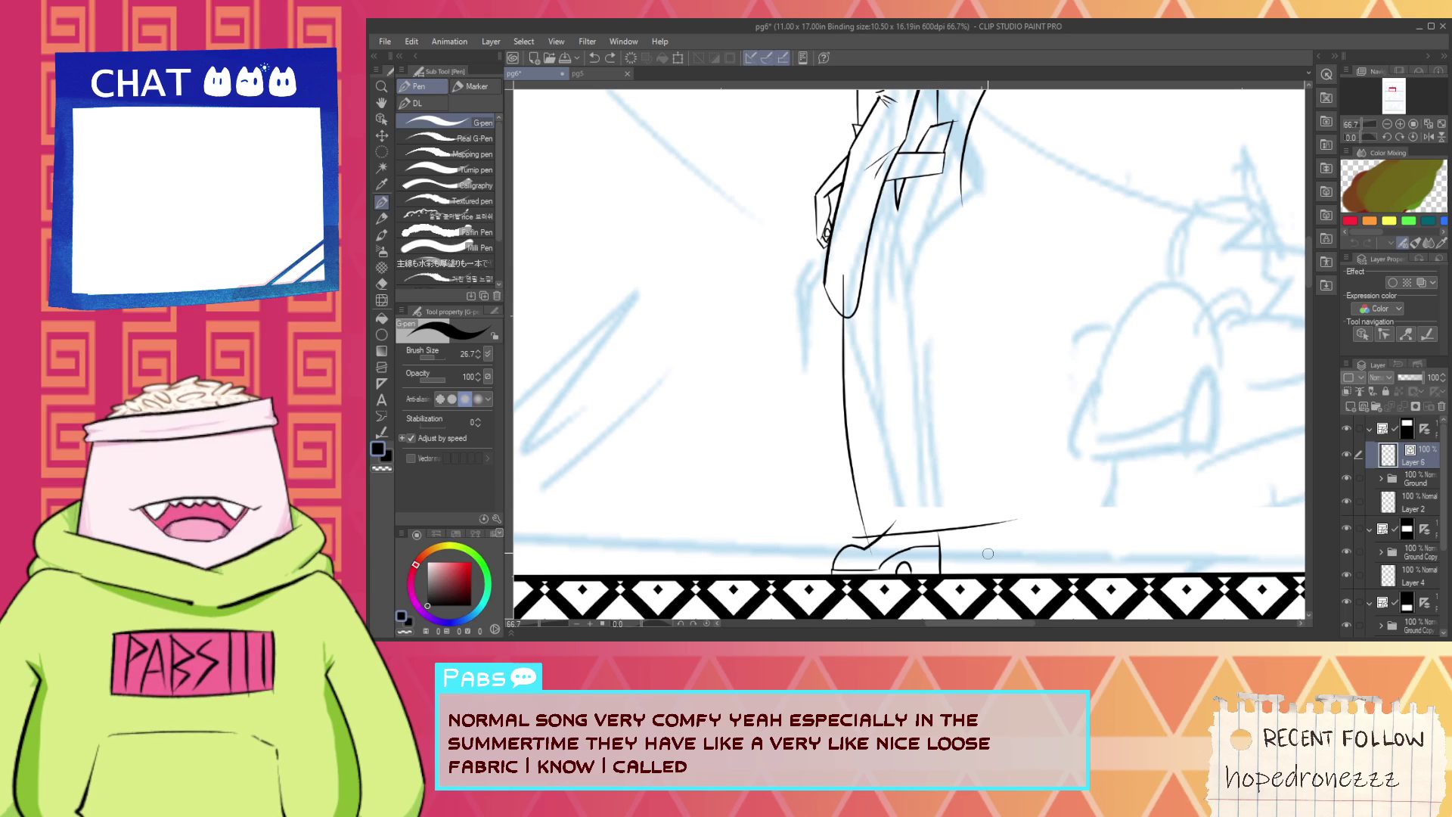
pyautogui.moveTo(987, 553); pyautogui.dragTo(937, 275)
pyautogui.hotkey('ctrl', 'z')
pyautogui.moveTo(986, 550); pyautogui.dragTo(922, 218)
pyautogui.hotkey('ctrl', 'z')
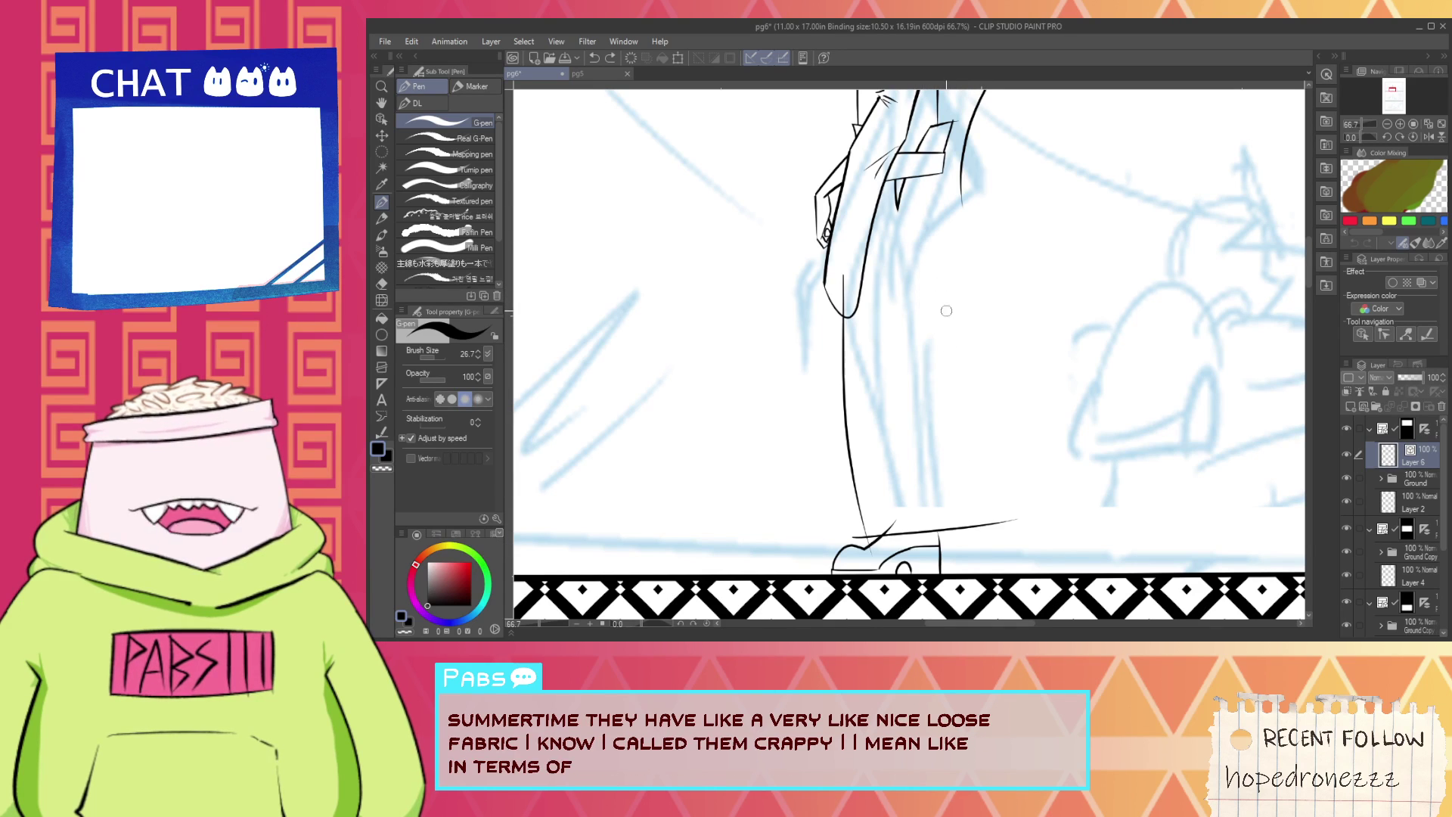
# Ink the curve of the seat downward from the back end of the sash band, undoing and redrawing it.
pyautogui.scroll(2, 942, 180)
pyautogui.moveTo(938, 165)
pyautogui.mouseDown()
pyautogui.moveTo(964, 284)
pyautogui.moveTo(940, 347)
pyautogui.moveTo(925, 295)
pyautogui.moveTo(892, 360)
pyautogui.moveTo(941, 182)
pyautogui.moveTo(891, 362)
pyautogui.mouseUp()
pyautogui.hotkey('ctrl', 'z')
pyautogui.hotkey('ctrl', 'z')
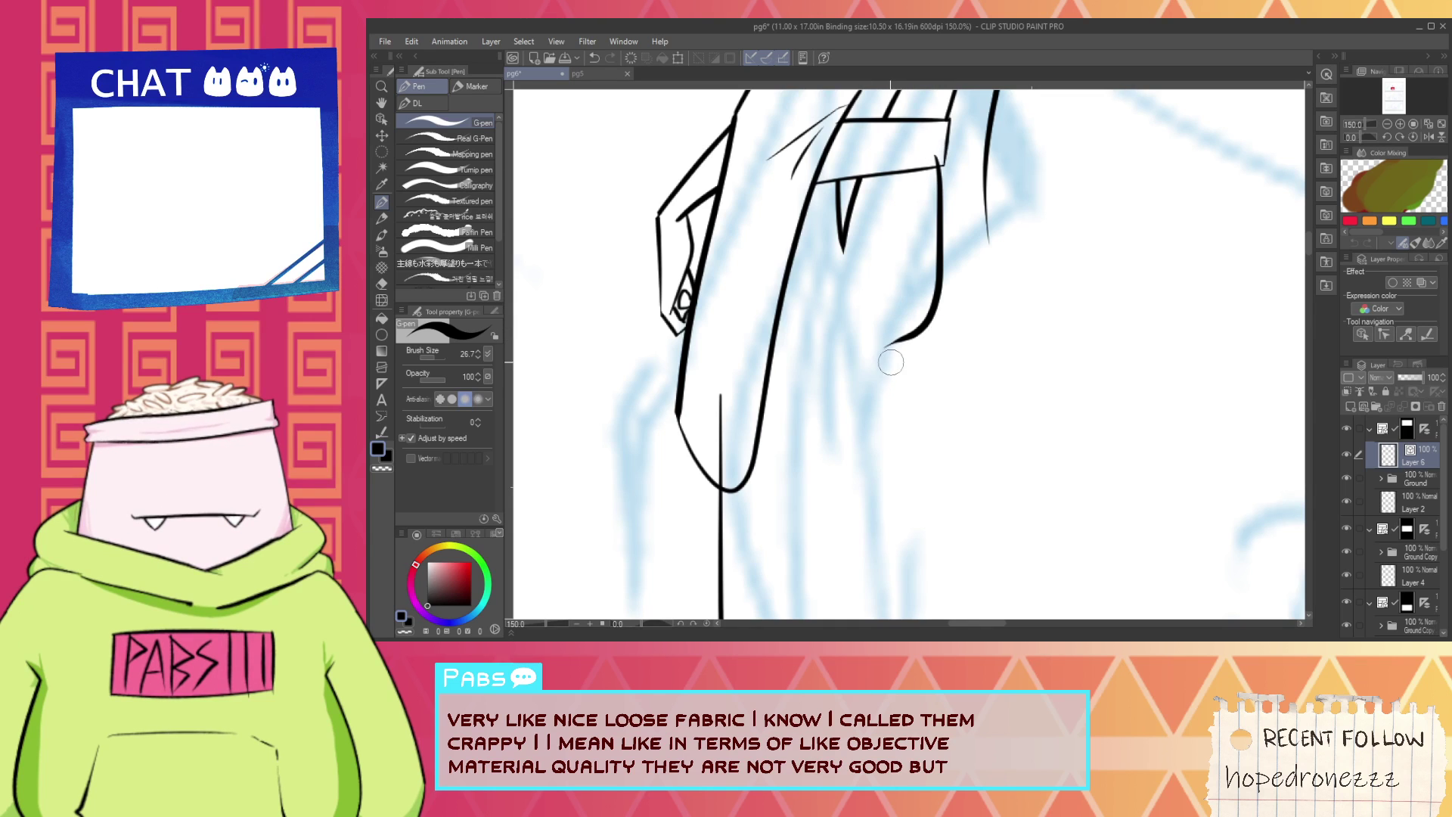
pyautogui.scroll(-1, 918, 301)
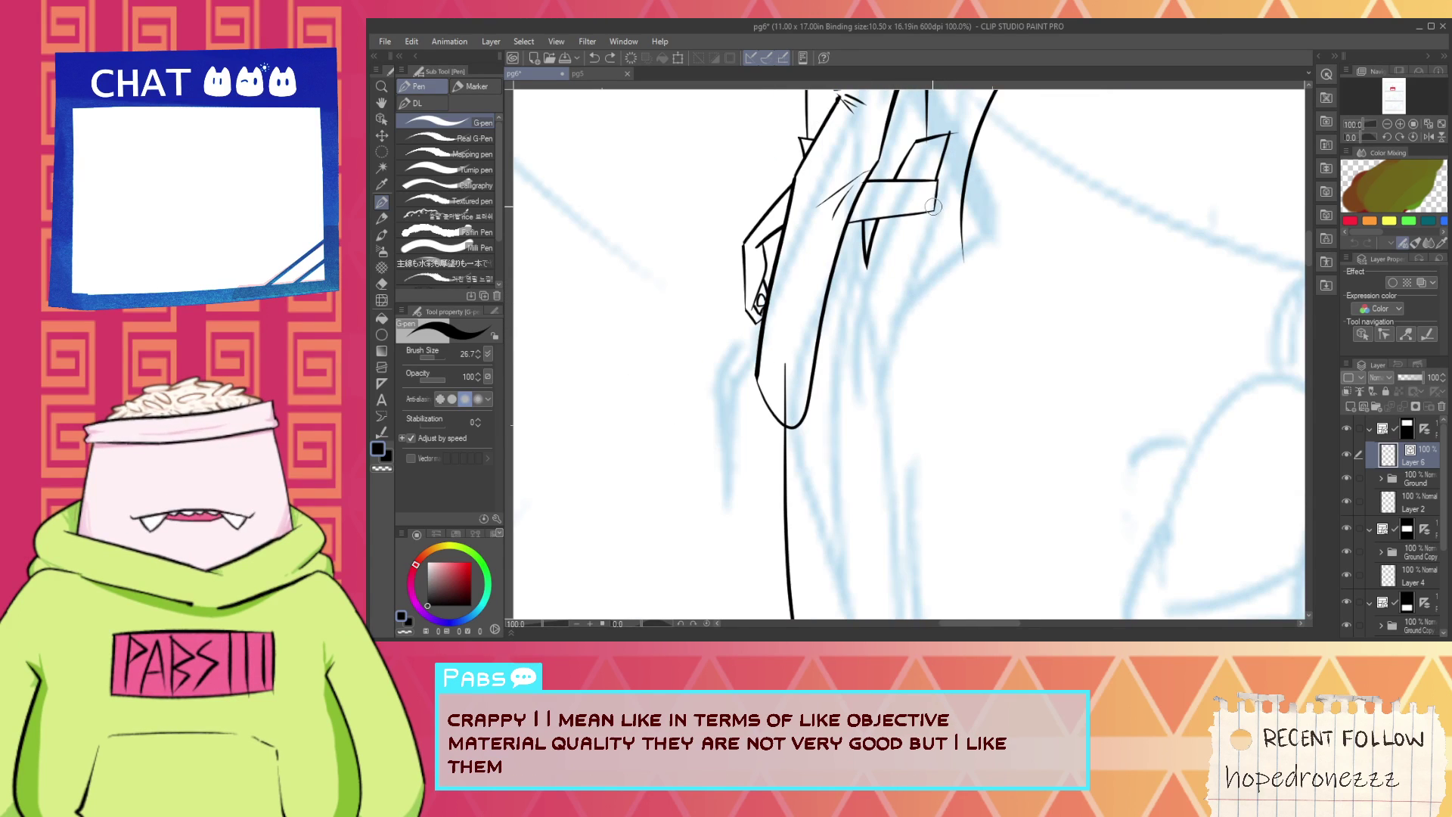
pyautogui.moveTo(933, 206); pyautogui.dragTo(920, 326)
# Ink the long flaring back trouser line from the seat curve down to the hem.
pyautogui.scroll(-1, 923, 314)
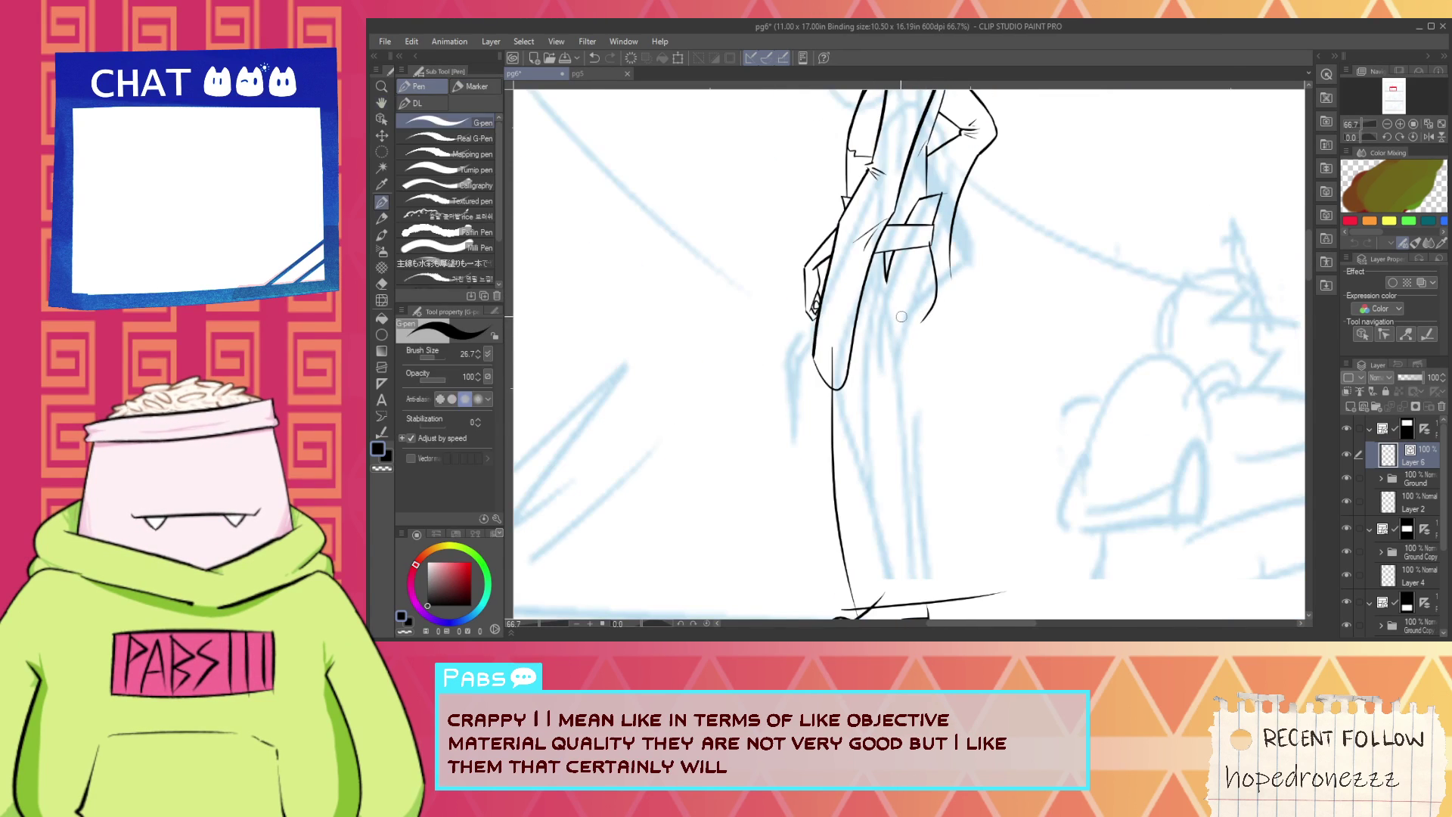
pyautogui.moveTo(933, 516); pyautogui.dragTo(935, 615)
pyautogui.hotkey('ctrl', 'z')
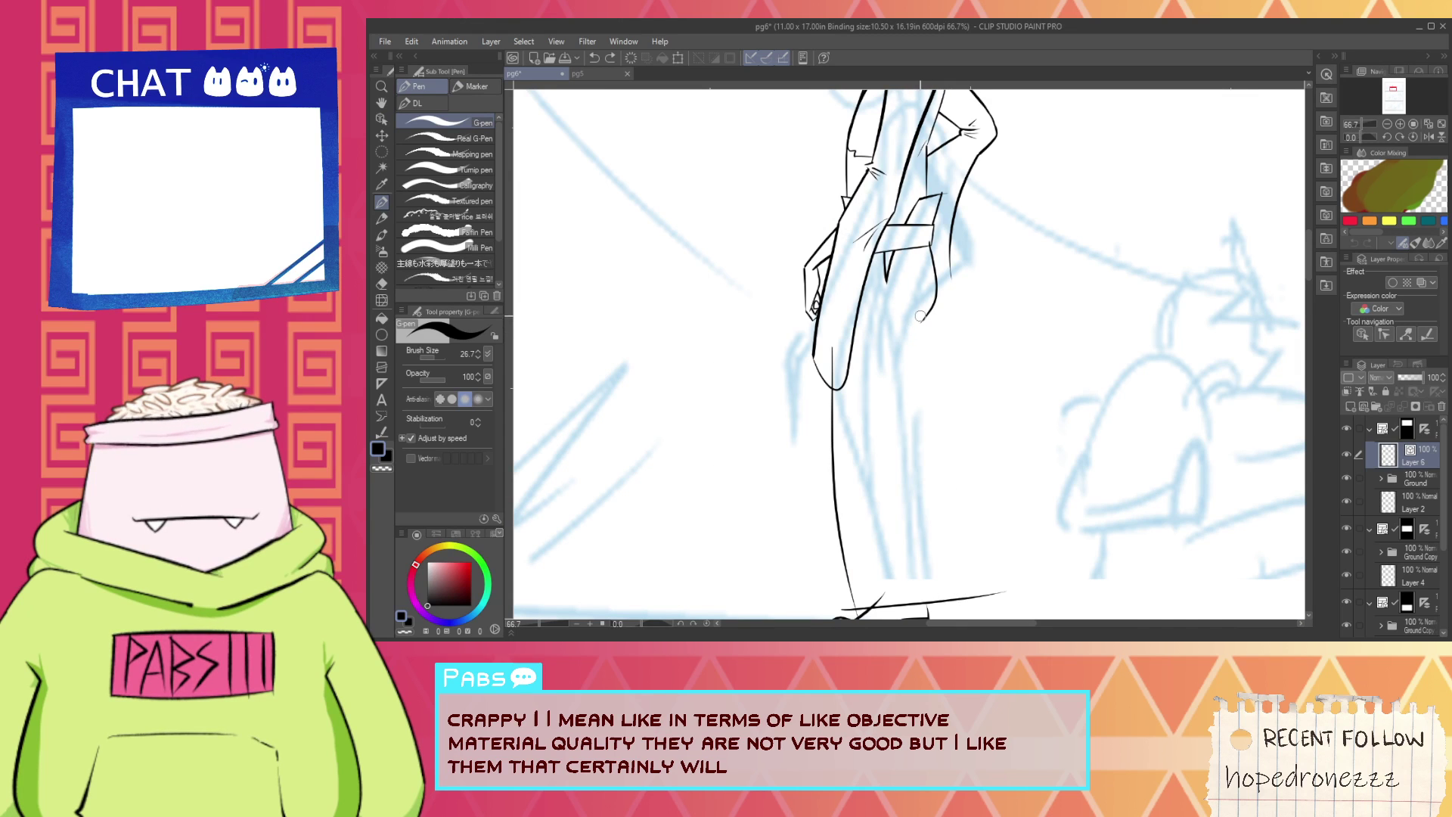
pyautogui.moveTo(918, 318); pyautogui.dragTo(978, 597)
# Ink the far leg's angular knee in front of the trouser line below the sleeve and erase the overlapping ends.
pyautogui.scroll(-1, 945, 491)
pyautogui.scroll(-1, 943, 482)
pyautogui.scroll(2, 922, 415)
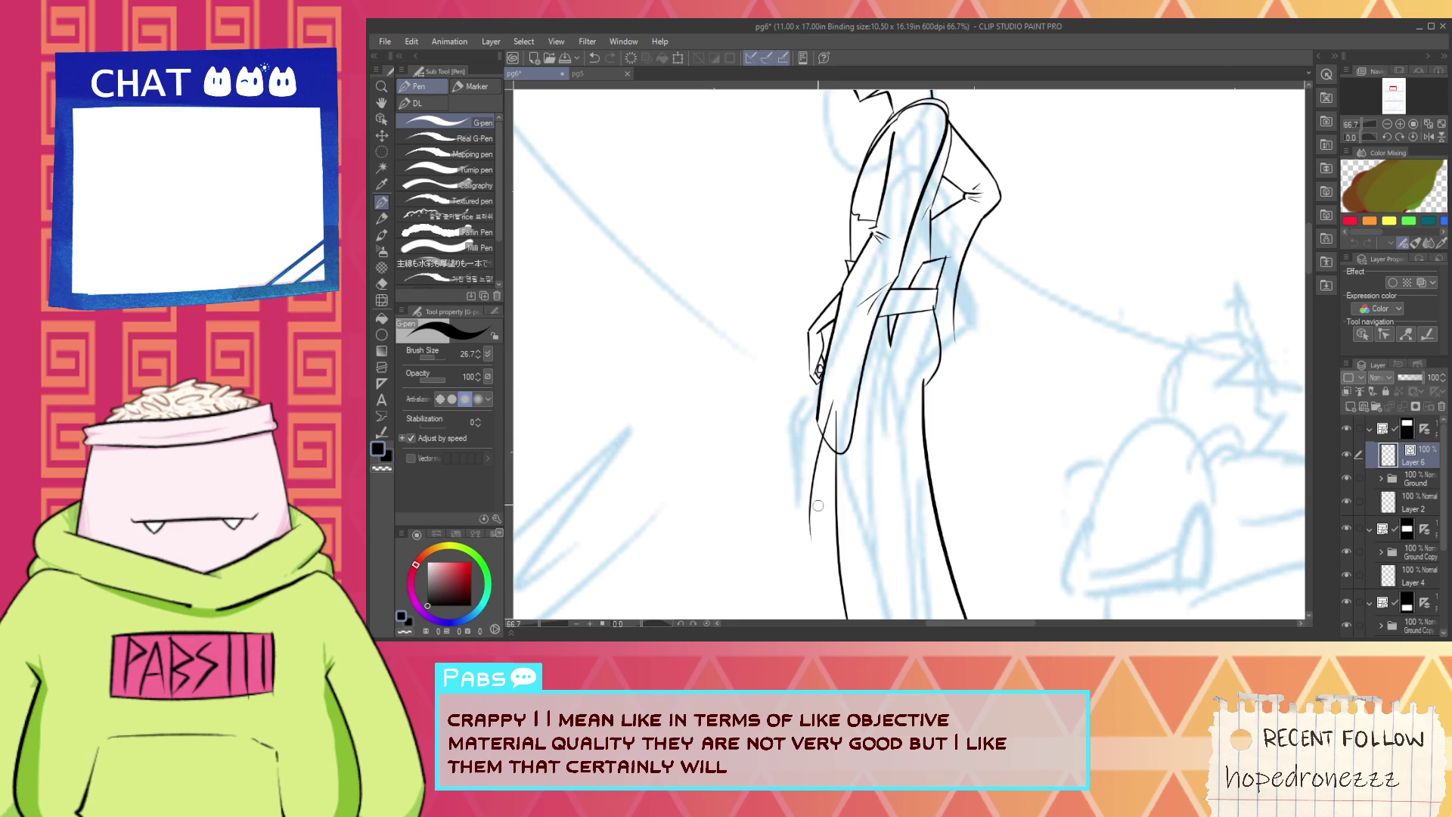
pyautogui.press('e')
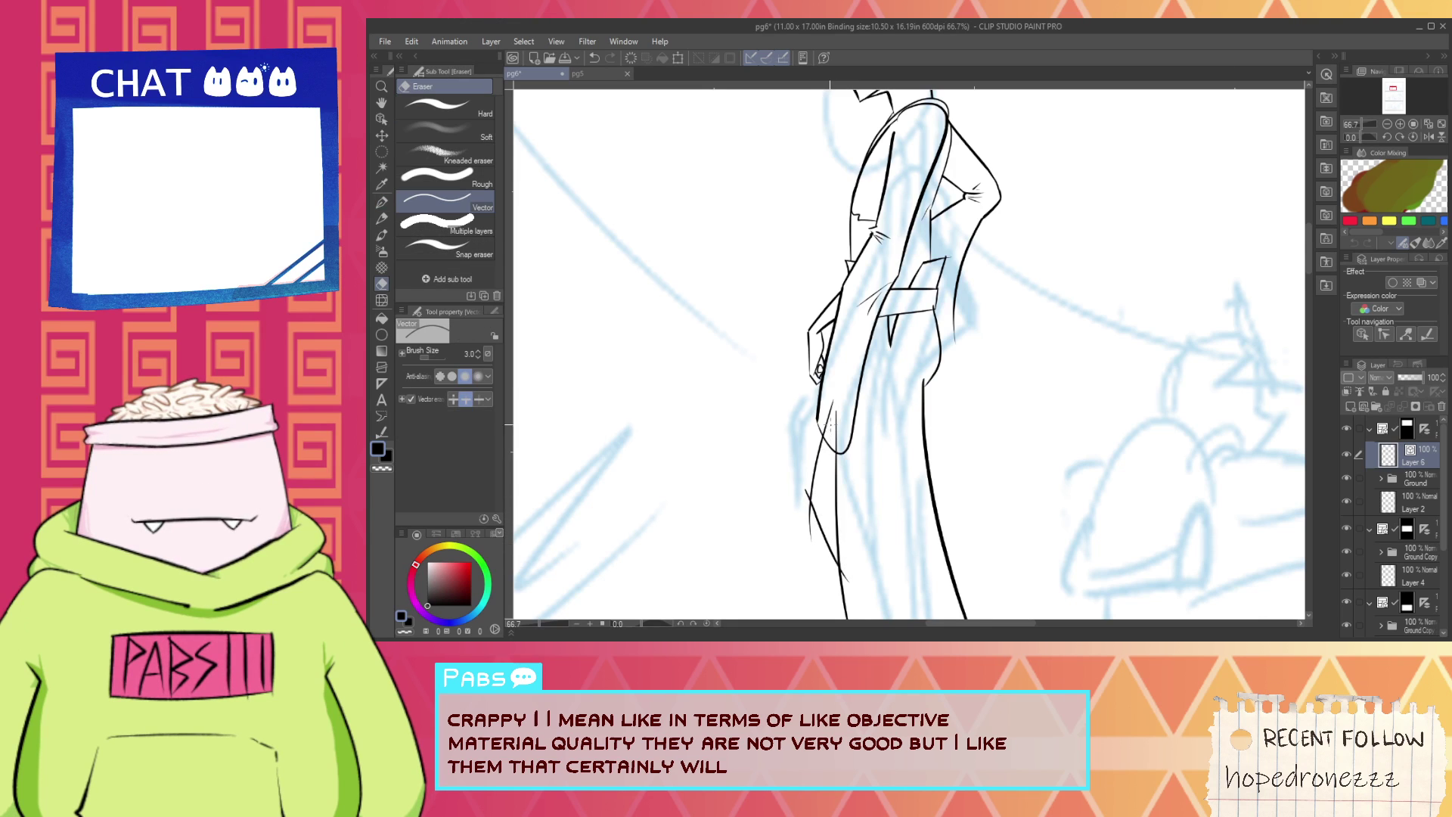
pyautogui.scroll(-3, 830, 491)
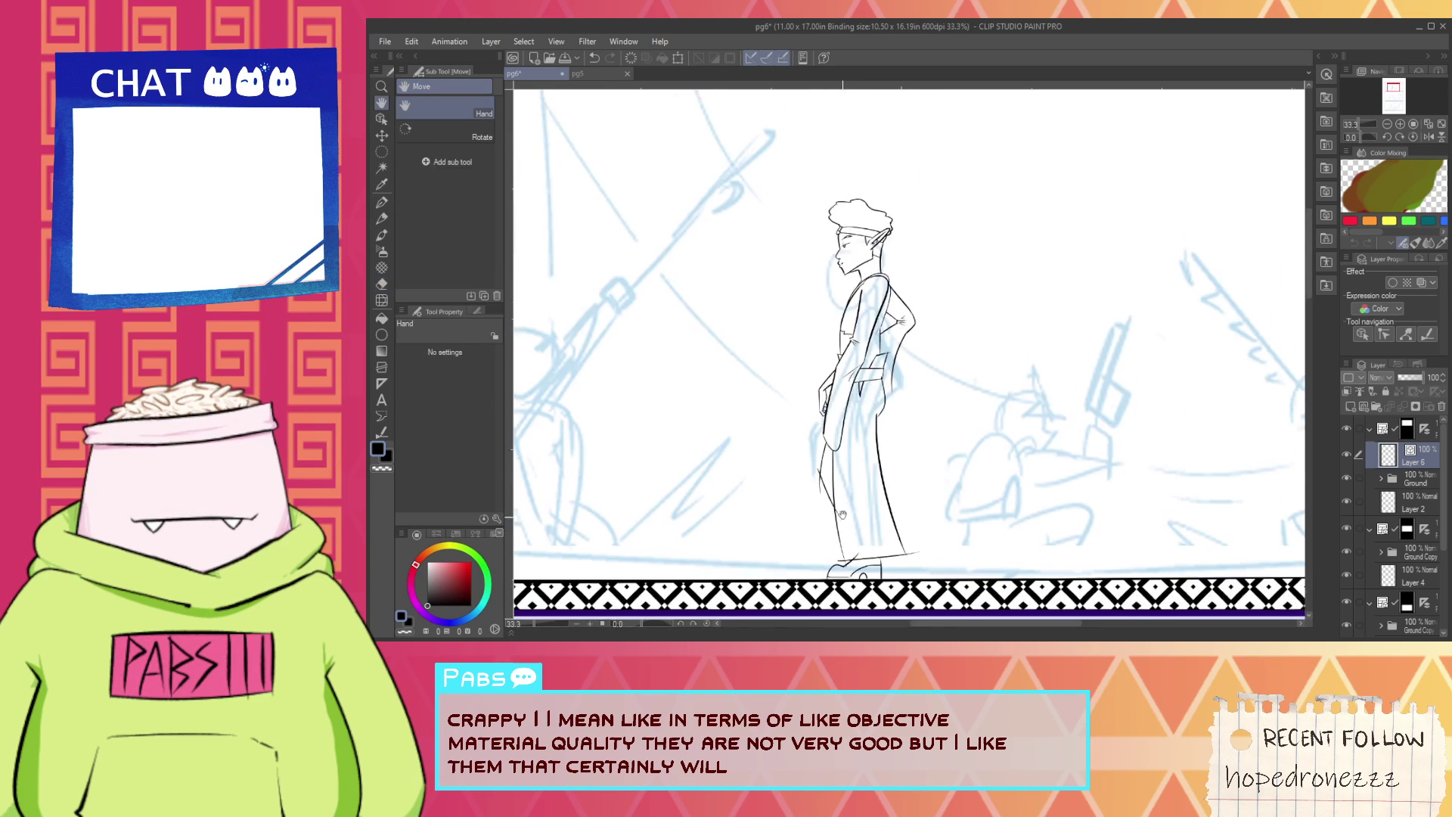
pyautogui.scroll(3, 814, 441)
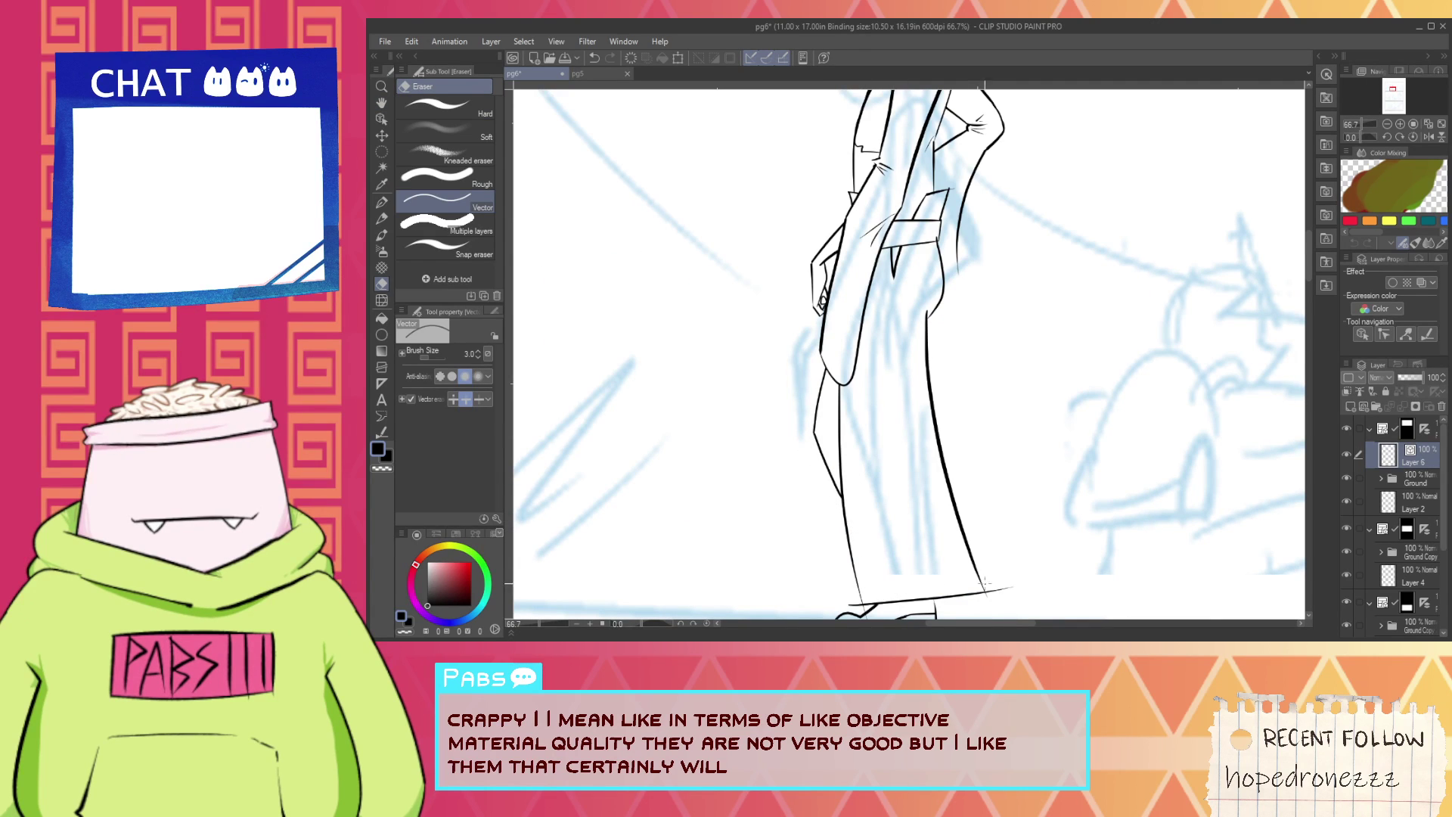
# Erase the hem line's overhanging end beyond the back trouser line.
pyautogui.moveTo(933, 574)
pyautogui.mouseDown()
pyautogui.moveTo(933, 433)
pyautogui.moveTo(829, 423)
pyautogui.mouseUp()
pyautogui.scroll(3, 865, 461)
pyautogui.scroll(-3, 804, 393)
pyautogui.moveTo(767, 289); pyautogui.dragTo(805, 360)
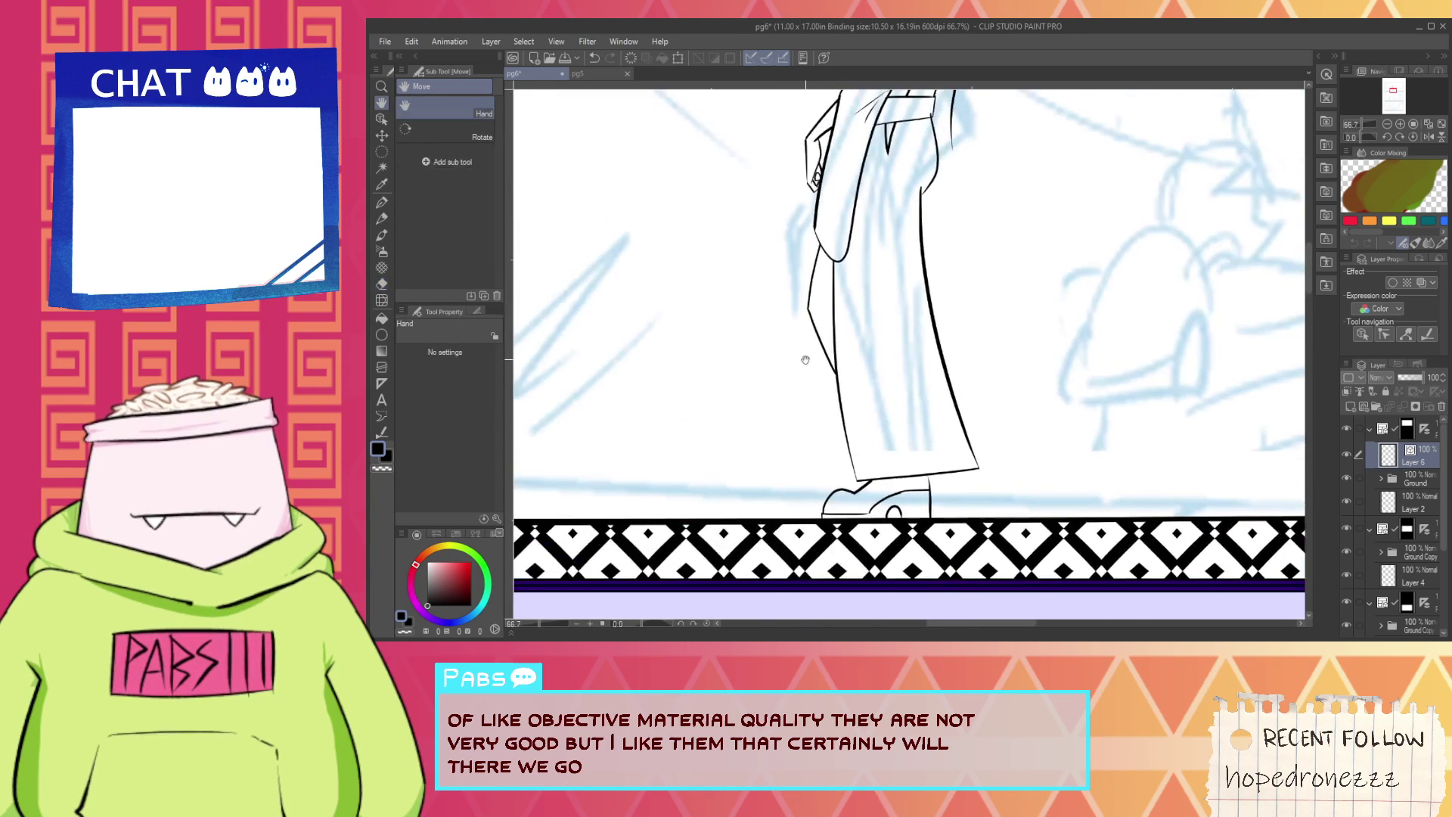
pyautogui.scroll(2, 819, 336)
pyautogui.scroll(-2, 815, 384)
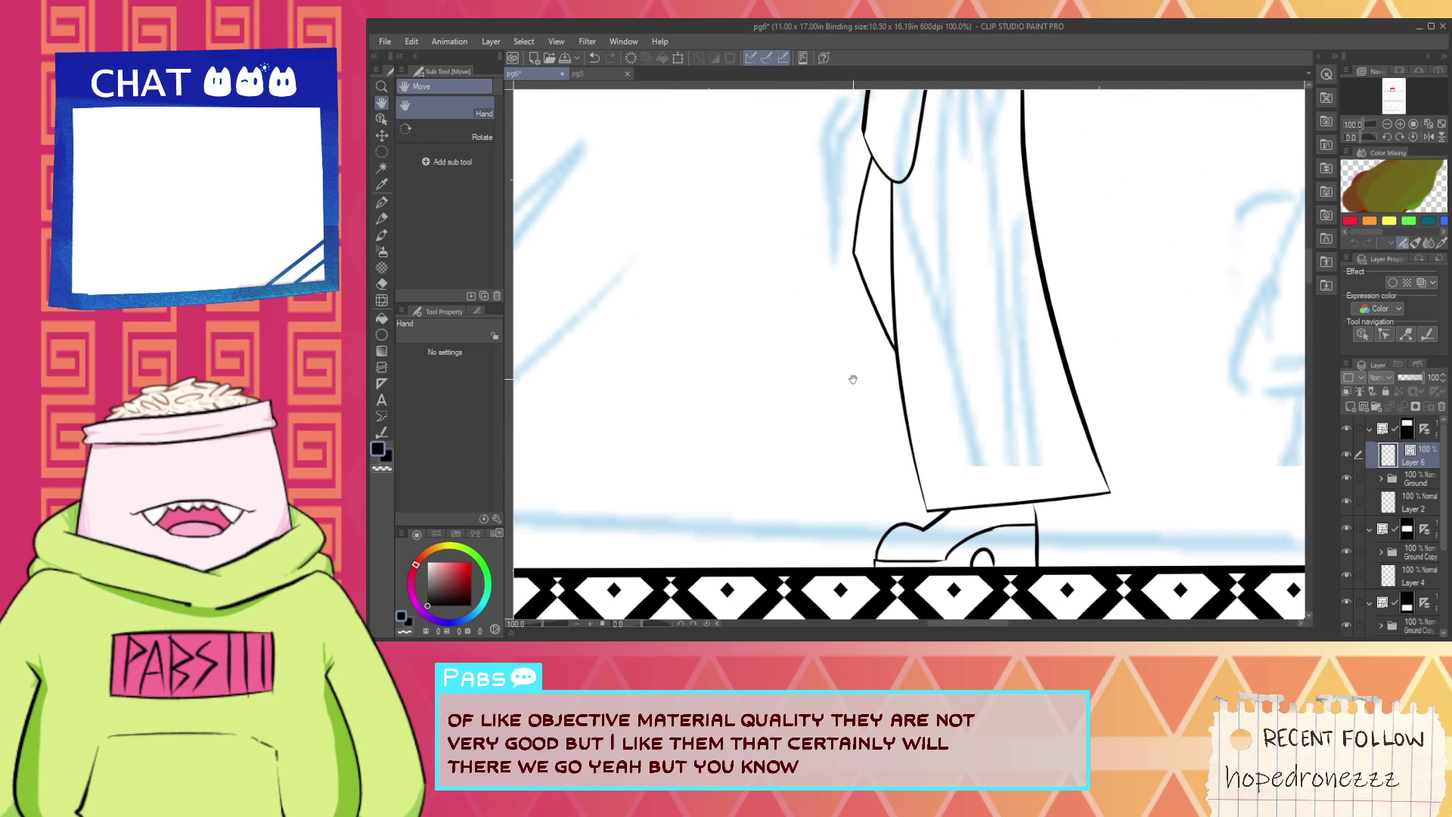
# Ink the far trouser leg's front line from the knee down and its short curved hem meeting the near trouser leg.
pyautogui.press('p')
pyautogui.moveTo(864, 285); pyautogui.dragTo(871, 382)
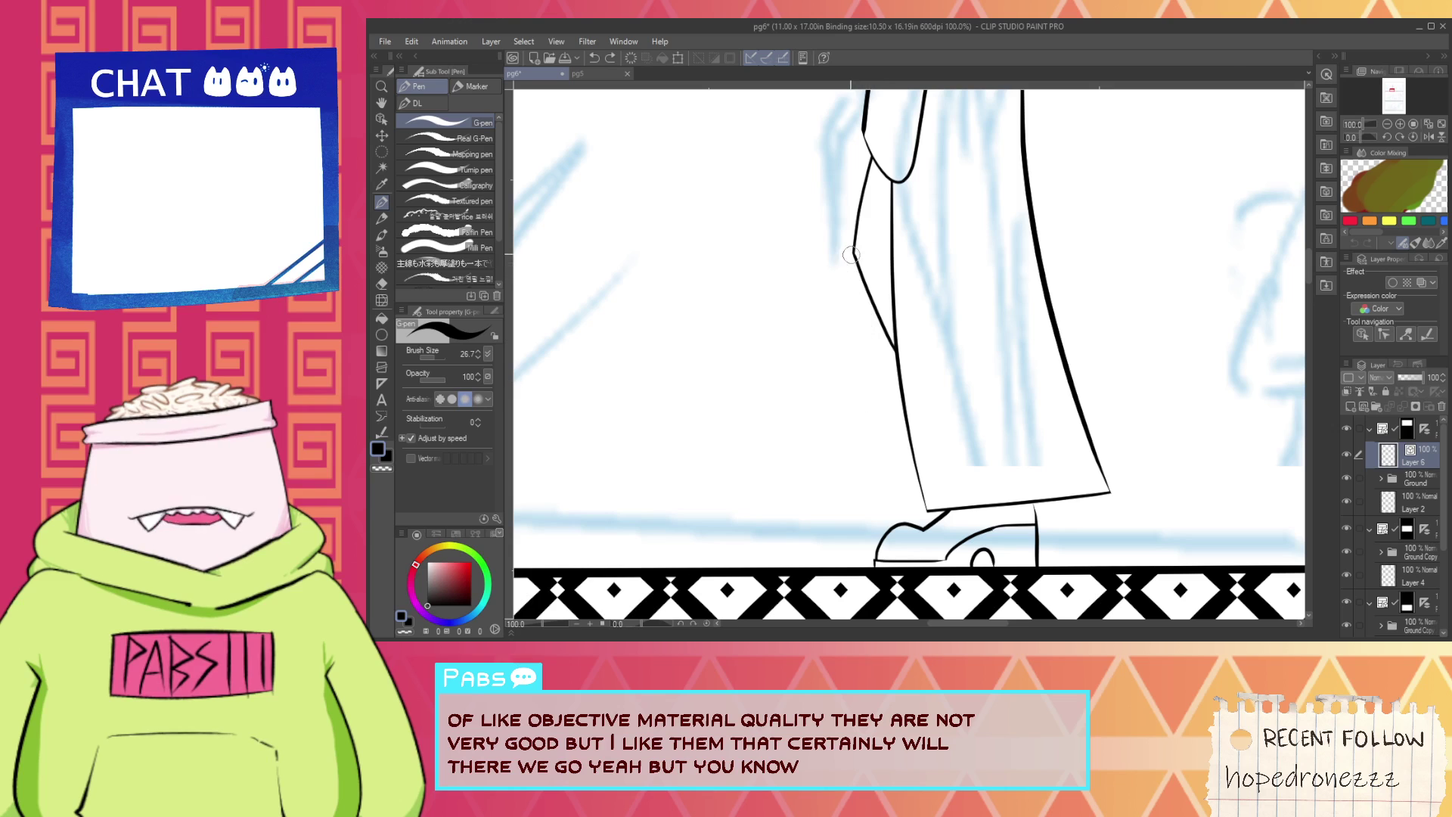
pyautogui.moveTo(873, 300); pyautogui.dragTo(878, 481)
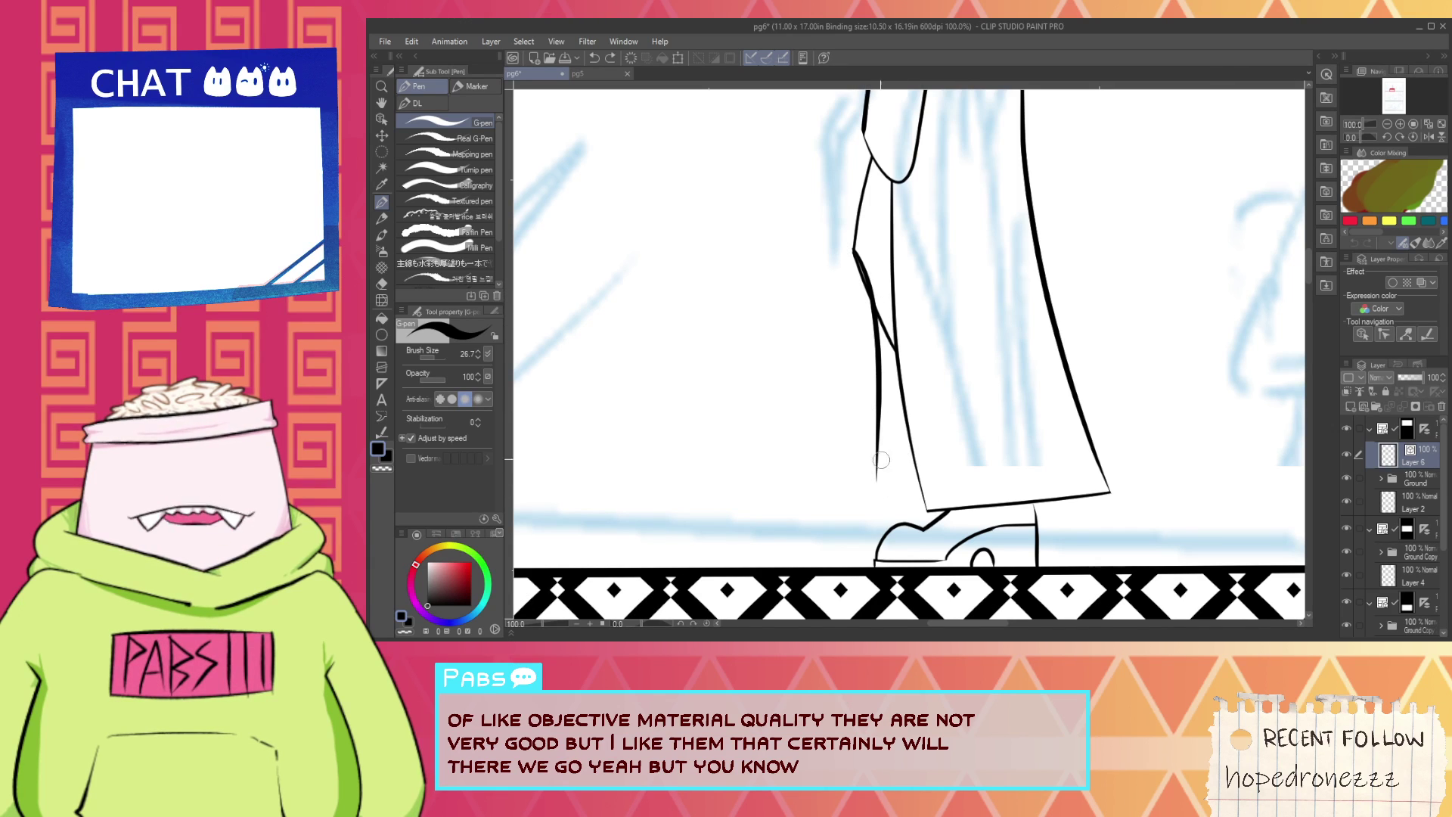
pyautogui.moveTo(857, 477); pyautogui.dragTo(936, 449)
# Erase the far hem's overhanging ends and the leftover knee line behind the new front trouser line.
pyautogui.press('e')
pyautogui.click(935, 449)
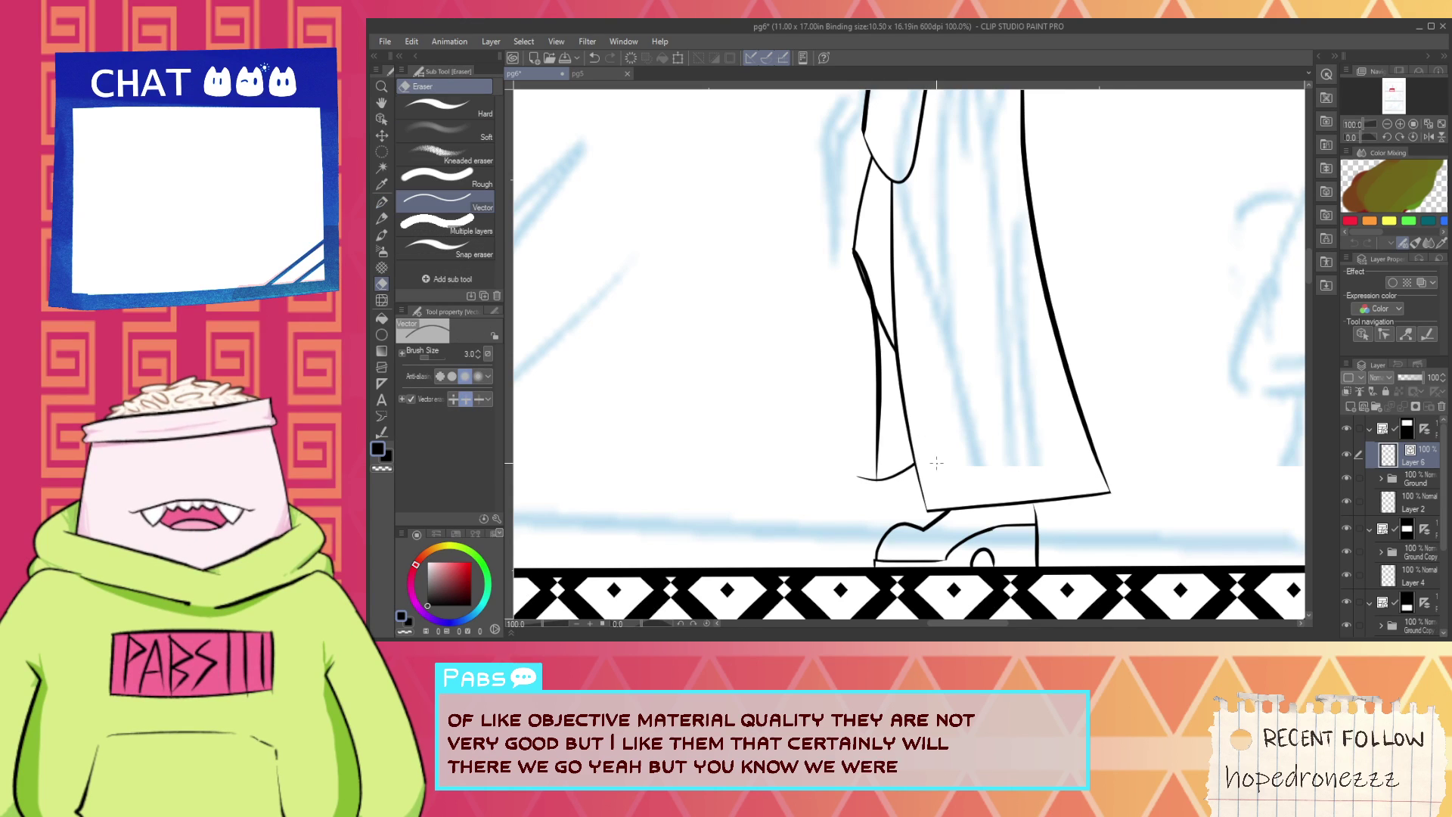
pyautogui.click(865, 477)
pyautogui.scroll(1, 876, 465)
pyautogui.press('space')
pyautogui.moveTo(891, 301); pyautogui.dragTo(891, 430)
pyautogui.press('e')
pyautogui.click(874, 342)
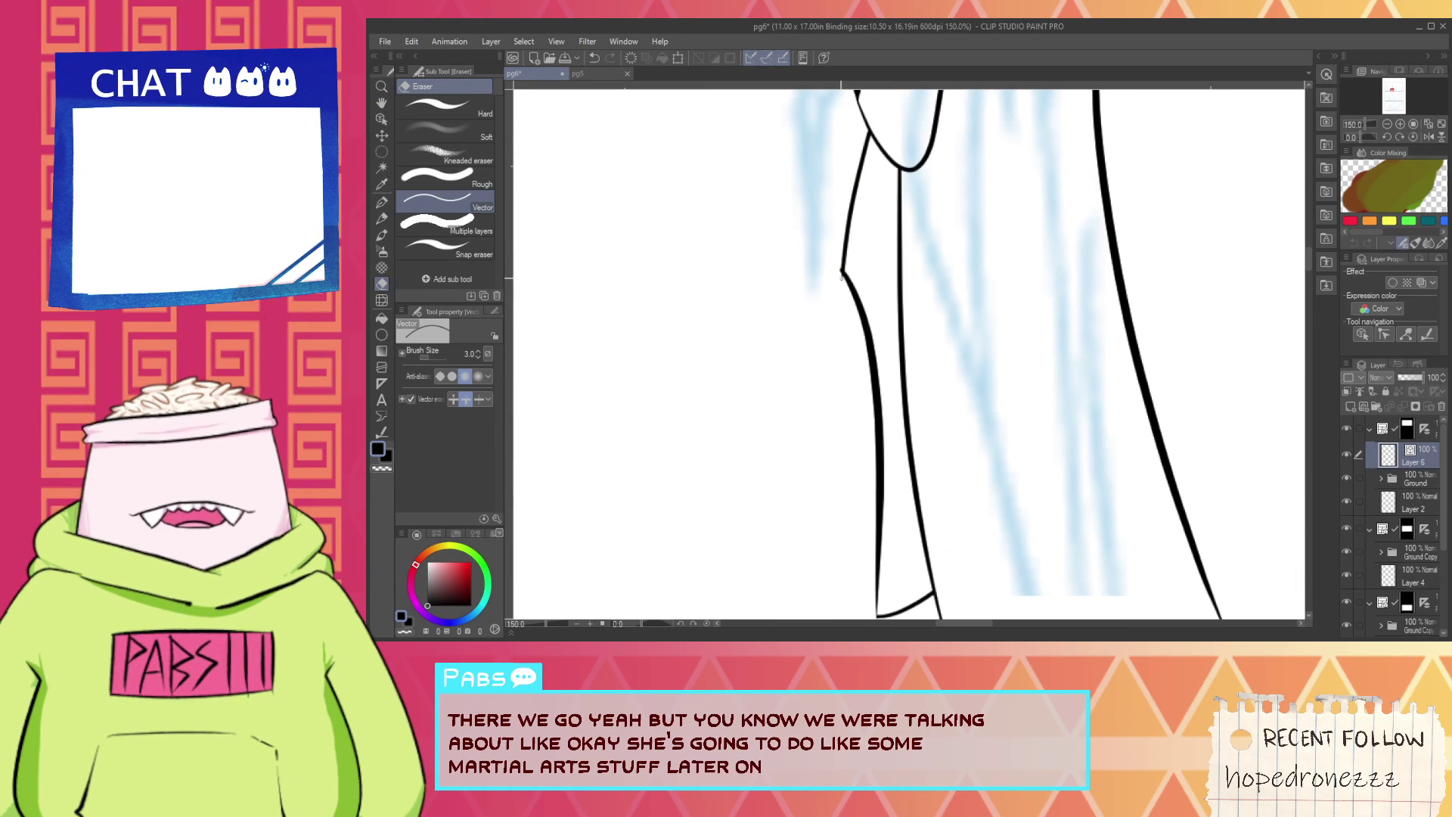
# Examine the standing character's shoes, trouser hems and overall figure against the sketch.
pyautogui.scroll(-2, 840, 270)
pyautogui.press('space')
pyautogui.moveTo(860, 439)
pyautogui.mouseDown()
pyautogui.moveTo(860, 507)
pyautogui.moveTo(876, 459)
pyautogui.mouseUp()
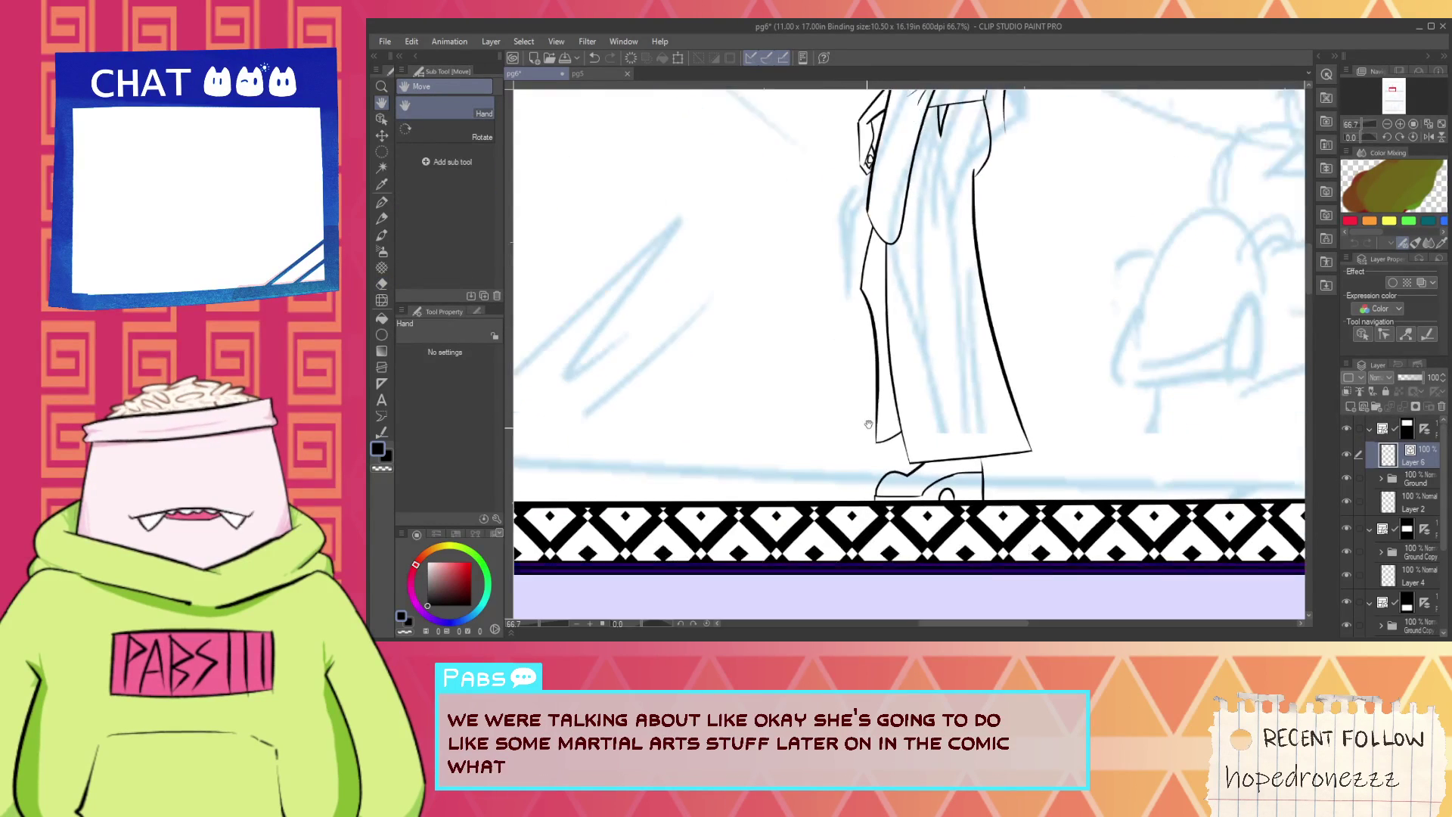
pyautogui.scroll(2, 875, 459)
pyautogui.scroll(4, 875, 458)
pyautogui.press('p')
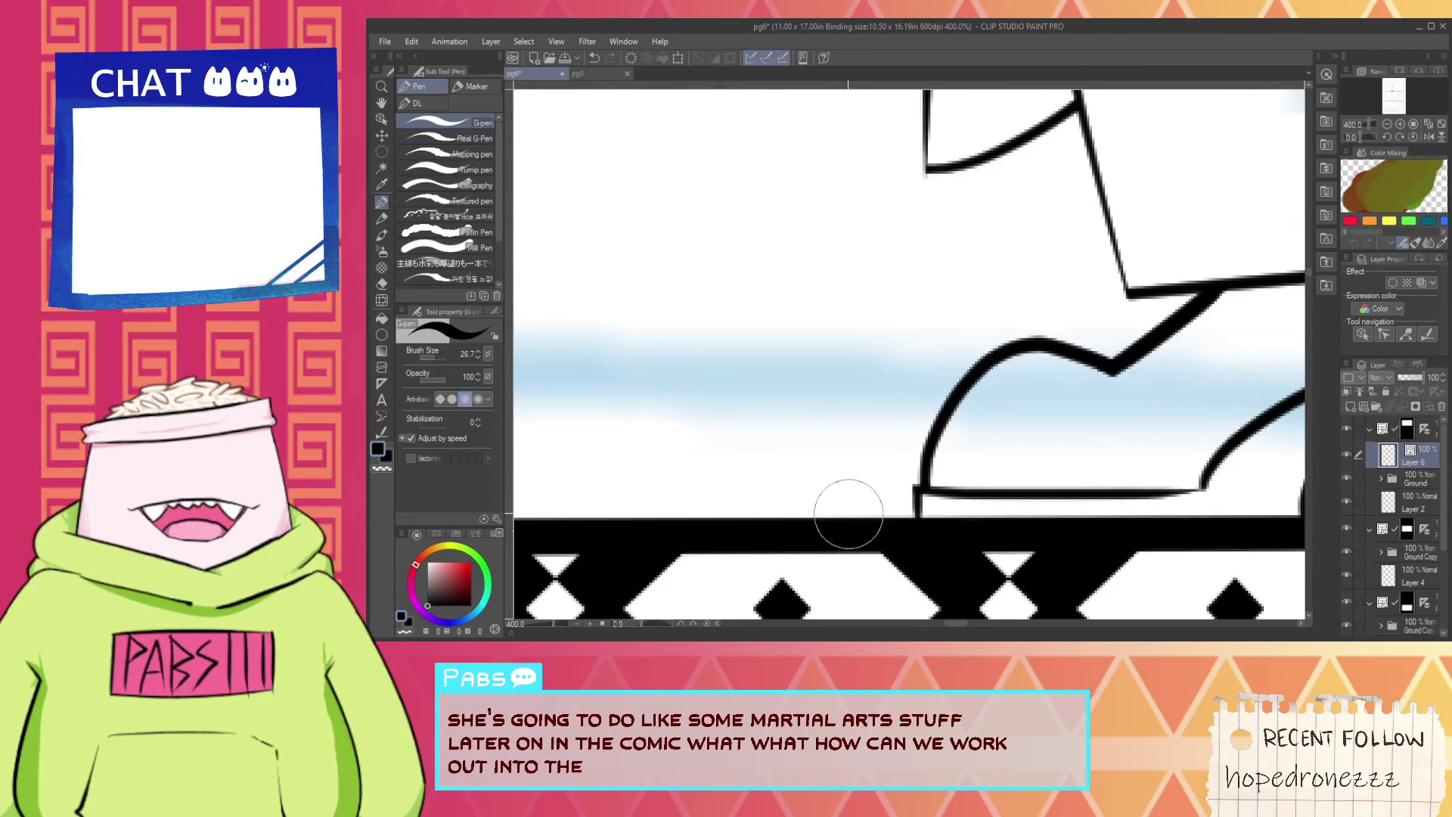
pyautogui.scroll(-2, 993, 174)
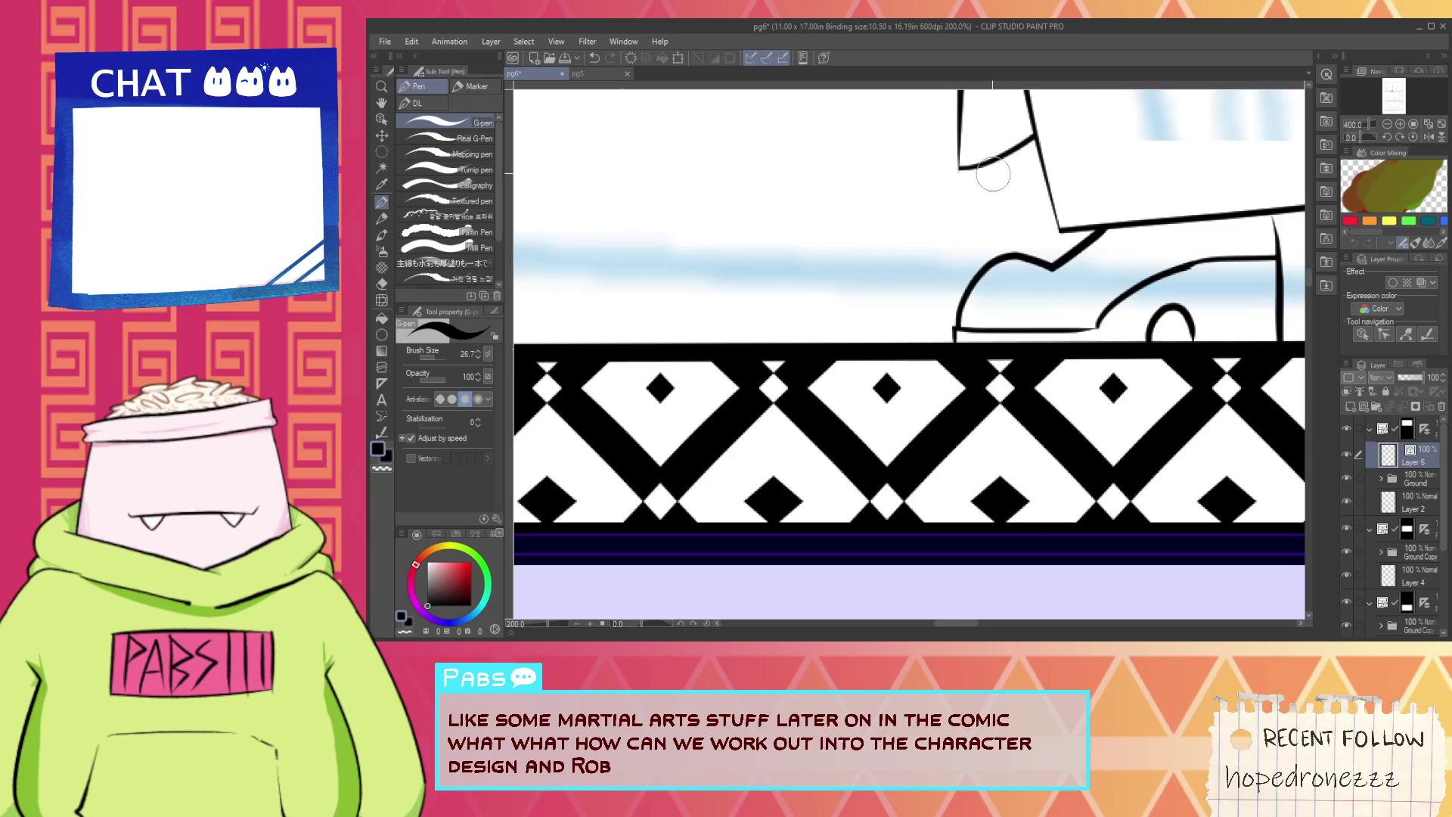
pyautogui.scroll(-2, 1000, 210)
pyautogui.press('space')
pyautogui.moveTo(1002, 206); pyautogui.dragTo(762, 386)
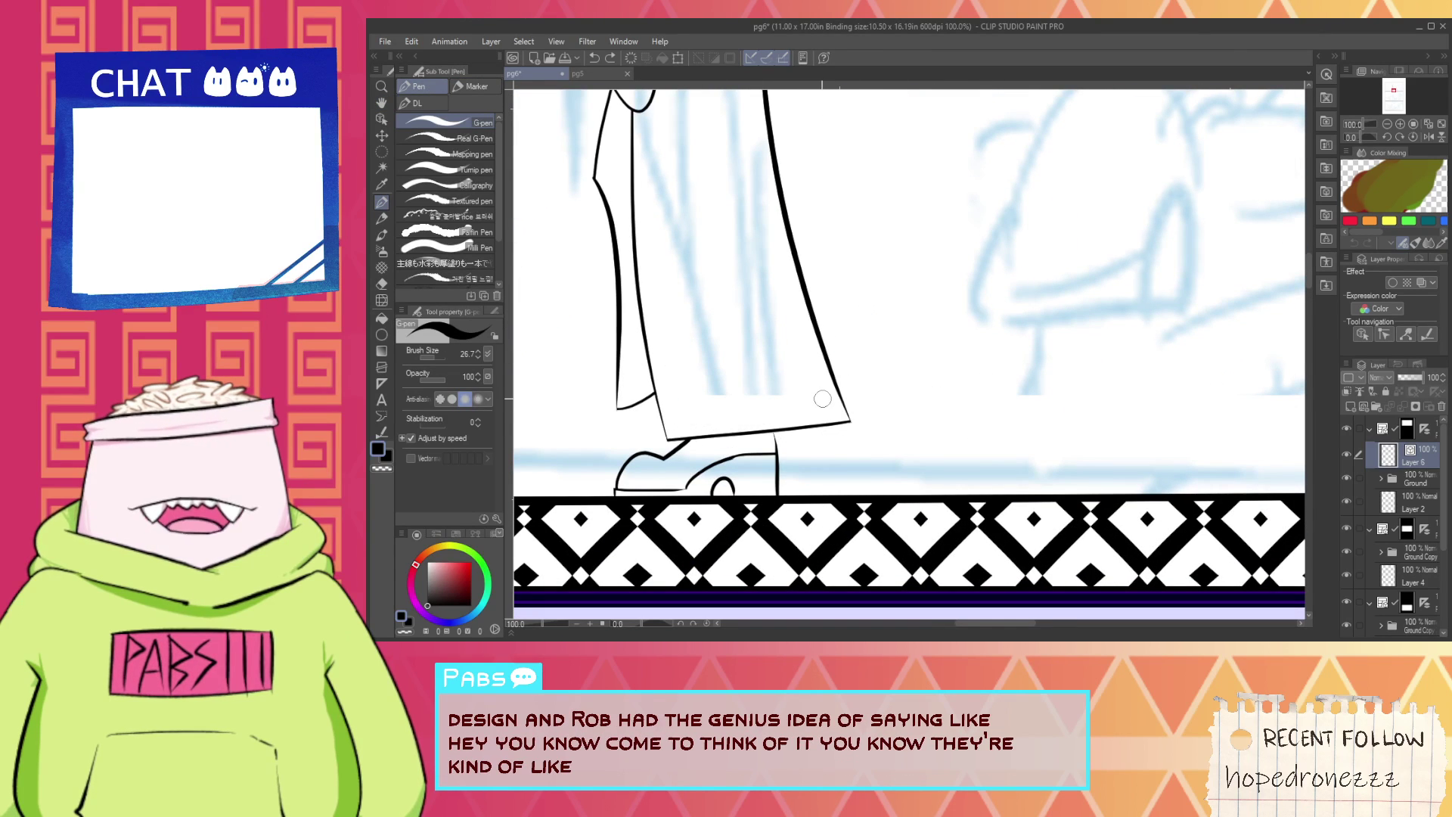
pyautogui.scroll(-2, 833, 404)
pyautogui.press('space')
pyautogui.moveTo(833, 404); pyautogui.dragTo(1013, 522)
pyautogui.moveTo(970, 373); pyautogui.dragTo(969, 405)
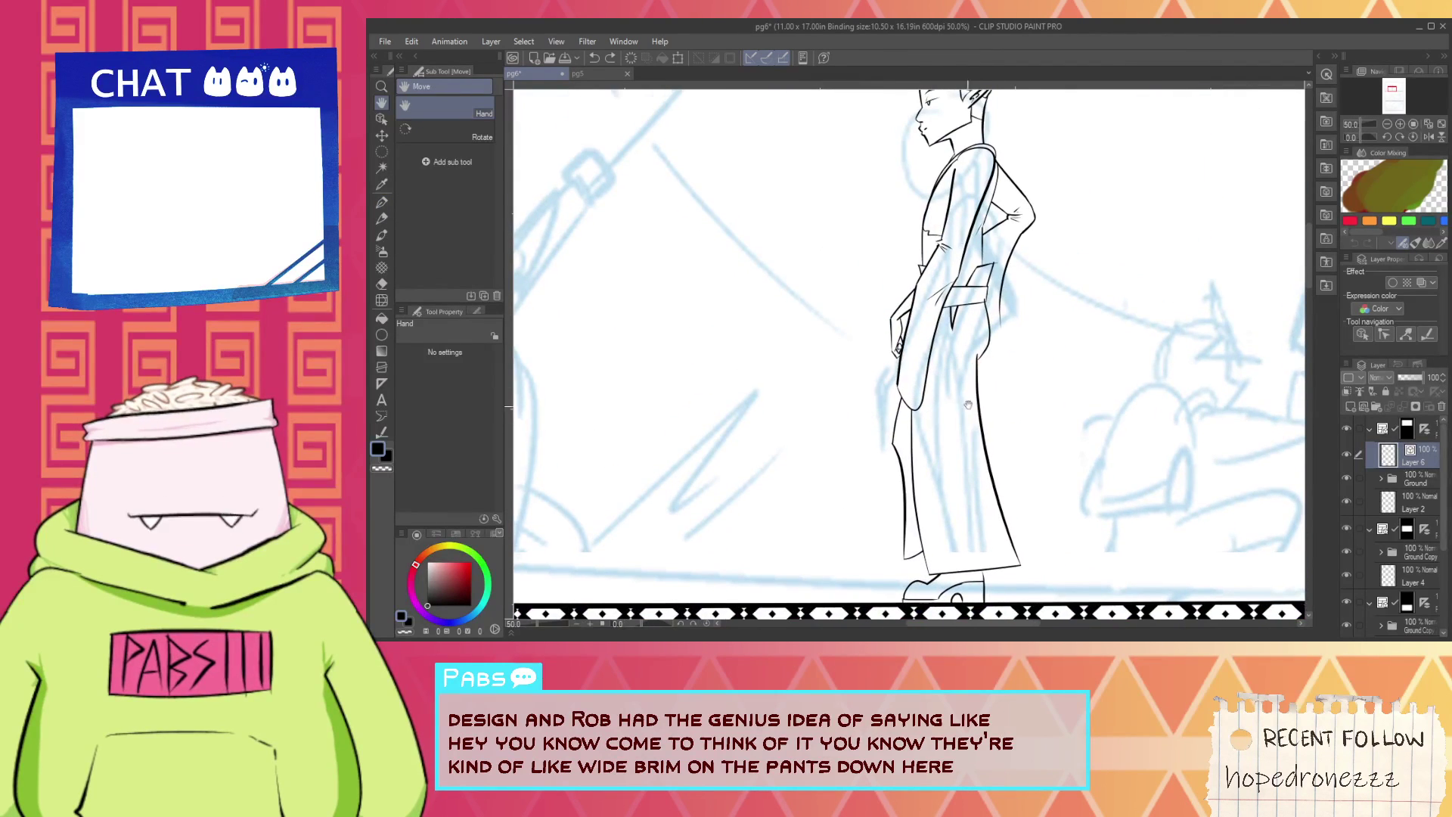
pyautogui.scroll(2, 979, 356)
pyautogui.scroll(-2, 971, 361)
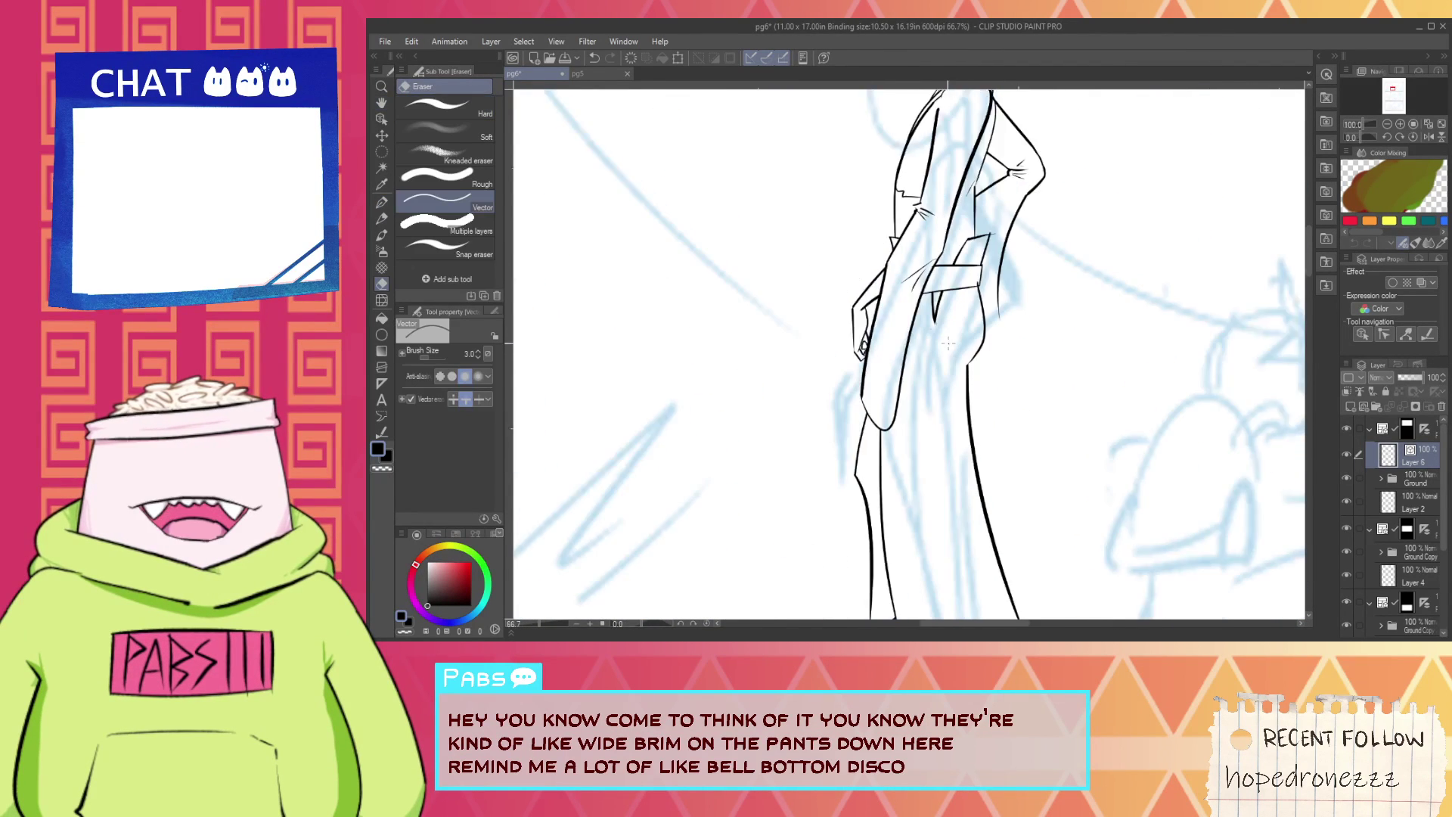
# Ink the lower choker line across the base of the standing character's neck and erase its end beyond the nape.
pyautogui.press('space')
pyautogui.moveTo(951, 106)
pyautogui.mouseDown()
pyautogui.moveTo(918, 159)
pyautogui.moveTo(898, 259)
pyautogui.moveTo(1100, 220)
pyautogui.mouseUp()
pyautogui.scroll(2, 897, 307)
pyautogui.press('p')
pyautogui.scroll(2, 896, 307)
pyautogui.moveTo(874, 330); pyautogui.dragTo(1095, 273)
pyautogui.press('e')
pyautogui.moveTo(1078, 223); pyautogui.dragTo(1058, 304)
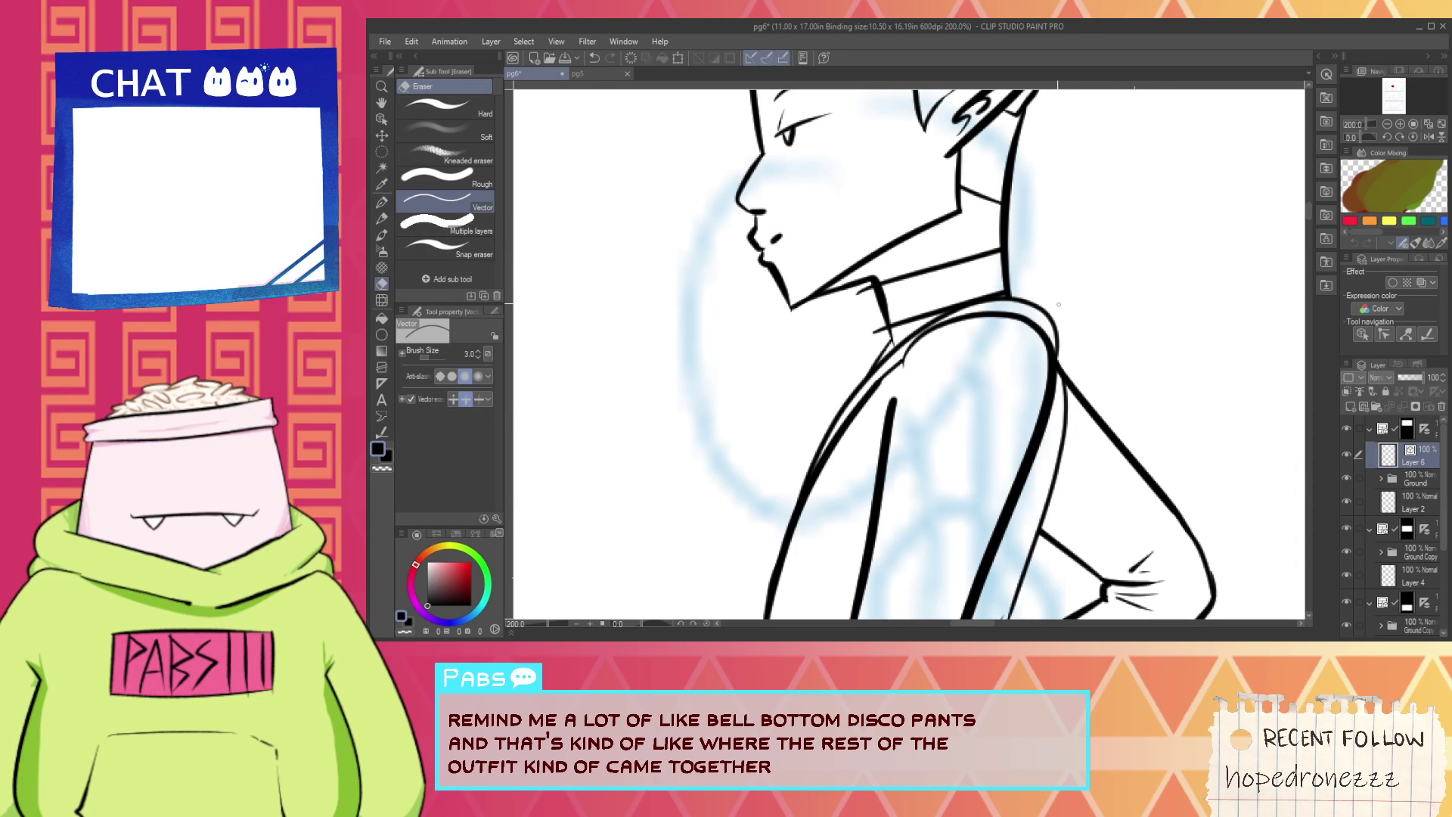
# Switch to the pg5 page and examine how the elf-eared characters' outfits are drawn in its panels.
pyautogui.click(597, 74)
pyautogui.scroll(-3, 609, 99)
pyautogui.press('space')
pyautogui.moveTo(699, 129); pyautogui.dragTo(867, 435)
pyautogui.moveTo(869, 501); pyautogui.dragTo(886, 527)
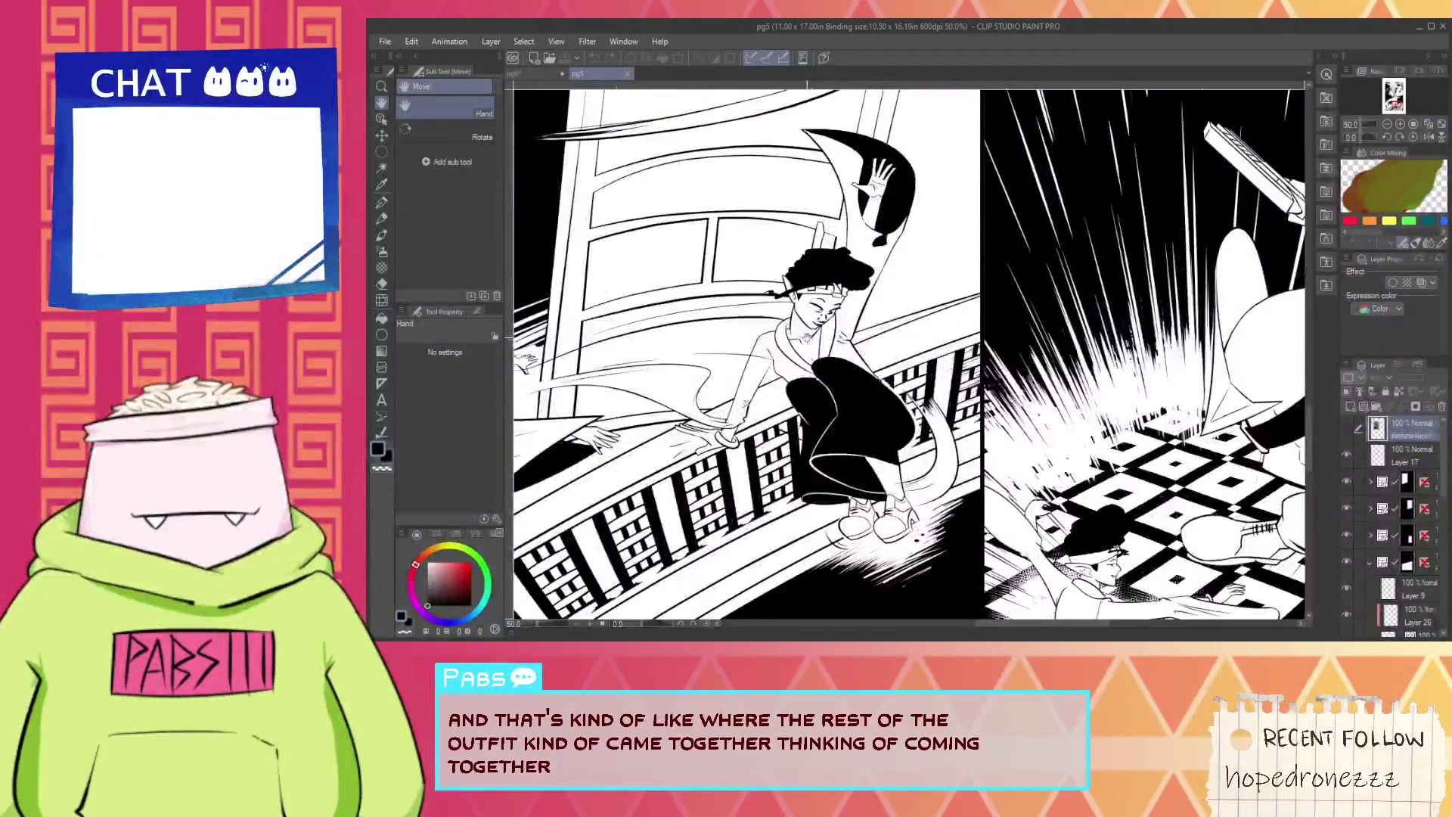
pyautogui.scroll(-2, 809, 270)
pyautogui.moveTo(667, 172); pyautogui.dragTo(766, 498)
pyautogui.scroll(-4, 813, 438)
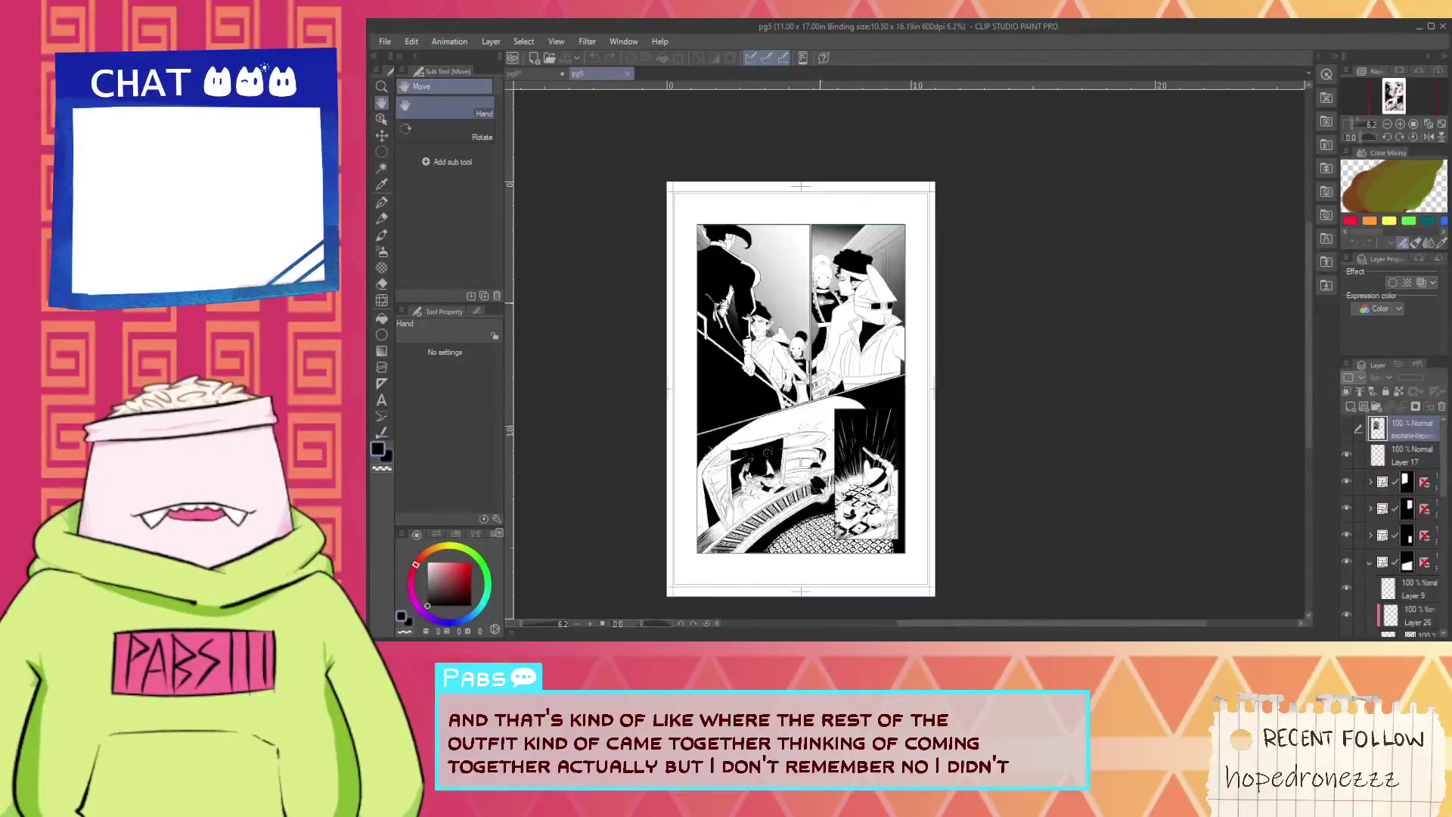
pyautogui.scroll(4, 818, 350)
pyautogui.moveTo(818, 350); pyautogui.dragTo(790, 141)
pyautogui.moveTo(860, 560); pyautogui.dragTo(888, 141)
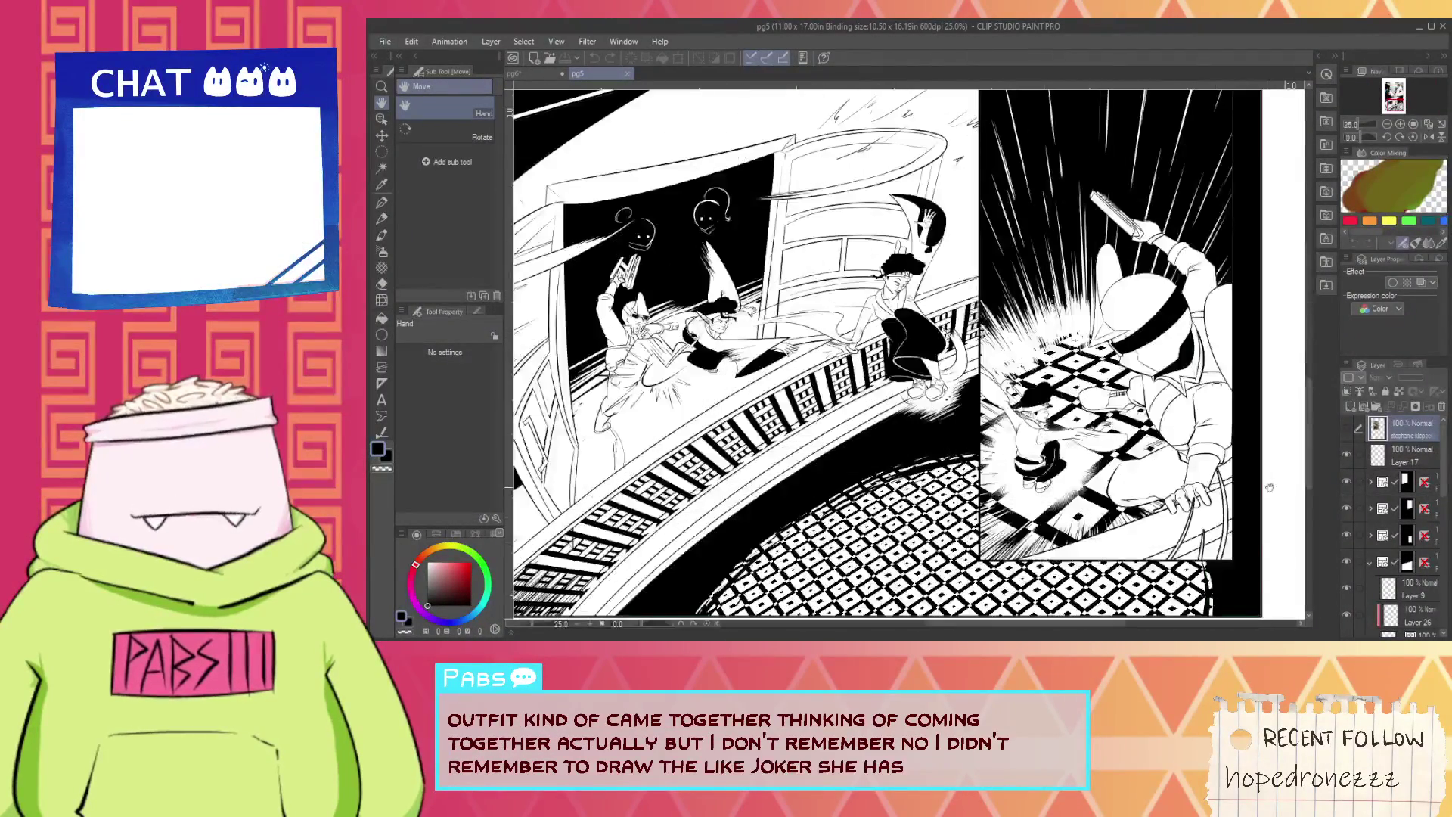
# Ink a choker across the neck of the character crouching on the railing, on layer E frame 2.
pyautogui.click(1391, 589)
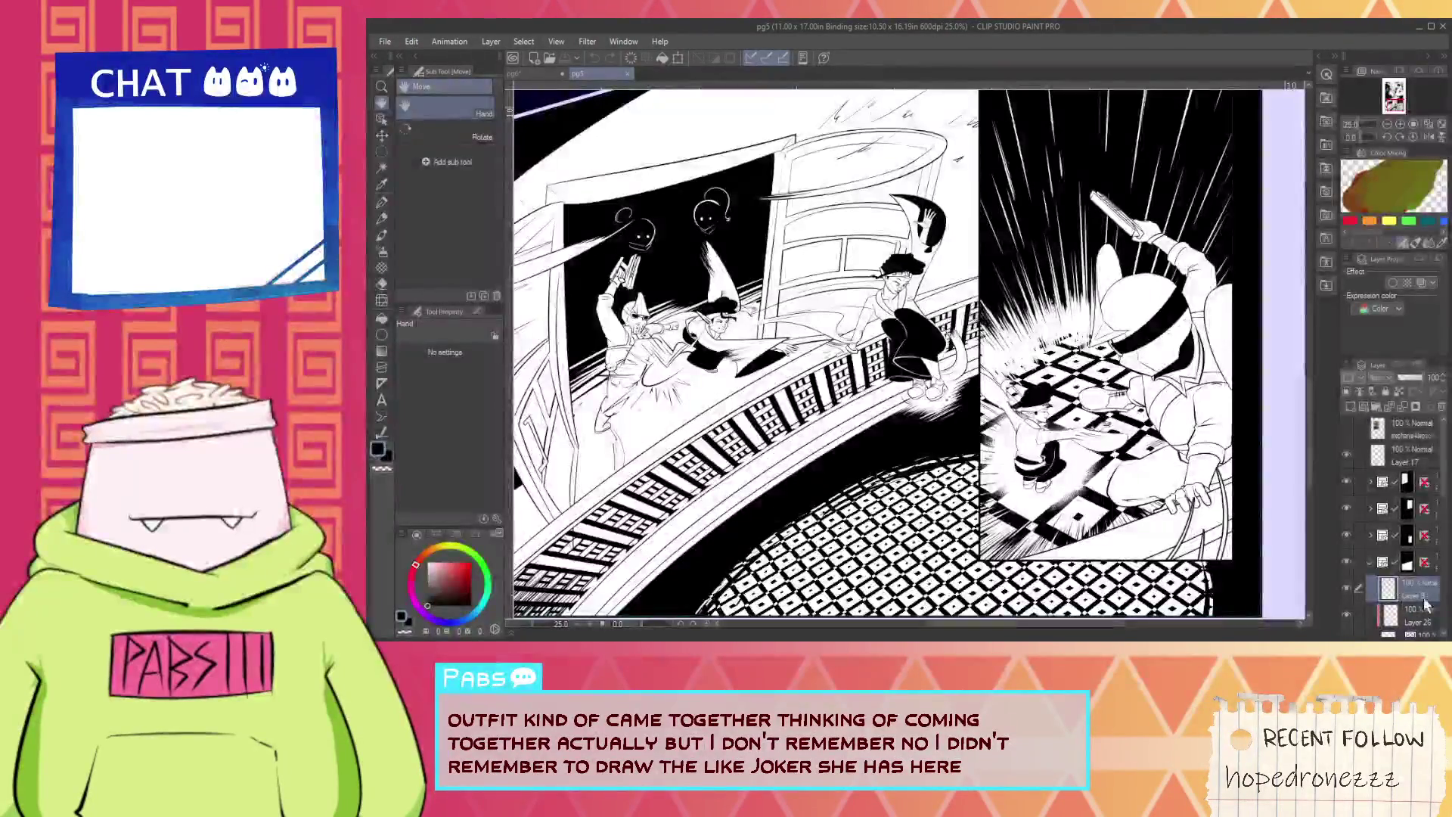
pyautogui.scroll(-3, 1438, 499)
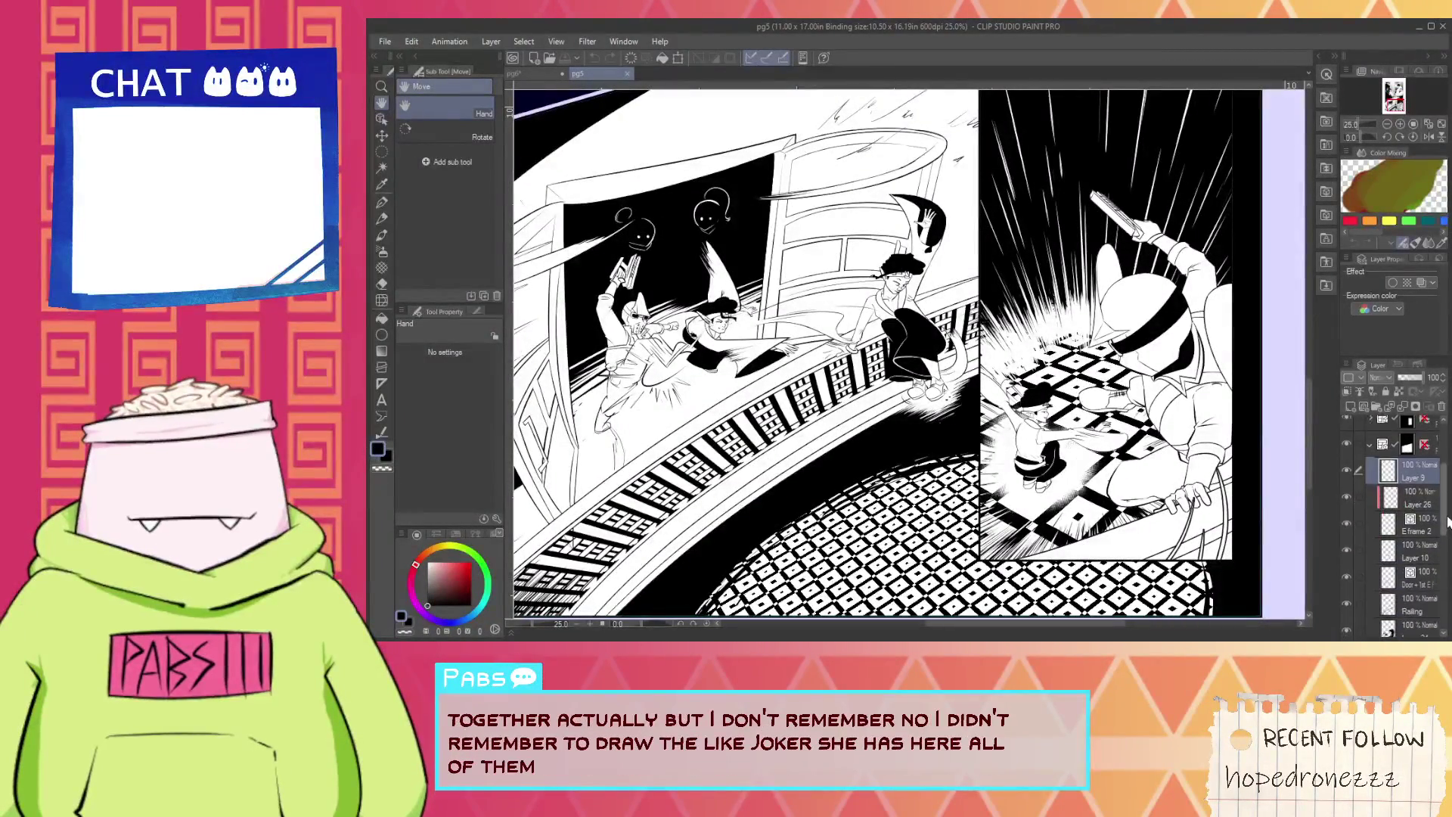
pyautogui.click(1429, 529)
pyautogui.scroll(10, 884, 284)
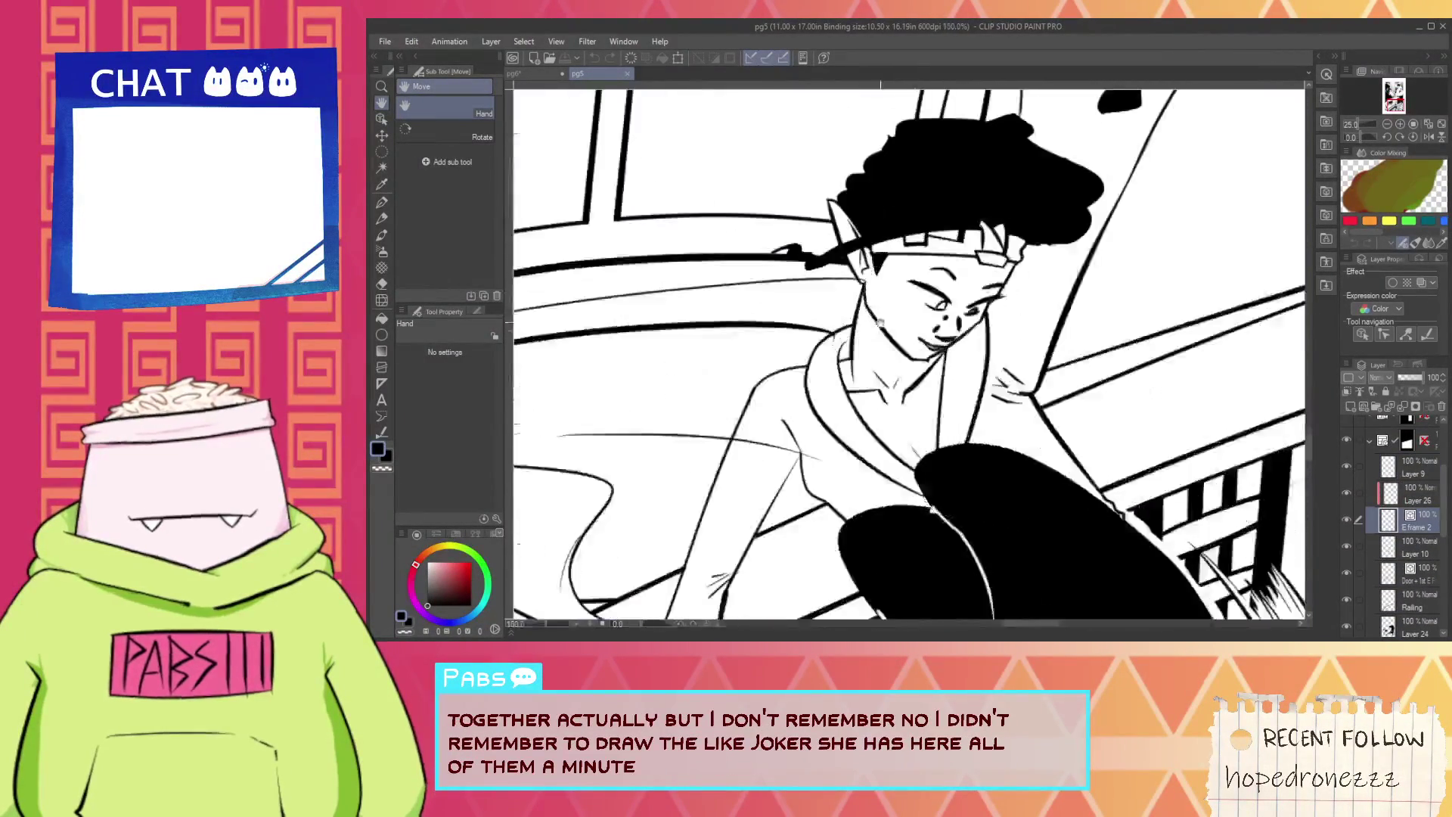
pyautogui.press('p')
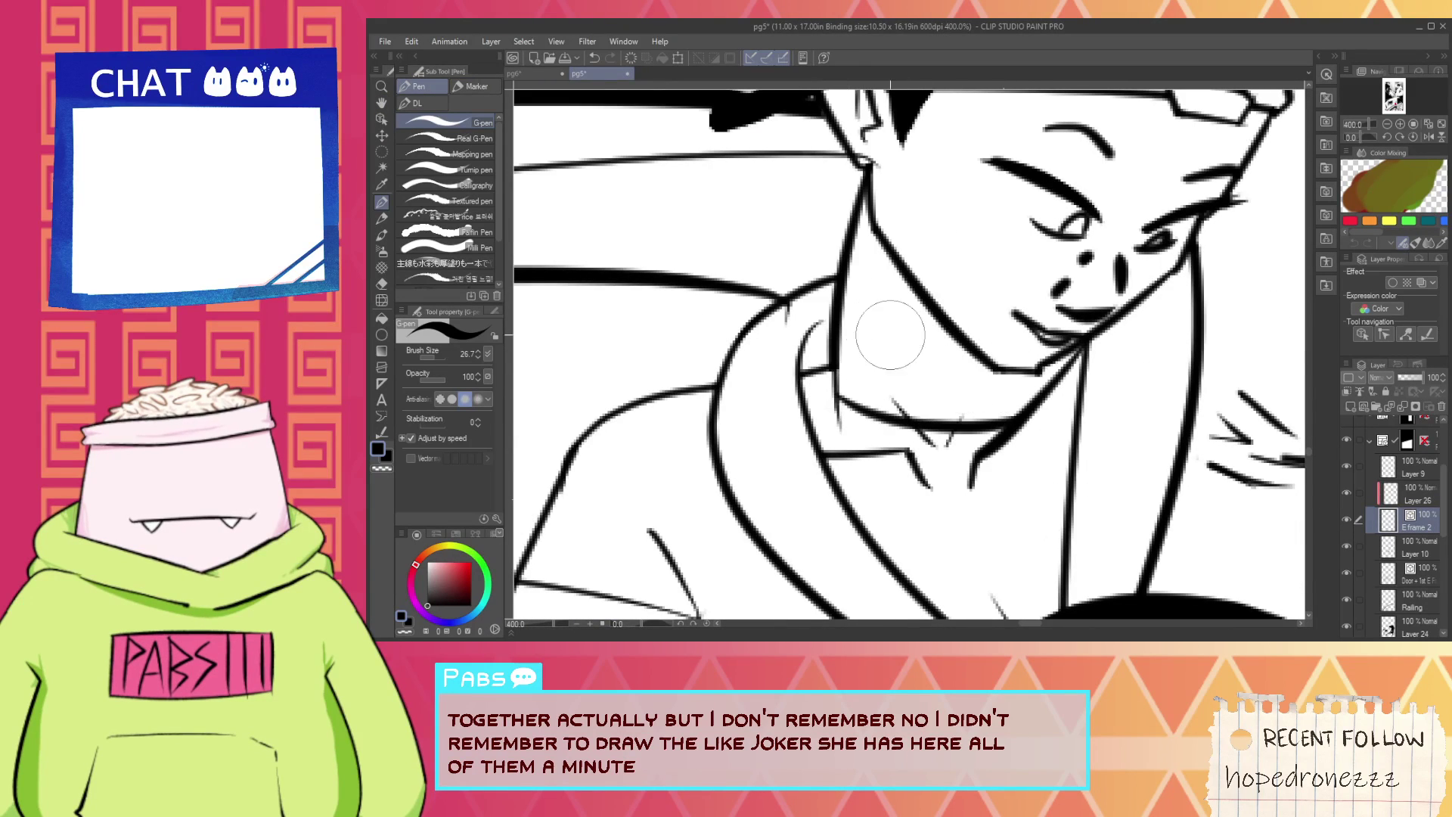
pyautogui.press('e')
pyautogui.scroll(-3, 962, 330)
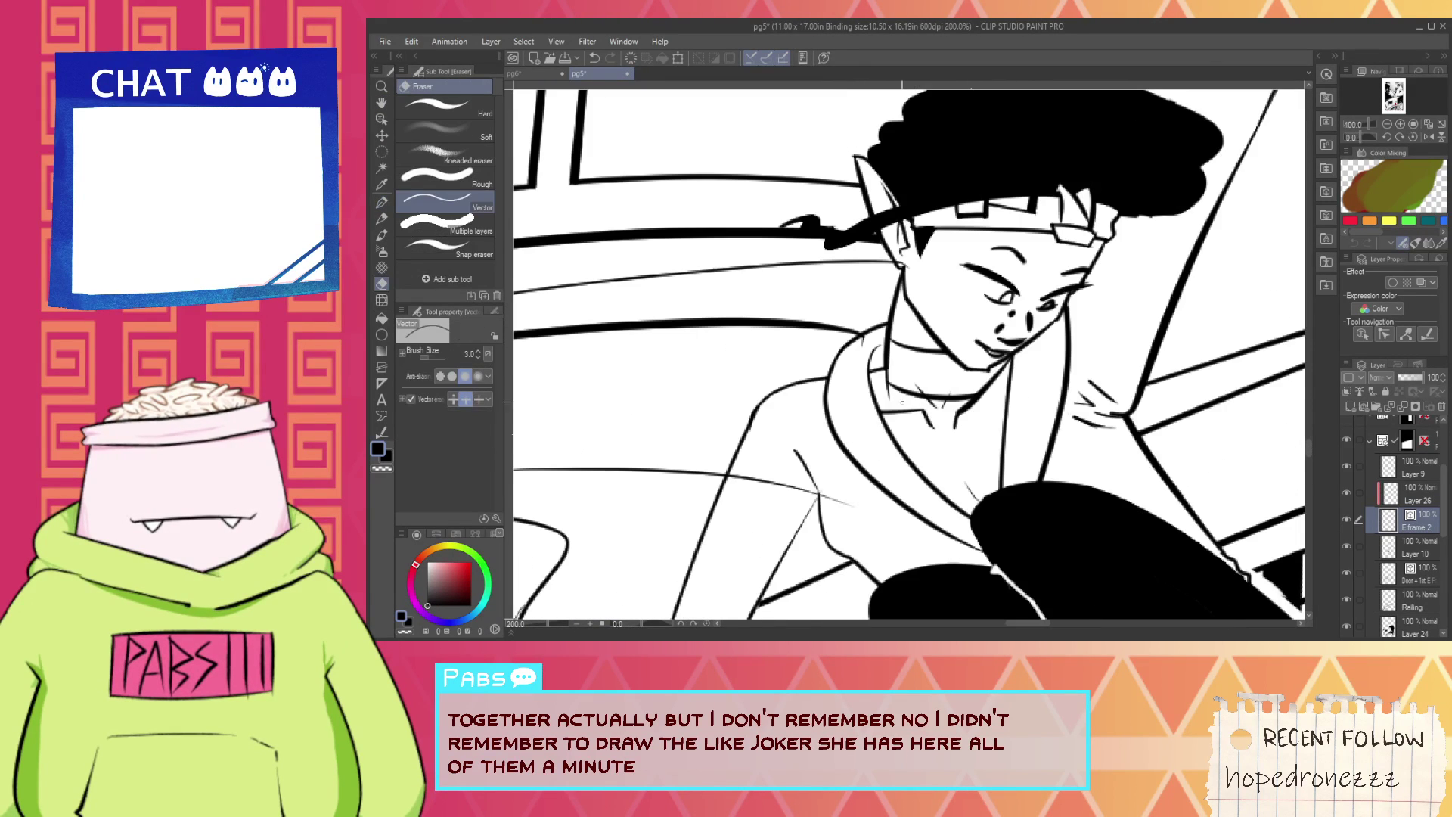
pyautogui.scroll(-6, 947, 393)
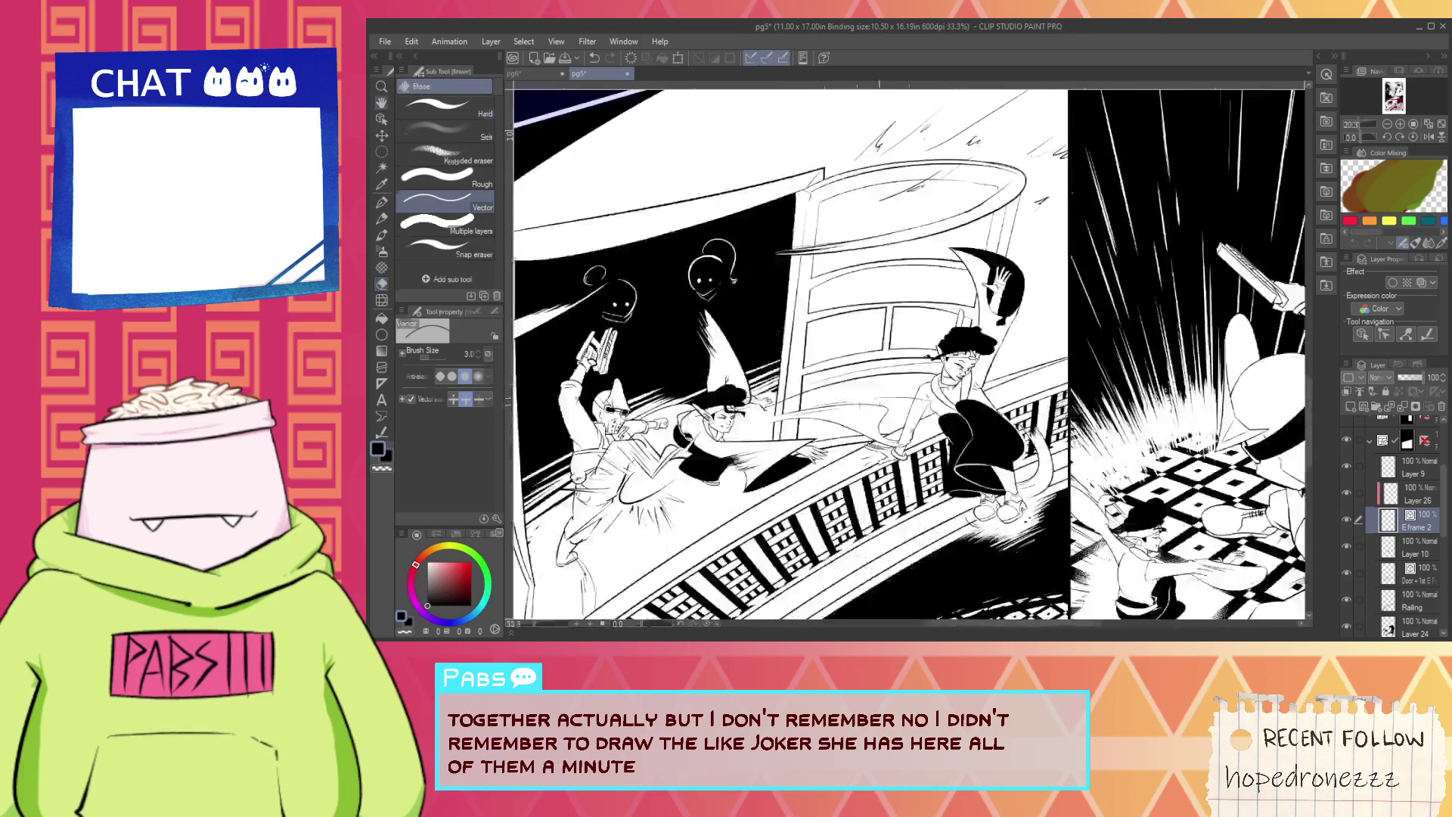
# Ink a choker line across the leaping elf-eared character's neck on that figure's own layer, undoing and redrawing the stroke.
pyautogui.press('space')
pyautogui.moveTo(837, 378); pyautogui.dragTo(1128, 303)
pyautogui.scroll(3, 1128, 411)
pyautogui.moveTo(1128, 411); pyautogui.dragTo(1011, 394)
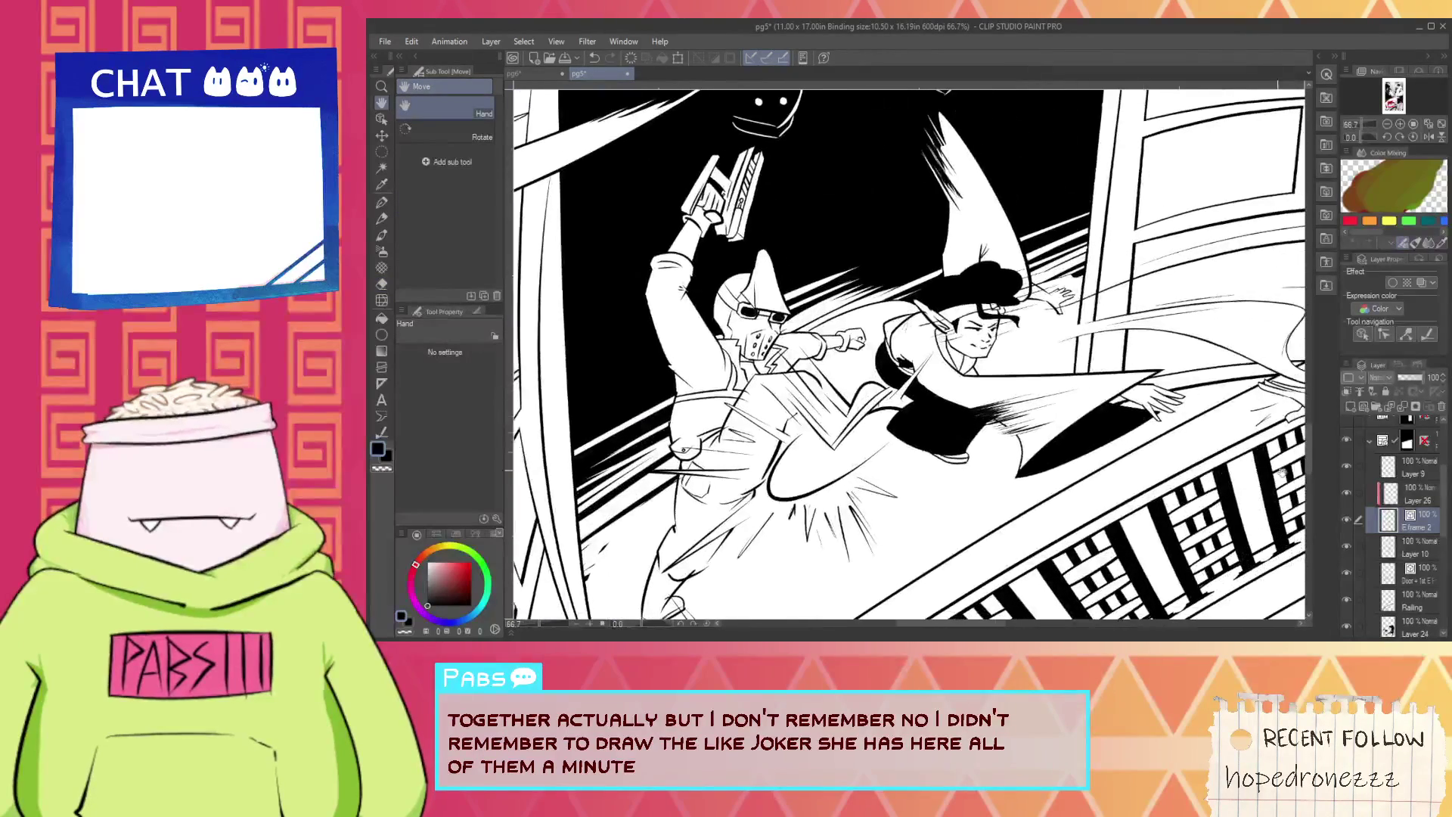
pyautogui.click(1421, 553)
pyautogui.click(1419, 575)
pyautogui.scroll(8, 879, 367)
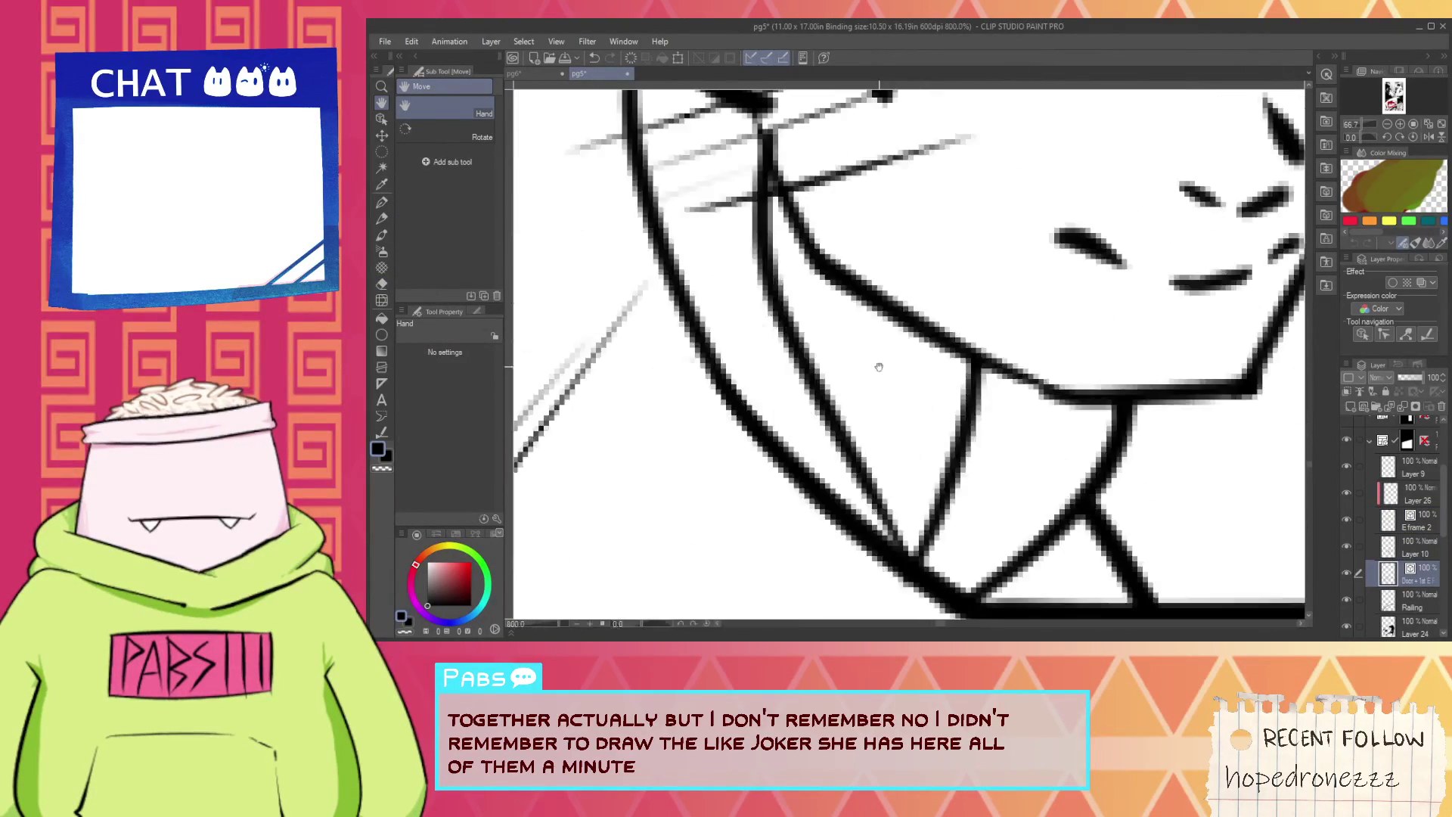
pyautogui.press('p')
pyautogui.moveTo(832, 401); pyautogui.dragTo(980, 291)
pyautogui.hotkey('ctrl', 'z')
pyautogui.moveTo(832, 412)
pyautogui.mouseDown()
pyautogui.moveTo(1006, 318)
pyautogui.moveTo(965, 333)
pyautogui.mouseUp()
pyautogui.press('e')
# Try a second choker line higher on the leaping character's neck.
pyautogui.press('p')
pyautogui.moveTo(783, 297); pyautogui.dragTo(940, 333)
pyautogui.hotkey('ctrl', 'z')
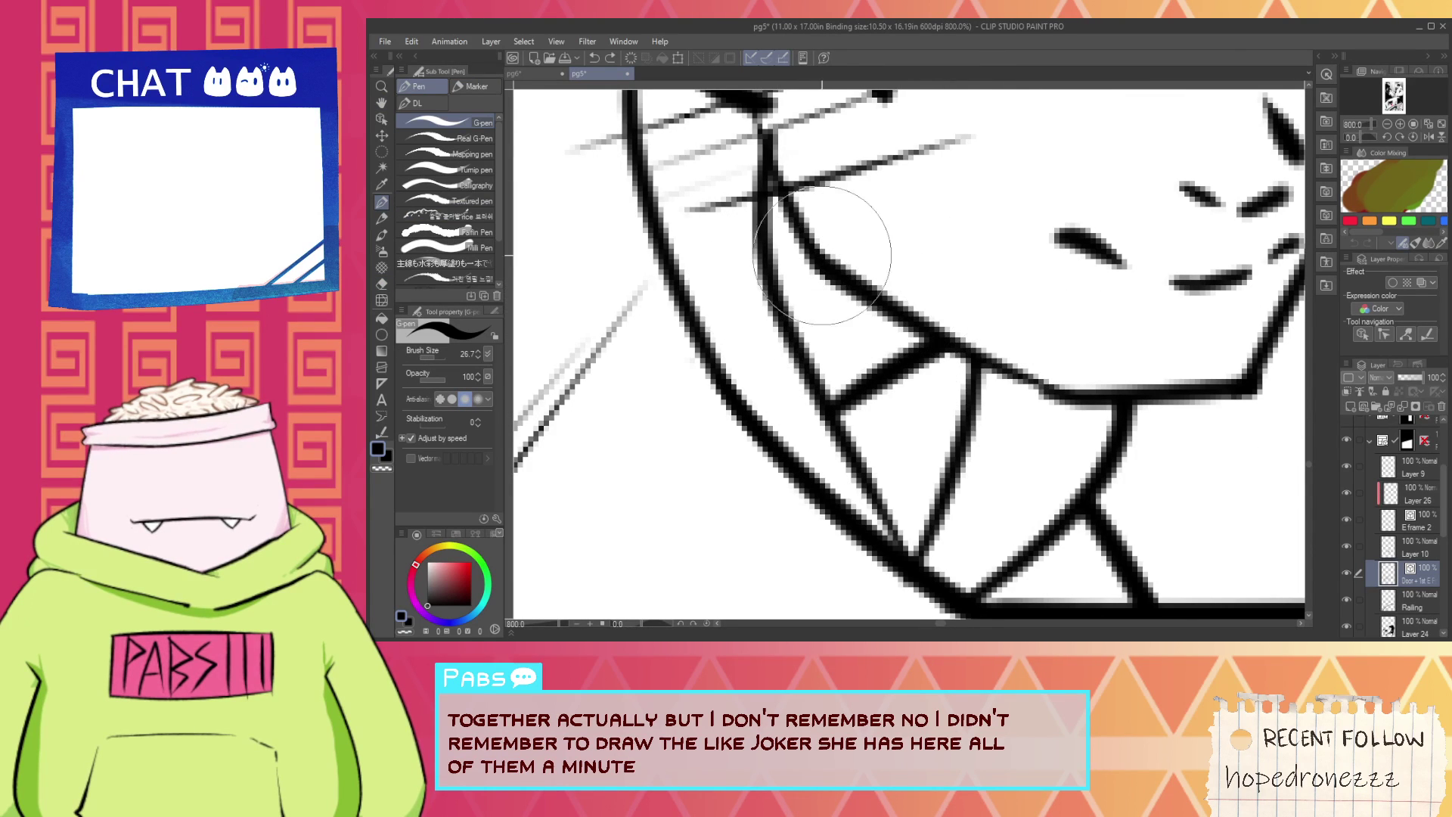
pyautogui.press('e')
# Return to the pg6 page and examine the standing character's proportions within the whole panel.
pyautogui.scroll(-6, 927, 378)
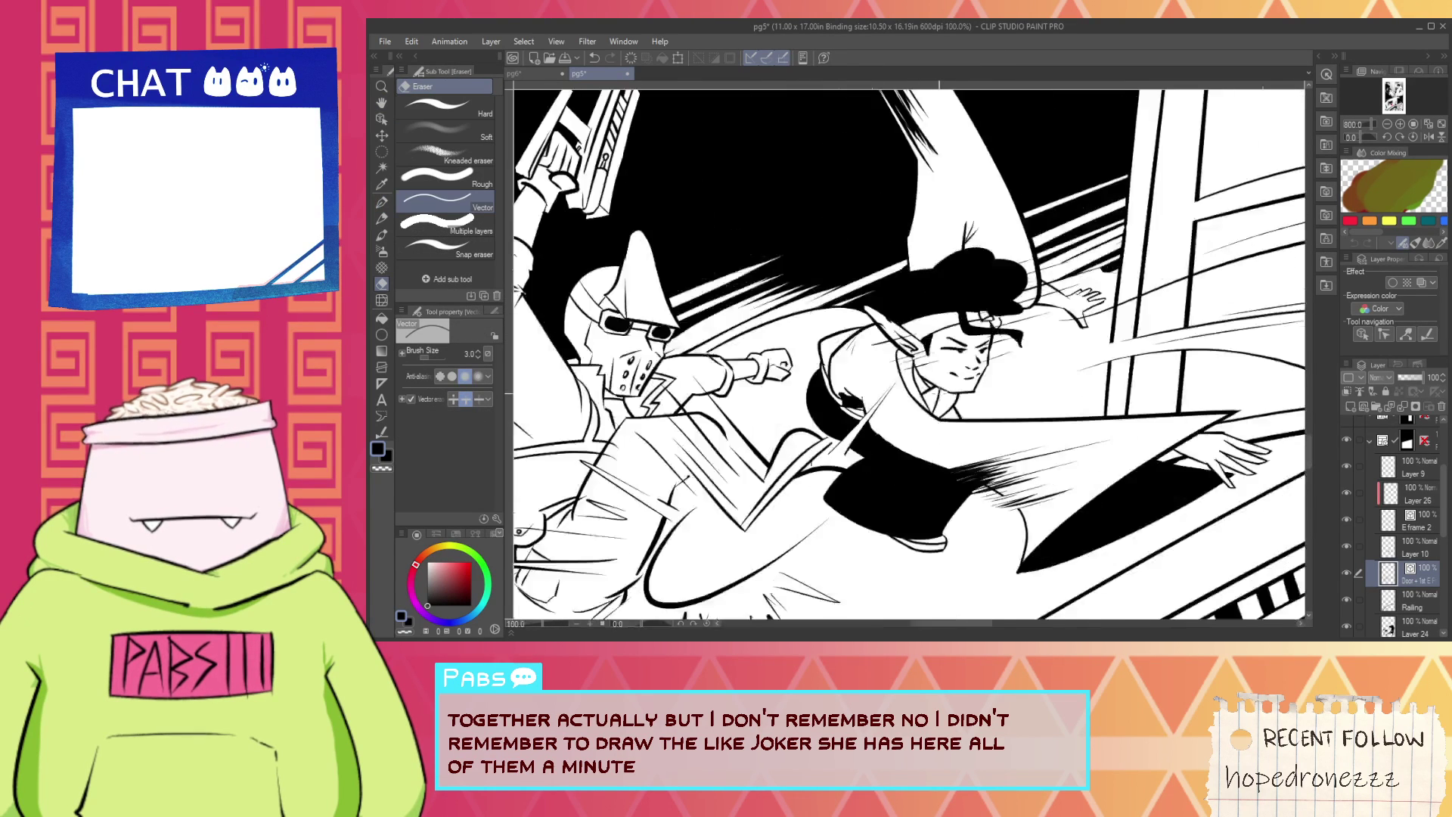
pyautogui.scroll(-6, 940, 393)
pyautogui.press('space')
pyautogui.moveTo(984, 382); pyautogui.dragTo(860, 349)
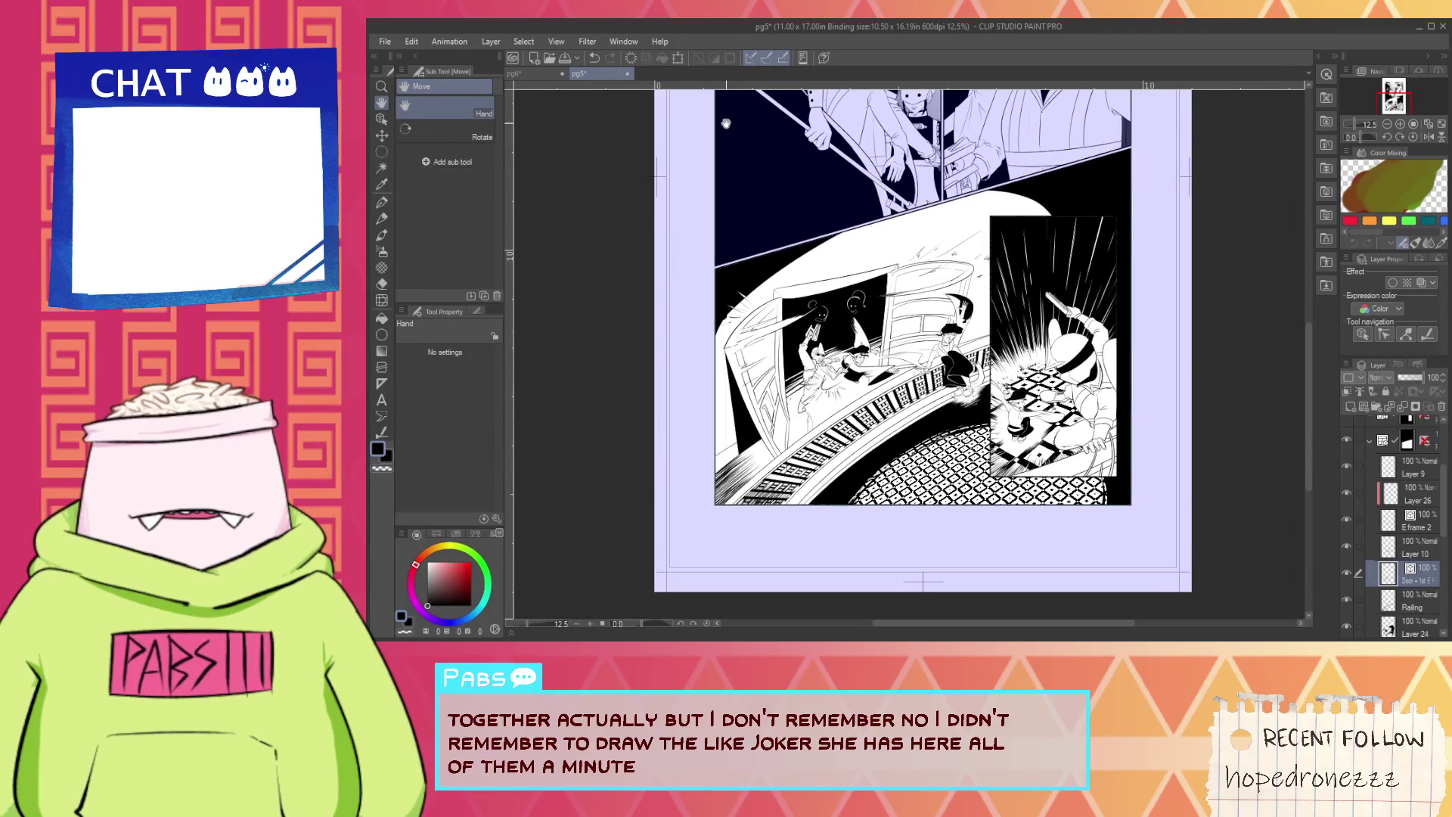
pyautogui.click(525, 72)
pyautogui.moveTo(880, 514)
pyautogui.mouseDown()
pyautogui.moveTo(918, 370)
pyautogui.moveTo(895, 504)
pyautogui.mouseUp()
pyautogui.scroll(-2, 916, 372)
pyautogui.scroll(2, 886, 478)
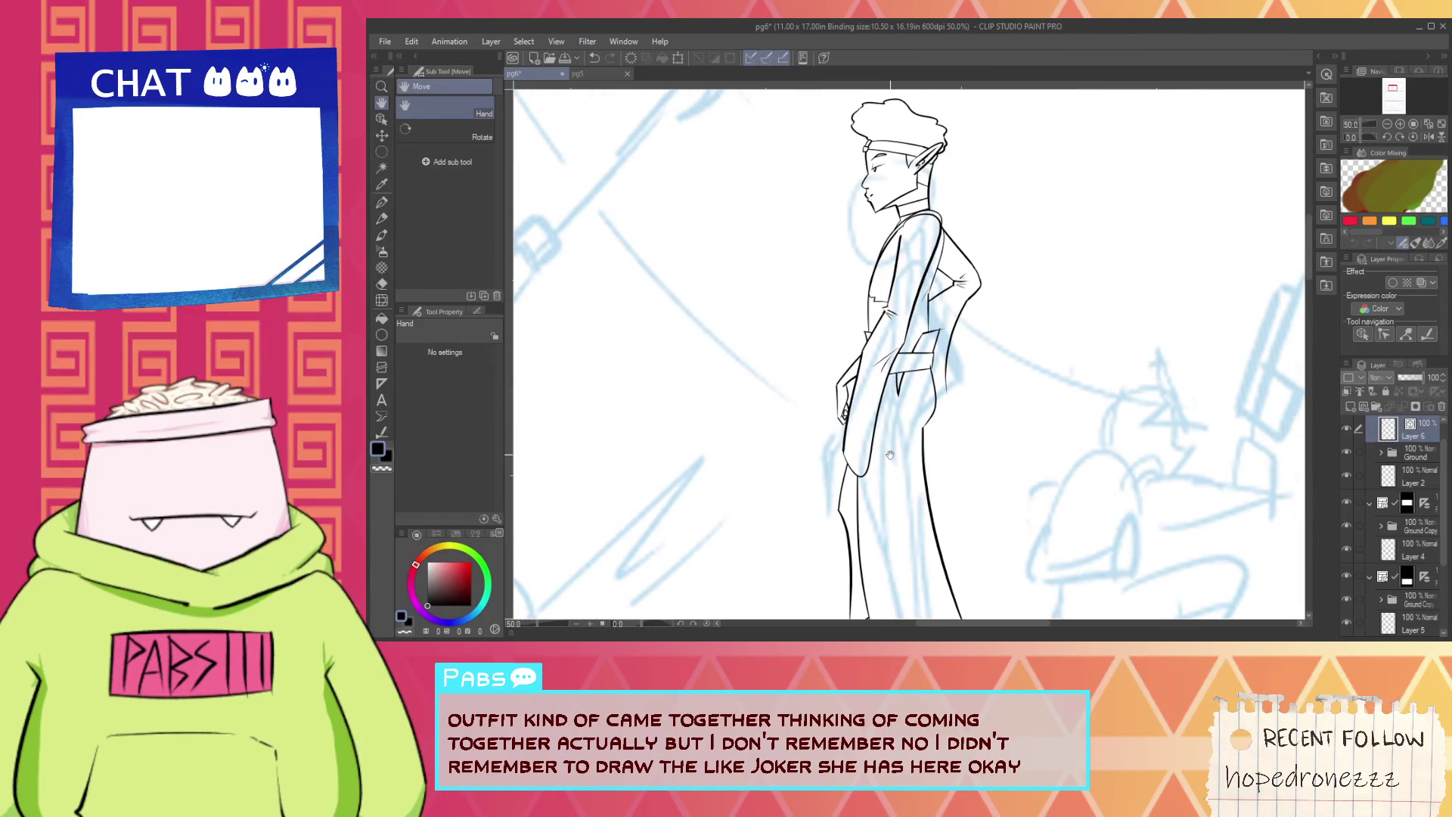
pyautogui.scroll(-2, 897, 306)
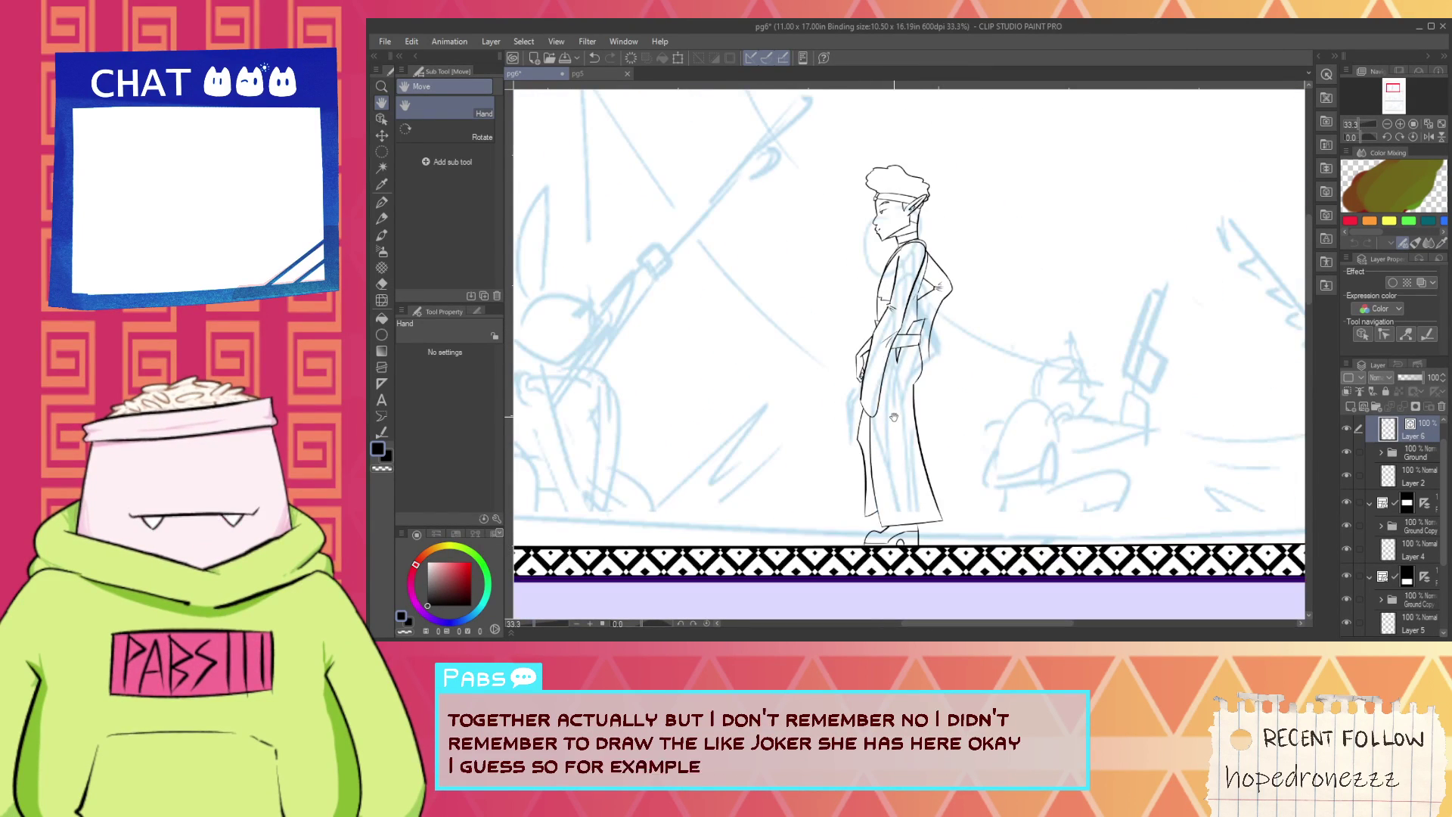
pyautogui.scroll(-2, 897, 310)
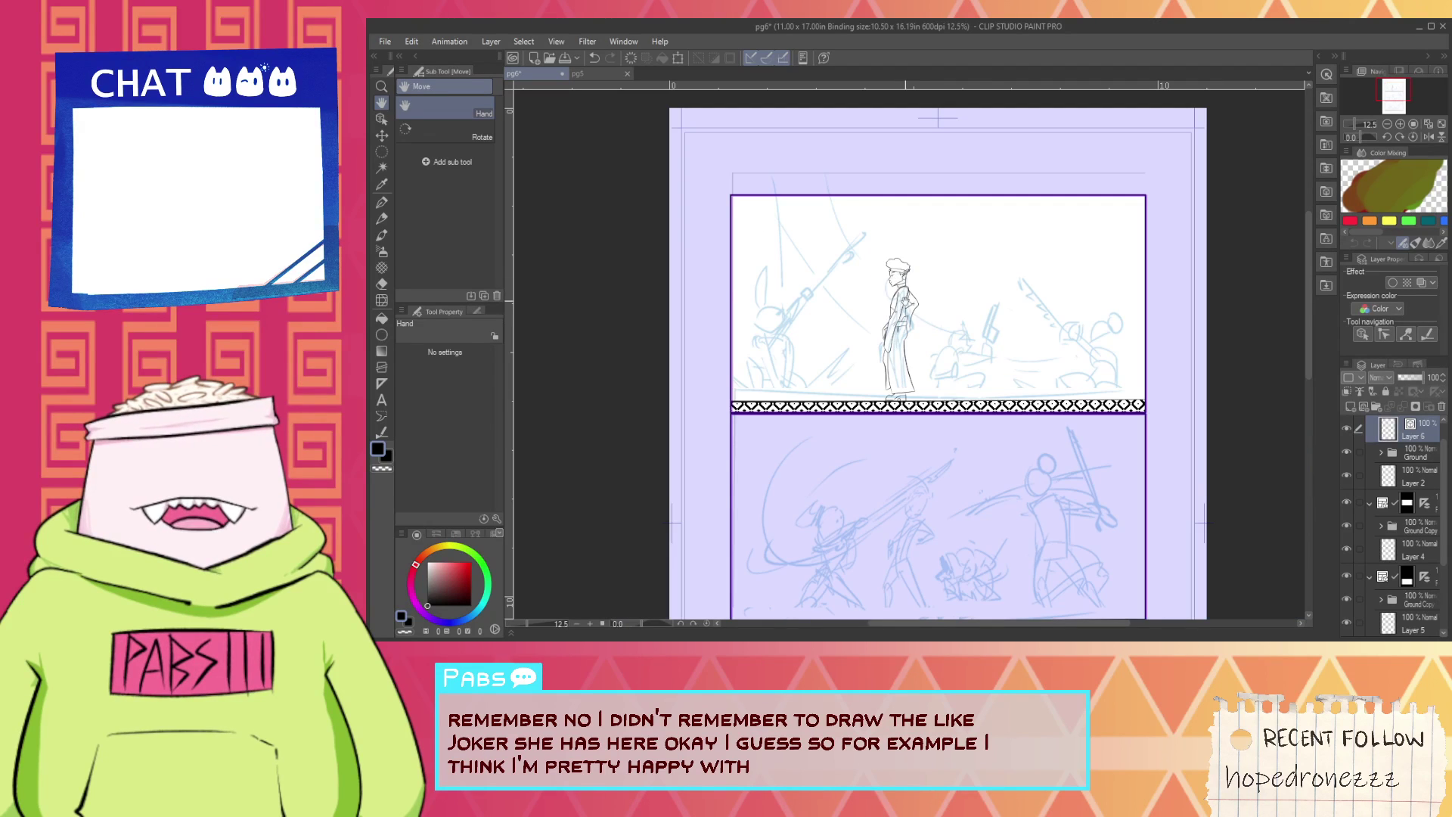
pyautogui.scroll(3, 890, 315)
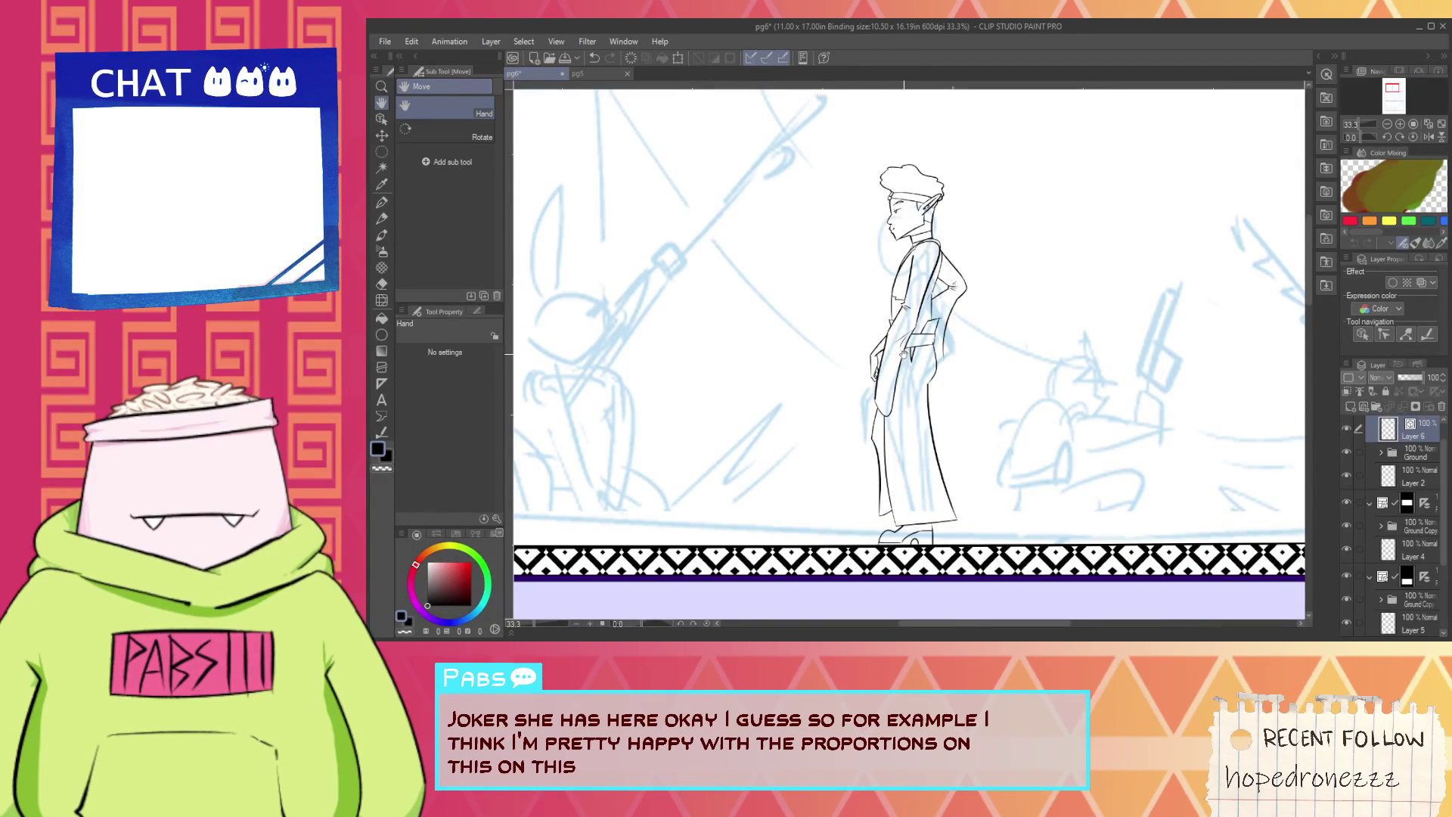
# Try freehand lines for the far foot in front of the near shoe, undoing the misplaced strokes.
pyautogui.scroll(3, 844, 555)
pyautogui.scroll(2, 844, 555)
pyautogui.press('p')
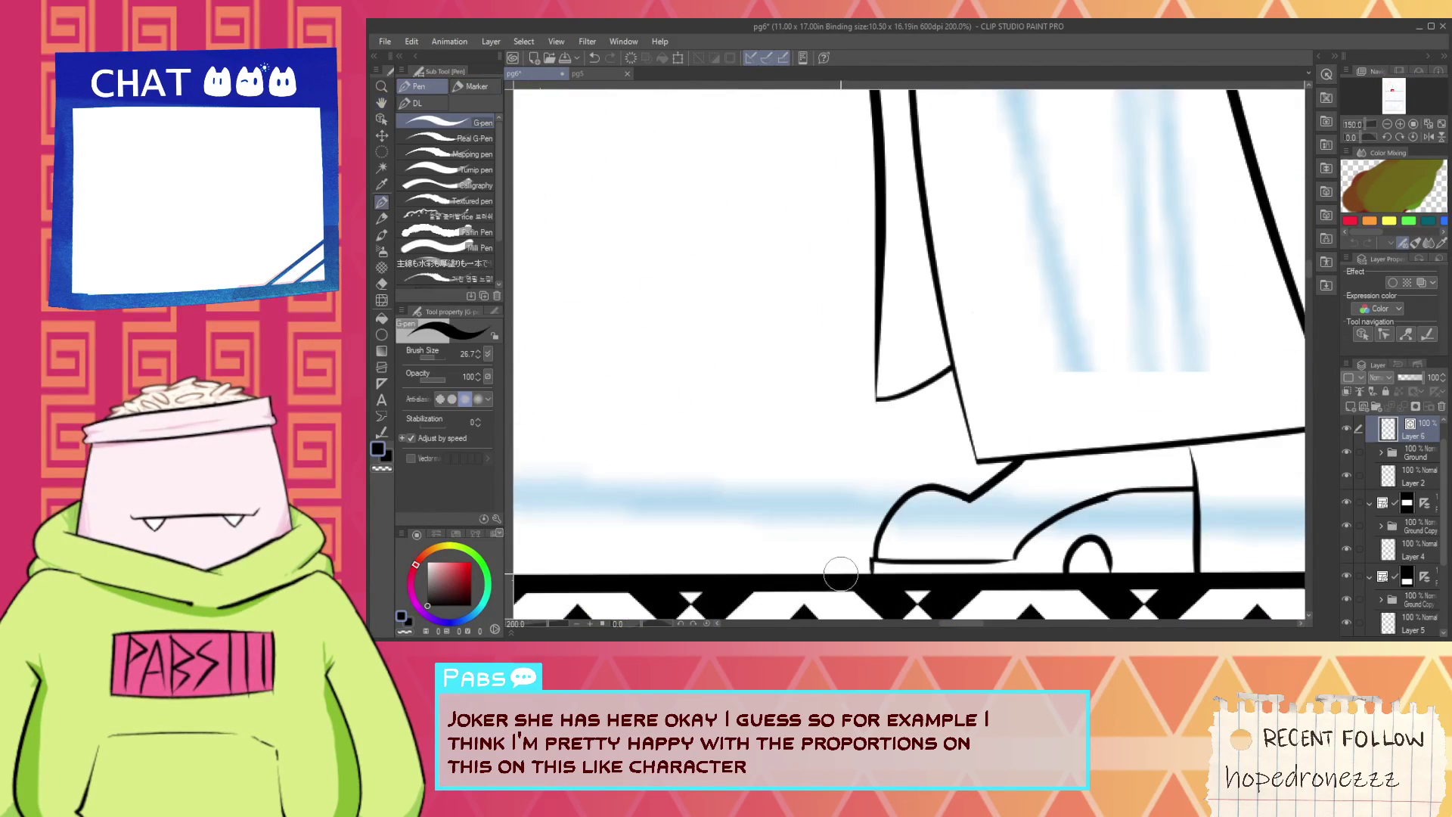
pyautogui.hotkey('ctrl', 'z')
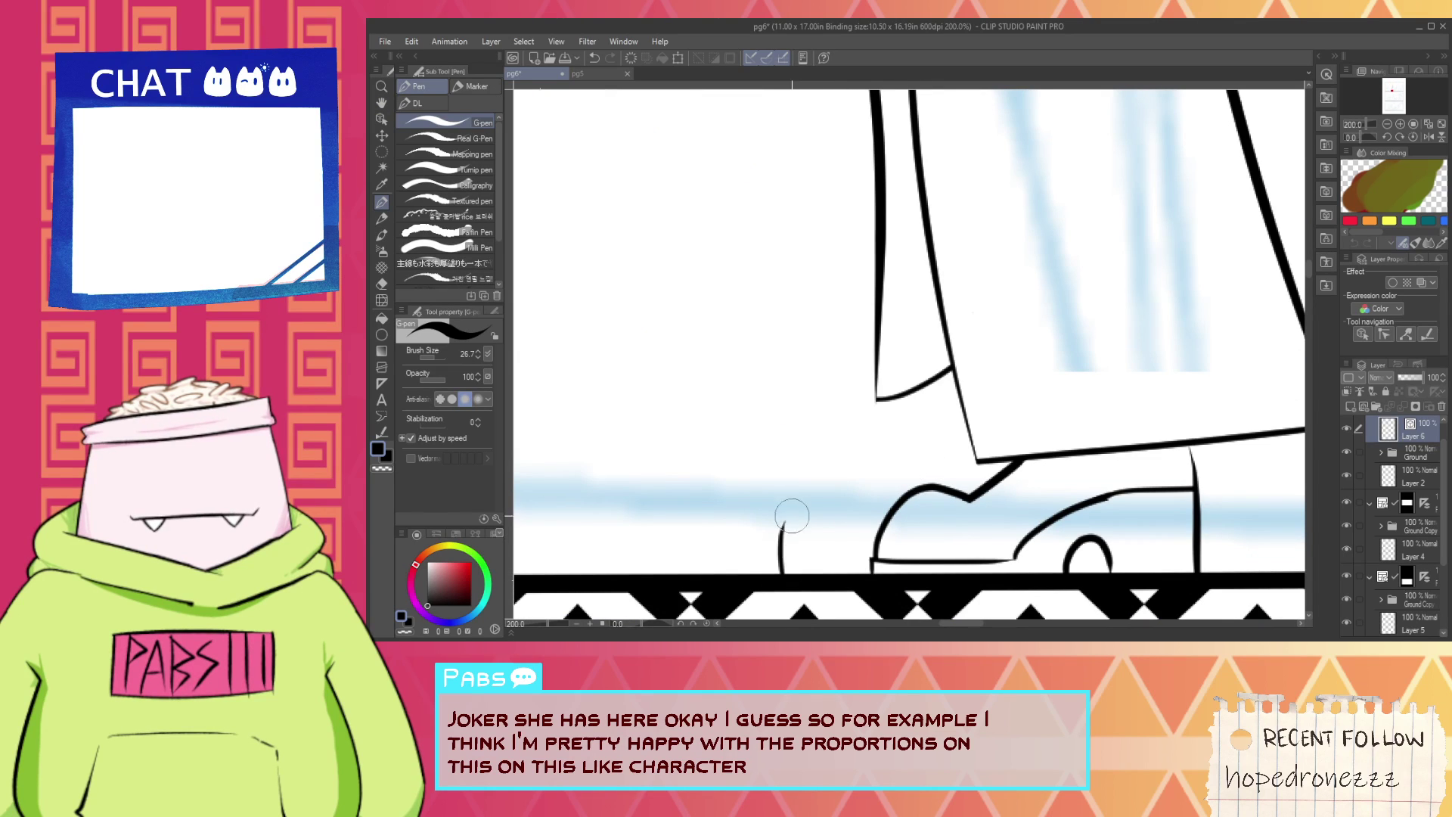
pyautogui.moveTo(754, 569); pyautogui.dragTo(870, 541)
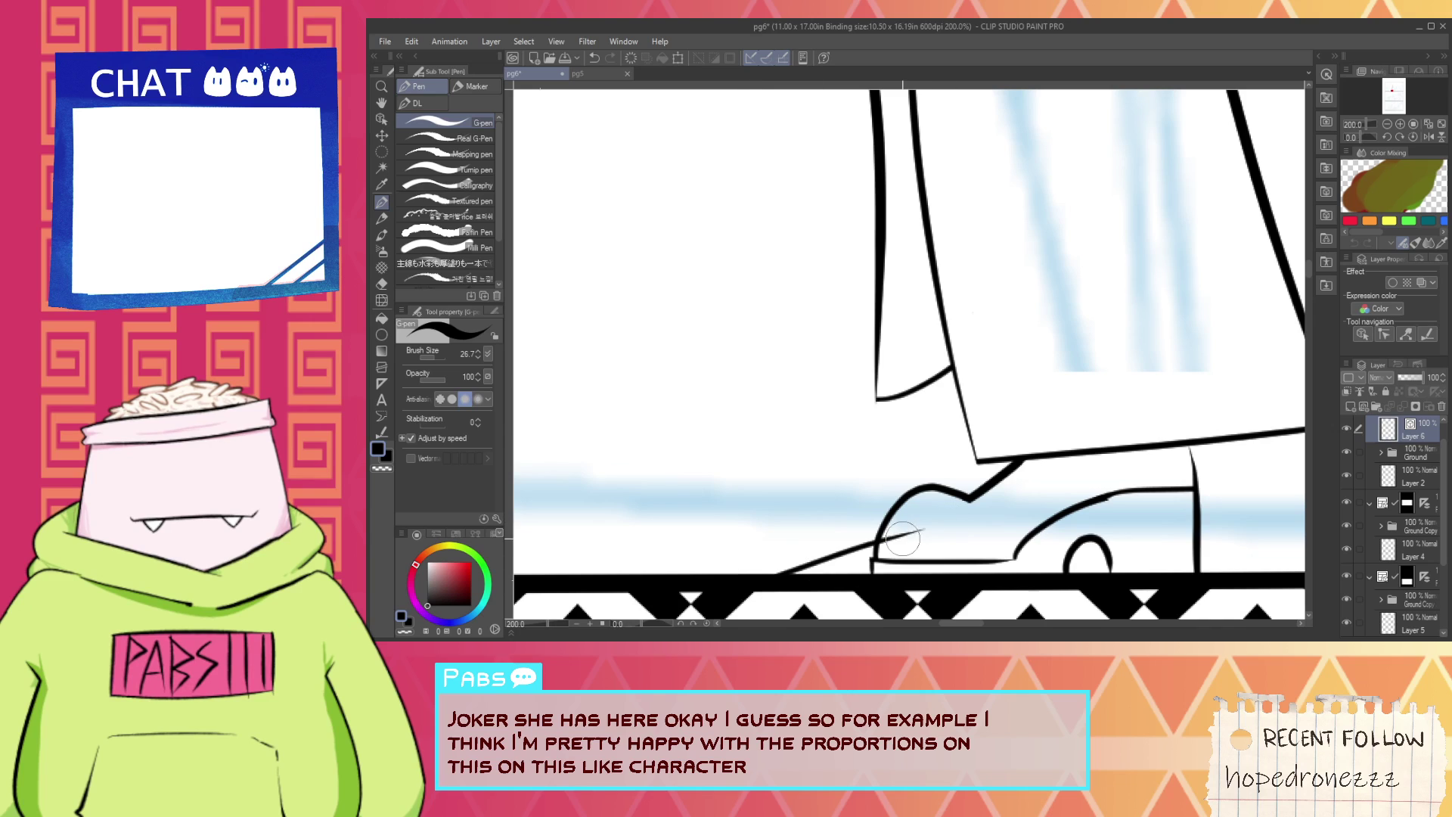
pyautogui.hotkey('ctrl', 'z')
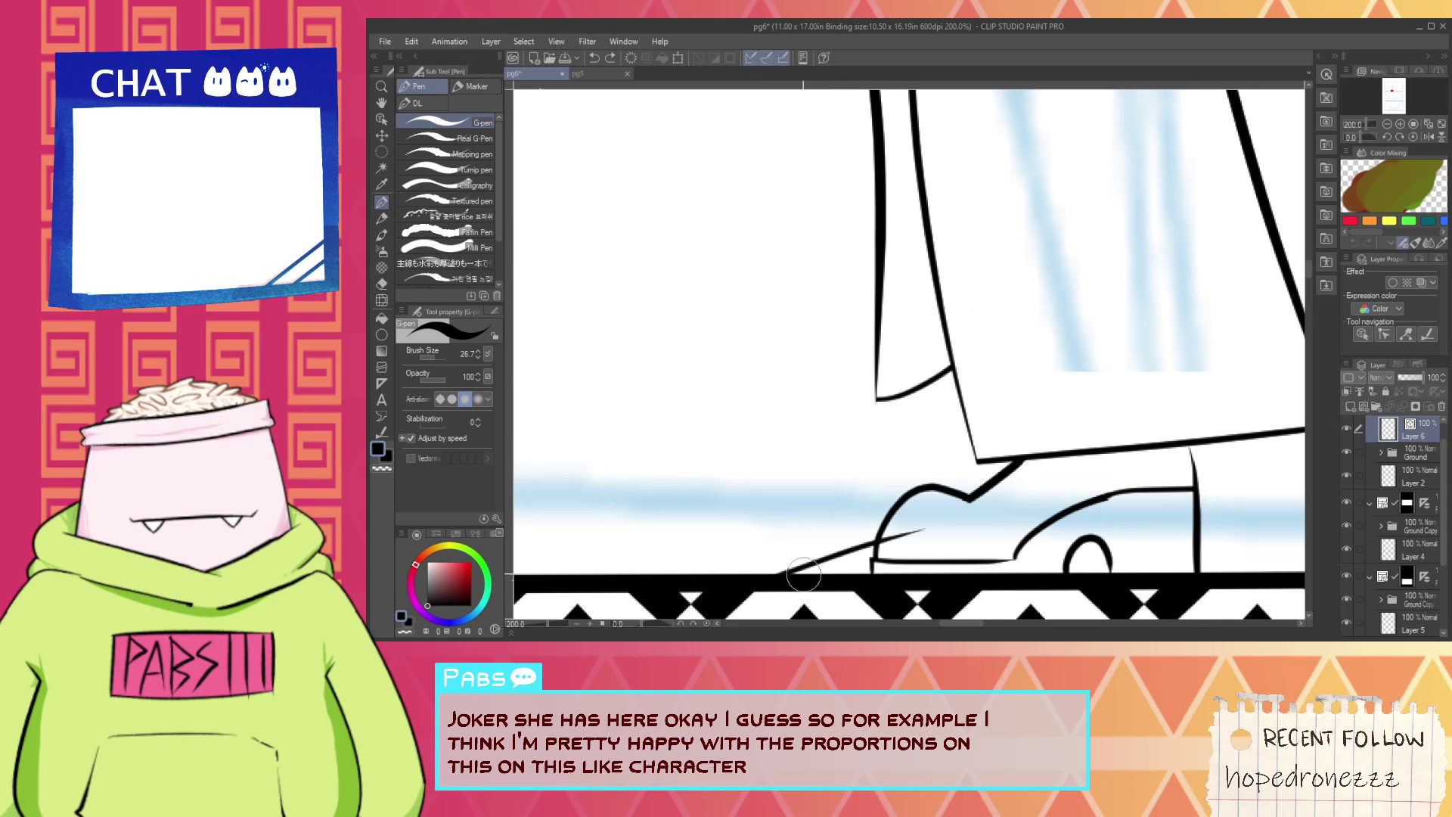
pyautogui.moveTo(807, 576); pyautogui.dragTo(945, 515)
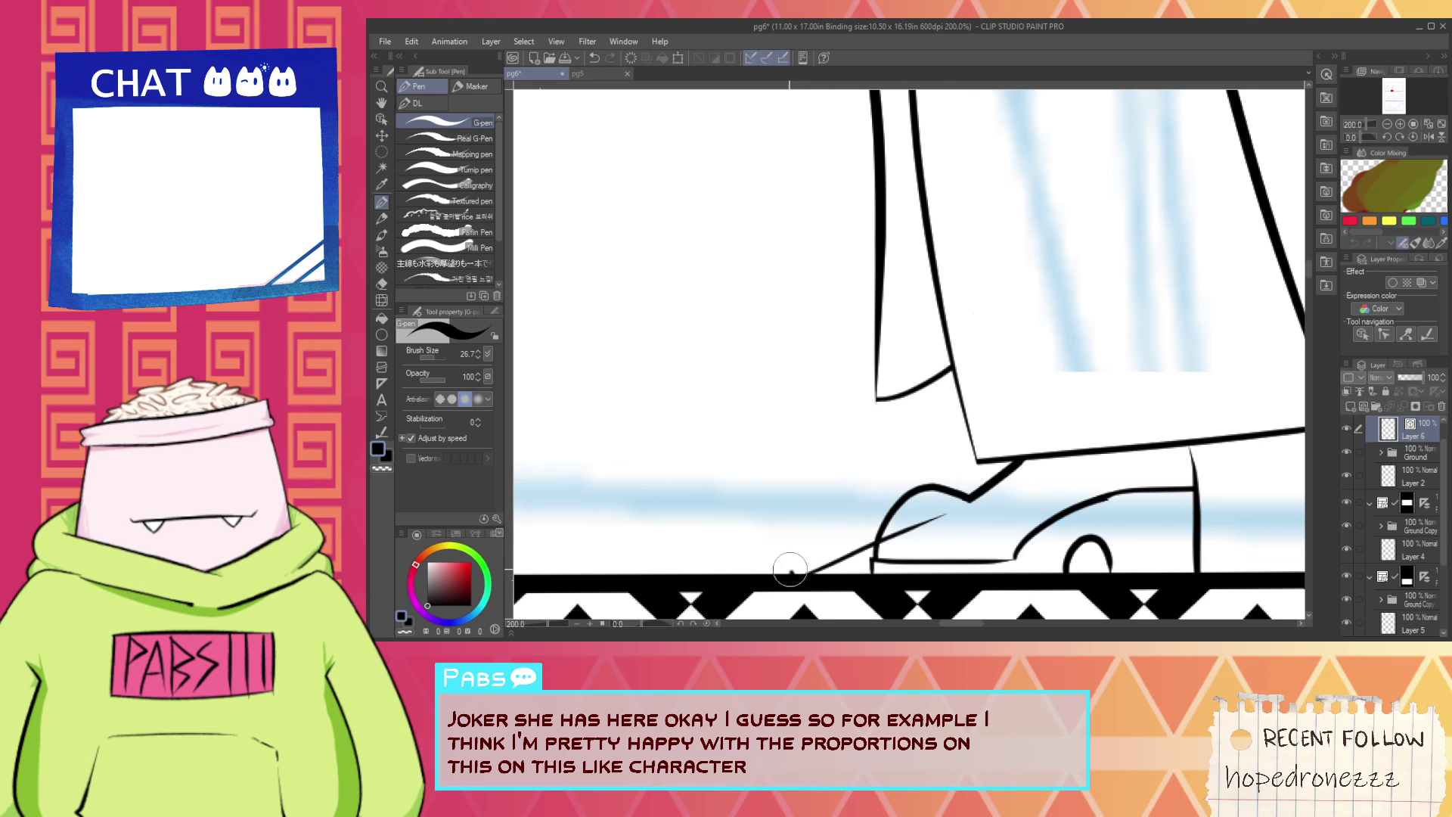
pyautogui.hotkey('ctrl', 'z')
pyautogui.scroll(-2, 807, 557)
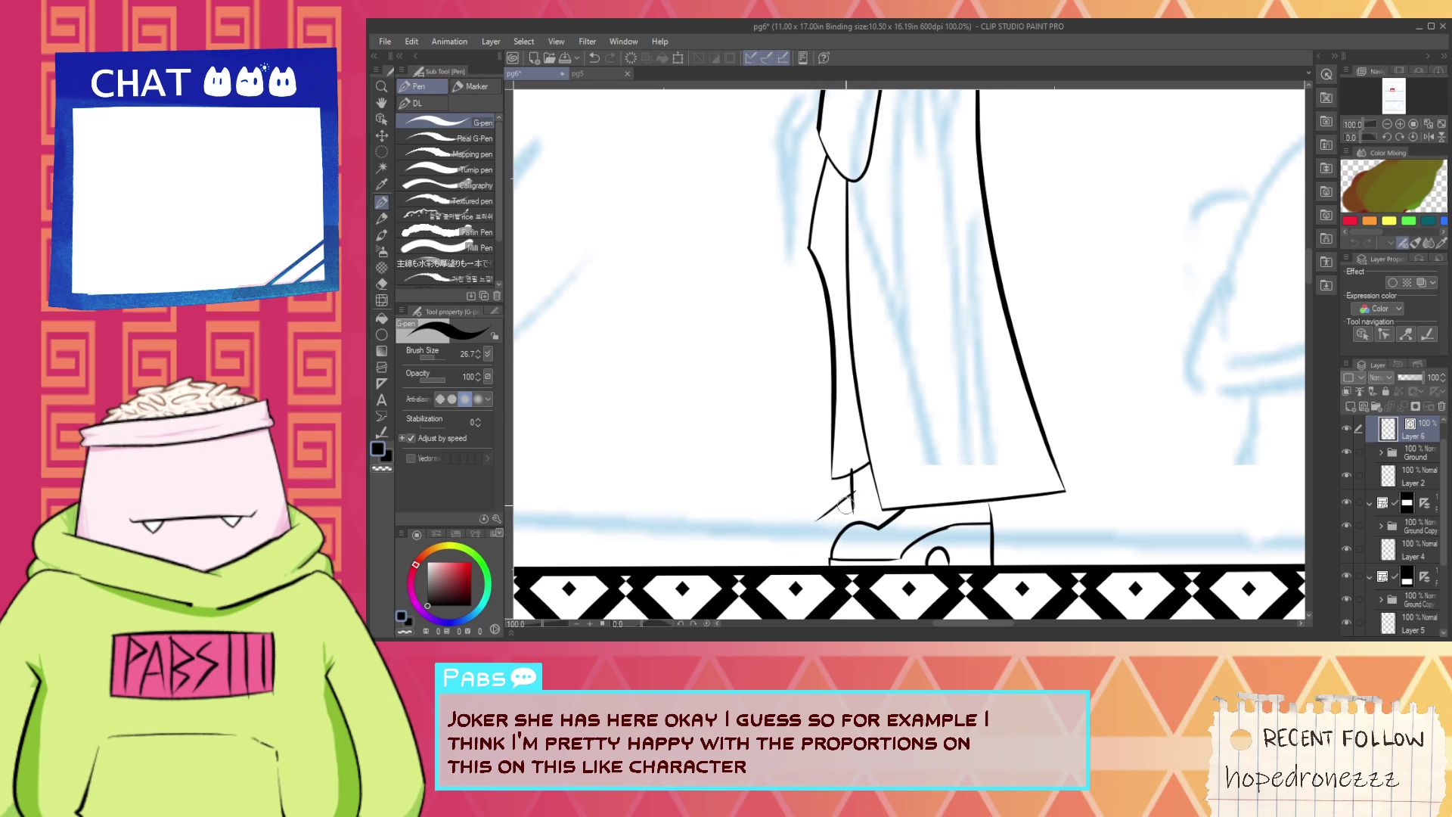
# Extend the top line of the near shoe's heel section slightly past its vertical back edge.
pyautogui.scroll(5, 845, 506)
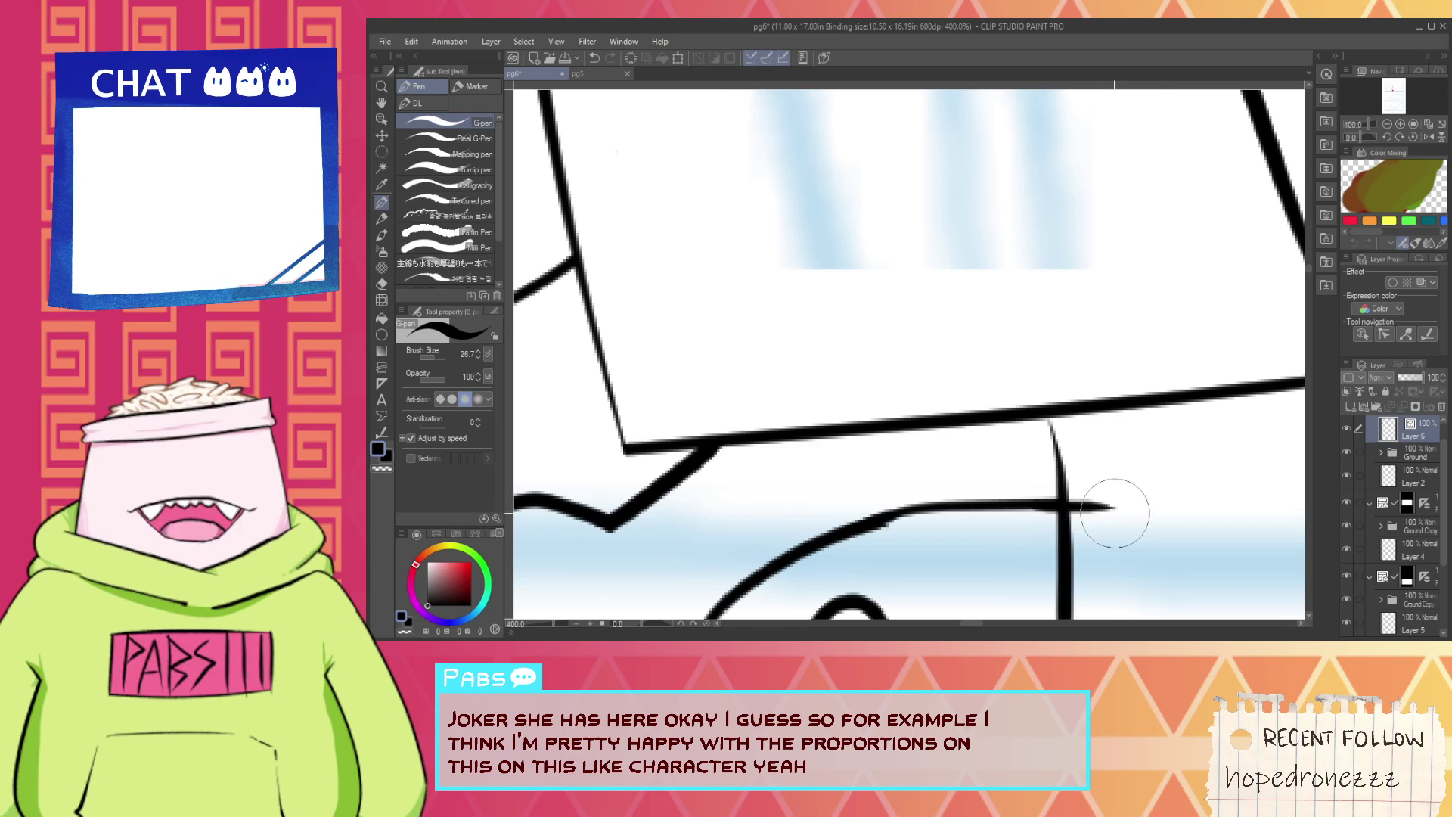
pyautogui.hotkey('ctrl', 'z')
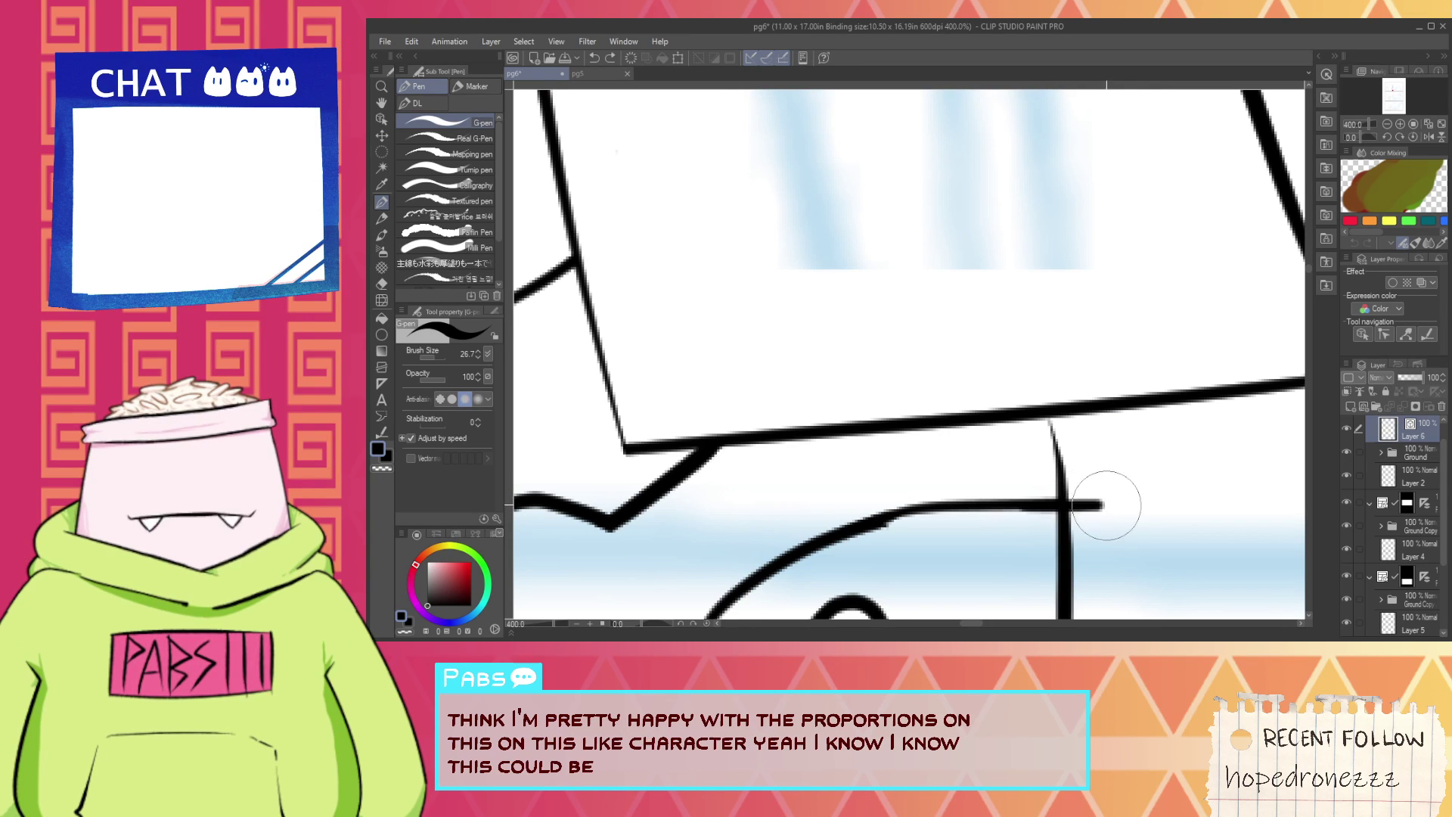
pyautogui.moveTo(1107, 506); pyautogui.dragTo(1127, 504)
pyautogui.scroll(-2, 989, 479)
pyautogui.moveTo(1064, 560); pyautogui.dragTo(1008, 499)
pyautogui.scroll(2, 1007, 499)
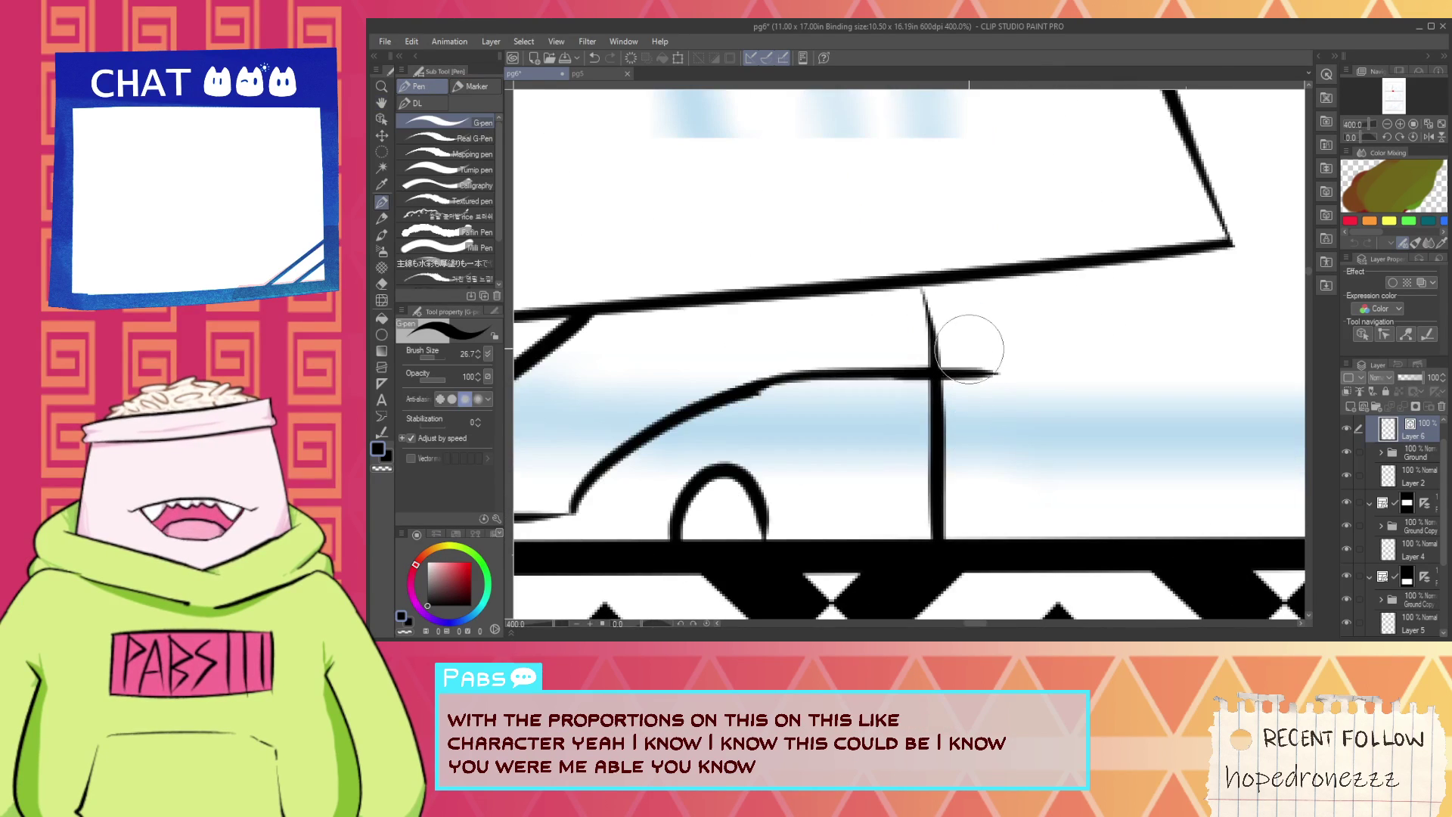
# Ink a new vertical line just behind the near shoe's old heel line, from the extended top line to the floor.
pyautogui.moveTo(970, 350); pyautogui.dragTo(955, 615)
pyautogui.hotkey('ctrl', 'z')
pyautogui.moveTo(946, 333); pyautogui.dragTo(934, 587)
pyautogui.hotkey('ctrl', 'z')
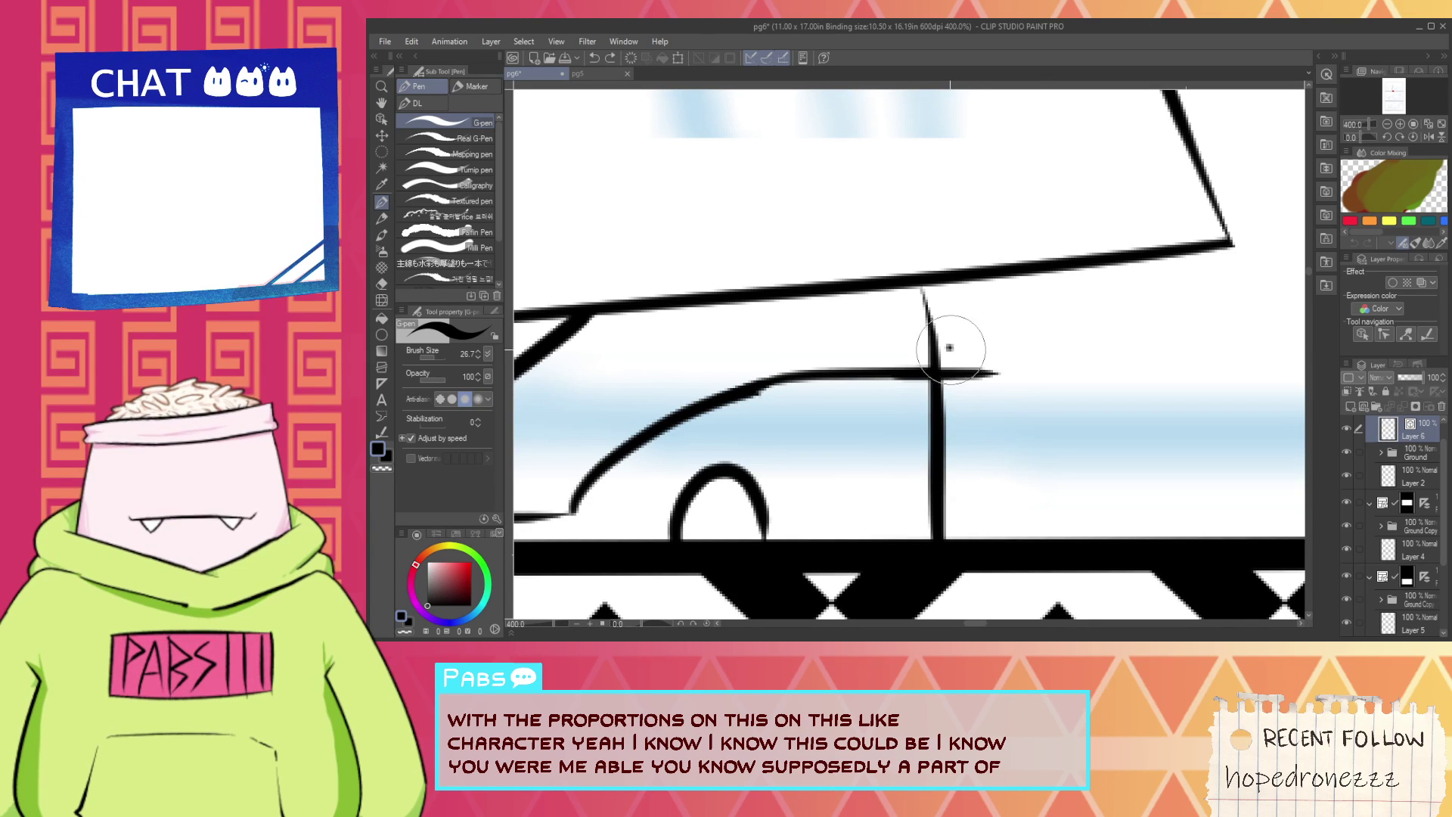
pyautogui.hotkey('ctrl', 'z')
pyautogui.moveTo(950, 348); pyautogui.dragTo(964, 538)
pyautogui.hotkey('ctrl', 'z')
pyautogui.moveTo(959, 330); pyautogui.dragTo(965, 537)
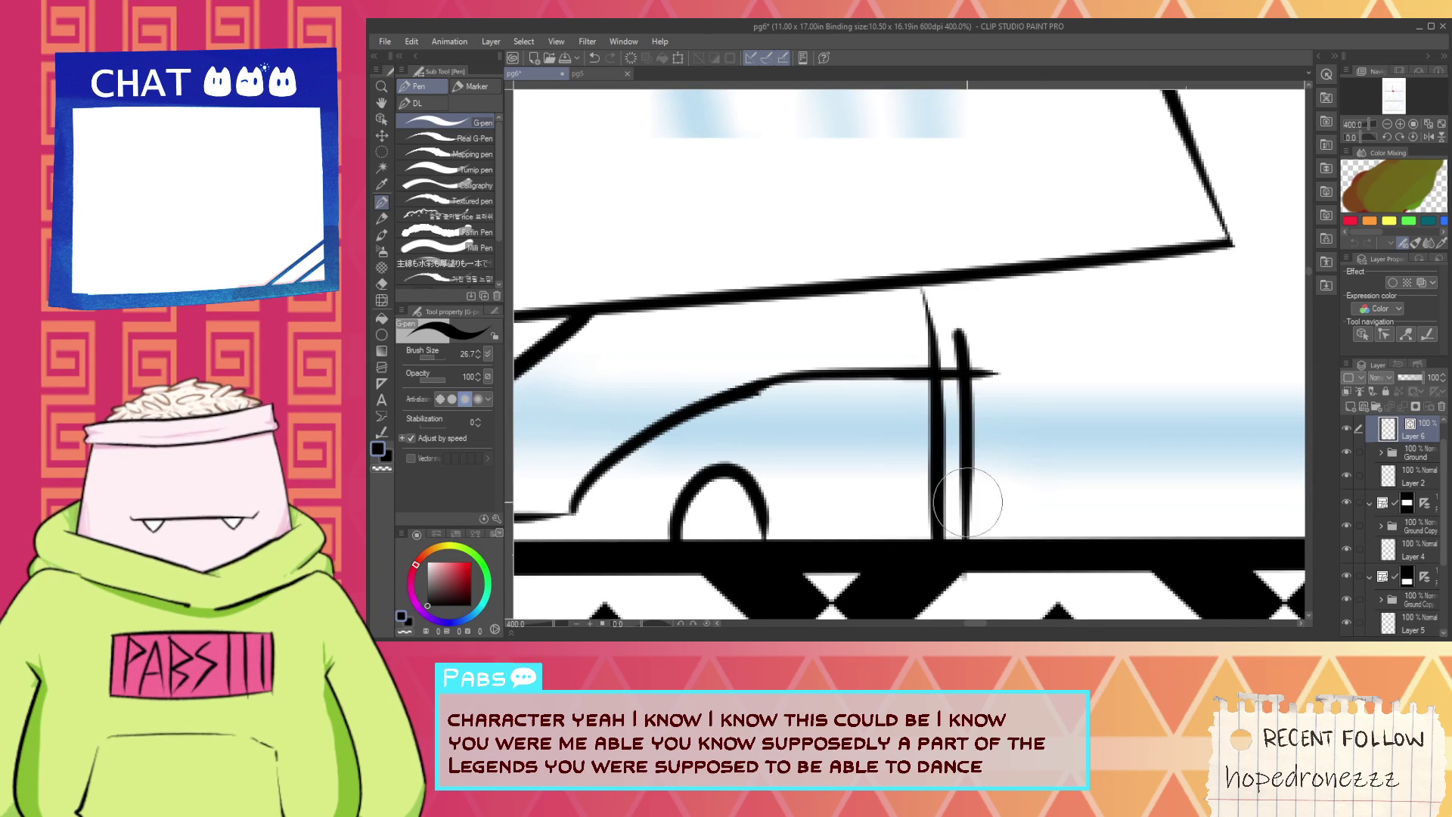
# Erase the overhanging end of the heel's top line and the old vertical heel line beneath it with the Vector eraser.
pyautogui.press('e')
pyautogui.click(987, 373)
pyautogui.click(936, 454)
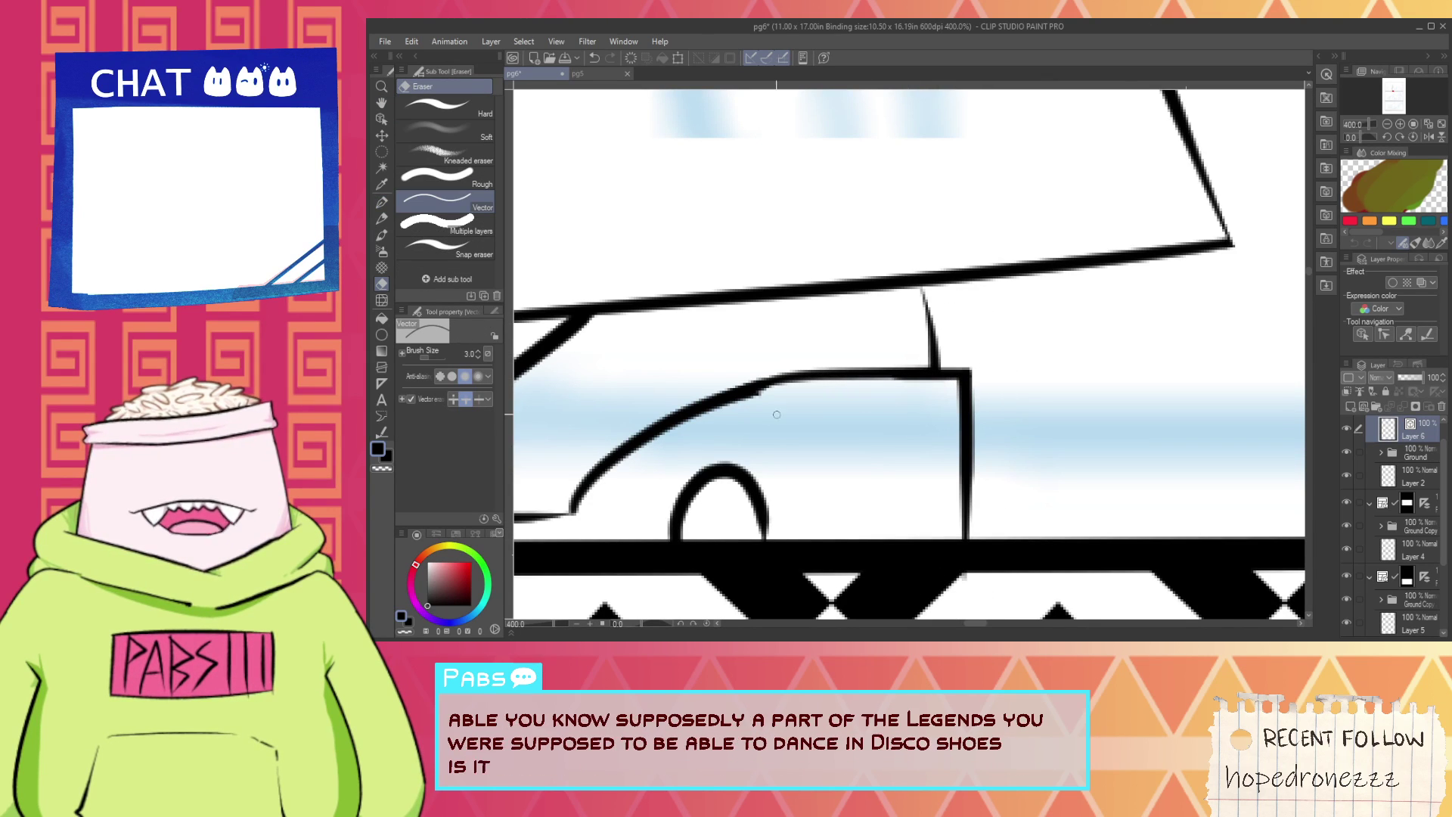
pyautogui.scroll(-3, 861, 445)
pyautogui.scroll(3, 810, 467)
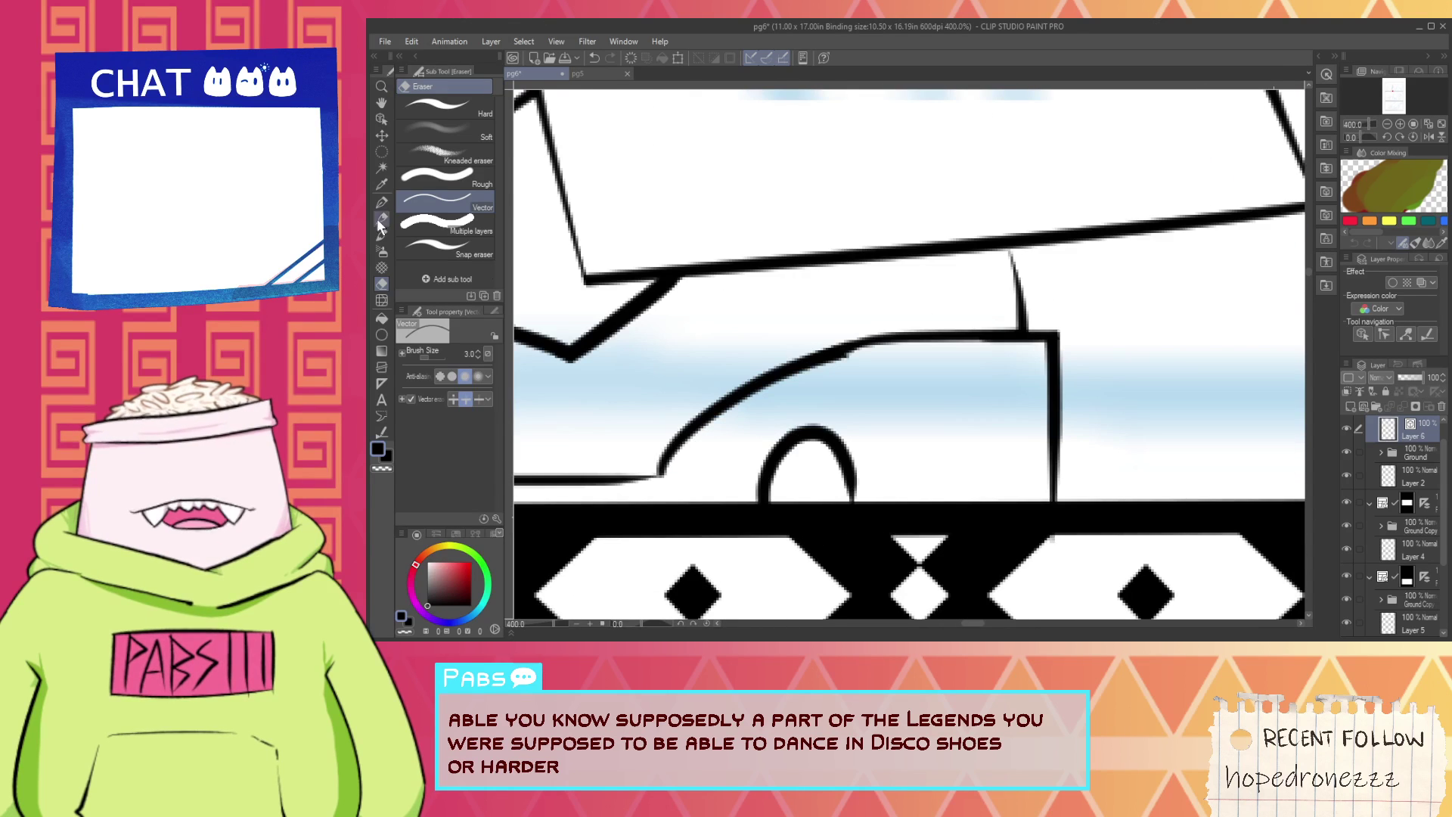
# Select the small arch on the near shoe's sole as a vector object and move it closer to the heel.
pyautogui.click(386, 118)
pyautogui.click(831, 431)
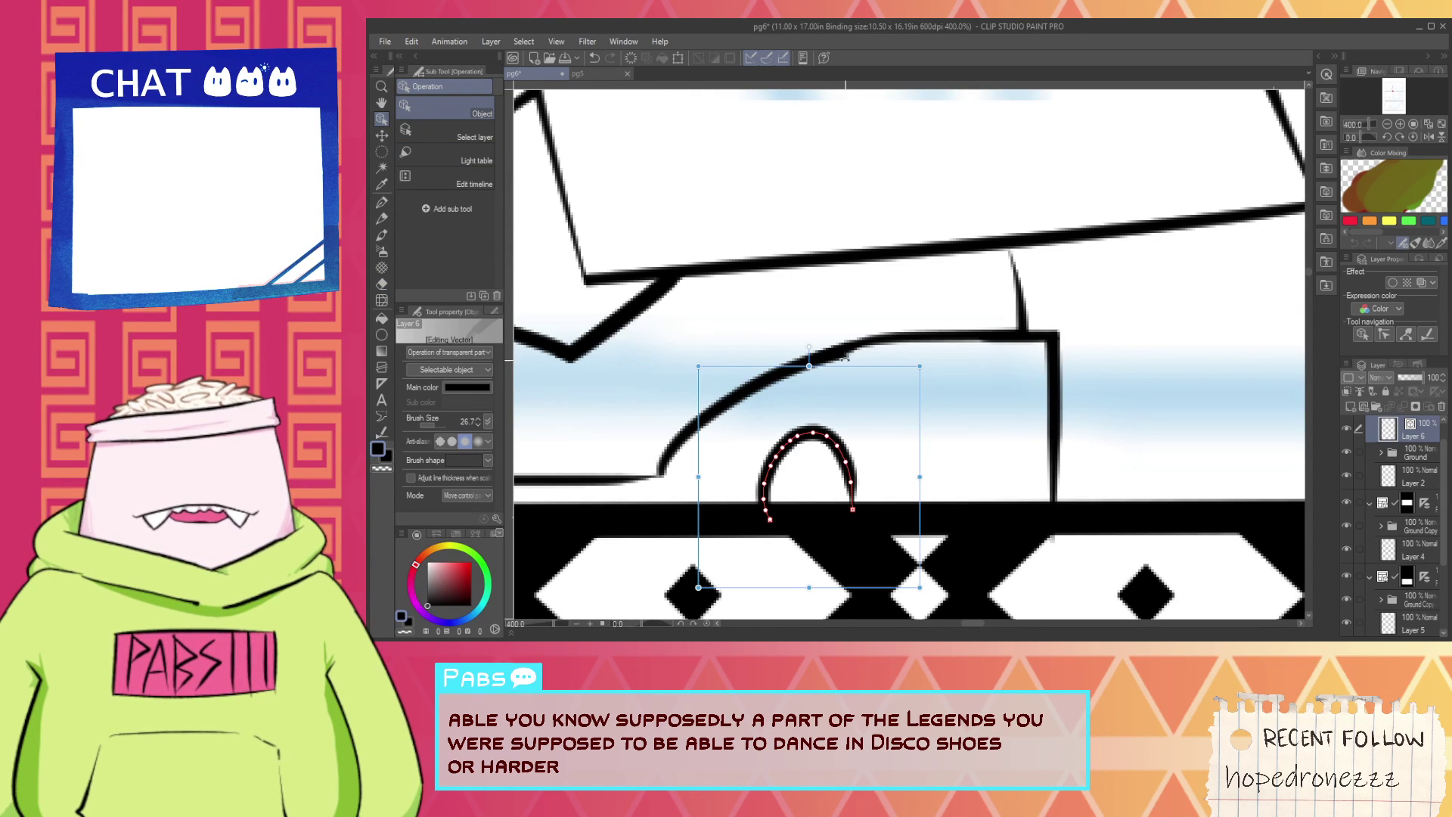
pyautogui.moveTo(845, 359); pyautogui.dragTo(907, 353)
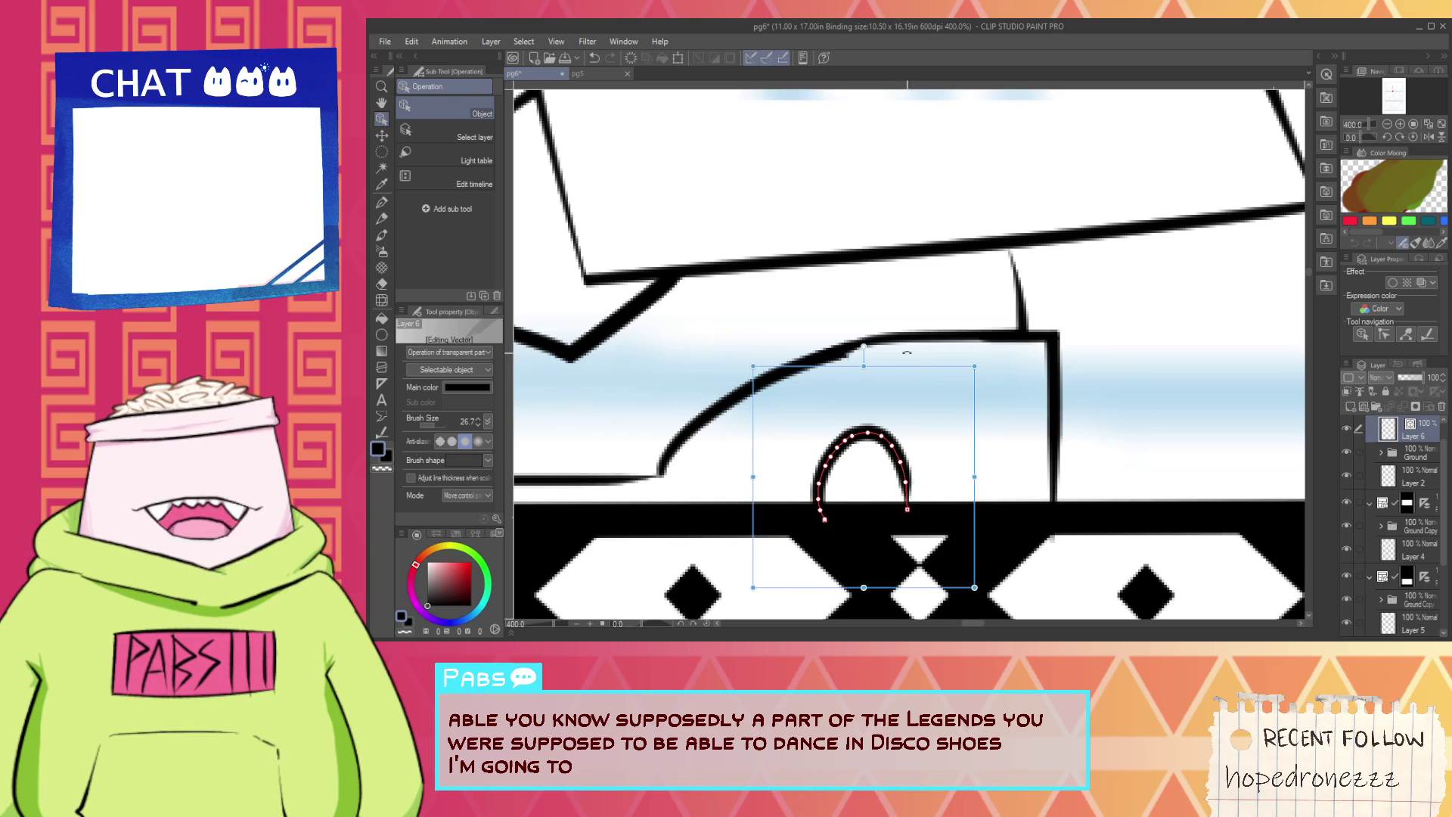
pyautogui.scroll(-4, 993, 318)
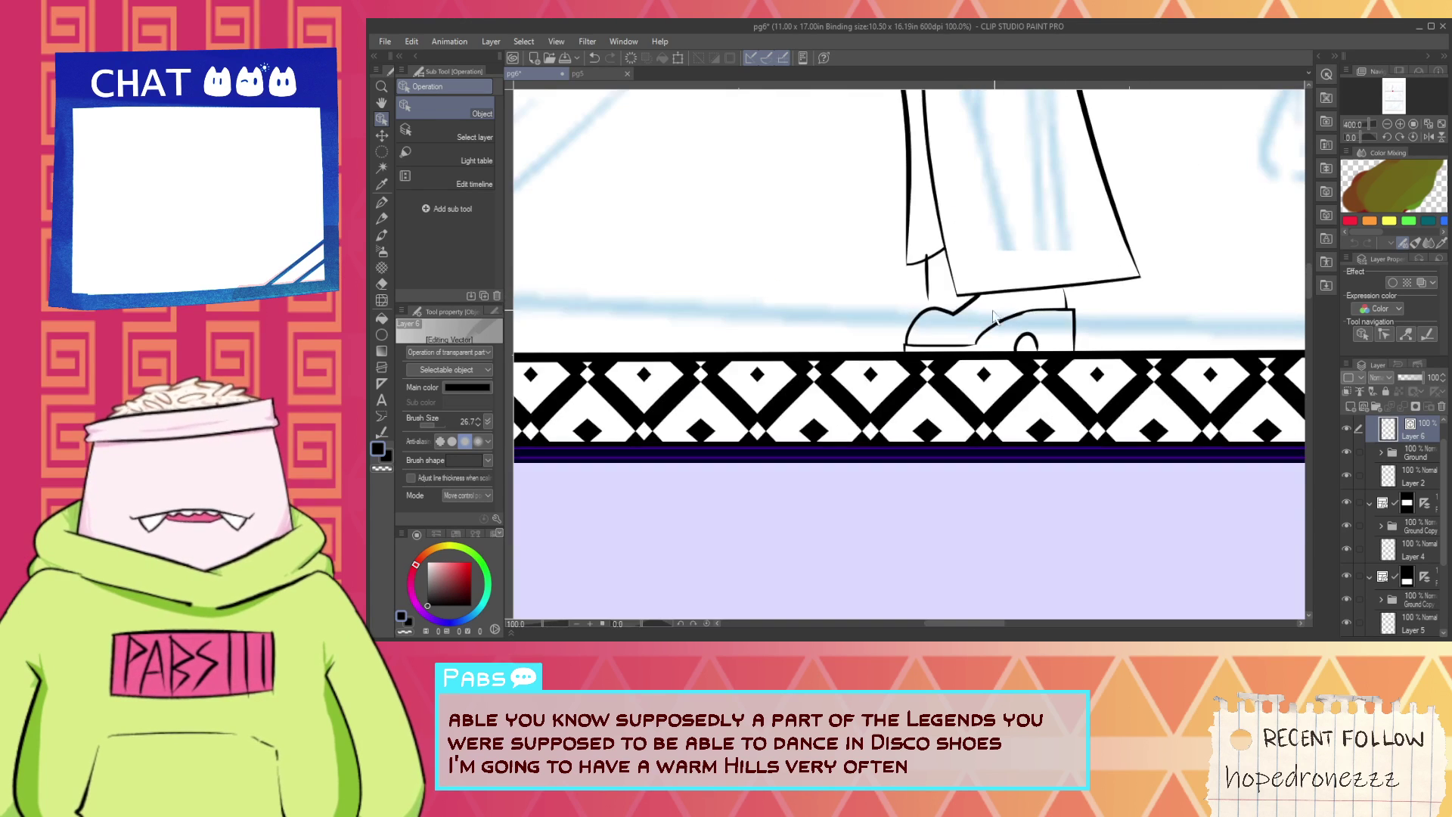
# Try a far-foot outline in front of the near shoe and delete the stray vertical ankle line under the front trouser hem.
pyautogui.press('p')
pyautogui.scroll(3, 993, 318)
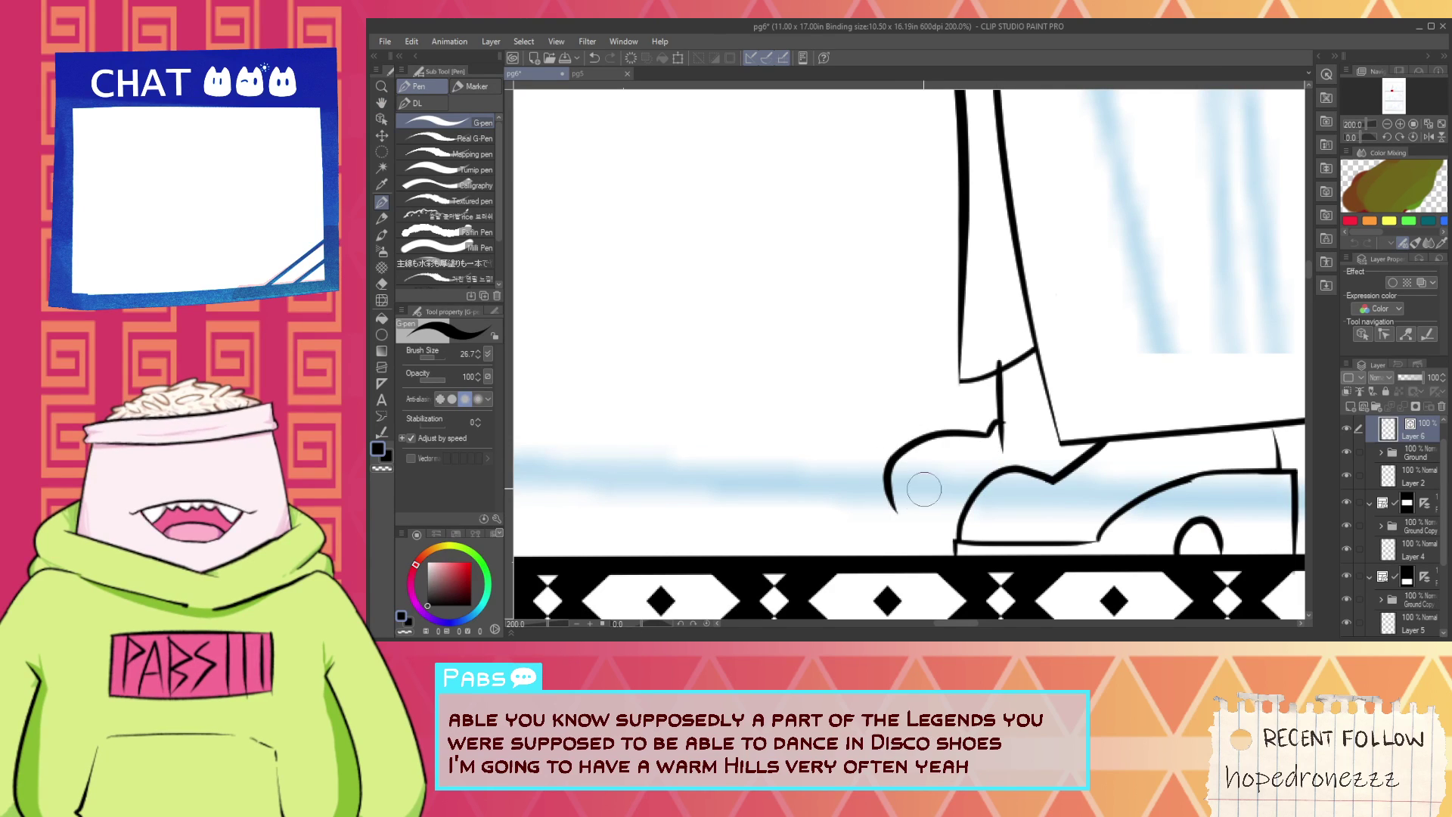
pyautogui.hotkey('ctrl', 'z')
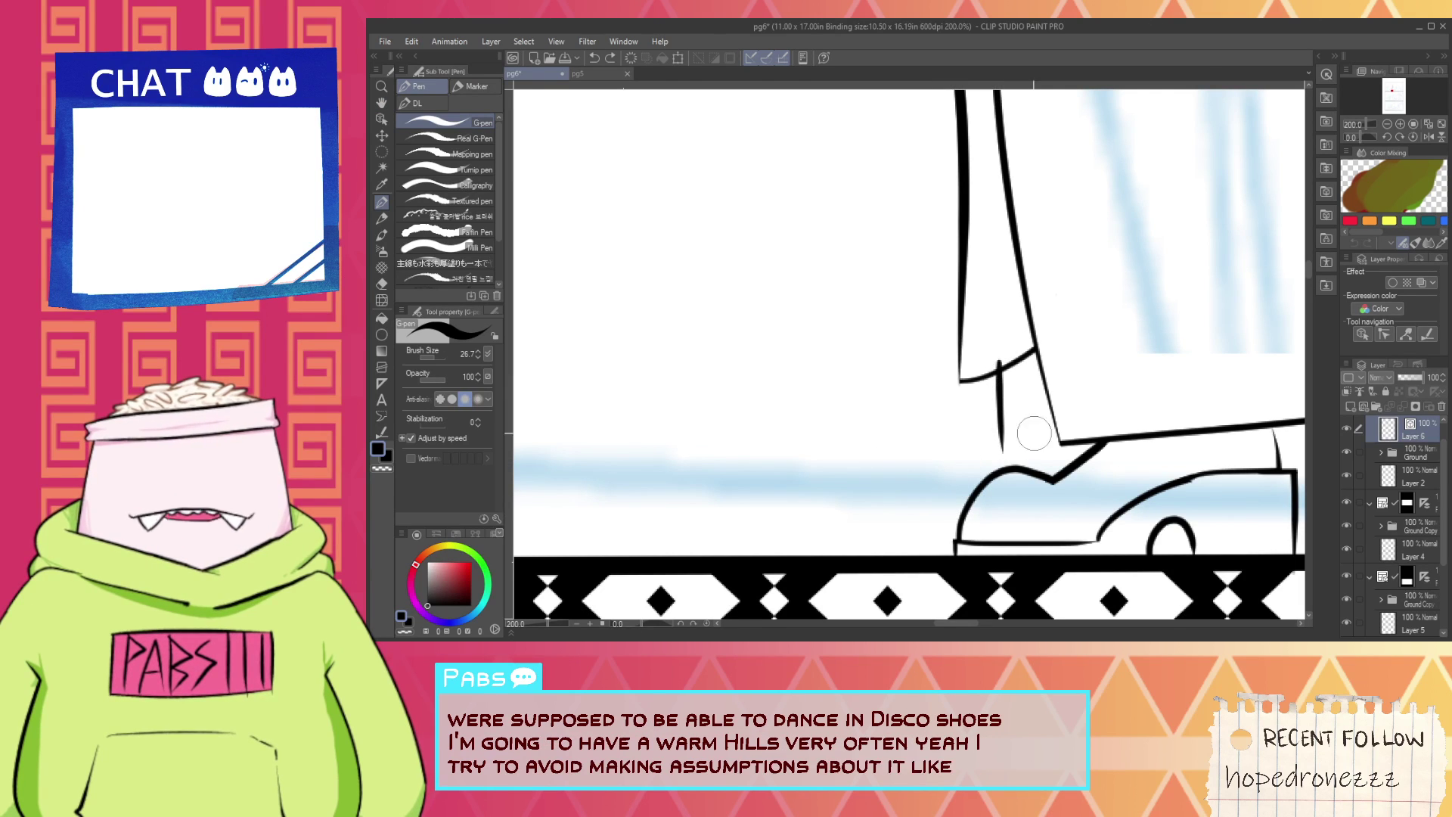
pyautogui.hotkey('ctrl', 'y')
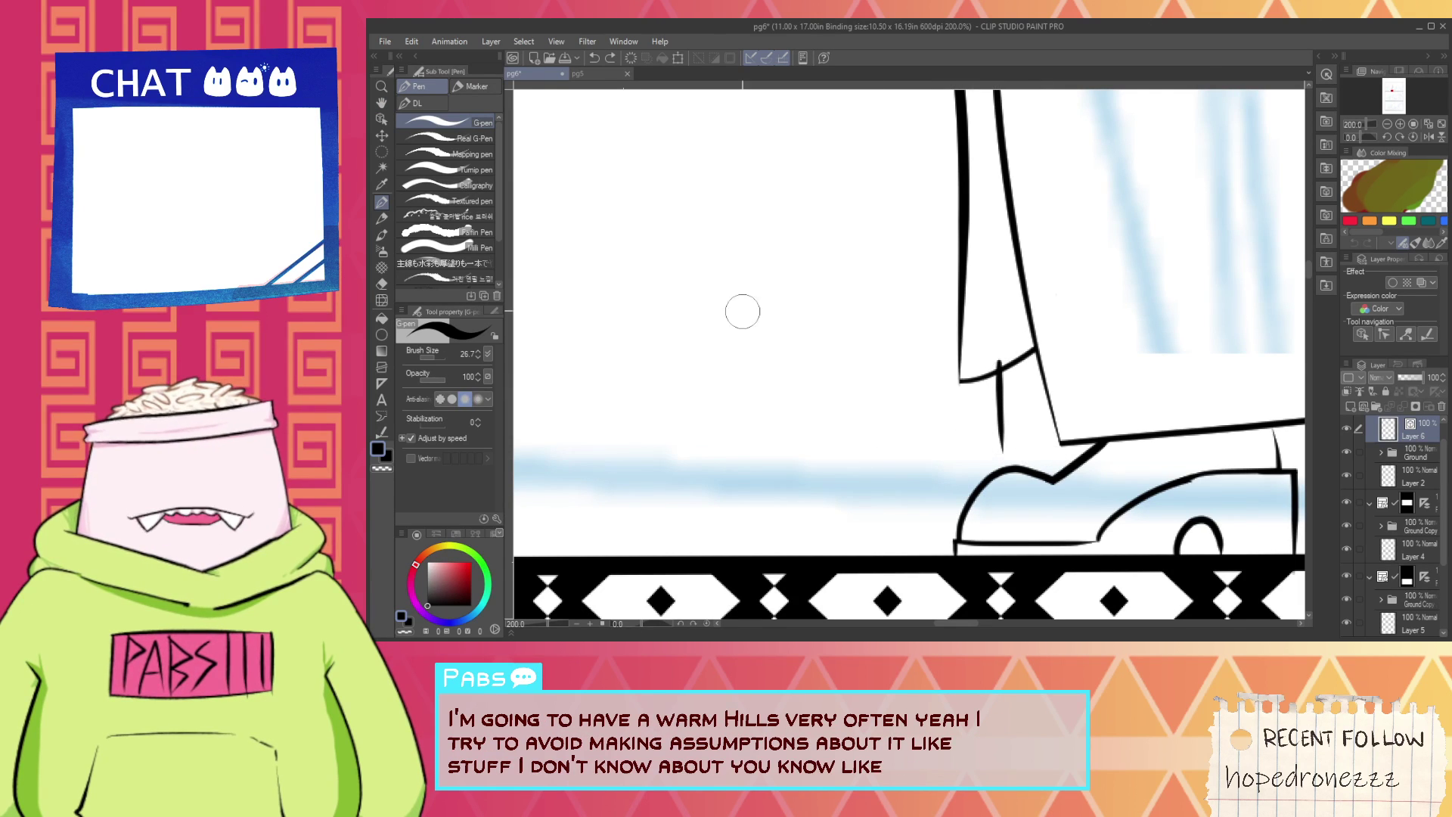
pyautogui.click(382, 119)
pyautogui.click(997, 423)
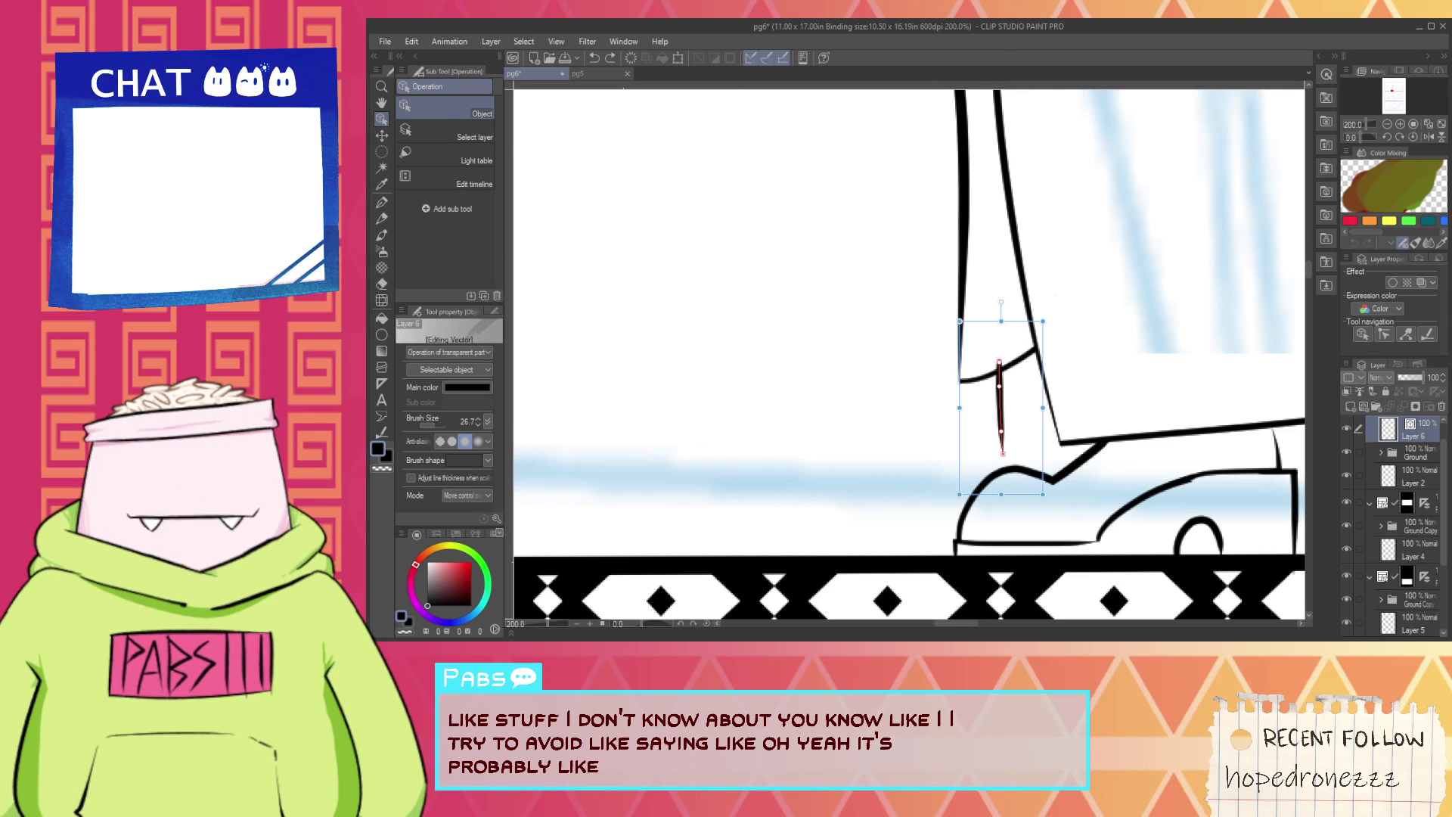
pyautogui.press('Delete')
# Ink the far ankle and instep from the front trouser hem down to the near shoe's toe, trimming the excess above the hem.
pyautogui.press('p')
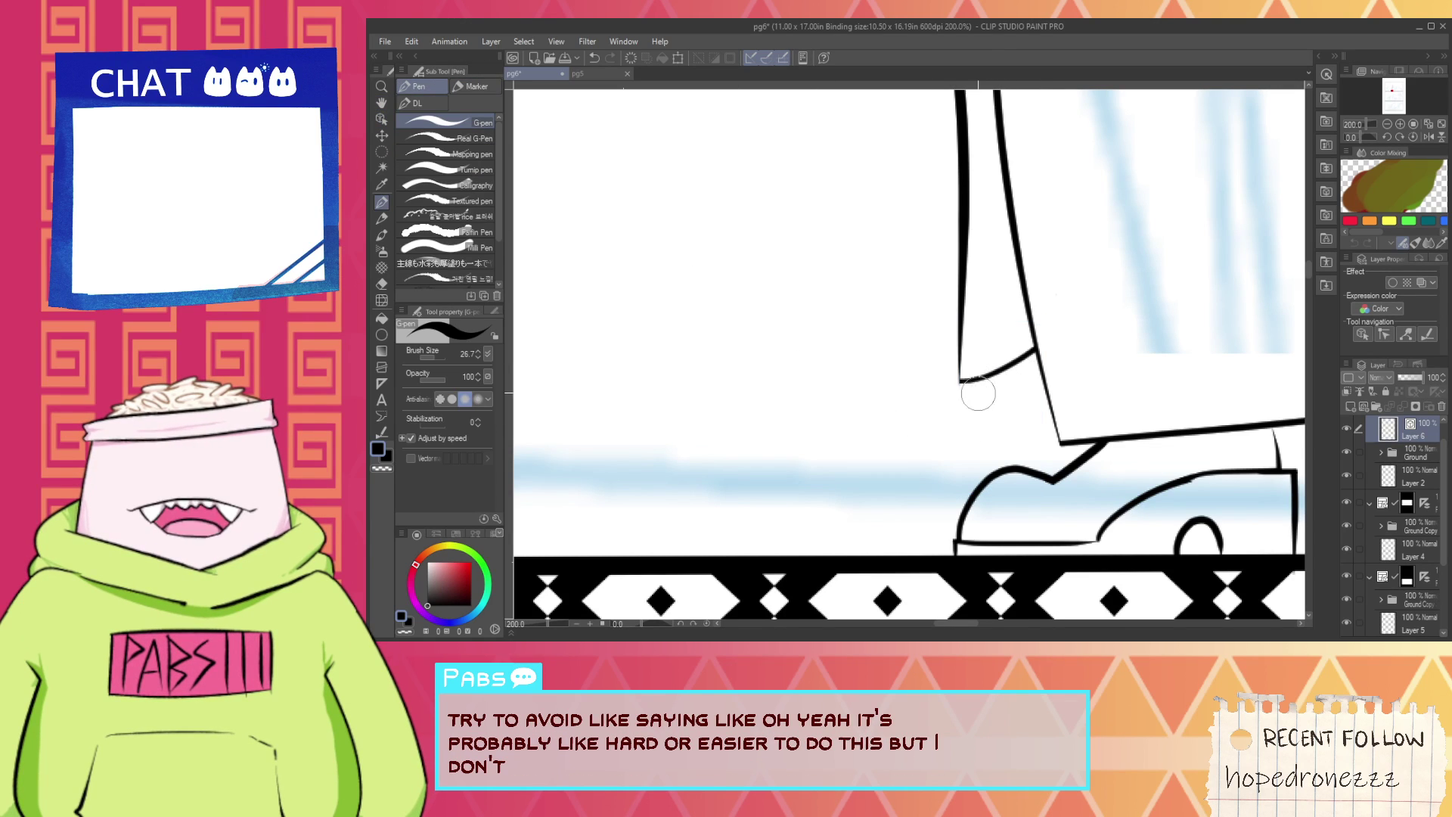
pyautogui.hotkey('ctrl', 'z')
pyautogui.moveTo(977, 370)
pyautogui.mouseDown()
pyautogui.moveTo(941, 440)
pyautogui.moveTo(973, 368)
pyautogui.moveTo(956, 444)
pyautogui.mouseUp()
pyautogui.hotkey('ctrl', 'z')
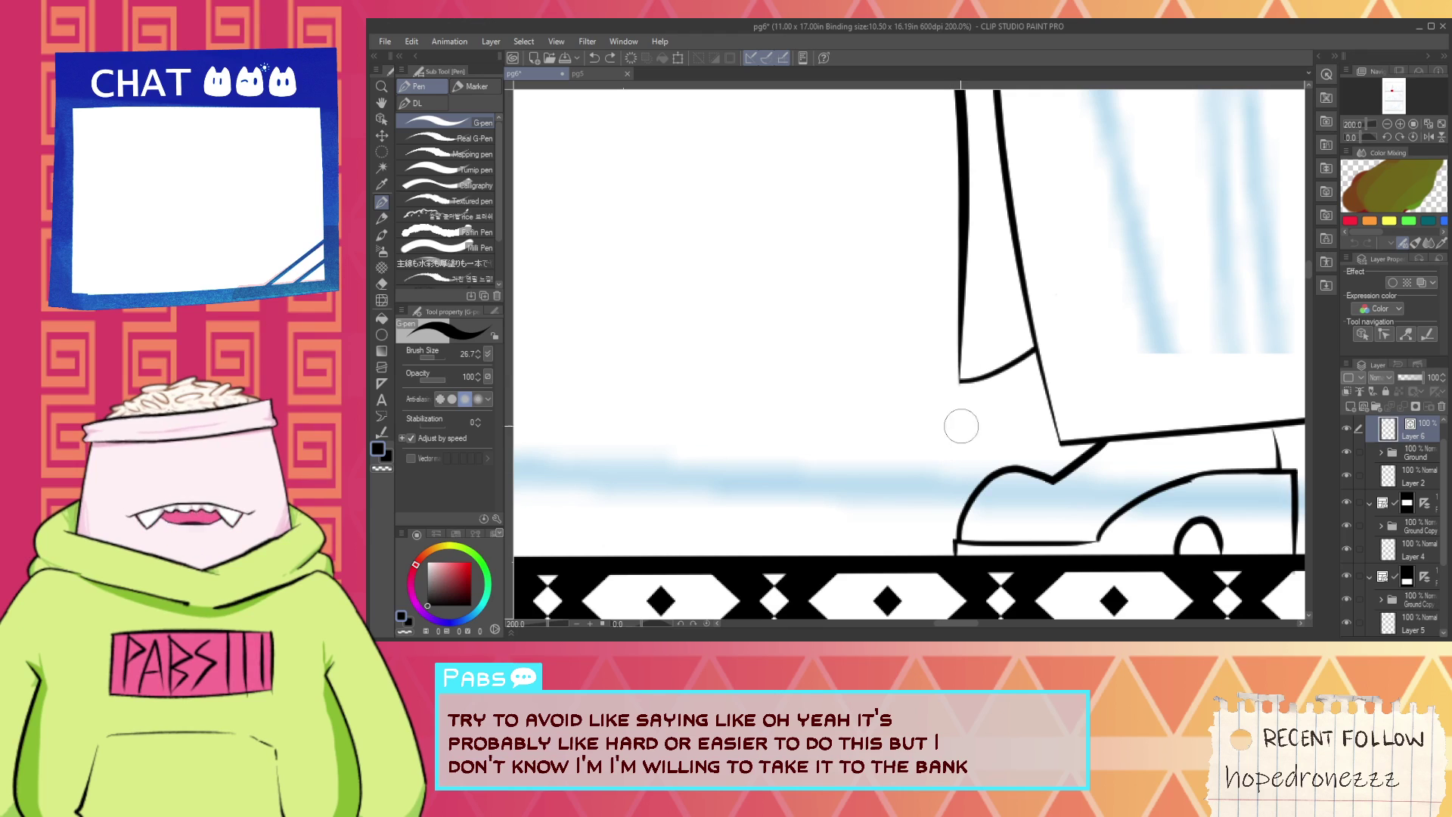
pyautogui.moveTo(1014, 351)
pyautogui.mouseDown()
pyautogui.moveTo(1031, 434)
pyautogui.moveTo(1033, 407)
pyautogui.moveTo(1015, 415)
pyautogui.moveTo(976, 506)
pyautogui.mouseUp()
pyautogui.hotkey('ctrl', 'z')
pyautogui.moveTo(1026, 416); pyautogui.dragTo(1000, 496)
pyautogui.press('e')
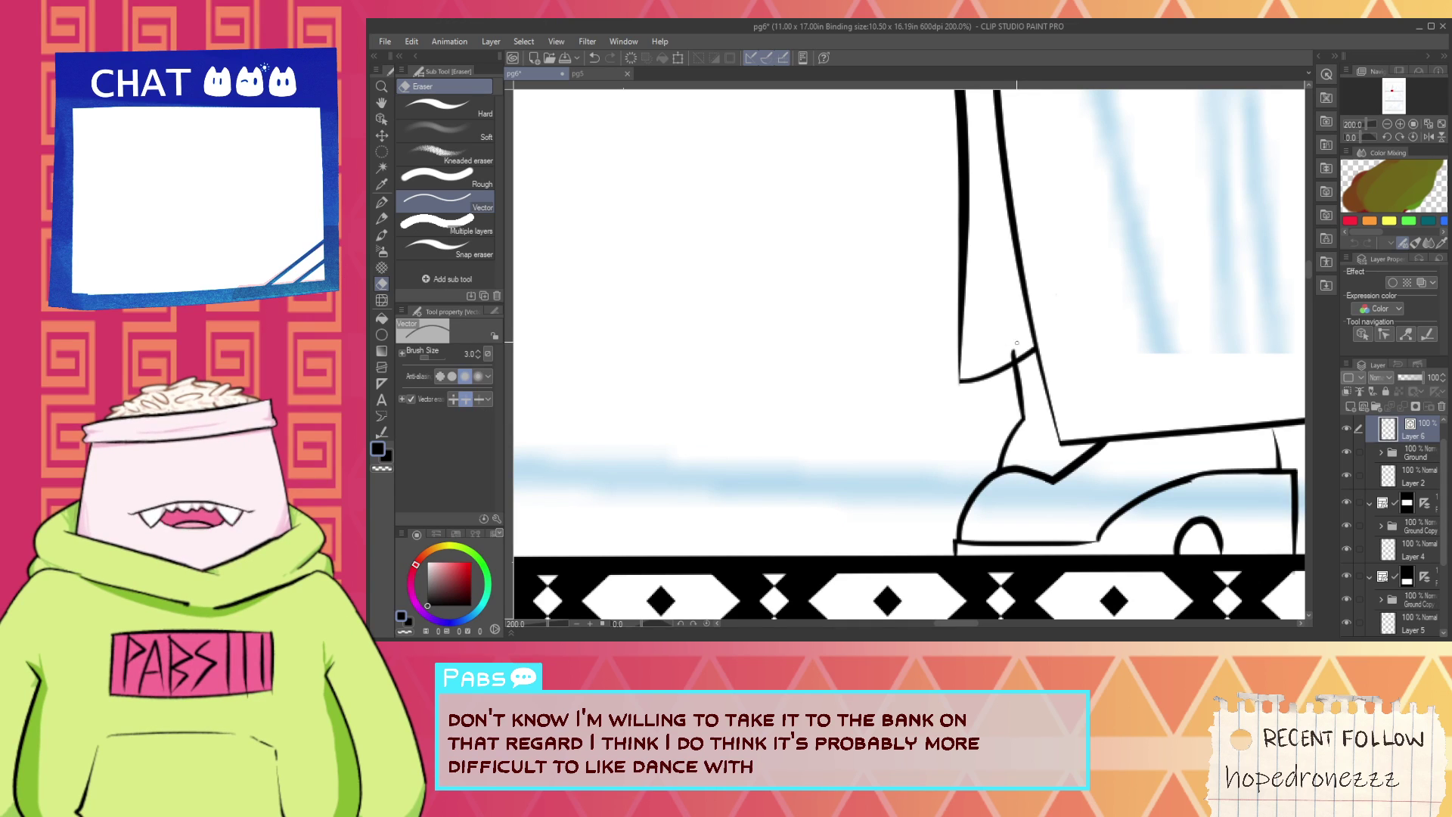
pyautogui.press('space')
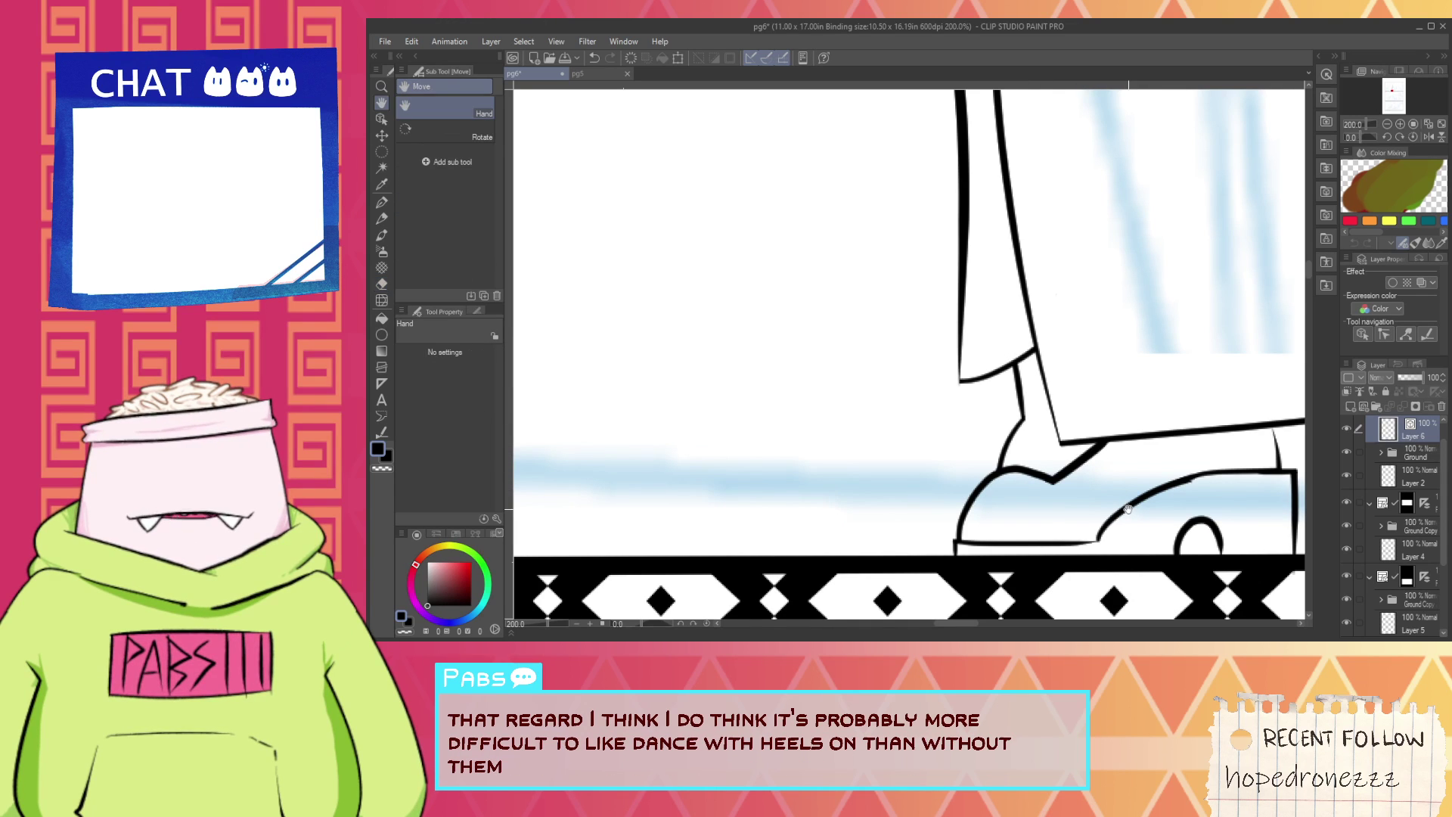
# Switch to the other open comic page and examine the shoes of the character crouching on the railing.
pyautogui.moveTo(1055, 411); pyautogui.dragTo(857, 380)
pyautogui.press('p')
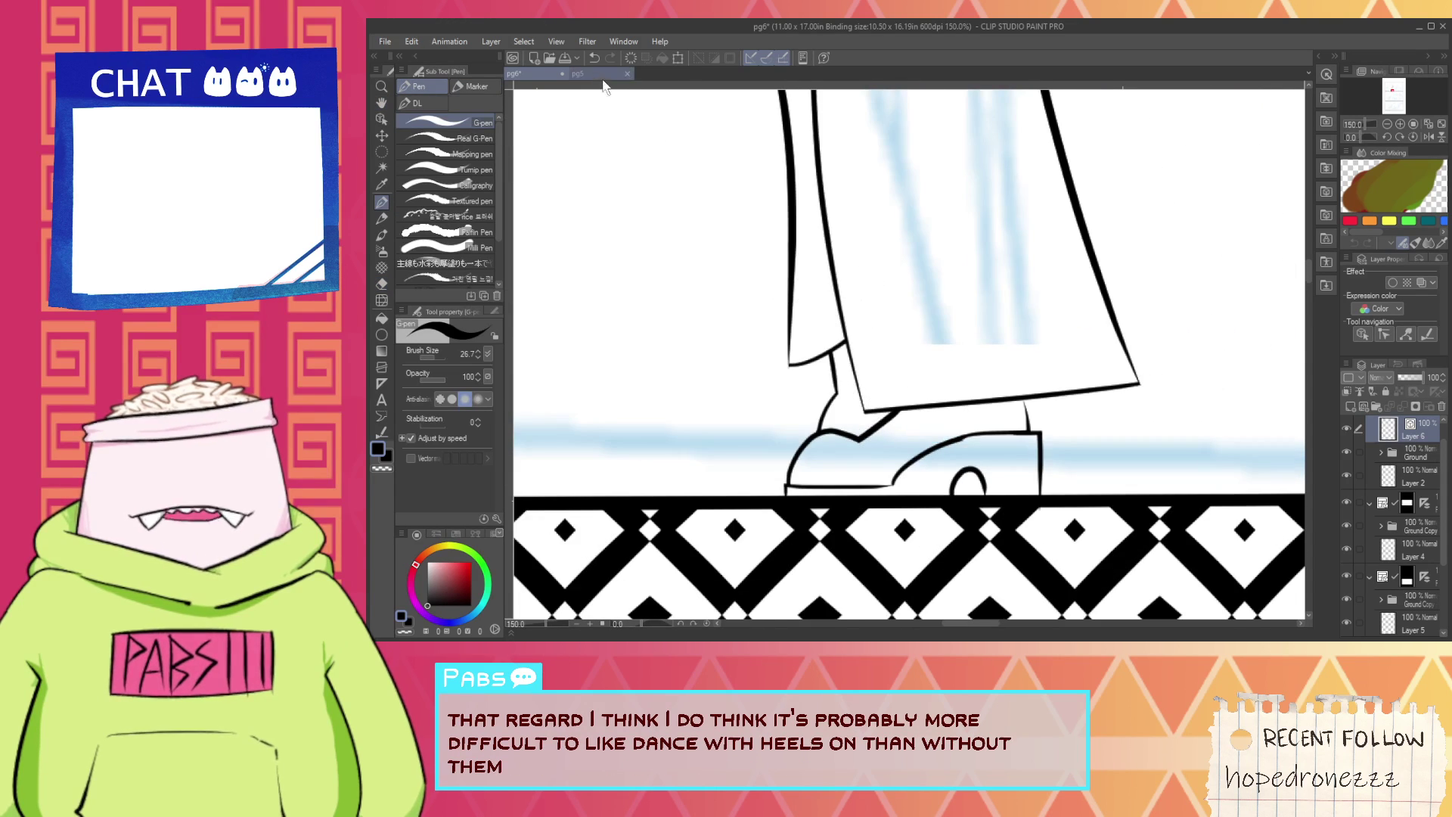
pyautogui.click(579, 76)
pyautogui.scroll(8, 953, 379)
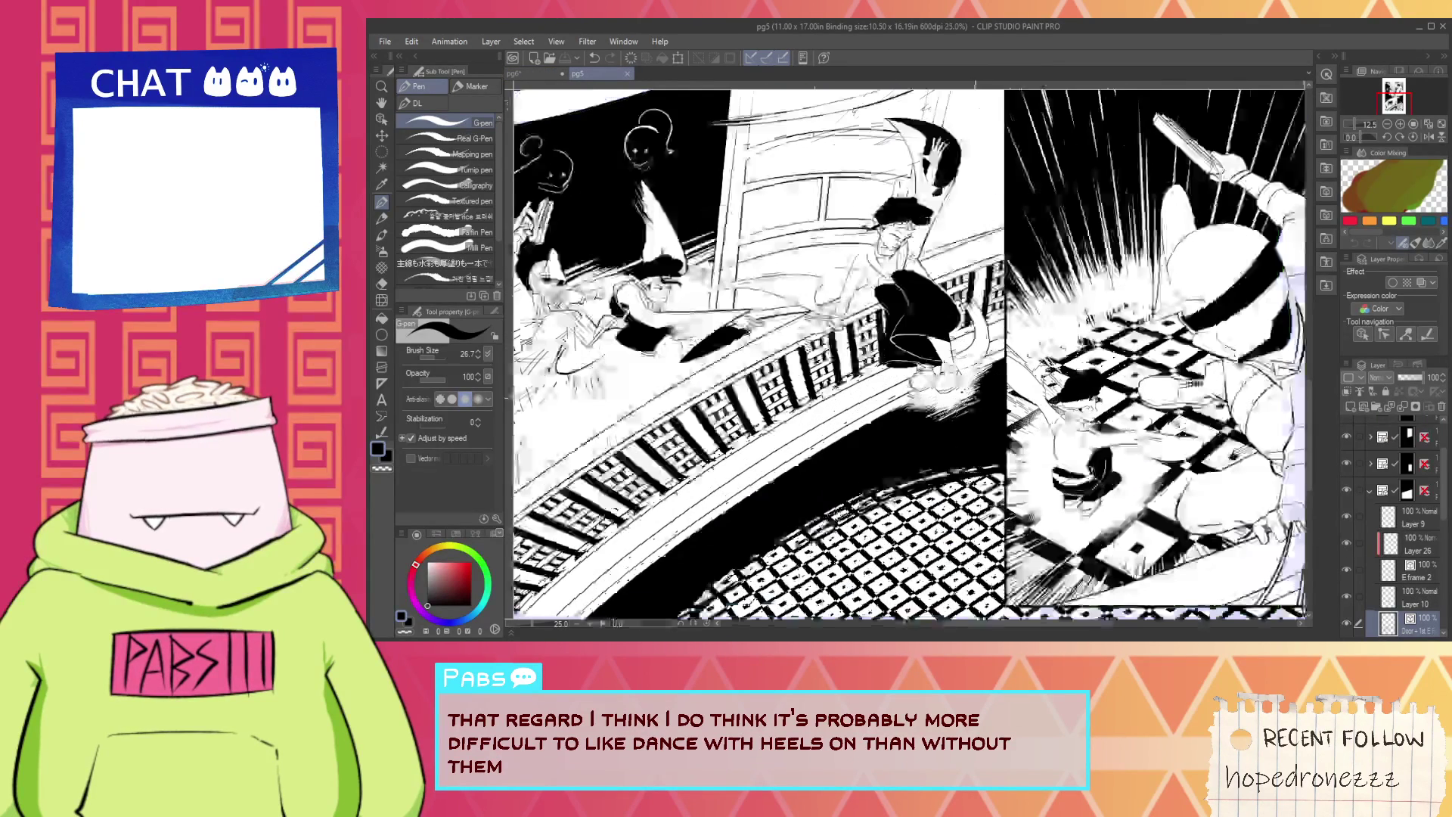
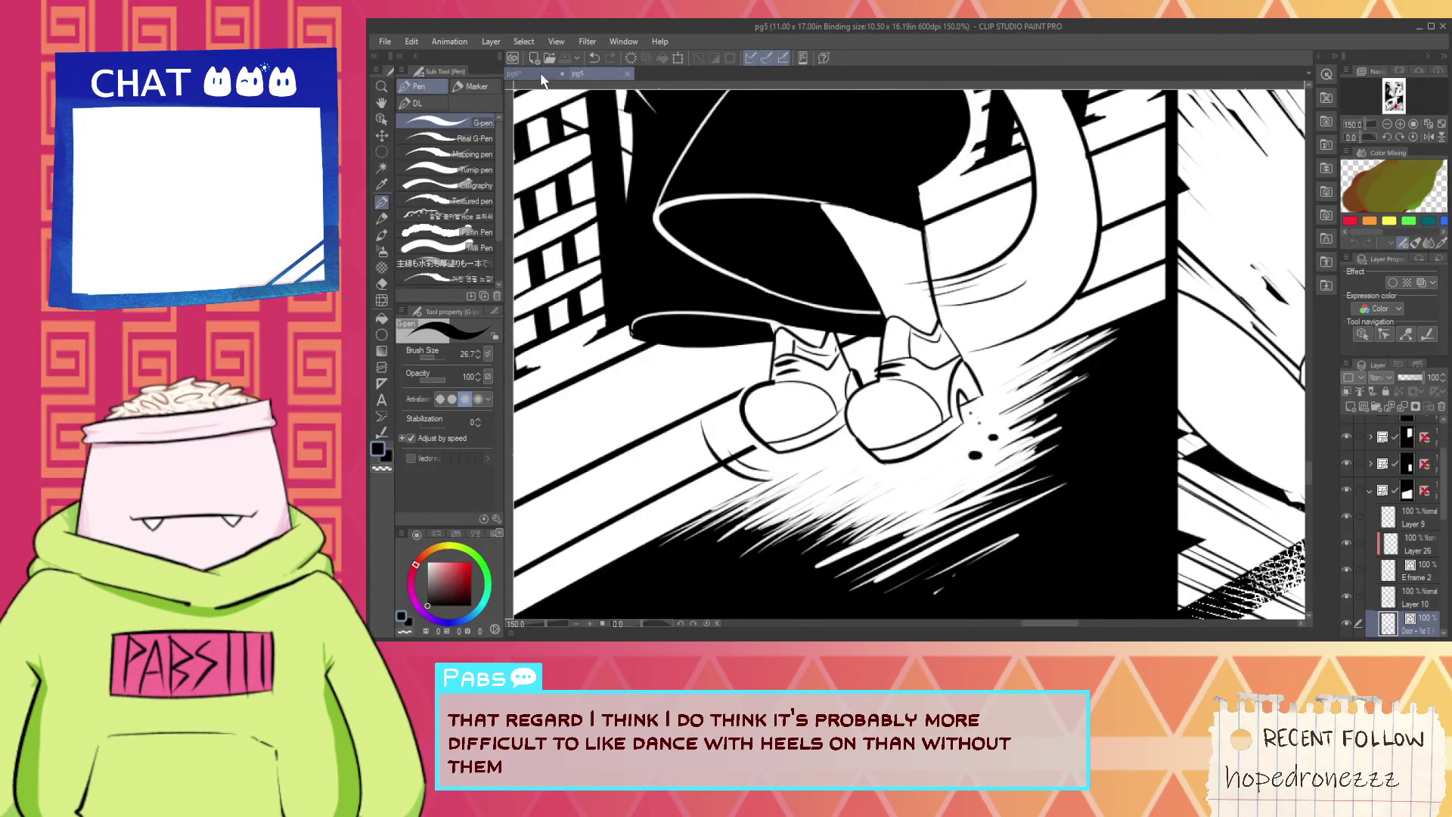
# Ink the curved back edge of the near shoe's toe cap on pg6, checking it against the crouching character's shoes.
pyautogui.click(540, 73)
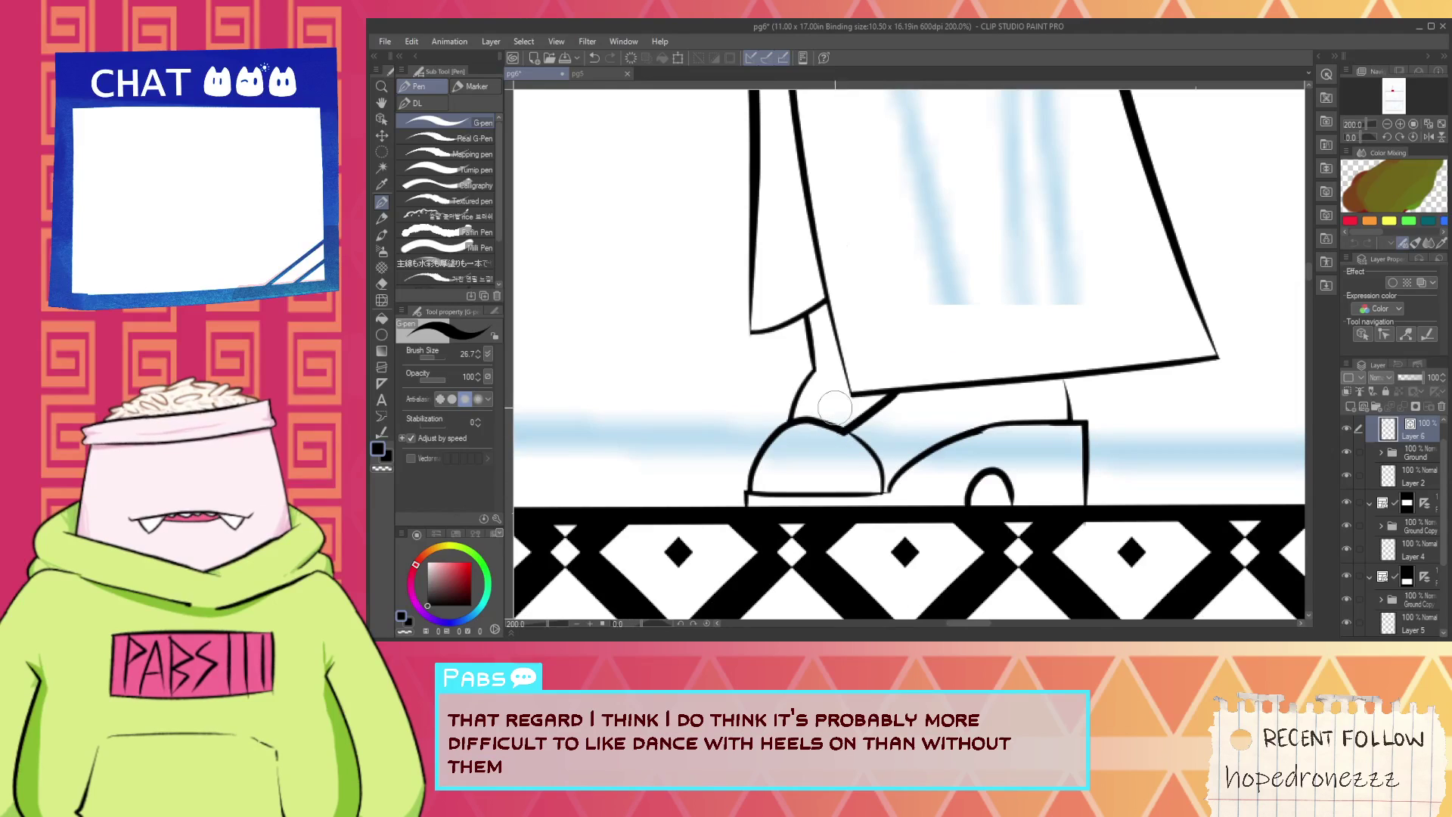
pyautogui.click(581, 73)
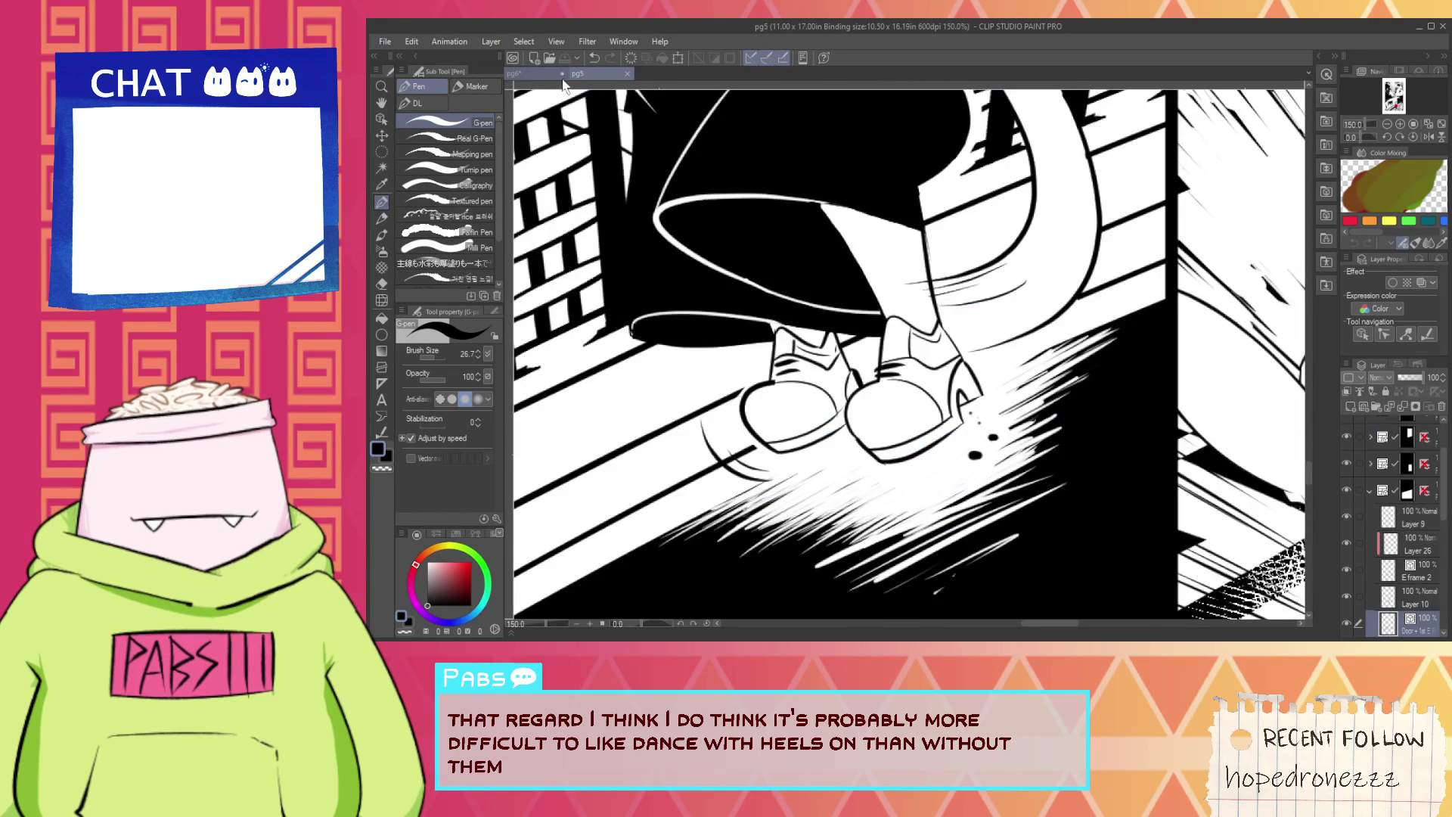
pyautogui.click(528, 73)
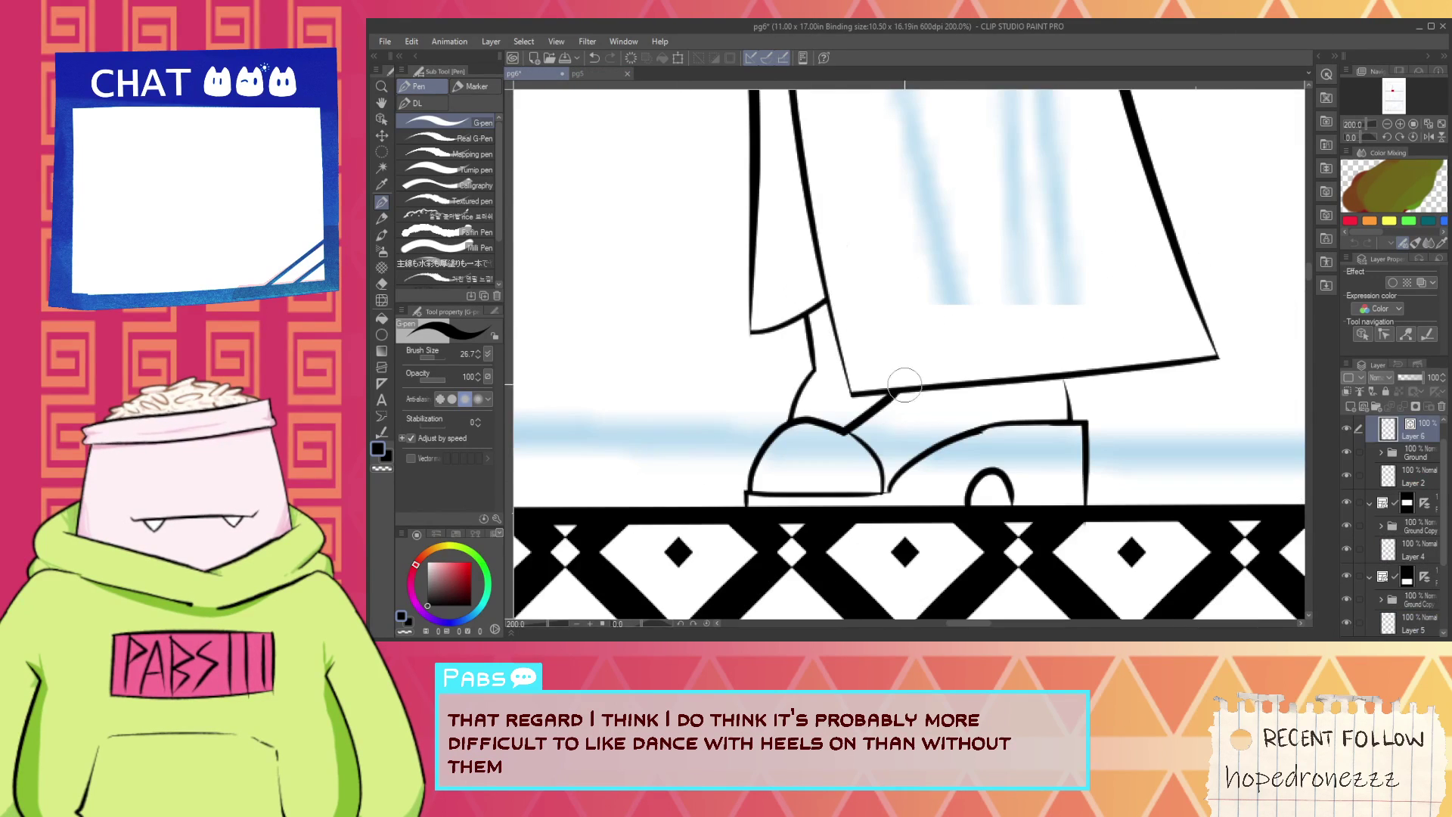
# Ink the near shoe's collar line below the wide trouser hem back to the heel, comparing it with the crouching character's shoes.
pyautogui.moveTo(905, 385)
pyautogui.mouseDown()
pyautogui.moveTo(941, 407)
pyautogui.moveTo(1096, 401)
pyautogui.mouseUp()
pyautogui.press('e')
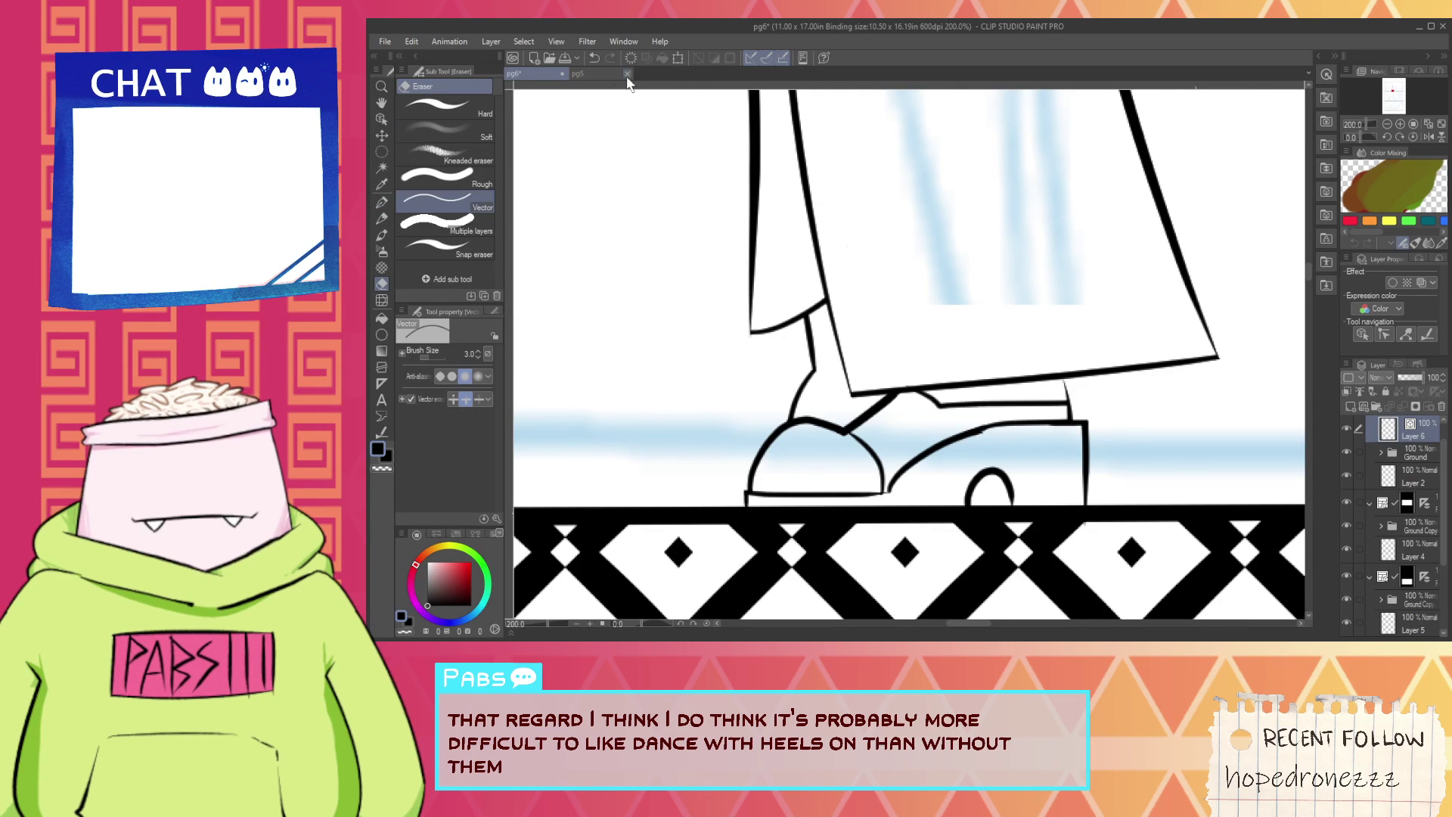
pyautogui.click(597, 76)
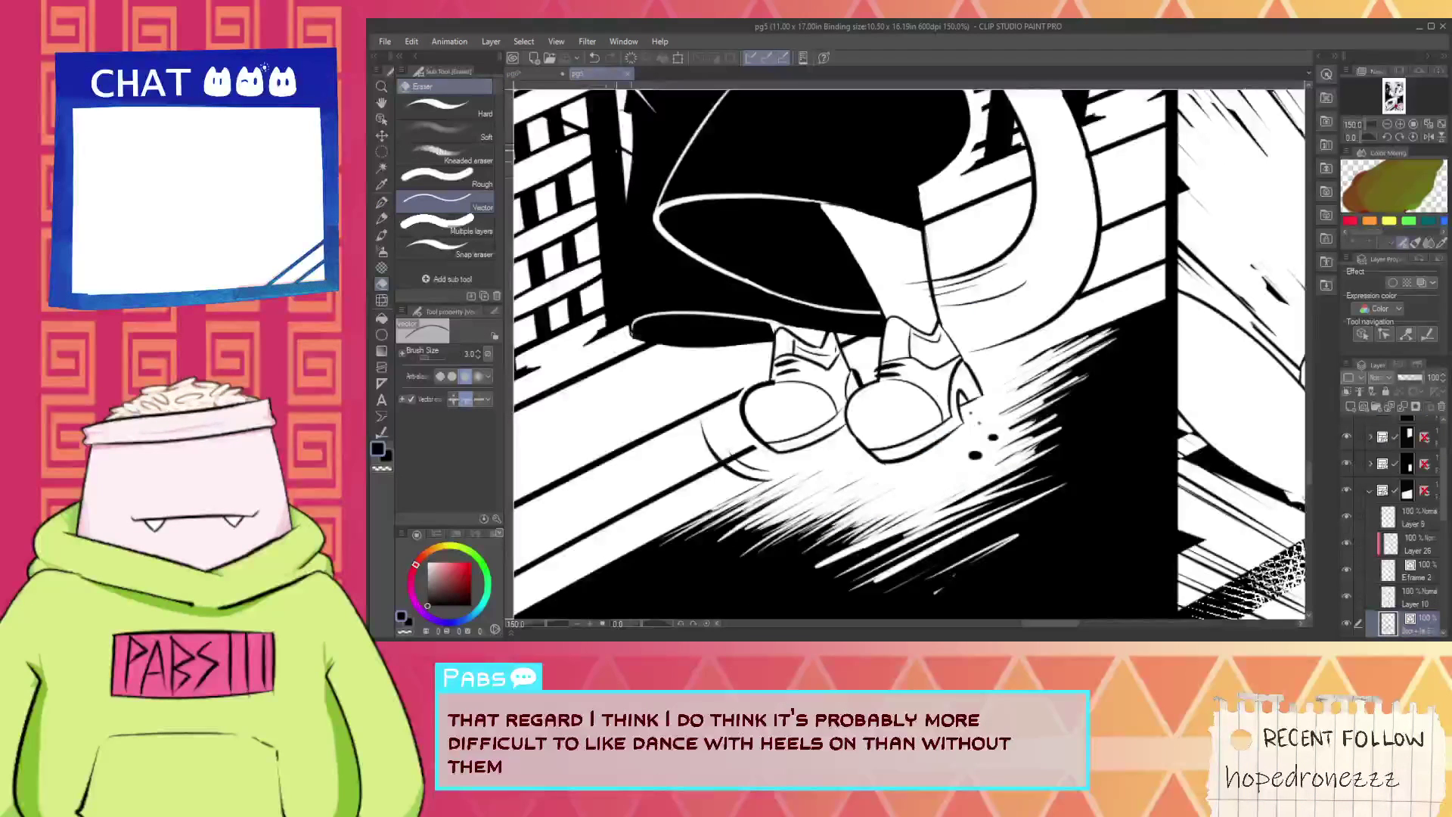
pyautogui.click(534, 73)
# Add a short diagonal stroke at the front of the near shoe's collar and trim its overlapping ends.
pyautogui.press('p')
pyautogui.moveTo(871, 398); pyautogui.dragTo(930, 333)
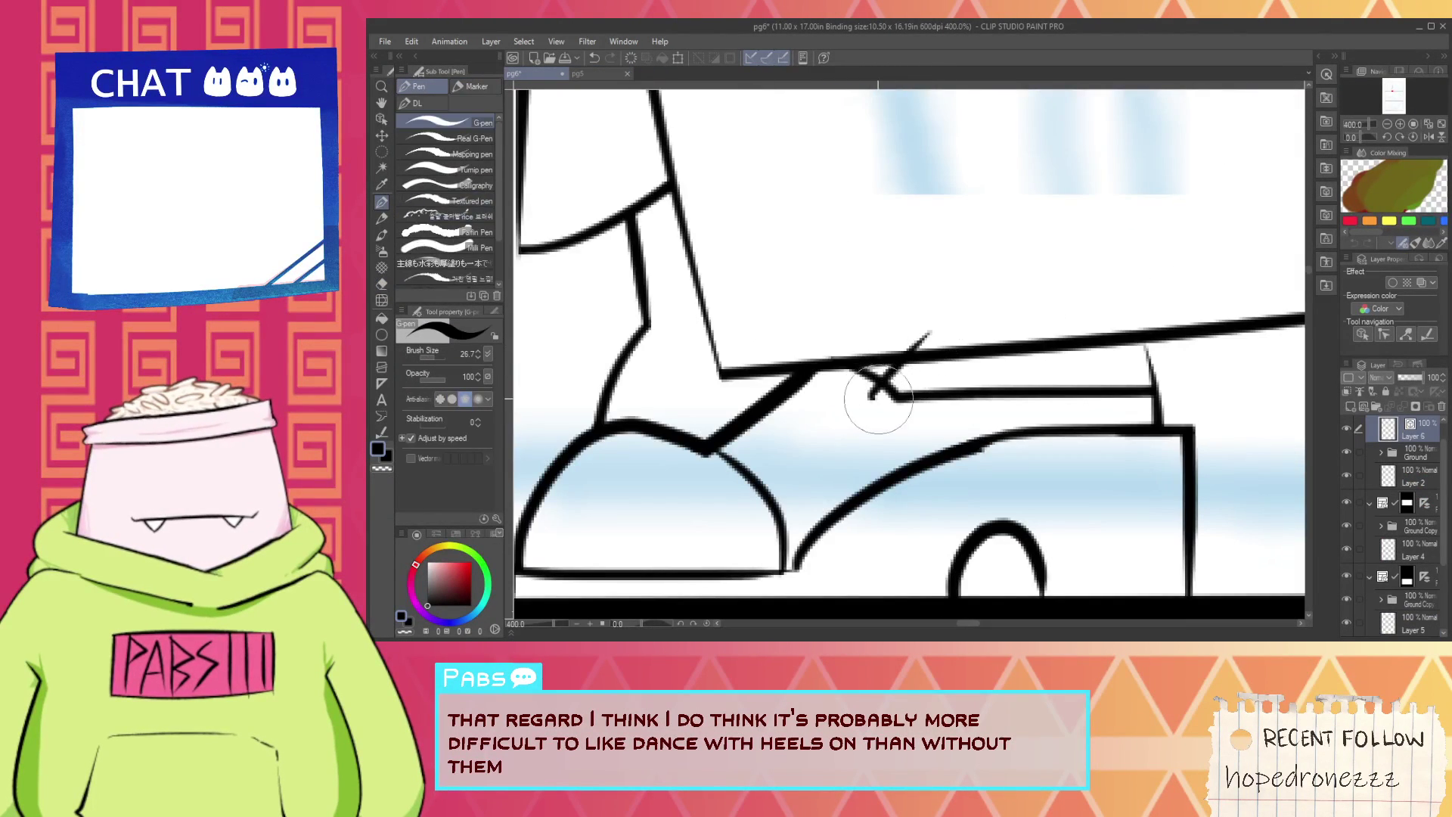
pyautogui.press('e')
pyautogui.moveTo(753, 308); pyautogui.dragTo(908, 338)
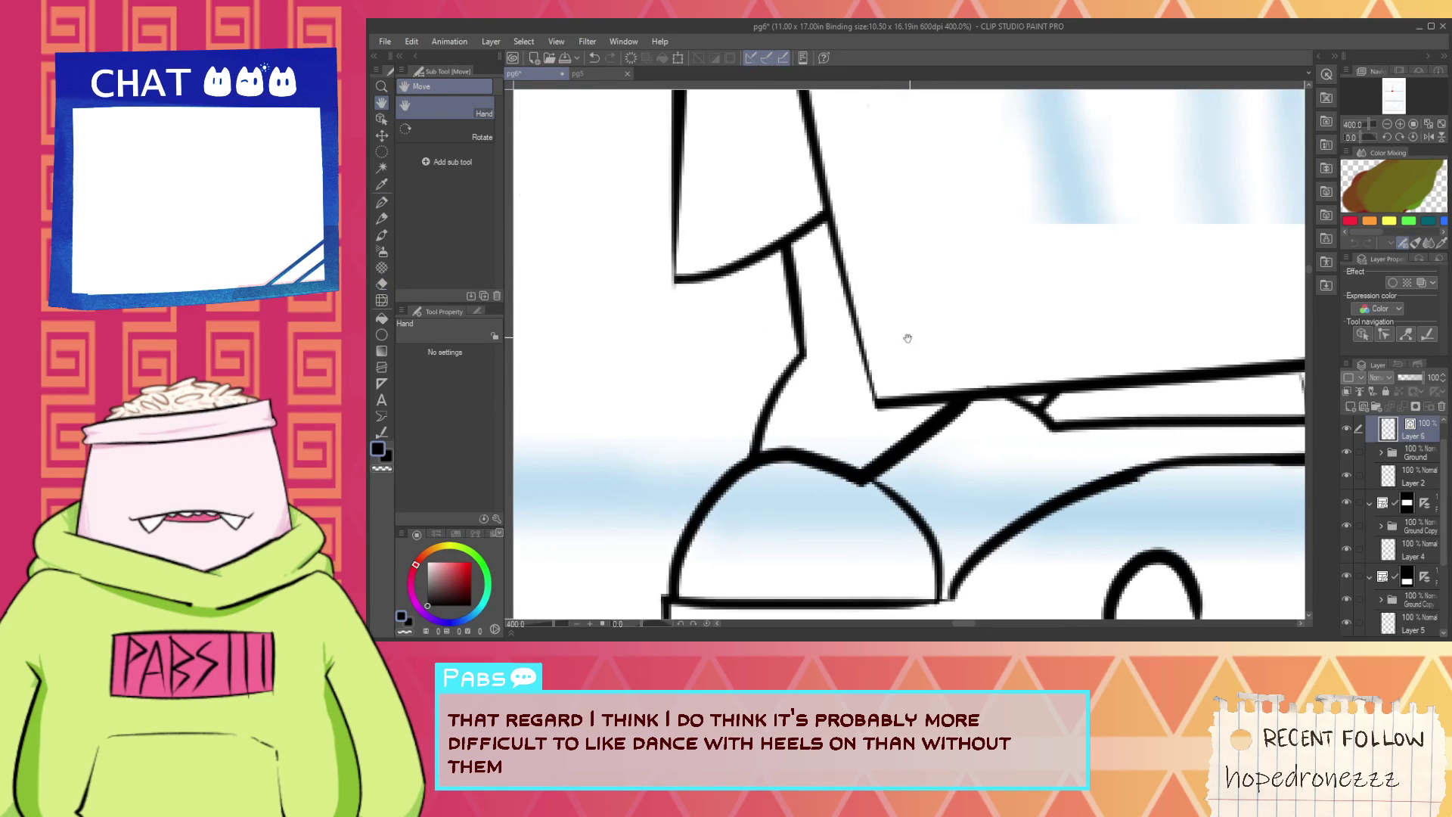
# Ink the shoe's upper edge details across the far ankle under the front trouser hem, undoing one stroke and trimming the overlaps.
pyautogui.press('p')
pyautogui.moveTo(800, 351)
pyautogui.mouseDown()
pyautogui.moveTo(886, 371)
pyautogui.moveTo(870, 342)
pyautogui.mouseUp()
pyautogui.hotkey('ctrl', 'z')
pyautogui.press('e')
pyautogui.press('p')
pyautogui.moveTo(778, 276)
pyautogui.mouseDown()
pyautogui.moveTo(846, 273)
pyautogui.moveTo(882, 292)
pyautogui.moveTo(895, 433)
pyautogui.moveTo(919, 452)
pyautogui.mouseUp()
pyautogui.press('e')
pyautogui.scroll(-7, 783, 303)
pyautogui.press('space')
pyautogui.scroll(5, 939, 333)
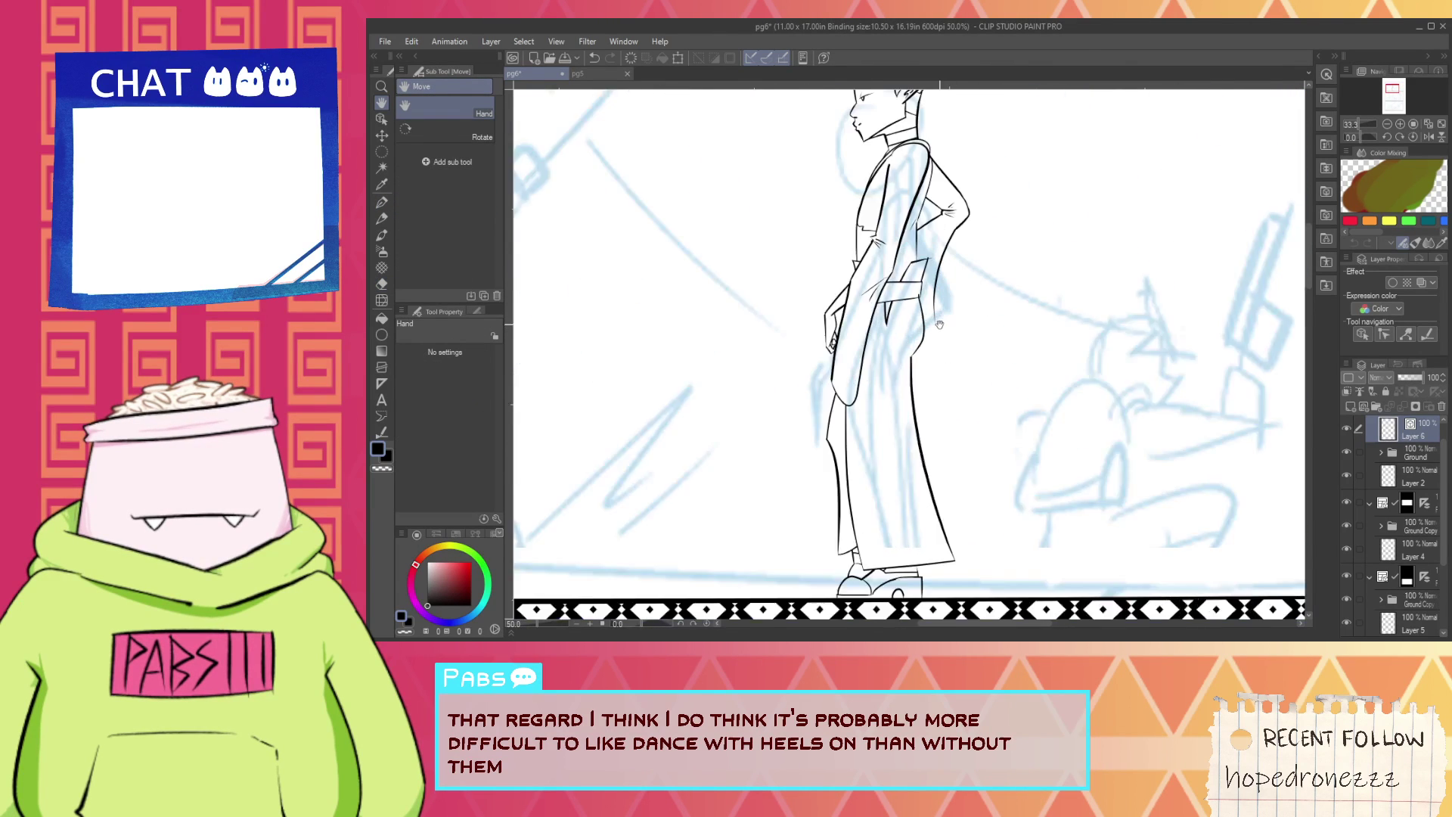
# Ink the rear sleeve's outer edge flowing down from the elbow and tucking in behind the hip, redoing the stroke until it fits.
pyautogui.press('p')
pyautogui.moveTo(943, 240); pyautogui.dragTo(911, 443)
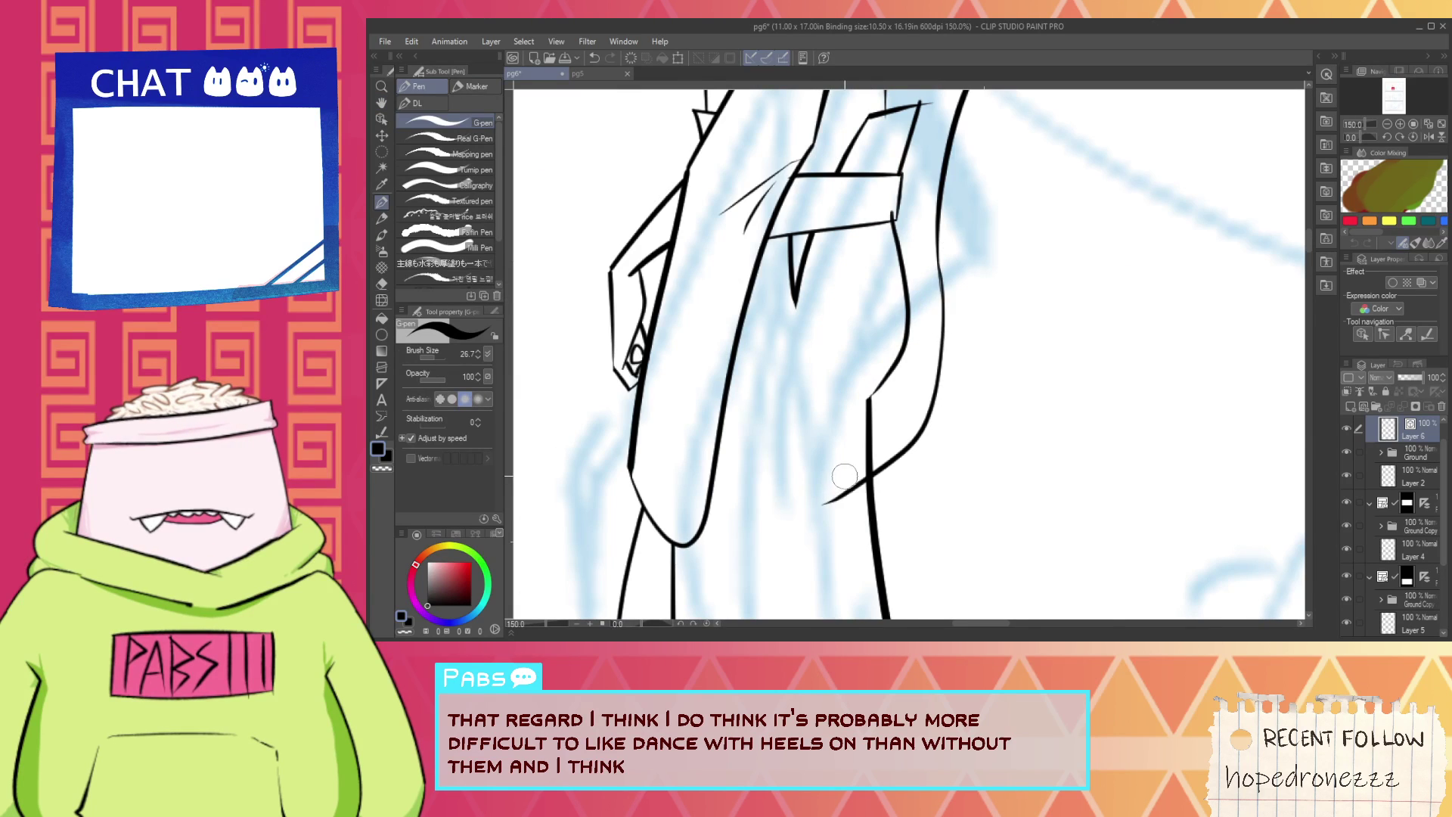
pyautogui.press('e')
pyautogui.scroll(-4, 903, 339)
pyautogui.press('p')
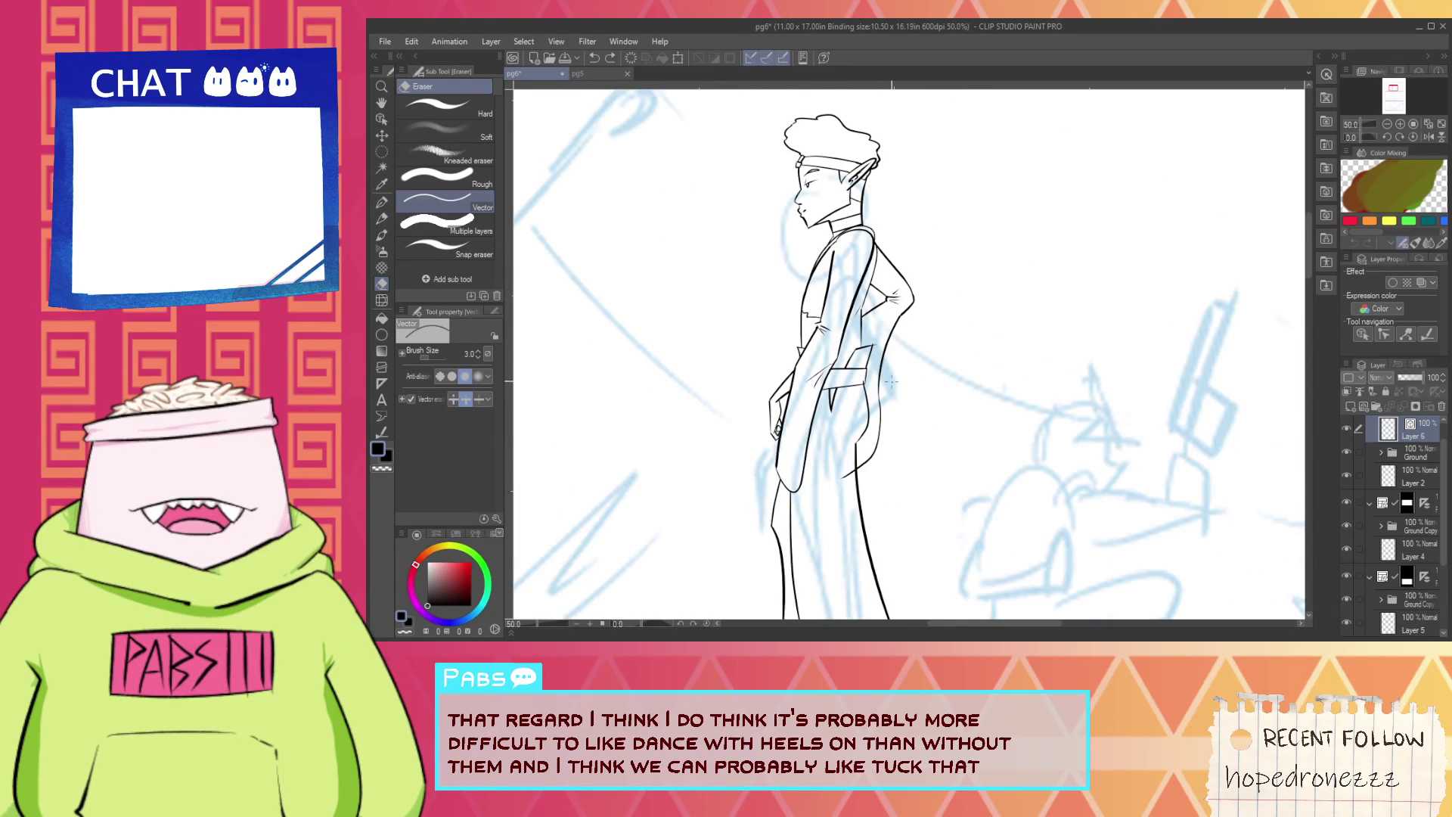
pyautogui.scroll(4, 903, 338)
pyautogui.moveTo(927, 265); pyautogui.dragTo(905, 427)
pyautogui.hotkey('ctrl', 'z')
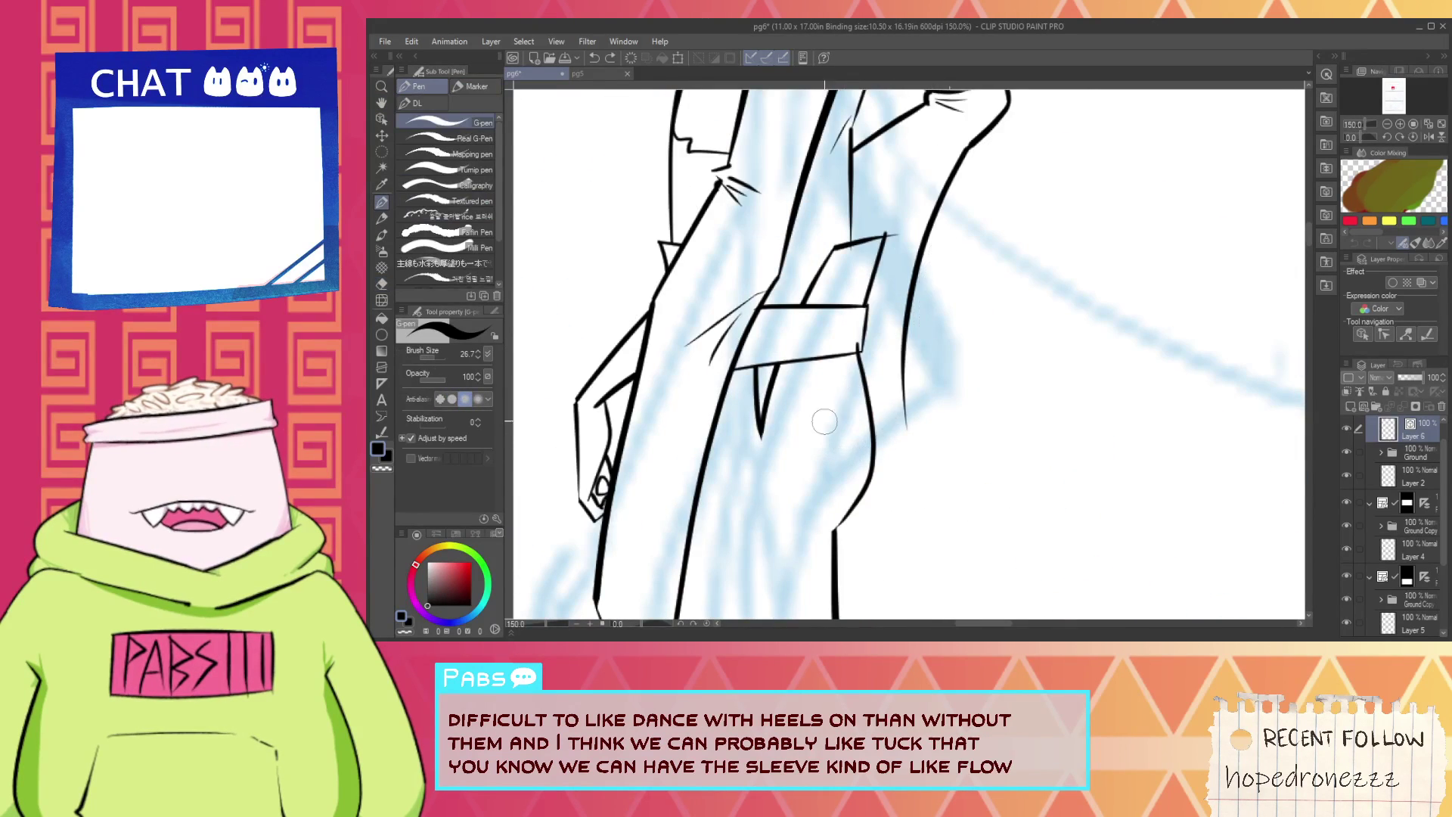
pyautogui.moveTo(818, 437); pyautogui.dragTo(932, 269)
pyautogui.hotkey('ctrl', 'z')
pyautogui.moveTo(830, 452)
pyautogui.mouseDown()
pyautogui.moveTo(925, 251)
pyautogui.moveTo(926, 314)
pyautogui.moveTo(868, 429)
pyautogui.mouseUp()
pyautogui.press('e')
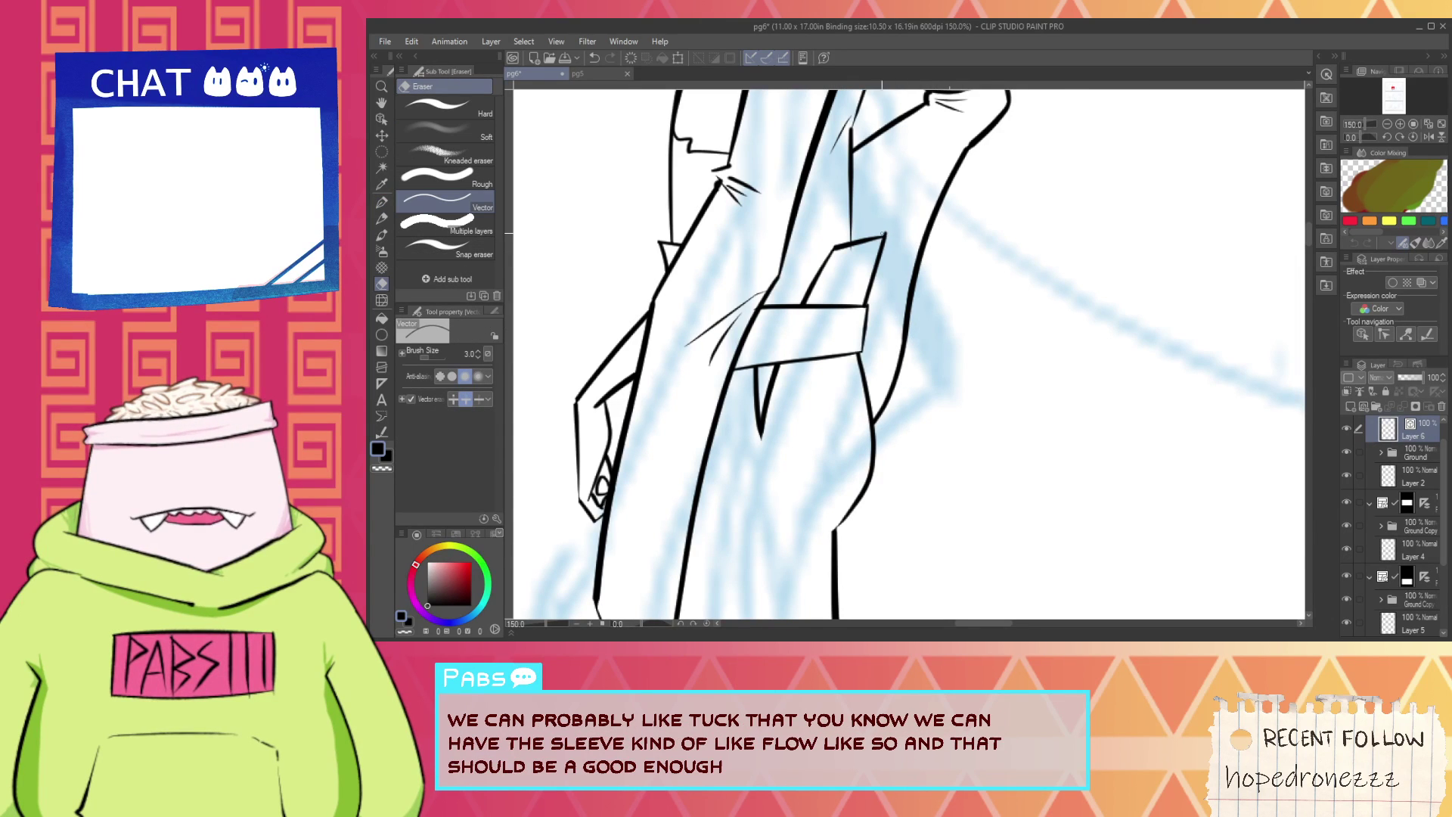
# Lower the top edge of the small flap above the belt and trim the side lines to meet it.
pyautogui.scroll(1, 861, 219)
pyautogui.click(383, 119)
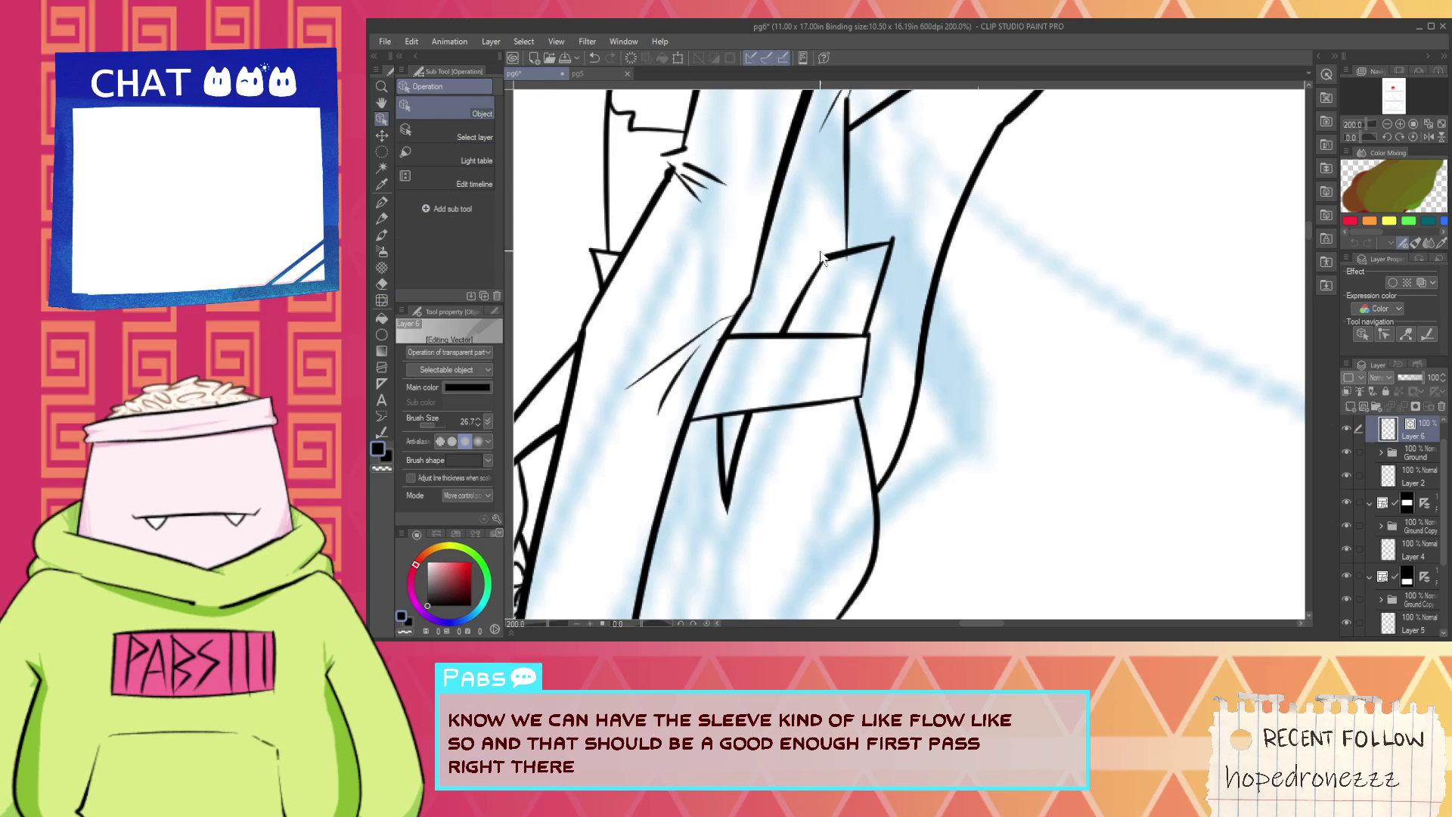
pyautogui.moveTo(822, 258); pyautogui.dragTo(931, 298)
pyautogui.moveTo(747, 295); pyautogui.dragTo(724, 295)
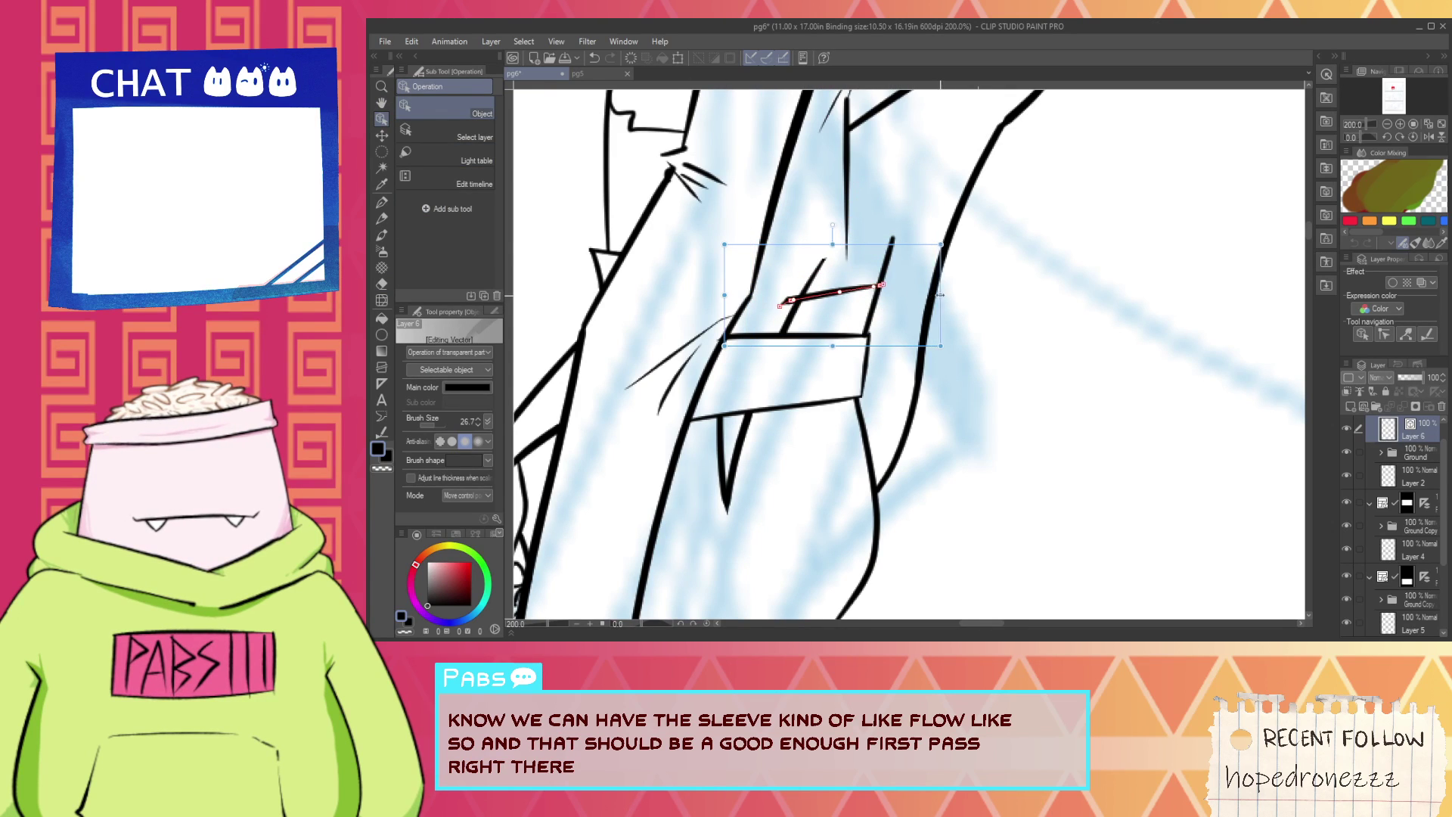
pyautogui.press('e')
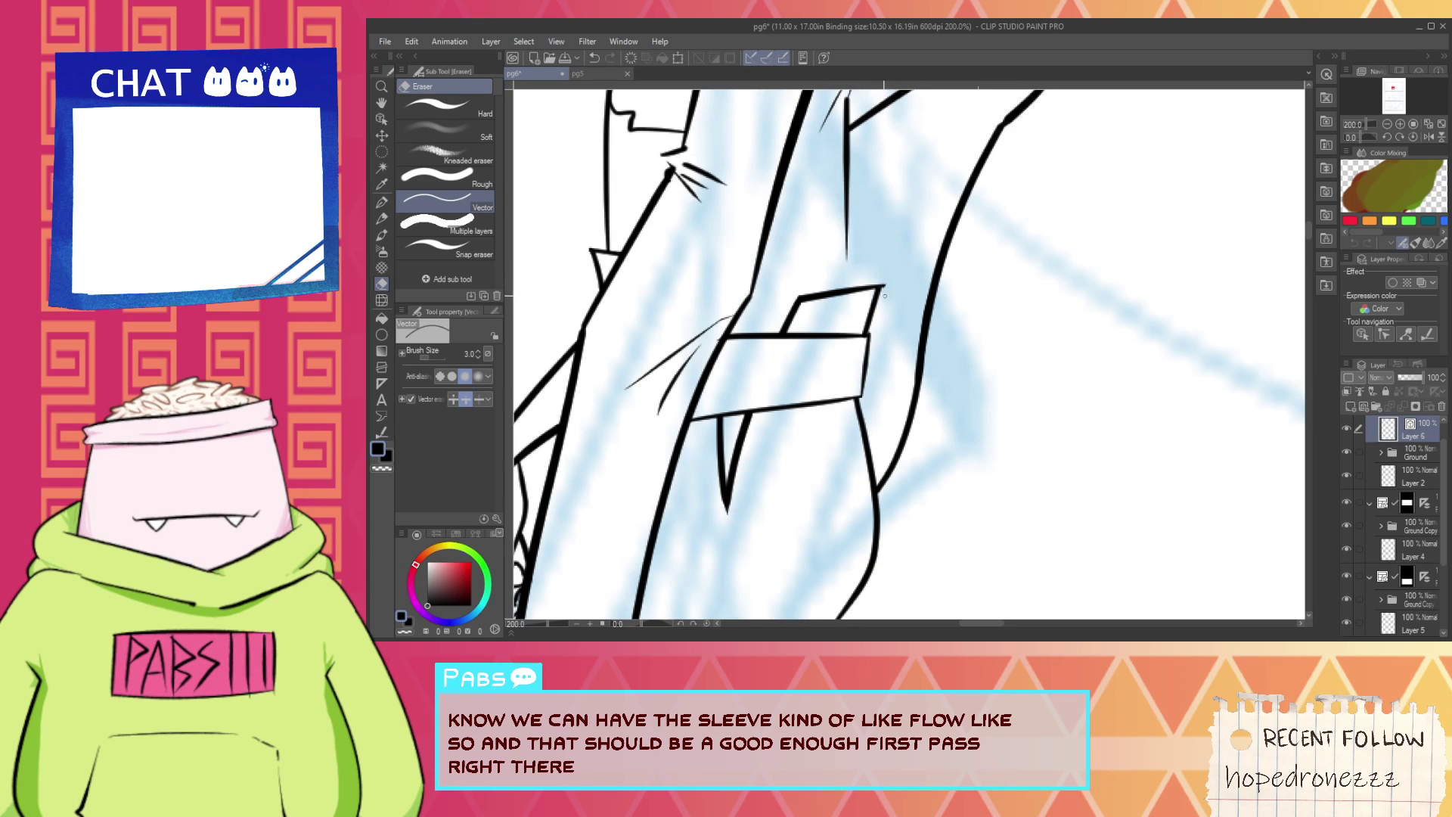
# Extend the back torso line down to the flap's top edge and trim the overlap.
pyautogui.scroll(4, 888, 283)
pyautogui.press('p')
pyautogui.moveTo(780, 151)
pyautogui.mouseDown()
pyautogui.moveTo(790, 355)
pyautogui.moveTo(824, 366)
pyautogui.mouseUp()
pyautogui.press('e')
pyautogui.scroll(-6, 791, 362)
# Ink two thin trim lines inside the belt, along its upper and lower edges, and trim the end past the belt's rear edge.
pyautogui.press('space')
pyautogui.moveTo(684, 321); pyautogui.dragTo(793, 328)
pyautogui.scroll(-2, 789, 314)
pyautogui.scroll(6, 696, 387)
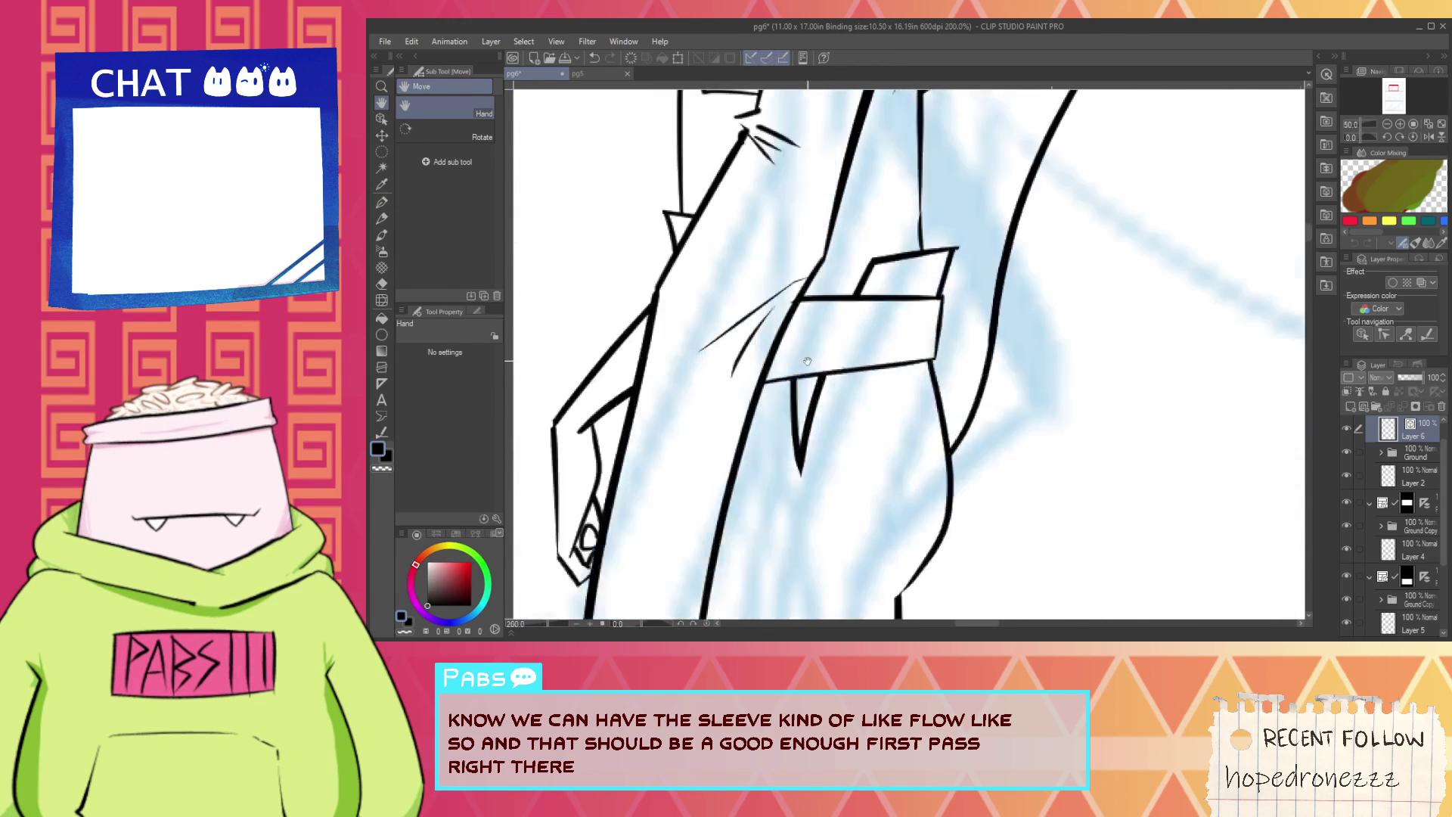
pyautogui.press('p')
pyautogui.moveTo(695, 388); pyautogui.dragTo(1100, 332)
pyautogui.hotkey('ctrl', 'z')
pyautogui.moveTo(696, 373); pyautogui.dragTo(1156, 311)
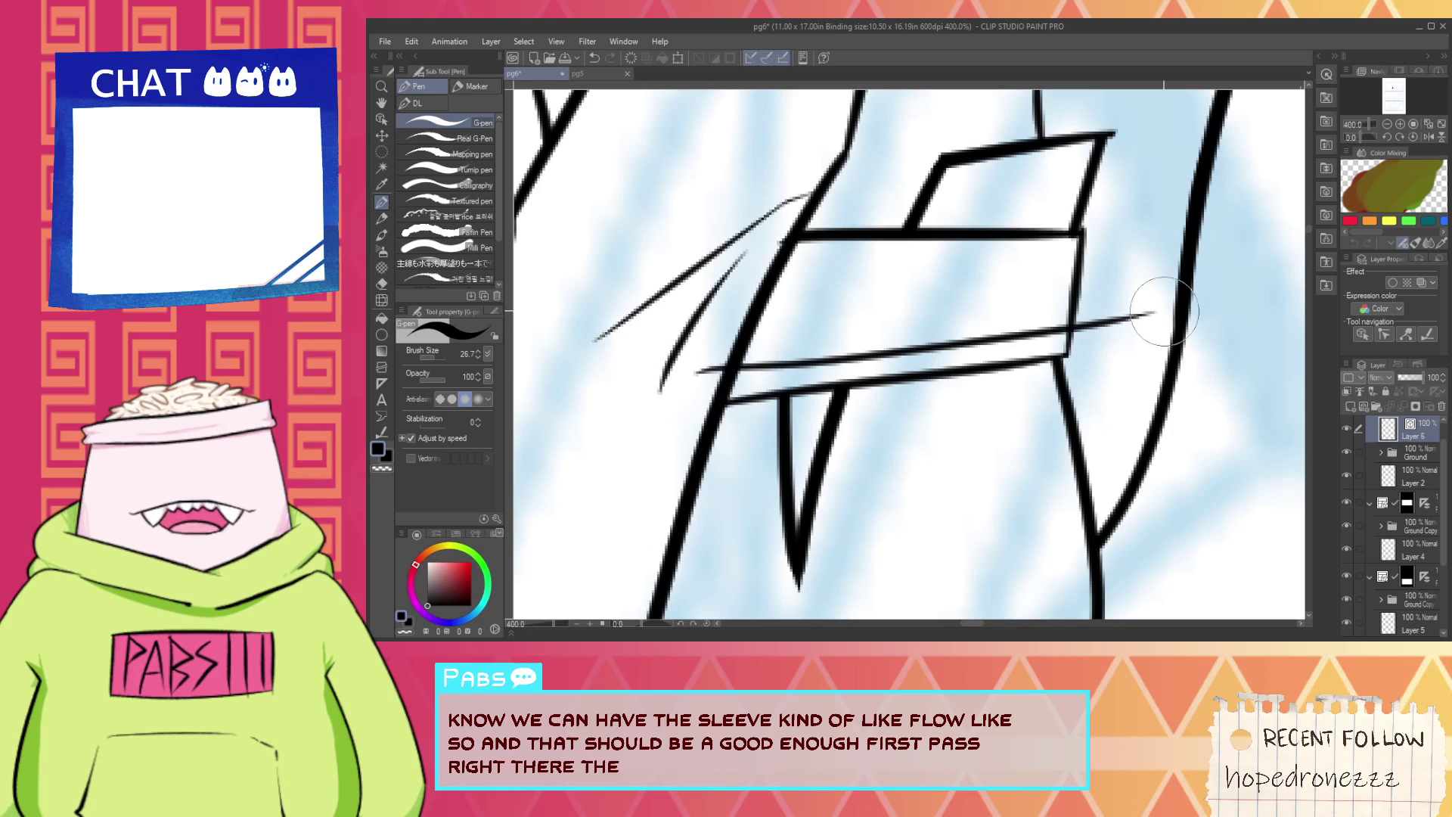
pyautogui.moveTo(787, 263); pyautogui.dragTo(1074, 261)
pyautogui.press('e')
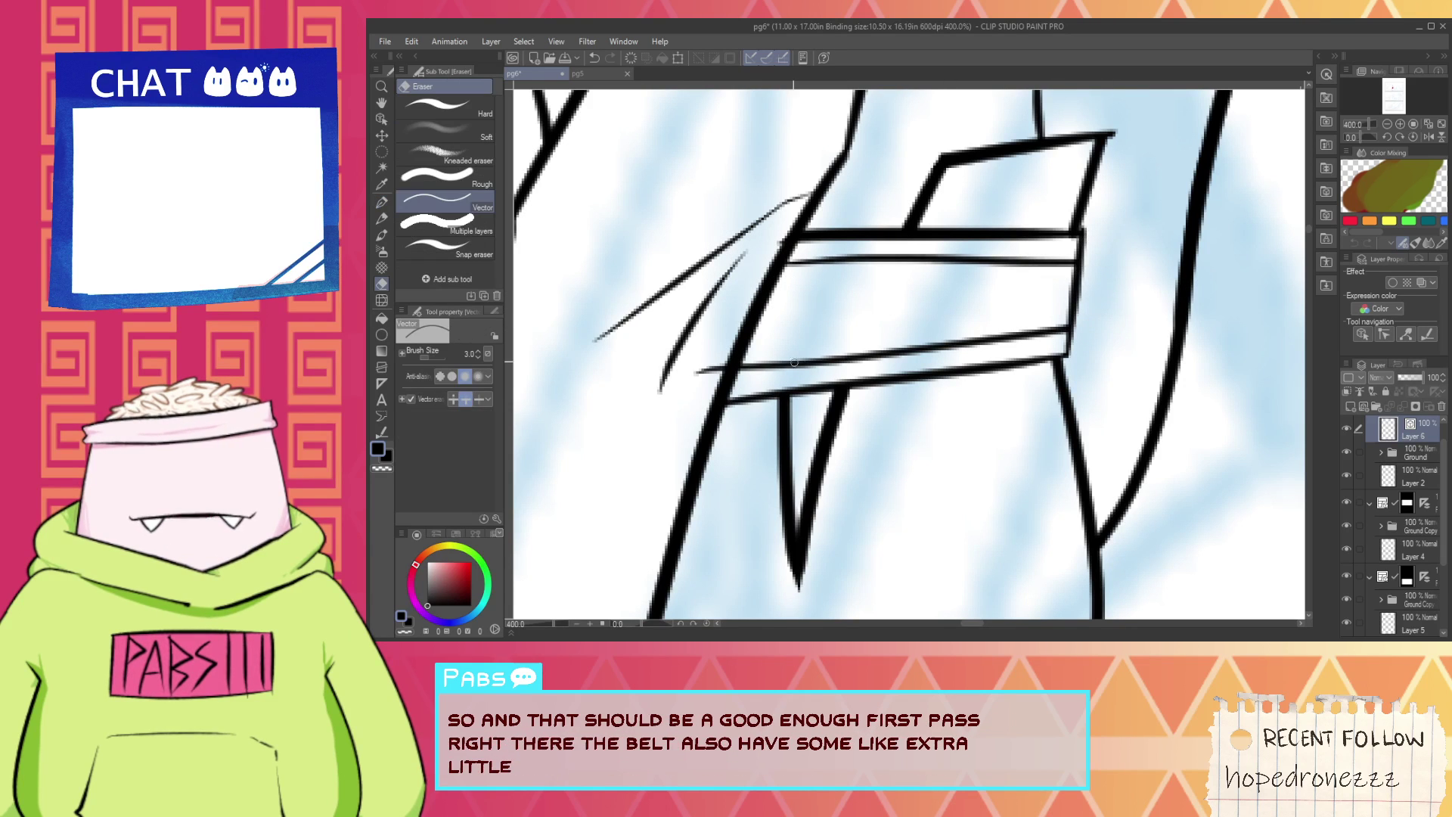
# Try to ink a fuller rounded front on the far shoe, behind the near shoe's toe cap.
pyautogui.scroll(-8, 692, 400)
pyautogui.press('h')
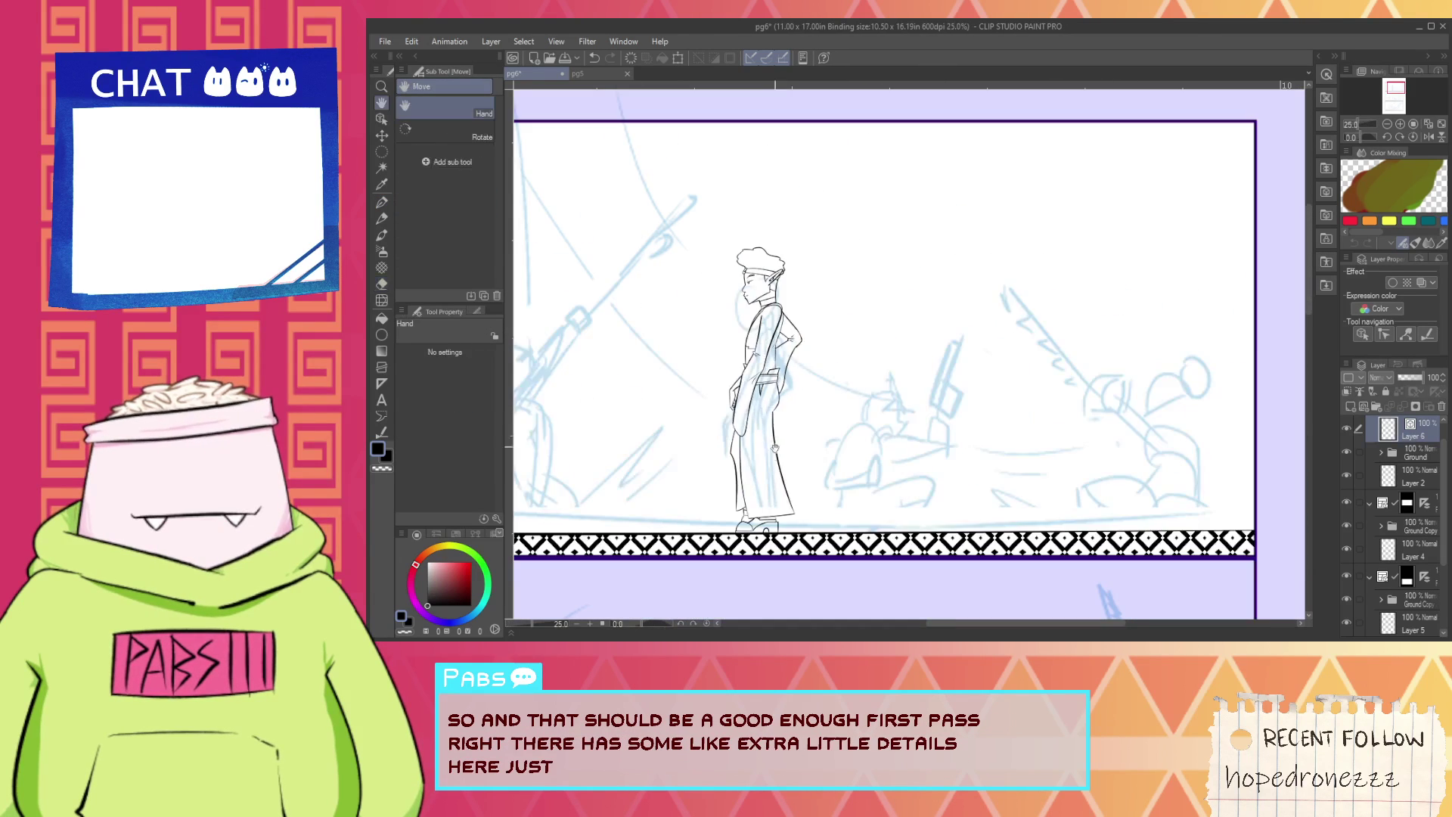
pyautogui.moveTo(750, 366); pyautogui.dragTo(905, 366)
pyautogui.press('p')
pyautogui.scroll(8, 877, 490)
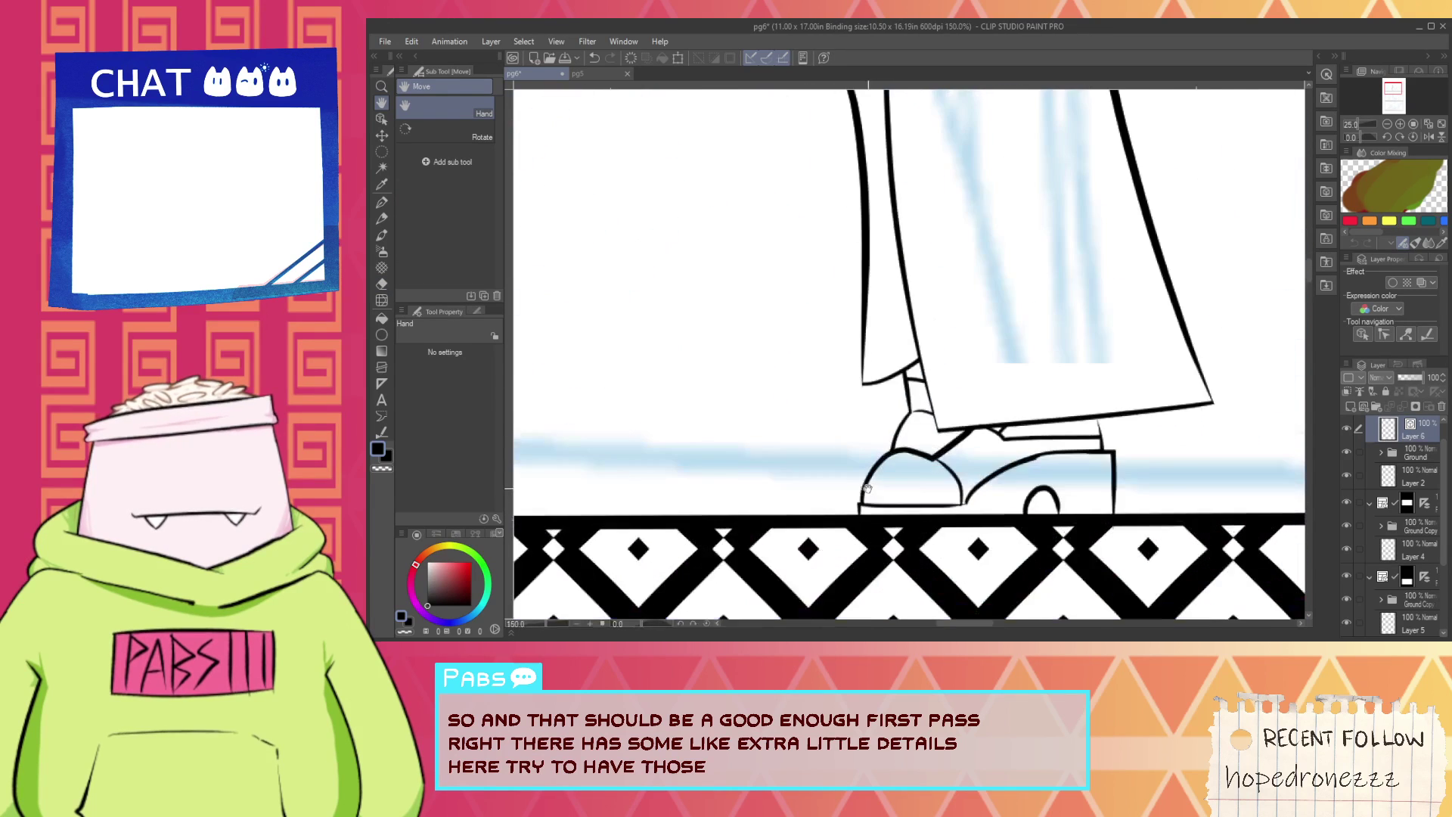
pyautogui.moveTo(860, 480); pyautogui.dragTo(1017, 321)
pyautogui.hotkey('ctrl', 'z')
pyautogui.moveTo(917, 457); pyautogui.dragTo(1031, 312)
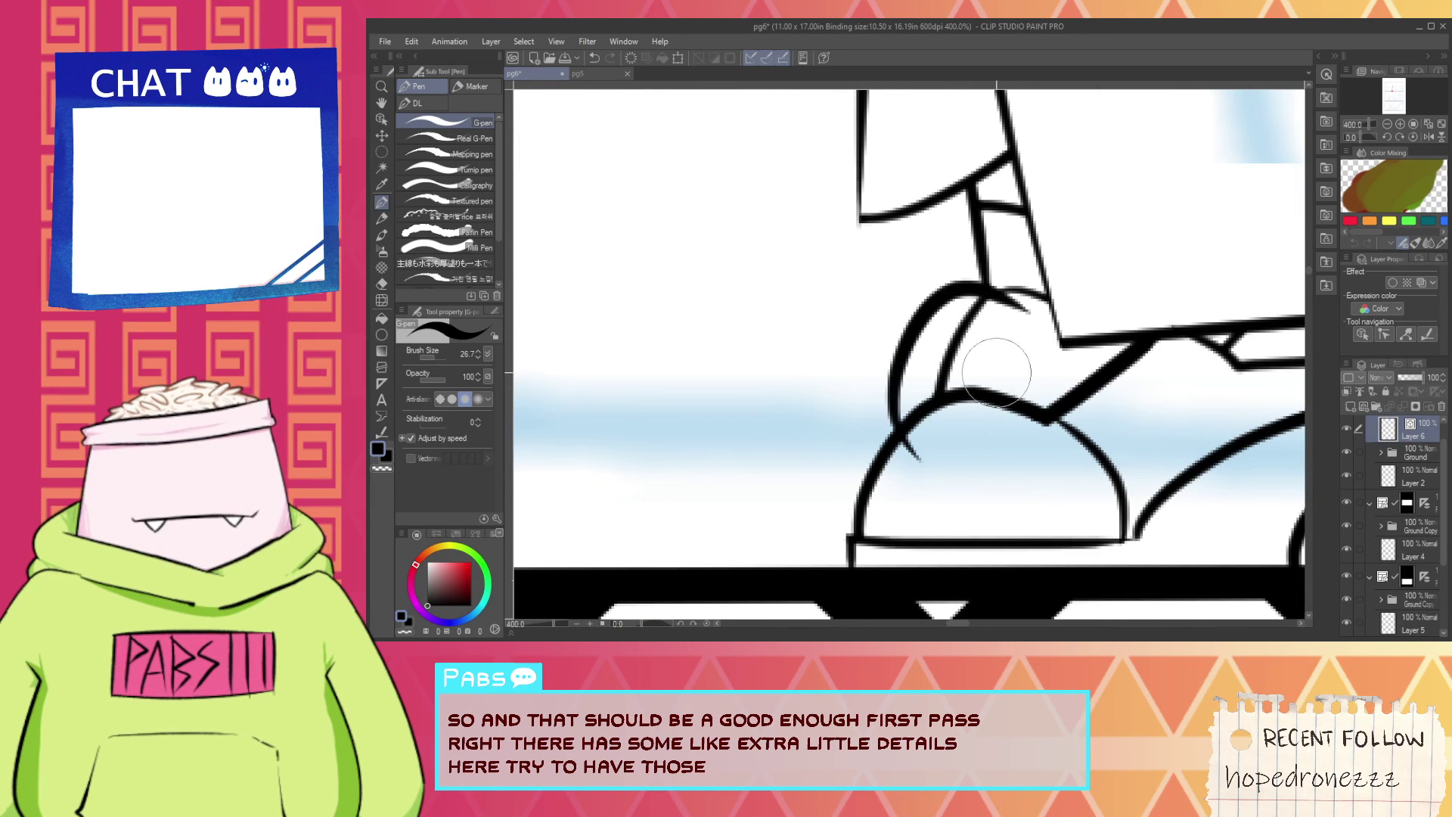
pyautogui.hotkey('ctrl', 'z')
pyautogui.moveTo(914, 460)
pyautogui.mouseDown()
pyautogui.moveTo(907, 323)
pyautogui.moveTo(998, 257)
pyautogui.moveTo(893, 511)
pyautogui.moveTo(932, 495)
pyautogui.moveTo(864, 407)
pyautogui.moveTo(1022, 303)
pyautogui.moveTo(999, 337)
pyautogui.moveTo(942, 356)
pyautogui.mouseUp()
pyautogui.hotkey('ctrl', 'z')
# Replace the far shoe's front line with a rounded outline from the ankle forward and down to the near toe cap.
pyautogui.press('e')
pyautogui.press('p')
pyautogui.press('e')
pyautogui.press('p')
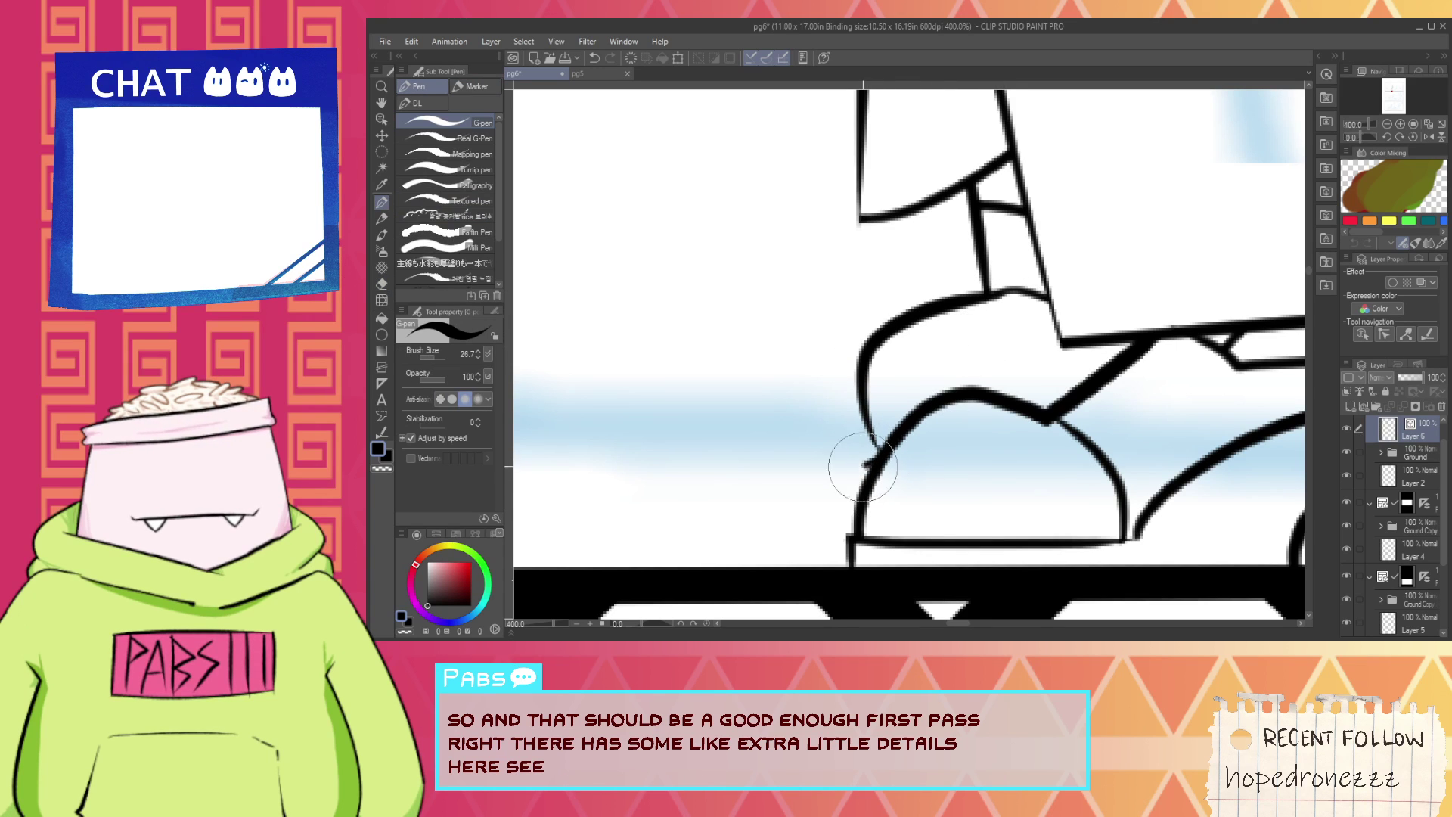
pyautogui.moveTo(864, 467); pyautogui.dragTo(862, 514)
pyautogui.hotkey('ctrl', 'z')
# Select the far leg's trouser, ankle and shoe lines and shift them upward with a slight rotation.
pyautogui.scroll(-8, 879, 496)
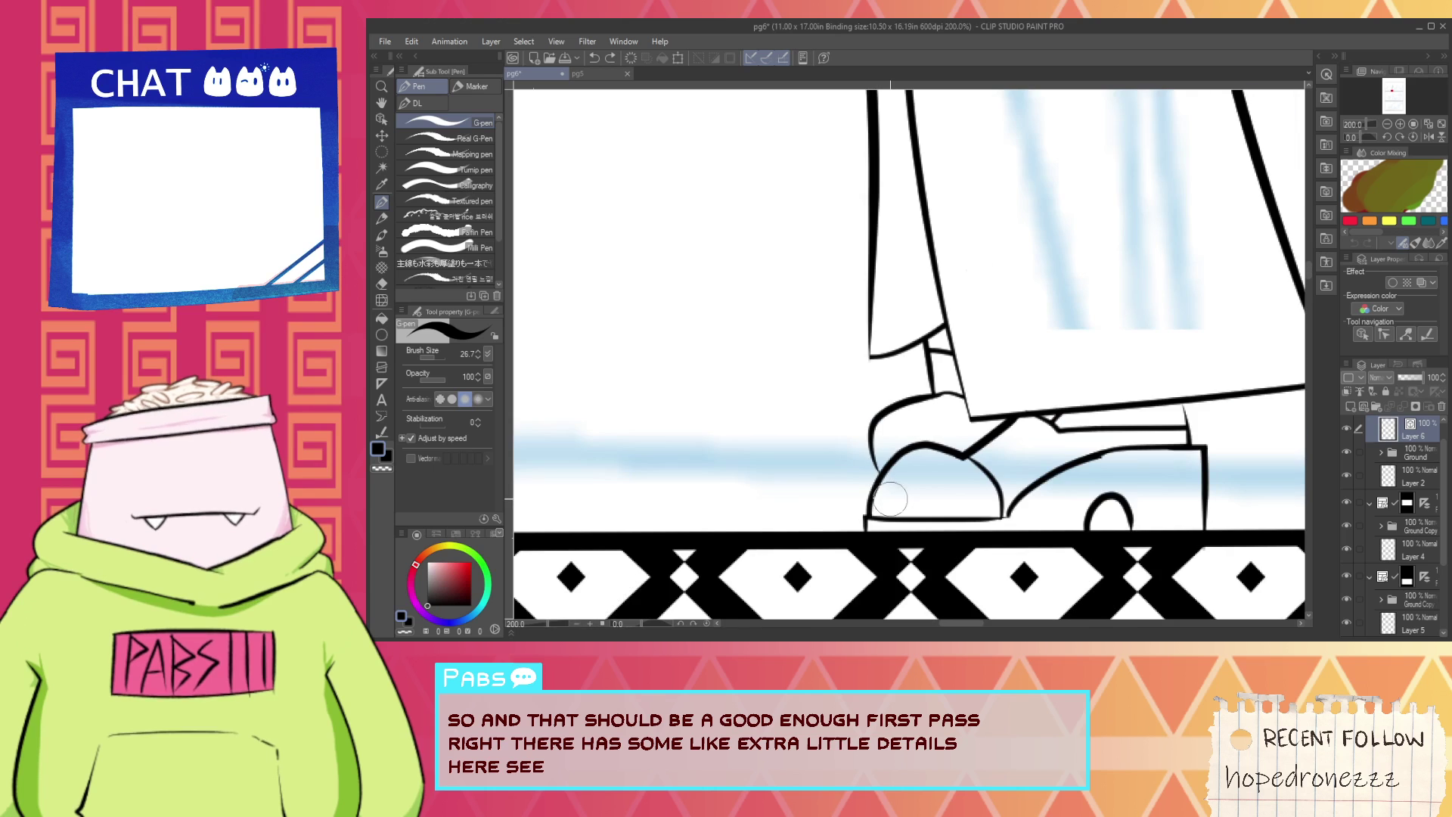
pyautogui.scroll(-2, 900, 466)
pyautogui.press('space')
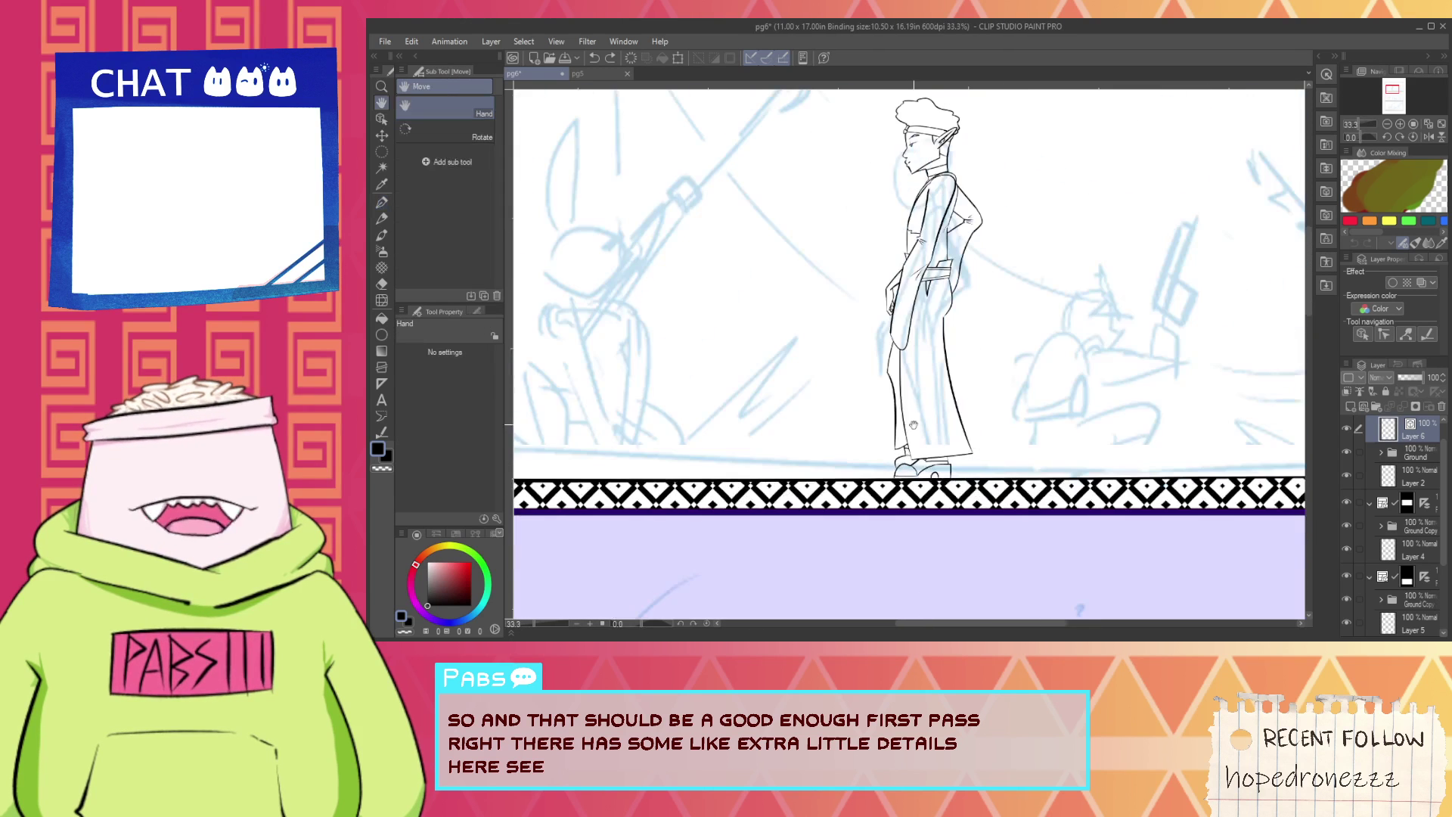
pyautogui.moveTo(900, 462); pyautogui.dragTo(911, 503)
pyautogui.scroll(2, 913, 488)
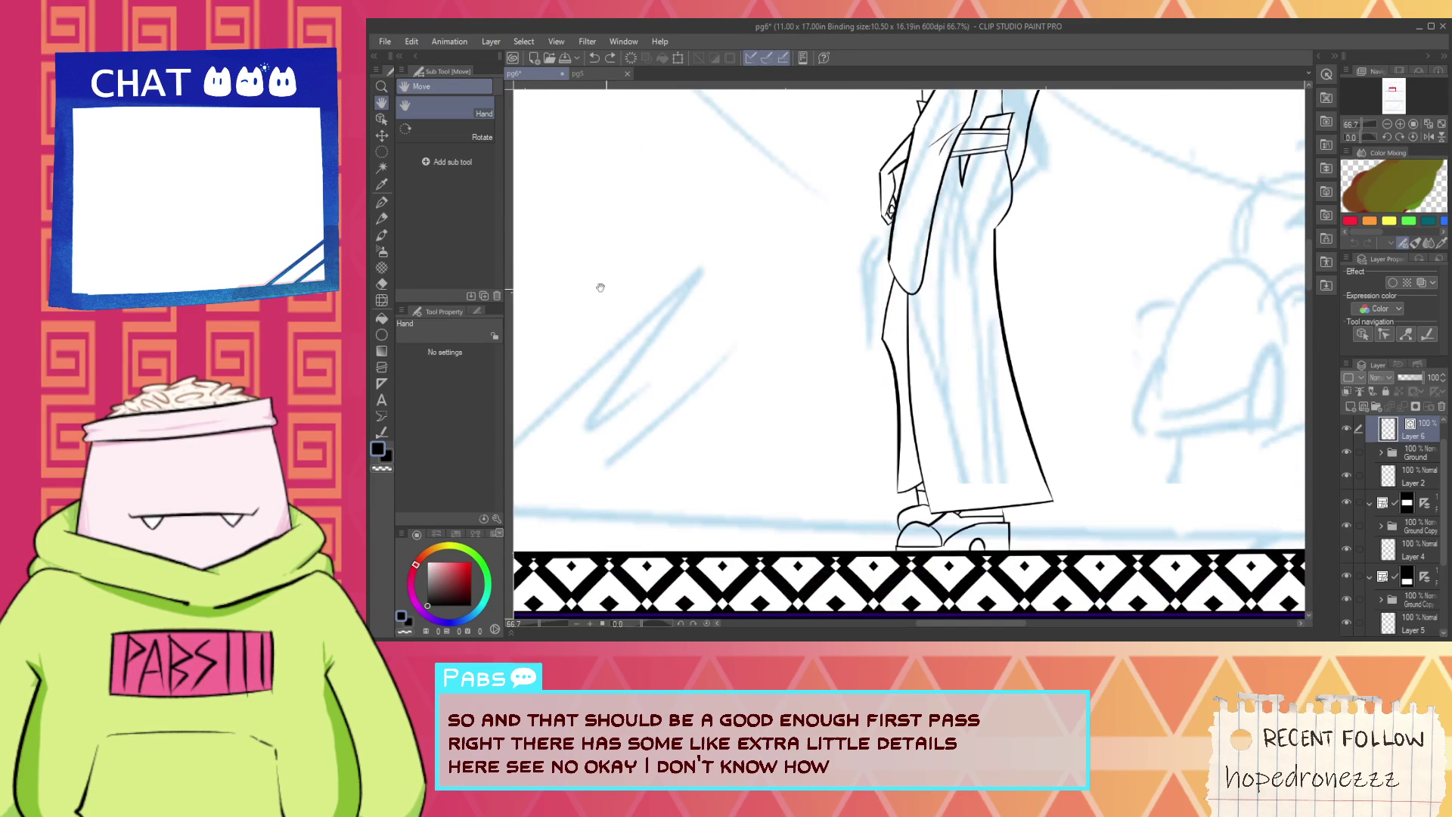
pyautogui.click(382, 120)
pyautogui.moveTo(843, 310); pyautogui.dragTo(886, 392)
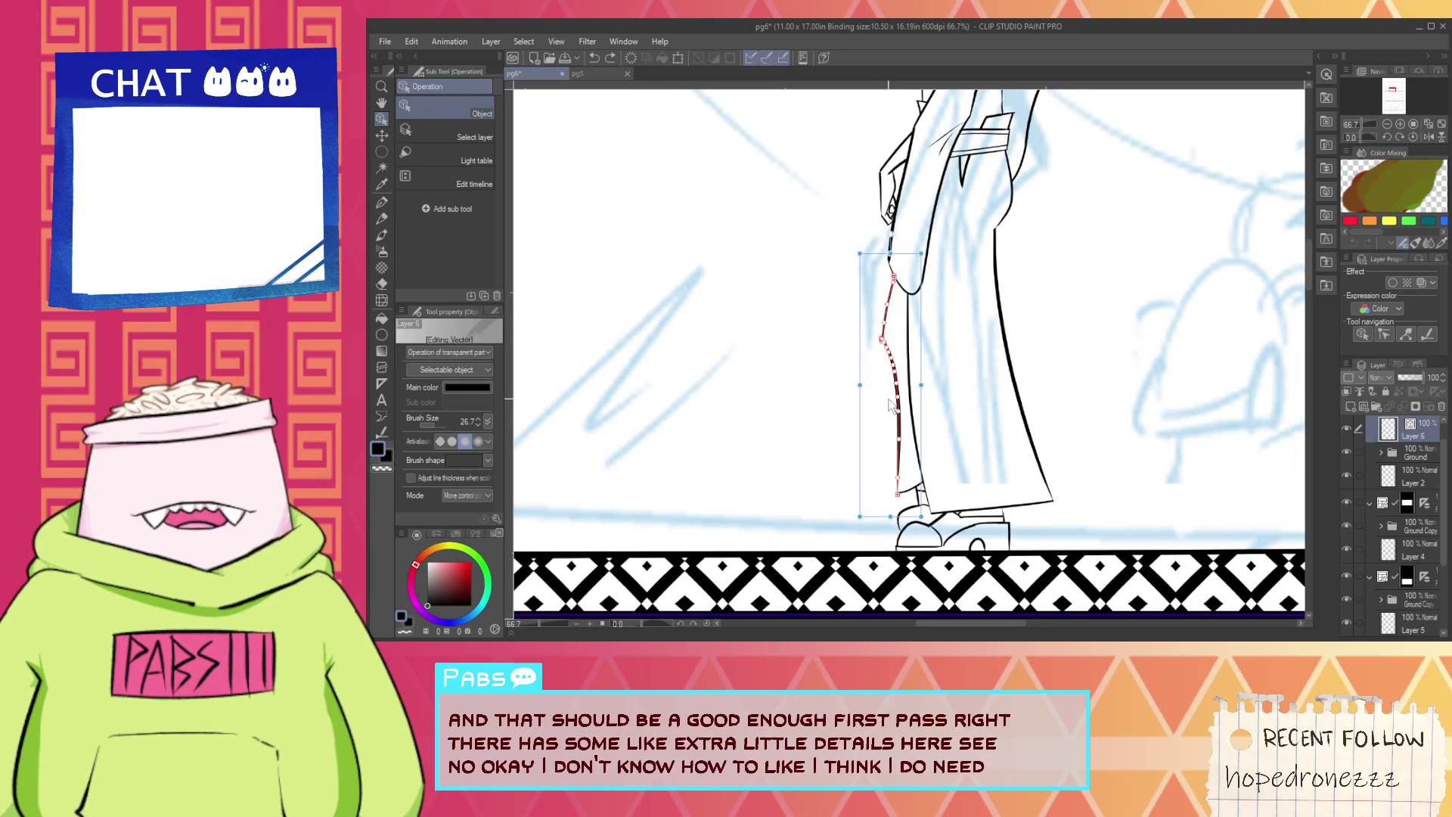
pyautogui.moveTo(808, 475); pyautogui.dragTo(928, 531)
pyautogui.keyDown('shift'); pyautogui.click(929, 511); pyautogui.keyUp('shift')
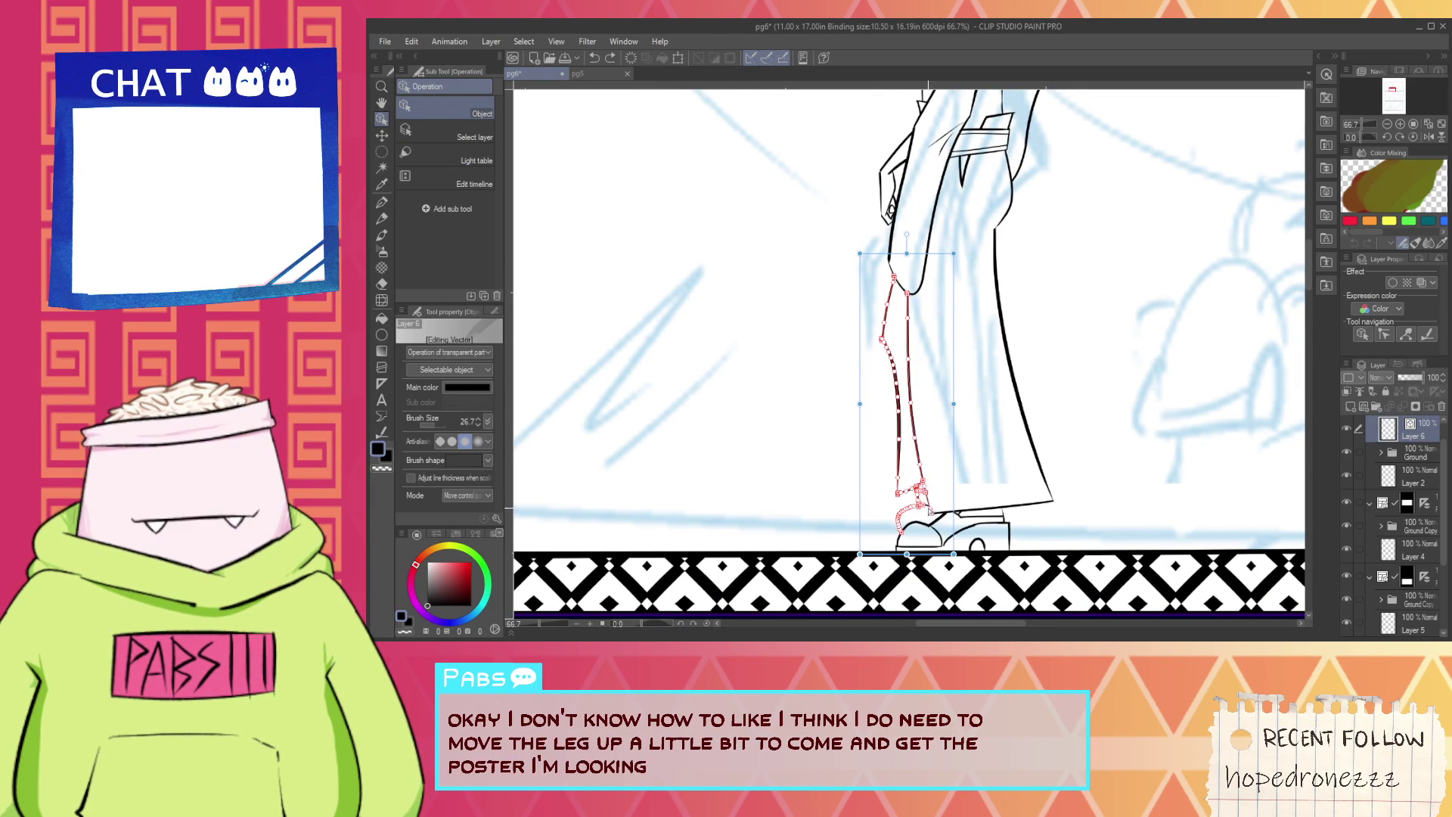
pyautogui.moveTo(860, 474); pyautogui.dragTo(917, 514)
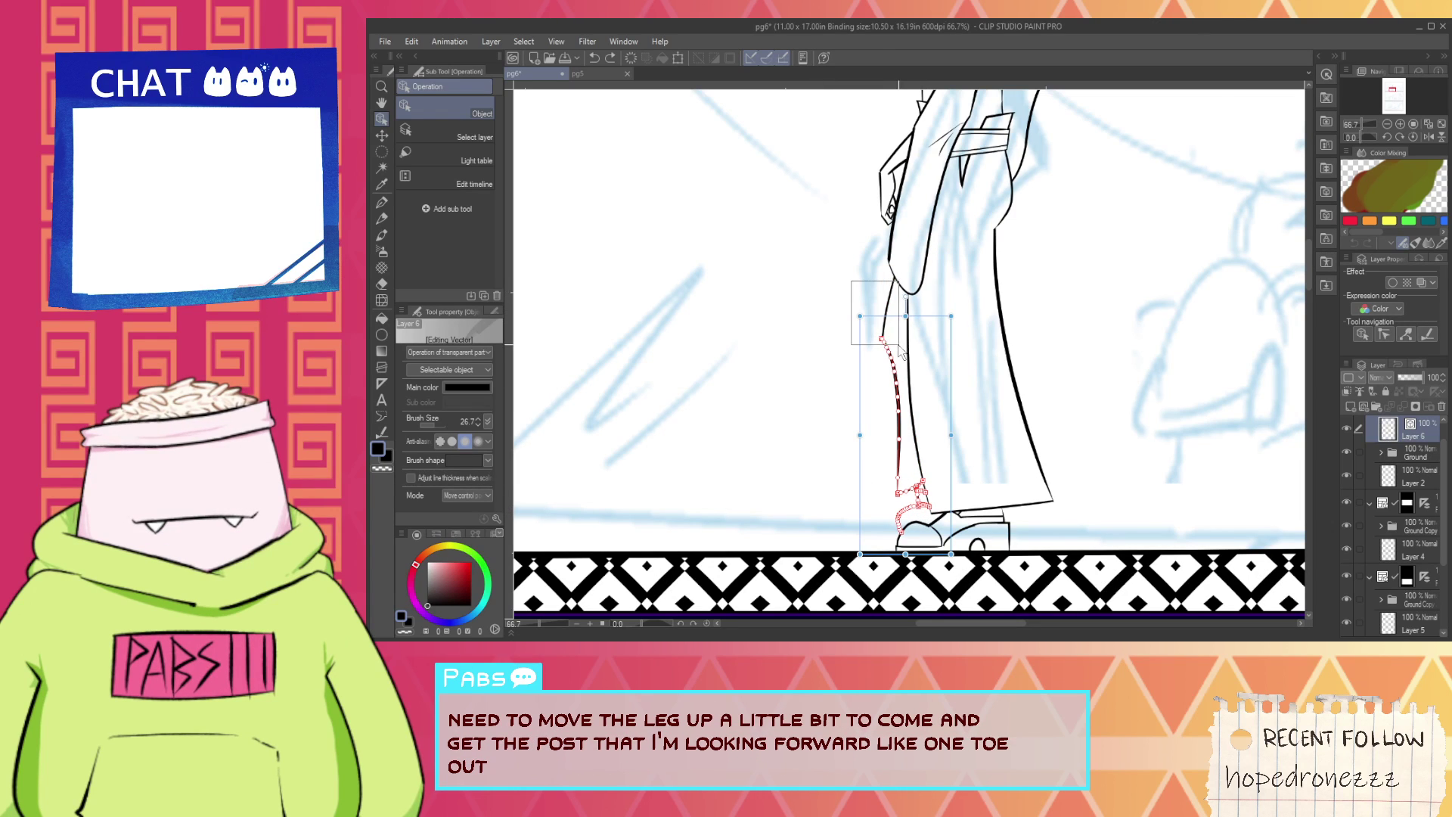
pyautogui.moveTo(894, 343); pyautogui.dragTo(958, 318)
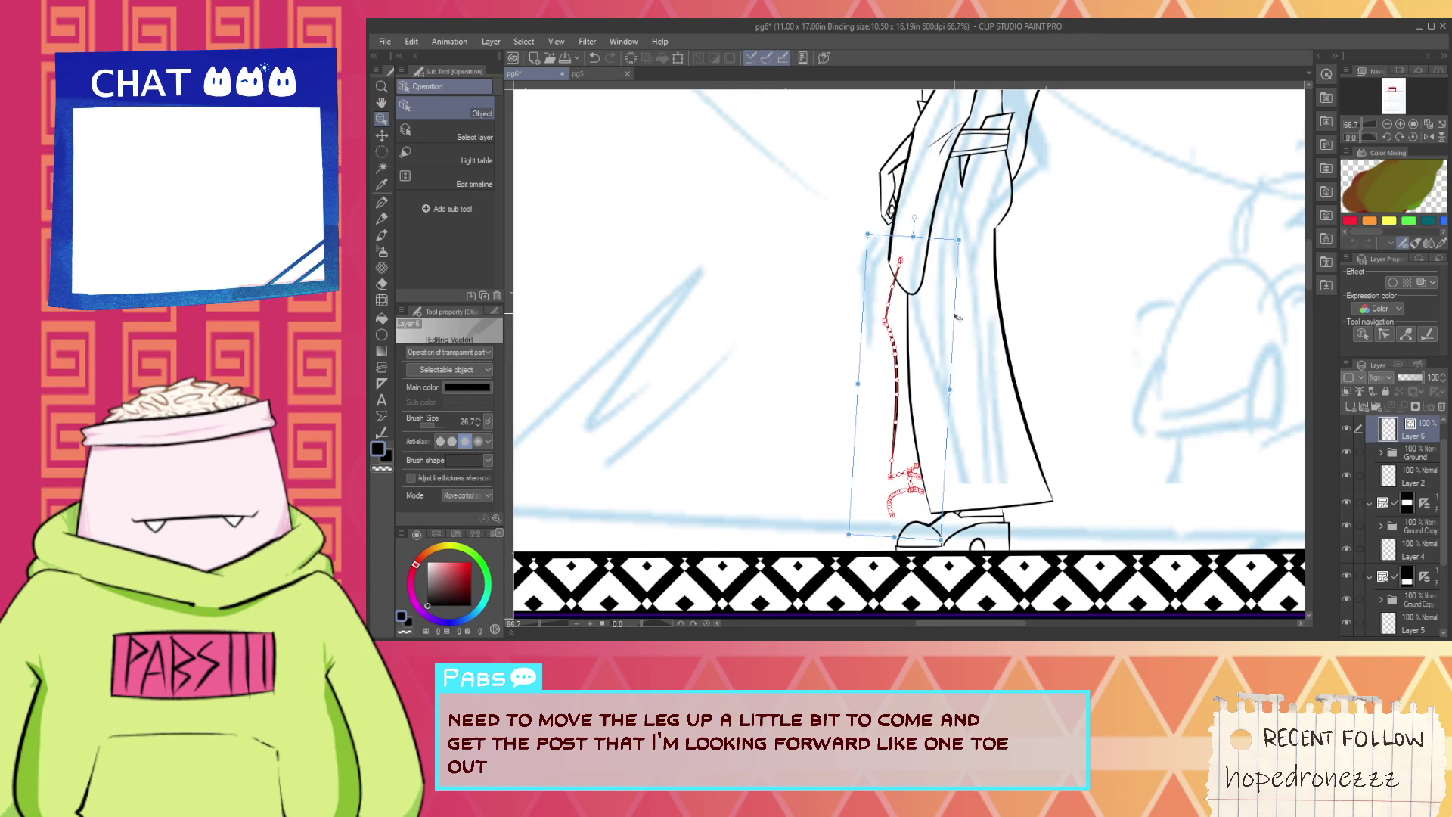
pyautogui.click(1079, 358)
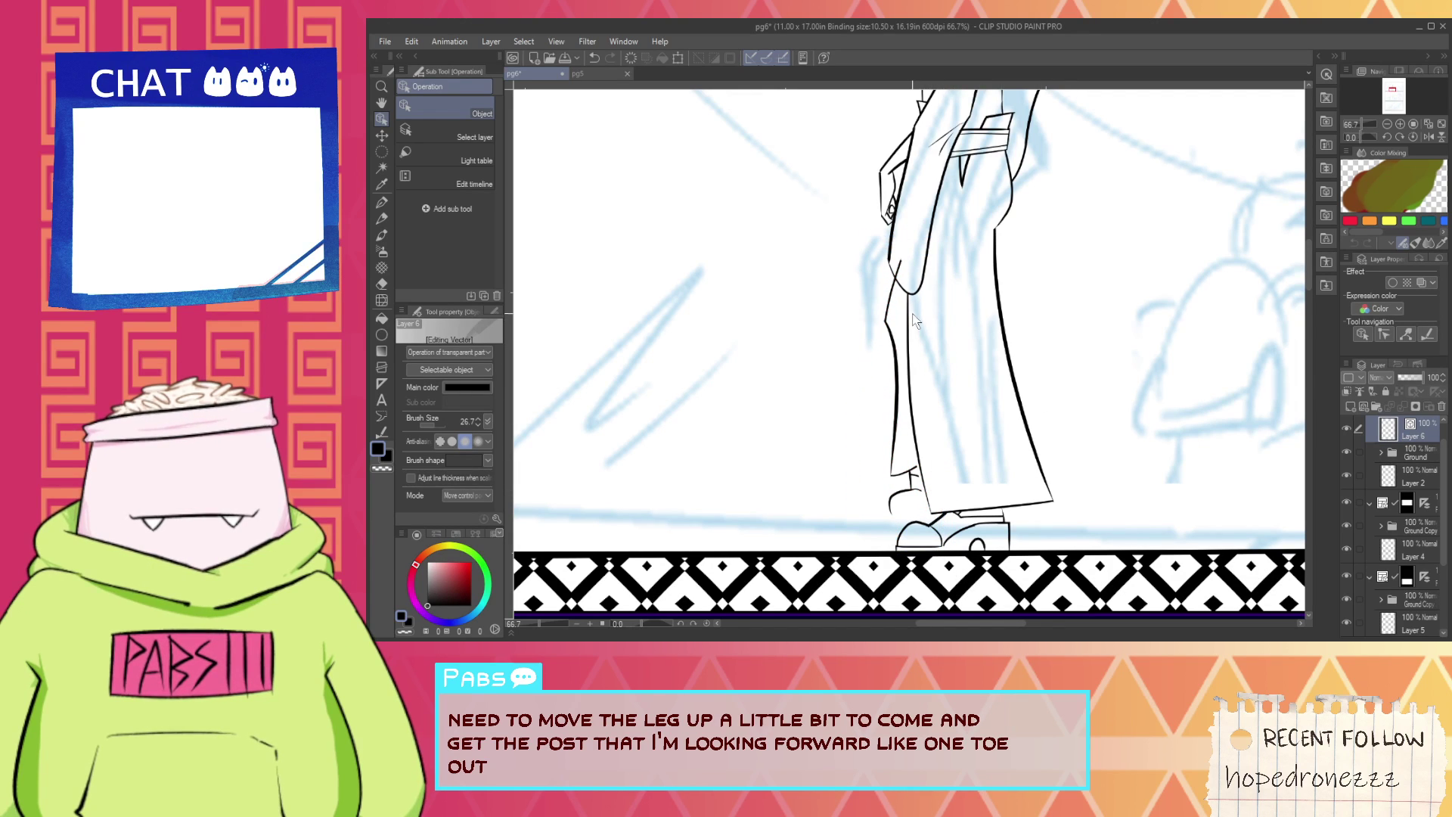
# Delete the far leg's trouser and shoe lines and select the leftover ankle strokes for removal.
pyautogui.scroll(-5, 882, 321)
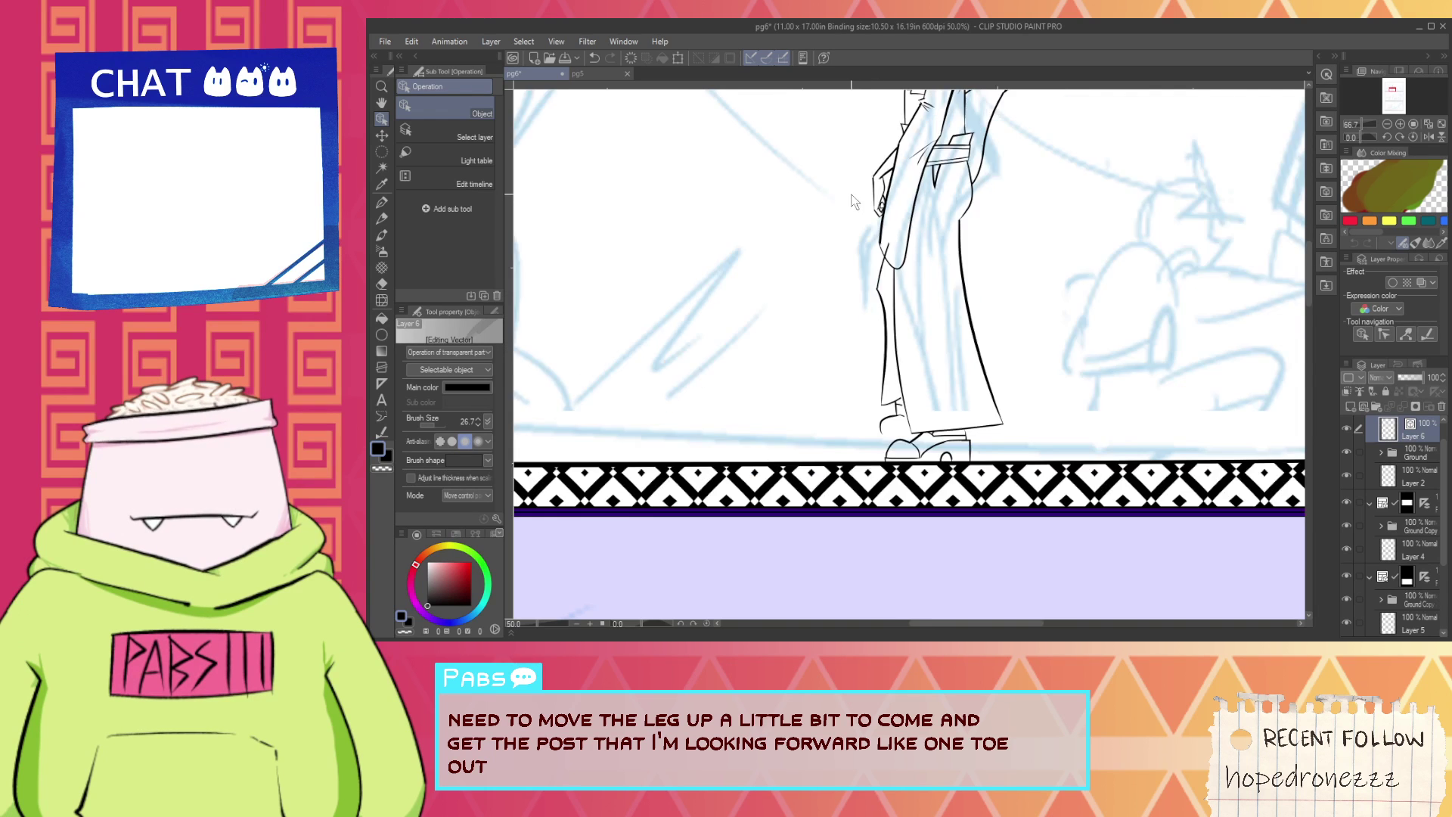
pyautogui.scroll(3, 882, 321)
pyautogui.moveTo(862, 239); pyautogui.dragTo(918, 463)
pyautogui.press('Delete')
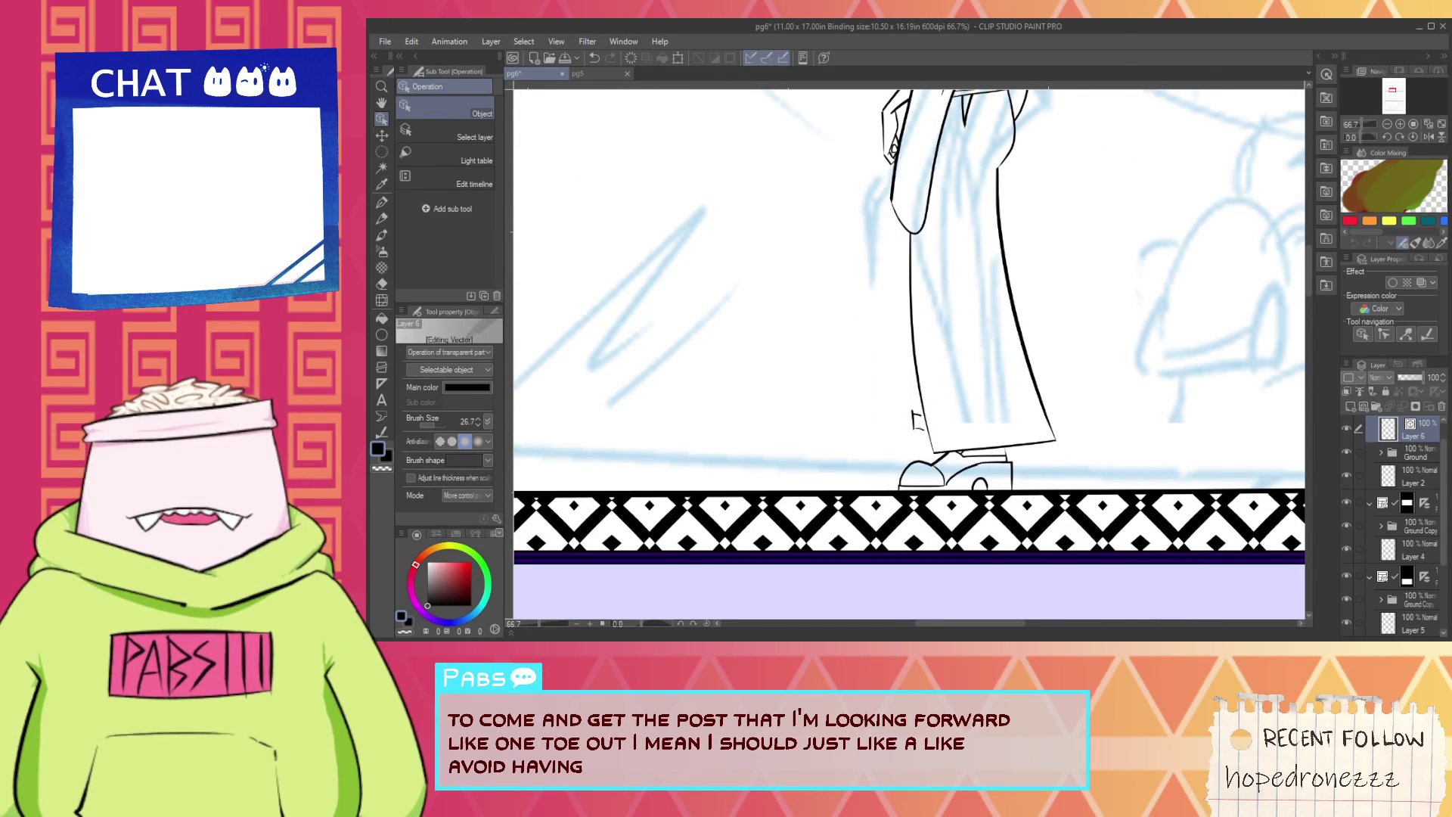
pyautogui.moveTo(873, 385); pyautogui.dragTo(922, 435)
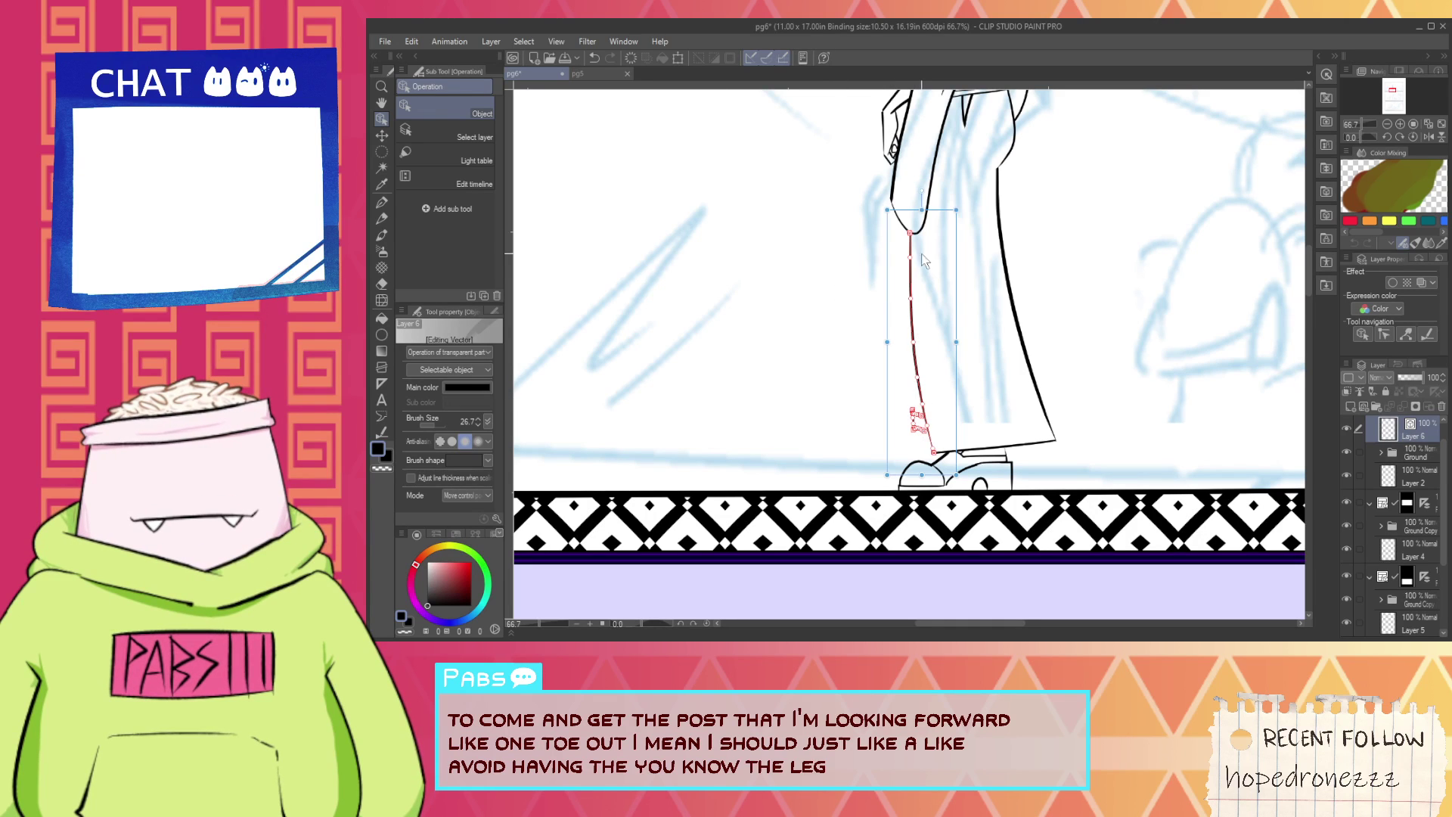
pyautogui.click(825, 420)
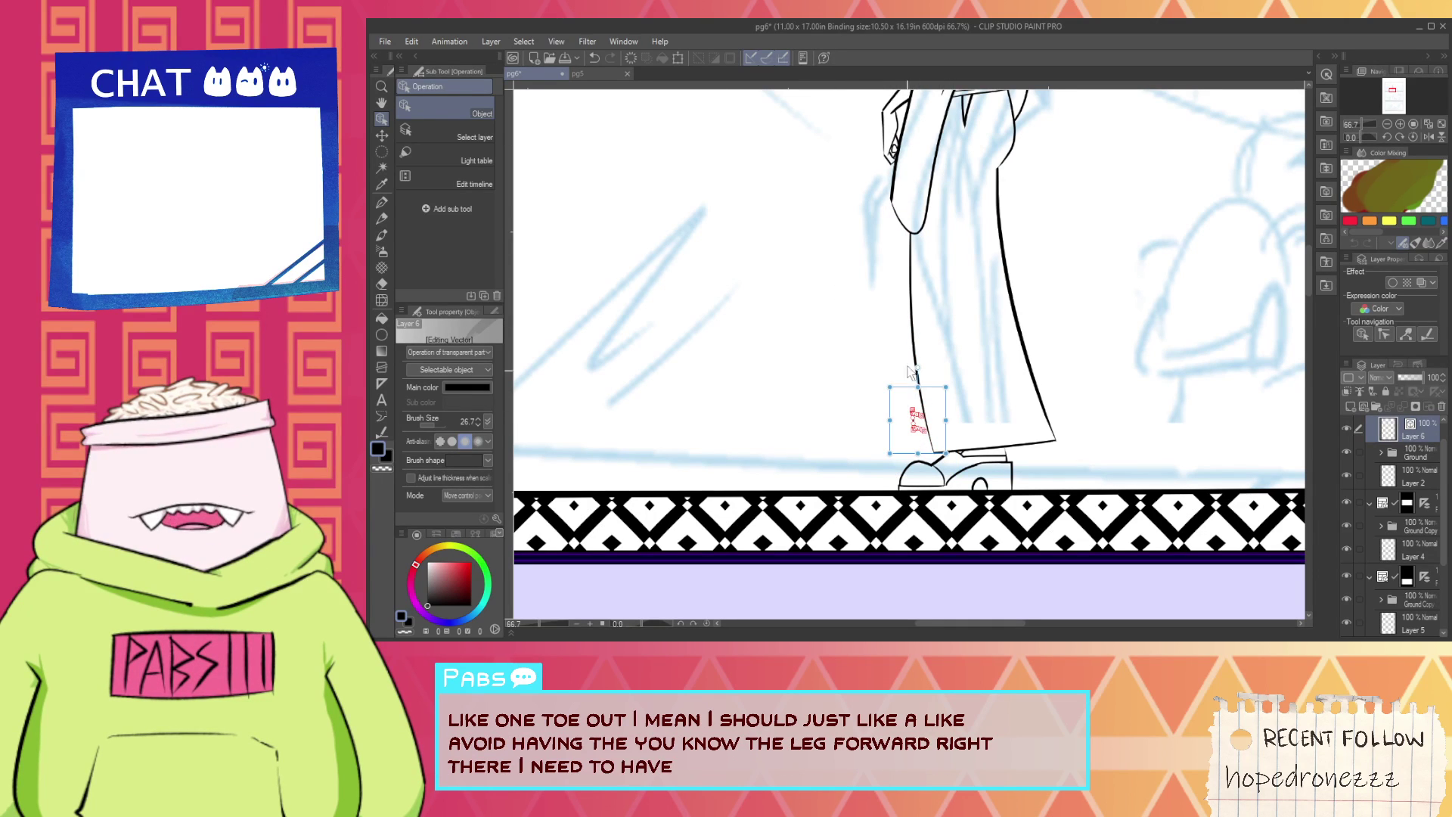
# Try to ink two diverging leg lines running down from the seat inside the wide trousers.
pyautogui.scroll(-1, 904, 416)
pyautogui.press('space')
pyautogui.moveTo(903, 327); pyautogui.dragTo(895, 435)
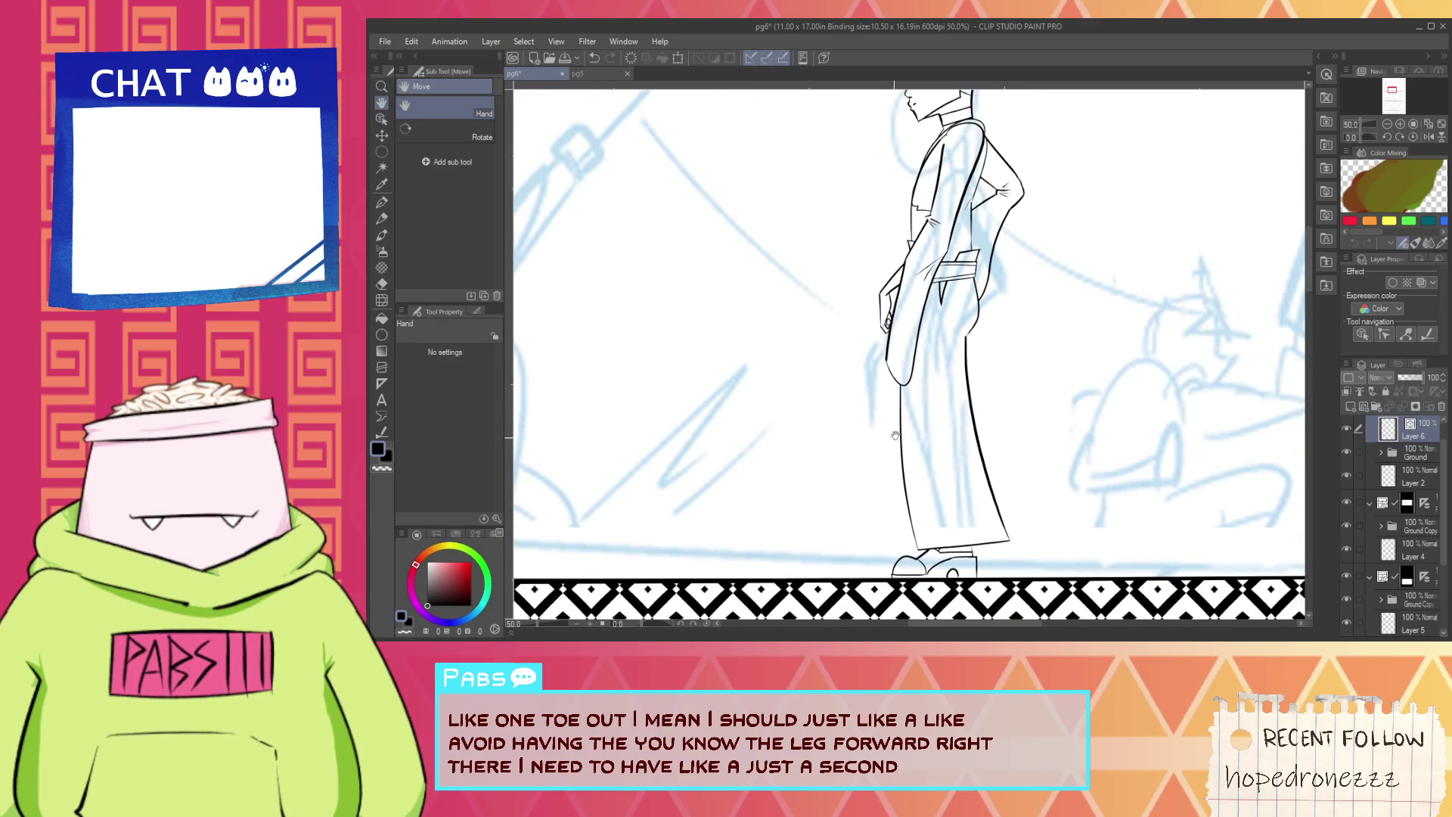
pyautogui.scroll(-2, 927, 354)
pyautogui.scroll(4, 951, 375)
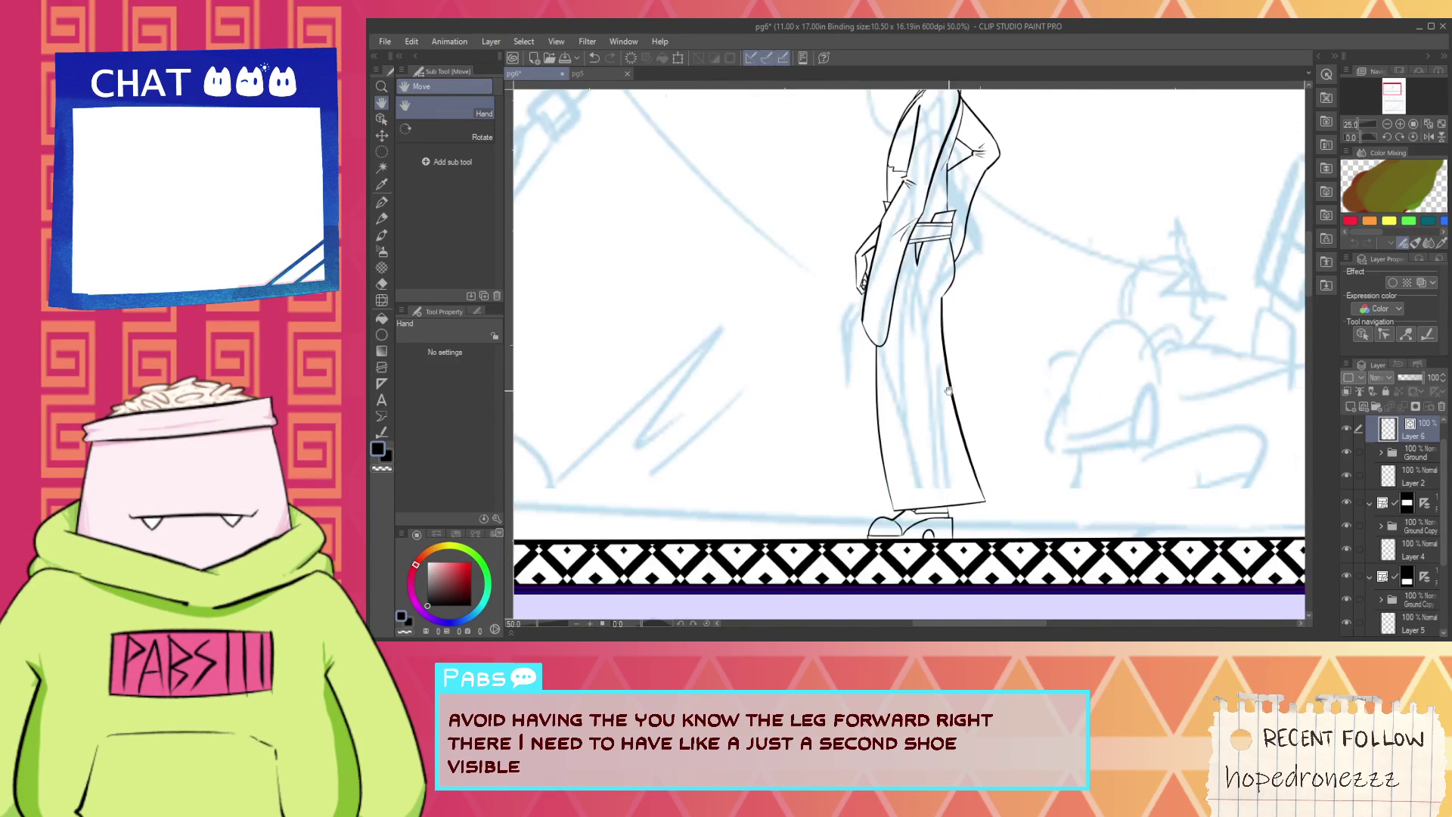
pyautogui.moveTo(950, 243); pyautogui.dragTo(893, 586)
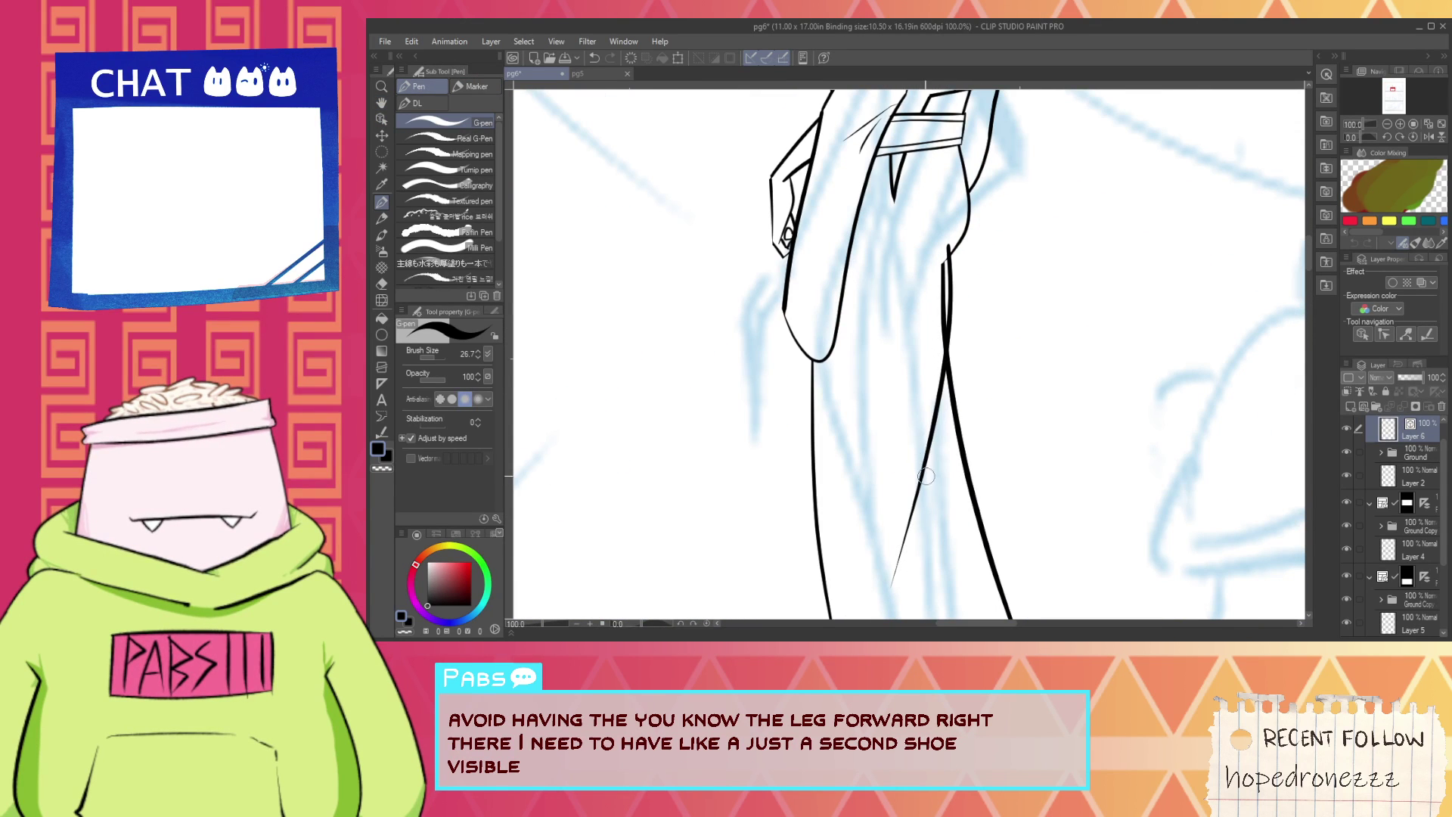
pyautogui.moveTo(922, 447); pyautogui.dragTo(988, 618)
pyautogui.hotkey('ctrl', 'z')
pyautogui.moveTo(931, 426); pyautogui.dragTo(970, 618)
# Delete the wide trouser leg's front line, back line and hem, keeping the near shoe.
pyautogui.scroll(-3, 973, 583)
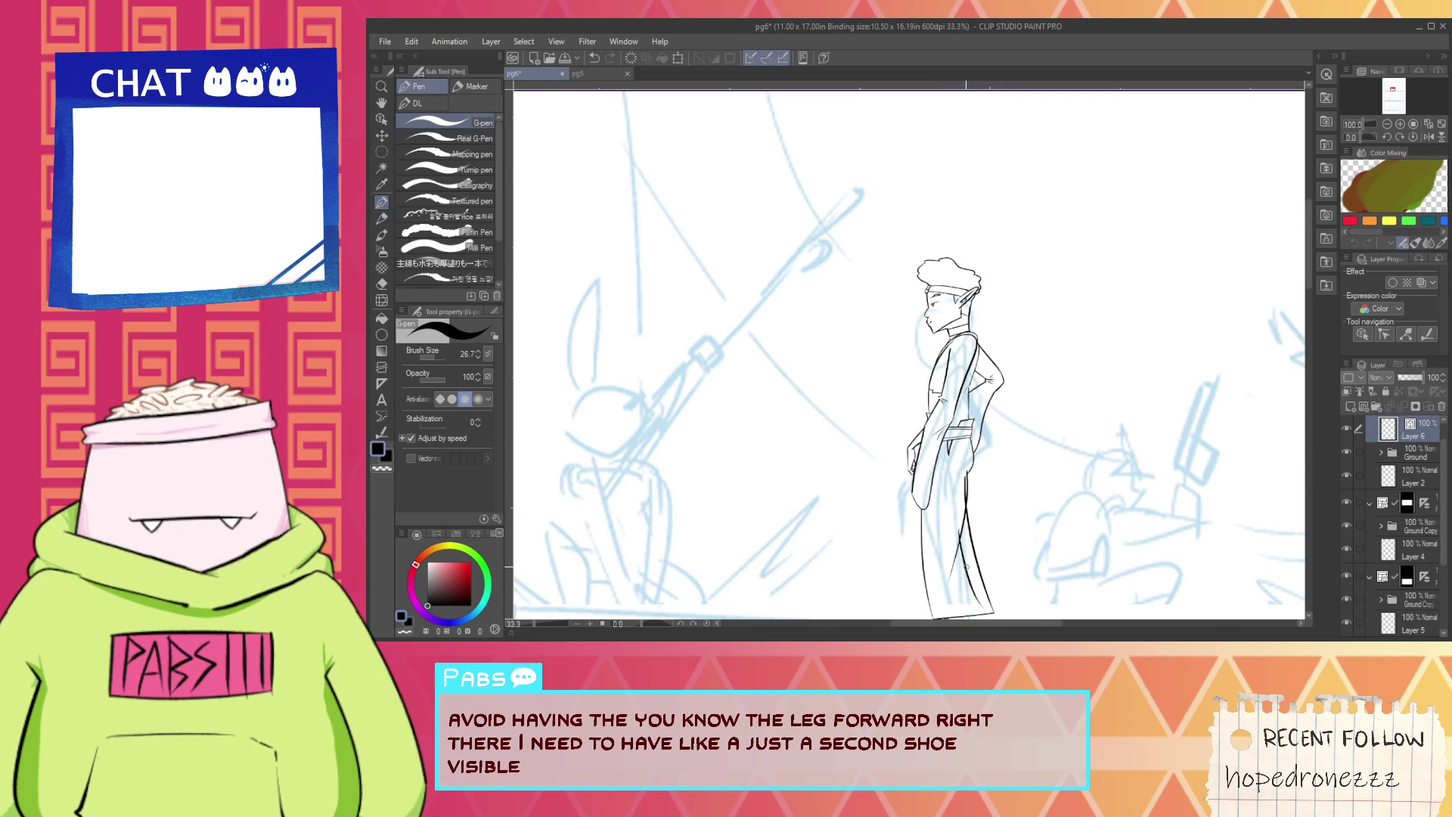
pyautogui.press('space')
pyautogui.moveTo(966, 567); pyautogui.dragTo(936, 344)
pyautogui.scroll(1, 935, 297)
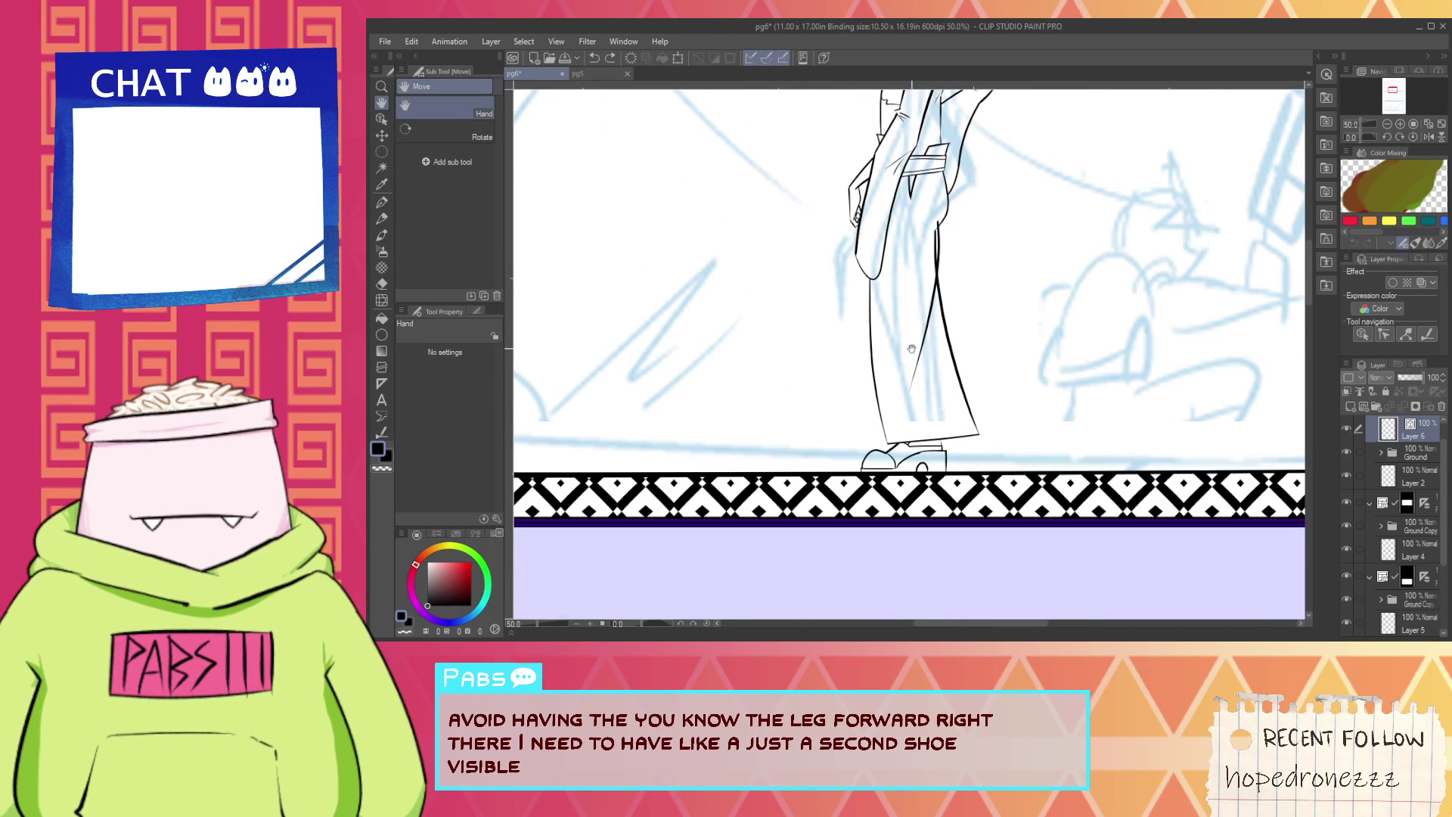
pyautogui.click(382, 118)
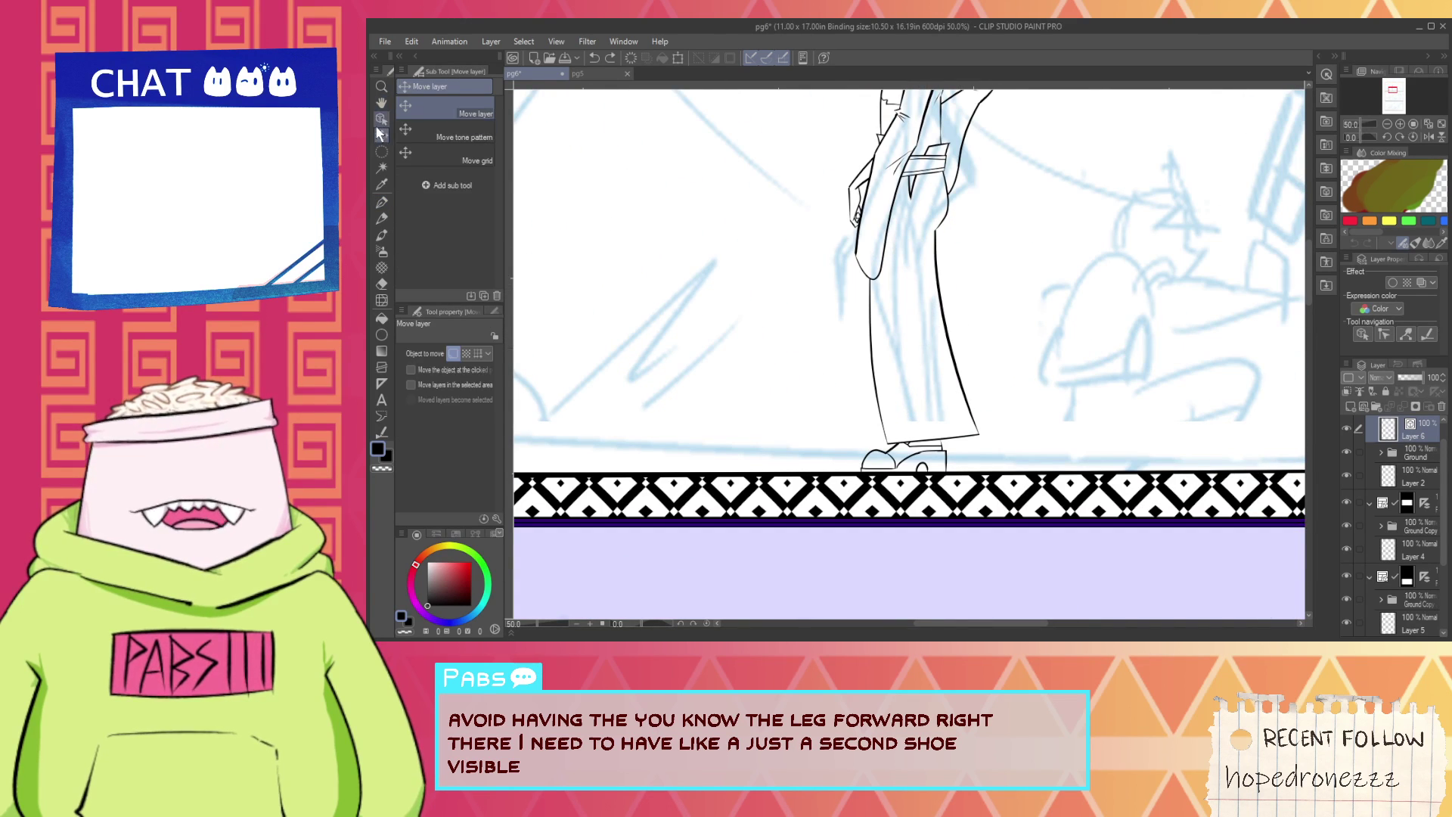
pyautogui.moveTo(1003, 346); pyautogui.dragTo(859, 410)
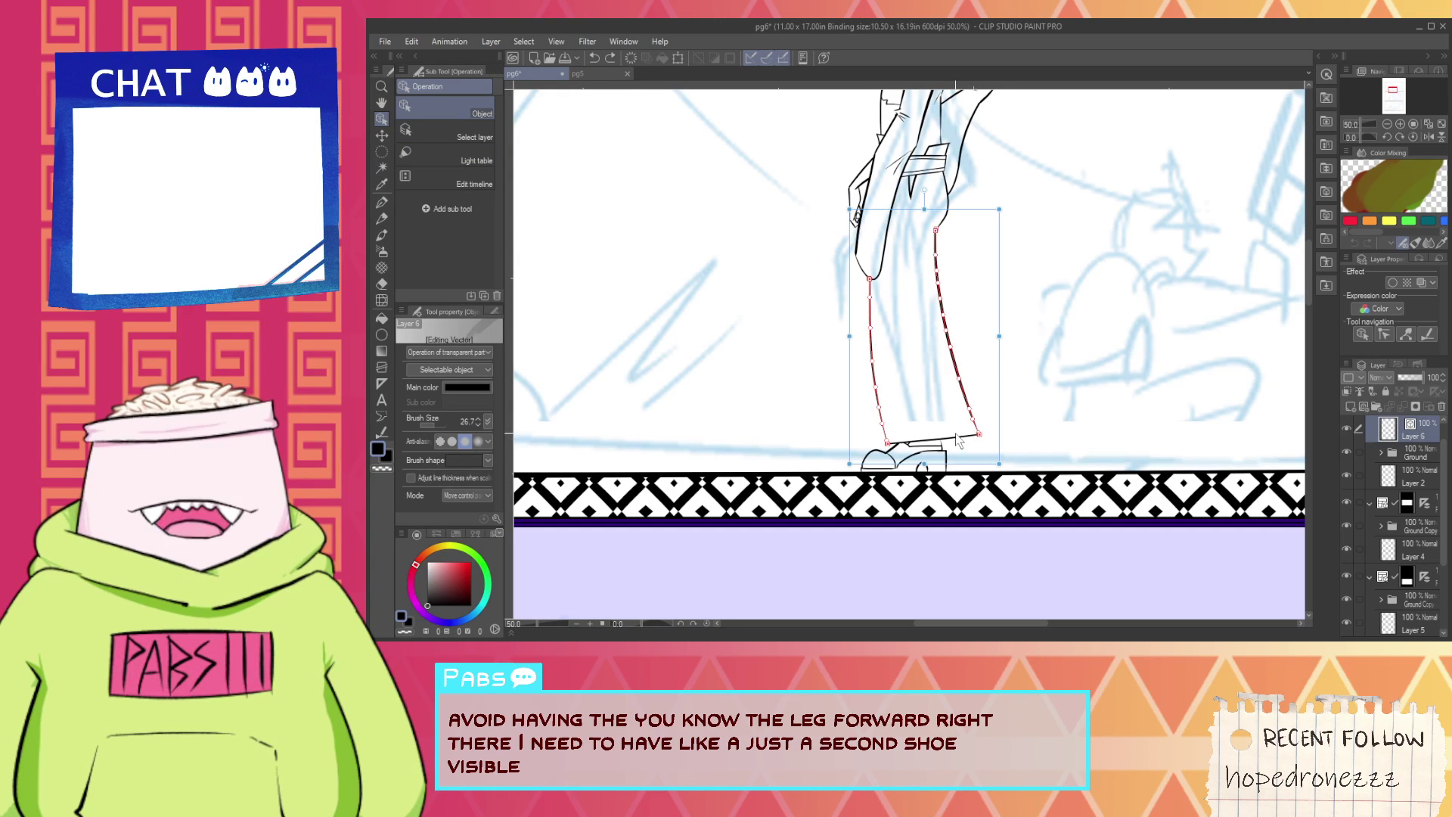
pyautogui.press('Delete')
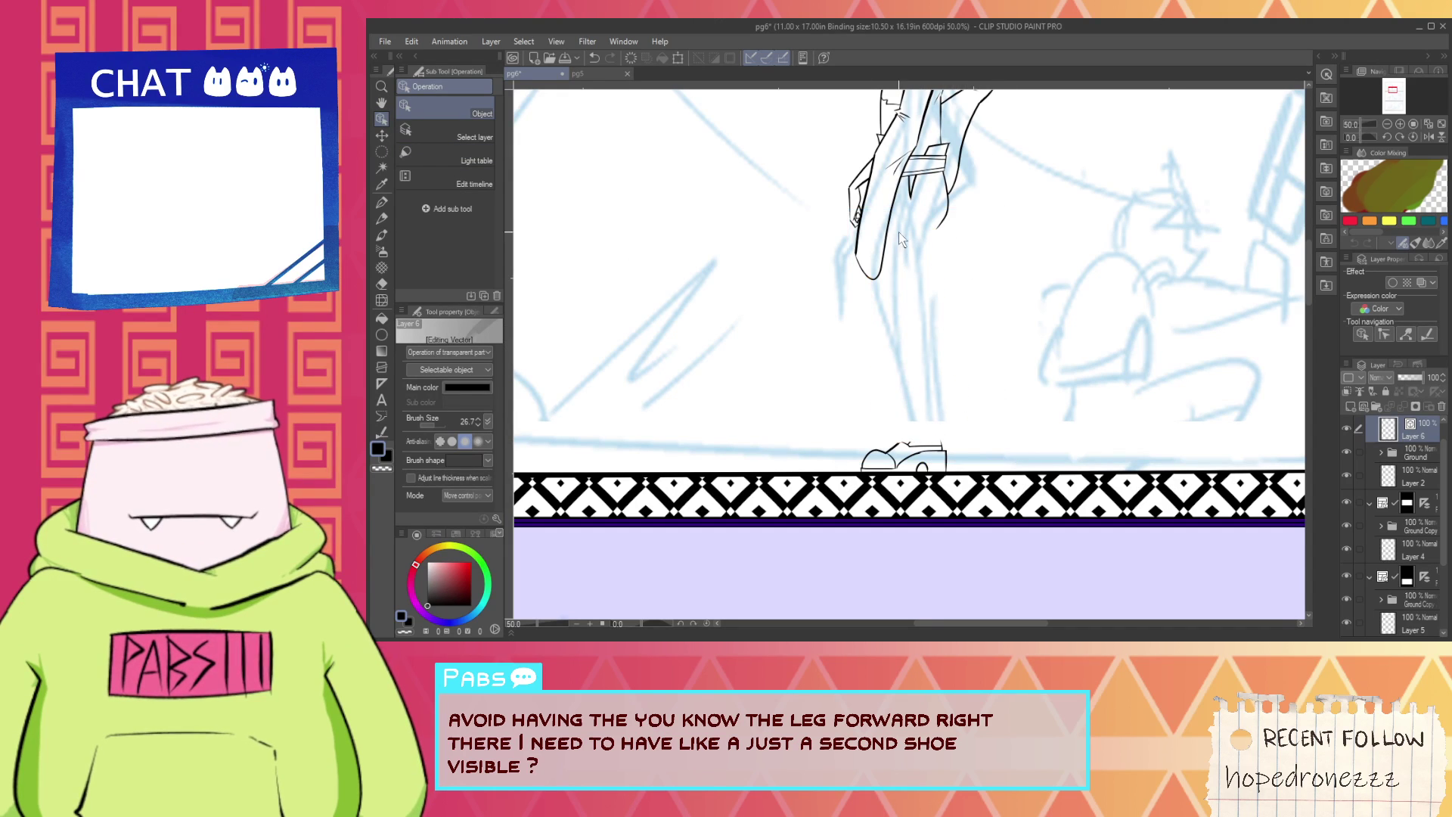
pyautogui.press('space')
pyautogui.moveTo(919, 271); pyautogui.dragTo(903, 326)
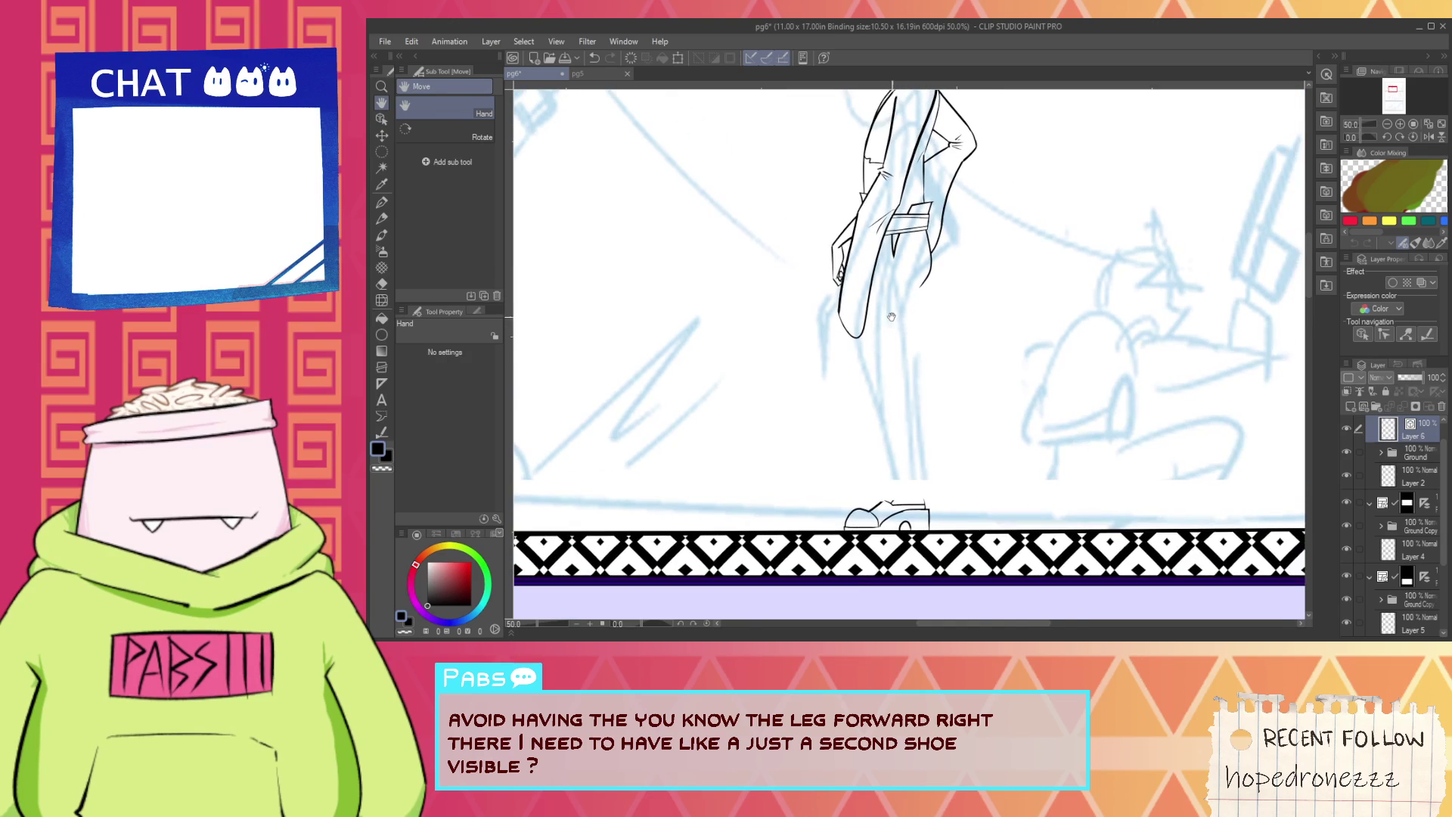
# Ink the near trouser leg's back edge with a thigh stroke down from the seat and a flared lower-leg stroke.
pyautogui.scroll(1, 880, 279)
pyautogui.press('p')
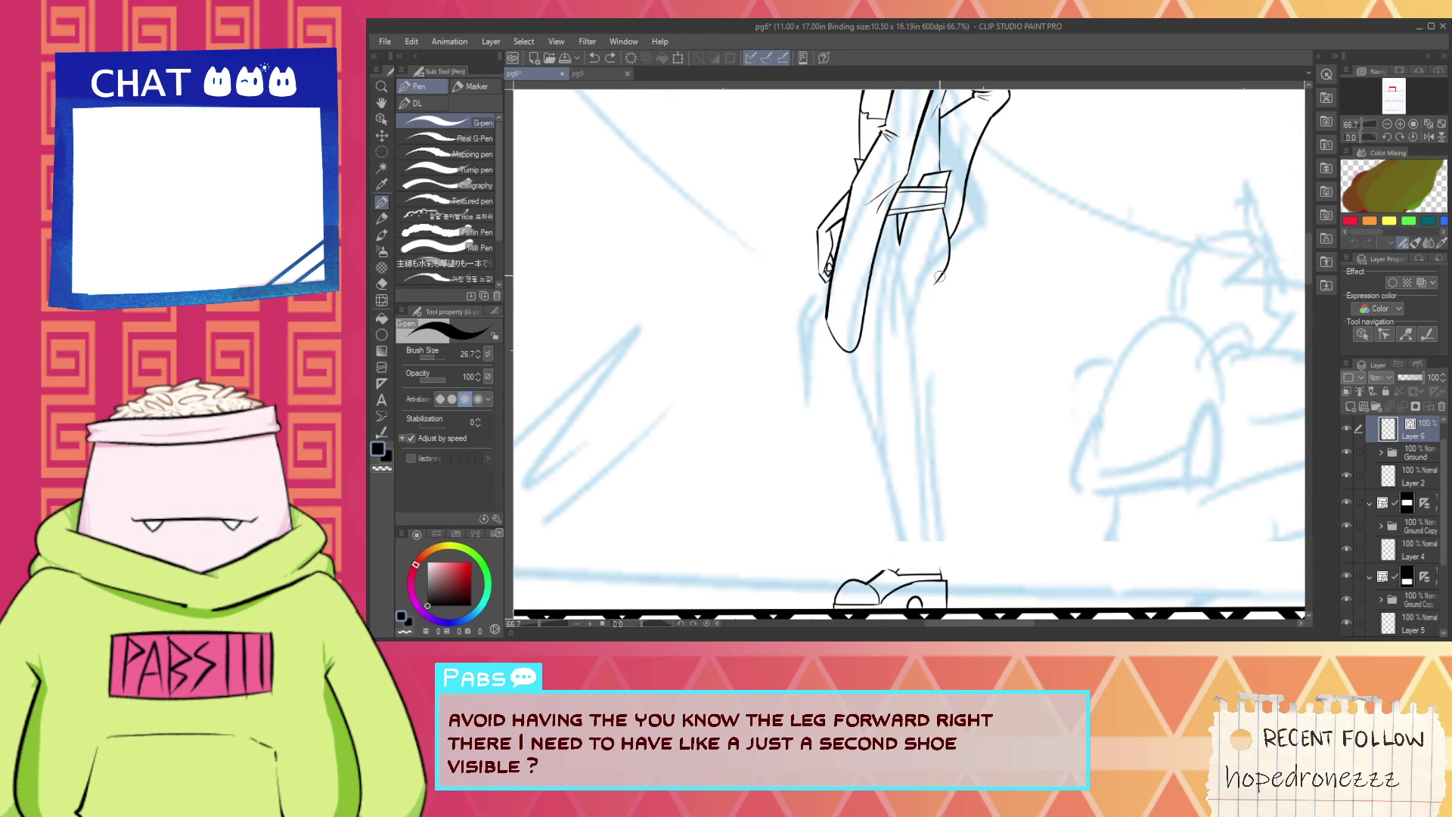
pyautogui.moveTo(948, 282); pyautogui.dragTo(901, 452)
pyautogui.hotkey('ctrl', 'z')
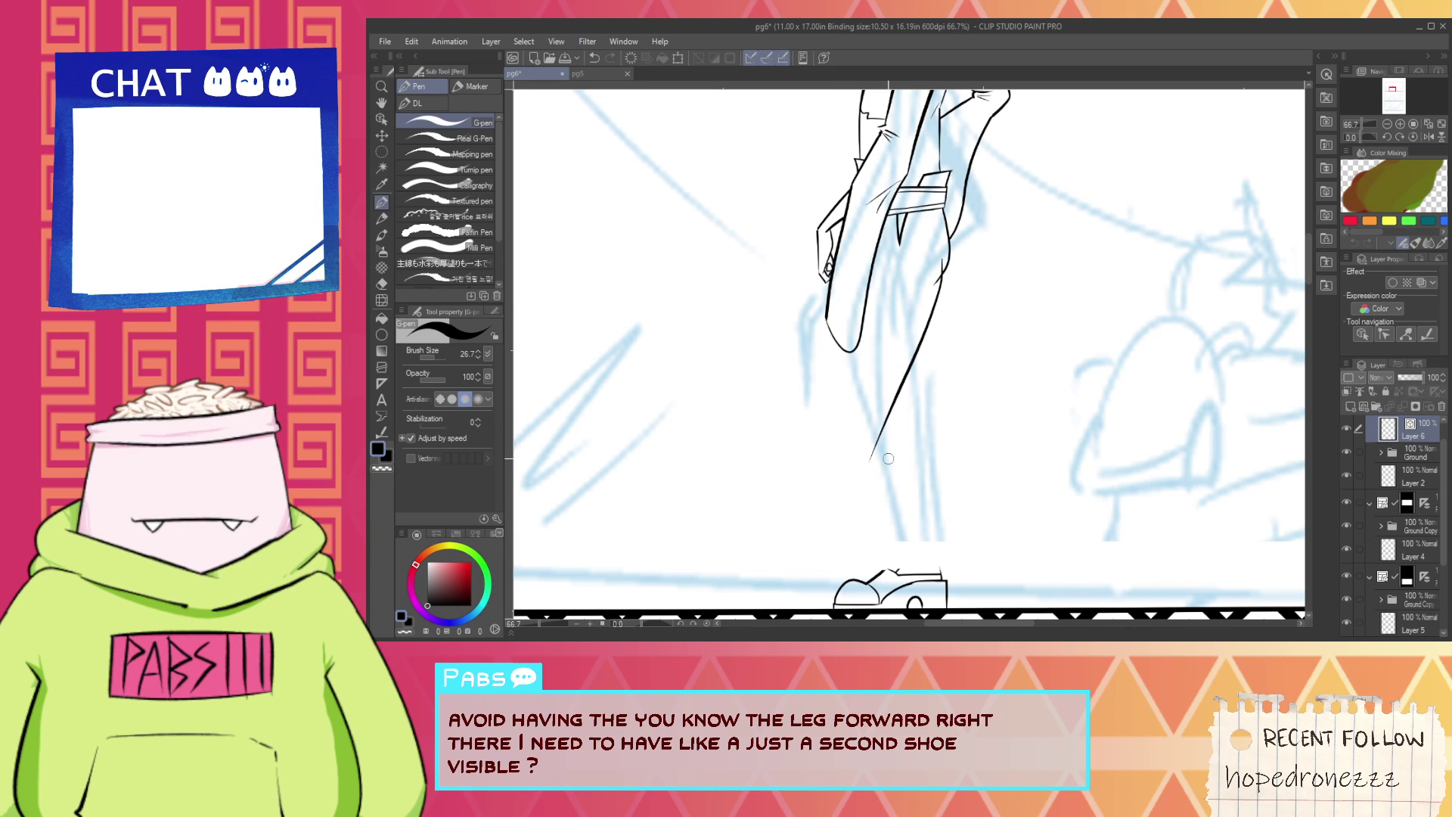
pyautogui.moveTo(923, 331); pyautogui.dragTo(965, 578)
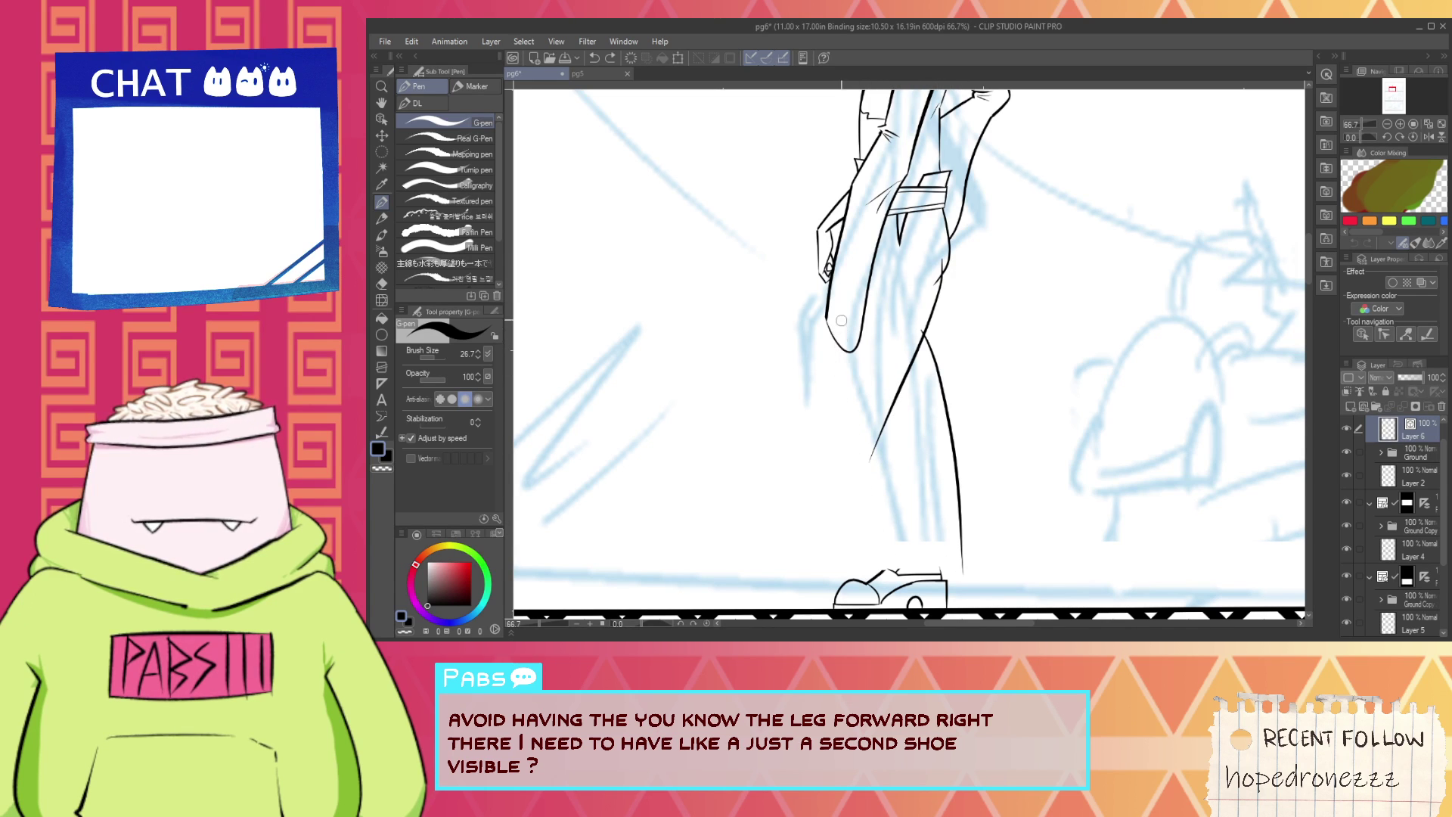
pyautogui.hotkey('ctrl', 'z')
pyautogui.hotkey('ctrl', 'z')
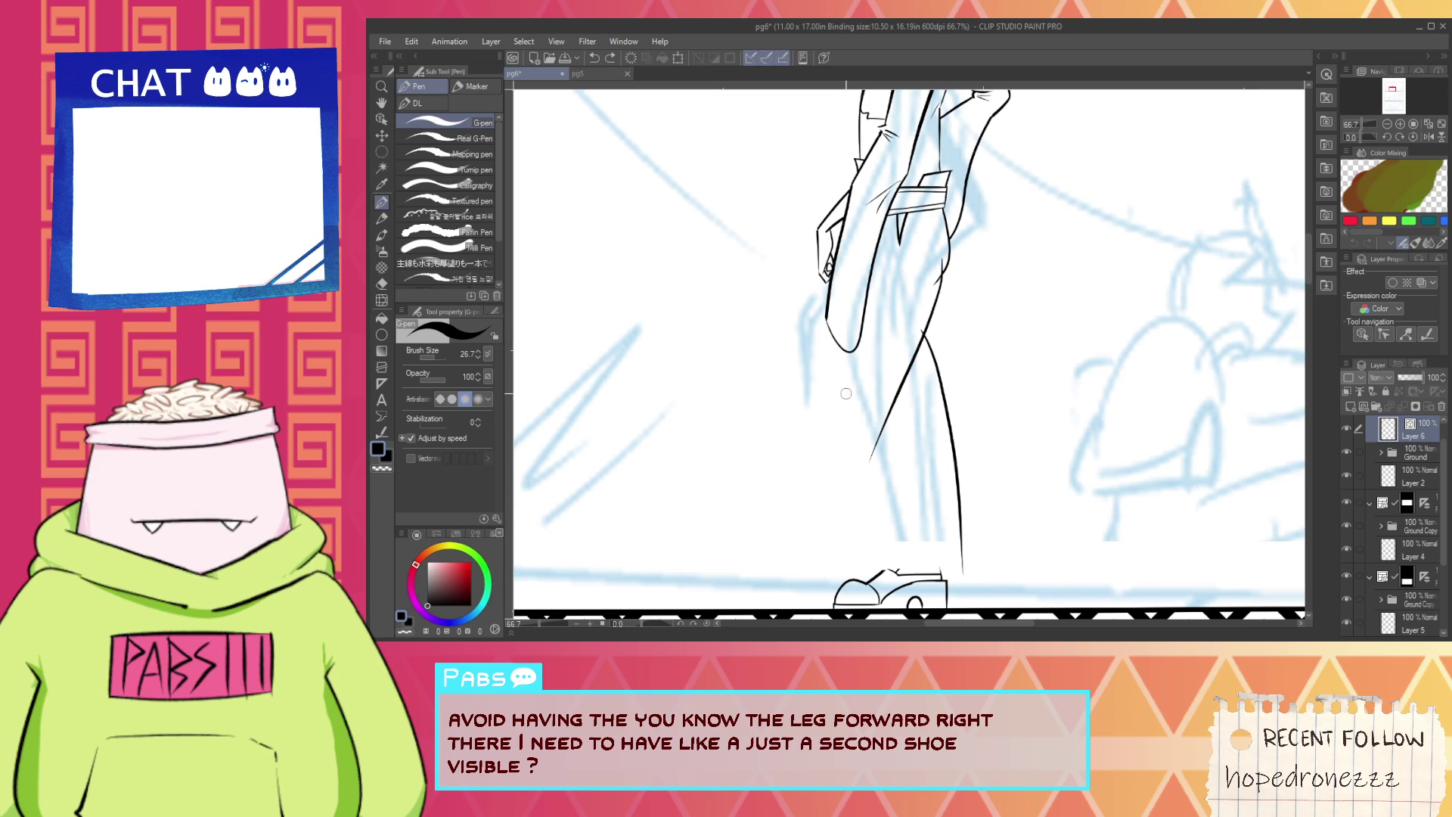
# Ink the near trouser leg's curved front edge from the sleeve down to the ankle and close it with a hem line.
pyautogui.moveTo(838, 333); pyautogui.dragTo(836, 543)
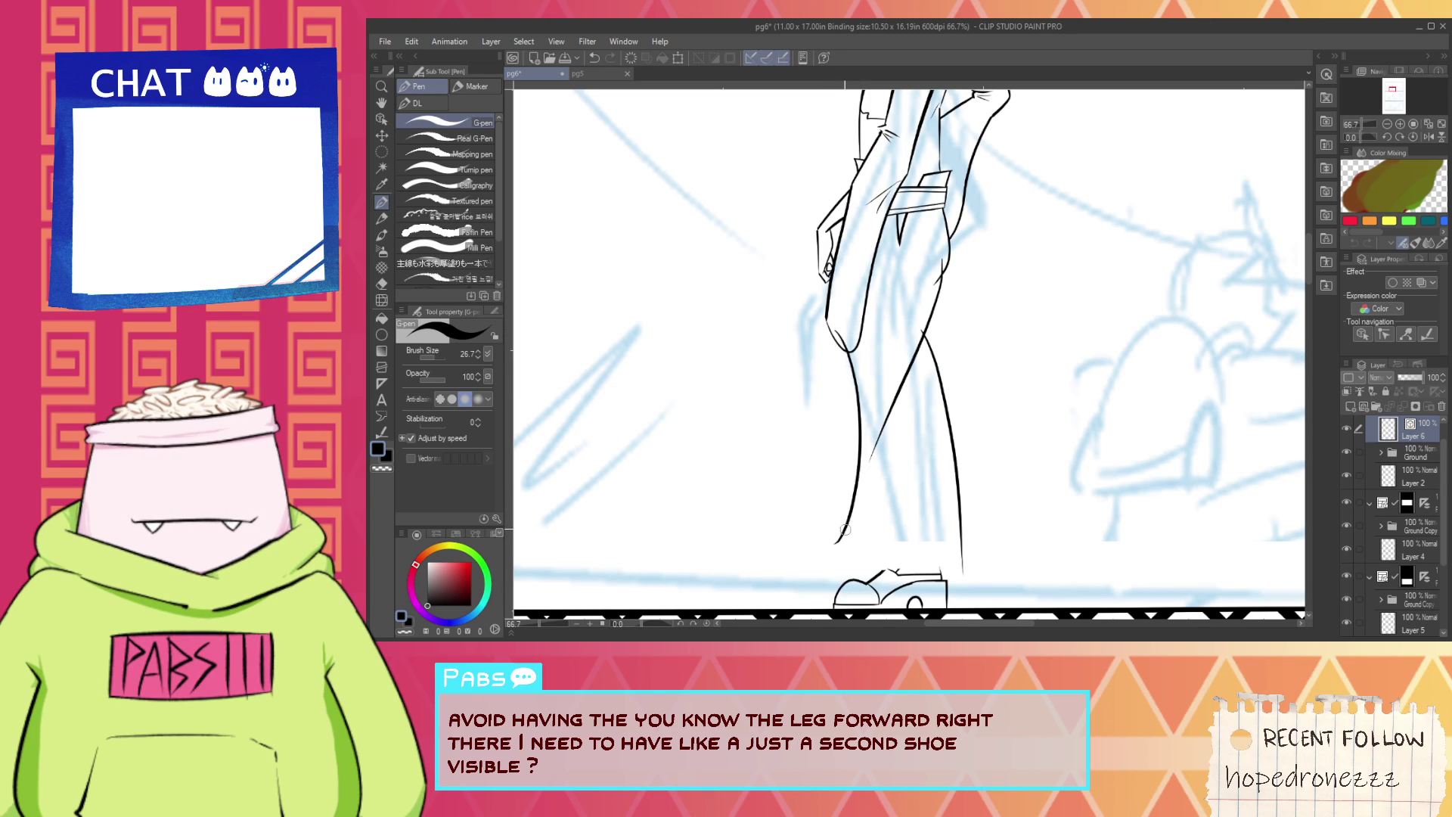
pyautogui.hotkey('ctrl', 'z')
pyautogui.moveTo(849, 342); pyautogui.dragTo(851, 573)
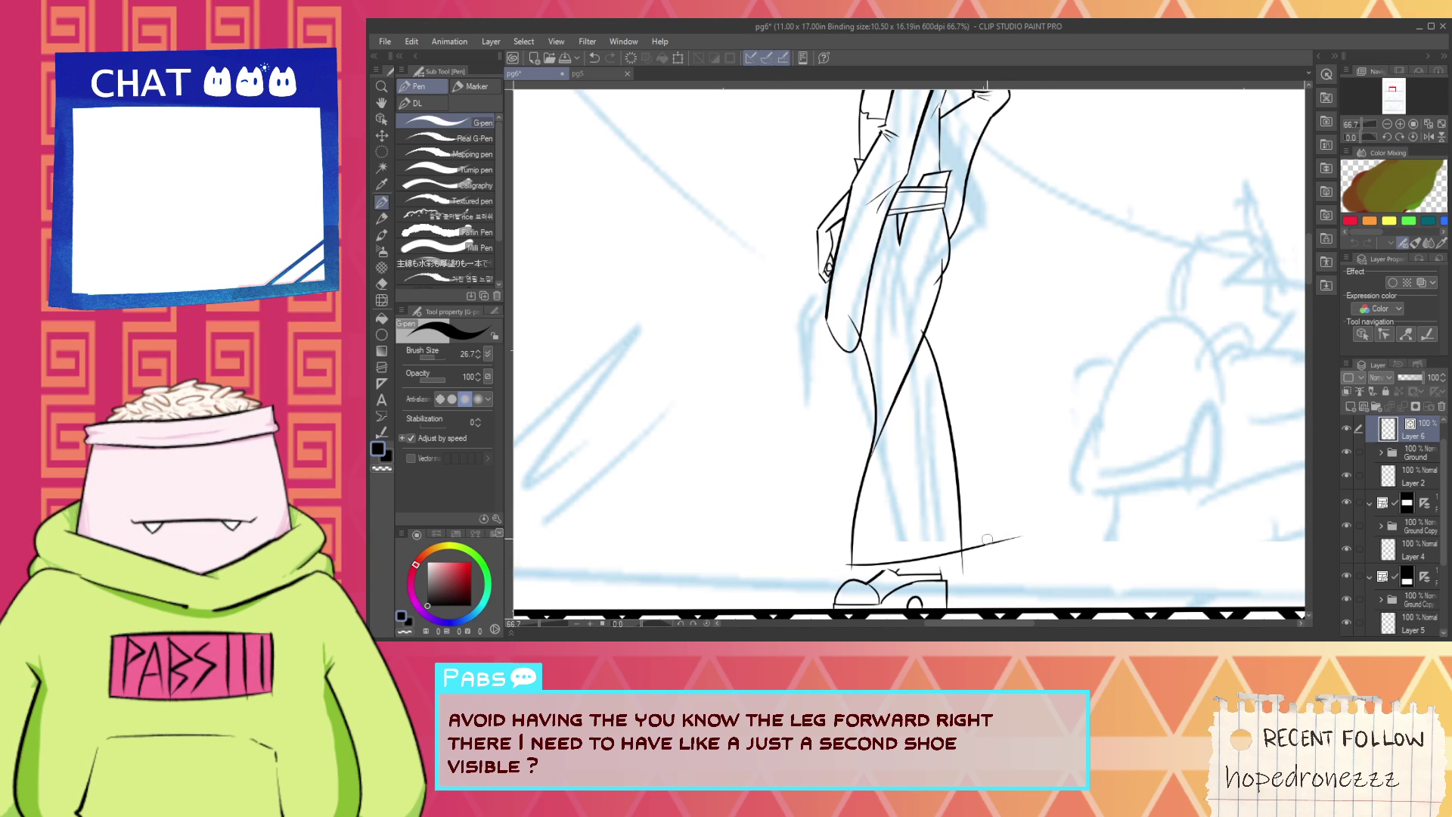
pyautogui.moveTo(912, 335); pyautogui.dragTo(864, 369)
pyautogui.hotkey('ctrl', 'z')
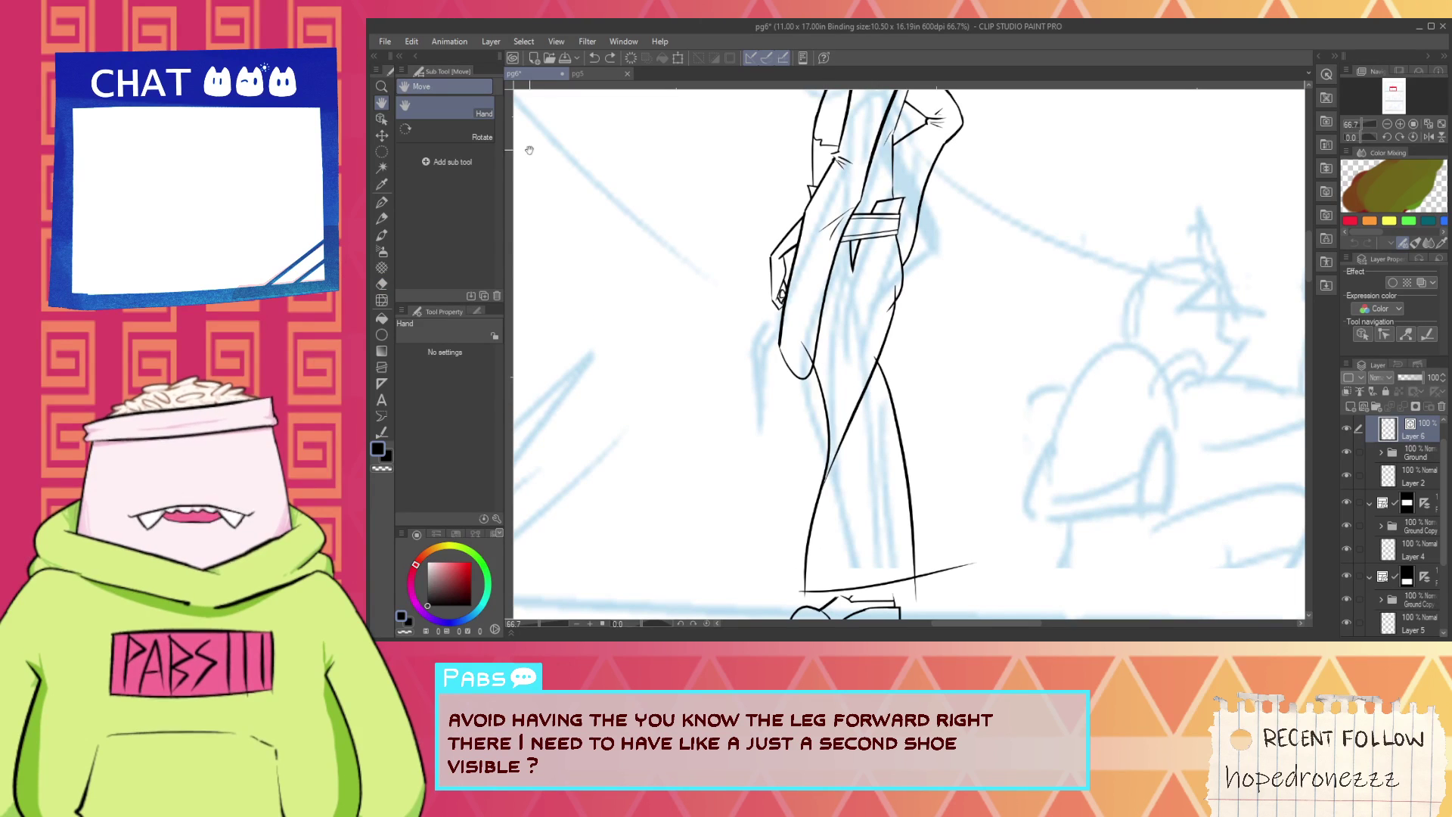
# Rotate the thigh's back line to a steeper angle and reposition the lower leg's back line to meet it at the knee.
pyautogui.press('o')
pyautogui.click(887, 463)
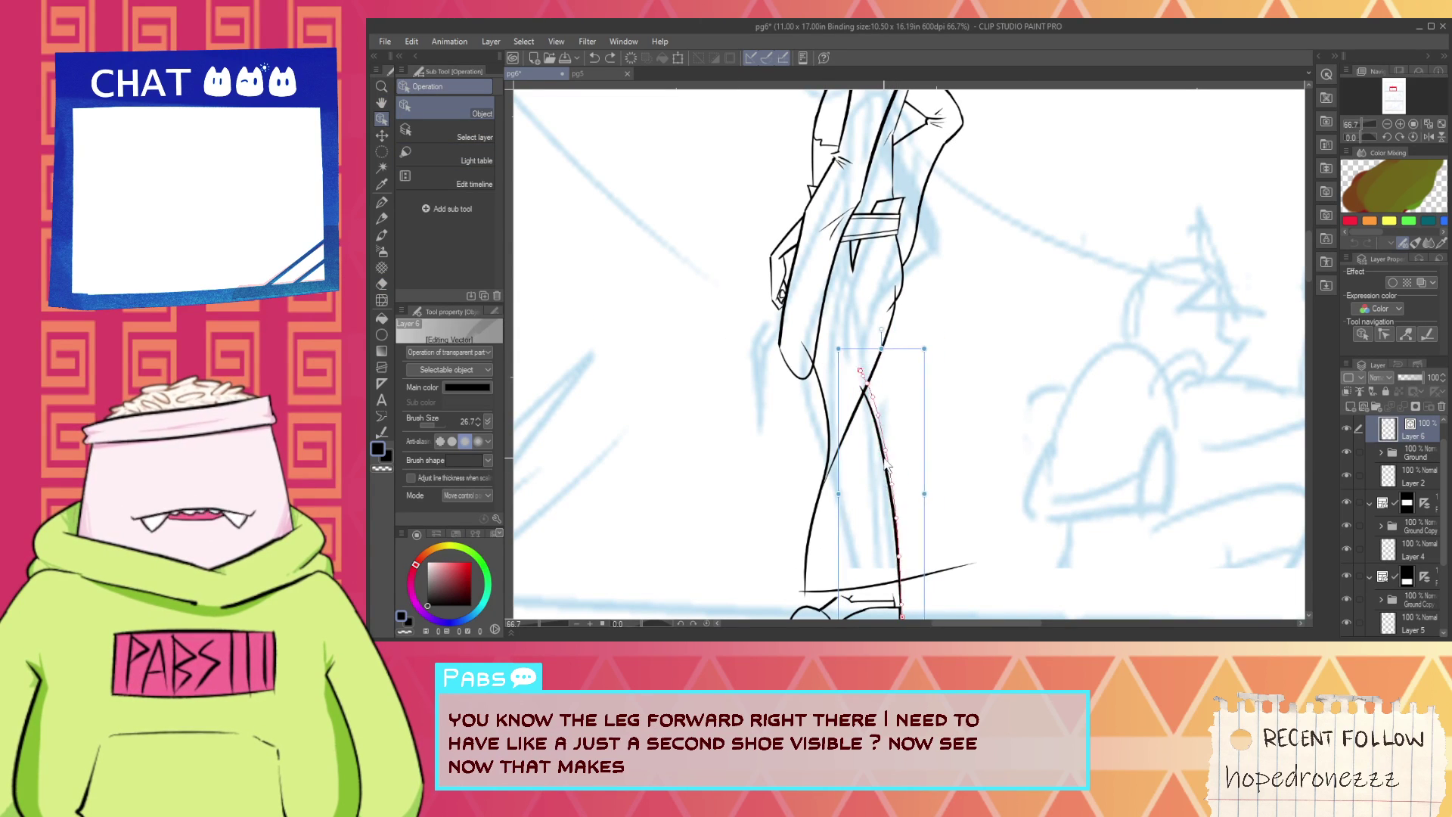
pyautogui.moveTo(884, 458); pyautogui.dragTo(886, 457)
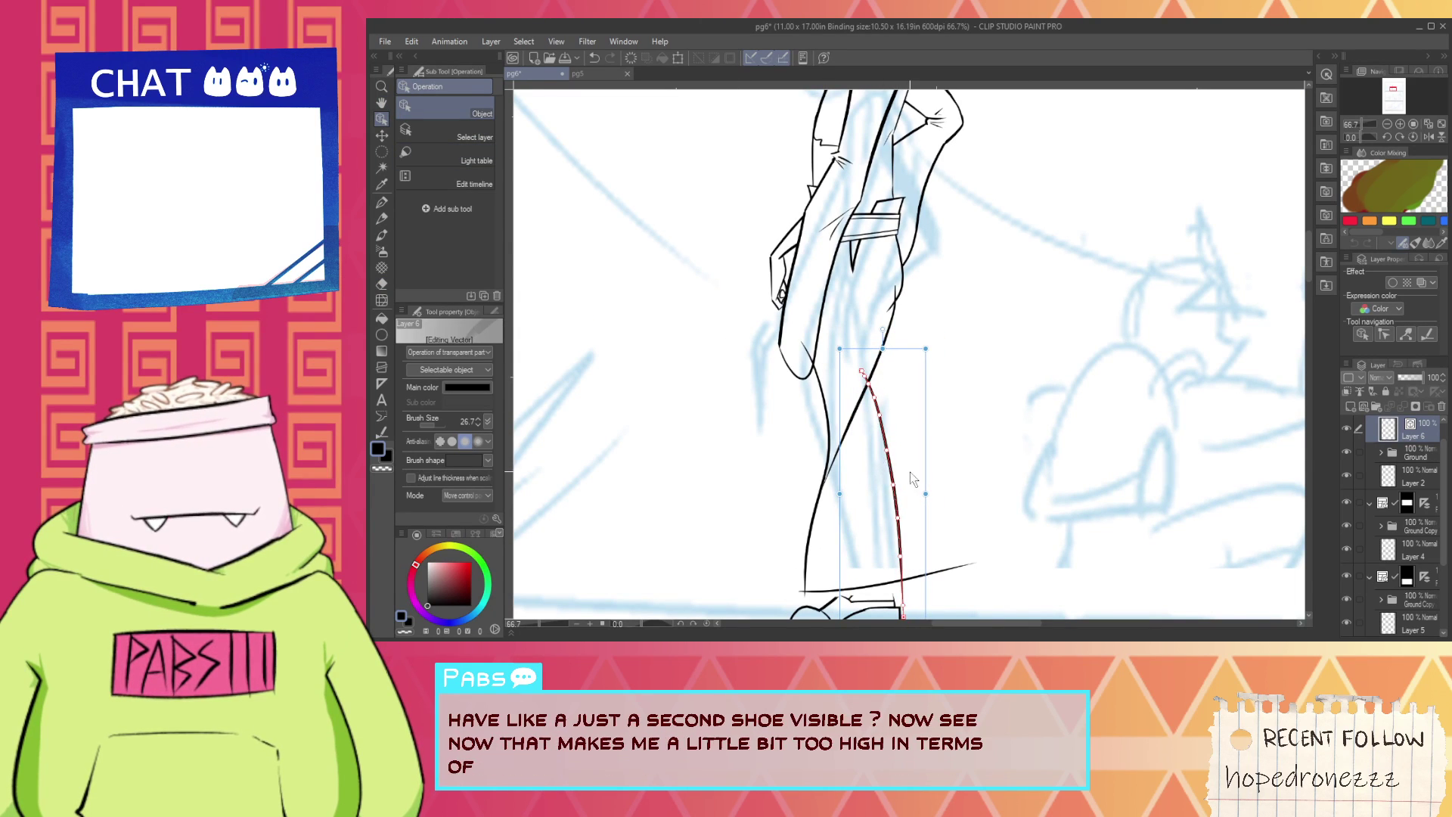
pyautogui.moveTo(880, 346); pyautogui.dragTo(854, 256)
pyautogui.click(874, 372)
pyautogui.moveTo(848, 434); pyautogui.dragTo(859, 441)
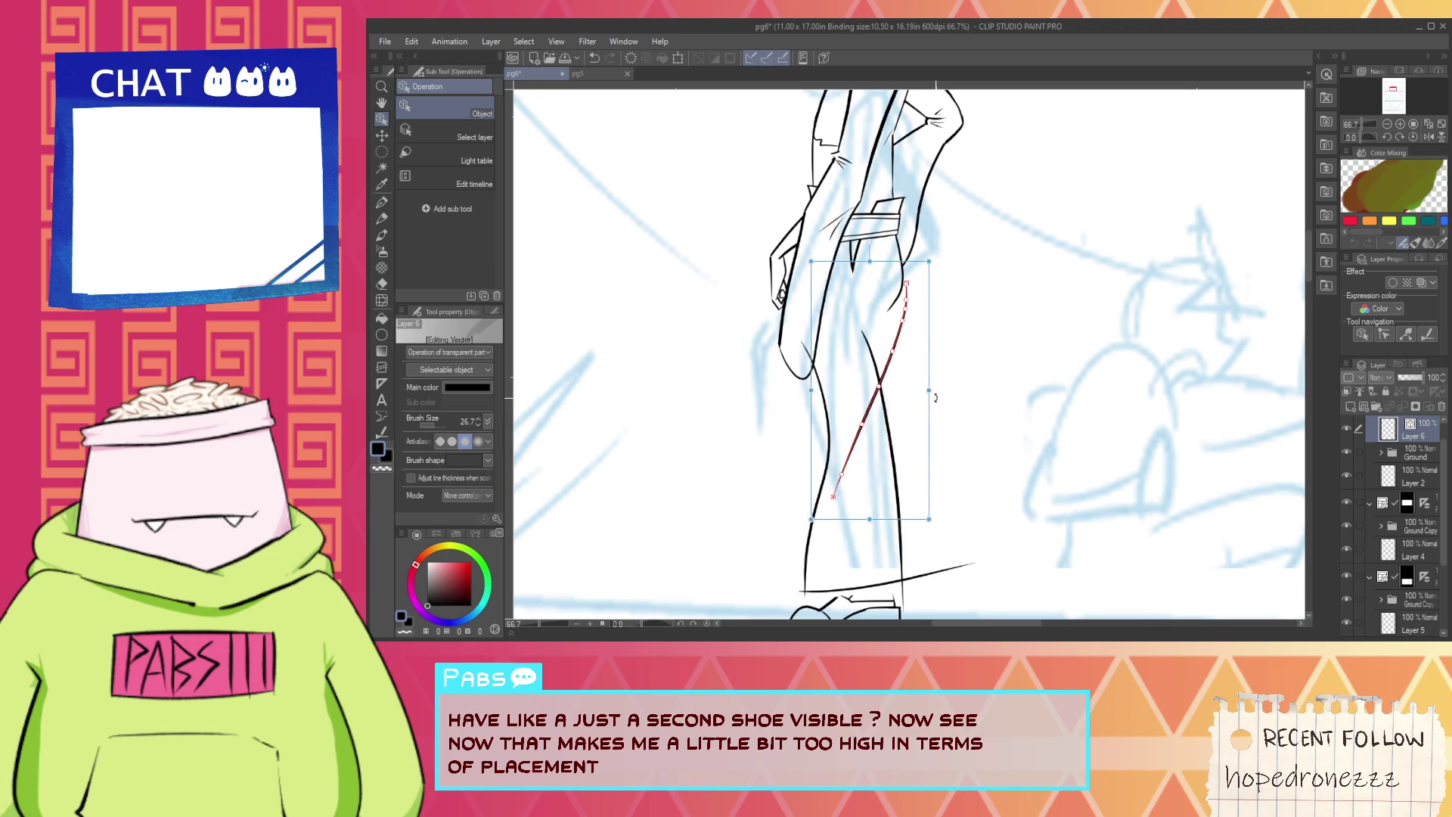
pyautogui.moveTo(939, 396); pyautogui.dragTo(942, 378)
pyautogui.moveTo(893, 472); pyautogui.dragTo(900, 542)
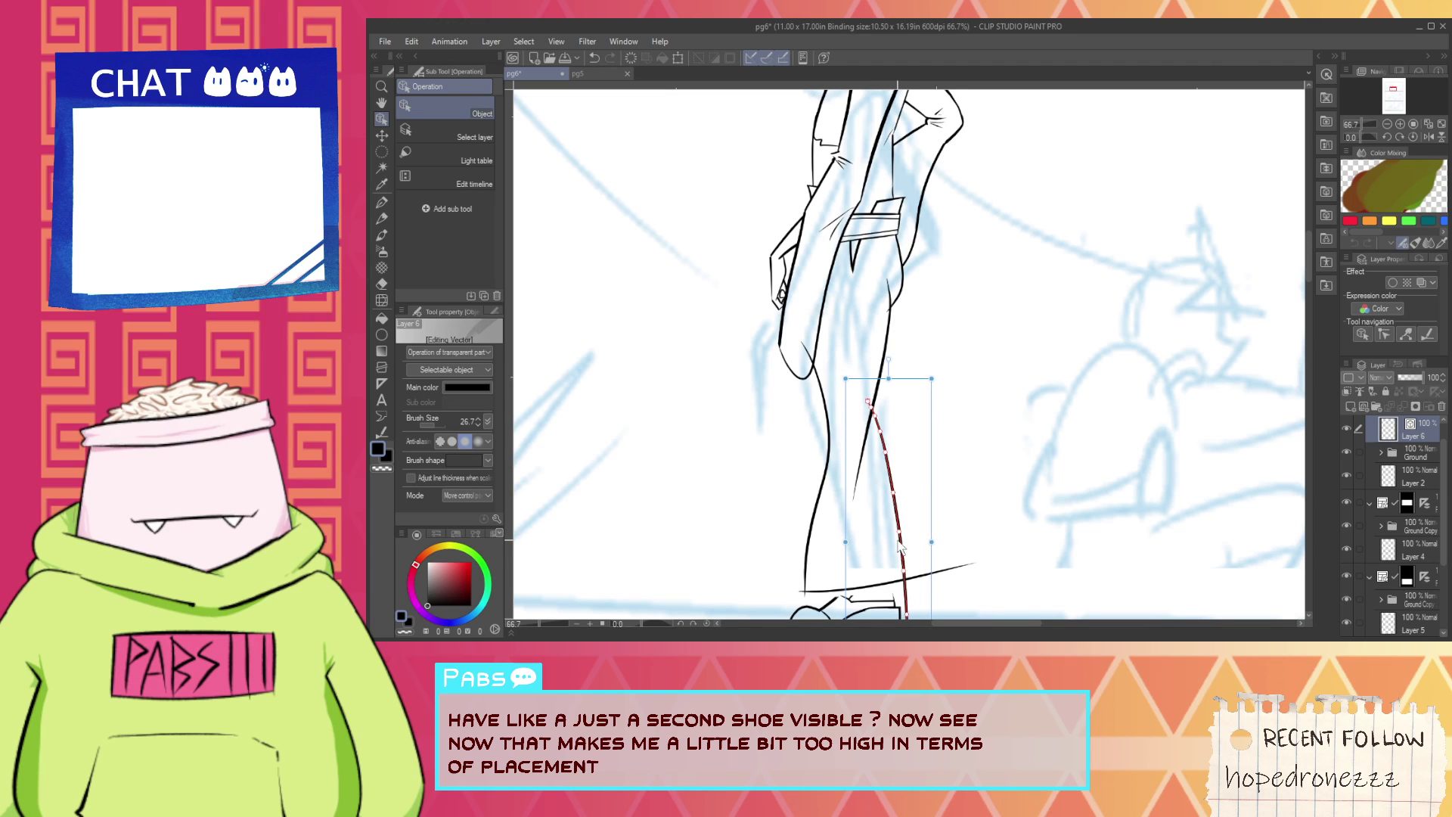
# Trim the overshooting lines around the trouser hem and remove the leftover back-line piece below it.
pyautogui.press('e')
pyautogui.press('space')
pyautogui.moveTo(901, 597); pyautogui.dragTo(956, 452)
pyautogui.click(921, 594)
pyautogui.click(959, 558)
pyautogui.scroll(-1, 945, 571)
pyautogui.press('space')
pyautogui.scroll(1, 911, 479)
pyautogui.press('o')
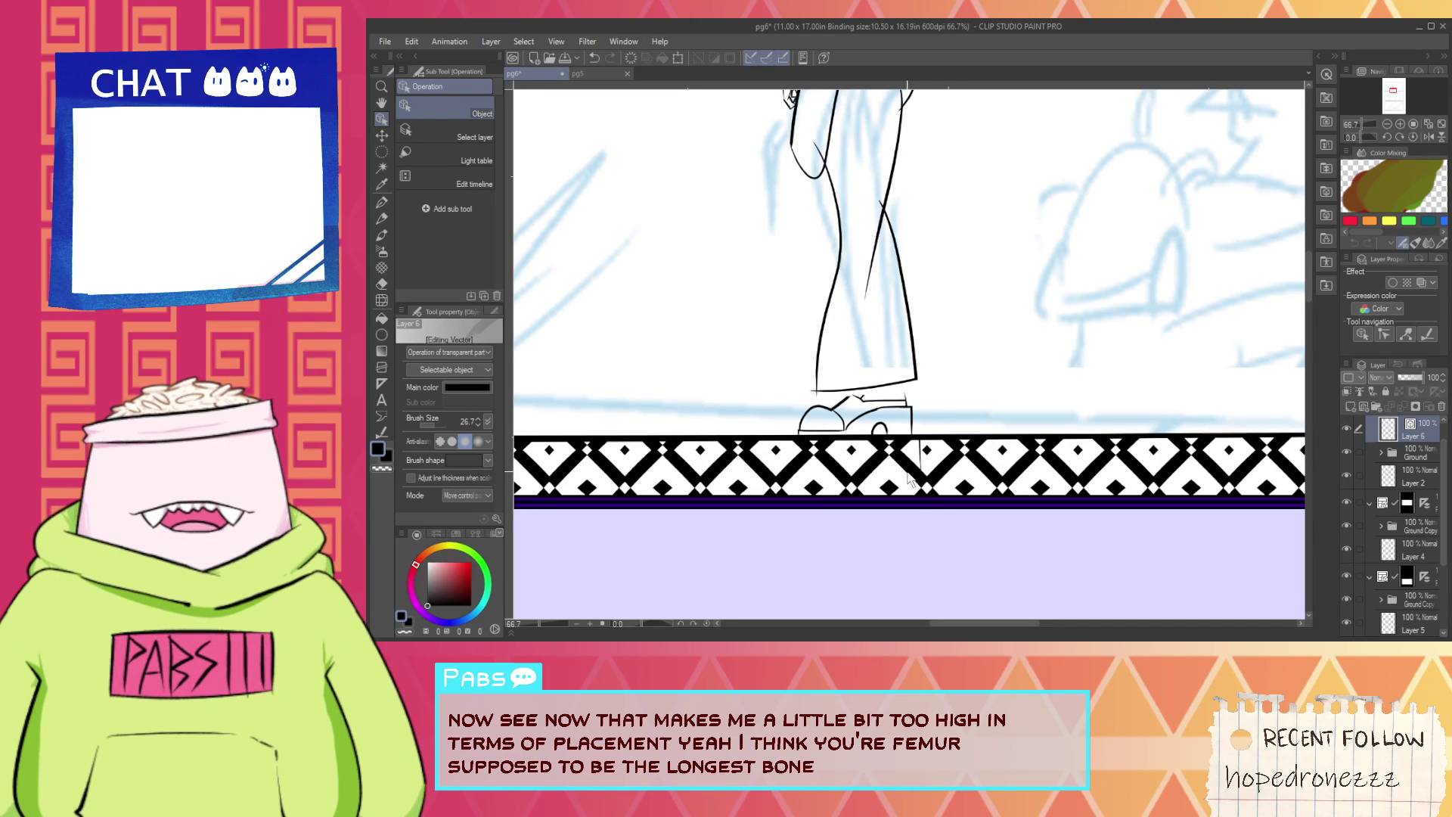
pyautogui.click(921, 482)
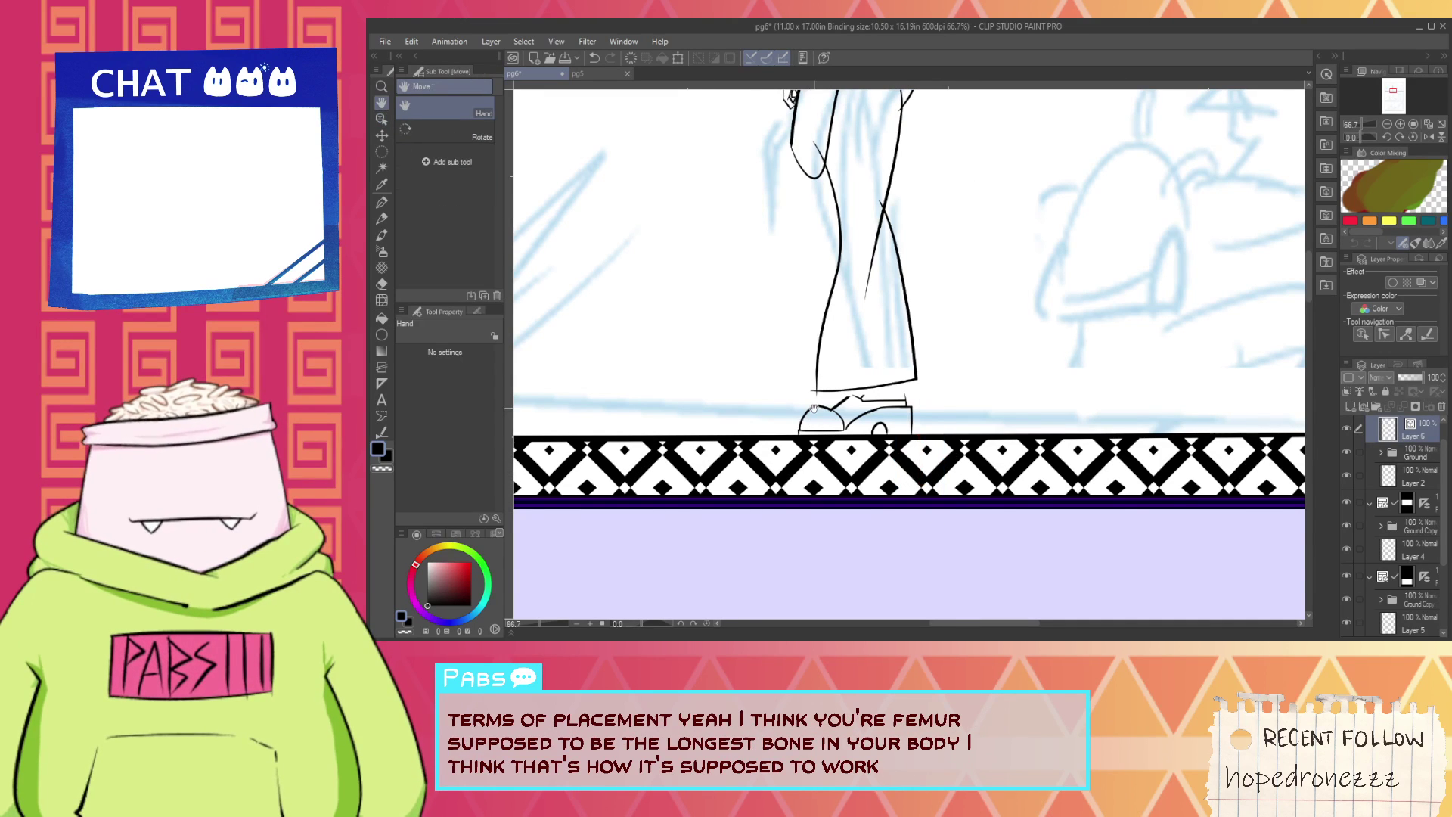
# Erase the thigh line's overshoot at the back of the knee and the front line's end inside the sleeve.
pyautogui.scroll(5, 806, 399)
pyautogui.press('e')
pyautogui.scroll(-5, 806, 399)
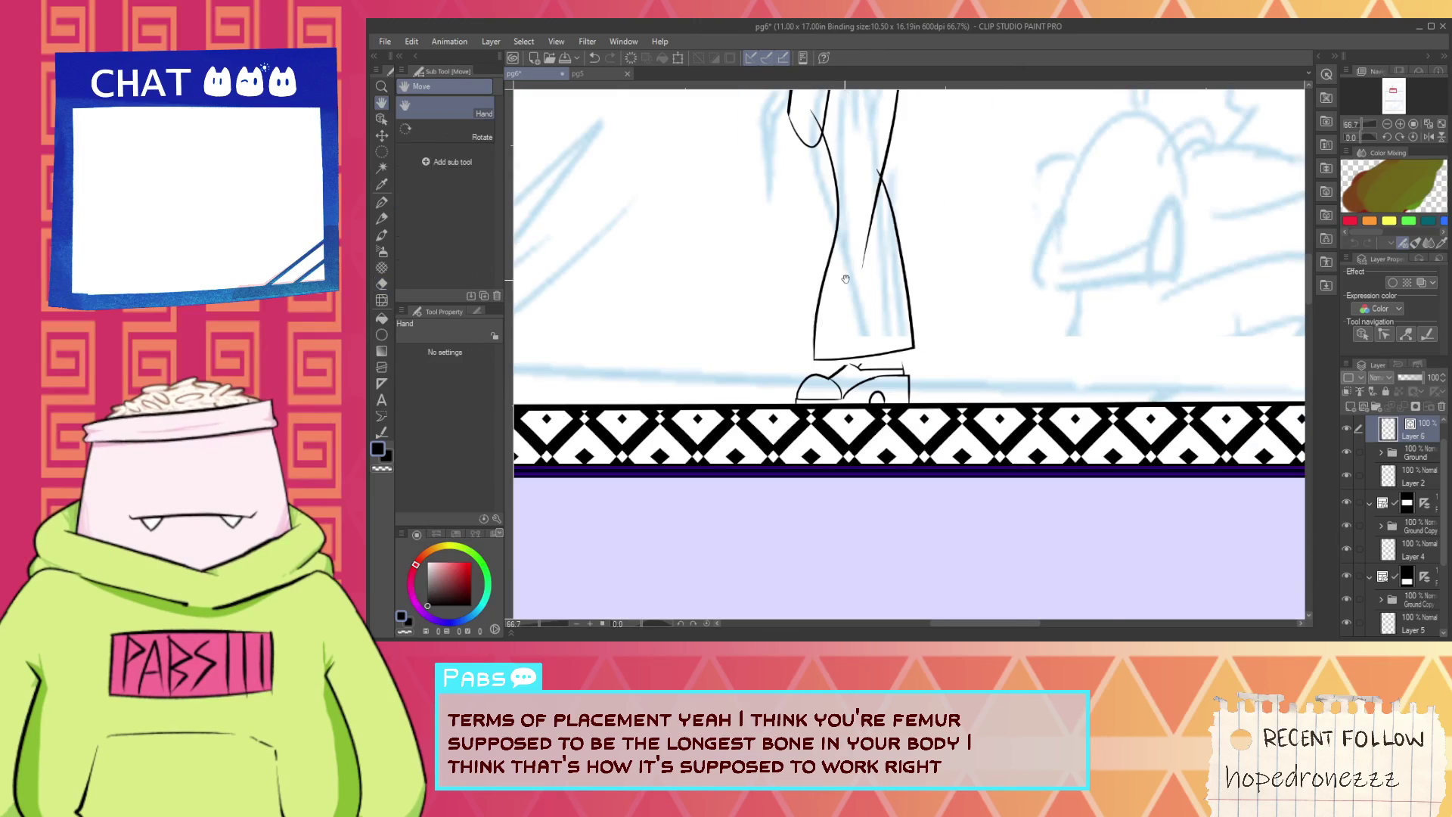
pyautogui.scroll(2, 871, 308)
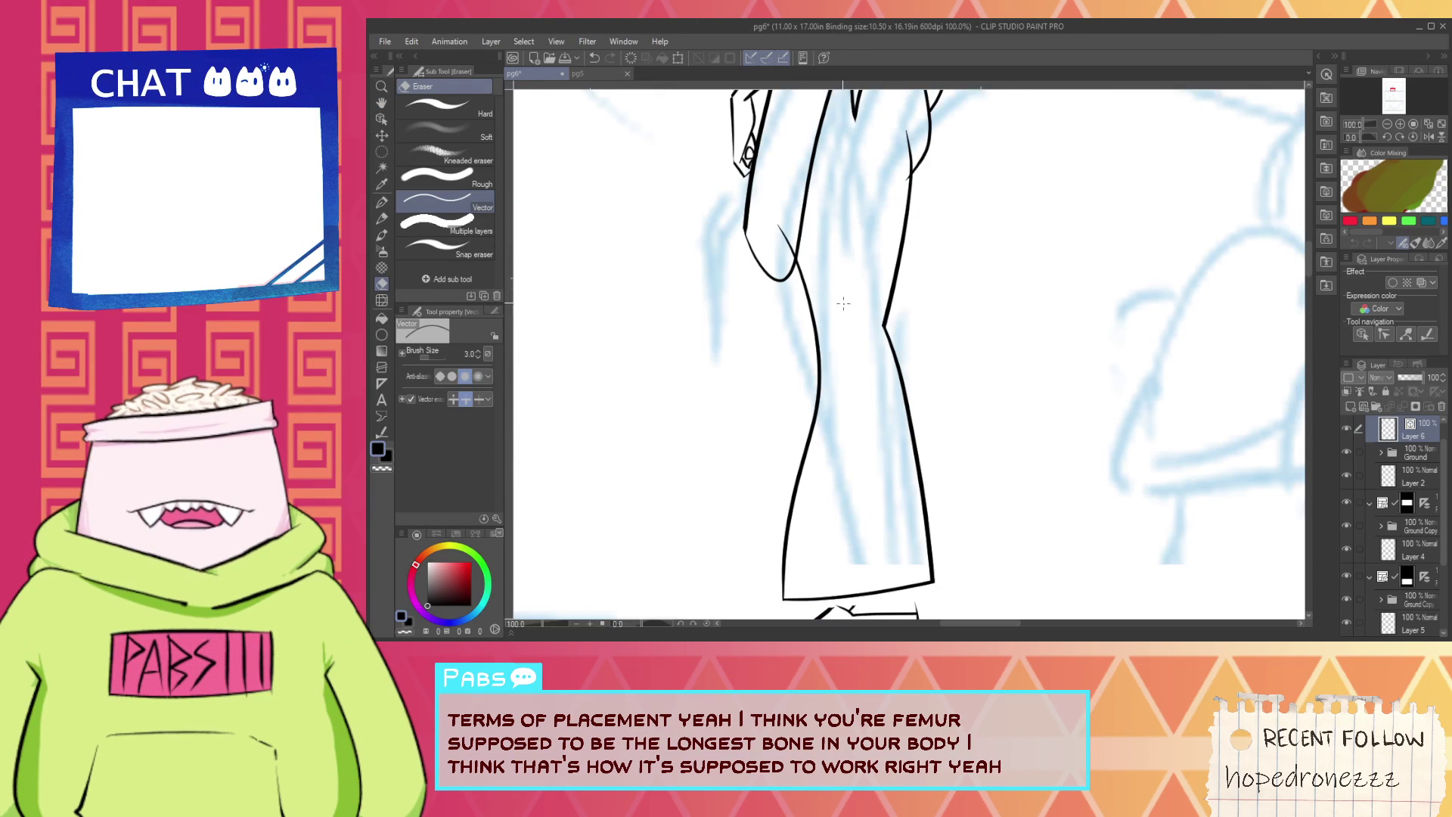
pyautogui.scroll(-2, 805, 264)
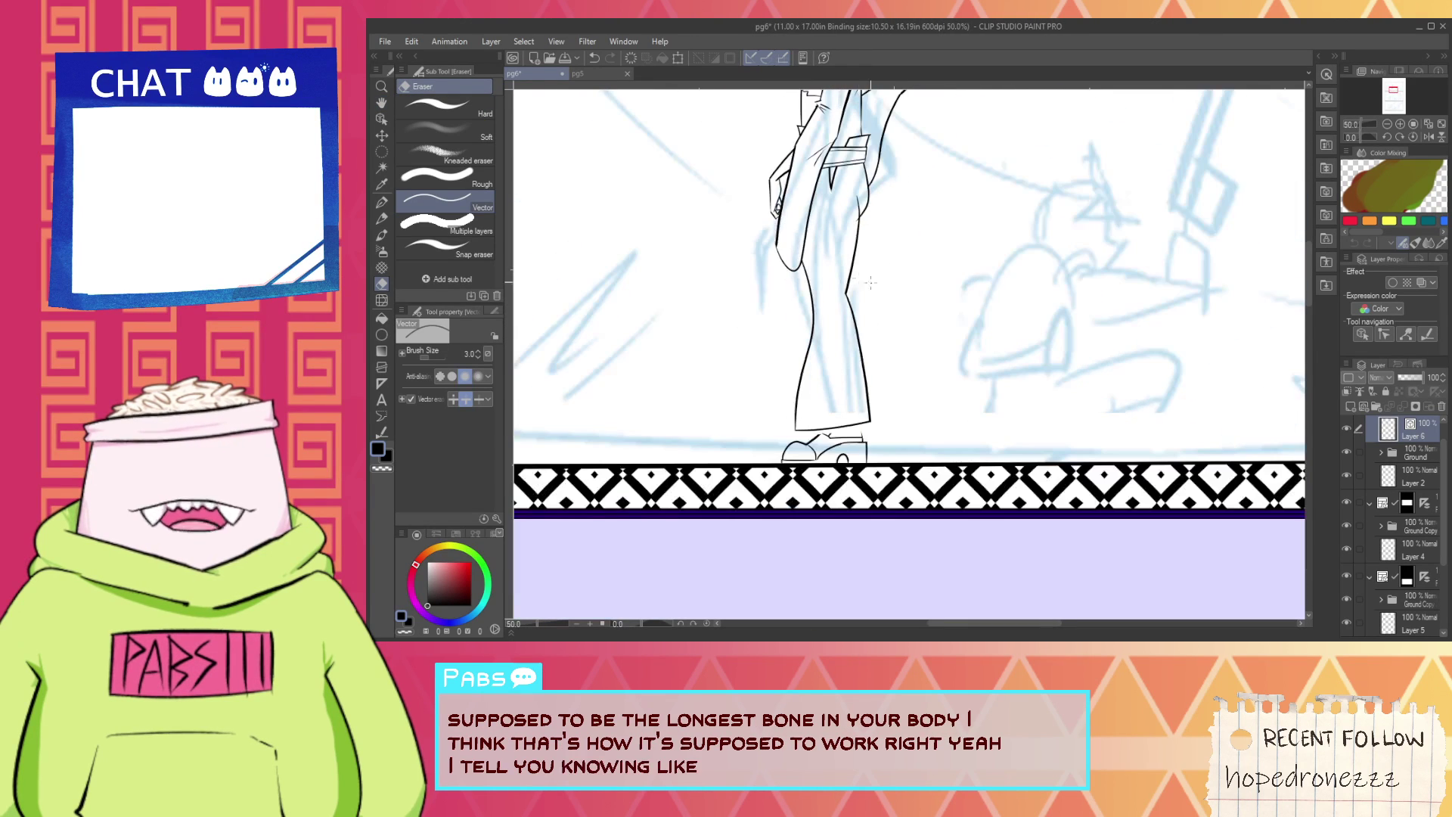
# Ink short fabric creases at the back of the near knee and clean up the line ends.
pyautogui.press('p')
pyautogui.moveTo(852, 311)
pyautogui.mouseDown()
pyautogui.moveTo(862, 351)
pyautogui.moveTo(839, 404)
pyautogui.mouseUp()
pyautogui.scroll(4, 860, 347)
pyautogui.press('e')
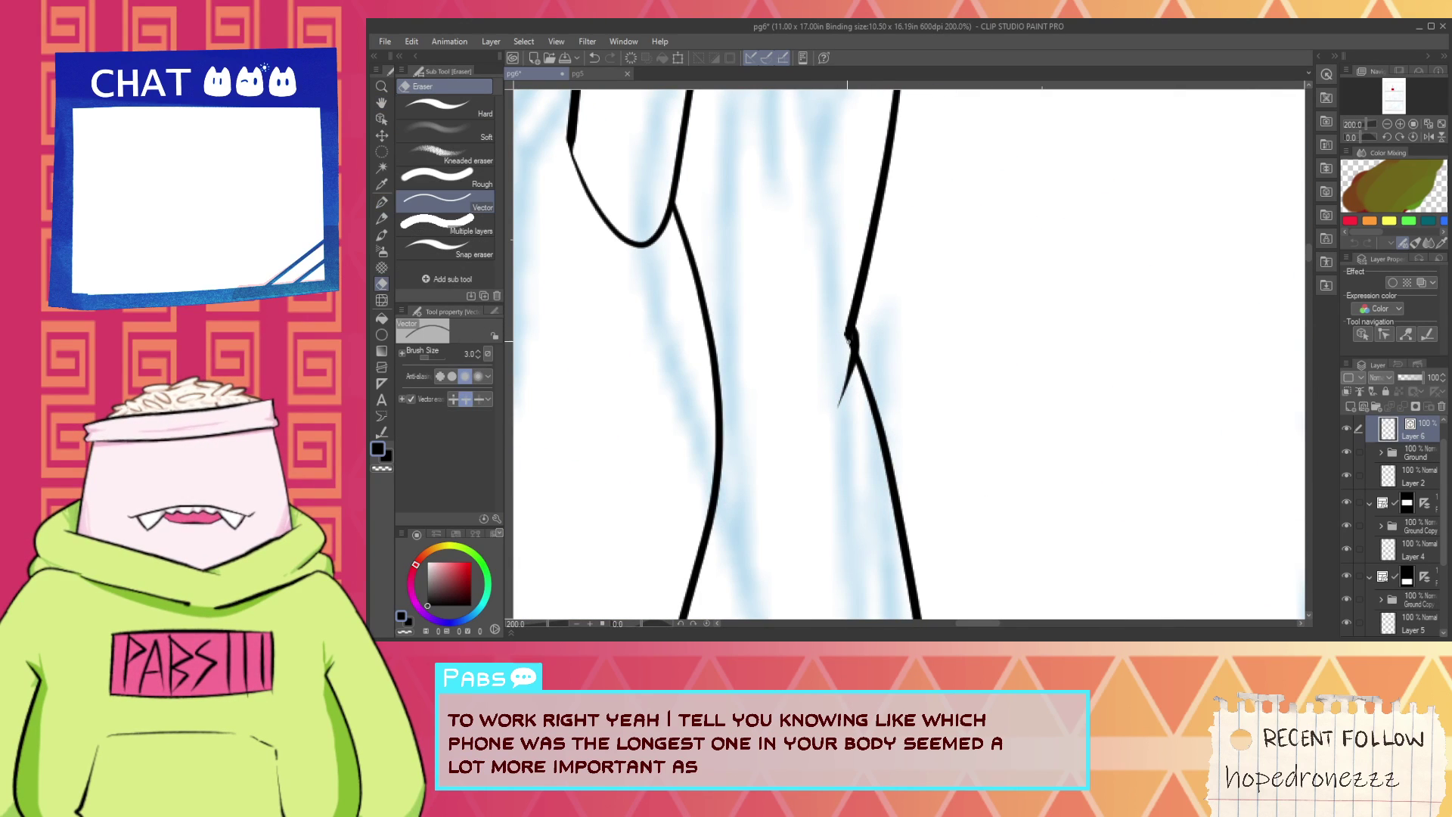
pyautogui.press('p')
pyautogui.moveTo(832, 352); pyautogui.dragTo(806, 372)
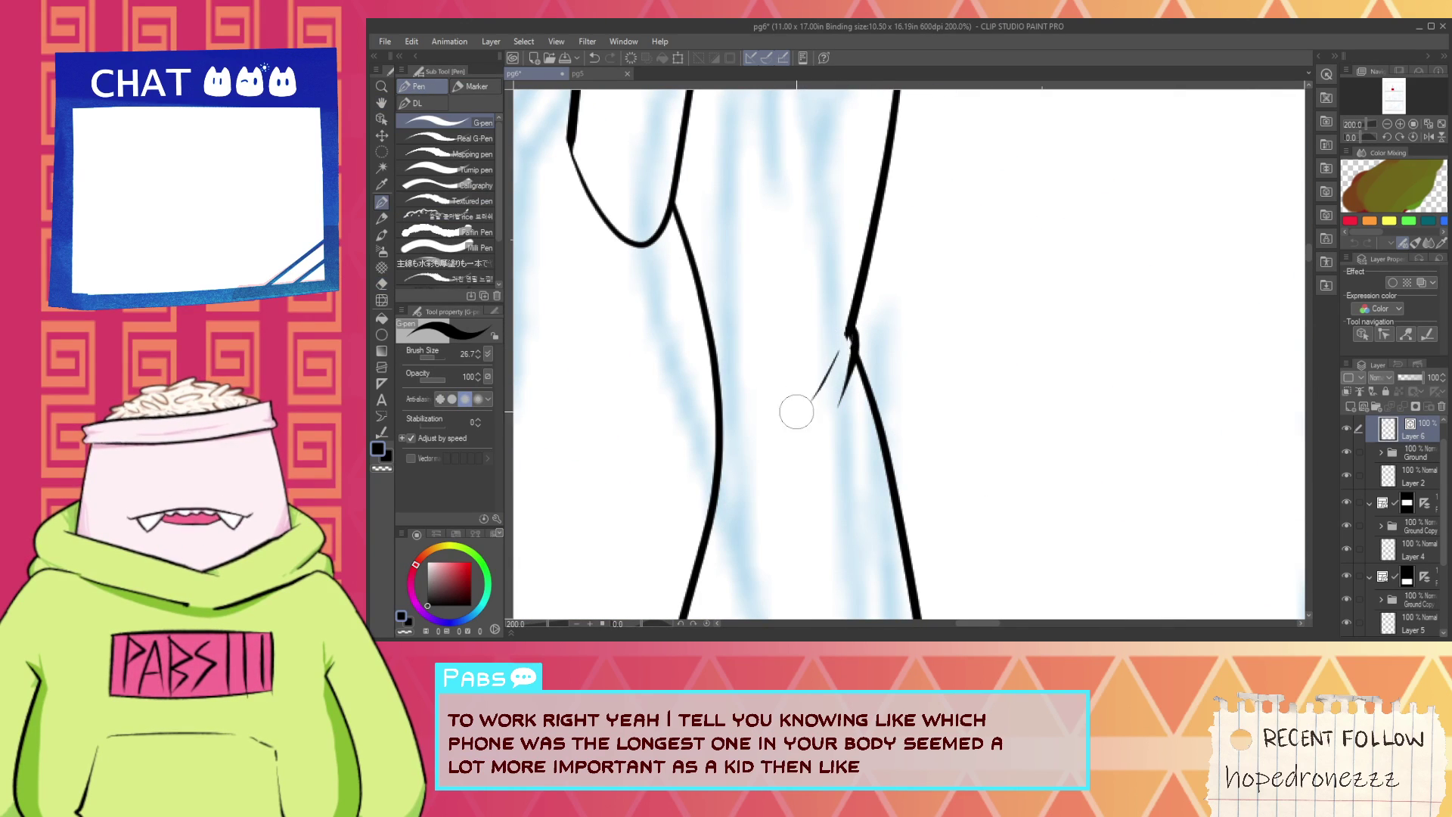
pyautogui.scroll(-3, 805, 330)
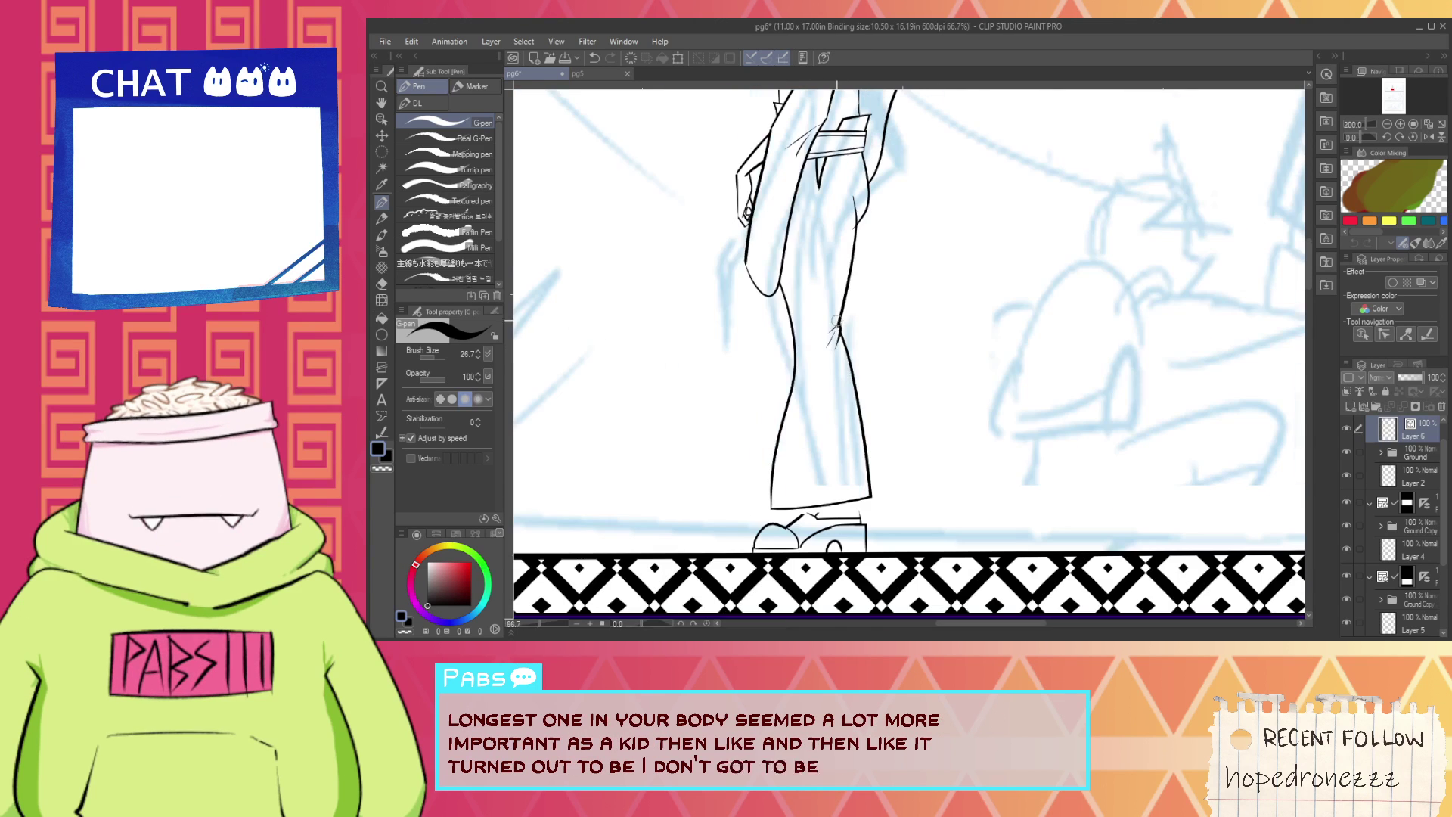
pyautogui.press('e')
pyautogui.scroll(2, 839, 323)
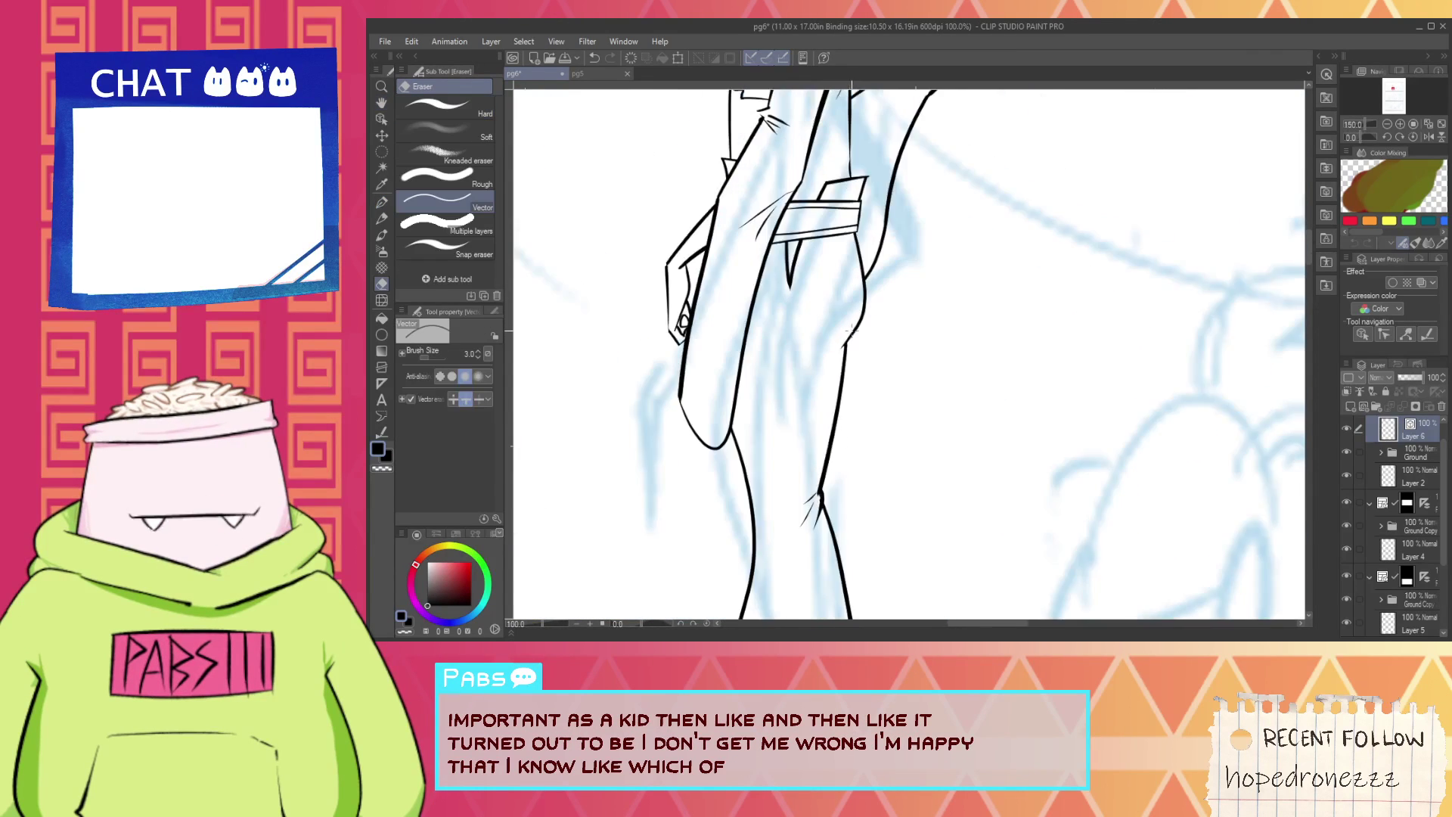
pyautogui.scroll(-3, 852, 329)
pyautogui.scroll(3, 908, 287)
# Ink the far leg's back edge as a line behind the near thigh, running from the seat to below the knee.
pyautogui.press('p')
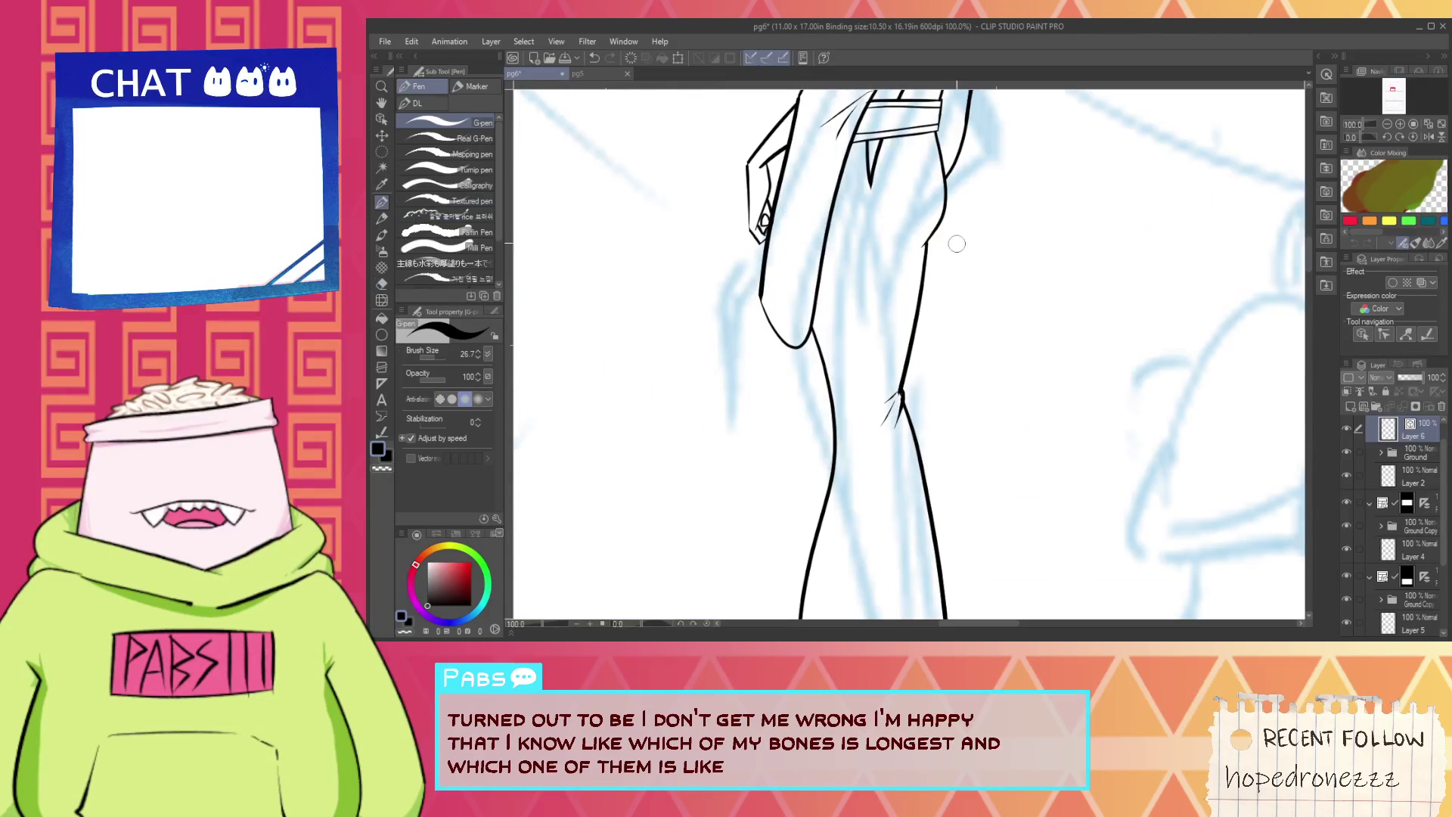
pyautogui.moveTo(936, 210)
pyautogui.mouseDown()
pyautogui.moveTo(947, 241)
pyautogui.moveTo(917, 441)
pyautogui.mouseUp()
pyautogui.hotkey('ctrl', 'z')
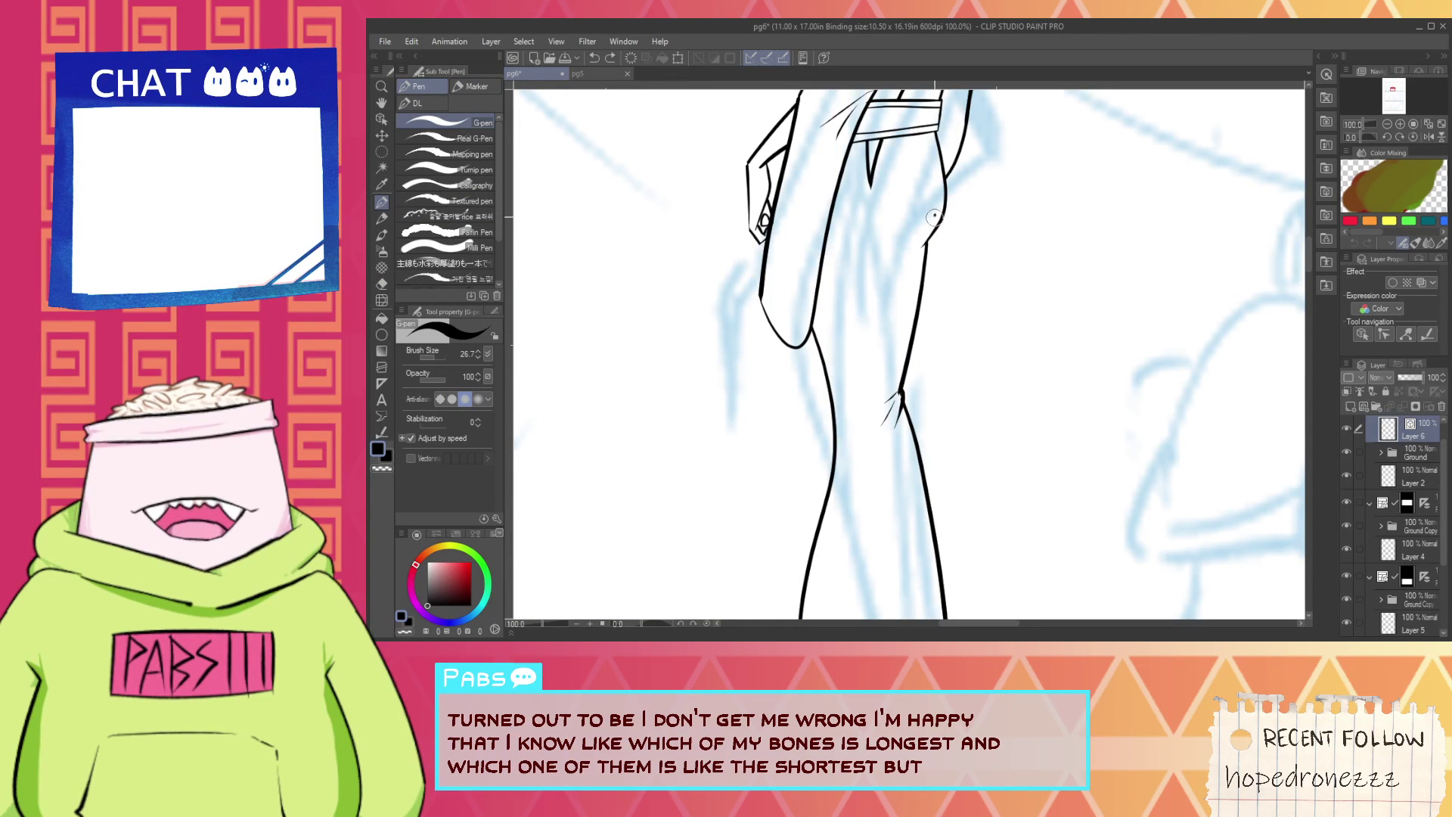
pyautogui.moveTo(935, 217); pyautogui.dragTo(929, 424)
pyautogui.hotkey('ctrl', 'z')
pyautogui.moveTo(945, 214); pyautogui.dragTo(899, 415)
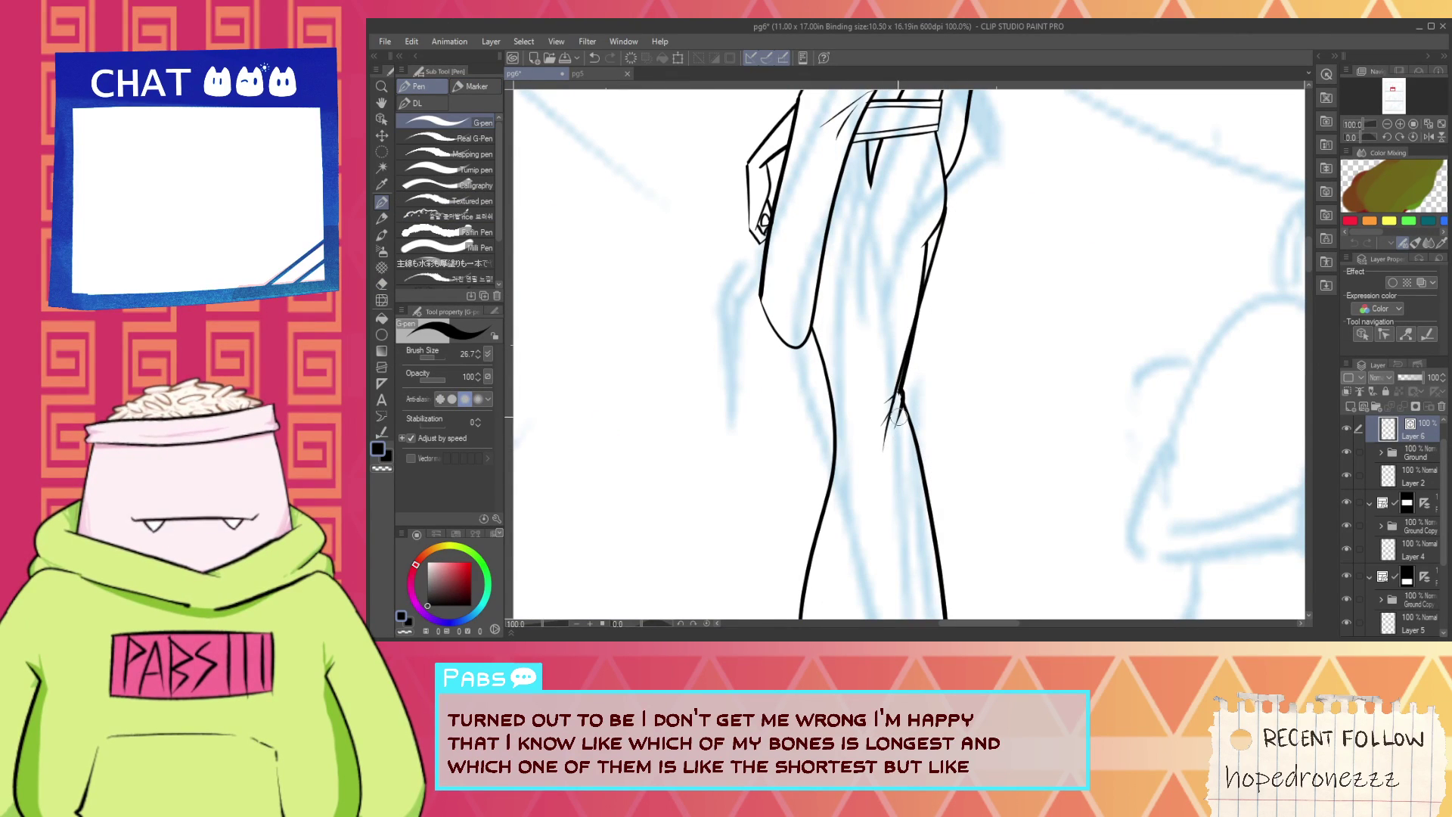
pyautogui.hotkey('ctrl', 'z')
pyautogui.moveTo(947, 208); pyautogui.dragTo(904, 485)
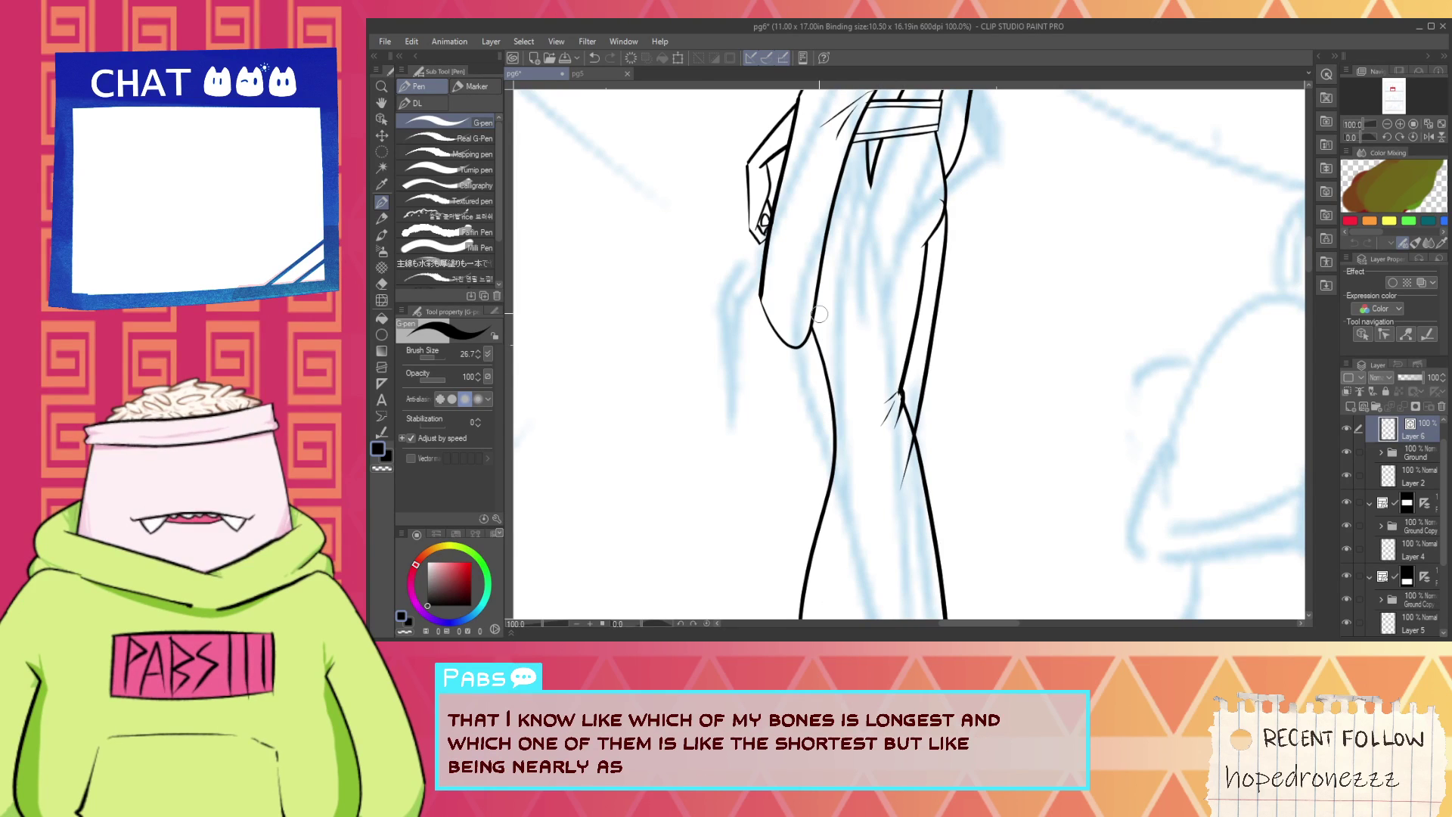
# Ink the far leg's front edge in front of the near leg, from the sleeve over the knee and down the shin.
pyautogui.moveTo(802, 319); pyautogui.dragTo(767, 499)
pyautogui.hotkey('ctrl', 'z')
pyautogui.moveTo(793, 322); pyautogui.dragTo(809, 527)
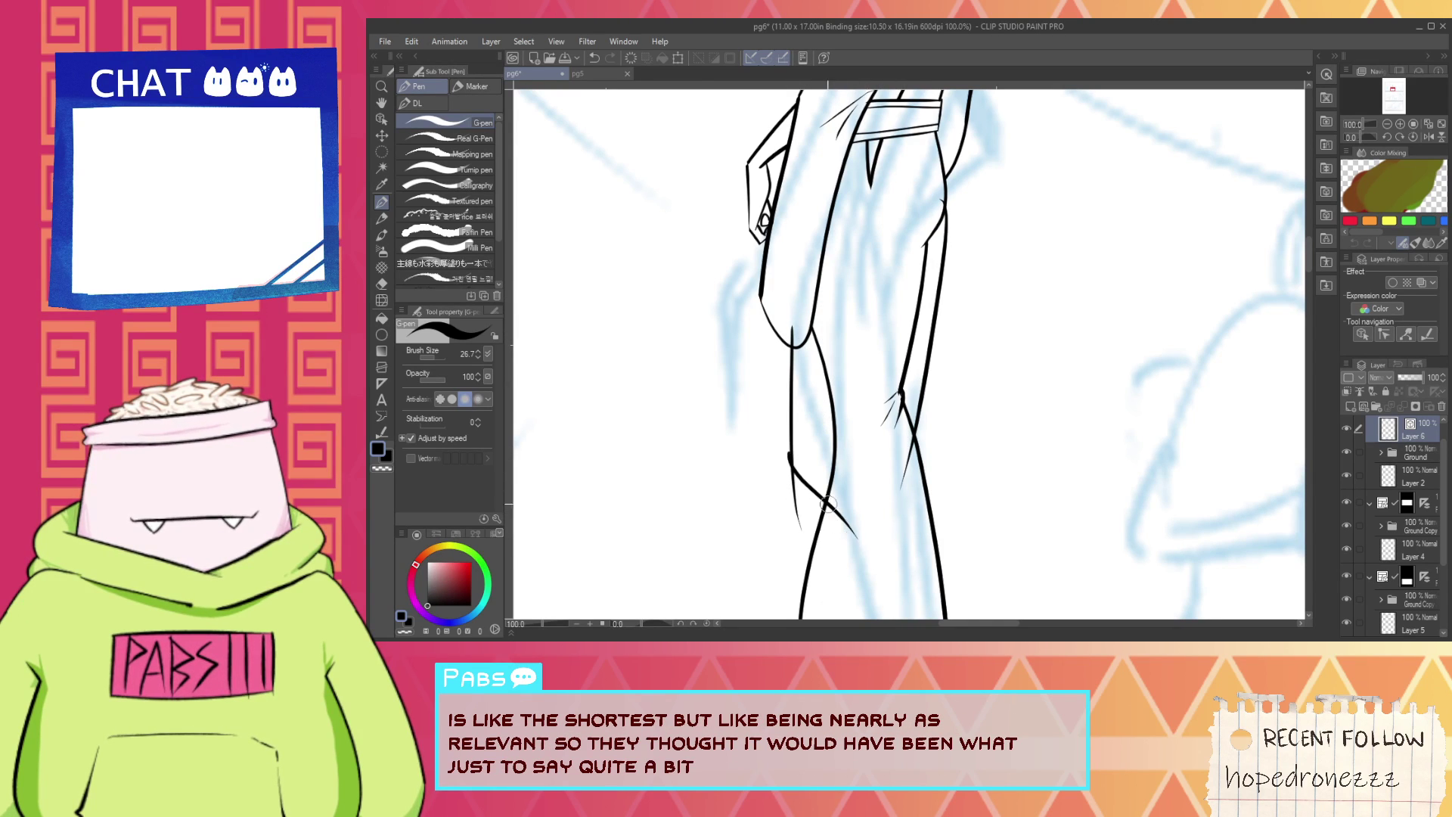
pyautogui.hotkey('ctrl', 'z')
pyautogui.hotkey('ctrl', 'z')
pyautogui.moveTo(800, 327); pyautogui.dragTo(815, 532)
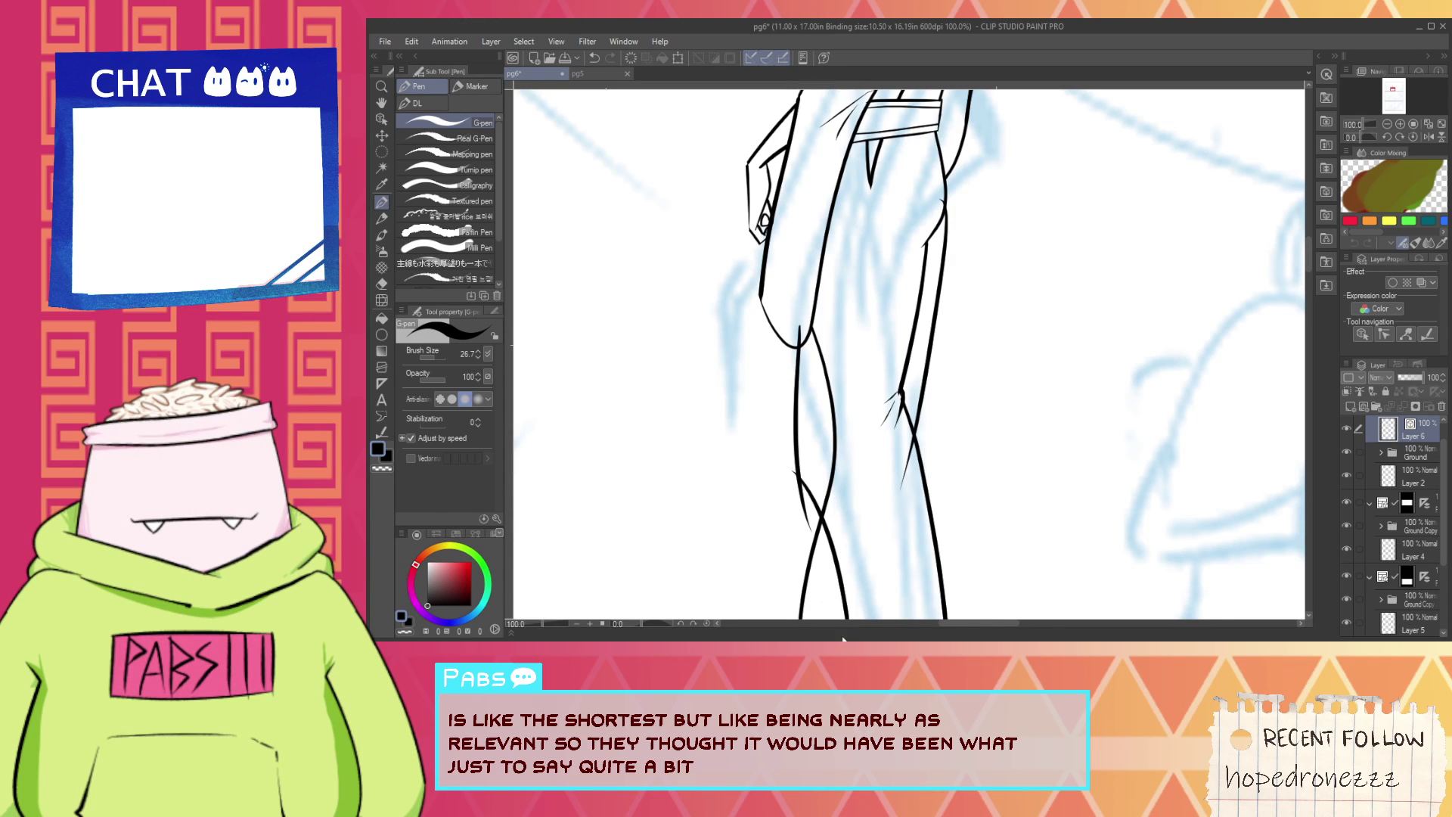
# Erase the parts of the far leg's lines that overlap the sleeve and the near trouser leg.
pyautogui.scroll(-4, 847, 596)
pyautogui.moveTo(885, 538); pyautogui.dragTo(862, 444)
pyautogui.scroll(2, 835, 453)
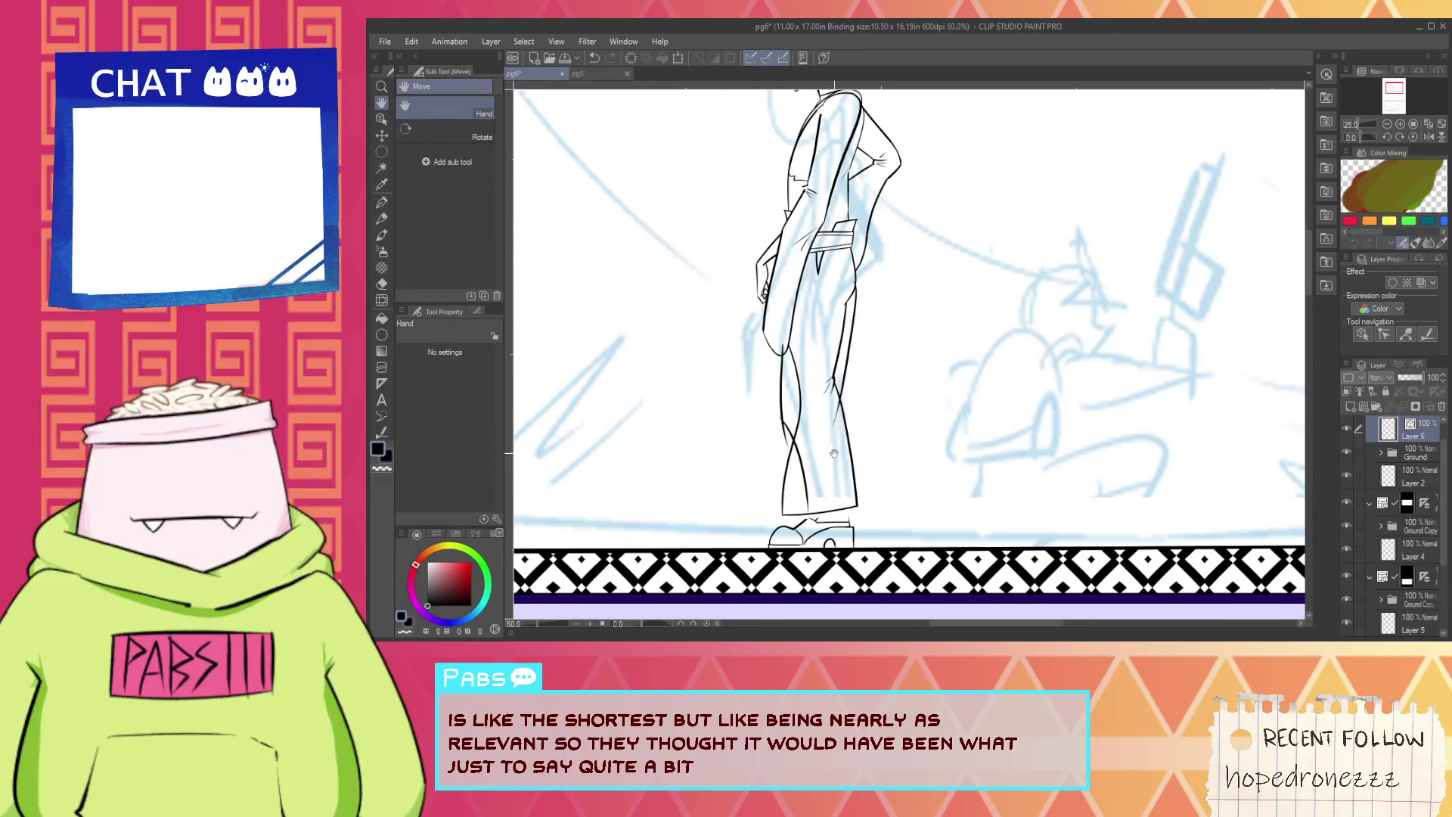
pyautogui.press('e')
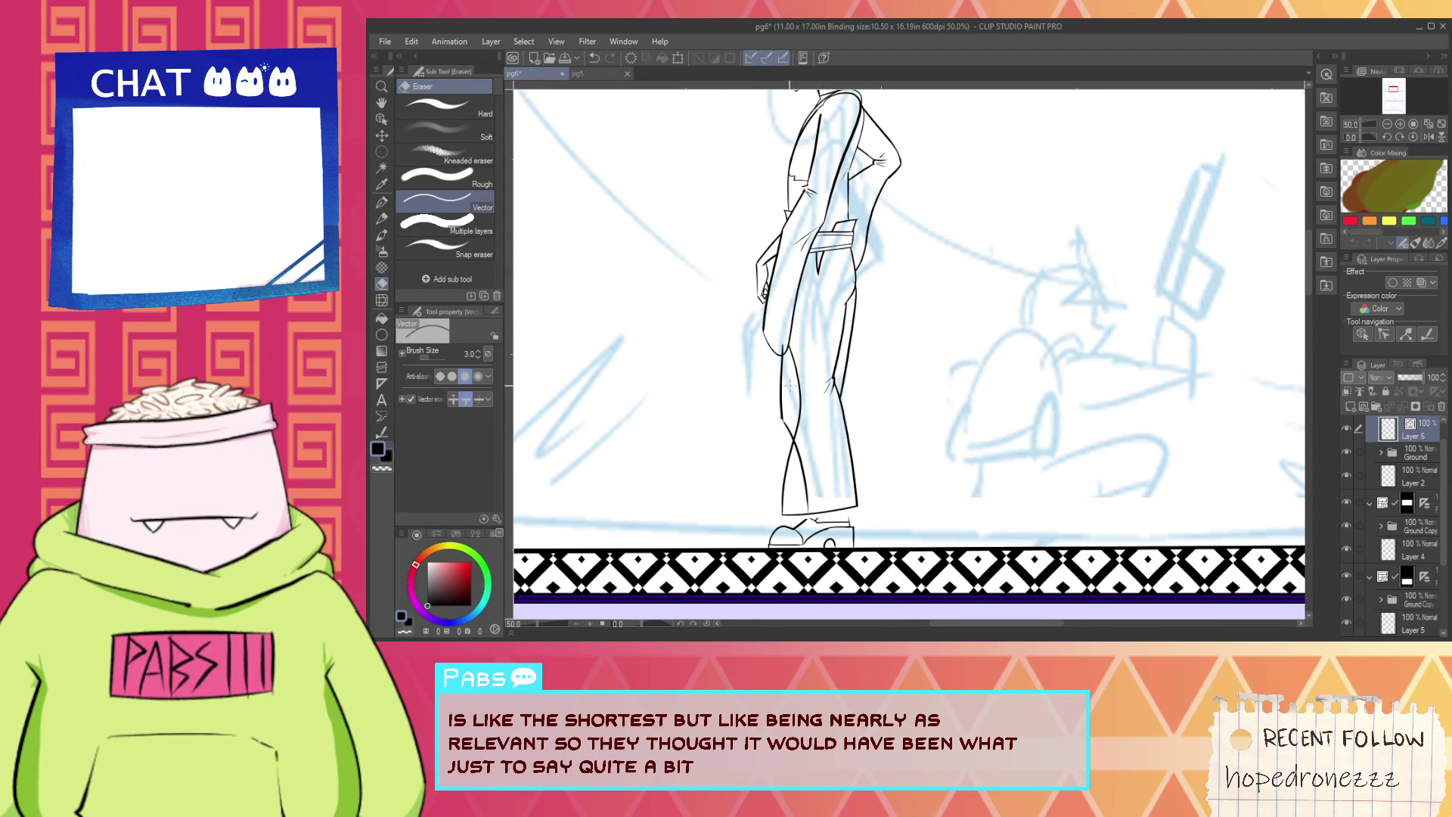
pyautogui.scroll(-2, 783, 350)
pyautogui.scroll(1, 794, 394)
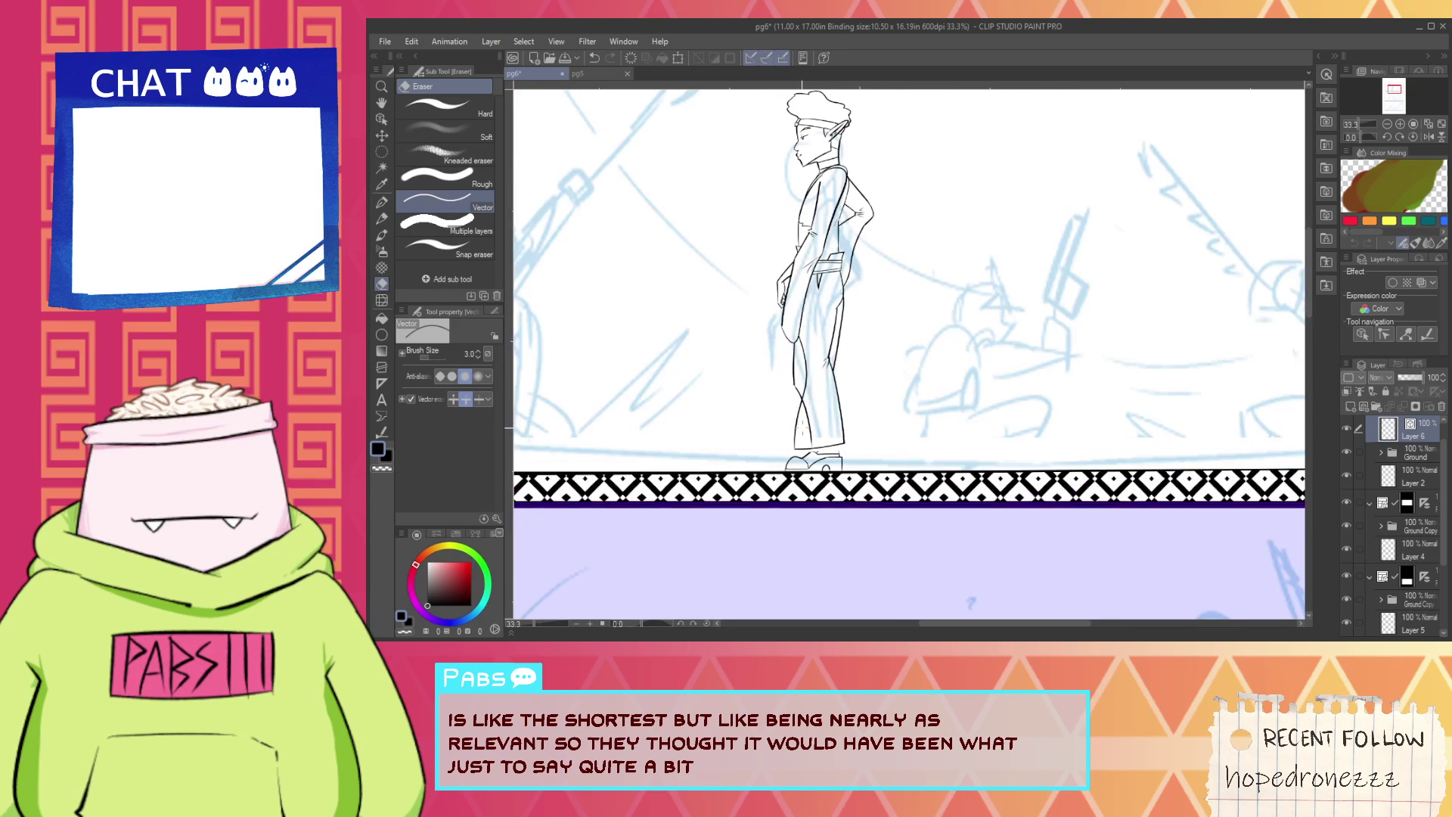
pyautogui.scroll(2, 802, 394)
# Extend the front ankle lines from the near shoe up to the trouser hem and trim their ends.
pyautogui.press('p')
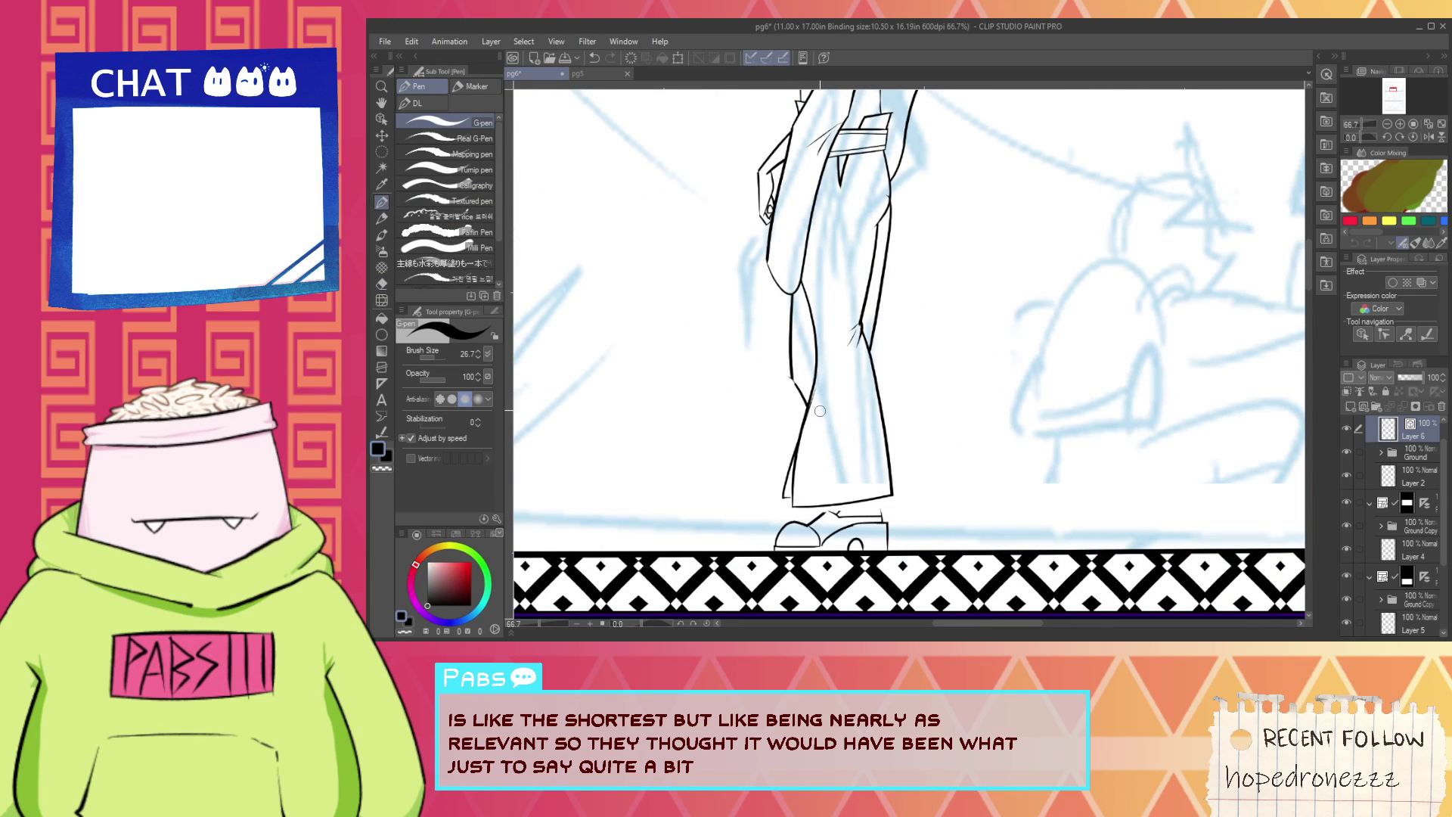
pyautogui.scroll(3, 829, 461)
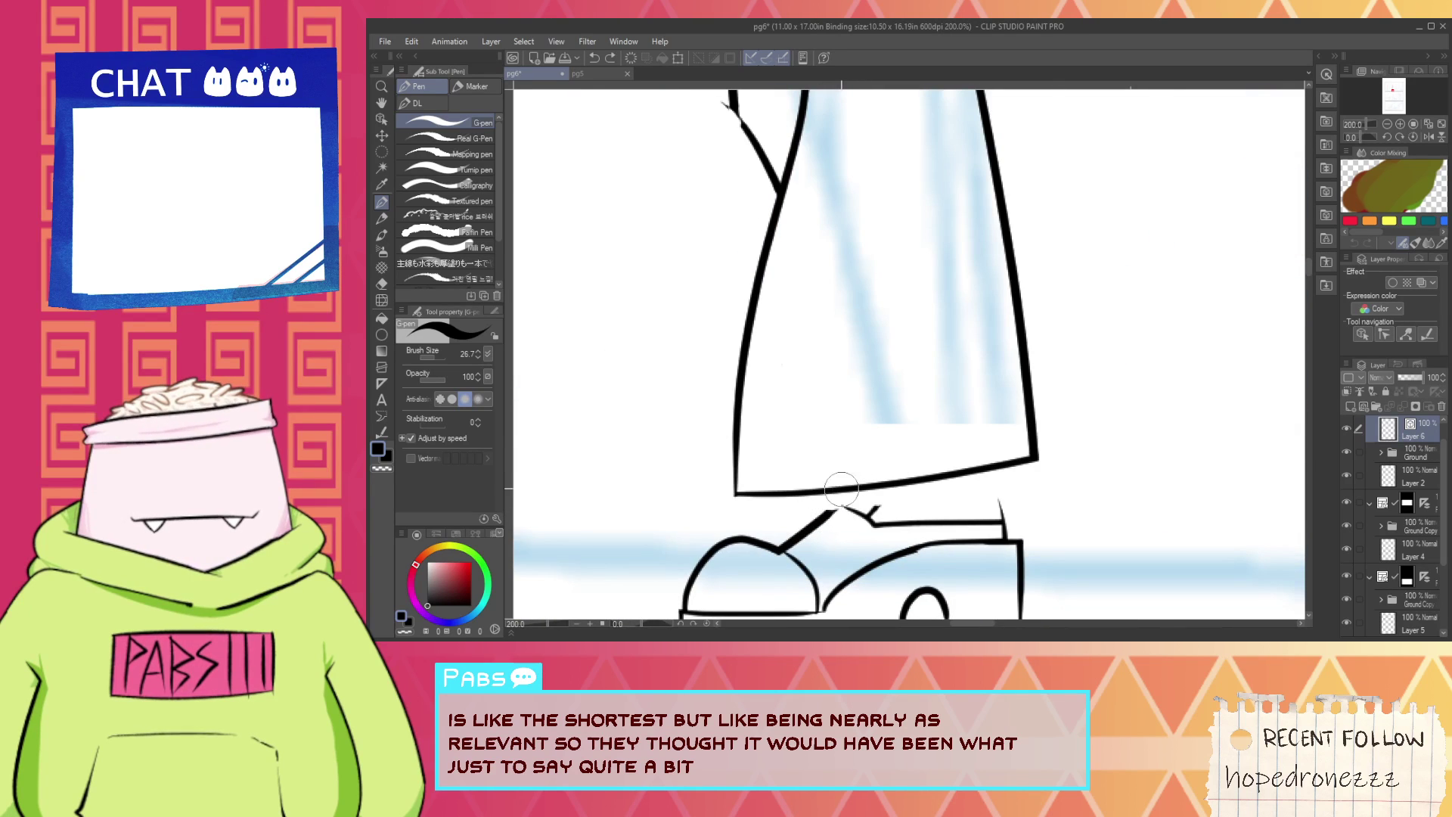
pyautogui.press('e')
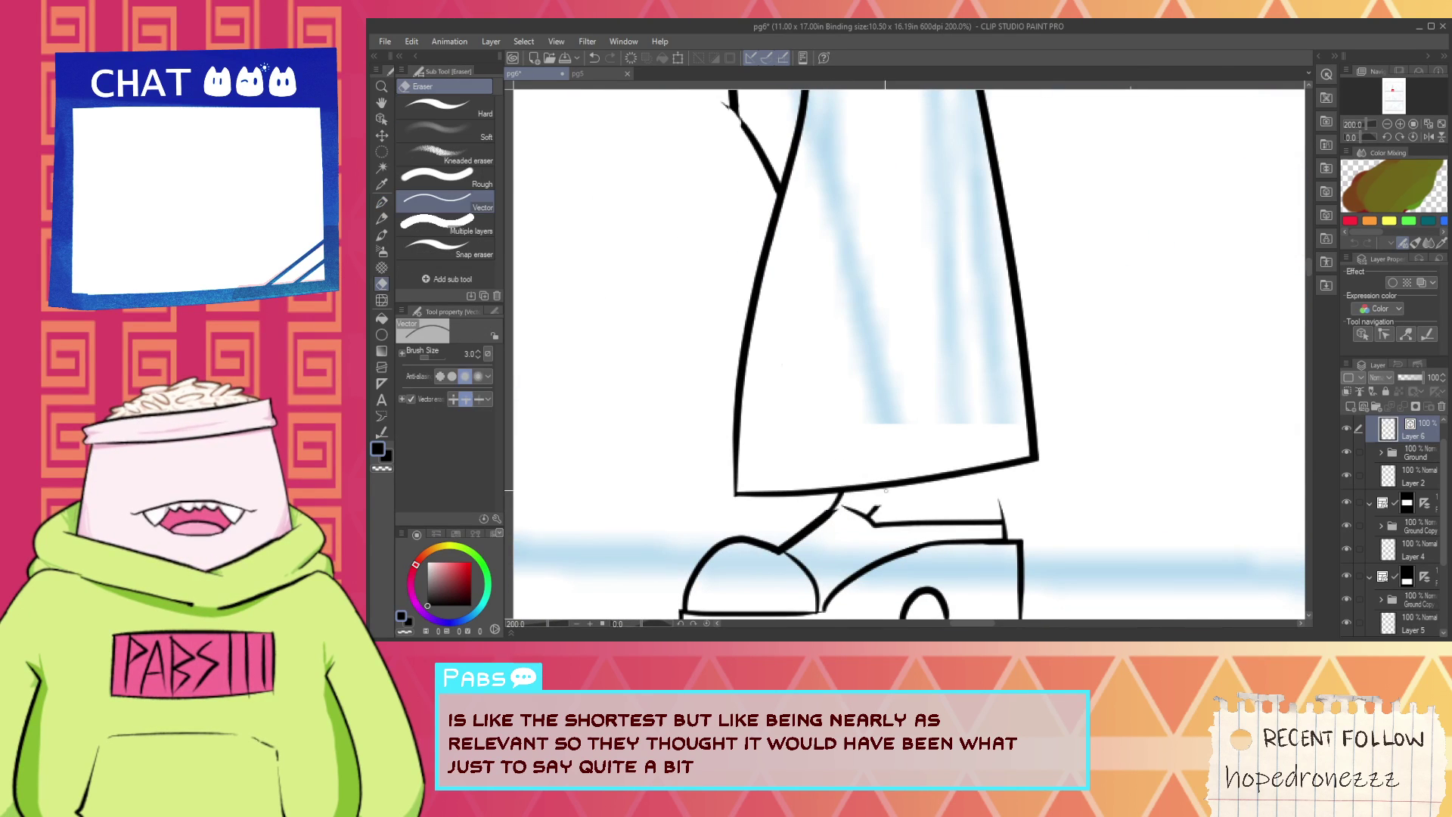
pyautogui.scroll(2, 885, 493)
pyautogui.press('p')
pyautogui.moveTo(841, 582)
pyautogui.mouseDown()
pyautogui.moveTo(901, 402)
pyautogui.moveTo(933, 425)
pyautogui.mouseUp()
pyautogui.press('e')
pyautogui.scroll(-2, 926, 438)
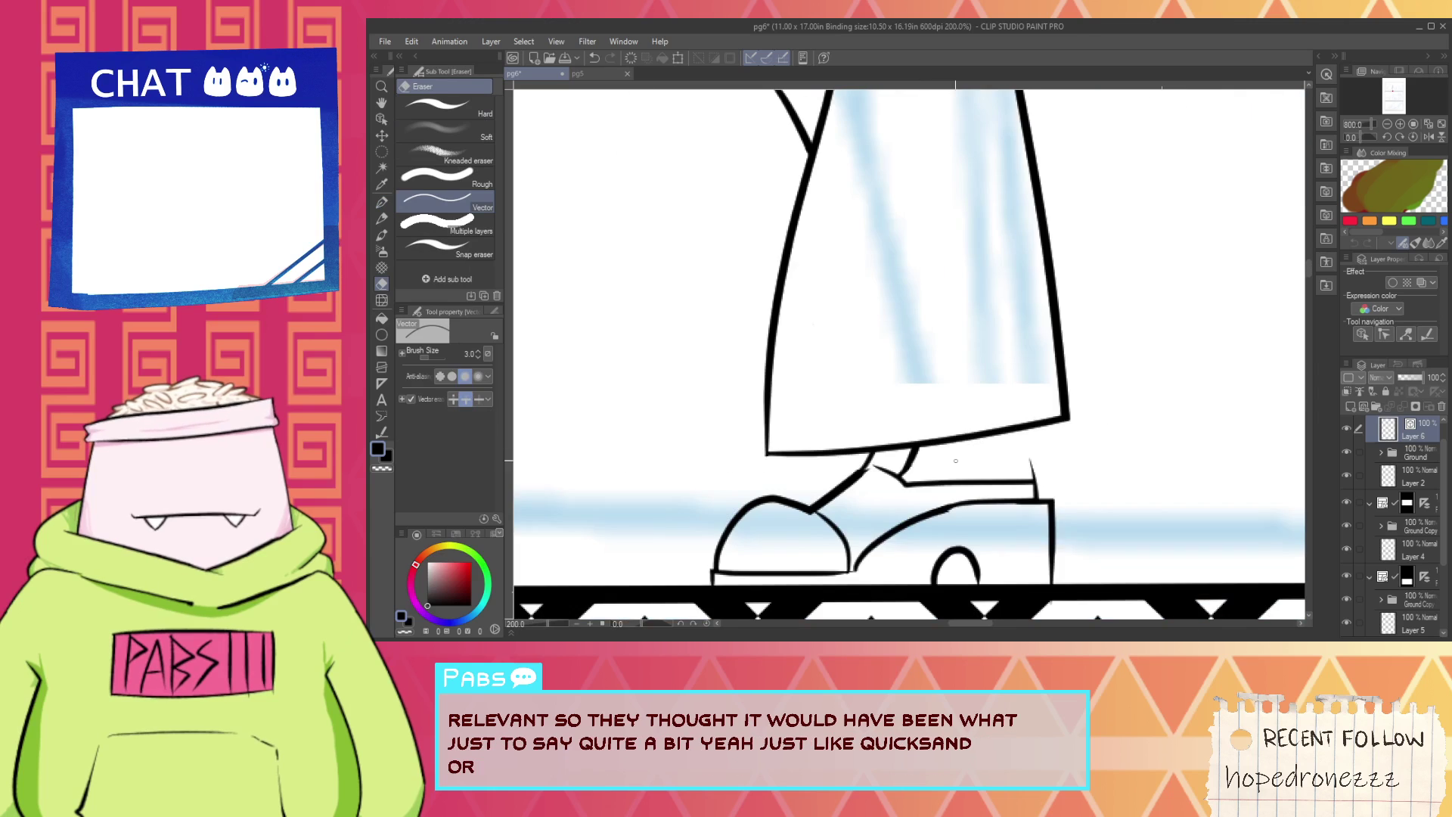
# Ink the ankle's back line from the shoe up to the trouser hem and erase its overshoot above the hem.
pyautogui.scroll(2, 956, 461)
pyautogui.press('p')
pyautogui.moveTo(865, 295); pyautogui.dragTo(906, 611)
pyautogui.hotkey('ctrl', 'z')
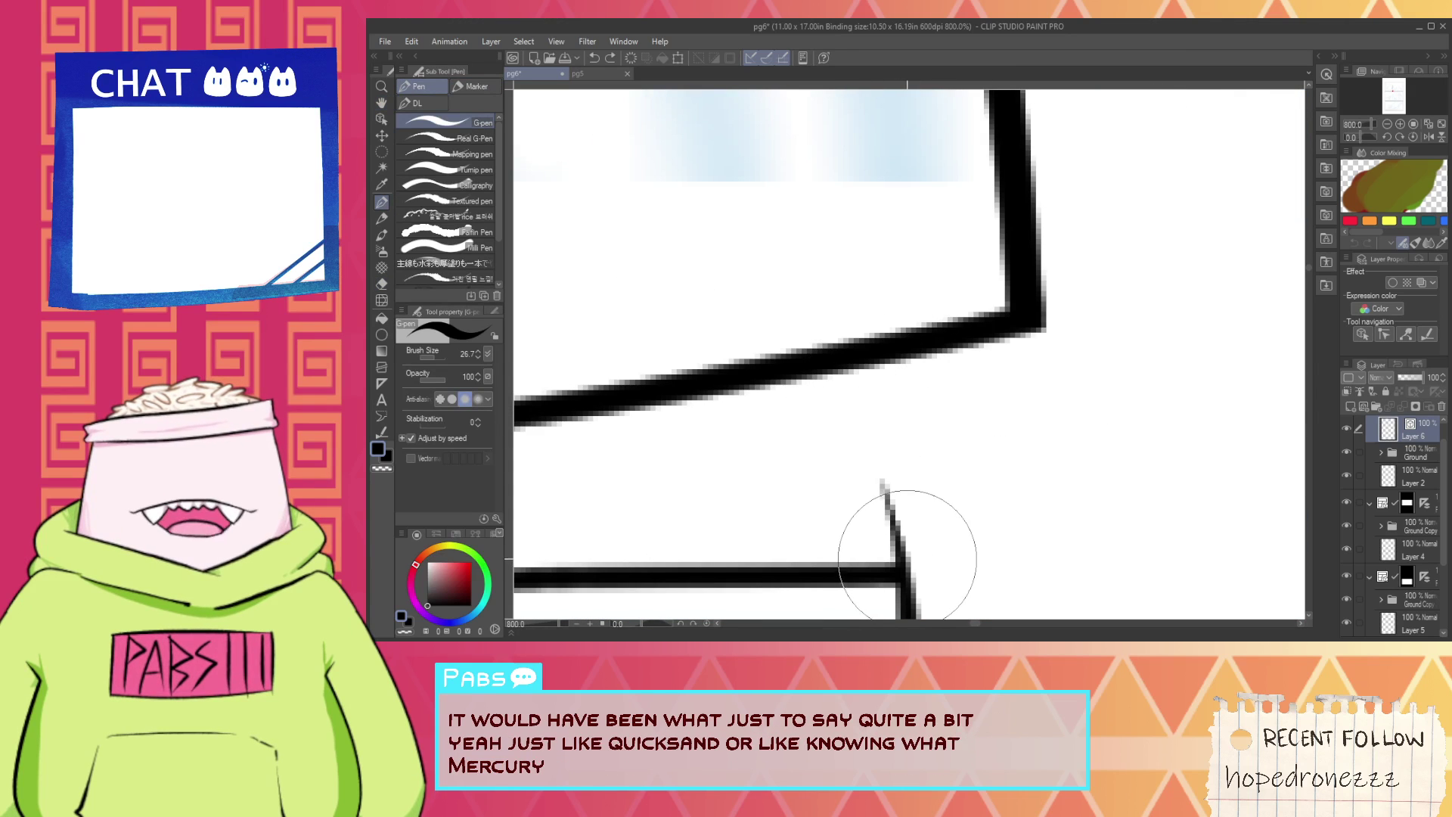
pyautogui.moveTo(908, 560)
pyautogui.mouseDown()
pyautogui.moveTo(812, 266)
pyautogui.moveTo(901, 556)
pyautogui.mouseUp()
pyautogui.hotkey('ctrl', 'z')
pyautogui.press('e')
pyautogui.moveTo(830, 330); pyautogui.dragTo(862, 306)
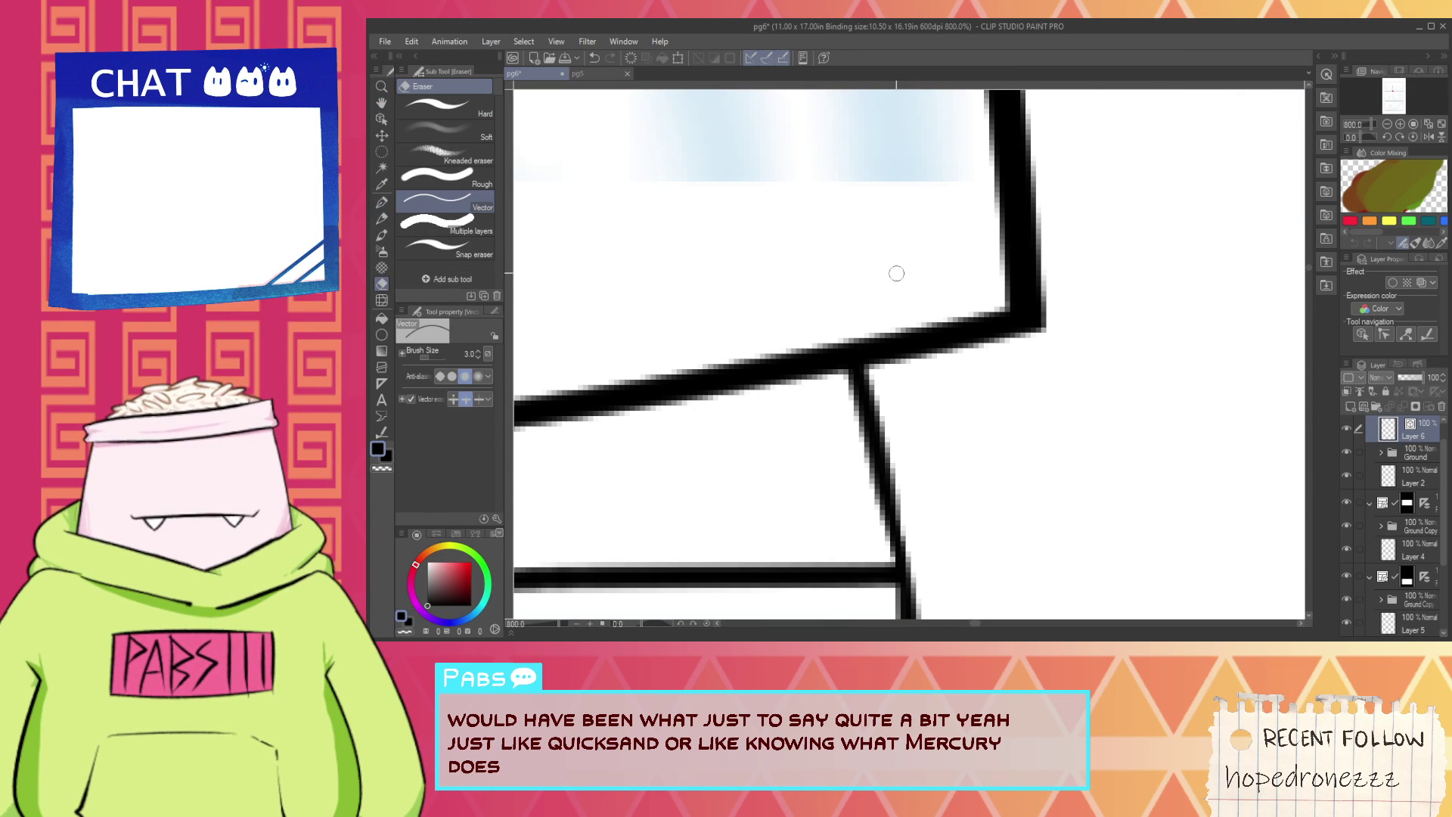
# Close the small gap between the ankle's front line and the near shoe's tongue with a short ink stroke.
pyautogui.scroll(-2, 897, 273)
pyautogui.press('space')
pyautogui.moveTo(717, 384); pyautogui.dragTo(876, 411)
pyautogui.scroll(2, 870, 386)
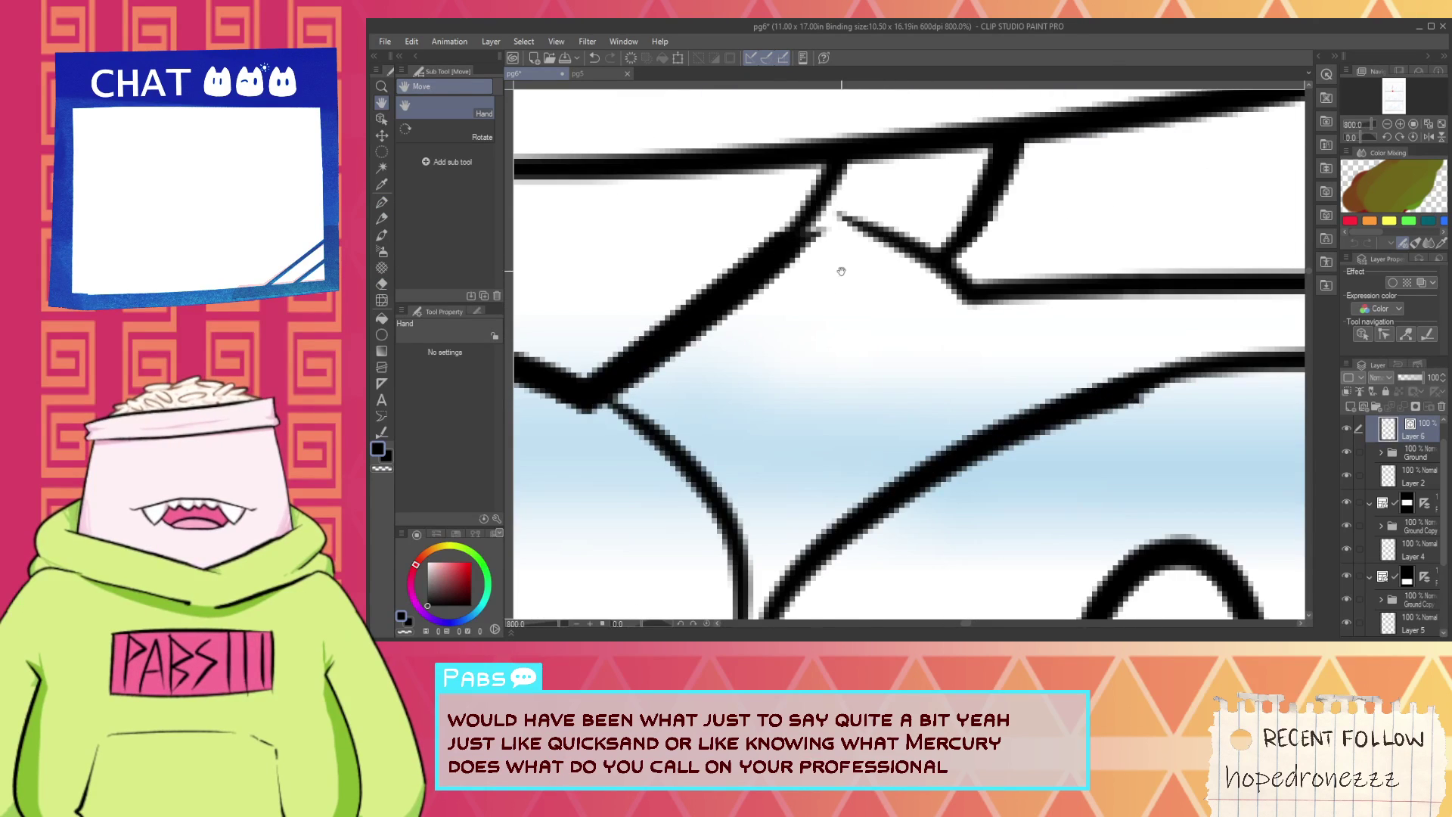
pyautogui.moveTo(841, 270); pyautogui.dragTo(875, 358)
pyautogui.press('p')
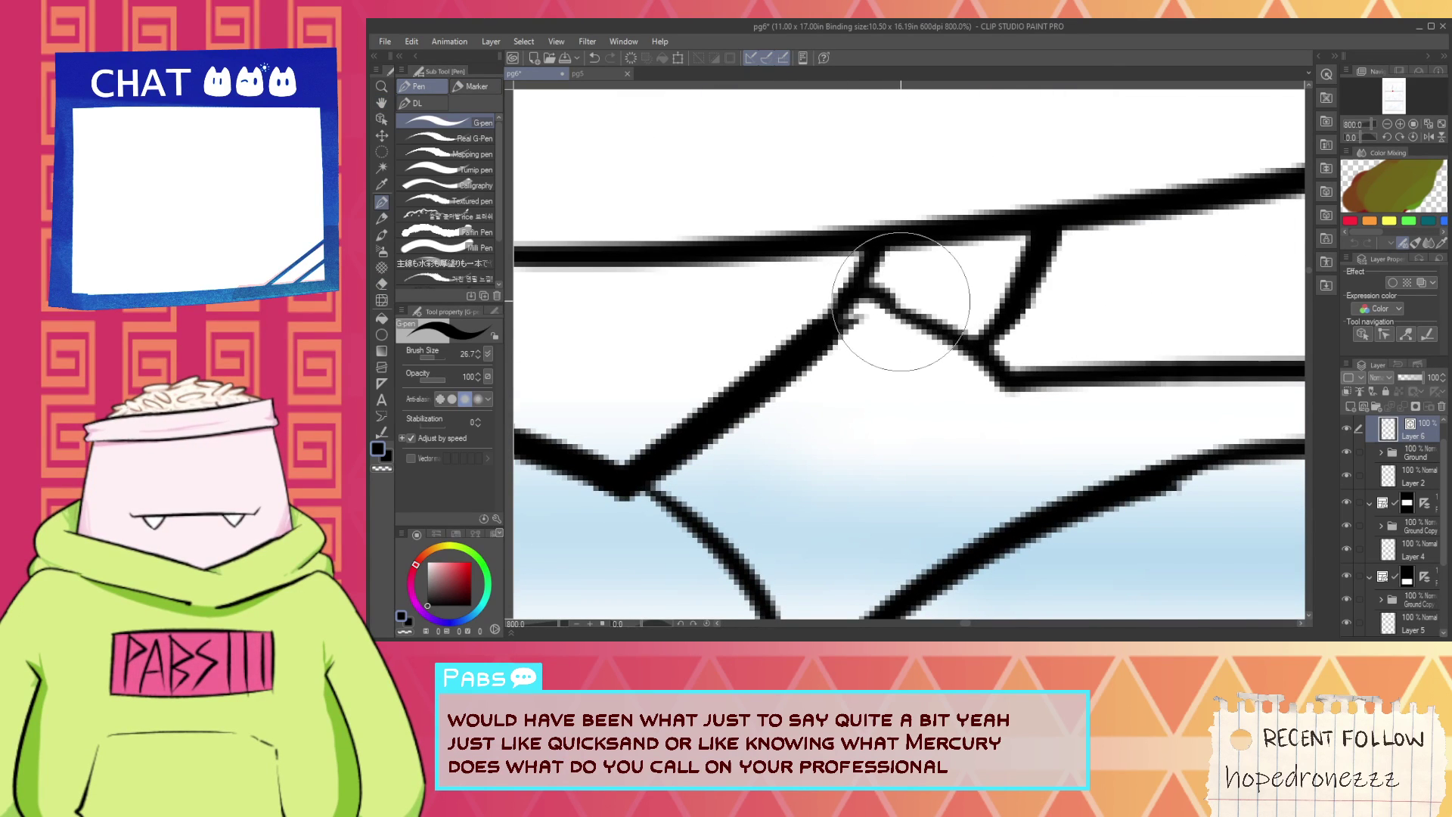
pyautogui.scroll(-6, 884, 321)
pyautogui.press('space')
pyautogui.scroll(4, 910, 349)
pyautogui.press('e')
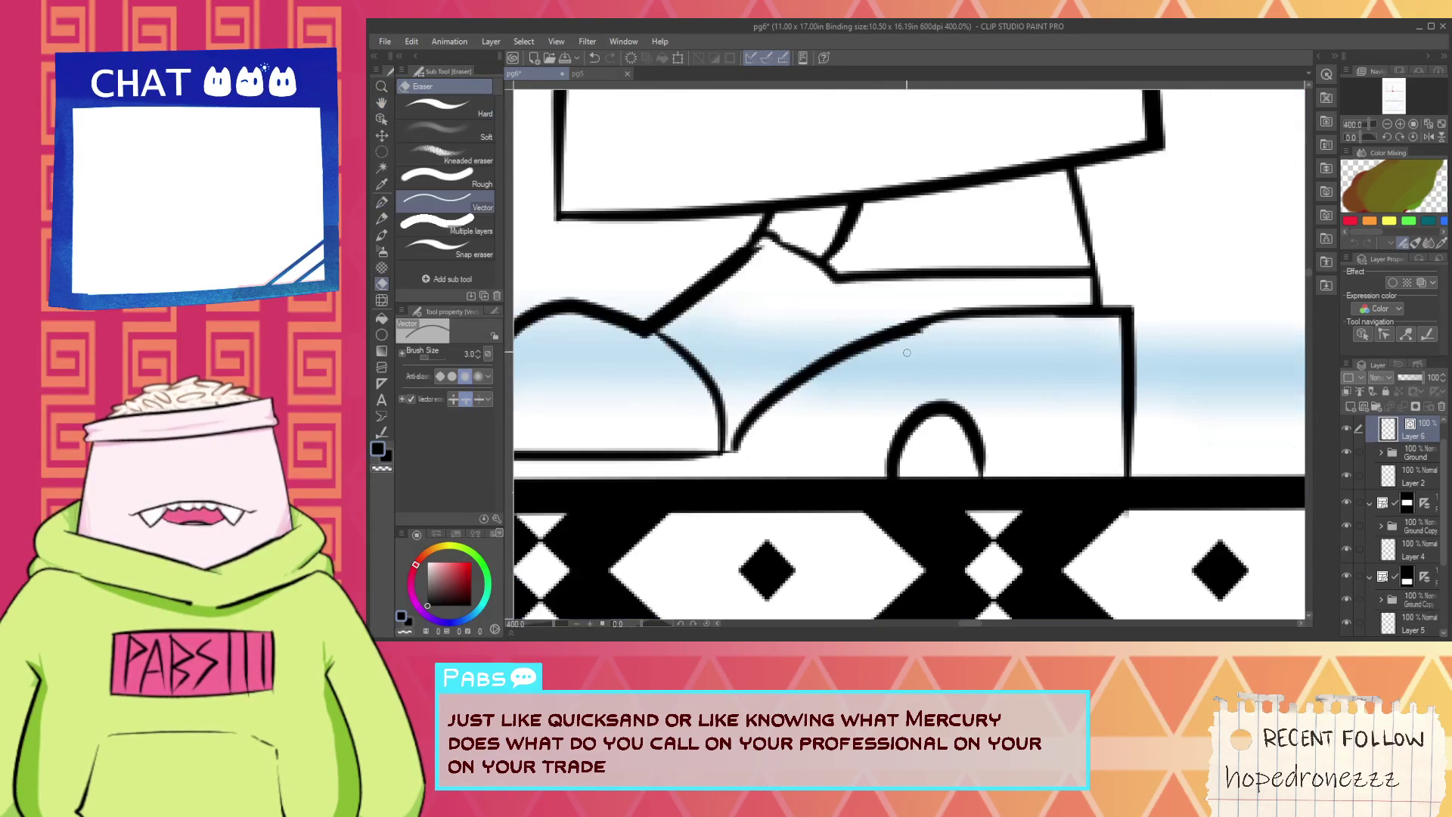
pyautogui.scroll(-3, 922, 335)
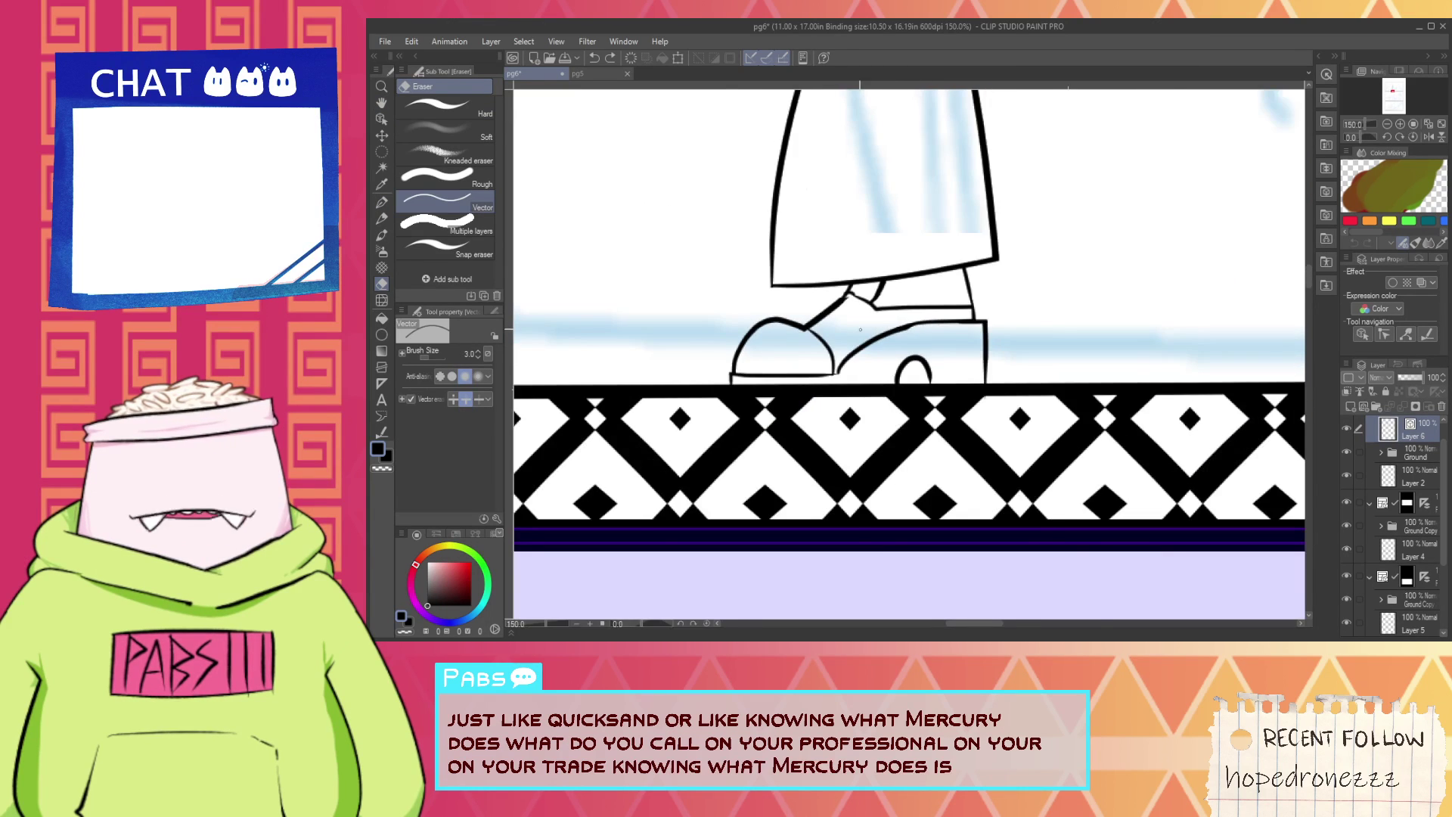
# Ink short lace lines across the instep of the near shoe.
pyautogui.press('space')
pyautogui.scroll(3, 827, 316)
pyautogui.press('p')
pyautogui.moveTo(824, 318)
pyautogui.mouseDown()
pyautogui.moveTo(854, 344)
pyautogui.moveTo(887, 333)
pyautogui.mouseUp()
pyautogui.moveTo(864, 276)
pyautogui.mouseDown()
pyautogui.moveTo(911, 318)
pyautogui.moveTo(924, 481)
pyautogui.mouseUp()
pyautogui.scroll(-5, 940, 354)
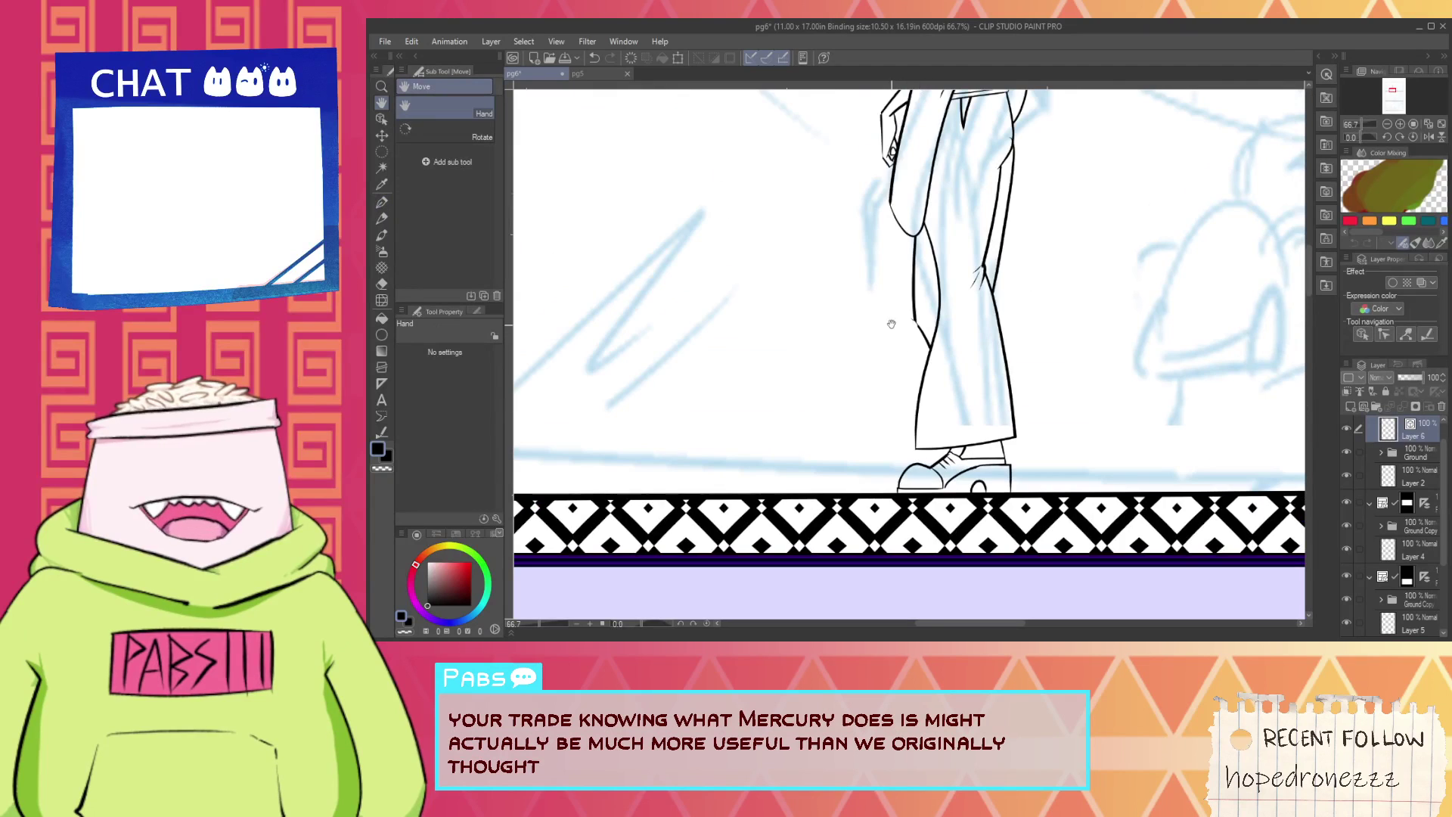
# Shift the far leg's back vector line closer to the near leg and erase its overshoot at the seat.
pyautogui.scroll(4, 892, 324)
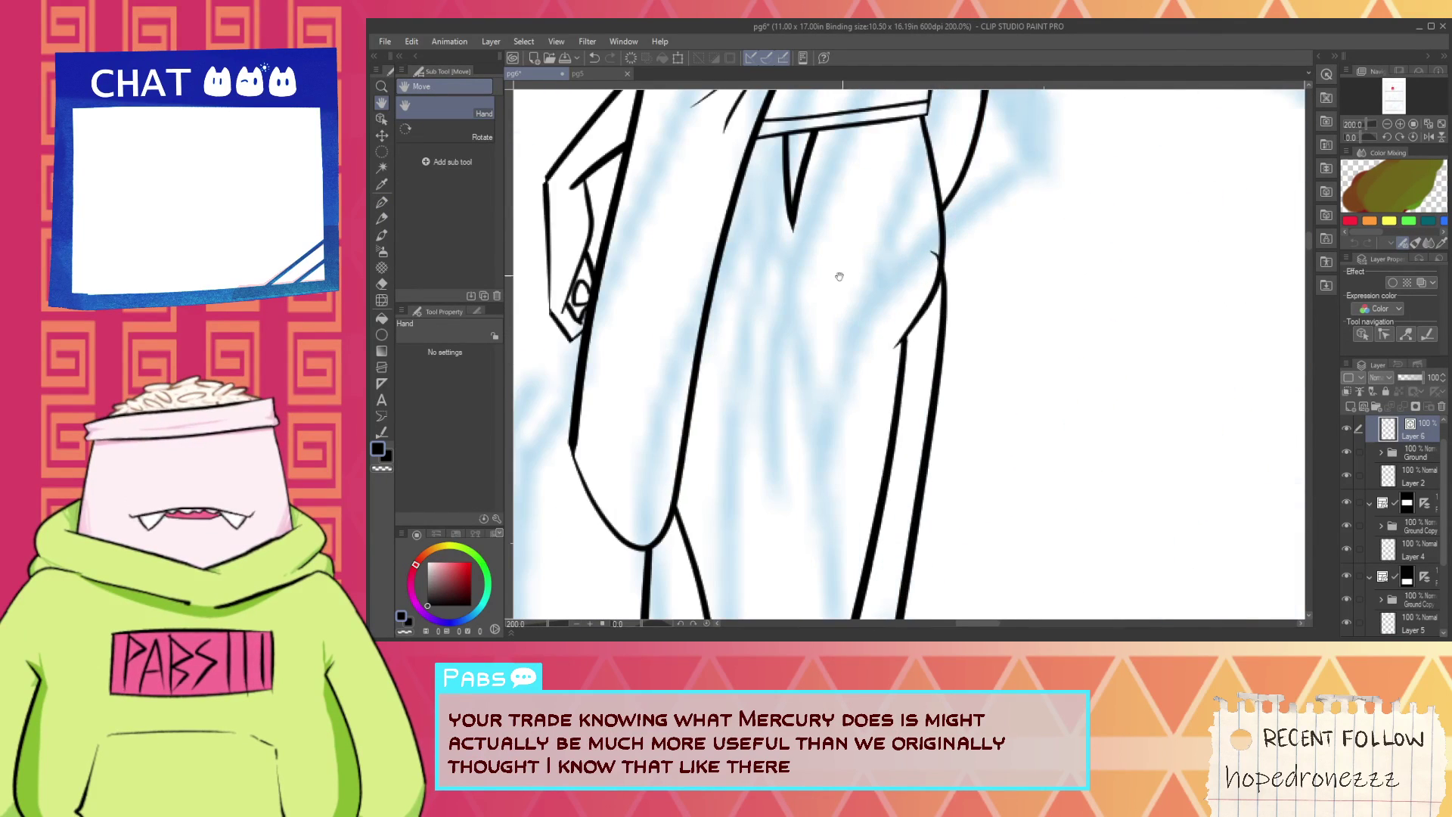
pyautogui.scroll(-1, 840, 277)
pyautogui.press('o')
pyautogui.click(830, 357)
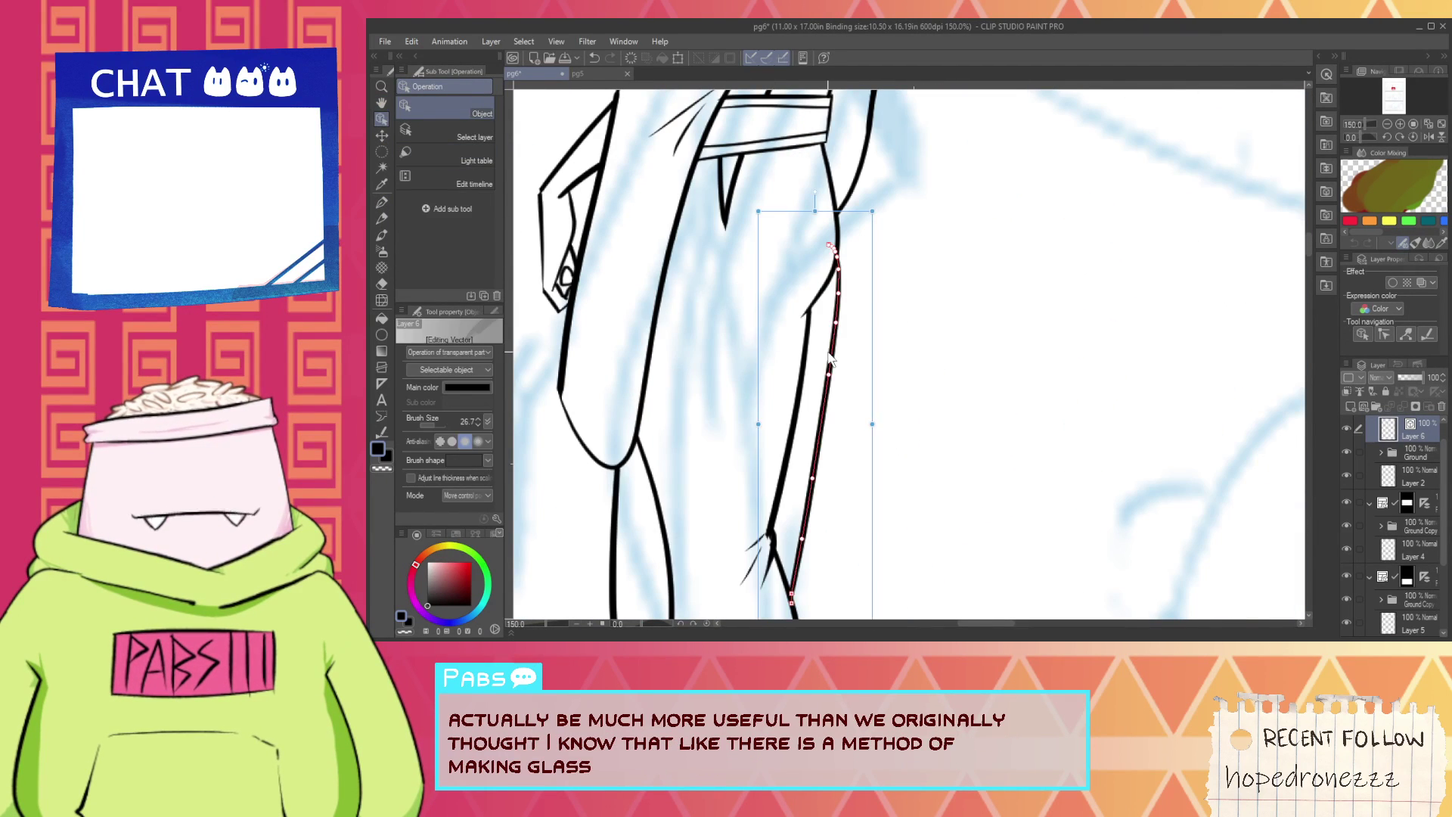
pyautogui.moveTo(829, 352); pyautogui.dragTo(818, 351)
pyautogui.press('e')
pyautogui.moveTo(829, 256); pyautogui.dragTo(800, 276)
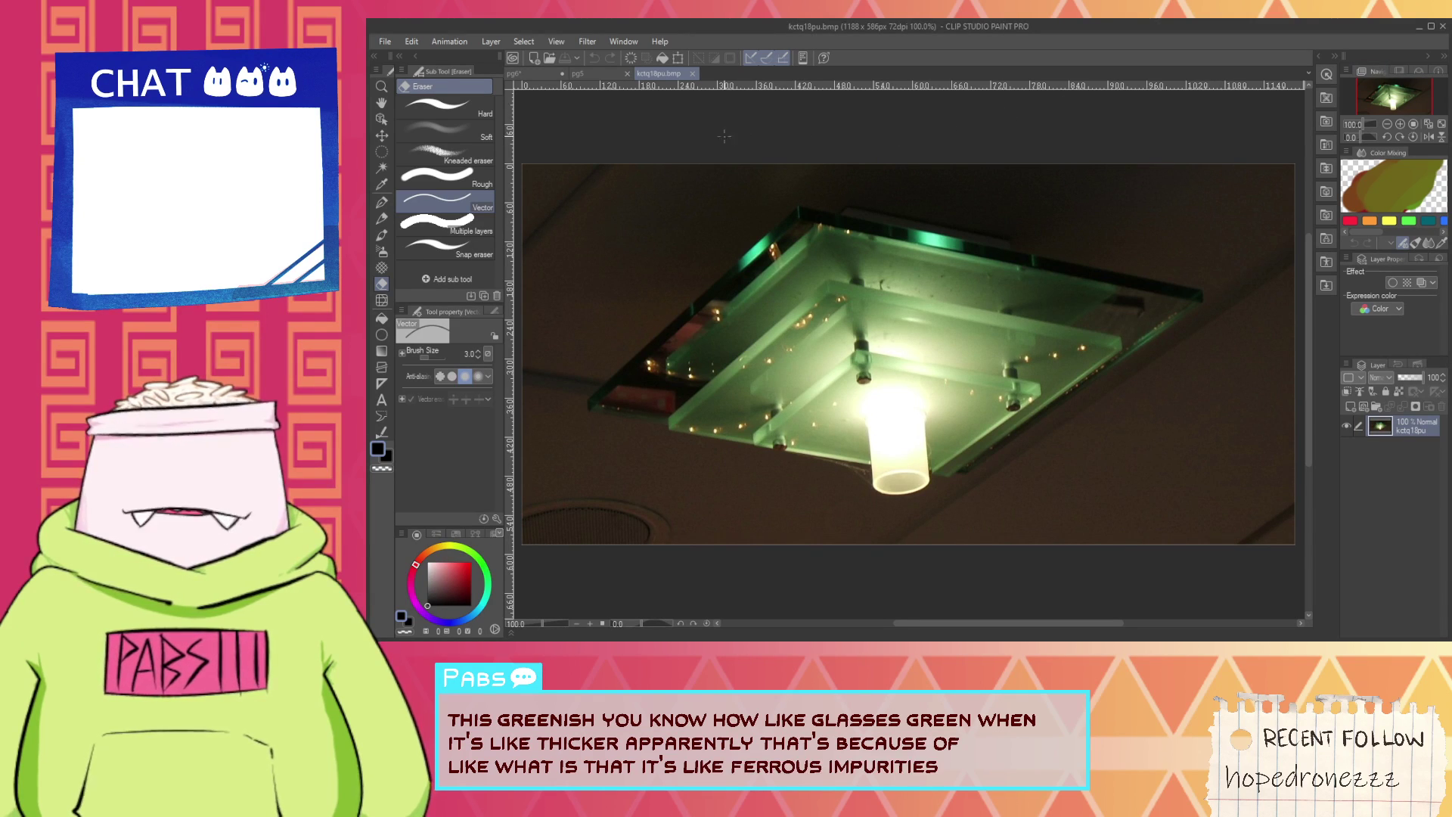
# Return to page pg6 and erase the end of the far leg's back line that overshoots behind the knee.
pyautogui.click(542, 76)
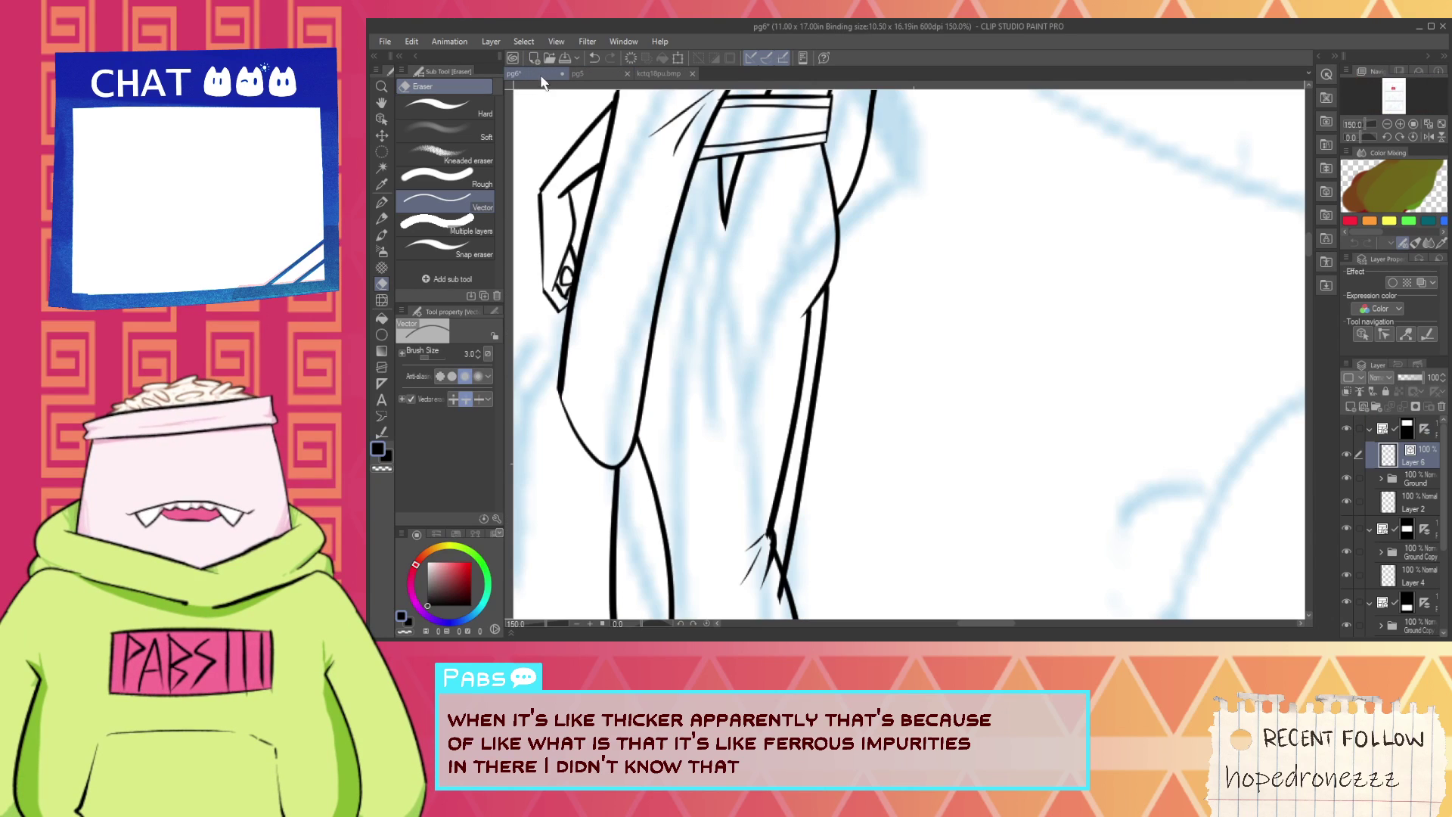
pyautogui.scroll(-3, 539, 311)
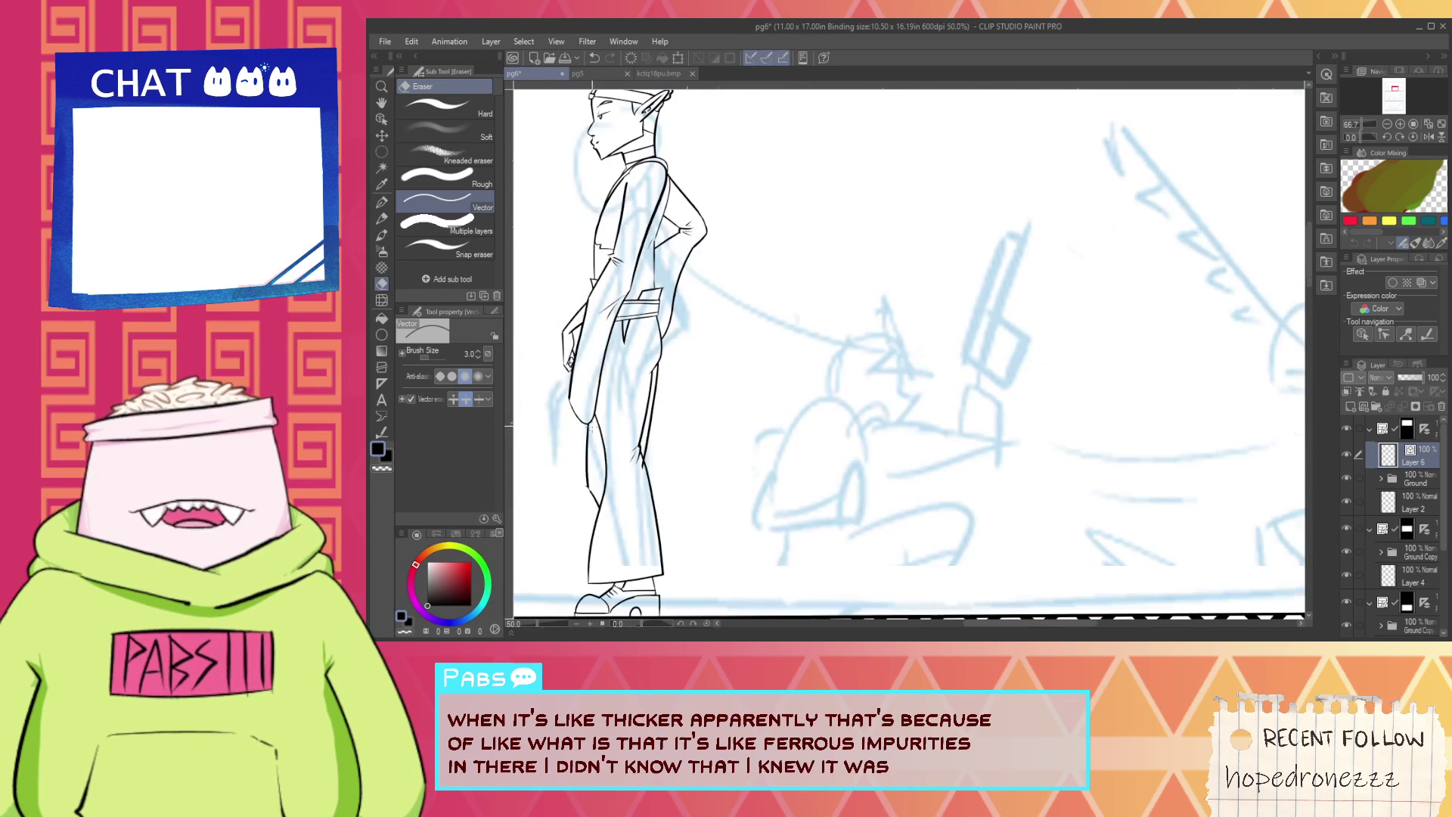
pyautogui.scroll(3, 598, 444)
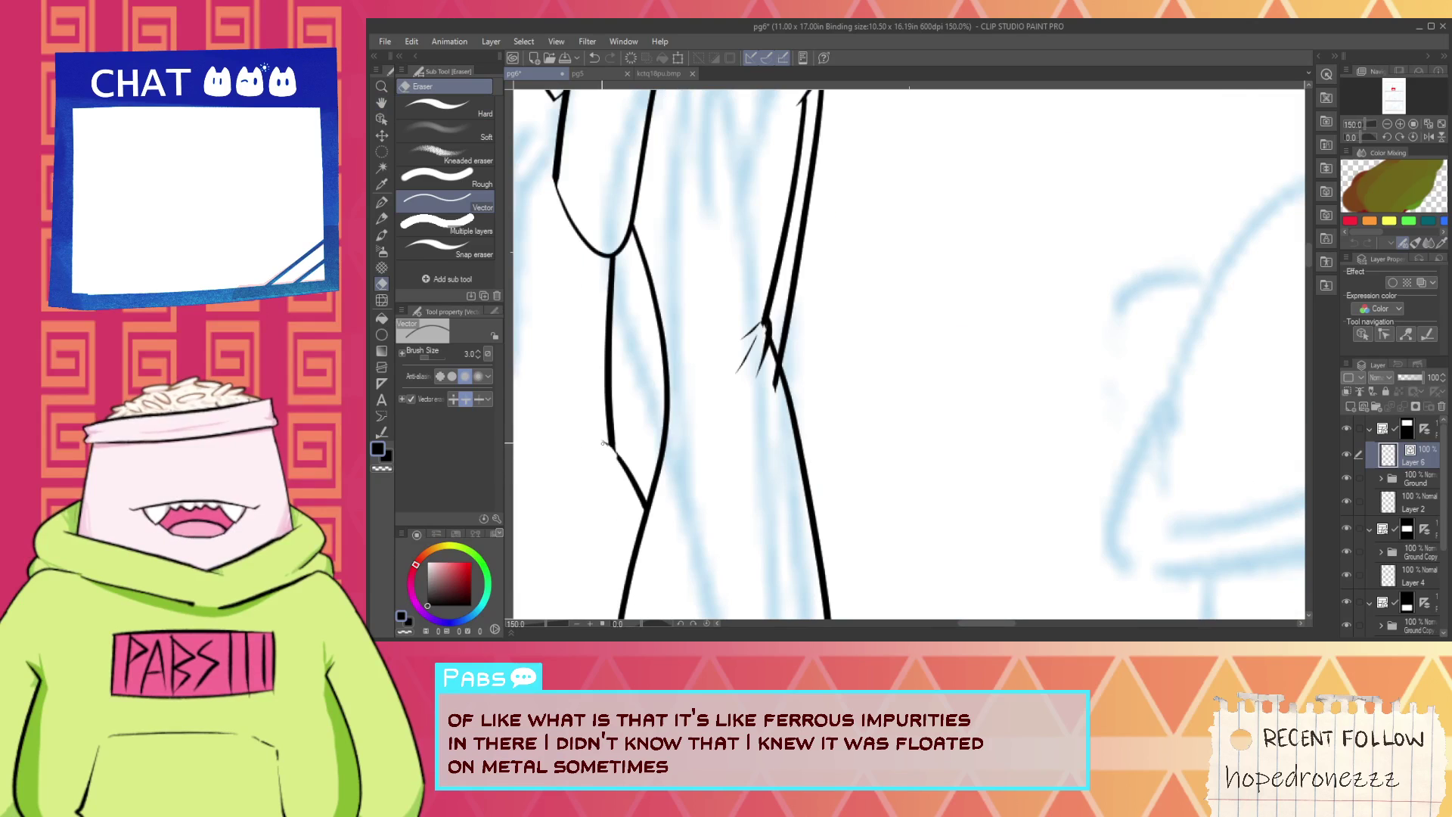
pyautogui.scroll(-3, 602, 438)
pyautogui.scroll(2, 658, 414)
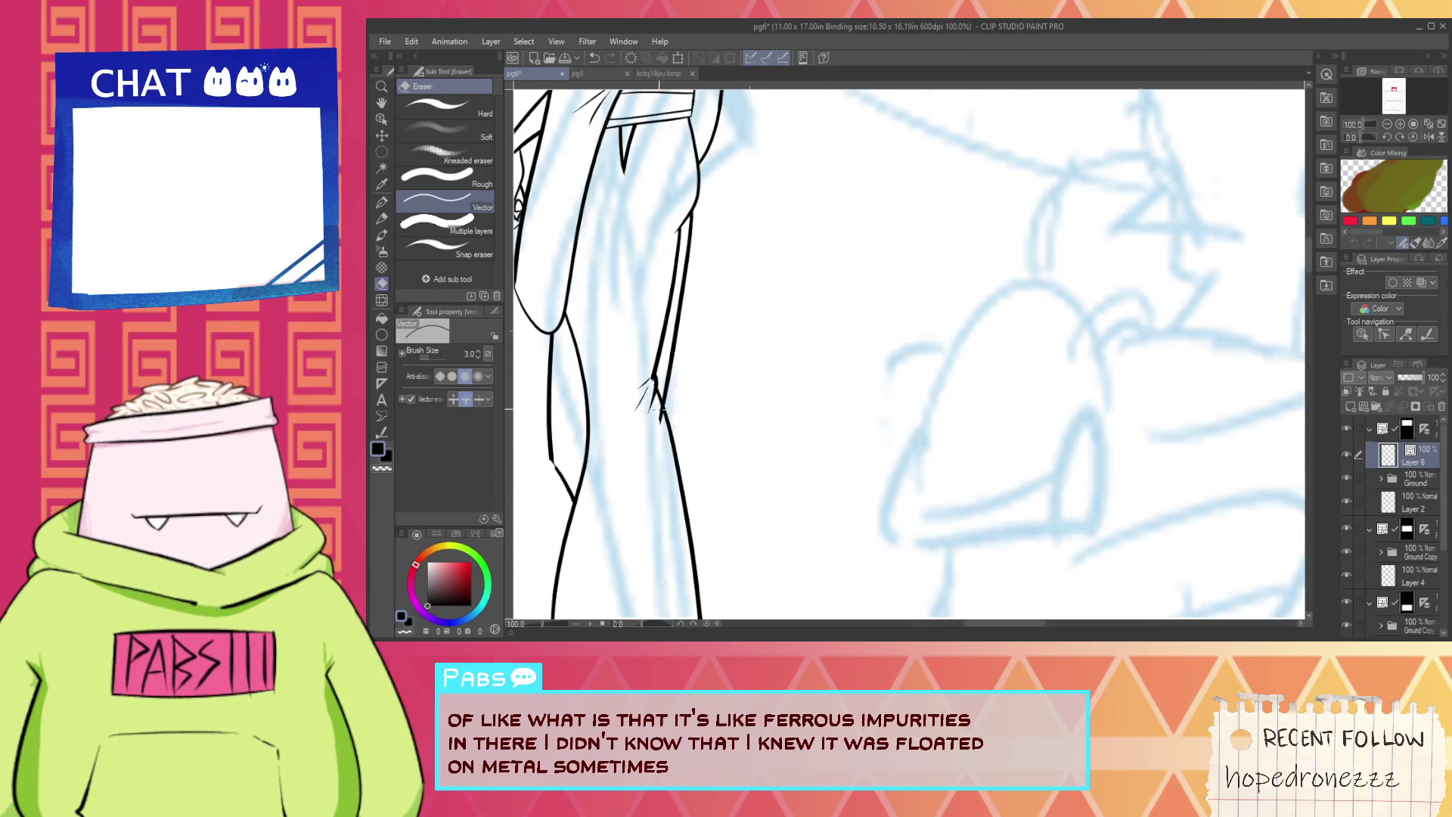
pyautogui.scroll(4, 657, 413)
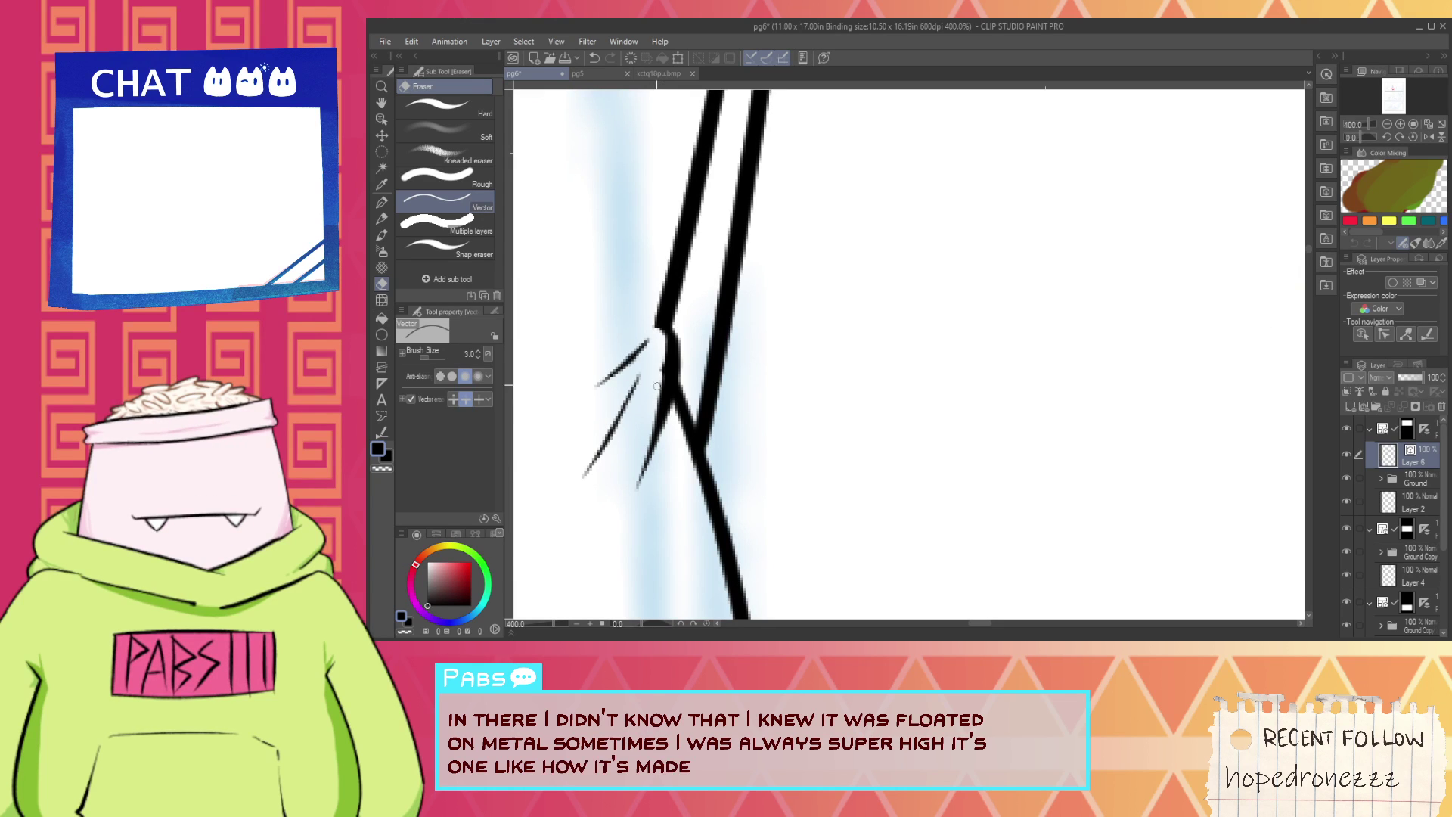
pyautogui.moveTo(657, 385); pyautogui.dragTo(669, 338)
pyautogui.scroll(-7, 664, 373)
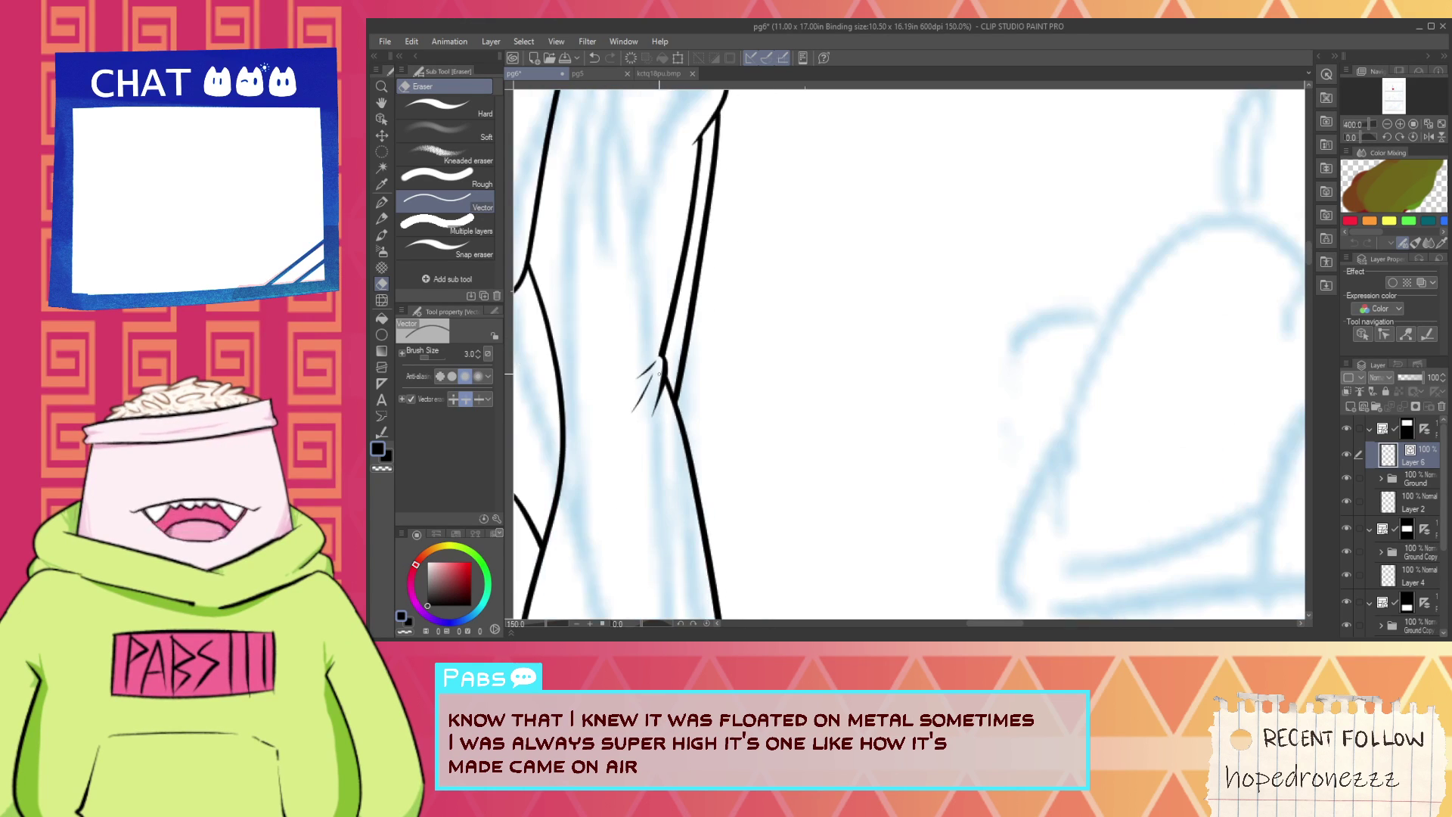
# Ink the far trouser leg's flared back edge curving out behind the near calf.
pyautogui.press('space')
pyautogui.moveTo(602, 436); pyautogui.dragTo(618, 418)
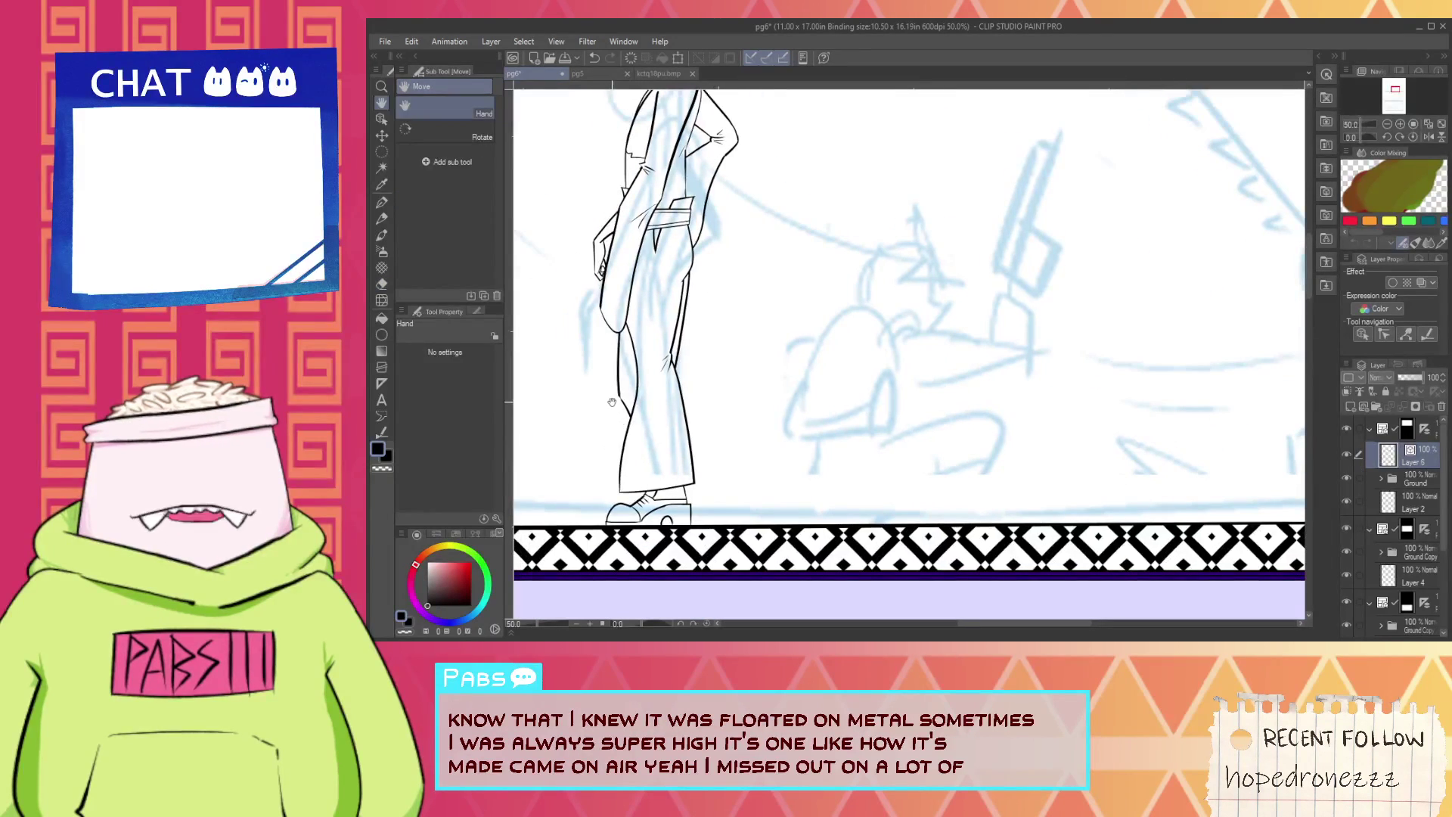
pyautogui.scroll(-2, 622, 408)
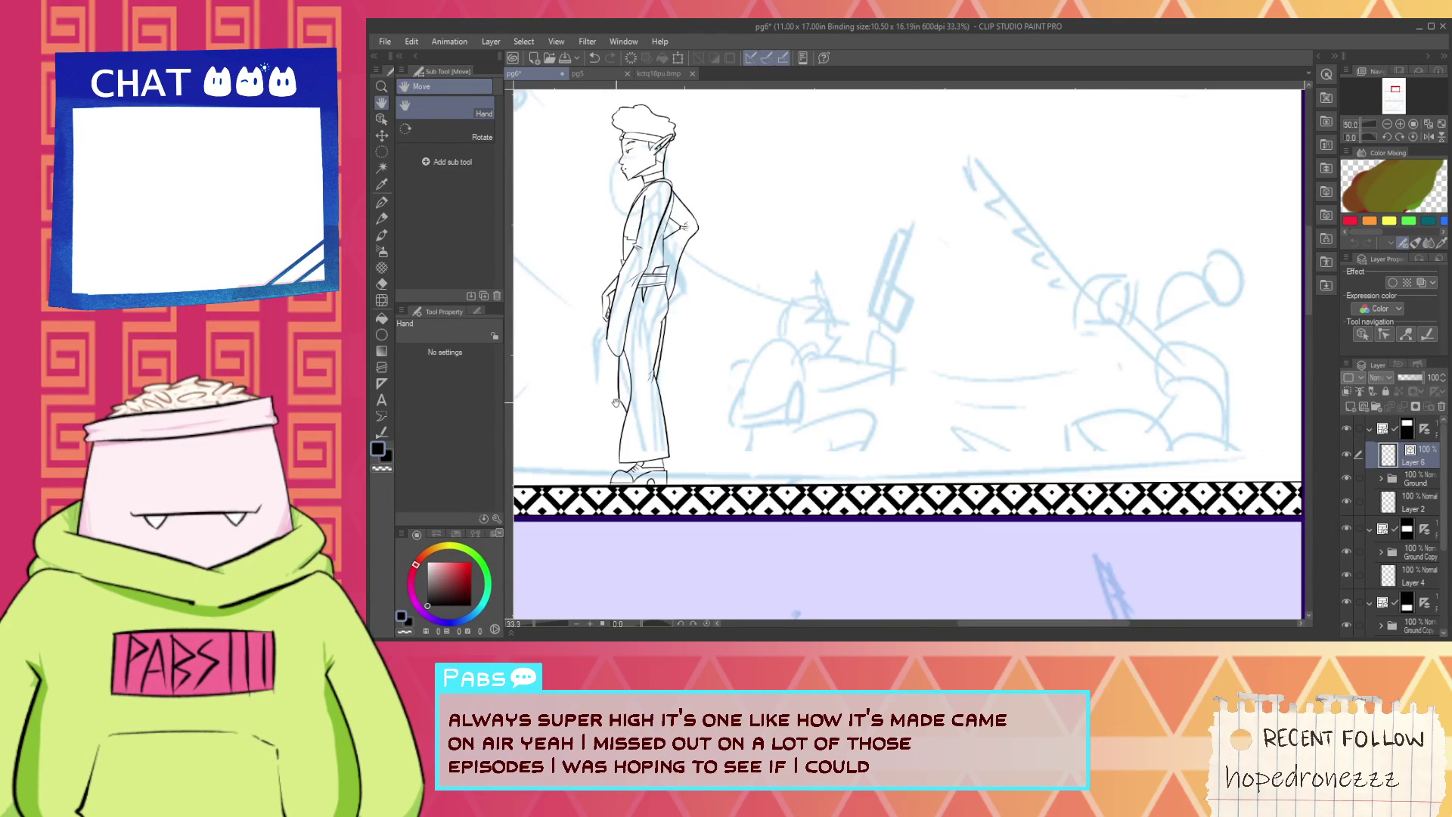
pyautogui.scroll(3, 639, 415)
pyautogui.press('p')
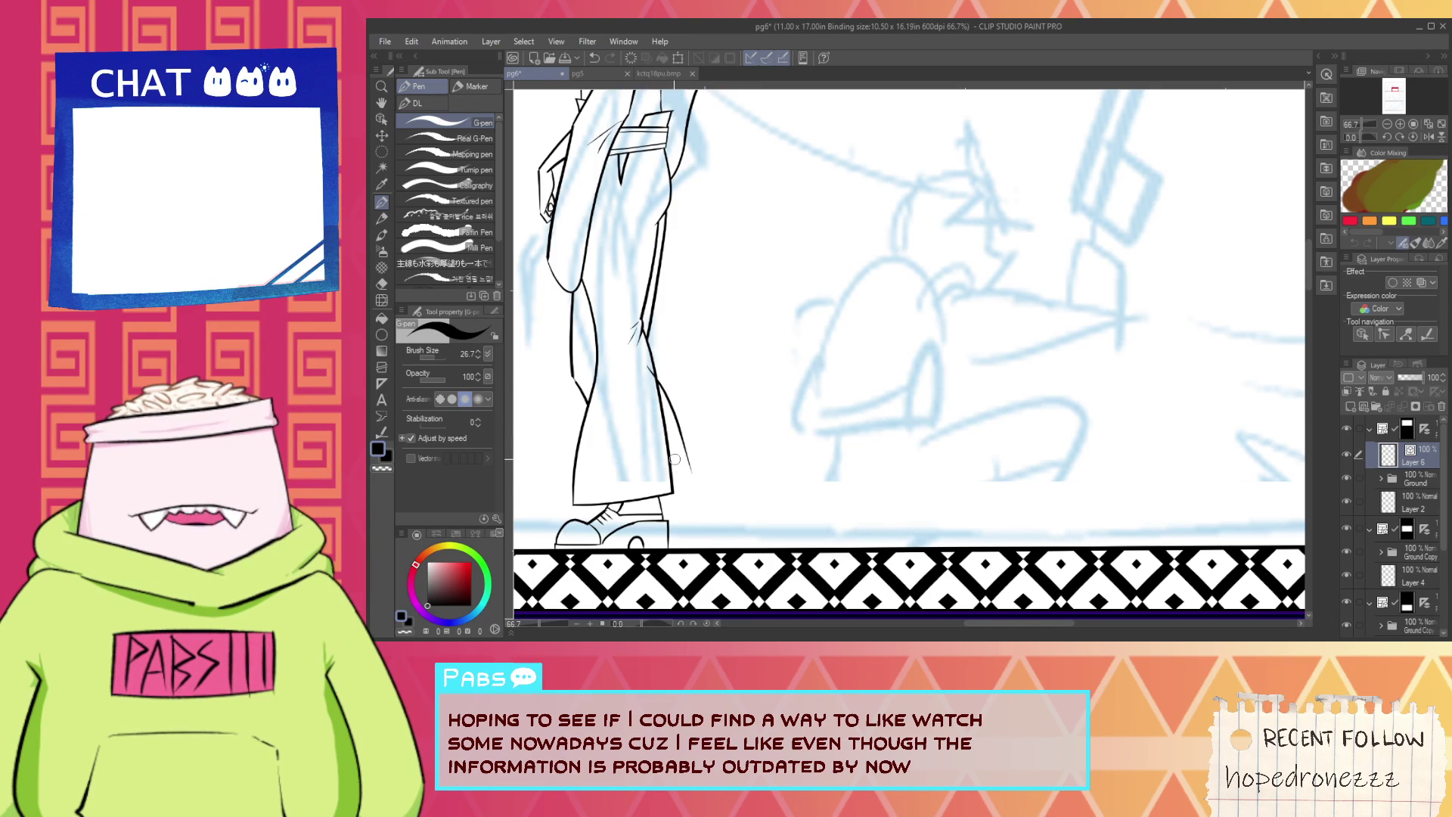
pyautogui.scroll(4, 675, 459)
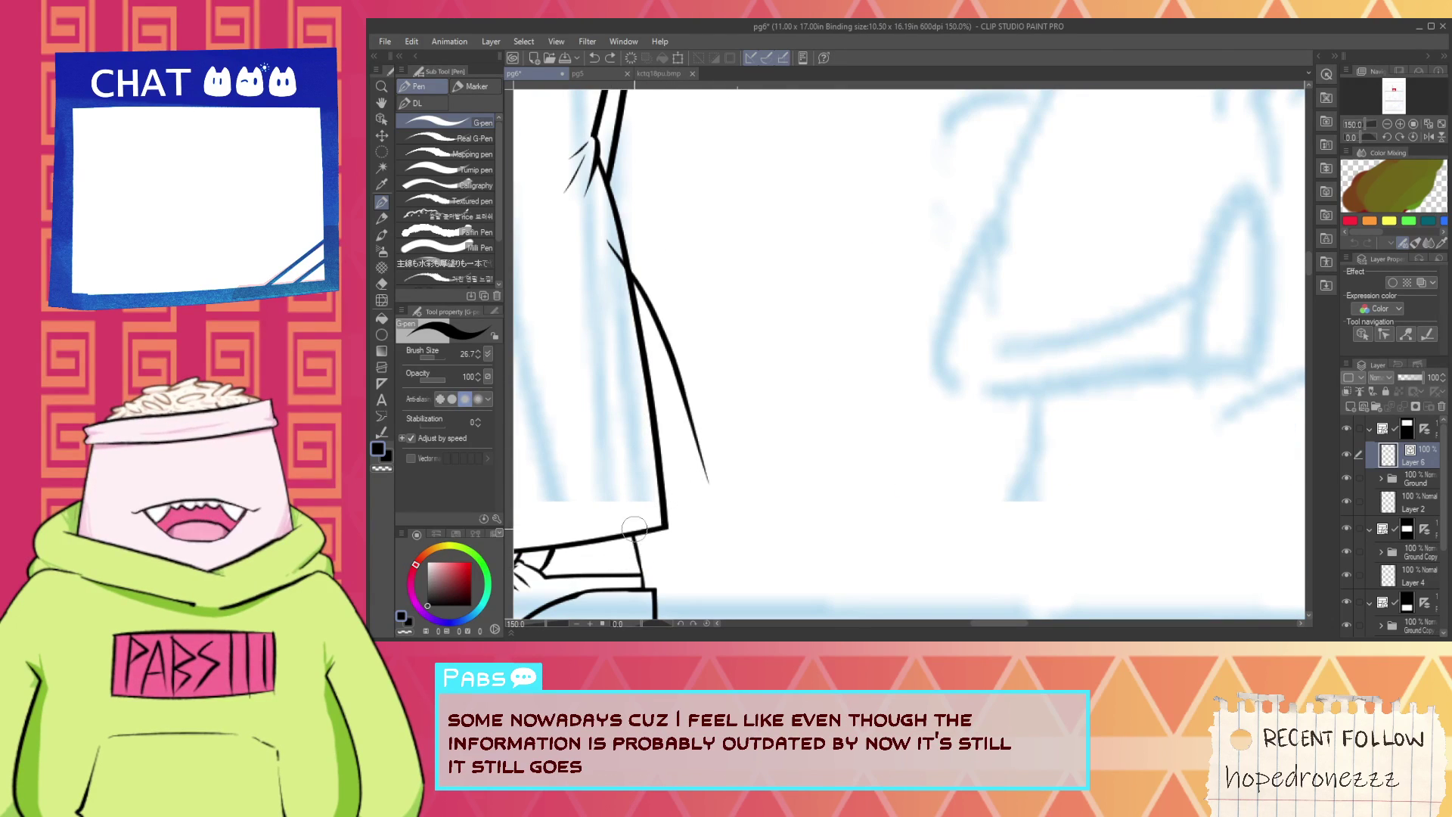
# Ink the far trouser leg's slanted hem behind the near leg and erase the overshooting line ends.
pyautogui.moveTo(665, 523); pyautogui.dragTo(709, 481)
pyautogui.press('e')
pyautogui.scroll(3, 645, 528)
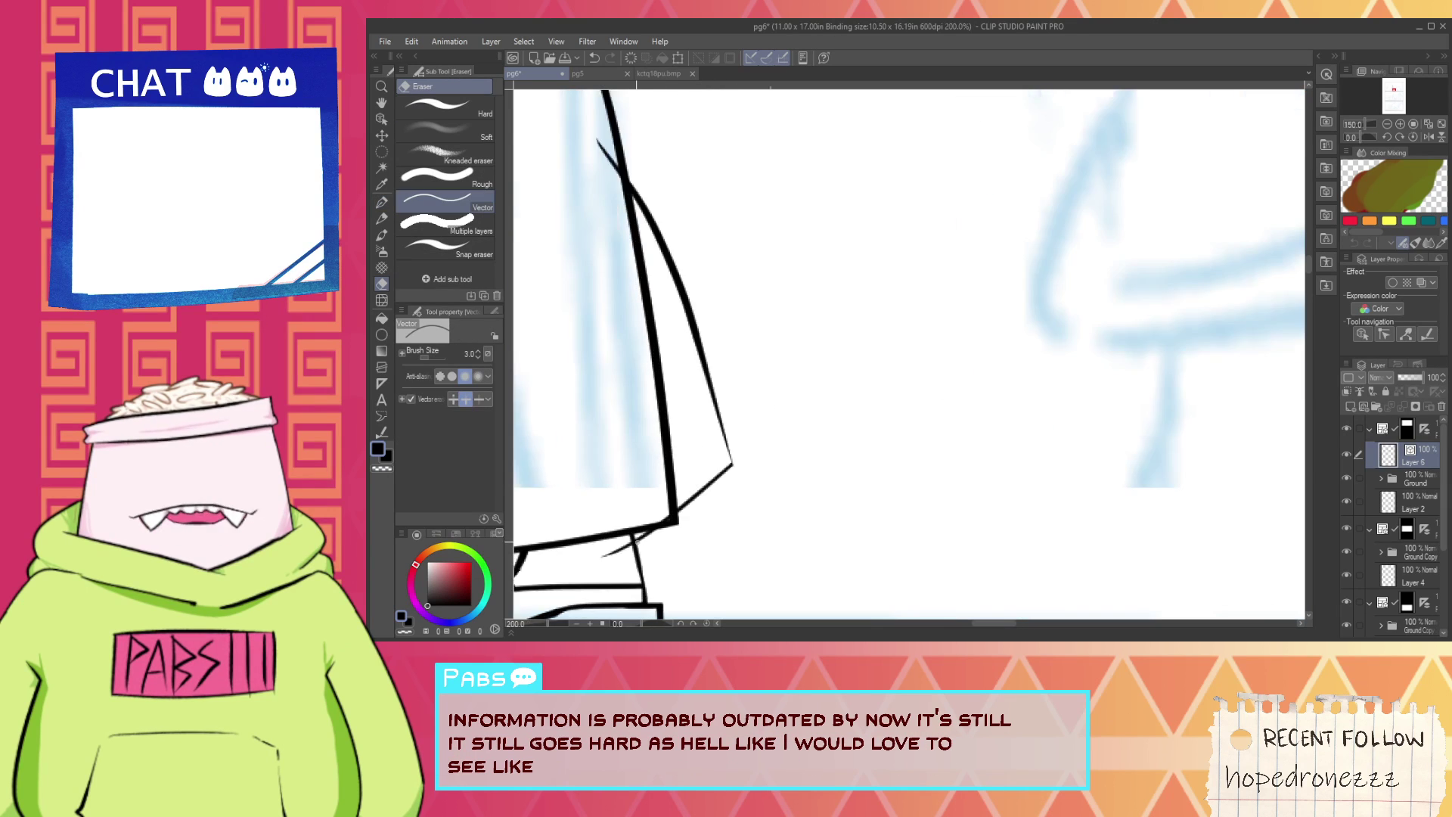
pyautogui.click(587, 553)
pyautogui.scroll(-5, 587, 553)
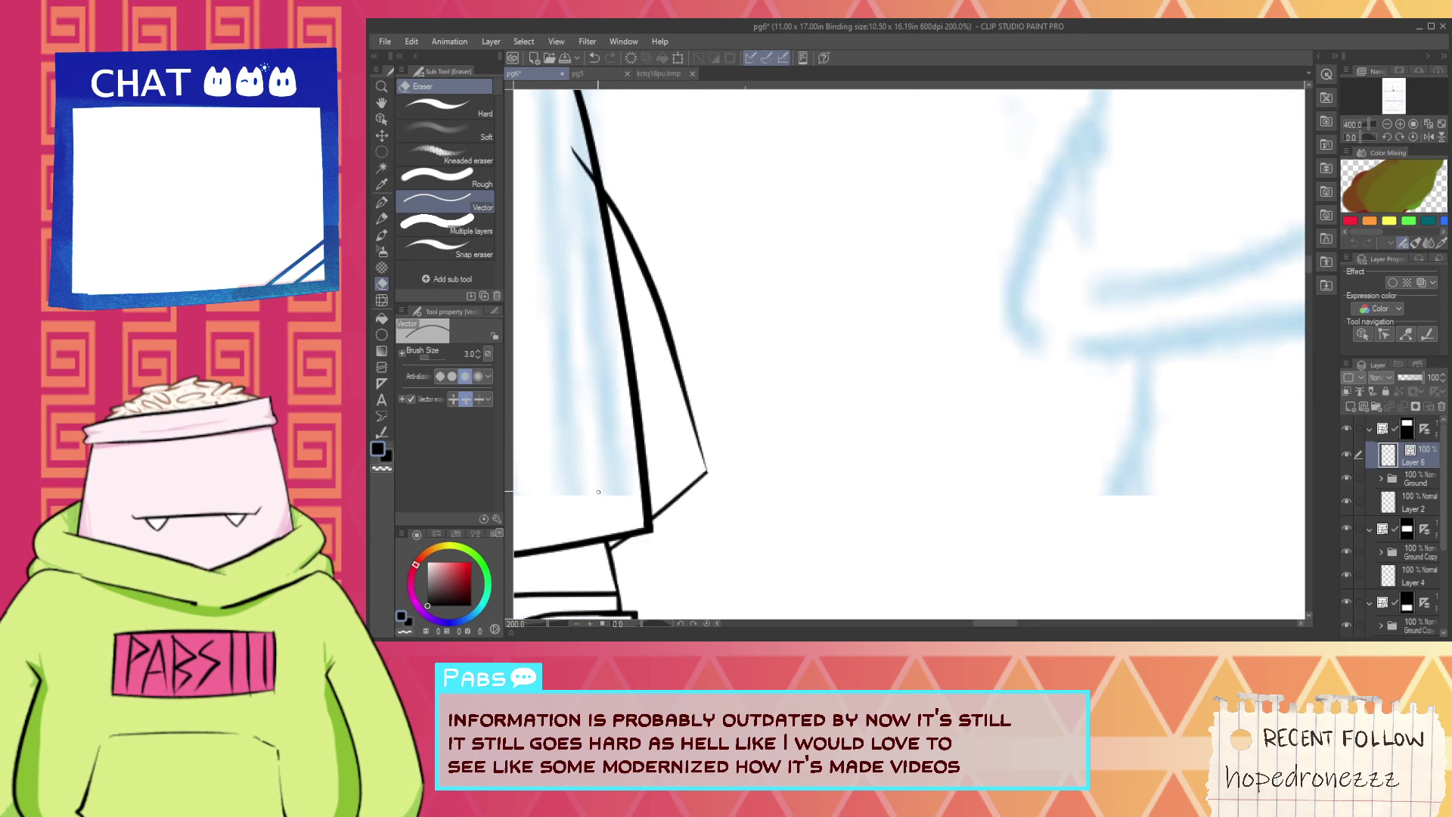
pyautogui.scroll(-2, 556, 301)
# Ink the far ankle's short curved back line below the far trouser hem, redrawing it until it sits right.
pyautogui.press('space')
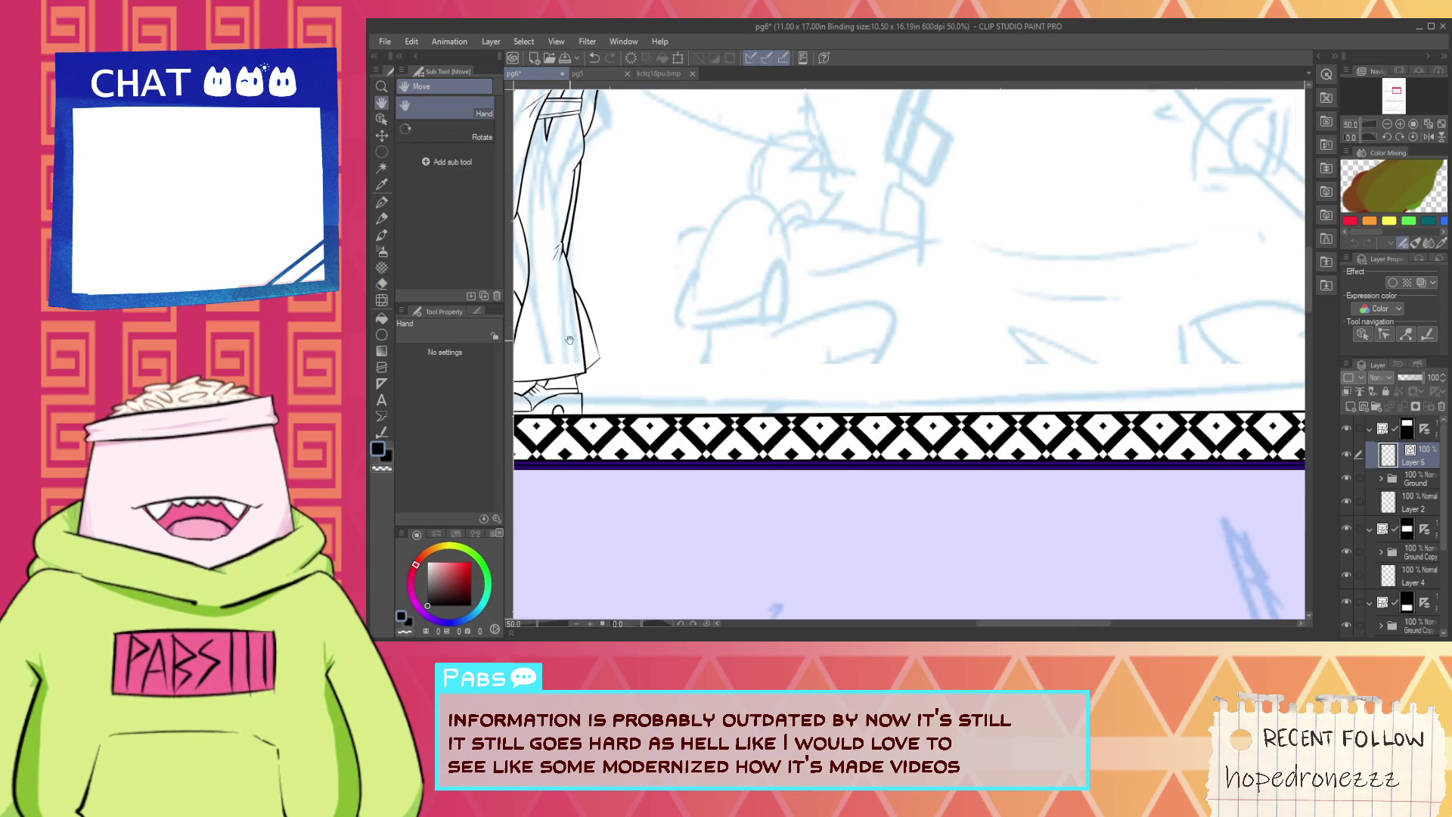
pyautogui.moveTo(556, 301); pyautogui.dragTo(660, 385)
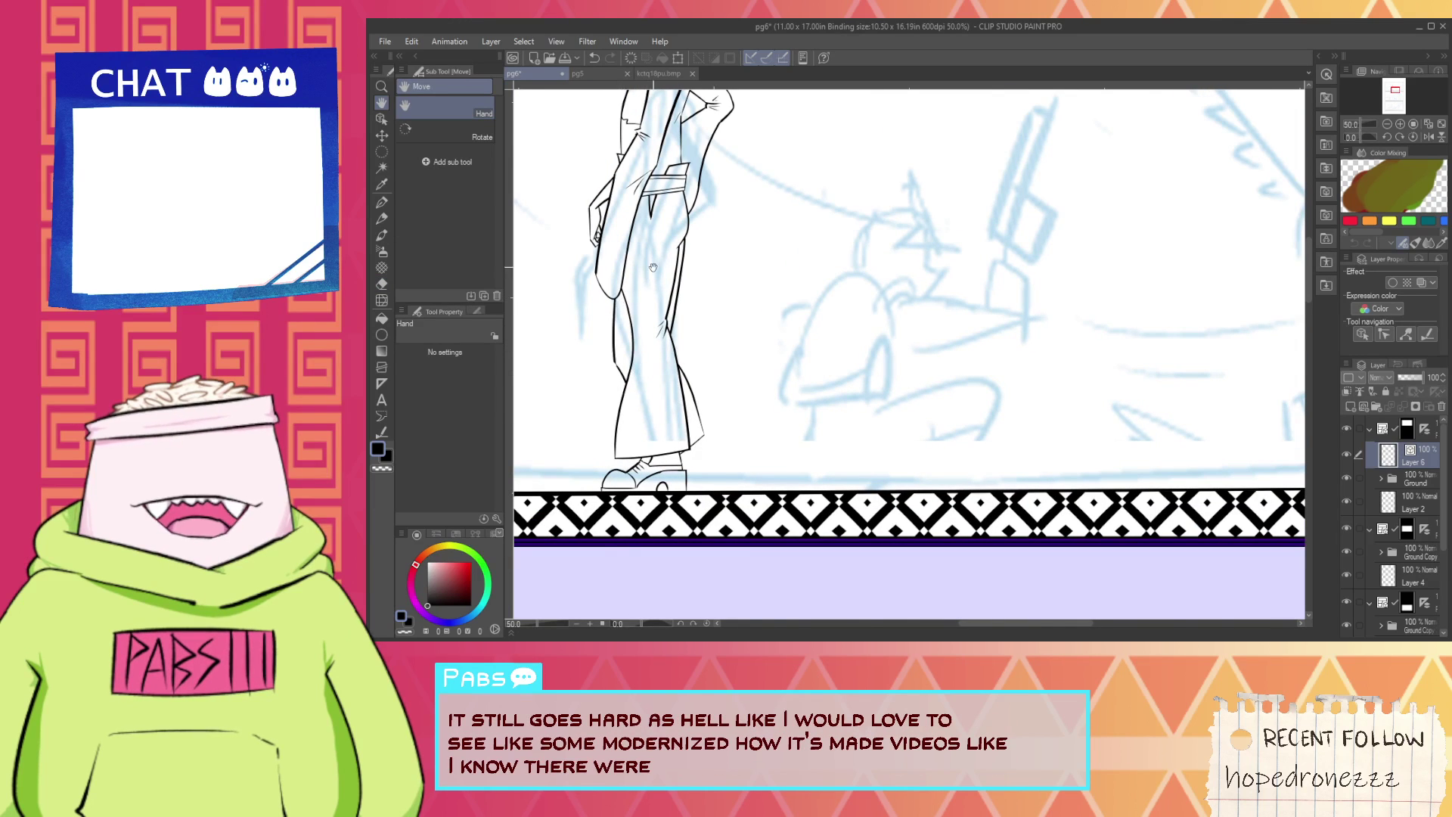
pyautogui.scroll(4, 614, 326)
pyautogui.scroll(-3, 653, 291)
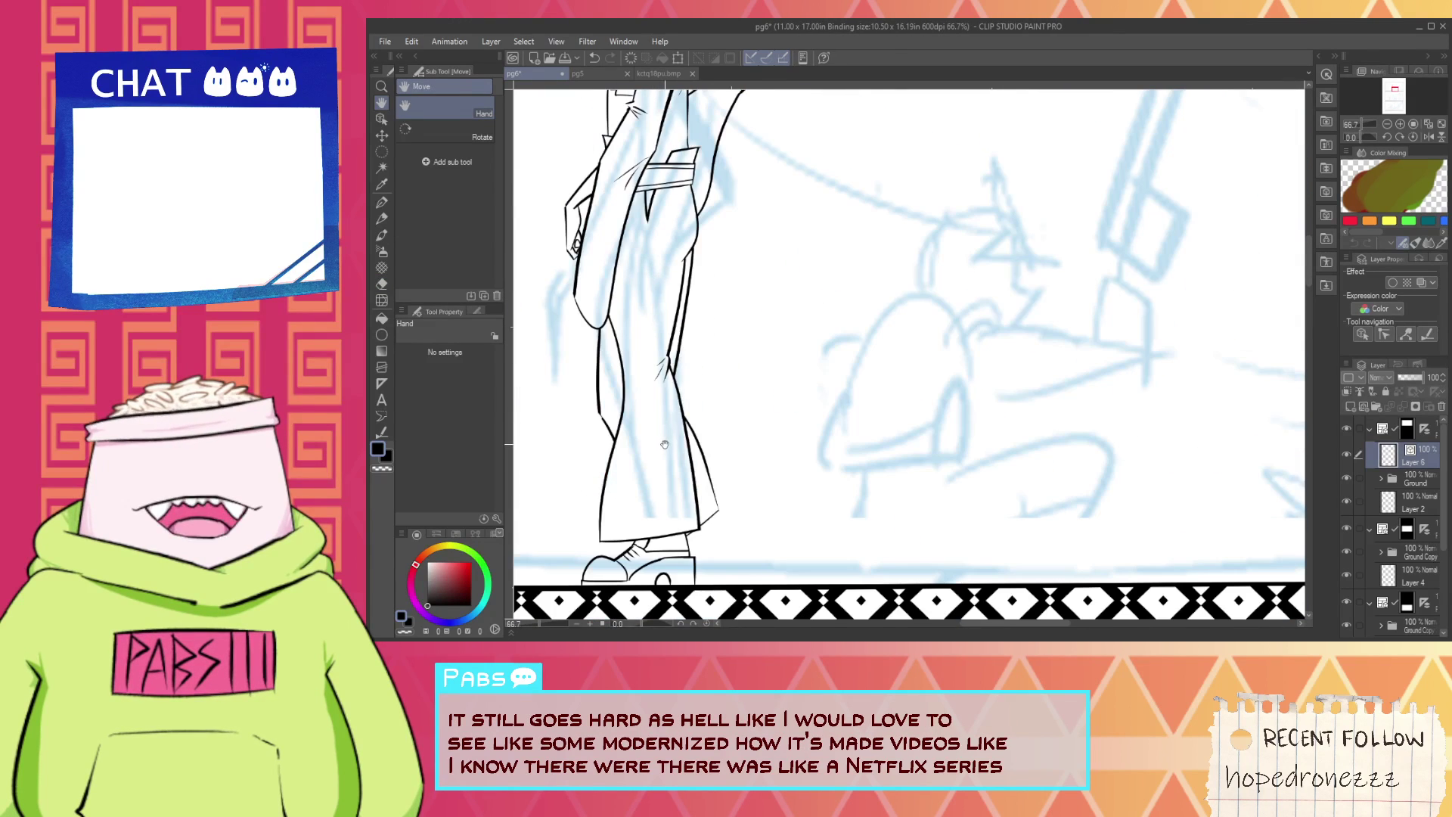
pyautogui.moveTo(665, 444); pyautogui.dragTo(698, 469)
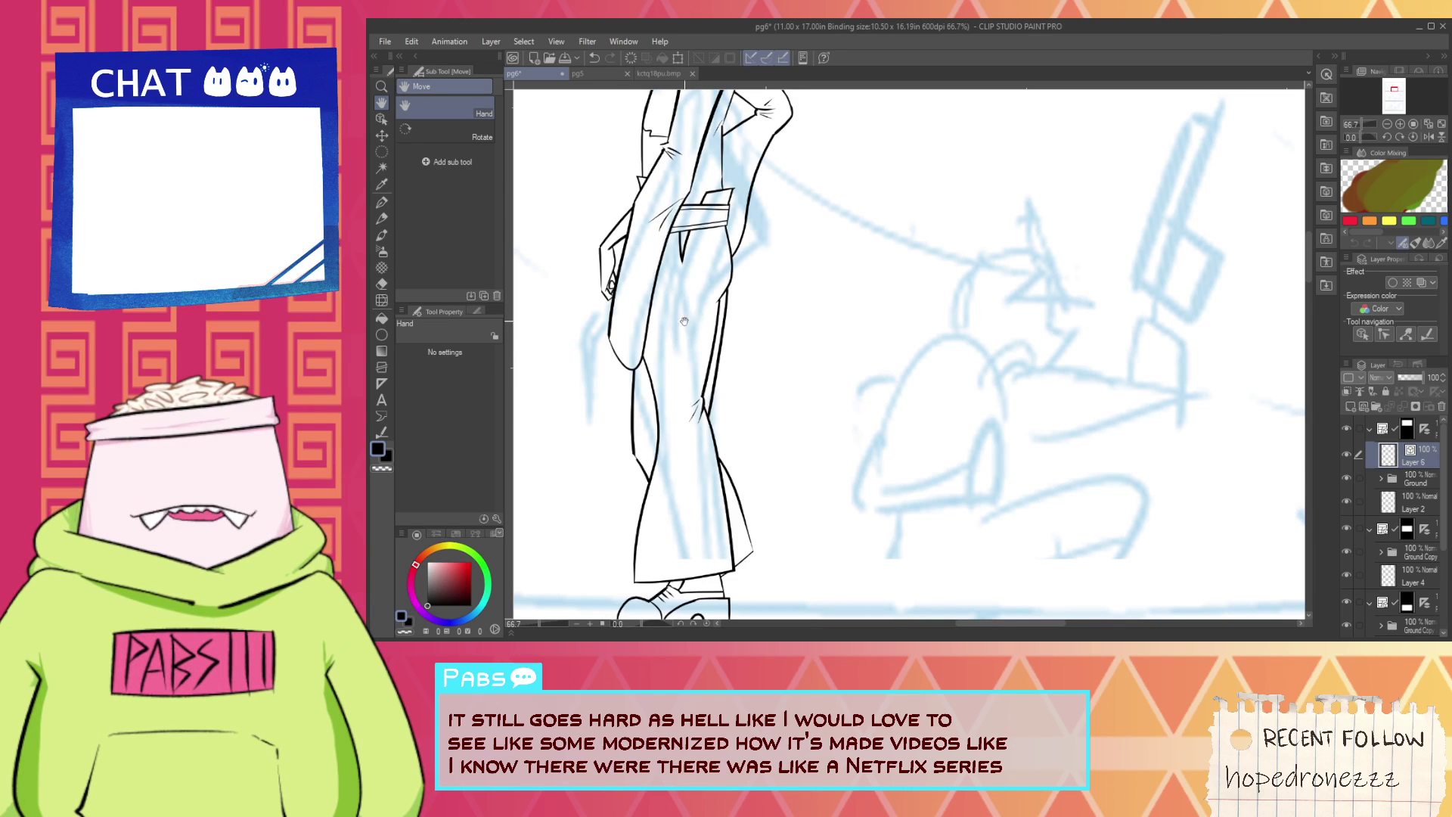
pyautogui.scroll(2, 688, 489)
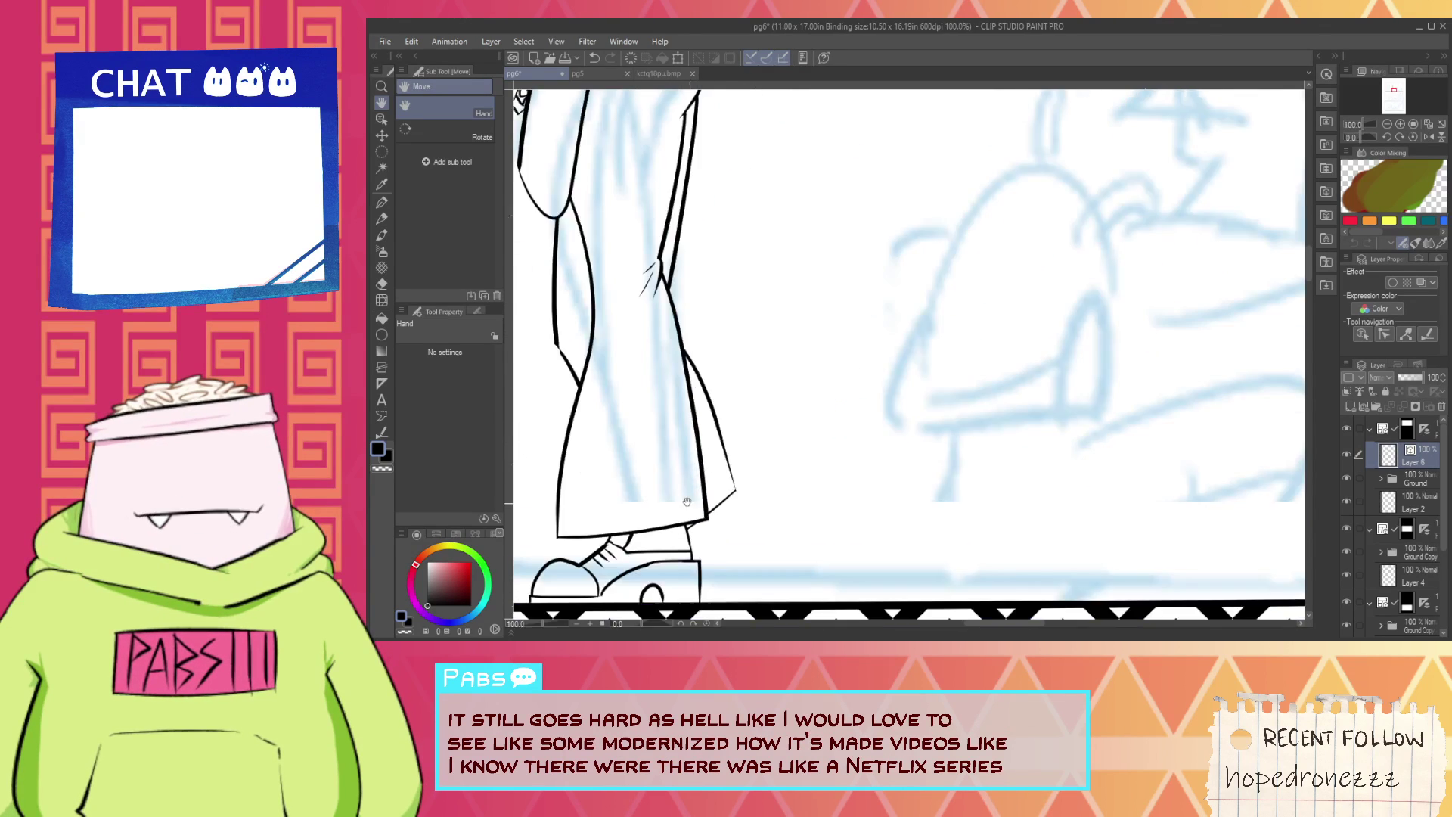
pyautogui.scroll(2, 692, 510)
pyautogui.scroll(1, 692, 509)
pyautogui.press('p')
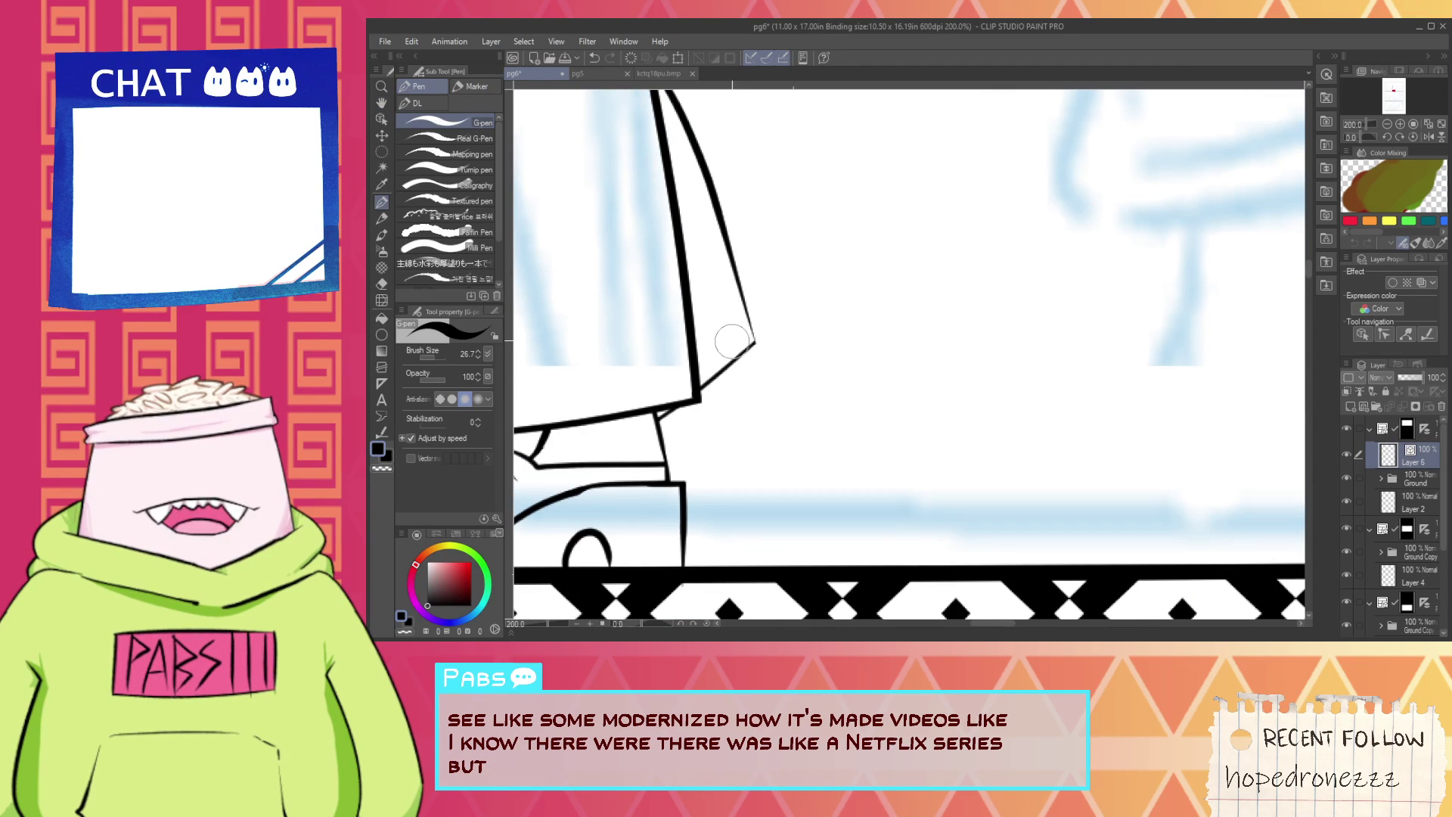
pyautogui.moveTo(717, 337)
pyautogui.mouseDown()
pyautogui.moveTo(772, 420)
pyautogui.moveTo(809, 442)
pyautogui.mouseUp()
pyautogui.hotkey('ctrl', 'z')
pyautogui.moveTo(717, 355); pyautogui.dragTo(777, 417)
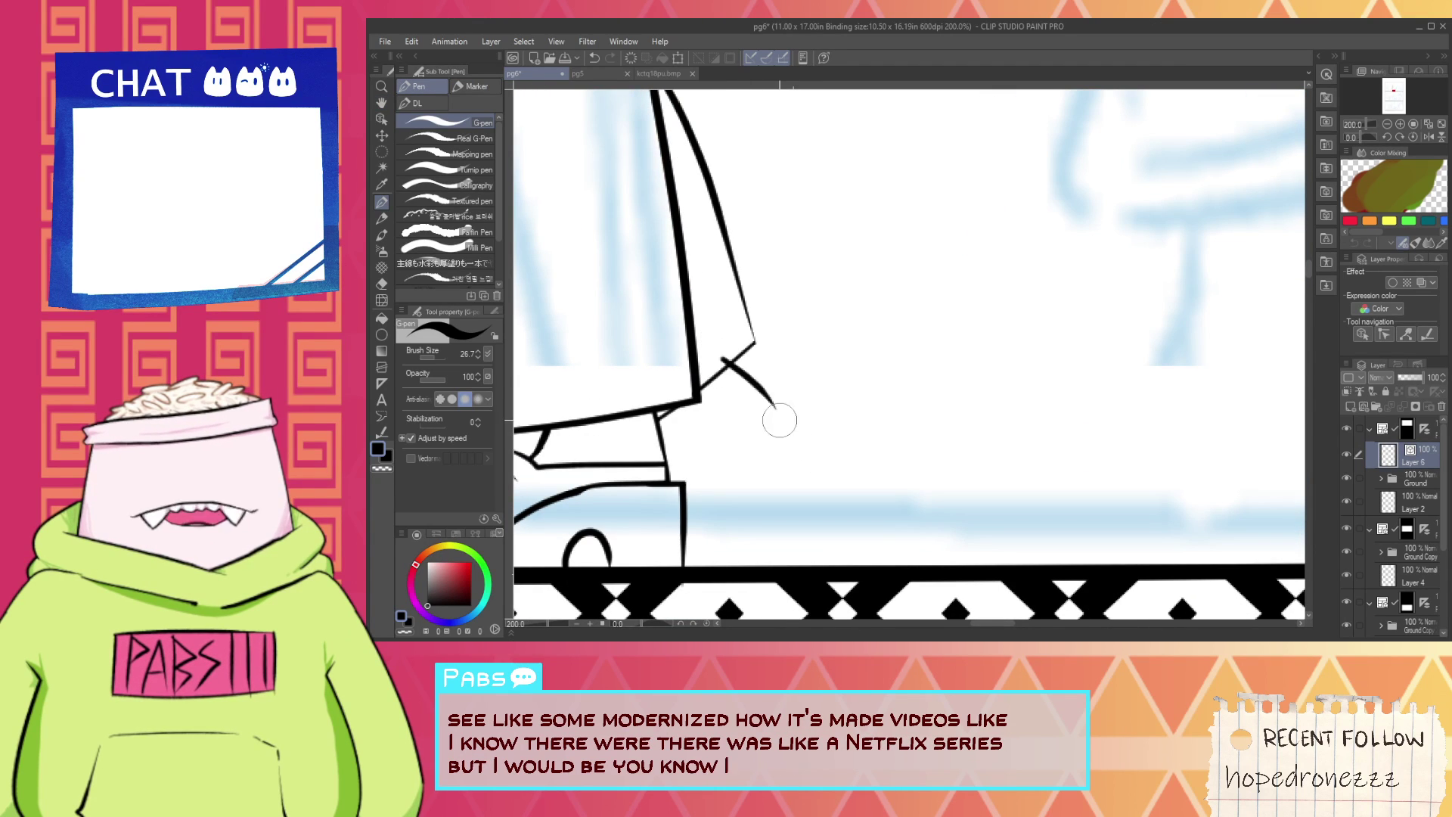
pyautogui.hotkey('ctrl', 'z')
pyautogui.hotkey('ctrl', 'z')
pyautogui.moveTo(713, 359); pyautogui.dragTo(783, 403)
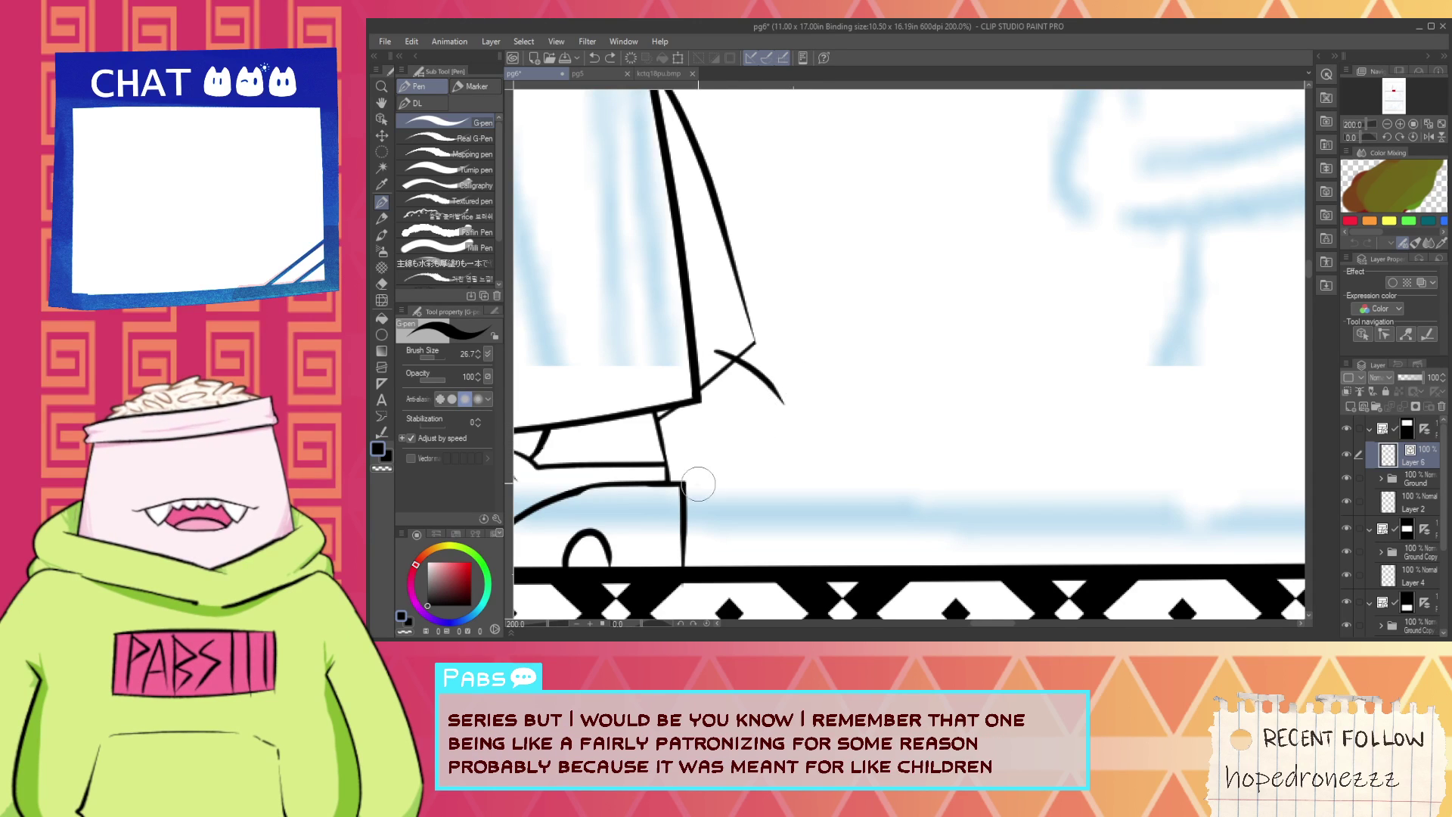
# Ink the raised far shoe's collar line, heel block, arch and sole down to the ground line.
pyautogui.moveTo(703, 477); pyautogui.dragTo(802, 371)
pyautogui.hotkey('ctrl', 'z')
pyautogui.moveTo(712, 466); pyautogui.dragTo(795, 376)
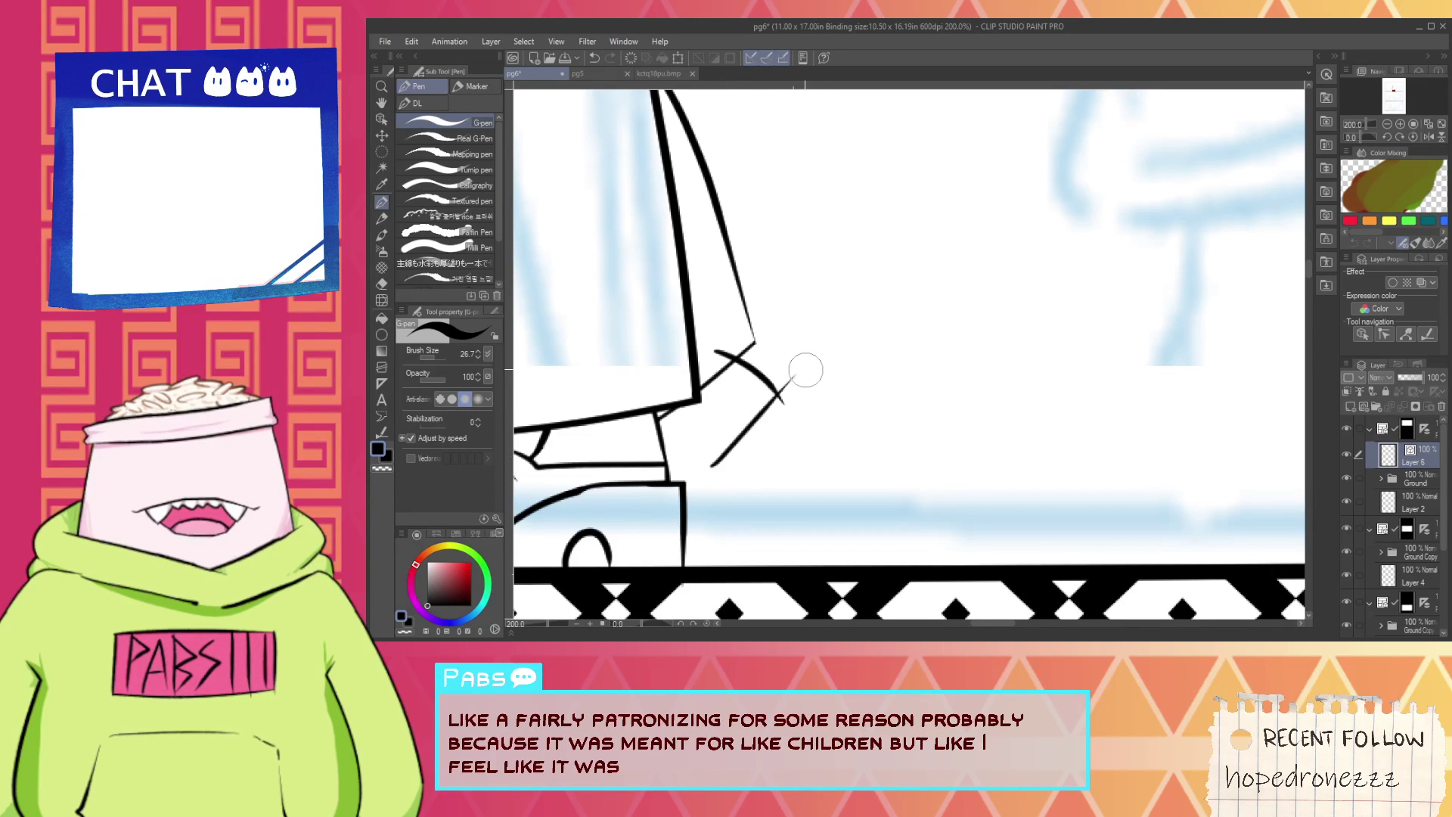
pyautogui.hotkey('ctrl', 'z')
pyautogui.moveTo(732, 445)
pyautogui.mouseDown()
pyautogui.moveTo(807, 378)
pyautogui.moveTo(856, 470)
pyautogui.moveTo(775, 527)
pyautogui.moveTo(742, 475)
pyautogui.moveTo(795, 492)
pyautogui.moveTo(761, 555)
pyautogui.mouseUp()
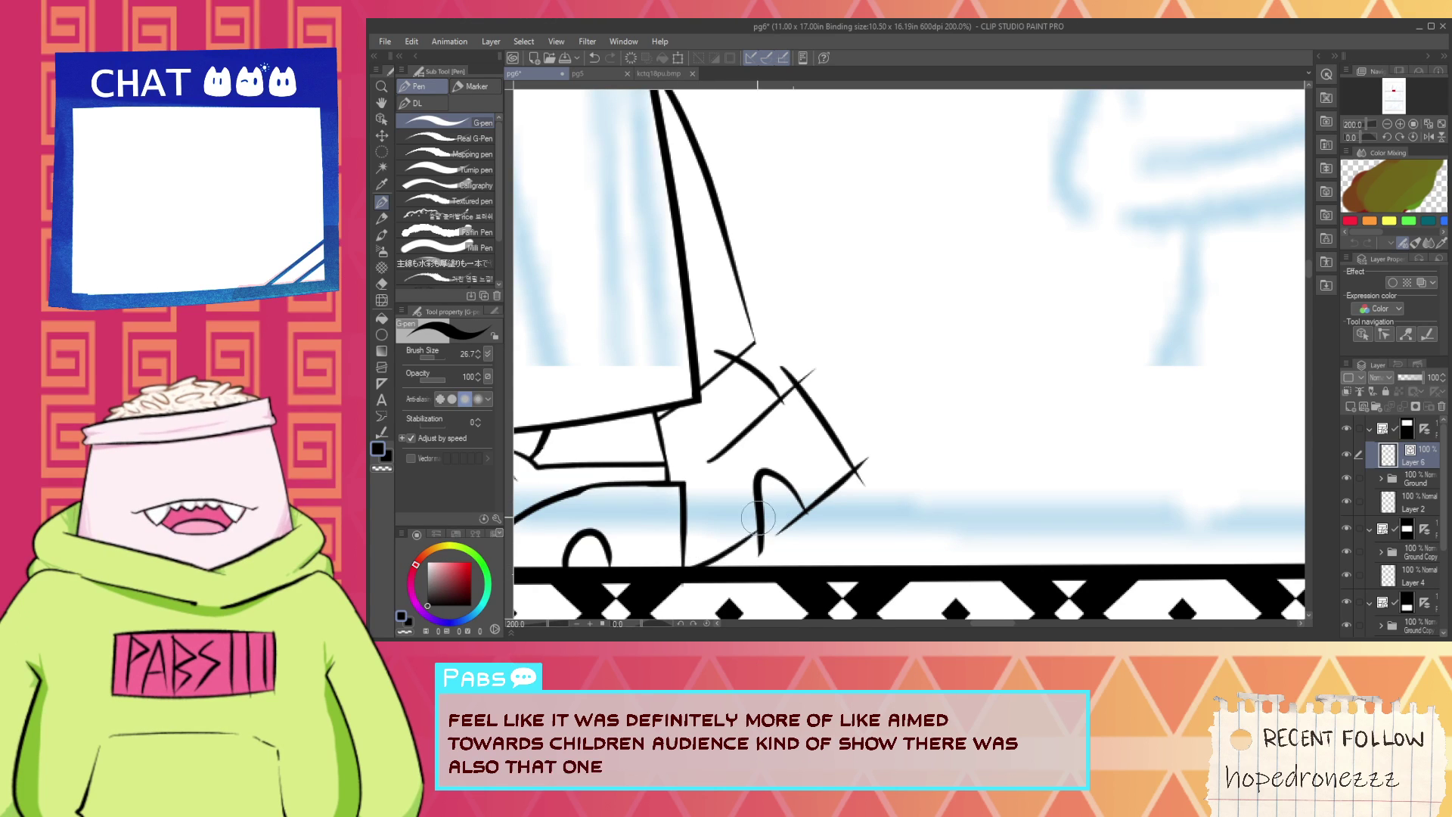
pyautogui.moveTo(707, 566)
pyautogui.mouseDown()
pyautogui.moveTo(756, 530)
pyautogui.moveTo(767, 544)
pyautogui.moveTo(792, 533)
pyautogui.mouseUp()
# Erase the overshooting line ends at the far shoe's heel corners and where the ankle line crosses the hem.
pyautogui.press('e')
pyautogui.moveTo(860, 482); pyautogui.dragTo(866, 459)
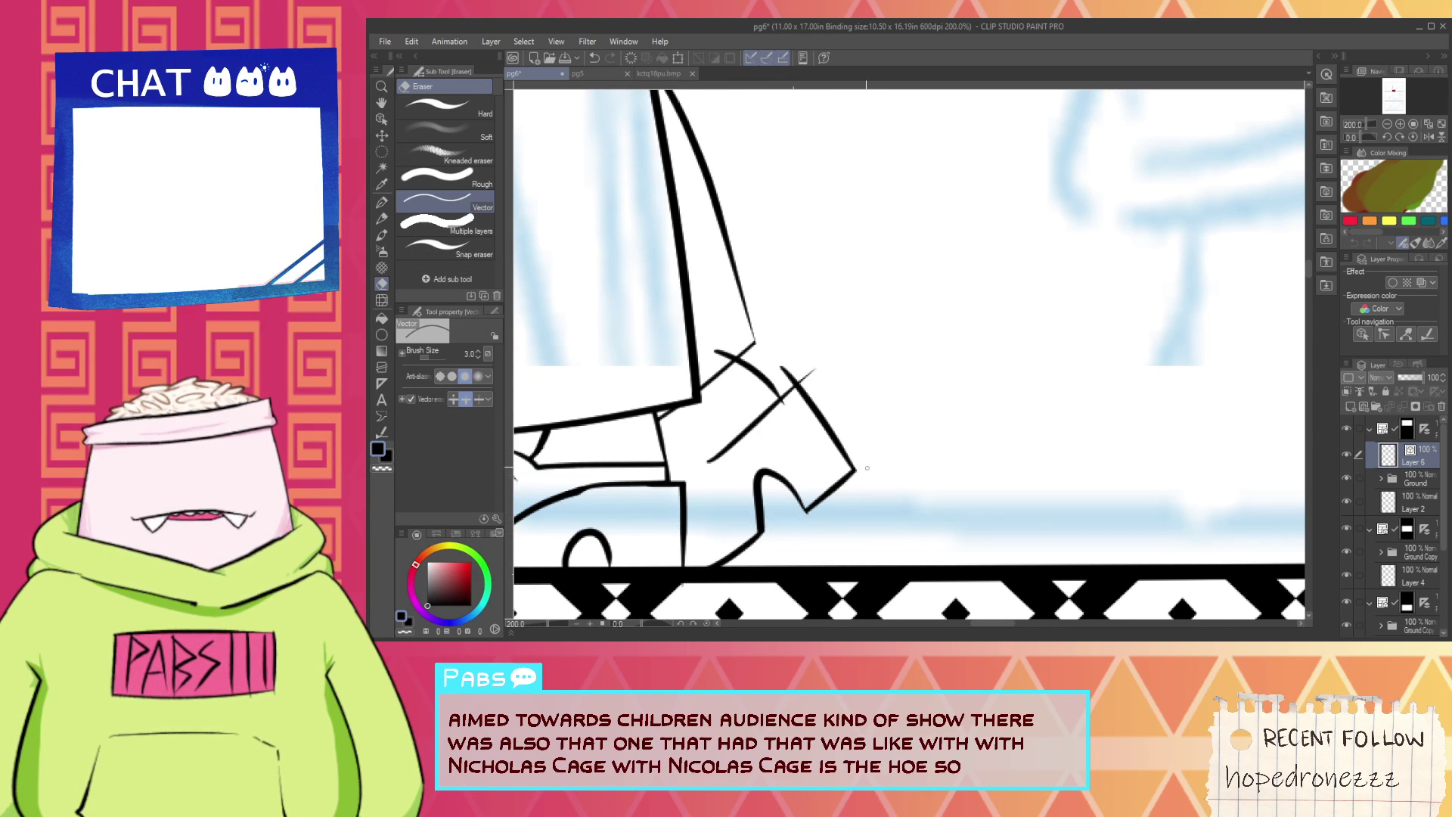
pyautogui.moveTo(812, 372); pyautogui.dragTo(781, 374)
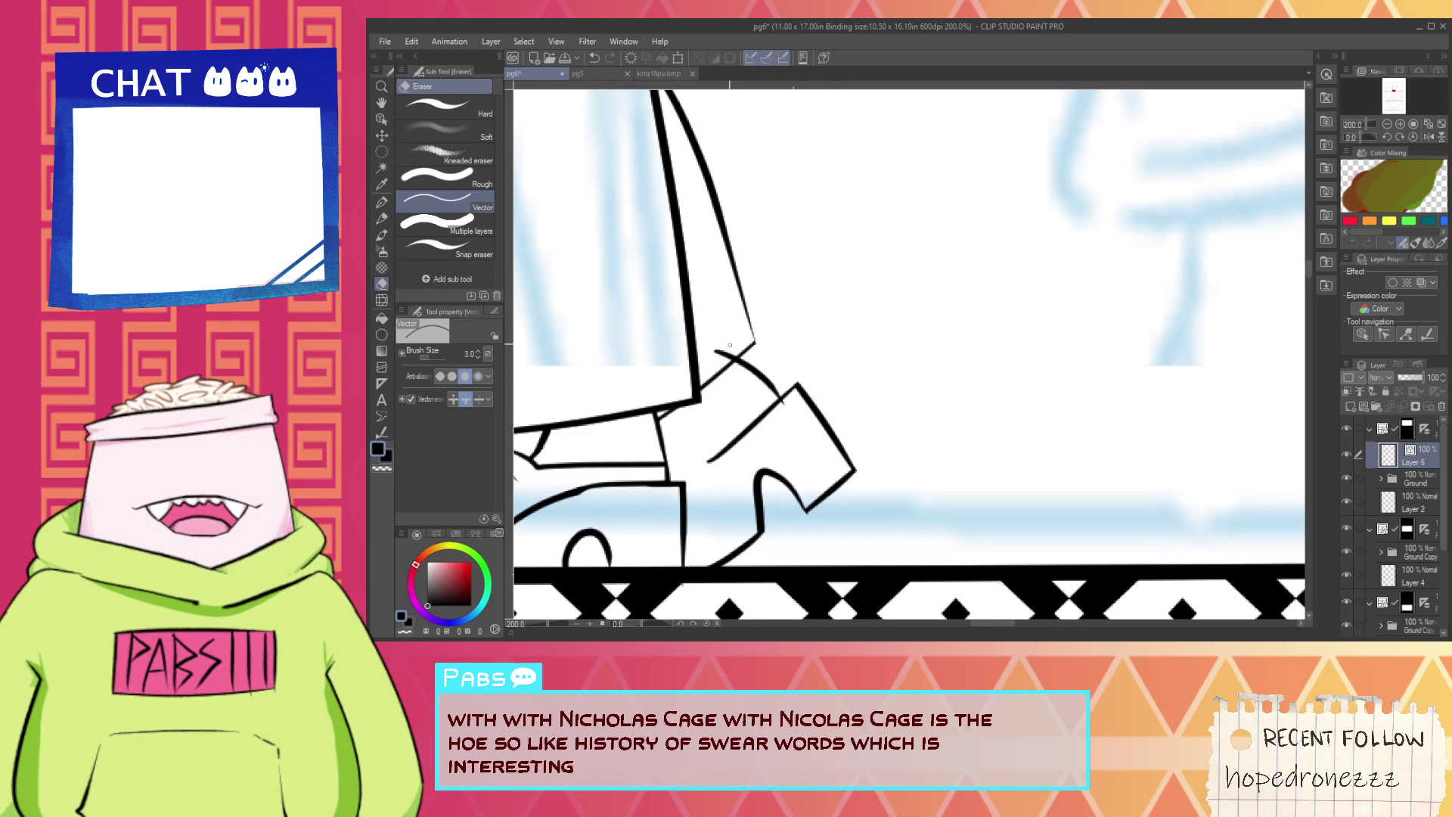
pyautogui.click(722, 354)
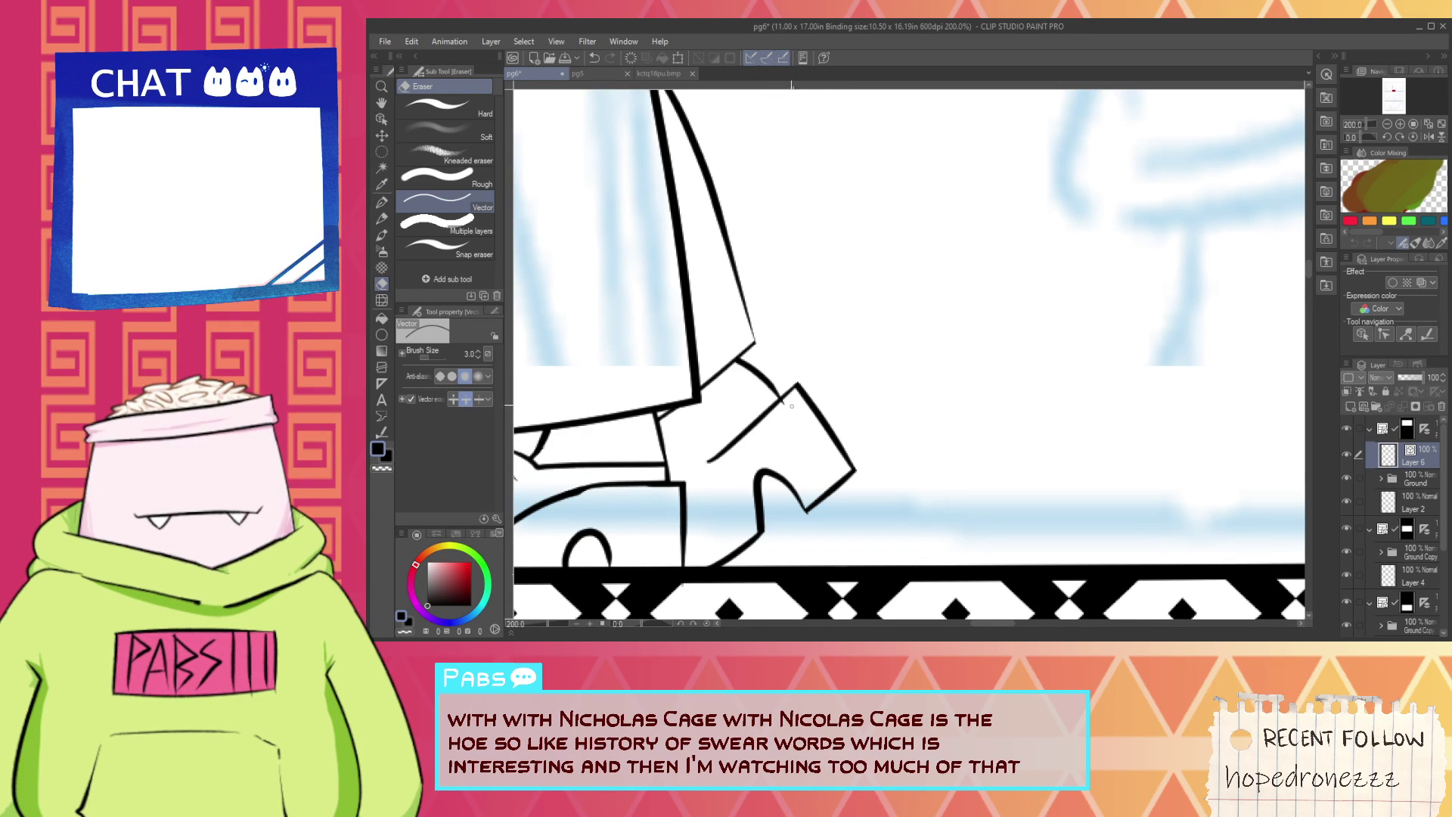
# Ink the far shoe's curved front edge from the collar line down to the sole tip, redrawing it until it sits right.
pyautogui.press('p')
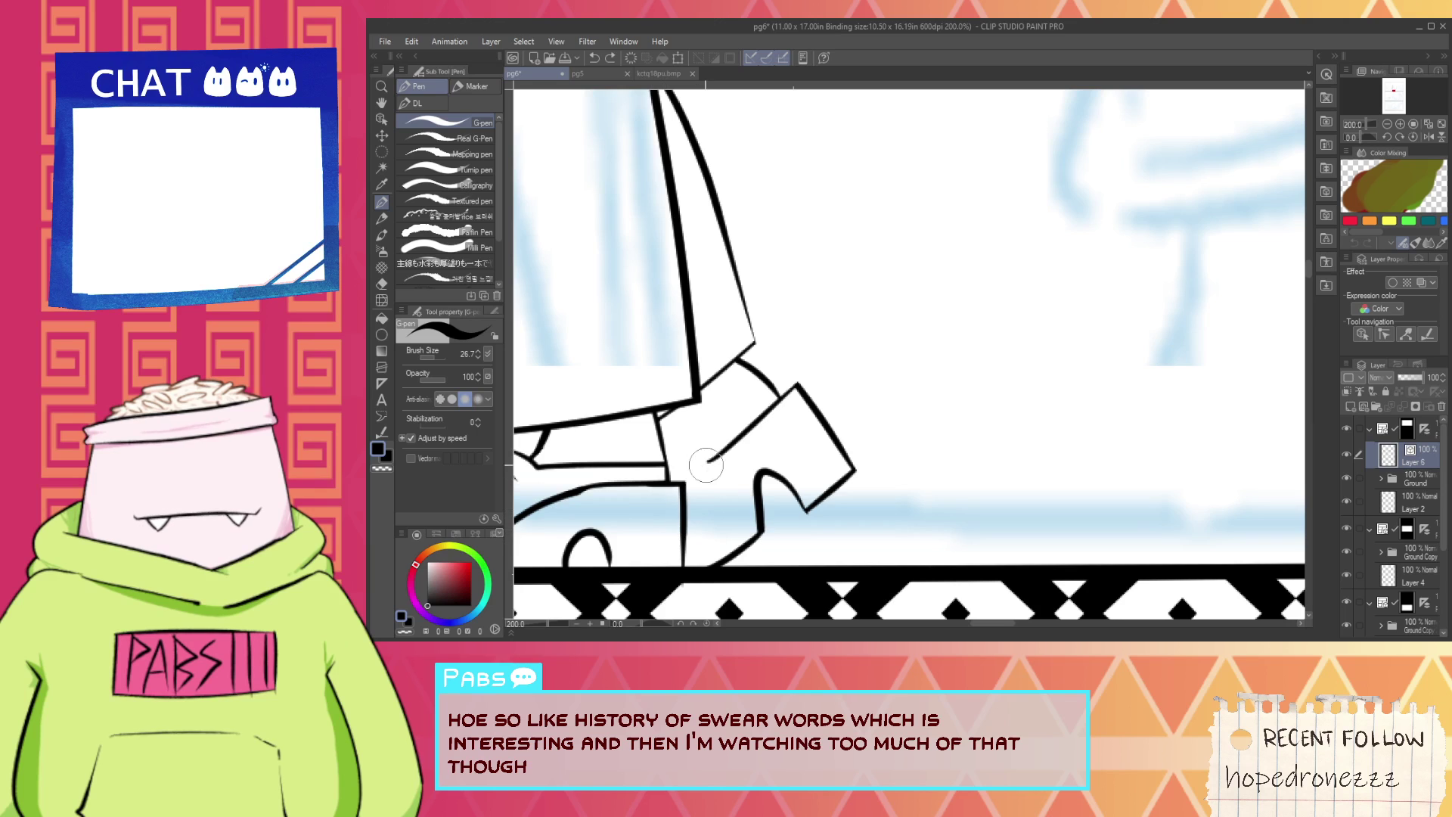
pyautogui.moveTo(713, 458); pyautogui.dragTo(685, 574)
pyautogui.hotkey('ctrl', 'z')
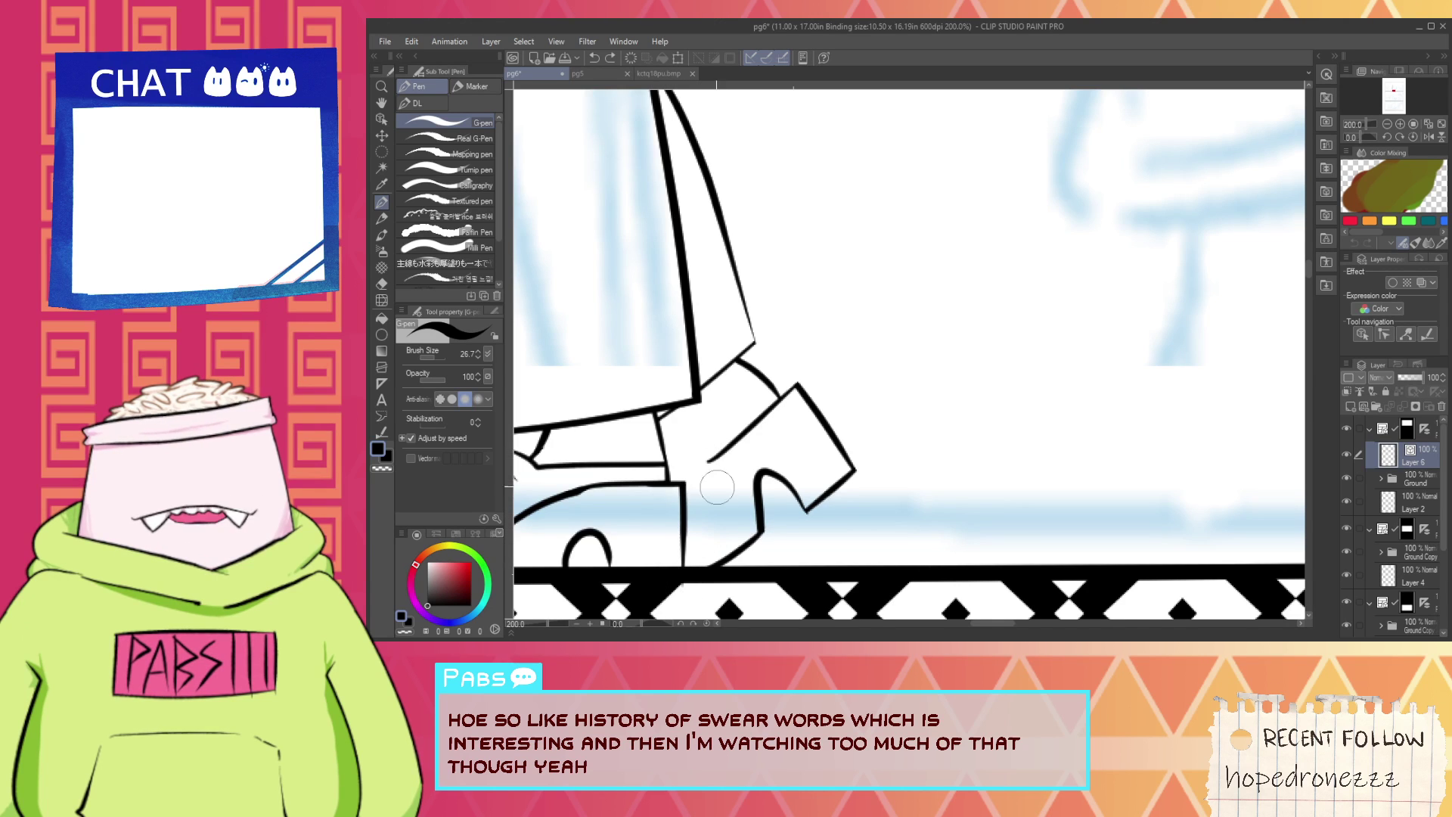
pyautogui.moveTo(710, 504); pyautogui.dragTo(712, 534)
pyautogui.hotkey('ctrl', 'z')
pyautogui.moveTo(725, 439); pyautogui.dragTo(715, 529)
pyautogui.hotkey('ctrl', 'z')
pyautogui.press('space')
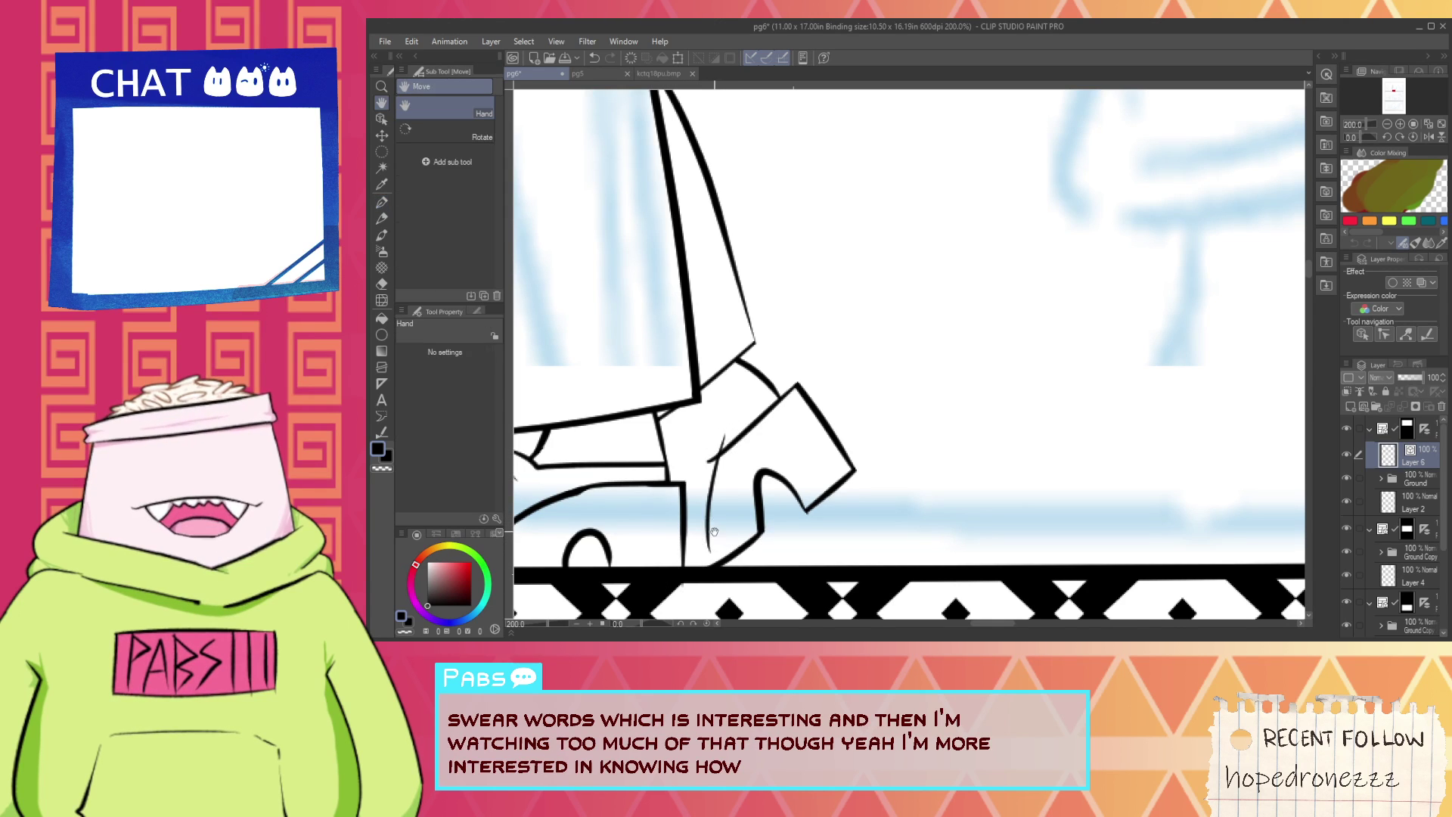
pyautogui.moveTo(717, 479)
pyautogui.mouseDown()
pyautogui.moveTo(815, 377)
pyautogui.moveTo(798, 470)
pyautogui.moveTo(807, 423)
pyautogui.moveTo(809, 436)
pyautogui.mouseUp()
pyautogui.hotkey('ctrl', 'z')
# Ink short horizontal lines across the near shoe's heel arch and the far shoe's sole tip, erasing the overshooting ends.
pyautogui.moveTo(658, 454); pyautogui.dragTo(726, 452)
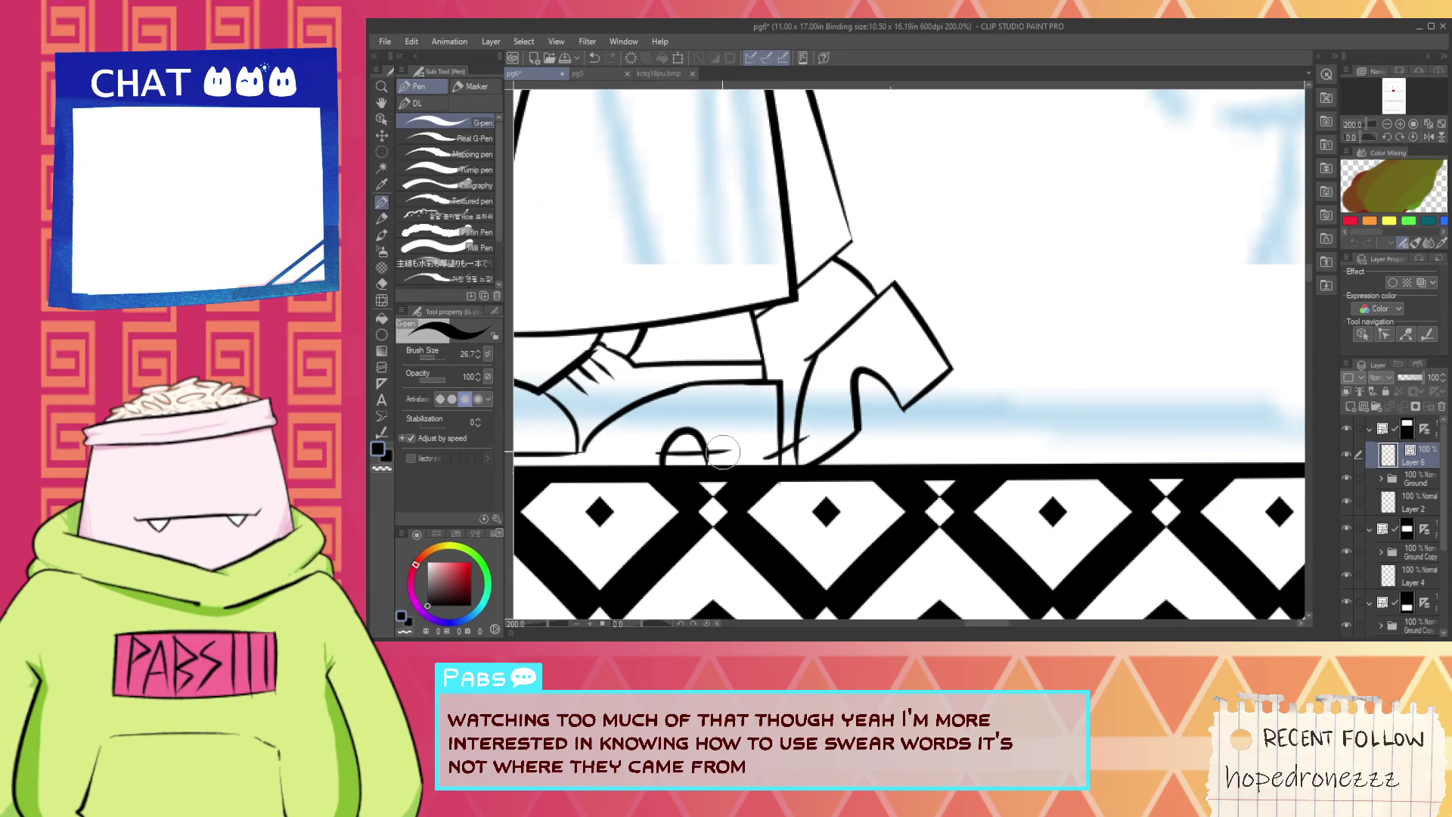
pyautogui.press('e')
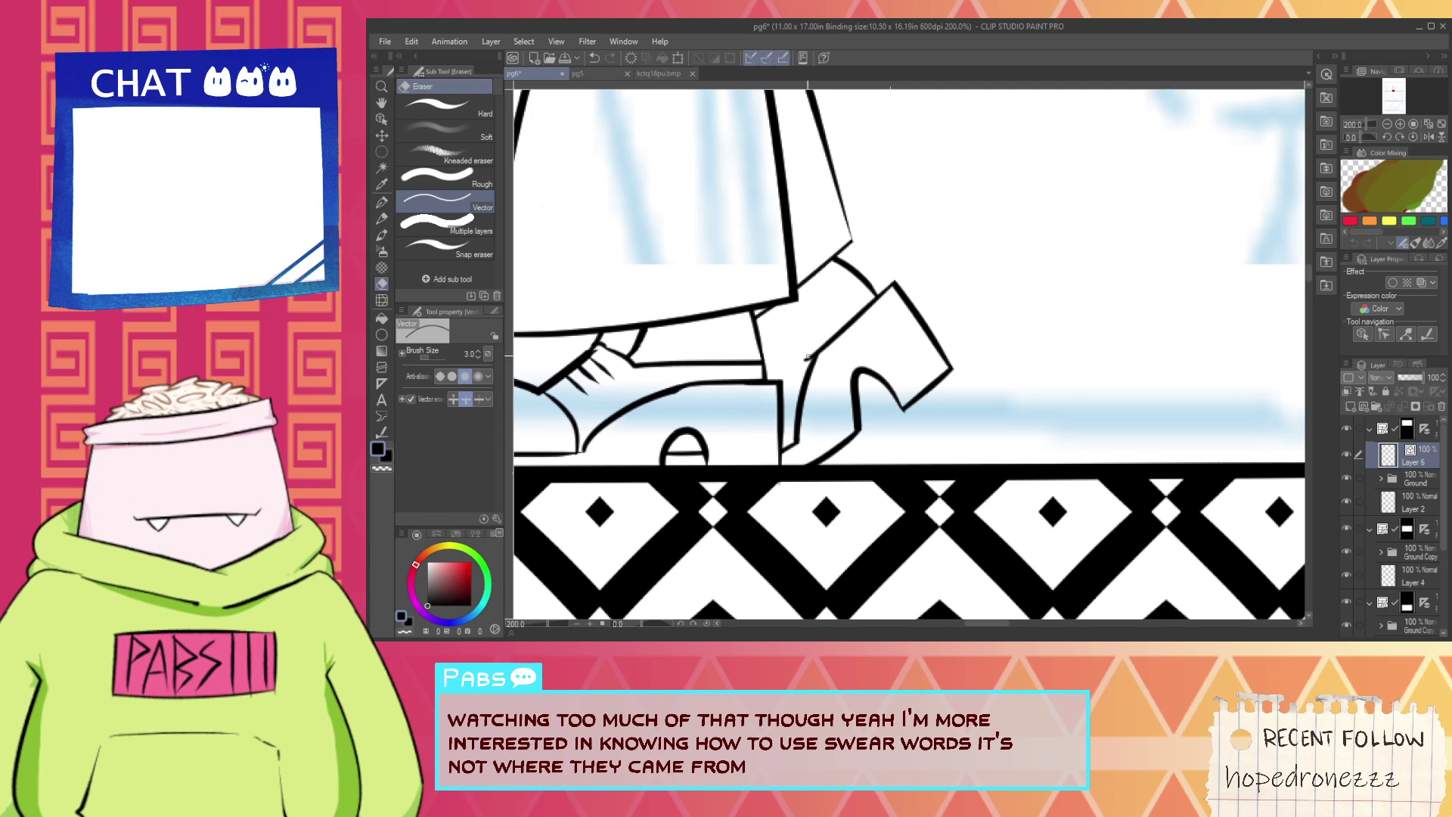
pyautogui.press('space')
pyautogui.moveTo(829, 299); pyautogui.dragTo(850, 345)
# Ink a line across the far ankle parallel to the raised shoe's collar line and clean up its ends.
pyautogui.press('p')
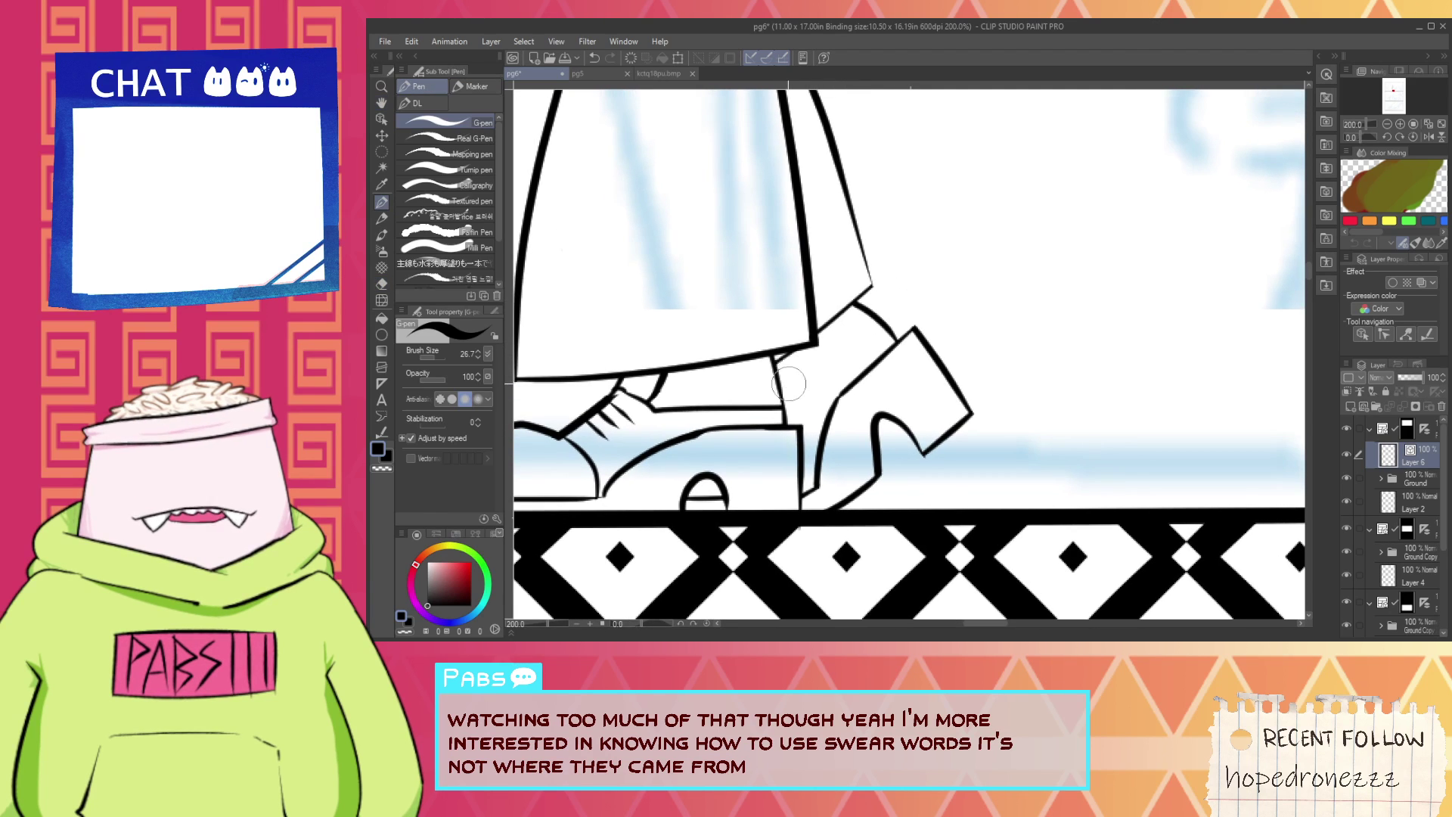
pyautogui.moveTo(780, 380)
pyautogui.mouseDown()
pyautogui.moveTo(819, 392)
pyautogui.moveTo(881, 320)
pyautogui.mouseUp()
pyautogui.press('e')
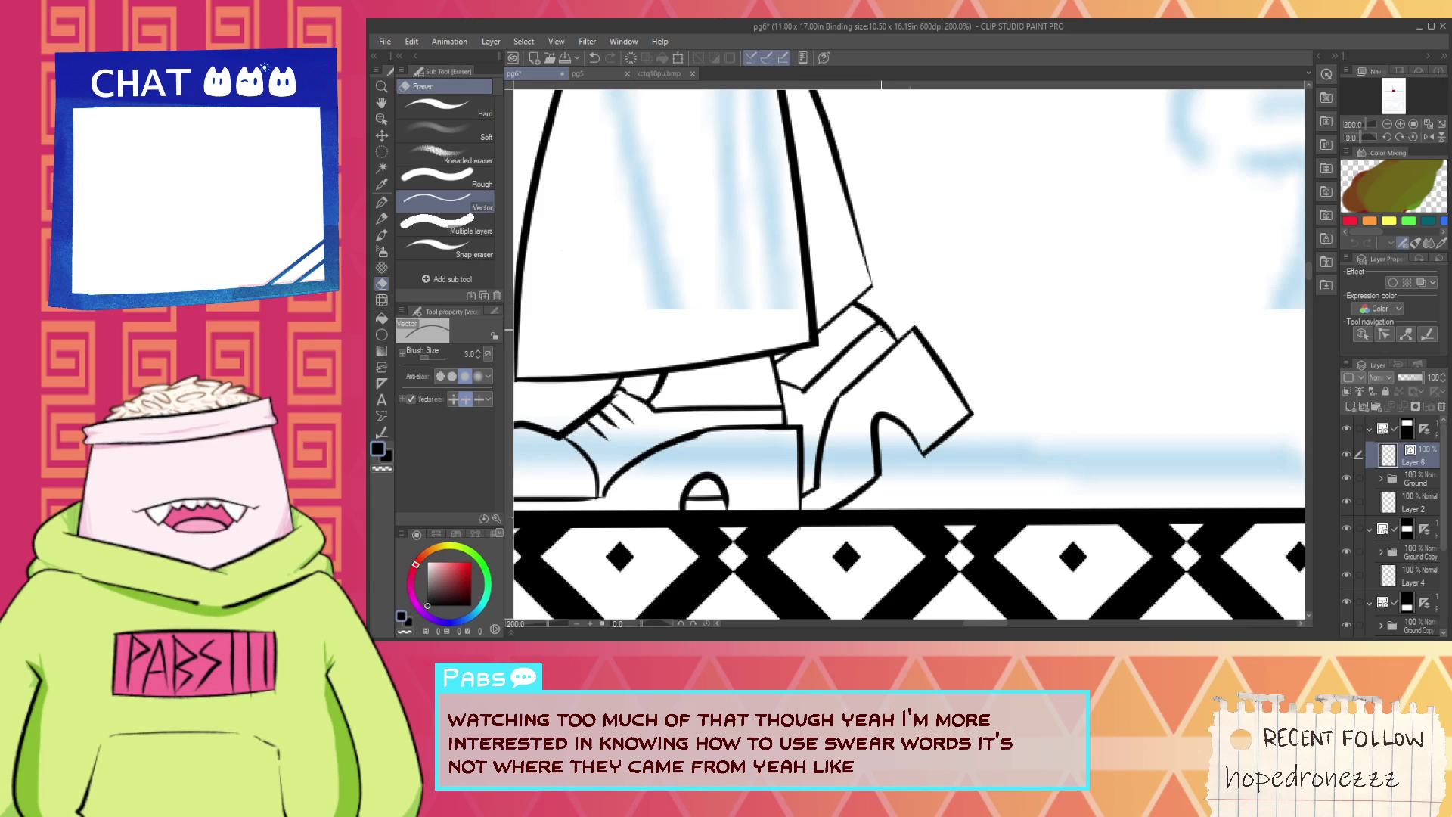
# Erase the far leg's slanted line below the knee, redraw it curving down to the near leg, and trim the crossing ends.
pyautogui.press('h')
pyautogui.moveTo(800, 443); pyautogui.dragTo(845, 409)
pyautogui.scroll(-1, 770, 439)
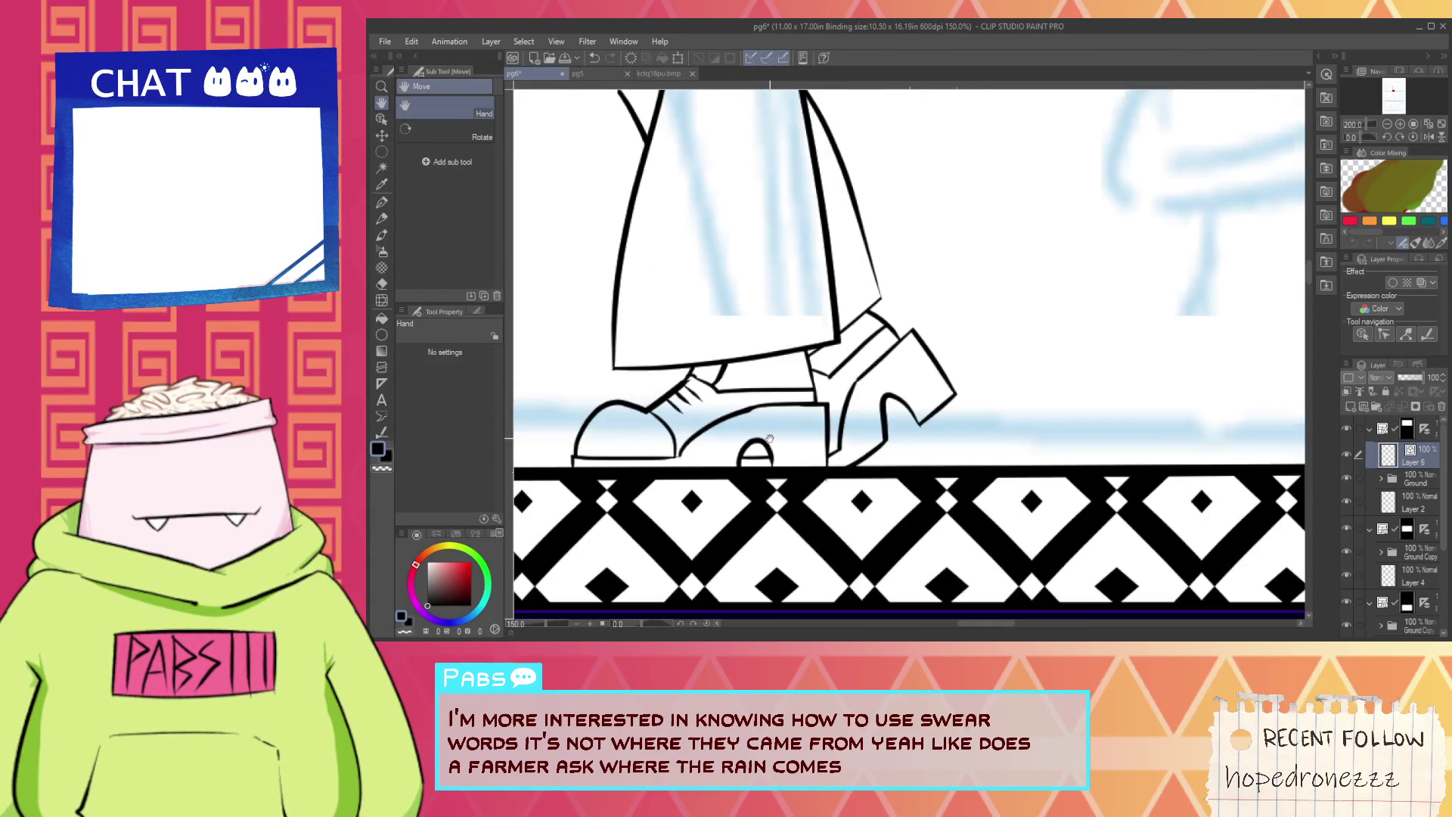
pyautogui.scroll(-2, 769, 438)
pyautogui.moveTo(738, 292); pyautogui.dragTo(761, 504)
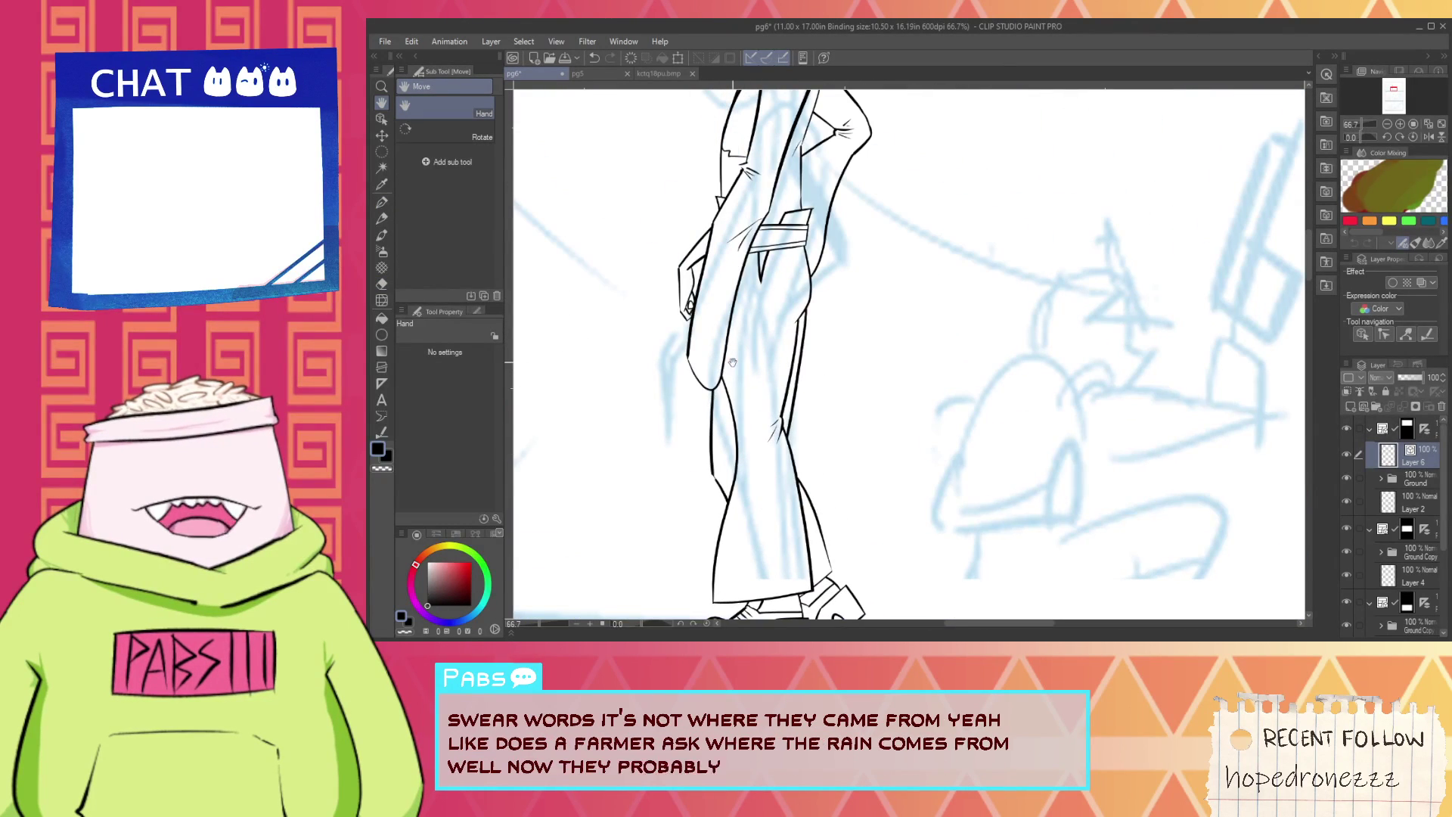
pyautogui.scroll(4, 732, 363)
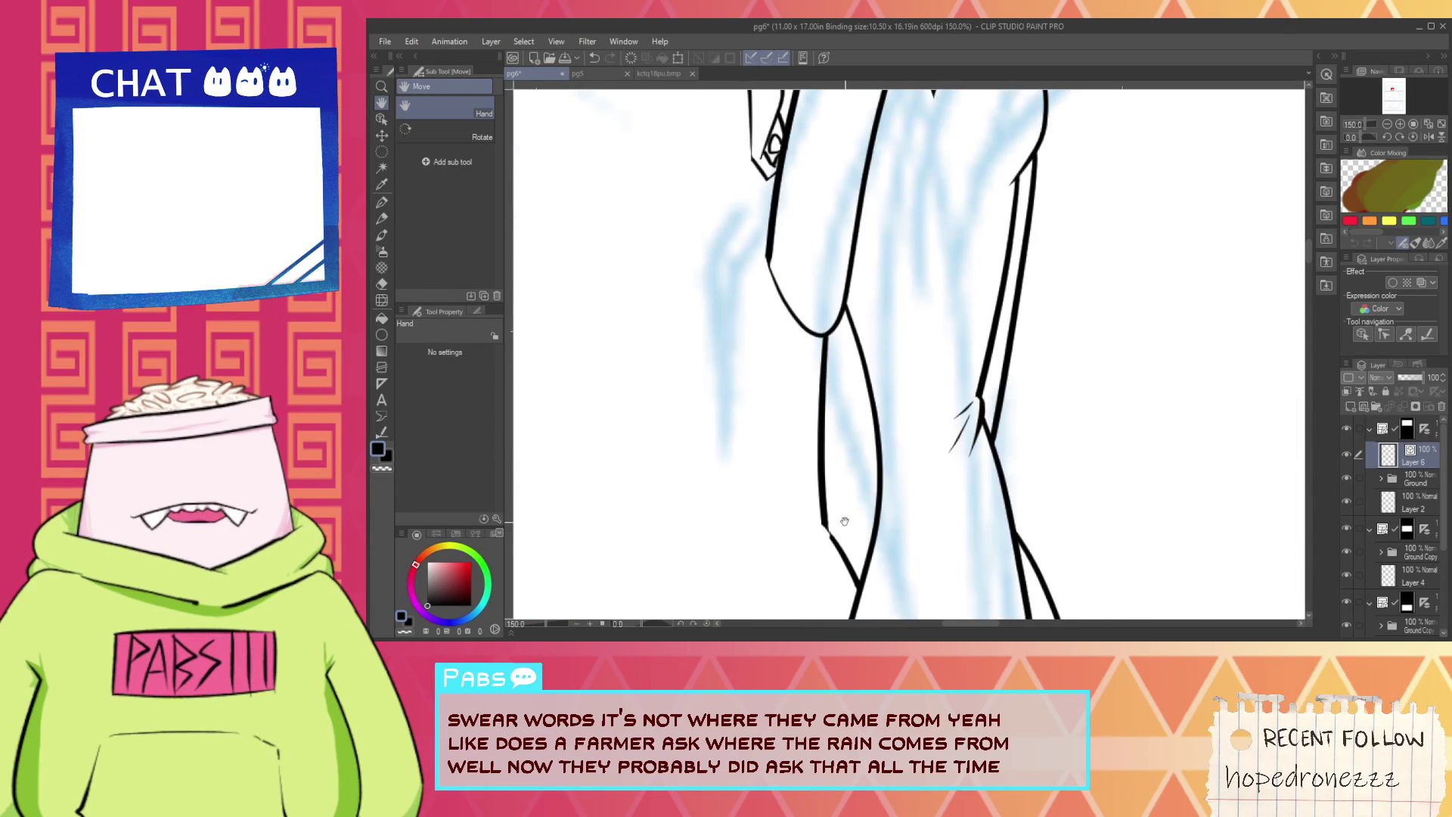
pyautogui.moveTo(845, 521); pyautogui.dragTo(834, 415)
pyautogui.press('e')
pyautogui.moveTo(803, 482); pyautogui.dragTo(841, 448)
pyautogui.press('p')
pyautogui.moveTo(814, 367); pyautogui.dragTo(882, 539)
pyautogui.hotkey('ctrl', 'z')
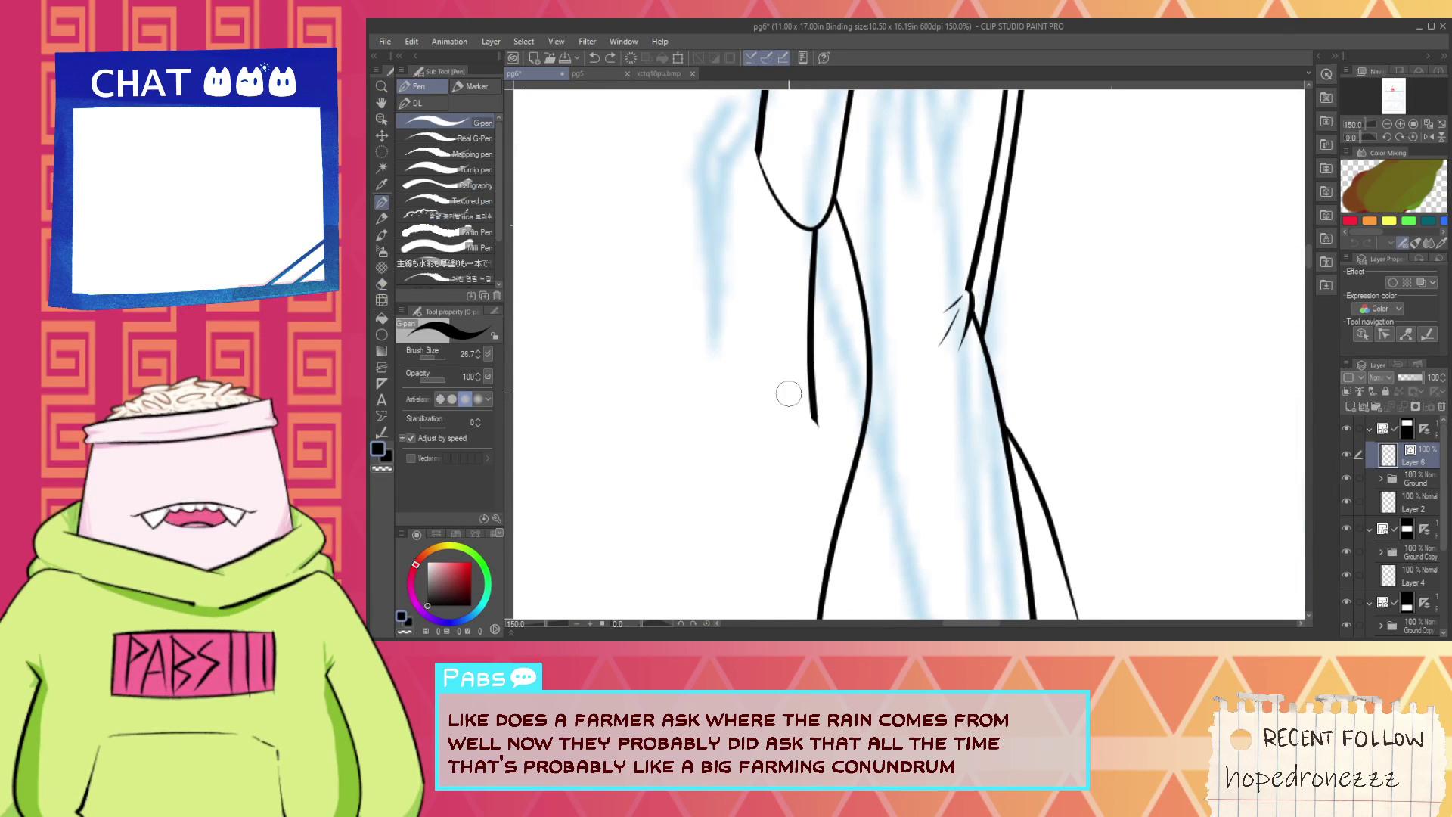
pyautogui.moveTo(790, 370)
pyautogui.mouseDown()
pyautogui.moveTo(878, 498)
pyautogui.moveTo(883, 444)
pyautogui.moveTo(839, 439)
pyautogui.moveTo(799, 394)
pyautogui.mouseUp()
pyautogui.press('e')
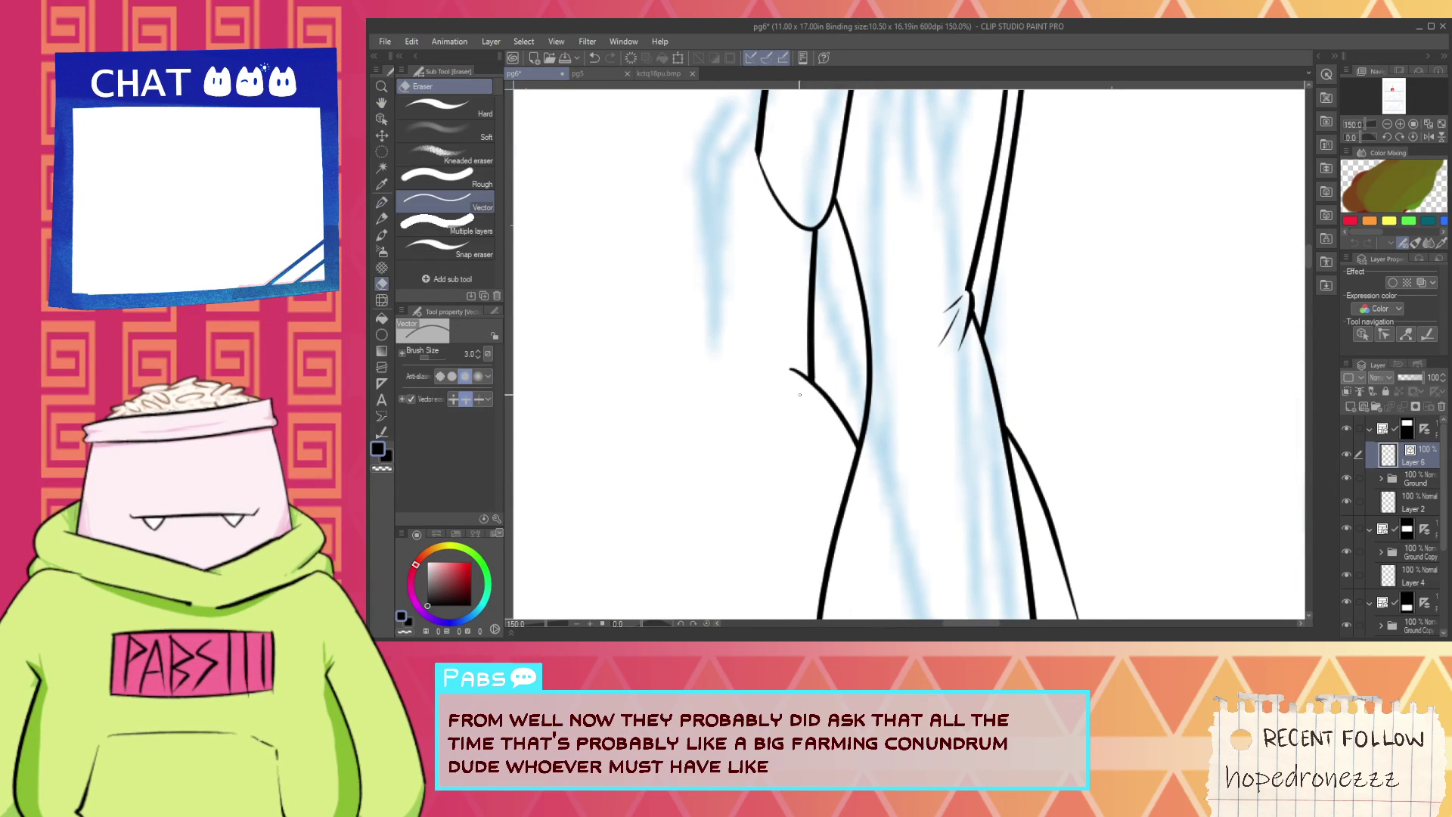
# Select the far leg's front knee lines as vector objects, move them inward toward the near leg and stretch them upward.
pyautogui.scroll(-4, 763, 336)
pyautogui.press('h')
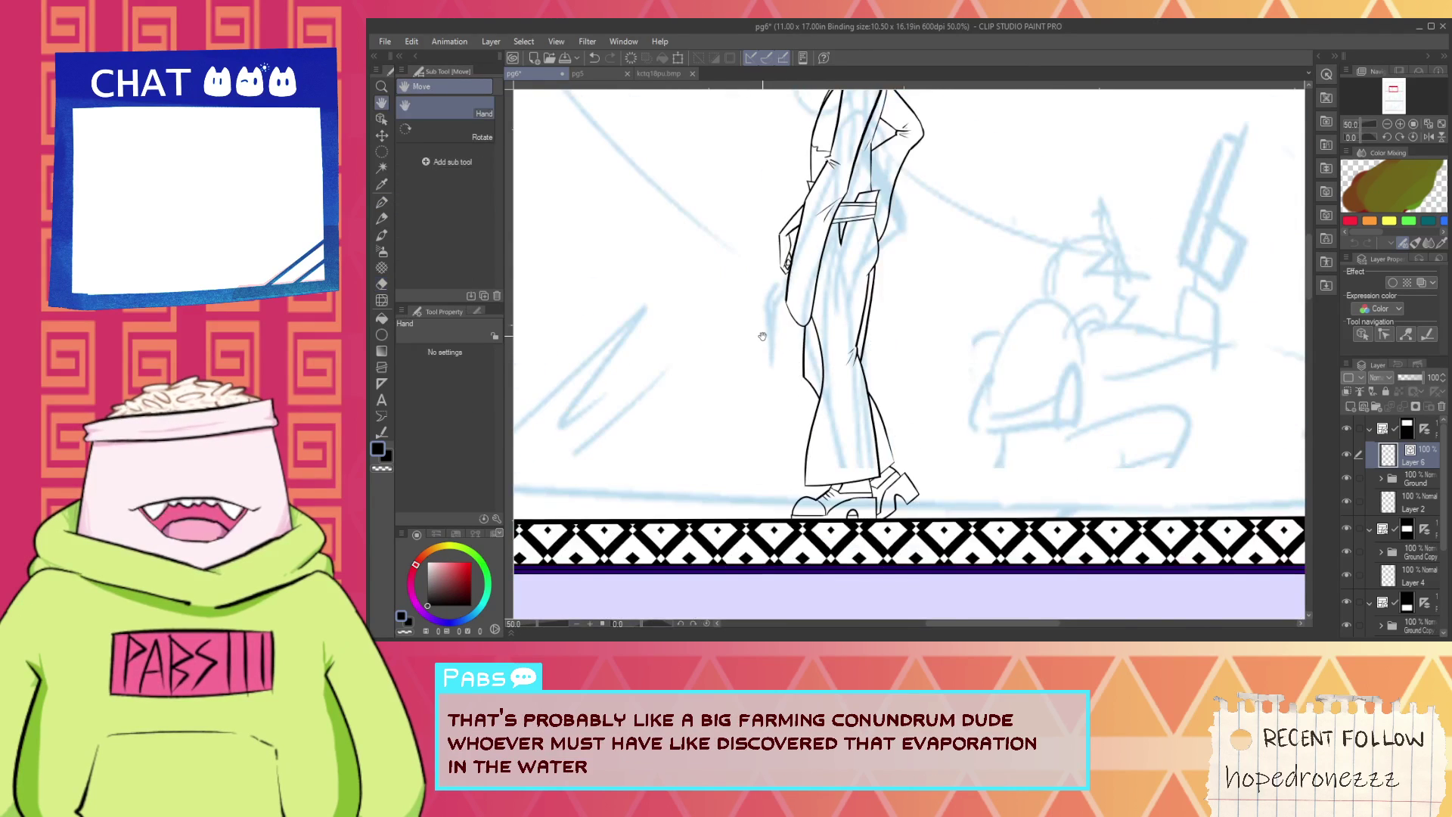
pyautogui.moveTo(762, 336); pyautogui.dragTo(767, 390)
pyautogui.scroll(1, 516, 312)
pyautogui.click(383, 119)
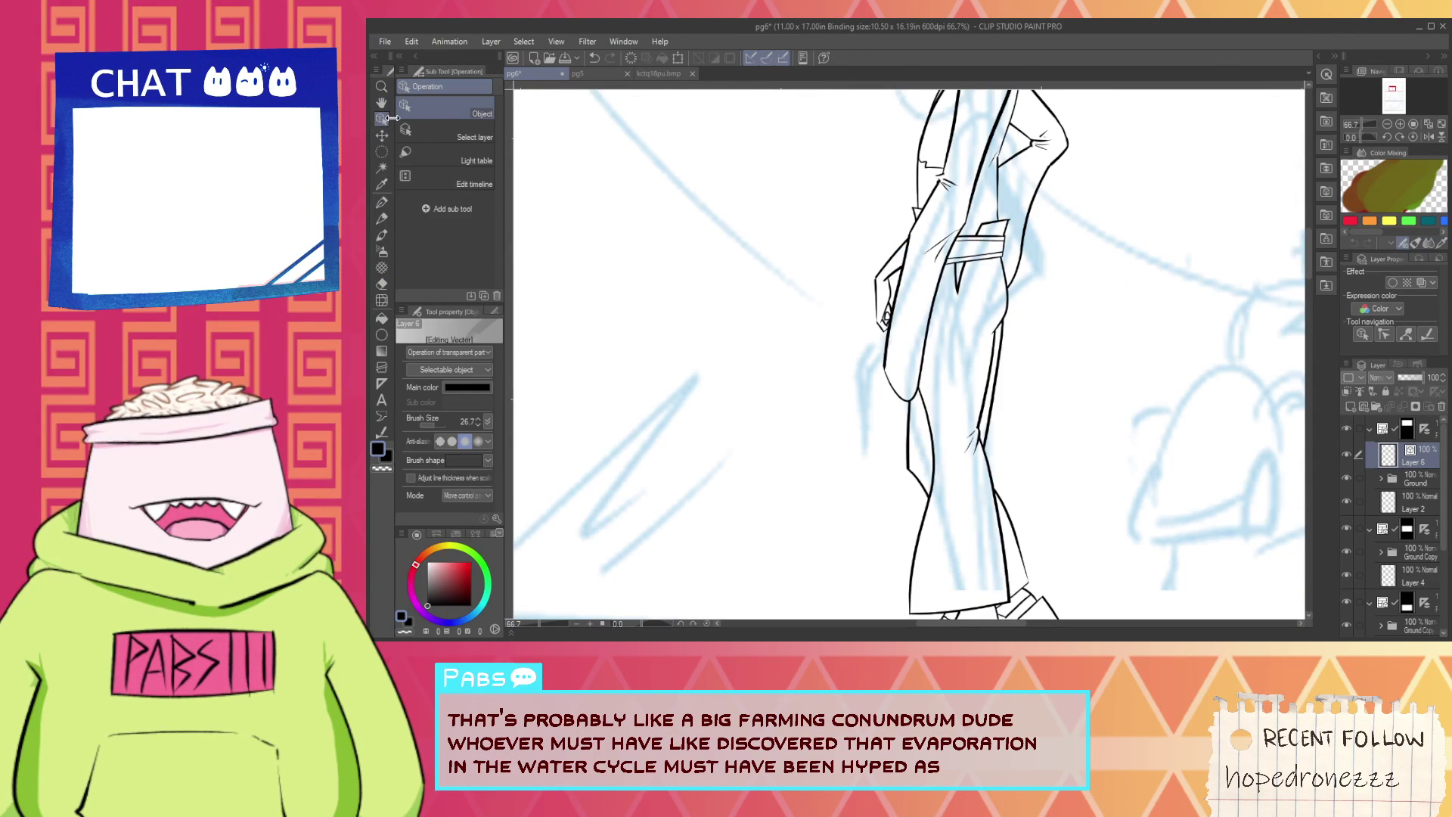
pyautogui.moveTo(851, 457); pyautogui.dragTo(933, 499)
pyautogui.scroll(4, 961, 454)
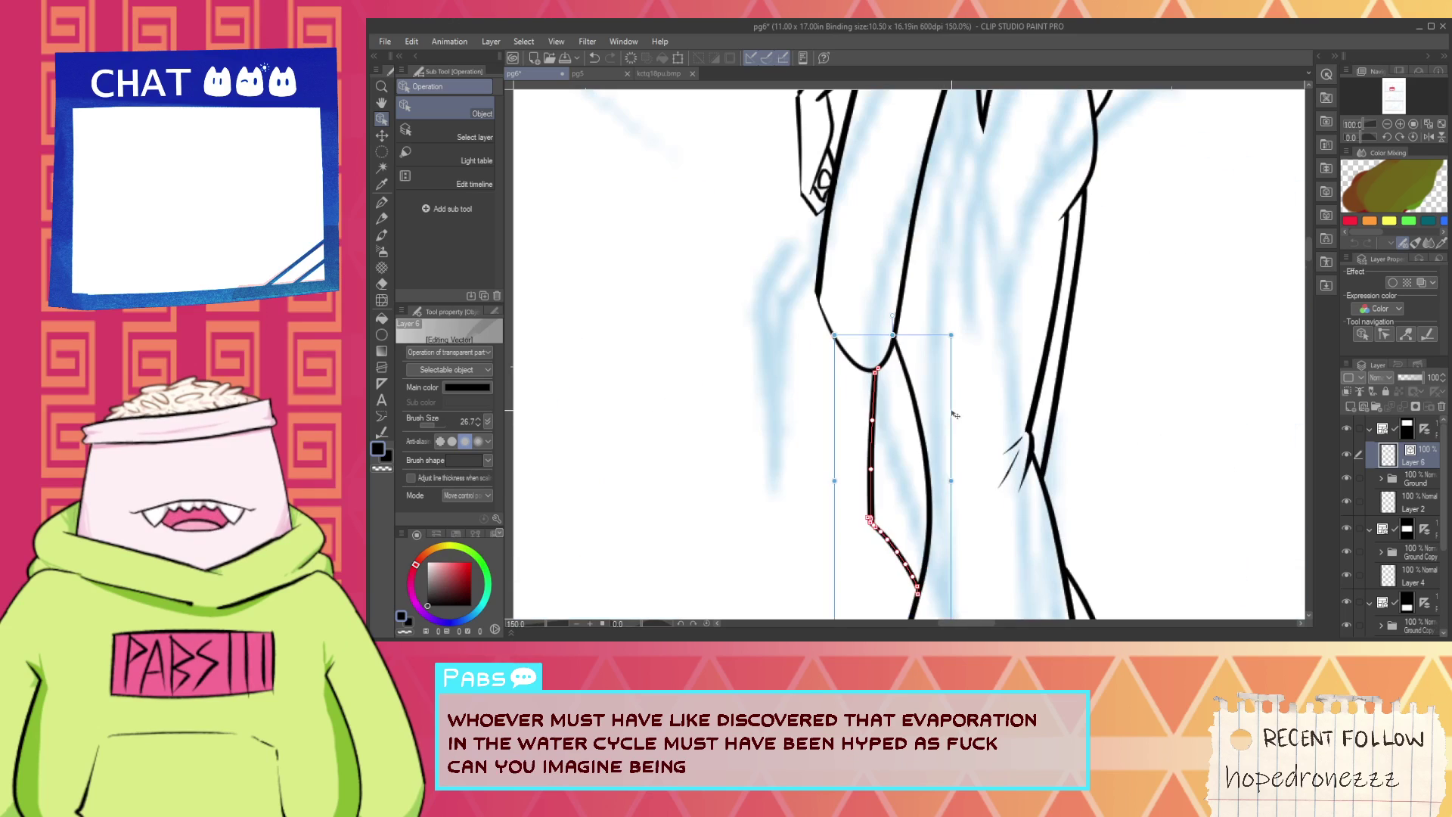
pyautogui.moveTo(971, 399); pyautogui.dragTo(977, 431)
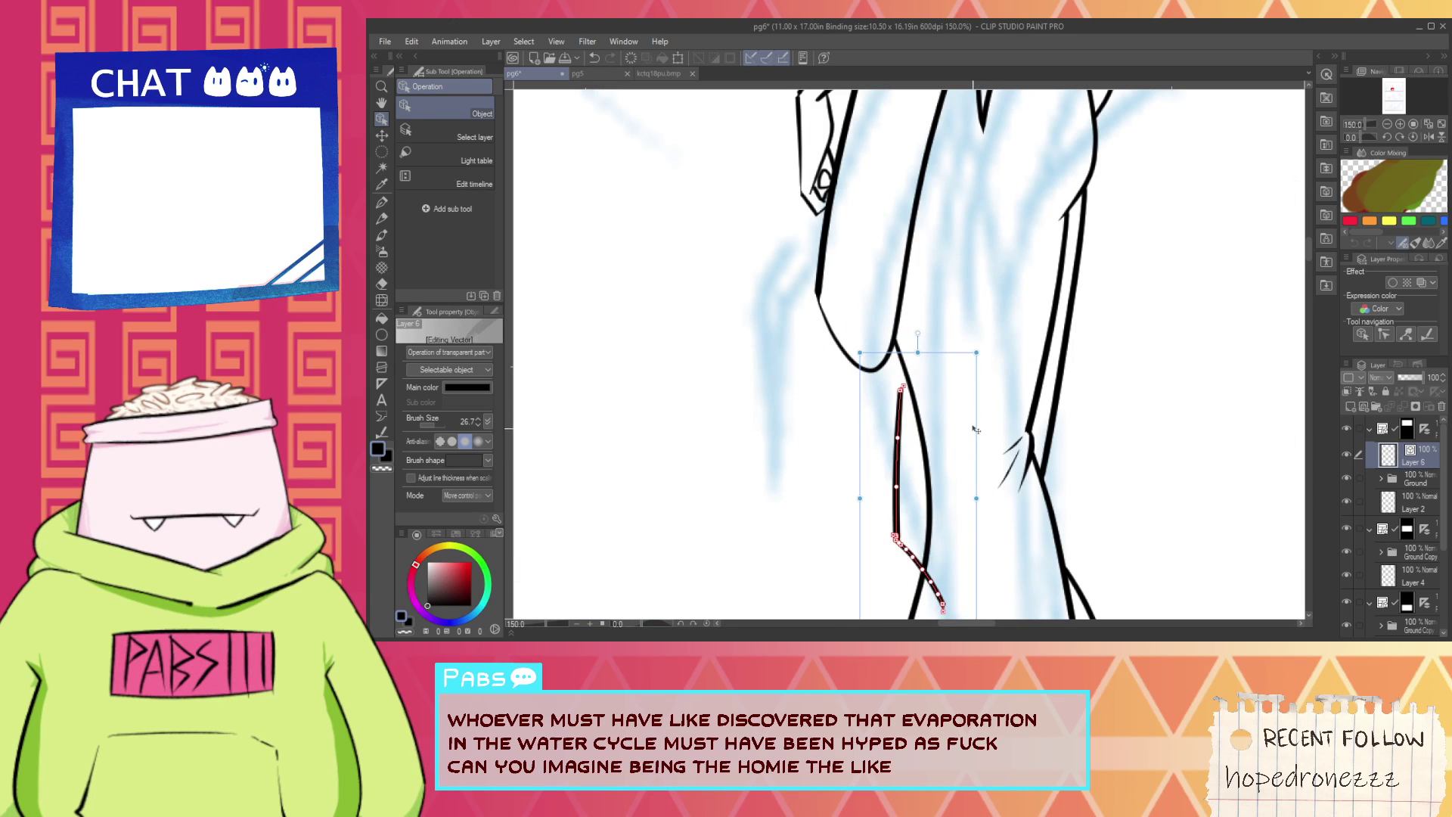
pyautogui.moveTo(920, 352); pyautogui.dragTo(922, 273)
# Tilt the far leg's front knee lines so they narrow behind the near leg, and erase the end overshooting at the top.
pyautogui.click(944, 264)
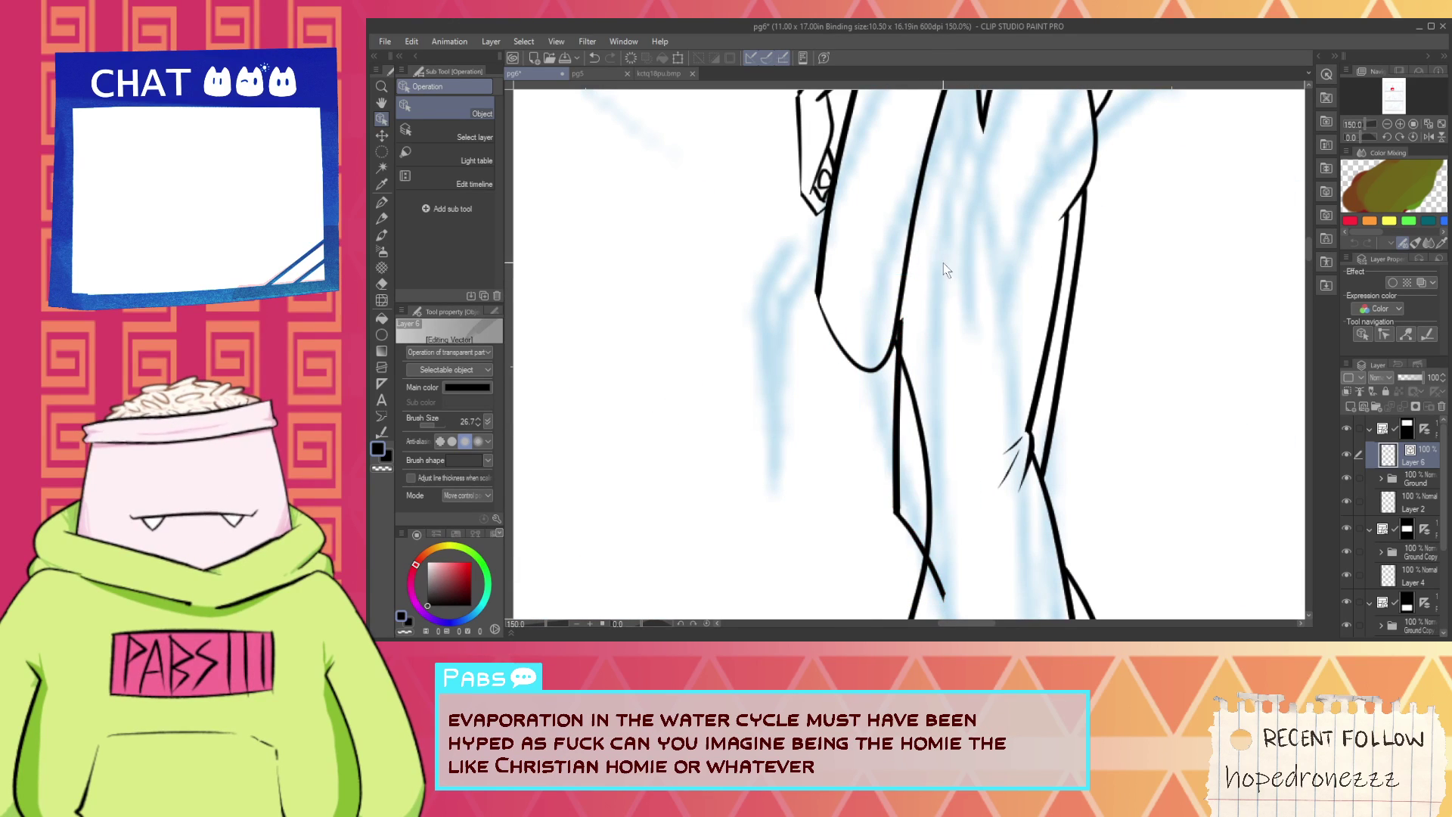
pyautogui.moveTo(892, 529); pyautogui.dragTo(894, 531)
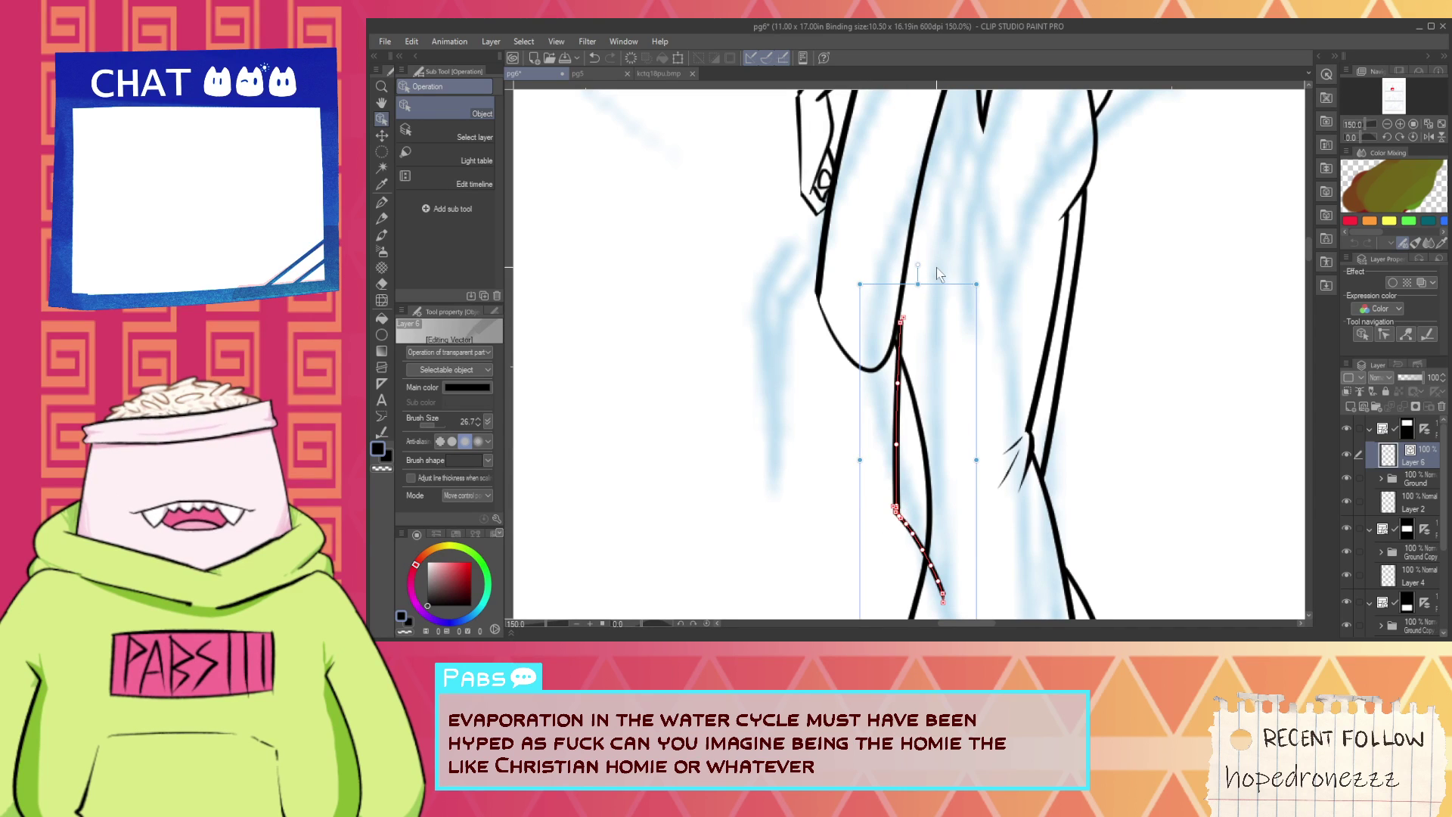
pyautogui.moveTo(937, 277); pyautogui.dragTo(969, 285)
pyautogui.press('e')
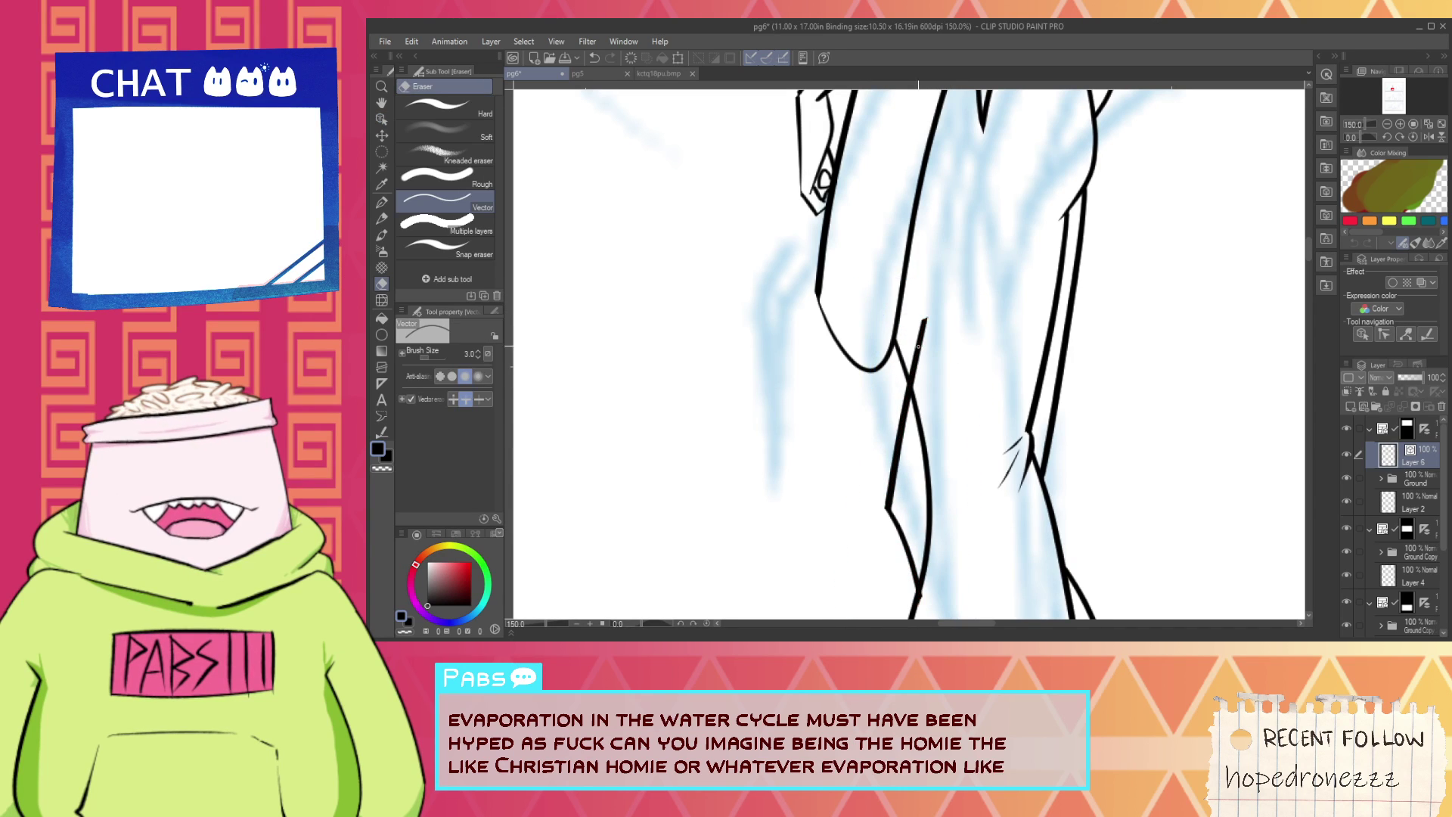
pyautogui.click(919, 350)
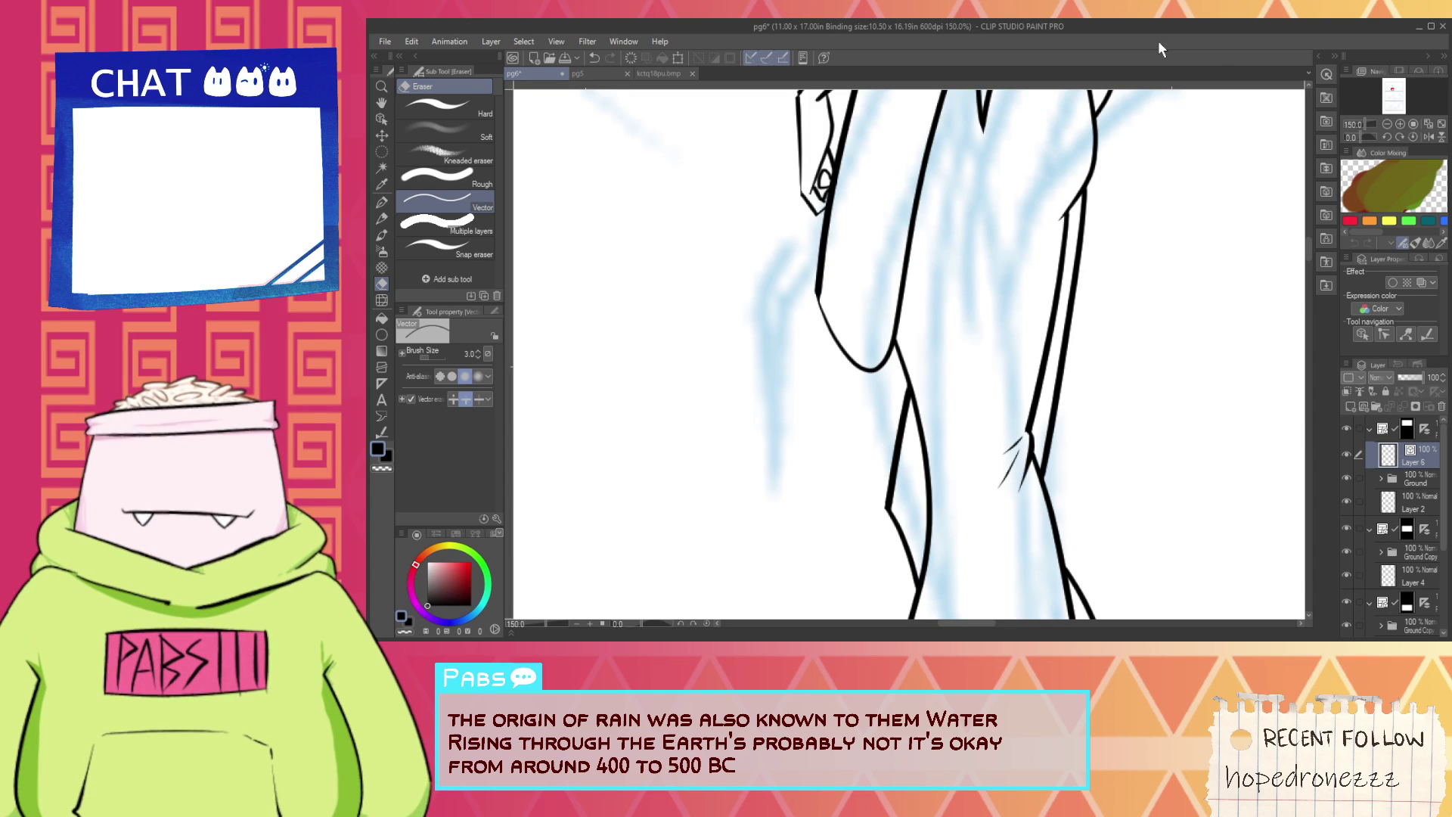
# Examine the adjusted far knee up close, the whole inked figure, and its placement within the sketched panel.
pyautogui.hotkey('ctrl', '-')
pyautogui.hotkey('ctrl', '-')
pyautogui.press('space')
pyautogui.moveTo(1038, 329); pyautogui.dragTo(1052, 399)
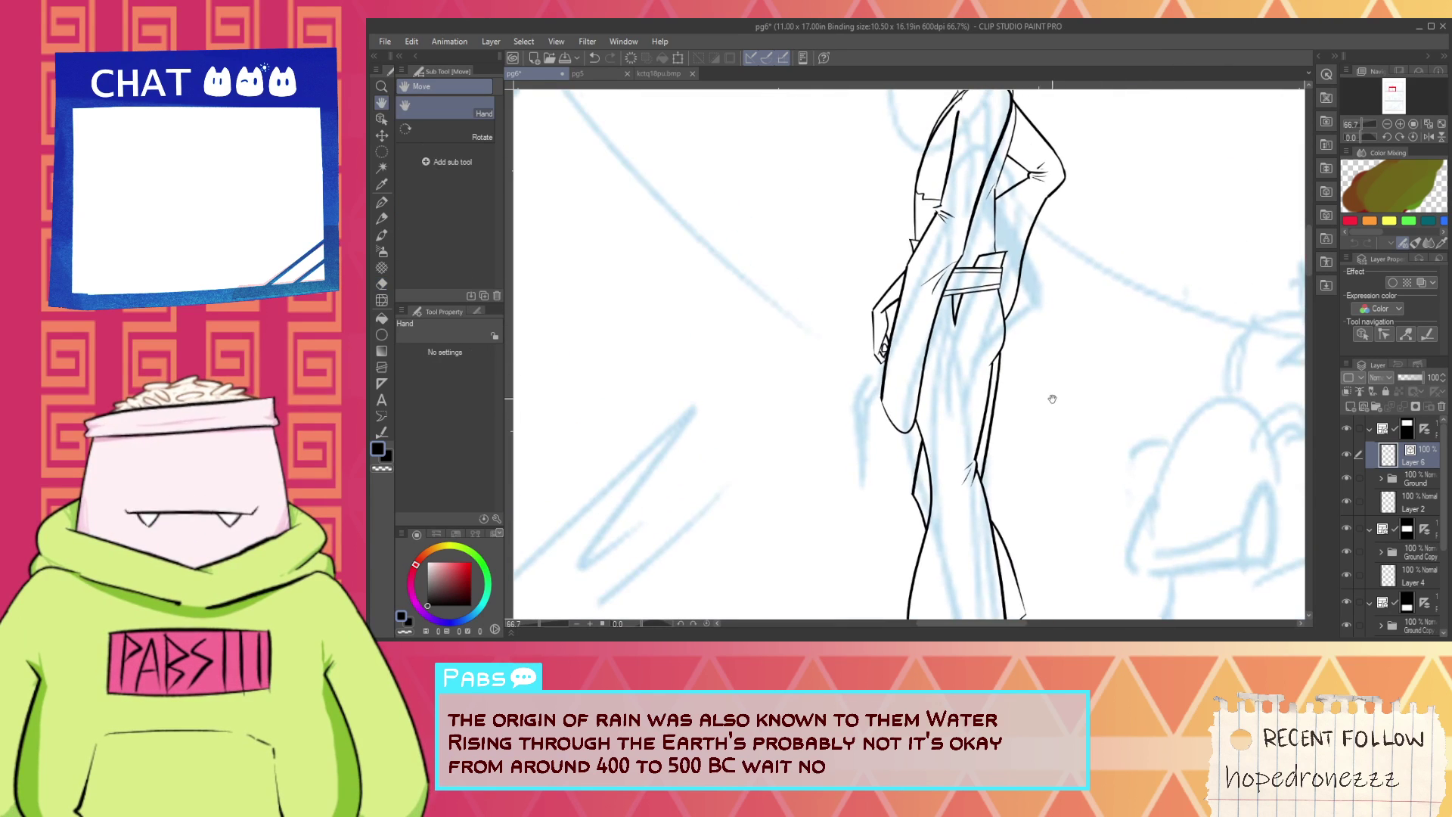
pyautogui.scroll(4, 1052, 398)
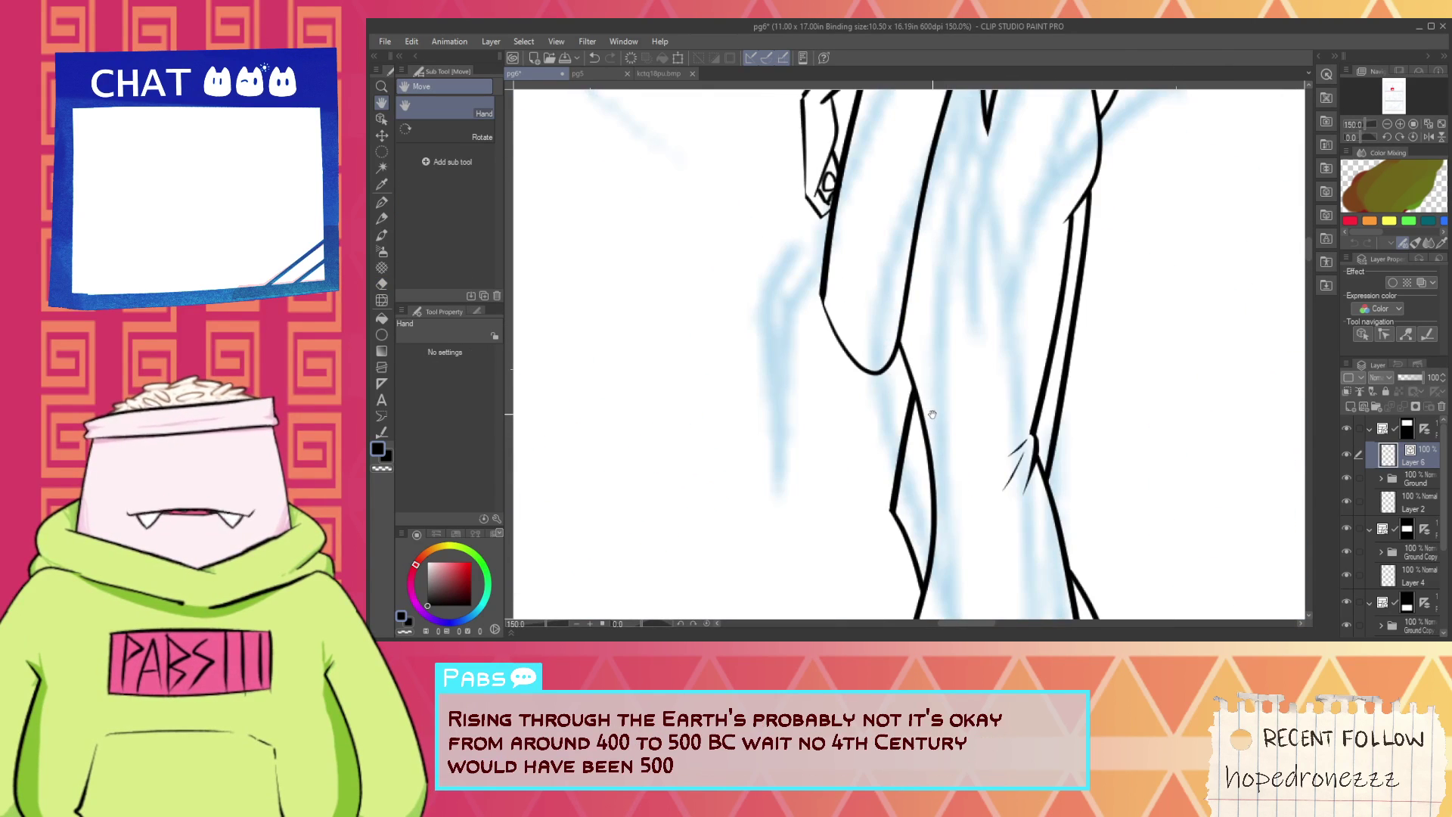
pyautogui.scroll(-4, 932, 414)
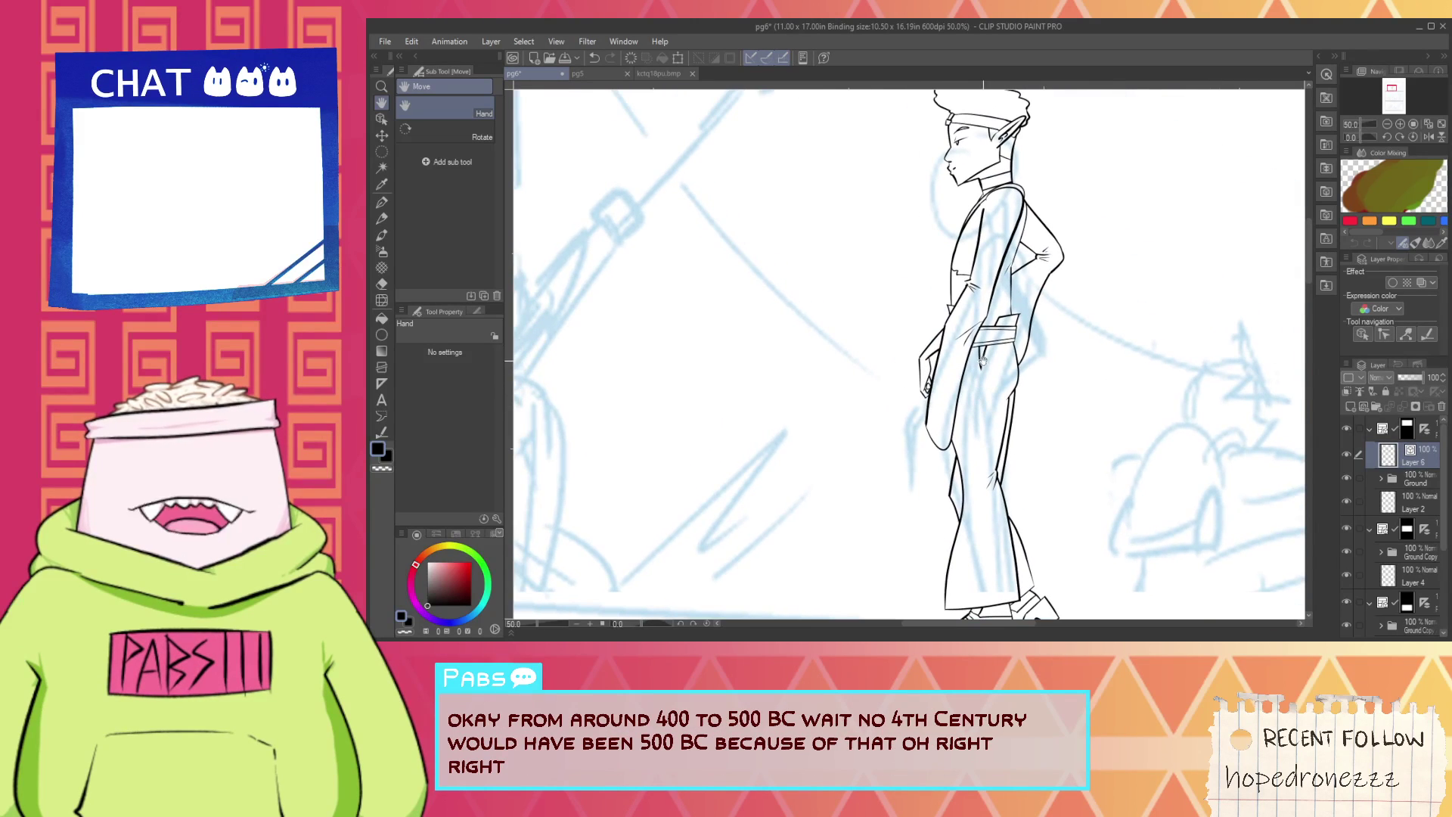
pyautogui.moveTo(1000, 336); pyautogui.dragTo(991, 414)
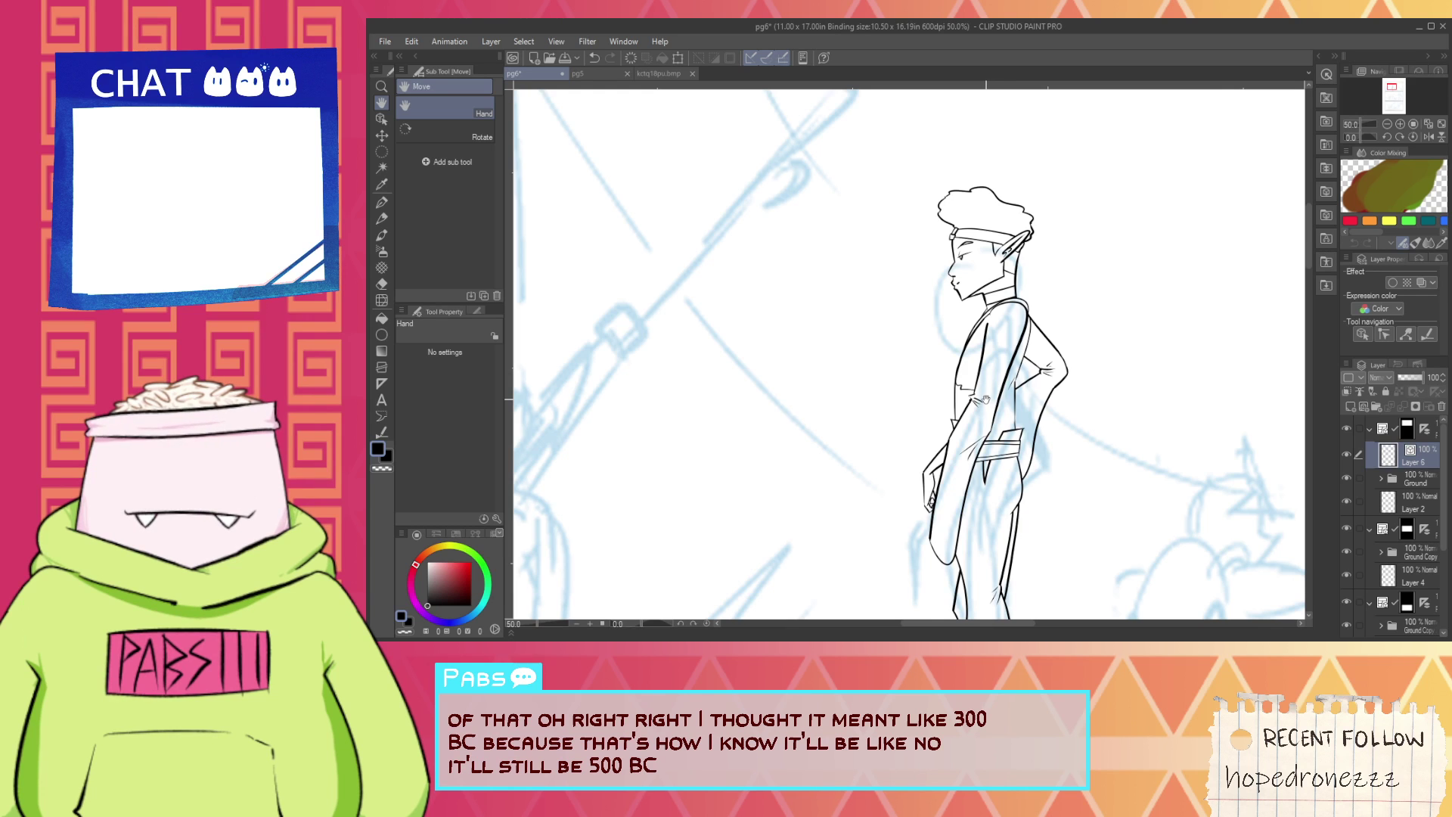
pyautogui.scroll(-2, 985, 398)
pyautogui.moveTo(986, 393); pyautogui.dragTo(964, 361)
pyautogui.scroll(1, 965, 350)
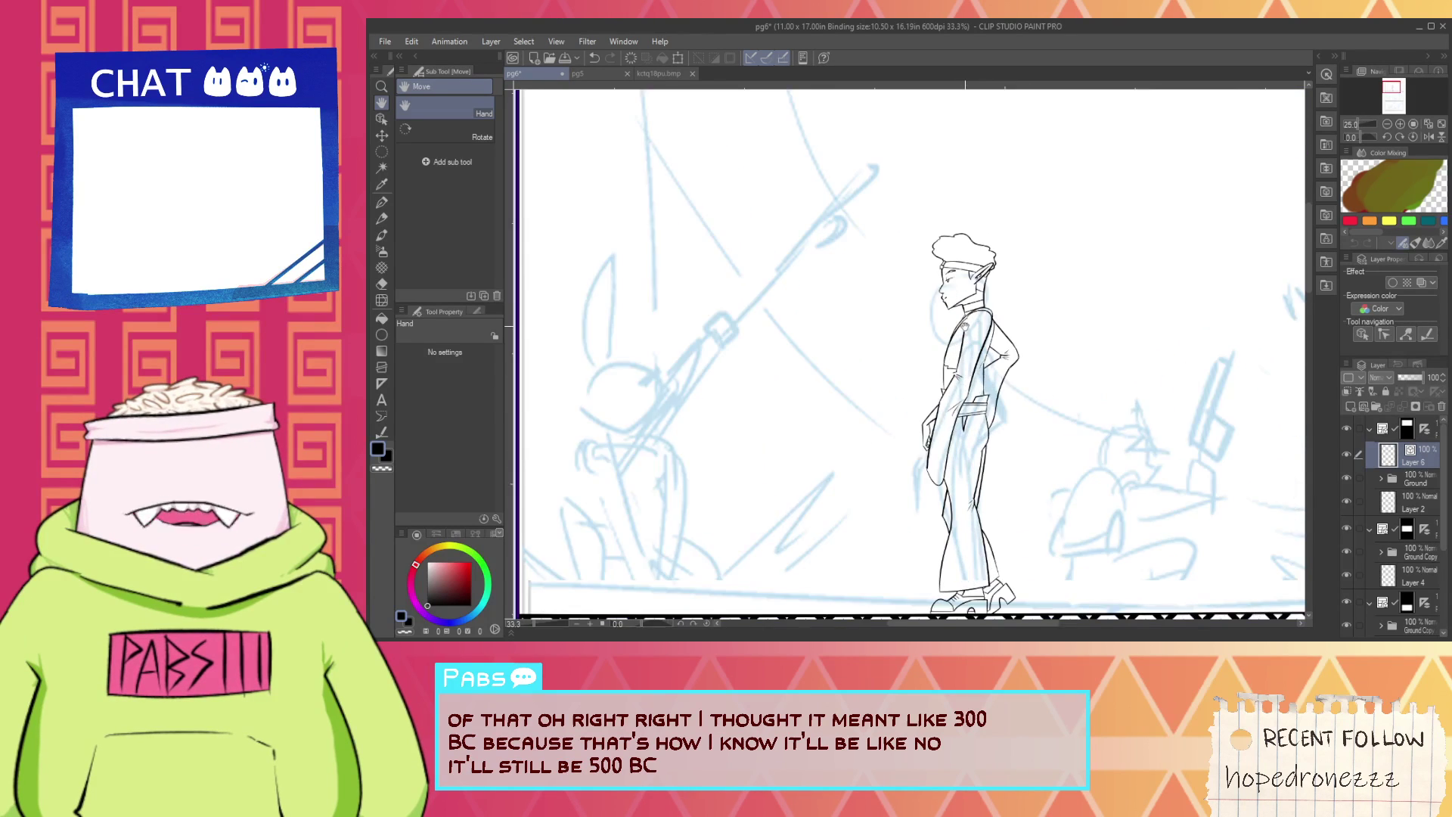
pyautogui.scroll(1, 966, 324)
pyautogui.scroll(-2, 989, 309)
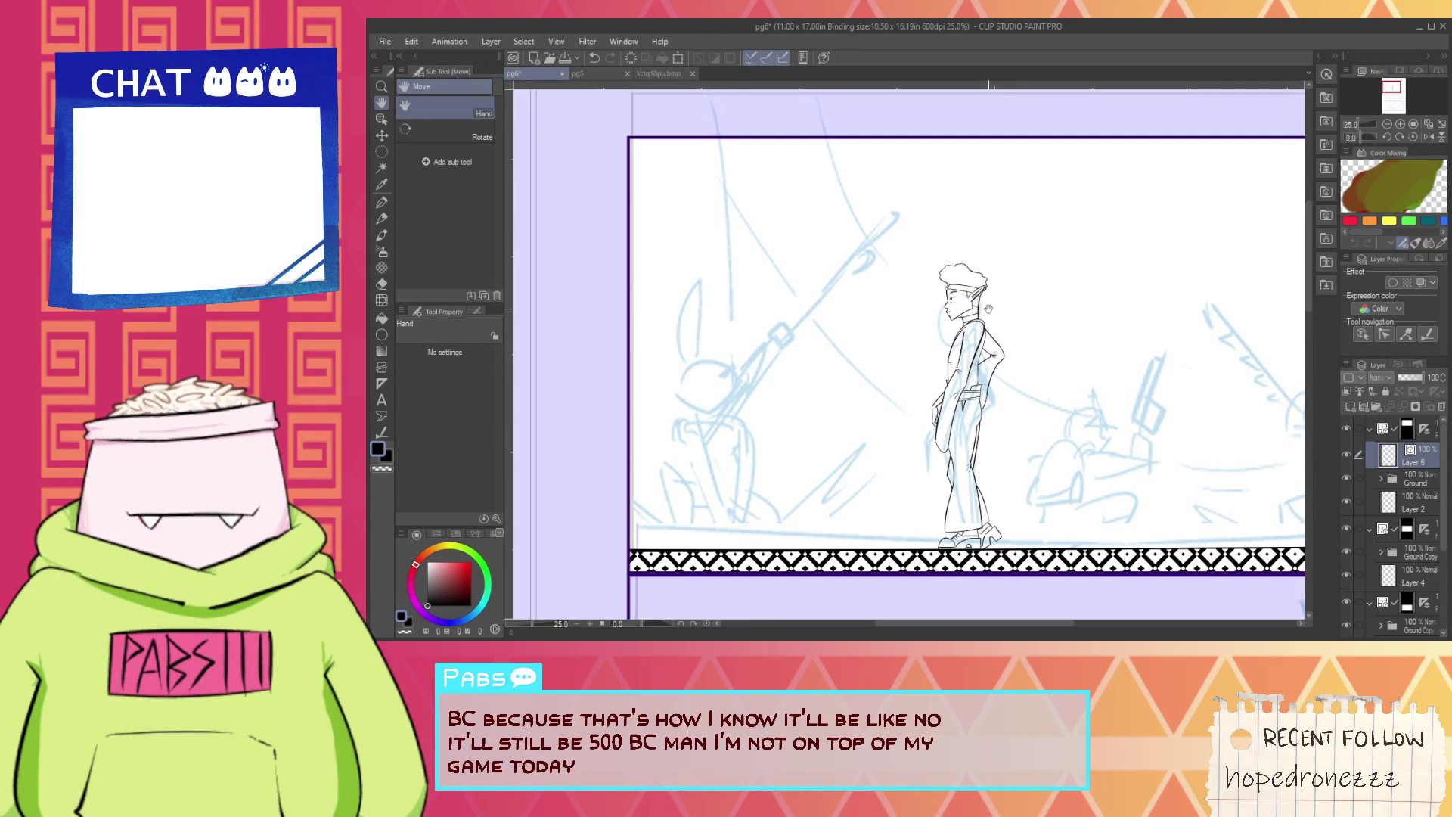
pyautogui.click(381, 119)
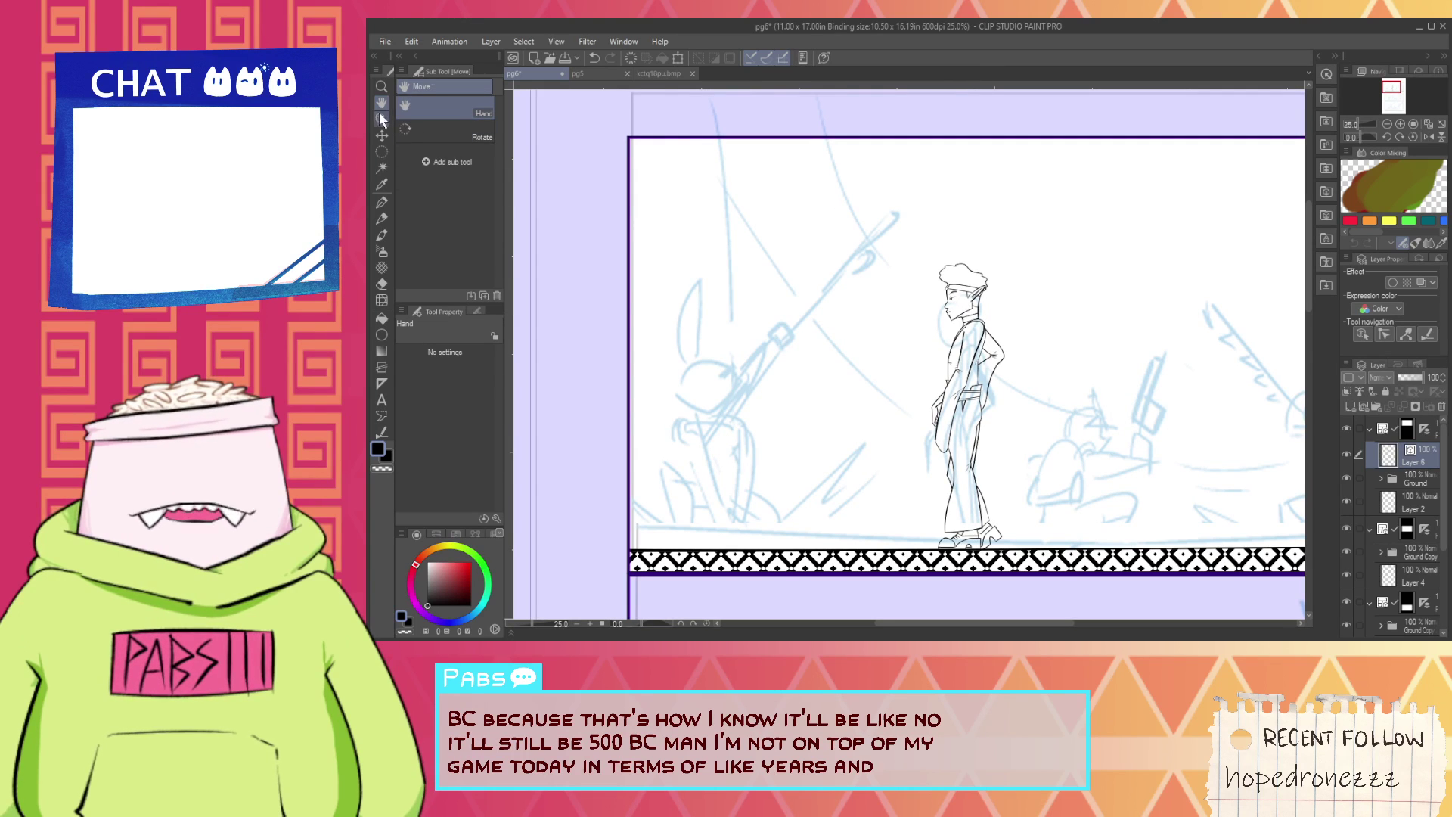
# Try shrinking the standing figure's head and neck lines and repositioning them over the collar.
pyautogui.scroll(3, 1042, 259)
pyautogui.moveTo(812, 241); pyautogui.dragTo(995, 423)
pyautogui.scroll(4, 900, 408)
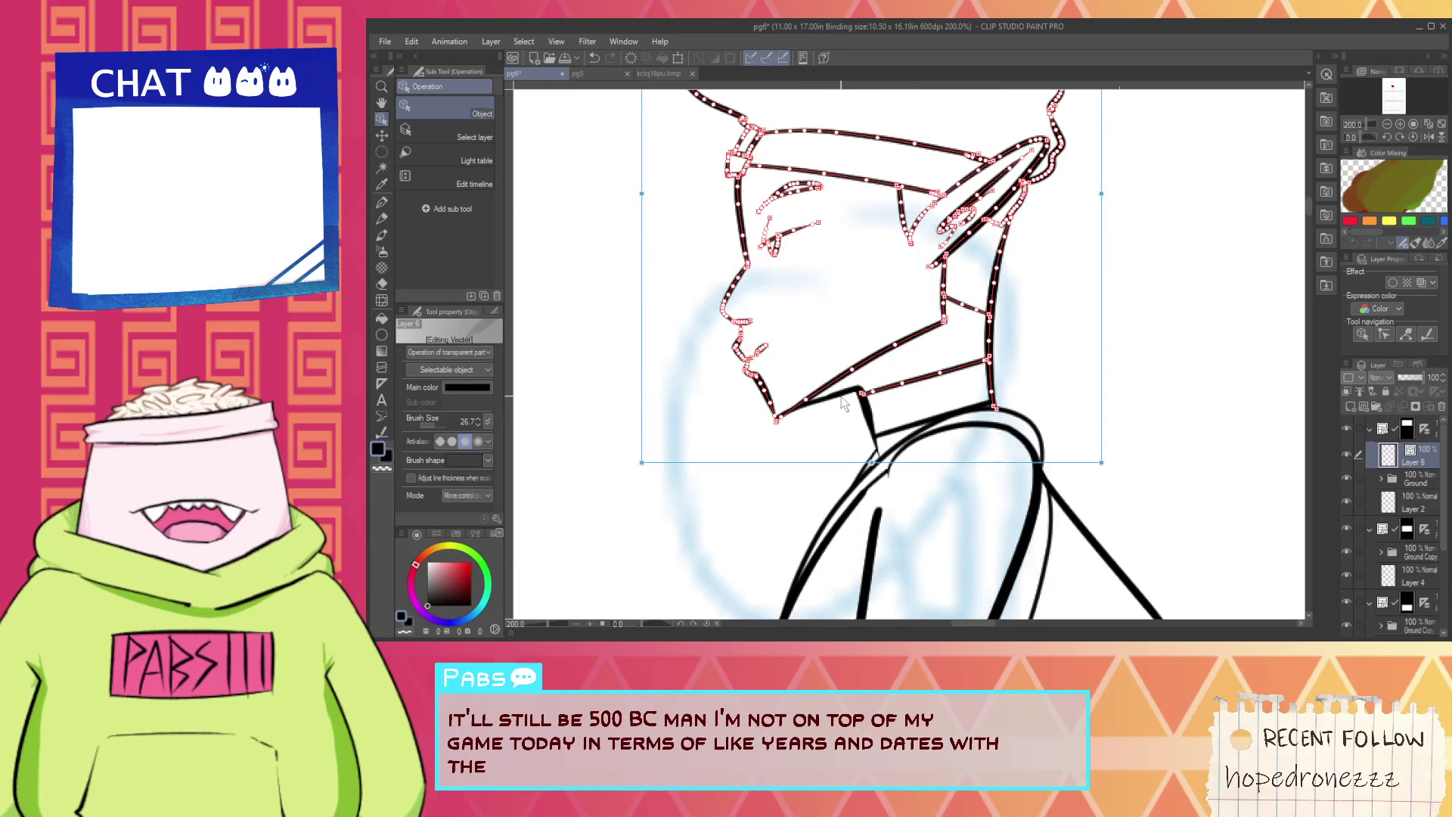
pyautogui.keyDown('shift'); pyautogui.click(868, 415); pyautogui.keyUp('shift')
pyautogui.keyDown('shift'); pyautogui.click(889, 430); pyautogui.keyUp('shift')
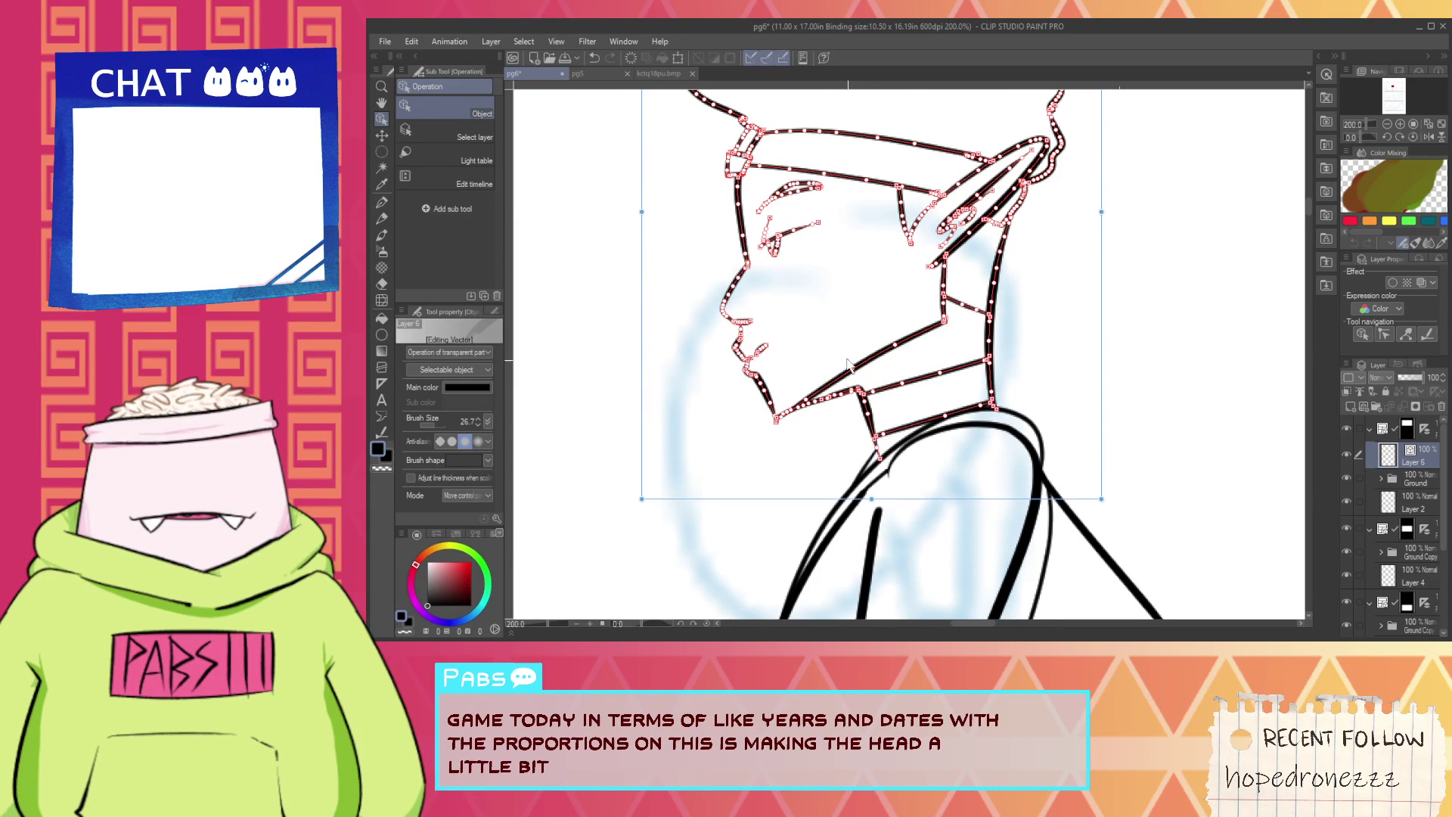
pyautogui.moveTo(1090, 503); pyautogui.dragTo(999, 377)
pyautogui.moveTo(997, 322); pyautogui.dragTo(1074, 433)
pyautogui.click(1158, 370)
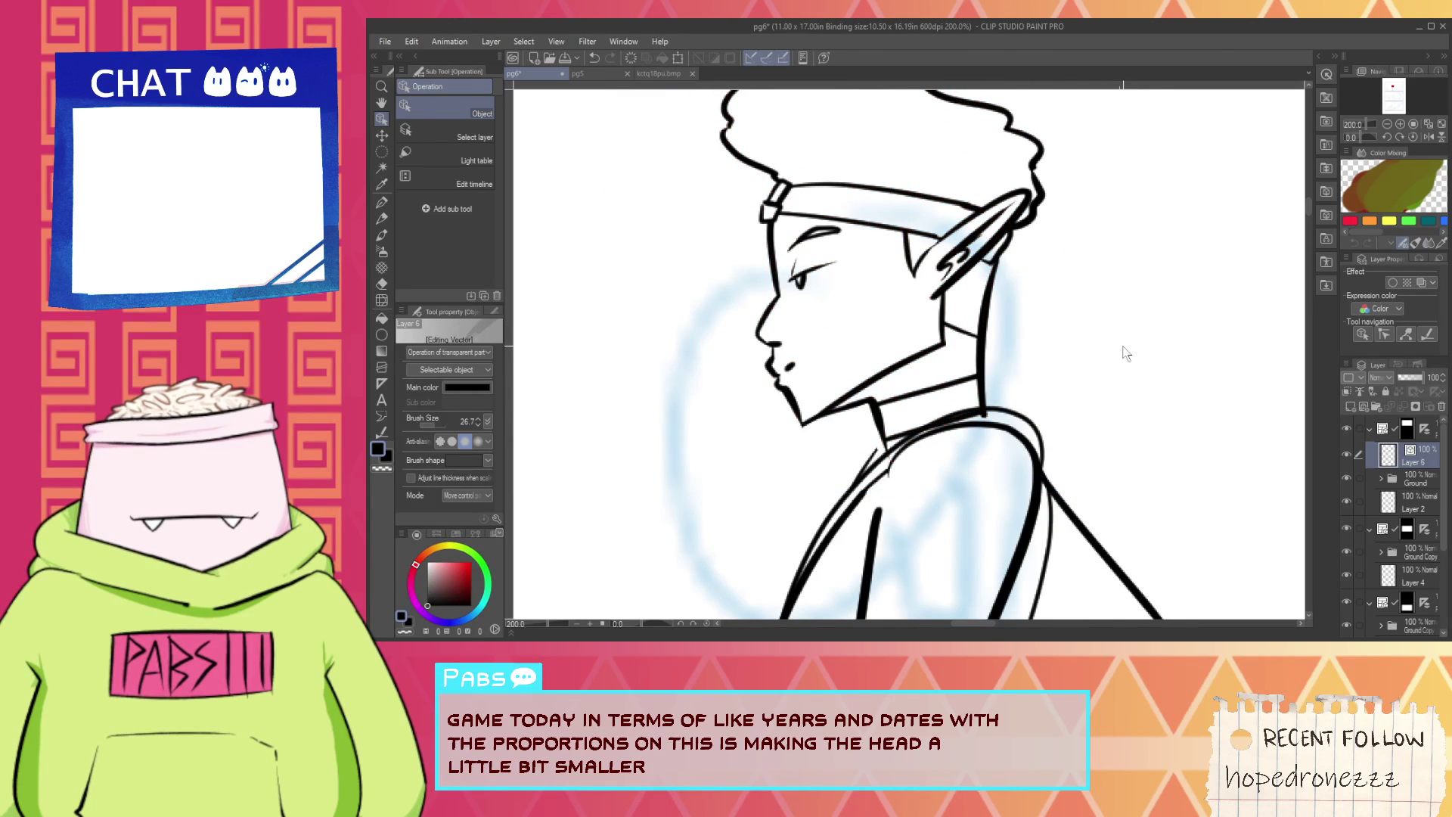
pyautogui.scroll(-1, 1120, 346)
pyautogui.scroll(-5, 1125, 353)
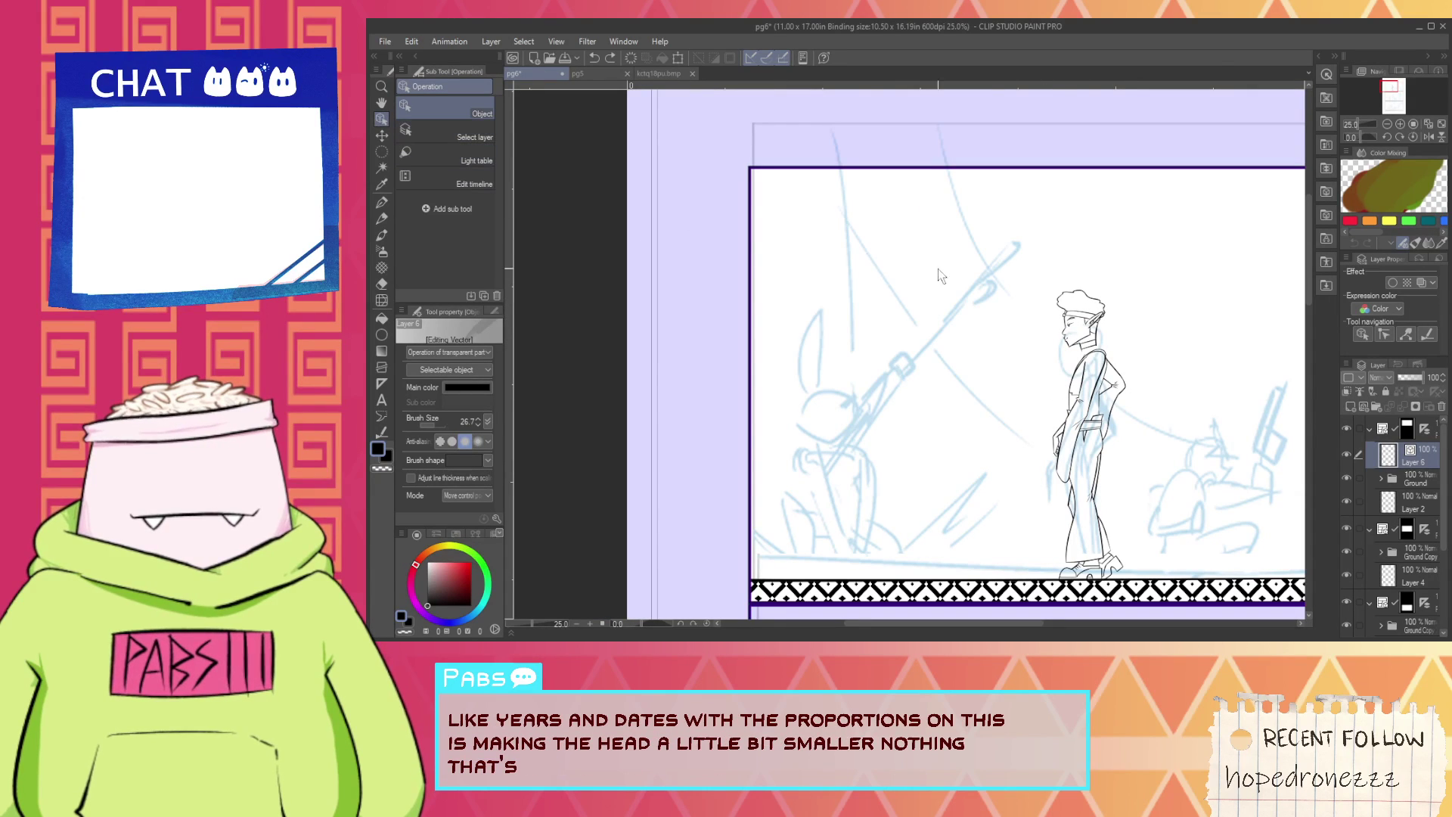
# Select the standing figure's head and neck lines and scale them down slightly above the shoulders.
pyautogui.moveTo(1034, 251); pyautogui.dragTo(1104, 347)
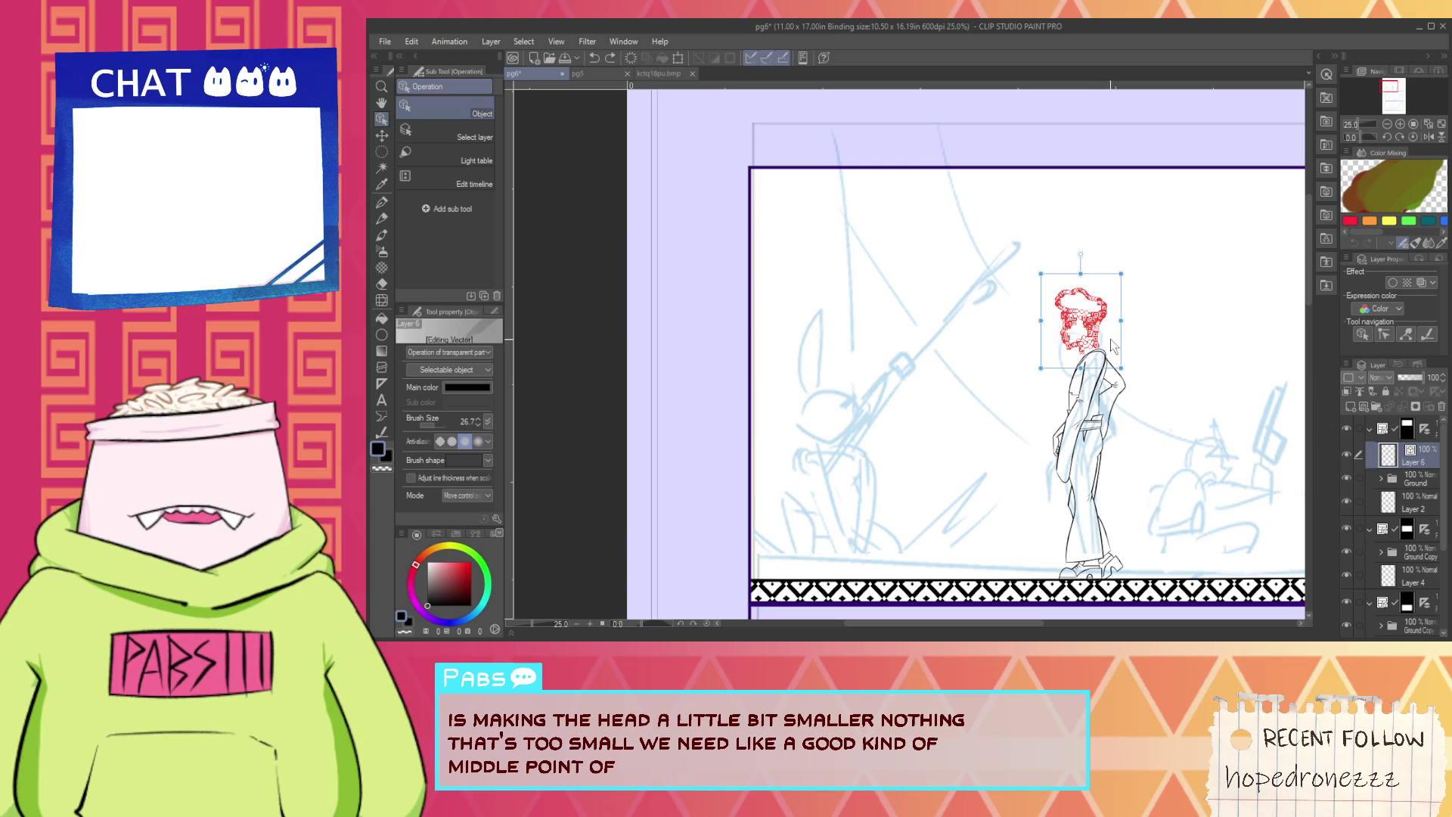
pyautogui.moveTo(1120, 366); pyautogui.dragTo(1130, 351)
pyautogui.click(1152, 335)
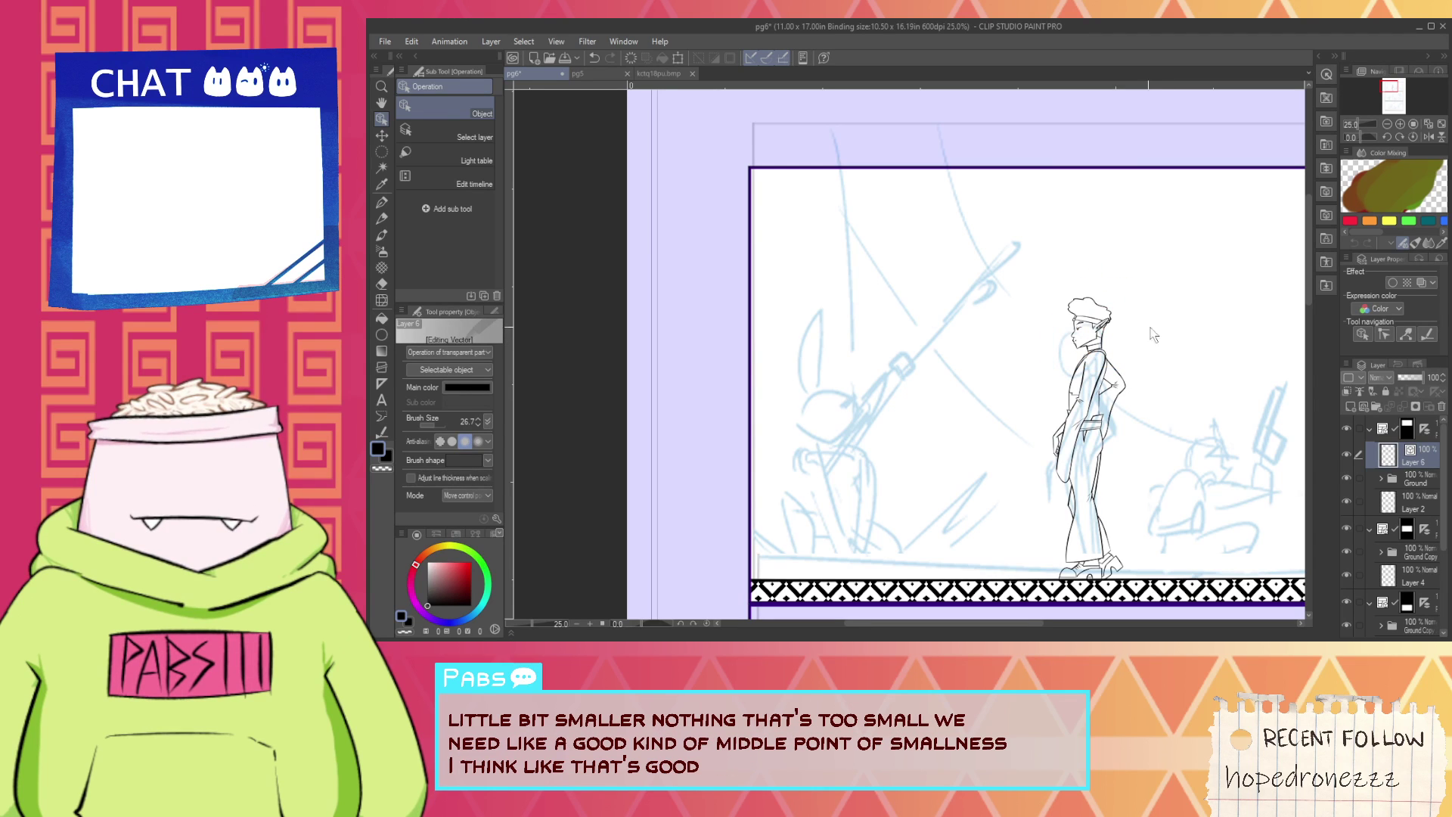
pyautogui.scroll(3, 1101, 361)
pyautogui.scroll(6, 1101, 362)
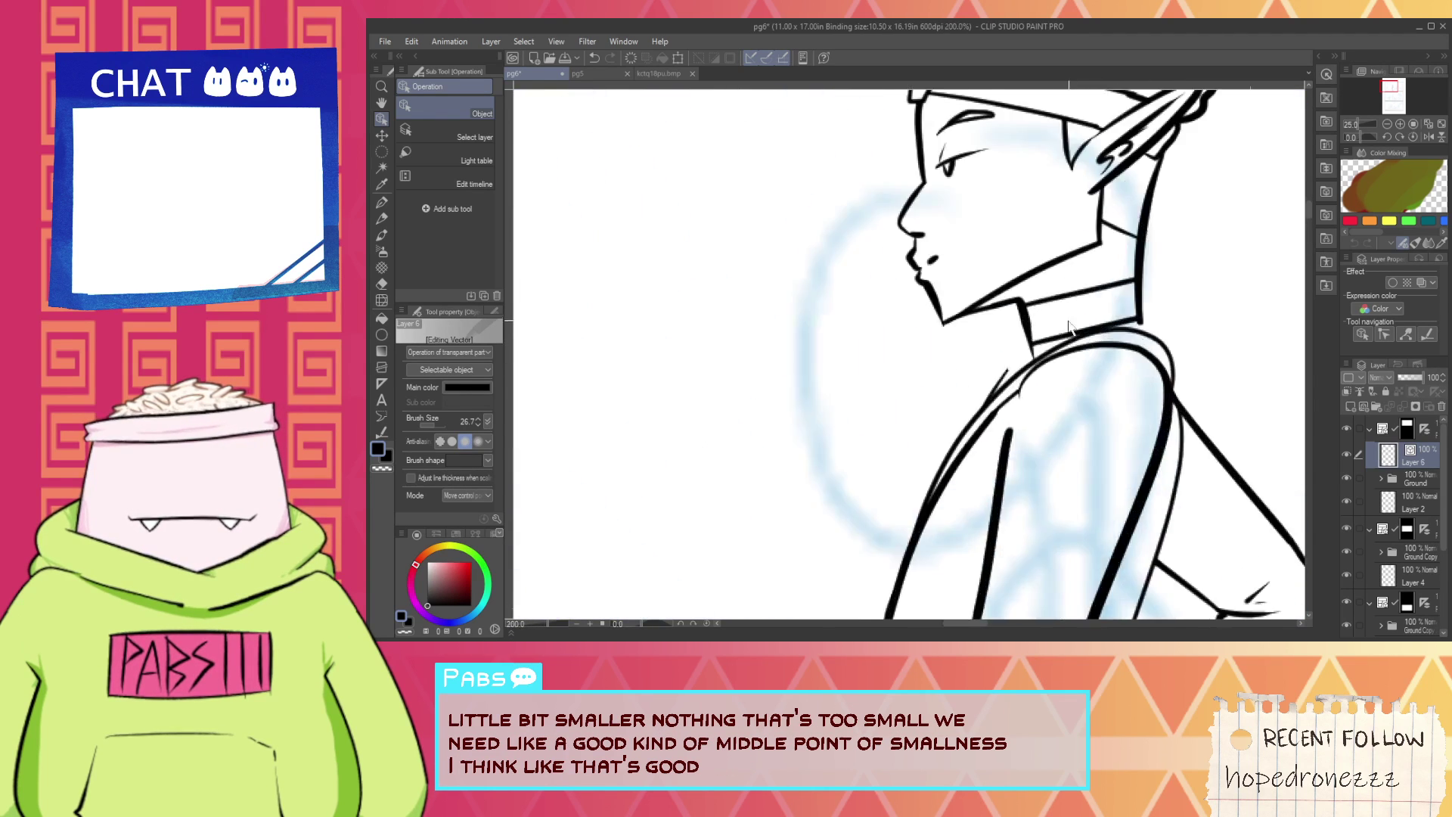
pyautogui.press('e')
pyautogui.scroll(-3, 1016, 377)
pyautogui.scroll(-5, 1016, 376)
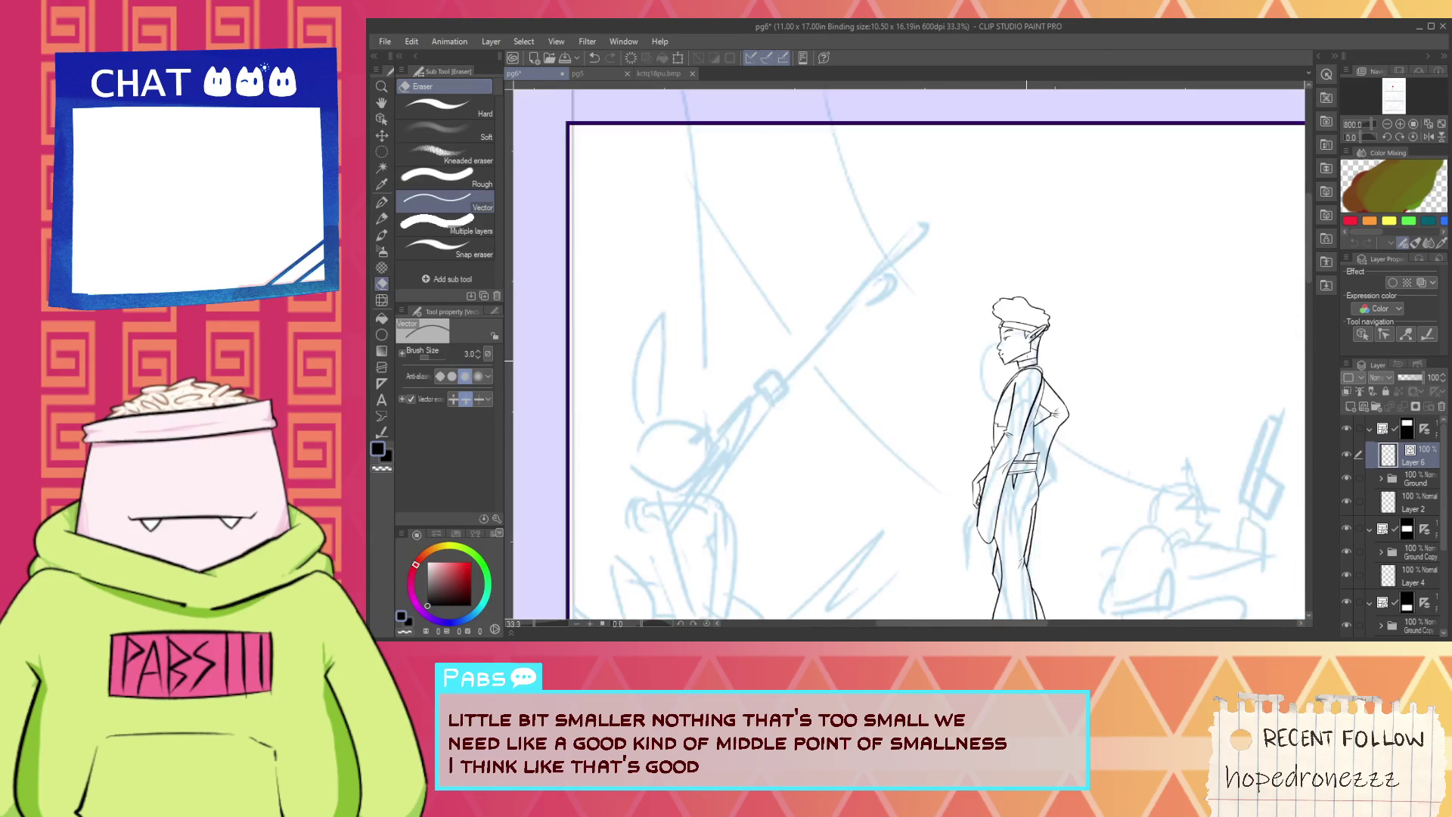
# Ink a dome-shaped form with a slanted straight base over the crouching figure's sketch, and trim the base line's overshoots.
pyautogui.press('space')
pyautogui.moveTo(1096, 479); pyautogui.dragTo(905, 366)
pyautogui.scroll(3, 905, 366)
pyautogui.press('p')
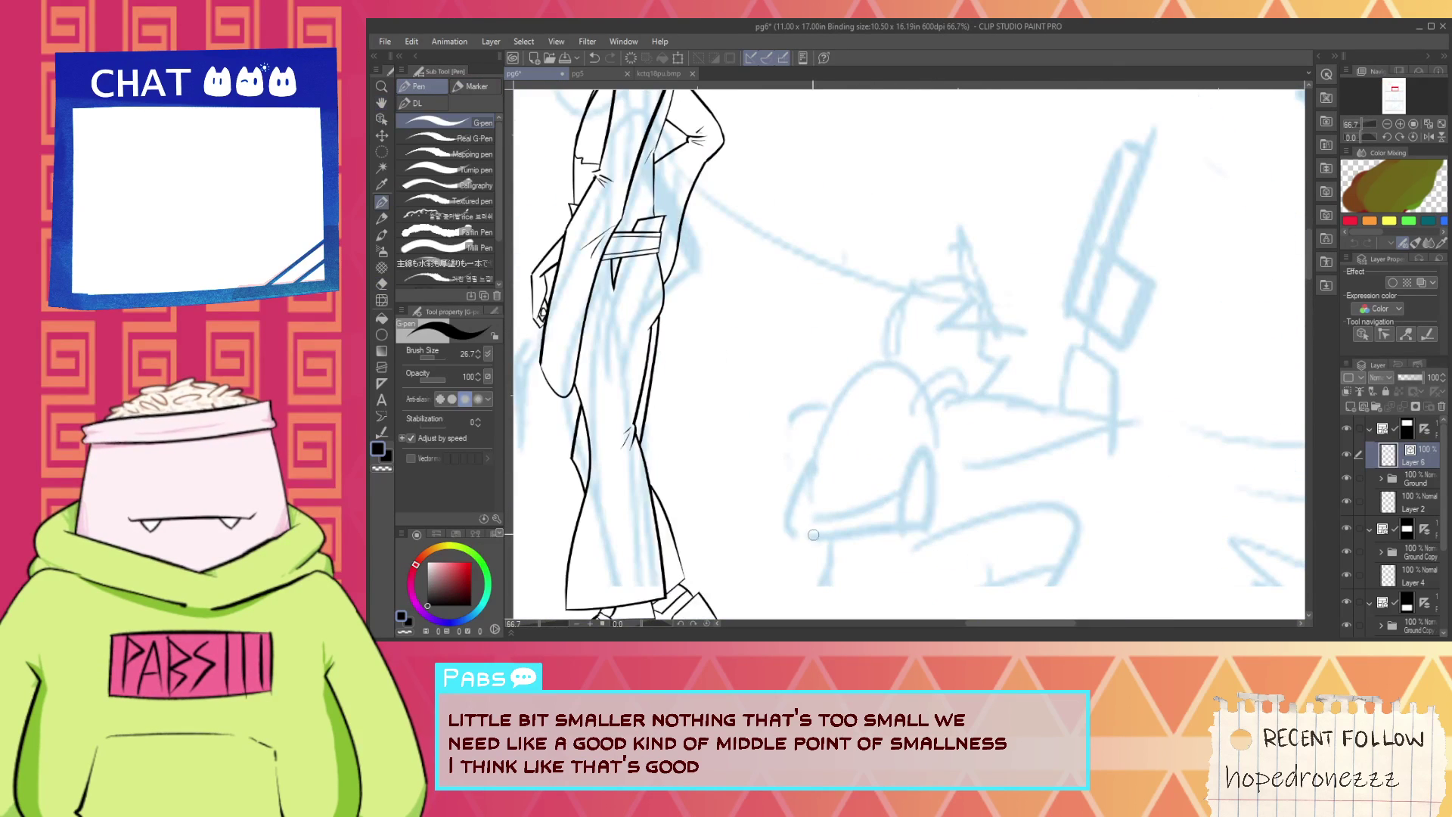
pyautogui.moveTo(798, 546); pyautogui.dragTo(933, 409)
pyautogui.hotkey('ctrl', 'z')
pyautogui.moveTo(816, 533); pyautogui.dragTo(940, 392)
pyautogui.hotkey('ctrl', 'z')
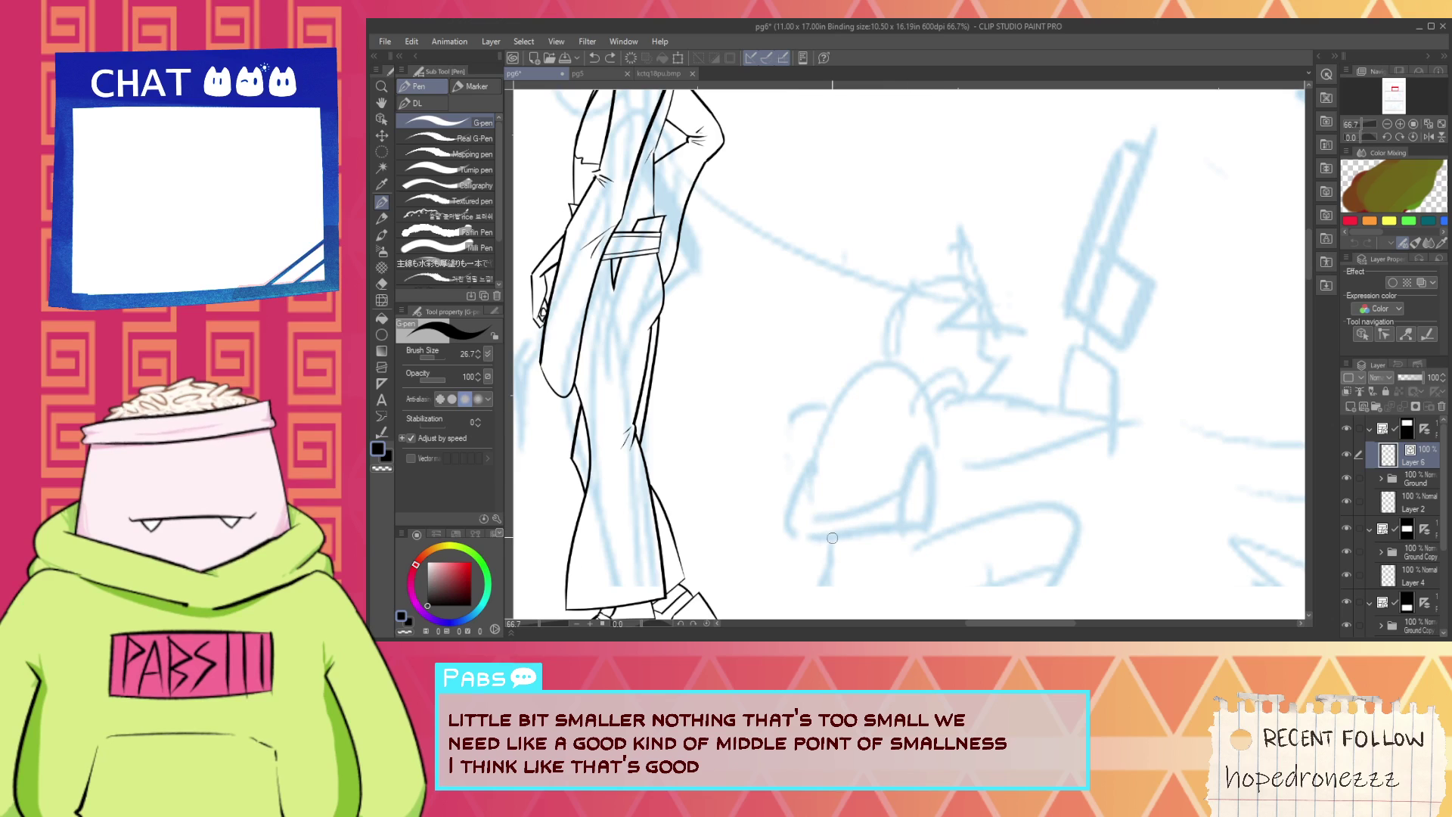
pyautogui.moveTo(814, 544)
pyautogui.mouseDown()
pyautogui.moveTo(889, 351)
pyautogui.moveTo(949, 488)
pyautogui.moveTo(892, 371)
pyautogui.moveTo(812, 463)
pyautogui.moveTo(930, 507)
pyautogui.mouseUp()
pyautogui.hotkey('ctrl', 'z')
pyautogui.hotkey('ctrl', 'z')
pyautogui.scroll(2, 809, 554)
pyautogui.moveTo(792, 542)
pyautogui.mouseDown()
pyautogui.moveTo(1006, 532)
pyautogui.moveTo(796, 541)
pyautogui.moveTo(1004, 522)
pyautogui.moveTo(802, 534)
pyautogui.moveTo(1025, 505)
pyautogui.mouseUp()
pyautogui.hotkey('ctrl', 'z')
pyautogui.hotkey('ctrl', 'z')
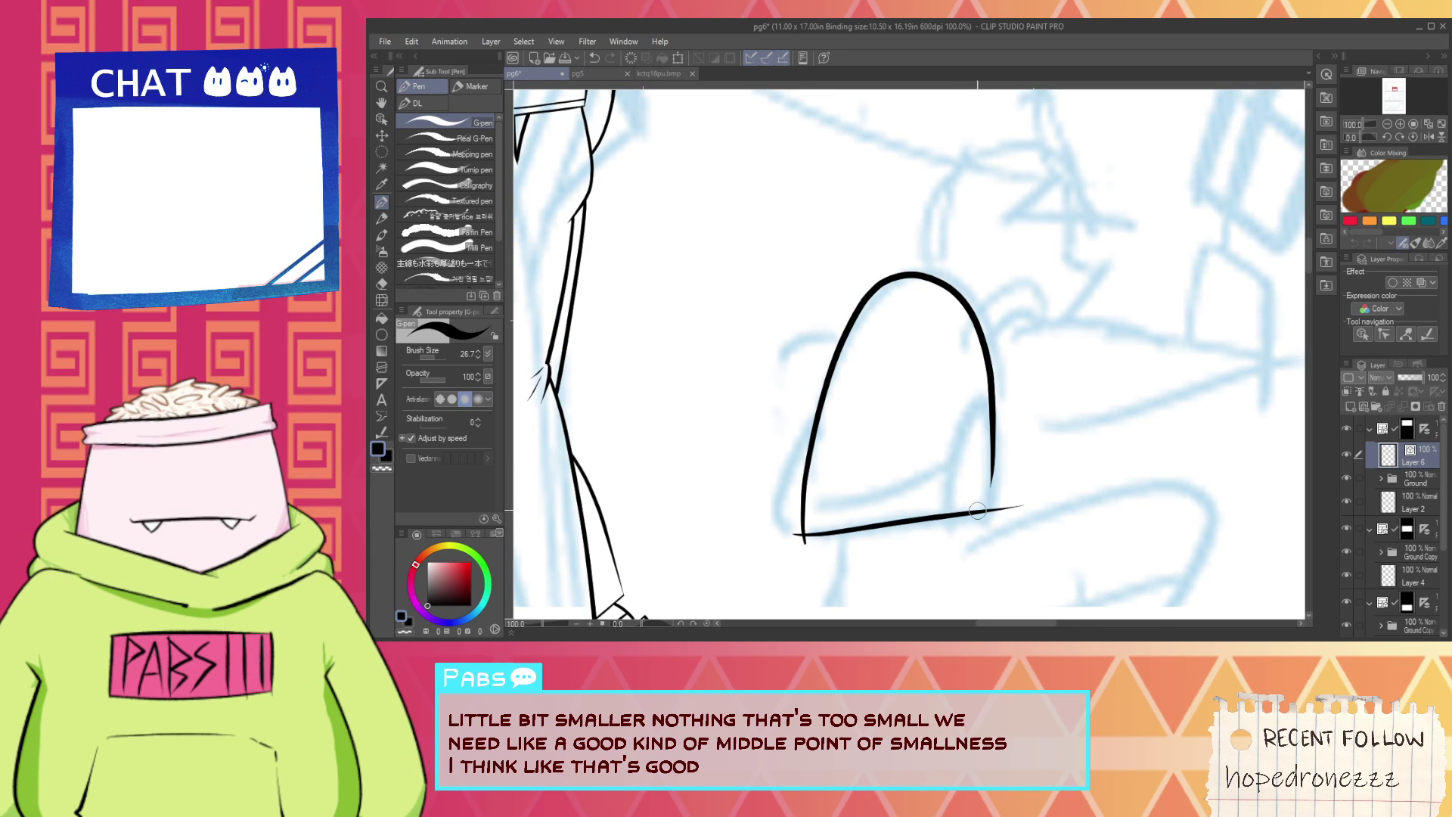
pyautogui.press('e')
pyautogui.click(995, 507)
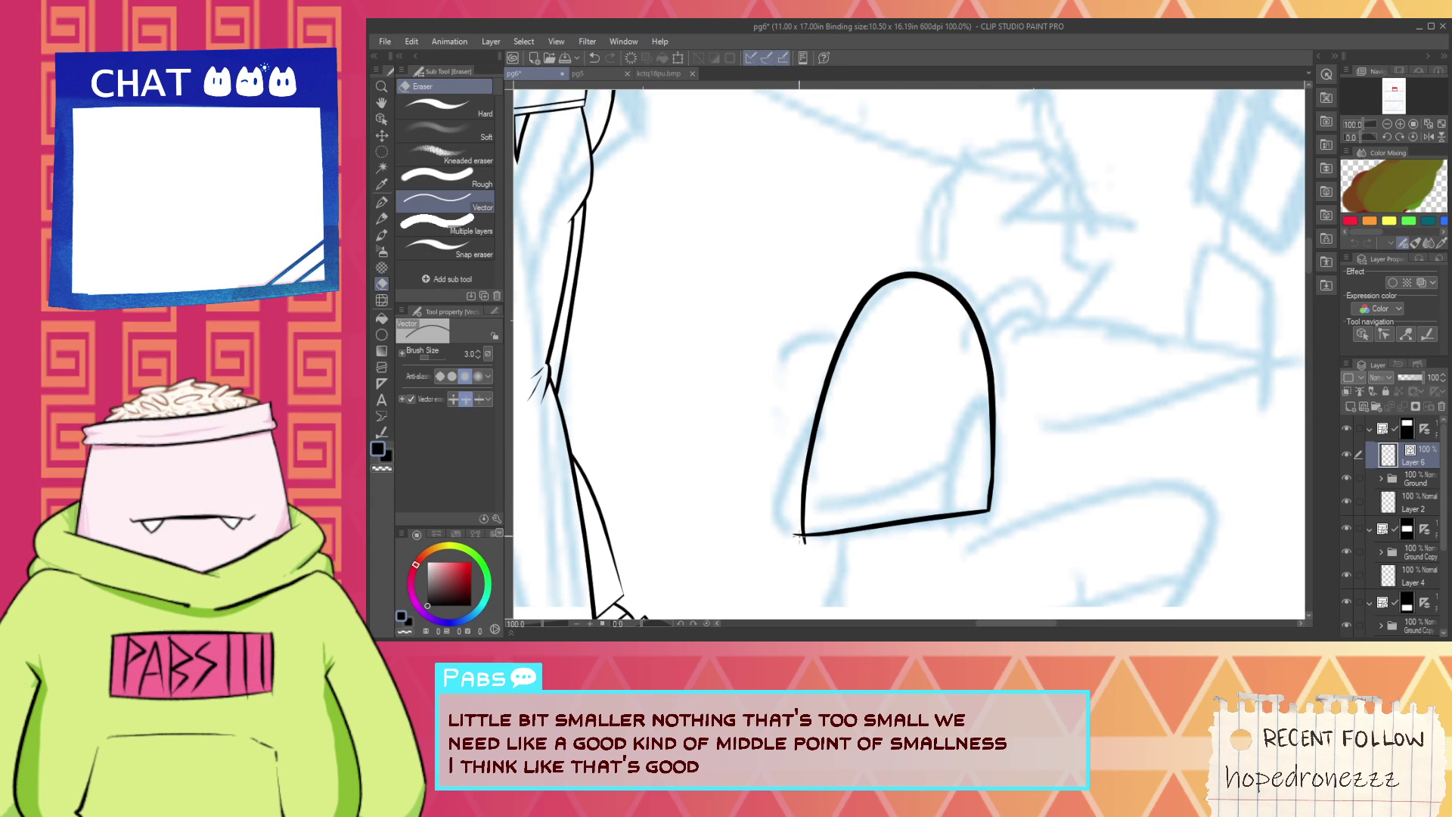
# Ink a line across the lower part of the dome parallel to its base, and trim both overshooting ends.
pyautogui.press('p')
pyautogui.moveTo(808, 453); pyautogui.dragTo(1085, 425)
pyautogui.hotkey('ctrl', 'z')
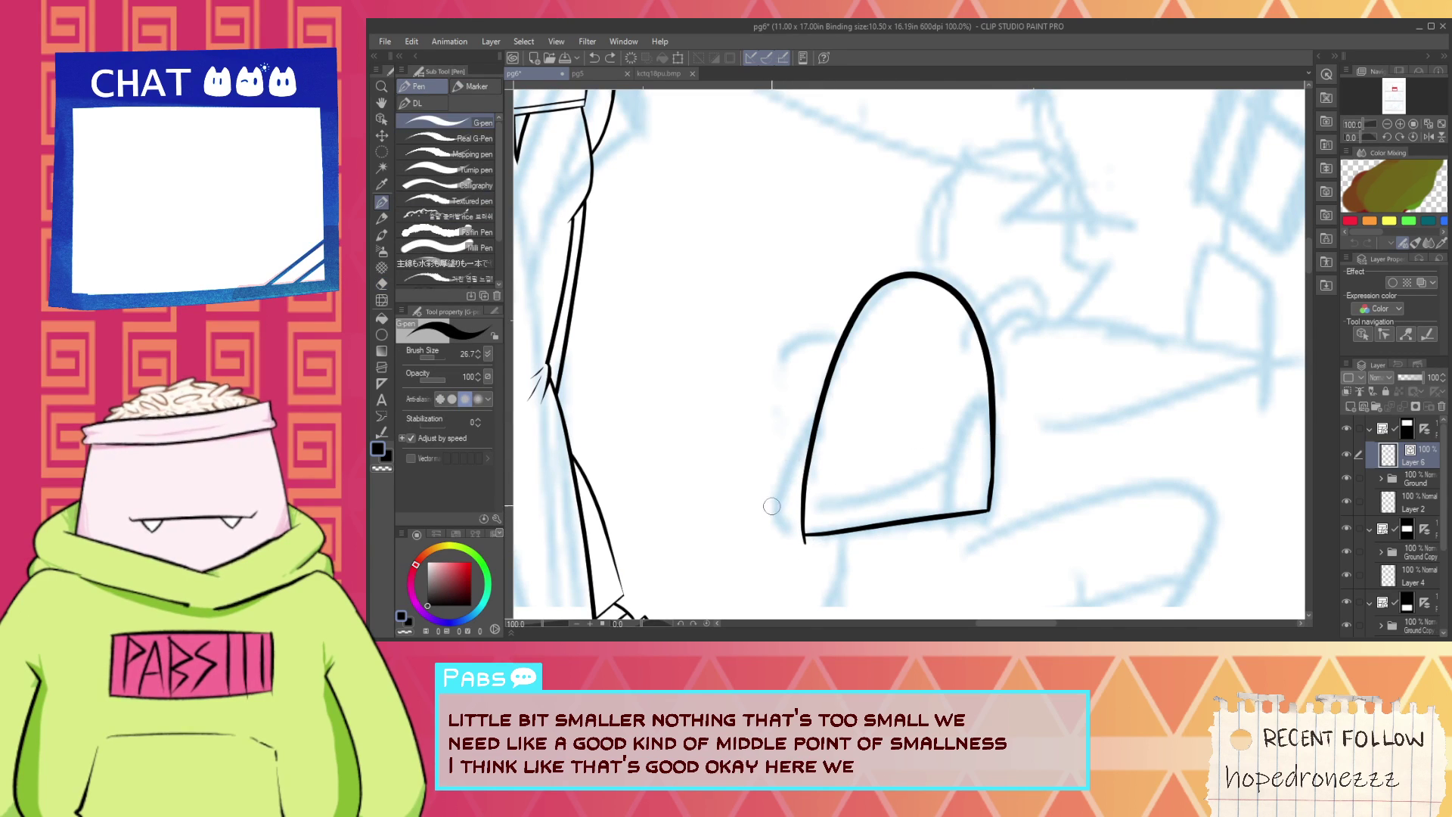
pyautogui.press('e')
pyautogui.press('p')
pyautogui.moveTo(776, 499)
pyautogui.mouseDown()
pyautogui.moveTo(1031, 425)
pyautogui.moveTo(1108, 429)
pyautogui.moveTo(991, 463)
pyautogui.mouseUp()
pyautogui.hotkey('ctrl', 'z')
pyautogui.hotkey('ctrl', 'z')
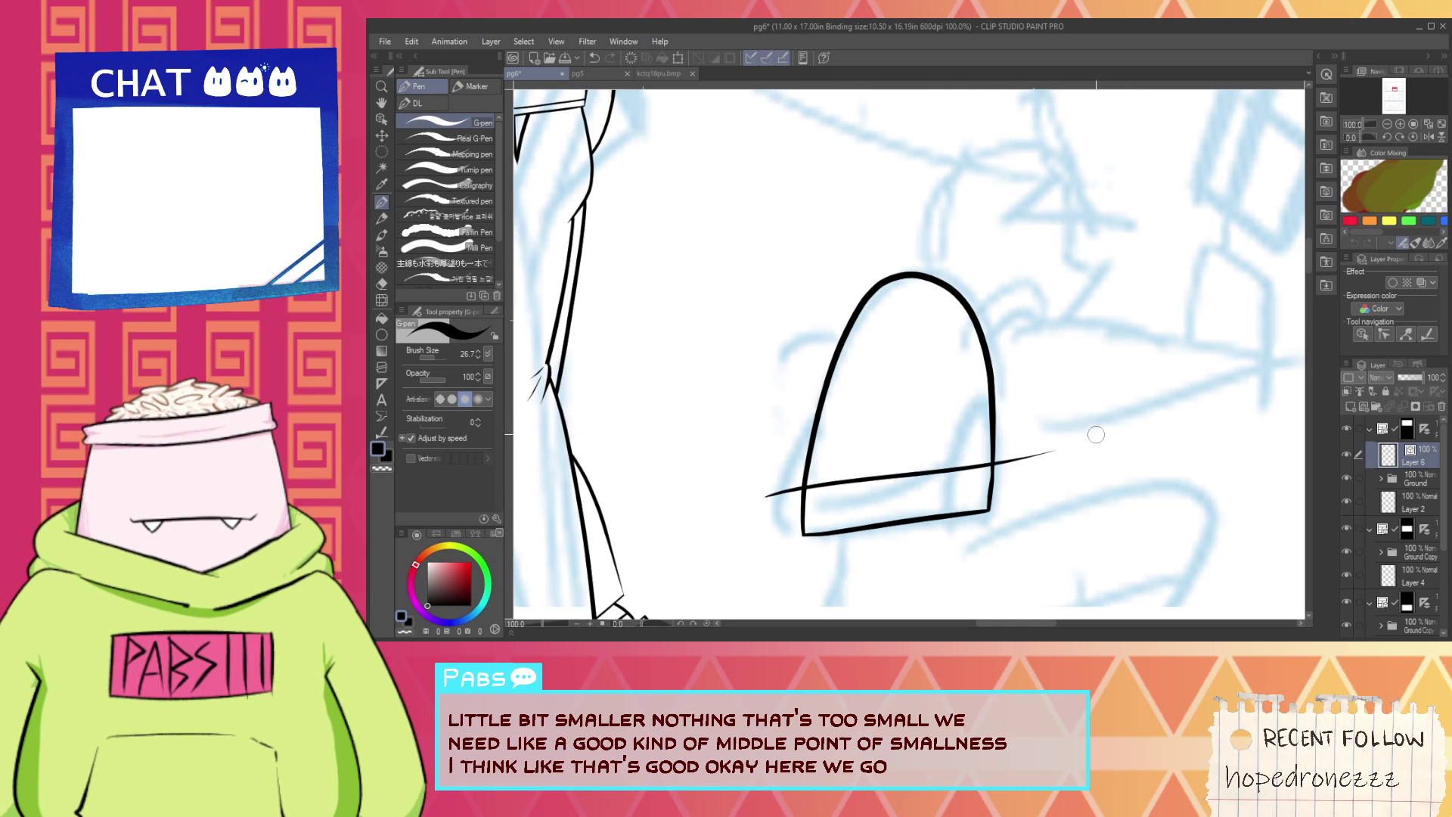
pyautogui.press('e')
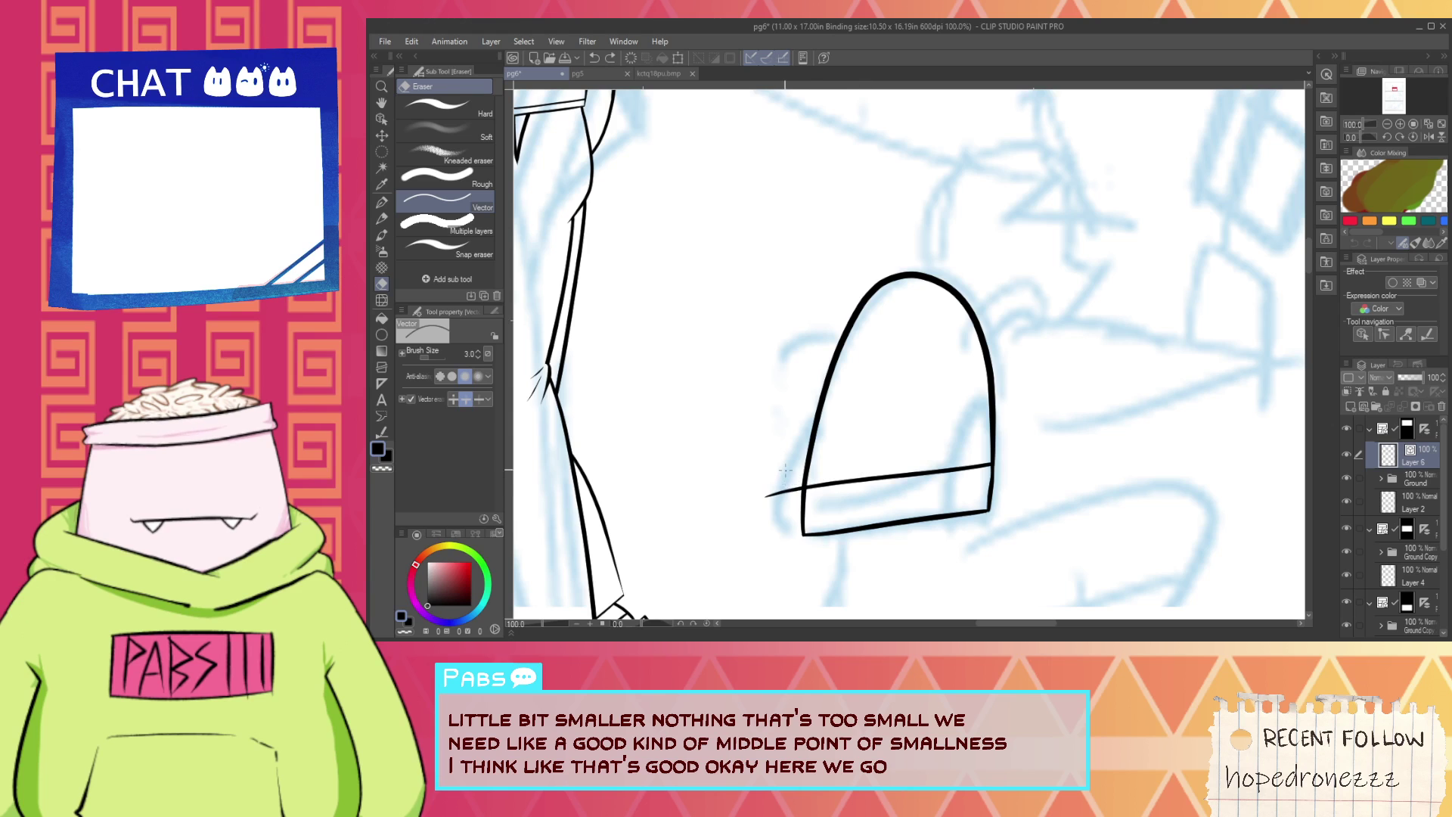
pyautogui.moveTo(786, 471); pyautogui.dragTo(780, 505)
# Ink a short curved stroke branching off the dome's upper edge toward the sketched limb.
pyautogui.scroll(-1, 904, 420)
pyautogui.press('space')
pyautogui.moveTo(1002, 400); pyautogui.dragTo(965, 480)
pyautogui.scroll(1, 965, 478)
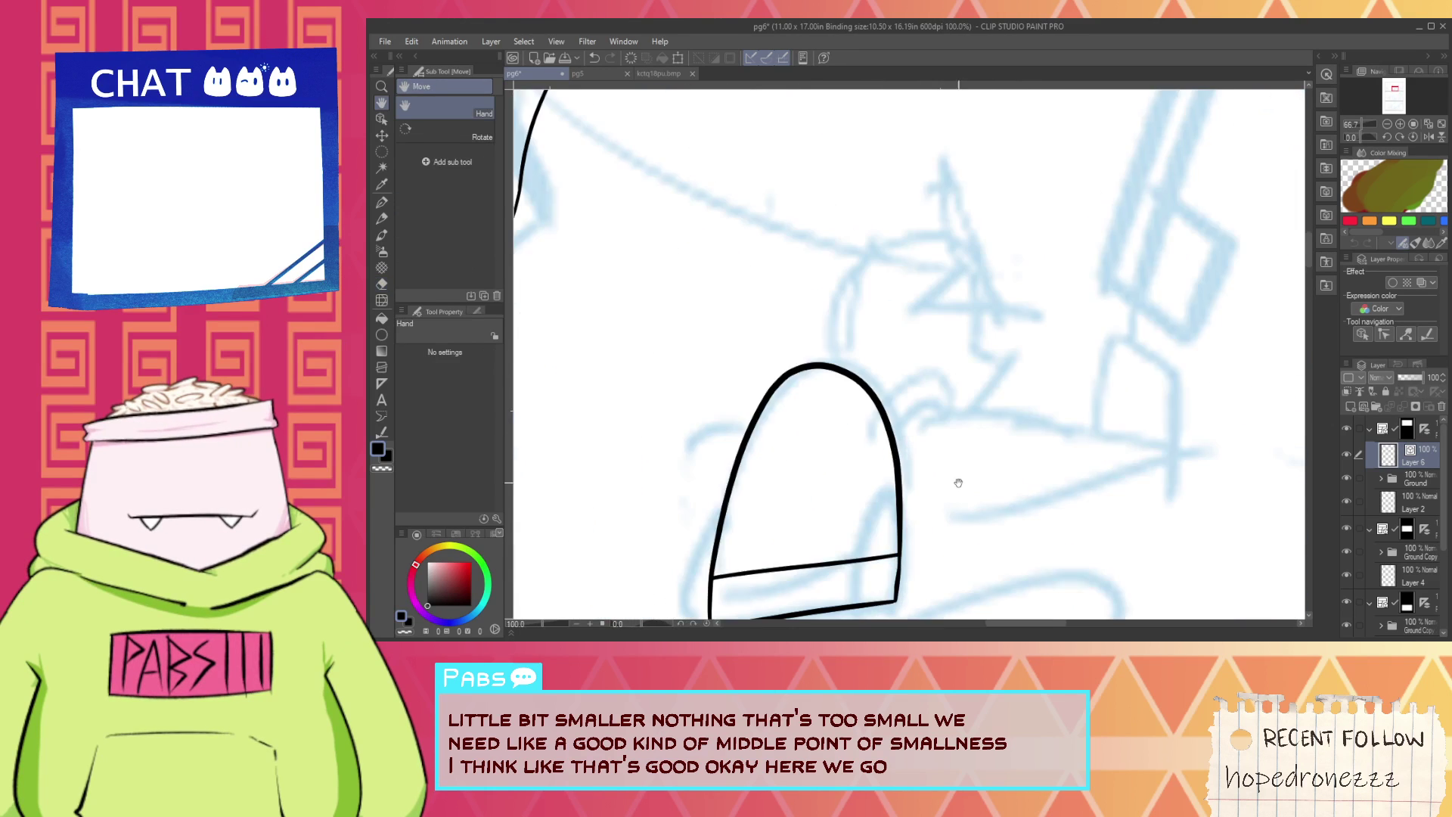
pyautogui.scroll(1, 959, 482)
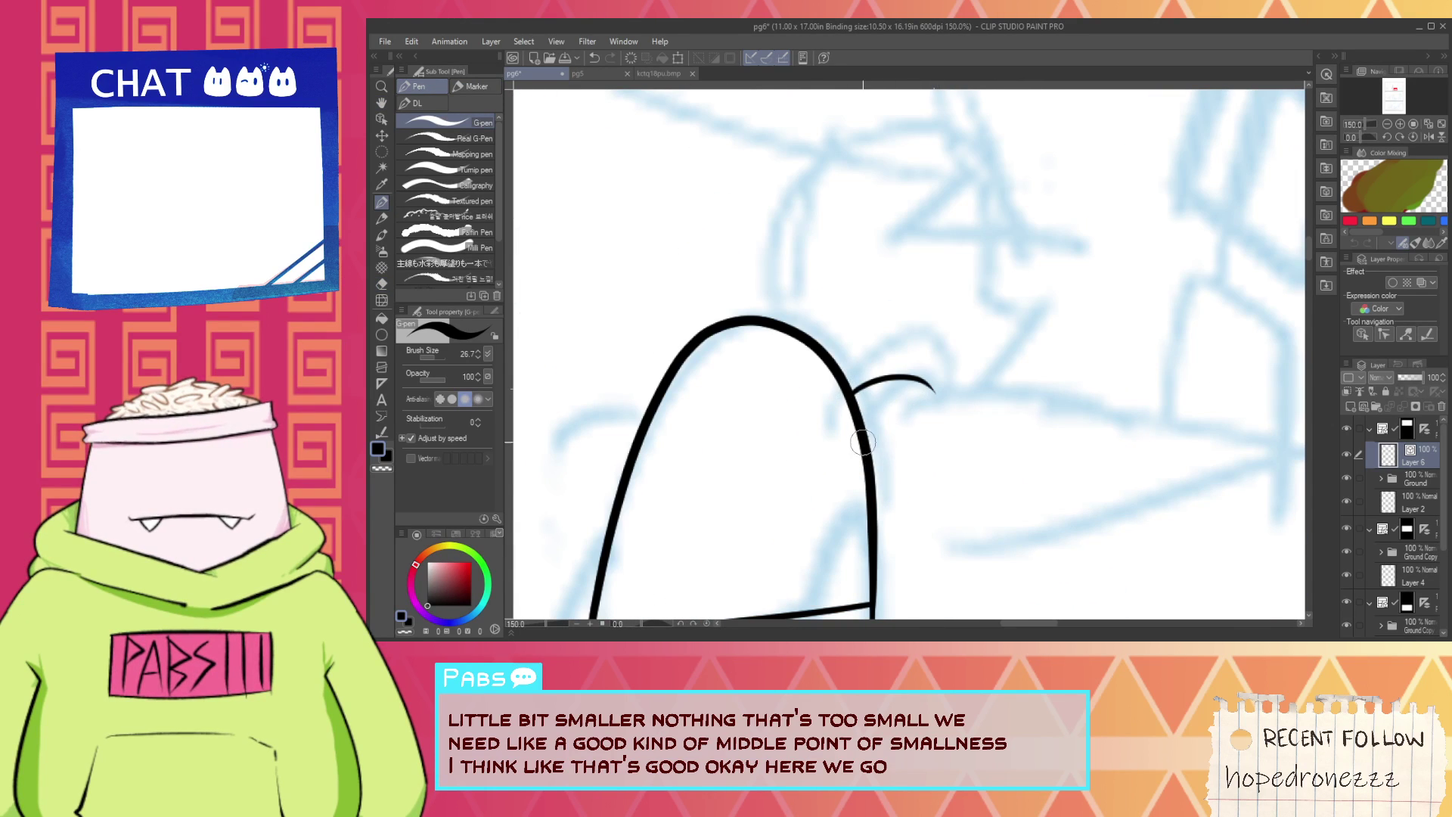
pyautogui.scroll(-2, 929, 390)
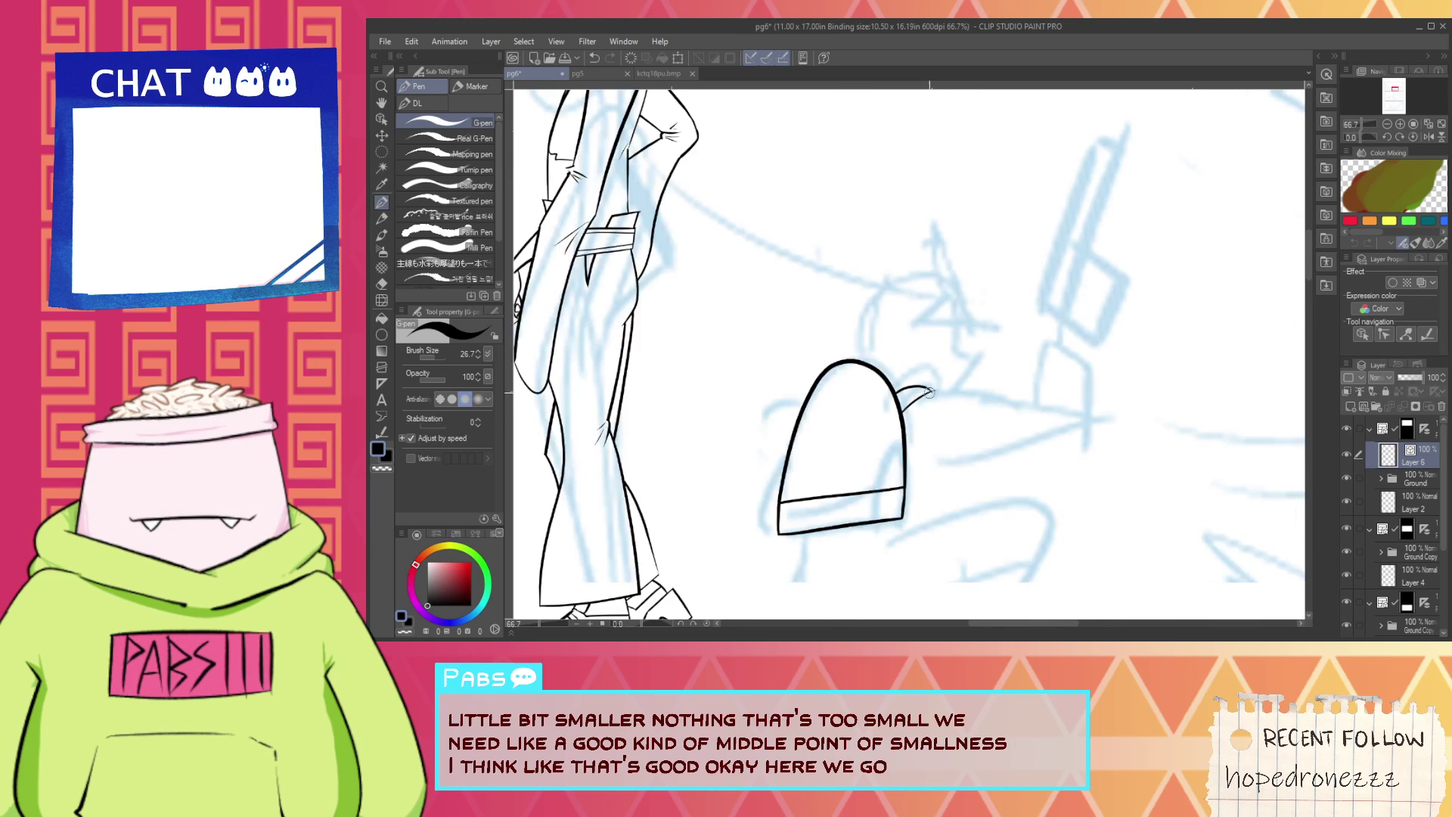
pyautogui.scroll(-1, 859, 476)
pyautogui.scroll(1, 859, 477)
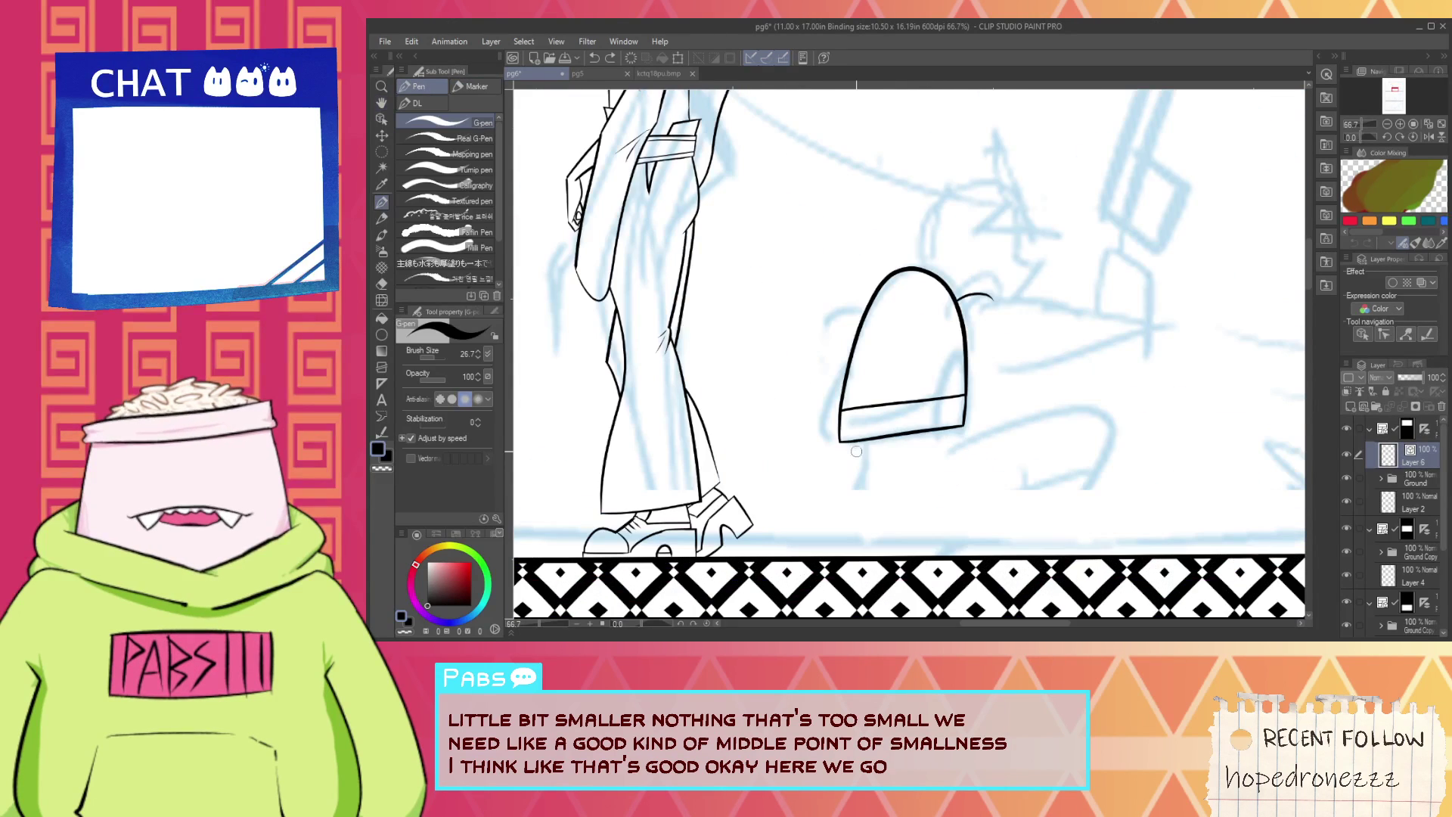
# Ink the wavy edge and long lower contour beneath the dome, plus the outlines of the tapering horizontal limb beside it.
pyautogui.moveTo(845, 445)
pyautogui.mouseDown()
pyautogui.moveTo(850, 479)
pyautogui.moveTo(957, 451)
pyautogui.mouseUp()
pyautogui.hotkey('ctrl', 'z')
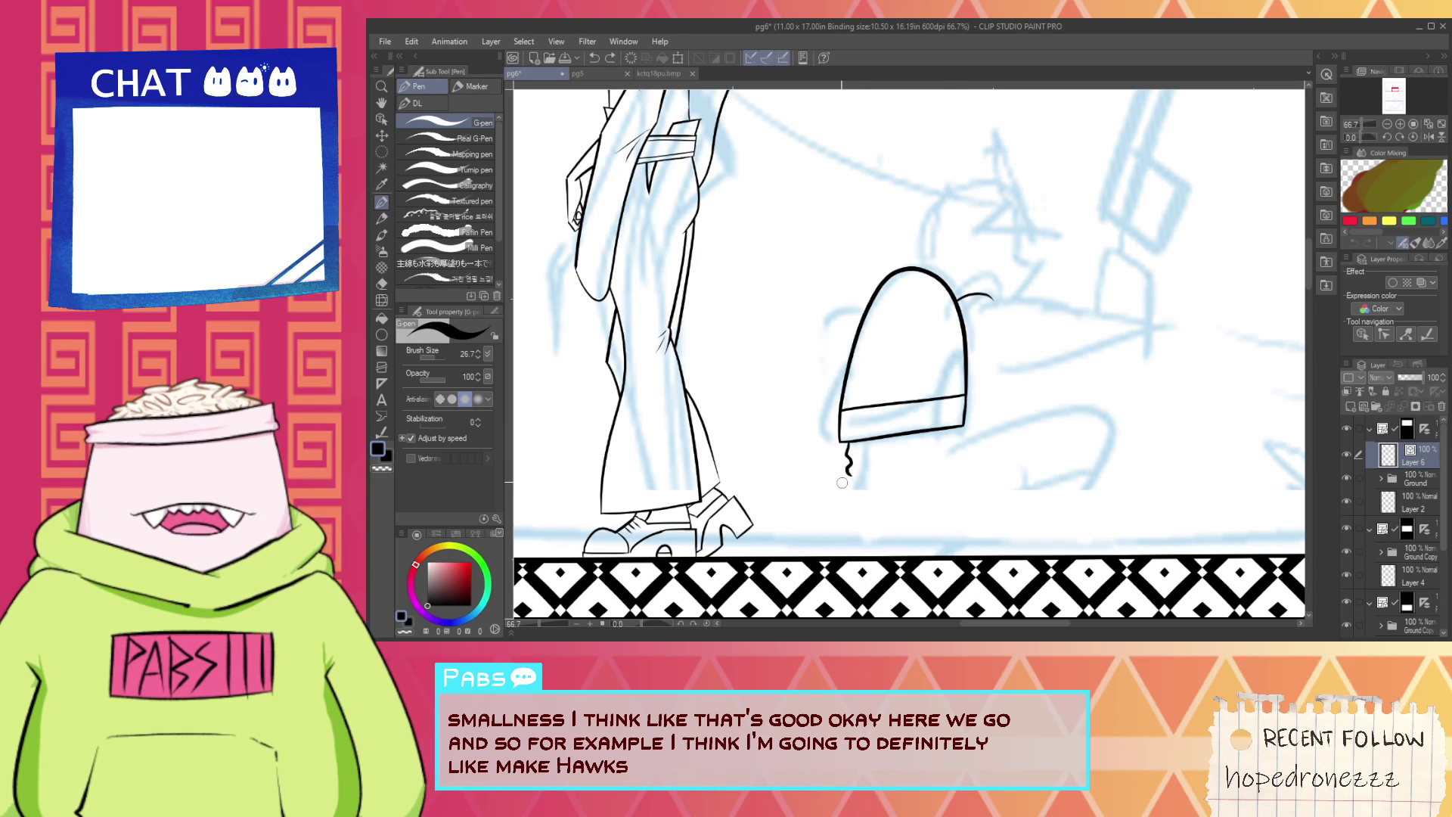
pyautogui.moveTo(846, 438); pyautogui.dragTo(850, 461)
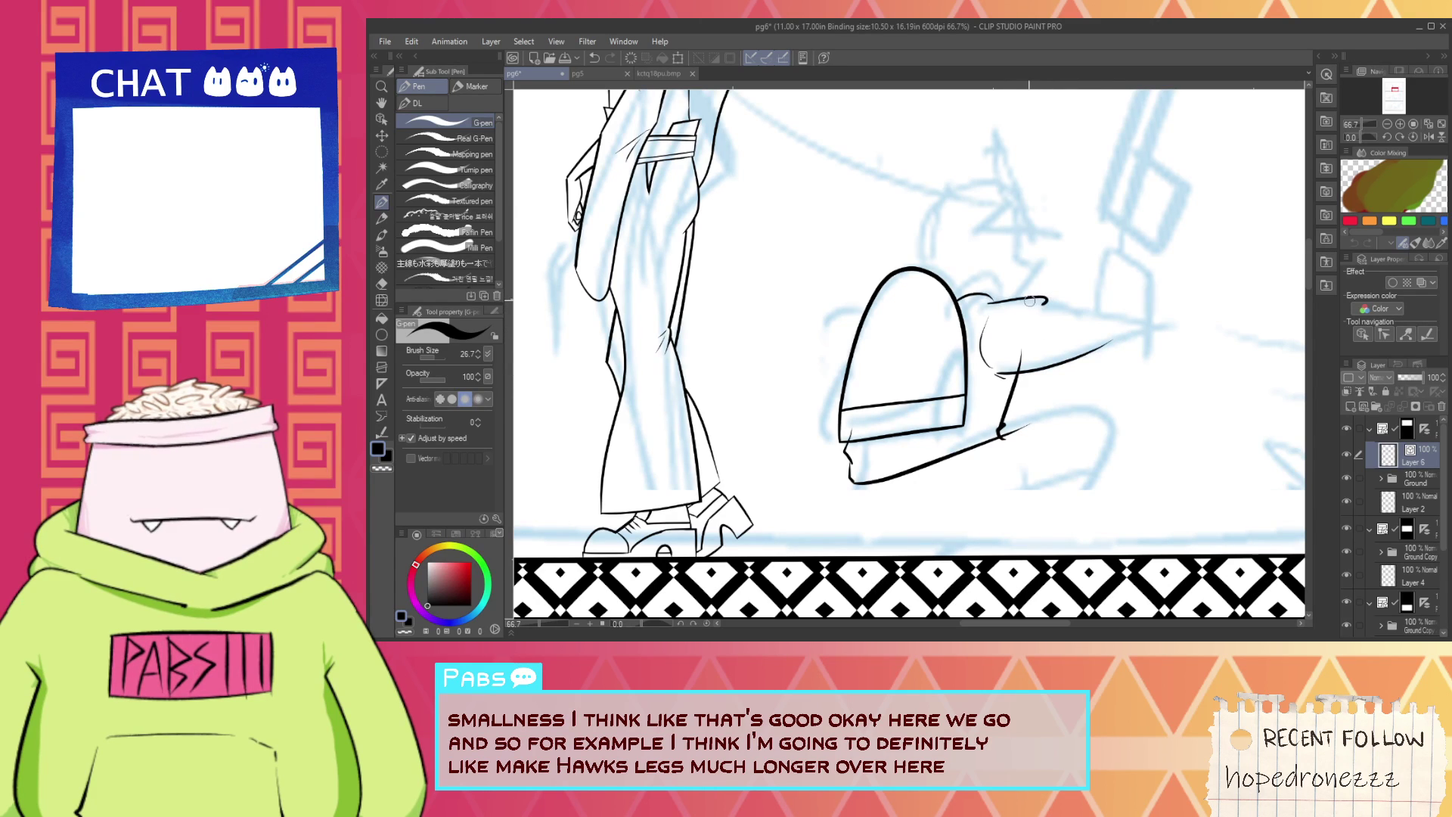
pyautogui.scroll(2, 1031, 300)
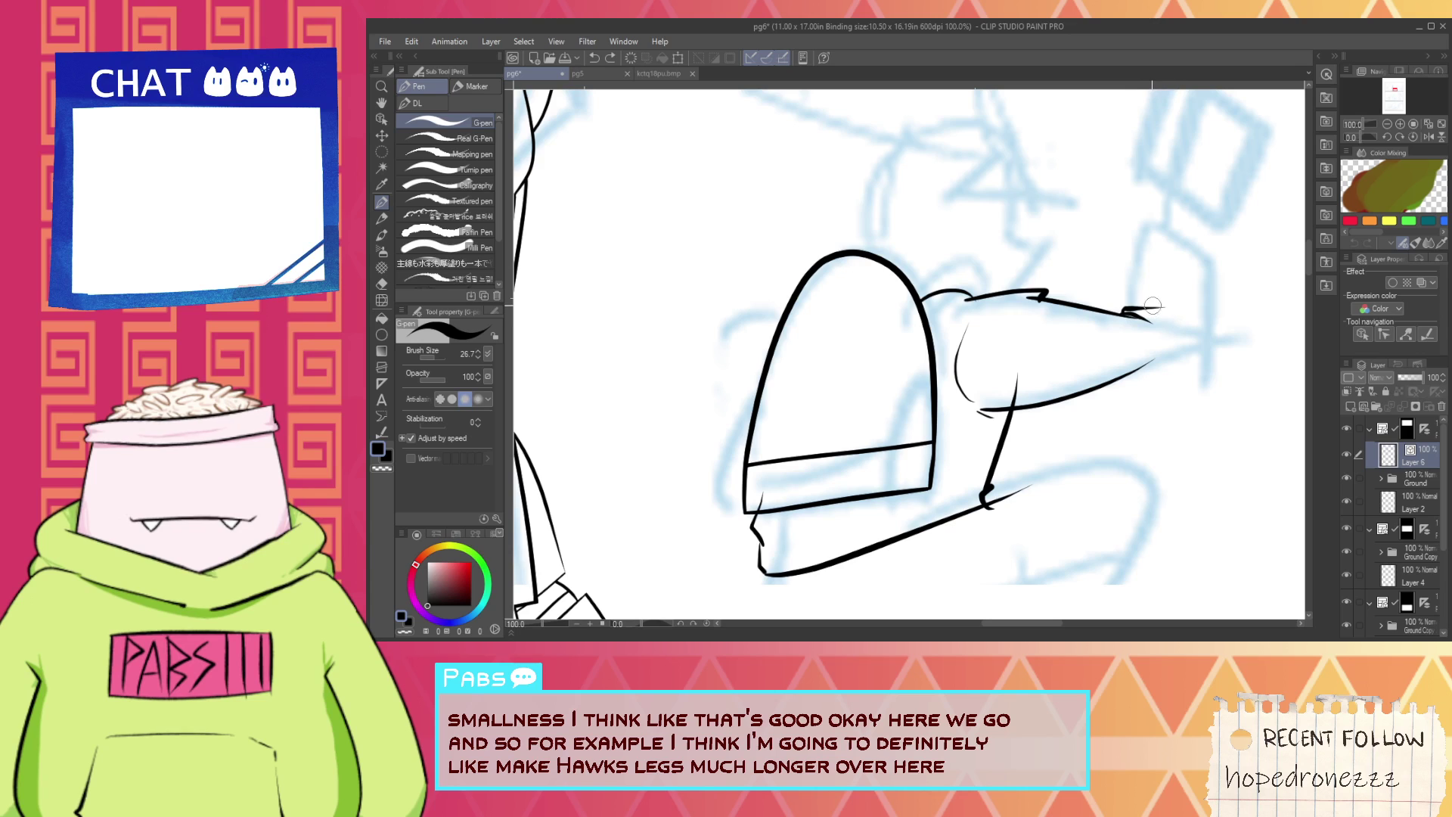
pyautogui.hotkey('ctrl', 'z')
pyautogui.moveTo(1183, 298); pyautogui.dragTo(1091, 315)
# Trim the overshooting line ends on the tapering limb's upper and lower edges with the vector eraser.
pyautogui.scroll(2, 1059, 325)
pyautogui.press('e')
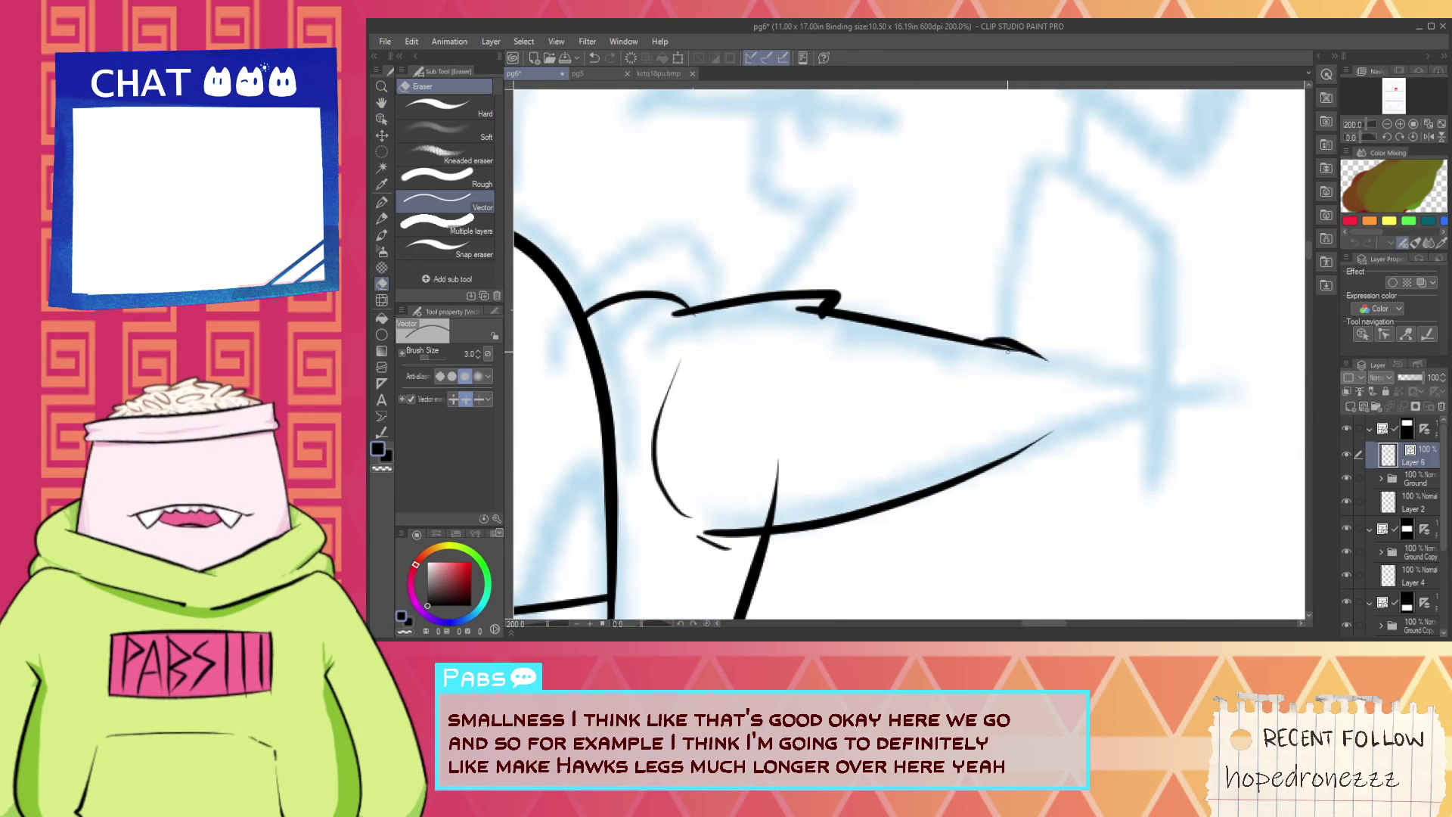
pyautogui.click(775, 488)
pyautogui.press('h')
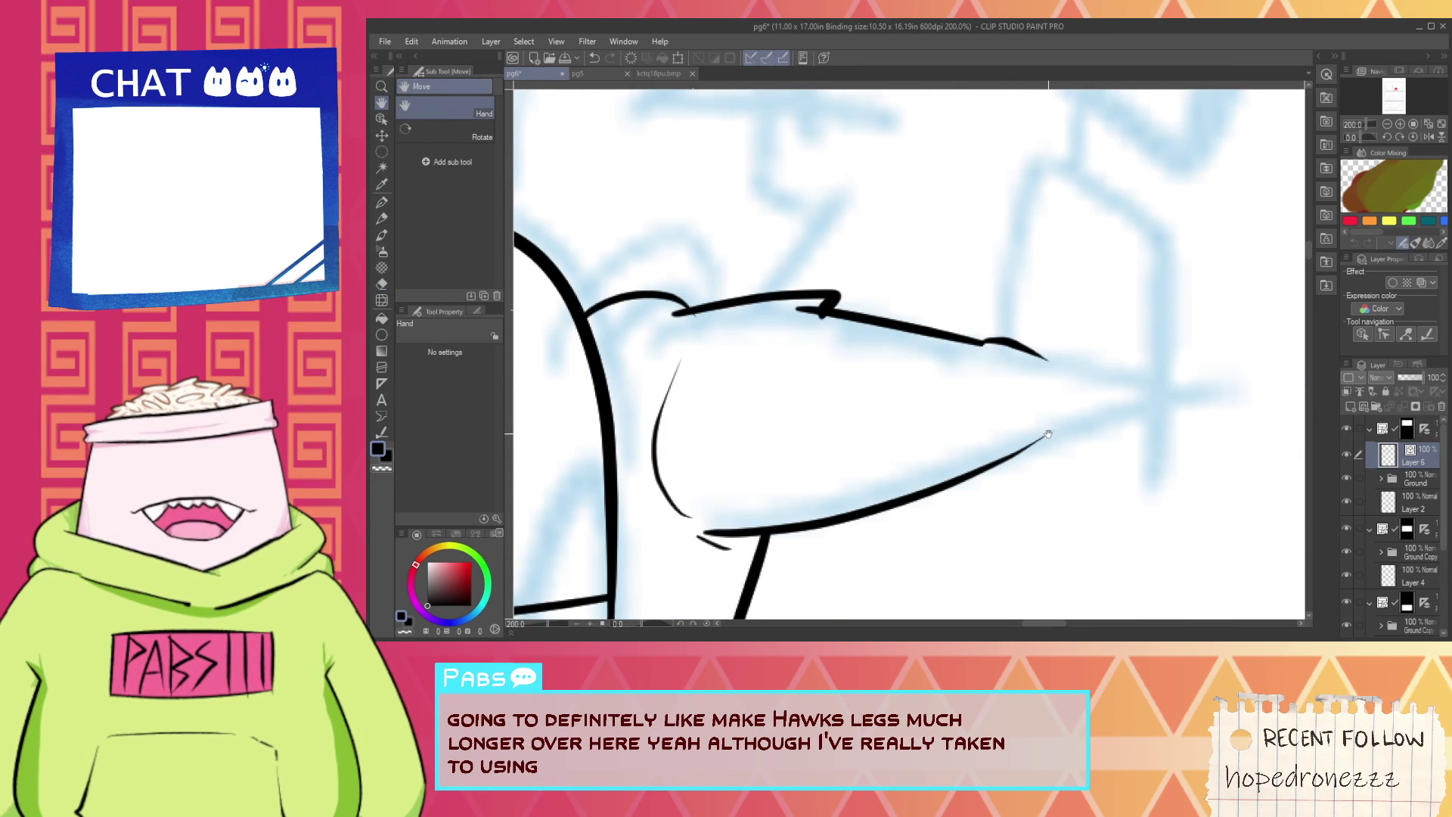
# Extend the limb's lower edge toward its narrow end and ink the outline of a cuff there.
pyautogui.press('p')
pyautogui.moveTo(903, 495); pyautogui.dragTo(1184, 413)
pyautogui.hotkey('ctrl', 'z')
pyautogui.moveTo(881, 507)
pyautogui.mouseDown()
pyautogui.moveTo(1180, 447)
pyautogui.moveTo(908, 500)
pyautogui.moveTo(1247, 406)
pyautogui.mouseUp()
pyautogui.hotkey('ctrl', 'z')
pyautogui.moveTo(1138, 354); pyautogui.dragTo(1117, 431)
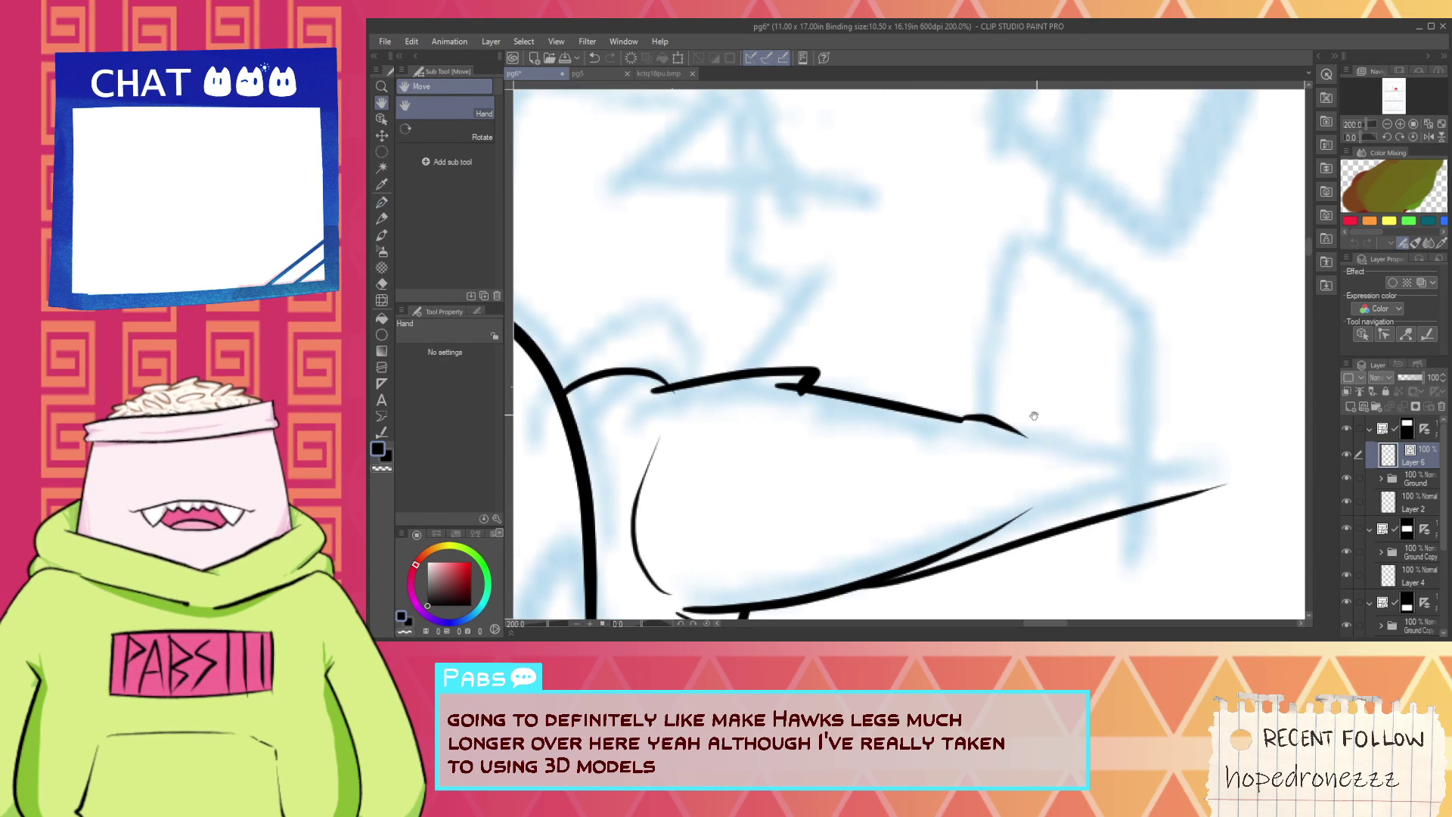
pyautogui.hotkey('ctrl', 'z')
pyautogui.moveTo(964, 419)
pyautogui.mouseDown()
pyautogui.moveTo(986, 352)
pyautogui.moveTo(1149, 402)
pyautogui.moveTo(1142, 392)
pyautogui.moveTo(1147, 446)
pyautogui.moveTo(1139, 429)
pyautogui.moveTo(1162, 458)
pyautogui.moveTo(1119, 554)
pyautogui.moveTo(1142, 445)
pyautogui.mouseUp()
pyautogui.hotkey('ctrl', 'z')
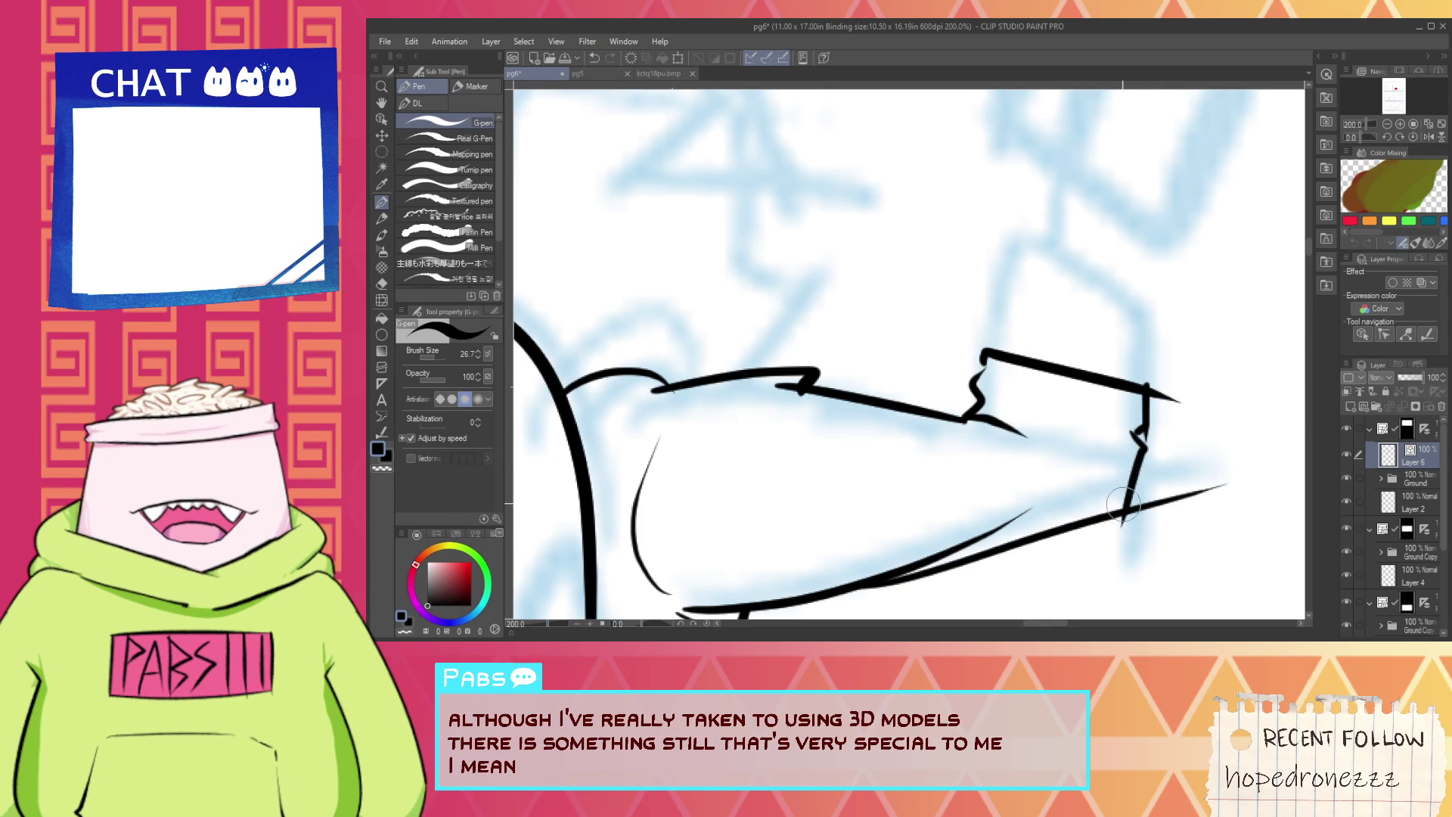
# Erase the line ends that overshoot the cuff's corners and the surplus stroke along the limb's lower edge.
pyautogui.press('e')
pyautogui.click(1125, 522)
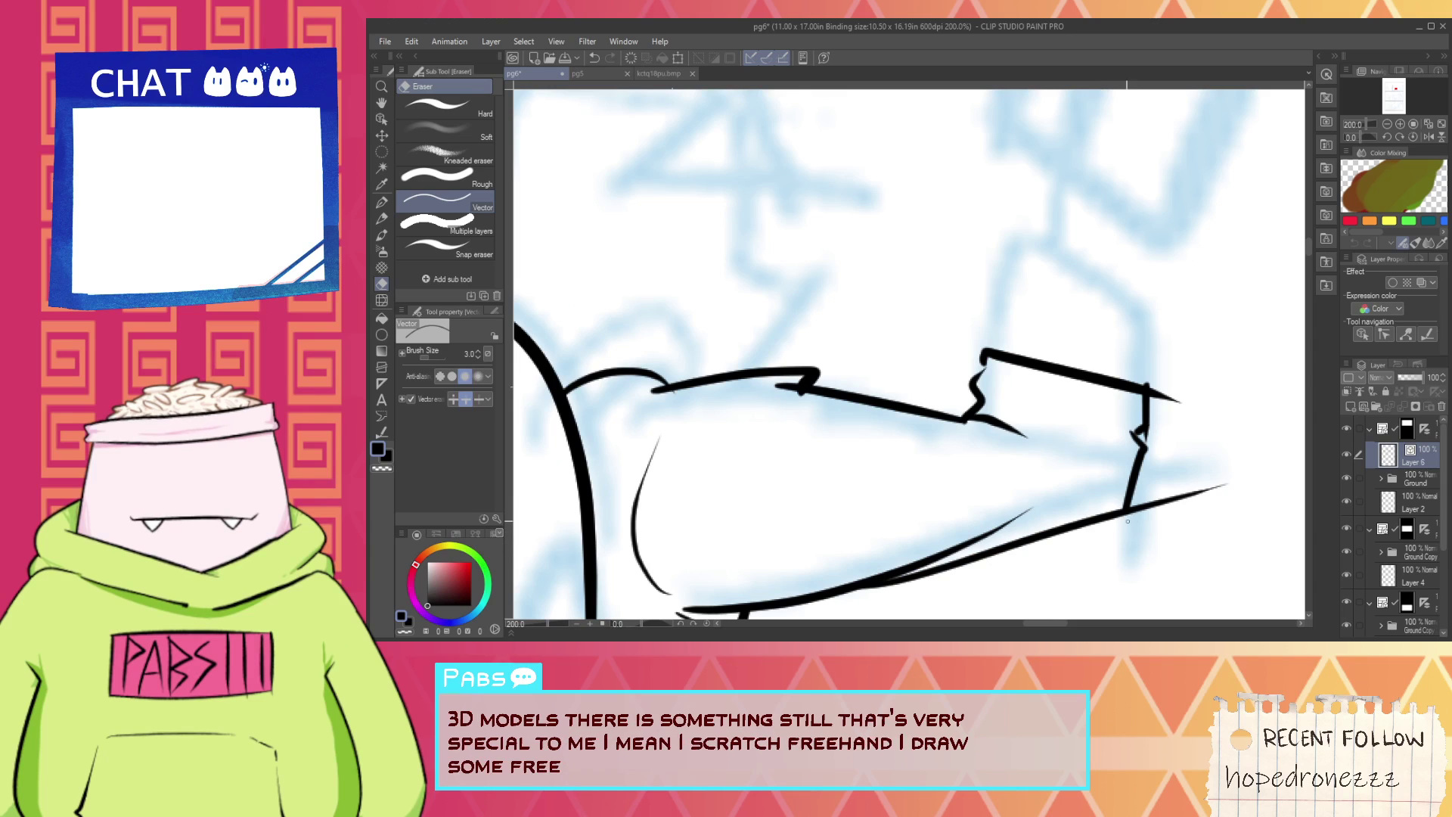
pyautogui.click(1157, 503)
pyautogui.click(983, 534)
pyautogui.scroll(2, 1125, 445)
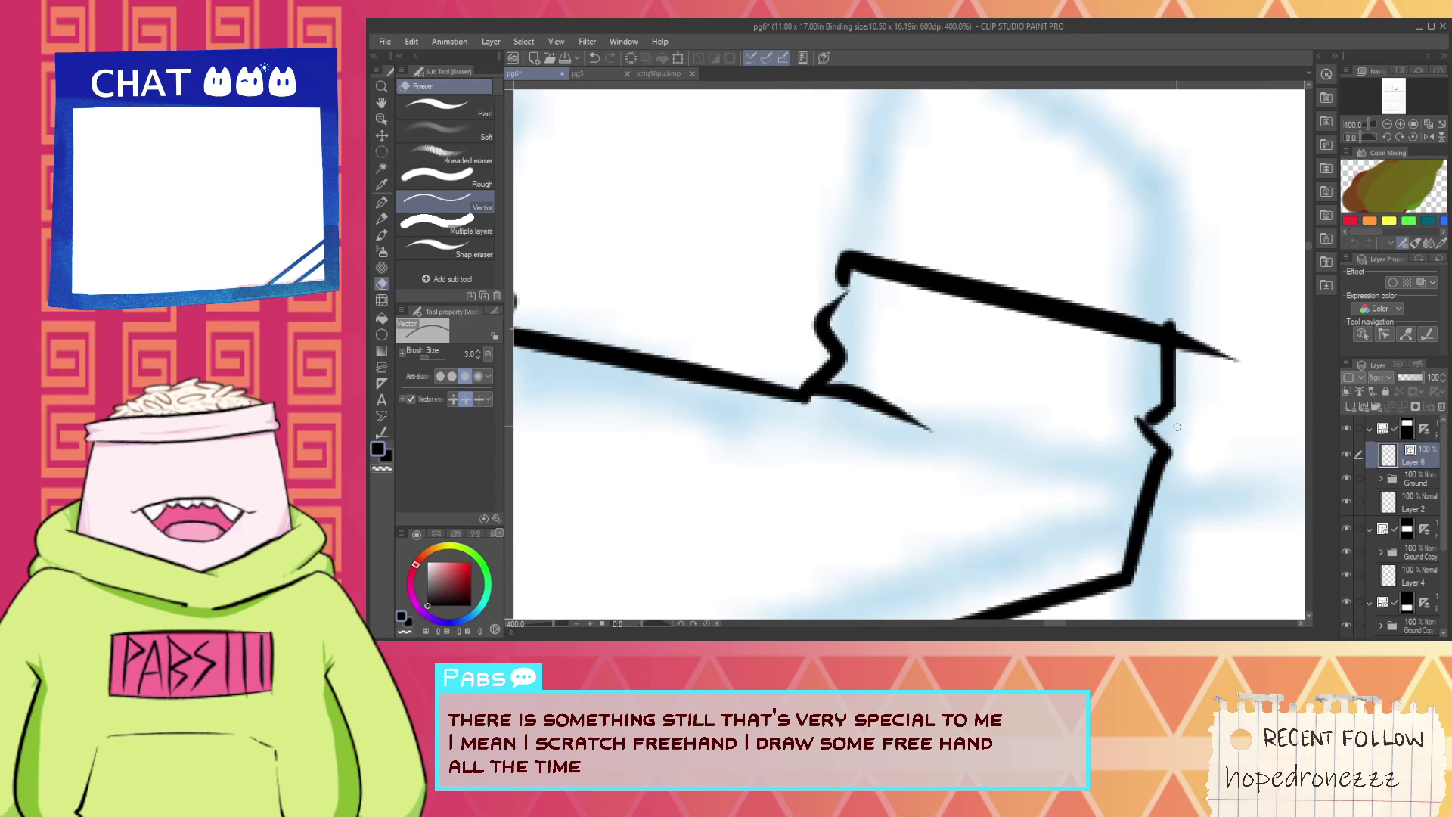
# Ink the cuff's lower edge as a line parallel to its upper edge.
pyautogui.press('p')
pyautogui.moveTo(849, 304); pyautogui.dragTo(1187, 408)
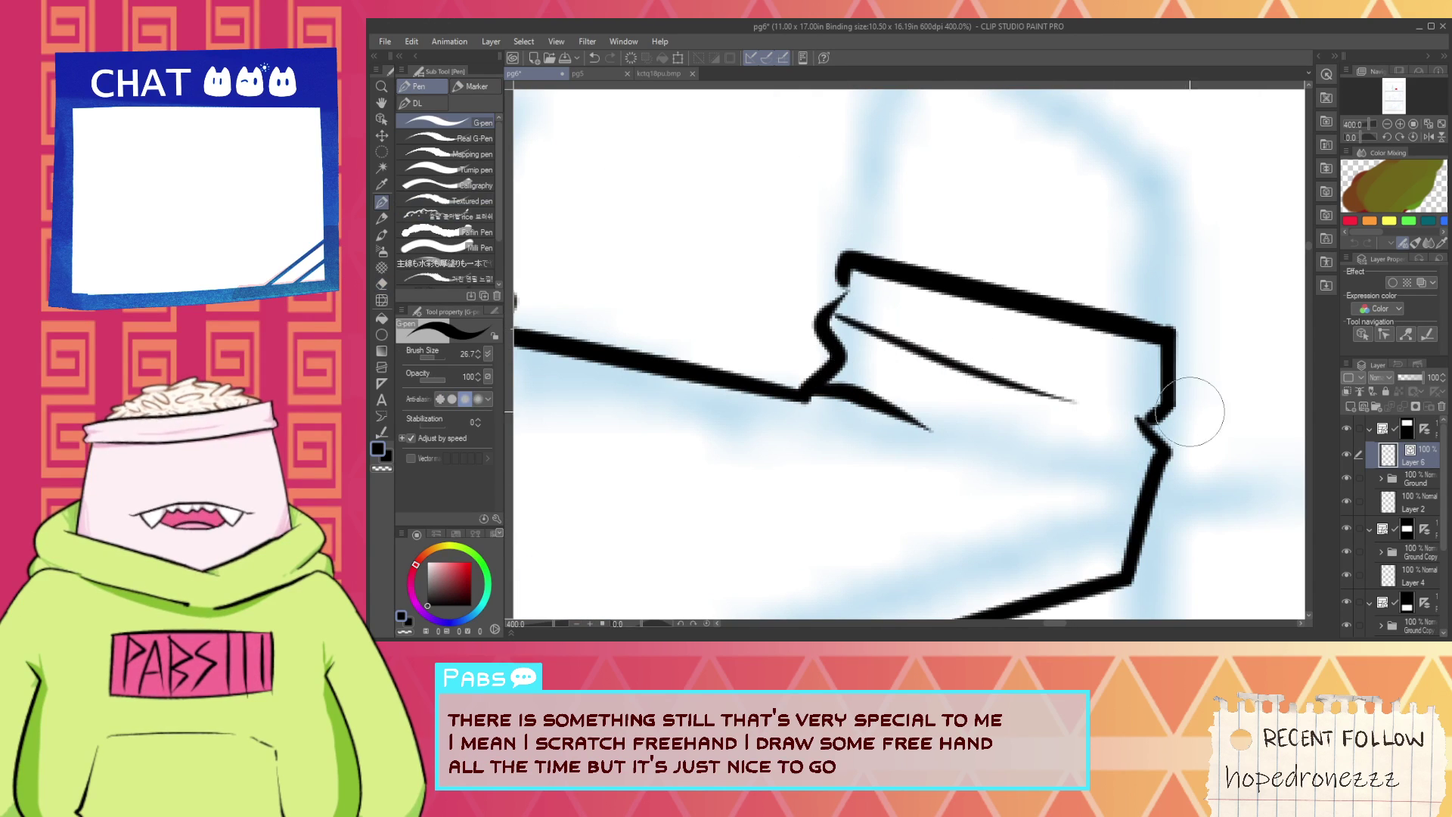
pyautogui.hotkey('ctrl', 'z')
pyautogui.moveTo(852, 305); pyautogui.dragTo(1159, 399)
pyautogui.hotkey('ctrl', 'z')
pyautogui.moveTo(836, 348); pyautogui.dragTo(1162, 412)
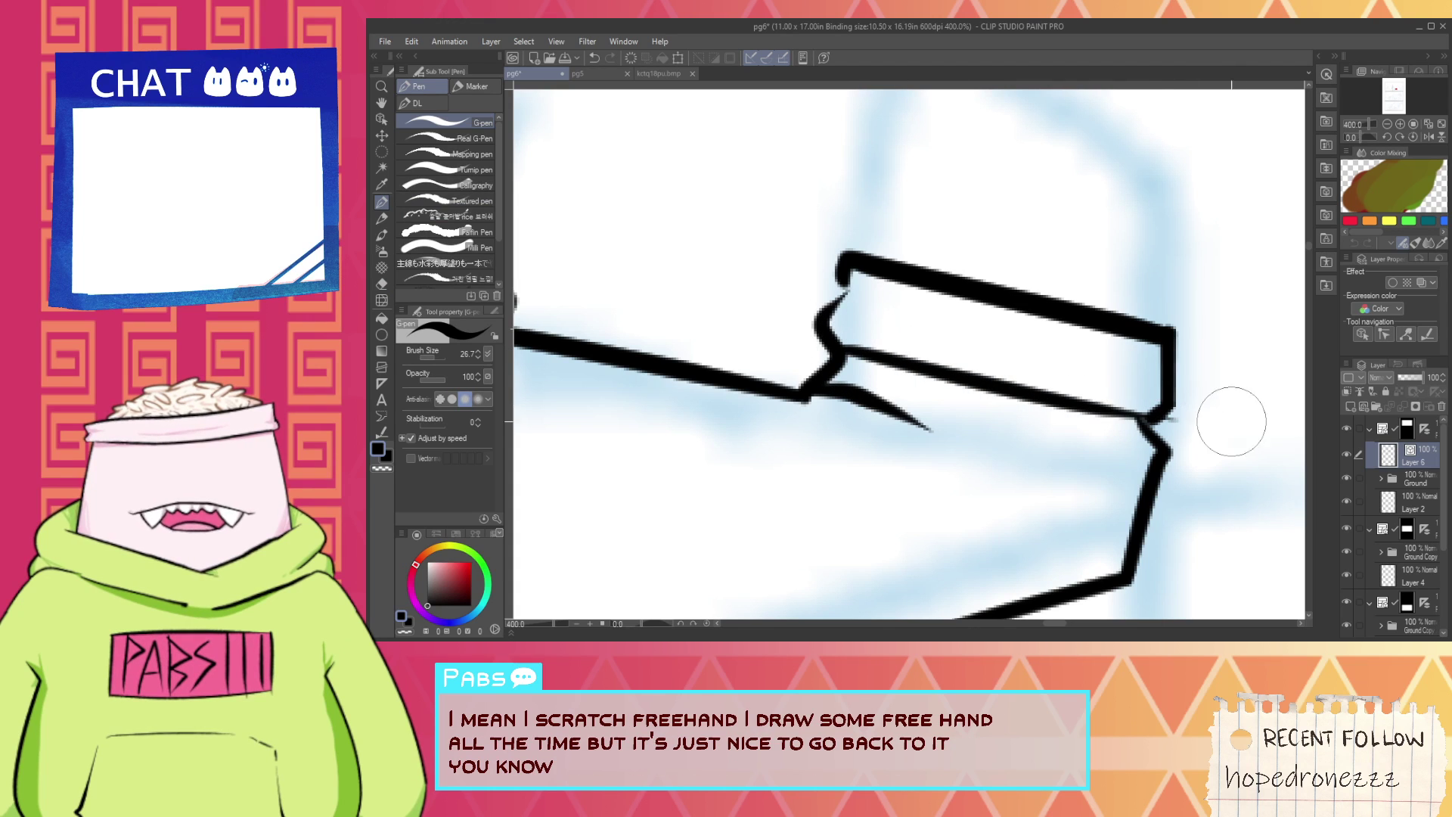
# Close the gap in the cuff's upper corner and clean up the stray line ends around it.
pyautogui.press('e')
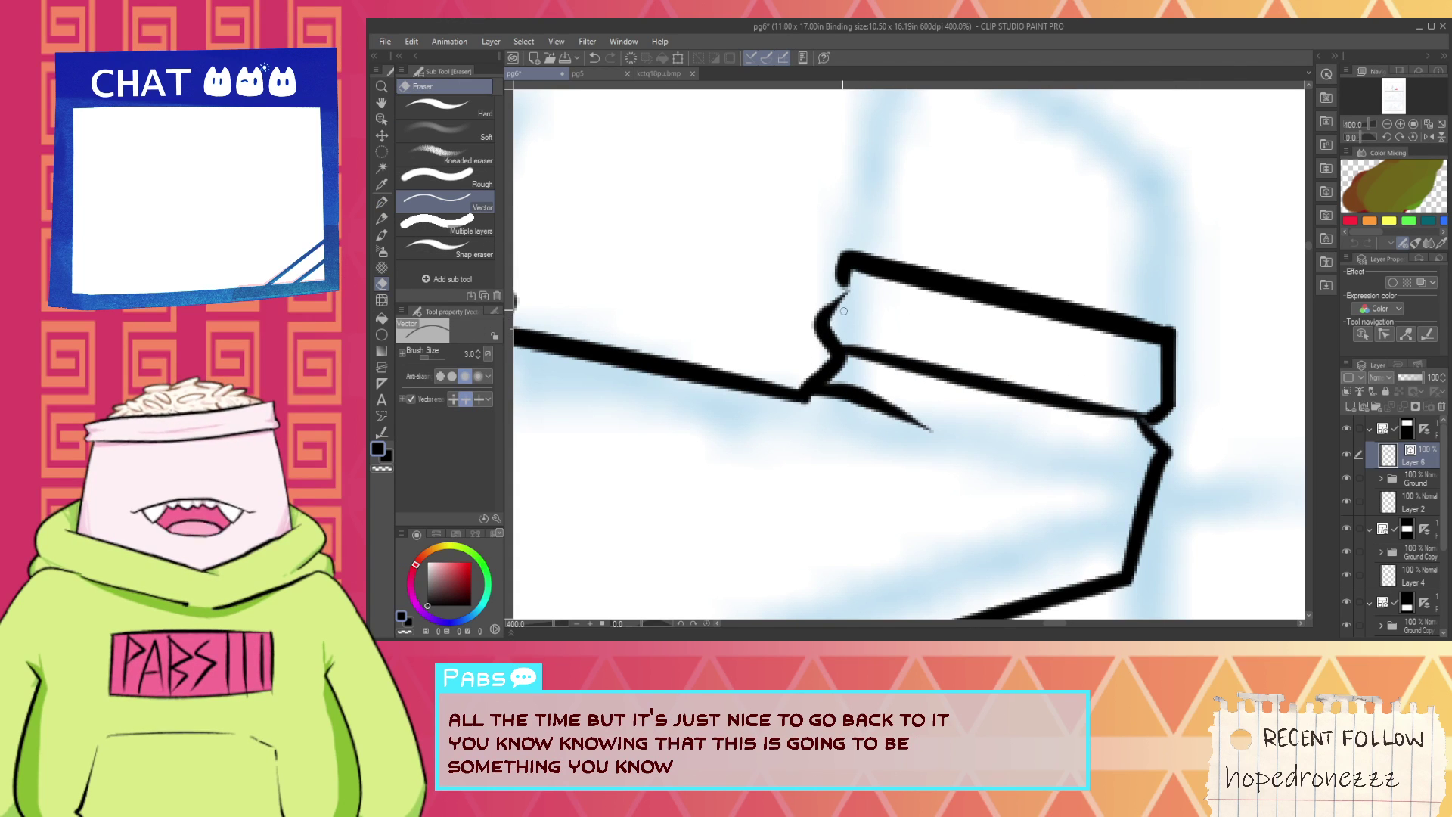
pyautogui.press('p')
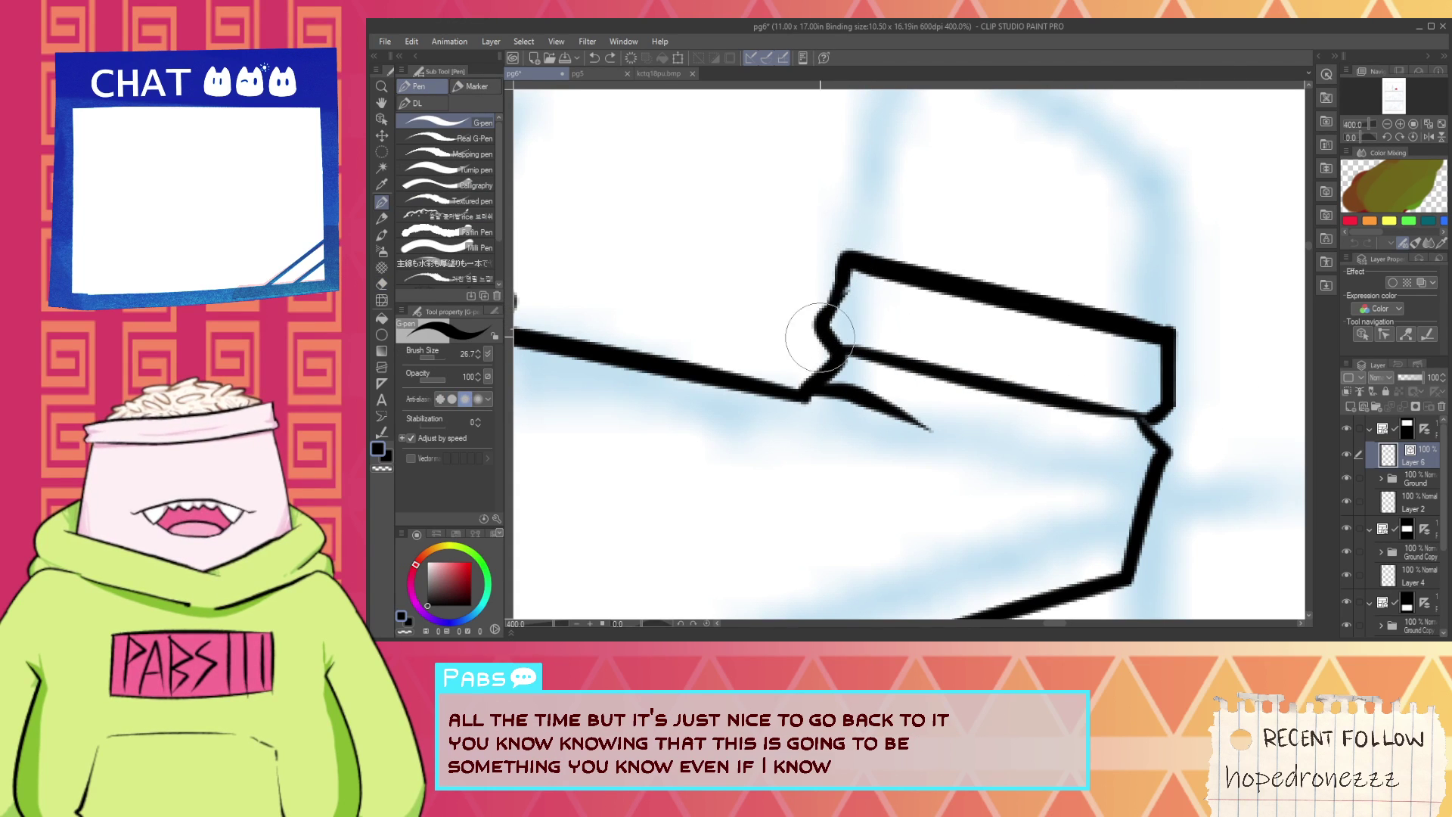
pyautogui.press('e')
# Ink two roughly parallel lines rising from the cuff toward the sketched object above it.
pyautogui.scroll(-3, 870, 306)
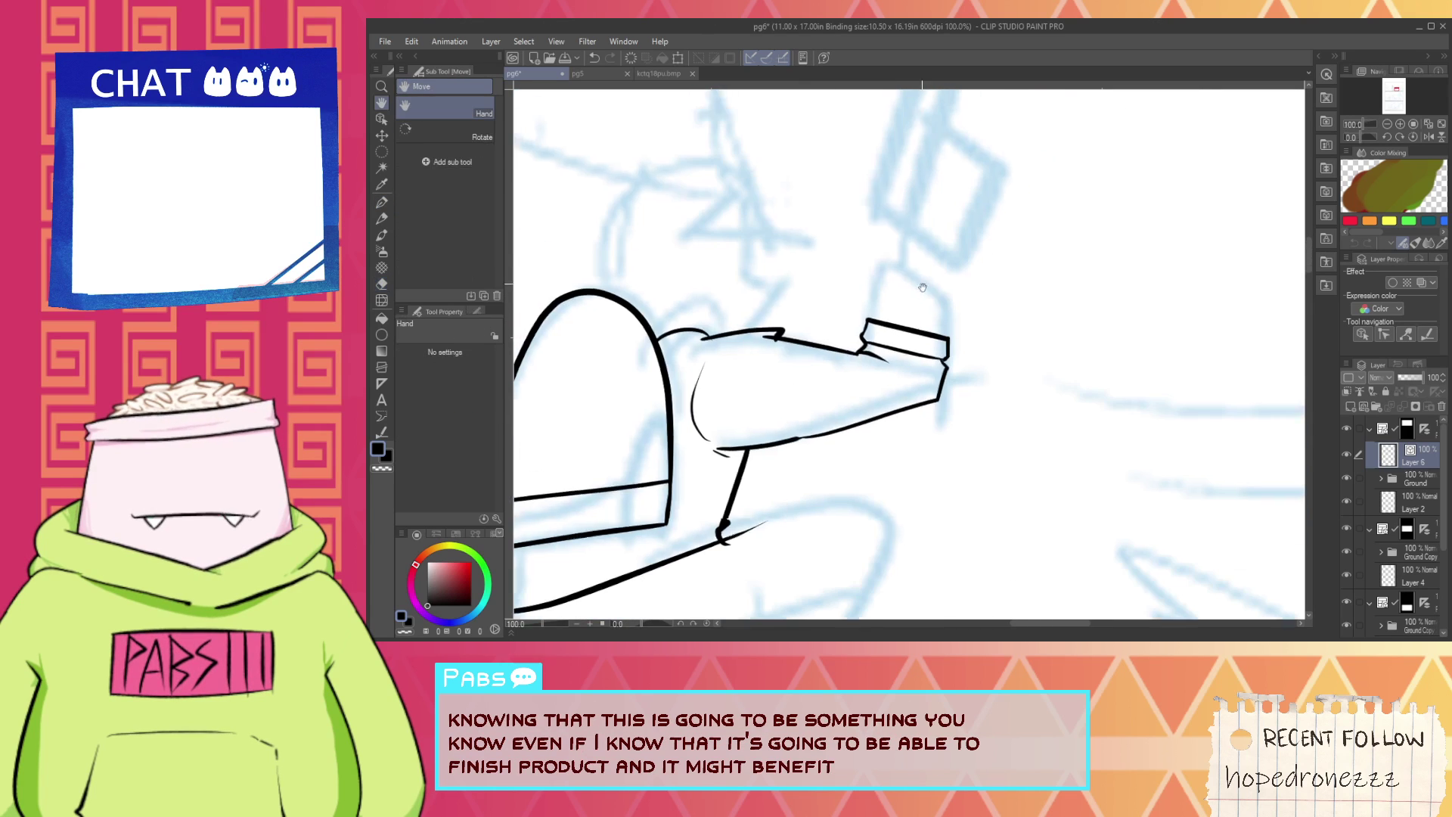
pyautogui.moveTo(872, 311)
pyautogui.mouseDown()
pyautogui.moveTo(861, 460)
pyautogui.moveTo(872, 355)
pyautogui.mouseUp()
pyautogui.press('p')
pyautogui.hotkey('ctrl', 'z')
pyautogui.moveTo(856, 456); pyautogui.dragTo(893, 313)
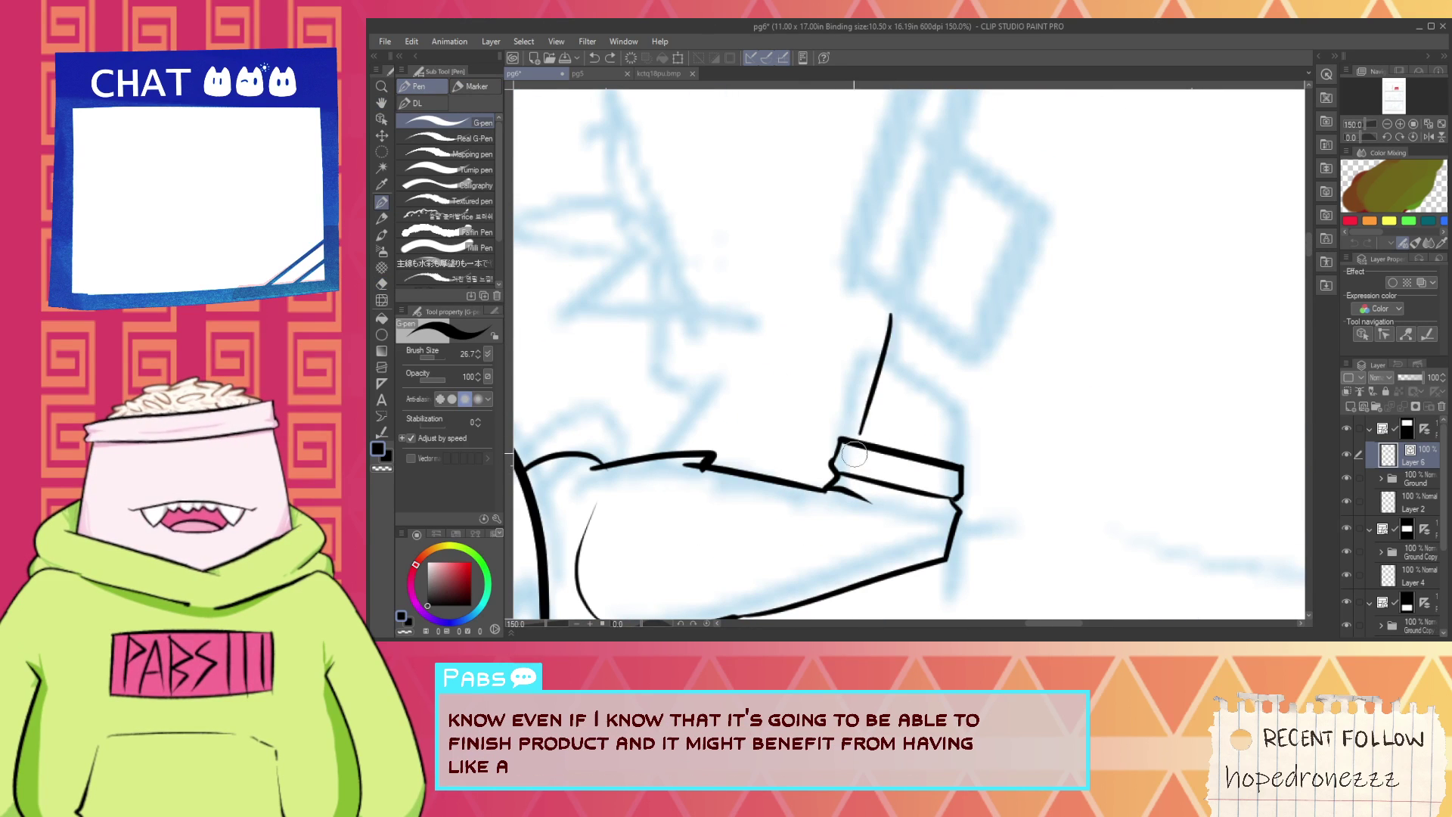
pyautogui.hotkey('ctrl', 'z')
pyautogui.moveTo(855, 459); pyautogui.dragTo(886, 322)
pyautogui.moveTo(940, 472); pyautogui.dragTo(946, 325)
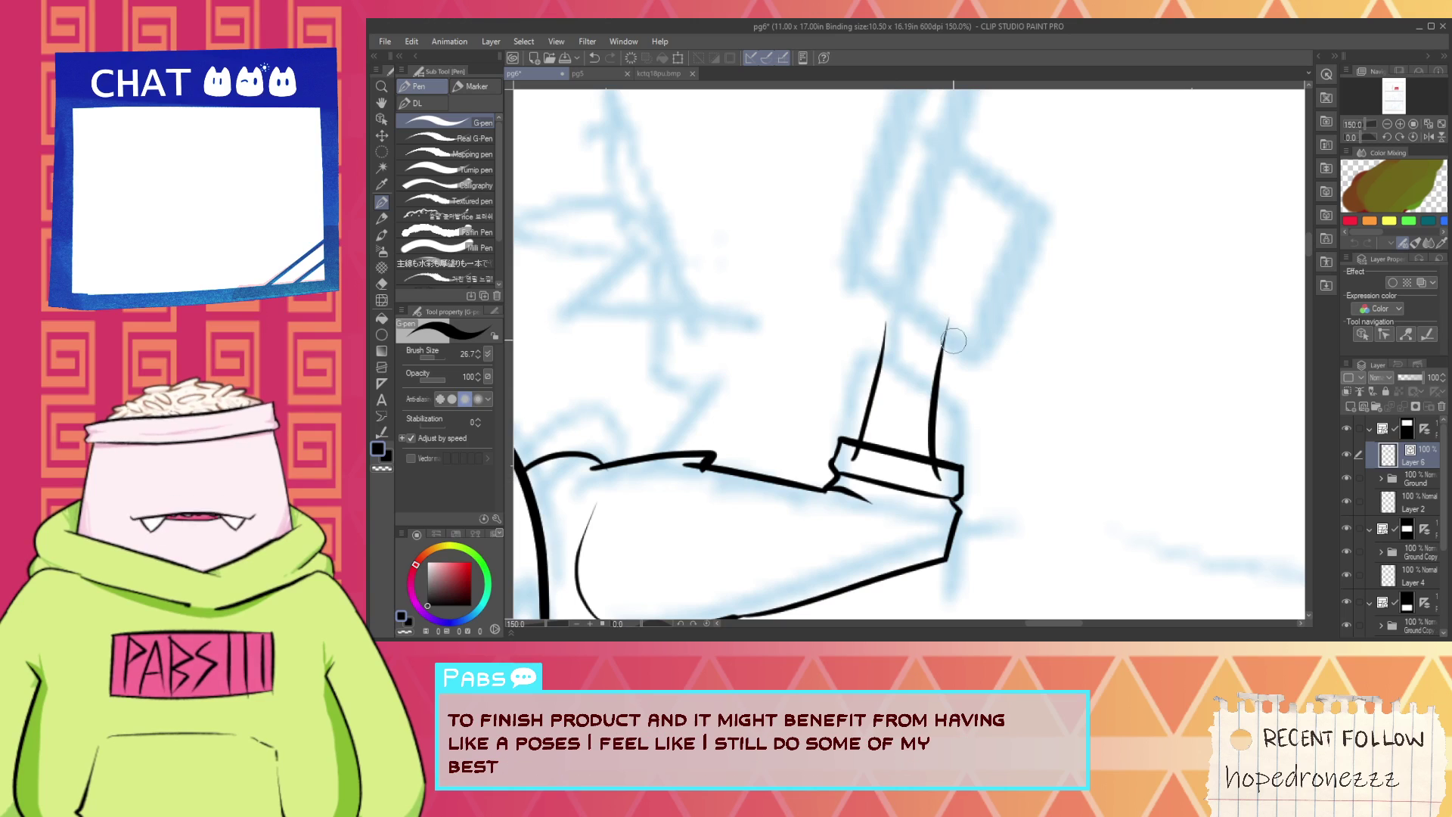
# Redraw the forearm's second line as a nearly straight stroke rising from the cuff, and erase its end inside the cuff.
pyautogui.hotkey('ctrl', 'z')
pyautogui.moveTo(942, 473)
pyautogui.mouseDown()
pyautogui.moveTo(926, 319)
pyautogui.moveTo(942, 458)
pyautogui.moveTo(948, 305)
pyautogui.mouseUp()
pyautogui.hotkey('ctrl', 'z')
pyautogui.hotkey('ctrl', 'z')
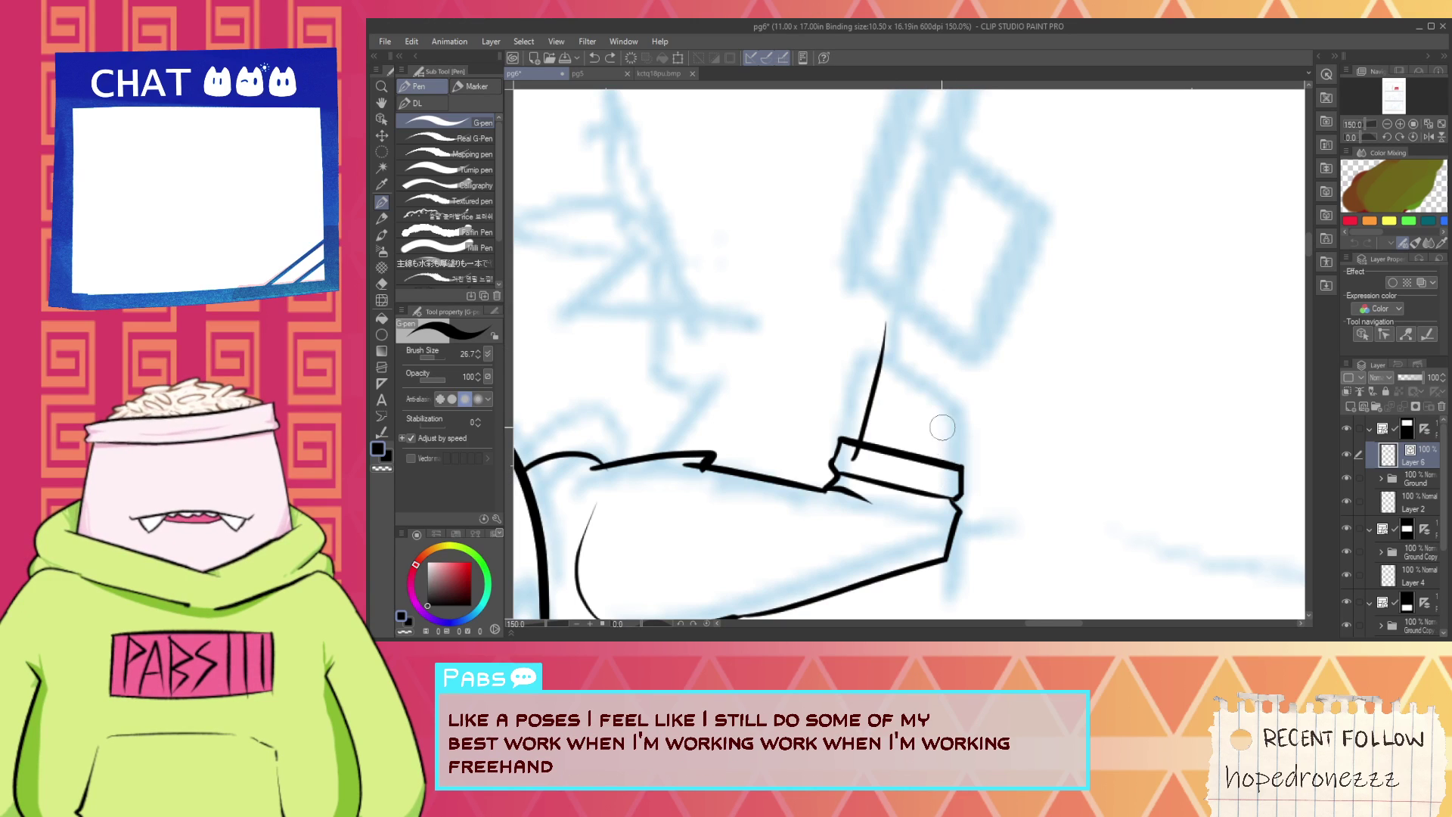
pyautogui.moveTo(934, 355); pyautogui.dragTo(938, 312)
pyautogui.hotkey('ctrl', 'z')
pyautogui.moveTo(935, 478); pyautogui.dragTo(938, 322)
pyautogui.hotkey('ctrl', 'z')
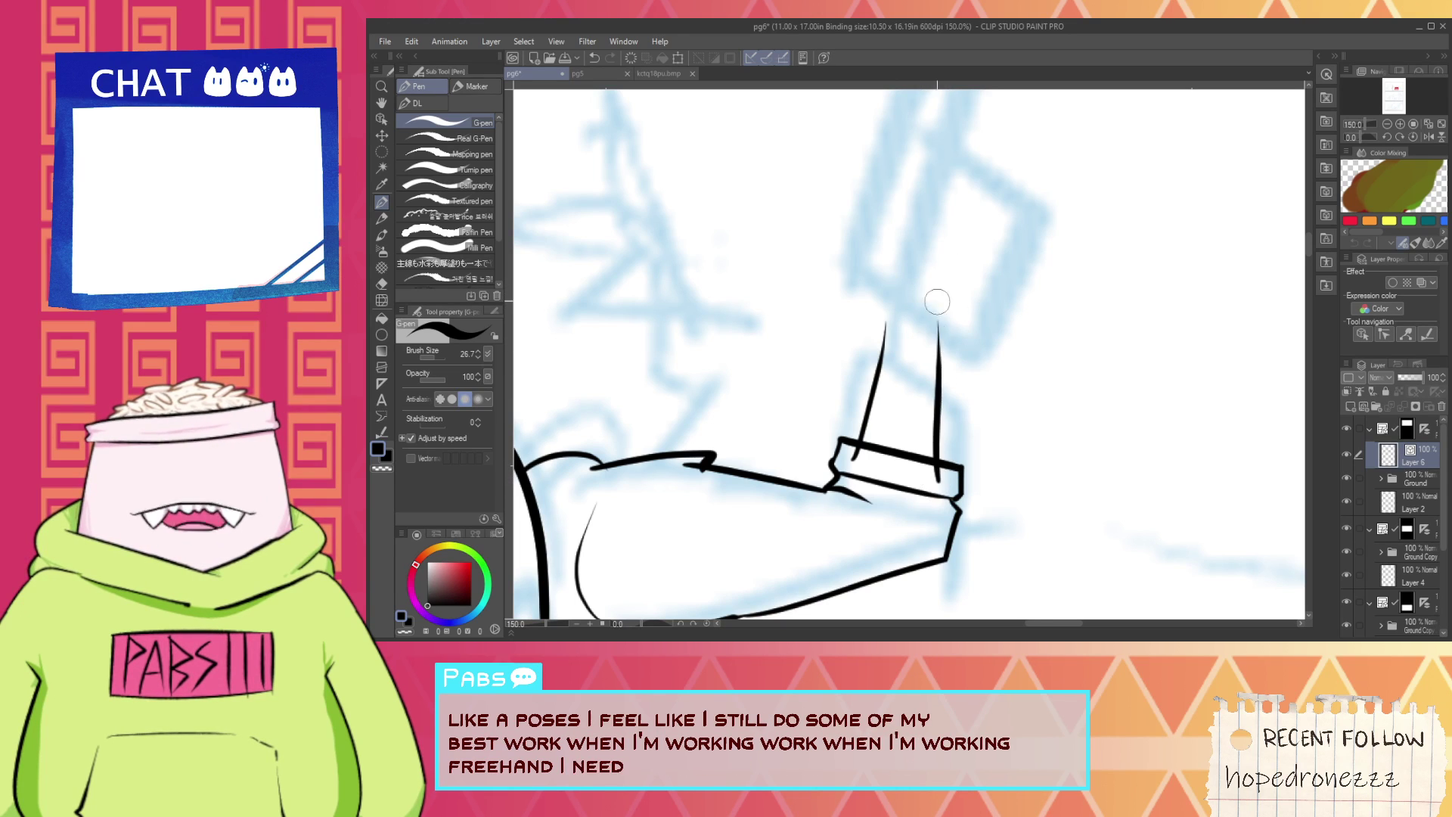
pyautogui.press('e')
pyautogui.moveTo(927, 475); pyautogui.dragTo(946, 477)
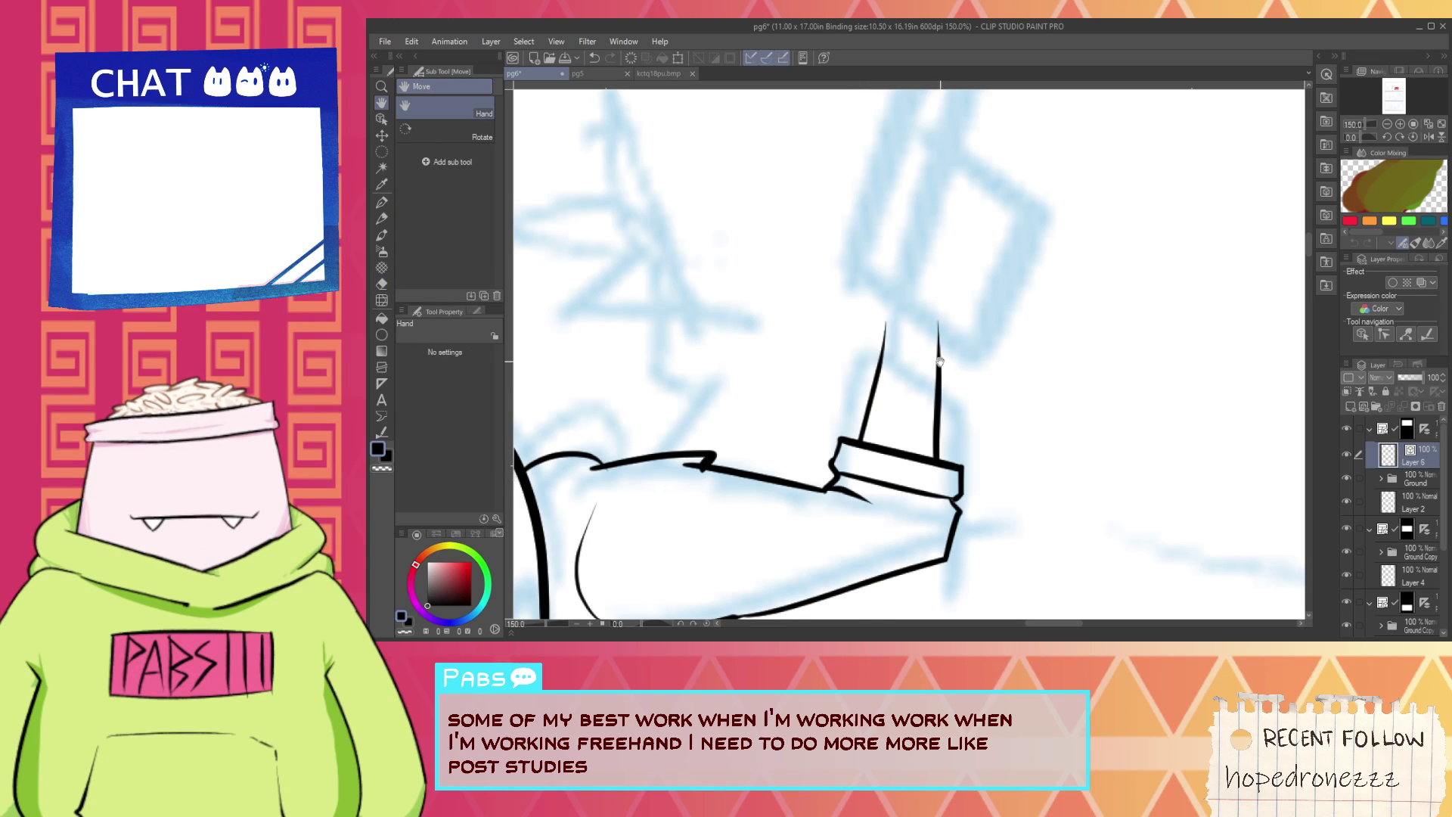
# Ink a slanted glove edge across the tops of the two forearm lines, with a short upturned corner at each end.
pyautogui.moveTo(927, 317); pyautogui.dragTo(920, 474)
pyautogui.scroll(1, 920, 473)
pyautogui.press('p')
pyautogui.moveTo(848, 520); pyautogui.dragTo(988, 562)
pyautogui.hotkey('ctrl', 'z')
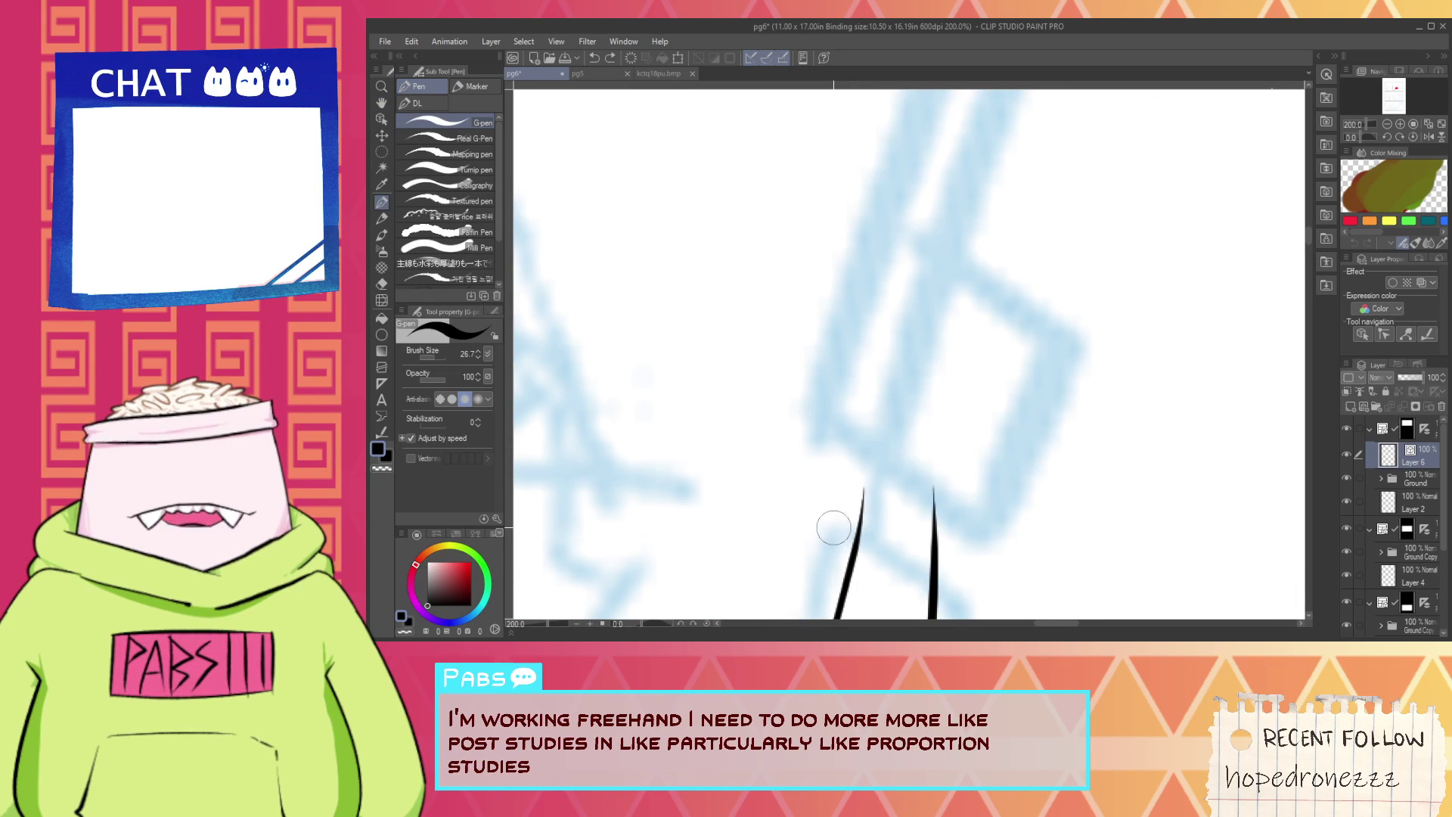
pyautogui.moveTo(835, 528); pyautogui.dragTo(973, 560)
pyautogui.scroll(2, 908, 547)
pyautogui.moveTo(779, 530)
pyautogui.mouseDown()
pyautogui.moveTo(785, 478)
pyautogui.moveTo(809, 472)
pyautogui.mouseUp()
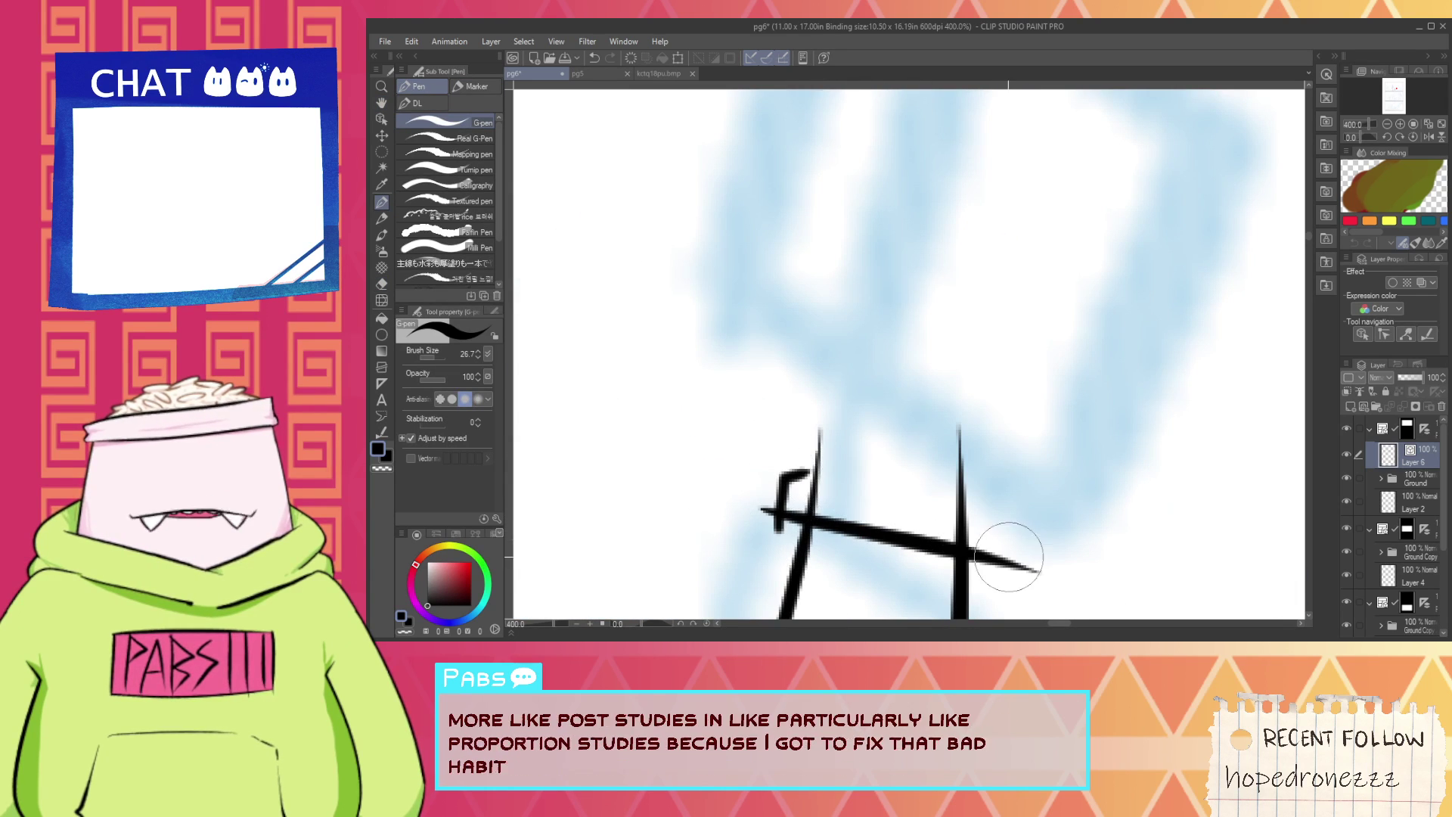
pyautogui.moveTo(993, 569); pyautogui.dragTo(997, 509)
# Erase the forearm line ends above the glove edge and the overshoots at both of its corners.
pyautogui.press('e')
pyautogui.click(817, 484)
pyautogui.click(964, 525)
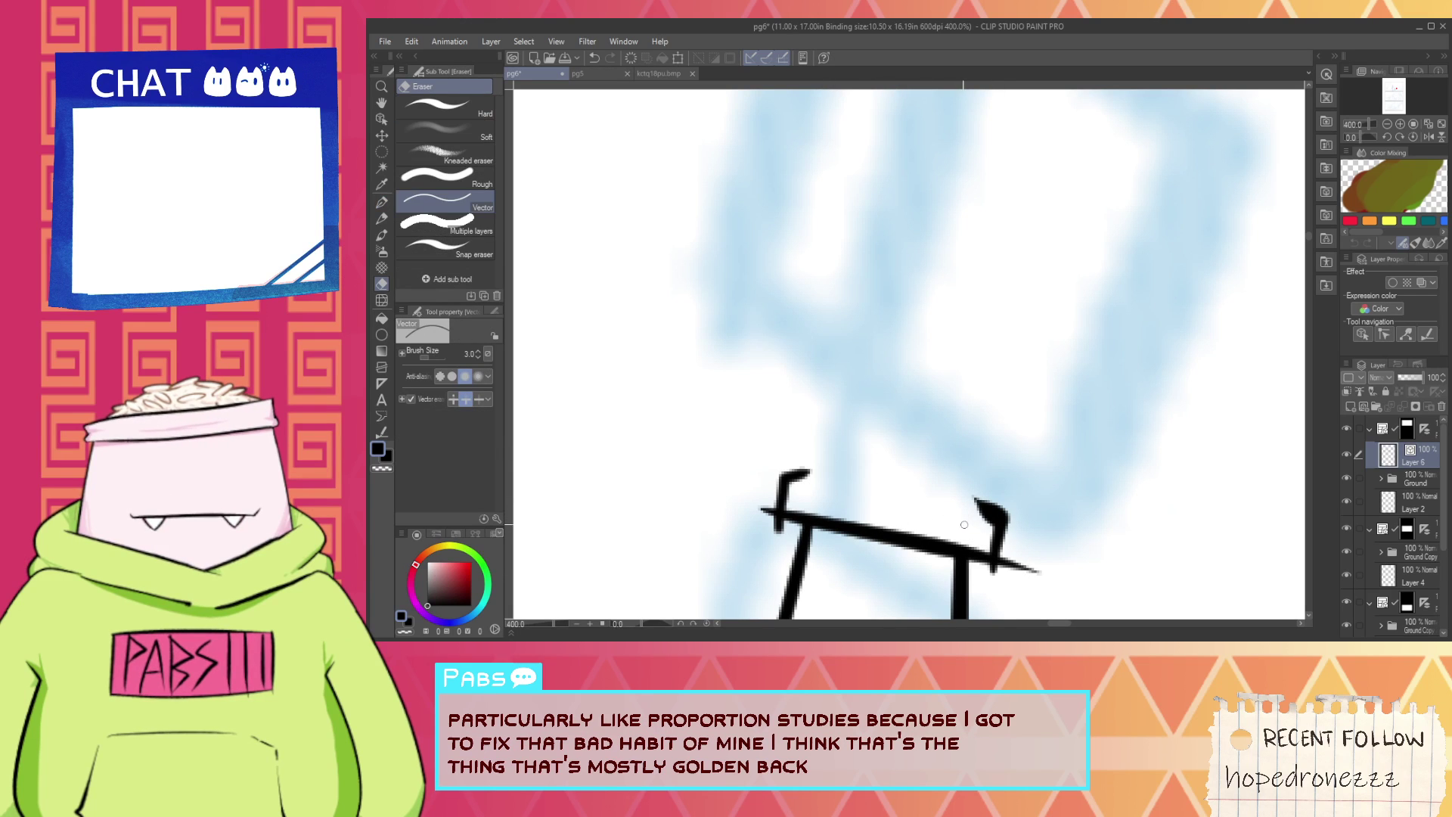
pyautogui.click(1004, 574)
pyautogui.click(782, 530)
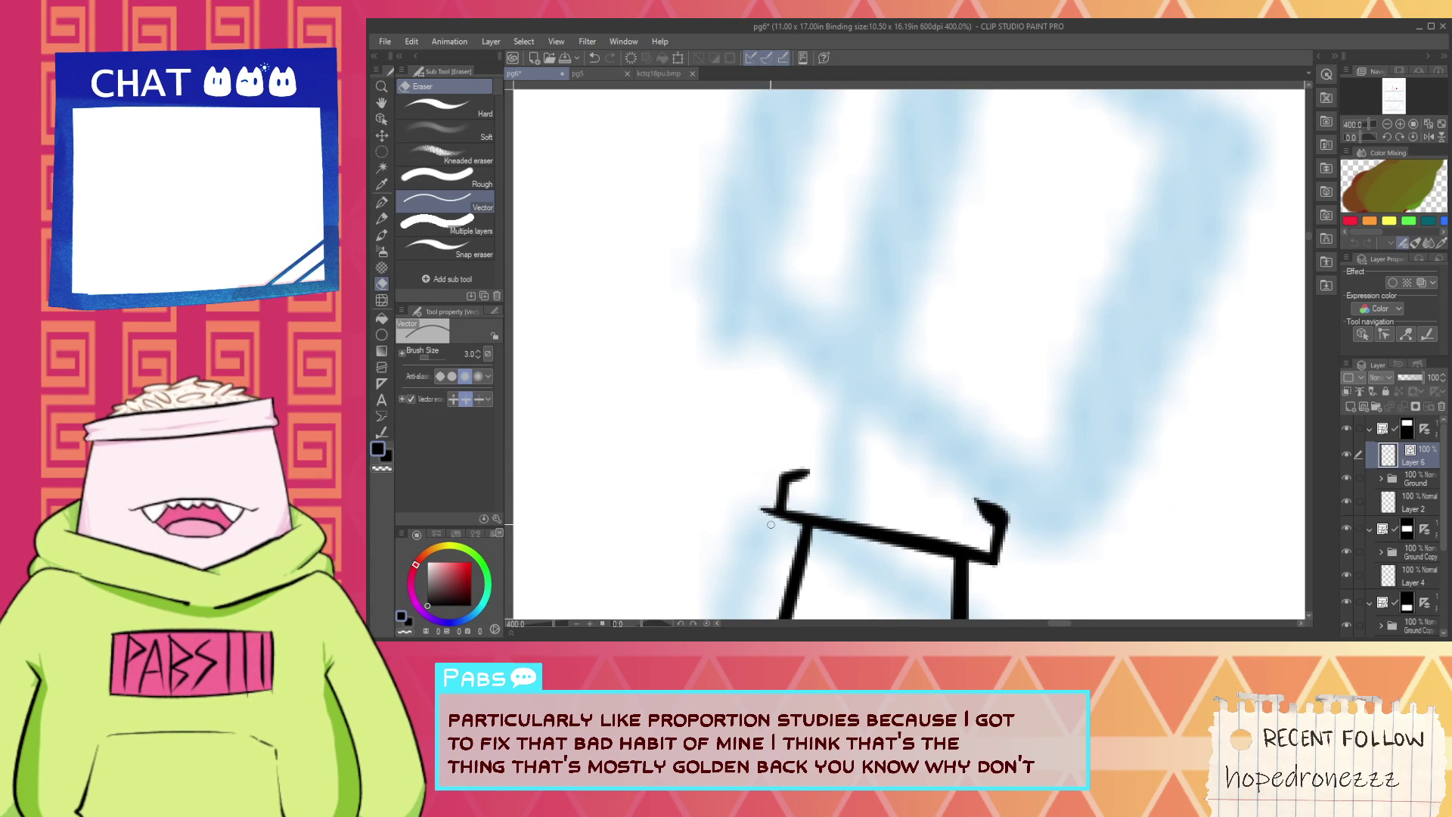
# Ink the side of the hand rising from the glove edge and the outline of the raised pointing finger.
pyautogui.press('p')
pyautogui.moveTo(804, 475)
pyautogui.mouseDown()
pyautogui.moveTo(776, 399)
pyautogui.moveTo(807, 401)
pyautogui.moveTo(802, 378)
pyautogui.mouseUp()
pyautogui.hotkey('ctrl', 'z')
pyautogui.scroll(-2, 843, 350)
pyautogui.press('space')
pyautogui.moveTo(908, 311); pyautogui.dragTo(891, 421)
pyautogui.scroll(2, 838, 452)
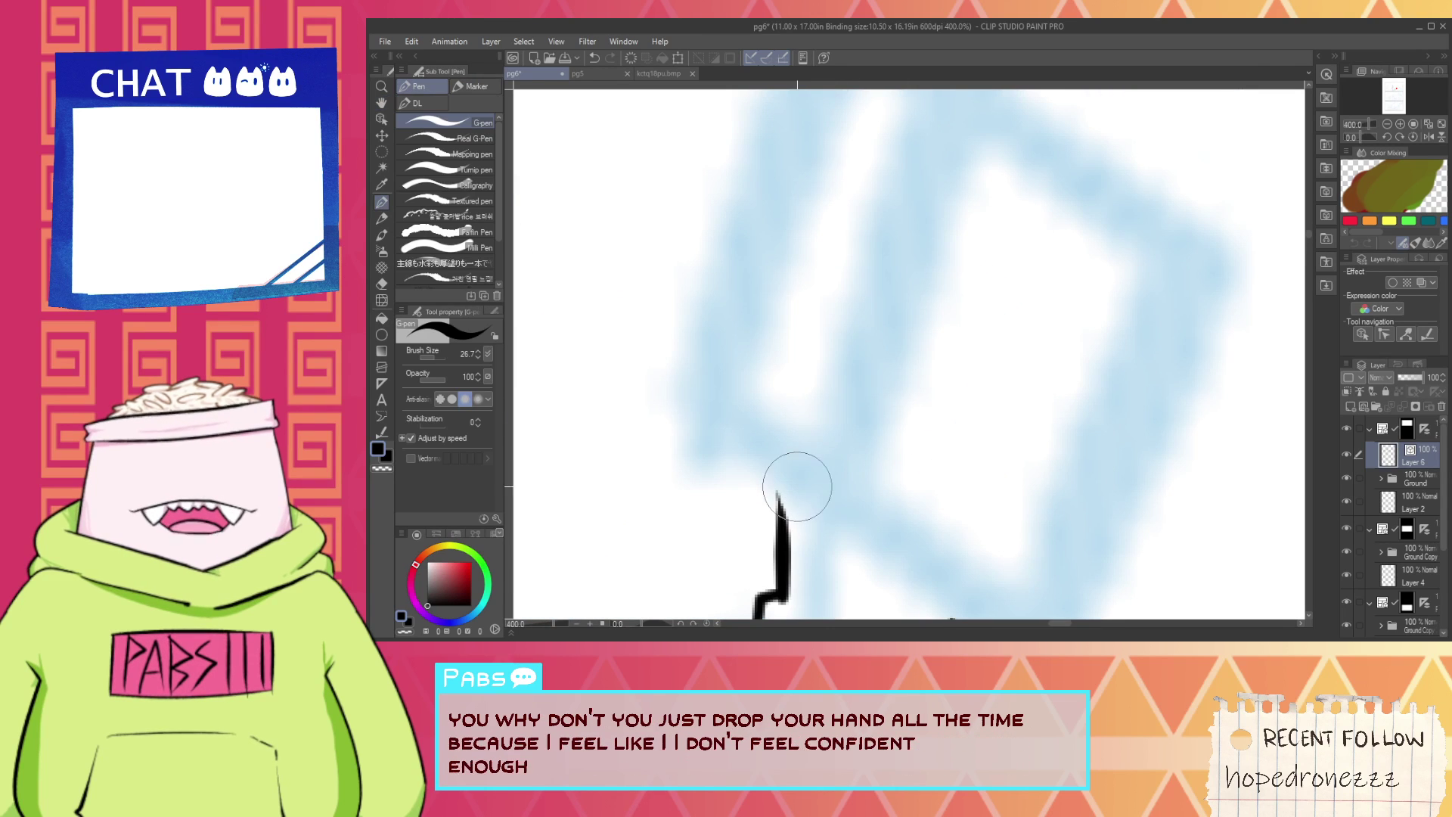
pyautogui.moveTo(801, 499)
pyautogui.mouseDown()
pyautogui.moveTo(922, 250)
pyautogui.moveTo(925, 490)
pyautogui.mouseUp()
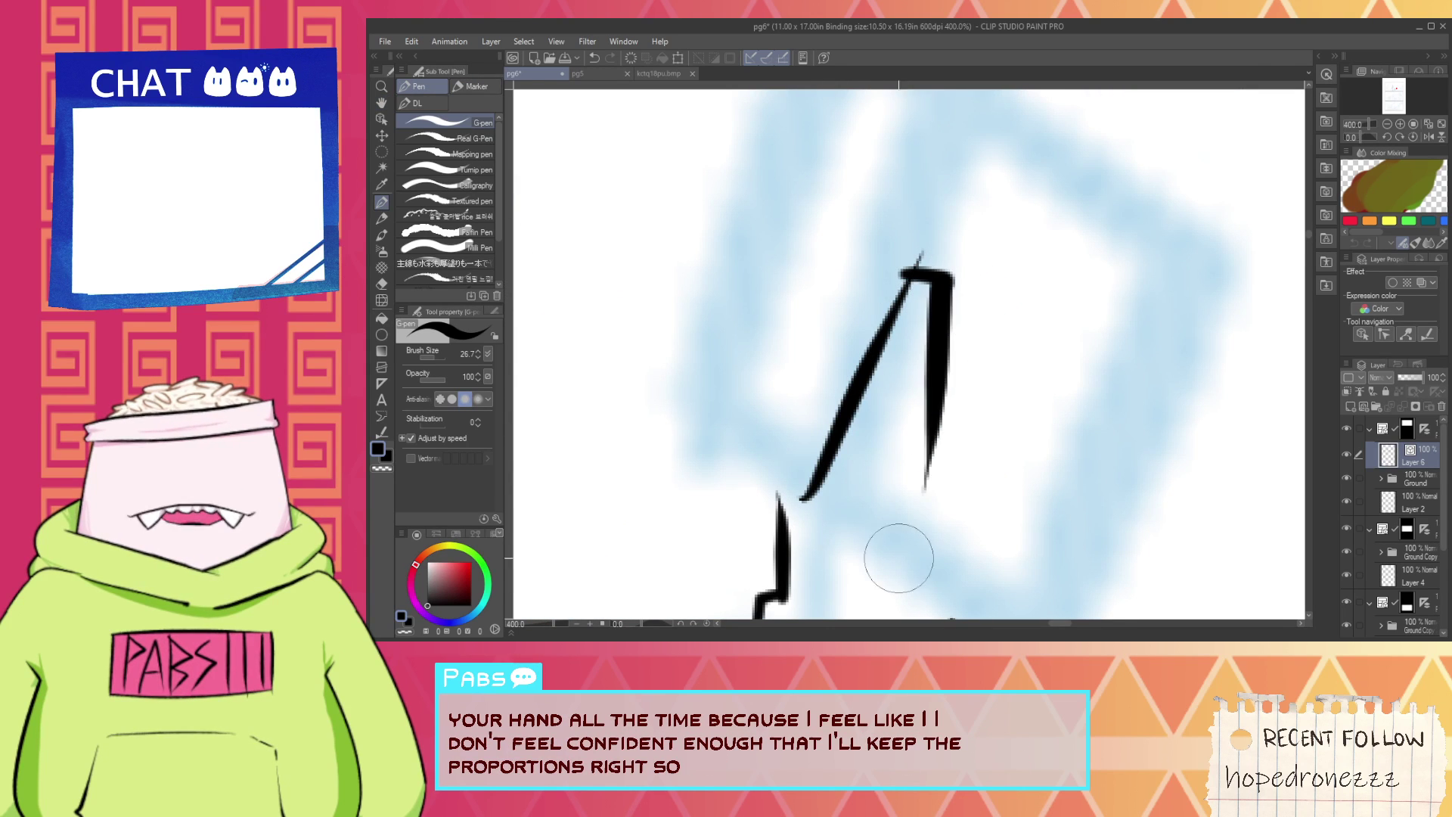
# Ink the bumpy knuckles below the finger and the outer edge of the hand down to the glove edge.
pyautogui.moveTo(939, 428); pyautogui.dragTo(985, 472)
pyautogui.hotkey('ctrl', 'z')
pyautogui.moveTo(912, 386)
pyautogui.mouseDown()
pyautogui.moveTo(980, 430)
pyautogui.moveTo(1040, 539)
pyautogui.mouseUp()
pyautogui.press('space')
pyautogui.moveTo(1017, 541); pyautogui.dragTo(992, 382)
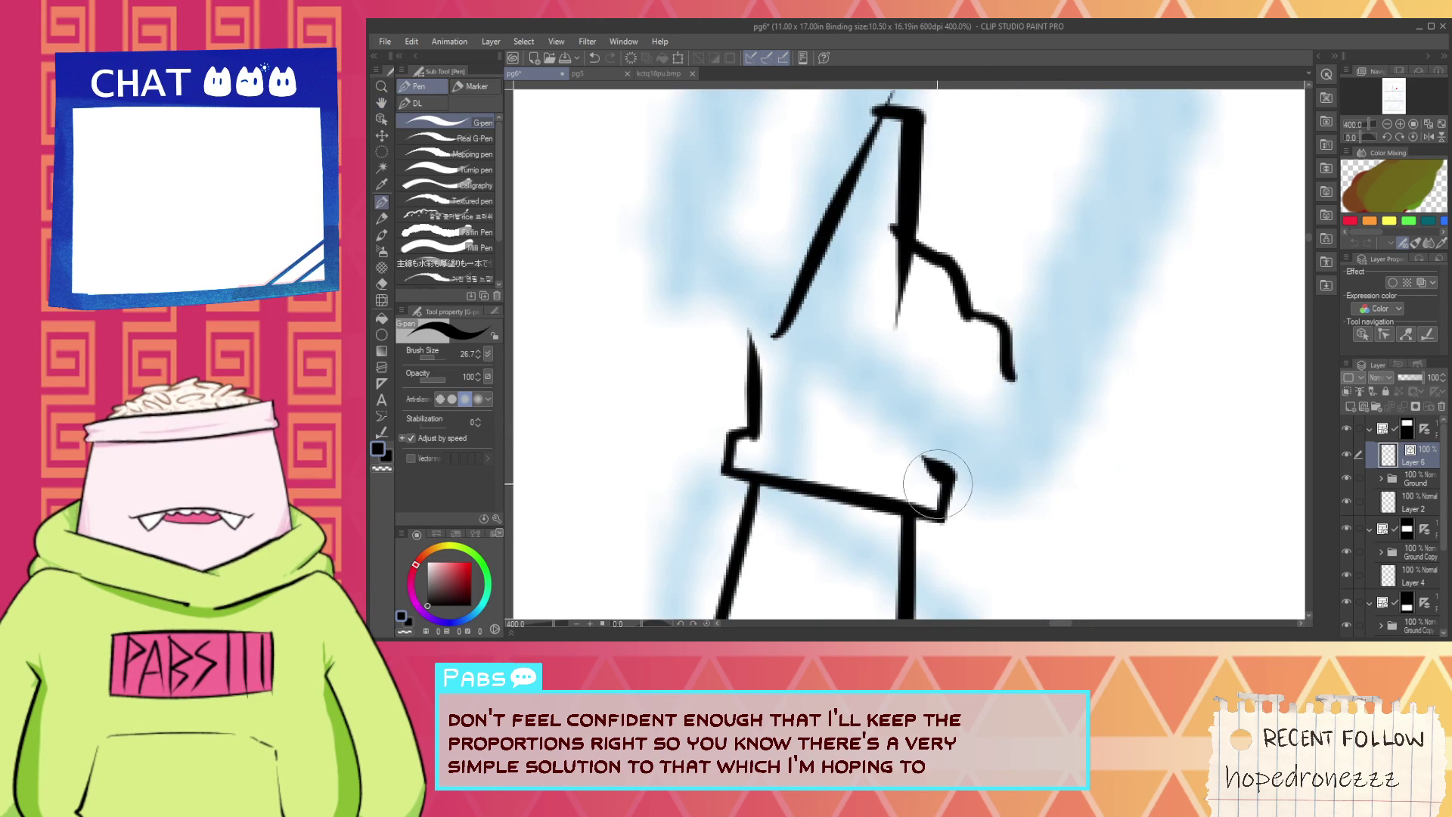
pyautogui.moveTo(924, 469); pyautogui.dragTo(1041, 326)
# Trim the overshooting strokes on the hand and thin the finger and knuckle outlines with Adjust line width.
pyautogui.press('e')
pyautogui.click(1033, 337)
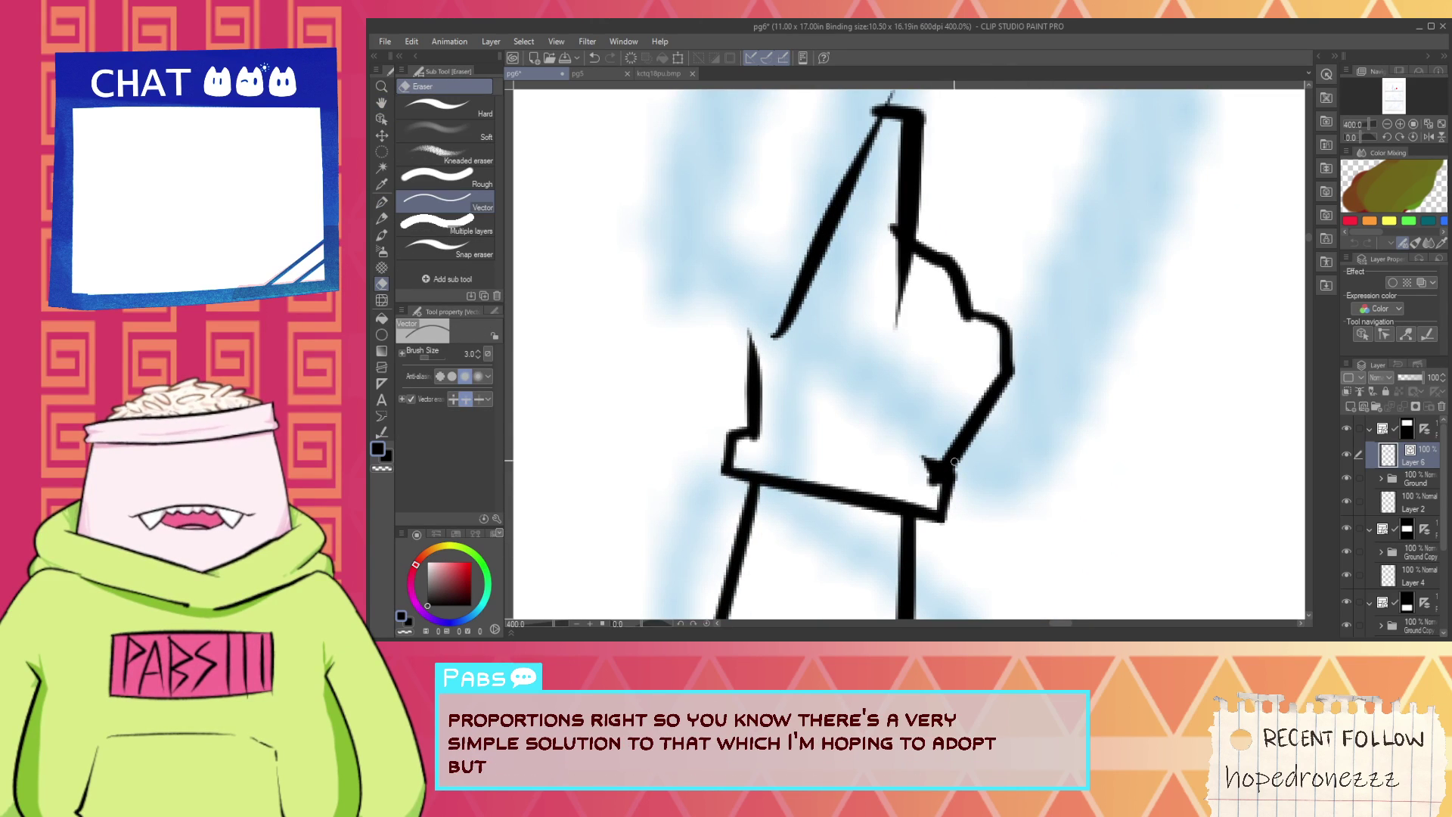
pyautogui.scroll(-2, 940, 479)
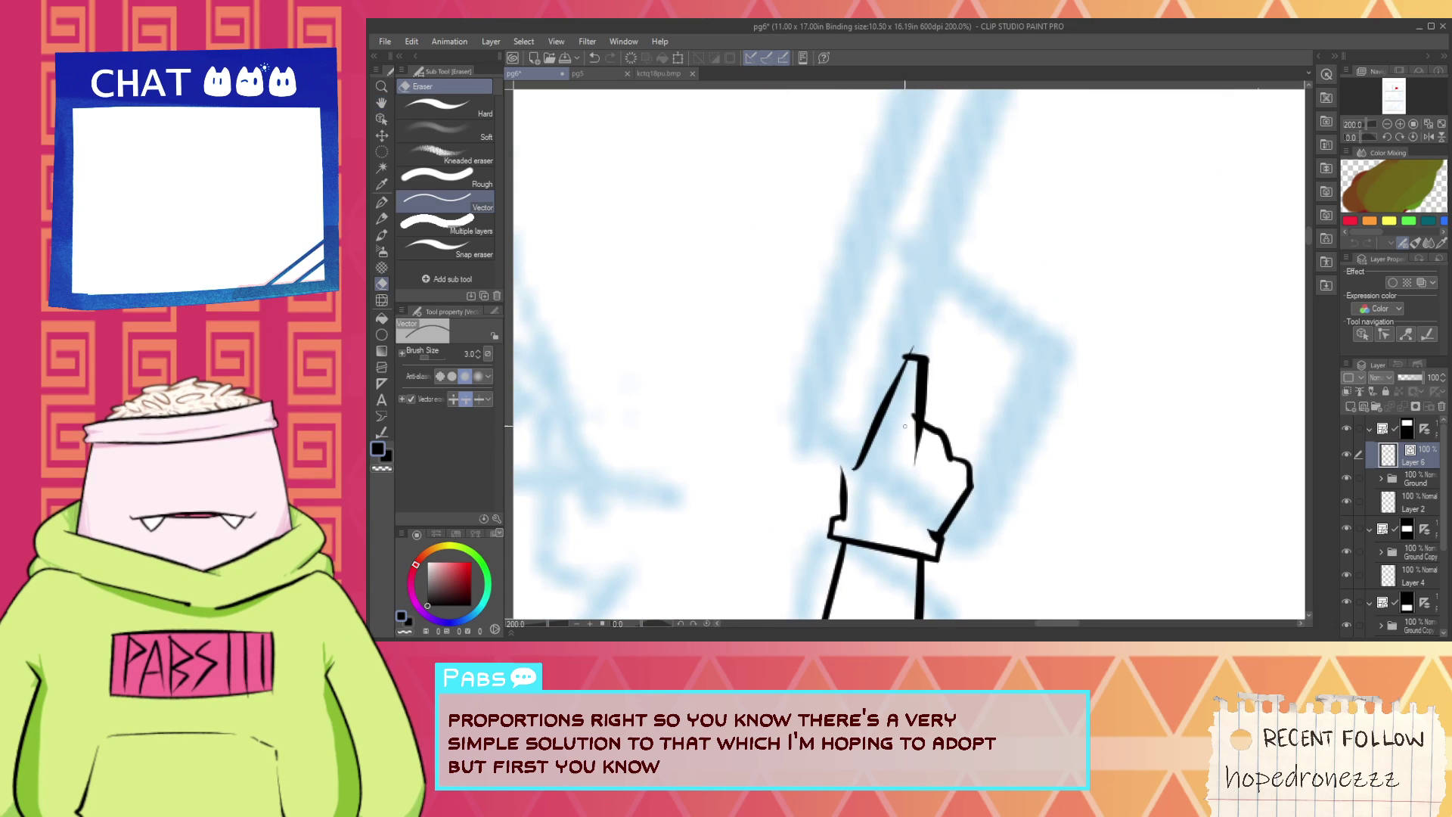
pyautogui.click(382, 431)
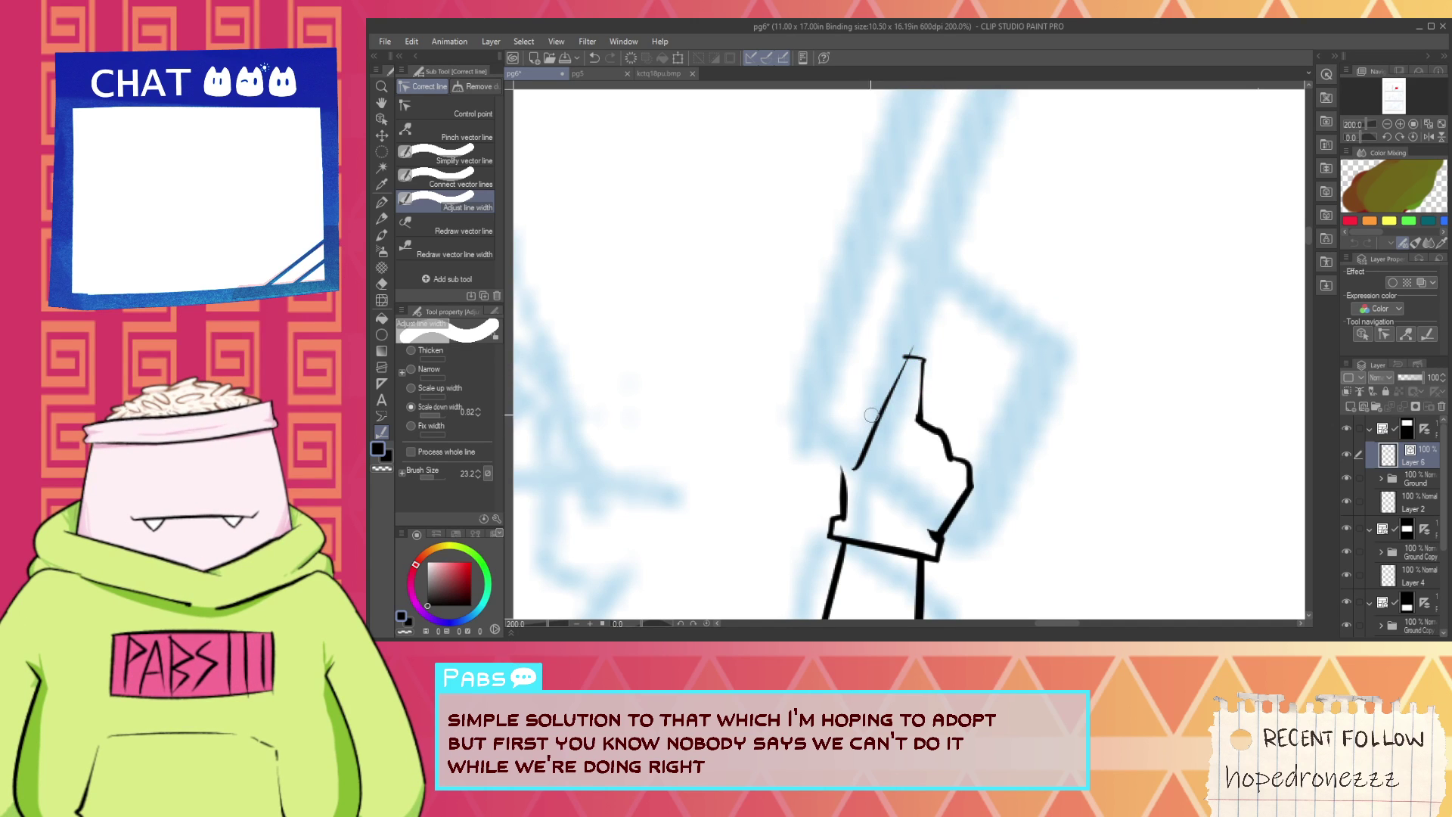
# Ink a short base line beside the hand and the two long slanted edges of the narrow blade shape rising from it.
pyautogui.press('p')
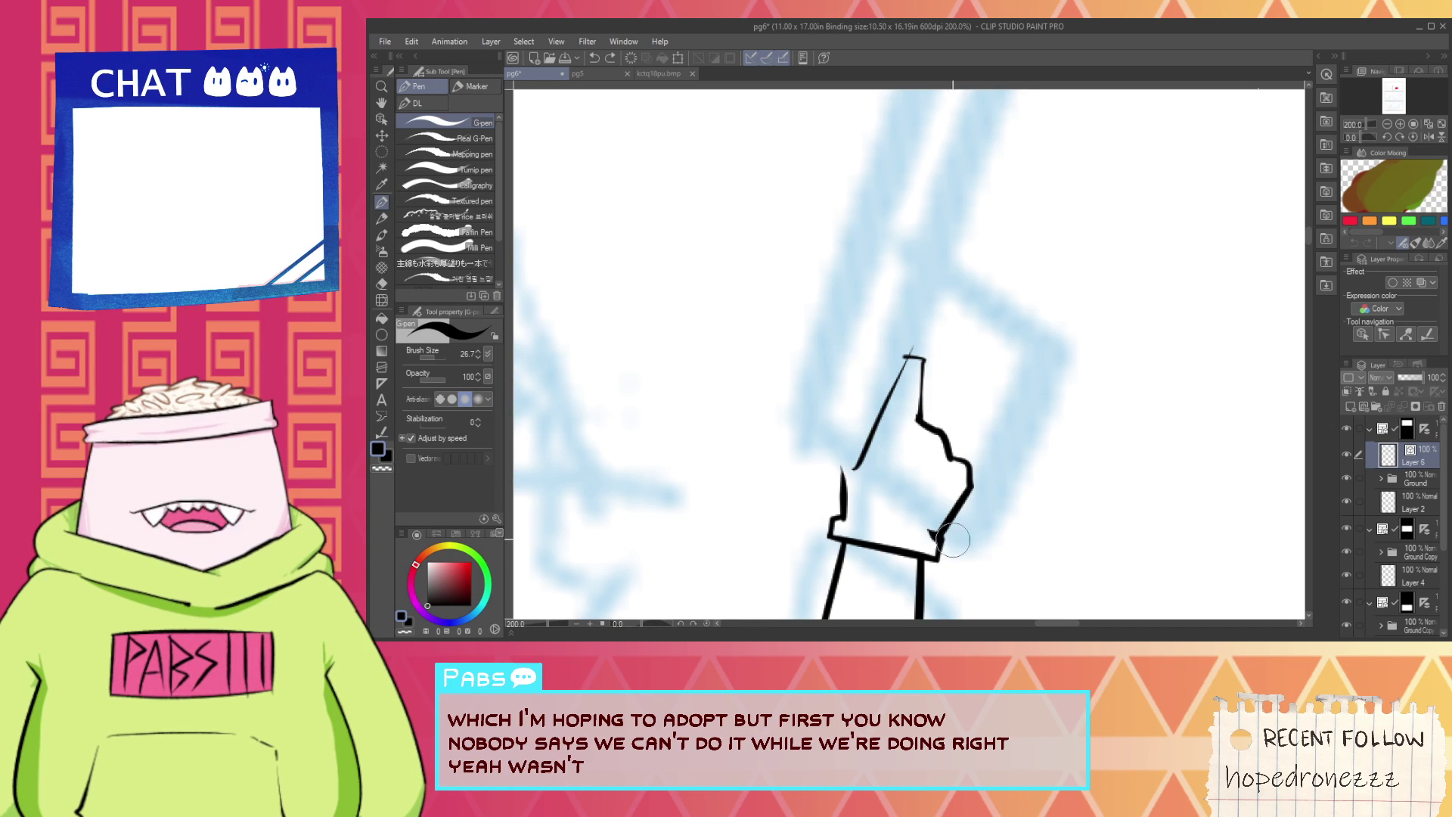
pyautogui.moveTo(940, 542)
pyautogui.mouseDown()
pyautogui.moveTo(987, 536)
pyautogui.moveTo(1092, 324)
pyautogui.mouseUp()
pyautogui.hotkey('ctrl', 'z')
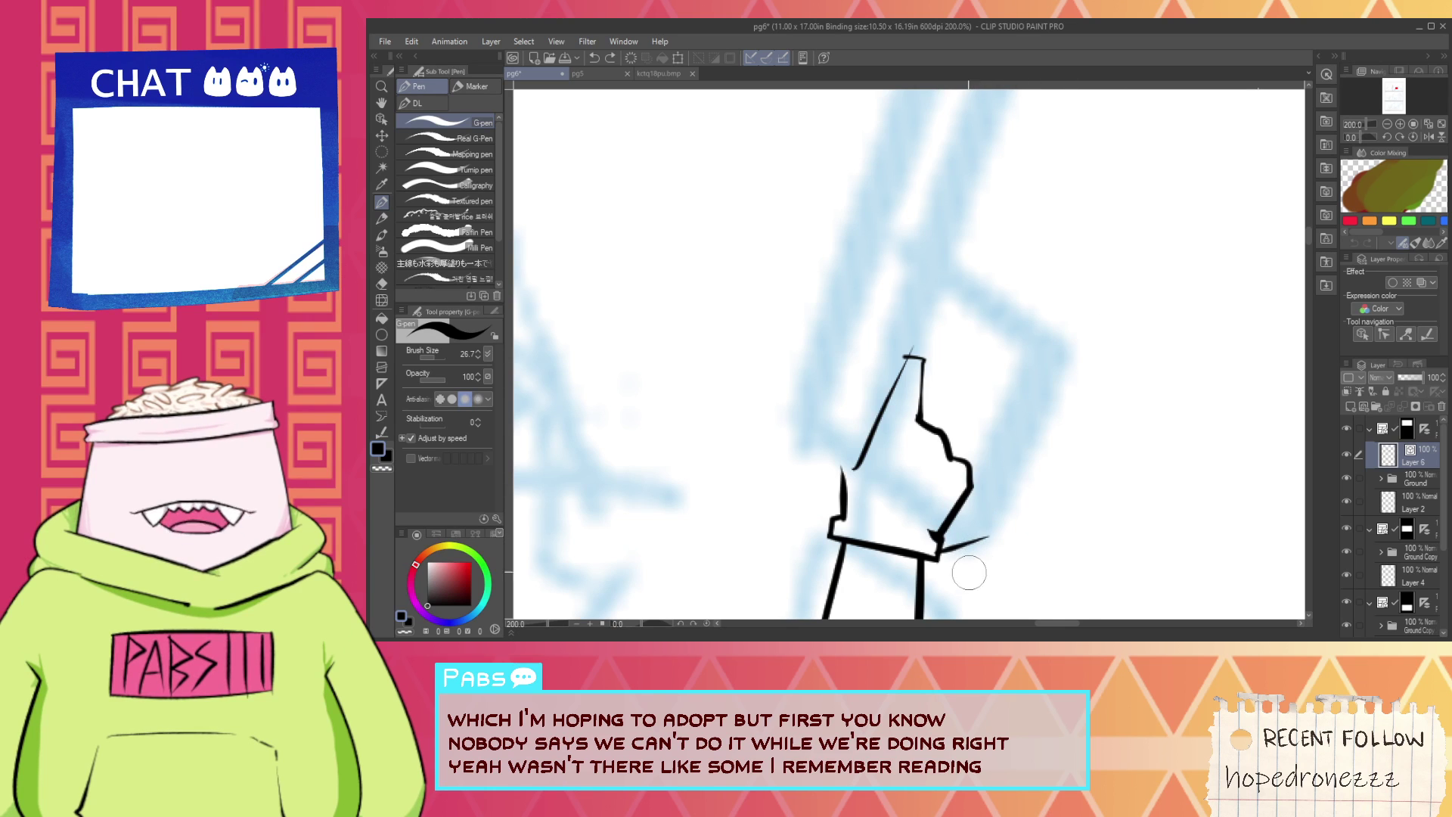
pyautogui.moveTo(964, 583); pyautogui.dragTo(1134, 273)
pyautogui.moveTo(973, 488); pyautogui.dragTo(1104, 280)
pyautogui.hotkey('ctrl', 'z')
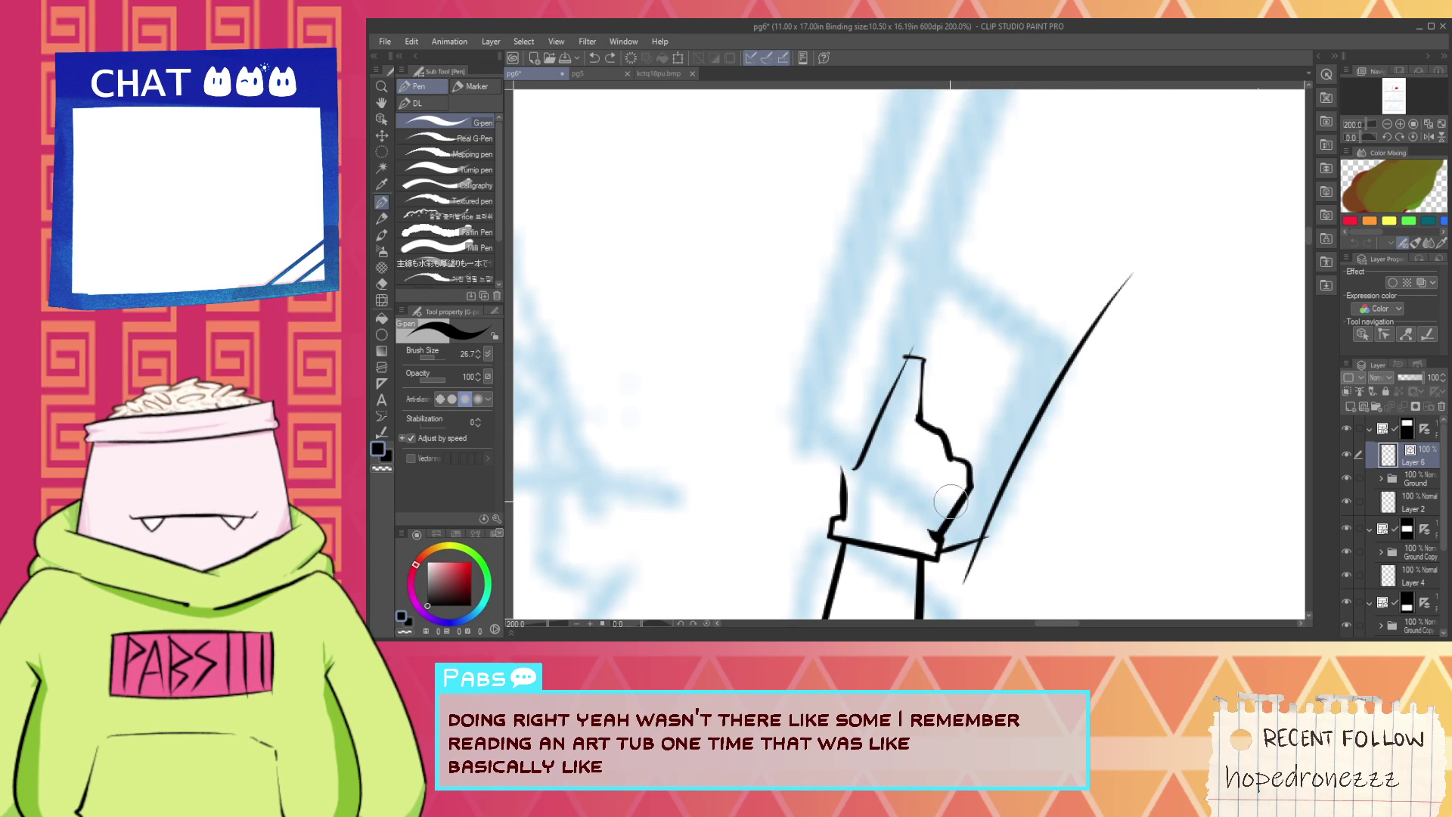
pyautogui.moveTo(940, 526)
pyautogui.mouseDown()
pyautogui.moveTo(1103, 278)
pyautogui.moveTo(1085, 370)
pyautogui.mouseUp()
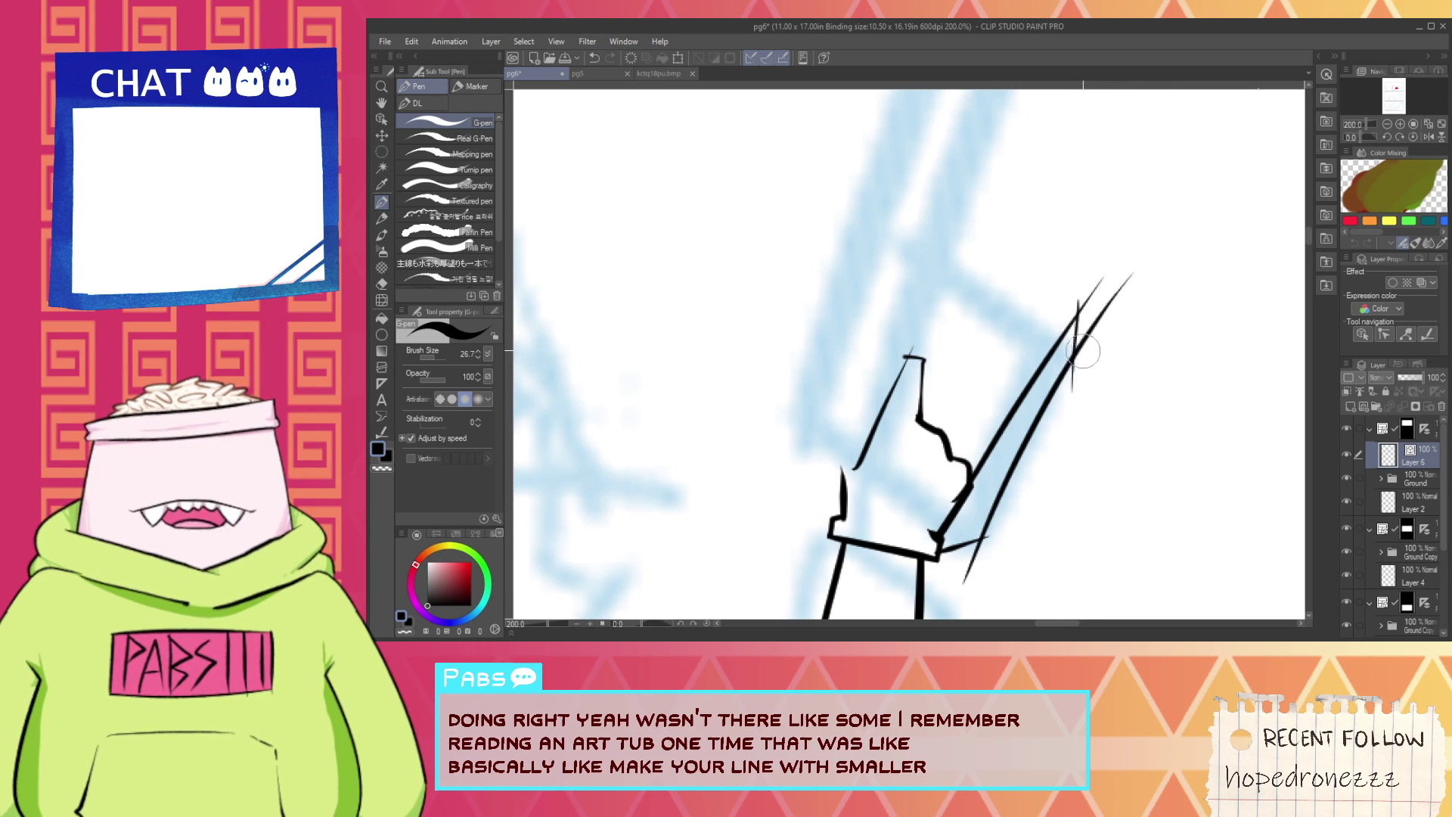
# Close the blade shape's pointed tip with a short stroke and erase the overshooting line ends at its tip and base.
pyautogui.hotkey('ctrl', 'z')
pyautogui.moveTo(1081, 309); pyautogui.dragTo(1086, 375)
pyautogui.press('e')
pyautogui.moveTo(1086, 295); pyautogui.dragTo(1100, 284)
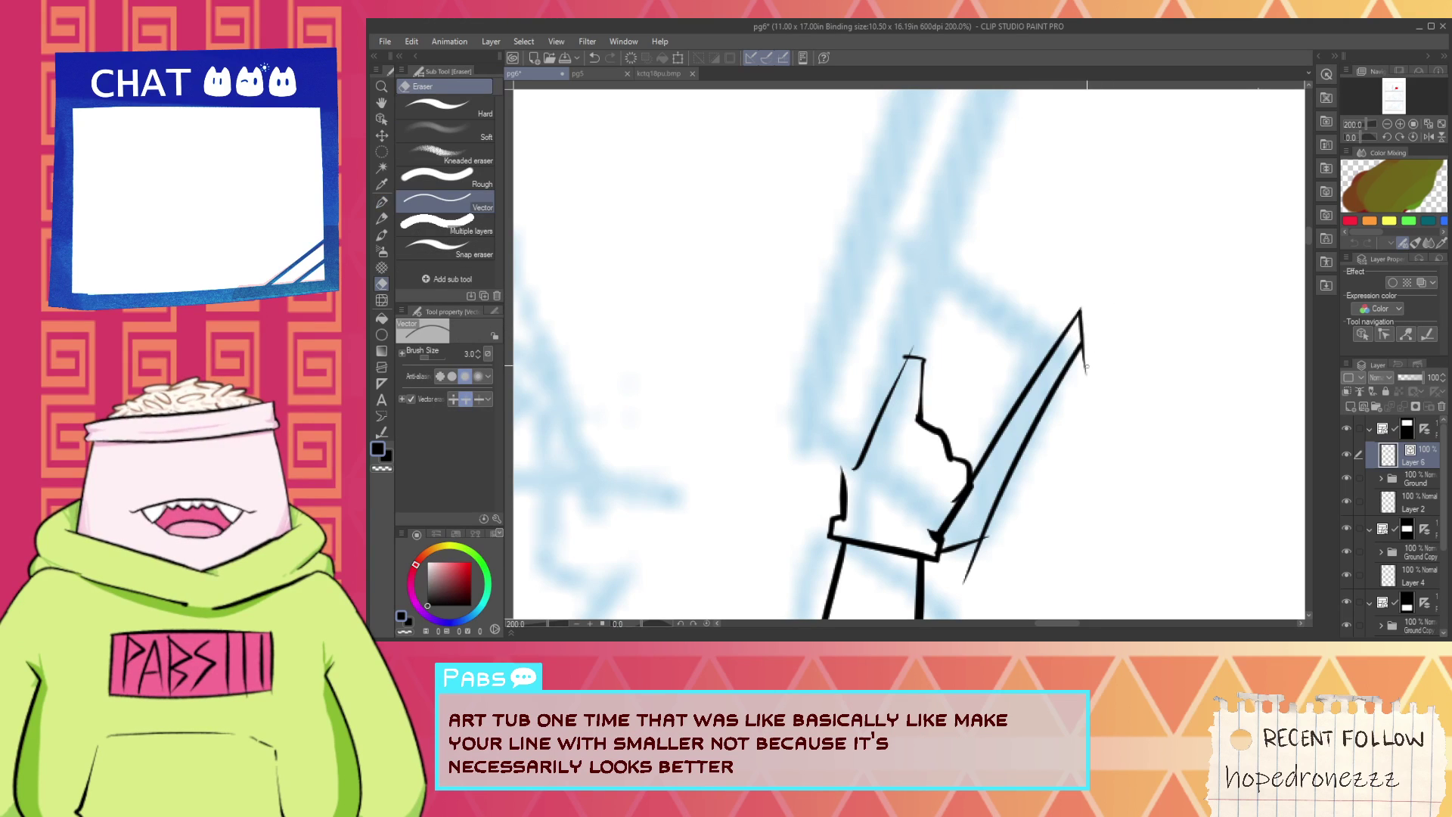
pyautogui.moveTo(1087, 367); pyautogui.dragTo(1081, 369)
pyautogui.moveTo(964, 567); pyautogui.dragTo(980, 564)
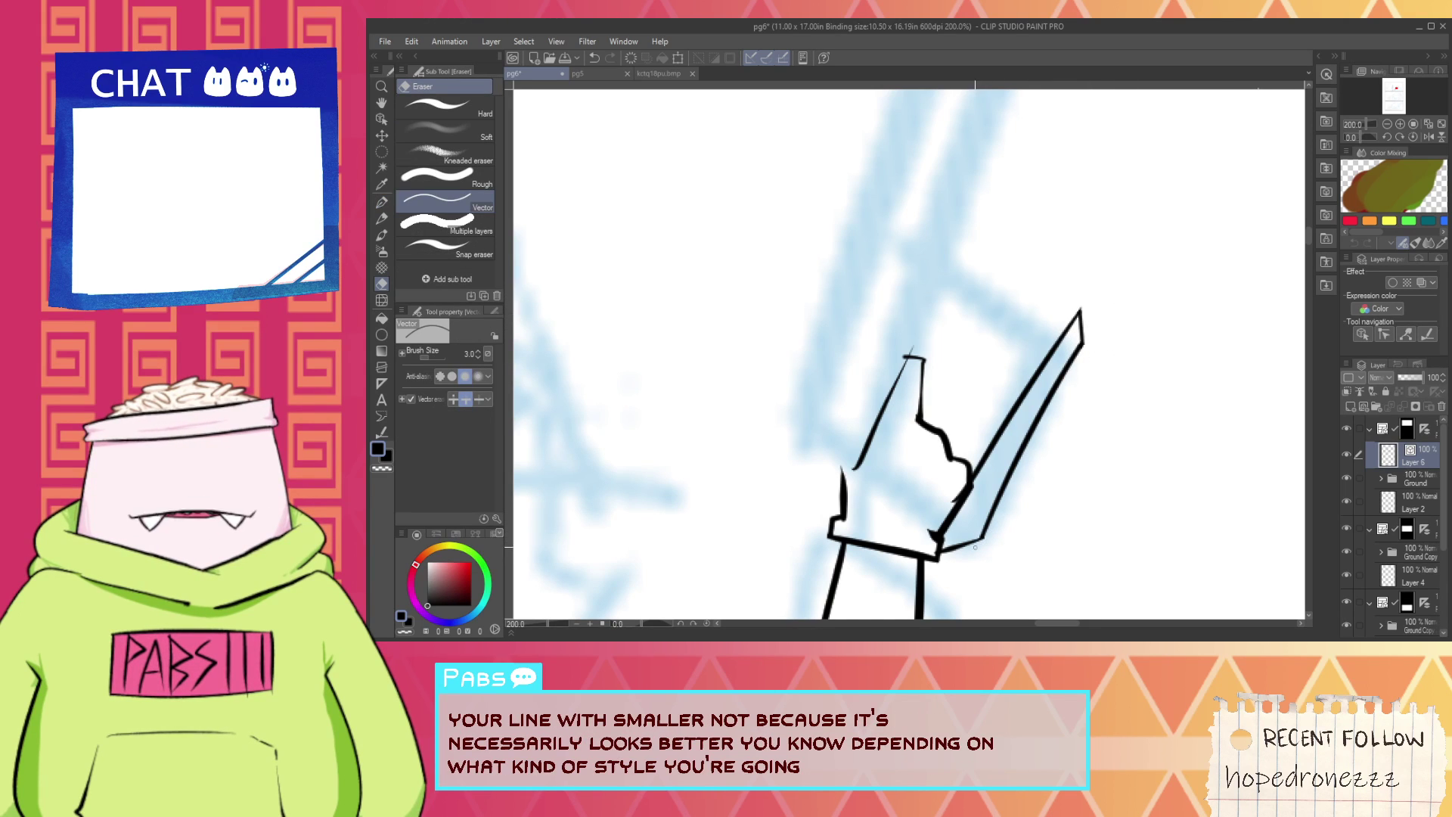
# Ink a short slanted line from the side of the hand across the base of the finger to the knuckles.
pyautogui.moveTo(964, 389); pyautogui.dragTo(978, 453)
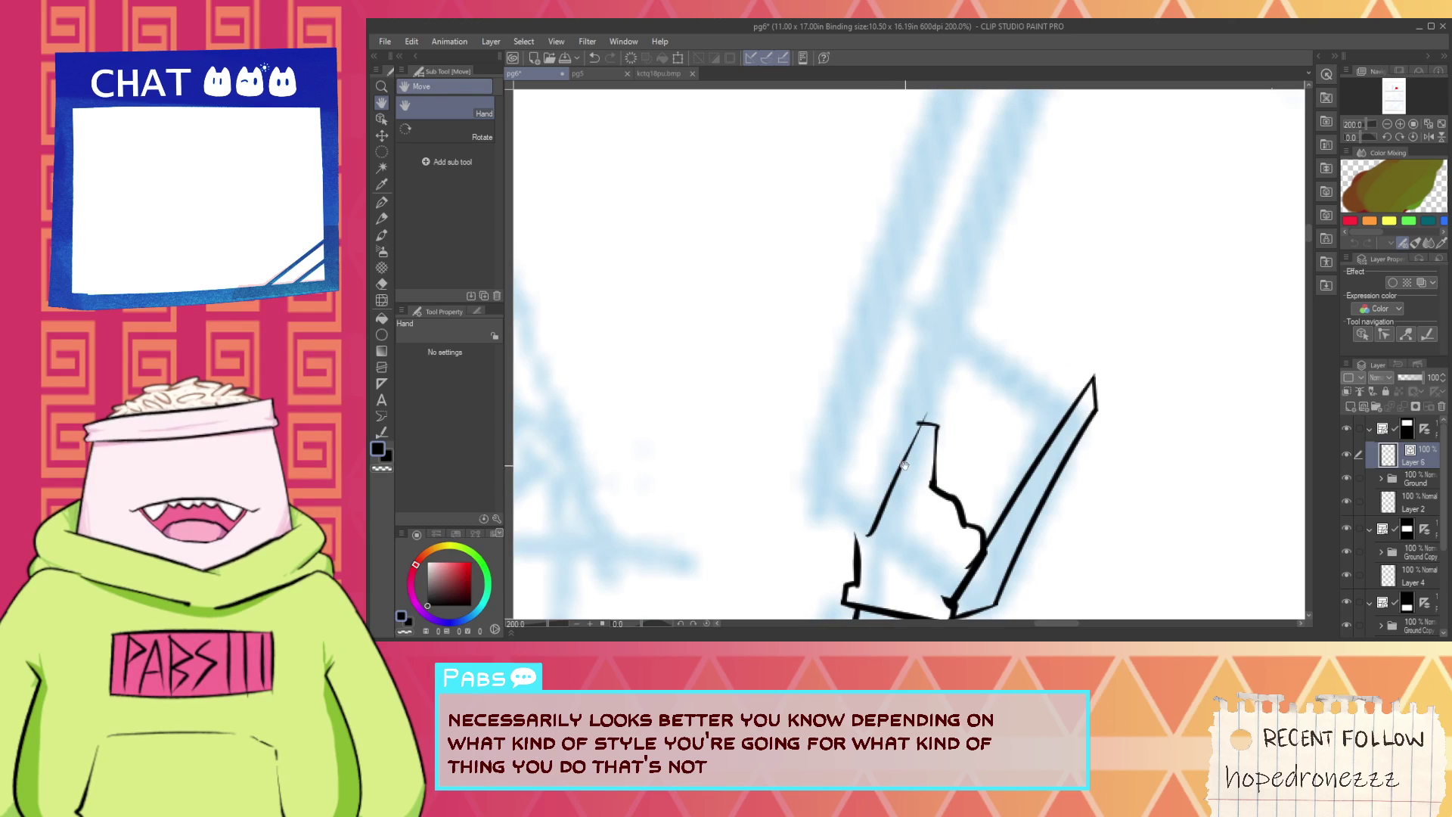
pyautogui.press('p')
pyautogui.scroll(-1, 927, 420)
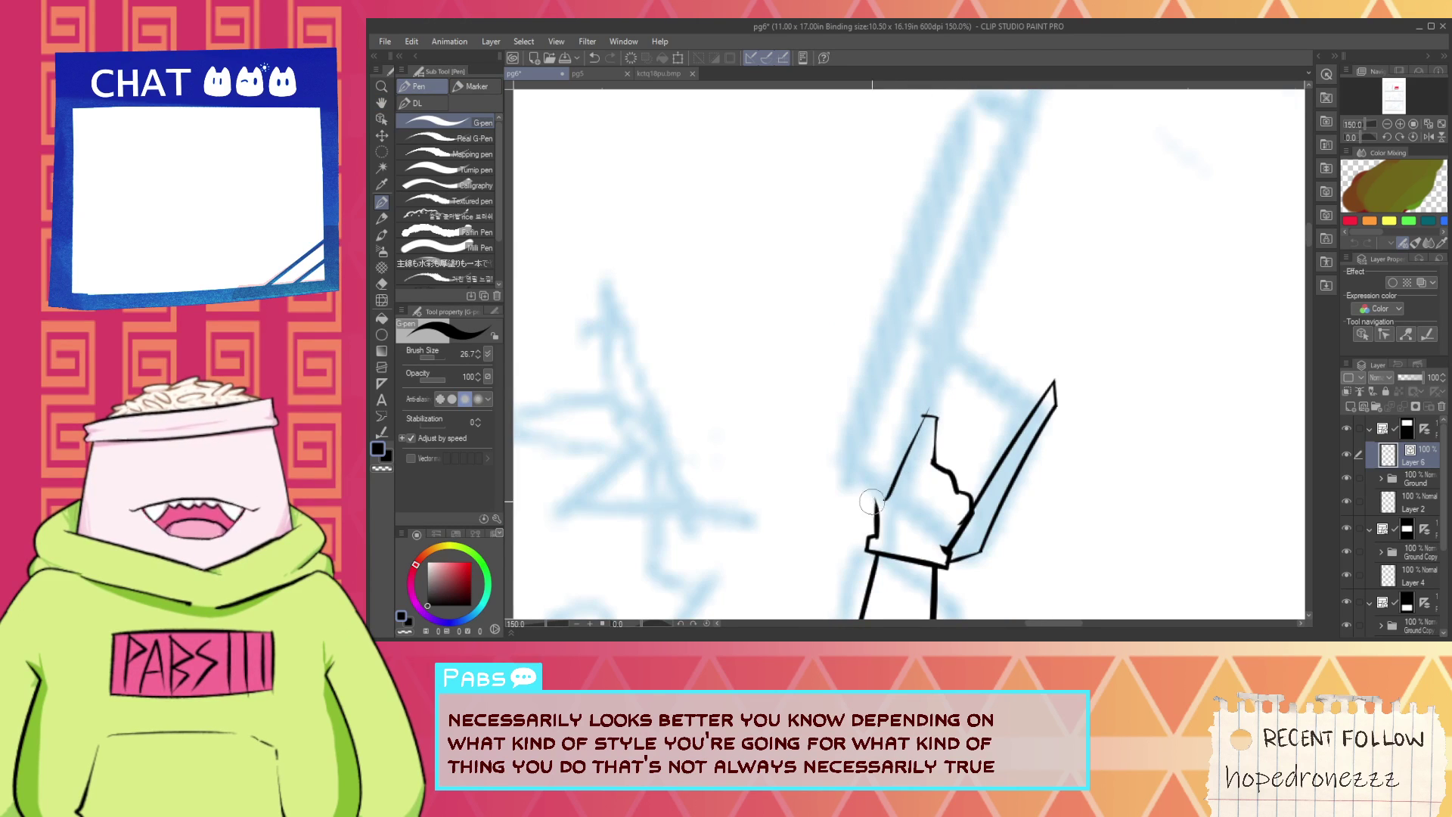
pyautogui.scroll(1, 872, 502)
pyautogui.moveTo(827, 516); pyautogui.dragTo(933, 477)
pyautogui.hotkey('ctrl', 'z')
pyautogui.moveTo(850, 515); pyautogui.dragTo(961, 469)
pyautogui.scroll(-1, 917, 503)
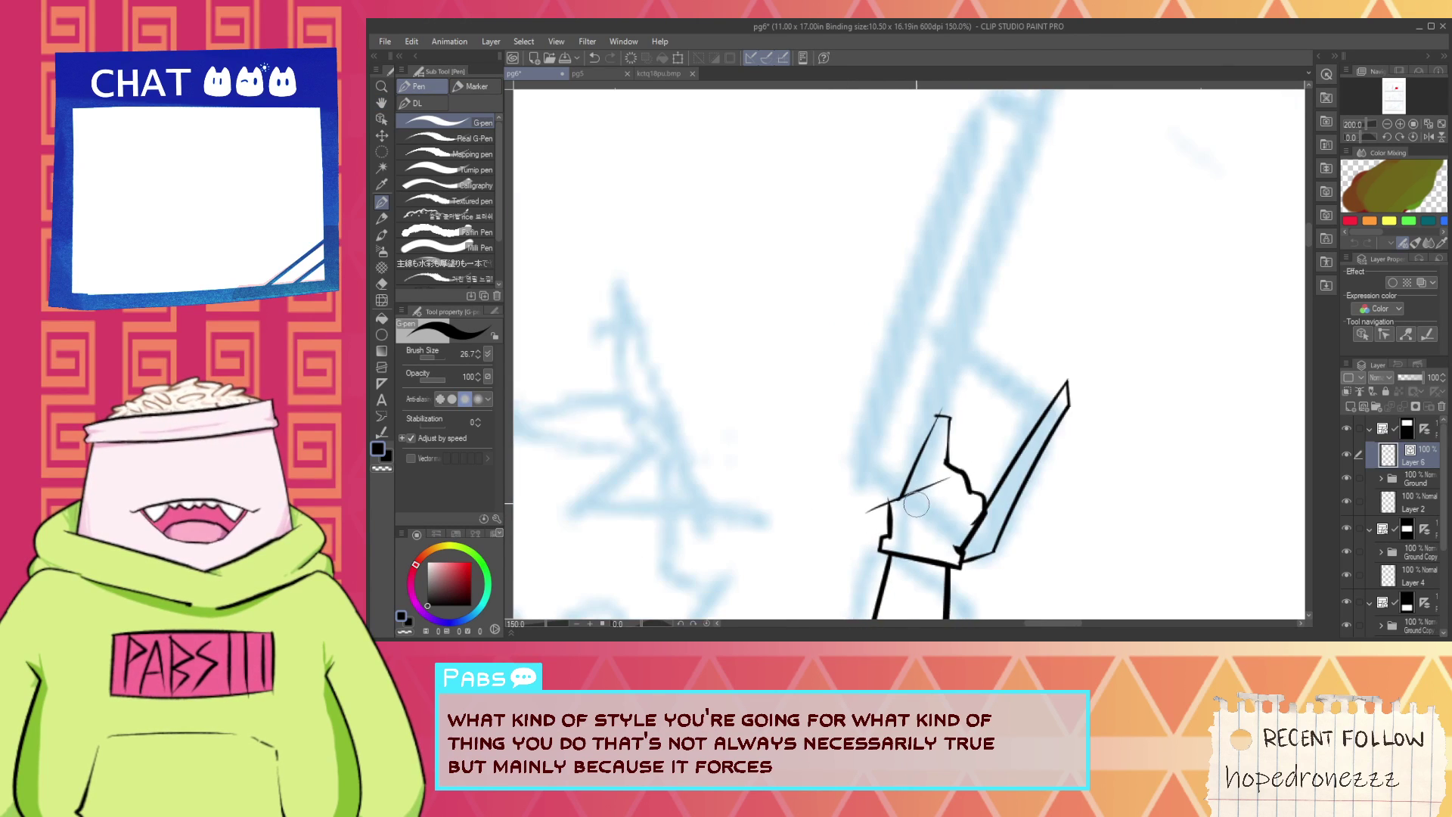
pyautogui.scroll(-4, 916, 503)
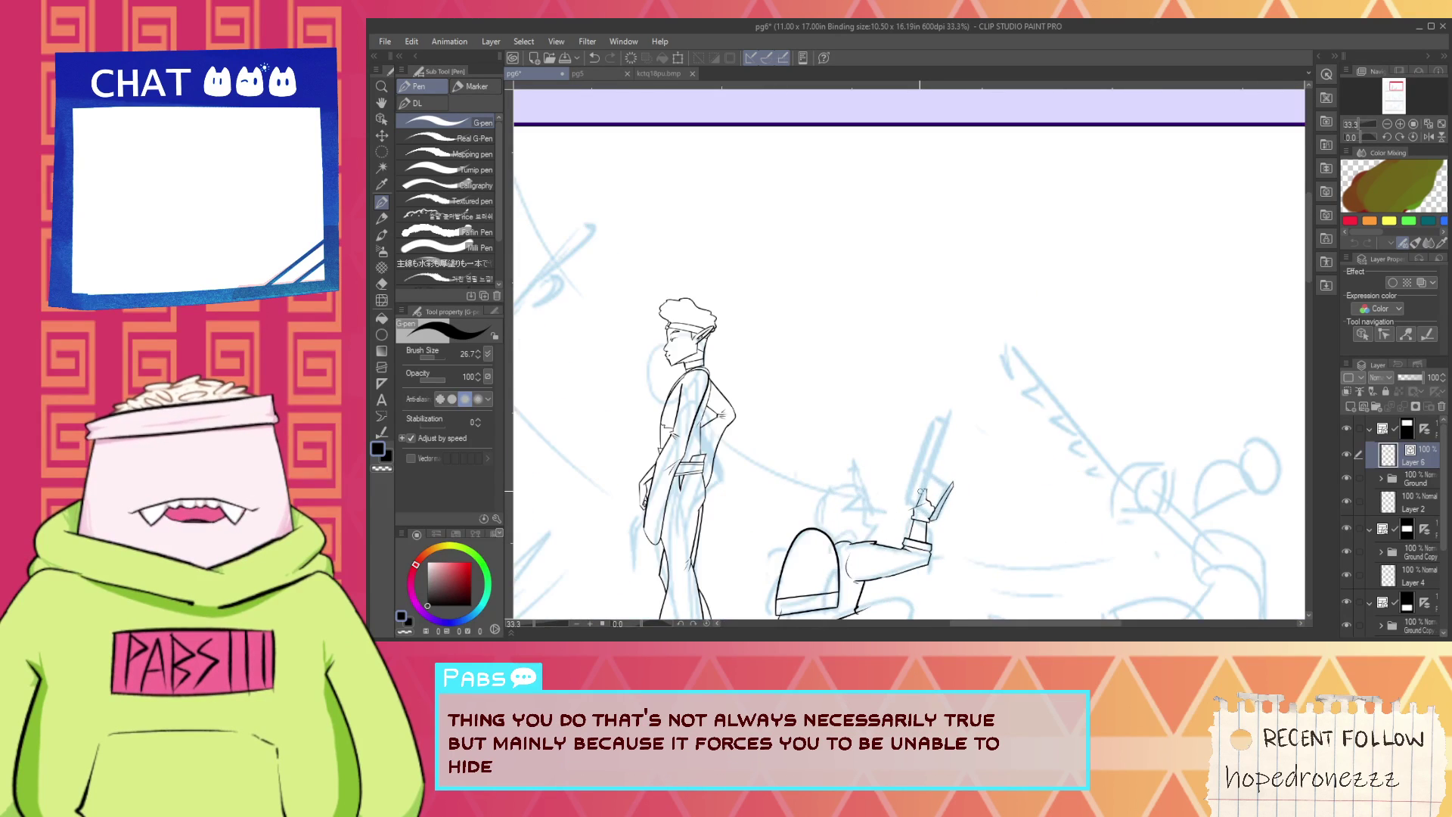
pyautogui.scroll(4, 916, 503)
pyautogui.hotkey('ctrl', 'z')
pyautogui.moveTo(885, 520)
pyautogui.mouseDown()
pyautogui.moveTo(949, 487)
pyautogui.moveTo(977, 495)
pyautogui.mouseUp()
# Try to ink a long slanted line from the hand along the sketched held object.
pyautogui.moveTo(886, 543); pyautogui.dragTo(1025, 249)
pyautogui.hotkey('ctrl', 'z')
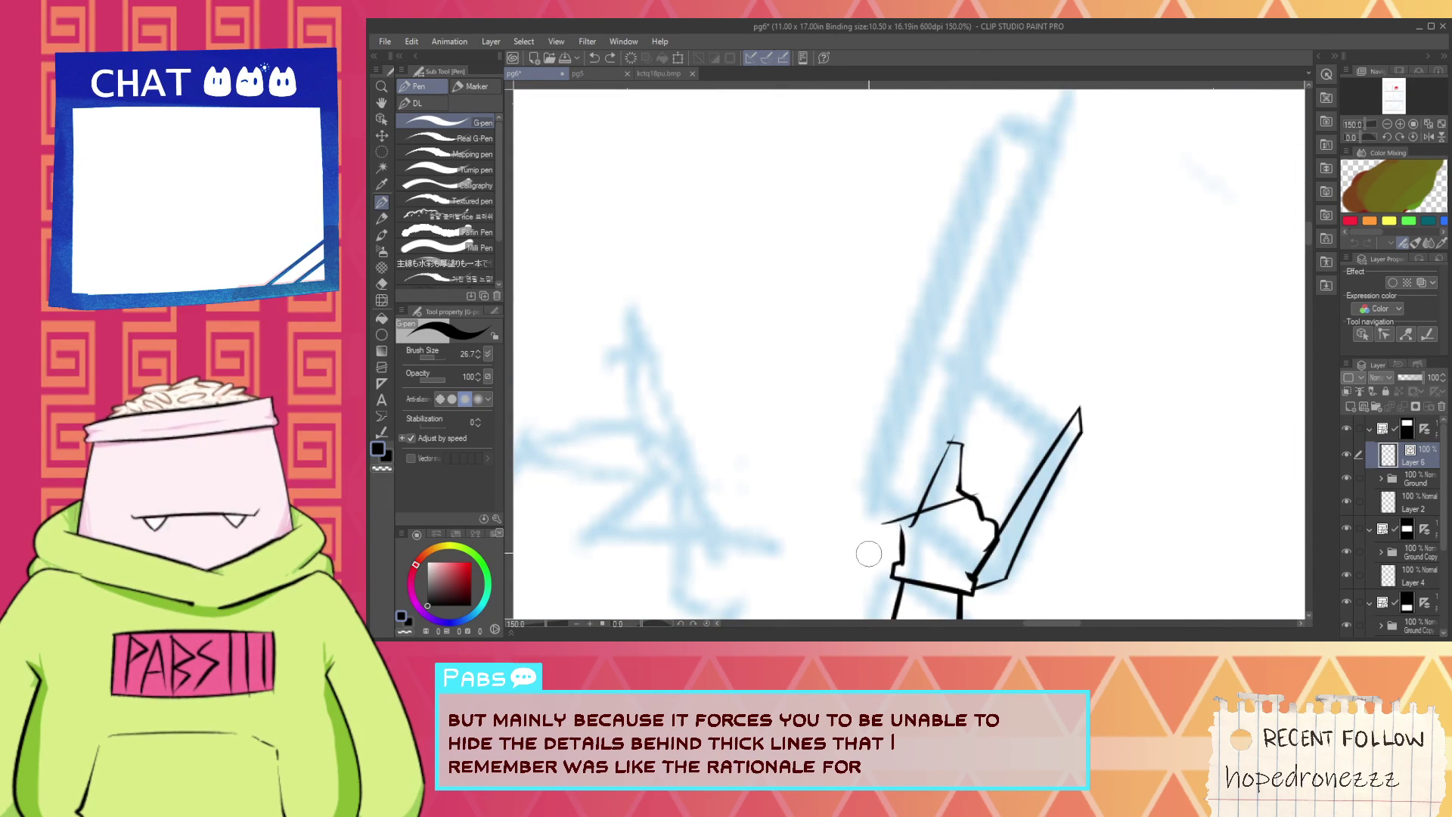
pyautogui.moveTo(887, 534); pyautogui.dragTo(1018, 205)
pyautogui.hotkey('ctrl', 'z')
# Try a much thicker stroke over the torso's side line below the arm, and undo it.
pyautogui.scroll(-1, 921, 453)
pyautogui.moveTo(817, 475); pyautogui.dragTo(1006, 250)
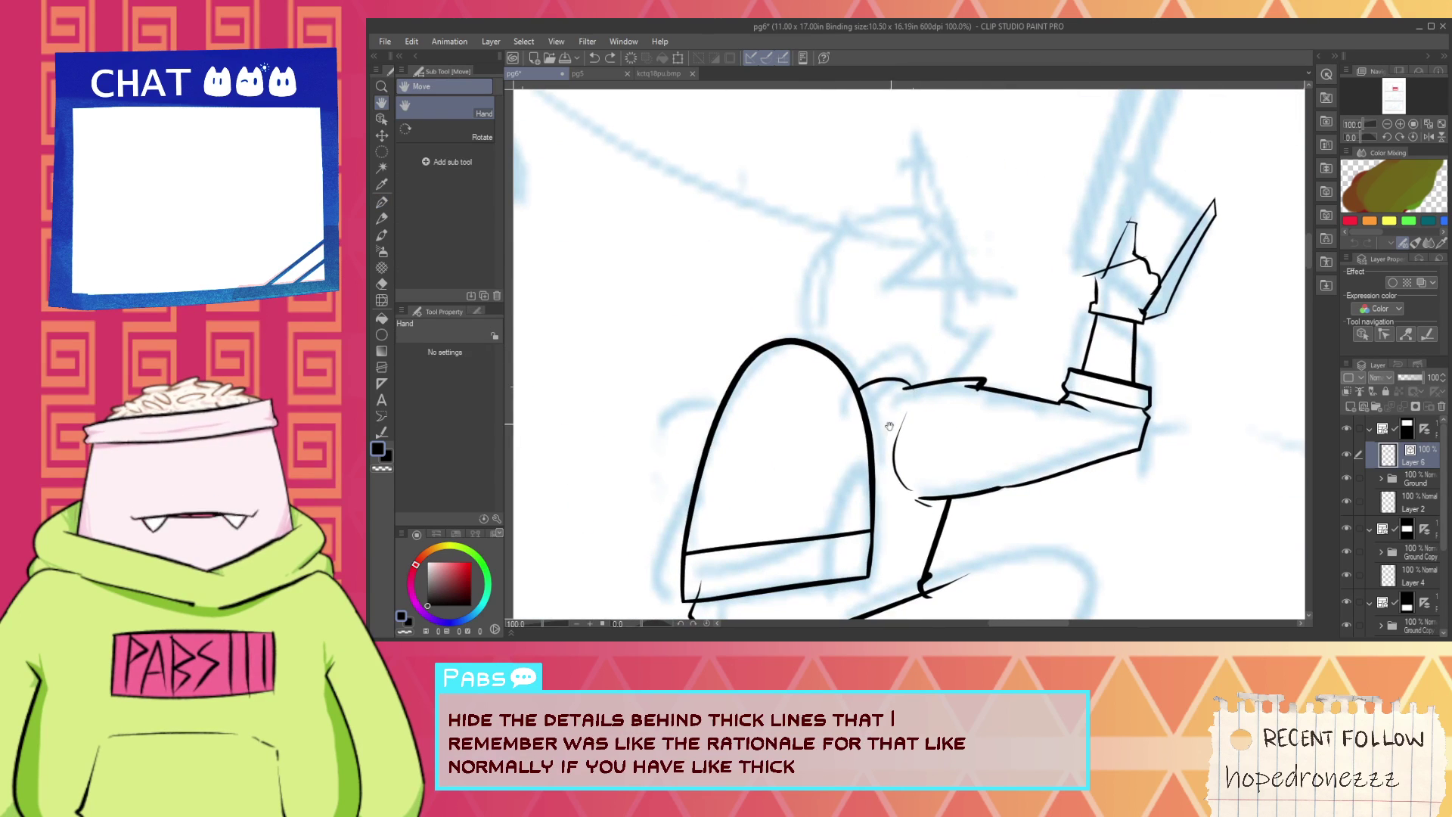
pyautogui.press('p')
pyautogui.hotkey('ctrl', 'z')
pyautogui.moveTo(923, 581)
pyautogui.mouseDown()
pyautogui.moveTo(849, 590)
pyautogui.moveTo(813, 614)
pyautogui.mouseUp()
pyautogui.hotkey('ctrl', 'z')
pyautogui.hotkey('ctrl', 'z')
pyautogui.hotkey('ctrl', 'z')
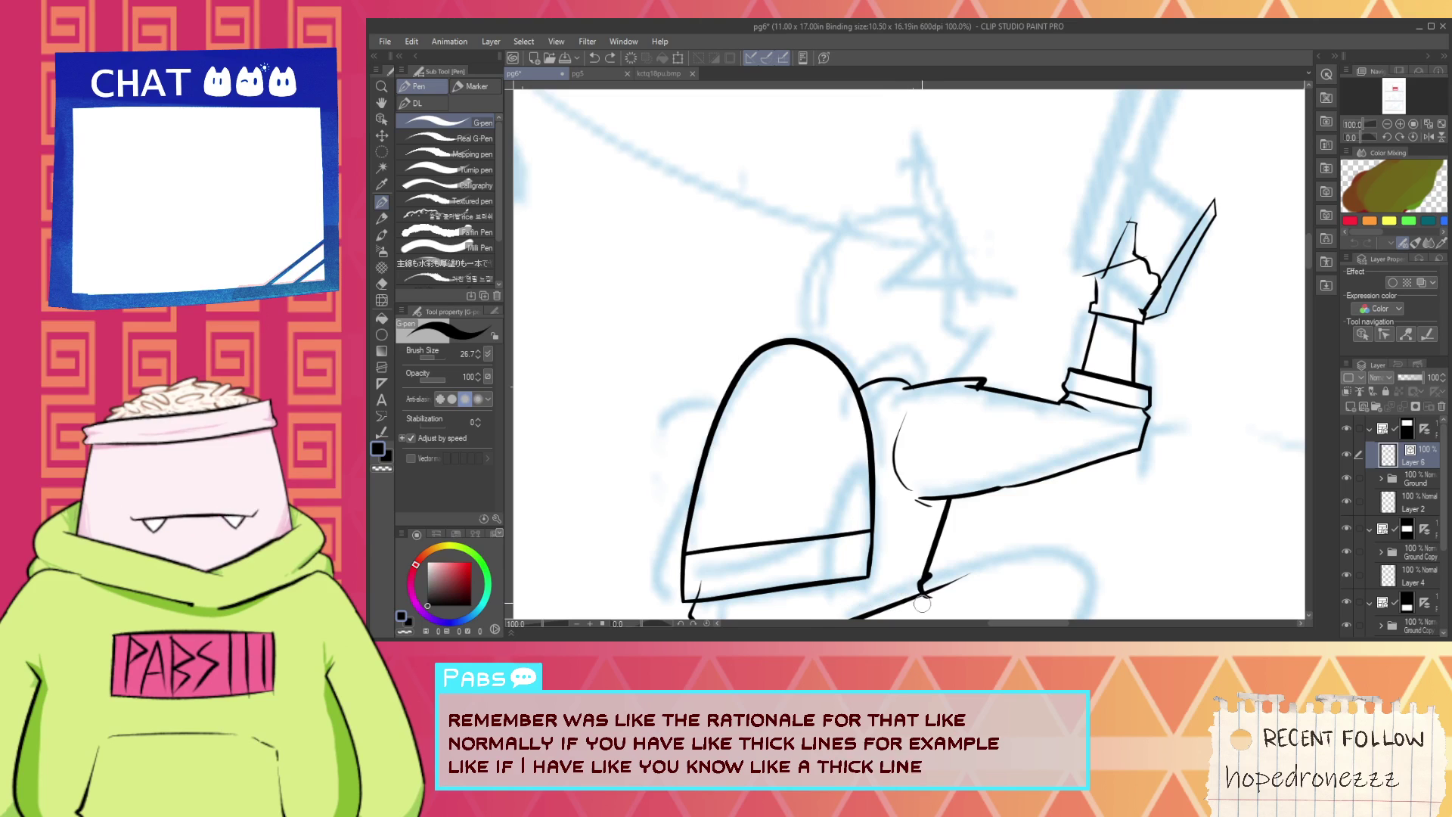
pyautogui.moveTo(922, 601); pyautogui.dragTo(962, 432)
pyautogui.moveTo(918, 568); pyautogui.dragTo(872, 586)
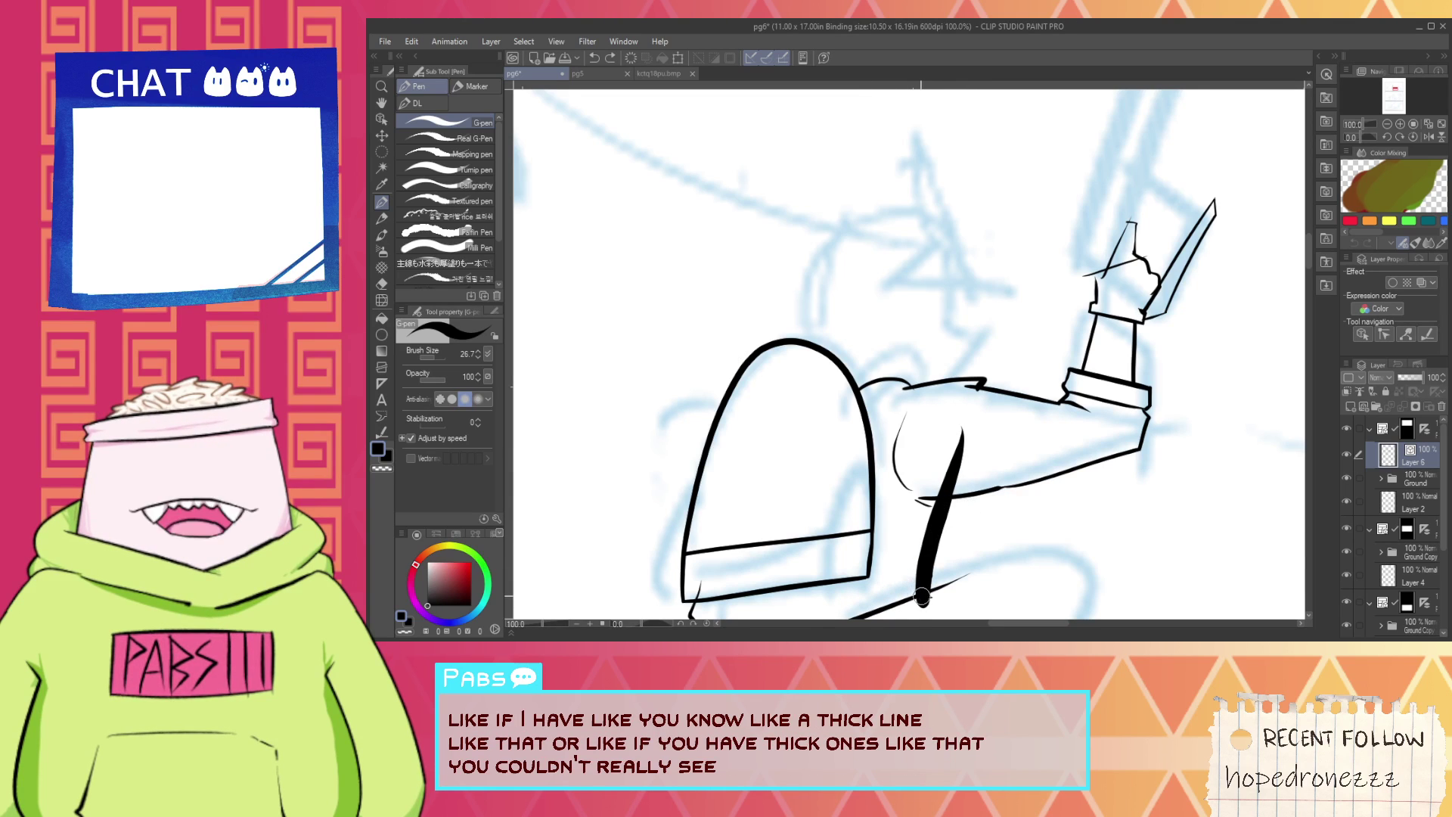
pyautogui.hotkey('ctrl', 'z')
# Ink thin fold lines in the section below the arched shape and erase the overshoot at the torso's lower corner.
pyautogui.scroll(2, 922, 594)
pyautogui.press('e')
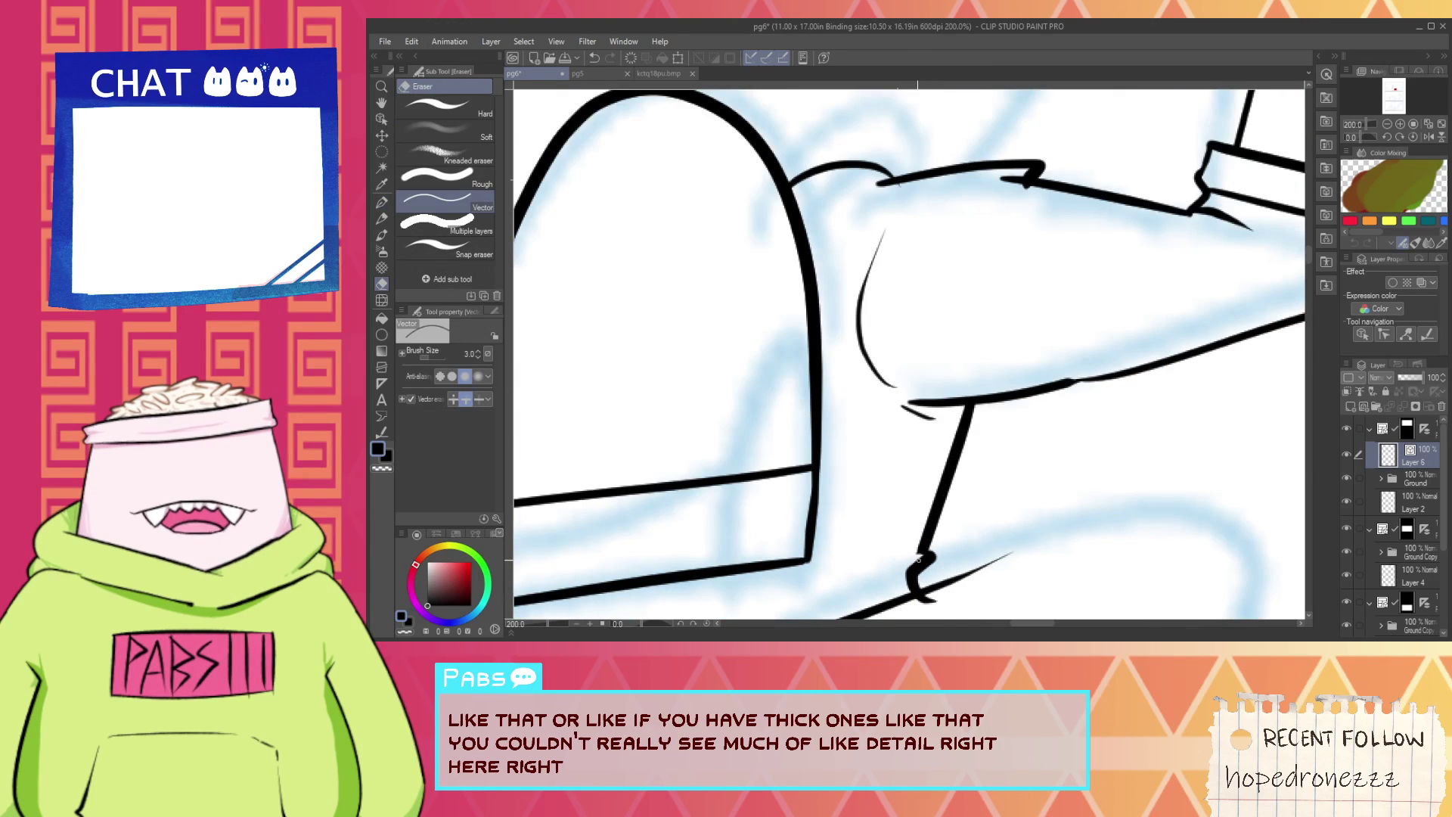
pyautogui.scroll(-2, 918, 558)
pyautogui.scroll(1, 805, 453)
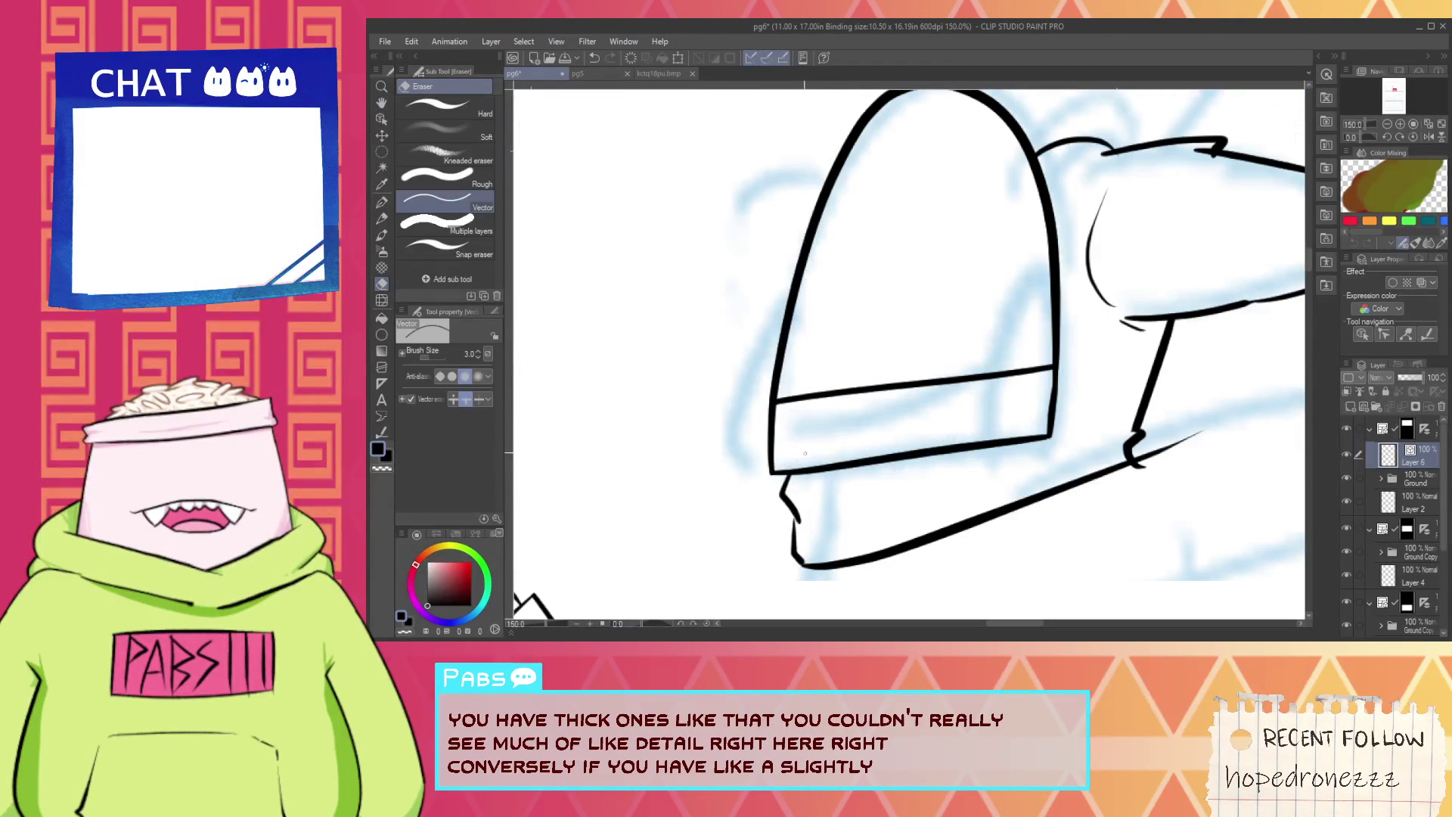
pyautogui.press('p')
pyautogui.moveTo(825, 519); pyautogui.dragTo(947, 499)
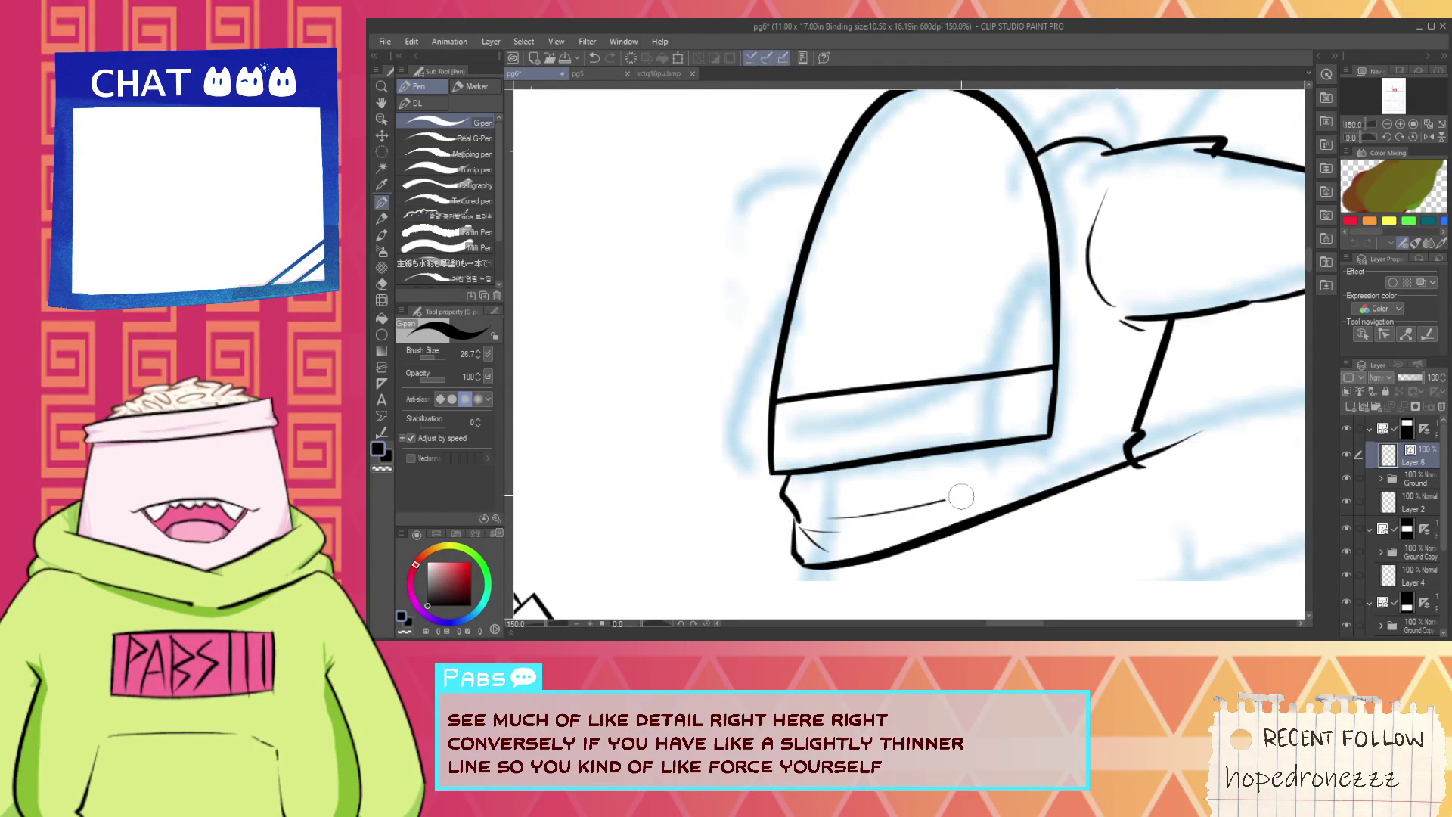
pyautogui.scroll(-2, 1042, 465)
pyautogui.press('e')
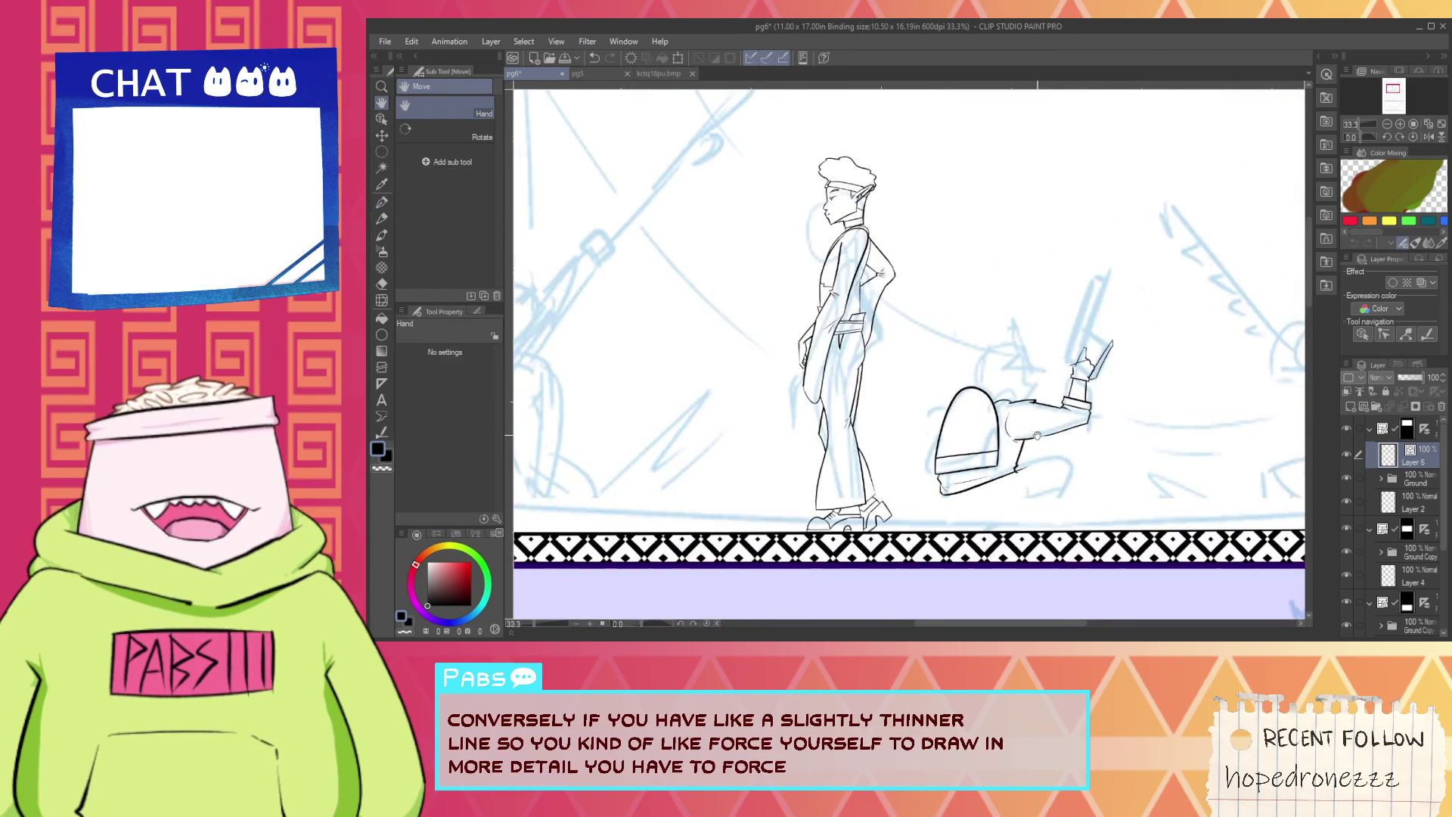
# Ink a slanted line from the shoulder down to the arched shape and erase the part that crosses into it.
pyautogui.scroll(2, 1004, 494)
pyautogui.scroll(4, 1023, 466)
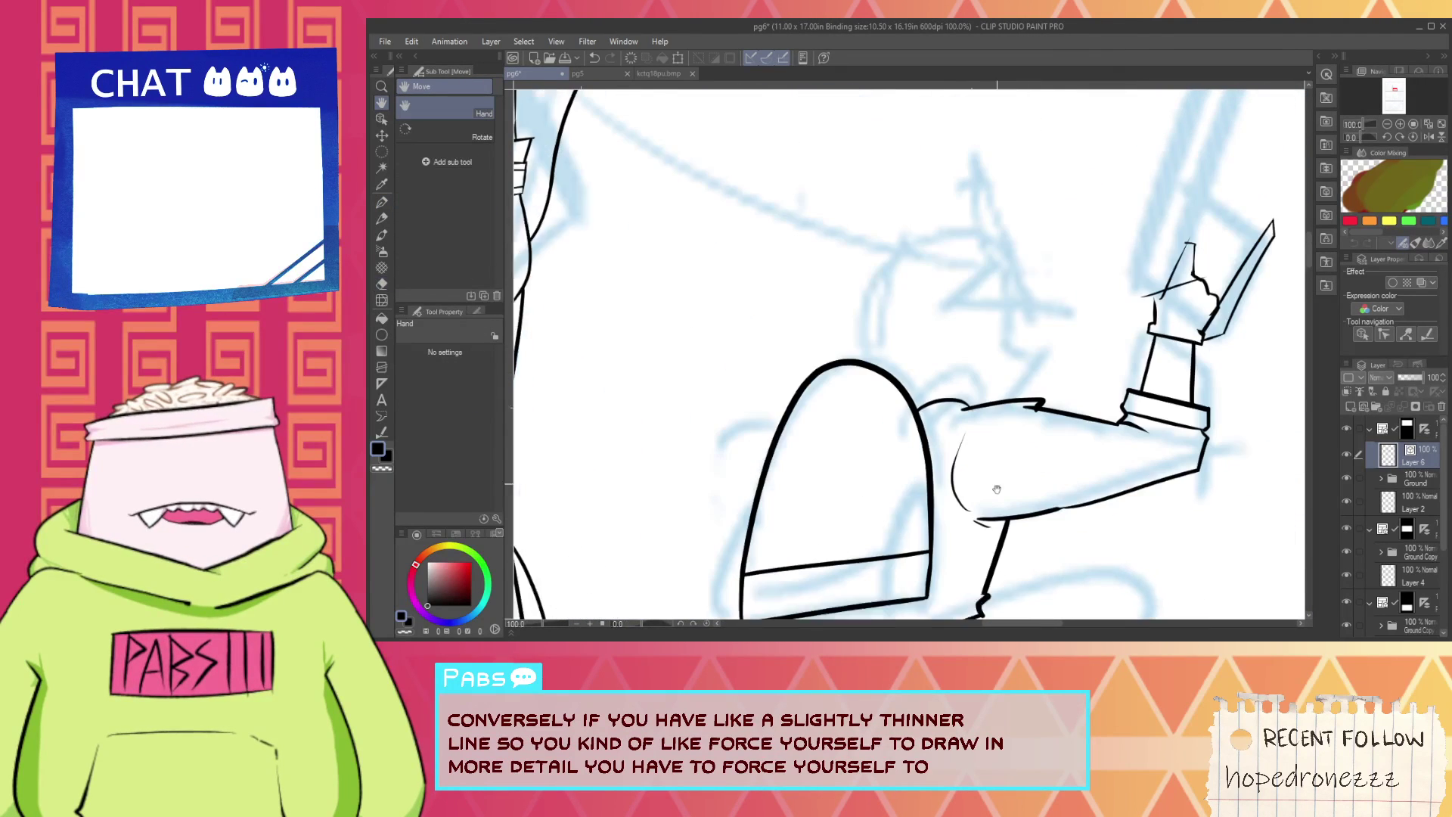
pyautogui.press('p')
pyautogui.moveTo(904, 534)
pyautogui.mouseDown()
pyautogui.moveTo(1033, 327)
pyautogui.moveTo(1002, 374)
pyautogui.moveTo(1034, 365)
pyautogui.moveTo(988, 399)
pyautogui.mouseUp()
pyautogui.hotkey('ctrl', 'z')
pyautogui.hotkey('ctrl', 'z')
pyautogui.press('e')
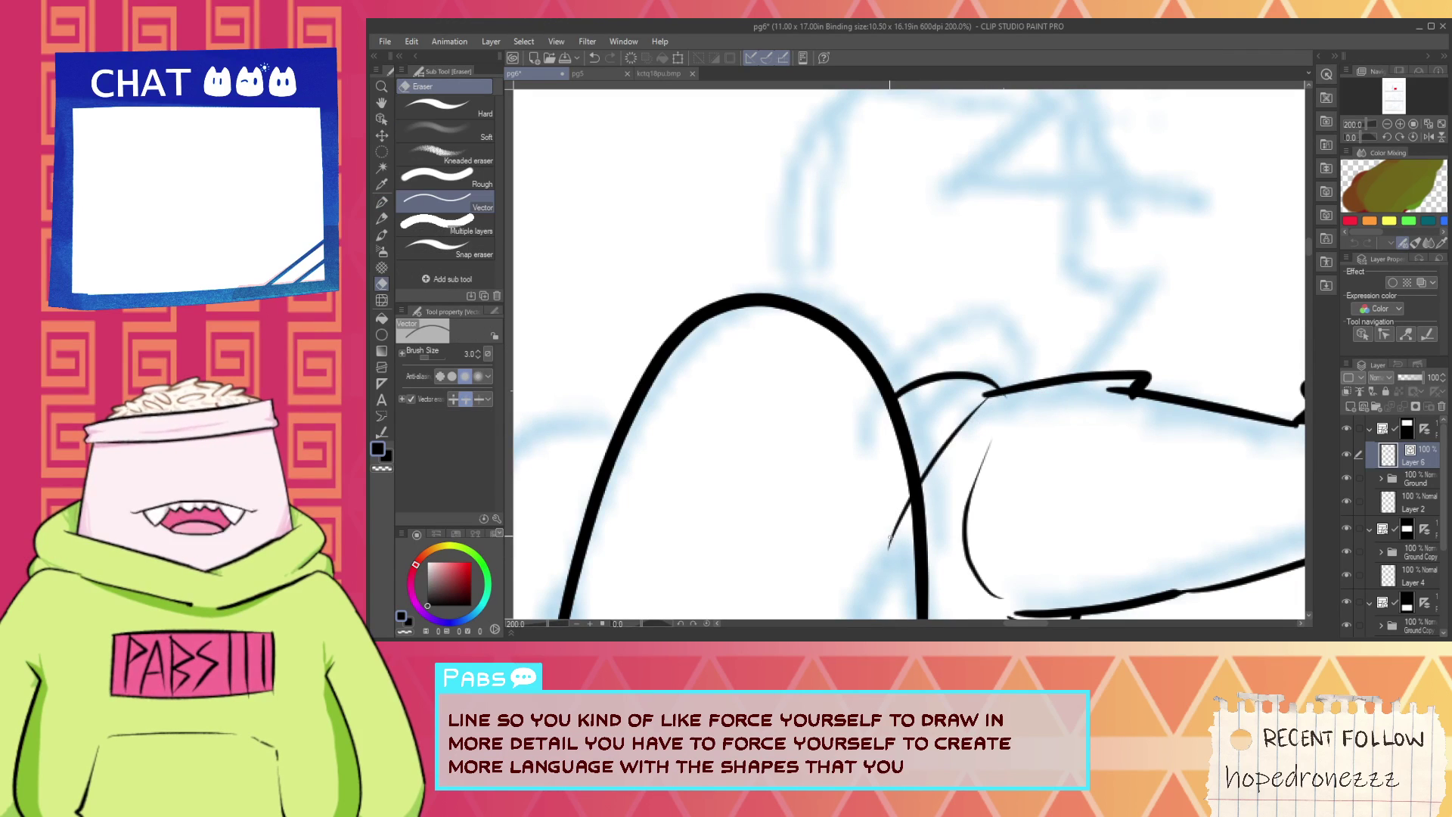
pyautogui.scroll(-2, 1010, 394)
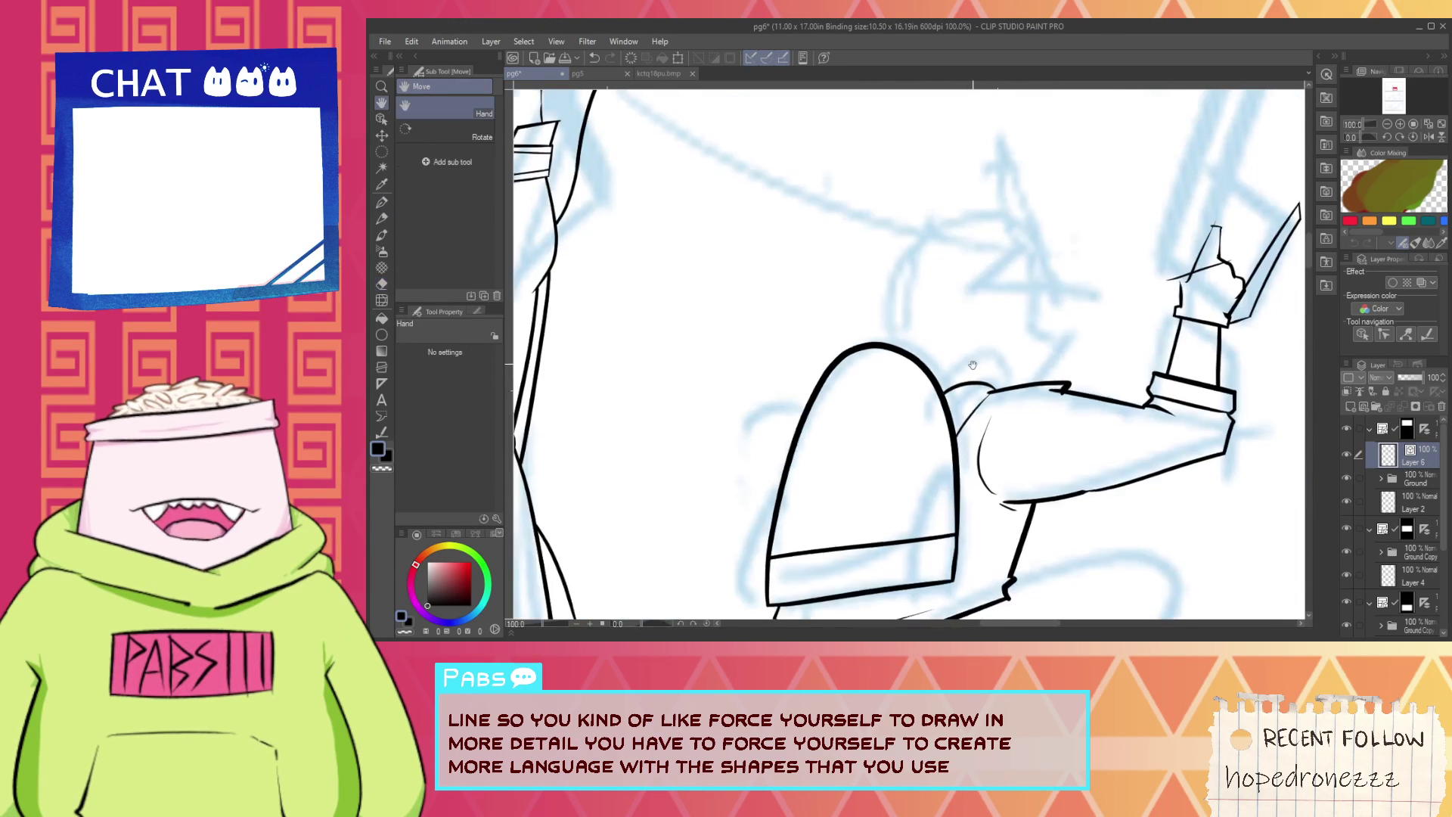
# Ink a curved collar line with a jagged front edge above the arched shape and erase its overshooting ends.
pyautogui.scroll(2, 956, 320)
pyautogui.press('p')
pyautogui.moveTo(814, 400)
pyautogui.mouseDown()
pyautogui.moveTo(799, 349)
pyautogui.moveTo(1042, 347)
pyautogui.mouseUp()
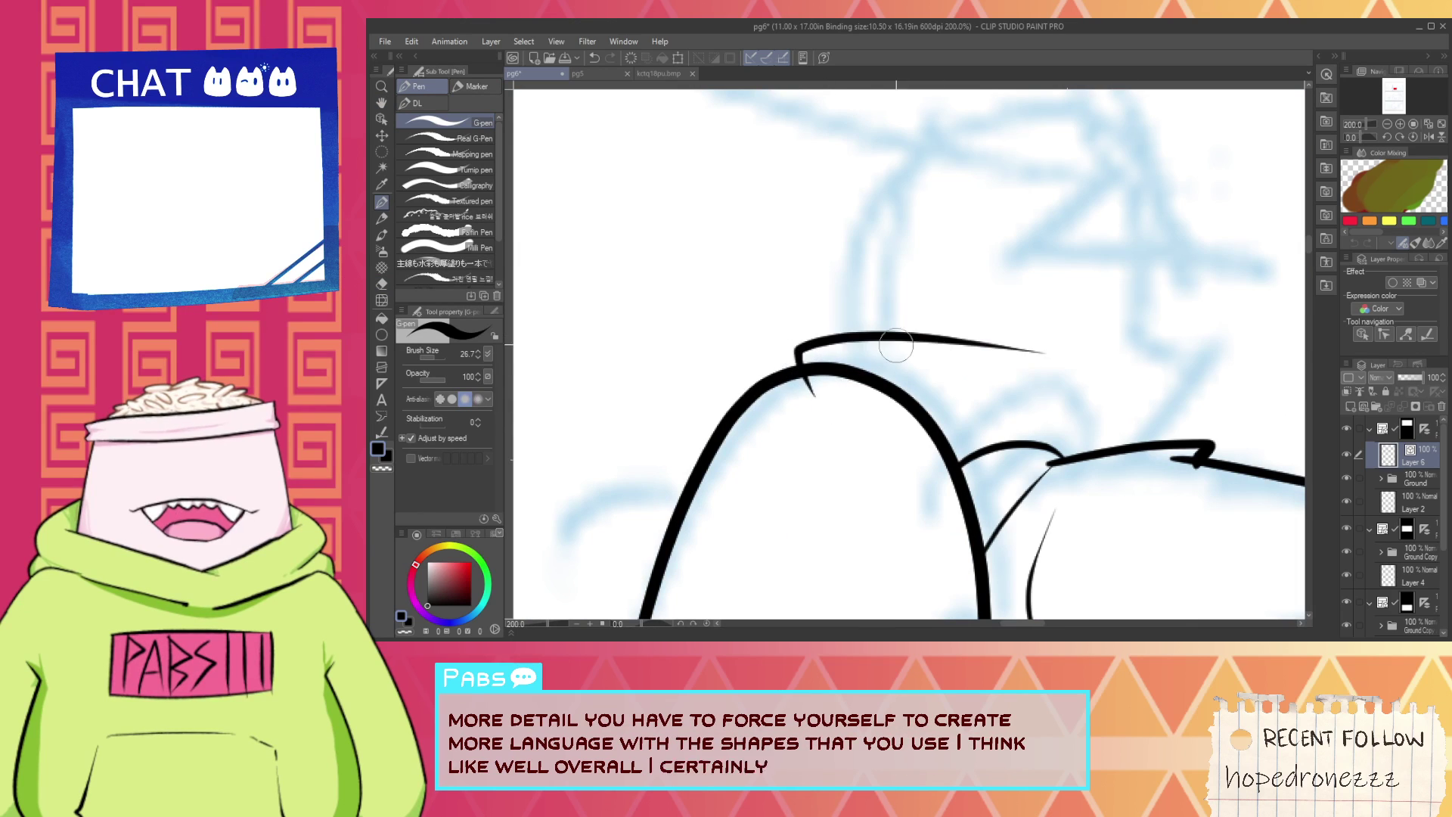
pyautogui.hotkey('ctrl', 'z')
pyautogui.moveTo(800, 334); pyautogui.dragTo(824, 416)
pyautogui.moveTo(789, 347)
pyautogui.mouseDown()
pyautogui.moveTo(1172, 374)
pyautogui.moveTo(1175, 409)
pyautogui.moveTo(1139, 472)
pyautogui.mouseUp()
pyautogui.press('e')
pyautogui.click(1143, 461)
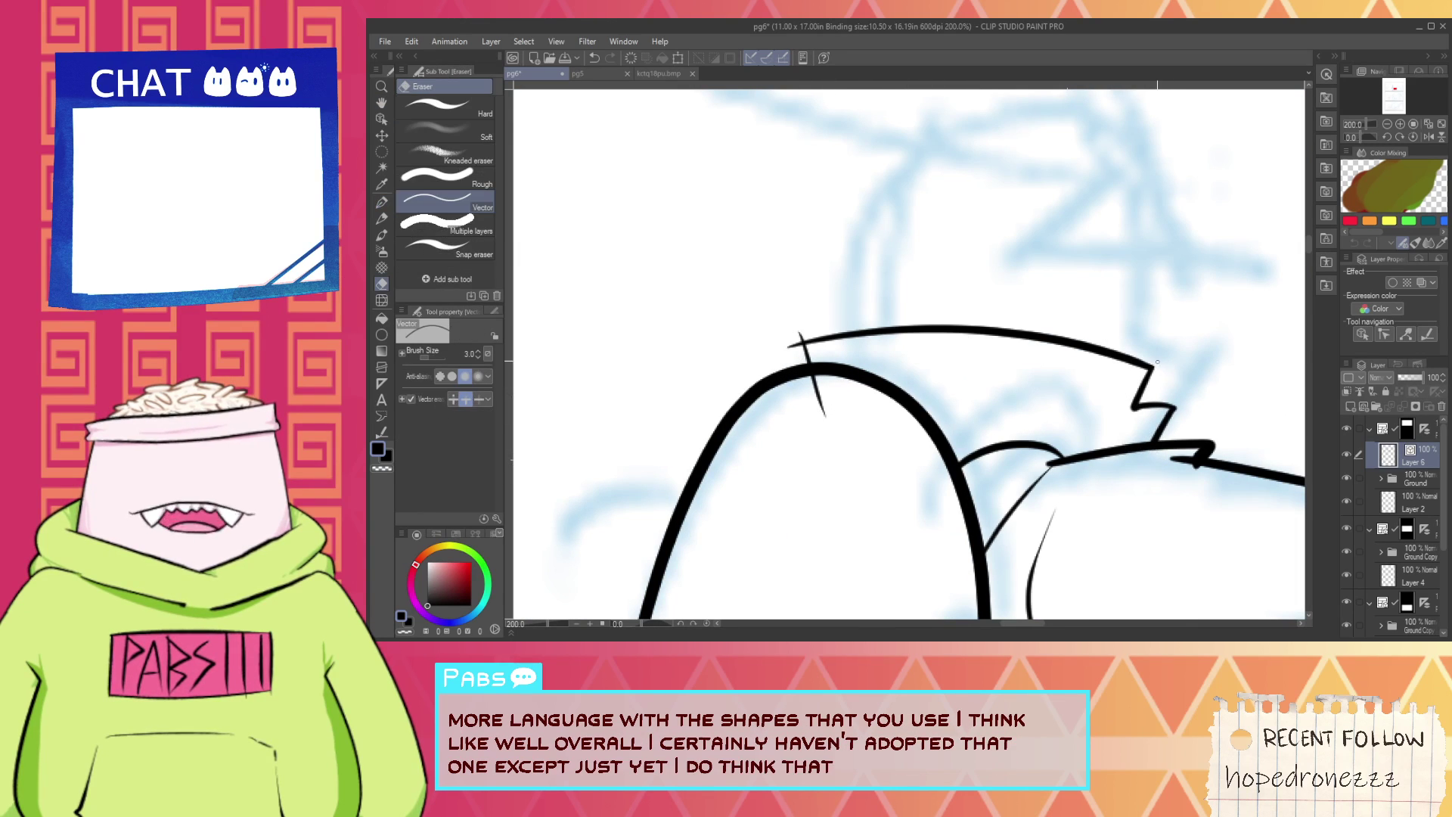
pyautogui.moveTo(845, 390); pyautogui.dragTo(805, 391)
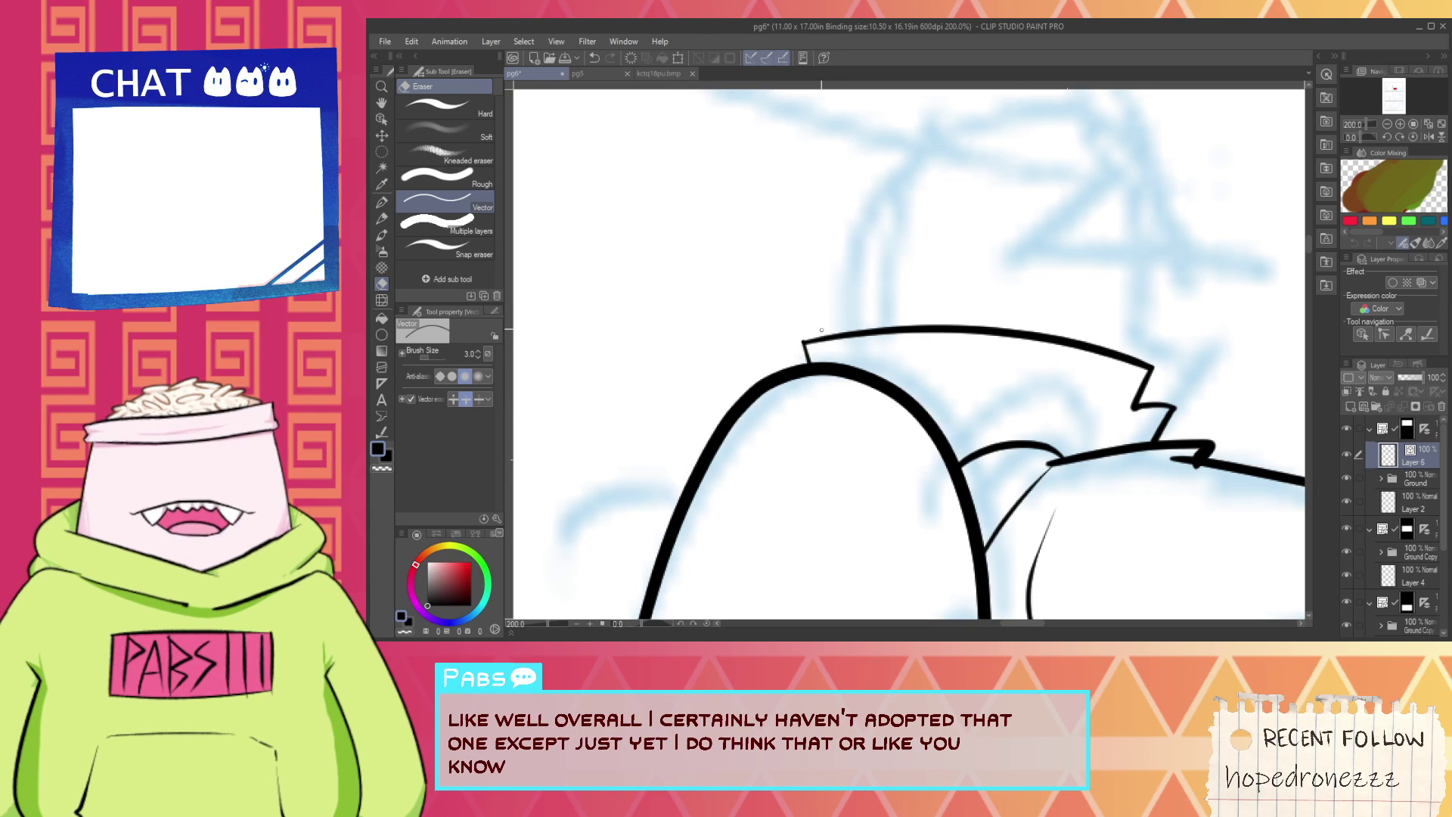
# Ink the rounded dome of the helmet above the collar line.
pyautogui.scroll(-1, 1042, 246)
pyautogui.moveTo(1068, 261); pyautogui.dragTo(978, 370)
pyautogui.press('p')
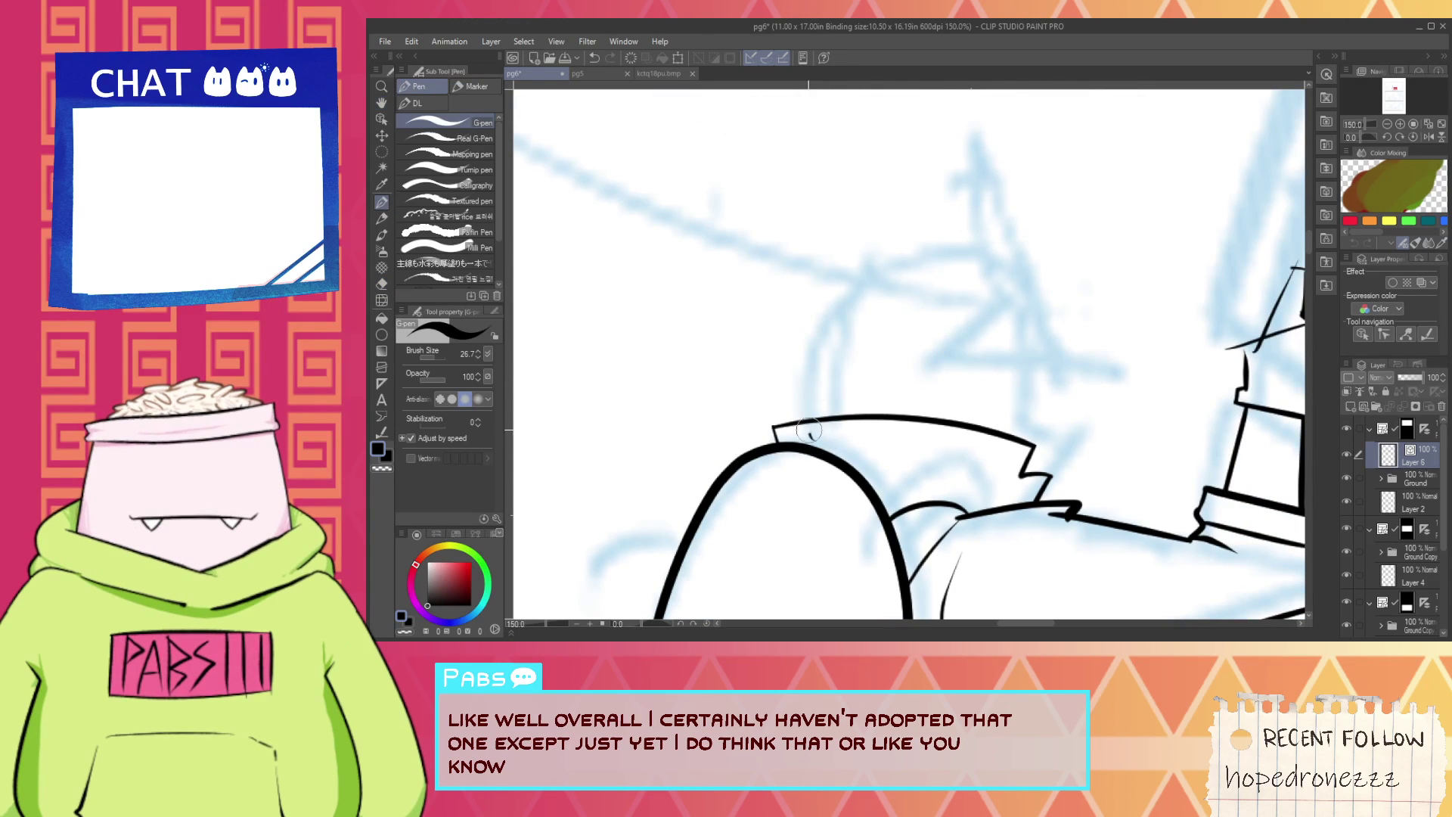
pyautogui.moveTo(803, 444)
pyautogui.mouseDown()
pyautogui.moveTo(813, 291)
pyautogui.moveTo(1025, 290)
pyautogui.moveTo(923, 360)
pyautogui.moveTo(983, 307)
pyautogui.mouseUp()
pyautogui.press('e')
pyautogui.press('p')
pyautogui.hotkey('ctrl', 'z')
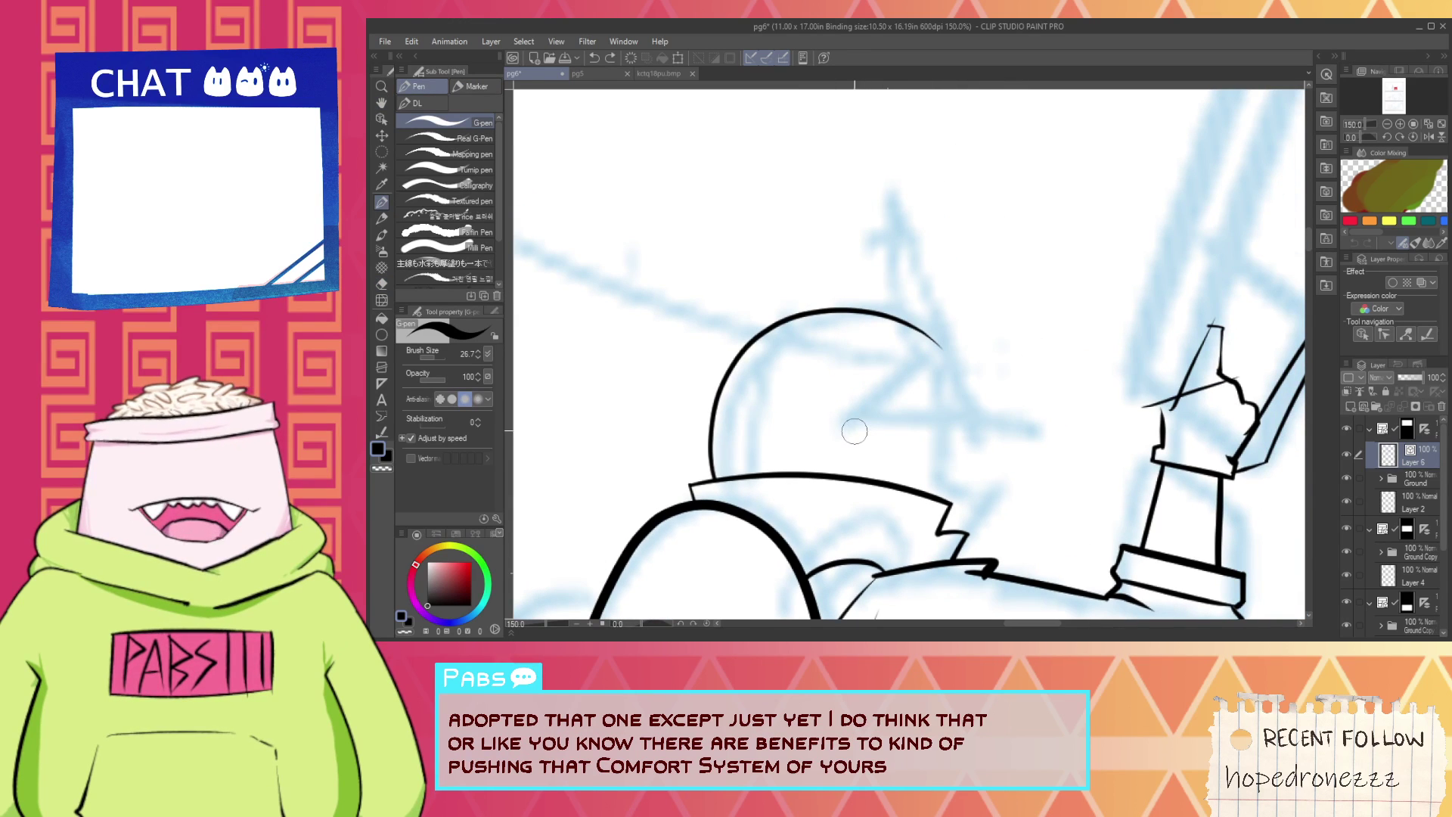
# Try slanted and horizontal strokes for the helmet's brim over the sketch, and undo them.
pyautogui.moveTo(870, 431); pyautogui.dragTo(980, 305)
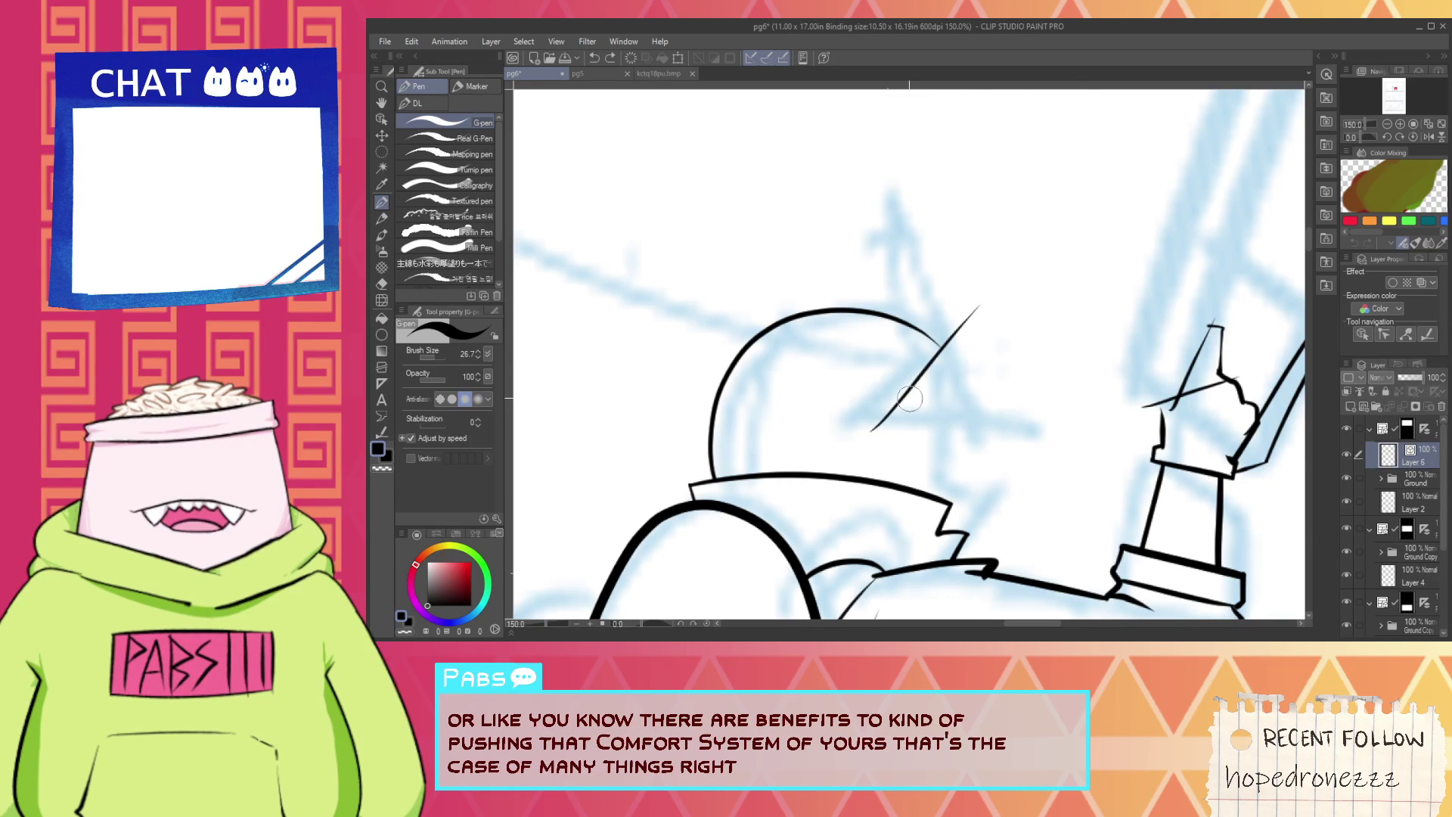
pyautogui.moveTo(870, 411); pyautogui.dragTo(1073, 423)
pyautogui.moveTo(870, 423); pyautogui.dragTo(1088, 419)
pyautogui.hotkey('ctrl', 'z')
pyautogui.hotkey('ctrl', 'z')
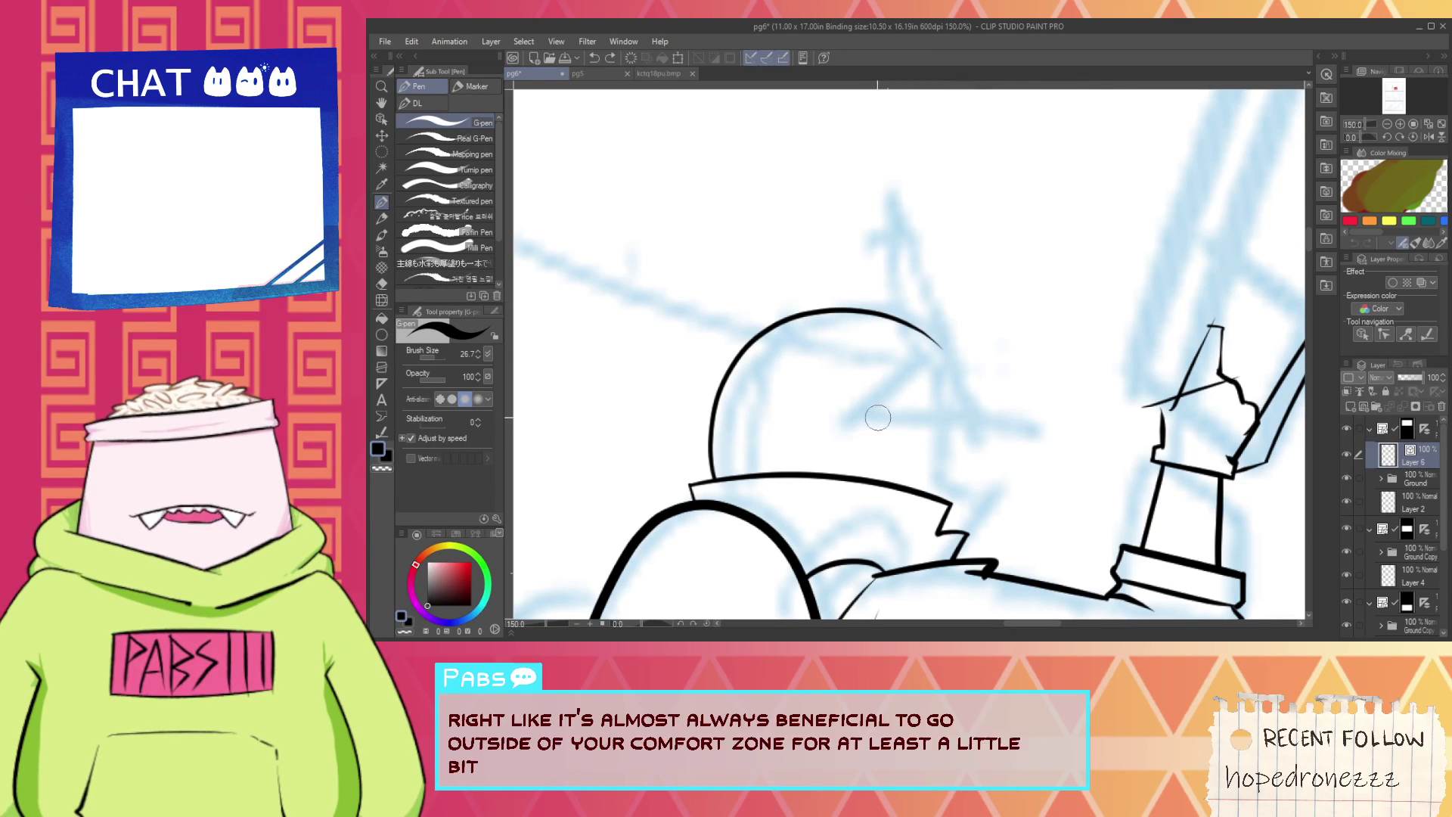
pyautogui.moveTo(878, 418)
pyautogui.mouseDown()
pyautogui.moveTo(962, 371)
pyautogui.moveTo(976, 324)
pyautogui.mouseUp()
pyautogui.hotkey('ctrl', 'z')
pyautogui.hotkey('ctrl', 'z')
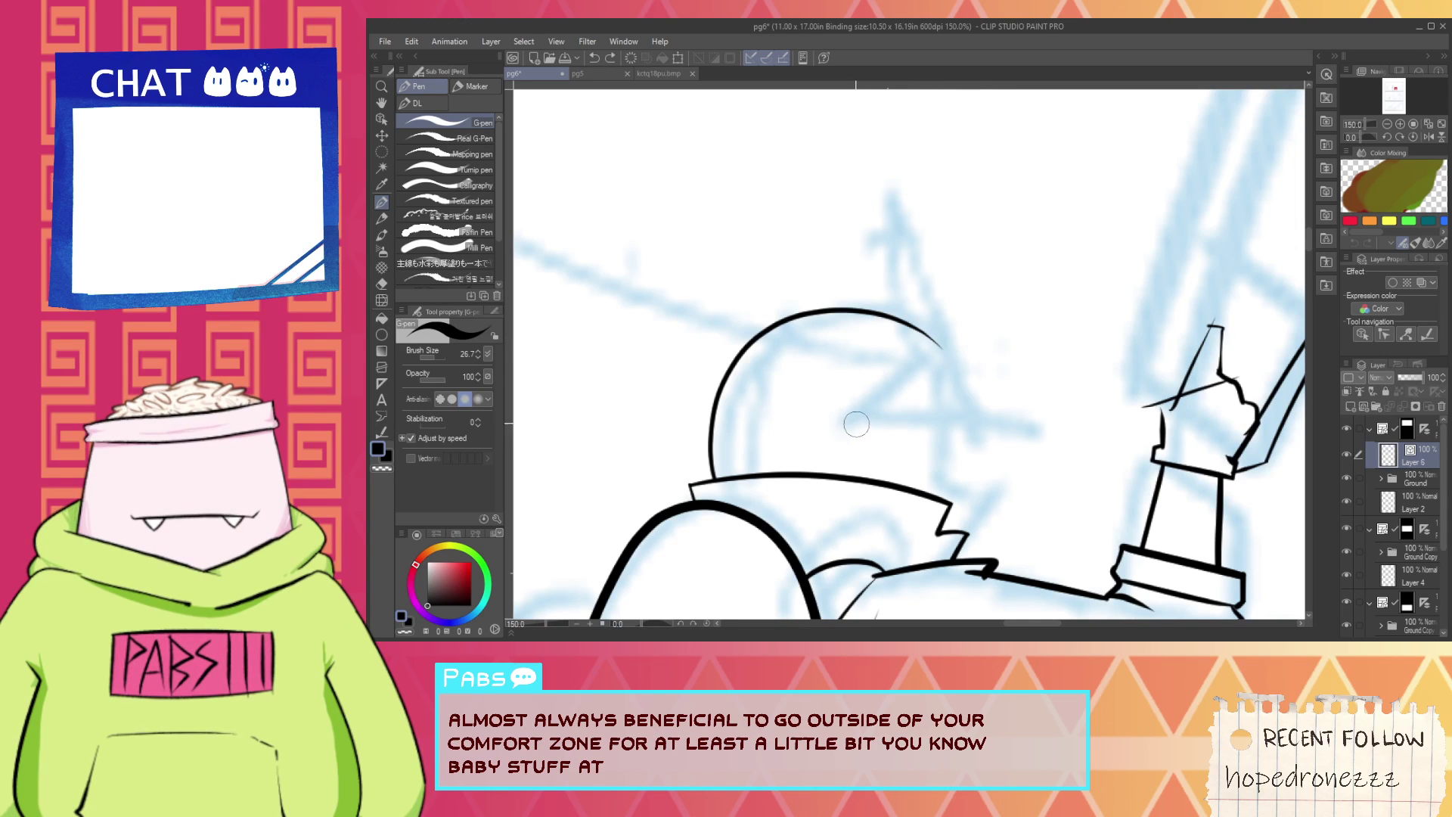
# Ink the helmet's pointed front brim and the tall curved crest sweeping down to its tip.
pyautogui.moveTo(859, 419); pyautogui.dragTo(1063, 418)
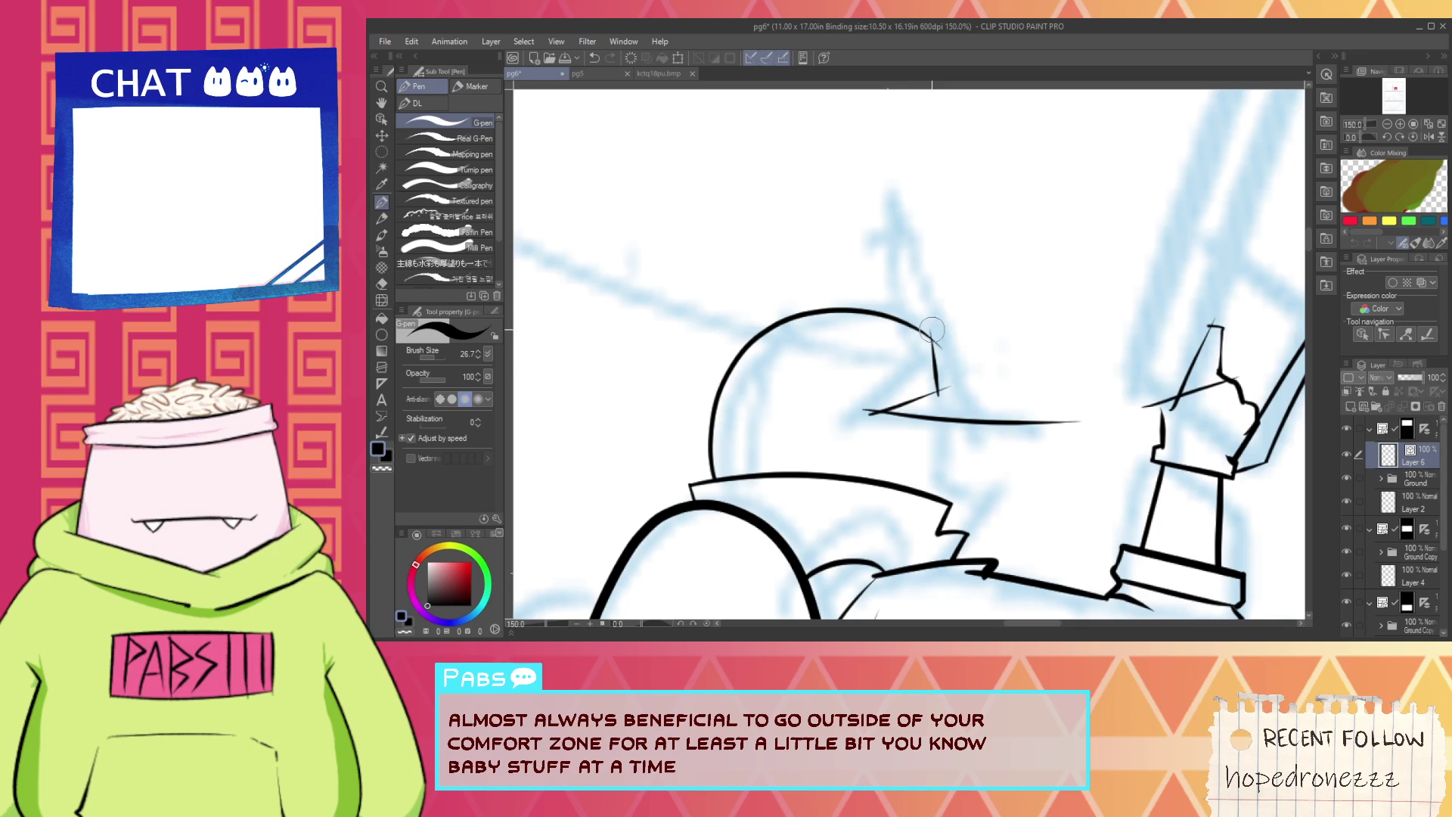
pyautogui.moveTo(840, 291); pyautogui.dragTo(981, 374)
pyautogui.hotkey('ctrl', 'z')
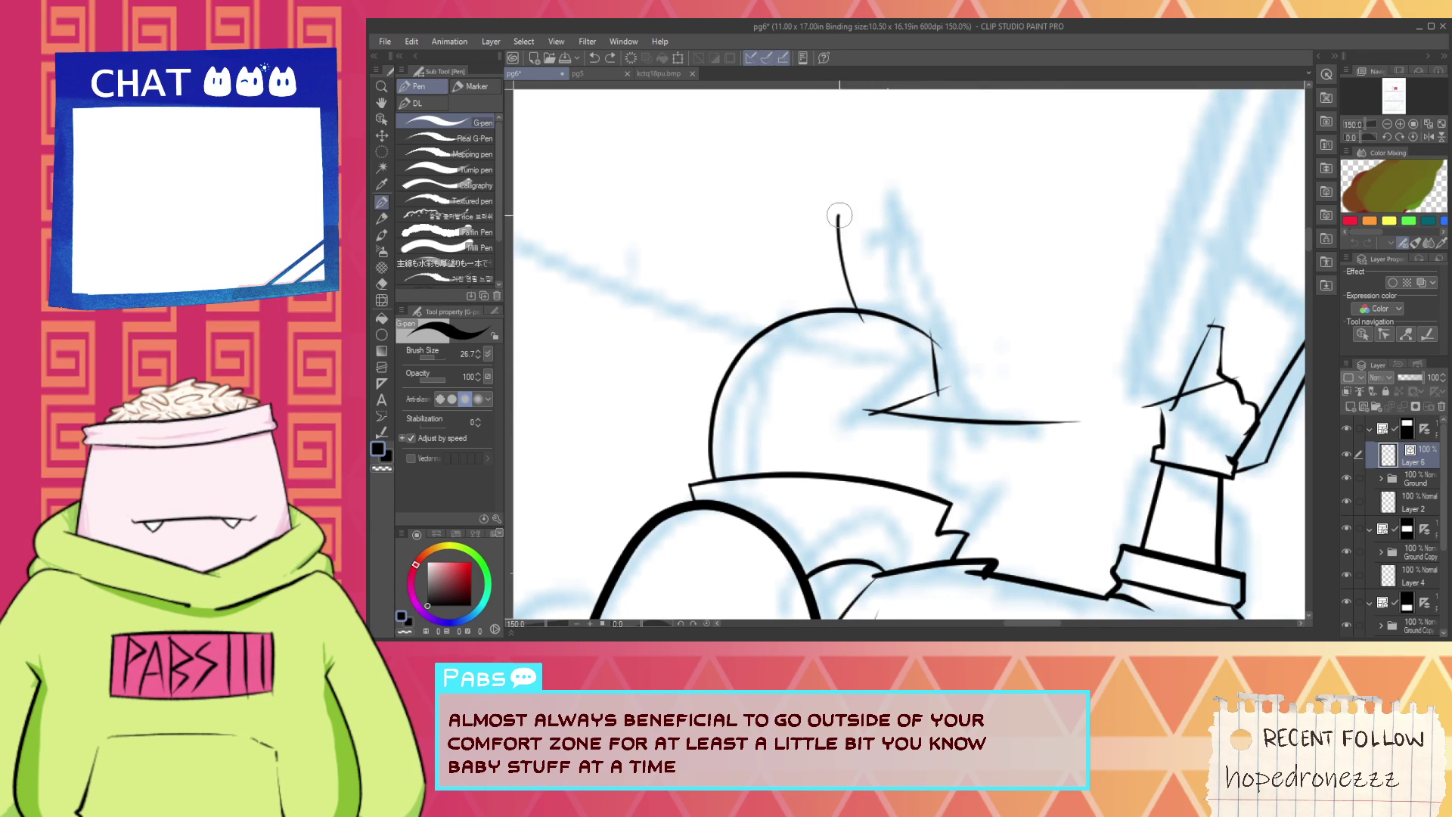
pyautogui.moveTo(839, 215); pyautogui.dragTo(1023, 406)
pyautogui.hotkey('ctrl', 'z')
pyautogui.moveTo(870, 325)
pyautogui.mouseDown()
pyautogui.moveTo(962, 338)
pyautogui.moveTo(1098, 430)
pyautogui.moveTo(1079, 448)
pyautogui.mouseUp()
pyautogui.press('e')
pyautogui.scroll(1, 900, 336)
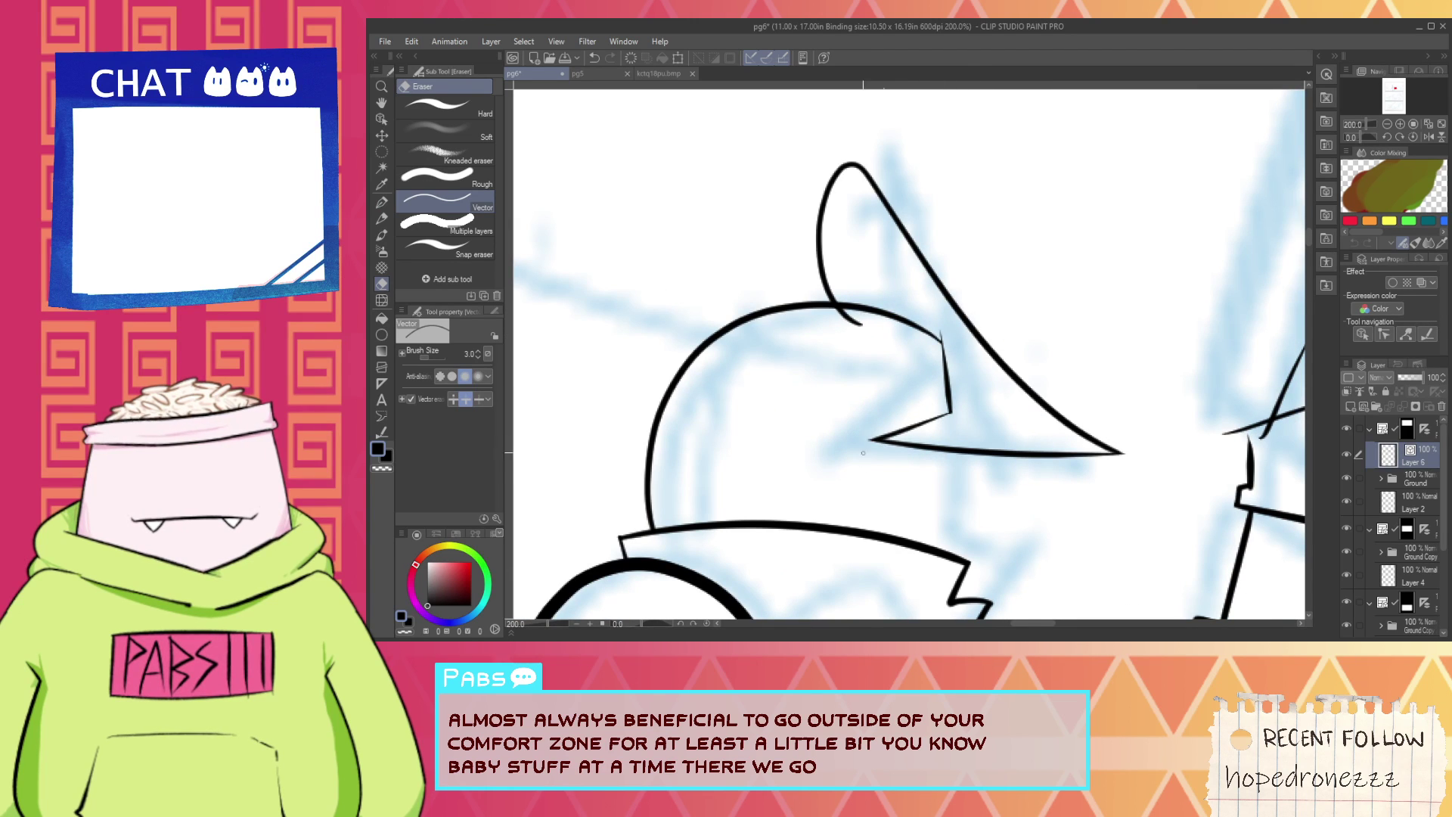
# Add thin inner contour lines along the crest and inside the pointed brim.
pyautogui.press('p')
pyautogui.moveTo(864, 221); pyautogui.dragTo(876, 278)
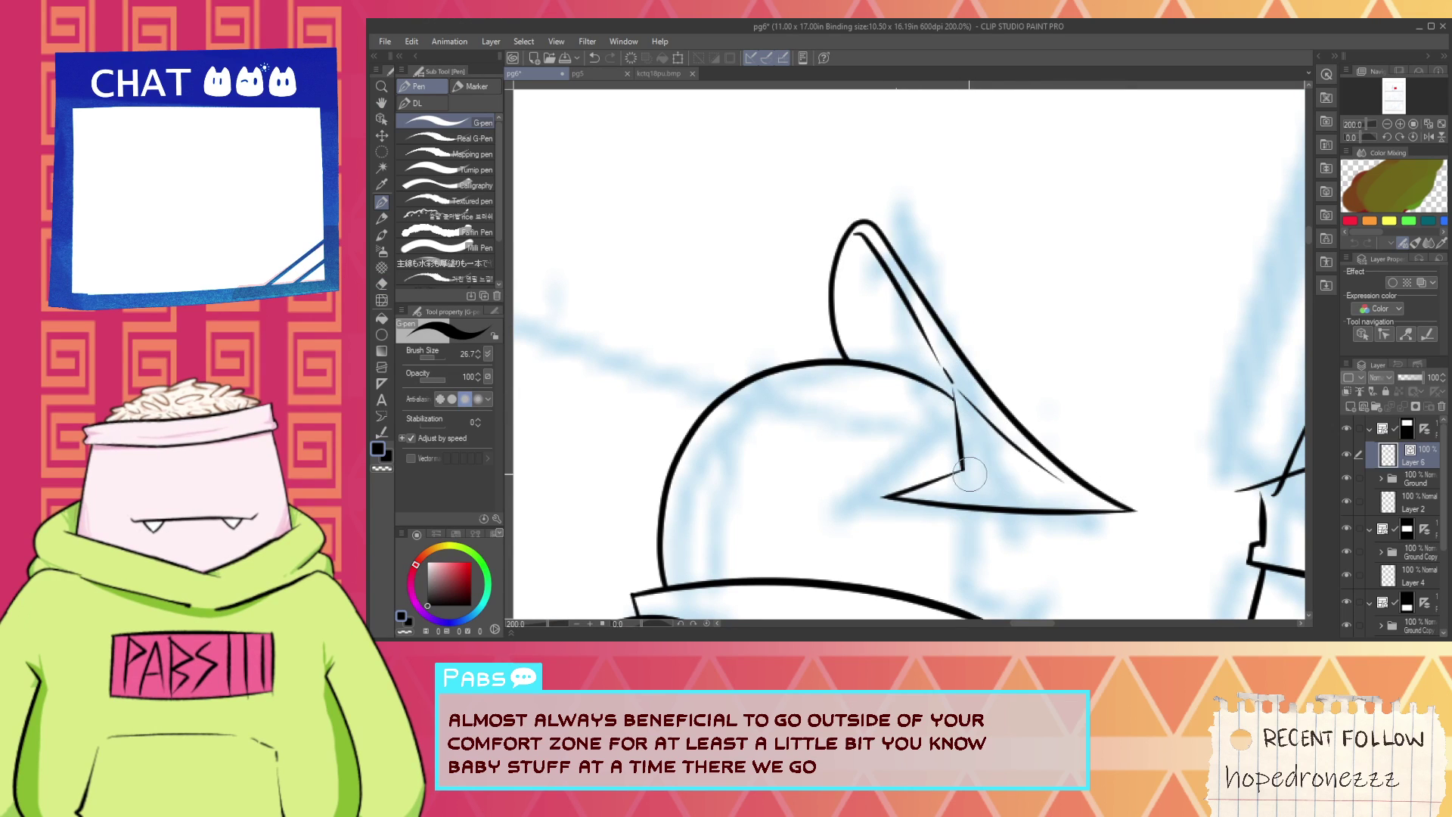
pyautogui.scroll(-2, 1122, 512)
pyautogui.scroll(2, 1047, 507)
# Ink the face edge from below the brim down to the collar, with an angular jaw, and trim the overshoot.
pyautogui.moveTo(1048, 507); pyautogui.dragTo(1001, 407)
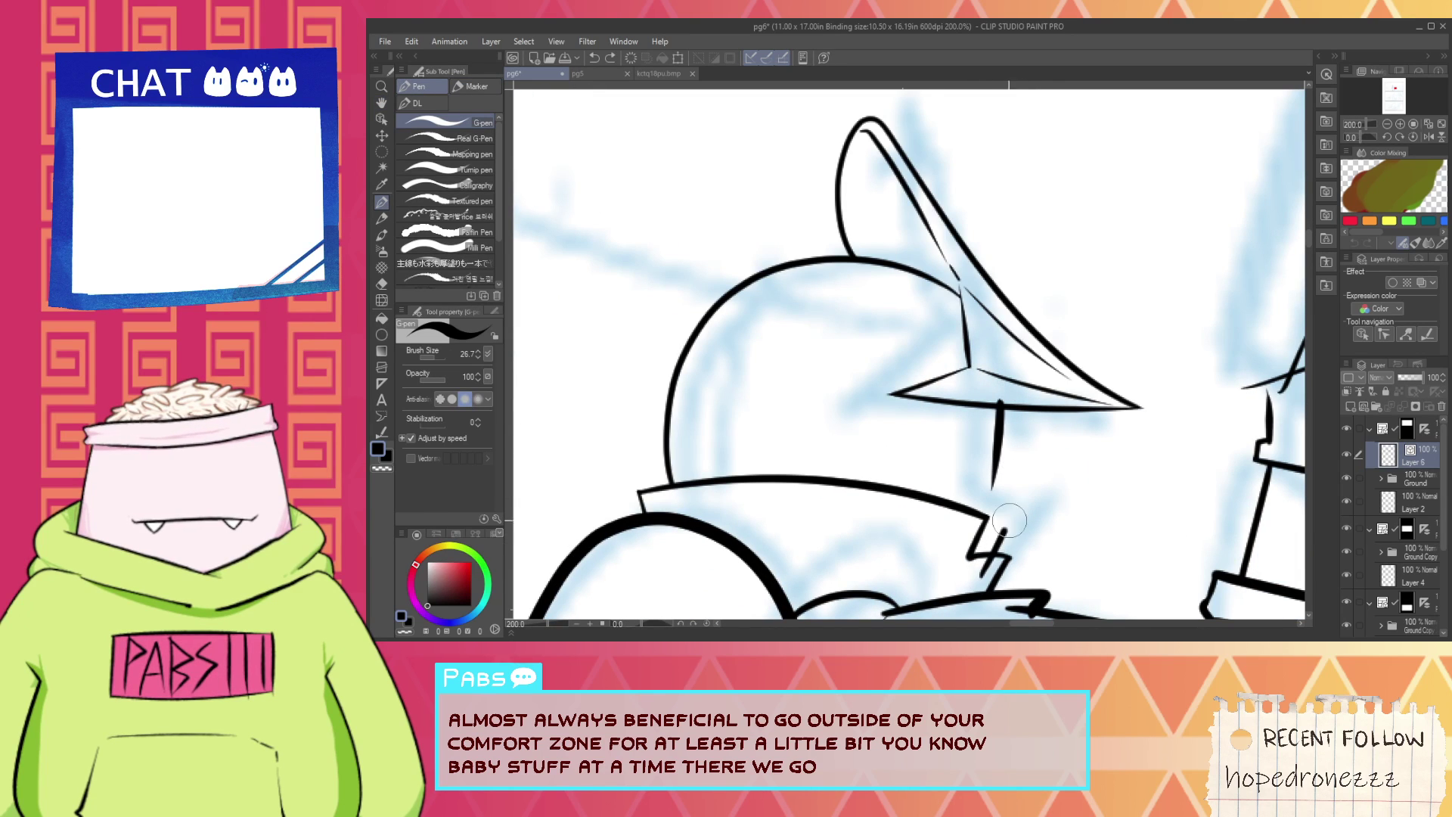
pyautogui.moveTo(1010, 521); pyautogui.dragTo(1023, 488)
pyautogui.press('e')
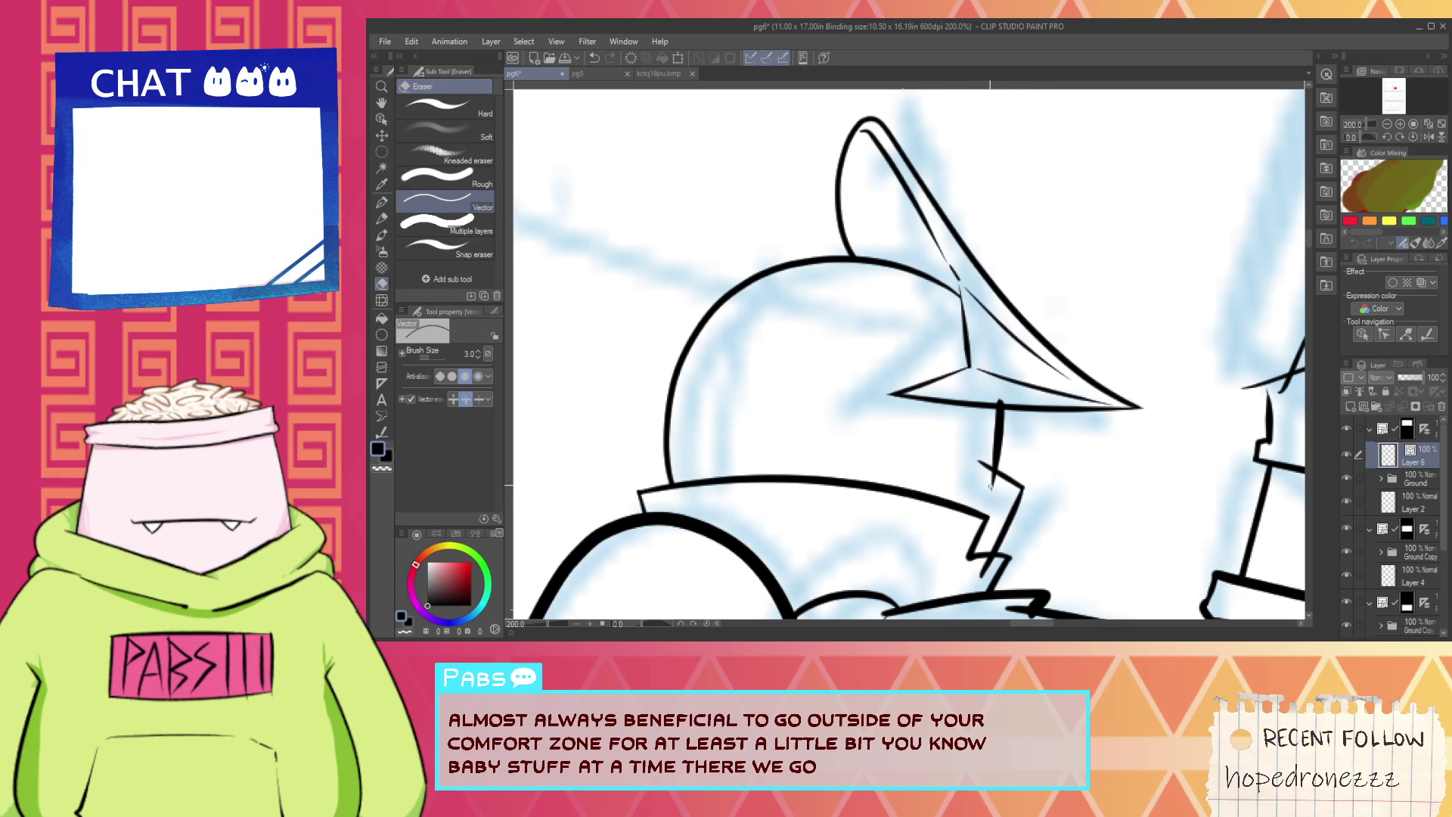
# Ink two curved band lines across the helmet and a narrow strap below the brim, erasing the lines that overlap it.
pyautogui.press('p')
pyautogui.moveTo(654, 437); pyautogui.dragTo(929, 451)
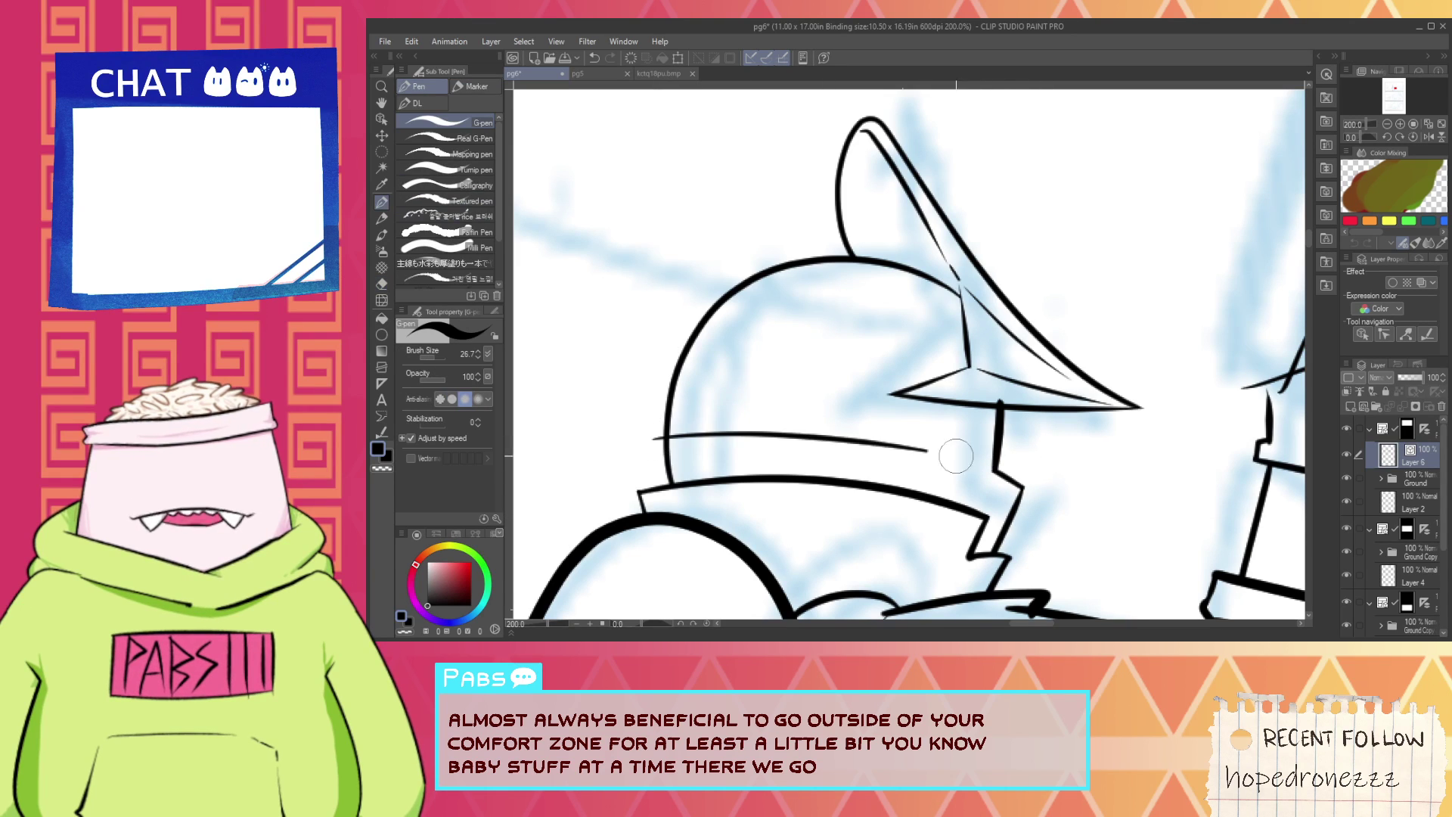
pyautogui.moveTo(643, 369)
pyautogui.mouseDown()
pyautogui.moveTo(993, 416)
pyautogui.moveTo(968, 491)
pyautogui.moveTo(1044, 418)
pyautogui.moveTo(1045, 395)
pyautogui.moveTo(973, 513)
pyautogui.moveTo(1023, 446)
pyautogui.moveTo(1031, 379)
pyautogui.mouseUp()
pyautogui.scroll(2, 995, 420)
pyautogui.hotkey('ctrl', 'z')
pyautogui.press('e')
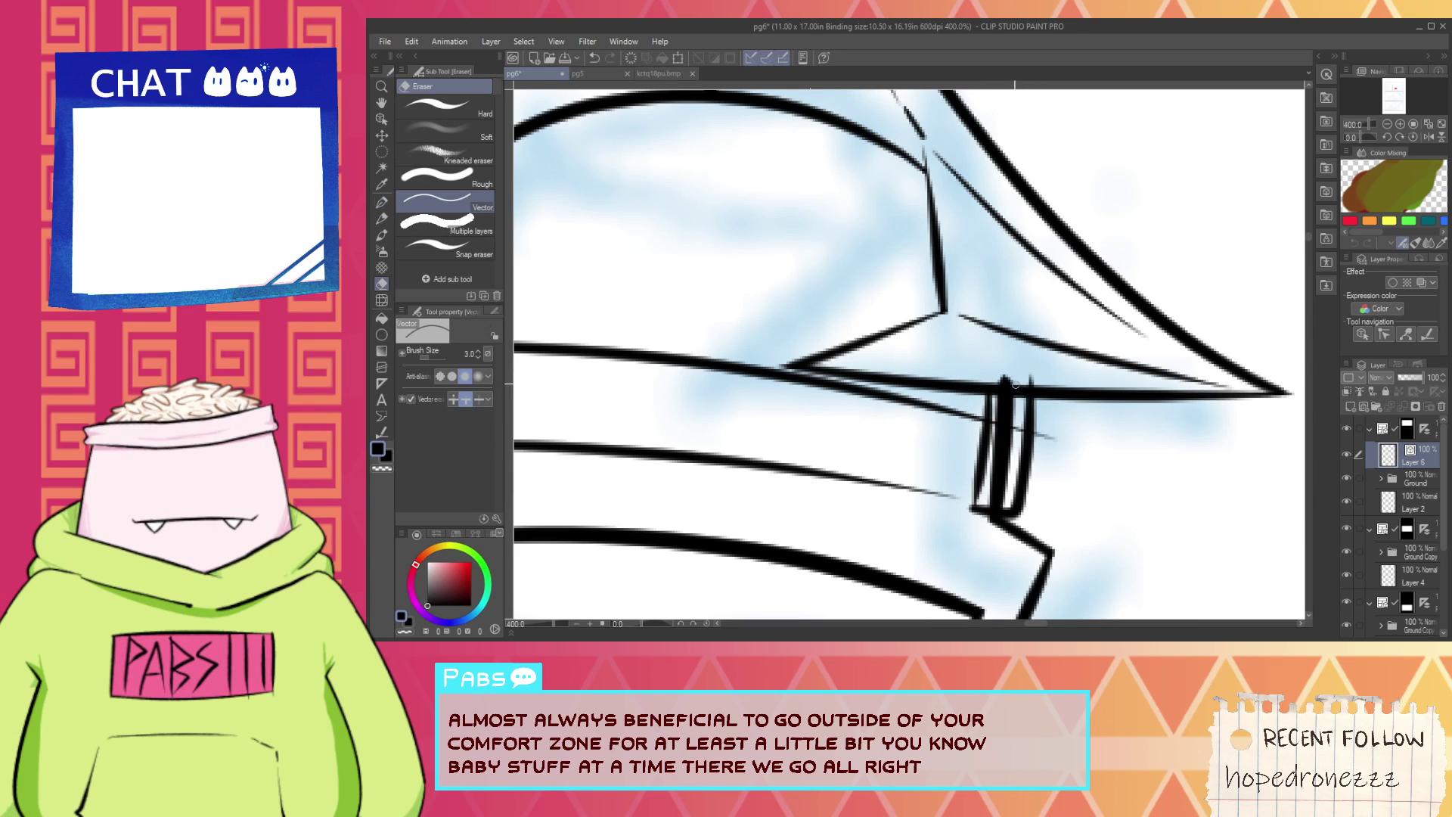
pyautogui.moveTo(1008, 435); pyautogui.dragTo(1005, 429)
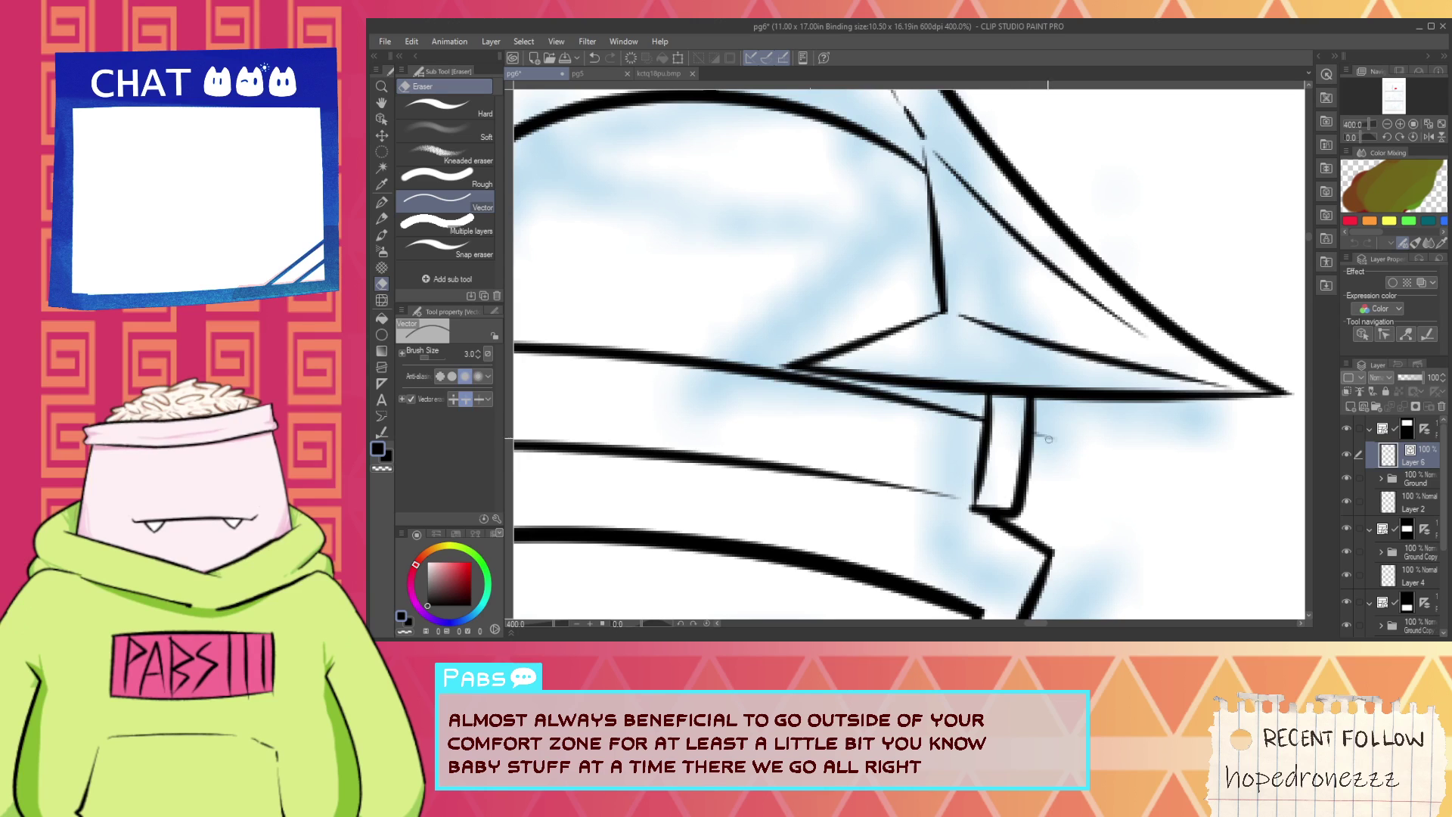
# Select the line work of the raised hand and held object and move it up away from the forearm.
pyautogui.scroll(-6, 1049, 439)
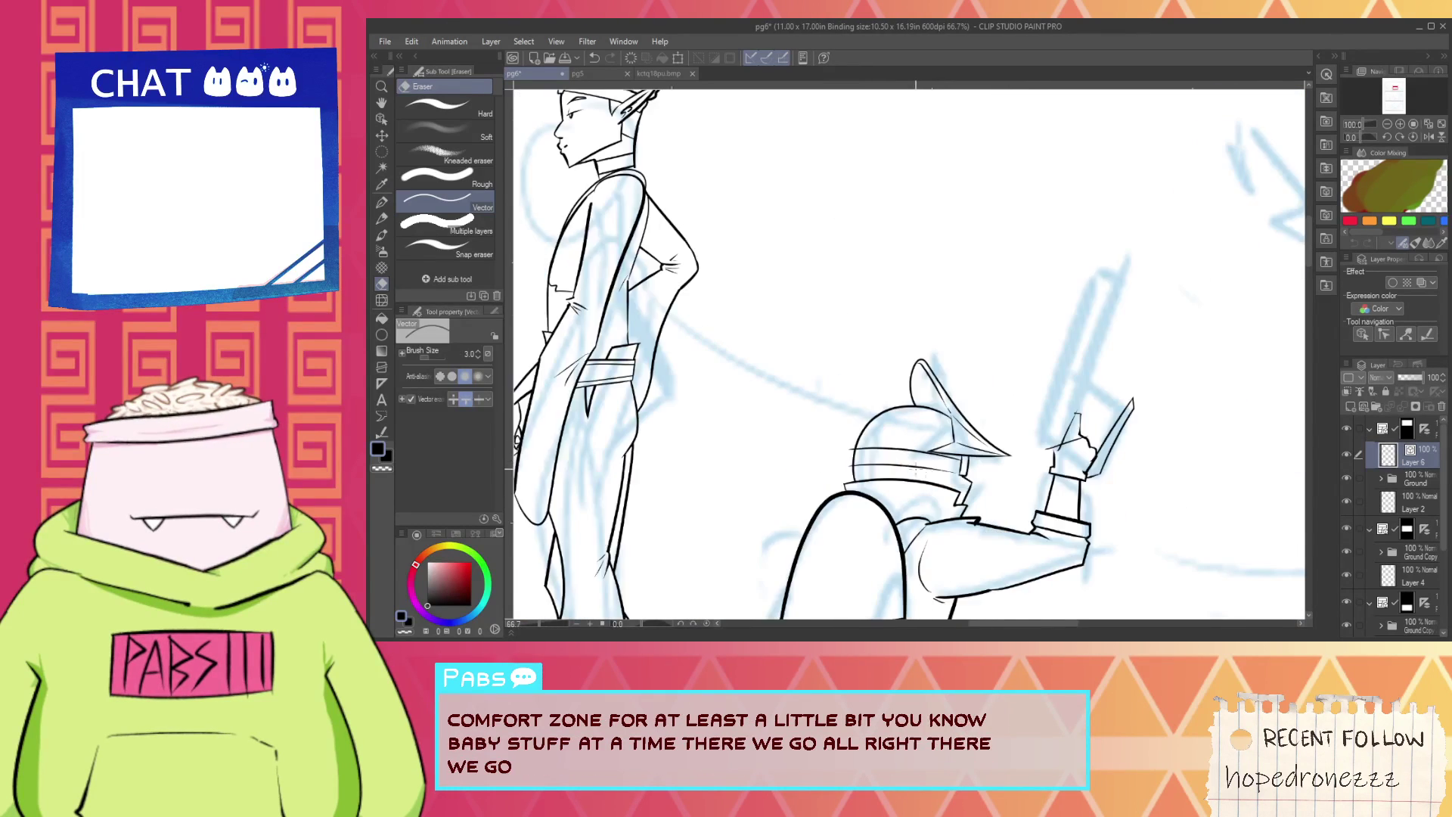
pyautogui.scroll(-1, 915, 469)
pyautogui.moveTo(915, 470); pyautogui.dragTo(879, 350)
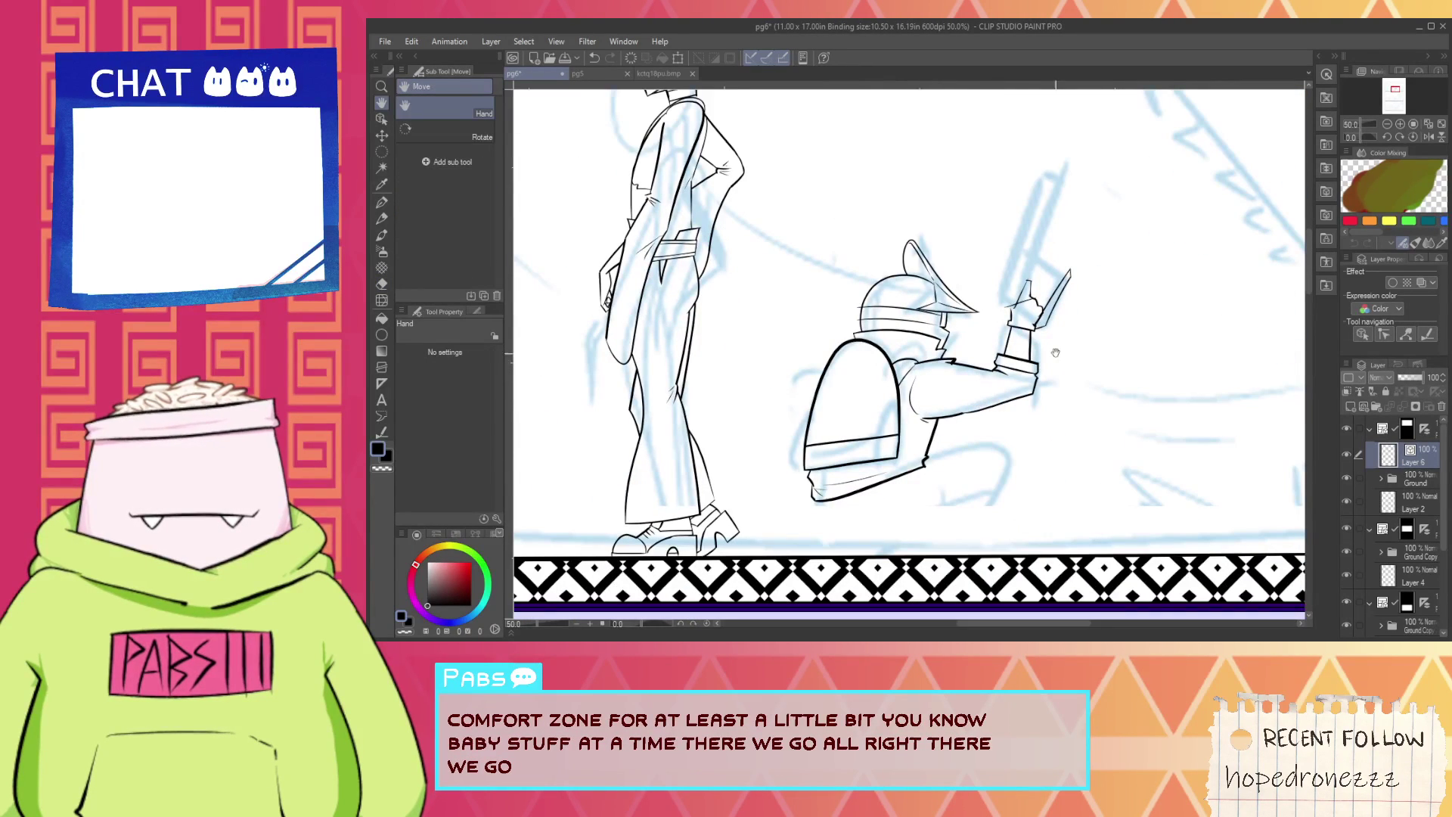
pyautogui.moveTo(1088, 316); pyautogui.dragTo(1066, 381)
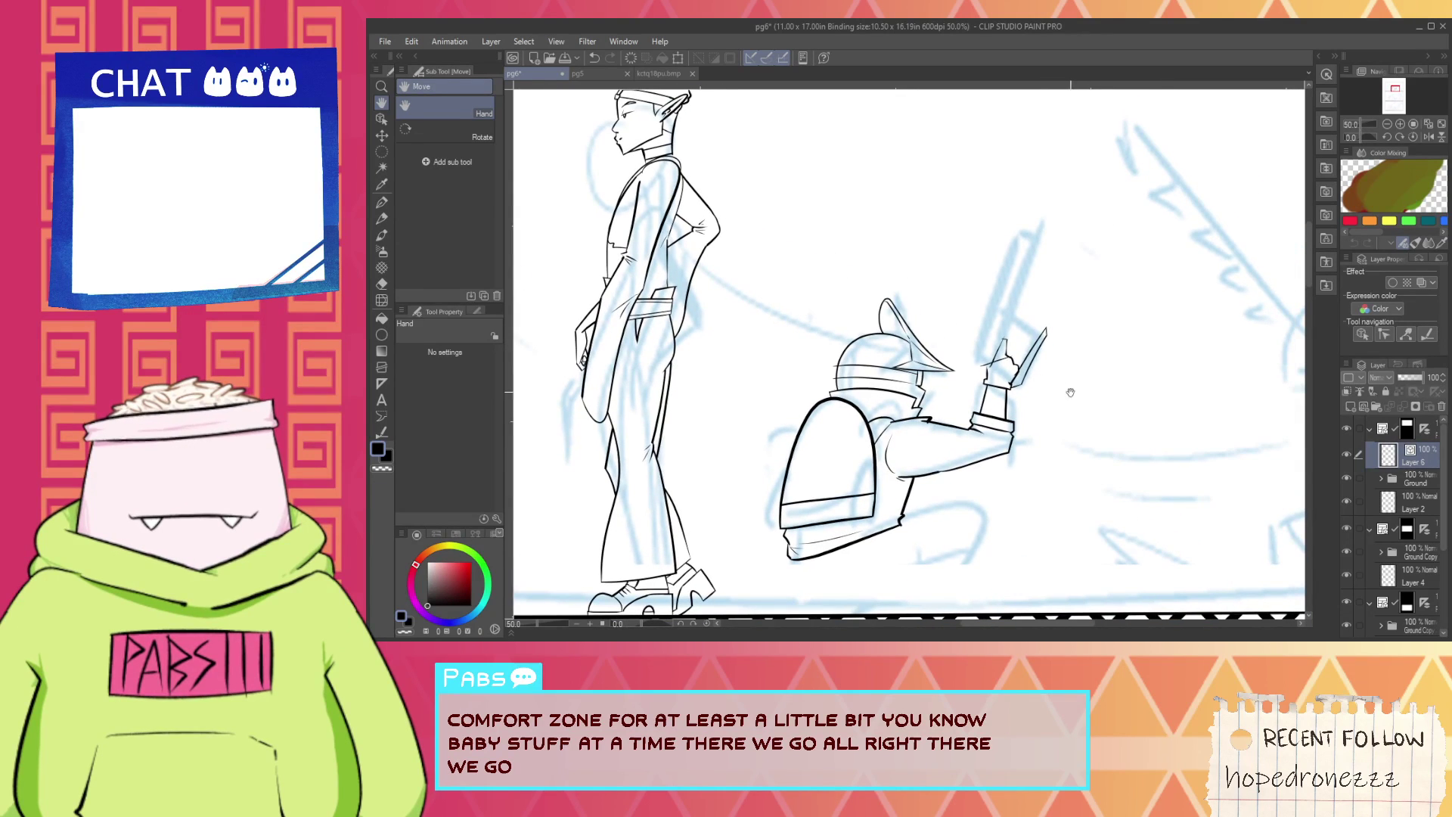
pyautogui.press('o')
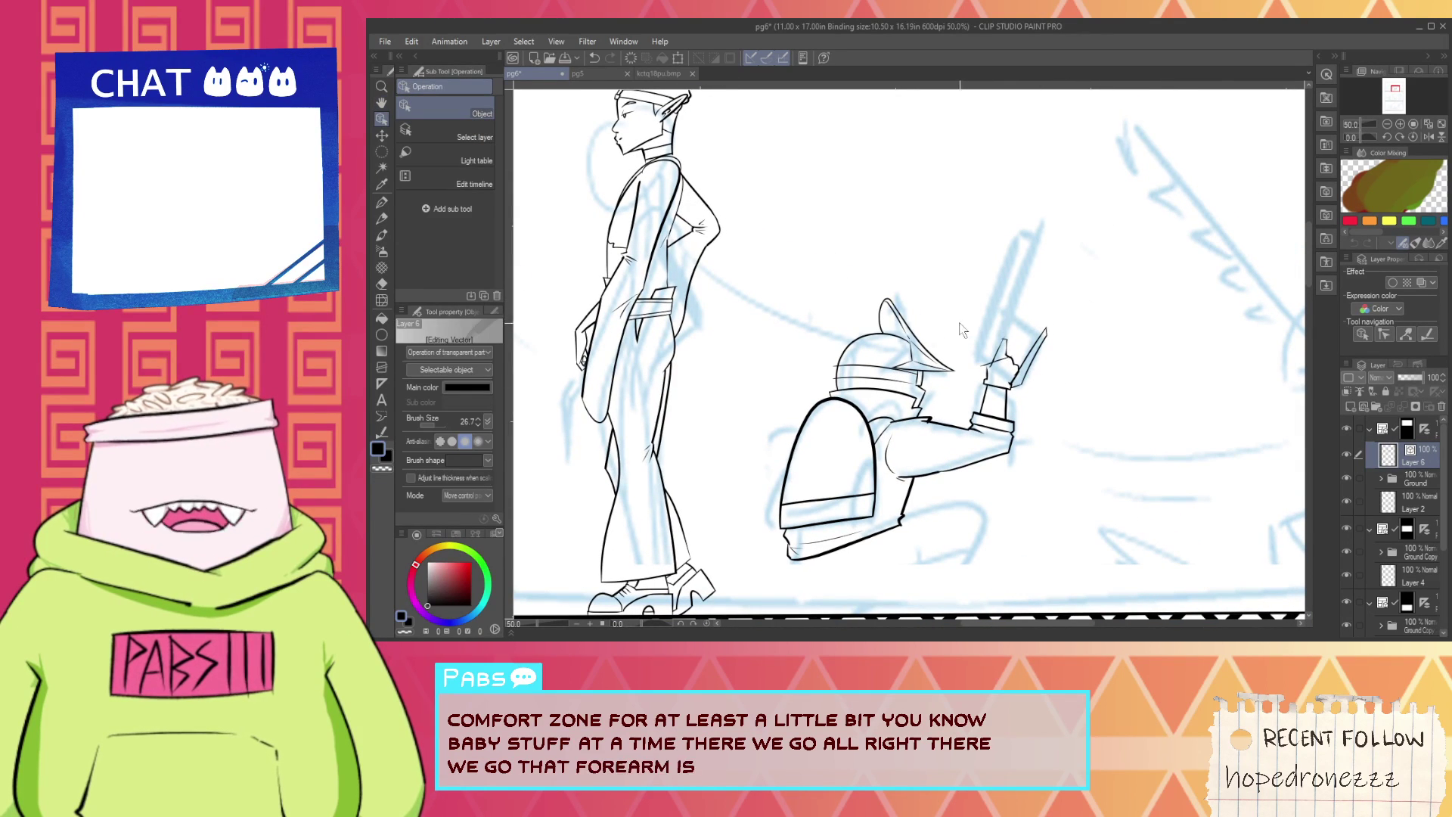
pyautogui.moveTo(986, 298); pyautogui.dragTo(1064, 392)
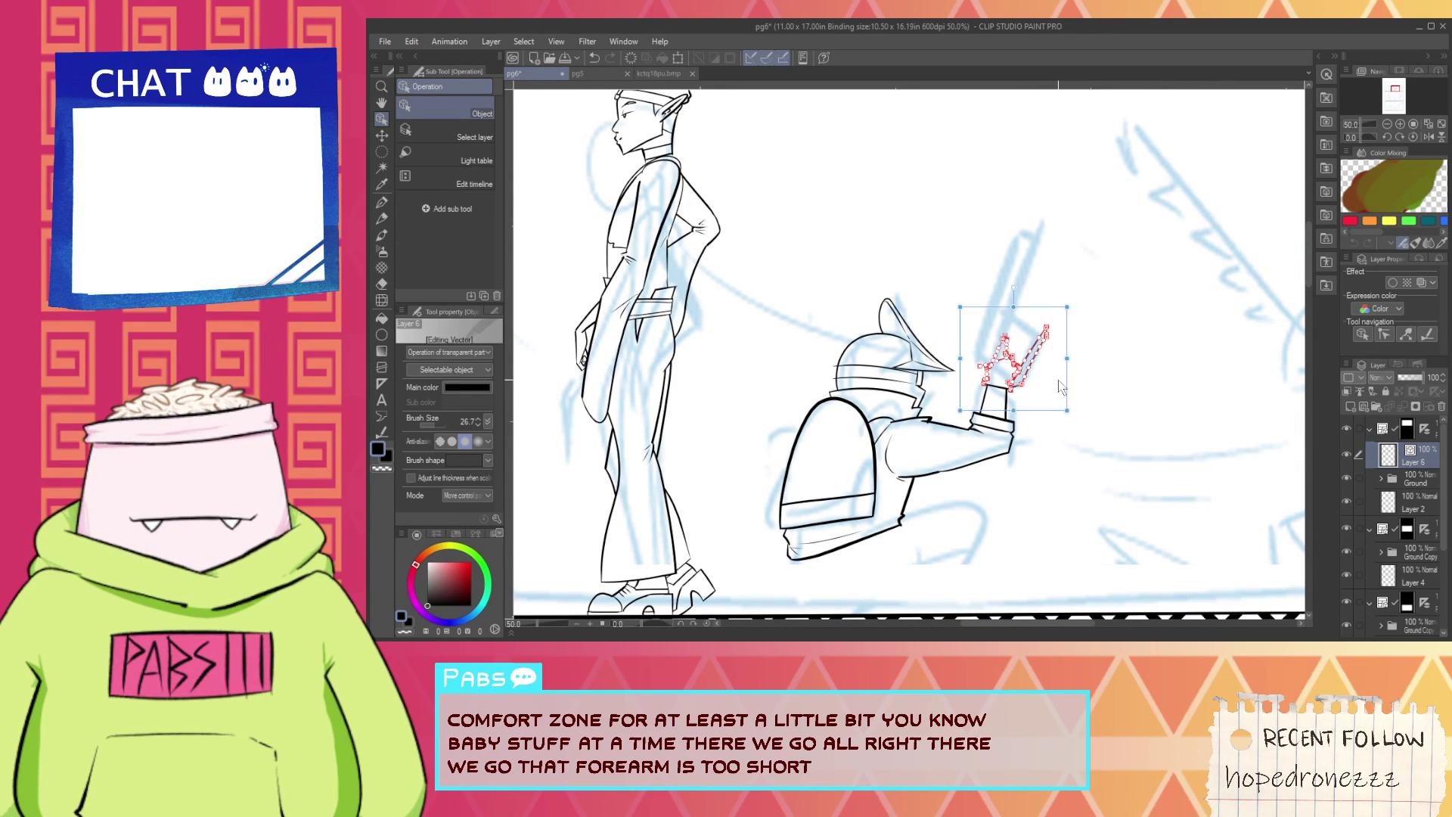
pyautogui.scroll(3, 1051, 382)
pyautogui.moveTo(991, 254); pyautogui.dragTo(955, 203)
pyautogui.click(1045, 372)
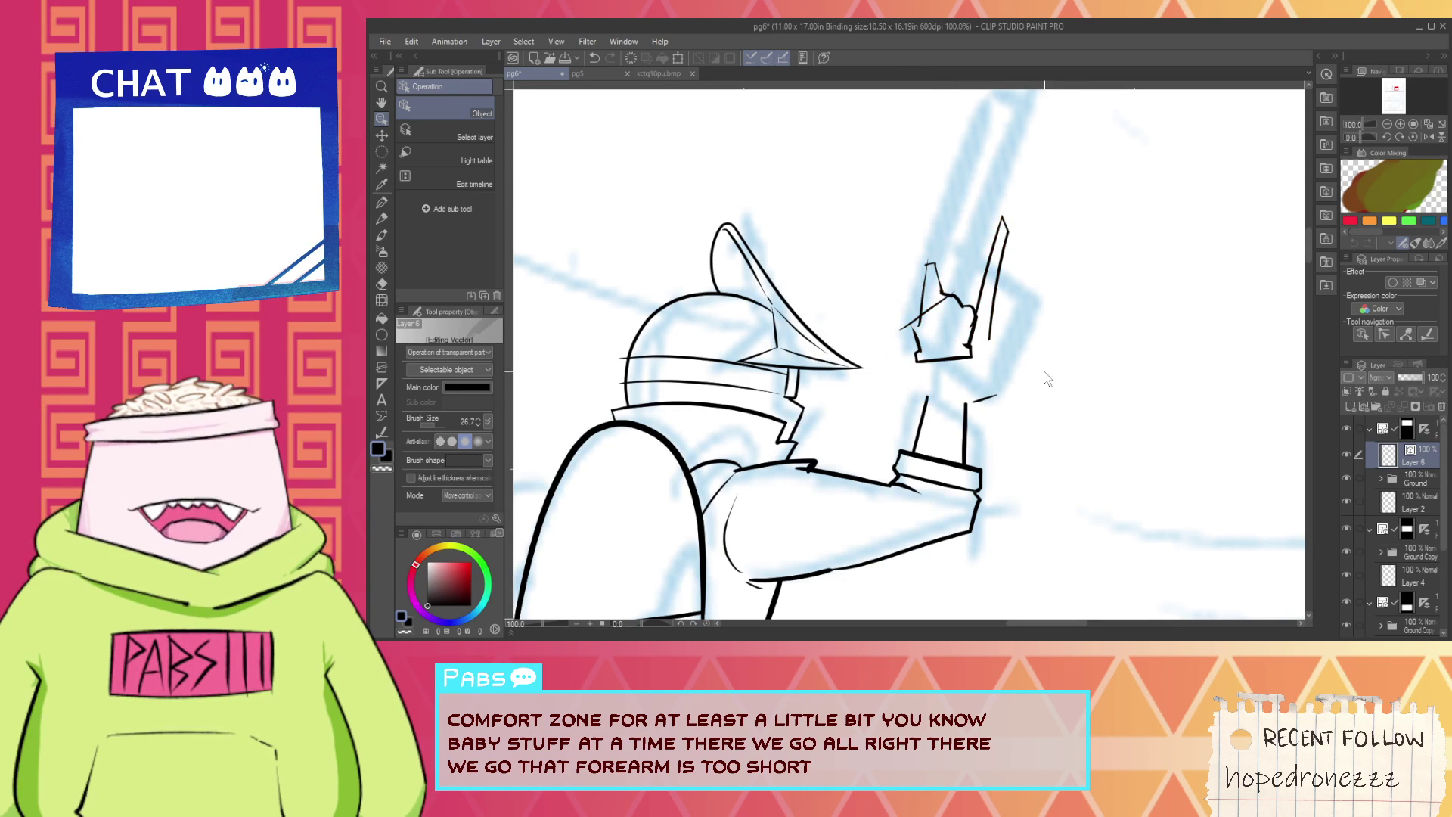
# Move the stray short line back to the held object, then stretch and rotate the forearm's side lines to reach the wrist.
pyautogui.moveTo(991, 397); pyautogui.dragTo(985, 340)
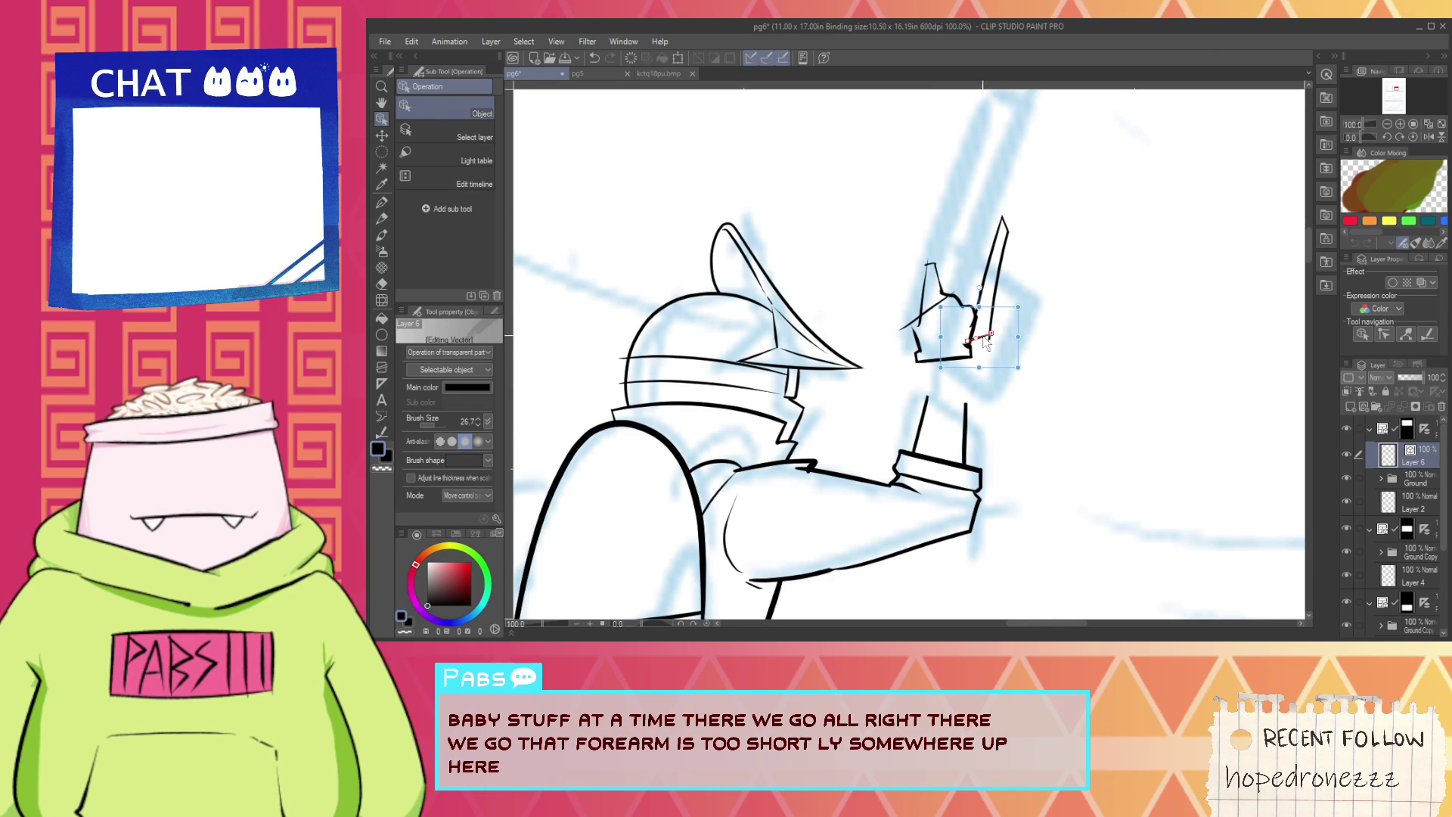
pyautogui.moveTo(998, 438); pyautogui.dragTo(941, 311)
pyautogui.moveTo(939, 493); pyautogui.dragTo(939, 567)
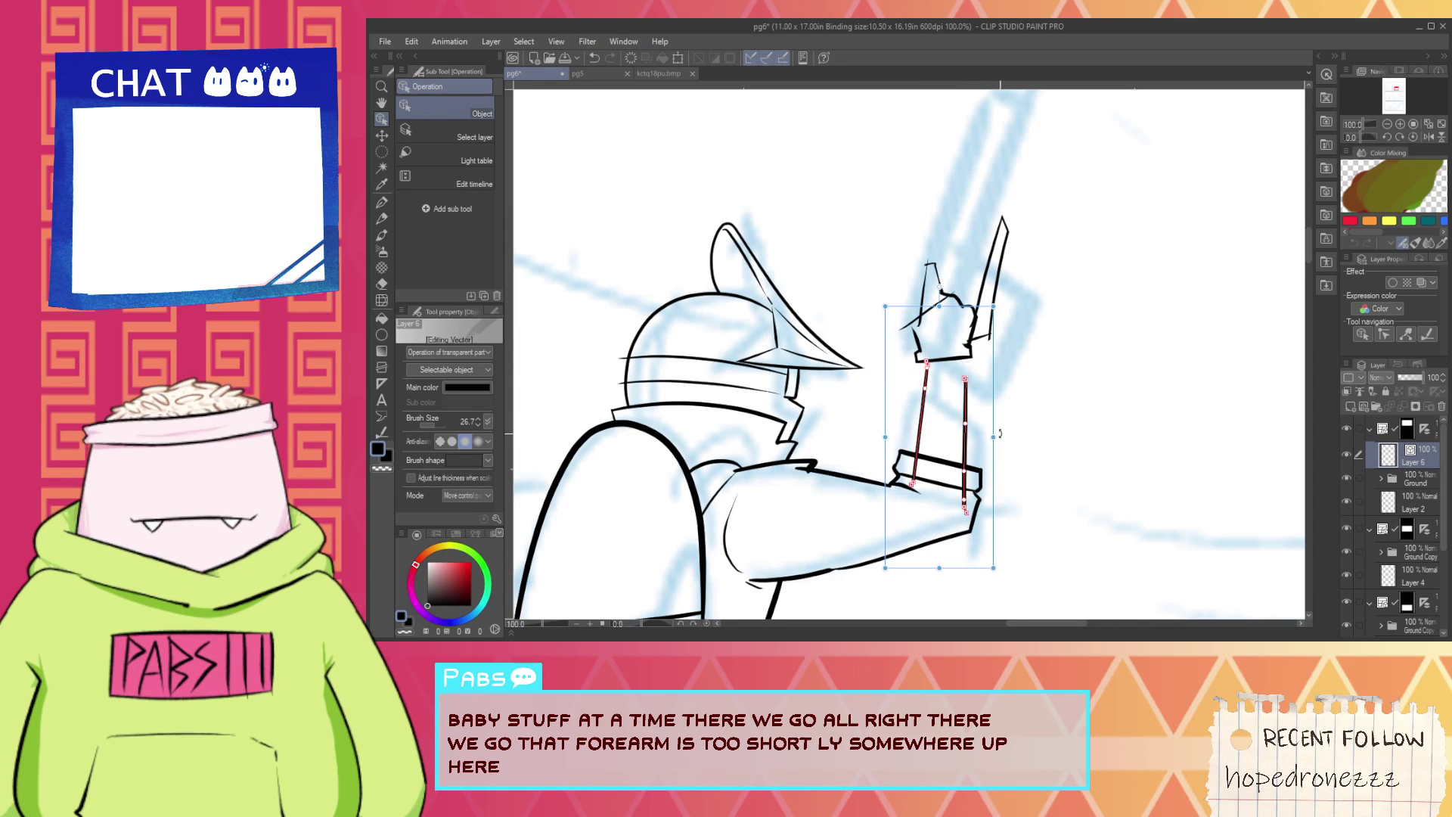
pyautogui.moveTo(993, 437); pyautogui.dragTo(1020, 372)
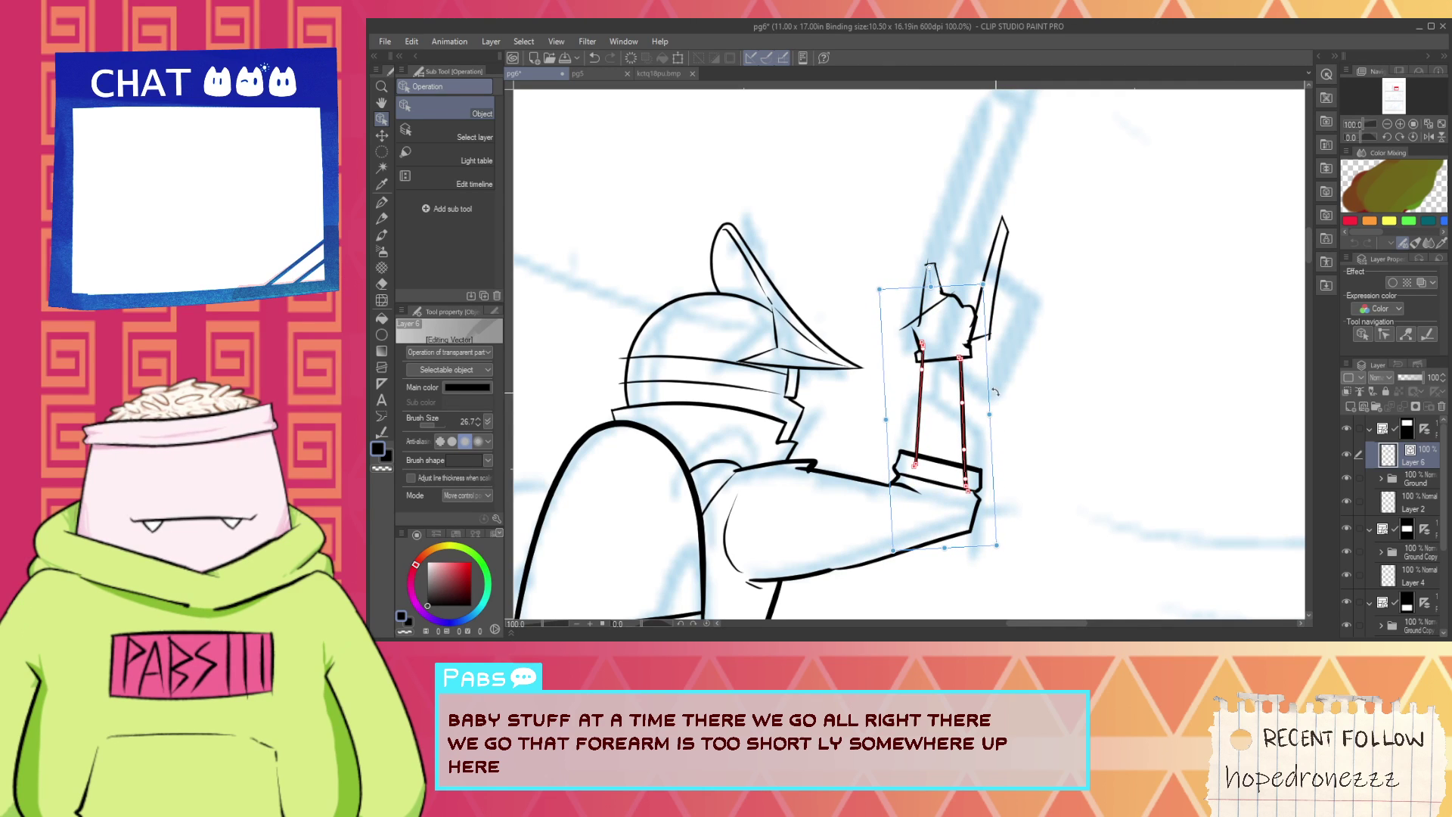
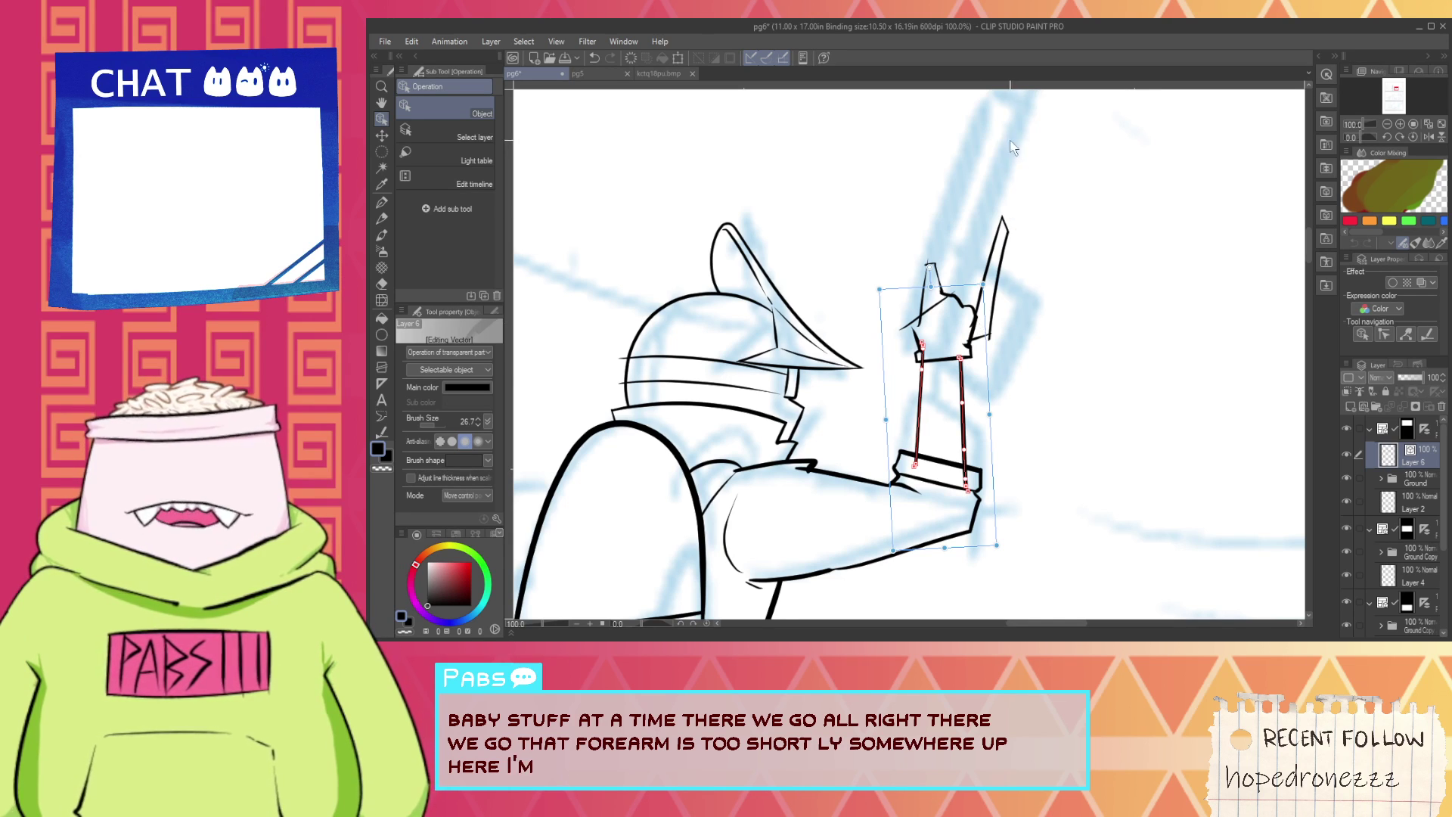
# Erase the ends of the forearm lines that cross into the elbow and wrist cuffs.
pyautogui.hotkey('ctrl', 'space')
pyautogui.click(953, 476)
pyautogui.click(954, 477)
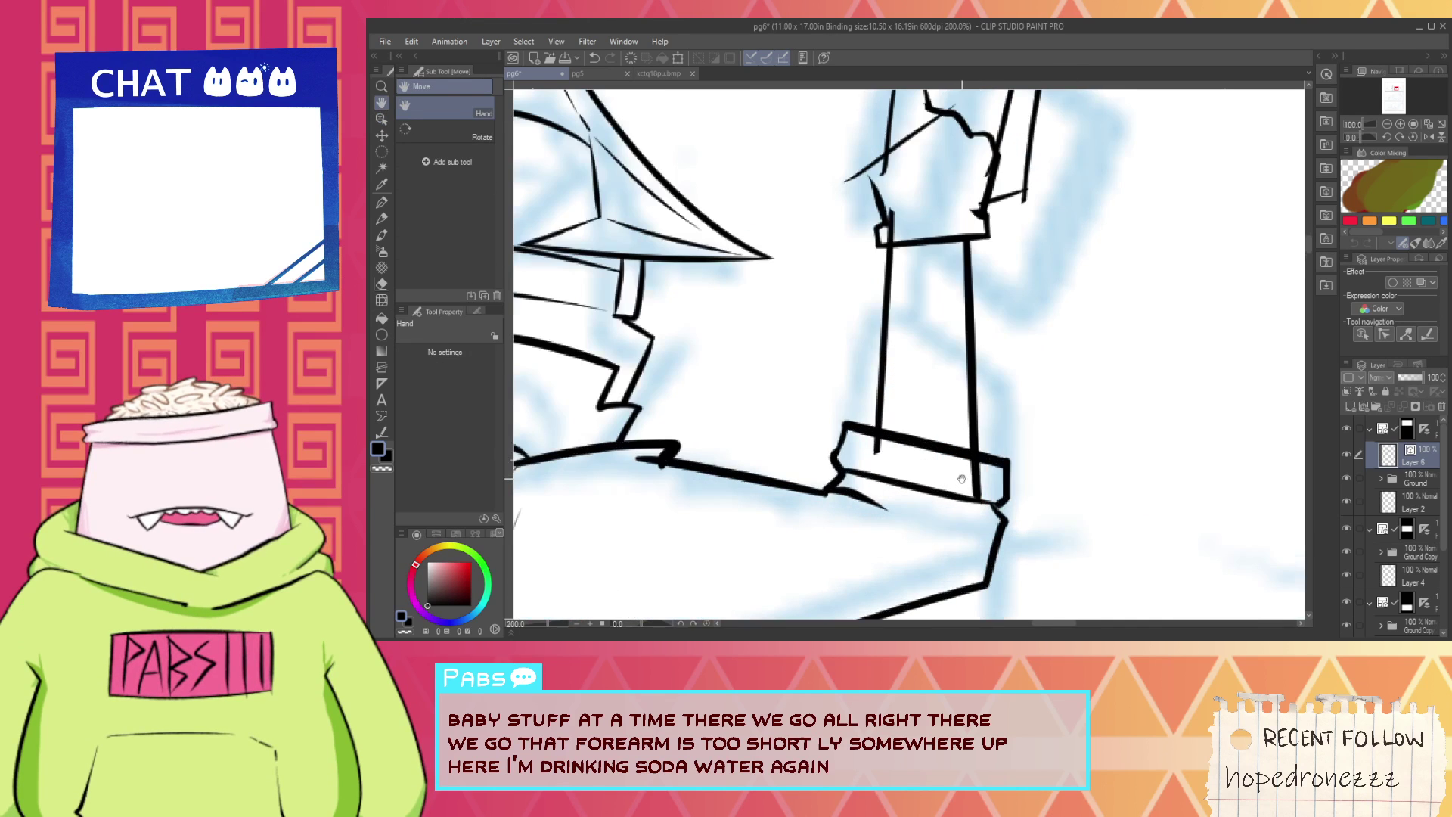
pyautogui.press('e')
pyautogui.moveTo(989, 481); pyautogui.dragTo(961, 474)
pyautogui.scroll(-1, 899, 463)
pyautogui.press('space')
pyautogui.moveTo(897, 303); pyautogui.dragTo(894, 384)
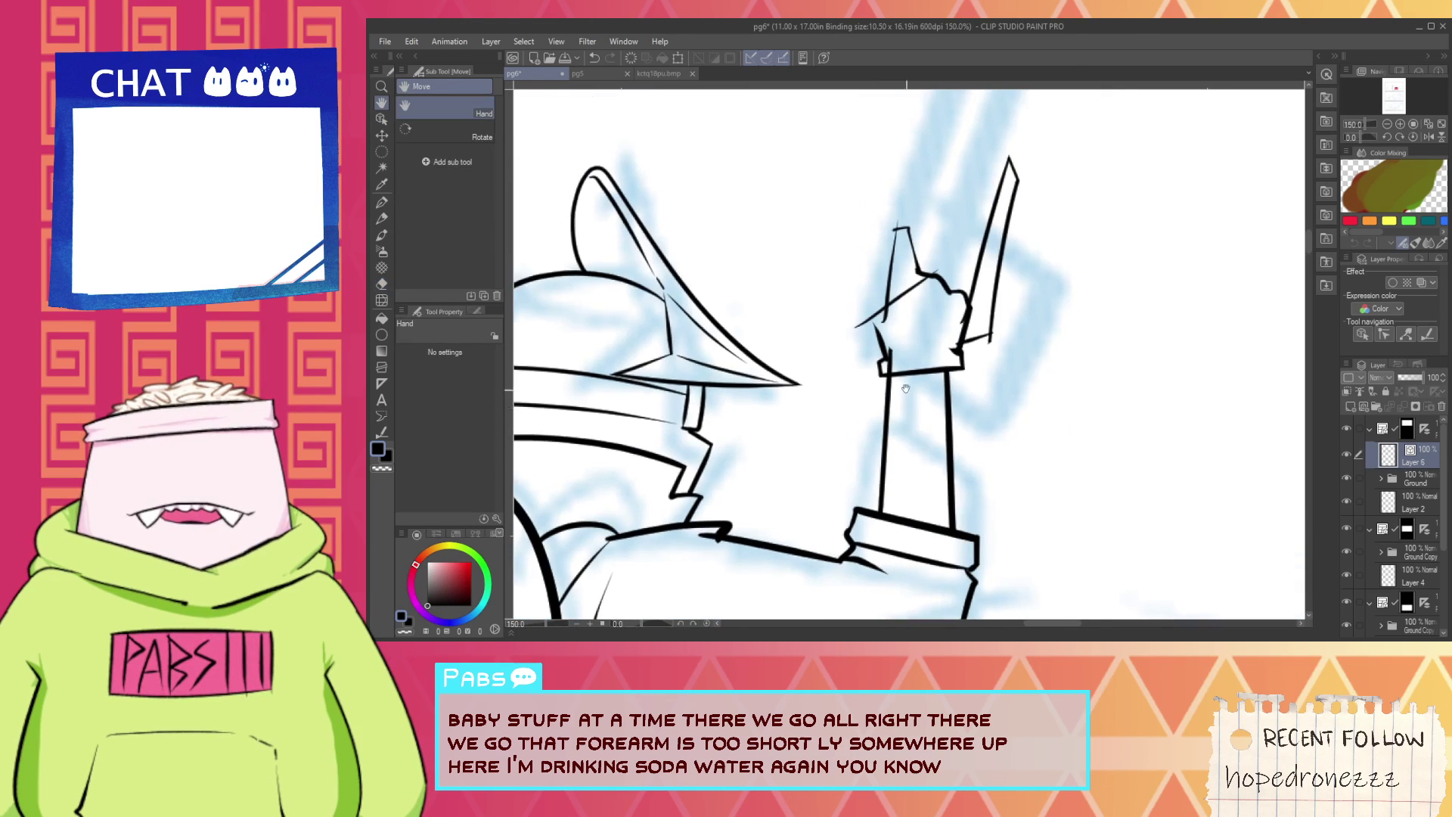
# Try several long slanted strokes rising from the hand for the held object's edge, undoing each one.
pyautogui.scroll(1, 894, 382)
pyautogui.scroll(3, 910, 323)
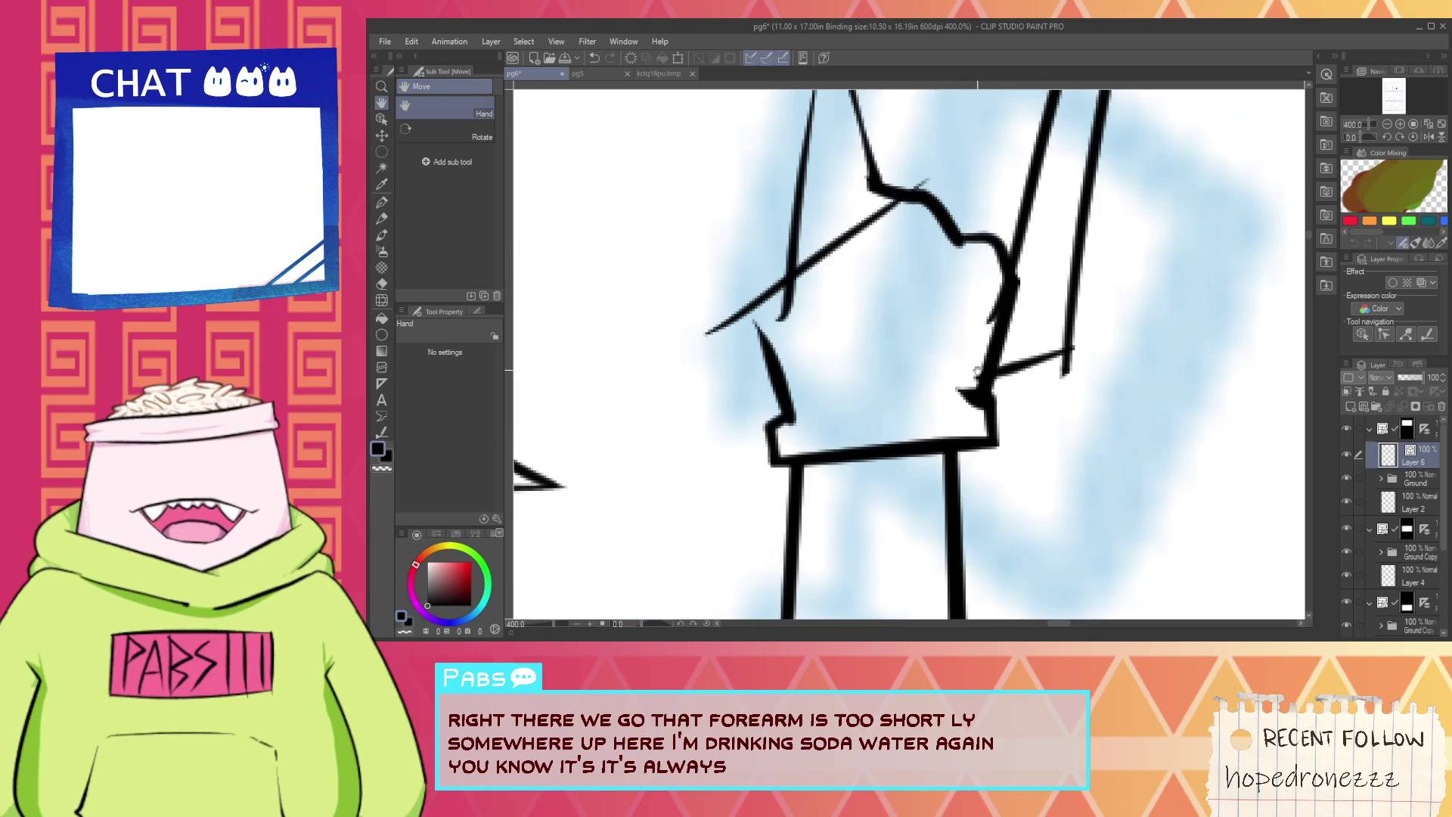
pyautogui.press('space')
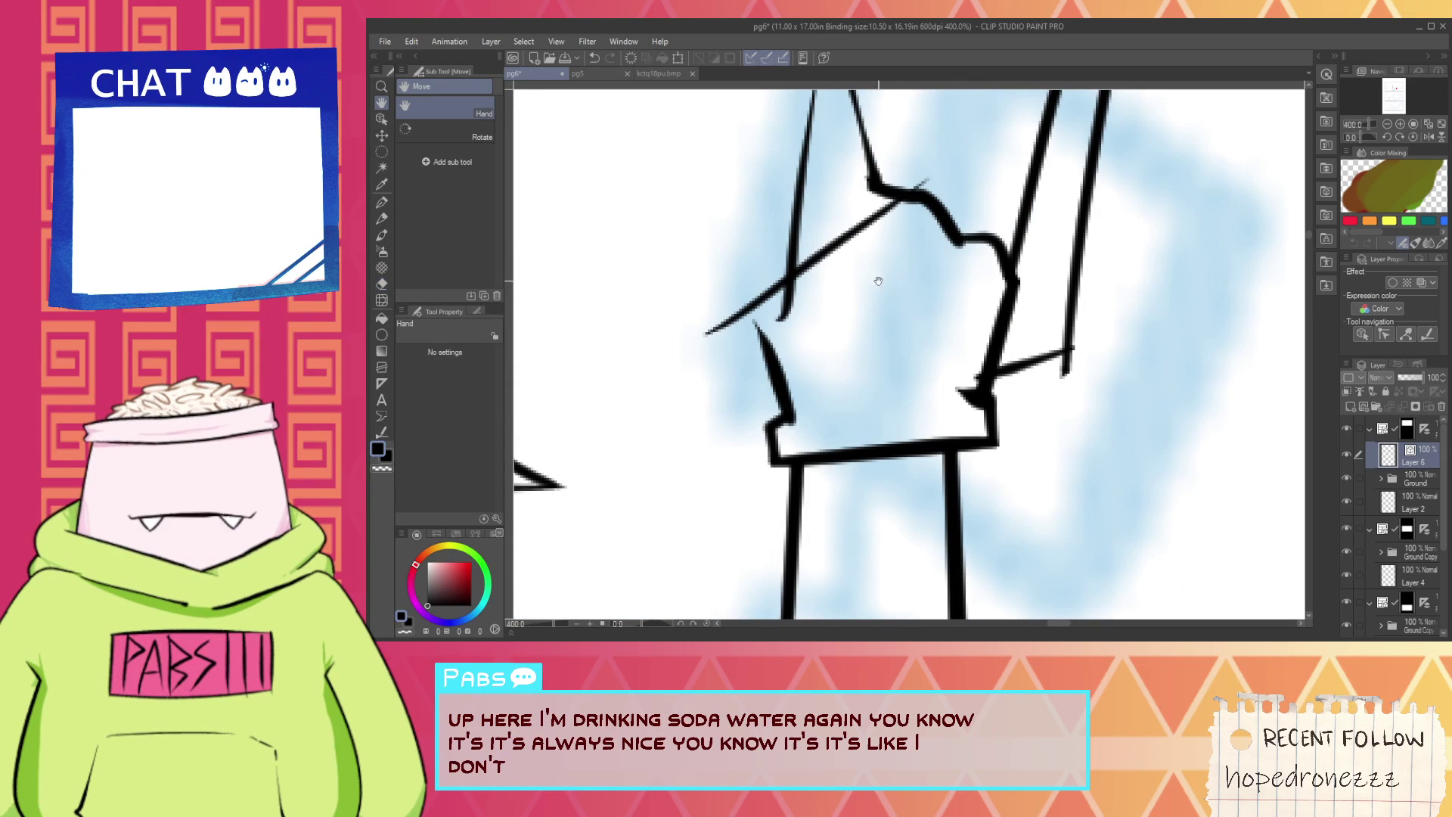
pyautogui.moveTo(874, 279)
pyautogui.mouseDown()
pyautogui.moveTo(895, 389)
pyautogui.moveTo(886, 505)
pyautogui.moveTo(905, 215)
pyautogui.mouseUp()
pyautogui.scroll(-3, 893, 390)
pyautogui.hotkey('ctrl', 'z')
pyautogui.moveTo(828, 539); pyautogui.dragTo(879, 256)
pyautogui.hotkey('ctrl', 'z')
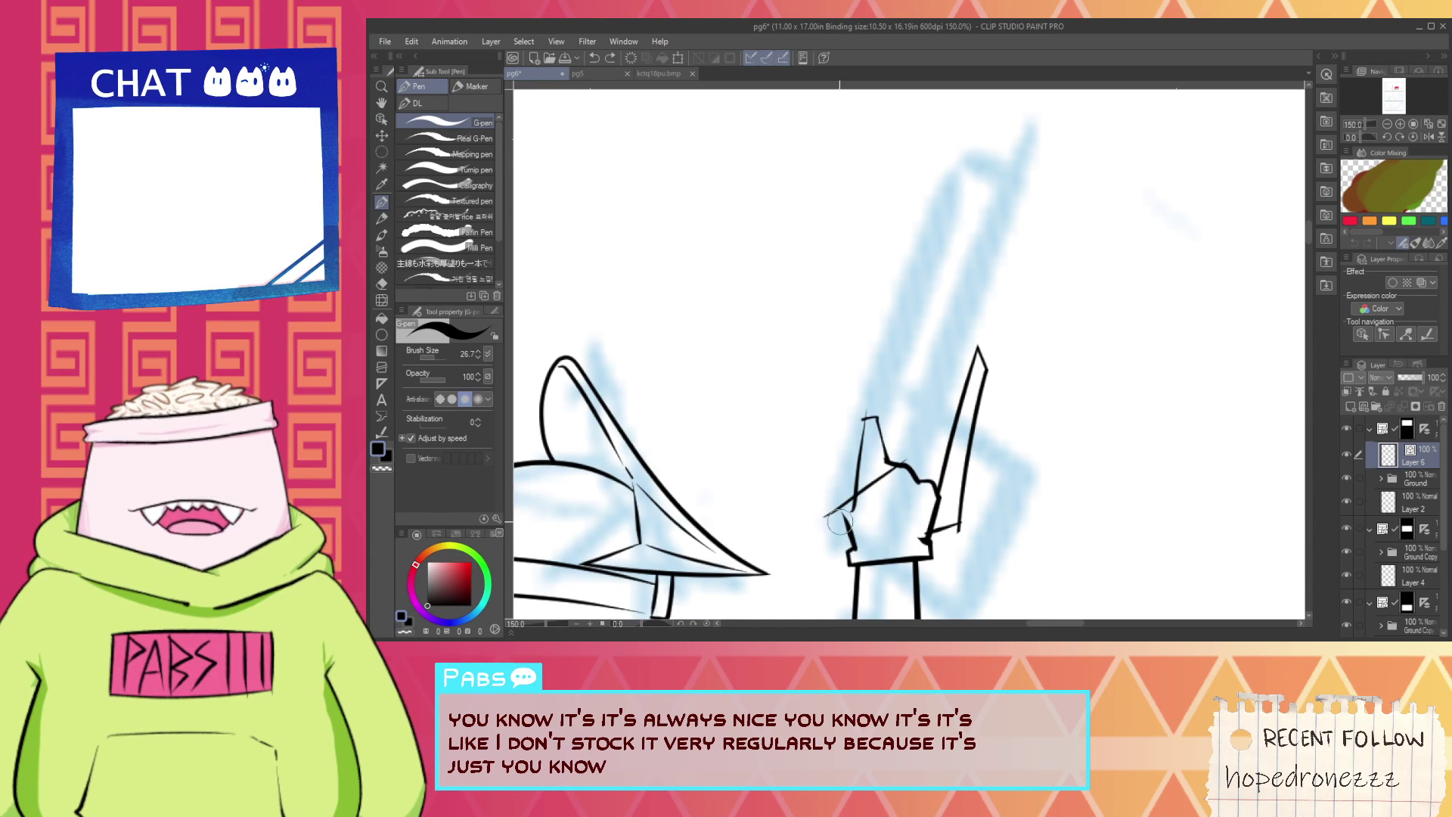
pyautogui.moveTo(829, 531); pyautogui.dragTo(895, 189)
pyautogui.hotkey('ctrl', 'z')
pyautogui.moveTo(820, 522); pyautogui.dragTo(860, 304)
pyautogui.hotkey('ctrl', 'z')
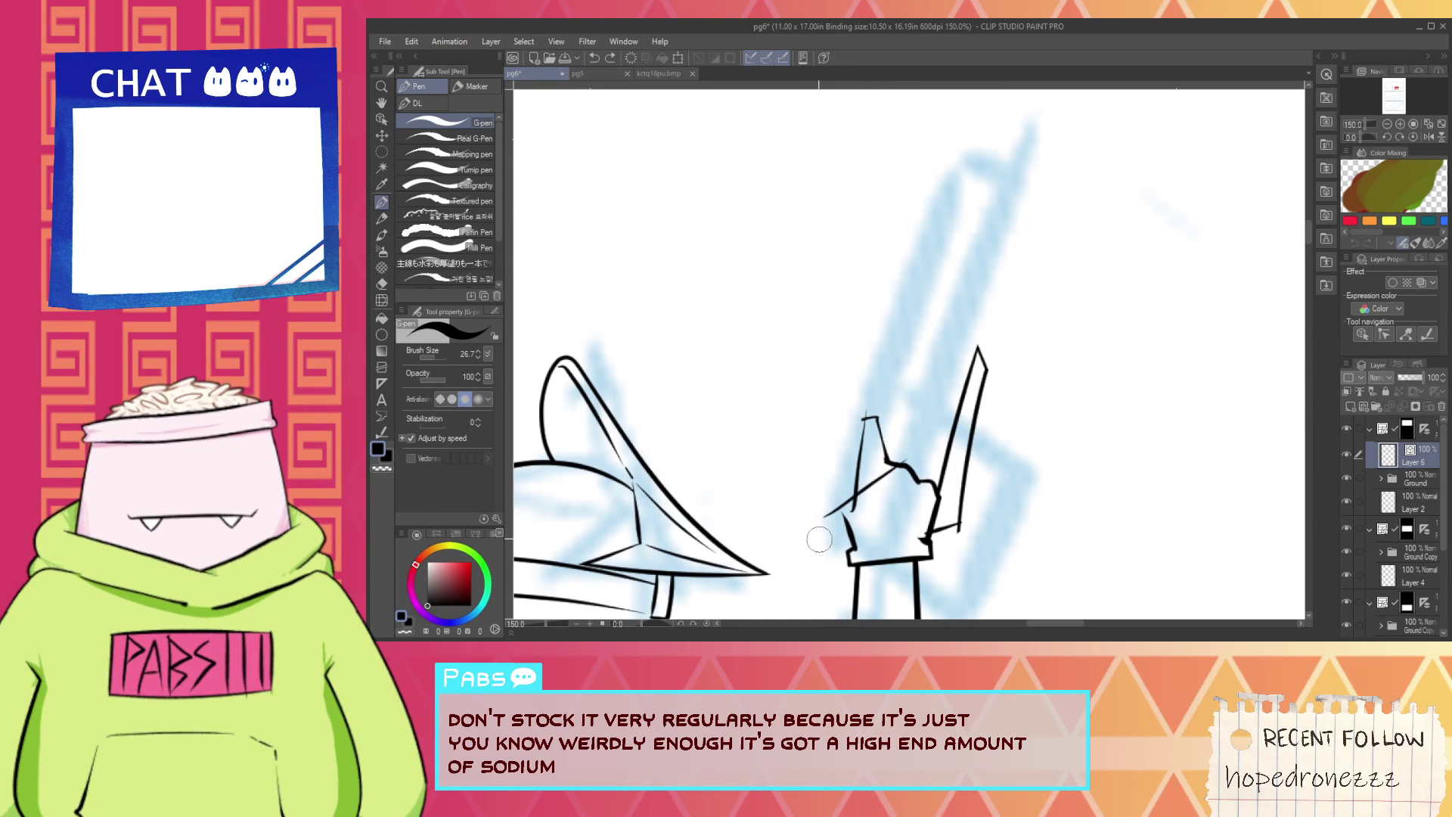
pyautogui.moveTo(826, 530); pyautogui.dragTo(887, 228)
pyautogui.hotkey('ctrl', 'z')
# Draw a long slanted stroke rising from the base of the raised hand for the held object's edge.
pyautogui.moveTo(827, 528); pyautogui.dragTo(884, 220)
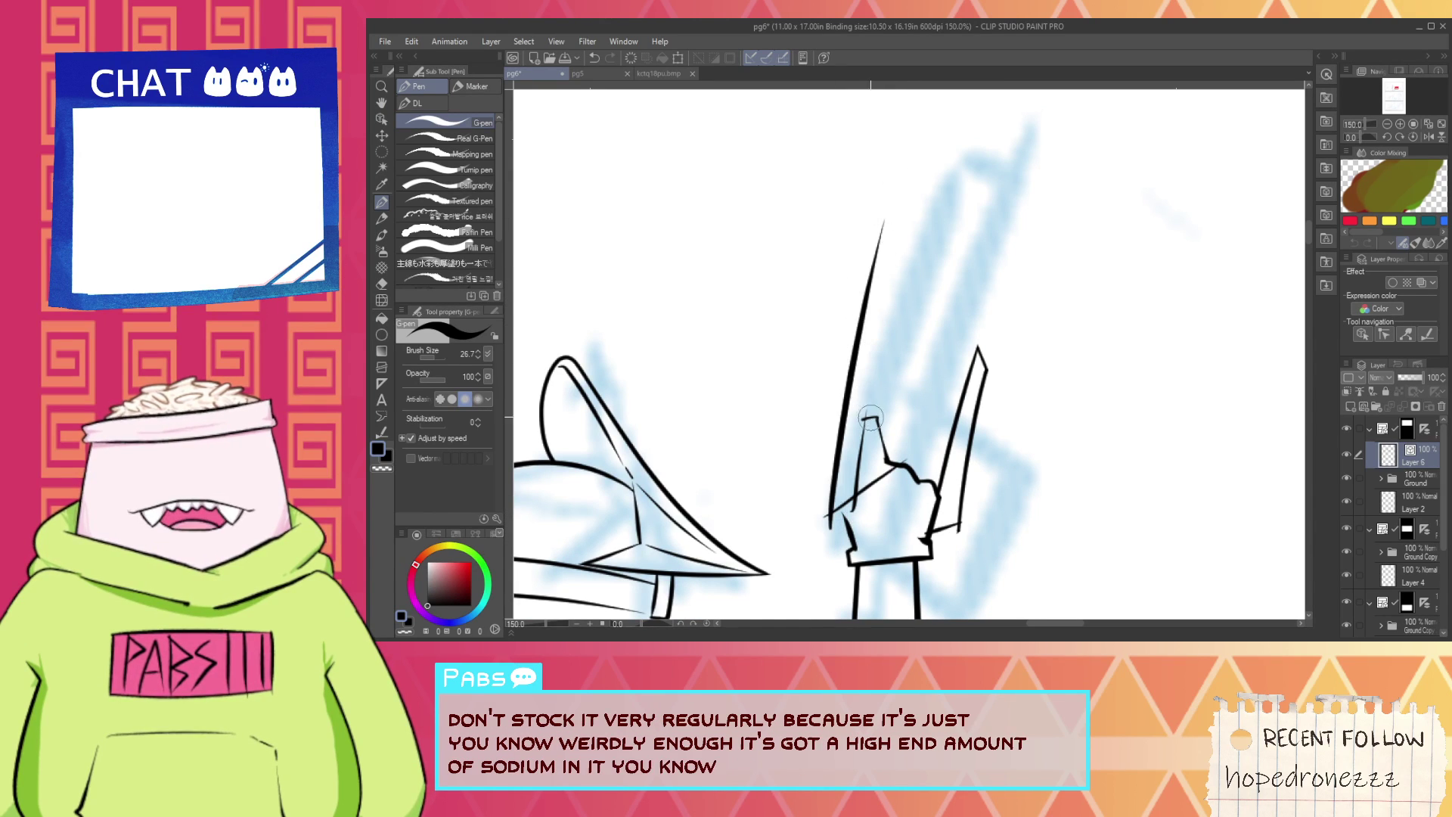
pyautogui.press('e')
pyautogui.scroll(3, 875, 482)
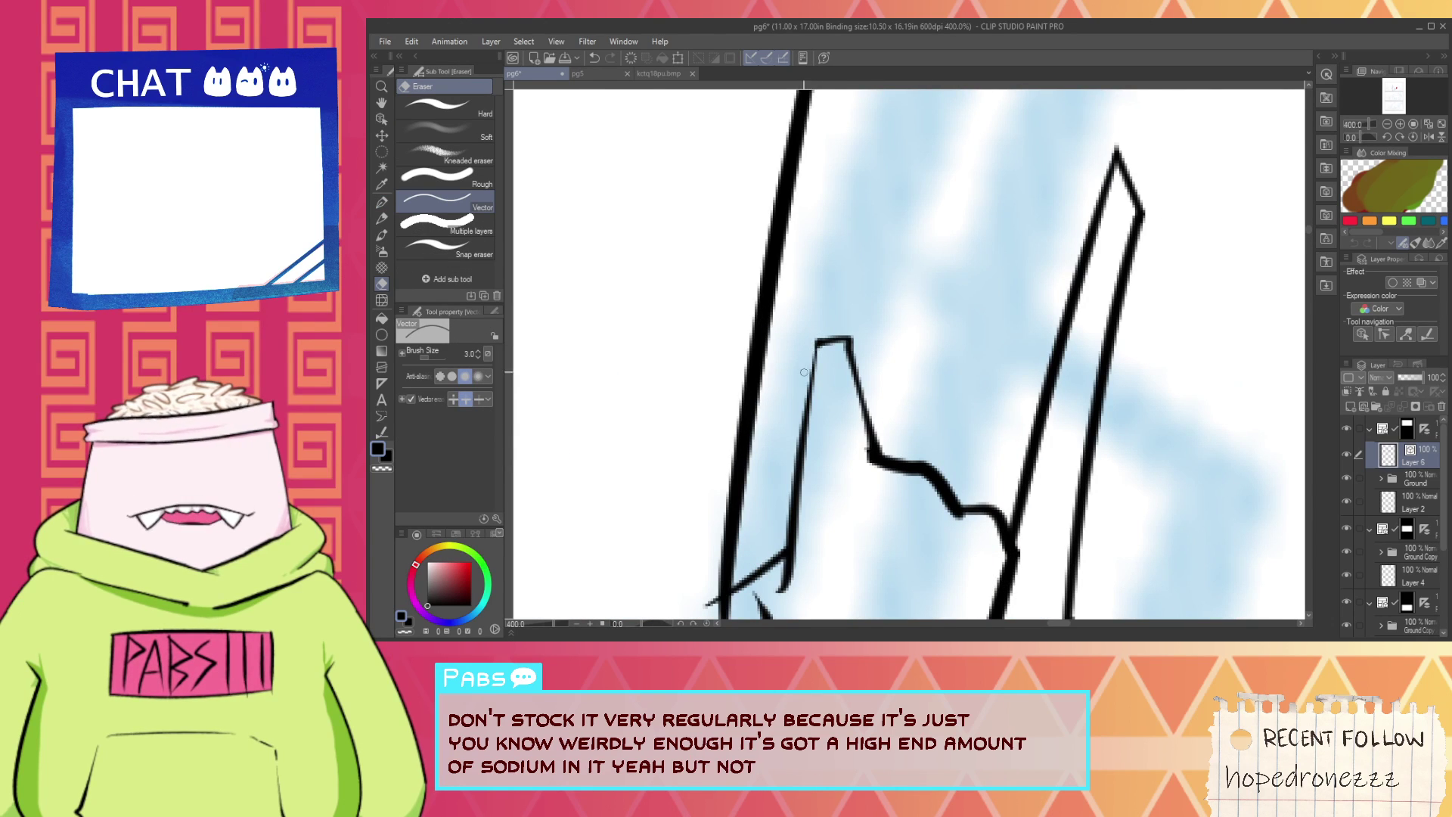
pyautogui.scroll(-2, 826, 343)
pyautogui.press('space')
pyautogui.moveTo(857, 345); pyautogui.dragTo(857, 394)
pyautogui.scroll(-1, 855, 394)
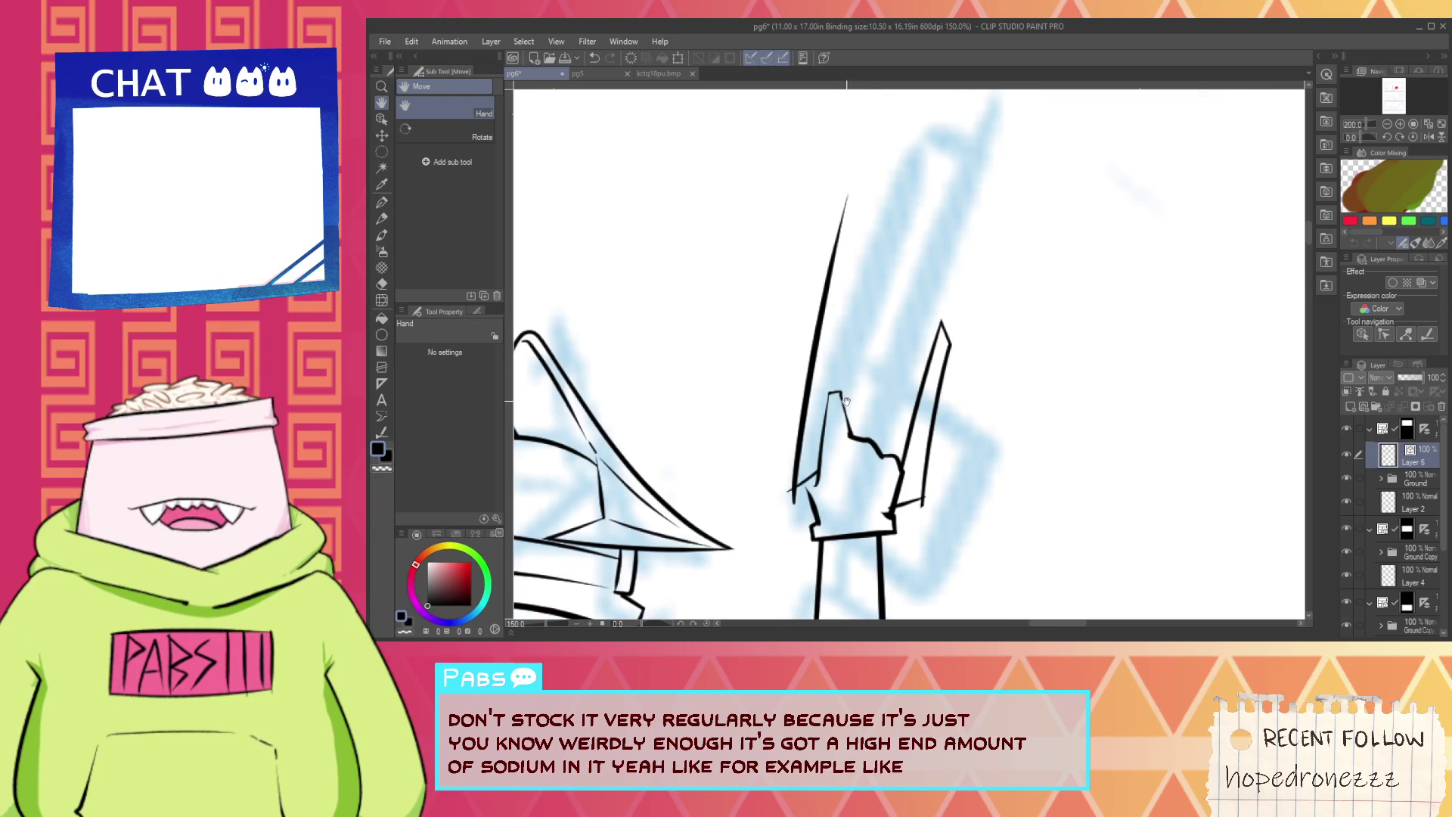
# Stretch the long stroke taller and reposition it just beside the raised hand.
pyautogui.press('o')
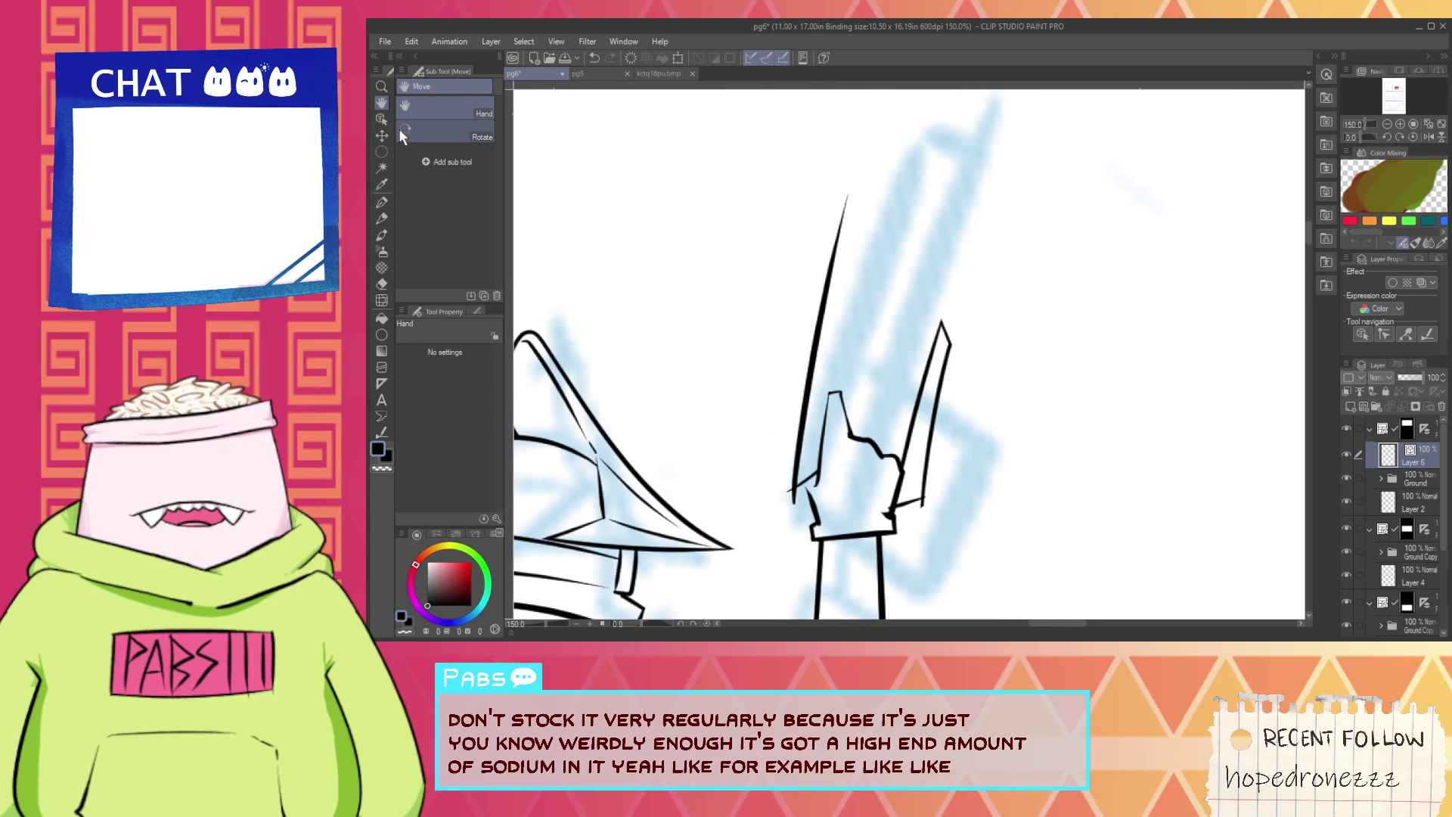
pyautogui.moveTo(824, 345); pyautogui.dragTo(765, 299)
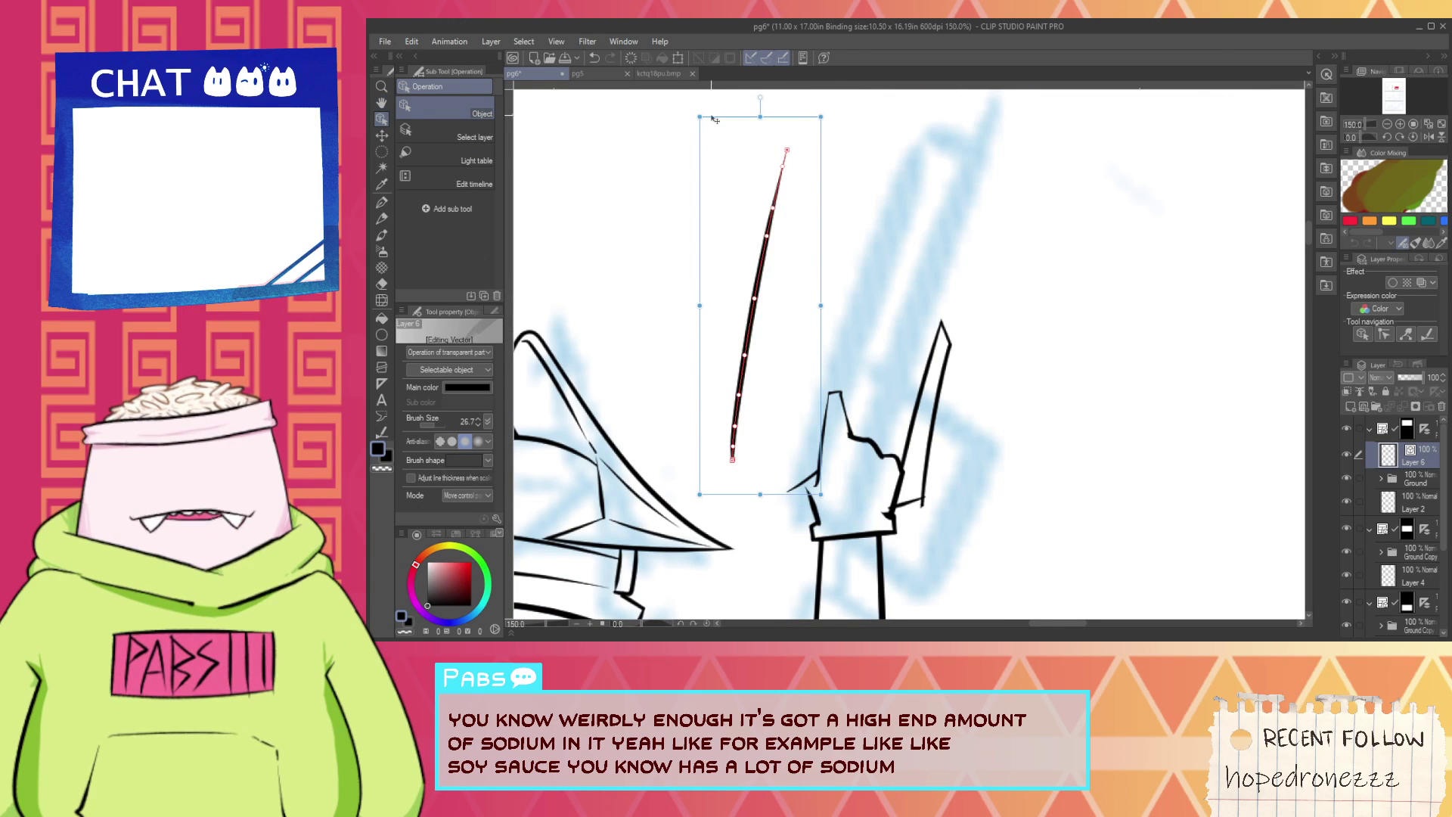
pyautogui.scroll(-2, 813, 247)
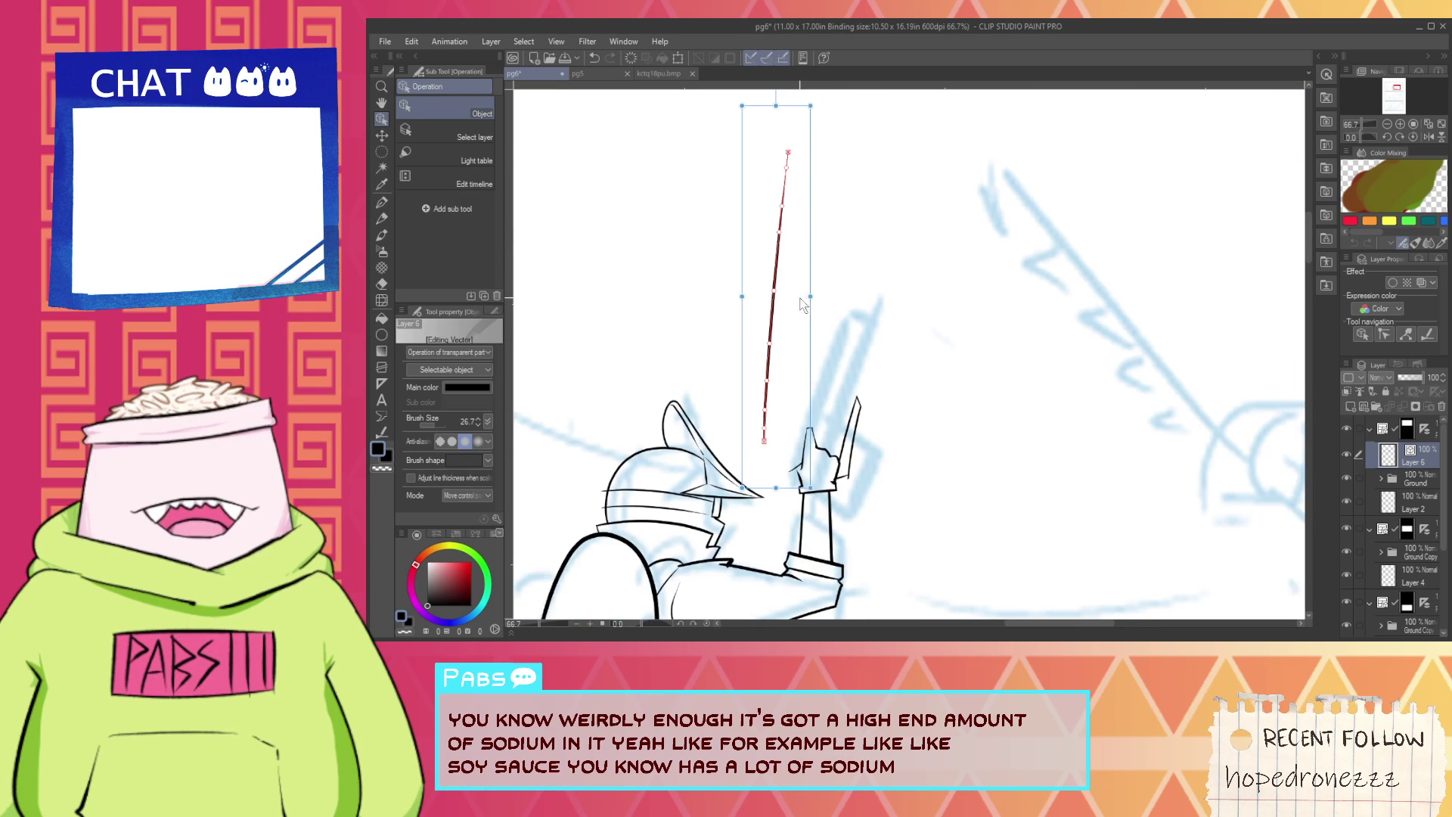
pyautogui.moveTo(803, 304); pyautogui.dragTo(837, 335)
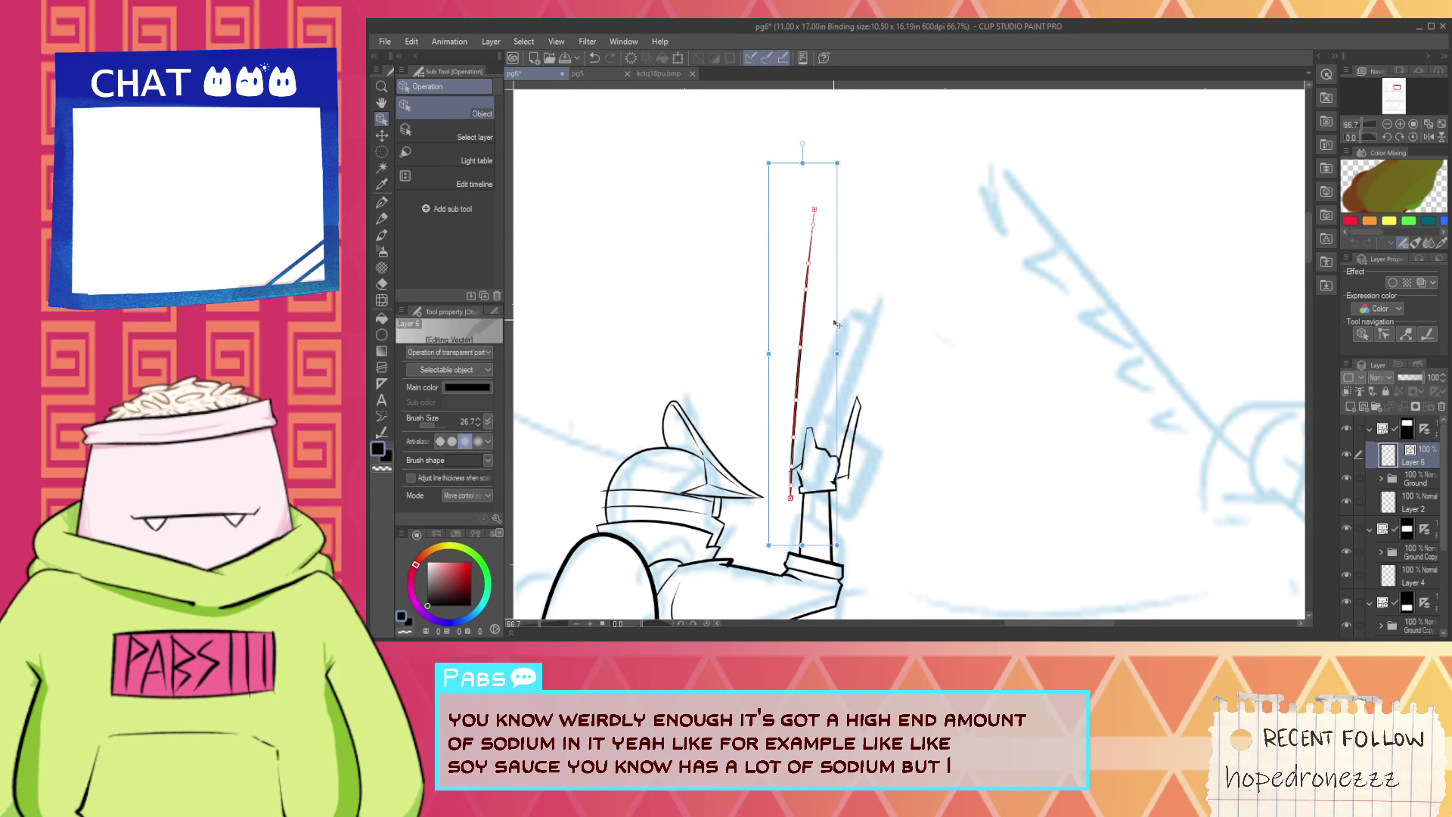
# Draw a short diagonal stroke crossing the upper part of the long line.
pyautogui.press('p')
pyautogui.scroll(3, 810, 314)
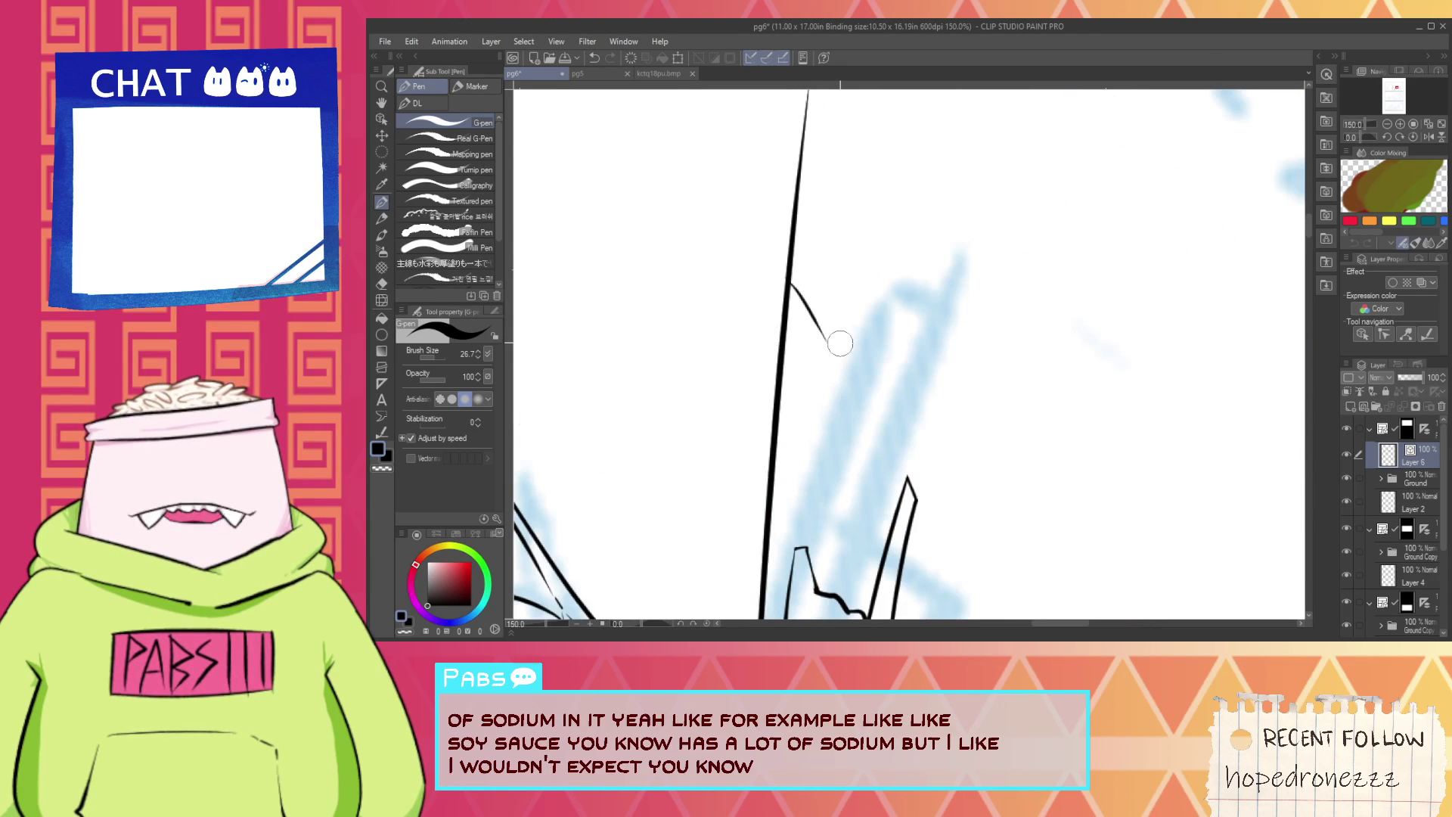
pyautogui.moveTo(765, 269); pyautogui.dragTo(821, 362)
pyautogui.press('h')
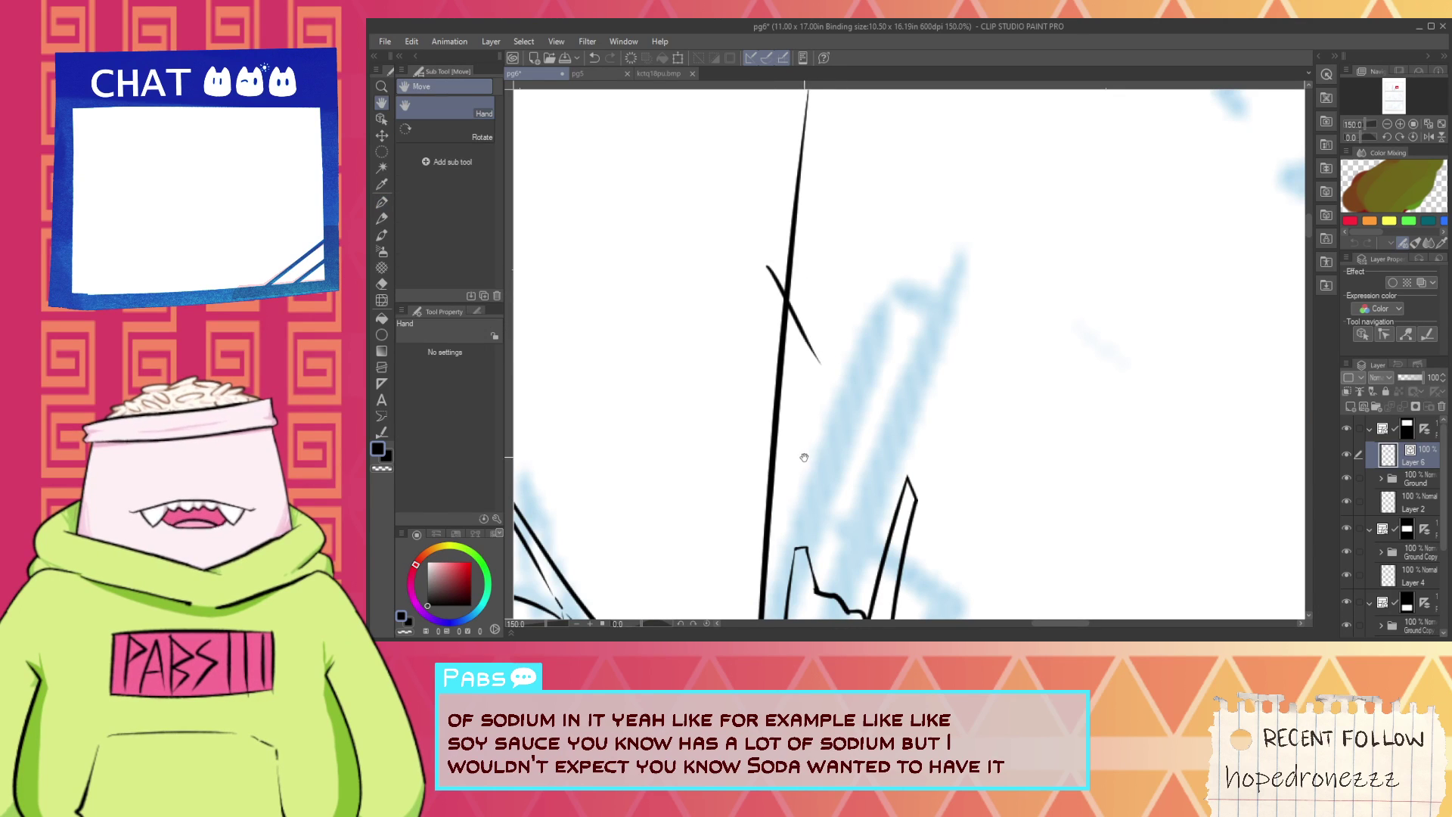
pyautogui.moveTo(803, 458); pyautogui.dragTo(782, 385)
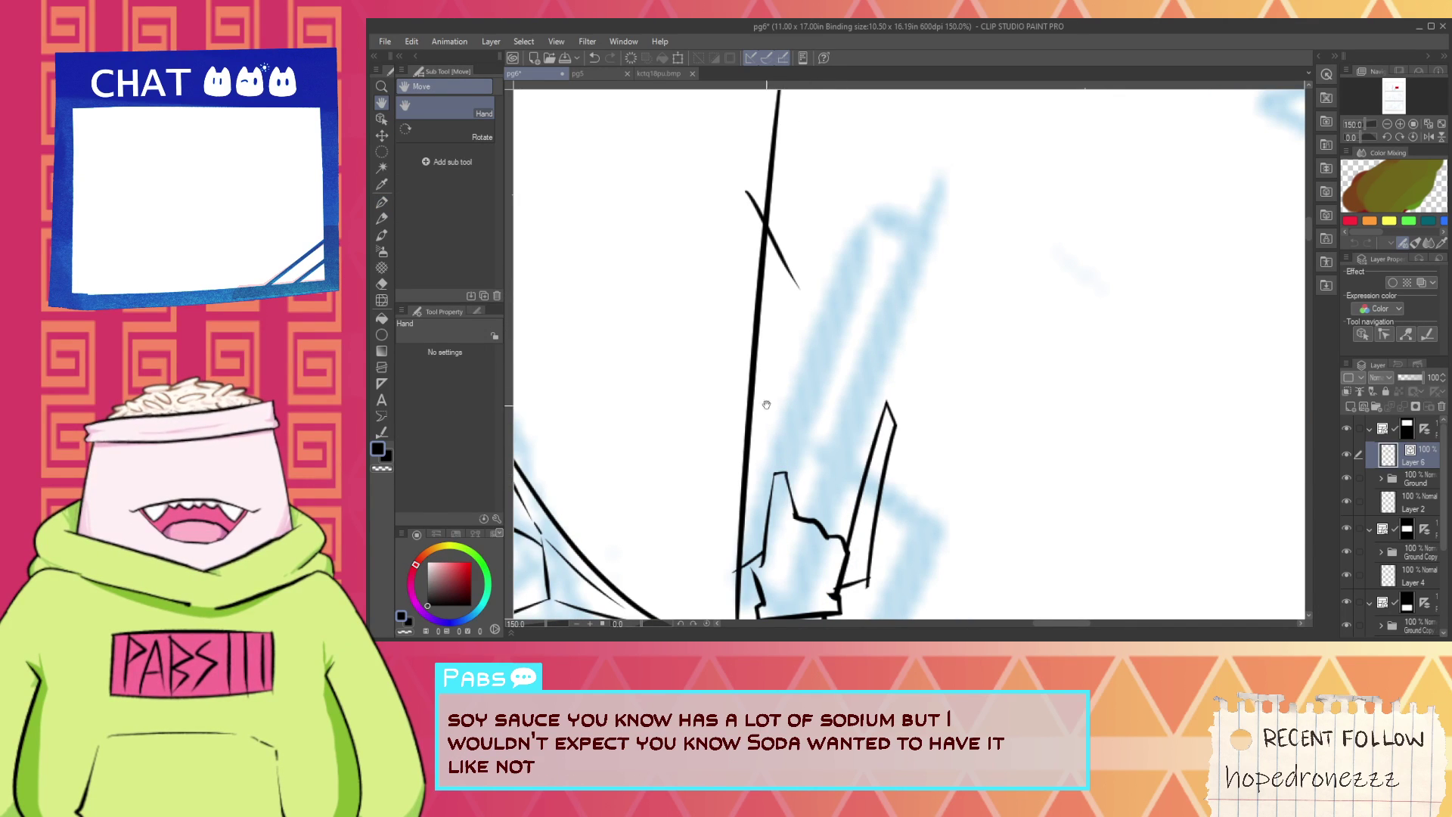
pyautogui.scroll(-3, 766, 405)
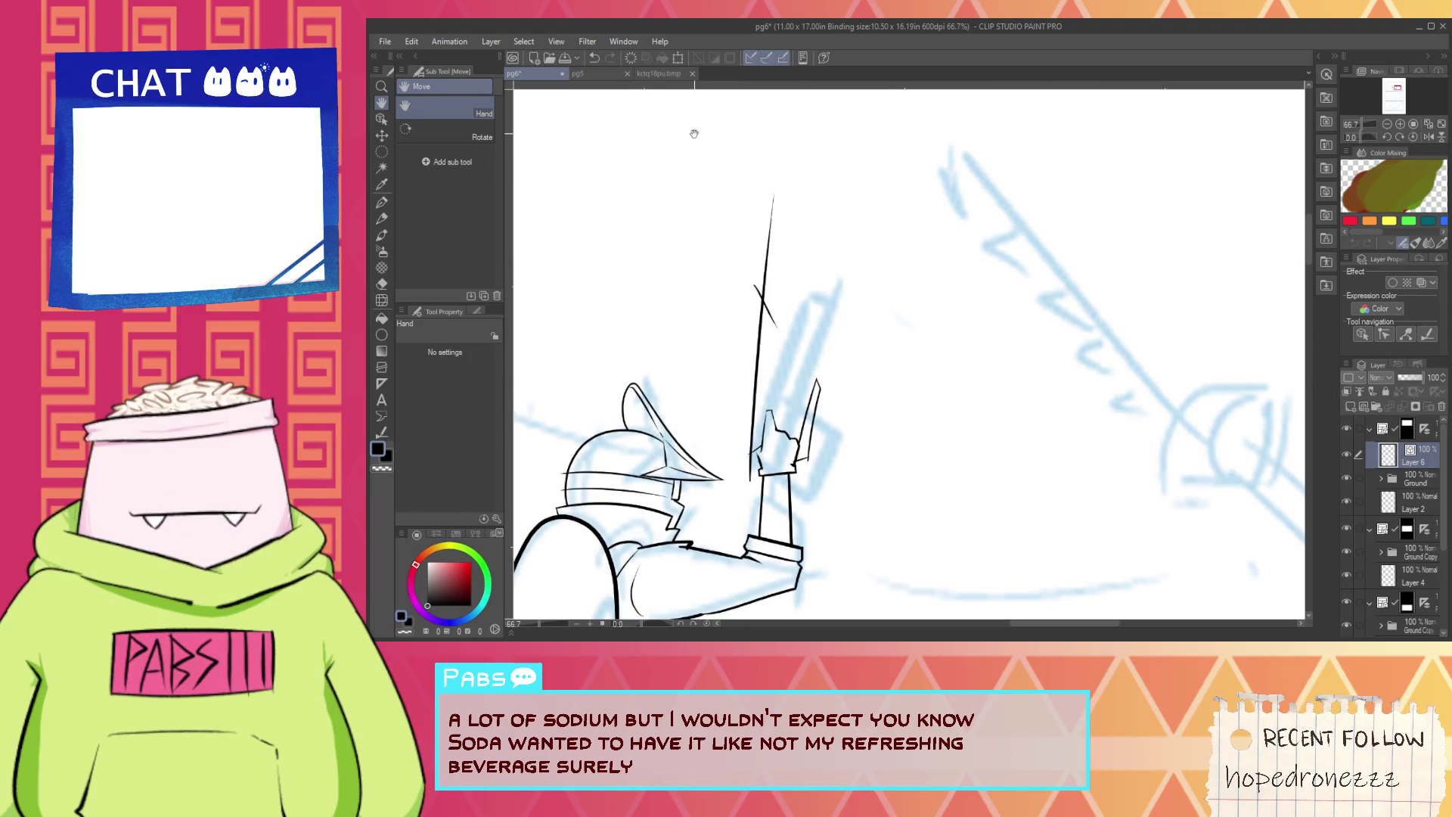
# Add the LasHammer 3D gun model from the 3D materials to the canvas.
pyautogui.click(1327, 145)
pyautogui.click(1289, 152)
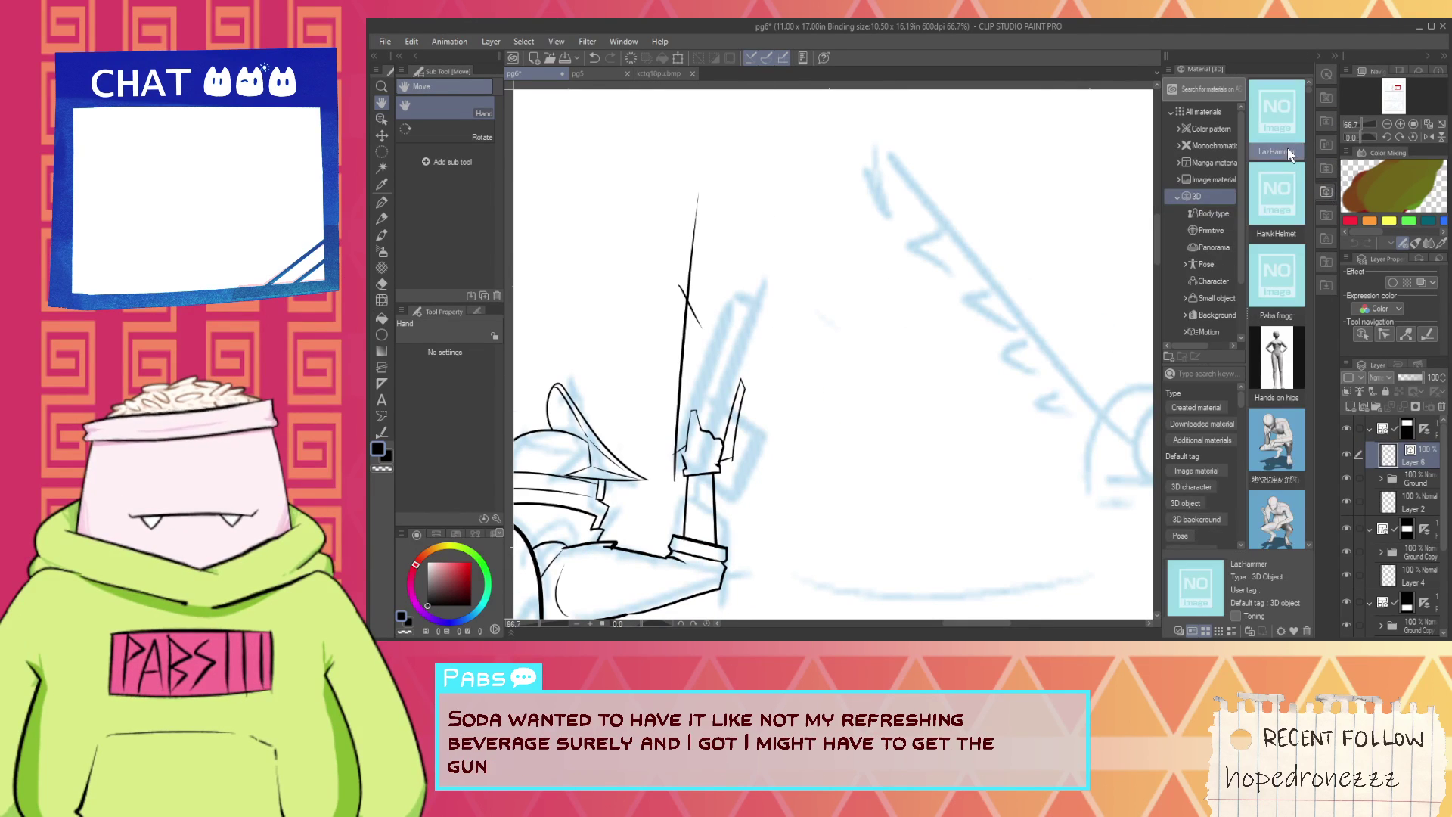
pyautogui.hotkey('ctrl', '-')
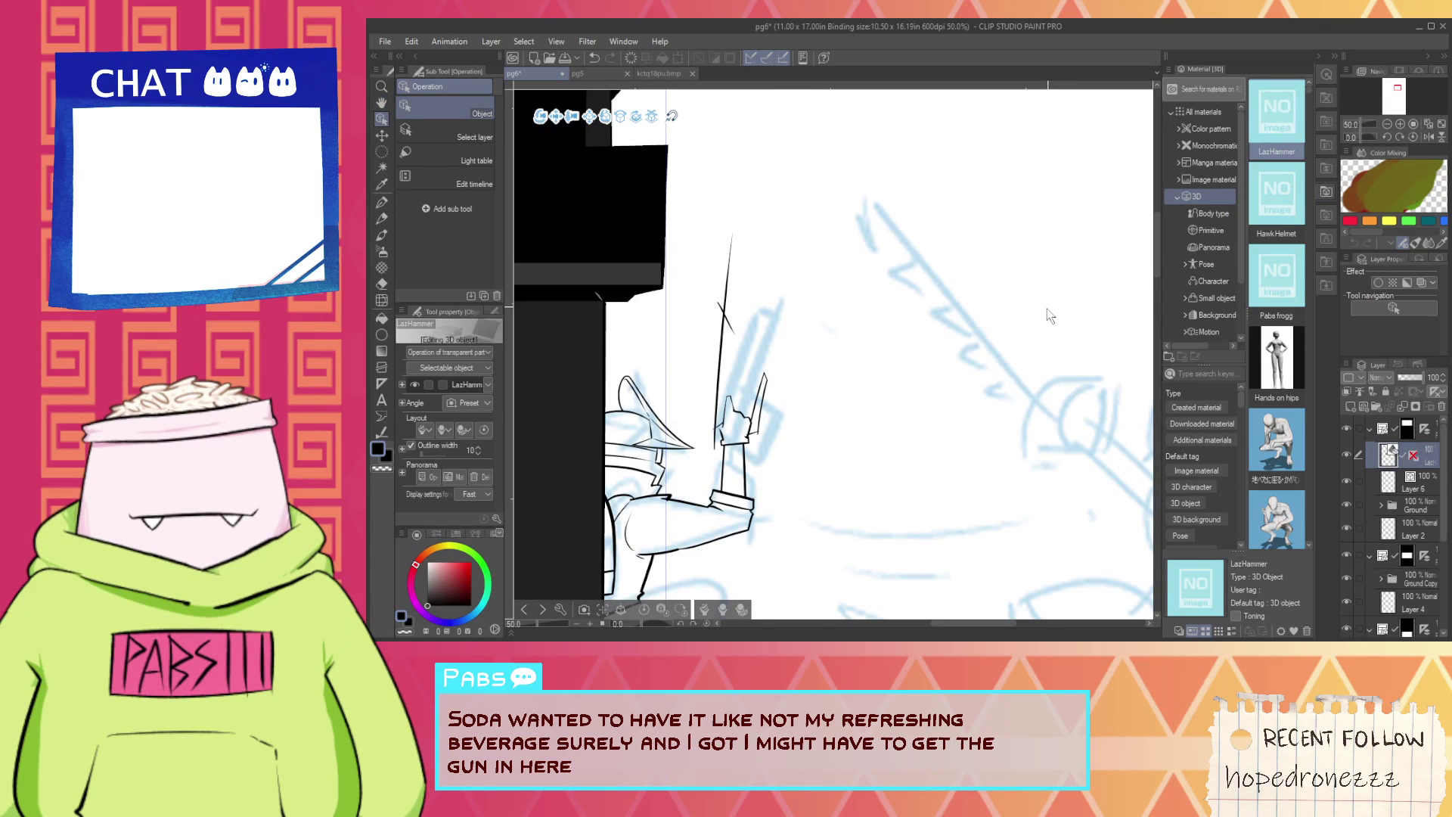
pyautogui.scroll(-2, 1033, 310)
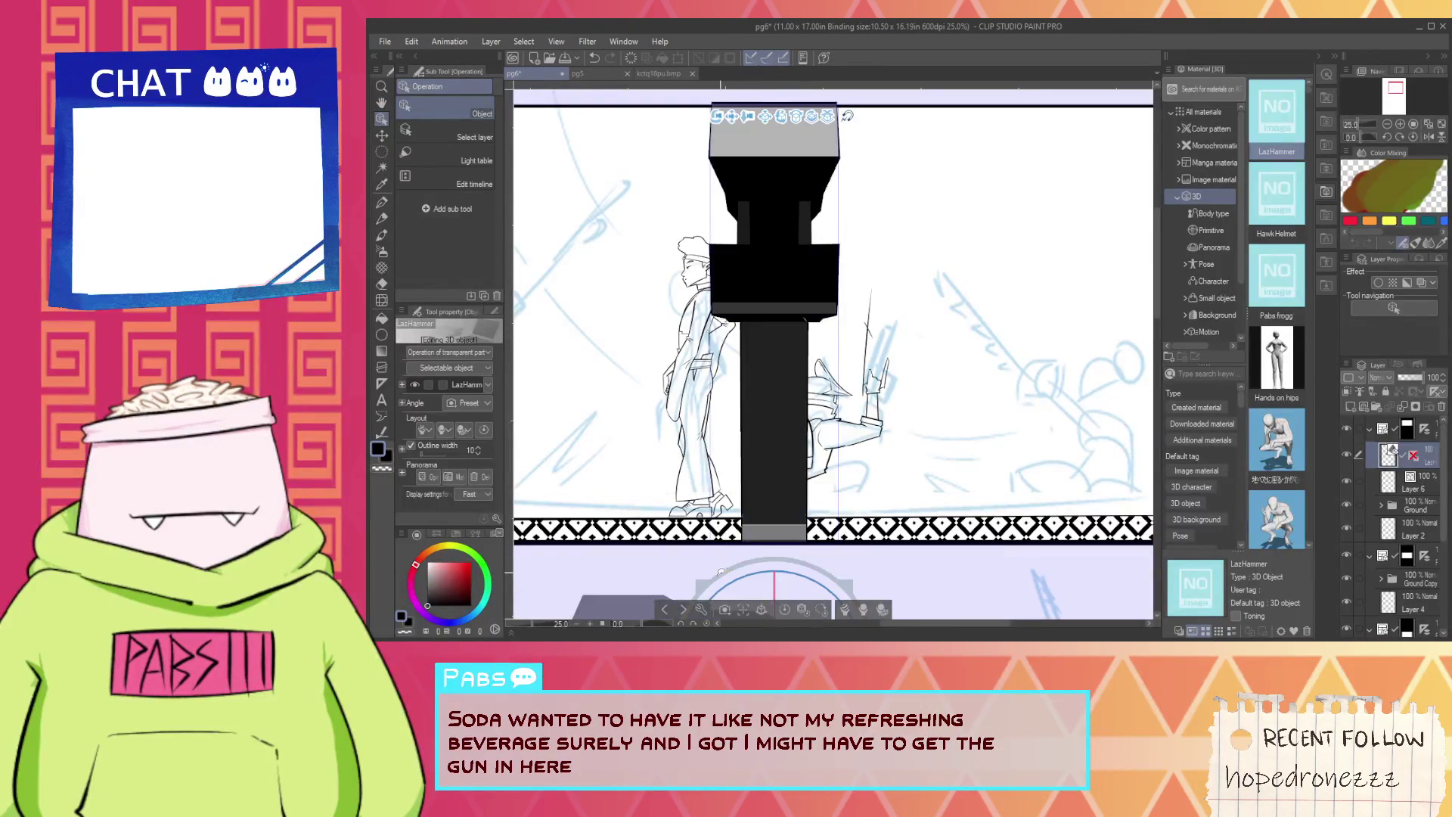
# Scale the gun model down until it is small next to the crouching figure.
pyautogui.moveTo(748, 120); pyautogui.dragTo(945, 30)
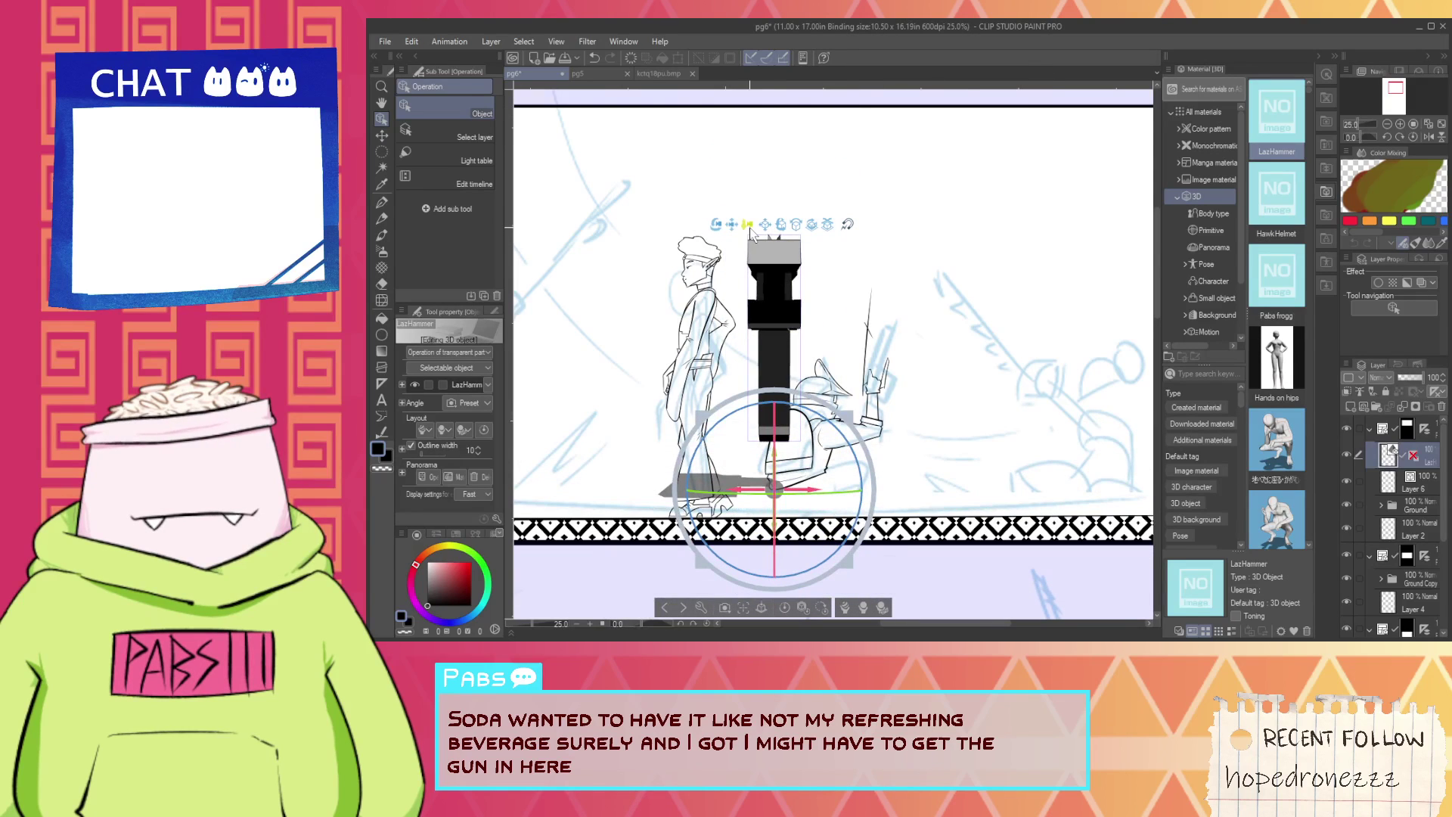
pyautogui.moveTo(750, 227); pyautogui.dragTo(727, 413)
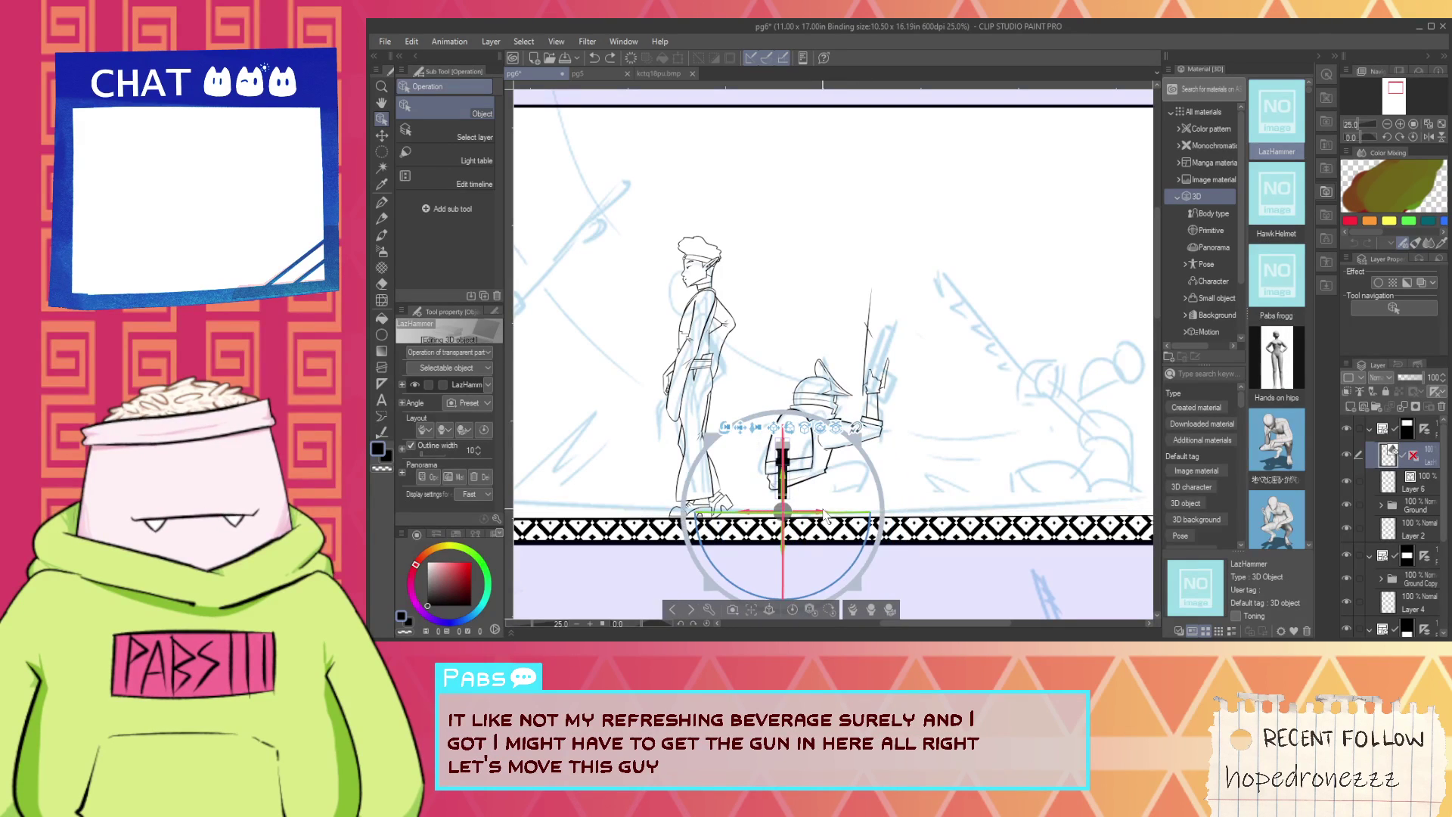
pyautogui.click(821, 509)
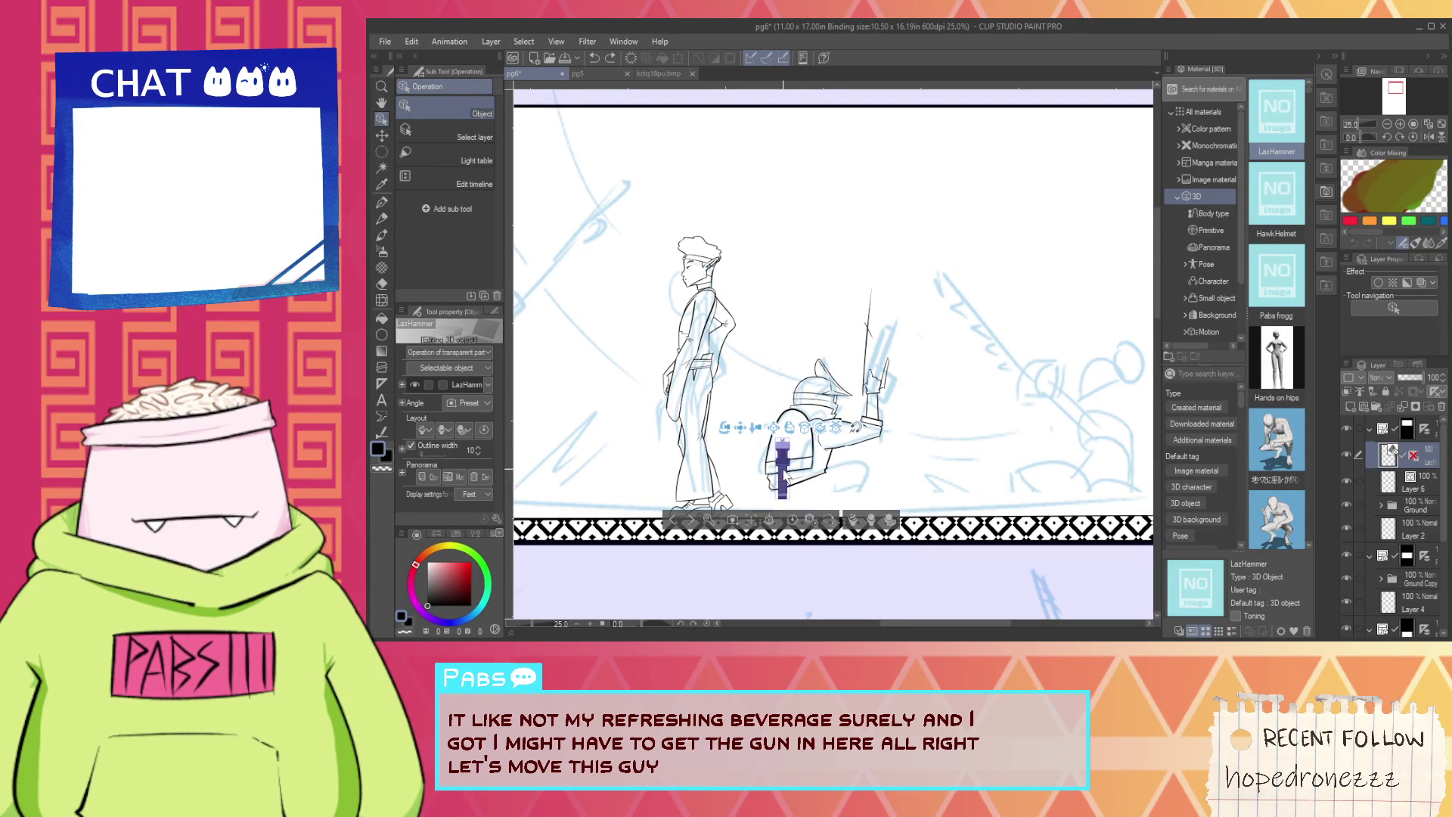
pyautogui.click(785, 476)
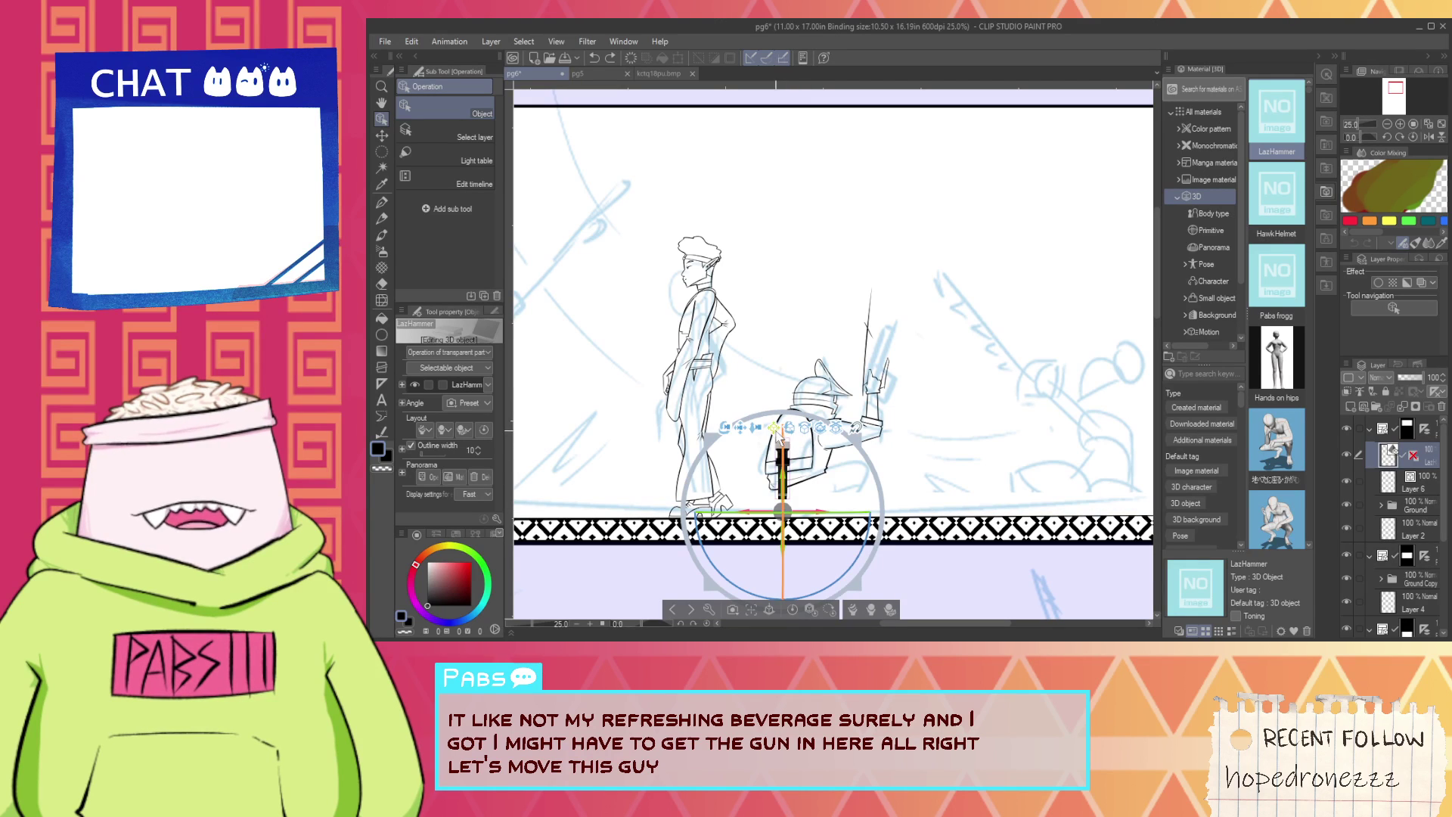
# Move the gun model over to the crouching figure's raised forearm and hand.
pyautogui.moveTo(778, 439); pyautogui.dragTo(877, 334)
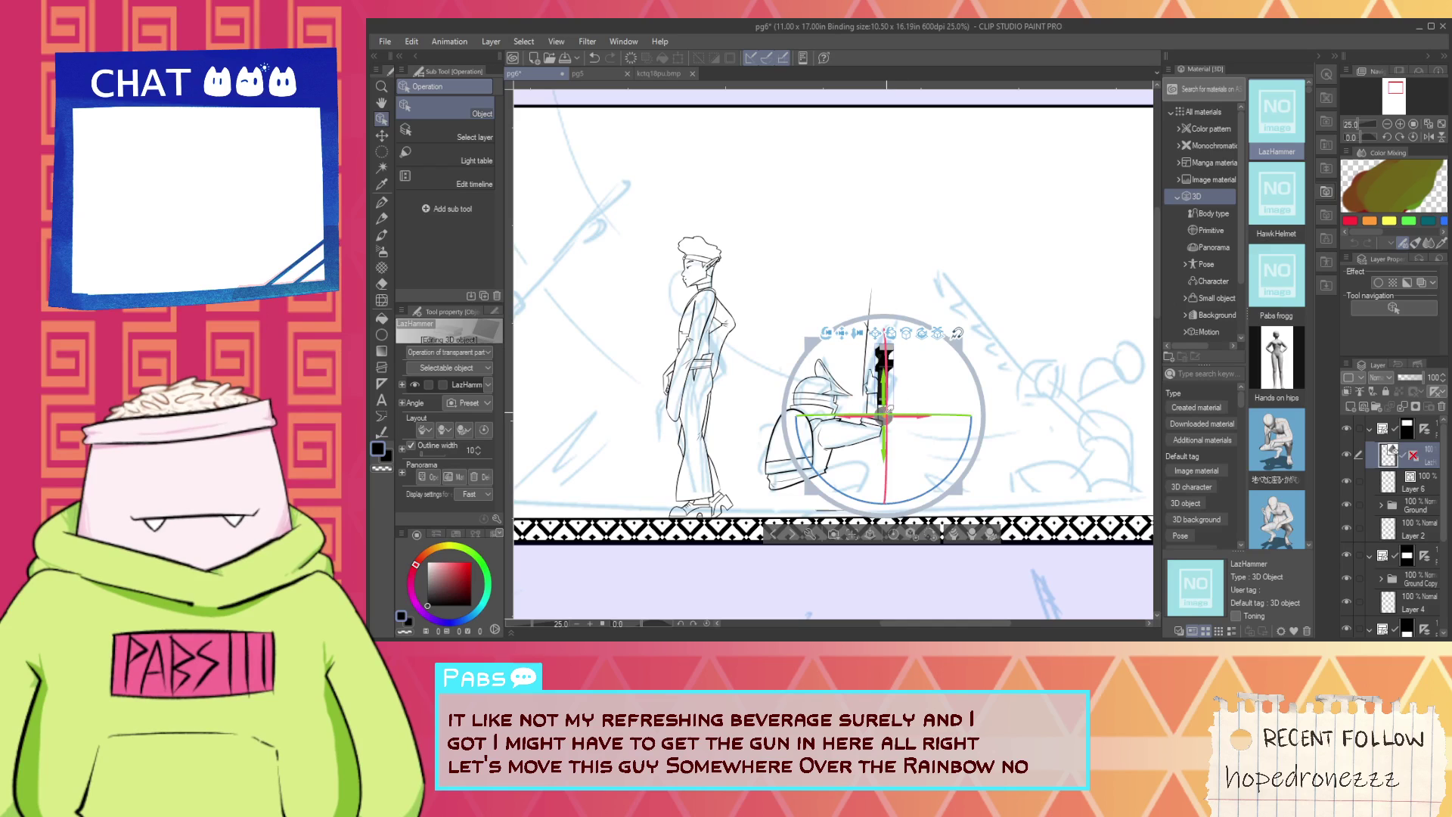
pyautogui.moveTo(888, 410)
pyautogui.mouseDown()
pyautogui.moveTo(1012, 350)
pyautogui.moveTo(837, 421)
pyautogui.moveTo(870, 421)
pyautogui.mouseUp()
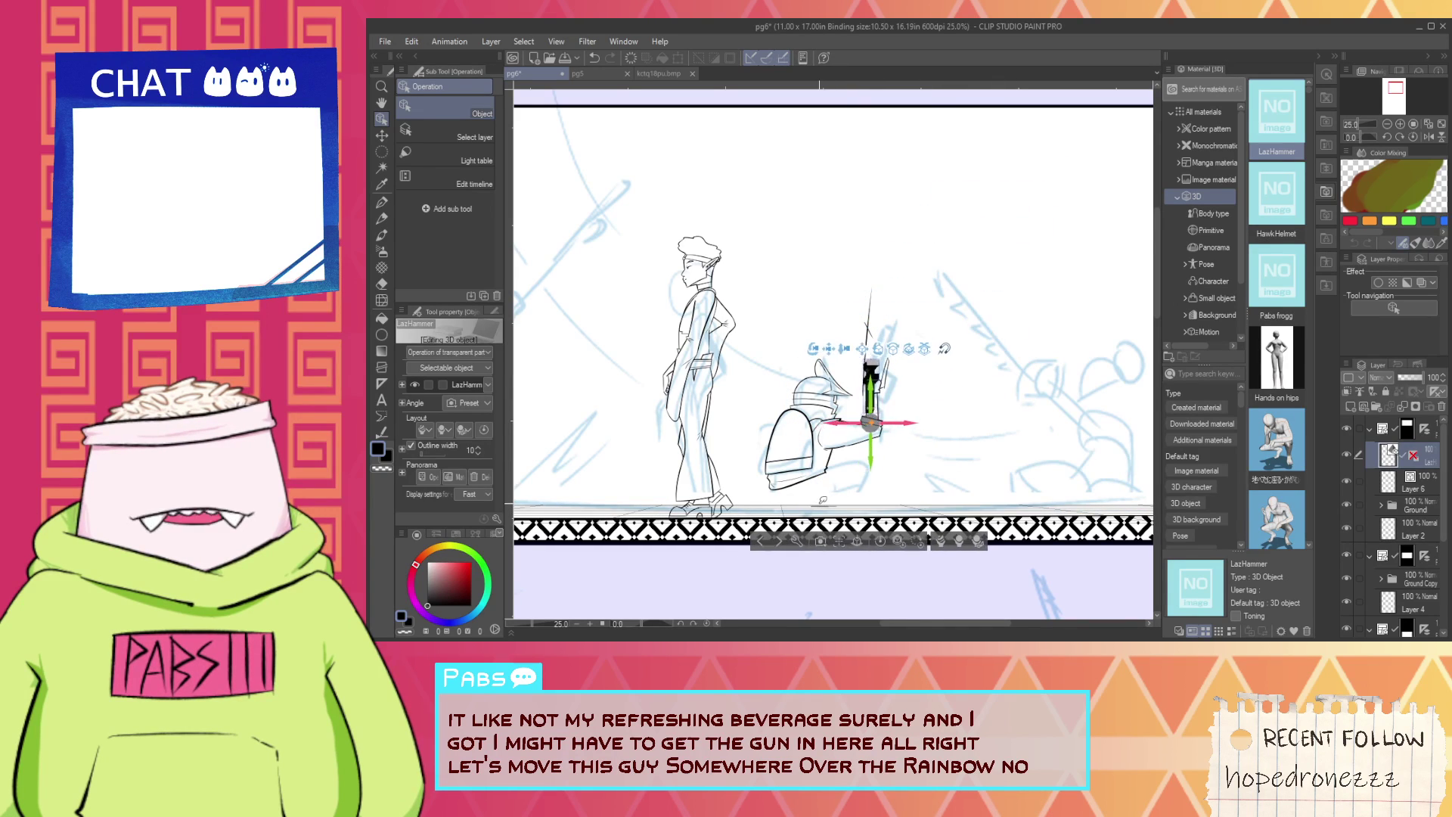
pyautogui.moveTo(820, 500); pyautogui.dragTo(817, 504)
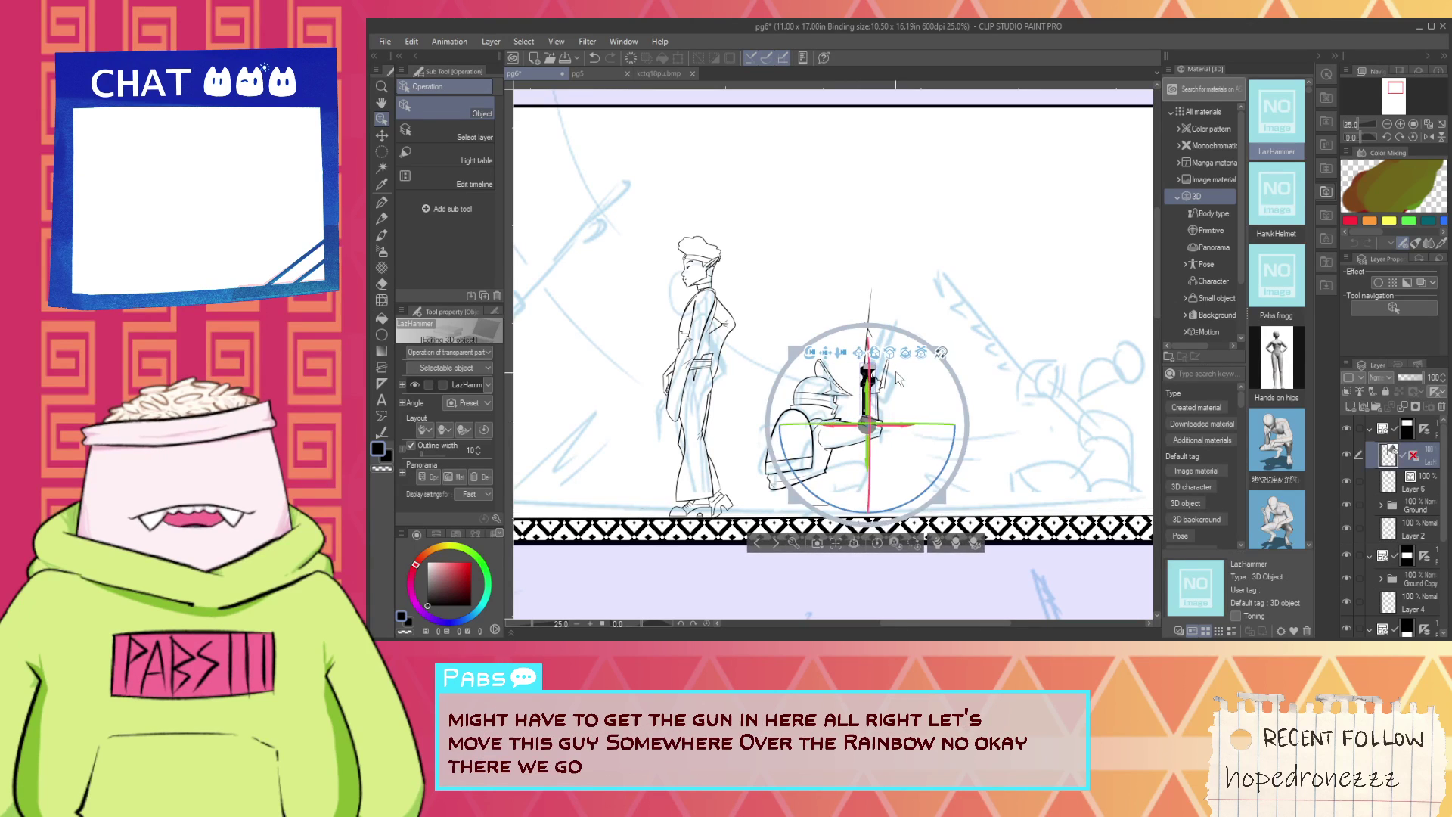
pyautogui.scroll(5, 899, 380)
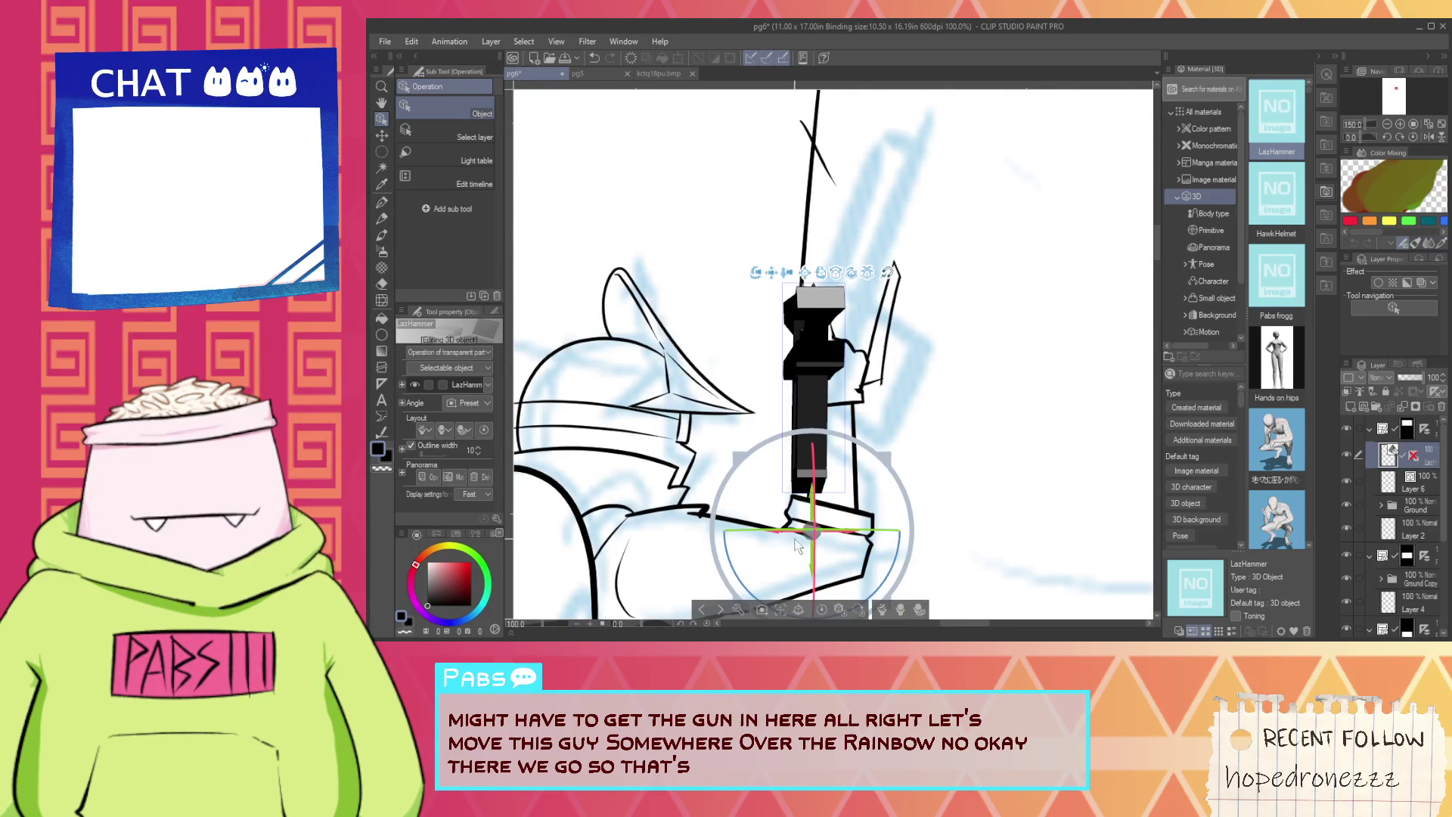
# Try shifting and rotating the gun model into several orientations around the raised arm, stepping back through the attempts.
pyautogui.moveTo(778, 530); pyautogui.dragTo(830, 526)
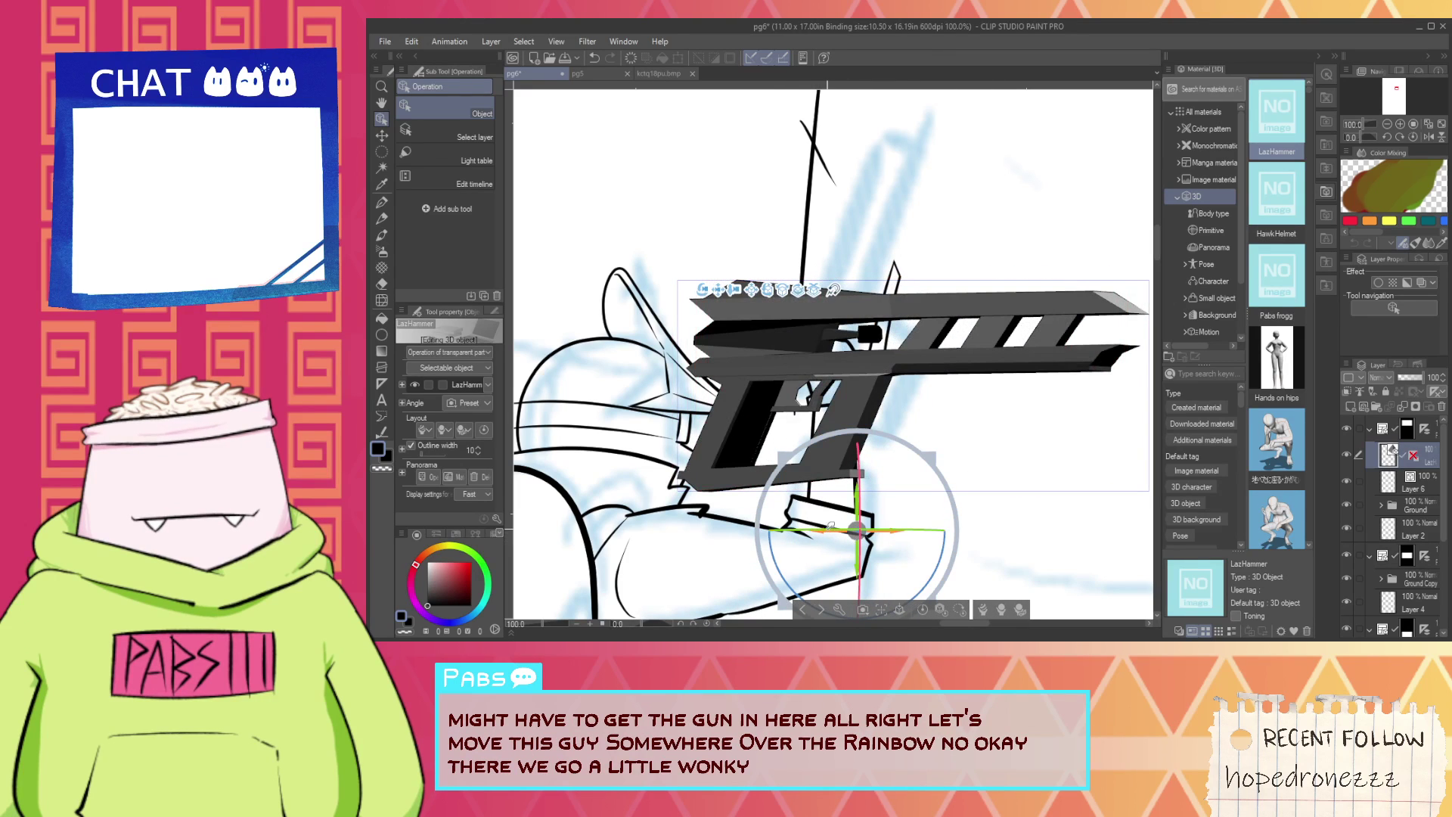
pyautogui.hotkey('ctrl', 'z')
pyautogui.hotkey('ctrl', 'z')
pyautogui.hotkey('ctrl', 'z')
pyautogui.hotkey('ctrl', 'z')
pyautogui.hotkey('ctrl', 'z')
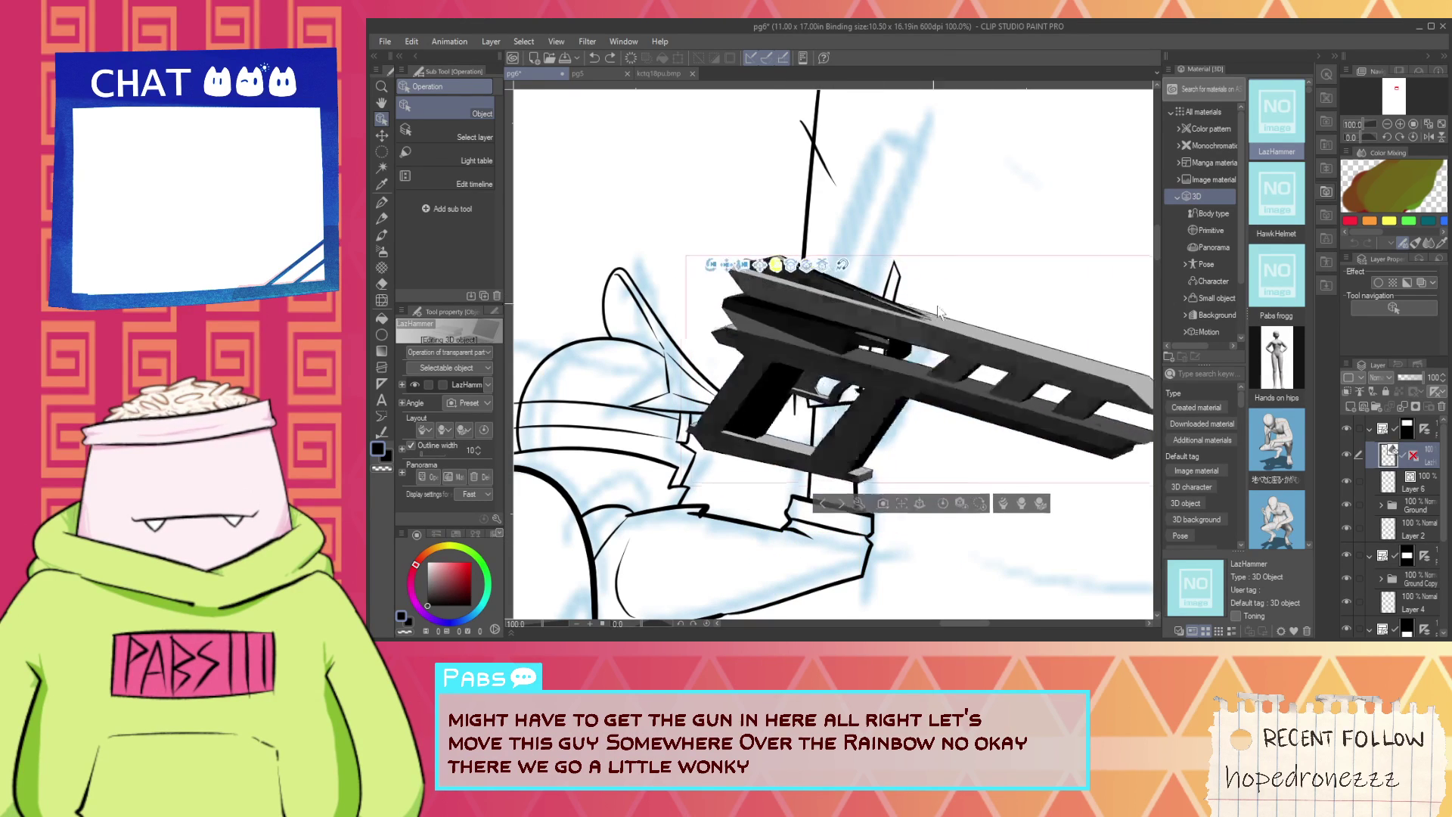
pyautogui.hotkey('ctrl', 'z')
pyautogui.hotkey('ctrl', 'z')
pyautogui.hotkey('ctrl', 'z')
pyautogui.hotkey('ctrl', 'z')
pyautogui.hotkey('ctrl', 'z')
pyautogui.hotkey('ctrl', 'z')
pyautogui.hotkey('ctrl', 'z')
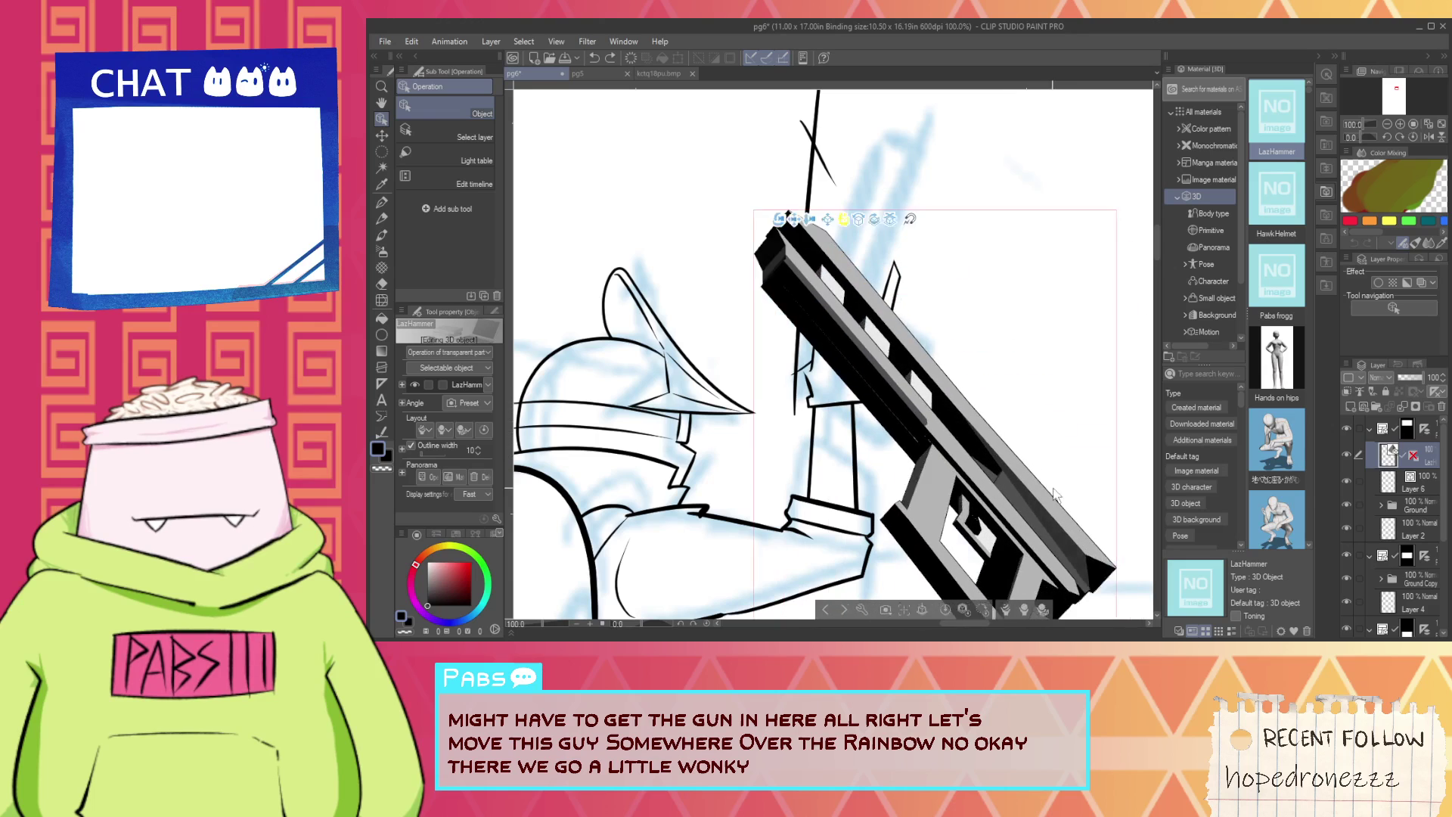
pyautogui.hotkey('ctrl', 'z')
pyautogui.hotkey('ctrl', 'z')
pyautogui.hotkey('ctrl', 'z')
pyautogui.hotkey('ctrl', 'z')
pyautogui.hotkey('ctrl', 'z')
pyautogui.hotkey('ctrl', 'z')
pyautogui.hotkey('ctrl', 'z')
pyautogui.hotkey('ctrl', 'z')
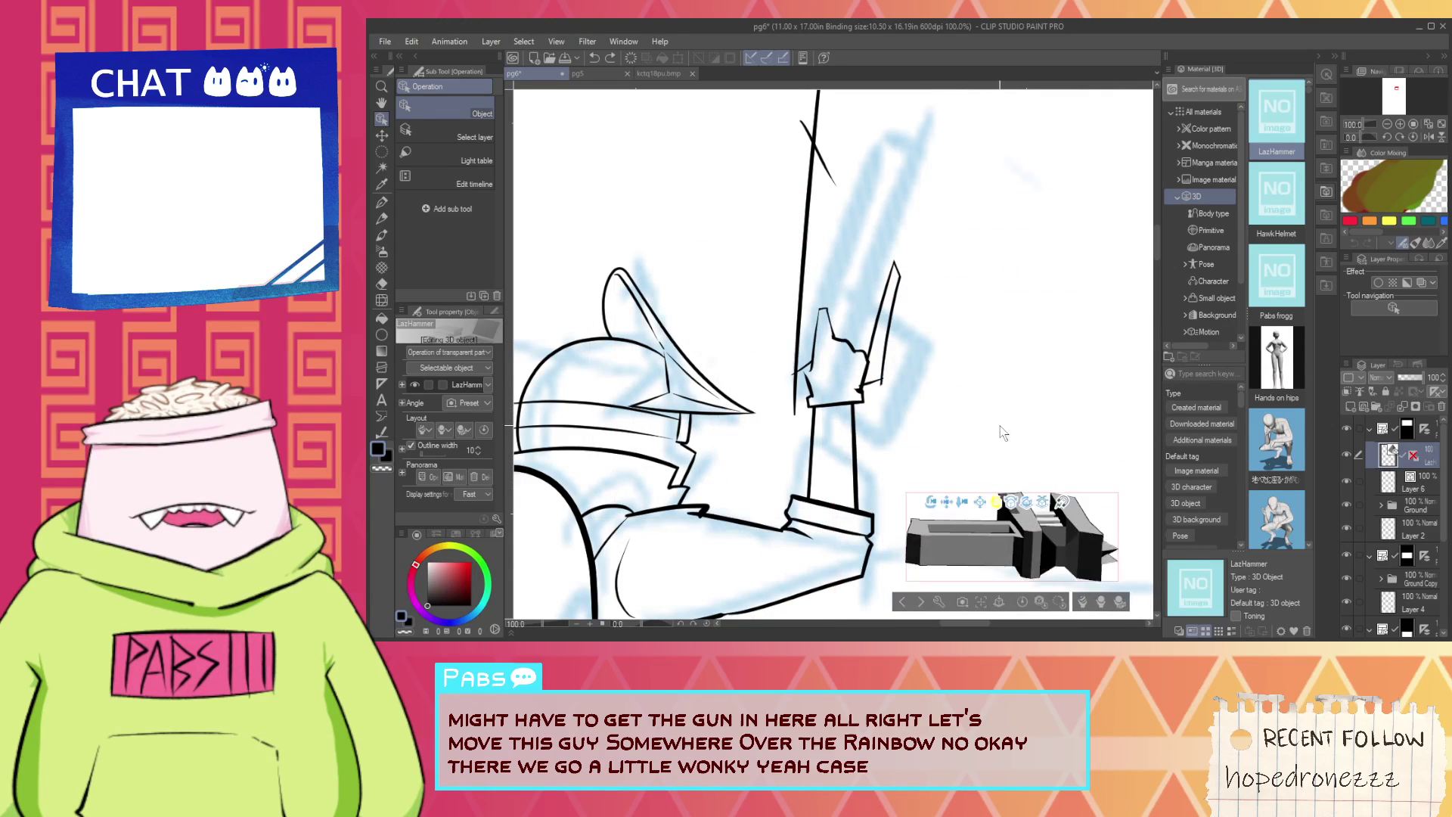
pyautogui.hotkey('ctrl', 'y')
pyautogui.hotkey('ctrl', 'y')
pyautogui.hotkey('ctrl', 'y')
pyautogui.hotkey('ctrl', 'y')
pyautogui.hotkey('ctrl', 'y')
pyautogui.hotkey('ctrl', 'y')
pyautogui.hotkey('ctrl', 'y')
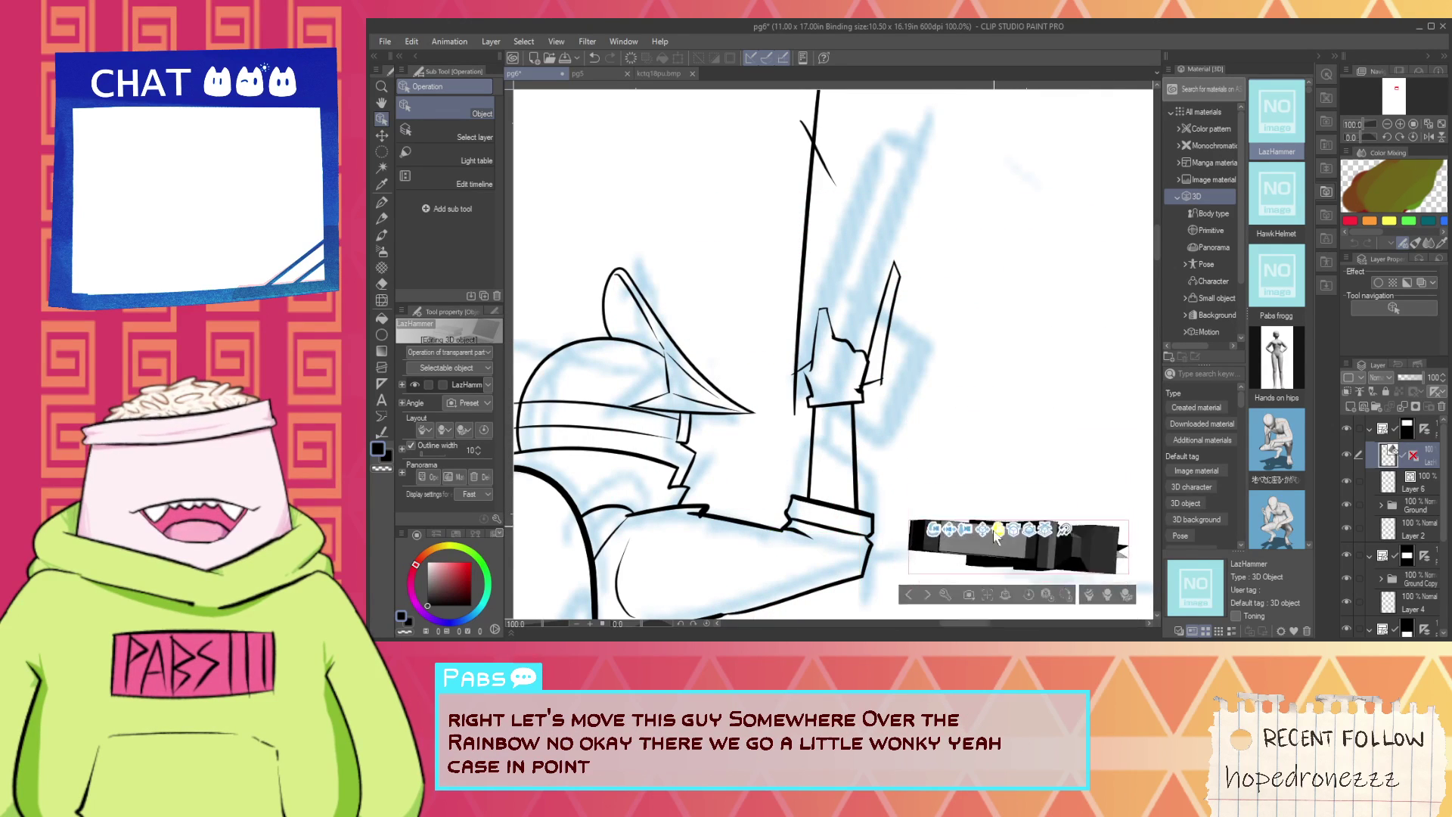
pyautogui.moveTo(1053, 557); pyautogui.dragTo(1006, 522)
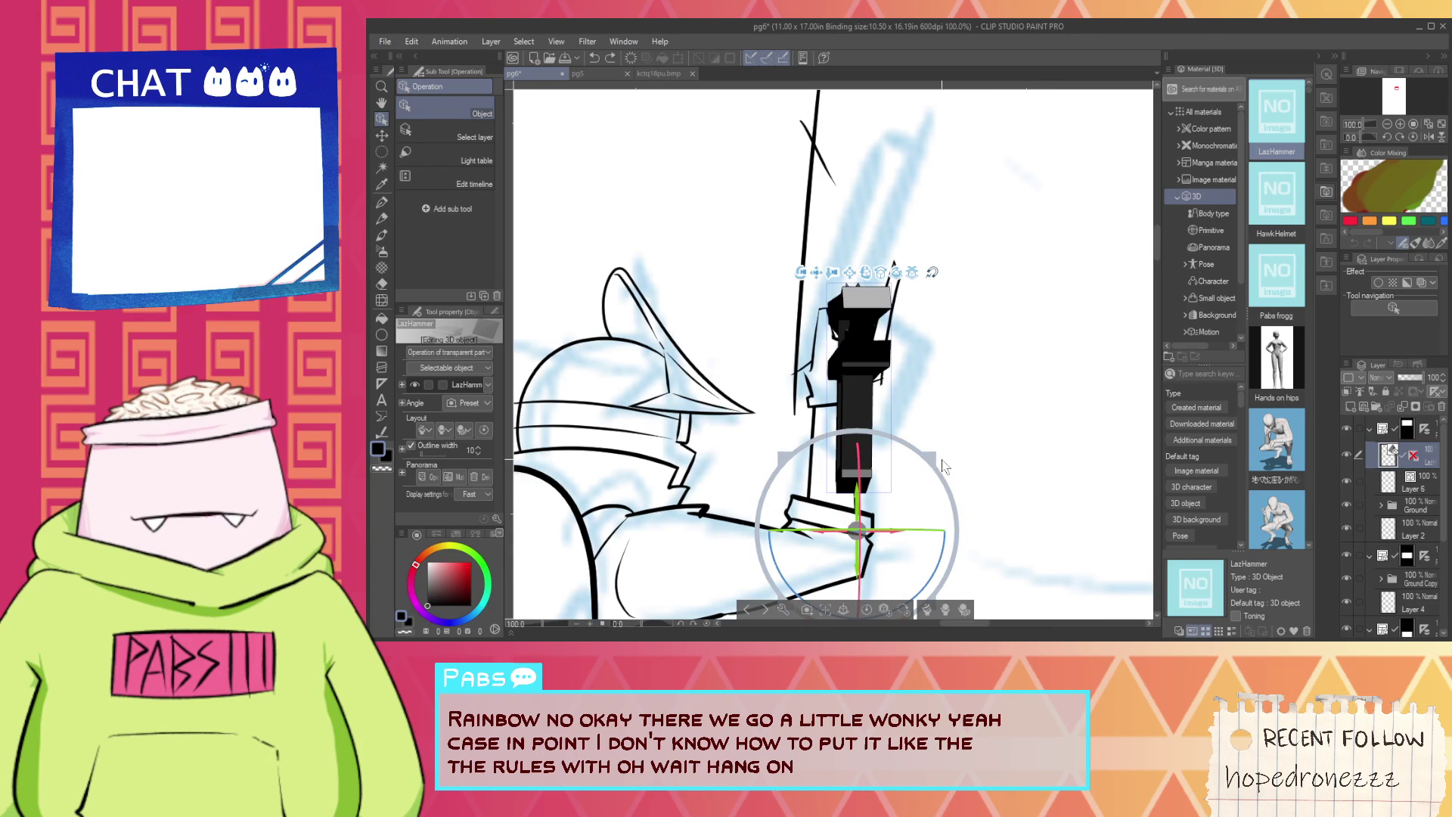
pyautogui.hotkey('ctrl', 'z')
pyautogui.hotkey('ctrl', 'y')
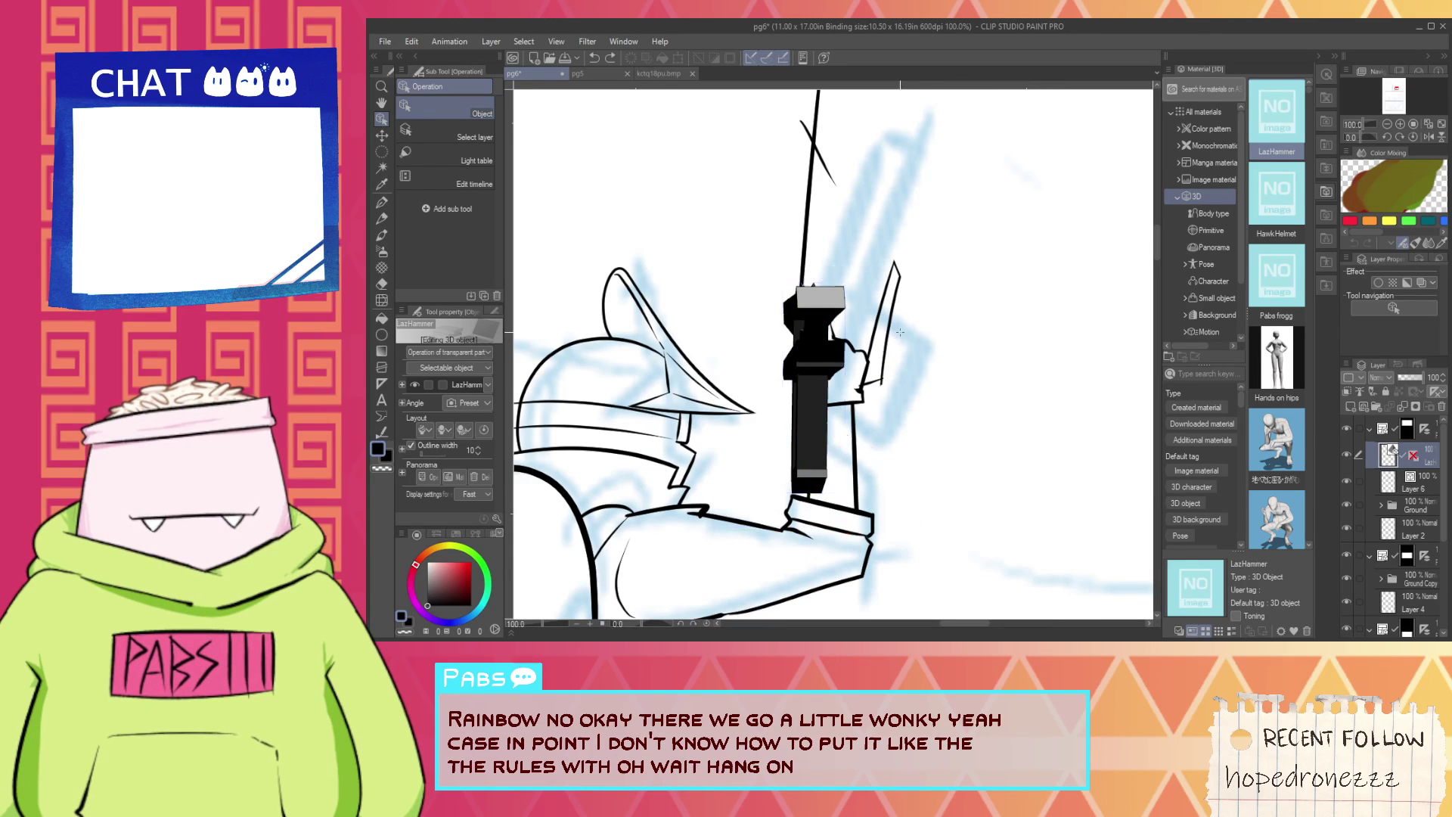
# Rotate the gun model to a side-on view with its barrel pointing away from the figure.
pyautogui.moveTo(897, 273); pyautogui.dragTo(634, 376)
pyautogui.moveTo(748, 328); pyautogui.dragTo(794, 301)
pyautogui.hotkey('ctrl', 'z')
pyautogui.hotkey('ctrl', 'z')
pyautogui.hotkey('ctrl', 'z')
pyautogui.hotkey('ctrl', 'z')
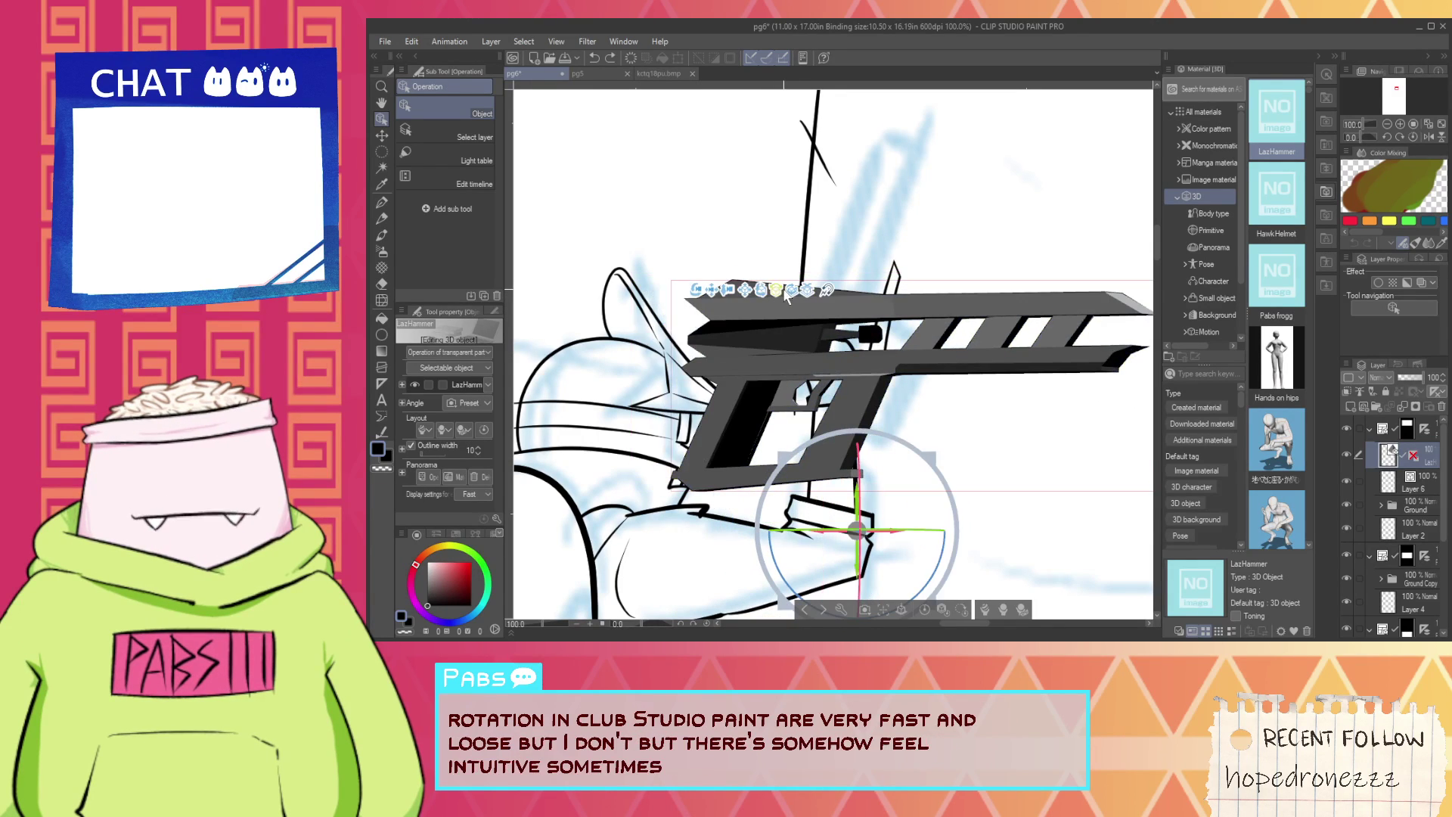
pyautogui.moveTo(764, 290); pyautogui.dragTo(800, 302)
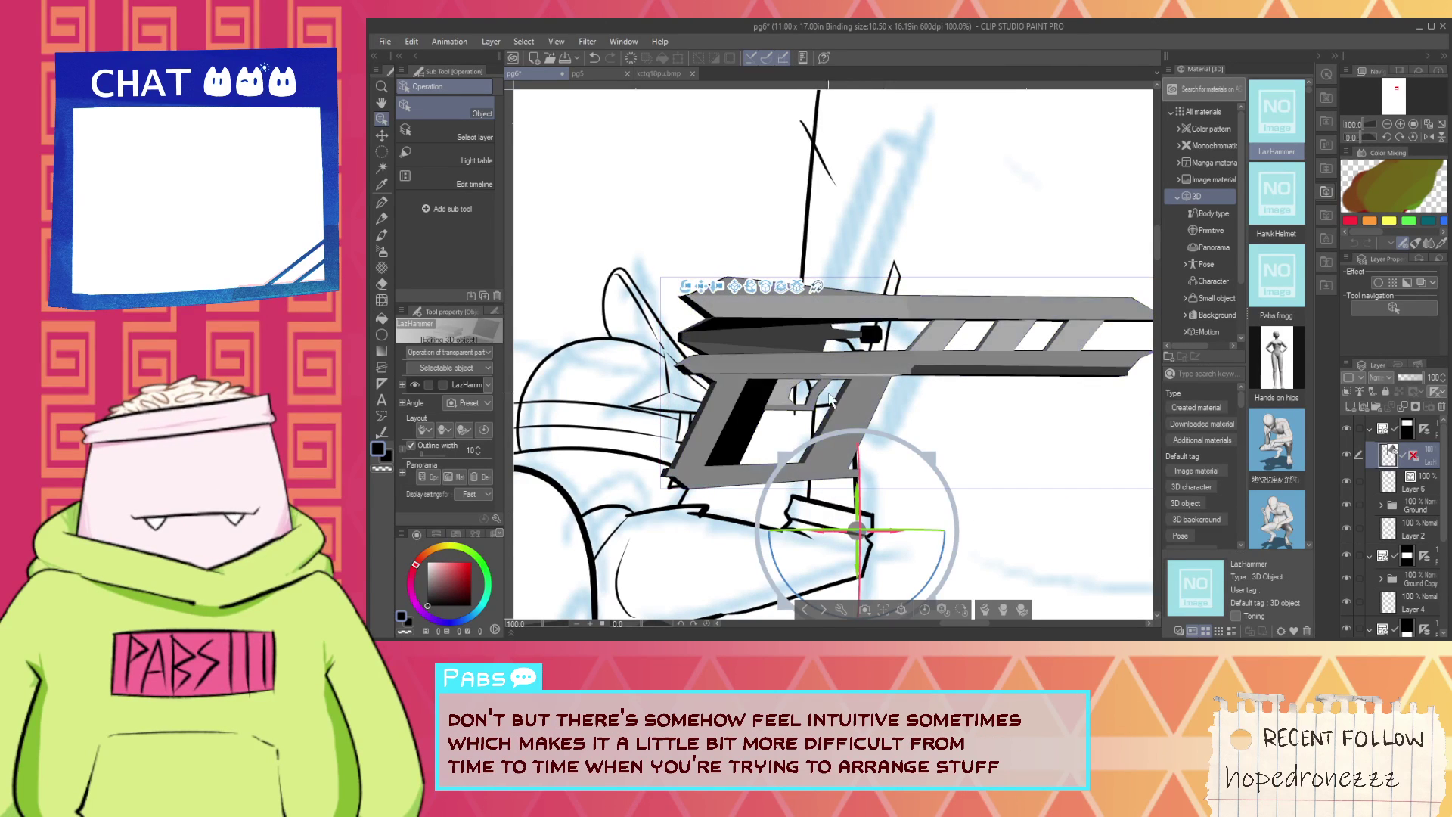
# Shrink the gun model to match the hand and turn it barrel-up over the raised hand.
pyautogui.moveTo(787, 455); pyautogui.dragTo(862, 528)
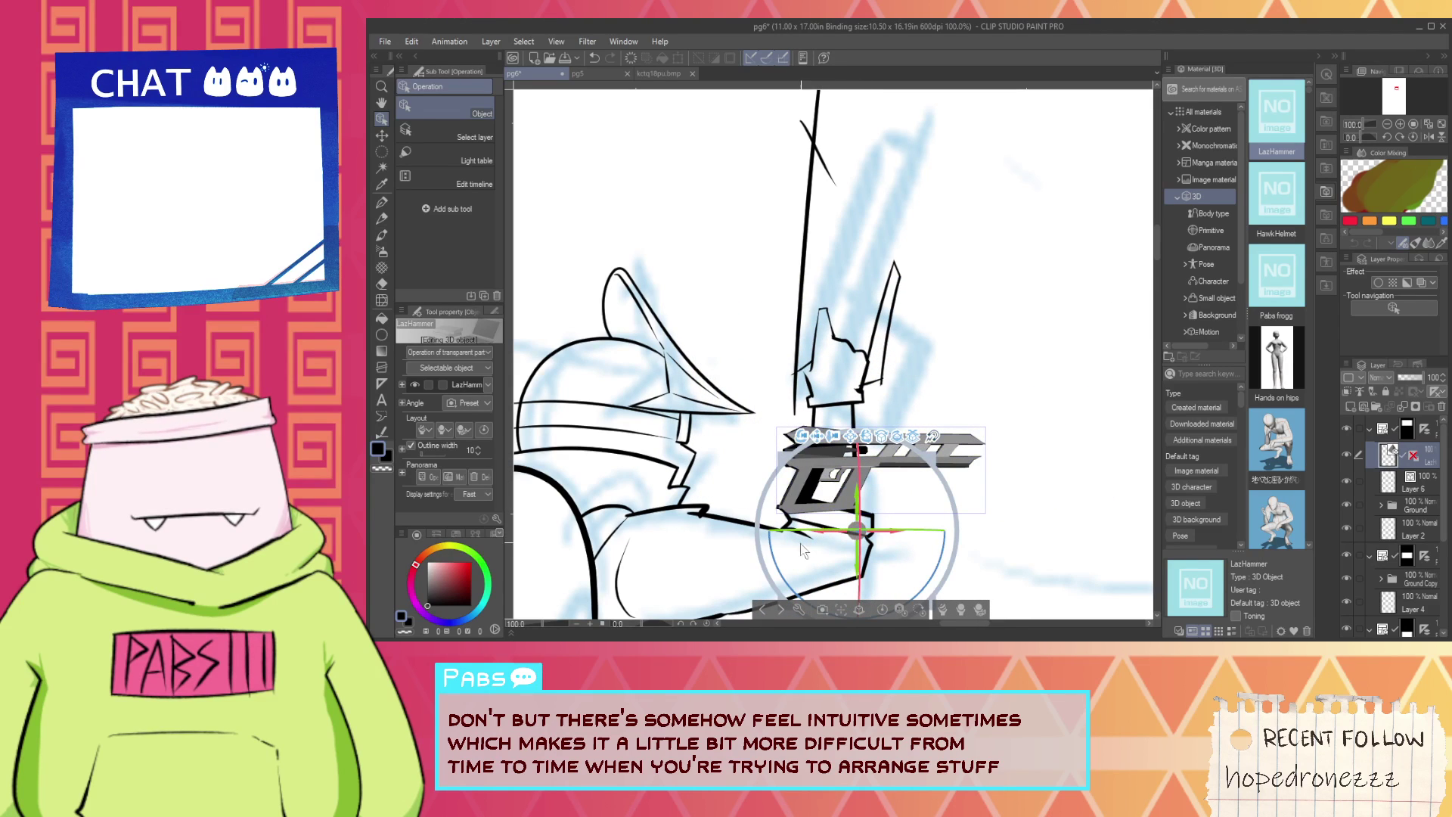
pyautogui.moveTo(784, 563); pyautogui.dragTo(851, 395)
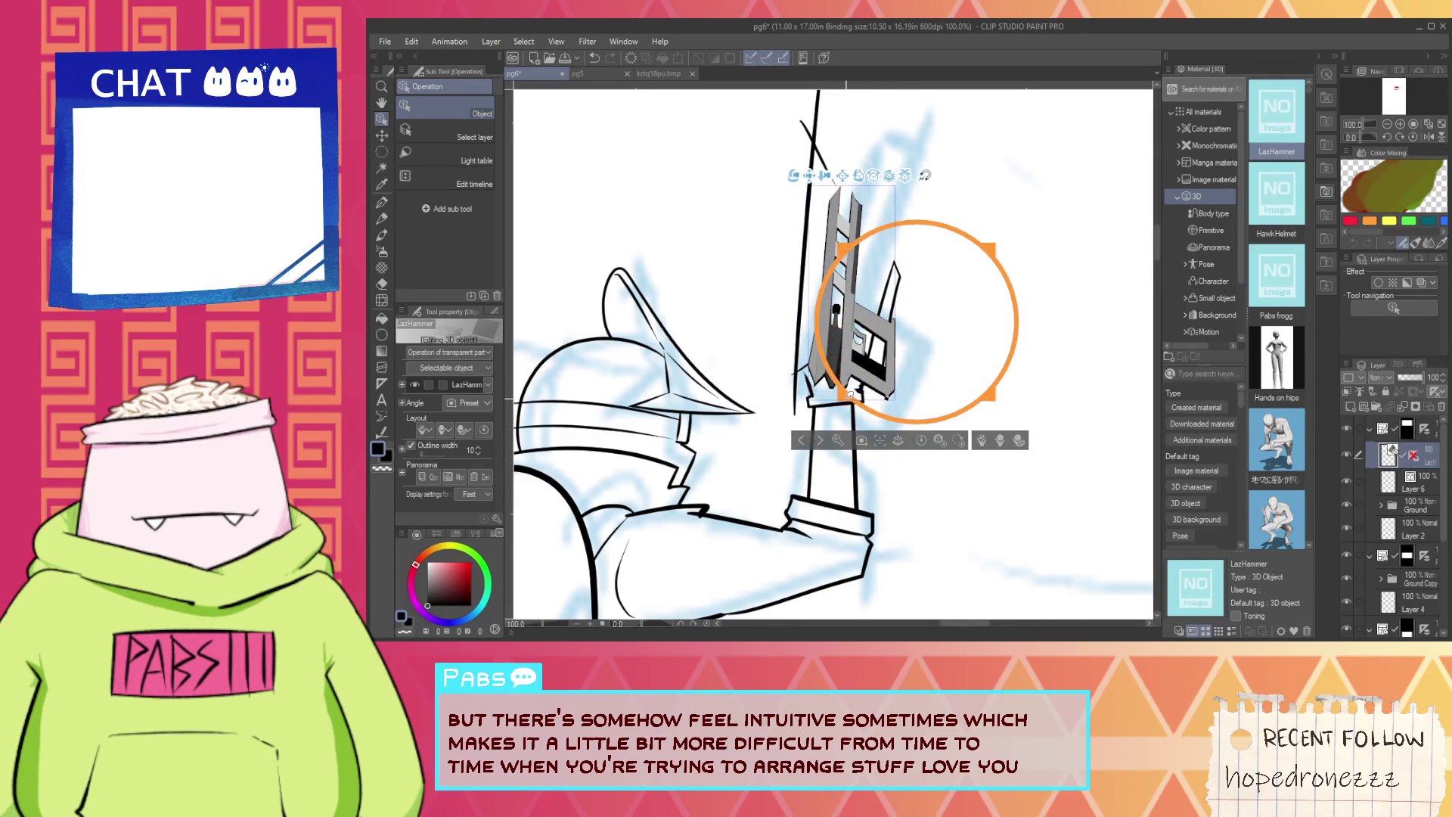
# Fine-tune the gun's placement in the raised hand and move its layer below the line art on Layer 6.
pyautogui.scroll(-2, 889, 371)
pyautogui.moveTo(910, 340); pyautogui.dragTo(894, 327)
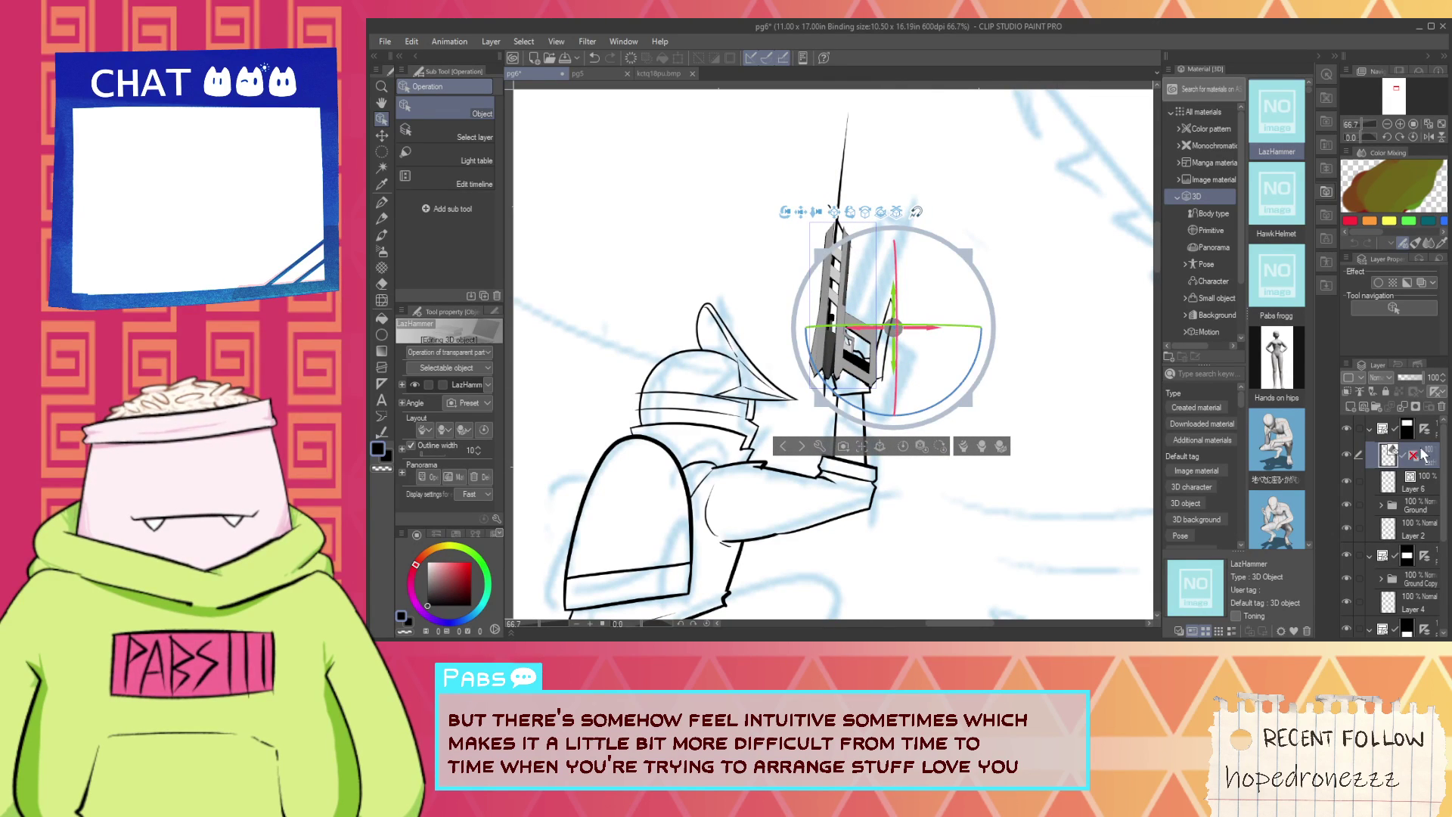
pyautogui.moveTo(1421, 490); pyautogui.dragTo(1419, 497)
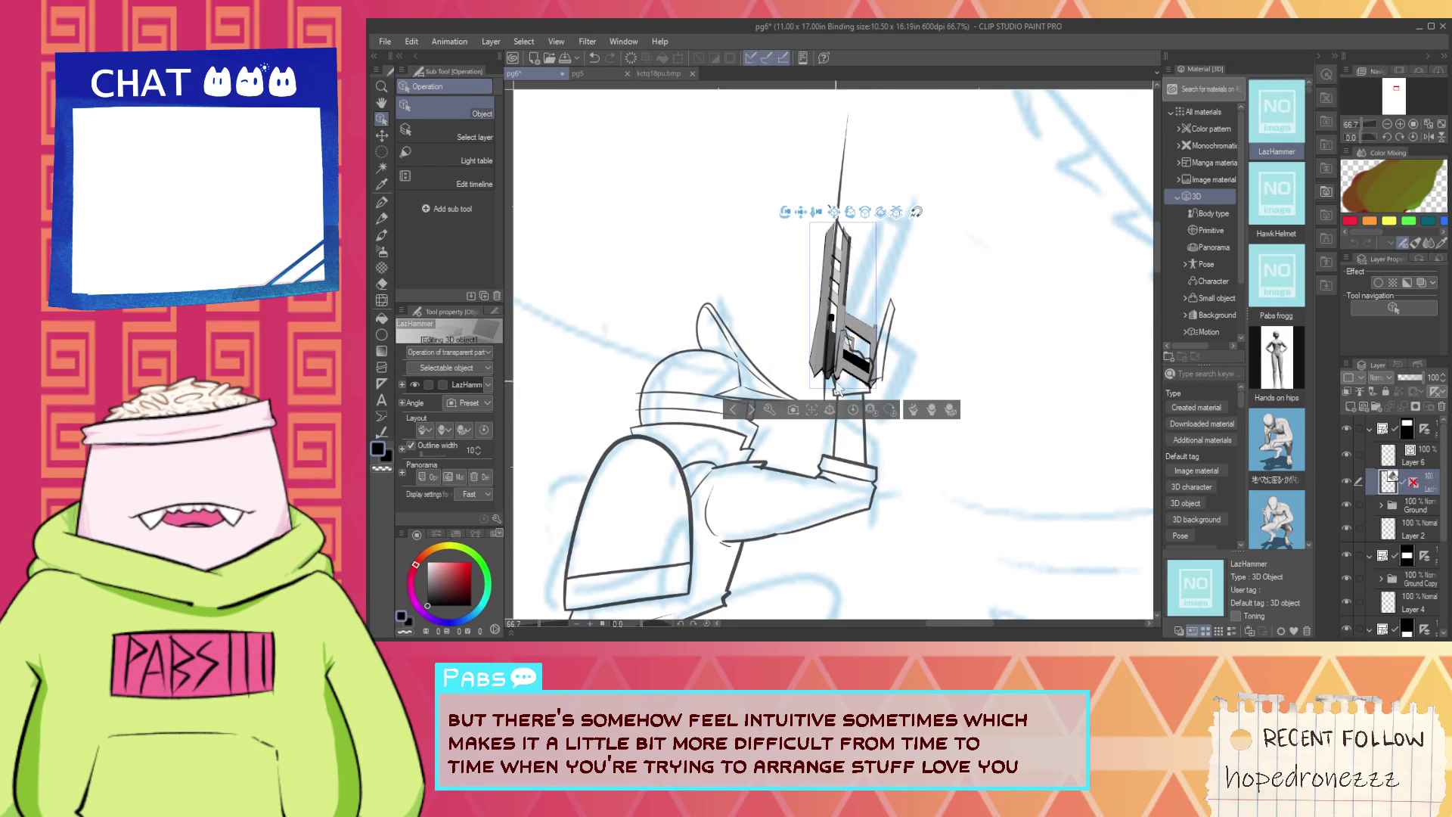
# Nudge the gun model slightly over the raised hand and lower its layer opacity to 31%.
pyautogui.moveTo(872, 326); pyautogui.dragTo(868, 327)
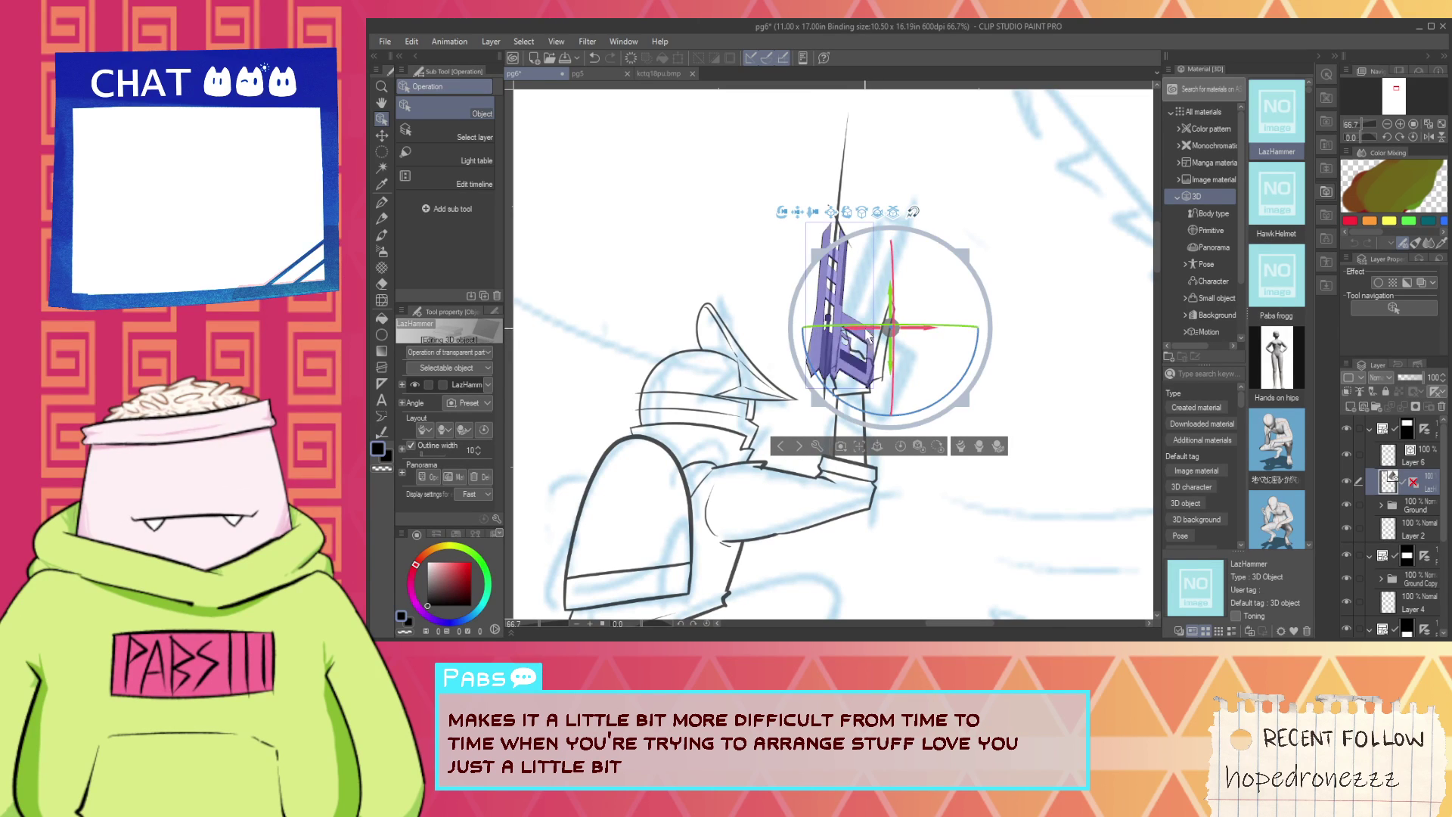
pyautogui.click(1403, 454)
pyautogui.click(1404, 481)
pyautogui.click(1409, 377)
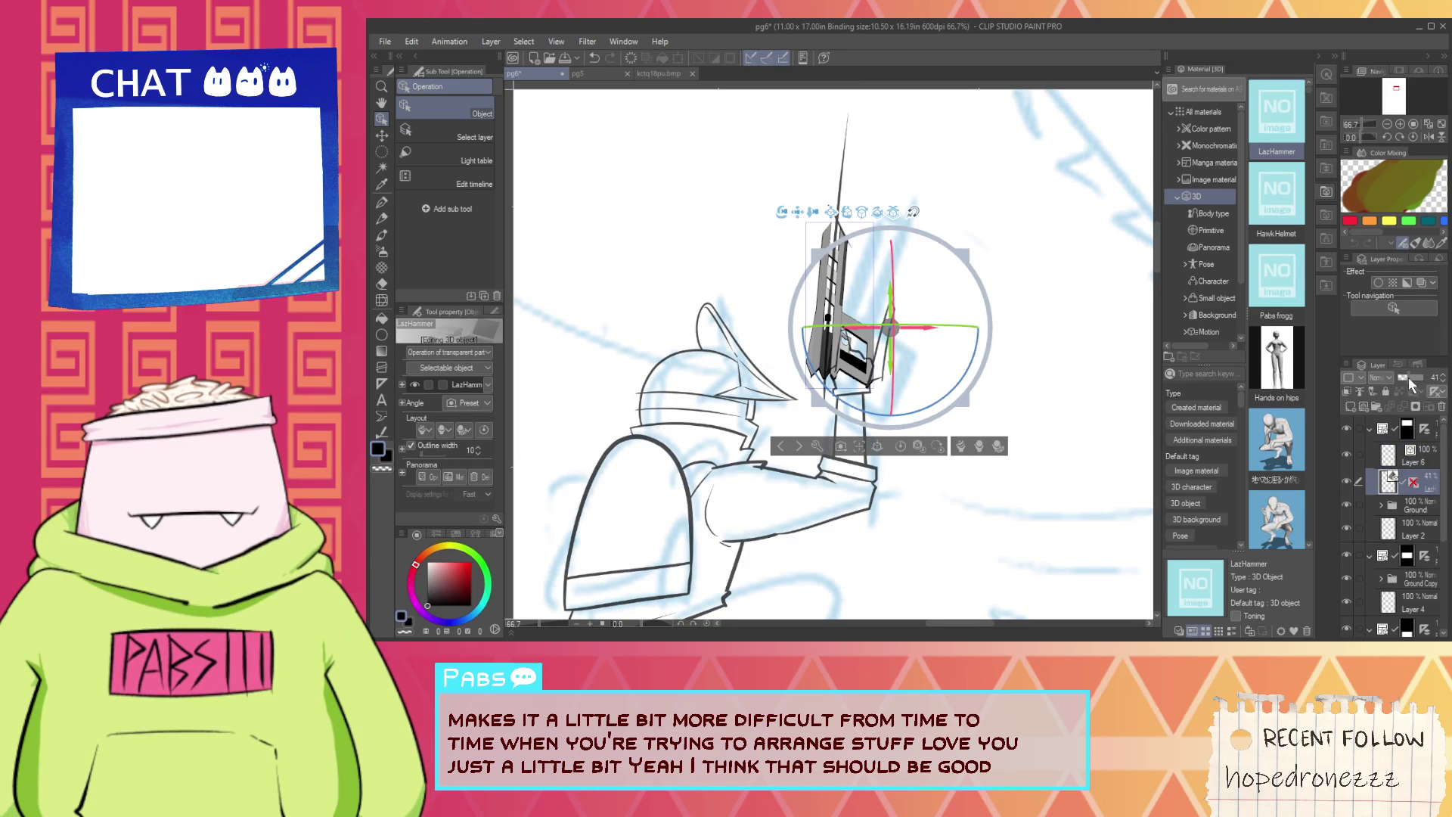
pyautogui.moveTo(1409, 377); pyautogui.dragTo(1406, 374)
# On Layer 6, shift the long straight vector line so it follows the front edge of the gun model's barrel.
pyautogui.click(1423, 454)
pyautogui.press('space')
pyautogui.moveTo(905, 353); pyautogui.dragTo(947, 429)
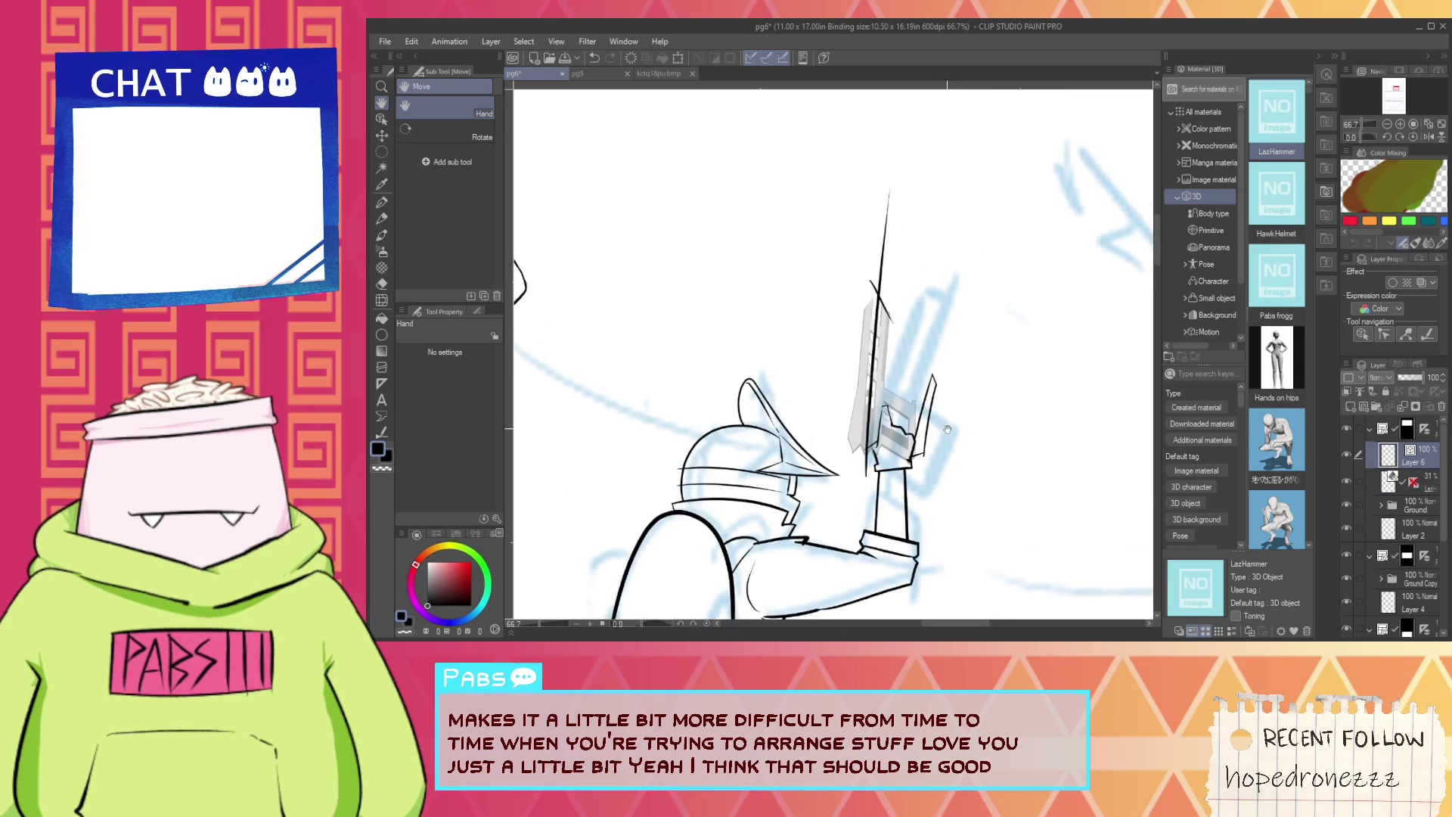
pyautogui.scroll(4, 915, 398)
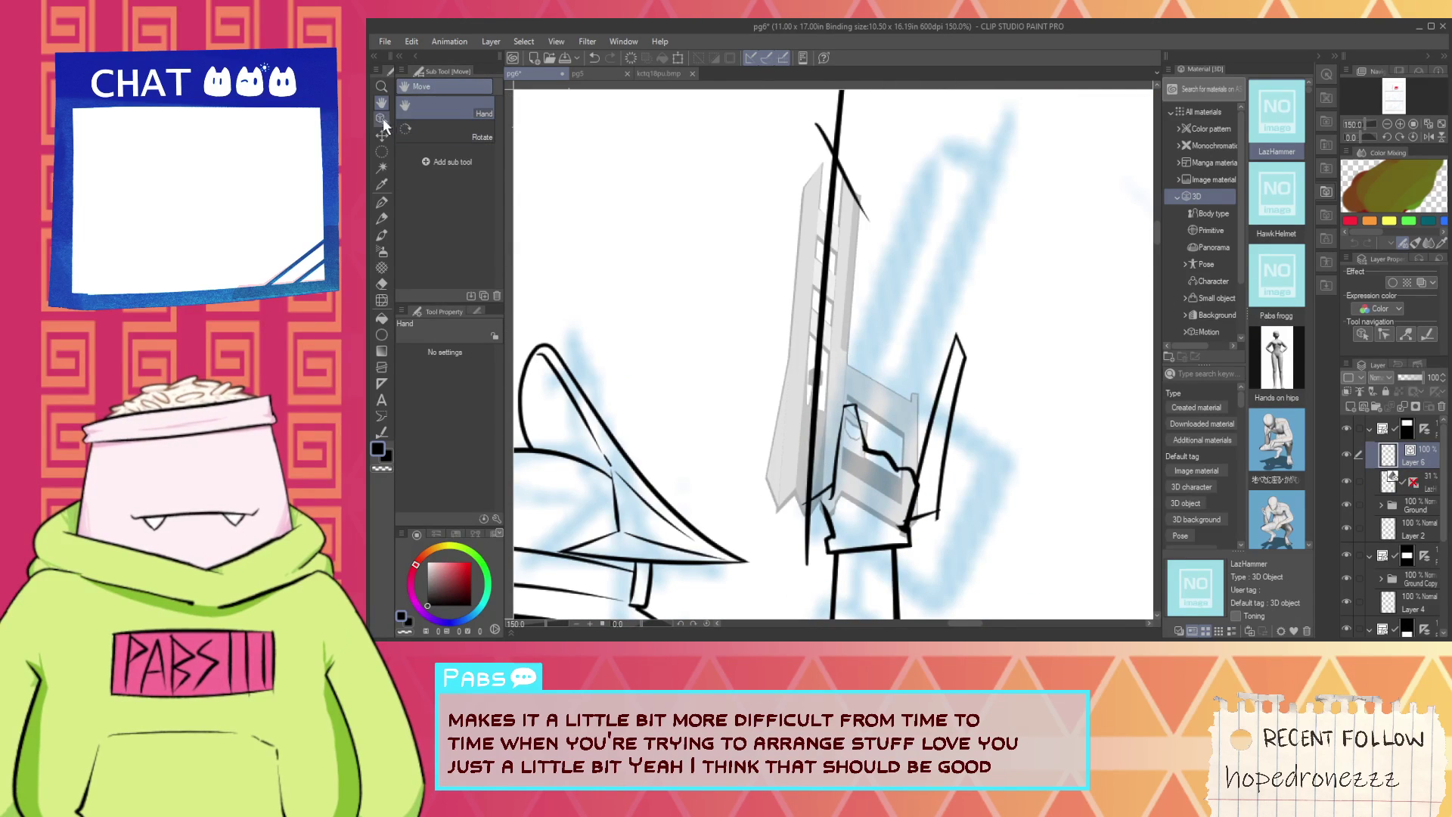
pyautogui.press('o')
pyautogui.click(821, 380)
pyautogui.moveTo(822, 380); pyautogui.dragTo(825, 399)
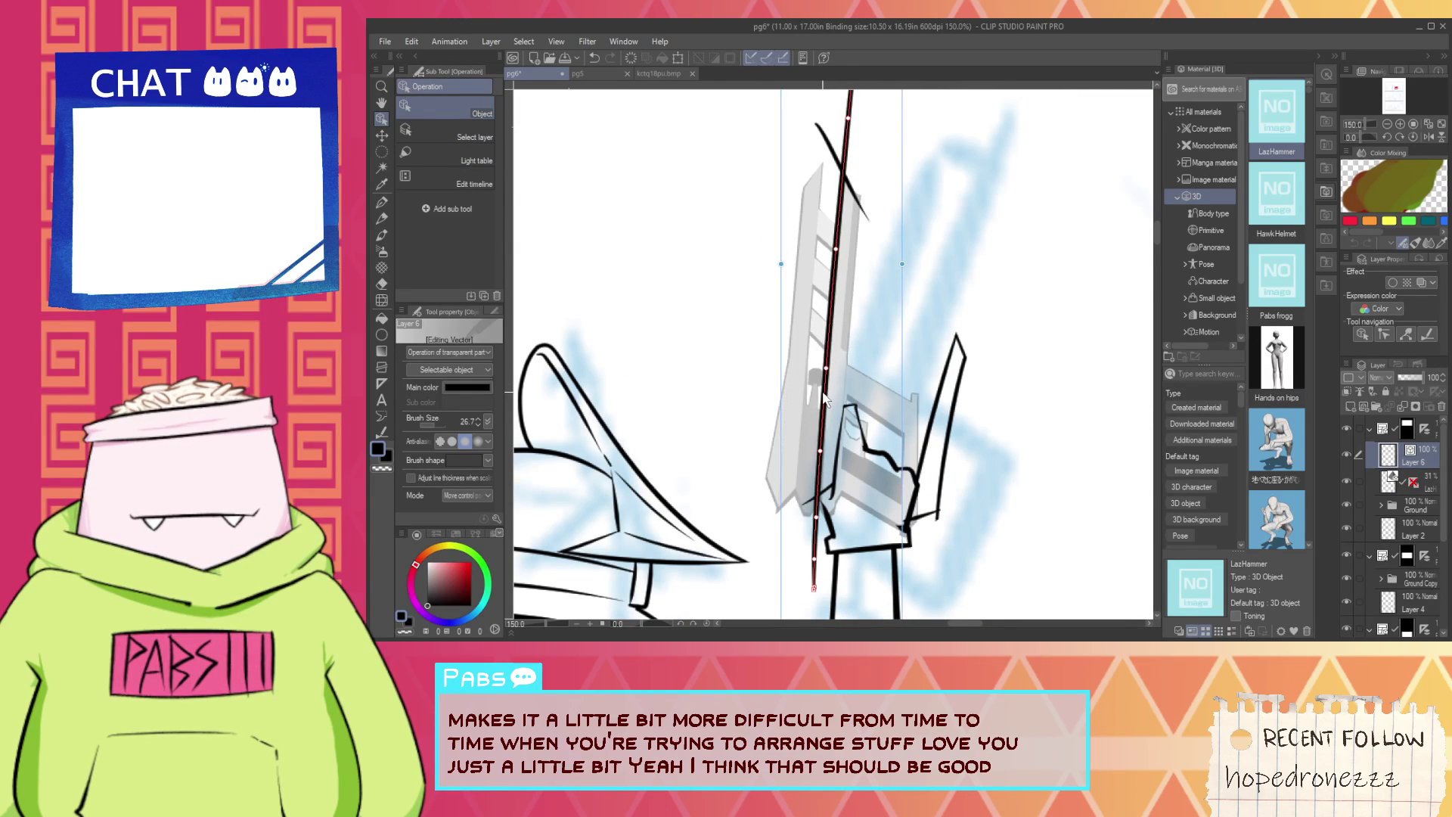
# Ink the barrel's second long edge with the G-pen and trim the overshooting ends with the vector eraser.
pyautogui.press('p')
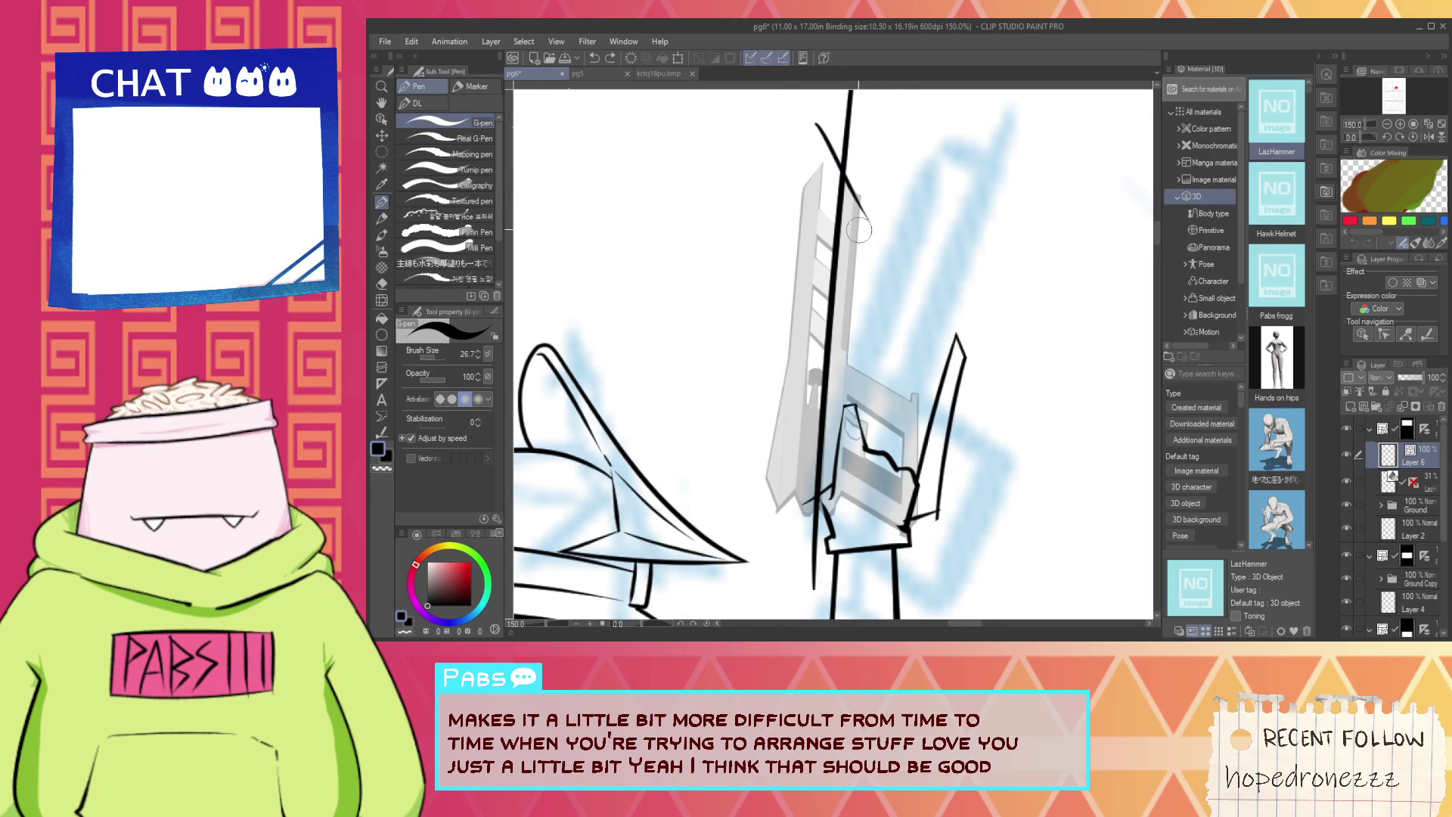
pyautogui.moveTo(851, 376); pyautogui.dragTo(860, 136)
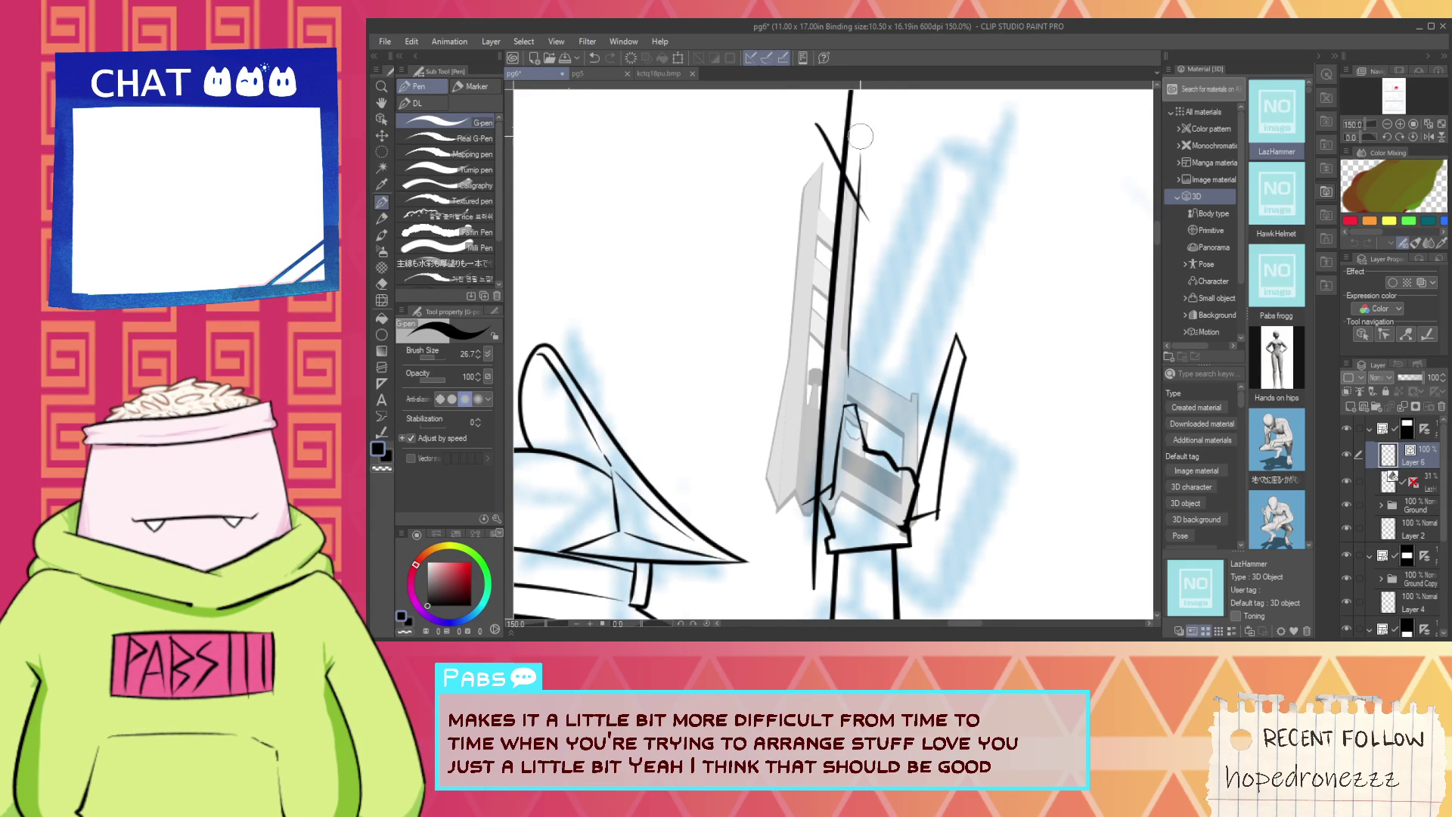
pyautogui.moveTo(841, 398); pyautogui.dragTo(860, 145)
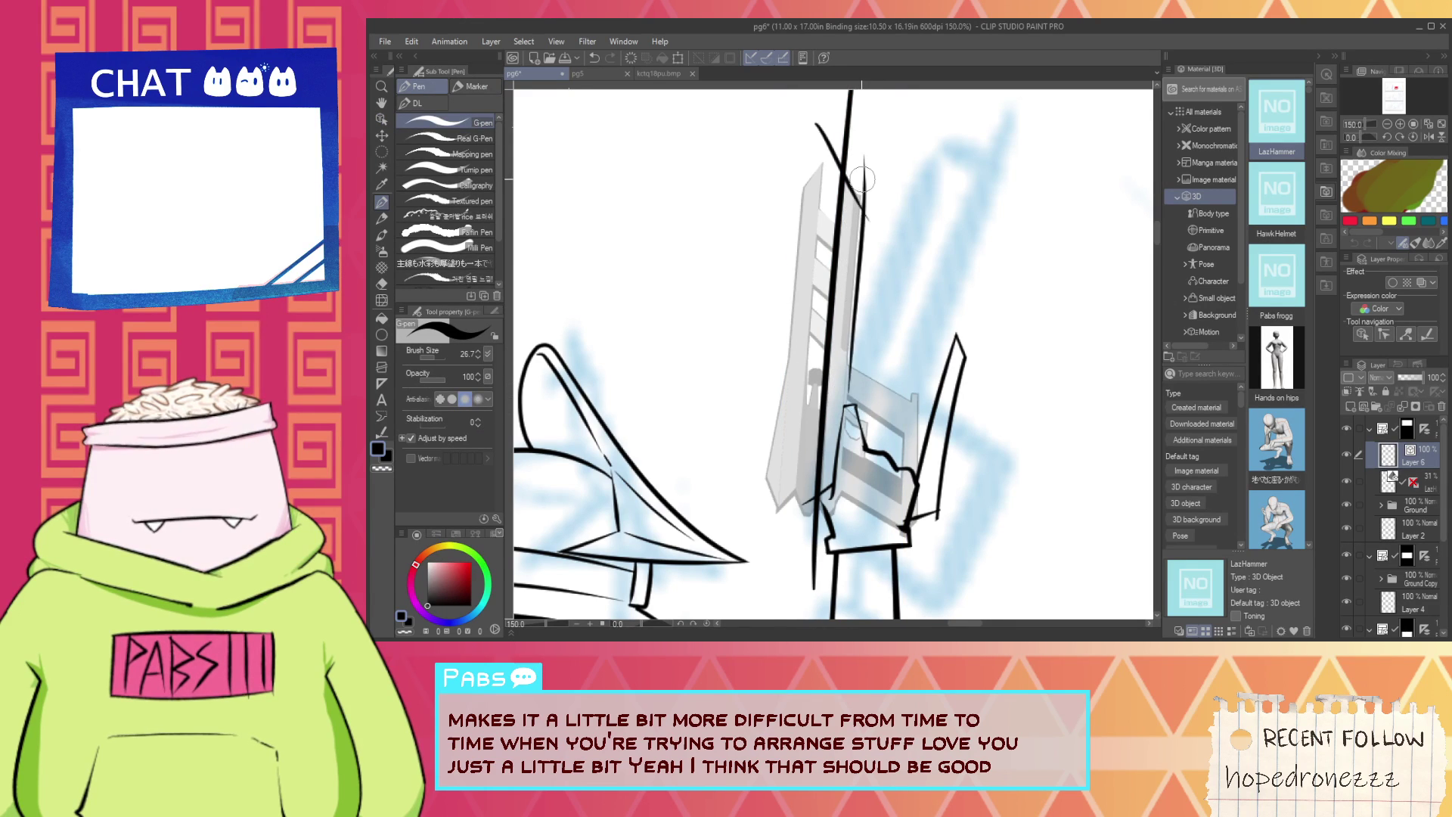
pyautogui.press('e')
pyautogui.scroll(1, 852, 233)
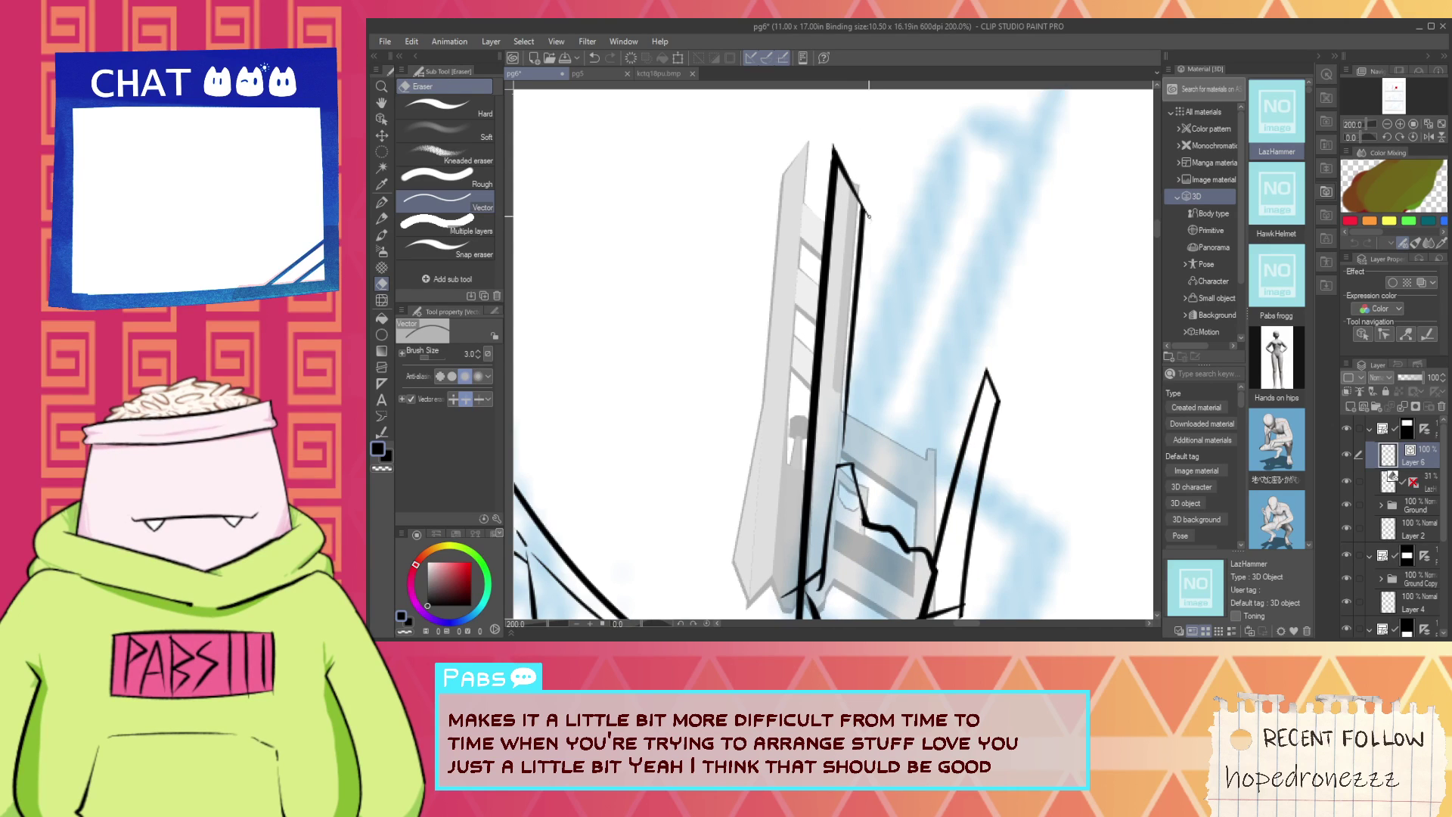
pyautogui.scroll(-3, 865, 270)
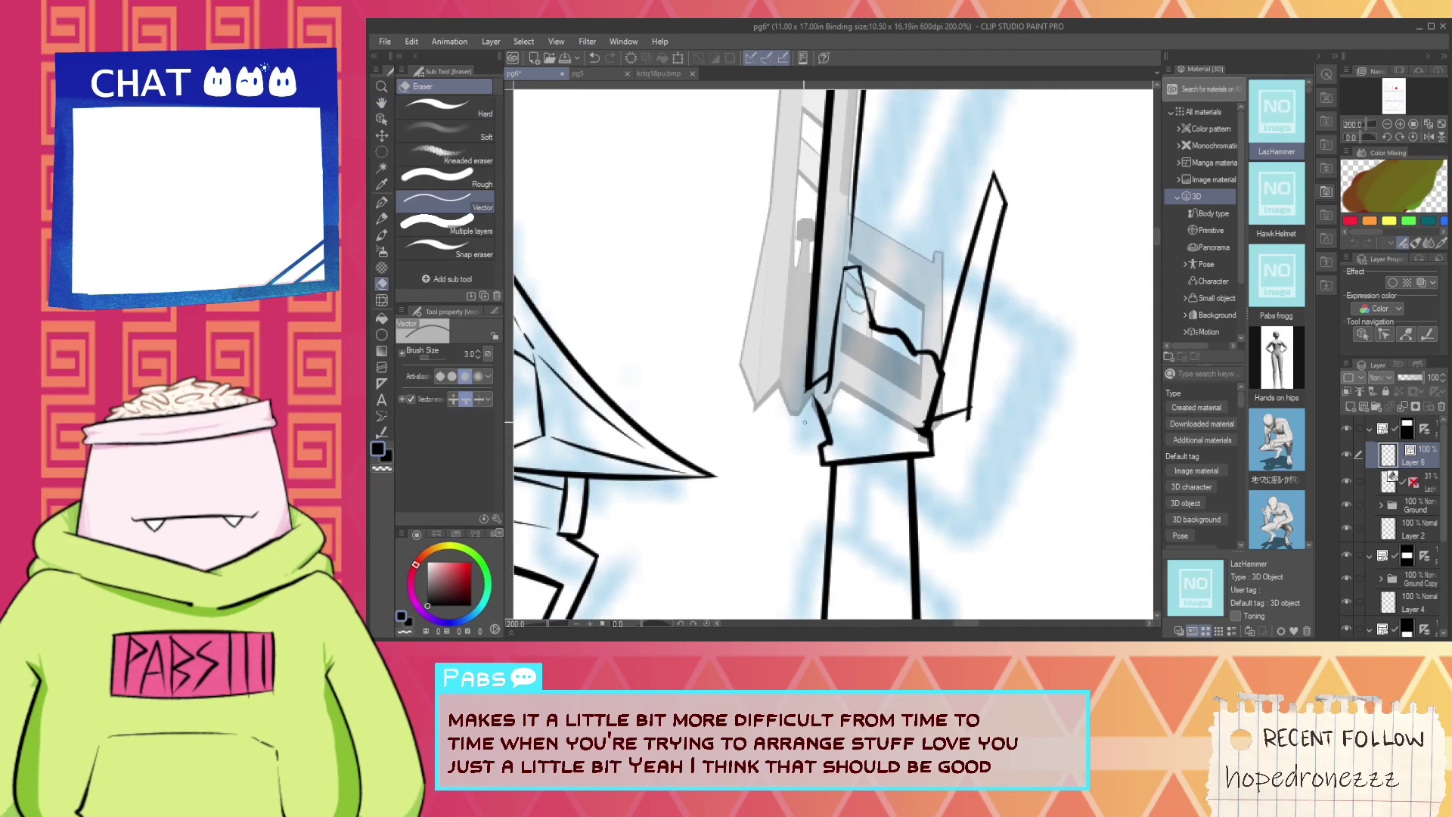
pyautogui.scroll(2, 805, 422)
# Rotate the slender pointed outline beside the hand more upright and move it onto the gun model's rear edge.
pyautogui.press('p')
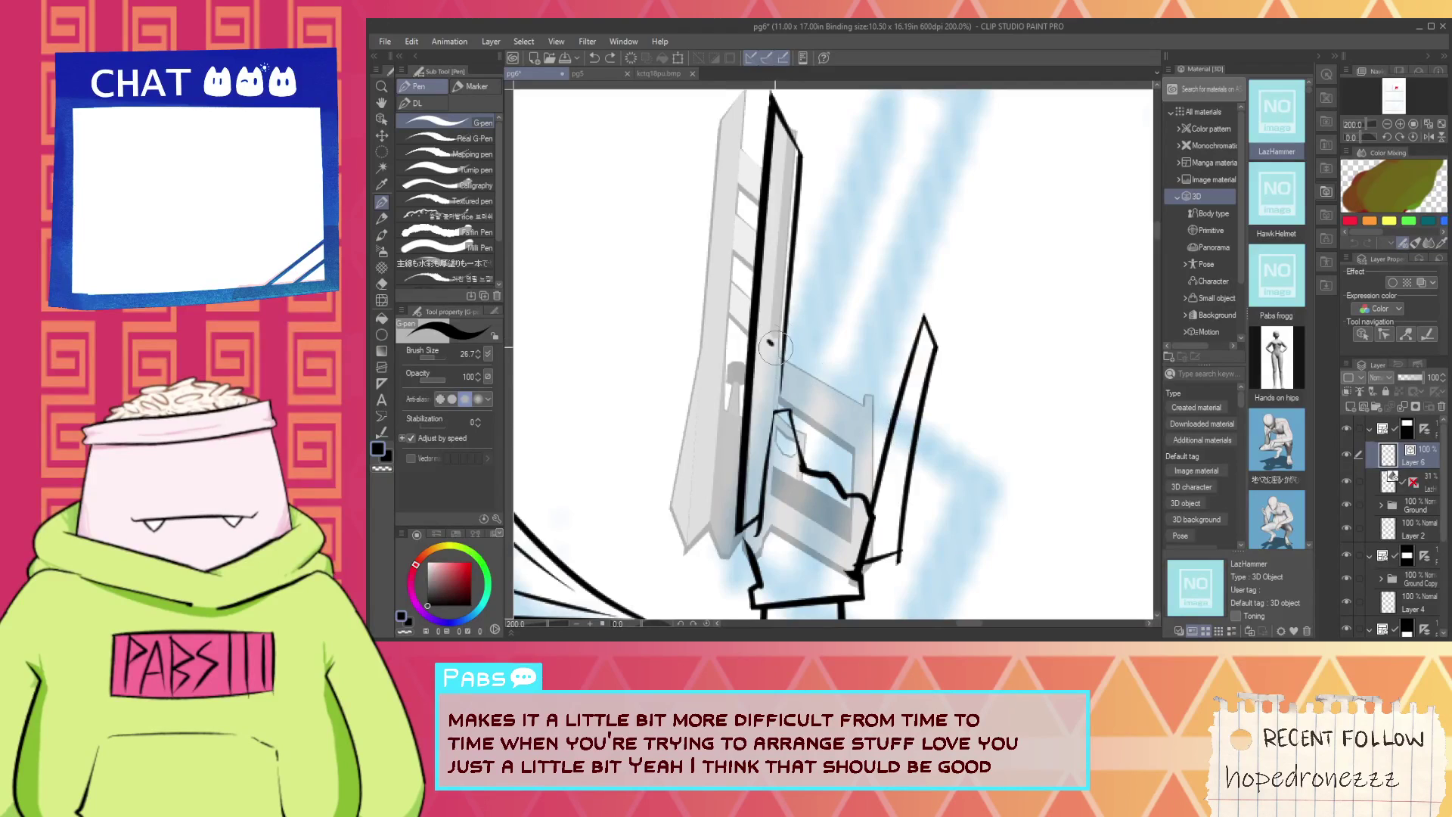
pyautogui.click(383, 134)
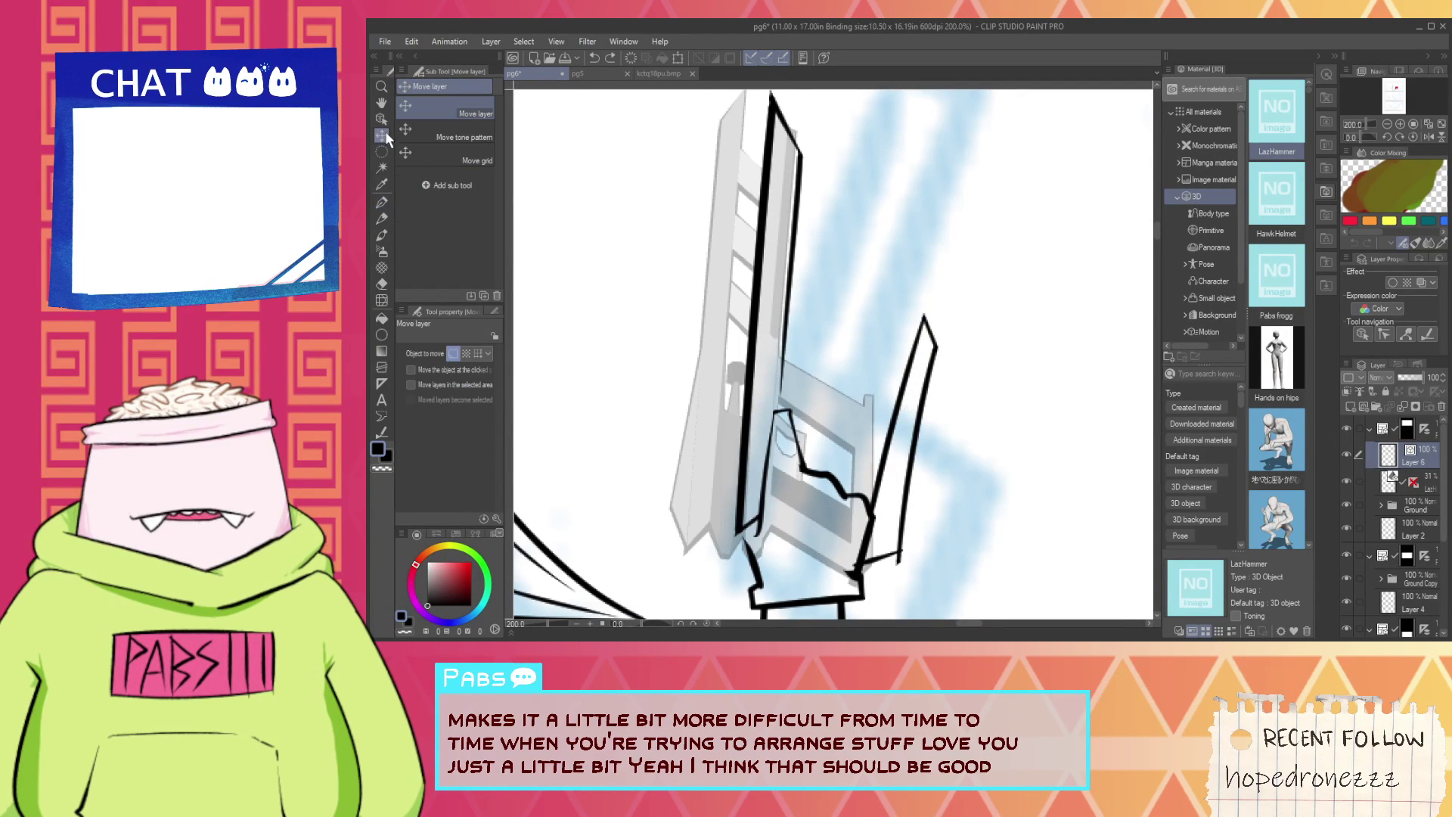
pyautogui.click(382, 120)
pyautogui.click(922, 415)
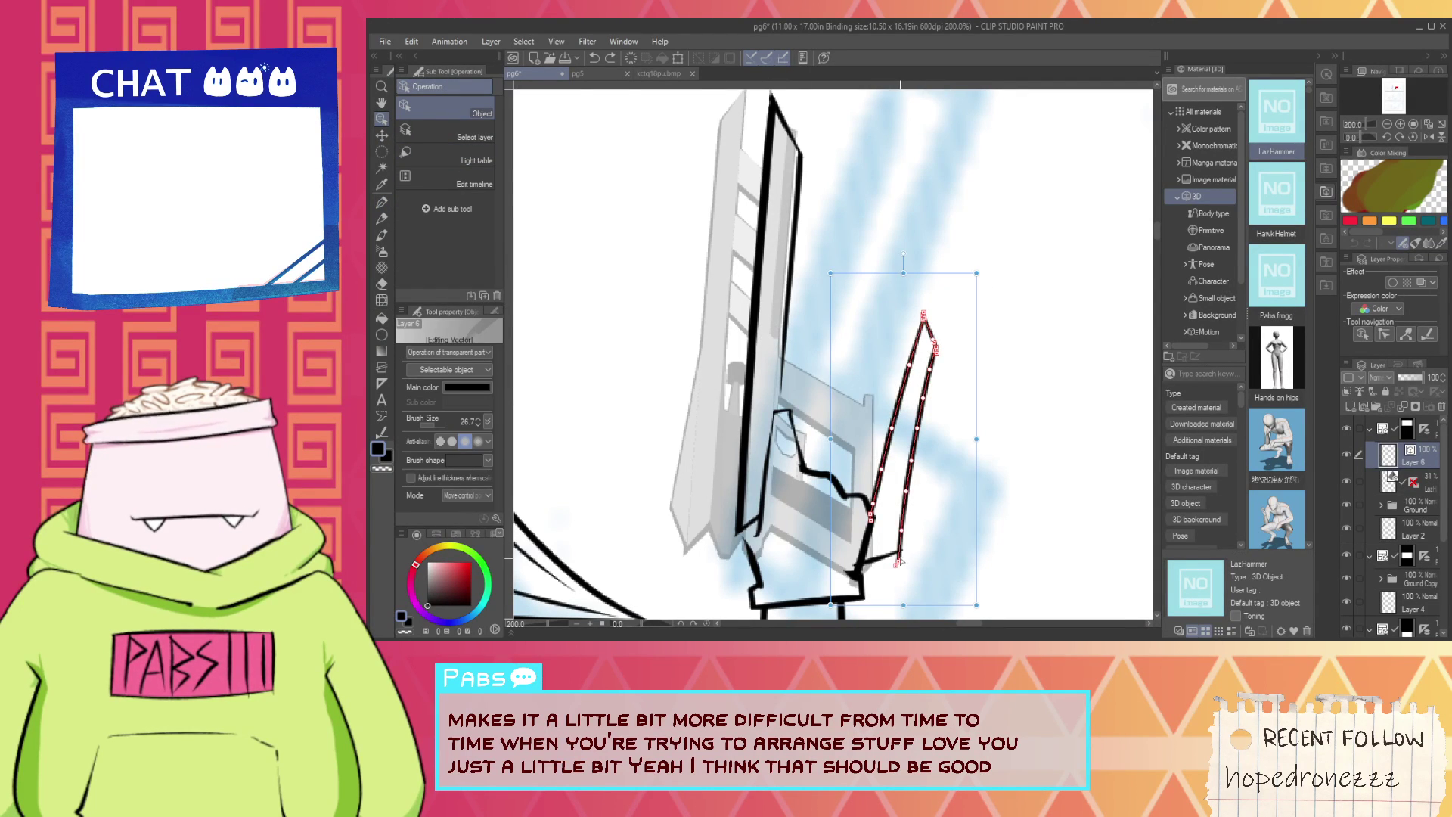
pyautogui.moveTo(978, 488)
pyautogui.mouseDown()
pyautogui.moveTo(985, 470)
pyautogui.moveTo(957, 482)
pyautogui.mouseUp()
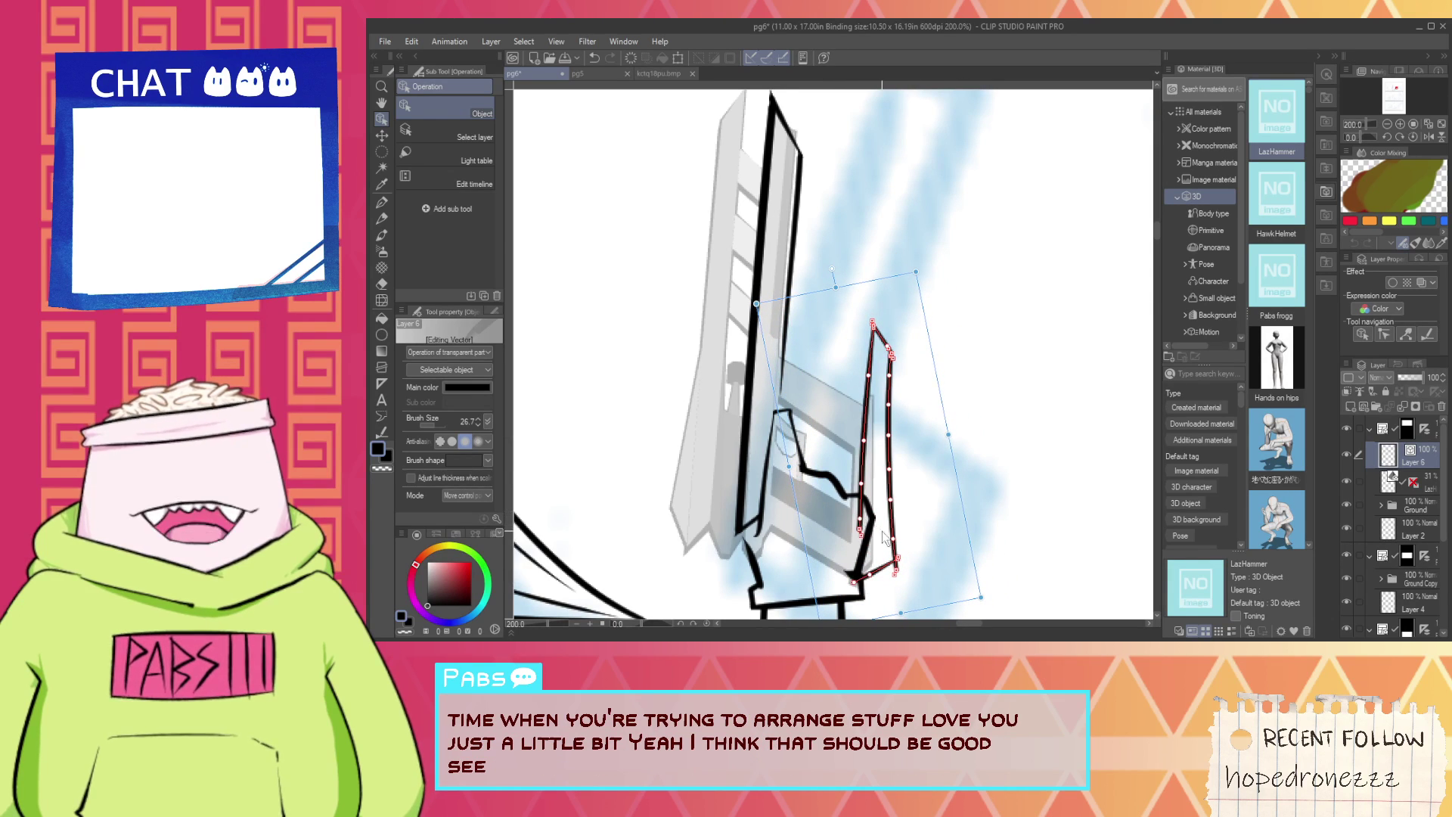
# Erase the old knuckle line where it overlaps the repositioned rear piece of the gun.
pyautogui.press('e')
pyautogui.scroll(2, 859, 548)
pyautogui.moveTo(873, 394)
pyautogui.mouseDown()
pyautogui.moveTo(870, 510)
pyautogui.moveTo(876, 463)
pyautogui.moveTo(893, 457)
pyautogui.moveTo(882, 485)
pyautogui.mouseUp()
pyautogui.scroll(-3, 867, 517)
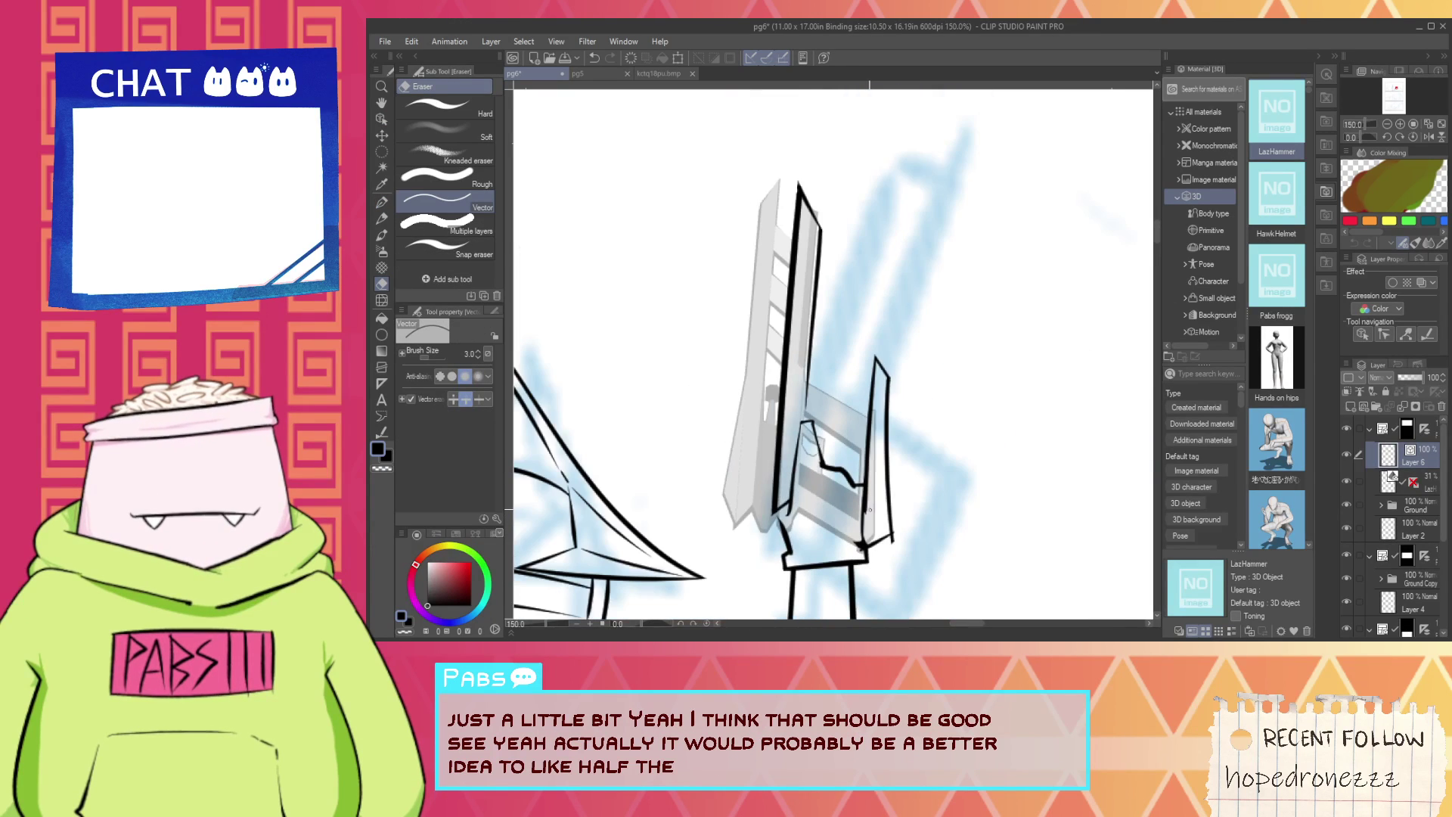
# Ink a bumpy knuckle line from the raised finger to the gun's rear piece and trim its end.
pyautogui.scroll(3, 869, 509)
pyautogui.press('p')
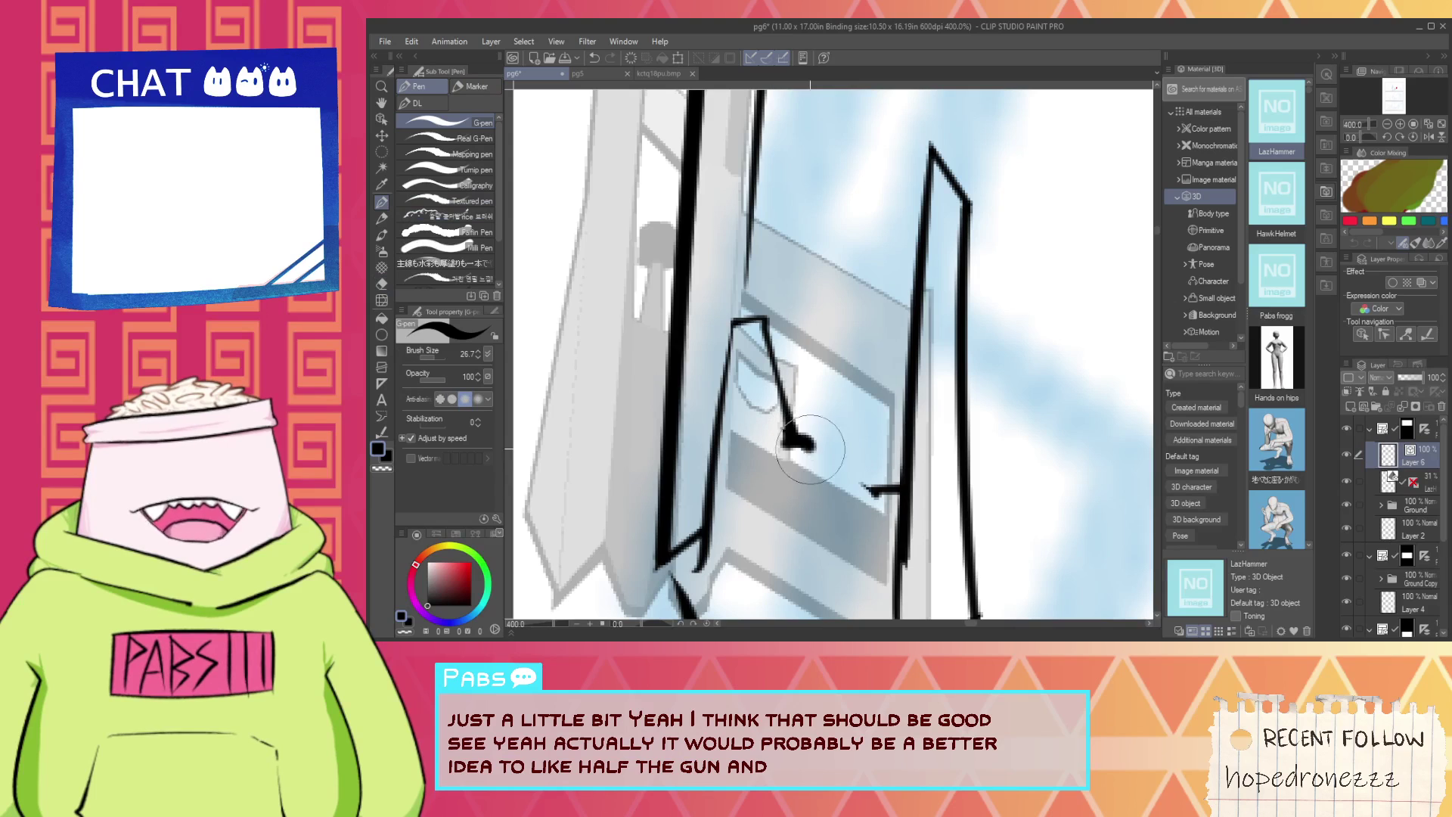
pyautogui.moveTo(810, 450); pyautogui.dragTo(896, 503)
pyautogui.press('e')
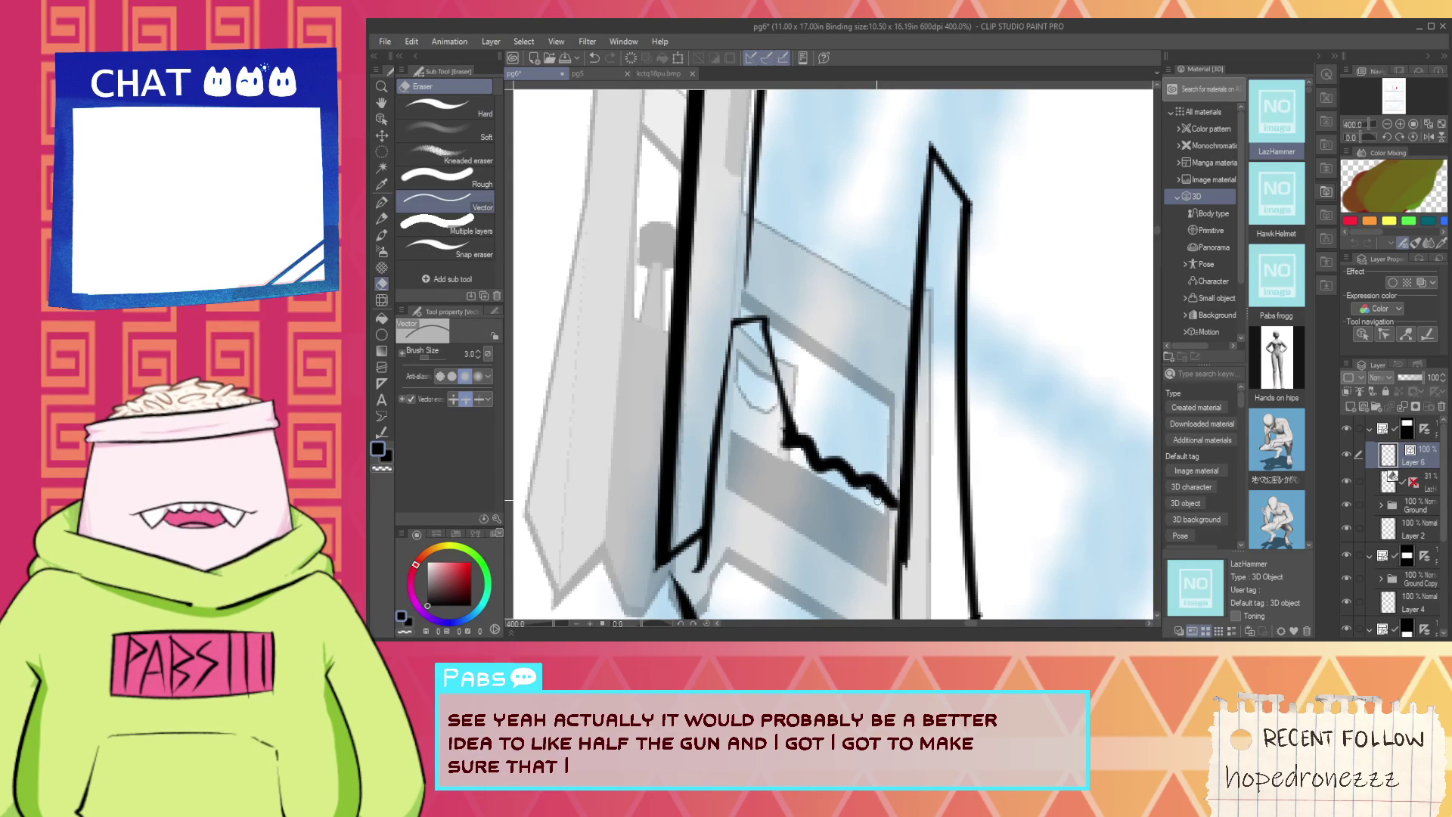
pyautogui.scroll(-3, 874, 497)
pyautogui.press('h')
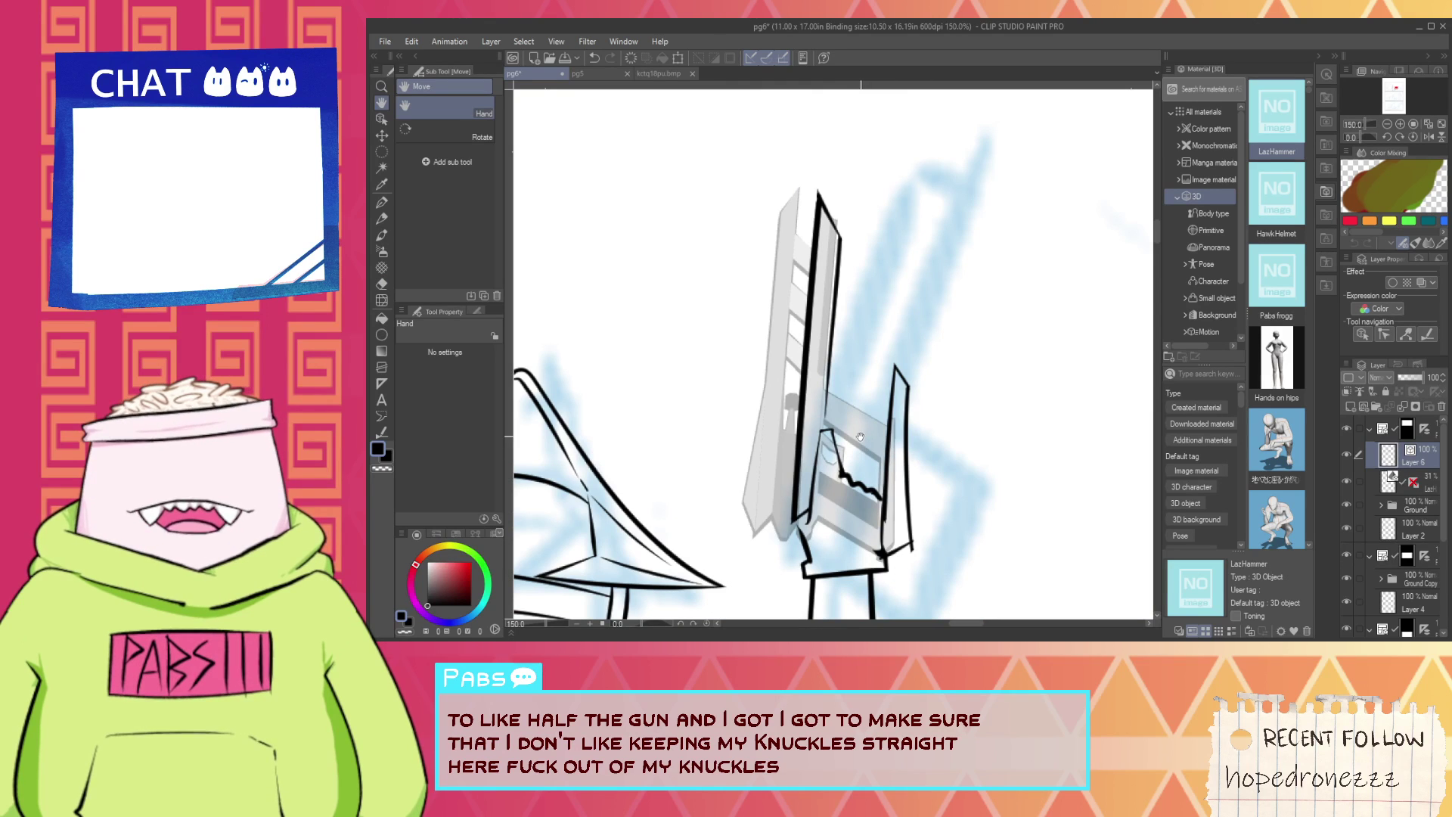
# Redraw the raised finger with a rounded tip and erase its old angular corner.
pyautogui.scroll(5, 847, 416)
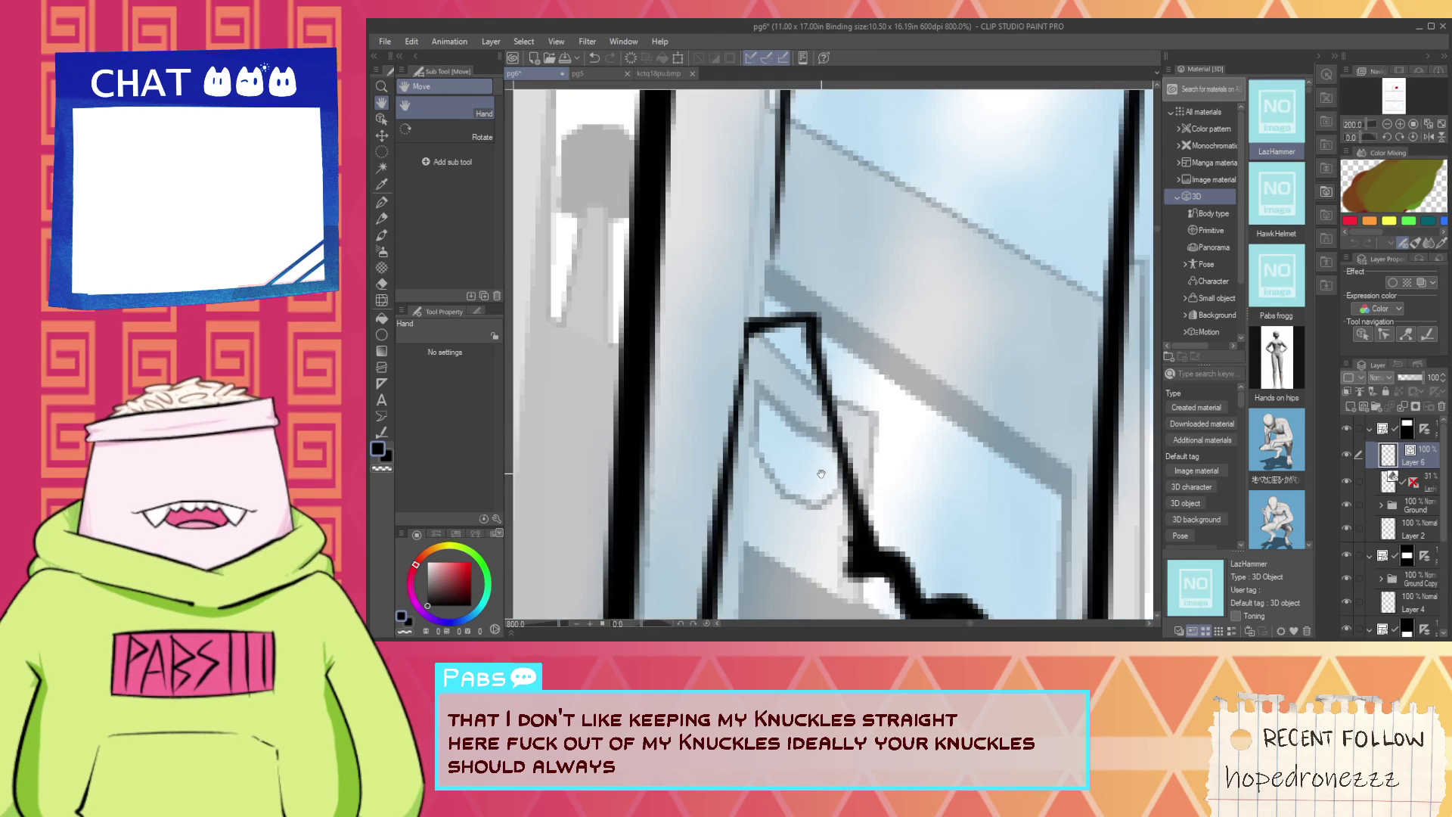
pyautogui.press('p')
pyautogui.moveTo(818, 392); pyautogui.dragTo(842, 456)
pyautogui.press('e')
pyautogui.moveTo(823, 354)
pyautogui.mouseDown()
pyautogui.moveTo(773, 324)
pyautogui.moveTo(751, 345)
pyautogui.mouseUp()
pyautogui.scroll(-5, 761, 356)
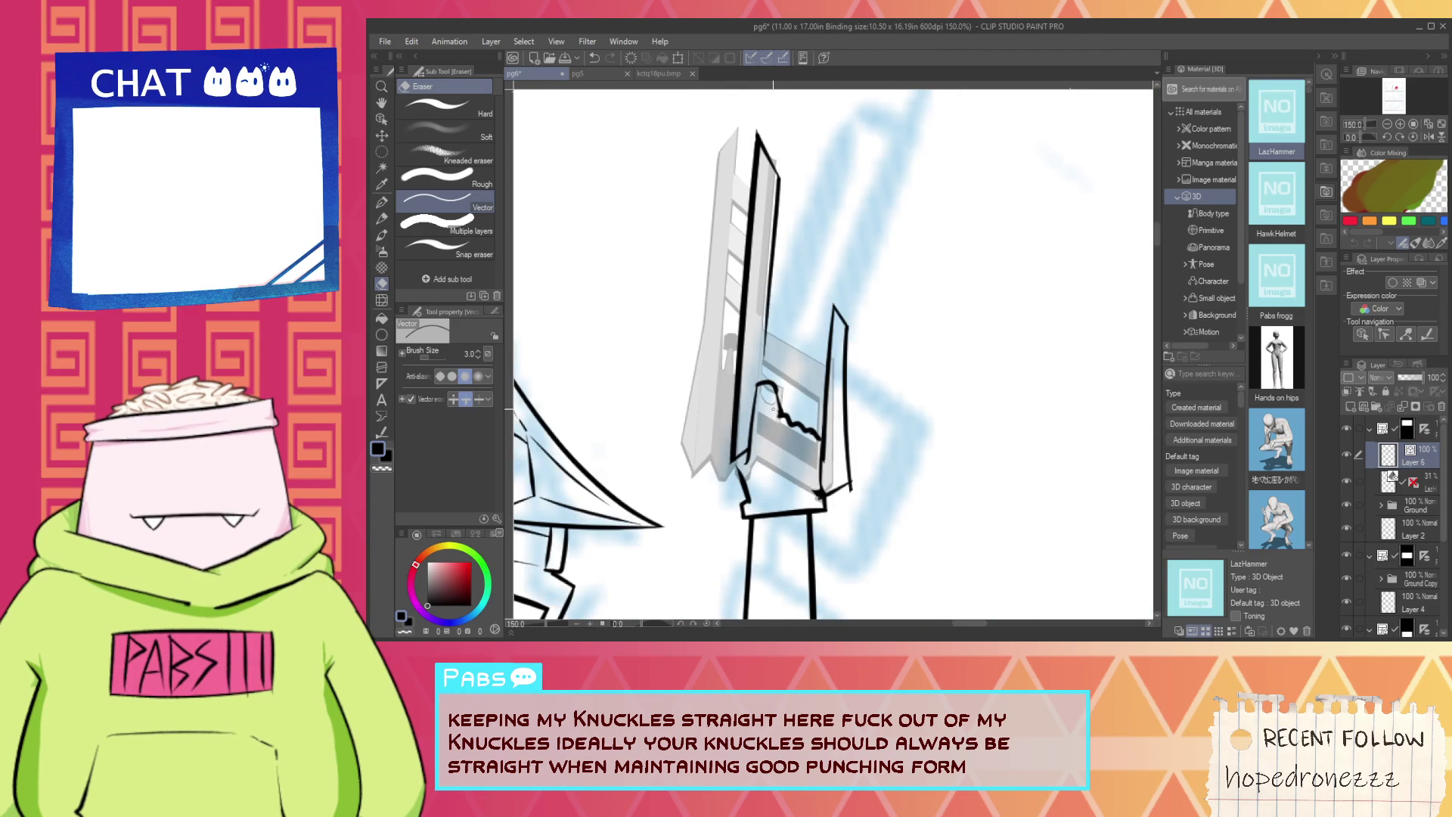
# Ink the small angular trigger shape behind the fingertip and erase the excess ink where it meets the knuckles.
pyautogui.scroll(5, 774, 409)
pyautogui.press('p')
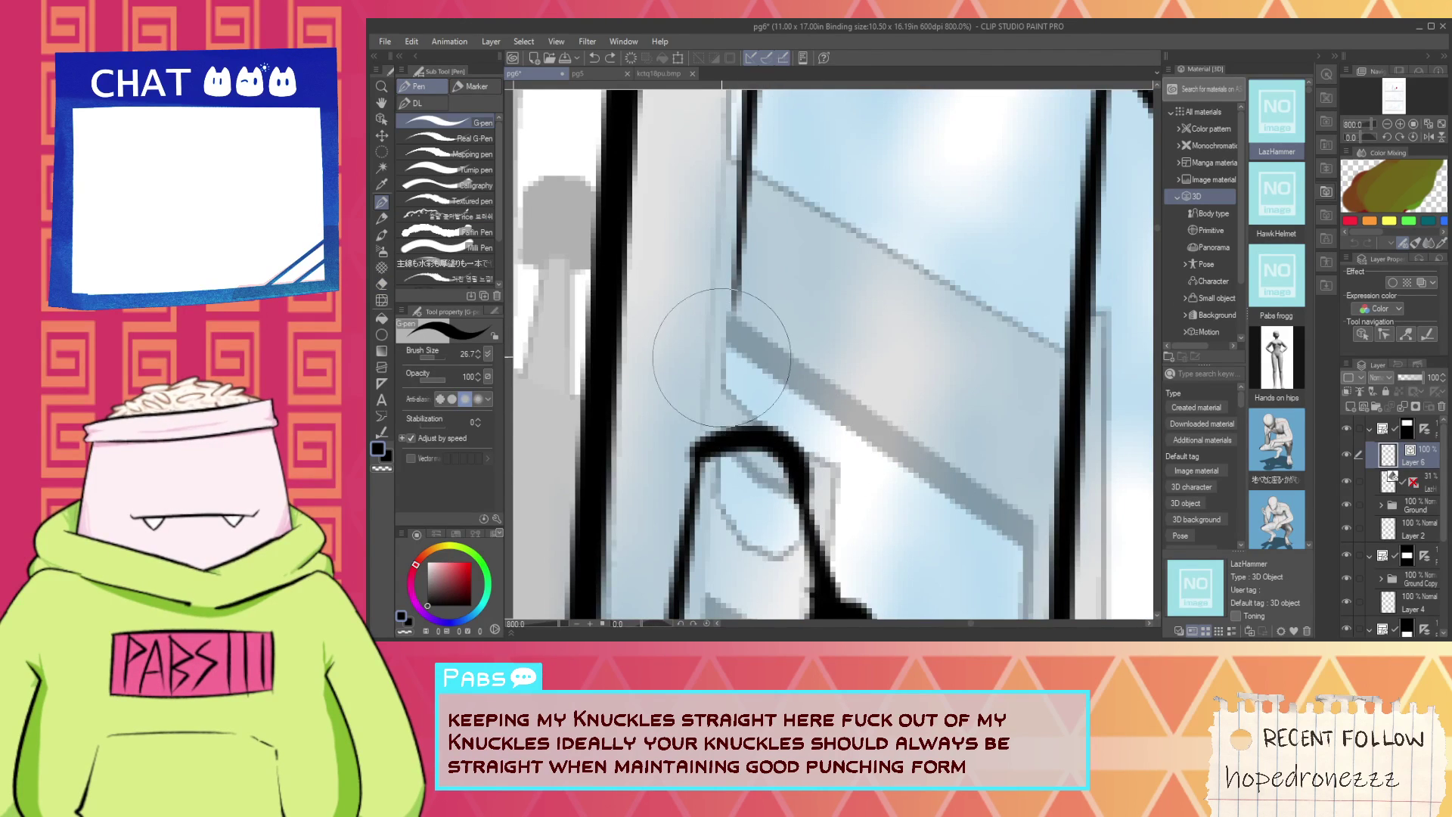
pyautogui.moveTo(723, 356)
pyautogui.mouseDown()
pyautogui.moveTo(866, 454)
pyautogui.moveTo(855, 601)
pyautogui.mouseUp()
pyautogui.press('e')
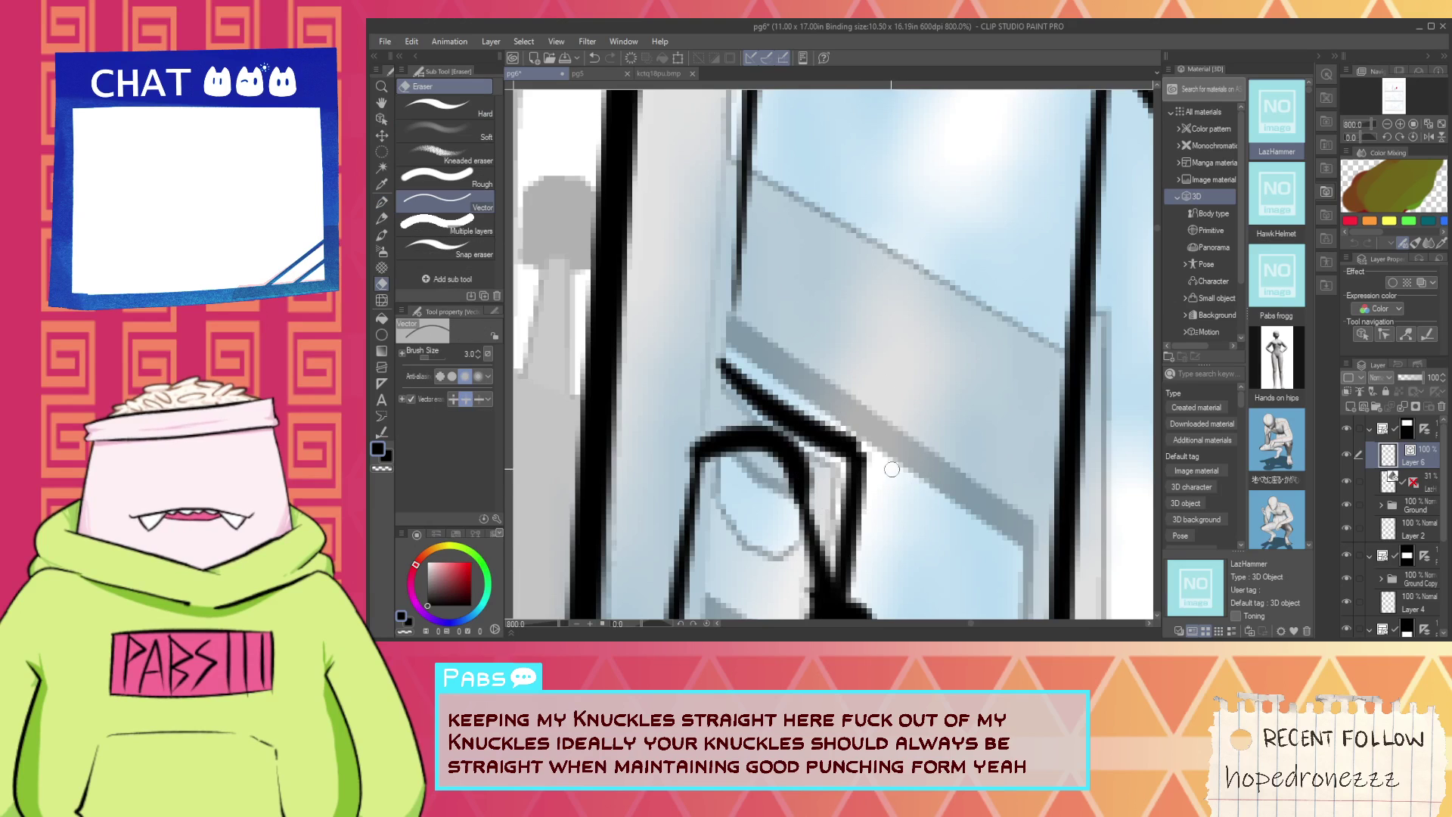
pyautogui.scroll(-3, 892, 470)
pyautogui.scroll(5, 865, 515)
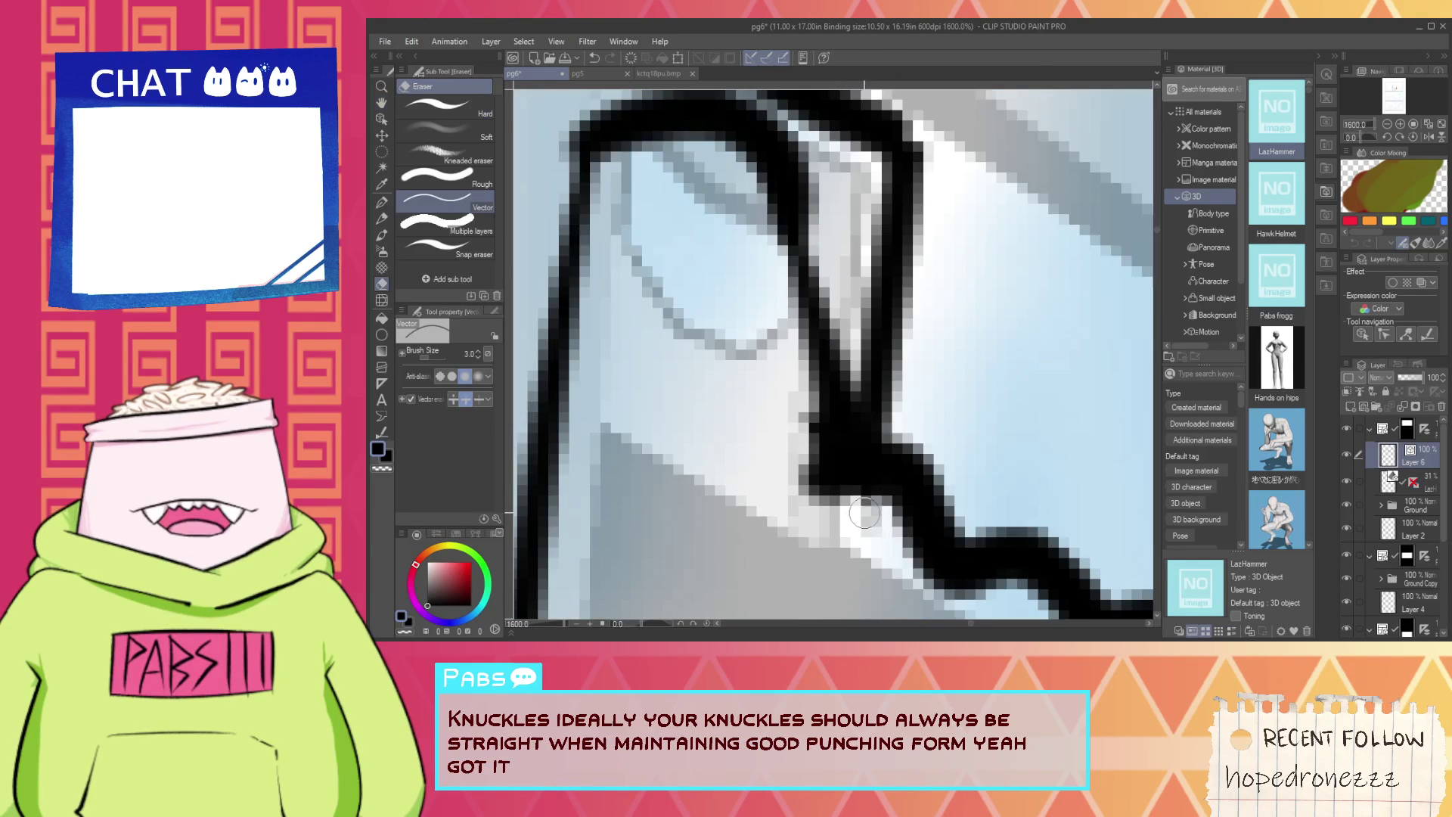
pyautogui.moveTo(865, 513)
pyautogui.mouseDown()
pyautogui.moveTo(835, 486)
pyautogui.moveTo(809, 493)
pyautogui.moveTo(802, 429)
pyautogui.mouseUp()
pyautogui.scroll(-6, 785, 399)
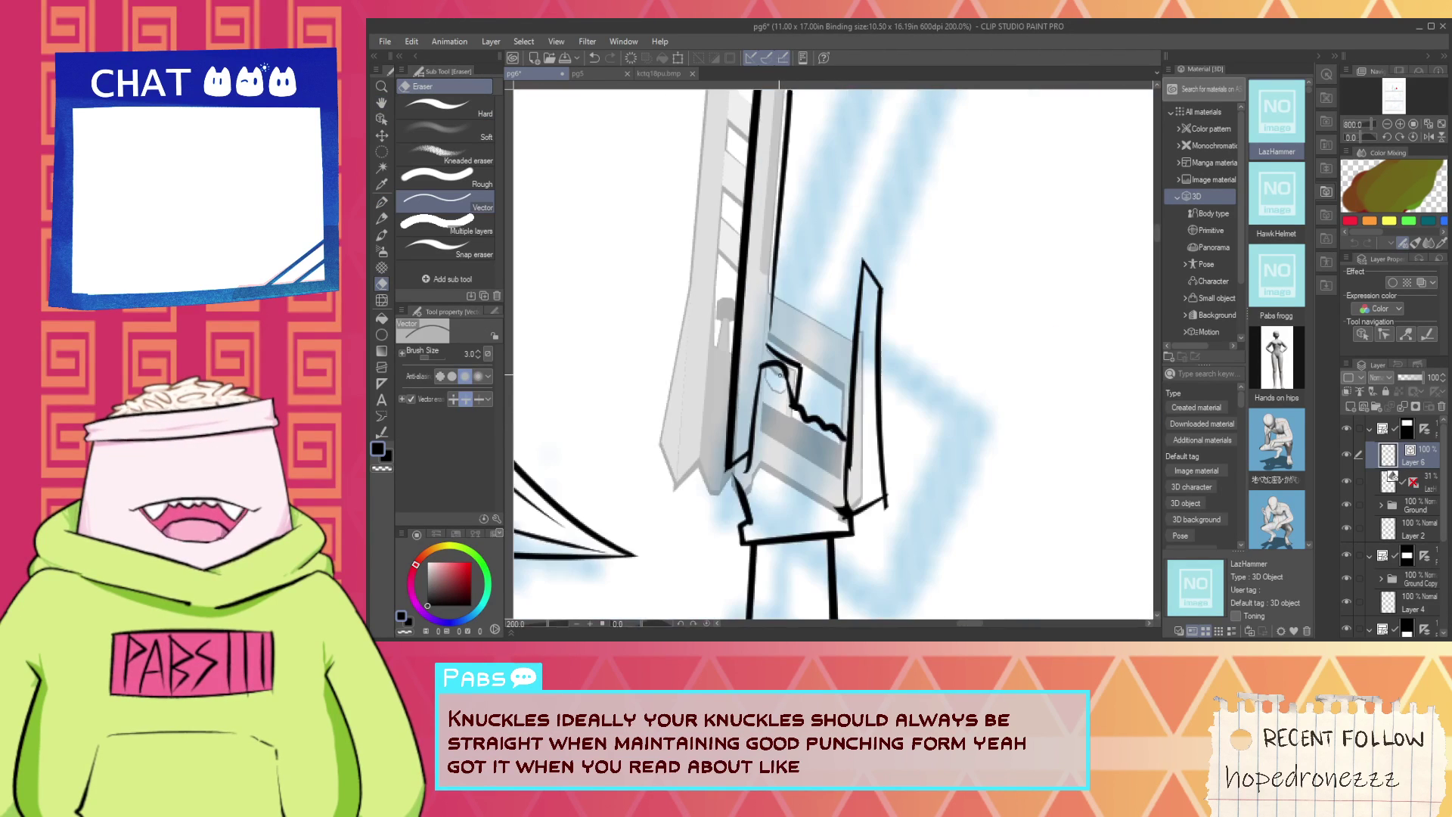
# Close the gap at the barrel's inner edge, then ink the crossbar's upper edge and trim its overshoots.
pyautogui.scroll(4, 779, 378)
pyautogui.press('p')
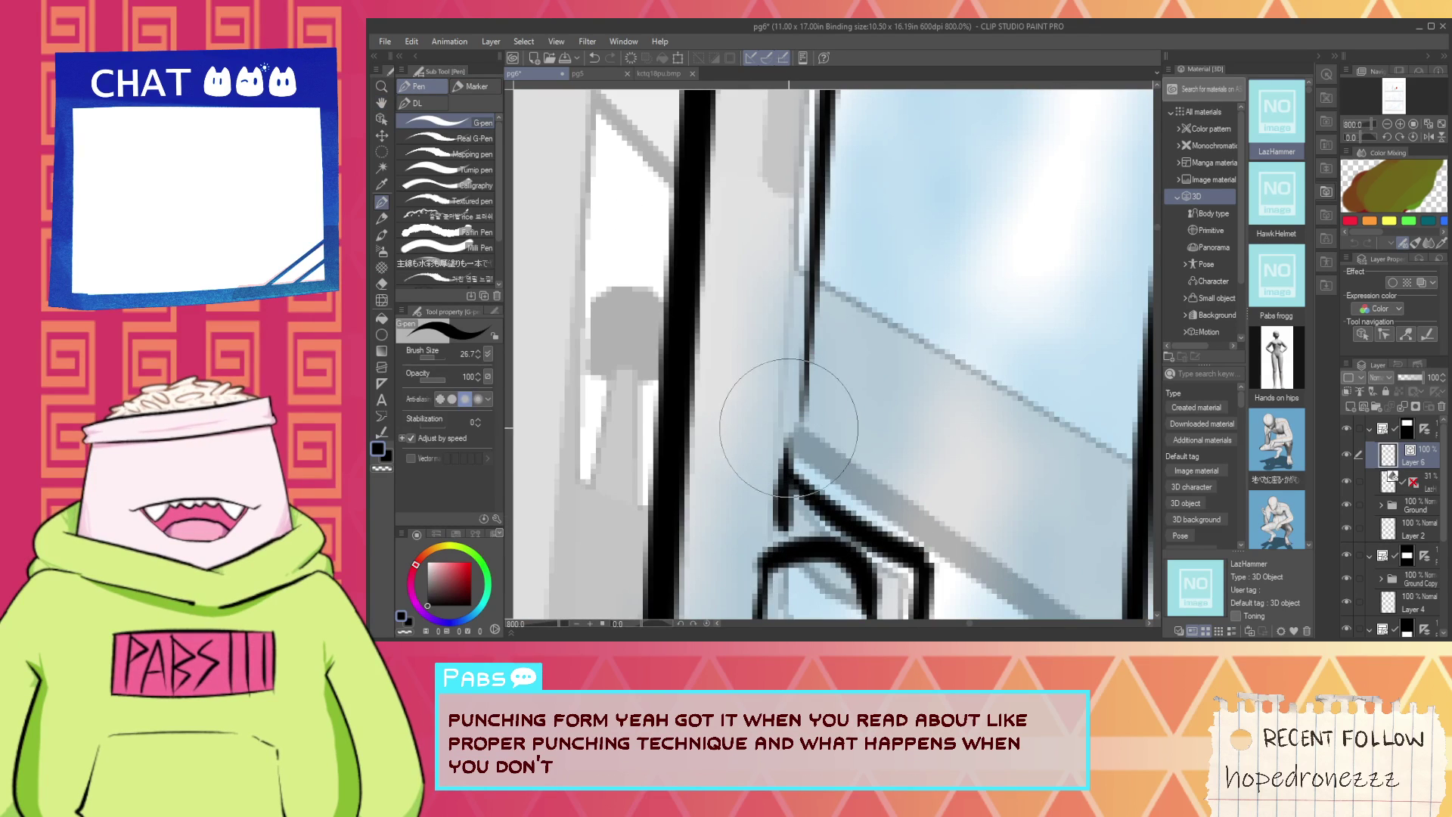
pyautogui.scroll(-2, 875, 497)
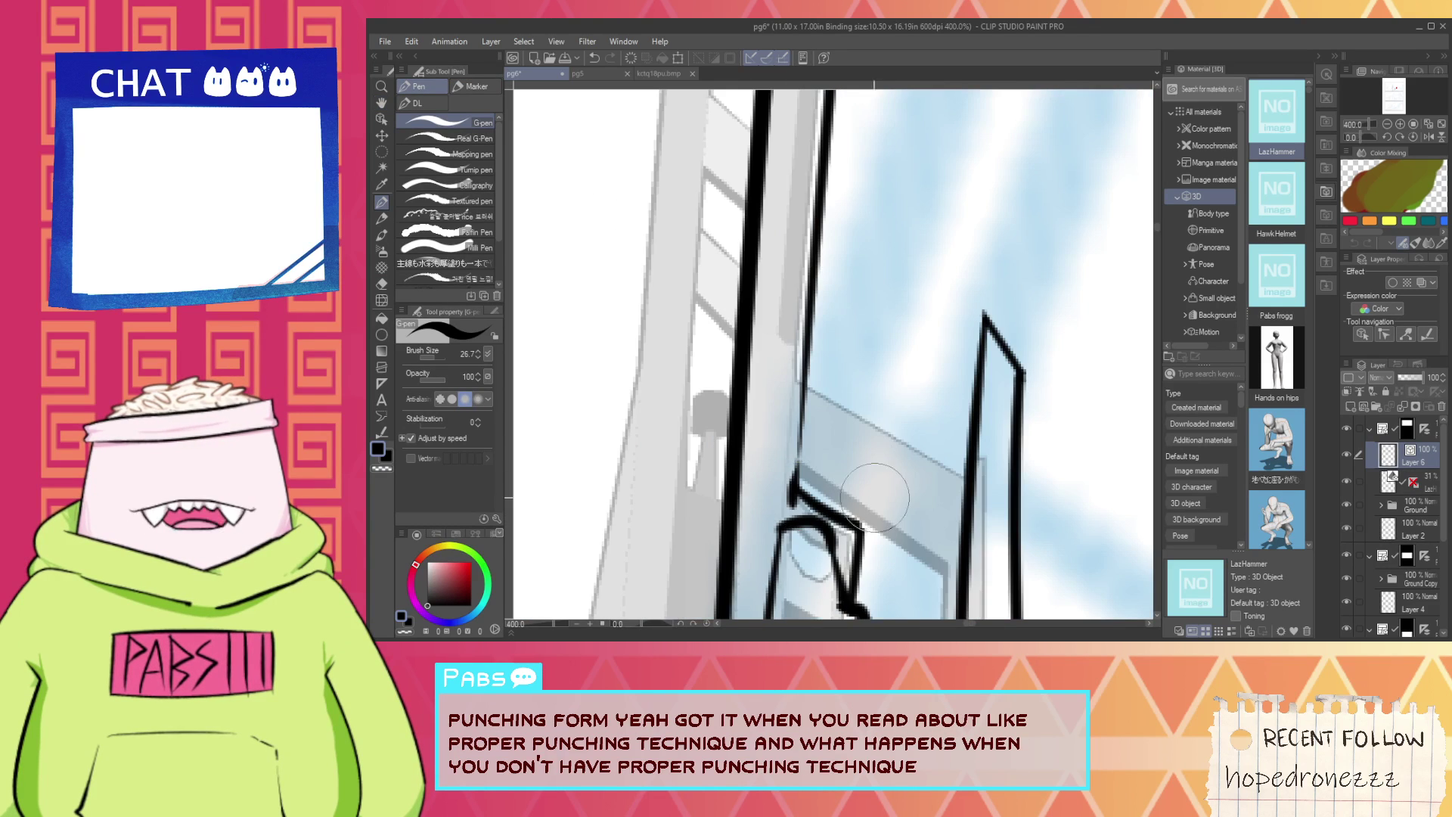
pyautogui.moveTo(874, 497); pyautogui.dragTo(822, 410)
pyautogui.moveTo(738, 284); pyautogui.dragTo(916, 390)
pyautogui.press('e')
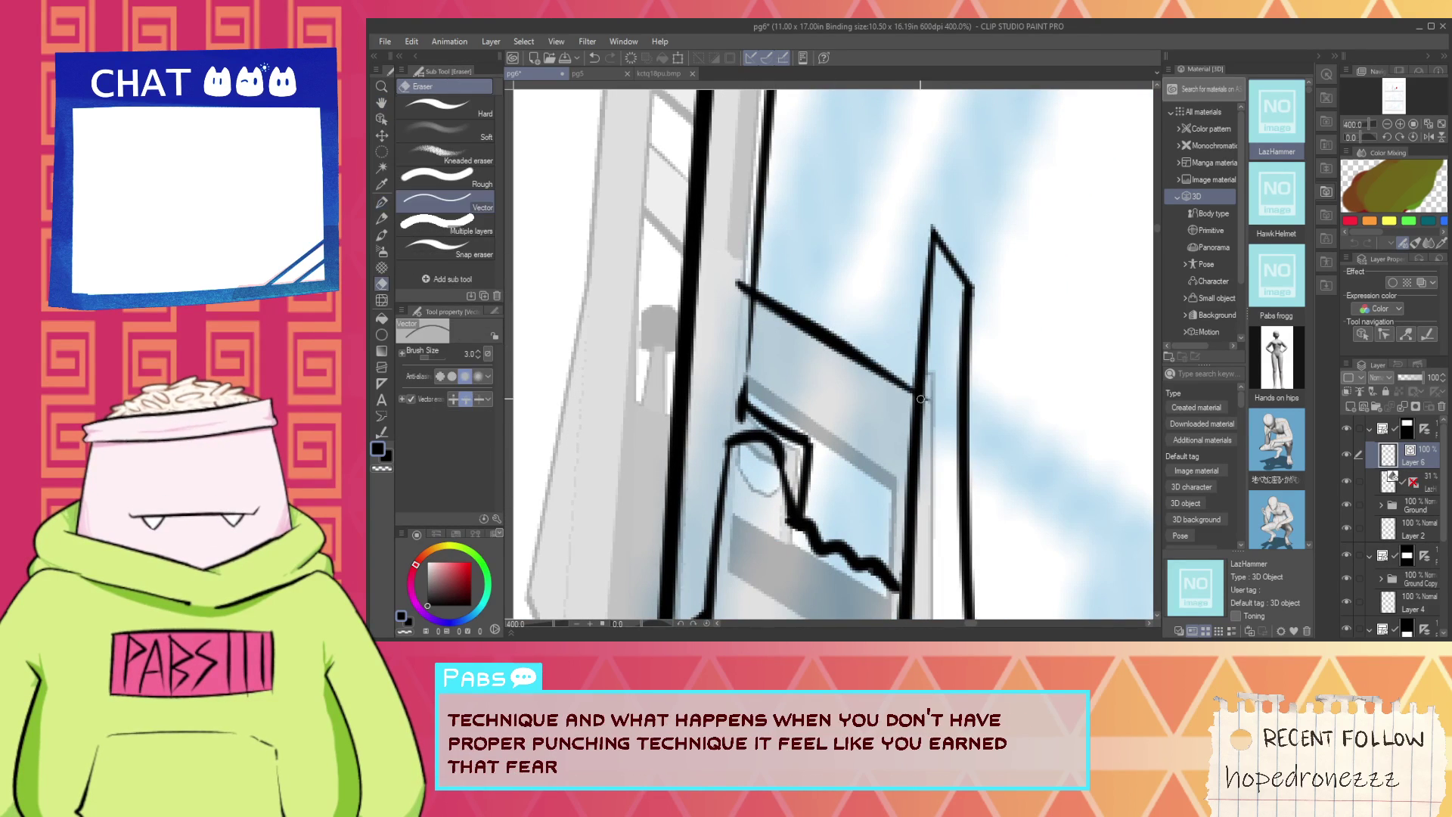
pyautogui.press('p')
pyautogui.moveTo(730, 365); pyautogui.dragTo(859, 454)
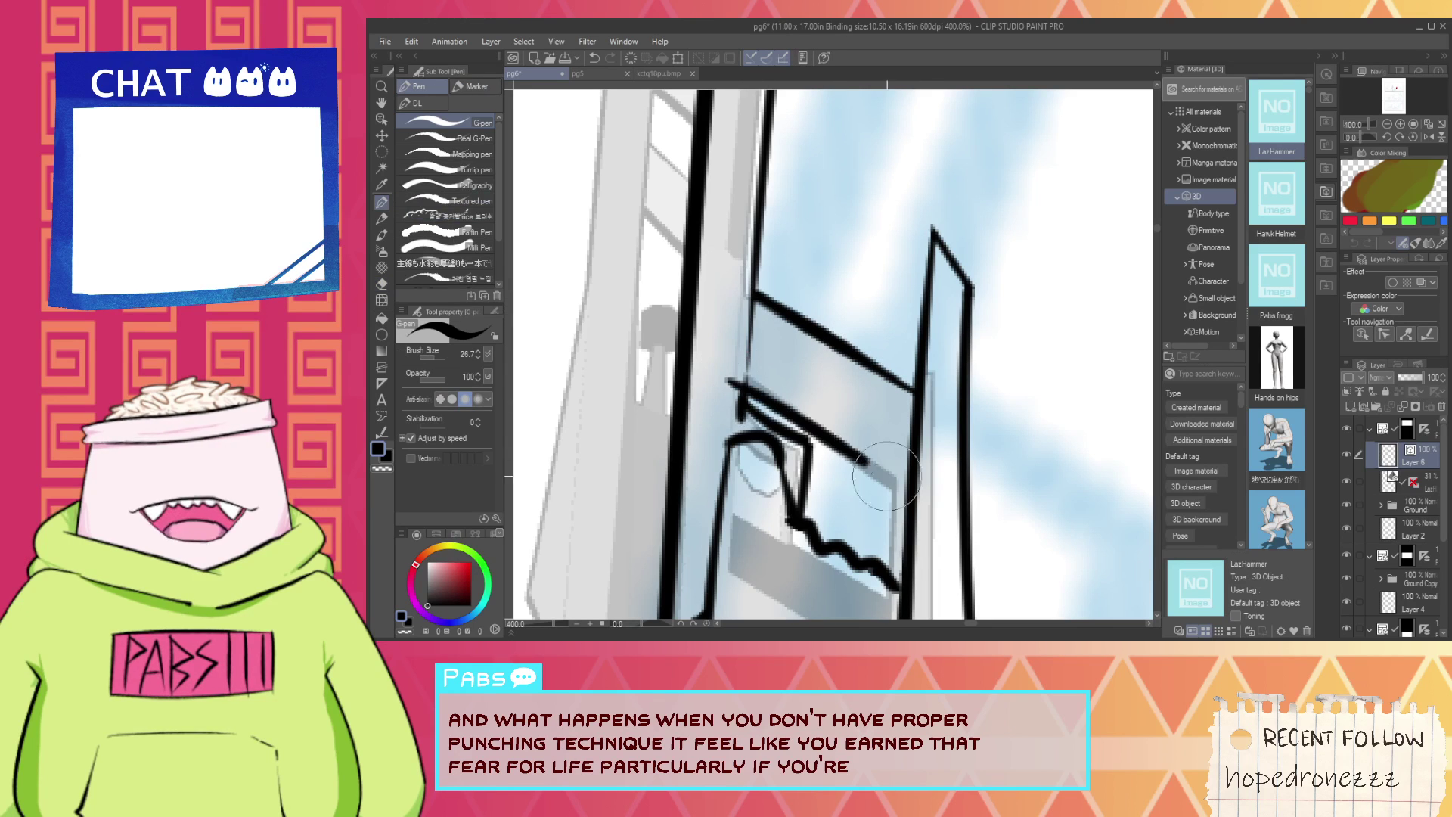
pyautogui.hotkey('ctrl', 'z')
pyautogui.moveTo(728, 363); pyautogui.dragTo(977, 542)
pyautogui.hotkey('ctrl', 'z')
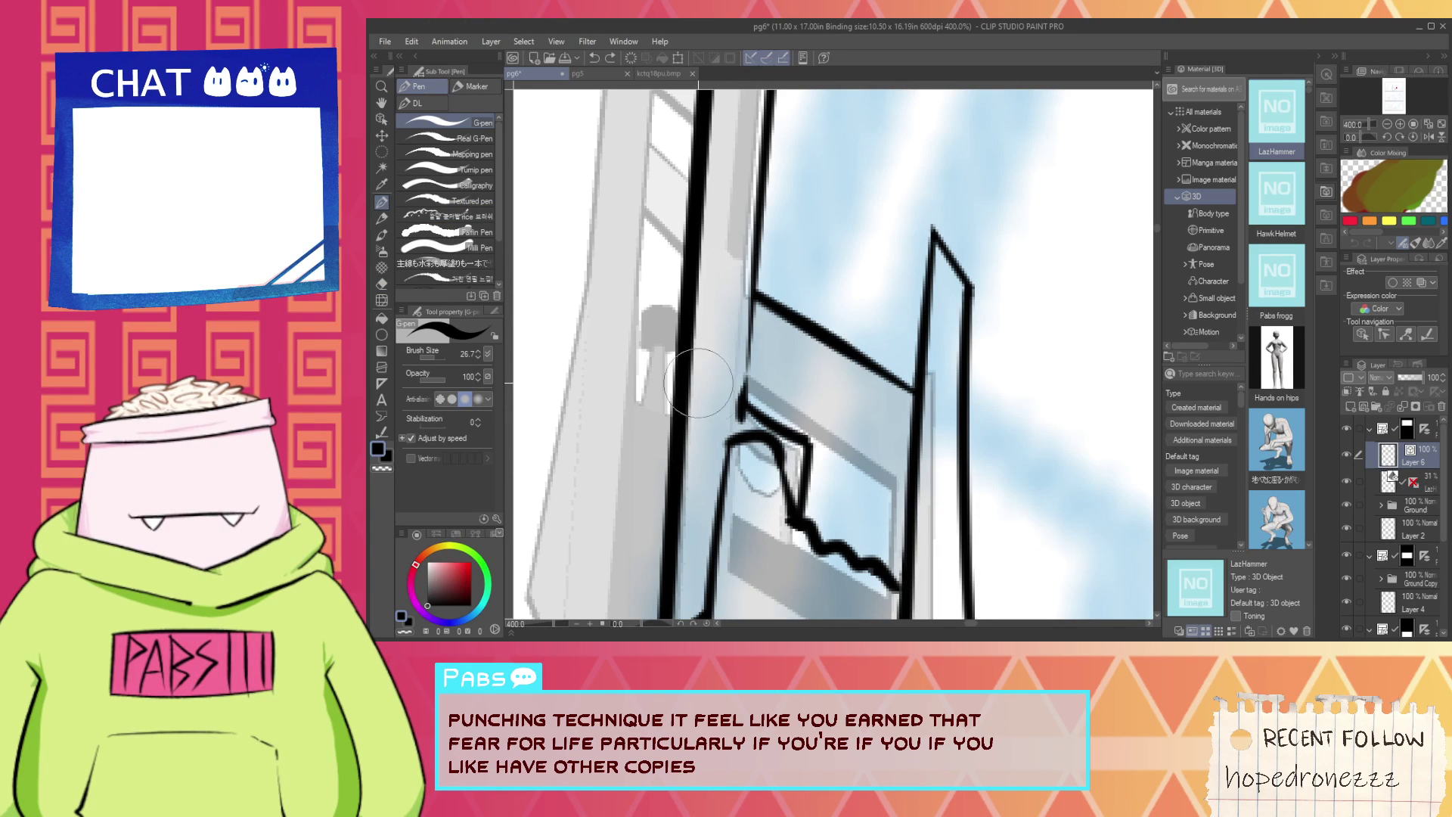
# Ink the crossbar's lower edge from the barrel to the rear piece and erase the overshooting ends.
pyautogui.moveTo(724, 369); pyautogui.dragTo(940, 503)
pyautogui.press('e')
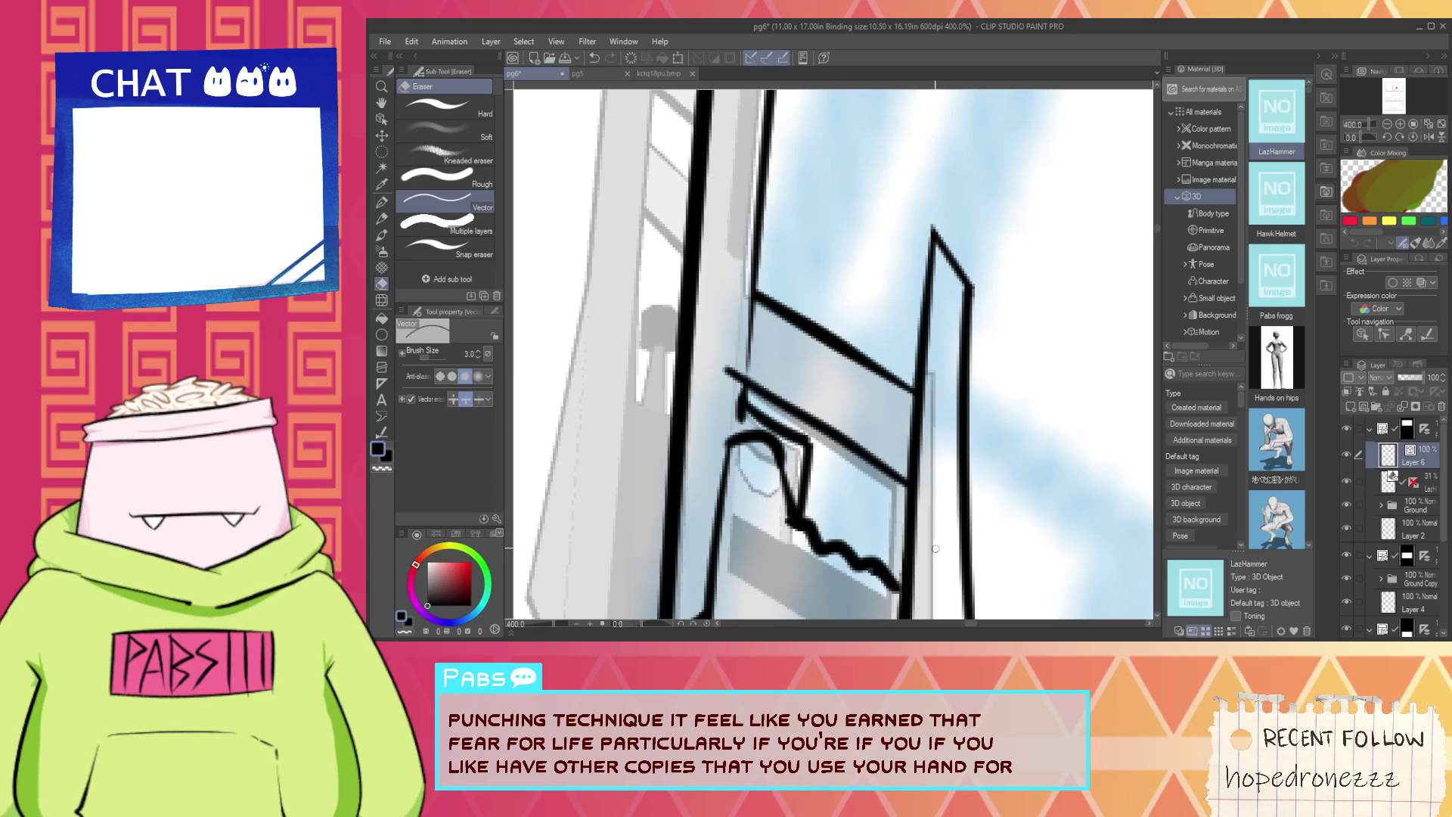
pyautogui.scroll(-2, 737, 342)
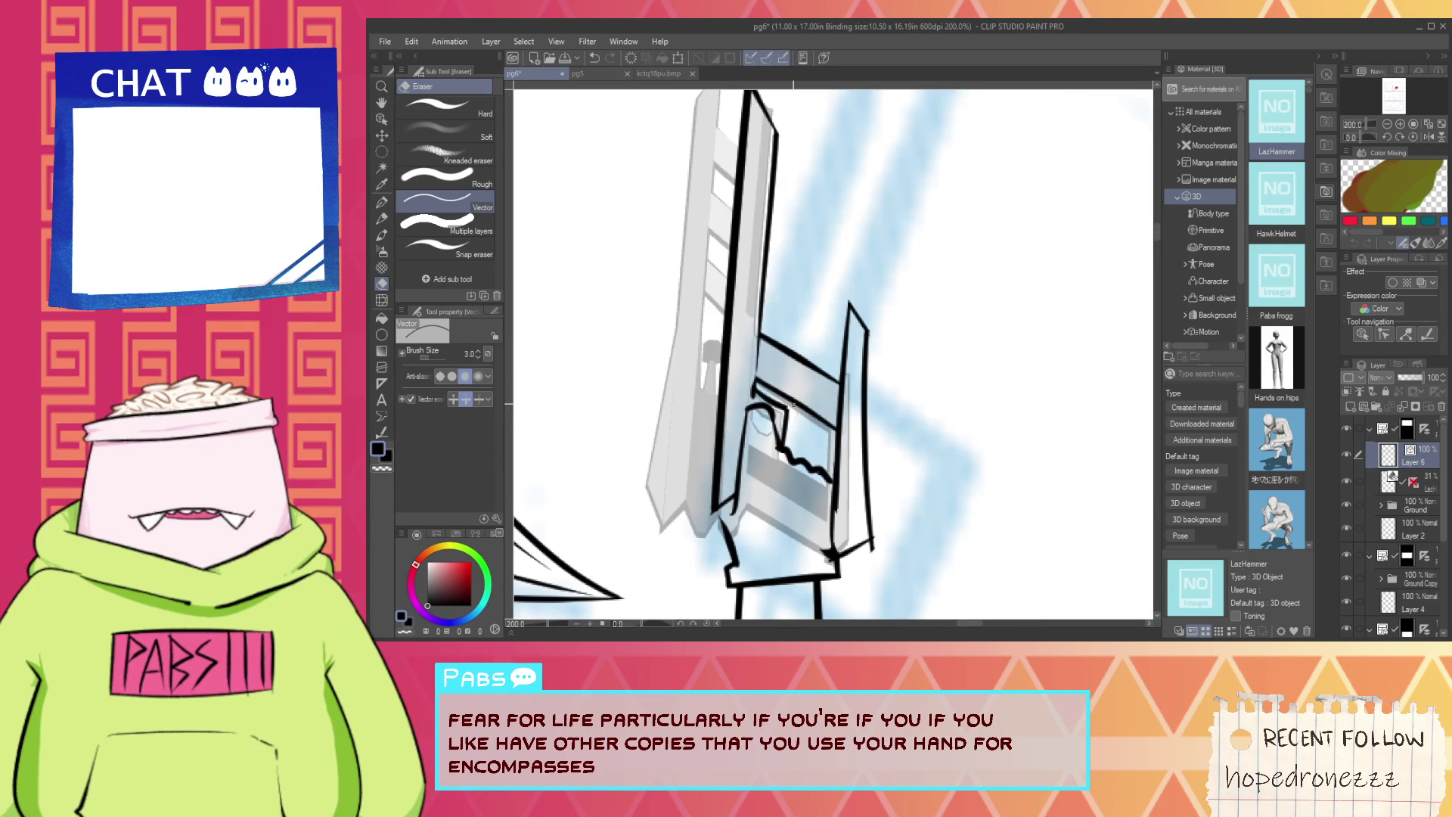
# Erase the stray line ends at the wrist corner and around the lower ends of the gun outline.
pyautogui.scroll(4, 793, 405)
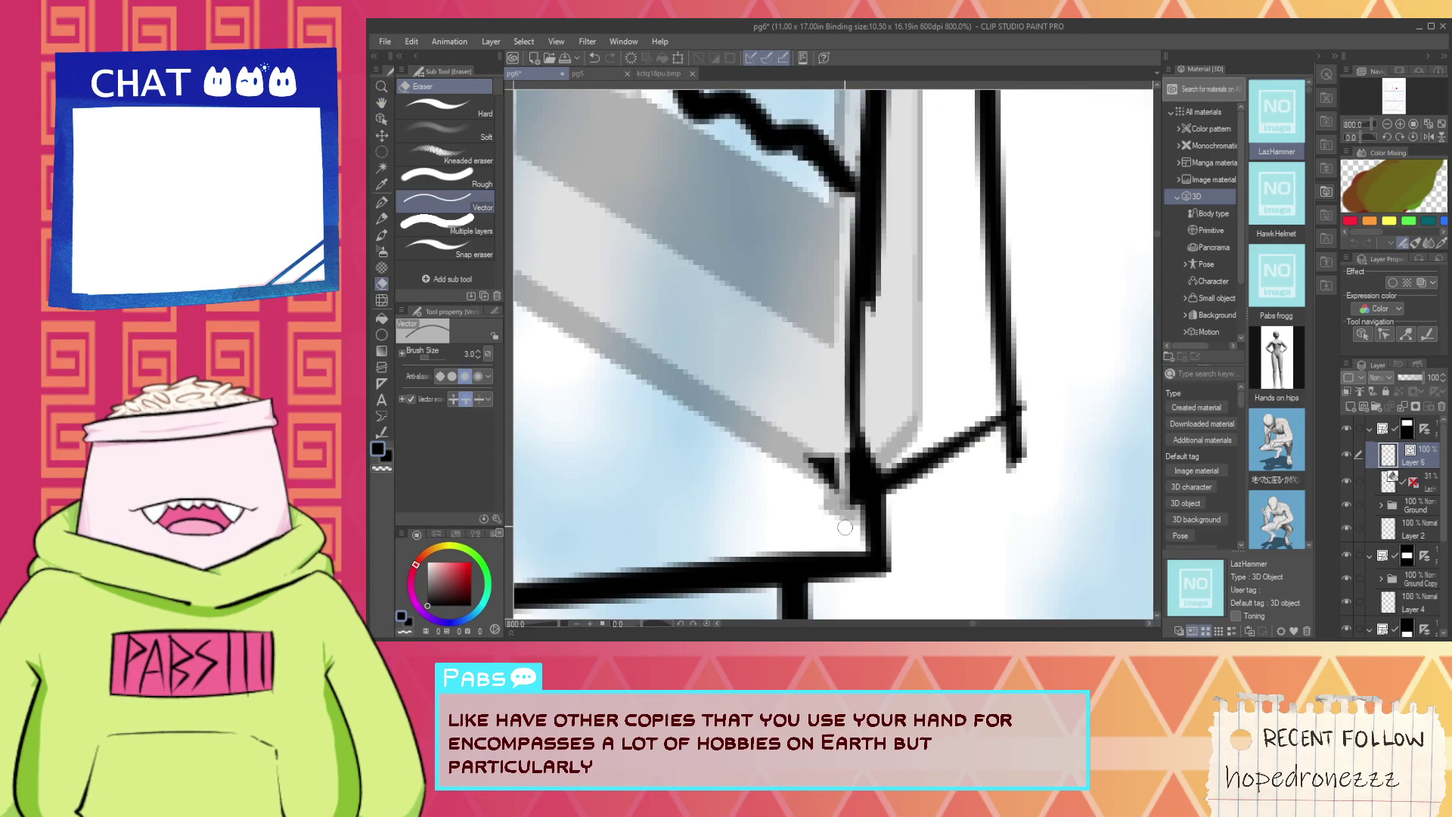
pyautogui.moveTo(845, 528); pyautogui.dragTo(853, 492)
pyautogui.moveTo(1006, 449); pyautogui.dragTo(1023, 420)
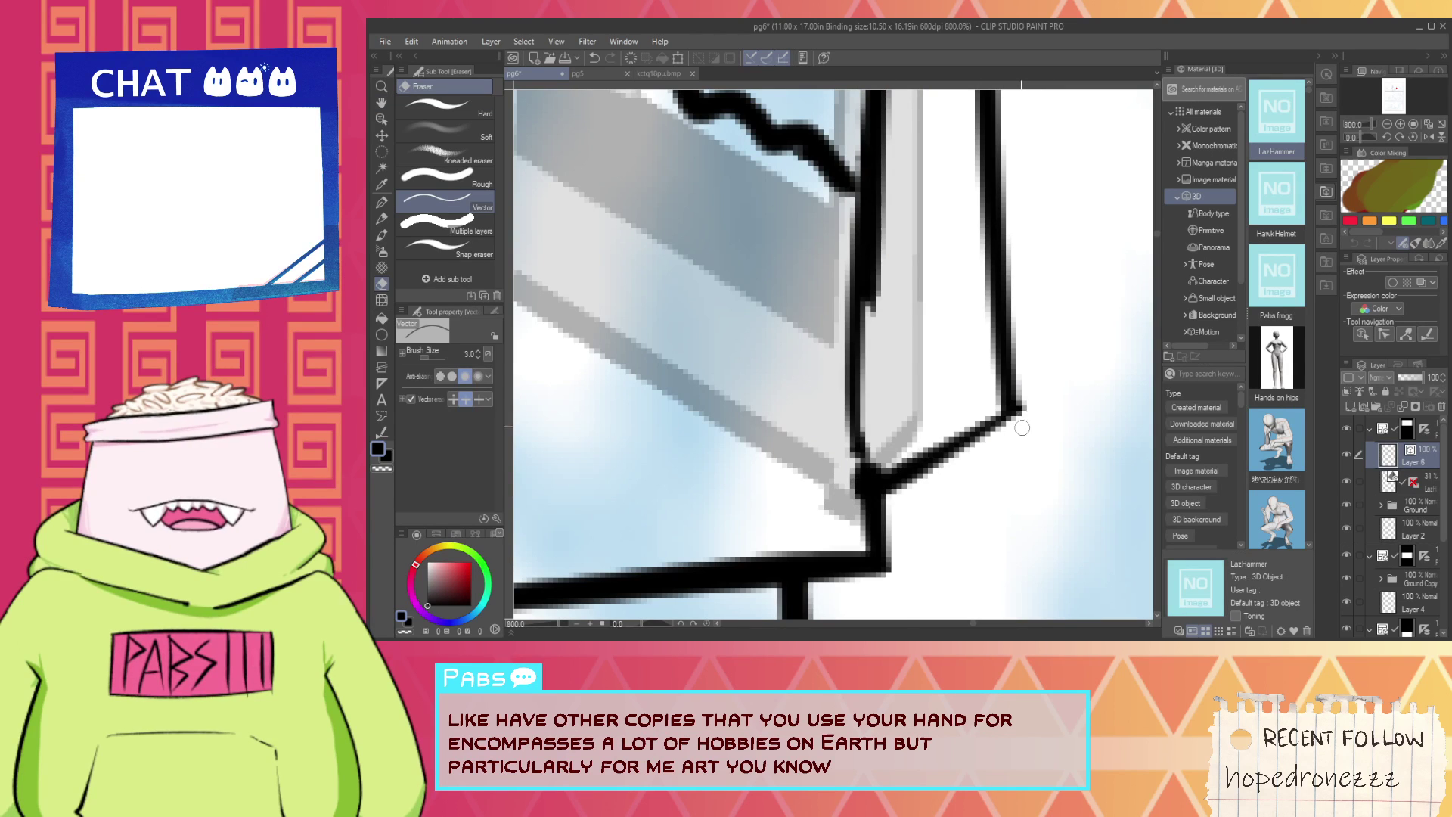
pyautogui.scroll(-6, 1012, 374)
pyautogui.moveTo(942, 295)
pyautogui.mouseDown()
pyautogui.moveTo(939, 406)
pyautogui.moveTo(925, 459)
pyautogui.mouseUp()
pyautogui.scroll(5, 924, 457)
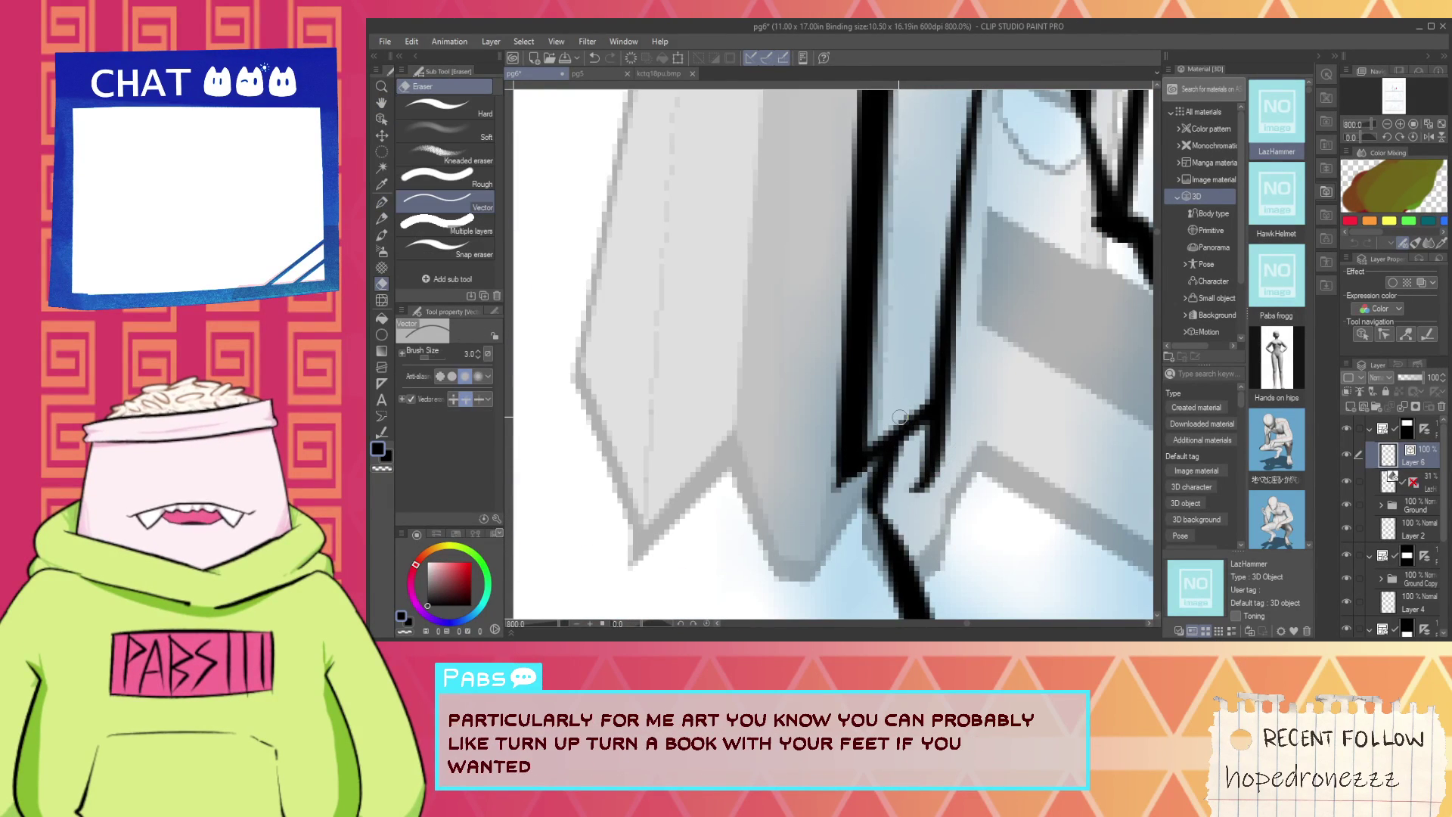
pyautogui.scroll(-6, 895, 412)
pyautogui.moveTo(895, 412); pyautogui.dragTo(890, 462)
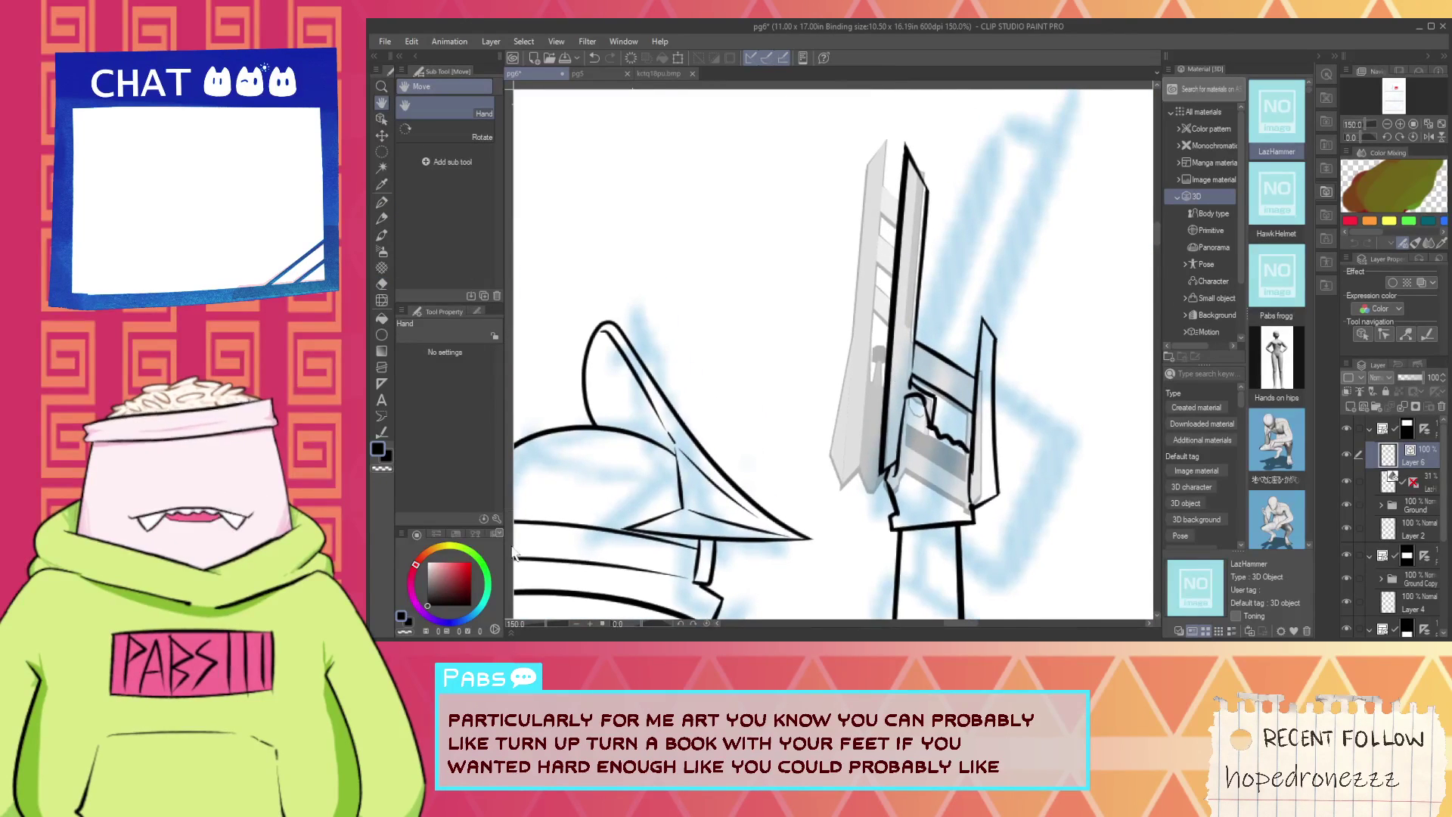
# Adjust the line width of the barrel's long inked edges, trying several fixed widths and settling on 6.
pyautogui.click(382, 432)
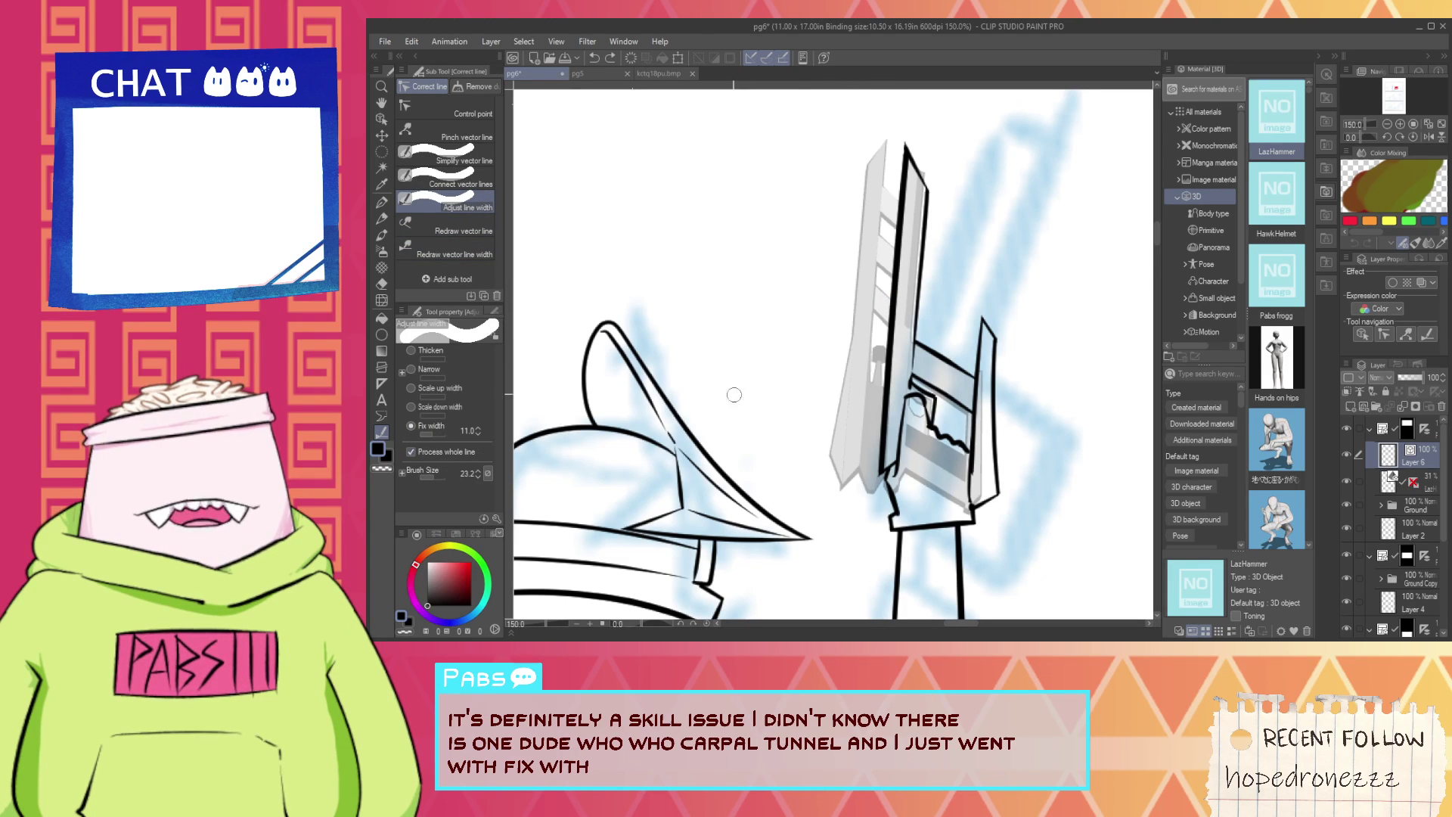
pyautogui.click(888, 366)
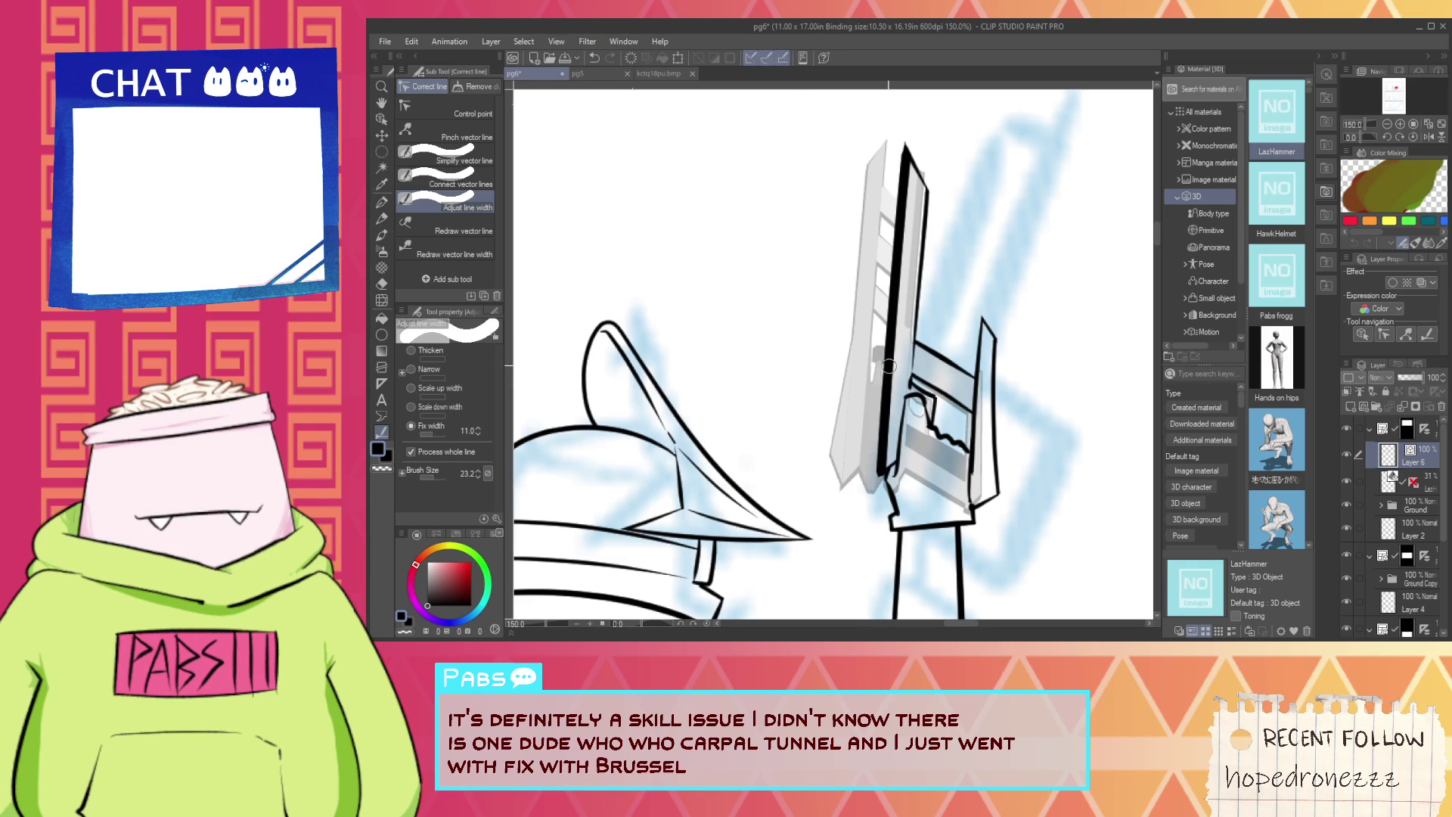
pyautogui.click(478, 432)
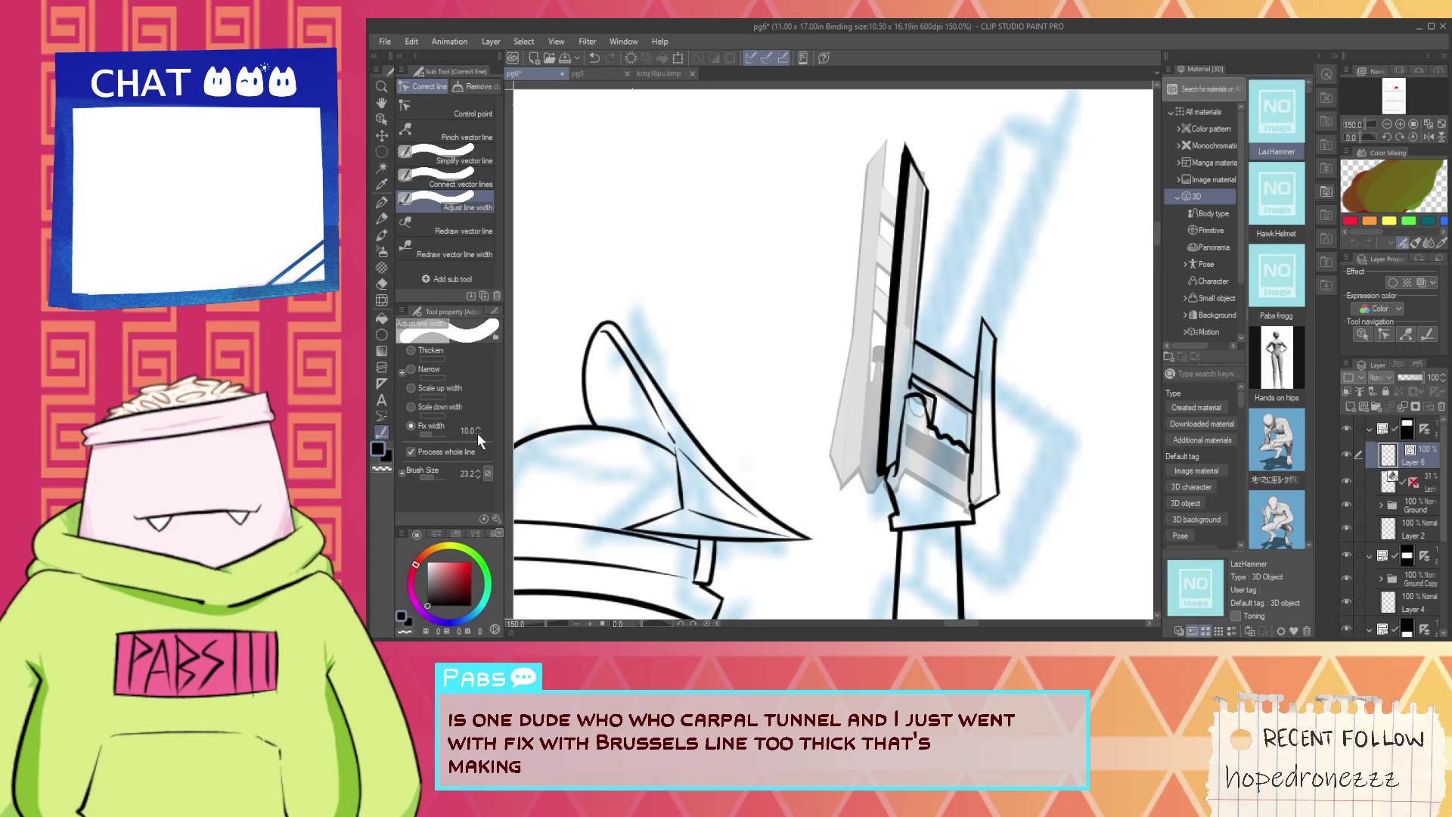
pyautogui.click(887, 328)
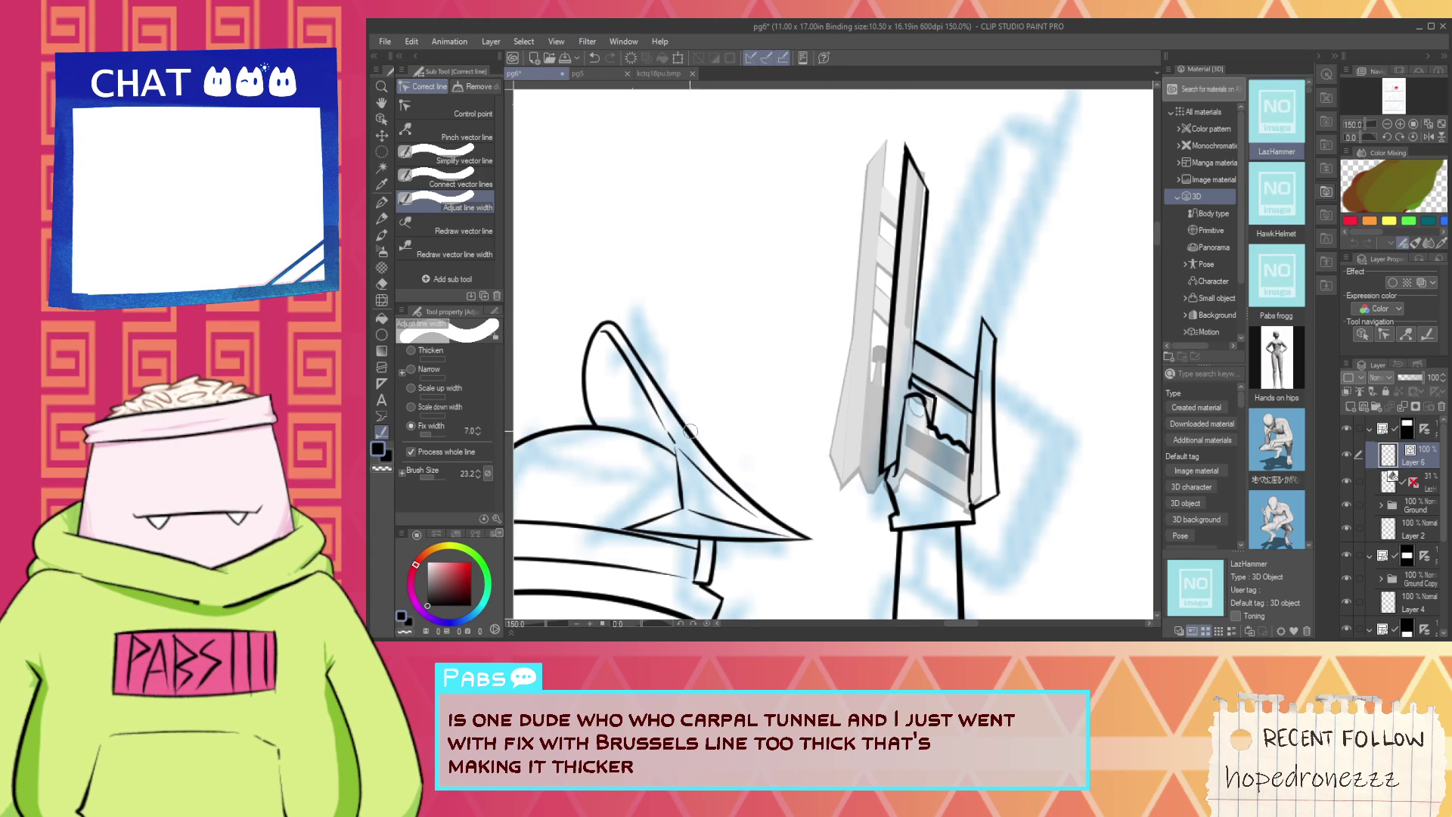
pyautogui.click(478, 434)
pyautogui.click(478, 436)
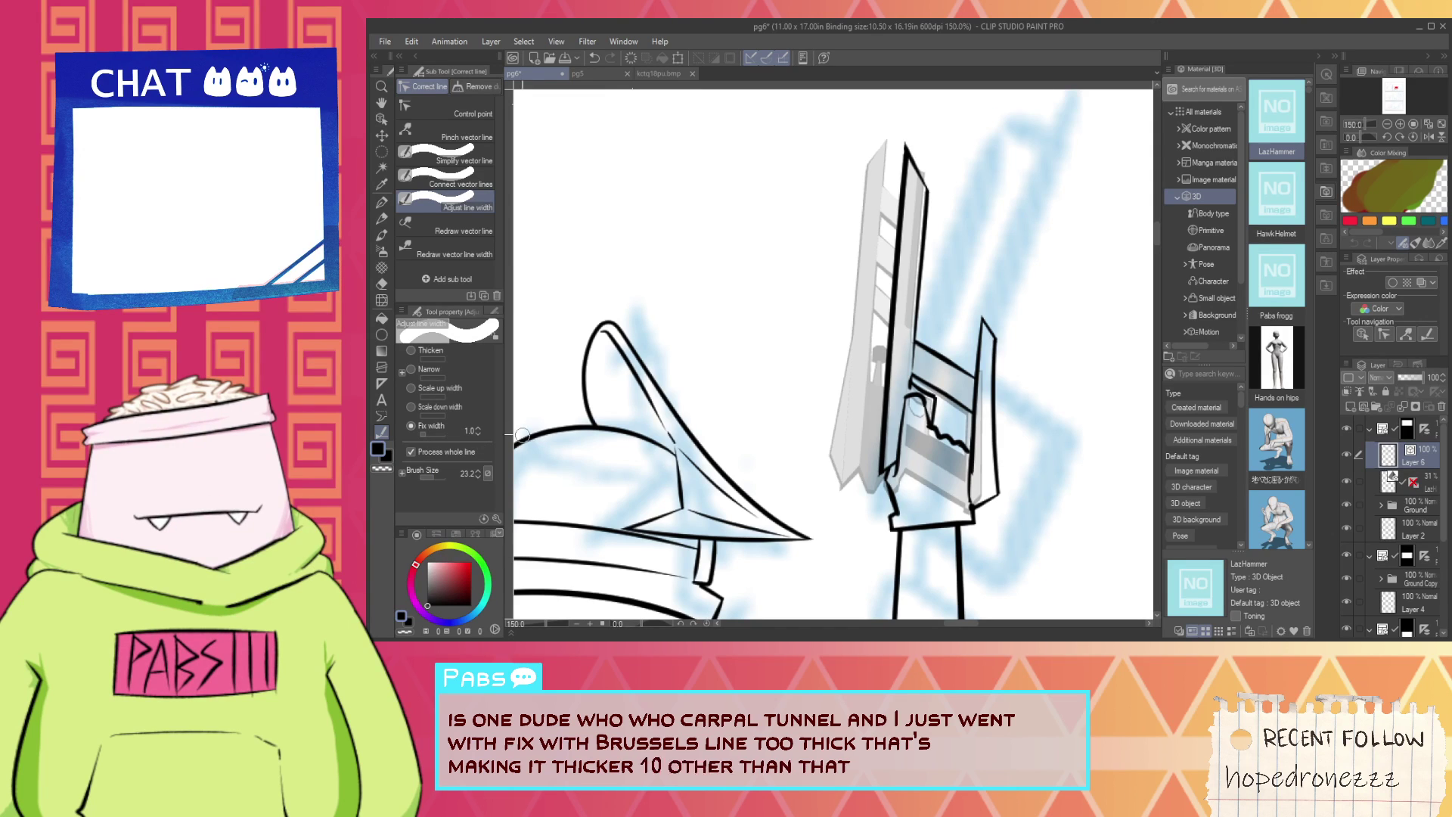
pyautogui.click(478, 427)
pyautogui.click(478, 428)
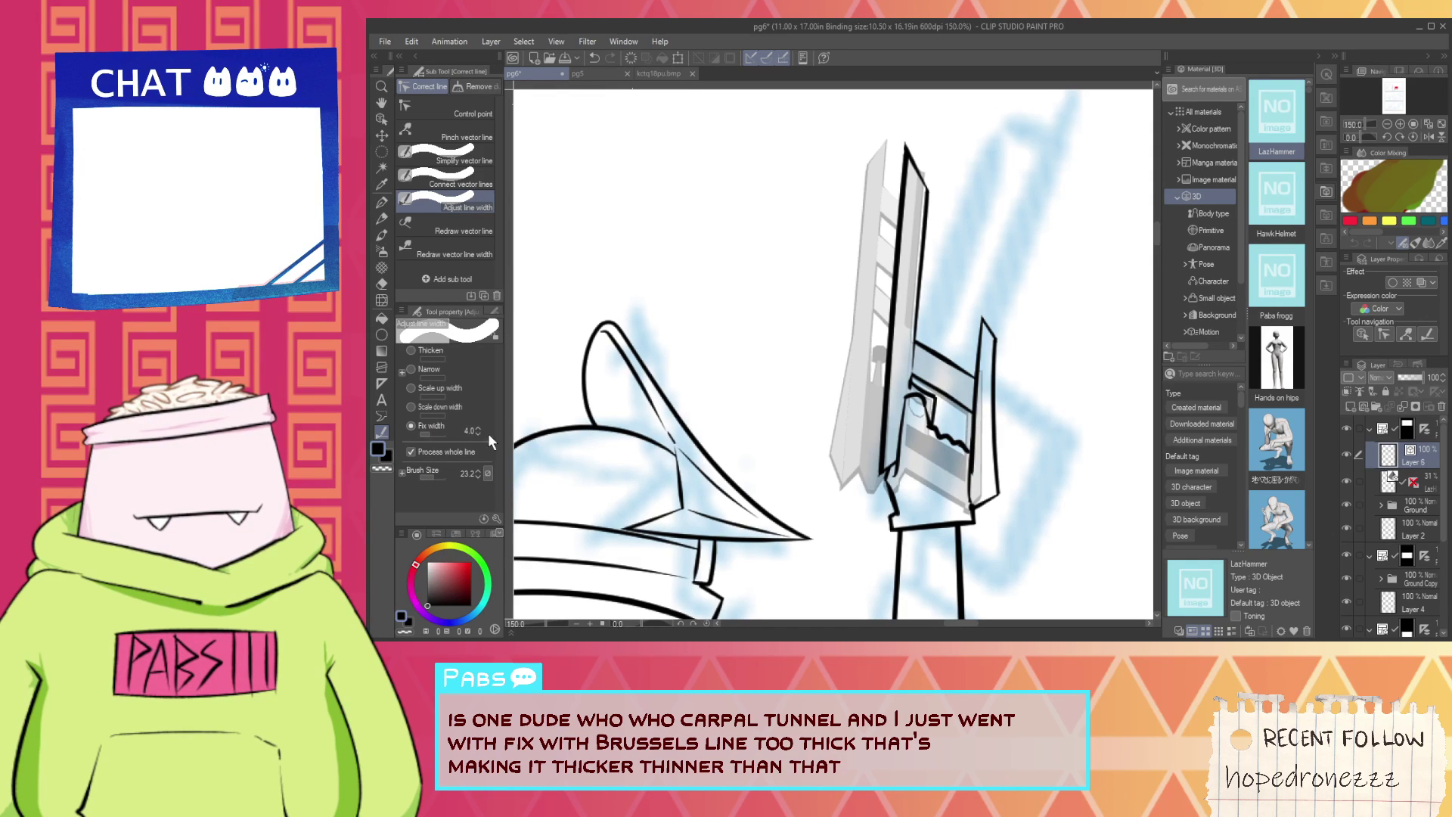
pyautogui.click(893, 331)
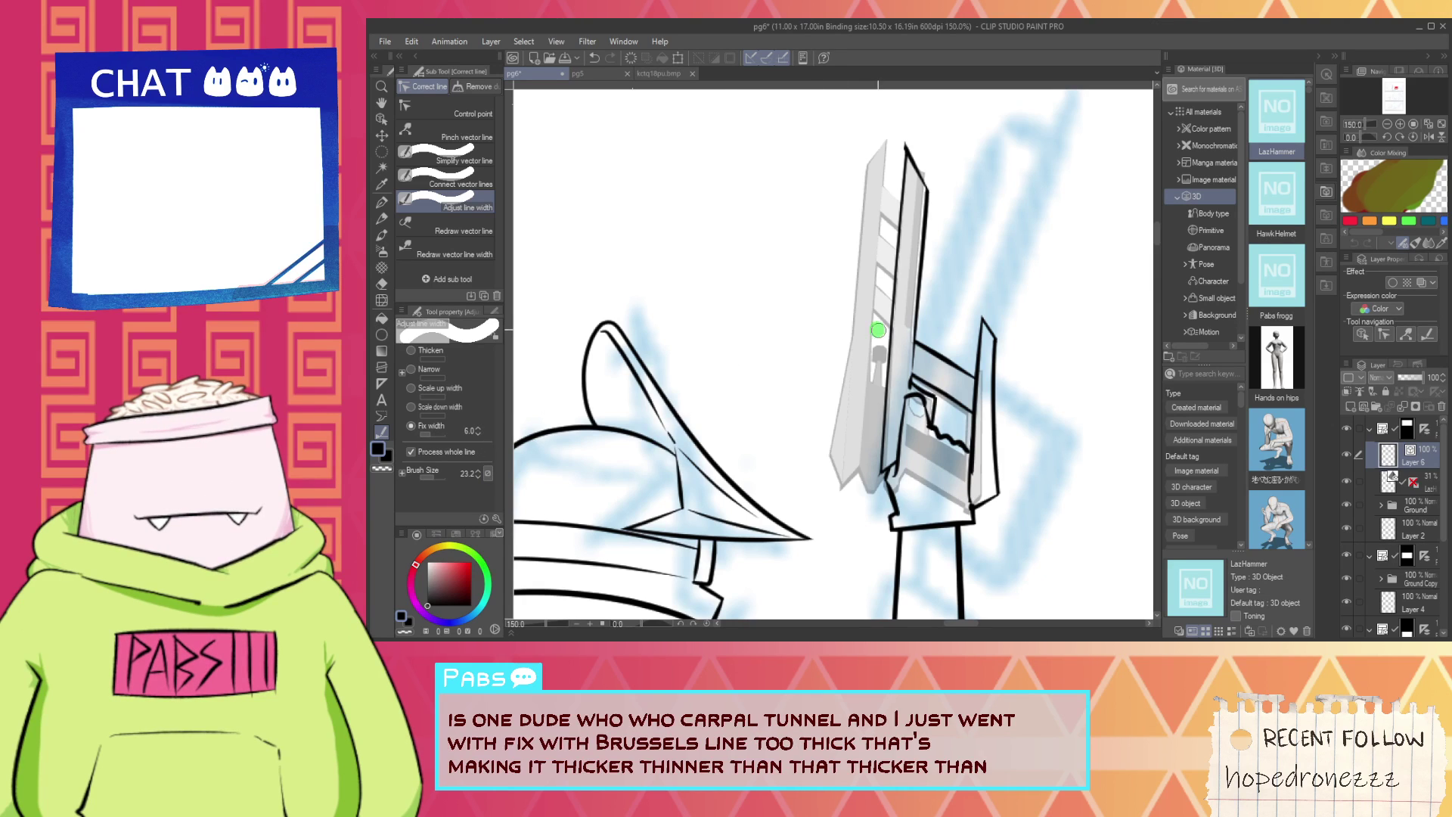
pyautogui.click(912, 290)
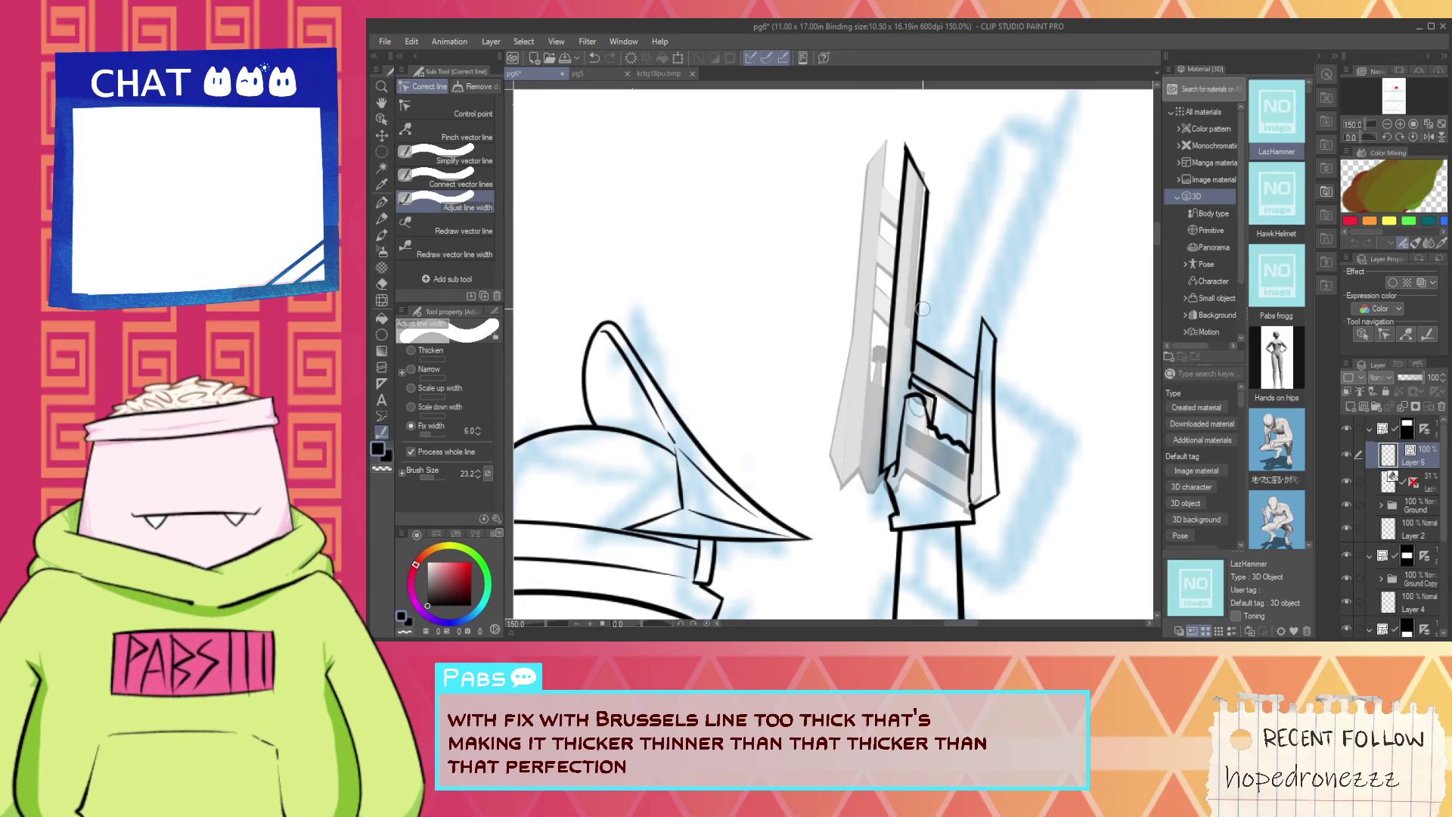
# Duplicate the barrel's long inner line and place the copy along the inner edge of the neighbouring pale prong.
pyautogui.press('e')
pyautogui.scroll(1, 911, 290)
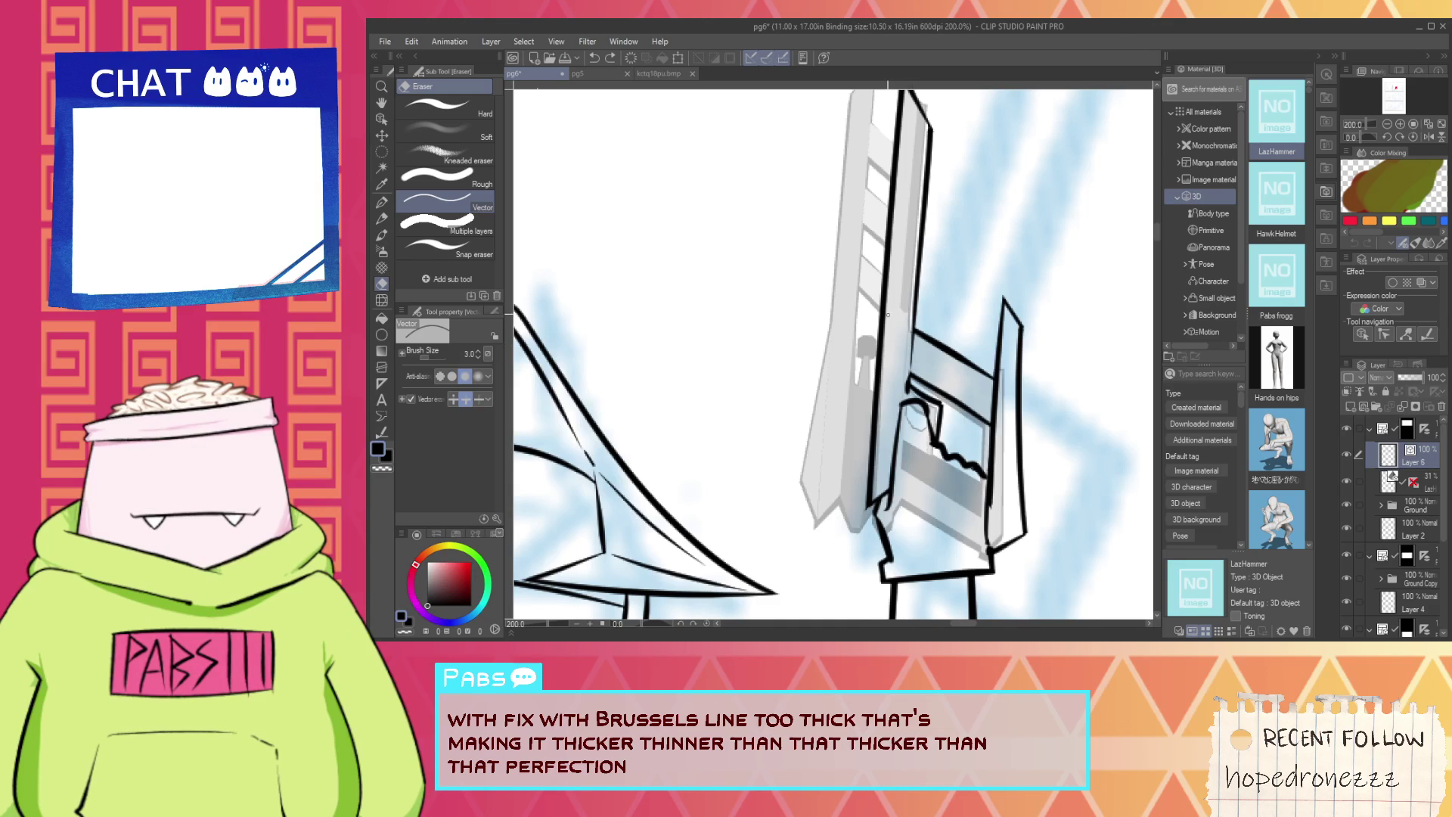
pyautogui.scroll(-2, 912, 348)
pyautogui.moveTo(819, 259); pyautogui.dragTo(797, 297)
pyautogui.press('o')
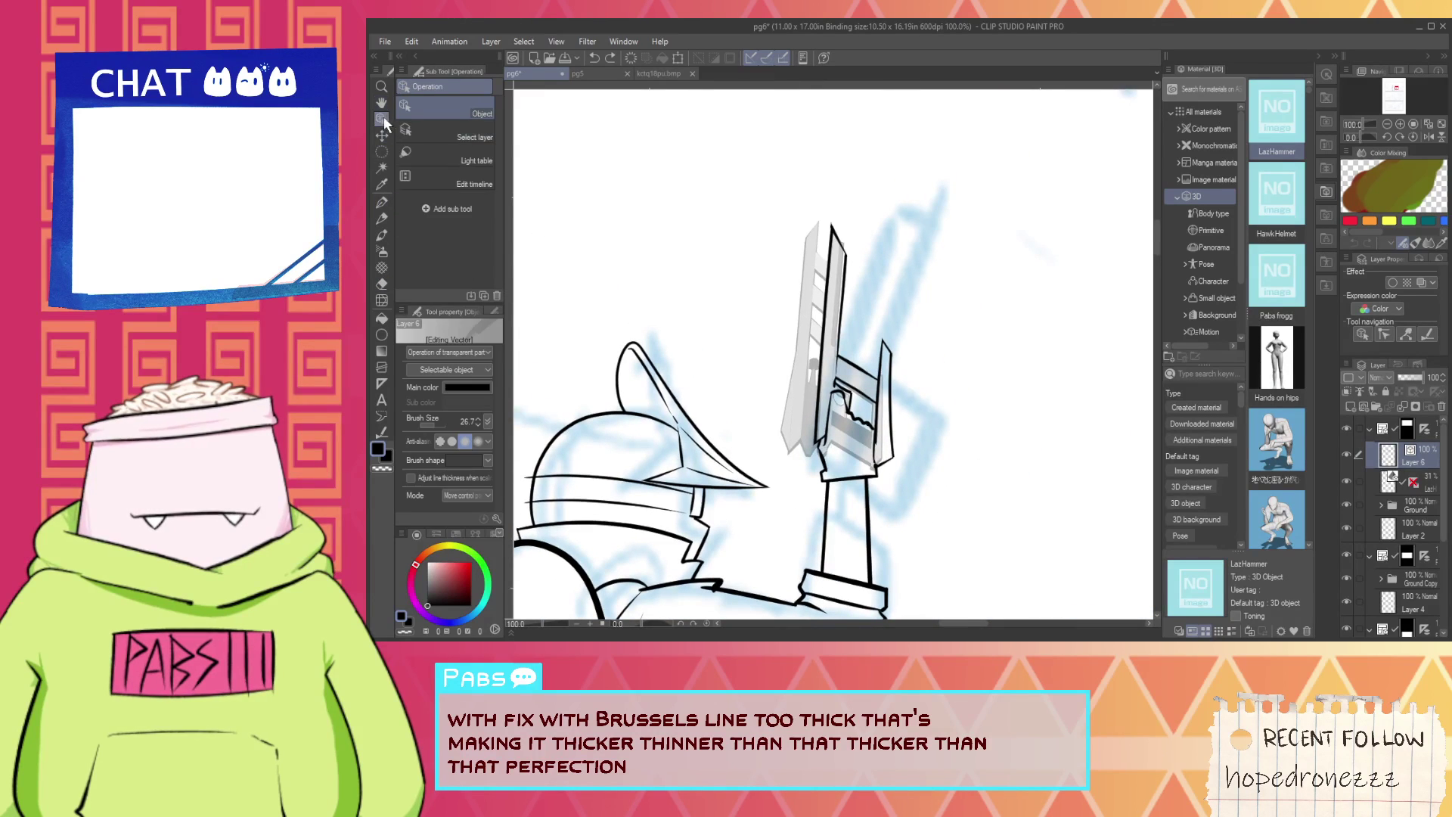
pyautogui.scroll(1, 842, 331)
pyautogui.click(811, 344)
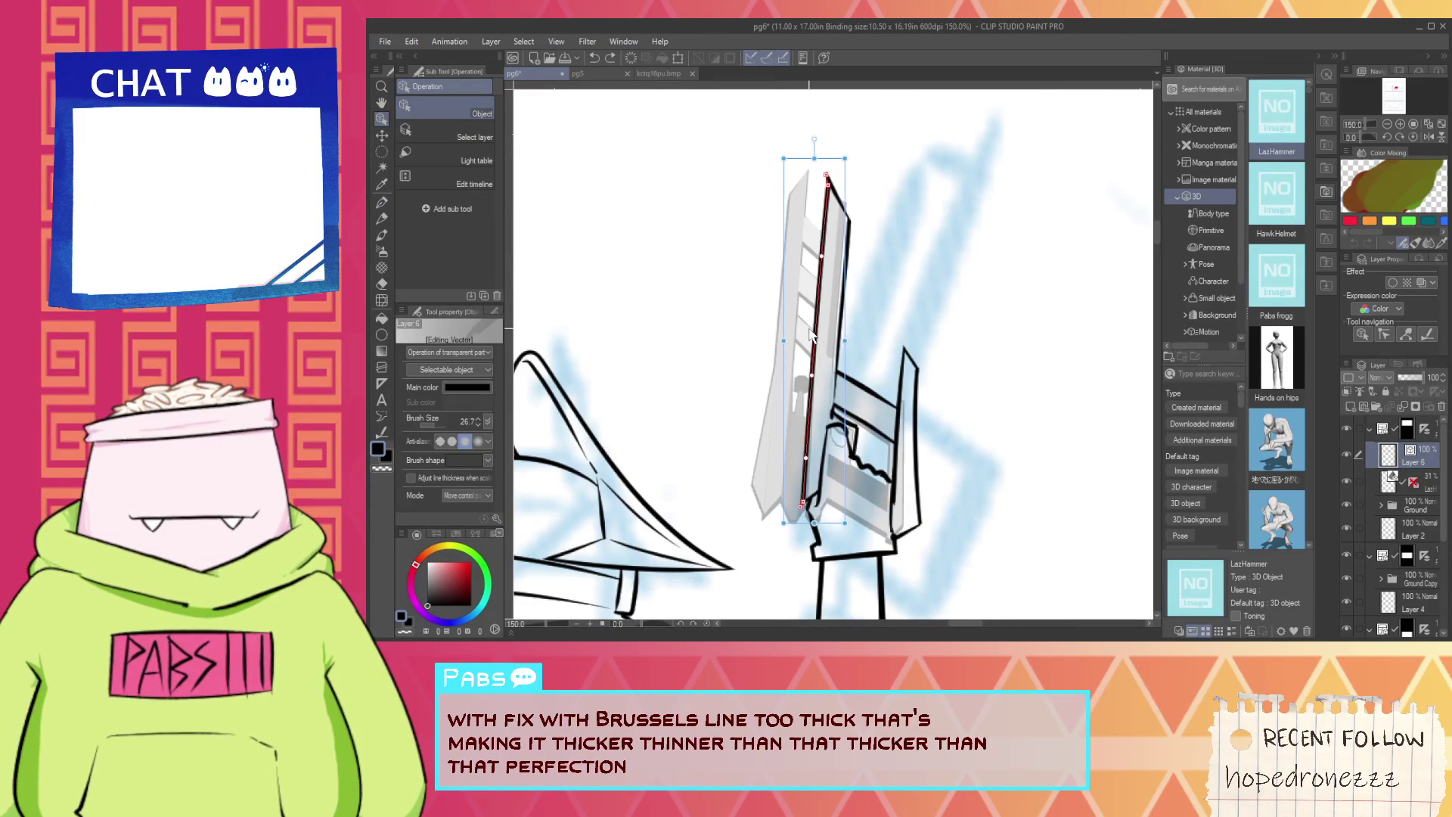
pyautogui.moveTo(813, 346); pyautogui.dragTo(796, 348)
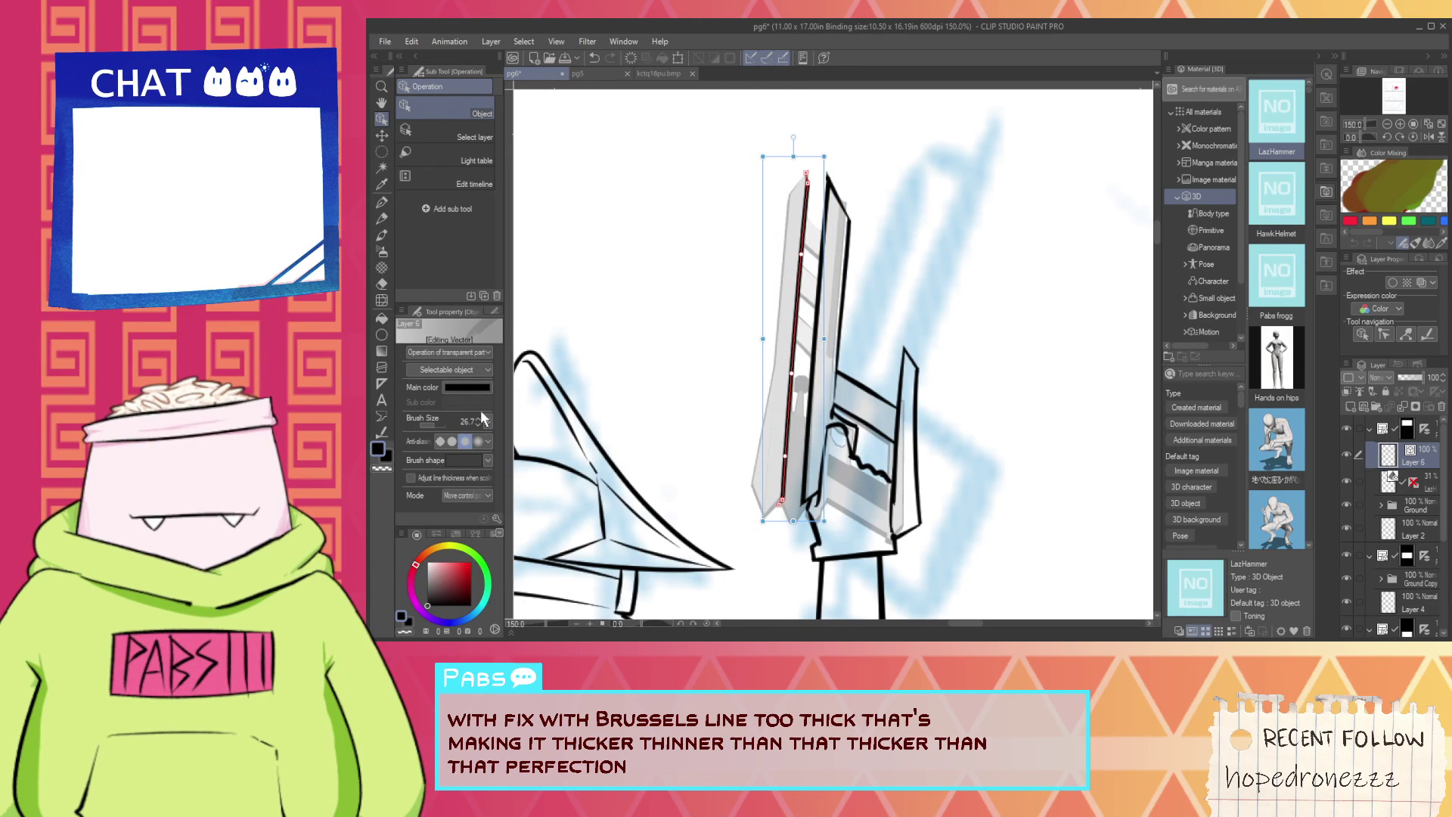
# Thin the long lines along the gap between the two prongs to a fixed width of 5.
pyautogui.click(381, 417)
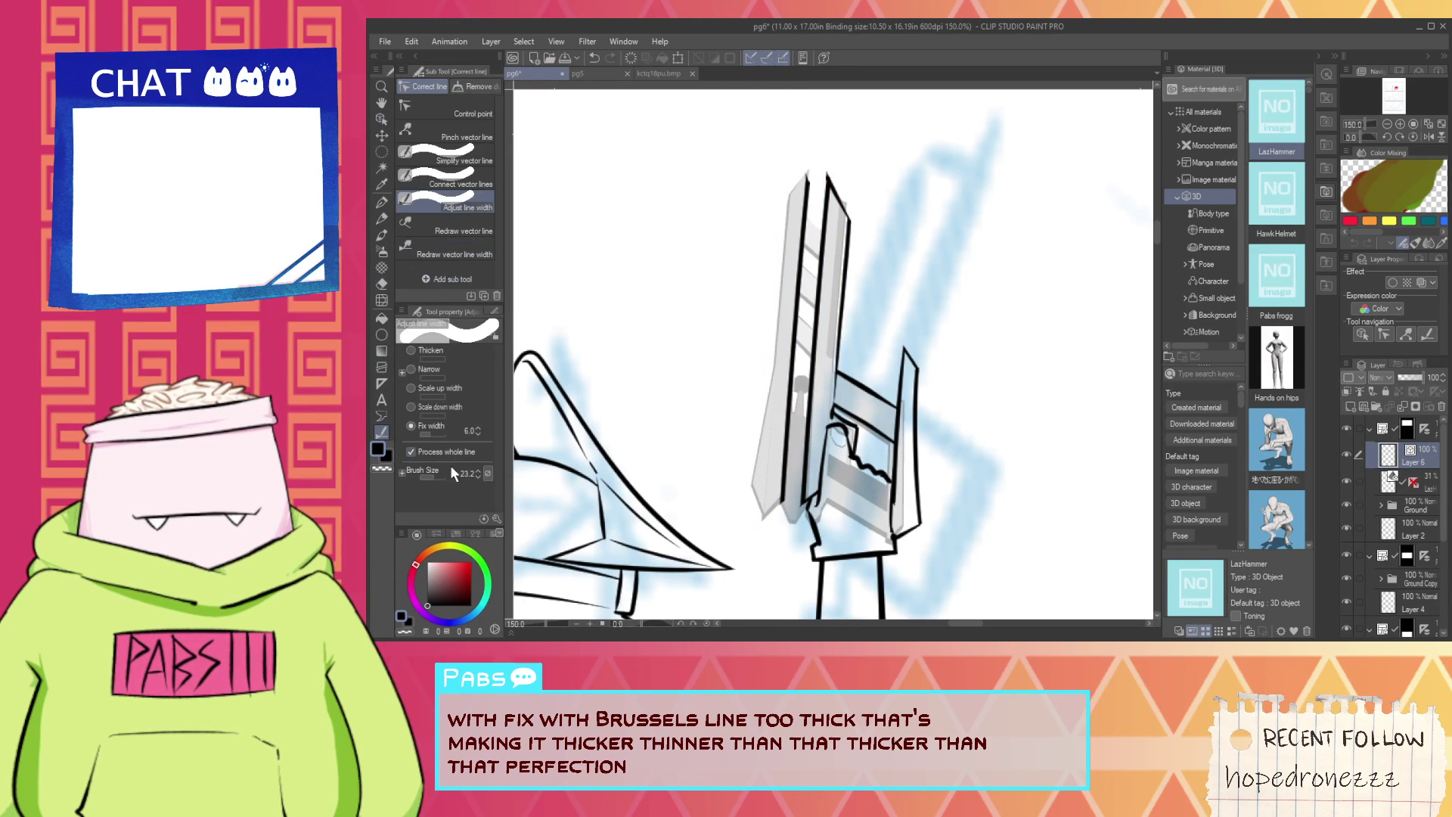
pyautogui.click(479, 435)
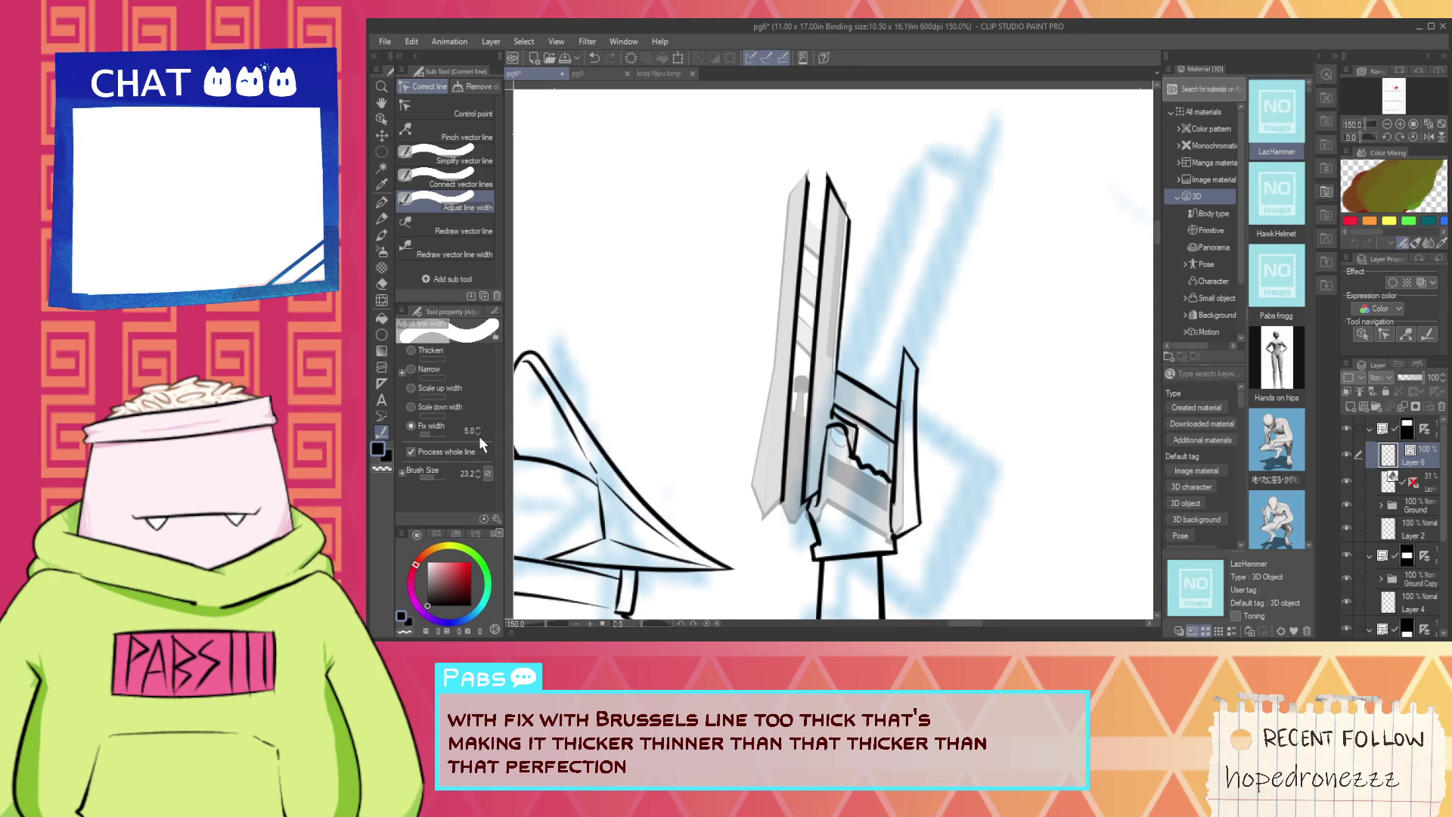
pyautogui.click(802, 353)
pyautogui.click(810, 353)
# Ink the slanted tip of the outer prong with the G-pen and trim the stroke where it overshoots the inner line.
pyautogui.press('p')
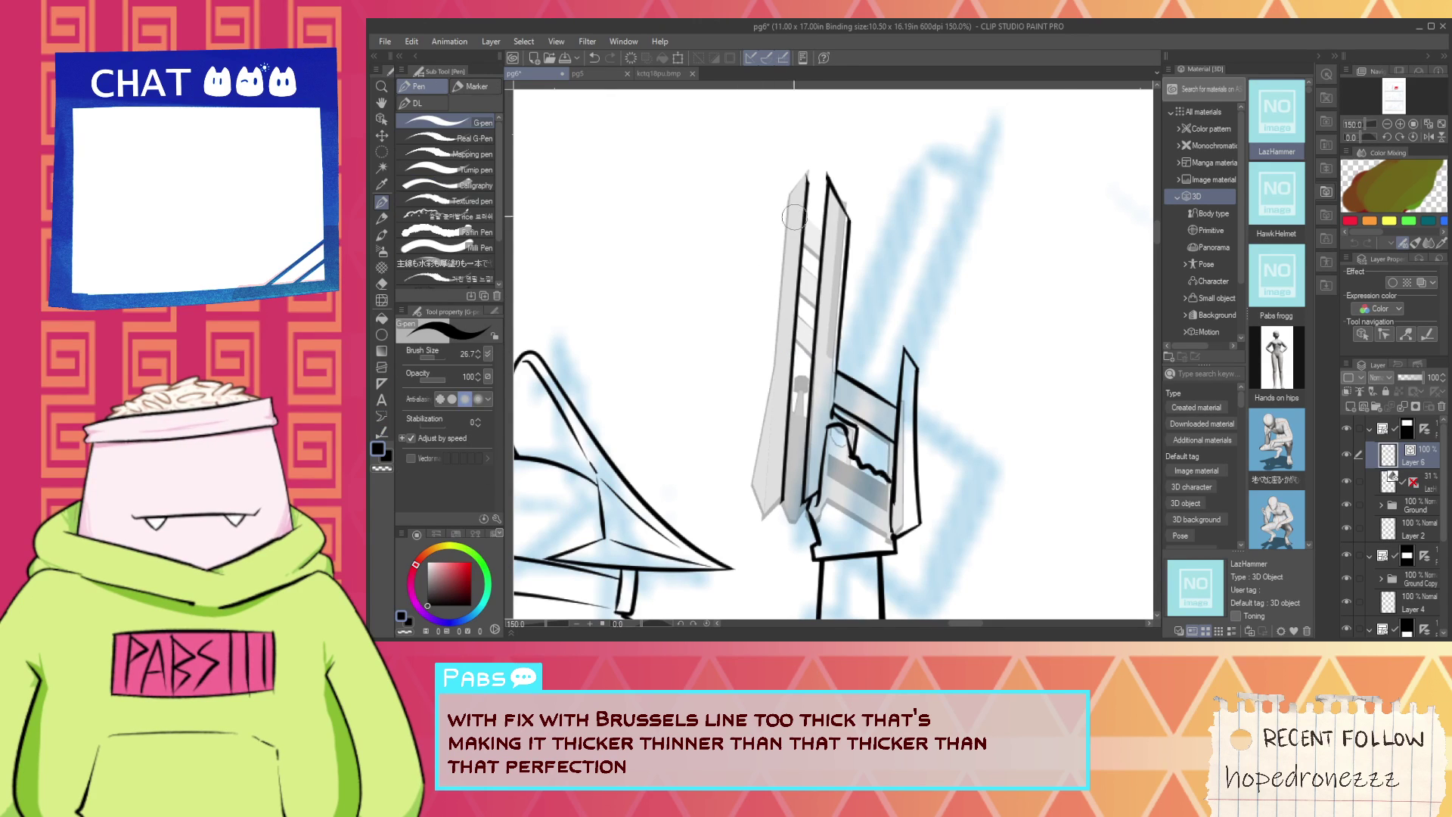
pyautogui.scroll(5, 791, 336)
pyautogui.moveTo(649, 327); pyautogui.dragTo(803, 205)
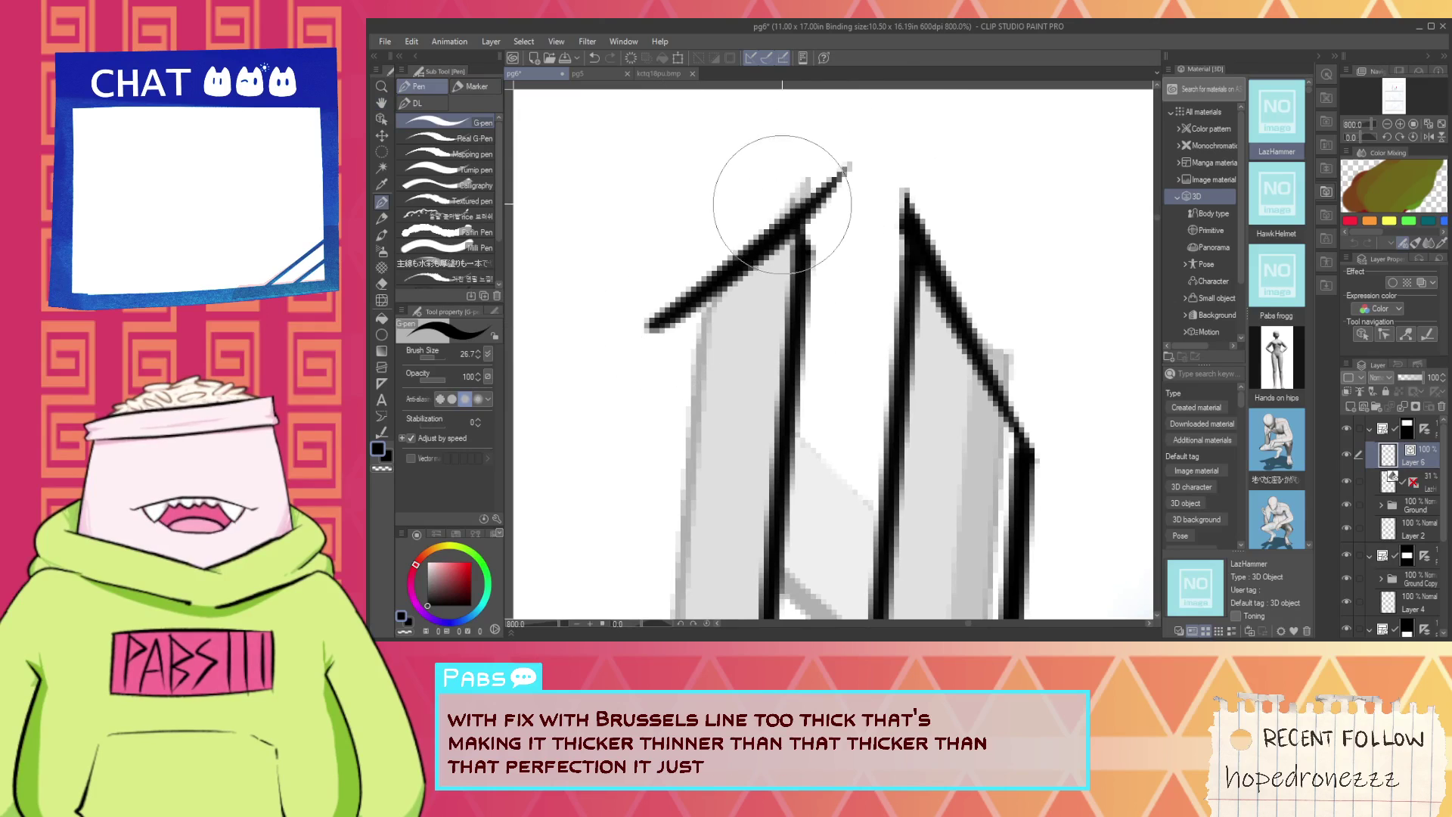
pyautogui.press('e')
pyautogui.scroll(-5, 668, 268)
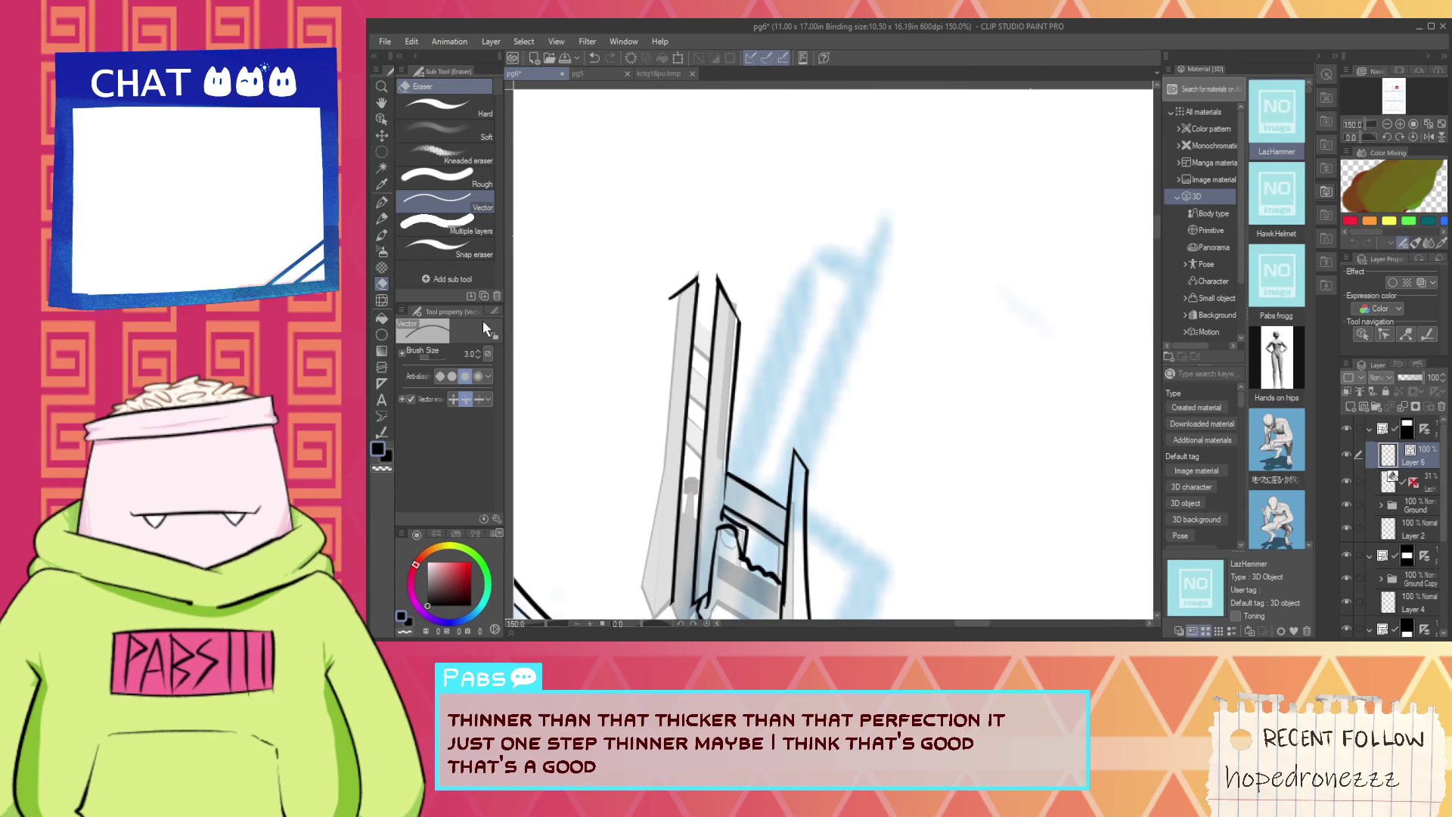
# Duplicate the outer prong's inner line and align the copy with the prong's outer edge.
pyautogui.click(382, 119)
pyautogui.click(686, 435)
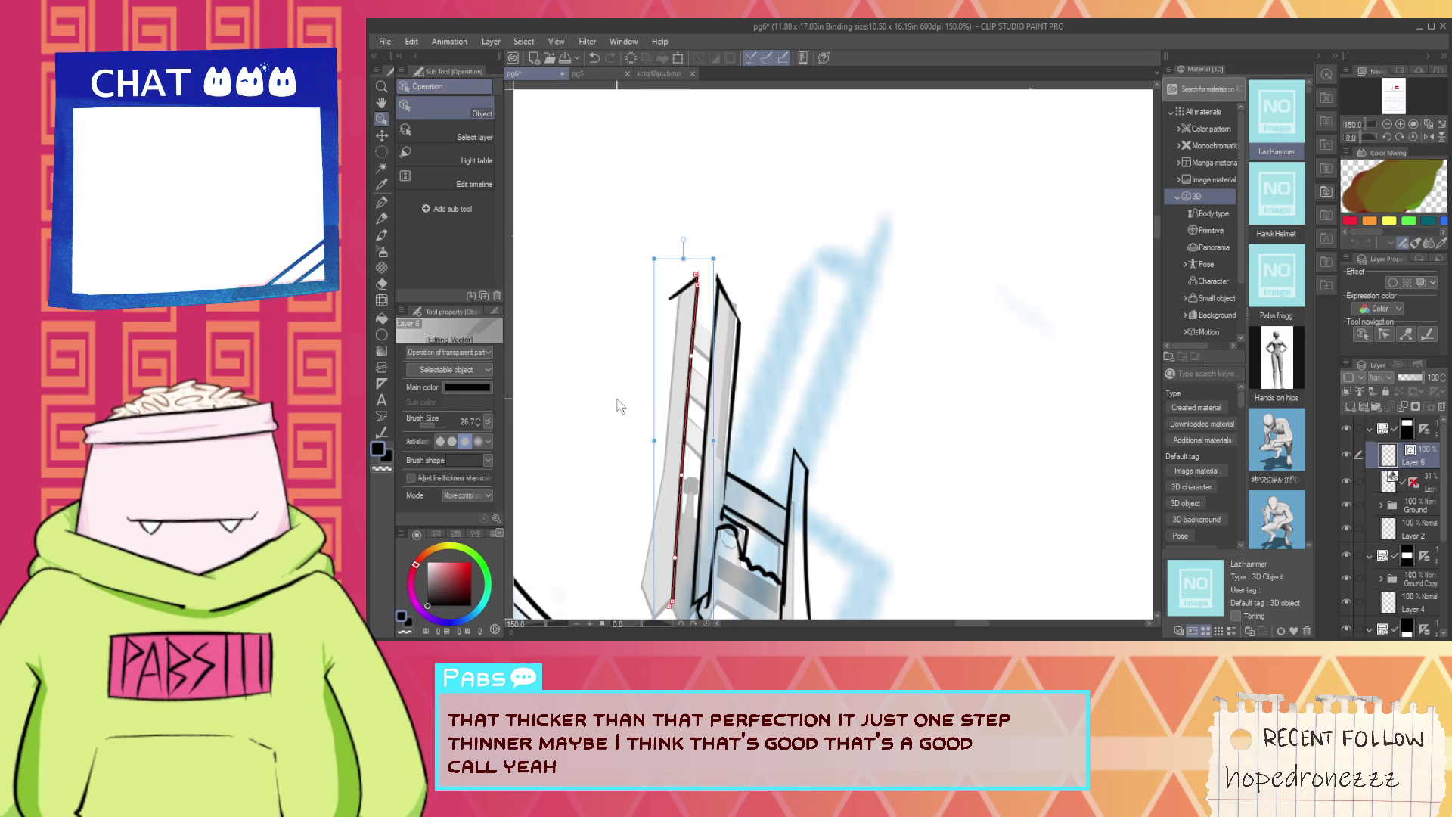
pyautogui.moveTo(685, 425); pyautogui.dragTo(665, 429)
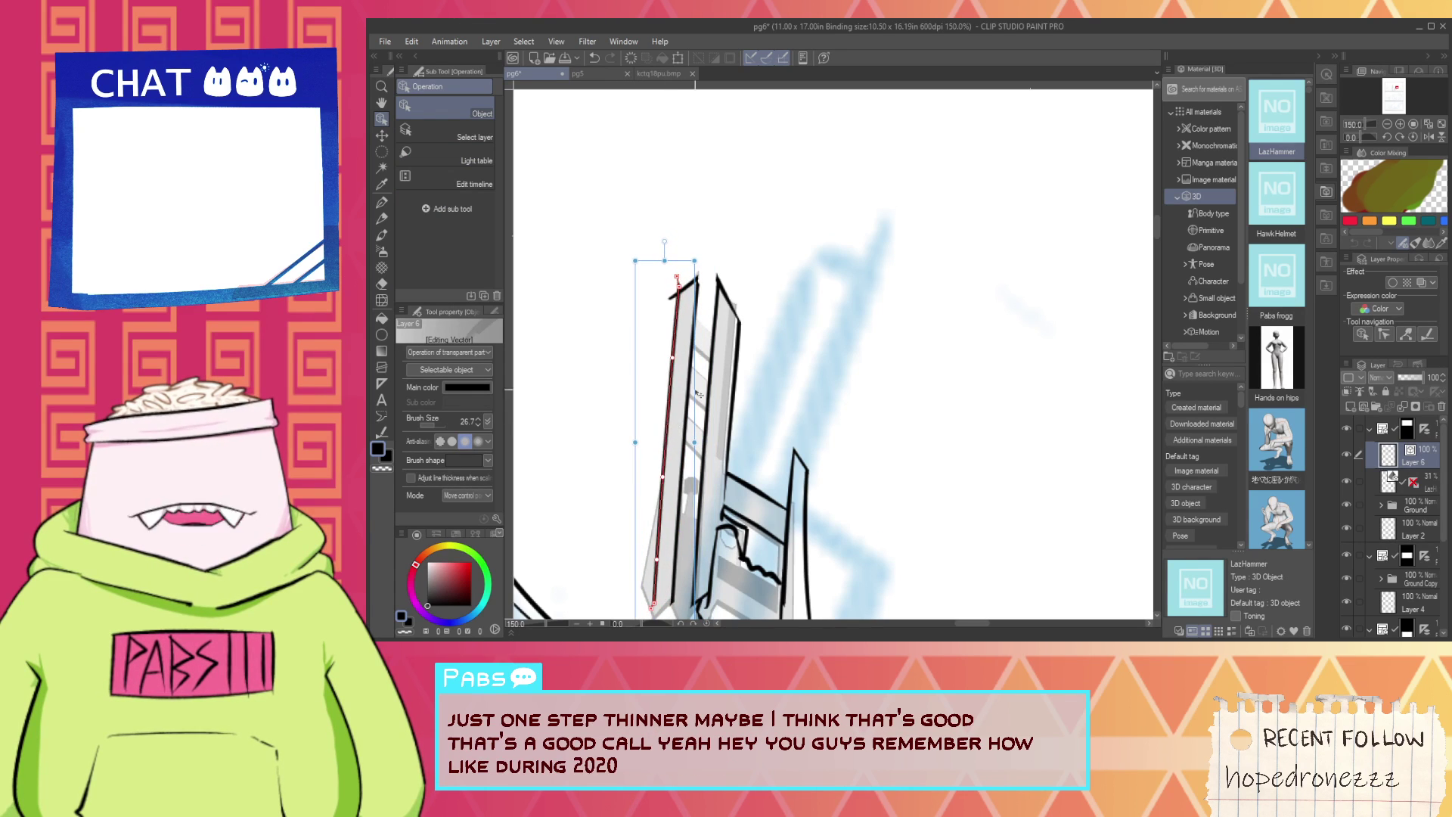
pyautogui.click(764, 231)
pyautogui.click(667, 401)
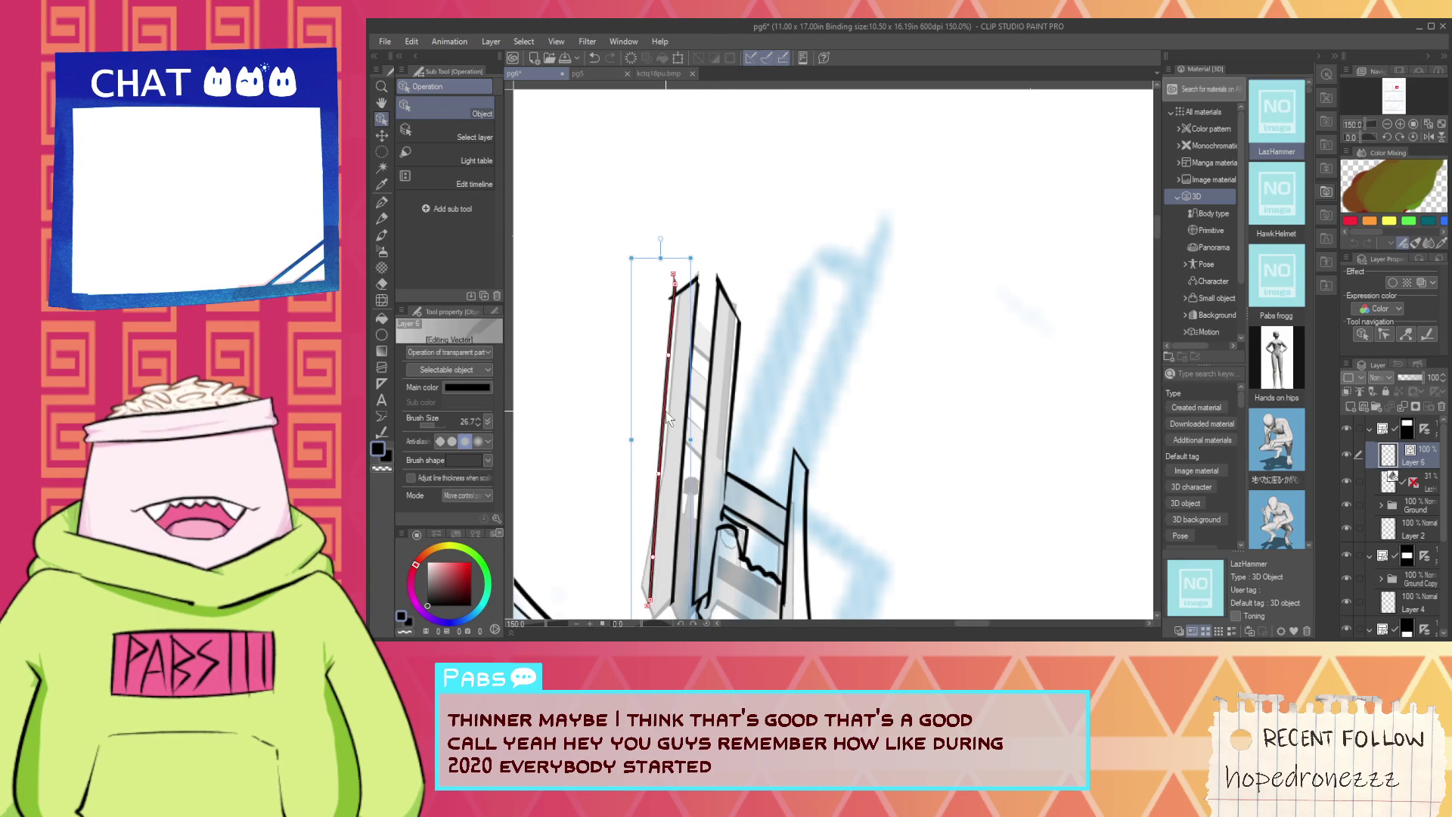
# Erase the overshooting line ends at the outer corner of the prong's tip.
pyautogui.press('e')
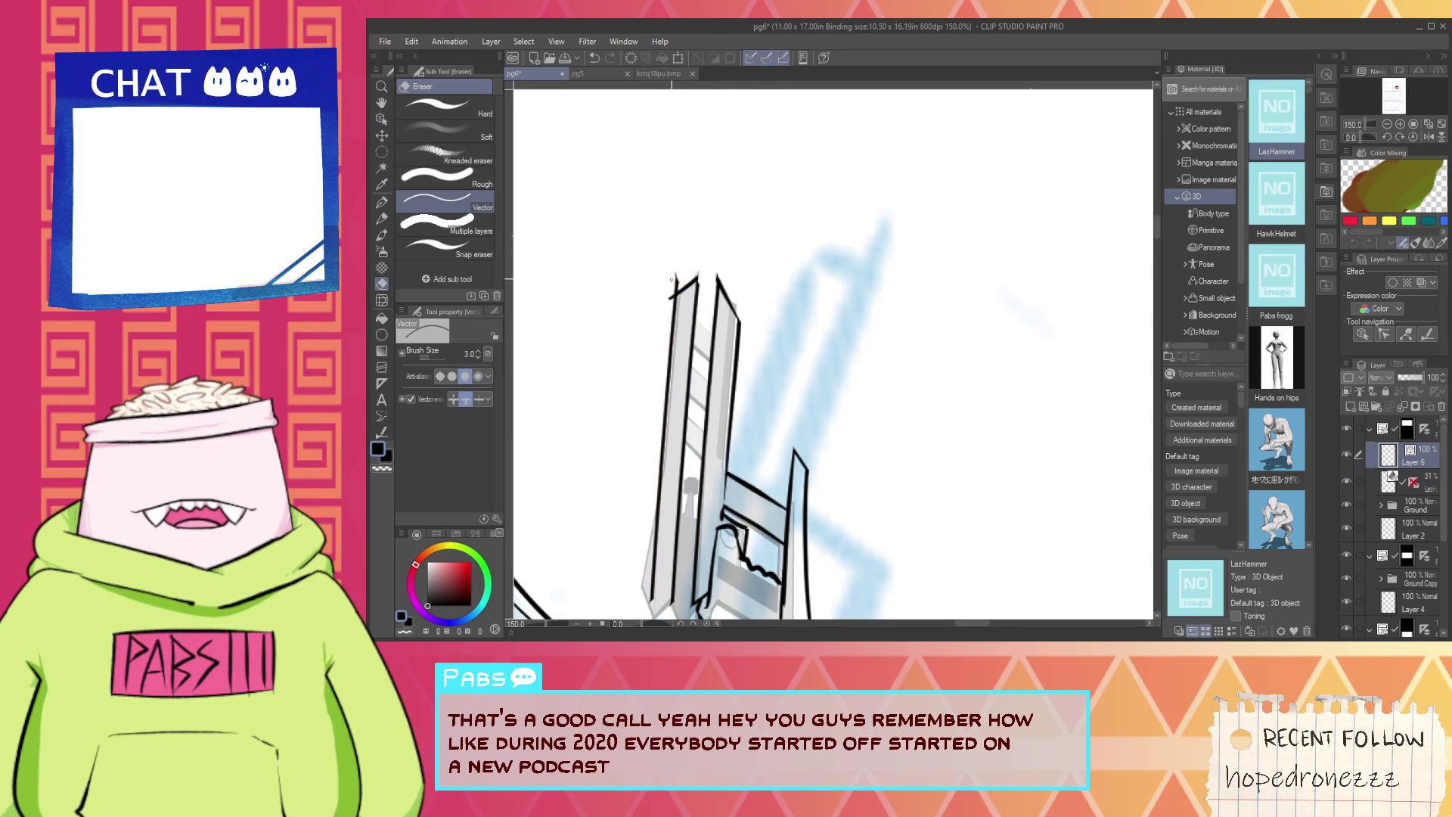
pyautogui.scroll(3, 683, 283)
pyautogui.scroll(-3, 675, 320)
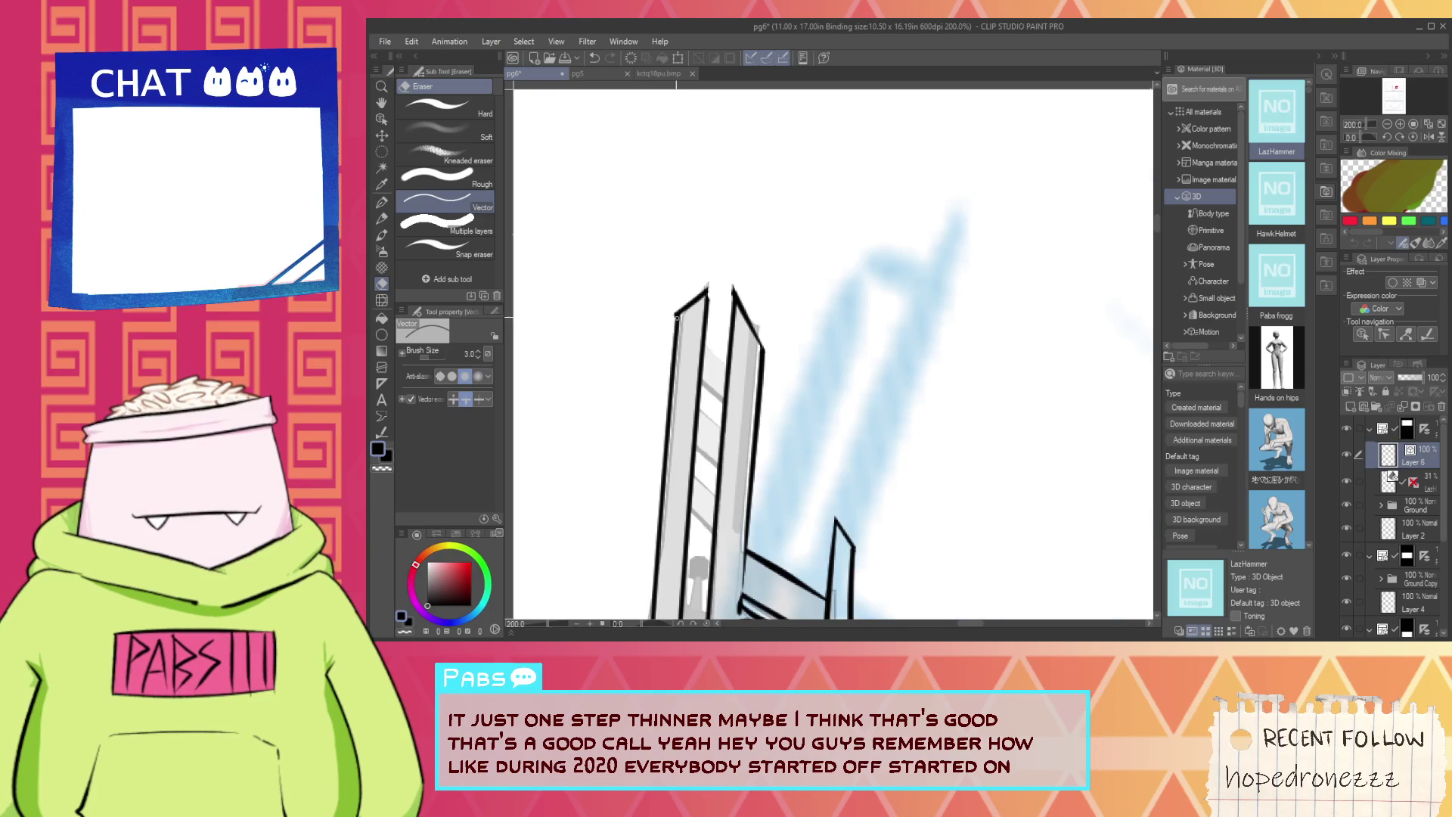
# Extend the outer prong's long front line down to its pointed lower end, redrawing the stroke until it fits.
pyautogui.press('space')
pyautogui.moveTo(666, 456); pyautogui.dragTo(747, 258)
pyautogui.scroll(3, 737, 428)
pyautogui.press('p')
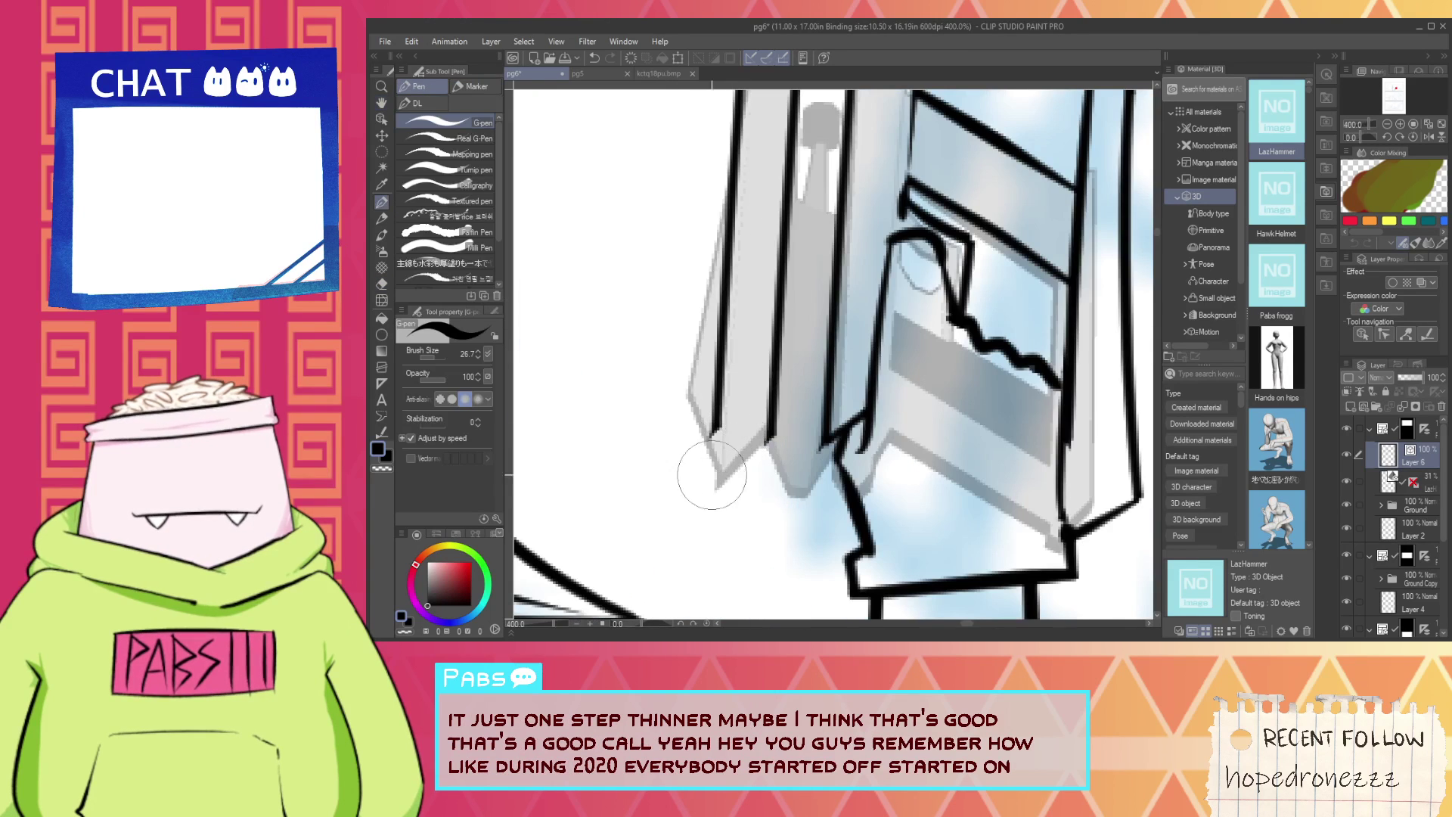
pyautogui.moveTo(709, 501); pyautogui.dragTo(725, 405)
pyautogui.hotkey('ctrl', 'z')
pyautogui.moveTo(712, 488)
pyautogui.mouseDown()
pyautogui.moveTo(720, 368)
pyautogui.moveTo(719, 509)
pyautogui.mouseUp()
pyautogui.hotkey('ctrl', 'z')
pyautogui.hotkey('ctrl', 'z')
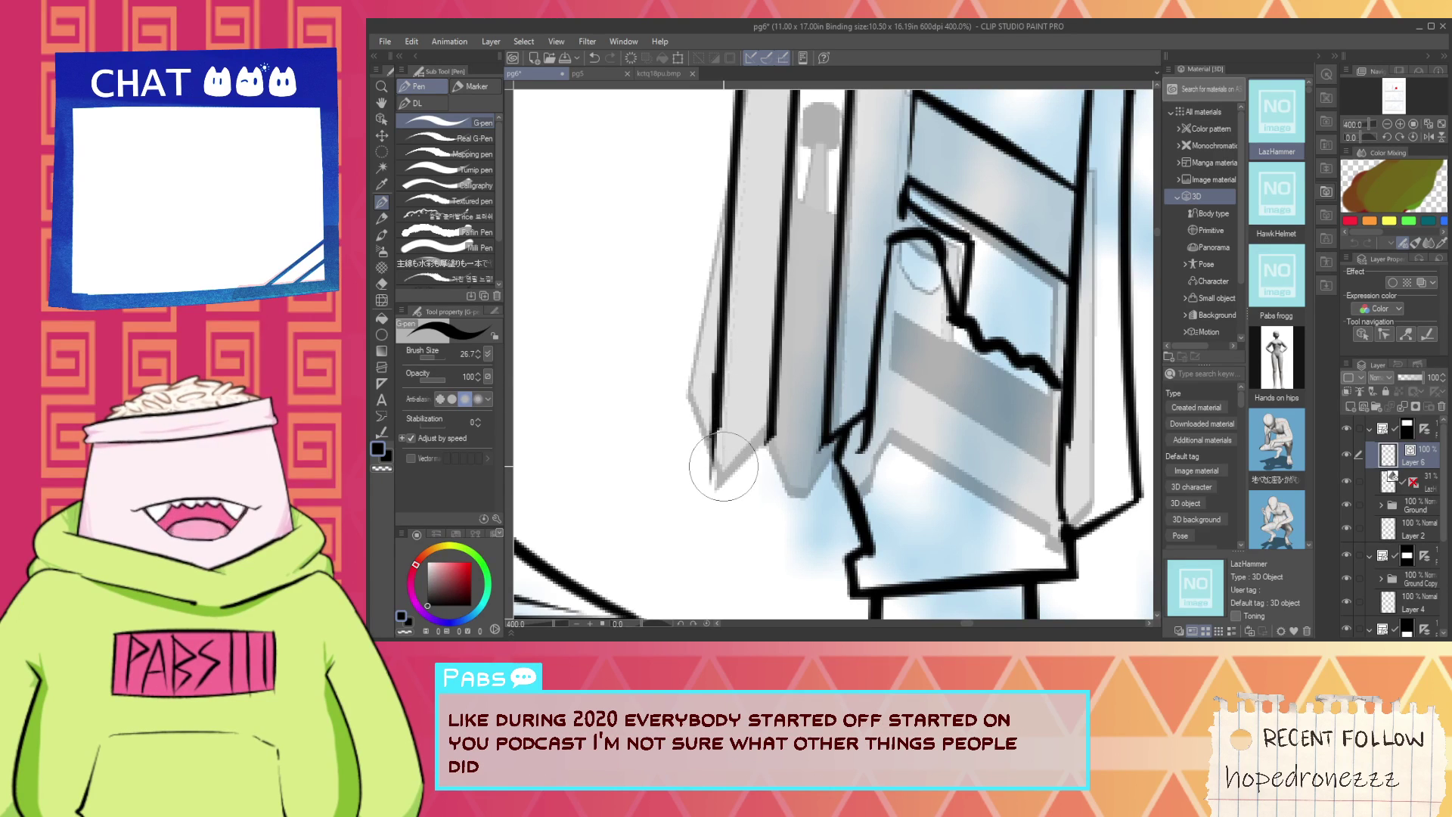
pyautogui.hotkey('ctrl', 'z')
pyautogui.moveTo(713, 401); pyautogui.dragTo(706, 509)
pyautogui.hotkey('ctrl', 'z')
# Ink the slanted lower edge joining the outer prong's two long lines and erase the ends crossing at the point.
pyautogui.moveTo(718, 385)
pyautogui.mouseDown()
pyautogui.moveTo(714, 585)
pyautogui.moveTo(709, 509)
pyautogui.moveTo(783, 421)
pyautogui.mouseUp()
pyautogui.hotkey('ctrl', 'z')
pyautogui.moveTo(709, 504); pyautogui.dragTo(783, 422)
pyautogui.hotkey('ctrl', 'z')
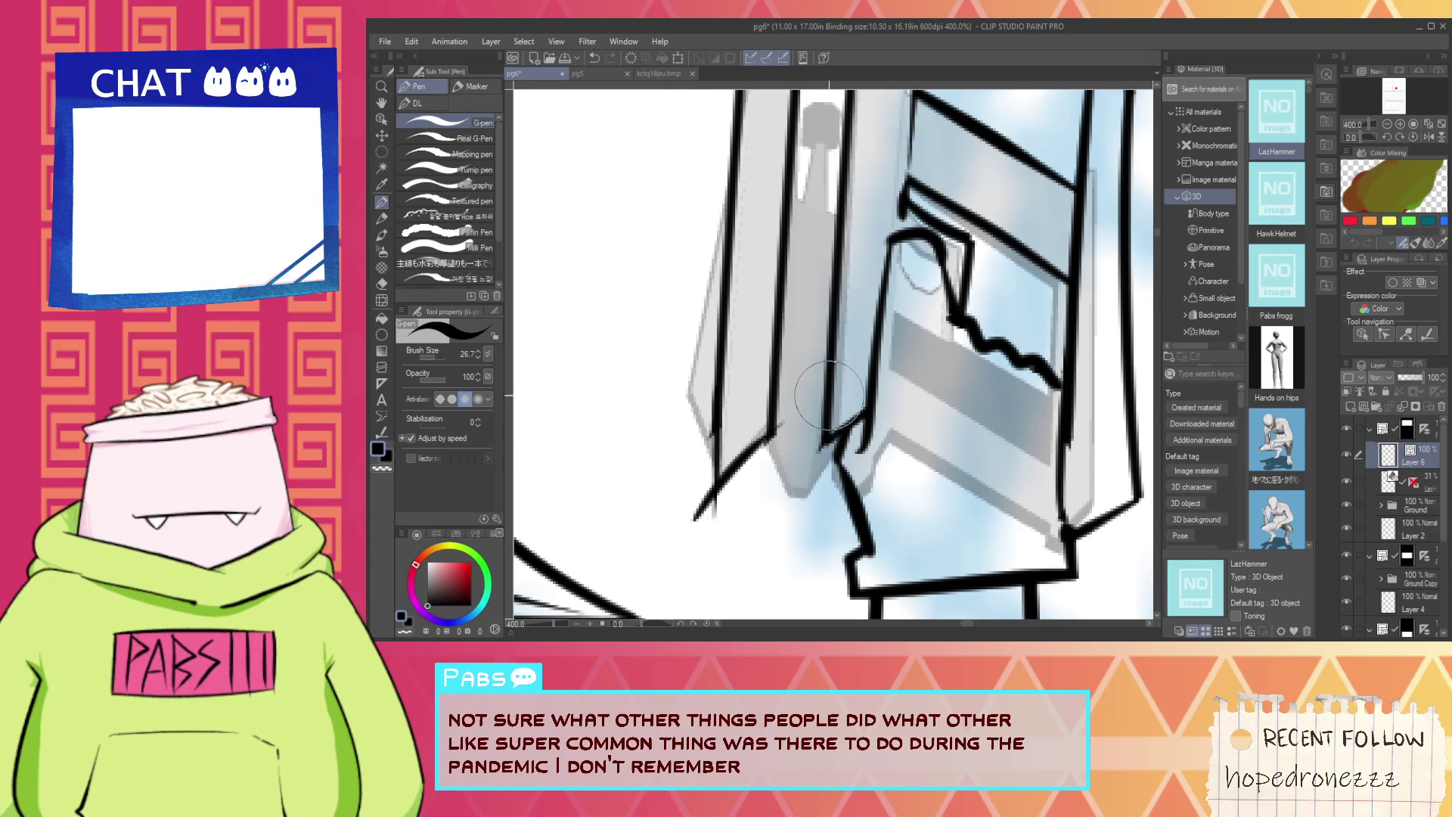
pyautogui.press('e')
pyautogui.moveTo(722, 509); pyautogui.dragTo(715, 518)
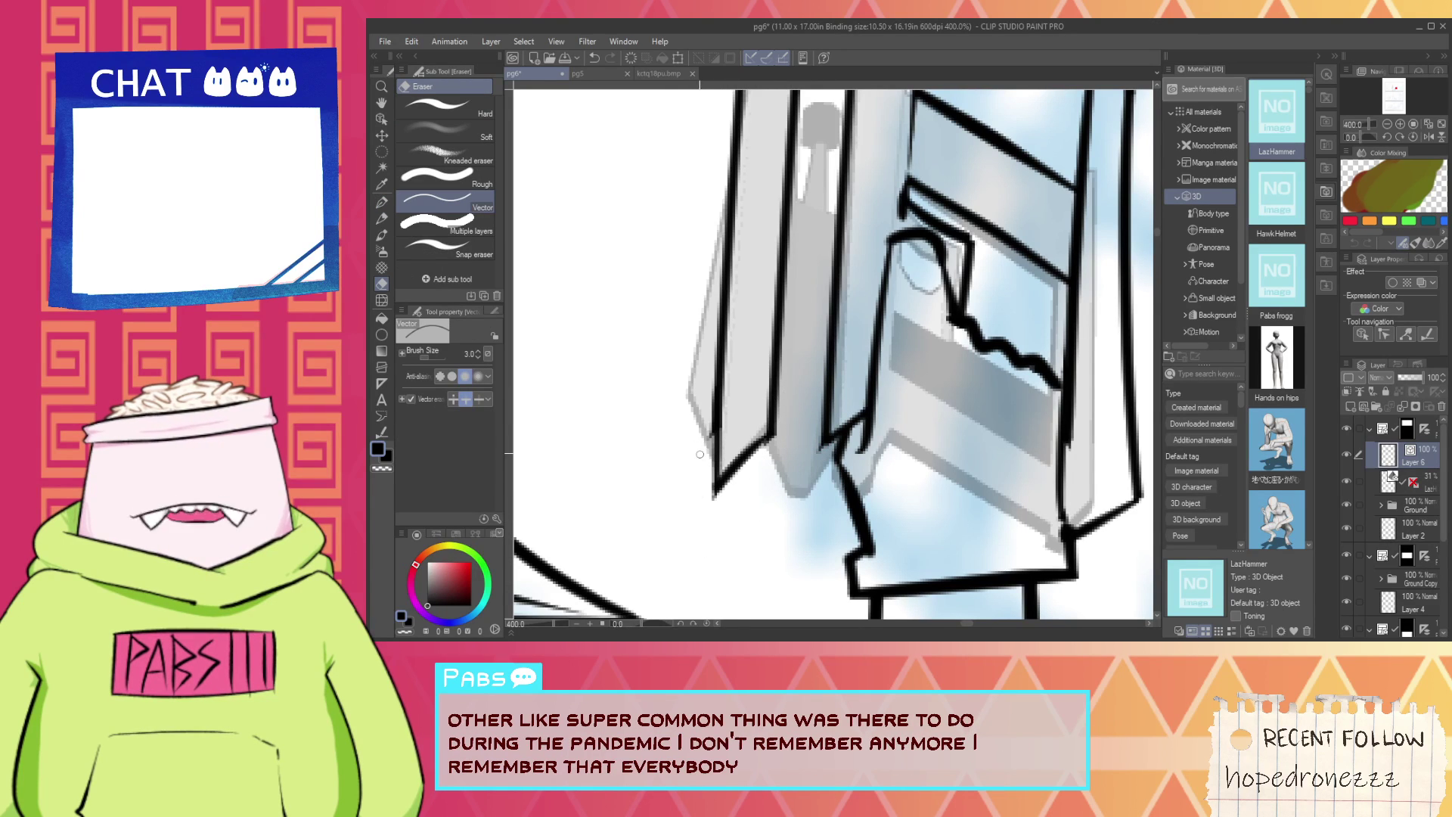
# Ink the outer prong's flared side facet down to the lower point and trim its overlapping ends.
pyautogui.press('p')
pyautogui.moveTo(660, 378)
pyautogui.mouseDown()
pyautogui.moveTo(729, 460)
pyautogui.moveTo(690, 418)
pyautogui.moveTo(694, 398)
pyautogui.moveTo(722, 433)
pyautogui.moveTo(722, 469)
pyautogui.mouseUp()
pyautogui.hotkey('ctrl', 'z')
pyautogui.hotkey('ctrl', 'z')
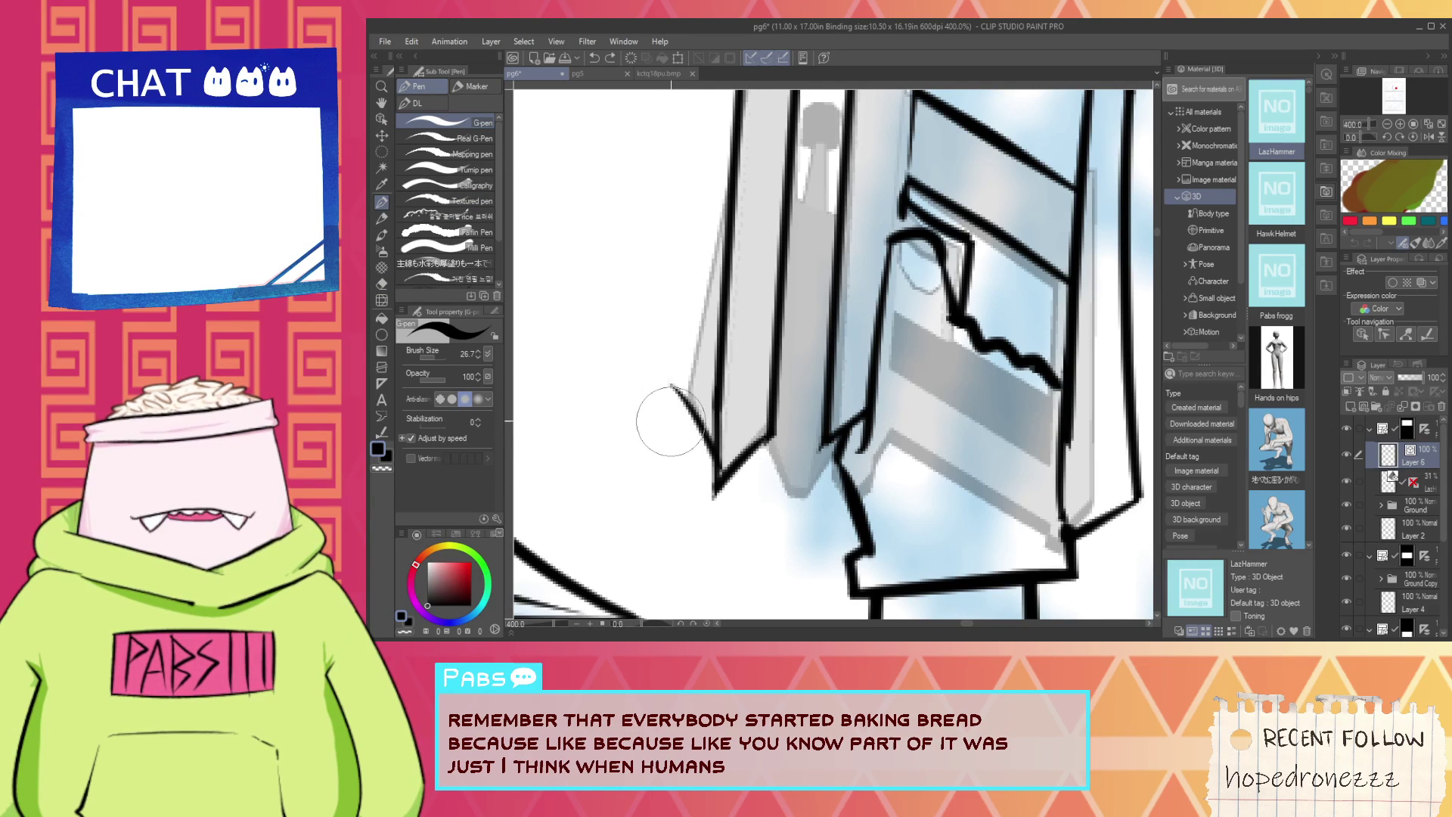
pyautogui.press('e')
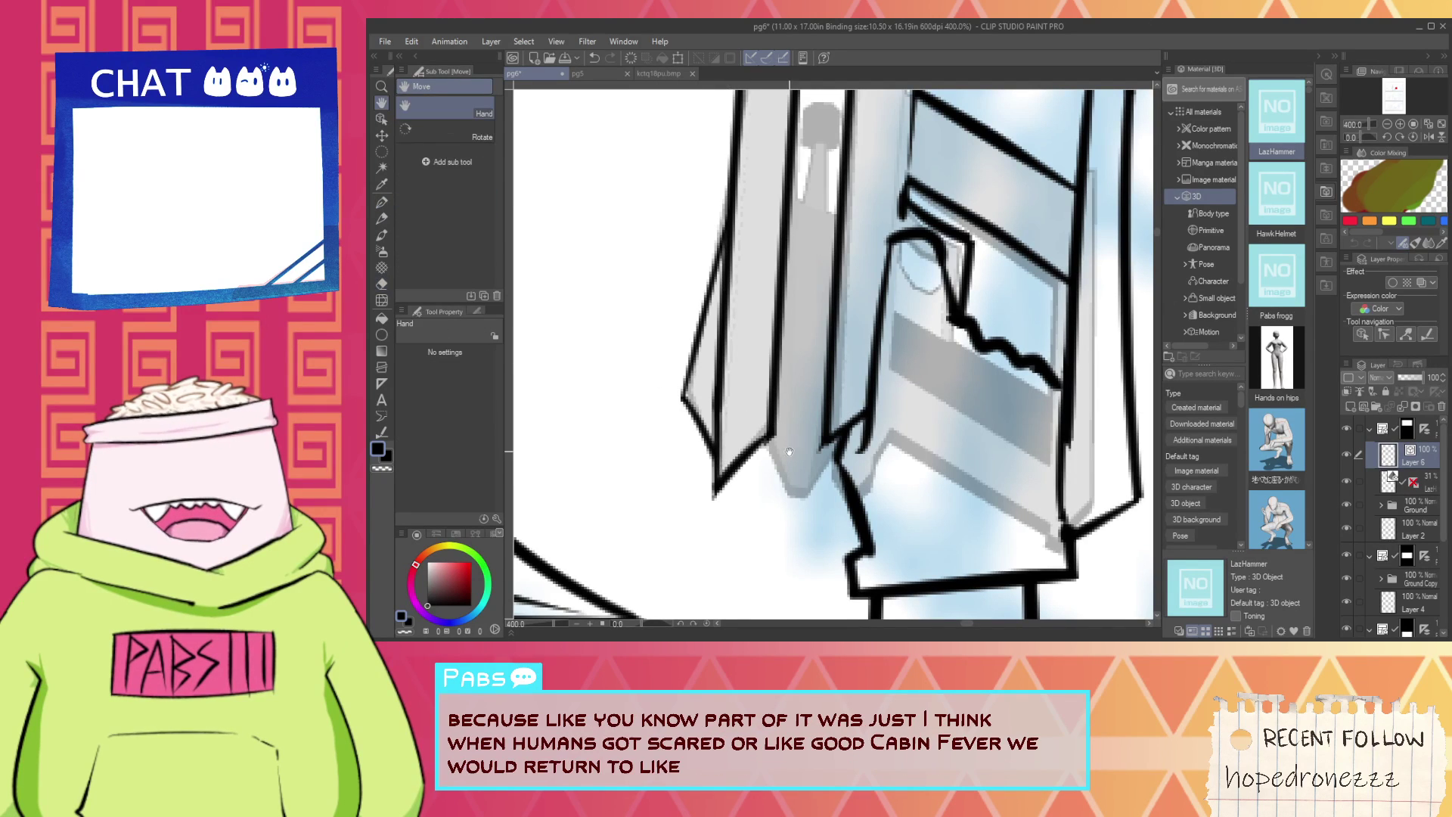
# Ink a short slanted edge from the foot of the inner prong toward the wrist, redrawing it until it fits.
pyautogui.press('p')
pyautogui.scroll(-2, 833, 443)
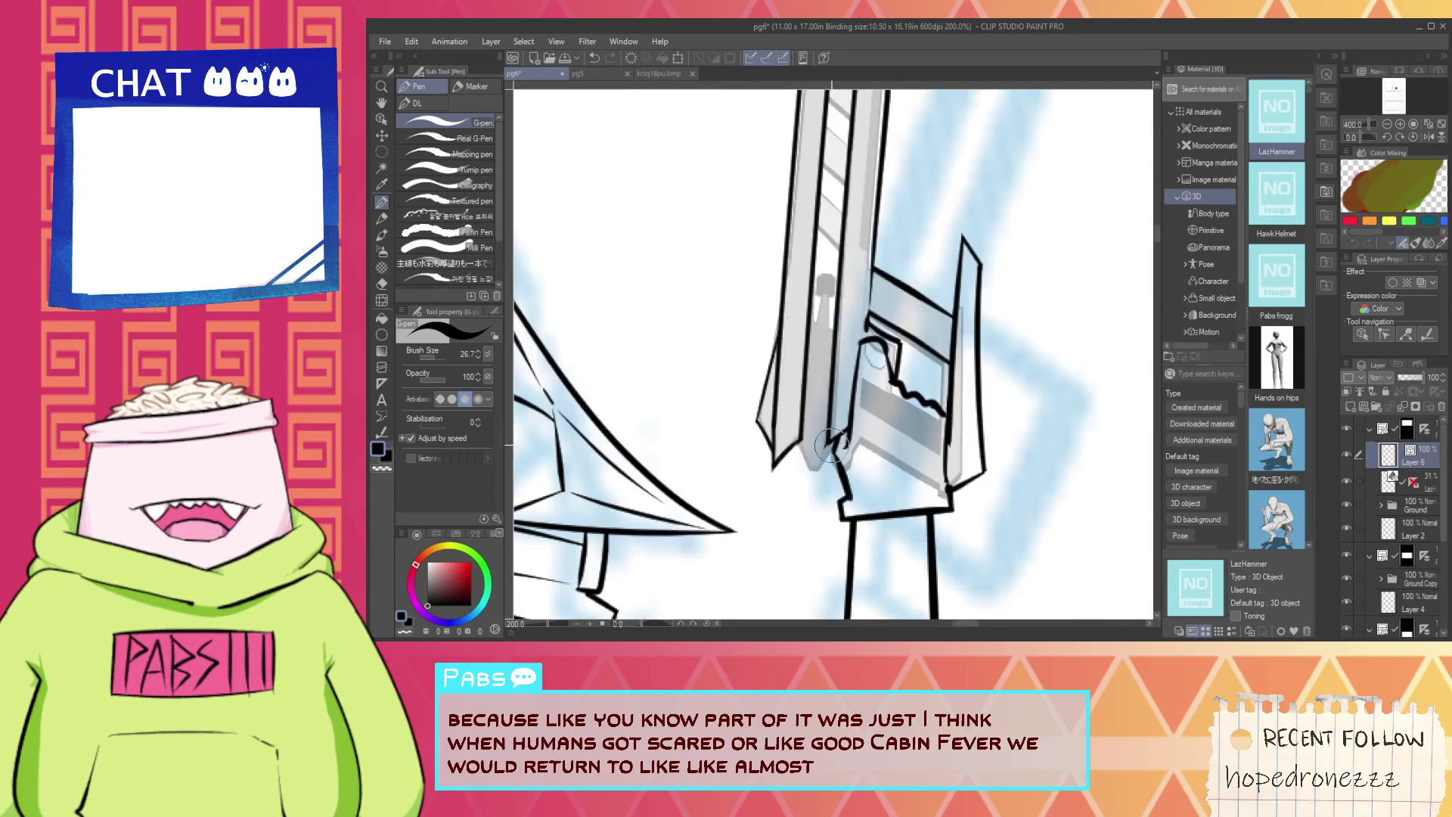
pyautogui.moveTo(849, 445)
pyautogui.mouseDown()
pyautogui.moveTo(830, 430)
pyautogui.moveTo(846, 472)
pyautogui.mouseUp()
pyautogui.scroll(2, 831, 431)
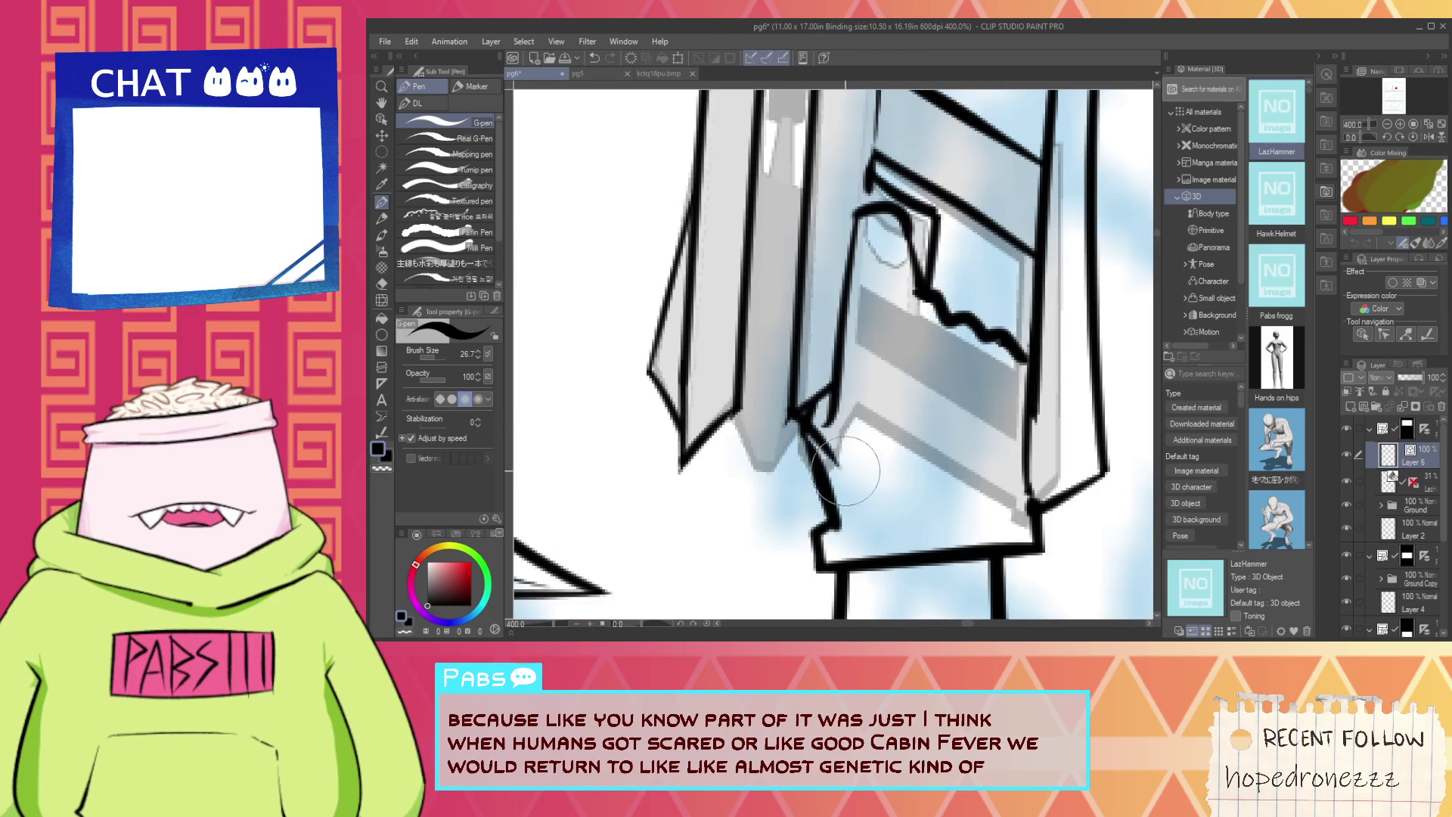
pyautogui.hotkey('ctrl', 'z')
pyautogui.moveTo(800, 412)
pyautogui.mouseDown()
pyautogui.moveTo(857, 479)
pyautogui.moveTo(789, 398)
pyautogui.moveTo(856, 463)
pyautogui.mouseUp()
pyautogui.hotkey('ctrl', 'z')
pyautogui.hotkey('ctrl', 'z')
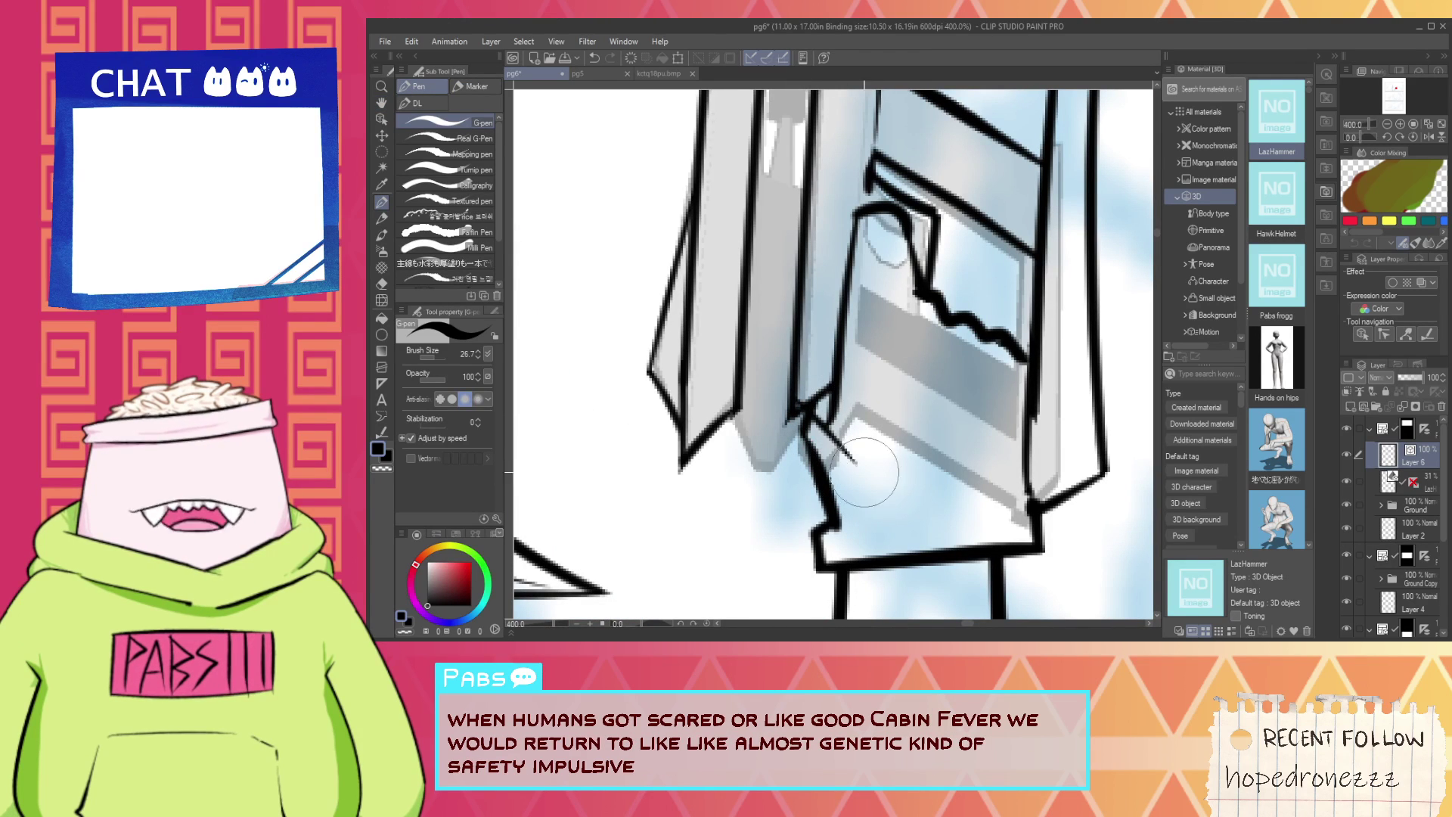
# Erase the stray line bits where the inner prong's foot meets the hand outline.
pyautogui.press('e')
pyautogui.moveTo(821, 399); pyautogui.dragTo(811, 396)
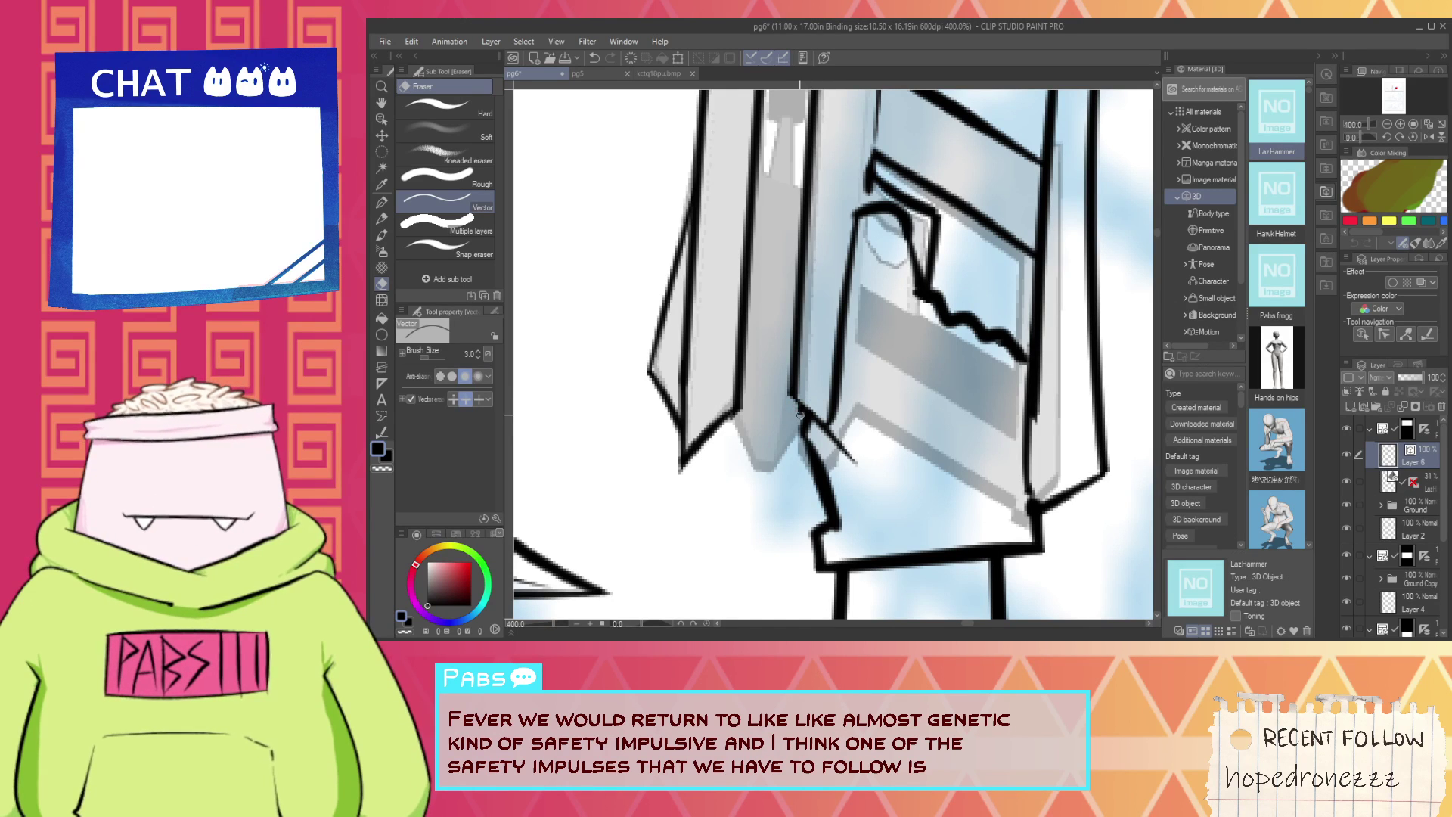
pyautogui.press('h')
pyautogui.scroll(2, 783, 388)
pyautogui.press('e')
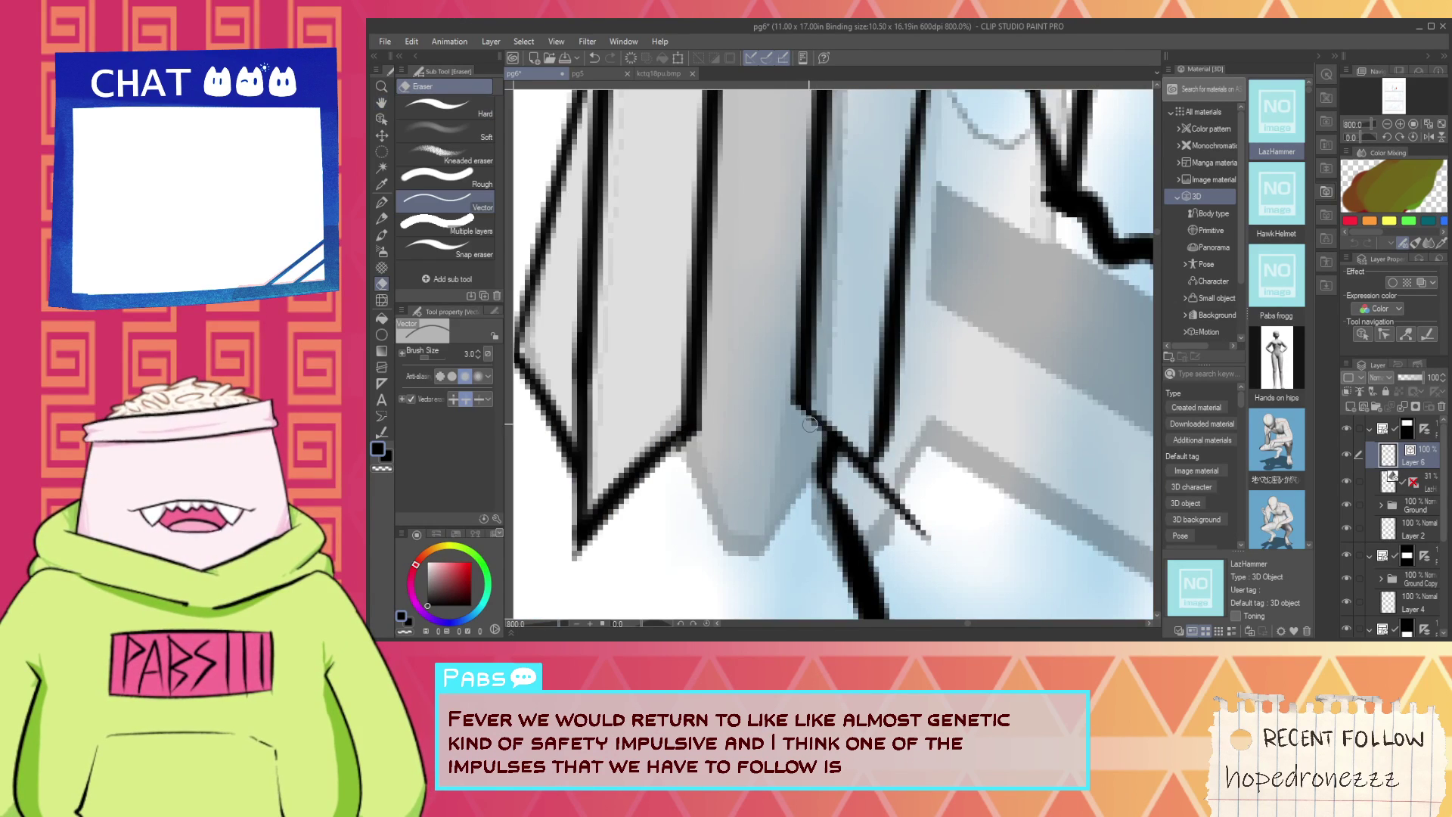
pyautogui.press('p')
pyautogui.scroll(-5, 714, 422)
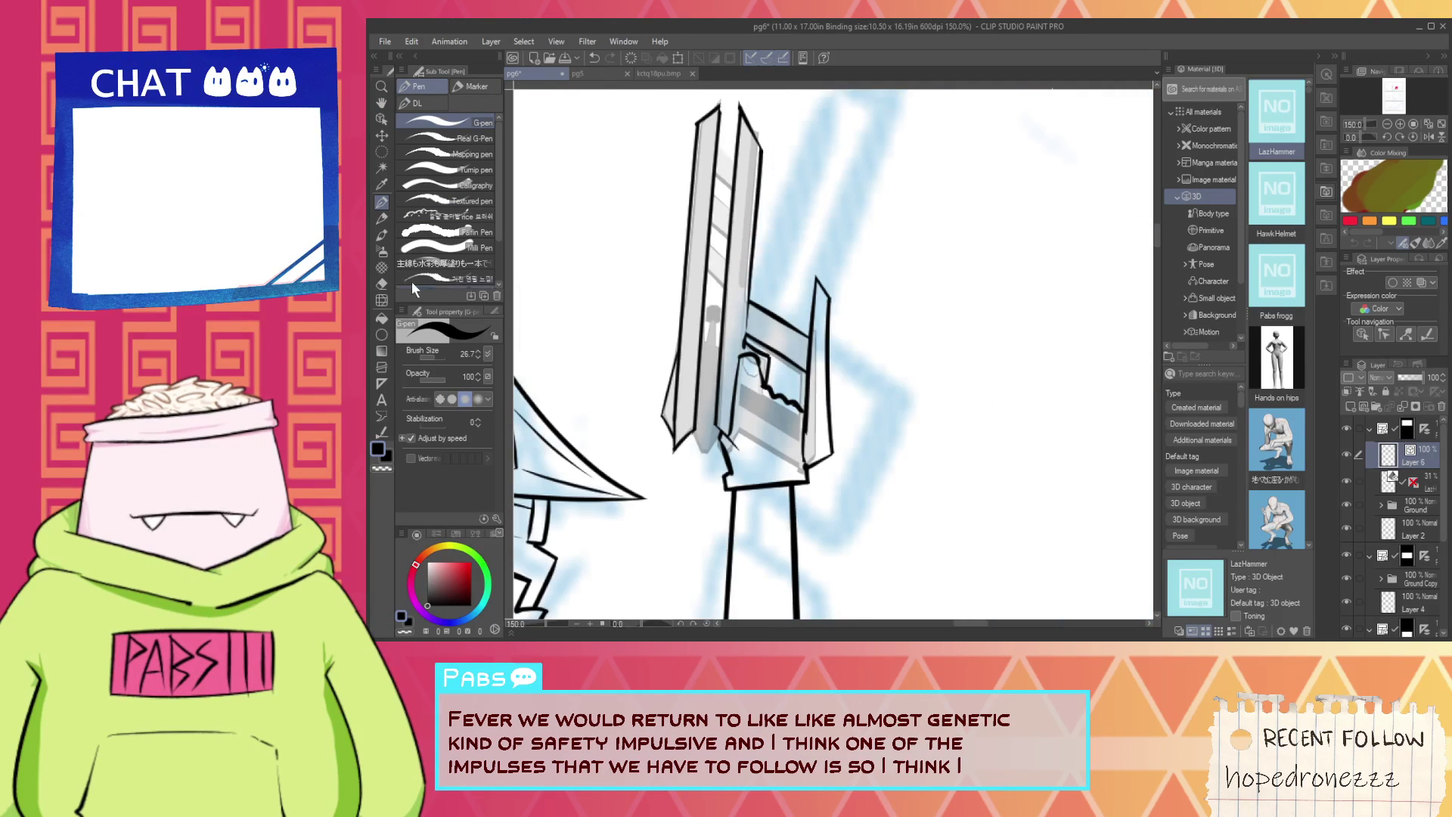
pyautogui.click(382, 121)
pyautogui.moveTo(654, 118)
pyautogui.mouseDown()
pyautogui.moveTo(687, 202)
pyautogui.moveTo(710, 484)
pyautogui.mouseUp()
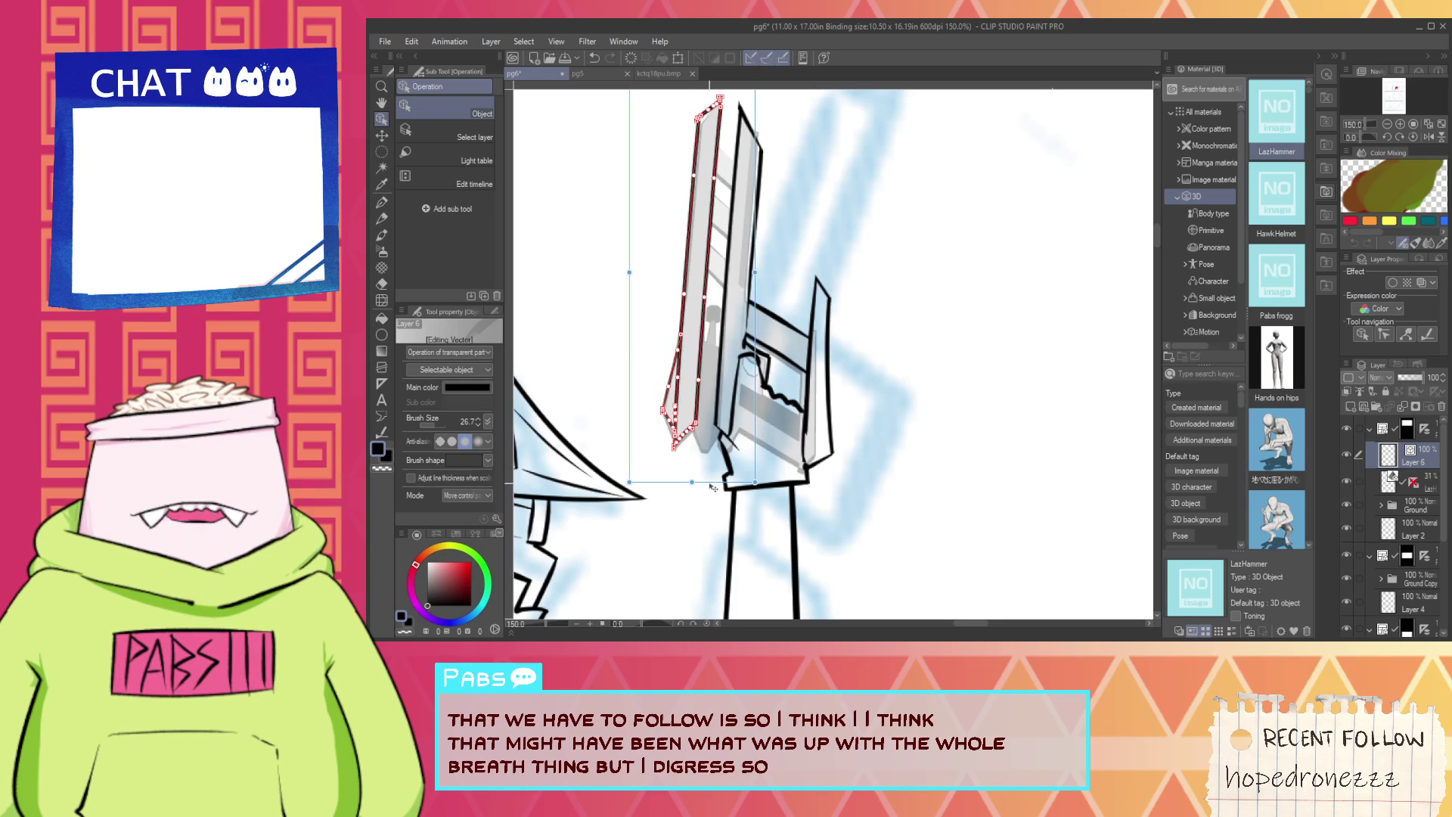
pyautogui.click(887, 425)
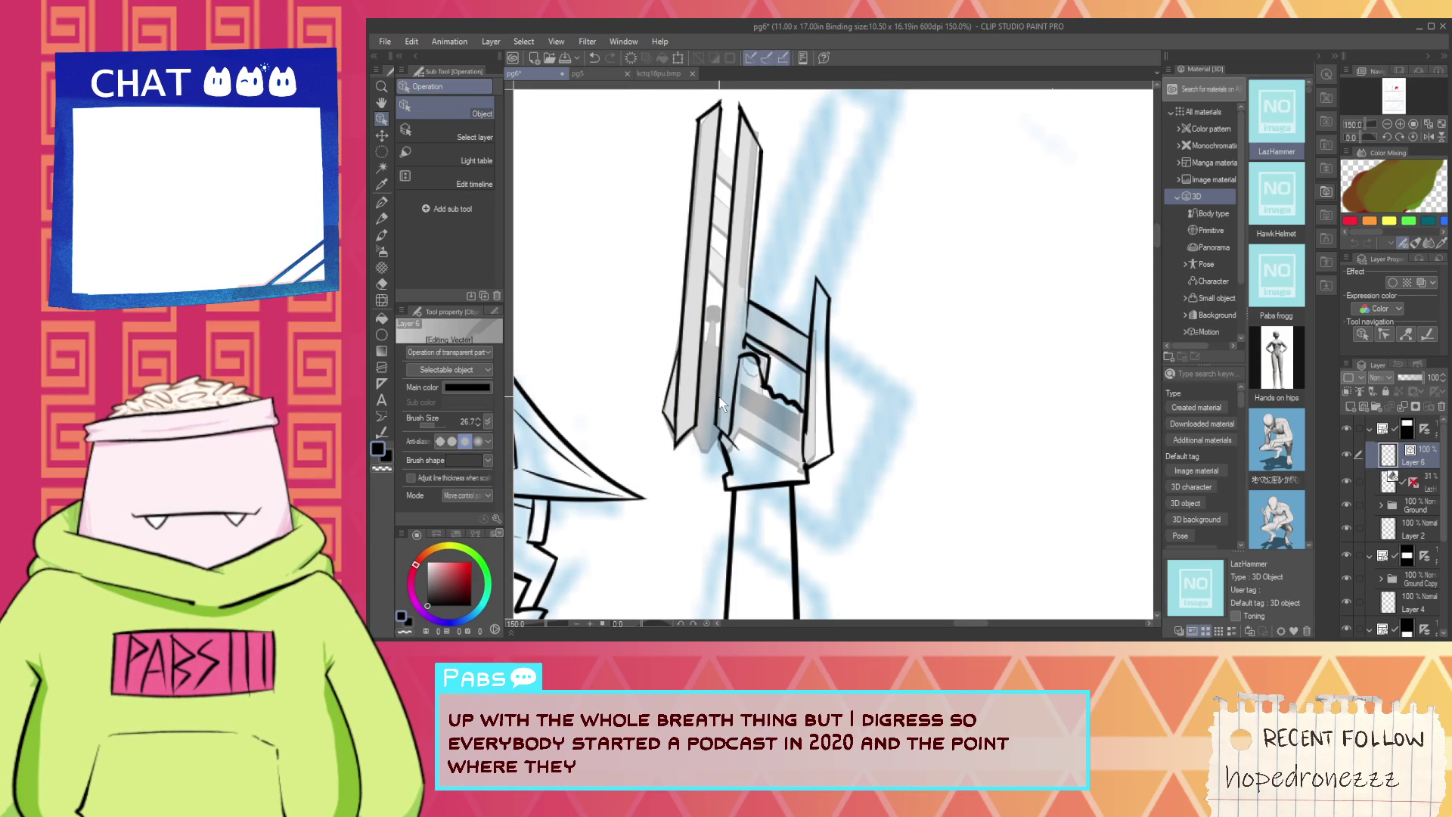
# Ink the pointed lower end of the middle panel between the feet of the two long prongs.
pyautogui.scroll(4, 721, 406)
pyautogui.press('p')
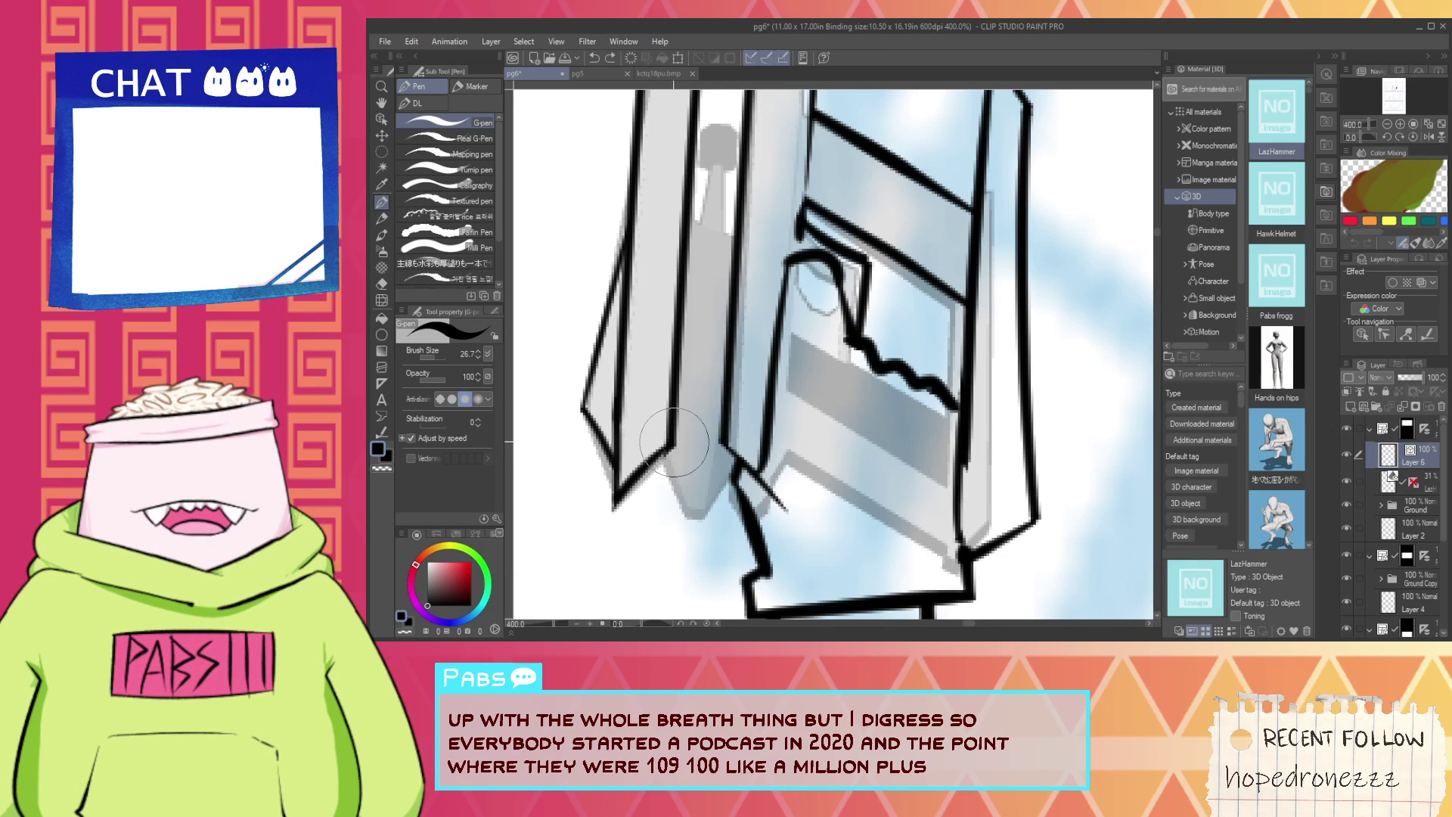
pyautogui.moveTo(686, 473); pyautogui.dragTo(716, 454)
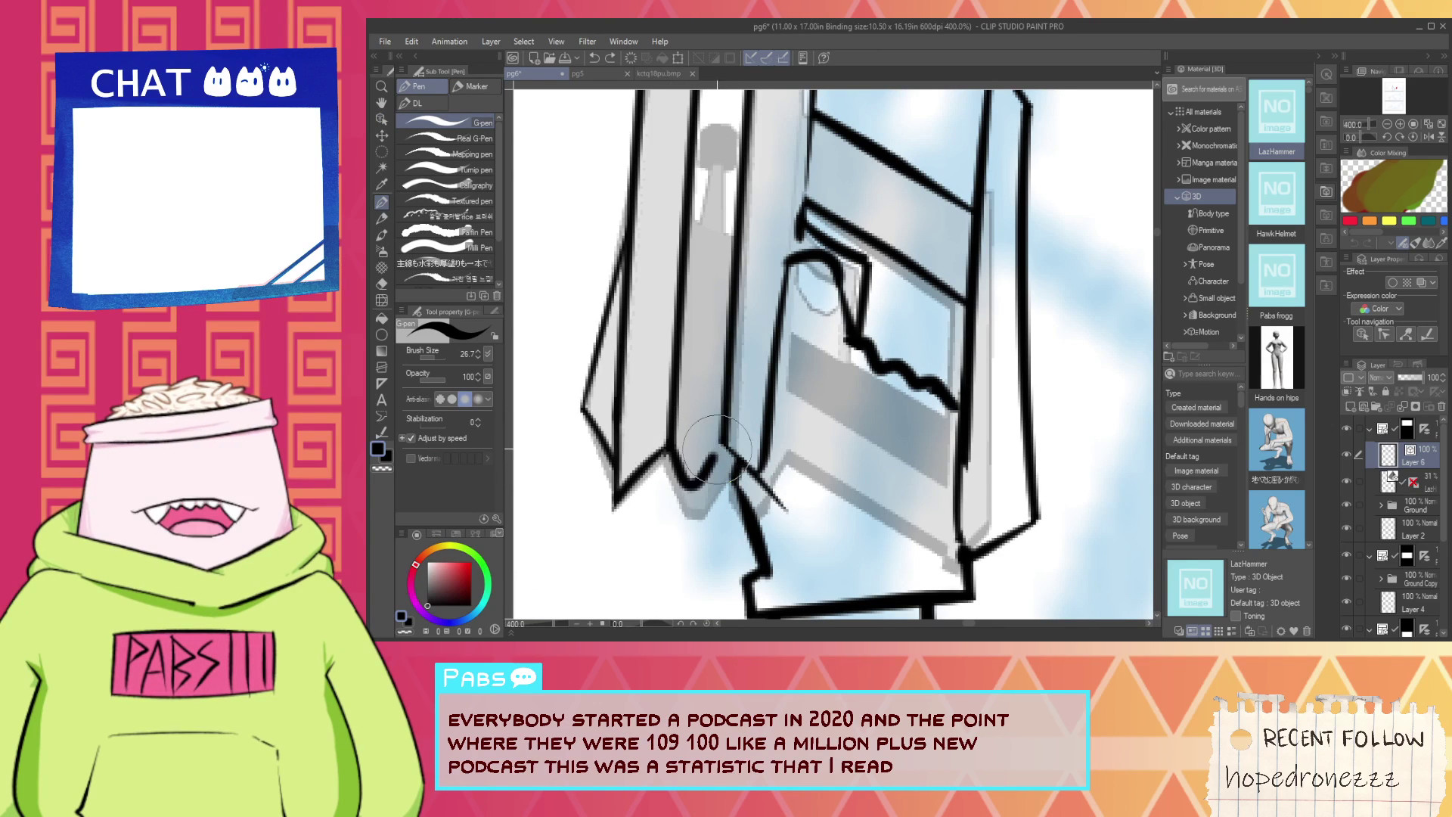
# Ink the short horizontal edge crossing the slot between the two long prongs and trim its overhanging ends.
pyautogui.press('space')
pyautogui.moveTo(677, 271)
pyautogui.mouseDown()
pyautogui.moveTo(653, 413)
pyautogui.moveTo(685, 375)
pyautogui.moveTo(727, 385)
pyautogui.mouseUp()
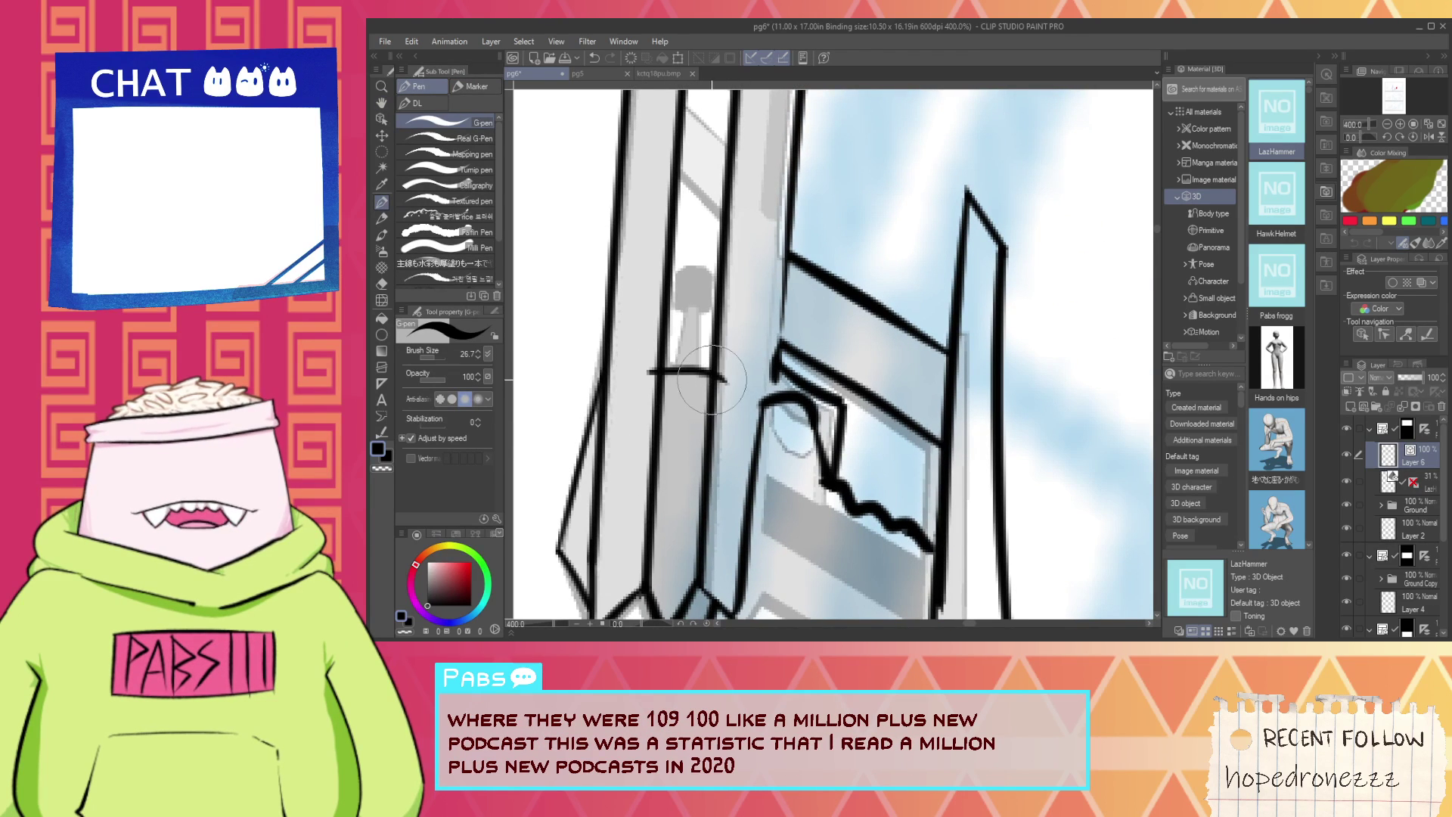
pyautogui.press('e')
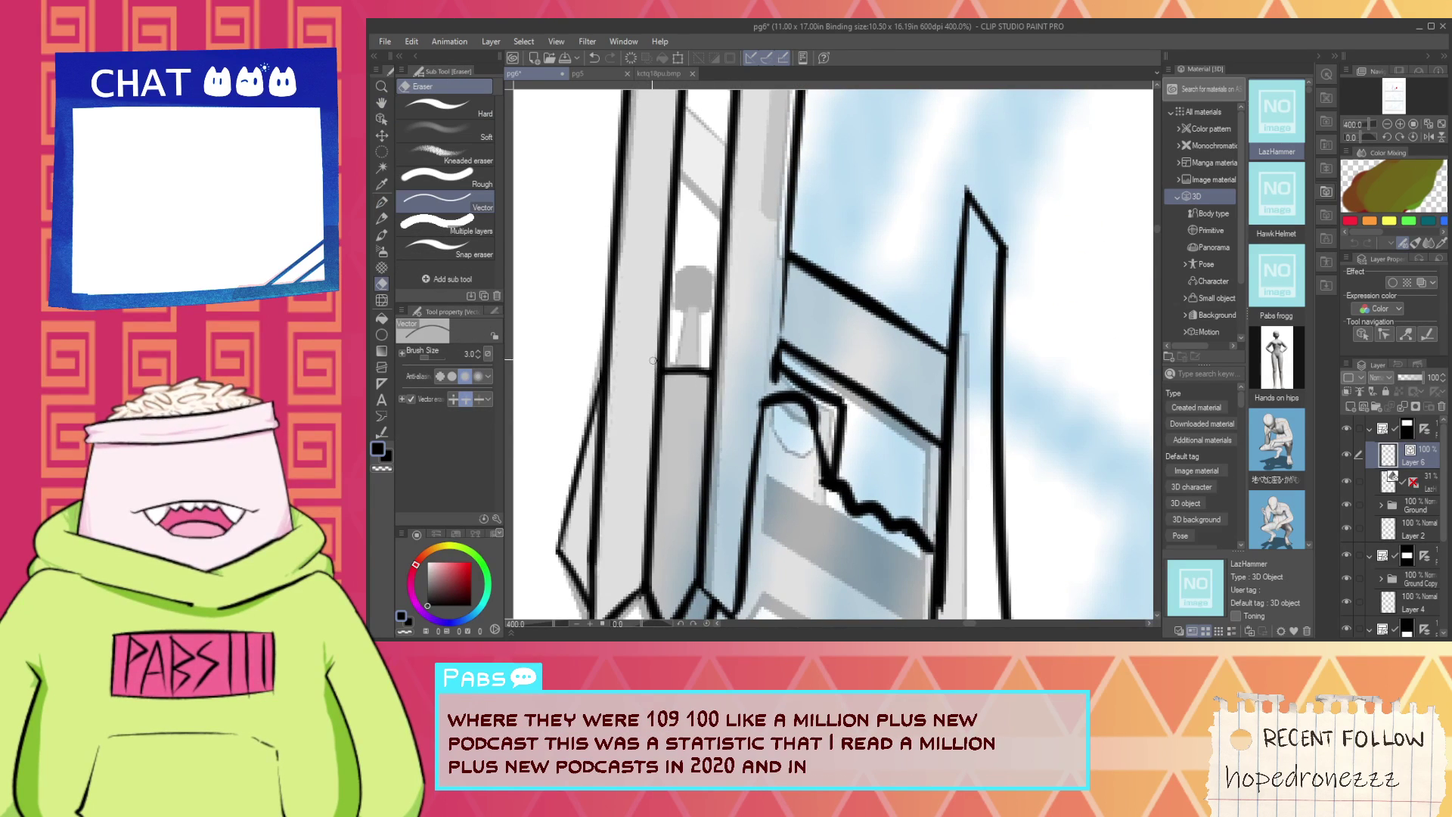
pyautogui.moveTo(709, 312); pyautogui.dragTo(696, 422)
# Ink the two slanted sides of the small knob's stem above the horizontal edge, redrawing them until they fit.
pyautogui.scroll(2, 692, 488)
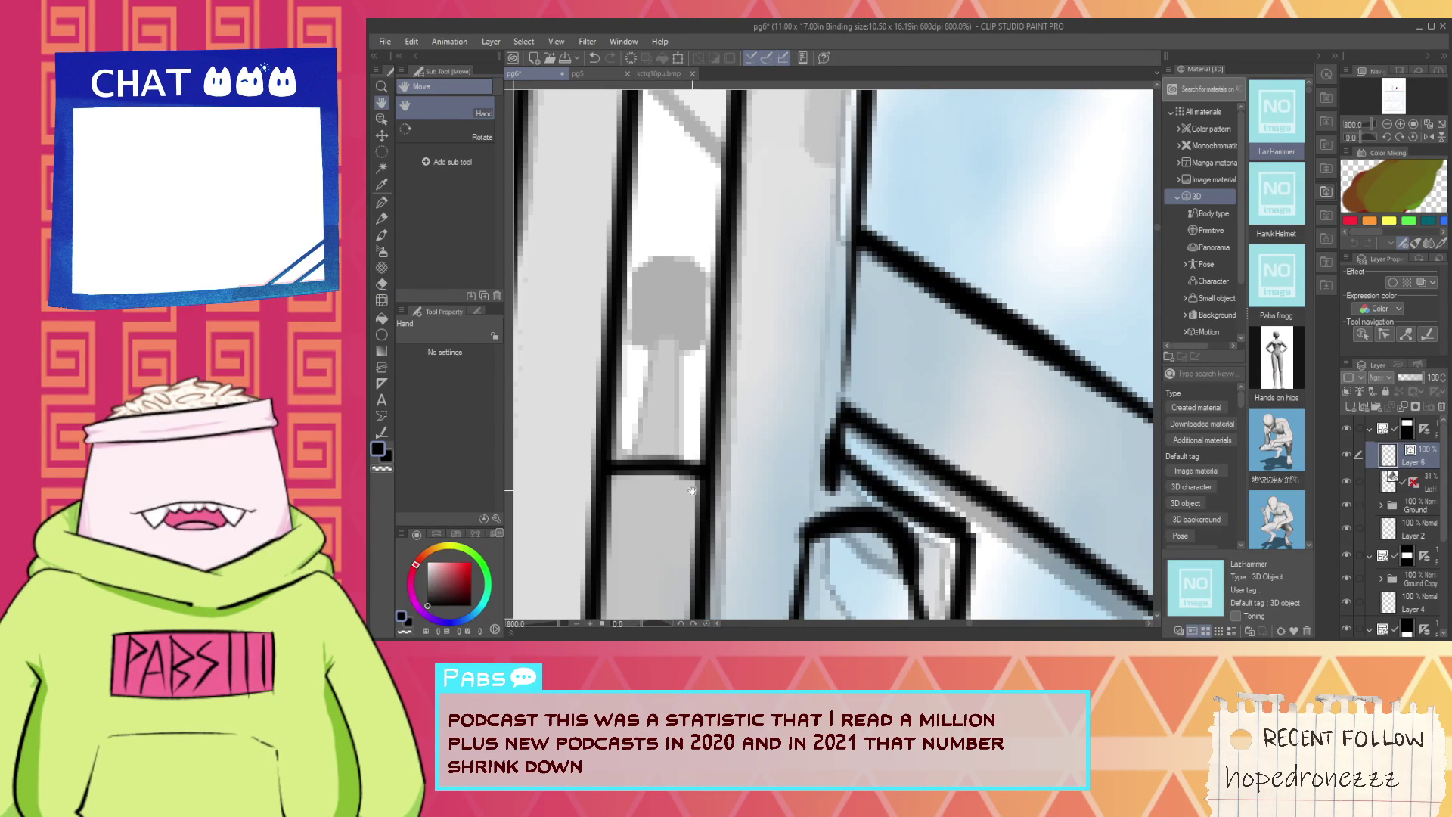
pyautogui.press('p')
pyautogui.hotkey('ctrl', 'z')
pyautogui.moveTo(637, 458); pyautogui.dragTo(662, 337)
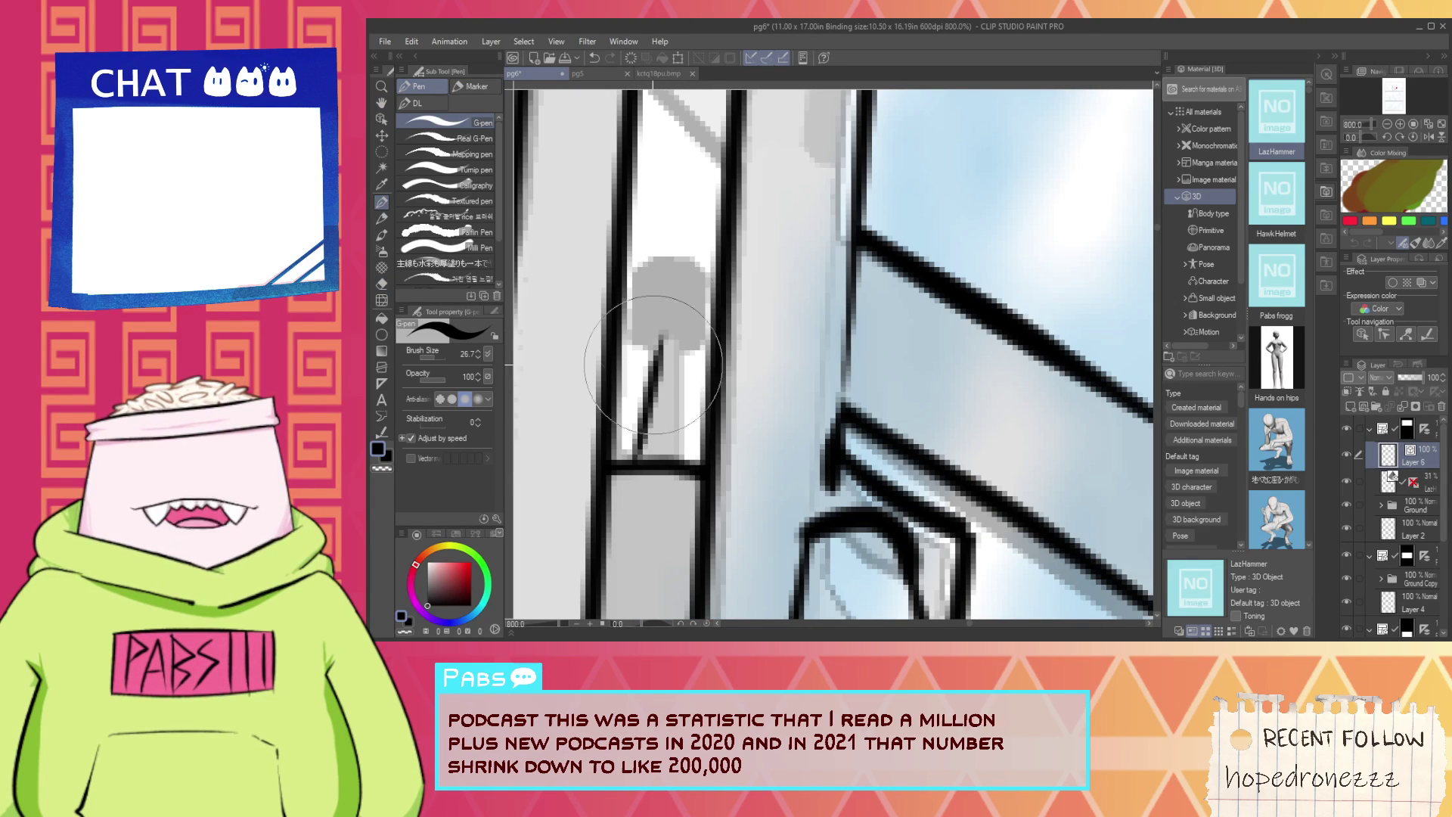
pyautogui.hotkey('ctrl', 'z')
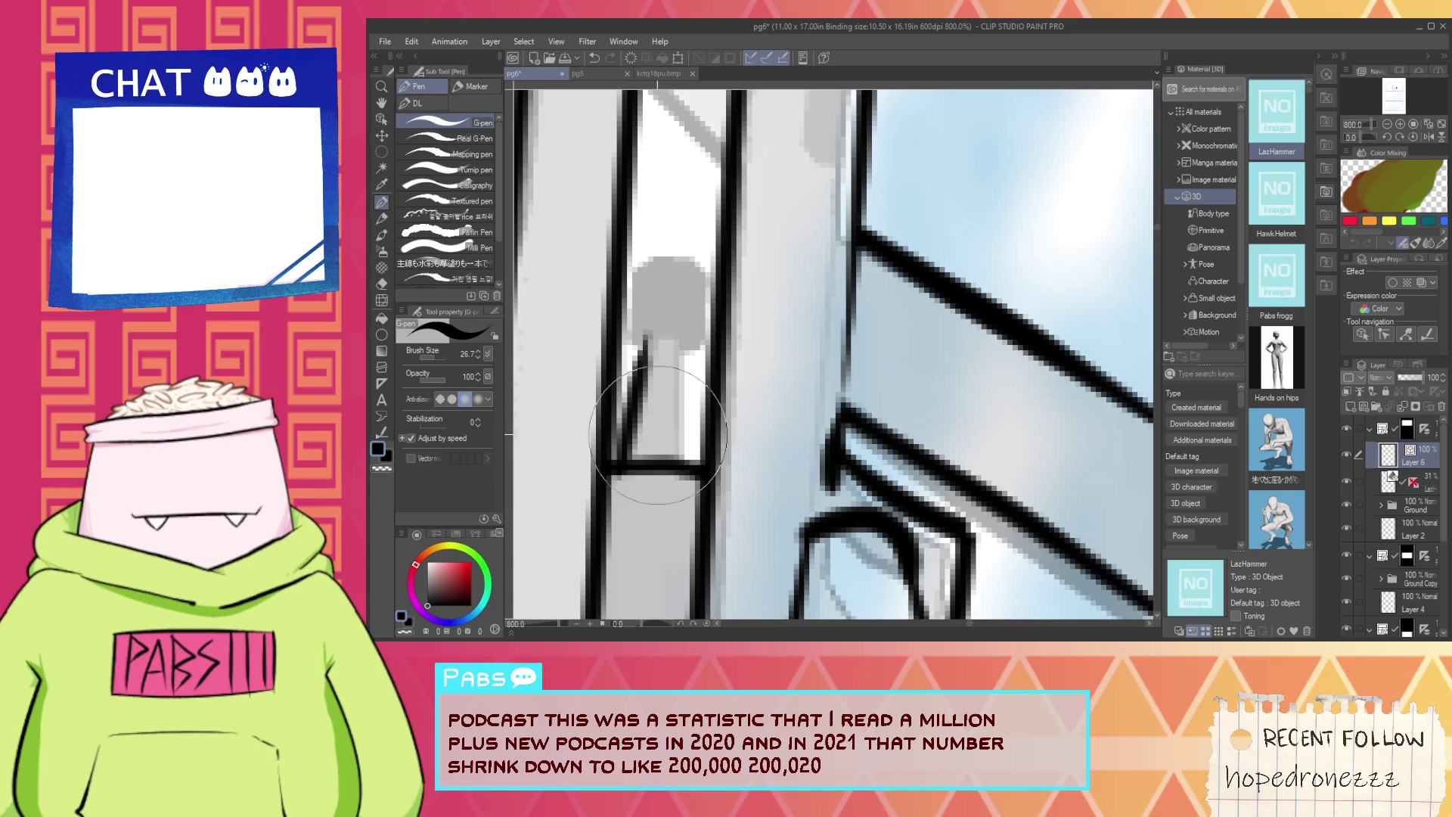
pyautogui.hotkey('ctrl', 'z')
pyautogui.moveTo(637, 463); pyautogui.dragTo(658, 317)
pyautogui.hotkey('ctrl', 'z')
pyautogui.moveTo(684, 471)
pyautogui.mouseDown()
pyautogui.moveTo(691, 296)
pyautogui.moveTo(633, 316)
pyautogui.moveTo(673, 263)
pyautogui.mouseUp()
pyautogui.hotkey('ctrl', 'z')
pyautogui.moveTo(637, 312)
pyautogui.mouseDown()
pyautogui.moveTo(703, 303)
pyautogui.moveTo(633, 327)
pyautogui.mouseUp()
pyautogui.hotkey('ctrl', 'z')
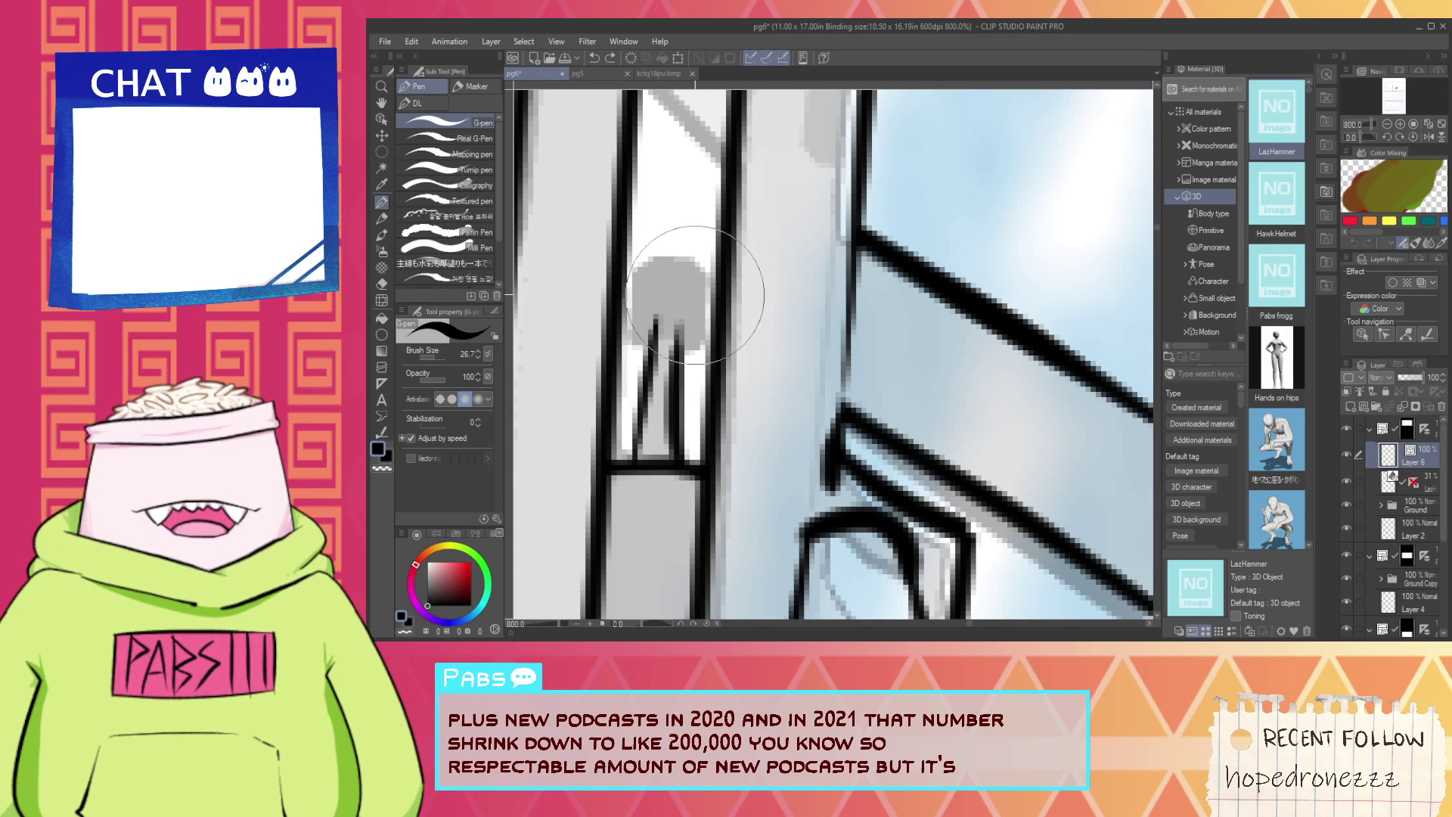
# Ink the knob's round head over the stem, redrawing it once, and erase the stem ends inside it.
pyautogui.moveTo(683, 275)
pyautogui.mouseDown()
pyautogui.moveTo(631, 306)
pyautogui.moveTo(690, 319)
pyautogui.moveTo(658, 279)
pyautogui.mouseUp()
pyautogui.hotkey('ctrl', 'z')
pyautogui.hotkey('ctrl', 'z')
pyautogui.moveTo(676, 274)
pyautogui.mouseDown()
pyautogui.moveTo(654, 279)
pyautogui.moveTo(659, 320)
pyautogui.moveTo(671, 314)
pyautogui.moveTo(659, 360)
pyautogui.mouseUp()
pyautogui.press('e')
# Ink the two lowest diagonal slats across the slot above the knob and trim their ends at the prong edges.
pyautogui.scroll(-6, 674, 301)
pyautogui.press('space')
pyautogui.scroll(4, 660, 360)
pyautogui.press('p')
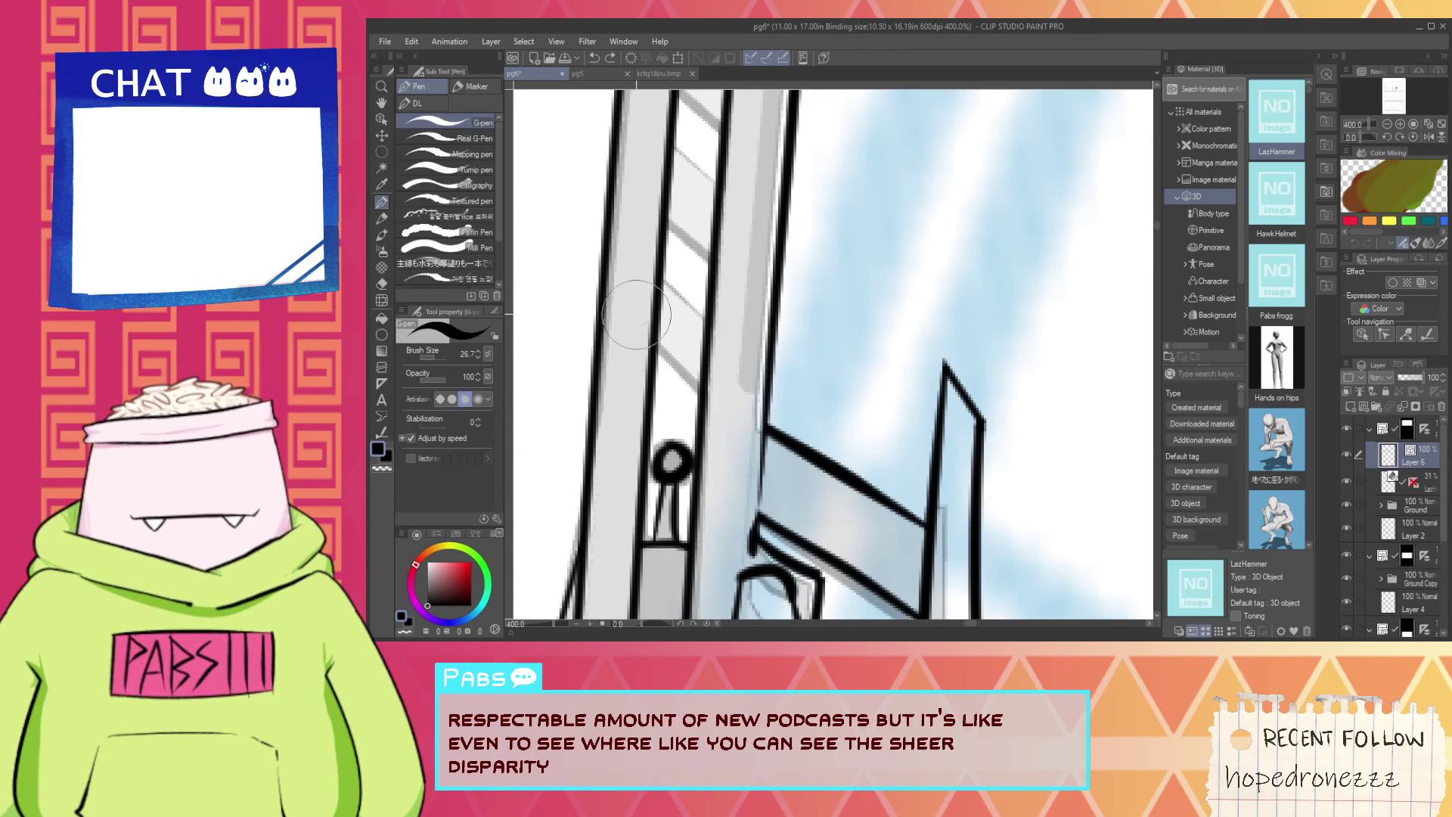
pyautogui.moveTo(643, 225); pyautogui.dragTo(707, 282)
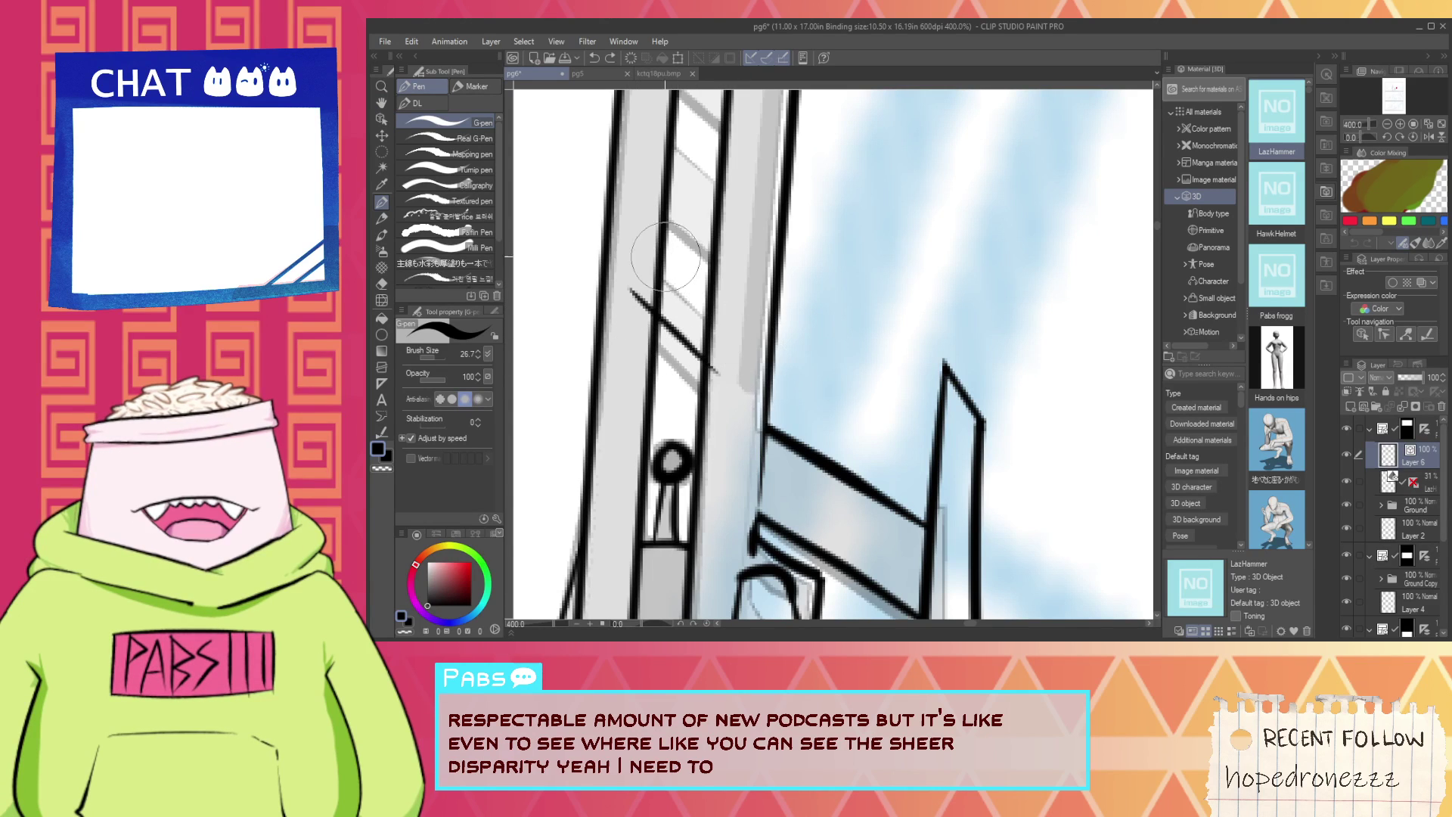
pyautogui.press('e')
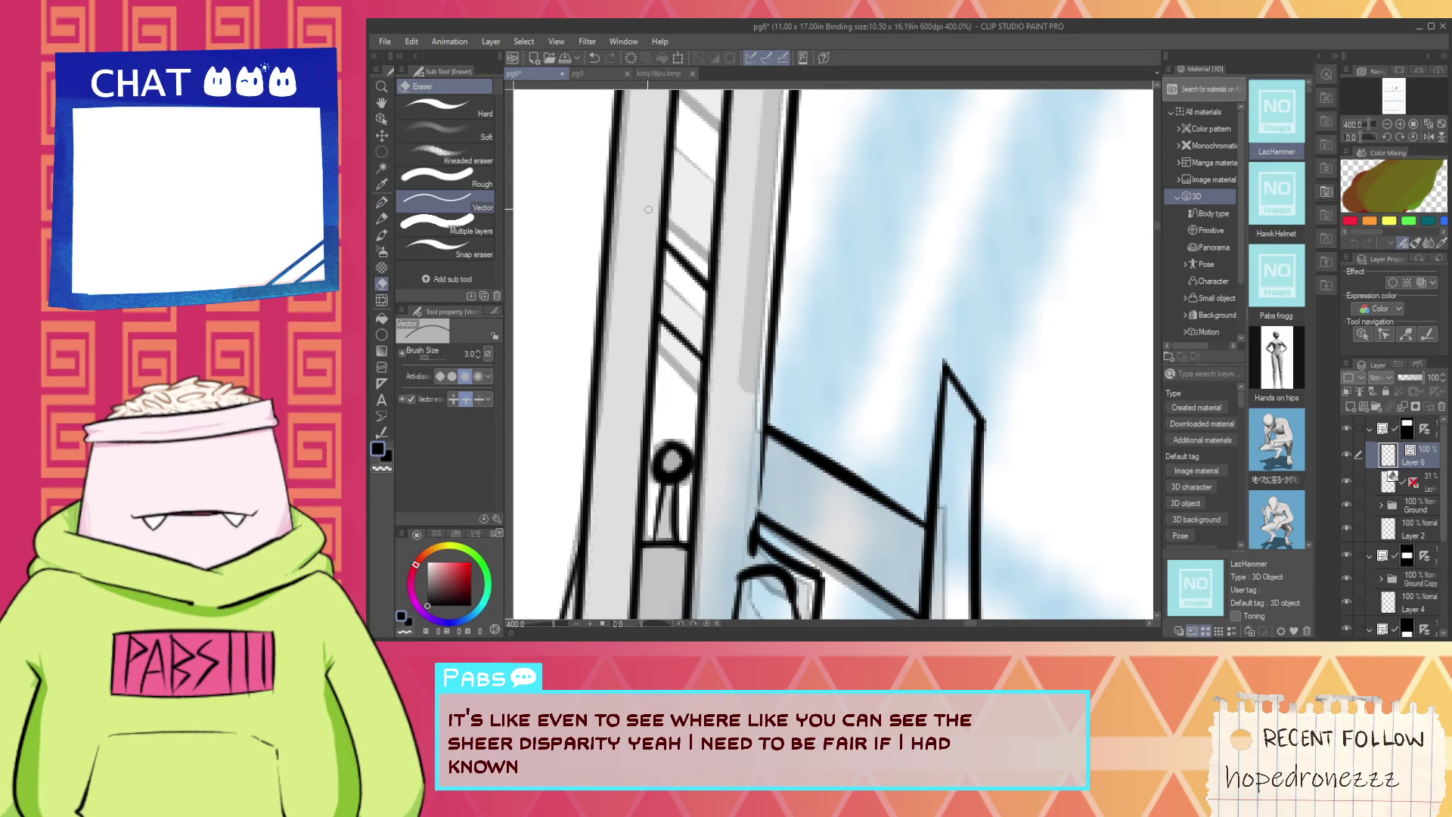
# Ink two more diagonal slats higher up the slot between the prongs and trim their overhanging ends.
pyautogui.press('space')
pyautogui.press('p')
pyautogui.moveTo(651, 200)
pyautogui.mouseDown()
pyautogui.moveTo(663, 392)
pyautogui.moveTo(710, 428)
pyautogui.mouseUp()
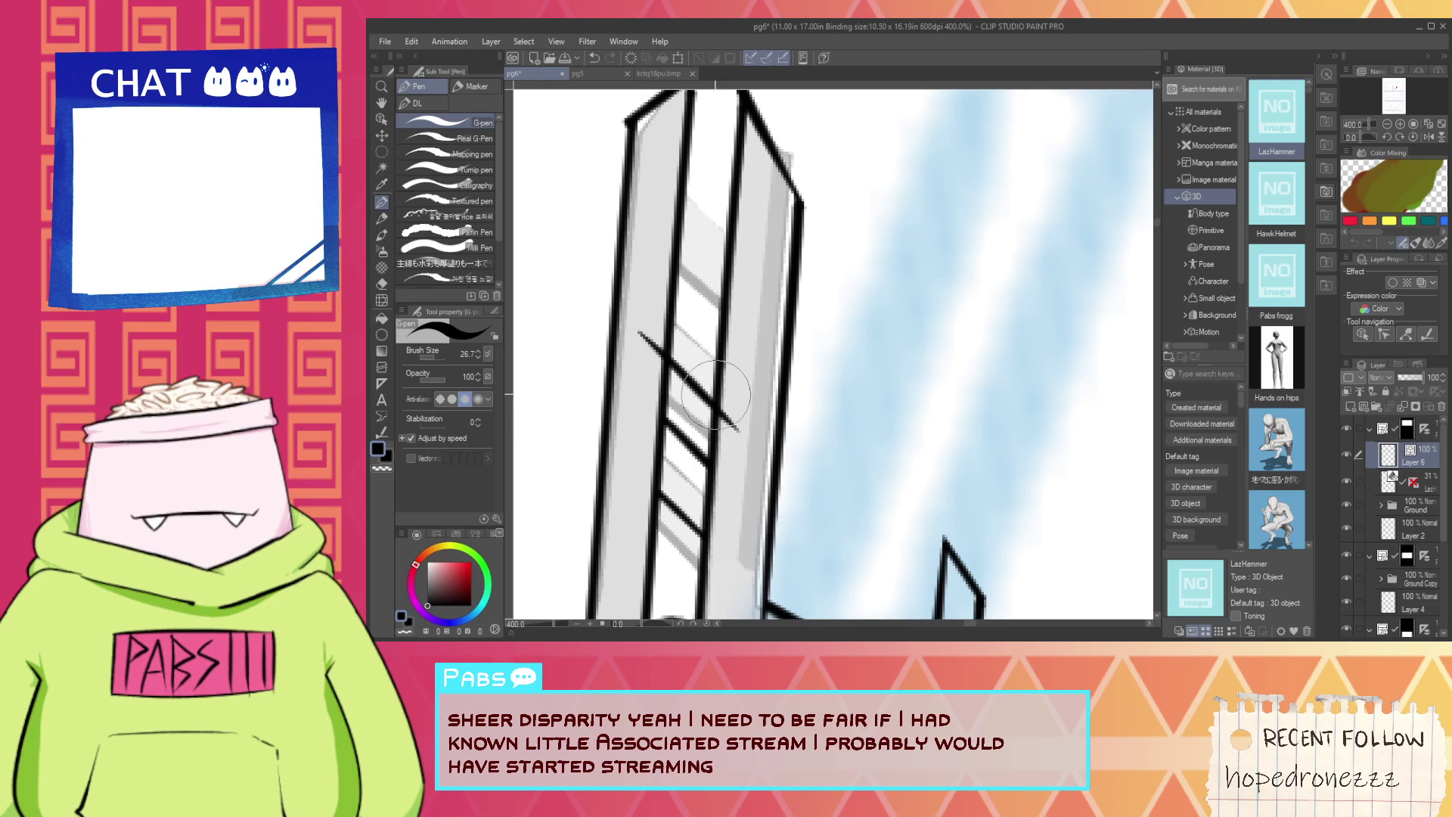
pyautogui.moveTo(648, 261); pyautogui.dragTo(729, 334)
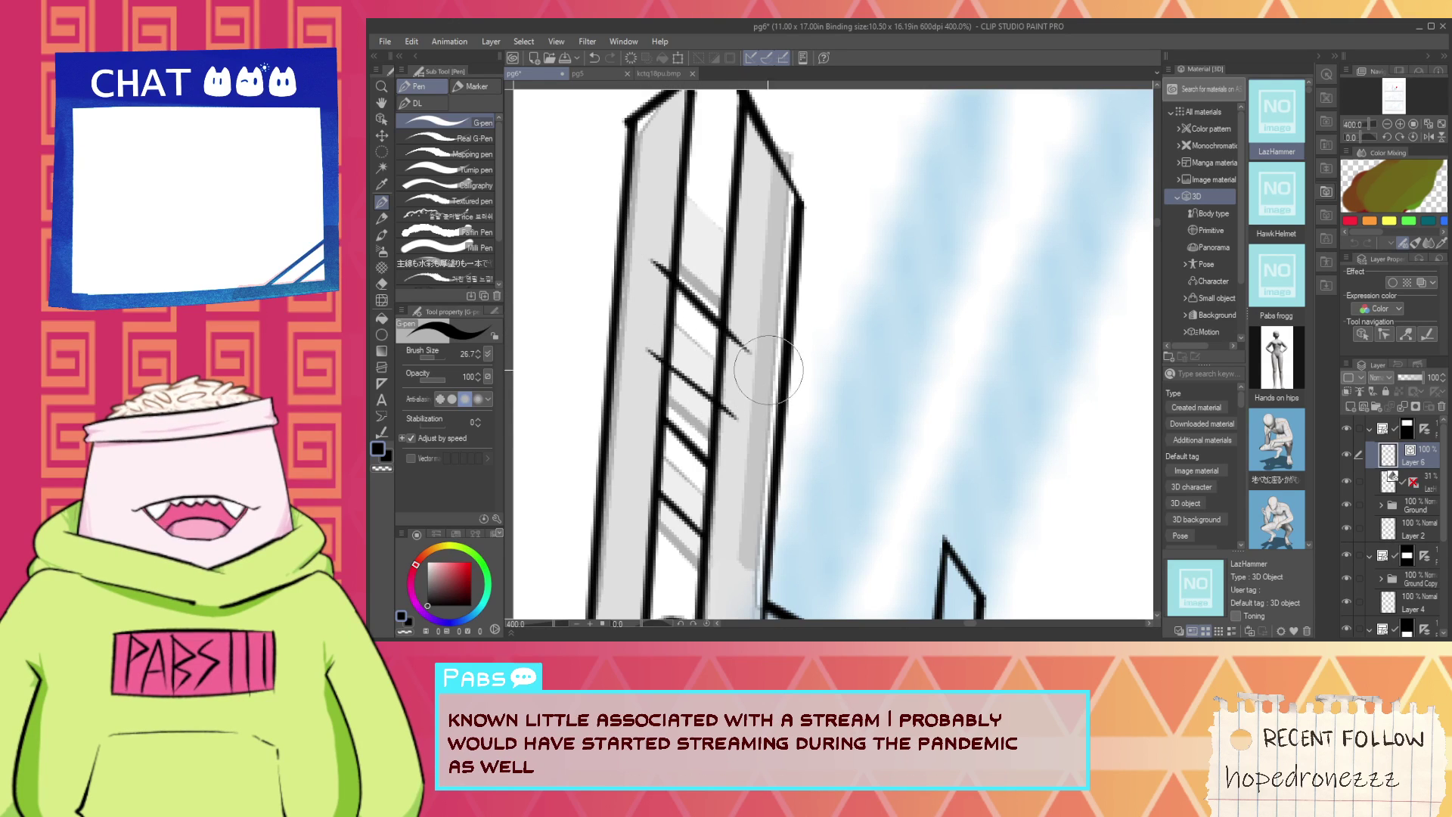
pyautogui.press('e')
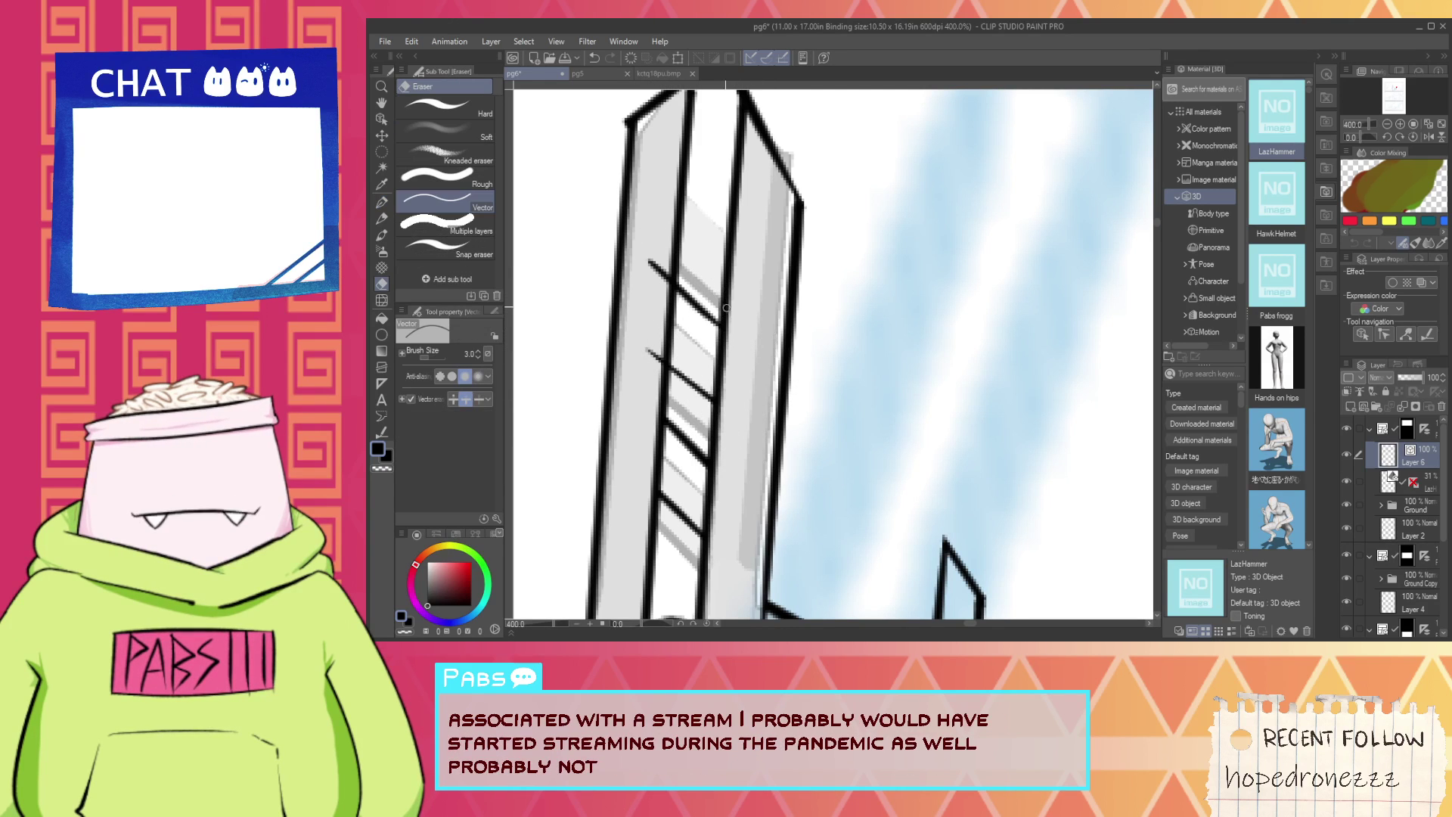
# Ink the uppermost diagonal slats near the prong tips, redrawing the misfitting ones, and erase the ends crossing the prong edges.
pyautogui.press('space')
pyautogui.press('p')
pyautogui.moveTo(673, 253)
pyautogui.mouseDown()
pyautogui.moveTo(660, 397)
pyautogui.moveTo(735, 456)
pyautogui.mouseUp()
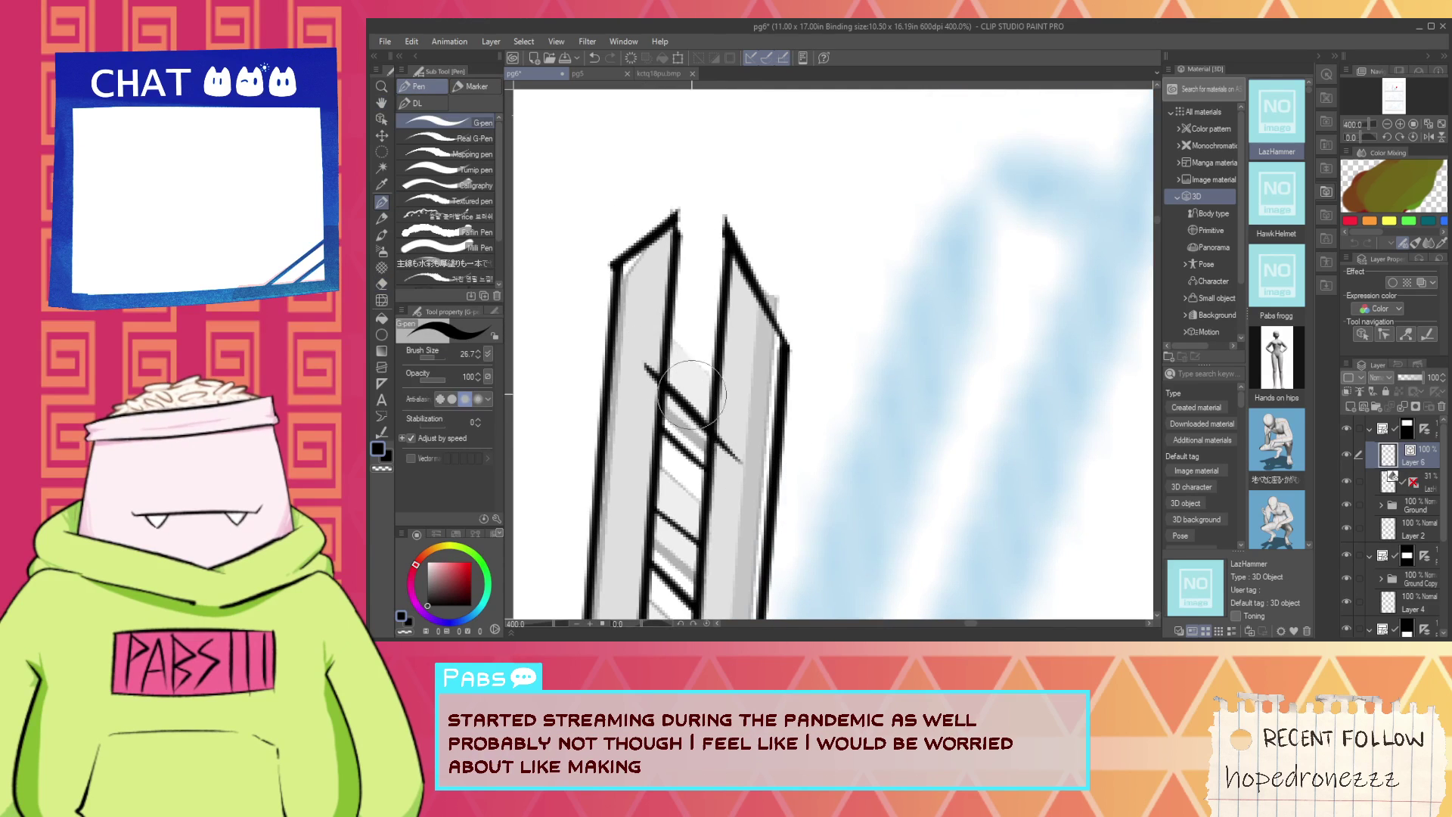
pyautogui.hotkey('ctrl', 'z')
pyautogui.moveTo(643, 350); pyautogui.dragTo(735, 433)
pyautogui.moveTo(649, 276); pyautogui.dragTo(749, 354)
pyautogui.press('e')
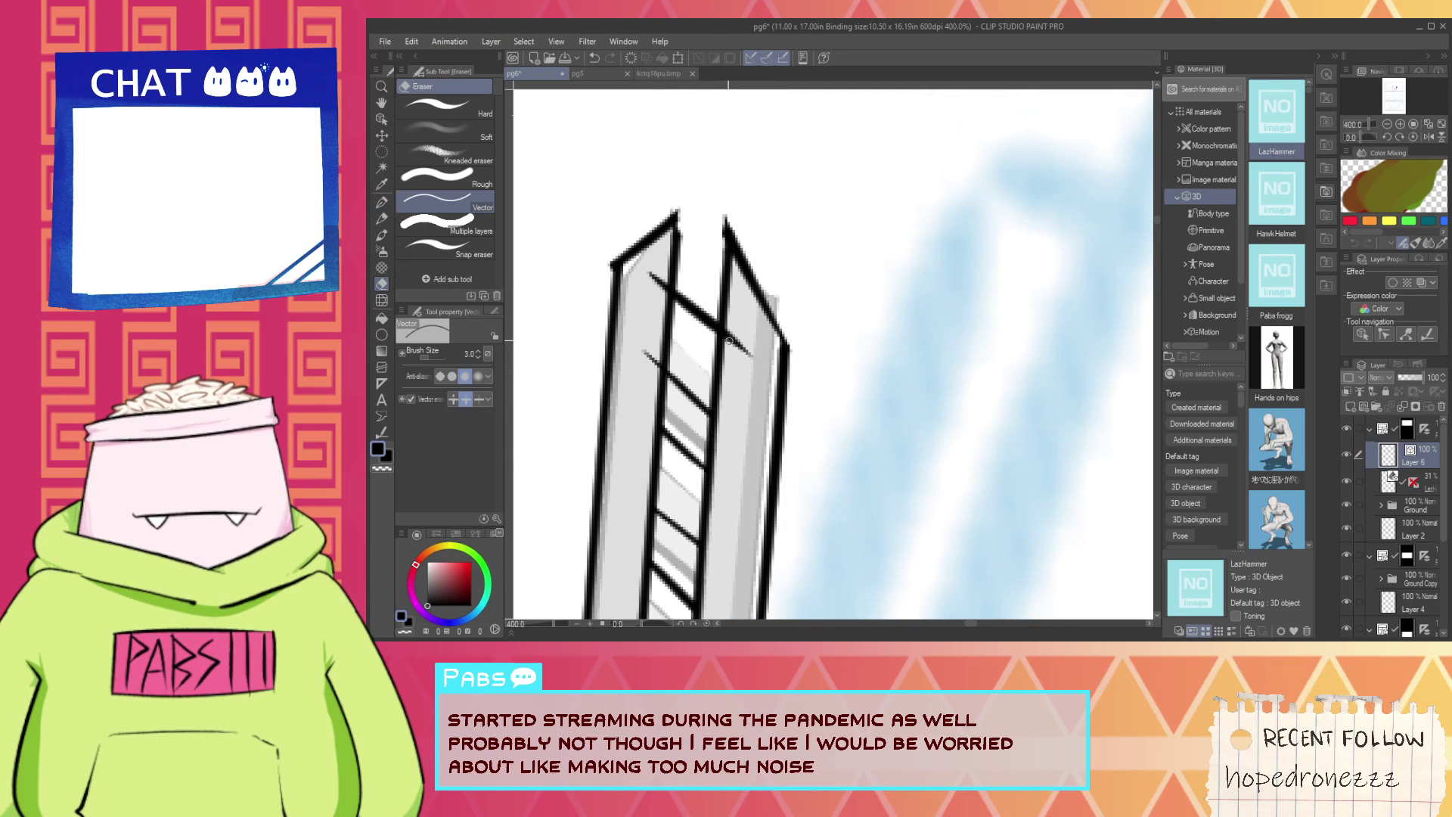
pyautogui.press('p')
pyautogui.moveTo(657, 288); pyautogui.dragTo(746, 367)
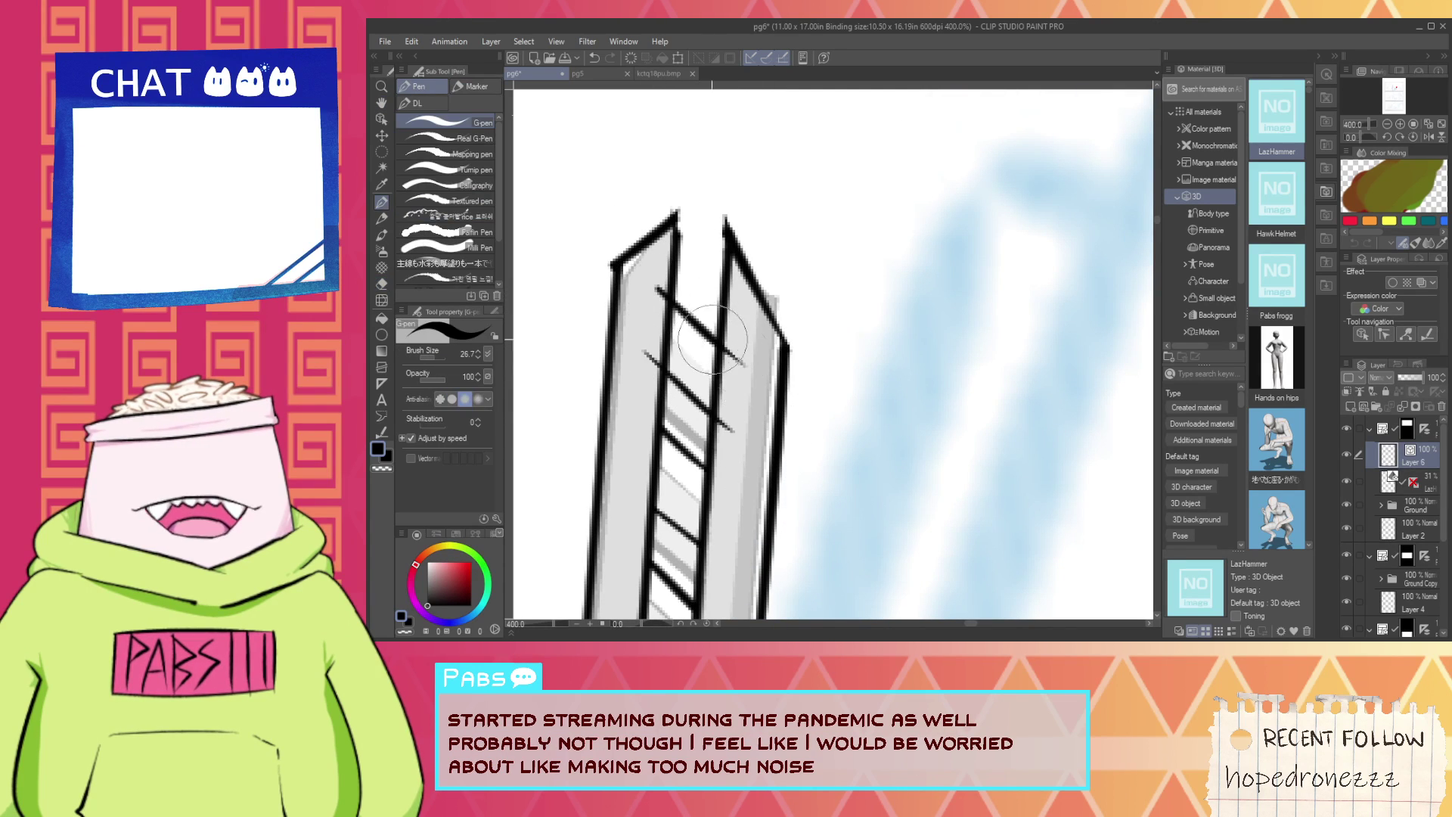
pyautogui.press('e')
pyautogui.moveTo(723, 438); pyautogui.dragTo(728, 416)
pyautogui.moveTo(650, 359); pyautogui.dragTo(643, 349)
pyautogui.moveTo(655, 286); pyautogui.dragTo(661, 290)
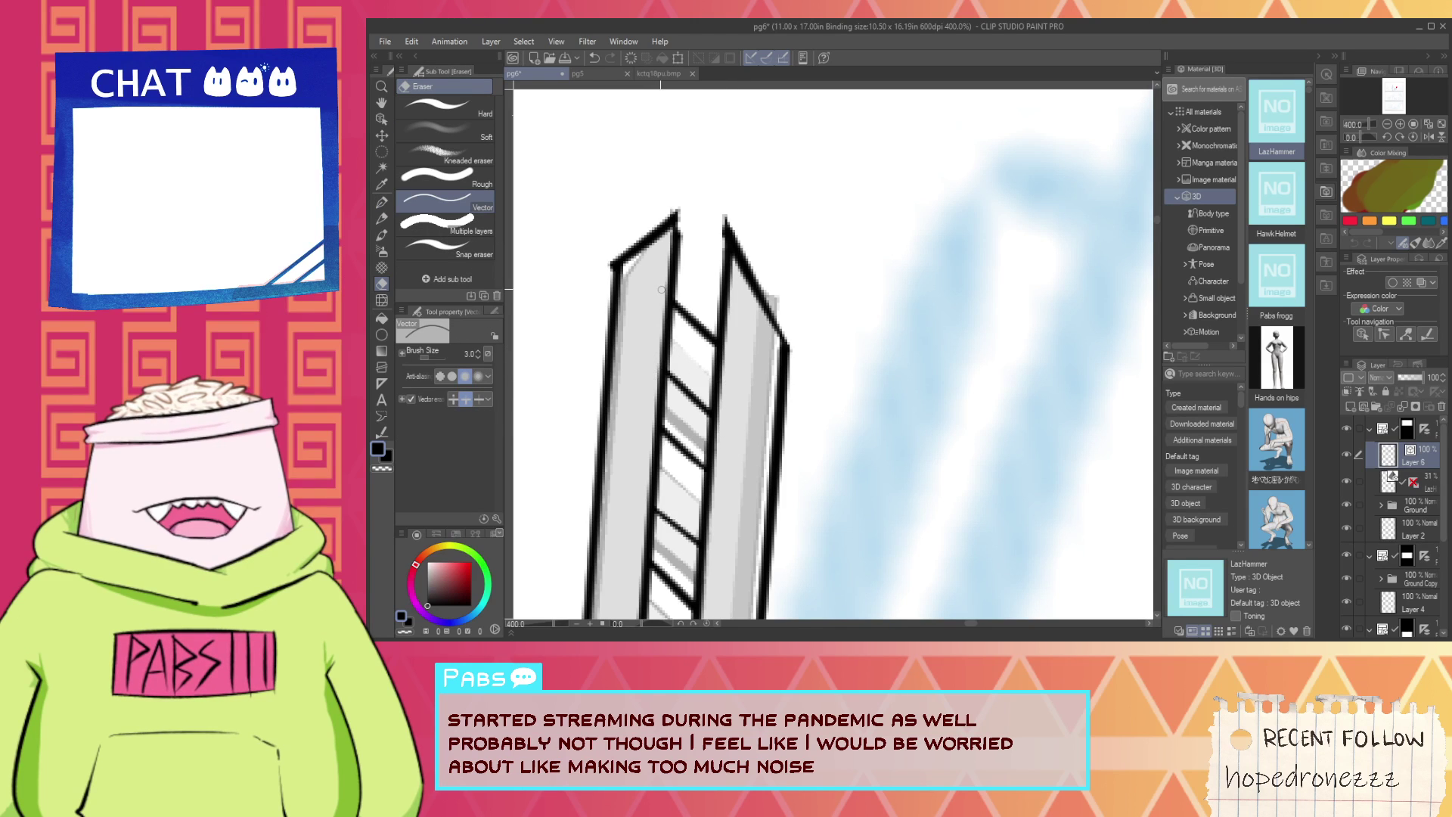
# Try to ink a long facet line down the inner prong, parallel to its outer edge.
pyautogui.scroll(-4, 638, 292)
pyautogui.press('space')
pyautogui.moveTo(656, 387); pyautogui.dragTo(682, 354)
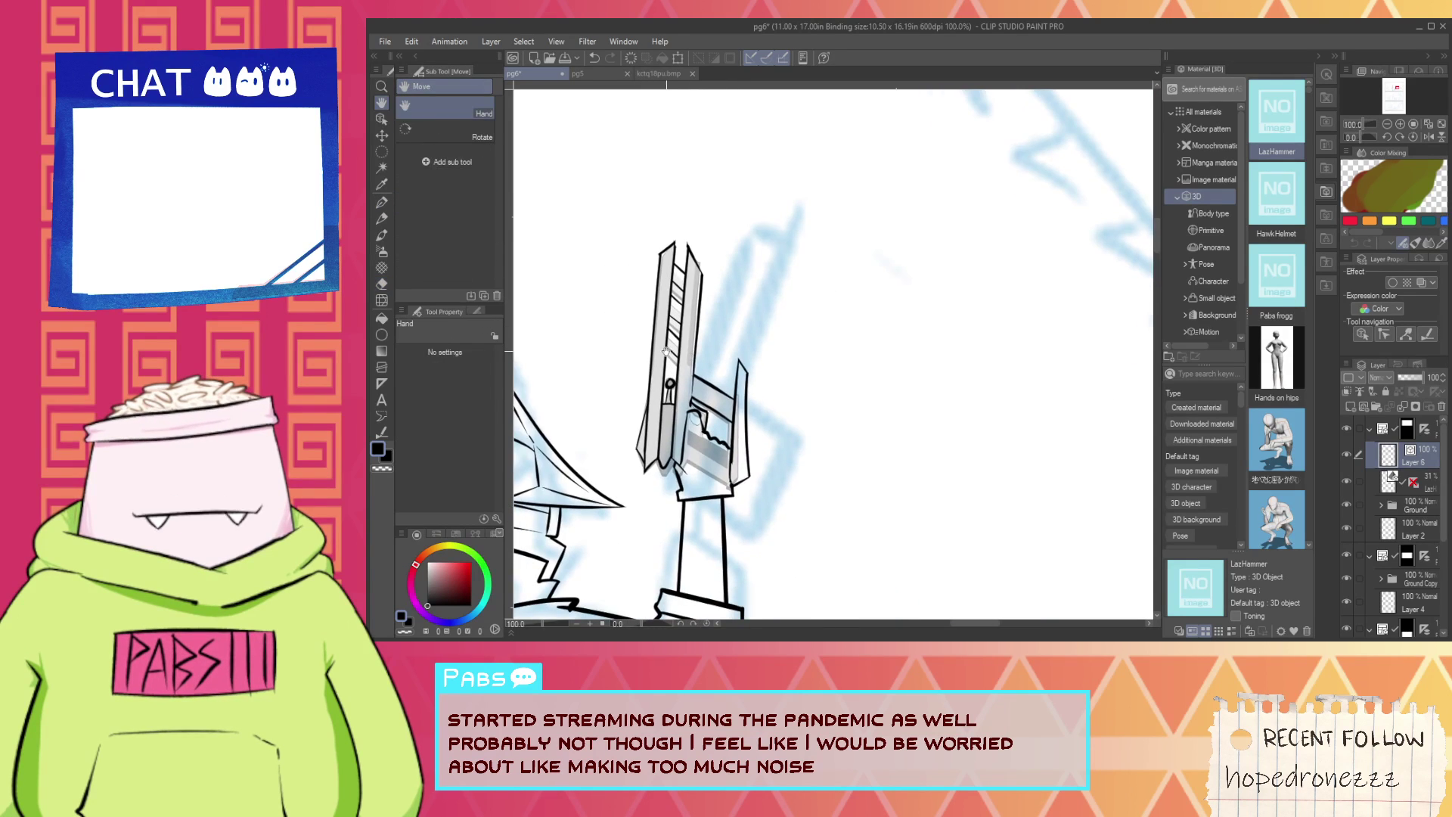
pyautogui.scroll(1, 670, 356)
pyautogui.scroll(2, 671, 357)
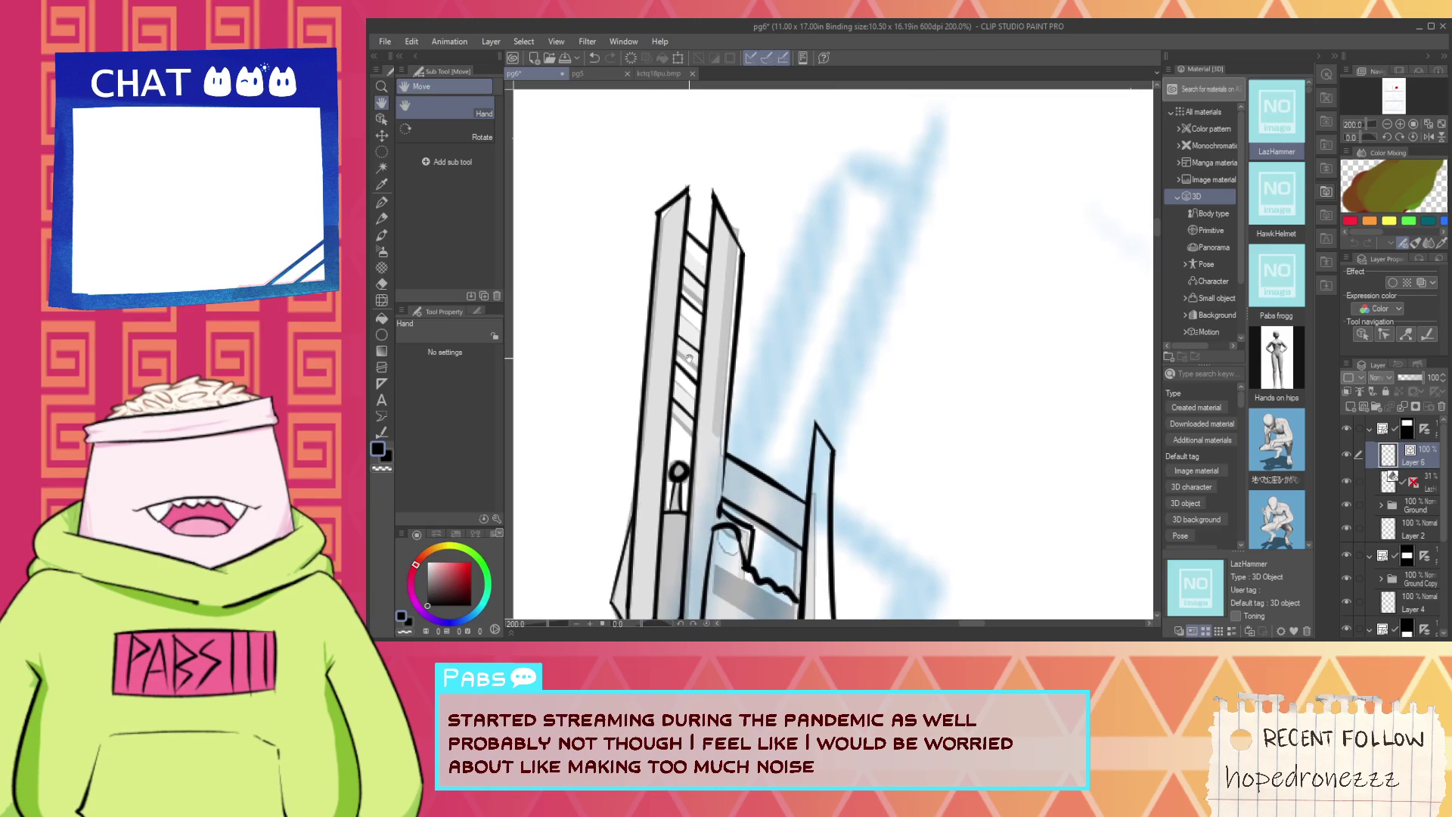
pyautogui.moveTo(704, 303); pyautogui.dragTo(704, 314)
pyautogui.scroll(4, 727, 436)
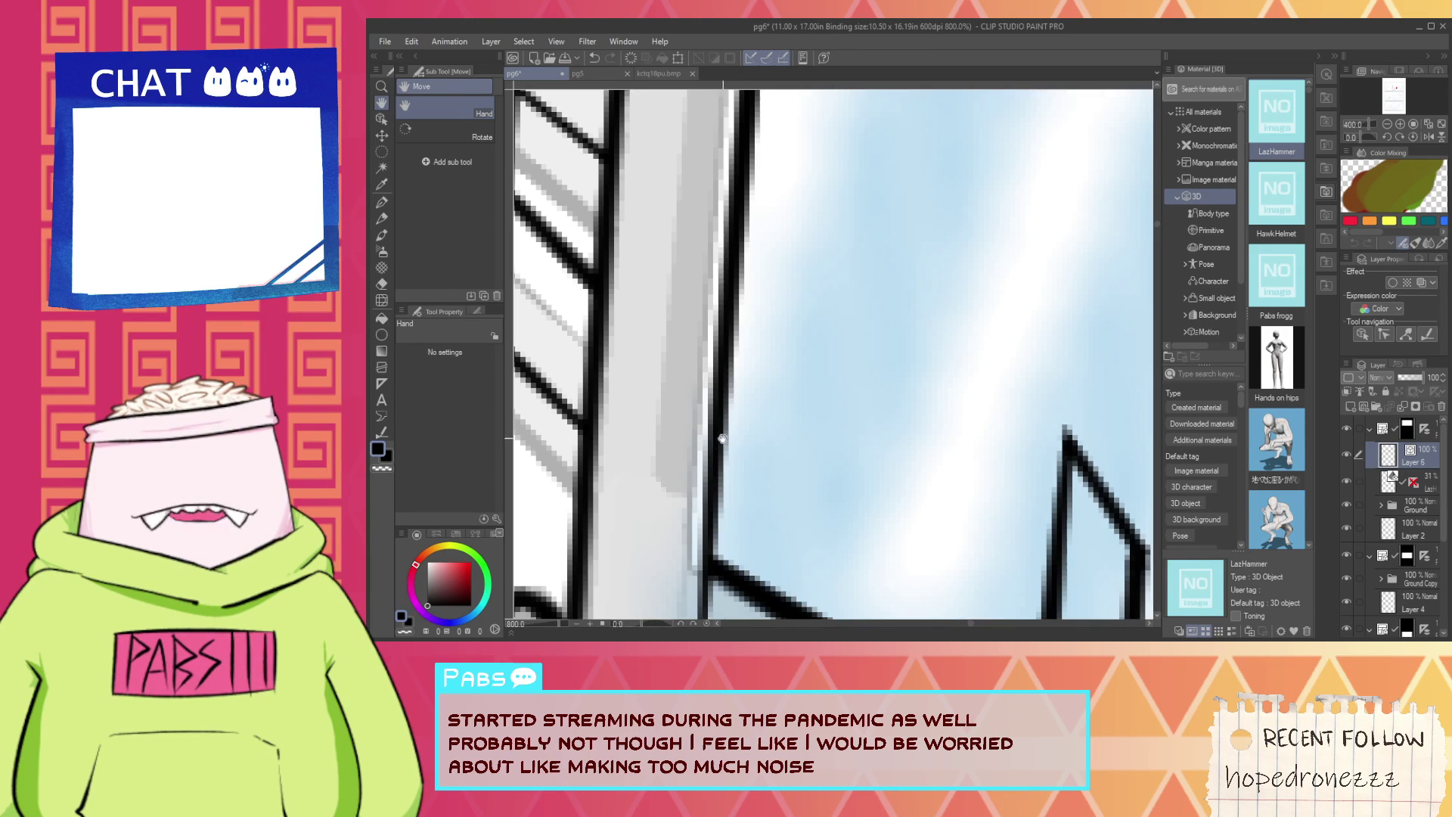
pyautogui.scroll(-4, 646, 449)
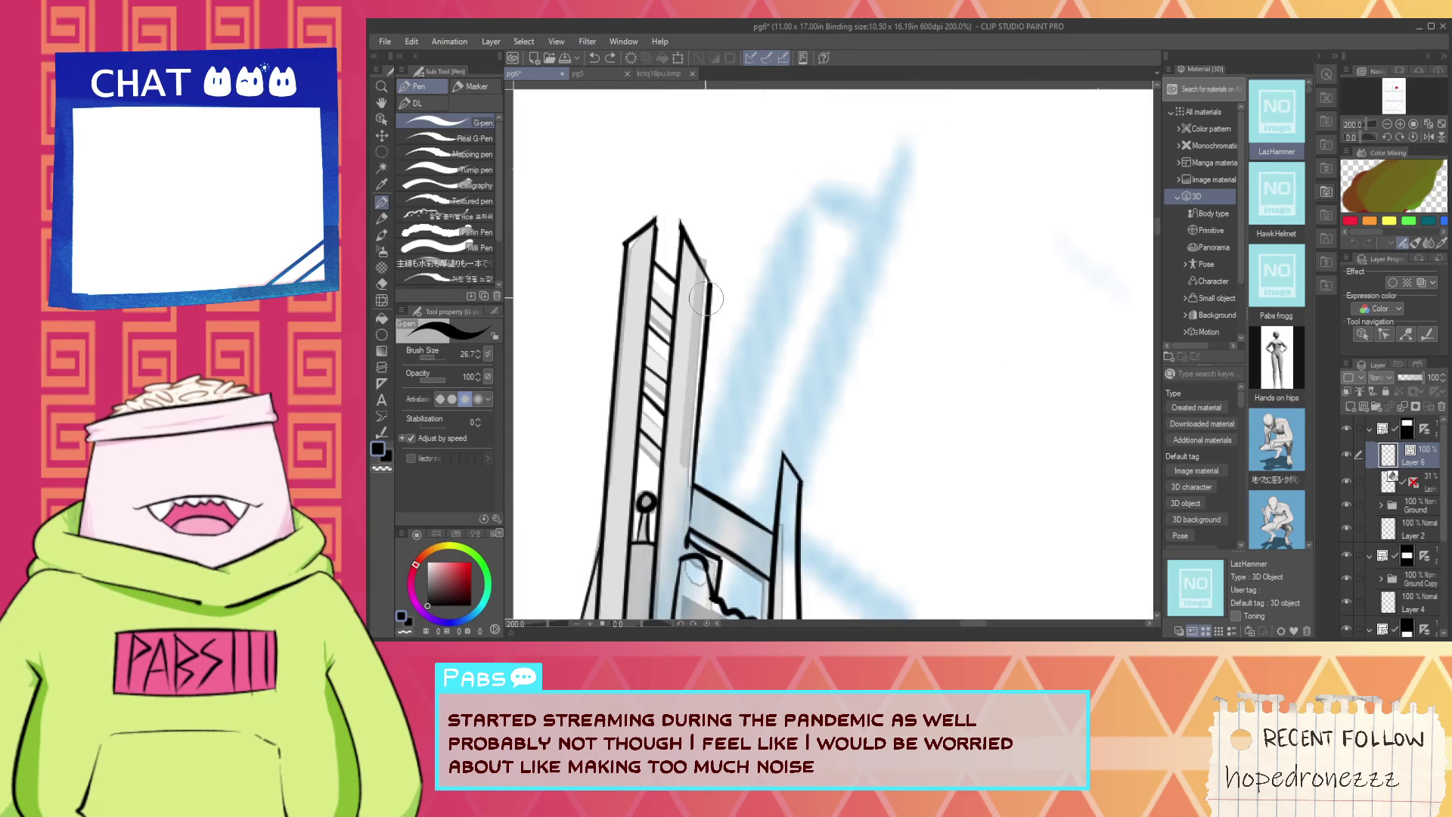
pyautogui.moveTo(696, 252); pyautogui.dragTo(678, 479)
pyautogui.hotkey('ctrl', 'z')
pyautogui.moveTo(698, 250); pyautogui.dragTo(683, 460)
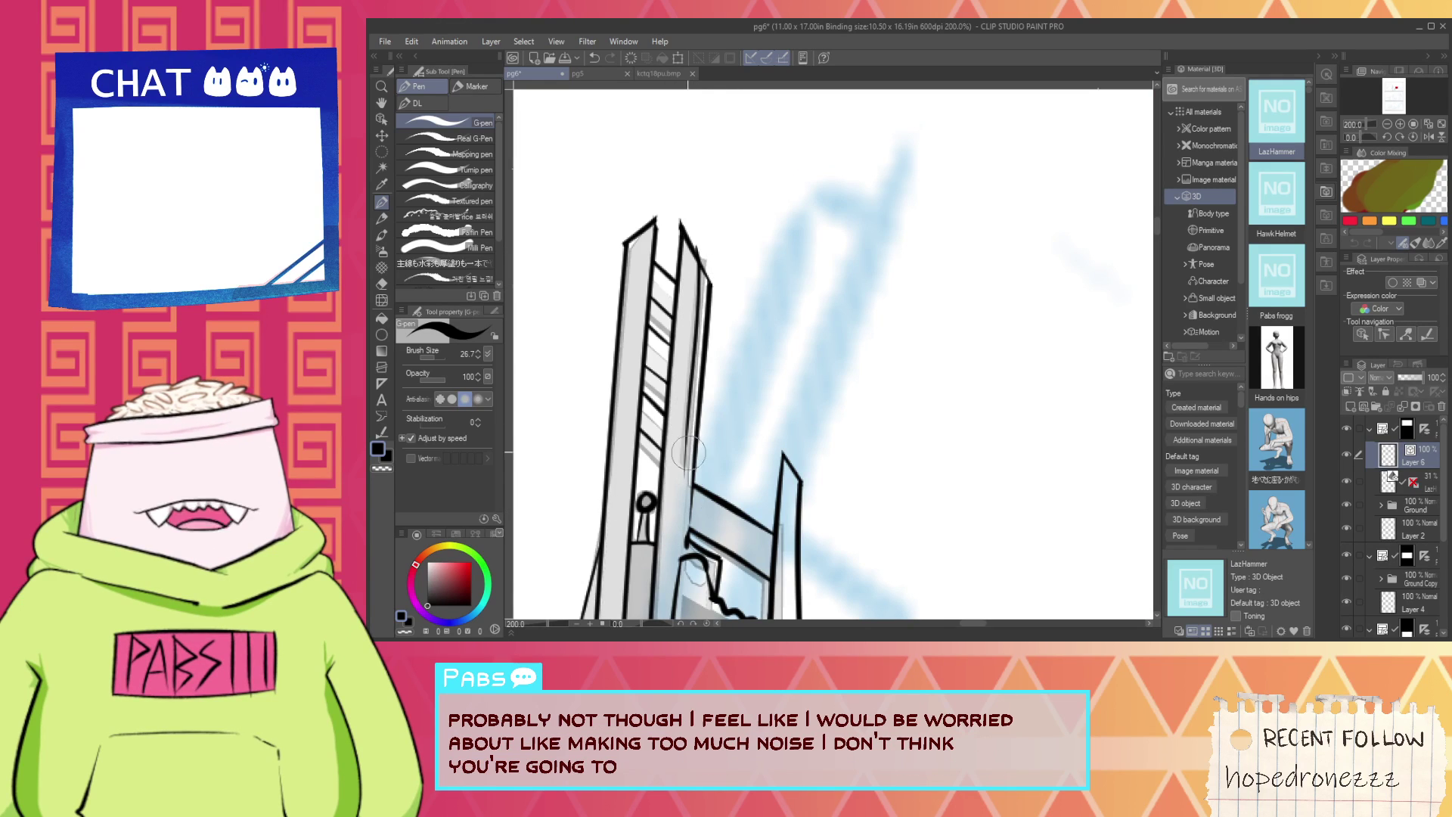
pyautogui.hotkey('ctrl', 'z')
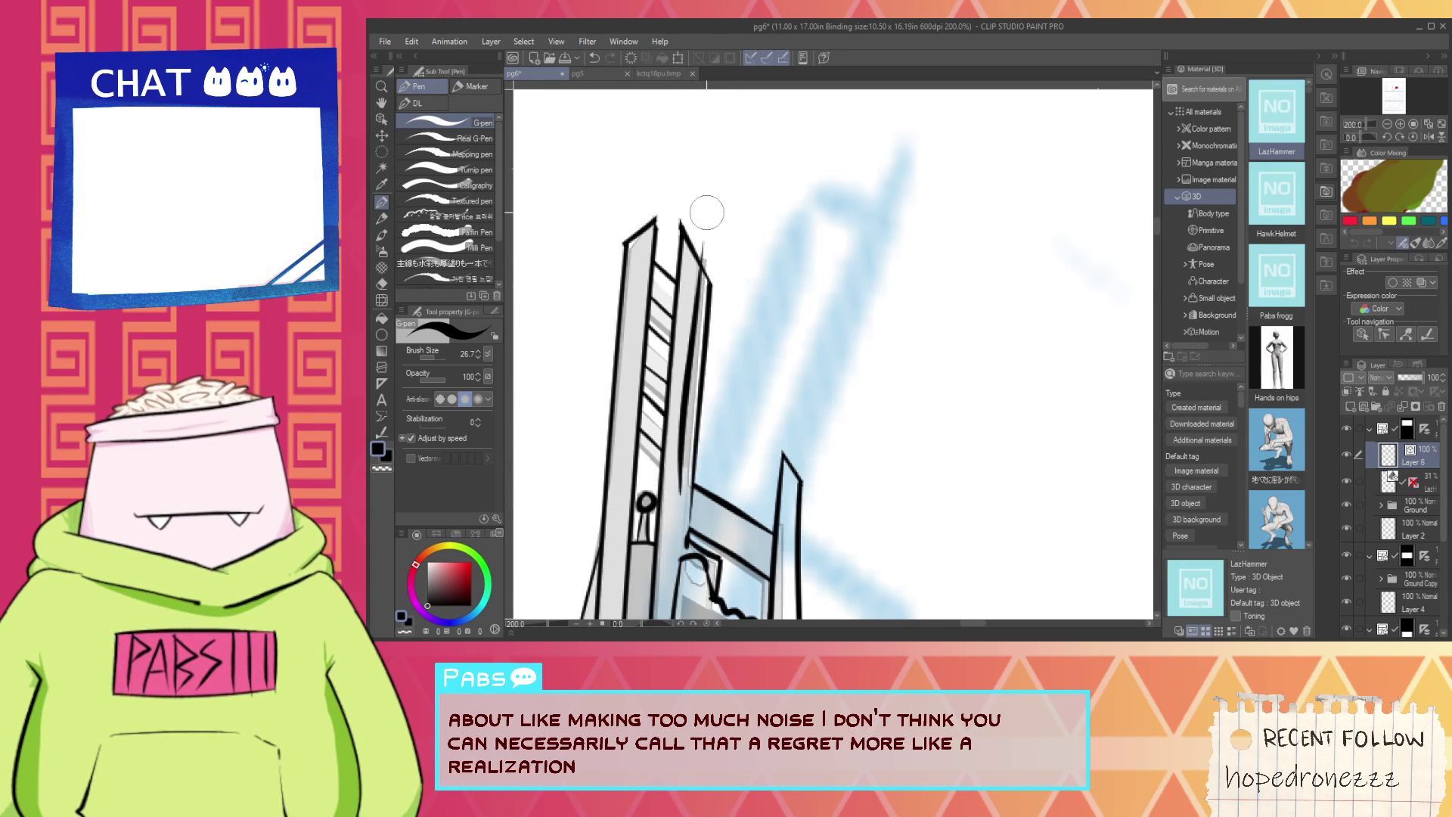
# Draw a loose diagonal stroke beside the prongs and run Simplify vector line along it with brush size 95.
pyautogui.moveTo(769, 392); pyautogui.dragTo(932, 201)
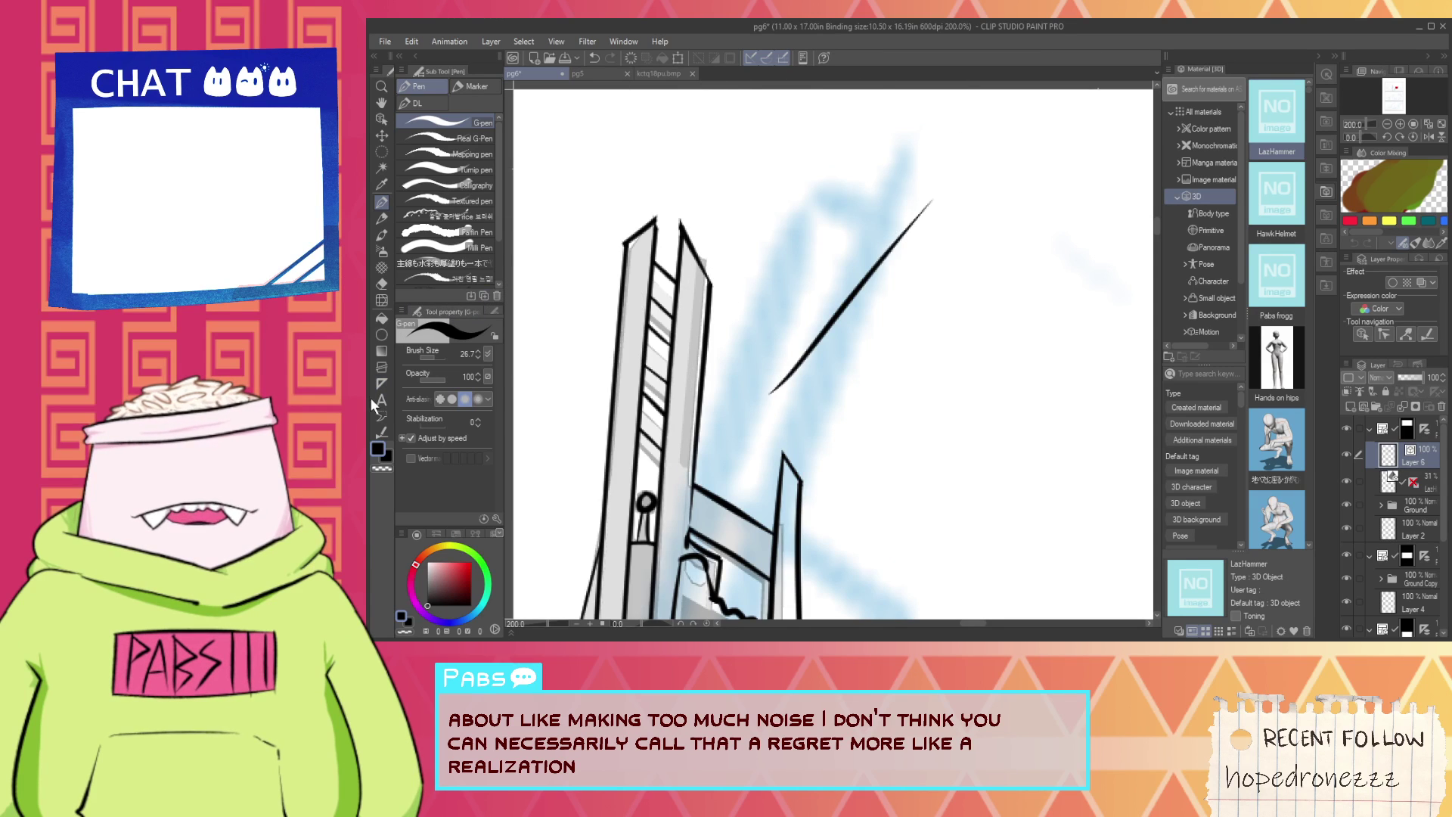
pyautogui.click(383, 432)
pyautogui.click(457, 184)
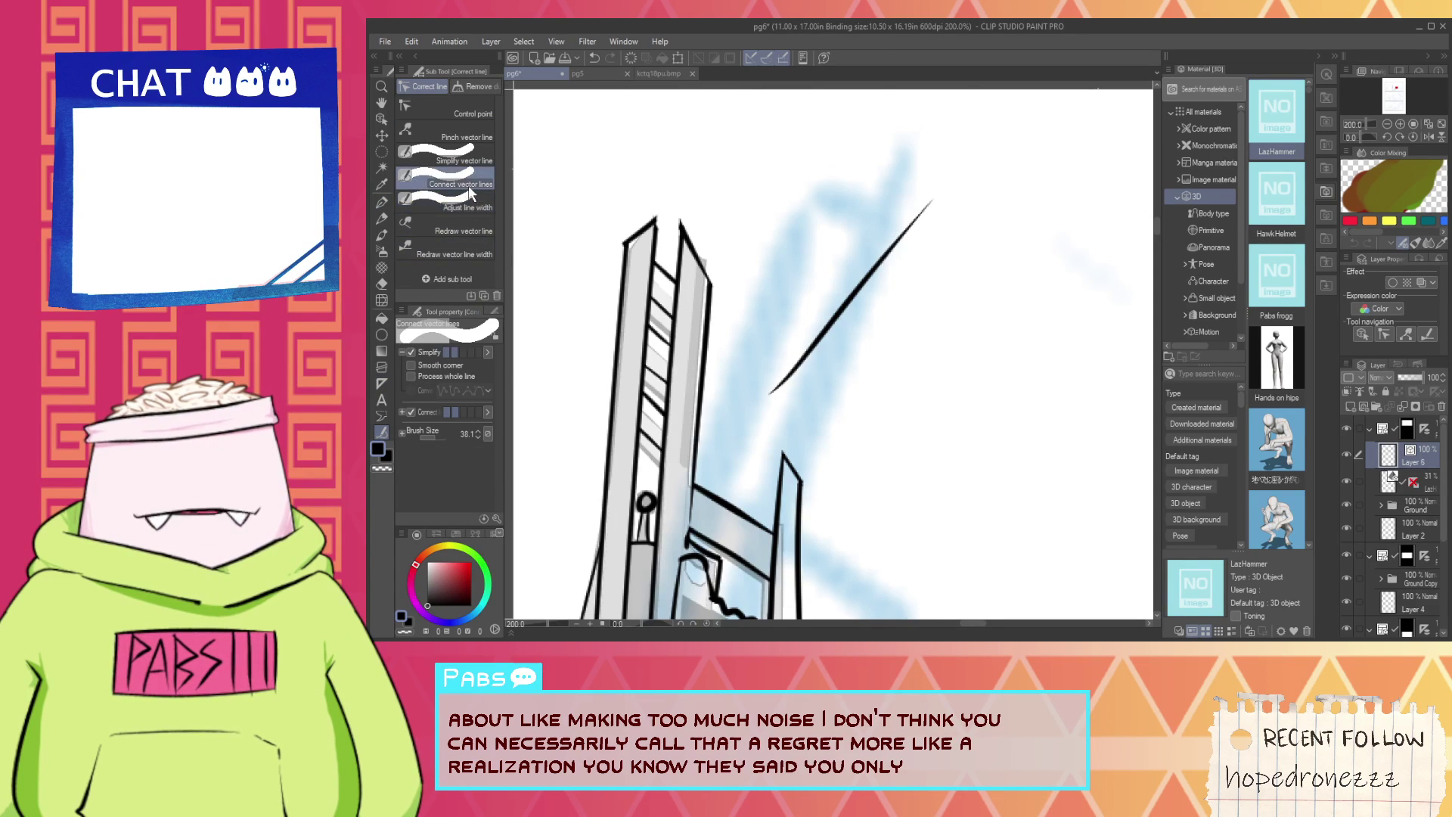
pyautogui.click(459, 159)
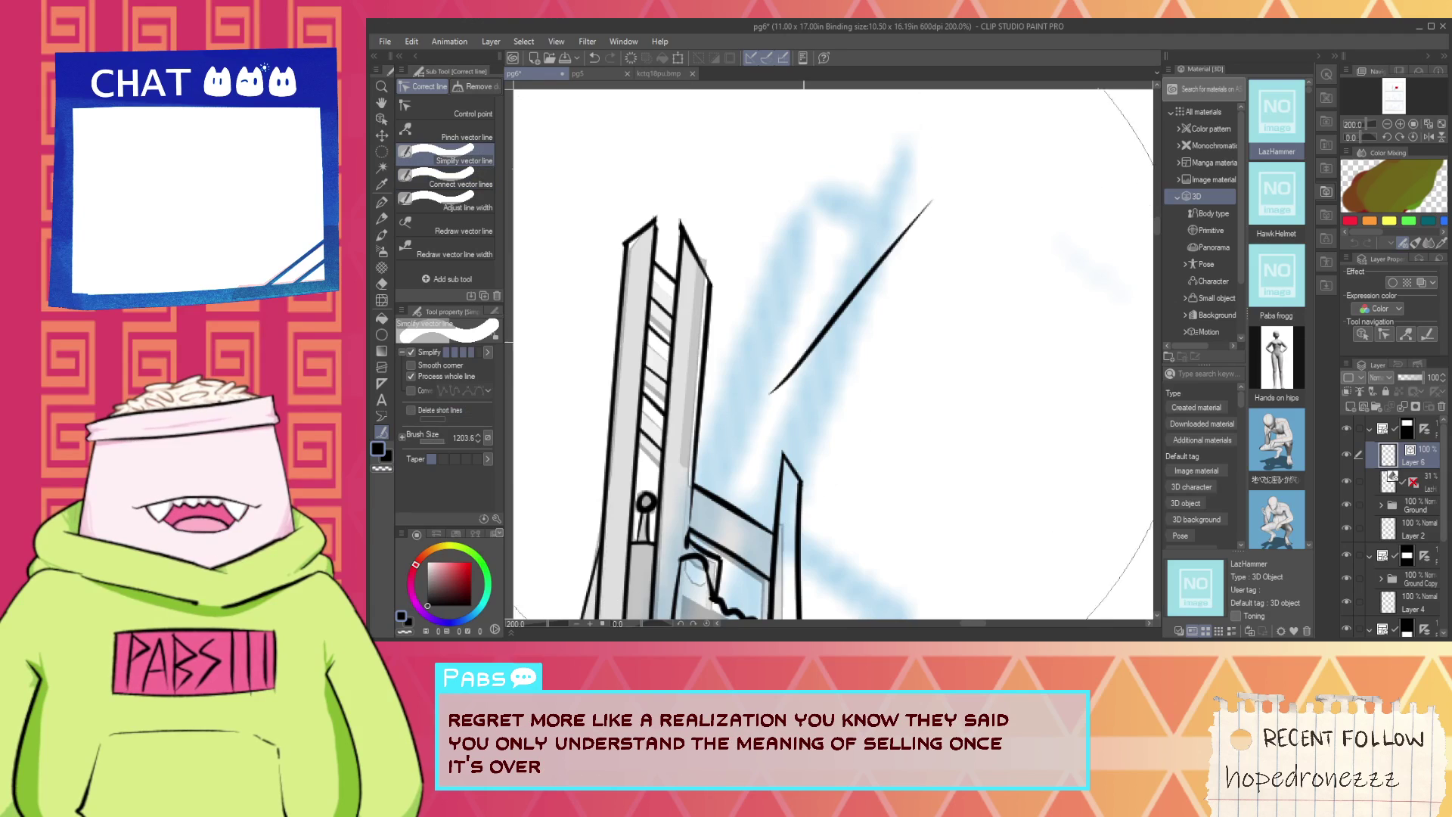
pyautogui.moveTo(439, 442); pyautogui.dragTo(438, 438)
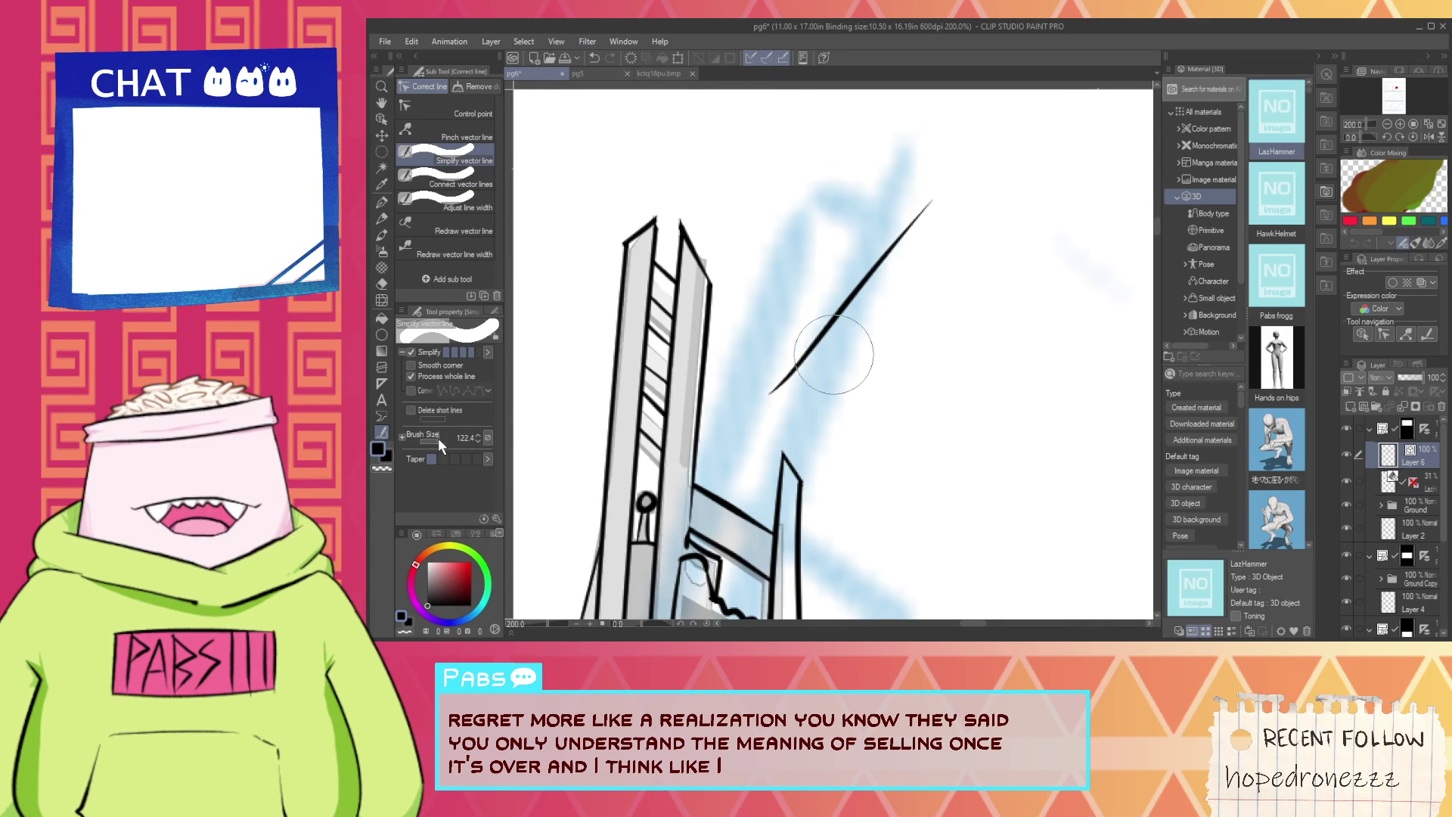
pyautogui.moveTo(768, 392); pyautogui.dragTo(995, 175)
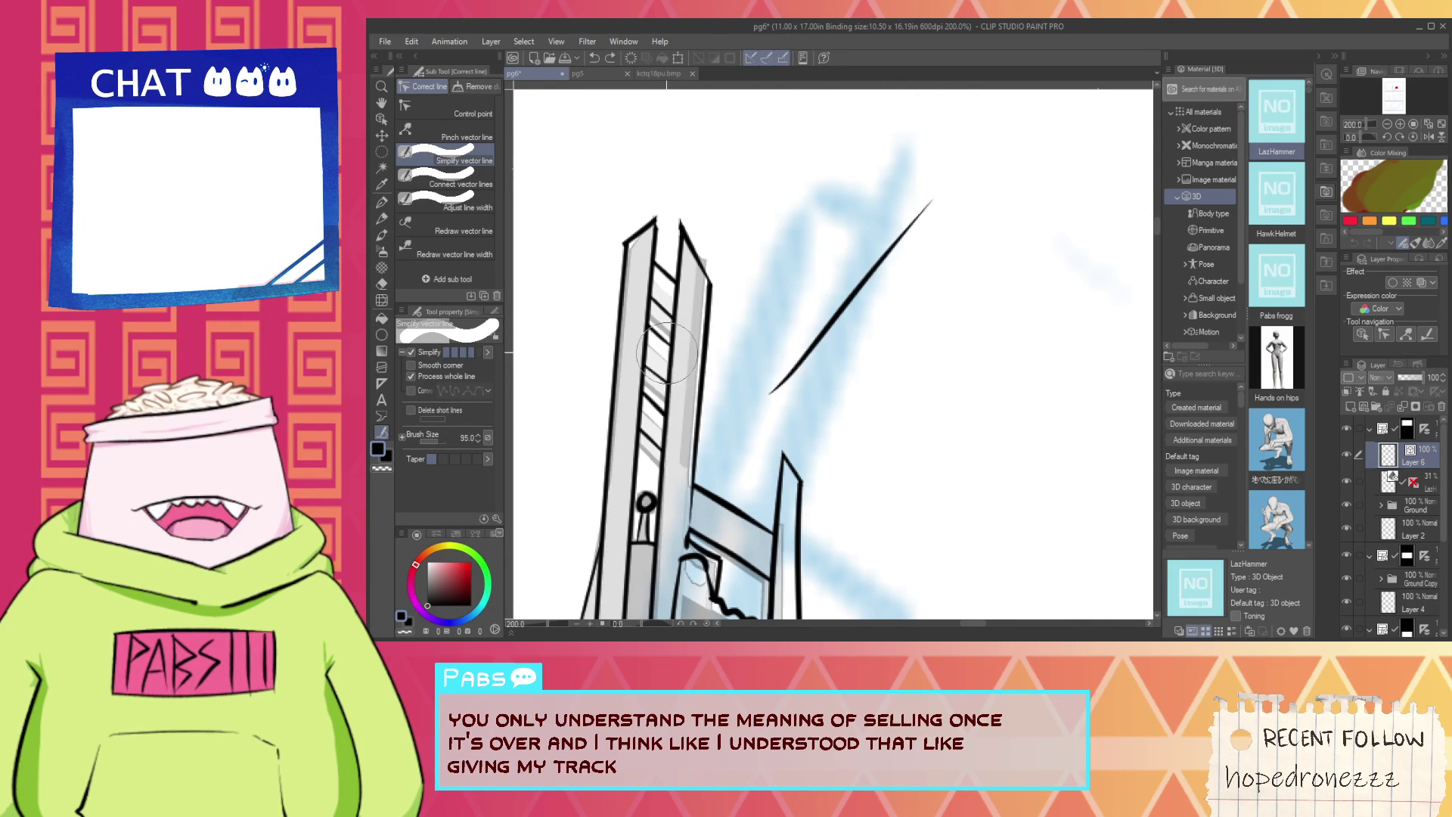
pyautogui.moveTo(772, 383); pyautogui.dragTo(874, 233)
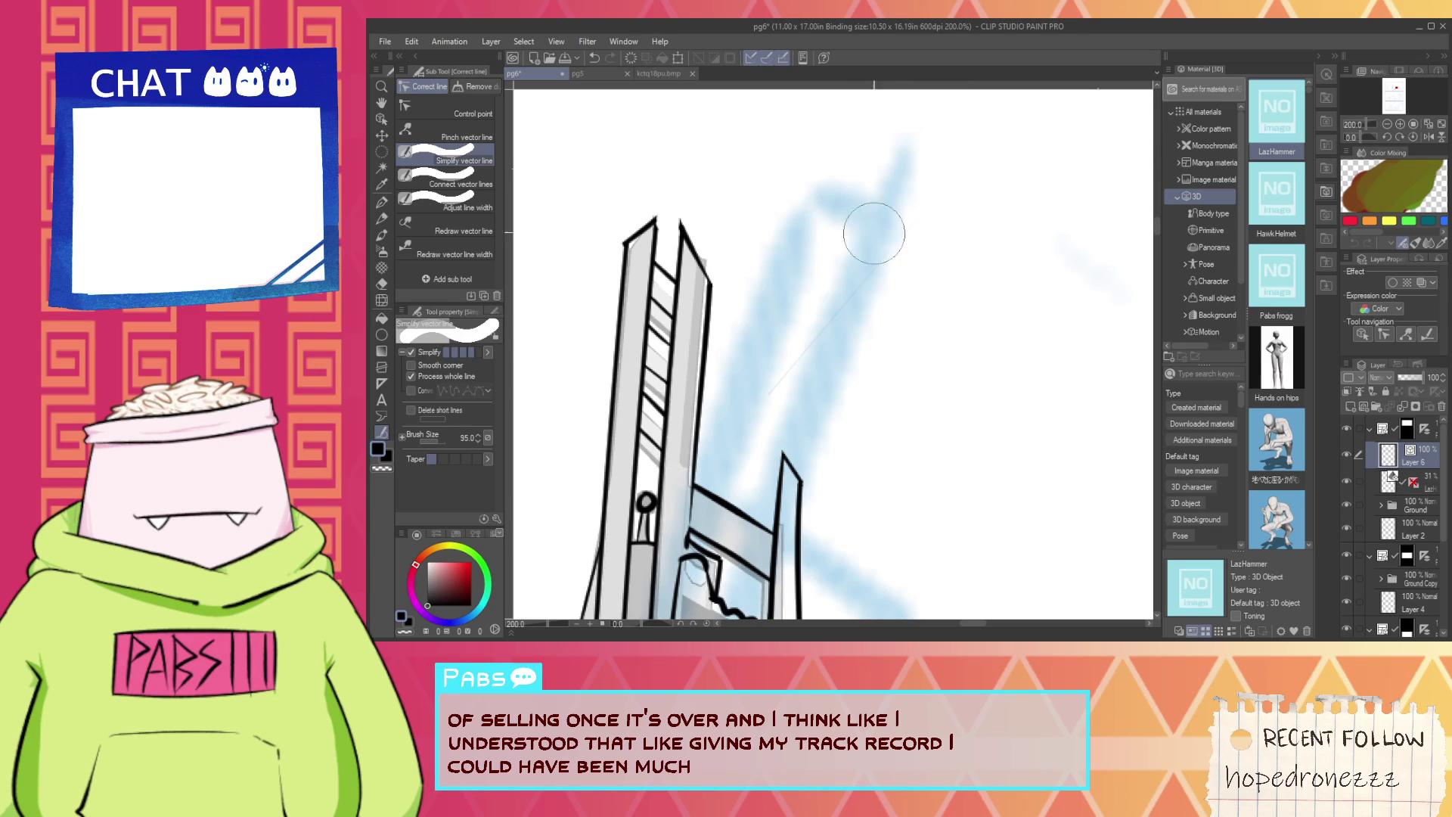
# Redraw the loose diagonal stroke's line width along its full length.
pyautogui.click(462, 248)
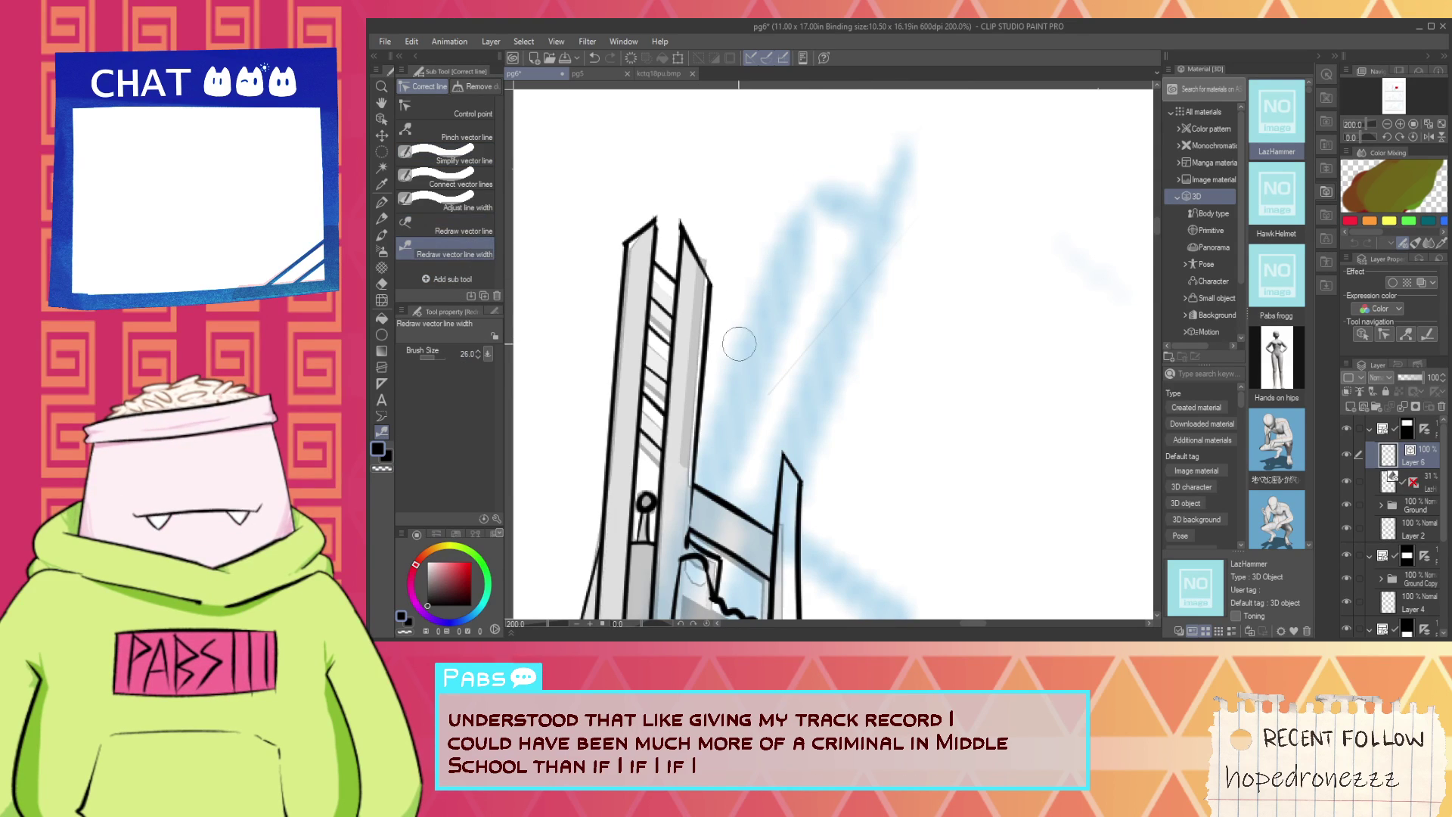
pyautogui.moveTo(768, 394); pyautogui.dragTo(936, 198)
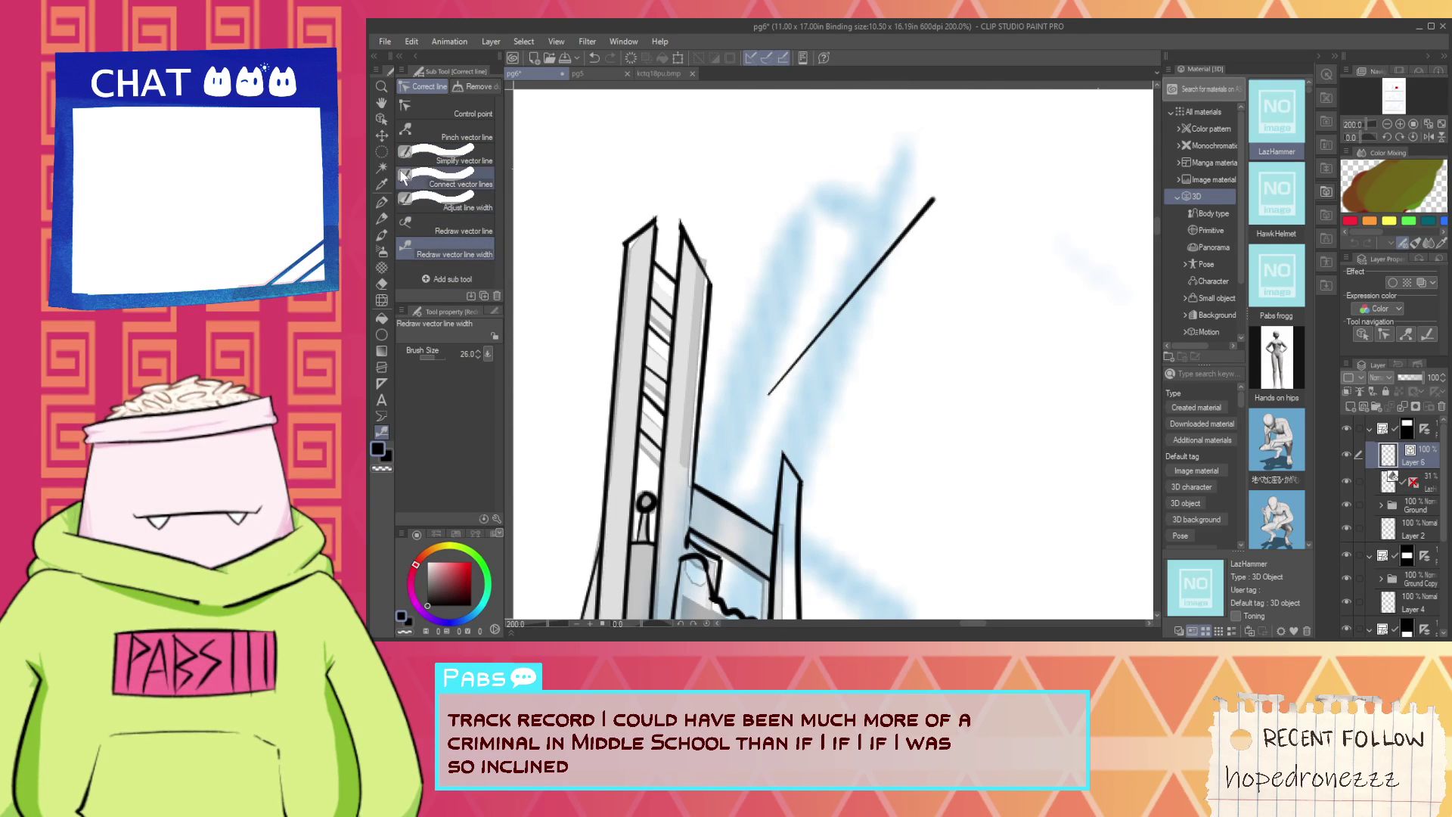
# Select the loose diagonal stroke as a vector object, then rotate and move it onto the inner prong as its long facet line.
pyautogui.click(382, 119)
pyautogui.click(886, 272)
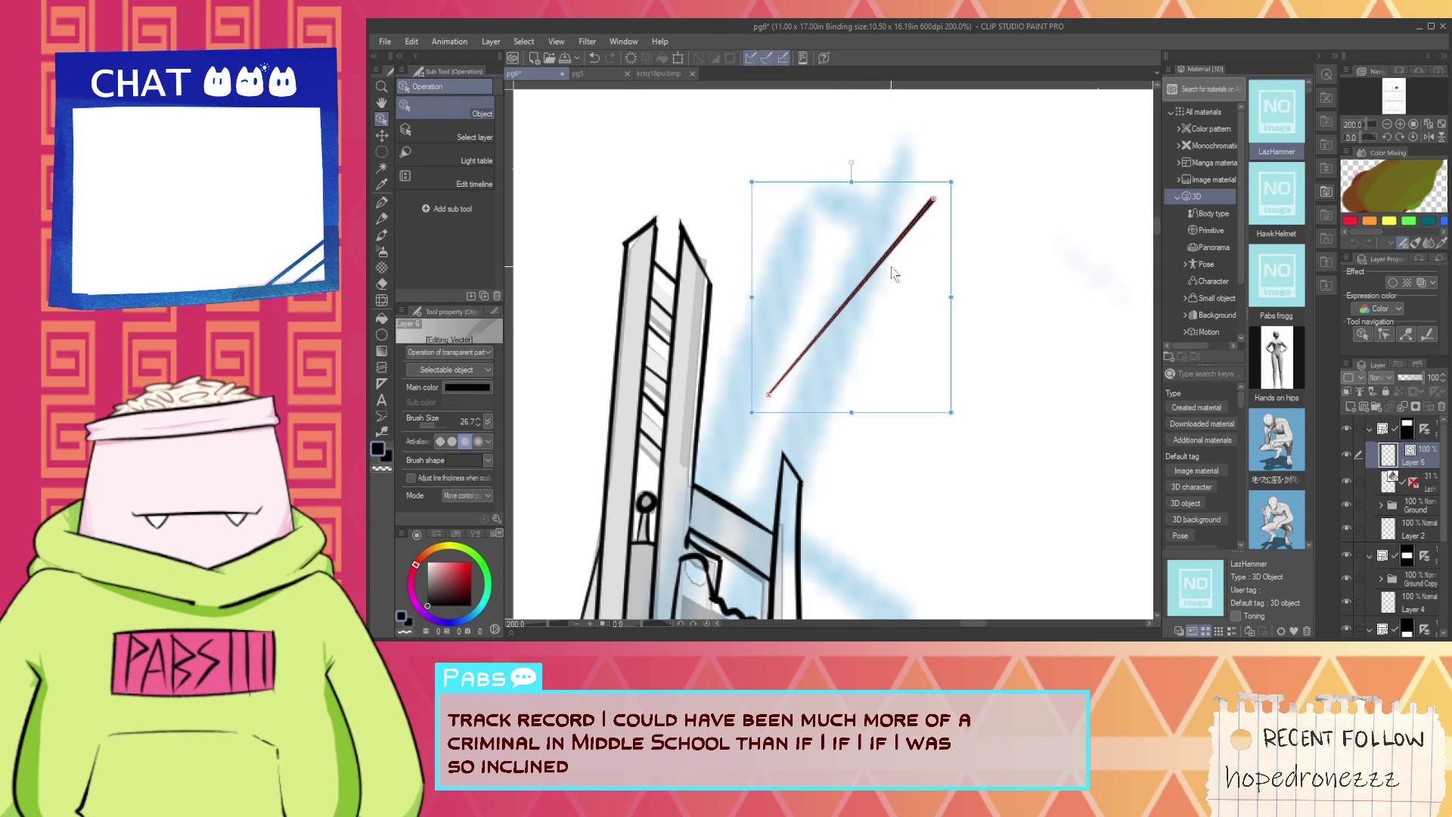
pyautogui.moveTo(914, 171); pyautogui.dragTo(707, 488)
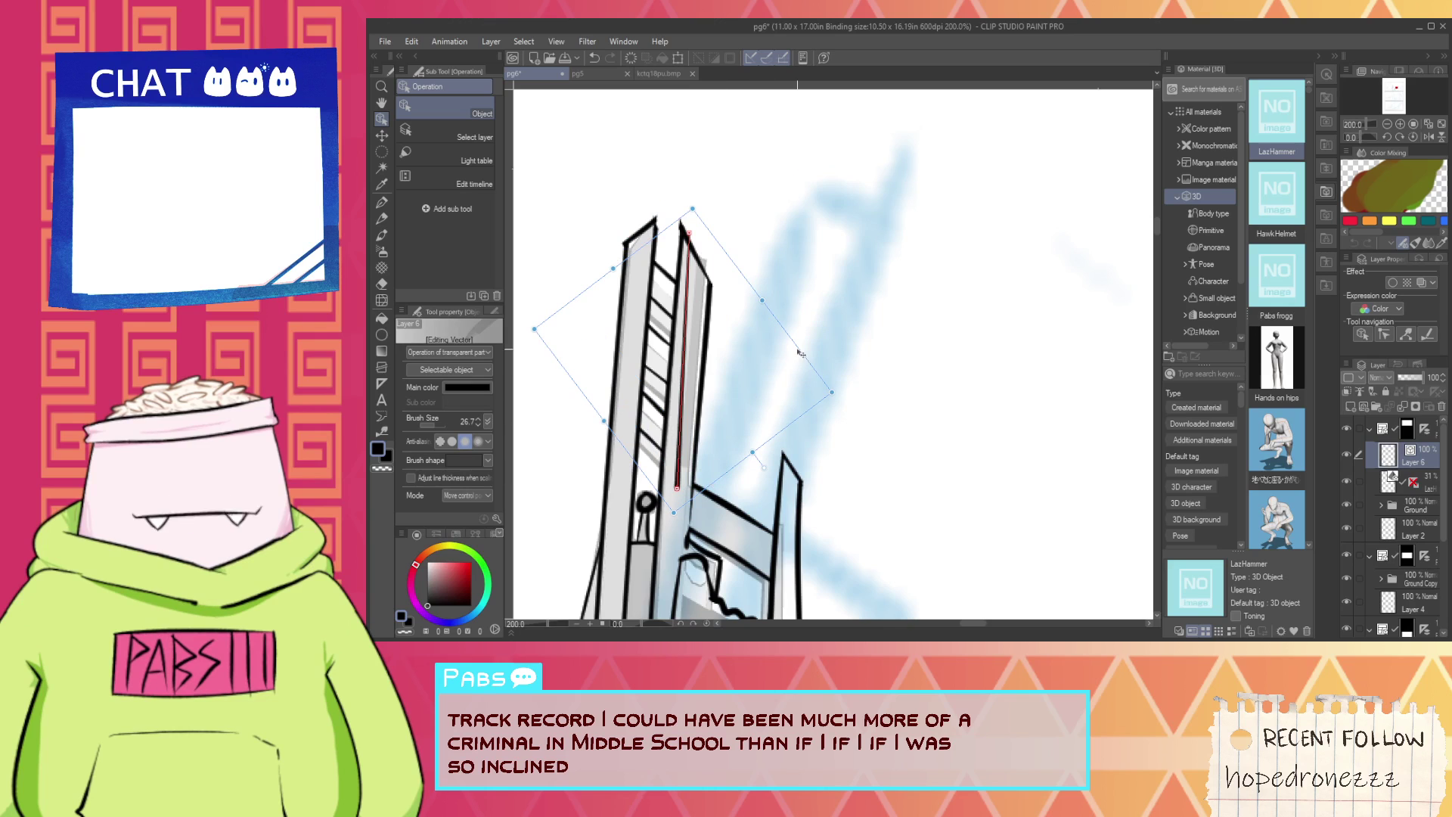
pyautogui.moveTo(801, 336)
pyautogui.mouseDown()
pyautogui.moveTo(806, 364)
pyautogui.moveTo(808, 341)
pyautogui.mouseUp()
# Ink a short diagonal closing the facet's lower end and erase the line ends overshooting at its bottom and at the prong tip.
pyautogui.press('e')
pyautogui.scroll(5, 707, 492)
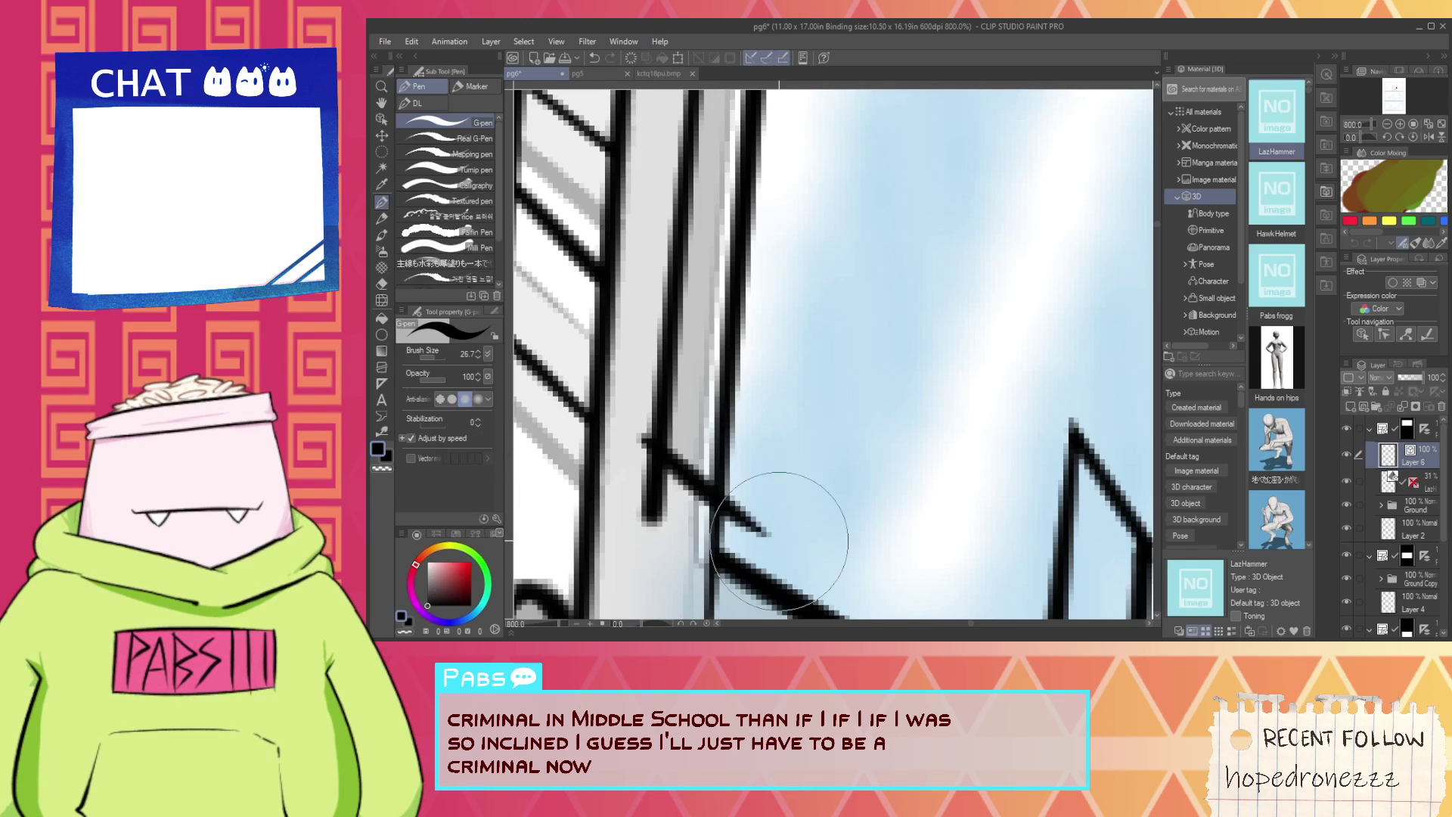
pyautogui.click(655, 505)
pyautogui.click(644, 439)
pyautogui.scroll(-7, 644, 439)
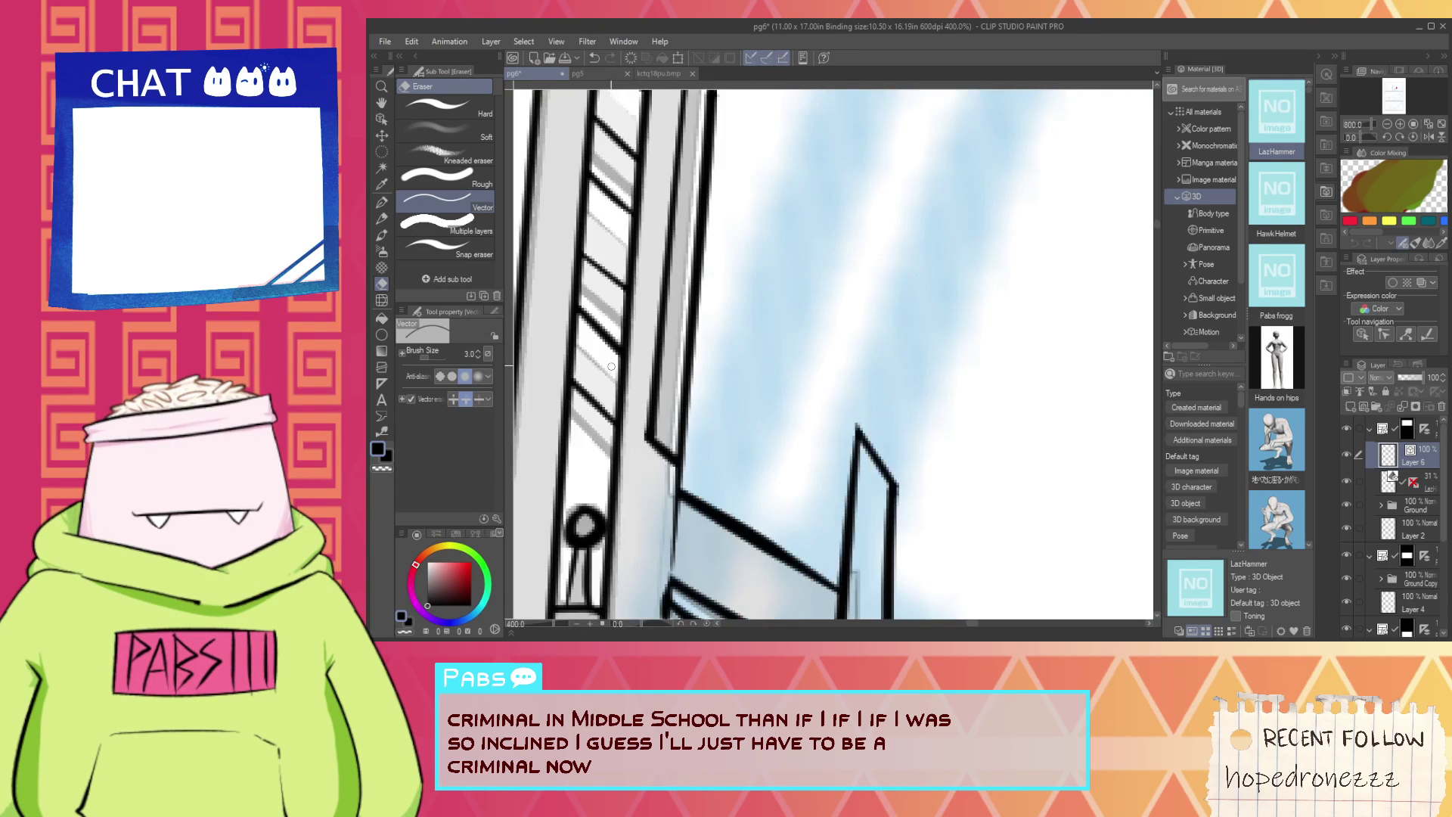
pyautogui.moveTo(640, 230); pyautogui.dragTo(678, 264)
pyautogui.scroll(1, 678, 264)
pyautogui.scroll(2, 677, 264)
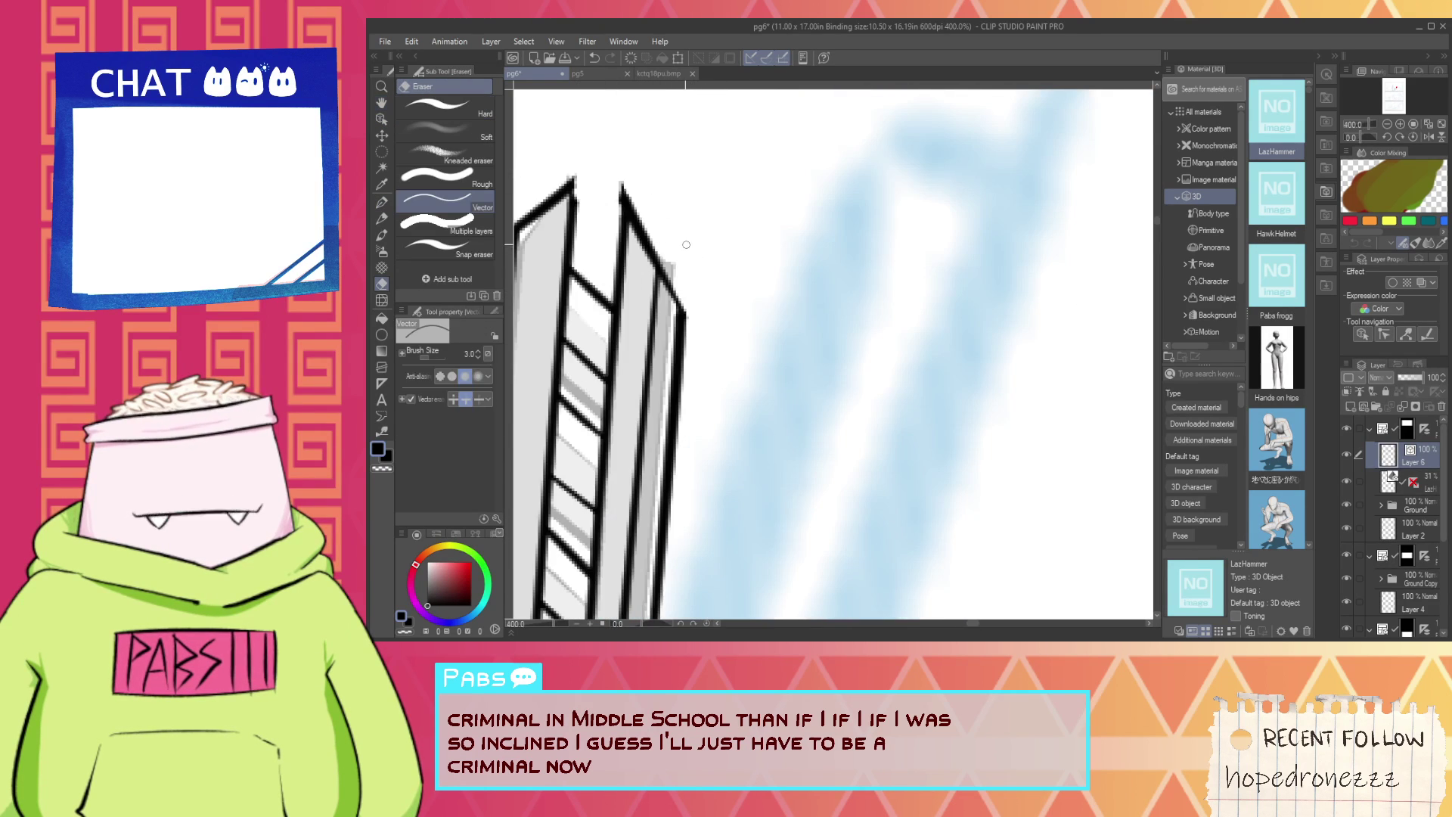
# Ink the curved body outline bulging out behind the outer side of the backpack, down to the waist, undoing the misfitting stroke.
pyautogui.scroll(-6, 686, 244)
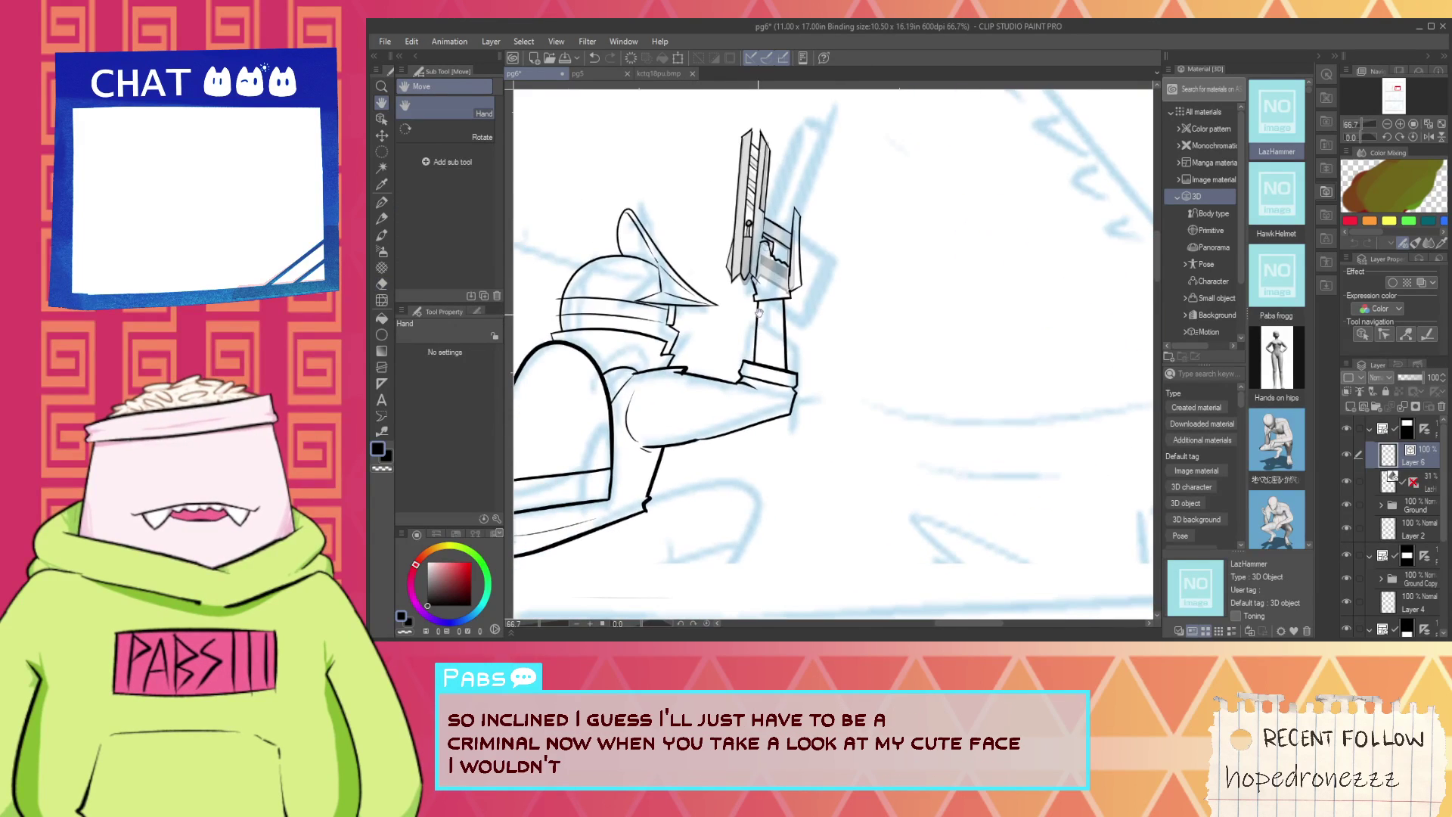
pyautogui.scroll(4, 759, 311)
pyautogui.scroll(-5, 758, 313)
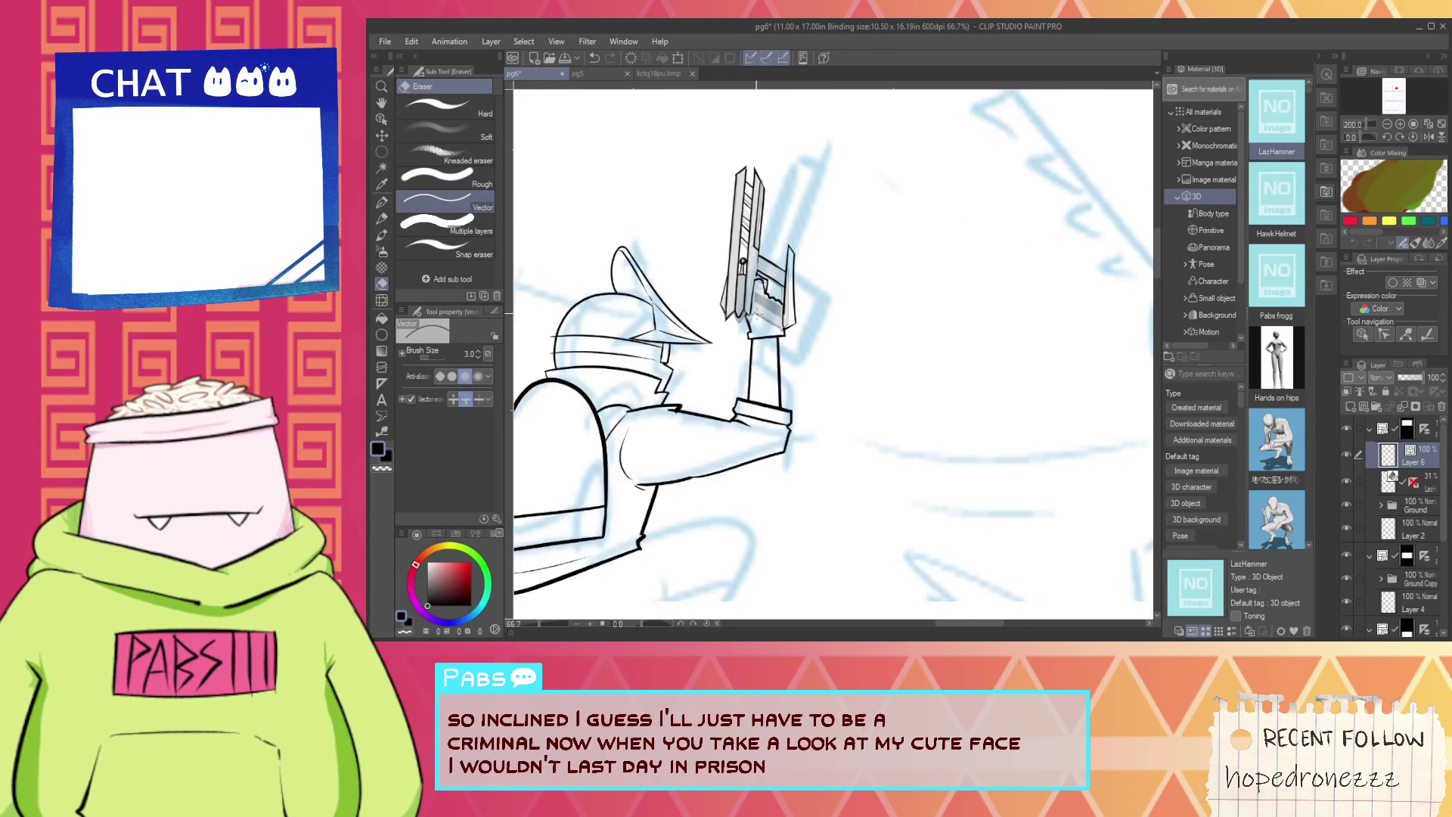
pyautogui.moveTo(639, 461); pyautogui.dragTo(652, 384)
pyautogui.scroll(2, 649, 388)
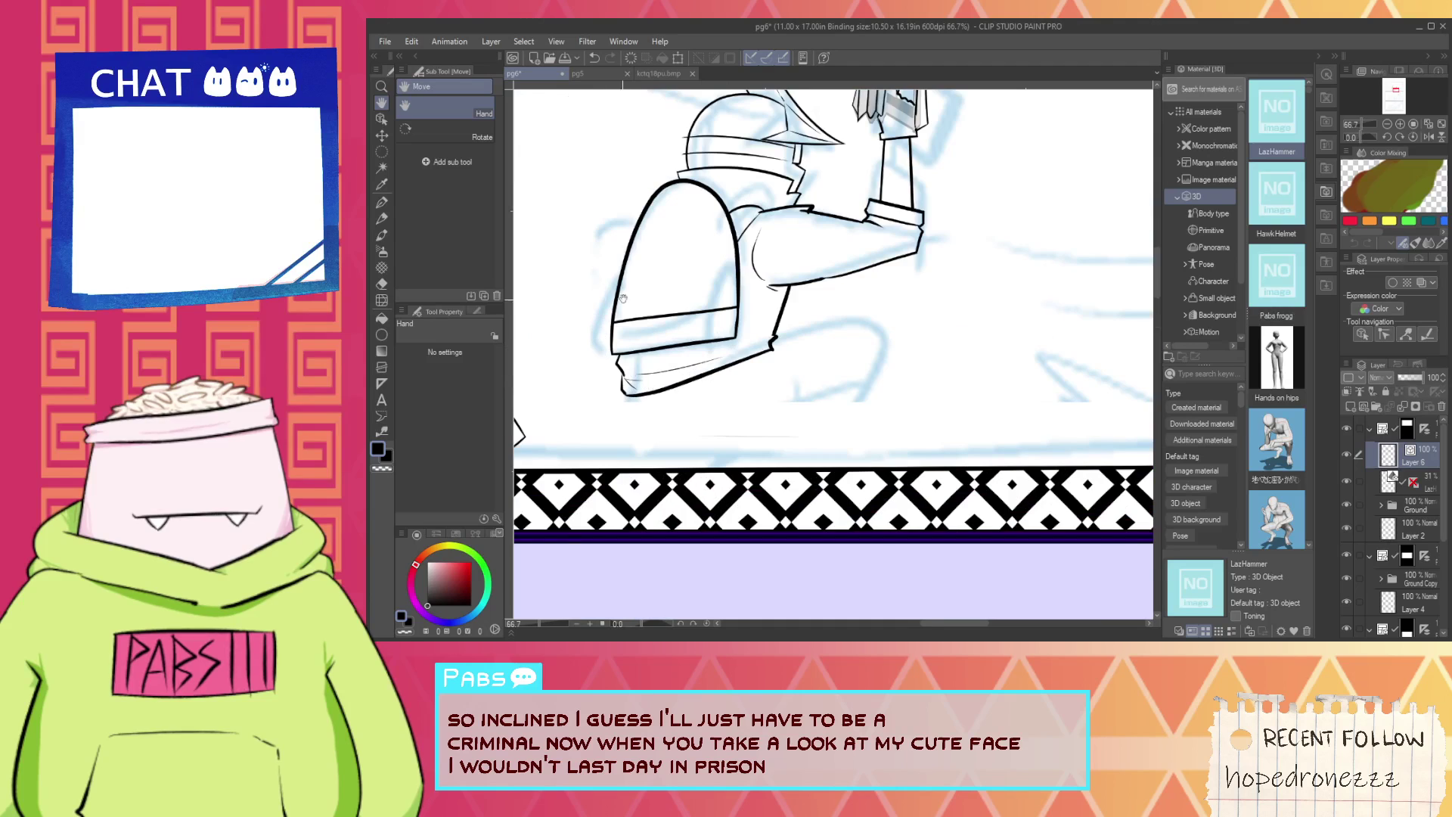
pyautogui.scroll(3, 622, 298)
pyautogui.moveTo(692, 592)
pyautogui.mouseDown()
pyautogui.moveTo(661, 393)
pyautogui.moveTo(671, 378)
pyautogui.moveTo(686, 389)
pyautogui.moveTo(731, 338)
pyautogui.mouseUp()
pyautogui.hotkey('ctrl', 'z')
pyautogui.press('e')
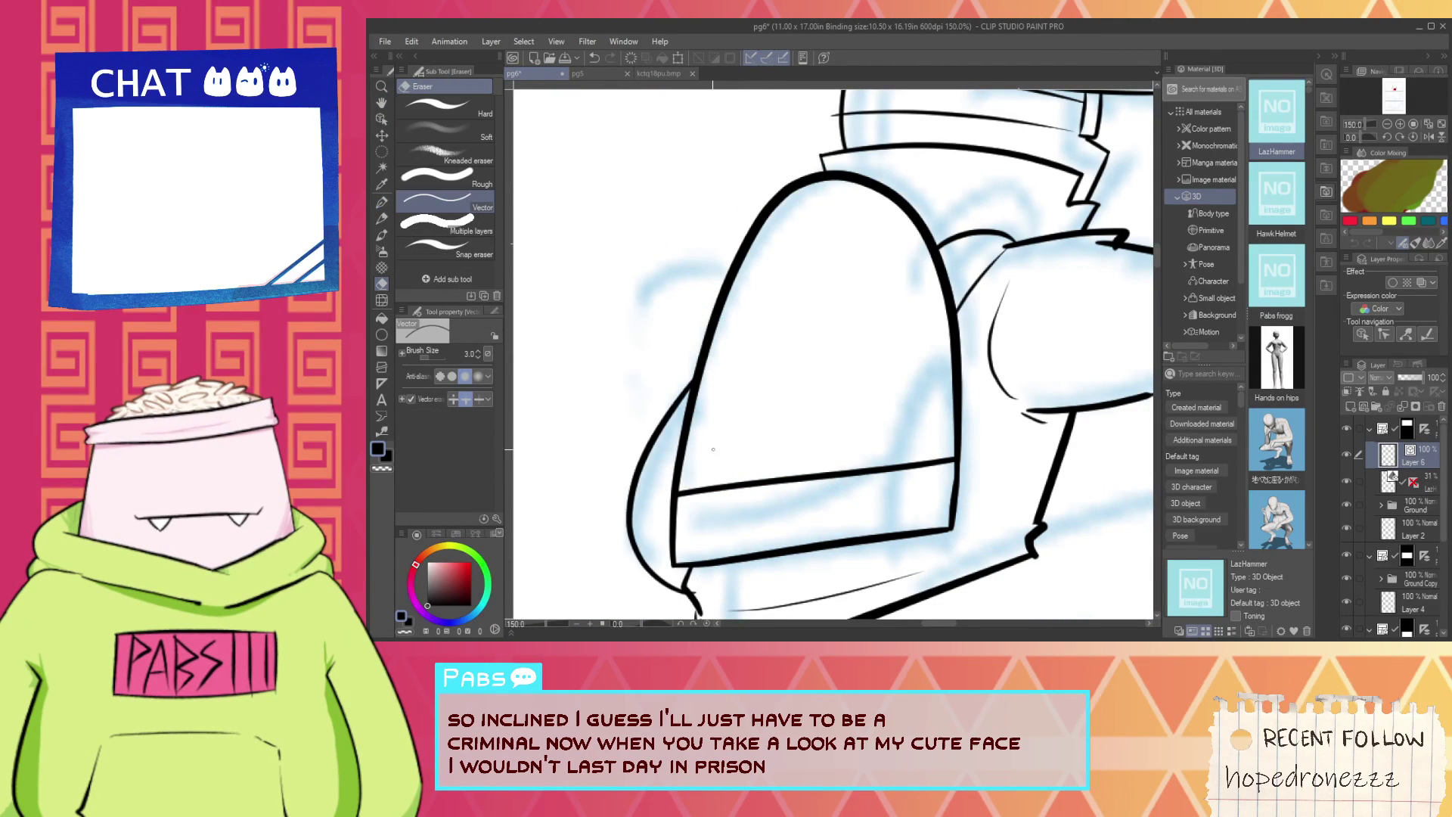
# Ink two thin bands across the torso between the backpack and the side outline, and erase their overshooting ends.
pyautogui.scroll(-3, 692, 568)
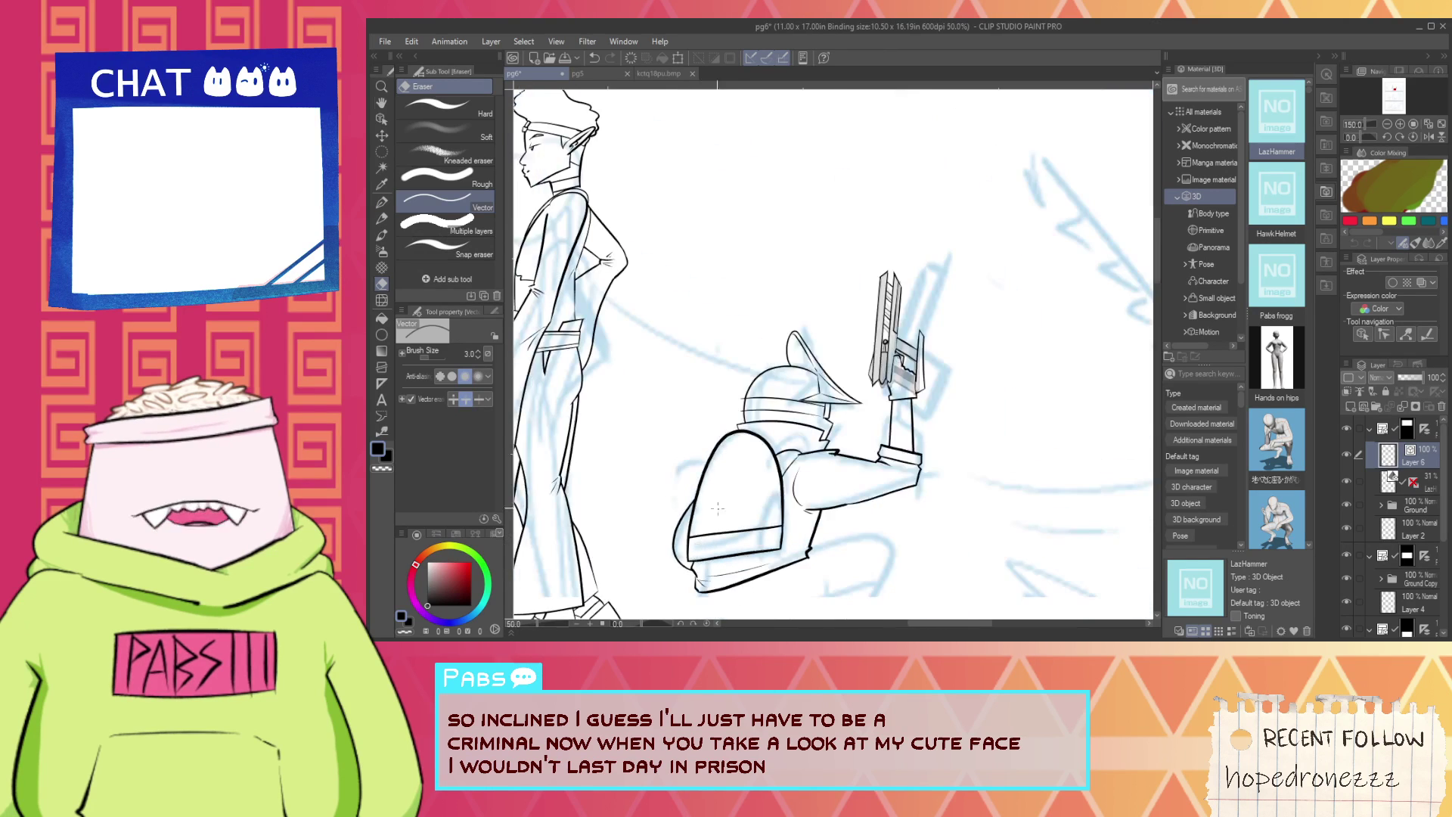
pyautogui.moveTo(798, 555)
pyautogui.mouseDown()
pyautogui.moveTo(767, 415)
pyautogui.moveTo(785, 427)
pyautogui.mouseUp()
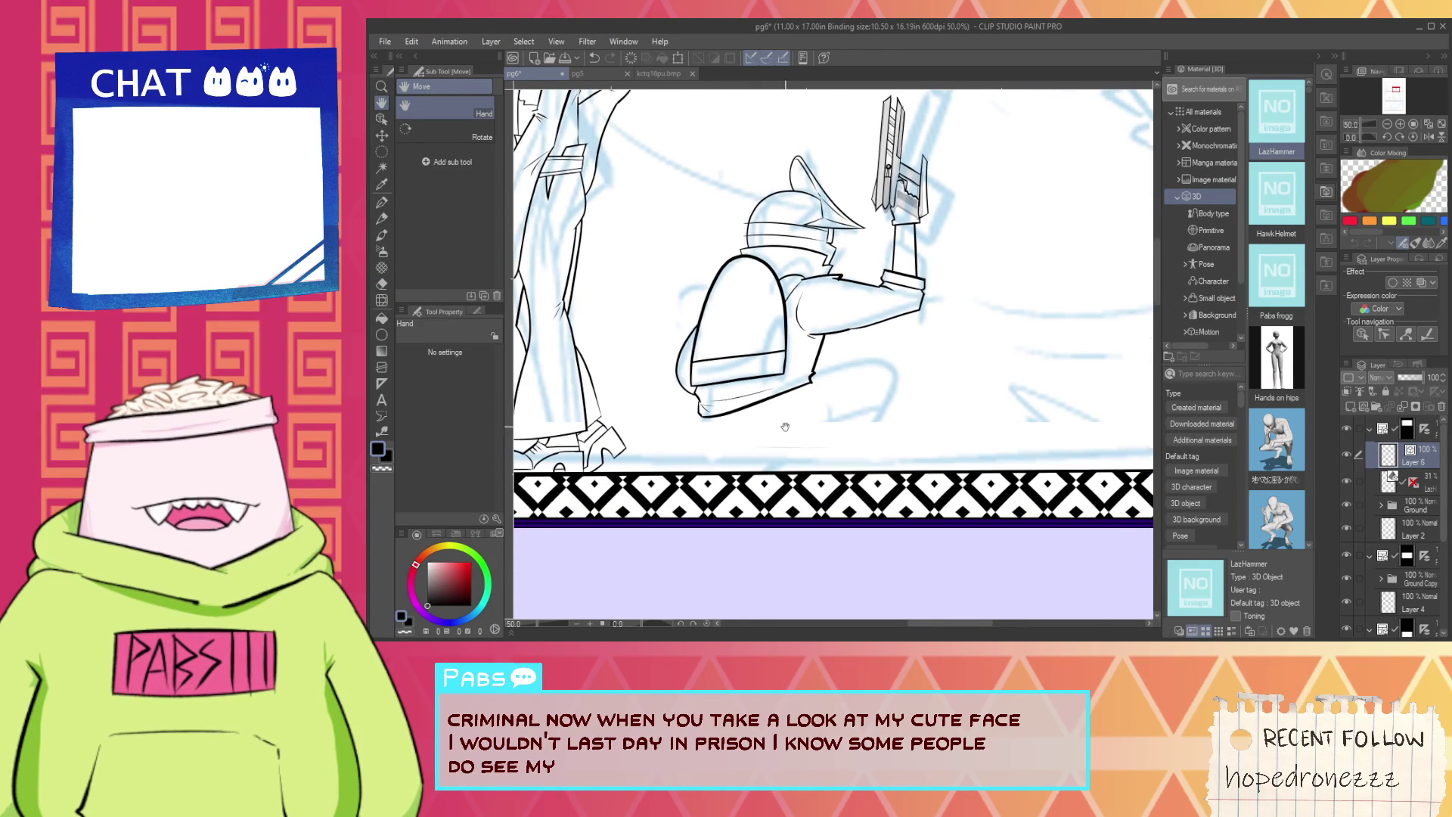
pyautogui.scroll(3, 806, 394)
pyautogui.press('p')
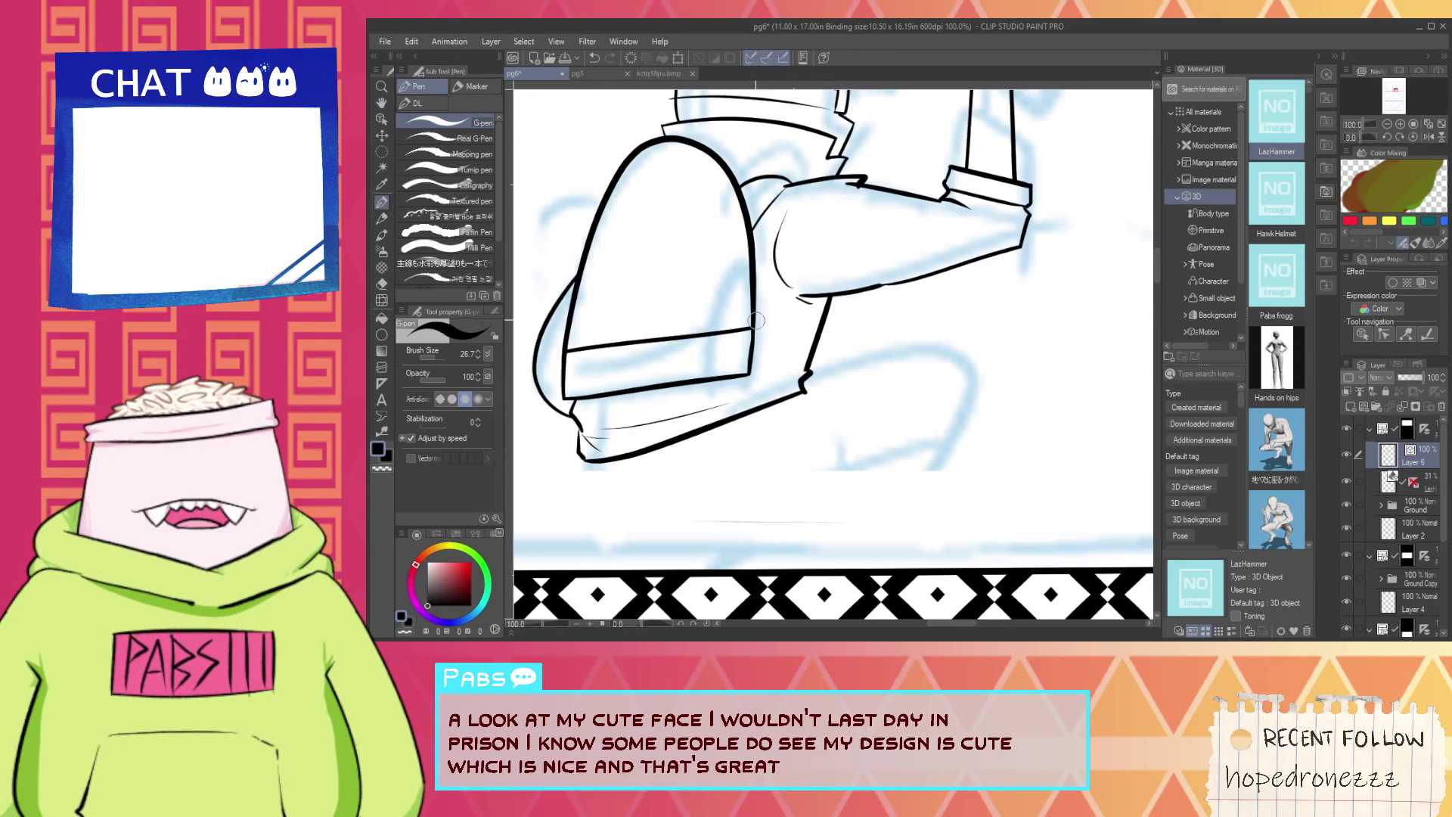
pyautogui.moveTo(733, 306); pyautogui.dragTo(832, 309)
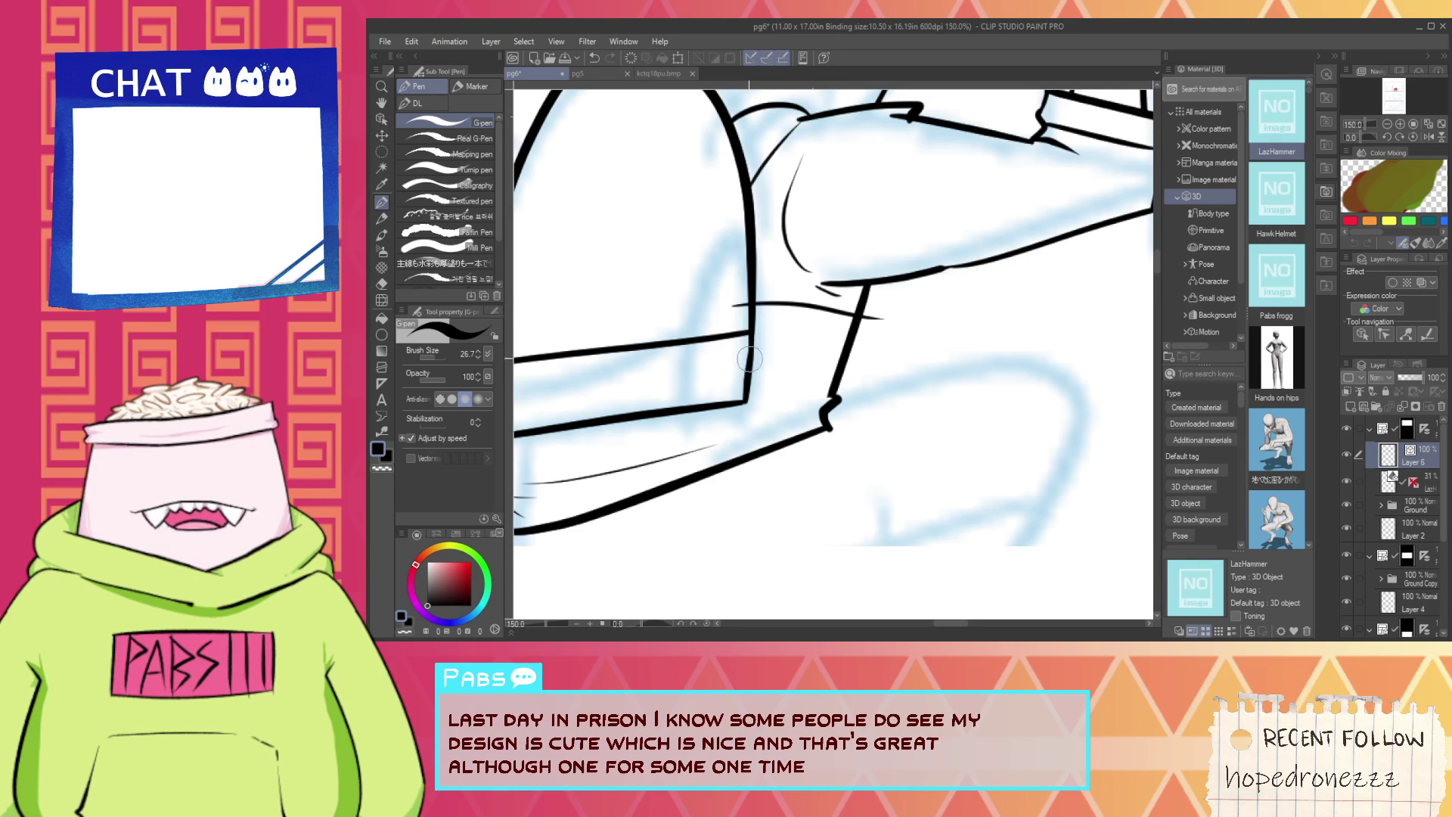
pyautogui.moveTo(732, 349); pyautogui.dragTo(844, 355)
pyautogui.press('e')
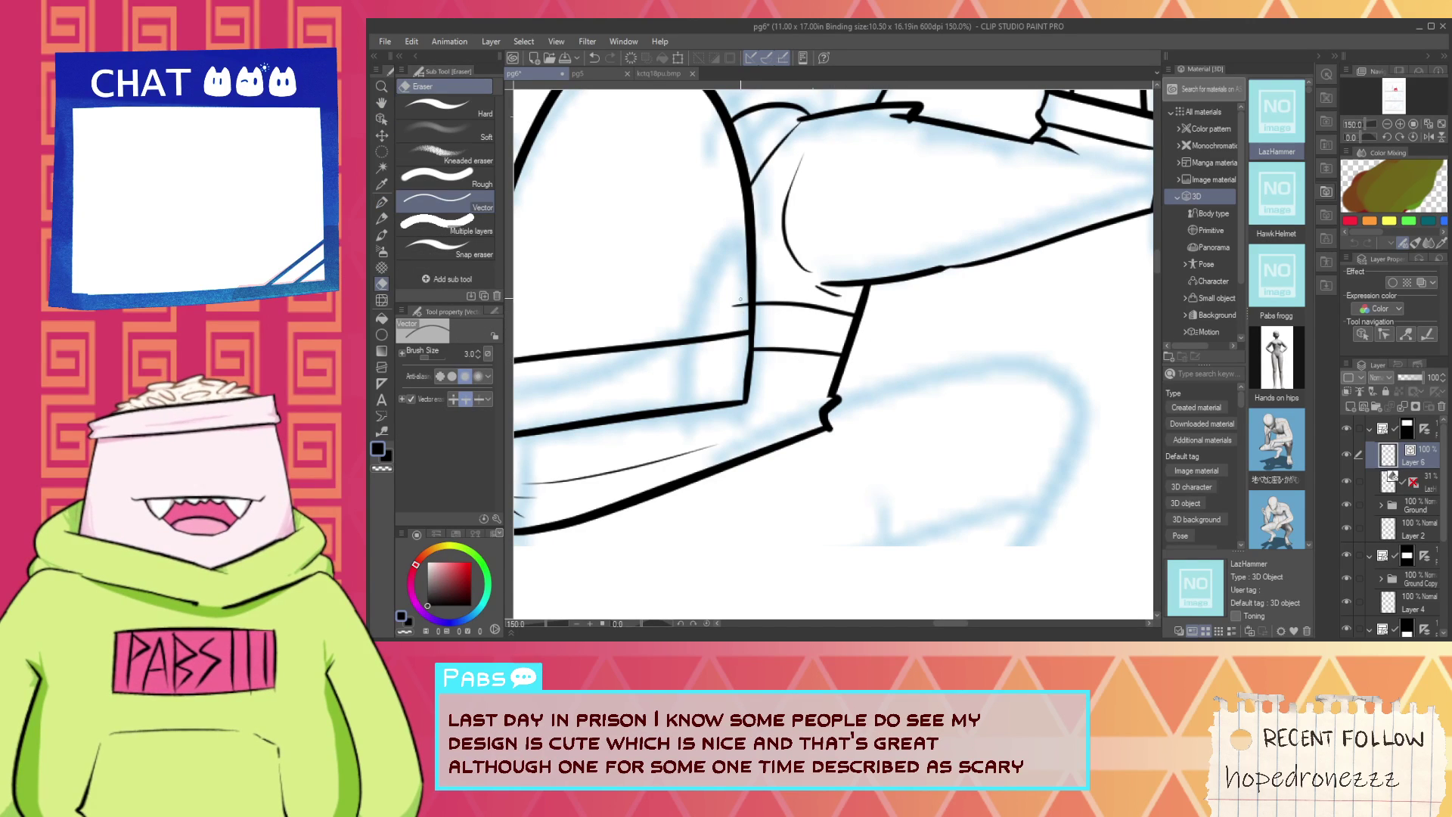
pyautogui.scroll(-4, 741, 285)
pyautogui.press('h')
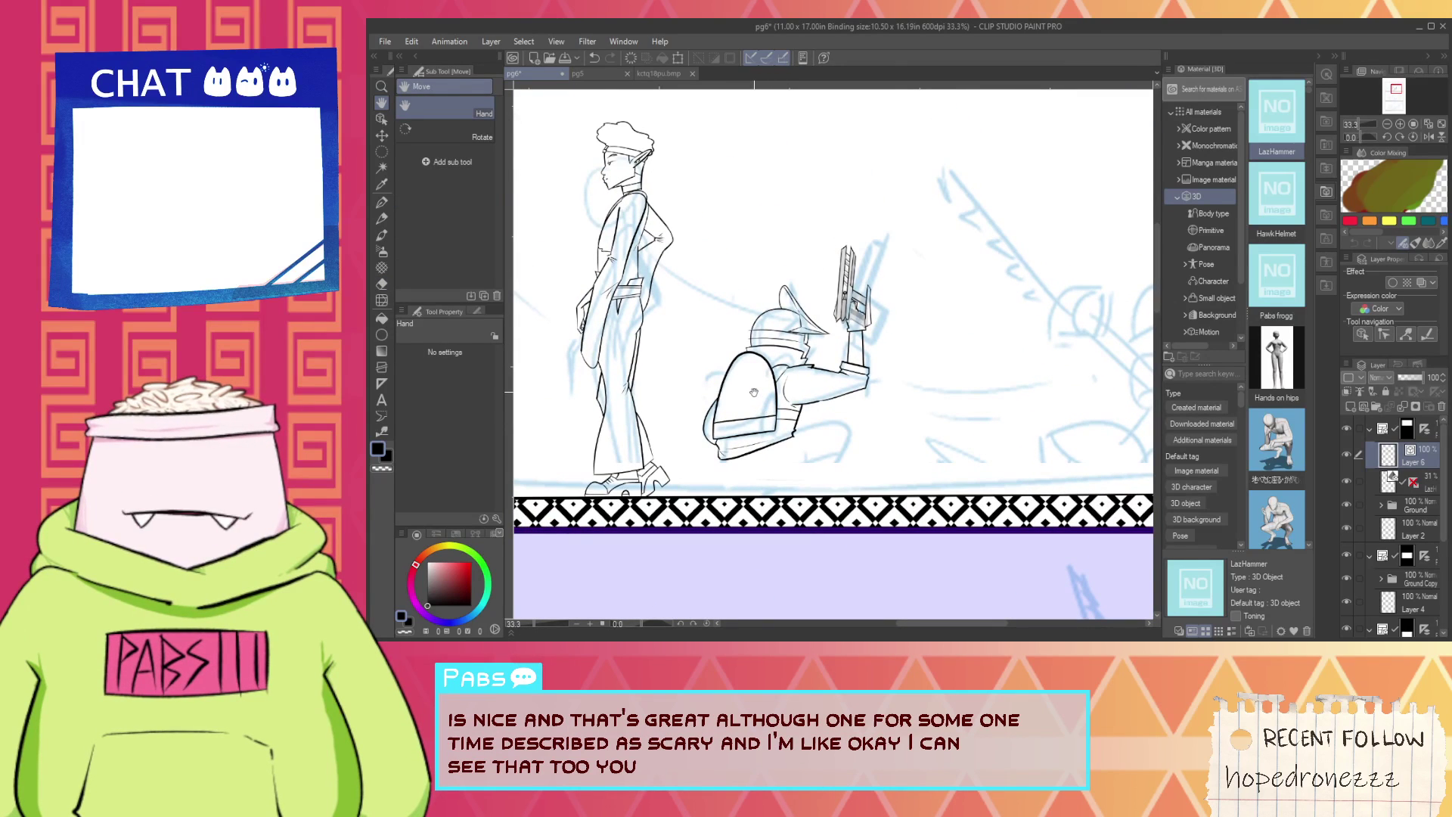
# Clean up the lower end of the curved outline behind the backpack where it meets the waist.
pyautogui.scroll(3, 754, 392)
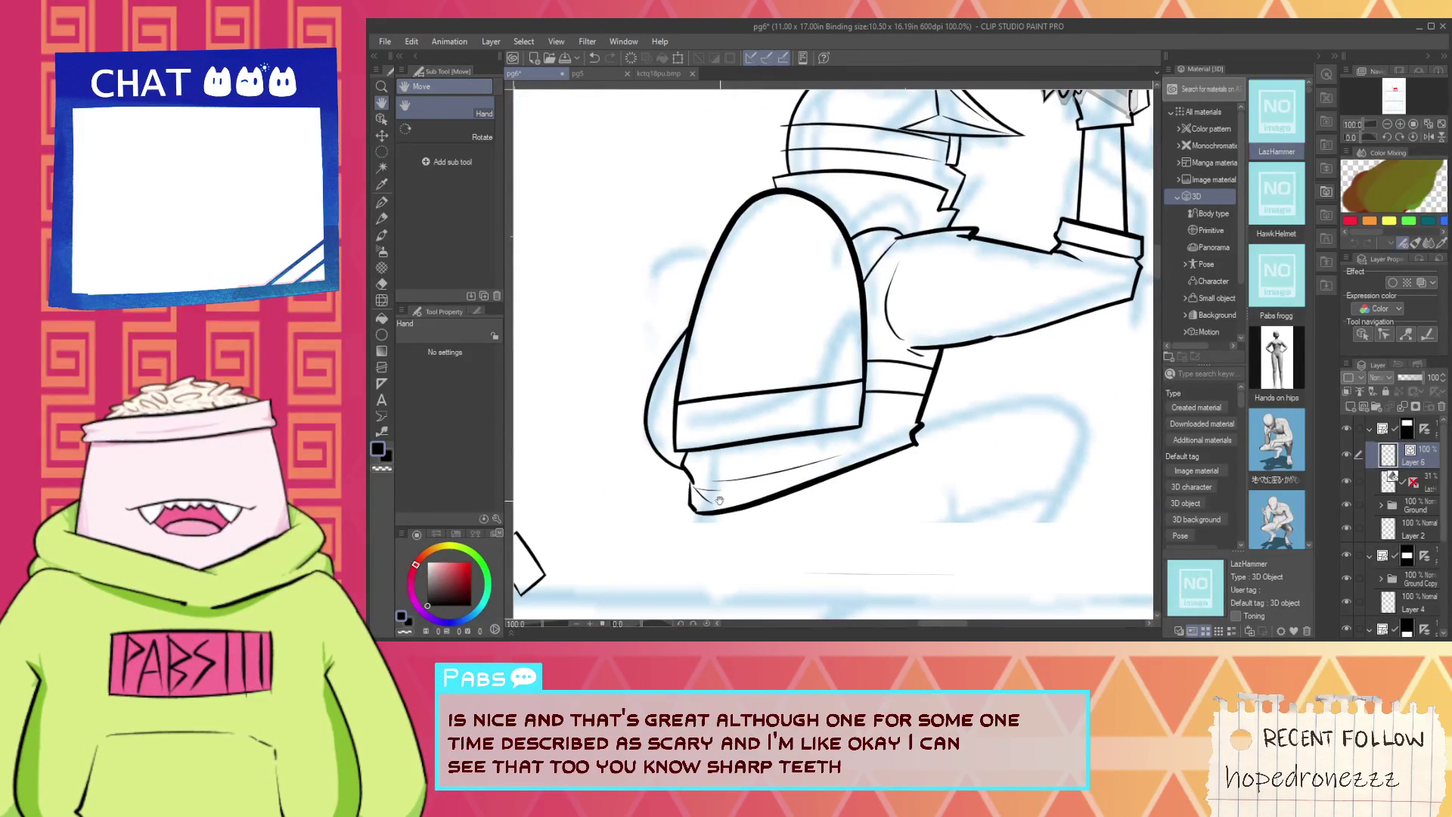
pyautogui.scroll(2, 683, 458)
pyautogui.press('e')
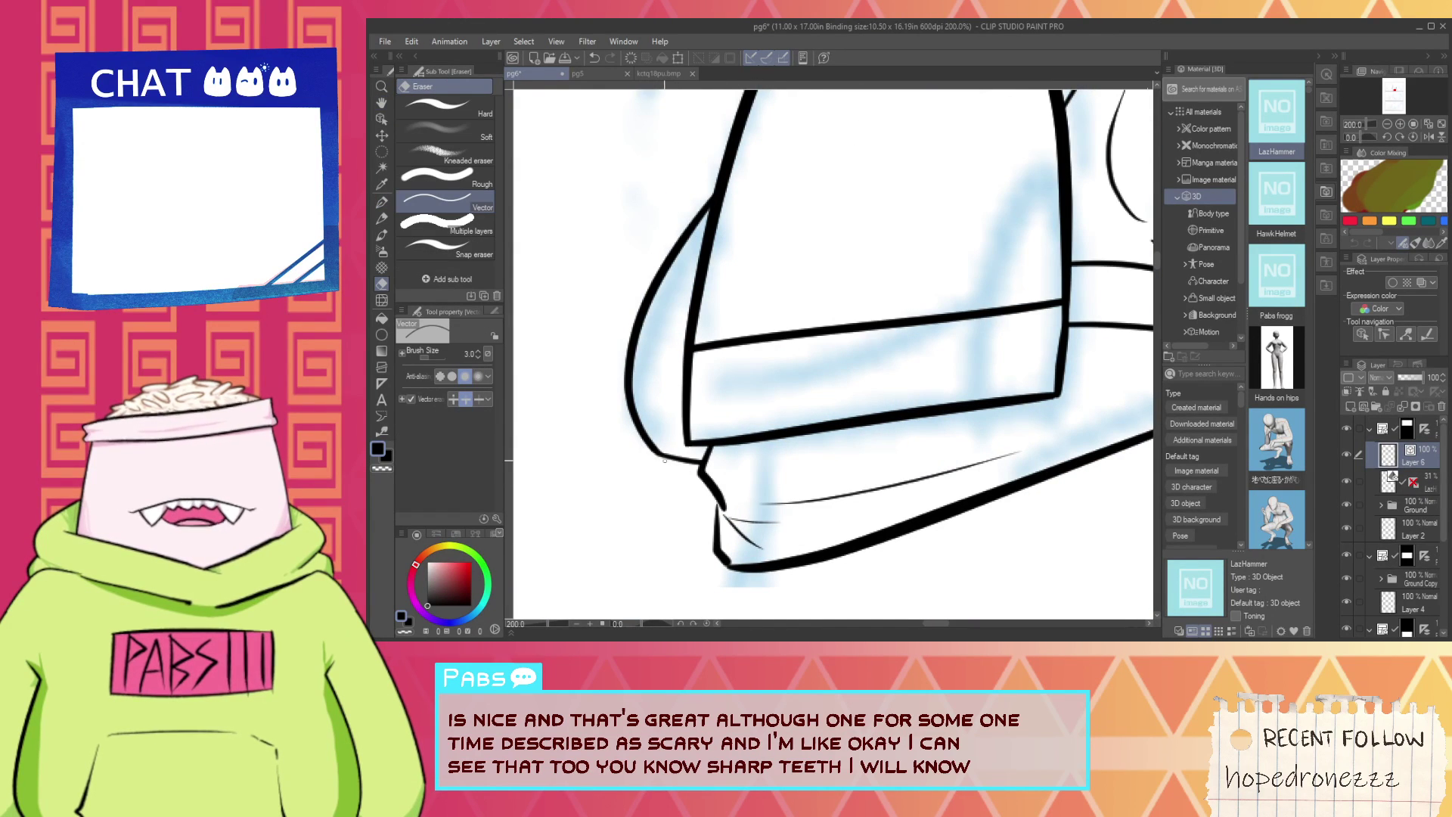
pyautogui.scroll(-3, 665, 460)
pyautogui.press('h')
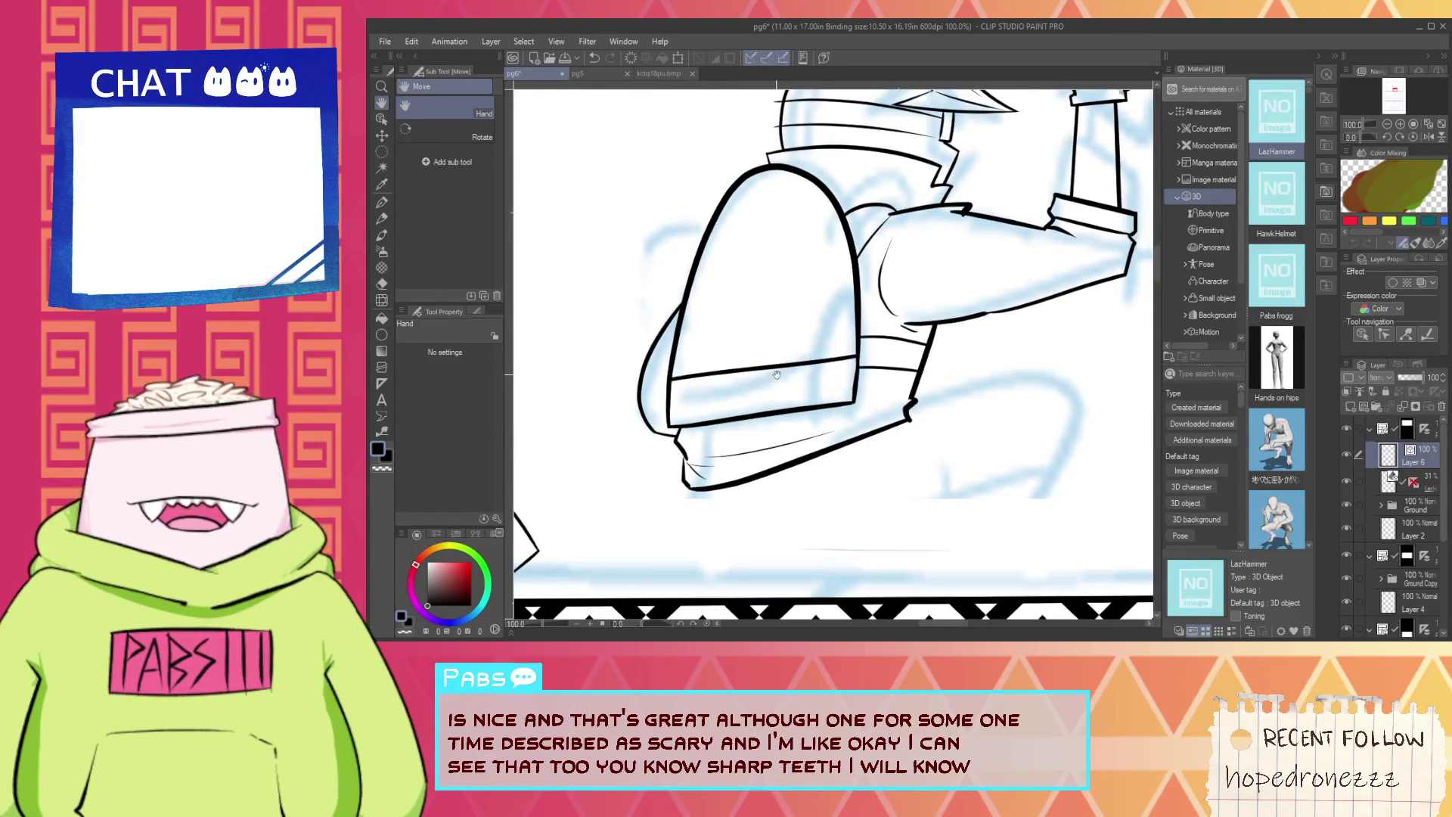
# Ink a short crease under the raised arm's upper shoulder line and undo the misplaced stroke over the shoulder.
pyautogui.scroll(2, 953, 212)
pyautogui.press('e')
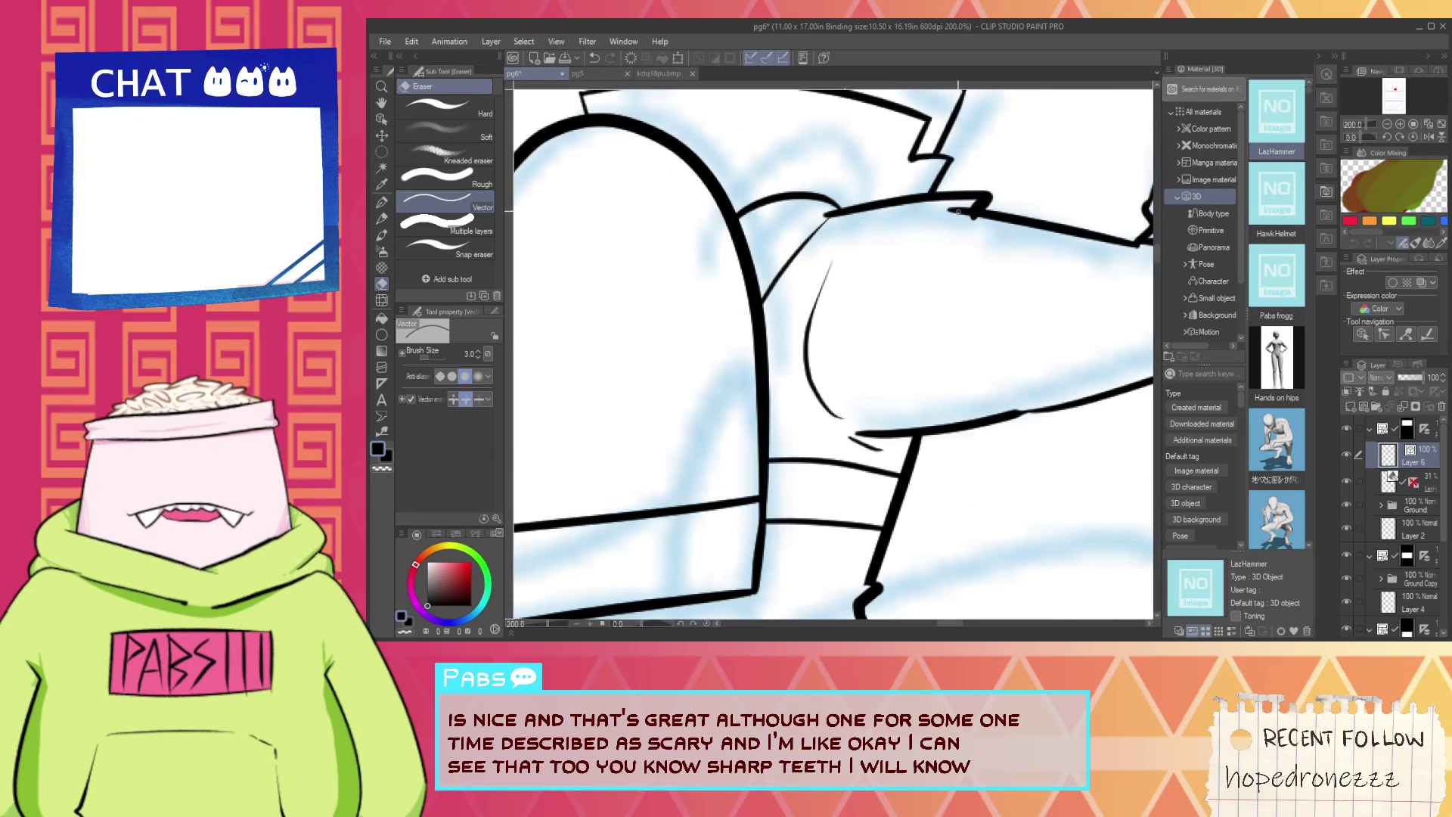
pyautogui.press('p')
pyautogui.moveTo(894, 227)
pyautogui.mouseDown()
pyautogui.moveTo(961, 220)
pyautogui.moveTo(839, 376)
pyautogui.mouseUp()
pyautogui.hotkey('ctrl', 'z')
pyautogui.scroll(-4, 959, 234)
pyautogui.press('space')
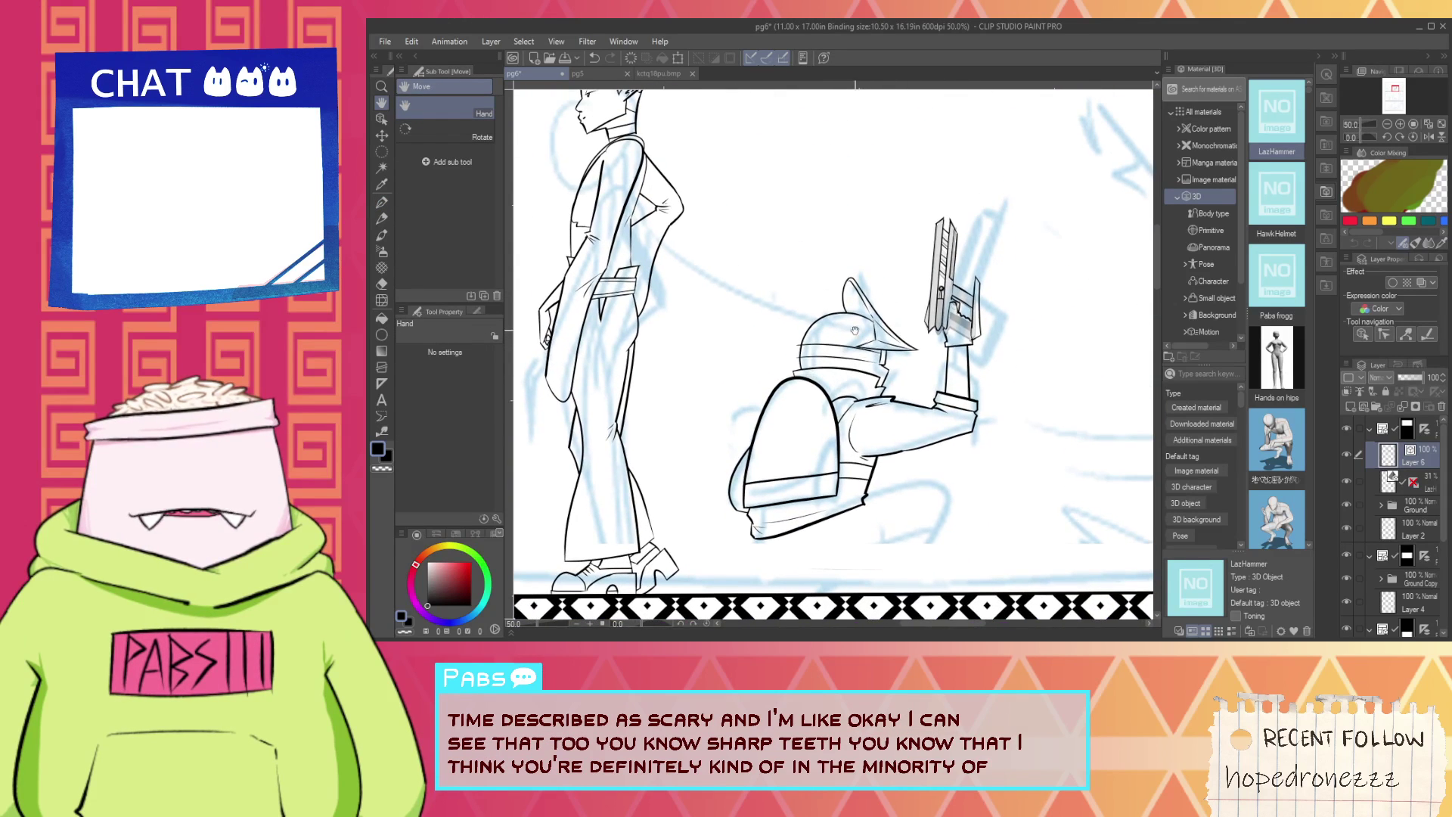
pyautogui.scroll(4, 855, 331)
pyautogui.press('e')
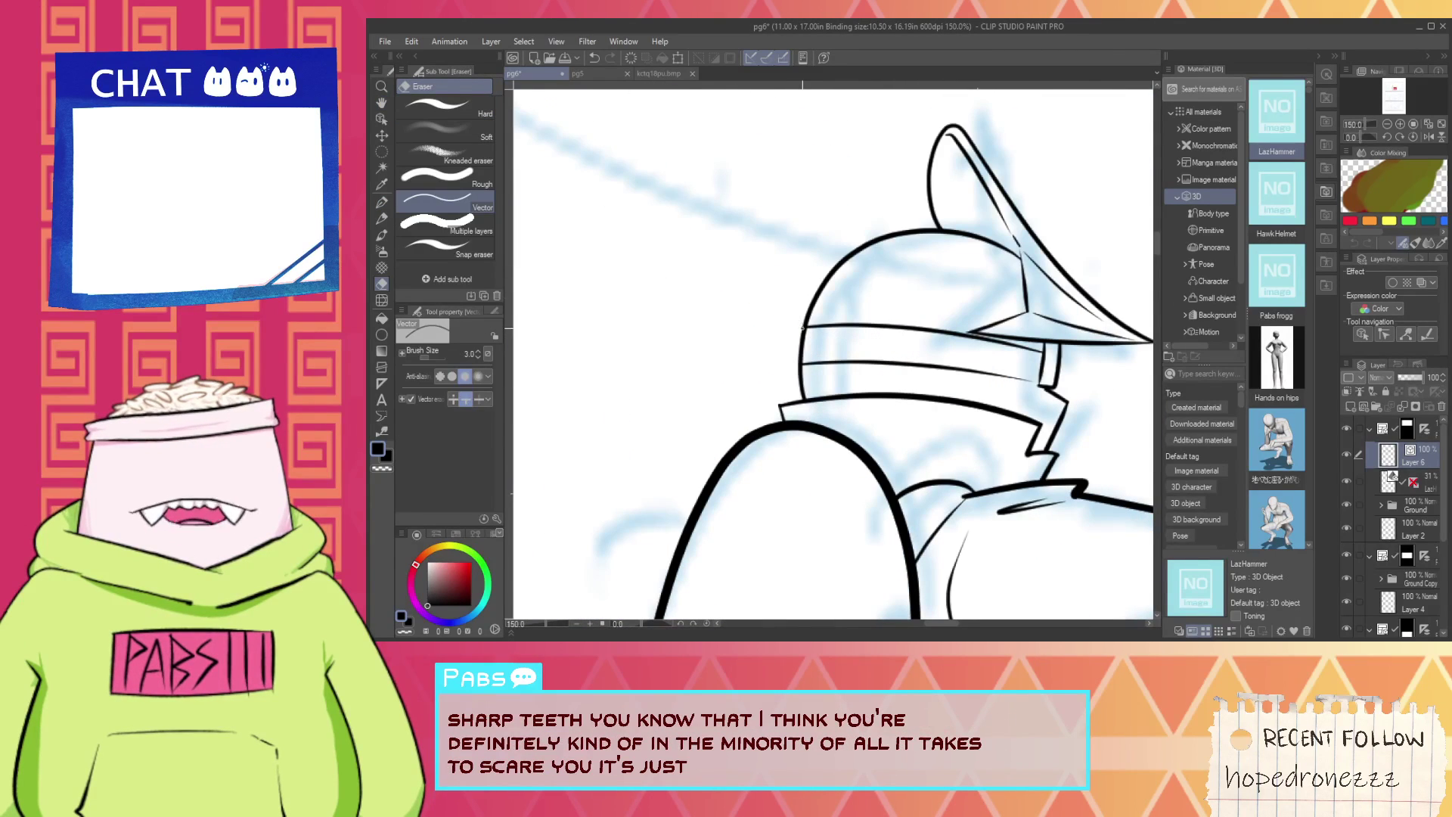
# Ink the rounded seat below the waist and the underside of the bent thigh, redrawing the thigh stroke with a softer curve.
pyautogui.scroll(-3, 802, 329)
pyautogui.press('space')
pyautogui.moveTo(836, 511); pyautogui.dragTo(820, 463)
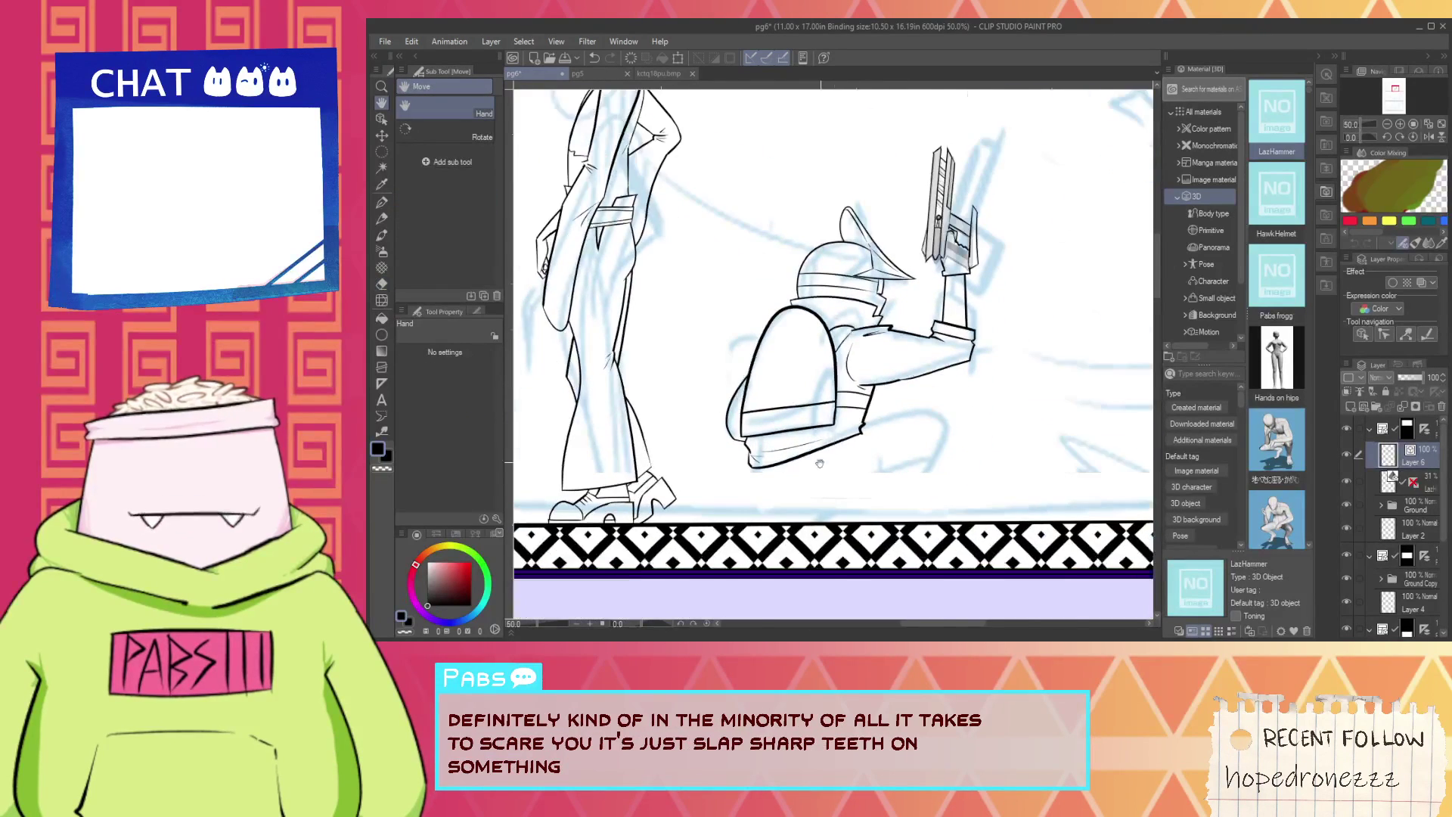
pyautogui.scroll(2, 787, 481)
pyautogui.press('p')
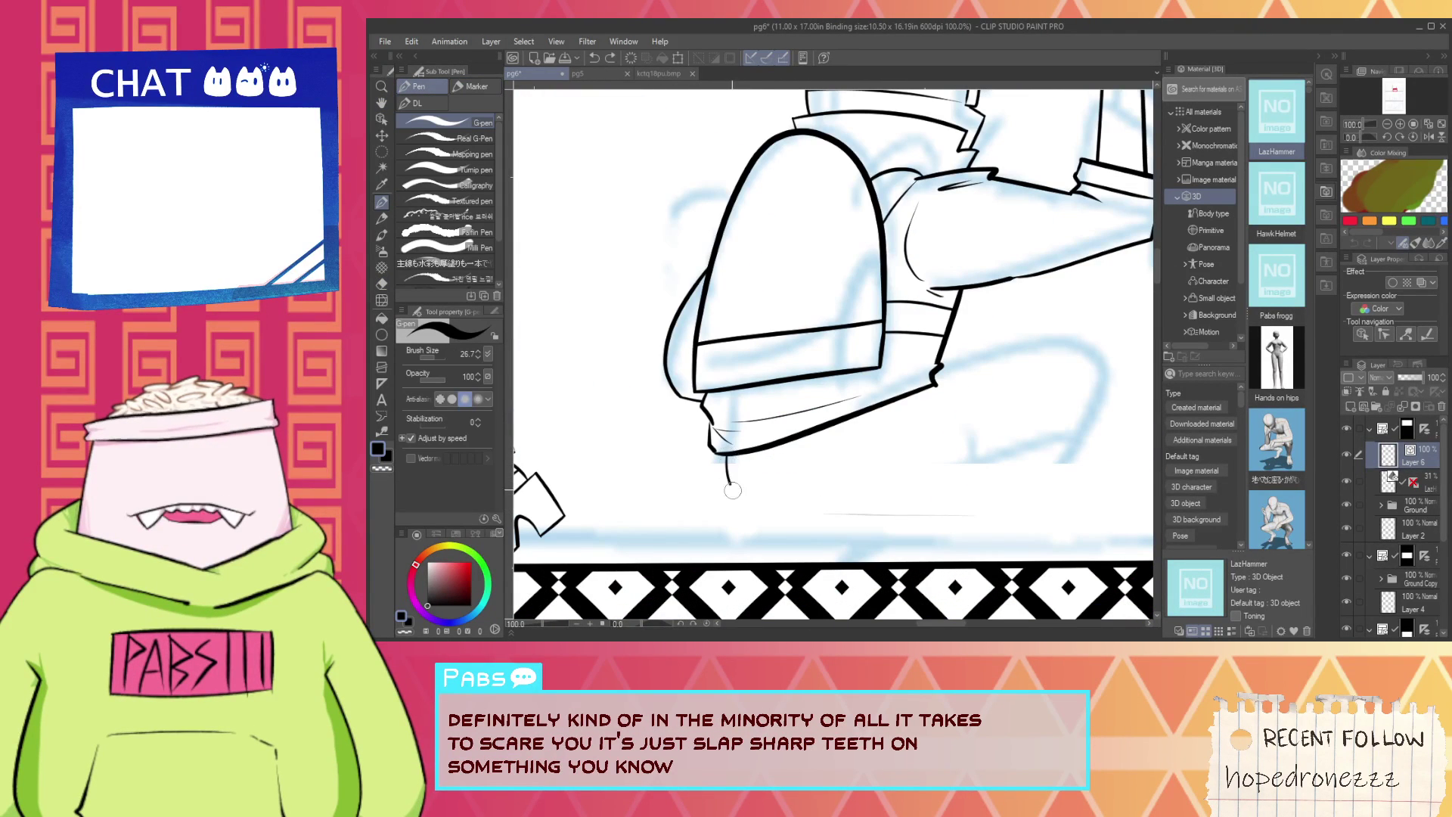
pyautogui.moveTo(726, 453); pyautogui.dragTo(739, 553)
pyautogui.moveTo(723, 462); pyautogui.dragTo(749, 517)
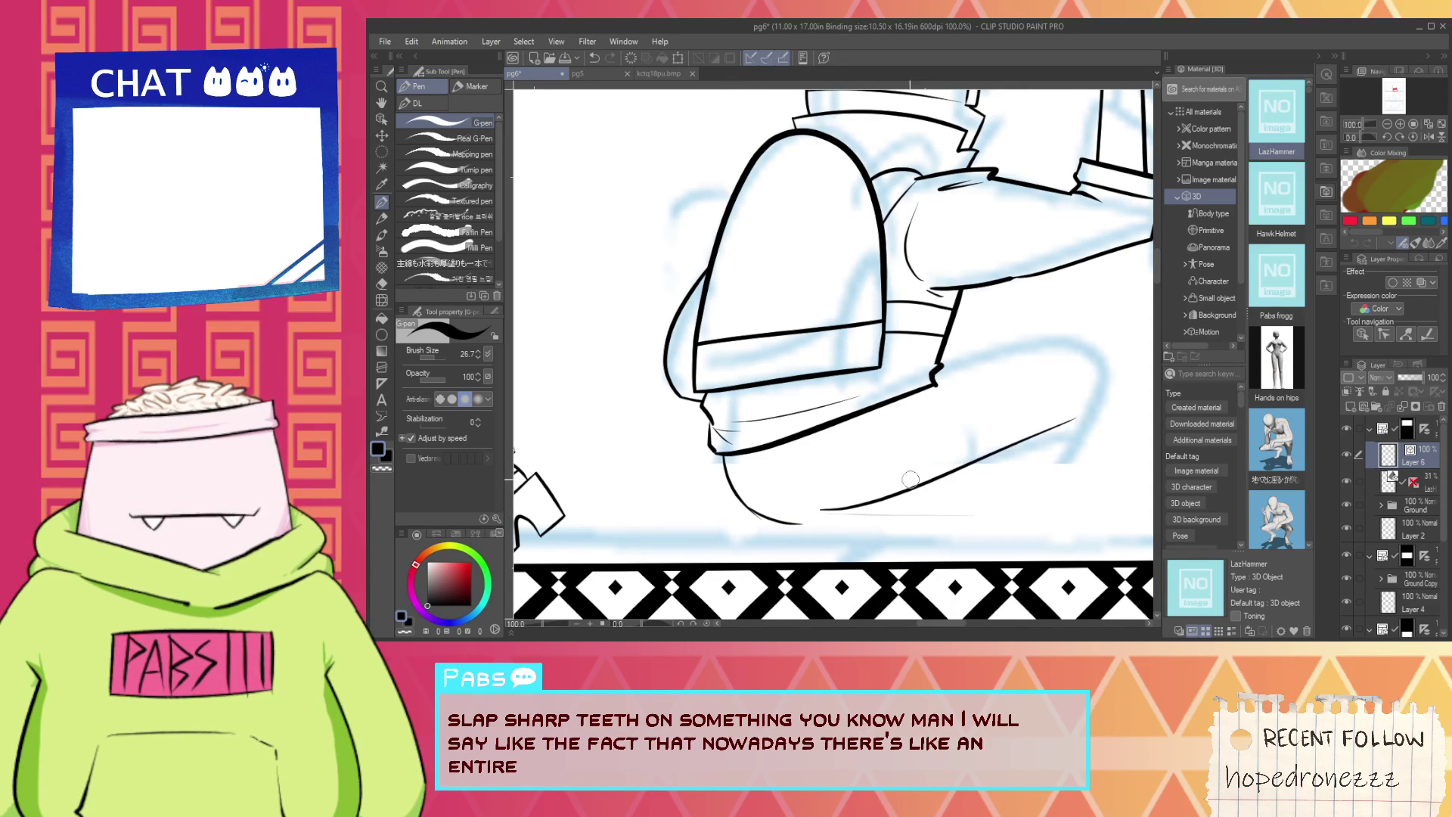
pyautogui.hotkey('ctrl', 'z')
pyautogui.moveTo(787, 499); pyautogui.dragTo(1003, 457)
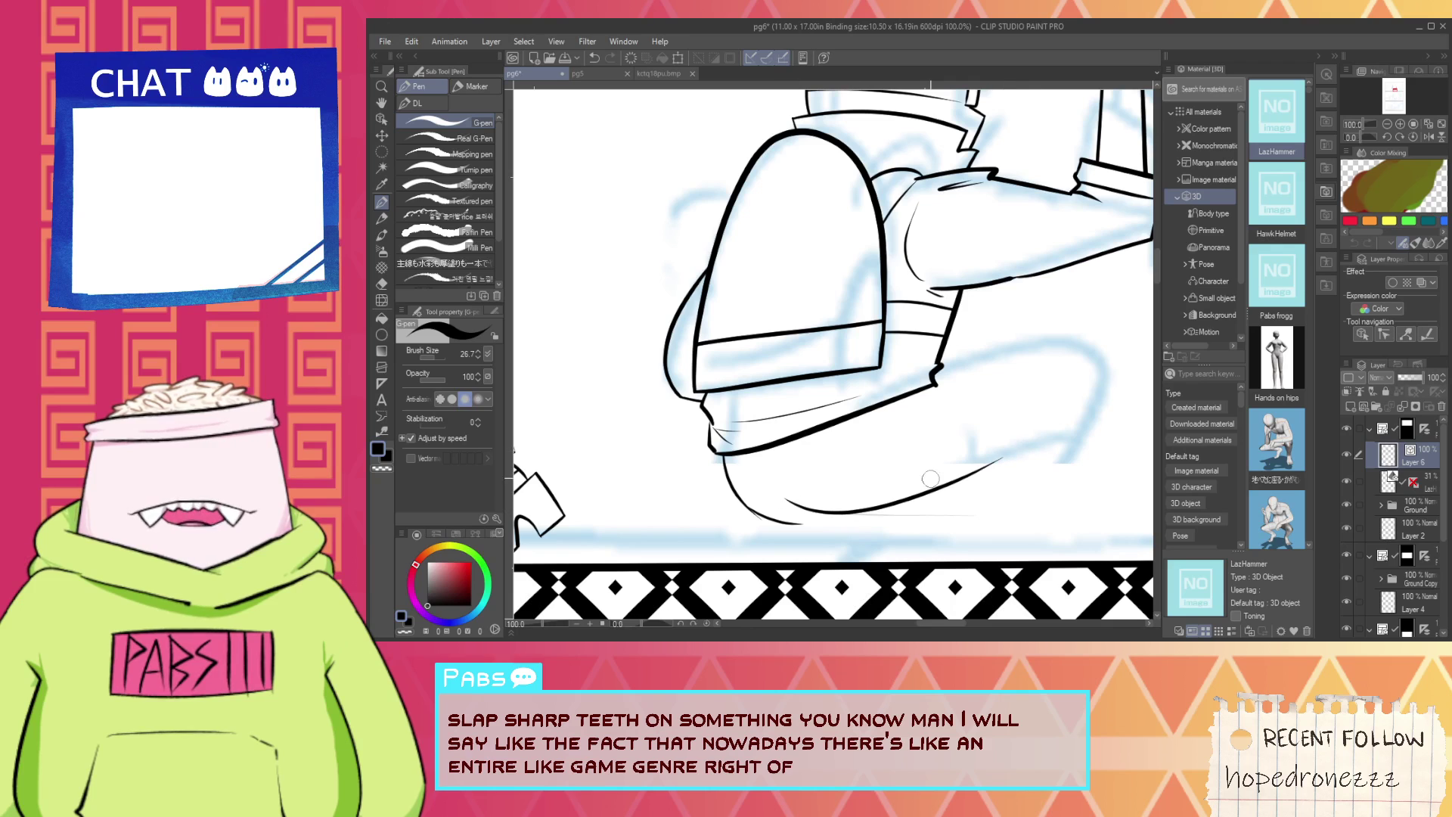
# Ink the arched top line of the thigh from the waist to the knee, redrawing it until it follows the sketch.
pyautogui.press('space')
pyautogui.moveTo(964, 406)
pyautogui.mouseDown()
pyautogui.moveTo(794, 364)
pyautogui.moveTo(929, 286)
pyautogui.mouseUp()
pyautogui.scroll(2, 794, 364)
pyautogui.press('p')
pyautogui.hotkey('ctrl', 'z')
pyautogui.moveTo(674, 376); pyautogui.dragTo(1063, 239)
pyautogui.hotkey('ctrl', 'z')
pyautogui.moveTo(650, 395); pyautogui.dragTo(1024, 255)
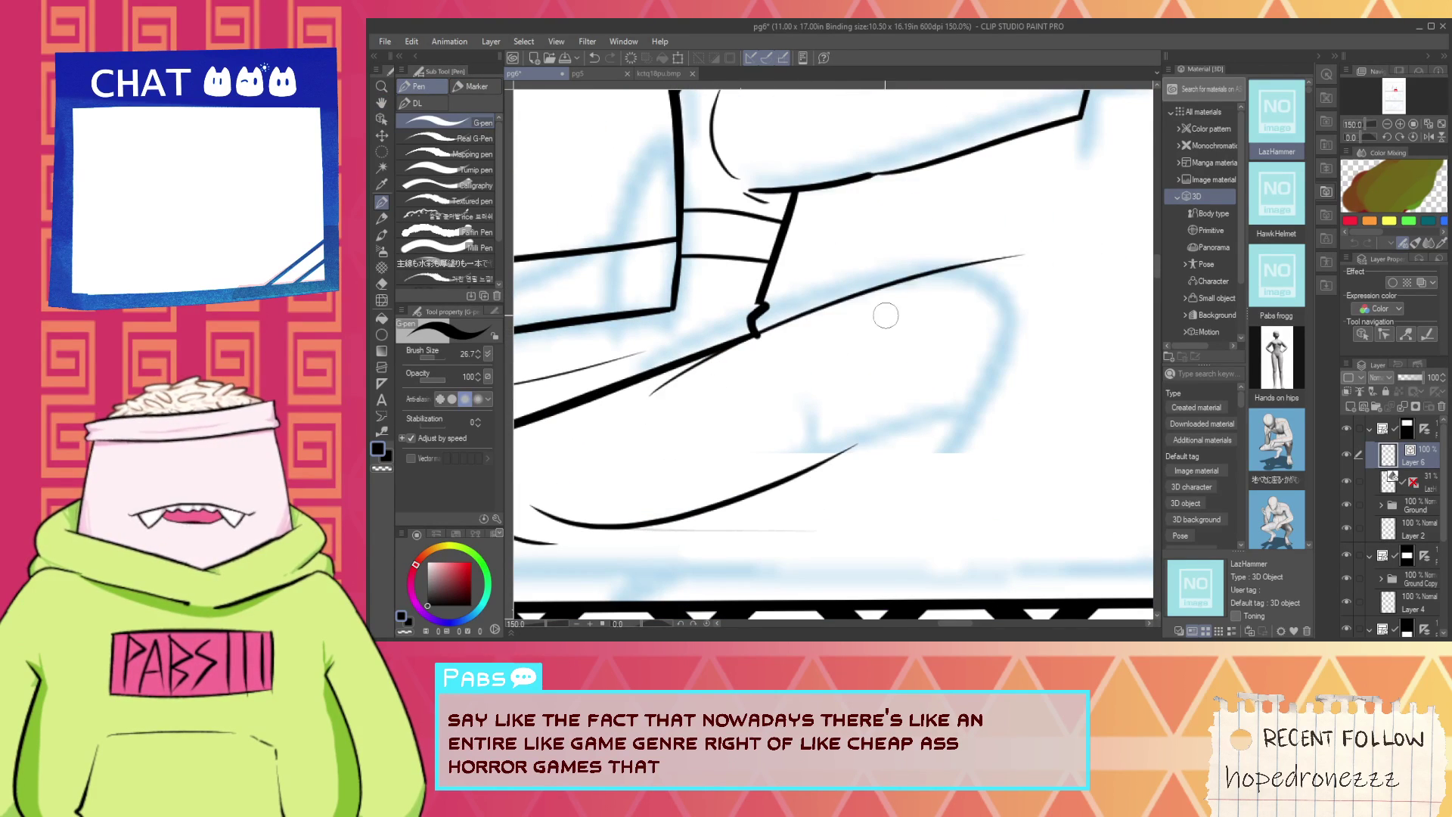
pyautogui.hotkey('ctrl', 'z')
pyautogui.moveTo(646, 376); pyautogui.dragTo(1043, 292)
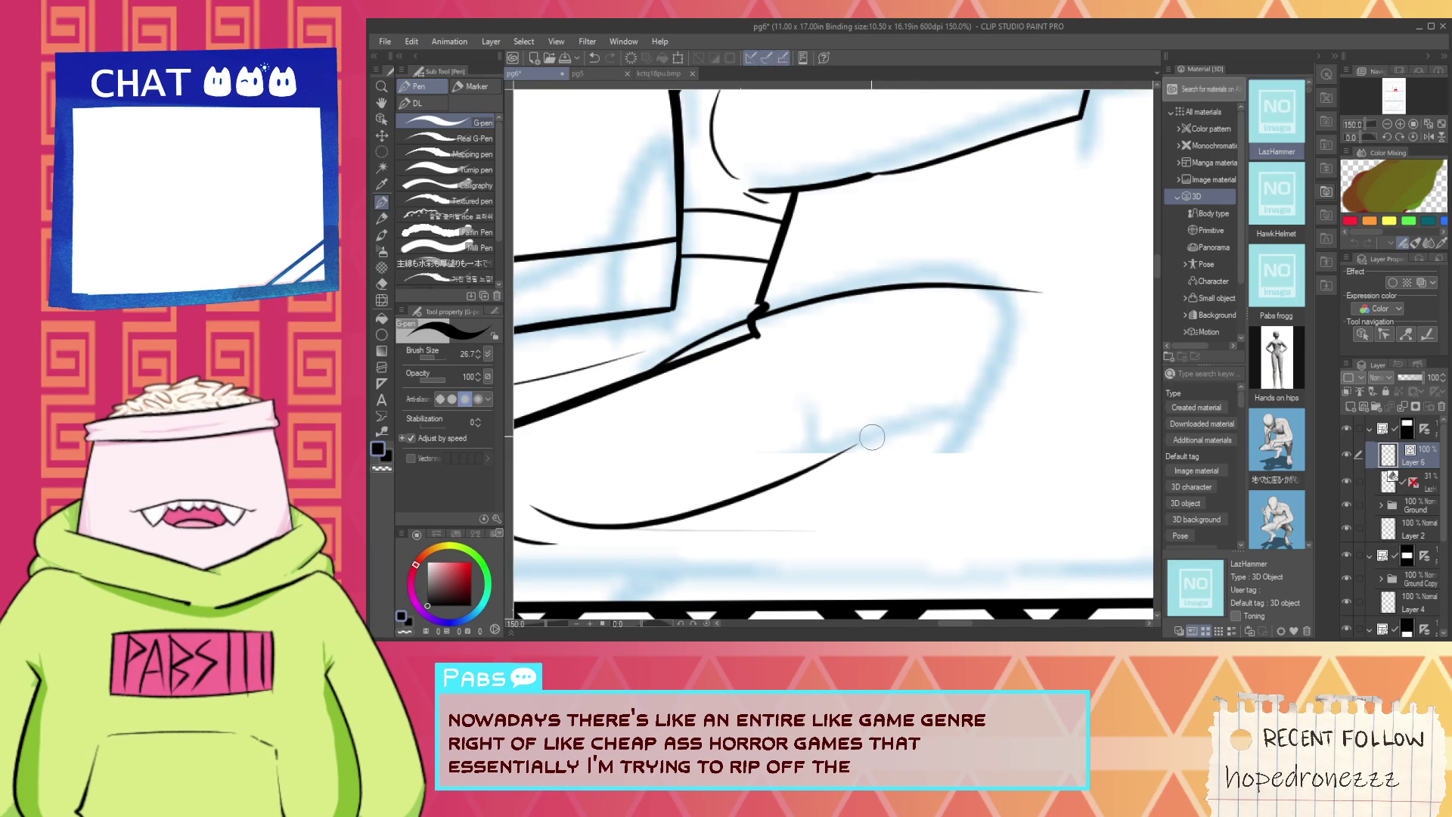
# Extend the thigh's underside up to the knee, round off the knee and add the fold marks behind it.
pyautogui.moveTo(863, 443)
pyautogui.mouseDown()
pyautogui.moveTo(1014, 353)
pyautogui.moveTo(970, 372)
pyautogui.moveTo(988, 360)
pyautogui.mouseUp()
pyautogui.hotkey('ctrl', 'z')
pyautogui.moveTo(935, 401); pyautogui.dragTo(960, 390)
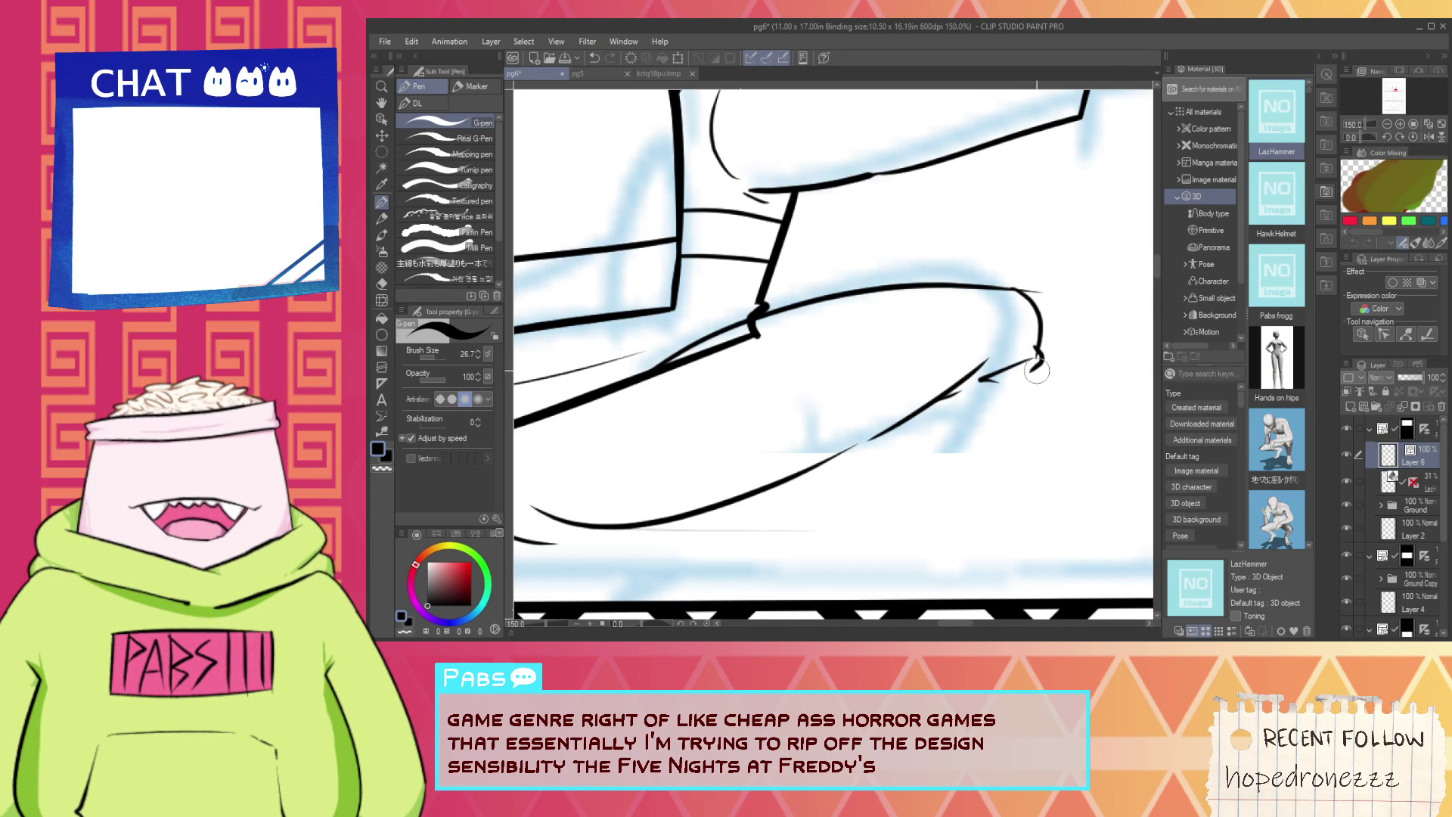
pyautogui.press('h')
pyautogui.moveTo(1014, 408); pyautogui.dragTo(938, 368)
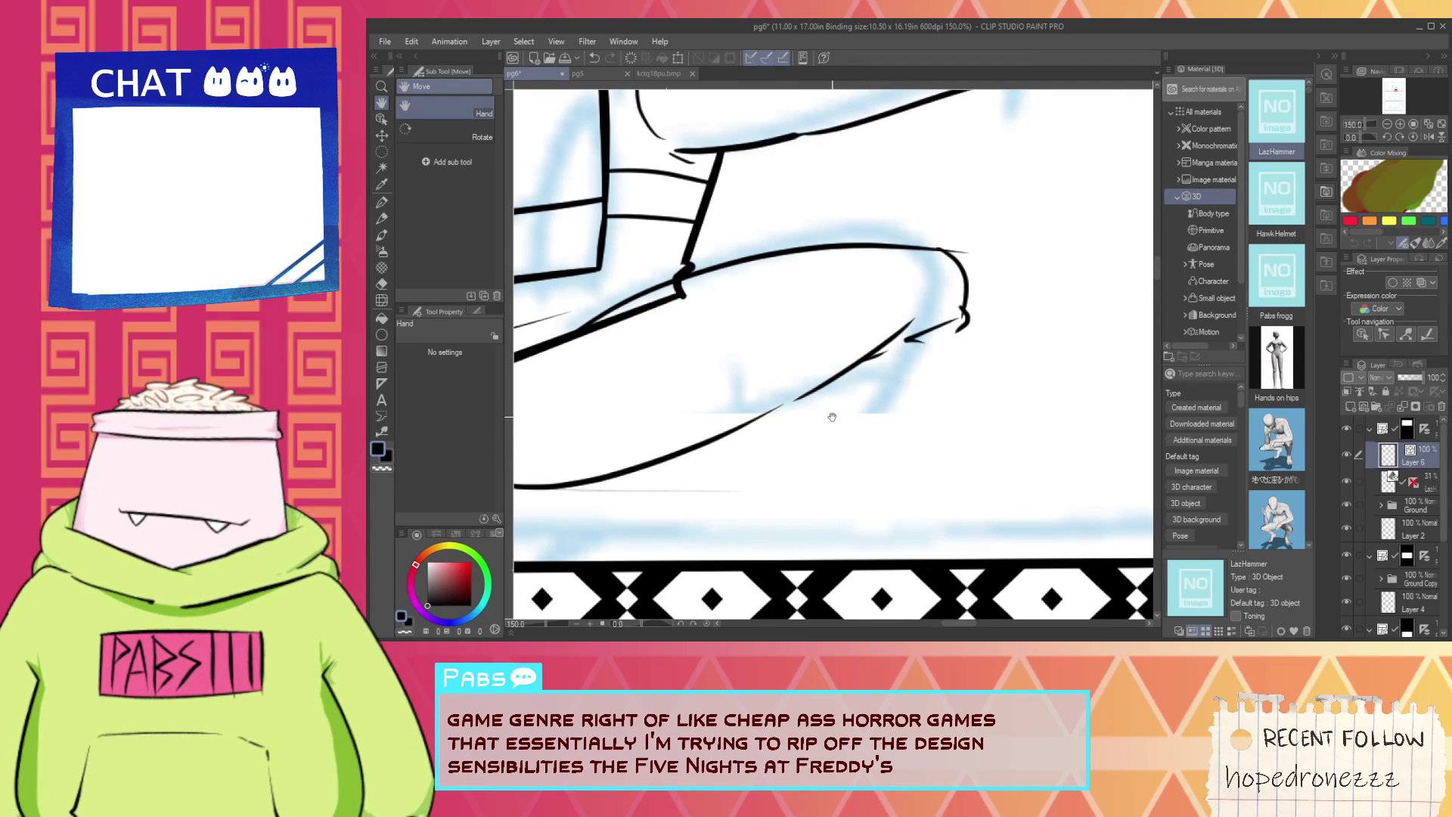
# Ink the folded lower leg beneath the knee with a bottom line and a short front edge joining the knee.
pyautogui.scroll(-1, 833, 417)
pyautogui.scroll(1, 827, 374)
pyautogui.press('p')
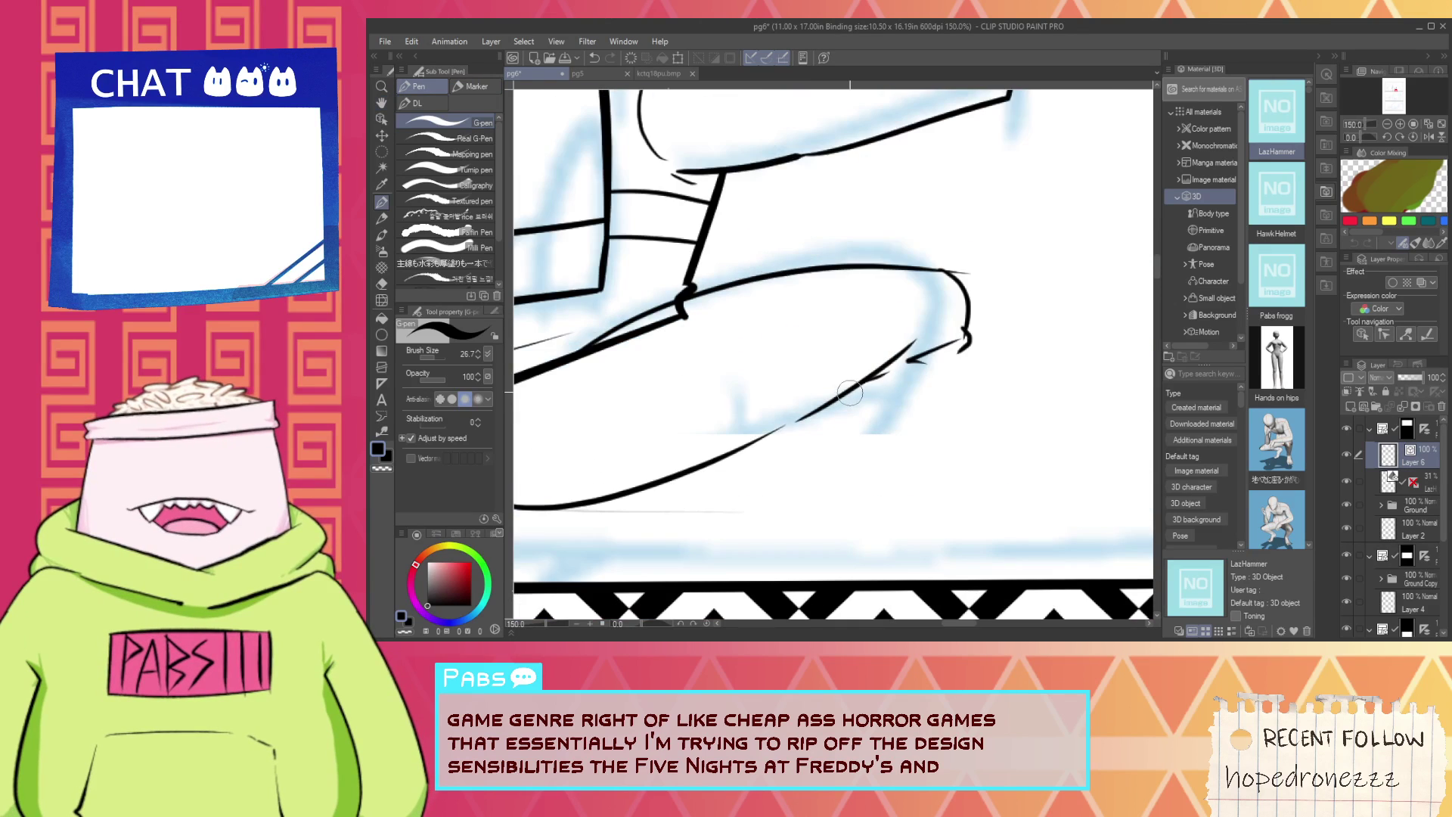
pyautogui.scroll(1, 849, 392)
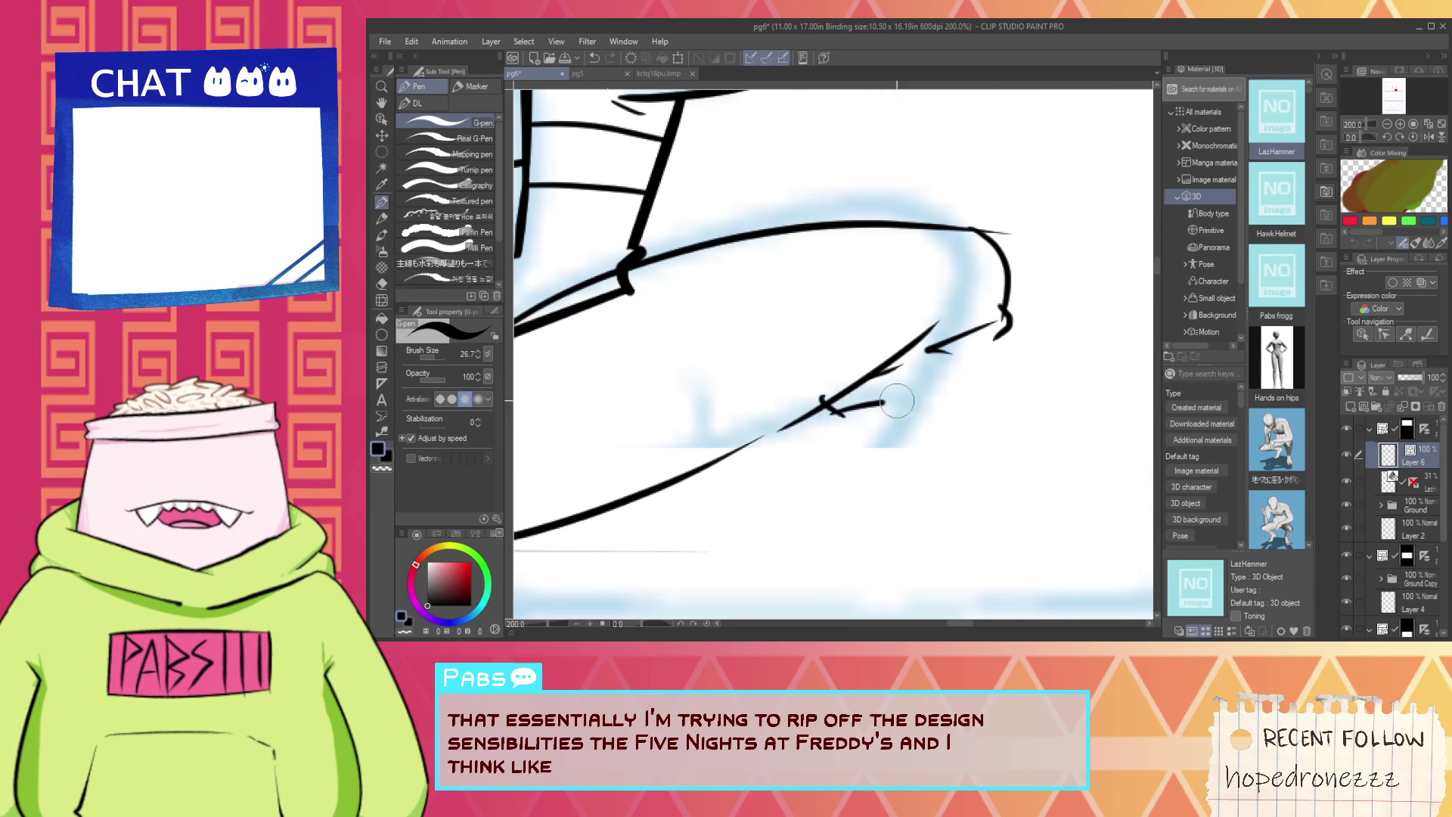
pyautogui.moveTo(898, 401)
pyautogui.mouseDown()
pyautogui.moveTo(1024, 411)
pyautogui.moveTo(1001, 344)
pyautogui.mouseUp()
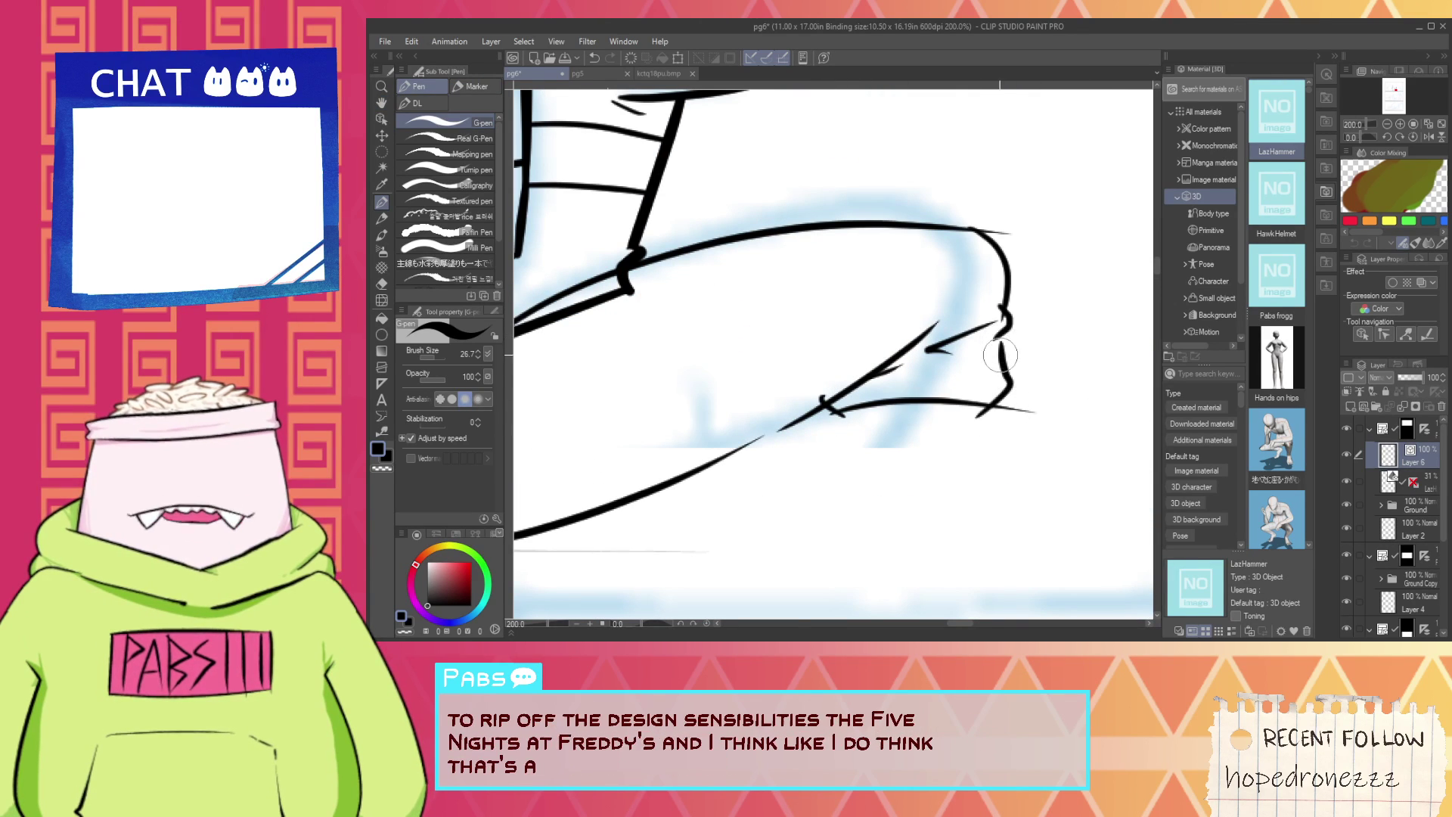
# Erase the line ends overshooting at the knee's top and at both lower corners of the folded leg.
pyautogui.press('e')
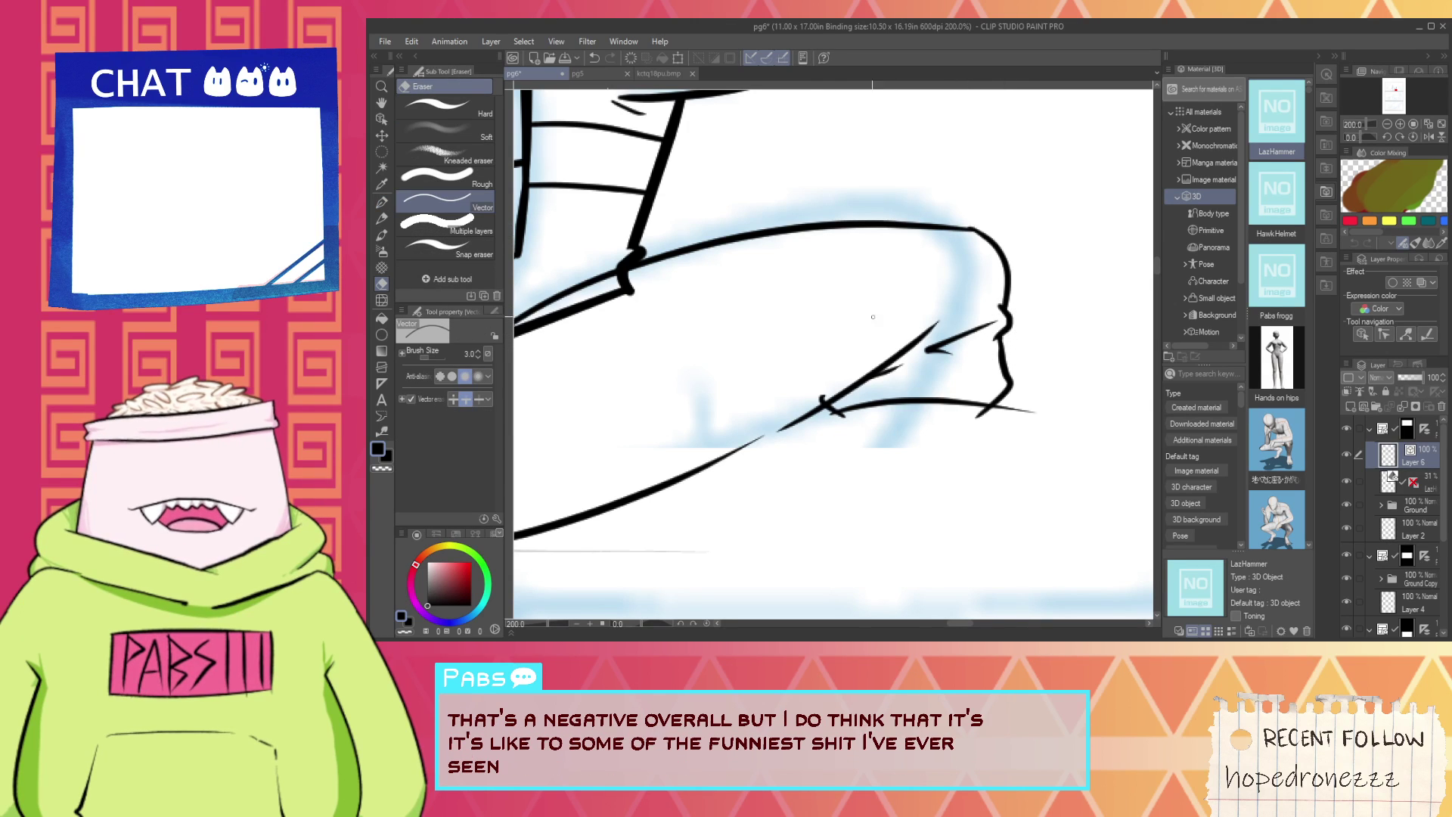
pyautogui.scroll(2, 809, 406)
pyautogui.click(838, 413)
pyautogui.scroll(-4, 841, 410)
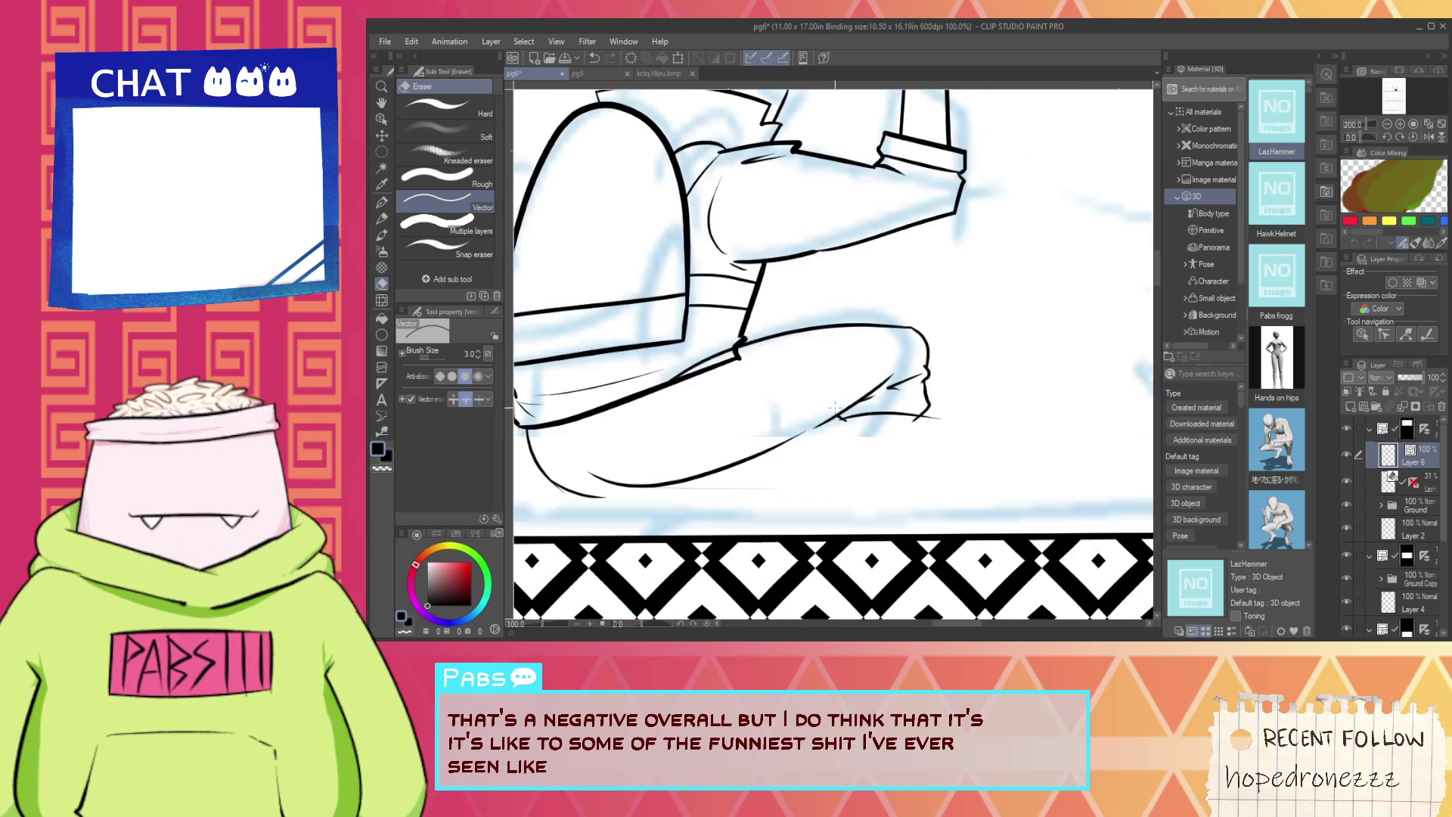
pyautogui.press('space')
pyautogui.moveTo(901, 424); pyautogui.dragTo(891, 437)
pyautogui.scroll(2, 891, 437)
pyautogui.press('e')
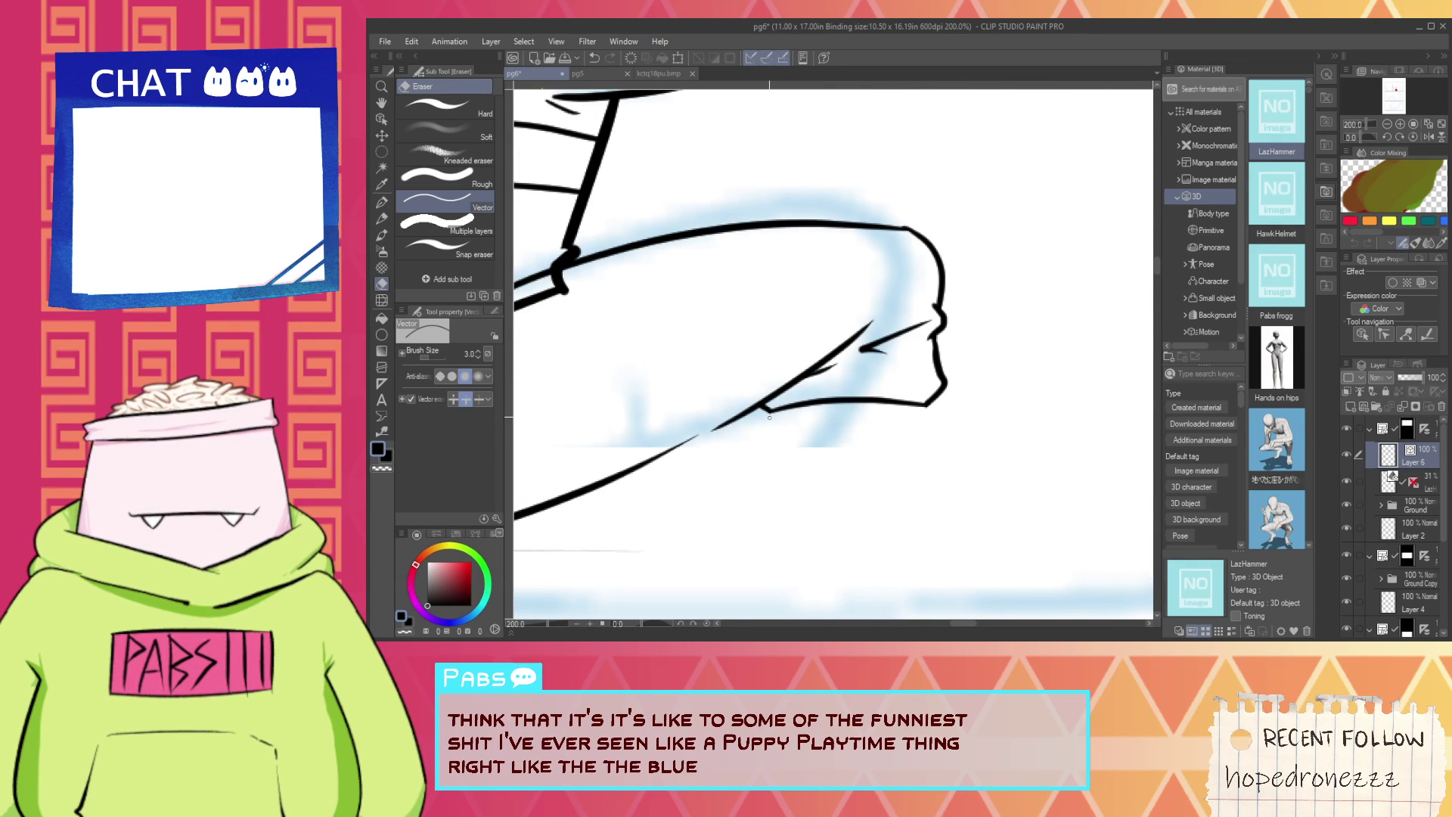
# Ink the curve joining the bottom of the crouching figure's buttocks to the underside of the thigh.
pyautogui.scroll(-3, 770, 417)
pyautogui.press('space')
pyautogui.moveTo(605, 467); pyautogui.dragTo(728, 476)
pyautogui.scroll(3, 728, 477)
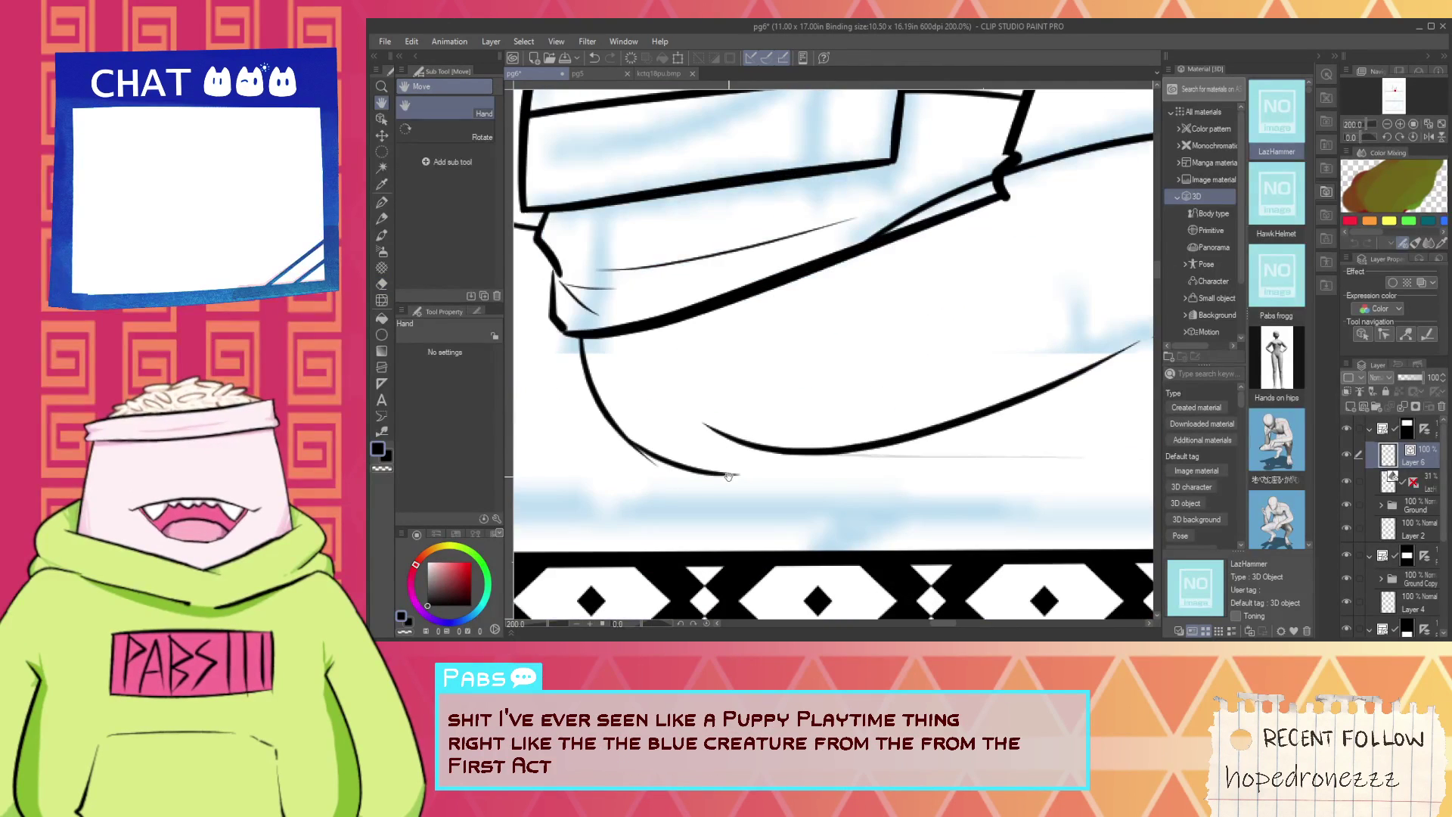
pyautogui.press('e')
pyautogui.press('p')
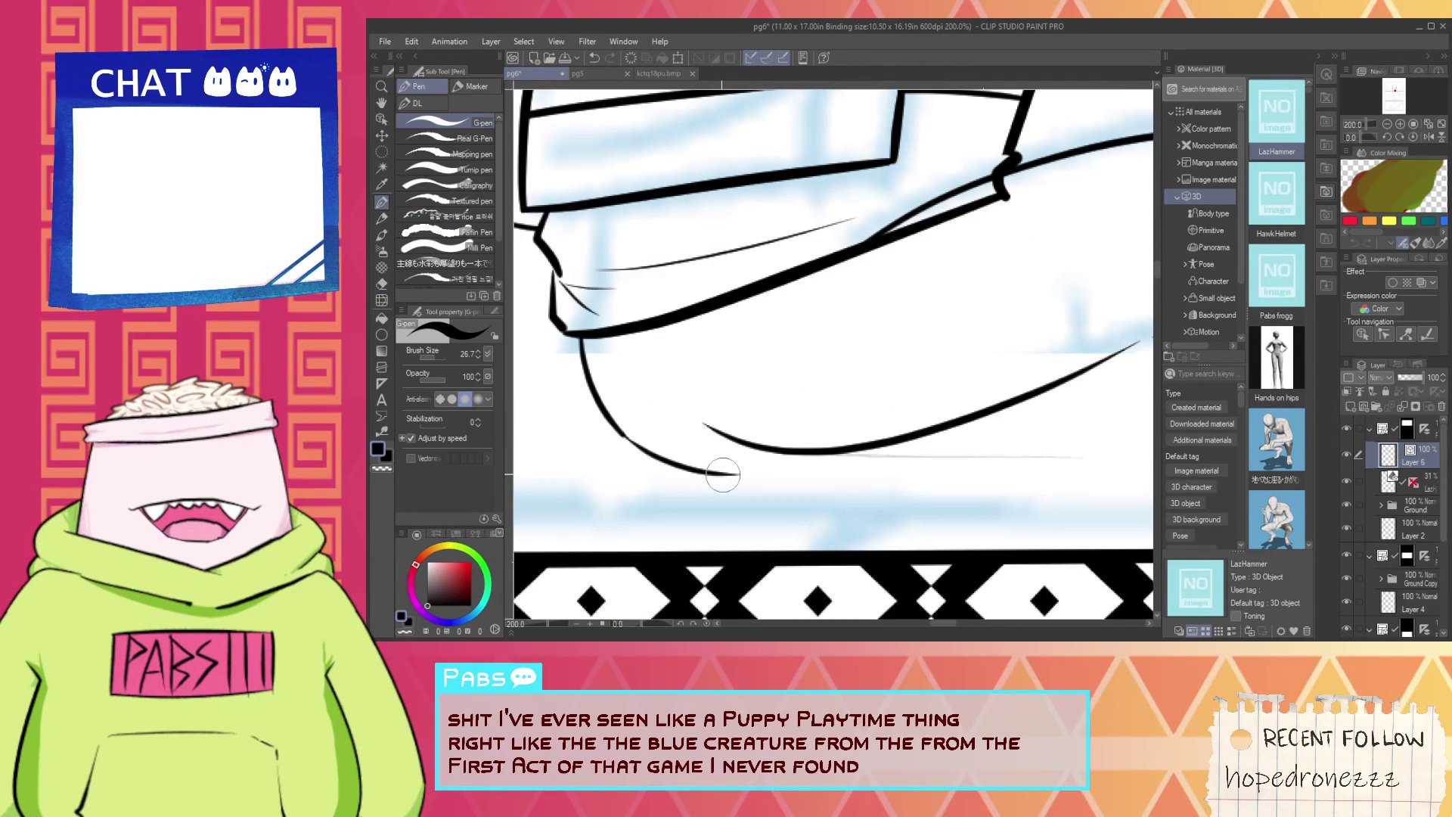
pyautogui.moveTo(725, 475); pyautogui.dragTo(804, 453)
pyautogui.press('e')
pyautogui.scroll(-3, 845, 434)
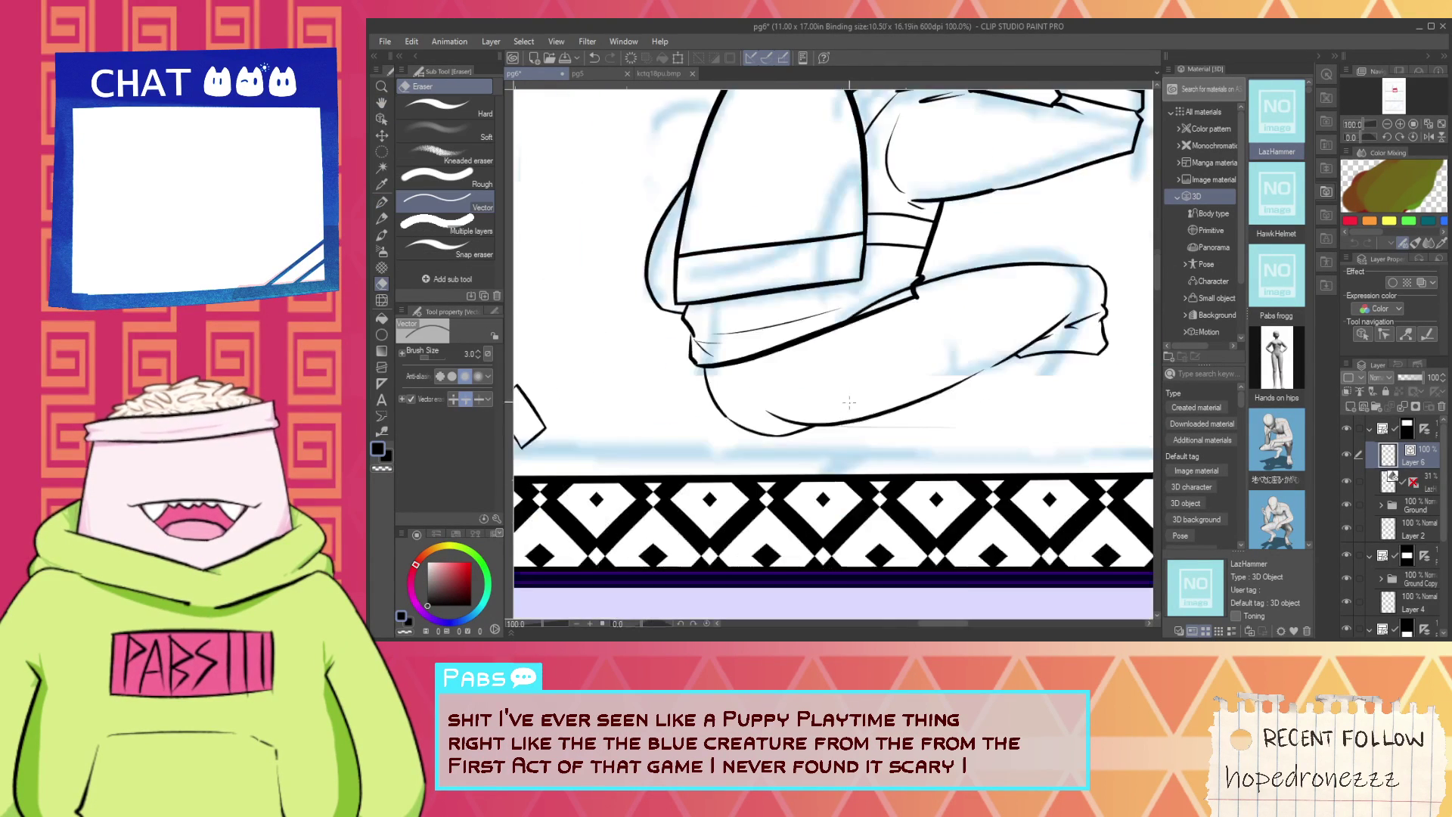
# Ink the back line of the lower leg from the folded trouser end down to the patterned floor, redrawing it once.
pyautogui.press('space')
pyautogui.moveTo(977, 382)
pyautogui.mouseDown()
pyautogui.moveTo(874, 342)
pyautogui.moveTo(854, 468)
pyautogui.moveTo(841, 404)
pyautogui.moveTo(832, 506)
pyautogui.mouseUp()
pyautogui.scroll(4, 887, 353)
pyautogui.press('p')
pyautogui.hotkey('ctrl', 'z')
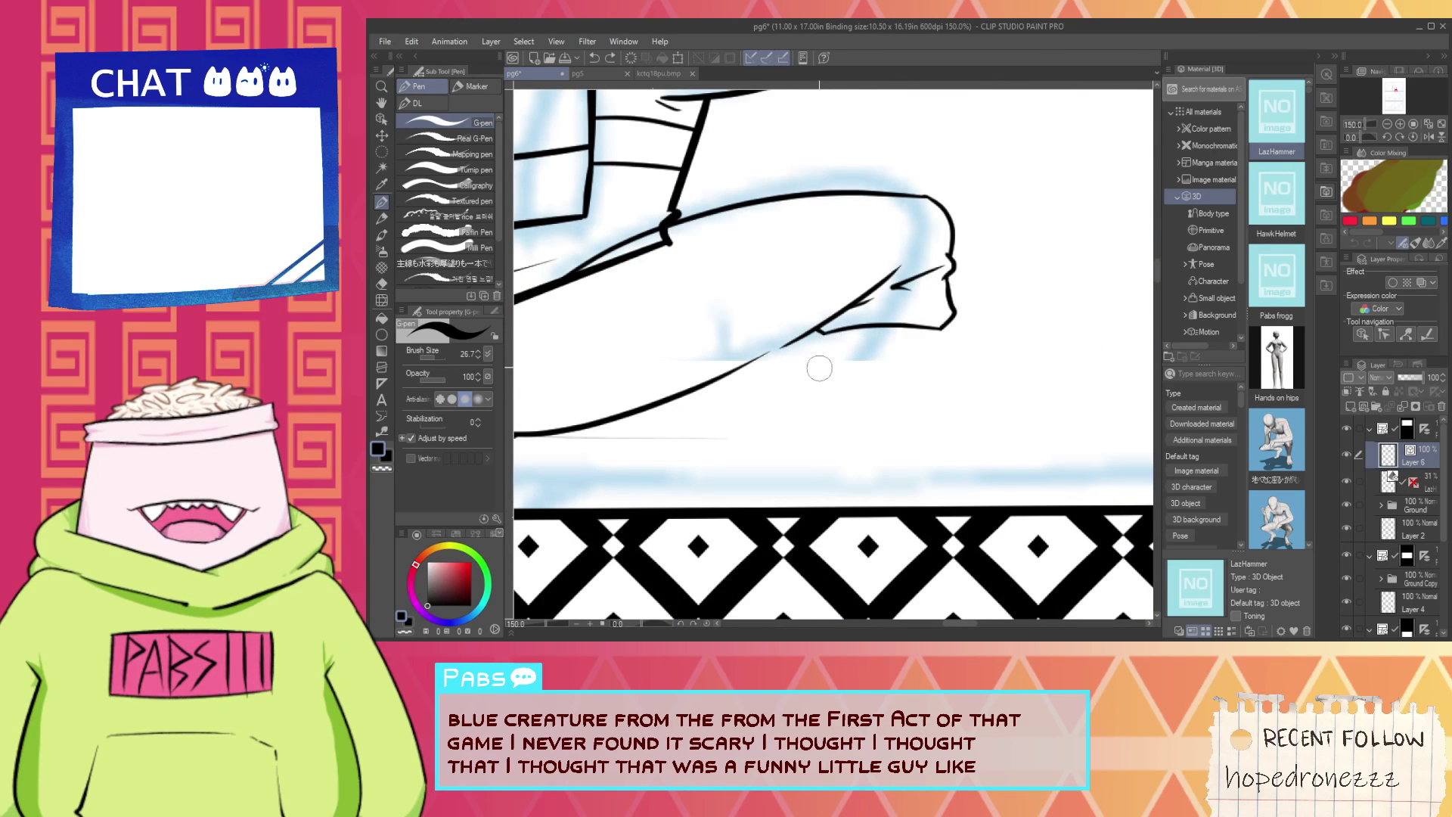
pyautogui.moveTo(832, 326); pyautogui.dragTo(819, 505)
pyautogui.hotkey('ctrl', 'z')
pyautogui.moveTo(829, 324); pyautogui.dragTo(815, 511)
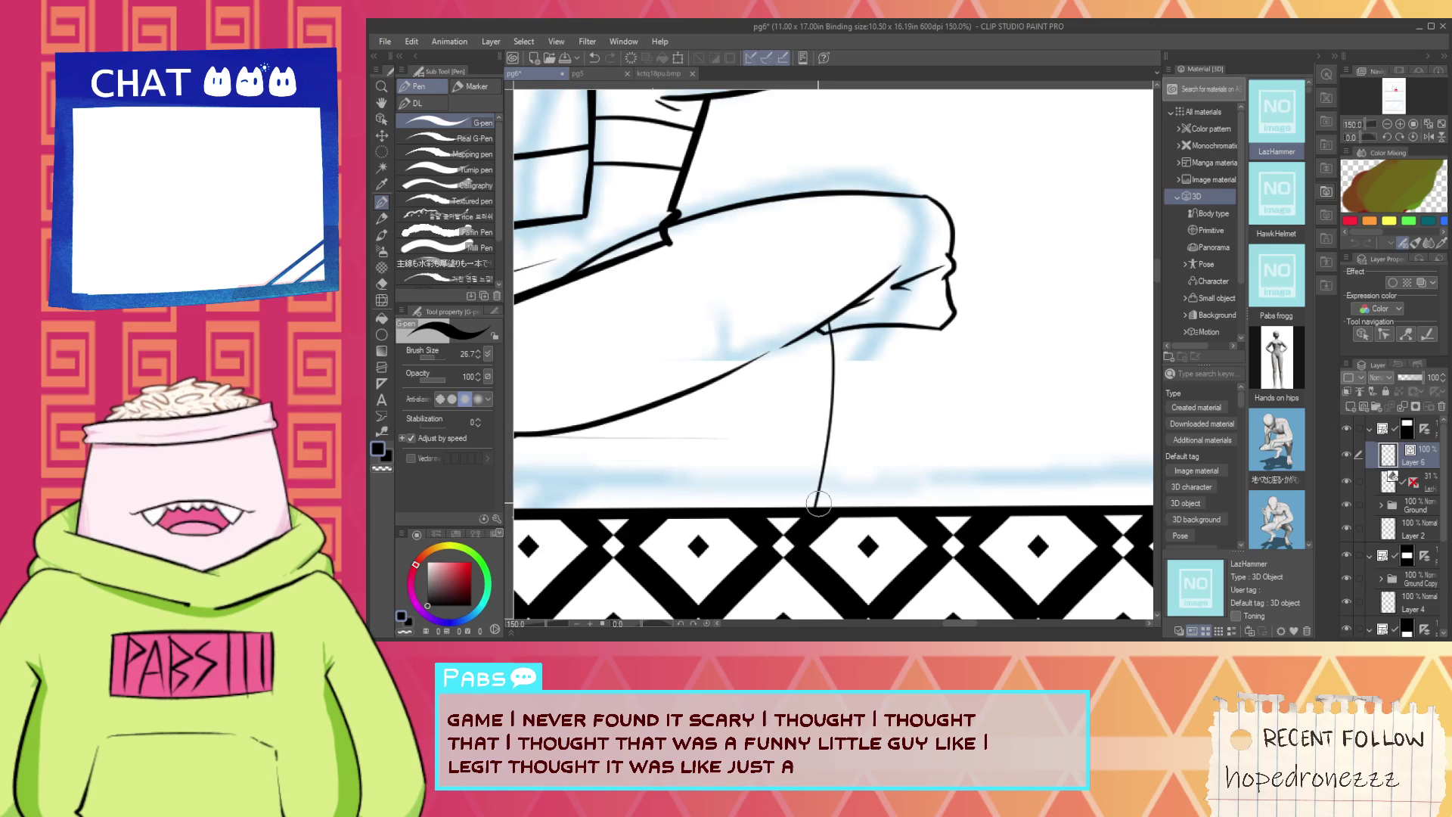
# Ink the shin's front edge below the knee and angle it forward at the ankle into the boot's instep.
pyautogui.moveTo(940, 328)
pyautogui.mouseDown()
pyautogui.moveTo(918, 502)
pyautogui.moveTo(919, 365)
pyautogui.moveTo(902, 386)
pyautogui.moveTo(938, 311)
pyautogui.moveTo(894, 480)
pyautogui.mouseUp()
pyautogui.hotkey('ctrl', 'z')
pyautogui.hotkey('ctrl', 'z')
pyautogui.hotkey('ctrl', 'z')
pyautogui.hotkey('ctrl', 'z')
pyautogui.hotkey('ctrl', 'z')
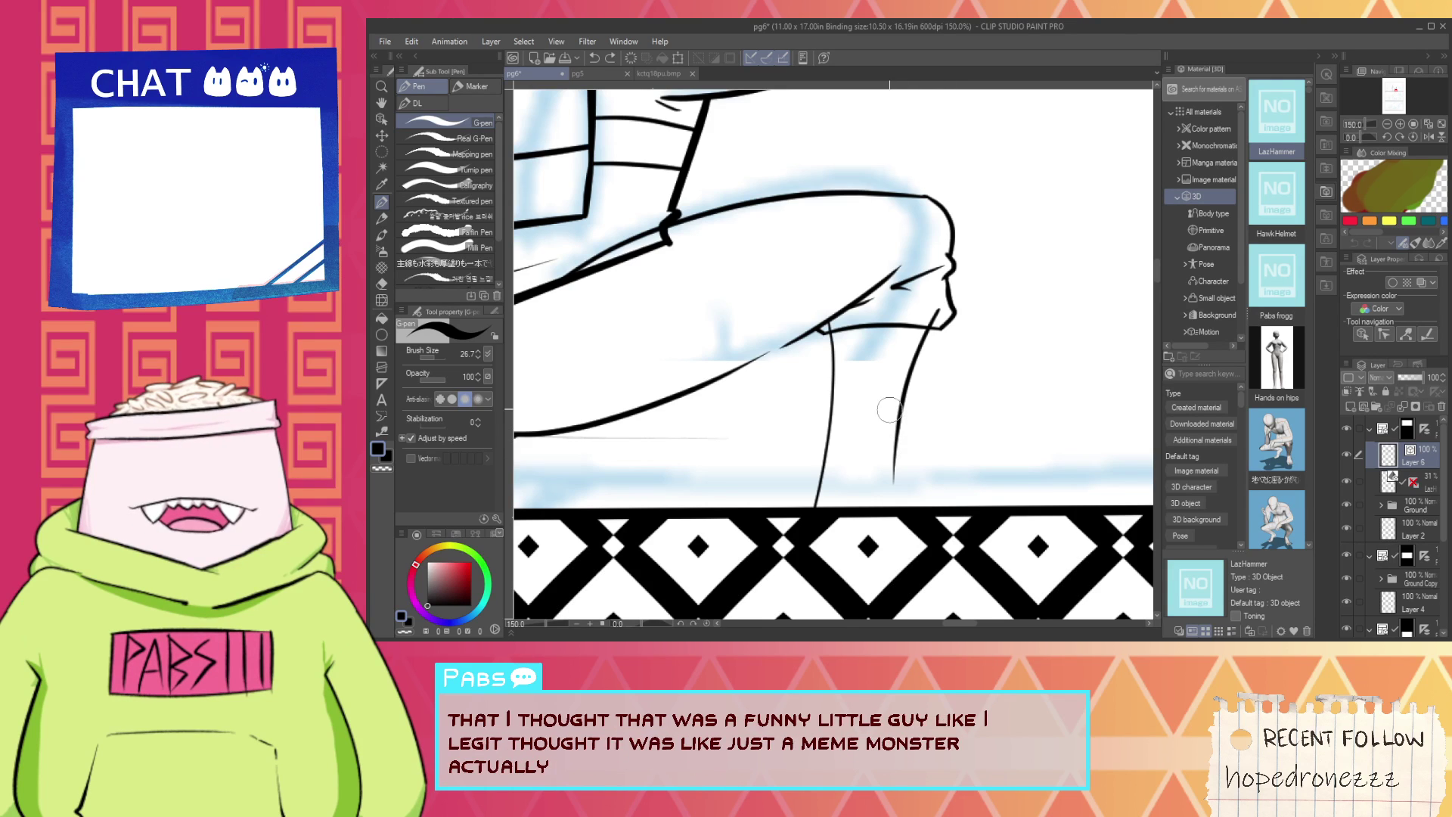
pyautogui.moveTo(893, 413); pyautogui.dragTo(948, 465)
pyautogui.hotkey('ctrl', 'z')
pyautogui.moveTo(895, 416); pyautogui.dragTo(953, 485)
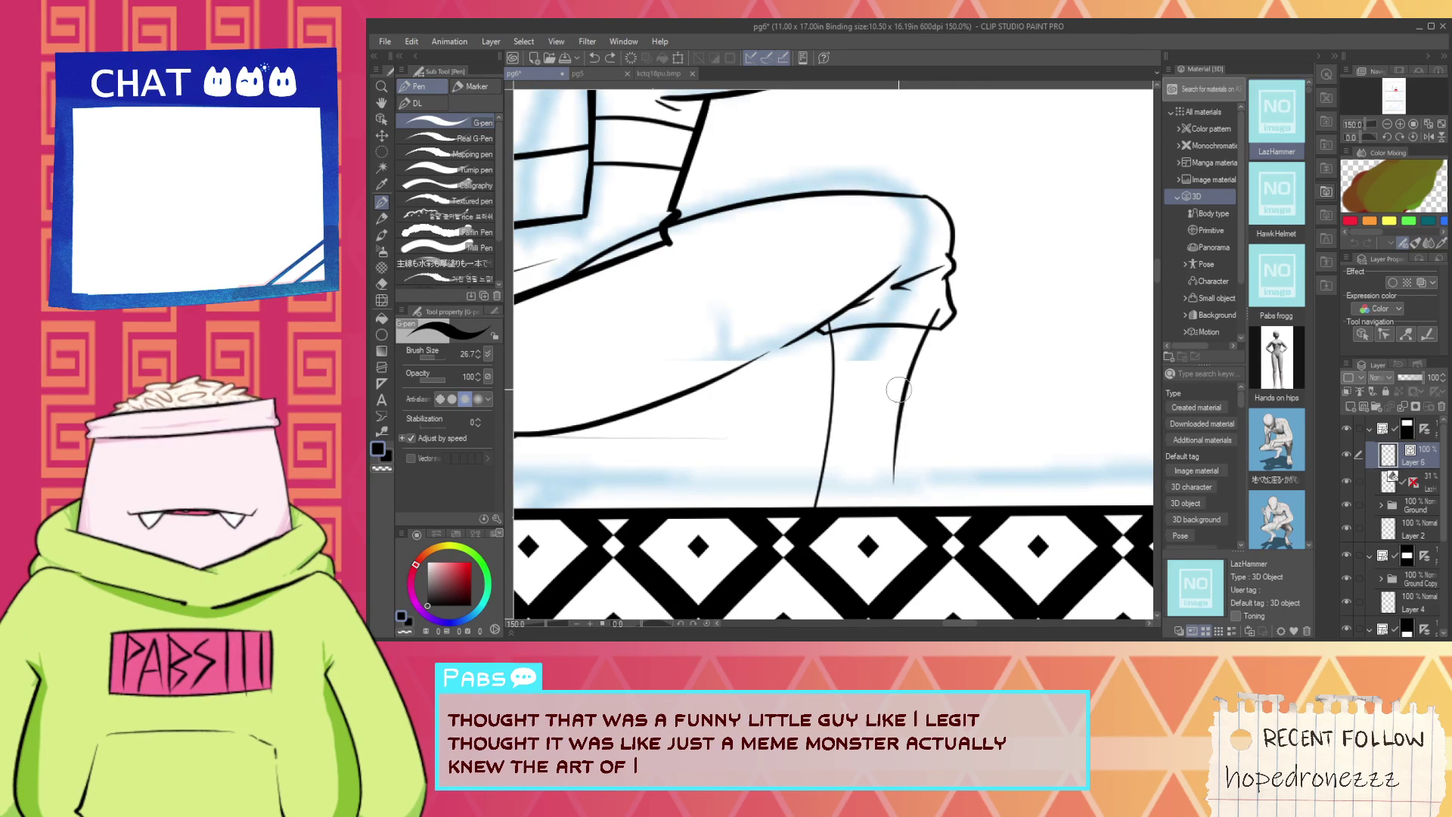
pyautogui.moveTo(898, 389)
pyautogui.mouseDown()
pyautogui.moveTo(900, 444)
pyautogui.moveTo(842, 446)
pyautogui.moveTo(960, 482)
pyautogui.mouseUp()
# Ink the boot's rounded toe down to the floor and erase the overlapping line ends at the ankle and instep.
pyautogui.scroll(1, 859, 449)
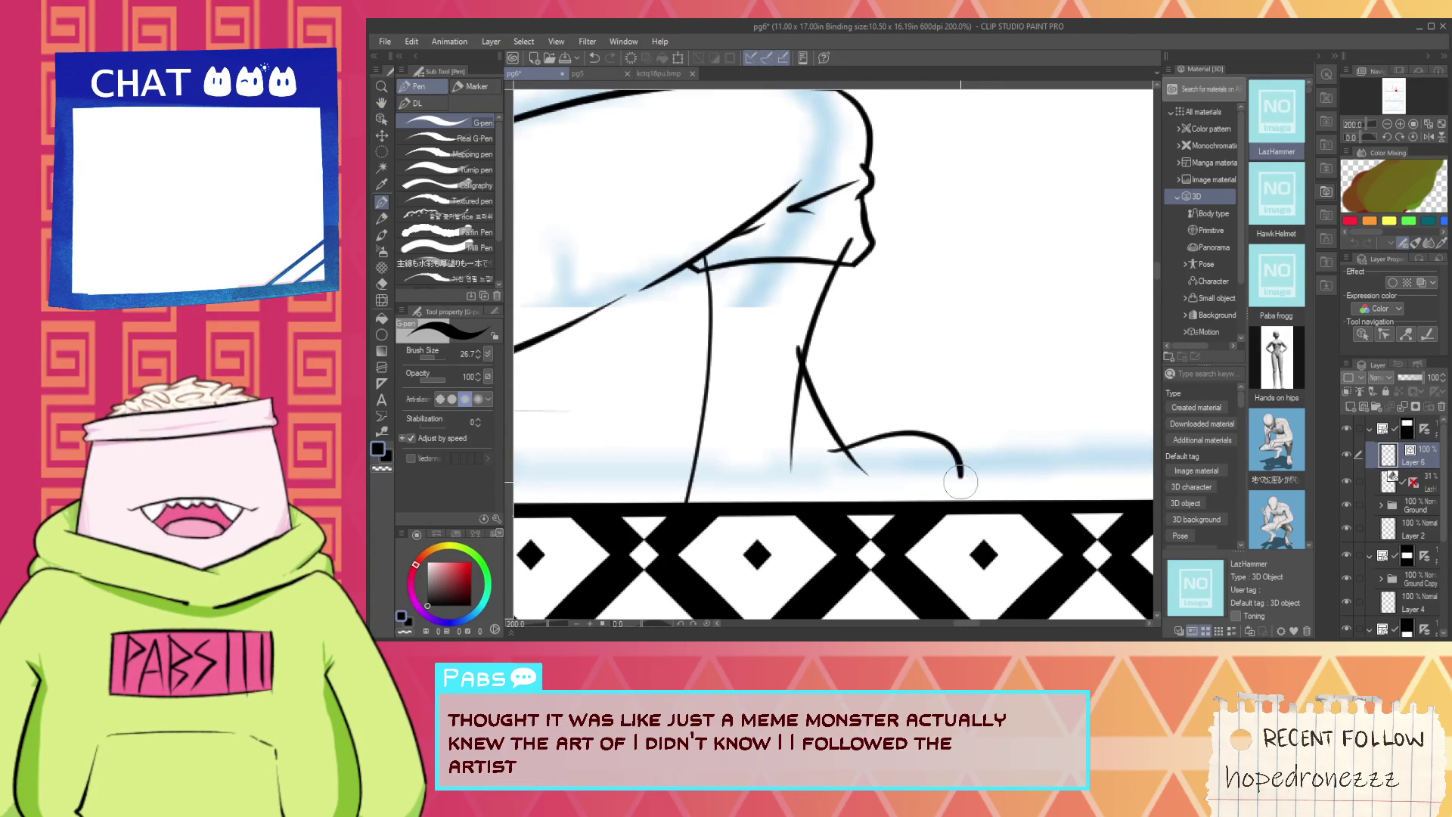
pyautogui.hotkey('ctrl', 'z')
pyautogui.moveTo(824, 446)
pyautogui.mouseDown()
pyautogui.moveTo(894, 432)
pyautogui.moveTo(934, 500)
pyautogui.mouseUp()
pyautogui.hotkey('ctrl', 'z')
pyautogui.moveTo(821, 446); pyautogui.dragTo(943, 499)
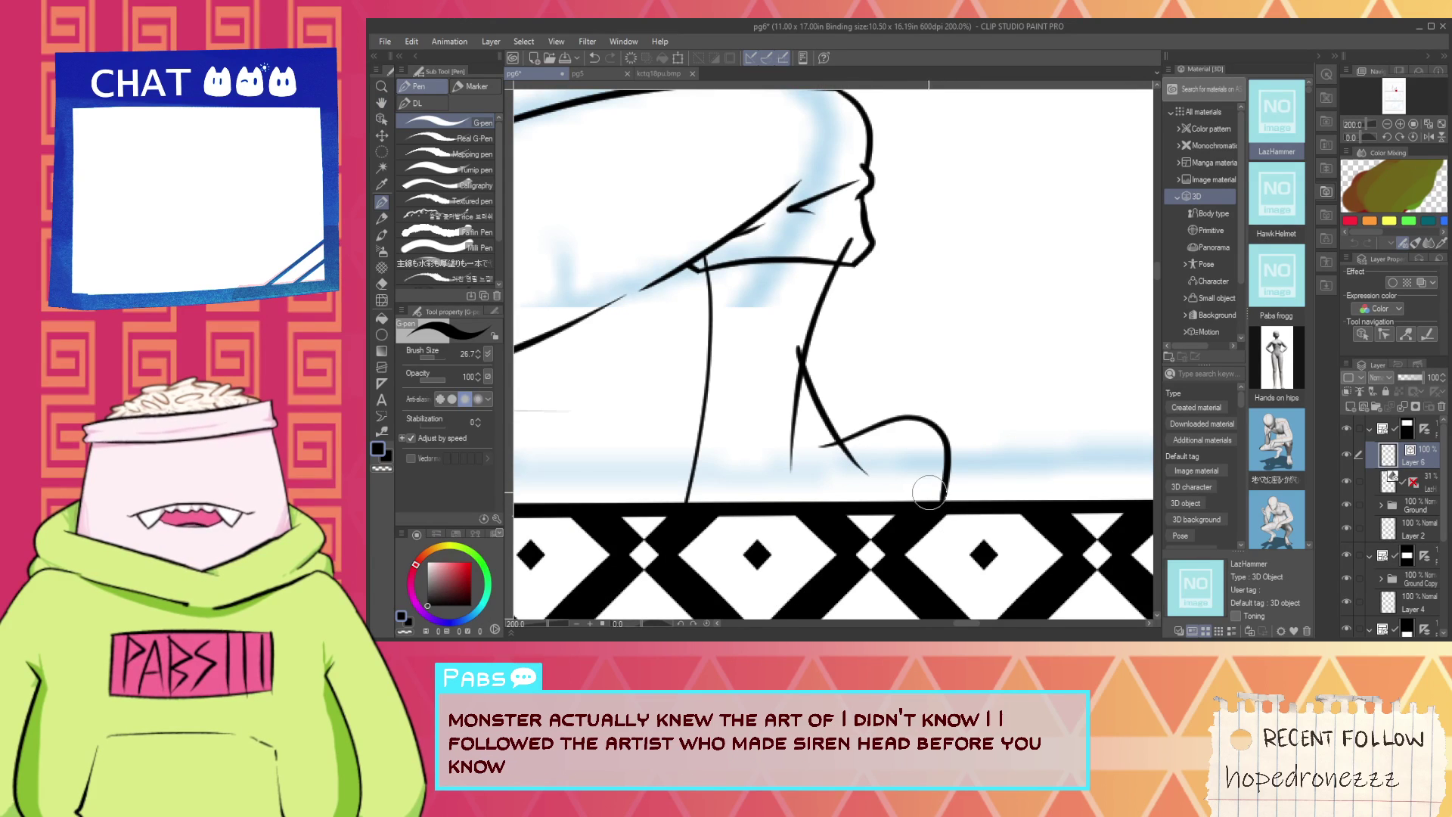
pyautogui.press('e')
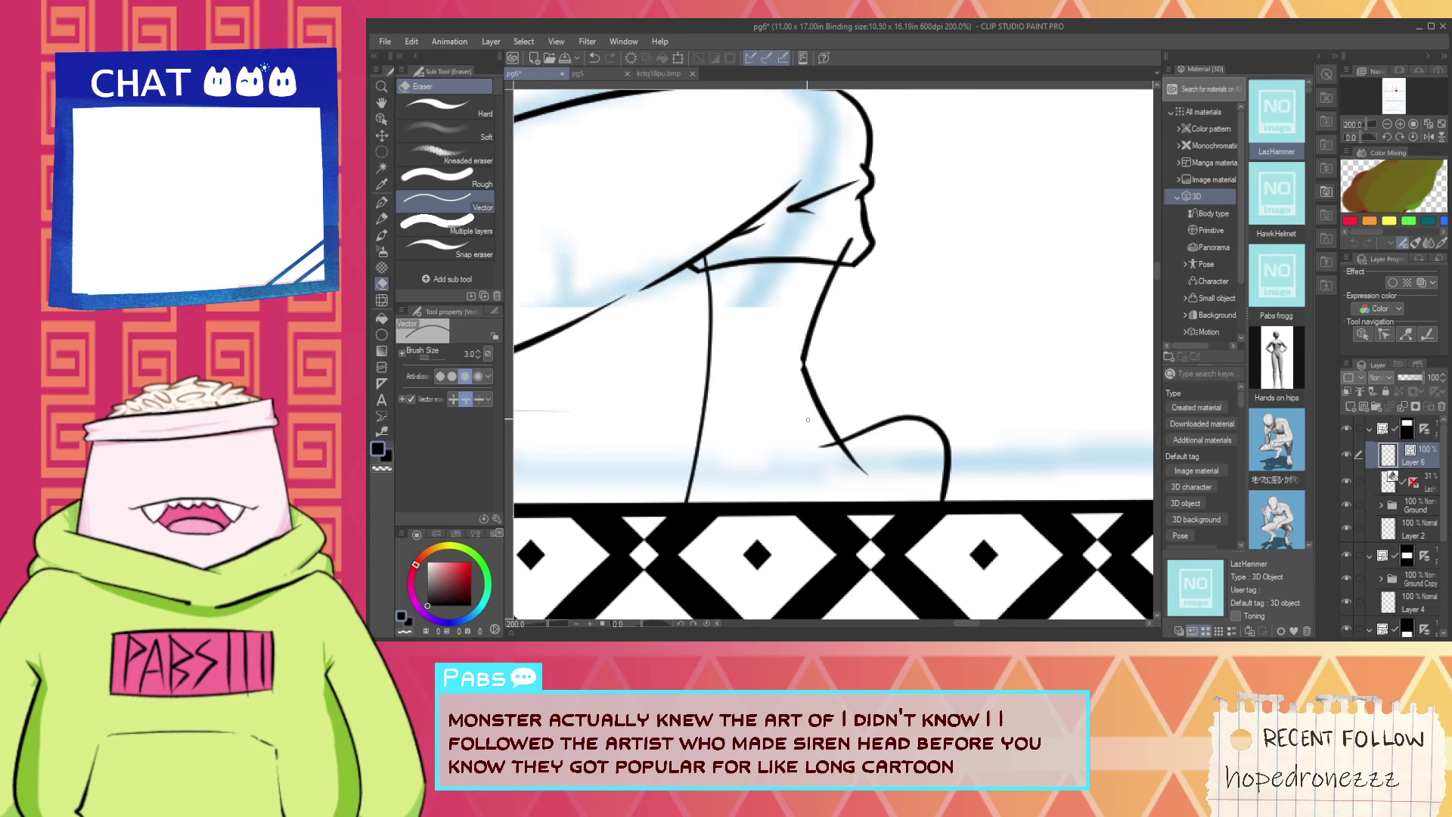
pyautogui.moveTo(822, 433); pyautogui.dragTo(845, 465)
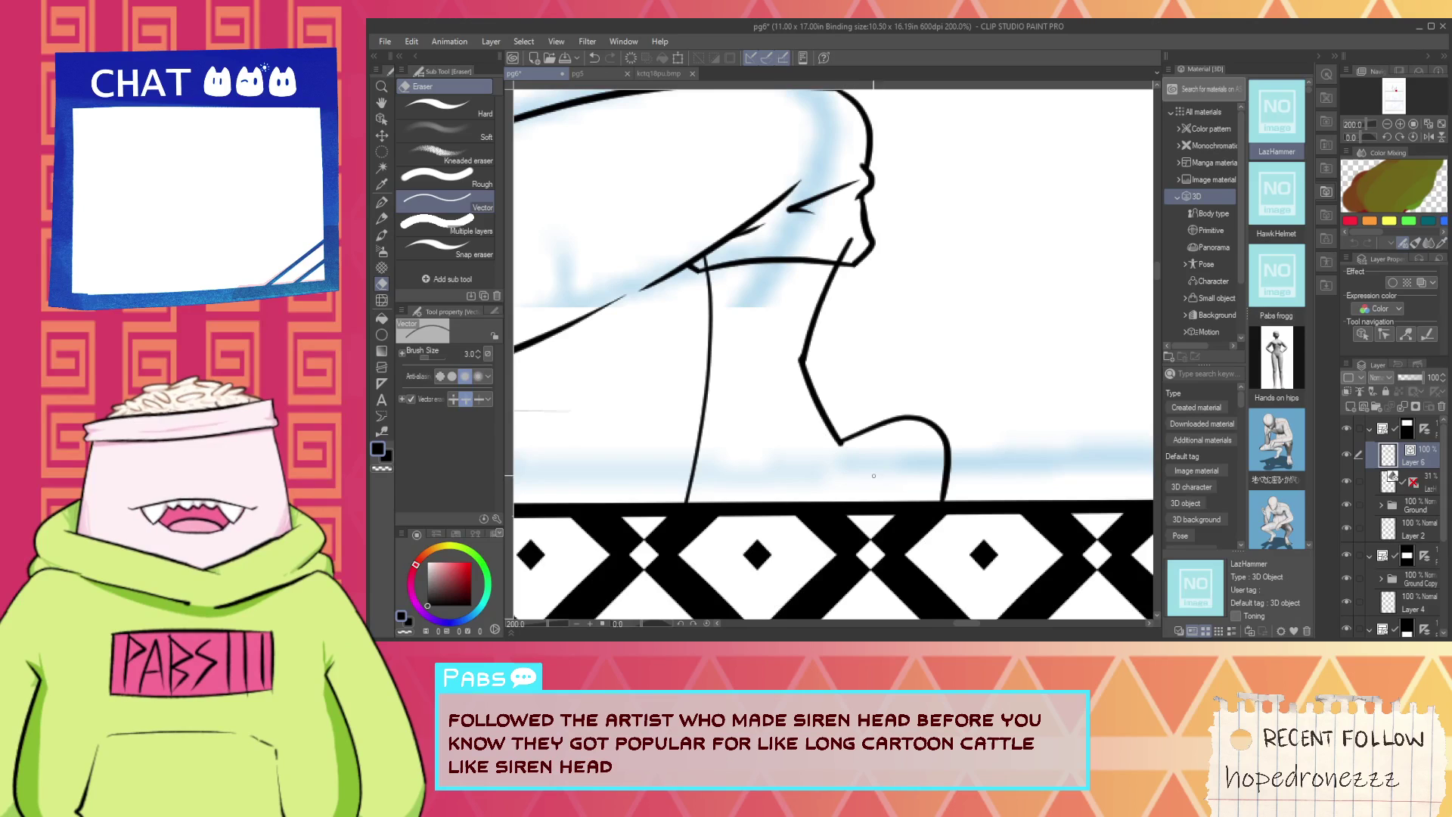
# Ink a straight sole line across the bottom of the boot, redrawing it until it sits level above the floor.
pyautogui.press('p')
pyautogui.hotkey('ctrl', 'z')
pyautogui.moveTo(684, 488); pyautogui.dragTo(938, 476)
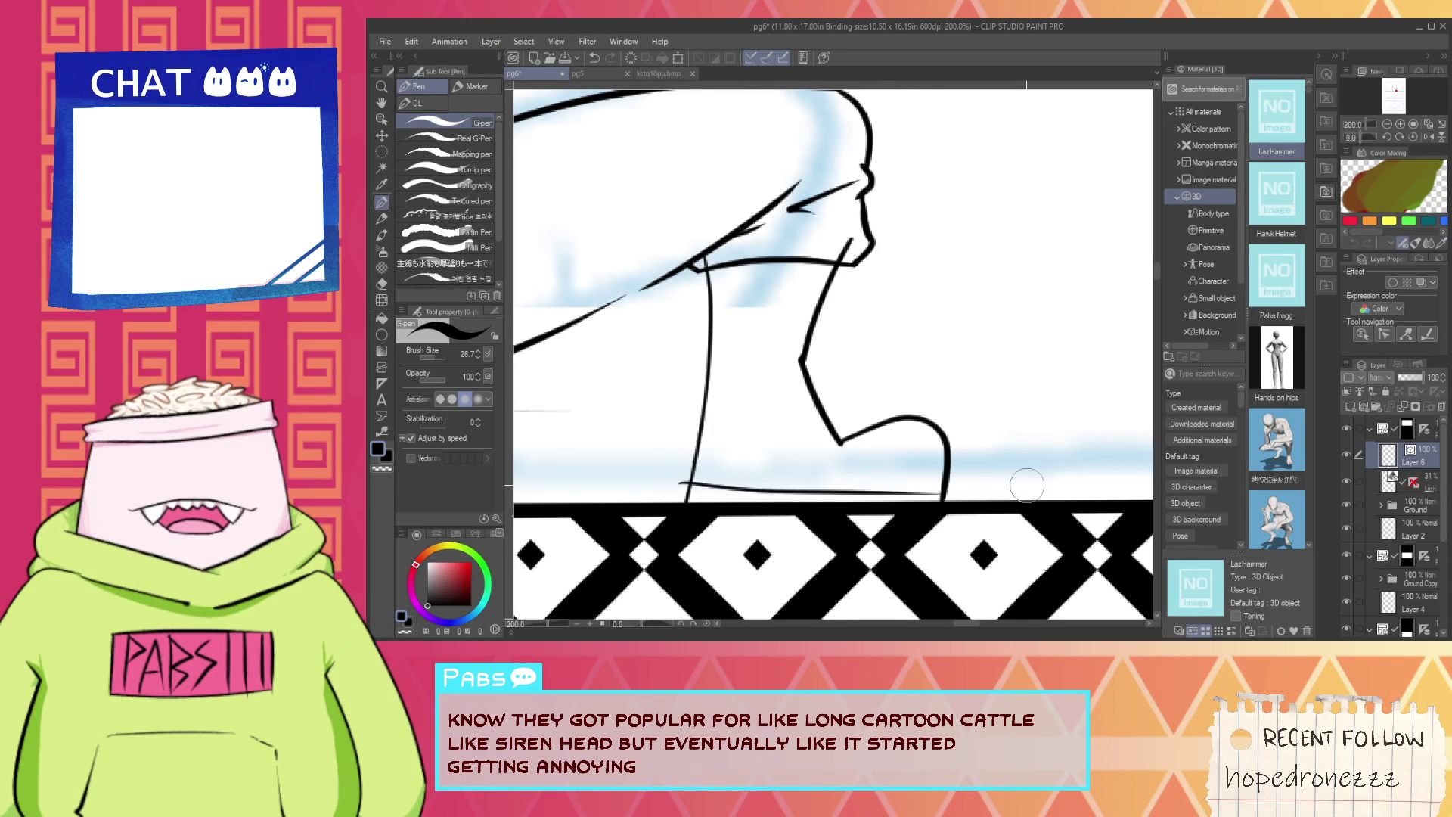
pyautogui.hotkey('ctrl', 'z')
pyautogui.moveTo(659, 485); pyautogui.dragTo(927, 473)
pyautogui.hotkey('ctrl', 'z')
pyautogui.moveTo(669, 487); pyautogui.dragTo(945, 484)
pyautogui.hotkey('ctrl', 'z')
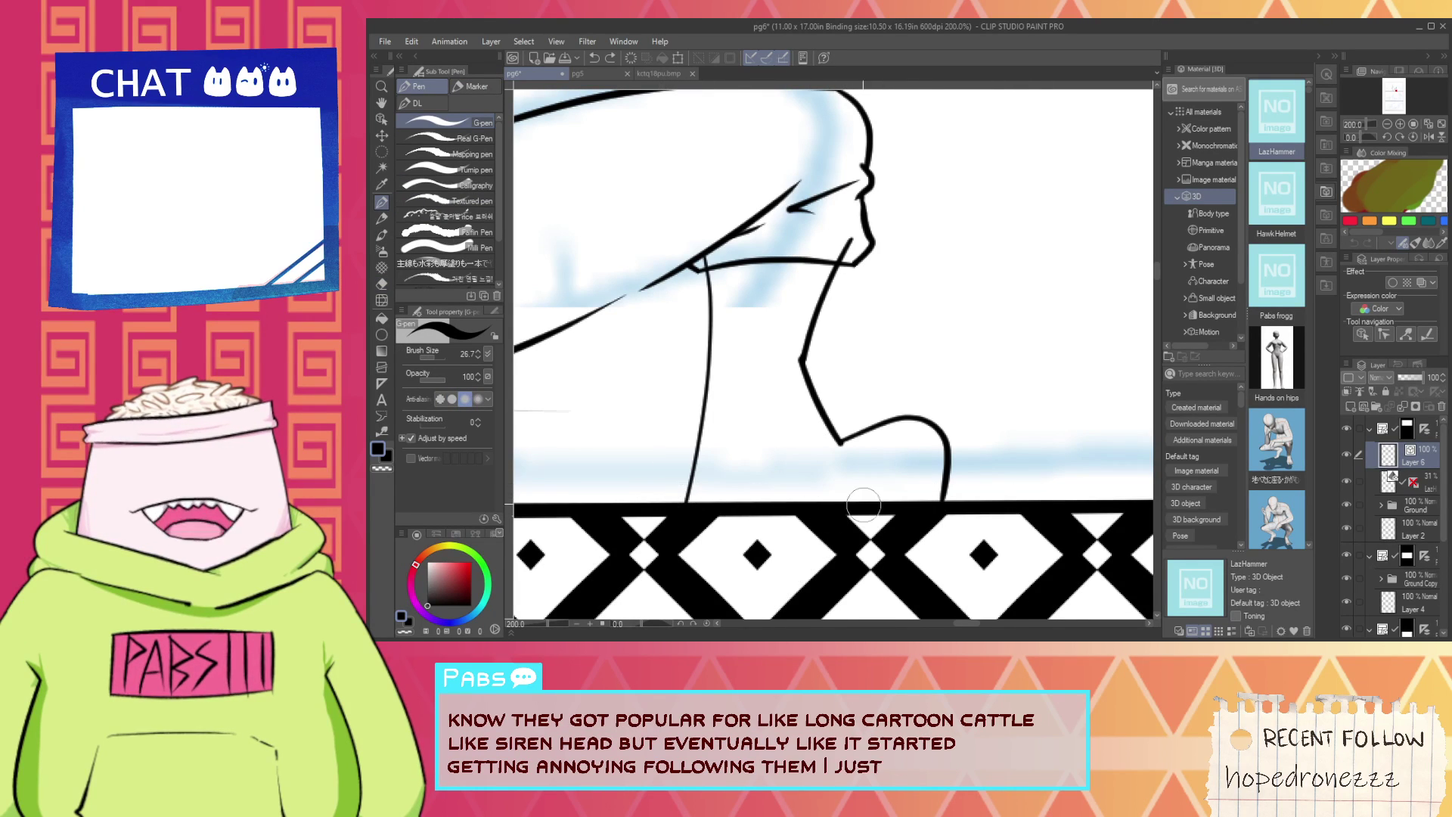
pyautogui.moveTo(670, 484); pyautogui.dragTo(956, 475)
pyautogui.hotkey('ctrl', 'z')
pyautogui.moveTo(657, 482); pyautogui.dragTo(1017, 473)
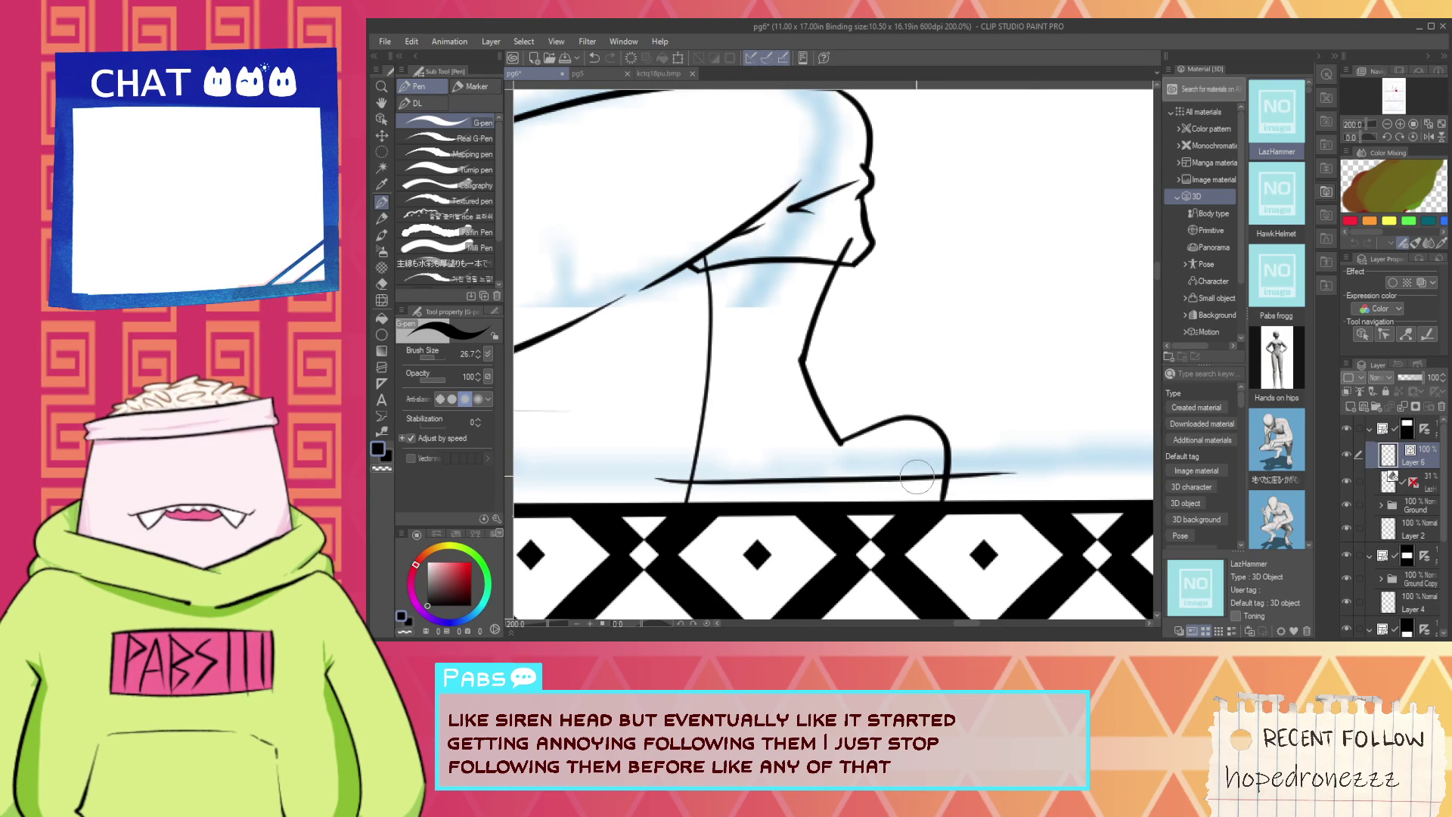
# Erase the overshooting ends of the sole line and the shin line poking above the trouser hem.
pyautogui.press('e')
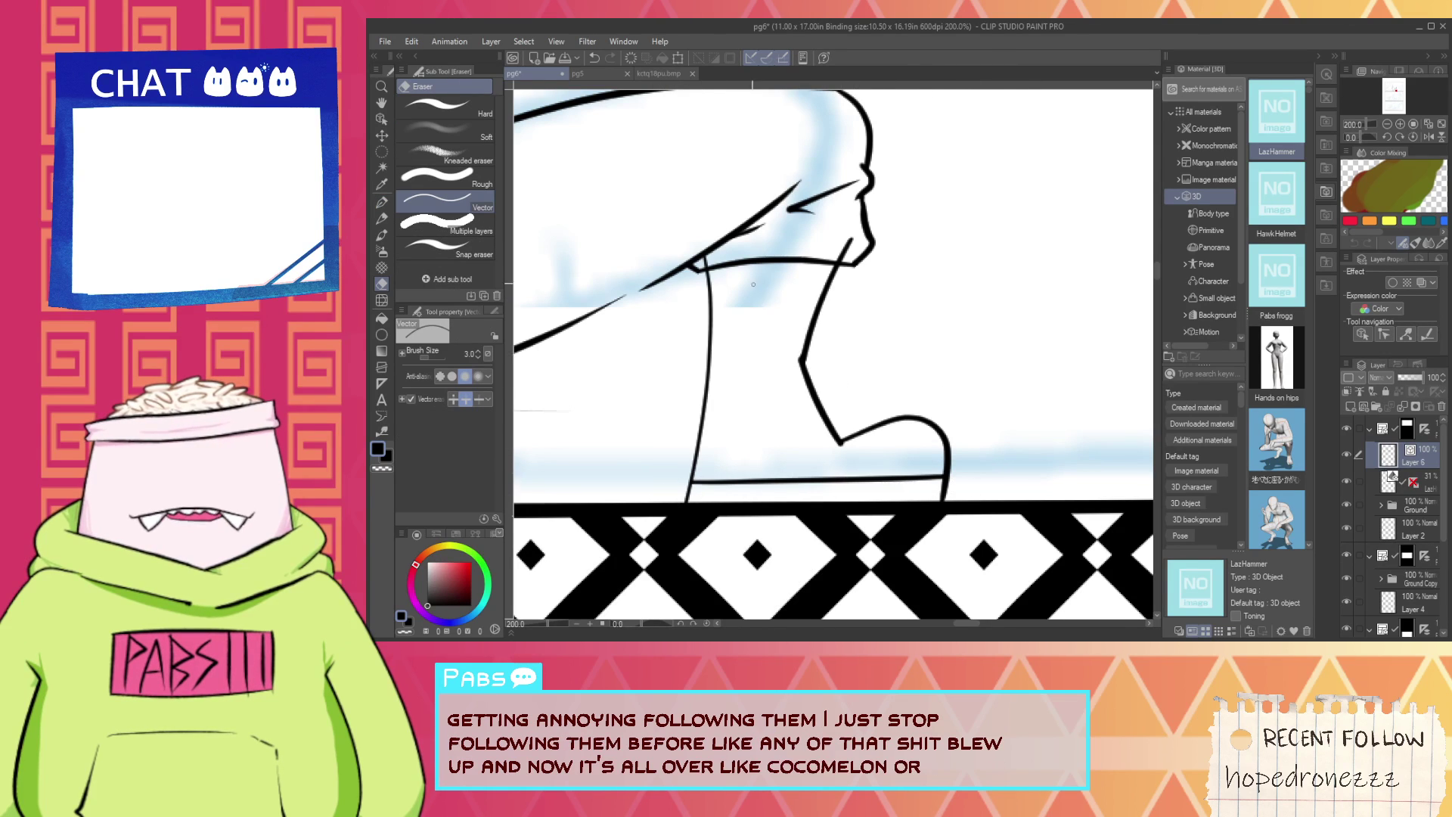
pyautogui.scroll(2, 745, 270)
pyautogui.moveTo(929, 237); pyautogui.dragTo(972, 244)
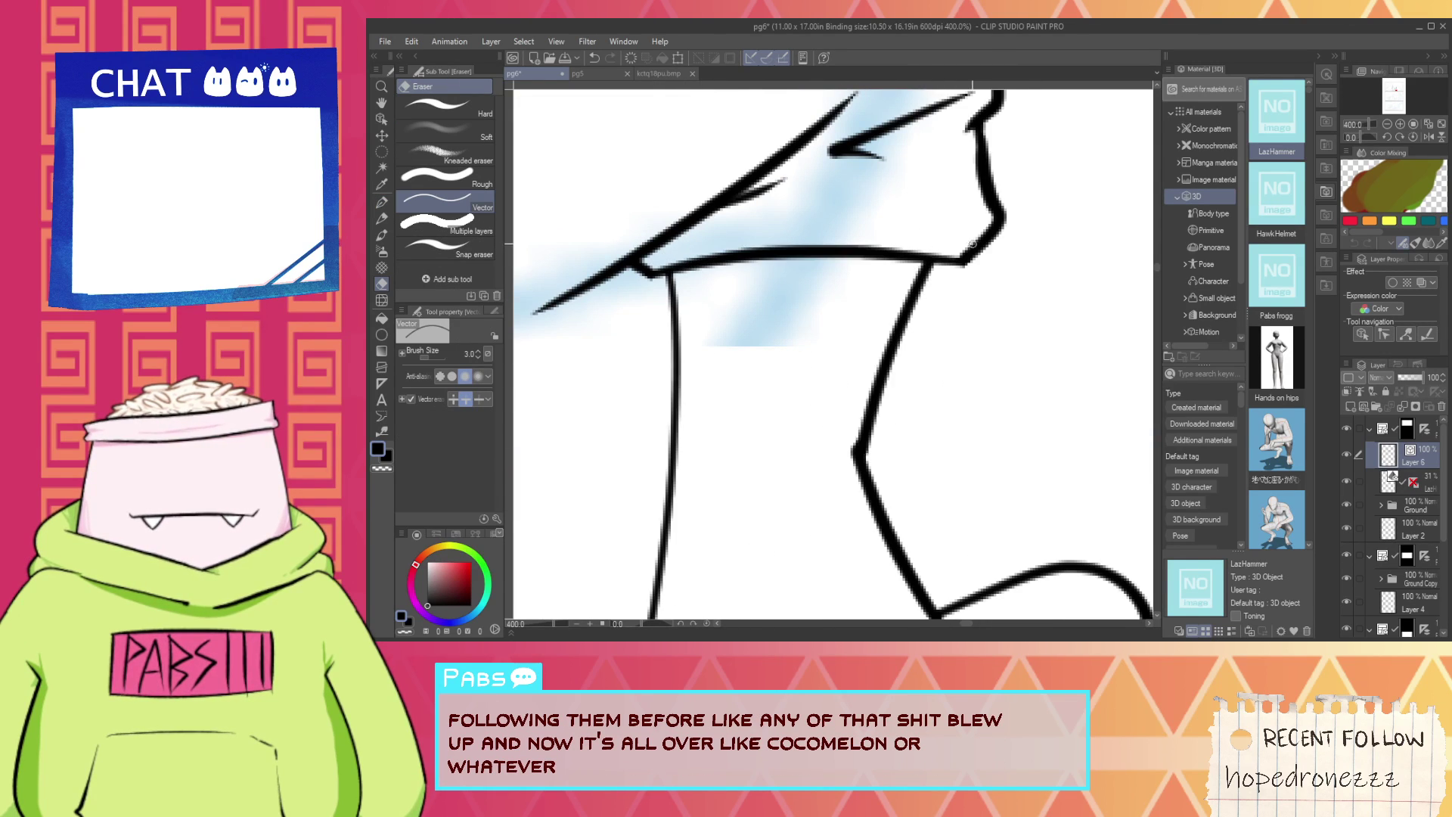
# Add a small arch mark under the boot's sole and short crease marks across the front of the ankle.
pyautogui.scroll(-2, 968, 243)
pyautogui.moveTo(919, 462); pyautogui.dragTo(885, 406)
pyautogui.scroll(2, 885, 406)
pyautogui.press('p')
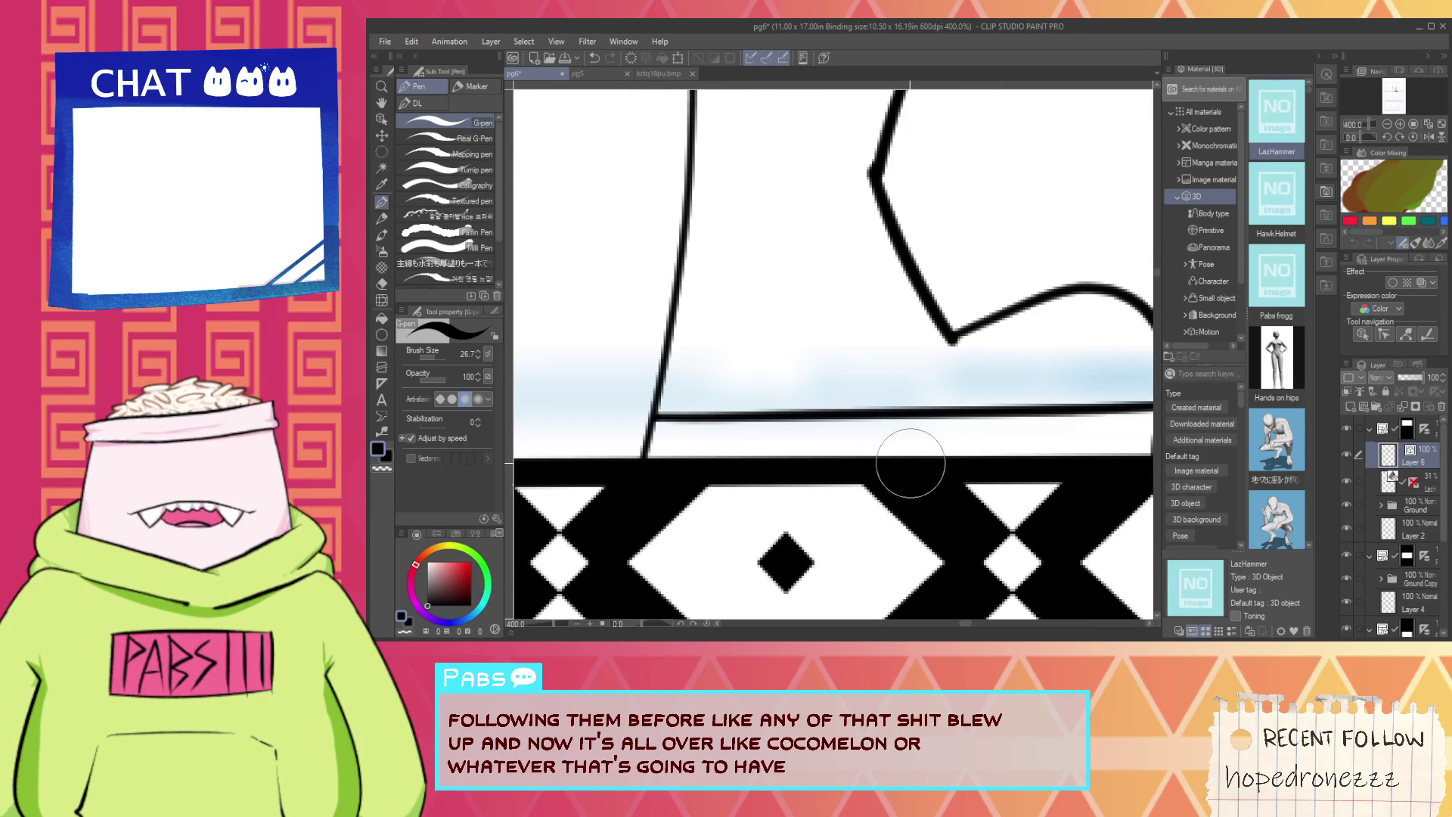
pyautogui.moveTo(916, 461); pyautogui.dragTo(950, 461)
pyautogui.scroll(-2, 940, 382)
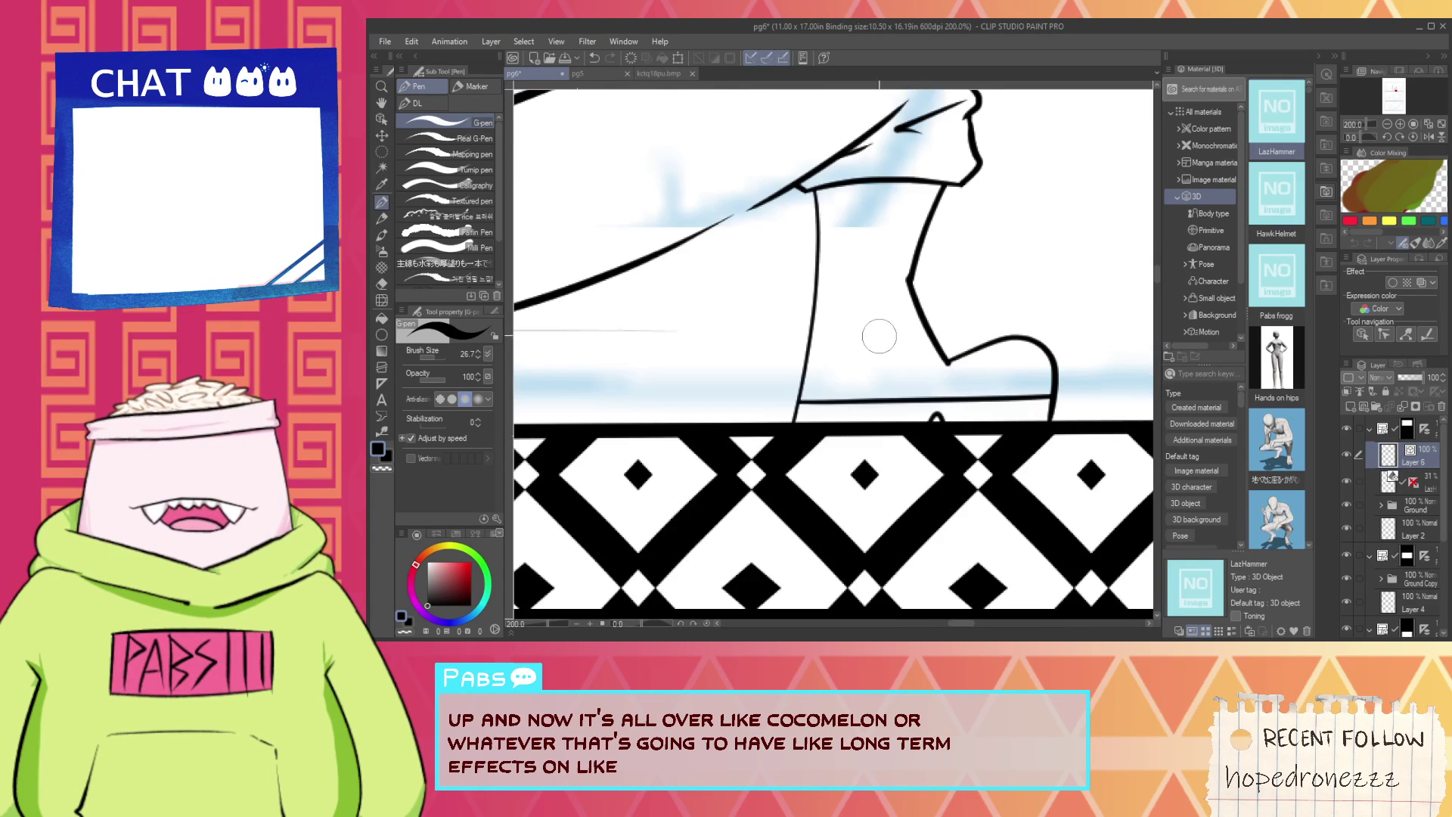
pyautogui.scroll(2, 912, 292)
pyautogui.moveTo(921, 279)
pyautogui.mouseDown()
pyautogui.moveTo(895, 314)
pyautogui.moveTo(930, 290)
pyautogui.mouseUp()
pyautogui.hotkey('ctrl', 'z')
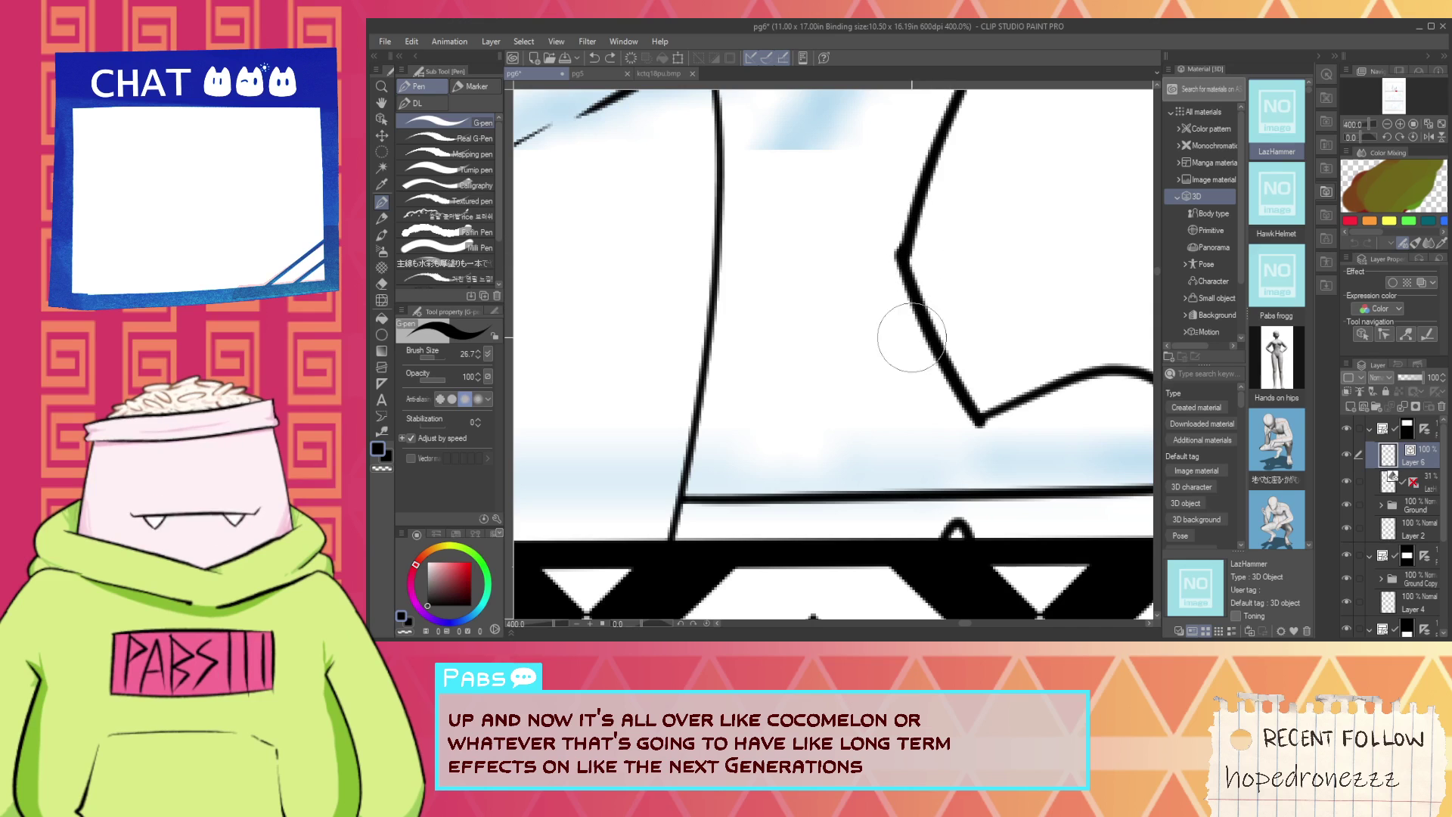
pyautogui.moveTo(894, 355)
pyautogui.mouseDown()
pyautogui.moveTo(935, 316)
pyautogui.moveTo(908, 365)
pyautogui.mouseUp()
pyautogui.scroll(-2, 938, 426)
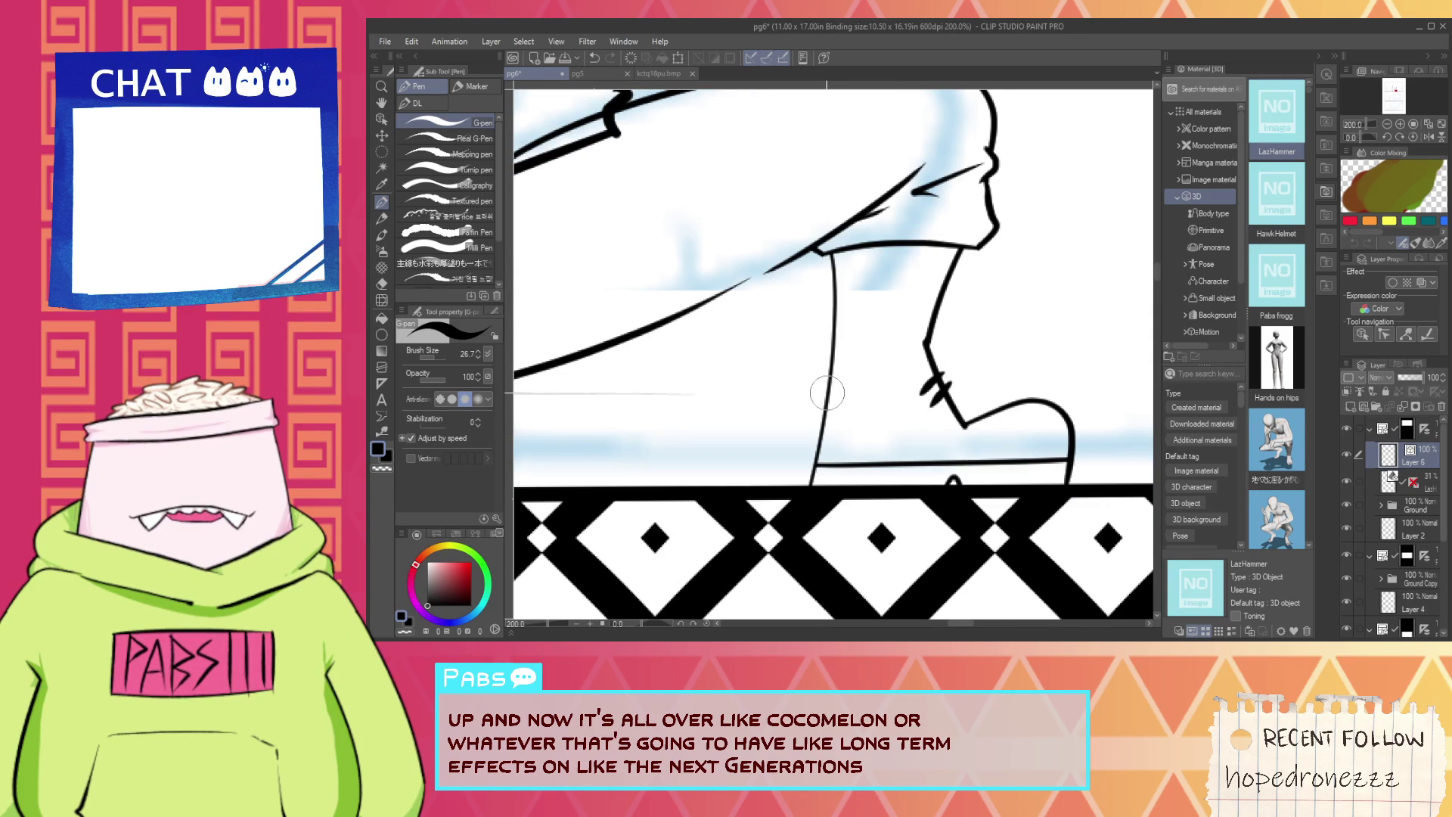
# Ink the toe cap's stepped edge from the instep to the sole and a squared heel panel at the boot's back.
pyautogui.press('e')
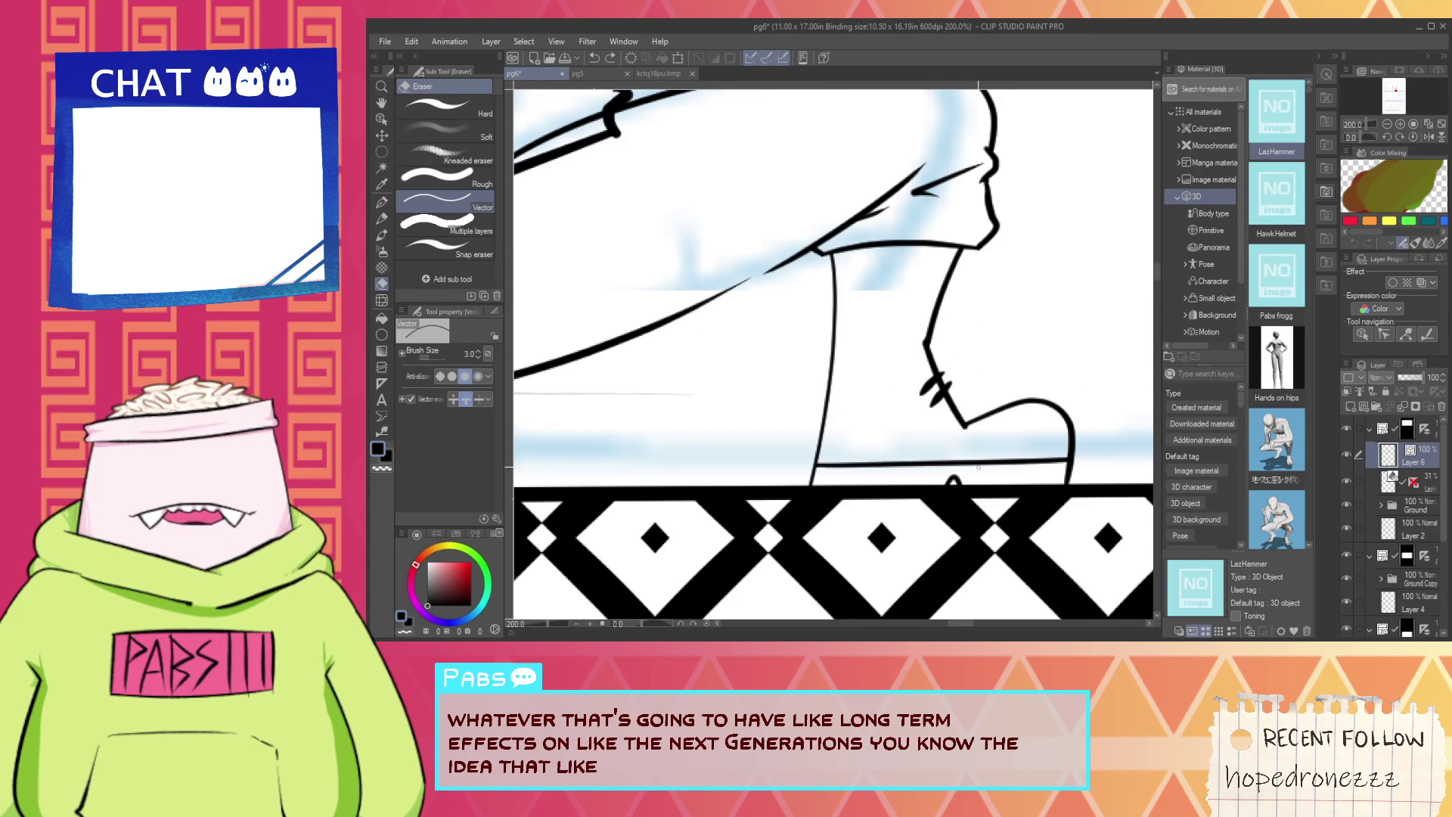
pyautogui.click(978, 467)
pyautogui.hotkey('ctrl', 'z')
pyautogui.press('p')
pyautogui.moveTo(971, 460); pyautogui.dragTo(999, 435)
pyautogui.hotkey('ctrl', 'z')
pyautogui.hotkey('ctrl', 'z')
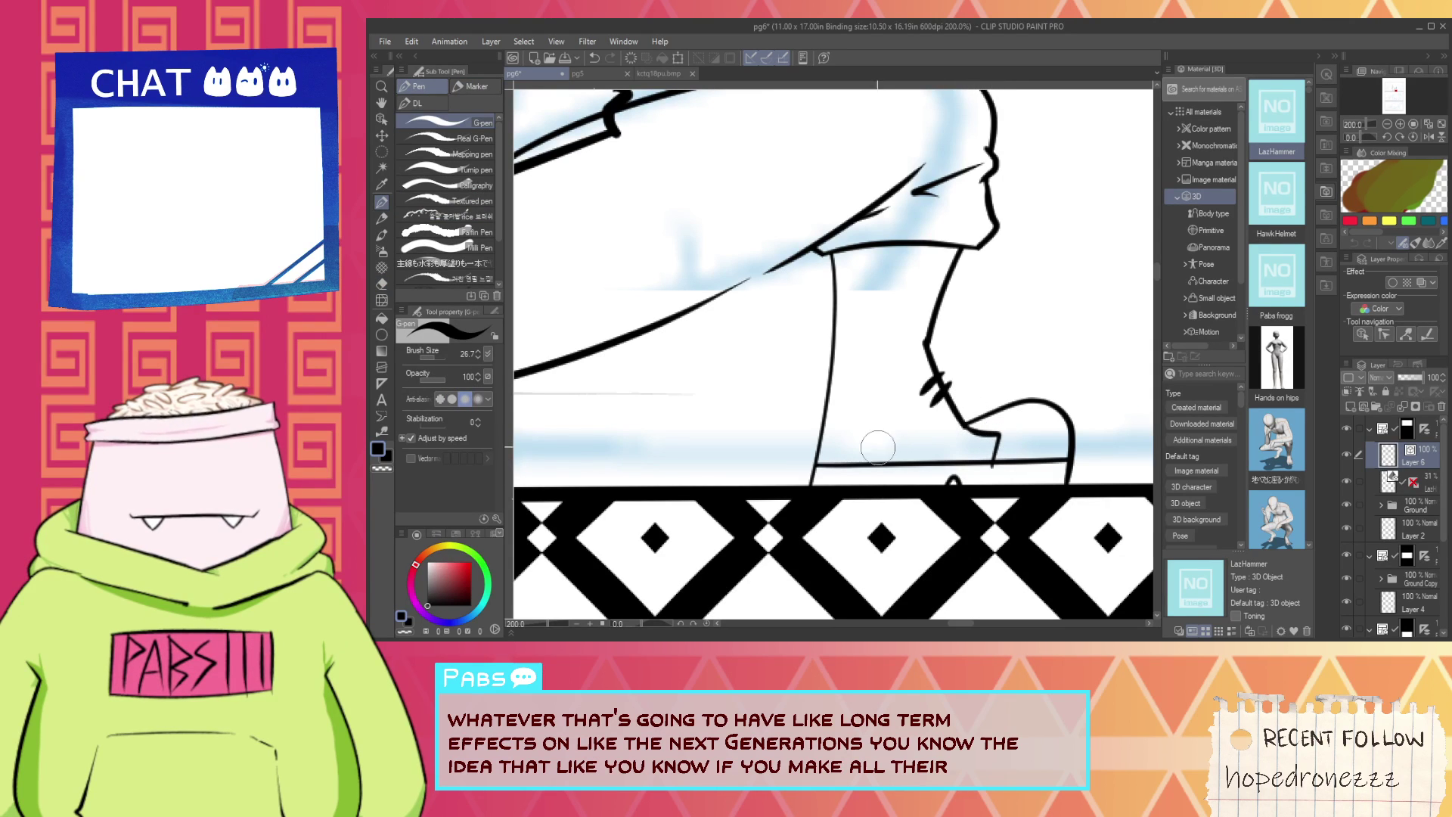
pyautogui.moveTo(882, 459)
pyautogui.mouseDown()
pyautogui.moveTo(887, 403)
pyautogui.moveTo(819, 395)
pyautogui.mouseUp()
pyautogui.press('e')
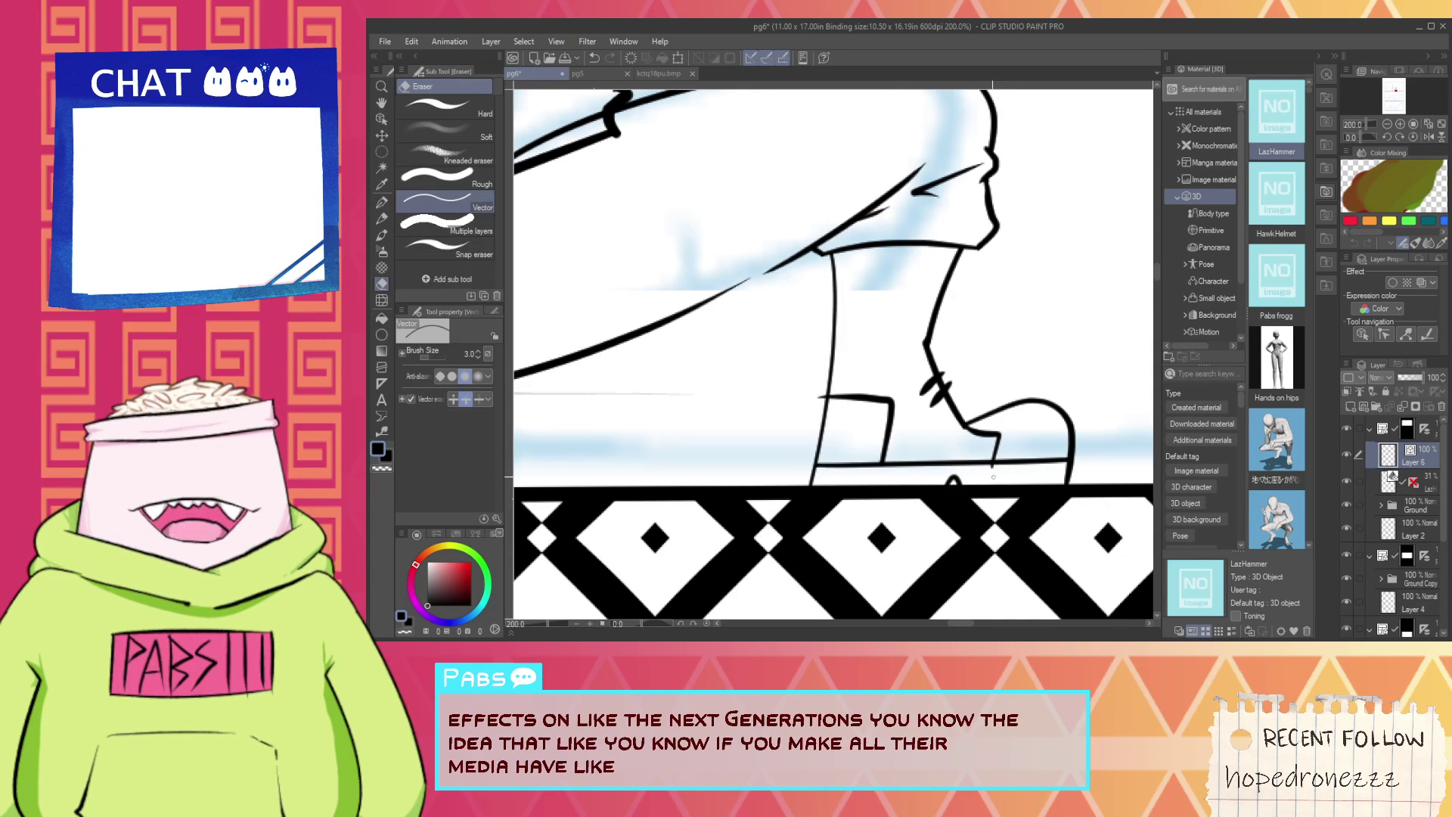
# Bridge the gap in the thigh's underside line behind the knee with a short stroke, redrawing it until it fits.
pyautogui.scroll(-2, 840, 390)
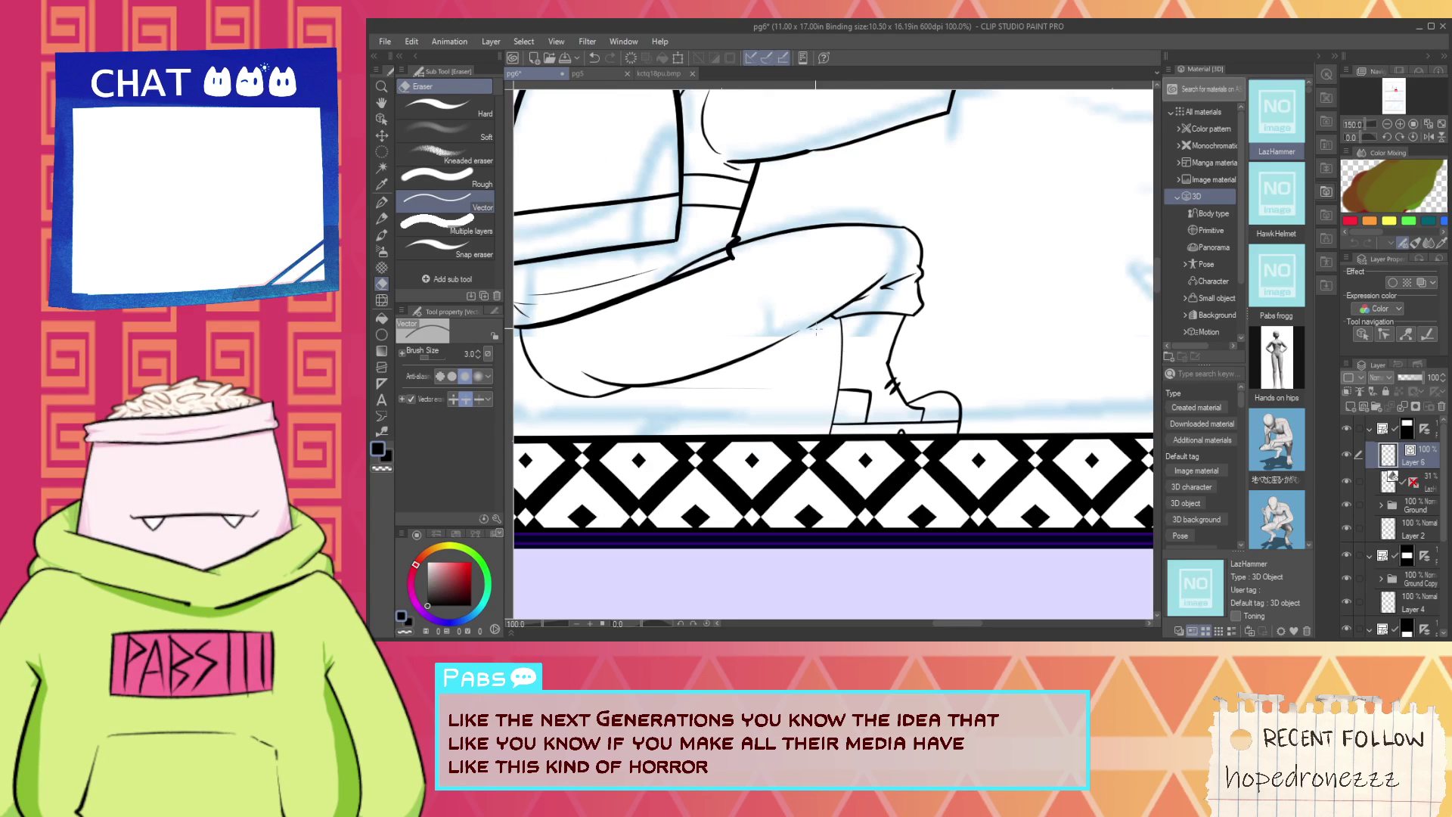
pyautogui.scroll(4, 805, 312)
pyautogui.press('p')
pyautogui.moveTo(756, 382); pyautogui.dragTo(810, 373)
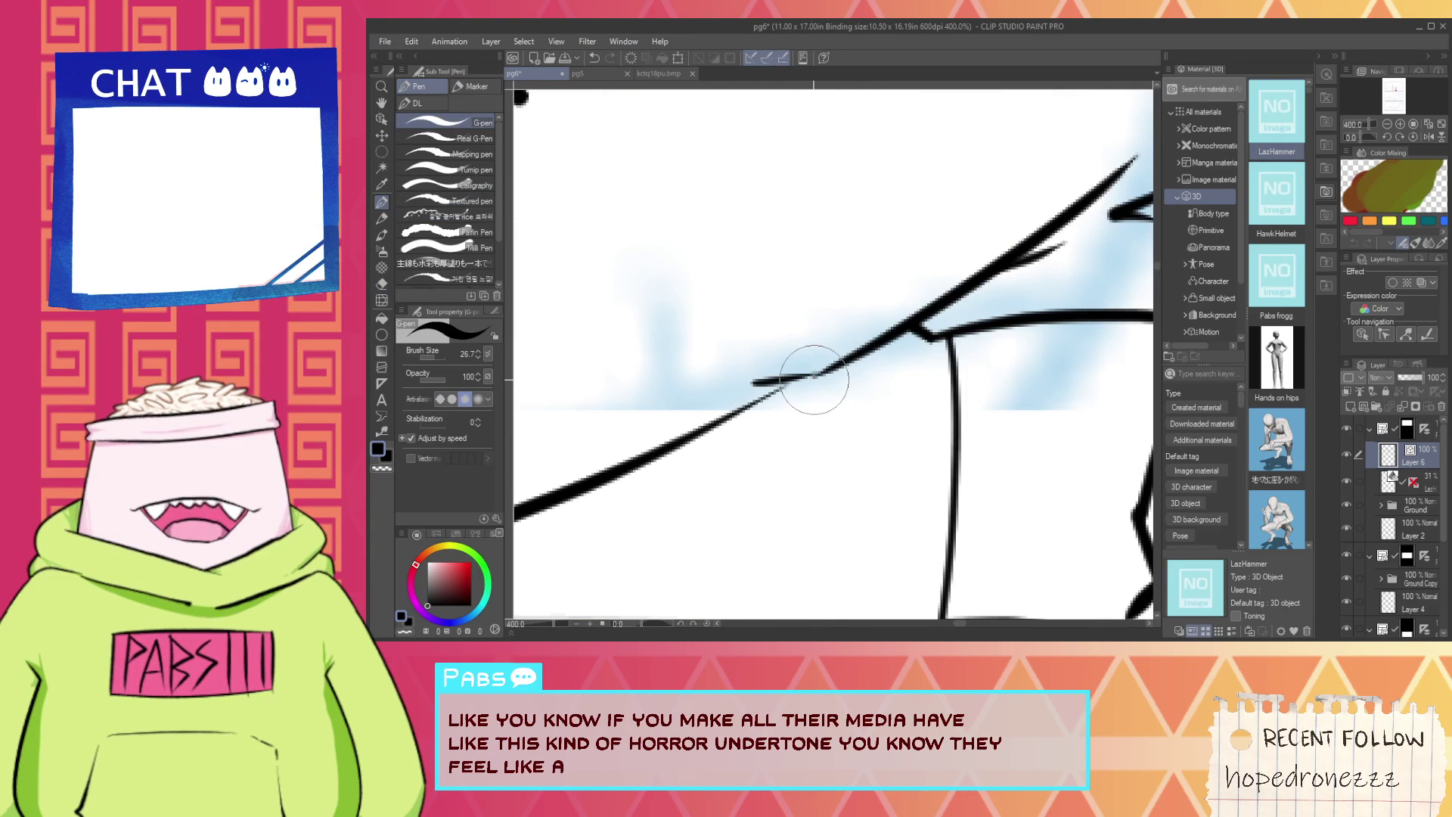
pyautogui.hotkey('ctrl', 'z')
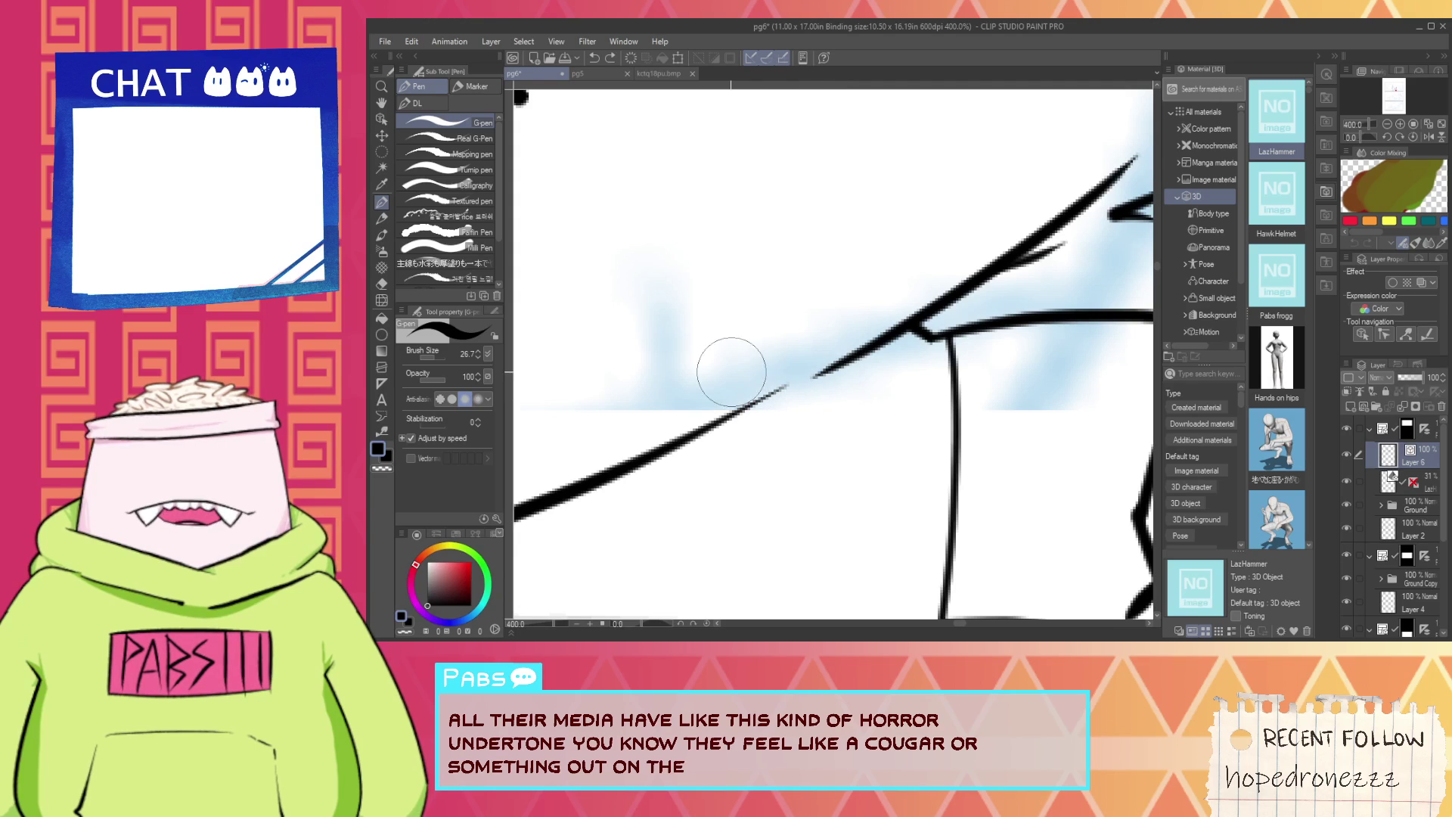
pyautogui.moveTo(723, 376); pyautogui.dragTo(832, 379)
pyautogui.hotkey('ctrl', 'z')
pyautogui.moveTo(748, 395); pyautogui.dragTo(833, 377)
pyautogui.hotkey('ctrl', 'z')
pyautogui.press('e')
pyautogui.click(812, 385)
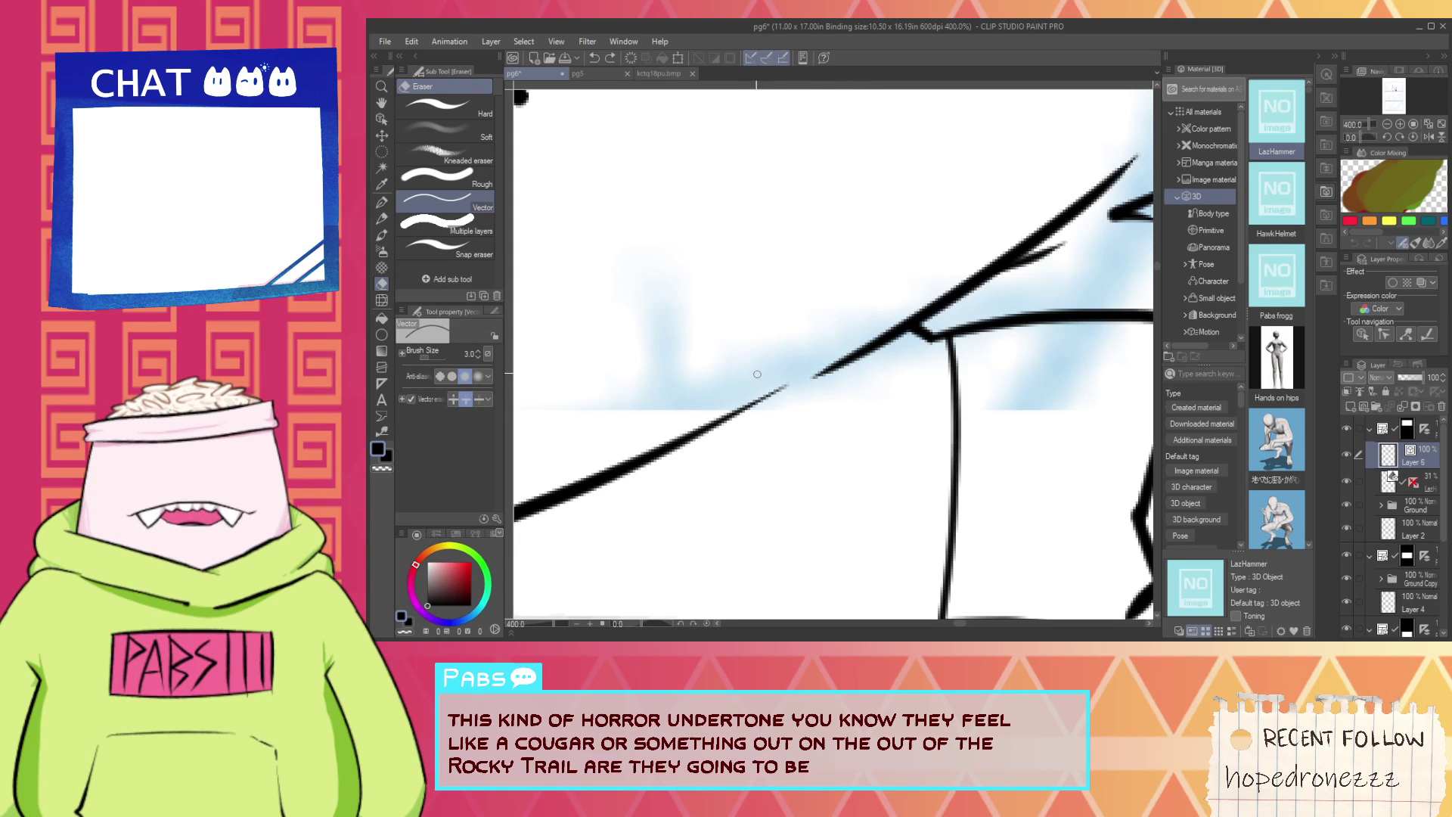
pyautogui.press('p')
pyautogui.moveTo(732, 383); pyautogui.dragTo(836, 378)
pyautogui.press('h')
pyautogui.scroll(-5, 790, 418)
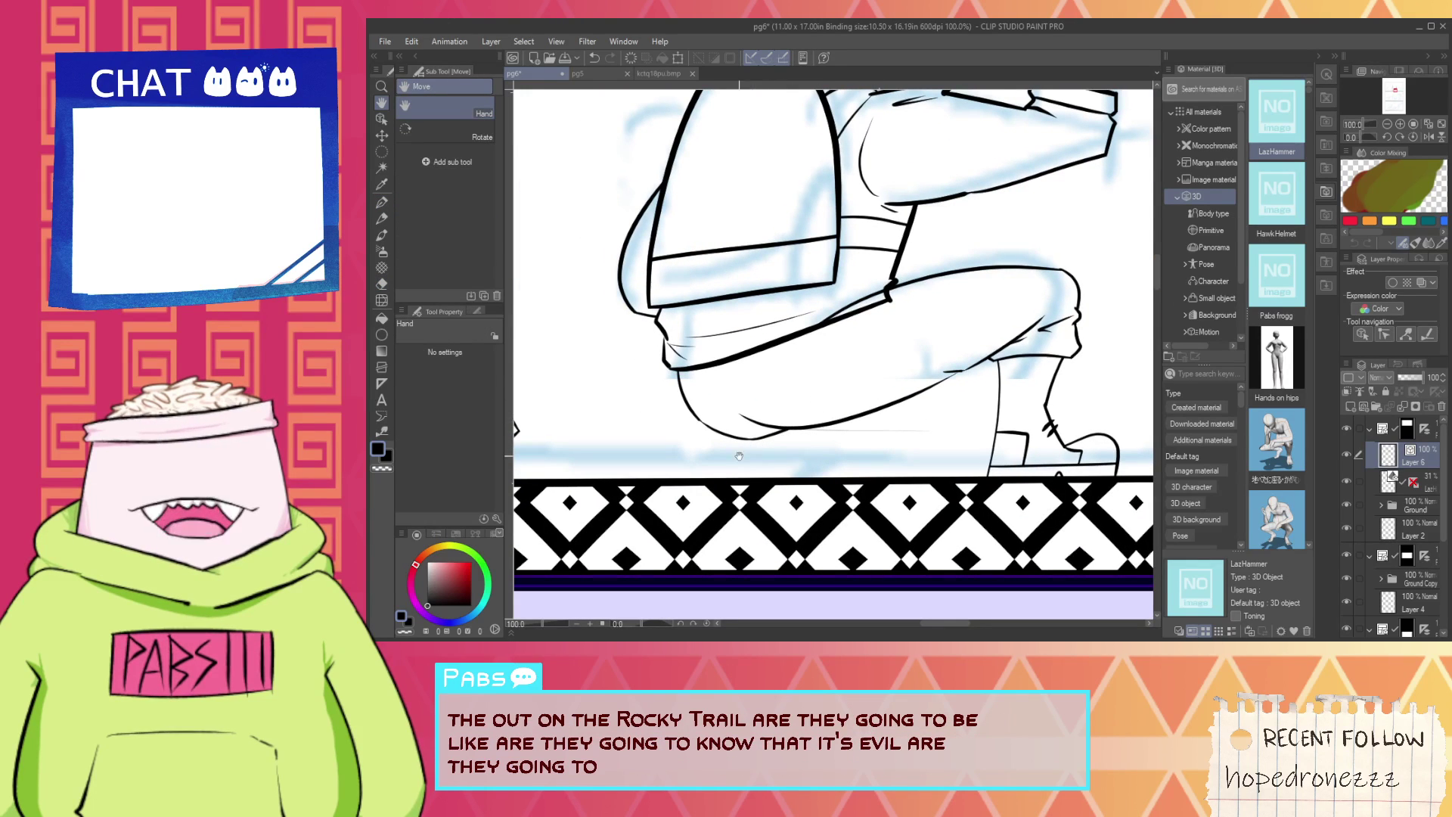
pyautogui.press('p')
pyautogui.scroll(3, 727, 431)
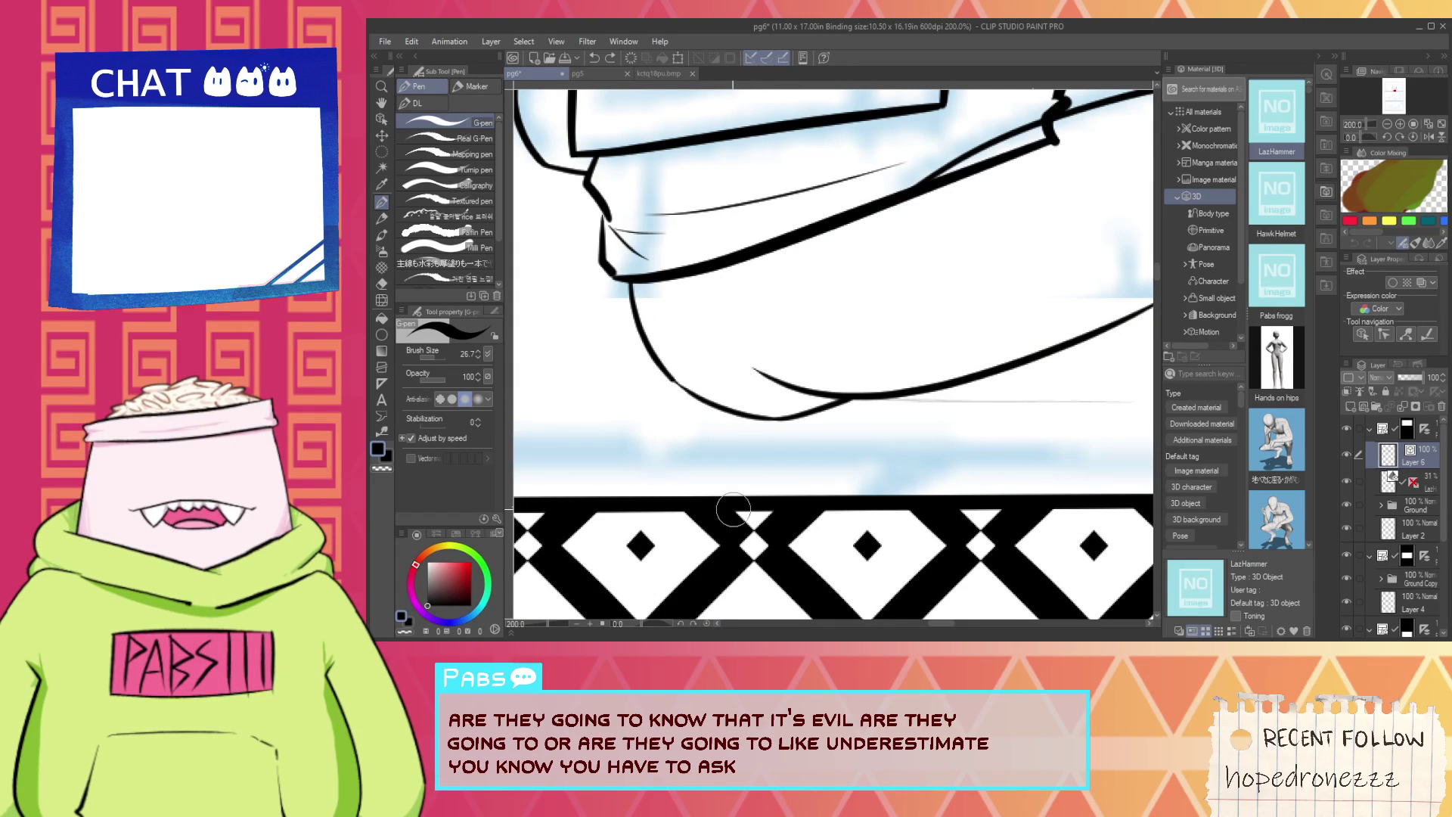
pyautogui.moveTo(680, 443)
pyautogui.mouseDown()
pyautogui.moveTo(701, 496)
pyautogui.moveTo(725, 438)
pyautogui.moveTo(968, 488)
pyautogui.mouseUp()
pyautogui.hotkey('ctrl', 'z')
pyautogui.moveTo(794, 437); pyautogui.dragTo(992, 488)
pyautogui.hotkey('ctrl', 'z')
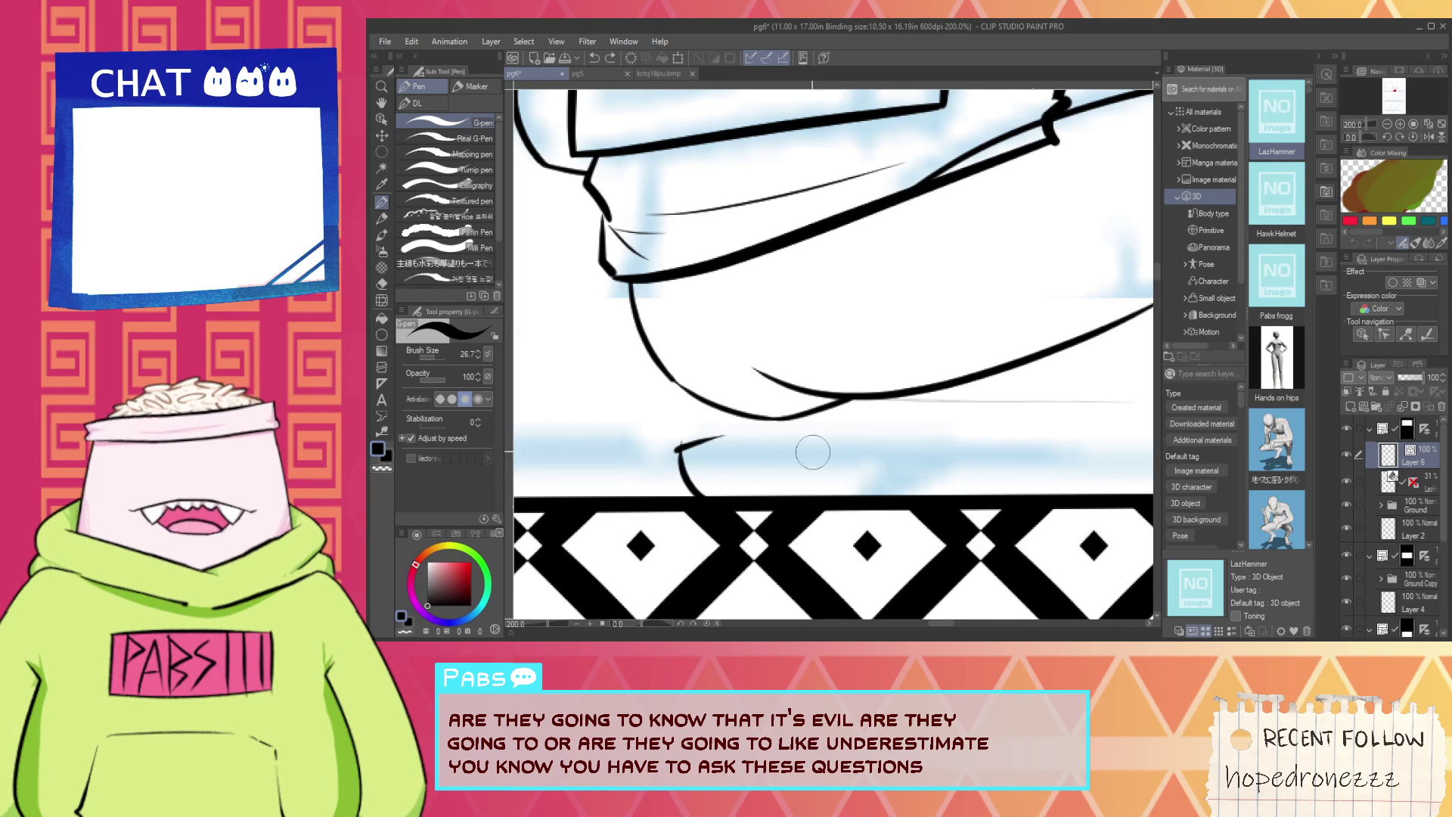
pyautogui.moveTo(799, 433); pyautogui.dragTo(960, 471)
pyautogui.hotkey('ctrl', 'z')
pyautogui.moveTo(793, 444); pyautogui.dragTo(984, 470)
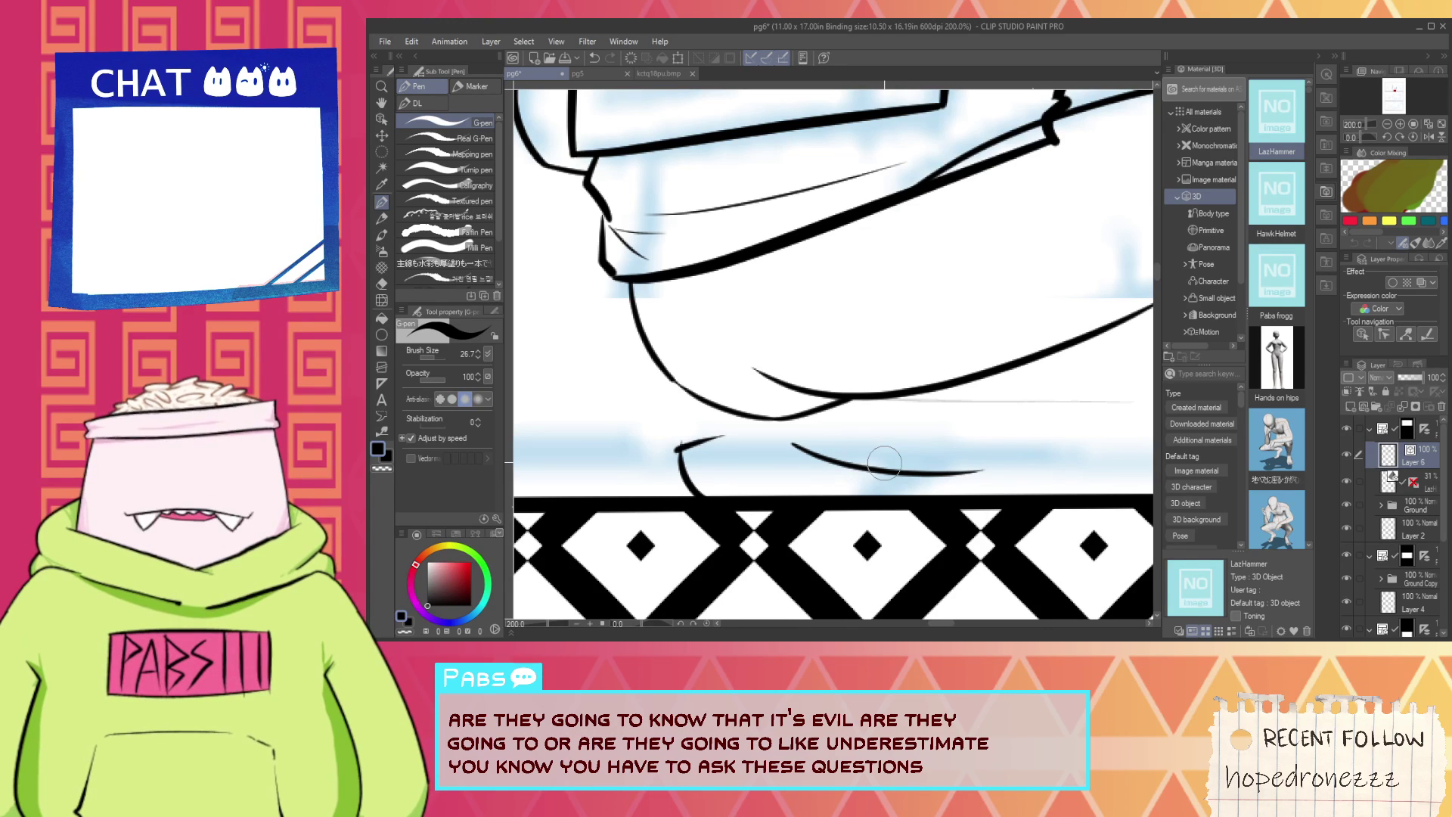
pyautogui.hotkey('ctrl', 'z')
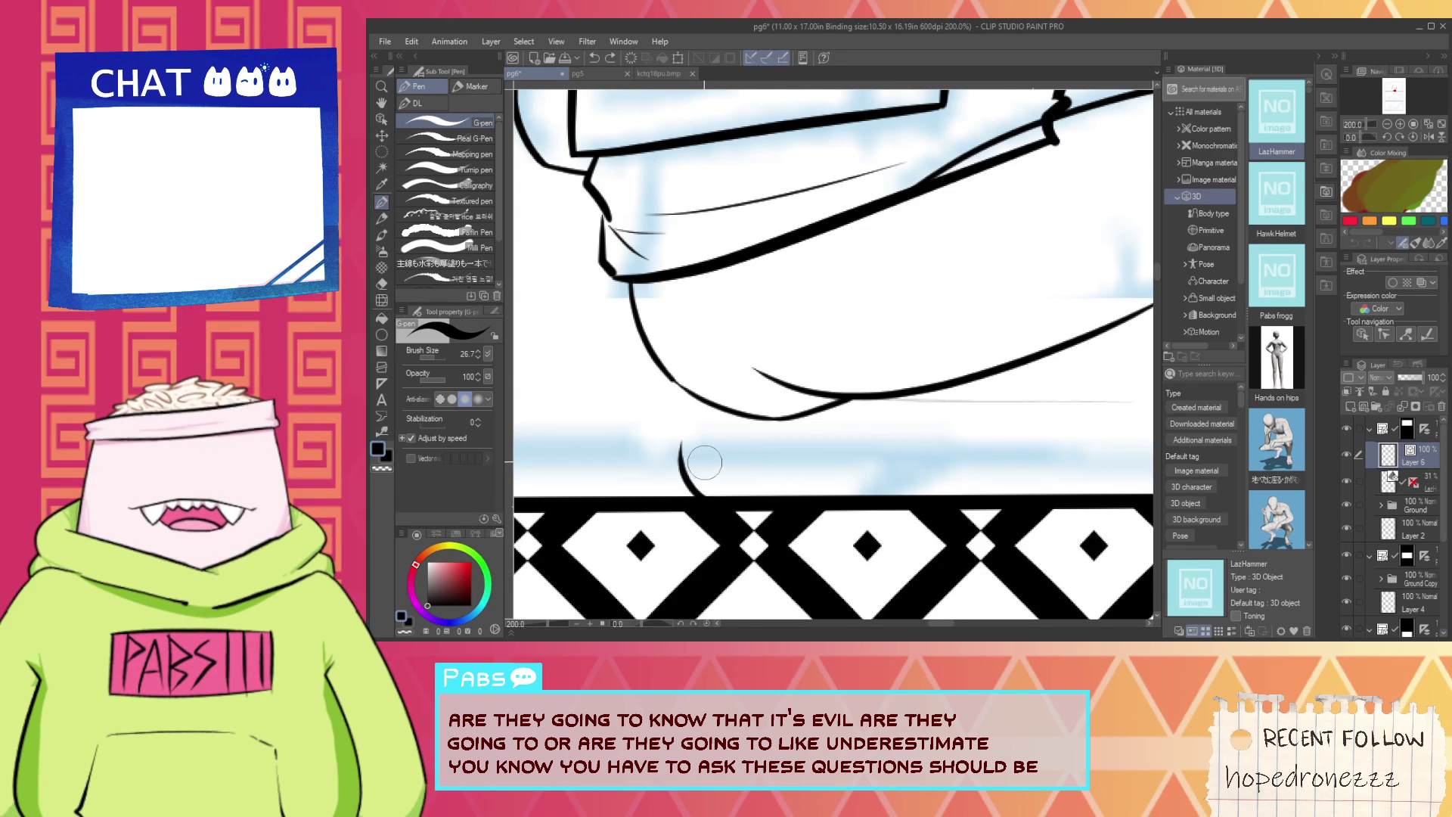
pyautogui.hotkey('ctrl', 'z')
pyautogui.scroll(-3, 710, 461)
pyautogui.press('space')
pyautogui.moveTo(941, 397); pyautogui.dragTo(874, 438)
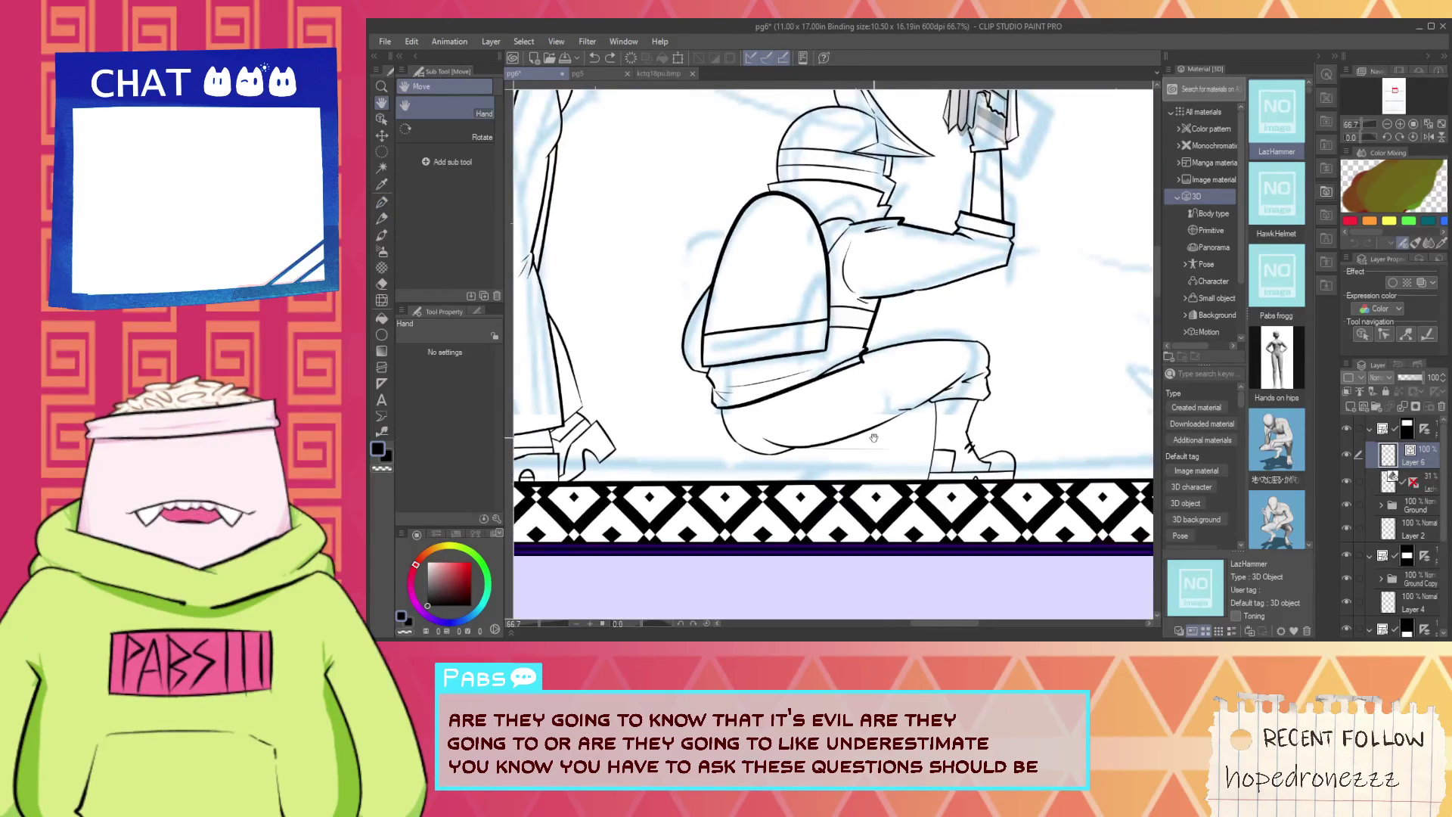
pyautogui.scroll(3, 874, 438)
pyautogui.press('p')
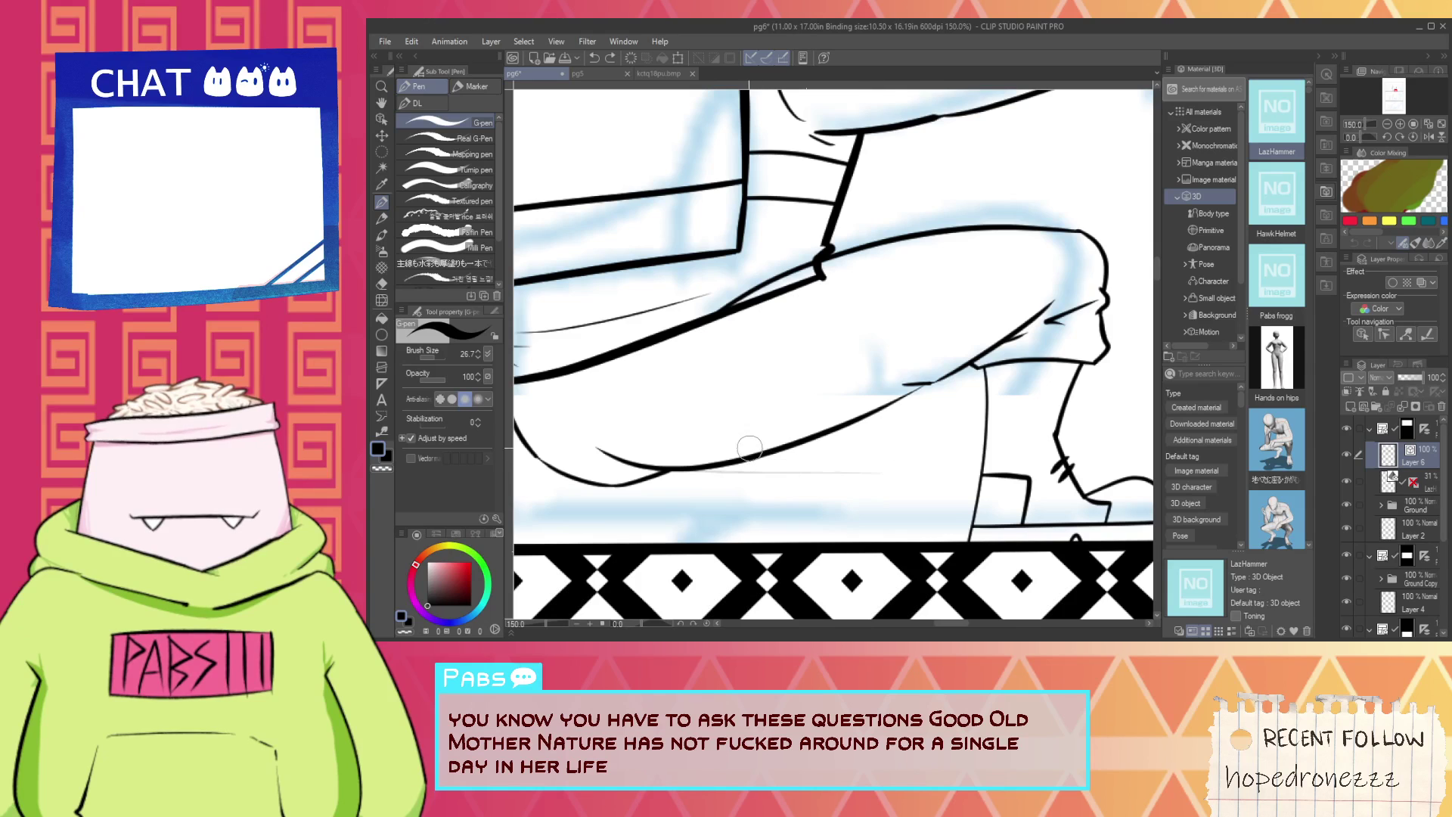
pyautogui.moveTo(750, 447); pyautogui.dragTo(879, 437)
pyautogui.scroll(-3, 684, 438)
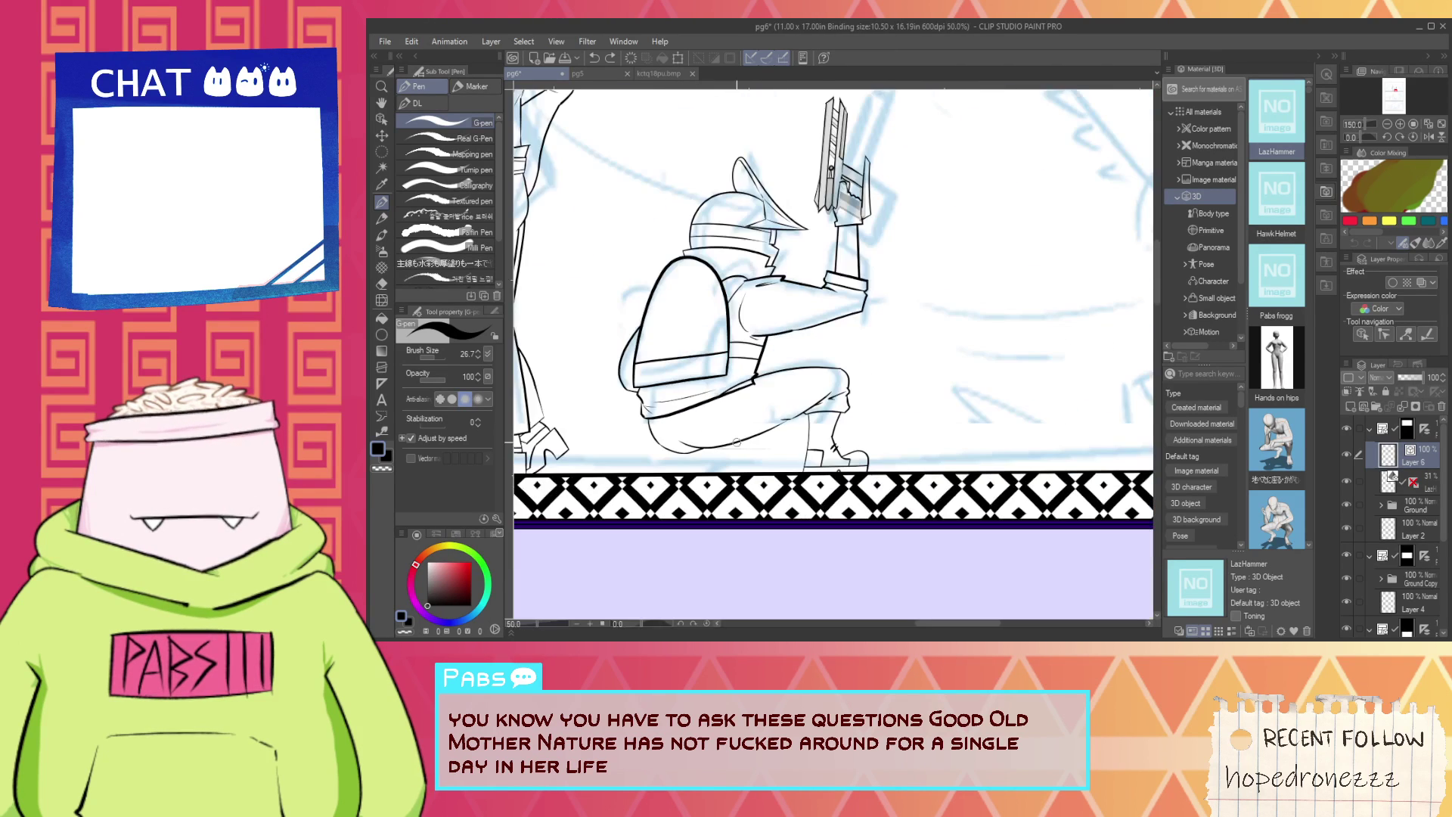
# Examine the figures' poses in the lower panel and in the rough thumbnails of pg 4-6.png, and return to the pg6 canvas.
pyautogui.scroll(2, 631, 461)
pyautogui.scroll(-6, 666, 463)
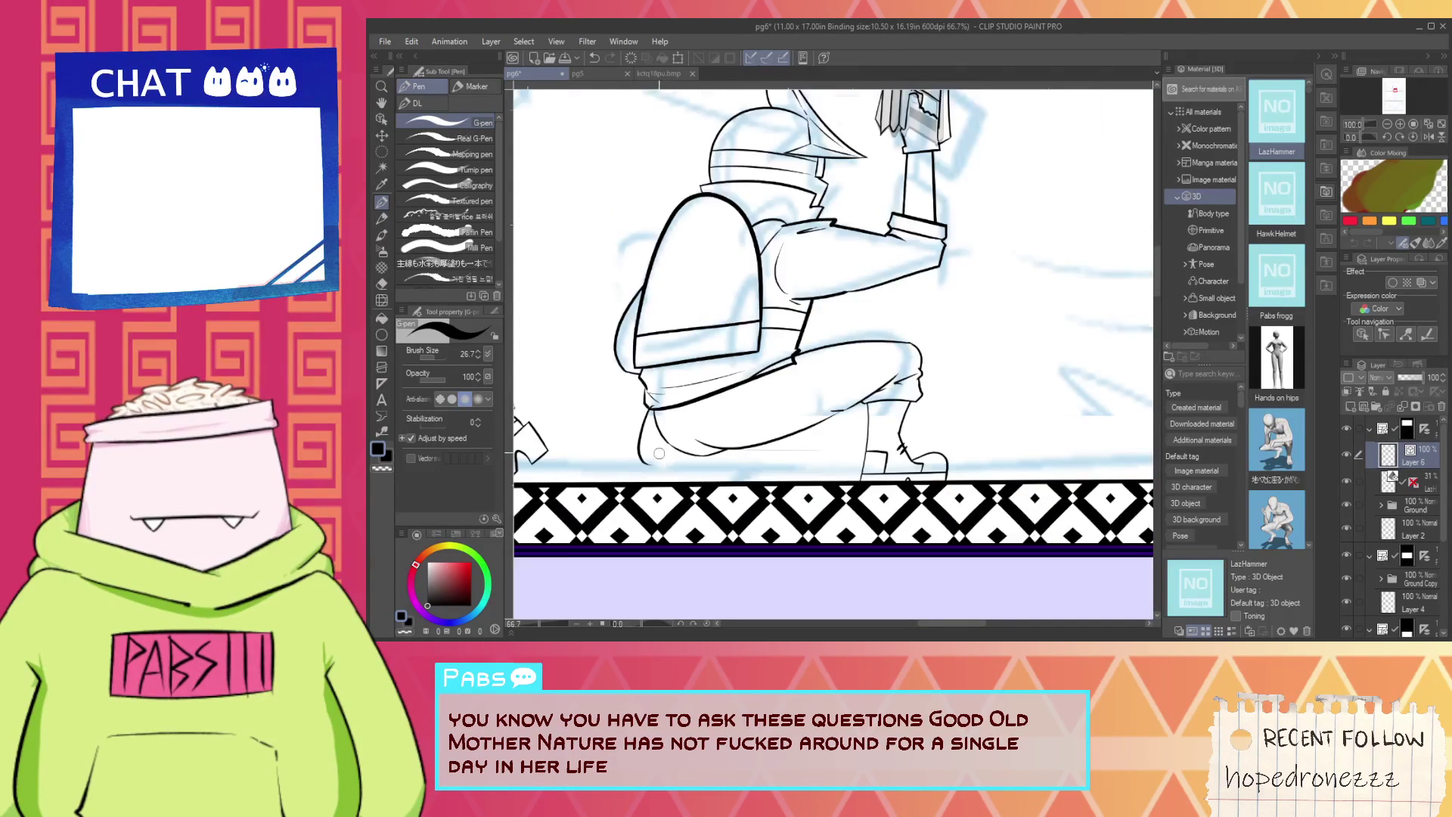
pyautogui.press('space')
pyautogui.moveTo(711, 609); pyautogui.dragTo(833, 318)
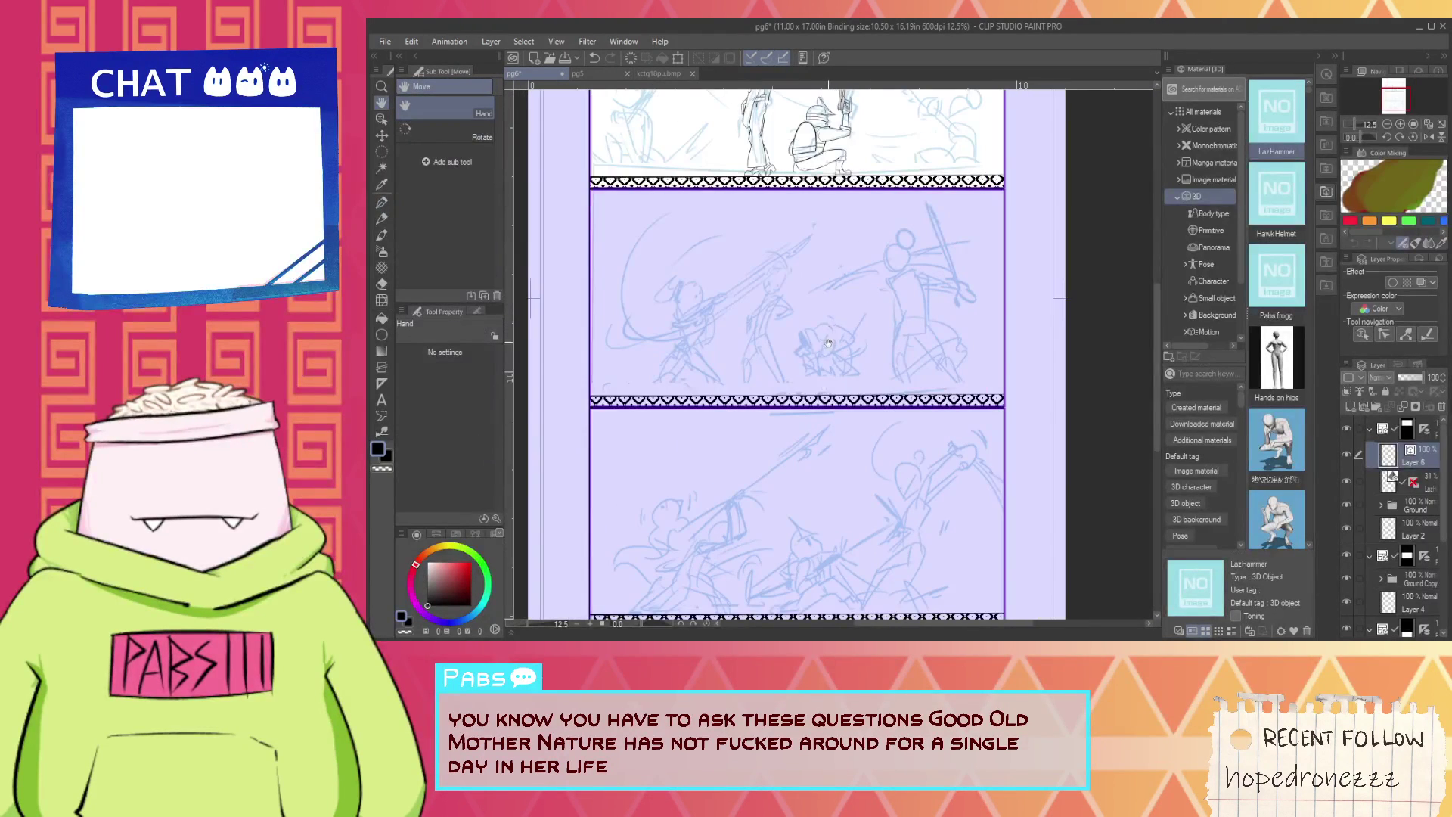
pyautogui.scroll(3, 828, 344)
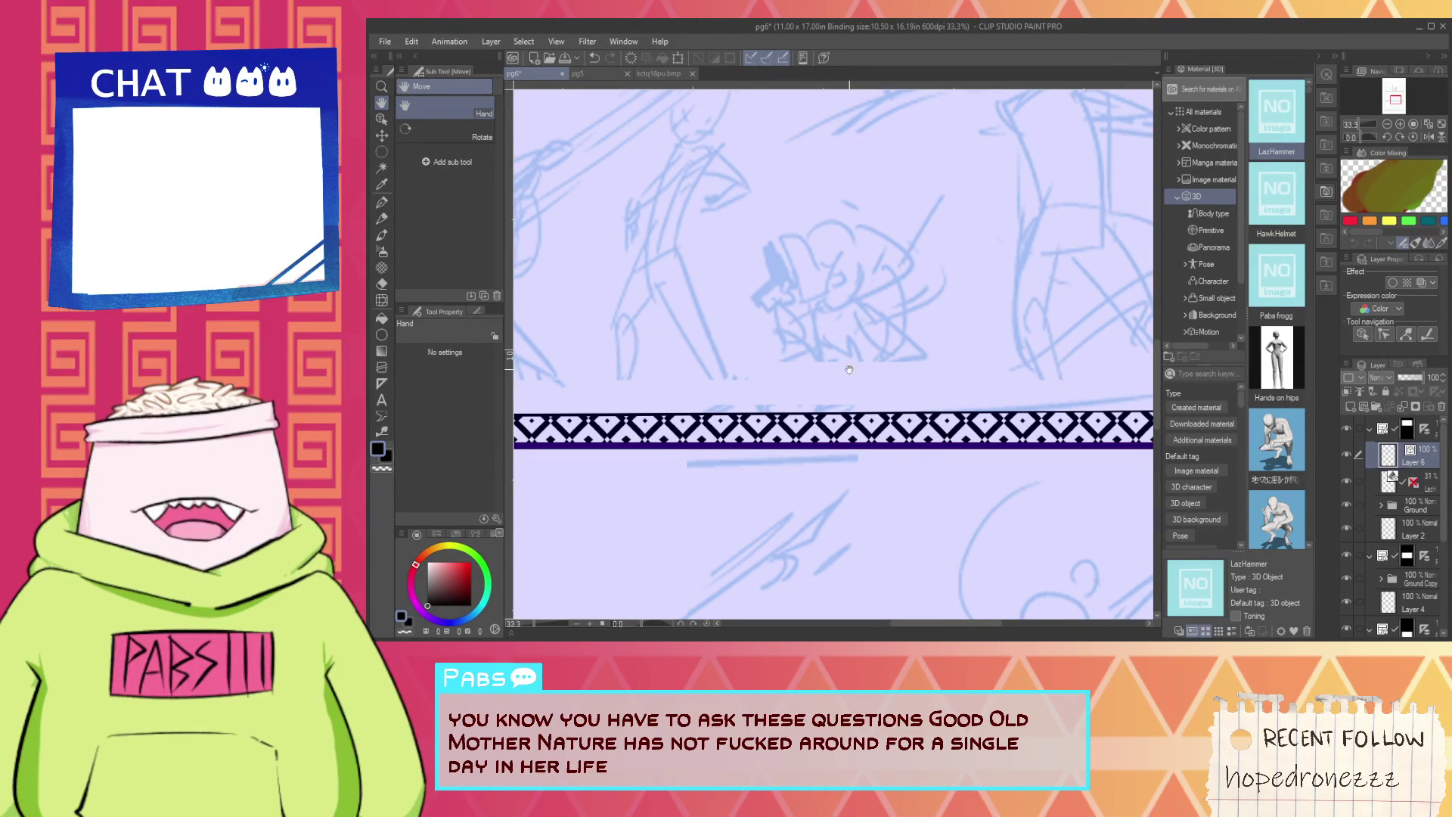
pyautogui.scroll(-1, 846, 355)
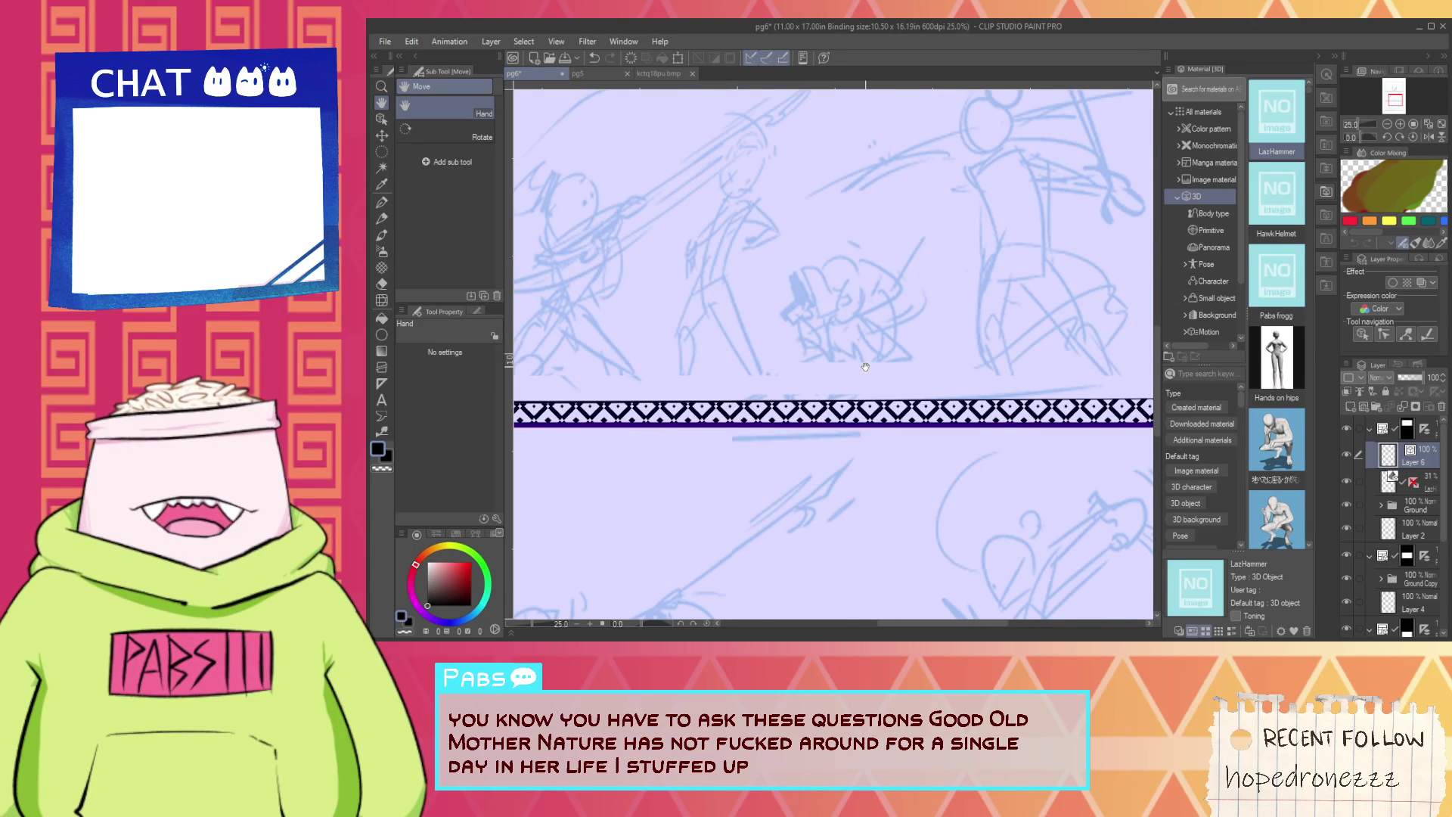
pyautogui.moveTo(865, 367); pyautogui.dragTo(806, 577)
pyautogui.moveTo(855, 246); pyautogui.dragTo(835, 383)
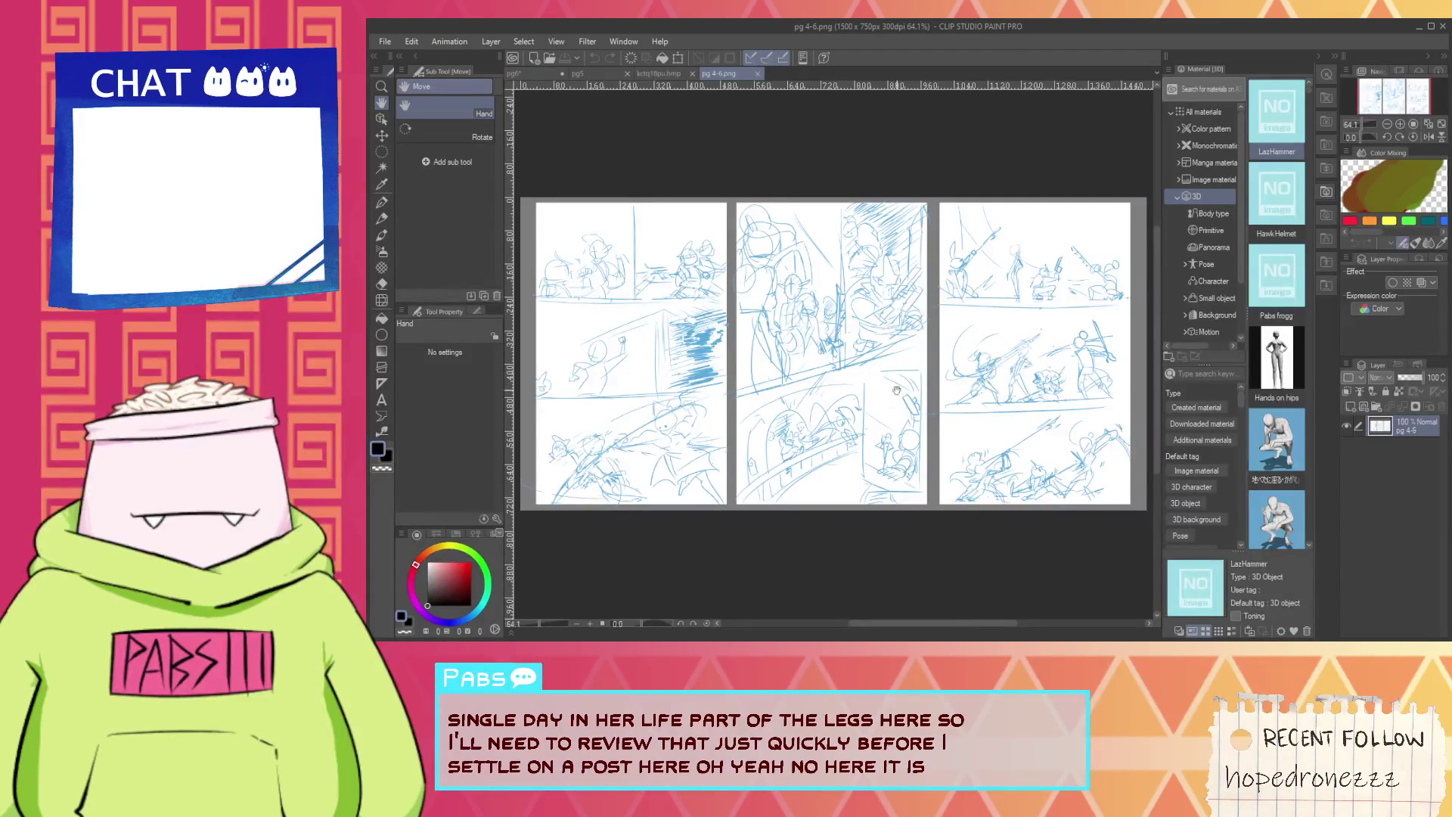
pyautogui.scroll(4, 961, 418)
pyautogui.moveTo(1087, 378); pyautogui.dragTo(748, 500)
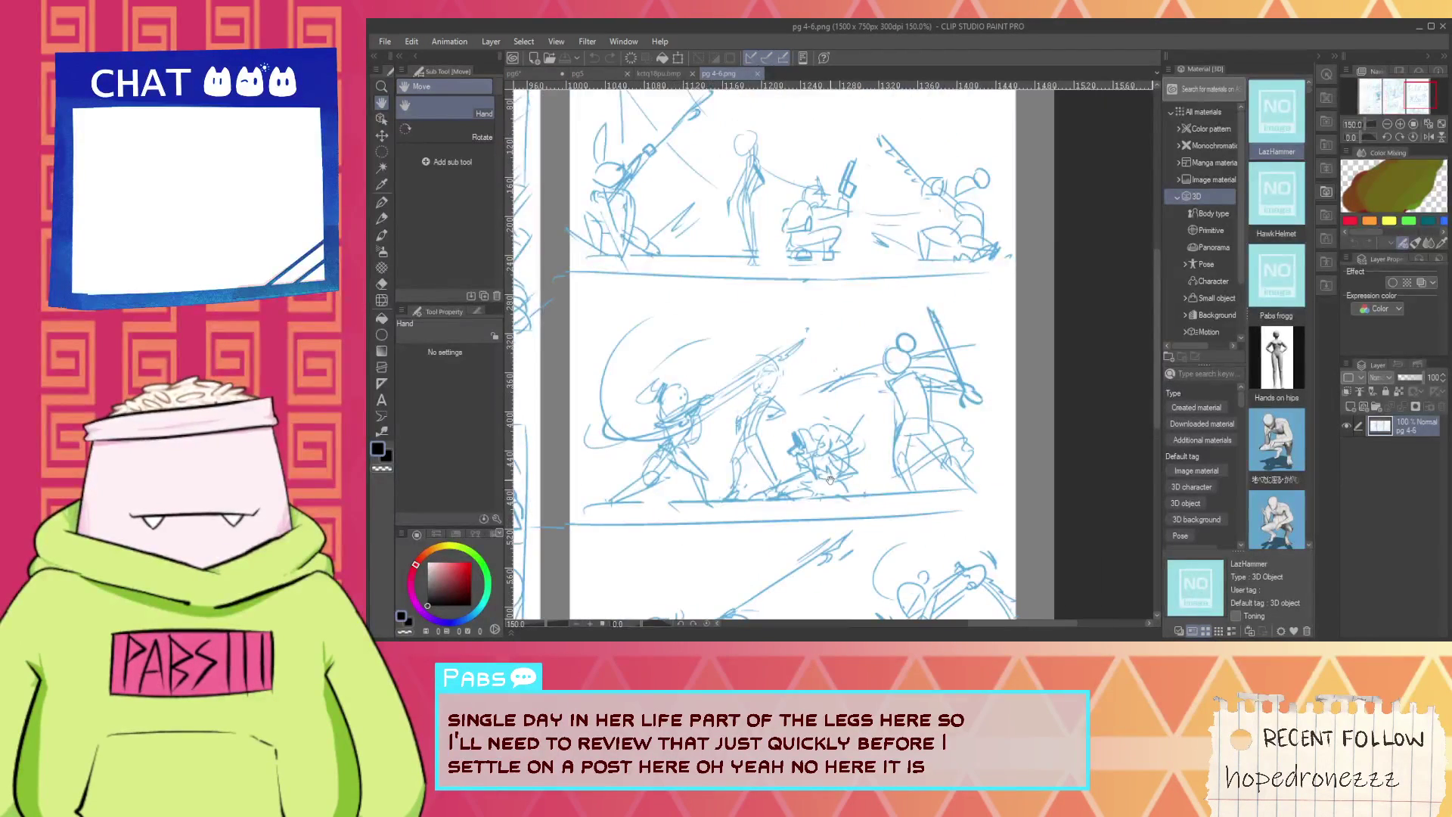
pyautogui.click(595, 74)
pyautogui.click(689, 73)
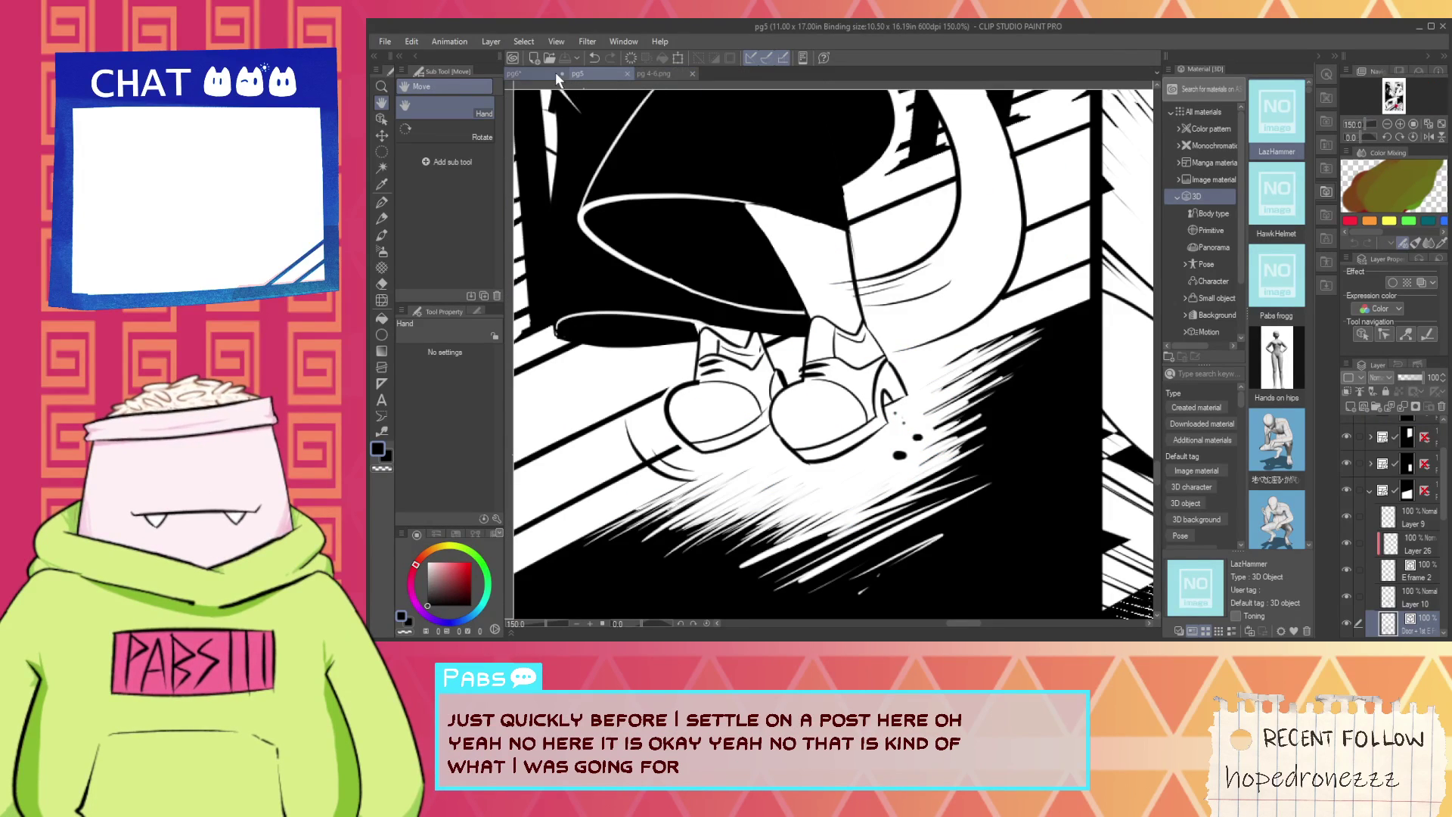
pyautogui.click(556, 72)
# Ink the crouching figure's rear boot sole as a slanted shape from the floor to the thigh's underside, erasing the overlapping line.
pyautogui.scroll(-2, 609, 130)
pyautogui.scroll(6, 706, 356)
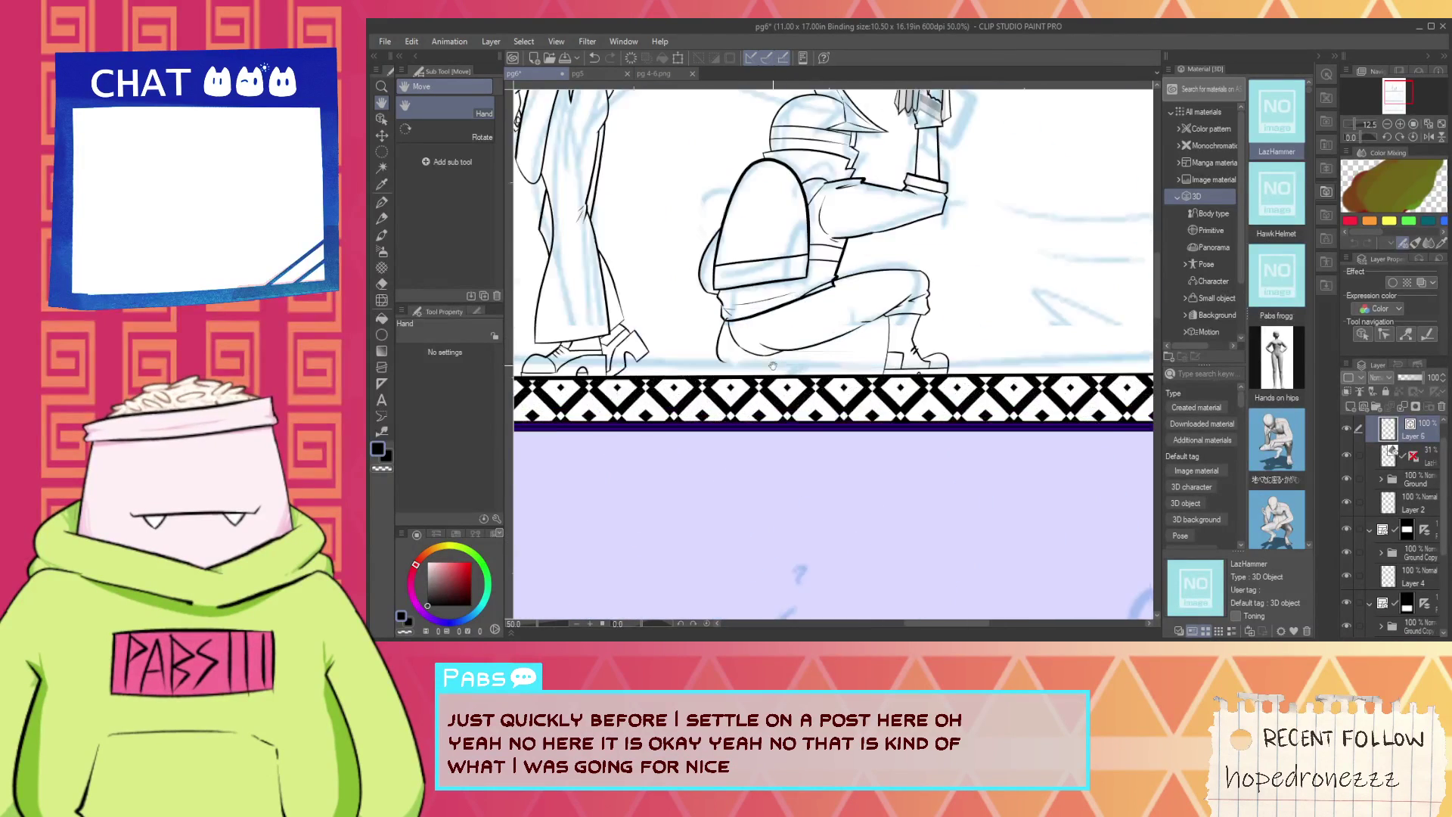
pyautogui.press('e')
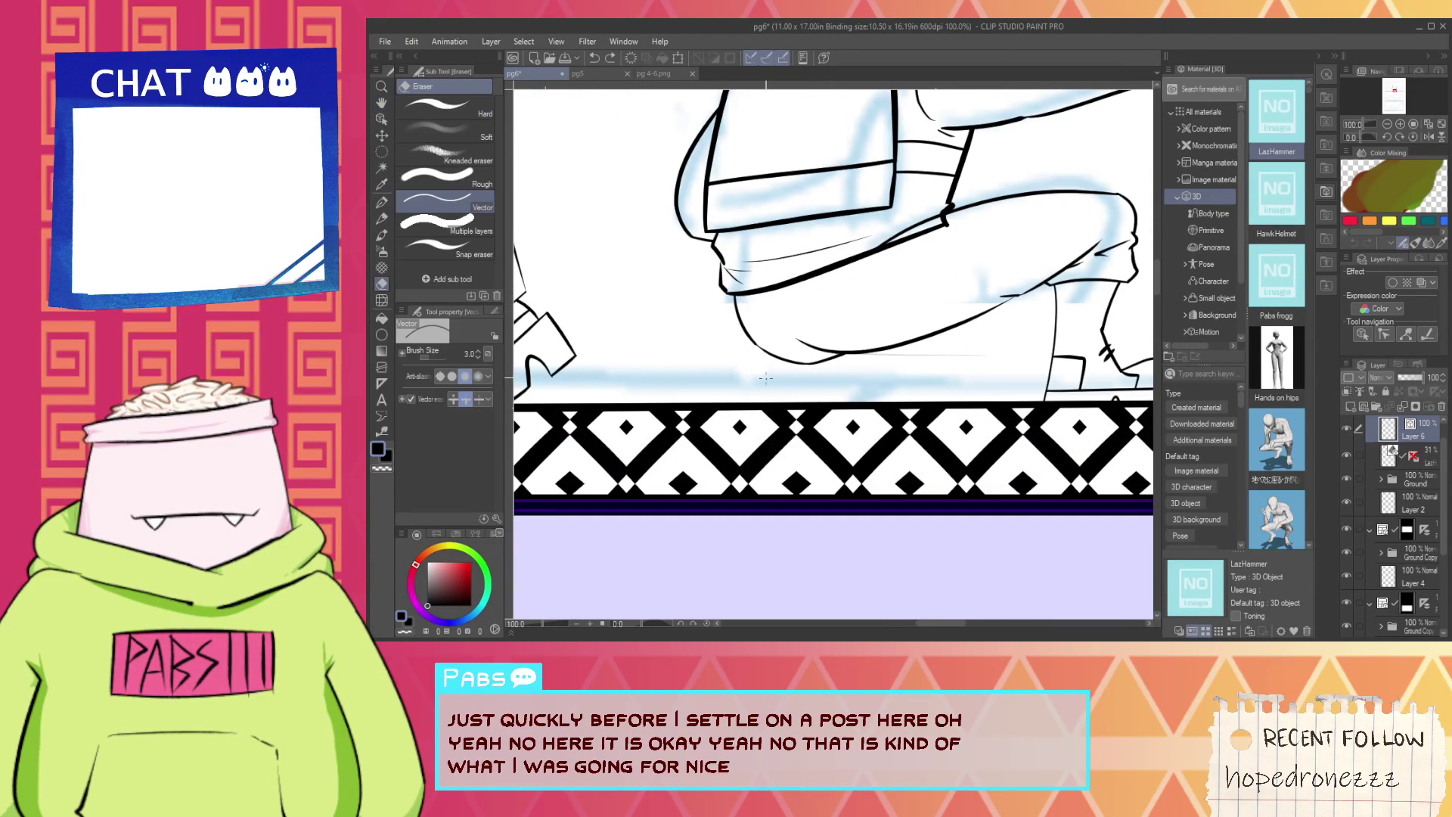
pyautogui.press('p')
pyautogui.moveTo(843, 353); pyautogui.dragTo(769, 380)
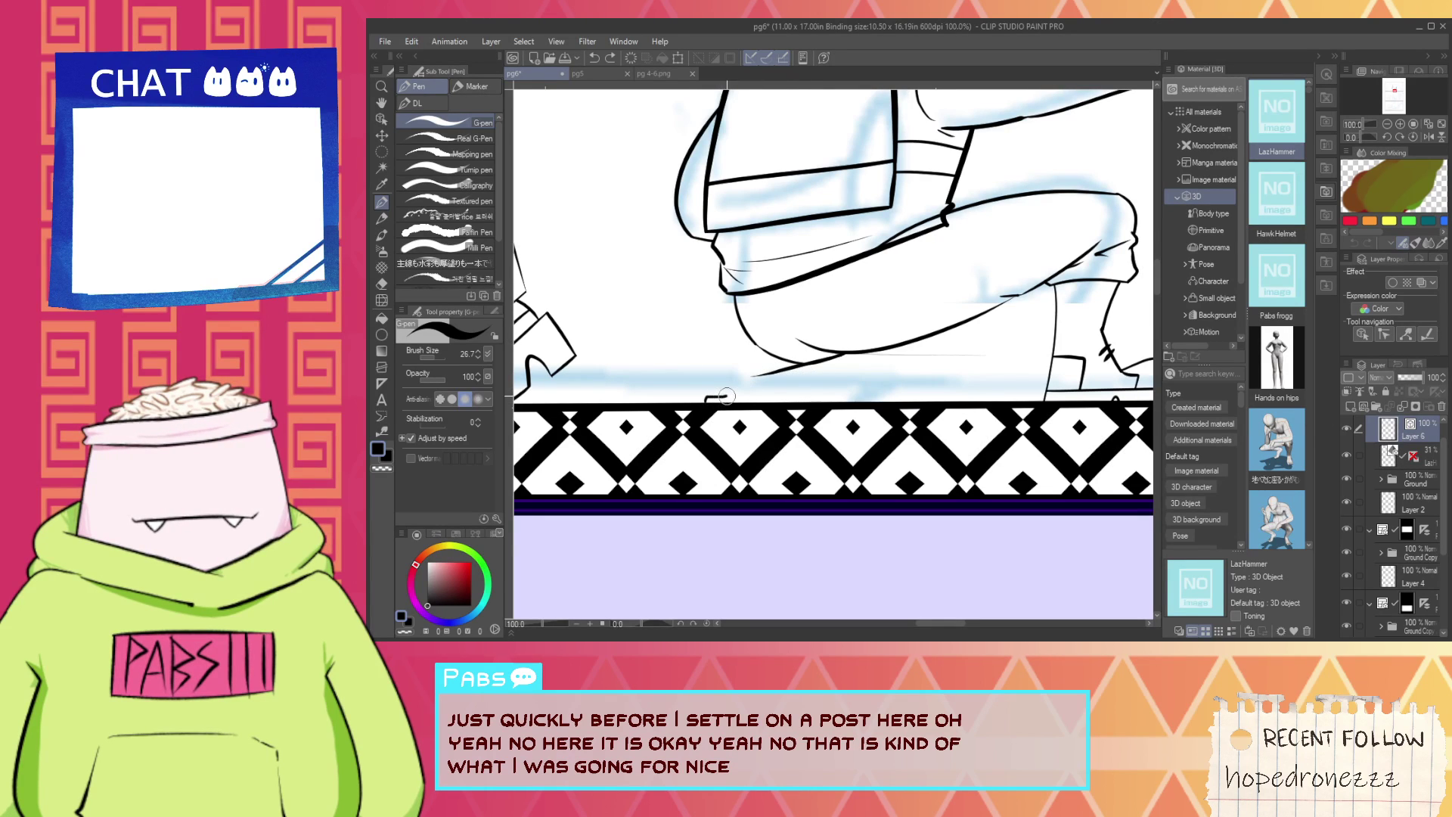
pyautogui.scroll(1, 785, 414)
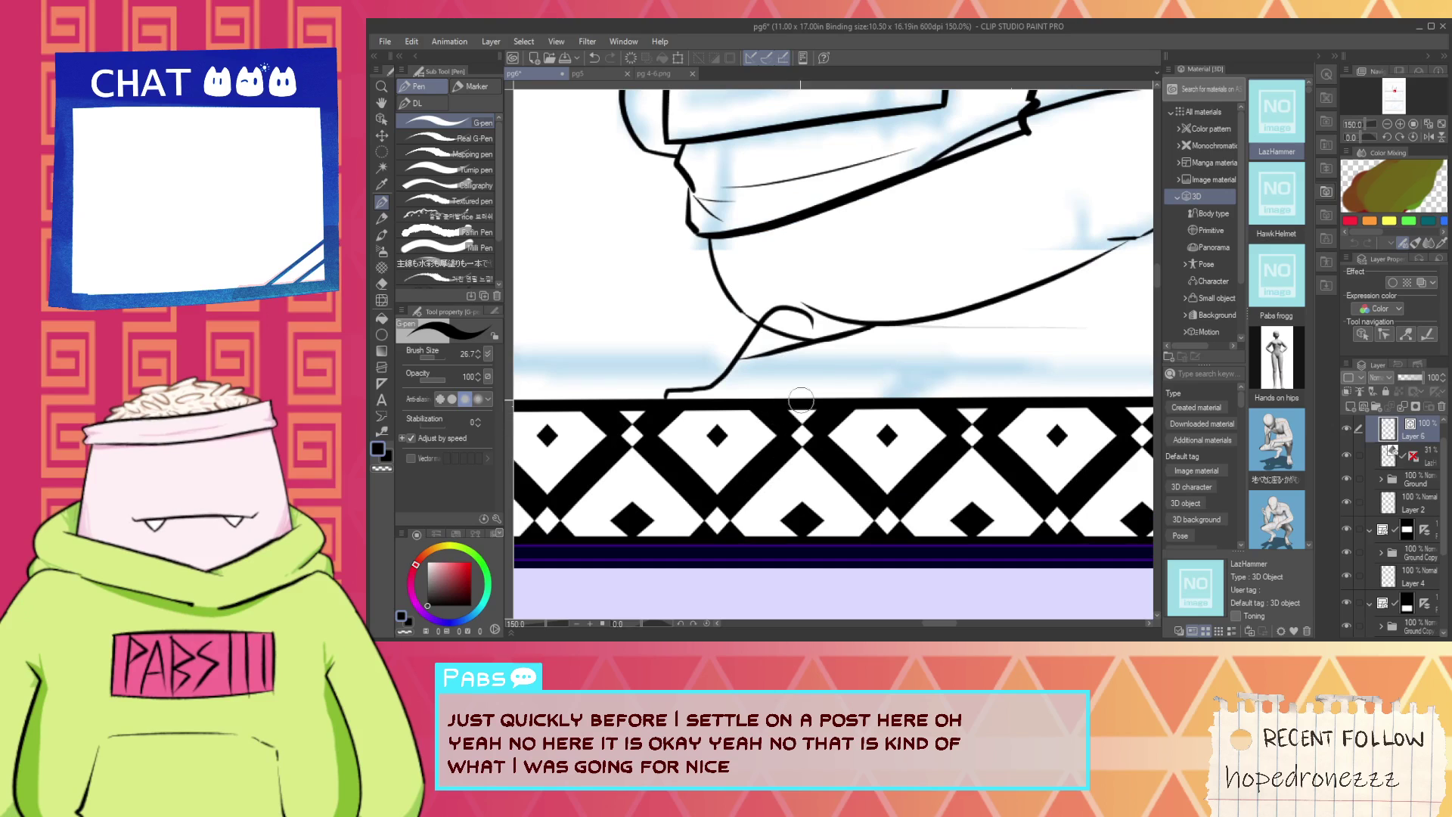
pyautogui.moveTo(840, 324); pyautogui.dragTo(795, 396)
pyautogui.press('e')
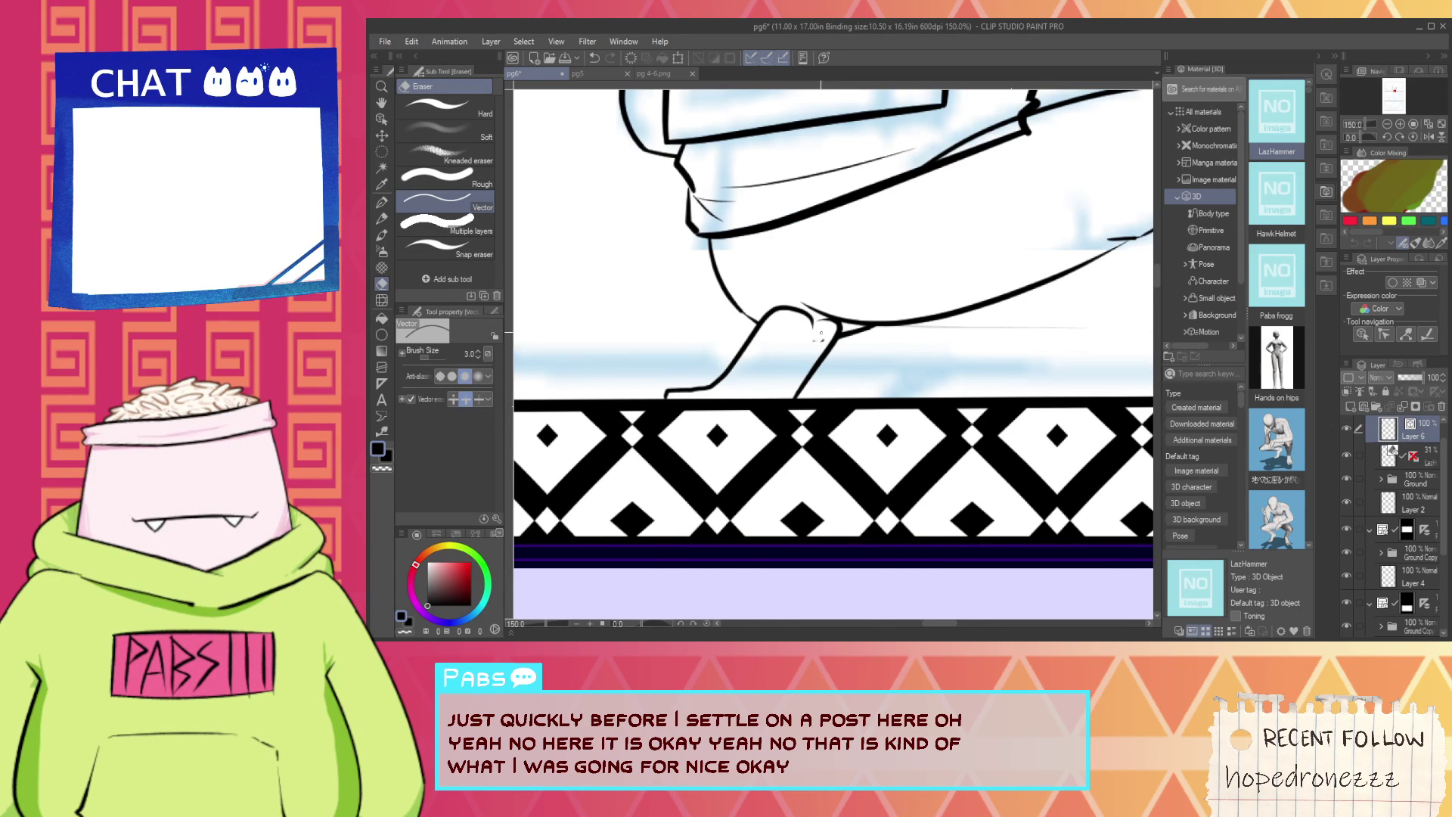
# Redraw the rounded upper end of the rear boot's sole to join the thigh's underside, erasing the old curve.
pyautogui.scroll(3, 785, 308)
pyautogui.press('p')
pyautogui.moveTo(779, 301); pyautogui.dragTo(902, 346)
pyautogui.press('e')
pyautogui.hotkey('ctrl', 'z')
pyautogui.press('p')
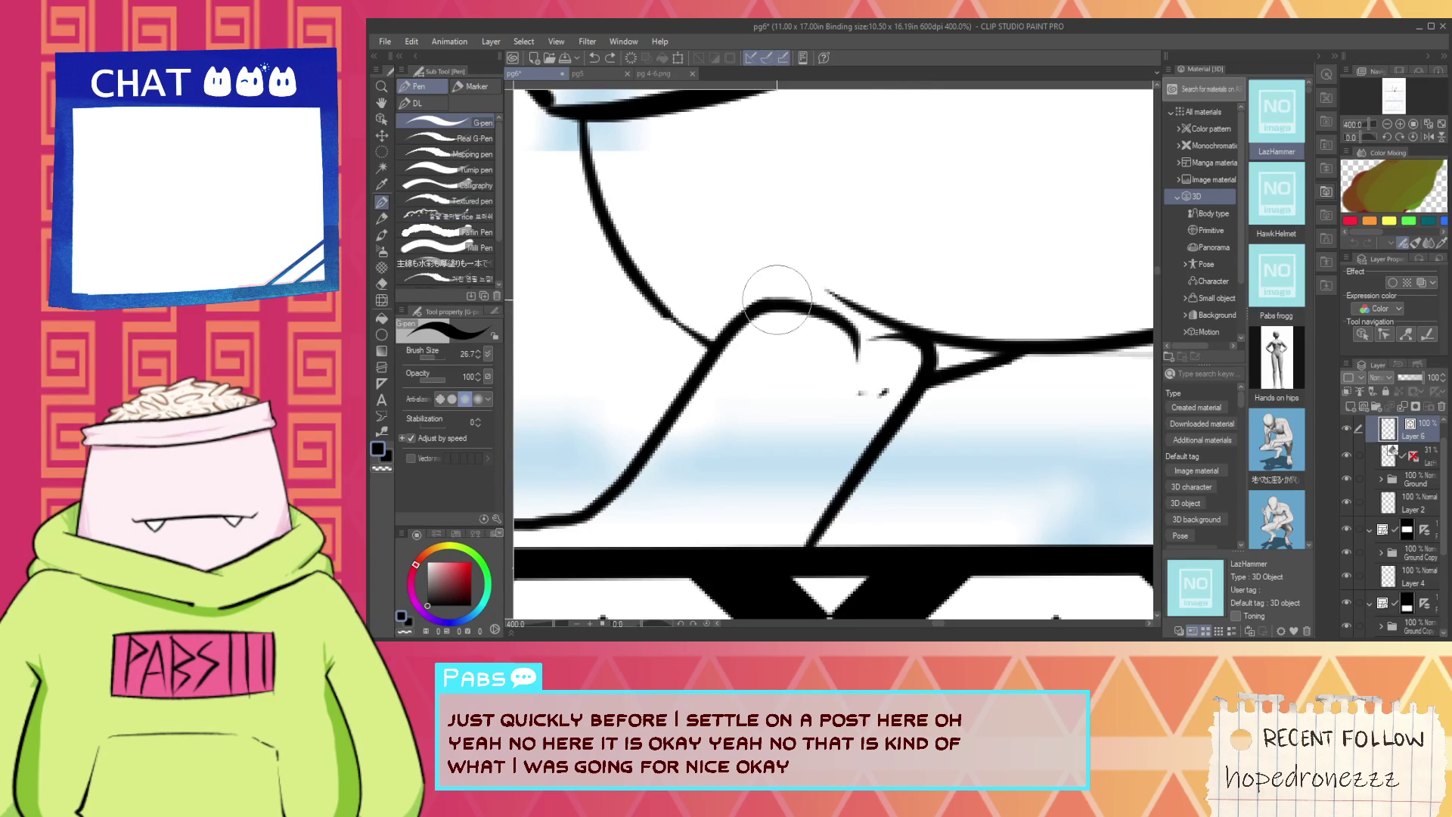
pyautogui.moveTo(747, 310); pyautogui.dragTo(900, 335)
pyautogui.press('e')
pyautogui.click(857, 358)
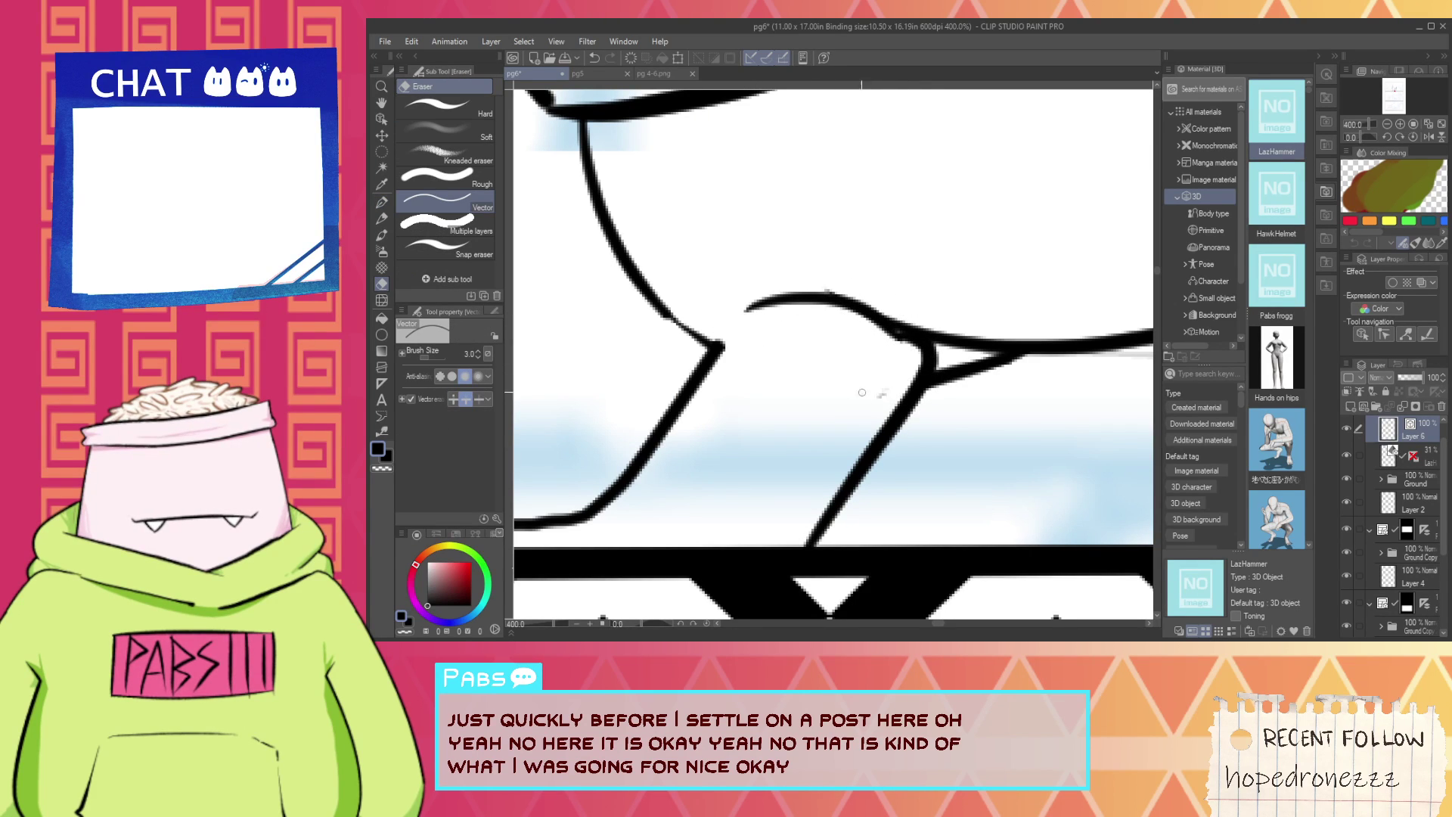
pyautogui.press('p')
pyautogui.moveTo(717, 347); pyautogui.dragTo(756, 310)
pyautogui.scroll(-2, 707, 377)
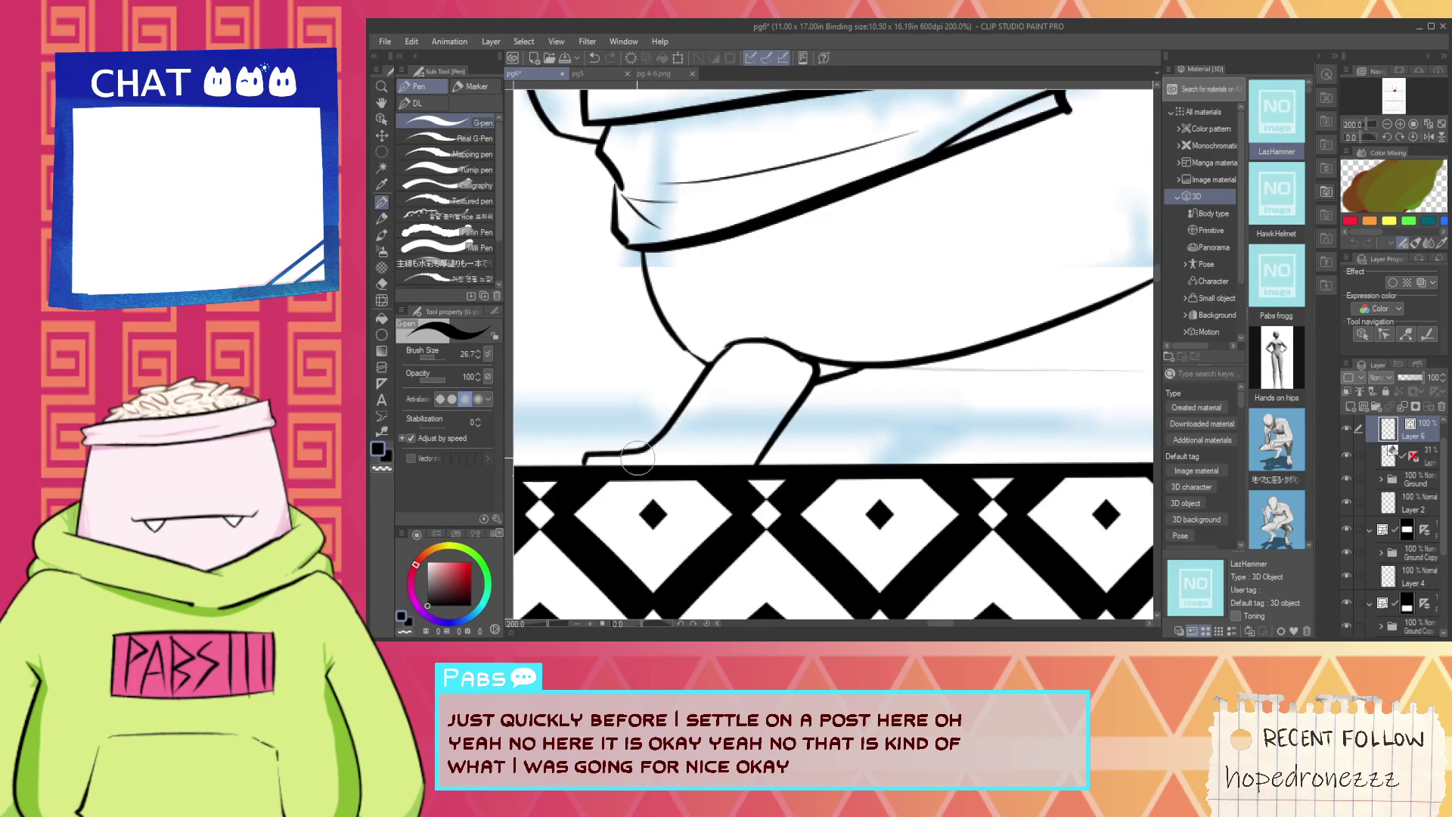
# Ink a notched line along the inside of the rear boot's sole, stepping in at the arch.
pyautogui.scroll(2, 645, 451)
pyautogui.moveTo(650, 478); pyautogui.dragTo(768, 383)
pyautogui.hotkey('ctrl', 'z')
pyautogui.moveTo(665, 478)
pyautogui.mouseDown()
pyautogui.moveTo(792, 365)
pyautogui.moveTo(781, 348)
pyautogui.moveTo(863, 249)
pyautogui.mouseUp()
pyautogui.hotkey('ctrl', 'z')
# Add two slightly curved strokes across the sole from the arch notch towards its far edge, redrawing them until they fit.
pyautogui.moveTo(770, 388); pyautogui.dragTo(837, 425)
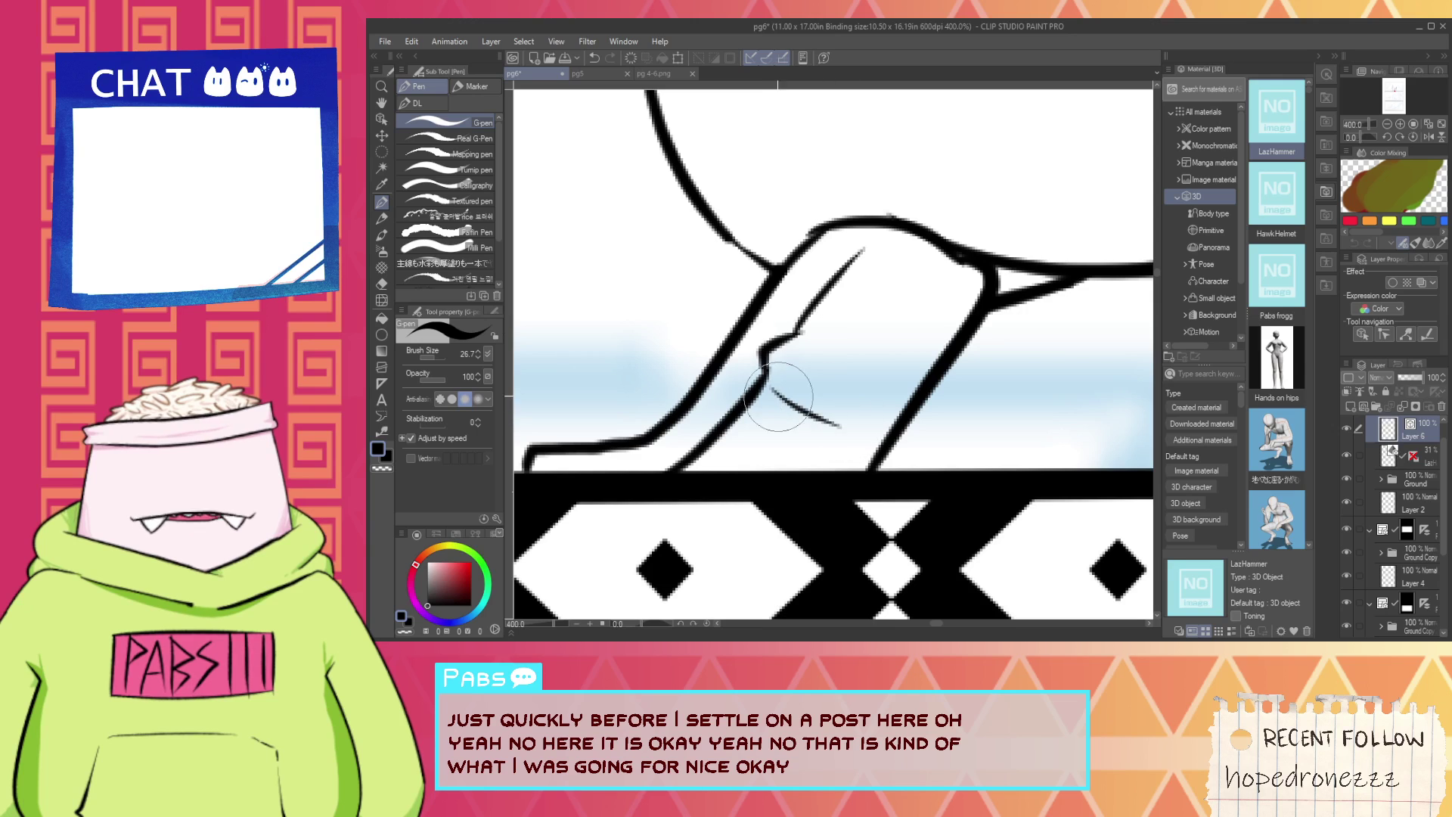
pyautogui.hotkey('ctrl', 'z')
pyautogui.moveTo(769, 386); pyautogui.dragTo(864, 446)
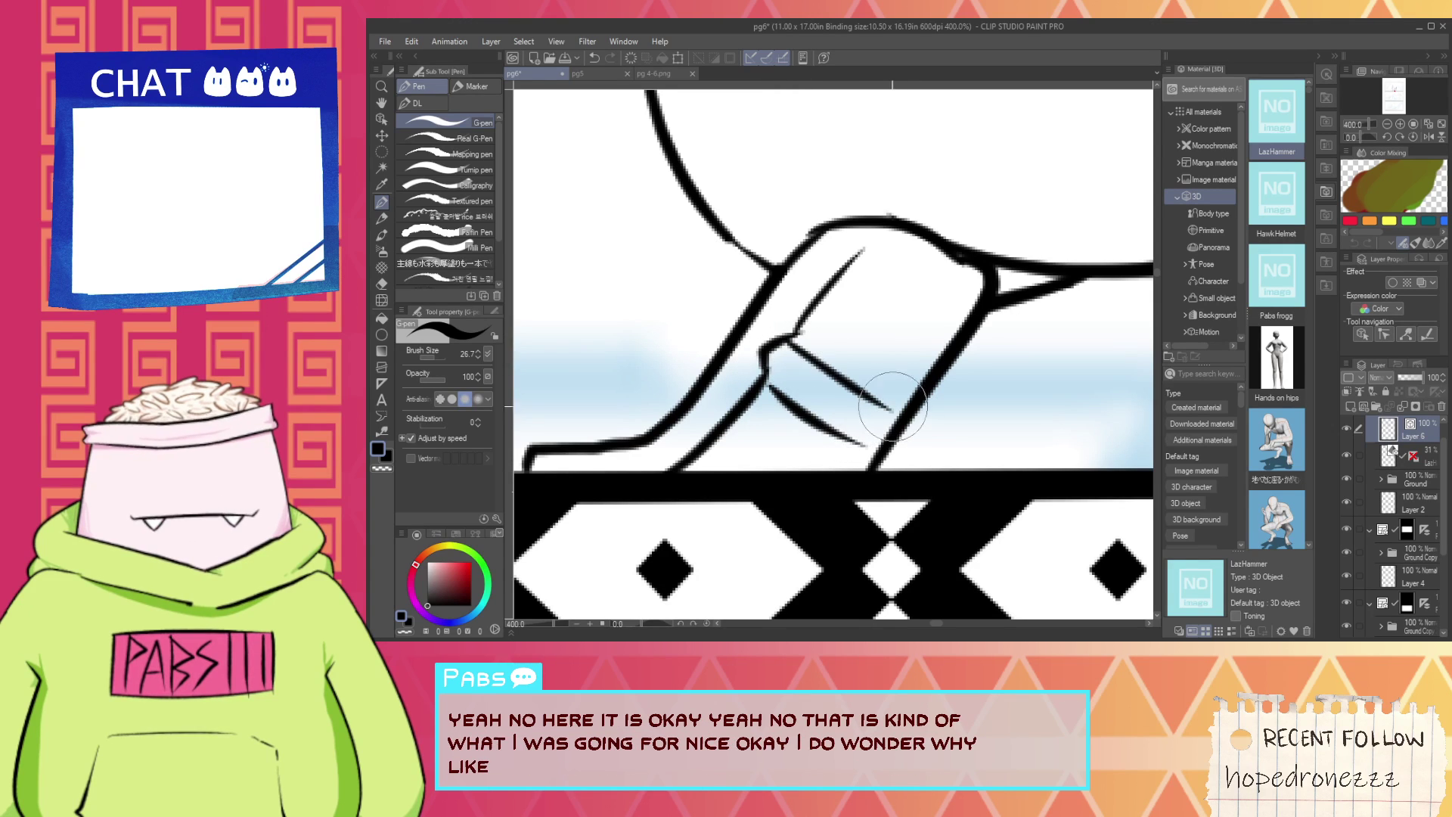
pyautogui.hotkey('ctrl', 'z')
pyautogui.moveTo(782, 382)
pyautogui.mouseDown()
pyautogui.moveTo(885, 443)
pyautogui.moveTo(794, 352)
pyautogui.moveTo(893, 369)
pyautogui.mouseUp()
pyautogui.hotkey('ctrl', 'z')
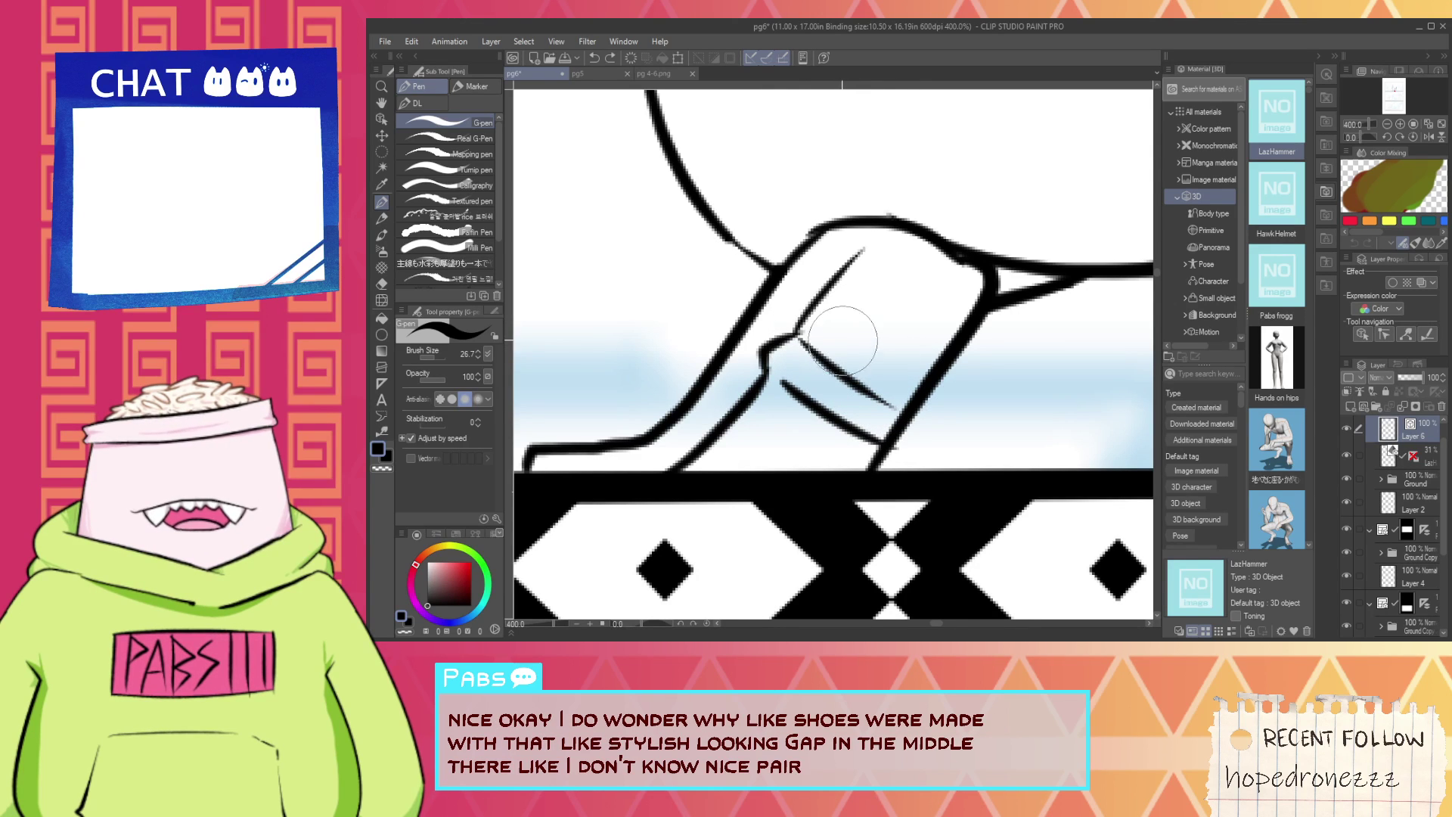
pyautogui.press('e')
pyautogui.press('p')
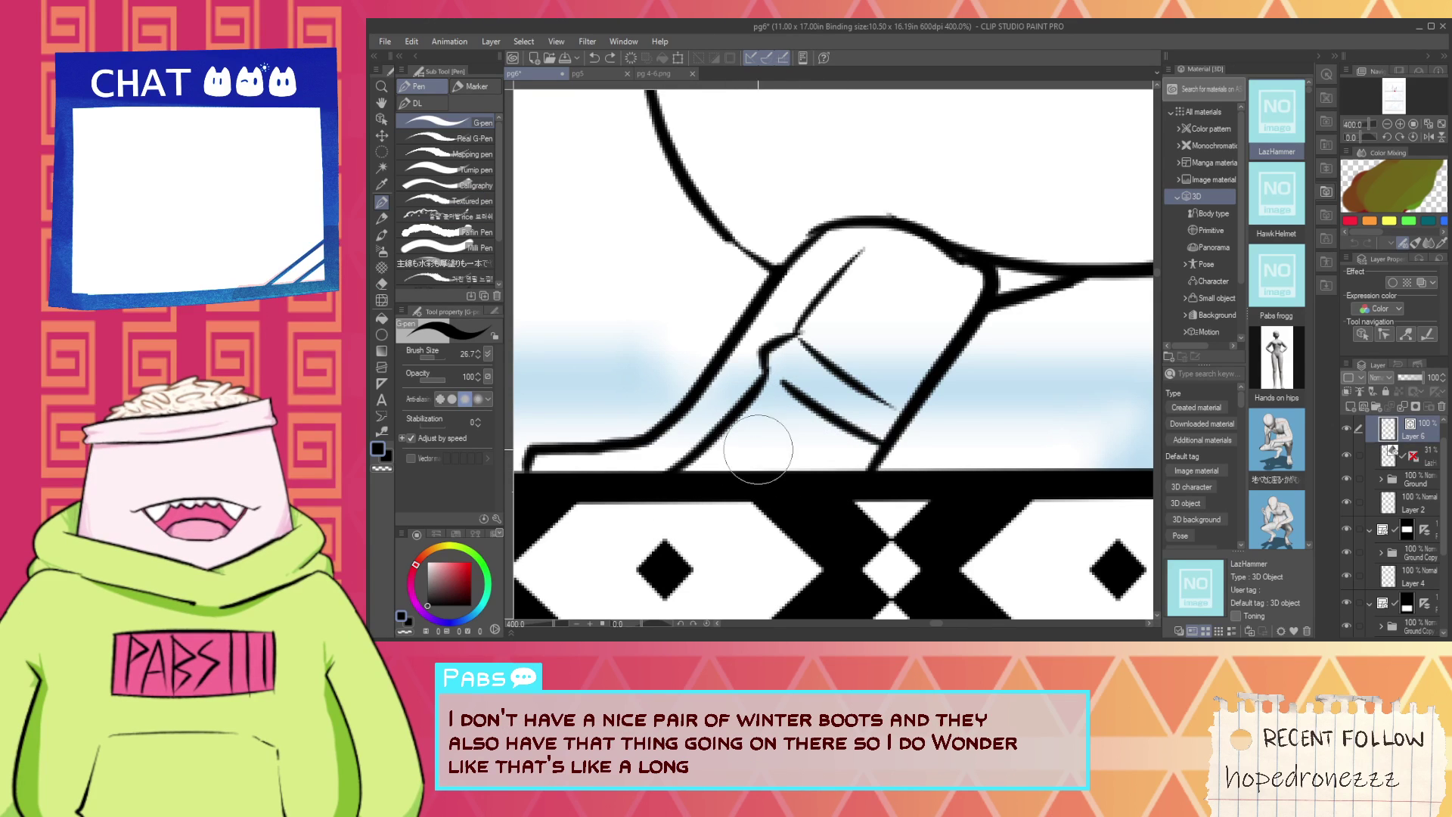
# Ink the rear boot's rounded toe outline, rising from the floor end of the sole.
pyautogui.press('space')
pyautogui.moveTo(841, 330); pyautogui.dragTo(848, 408)
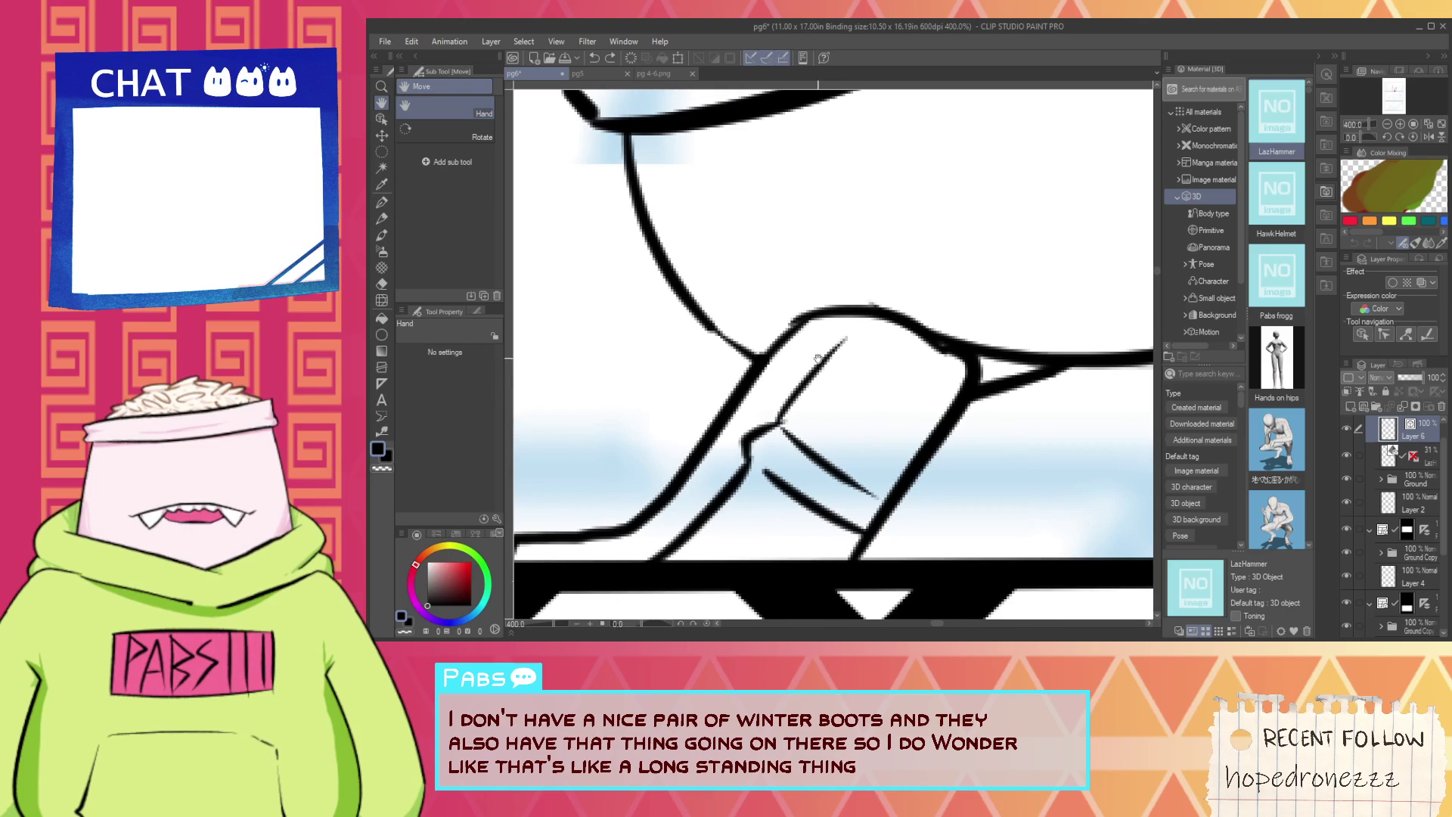
pyautogui.scroll(-2, 742, 368)
pyautogui.moveTo(654, 409); pyautogui.dragTo(744, 444)
pyautogui.scroll(2, 745, 484)
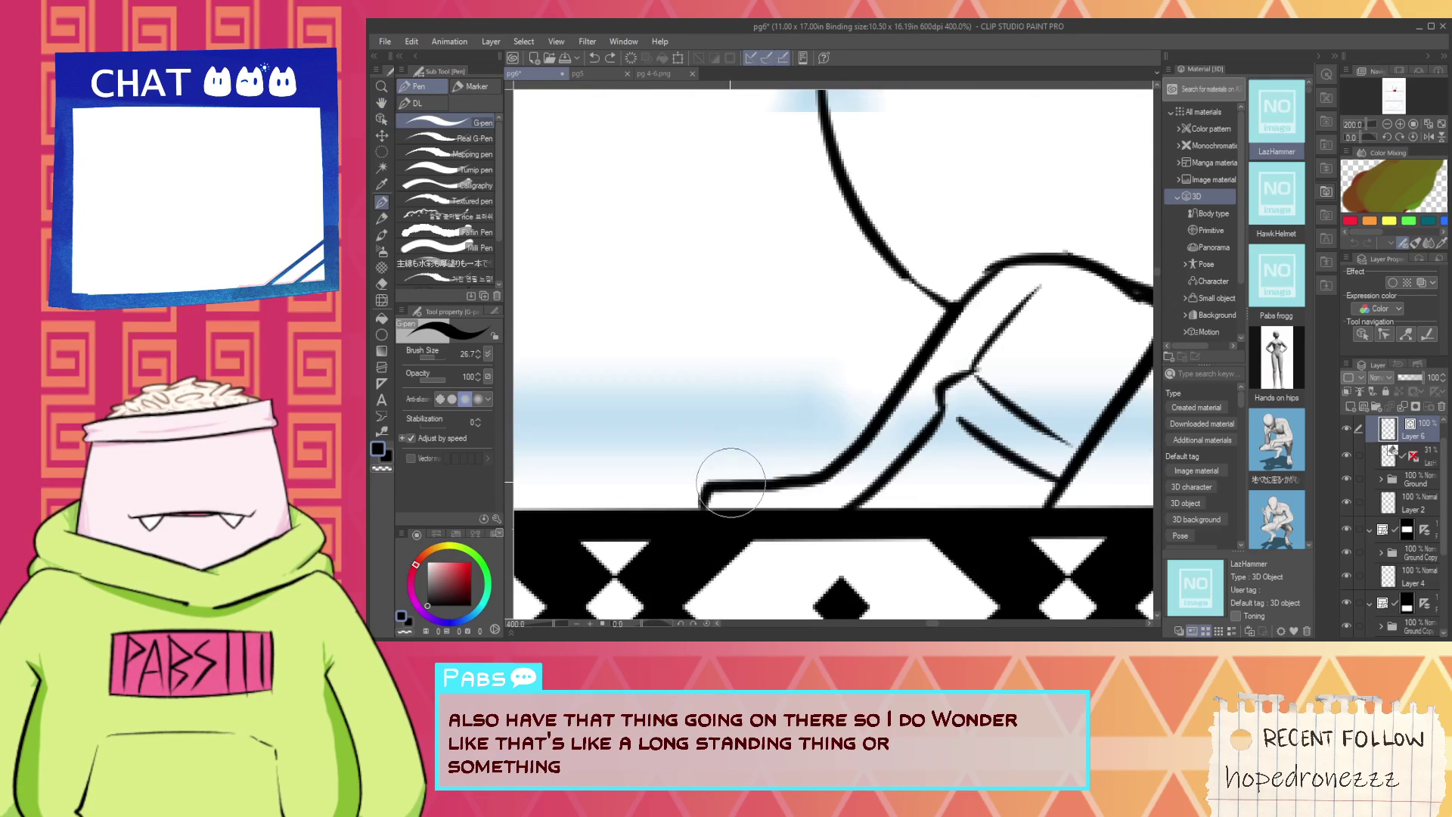
pyautogui.moveTo(711, 492); pyautogui.dragTo(813, 397)
pyautogui.hotkey('ctrl', 'z')
pyautogui.moveTo(708, 492)
pyautogui.mouseDown()
pyautogui.moveTo(831, 422)
pyautogui.moveTo(876, 360)
pyautogui.mouseUp()
pyautogui.hotkey('ctrl', 'z')
# Ink the rear boot's instep line and the bulging ankle outline up to the sole, trimming the overshooting ends.
pyautogui.moveTo(768, 436); pyautogui.dragTo(880, 345)
pyautogui.hotkey('ctrl', 'z')
pyautogui.moveTo(776, 428)
pyautogui.mouseDown()
pyautogui.moveTo(870, 362)
pyautogui.moveTo(909, 297)
pyautogui.mouseUp()
pyautogui.hotkey('ctrl', 'z')
pyautogui.moveTo(864, 356)
pyautogui.mouseDown()
pyautogui.moveTo(844, 329)
pyautogui.moveTo(849, 272)
pyautogui.moveTo(893, 239)
pyautogui.moveTo(1006, 291)
pyautogui.mouseUp()
pyautogui.hotkey('ctrl', 'z')
pyautogui.press('e')
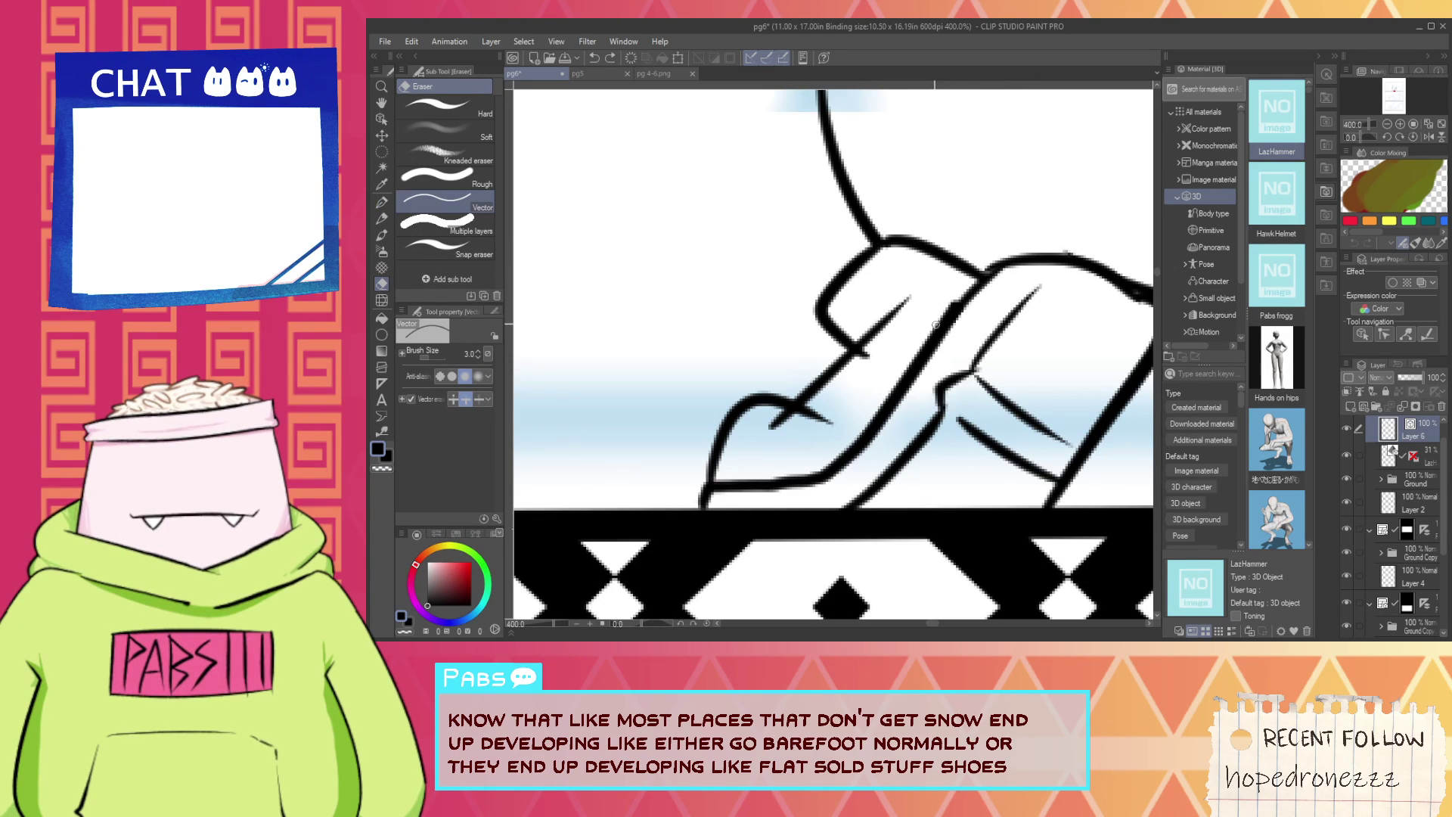
pyautogui.click(908, 307)
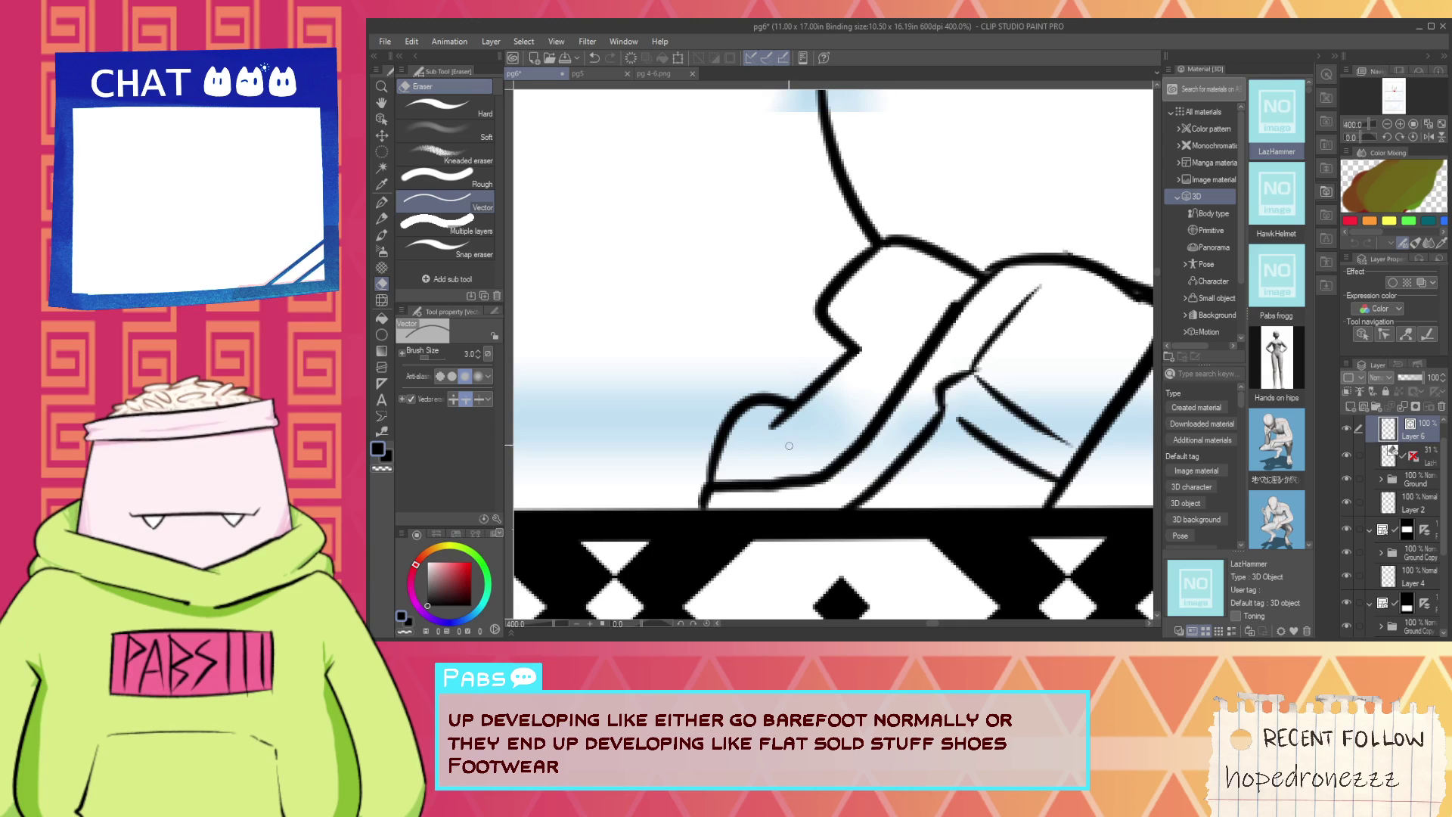
# Ink the rear boot's toe cap edge from the sole to the instep, redrawing it as a stepped line.
pyautogui.press('p')
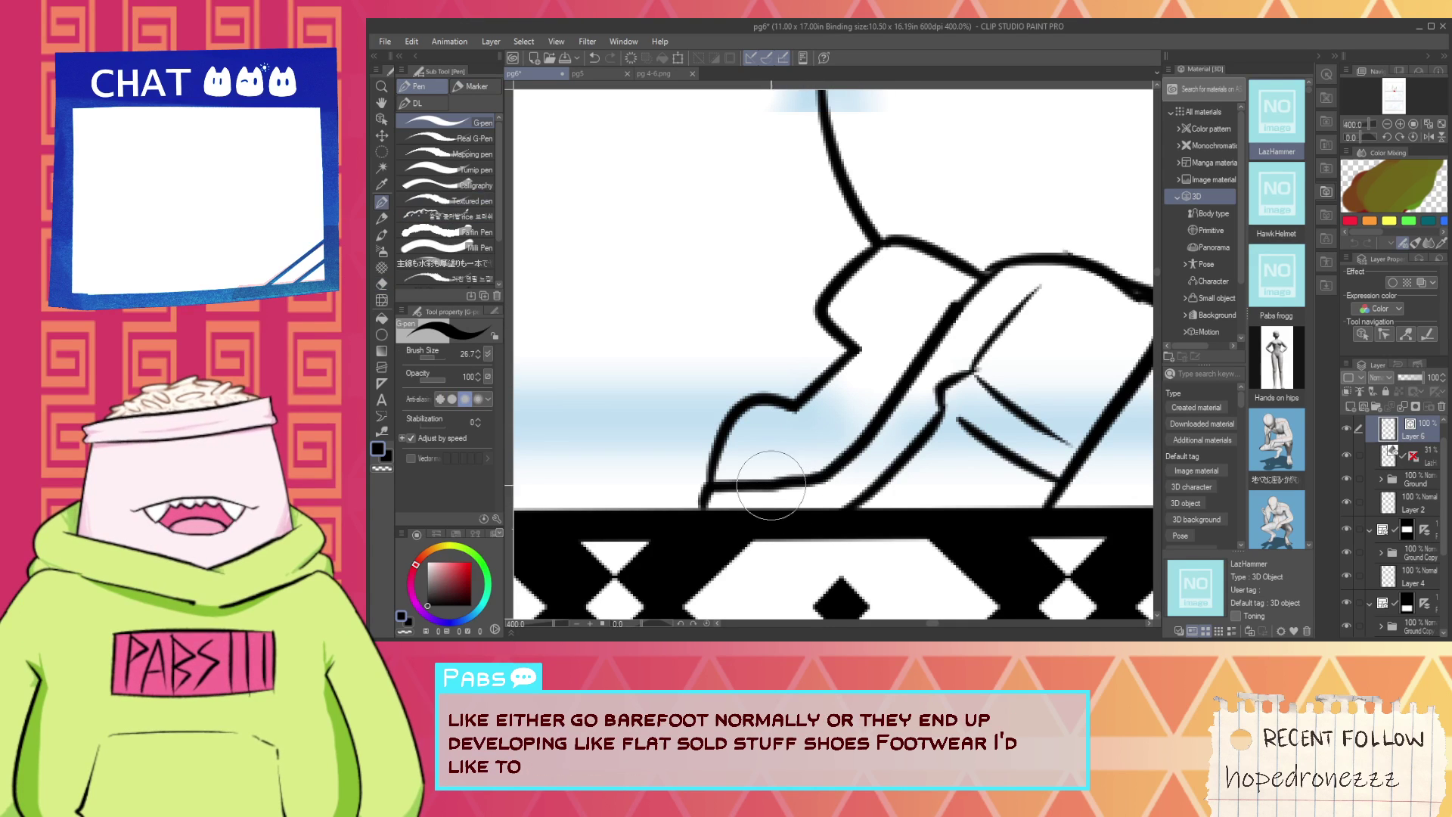
pyautogui.moveTo(778, 478); pyautogui.dragTo(794, 407)
pyautogui.scroll(-4, 794, 408)
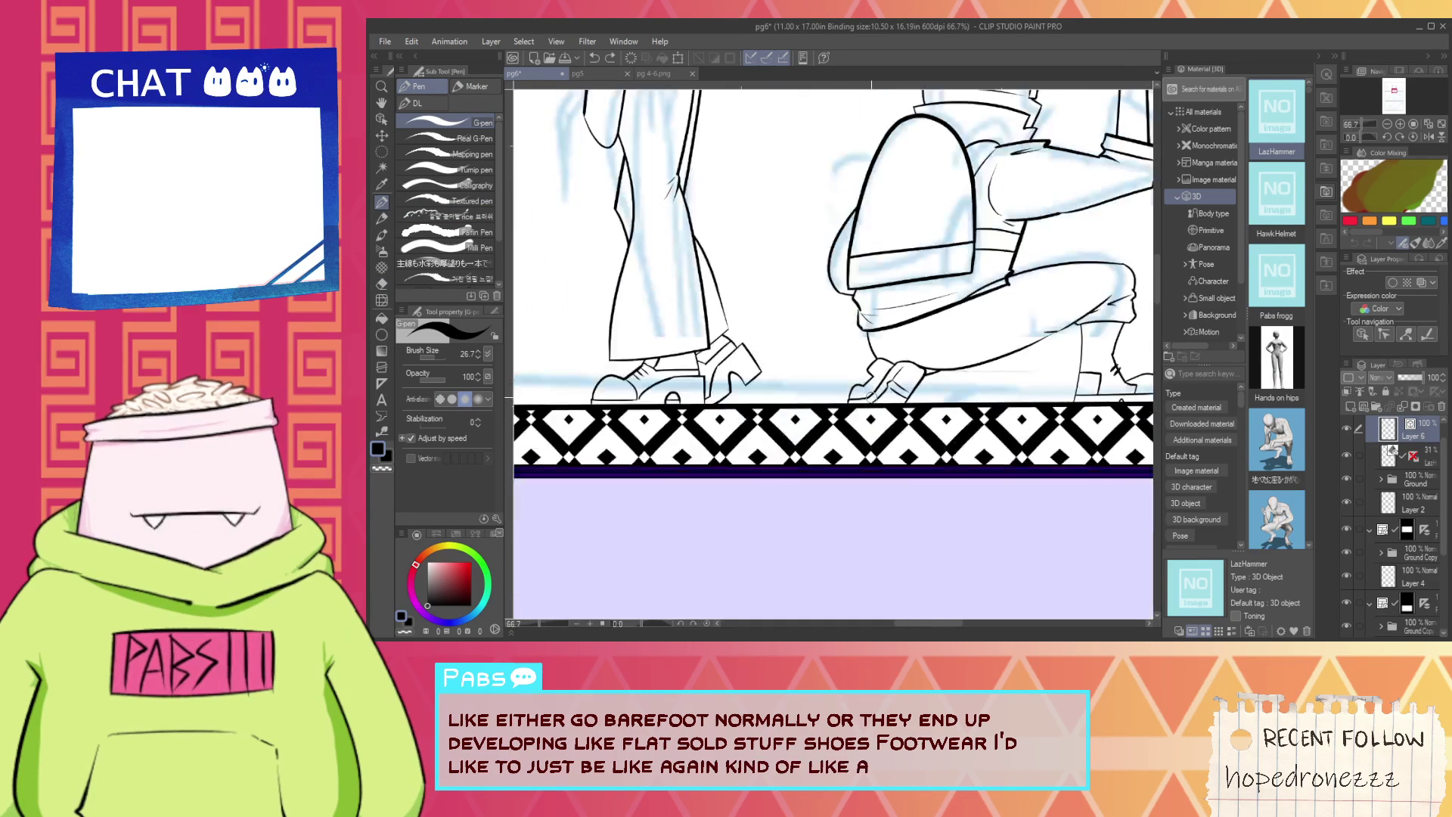
pyautogui.scroll(4, 868, 392)
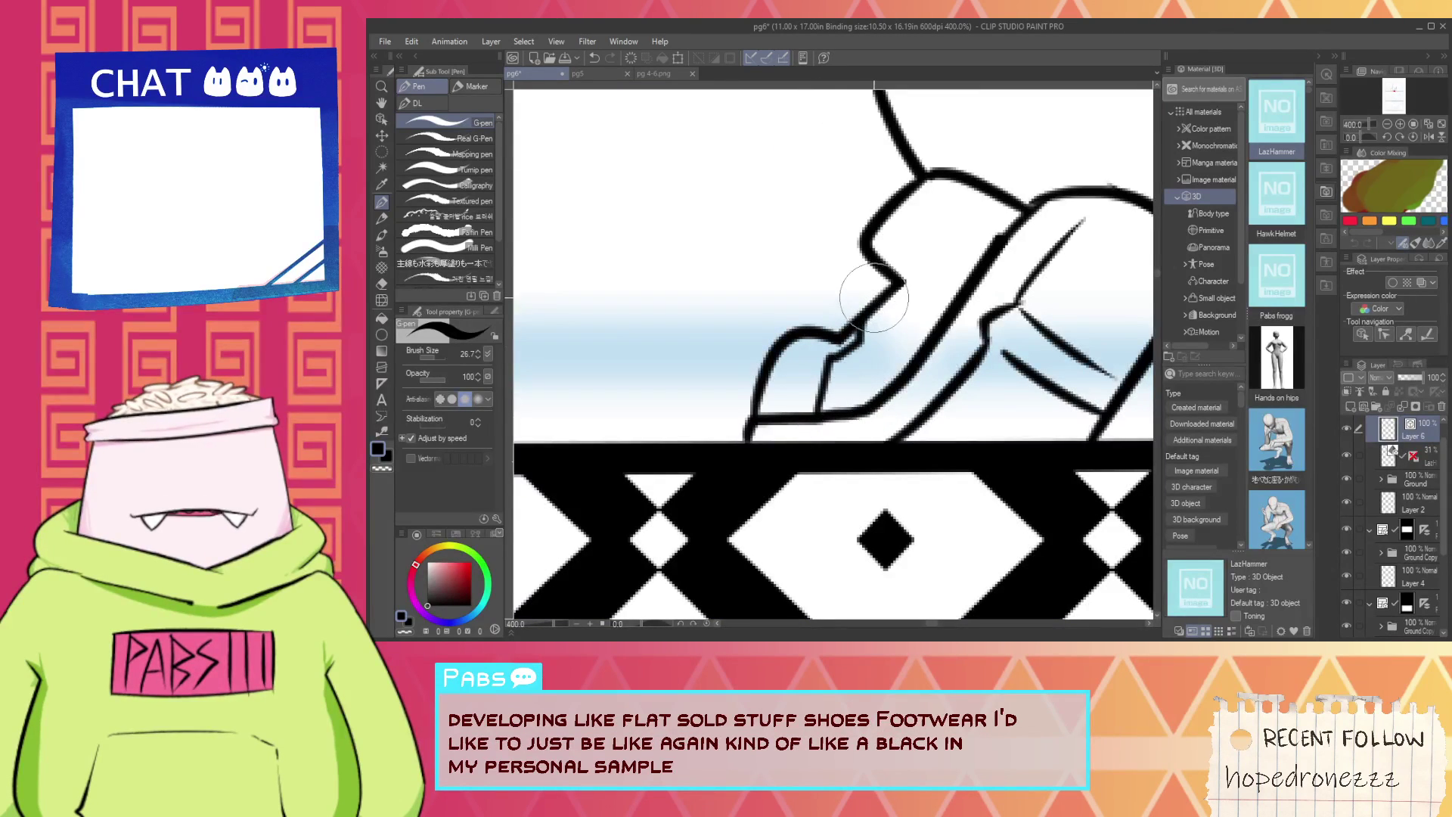
pyautogui.hotkey('ctrl', 'z')
pyautogui.moveTo(813, 415)
pyautogui.mouseDown()
pyautogui.moveTo(901, 295)
pyautogui.moveTo(869, 332)
pyautogui.mouseUp()
# Ink a bent crease inside the rear boot's ankle, between the ankle outline and the sole.
pyautogui.moveTo(877, 305)
pyautogui.mouseDown()
pyautogui.moveTo(923, 282)
pyautogui.moveTo(911, 369)
pyautogui.moveTo(953, 289)
pyautogui.mouseUp()
pyautogui.press('space')
pyautogui.hotkey('ctrl', 'z')
pyautogui.moveTo(927, 382)
pyautogui.mouseDown()
pyautogui.moveTo(919, 357)
pyautogui.moveTo(953, 289)
pyautogui.mouseUp()
pyautogui.scroll(-5, 963, 294)
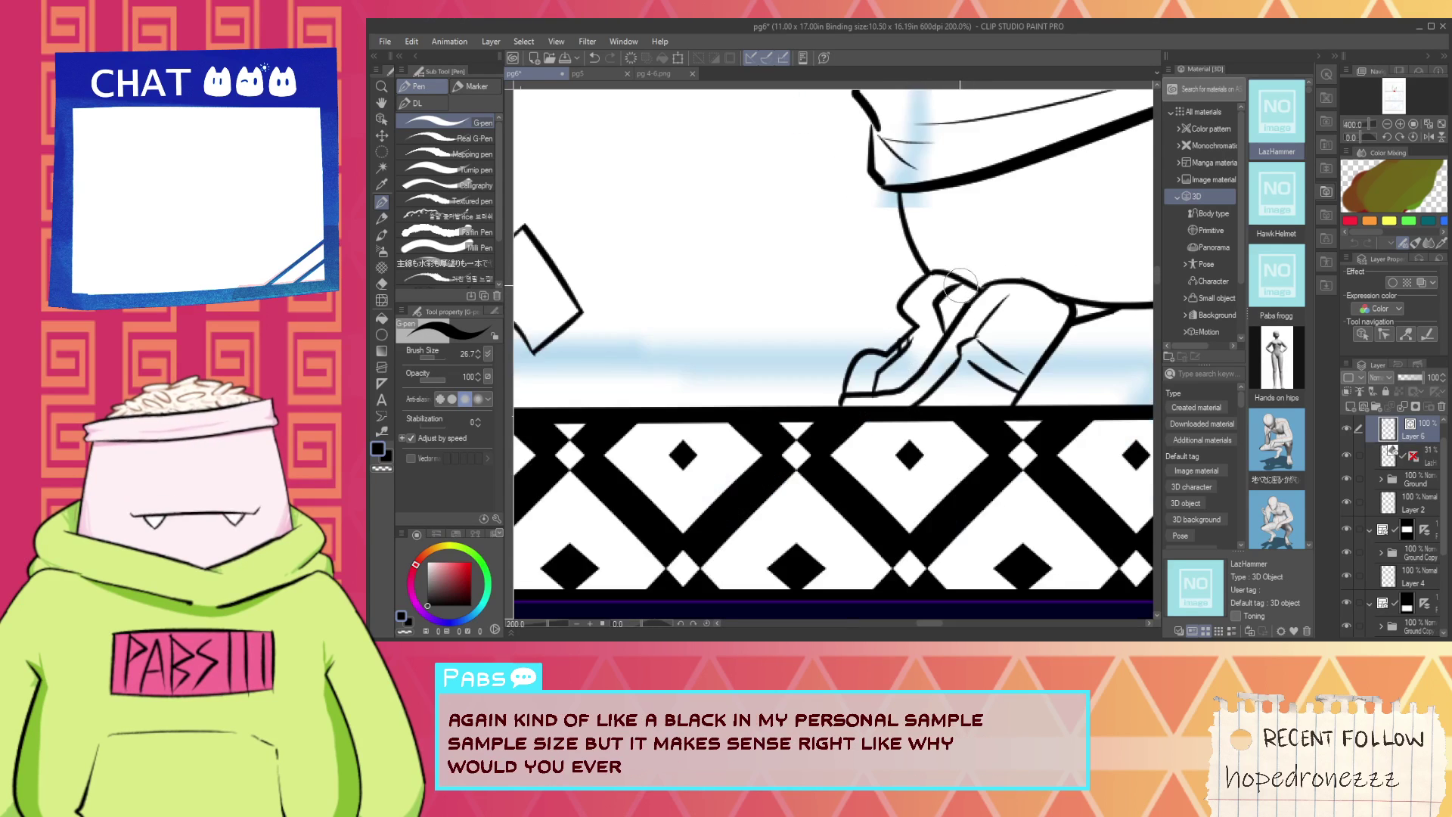
# Redraw the front contour of the rear boot's ankle as a heavier curve meeting the instep with a short fold.
pyautogui.scroll(5, 960, 294)
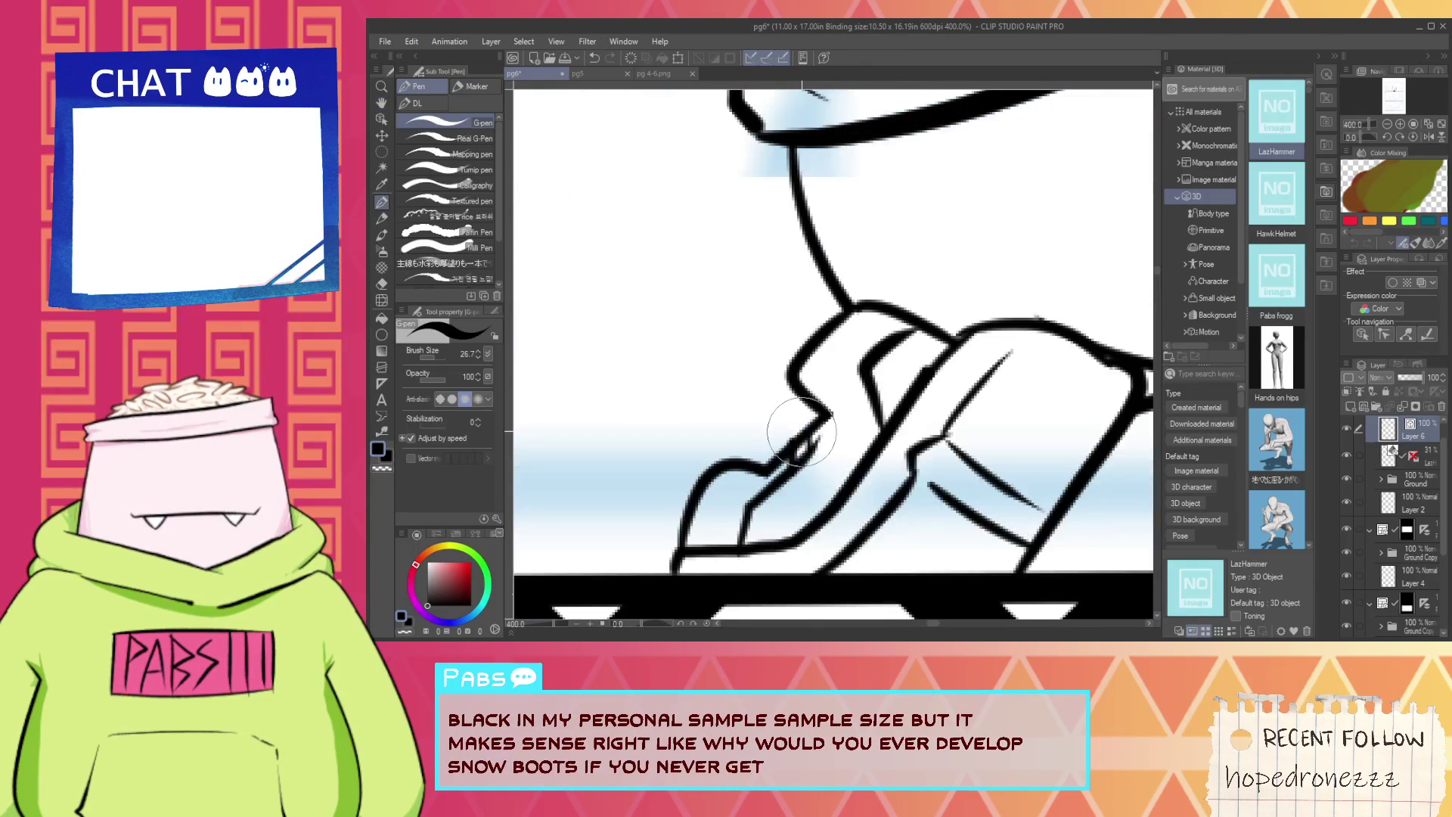
pyautogui.hotkey('ctrl', 'z')
pyautogui.moveTo(796, 441)
pyautogui.mouseDown()
pyautogui.moveTo(872, 336)
pyautogui.moveTo(812, 401)
pyautogui.mouseUp()
pyautogui.press('e')
pyautogui.scroll(2, 805, 357)
pyautogui.press('p')
pyautogui.moveTo(859, 285); pyautogui.dragTo(898, 261)
pyautogui.scroll(-5, 908, 341)
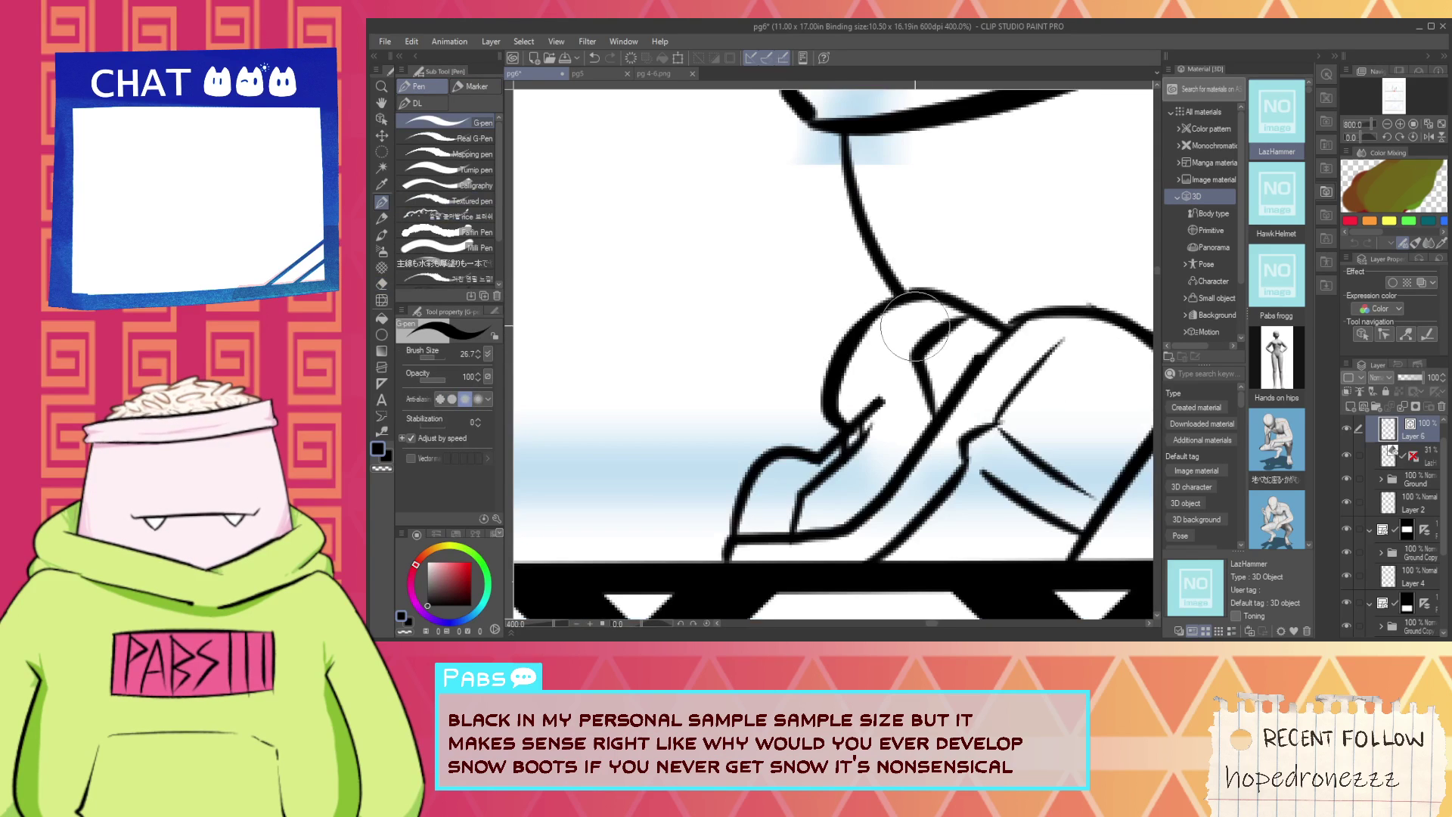
pyautogui.moveTo(904, 344); pyautogui.dragTo(829, 442)
pyautogui.scroll(-3, 808, 453)
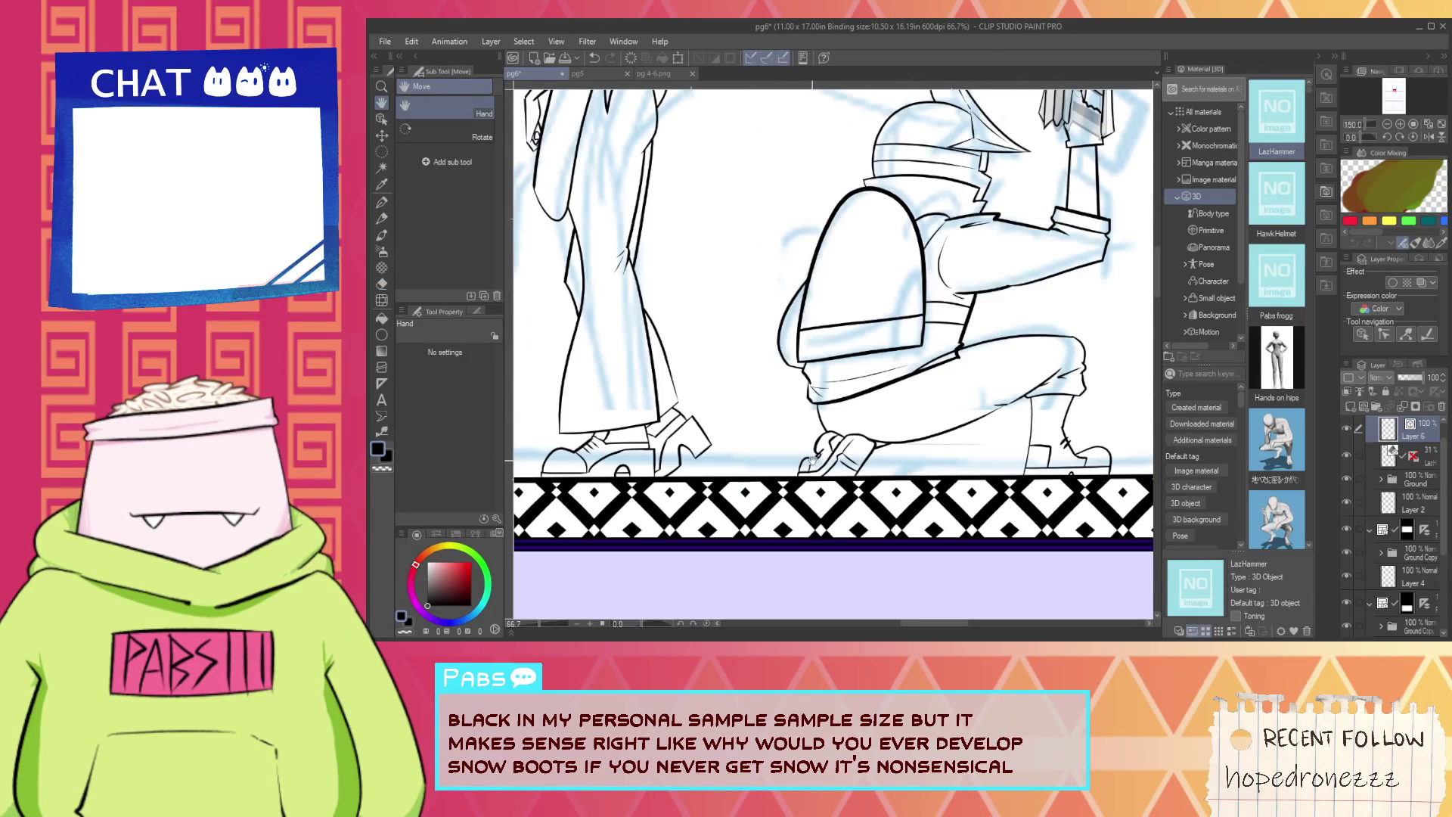
# Select the rear boot's vector strokes and enlarge them slightly, shifting the boot away from the front foot.
pyautogui.click(381, 118)
pyautogui.scroll(4, 907, 490)
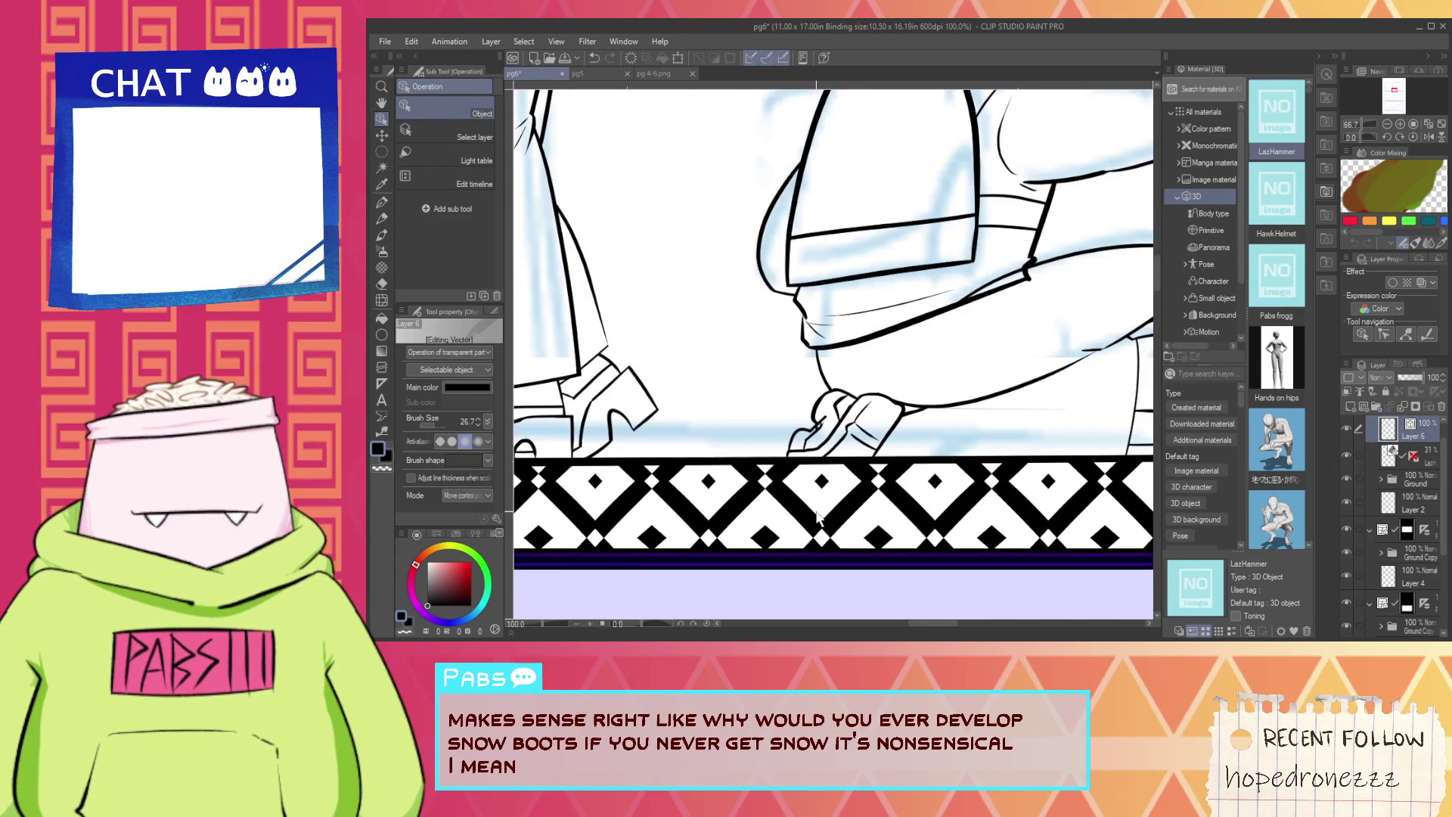
pyautogui.moveTo(908, 490)
pyautogui.mouseDown()
pyautogui.moveTo(722, 393)
pyautogui.moveTo(716, 370)
pyautogui.mouseUp()
pyautogui.keyDown('shift'); pyautogui.click(844, 339); pyautogui.keyUp('shift')
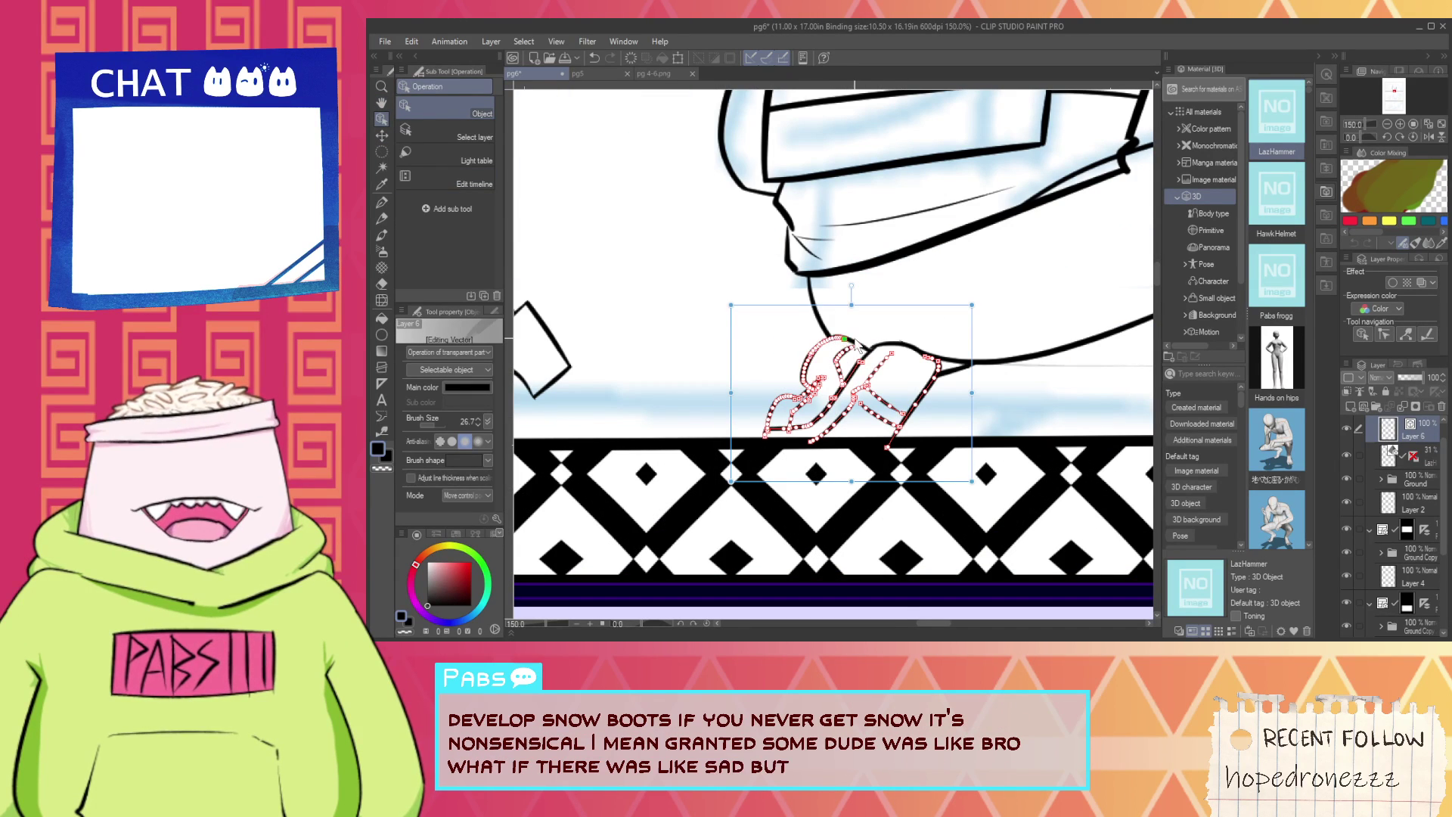
pyautogui.keyDown('shift'); pyautogui.click(869, 357); pyautogui.keyUp('shift')
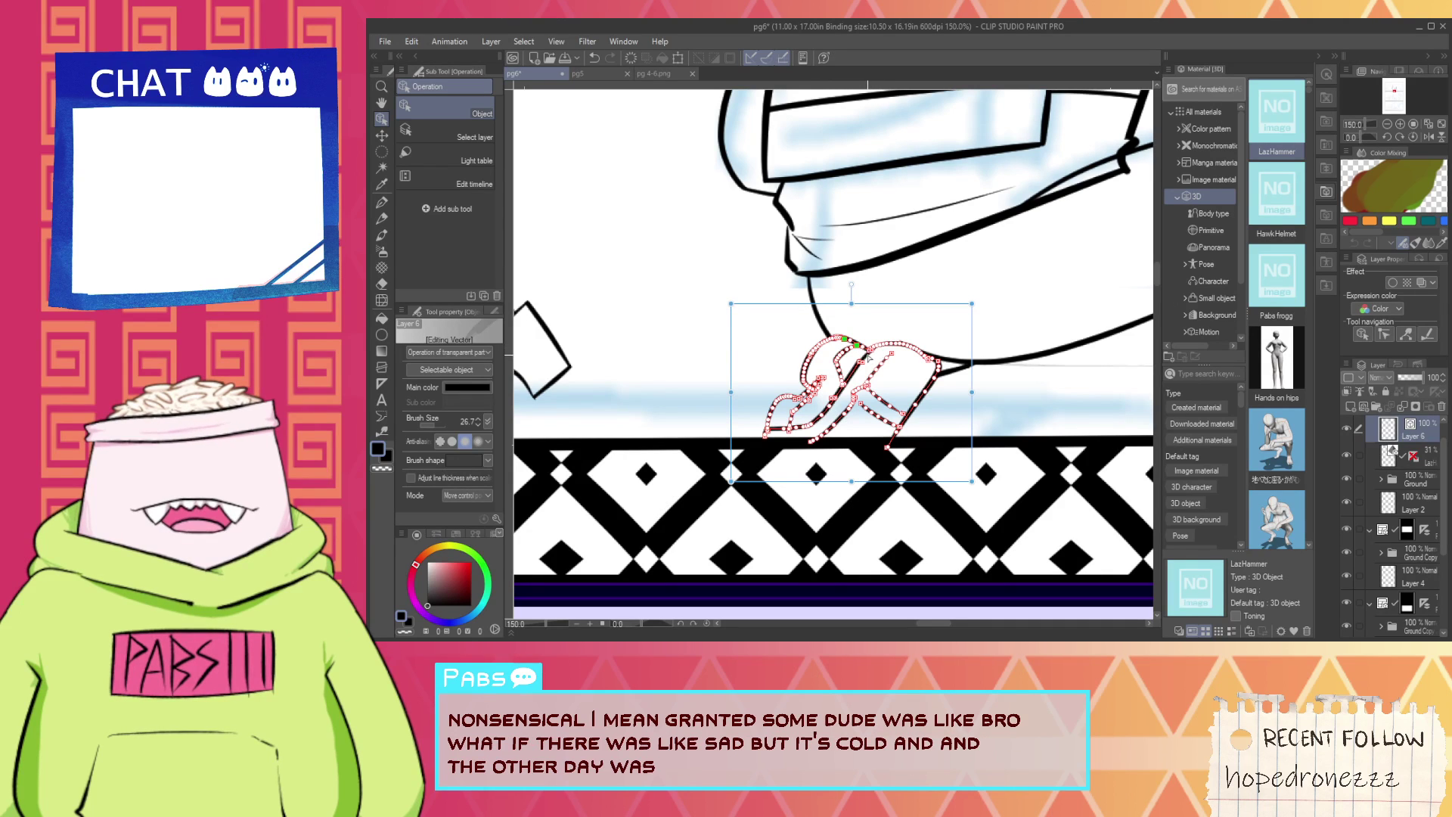
pyautogui.moveTo(731, 304)
pyautogui.mouseDown()
pyautogui.moveTo(665, 195)
pyautogui.moveTo(670, 259)
pyautogui.moveTo(789, 434)
pyautogui.mouseUp()
# Add the remaining heel and crease strokes to the rear boot selection and reposition the whole boot against the patterned floor.
pyautogui.click(766, 282)
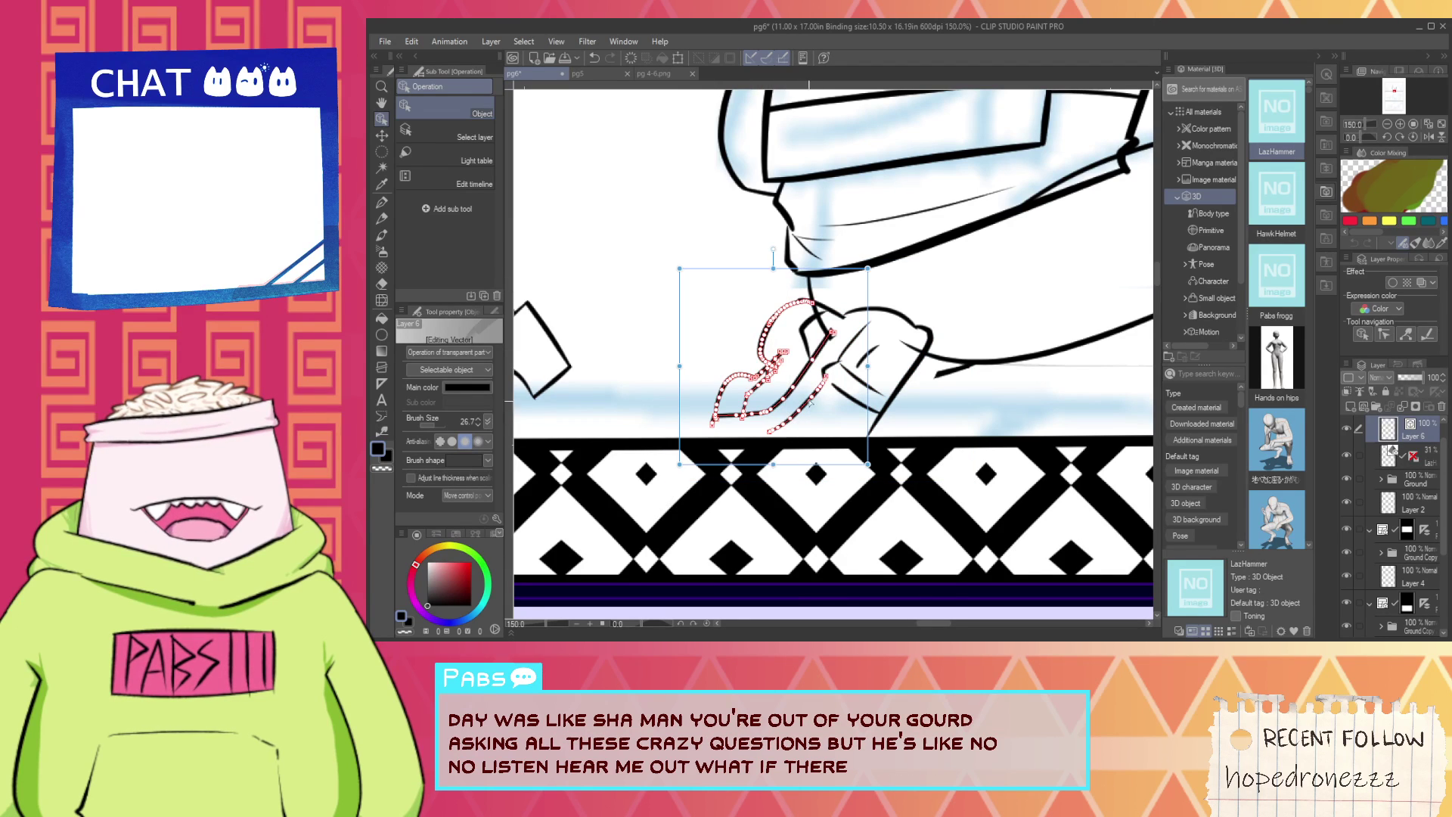
pyautogui.keyDown('shift'); pyautogui.click(866, 320); pyautogui.keyUp('shift')
pyautogui.keyDown('shift'); pyautogui.click(932, 330); pyautogui.keyUp('shift')
pyautogui.keyDown('shift'); pyautogui.click(858, 403); pyautogui.keyUp('shift')
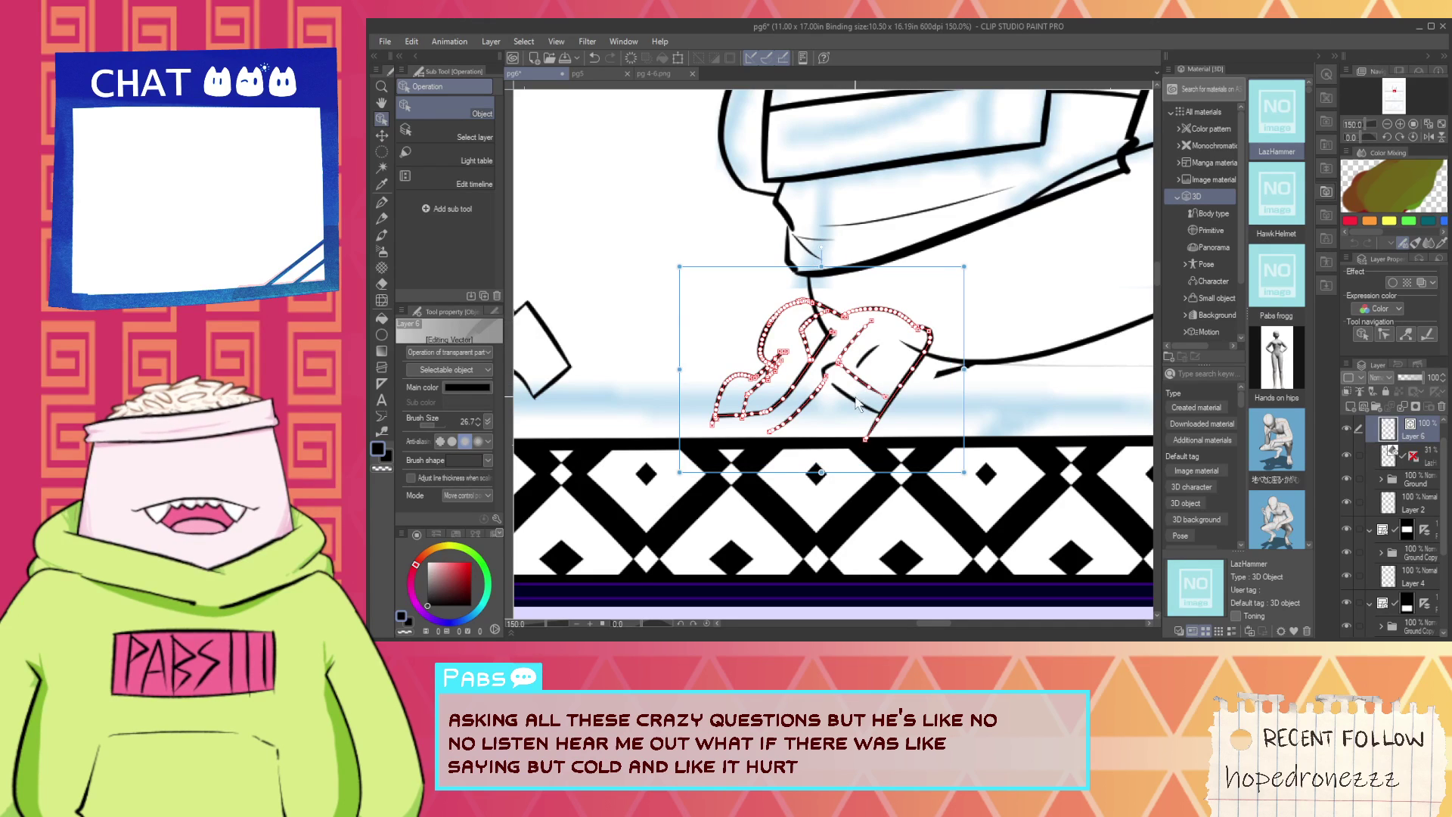
pyautogui.keyDown('shift'); pyautogui.click(868, 362); pyautogui.keyUp('shift')
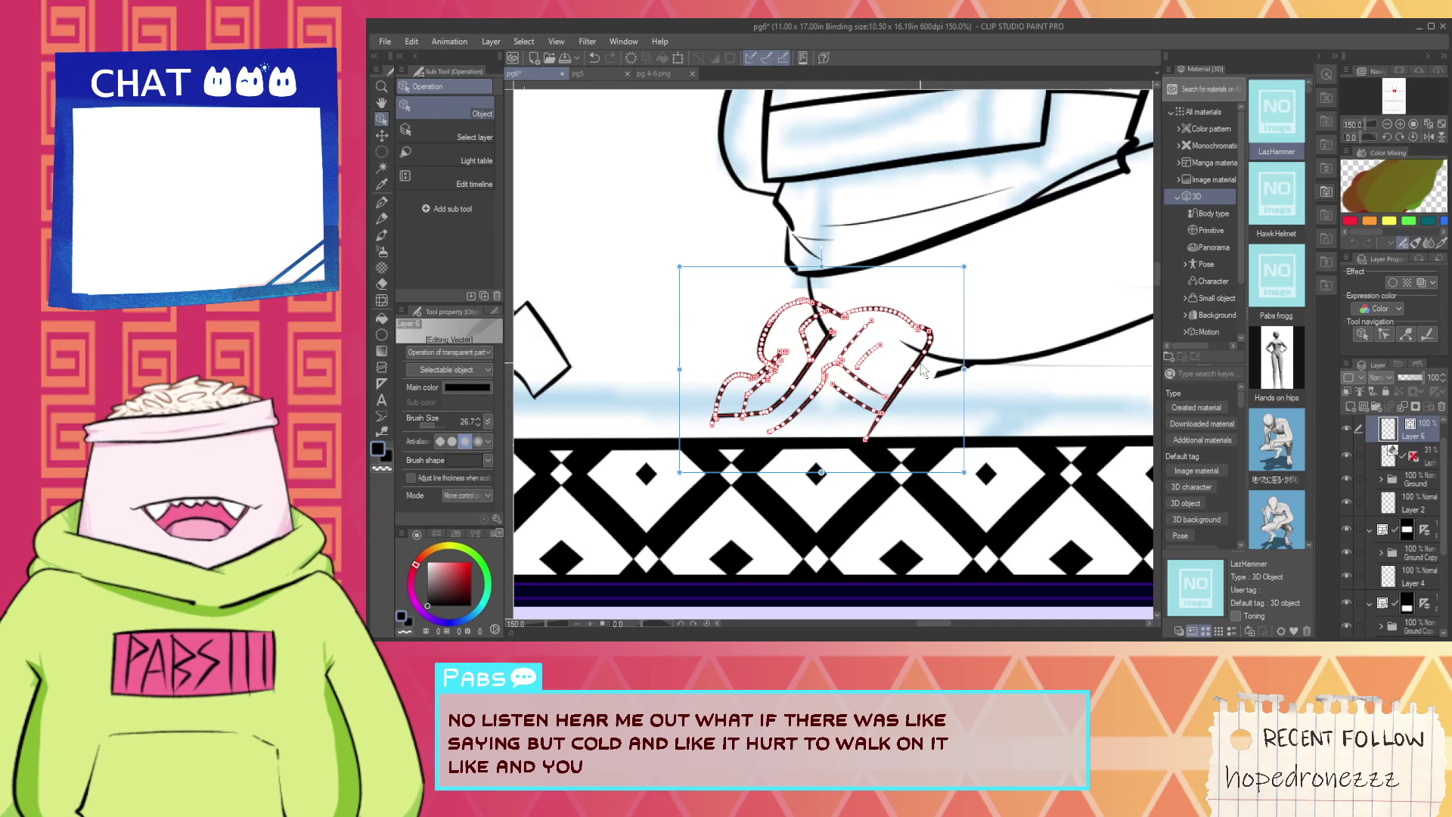
pyautogui.moveTo(969, 394)
pyautogui.mouseDown()
pyautogui.moveTo(968, 380)
pyautogui.moveTo(997, 415)
pyautogui.mouseUp()
pyautogui.click(1054, 404)
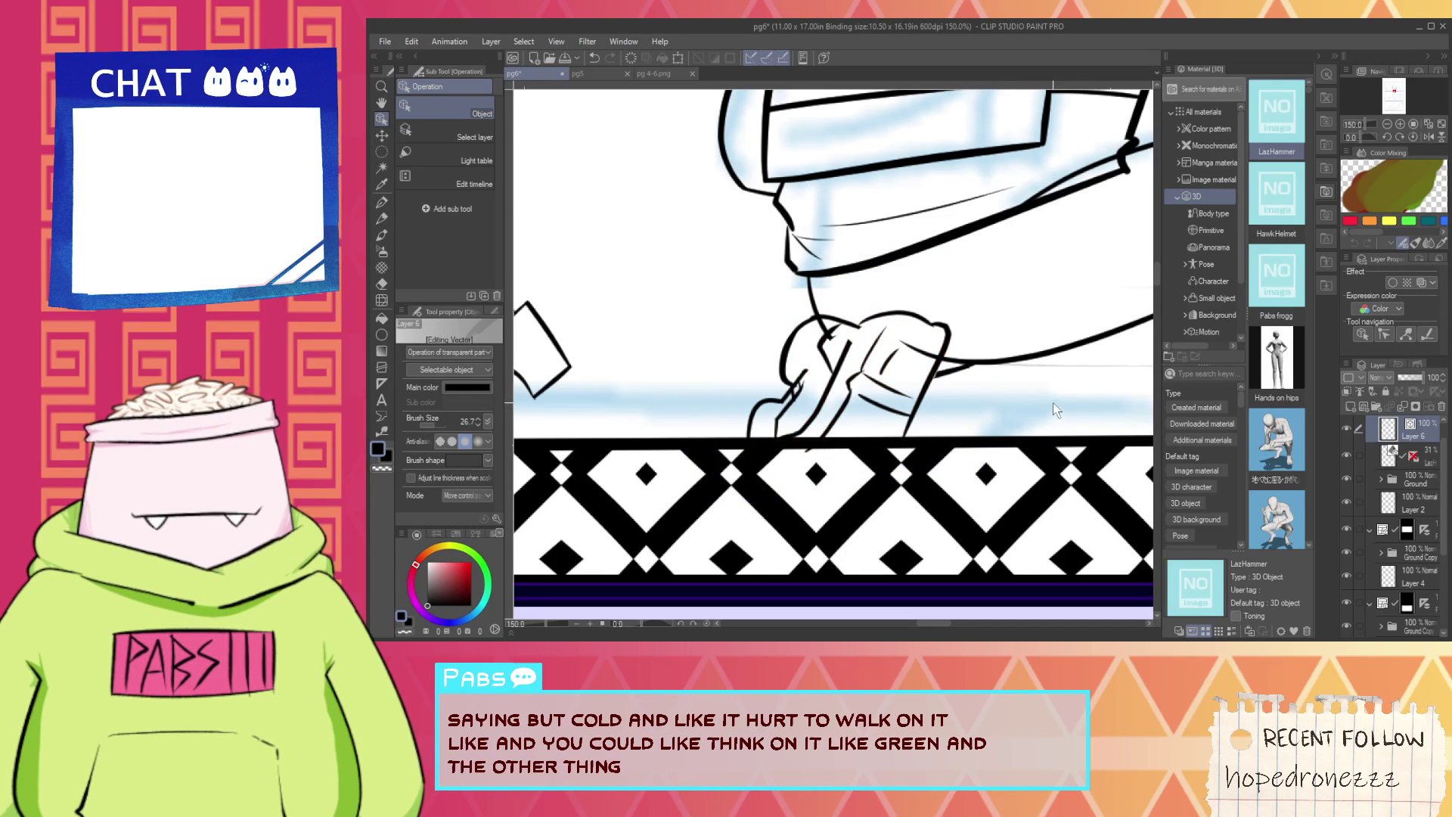
# Erase the leg line running through the rear boot's heel and the short crease inside its ankle.
pyautogui.scroll(4, 964, 365)
pyautogui.press('p')
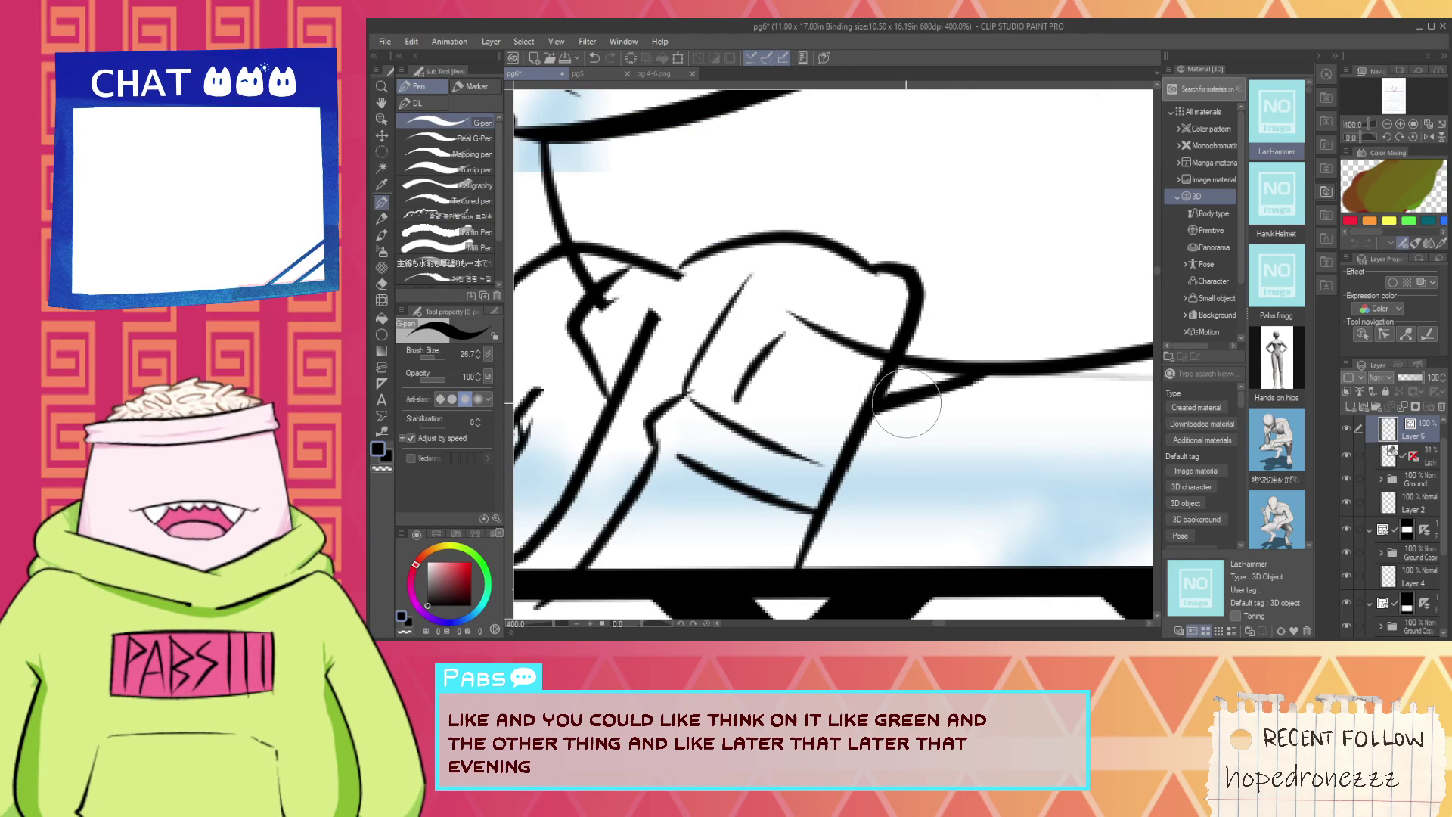
pyautogui.press('e')
pyautogui.press('p')
pyautogui.press('e')
pyautogui.click(760, 363)
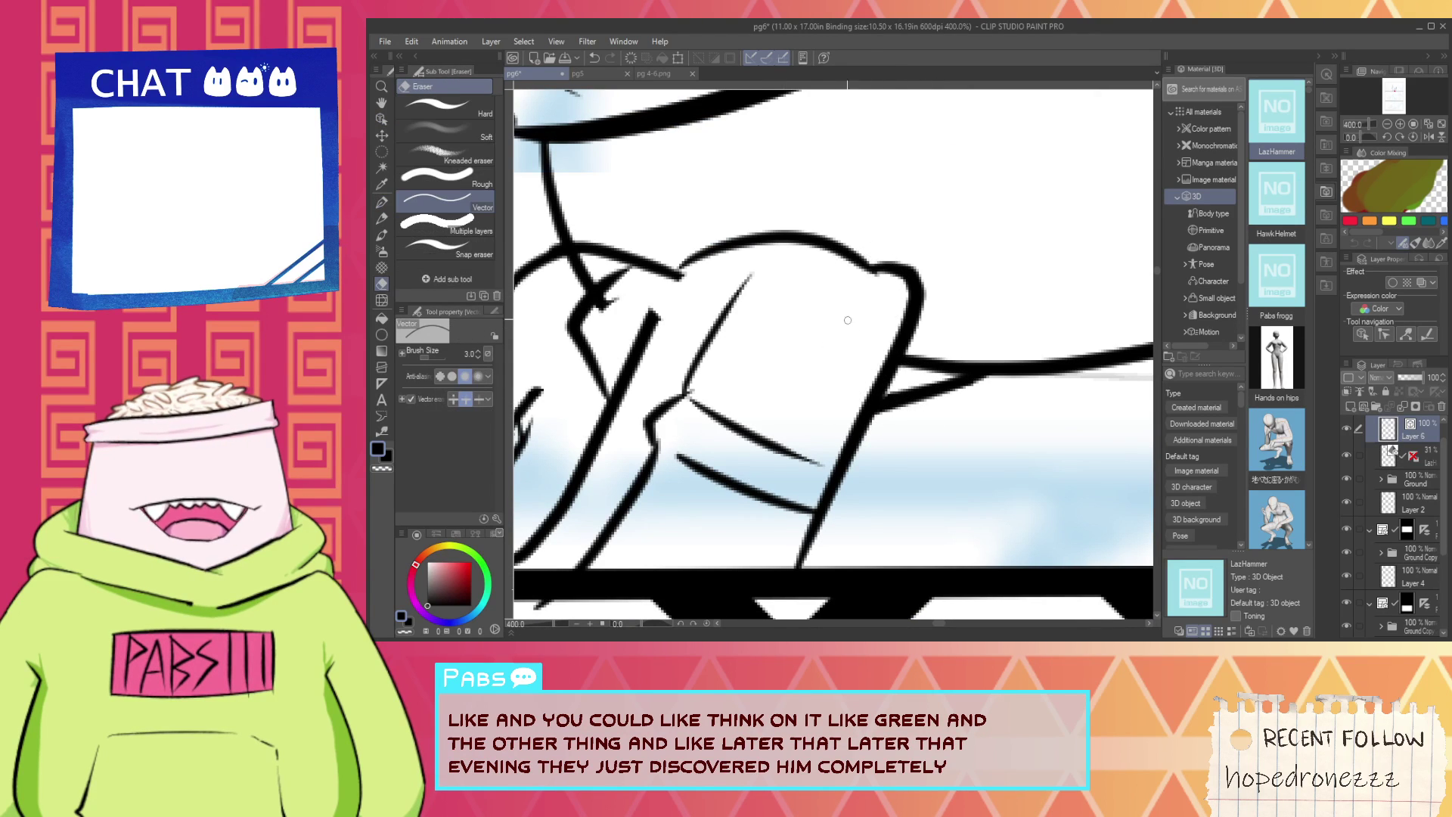
# Redraw the angular upper corner of the rear boot's heel as a smooth rounded curve and erase the old corner.
pyautogui.press('p')
pyautogui.moveTo(871, 269); pyautogui.dragTo(900, 348)
pyautogui.press('e')
pyautogui.moveTo(905, 285); pyautogui.dragTo(927, 321)
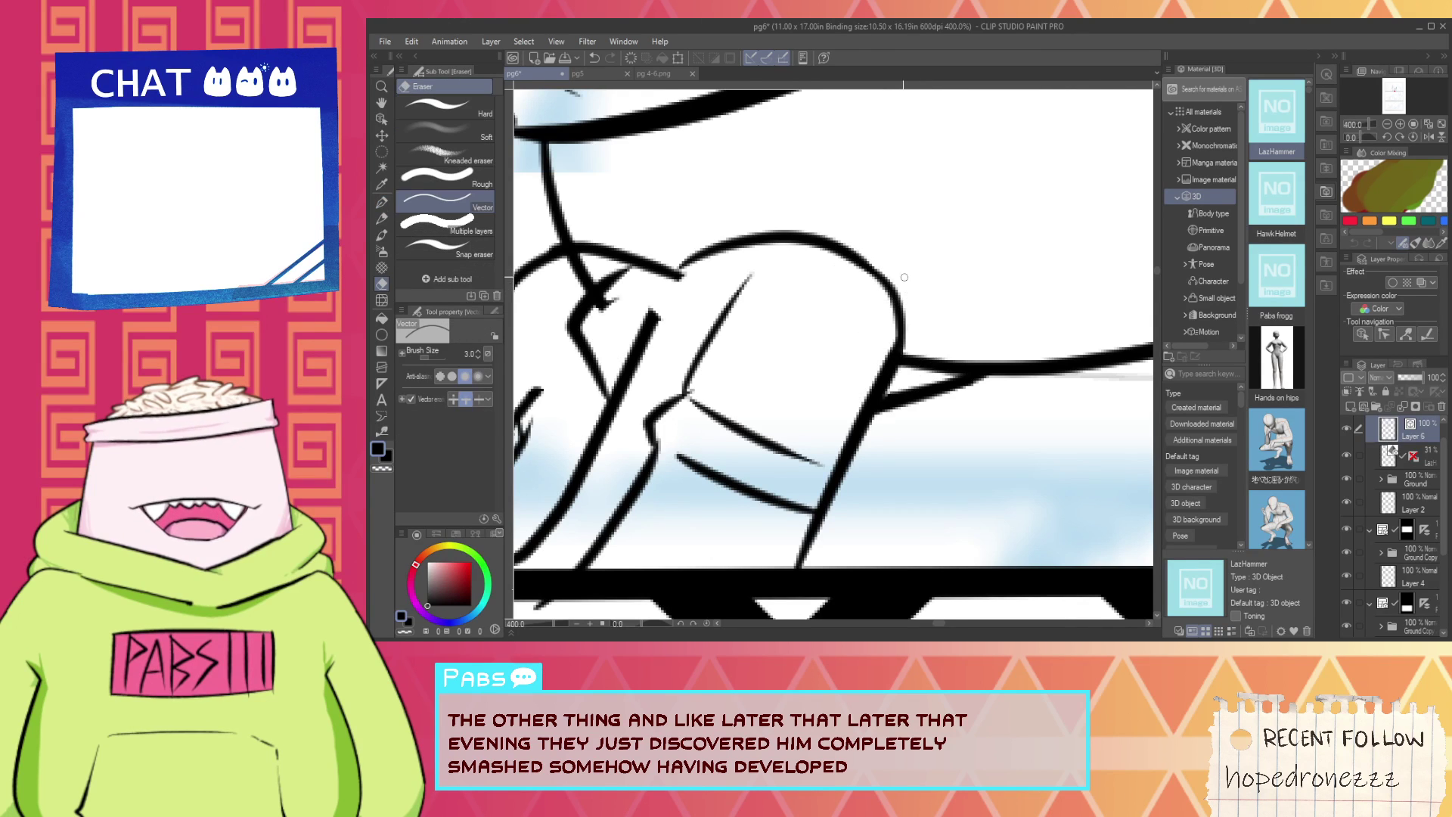
# Trim the overshooting line end where the rear boot's inner creases meet the stepped toe cap edge.
pyautogui.scroll(-2, 883, 287)
pyautogui.scroll(2, 810, 263)
pyautogui.scroll(1, 753, 430)
pyautogui.click(769, 401)
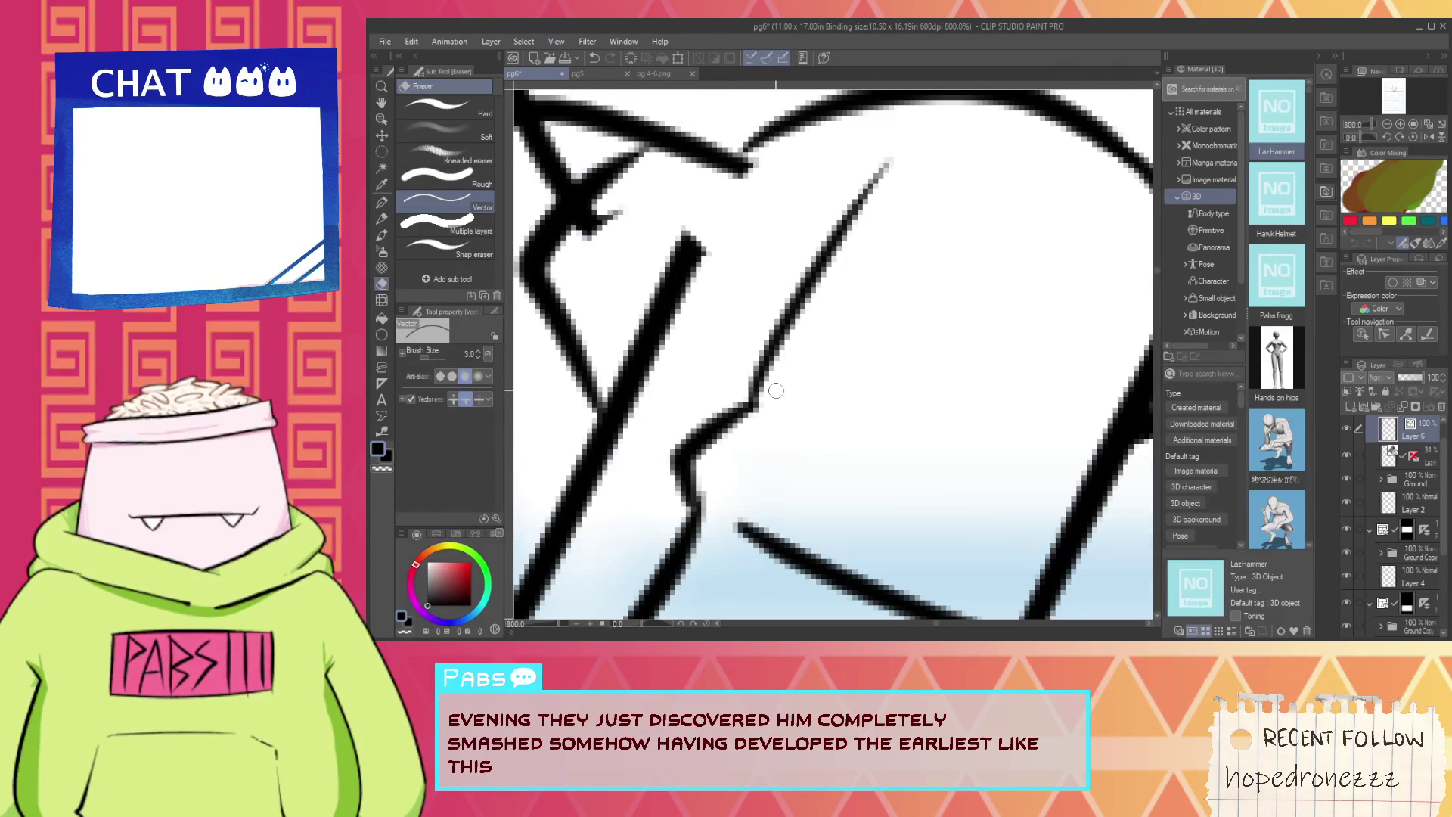
pyautogui.hotkey('ctrl', 'z')
pyautogui.click(769, 397)
pyautogui.scroll(-2, 774, 387)
pyautogui.scroll(2, 774, 387)
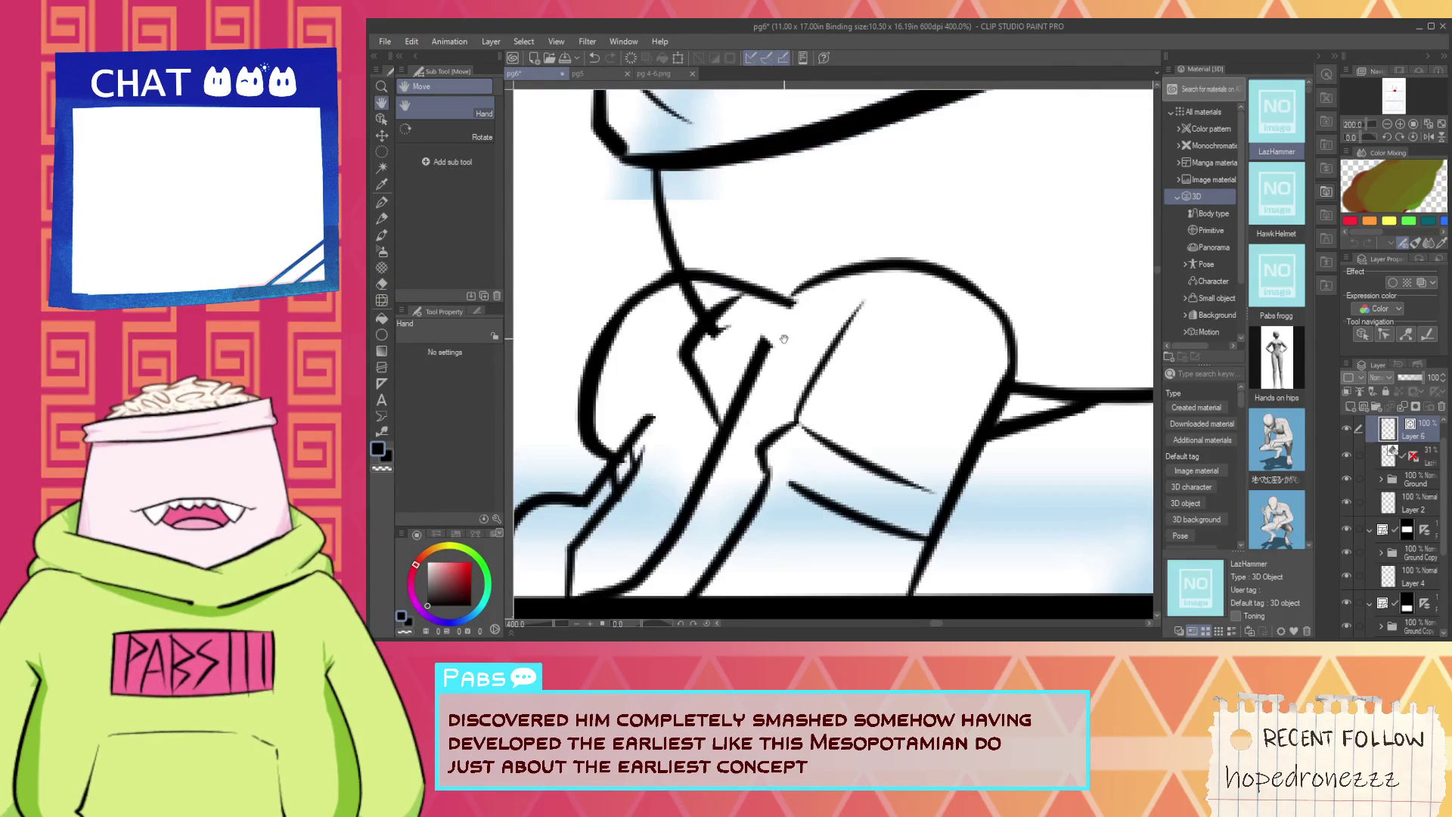
# Ink a line extending the rear boot's long middle seam up to the top outline, and trim the nearby fold's stray end.
pyautogui.press('p')
pyautogui.hotkey('ctrl', 'z')
pyautogui.moveTo(750, 376)
pyautogui.mouseDown()
pyautogui.moveTo(834, 267)
pyautogui.moveTo(824, 334)
pyautogui.moveTo(758, 376)
pyautogui.moveTo(851, 276)
pyautogui.mouseUp()
pyautogui.hotkey('ctrl', 'z')
pyautogui.hotkey('ctrl', 'z')
pyautogui.press('e')
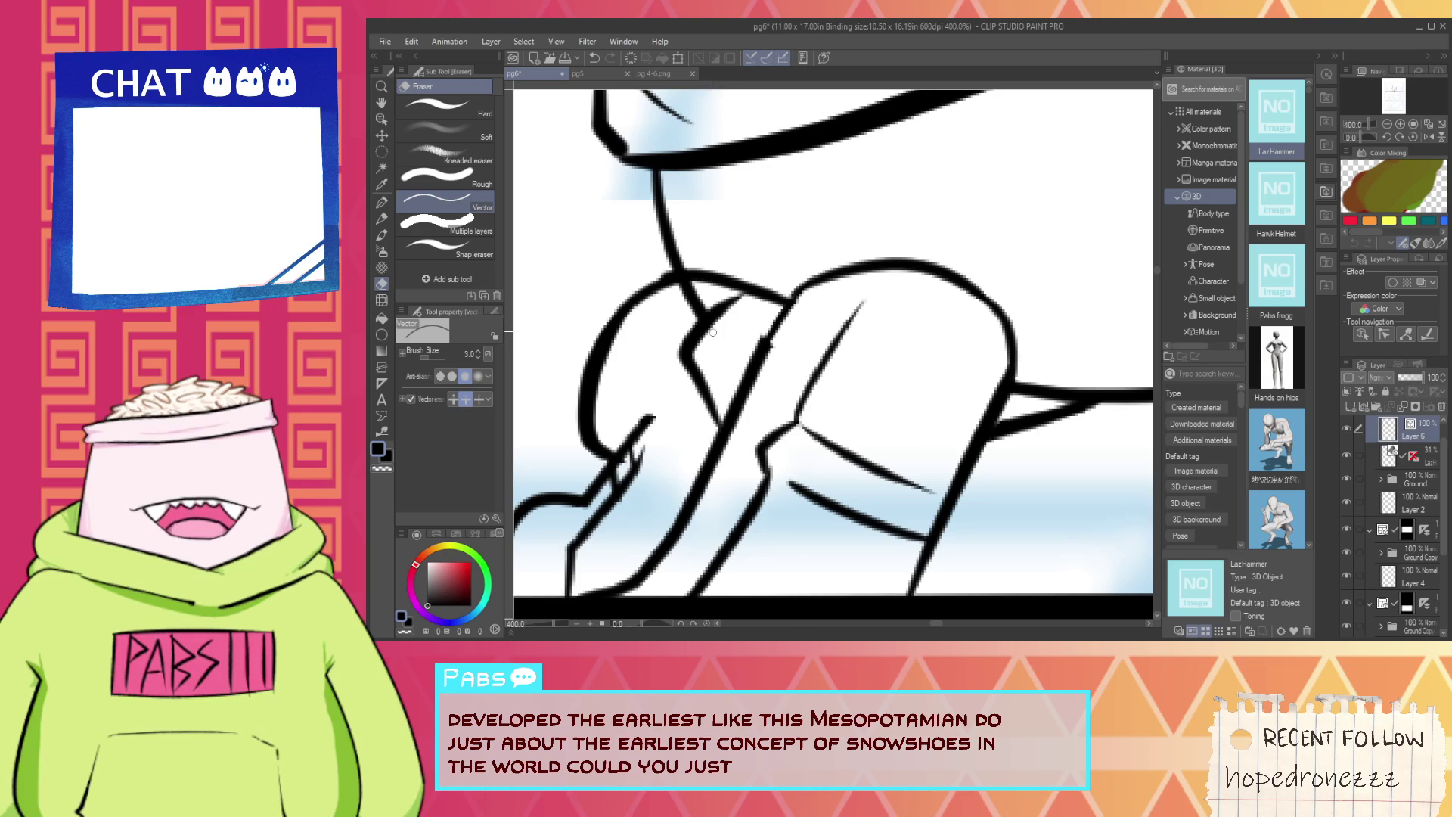
pyautogui.scroll(-2, 723, 328)
pyautogui.press('h')
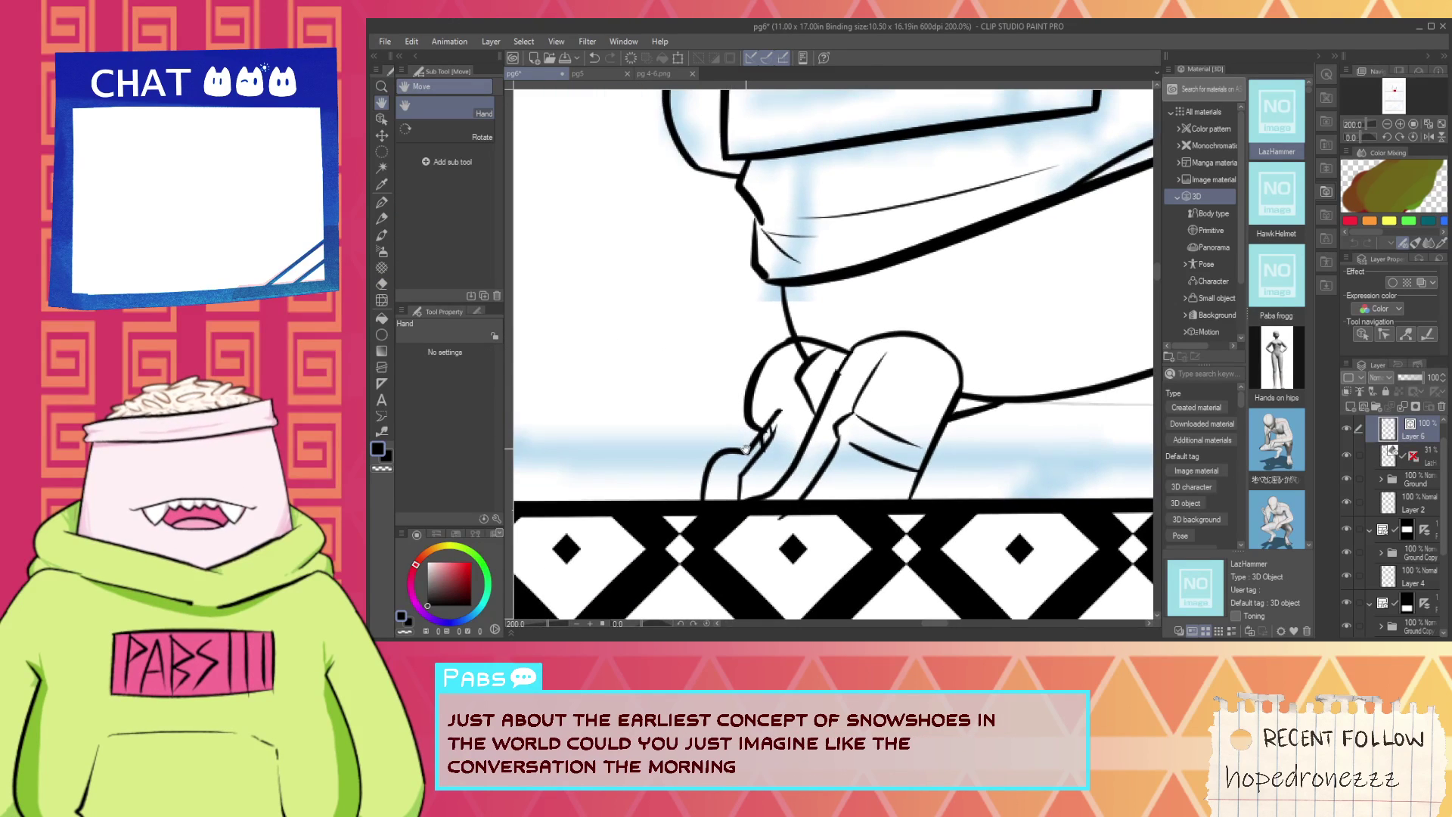
pyautogui.scroll(2, 763, 526)
pyautogui.press('e')
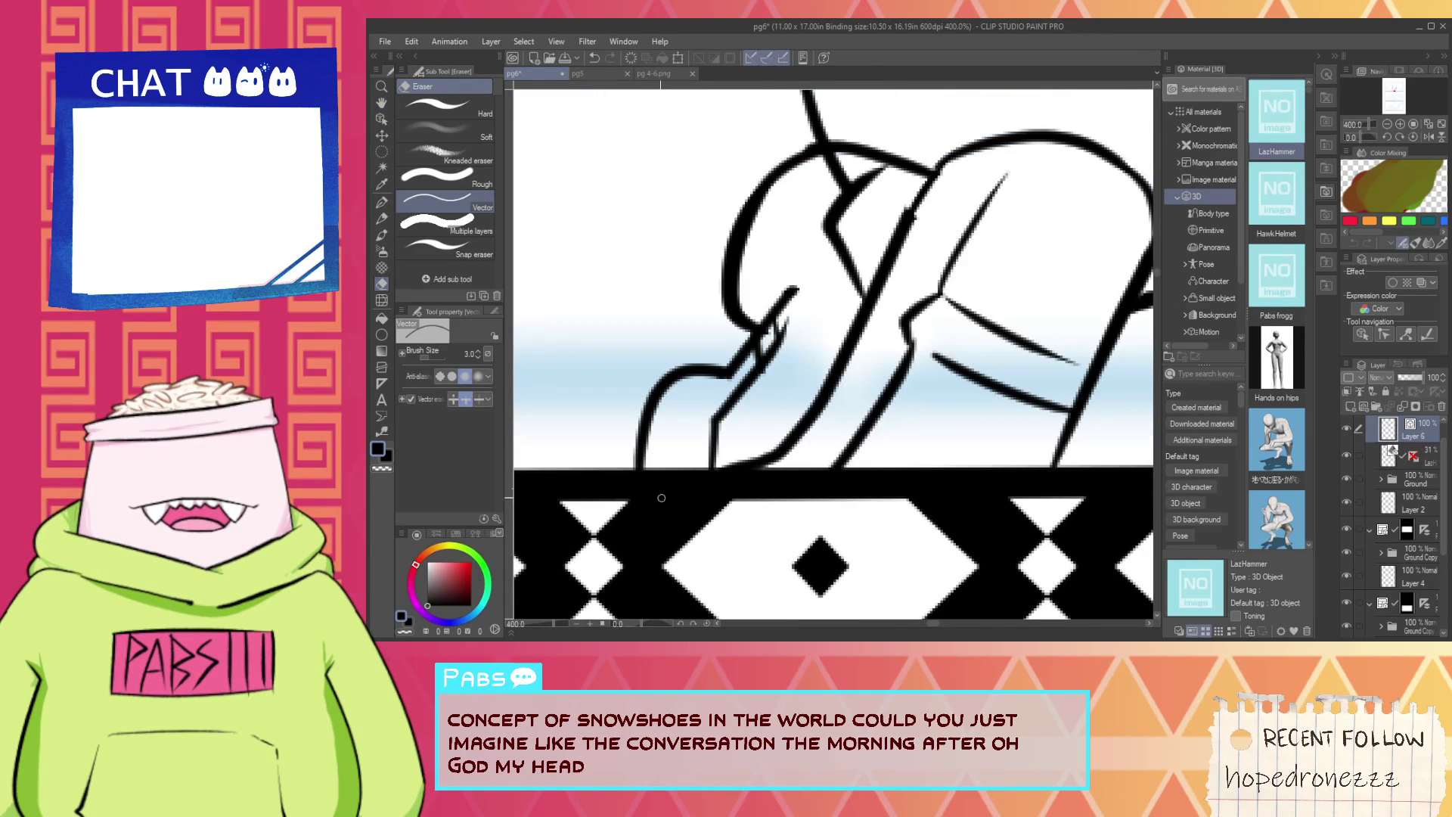
# Select the rear boot's front contour, toe and fold strokes, and stretch them upward and wider towards the heel section.
pyautogui.scroll(-3, 655, 518)
pyautogui.press('h')
pyautogui.moveTo(740, 457); pyautogui.dragTo(747, 475)
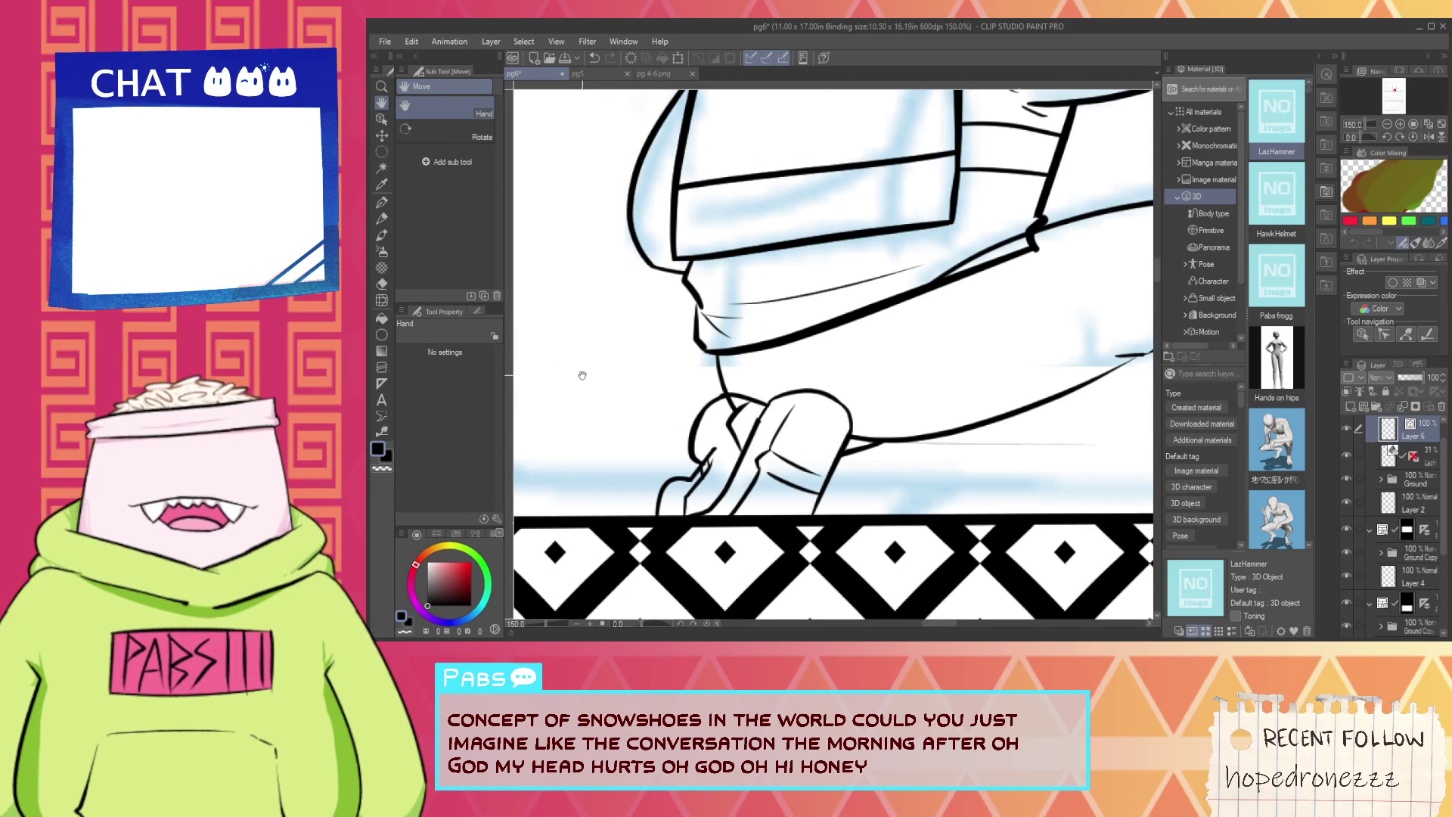
pyautogui.press('o')
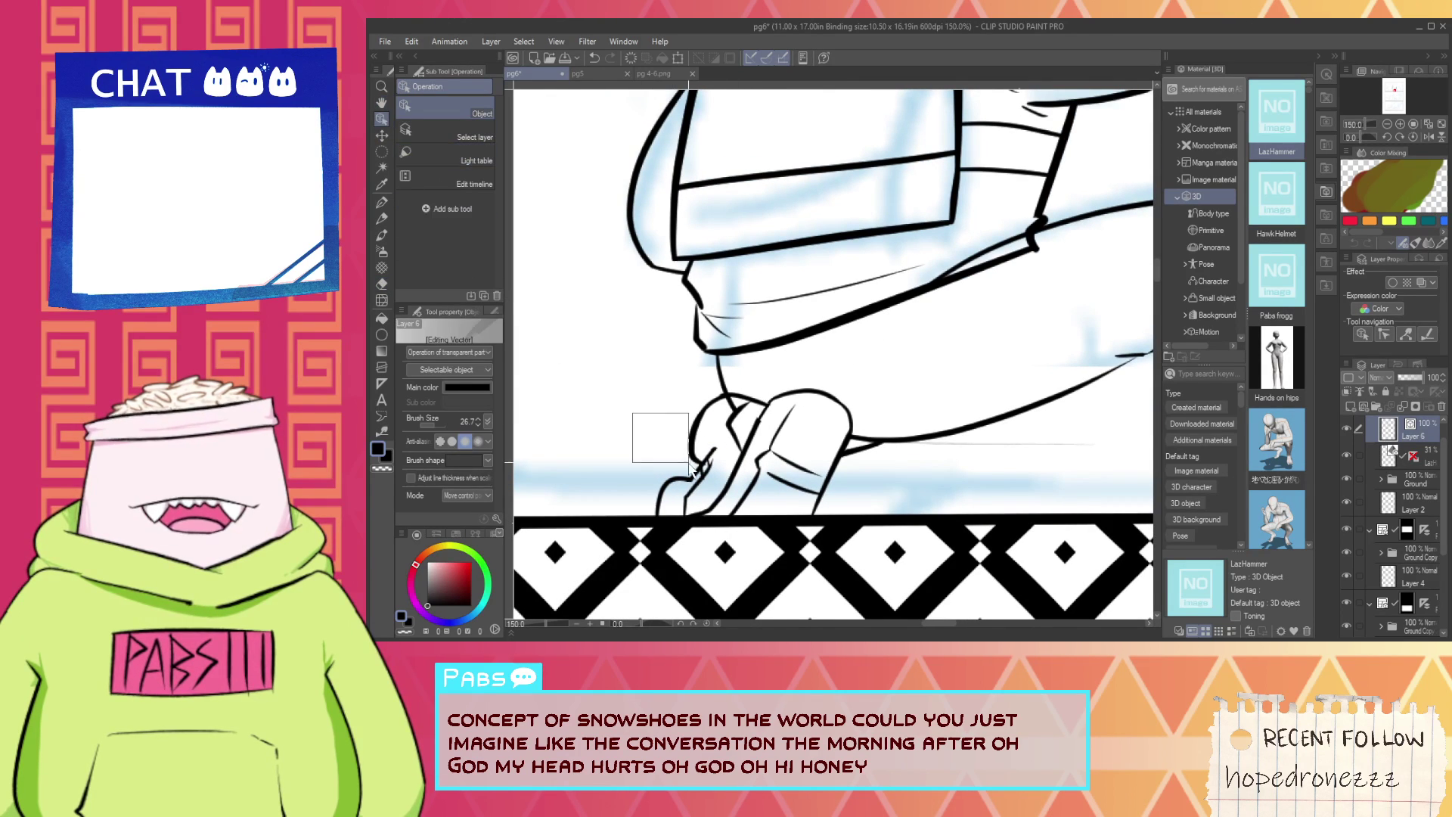
pyautogui.moveTo(710, 498); pyautogui.dragTo(710, 498)
pyautogui.scroll(3, 742, 431)
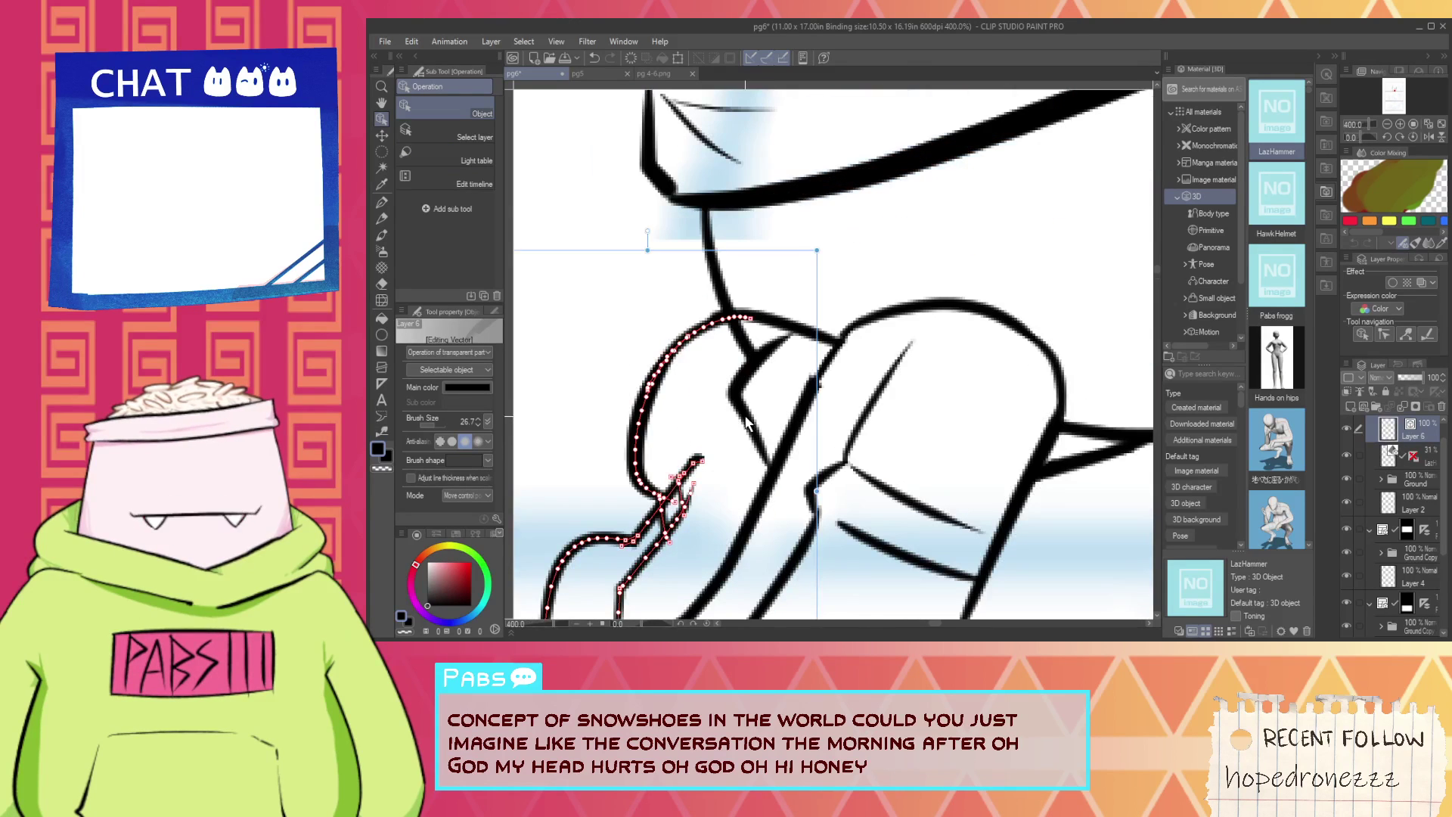
pyautogui.keyDown('shift'); pyautogui.click(753, 432); pyautogui.keyUp('shift')
pyautogui.keyDown('shift'); pyautogui.click(779, 312); pyautogui.keyUp('shift')
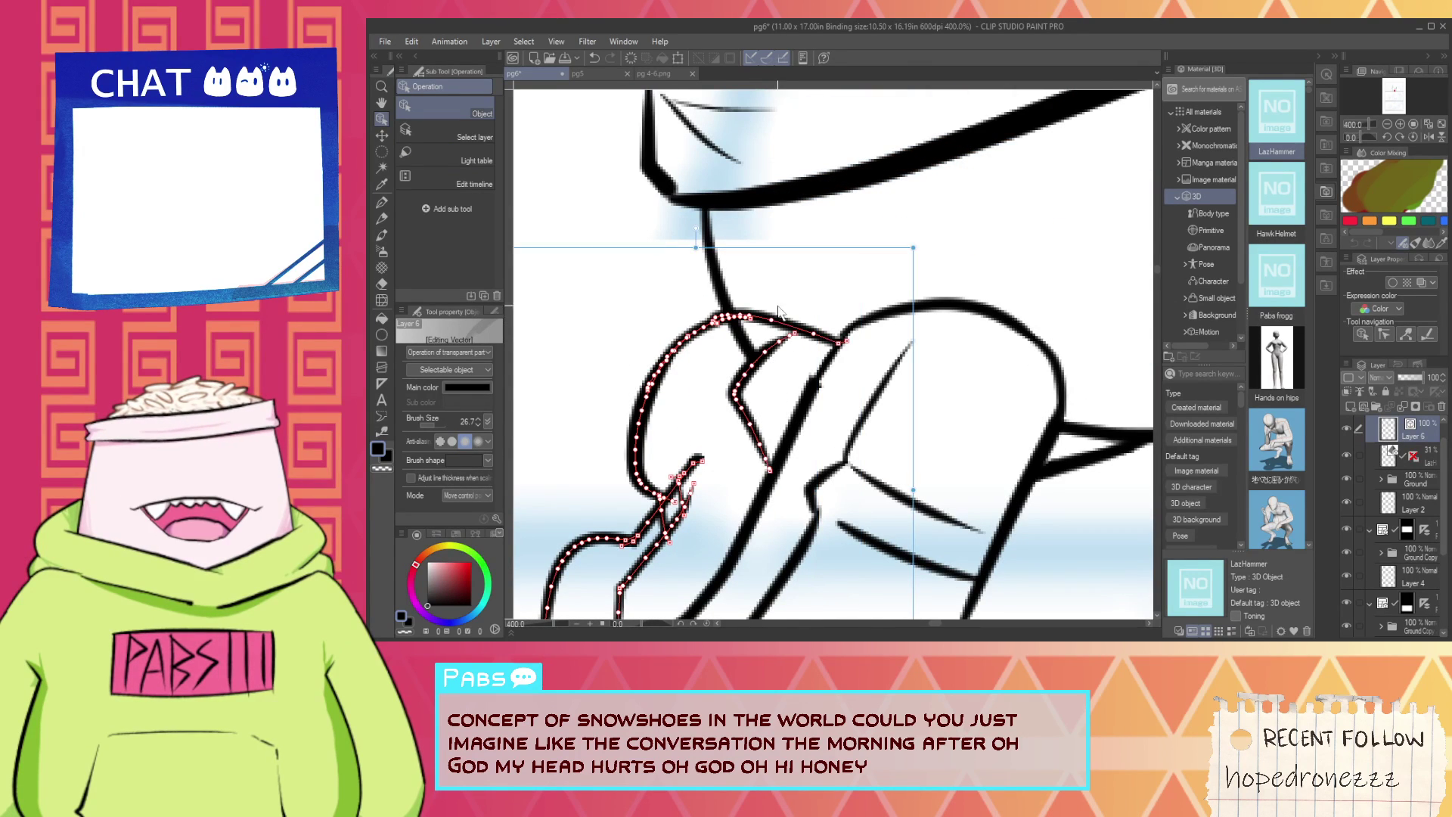
pyautogui.moveTo(696, 245); pyautogui.dragTo(698, 201)
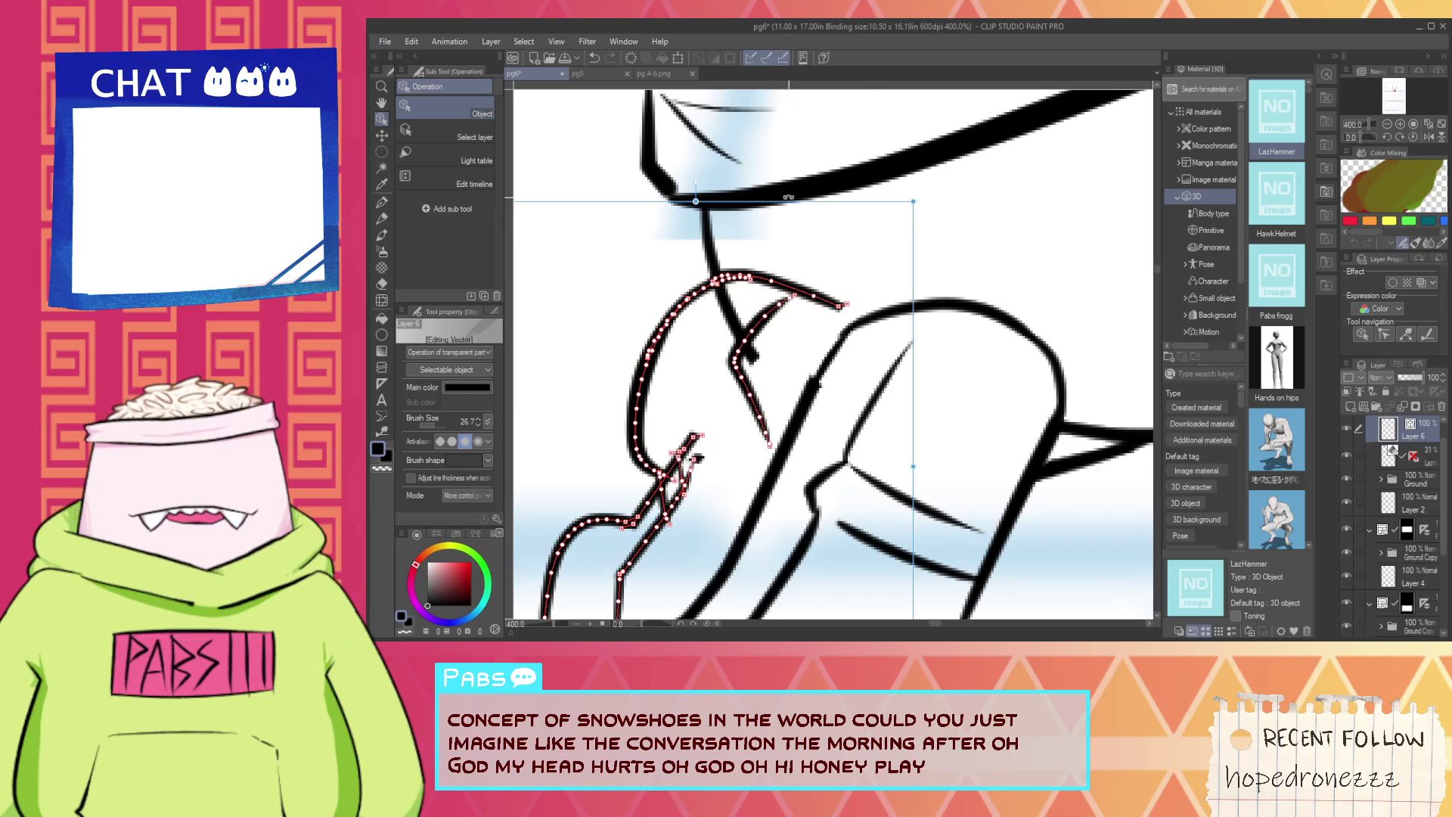
pyautogui.moveTo(914, 202); pyautogui.dragTo(992, 202)
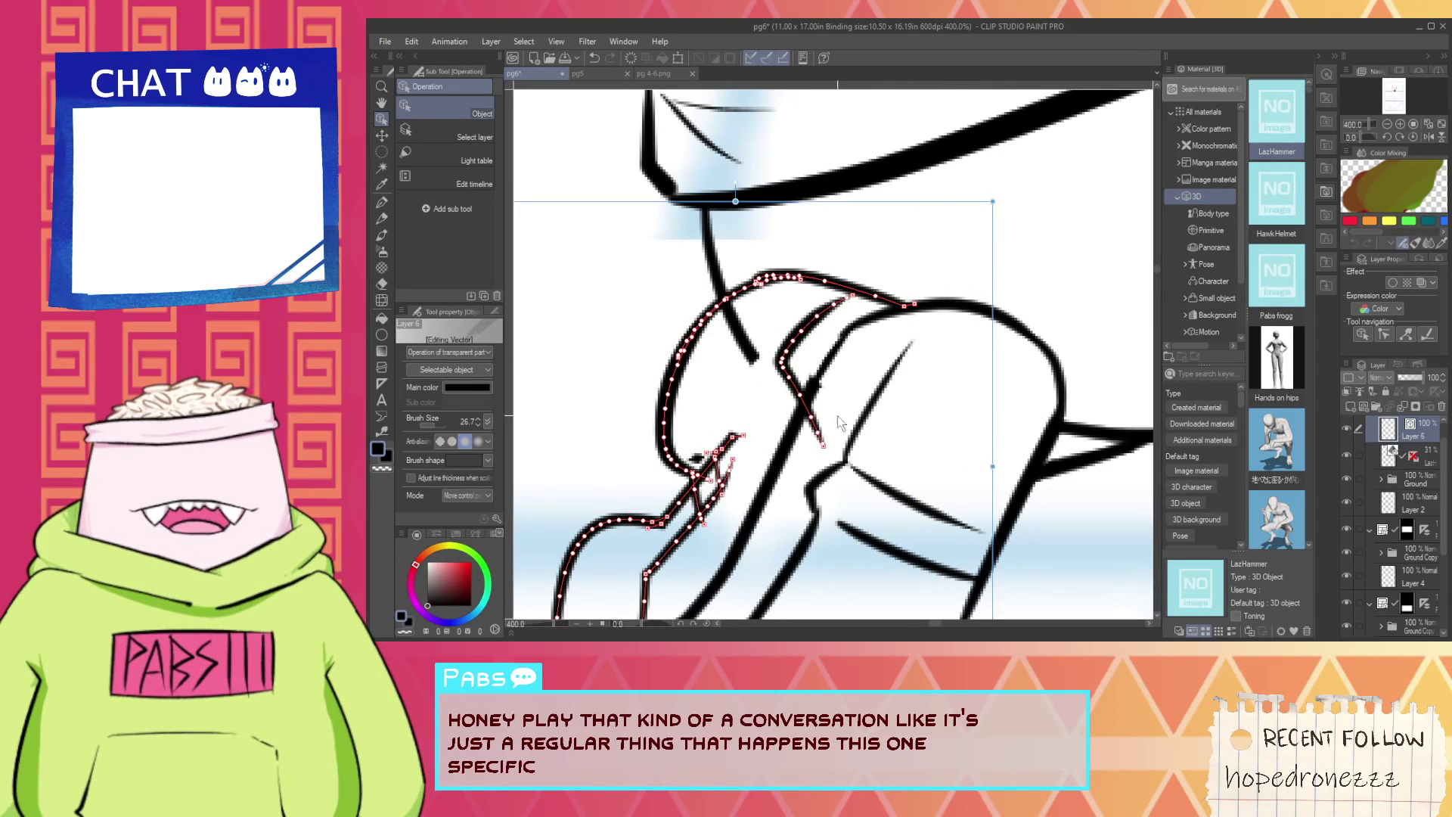
# Erase the leg line's end overlapping the rear boot and the leftover stub beside the front ankle fold.
pyautogui.press('e')
pyautogui.moveTo(759, 354); pyautogui.dragTo(740, 364)
pyautogui.scroll(-3, 738, 366)
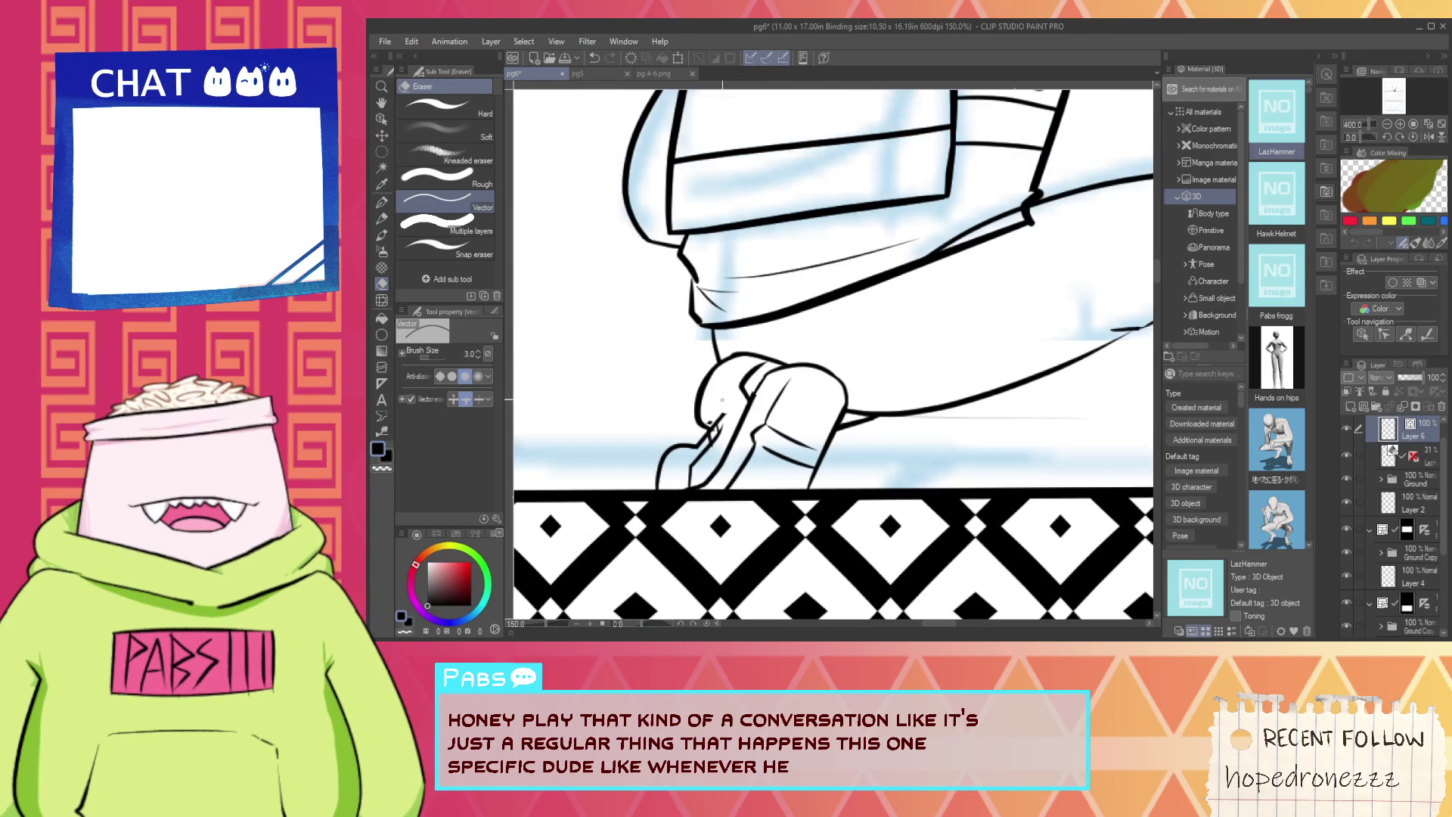
pyautogui.scroll(5, 728, 403)
pyautogui.click(708, 458)
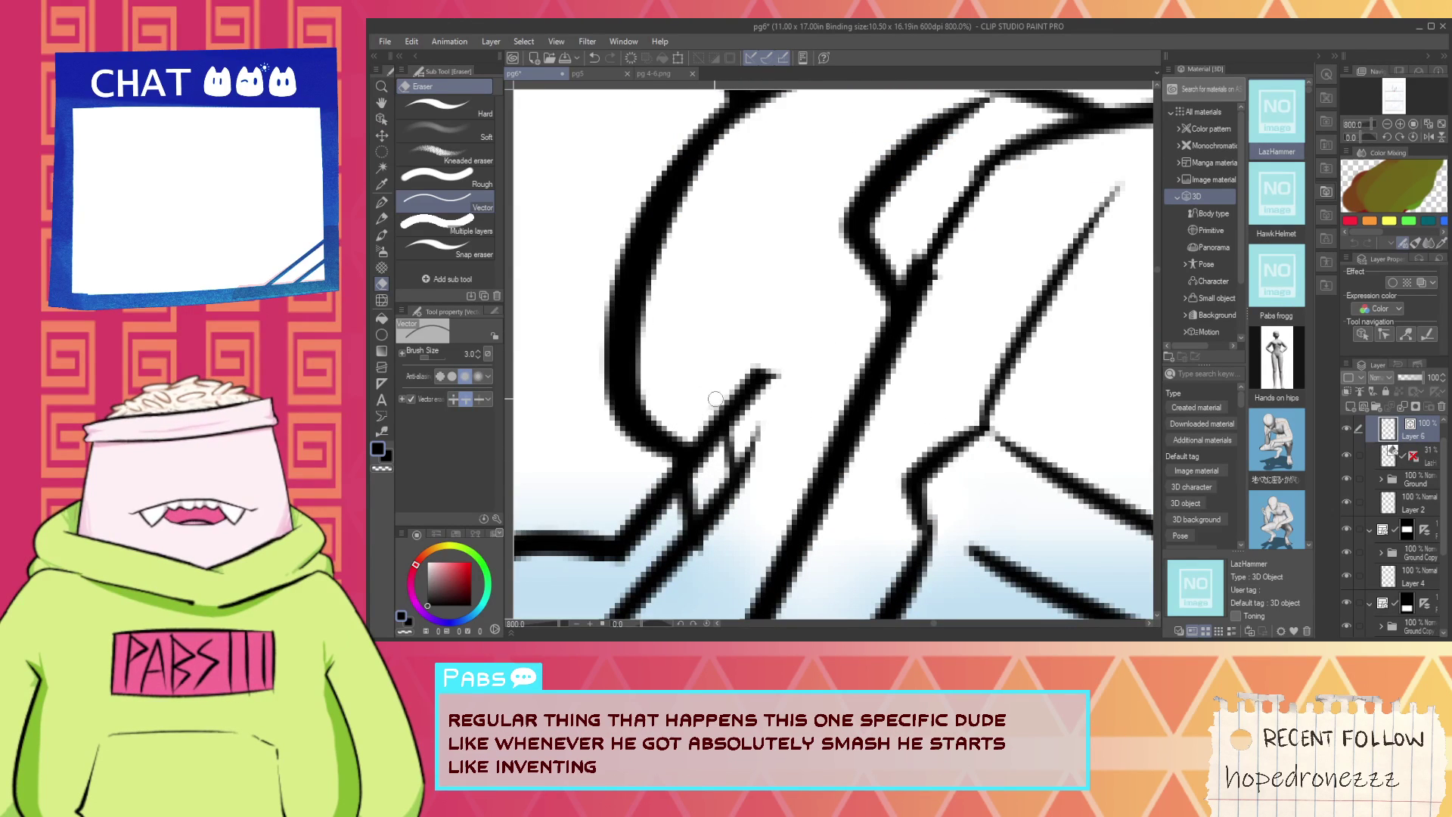
# Ink a short curved crease from the rear boot's front contour towards the instep fold.
pyautogui.scroll(-2, 747, 428)
pyautogui.press('p')
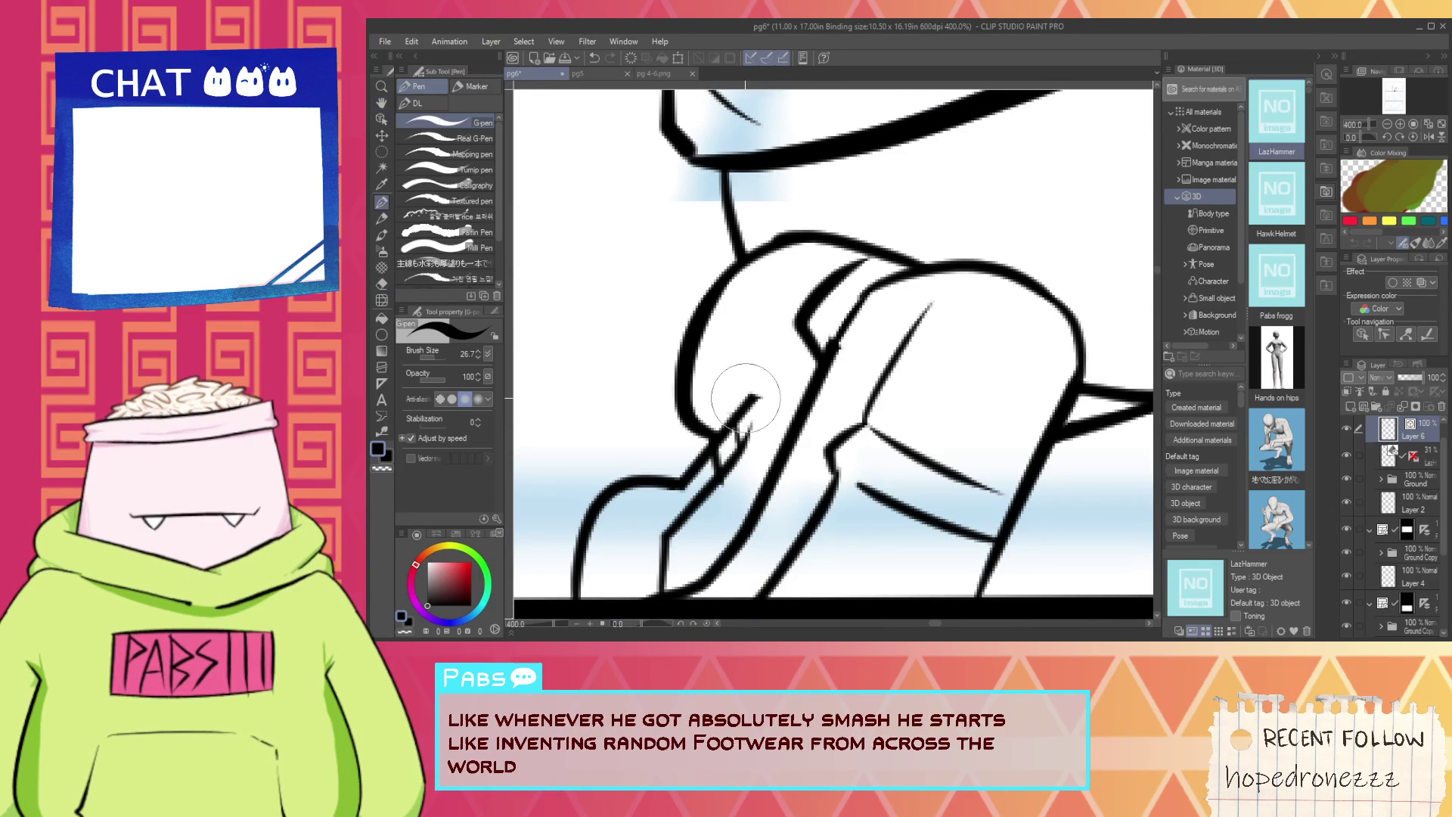
pyautogui.moveTo(695, 369); pyautogui.dragTo(751, 399)
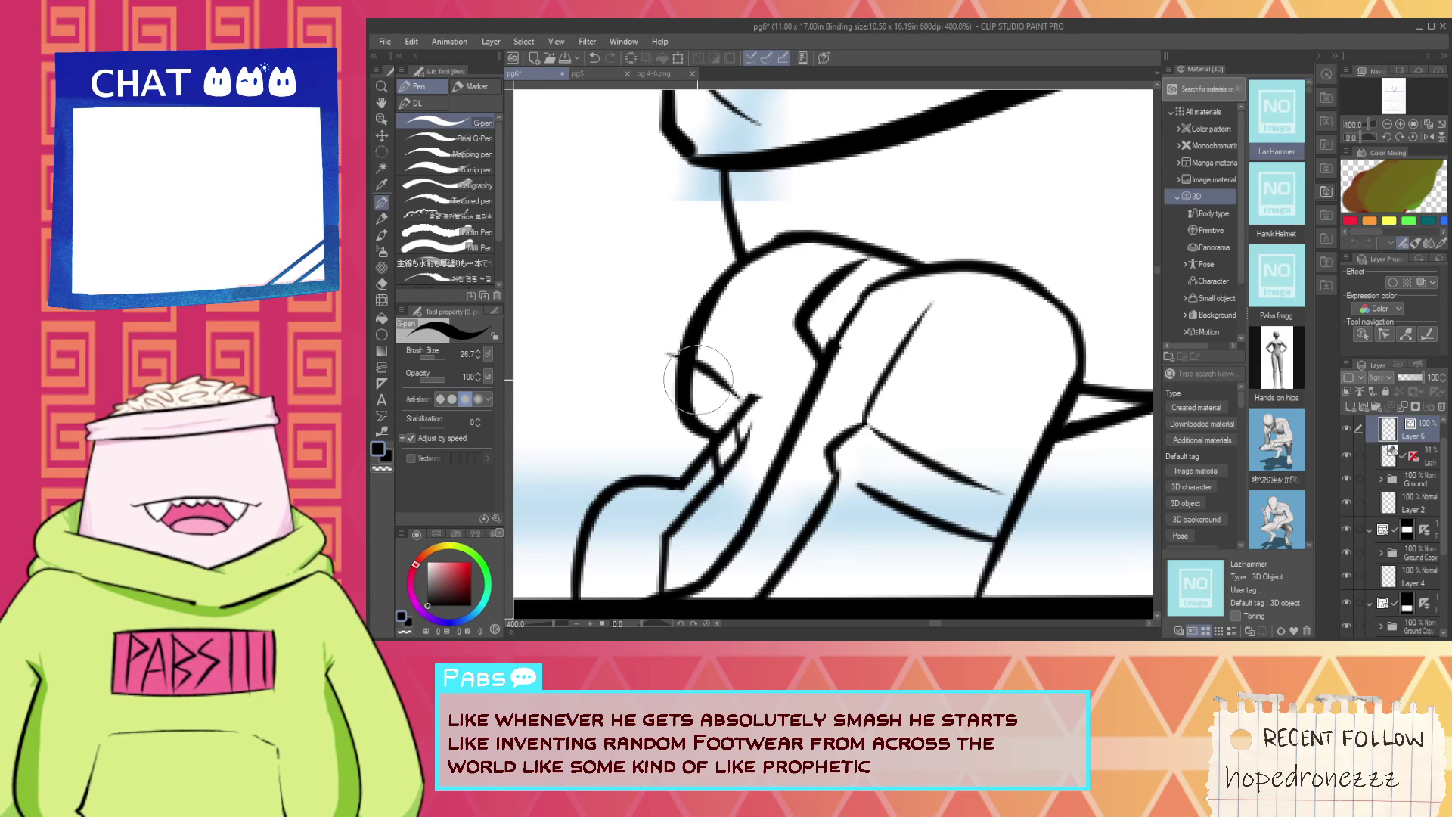
# Try erasing overlapping lines in the kneeling figure's rear foot and inking a long curved stroke extending behind it.
pyautogui.press('e')
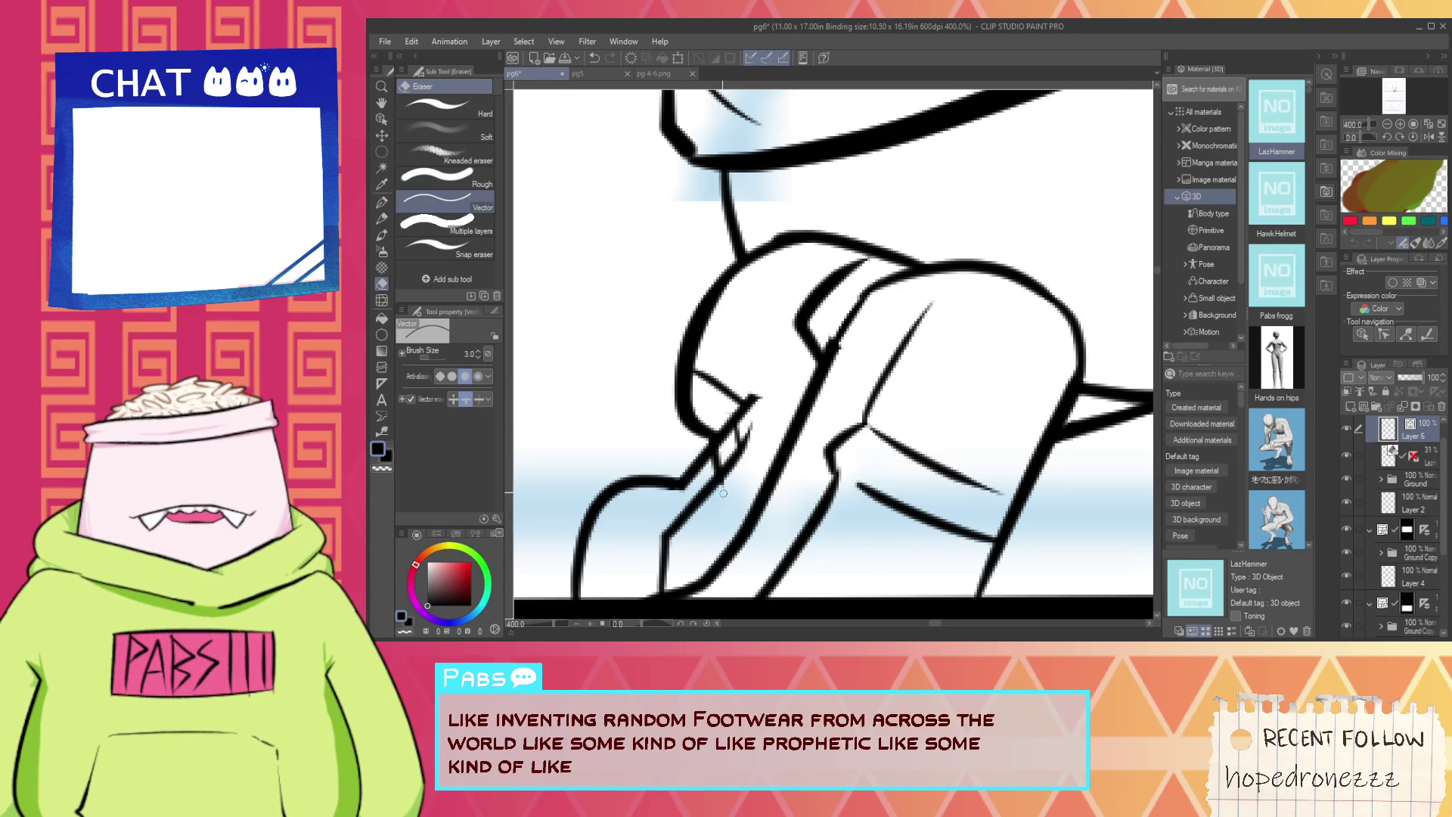
pyautogui.scroll(-3, 746, 462)
pyautogui.press('space')
pyautogui.moveTo(734, 447); pyautogui.dragTo(724, 486)
pyautogui.press('p')
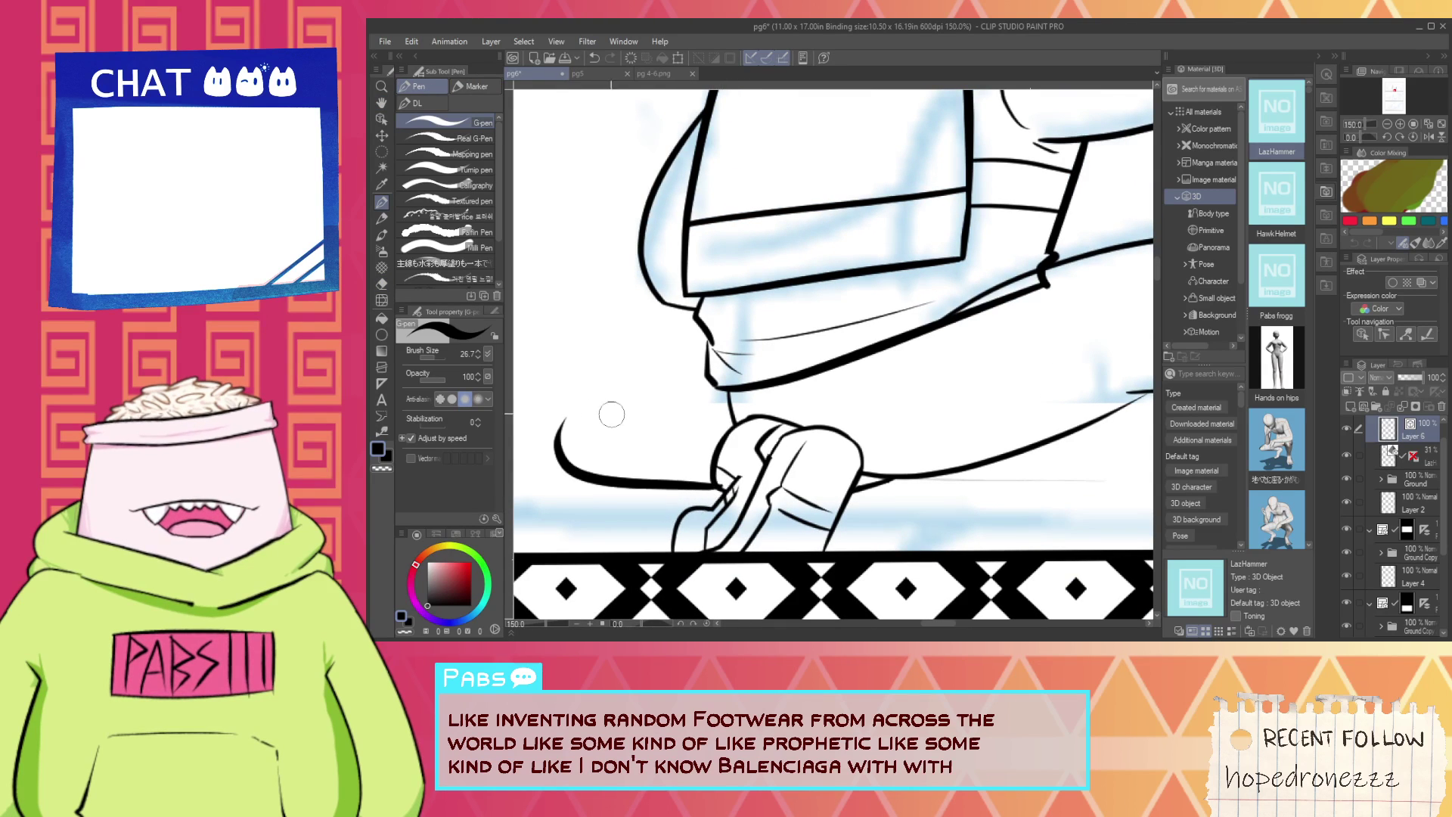
pyautogui.moveTo(732, 488)
pyautogui.mouseDown()
pyautogui.moveTo(588, 478)
pyautogui.moveTo(651, 384)
pyautogui.mouseUp()
pyautogui.scroll(-3, 731, 417)
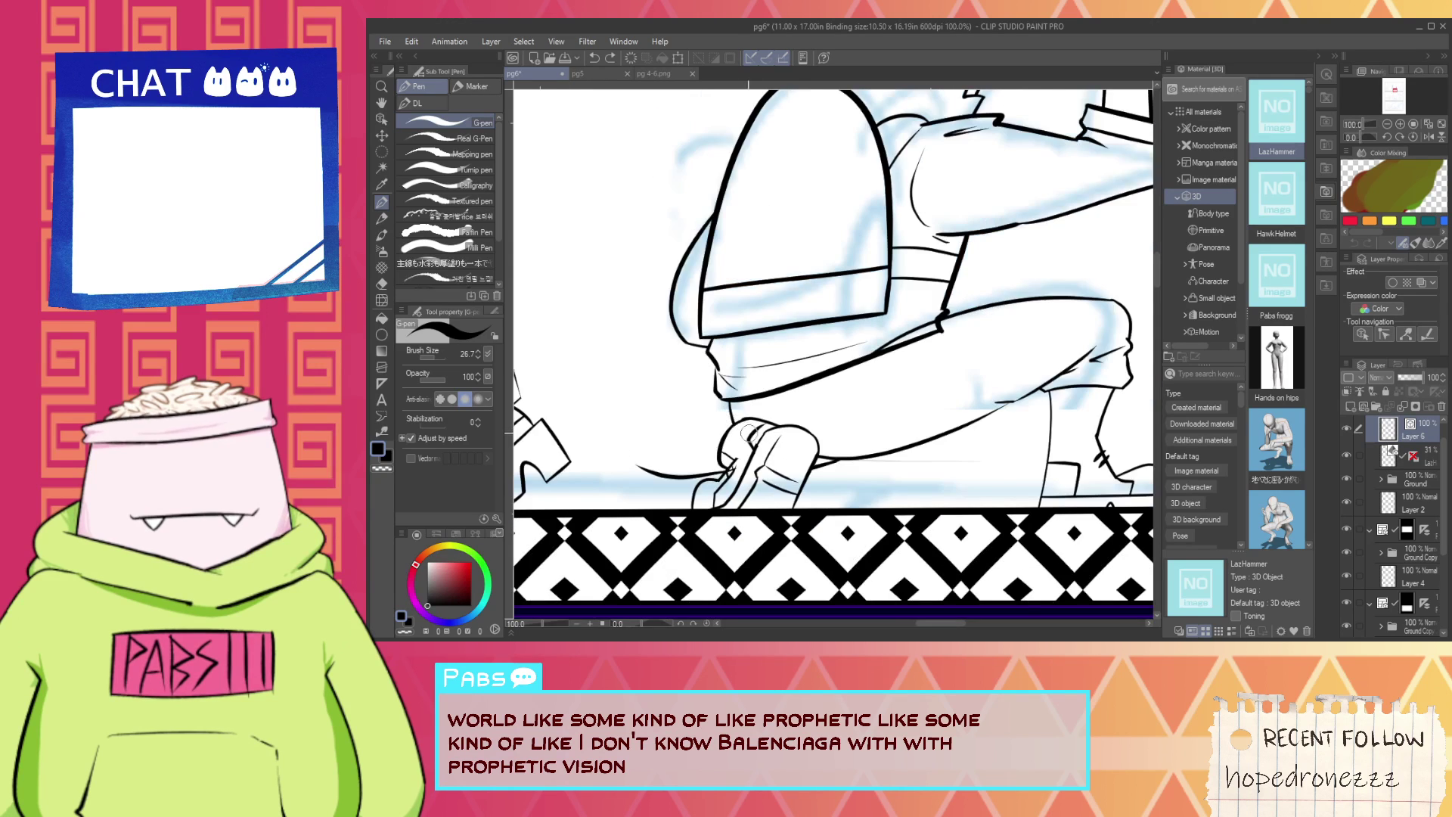
pyautogui.scroll(2, 760, 470)
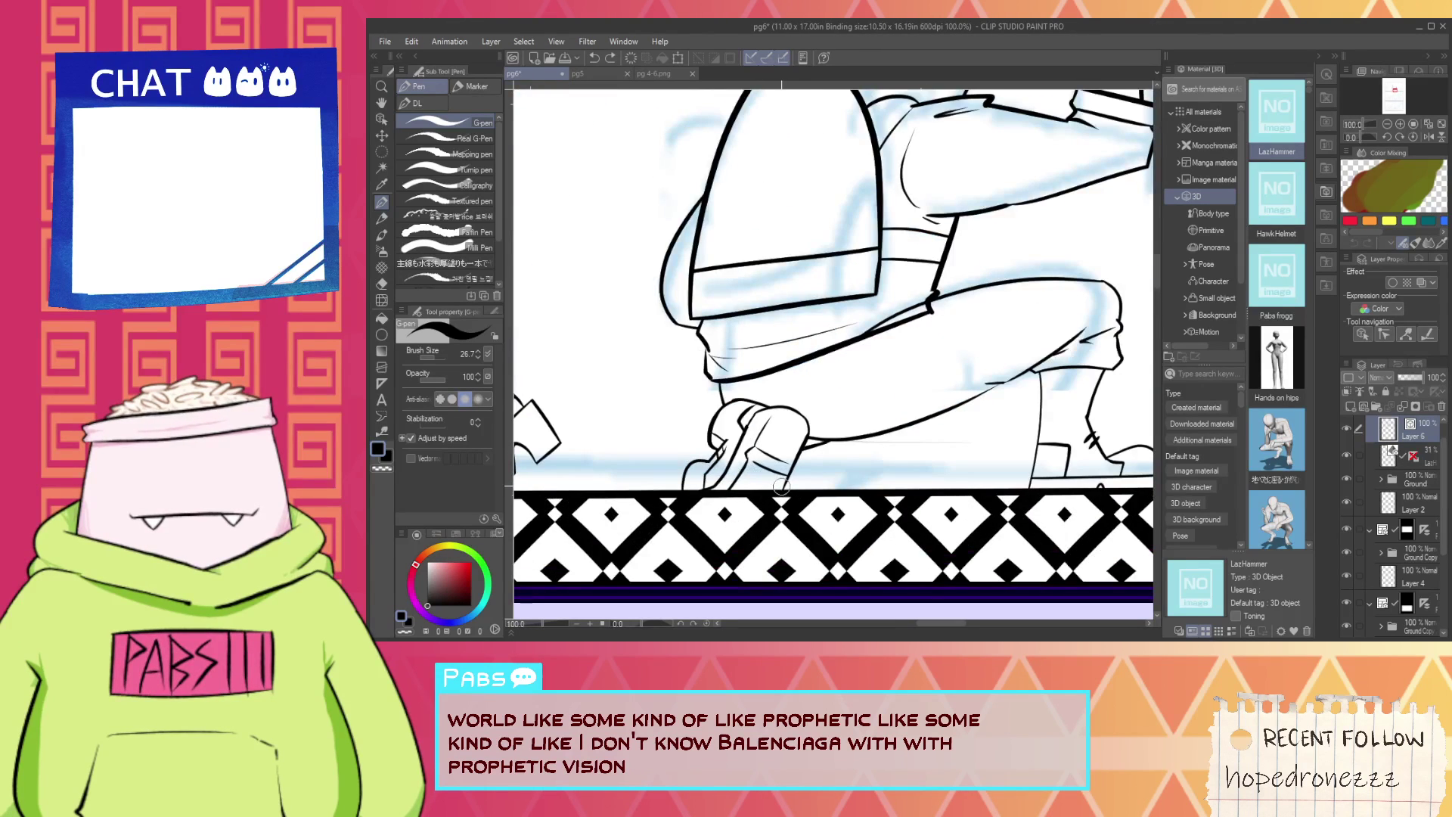
# Undo the previous pen strokes of the kneeling figure's rear foot back to the bare outline of the folded leg.
pyautogui.hotkey('ctrl', 'z')
pyautogui.hotkey('ctrl', 'z')
pyautogui.hotkey('ctrl', 'z')
pyautogui.hotkey('ctrl', 'z')
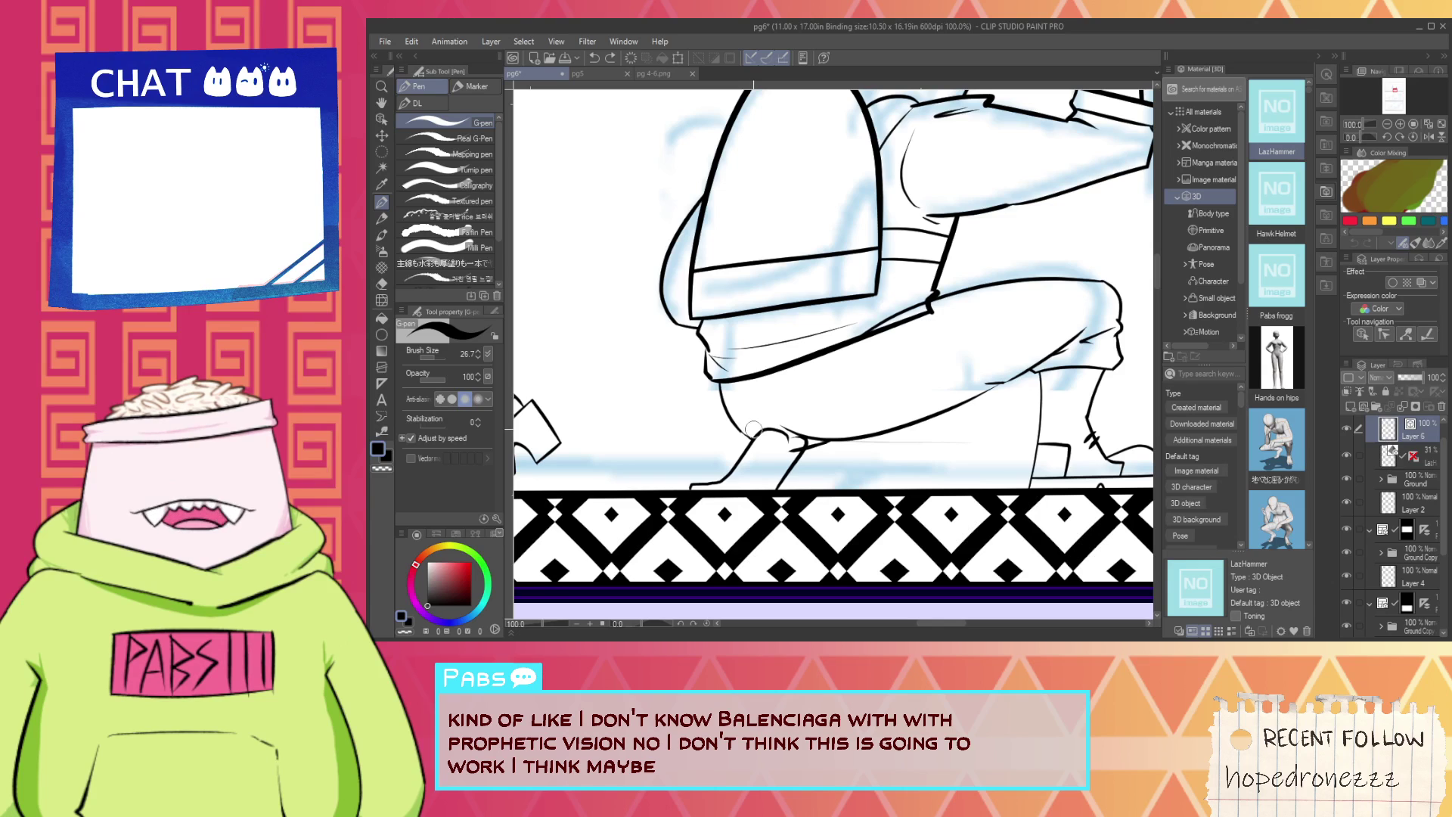
pyautogui.hotkey('ctrl', 'z')
pyautogui.hotkey('ctrl', 'z')
pyautogui.hotkey('ctrl', 'z')
pyautogui.hotkey('ctrl', 'z')
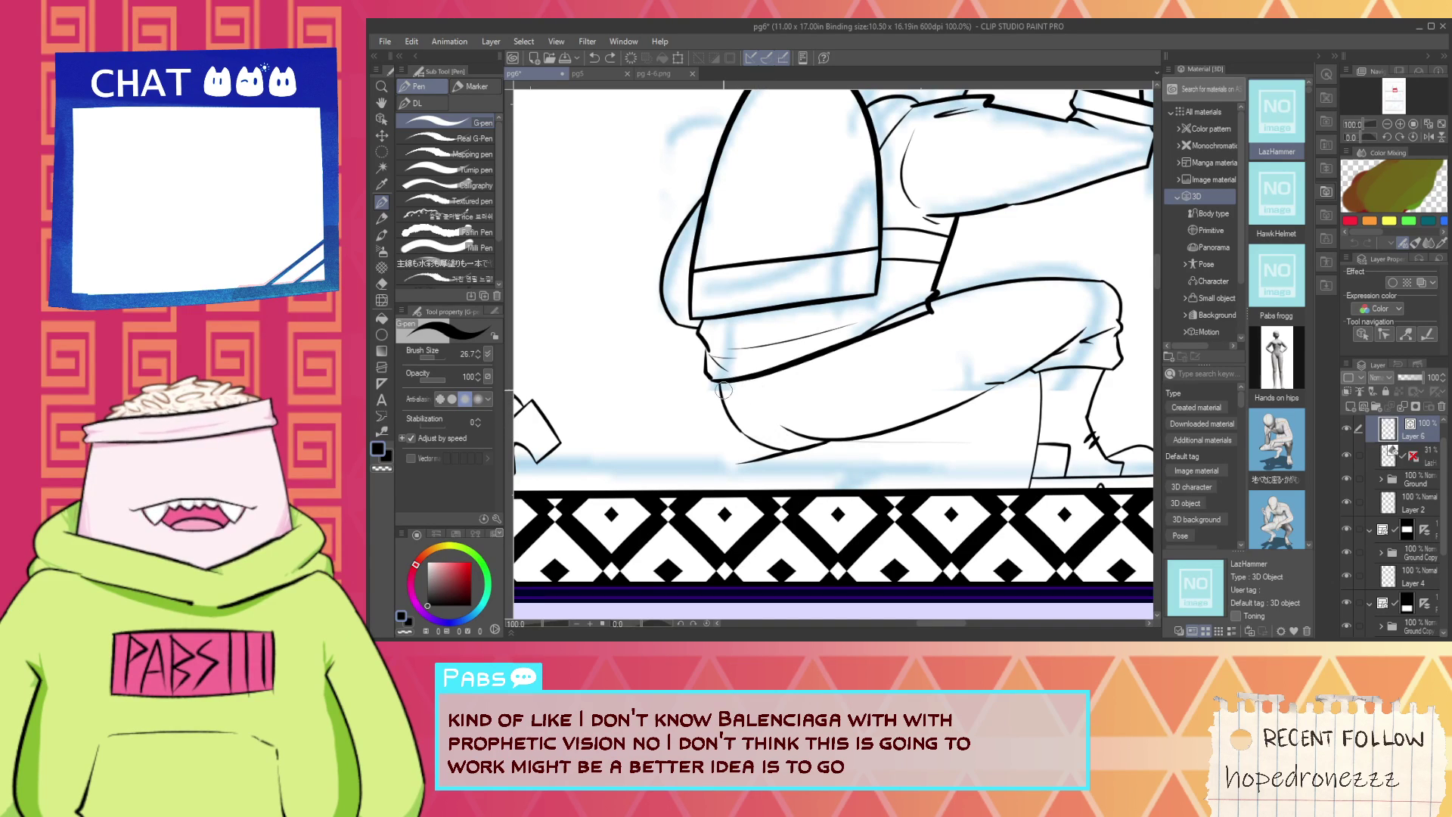
pyautogui.press('e')
pyautogui.press('p')
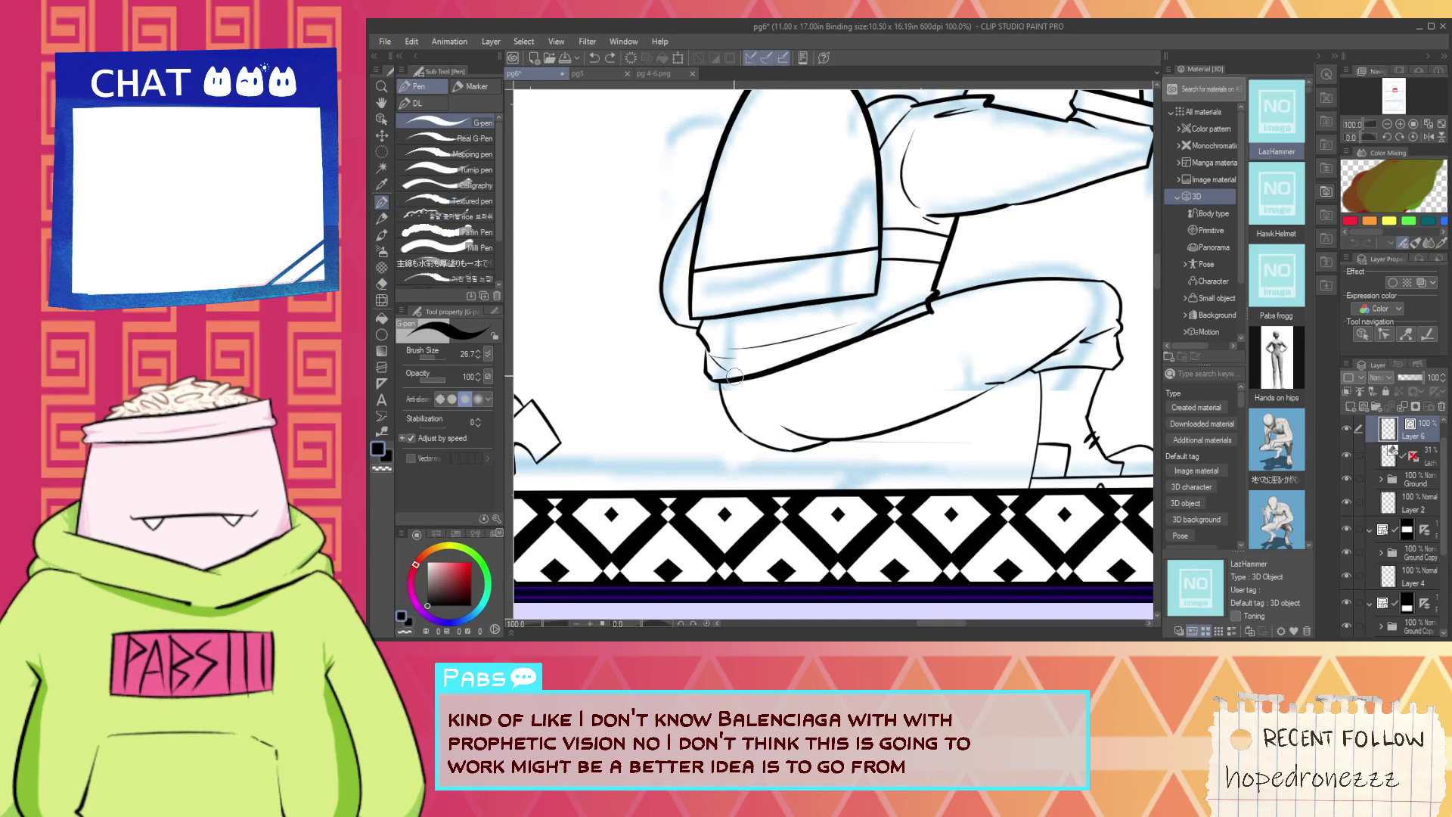
pyautogui.hotkey('ctrl', 'z')
pyautogui.hotkey('ctrl', 'z')
# Rough out the rear foot with overlapping rounded arcs beneath the folded leg and erase the lines crossing inside them.
pyautogui.moveTo(708, 396)
pyautogui.mouseDown()
pyautogui.moveTo(786, 457)
pyautogui.moveTo(835, 412)
pyautogui.mouseUp()
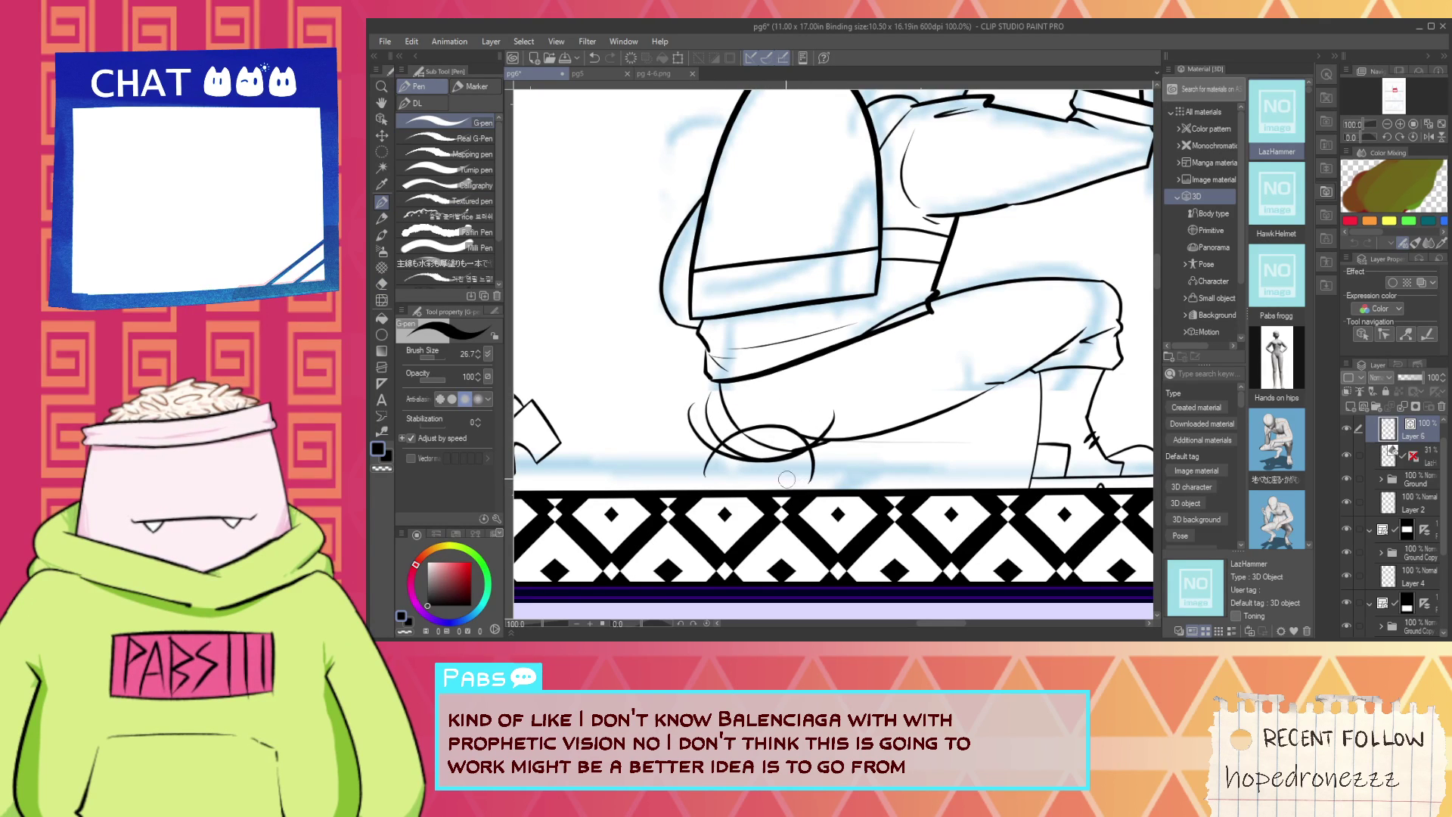
pyautogui.hotkey('ctrl', 'z')
pyautogui.moveTo(721, 488)
pyautogui.mouseDown()
pyautogui.moveTo(708, 481)
pyautogui.moveTo(803, 478)
pyautogui.mouseUp()
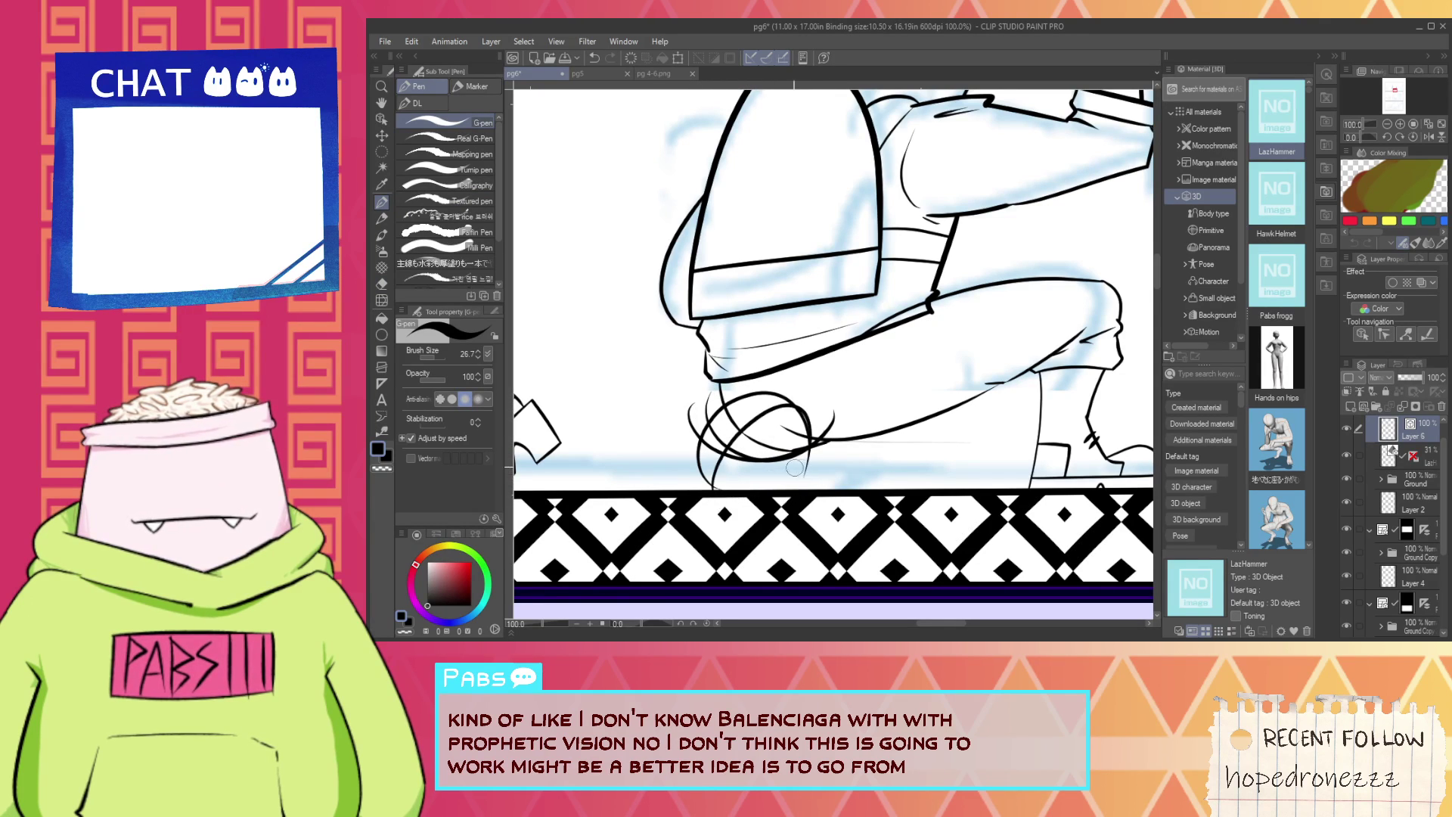
pyautogui.press('e')
pyautogui.moveTo(730, 447)
pyautogui.mouseDown()
pyautogui.moveTo(763, 443)
pyautogui.moveTo(791, 454)
pyautogui.mouseUp()
pyautogui.press('p')
pyautogui.scroll(1, 741, 466)
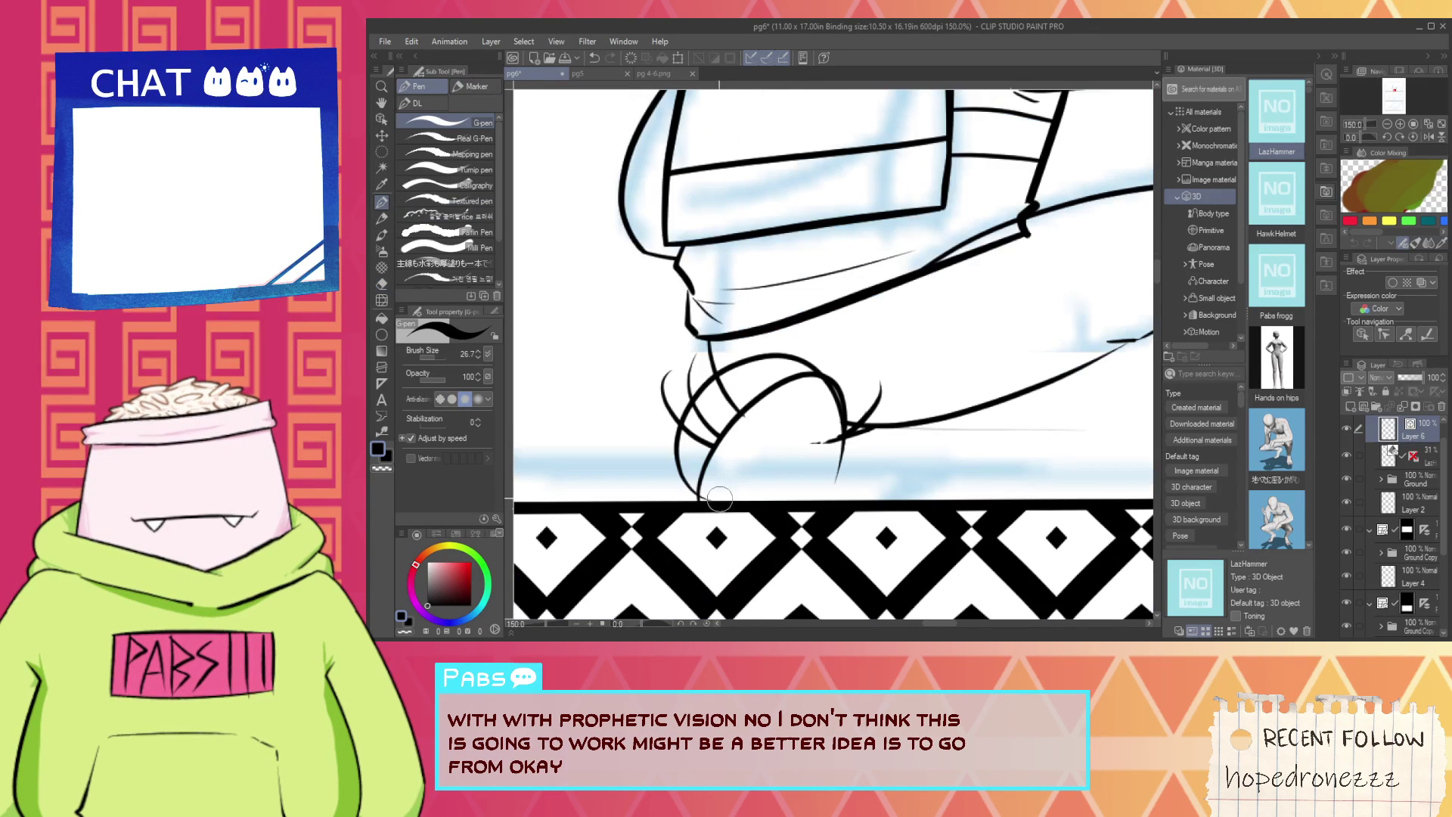
# Draw two nested arches inside the rough foot shape, with their ends resting on the patterned ground border.
pyautogui.moveTo(720, 500)
pyautogui.mouseDown()
pyautogui.moveTo(768, 412)
pyautogui.moveTo(805, 446)
pyautogui.mouseUp()
pyautogui.hotkey('ctrl', 'z')
pyautogui.moveTo(715, 500)
pyautogui.mouseDown()
pyautogui.moveTo(809, 484)
pyautogui.moveTo(795, 503)
pyautogui.moveTo(722, 463)
pyautogui.mouseUp()
pyautogui.hotkey('ctrl', 'z')
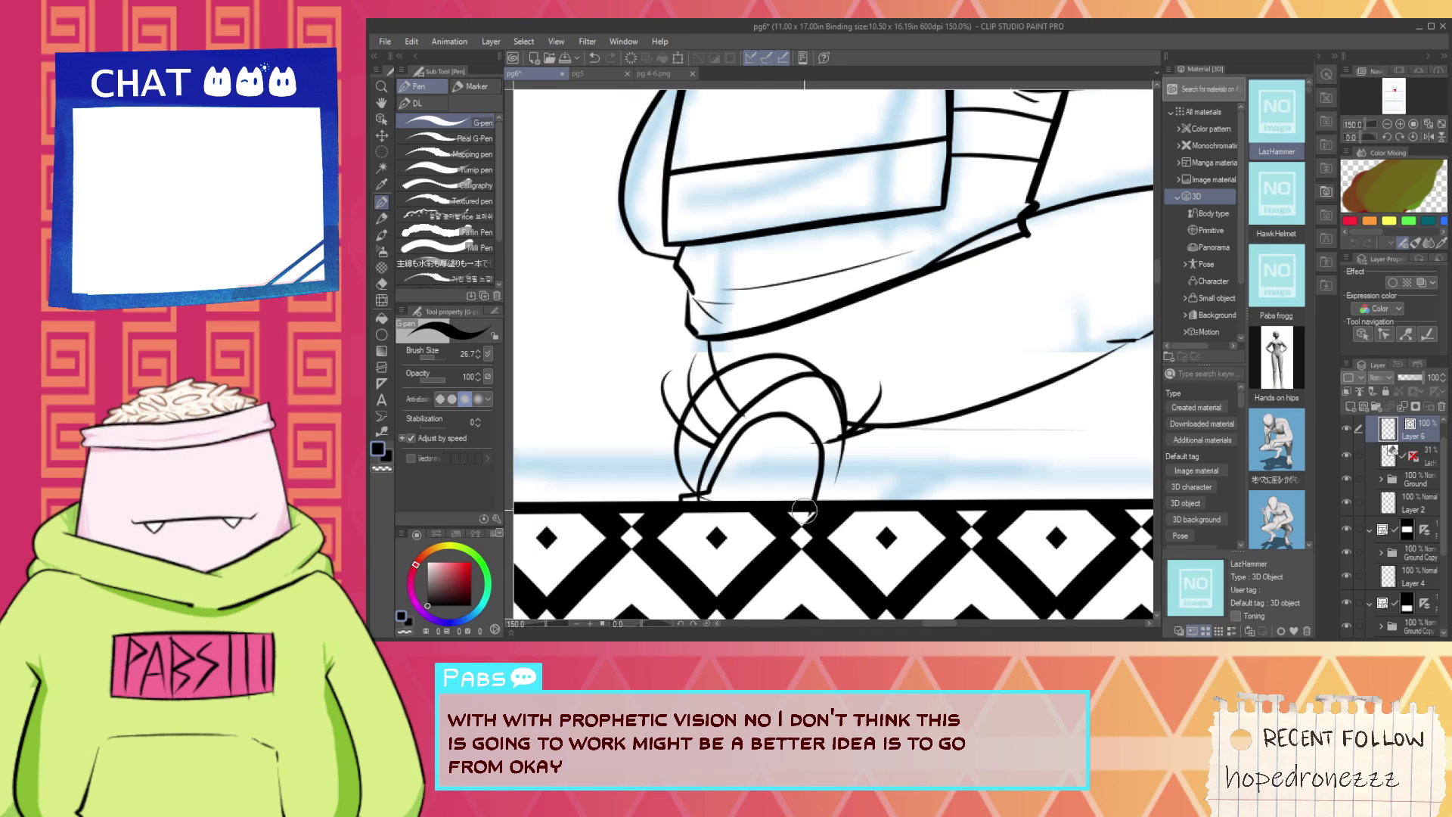
pyautogui.moveTo(723, 500)
pyautogui.mouseDown()
pyautogui.moveTo(808, 481)
pyautogui.moveTo(725, 467)
pyautogui.moveTo(828, 496)
pyautogui.mouseUp()
pyautogui.hotkey('ctrl', 'z')
pyautogui.hotkey('ctrl', 'z')
pyautogui.press('e')
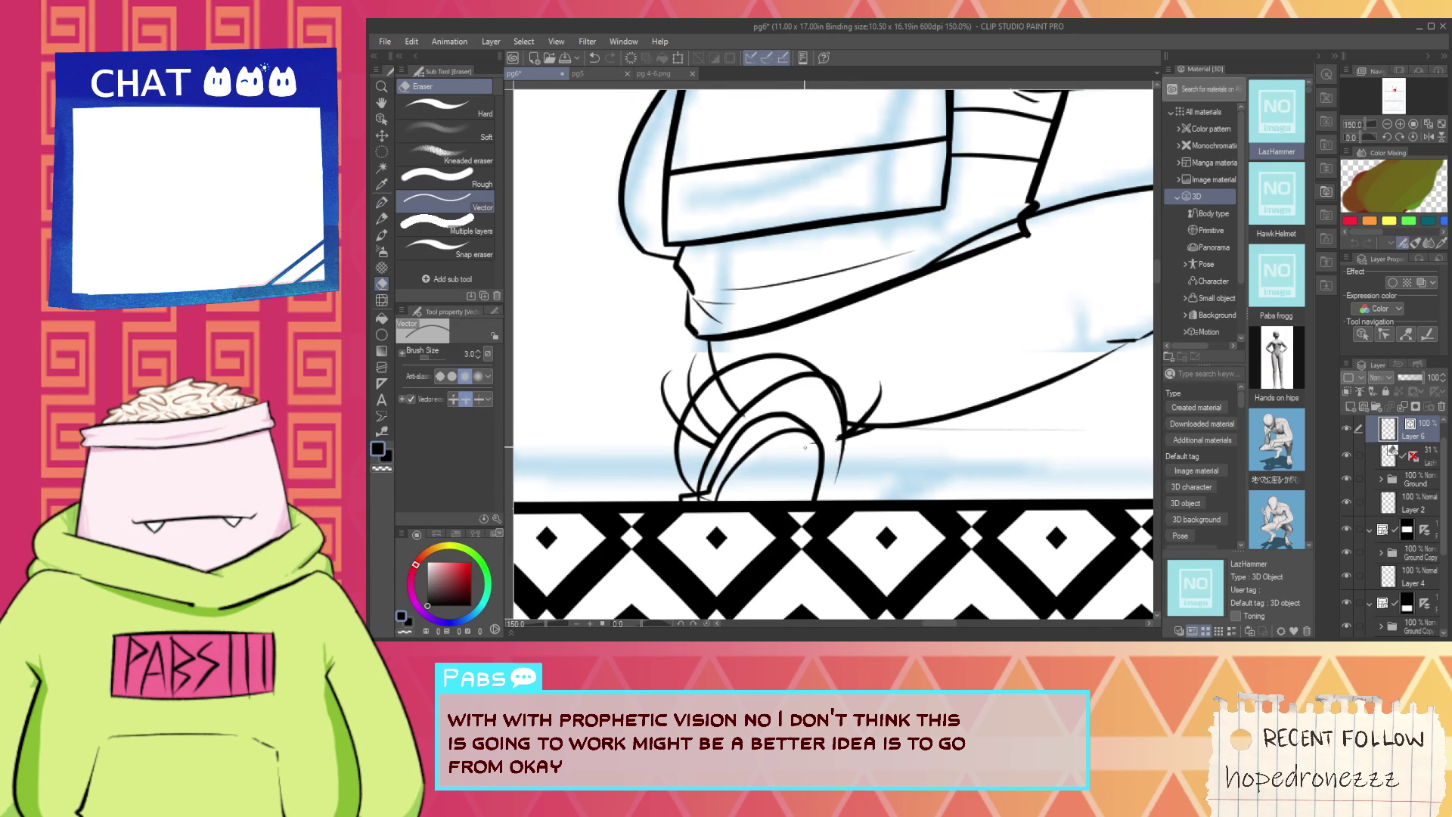
pyautogui.press('space')
pyautogui.moveTo(704, 497); pyautogui.dragTo(780, 500)
pyautogui.scroll(1, 779, 501)
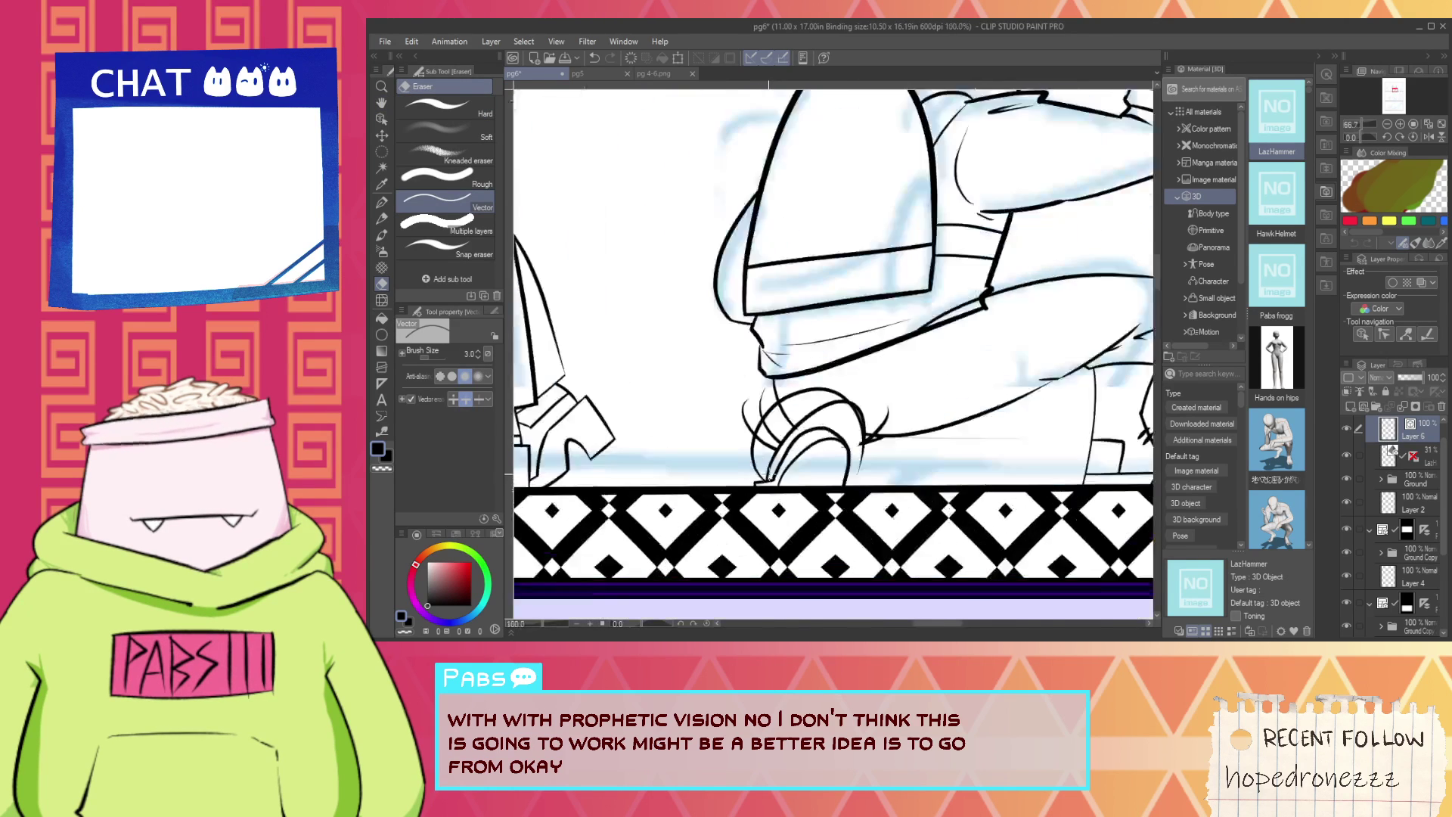
# Ink the small curved shapes behind the nested arches and continue the folded leg's lower outline across the foot.
pyautogui.hotkey('ctrl', '-')
pyautogui.press('p')
pyautogui.moveTo(752, 481)
pyautogui.mouseDown()
pyautogui.moveTo(786, 439)
pyautogui.moveTo(780, 463)
pyautogui.moveTo(759, 482)
pyautogui.moveTo(782, 409)
pyautogui.mouseUp()
pyautogui.press('e')
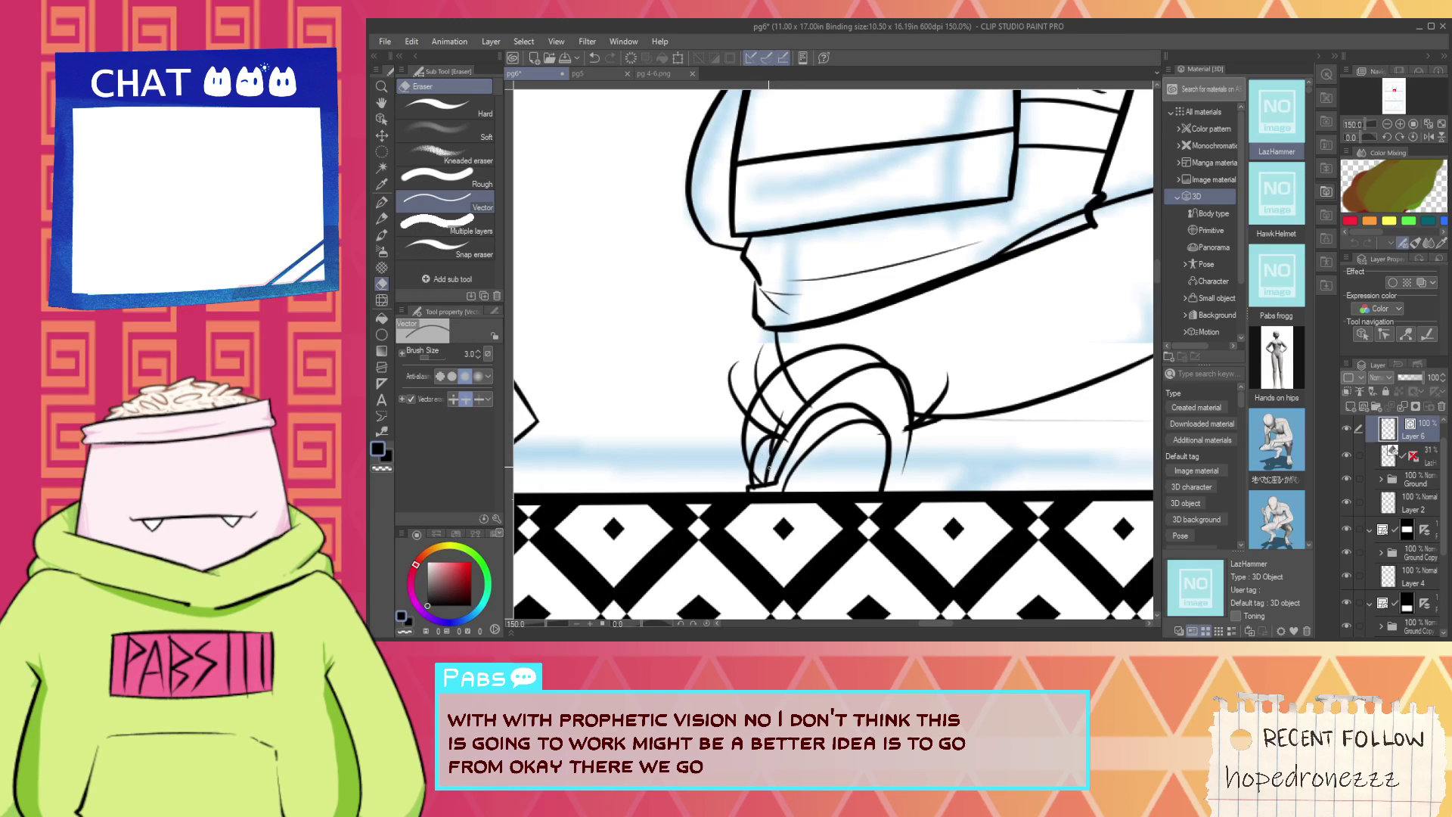
pyautogui.press('p')
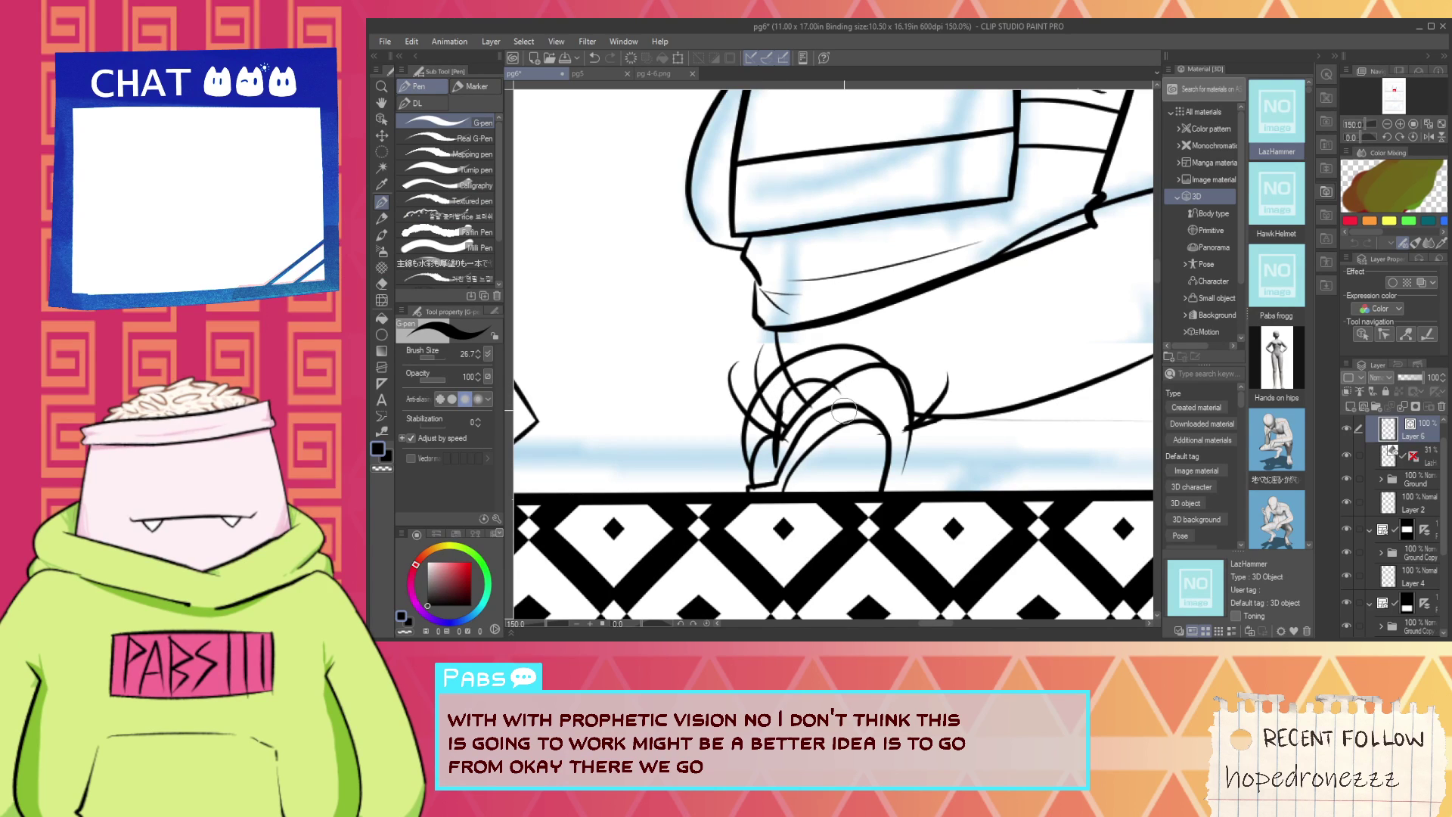
pyautogui.moveTo(794, 393); pyautogui.dragTo(910, 412)
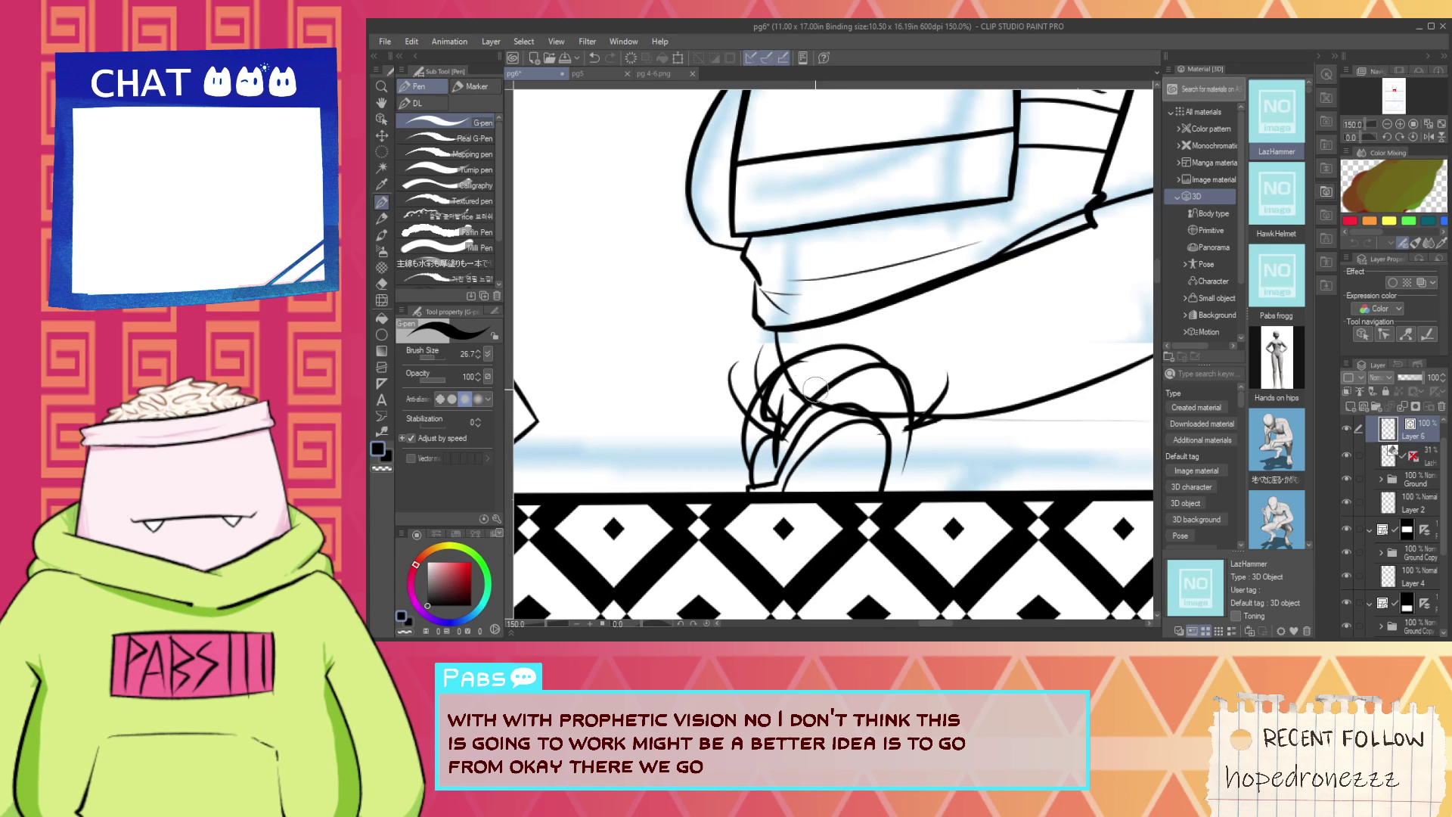
# Erase the large construction arcs over the leg and the stray curves behind the foot with the vector eraser.
pyautogui.press('e')
pyautogui.click(832, 356)
pyautogui.click(871, 381)
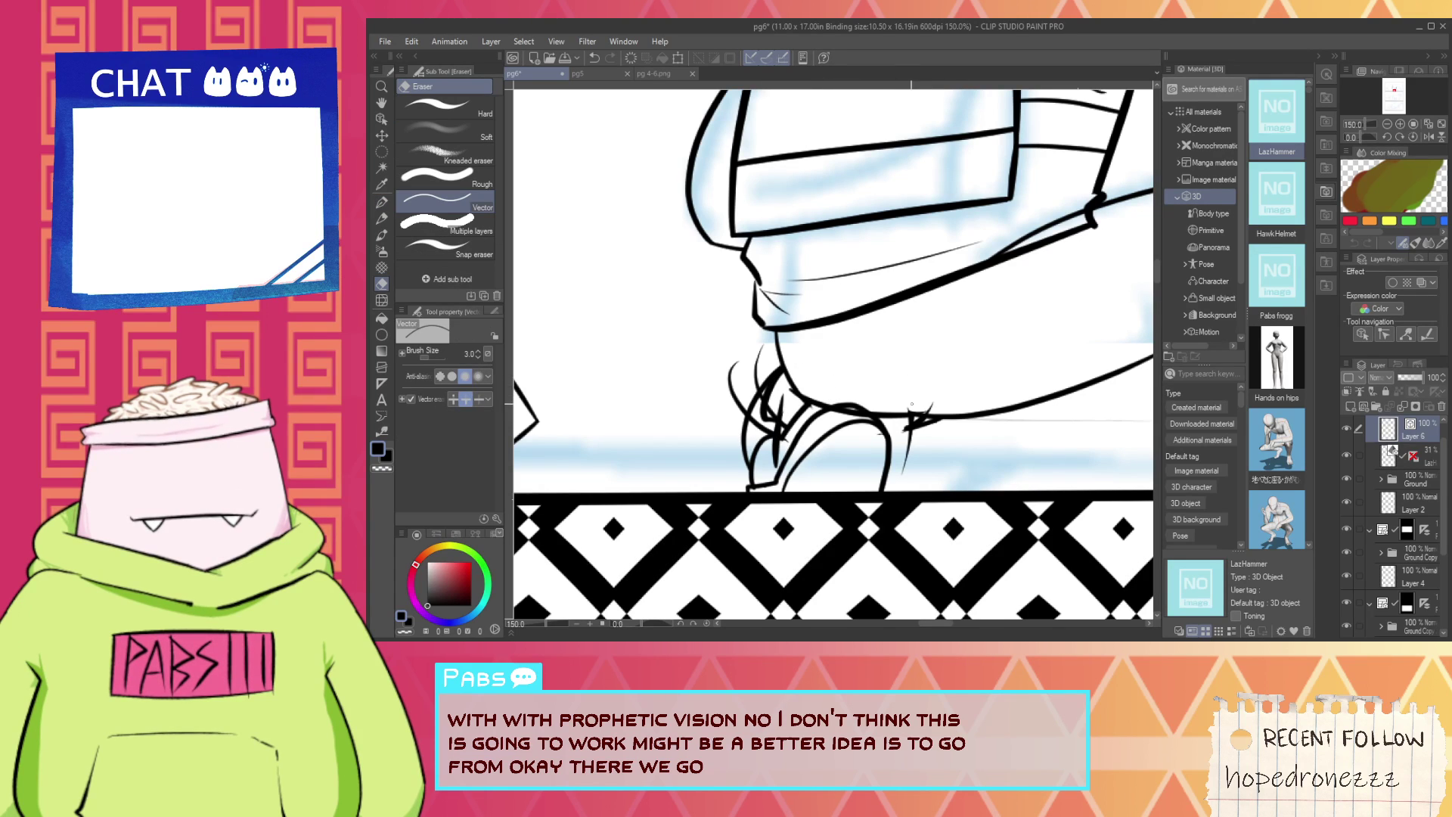
pyautogui.scroll(4, 798, 452)
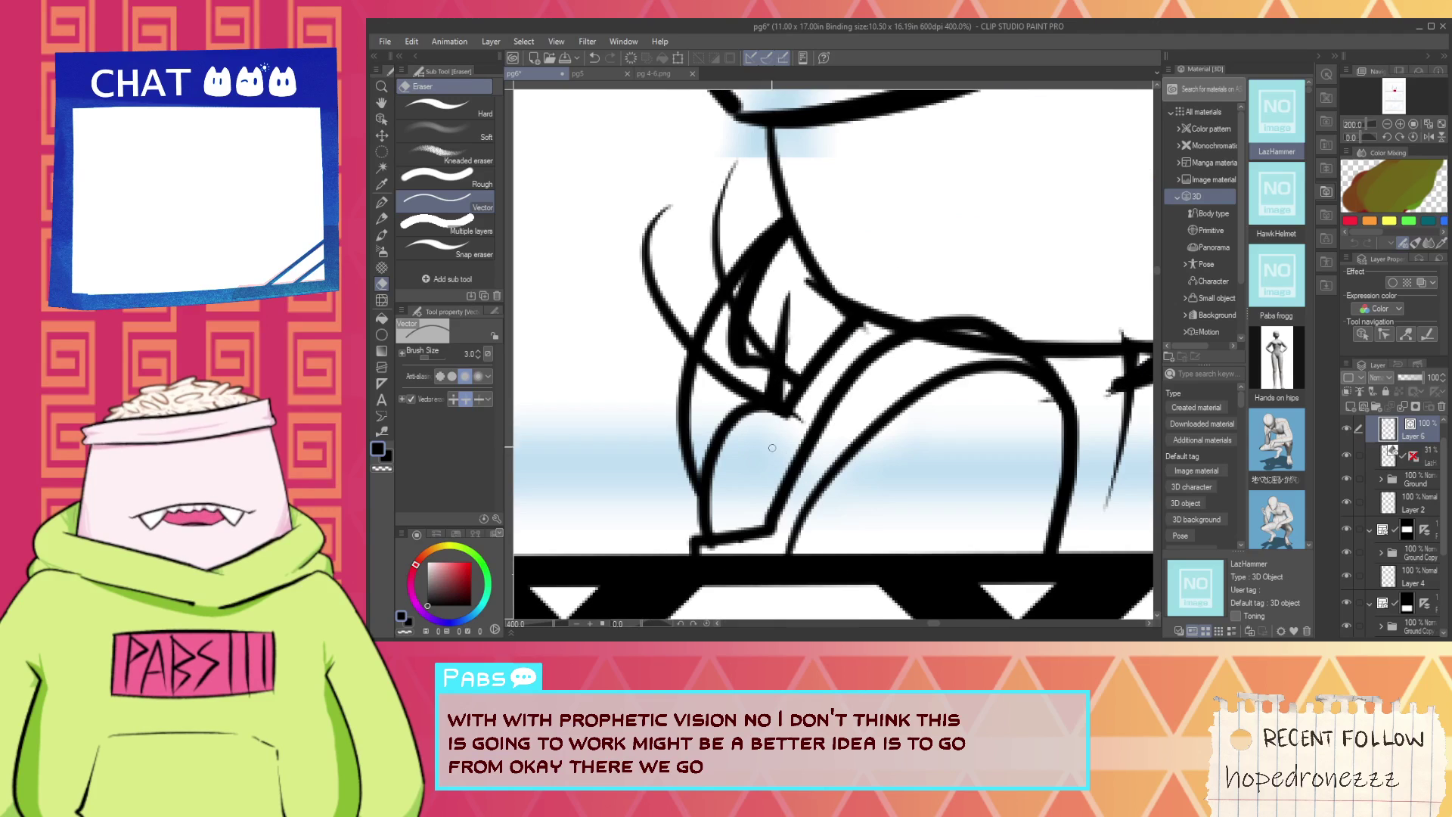
pyautogui.moveTo(674, 412); pyautogui.dragTo(722, 373)
pyautogui.click(655, 292)
pyautogui.moveTo(718, 268)
pyautogui.mouseDown()
pyautogui.moveTo(693, 288)
pyautogui.moveTo(717, 233)
pyautogui.mouseUp()
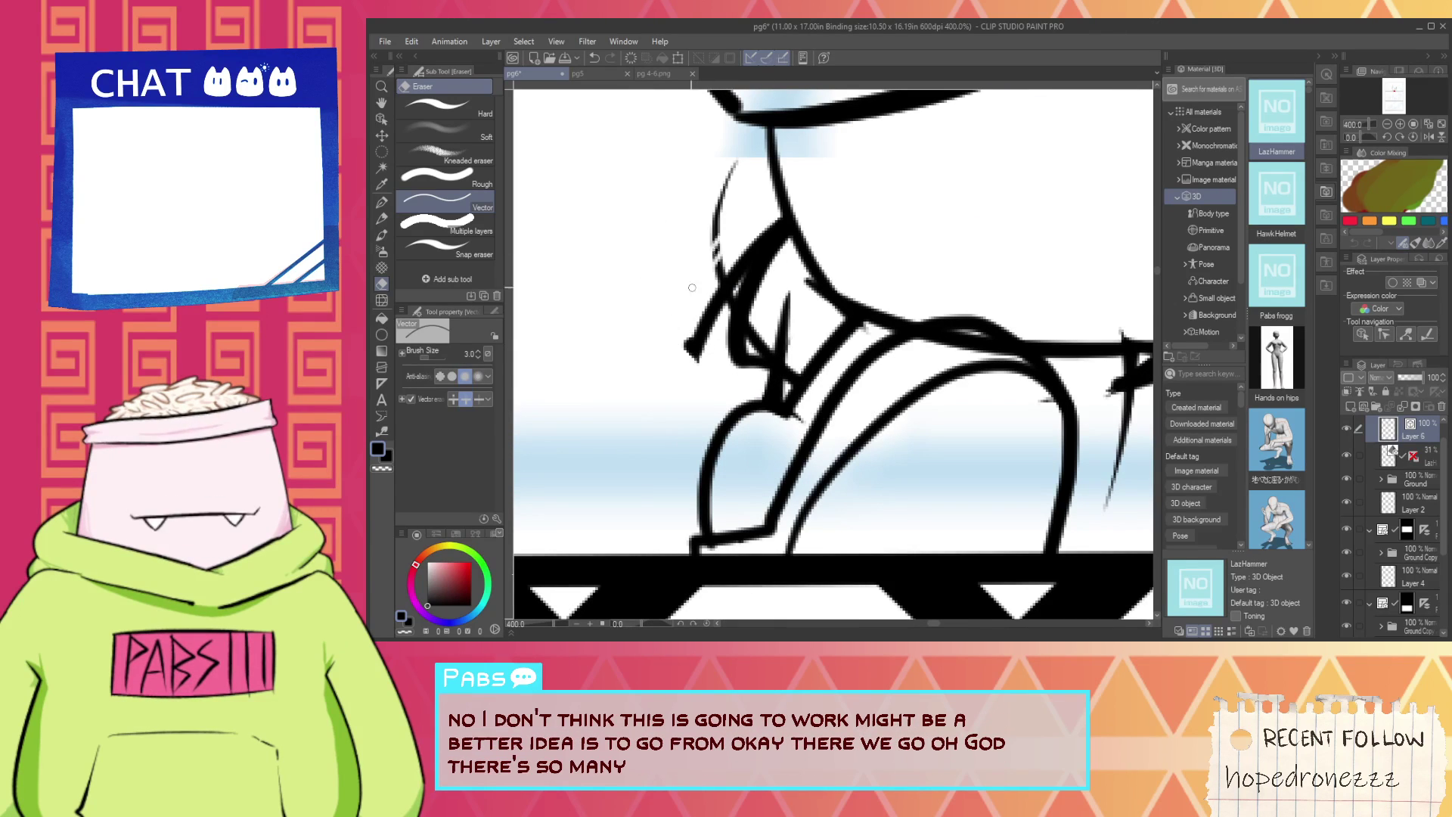
pyautogui.click(689, 346)
pyautogui.moveTo(699, 325); pyautogui.dragTo(744, 257)
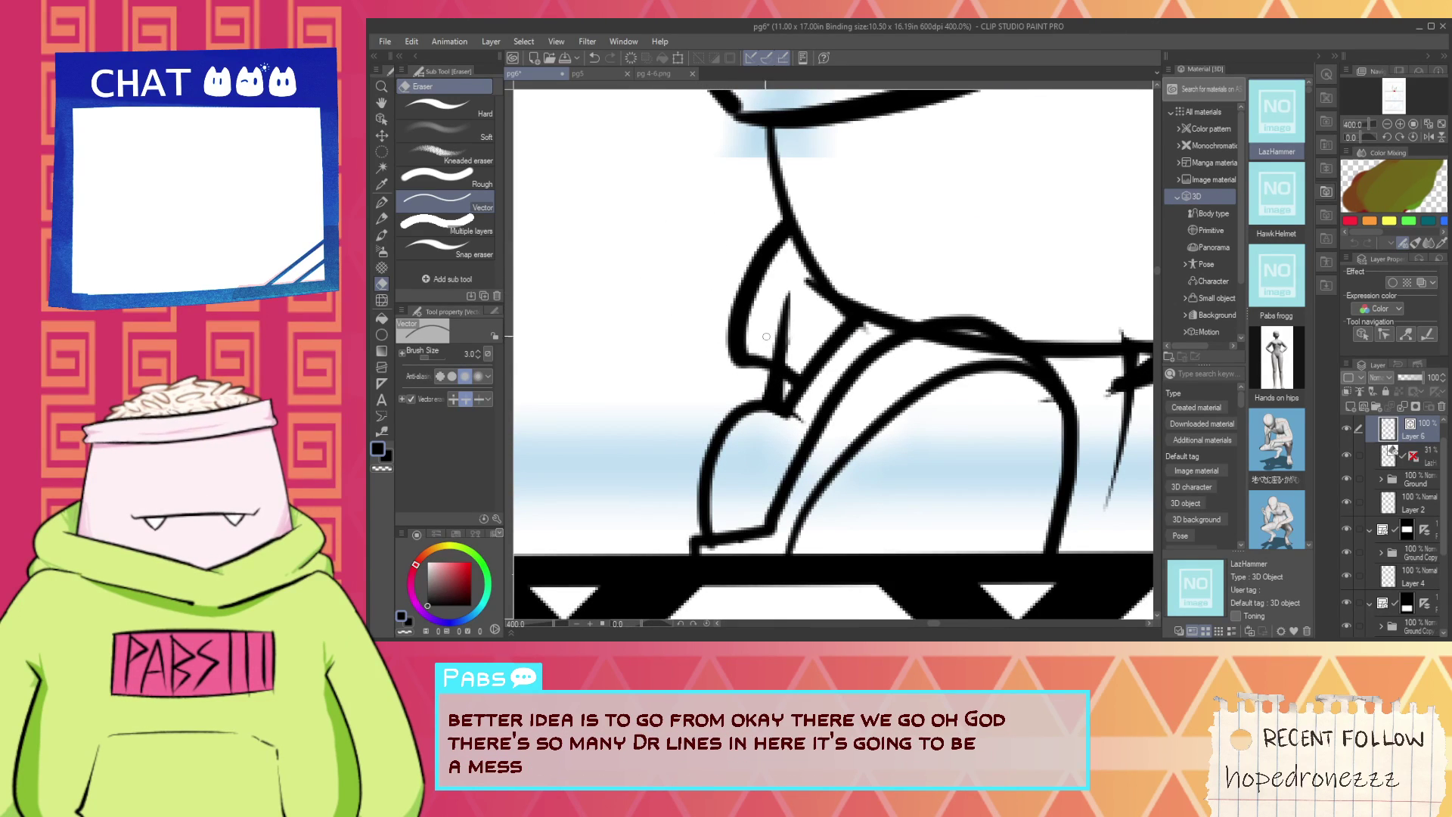
# Erase the arc overlapping the leg's lower outline and the leftover strokes under the leg in front of the foot.
pyautogui.scroll(-3, 799, 352)
pyautogui.scroll(3, 879, 363)
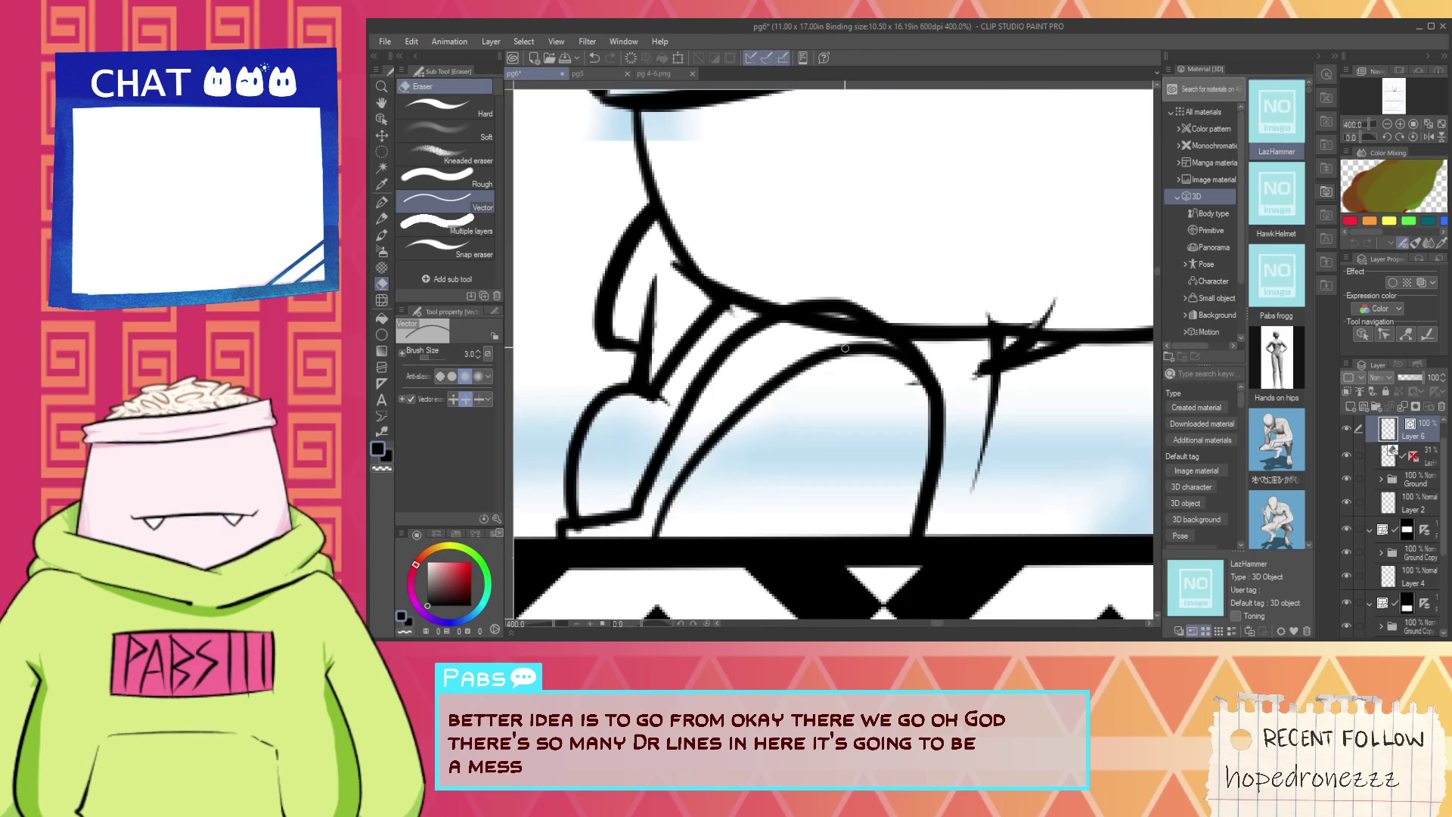
pyautogui.moveTo(834, 333)
pyautogui.mouseDown()
pyautogui.moveTo(816, 307)
pyautogui.moveTo(863, 315)
pyautogui.mouseUp()
pyautogui.hotkey('ctrl', 'z')
pyautogui.moveTo(987, 358); pyautogui.dragTo(1008, 351)
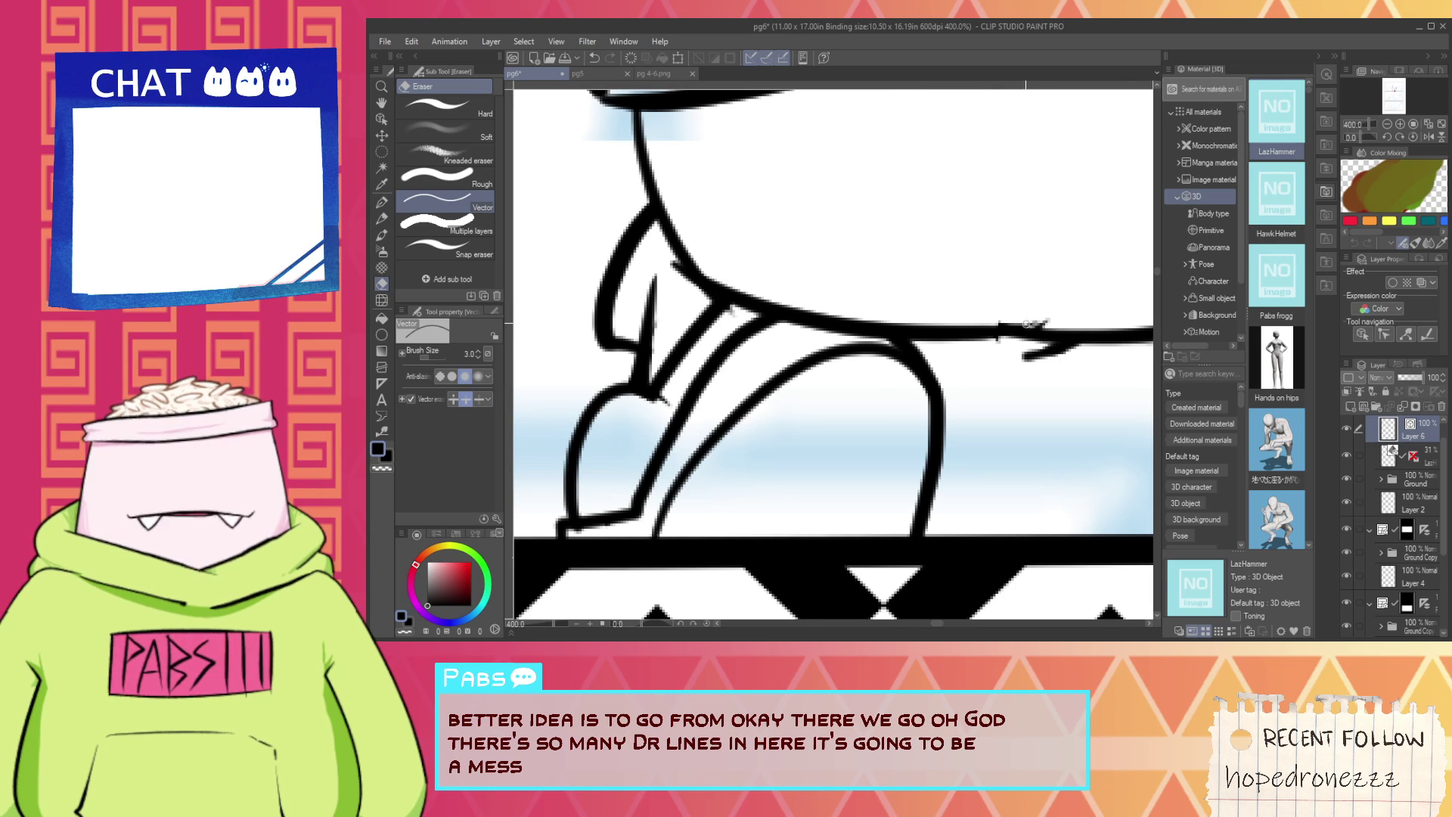
pyautogui.moveTo(991, 324)
pyautogui.mouseDown()
pyautogui.moveTo(1052, 325)
pyautogui.moveTo(1028, 355)
pyautogui.mouseUp()
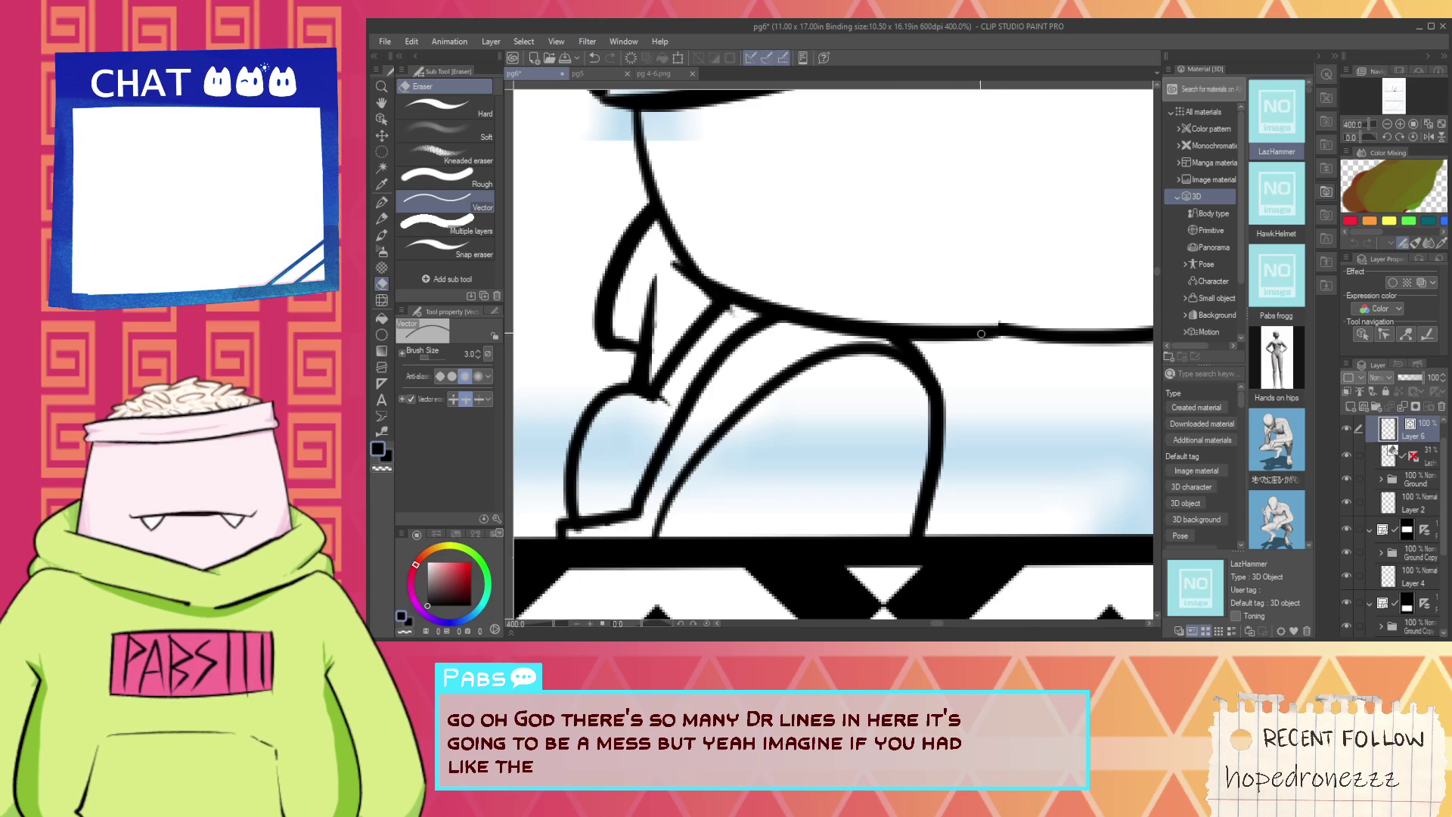
pyautogui.scroll(-1, 892, 351)
pyautogui.press('space')
pyautogui.scroll(2, 787, 415)
pyautogui.press('p')
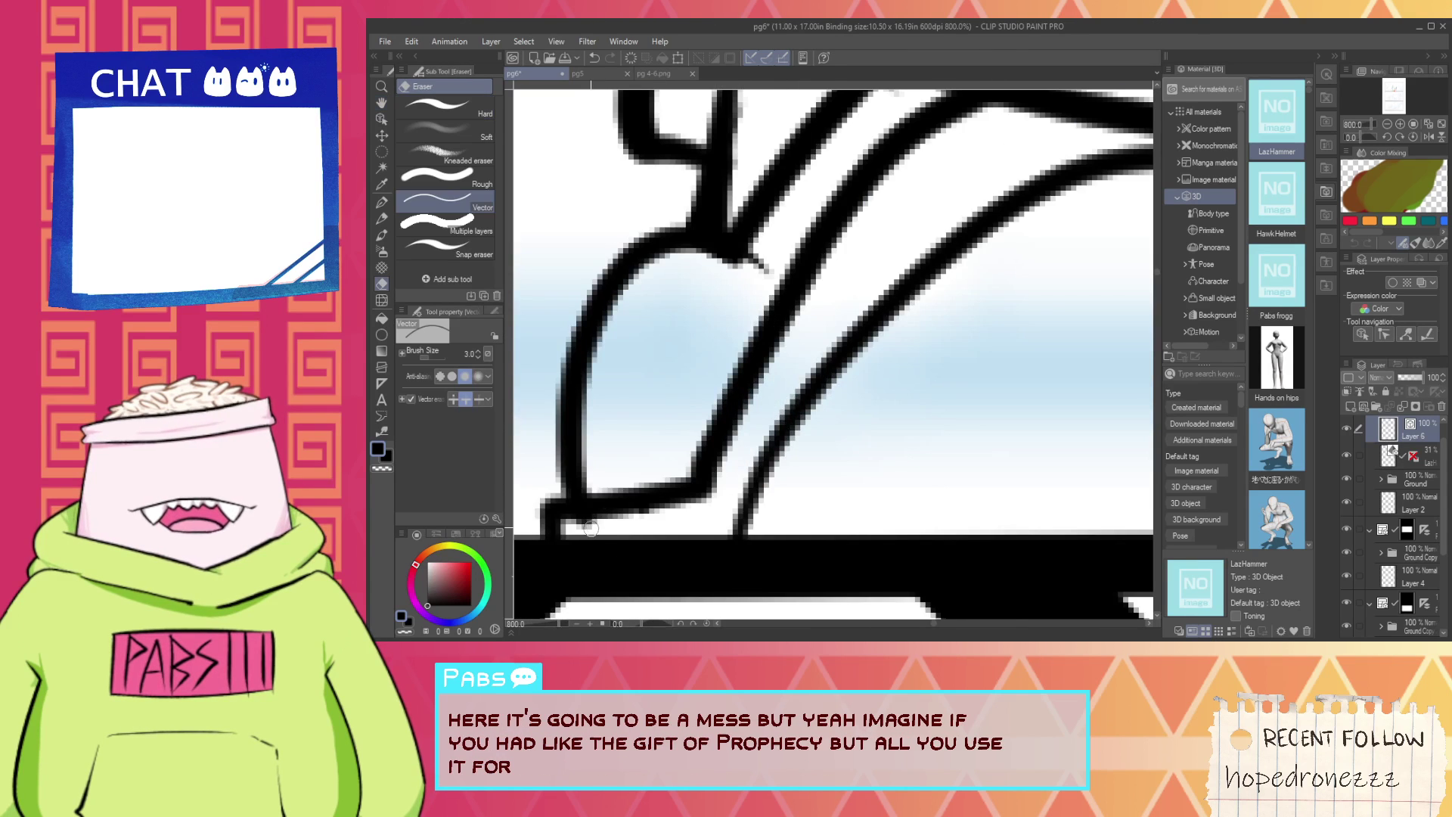
pyautogui.scroll(-2, 705, 530)
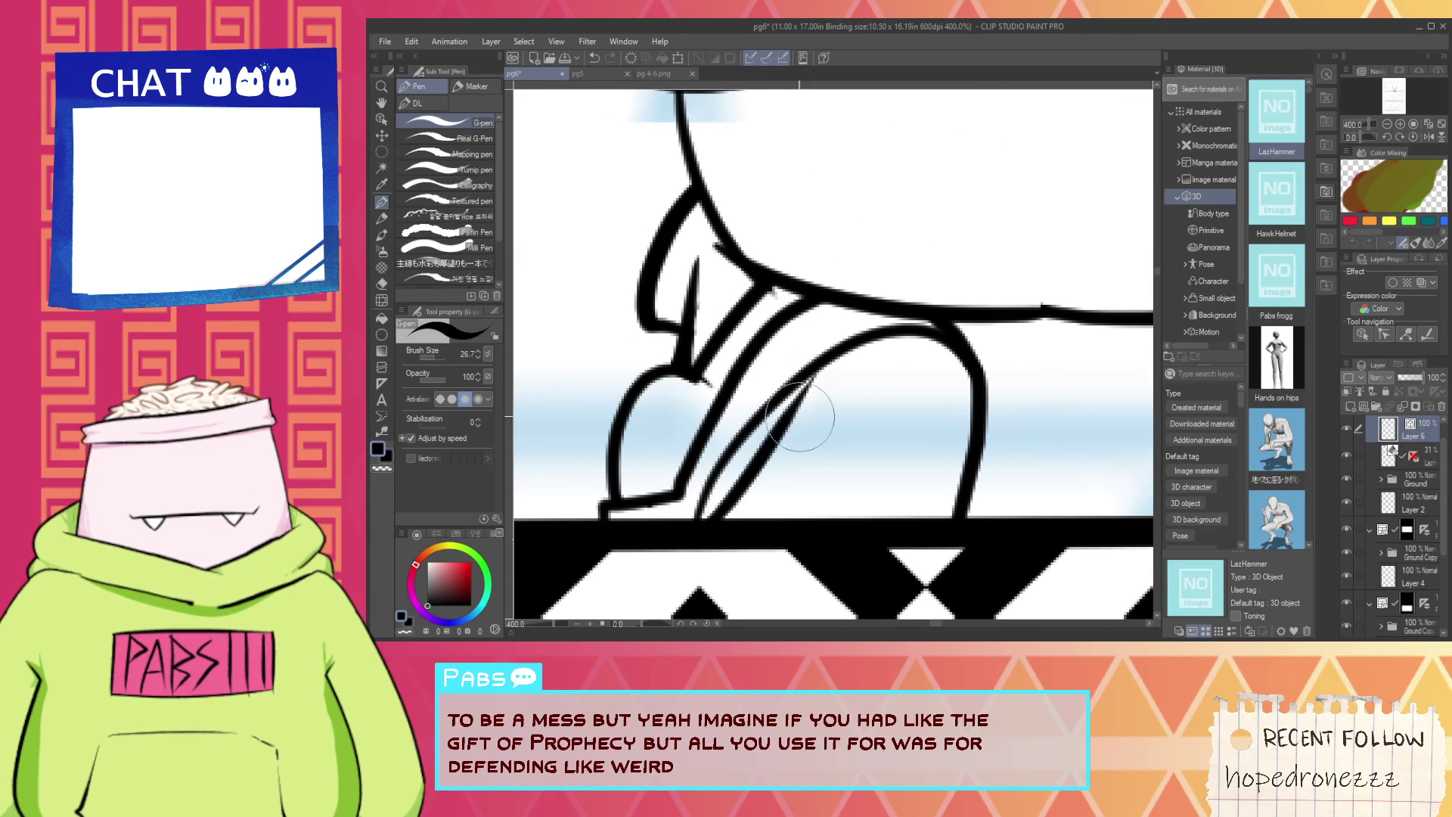
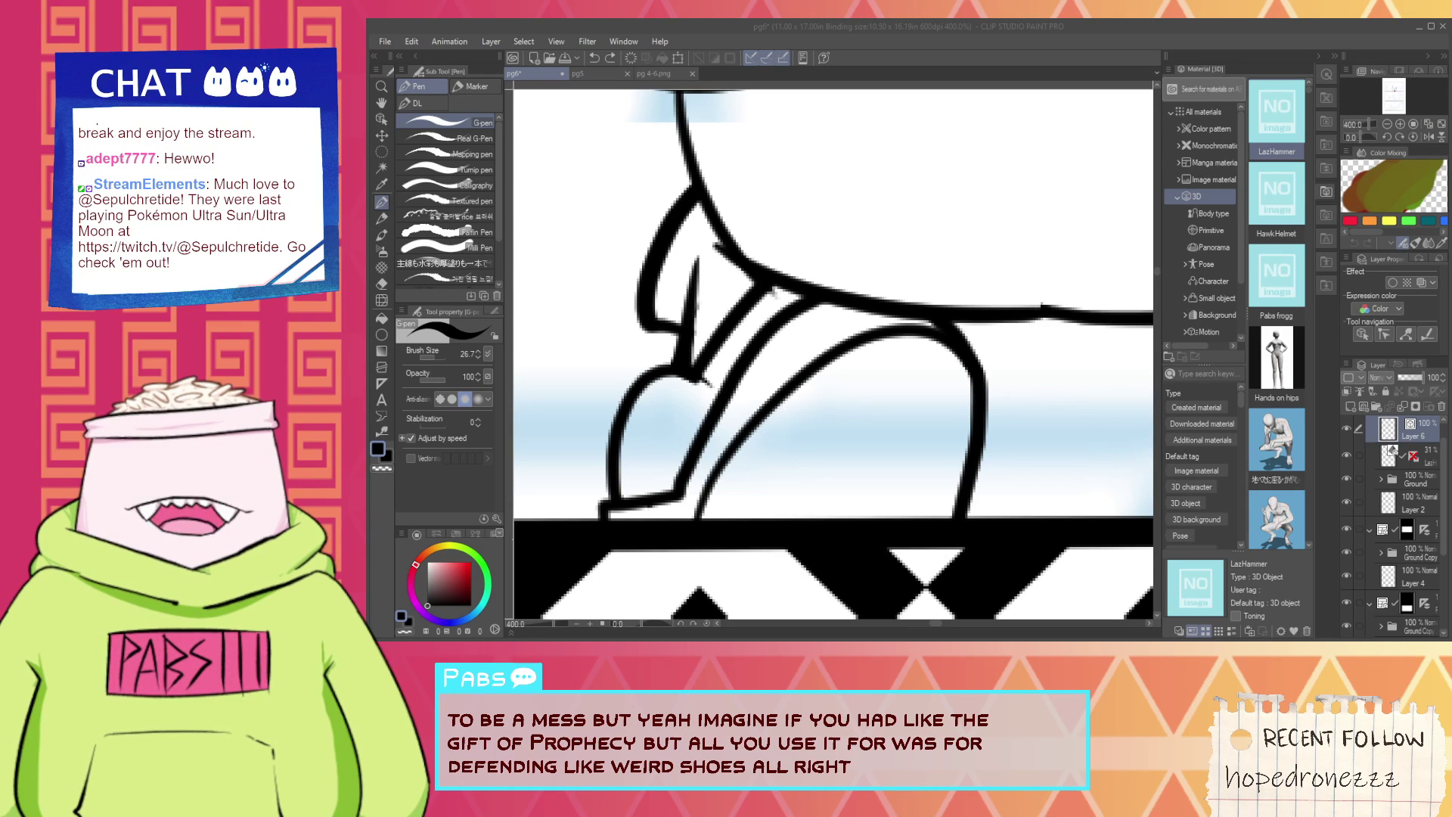
pyautogui.click(1237, 38)
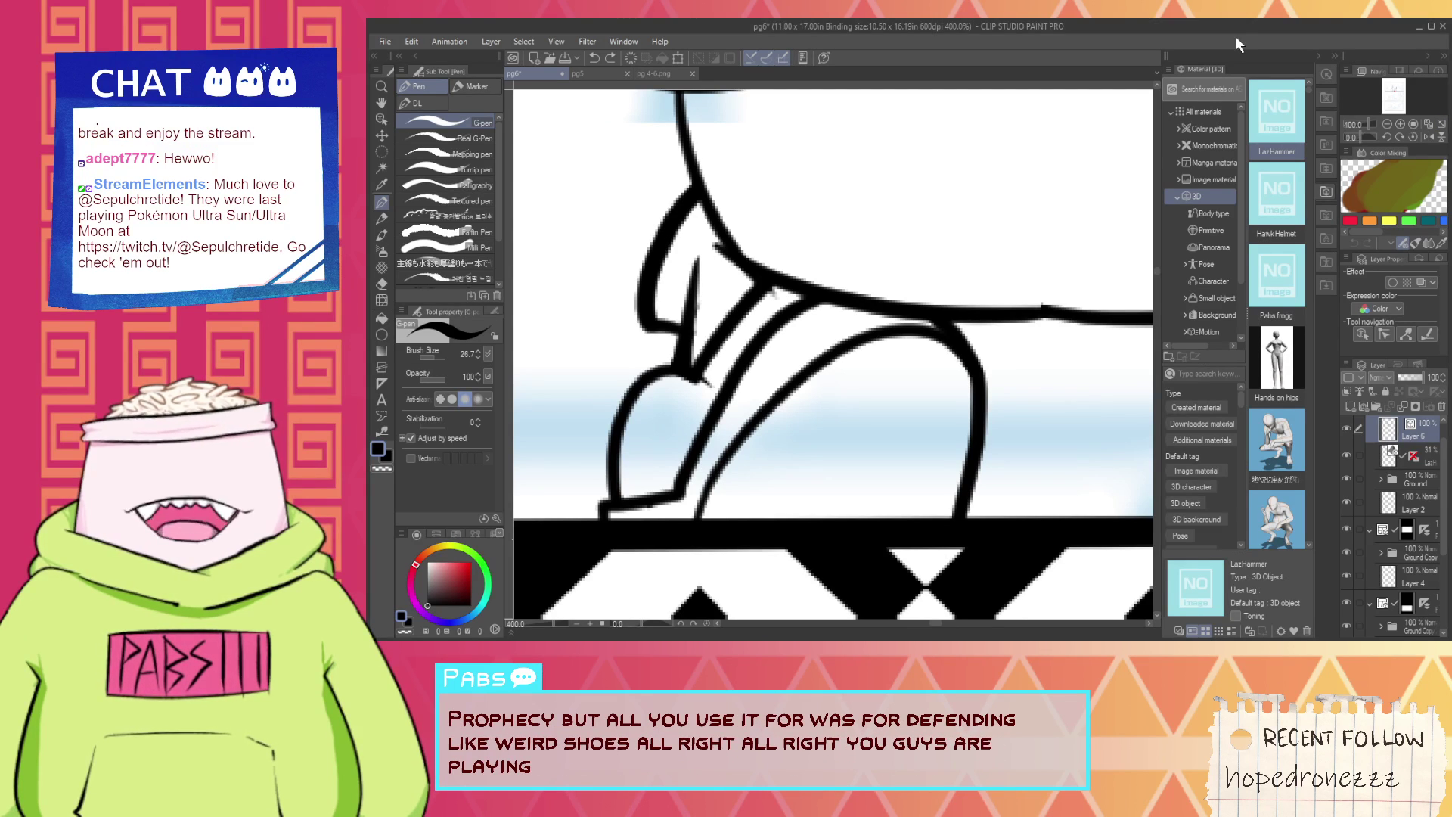
# Extend the short stroke at the ankle downward, then erase the diagonal line beside it and the overshooting line ends around it.
pyautogui.scroll(-3, 876, 279)
pyautogui.press('space')
pyautogui.moveTo(791, 288); pyautogui.dragTo(800, 353)
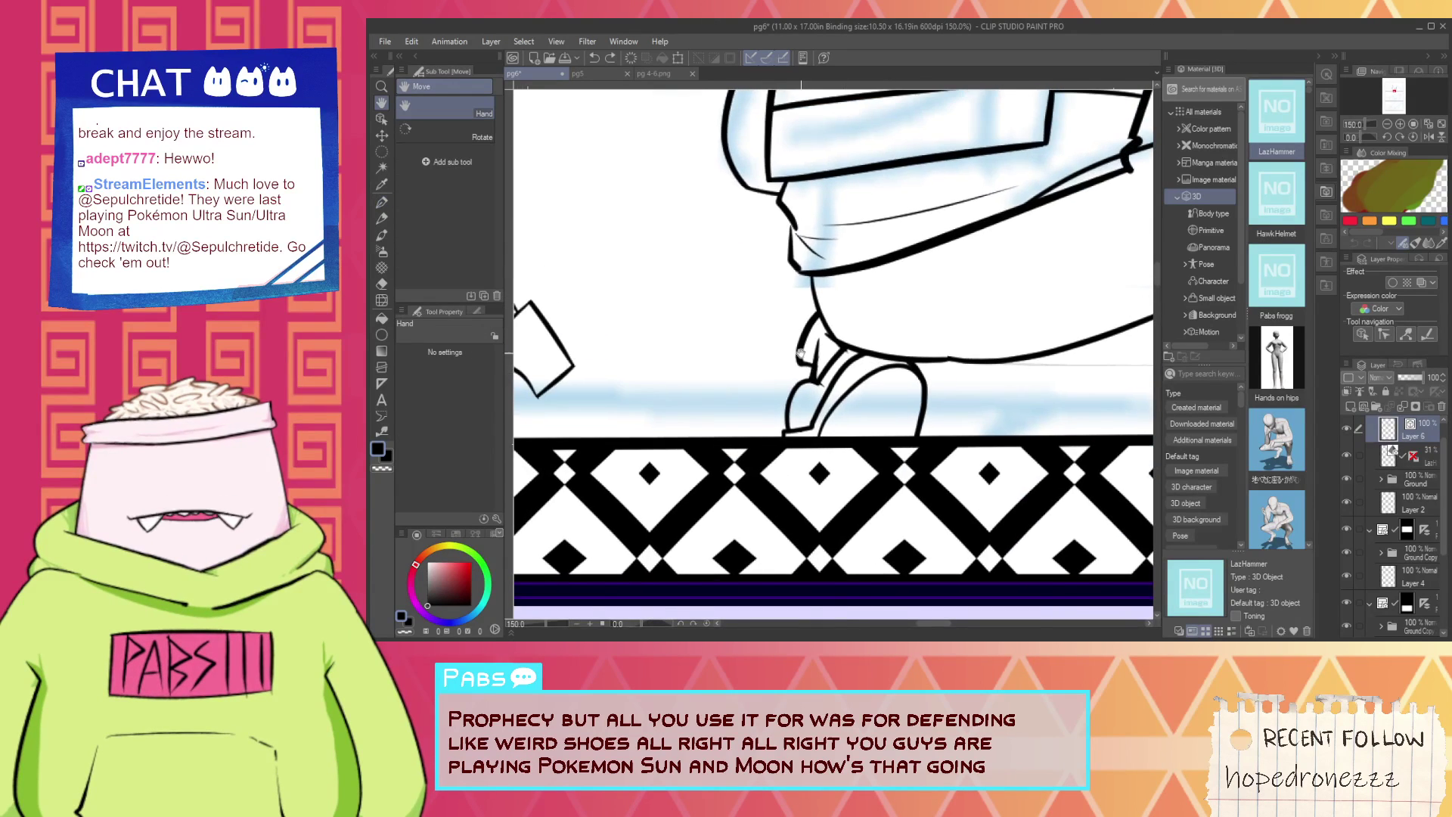
pyautogui.scroll(8, 800, 353)
pyautogui.press('e')
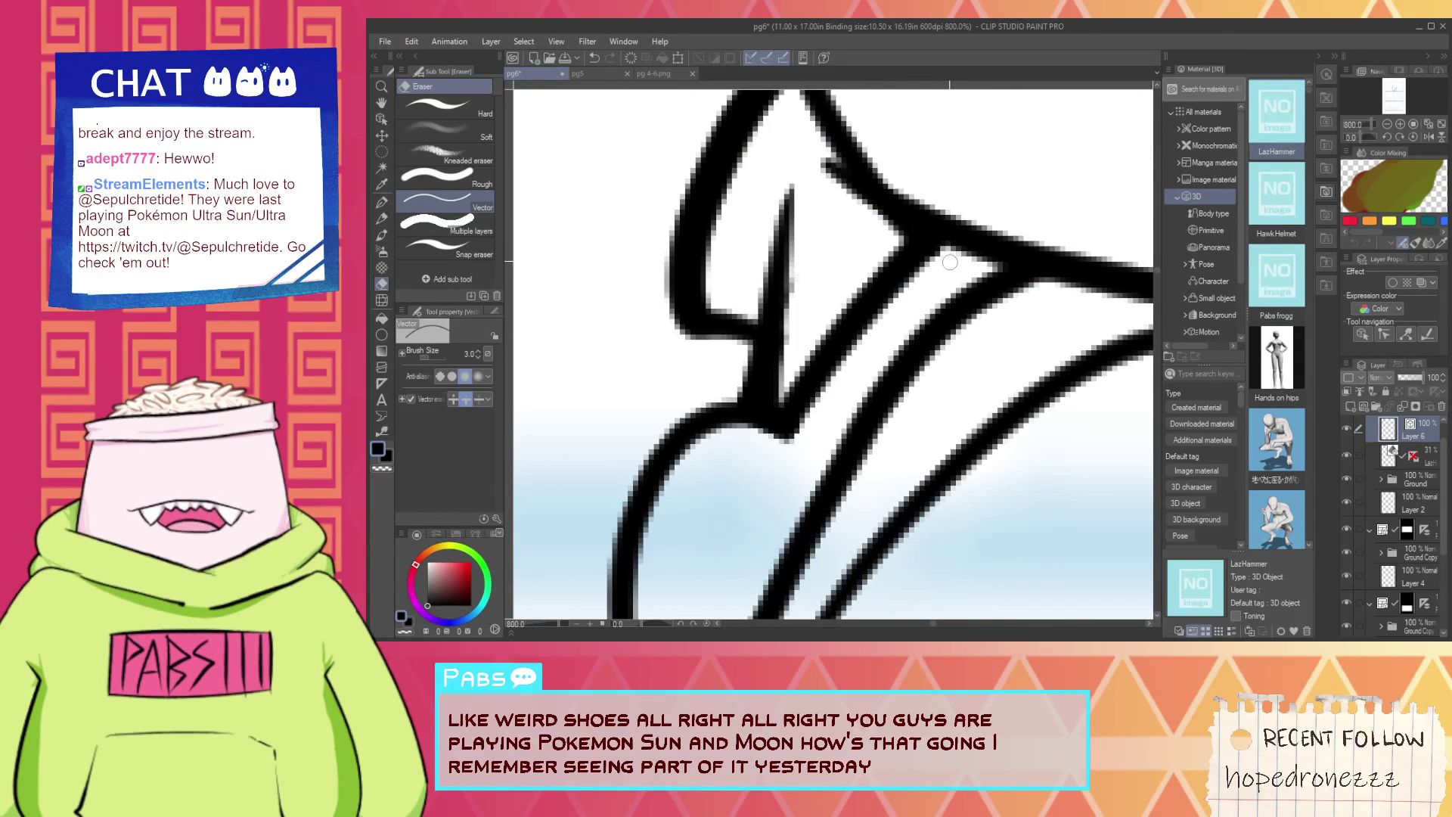
pyautogui.scroll(-2, 951, 262)
pyautogui.press('p')
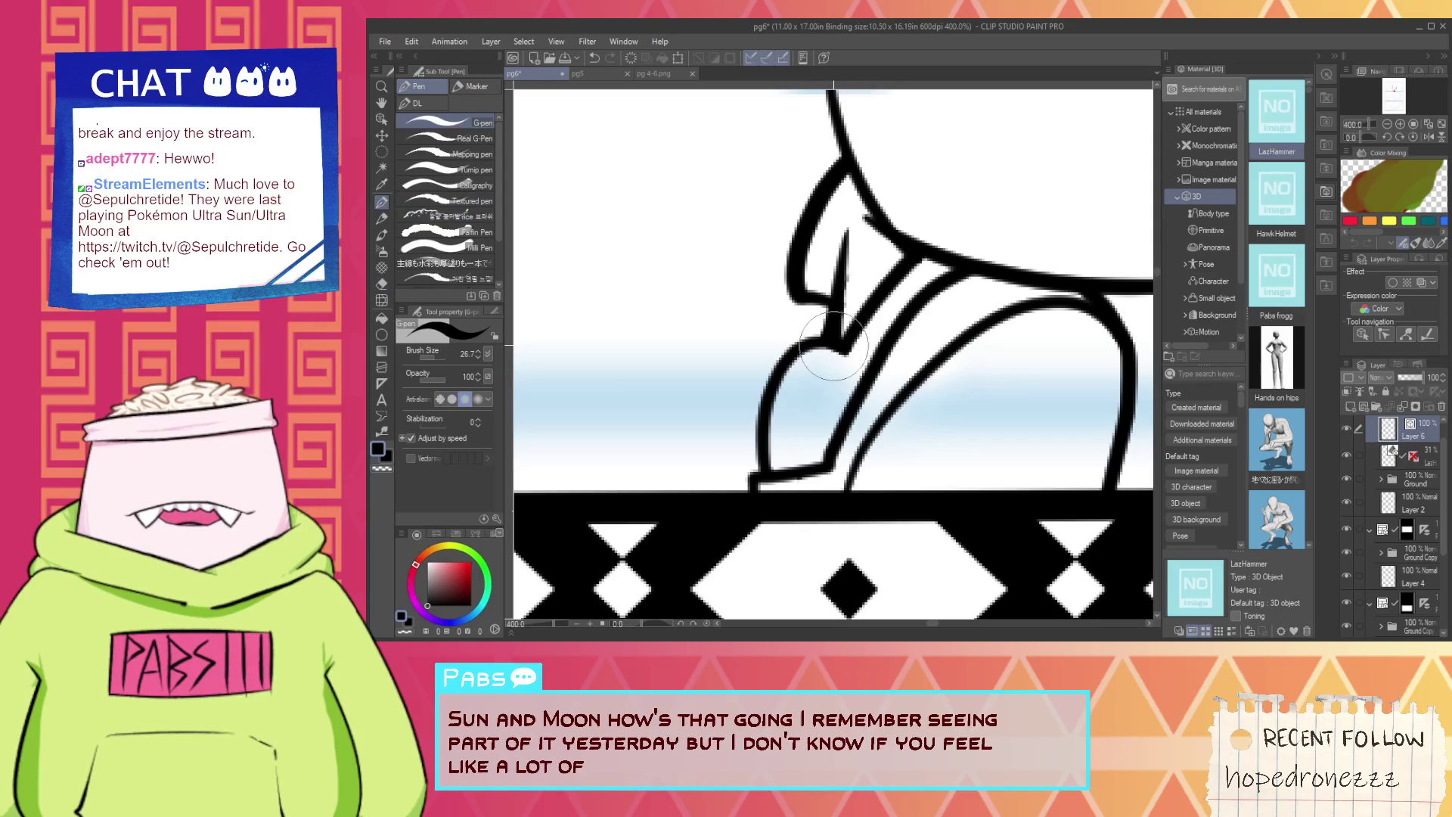
pyautogui.moveTo(835, 346); pyautogui.dragTo(832, 378)
pyautogui.press('e')
pyautogui.moveTo(858, 299)
pyautogui.mouseDown()
pyautogui.moveTo(870, 313)
pyautogui.moveTo(844, 374)
pyautogui.mouseUp()
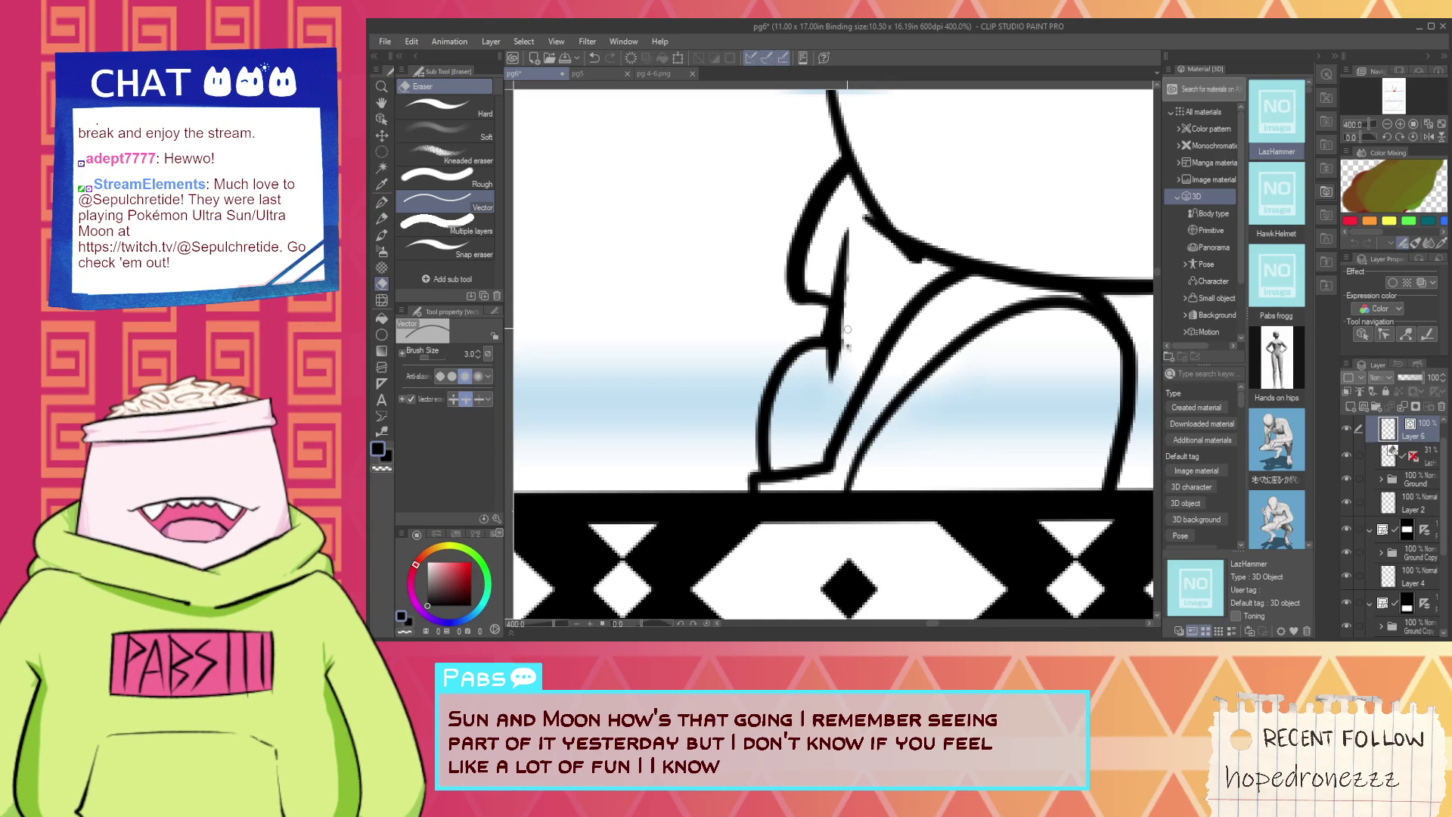
pyautogui.moveTo(862, 239); pyautogui.dragTo(923, 270)
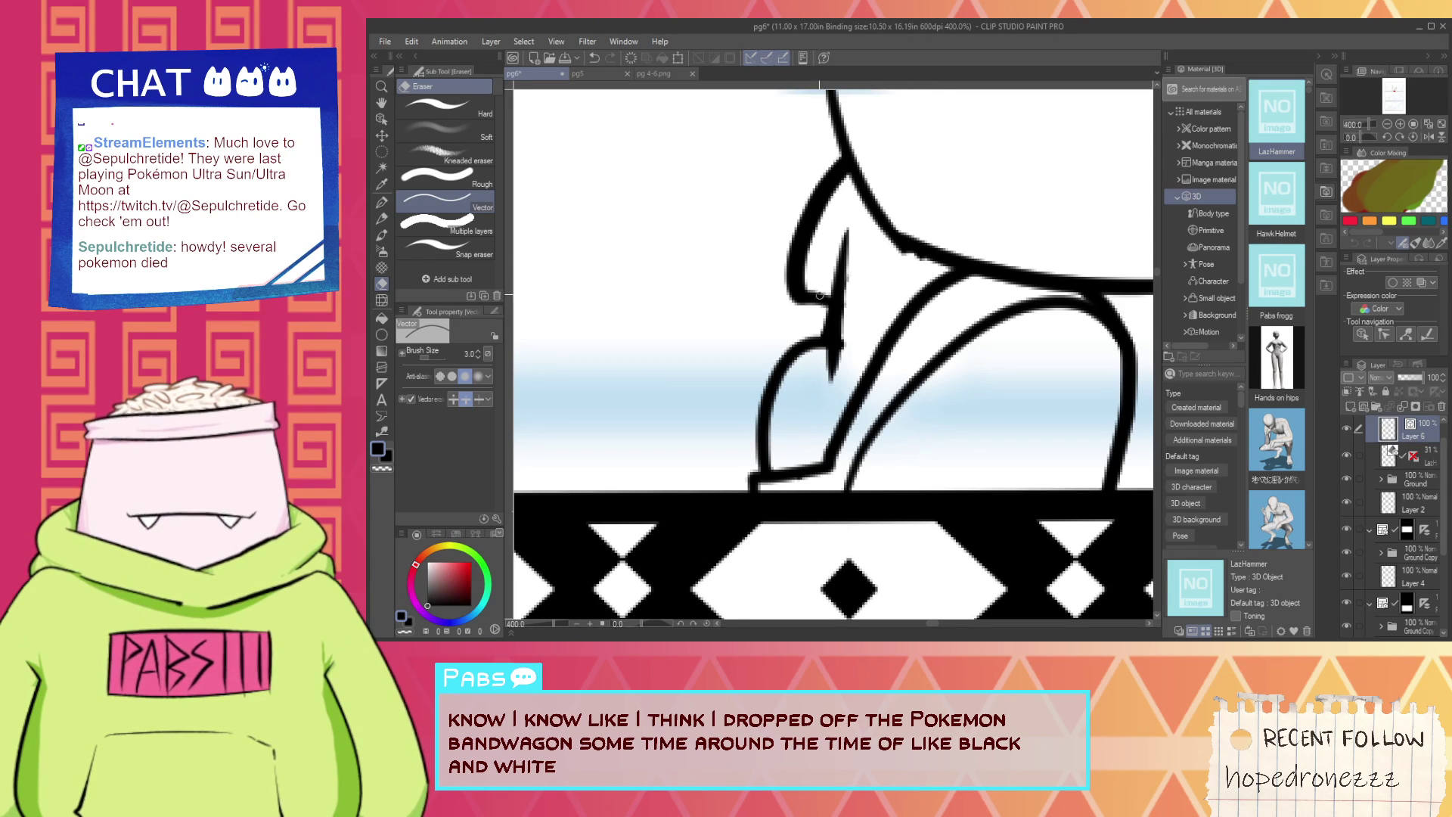
pyautogui.moveTo(836, 266)
pyautogui.mouseDown()
pyautogui.moveTo(853, 266)
pyautogui.moveTo(802, 307)
pyautogui.moveTo(794, 140)
pyautogui.mouseUp()
# Try to ink a line rising from the ankle notch behind the kneeling figure's rear foot.
pyautogui.scroll(-3, 858, 305)
pyautogui.press('space')
pyautogui.scroll(1, 802, 307)
pyautogui.press('p')
pyautogui.hotkey('ctrl', 'z')
pyautogui.moveTo(829, 345); pyautogui.dragTo(784, 161)
pyautogui.hotkey('ctrl', 'z')
pyautogui.scroll(-1, 815, 335)
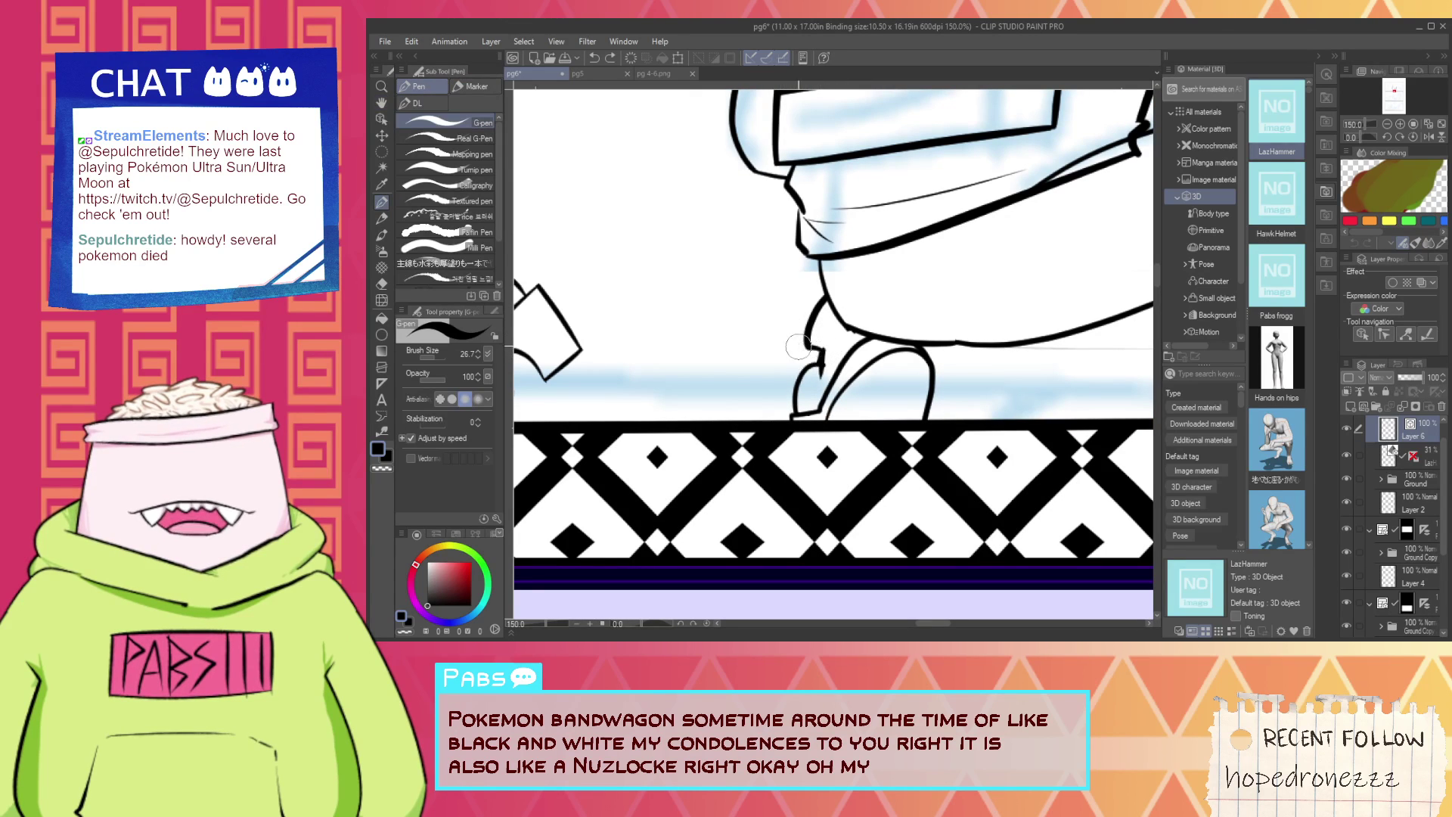
pyautogui.moveTo(830, 361); pyautogui.dragTo(780, 295)
pyautogui.hotkey('ctrl', 'z')
pyautogui.moveTo(830, 350); pyautogui.dragTo(784, 301)
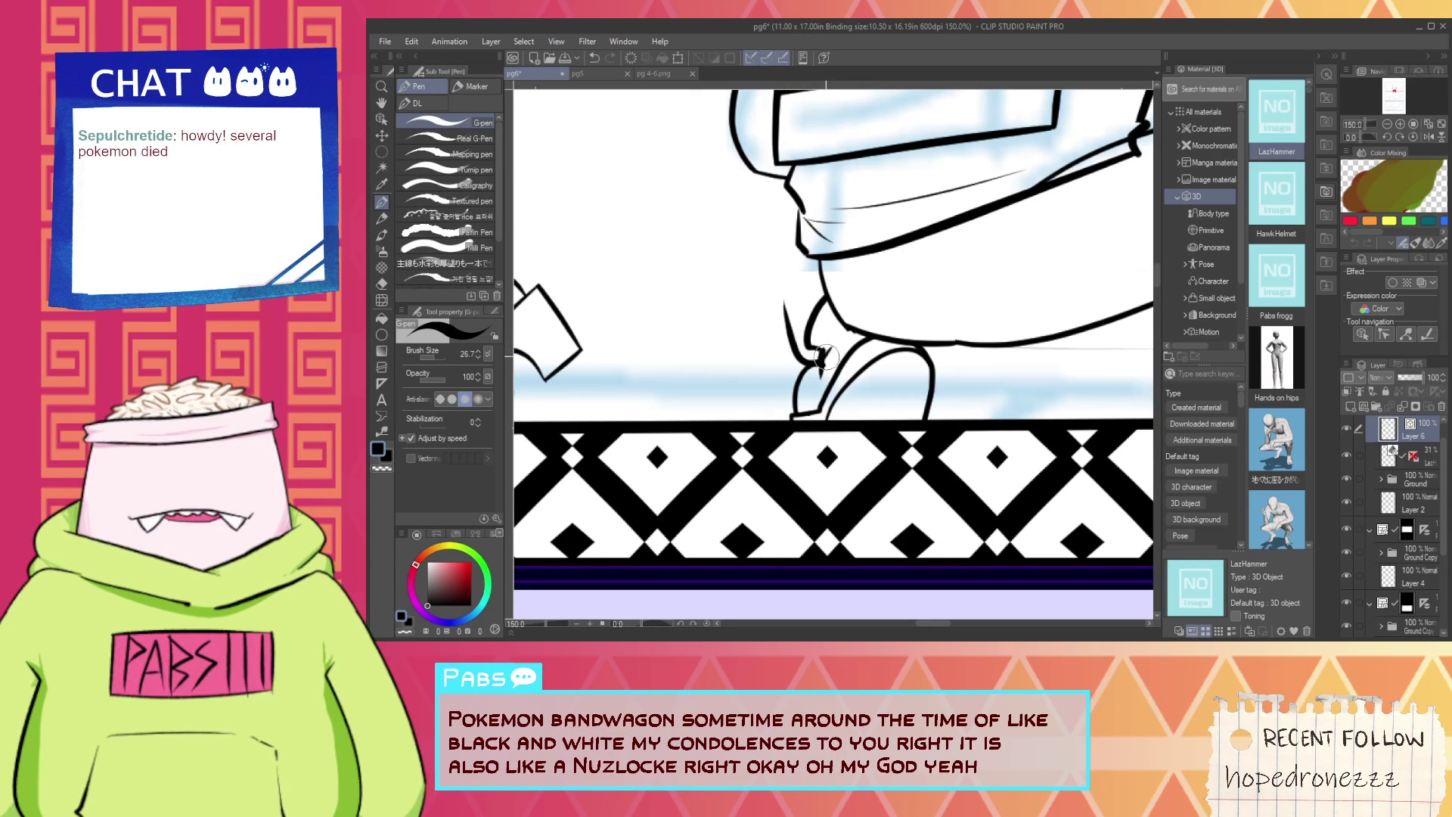
pyautogui.hotkey('ctrl', 'z')
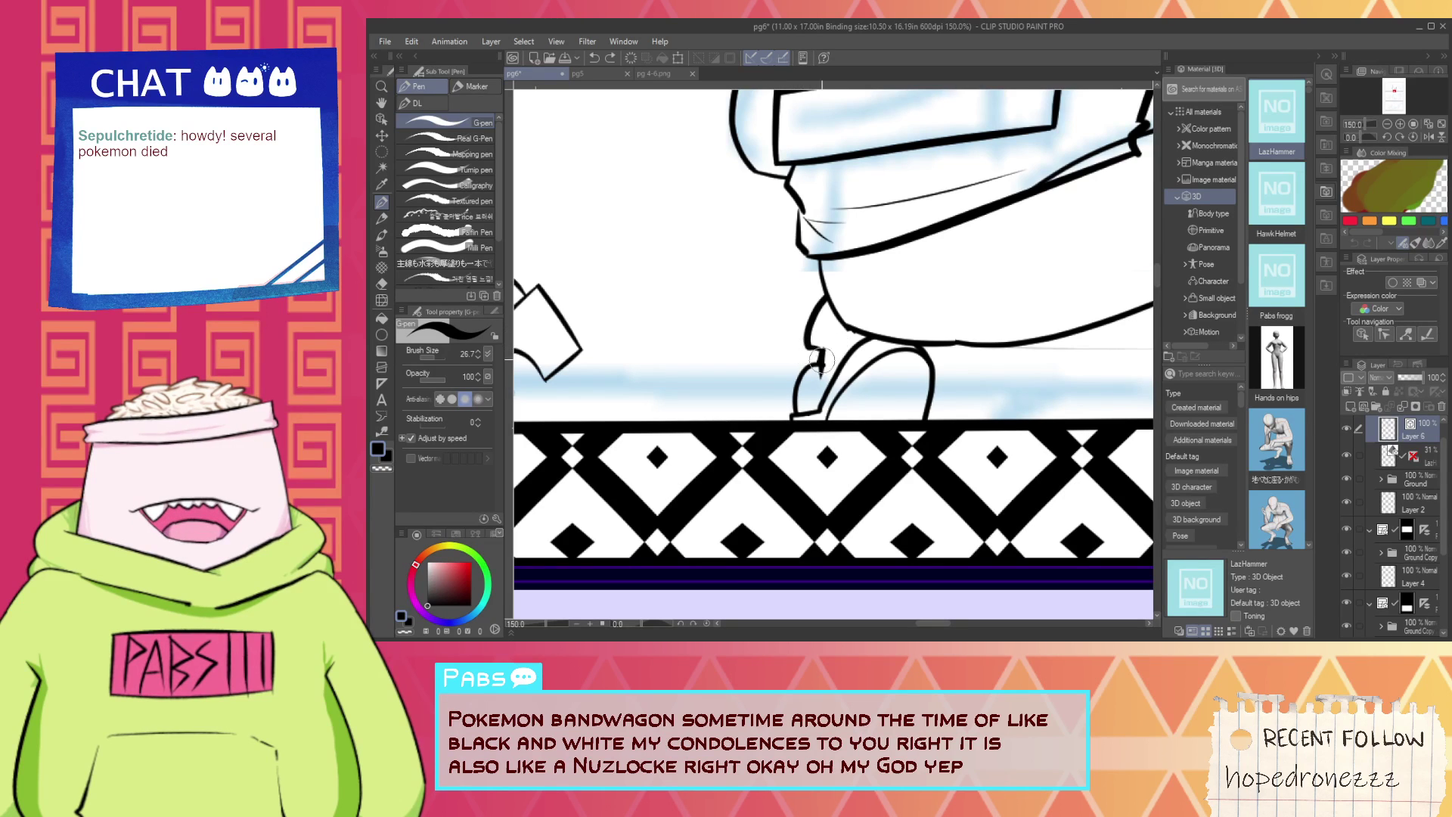
# Try to even out the ankle notch stroke with a fixed vector line width of 5.0.
pyautogui.press('space')
pyautogui.moveTo(713, 301); pyautogui.dragTo(724, 346)
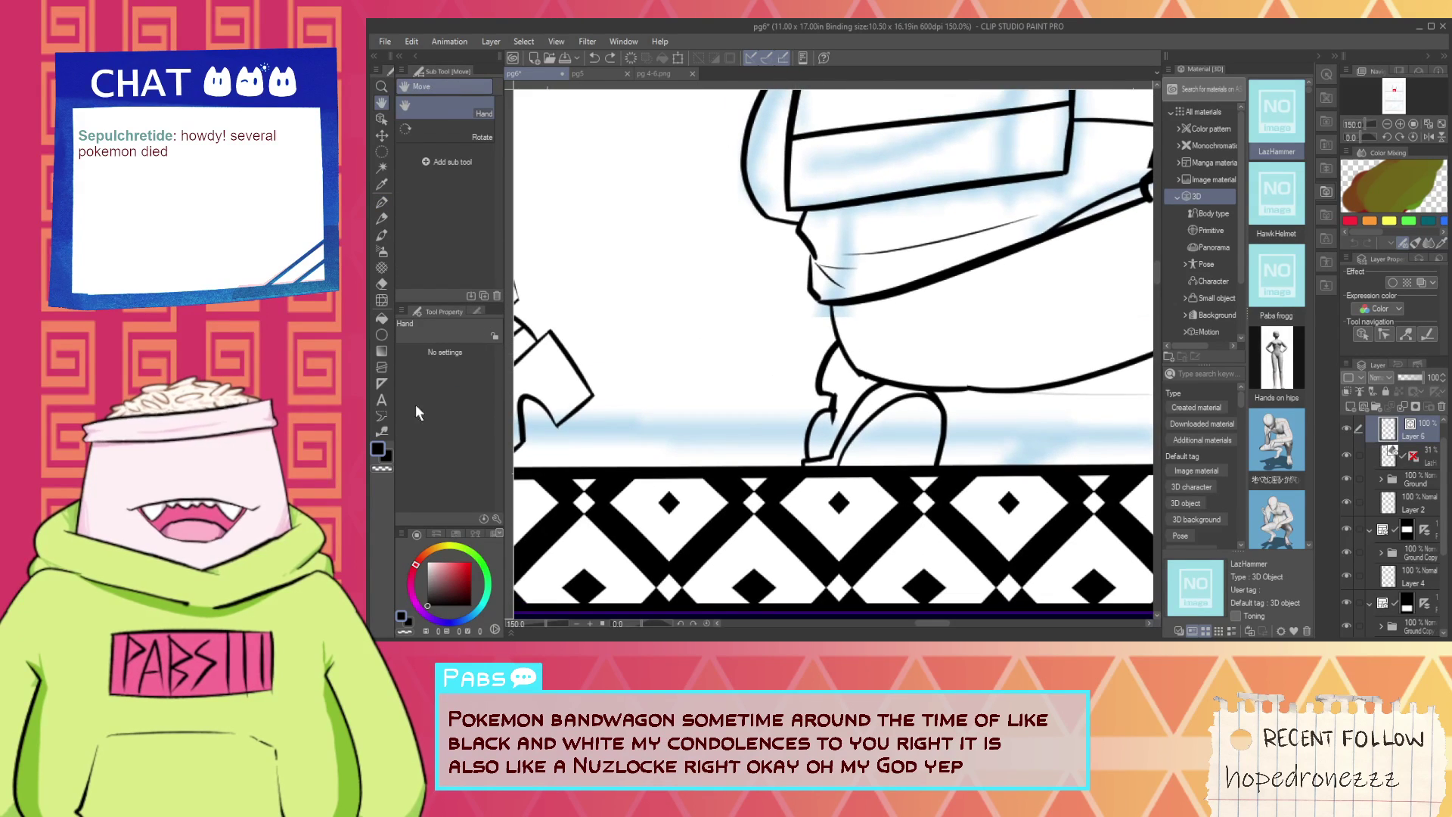
pyautogui.click(383, 432)
pyautogui.click(469, 202)
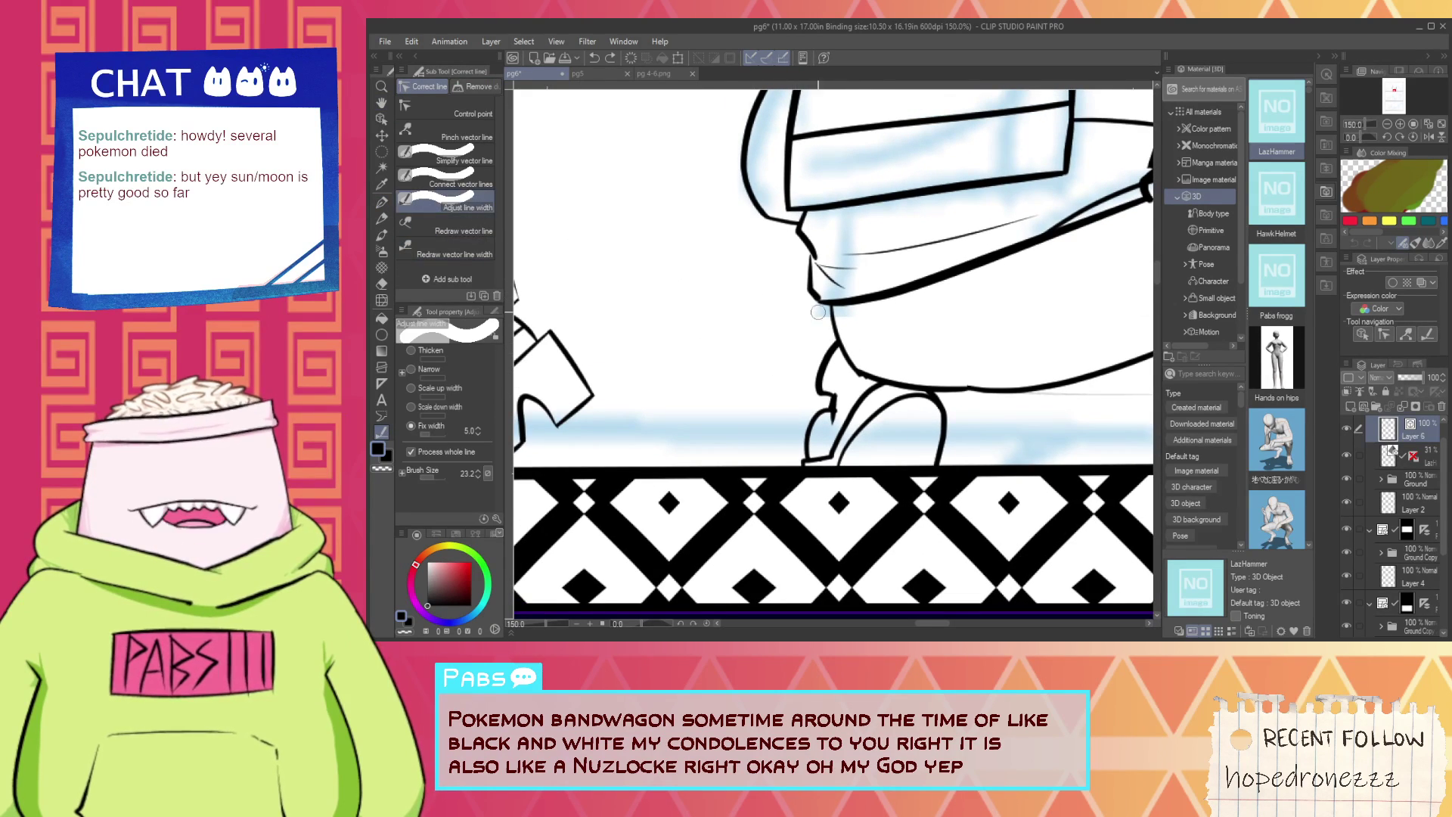
pyautogui.scroll(1, 838, 399)
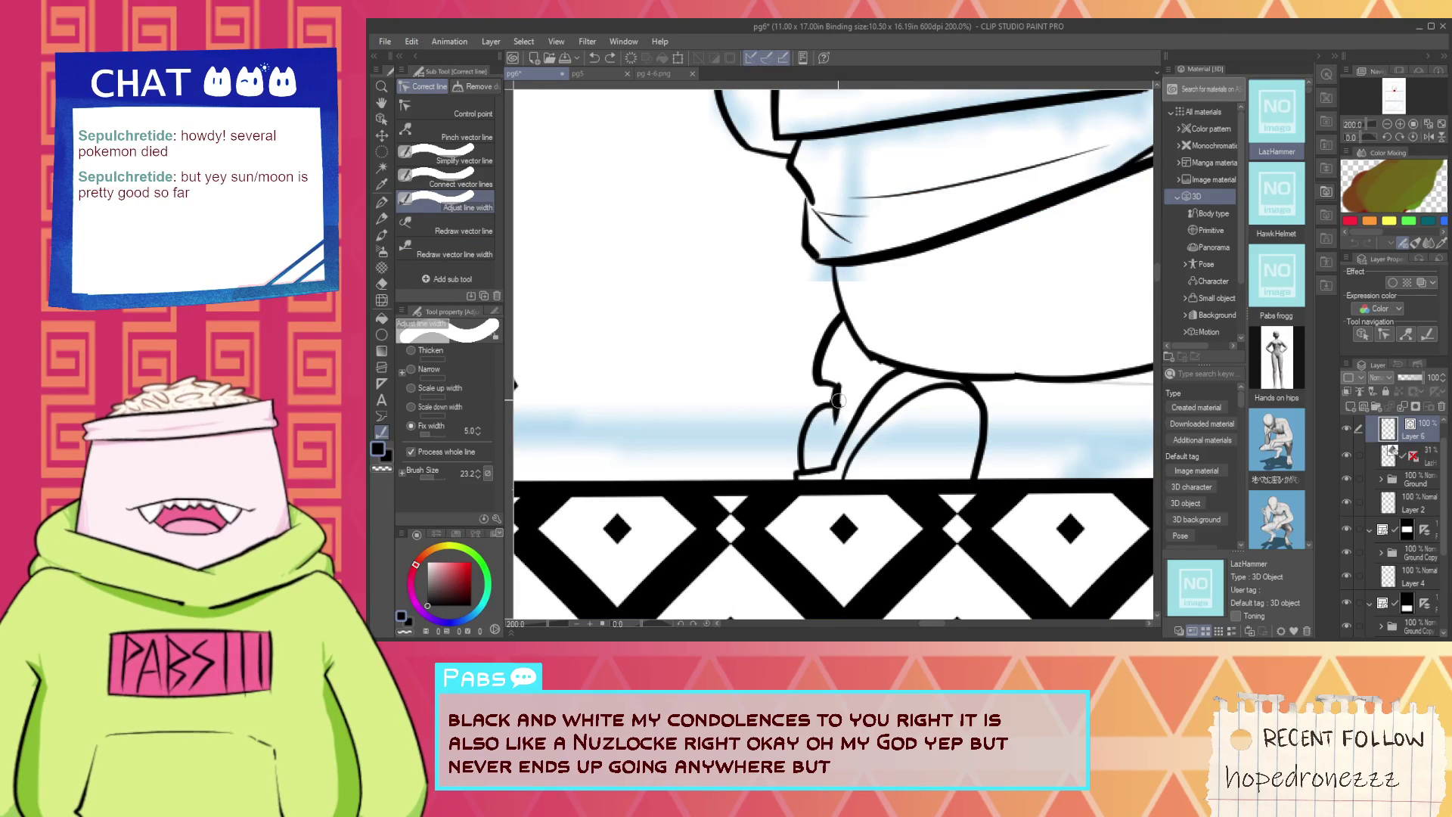
pyautogui.click(839, 401)
pyautogui.hotkey('ctrl', 'z')
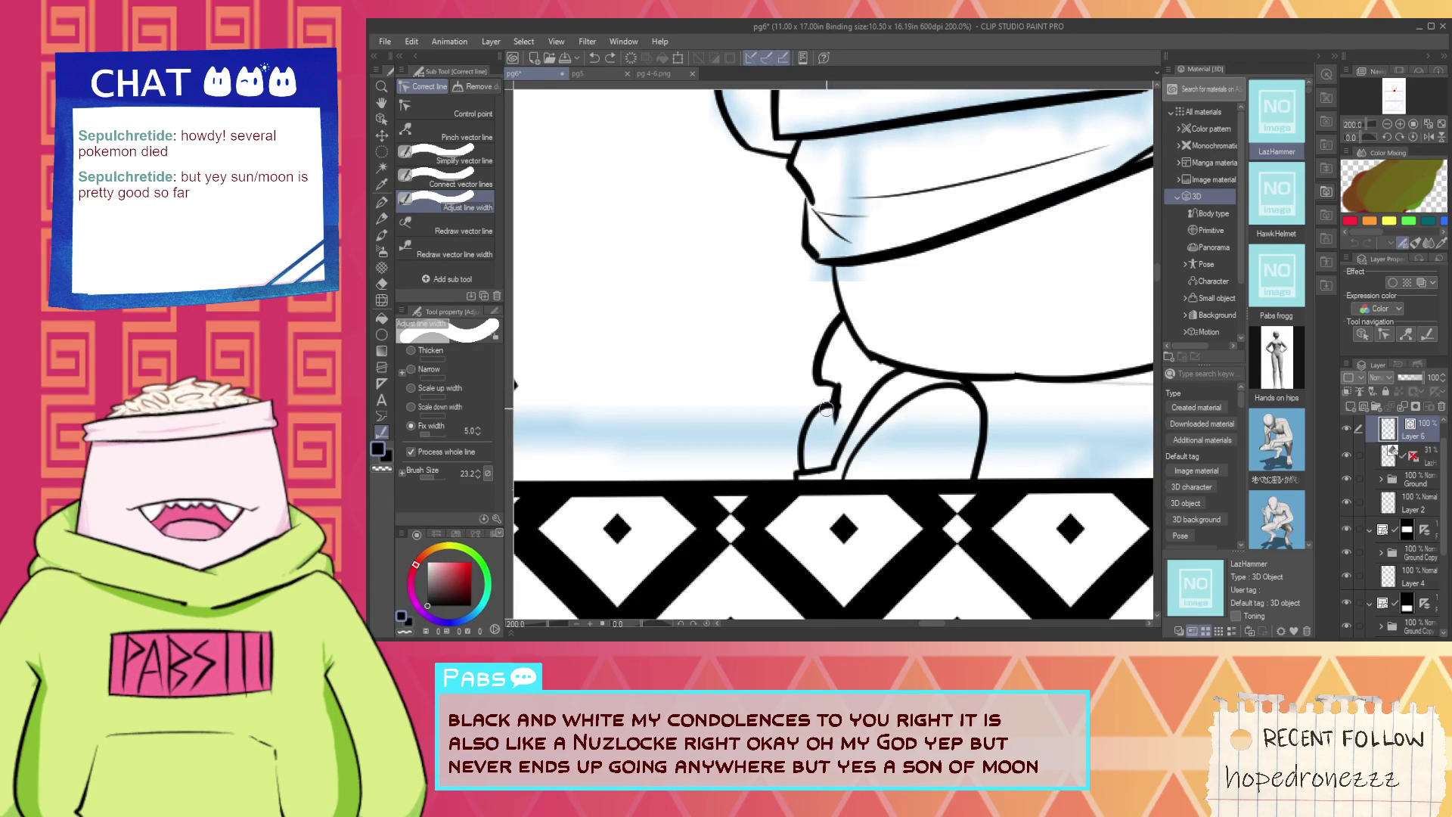
# Thin the heavy curve and notch stroke behind the ankle by scaling down their vector line width at 0.82.
pyautogui.click(466, 185)
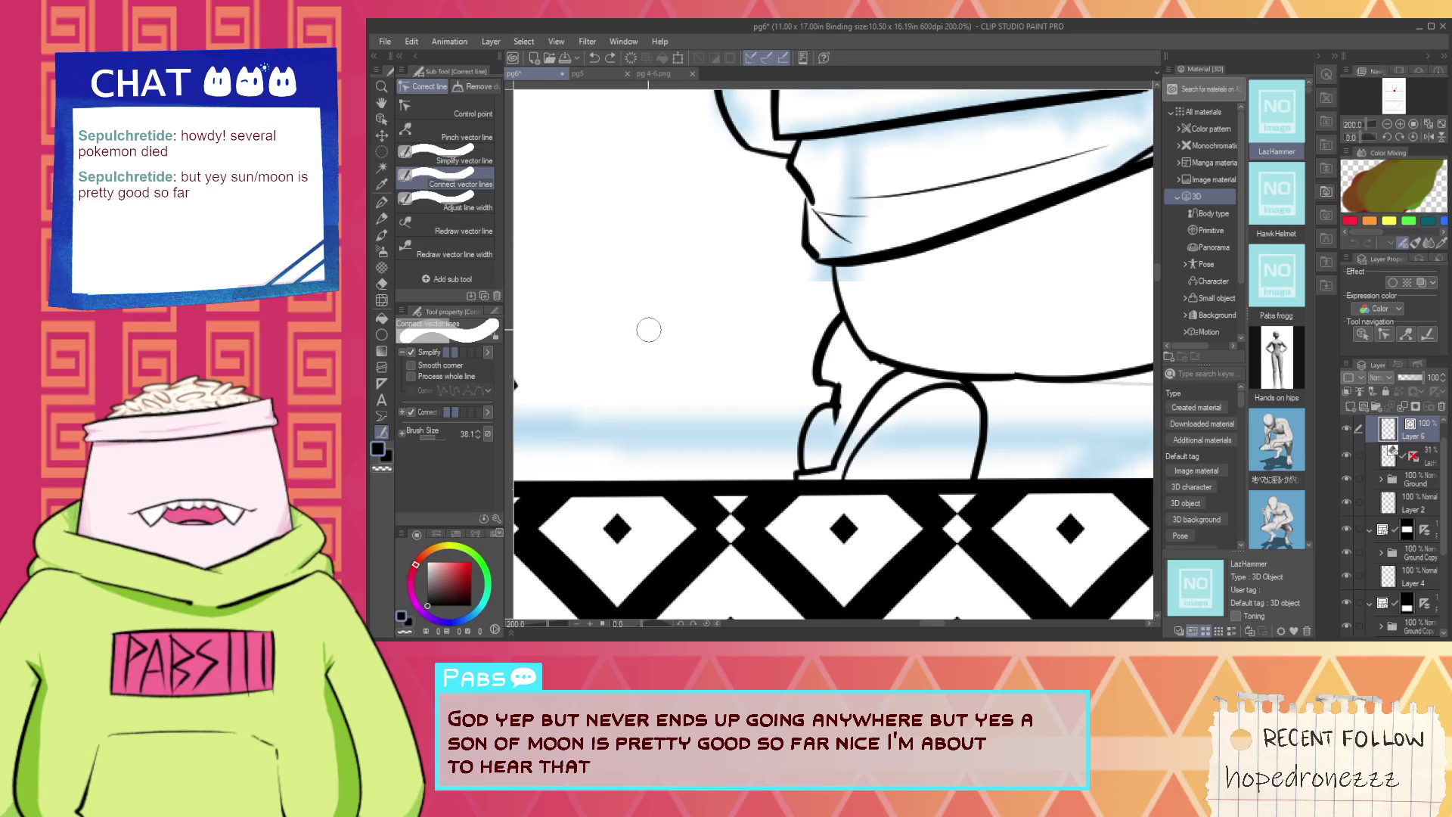
pyautogui.click(452, 201)
pyautogui.click(447, 389)
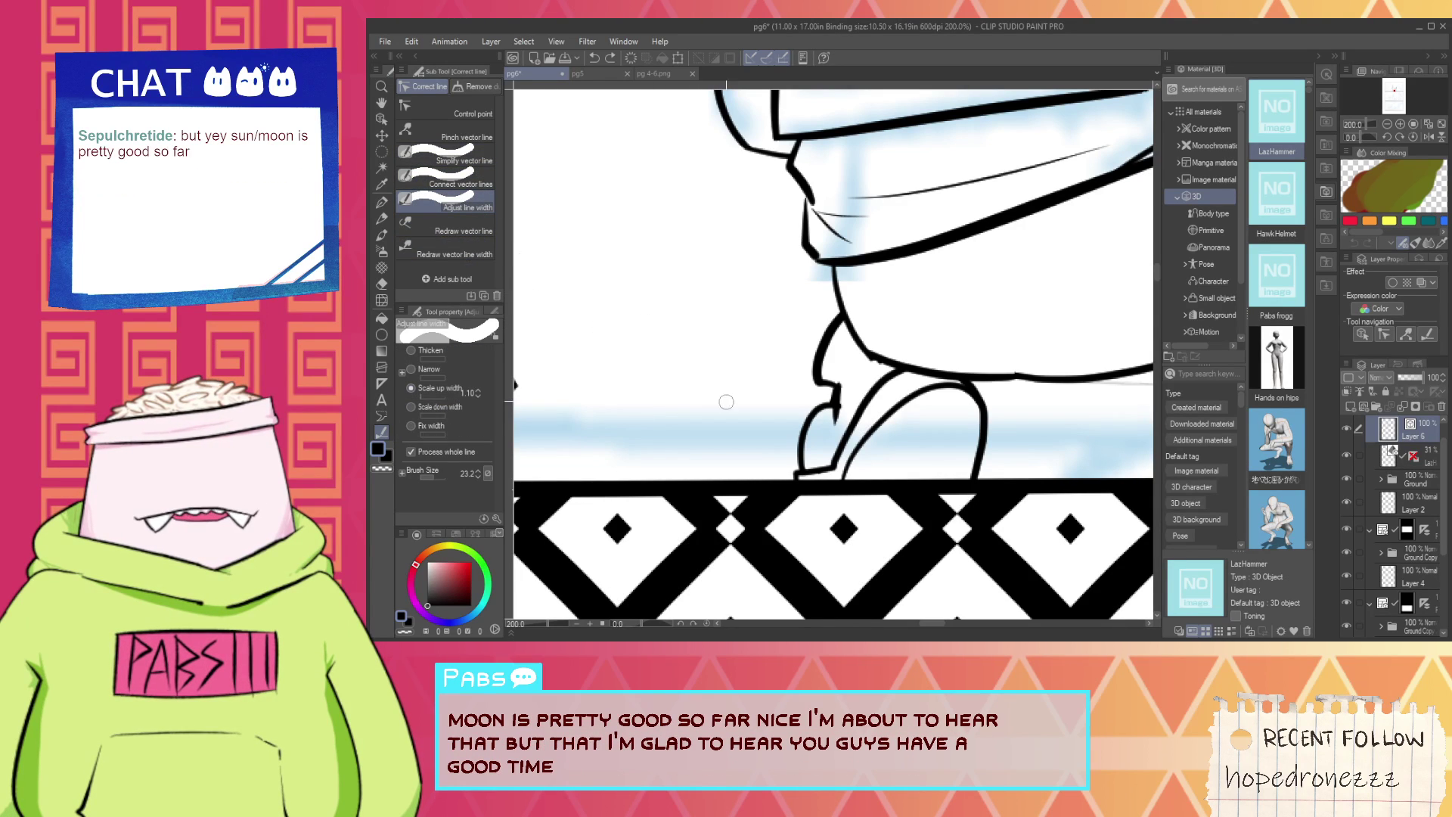
pyautogui.scroll(2, 832, 389)
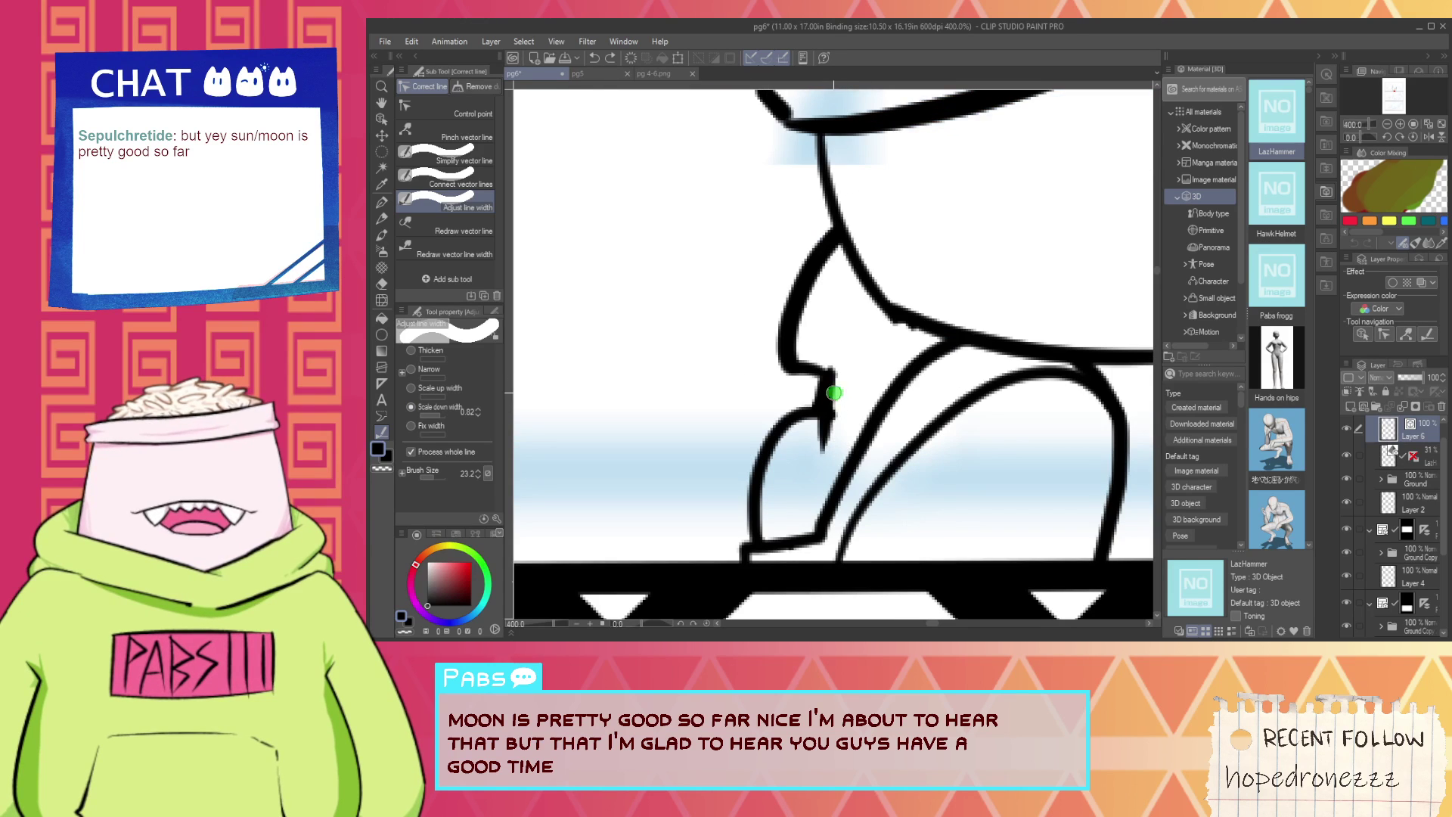
pyautogui.moveTo(788, 286)
pyautogui.mouseDown()
pyautogui.moveTo(806, 316)
pyautogui.moveTo(789, 343)
pyautogui.mouseUp()
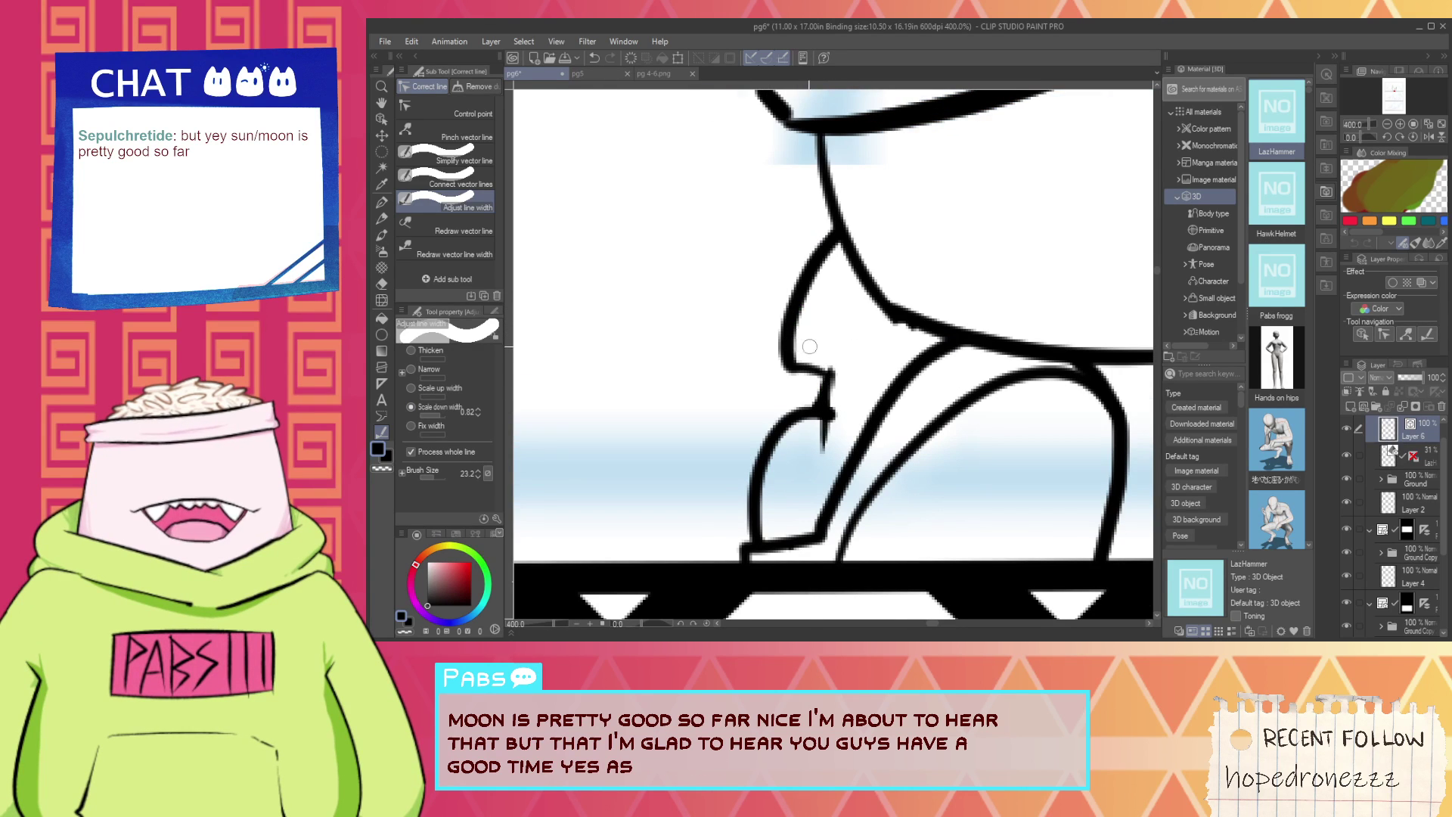
pyautogui.scroll(-3, 814, 345)
pyautogui.click(848, 337)
pyautogui.click(848, 365)
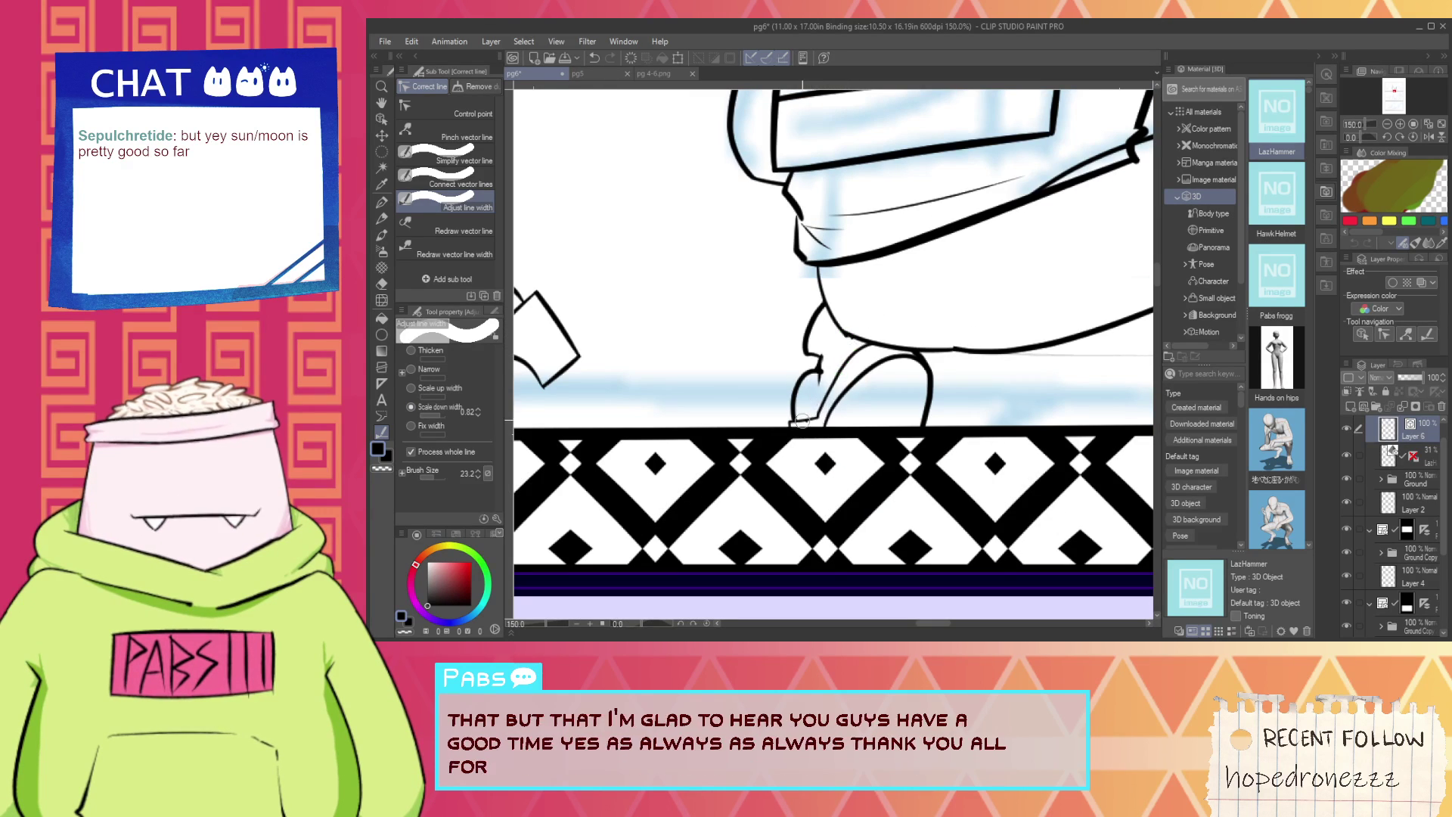
pyautogui.hotkey('ctrl', 'z')
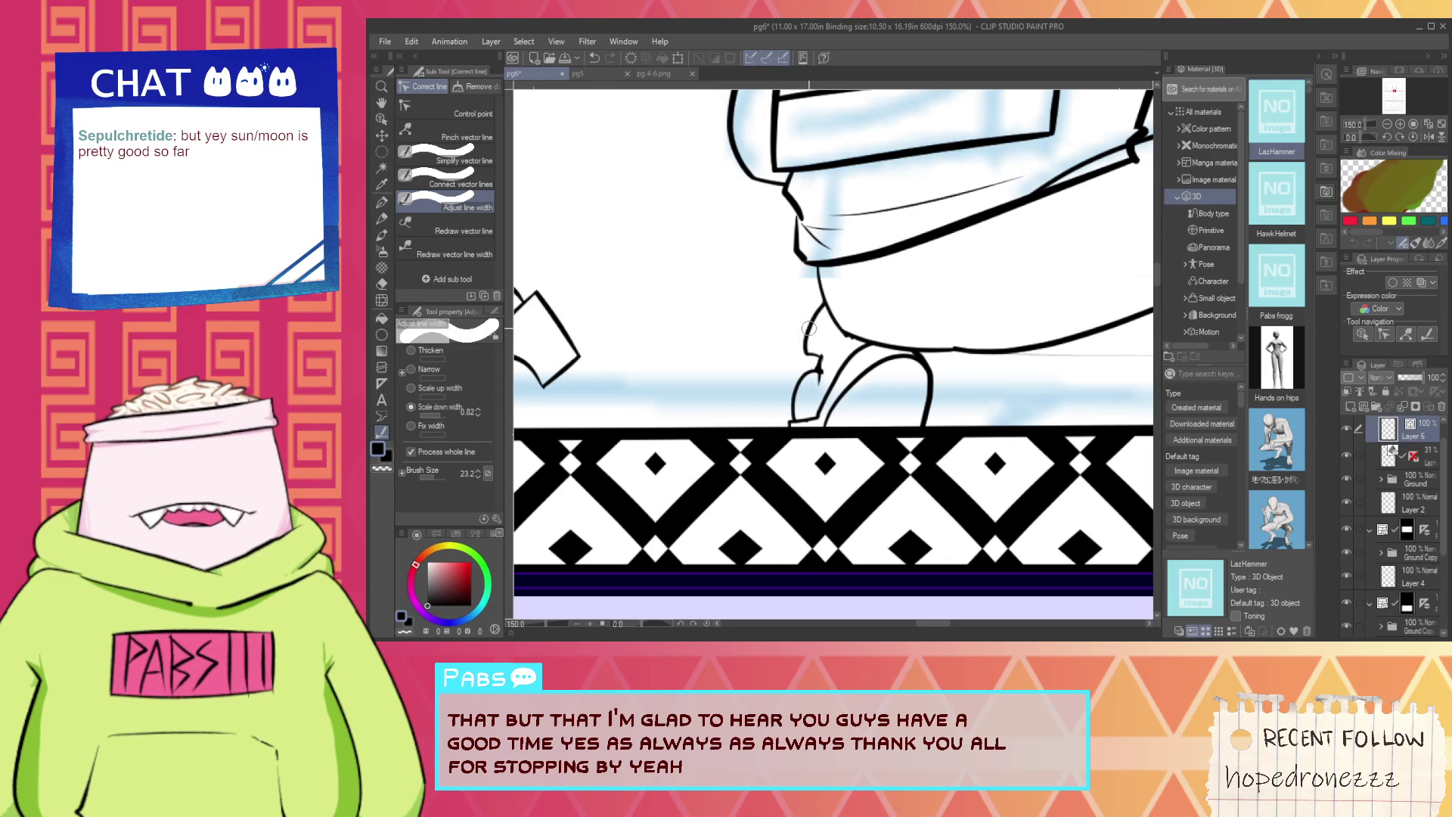
# Erase the pointed overshoot and thick blob on the ankle notch stroke with the vector eraser.
pyautogui.scroll(-6, 808, 328)
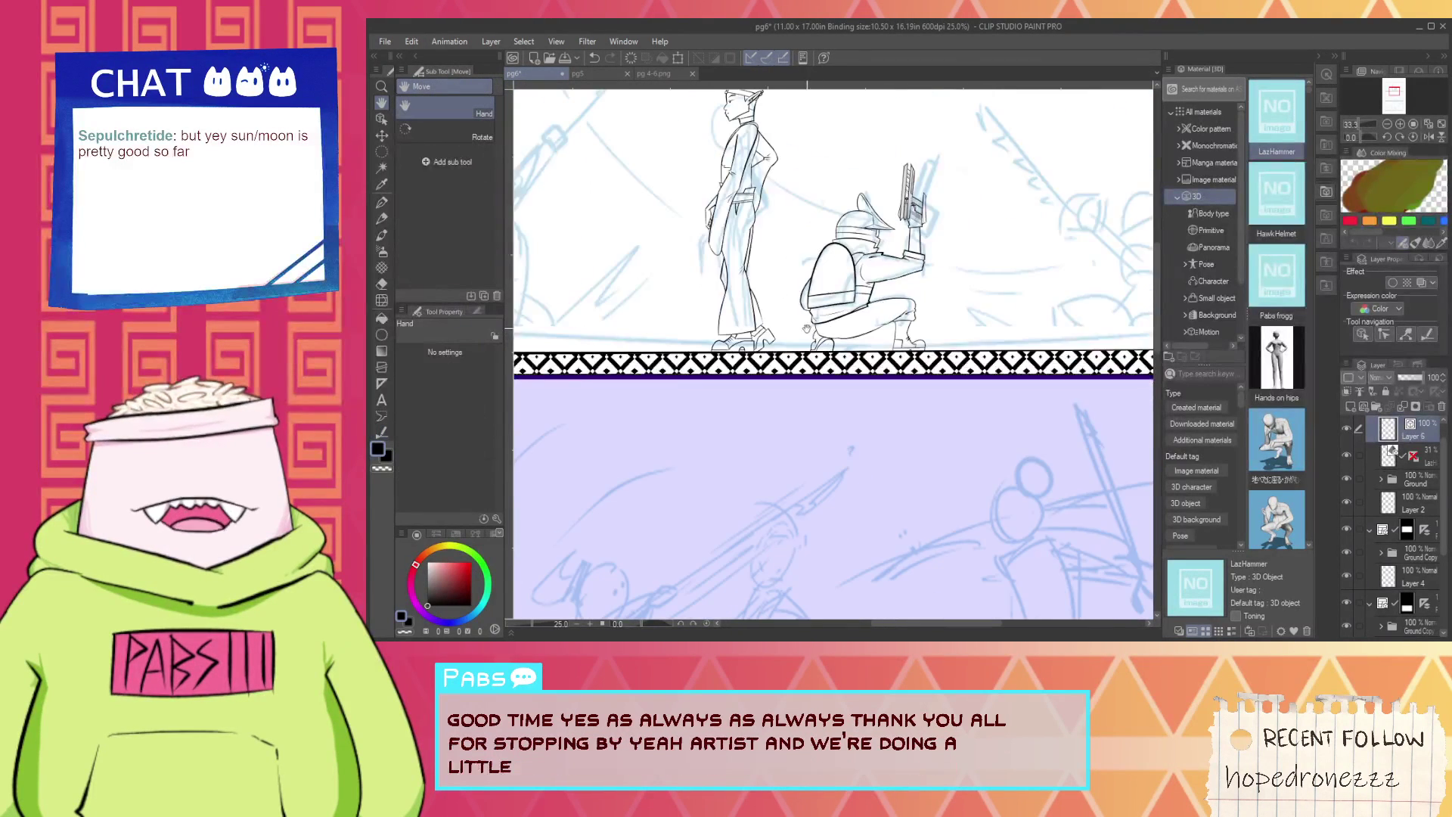
pyautogui.moveTo(807, 329); pyautogui.dragTo(904, 440)
pyautogui.scroll(8, 911, 436)
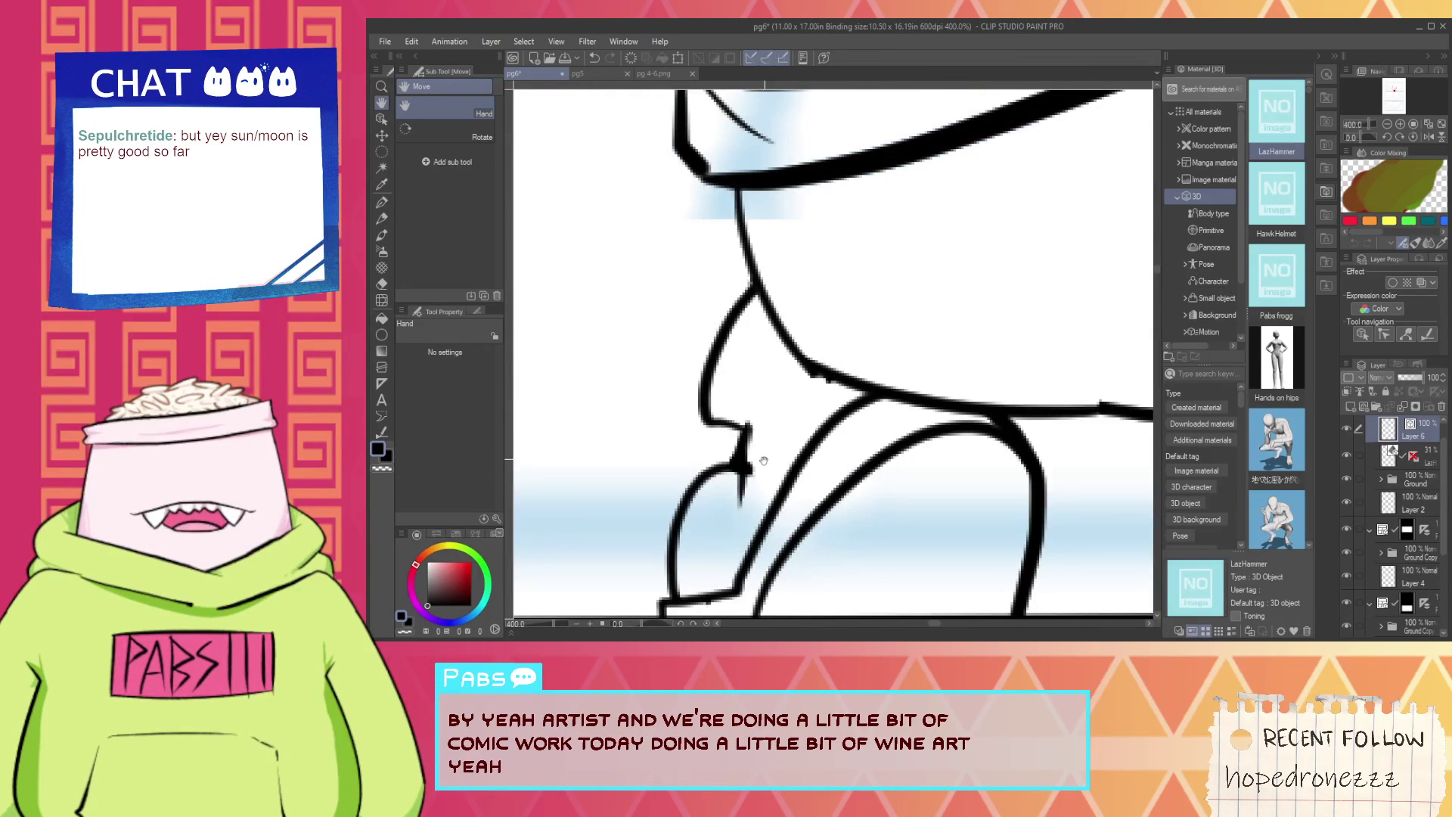
pyautogui.press('e')
pyautogui.click(740, 485)
pyautogui.click(749, 462)
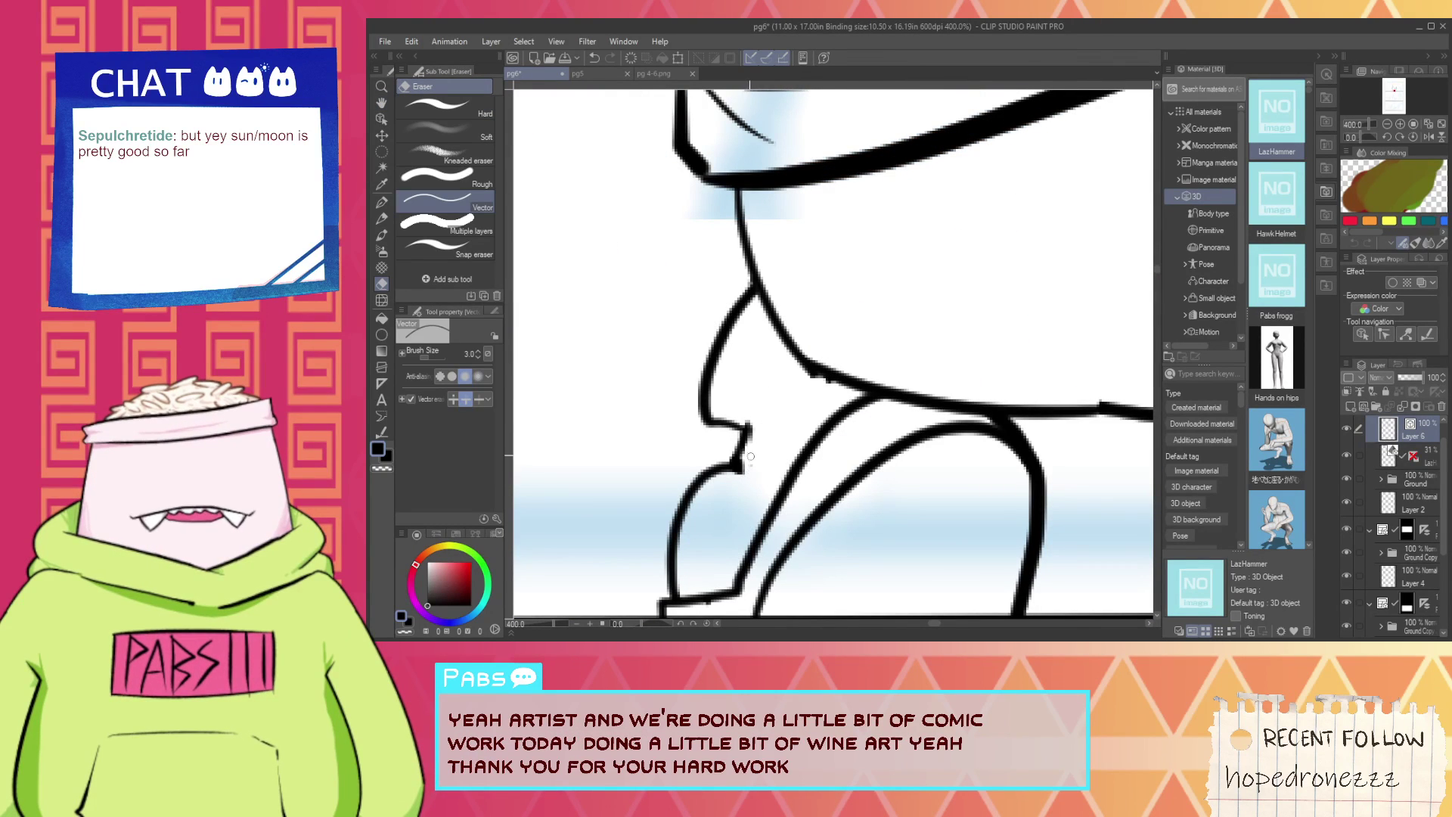
# Ink a short slanted stroke linking the two curves at the back of the ankle.
pyautogui.moveTo(738, 453); pyautogui.dragTo(759, 393)
pyautogui.press('p')
pyautogui.hotkey('ctrl', 'z')
pyautogui.moveTo(732, 488)
pyautogui.mouseDown()
pyautogui.moveTo(759, 390)
pyautogui.moveTo(746, 425)
pyautogui.mouseUp()
pyautogui.press('e')
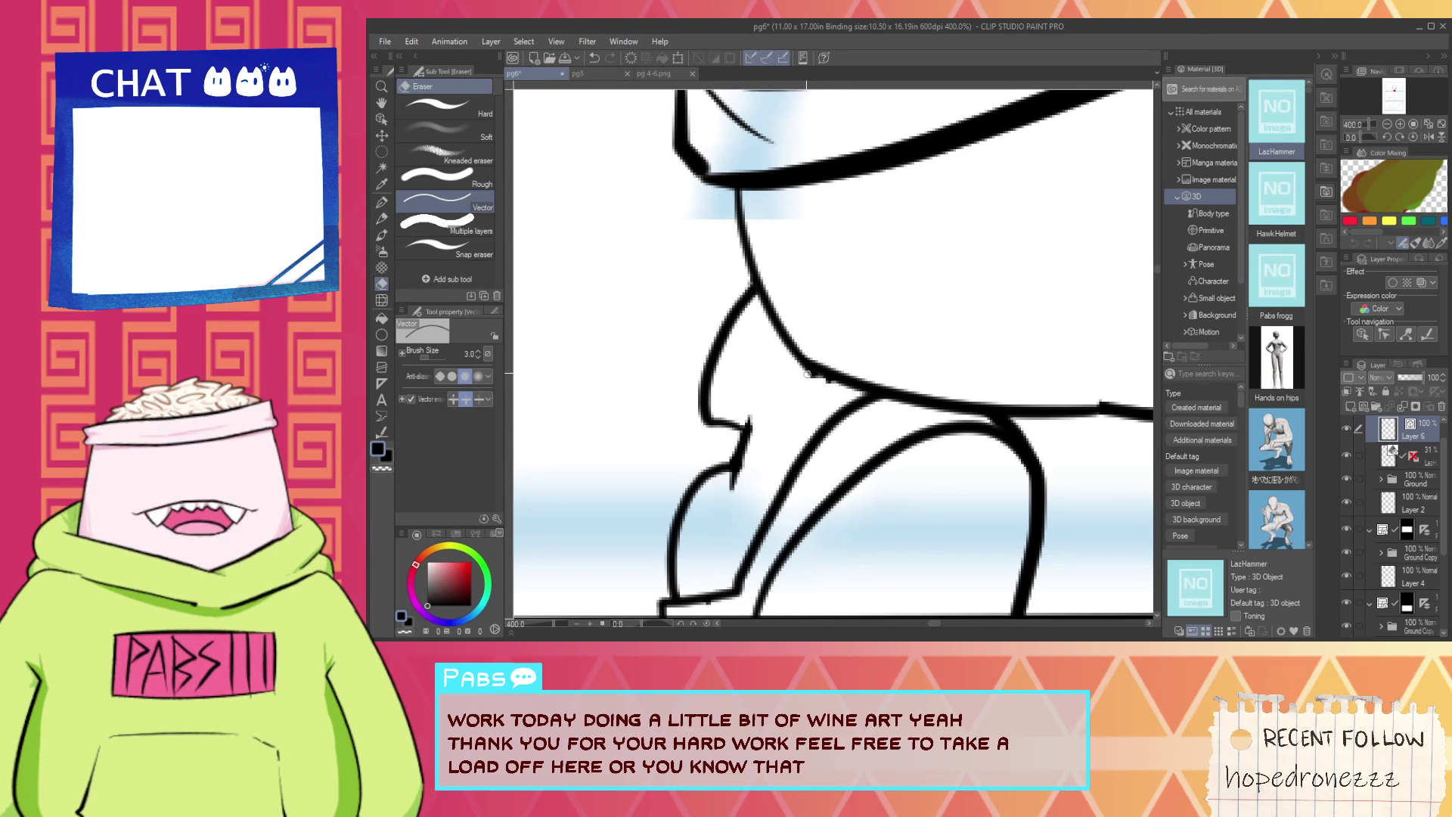
# Replace the rounded corner behind the ankle with a straight sloping line running to the notch, erasing the old corner.
pyautogui.scroll(-4, 804, 388)
pyautogui.moveTo(790, 390)
pyautogui.mouseDown()
pyautogui.moveTo(839, 498)
pyautogui.moveTo(808, 453)
pyautogui.moveTo(831, 489)
pyautogui.moveTo(762, 455)
pyautogui.moveTo(834, 486)
pyautogui.mouseUp()
pyautogui.scroll(1, 830, 469)
pyautogui.scroll(4, 834, 477)
pyautogui.press('p')
pyautogui.hotkey('ctrl', 'z')
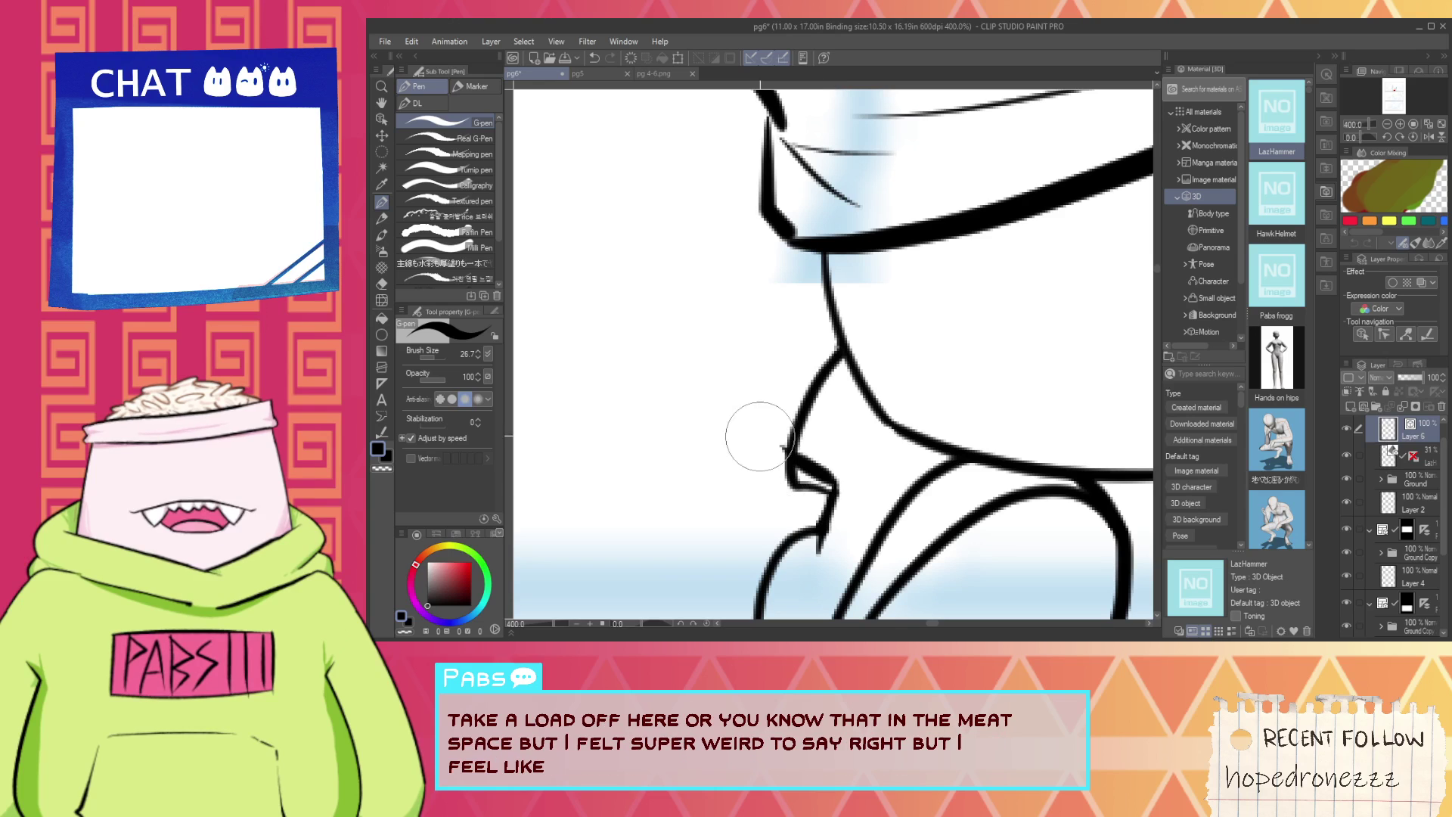
pyautogui.press('e')
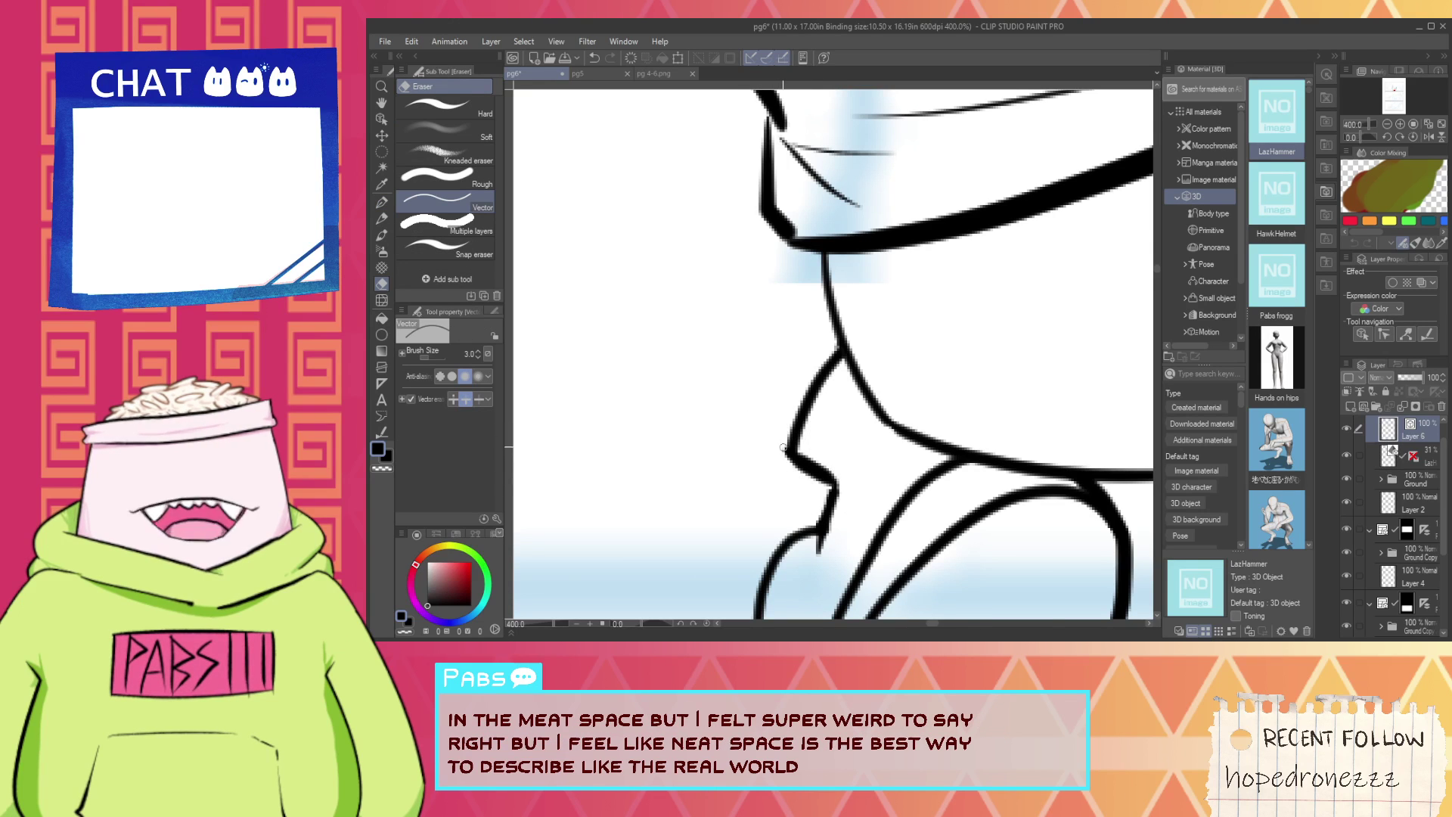
# Ink an angular stroke running from the ankle notch outward and up behind the foot.
pyautogui.scroll(-2, 792, 454)
pyautogui.scroll(-1, 791, 454)
pyautogui.scroll(1, 805, 488)
pyautogui.moveTo(791, 454)
pyautogui.mouseDown()
pyautogui.moveTo(805, 488)
pyautogui.moveTo(837, 477)
pyautogui.mouseUp()
pyautogui.press('p')
pyautogui.hotkey('ctrl', 'z')
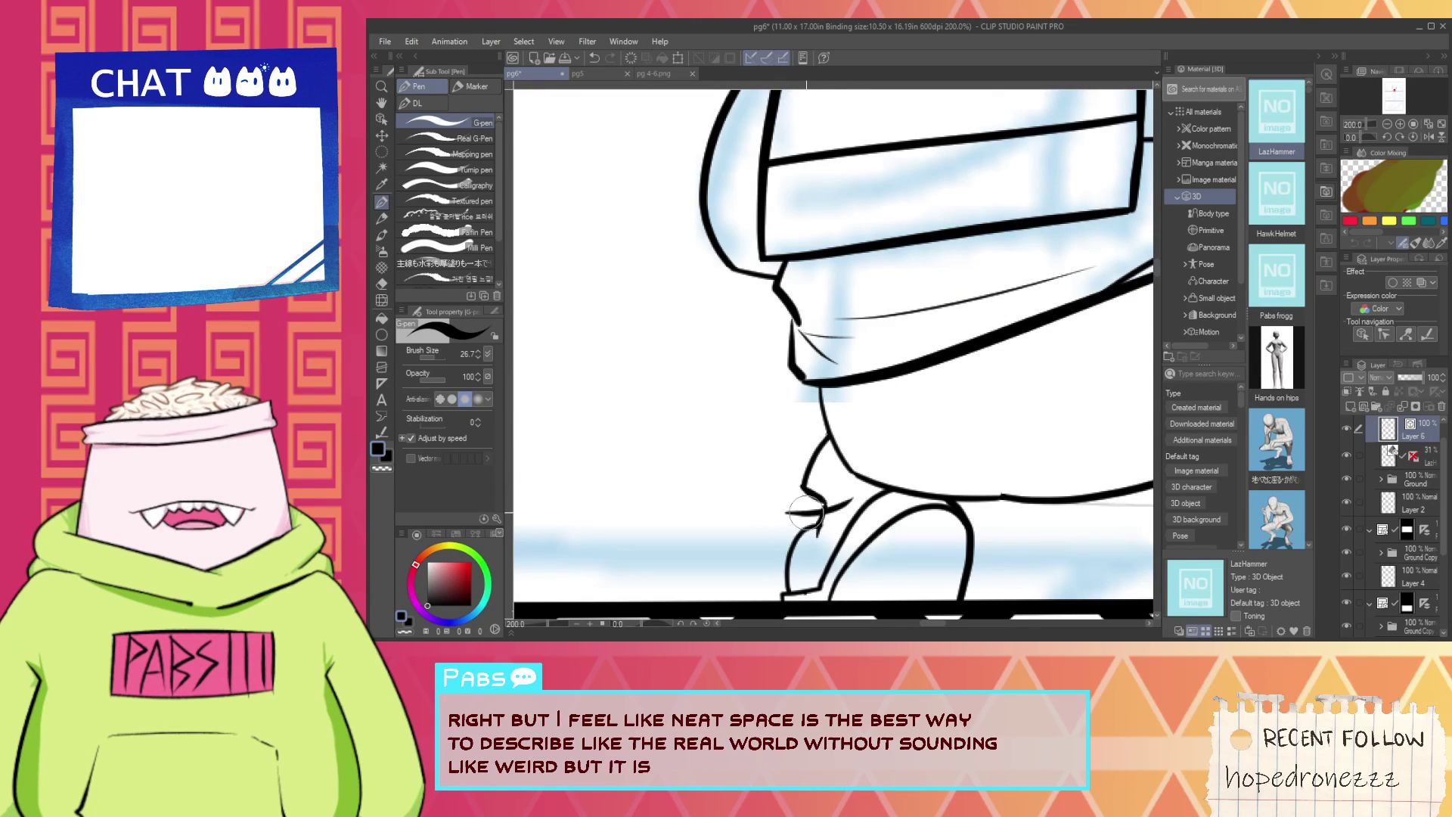
pyautogui.moveTo(808, 514)
pyautogui.mouseDown()
pyautogui.moveTo(756, 484)
pyautogui.moveTo(746, 430)
pyautogui.mouseUp()
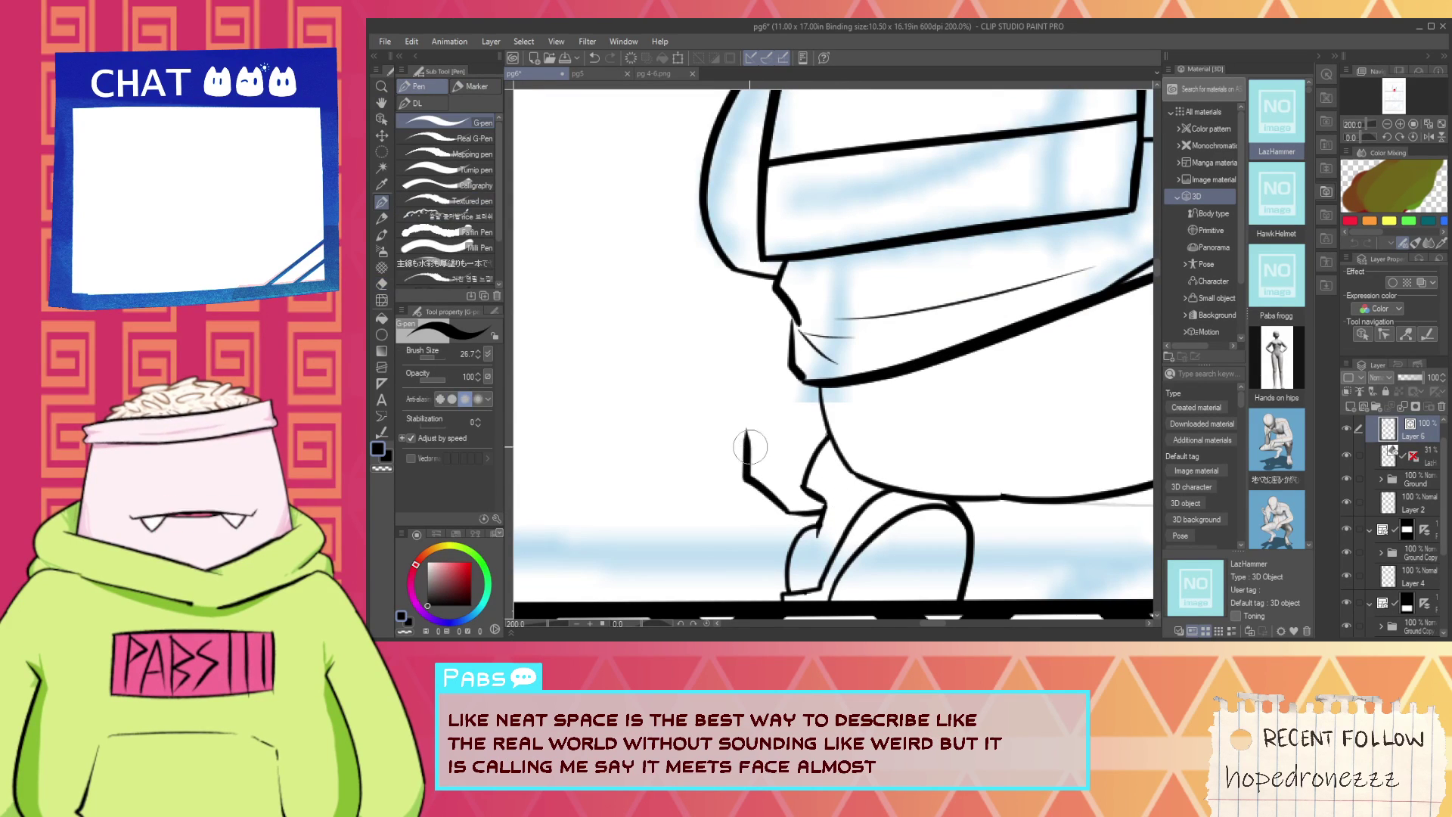
# Ink a bulging curve from the angular ankle stroke up to the outline beneath the backpack and clean its upper end.
pyautogui.scroll(-3, 897, 361)
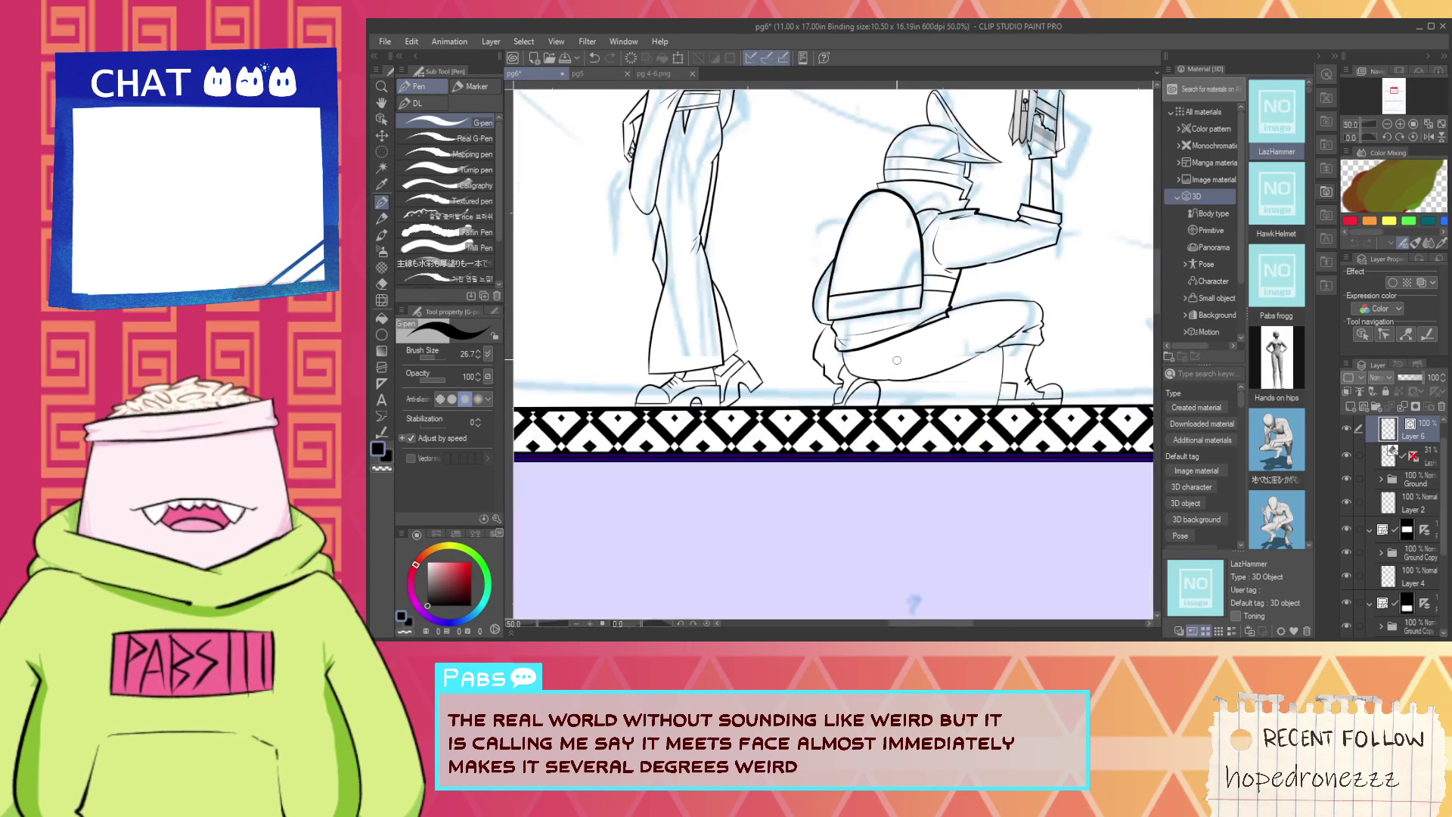
pyautogui.scroll(3, 825, 351)
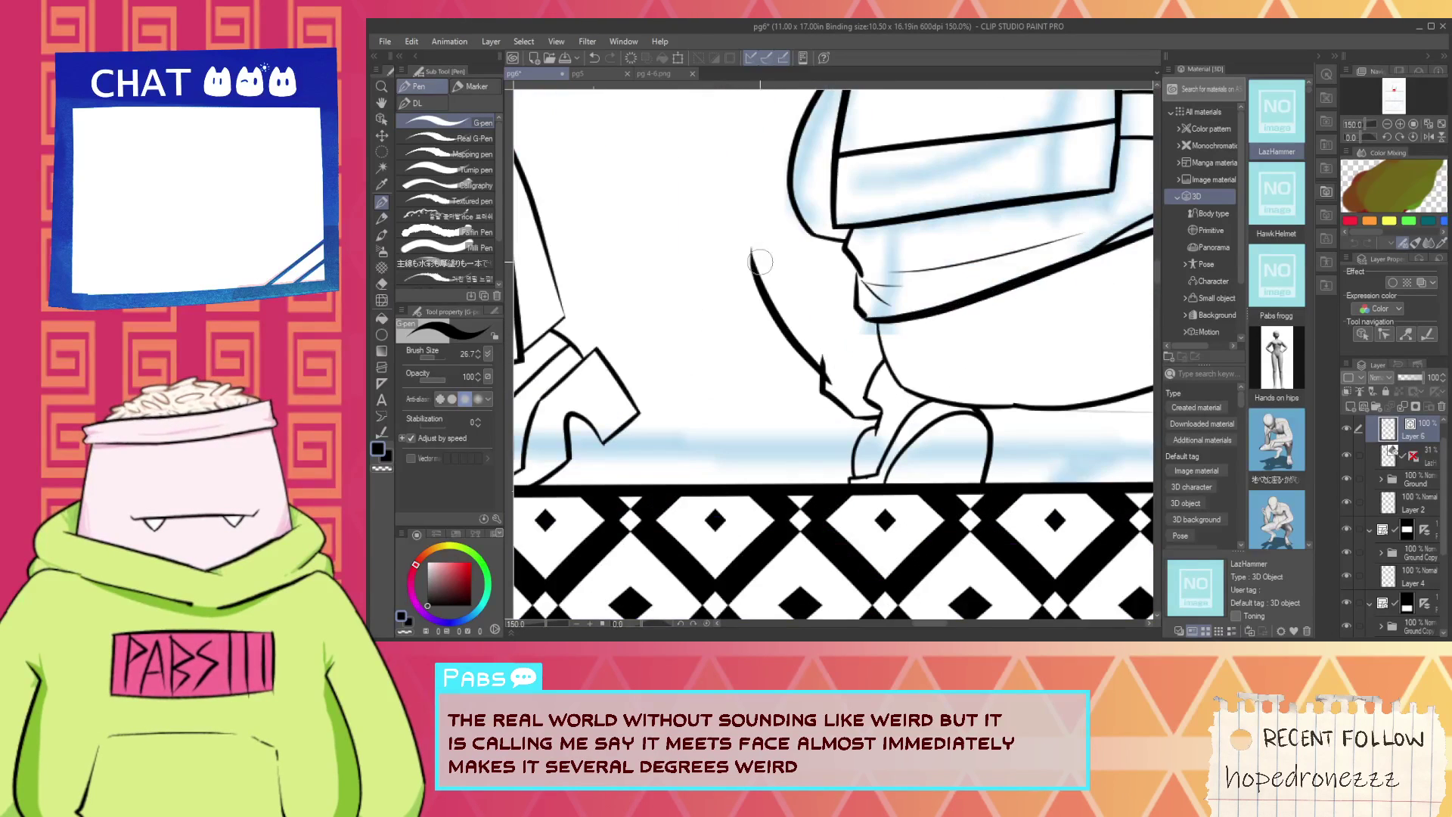
pyautogui.moveTo(826, 380); pyautogui.dragTo(820, 224)
pyautogui.press('e')
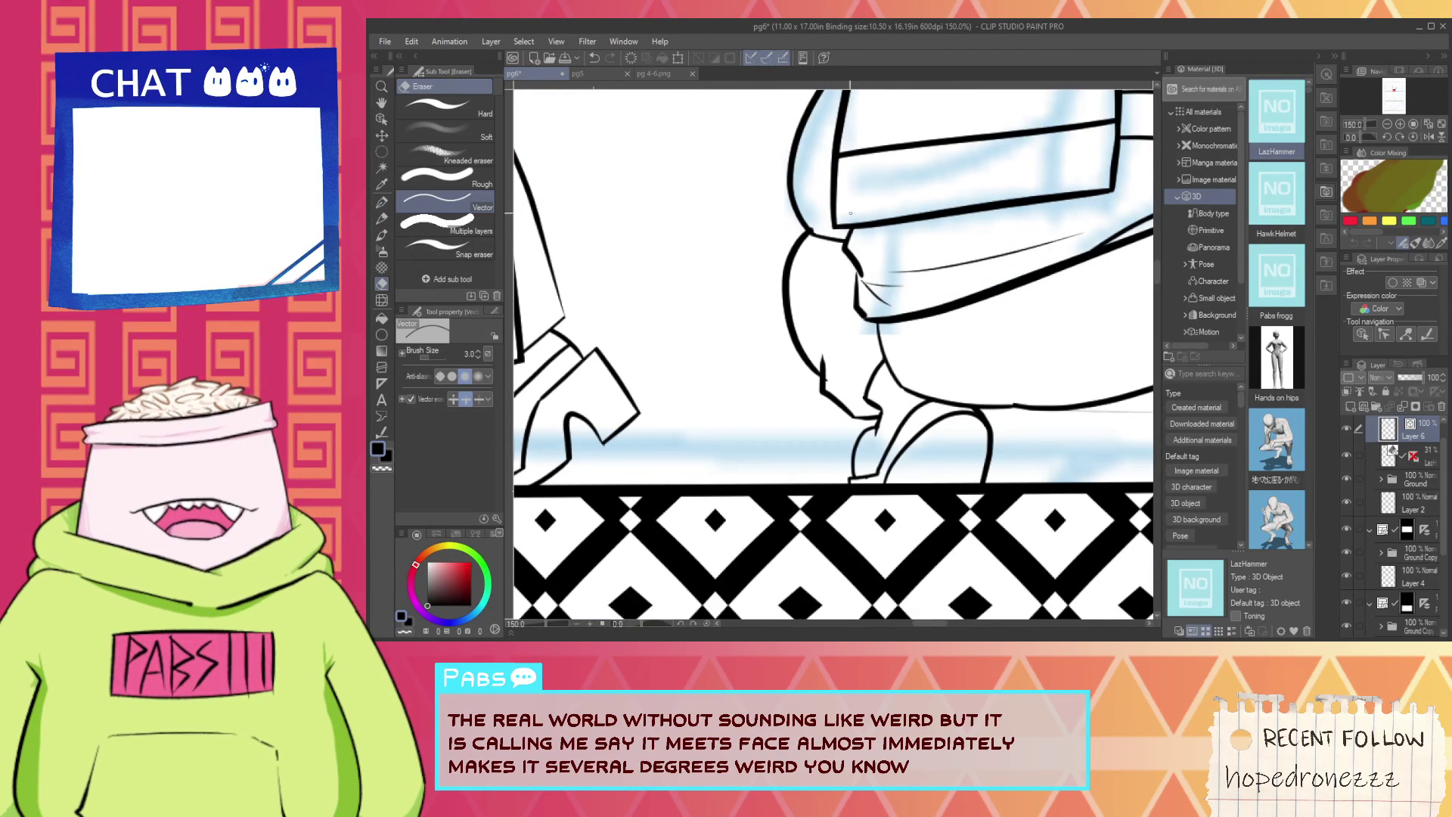
pyautogui.scroll(4, 851, 213)
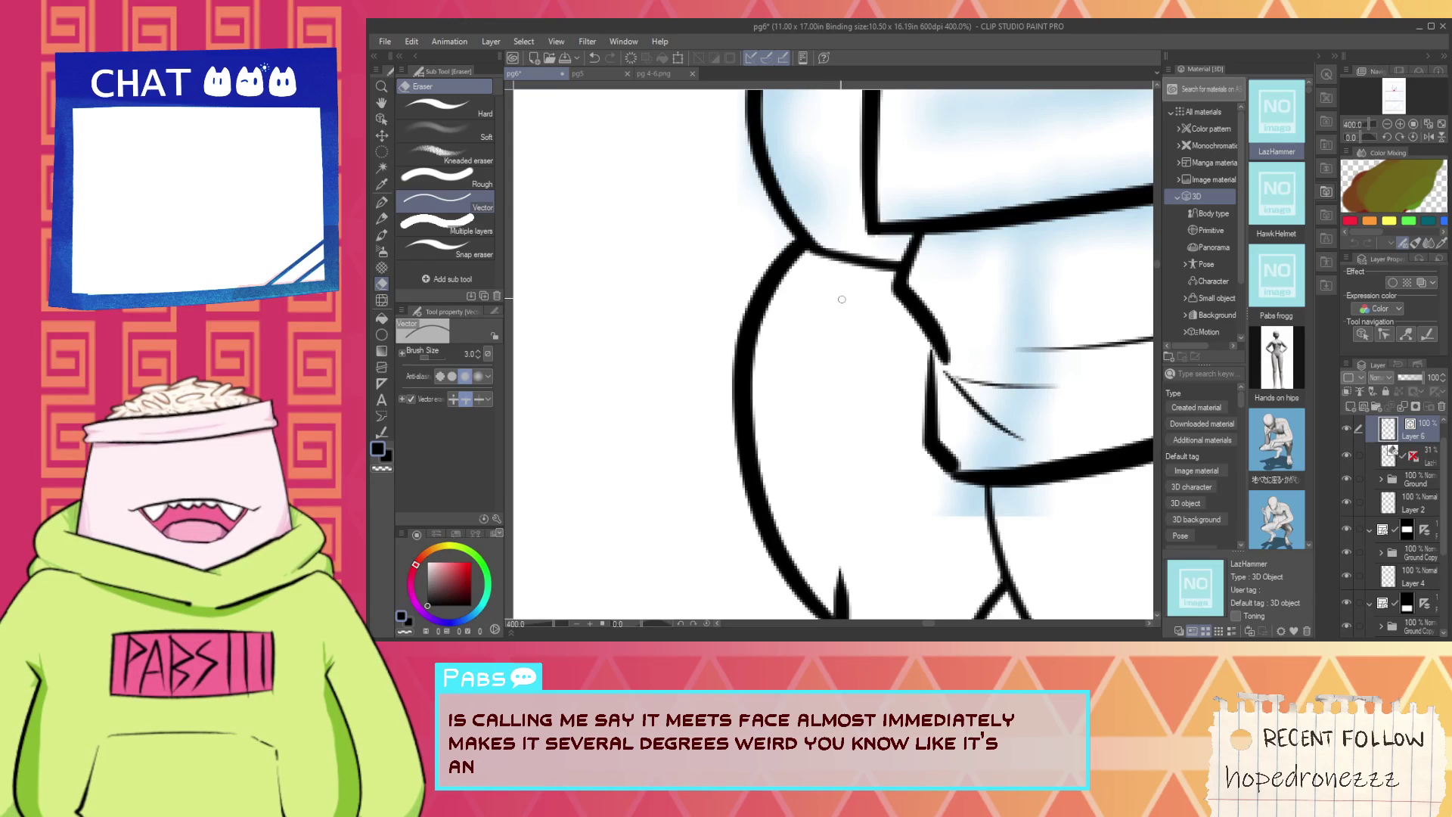
# Ink a diagonal line across the new rear shape into the leg's lower outline, erasing the outline section it replaces.
pyautogui.scroll(-3, 843, 300)
pyautogui.moveTo(866, 374)
pyautogui.mouseDown()
pyautogui.moveTo(825, 392)
pyautogui.moveTo(872, 445)
pyautogui.mouseUp()
pyautogui.scroll(1, 798, 393)
pyautogui.press('p')
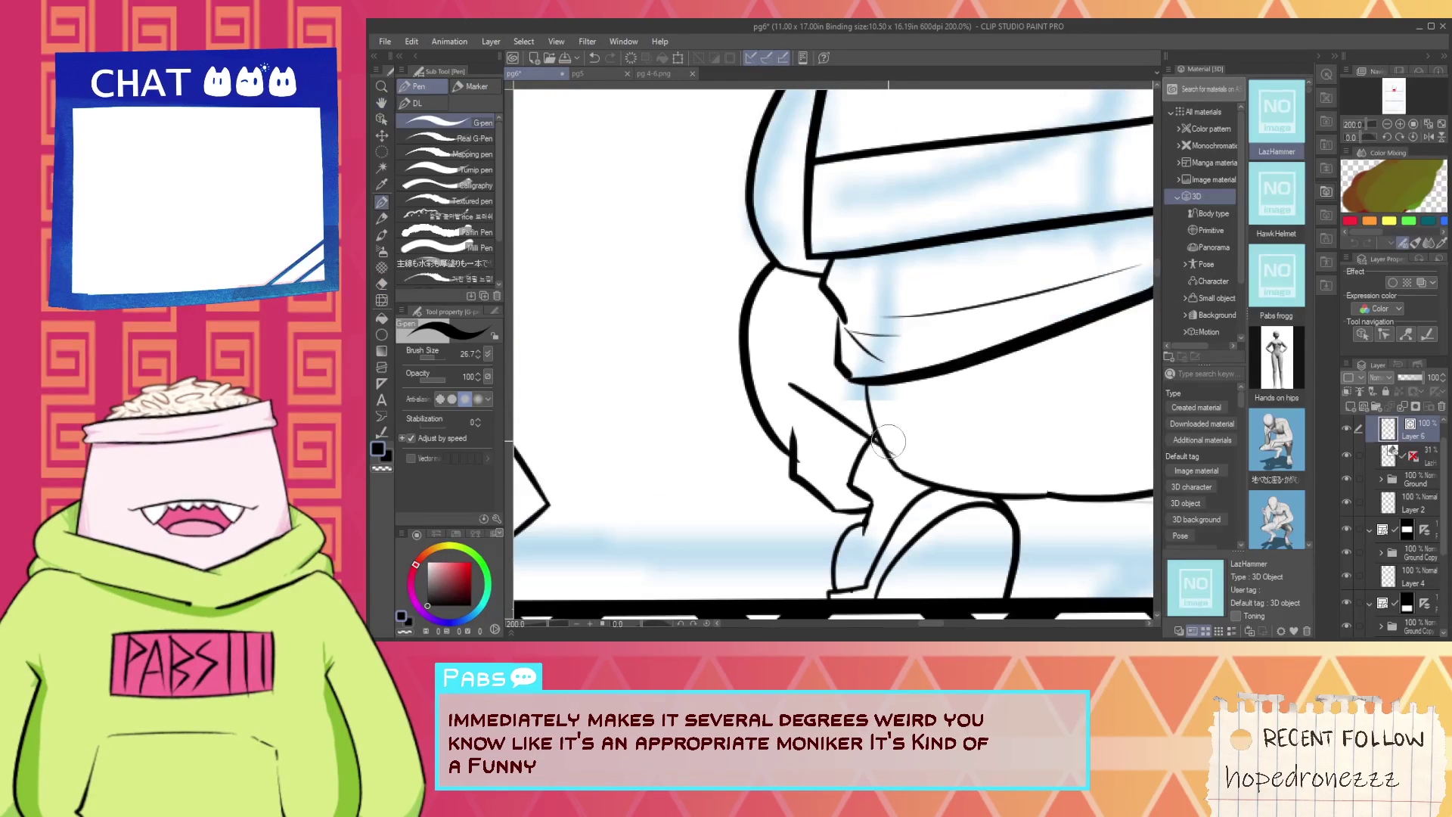
pyautogui.hotkey('ctrl', 'z')
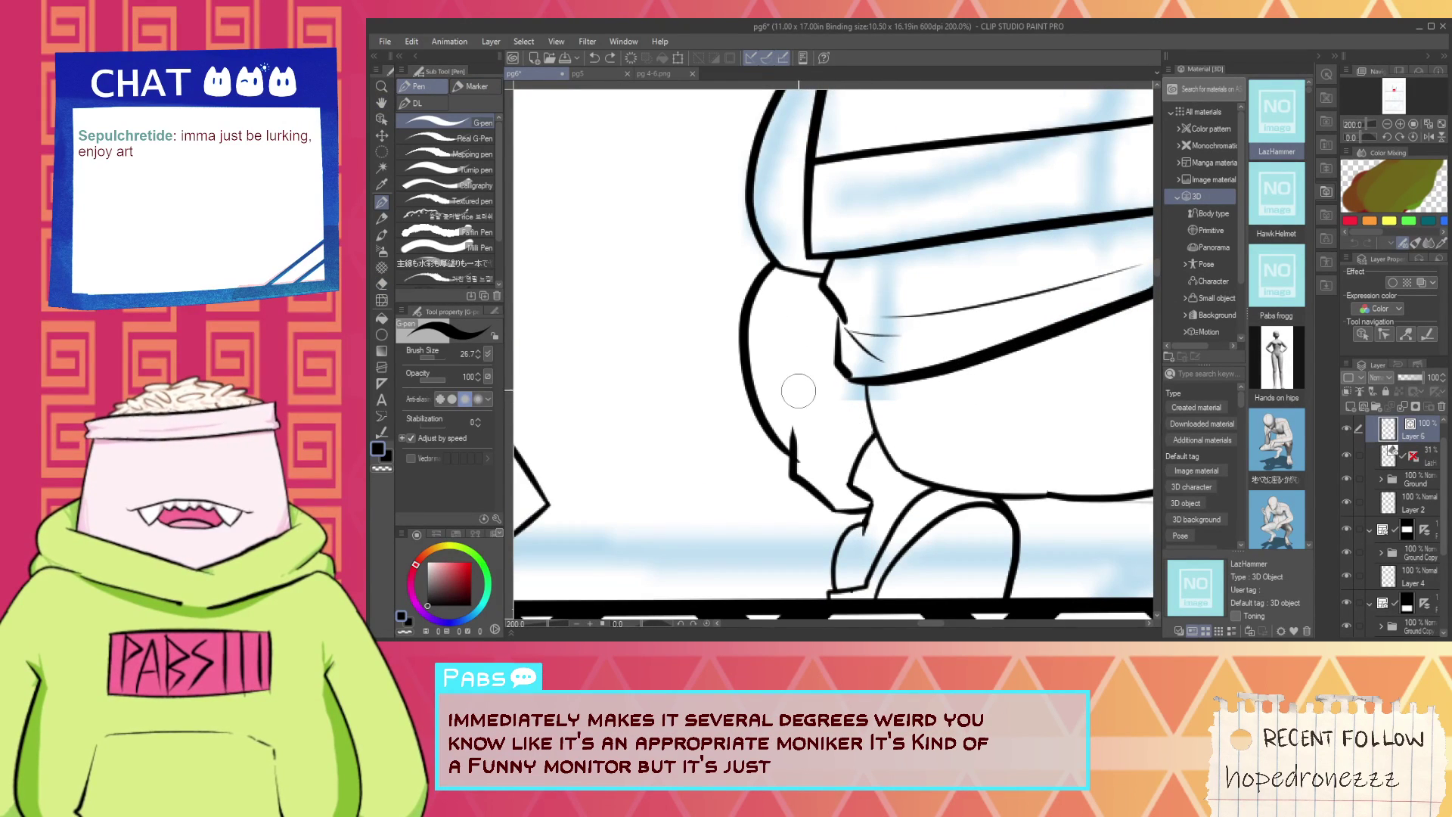
pyautogui.moveTo(787, 357)
pyautogui.mouseDown()
pyautogui.moveTo(889, 468)
pyautogui.moveTo(794, 374)
pyautogui.moveTo(926, 483)
pyautogui.moveTo(866, 437)
pyautogui.moveTo(866, 409)
pyautogui.moveTo(891, 425)
pyautogui.mouseUp()
pyautogui.hotkey('ctrl', 'z')
pyautogui.press('e')
pyautogui.hotkey('ctrl', 'z')
pyautogui.press('p')
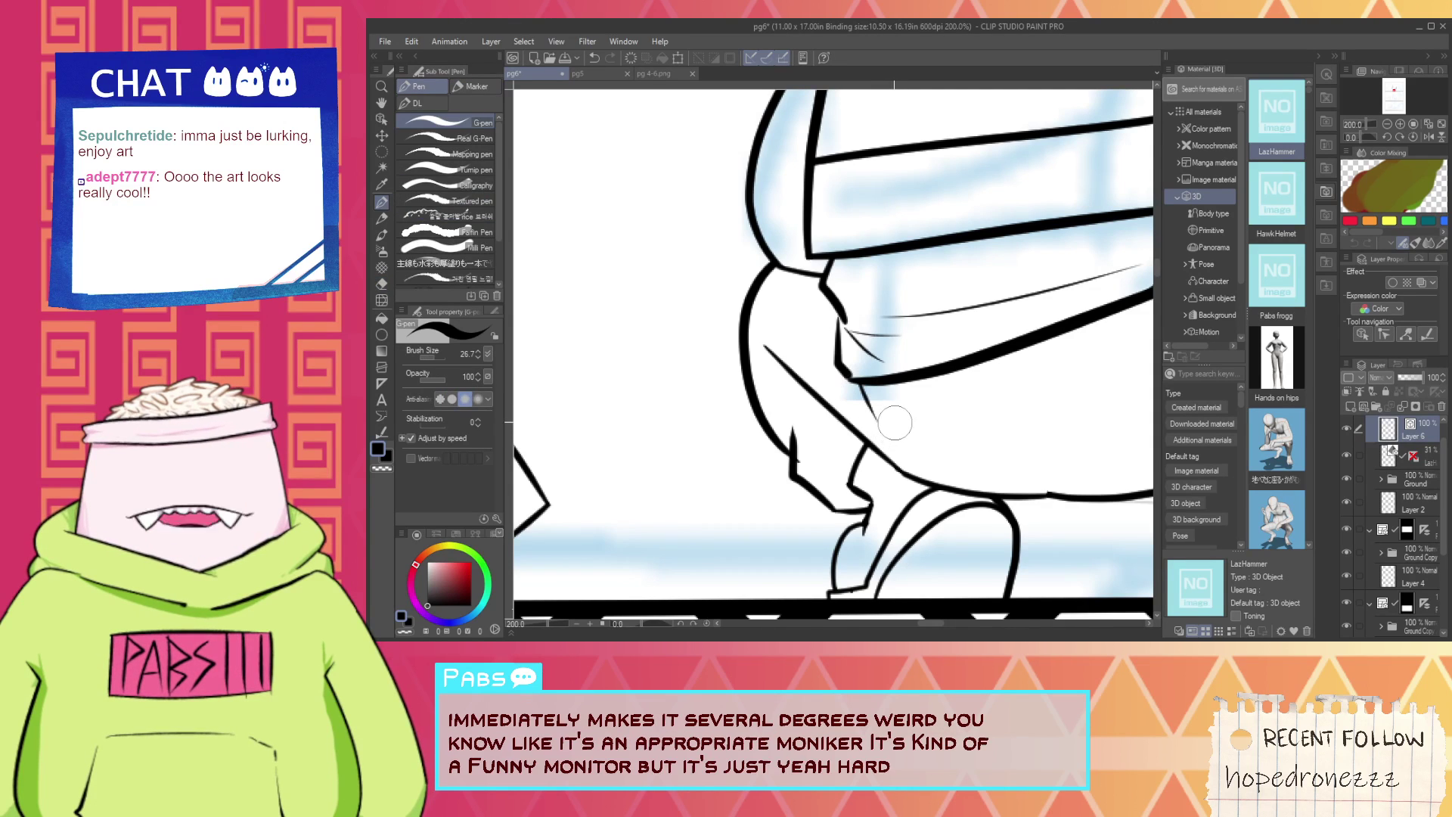
# Ink a curved seam and a pocket with a V-shaped bottom on the thigh below the waist line.
pyautogui.scroll(-4, 900, 420)
pyautogui.scroll(4, 978, 400)
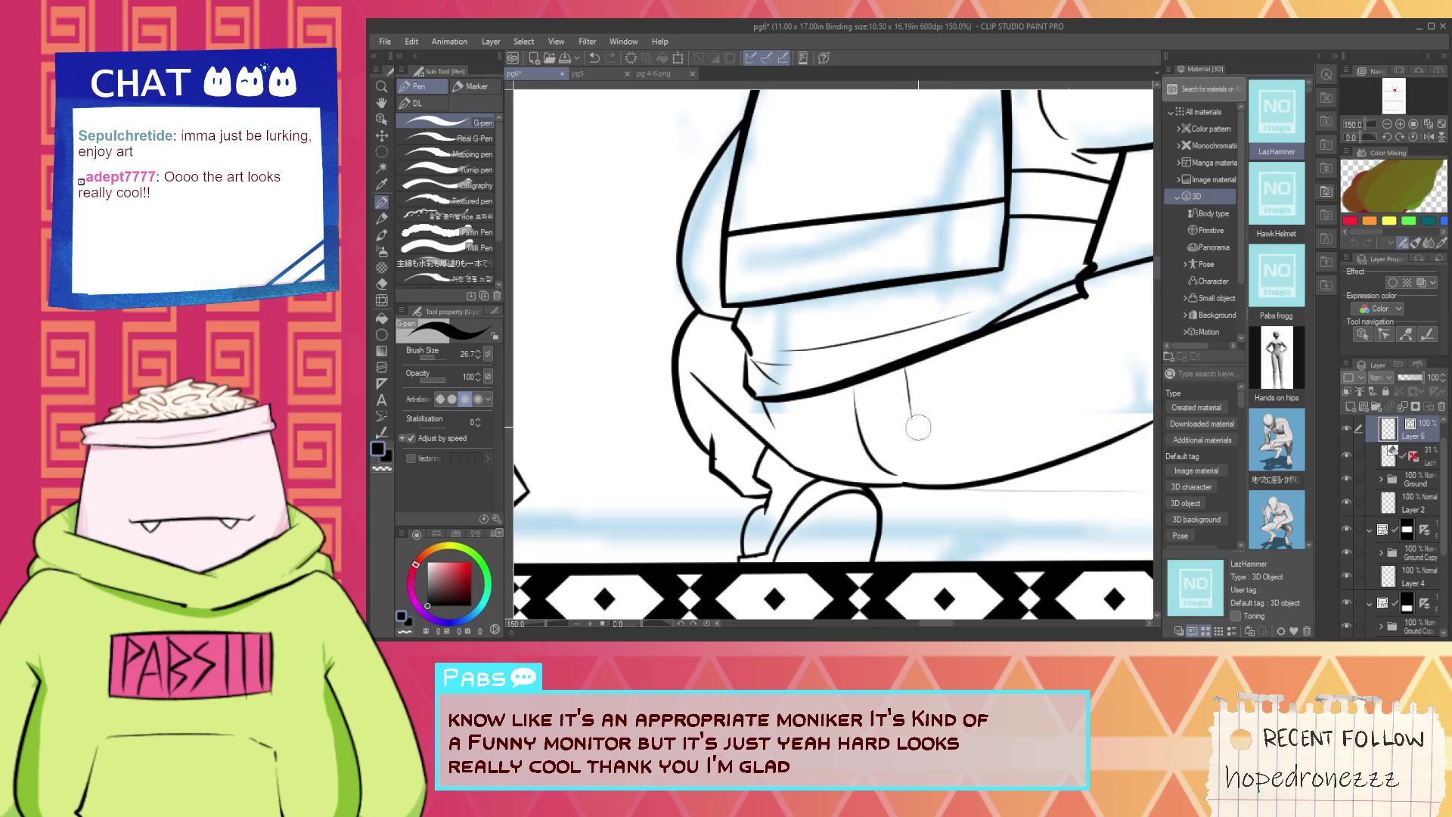
pyautogui.moveTo(1020, 402)
pyautogui.mouseDown()
pyautogui.moveTo(1016, 328)
pyautogui.moveTo(1046, 328)
pyautogui.moveTo(825, 376)
pyautogui.mouseUp()
pyautogui.press('e')
pyautogui.scroll(1, 825, 376)
pyautogui.press('p')
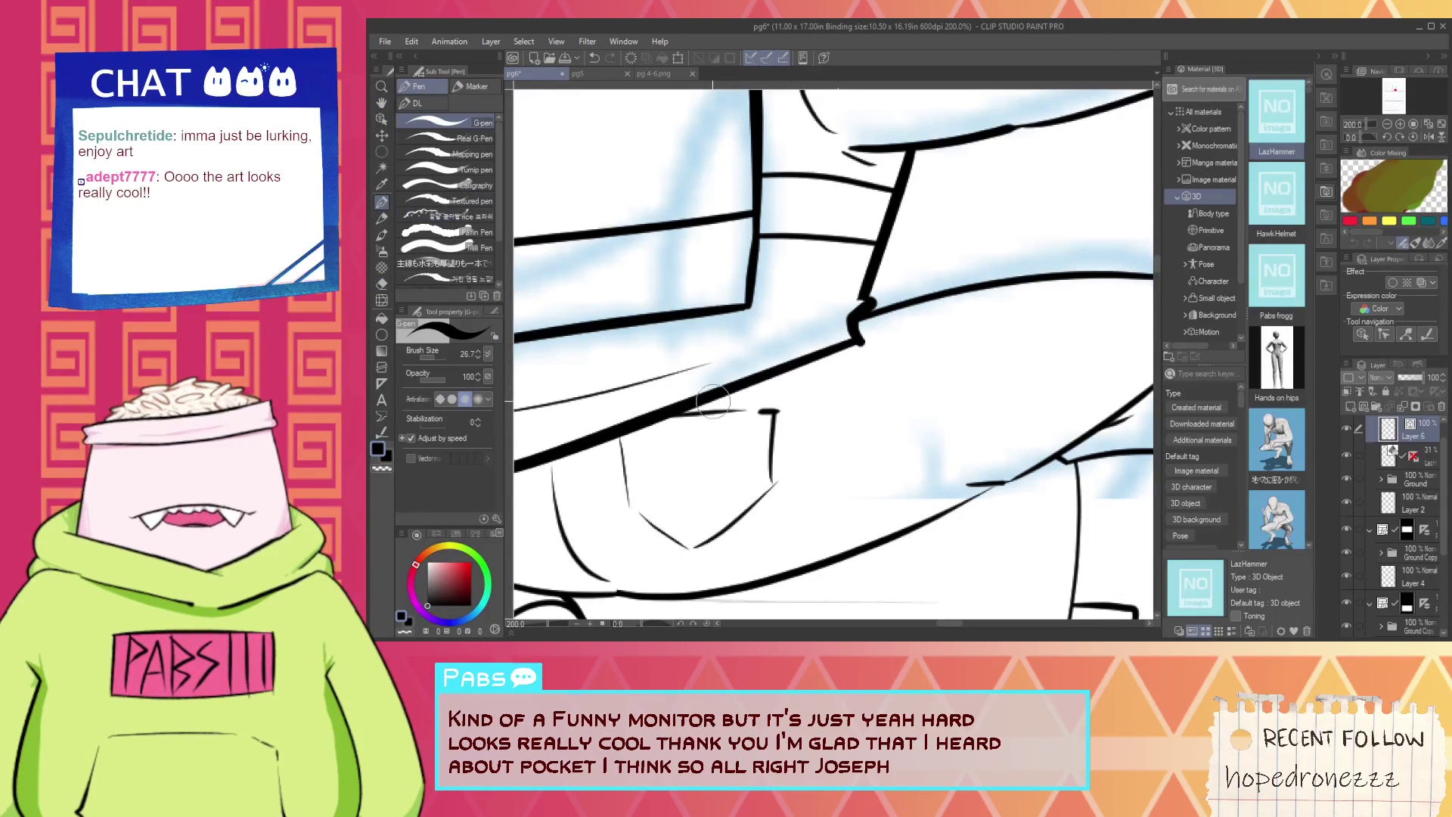
pyautogui.scroll(-1, 652, 415)
pyautogui.moveTo(655, 421); pyautogui.dragTo(742, 428)
pyautogui.moveTo(605, 439); pyautogui.dragTo(669, 442)
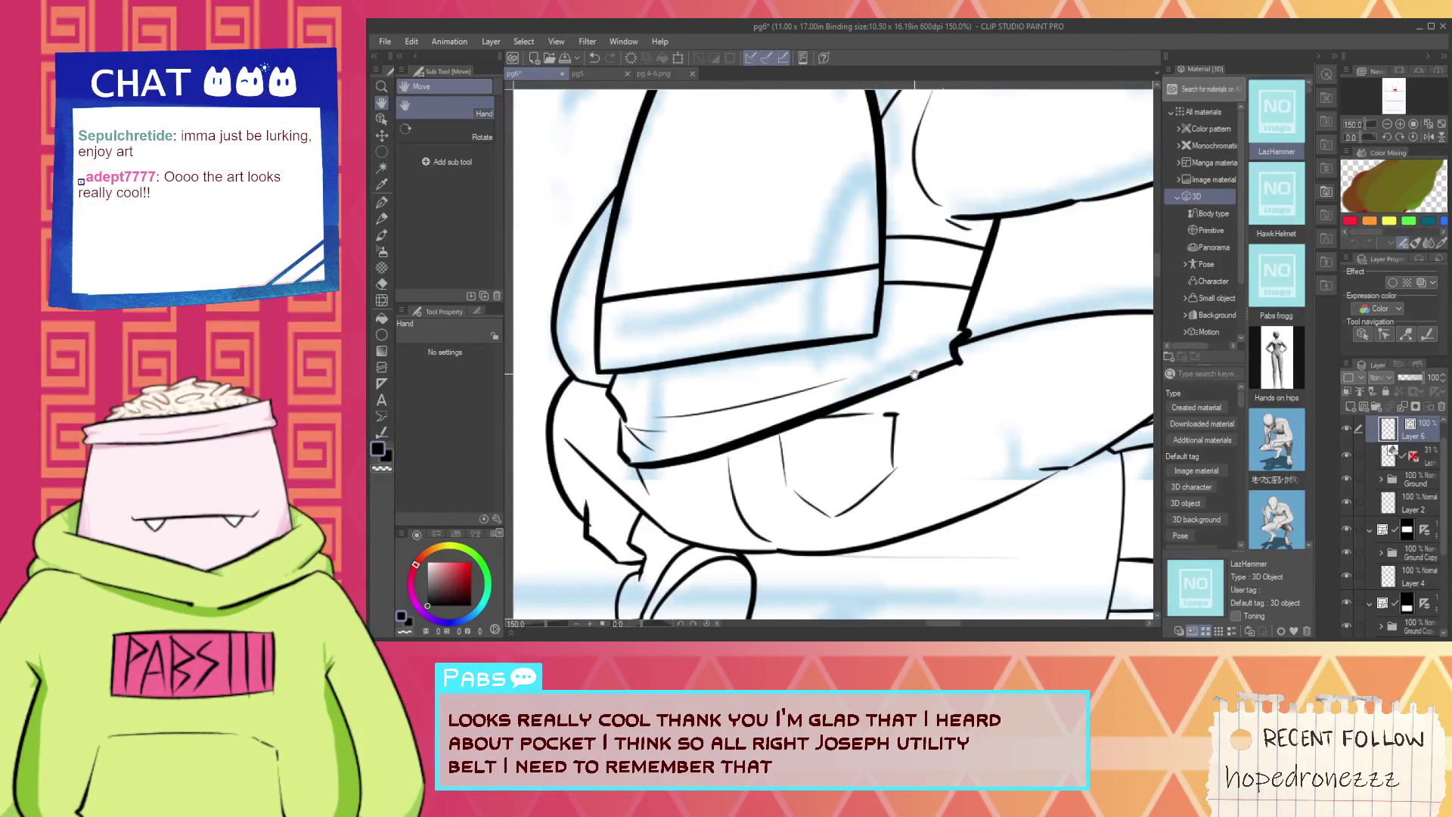
# Ink a small rounded belt pouch with a flap and a round button at the front end of the waist line.
pyautogui.press('p')
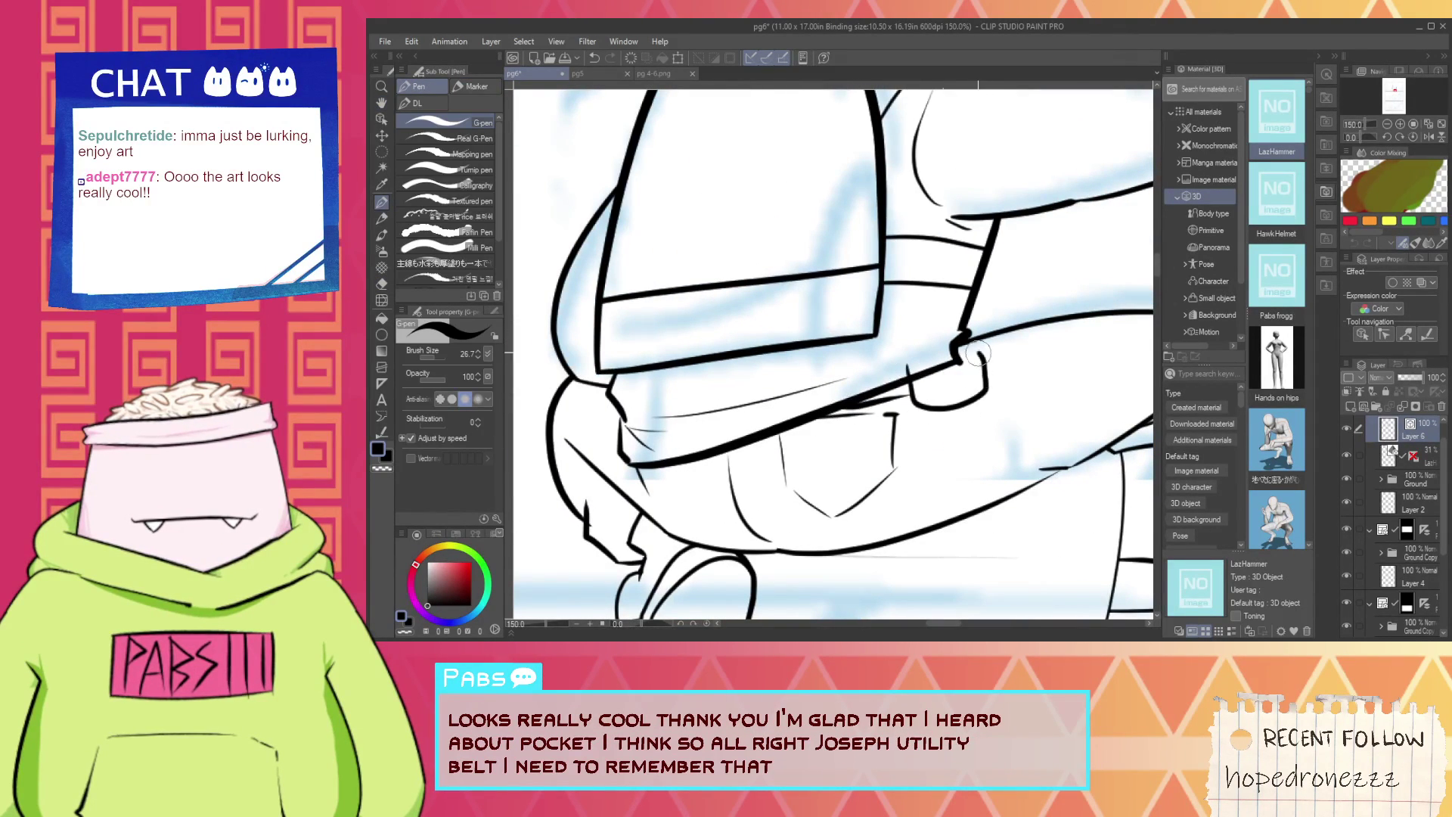
pyautogui.press('e')
pyautogui.moveTo(935, 367)
pyautogui.mouseDown()
pyautogui.moveTo(957, 365)
pyautogui.moveTo(938, 397)
pyautogui.moveTo(983, 373)
pyautogui.mouseUp()
pyautogui.hotkey('ctrl', 'z')
pyautogui.press('p')
pyautogui.scroll(1, 957, 364)
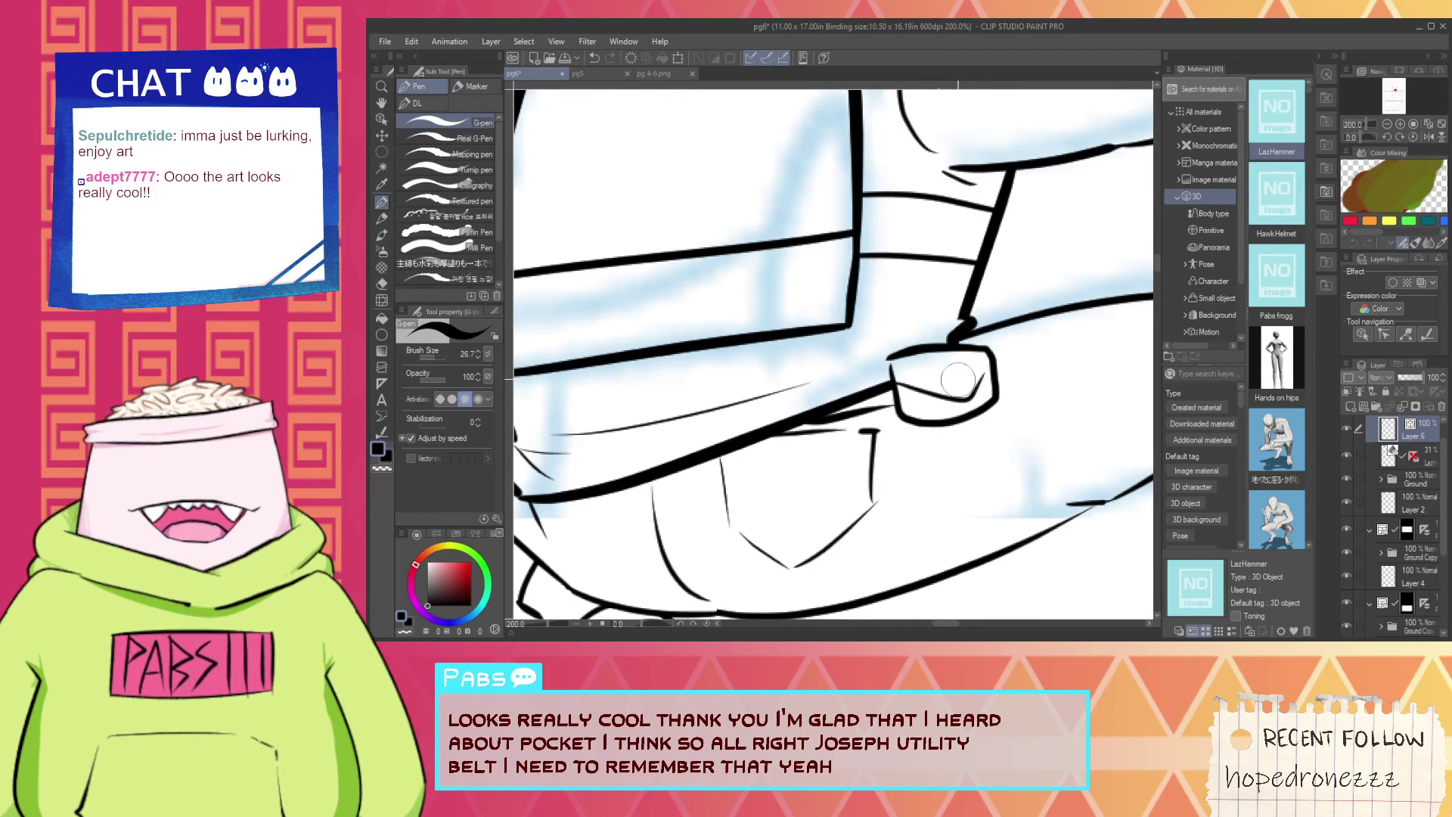
pyautogui.scroll(-8, 957, 382)
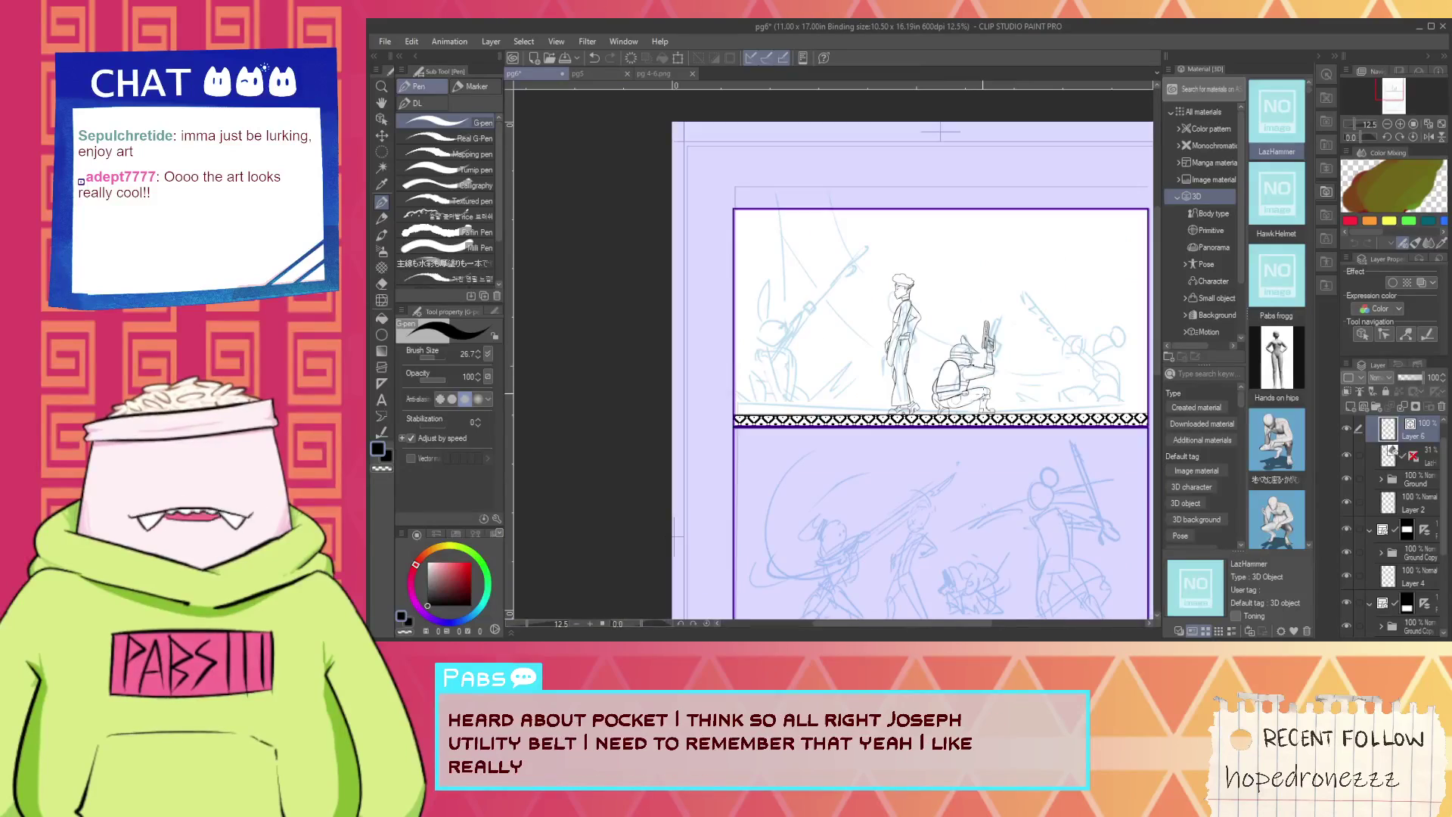
pyautogui.scroll(8, 959, 375)
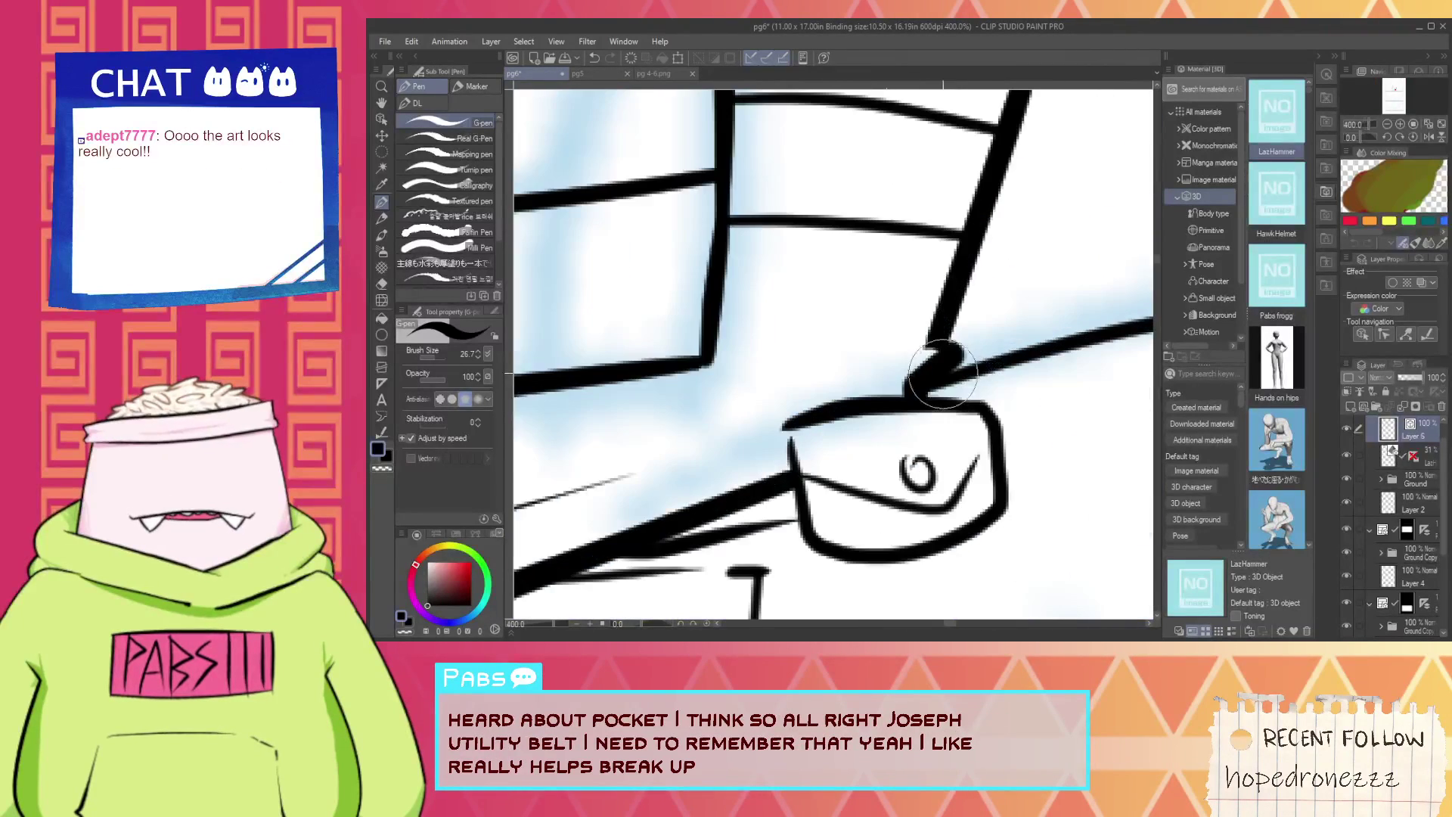
# Thin the ink lines of the kneeling figure's folded leg and rear foot with Adjust line width set to scale down.
pyautogui.press('h')
pyautogui.scroll(-6, 938, 405)
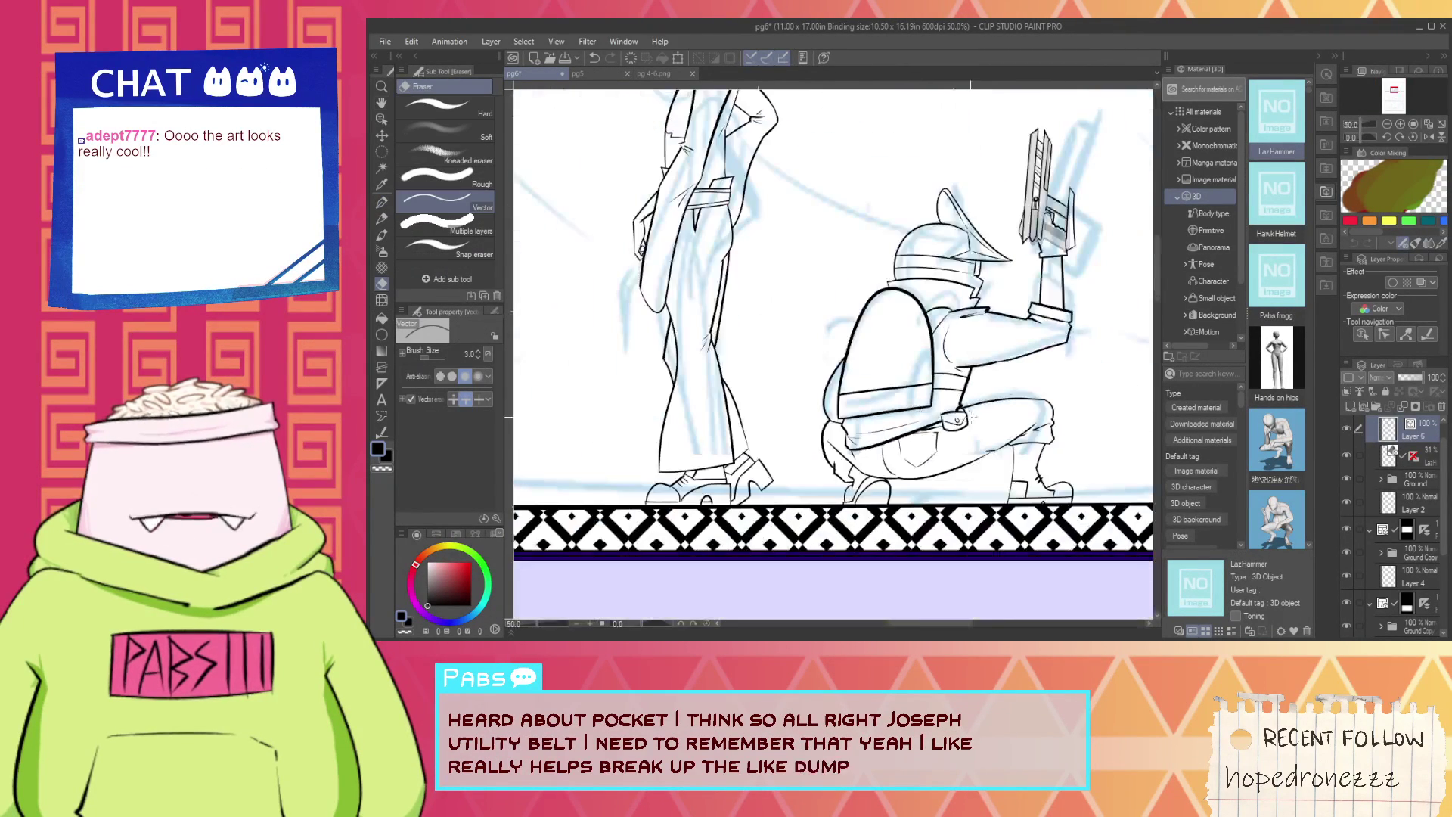
pyautogui.scroll(-2, 977, 429)
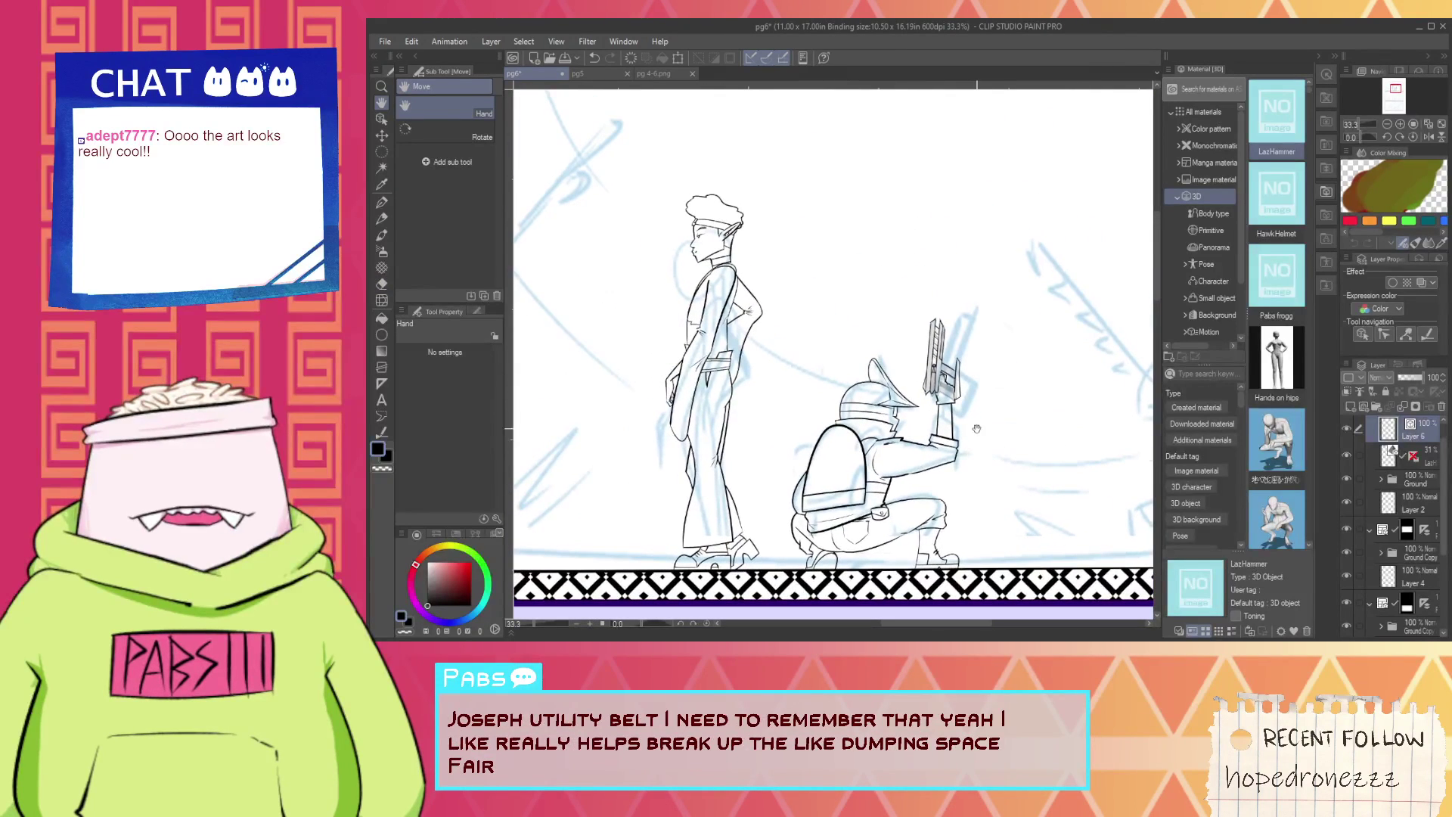
pyautogui.scroll(3, 817, 560)
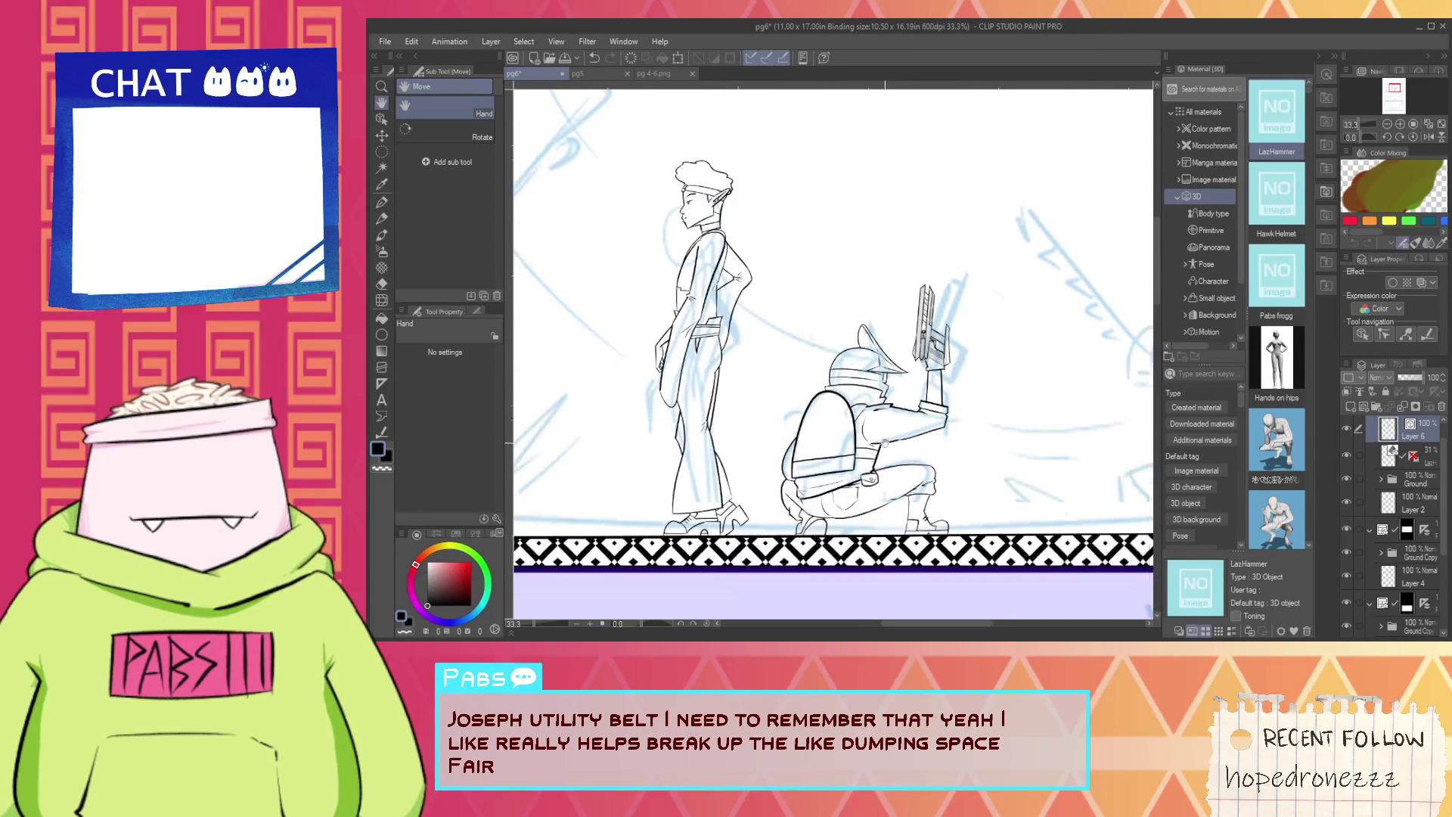
pyautogui.scroll(2, 772, 439)
pyautogui.press('e')
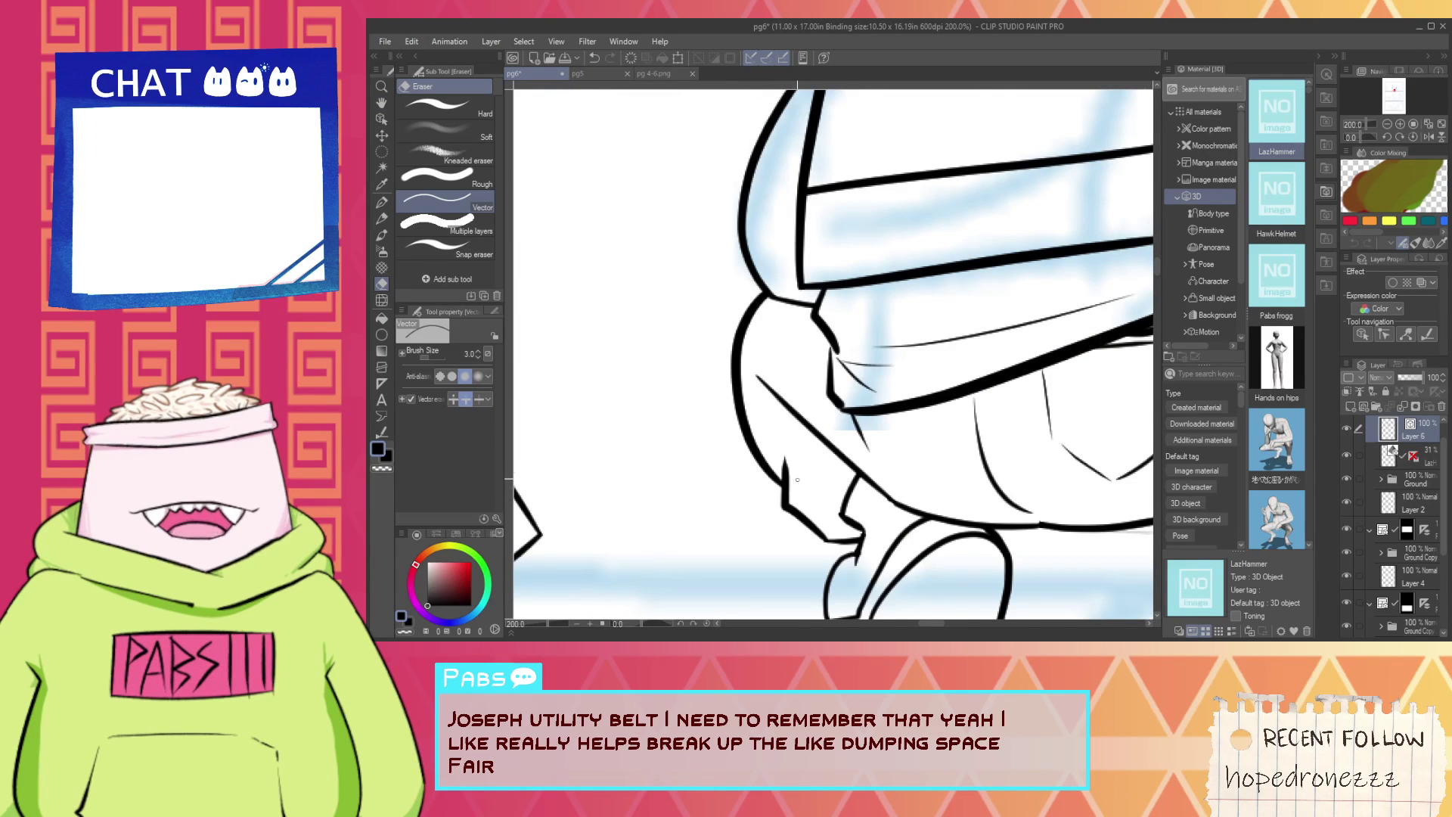
pyautogui.scroll(-2, 797, 479)
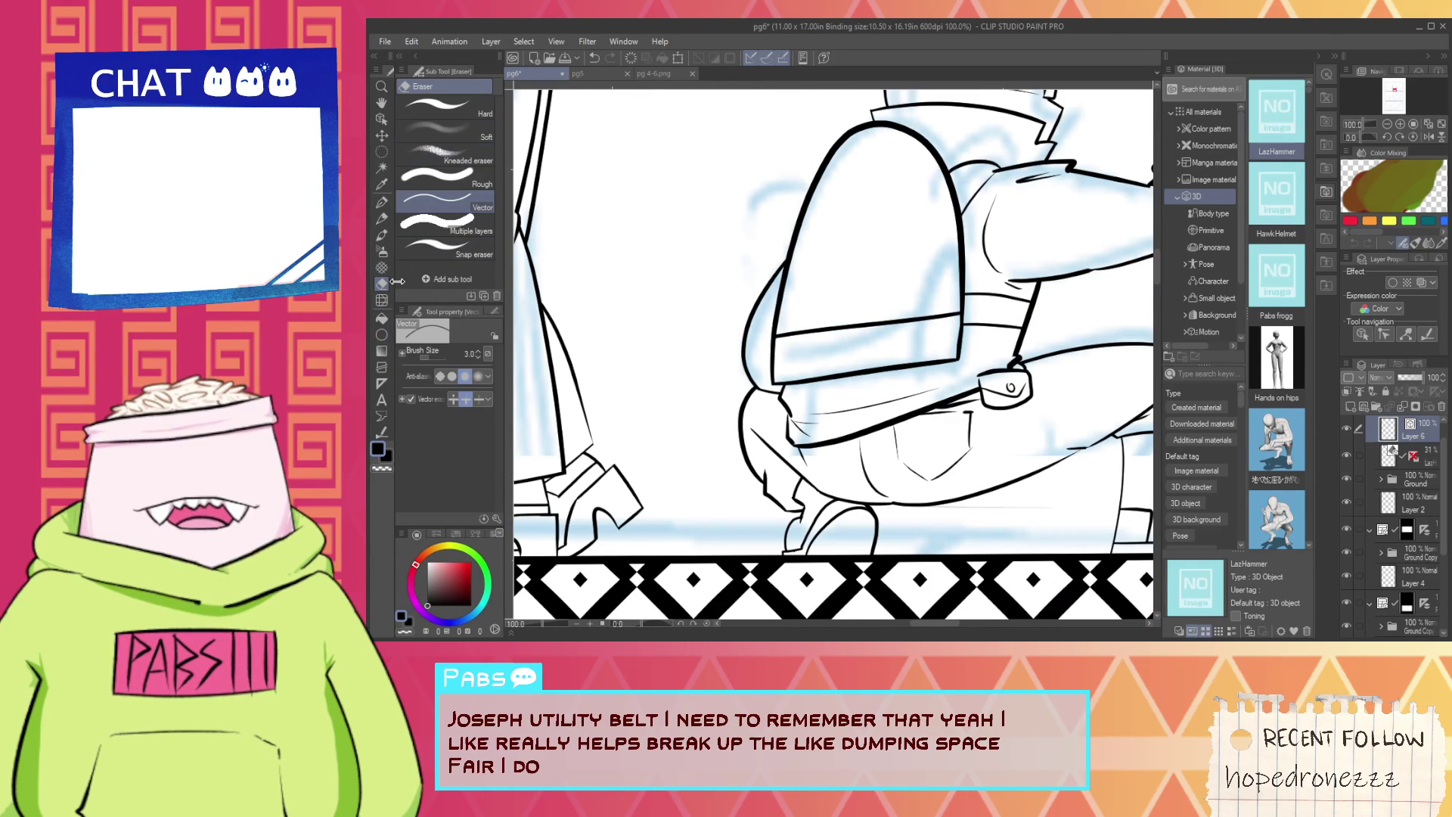
pyautogui.click(381, 302)
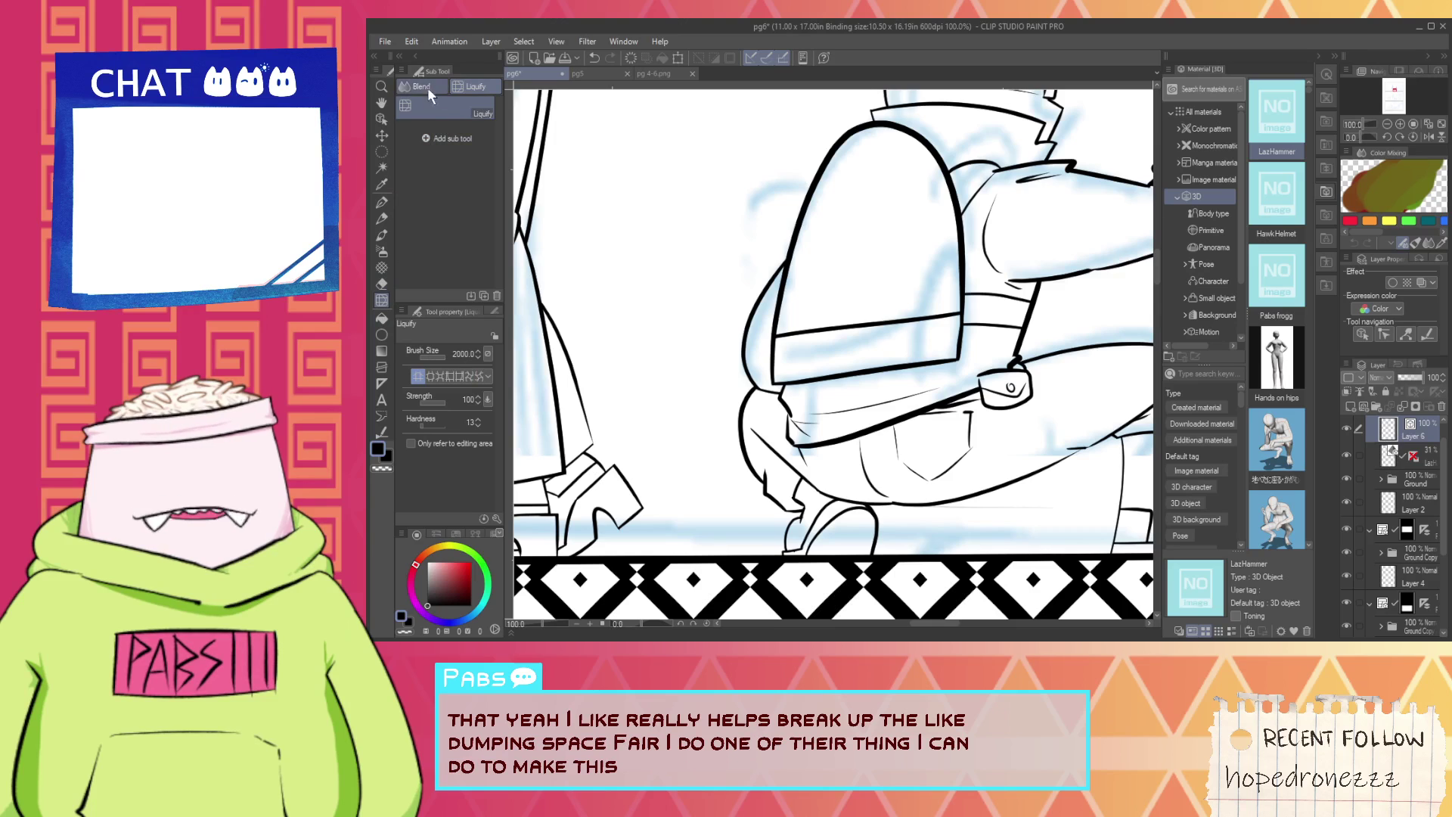
pyautogui.click(382, 425)
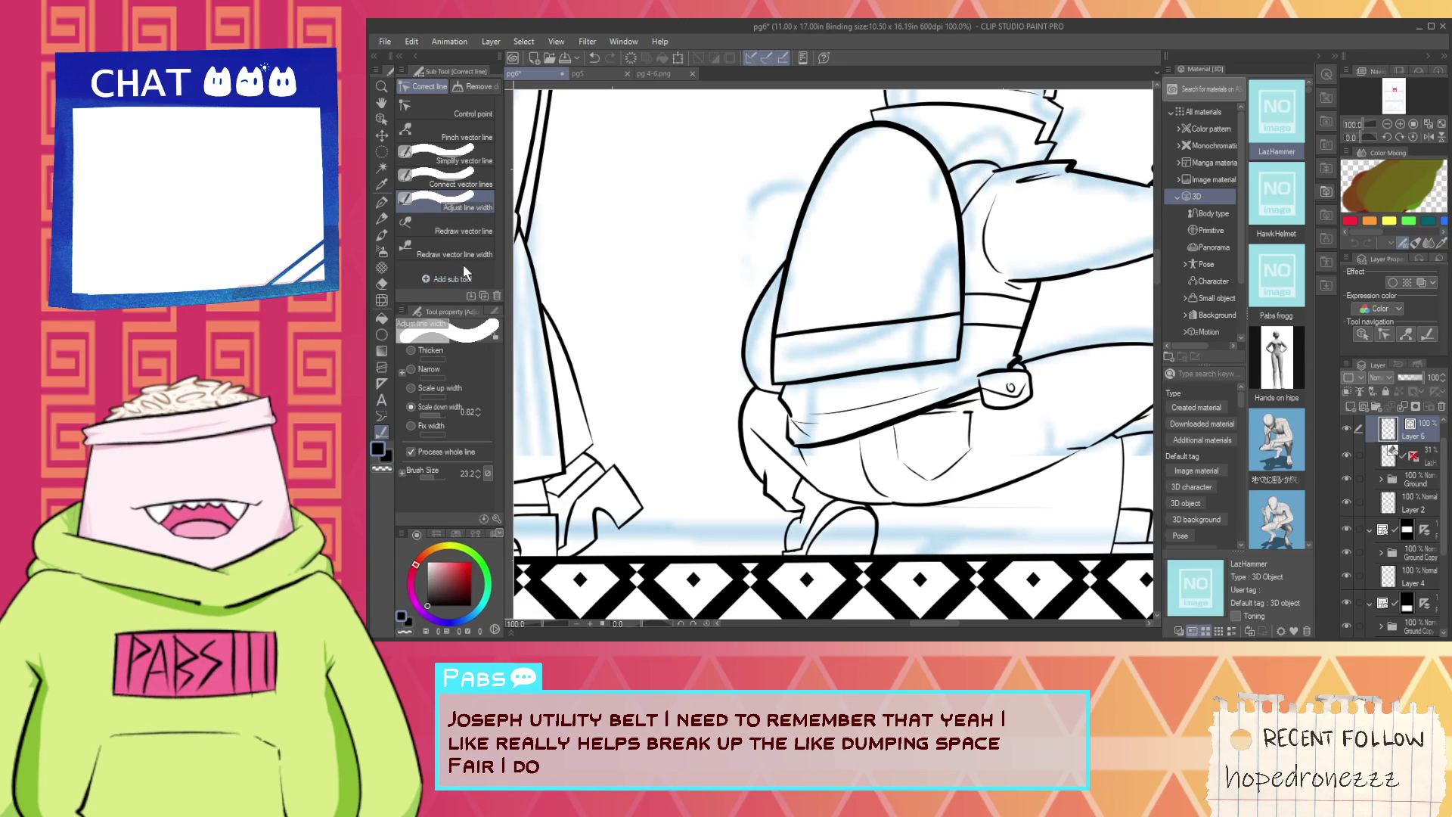
pyautogui.moveTo(733, 461); pyautogui.dragTo(772, 499)
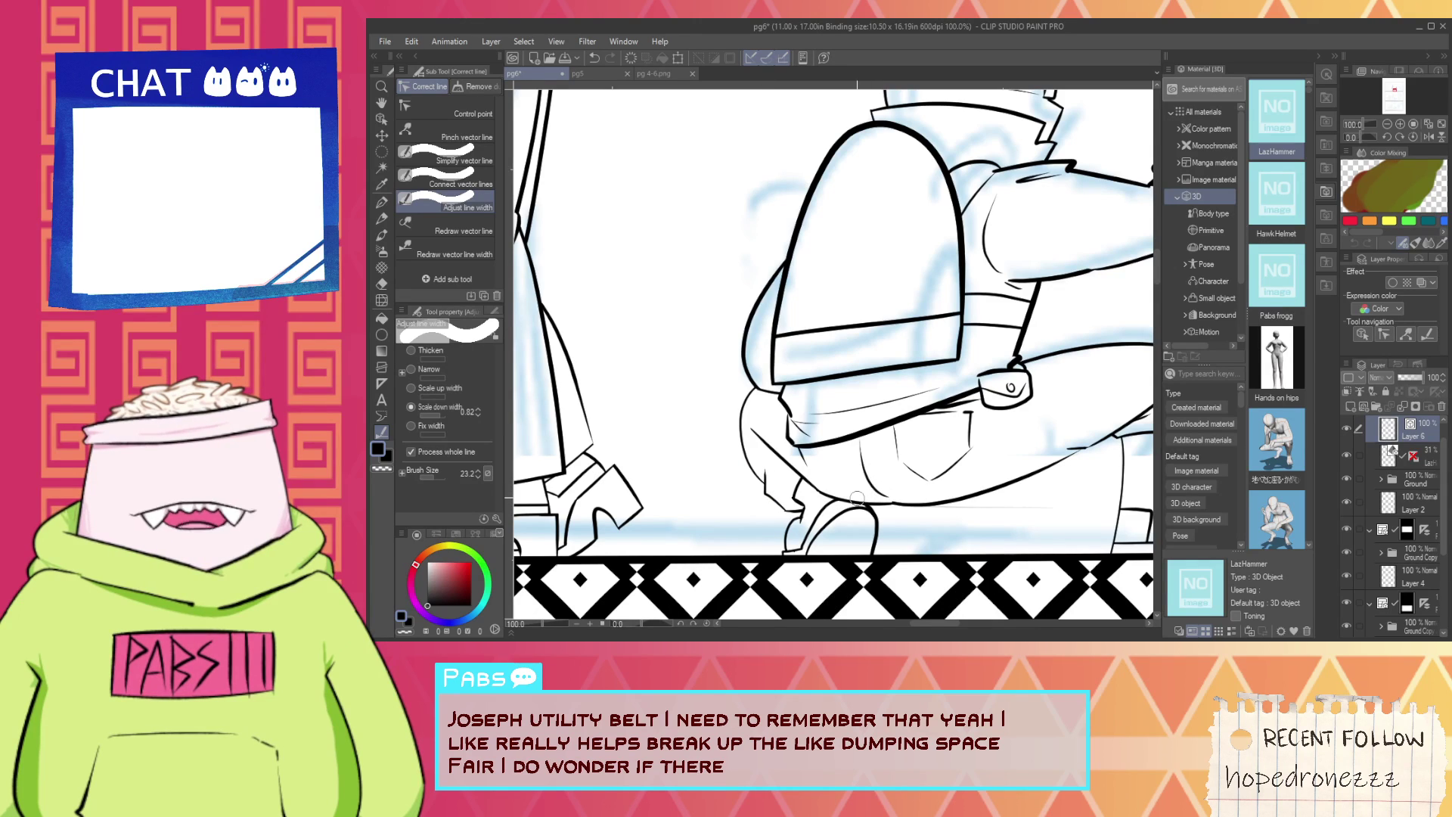
pyautogui.moveTo(798, 500); pyautogui.dragTo(802, 507)
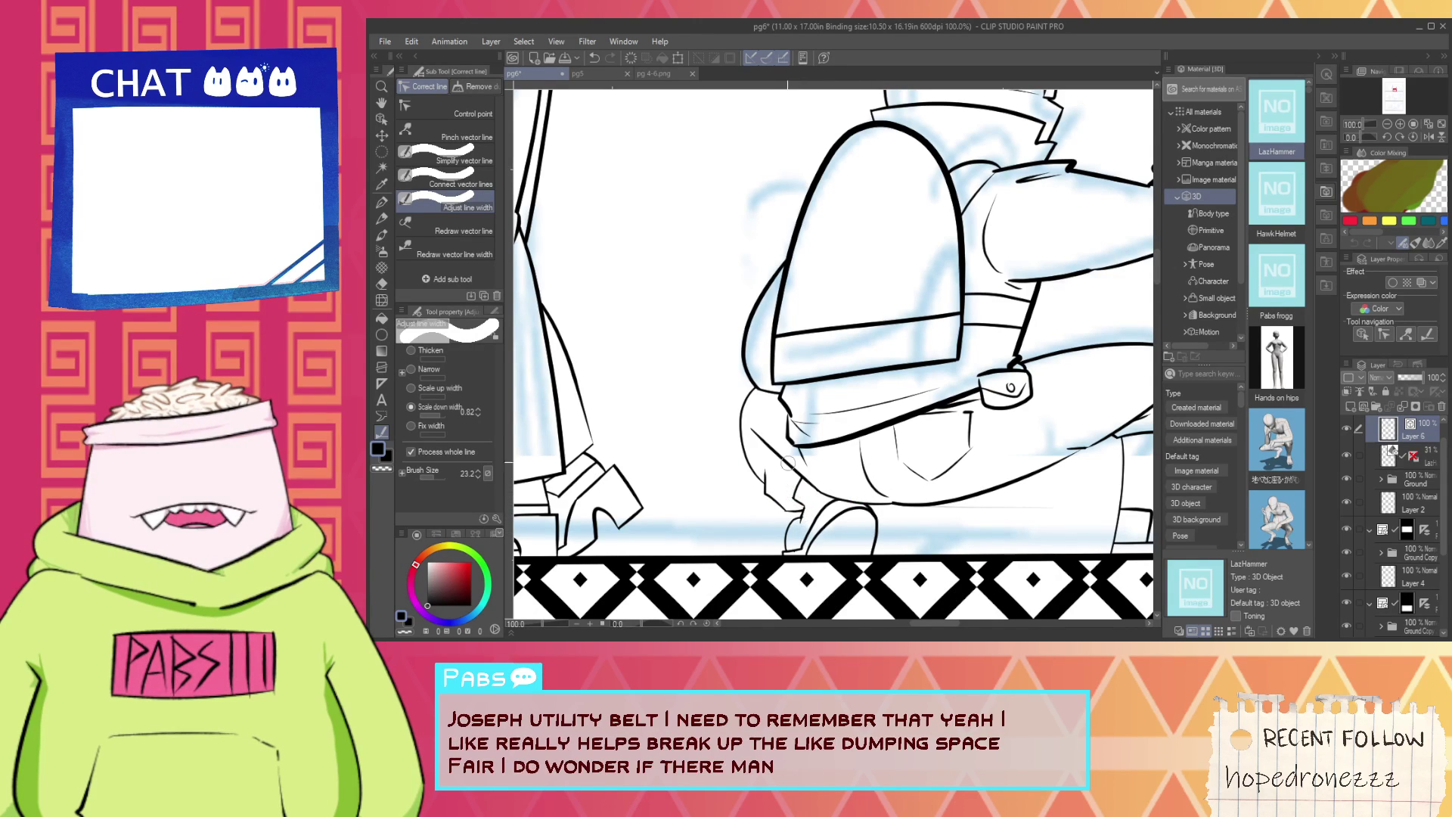
pyautogui.moveTo(938, 513); pyautogui.dragTo(940, 491)
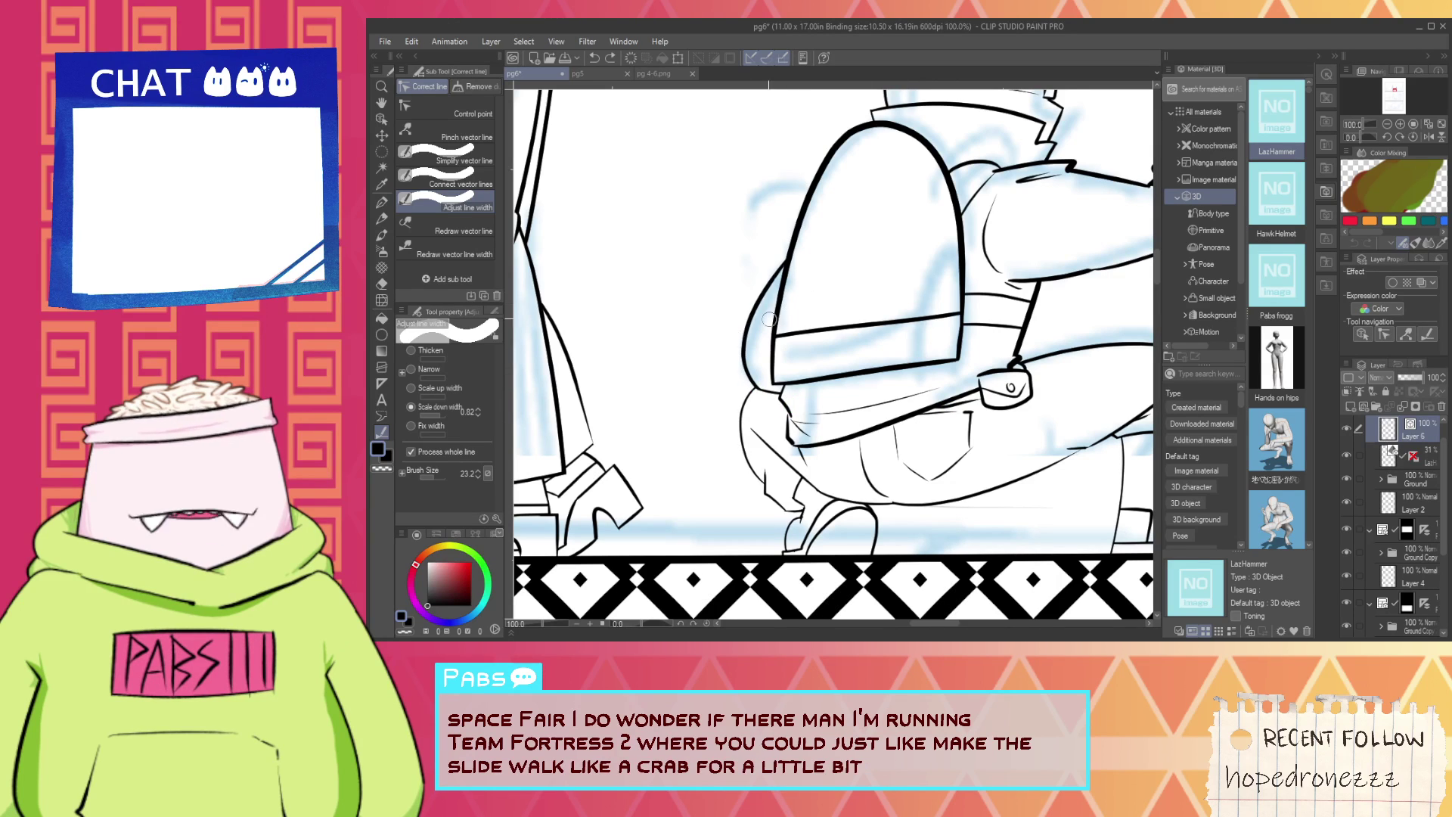
# Scale down the line width of the backpack's outline and band, and of the raised arm's cuff.
pyautogui.scroll(-1, 857, 203)
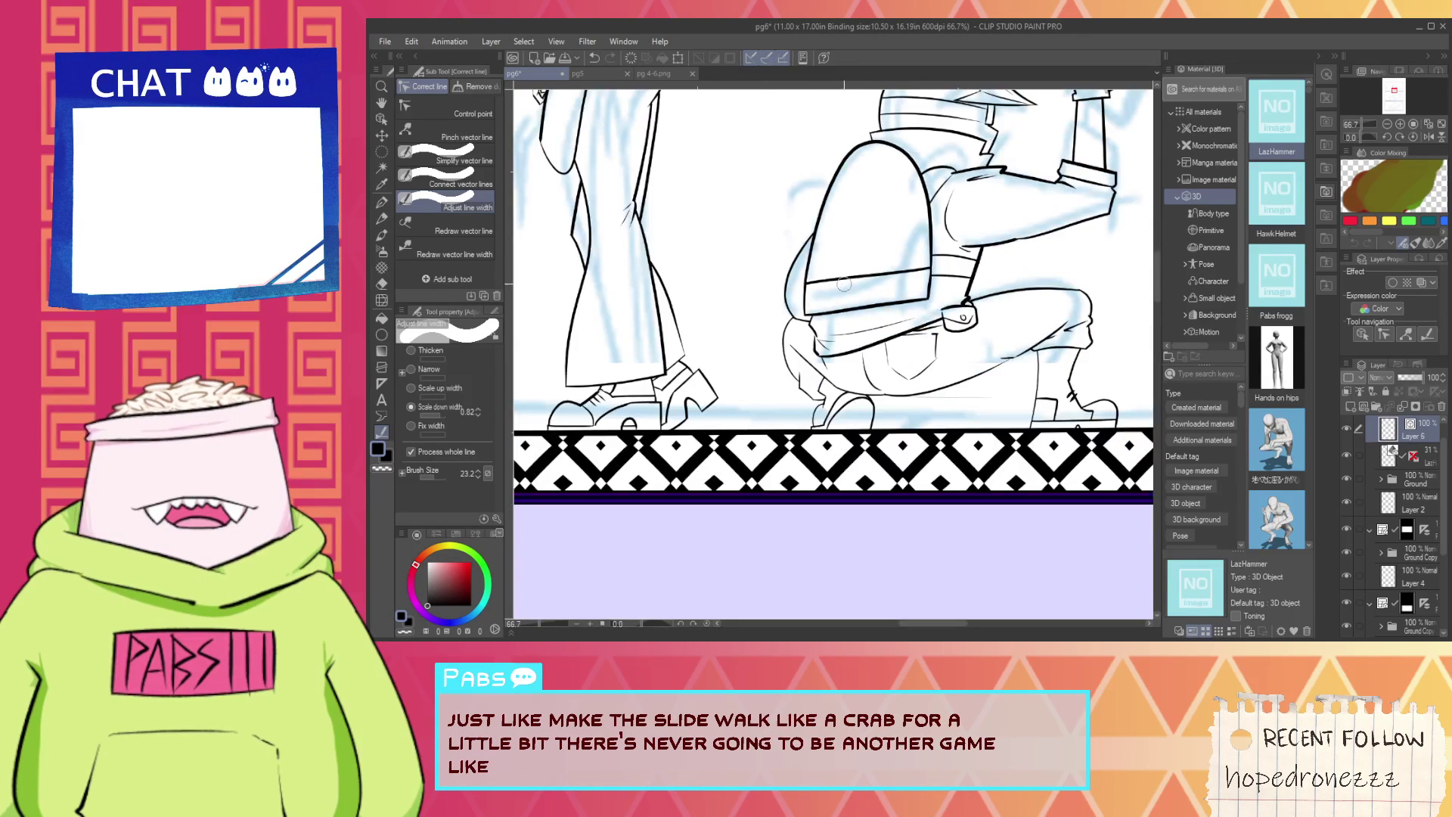
pyautogui.moveTo(864, 277); pyautogui.dragTo(874, 305)
pyautogui.scroll(-2, 871, 305)
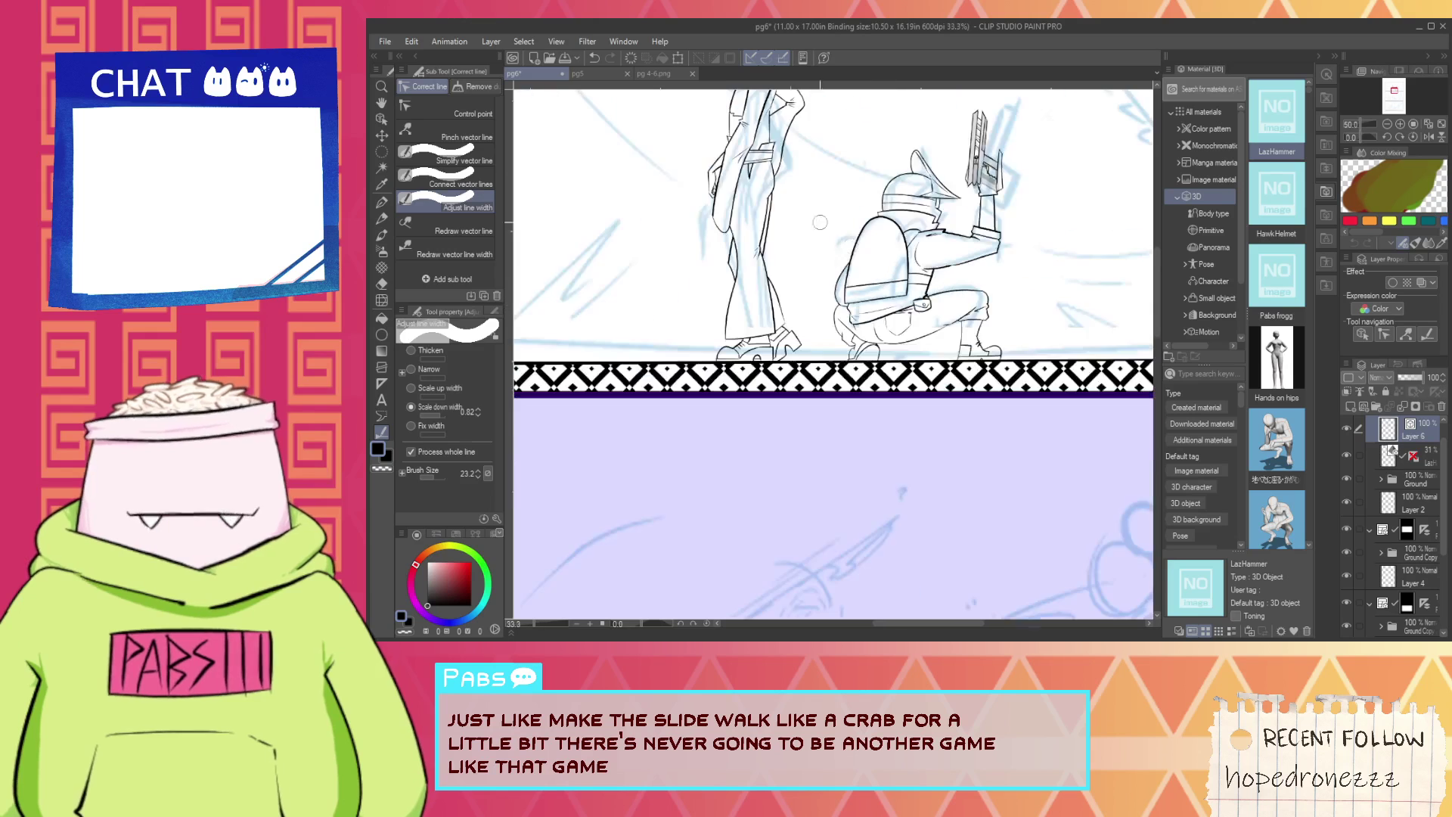
pyautogui.press('space')
pyautogui.moveTo(818, 257); pyautogui.dragTo(628, 356)
pyautogui.scroll(2, 716, 362)
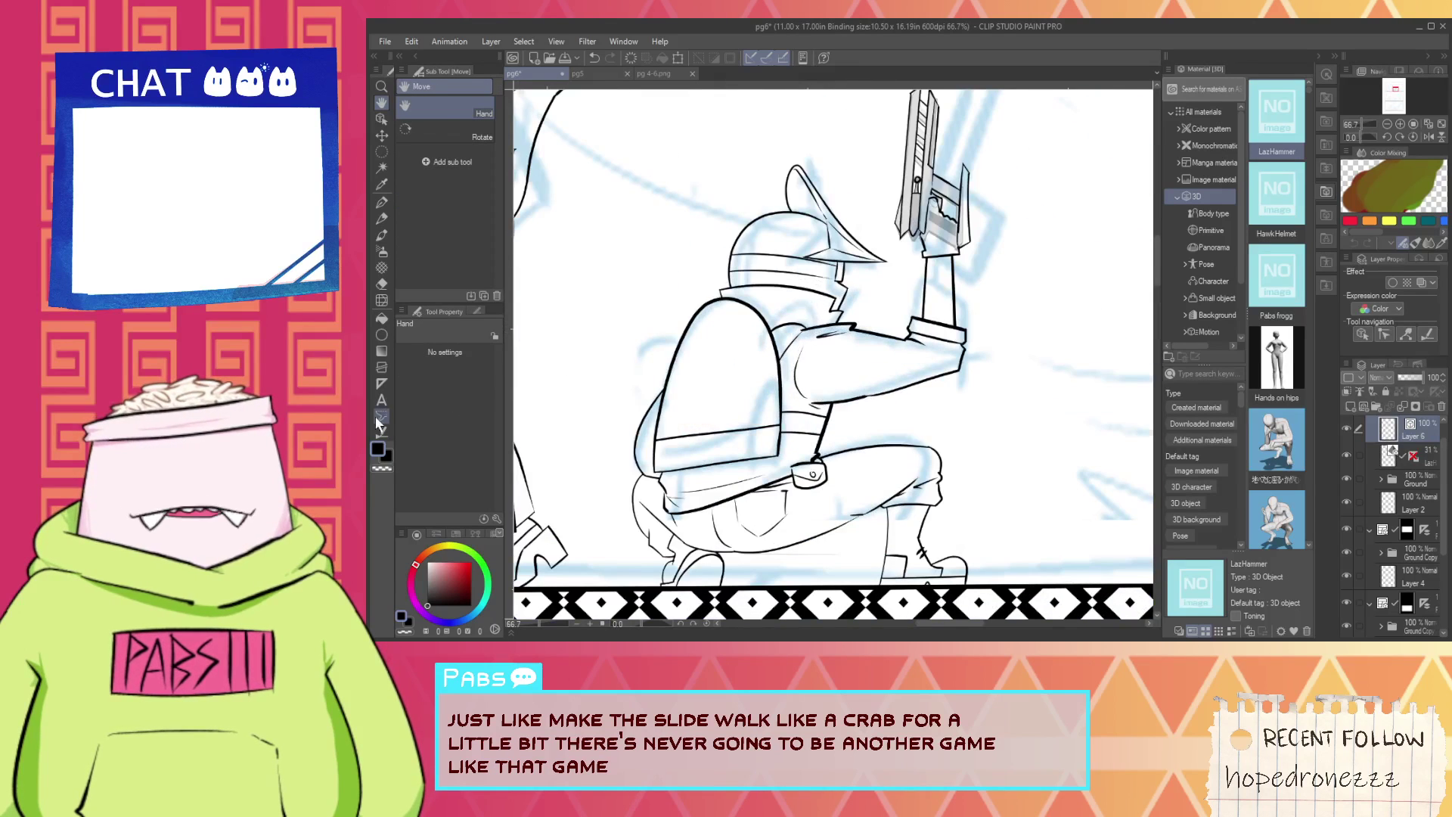
pyautogui.scroll(1, 772, 327)
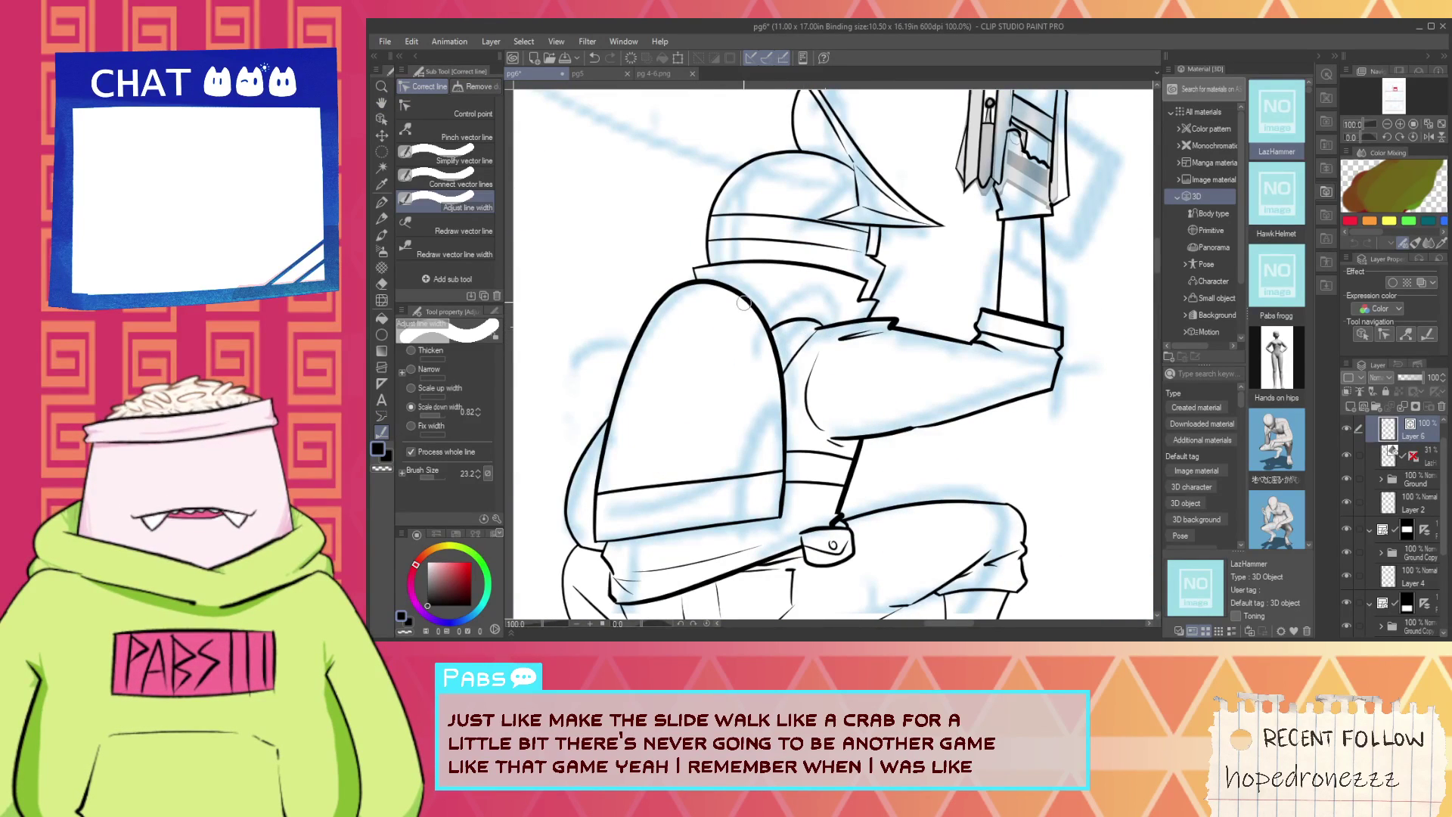
pyautogui.moveTo(743, 304); pyautogui.dragTo(765, 297)
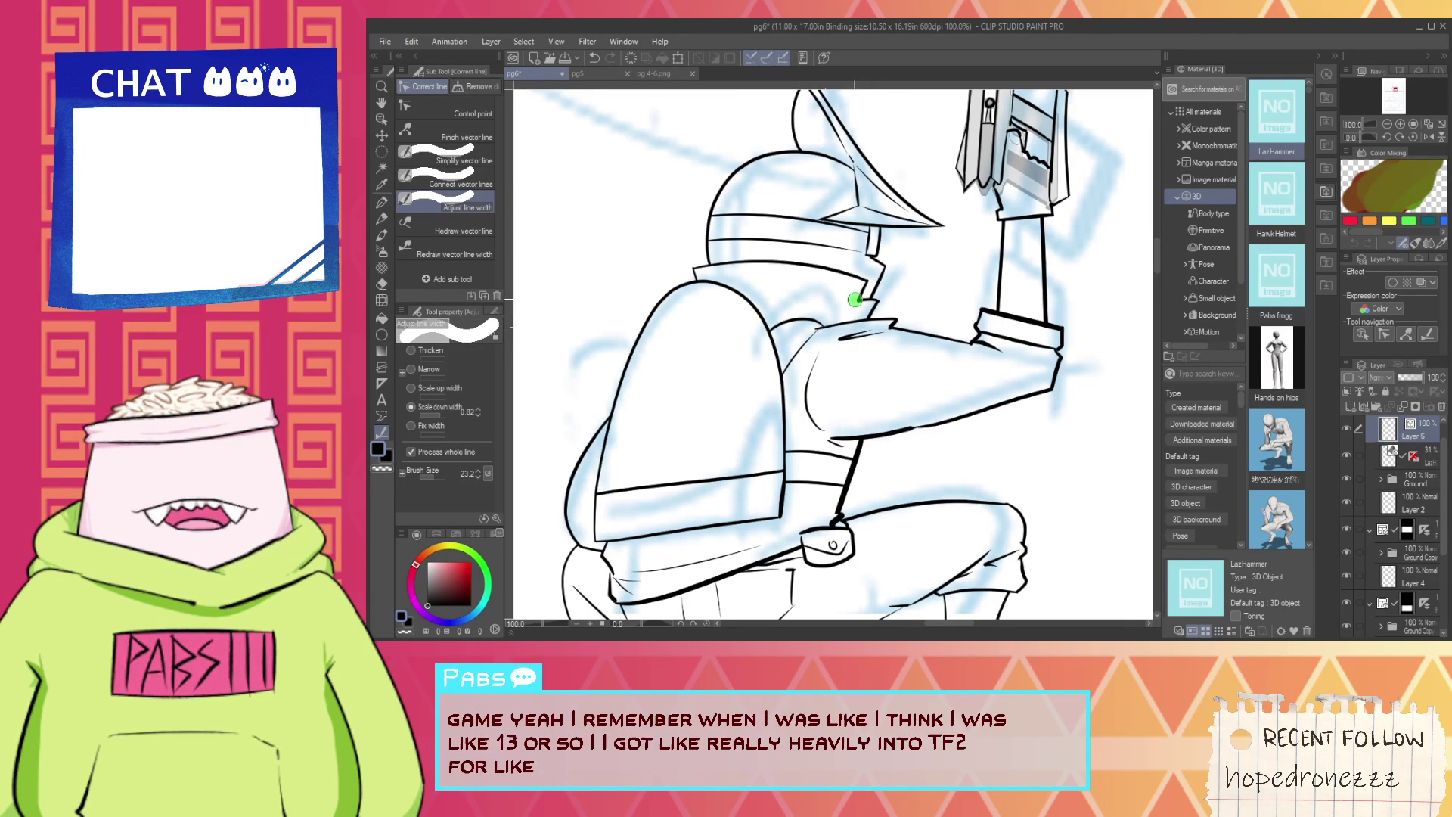
pyautogui.click(1009, 321)
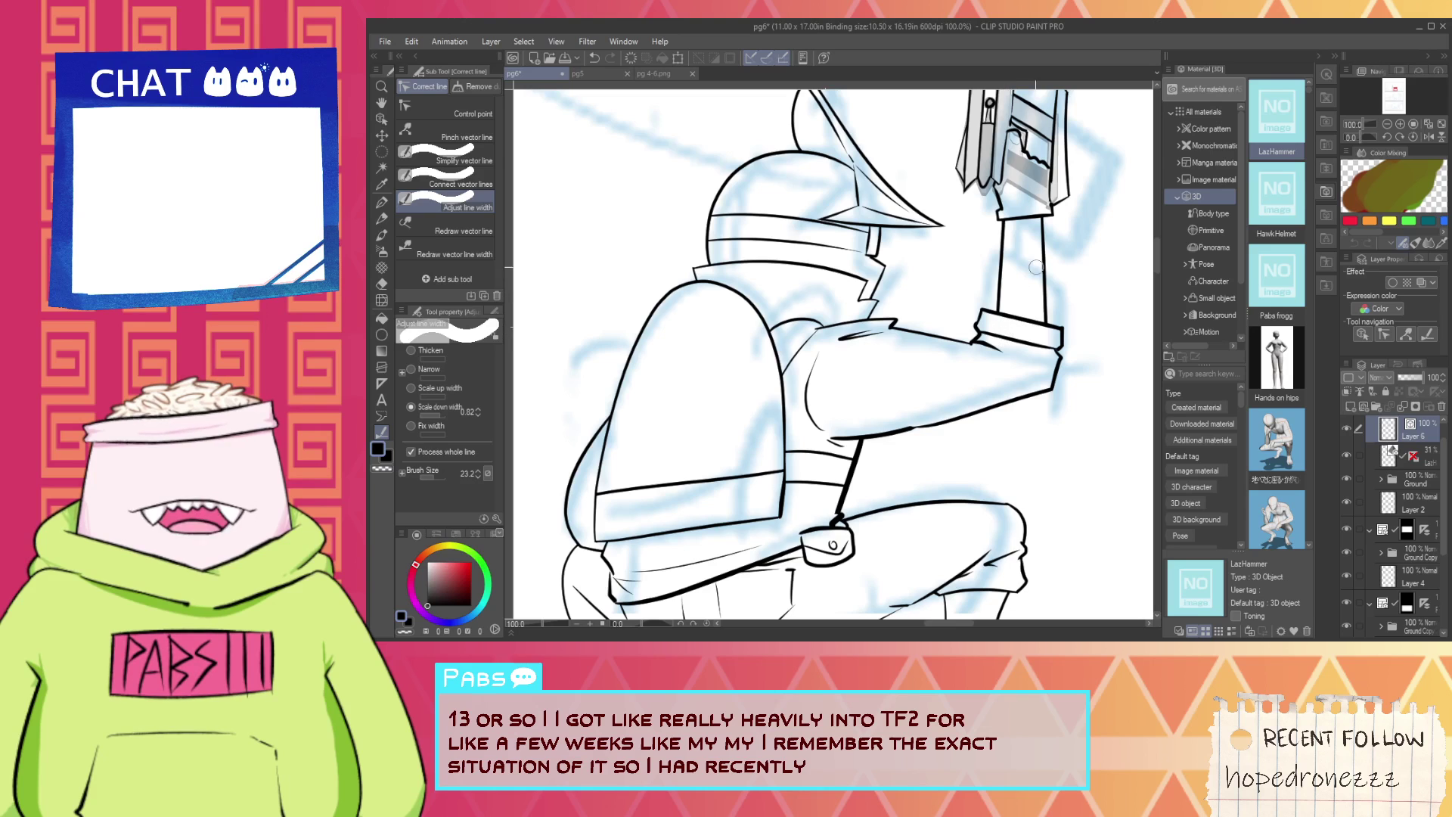
# Replace the raised forearm's inner line with a new stroke from the wrist to the cuff and trim its lower end.
pyautogui.press('space')
pyautogui.moveTo(1009, 312)
pyautogui.mouseDown()
pyautogui.moveTo(883, 383)
pyautogui.moveTo(926, 227)
pyautogui.moveTo(859, 459)
pyautogui.mouseUp()
pyautogui.hotkey('ctrl', '+')
pyautogui.press('e')
pyautogui.click(911, 366)
pyautogui.press('p')
pyautogui.hotkey('ctrl', 'z')
pyautogui.hotkey('ctrl', 'z')
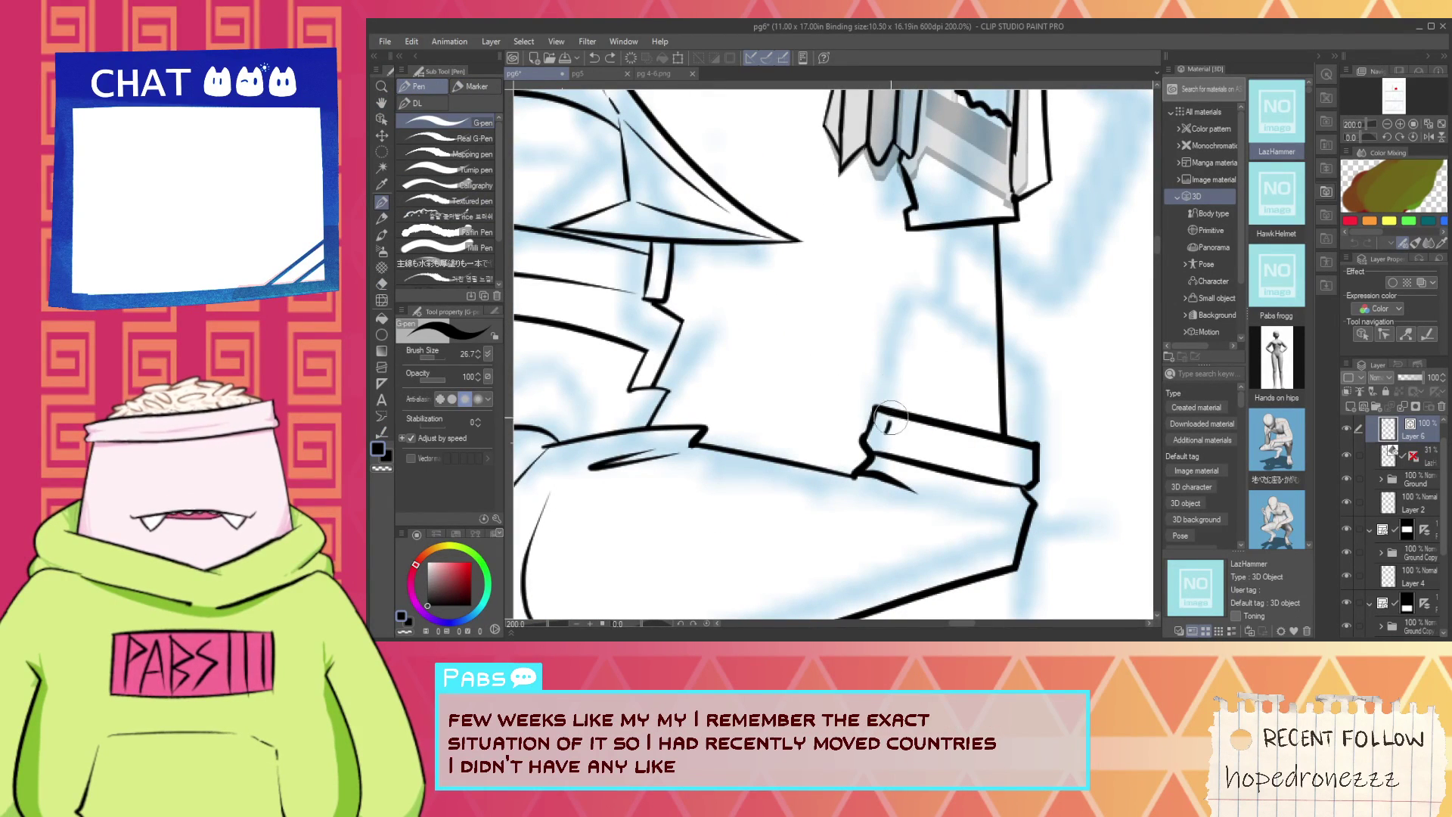
pyautogui.hotkey('ctrl', 'z')
pyautogui.moveTo(916, 238); pyautogui.dragTo(893, 420)
pyautogui.press('e')
pyautogui.click(894, 423)
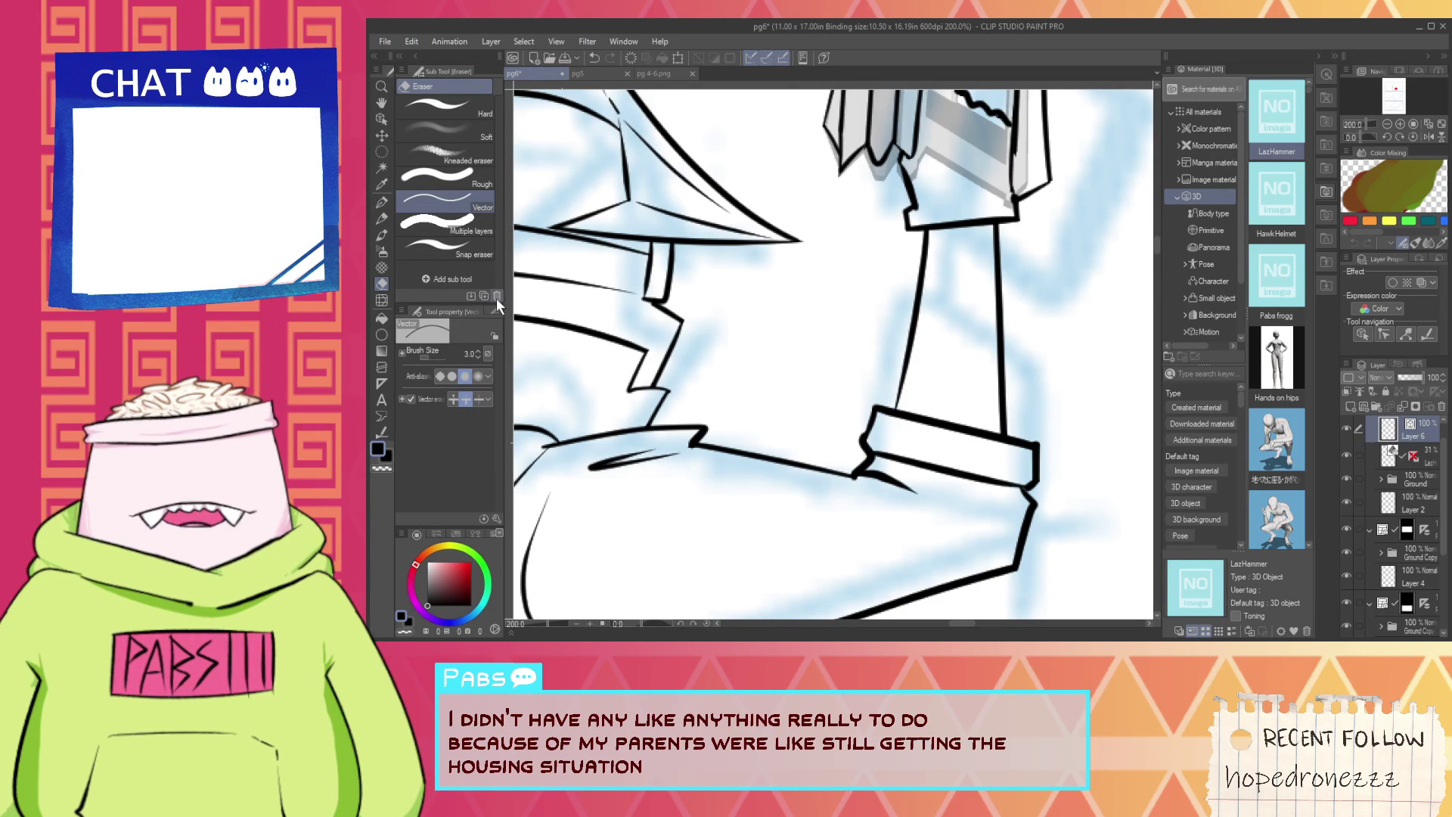
# Thin the outlines of the cuff, the elbow and the underside of the raised arm's sleeve with Adjust line width.
pyautogui.click(382, 431)
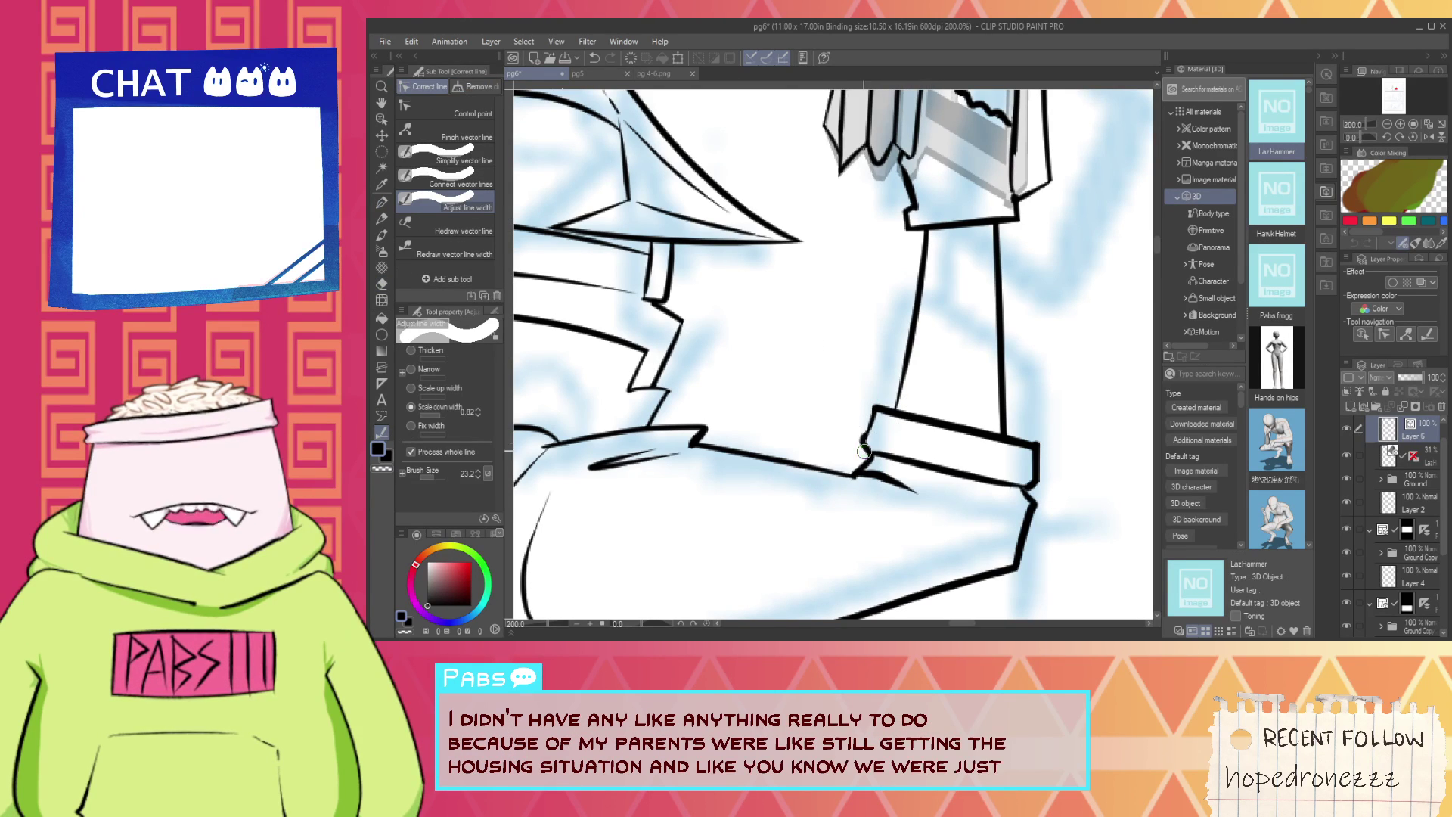
pyautogui.click(941, 425)
pyautogui.click(997, 467)
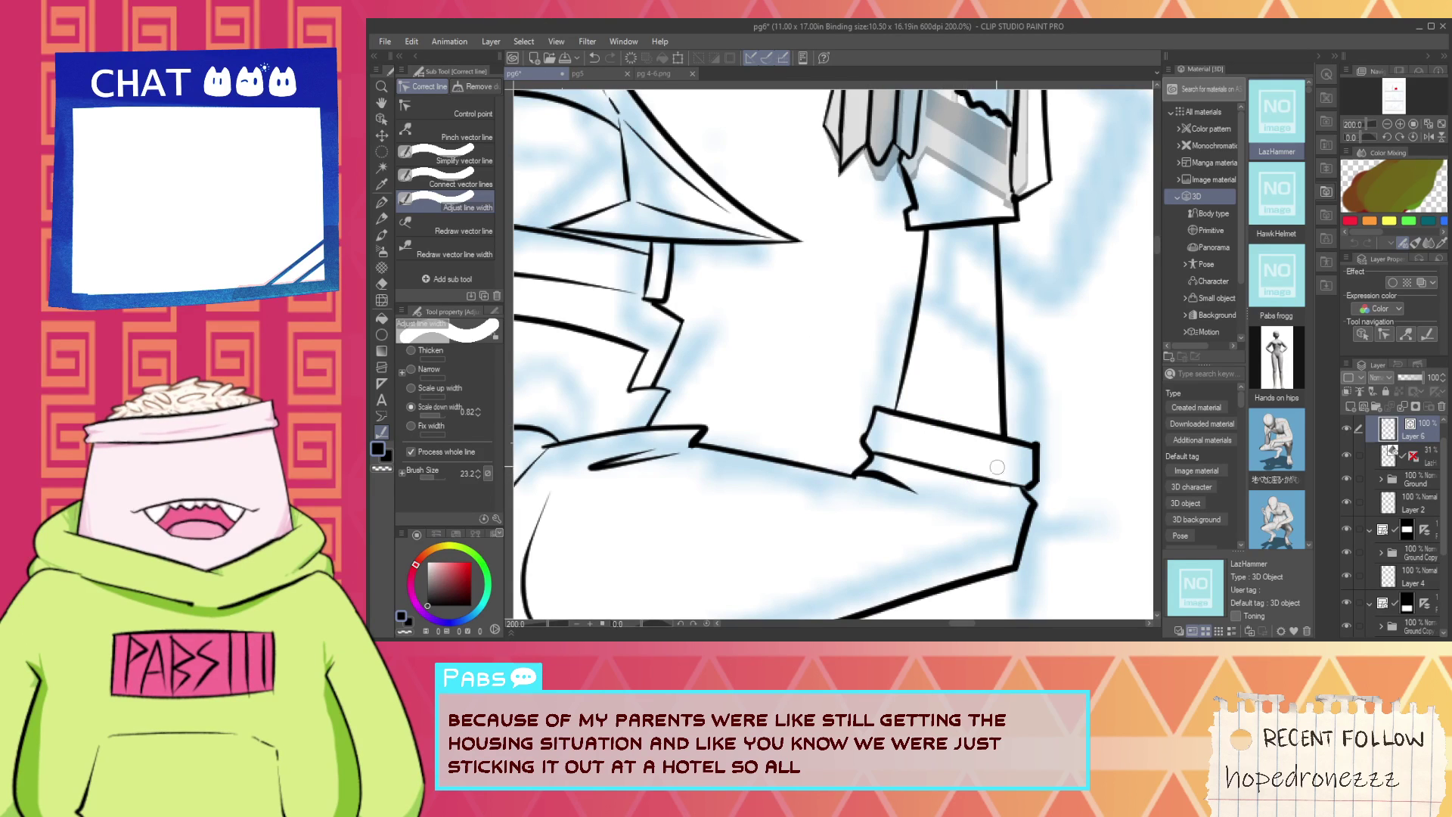
pyautogui.click(1037, 459)
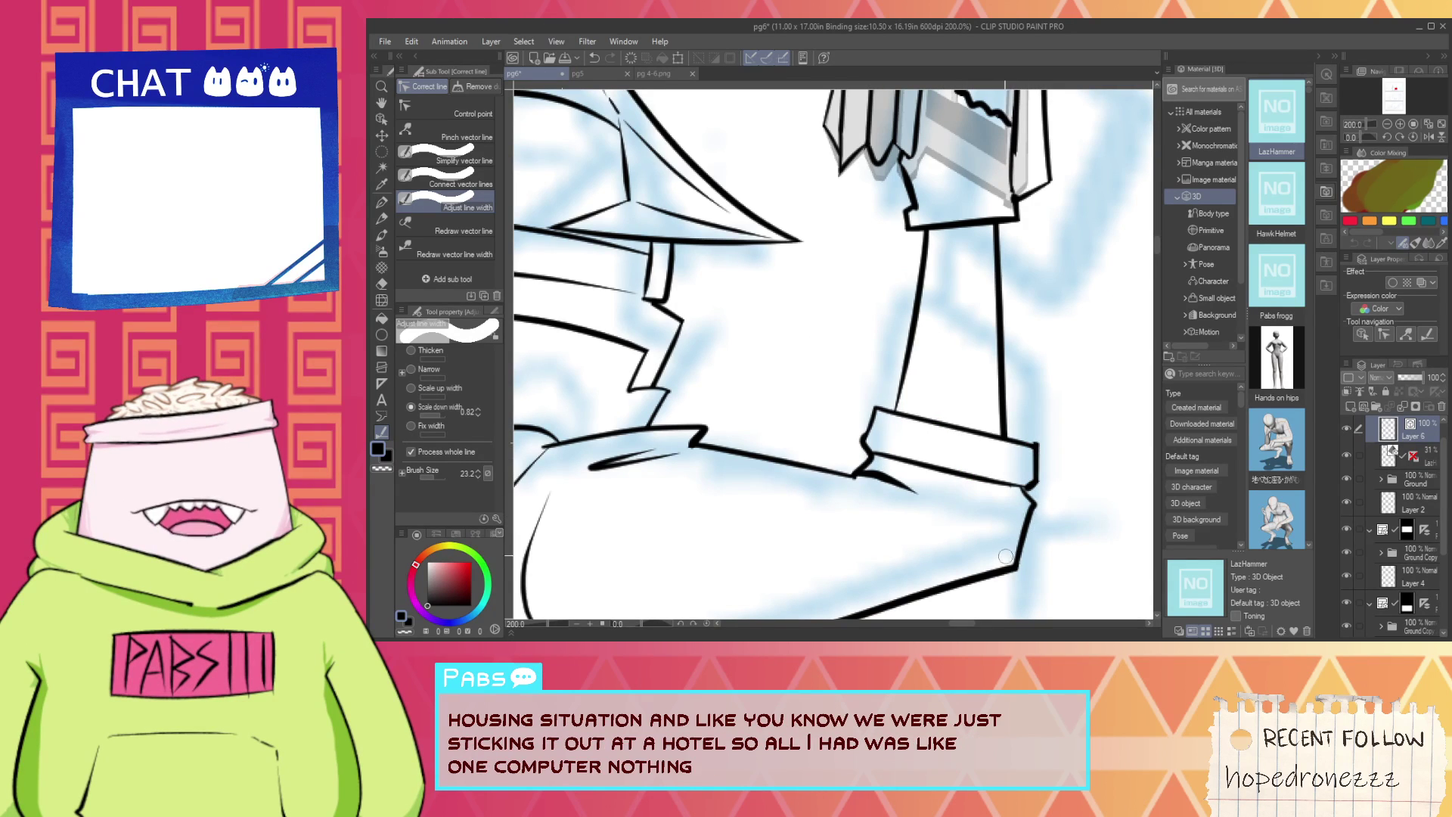
pyautogui.click(972, 580)
pyautogui.scroll(-2, 965, 575)
pyautogui.press('space')
pyautogui.moveTo(923, 572); pyautogui.dragTo(945, 514)
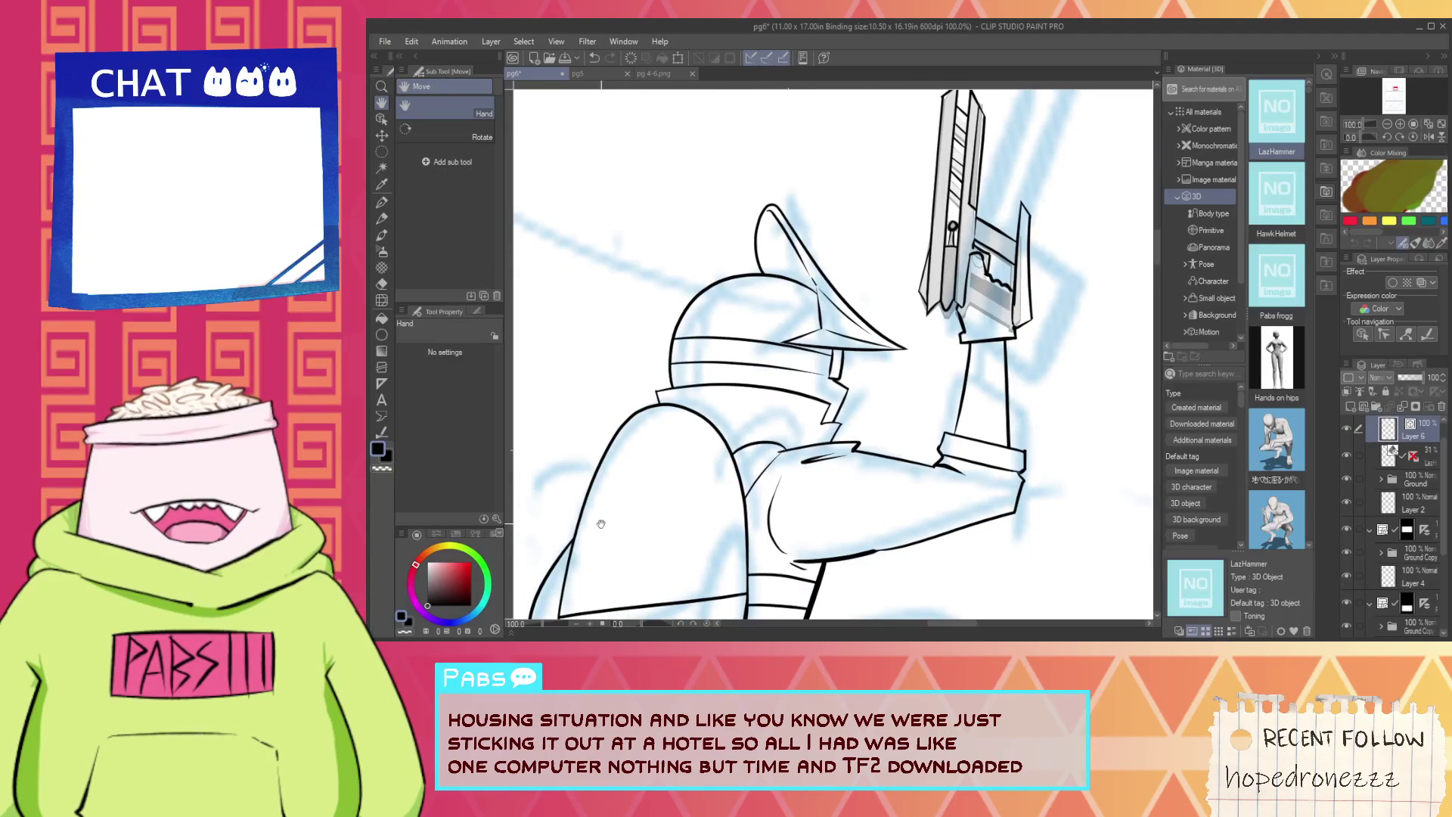
pyautogui.click(382, 432)
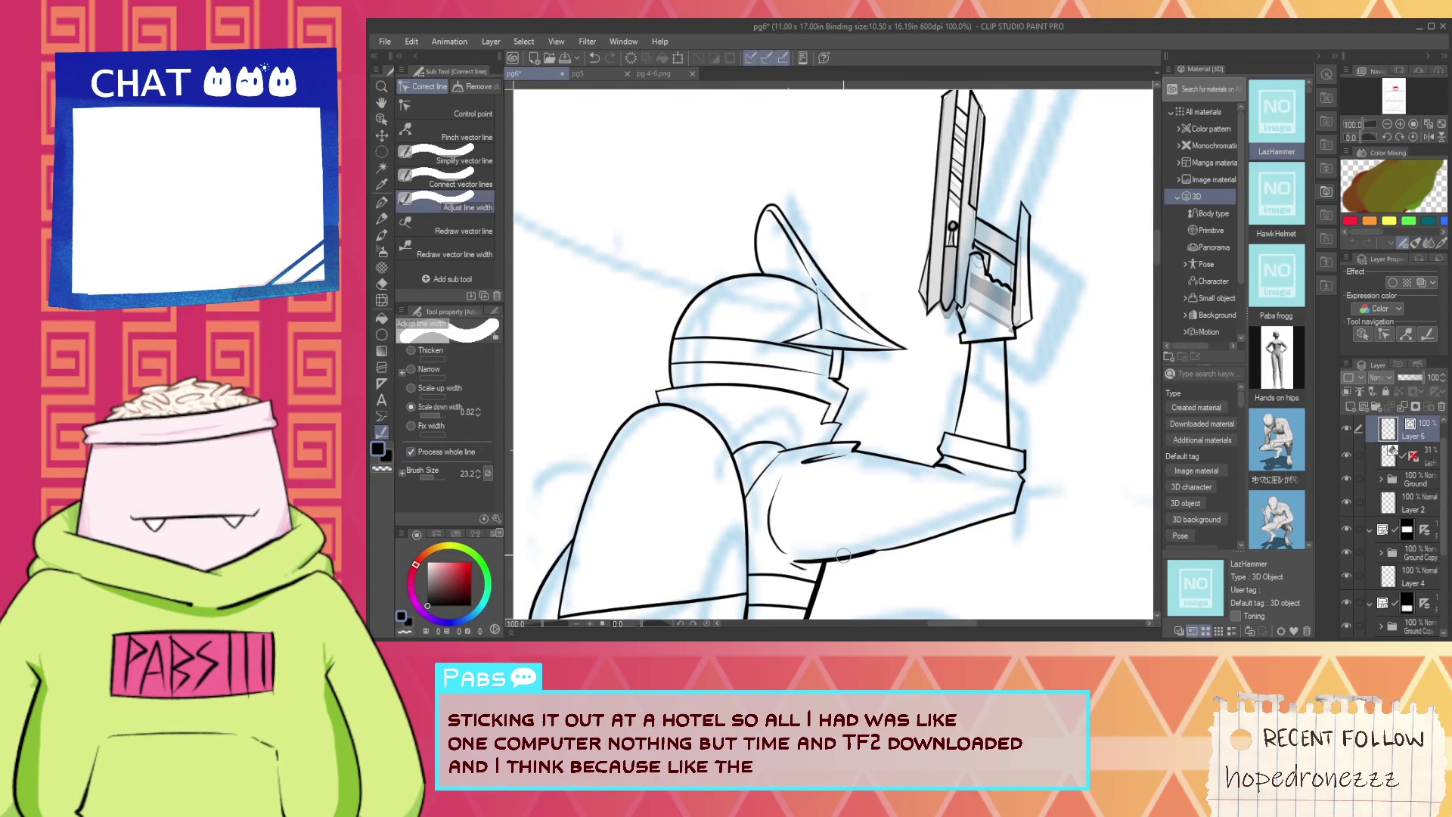
# Replace the humped line behind the shoulder with a flatter curve from the backpack's edge to the shoulder line, trimming its ends.
pyautogui.scroll(-2, 840, 564)
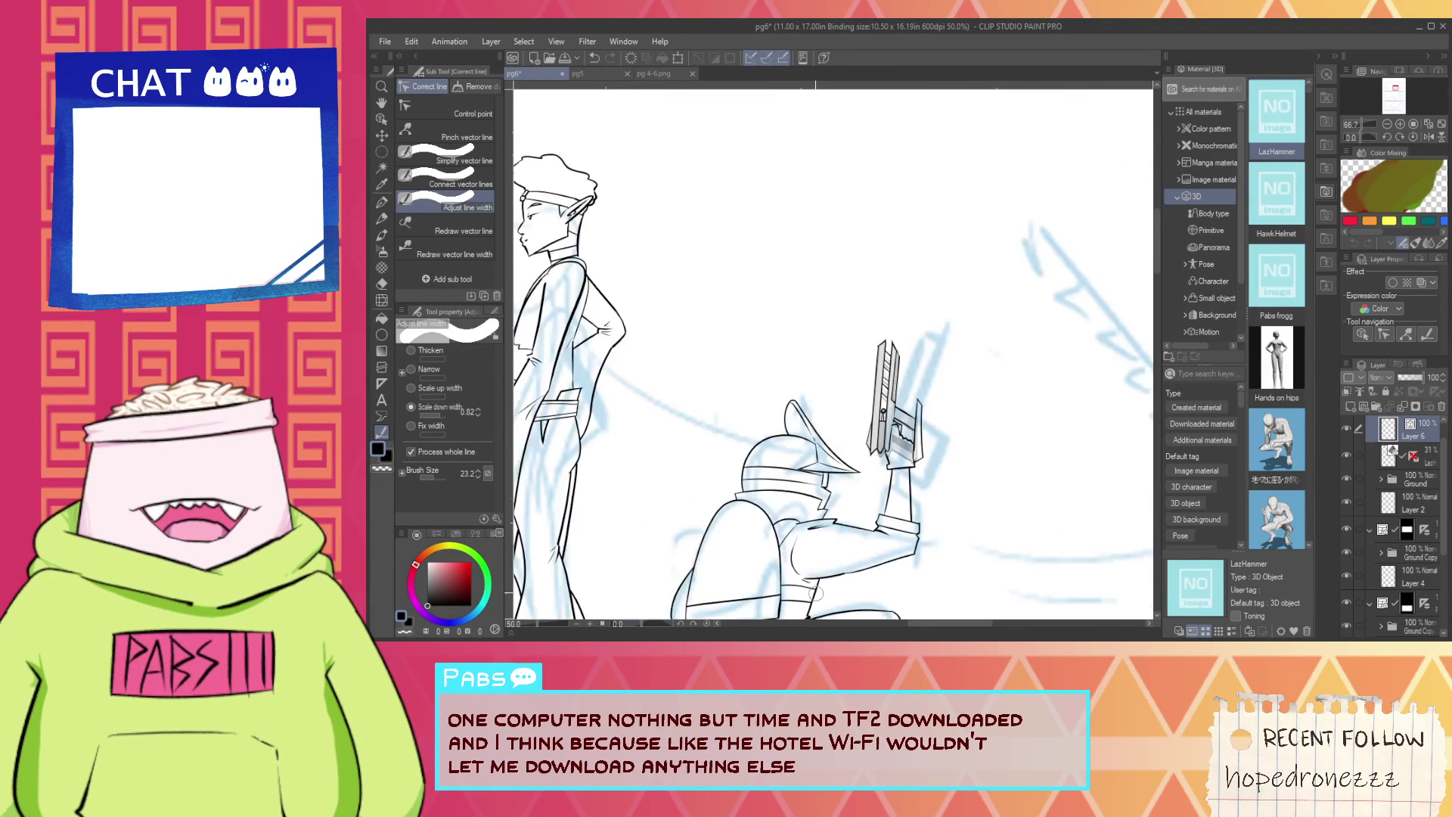
pyautogui.scroll(-1, 814, 600)
pyautogui.scroll(3, 806, 599)
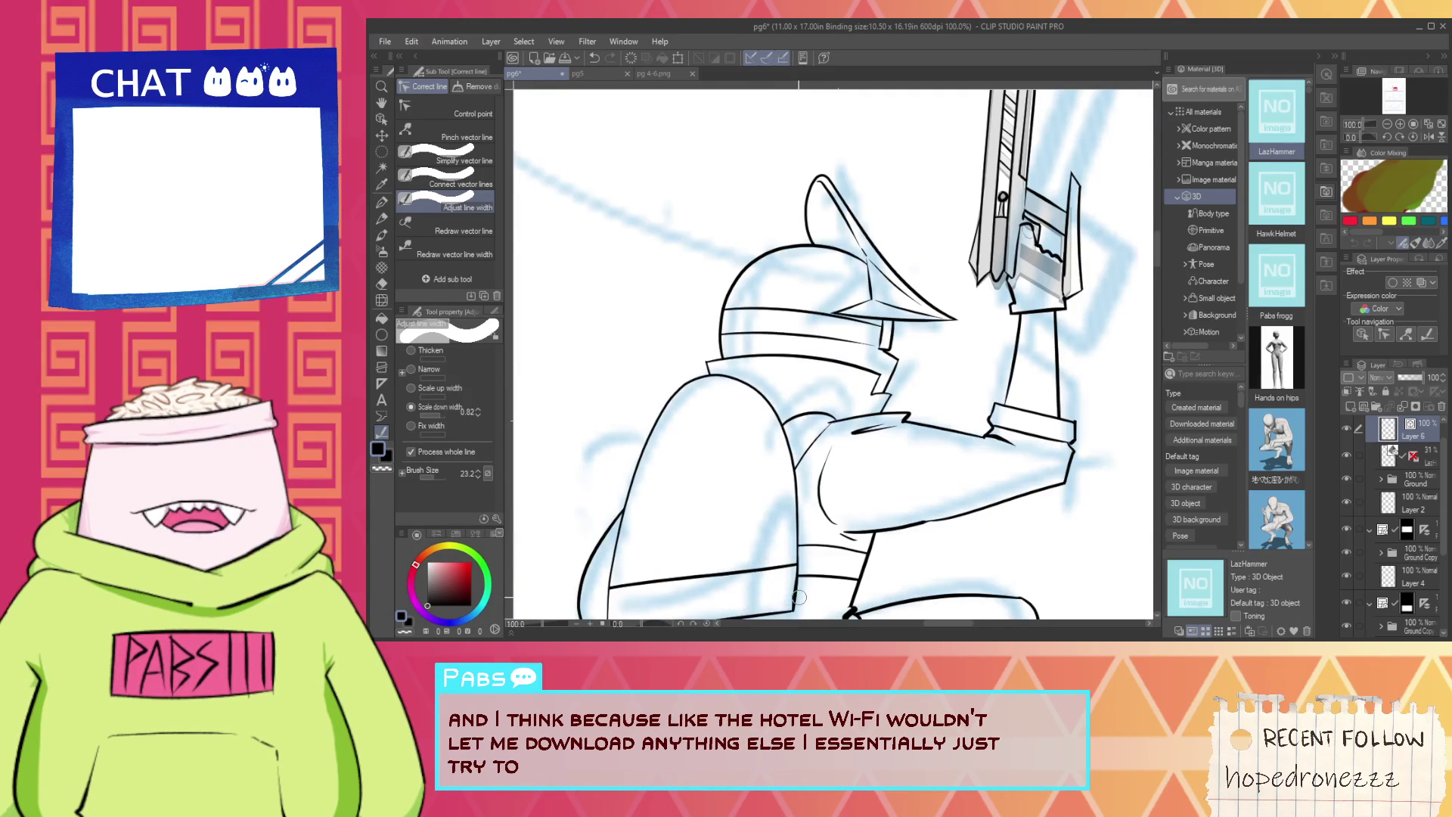
pyautogui.scroll(-1, 744, 528)
pyautogui.scroll(8, 833, 413)
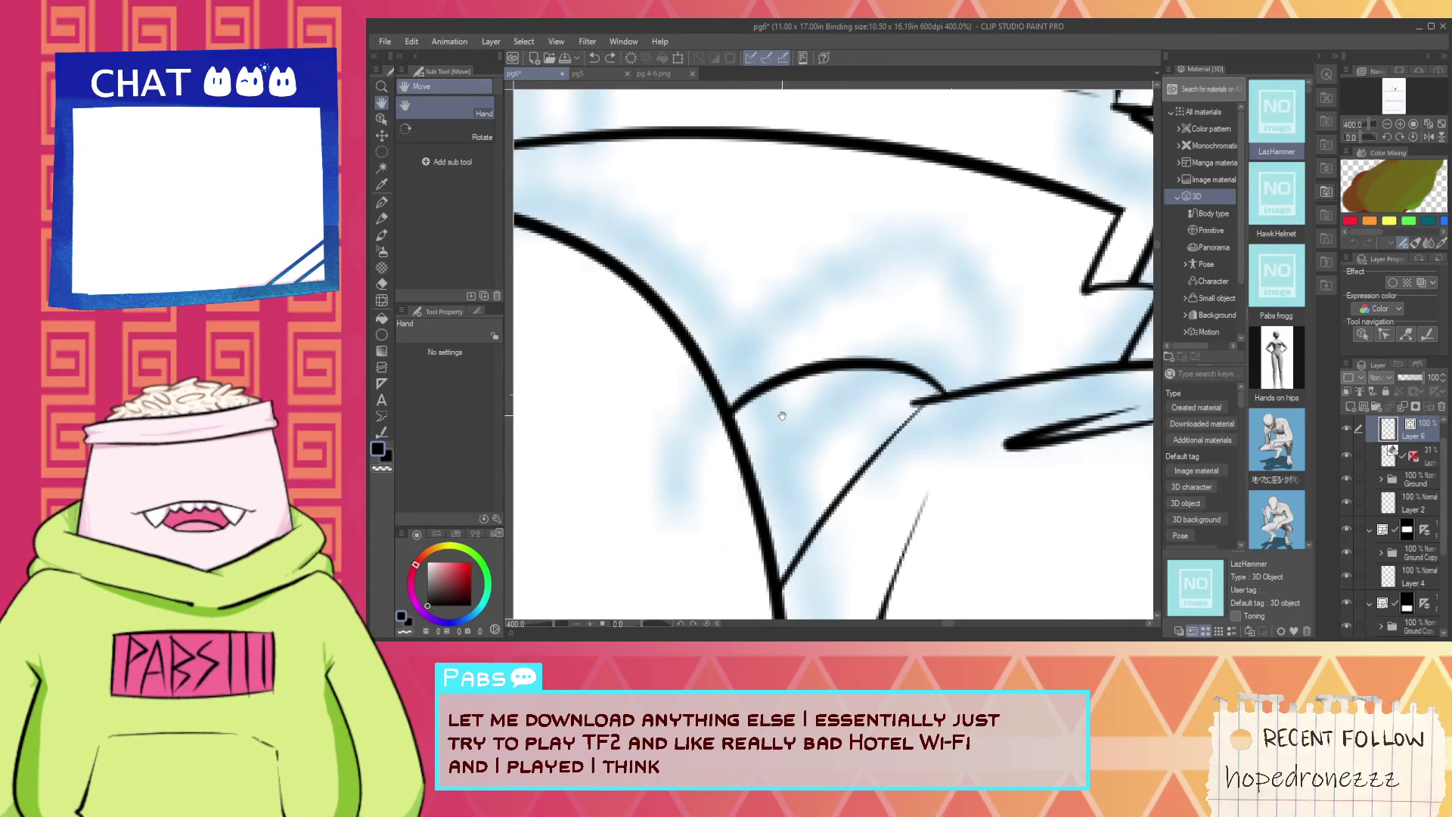
pyautogui.press('p')
pyautogui.hotkey('ctrl', 'z')
pyautogui.moveTo(690, 475)
pyautogui.mouseDown()
pyautogui.moveTo(862, 390)
pyautogui.moveTo(877, 400)
pyautogui.mouseUp()
pyautogui.hotkey('ctrl', 'z')
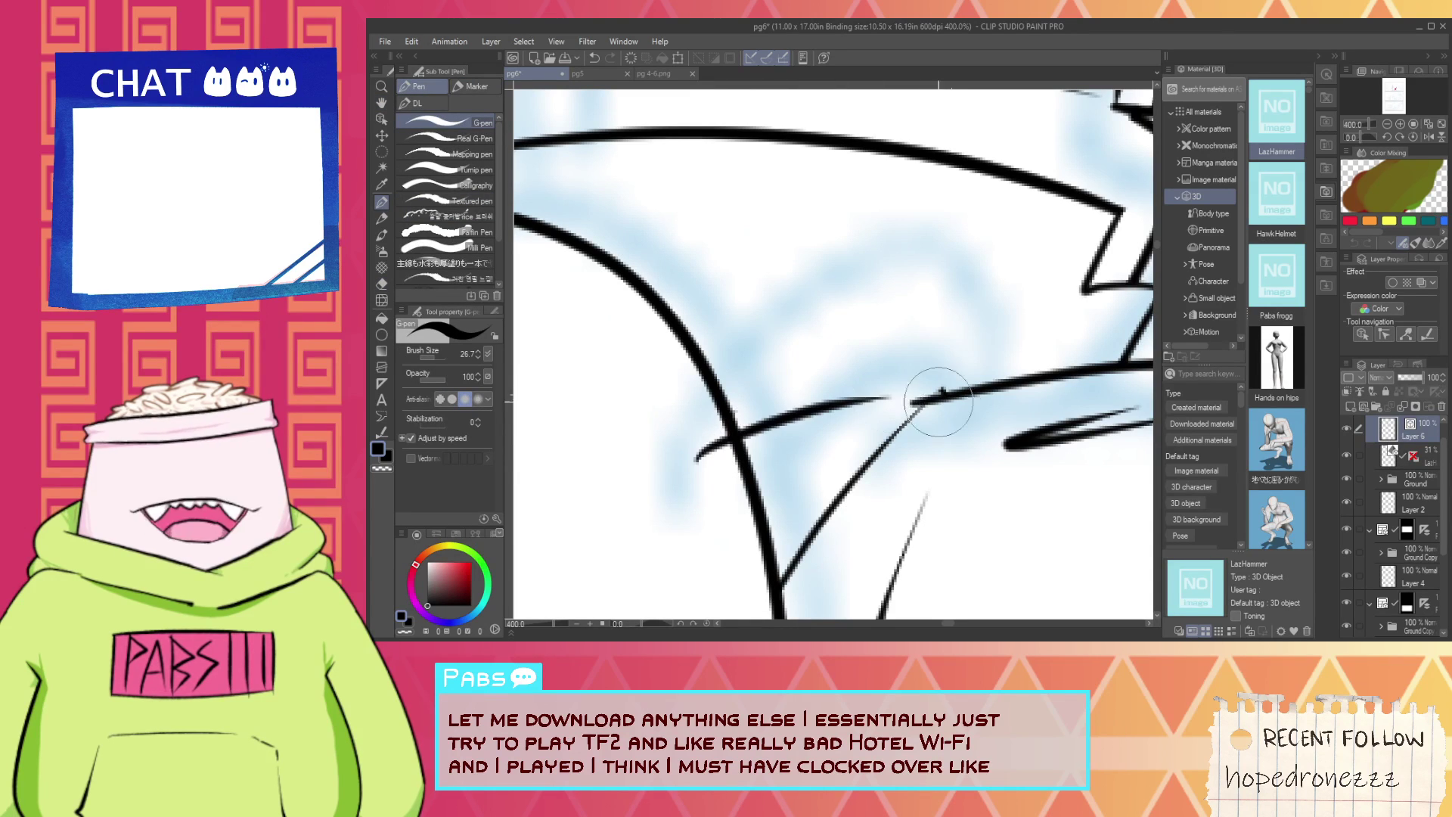
pyautogui.hotkey('ctrl', 'z')
pyautogui.moveTo(708, 445)
pyautogui.mouseDown()
pyautogui.moveTo(782, 418)
pyautogui.moveTo(912, 403)
pyautogui.mouseUp()
pyautogui.press('e')
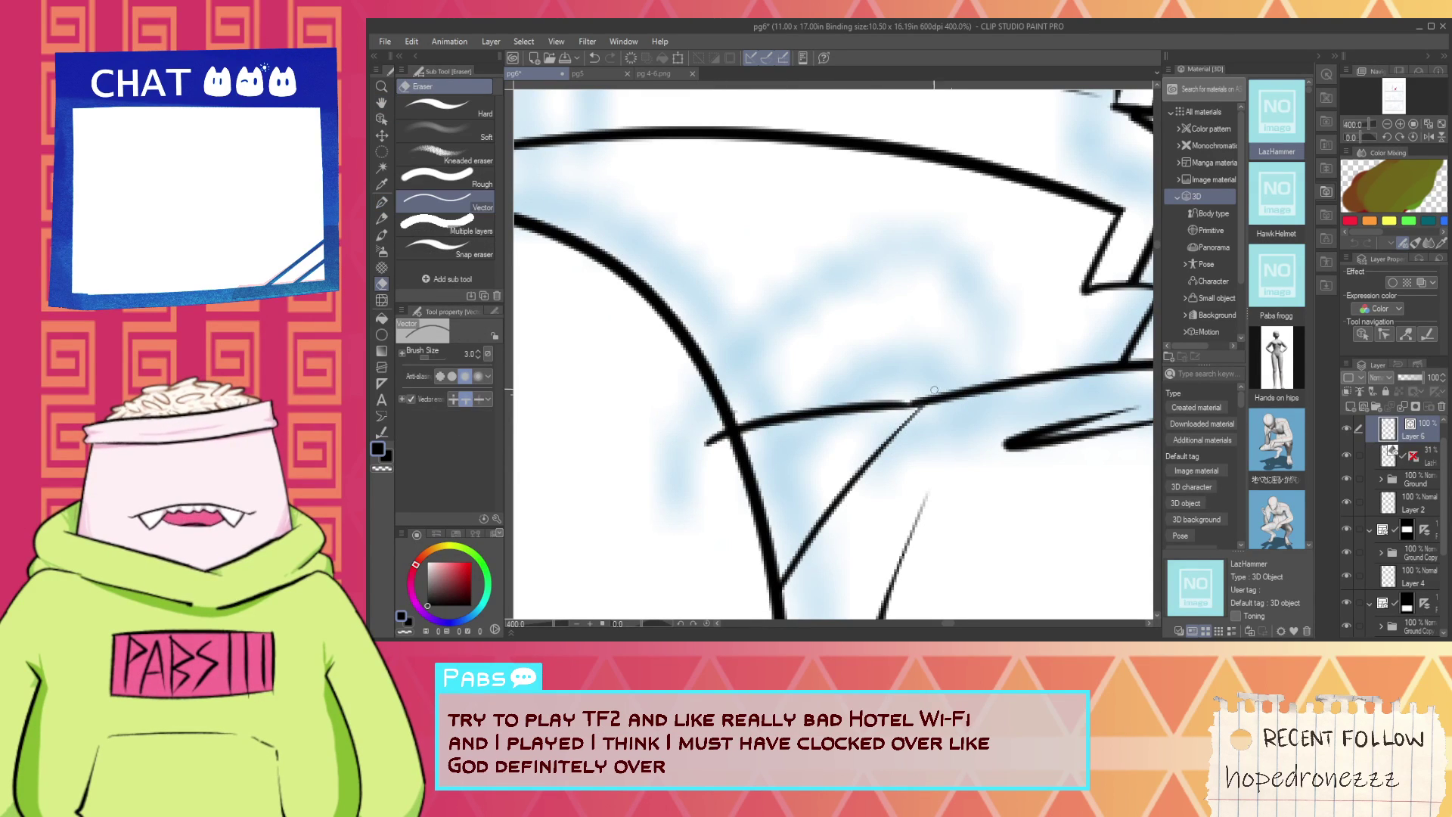
# Try to ink a line below the helmet's lower rim, from its back corner across above the backpack.
pyautogui.scroll(-6, 738, 405)
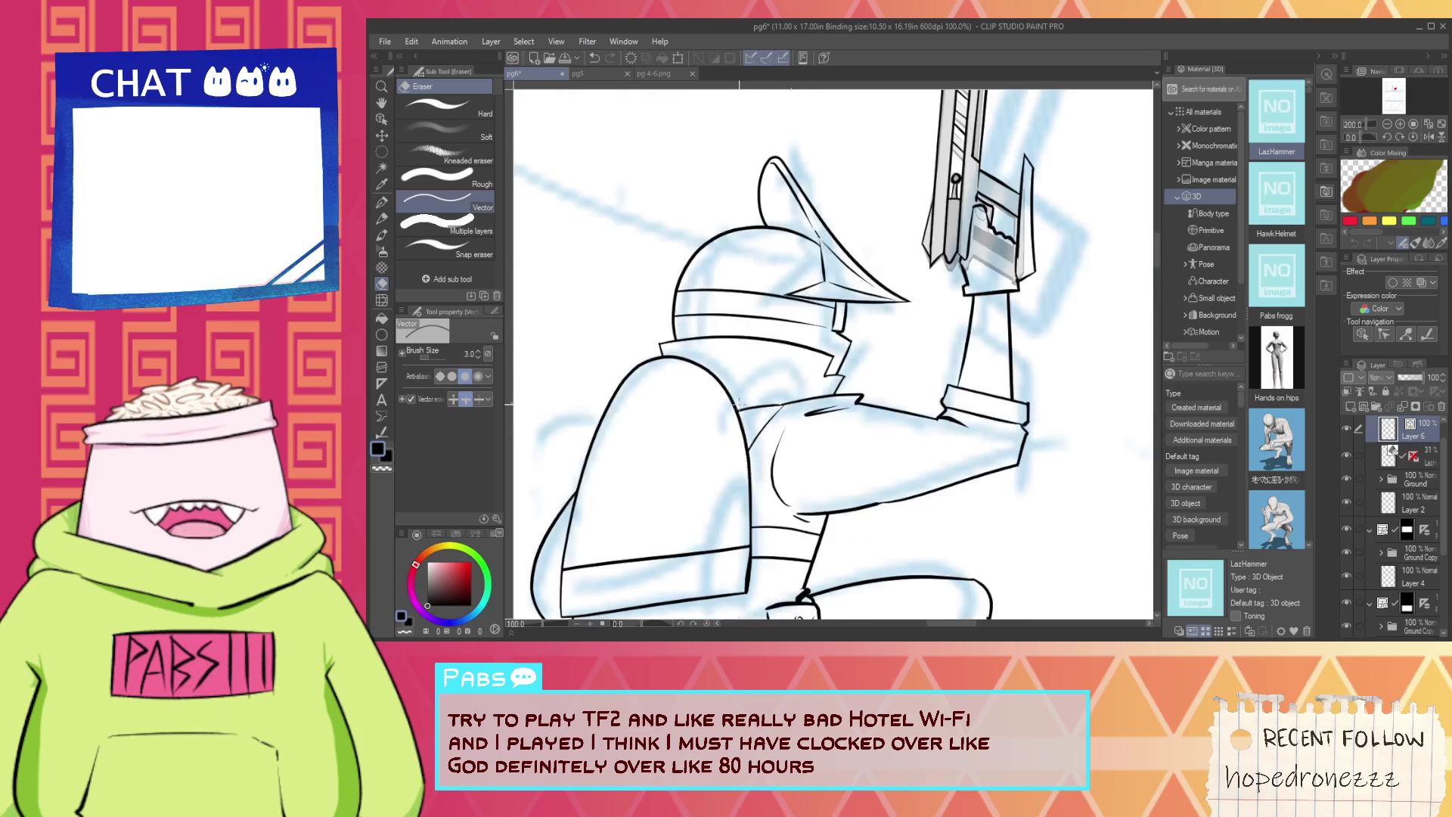
pyautogui.press('p')
pyautogui.scroll(4, 736, 306)
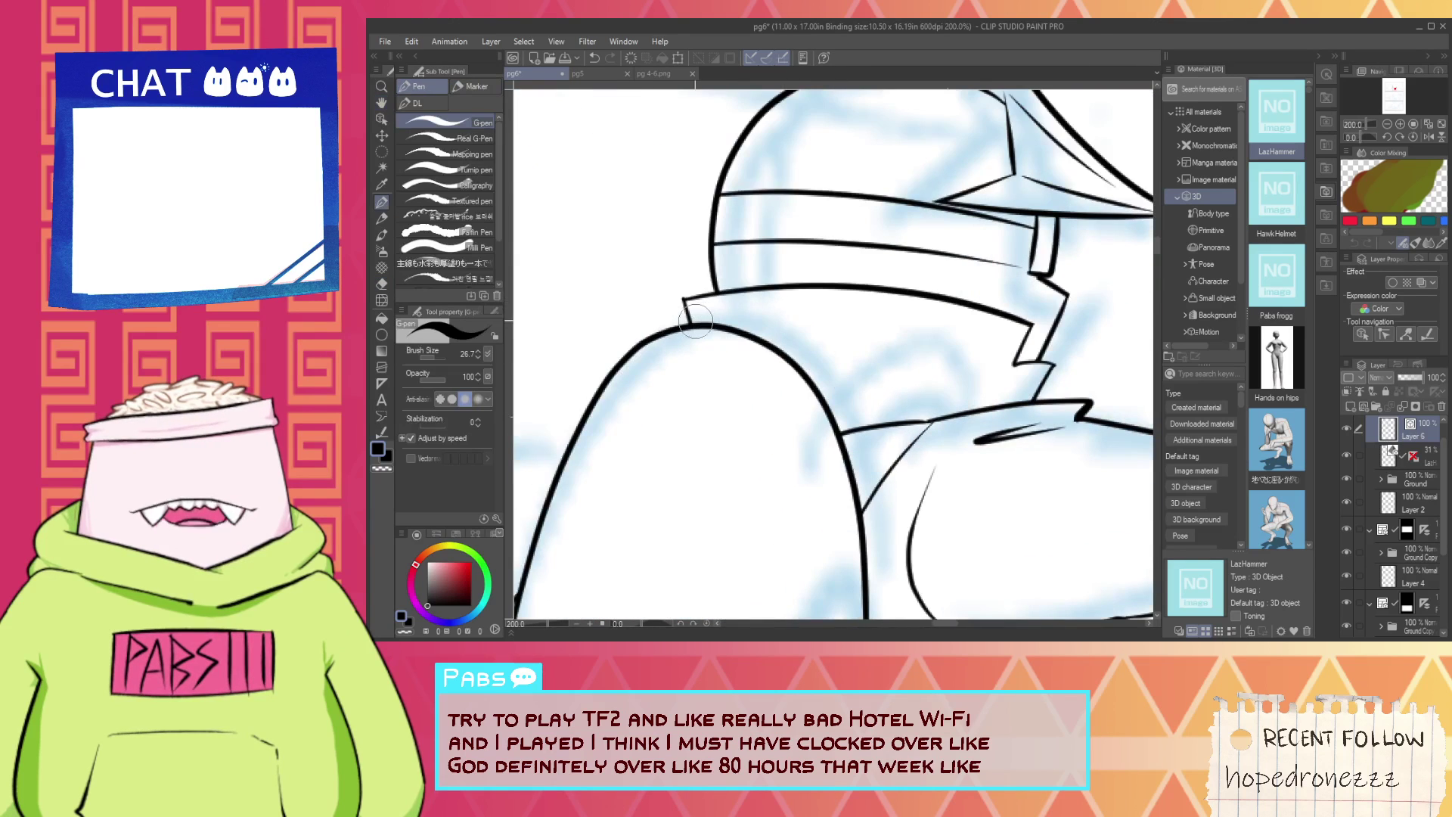
pyautogui.moveTo(695, 316); pyautogui.dragTo(927, 326)
pyautogui.hotkey('ctrl', 'z')
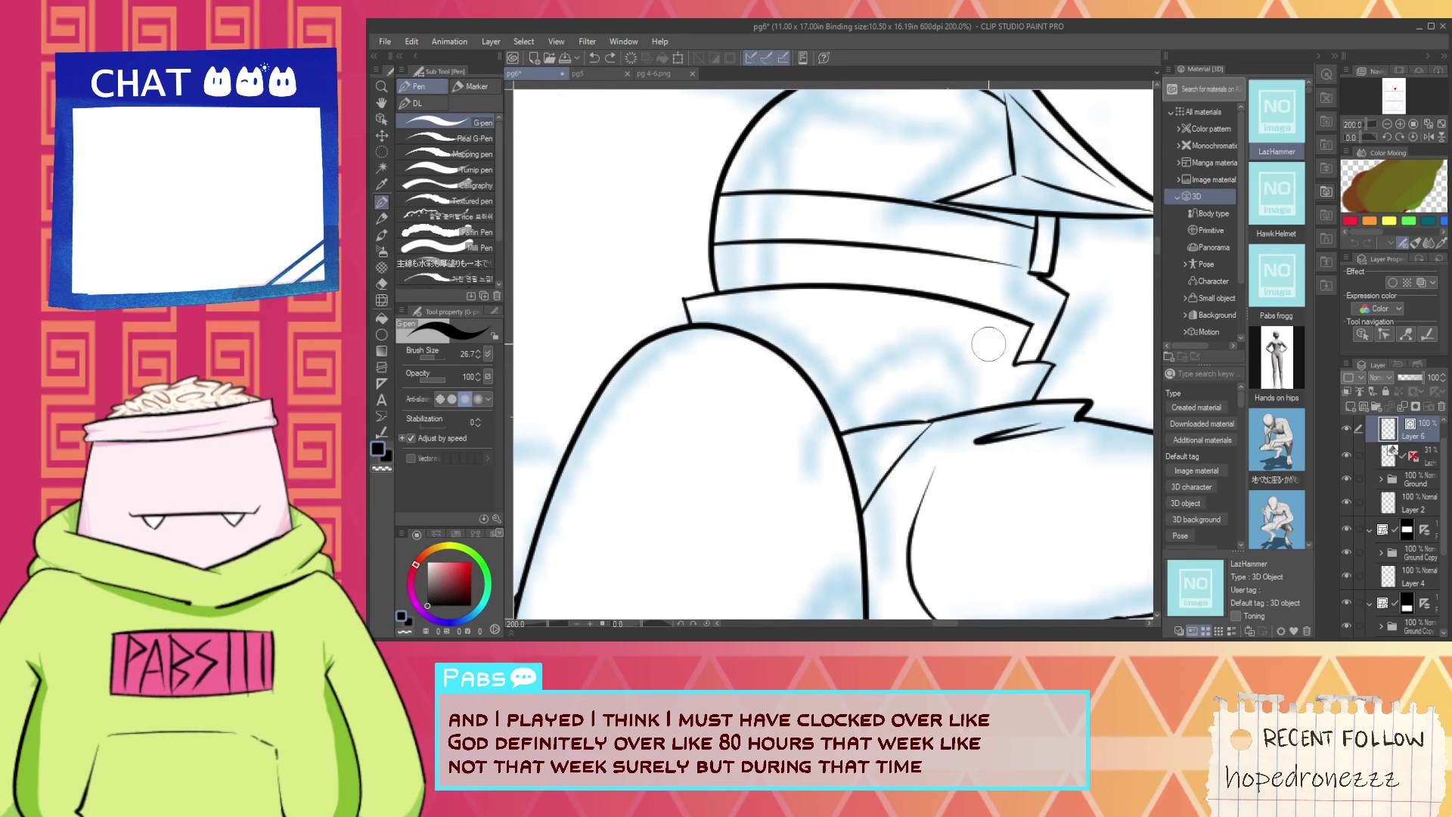
# Ink short fold ticks at the upper end of the diagonal line on the kneeling figure's rear leg.
pyautogui.scroll(-5, 1023, 370)
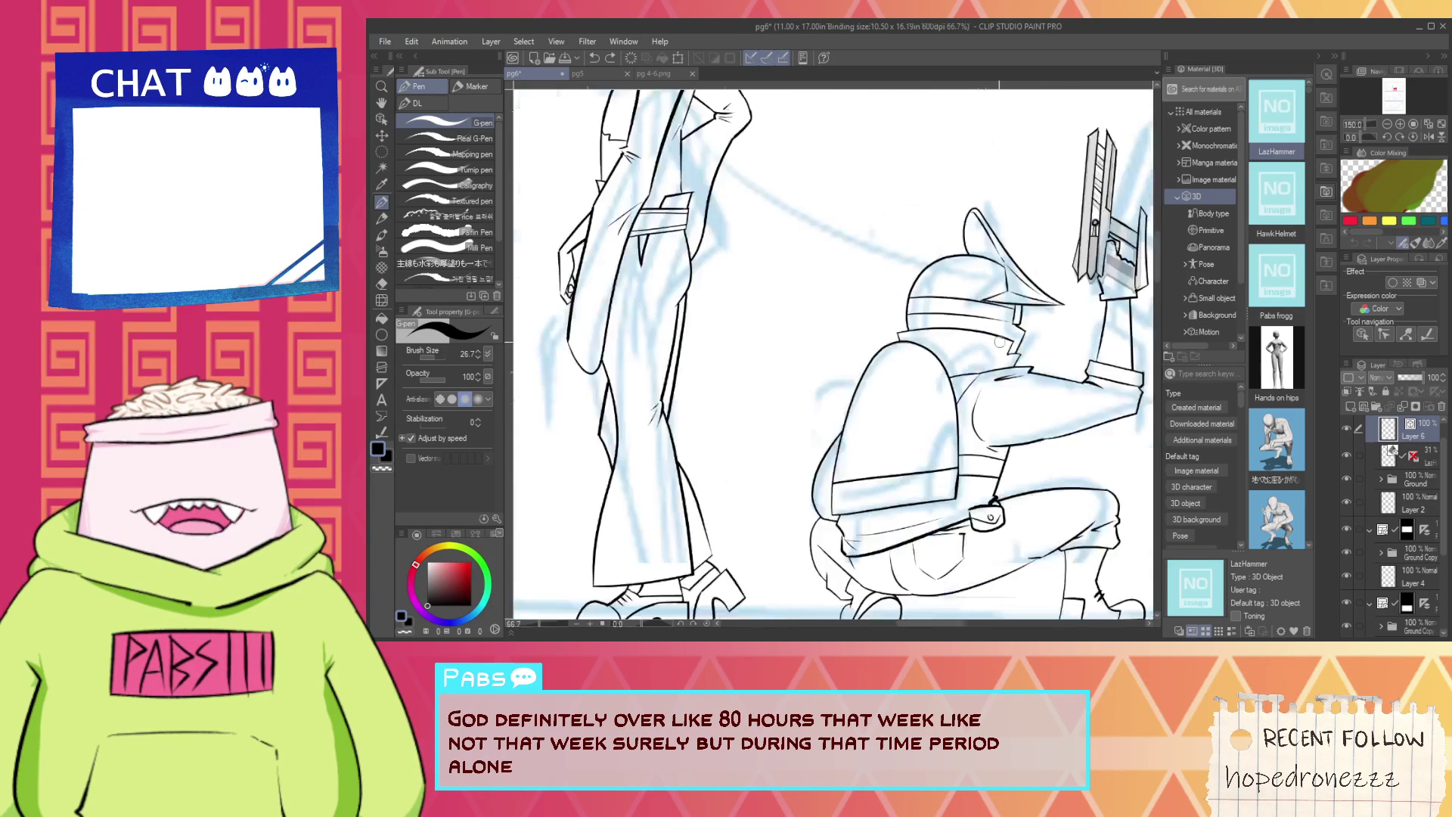
pyautogui.press('space')
pyautogui.moveTo(1017, 370); pyautogui.dragTo(862, 351)
pyautogui.scroll(1, 794, 439)
pyautogui.scroll(4, 794, 438)
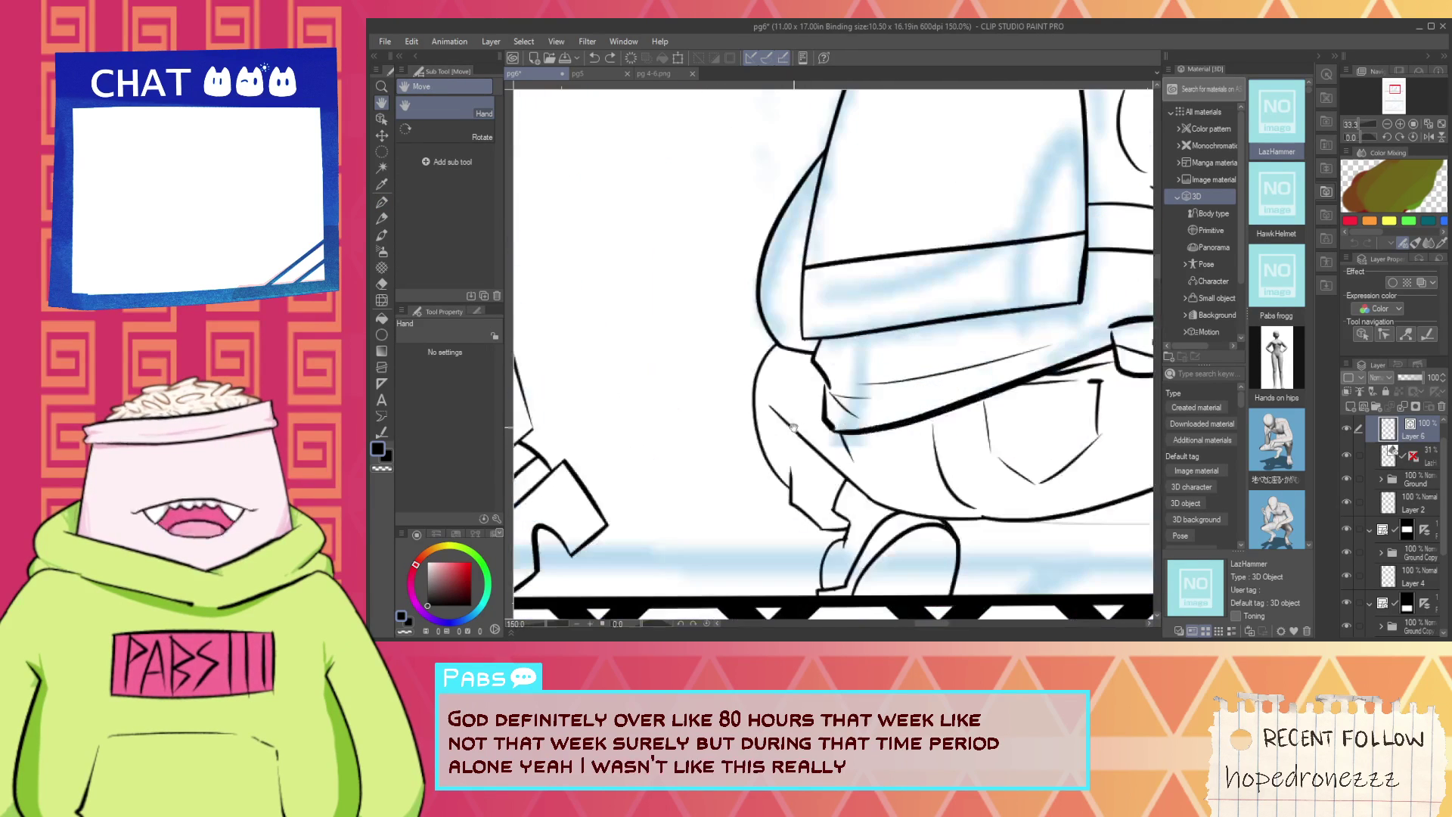
pyautogui.press('p')
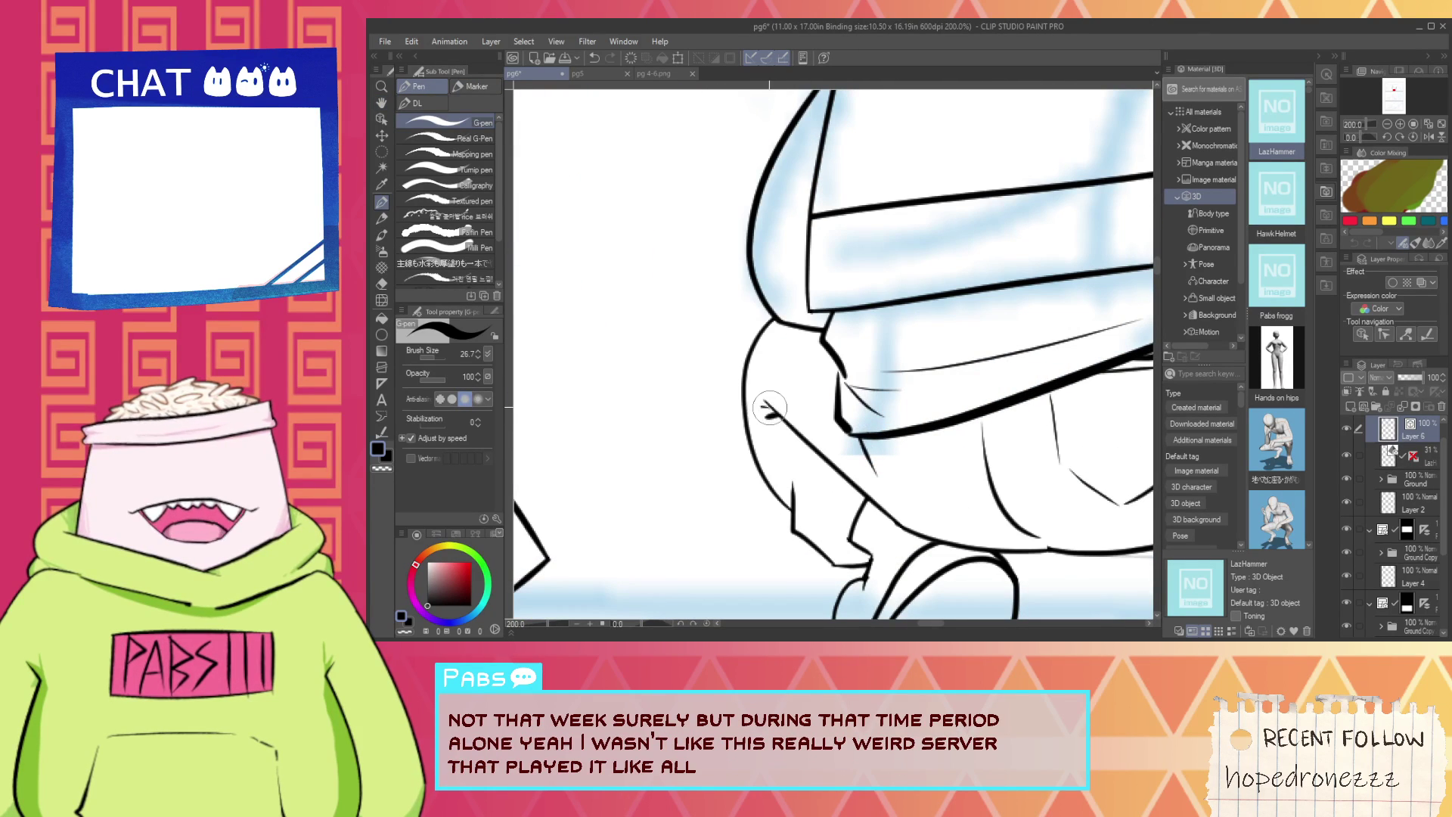
pyautogui.press('e')
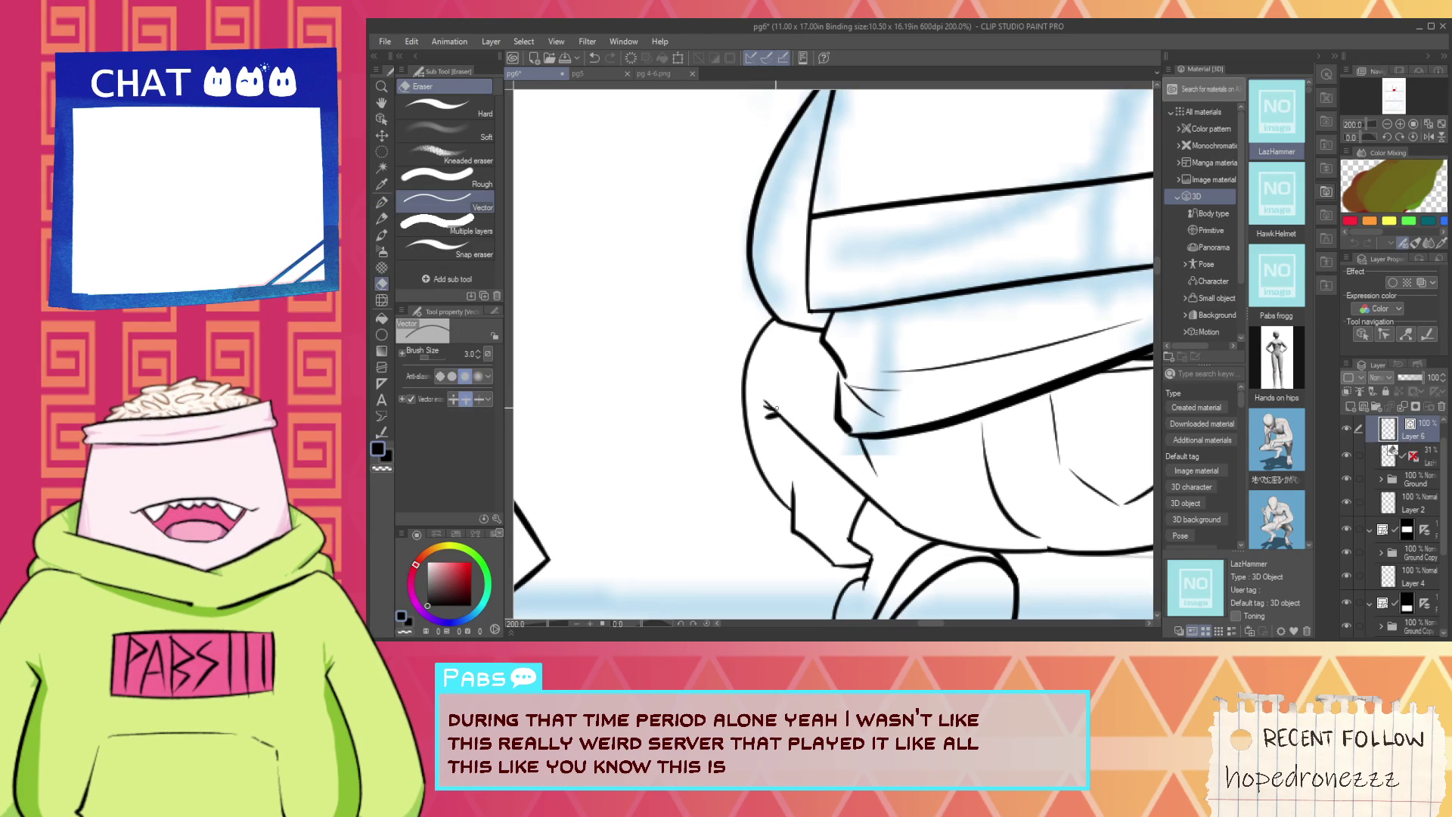
pyautogui.scroll(-2, 776, 408)
pyautogui.scroll(2, 779, 412)
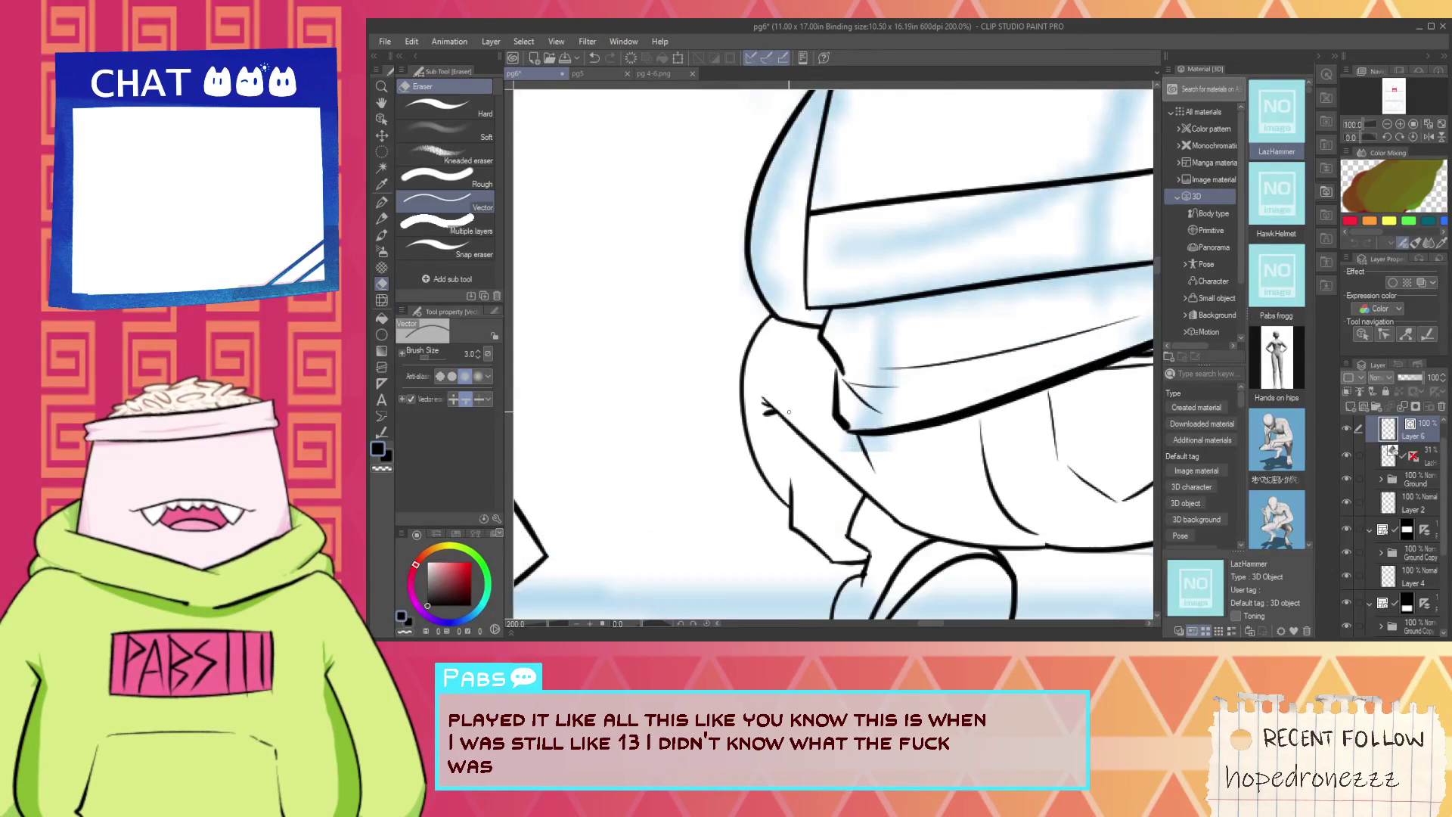
pyautogui.scroll(2, 789, 413)
pyautogui.press('p')
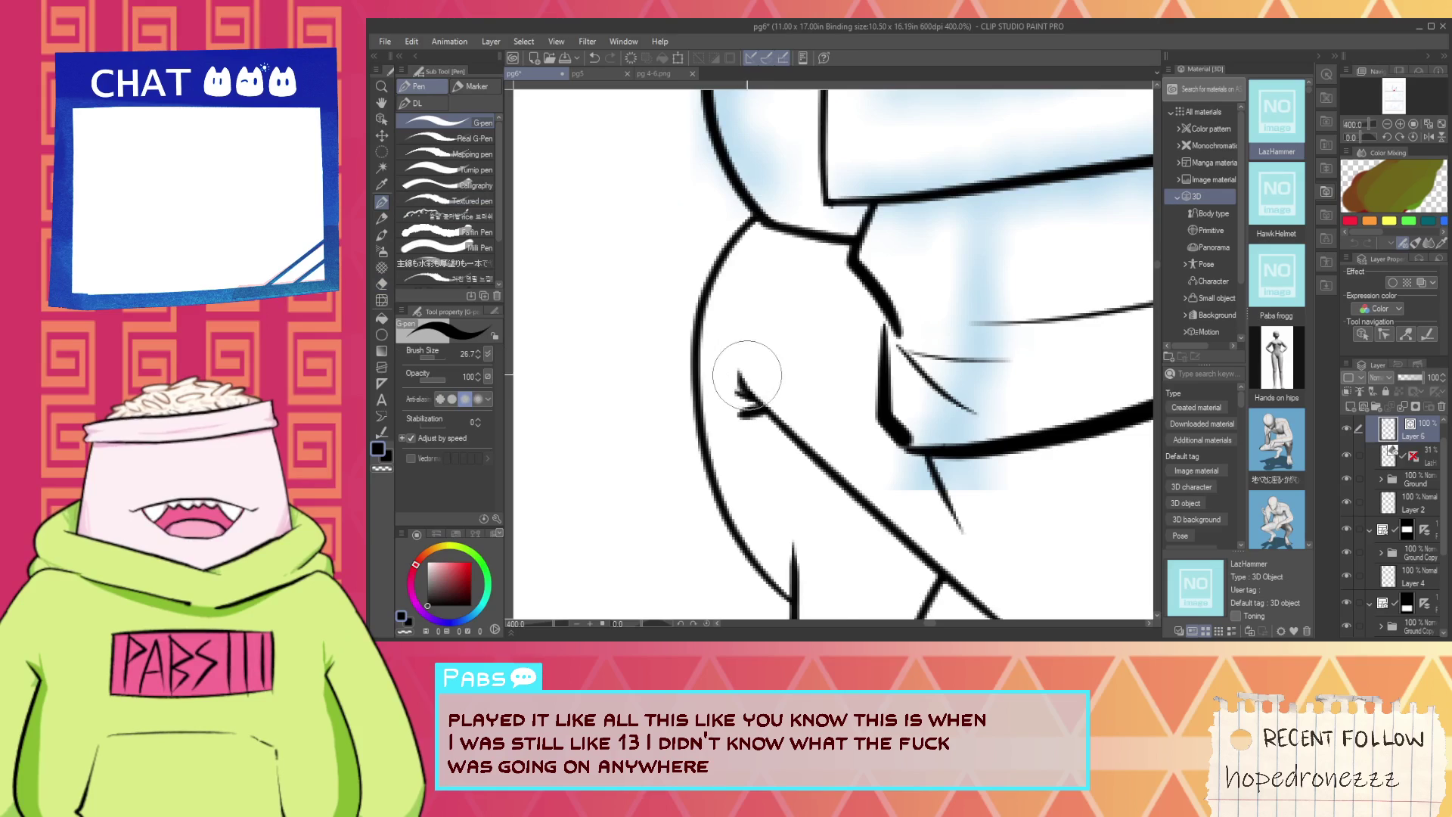
# Trim the underside line of the front thigh where it meets the fold lines behind the knee.
pyautogui.scroll(-7, 747, 376)
pyautogui.press('space')
pyautogui.moveTo(899, 384); pyautogui.dragTo(853, 426)
pyautogui.scroll(2, 883, 398)
pyautogui.scroll(-2, 883, 398)
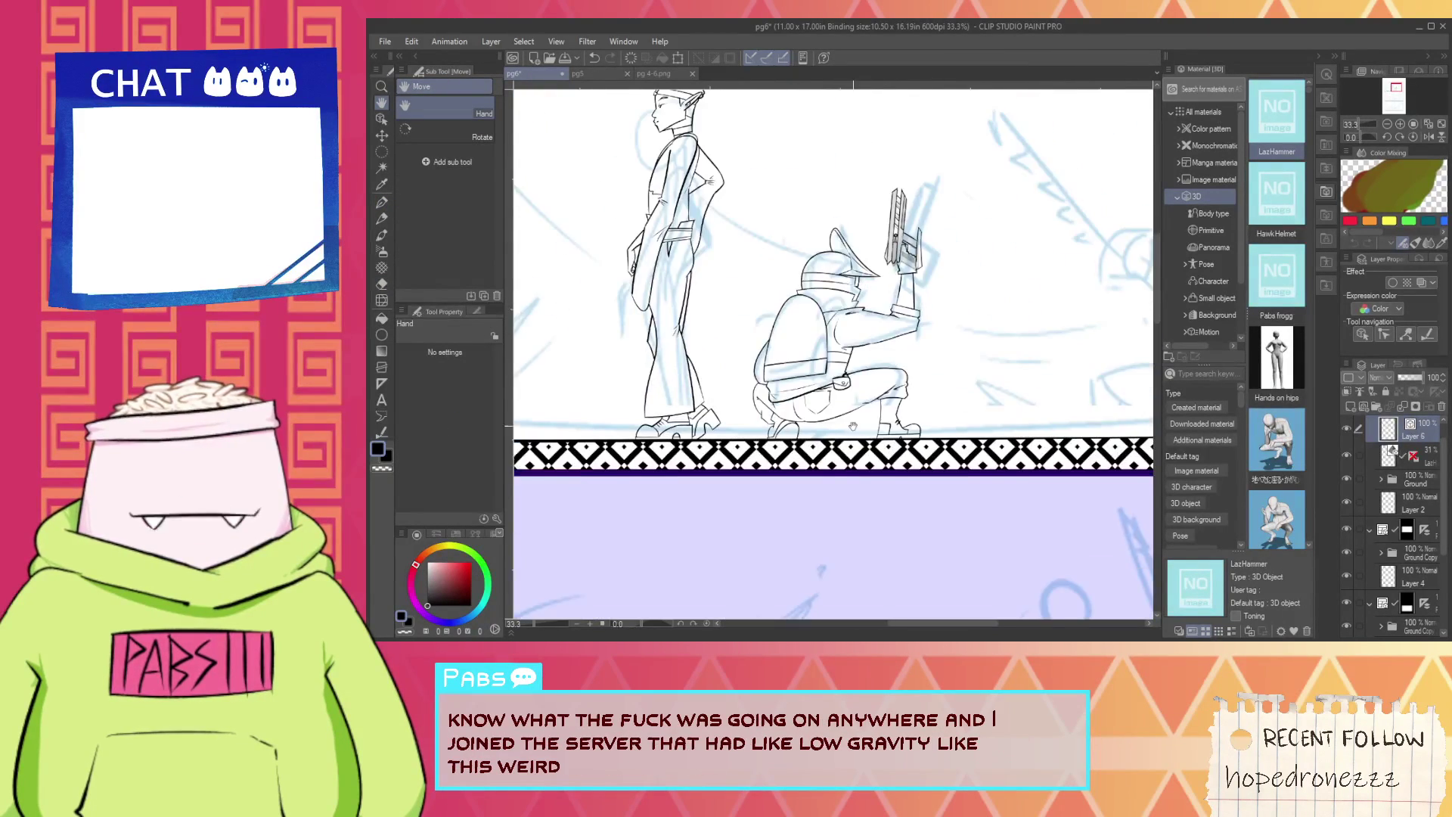
pyautogui.scroll(4, 854, 426)
pyautogui.scroll(-2, 897, 383)
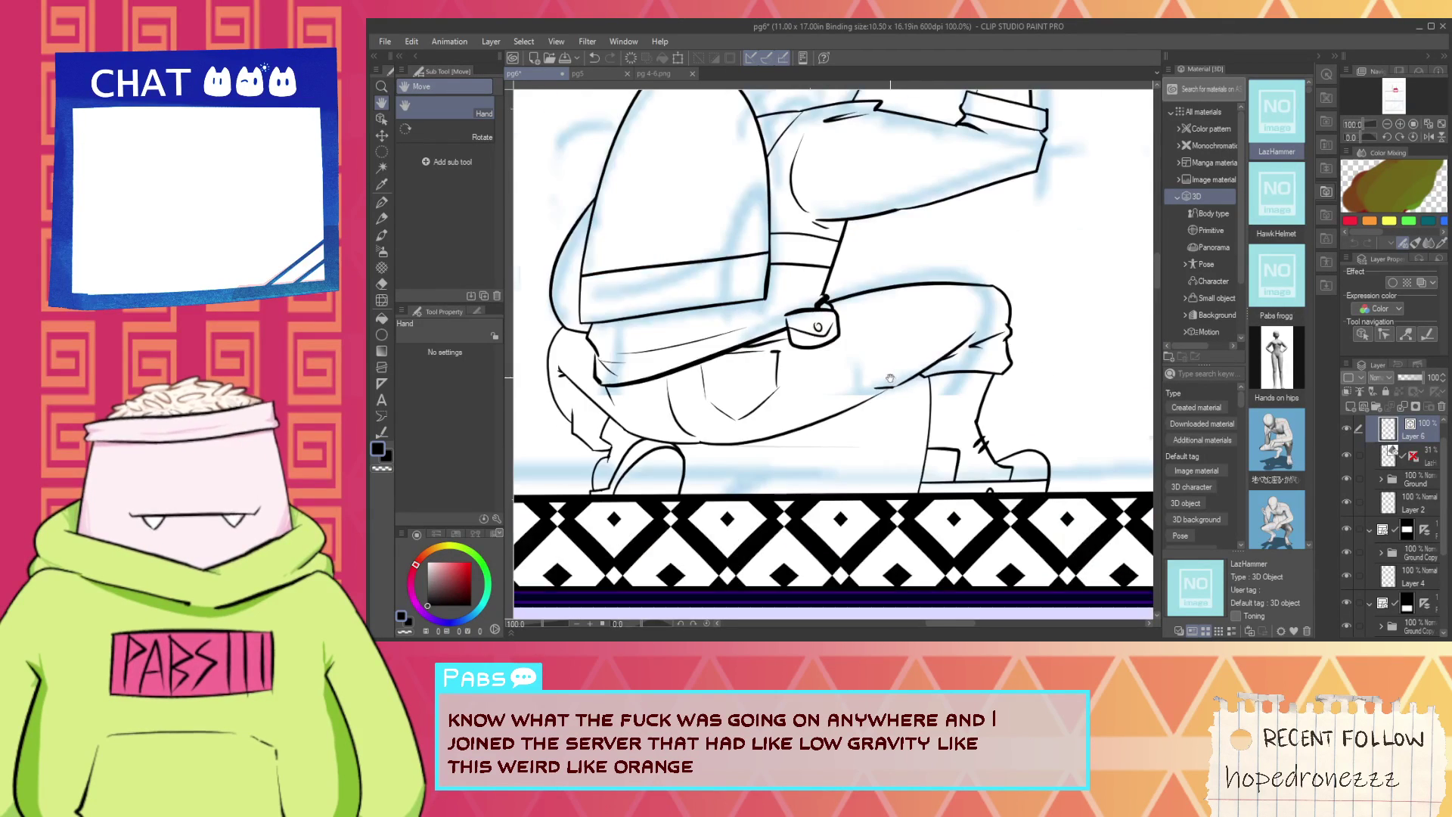
pyautogui.scroll(2, 893, 378)
pyautogui.press('e')
pyautogui.moveTo(880, 384); pyautogui.dragTo(888, 370)
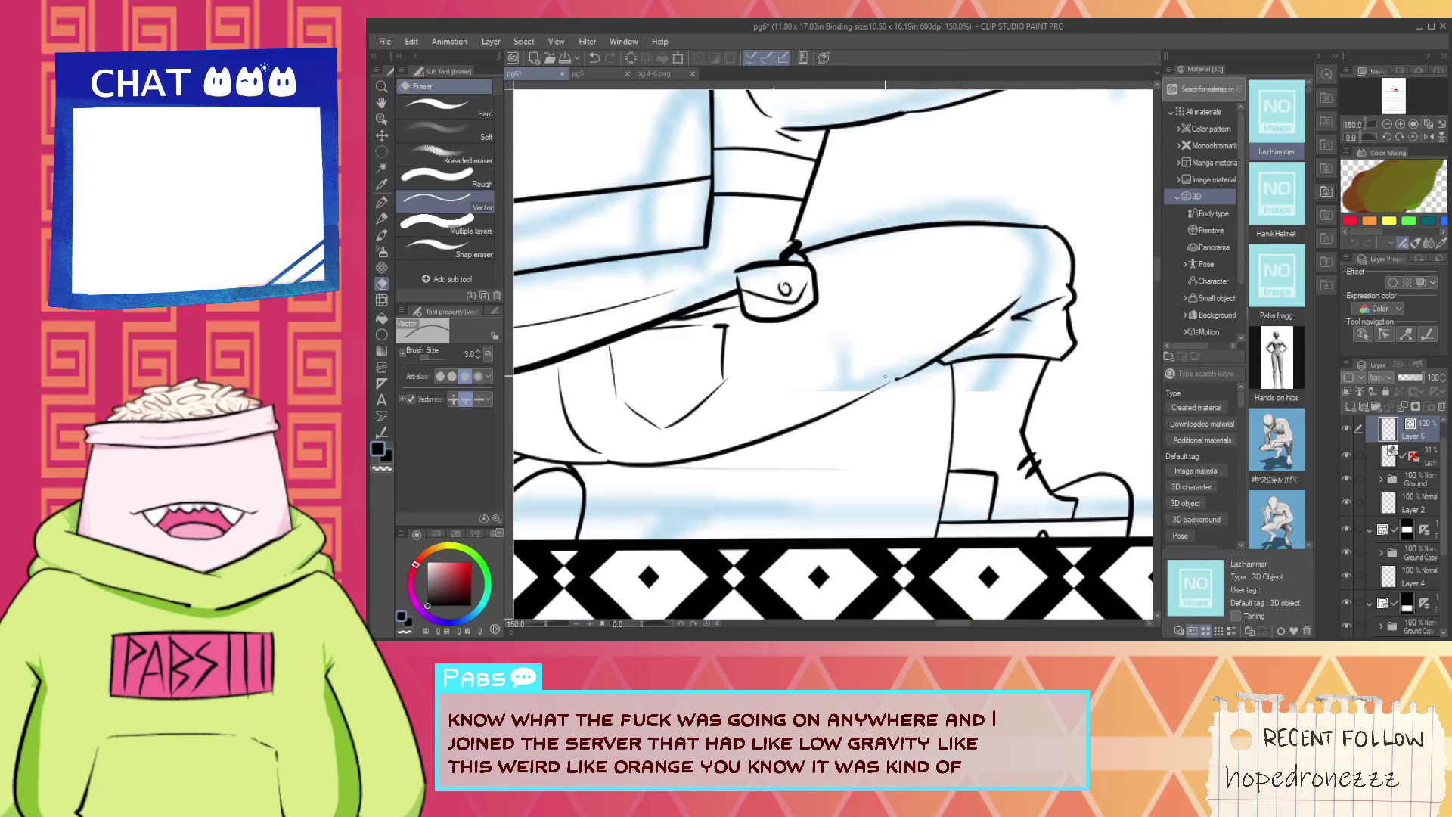
# Ink a second line inside the back edge of the front shin, from the trouser cuff to the boot.
pyautogui.press('h')
pyautogui.scroll(-3, 885, 378)
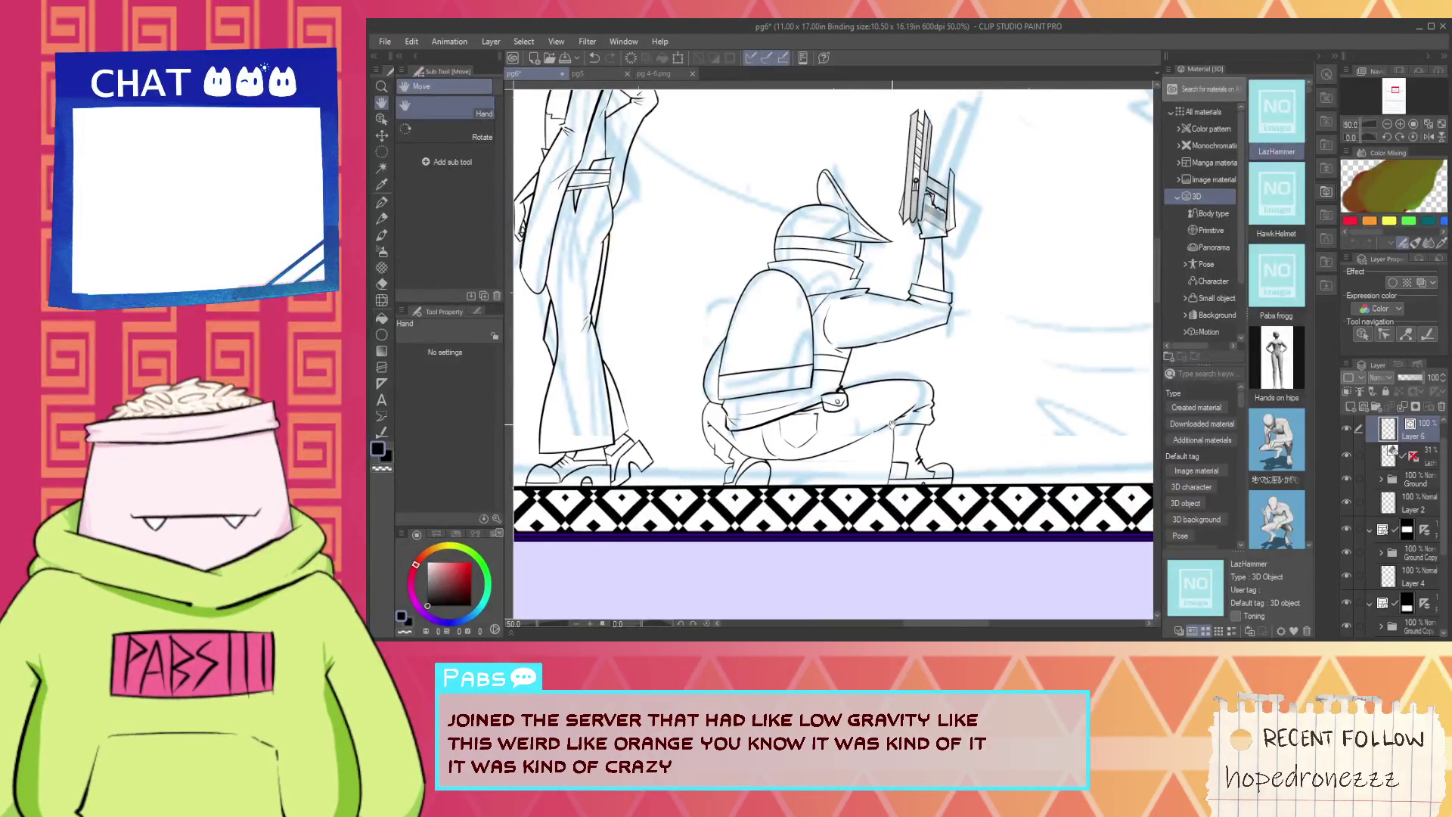
pyautogui.scroll(4, 891, 425)
pyautogui.press('p')
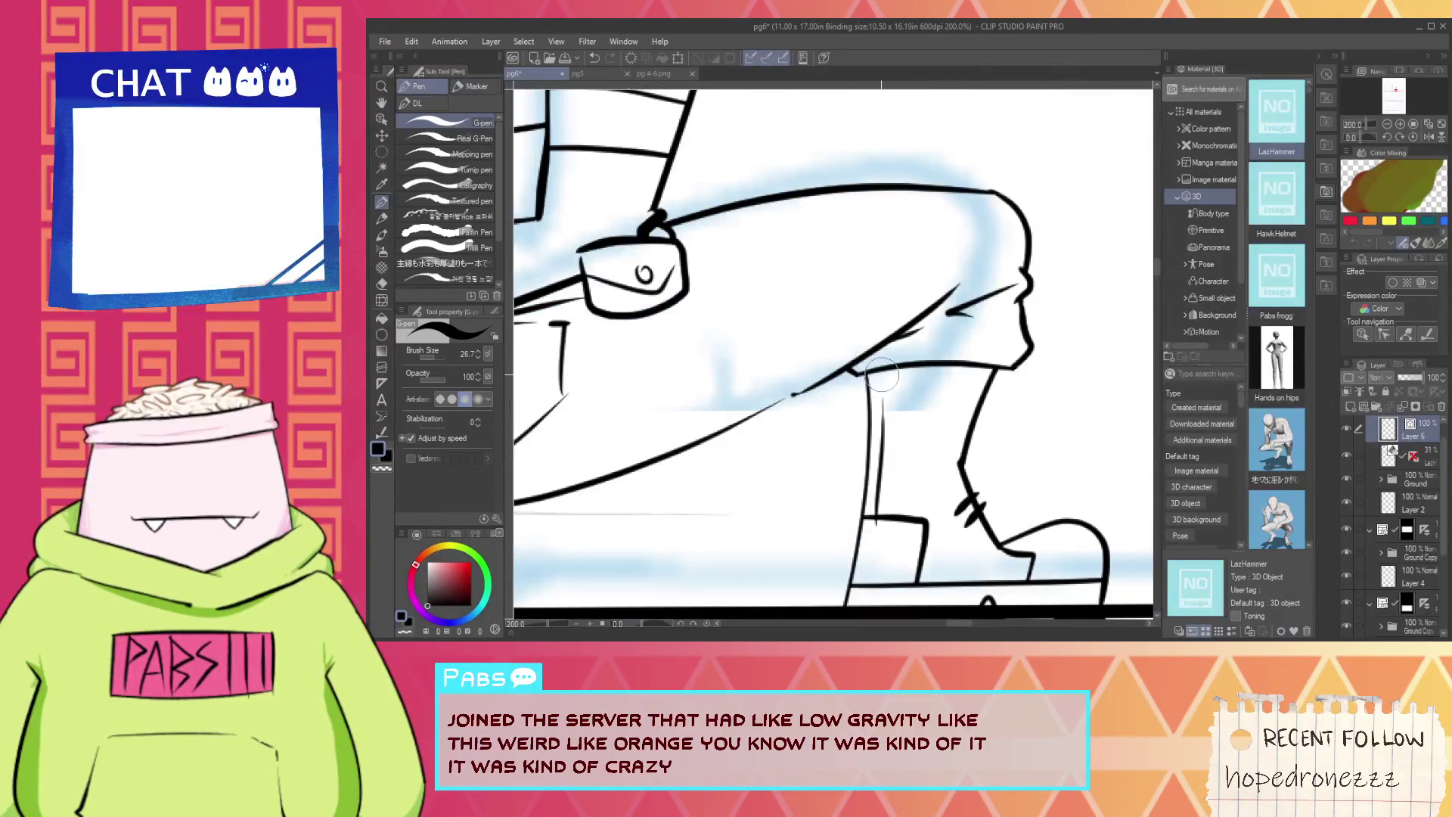
pyautogui.press('e')
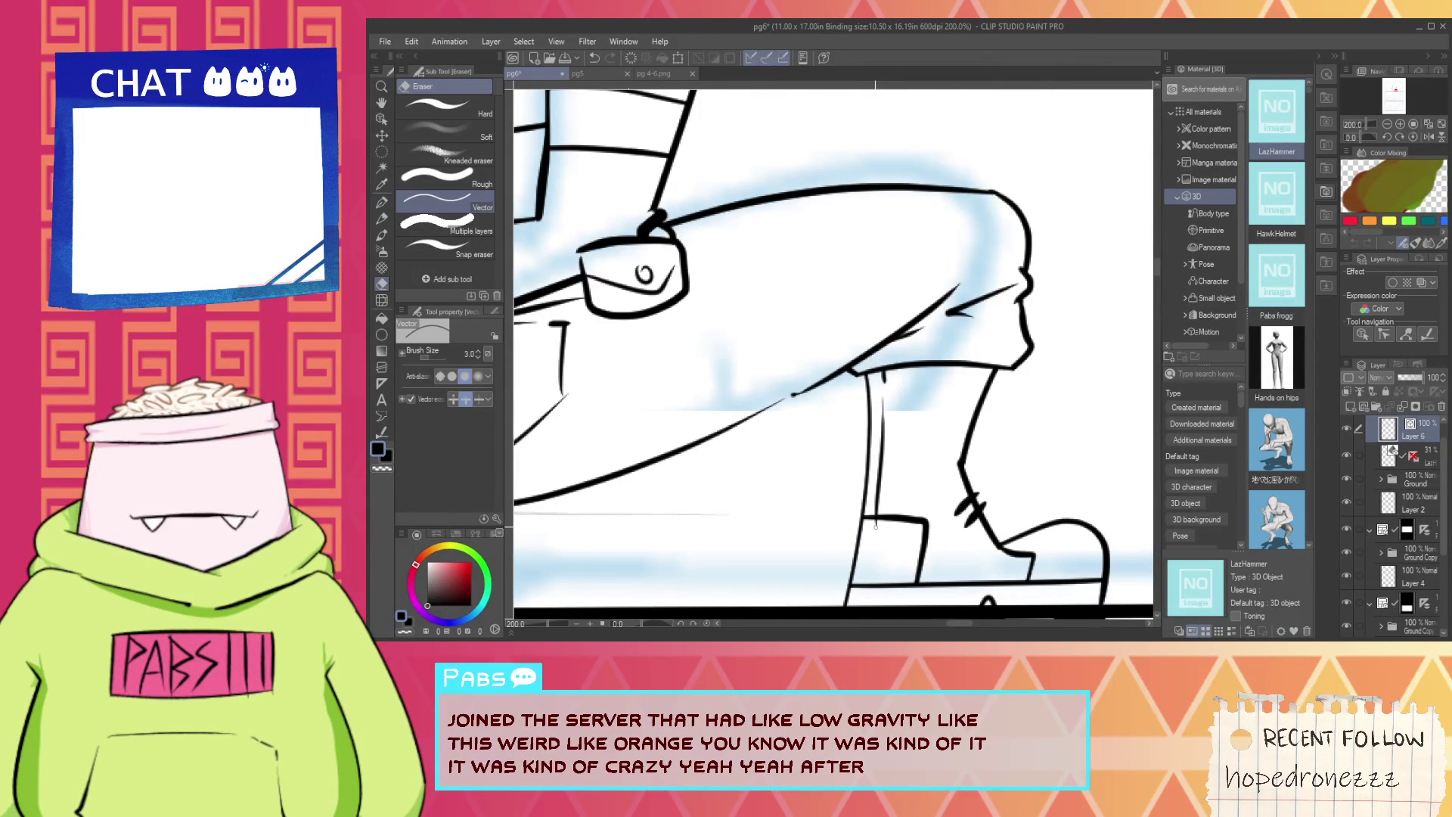
# Replace the rear leg's short bent line under the thigh with a wider, heavier curve down to the ankle.
pyautogui.scroll(-4, 877, 525)
pyautogui.press('space')
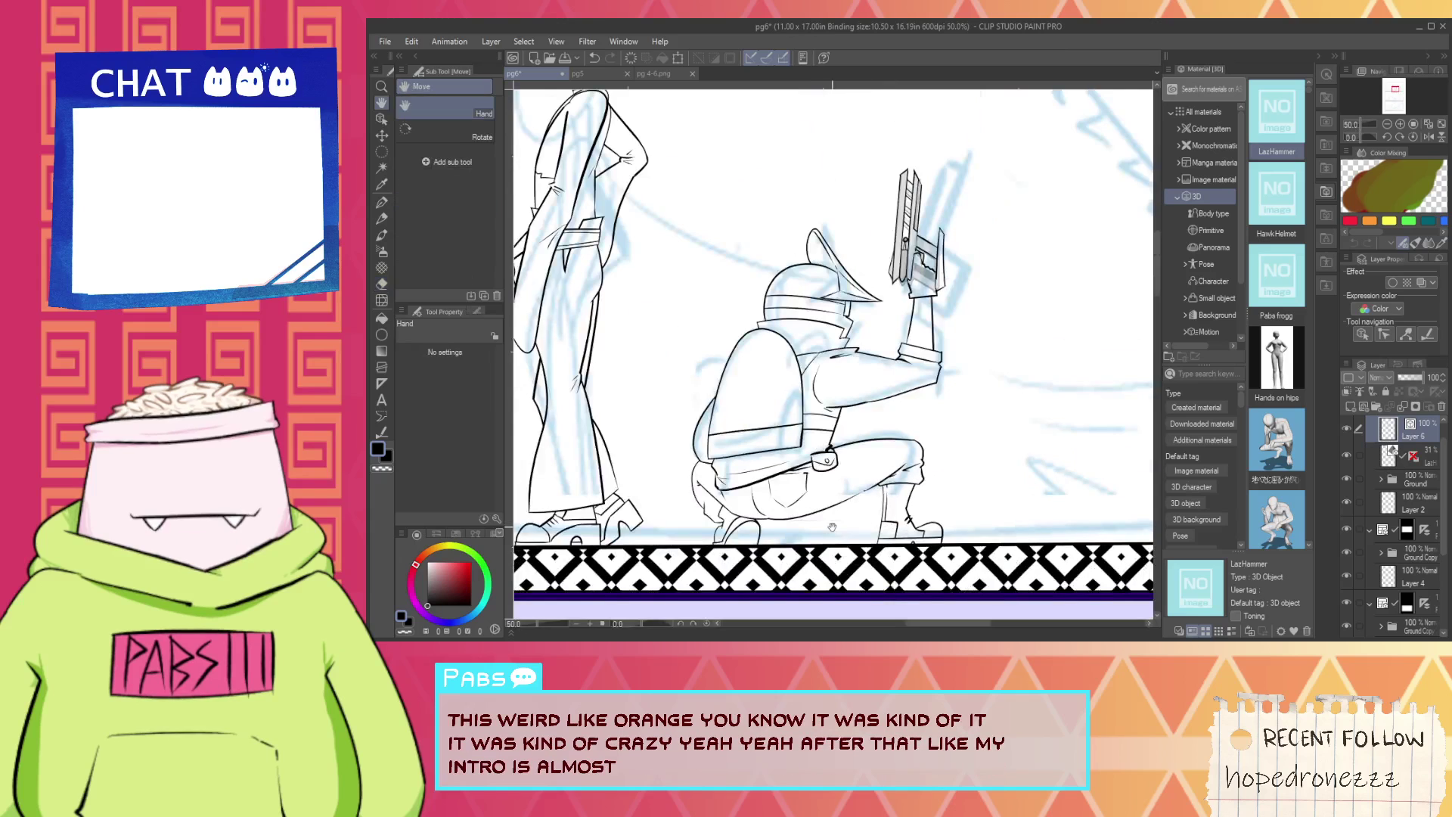
pyautogui.moveTo(738, 543); pyautogui.dragTo(767, 560)
pyautogui.scroll(1, 767, 560)
pyautogui.scroll(8, 766, 560)
pyautogui.press('p')
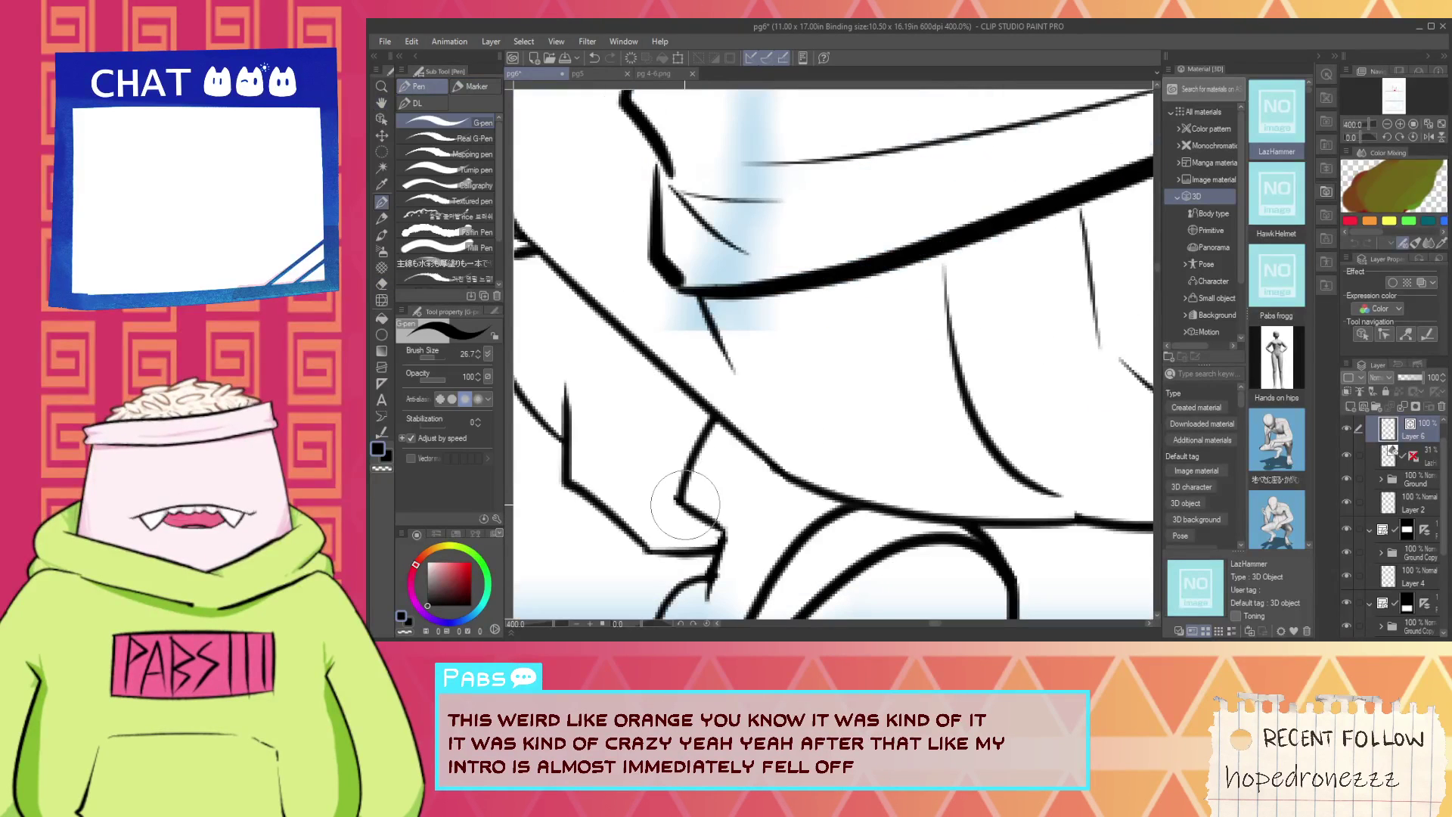
pyautogui.press('e')
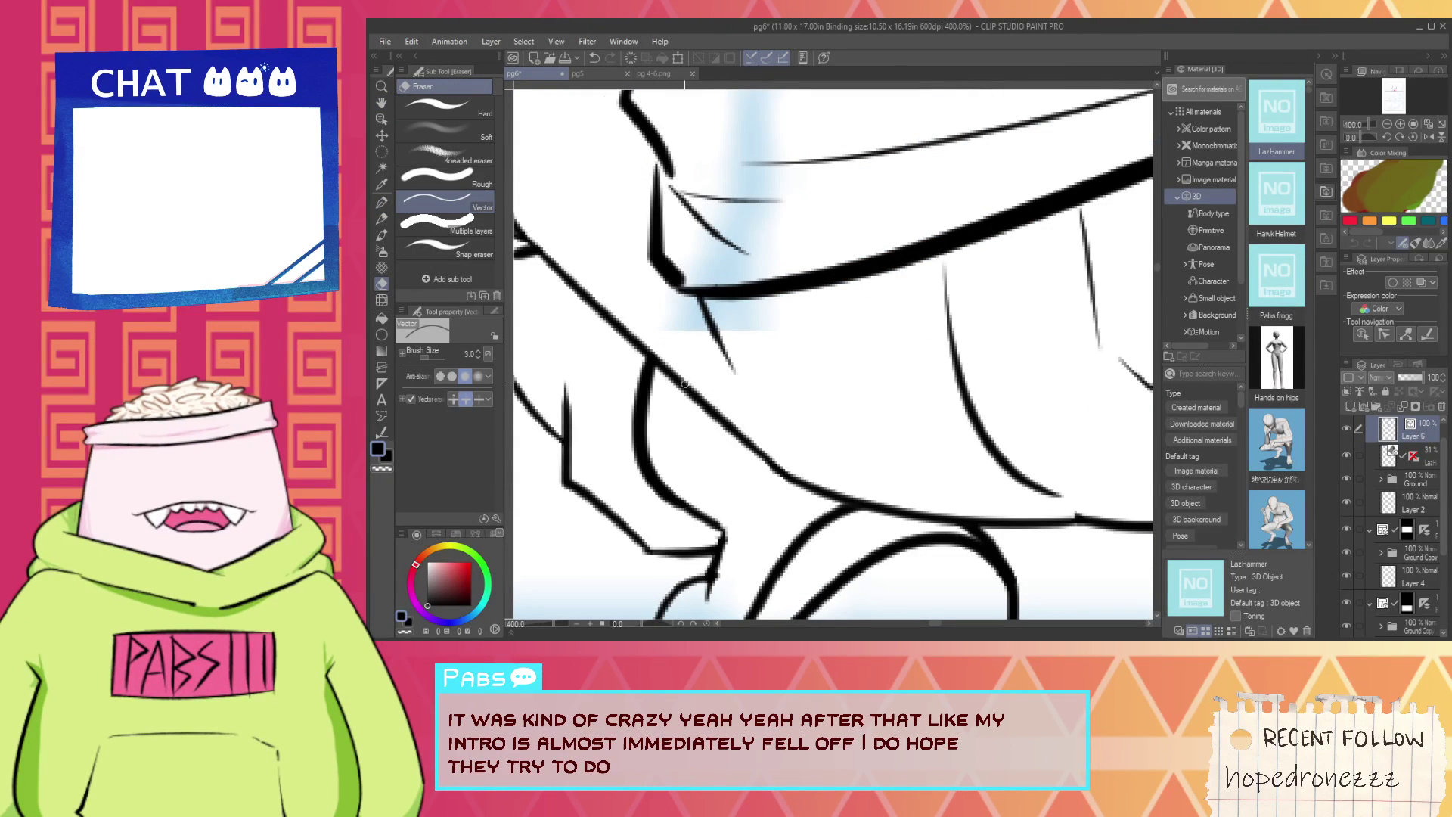
# Ink a small angular fold under the thigh, between the rear ankle curve and the rounded shape beside it.
pyautogui.press('p')
pyautogui.press('space')
pyautogui.press('e')
pyautogui.moveTo(756, 544)
pyautogui.mouseDown()
pyautogui.moveTo(772, 478)
pyautogui.moveTo(754, 437)
pyautogui.moveTo(800, 368)
pyautogui.mouseUp()
pyautogui.press('p')
pyautogui.press('e')
pyautogui.click(795, 376)
# Ink an inner line on the rear foot from the sole up to the ankle.
pyautogui.press('space')
pyautogui.moveTo(761, 501); pyautogui.dragTo(791, 368)
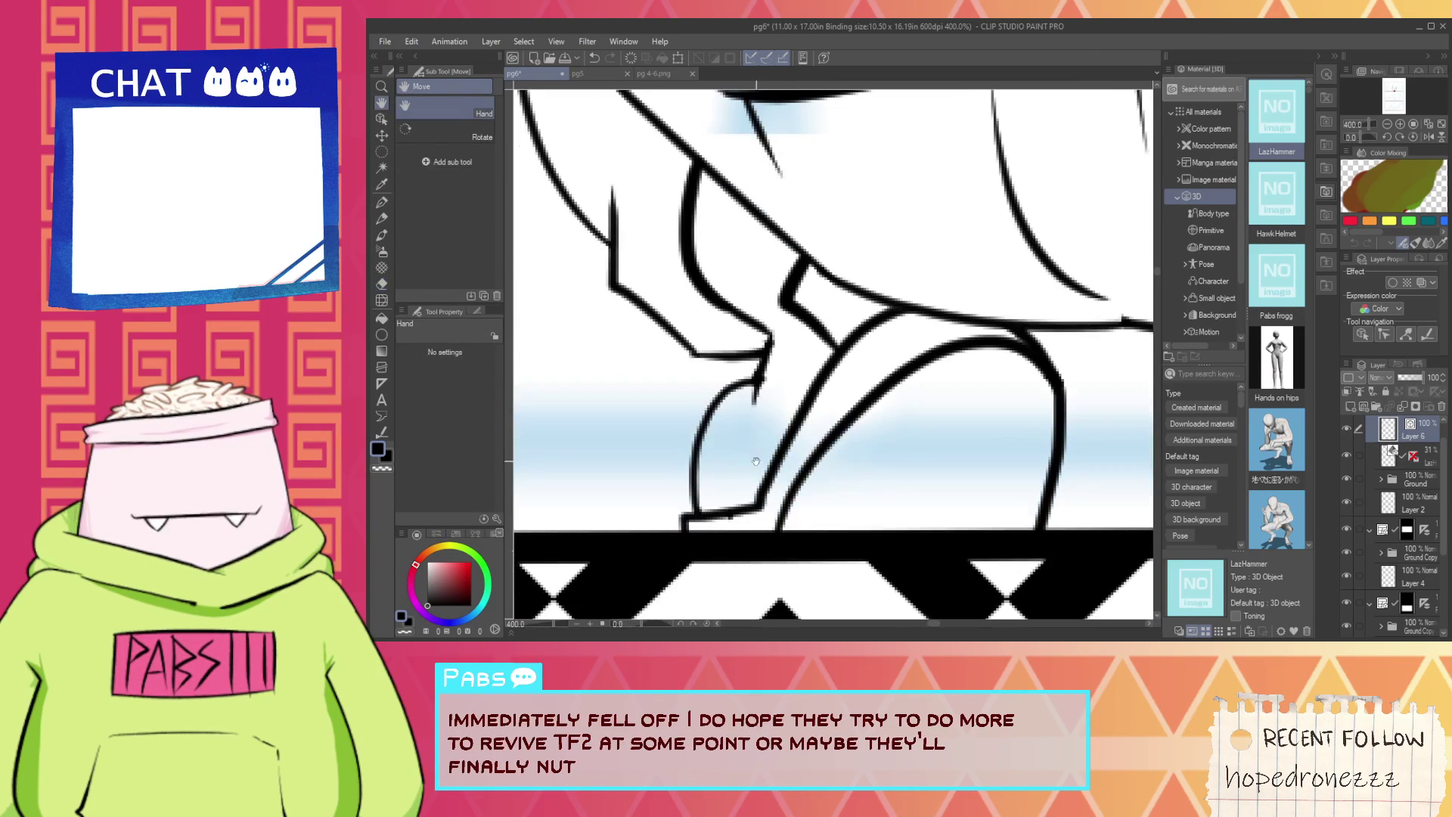
pyautogui.press('p')
pyautogui.moveTo(735, 502); pyautogui.dragTo(761, 410)
pyautogui.hotkey('ctrl', 'z')
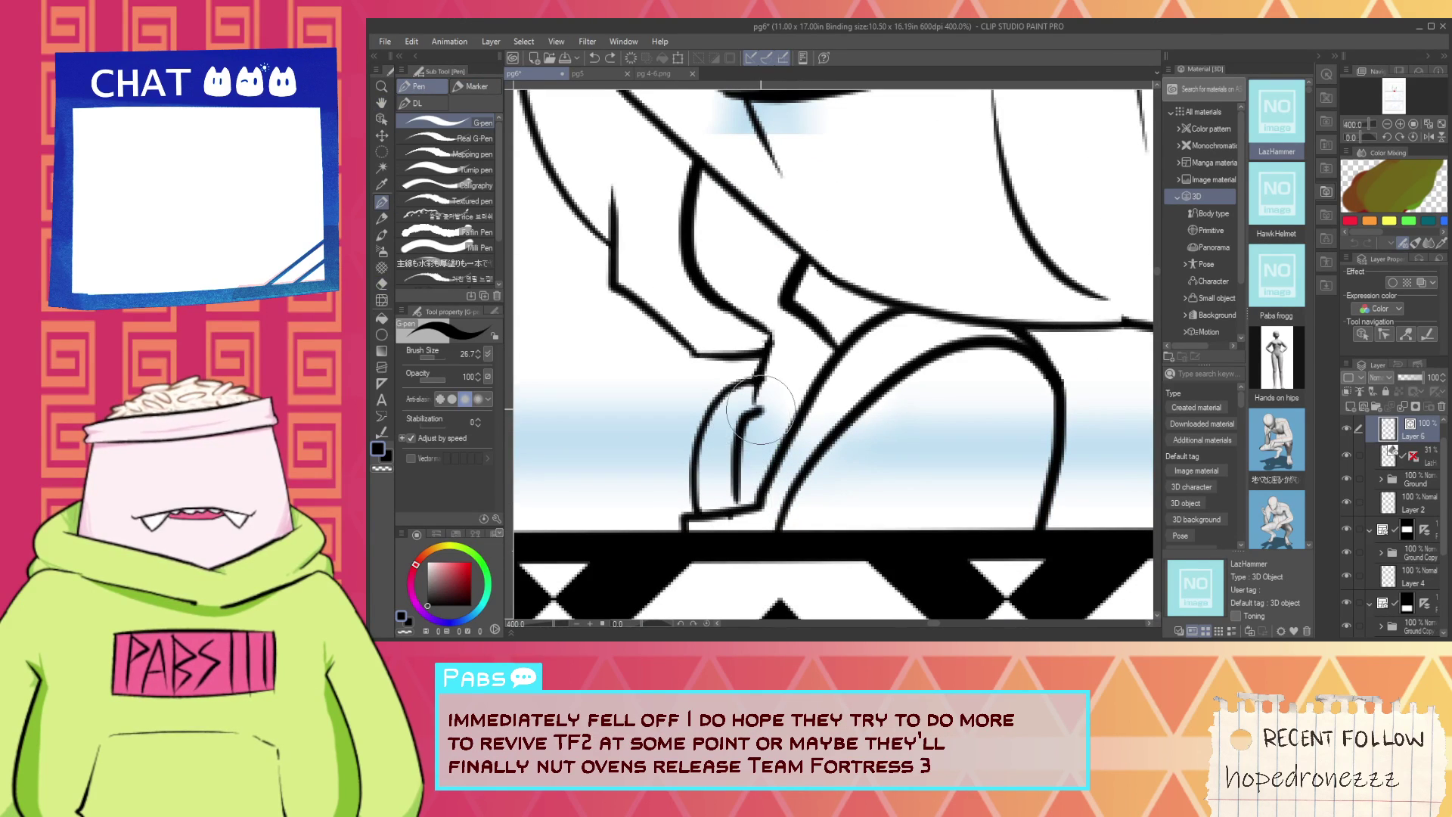
pyautogui.press('e')
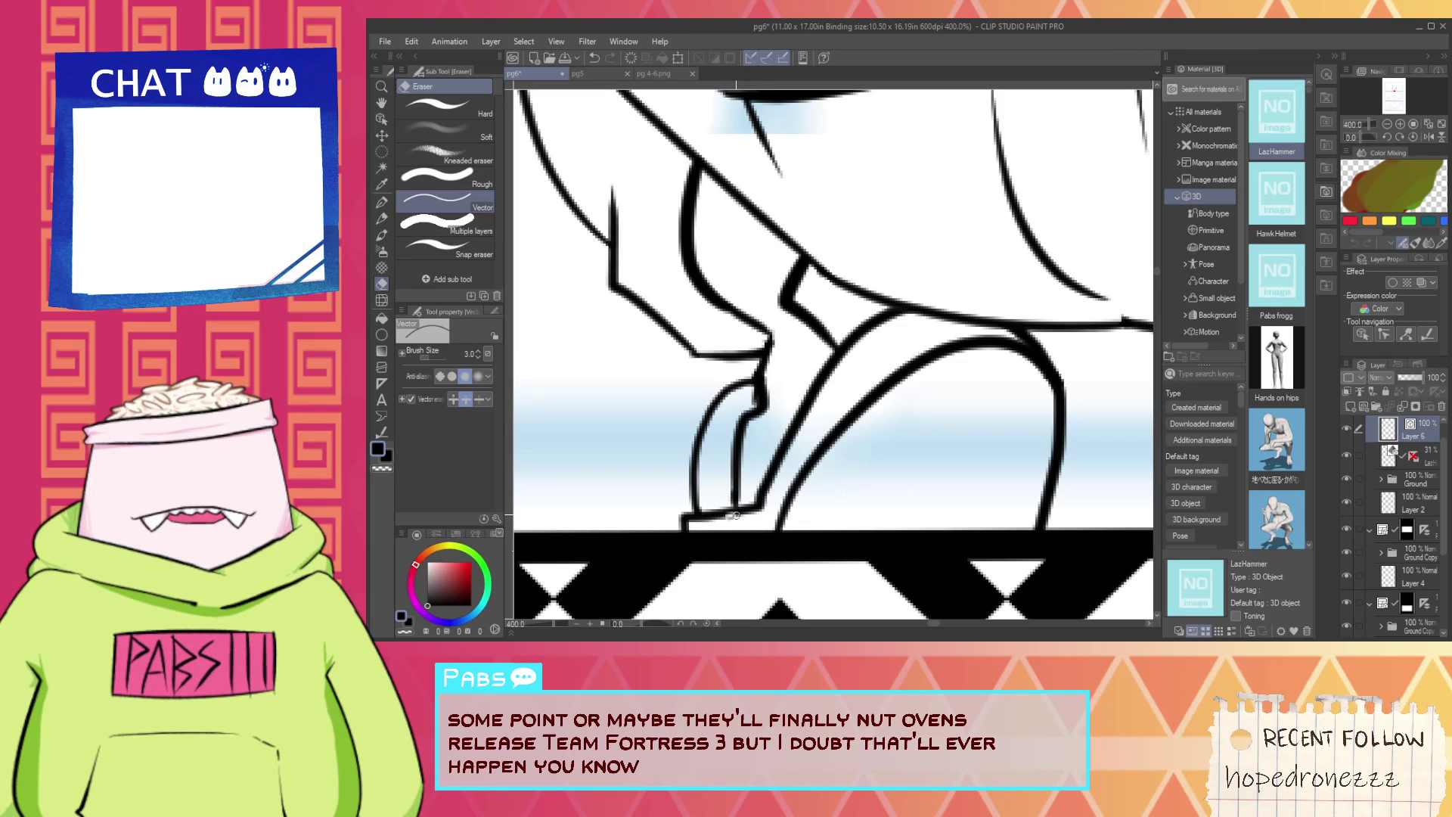
pyautogui.moveTo(736, 516); pyautogui.dragTo(723, 522)
pyautogui.hotkey('ctrl', 'z')
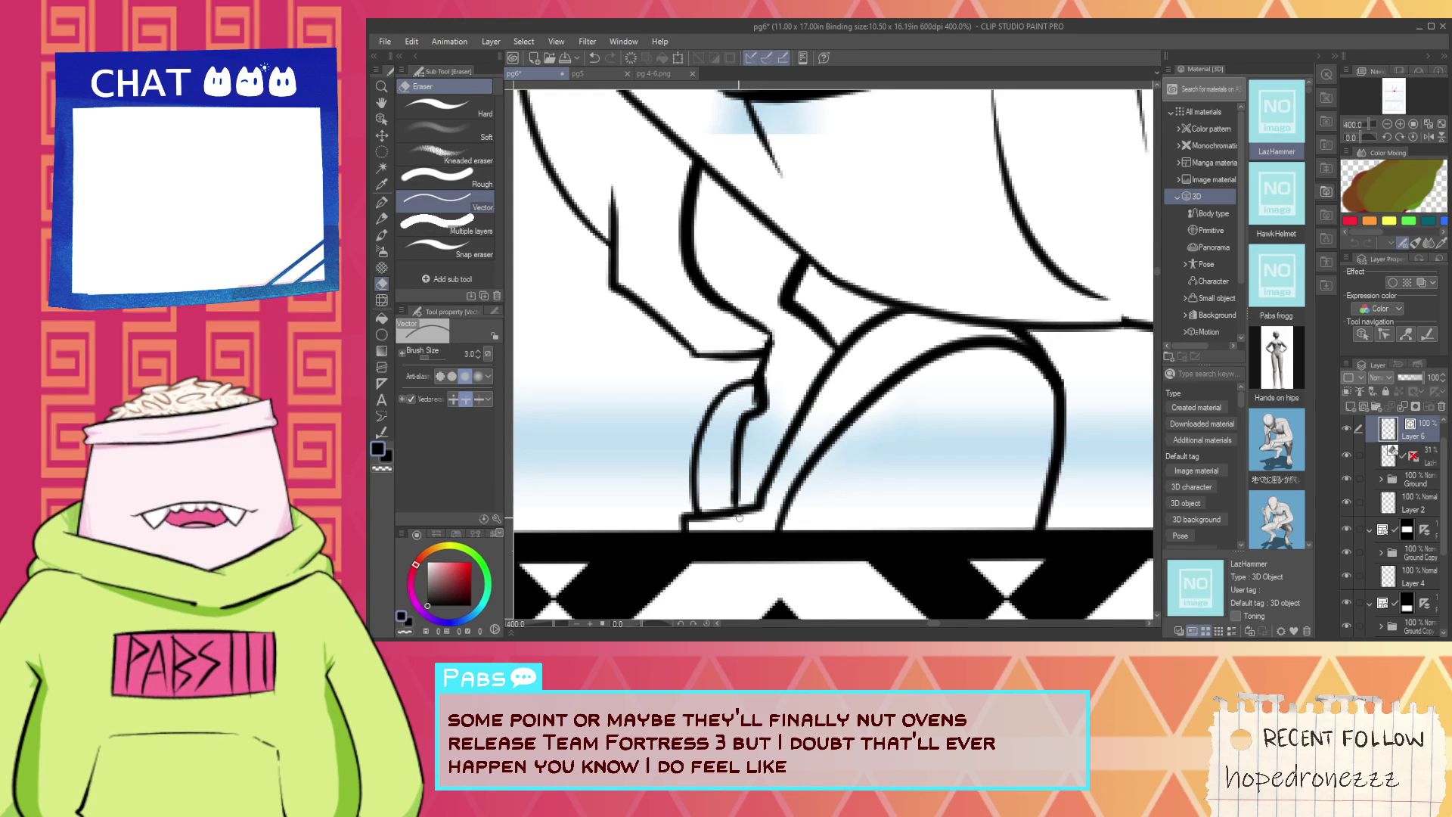
# Thin the outlines of the jacket's bottom hem and its back edge below the backpack with Adjust line width.
pyautogui.scroll(-7, 739, 518)
pyautogui.press('space')
pyautogui.moveTo(757, 444); pyautogui.dragTo(728, 493)
pyautogui.scroll(2, 728, 493)
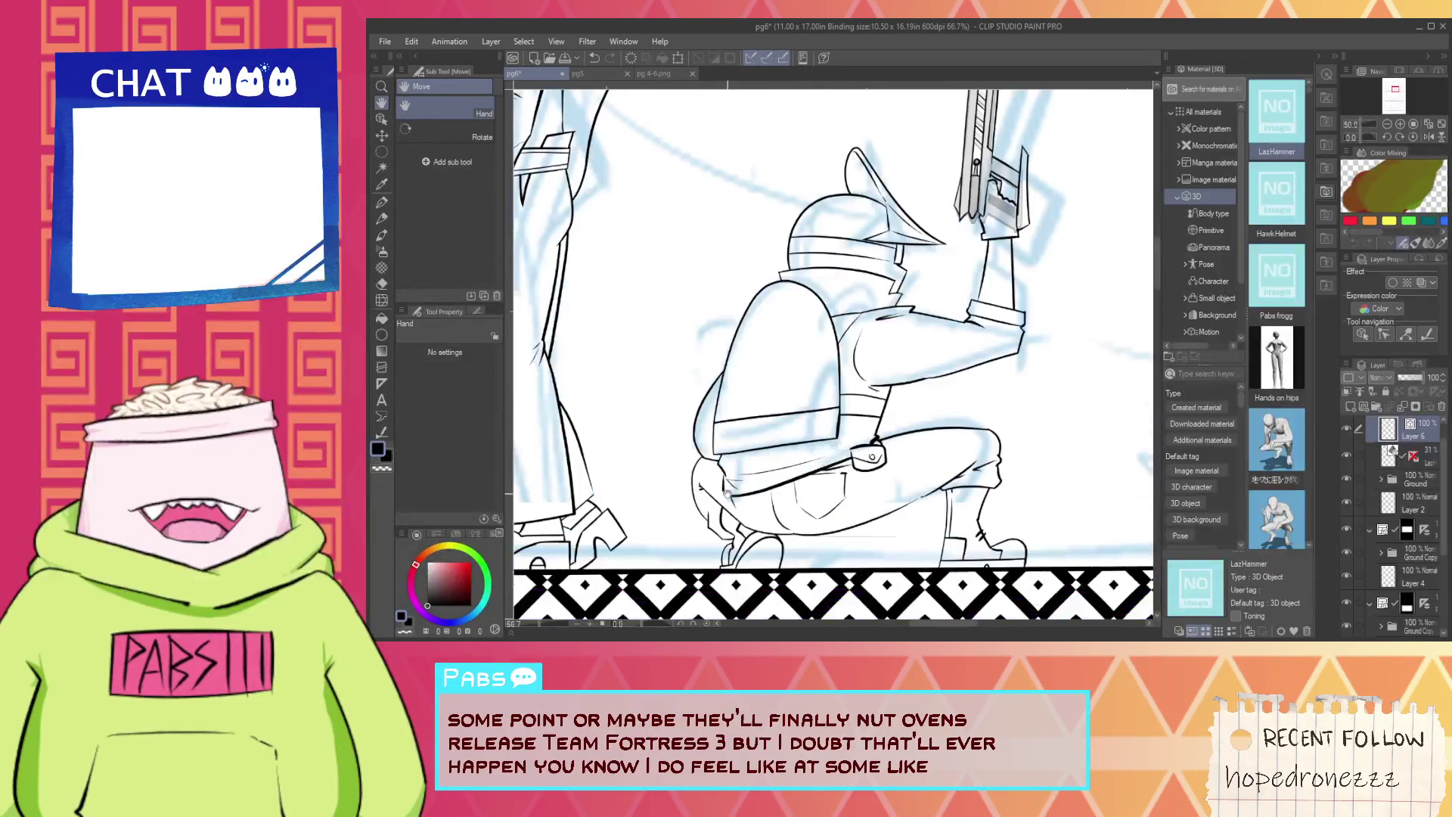
pyautogui.click(382, 432)
pyautogui.scroll(1, 734, 456)
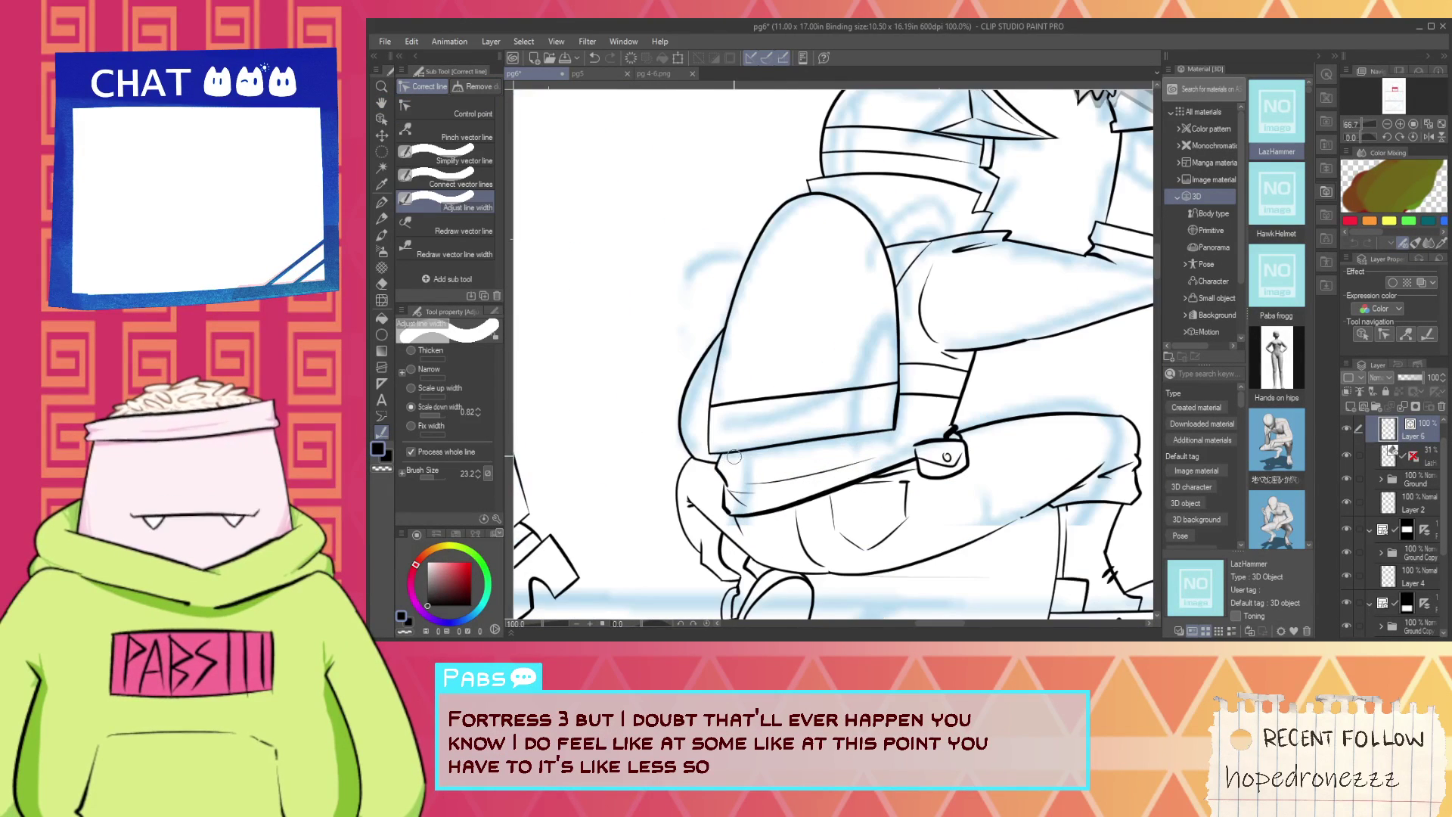
pyautogui.scroll(2, 734, 456)
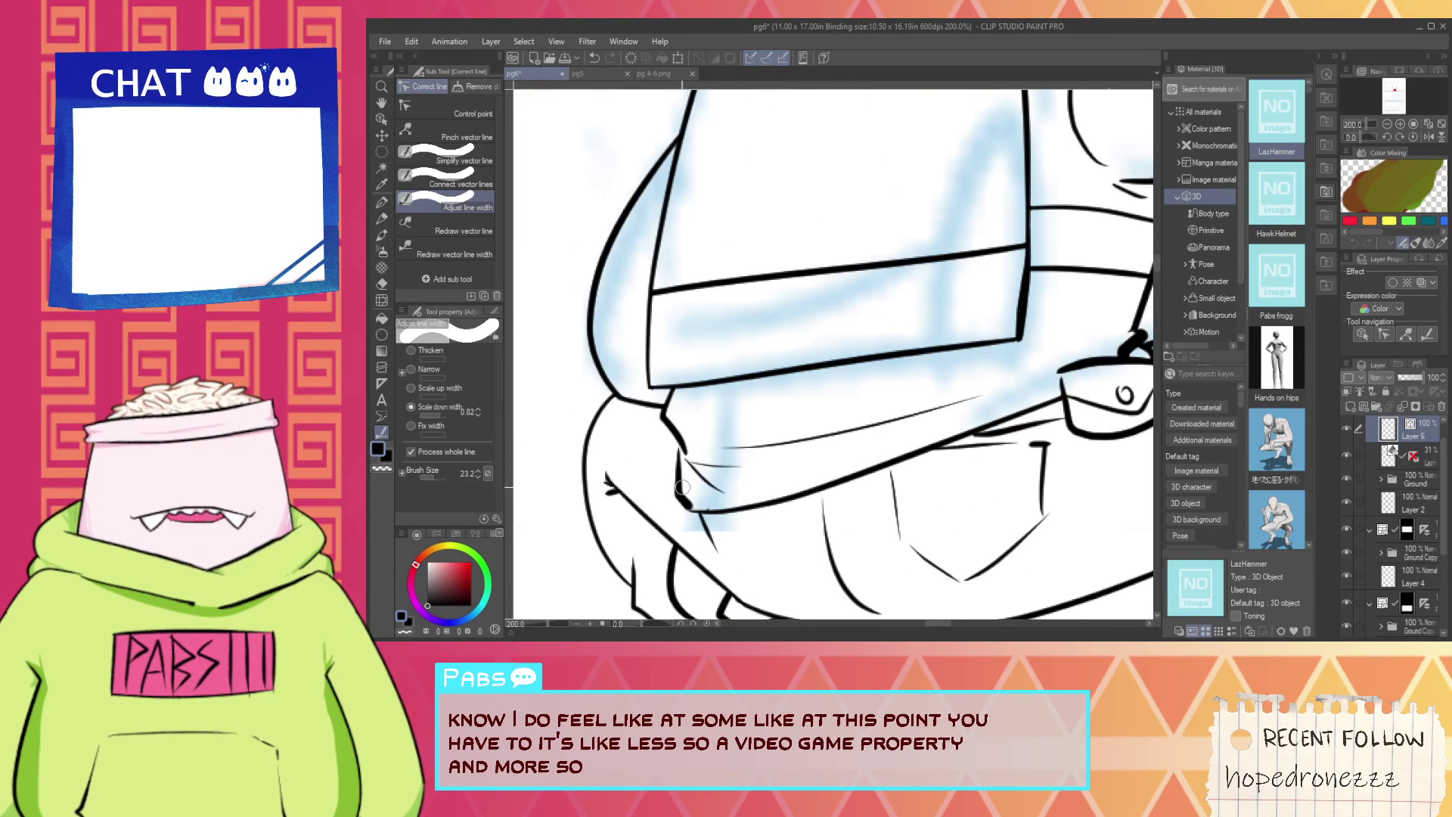
pyautogui.moveTo(681, 494); pyautogui.dragTo(670, 410)
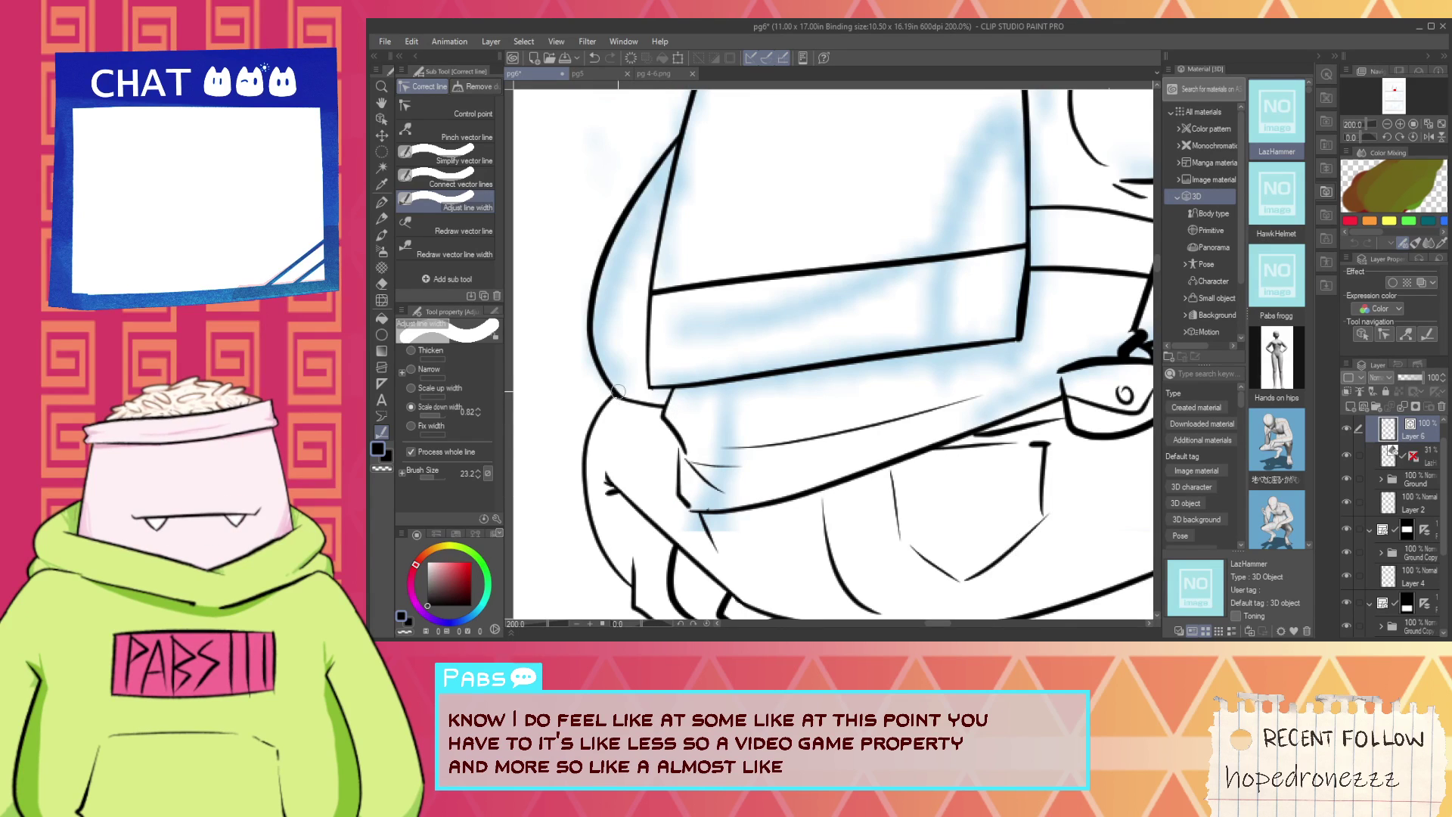
# Thin the lines at the backpack's lower front corner and the small knot above the belt pouch.
pyautogui.scroll(-1, 677, 416)
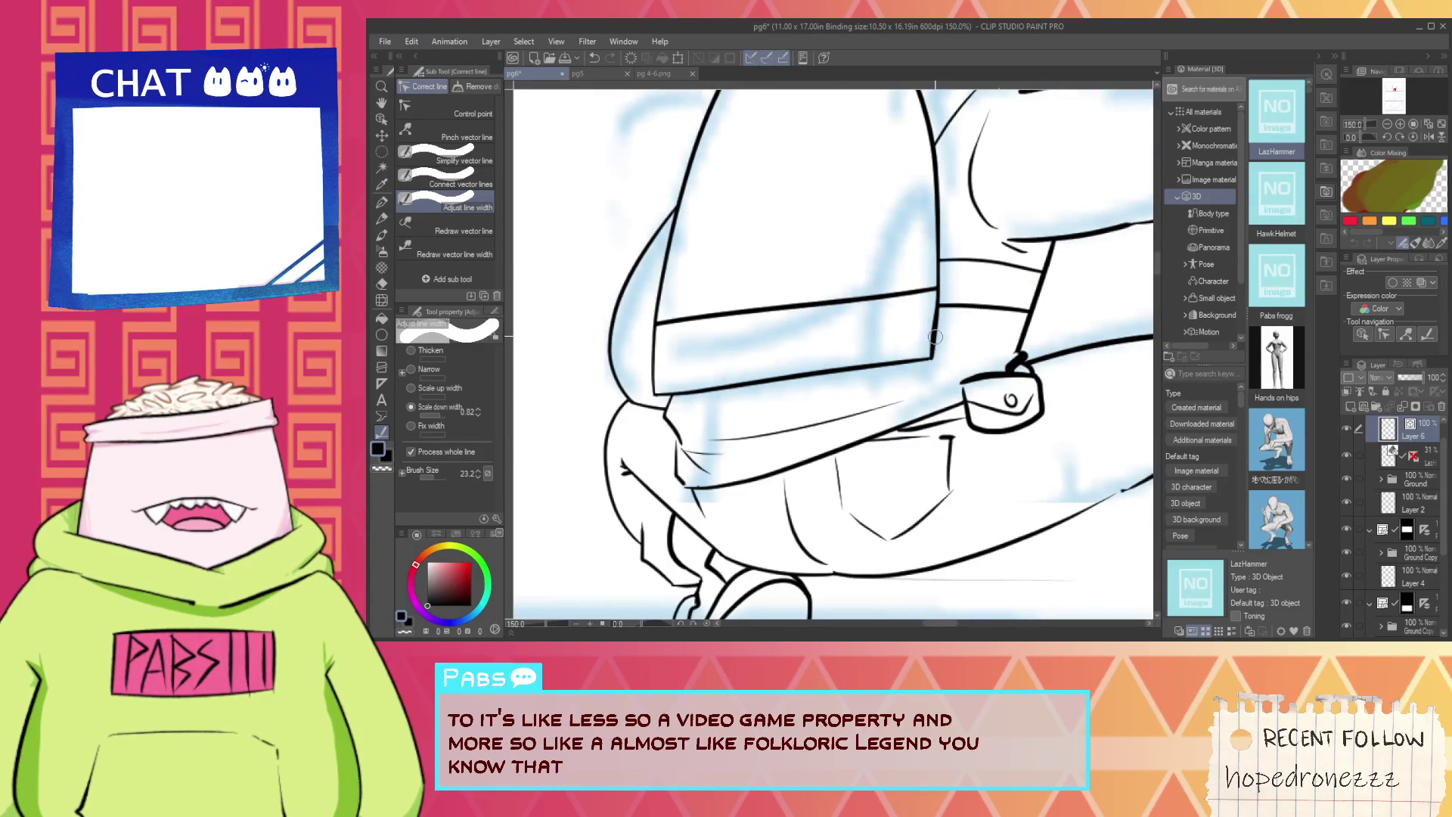
pyautogui.press('space')
pyautogui.moveTo(933, 363); pyautogui.dragTo(826, 334)
pyautogui.scroll(1, 826, 334)
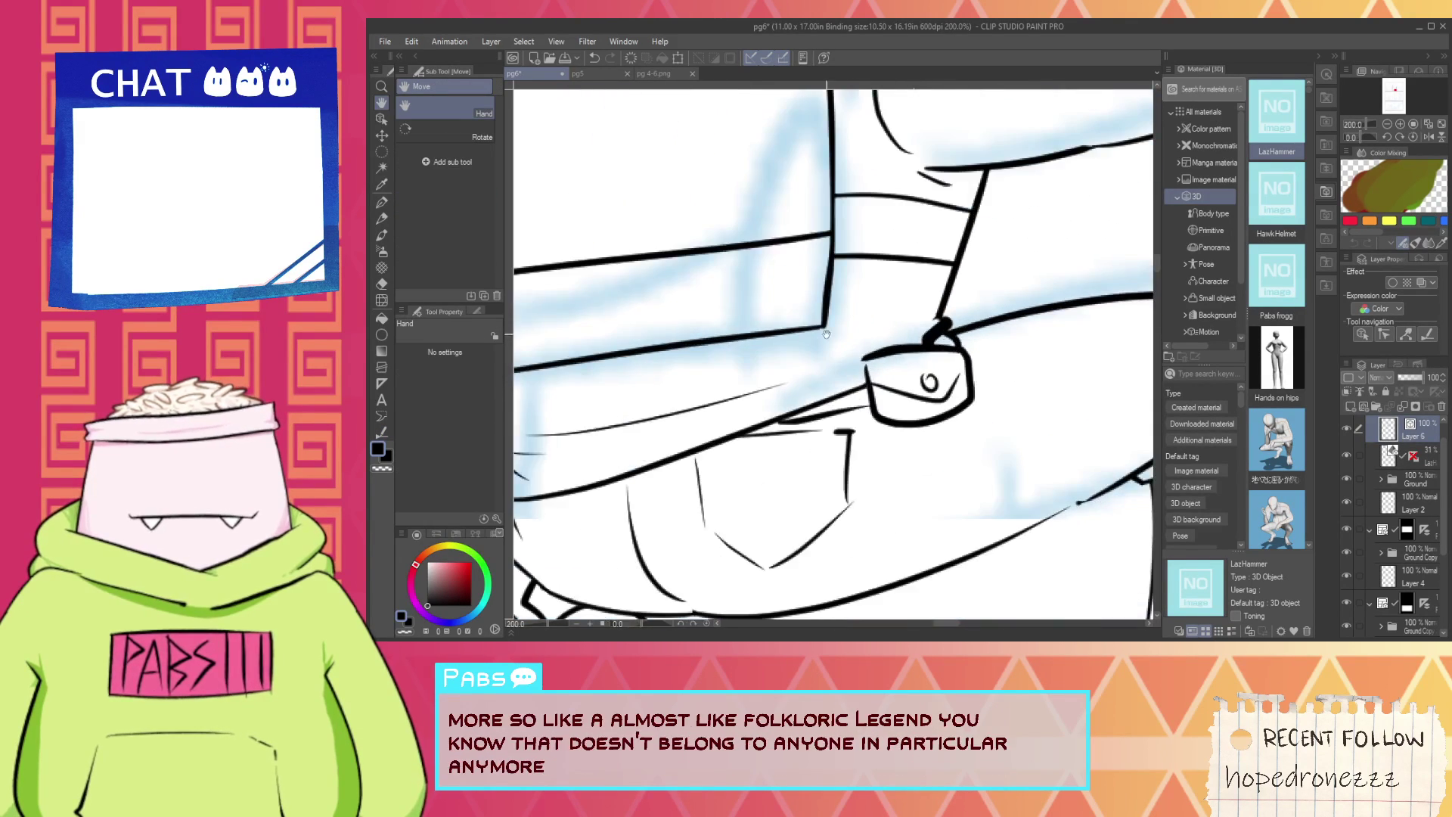
pyautogui.click(382, 432)
pyautogui.click(936, 336)
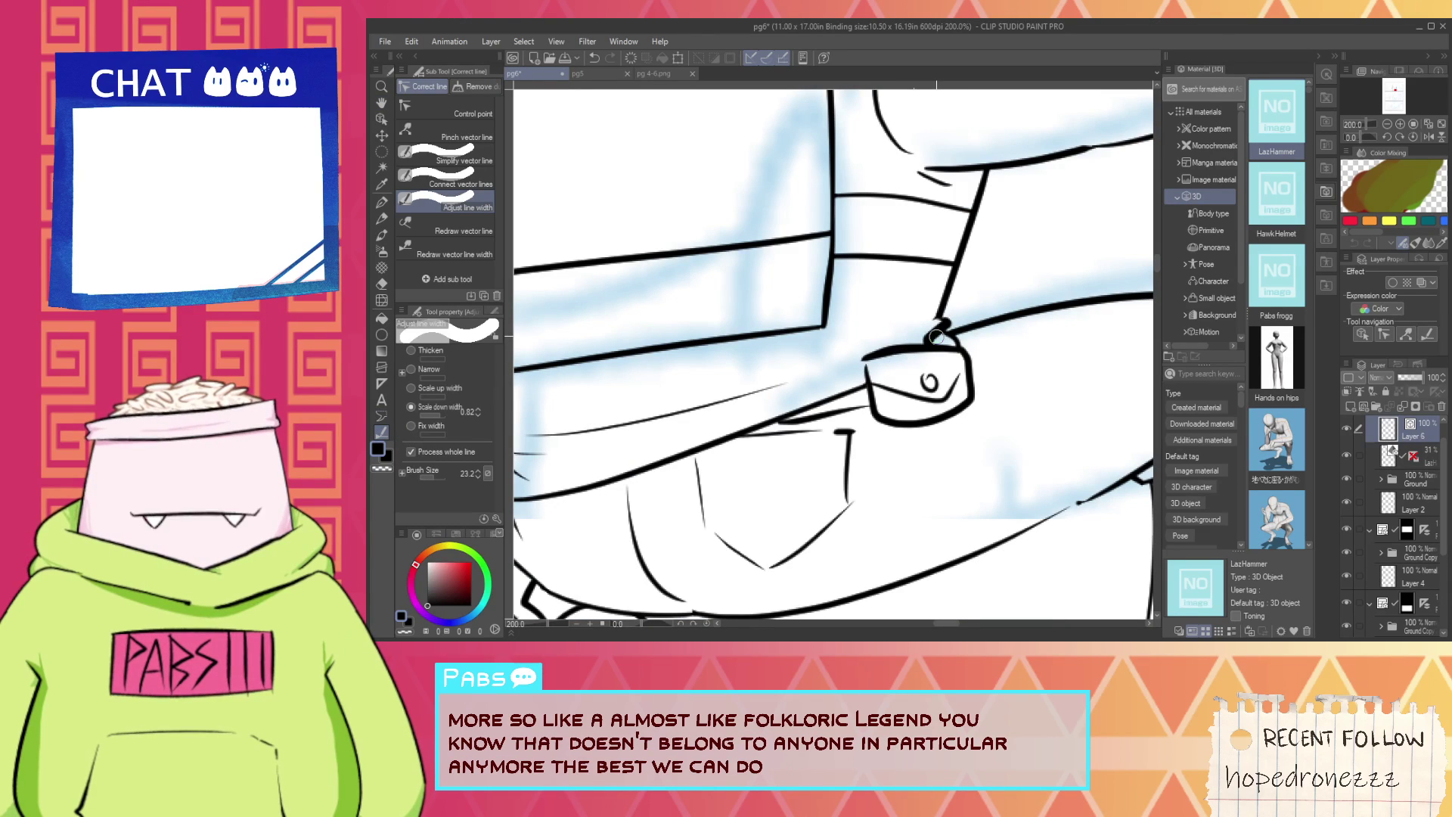
pyautogui.click(936, 336)
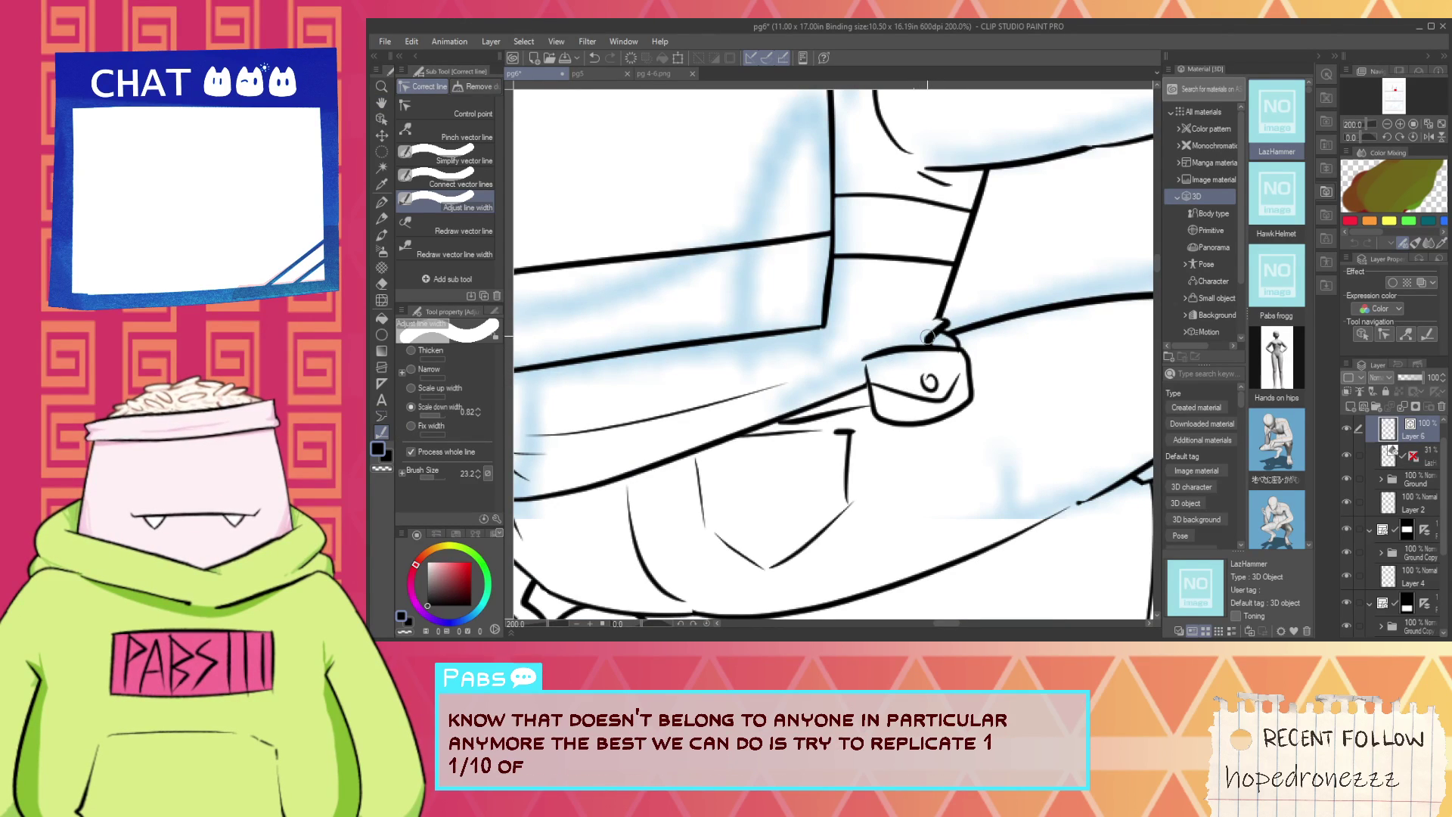
pyautogui.click(938, 309)
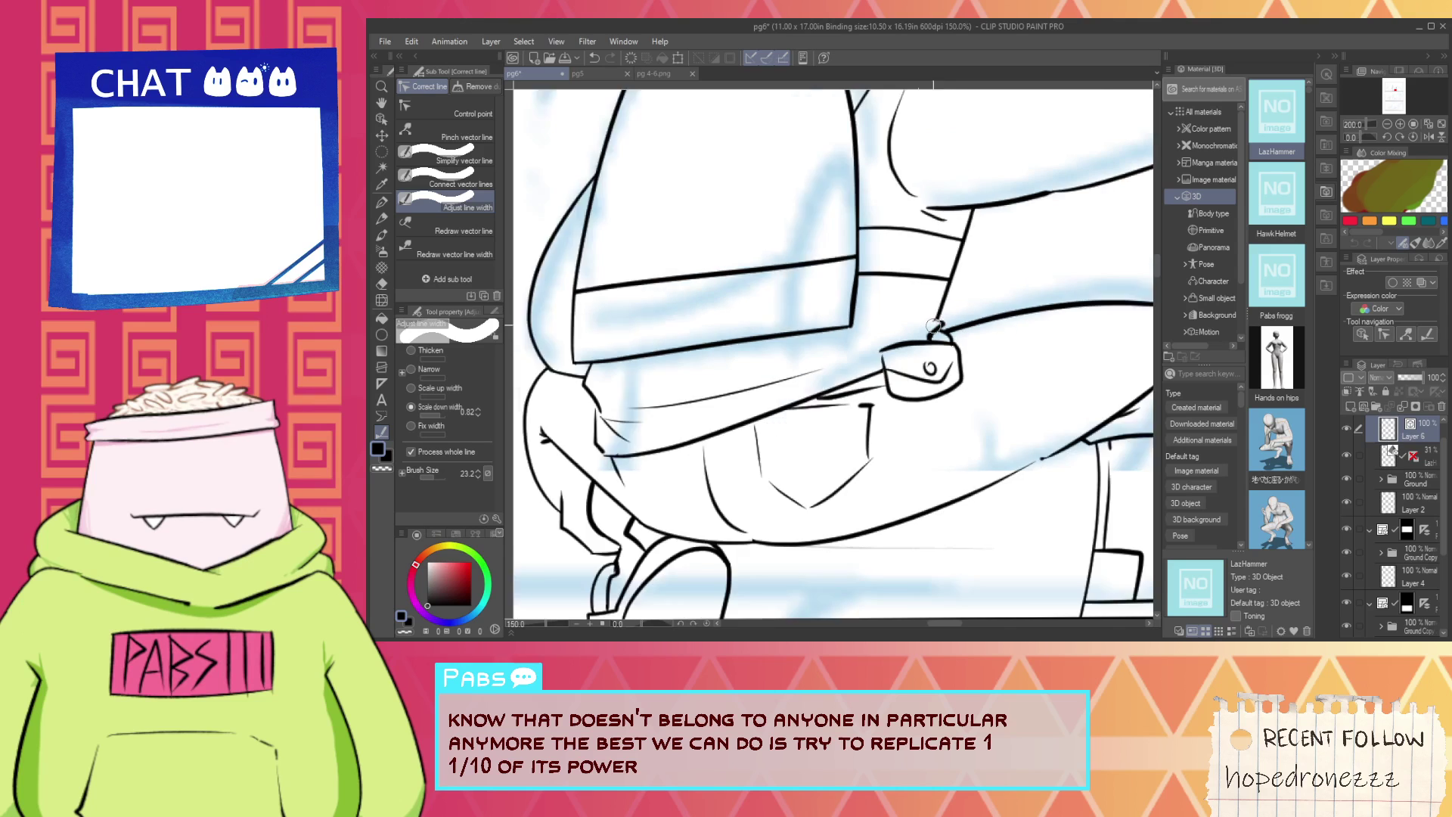
# Examine the whole panel, comparing the inked figures with the blue sketch of the long-eared figure holding a rifle.
pyautogui.scroll(-2, 942, 322)
pyautogui.scroll(-2, 996, 240)
pyautogui.press('space')
pyautogui.moveTo(996, 240); pyautogui.dragTo(770, 403)
pyautogui.scroll(-2, 770, 404)
pyautogui.moveTo(830, 344); pyautogui.dragTo(1093, 350)
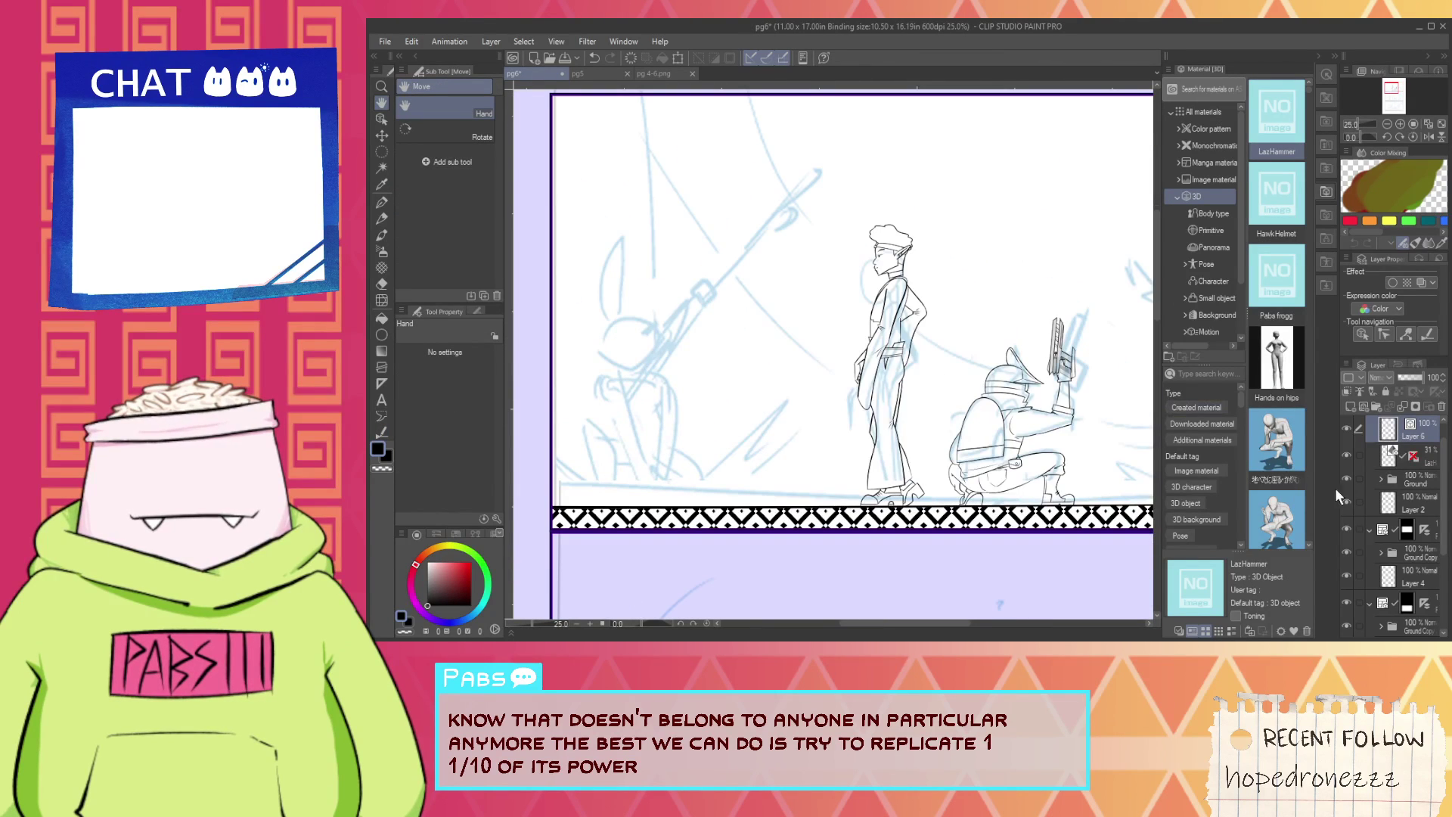
pyautogui.moveTo(618, 395); pyautogui.dragTo(702, 411)
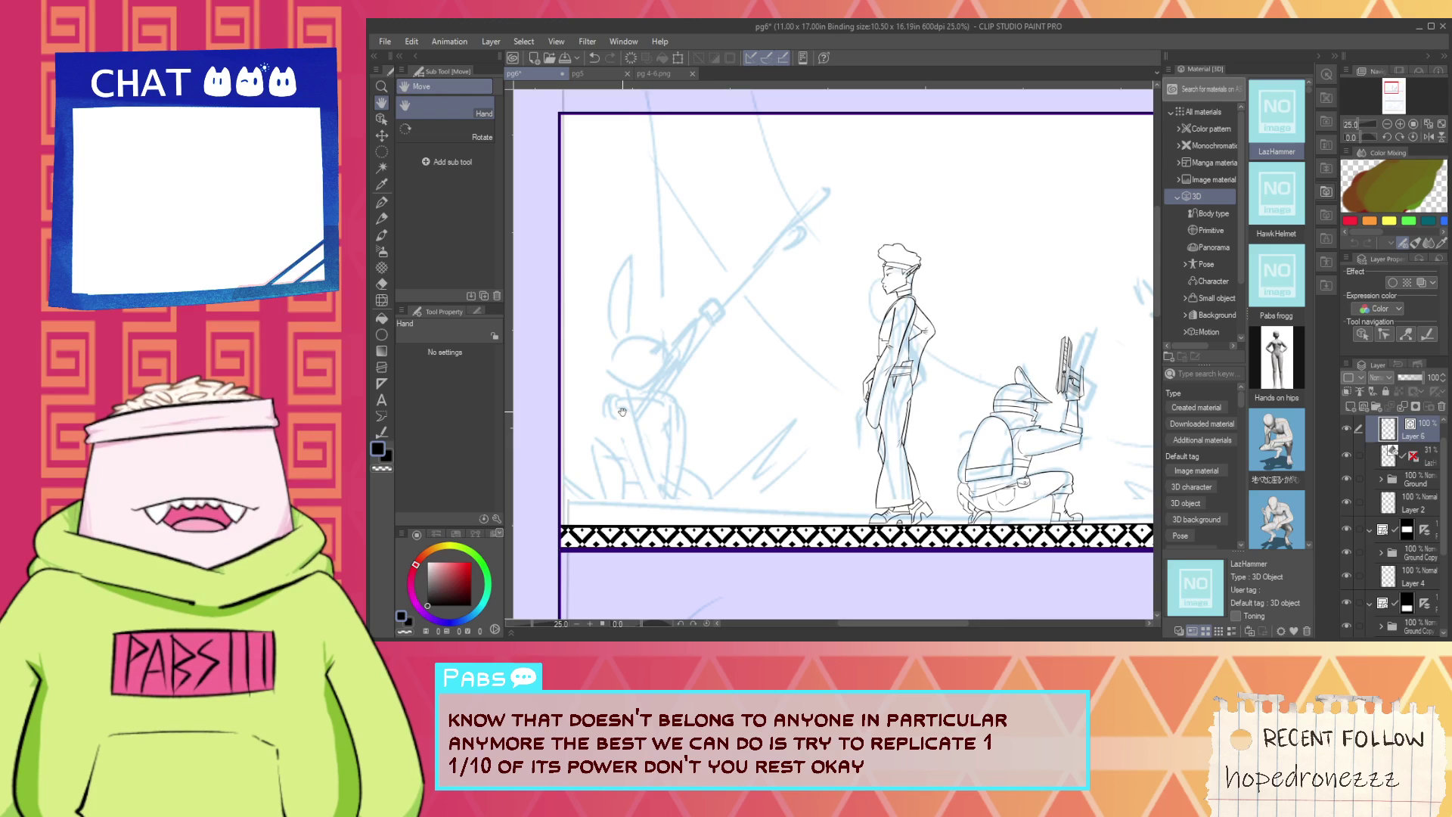
pyautogui.scroll(4, 622, 412)
pyautogui.press('p')
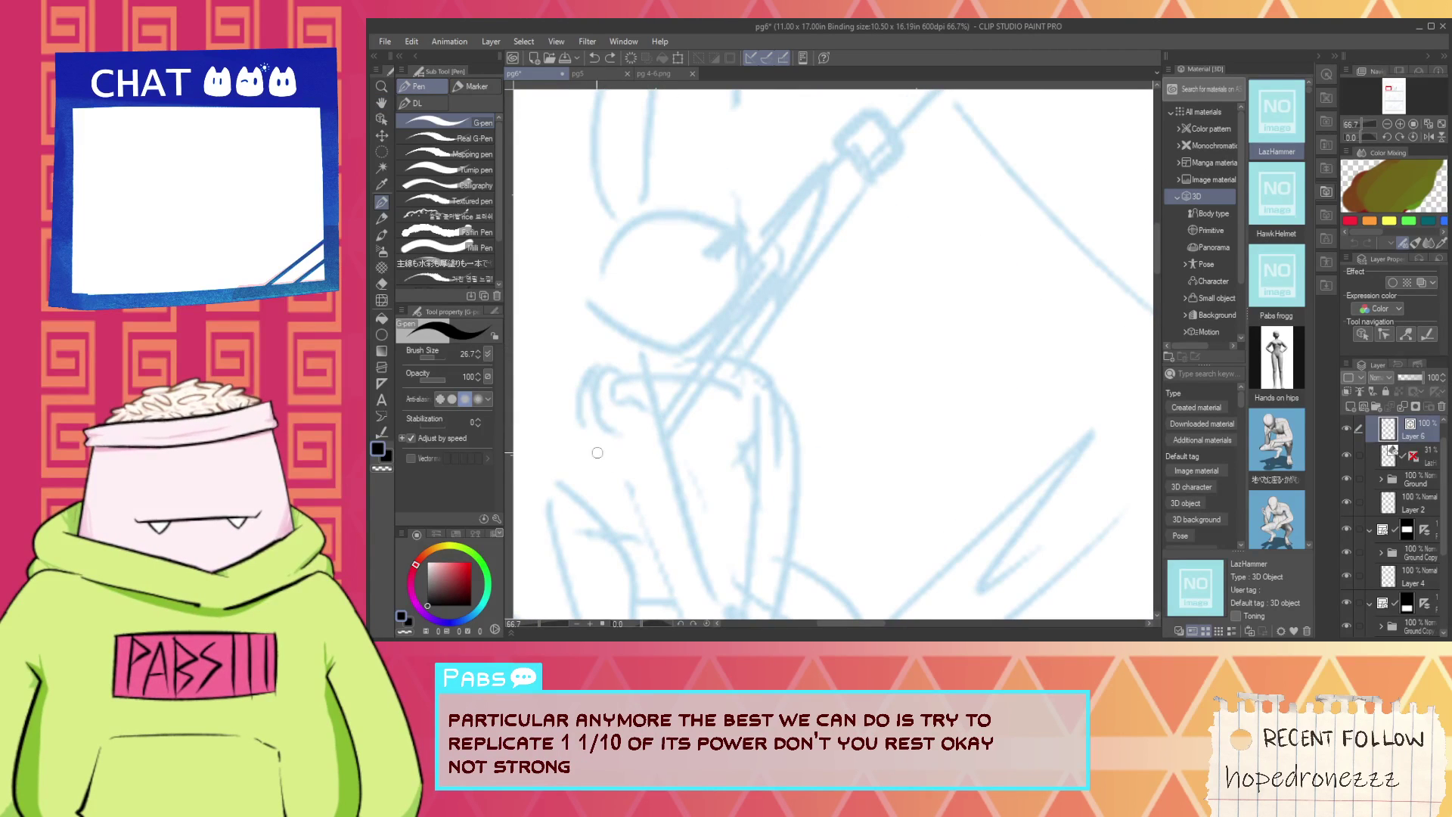
pyautogui.scroll(-3, 567, 429)
pyautogui.press('space')
pyautogui.moveTo(732, 432)
pyautogui.mouseDown()
pyautogui.moveTo(714, 441)
pyautogui.moveTo(724, 436)
pyautogui.mouseUp()
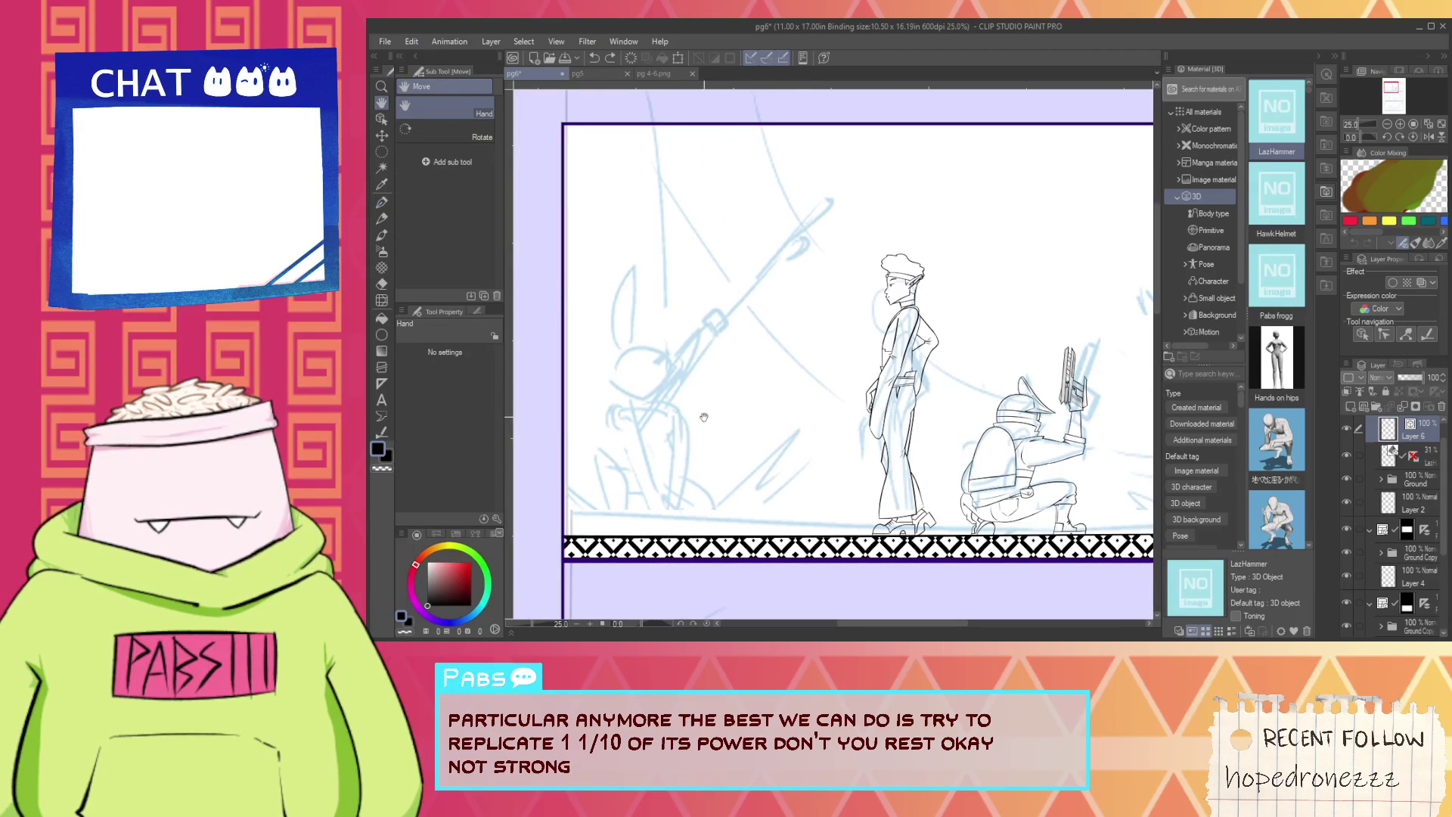
pyautogui.moveTo(643, 406); pyautogui.dragTo(731, 398)
pyautogui.scroll(1, 731, 399)
pyautogui.scroll(2, 731, 398)
# Try inking freehand vertical strokes rising from the sketched long ear with the G-pen, and undo them.
pyautogui.press('p')
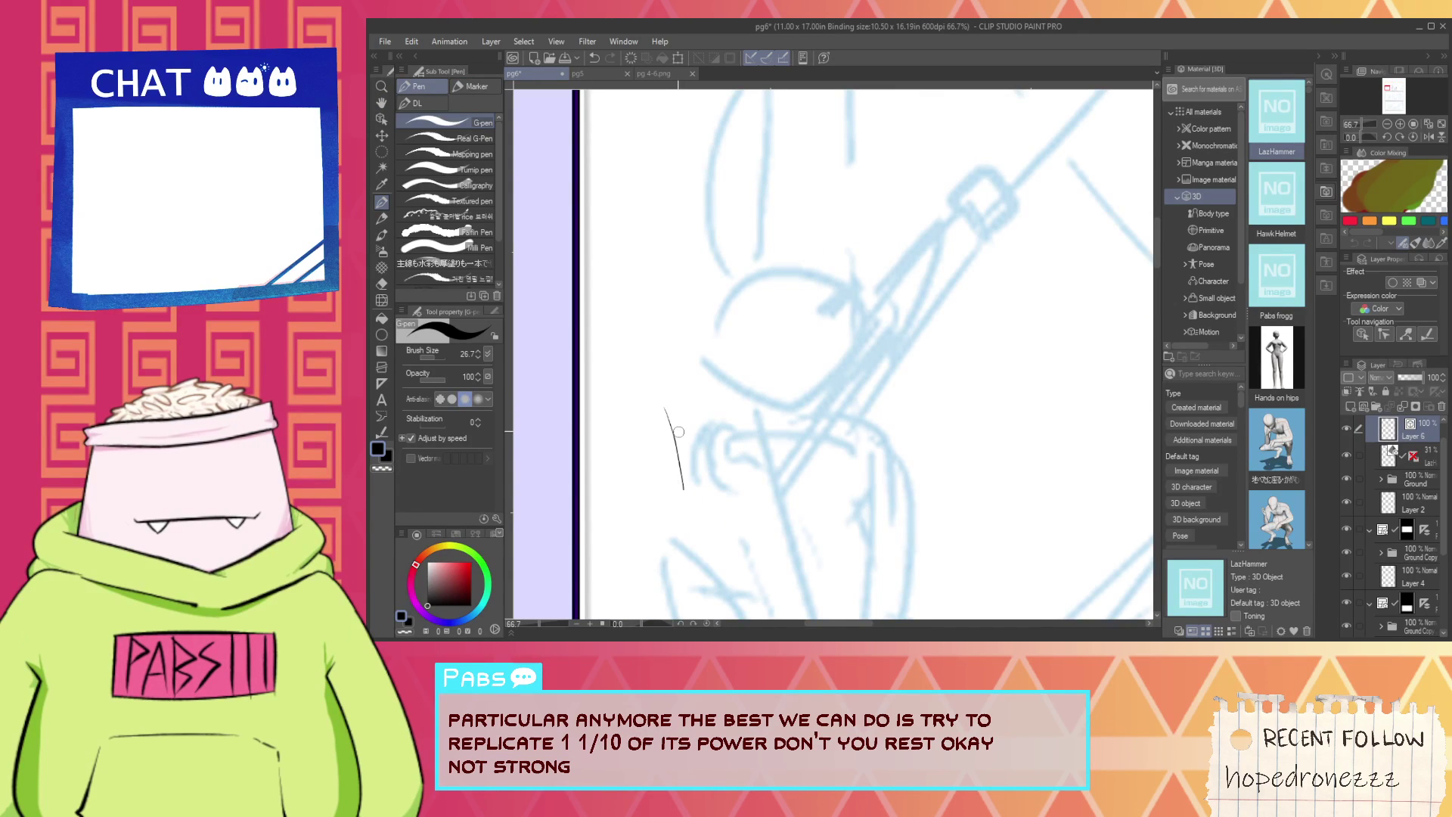
pyautogui.scroll(-1, 694, 396)
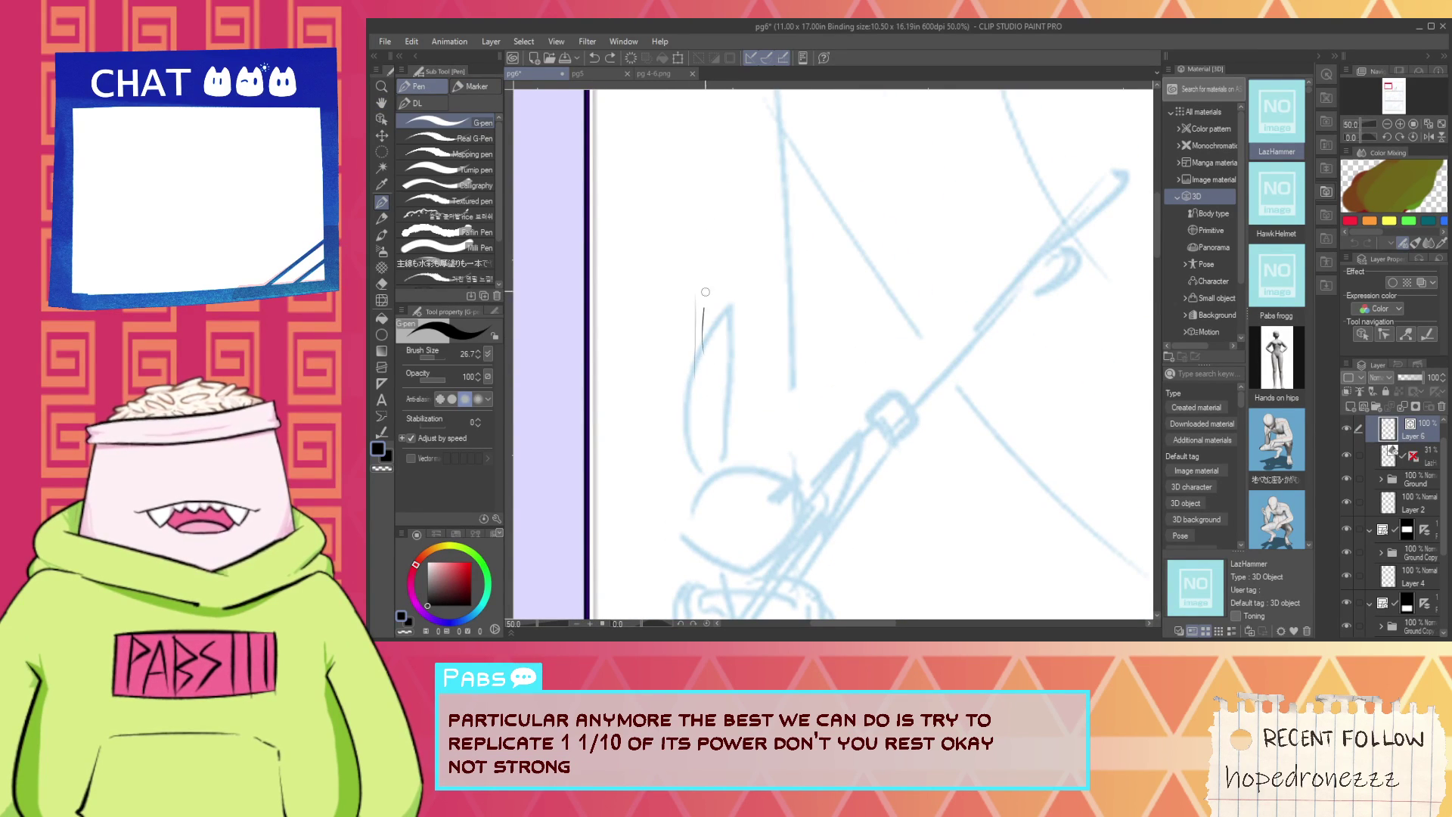
pyautogui.moveTo(705, 292); pyautogui.dragTo(710, 255)
pyautogui.hotkey('ctrl', 'z')
pyautogui.moveTo(700, 337); pyautogui.dragTo(704, 195)
pyautogui.moveTo(712, 328); pyautogui.dragTo(717, 271)
pyautogui.moveTo(709, 370); pyautogui.dragTo(721, 247)
pyautogui.moveTo(720, 405); pyautogui.dragTo(725, 336)
pyautogui.moveTo(727, 410); pyautogui.dragTo(727, 276)
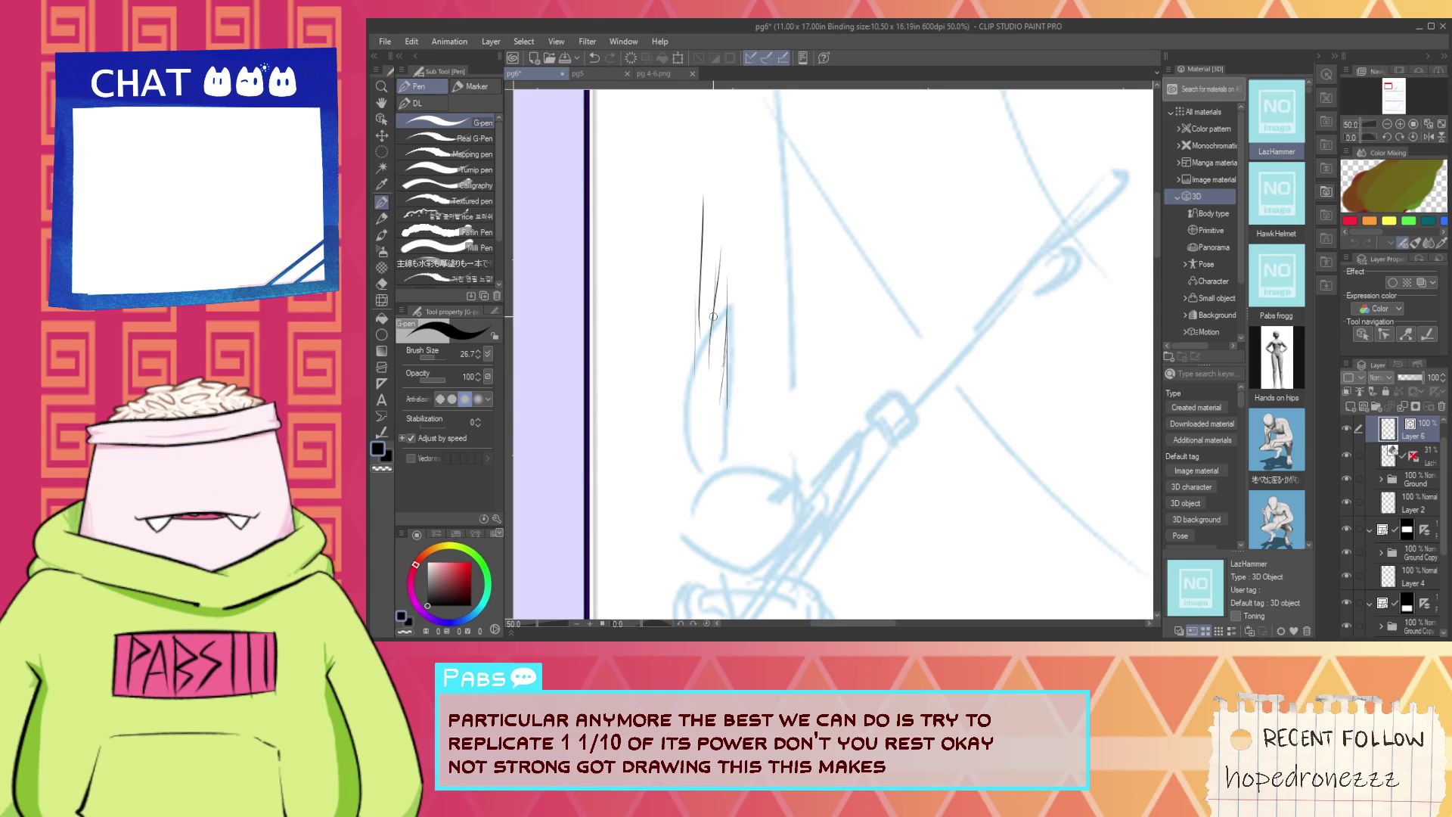
pyautogui.hotkey('ctrl', 'z')
pyautogui.hotkey('ctrl', 'z')
pyautogui.hotkey('ctrl', 'z')
pyautogui.hotkey('ctrl', 'z')
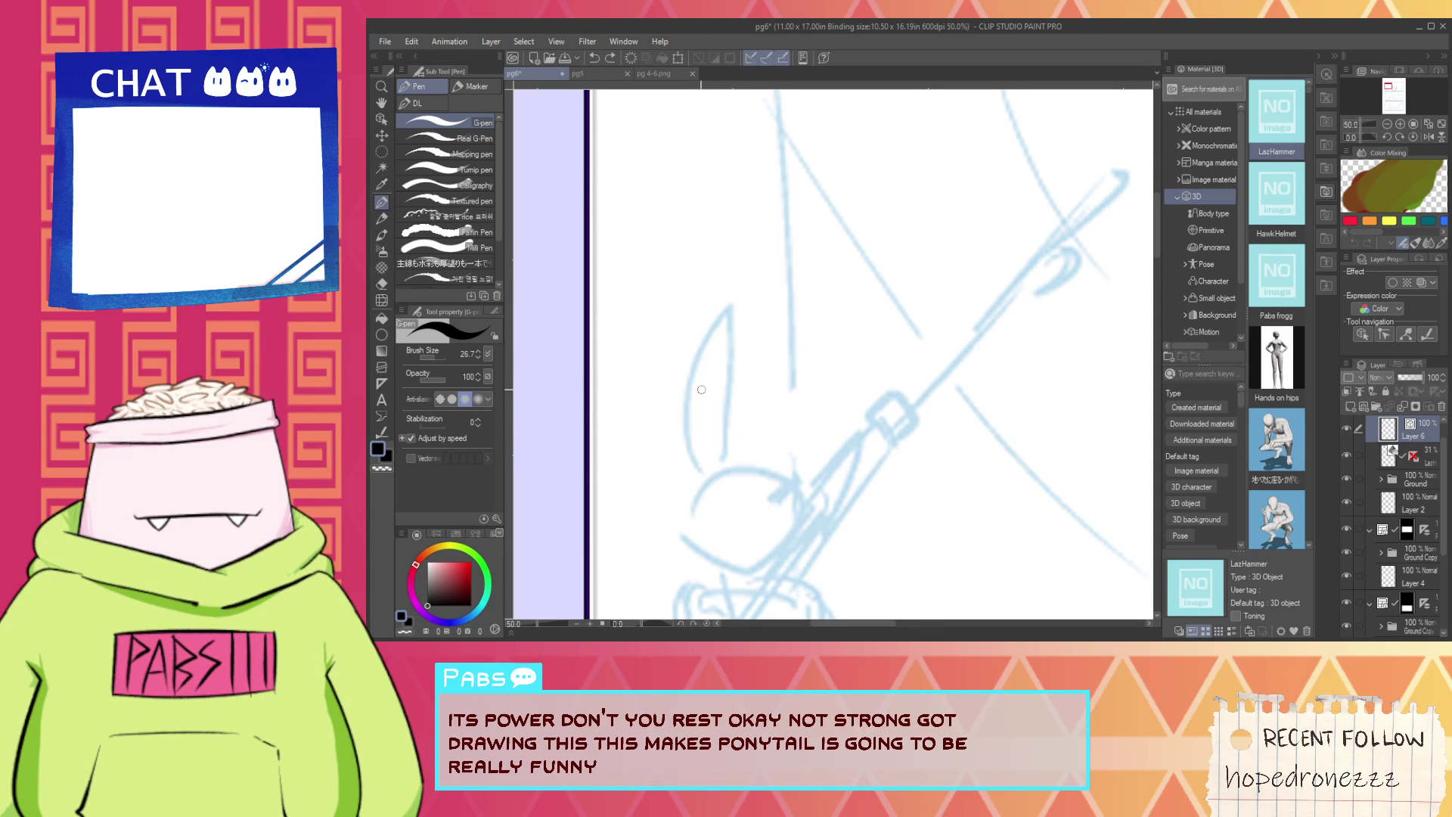
# Try inking the parallel strokes above the long ear again on a rotated canvas, and undo them.
pyautogui.scroll(-1, 763, 427)
pyautogui.moveTo(643, 624); pyautogui.dragTo(646, 624)
pyautogui.press('space')
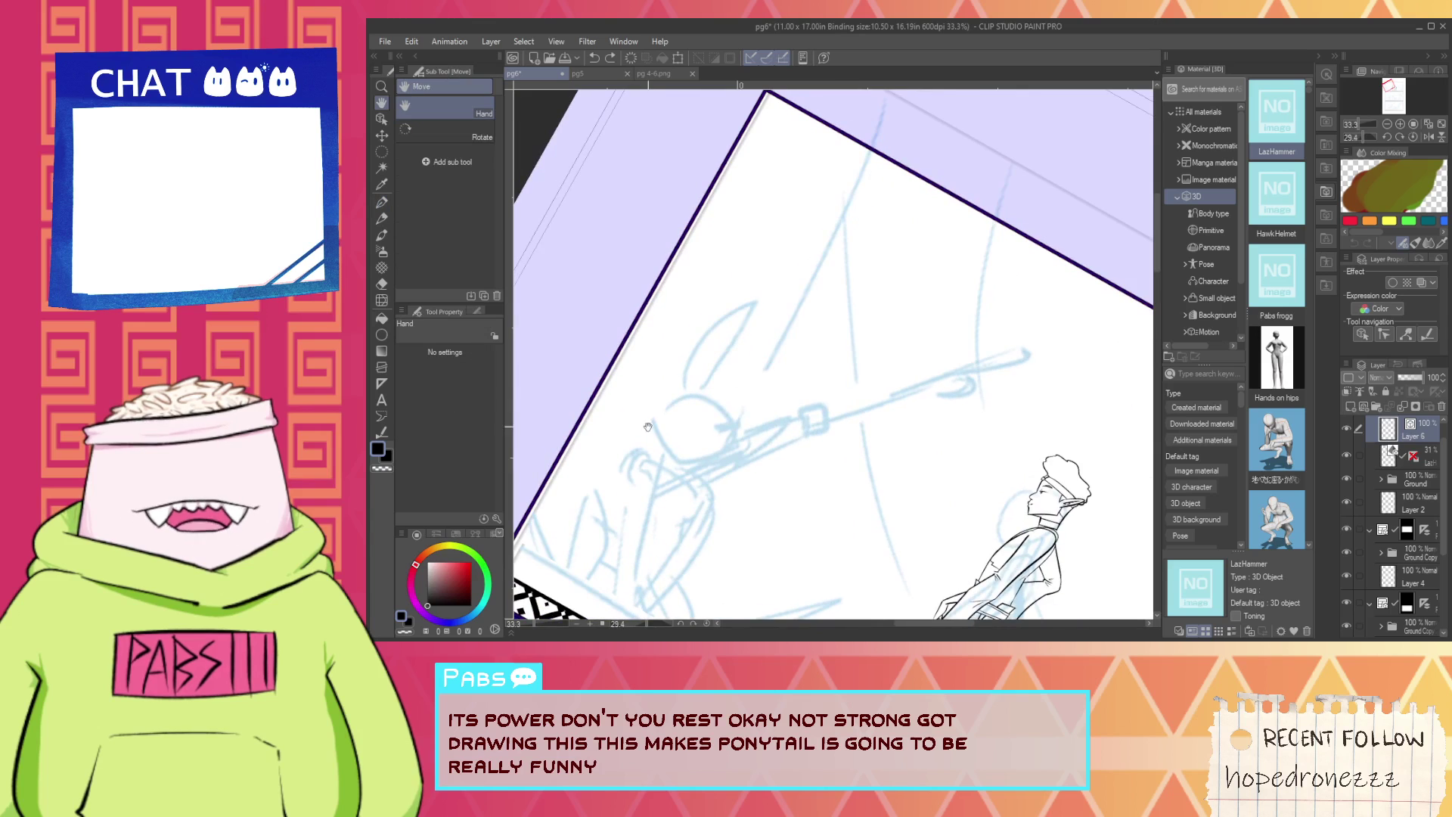
pyautogui.scroll(2, 648, 427)
pyautogui.moveTo(721, 439); pyautogui.dragTo(822, 279)
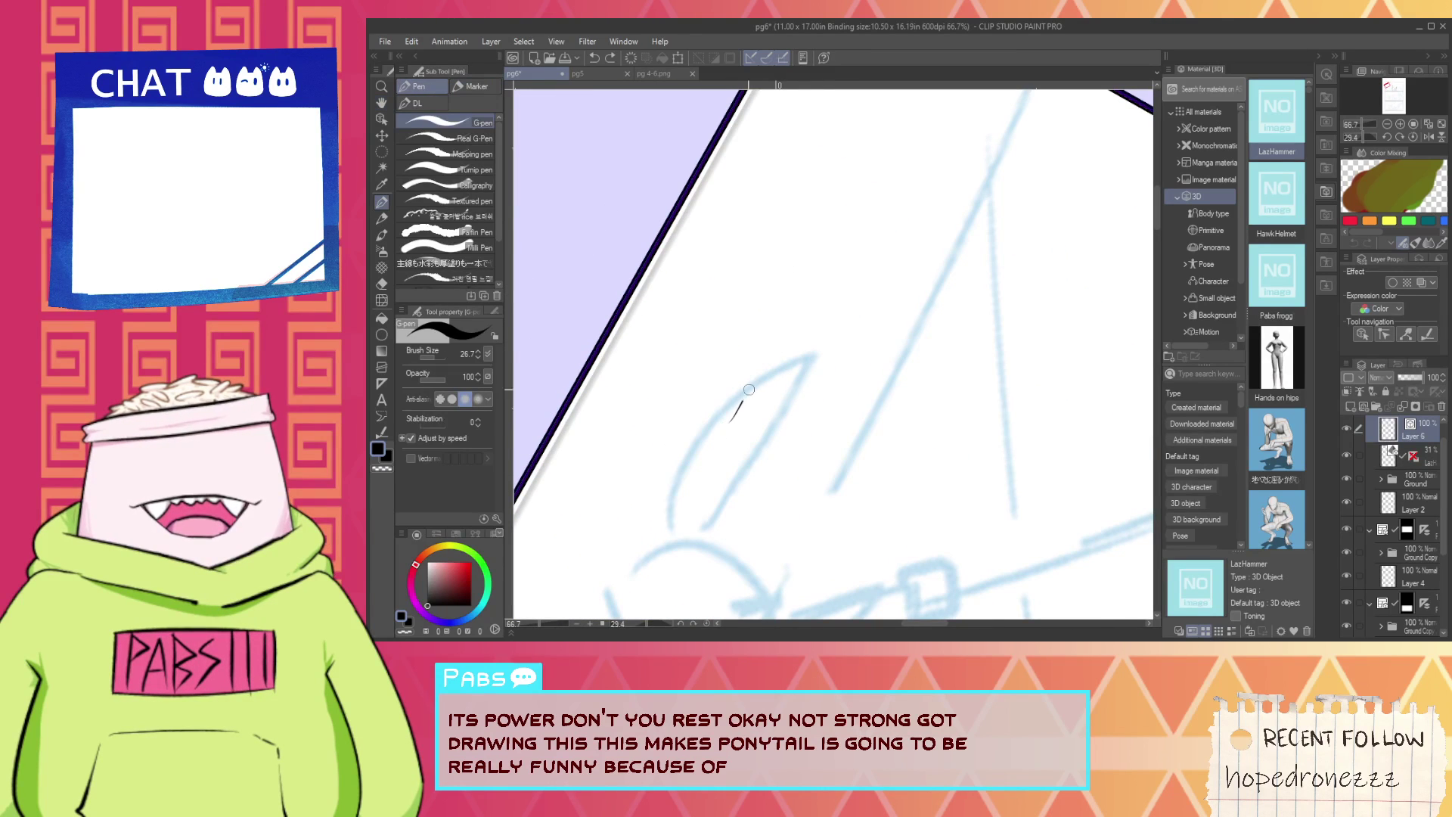
pyautogui.moveTo(749, 389); pyautogui.dragTo(807, 274)
pyautogui.hotkey('ctrl', 'z')
pyautogui.moveTo(733, 419); pyautogui.dragTo(813, 273)
pyautogui.moveTo(780, 362); pyautogui.dragTo(891, 193)
pyautogui.moveTo(793, 389); pyautogui.dragTo(897, 215)
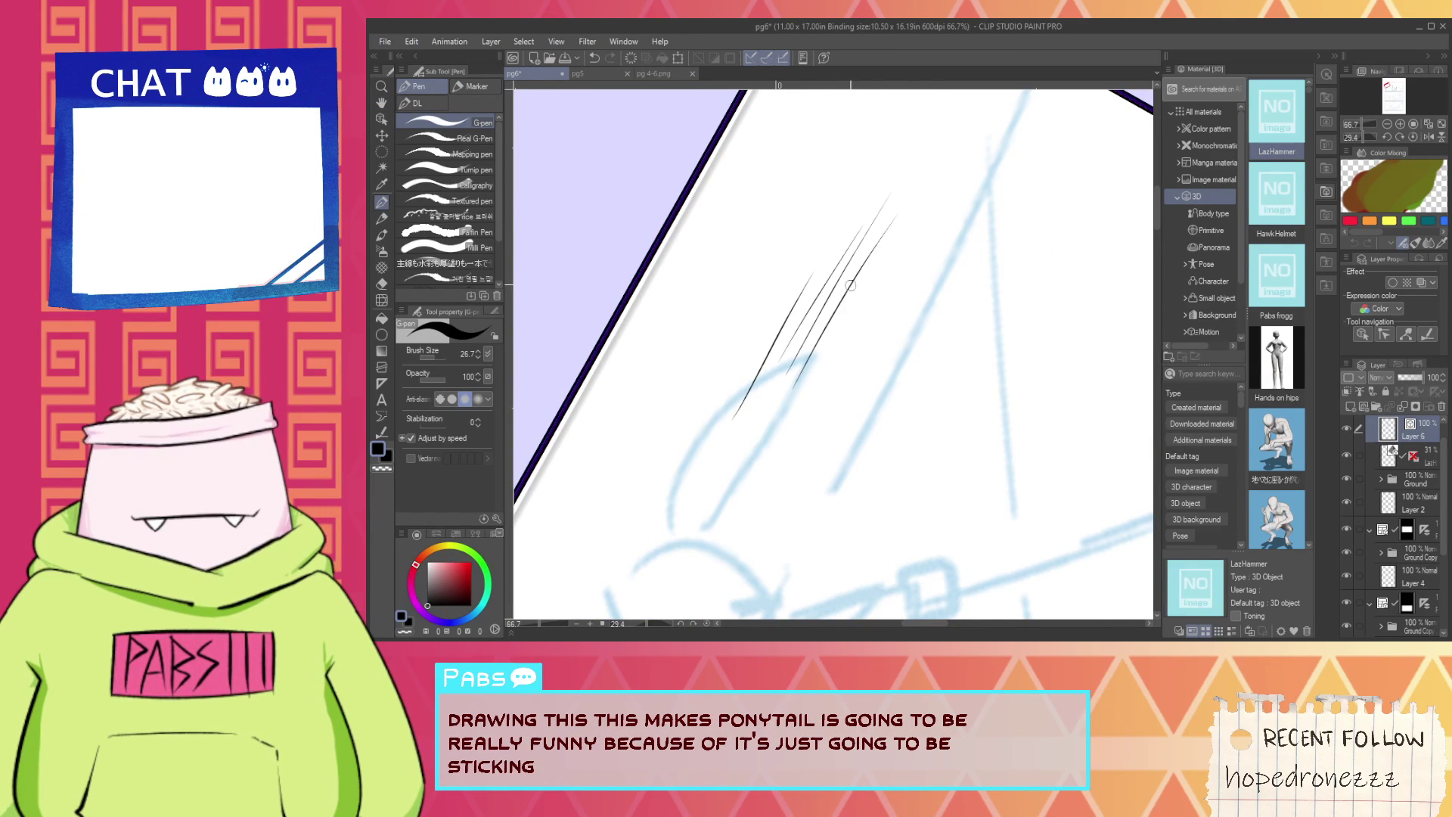
pyautogui.moveTo(768, 411); pyautogui.dragTo(870, 249)
pyautogui.hotkey('ctrl', 'z')
pyautogui.hotkey('ctrl', 'z')
pyautogui.hotkey('ctrl', 'z')
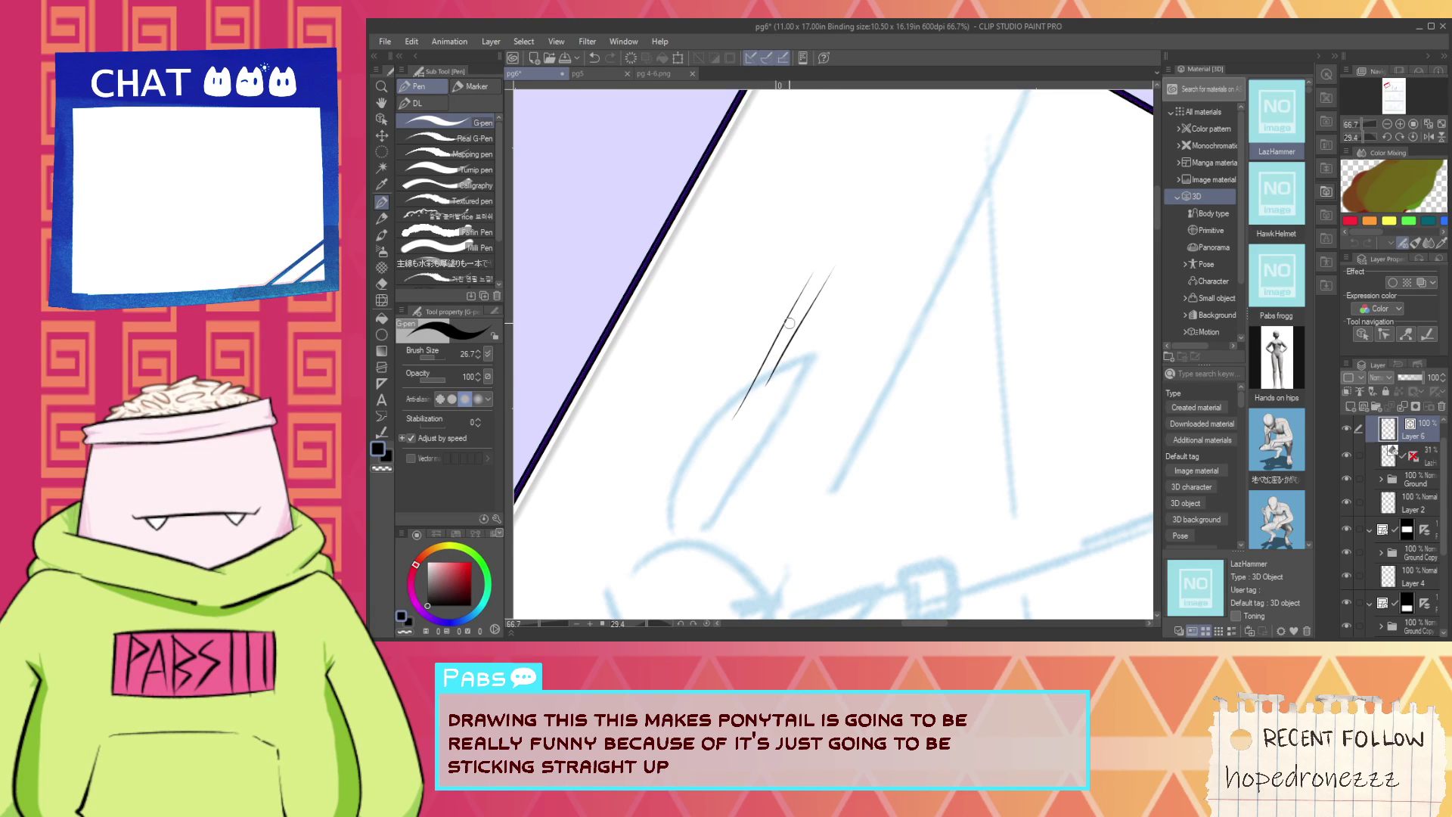
pyautogui.hotkey('ctrl', 'z')
pyautogui.moveTo(742, 416); pyautogui.dragTo(812, 279)
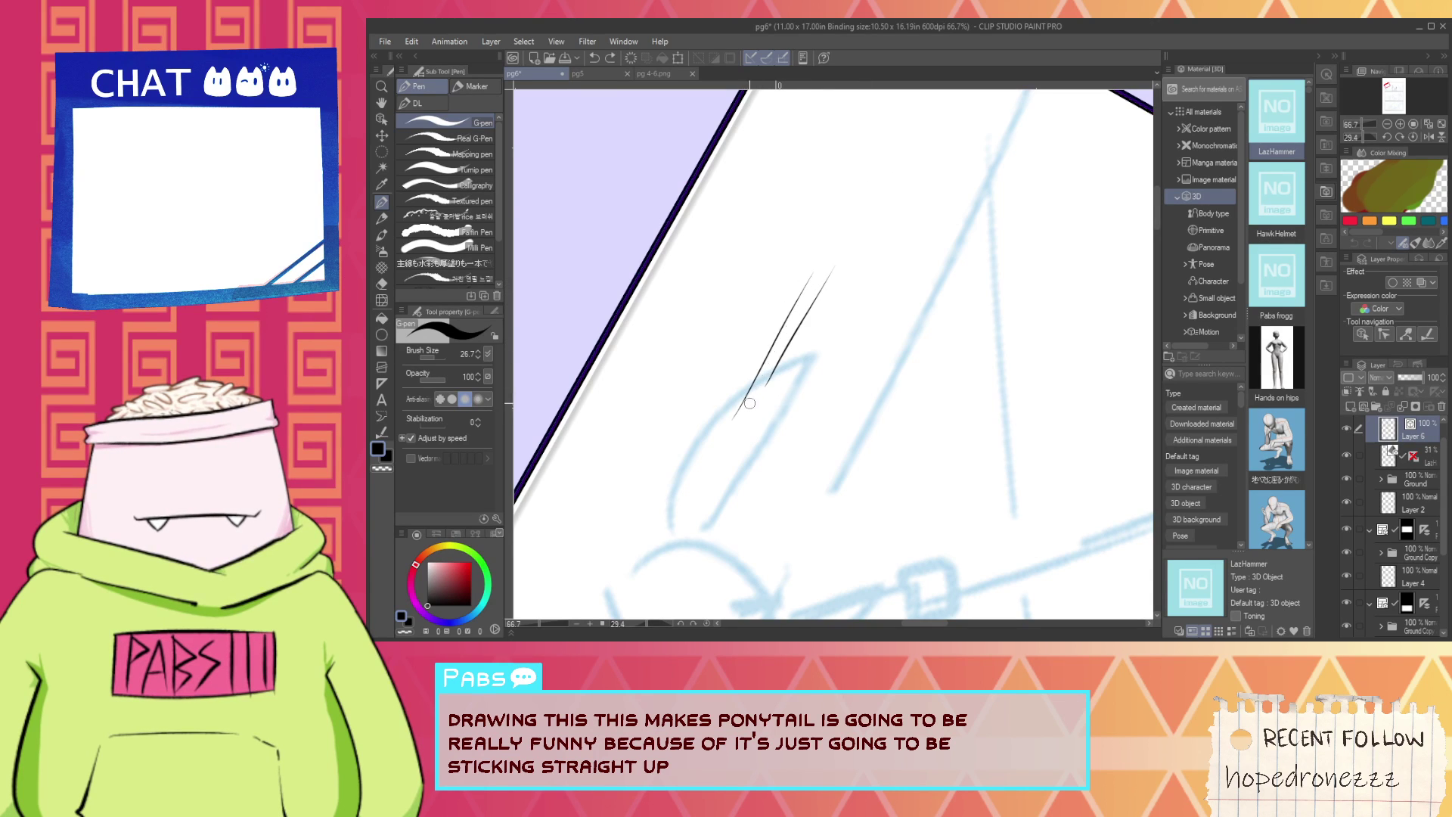
pyautogui.scroll(-1, 606, 421)
# Create a vertical parallel-line special ruler beside the long-eared figure, with the canvas rotation reset to 0.
pyautogui.click(381, 437)
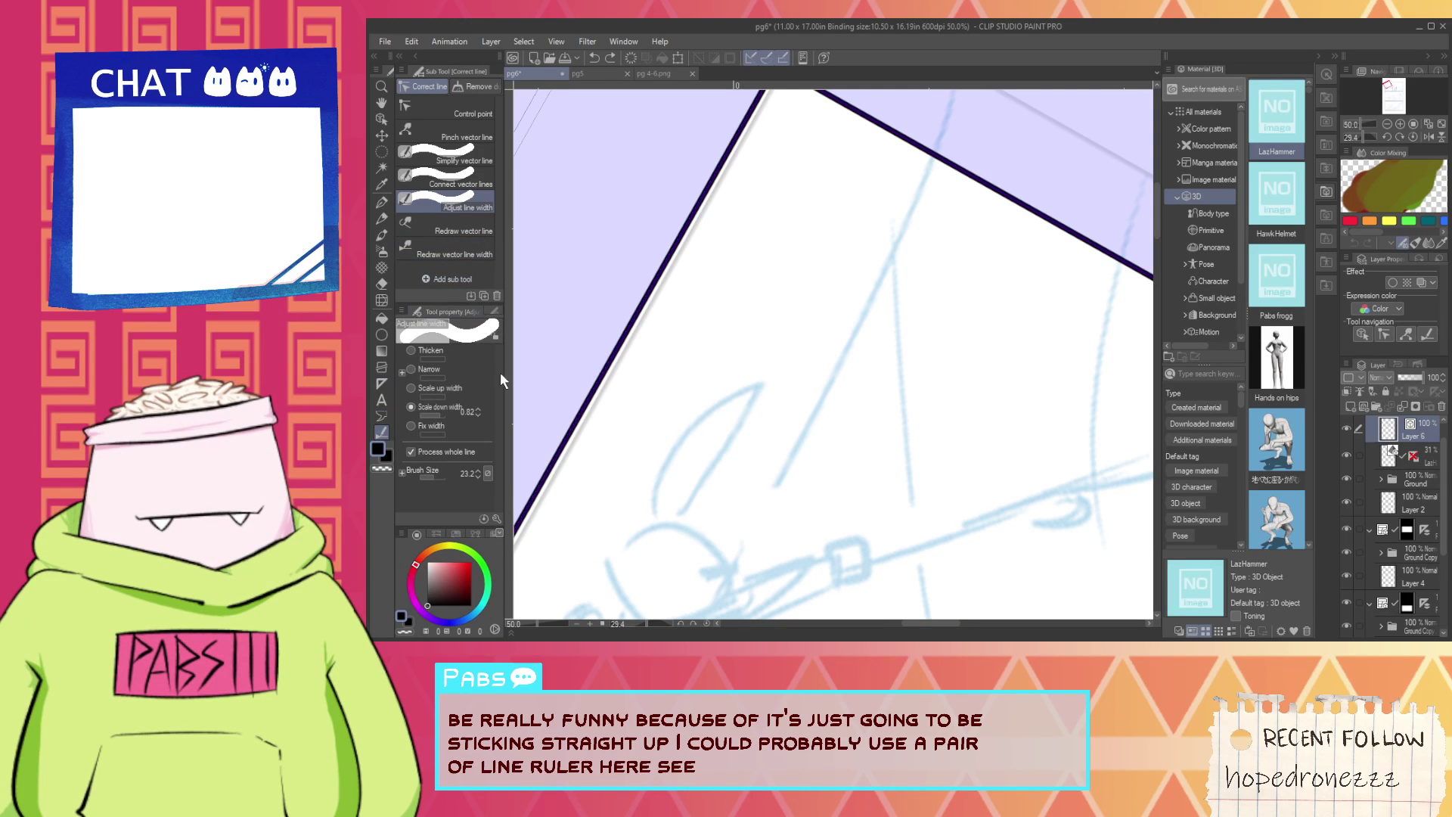
pyautogui.click(383, 383)
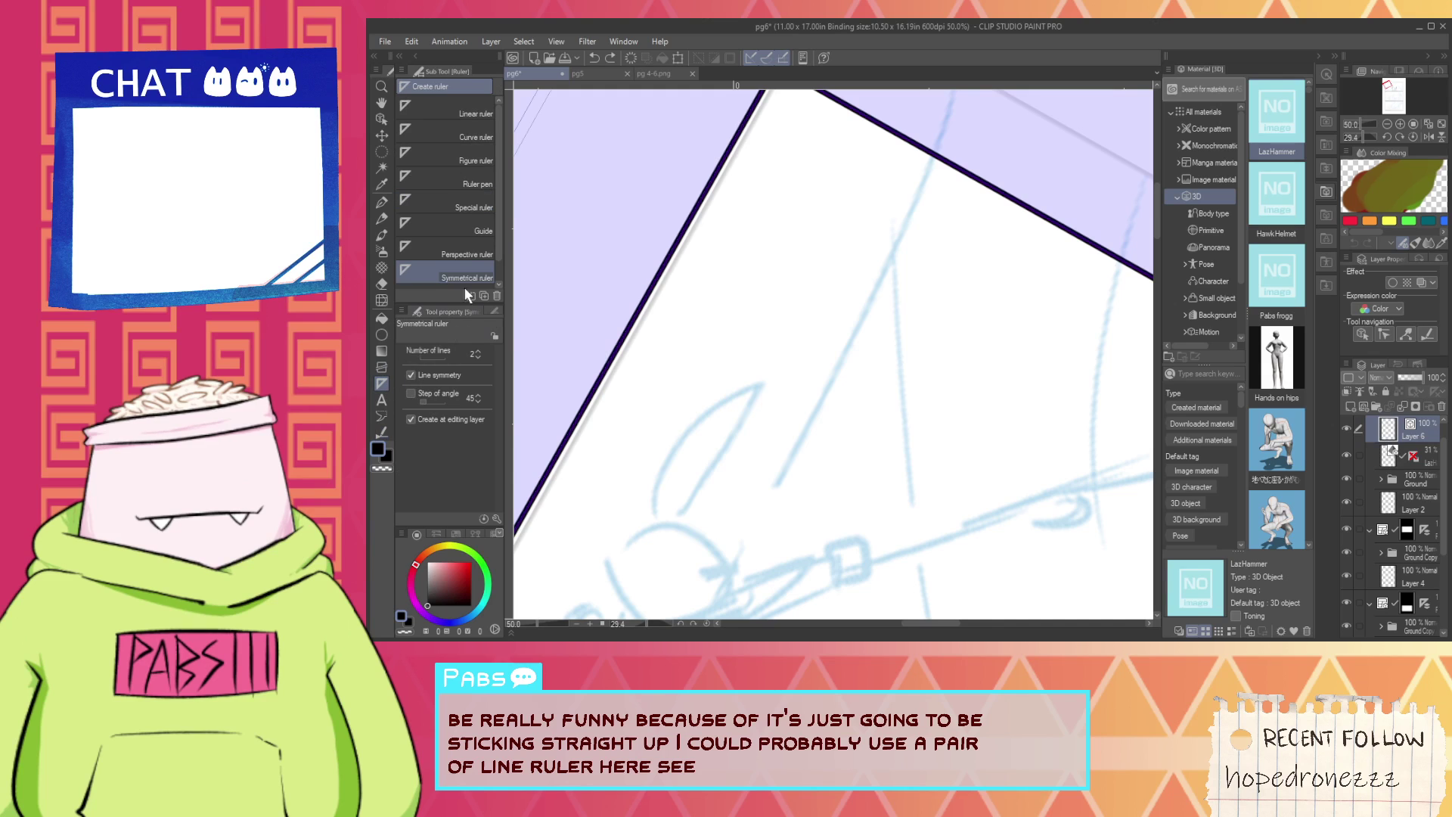
pyautogui.click(455, 199)
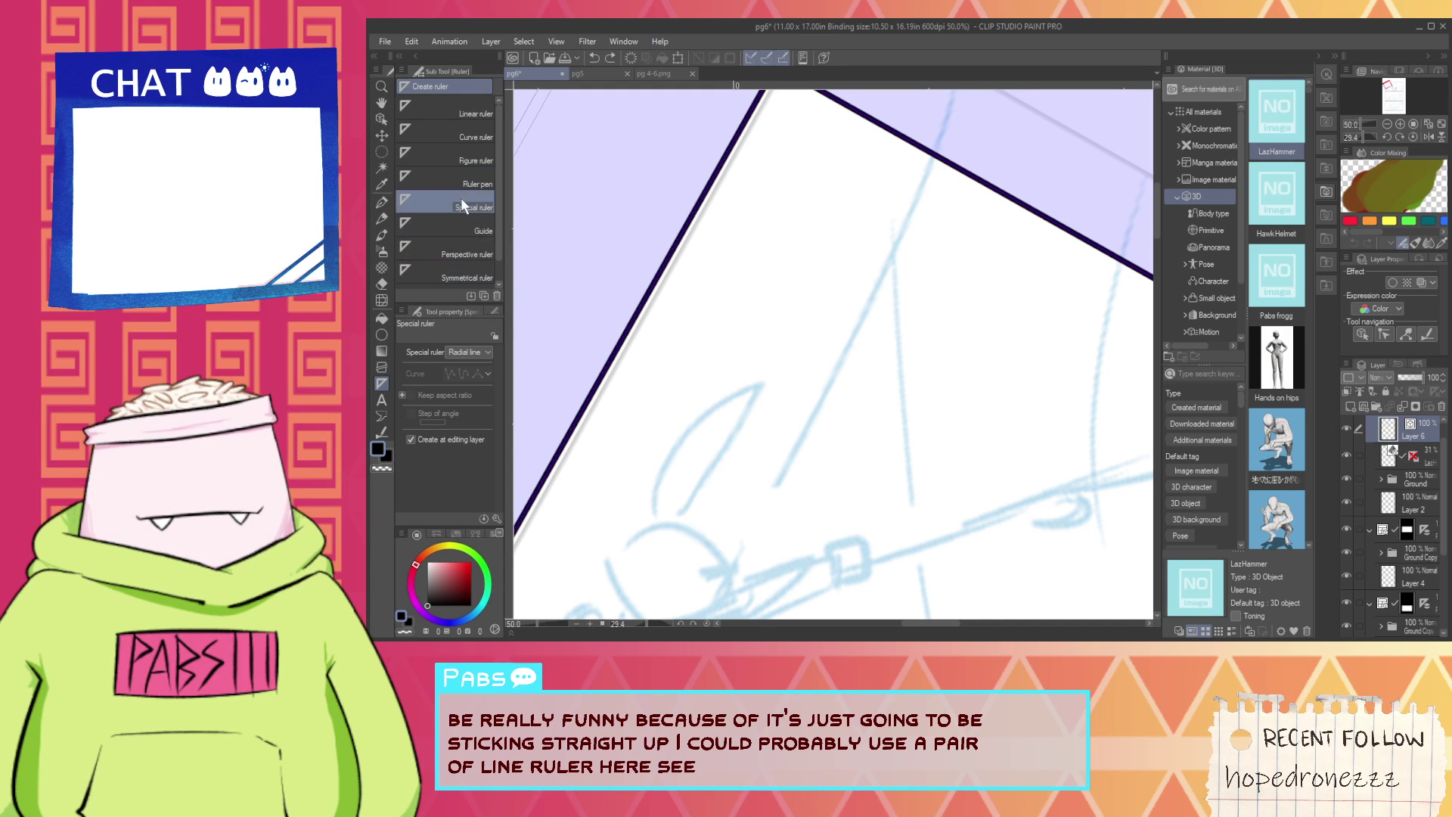
pyautogui.click(469, 352)
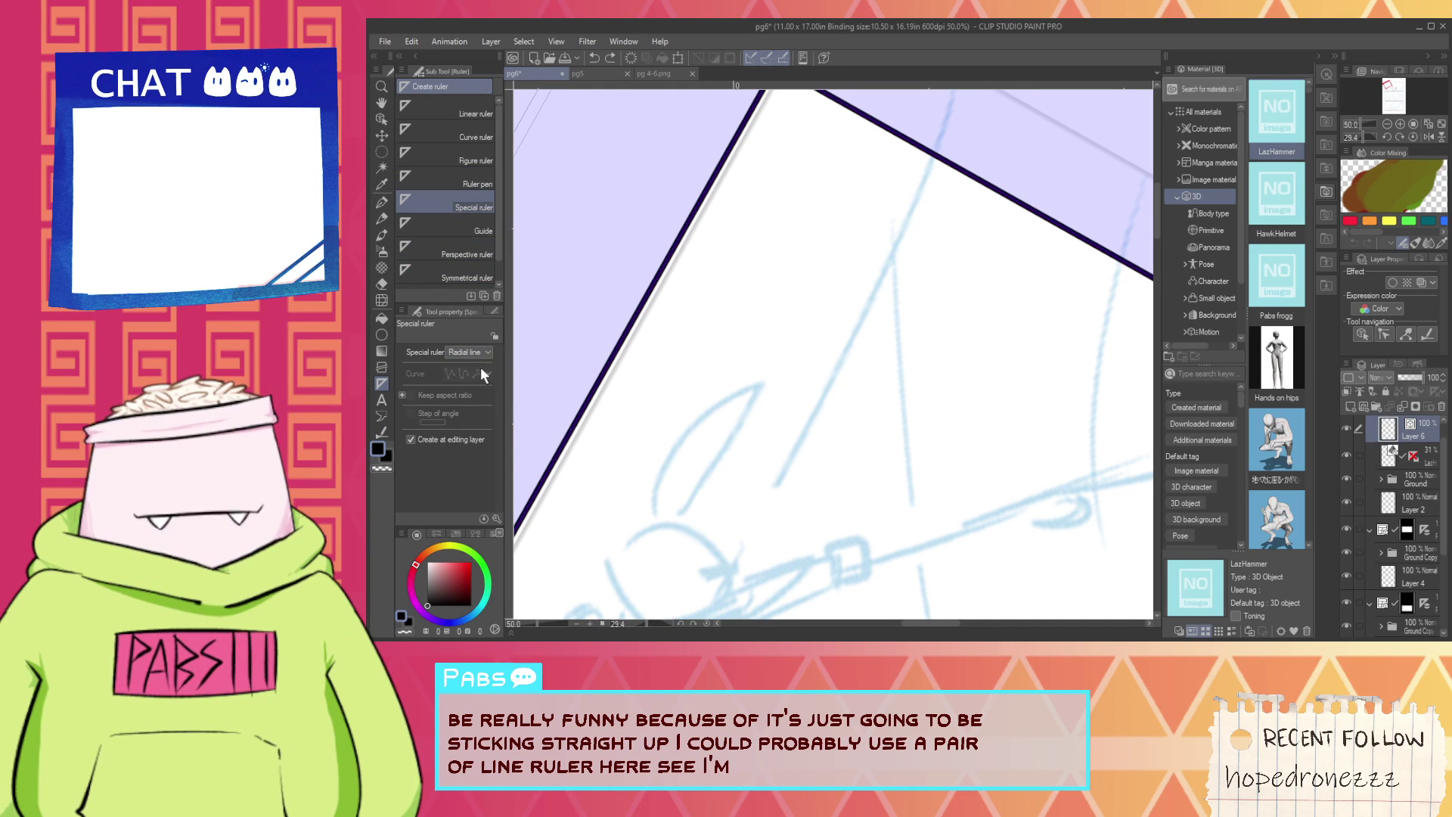
pyautogui.click(475, 371)
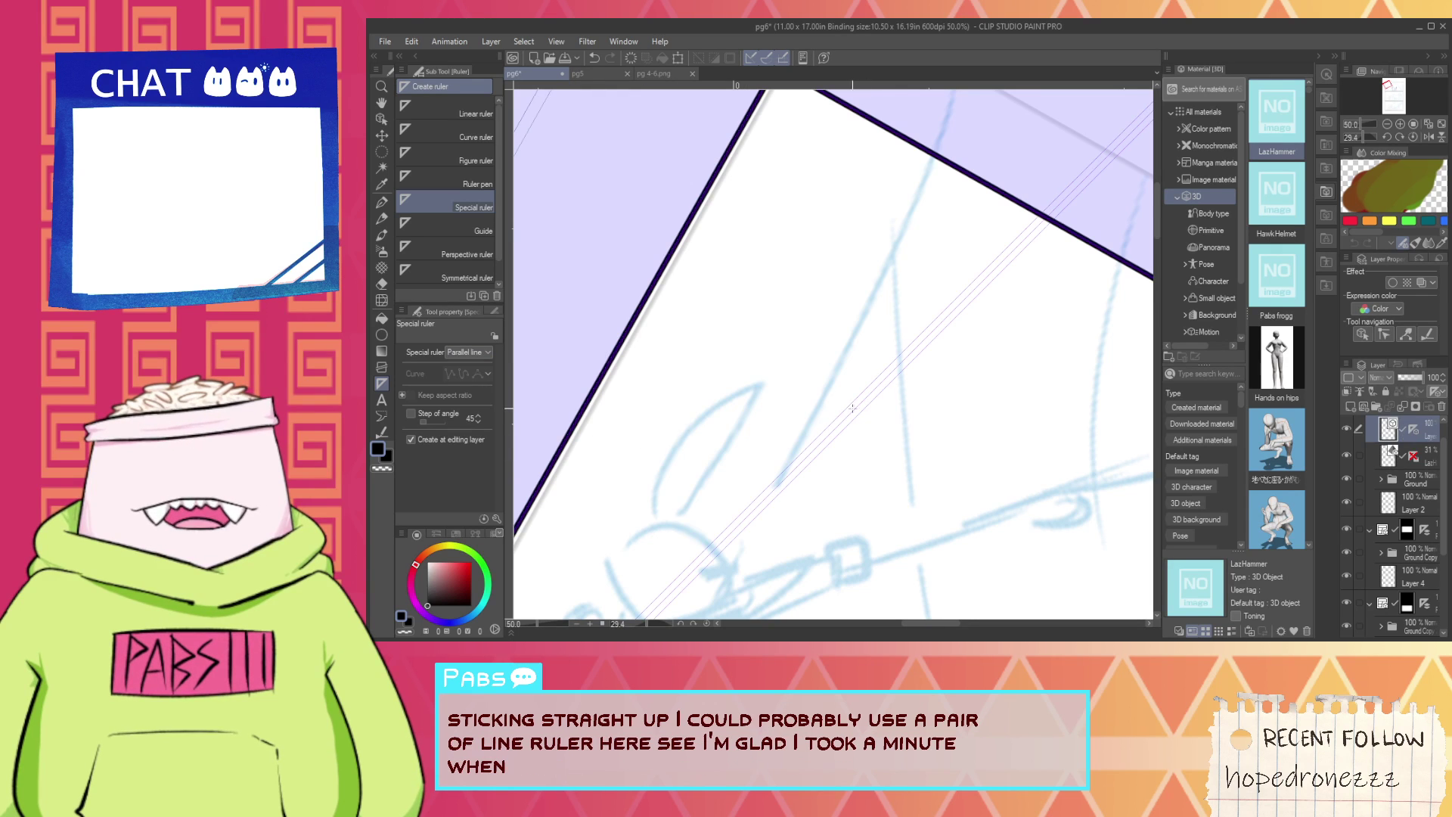
pyautogui.moveTo(806, 398)
pyautogui.mouseDown()
pyautogui.moveTo(840, 352)
pyautogui.moveTo(823, 364)
pyautogui.mouseUp()
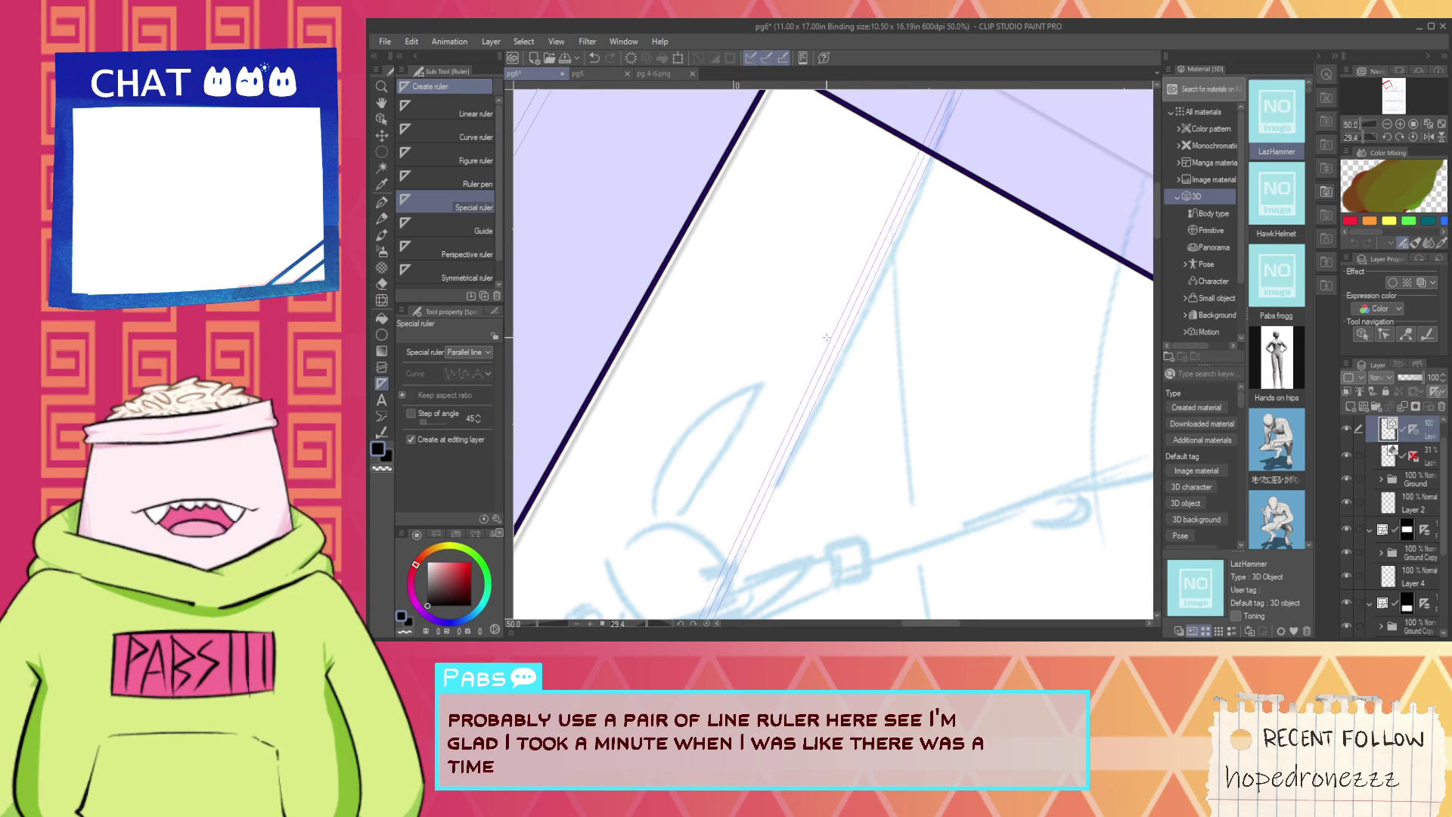
pyautogui.hotkey('ctrl', 'z')
pyautogui.click(702, 624)
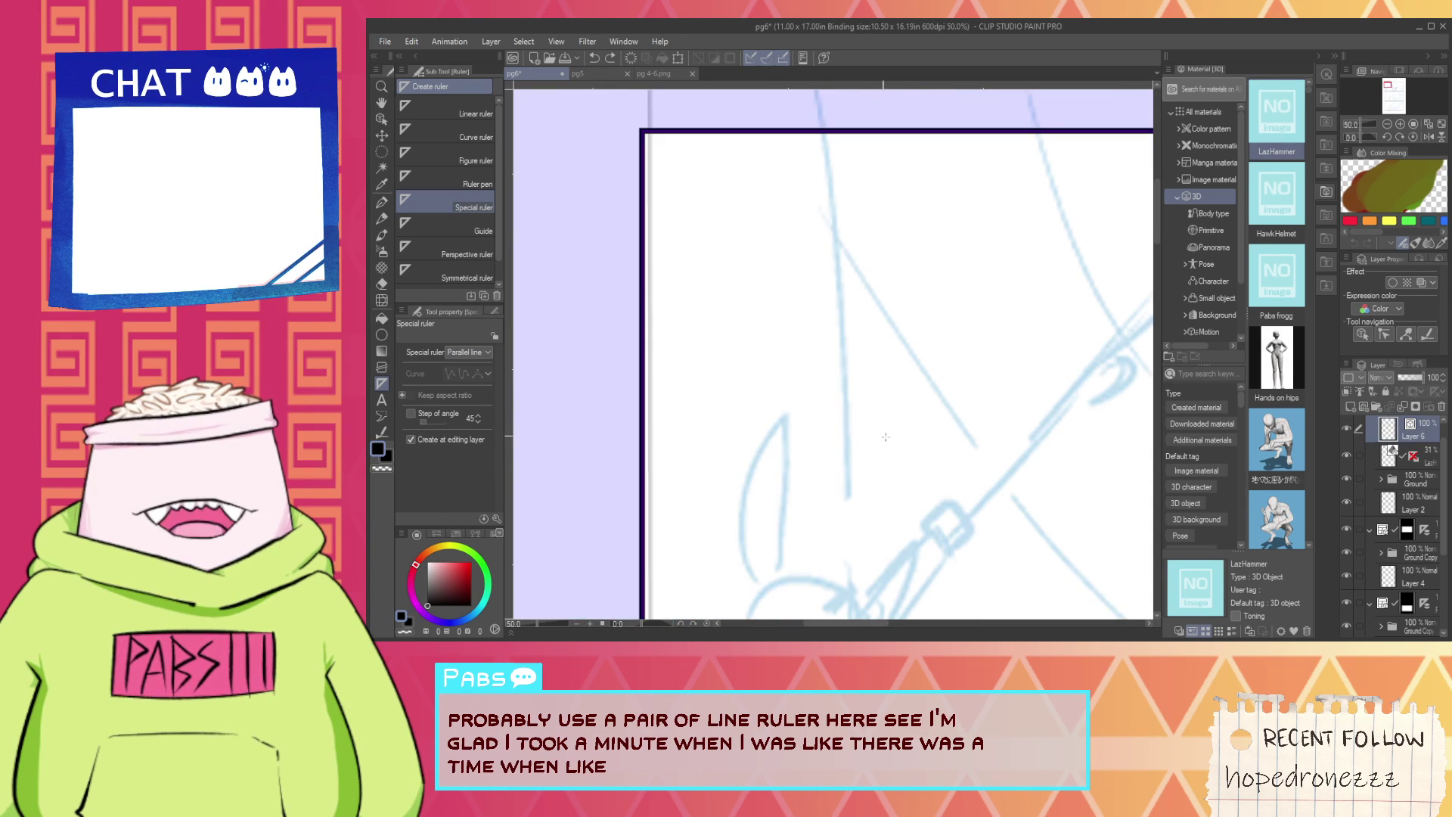
pyautogui.moveTo(838, 538); pyautogui.dragTo(839, 303)
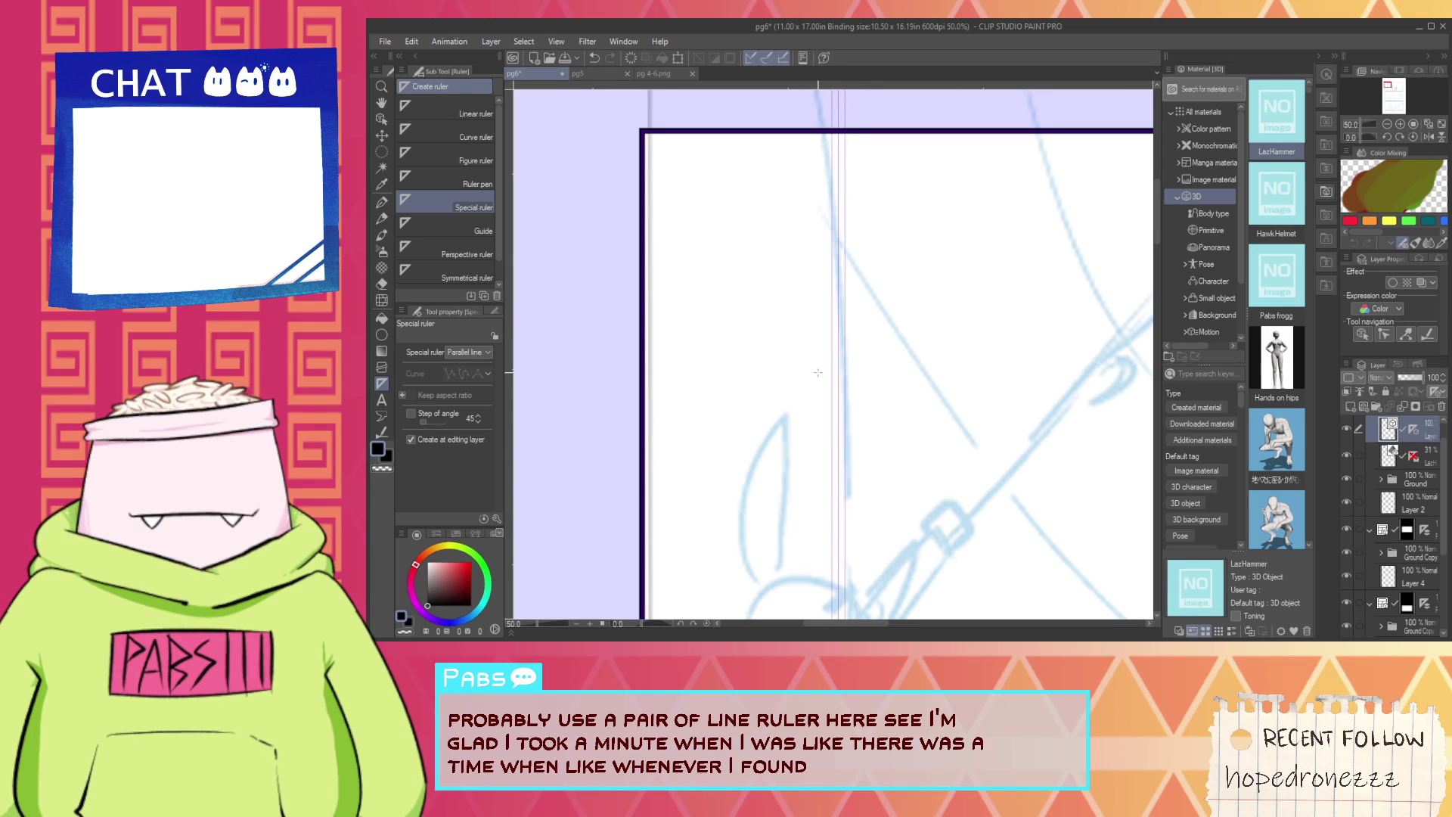
# Ink a few thin vertical lines along the parallel ruler at the long ear's tip, undoing the surplus ones.
pyautogui.press('space')
pyautogui.scroll(1, 812, 420)
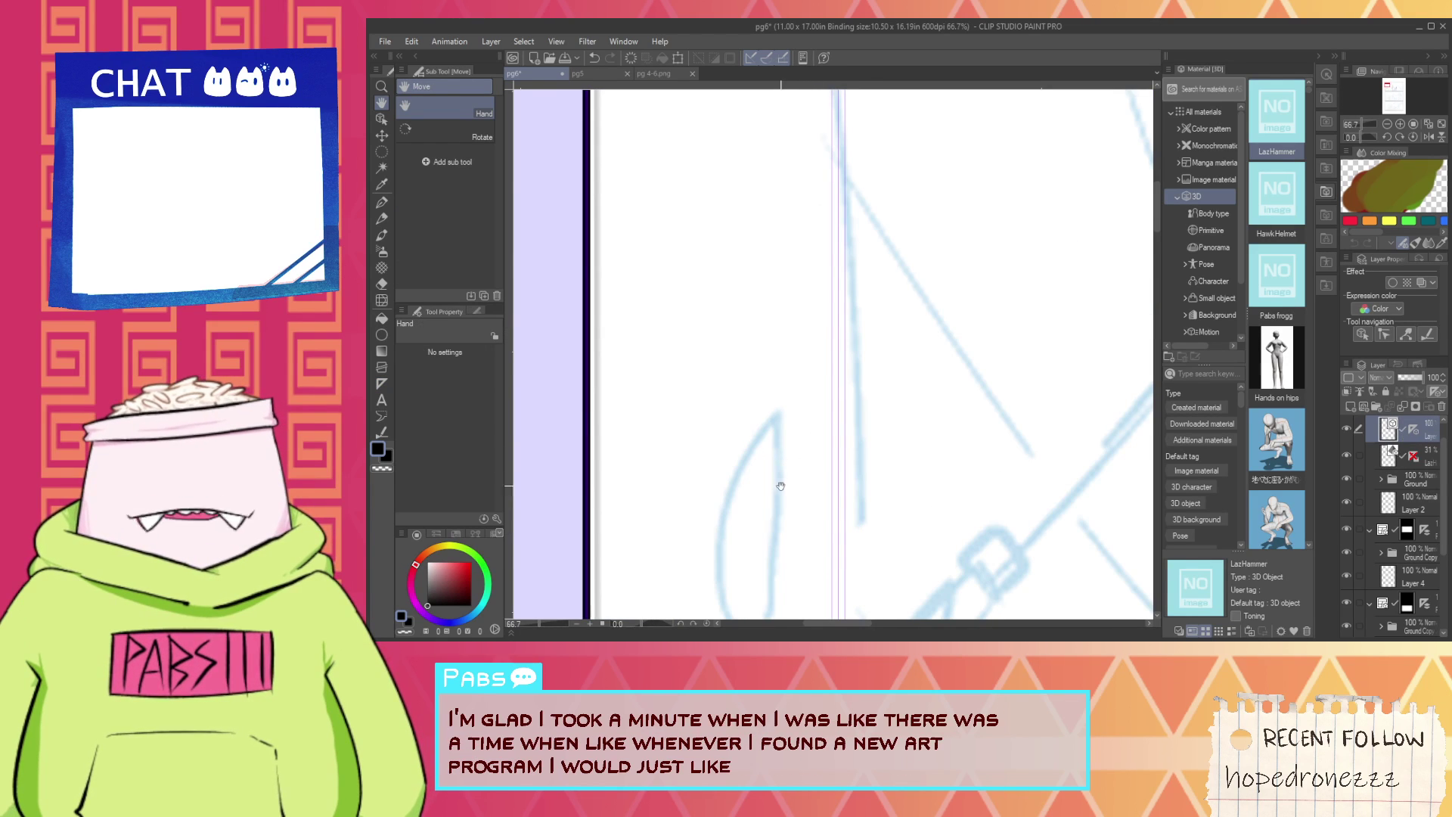
pyautogui.moveTo(781, 485); pyautogui.dragTo(724, 425)
pyautogui.press('p')
pyautogui.moveTo(679, 361); pyautogui.dragTo(678, 461)
pyautogui.moveTo(689, 318); pyautogui.dragTo(687, 439)
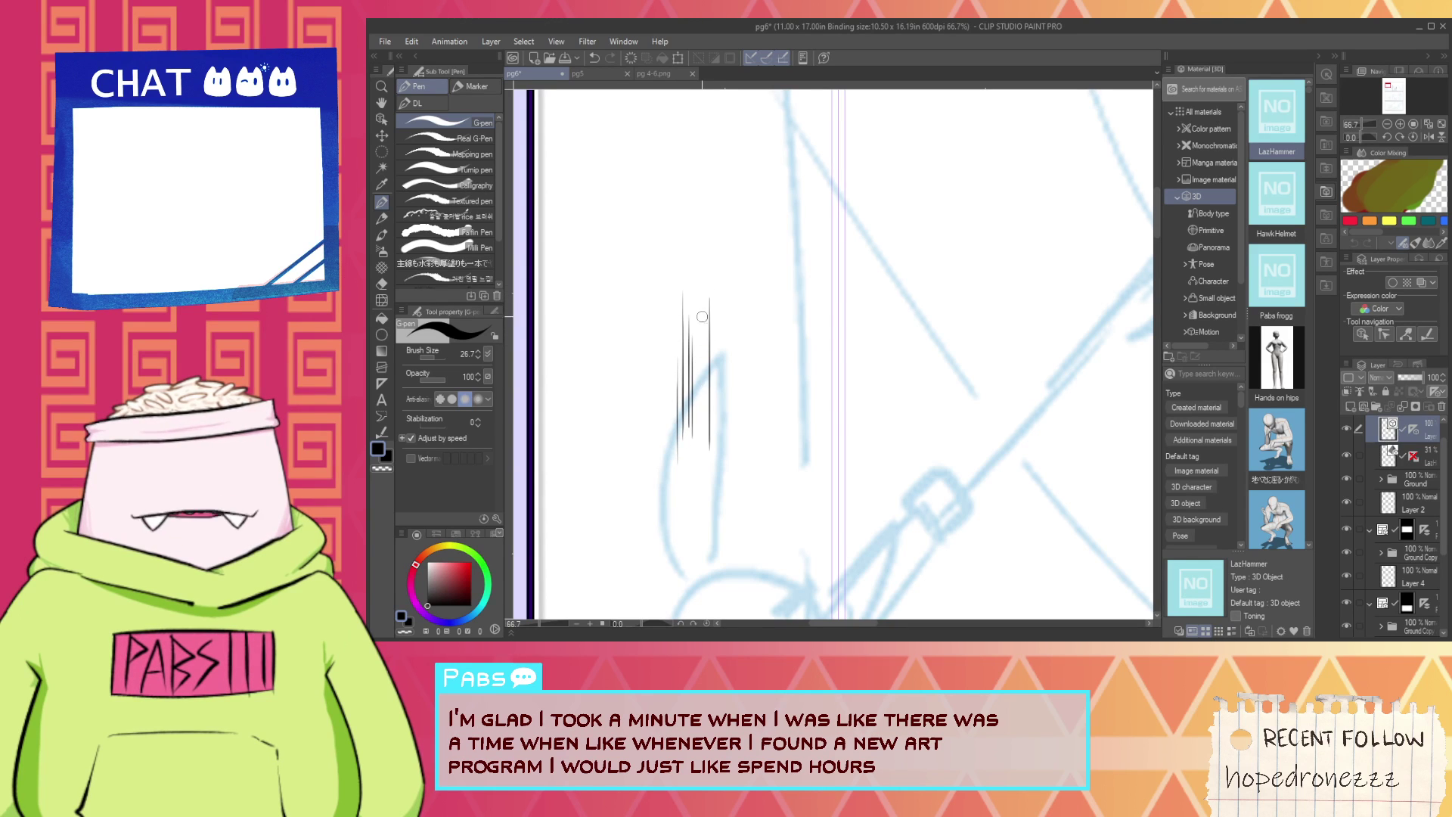
pyautogui.scroll(-3, 724, 465)
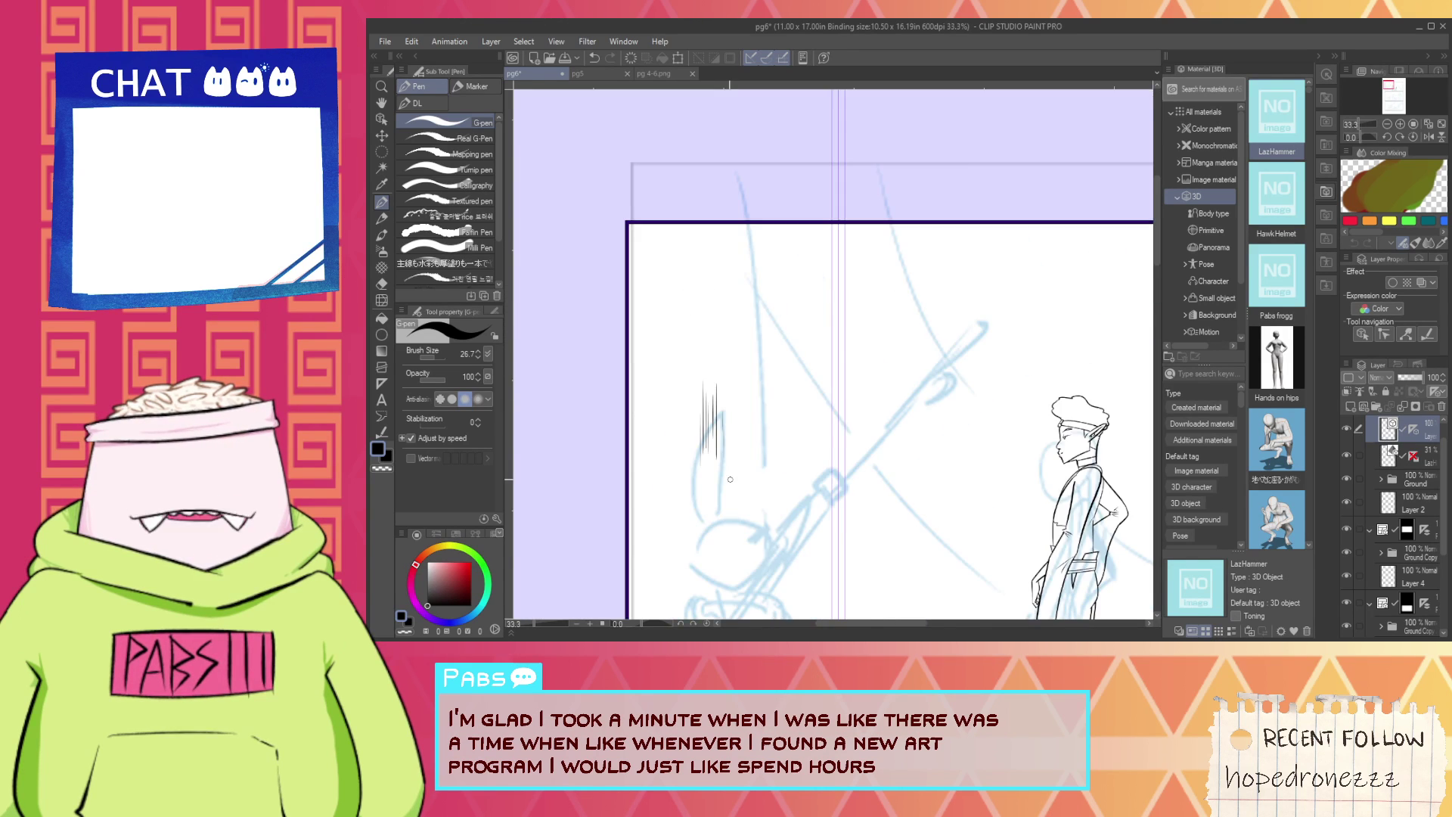
pyautogui.press('space')
pyautogui.scroll(1, 723, 465)
pyautogui.moveTo(724, 465); pyautogui.dragTo(717, 414)
pyautogui.scroll(1, 709, 382)
pyautogui.hotkey('ctrl', 'z')
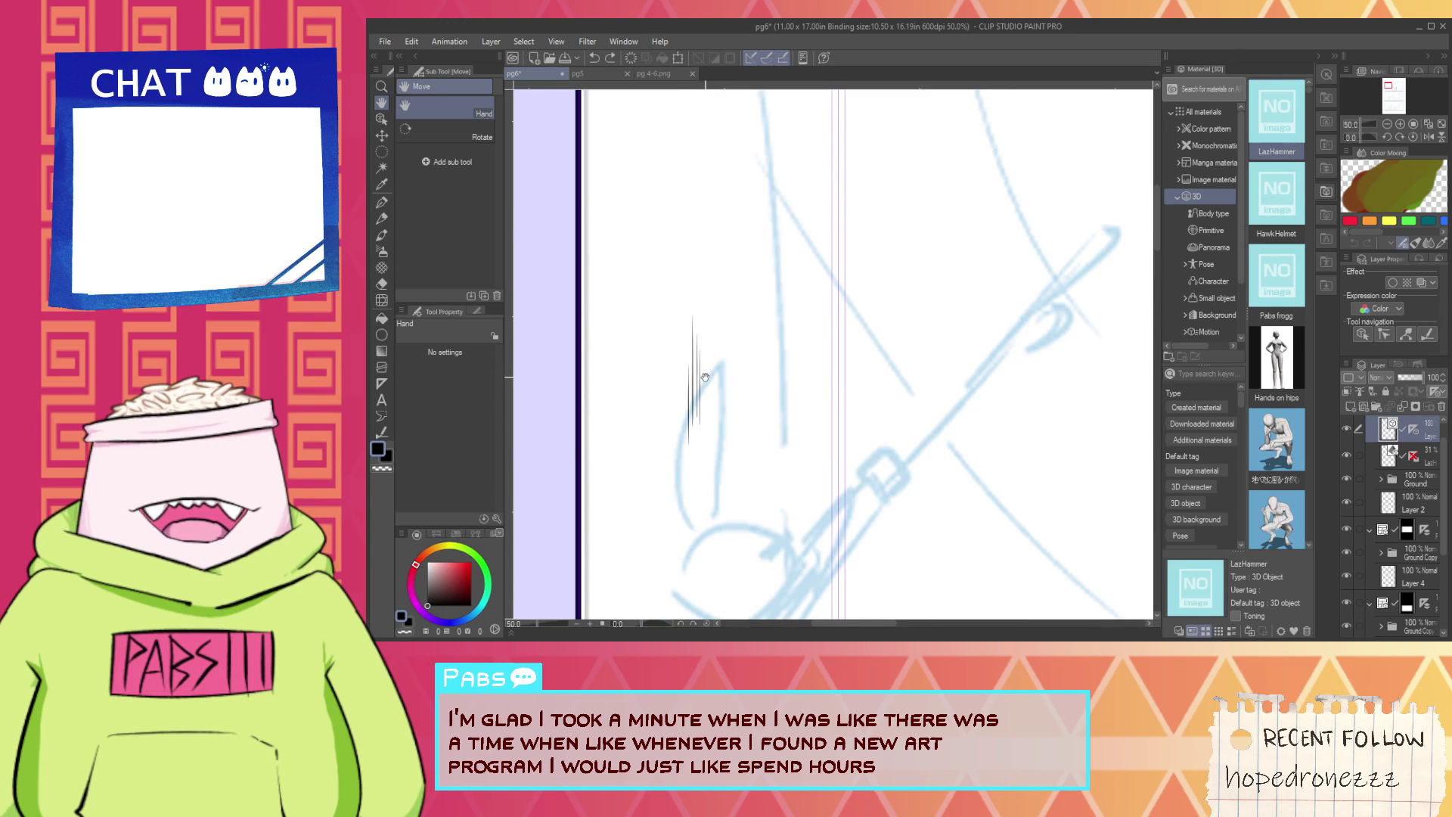
# Add more tapered vertical lines of staggered heights across the ear's tip, reaching its front edge.
pyautogui.scroll(2, 705, 376)
pyautogui.press('p')
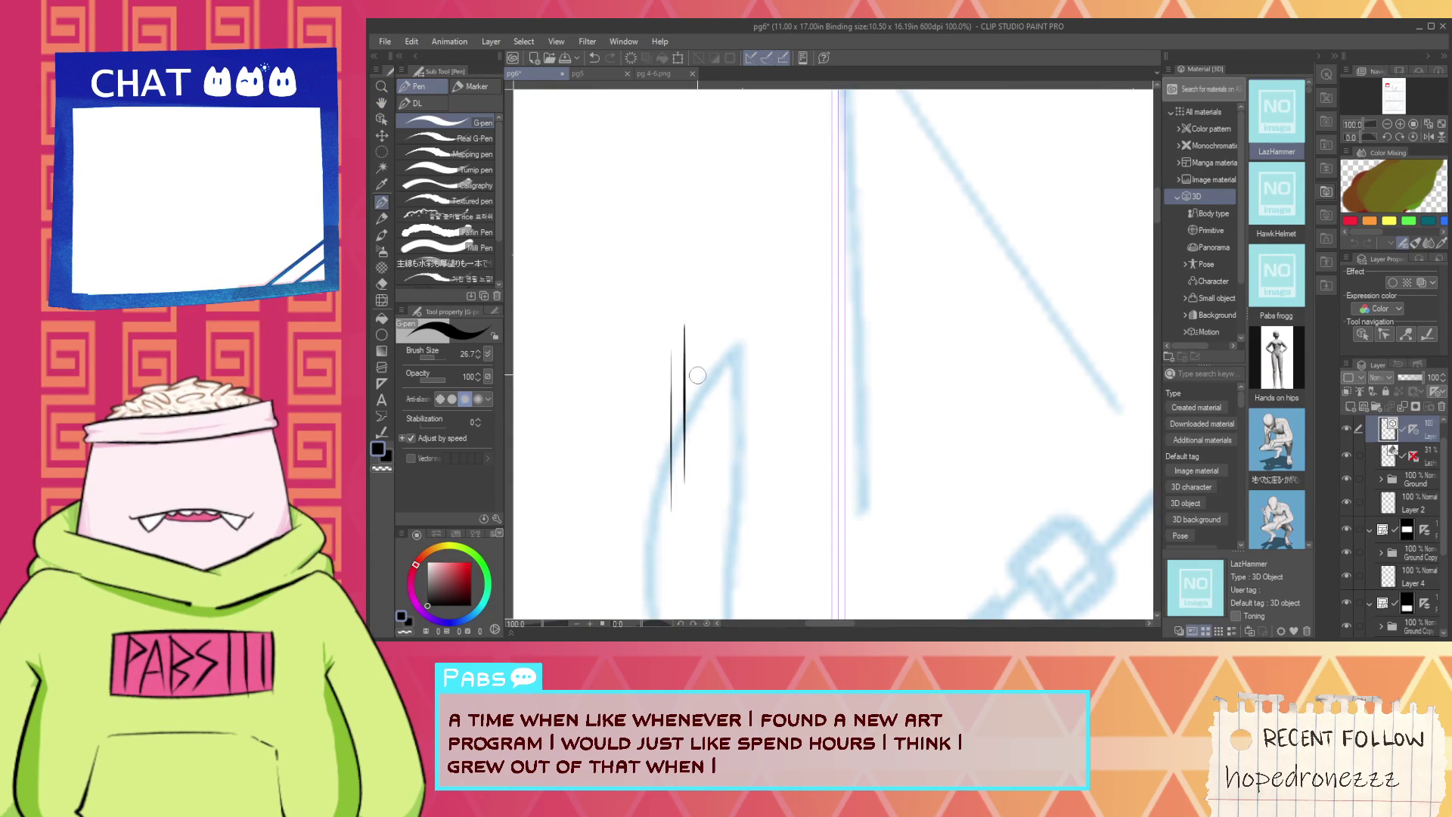
pyautogui.moveTo(704, 276); pyautogui.dragTo(712, 383)
pyautogui.moveTo(721, 274); pyautogui.dragTo(721, 467)
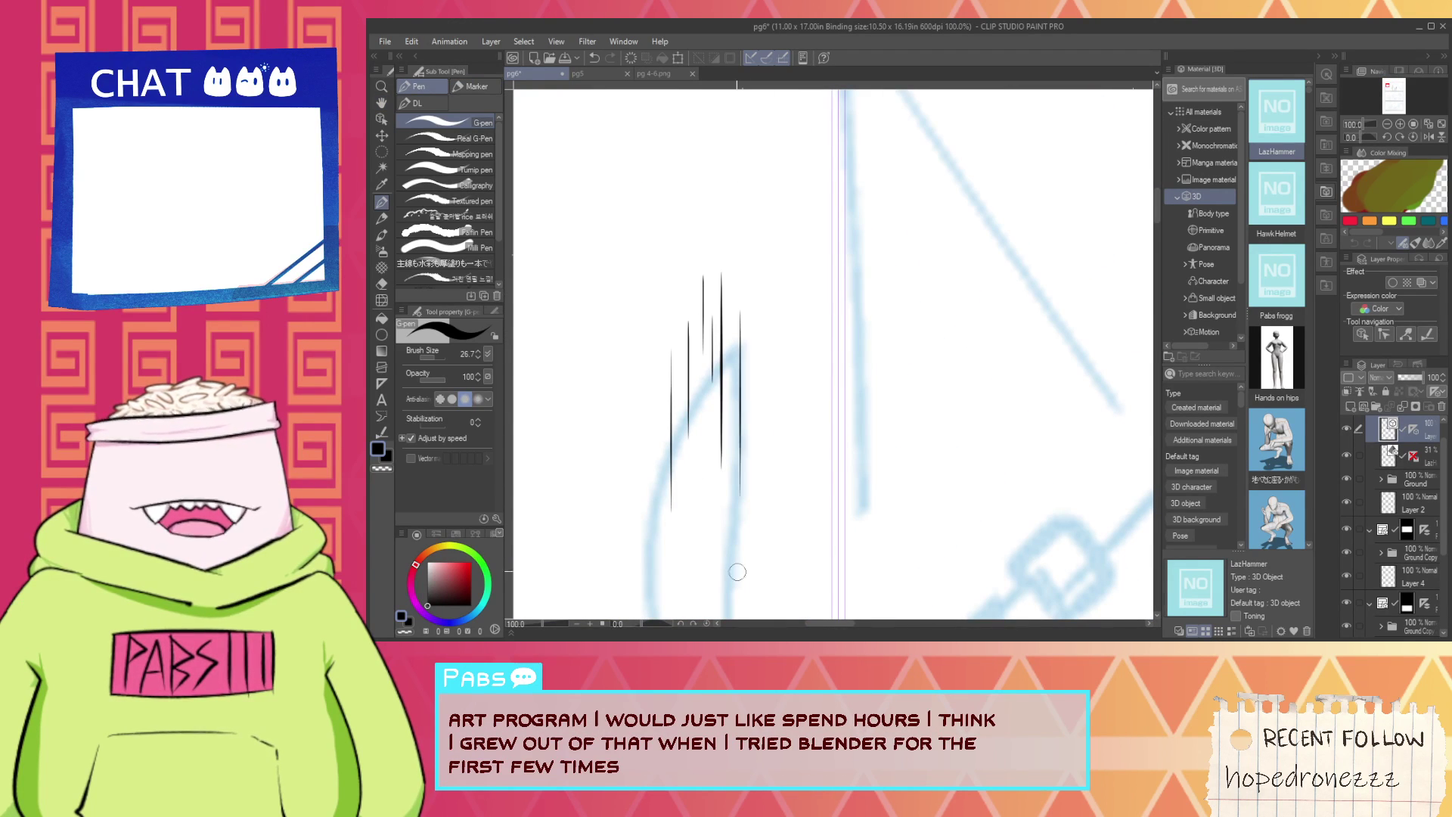
pyautogui.moveTo(688, 390)
pyautogui.mouseDown()
pyautogui.moveTo(721, 440)
pyautogui.moveTo(742, 355)
pyautogui.mouseUp()
pyautogui.press('h')
pyautogui.press('p')
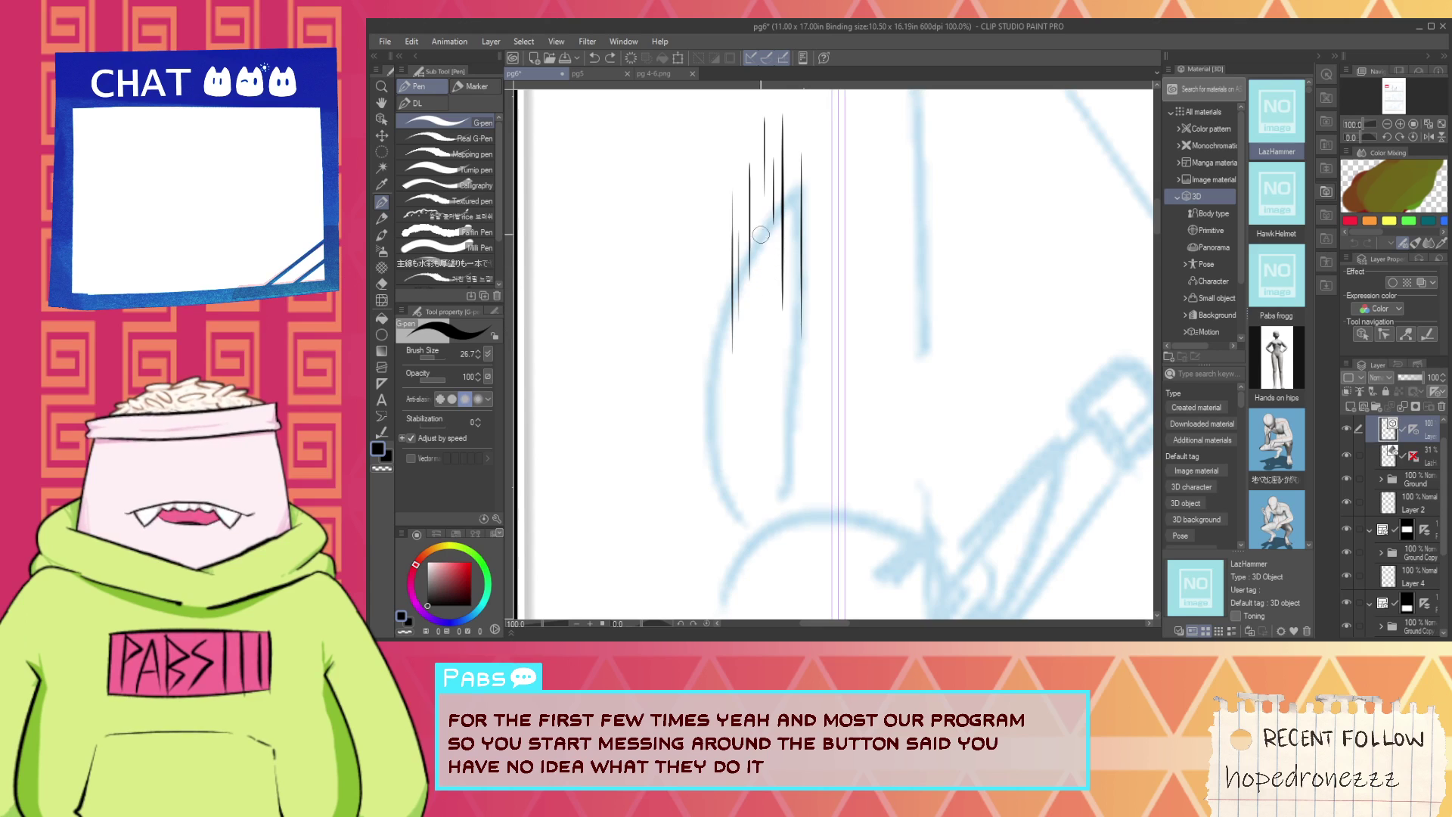
# Ink a small cluster of vertical lines just above the square buckle on the sketched rifle.
pyautogui.scroll(-2, 797, 338)
pyautogui.press('space')
pyautogui.moveTo(827, 428); pyautogui.dragTo(793, 478)
pyautogui.scroll(1, 703, 367)
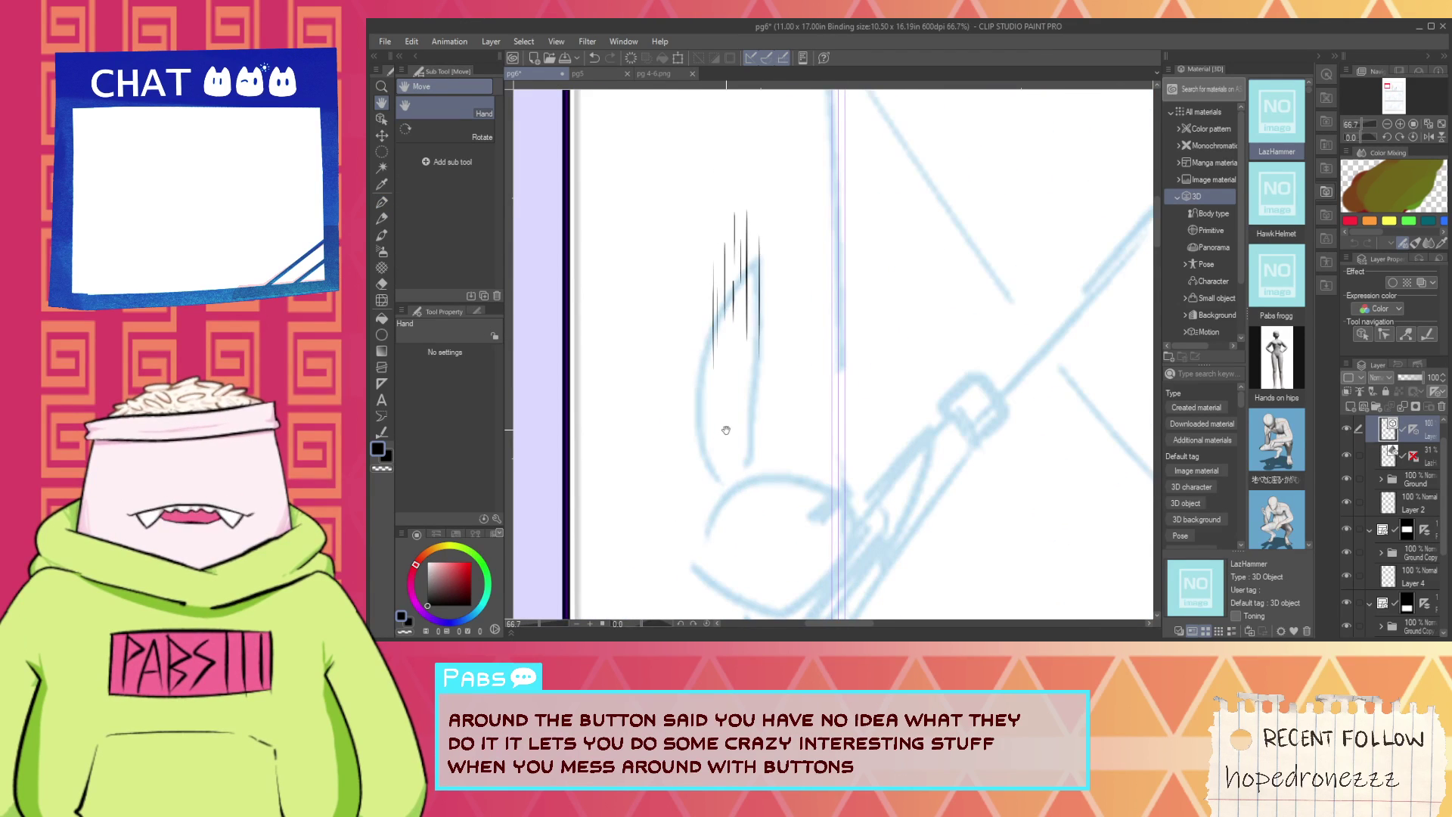
pyautogui.scroll(-1, 726, 430)
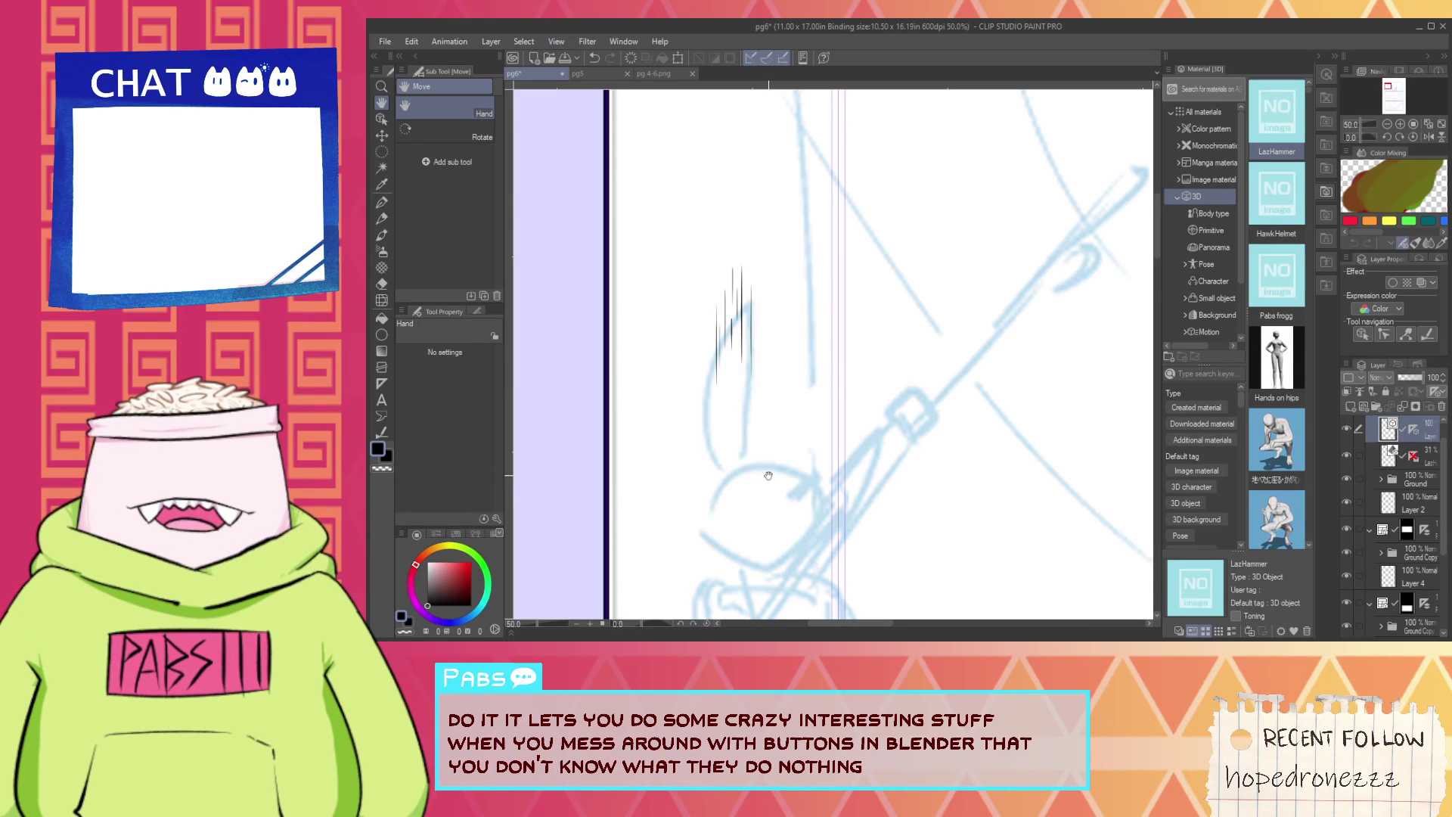
pyautogui.moveTo(769, 480); pyautogui.dragTo(715, 492)
pyautogui.press('p')
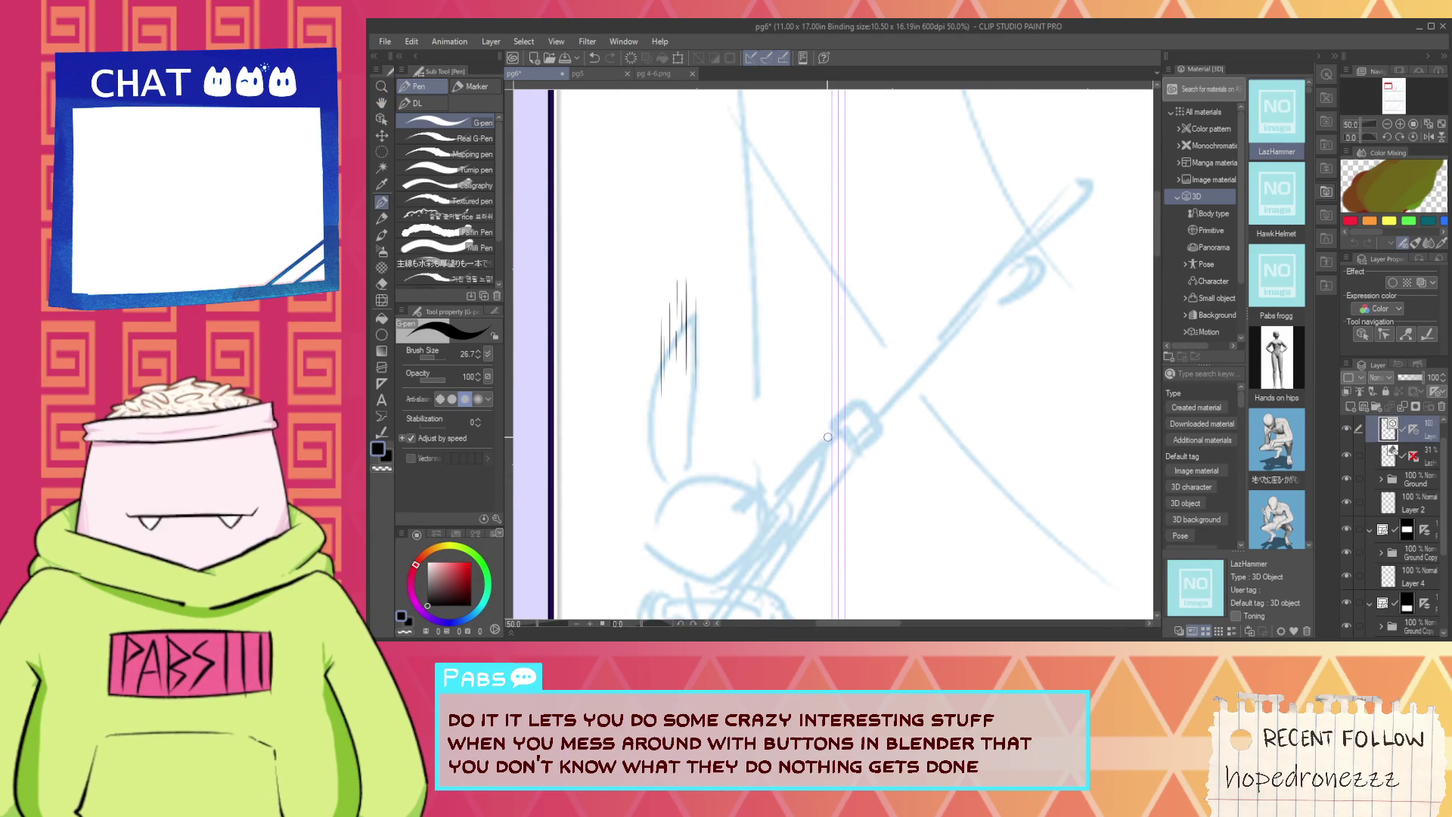
pyautogui.moveTo(819, 450); pyautogui.dragTo(820, 360)
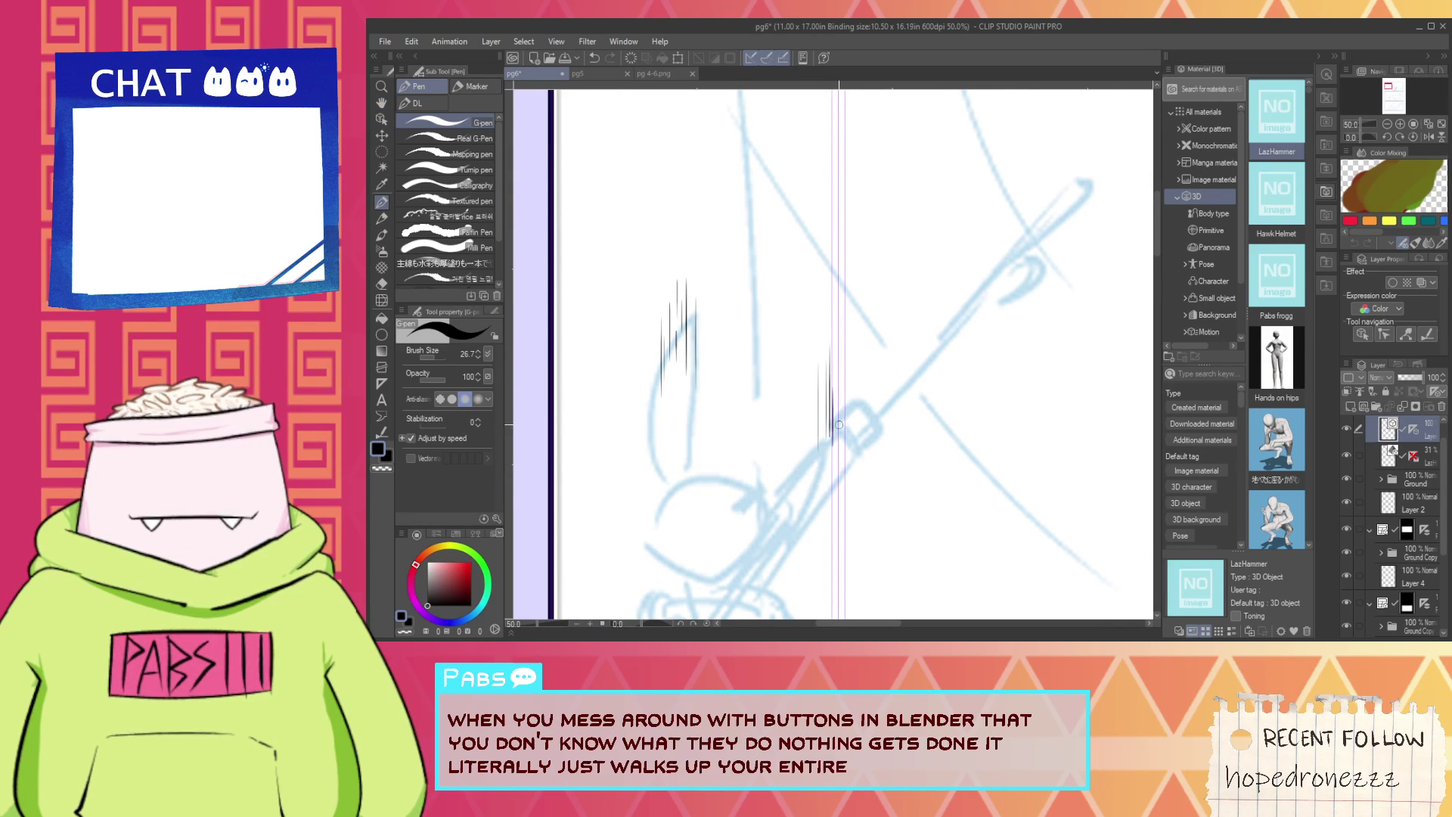
# Ink a group of vertical lines at the back of the long-eared figure's head, down to the shoulder.
pyautogui.scroll(-2, 832, 458)
pyautogui.moveTo(734, 556); pyautogui.dragTo(718, 425)
pyautogui.scroll(2, 719, 425)
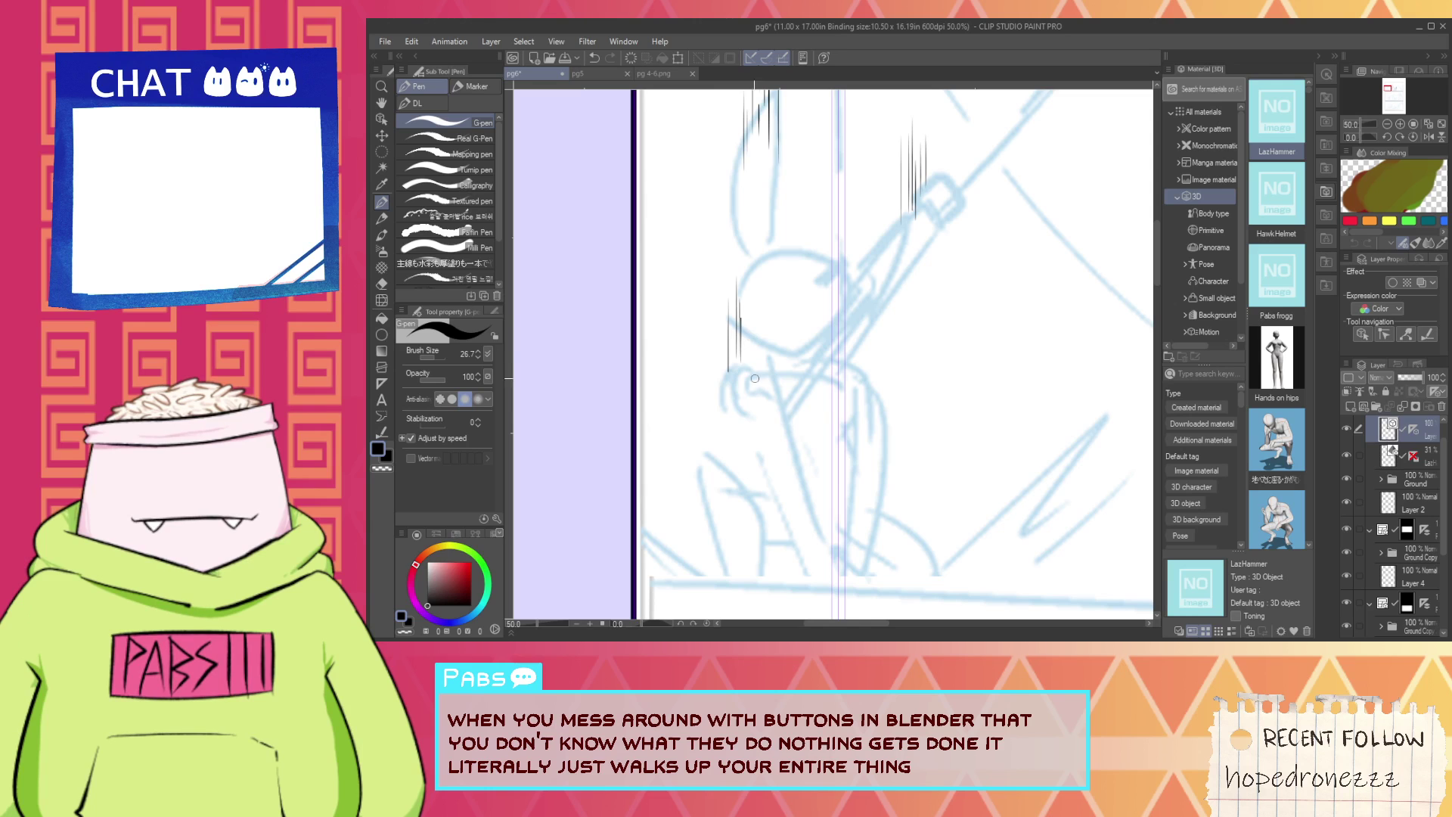
pyautogui.moveTo(748, 370); pyautogui.dragTo(749, 333)
# Ink short vertical lines over the lower body of the long-eared figure, near its bent legs.
pyautogui.scroll(-4, 768, 376)
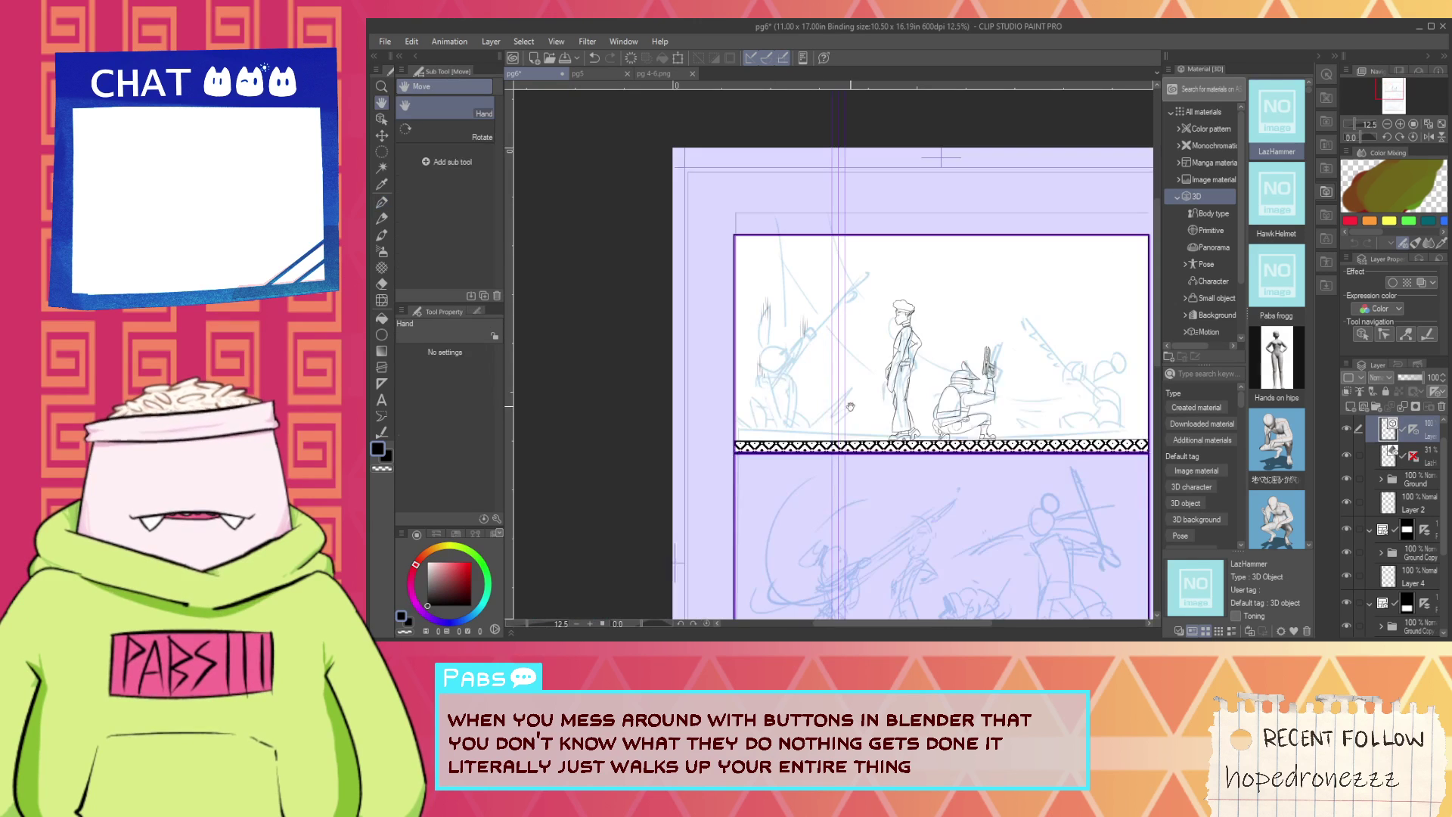
pyautogui.moveTo(860, 401); pyautogui.dragTo(757, 448)
pyautogui.scroll(4, 758, 448)
pyautogui.press('p')
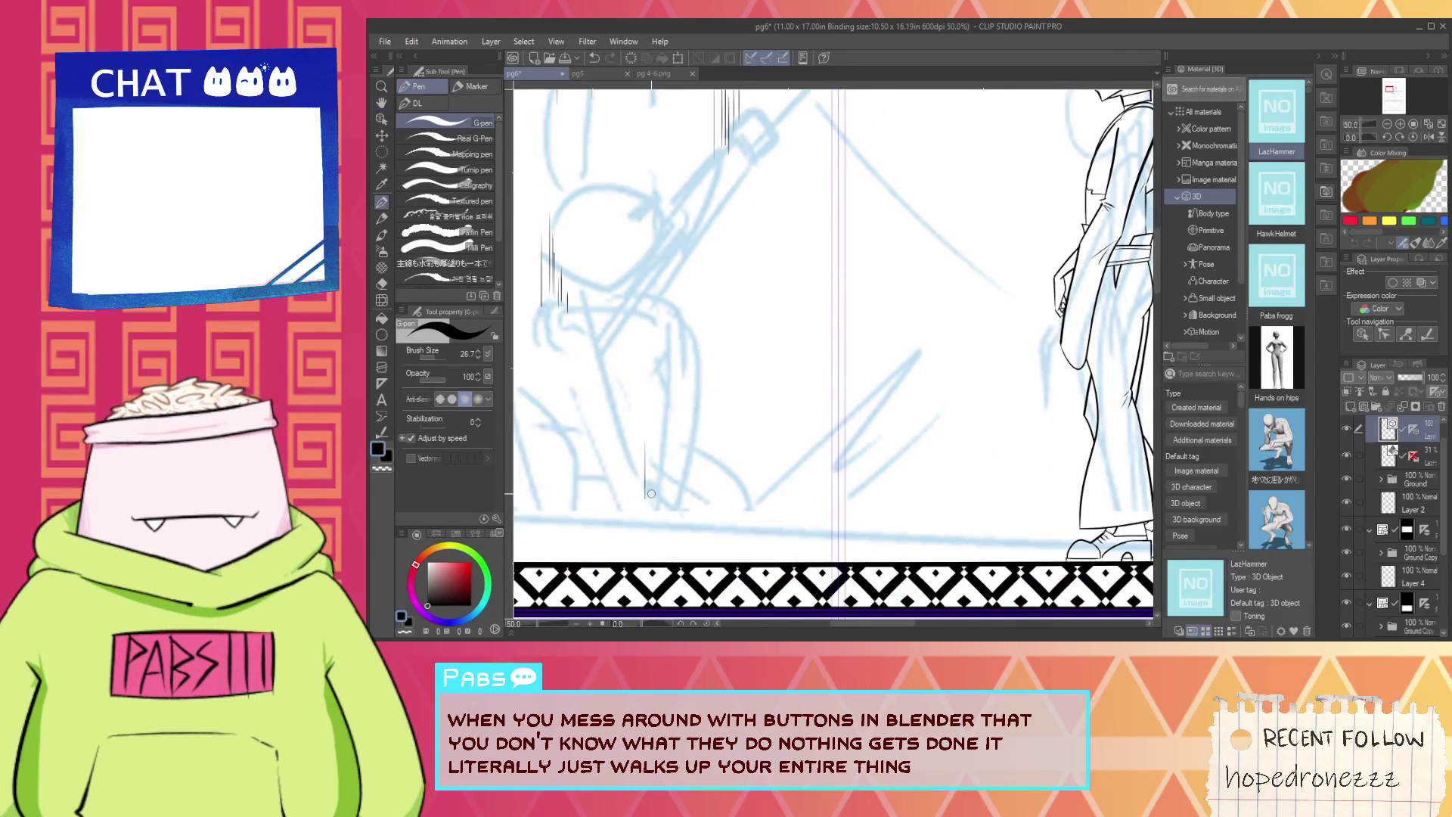
pyautogui.moveTo(653, 476); pyautogui.dragTo(653, 408)
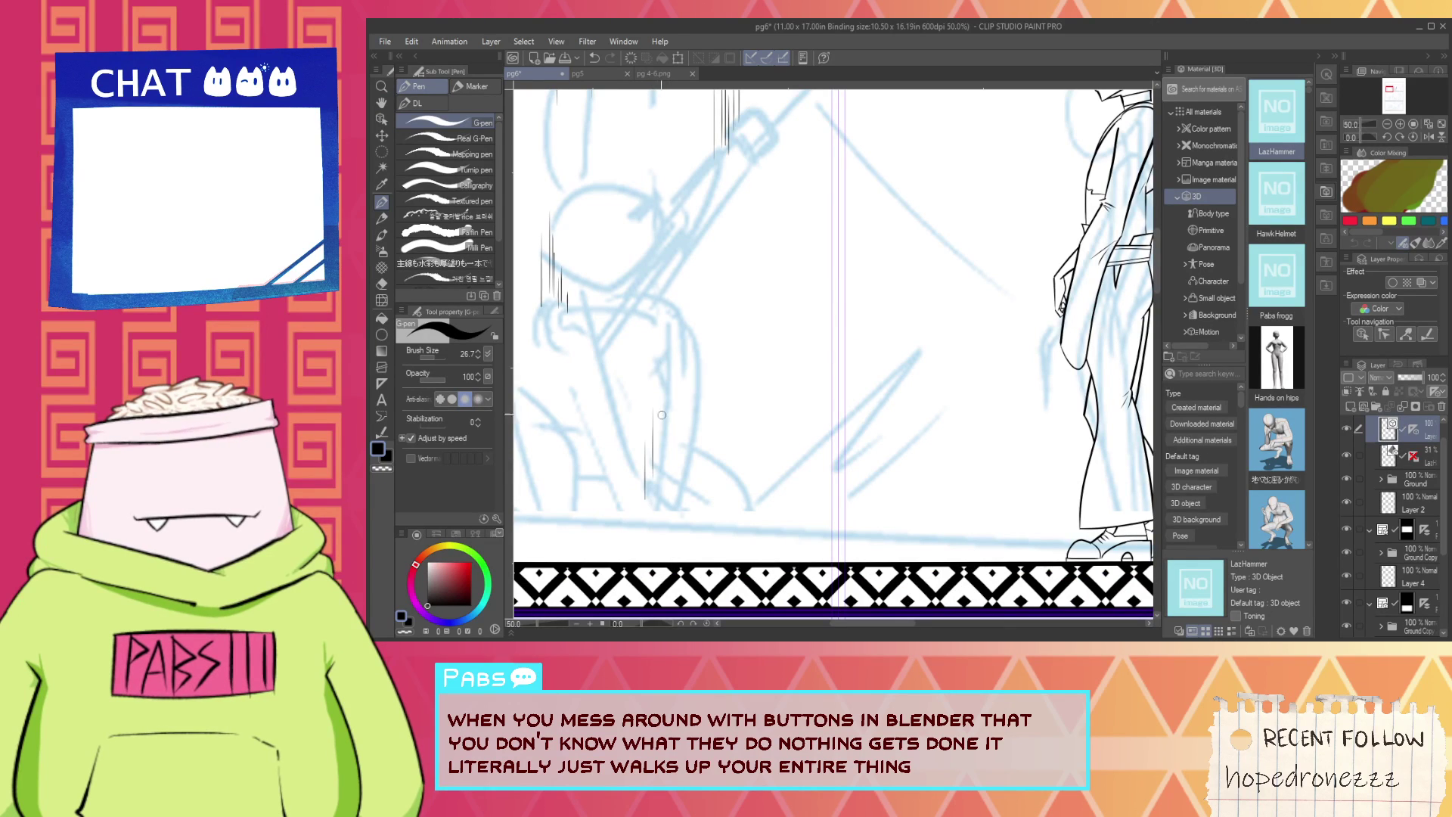
# Ink a cluster of tall vertical lines over the round head of the sketched figure beside the panel's right border.
pyautogui.scroll(-2, 668, 475)
pyautogui.press('h')
pyautogui.moveTo(1119, 379); pyautogui.dragTo(887, 374)
pyautogui.scroll(2, 887, 374)
pyautogui.press('p')
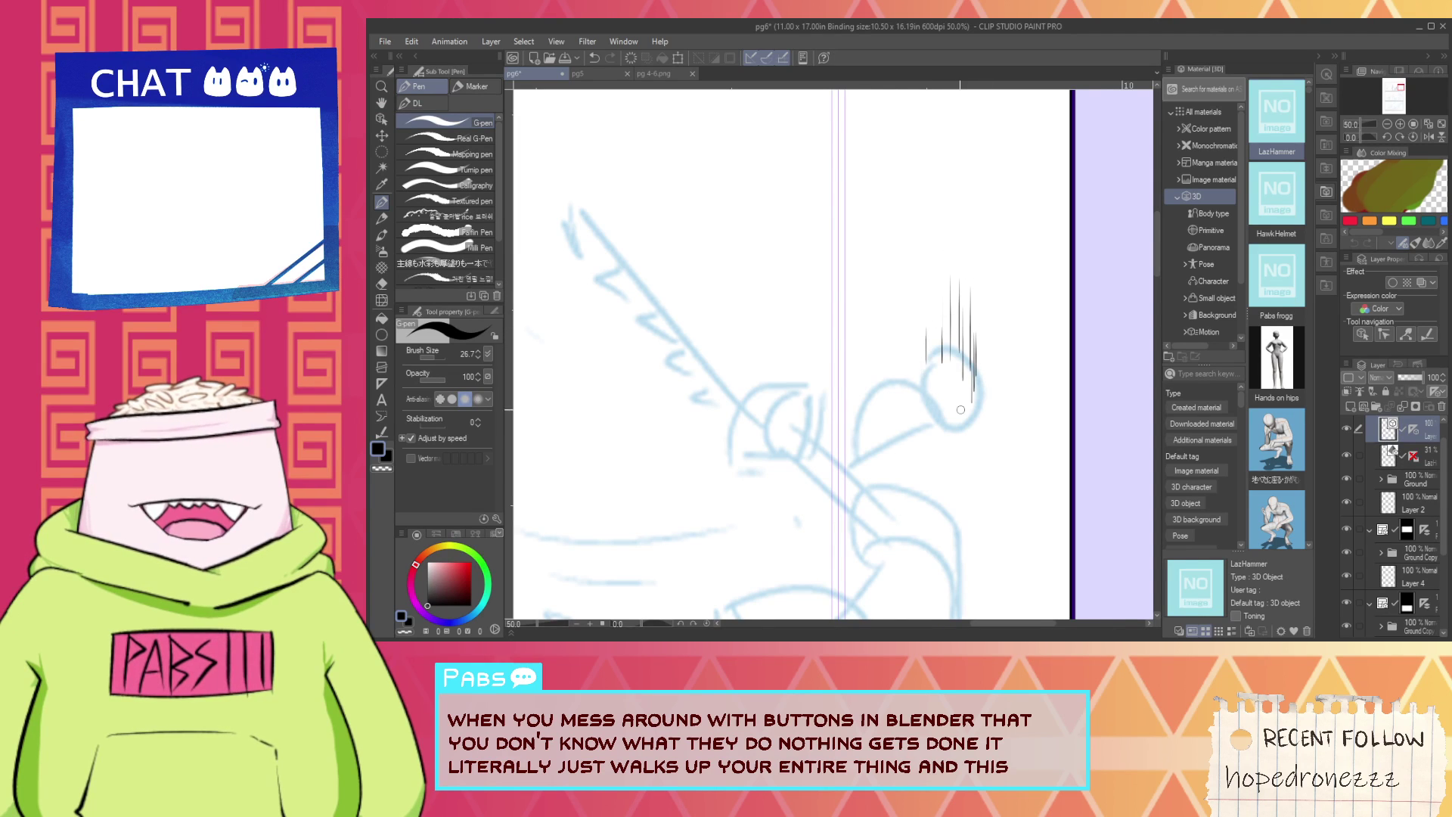
pyautogui.scroll(2, 960, 409)
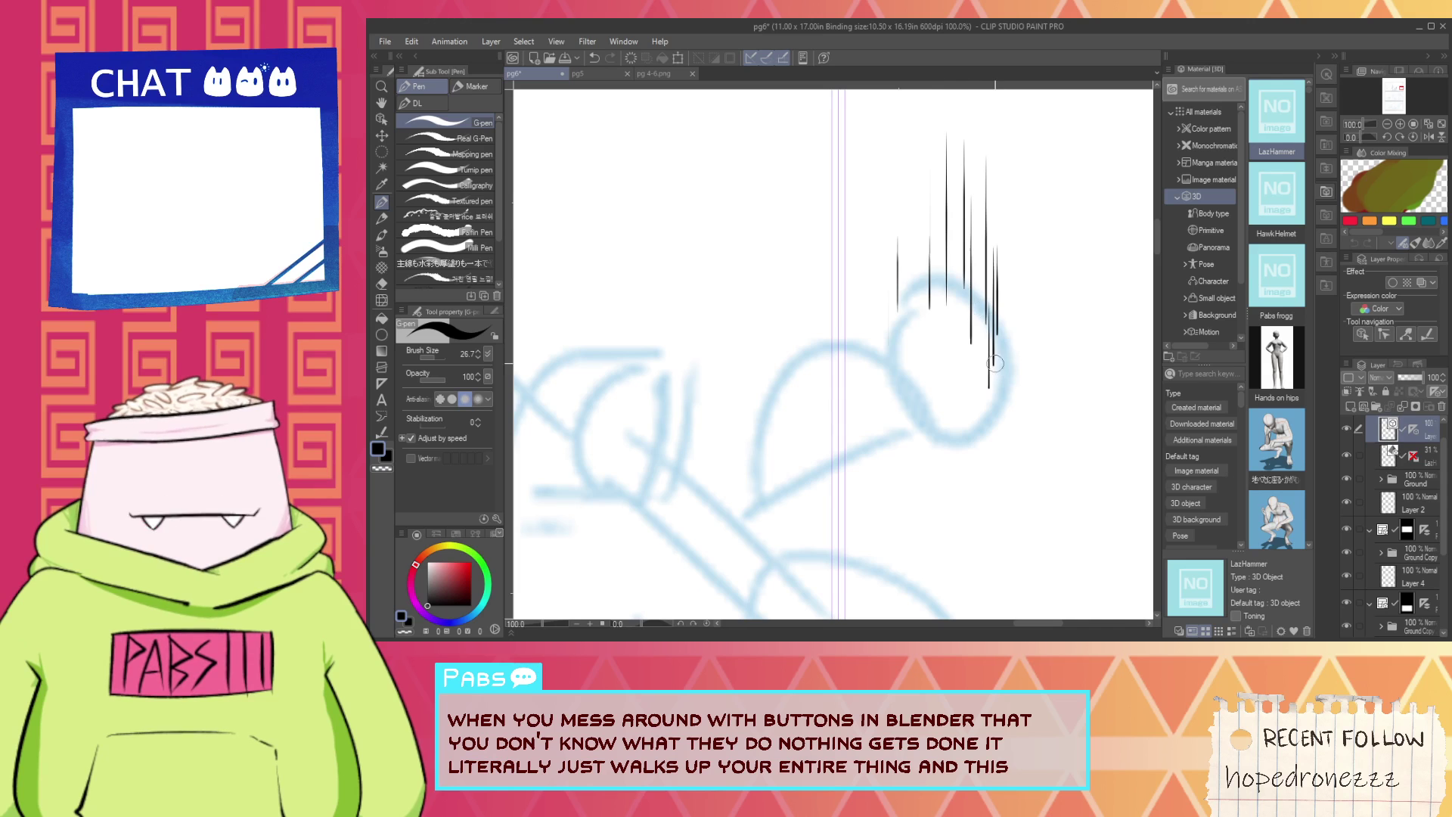
pyautogui.scroll(-2, 995, 364)
pyautogui.press('space')
pyautogui.moveTo(945, 418); pyautogui.dragTo(1021, 265)
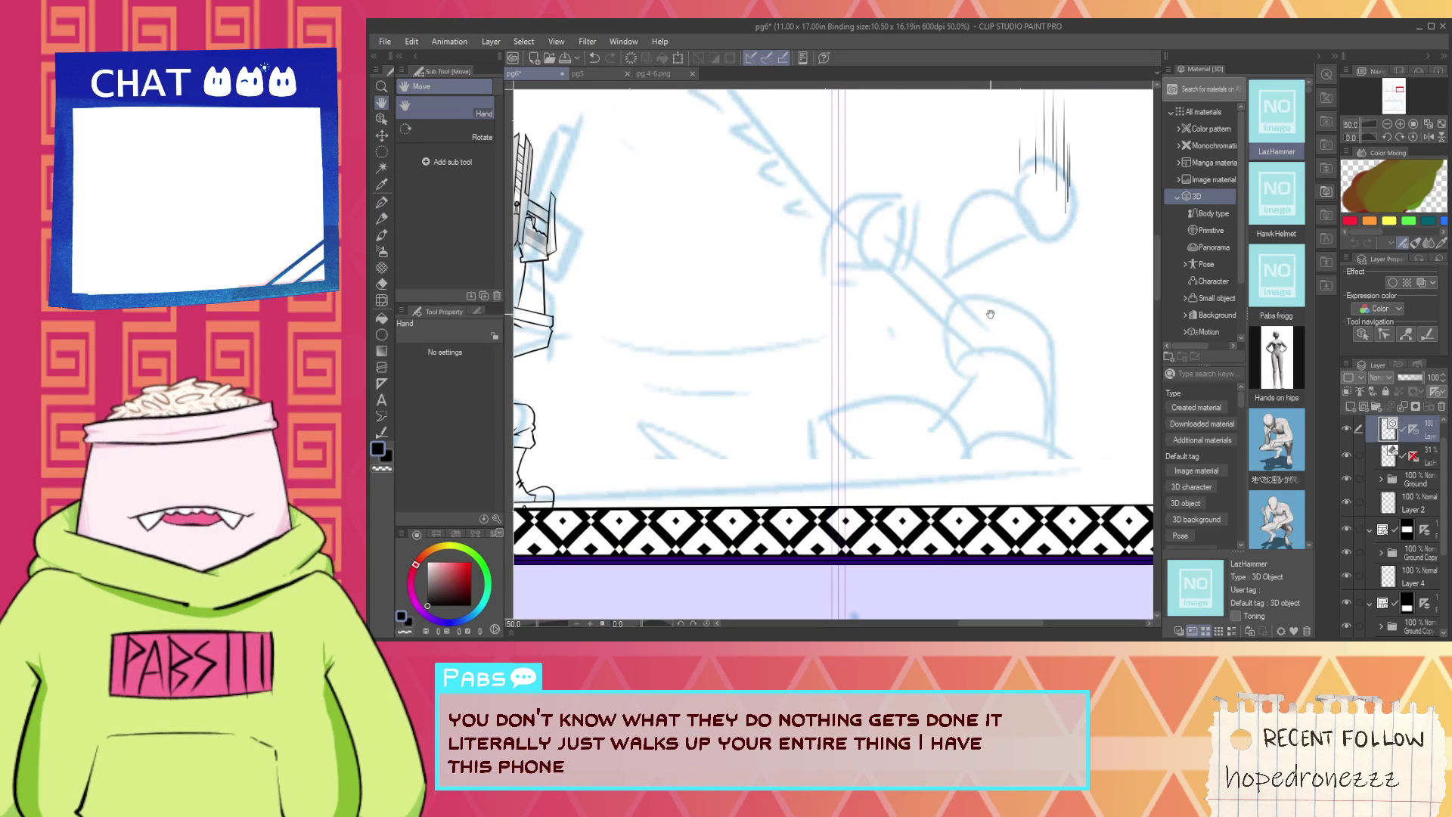
# Ink clusters of vertical lines over the arm and bent leg of the sketched figure beside the panel's right border.
pyautogui.scroll(-1, 991, 314)
pyautogui.moveTo(991, 314); pyautogui.dragTo(933, 396)
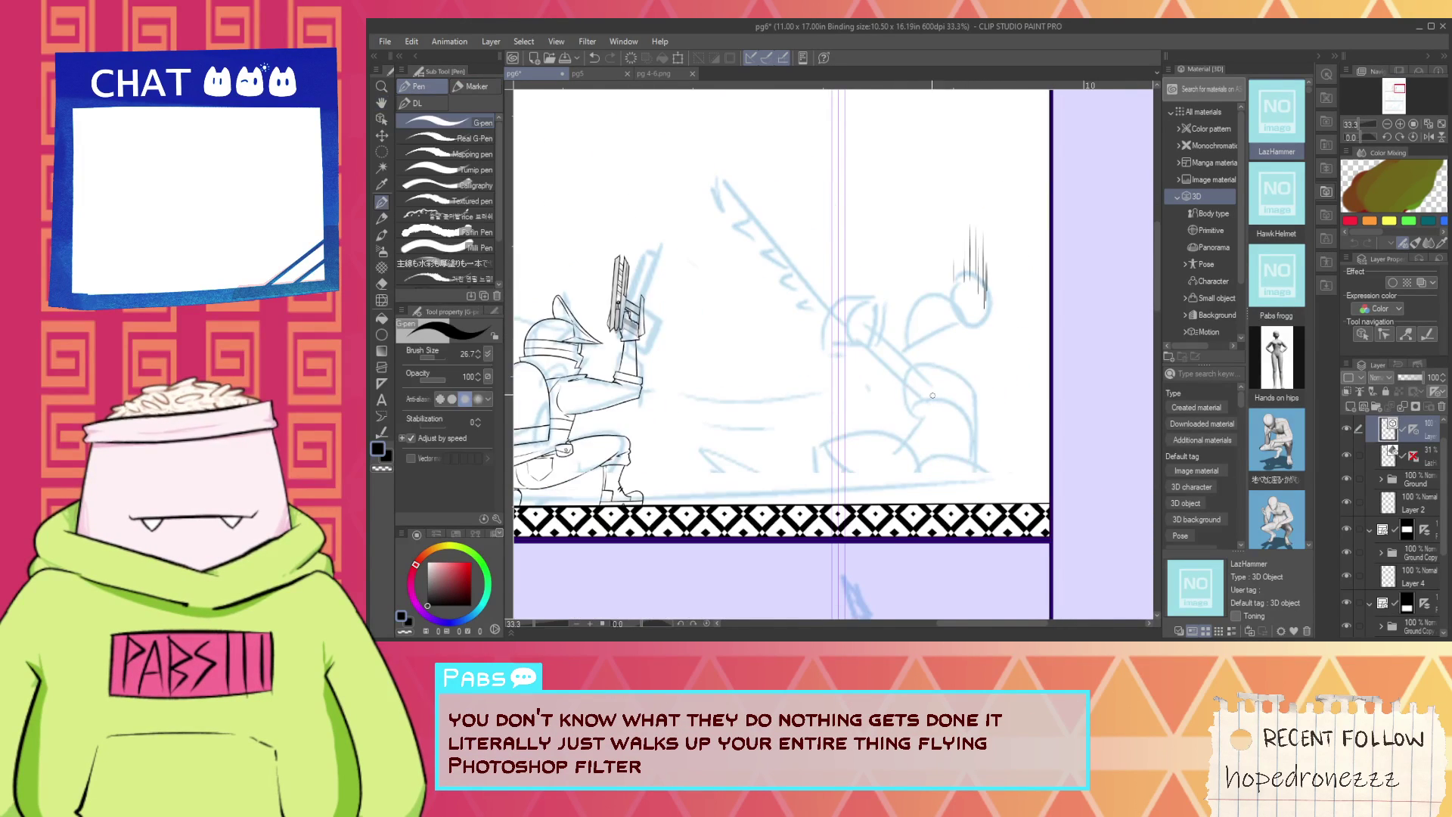
pyautogui.scroll(2, 933, 396)
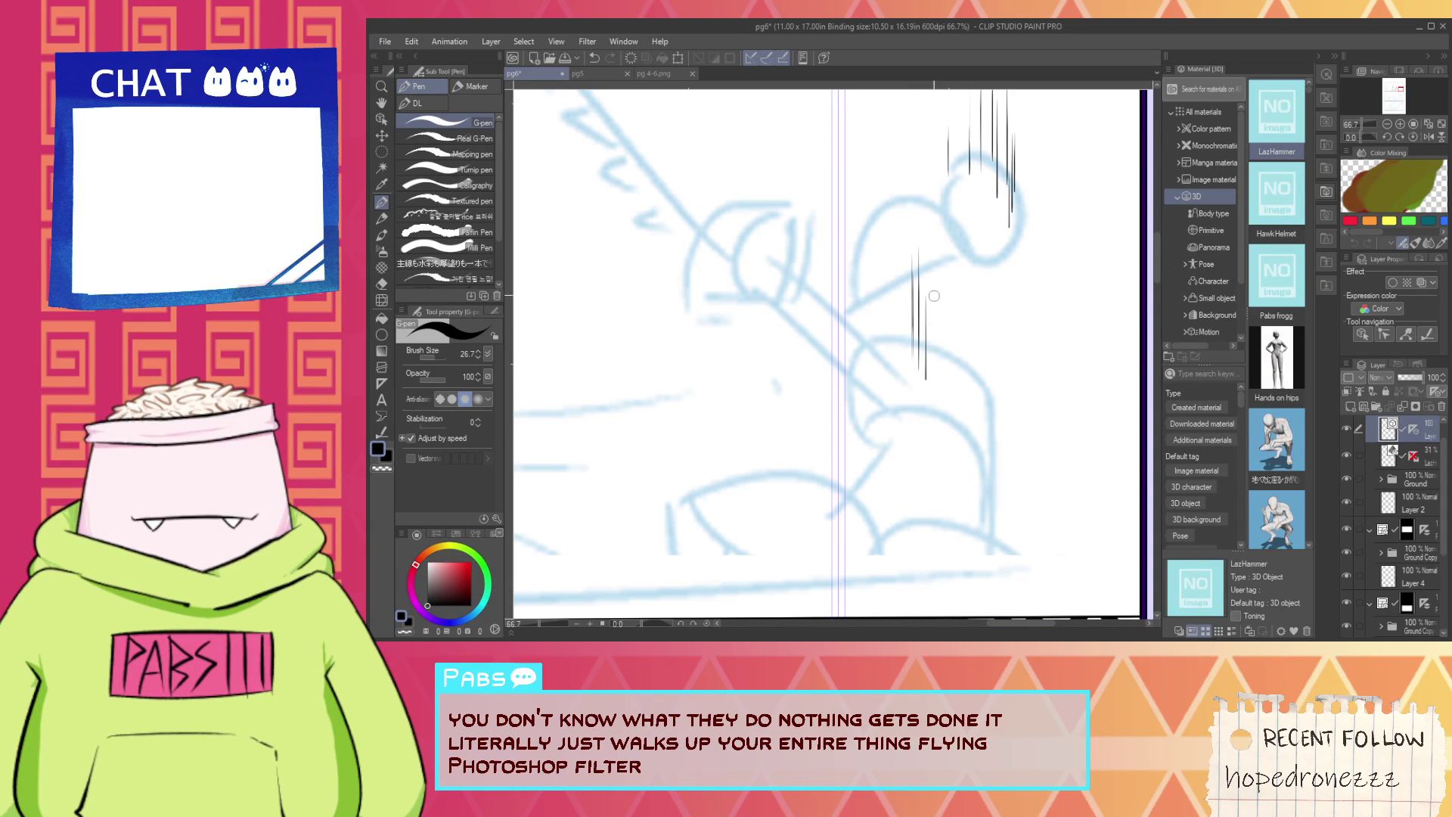
pyautogui.scroll(-2, 965, 322)
pyautogui.scroll(1, 956, 314)
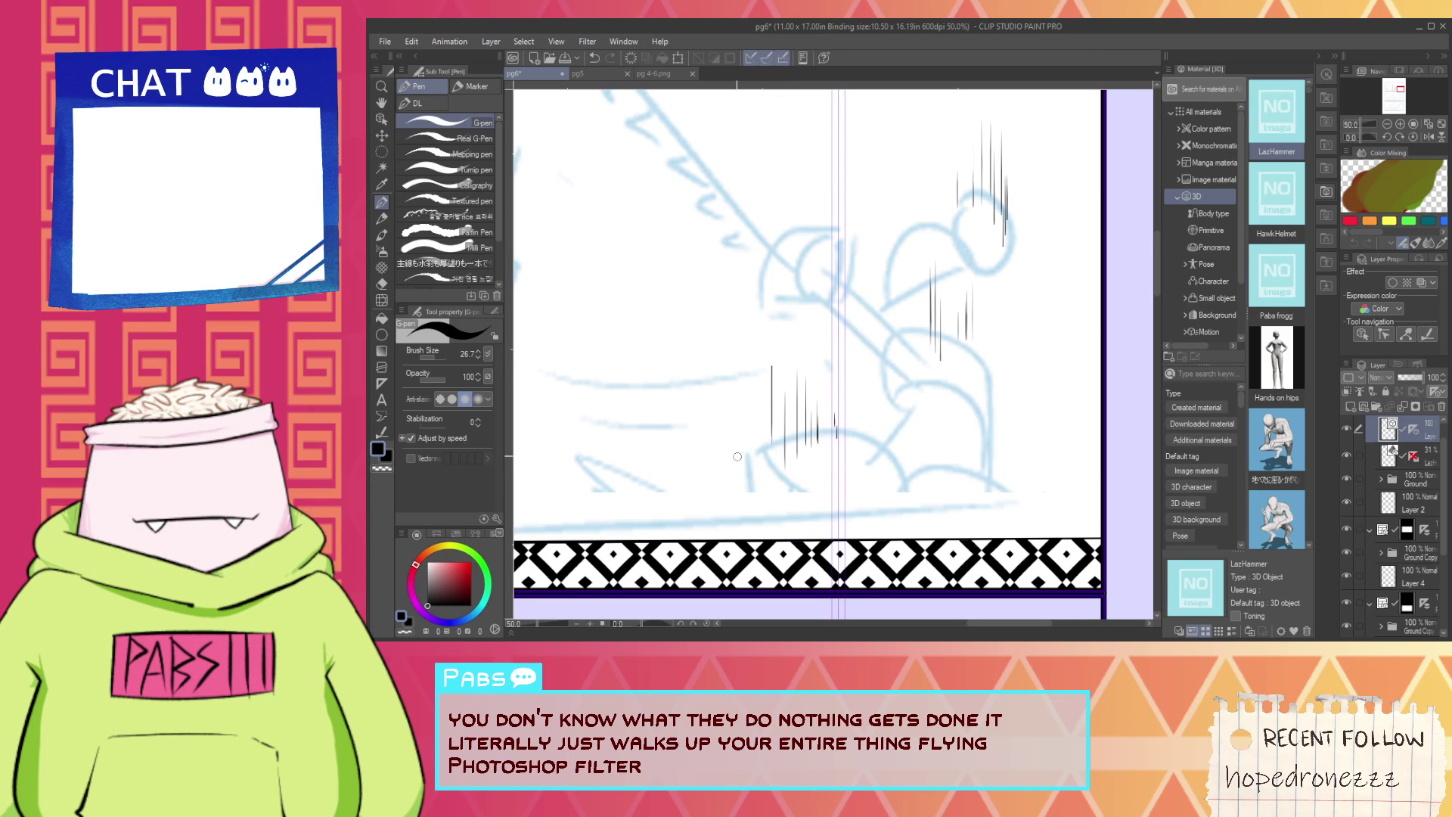
# Hide the parallel-line ruler on the ink layer.
pyautogui.scroll(-6, 737, 457)
pyautogui.moveTo(626, 452); pyautogui.dragTo(749, 440)
pyautogui.scroll(5, 749, 439)
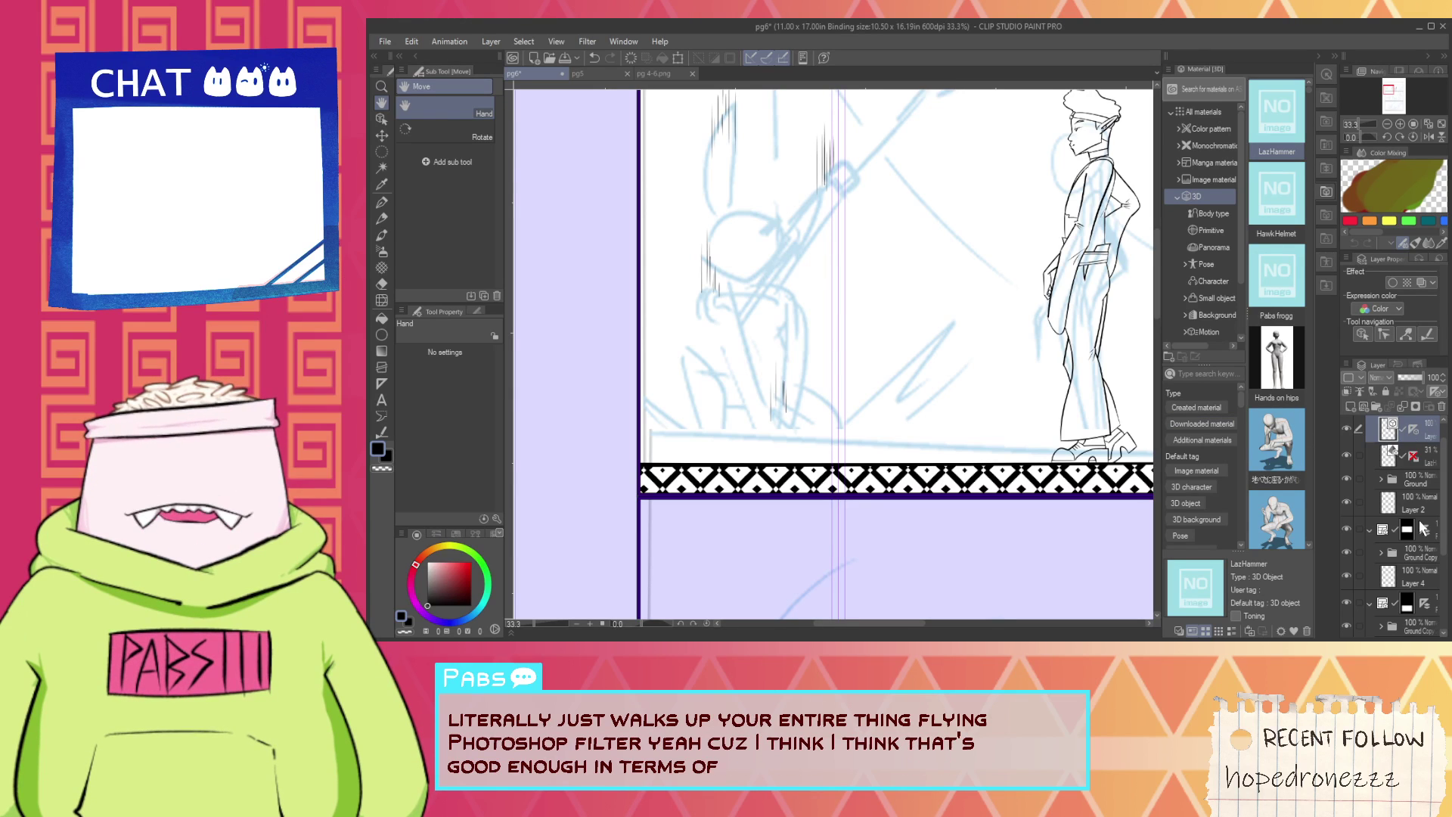
pyautogui.hotkey('ctrl', '2')
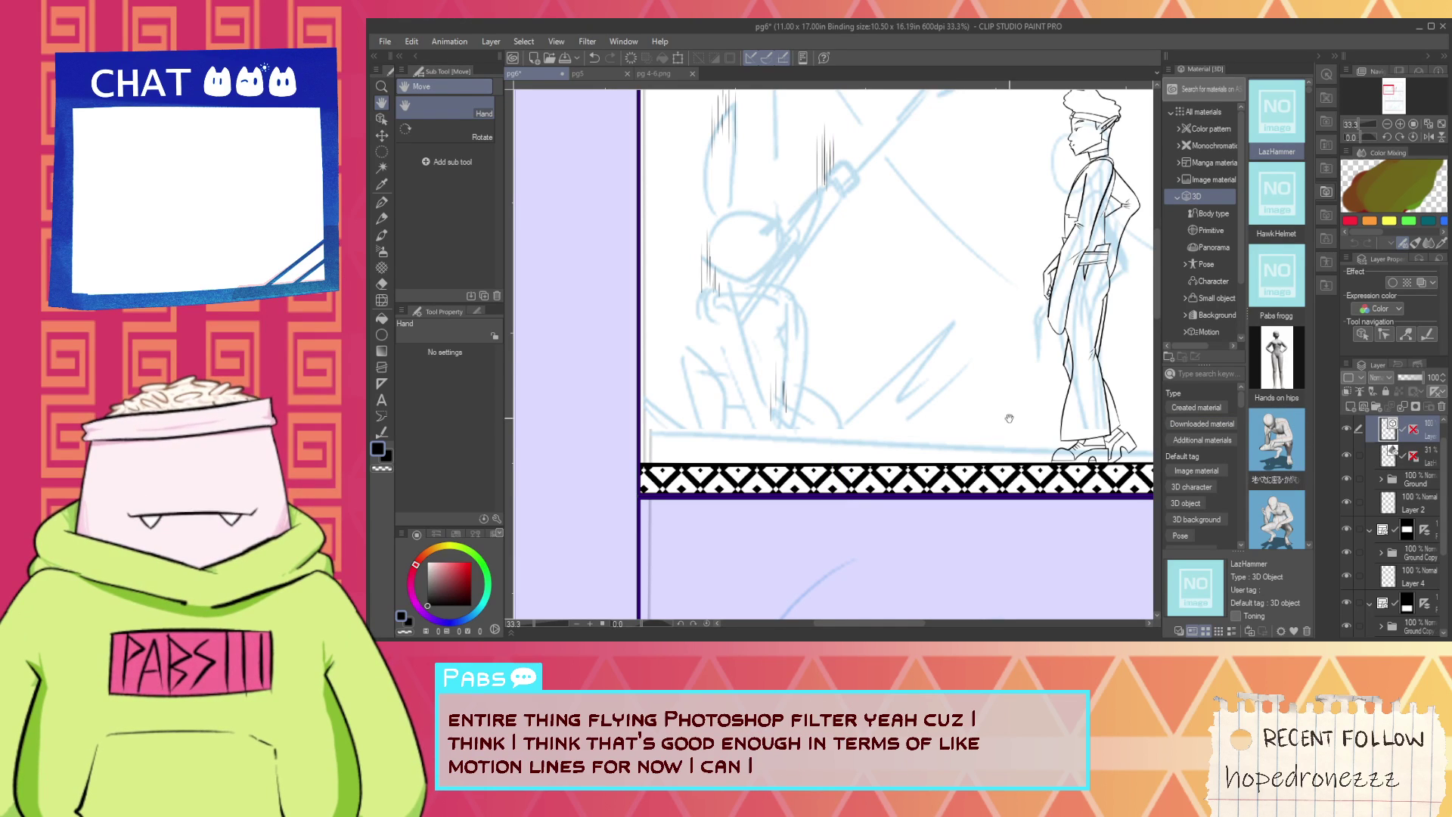
# Ink the angular lower edge of the long-eared figure's face with the G-pen, redoing strokes until the two sides meet at a point.
pyautogui.scroll(6, 784, 379)
pyautogui.press('p')
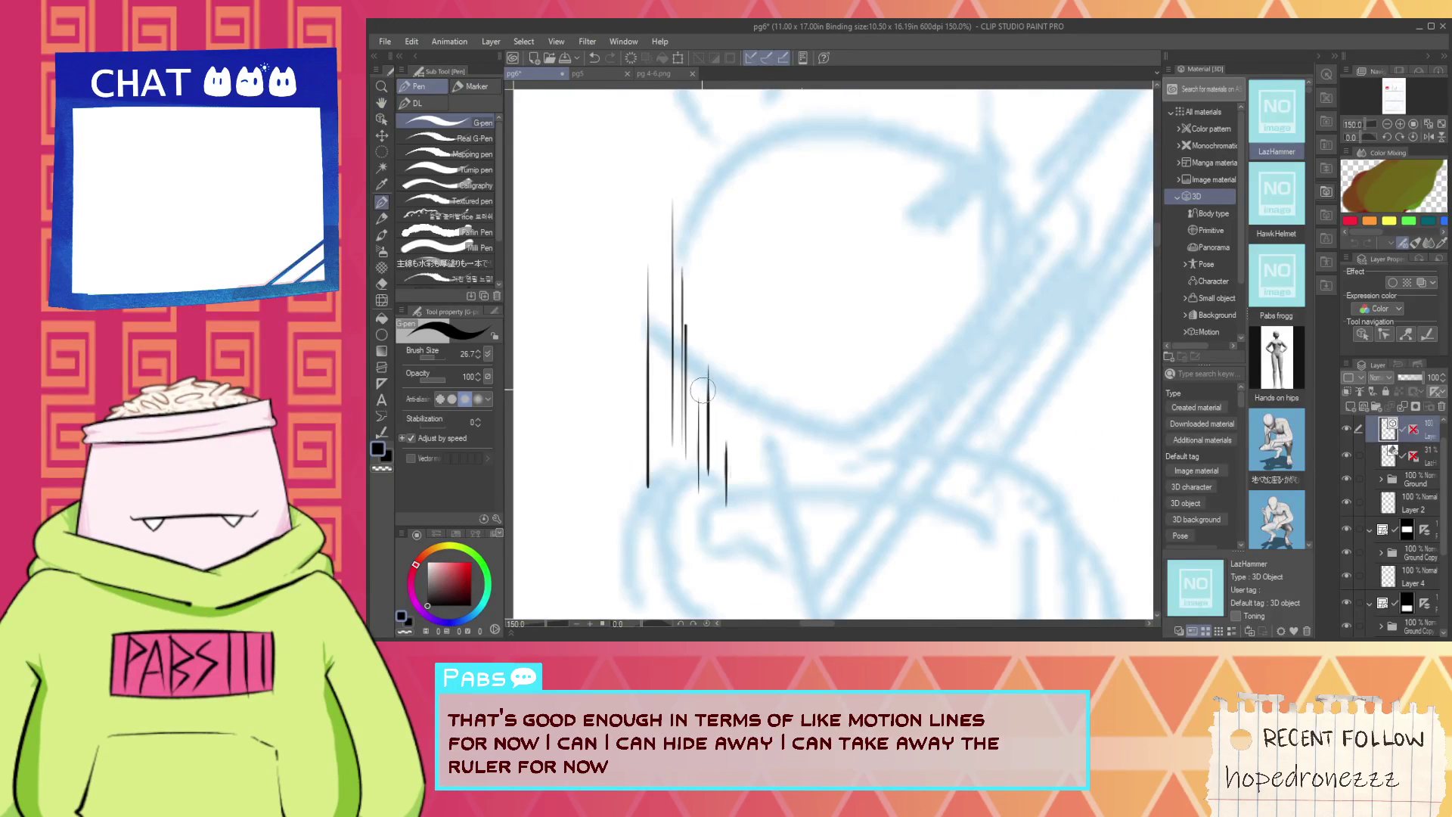
pyautogui.moveTo(703, 389); pyautogui.dragTo(867, 445)
pyautogui.hotkey('ctrl', 'z')
pyautogui.moveTo(679, 371); pyautogui.dragTo(863, 467)
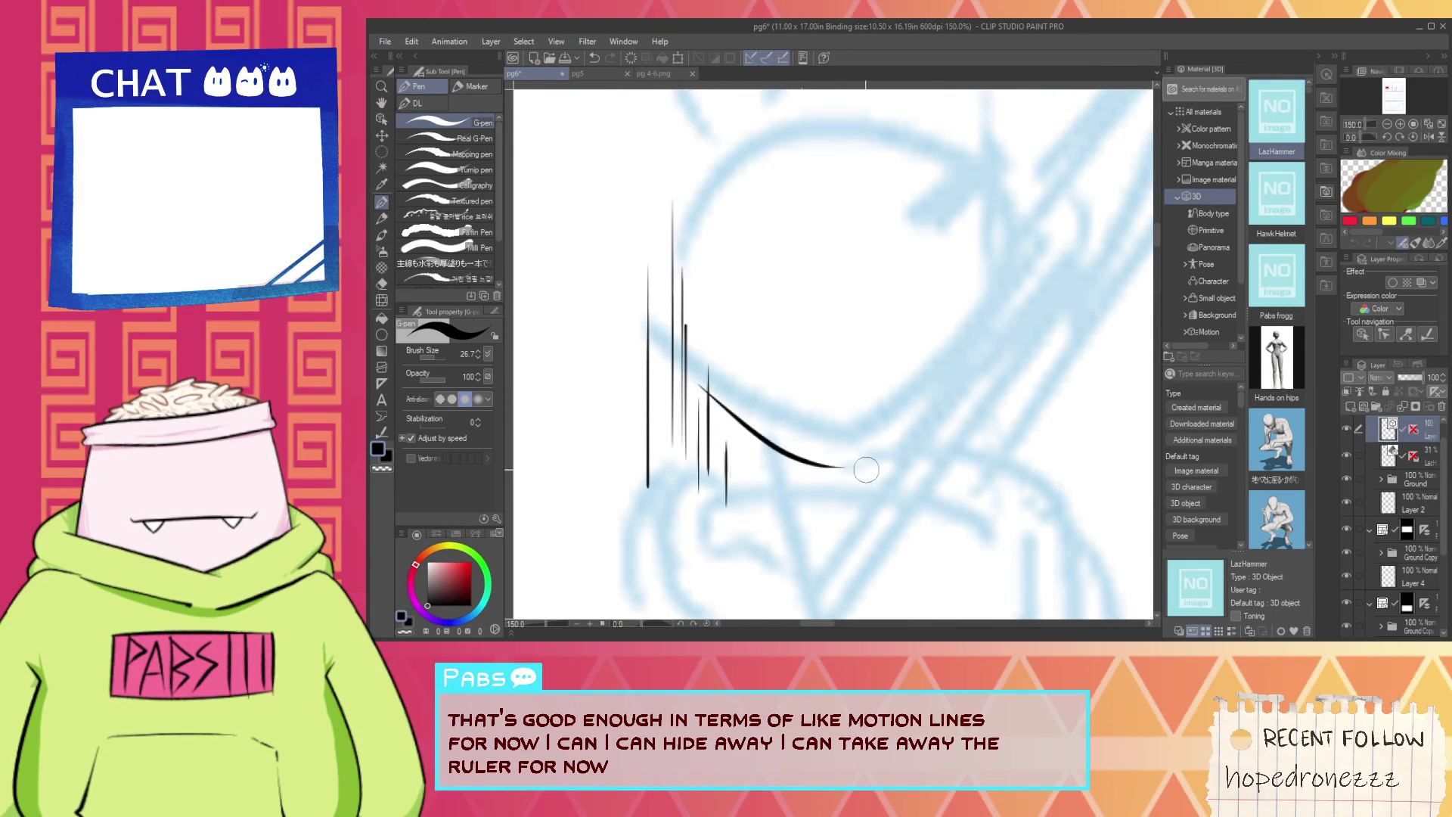
pyautogui.hotkey('ctrl', 'z')
pyautogui.moveTo(665, 365)
pyautogui.mouseDown()
pyautogui.moveTo(878, 438)
pyautogui.moveTo(967, 343)
pyautogui.mouseUp()
pyautogui.hotkey('ctrl', 'z')
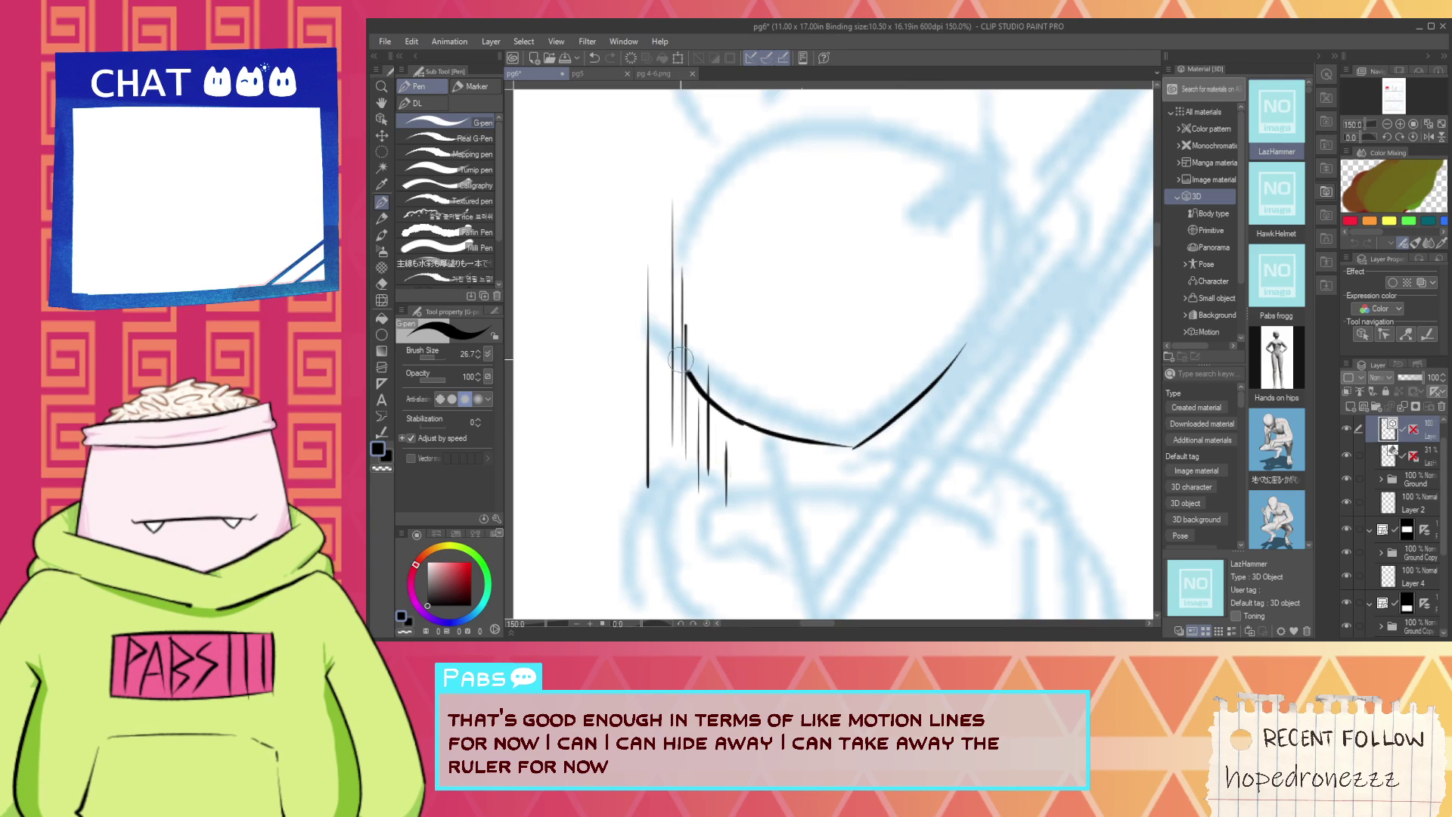
pyautogui.hotkey('ctrl', 'z')
pyautogui.moveTo(693, 352); pyautogui.dragTo(837, 151)
pyautogui.hotkey('ctrl', 'z')
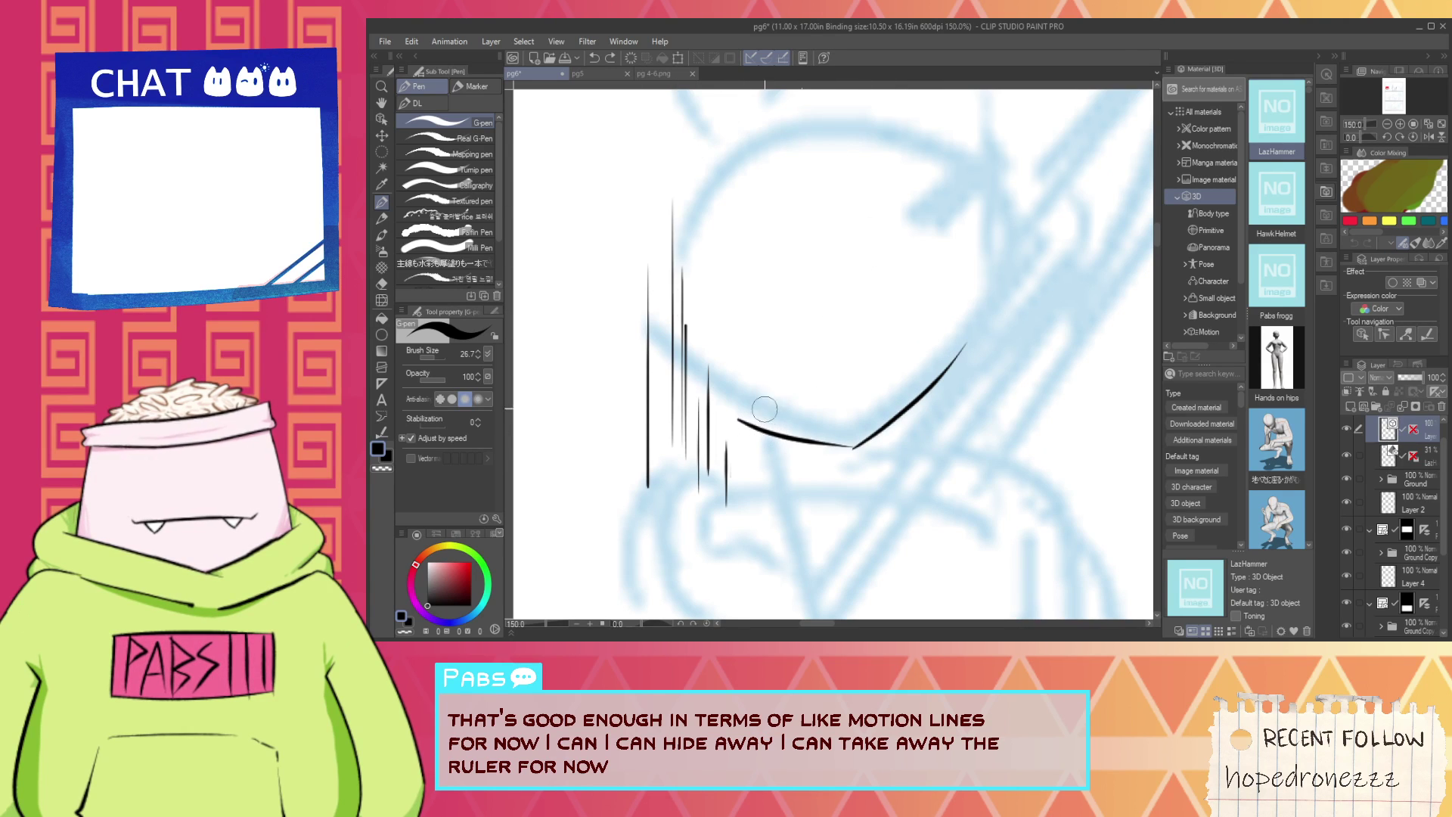
# Ink the rounded top of the long-eared figure's head as one curve spanning both sides of the lower face edge.
pyautogui.press('space')
pyautogui.hotkey('ctrl', '-')
pyautogui.moveTo(832, 334); pyautogui.dragTo(834, 406)
pyautogui.scroll(2, 835, 406)
pyautogui.press('p')
pyautogui.moveTo(756, 484)
pyautogui.mouseDown()
pyautogui.moveTo(735, 219)
pyautogui.moveTo(975, 356)
pyautogui.mouseUp()
pyautogui.hotkey('ctrl', 'z')
pyautogui.moveTo(720, 410); pyautogui.dragTo(985, 433)
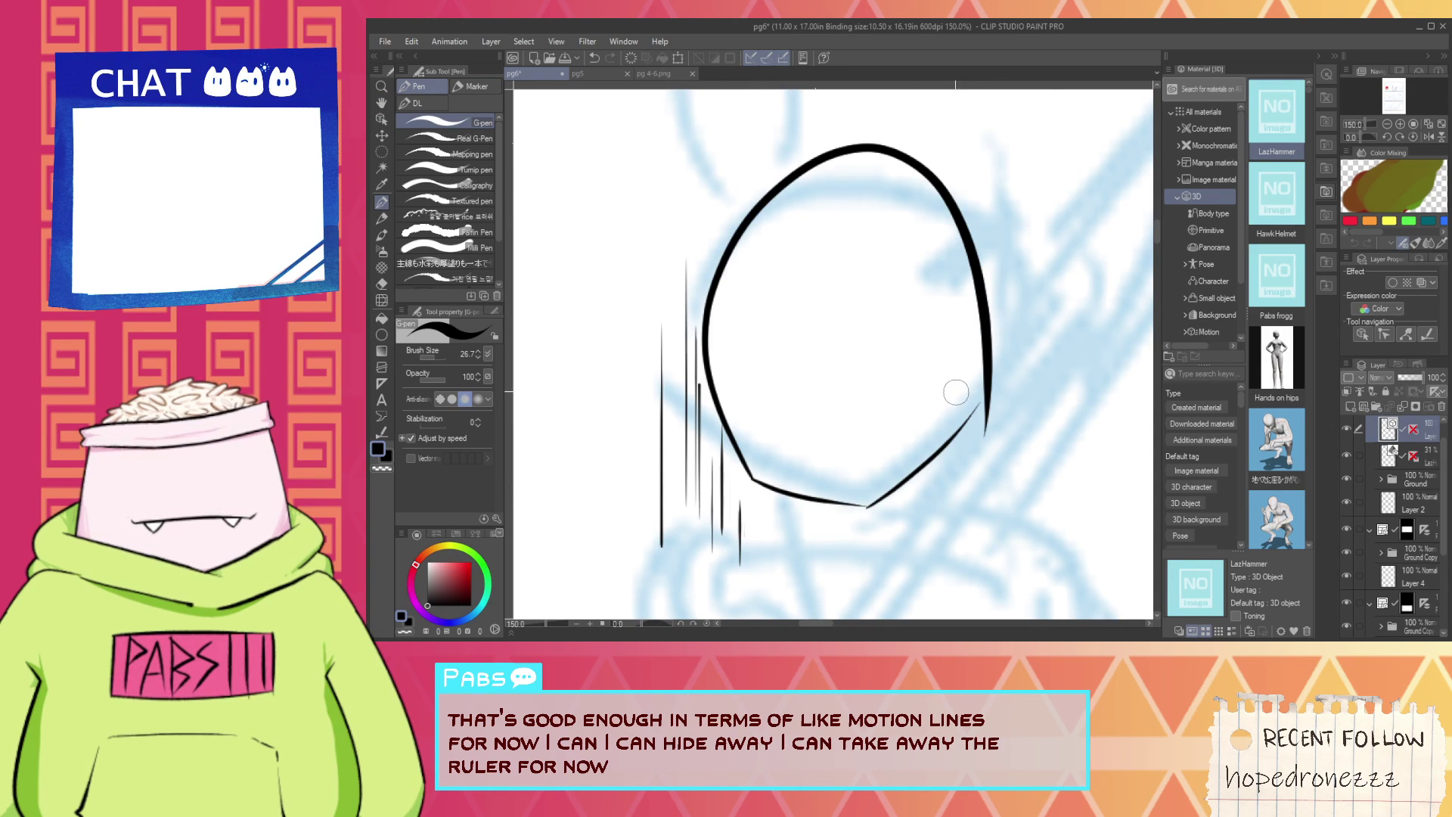
# Simplify the head curve's vector line with the Simplify vector line tool.
pyautogui.click(382, 432)
pyautogui.click(445, 155)
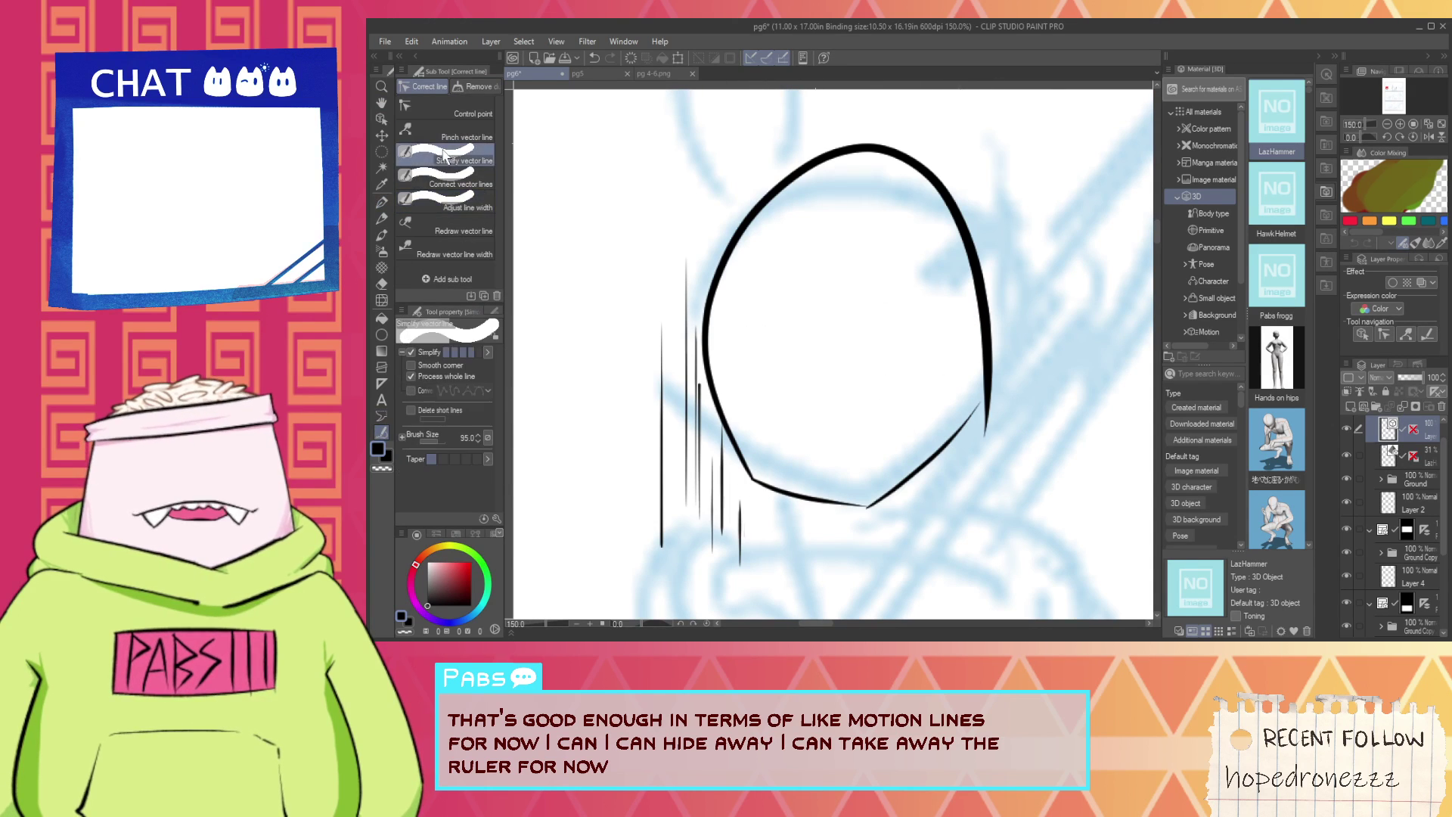
pyautogui.click(829, 150)
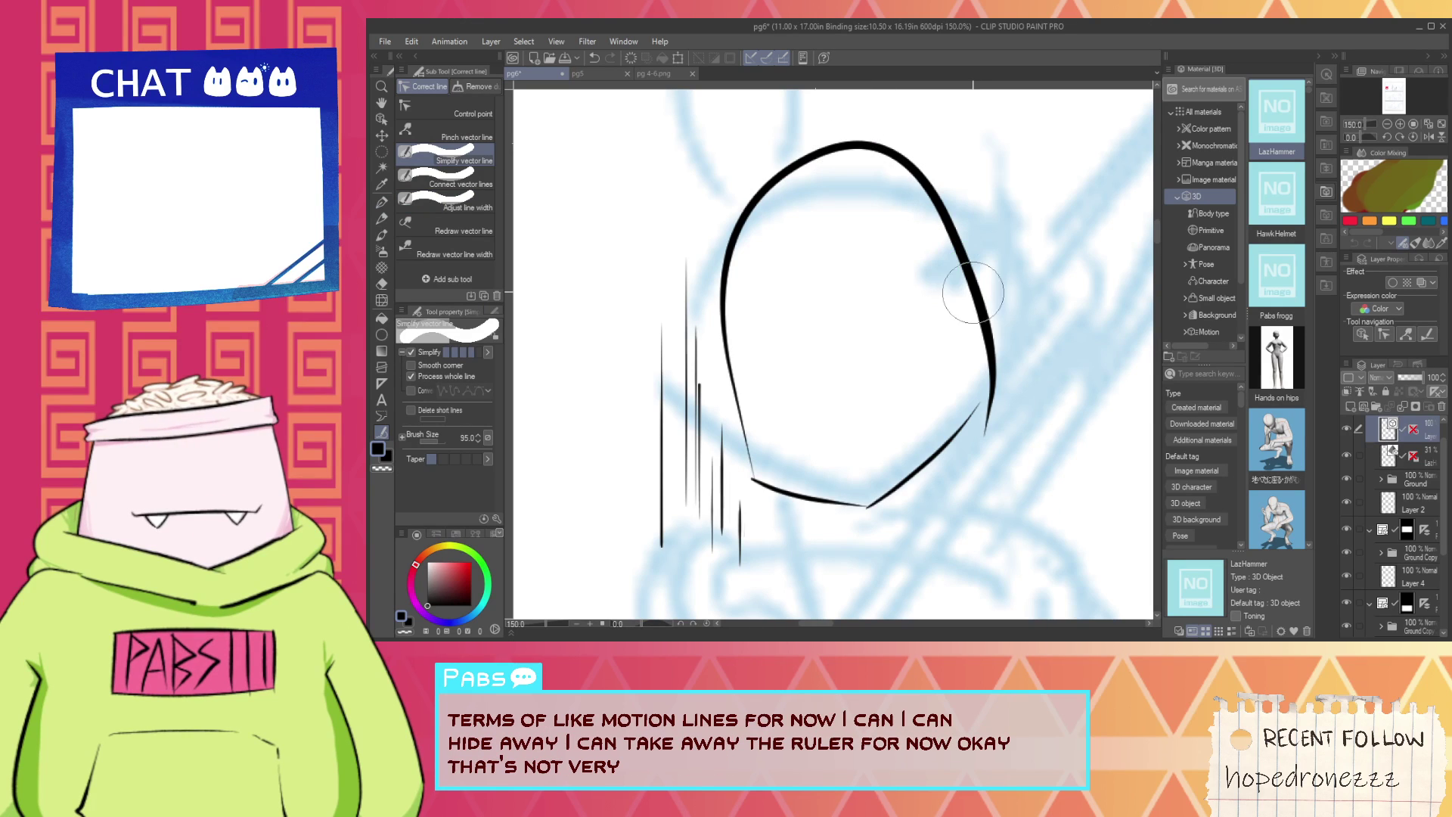
# Reshape the head curve into a rounder dome by repositioning its vector control points and its end near the cheek.
pyautogui.click(383, 119)
pyautogui.click(828, 155)
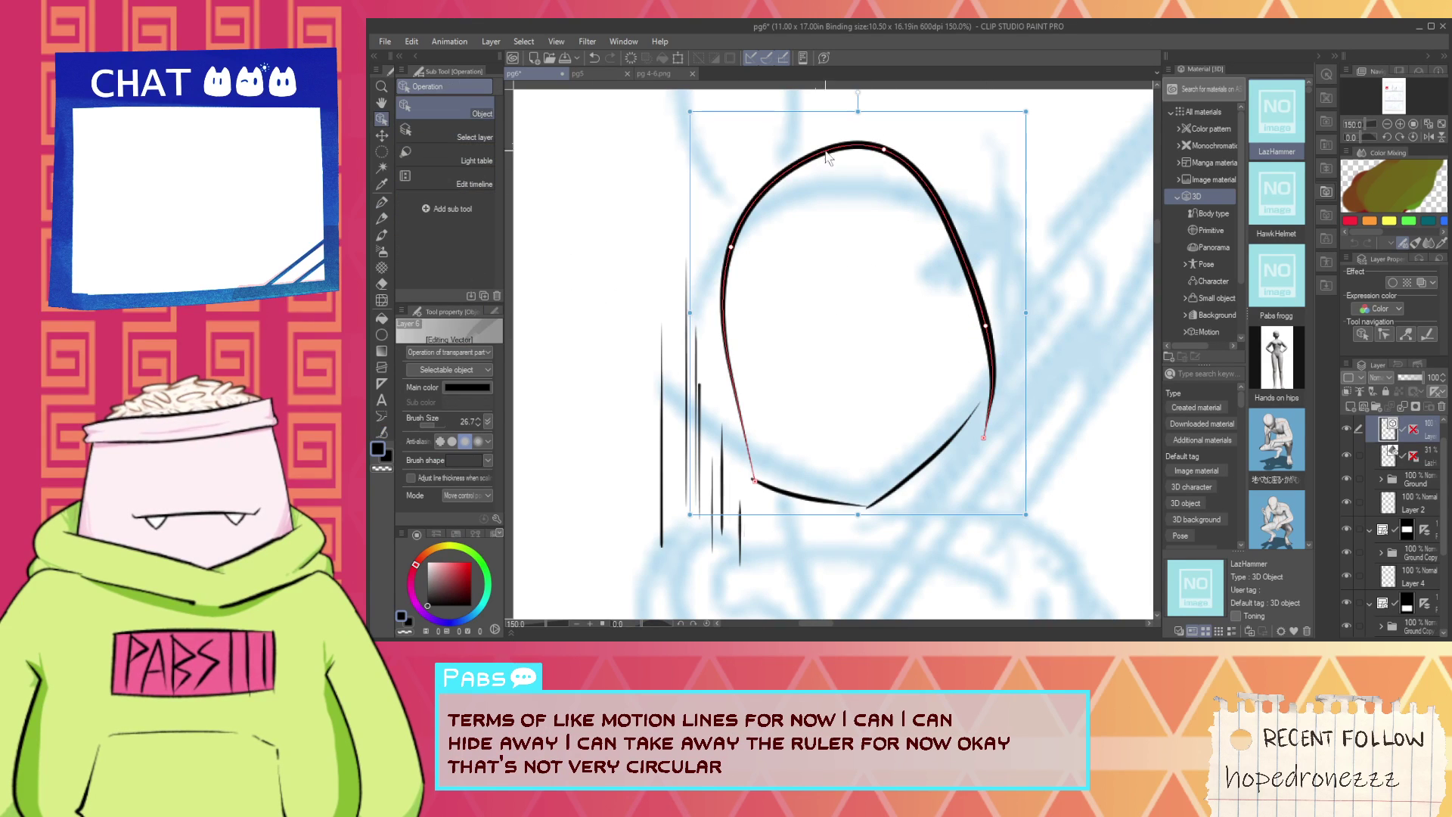
pyautogui.moveTo(882, 150)
pyautogui.mouseDown()
pyautogui.moveTo(850, 150)
pyautogui.moveTo(884, 157)
pyautogui.mouseUp()
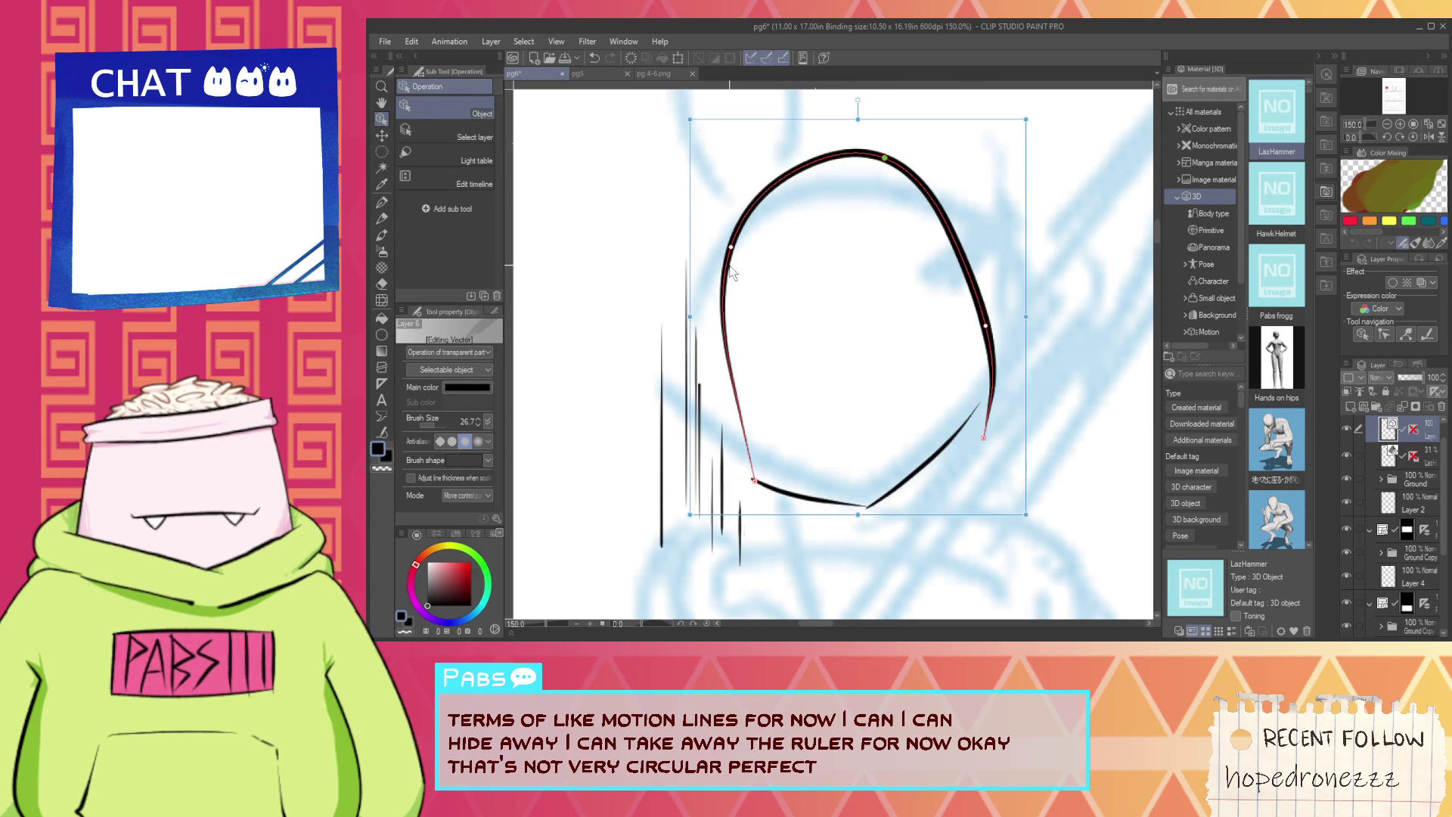
pyautogui.moveTo(731, 246); pyautogui.dragTo(720, 286)
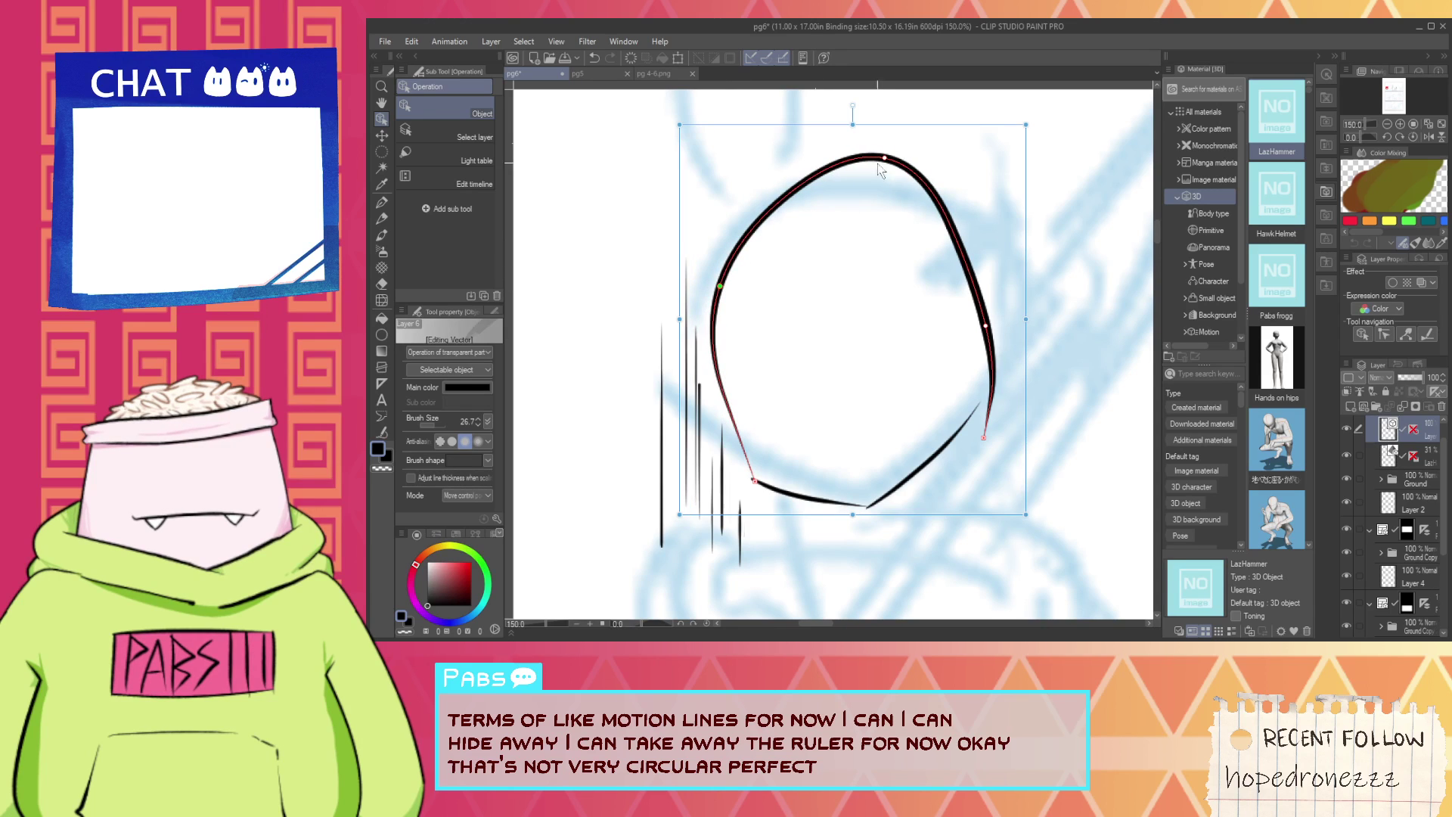
pyautogui.moveTo(883, 158); pyautogui.dragTo(846, 182)
pyautogui.moveTo(985, 326); pyautogui.dragTo(986, 241)
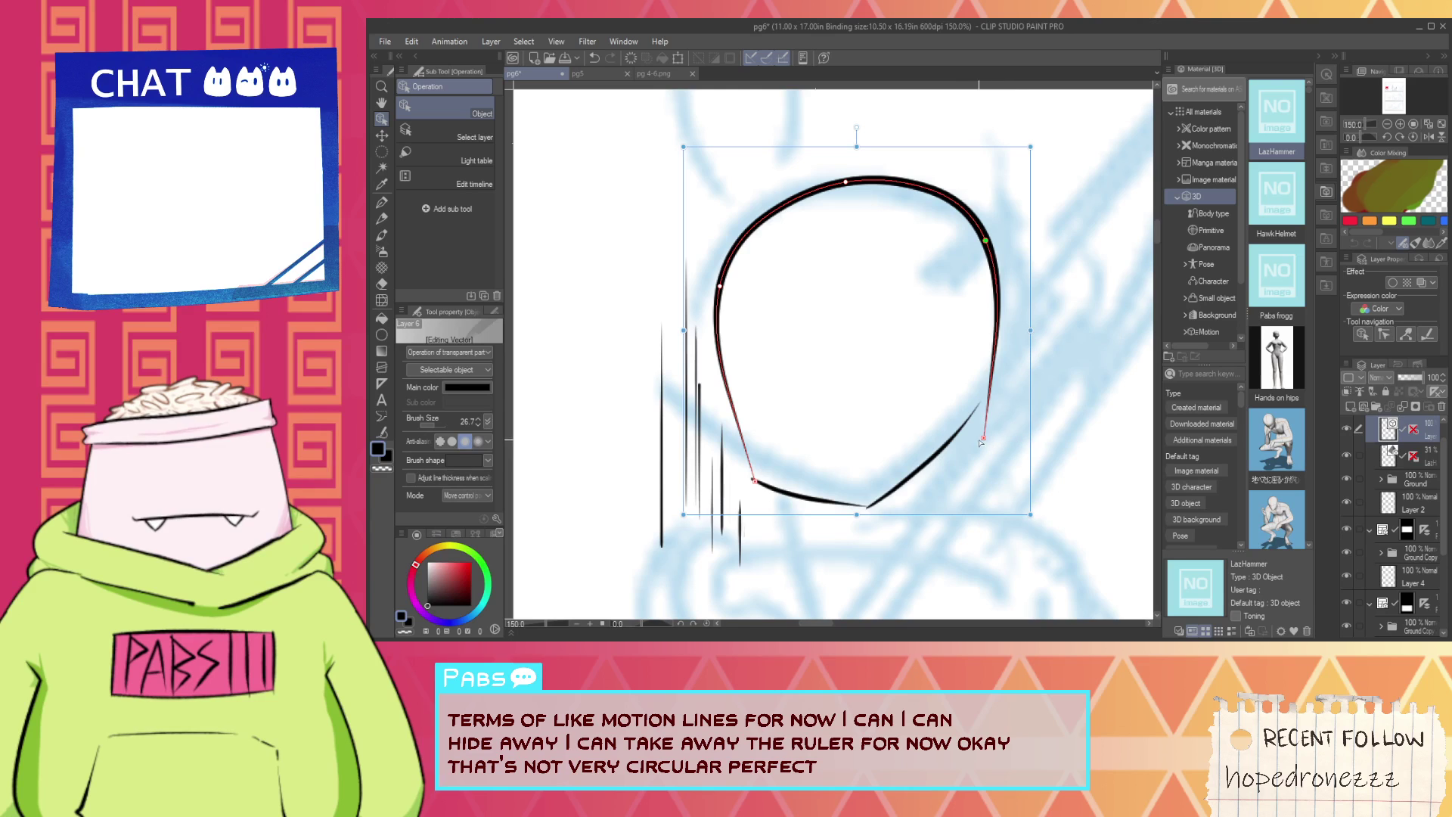
pyautogui.moveTo(981, 443); pyautogui.dragTo(991, 371)
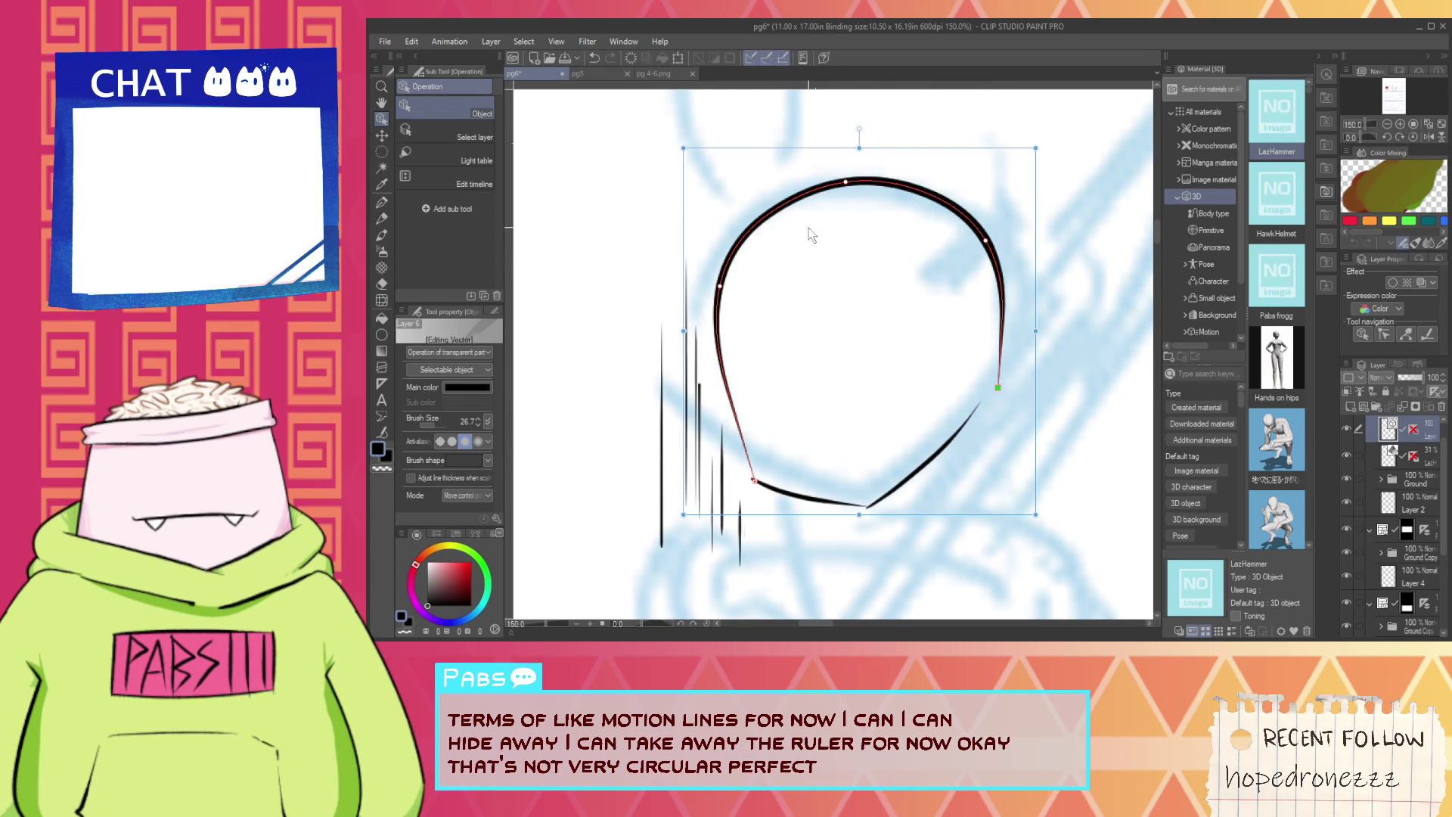
# Lower and narrow the dome curve to meet the face's lower edge, and trim its overhanging ends with the Vector eraser.
pyautogui.moveTo(804, 193); pyautogui.dragTo(808, 234)
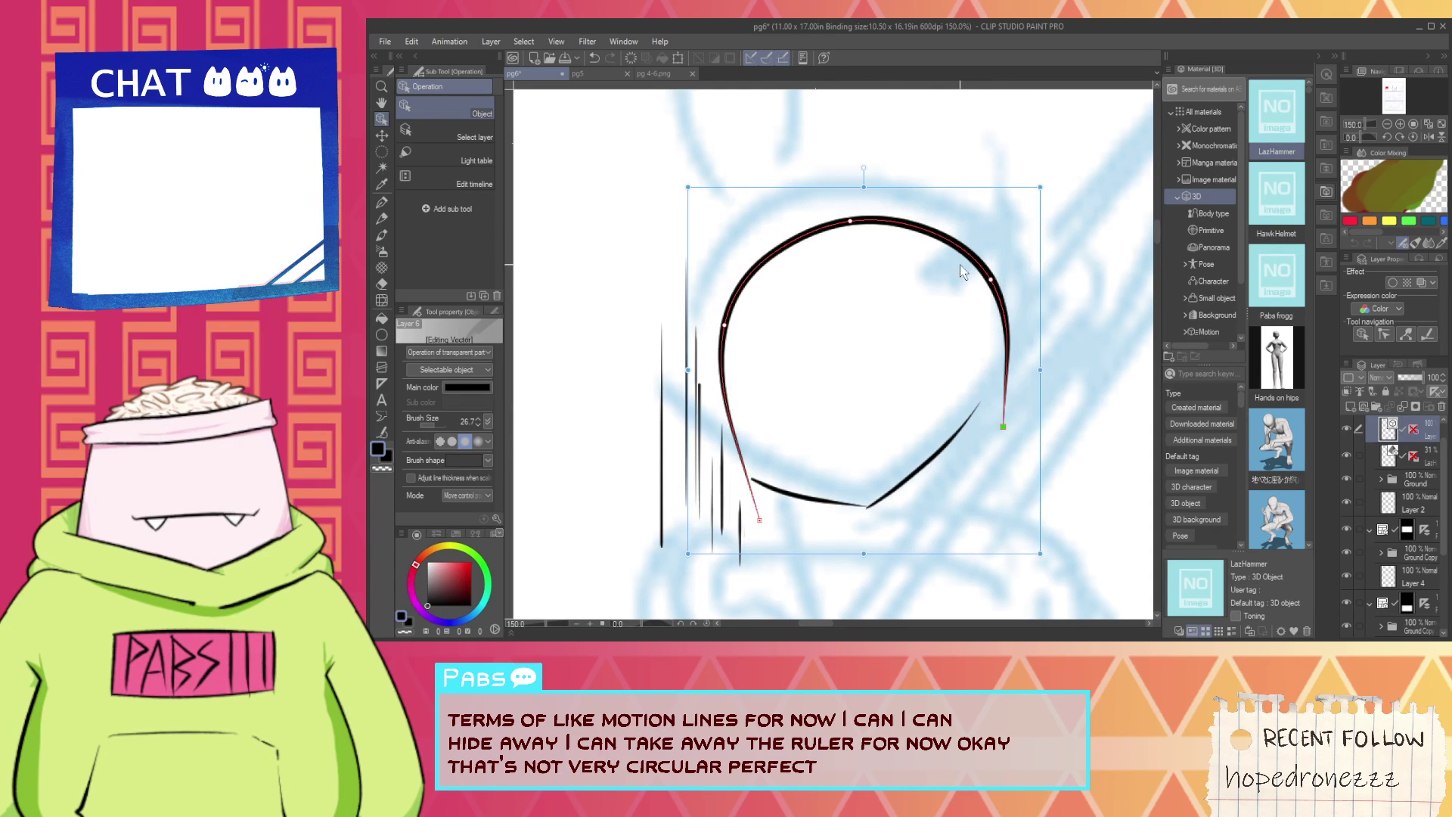
pyautogui.moveTo(1044, 373); pyautogui.dragTo(1015, 371)
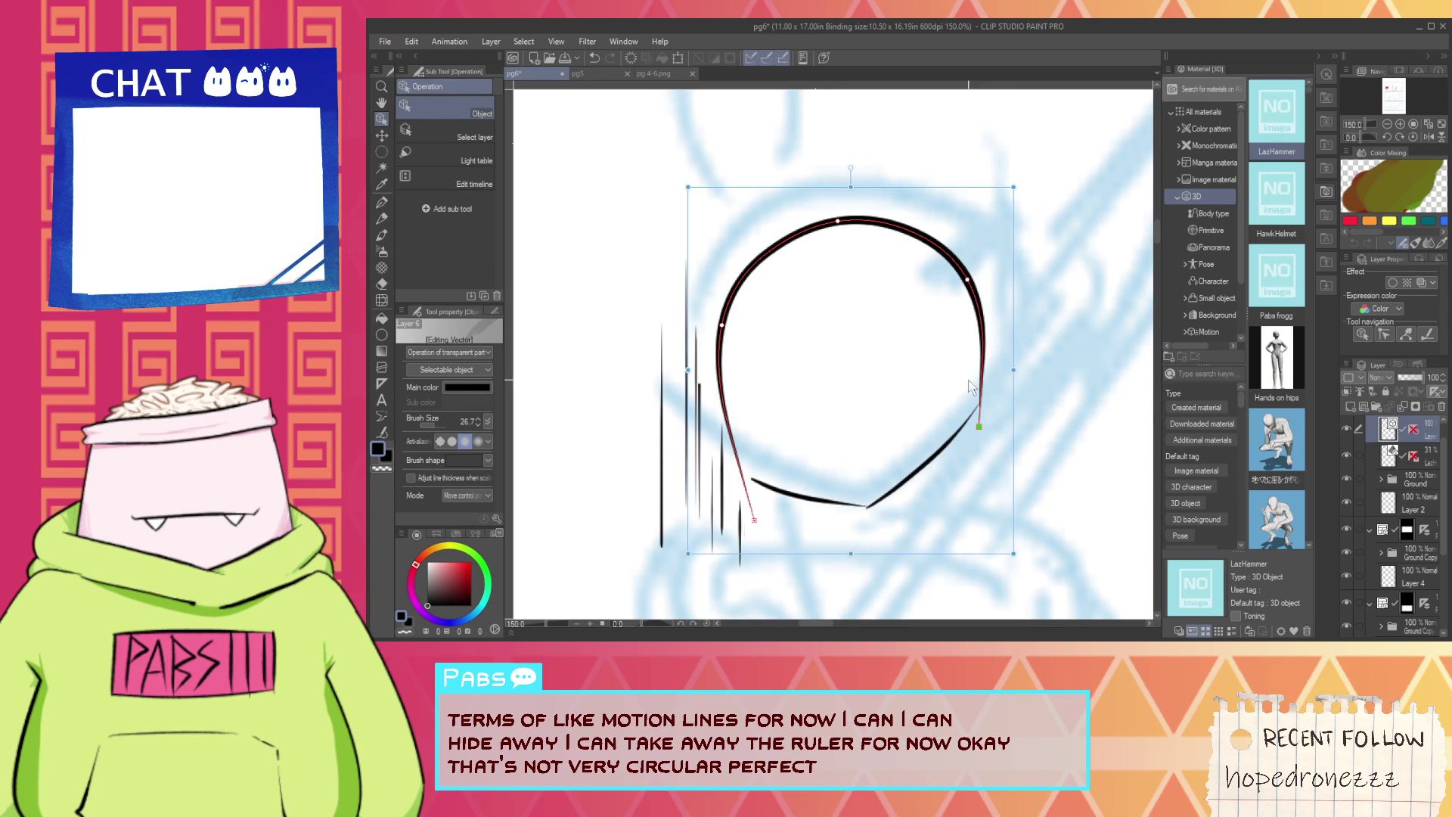
pyautogui.moveTo(755, 520); pyautogui.dragTo(764, 512)
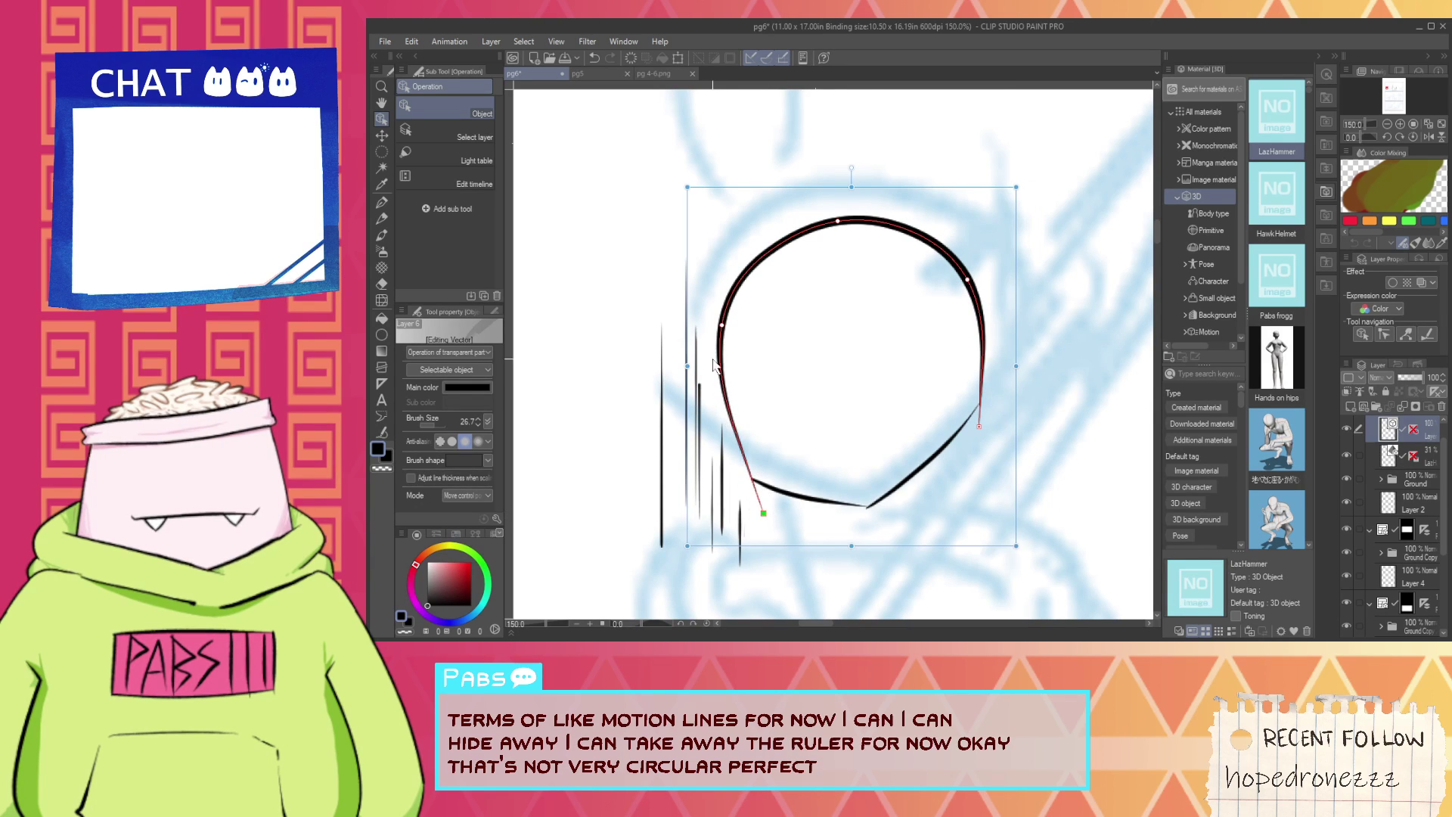
pyautogui.press('e')
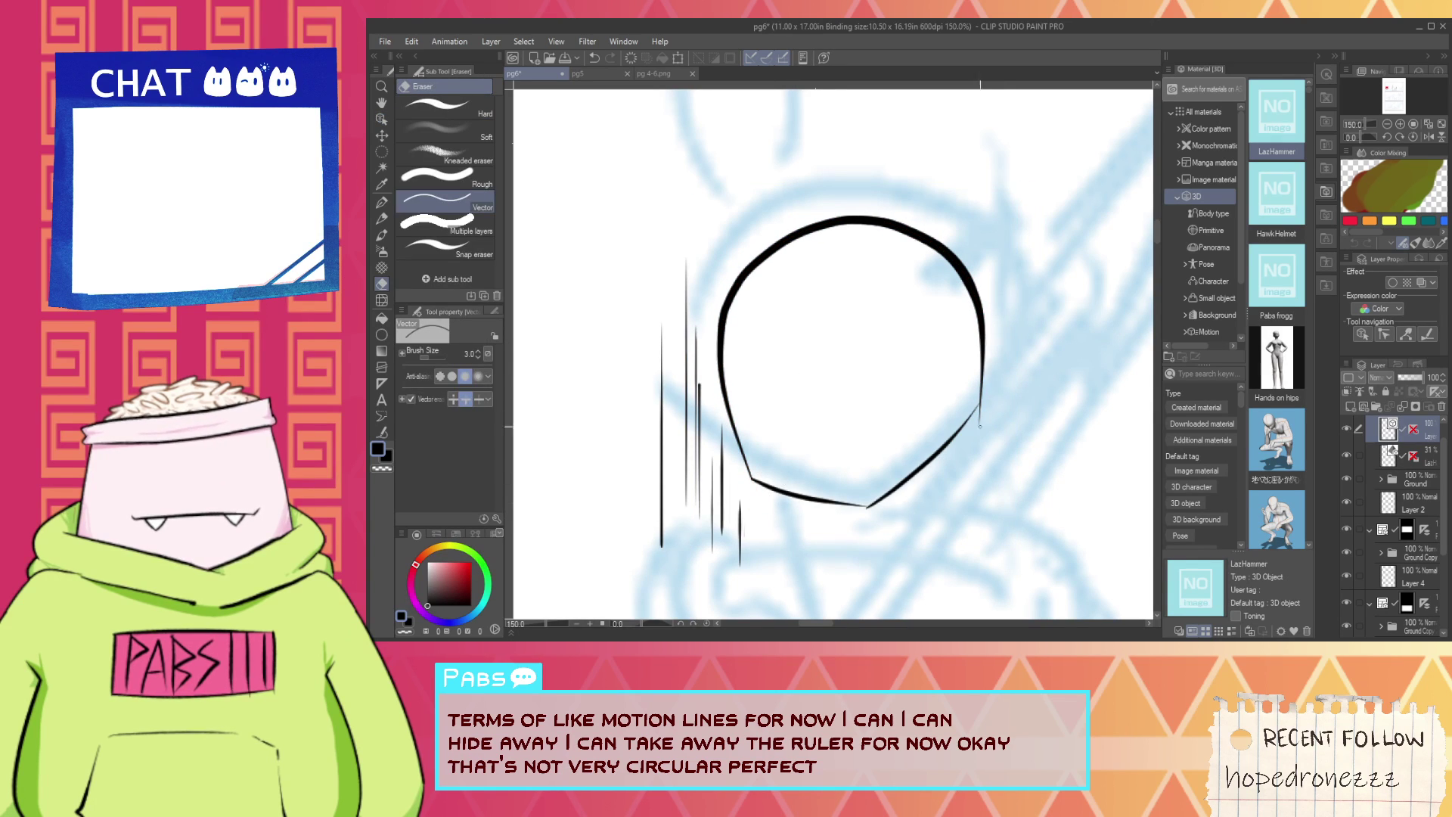
# Ink two small round eyes low on the long-eared figure's face with the G-pen.
pyautogui.scroll(1, 858, 492)
pyautogui.press('p')
pyautogui.moveTo(749, 411); pyautogui.dragTo(791, 436)
pyautogui.hotkey('ctrl', 'z')
pyautogui.moveTo(955, 402); pyautogui.dragTo(953, 403)
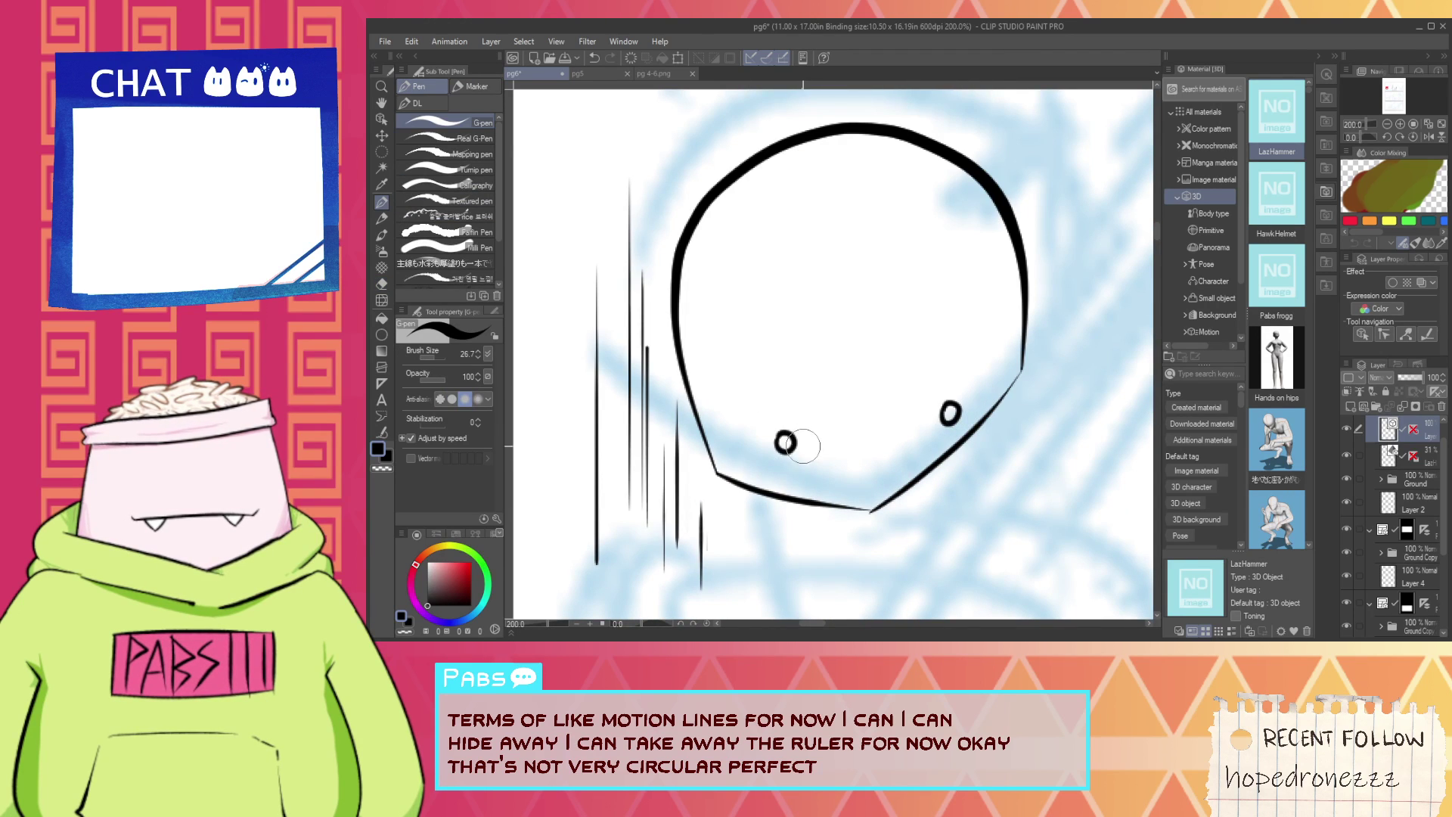
# Show the ink layer's ruler and ink tapered vertical motion lines rising from both eyes.
pyautogui.hotkey('ctrl', 'z')
pyautogui.moveTo(781, 348)
pyautogui.mouseDown()
pyautogui.moveTo(784, 452)
pyautogui.moveTo(784, 284)
pyautogui.mouseUp()
pyautogui.keyDown('shift'); pyautogui.click(1413, 429); pyautogui.keyUp('shift')
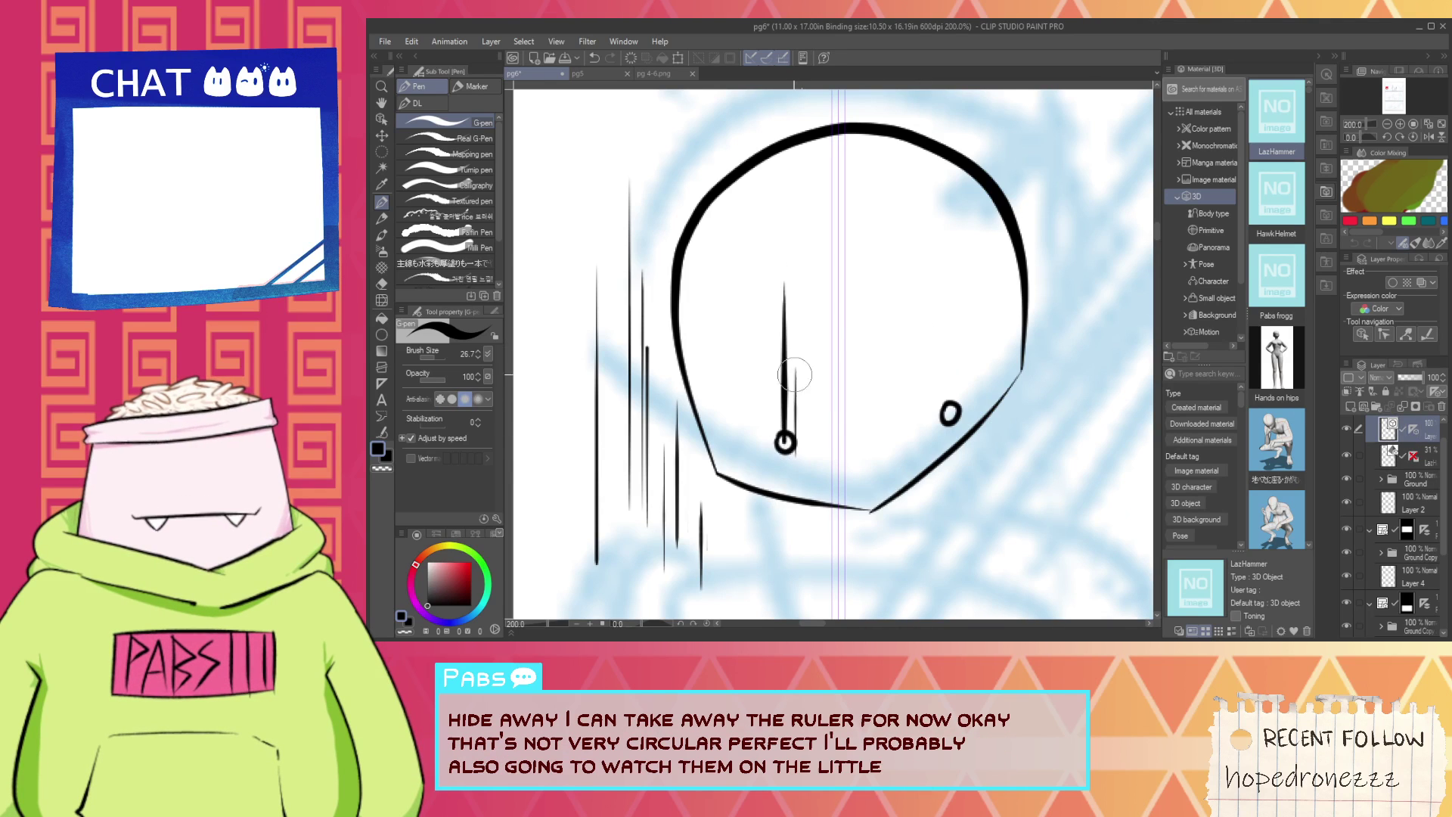
pyautogui.moveTo(775, 442)
pyautogui.mouseDown()
pyautogui.moveTo(774, 366)
pyautogui.moveTo(791, 333)
pyautogui.mouseUp()
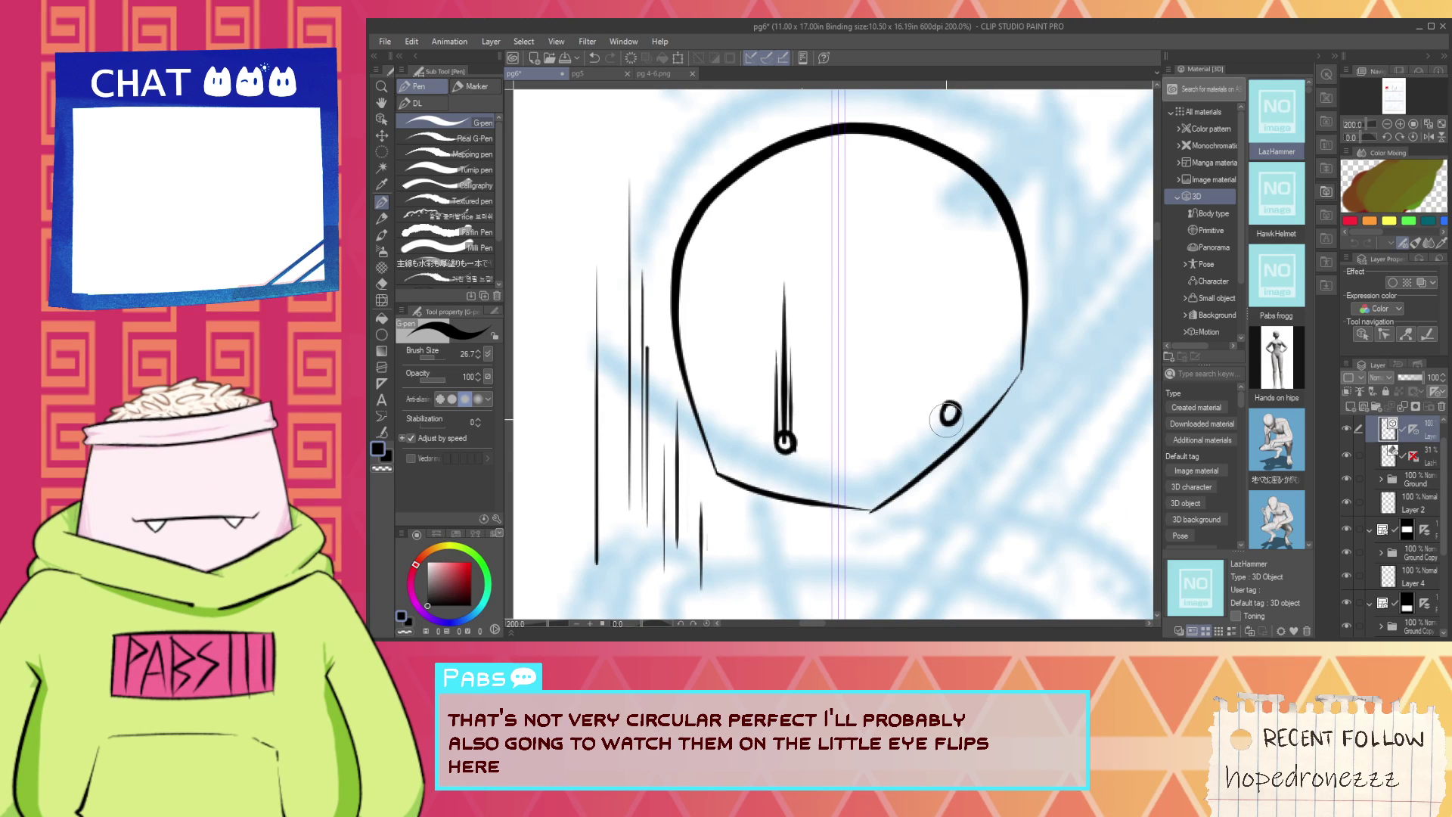
pyautogui.moveTo(947, 415); pyautogui.dragTo(947, 250)
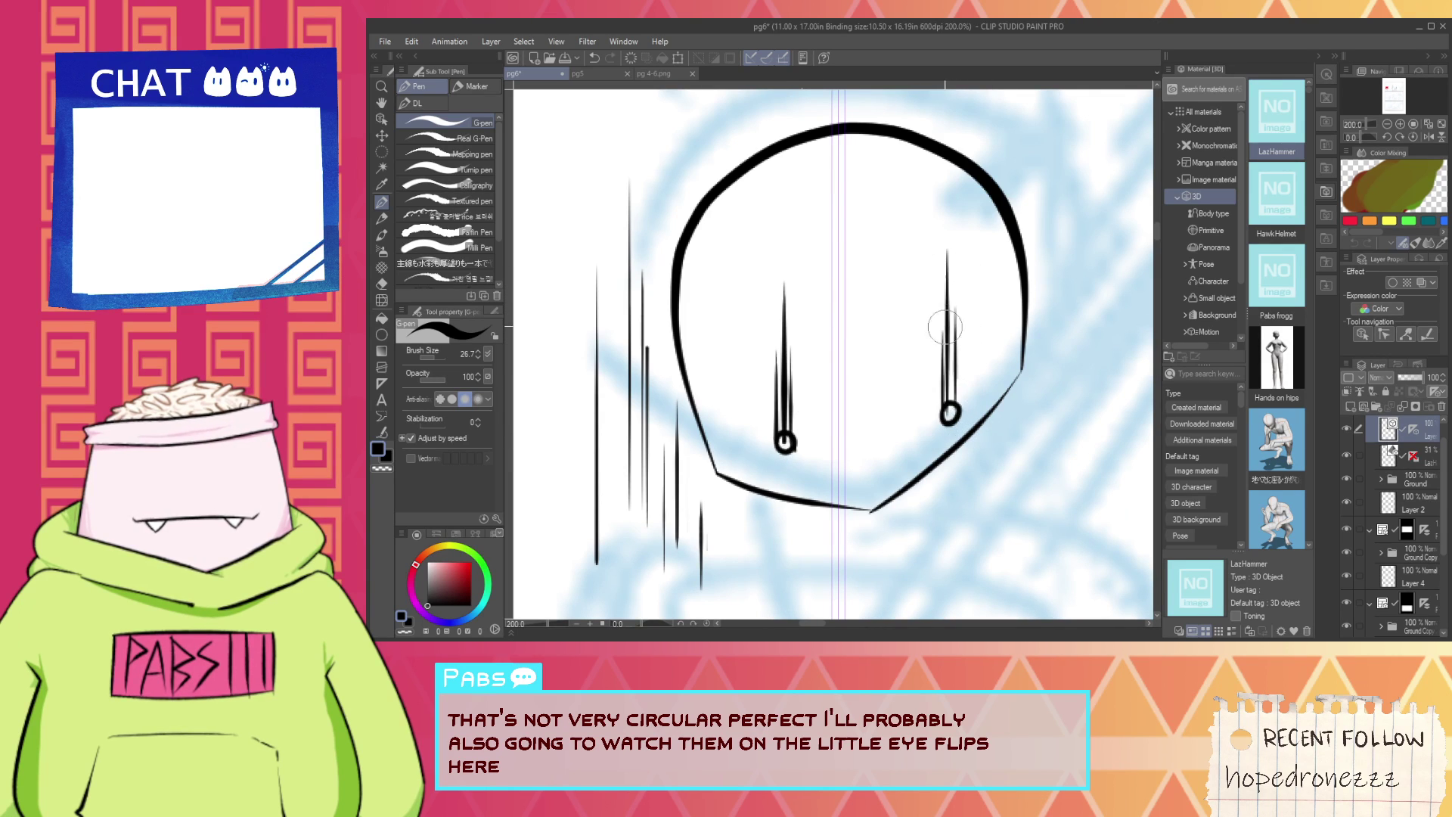
# Add short vertical lines running down into the eye nearest the rifle, and hide the layer's ruler.
pyautogui.scroll(-2, 976, 405)
pyautogui.press('space')
pyautogui.moveTo(1039, 452); pyautogui.dragTo(1022, 484)
pyautogui.scroll(4, 958, 415)
pyautogui.moveTo(914, 414); pyautogui.dragTo(912, 478)
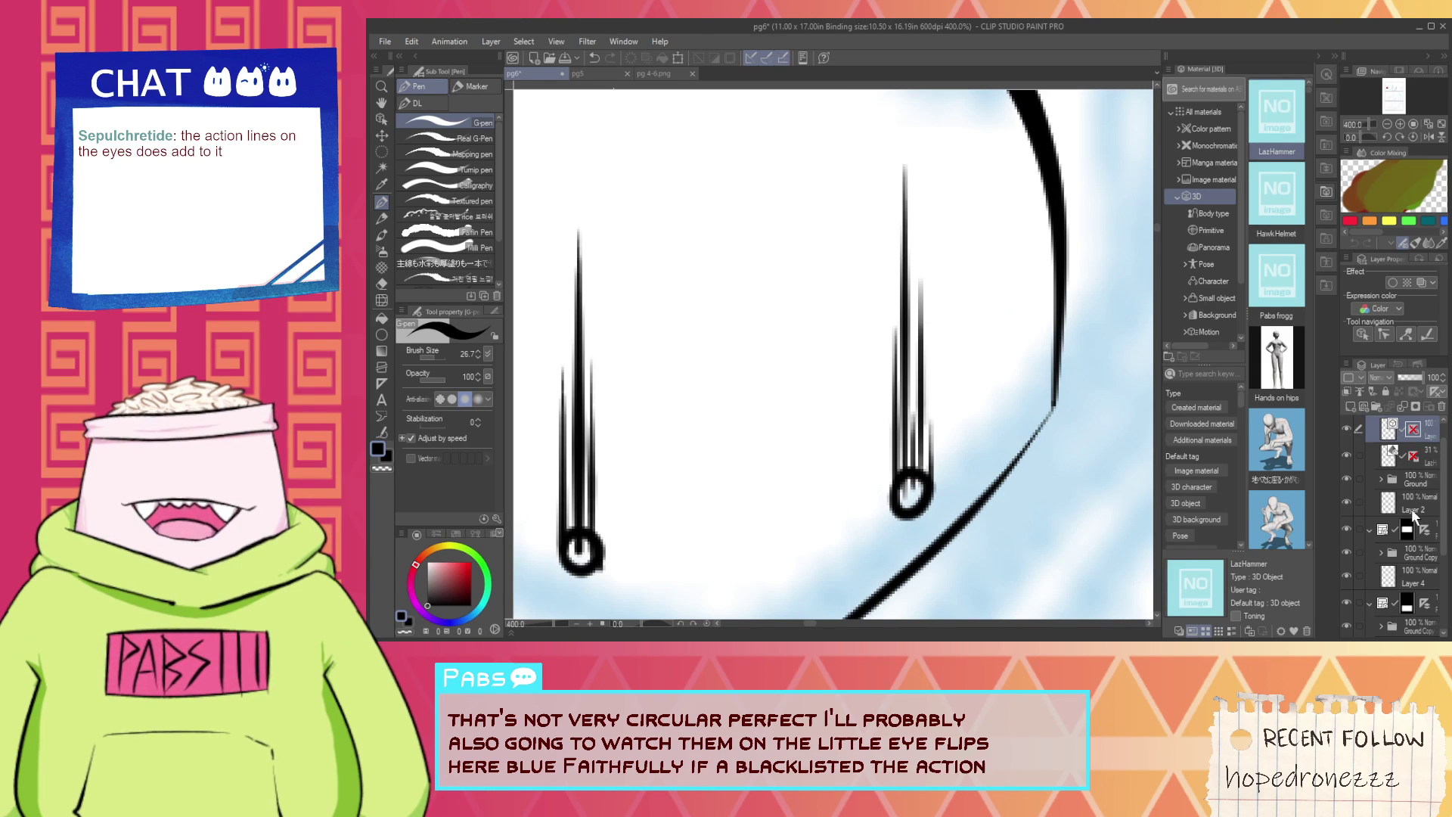
# Trim the overshooting line ends at the pointed corner of the face's lower edge with the Vector eraser.
pyautogui.scroll(-2, 749, 542)
pyautogui.press('space')
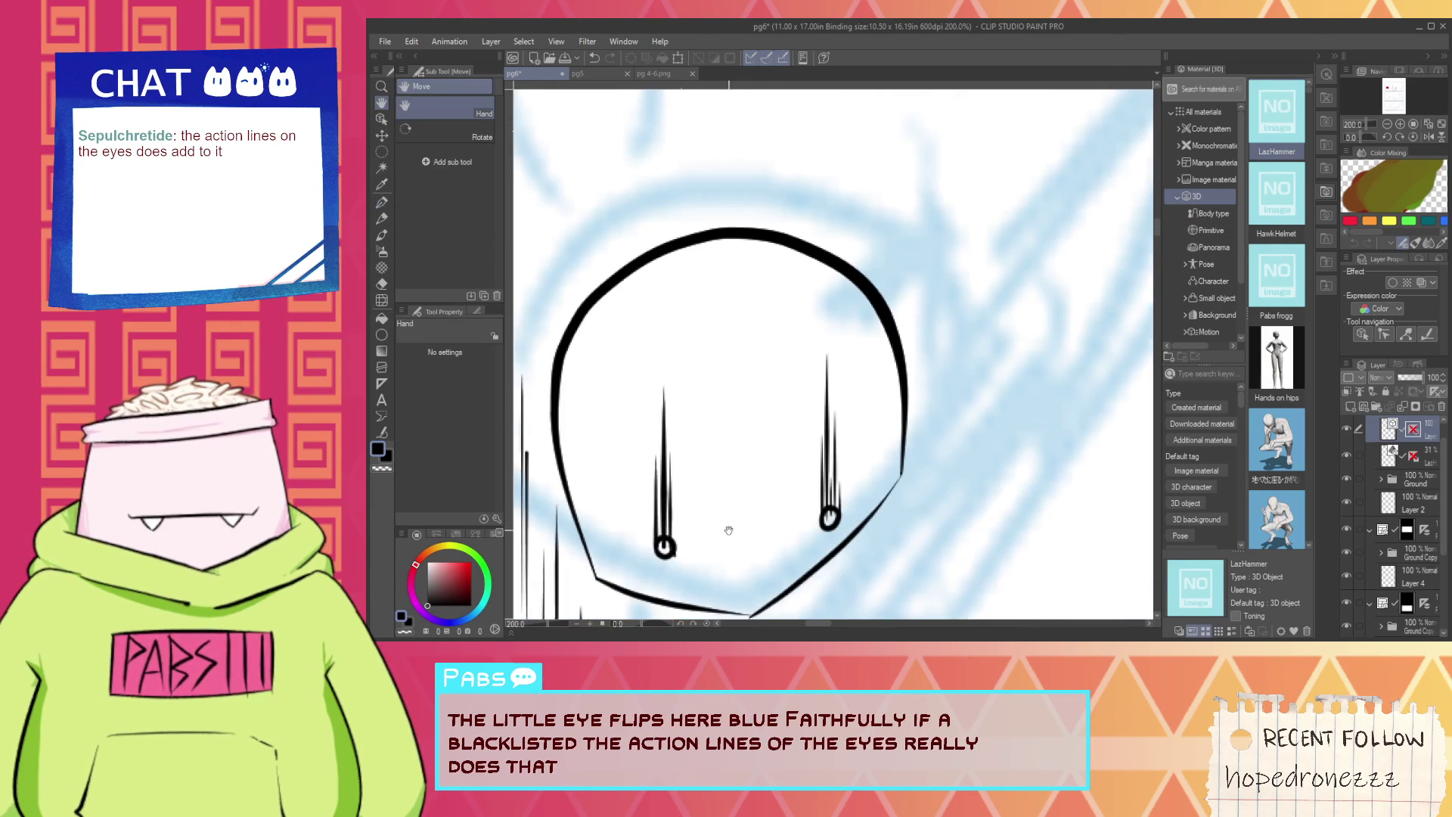
pyautogui.moveTo(729, 531); pyautogui.dragTo(855, 431)
pyautogui.scroll(-1, 825, 462)
pyautogui.press('space')
pyautogui.moveTo(861, 505); pyautogui.dragTo(884, 422)
pyautogui.scroll(5, 884, 422)
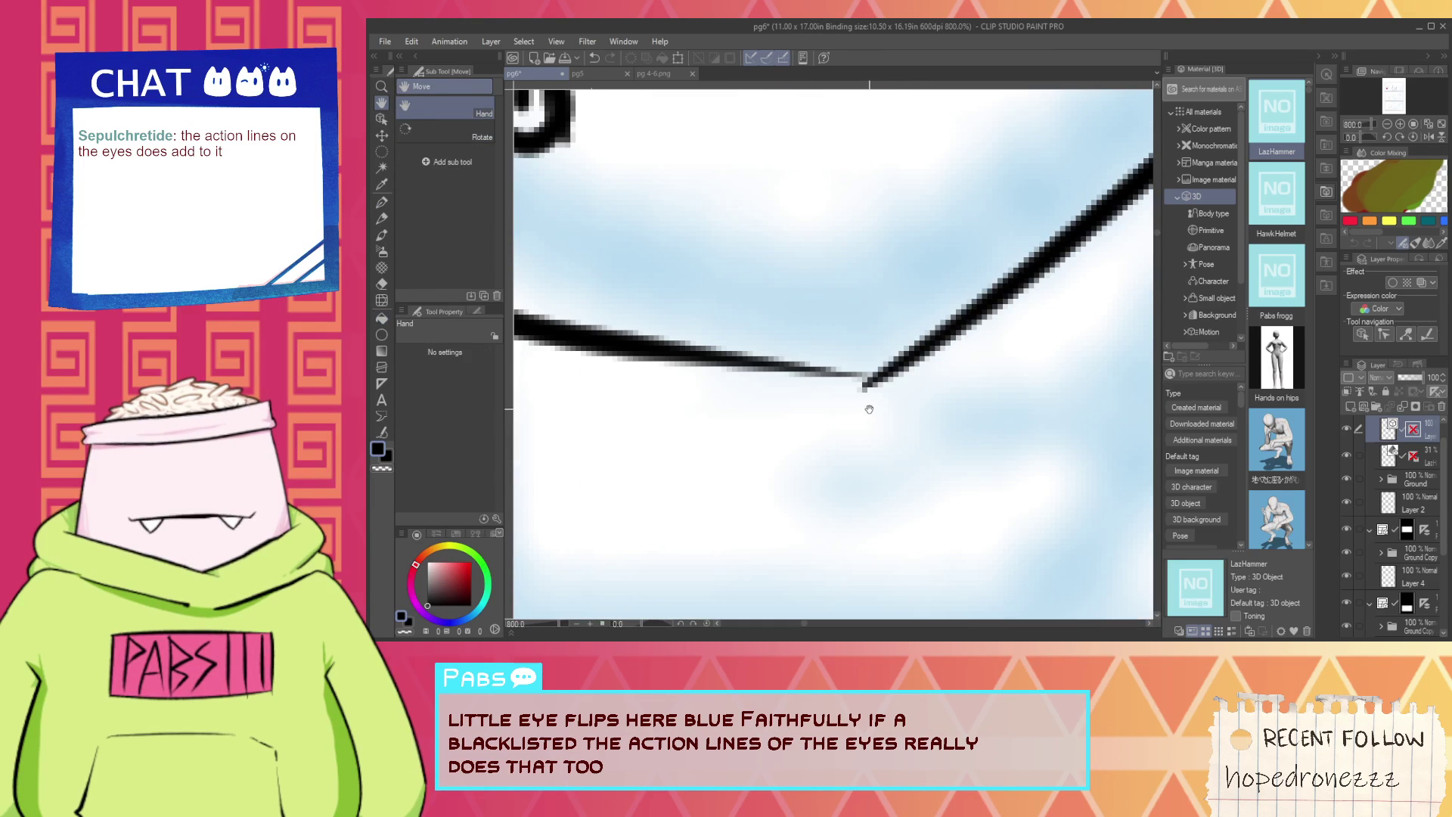
pyautogui.press('e')
pyautogui.scroll(-6, 879, 398)
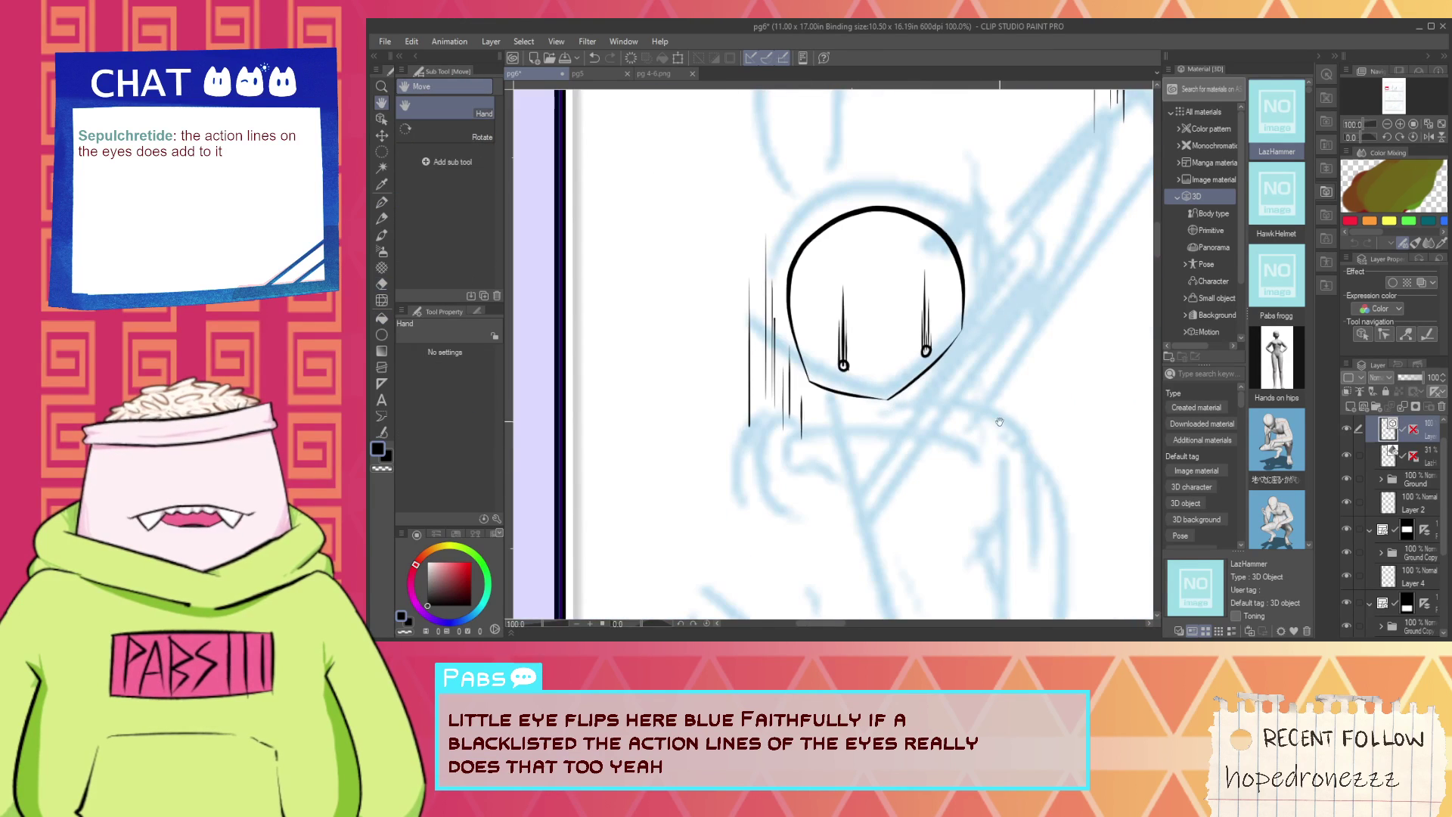
pyautogui.press('g')
pyautogui.scroll(2, 890, 398)
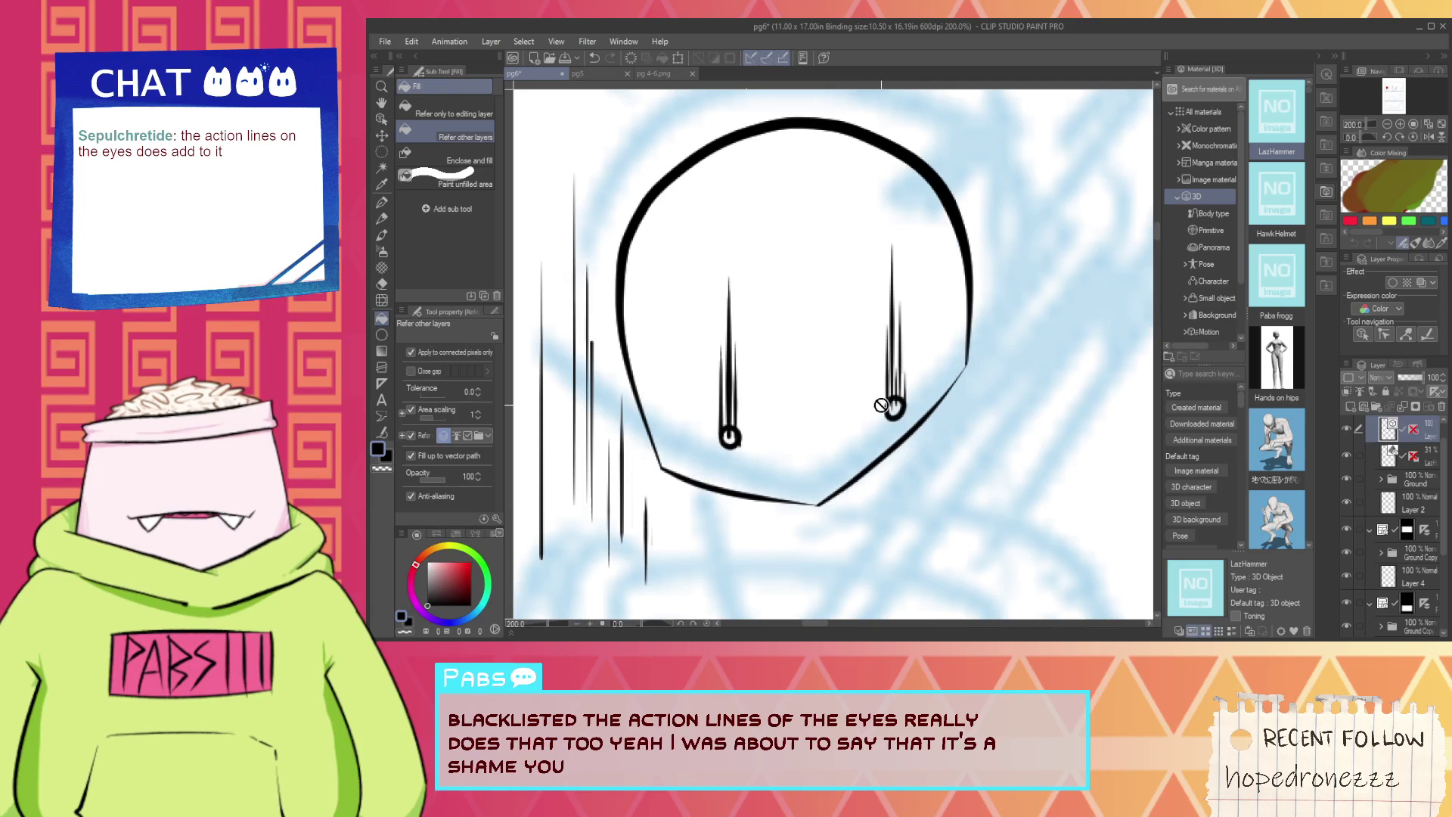
pyautogui.press('e')
# Ink a pointed lower jaw beneath the face's bottom edge, using a curved line for each side.
pyautogui.press('space')
pyautogui.moveTo(781, 489); pyautogui.dragTo(828, 400)
pyautogui.press('p')
pyautogui.moveTo(719, 371)
pyautogui.mouseDown()
pyautogui.moveTo(790, 420)
pyautogui.moveTo(914, 458)
pyautogui.moveTo(886, 465)
pyautogui.moveTo(945, 470)
pyautogui.mouseUp()
pyautogui.hotkey('ctrl', 'z')
pyautogui.hotkey('ctrl', 'z')
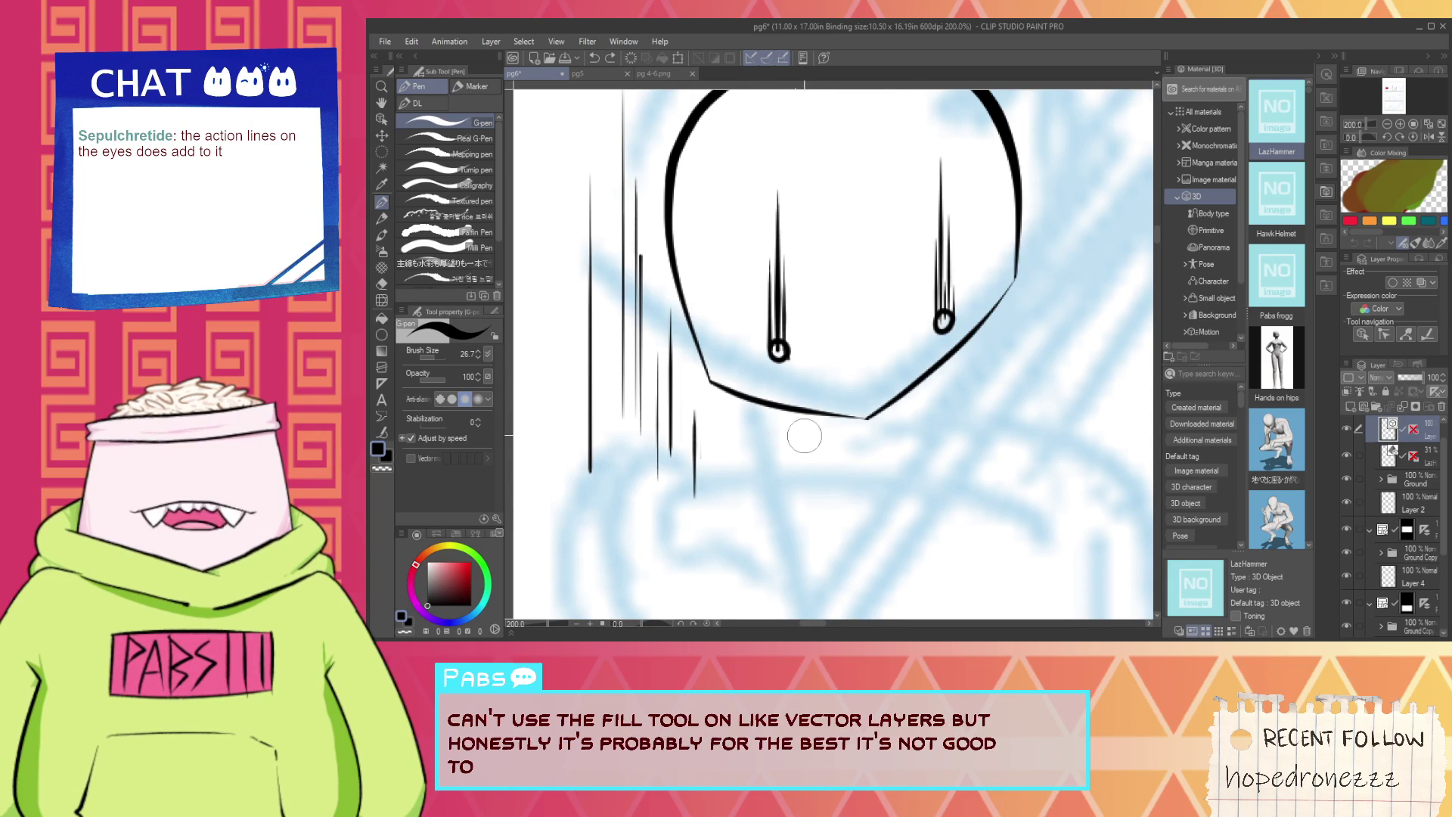
pyautogui.moveTo(733, 359)
pyautogui.mouseDown()
pyautogui.moveTo(955, 469)
pyautogui.moveTo(888, 461)
pyautogui.moveTo(988, 344)
pyautogui.mouseUp()
pyautogui.hotkey('ctrl', 'z')
pyautogui.moveTo(865, 473); pyautogui.dragTo(992, 280)
pyautogui.hotkey('ctrl', 'z')
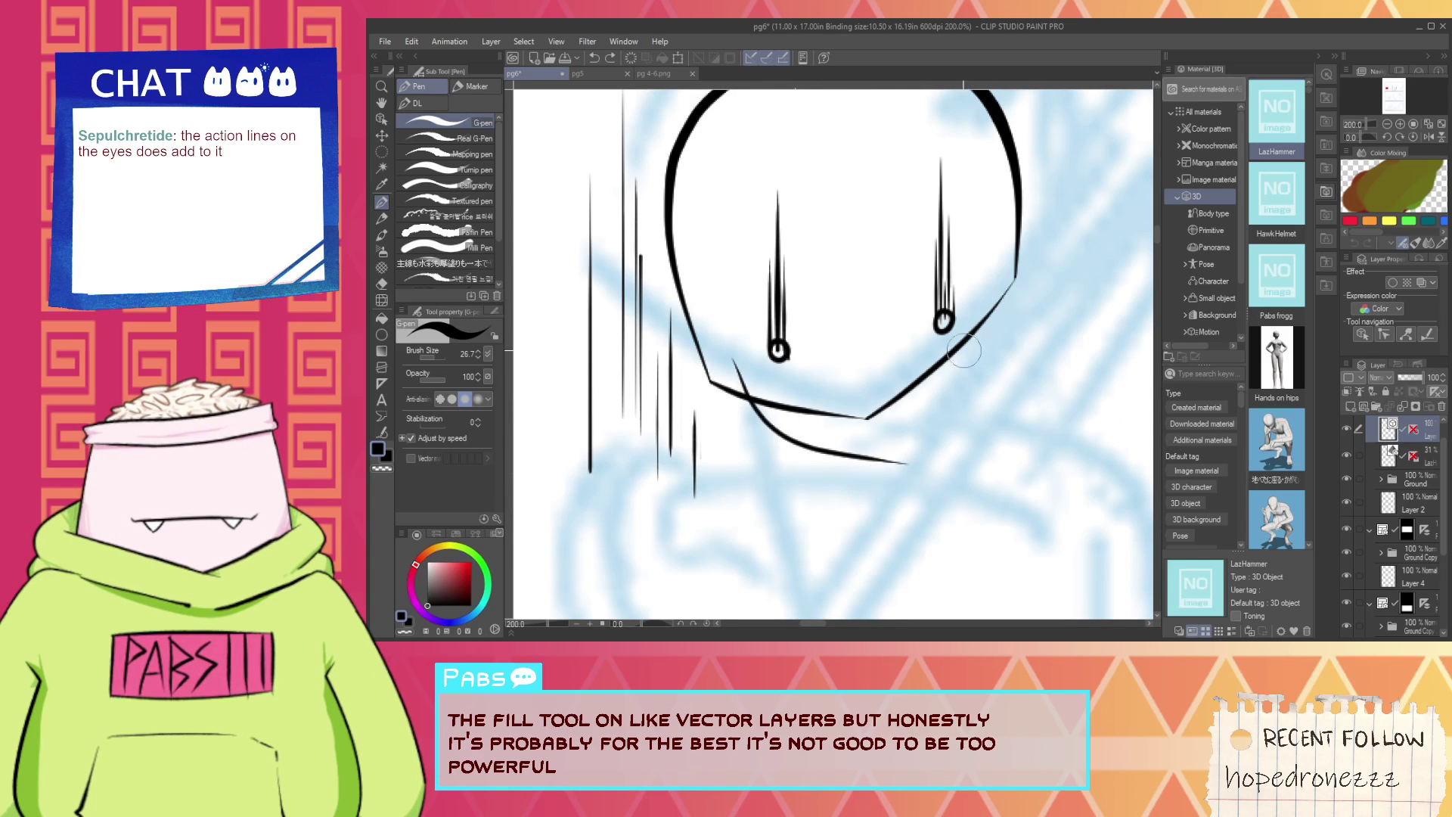
pyautogui.moveTo(889, 460)
pyautogui.mouseDown()
pyautogui.moveTo(986, 321)
pyautogui.moveTo(989, 240)
pyautogui.mouseUp()
# Trim the overhanging ends of the lower jaw lines with the Vector eraser.
pyautogui.press('e')
pyautogui.click(989, 272)
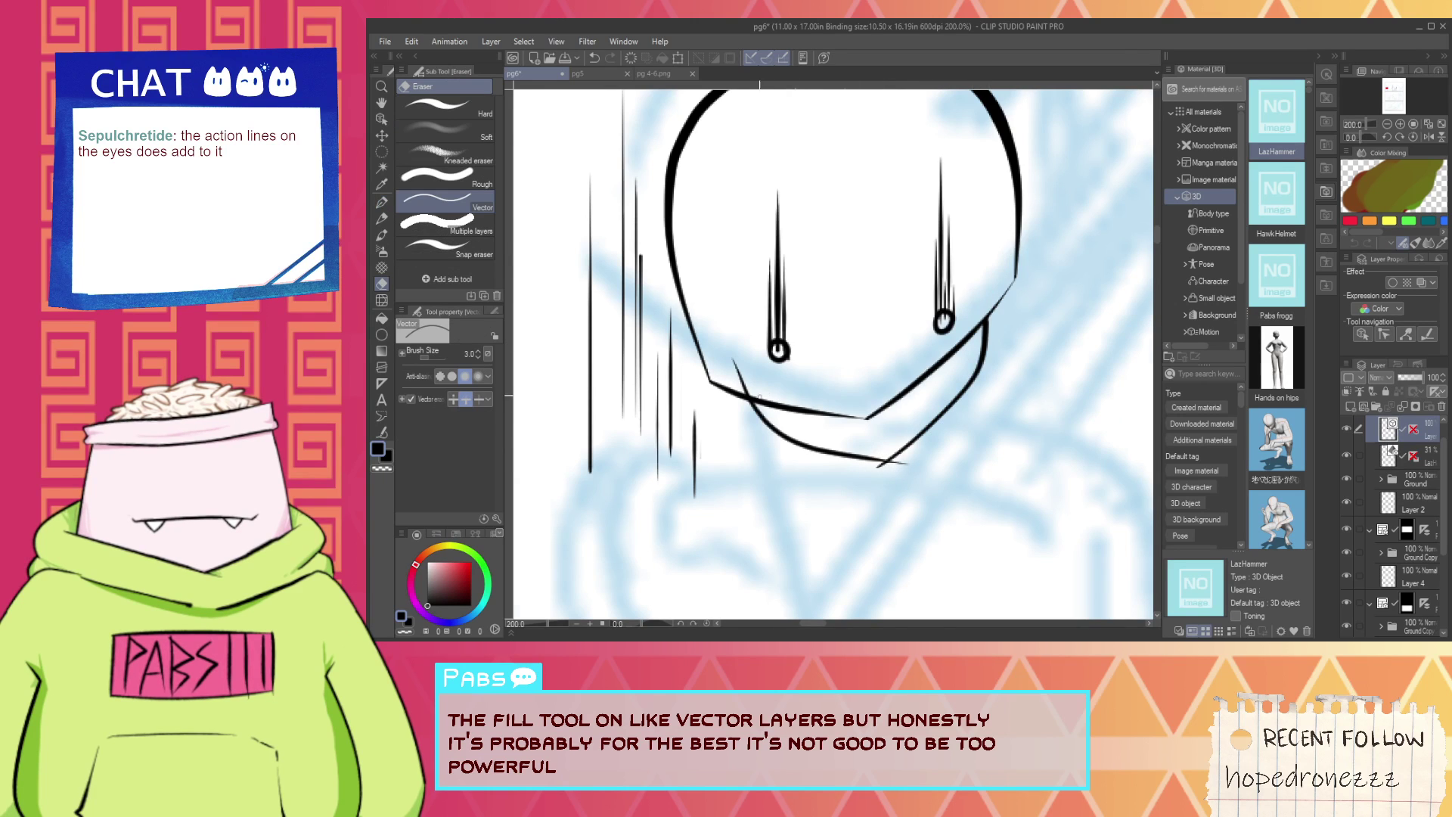
pyautogui.scroll(2, 759, 397)
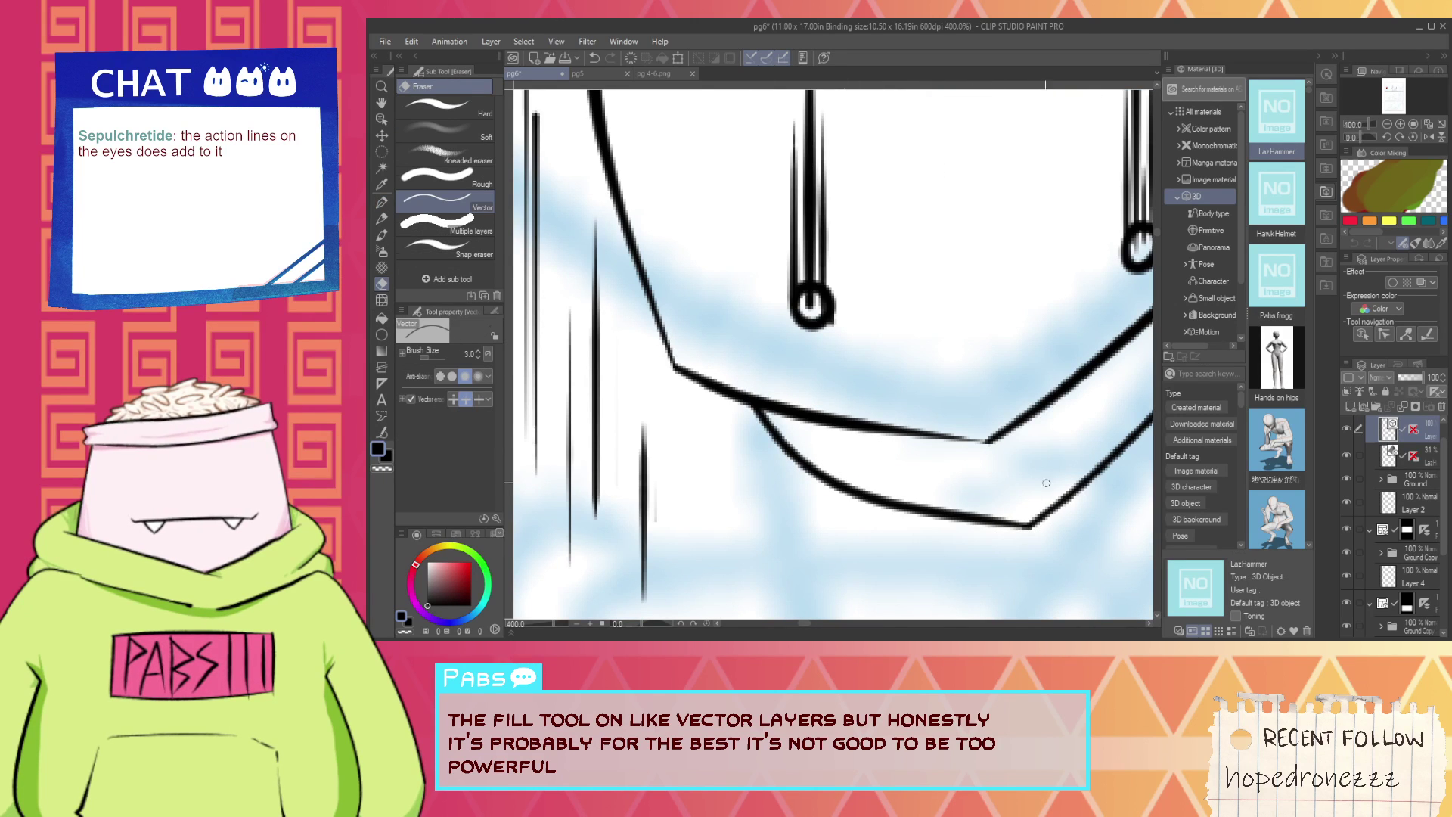
# Ink small nostril marks between the face's lower edge and the lower jaw with the G-pen.
pyautogui.press('p')
pyautogui.click(996, 471)
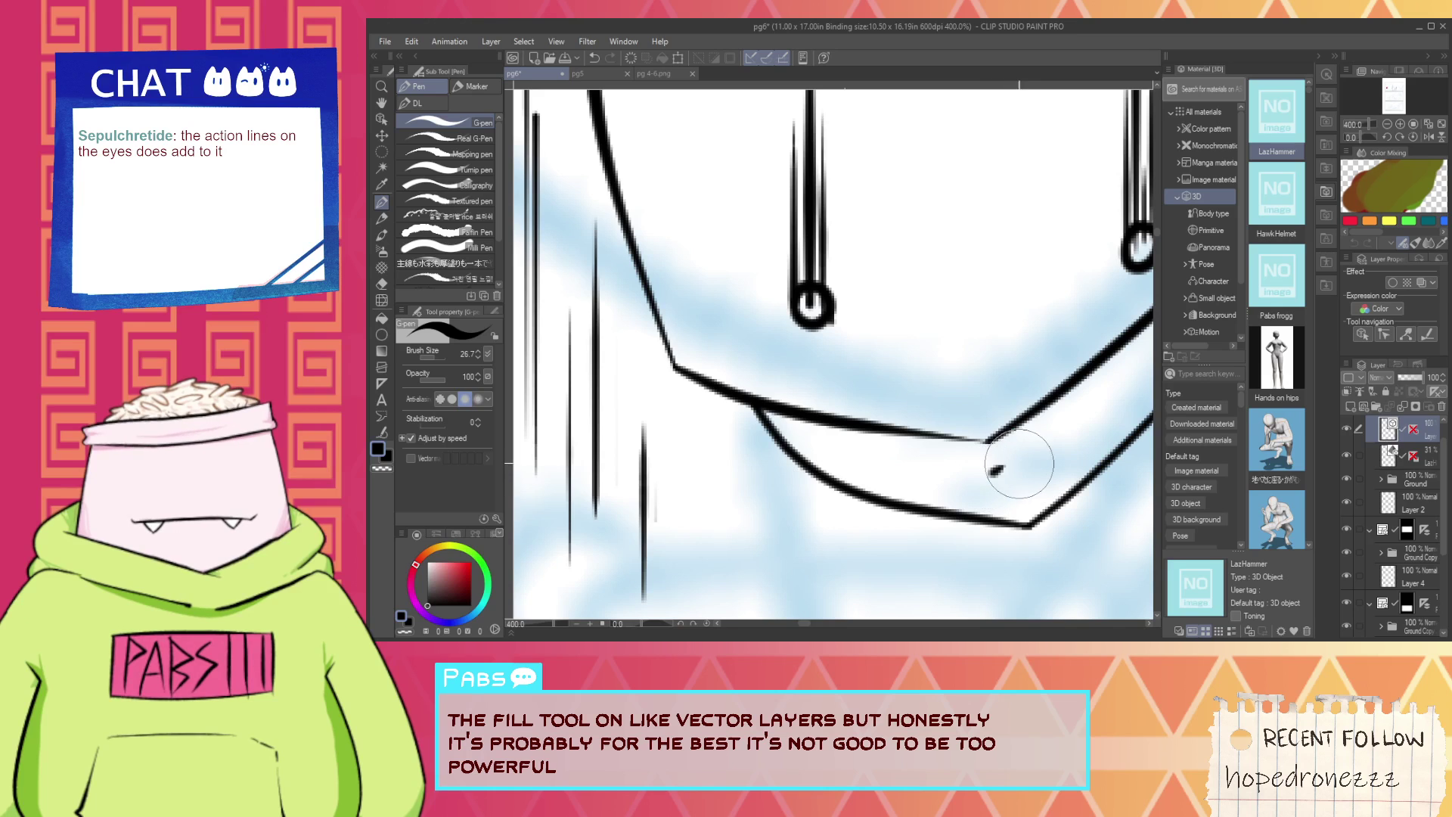
pyautogui.scroll(-8, 1052, 458)
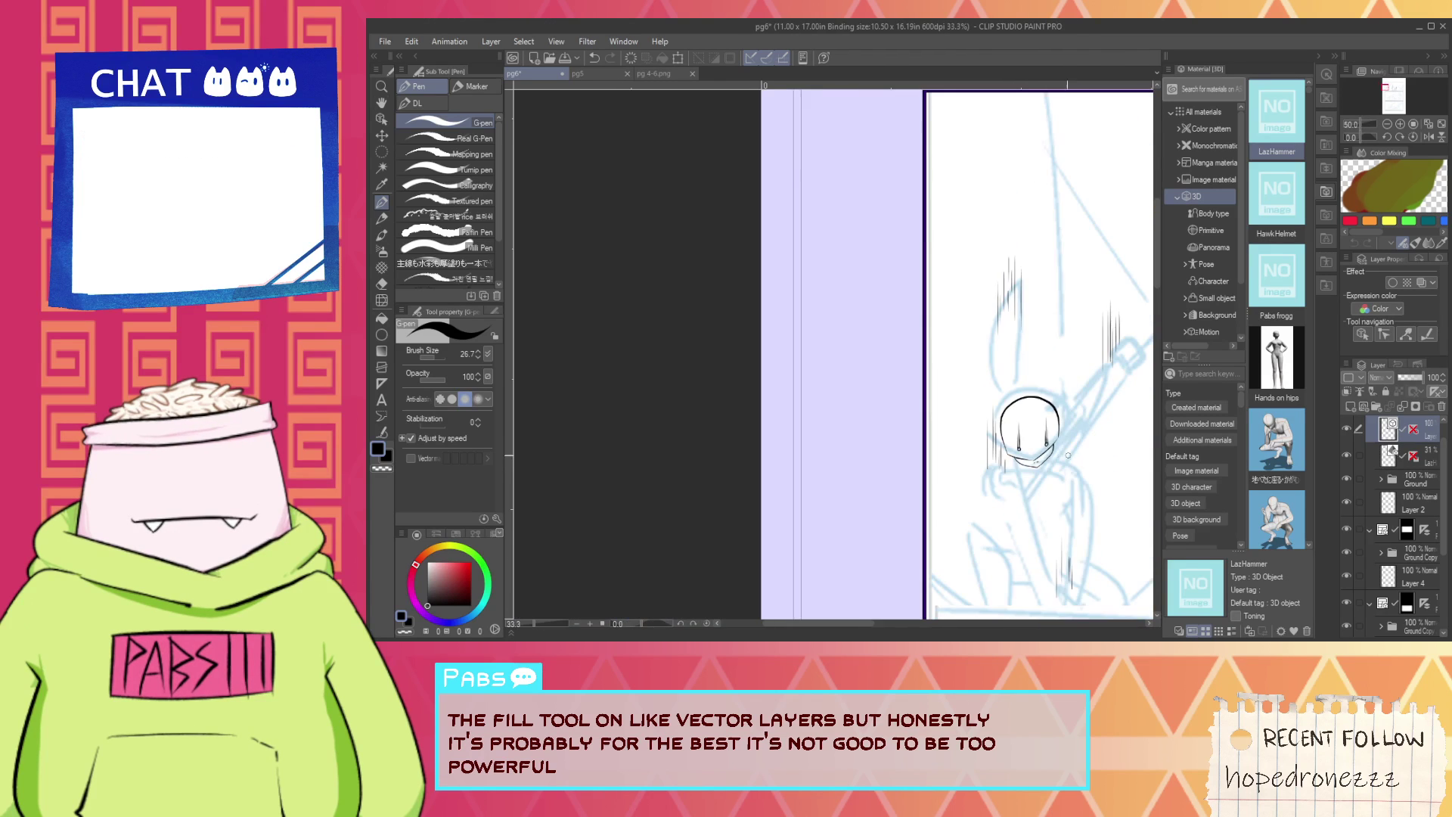
# Ink the two curved sides of a tall ear rising from the head's upper edge to the vertical motion lines.
pyautogui.scroll(4, 1068, 454)
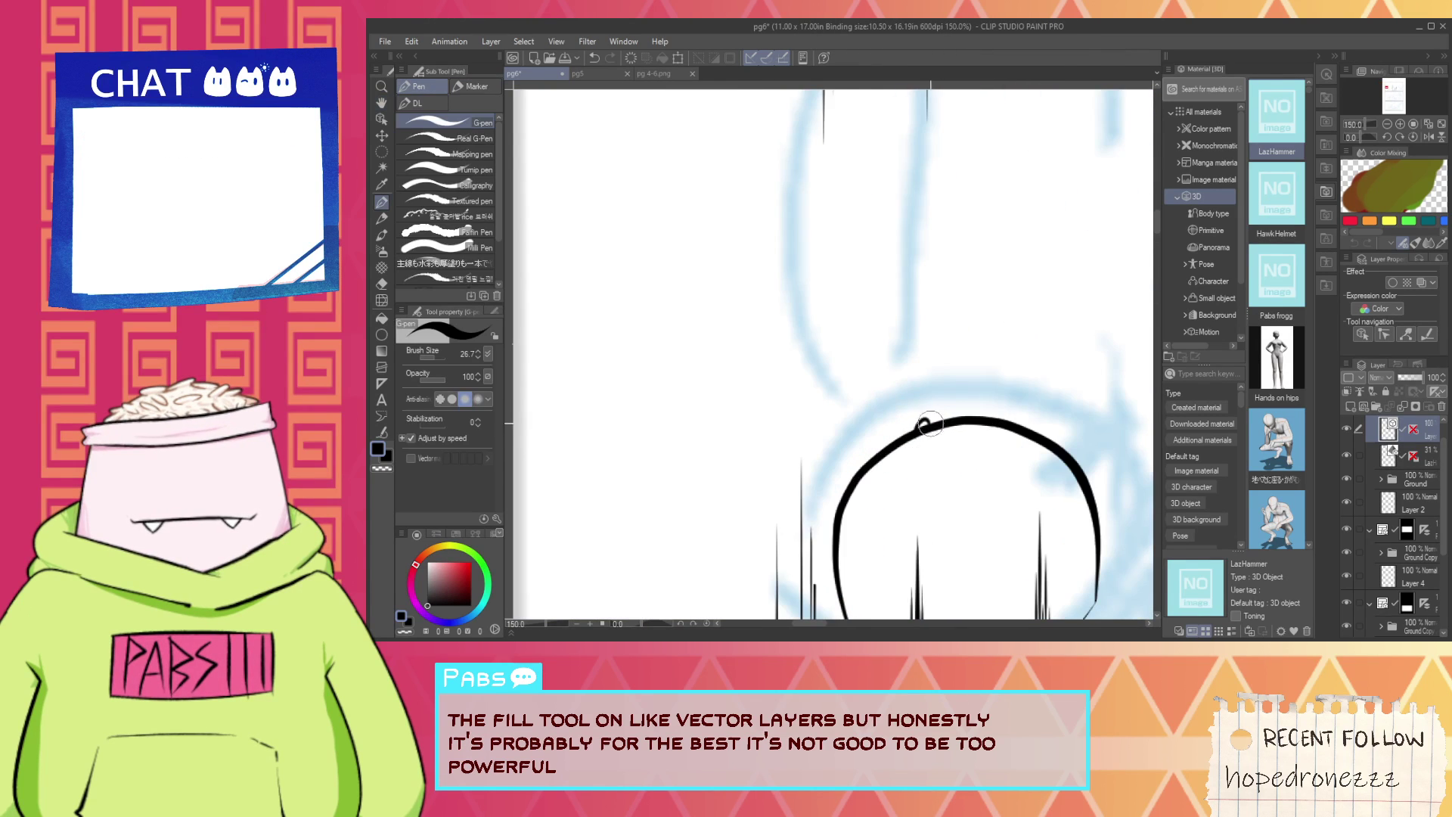
pyautogui.scroll(-2, 931, 423)
pyautogui.moveTo(940, 345); pyautogui.dragTo(931, 455)
pyautogui.moveTo(922, 560); pyautogui.dragTo(914, 302)
pyautogui.hotkey('ctrl', 'z')
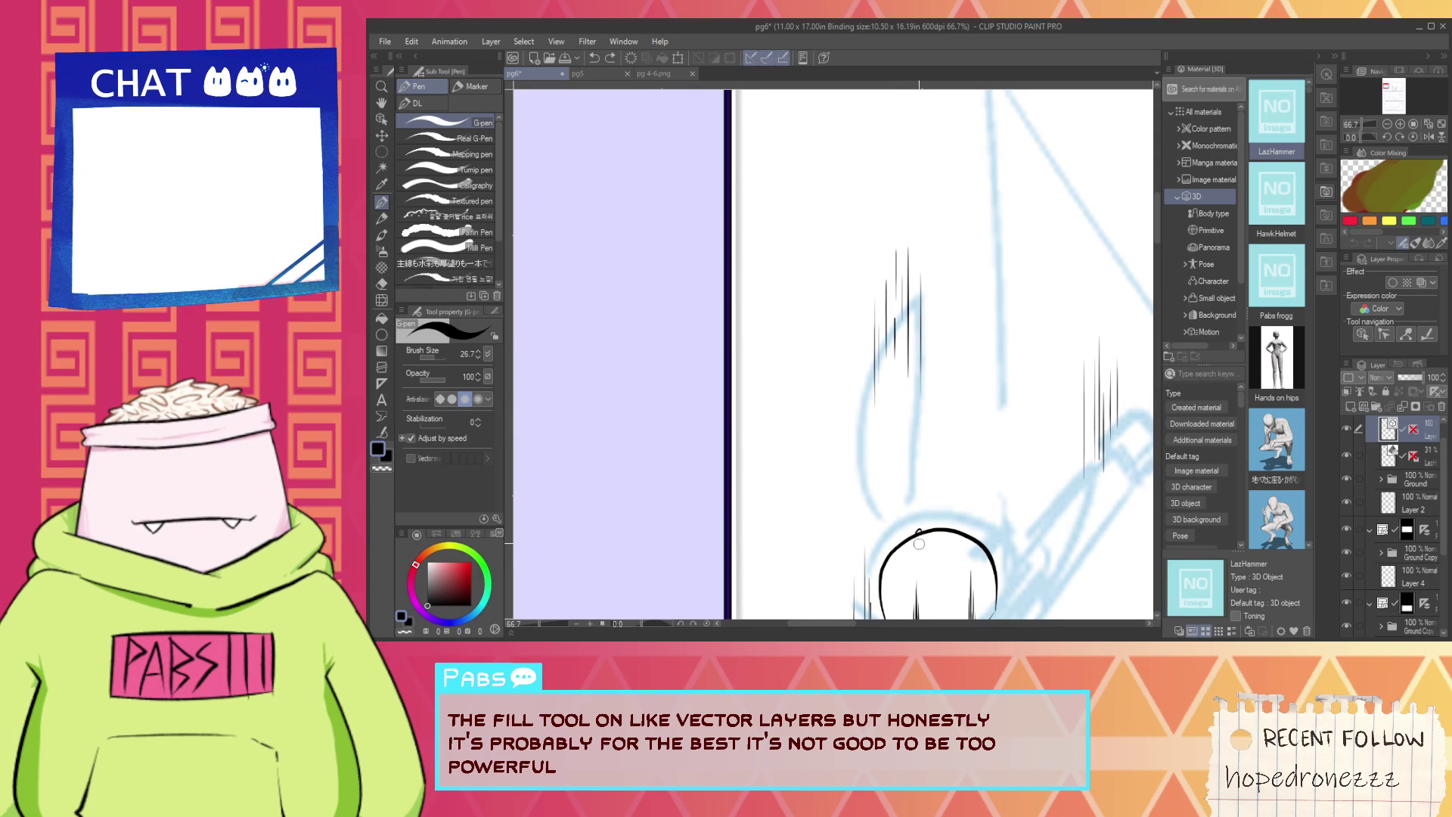
pyautogui.moveTo(919, 543); pyautogui.dragTo(901, 327)
pyautogui.moveTo(929, 552); pyautogui.dragTo(922, 350)
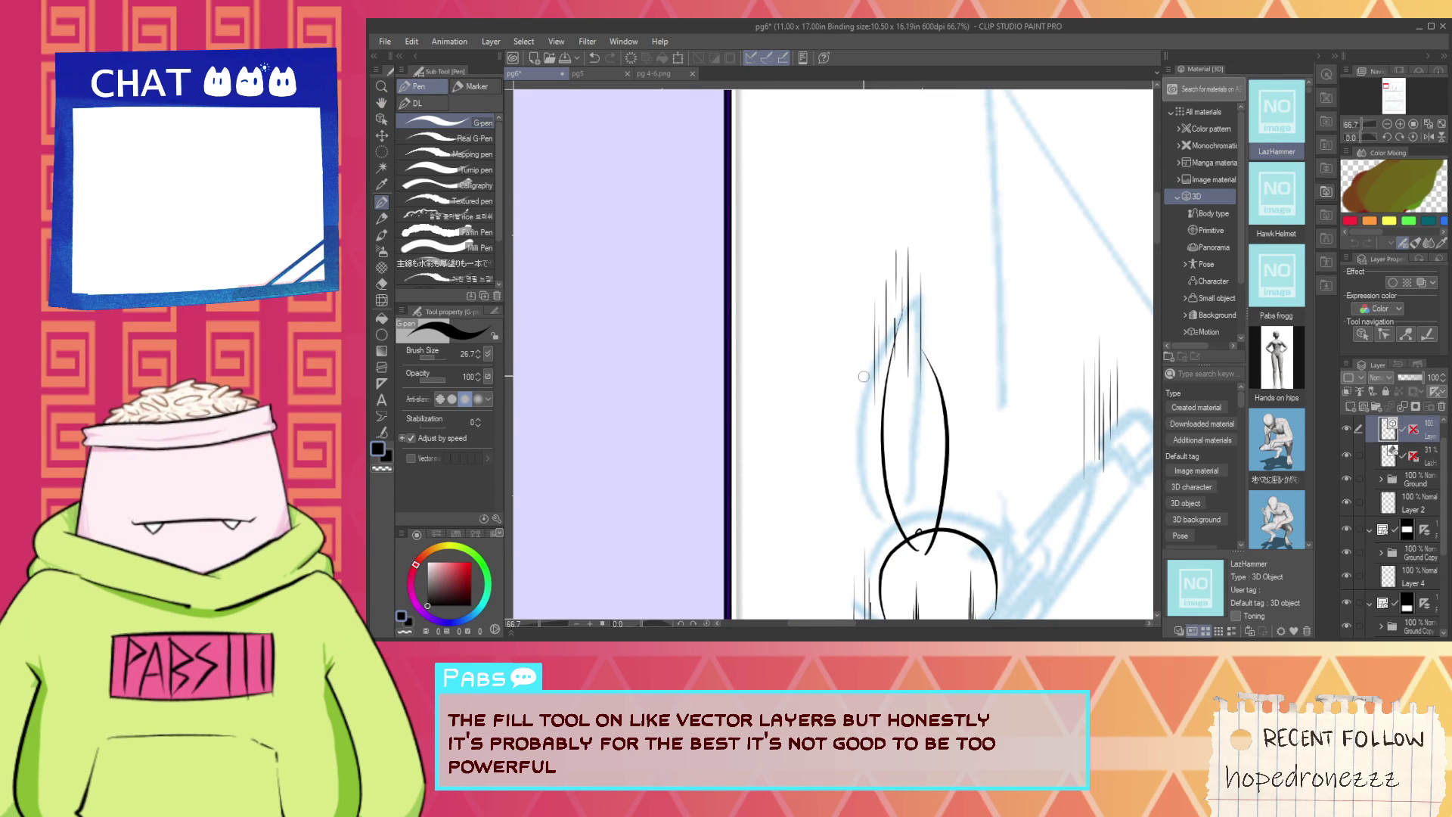
# Select the vertical motion lines near the ear as vector objects and place duplicated sets across the inked ear's tip.
pyautogui.click(382, 120)
pyautogui.moveTo(832, 237); pyautogui.dragTo(940, 310)
pyautogui.click(985, 239)
pyautogui.moveTo(978, 266)
pyautogui.mouseDown()
pyautogui.moveTo(926, 307)
pyautogui.moveTo(908, 349)
pyautogui.mouseUp()
pyautogui.keyDown('shift'); pyautogui.click(897, 286); pyautogui.keyUp('shift')
pyautogui.keyDown('shift'); pyautogui.click(889, 332); pyautogui.keyUp('shift')
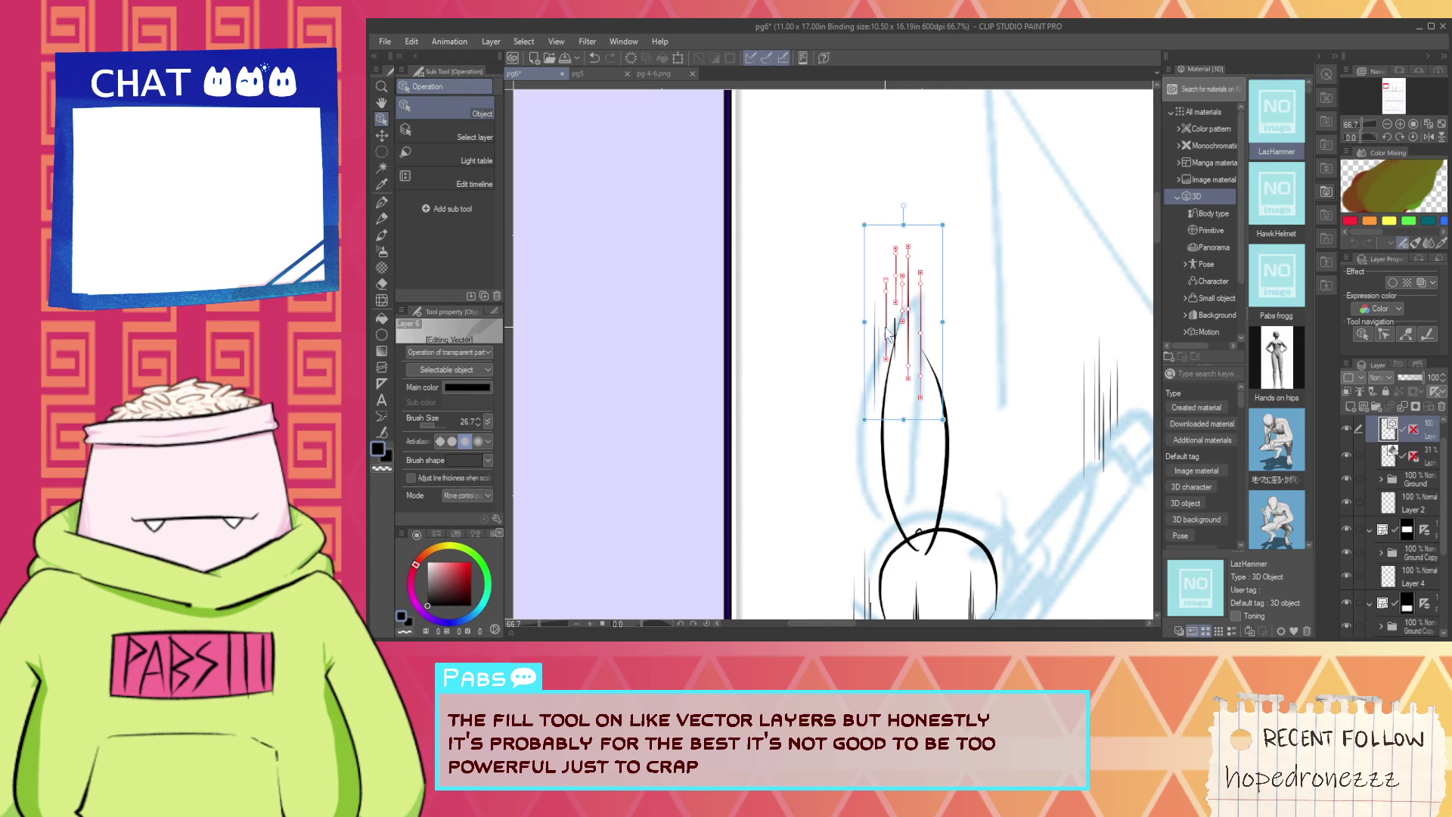
pyautogui.keyDown('shift'); pyautogui.click(877, 354); pyautogui.keyUp('shift')
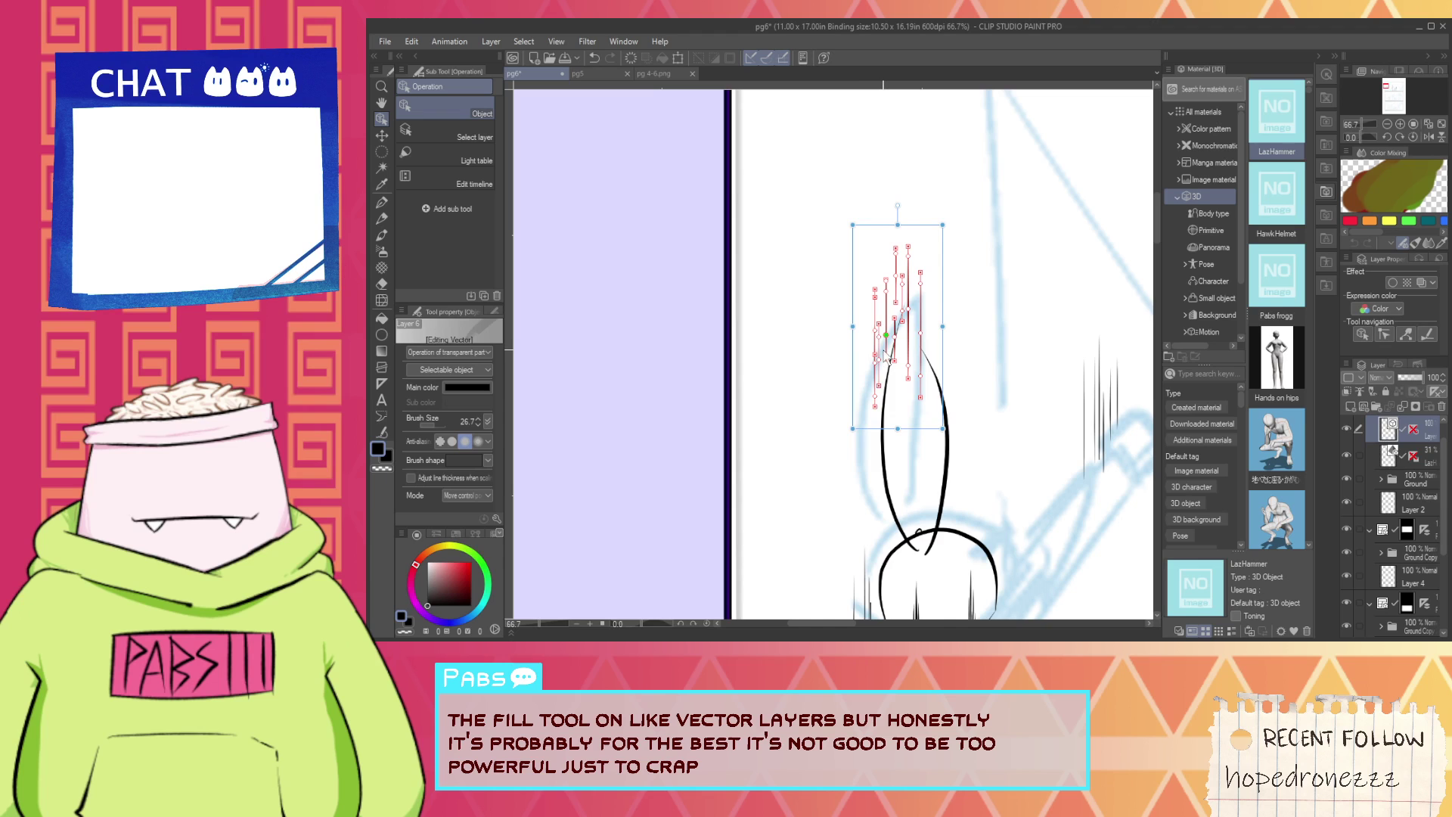
pyautogui.moveTo(946, 358)
pyautogui.mouseDown()
pyautogui.moveTo(963, 361)
pyautogui.moveTo(918, 364)
pyautogui.moveTo(971, 398)
pyautogui.moveTo(953, 413)
pyautogui.mouseUp()
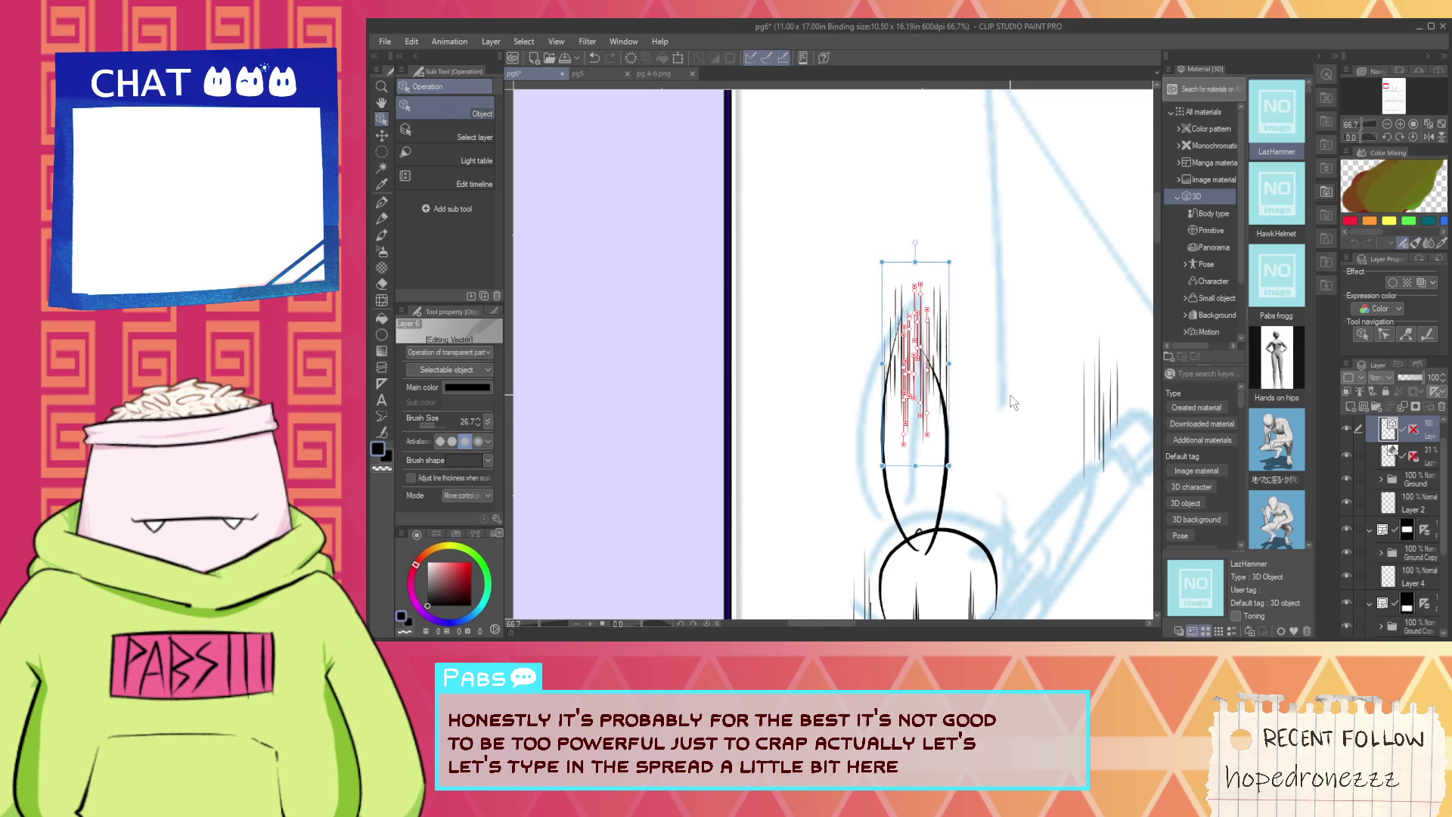
pyautogui.click(1028, 432)
# Trim the upper end of the ear's left outline where it meets the motion lines with the Vector eraser.
pyautogui.scroll(-3, 996, 424)
pyautogui.press('space')
pyautogui.moveTo(1001, 457); pyautogui.dragTo(980, 428)
pyautogui.scroll(3, 981, 427)
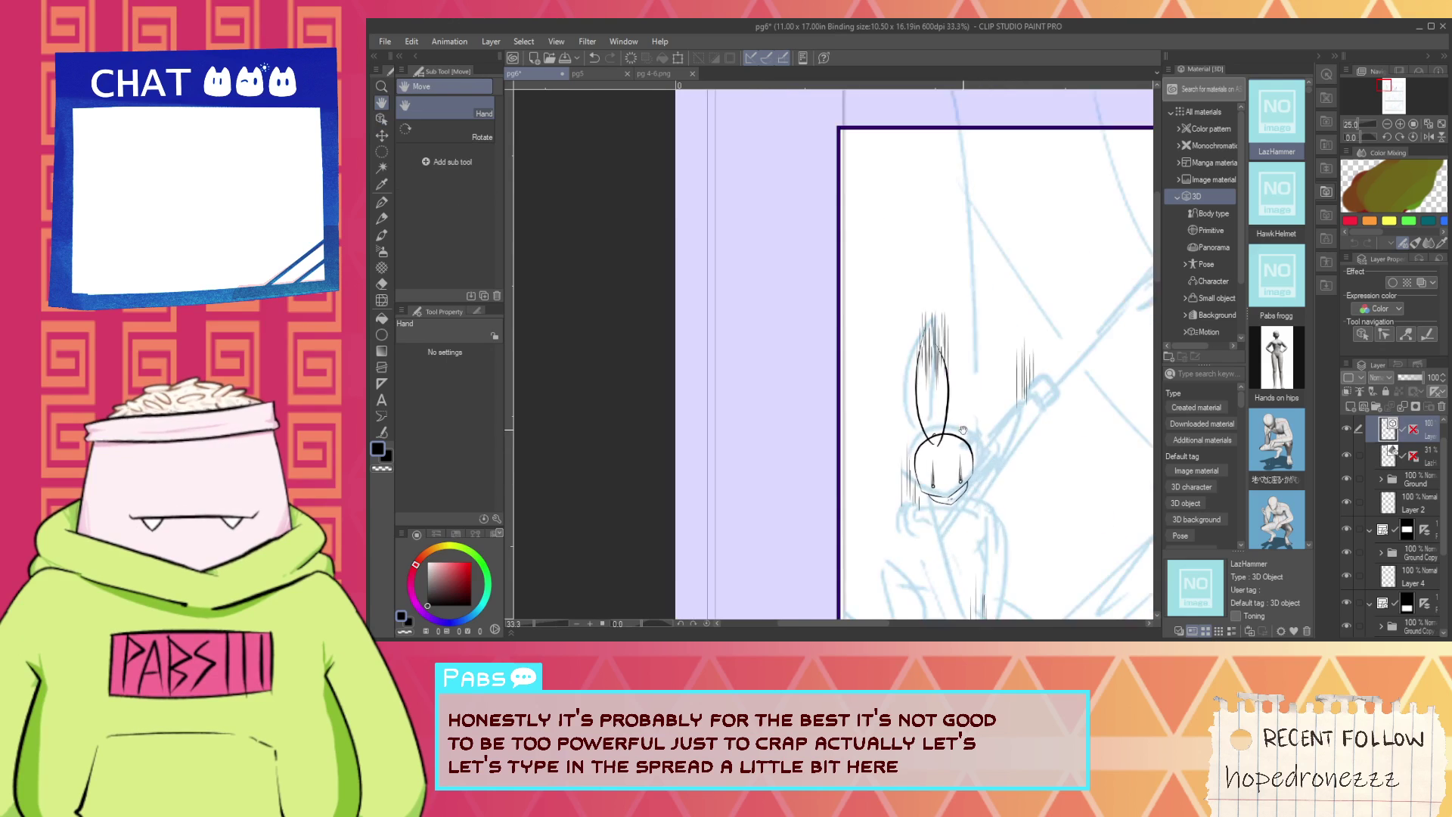
pyautogui.scroll(2, 963, 345)
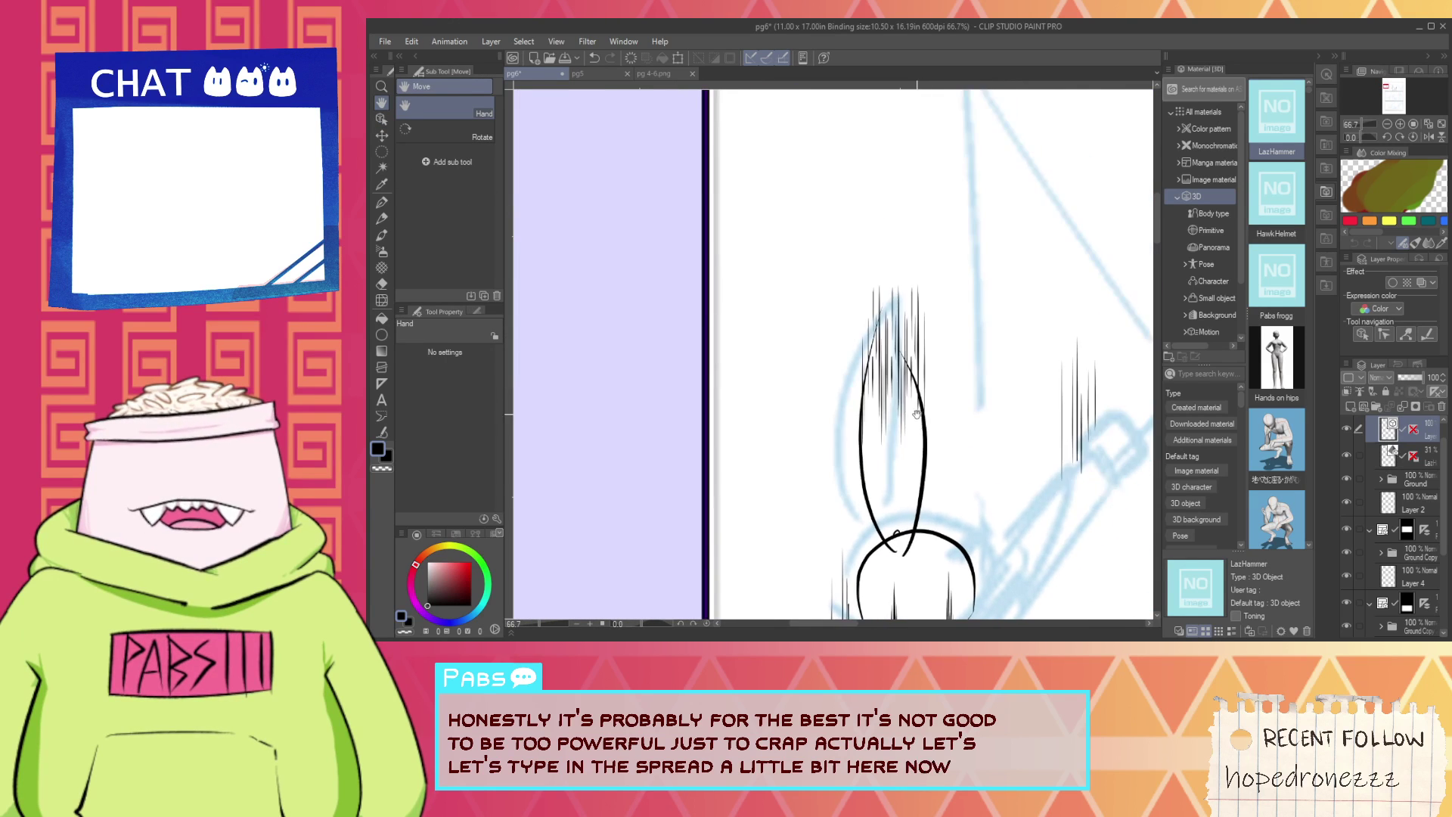
pyautogui.press('e')
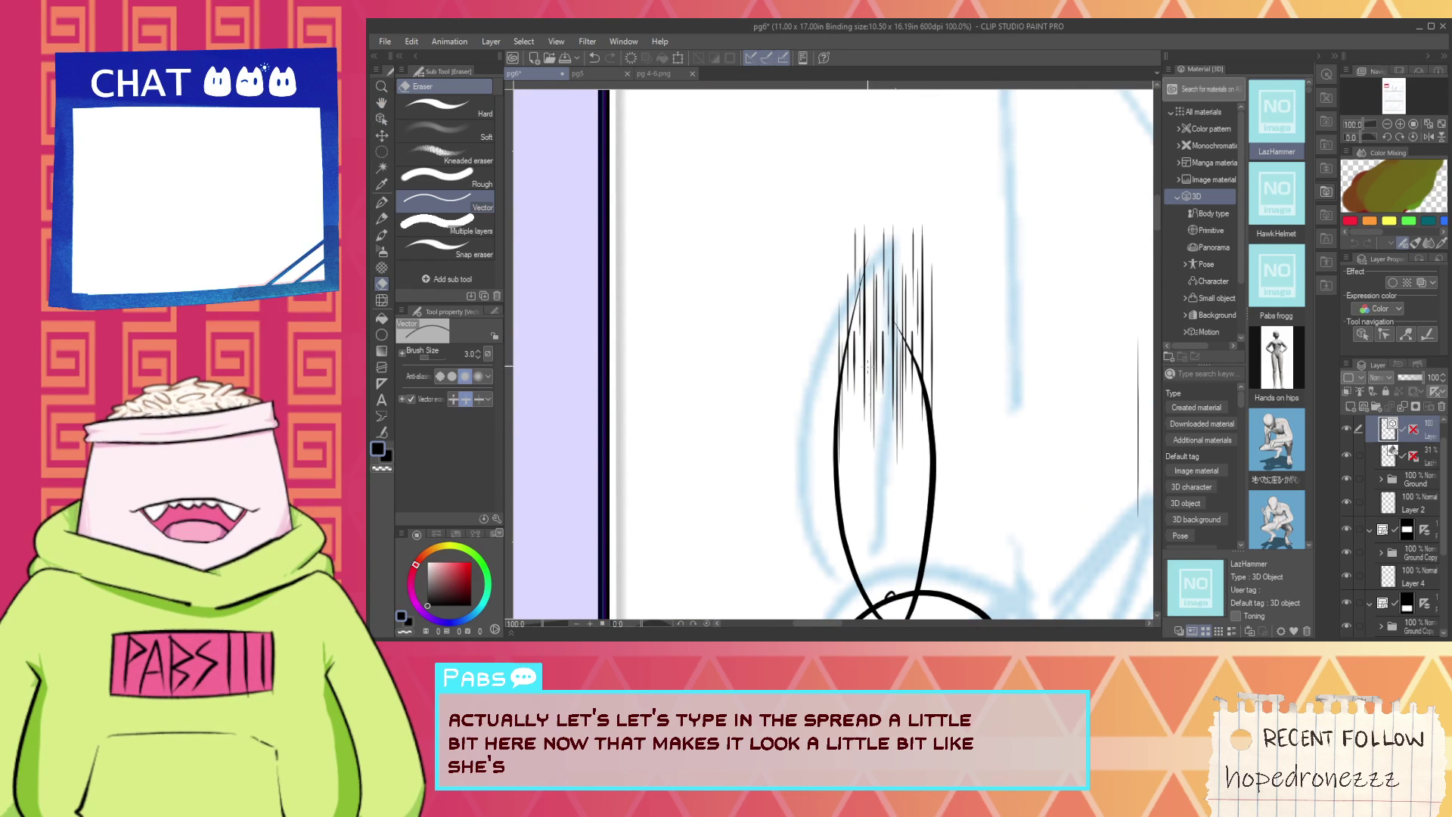
pyautogui.scroll(3, 859, 326)
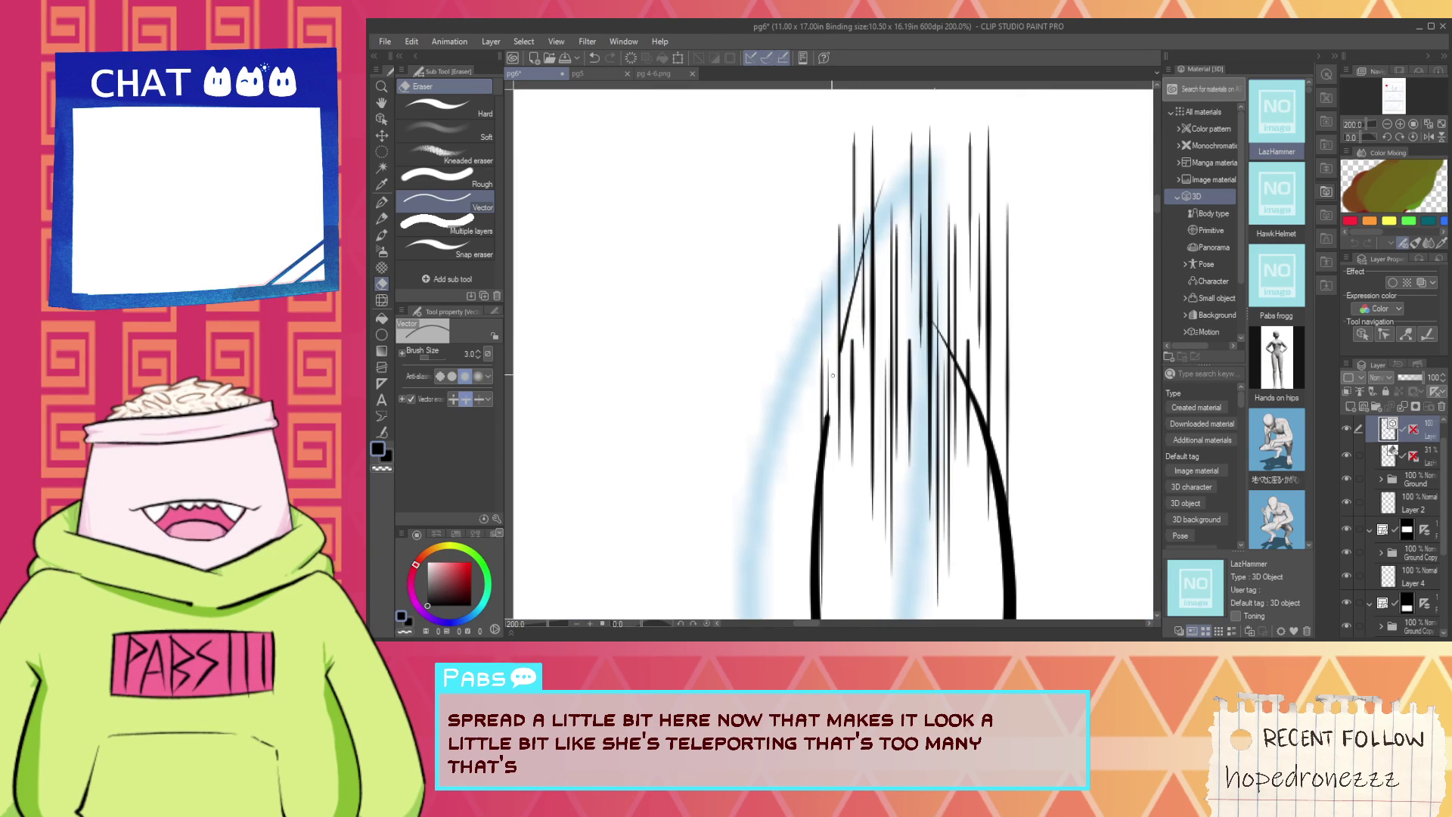
pyautogui.hotkey('ctrl', 'z')
pyautogui.click(831, 435)
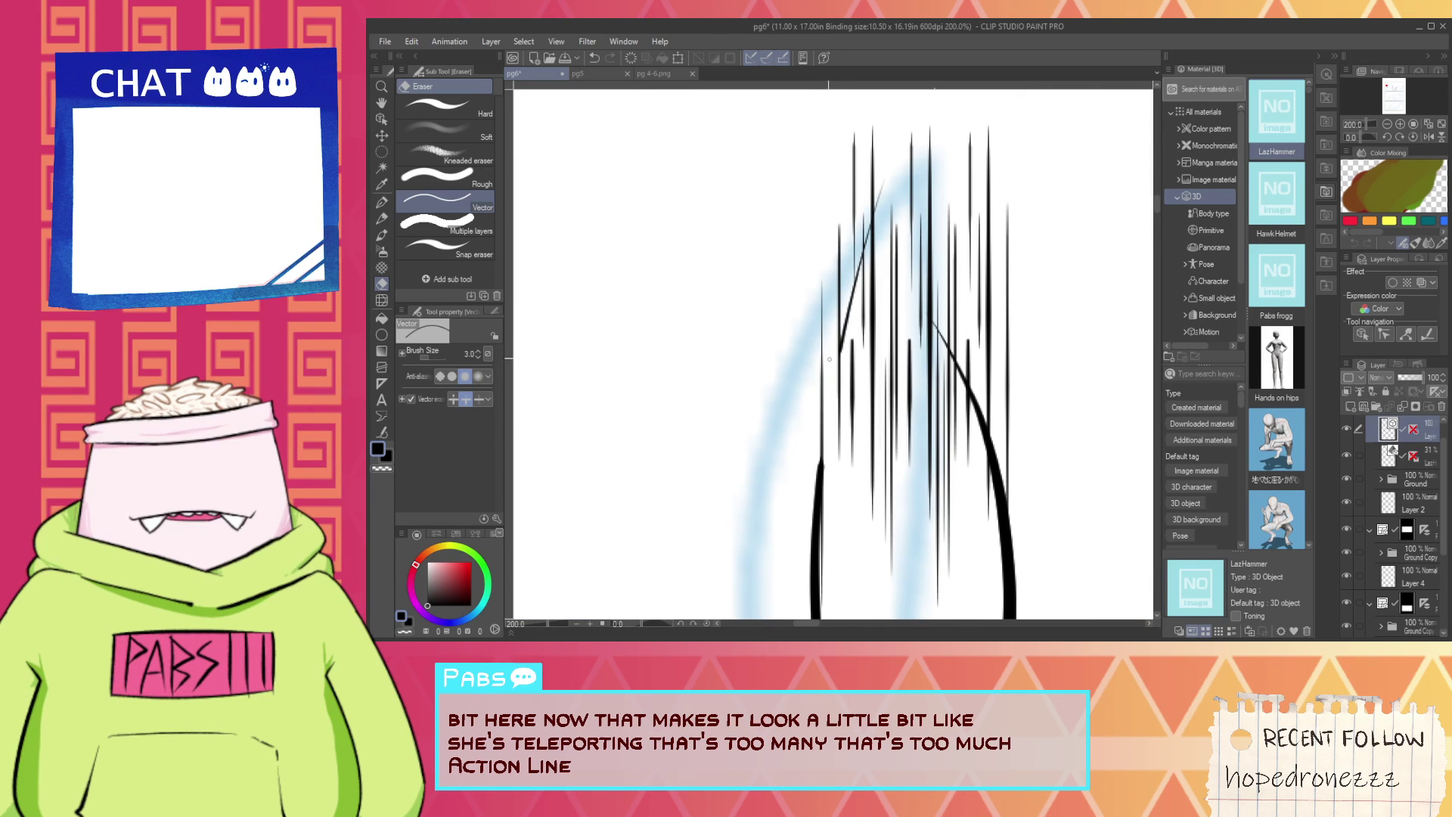
pyautogui.scroll(-1, 830, 359)
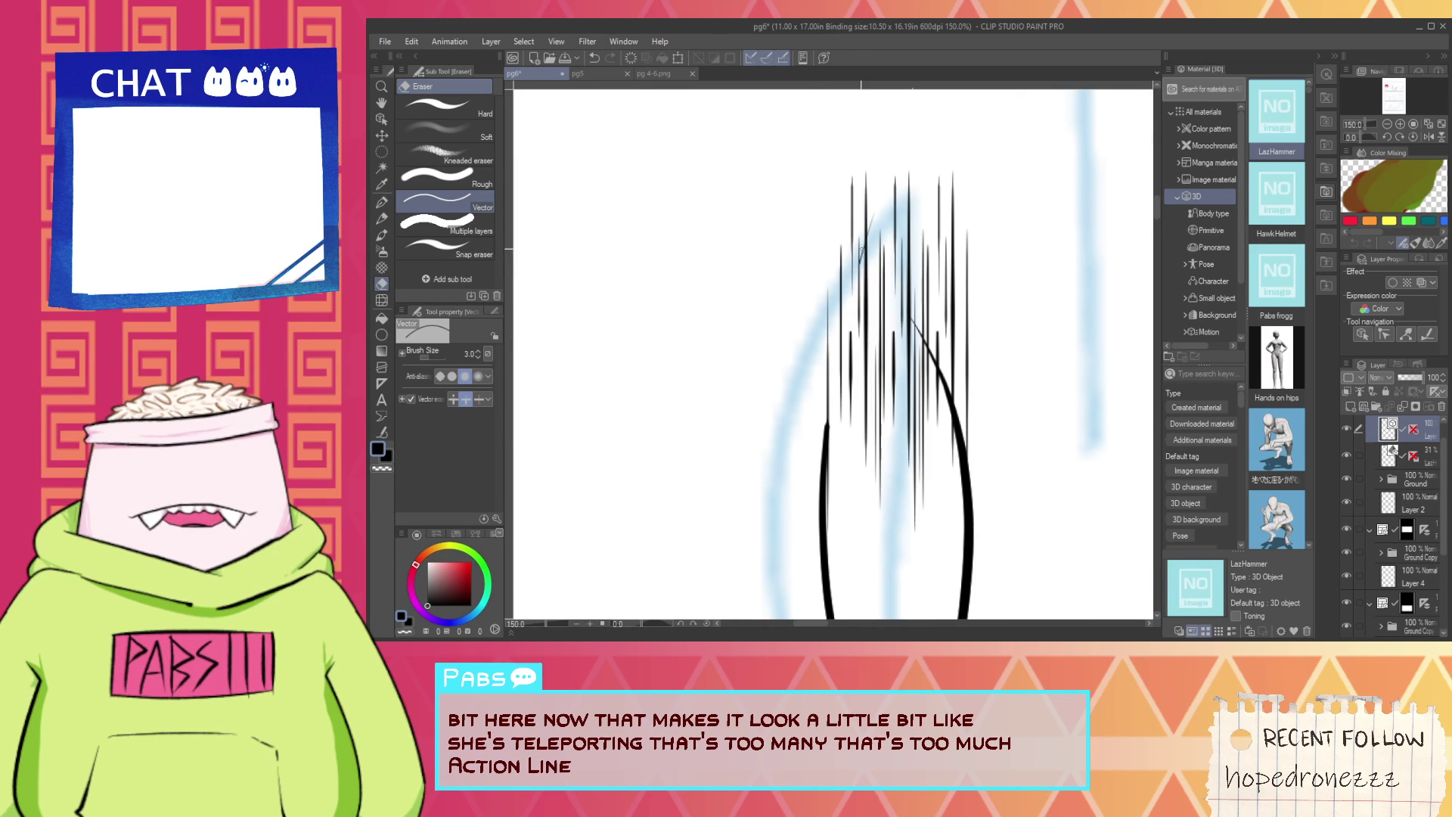
pyautogui.scroll(-3, 887, 239)
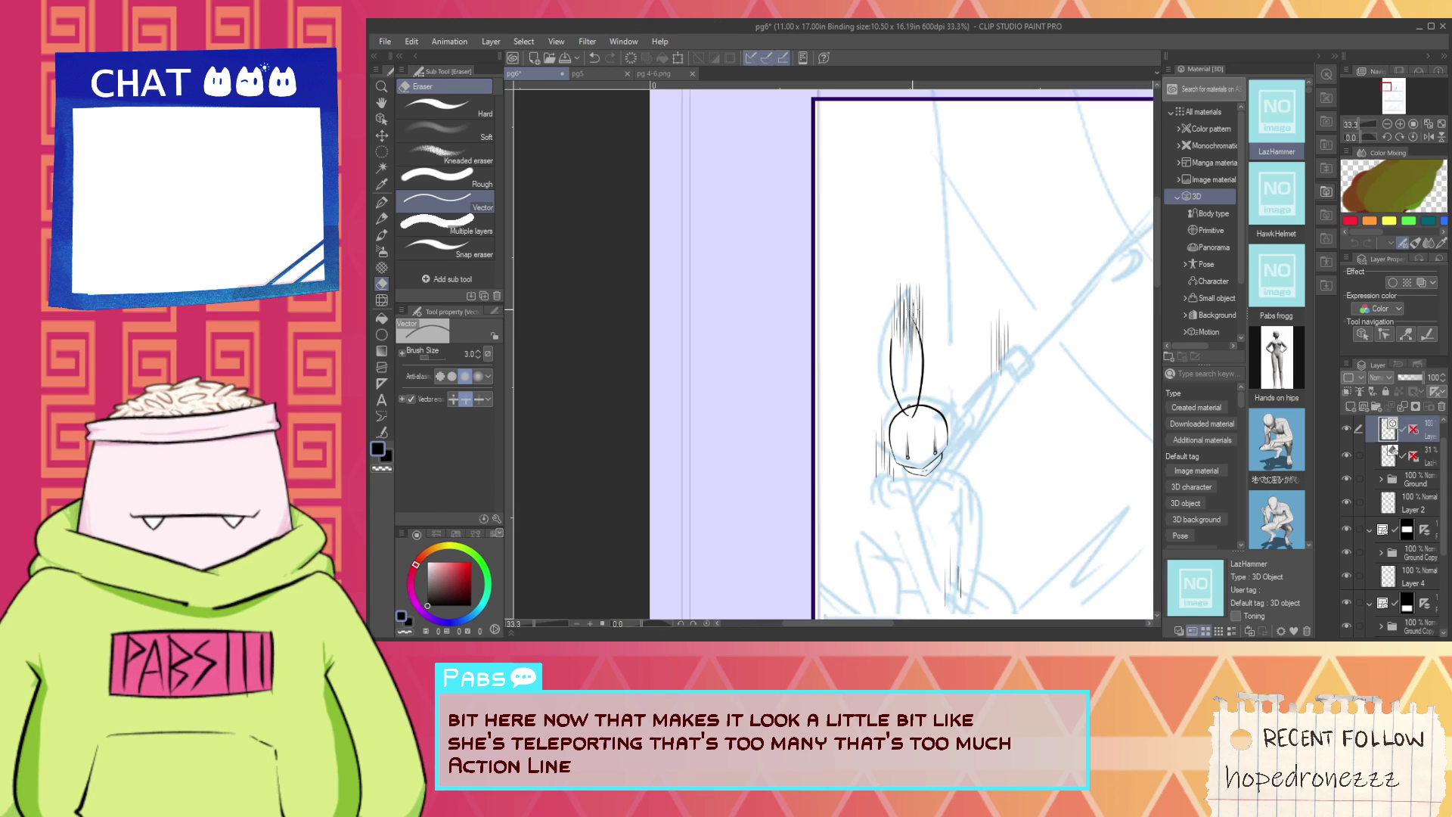
# Trim the upper end of the ear's right outline back to the outermost motion line with the Vector eraser.
pyautogui.press('h')
pyautogui.moveTo(905, 335); pyautogui.dragTo(846, 392)
pyautogui.scroll(3, 846, 392)
pyautogui.scroll(2, 847, 394)
pyautogui.press('e')
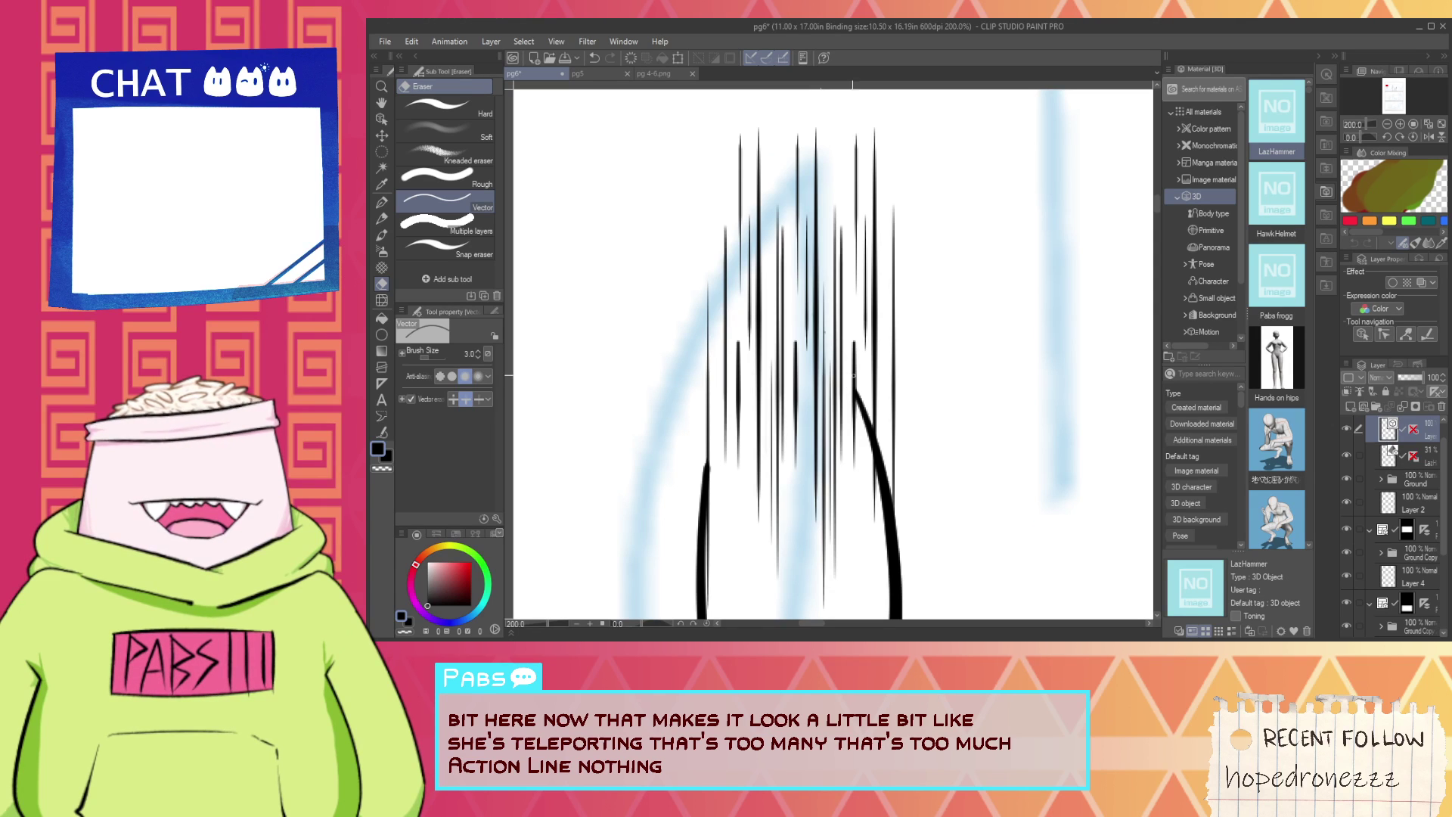
pyautogui.moveTo(892, 437)
pyautogui.mouseDown()
pyautogui.moveTo(869, 419)
pyautogui.moveTo(892, 493)
pyautogui.moveTo(862, 434)
pyautogui.mouseUp()
# Thin out the cluster of motion lines over the ear's tip by erasing several of them with the Vector eraser.
pyautogui.scroll(-5, 895, 486)
pyautogui.press('space')
pyautogui.scroll(2, 858, 430)
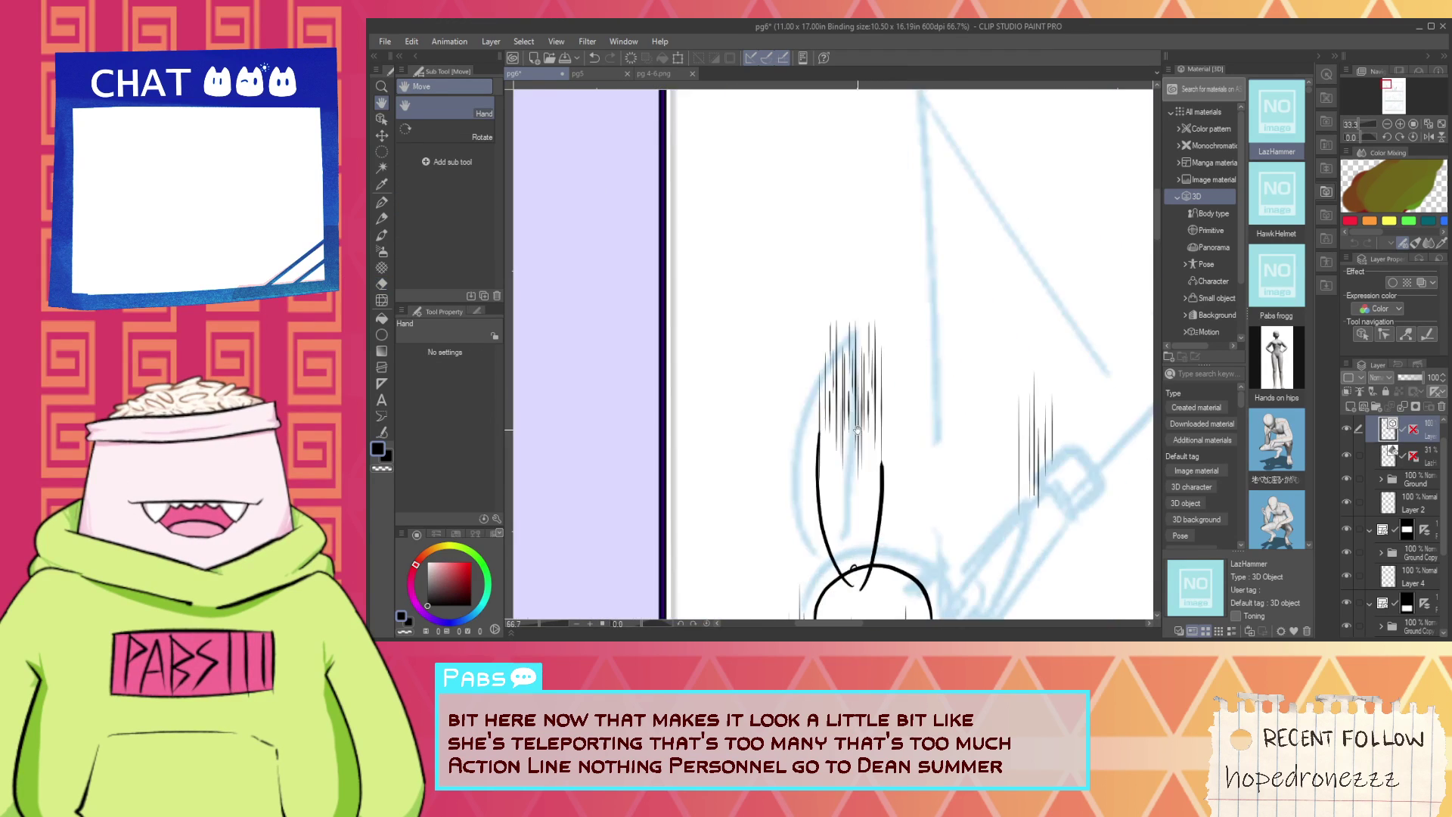
pyautogui.scroll(2, 857, 430)
pyautogui.press('e')
pyautogui.scroll(1, 824, 409)
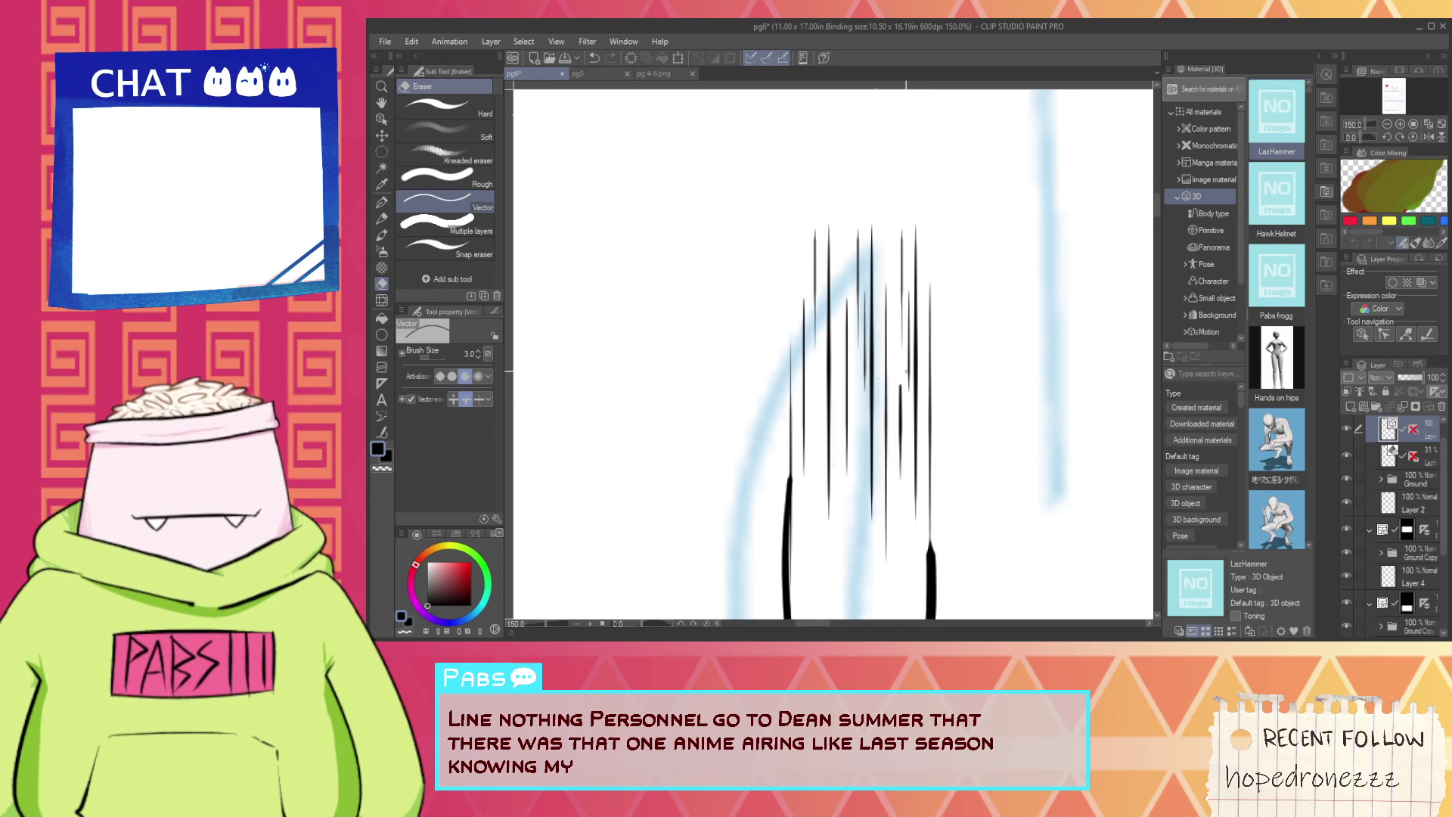
pyautogui.click(910, 373)
# Trim the ear outline's lower ends that cross into the head with the Vector eraser.
pyautogui.scroll(-4, 907, 379)
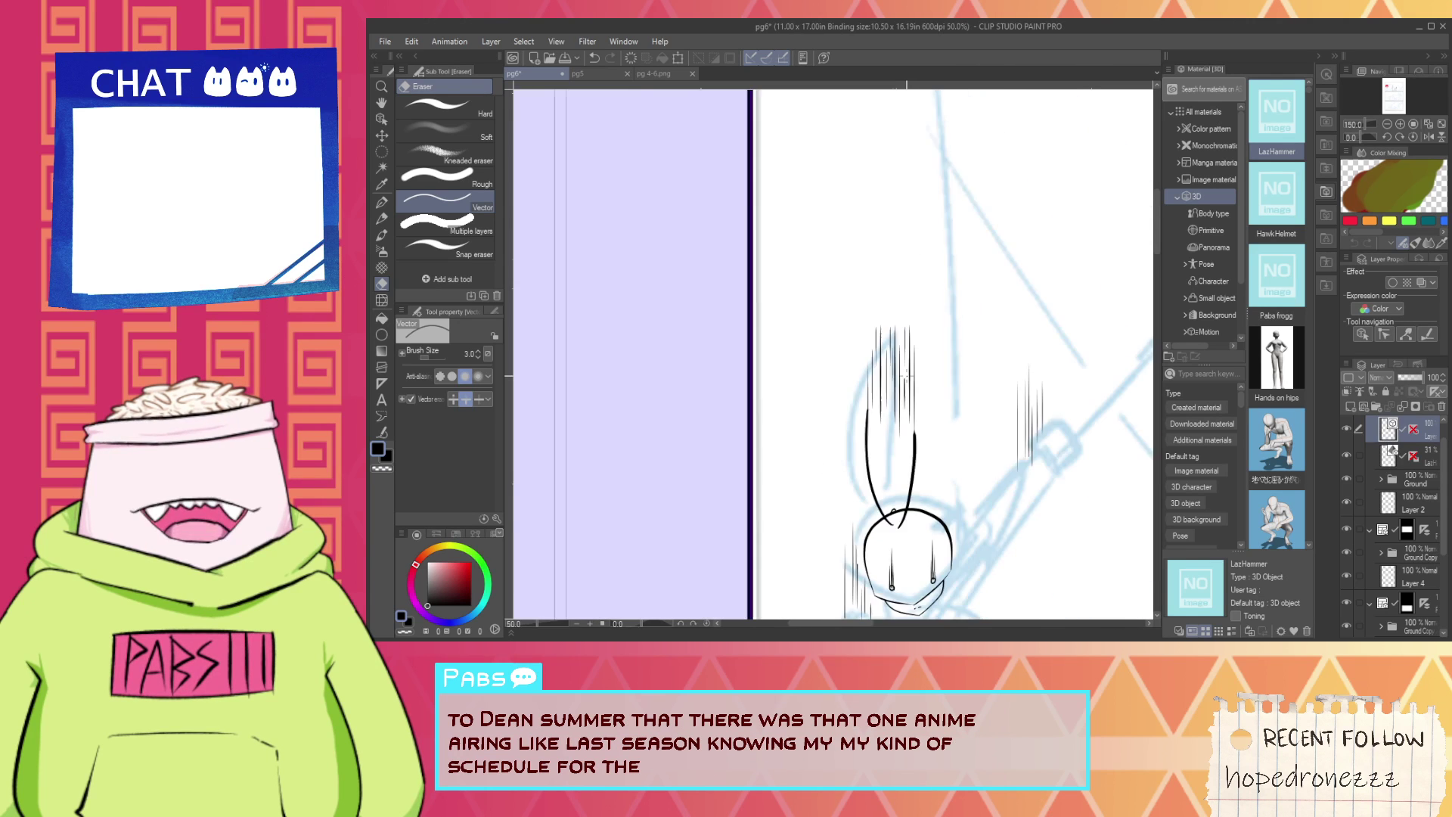
pyautogui.press('space')
pyautogui.scroll(5, 907, 421)
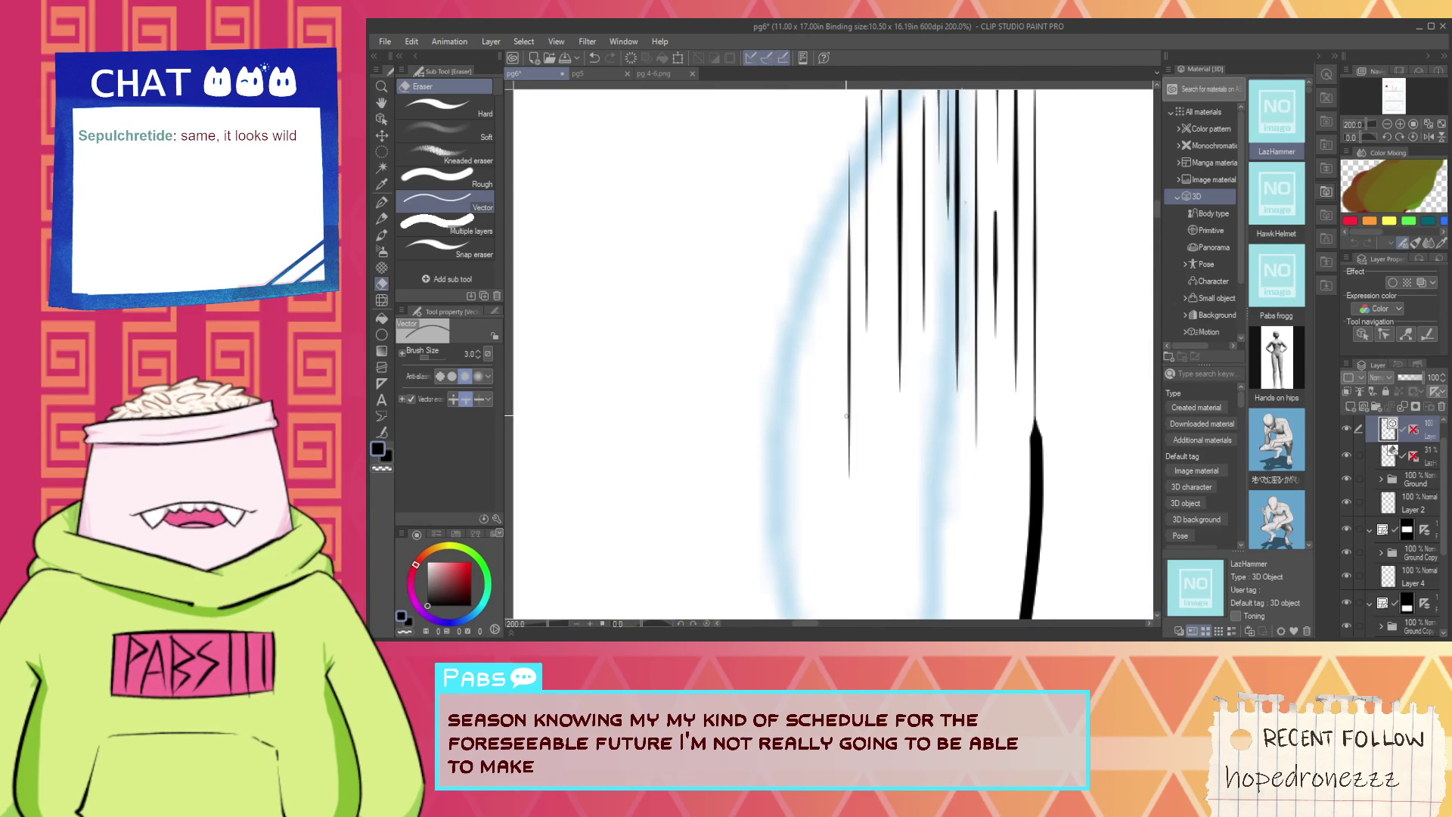
pyautogui.scroll(-6, 846, 413)
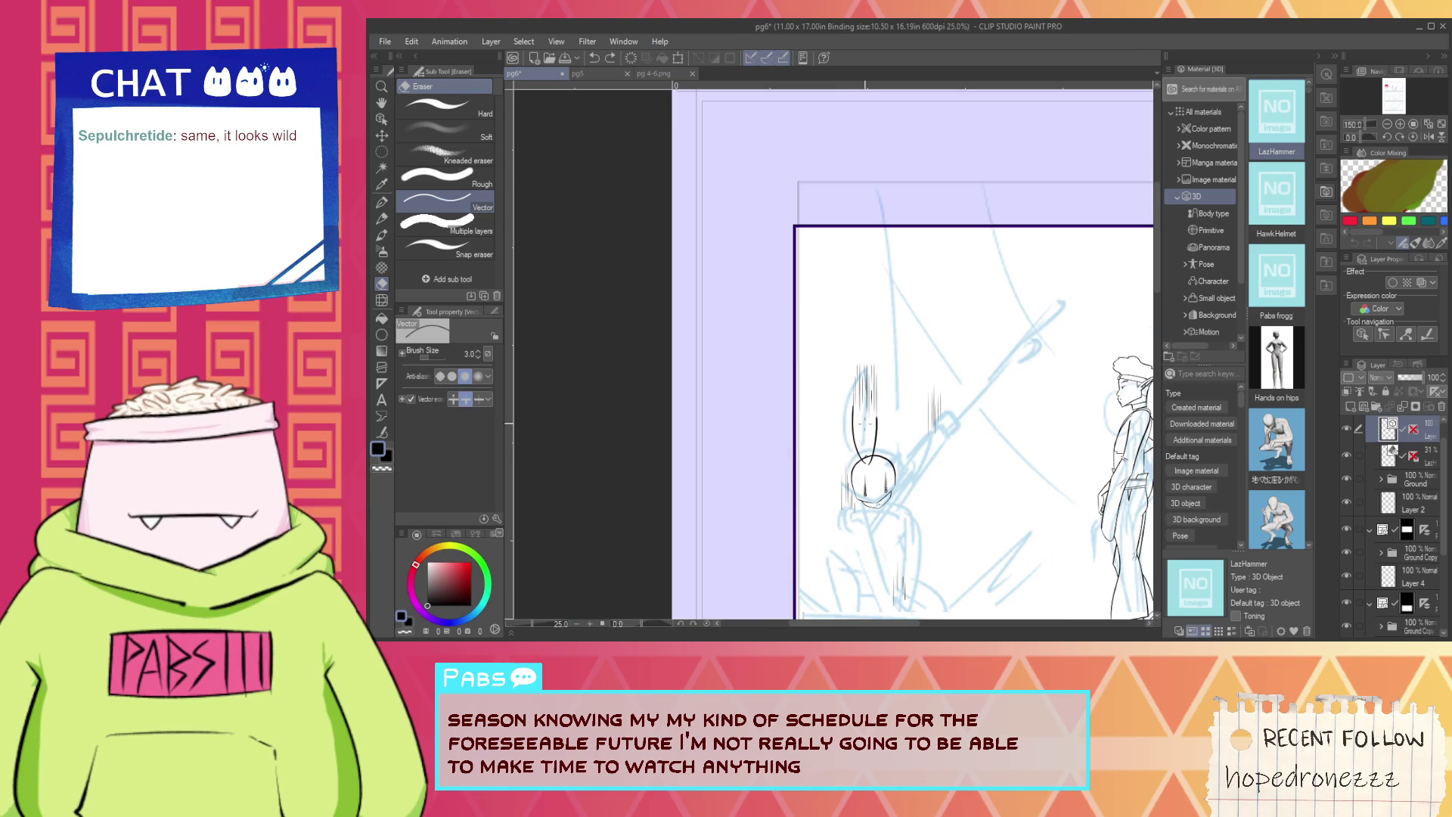
pyautogui.press('space')
pyautogui.scroll(5, 888, 448)
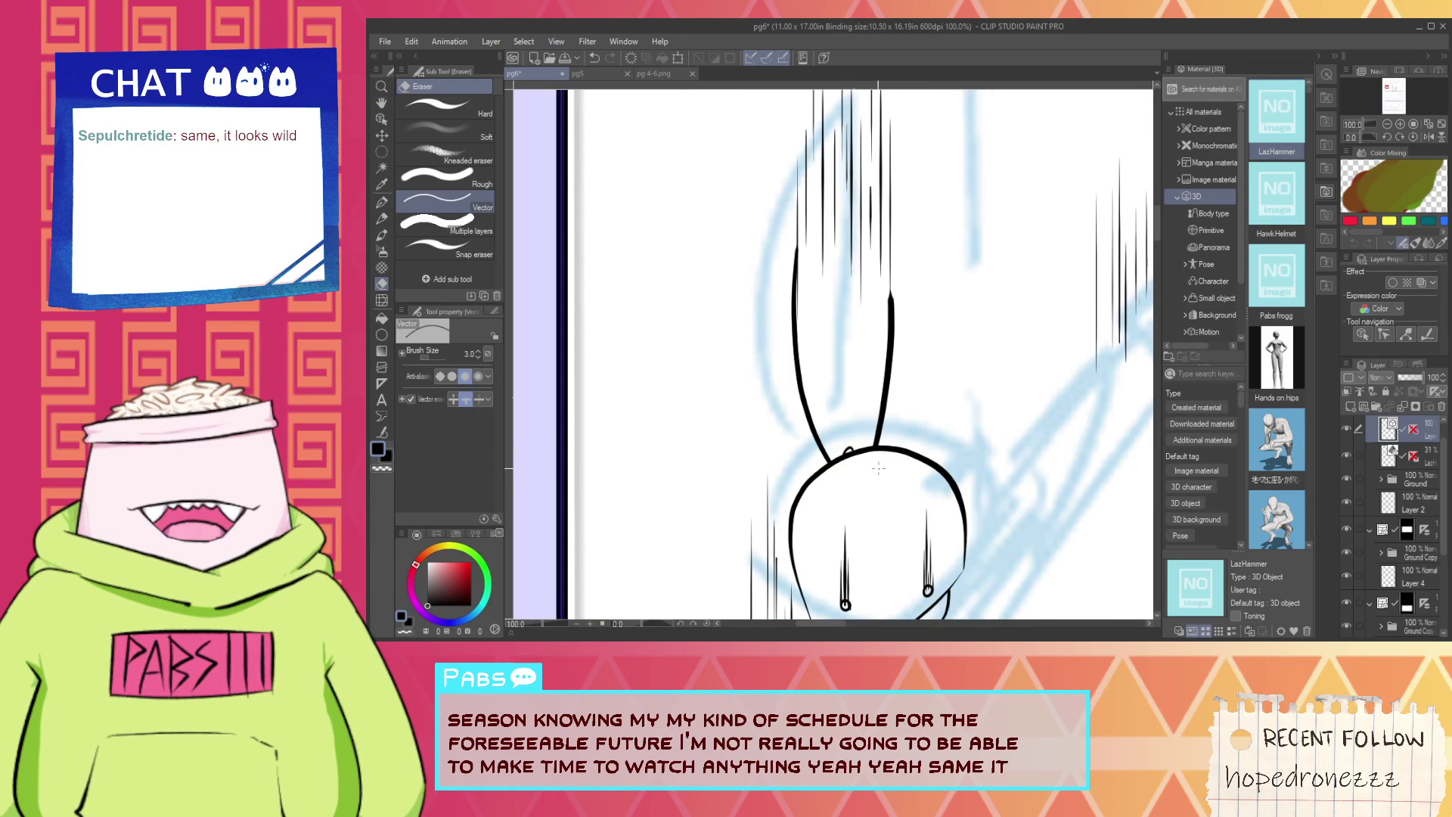
pyautogui.scroll(-4, 879, 473)
pyautogui.press('space')
pyautogui.scroll(3, 848, 410)
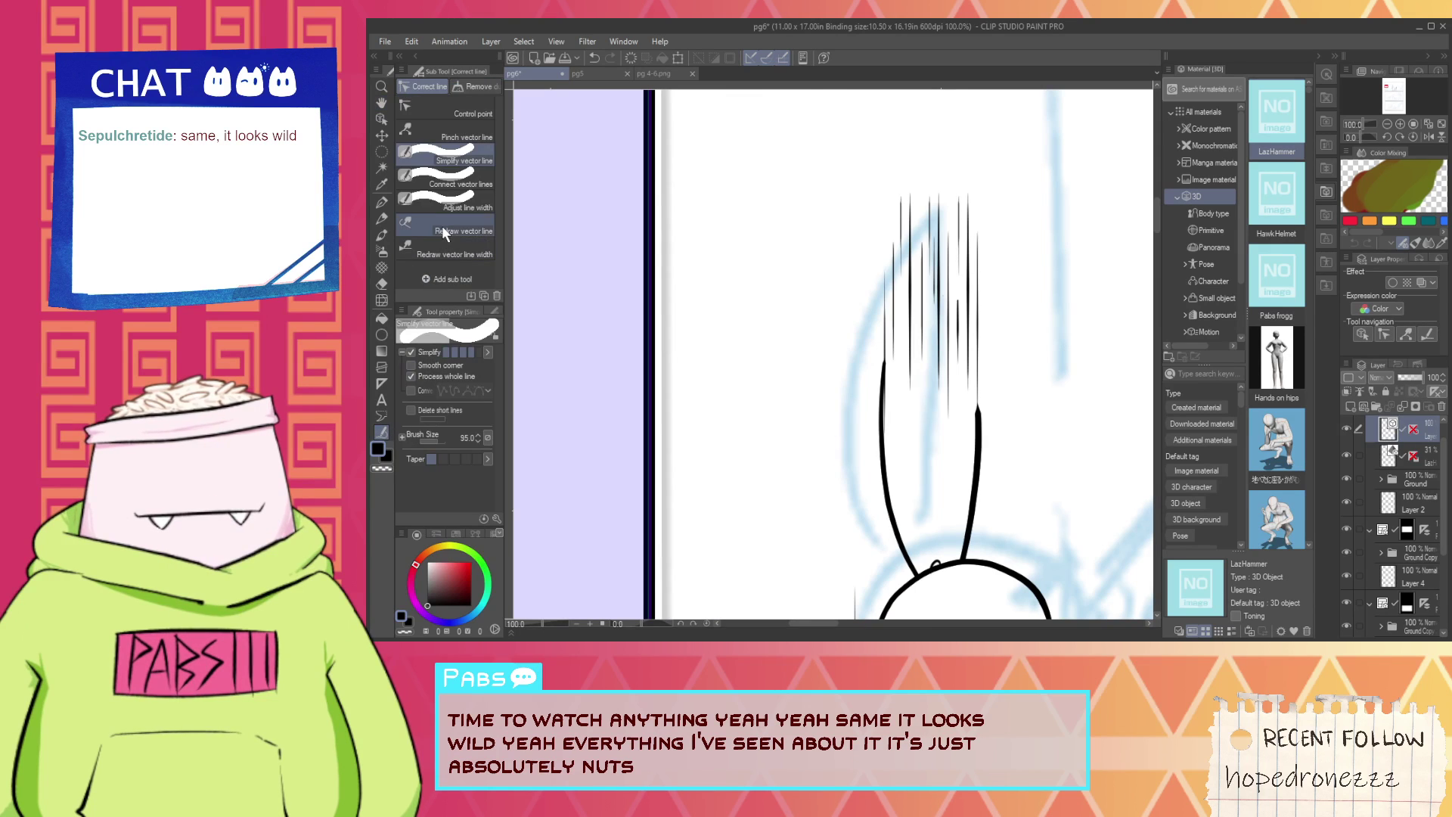
# Join both ear outlines to the motion lines above them with Connect vector lines.
pyautogui.click(444, 229)
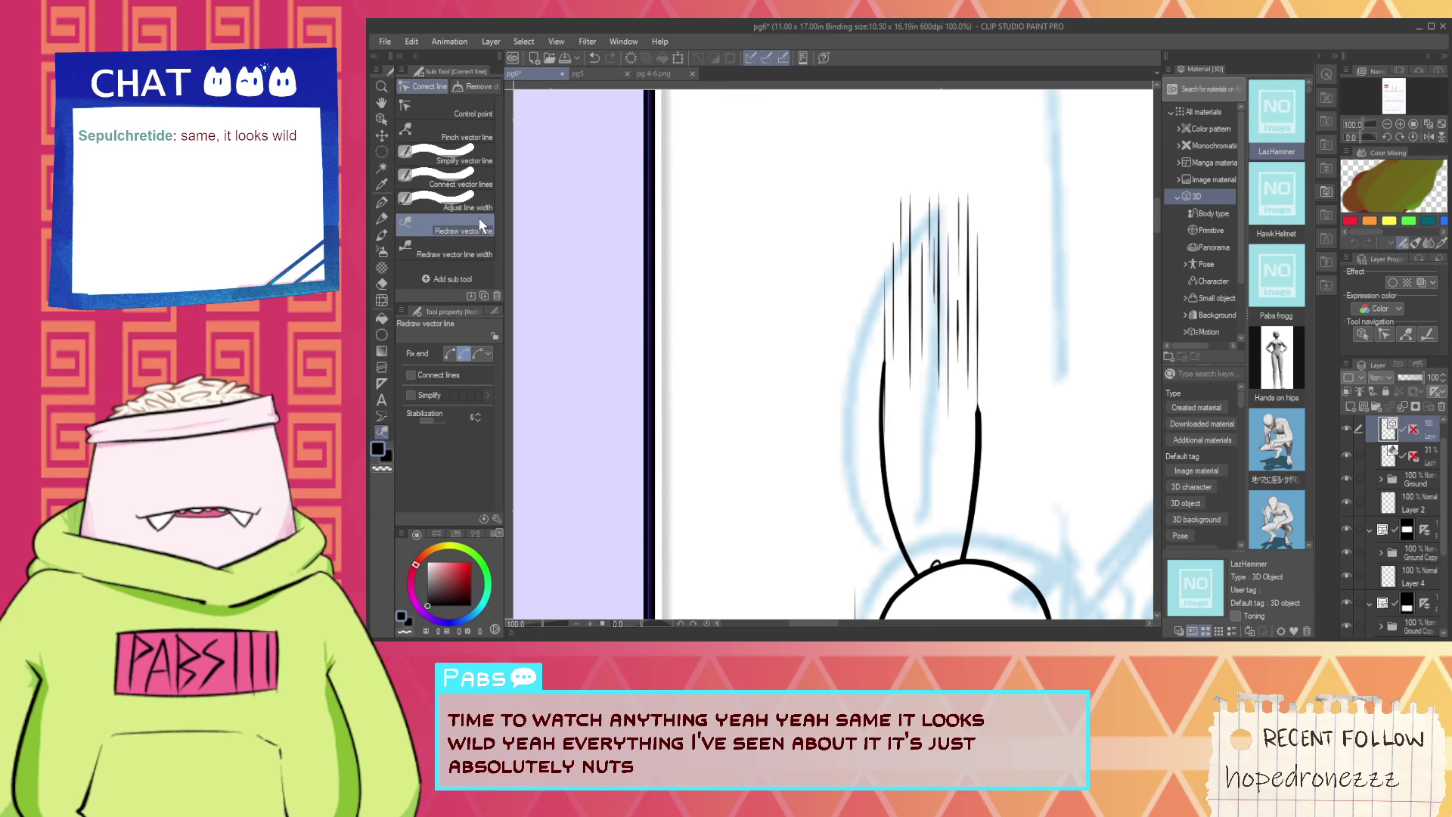
pyautogui.click(473, 184)
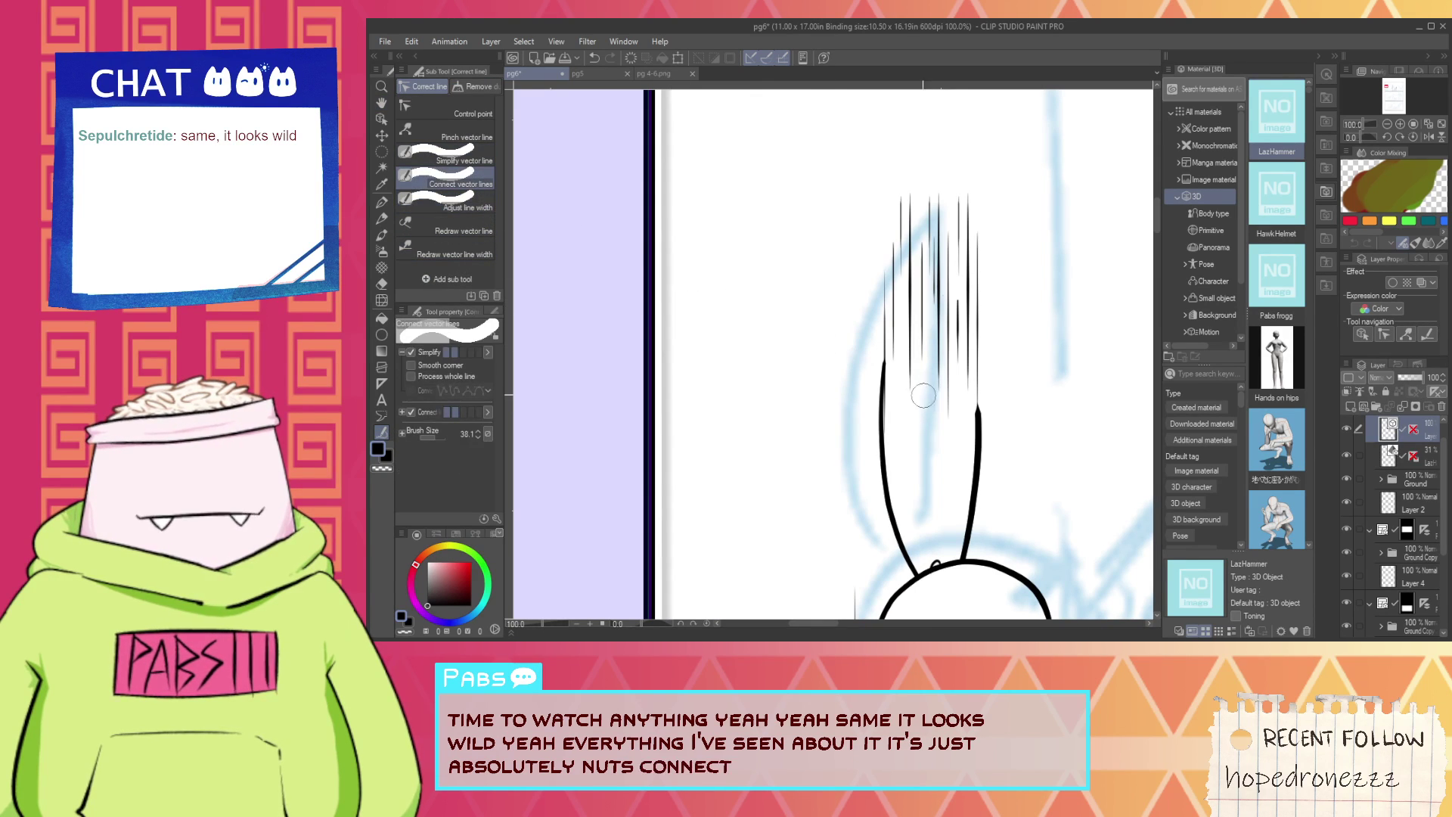
pyautogui.moveTo(885, 344); pyautogui.dragTo(887, 476)
pyautogui.moveTo(984, 406); pyautogui.dragTo(992, 472)
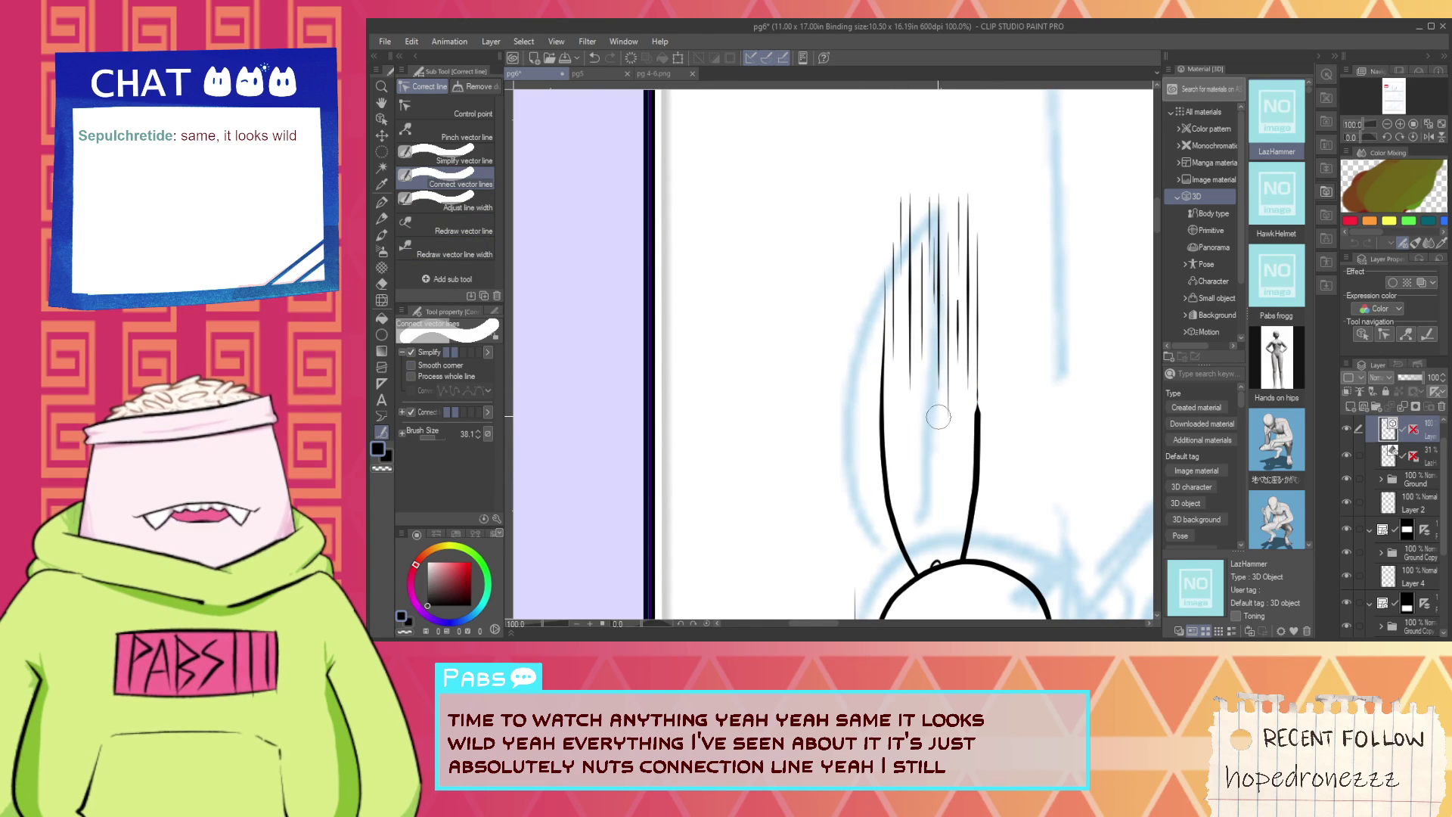
pyautogui.click(467, 255)
pyautogui.press('p')
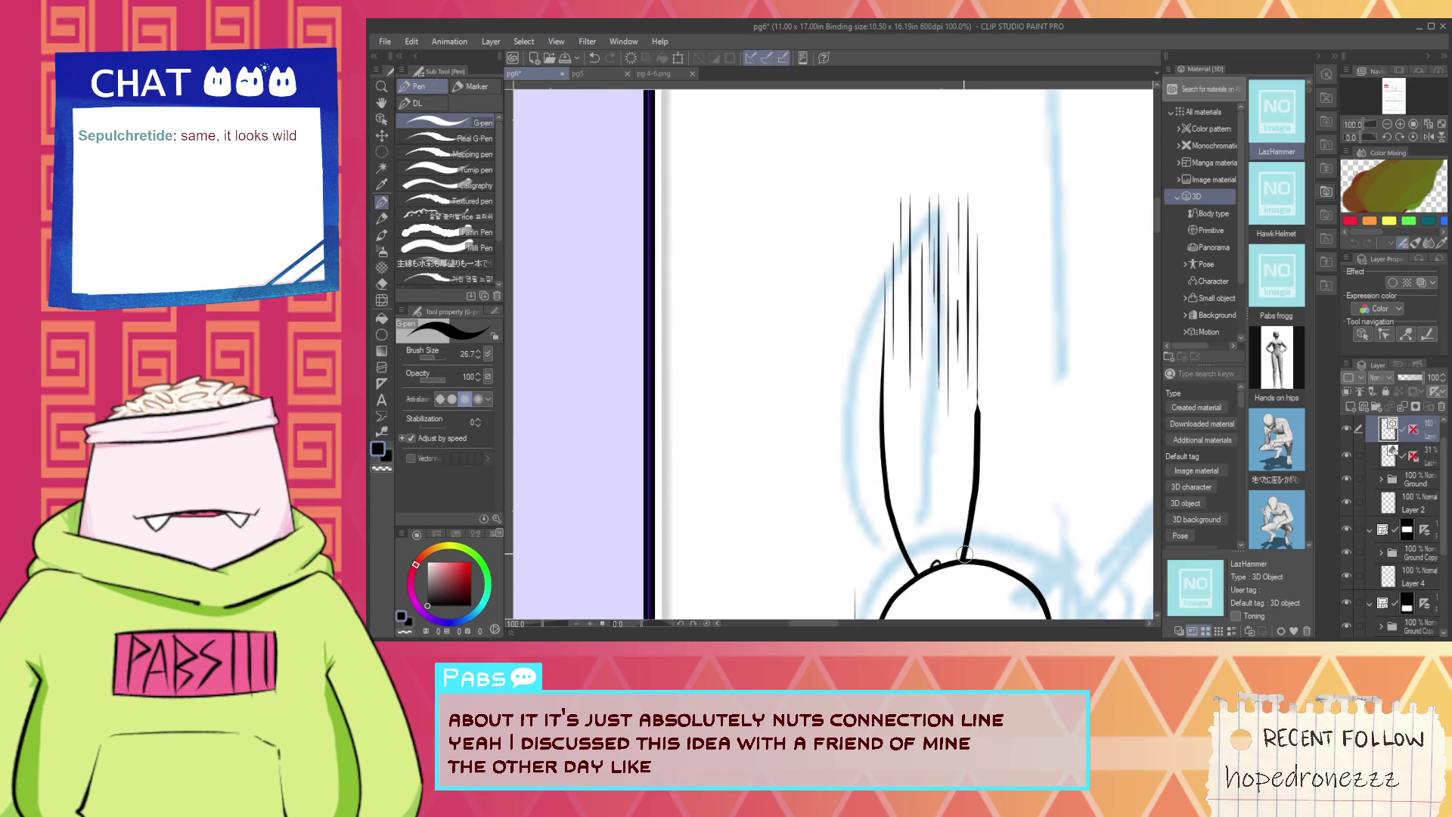
pyautogui.moveTo(980, 452); pyautogui.dragTo(983, 333)
pyautogui.hotkey('ctrl', 'z')
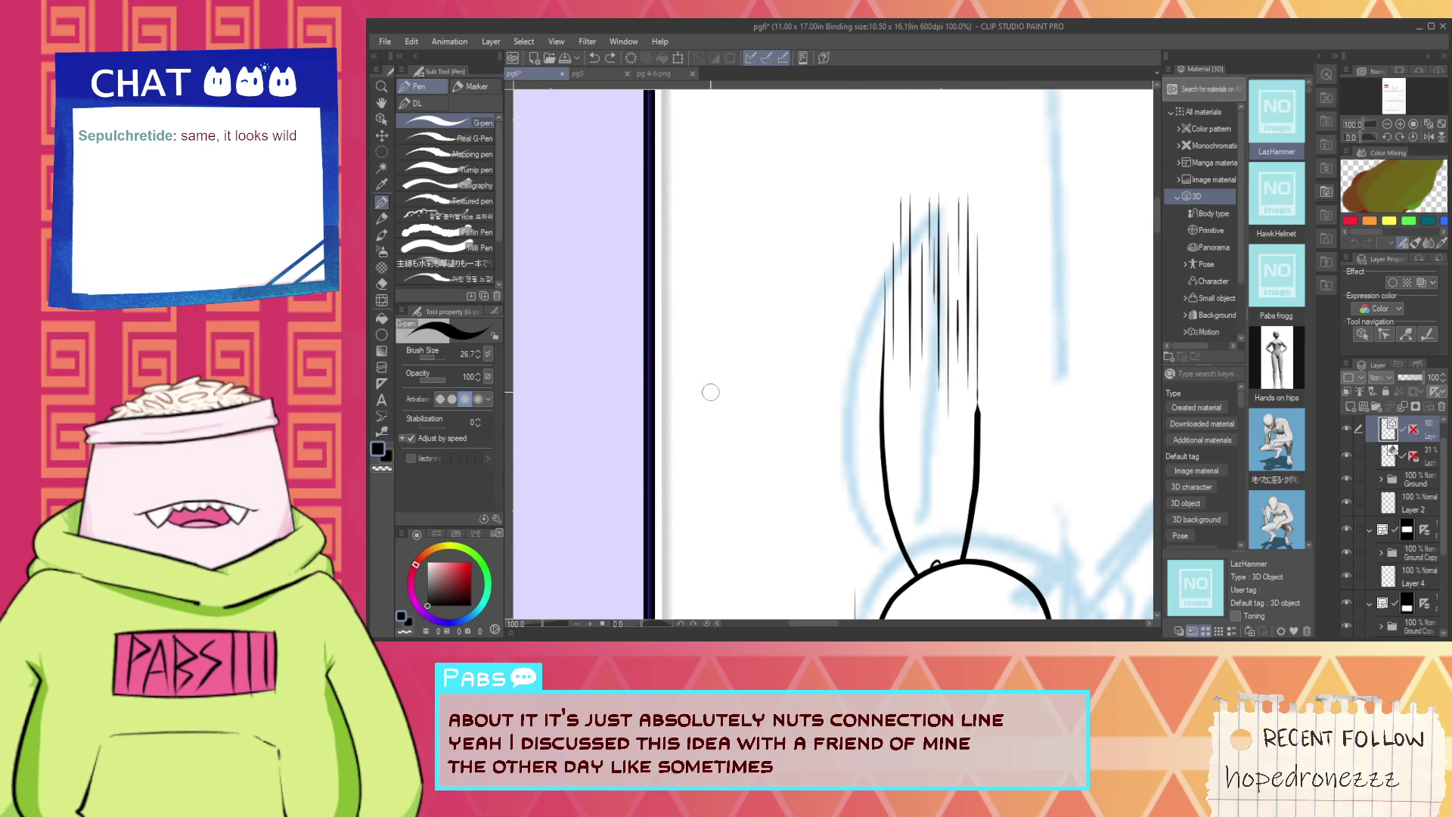
pyautogui.click(382, 431)
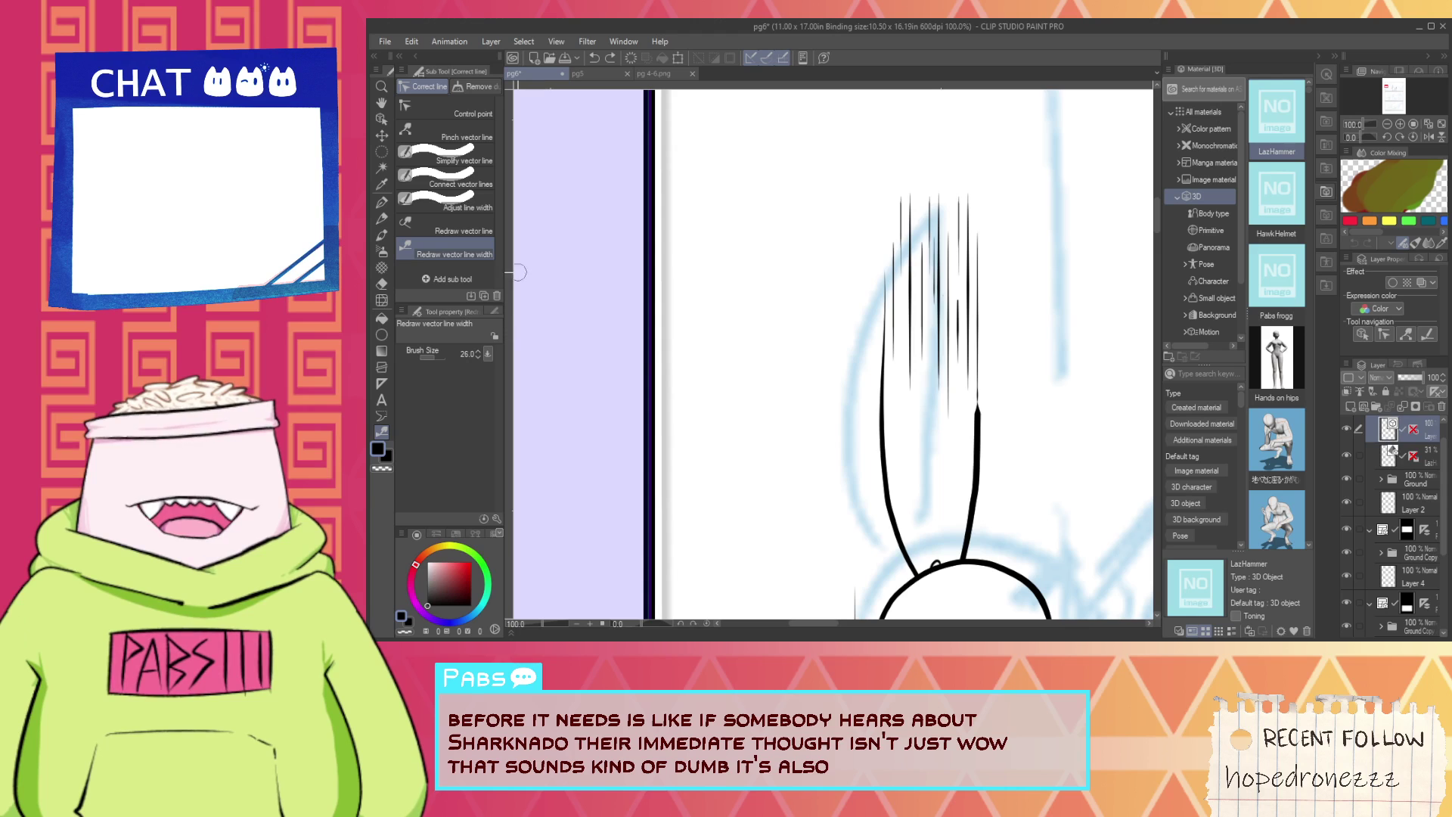
pyautogui.click(455, 233)
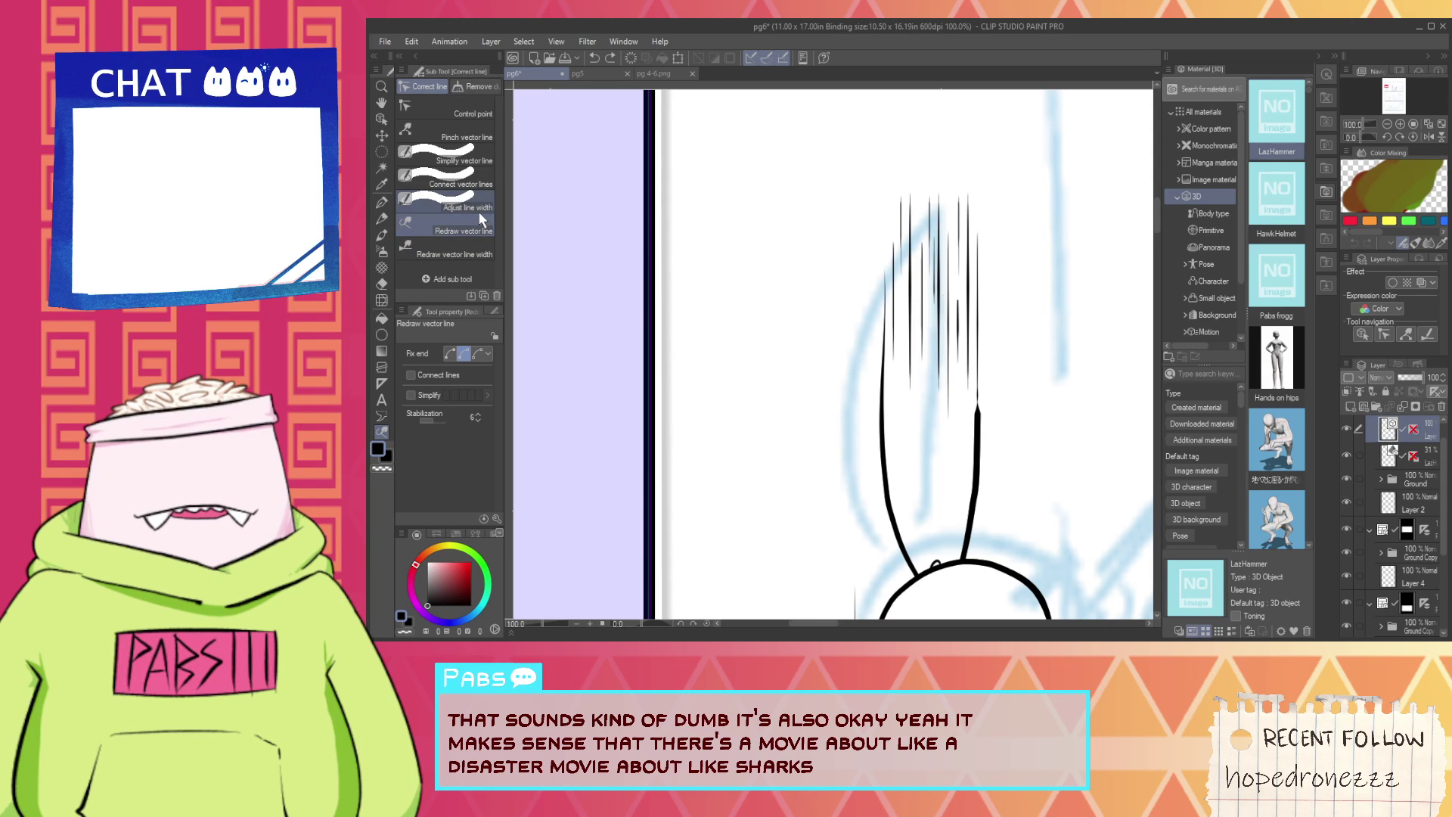
pyautogui.click(481, 249)
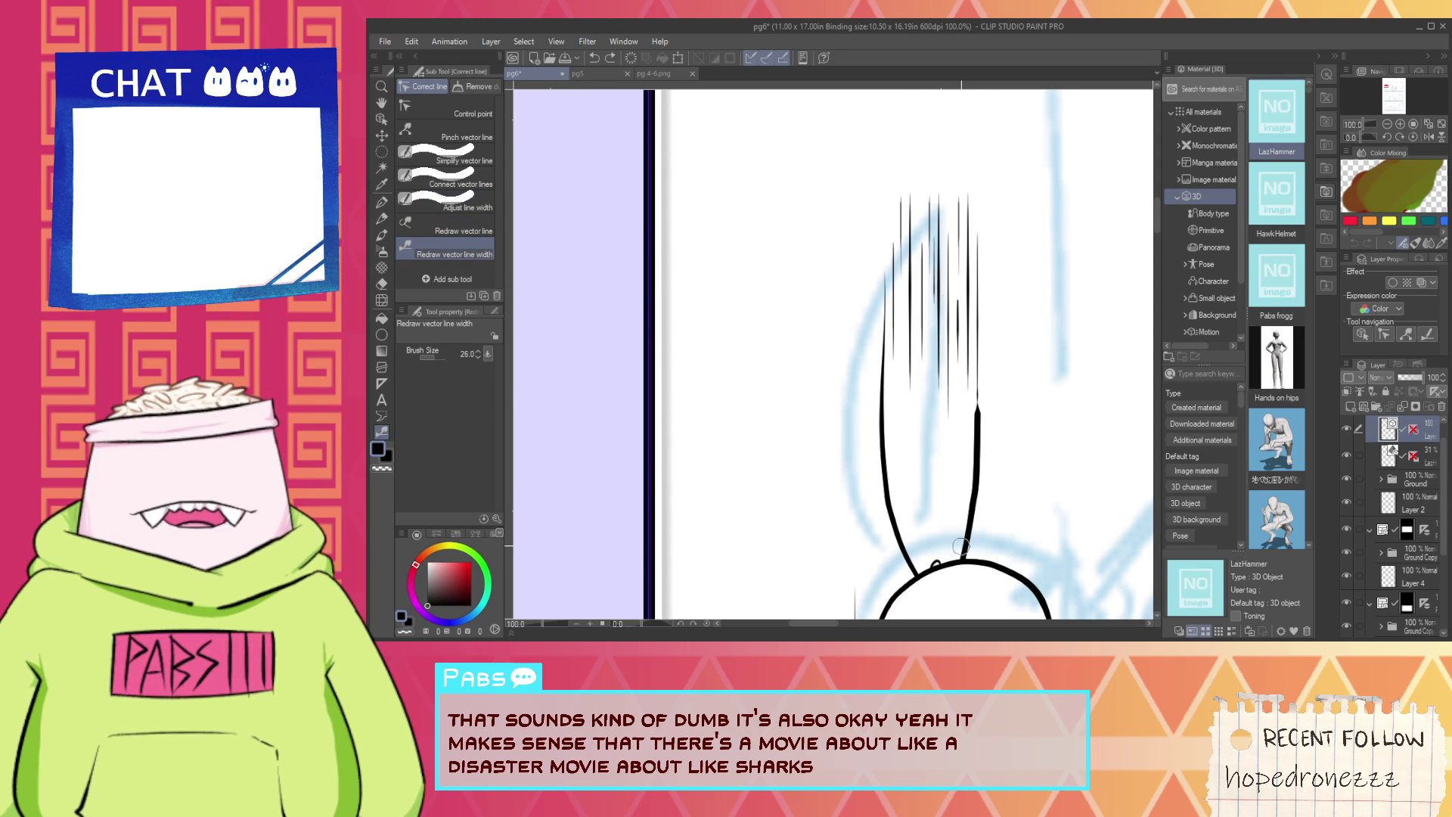
# Ink the left side of the long-eared figure's neck as a short curved line below the jaw with the G-pen.
pyautogui.scroll(-3, 1005, 360)
pyautogui.press('space')
pyautogui.moveTo(1020, 471); pyautogui.dragTo(982, 430)
pyautogui.scroll(2, 982, 430)
pyautogui.moveTo(986, 479); pyautogui.dragTo(961, 444)
pyautogui.scroll(2, 927, 448)
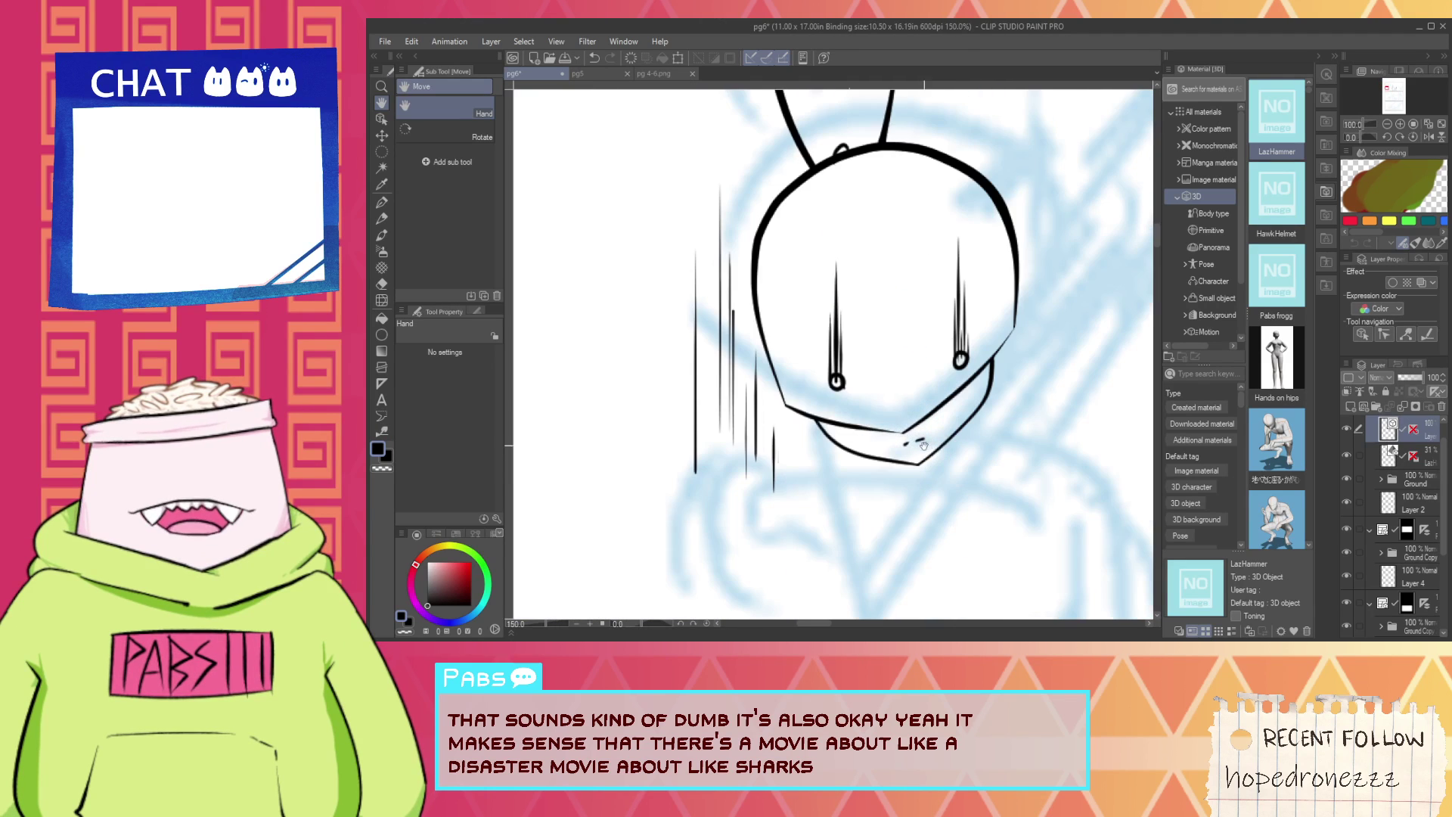
pyautogui.moveTo(816, 504); pyautogui.dragTo(814, 438)
pyautogui.press('p')
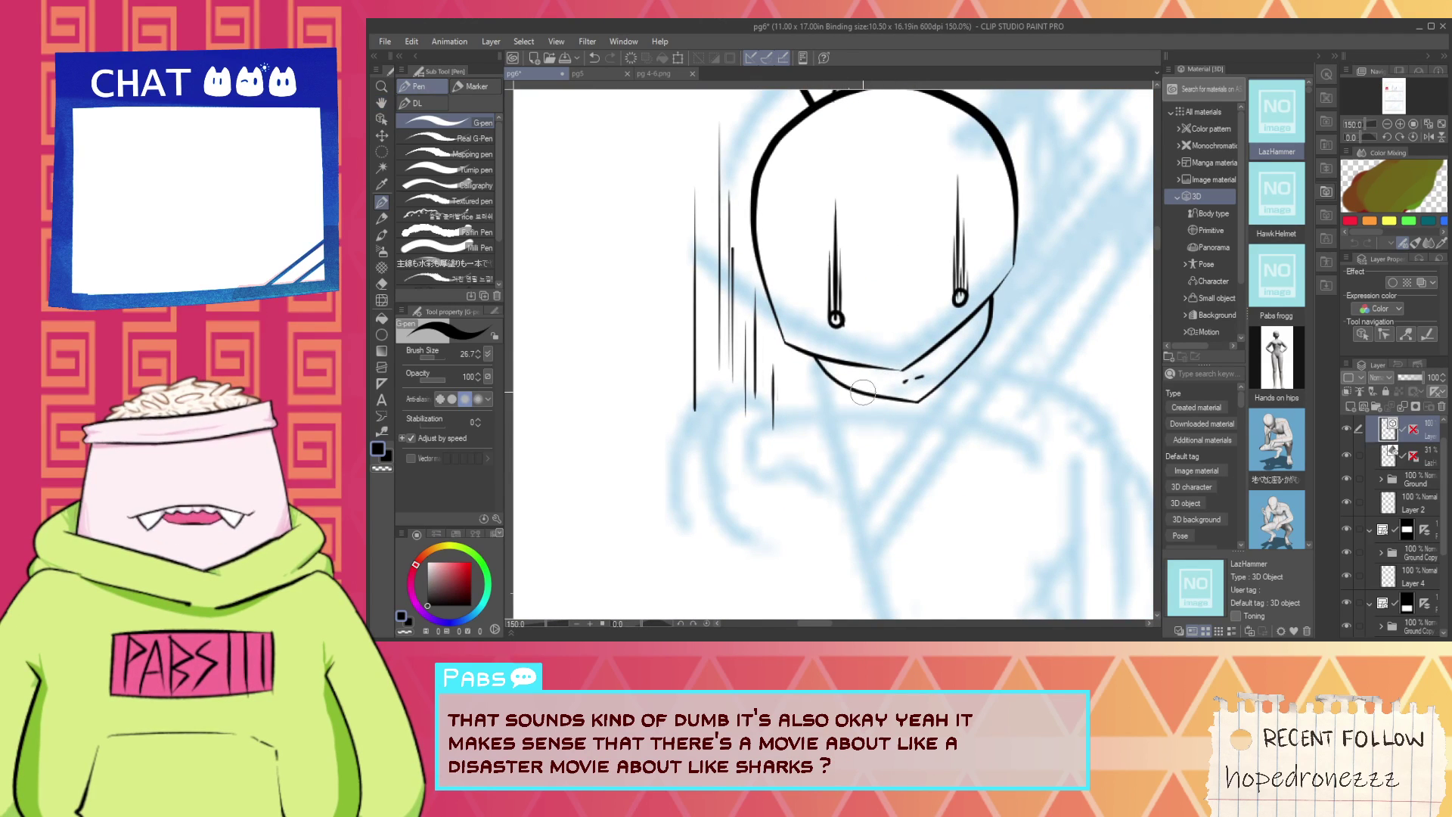
pyautogui.hotkey('ctrl', 'z')
pyautogui.moveTo(867, 387); pyautogui.dragTo(887, 446)
pyautogui.hotkey('ctrl', 'z')
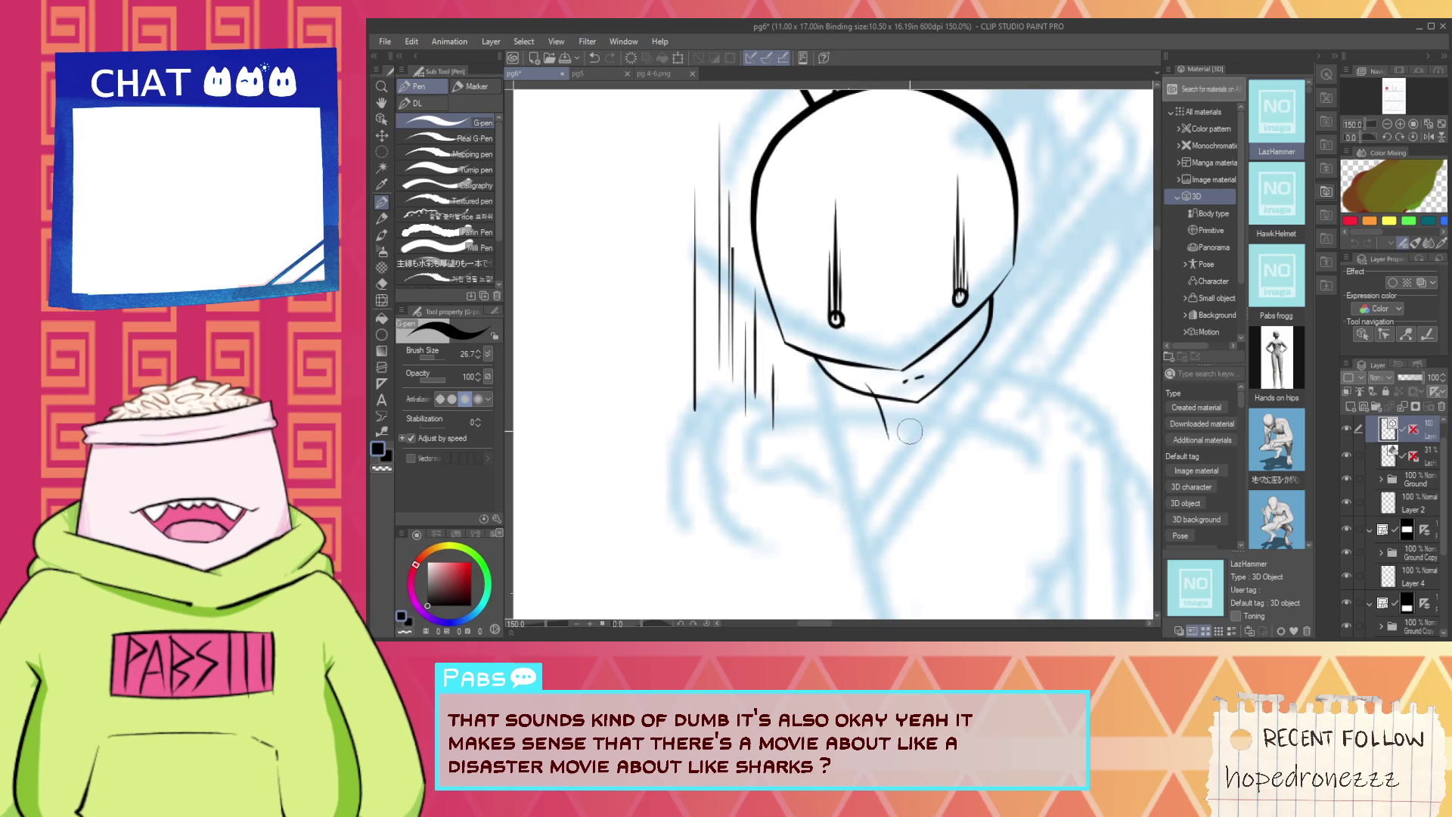
pyautogui.moveTo(853, 383); pyautogui.dragTo(882, 467)
# Ink the right side of the neck and trim both neck lines back to the jaw outline with the Vector eraser.
pyautogui.moveTo(971, 332); pyautogui.dragTo(976, 424)
pyautogui.hotkey('ctrl', 'z')
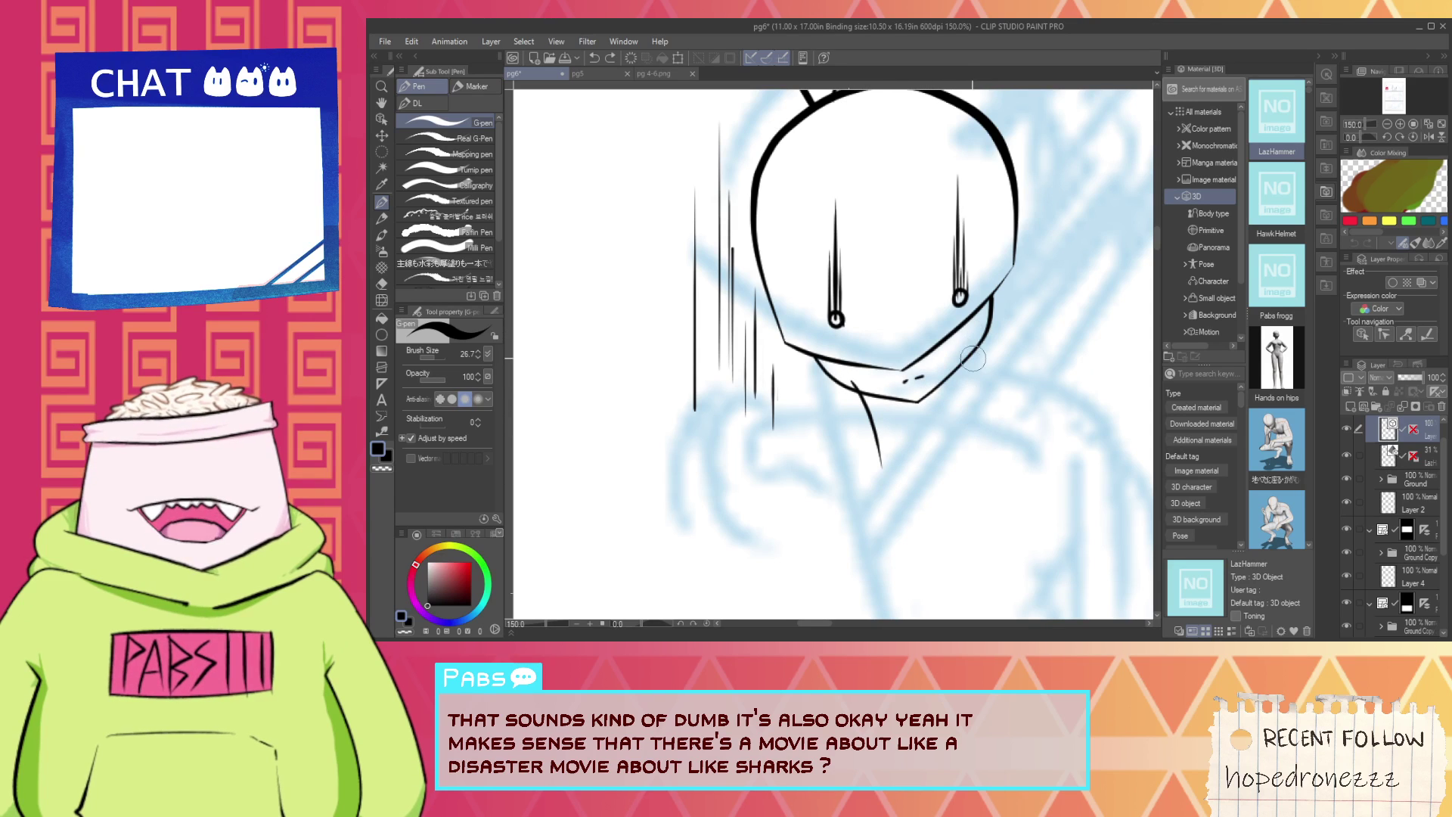
pyautogui.moveTo(970, 336); pyautogui.dragTo(975, 421)
pyautogui.scroll(1, 983, 357)
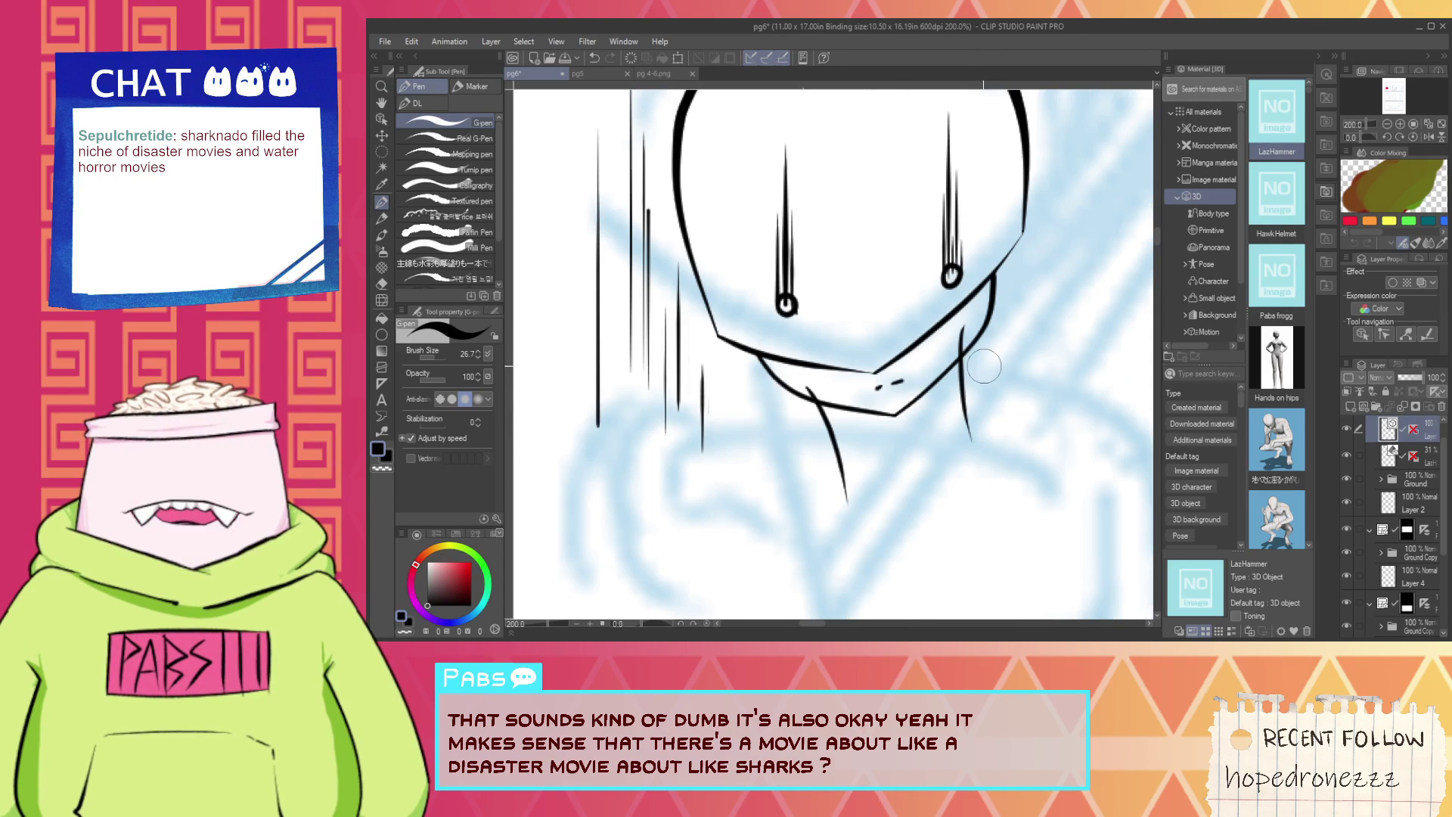
pyautogui.press('e')
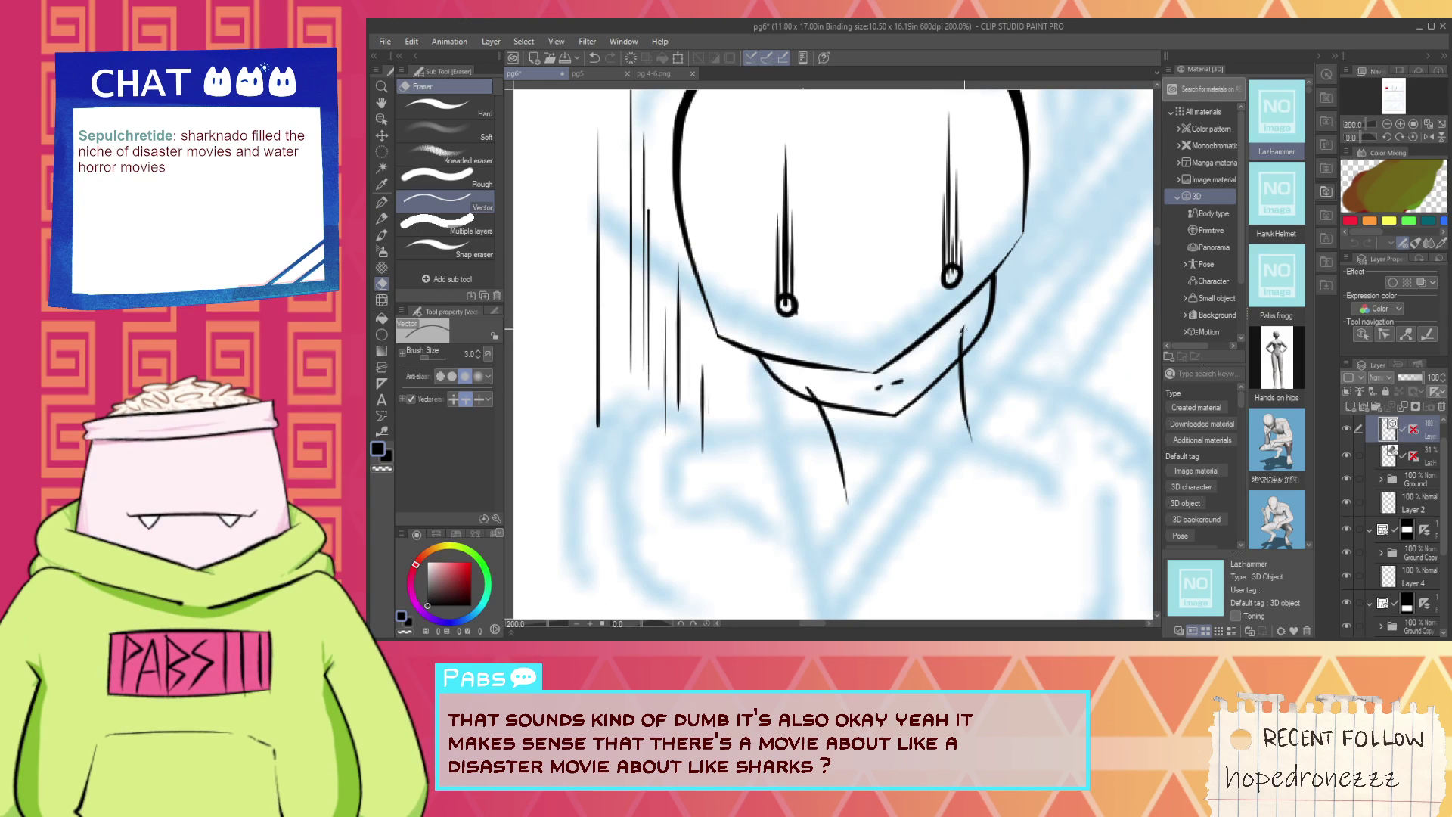
pyautogui.scroll(-4, 841, 394)
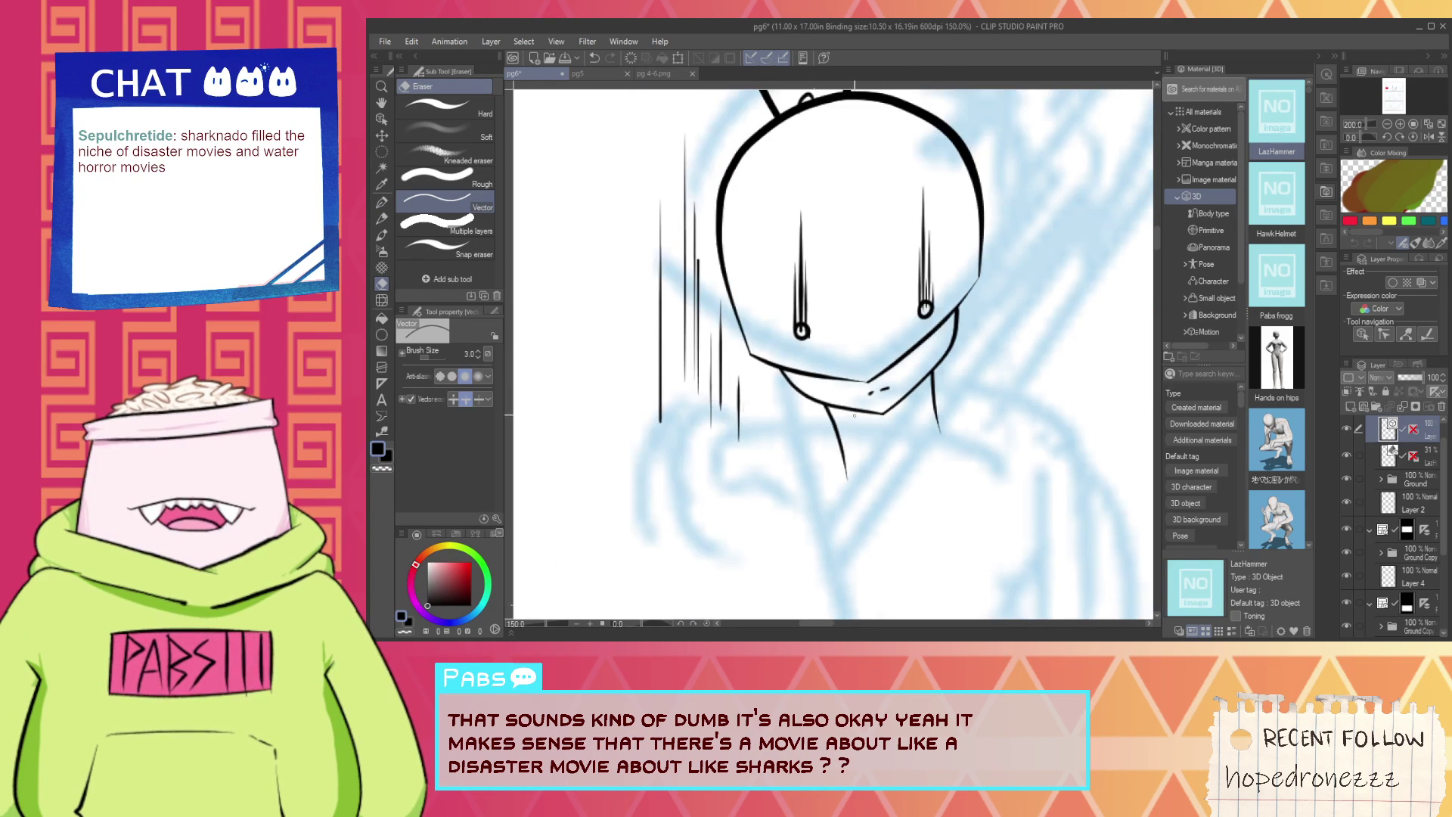
# Ink the collar's curved upper edge across the neck and its short left and right sides with the G-pen.
pyautogui.scroll(4, 851, 433)
pyautogui.press('p')
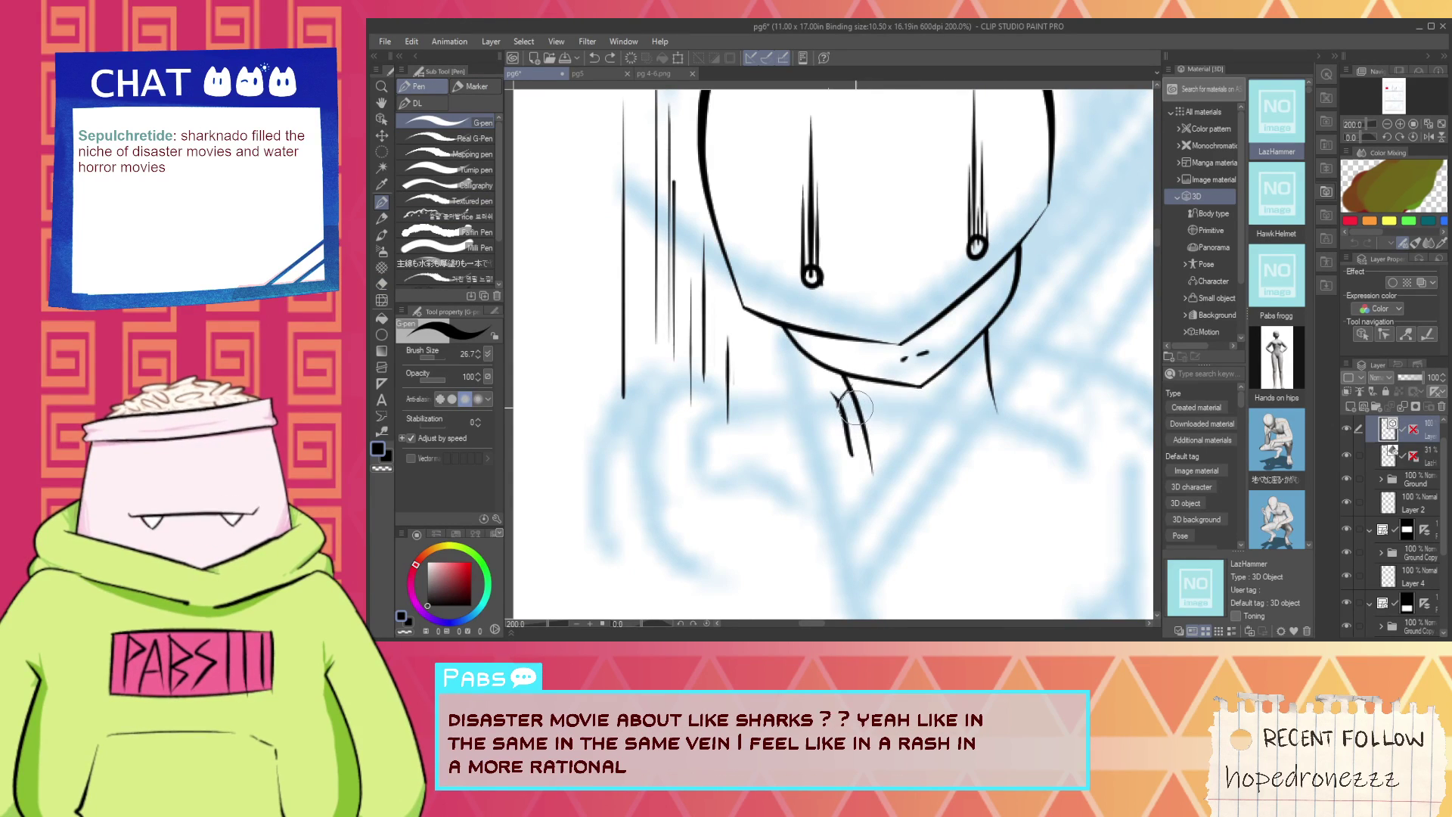
pyautogui.moveTo(848, 409); pyautogui.dragTo(1034, 348)
pyautogui.hotkey('ctrl', 'z')
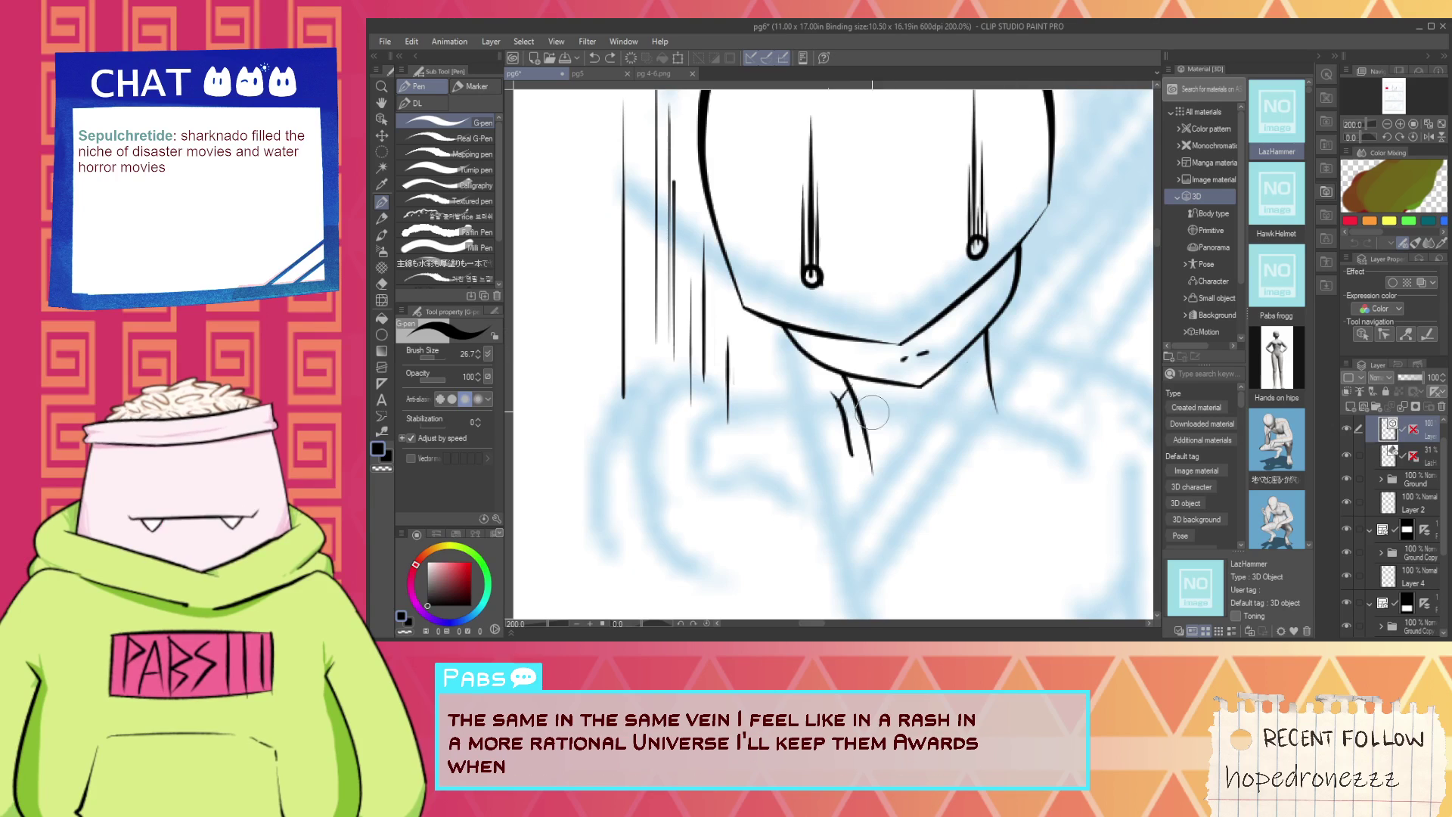
pyautogui.moveTo(850, 403); pyautogui.dragTo(1012, 367)
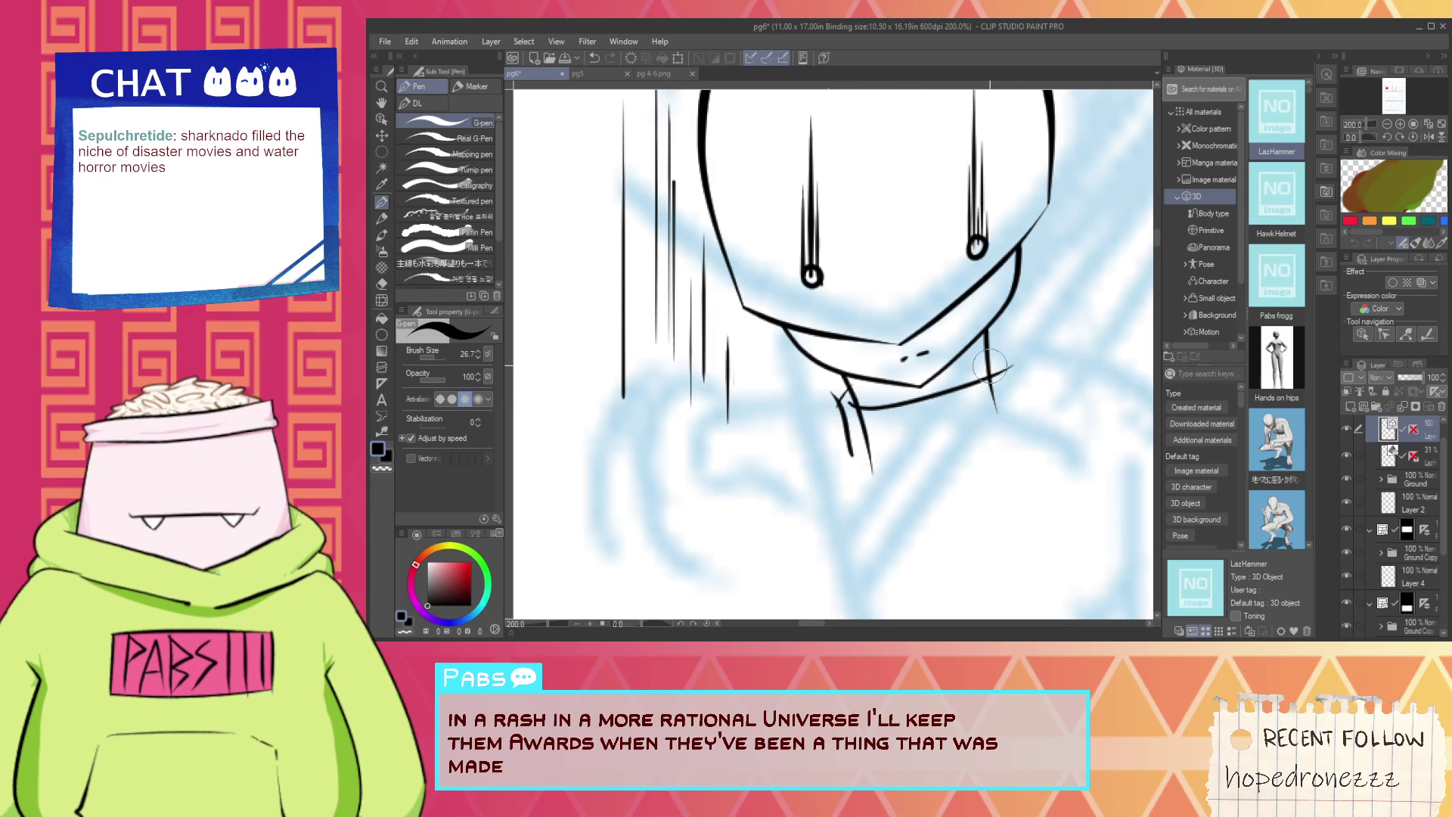
pyautogui.hotkey('ctrl', 'z')
pyautogui.moveTo(850, 406); pyautogui.dragTo(1015, 355)
pyautogui.hotkey('ctrl', 'z')
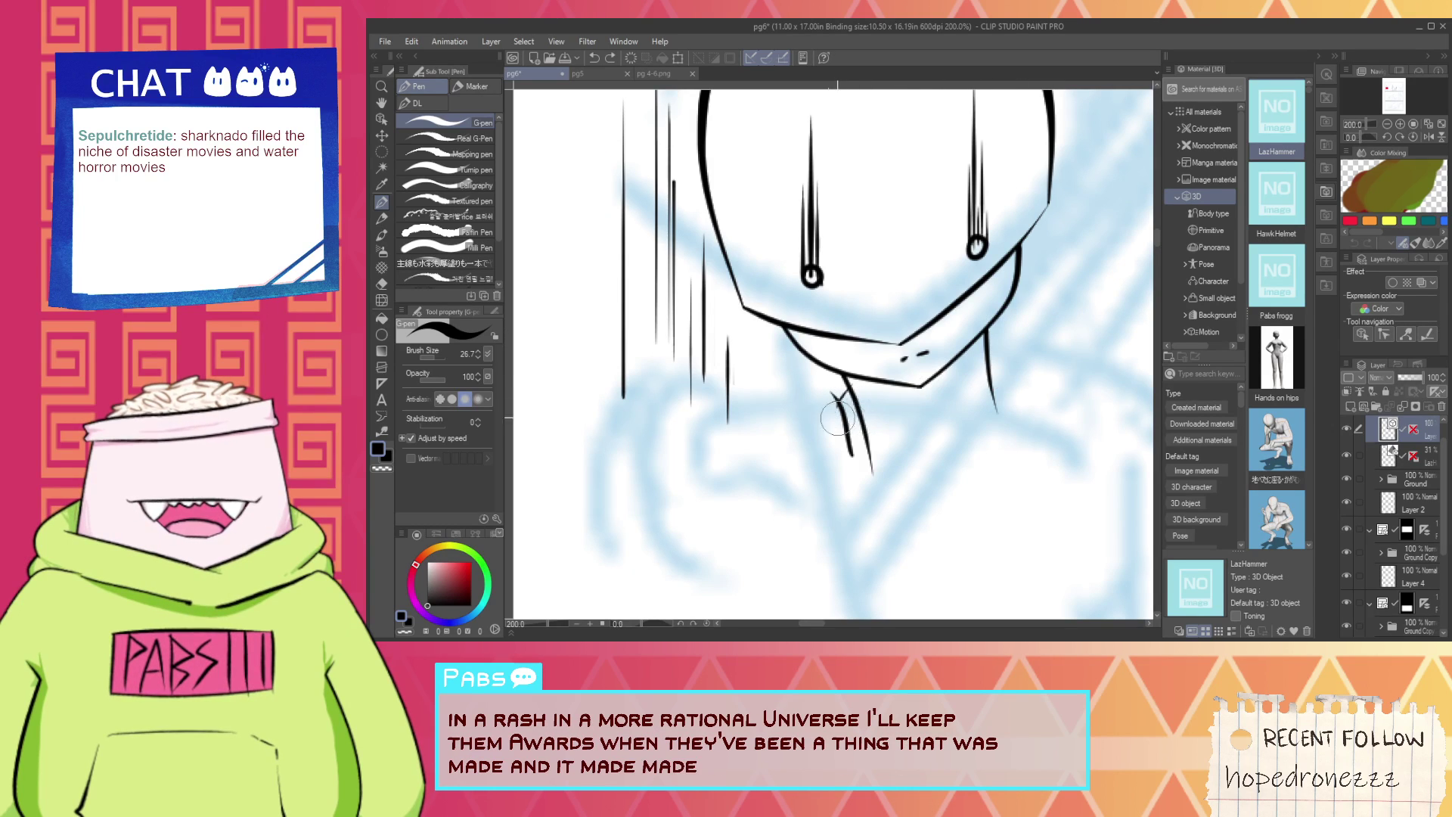
pyautogui.moveTo(849, 404); pyautogui.dragTo(980, 355)
pyautogui.hotkey('ctrl', 'z')
pyautogui.moveTo(851, 402)
pyautogui.mouseDown()
pyautogui.moveTo(877, 409)
pyautogui.moveTo(1013, 368)
pyautogui.moveTo(1010, 404)
pyautogui.mouseUp()
# Erase the neck lines below the collar's upper edge and the stray end at its left corner with the Vector eraser.
pyautogui.press('e')
pyautogui.scroll(3, 995, 399)
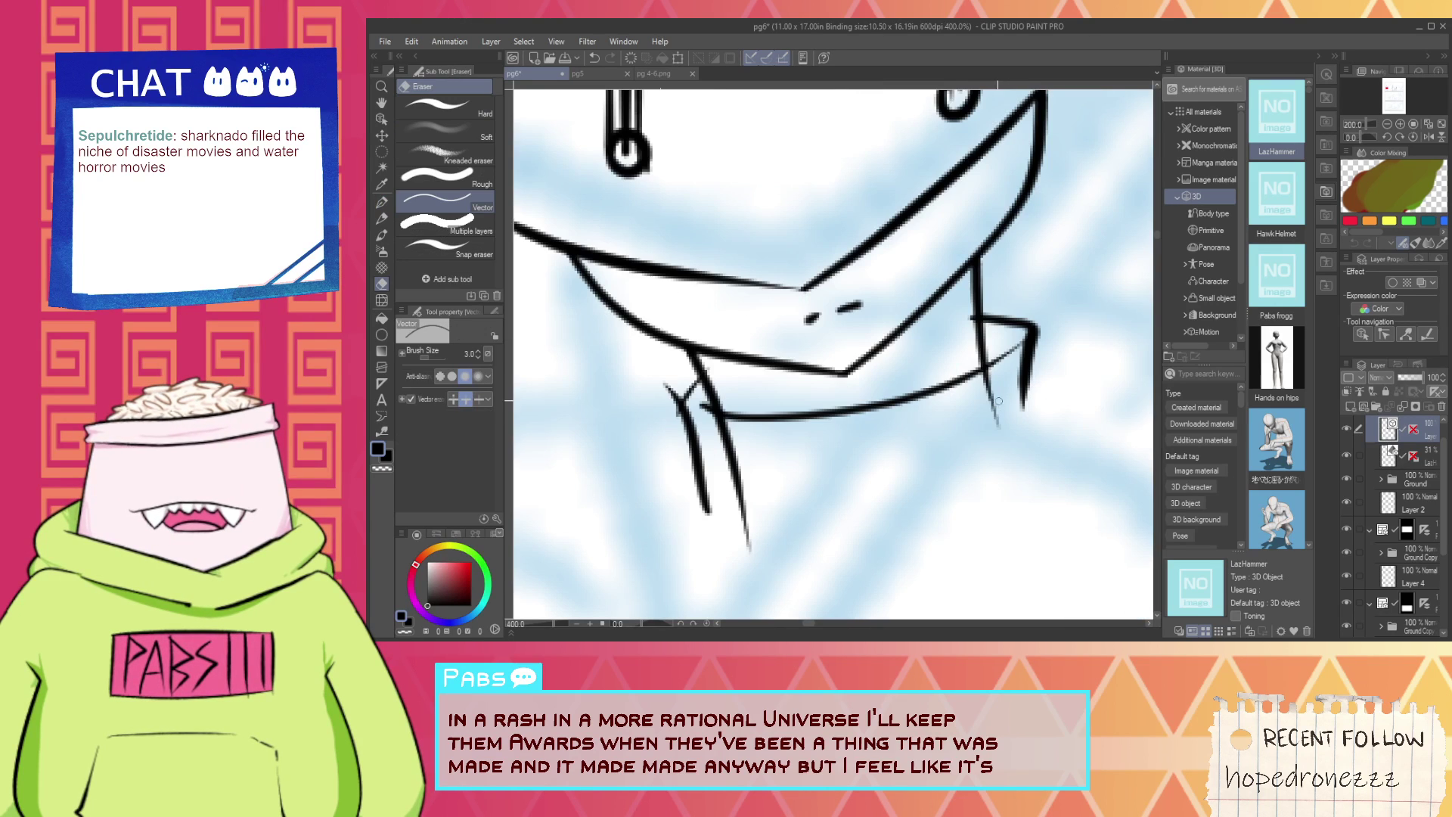
pyautogui.moveTo(730, 516); pyautogui.dragTo(760, 518)
pyautogui.moveTo(675, 415); pyautogui.dragTo(670, 392)
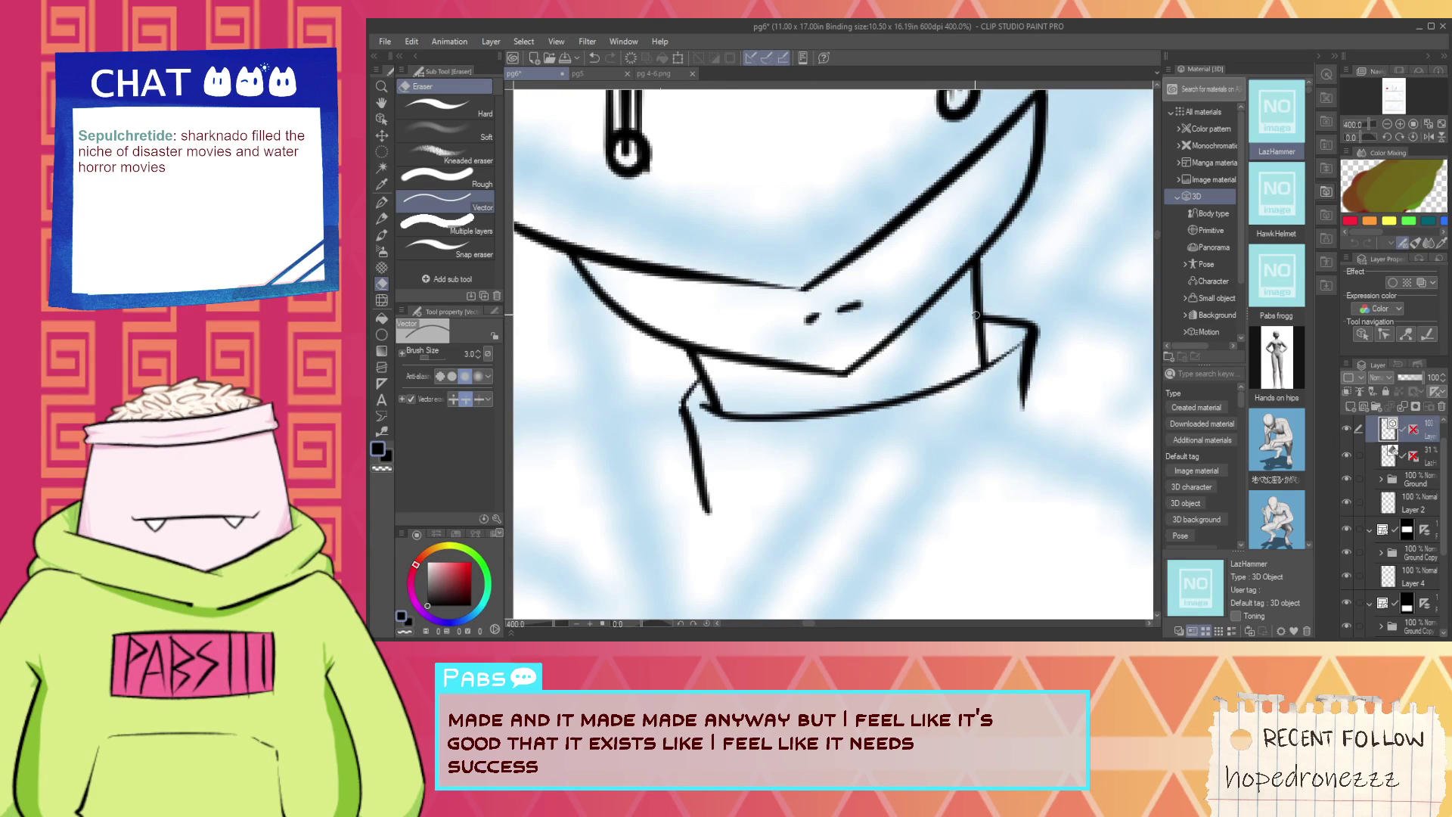
# Ink the collar's fold line and curved lower edge, trimming the ends that extend past its right side.
pyautogui.press('p')
pyautogui.moveTo(670, 435); pyautogui.dragTo(1092, 355)
pyautogui.hotkey('ctrl', 'z')
pyautogui.moveTo(667, 432)
pyautogui.mouseDown()
pyautogui.moveTo(972, 408)
pyautogui.moveTo(1063, 371)
pyautogui.mouseUp()
pyautogui.moveTo(673, 483)
pyautogui.mouseDown()
pyautogui.moveTo(1082, 401)
pyautogui.moveTo(1029, 483)
pyautogui.mouseUp()
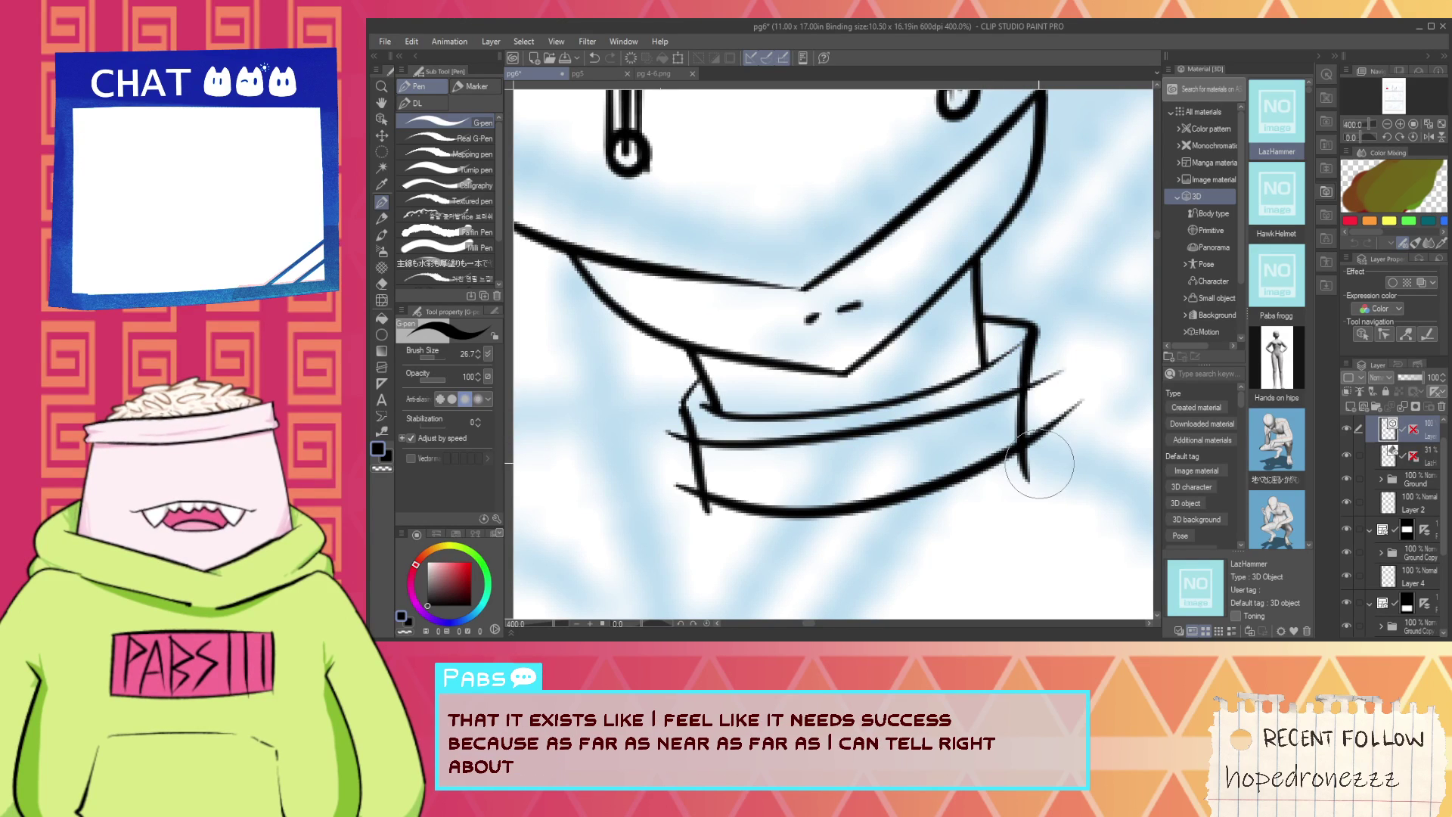
pyautogui.press('e')
pyautogui.moveTo(1071, 408); pyautogui.dragTo(1052, 375)
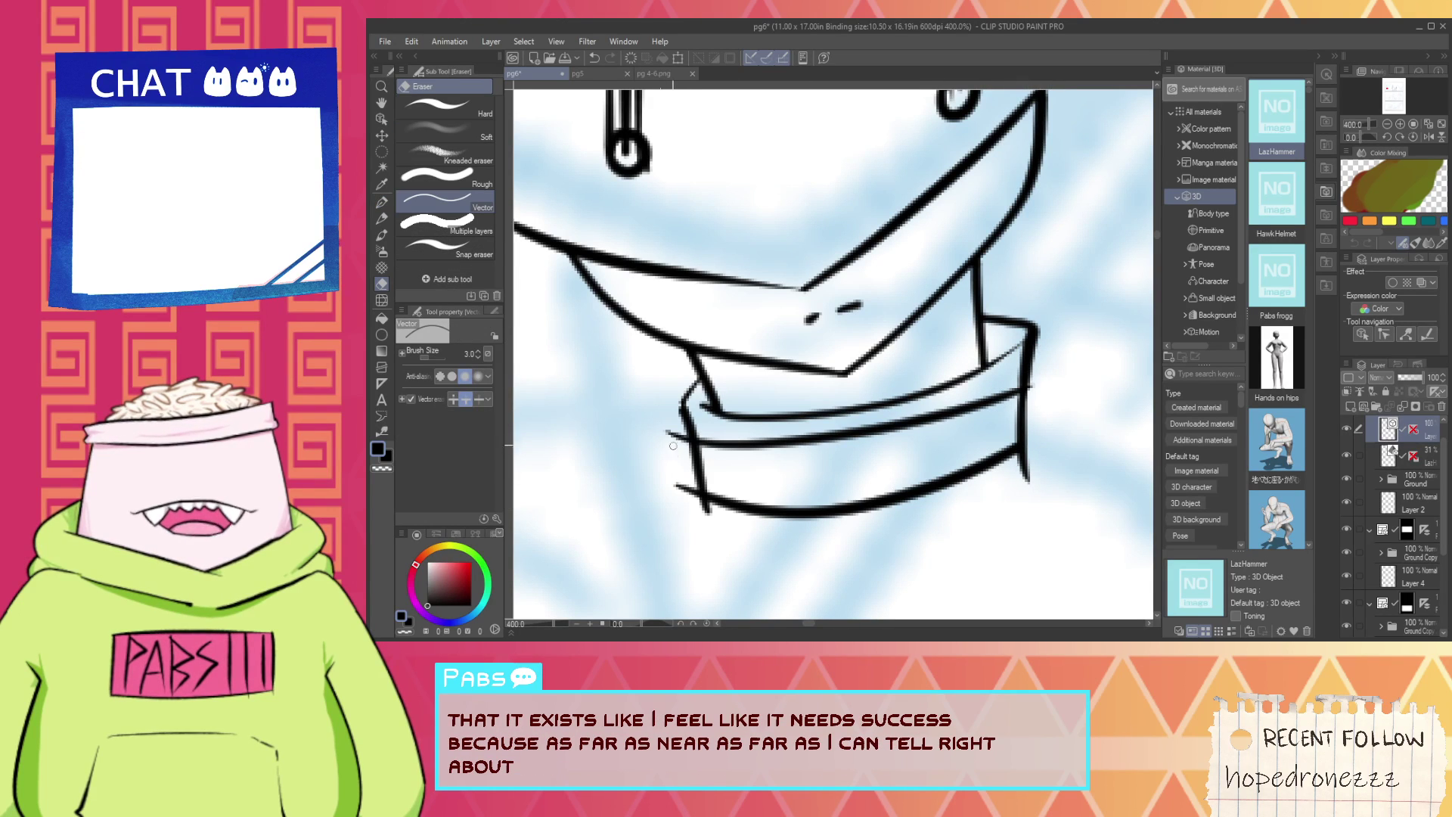
# Draw a small buckle on the front of the collar with the G-pen.
pyautogui.press('p')
pyautogui.moveTo(893, 497)
pyautogui.mouseDown()
pyautogui.moveTo(936, 457)
pyautogui.moveTo(893, 436)
pyautogui.moveTo(900, 465)
pyautogui.moveTo(839, 421)
pyautogui.mouseUp()
pyautogui.hotkey('ctrl', 'z')
pyautogui.scroll(-3, 903, 472)
pyautogui.press('space')
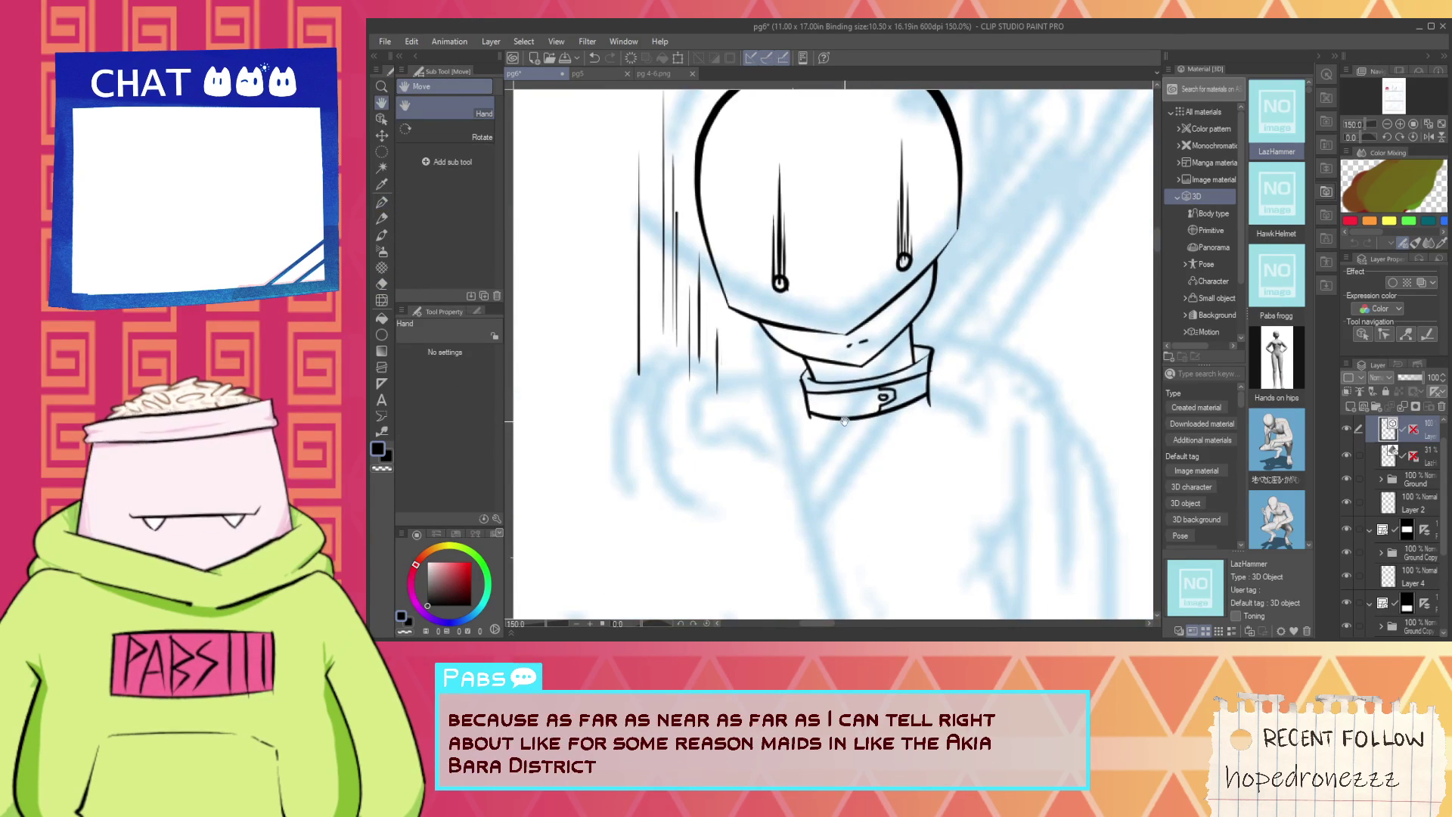
pyautogui.scroll(-2, 839, 421)
pyautogui.scroll(4, 791, 382)
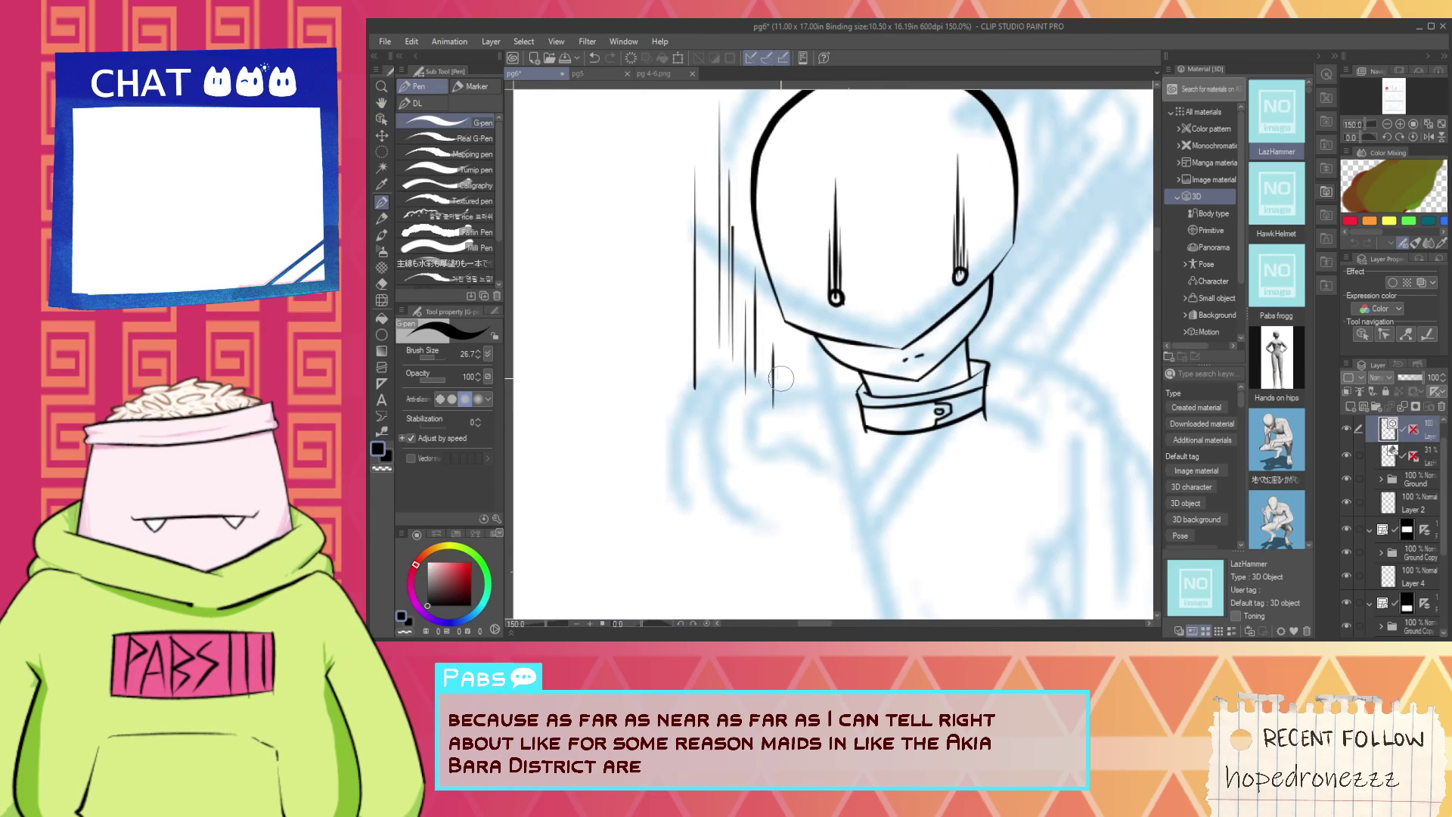
# Ink the left shoulder line sloping from the motion lines to the collar and clean up where it meets the collar.
pyautogui.hotkey('ctrl', 'z')
pyautogui.moveTo(777, 373)
pyautogui.mouseDown()
pyautogui.moveTo(794, 388)
pyautogui.moveTo(805, 375)
pyautogui.mouseUp()
pyautogui.hotkey('ctrl', 'z')
pyautogui.hotkey('ctrl', 'z')
pyautogui.scroll(6, 817, 371)
pyautogui.press('e')
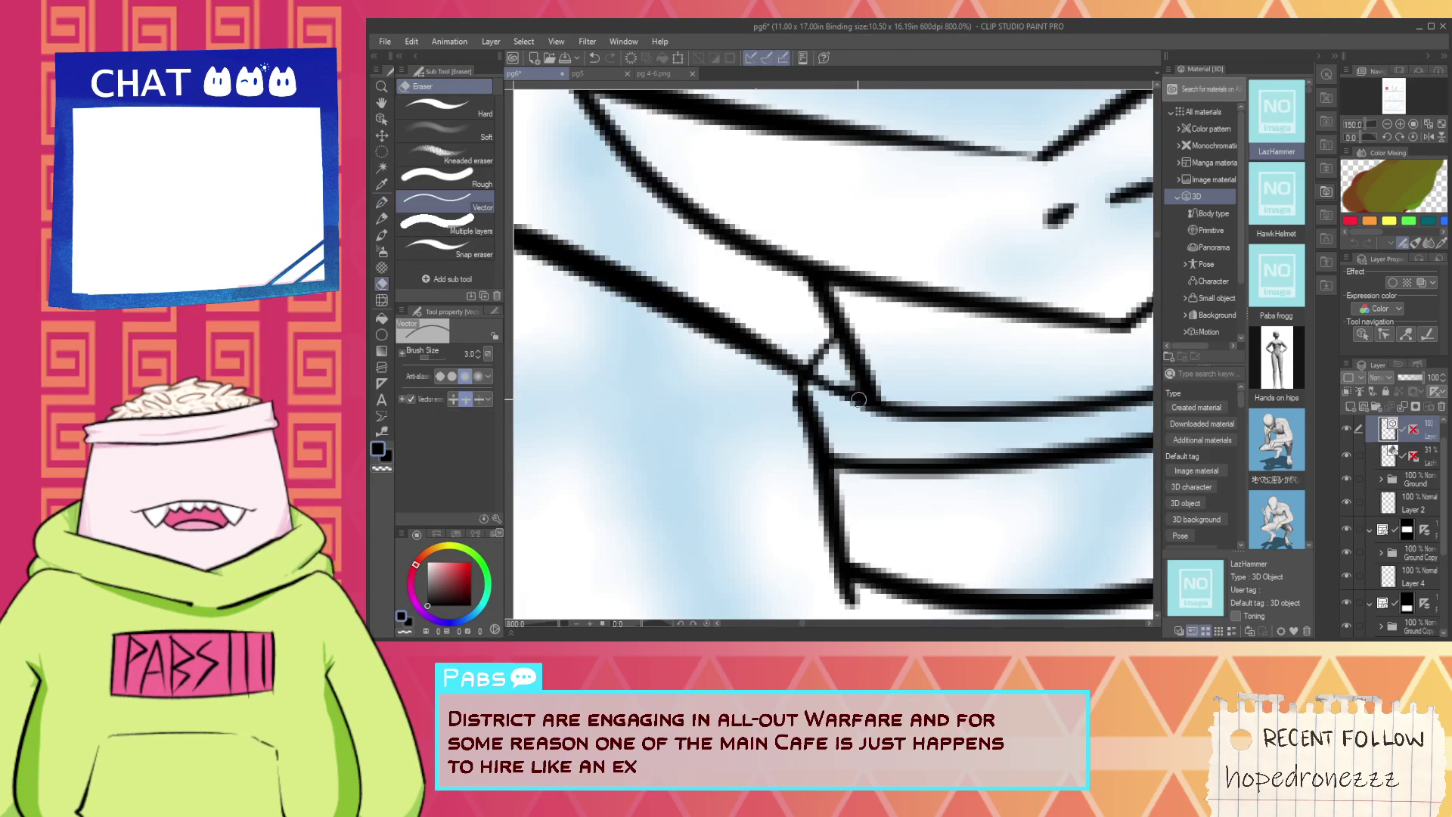
pyautogui.scroll(-8, 834, 387)
# Add short vertical motion lines of varying thickness among the existing ones to the left of the head and shoulder.
pyautogui.press('space')
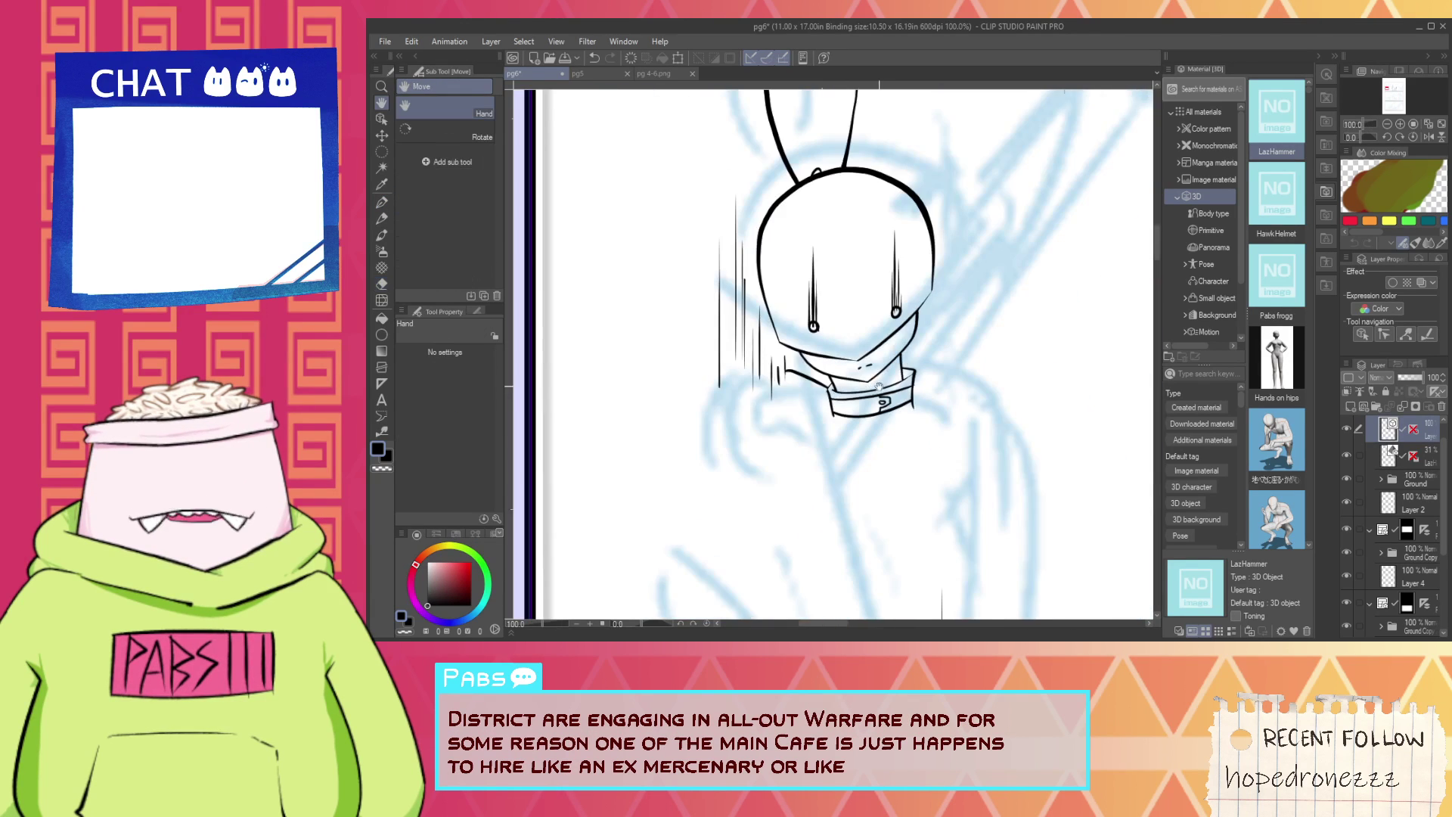
pyautogui.moveTo(799, 394); pyautogui.dragTo(811, 359)
pyautogui.scroll(1, 749, 328)
pyautogui.scroll(3, 749, 328)
pyautogui.press('p')
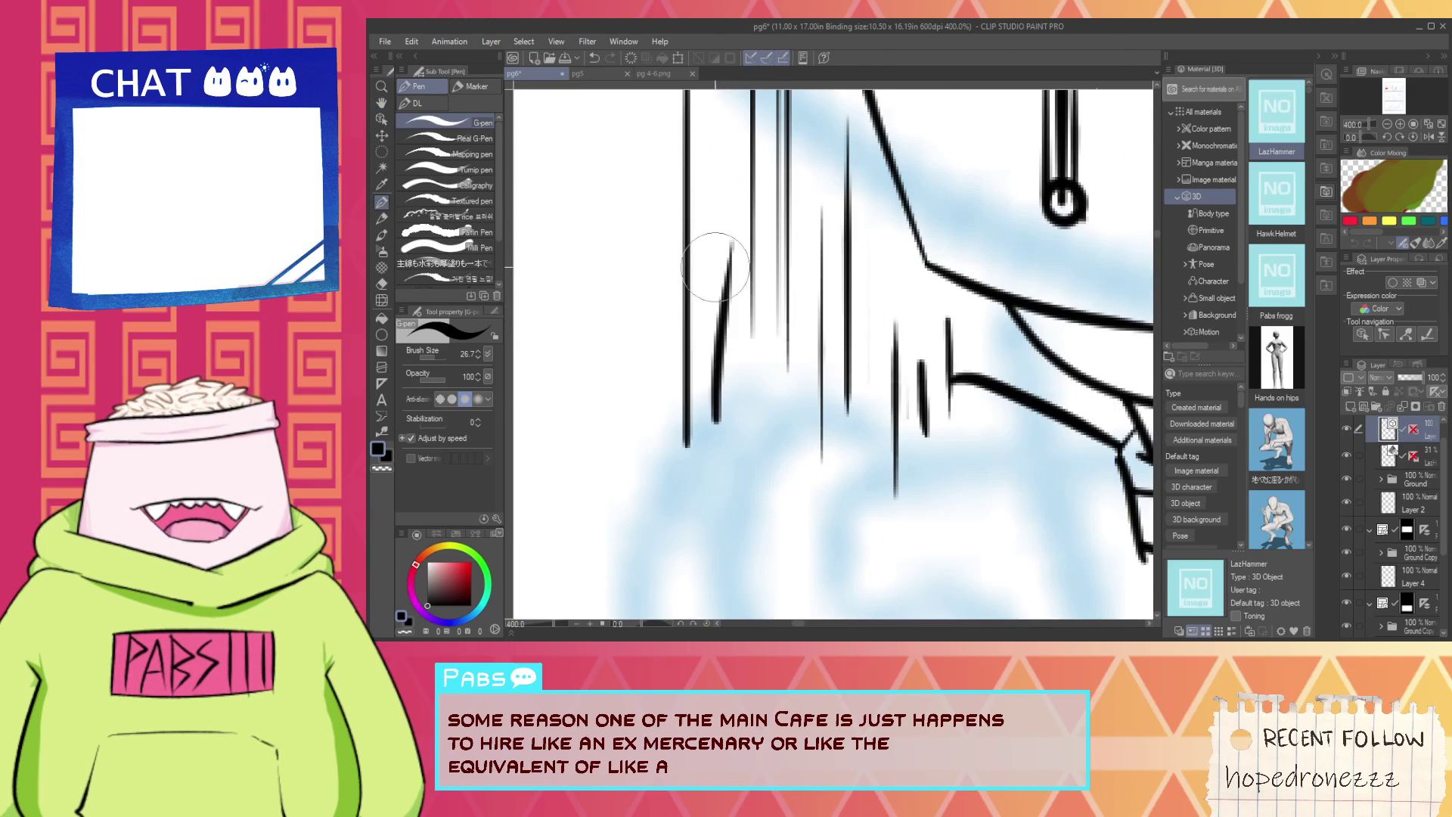
pyautogui.moveTo(711, 430); pyautogui.dragTo(708, 184)
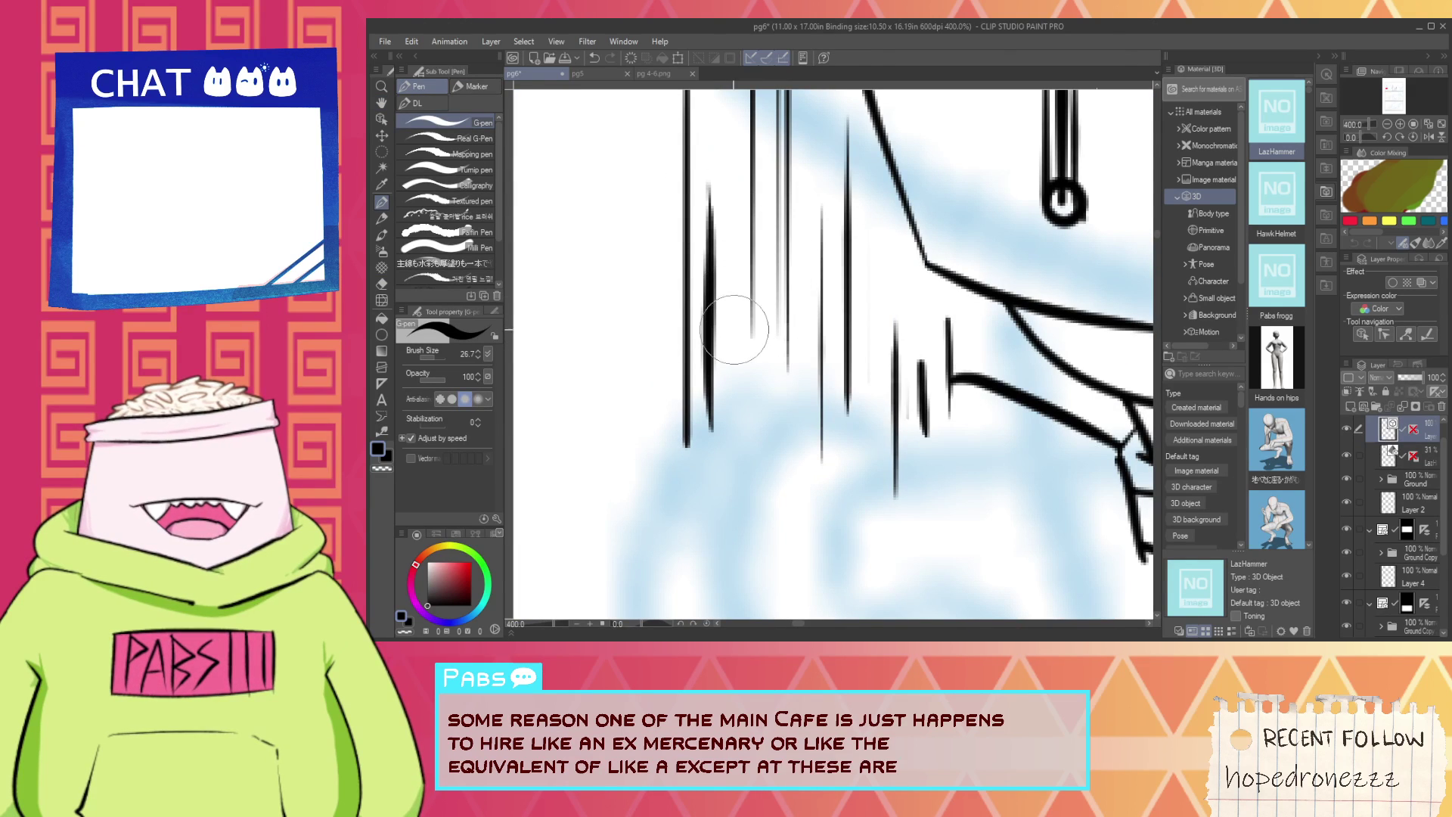
pyautogui.moveTo(734, 373); pyautogui.dragTo(731, 295)
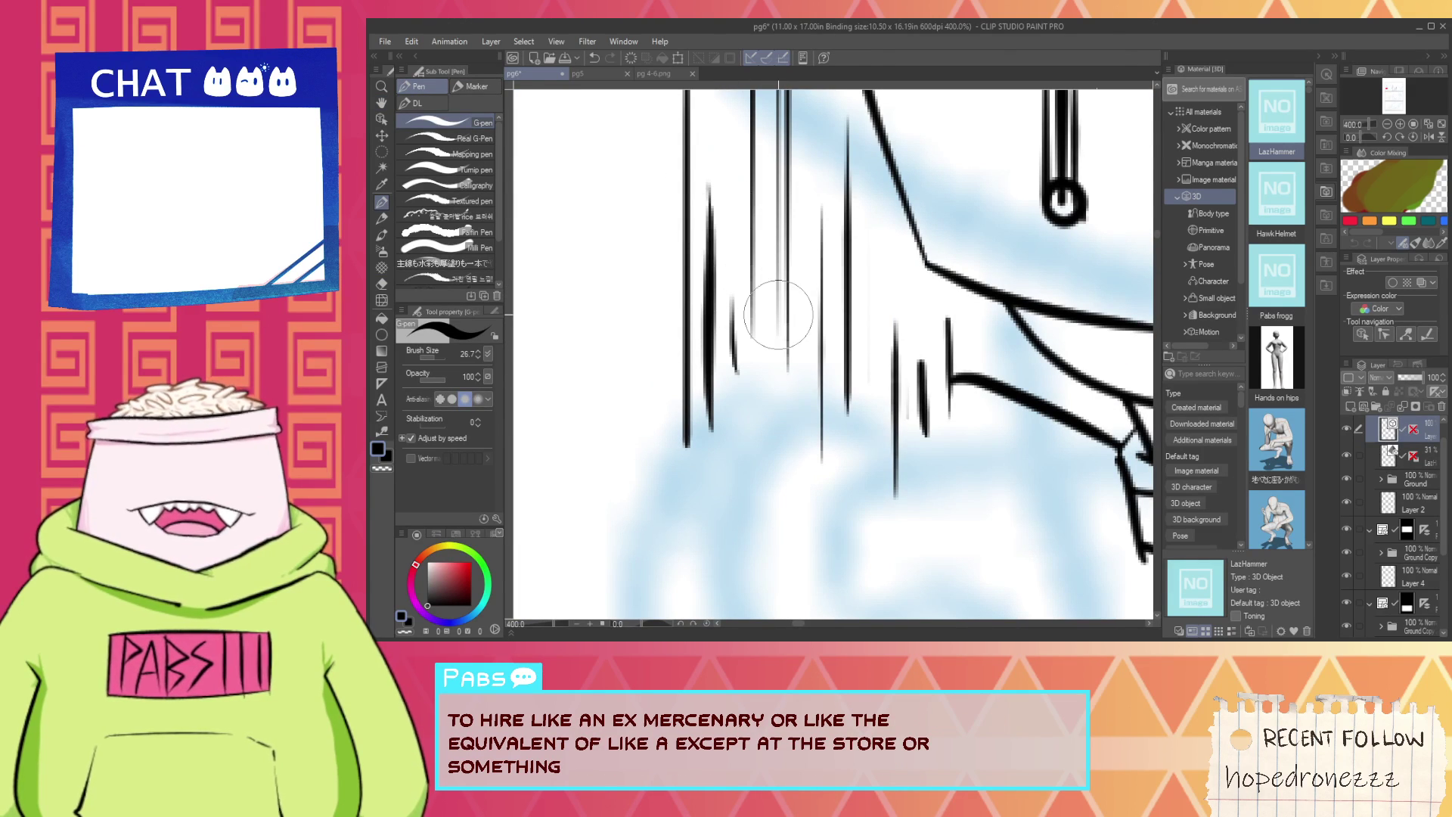
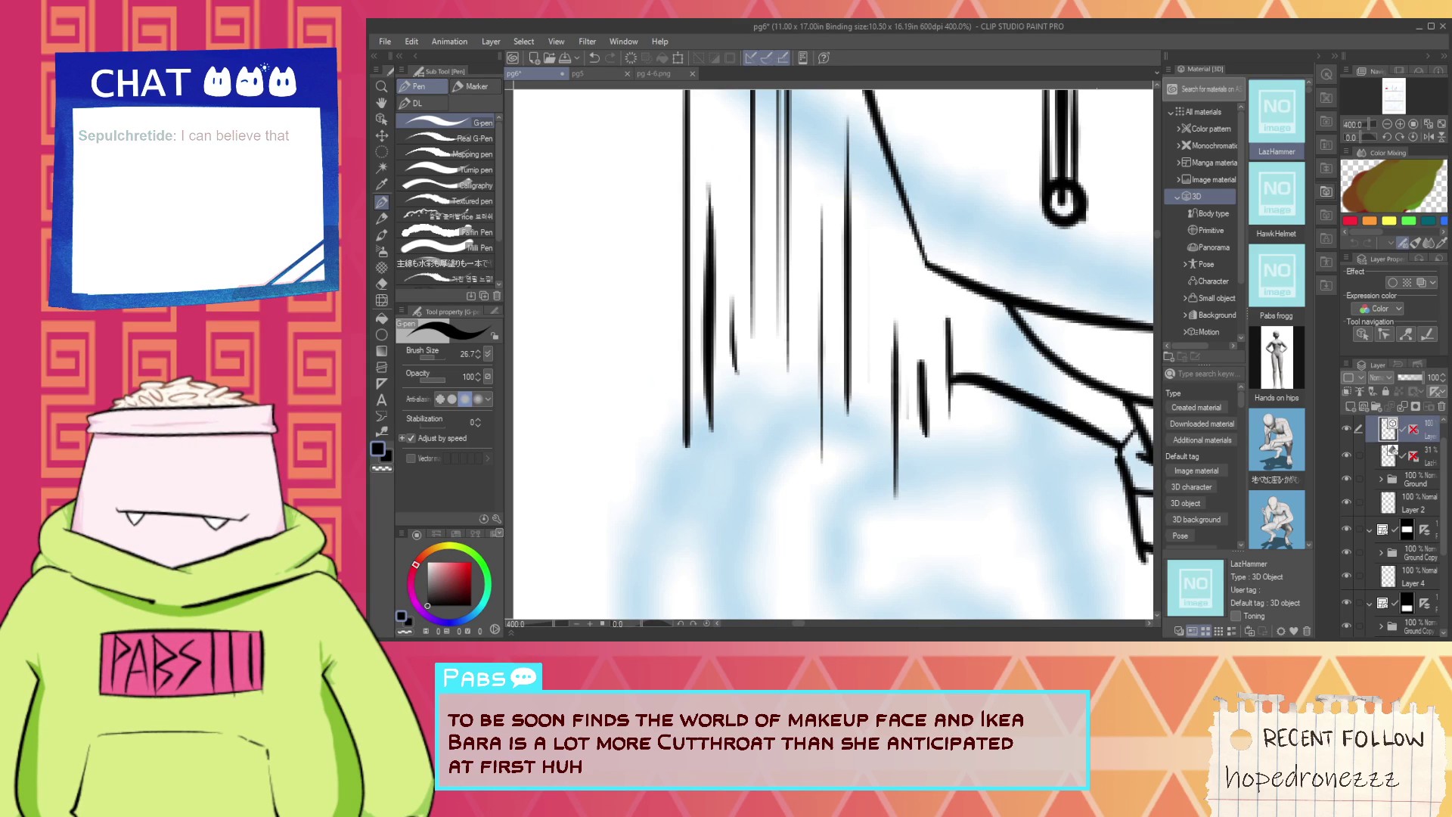
# Examine the motion lines beside the head and shoulder in relation to the rest of the figure.
pyautogui.click(1091, 32)
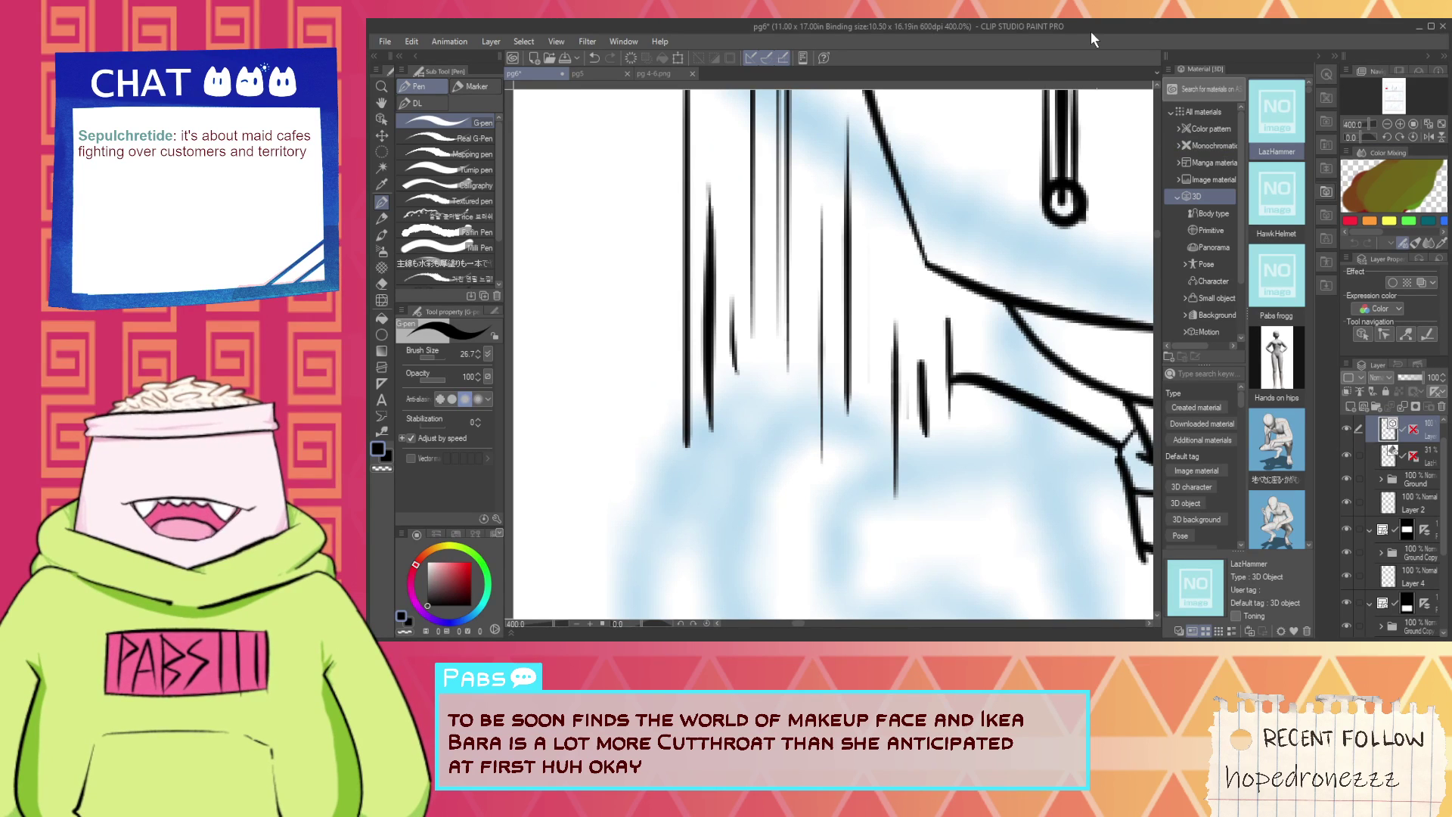
pyautogui.scroll(-3, 926, 185)
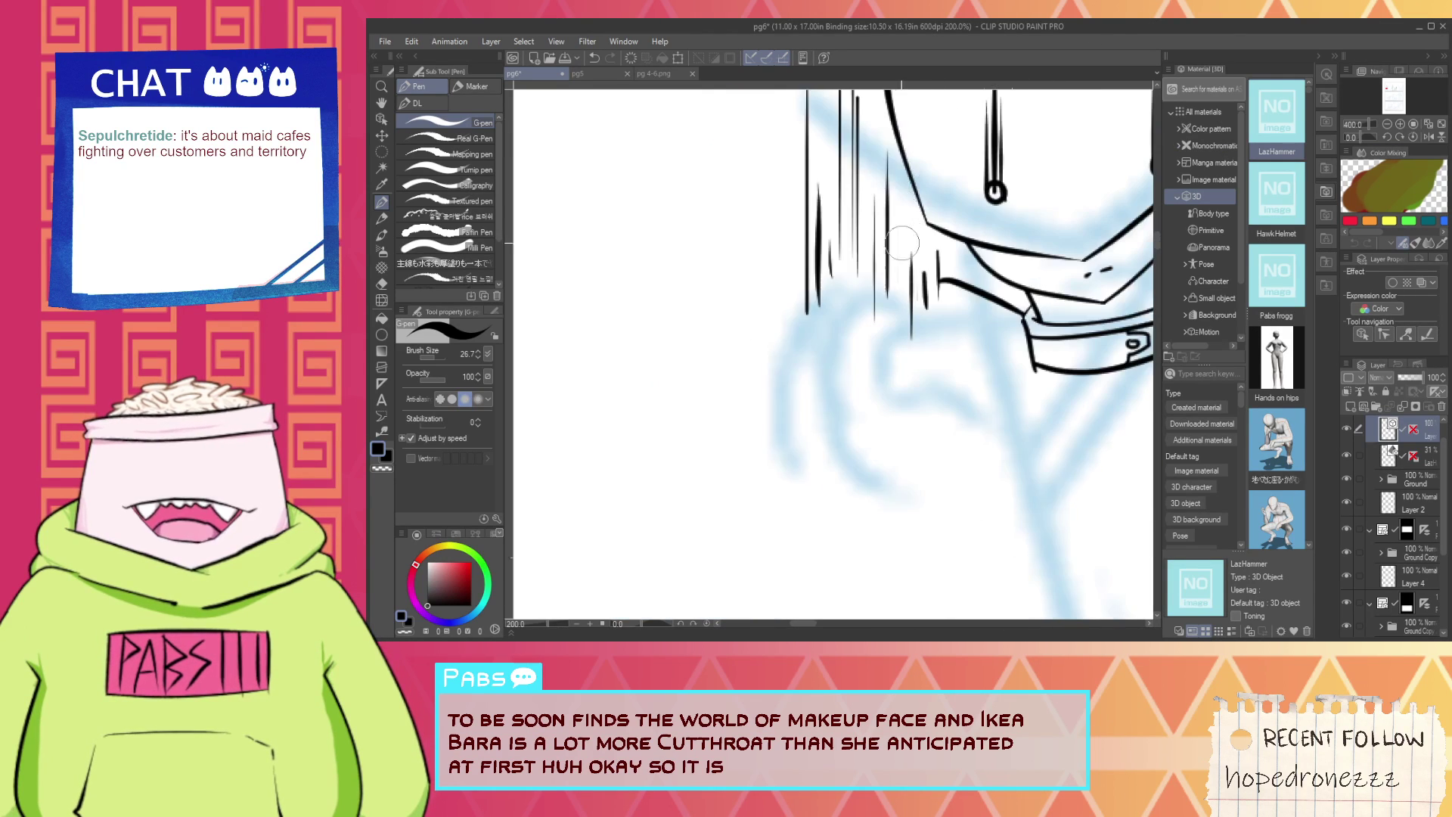
pyautogui.press('space')
pyautogui.moveTo(894, 268); pyautogui.dragTo(830, 319)
pyautogui.scroll(1, 830, 318)
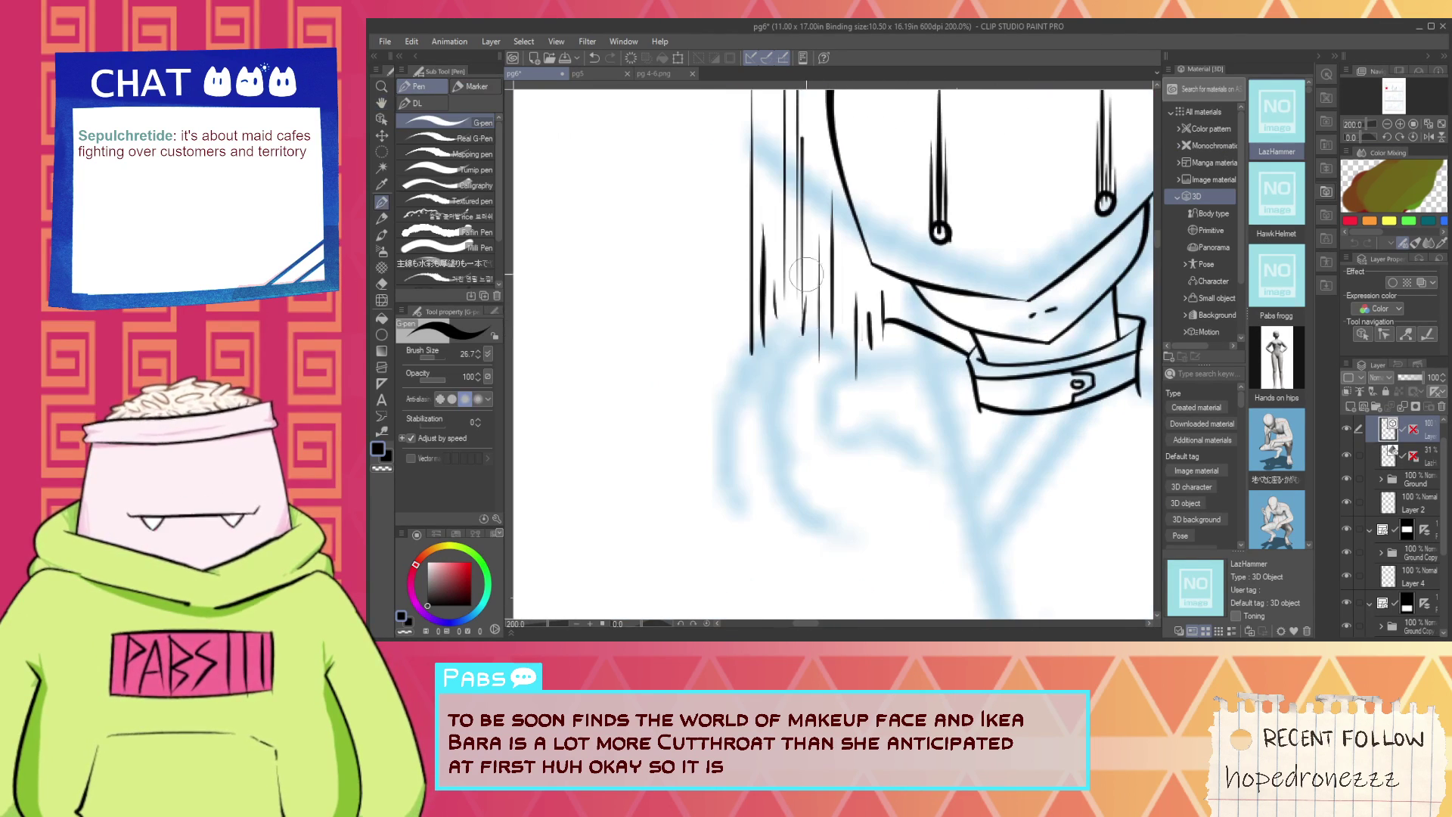
pyautogui.scroll(-2, 831, 318)
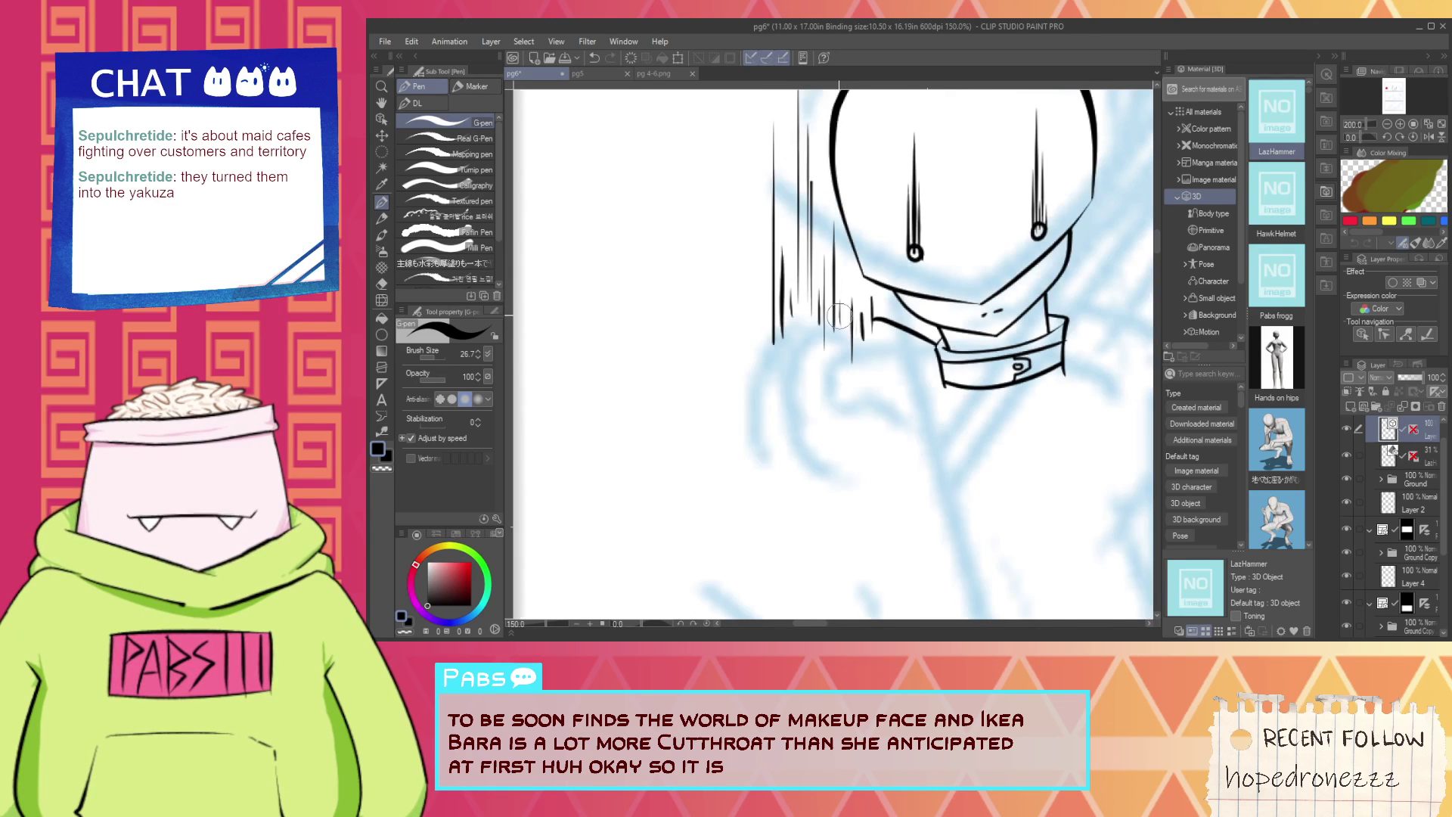
pyautogui.press('space')
pyautogui.moveTo(801, 384); pyautogui.dragTo(760, 449)
pyautogui.scroll(2, 752, 453)
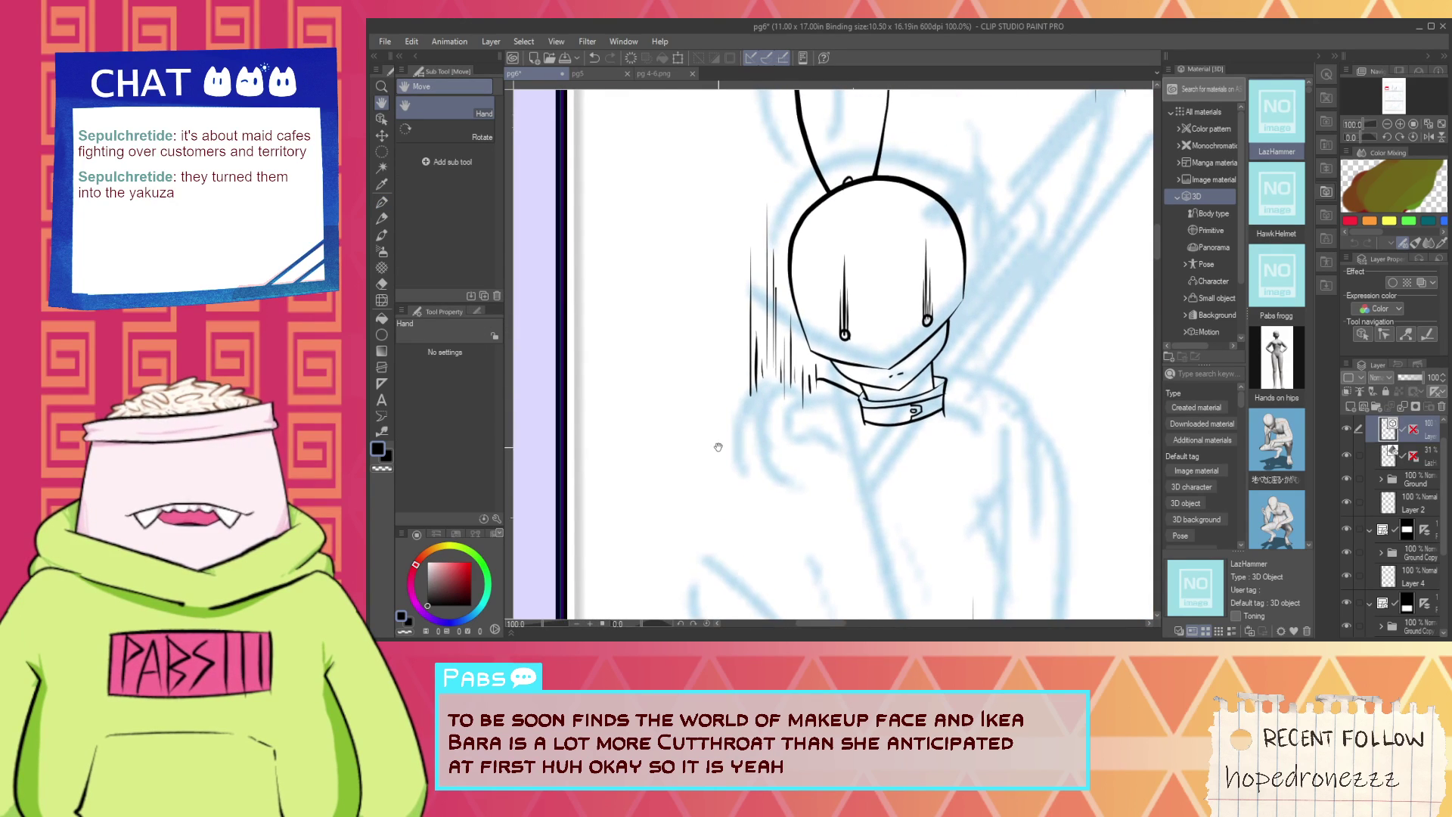
pyautogui.click(384, 430)
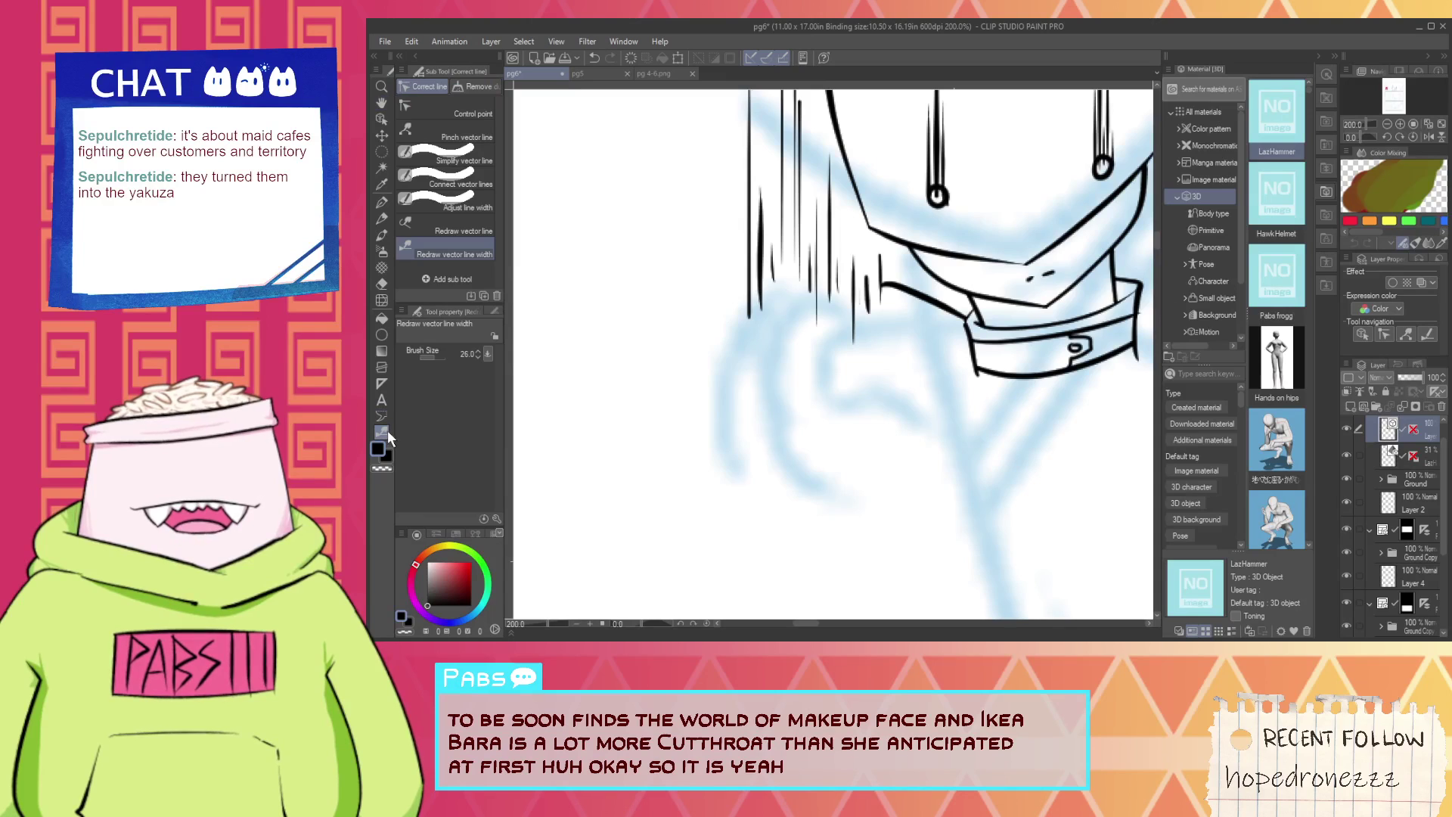
pyautogui.click(446, 155)
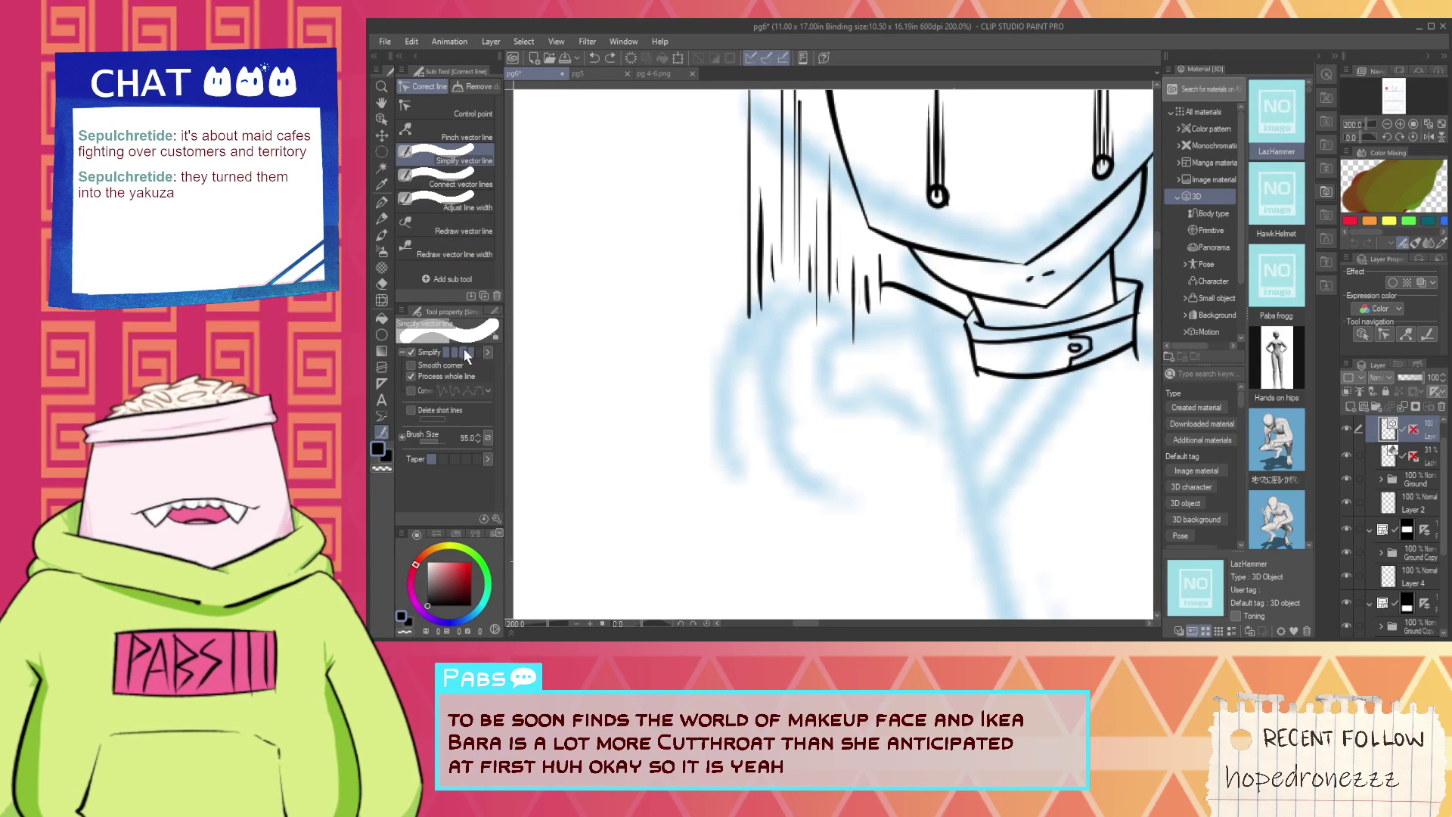
pyautogui.press('space')
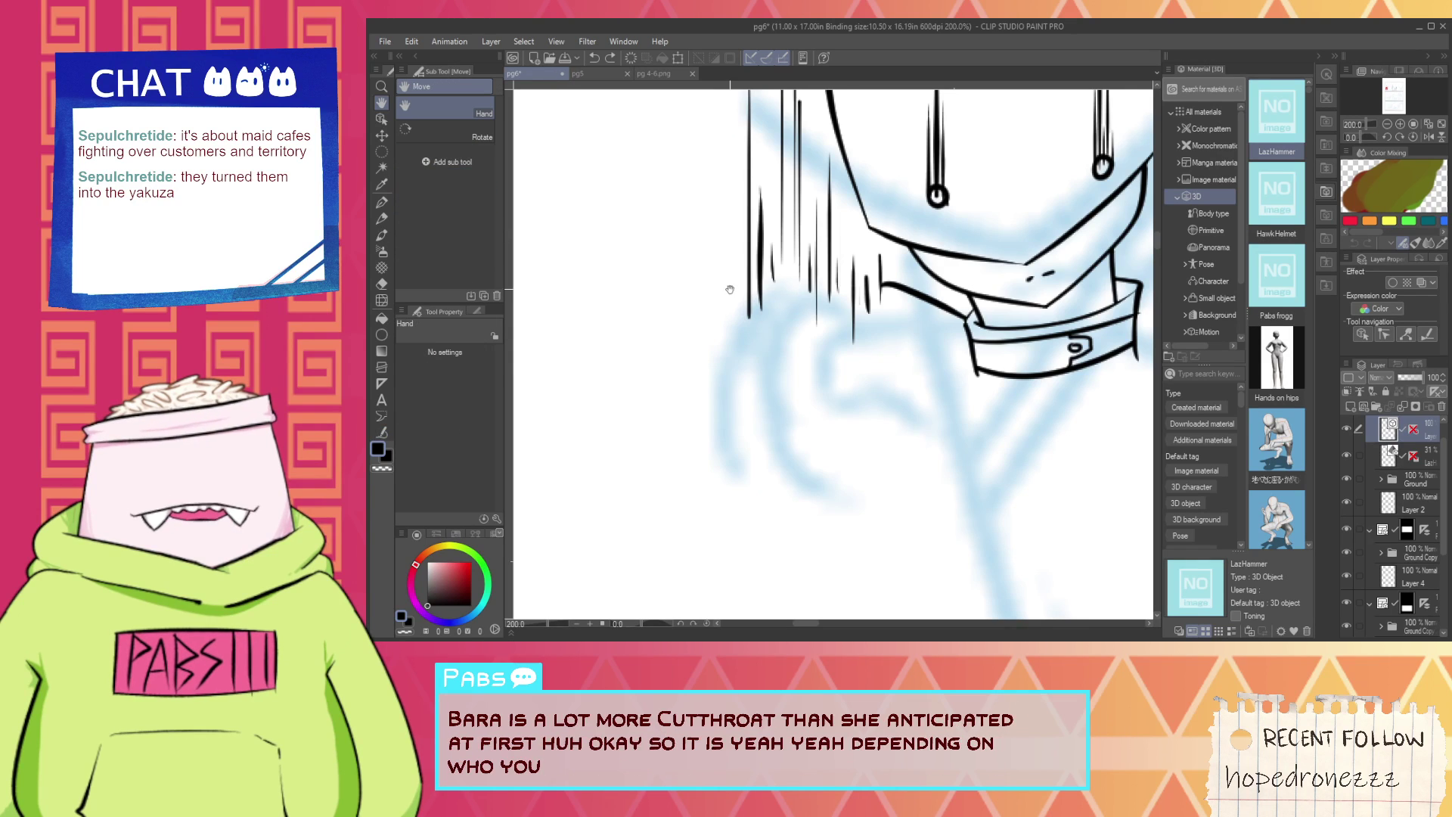
pyautogui.moveTo(658, 265); pyautogui.dragTo(660, 394)
pyautogui.click(383, 434)
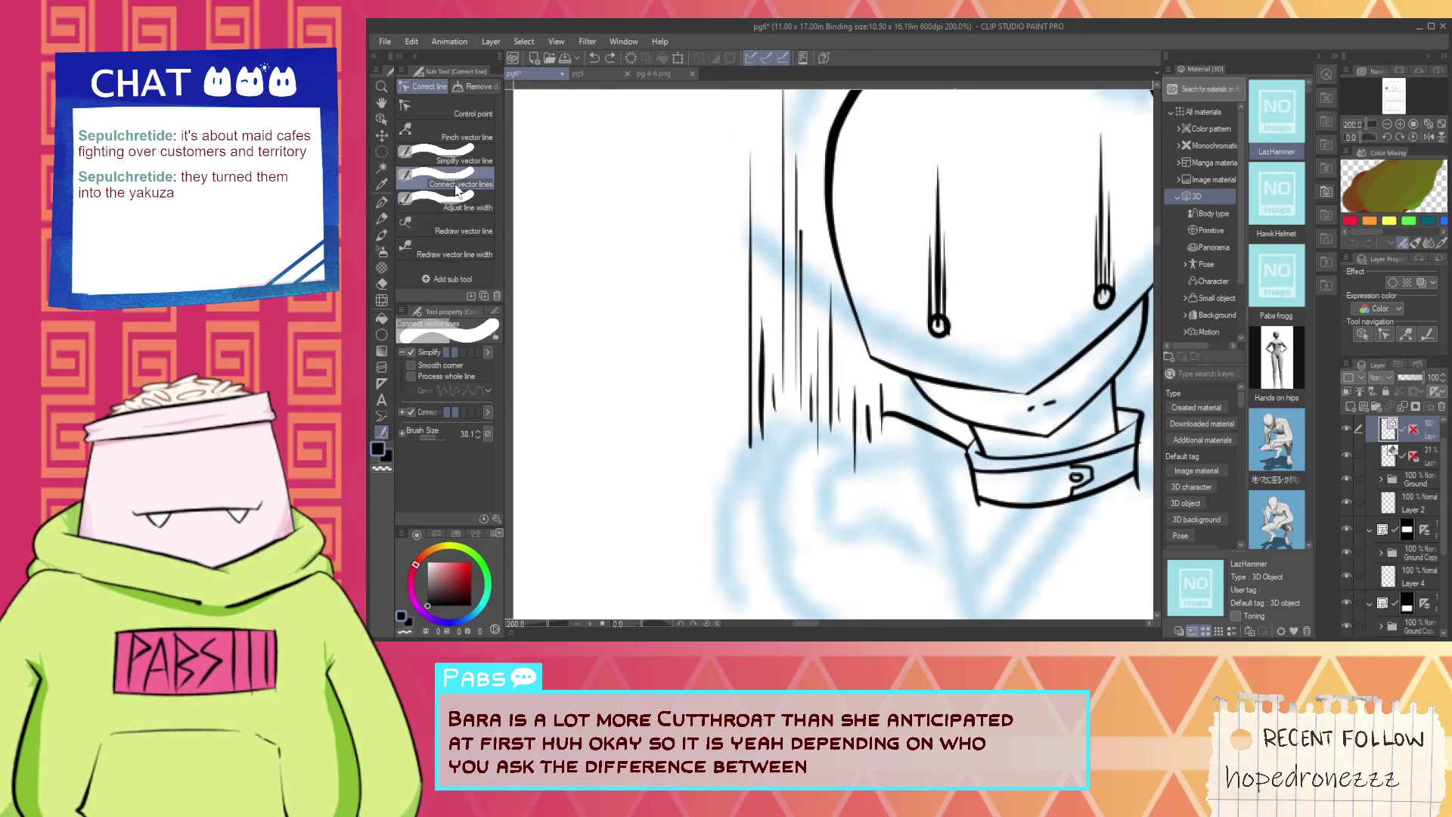
pyautogui.click(469, 204)
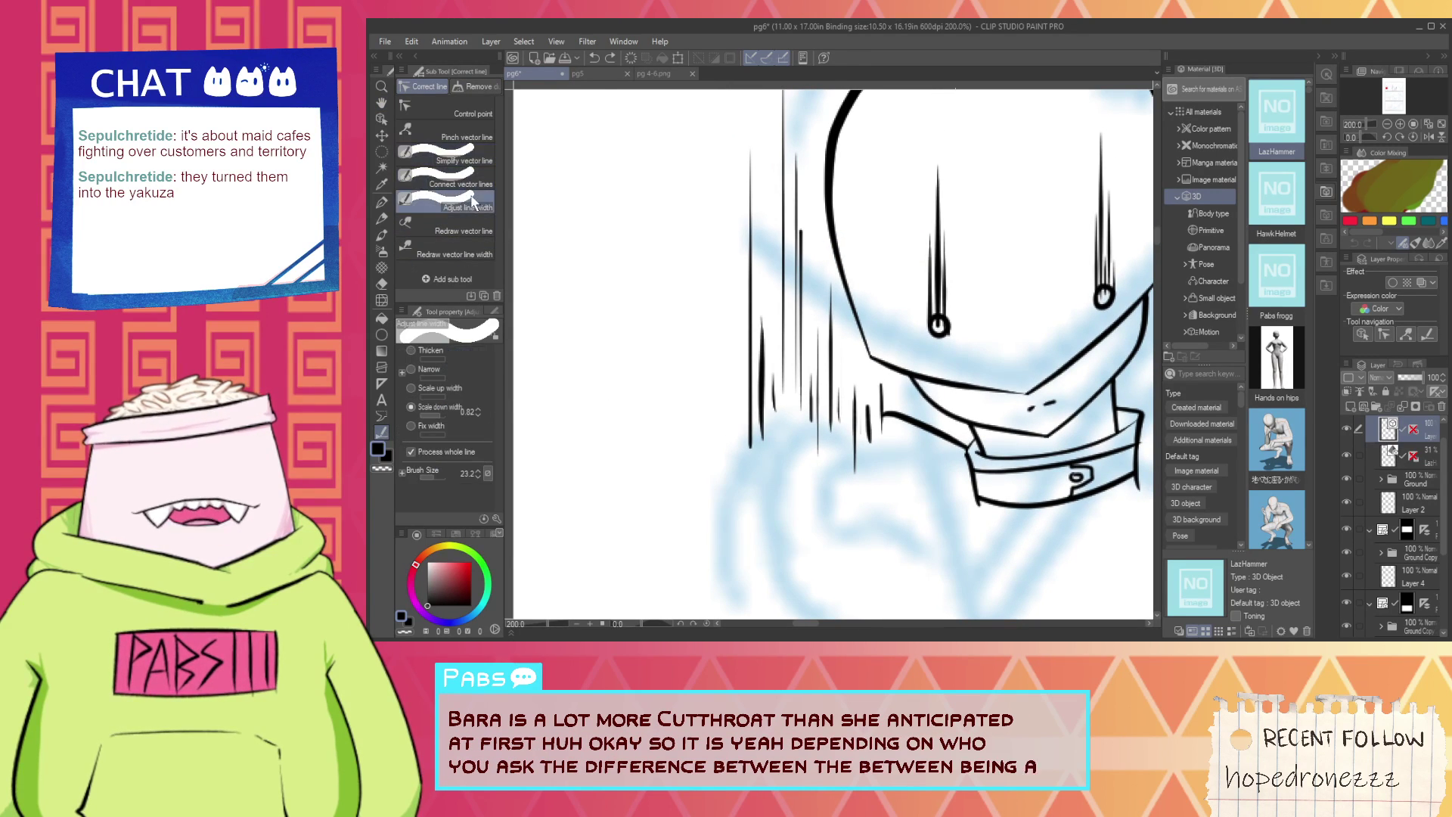
# Try simplifying the motion lines left of the head with Simplify vector line at brush size 20.7, and undo the last pass.
pyautogui.click(463, 160)
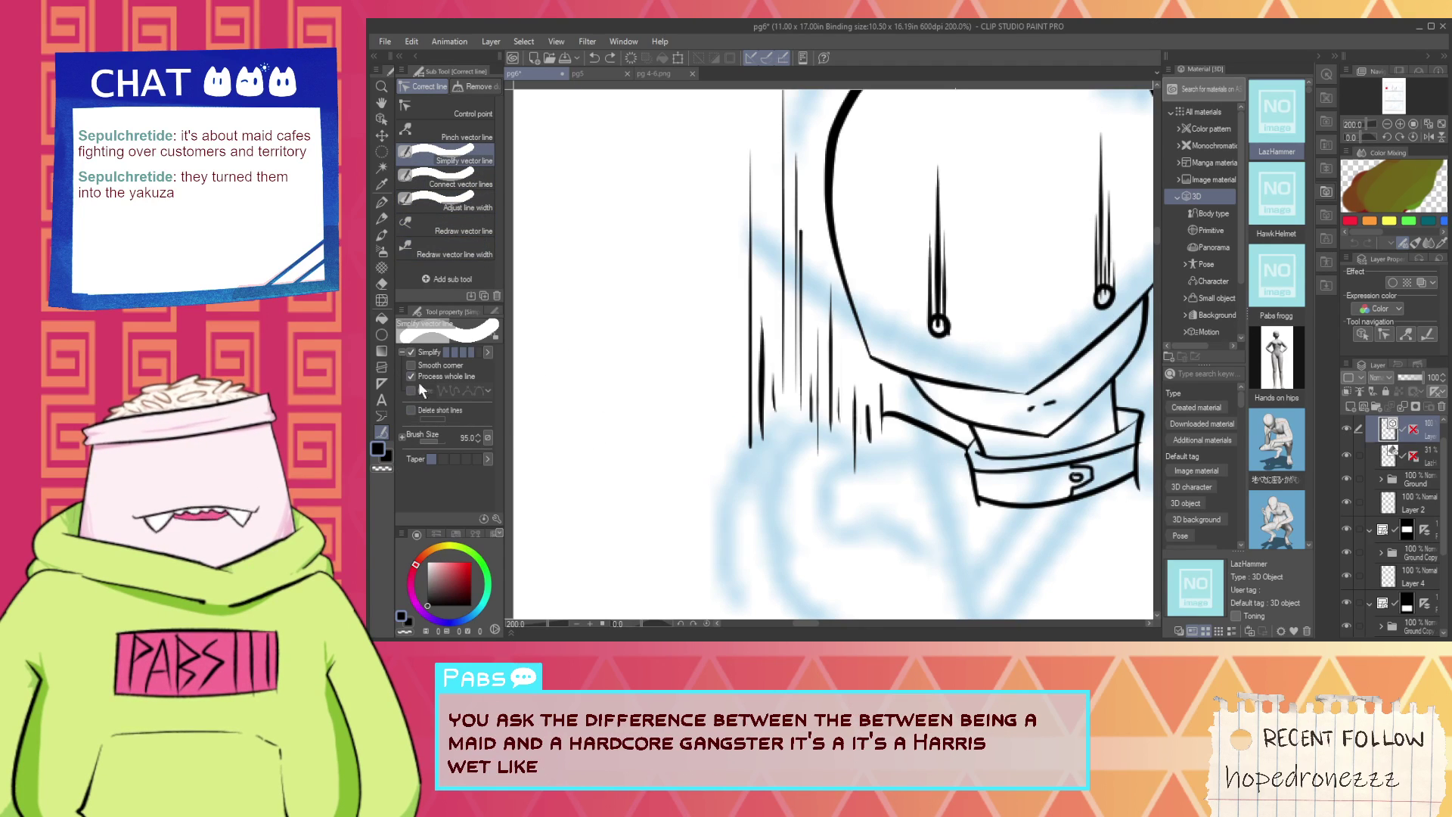
pyautogui.moveTo(438, 437); pyautogui.dragTo(433, 439)
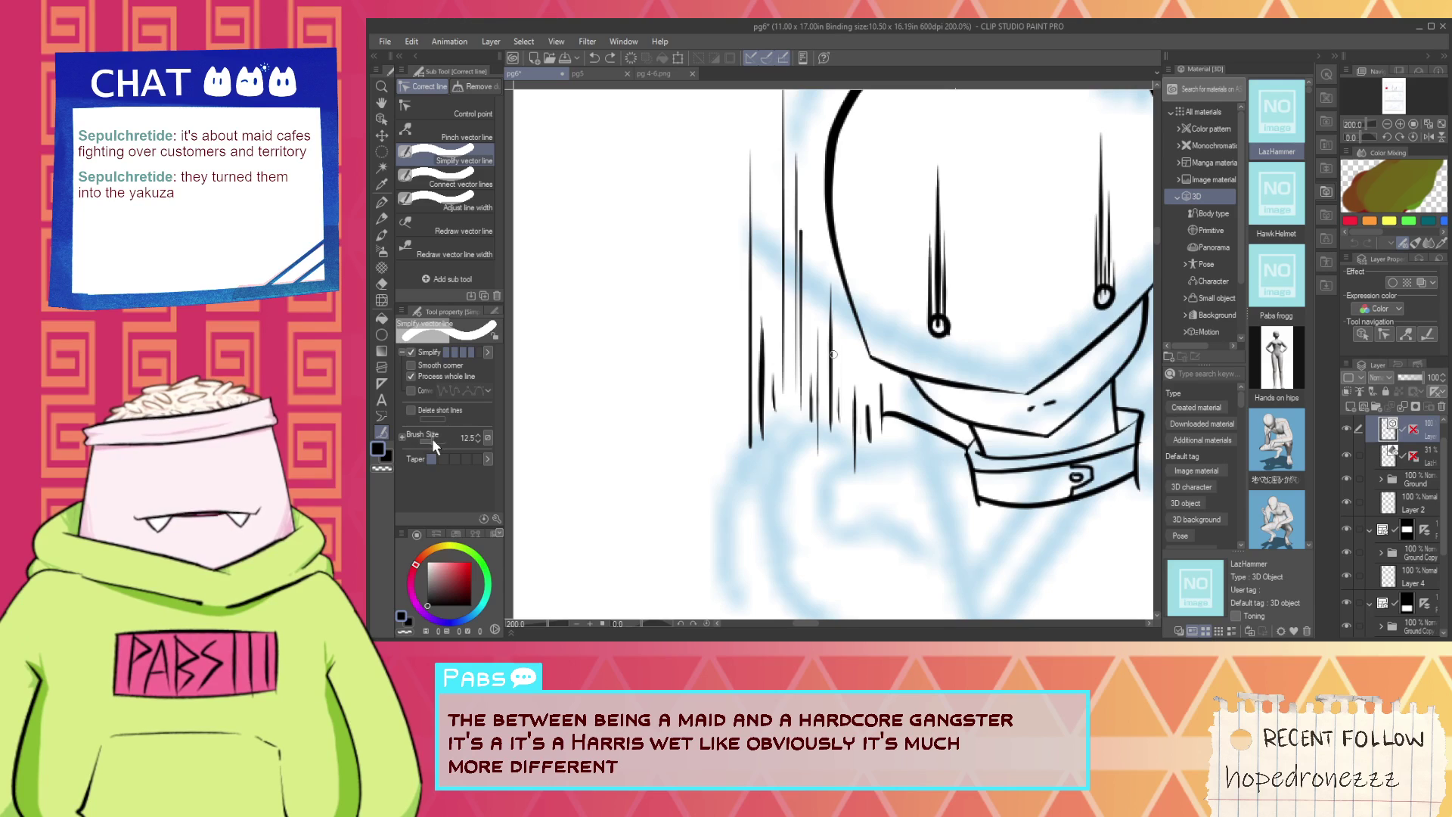
pyautogui.click(763, 436)
pyautogui.click(411, 376)
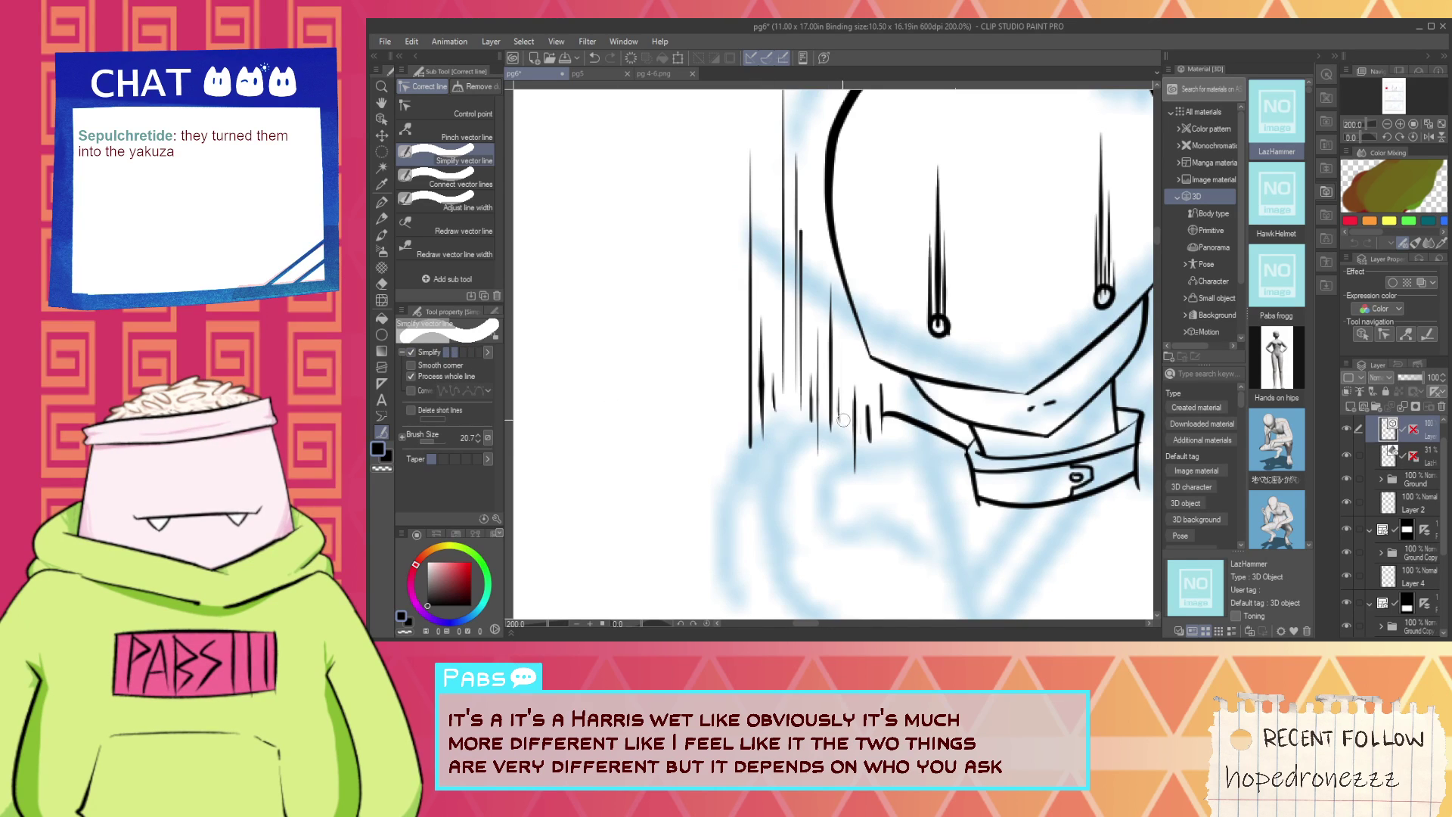
pyautogui.click(802, 266)
pyautogui.hotkey('ctrl', 'z')
# Ink the rounded outer curve of the puffed left shoulder with the G-pen, from the motion lines down to the upper arm.
pyautogui.scroll(-3, 793, 261)
pyautogui.press('space')
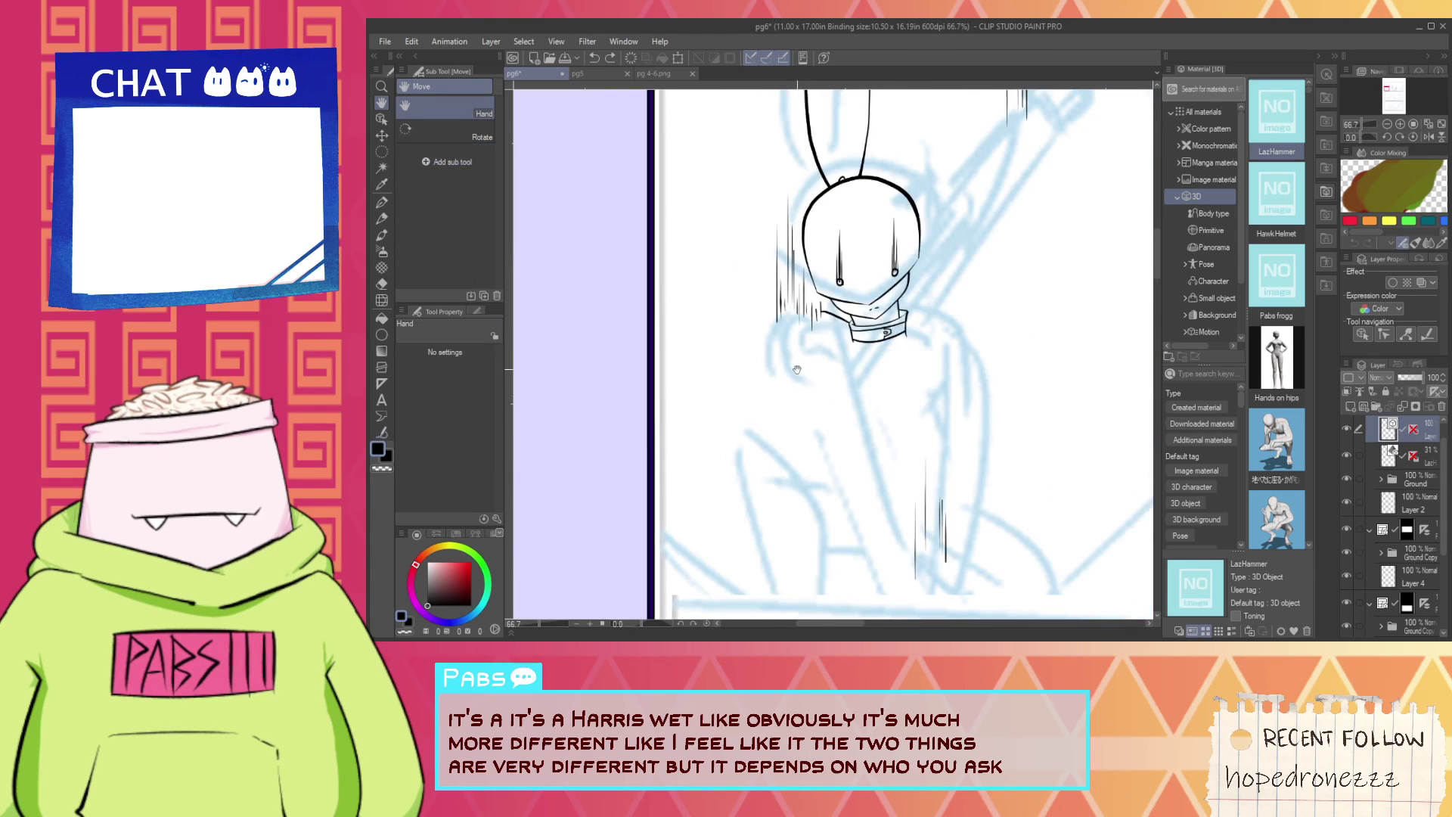
pyautogui.scroll(3, 796, 369)
pyautogui.press('p')
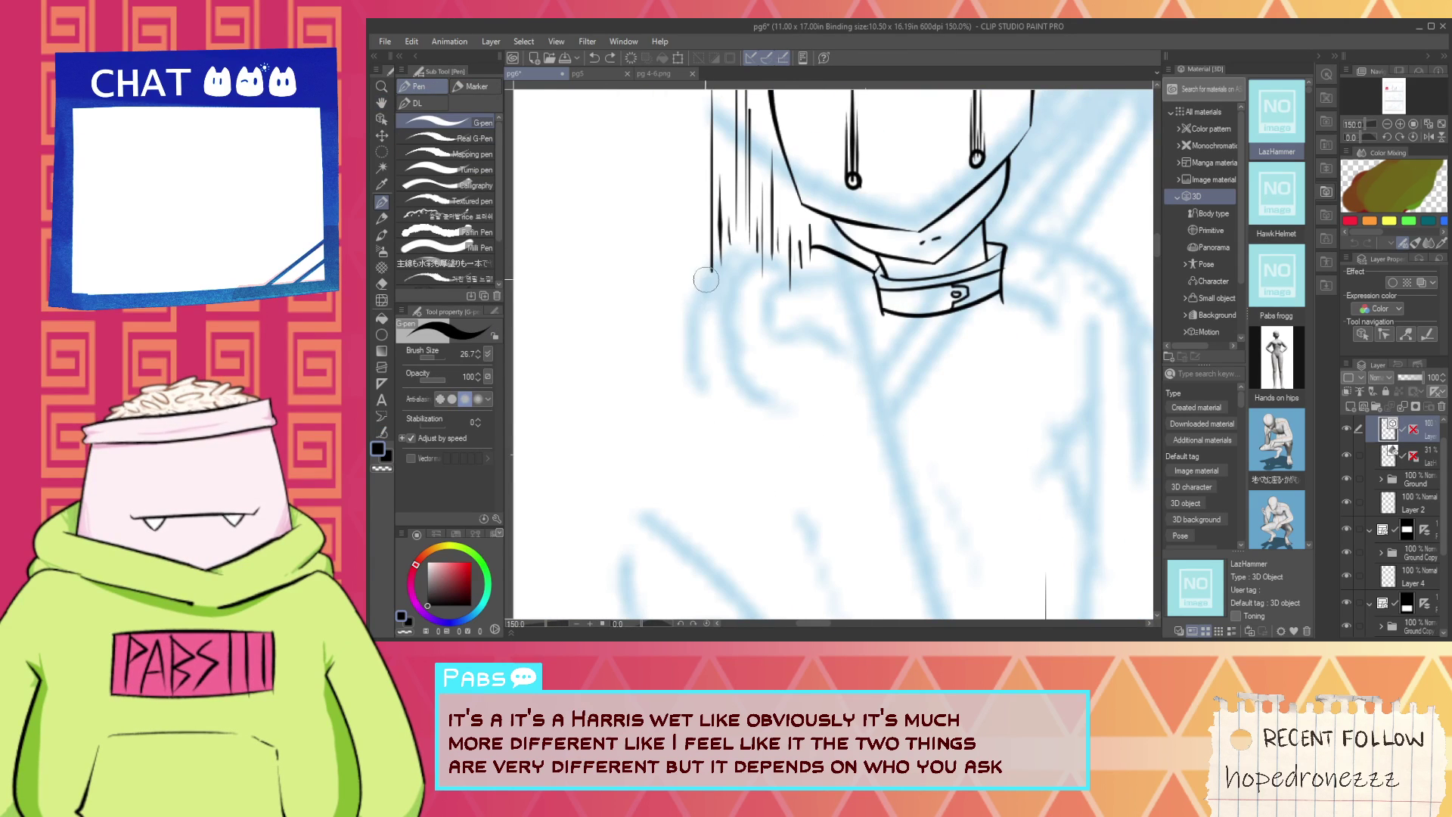
pyautogui.moveTo(713, 263); pyautogui.dragTo(752, 414)
pyautogui.hotkey('ctrl', 'z')
pyautogui.moveTo(714, 252)
pyautogui.mouseDown()
pyautogui.moveTo(691, 295)
pyautogui.moveTo(781, 427)
pyautogui.mouseUp()
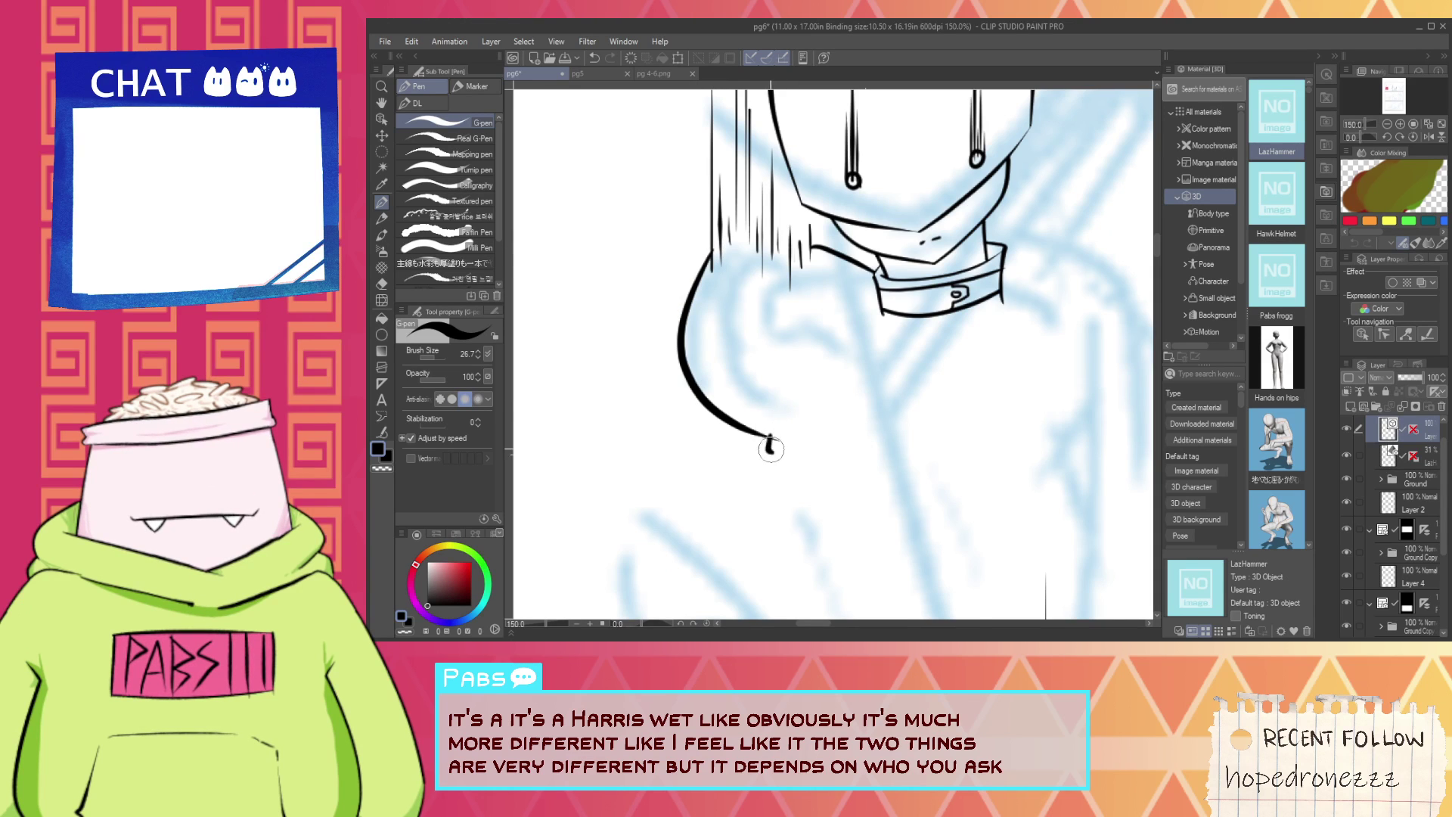
# Show the Robomaid area folder in the Hawk sketches reference file, examine the maid outfit designs, and return to the comic page.
pyautogui.scroll(-3, 771, 450)
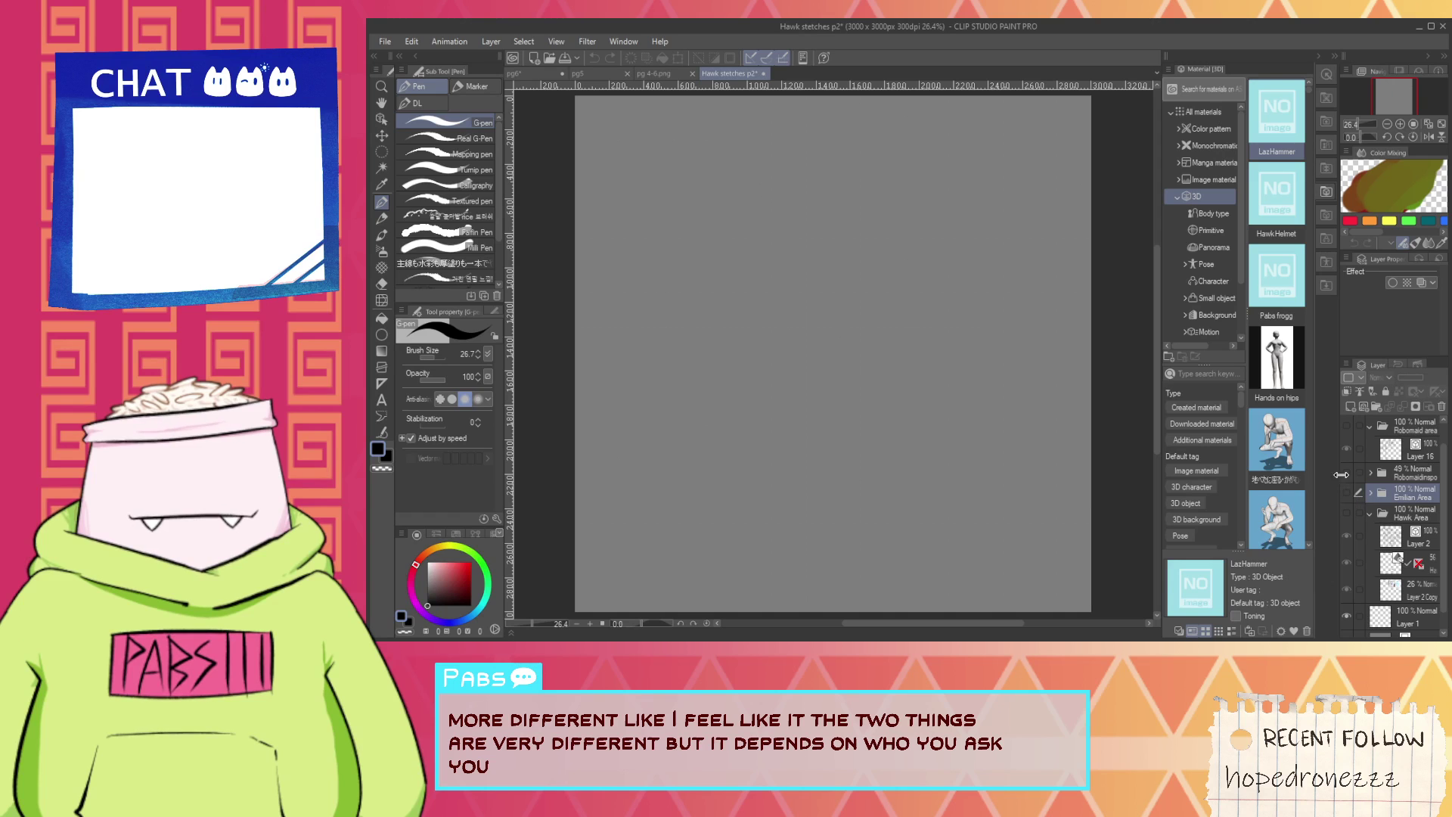
pyautogui.click(1347, 472)
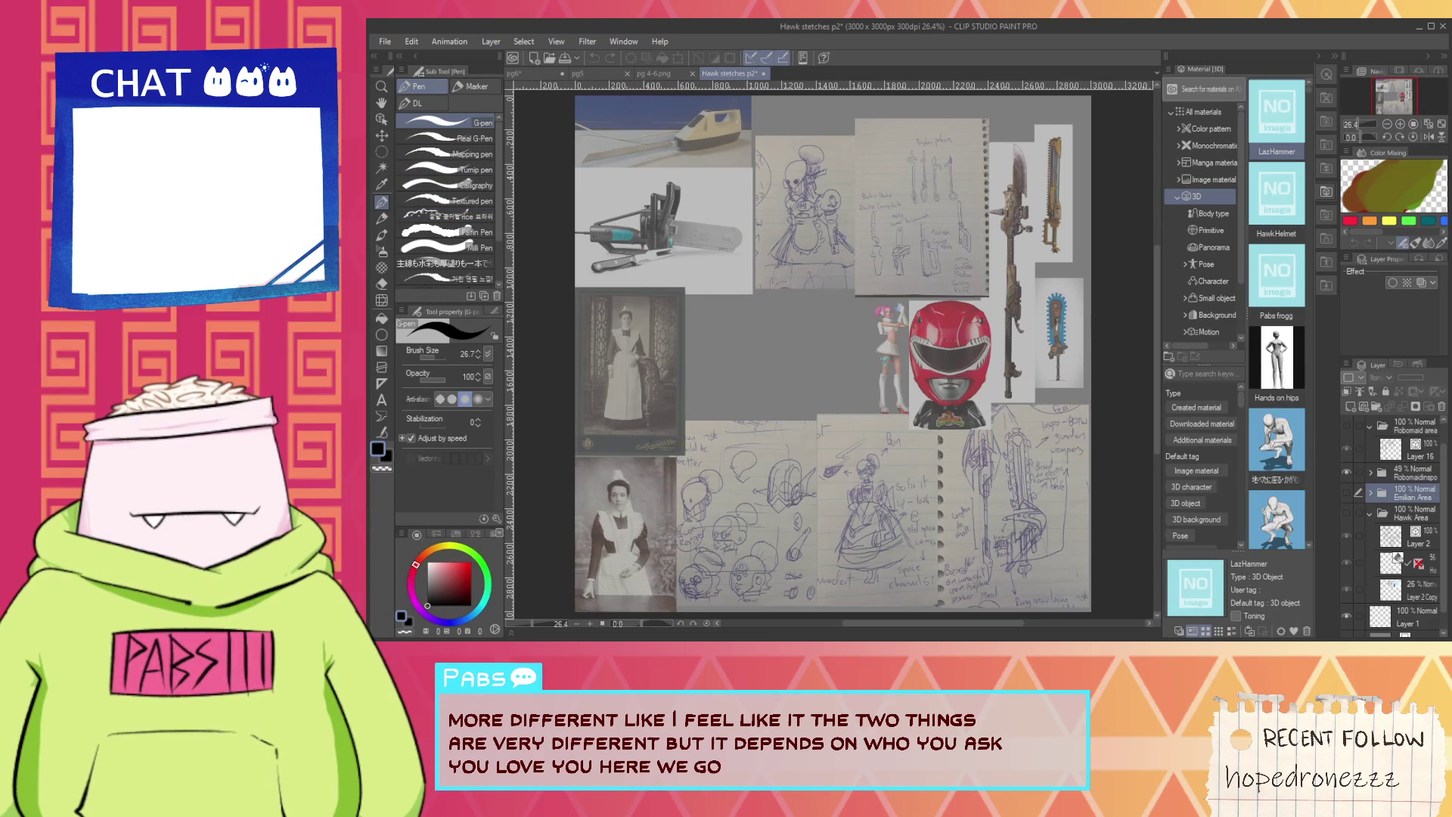
pyautogui.click(1347, 472)
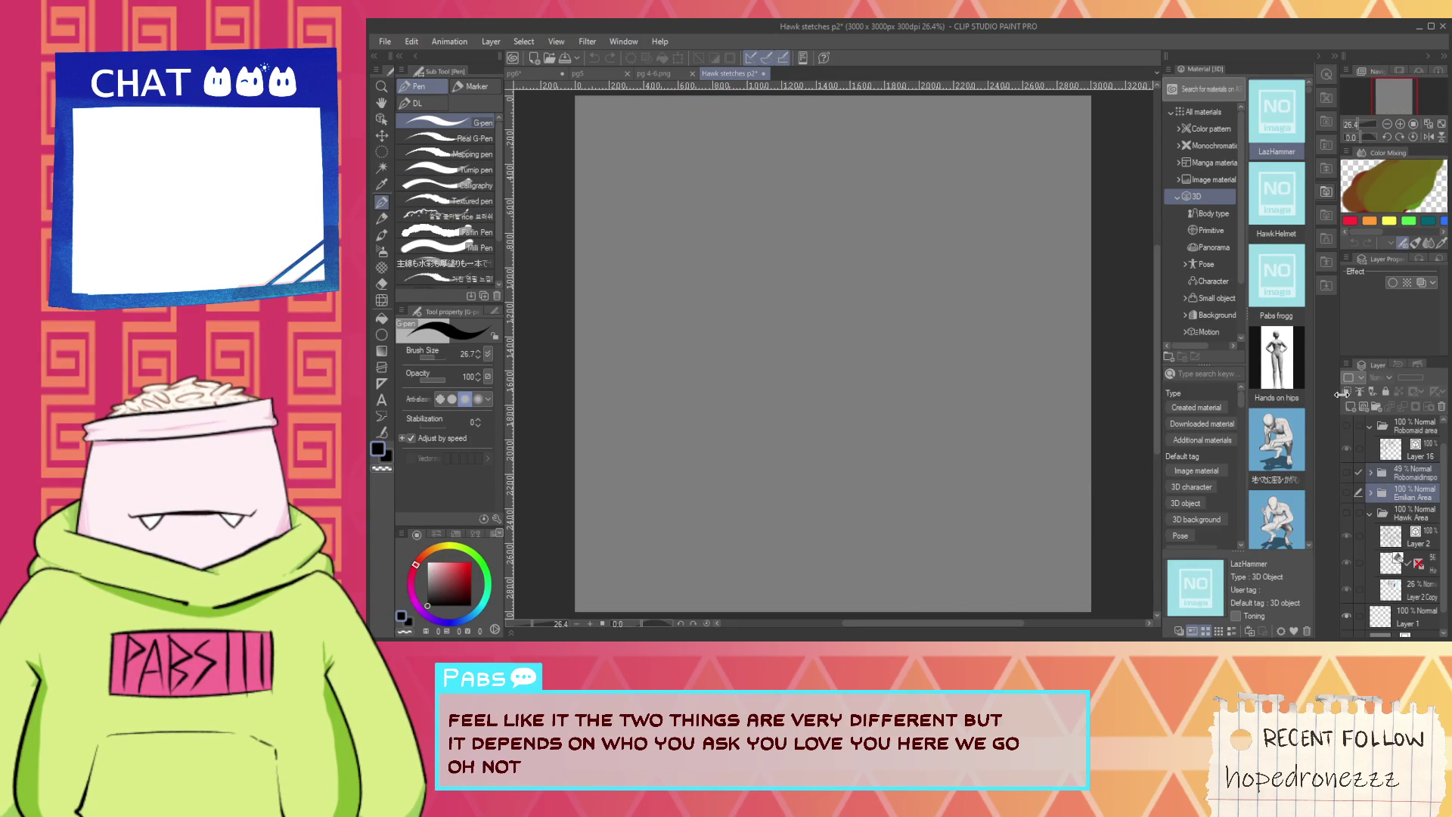
pyautogui.click(1347, 425)
pyautogui.click(1415, 429)
pyautogui.scroll(2, 767, 132)
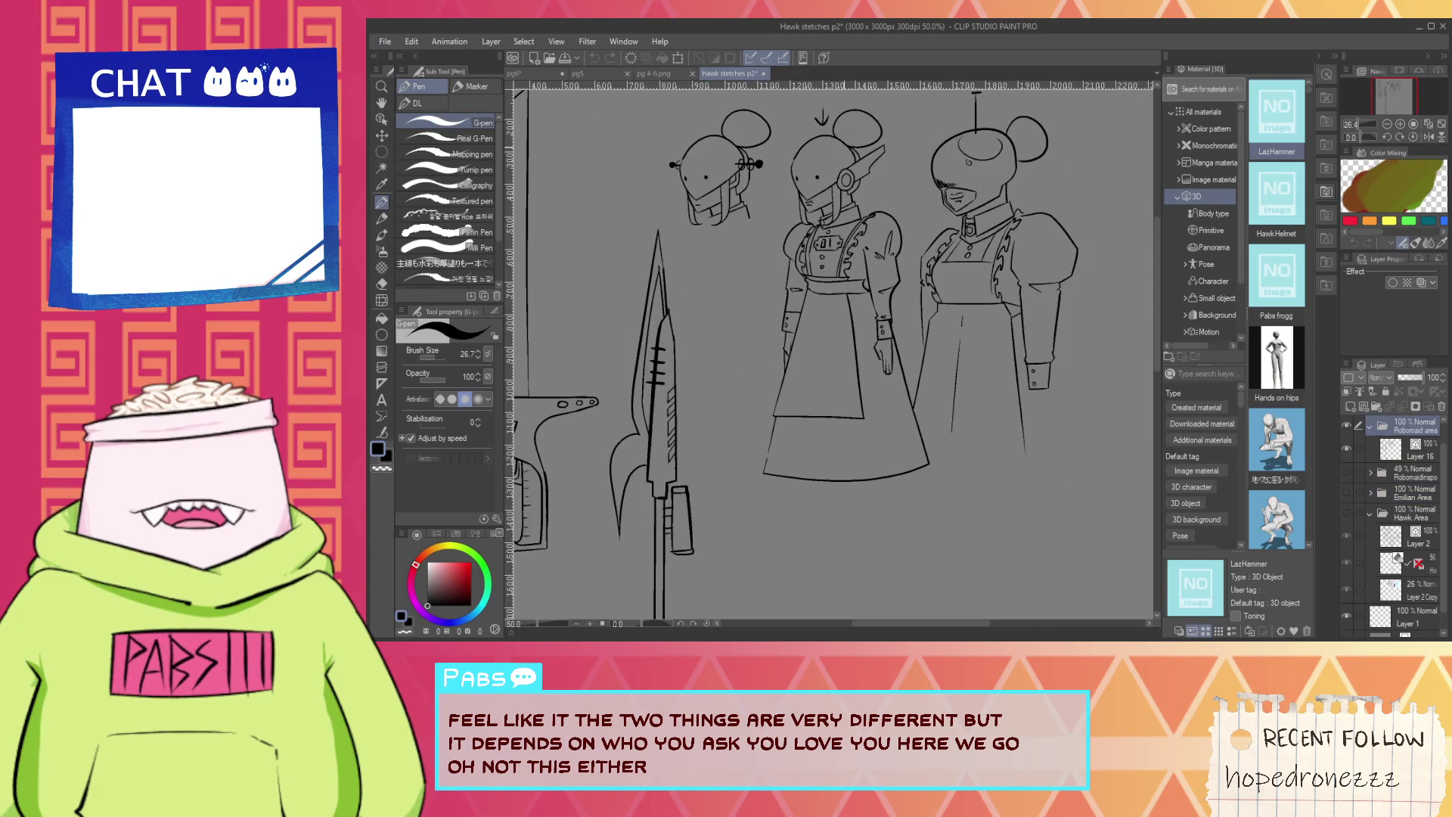
pyautogui.scroll(1, 927, 165)
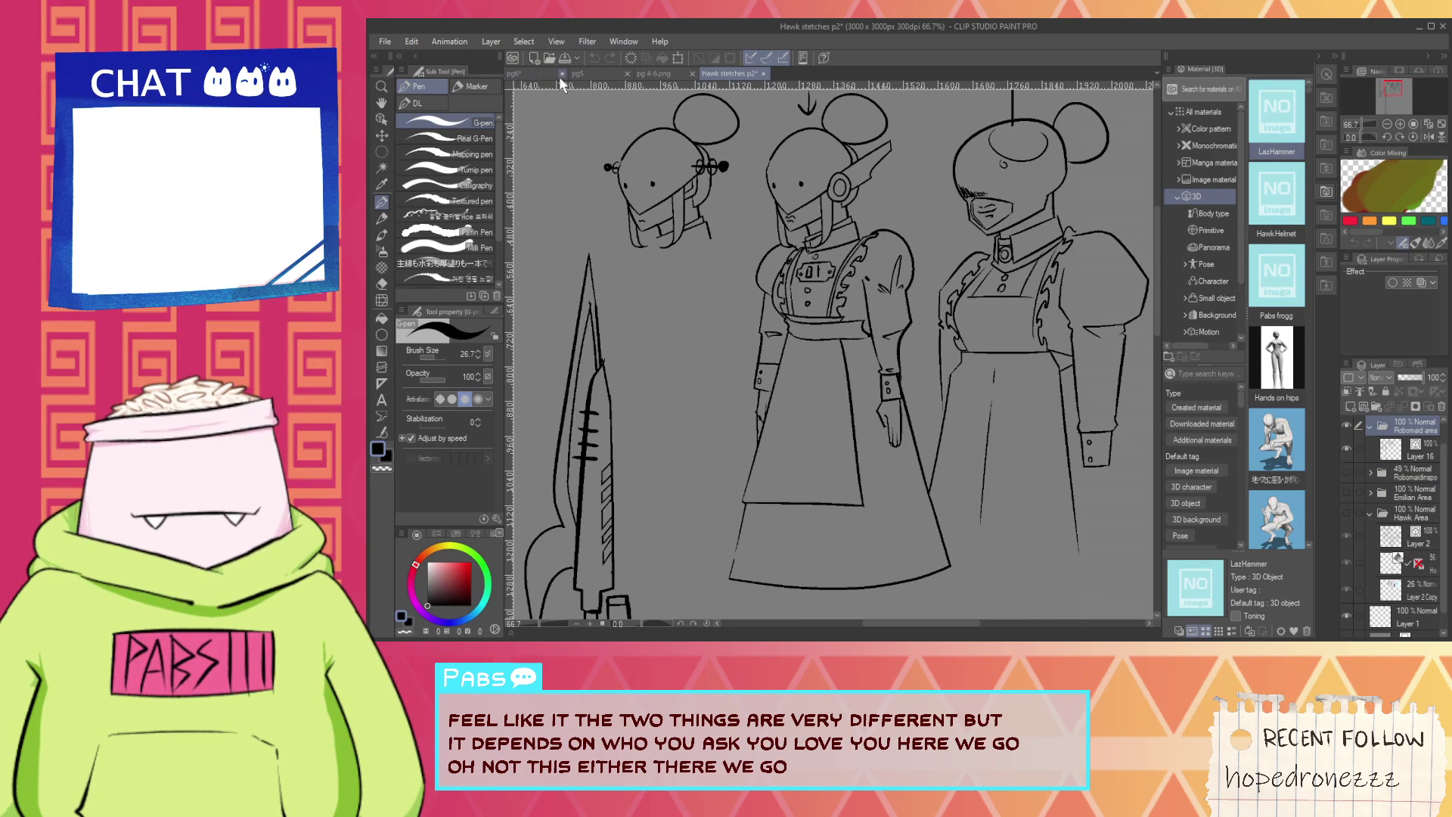
pyautogui.click(535, 72)
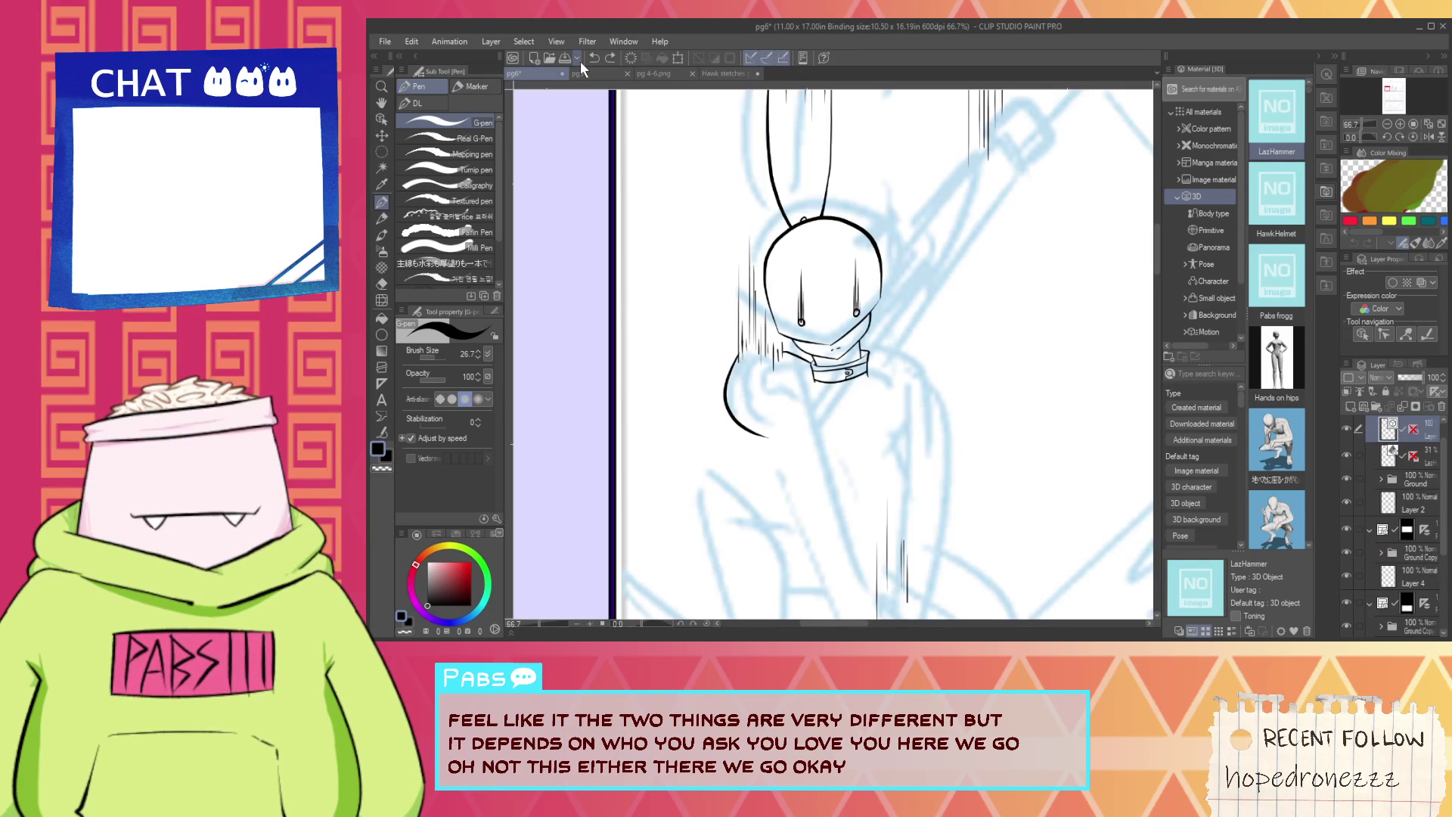
# Ink the outer edge of the left arm from the underside of the shoulder puff down past the elbow.
pyautogui.scroll(2, 763, 458)
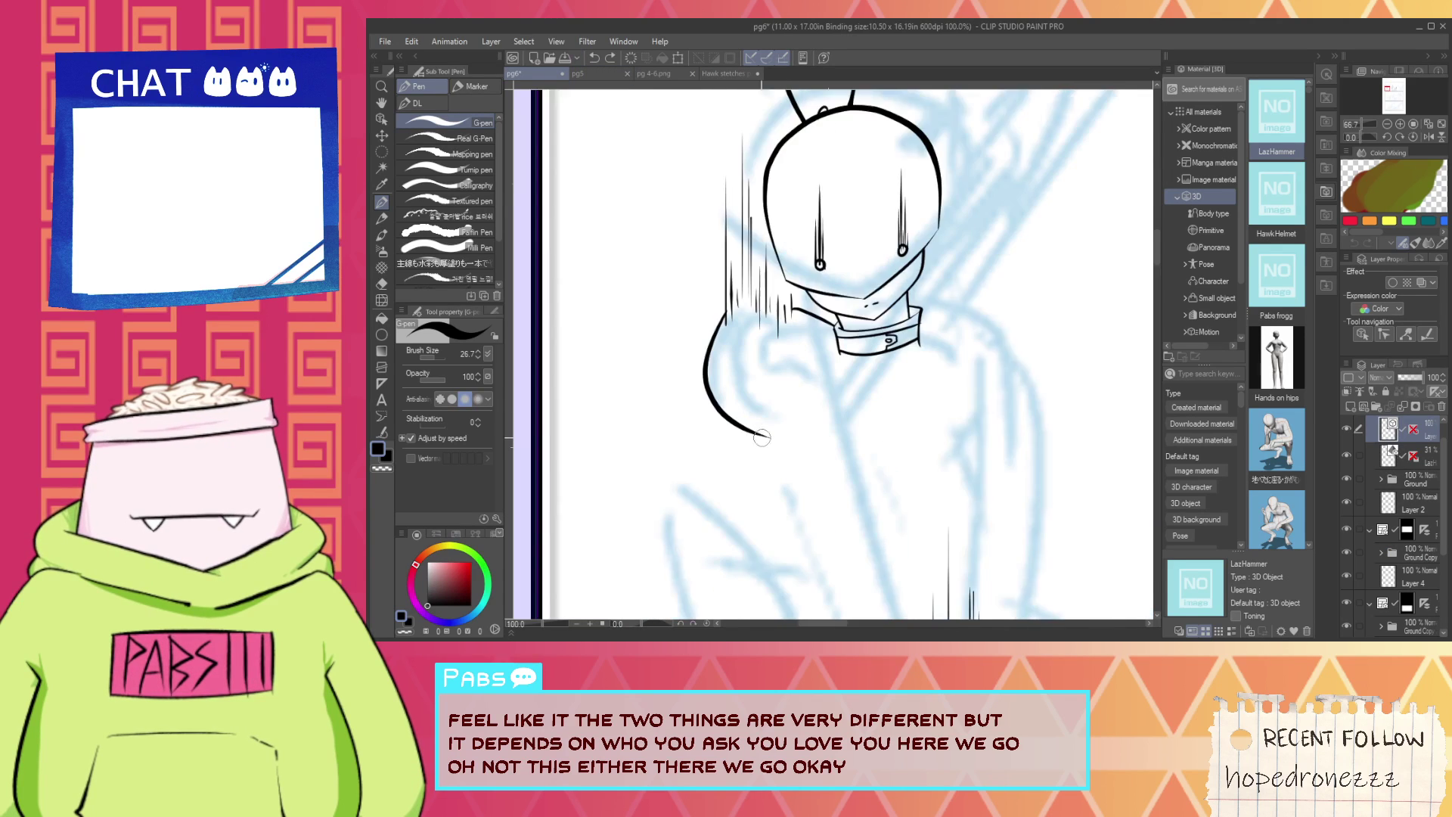
pyautogui.moveTo(724, 378); pyautogui.dragTo(802, 613)
pyautogui.press('space')
pyautogui.moveTo(802, 505); pyautogui.dragTo(741, 344)
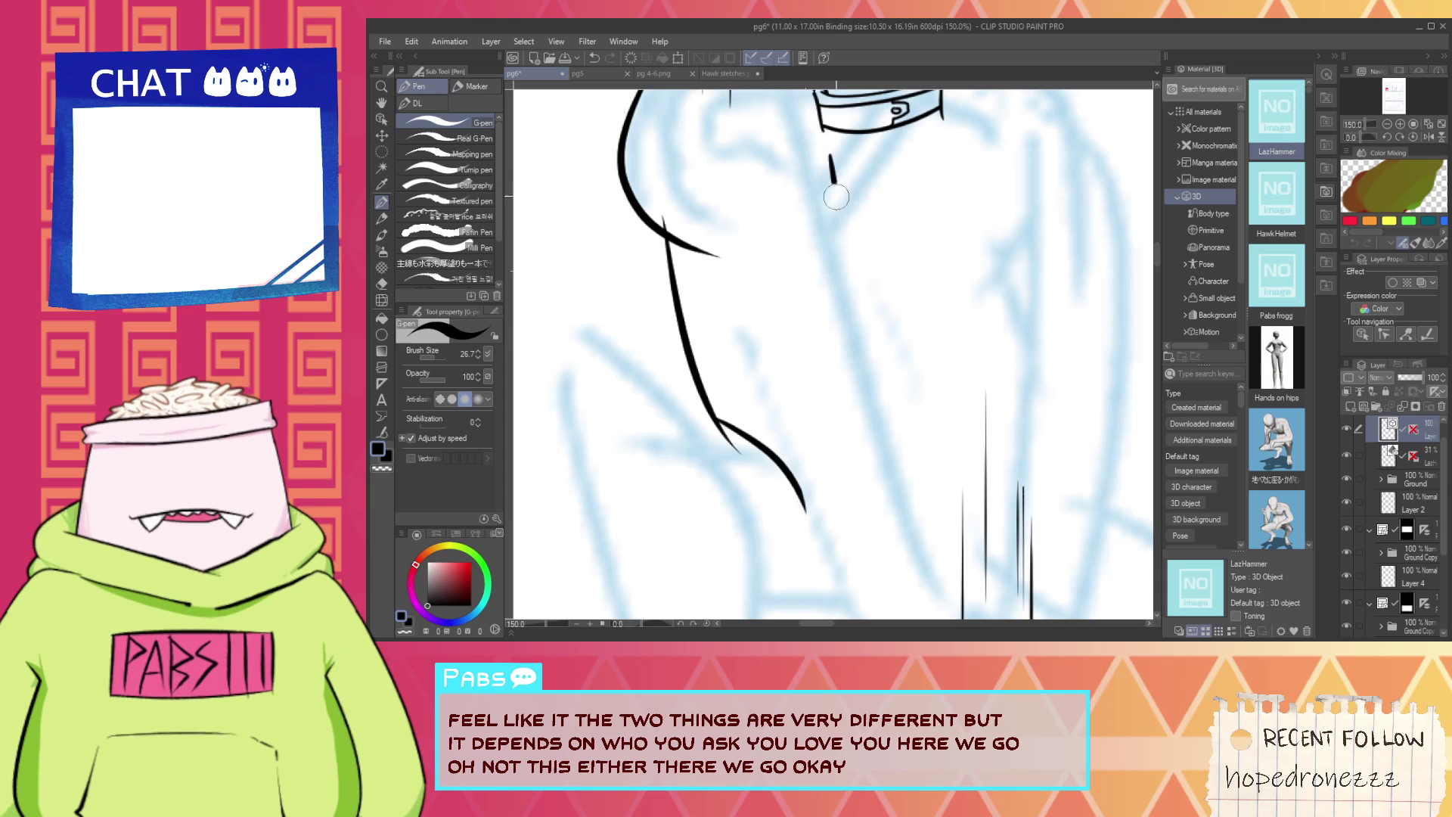
# Ink the inner edge of the left arm from below the collar to a small fold at the elbow, replacing the first attempt.
pyautogui.moveTo(836, 197); pyautogui.dragTo(889, 526)
pyautogui.hotkey('ctrl', 'z')
pyautogui.hotkey('ctrl', 'z')
pyautogui.moveTo(802, 170)
pyautogui.mouseDown()
pyautogui.moveTo(877, 473)
pyautogui.moveTo(881, 447)
pyautogui.mouseUp()
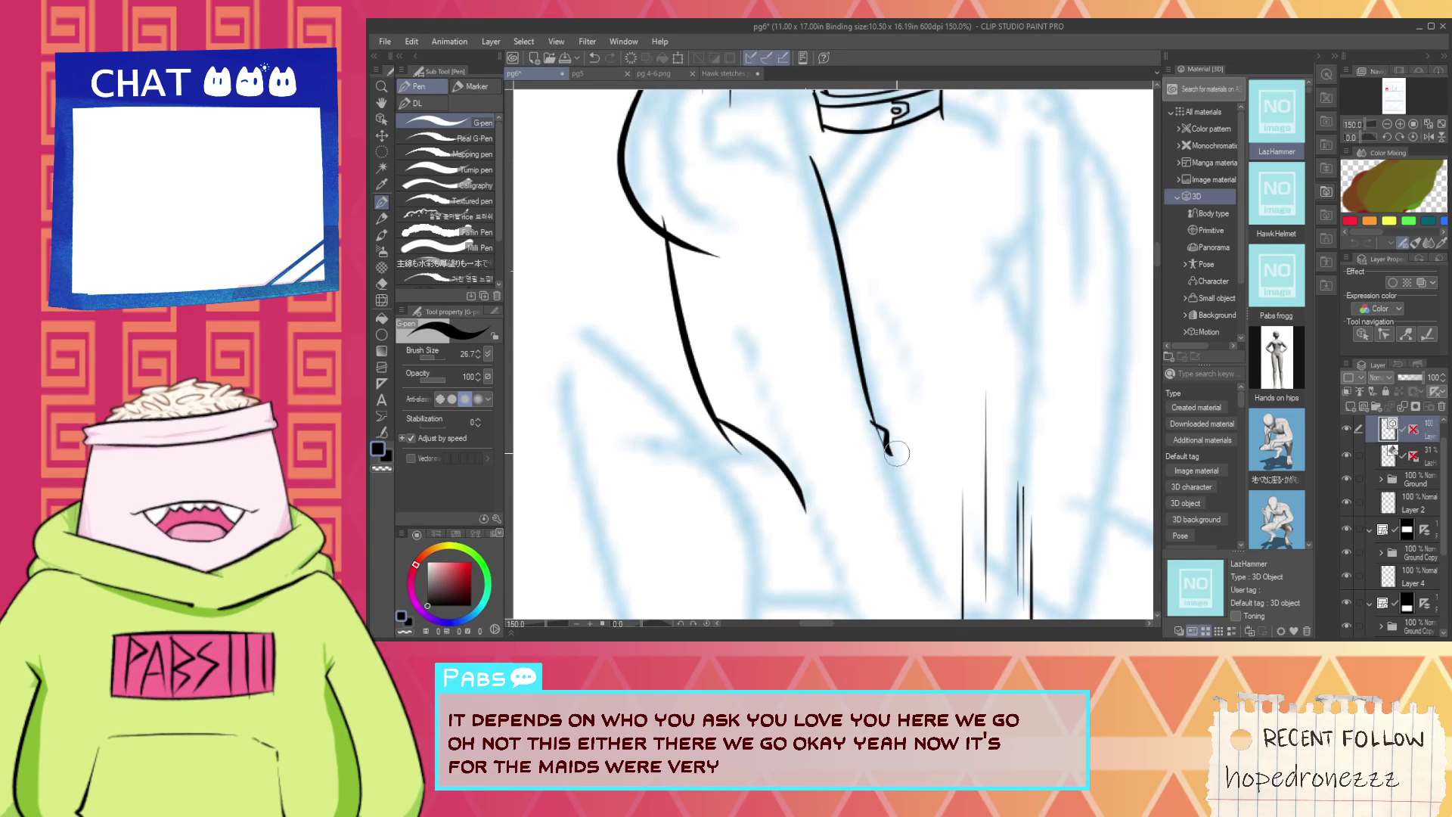
# Ink both edges of the left forearm, tapering from the elbow folds down to the wrist.
pyautogui.scroll(-1, 887, 458)
pyautogui.moveTo(873, 526)
pyautogui.mouseDown()
pyautogui.moveTo(829, 341)
pyautogui.moveTo(795, 313)
pyautogui.moveTo(785, 331)
pyautogui.moveTo(884, 525)
pyautogui.mouseUp()
pyautogui.scroll(1, 854, 348)
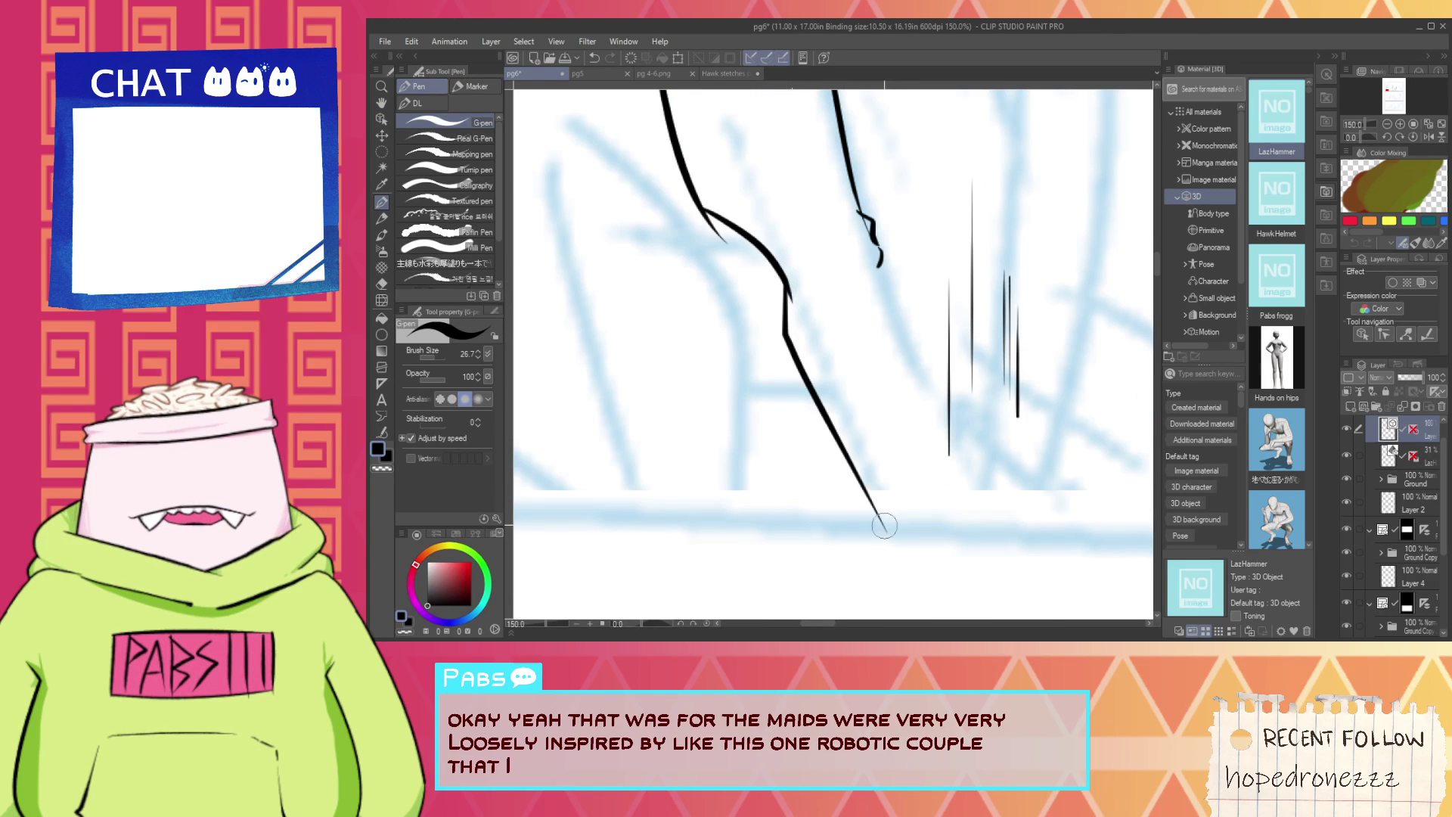
pyautogui.moveTo(905, 301); pyautogui.dragTo(950, 500)
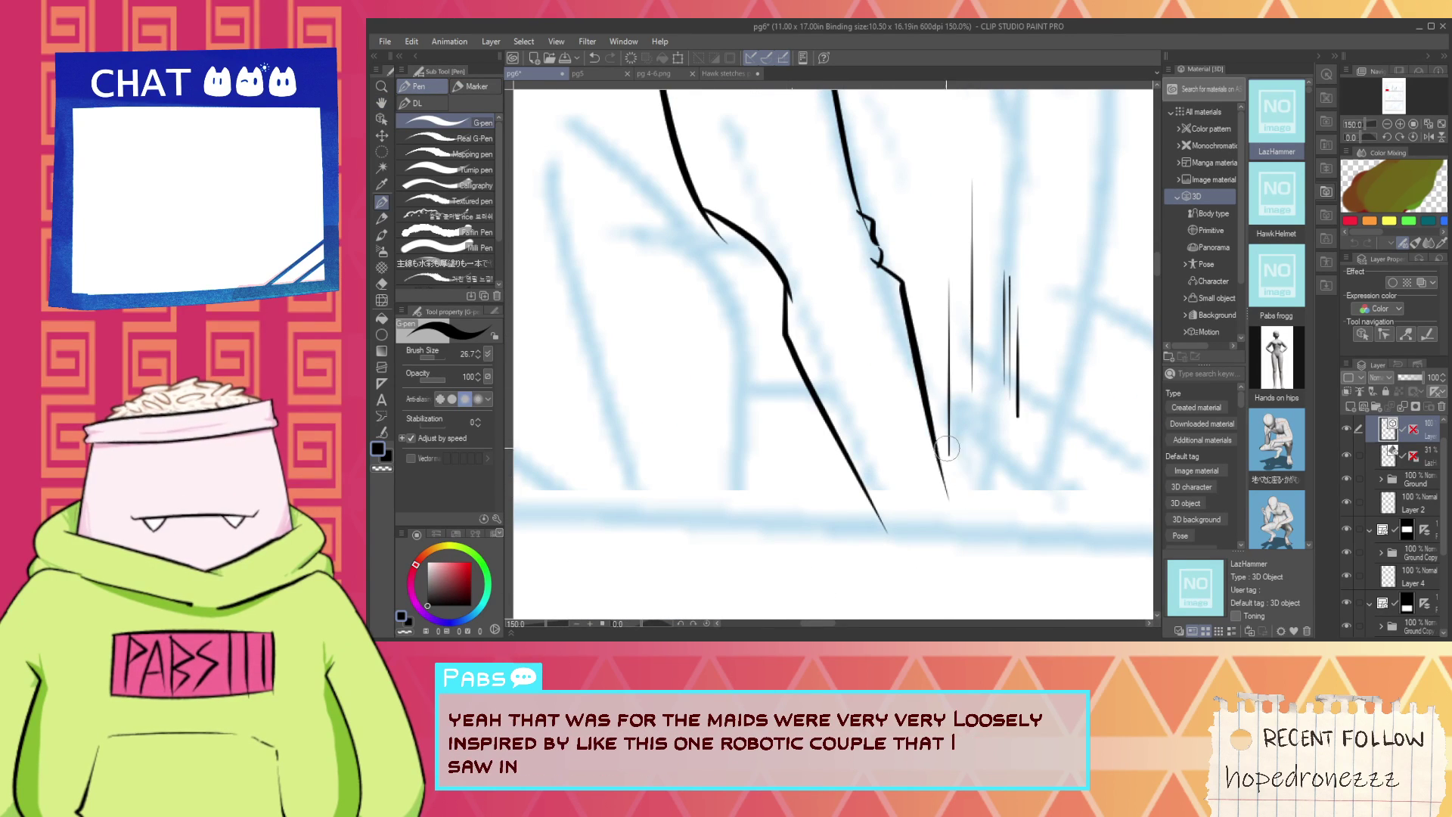
# Trim the overshooting line ends at the left arm's elbow and under the shoulder puff with the vector eraser.
pyautogui.press('space')
pyautogui.moveTo(865, 304); pyautogui.dragTo(883, 418)
pyautogui.press('e')
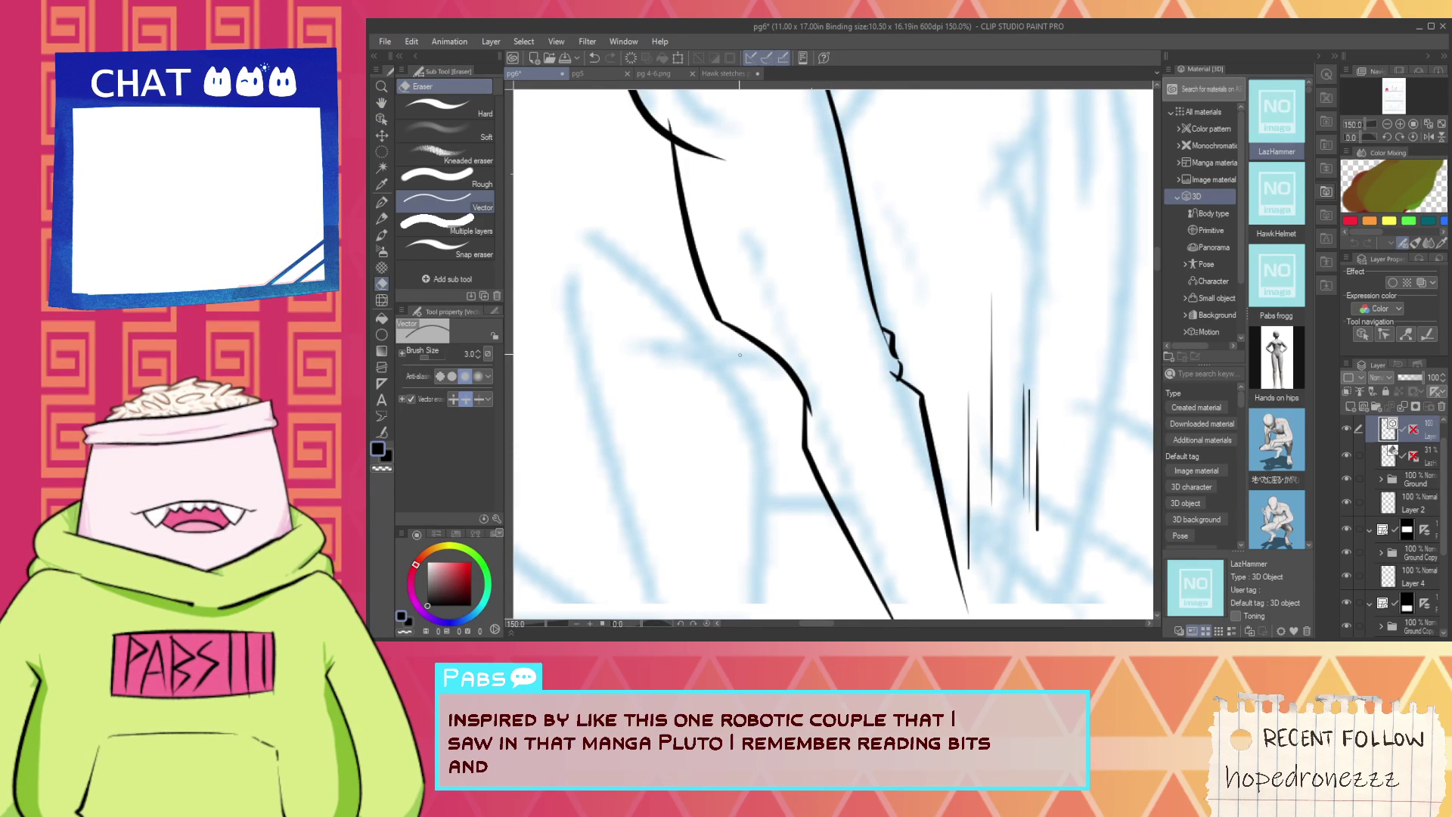
pyautogui.scroll(3, 891, 370)
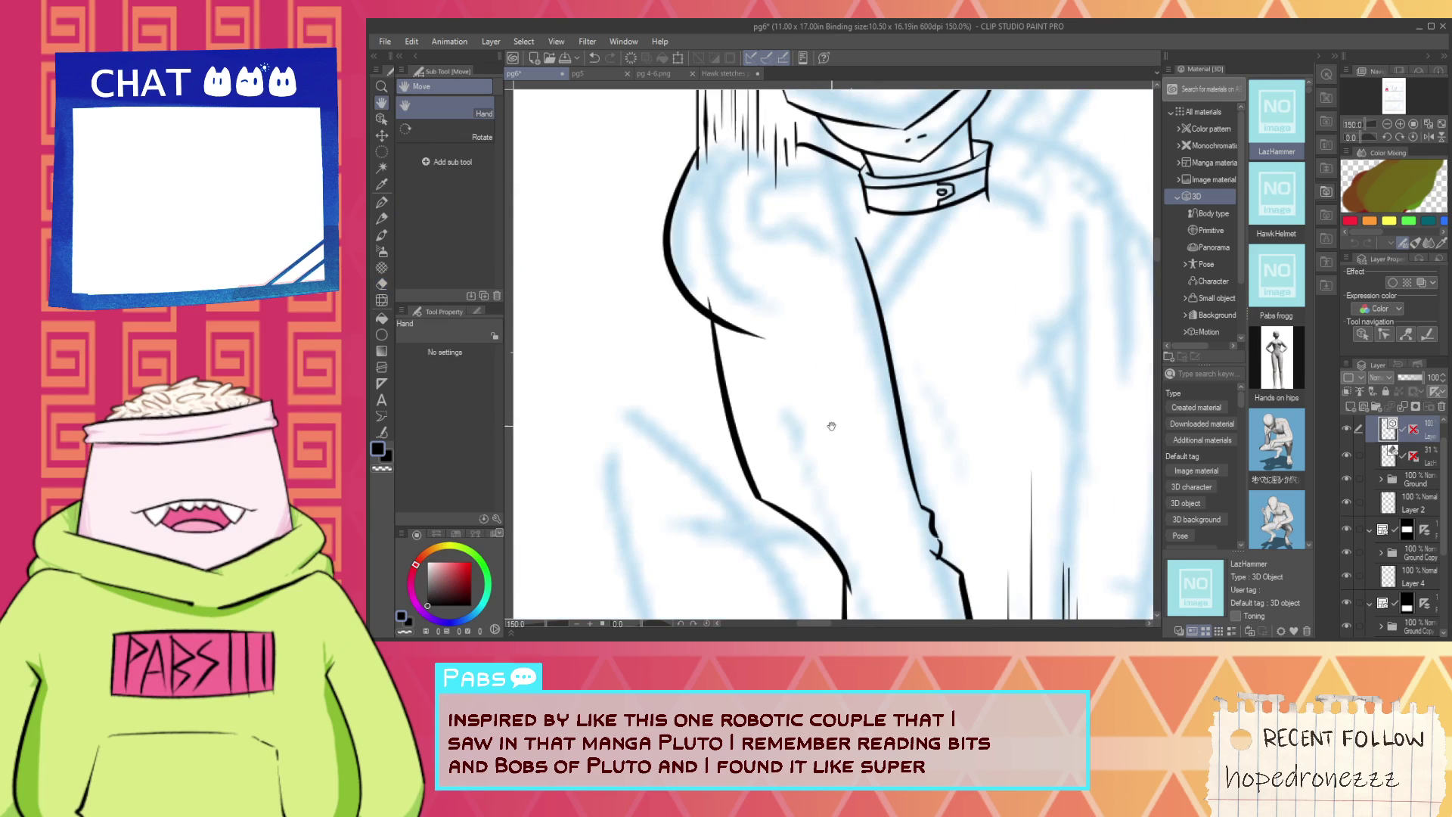
pyautogui.moveTo(708, 259)
pyautogui.mouseDown()
pyautogui.moveTo(731, 386)
pyautogui.moveTo(685, 263)
pyautogui.mouseUp()
# Add short vertical motion lines along the shoulder puff's outer edge and erase the upper part of its curve between them.
pyautogui.press('p')
pyautogui.hotkey('ctrl', 'z')
pyautogui.moveTo(689, 376); pyautogui.dragTo(685, 243)
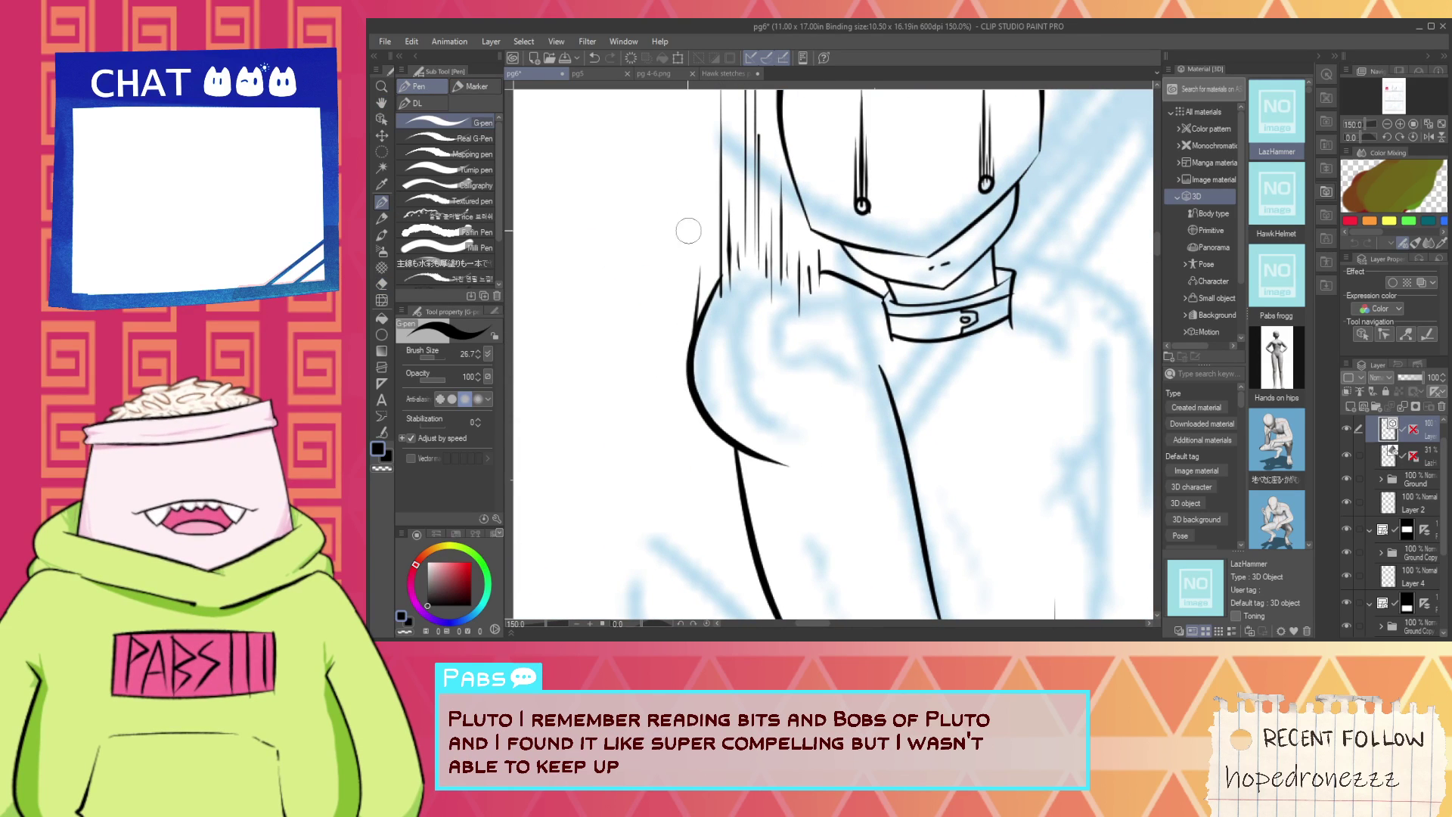
pyautogui.moveTo(690, 349); pyautogui.dragTo(703, 277)
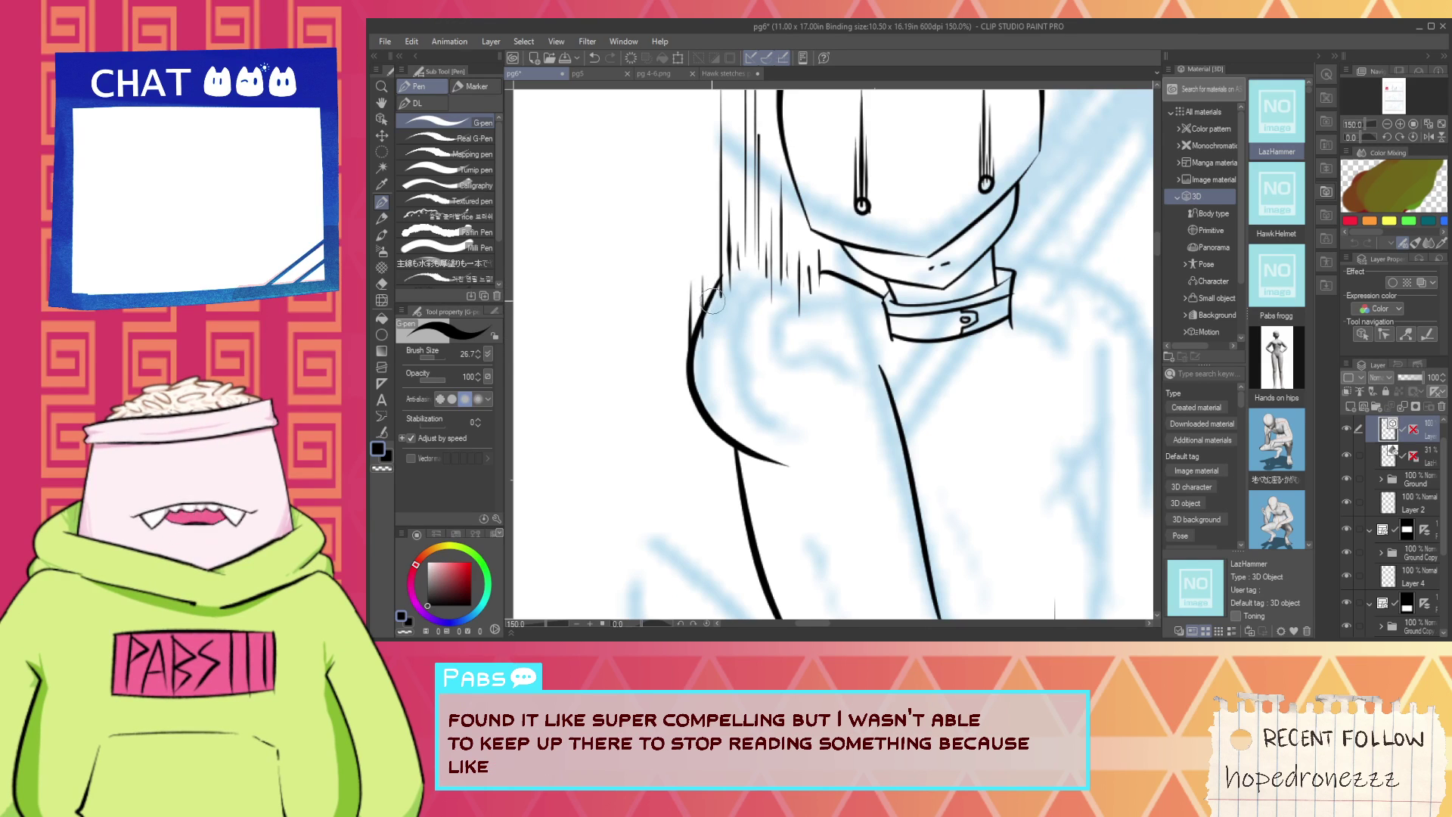
pyautogui.press('e')
pyautogui.scroll(1, 696, 316)
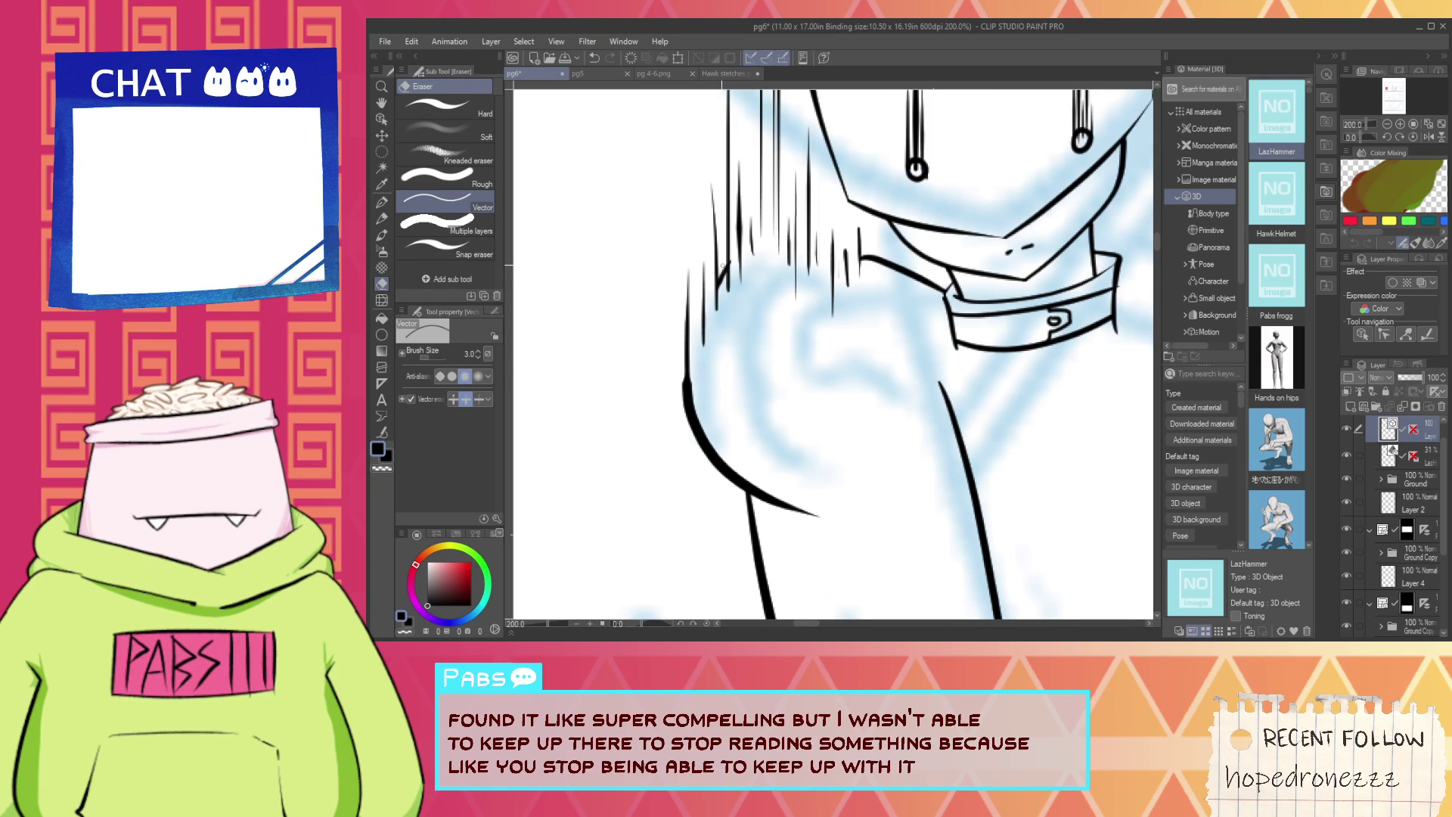
# Ink a curved cuff line across the left forearm near the wrist and erase the end that overshoots the arm outline.
pyautogui.scroll(-3, 724, 287)
pyautogui.press('space')
pyautogui.moveTo(825, 529); pyautogui.dragTo(794, 405)
pyautogui.scroll(1, 817, 493)
pyautogui.press('p')
pyautogui.scroll(1, 778, 395)
pyautogui.moveTo(749, 448); pyautogui.dragTo(845, 448)
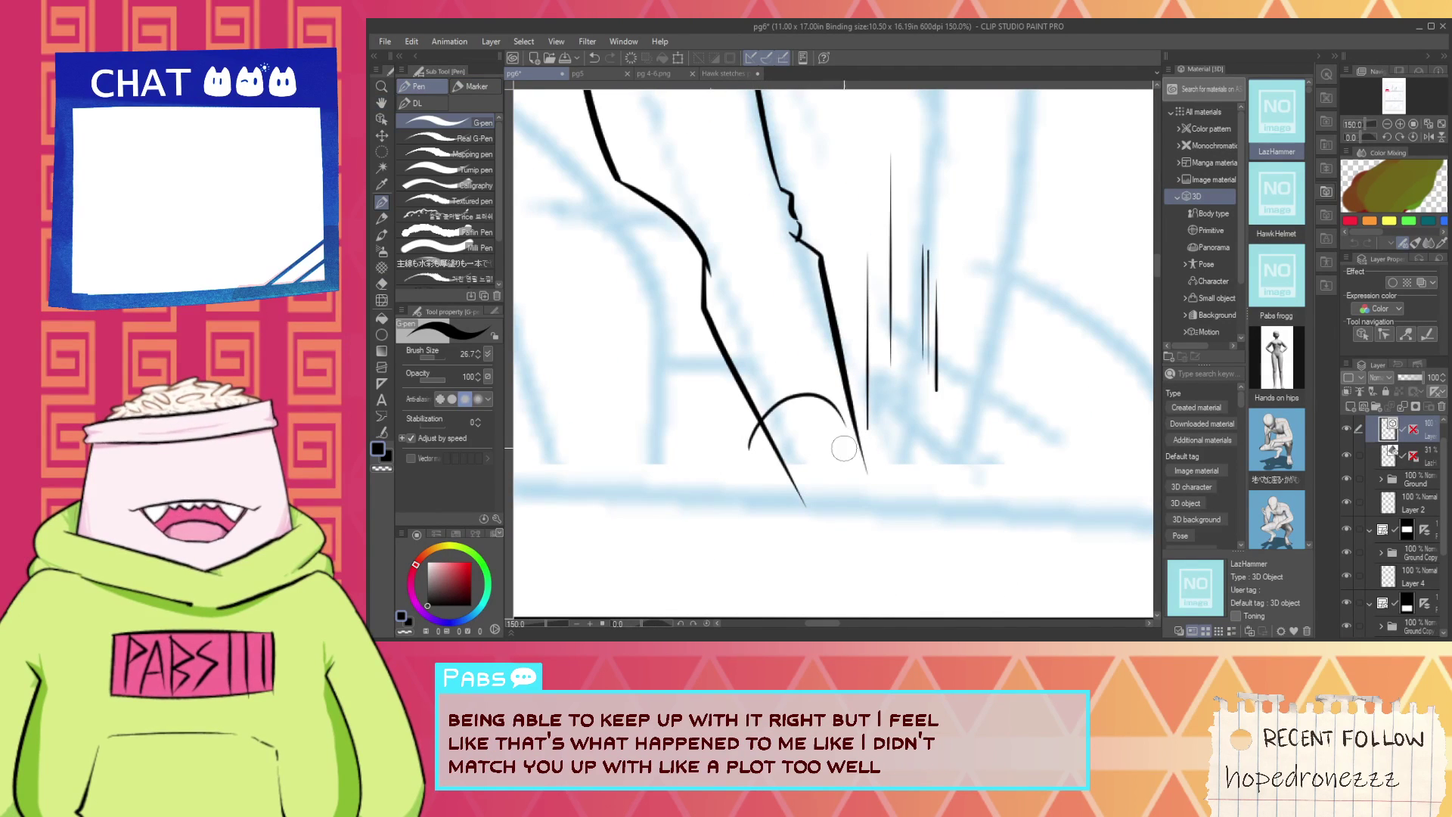
pyautogui.press('e')
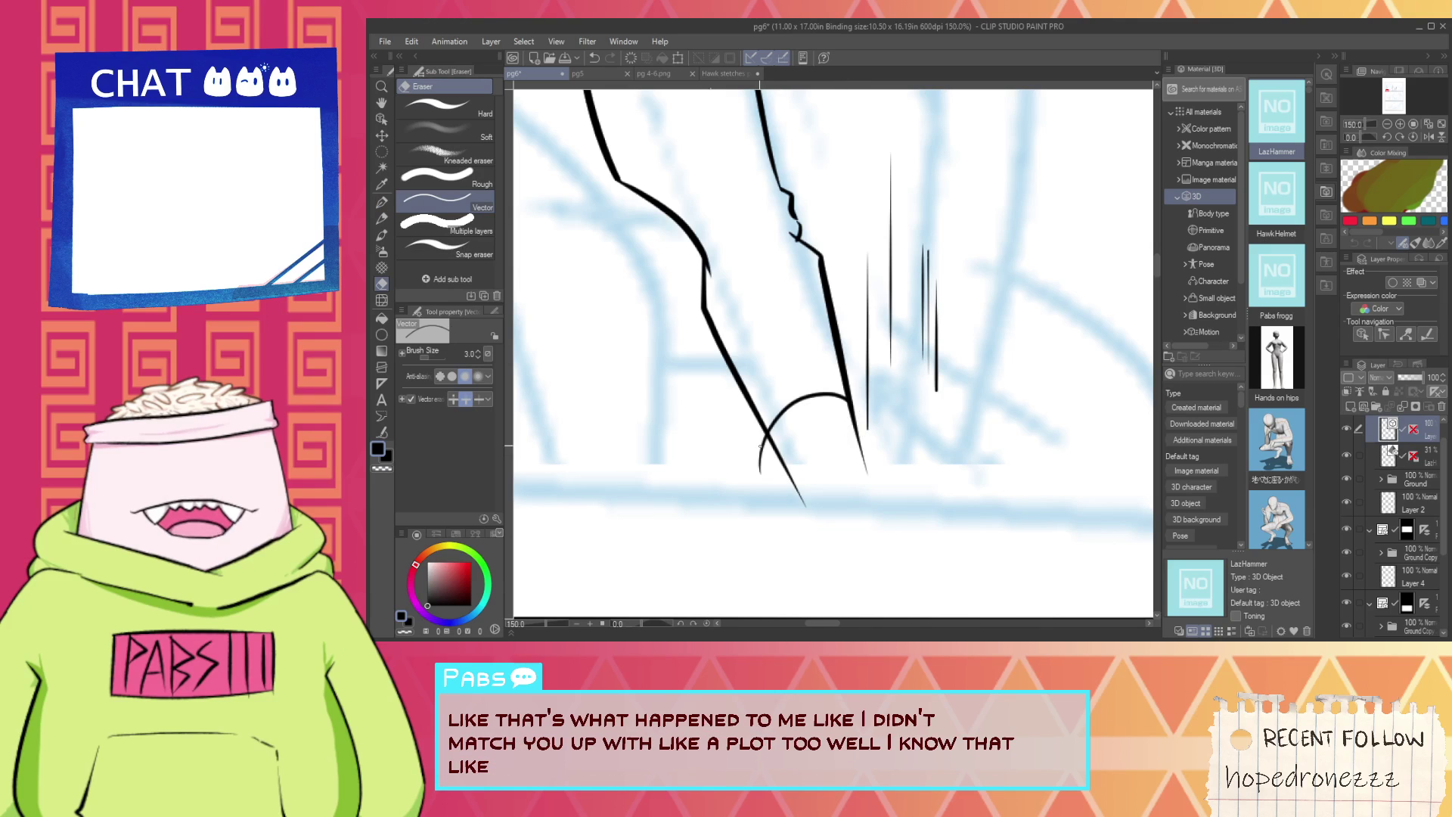
pyautogui.press('space')
pyautogui.moveTo(820, 521); pyautogui.dragTo(798, 398)
pyautogui.press('p')
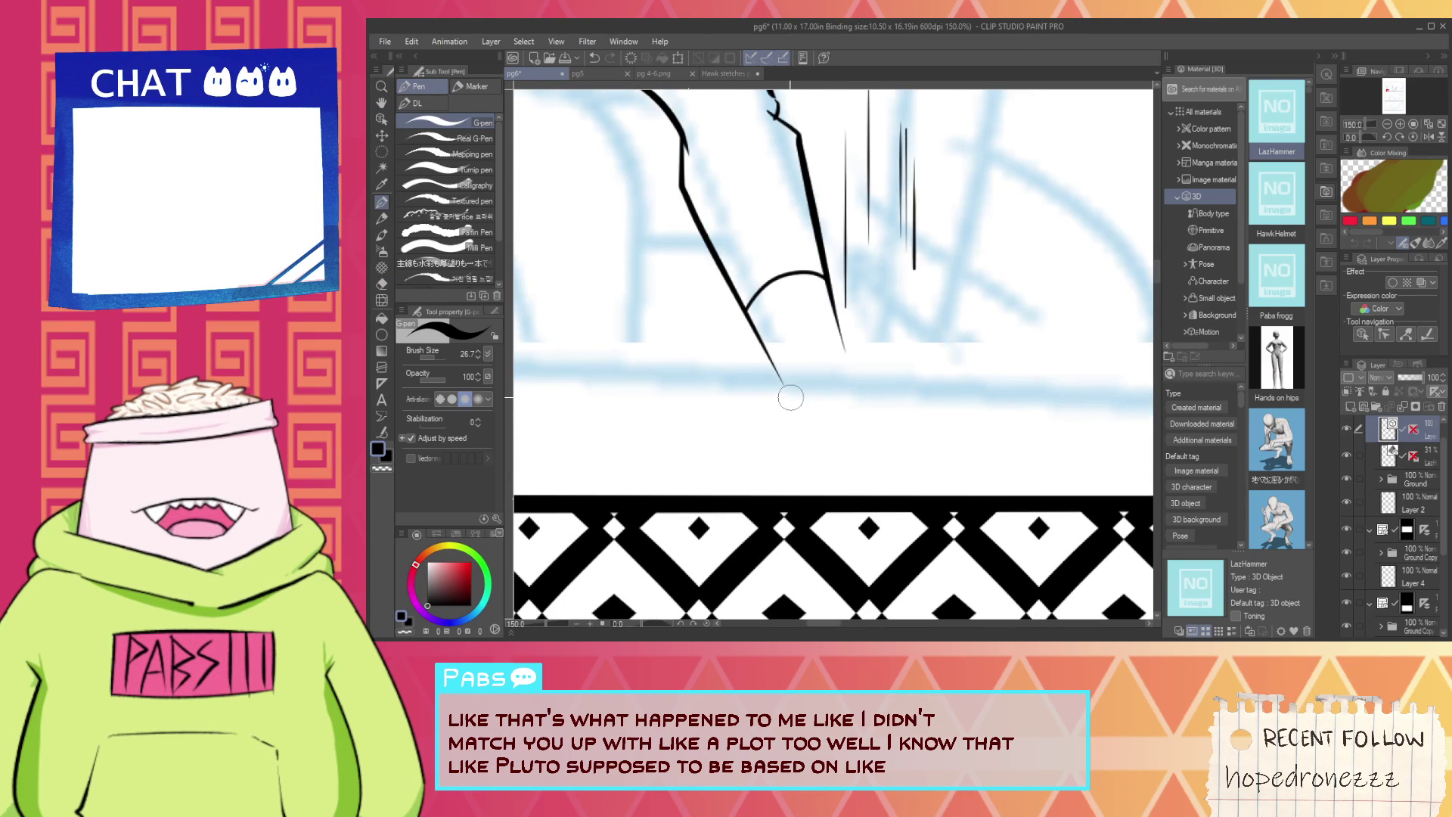
# Simplify the shoulder puff's outer curve and redraw its line width thinner.
pyautogui.scroll(-2, 793, 399)
pyautogui.press('h')
pyautogui.moveTo(813, 223); pyautogui.dragTo(819, 321)
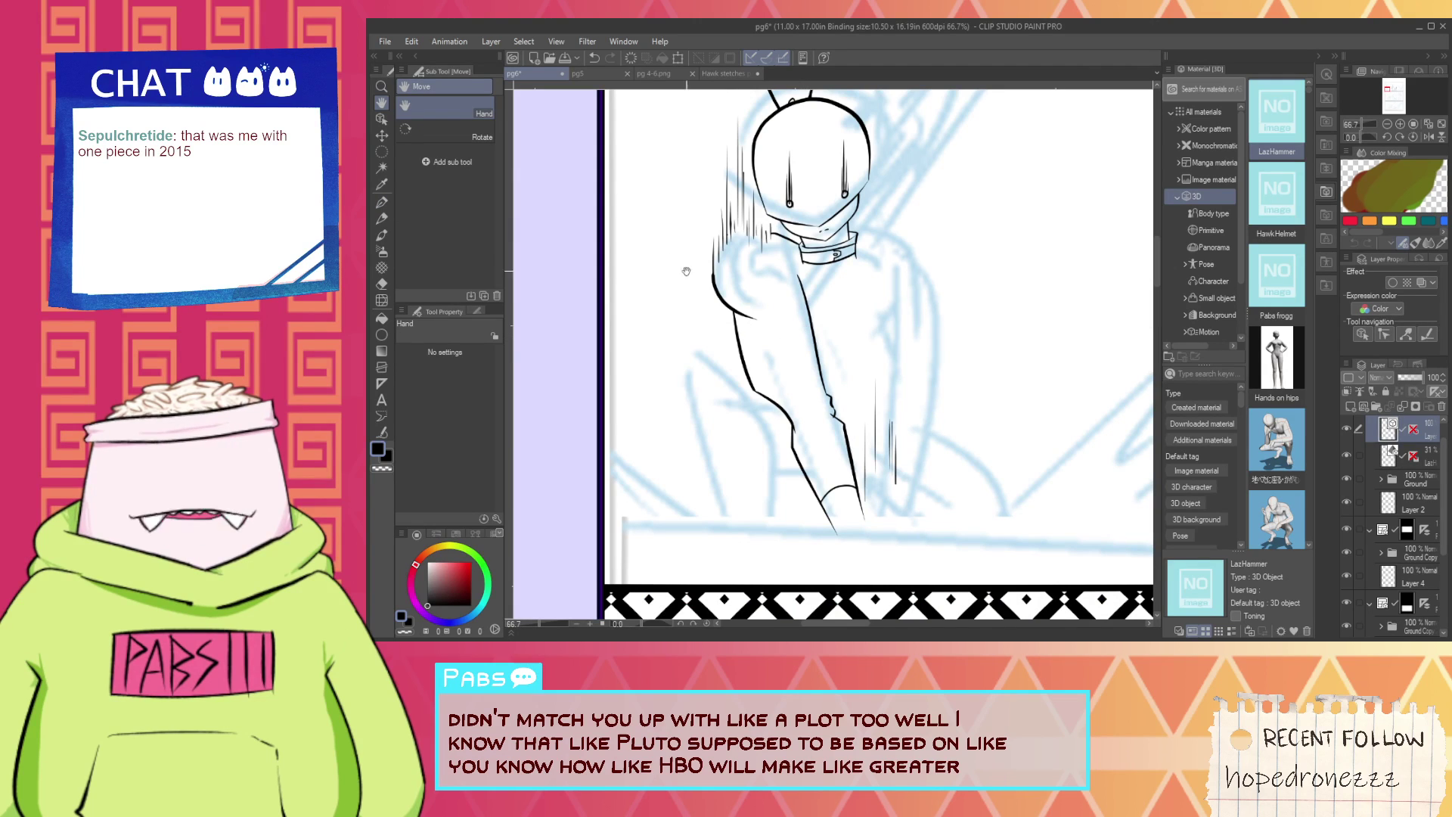
pyautogui.click(382, 432)
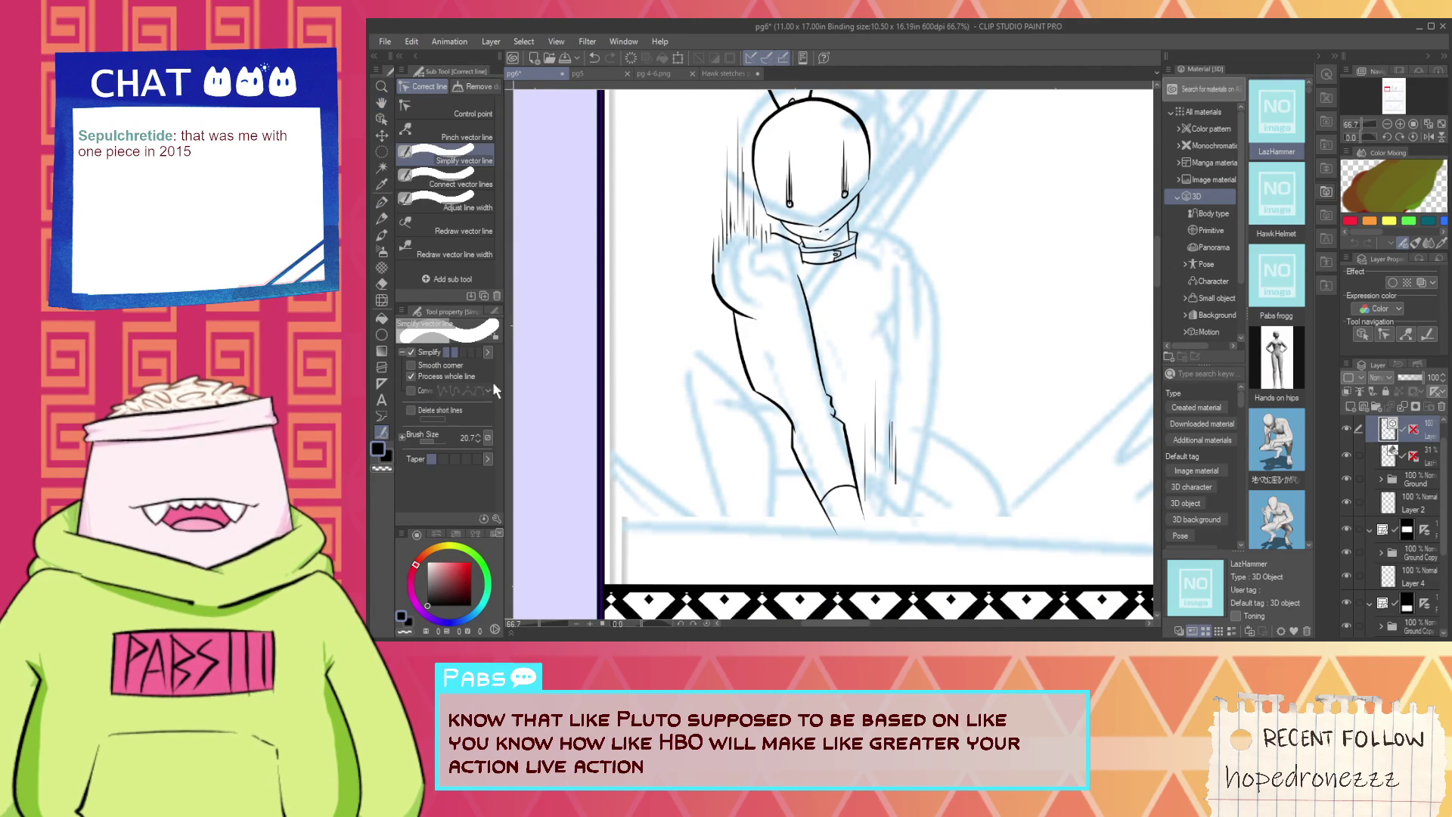
pyautogui.scroll(3, 730, 286)
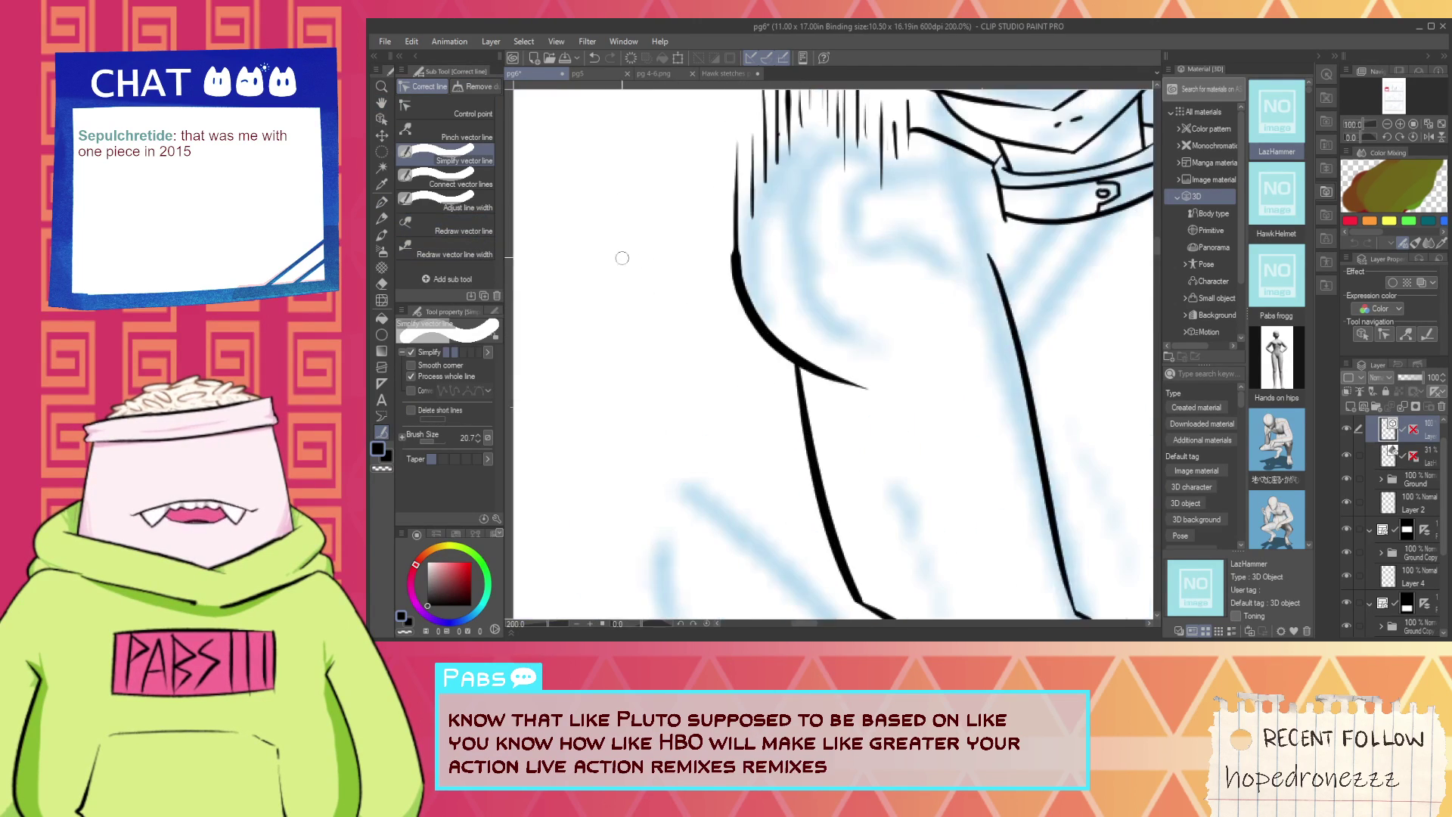
pyautogui.click(485, 225)
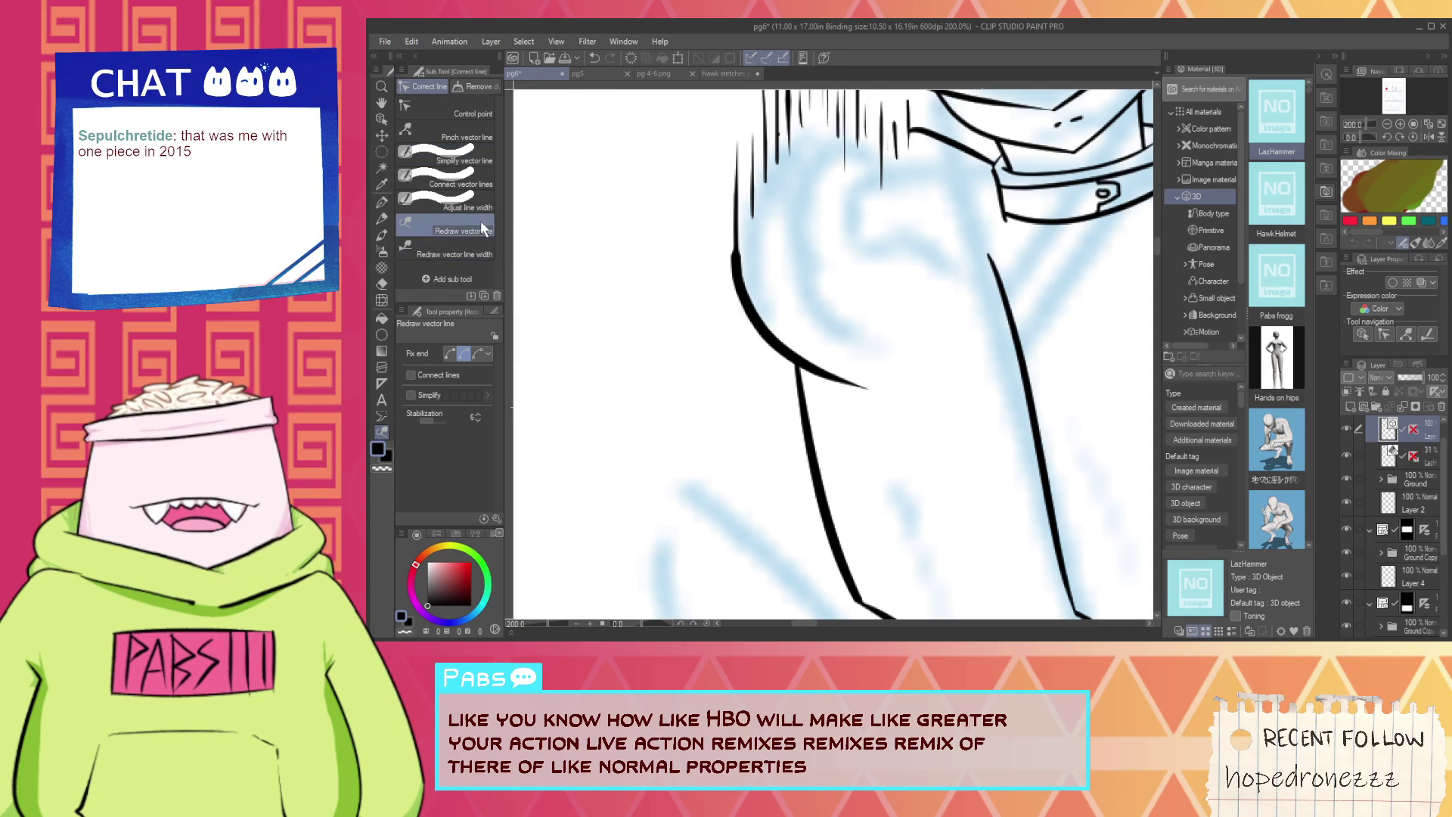
pyautogui.click(474, 252)
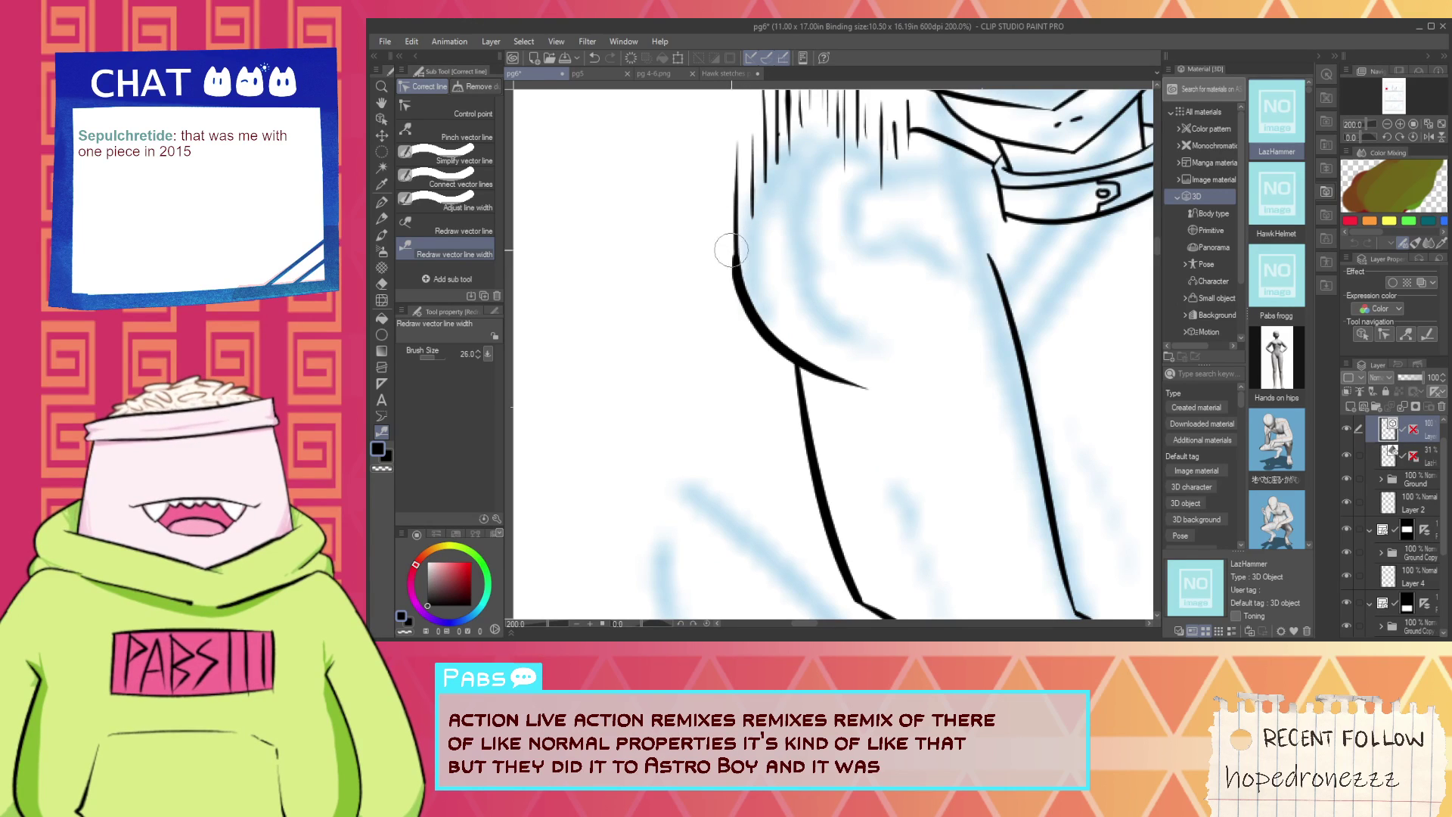
pyautogui.click(454, 155)
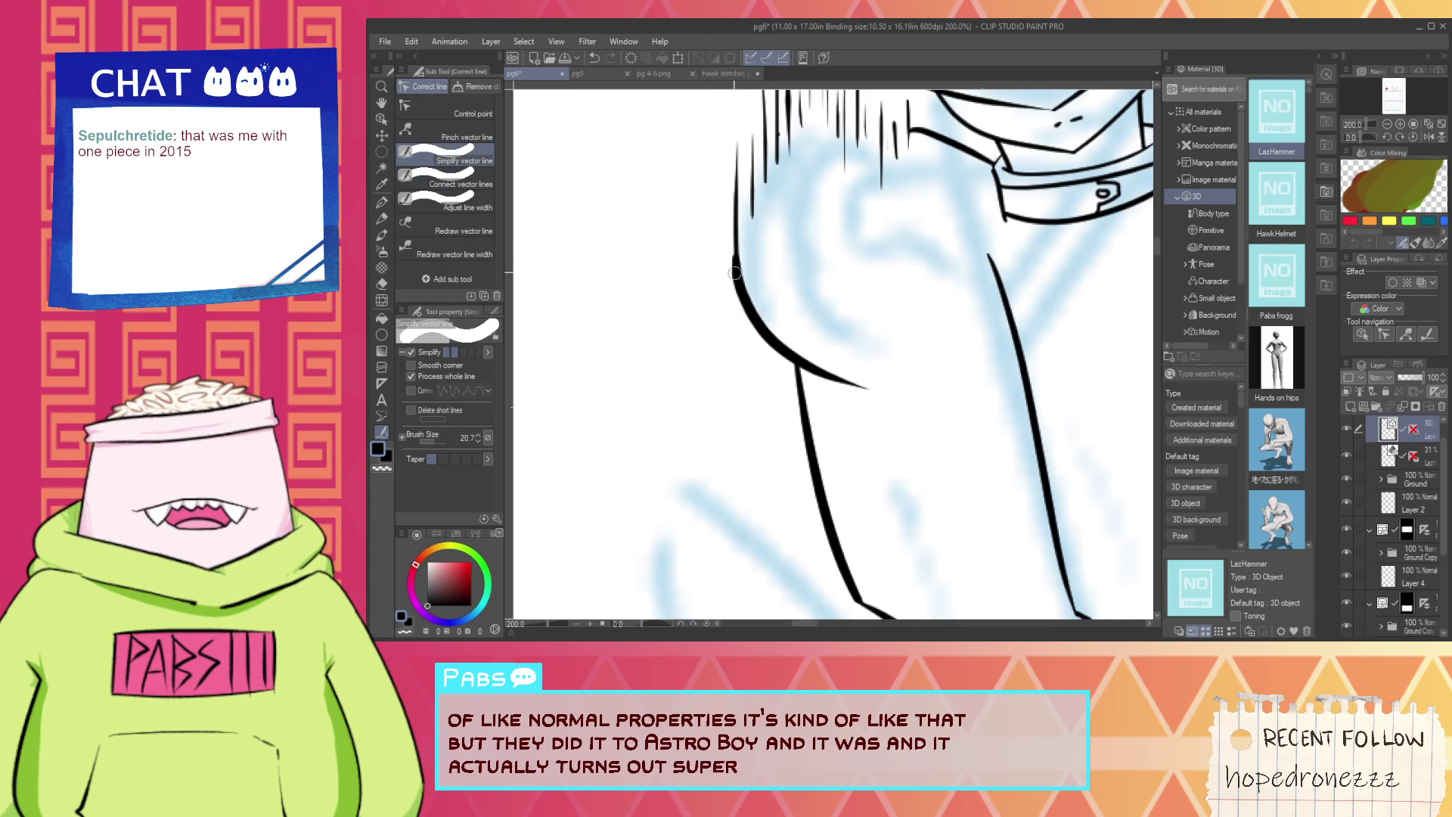
pyautogui.moveTo(735, 272); pyautogui.dragTo(740, 262)
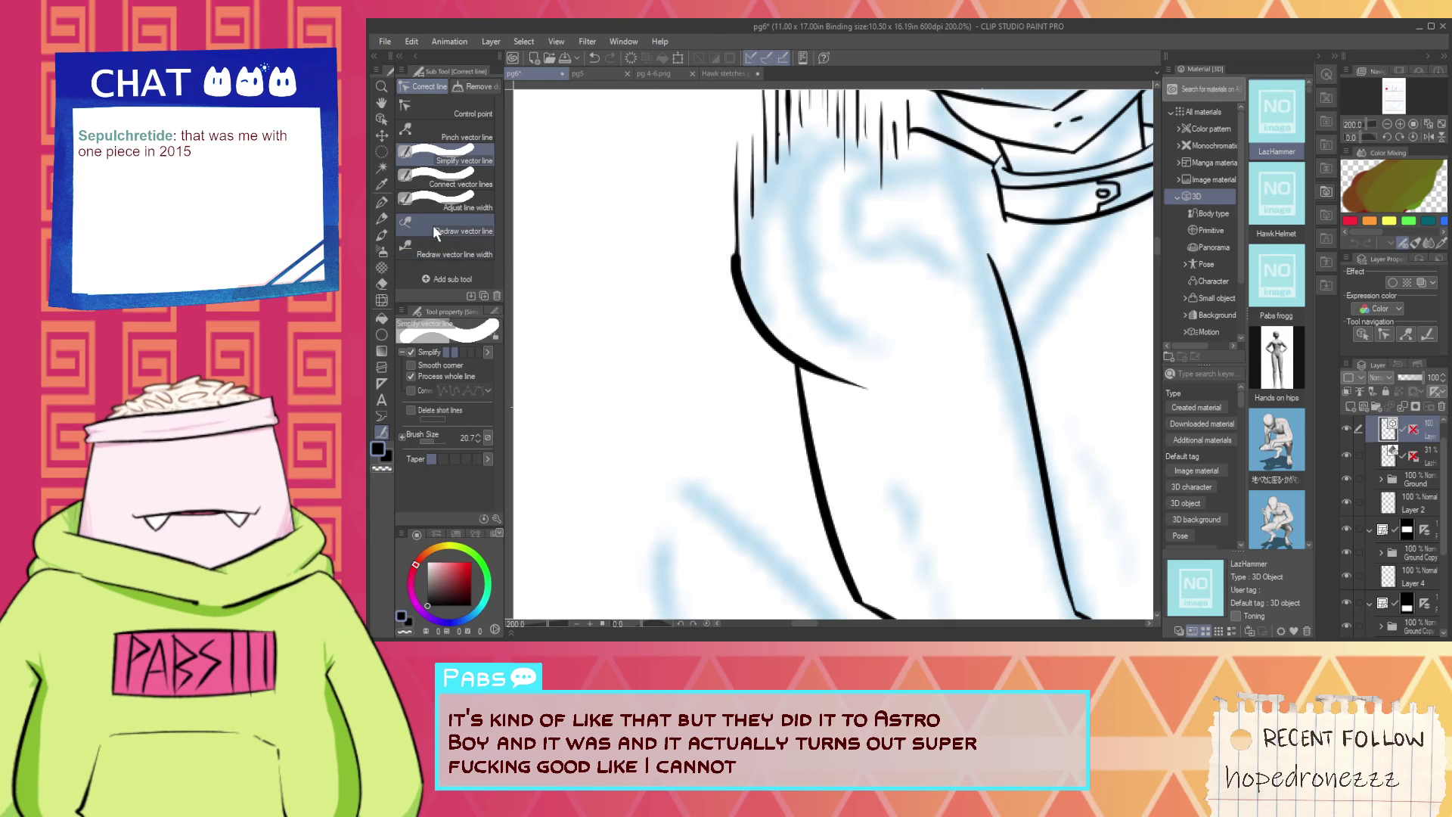
pyautogui.click(456, 254)
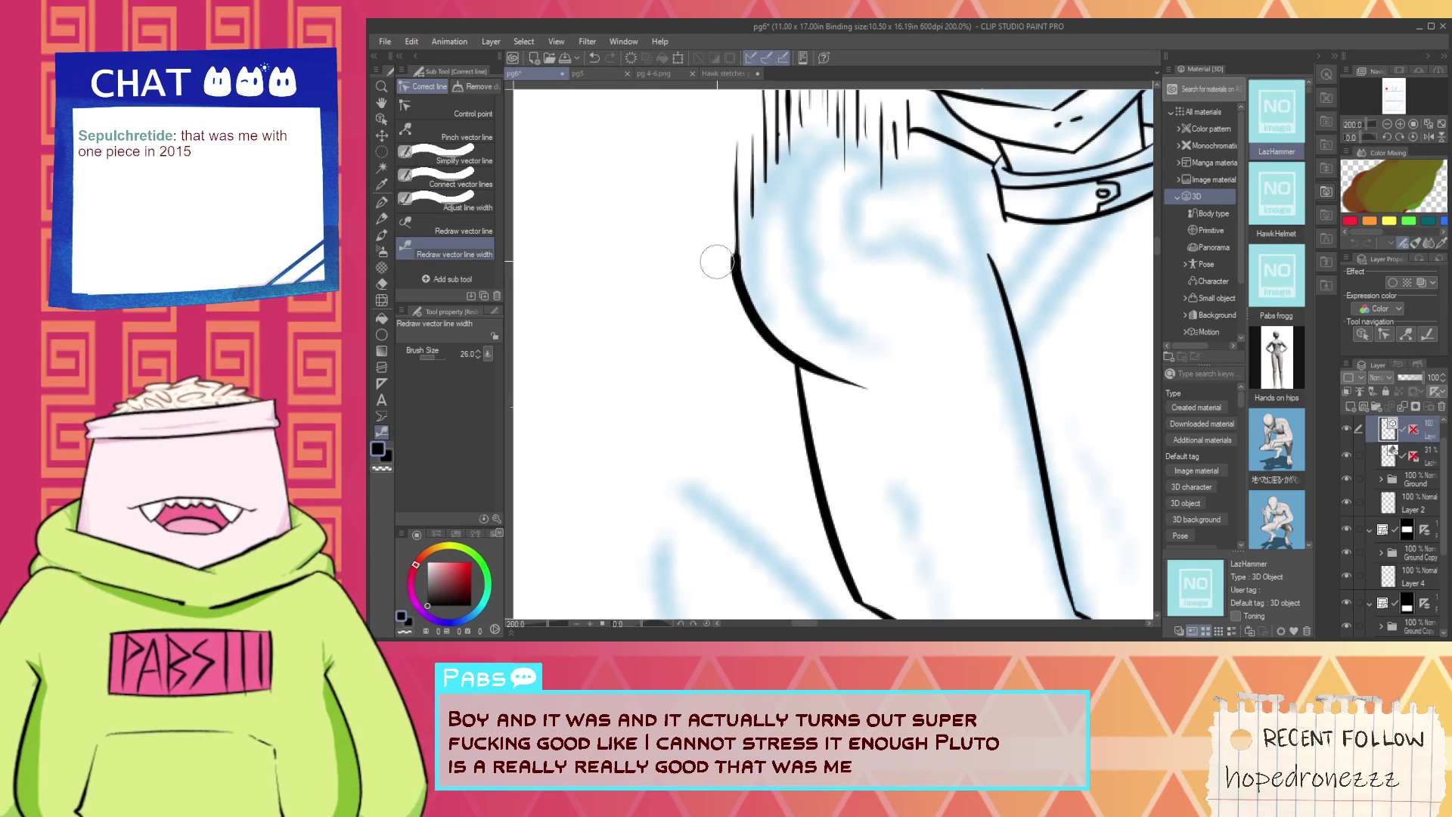
pyautogui.moveTo(727, 241)
pyautogui.mouseDown()
pyautogui.moveTo(802, 368)
pyautogui.moveTo(850, 372)
pyautogui.mouseUp()
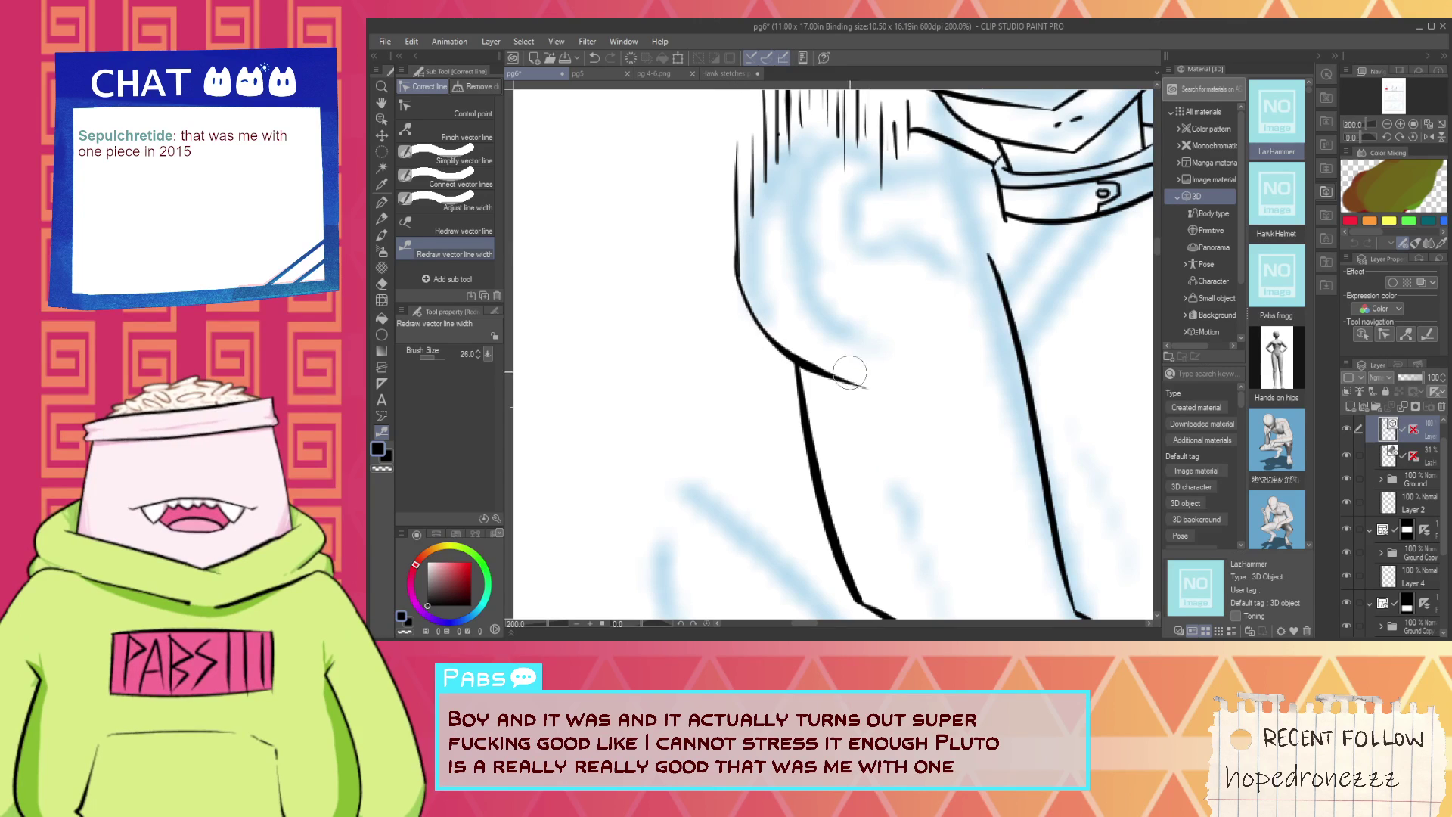
# Connect the shoulder puff's curve to the vertical line above it and redraw the width at the join.
pyautogui.press('o')
pyautogui.click(734, 282)
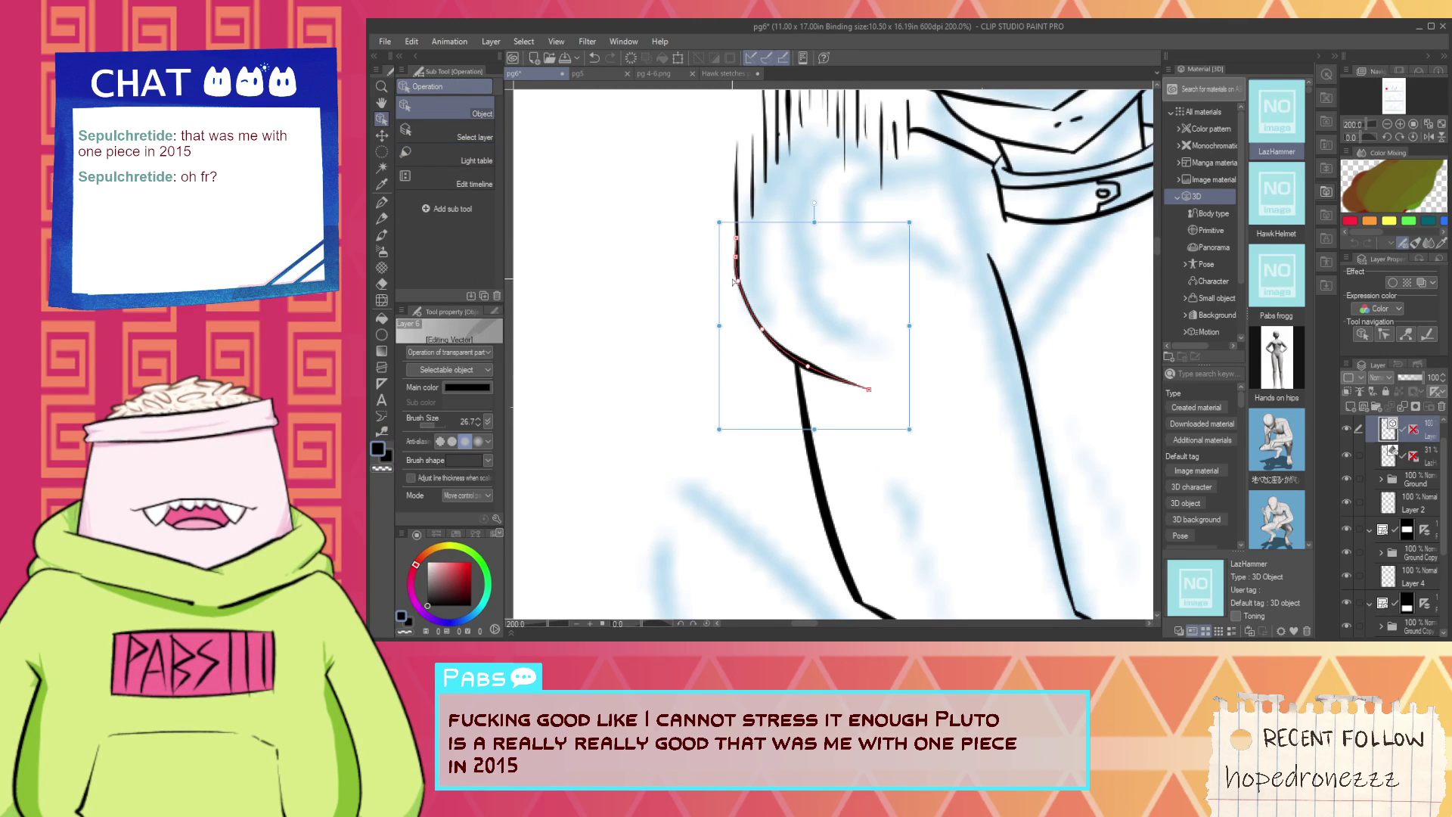
pyautogui.click(381, 434)
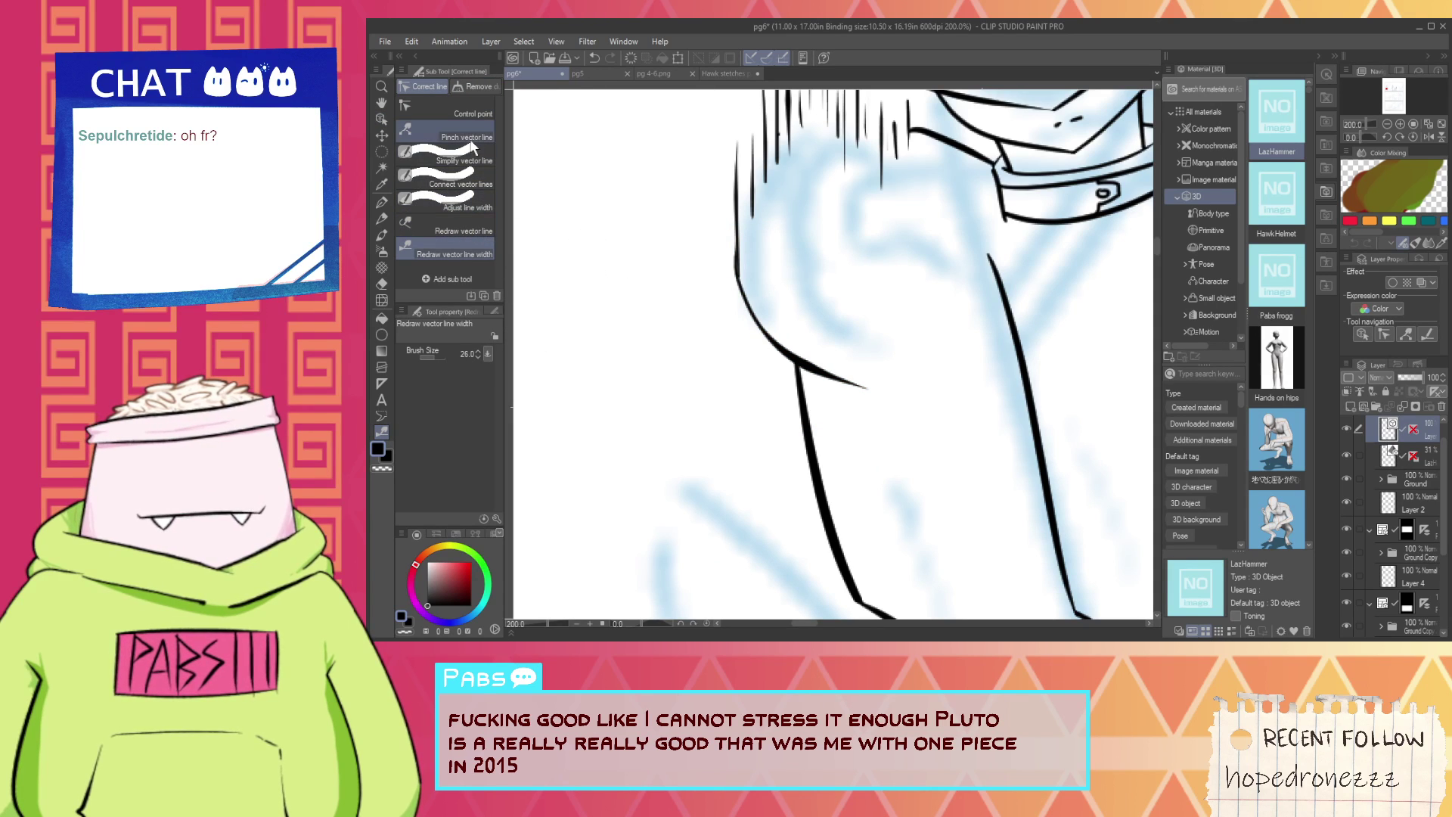
pyautogui.click(460, 182)
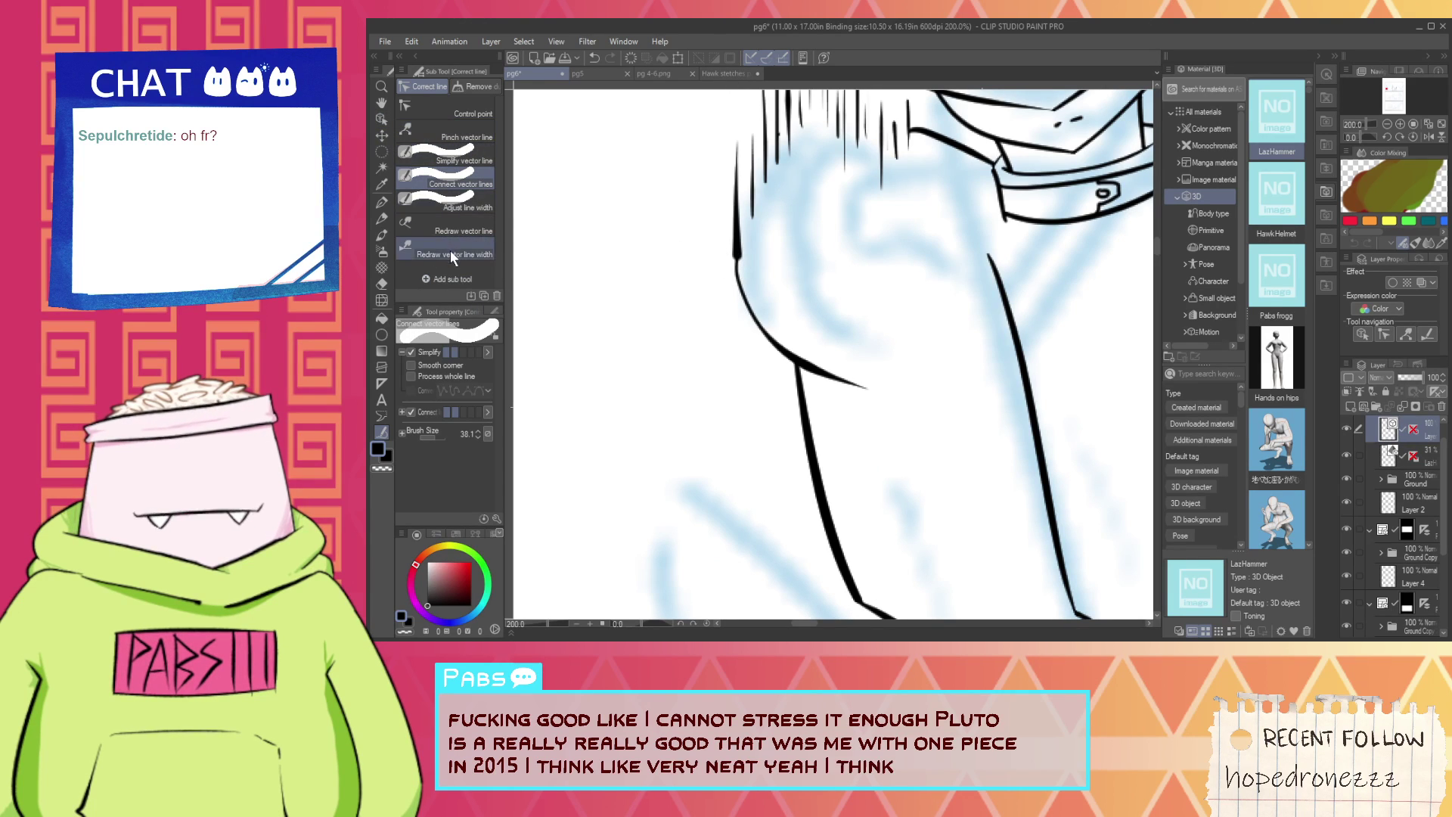
pyautogui.click(452, 255)
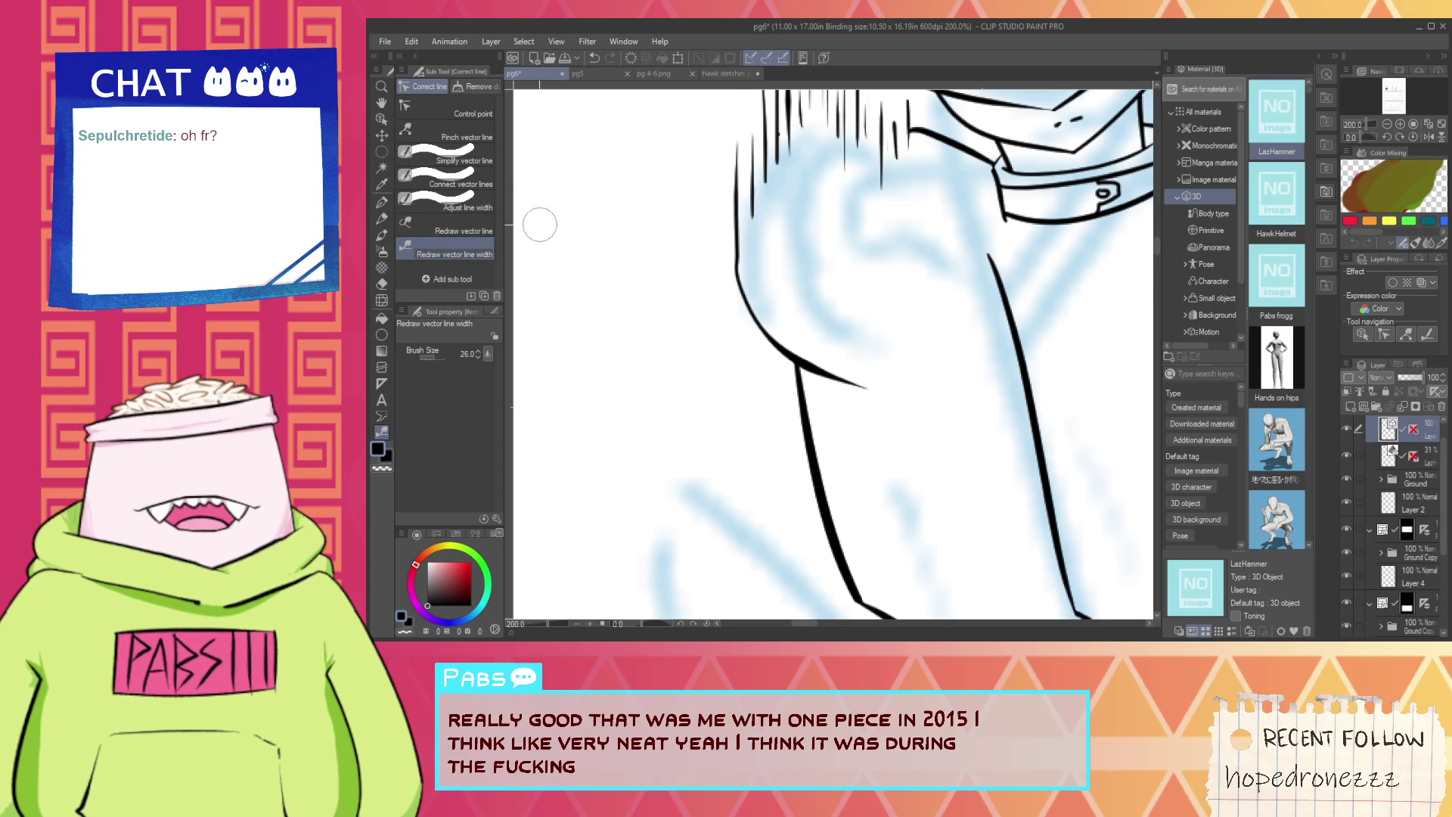
pyautogui.press('o')
pyautogui.click(743, 309)
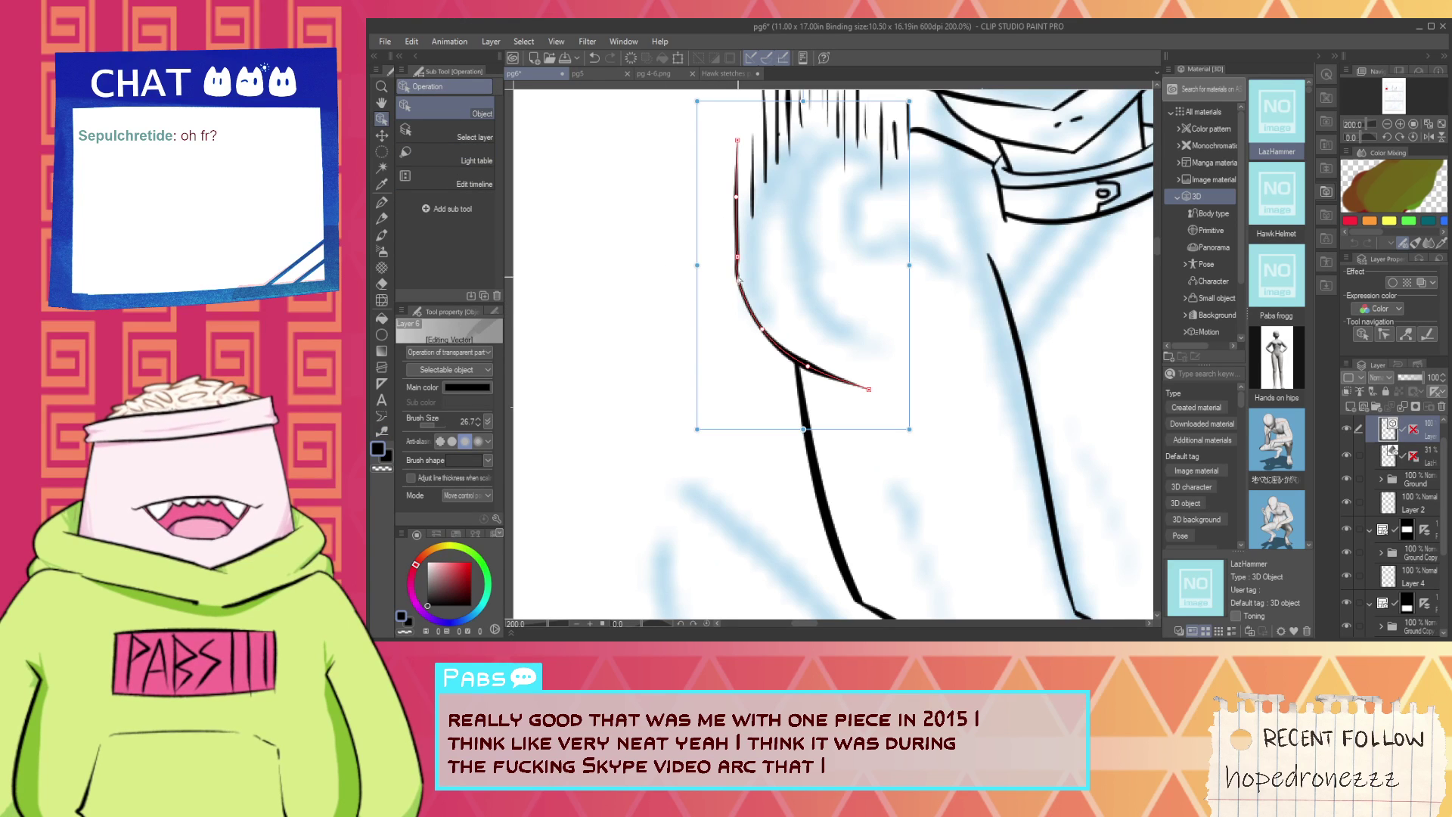
pyautogui.scroll(-2, 756, 329)
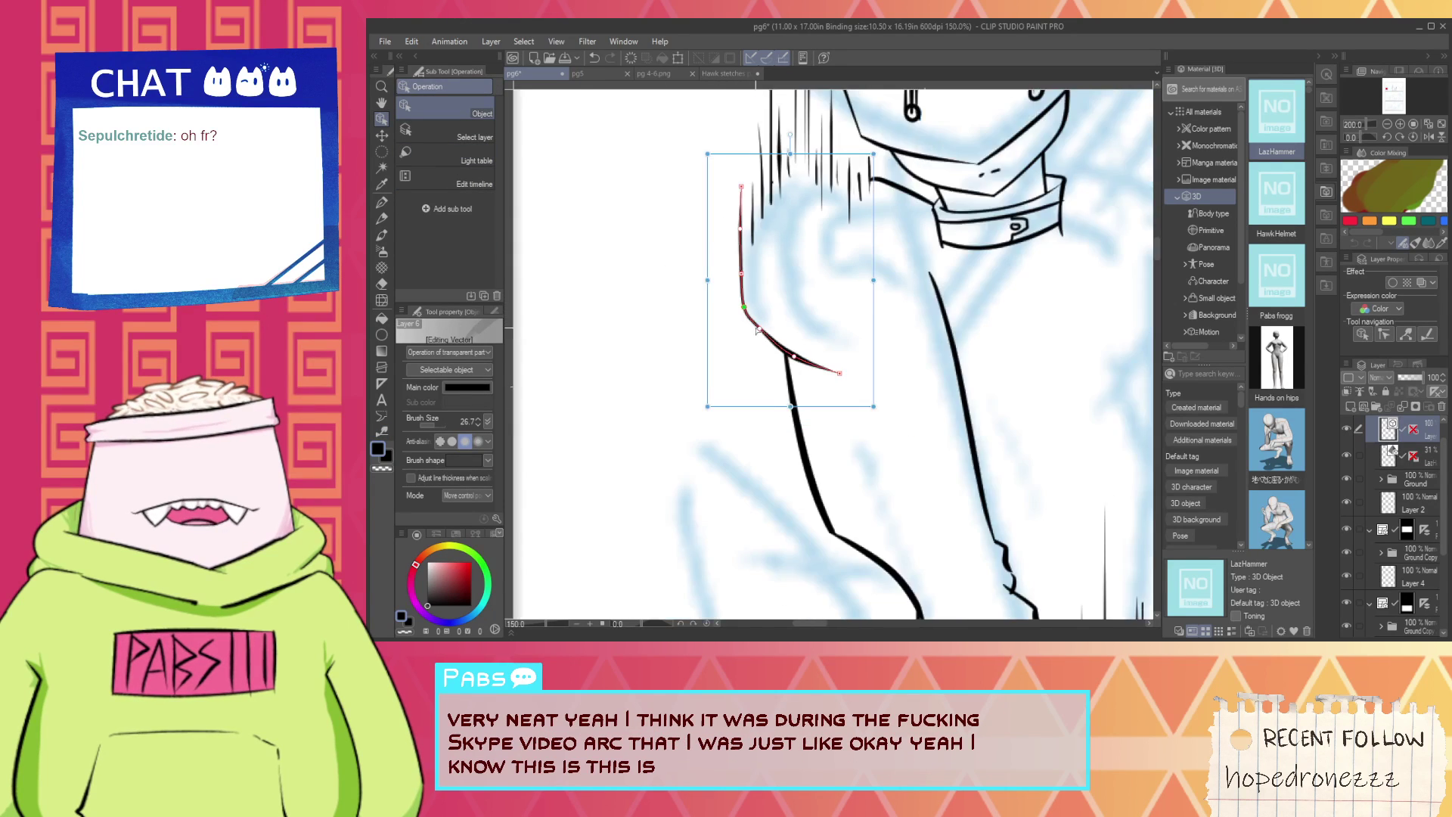
# Ink the left arm's cuff below the wrist band, extending both sides downward and closing them with a slanted bottom edge.
pyautogui.scroll(-1, 757, 330)
pyautogui.press('space')
pyautogui.moveTo(820, 526); pyautogui.dragTo(751, 417)
pyautogui.scroll(-1, 751, 416)
pyautogui.moveTo(800, 466); pyautogui.dragTo(768, 420)
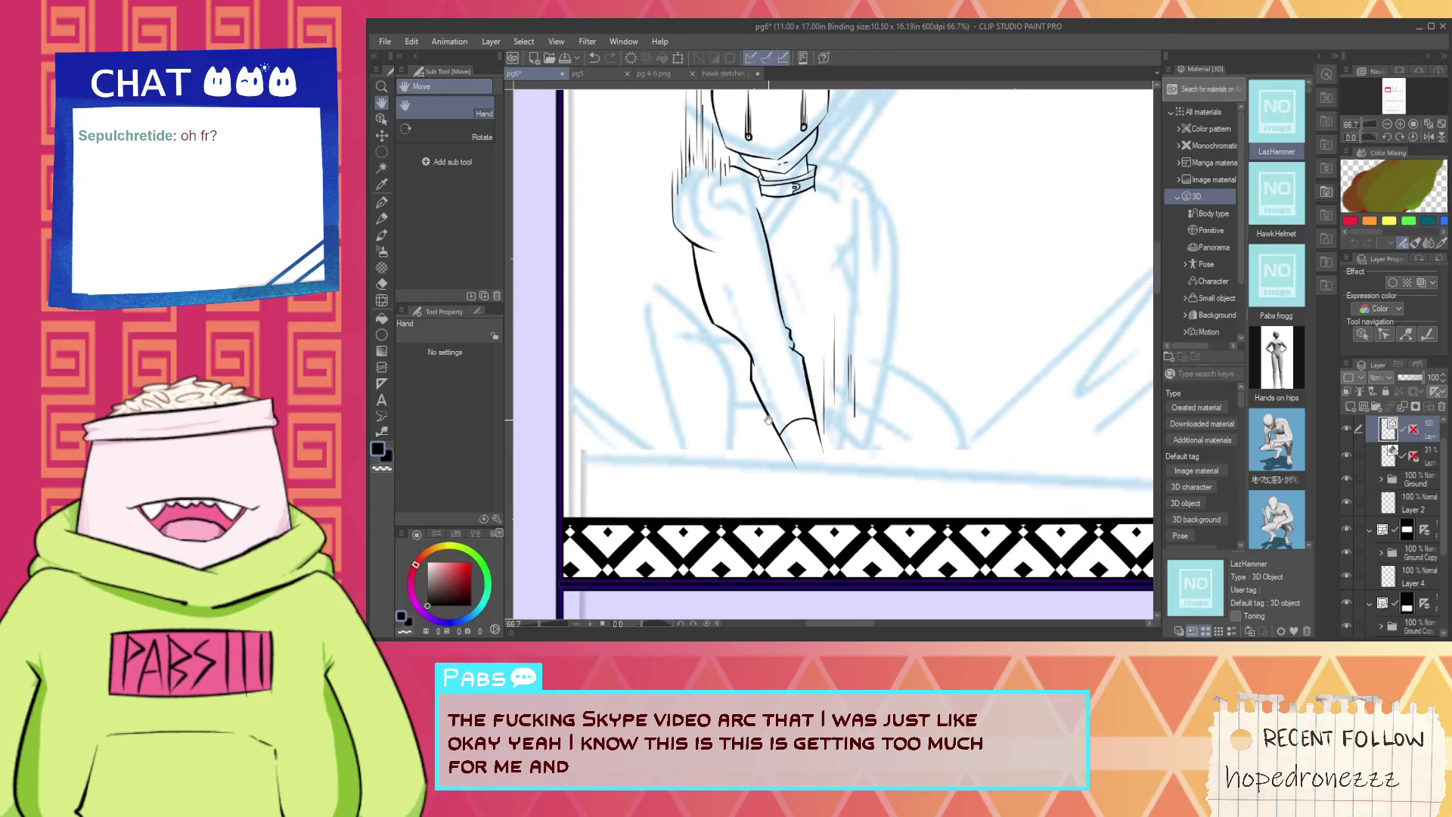
pyautogui.scroll(3, 772, 396)
pyautogui.press('e')
pyautogui.scroll(-1, 777, 401)
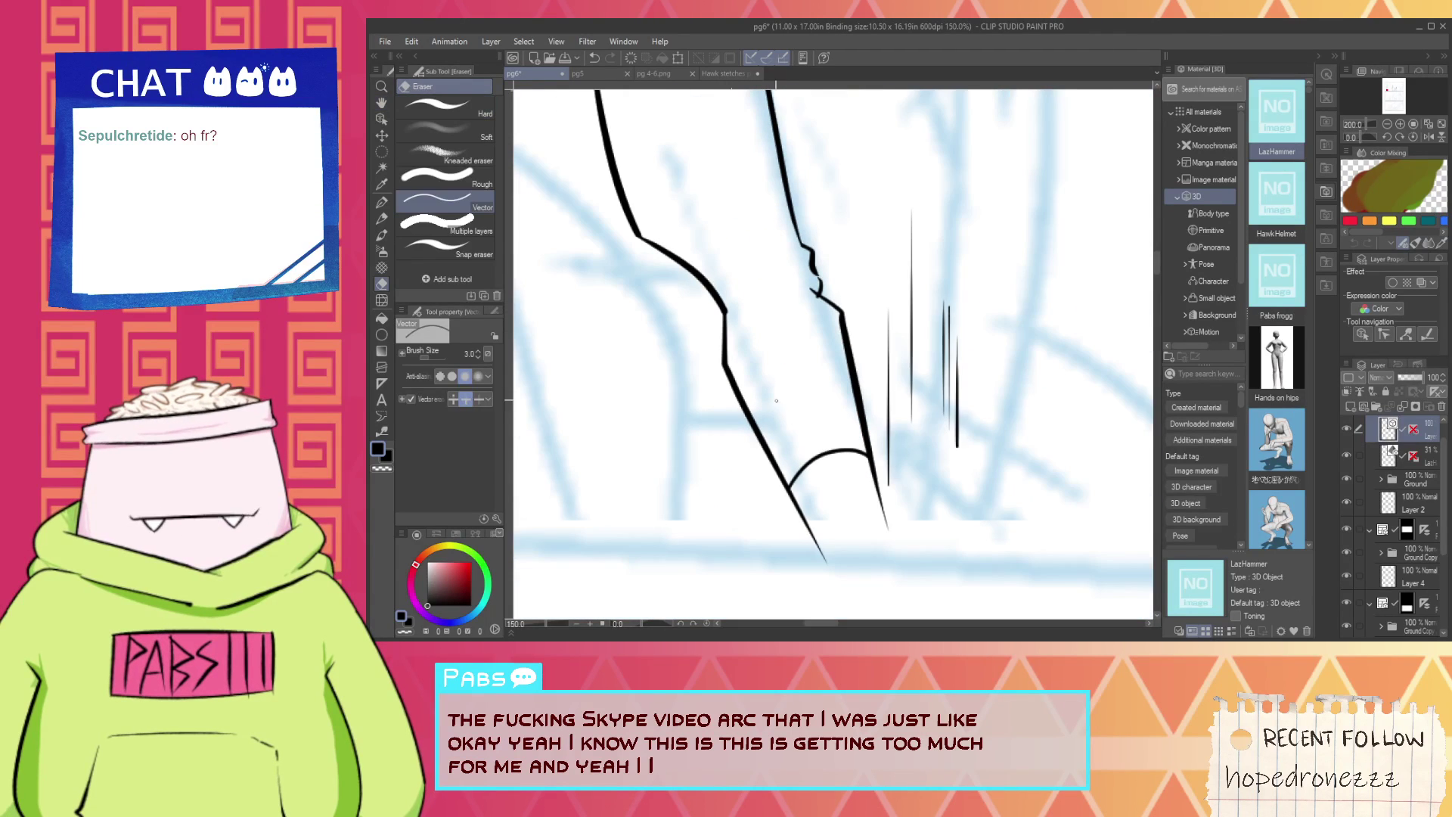
pyautogui.press('space')
pyautogui.moveTo(776, 401); pyautogui.dragTo(763, 316)
pyautogui.scroll(3, 762, 388)
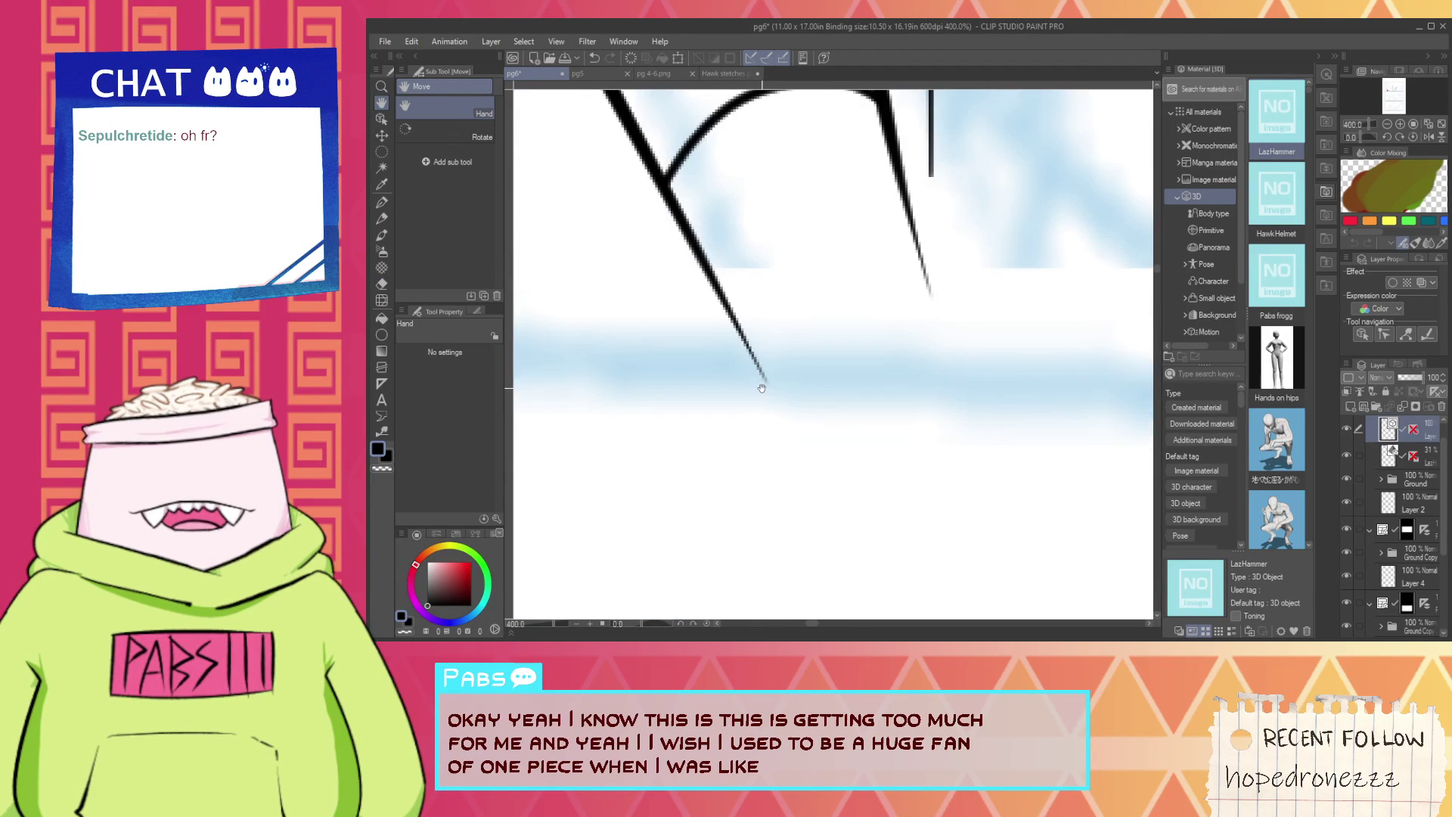
pyautogui.press('p')
pyautogui.moveTo(764, 381); pyautogui.dragTo(809, 554)
pyautogui.hotkey('ctrl', 'z')
pyautogui.moveTo(726, 302)
pyautogui.mouseDown()
pyautogui.moveTo(802, 522)
pyautogui.moveTo(984, 426)
pyautogui.mouseUp()
pyautogui.moveTo(915, 244)
pyautogui.mouseDown()
pyautogui.moveTo(986, 463)
pyautogui.moveTo(972, 457)
pyautogui.moveTo(924, 227)
pyautogui.mouseUp()
pyautogui.hotkey('ctrl', 'z')
pyautogui.hotkey('ctrl', 'z')
# Trim the overshooting line ends at the cuff's two bottom corners with the vector eraser.
pyautogui.press('e')
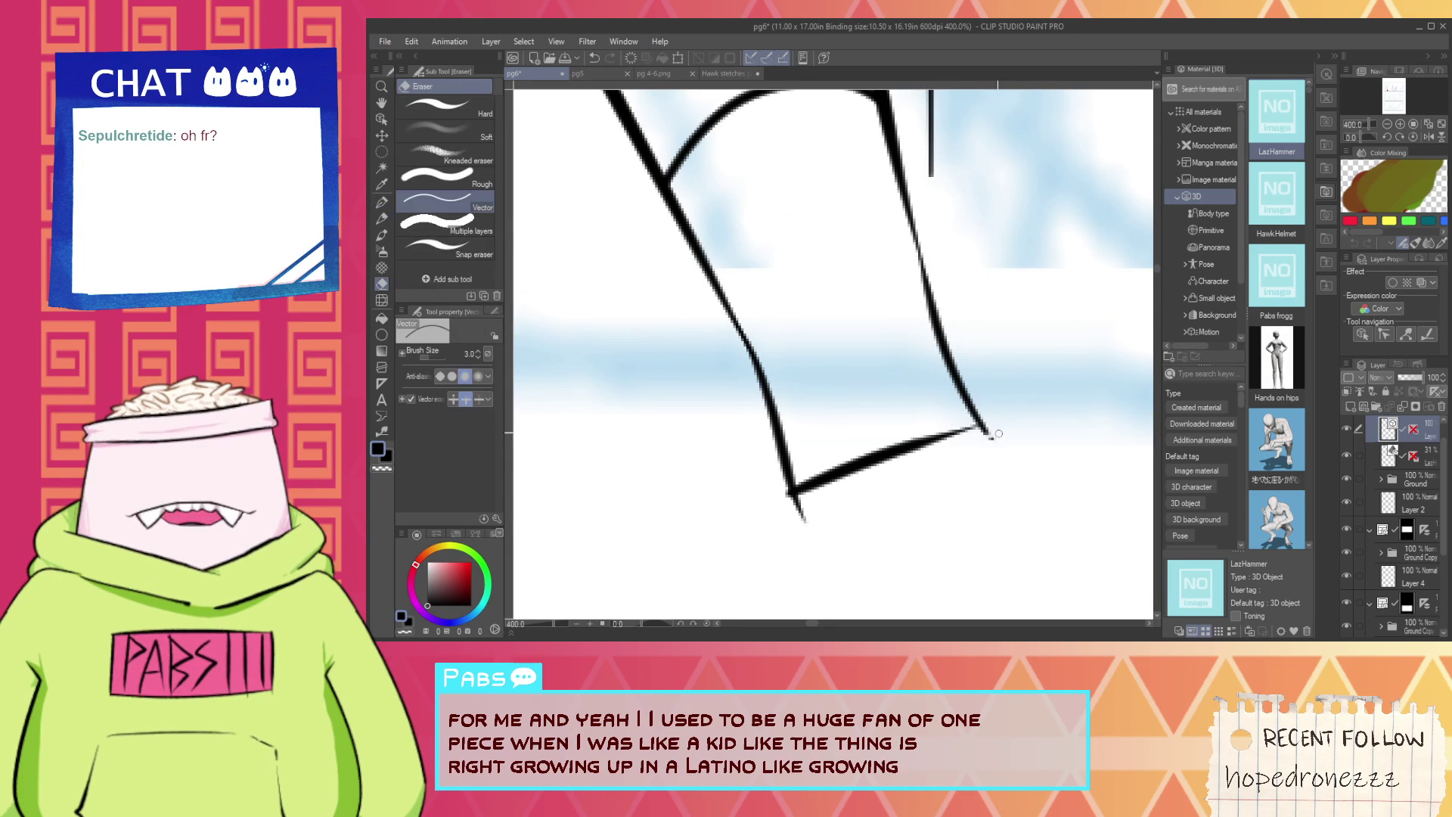
pyautogui.moveTo(999, 433); pyautogui.dragTo(983, 440)
pyautogui.moveTo(811, 507)
pyautogui.mouseDown()
pyautogui.moveTo(775, 512)
pyautogui.moveTo(823, 438)
pyautogui.mouseUp()
# Ink two small oval buttons along the cuff's right edge and erase the cuff outline running through them.
pyautogui.scroll(-4, 807, 500)
pyautogui.press('space')
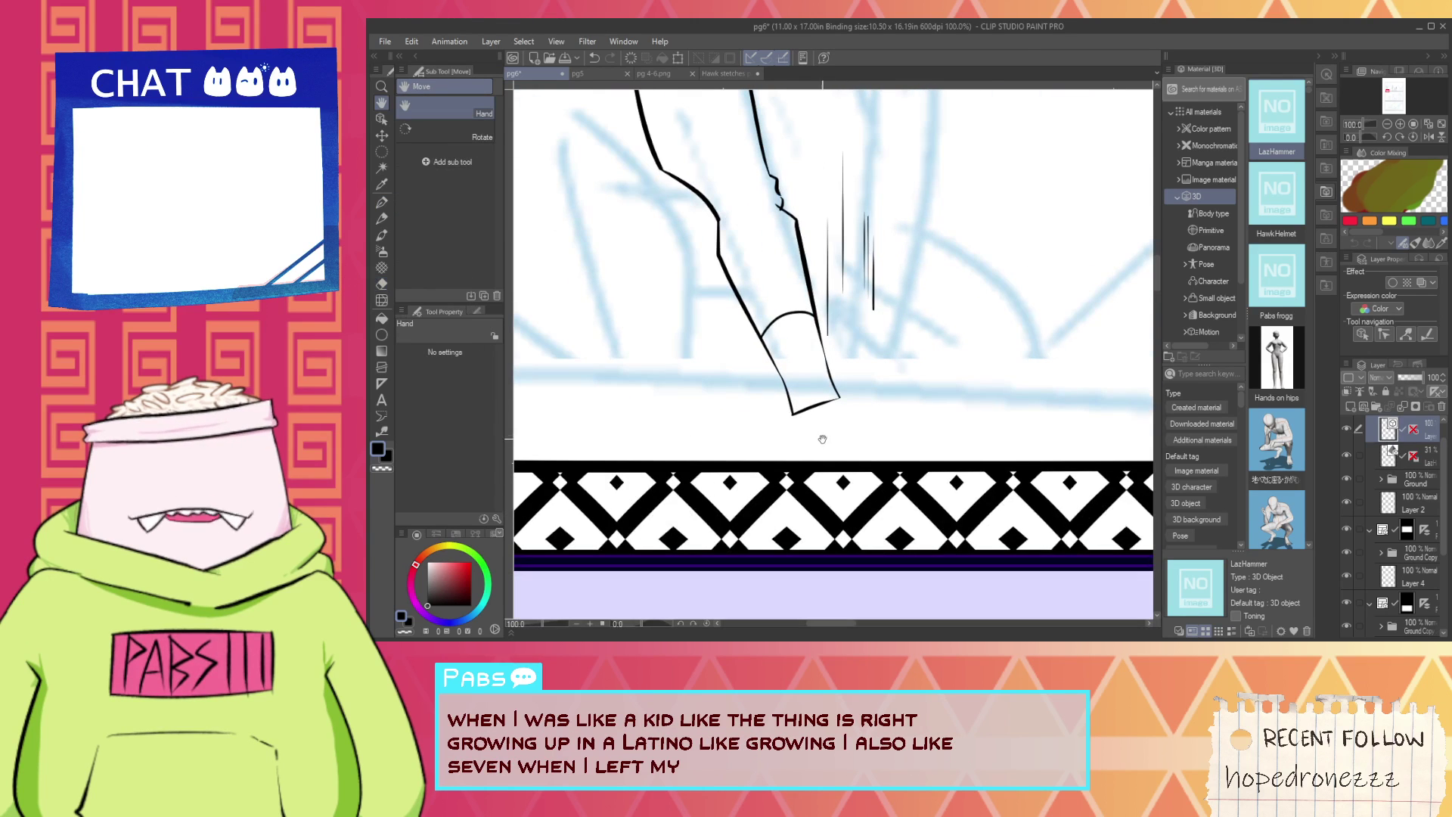
pyautogui.scroll(2, 784, 339)
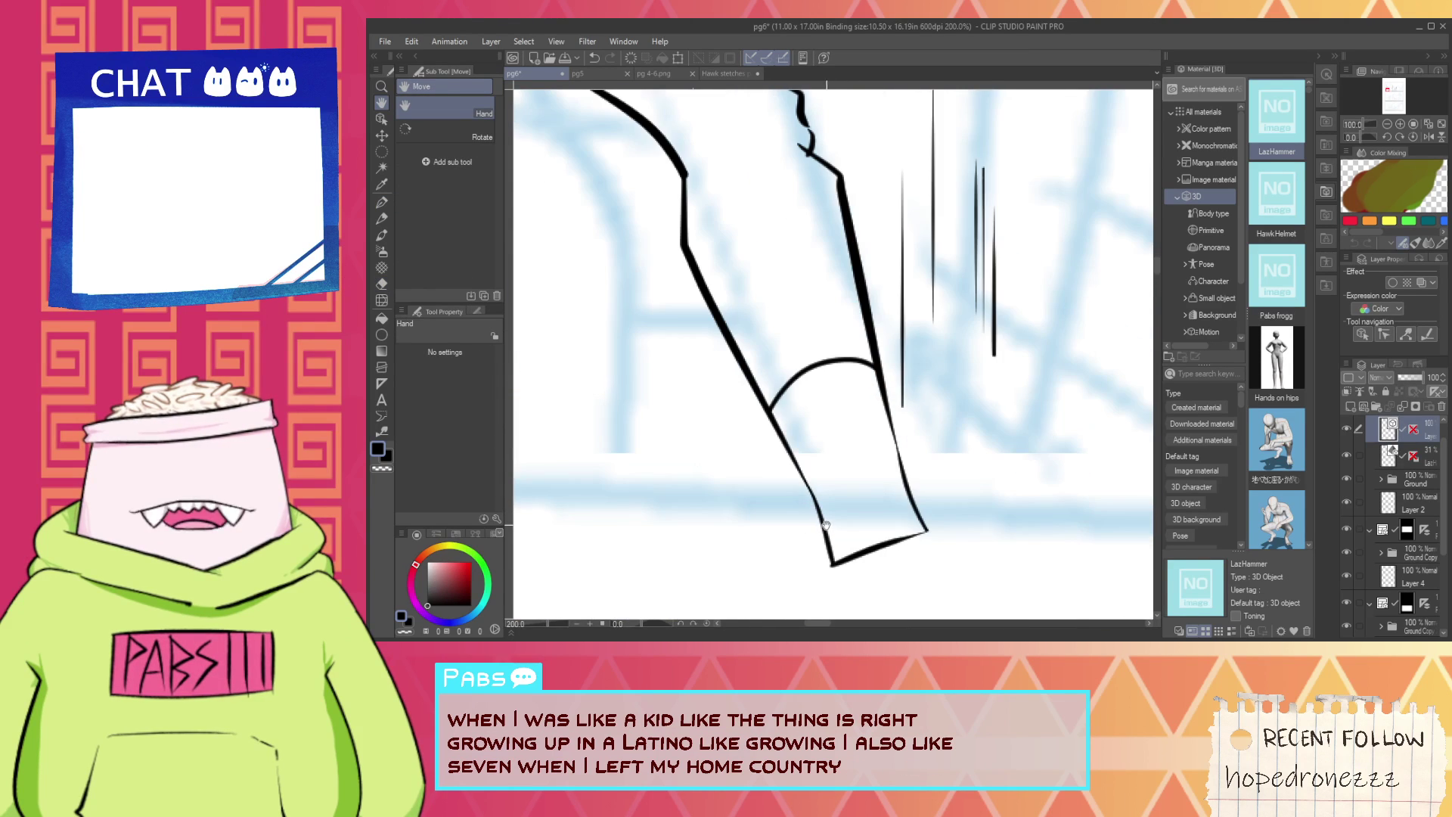
pyautogui.scroll(2, 899, 505)
pyautogui.press('p')
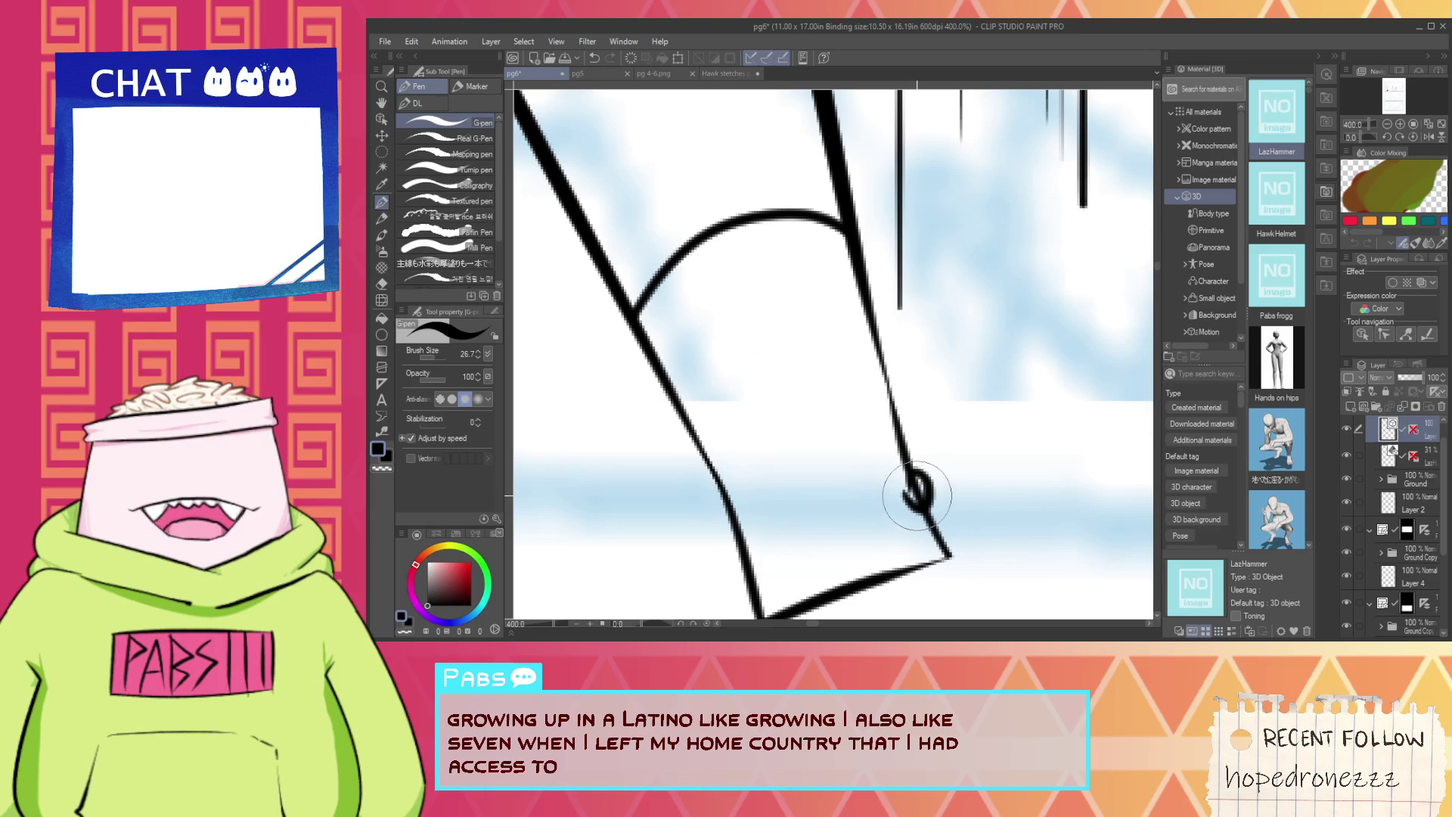
pyautogui.moveTo(876, 347)
pyautogui.mouseDown()
pyautogui.moveTo(862, 345)
pyautogui.moveTo(882, 365)
pyautogui.mouseUp()
pyautogui.press('e')
pyautogui.scroll(-2, 887, 364)
pyautogui.moveTo(890, 417); pyautogui.dragTo(892, 447)
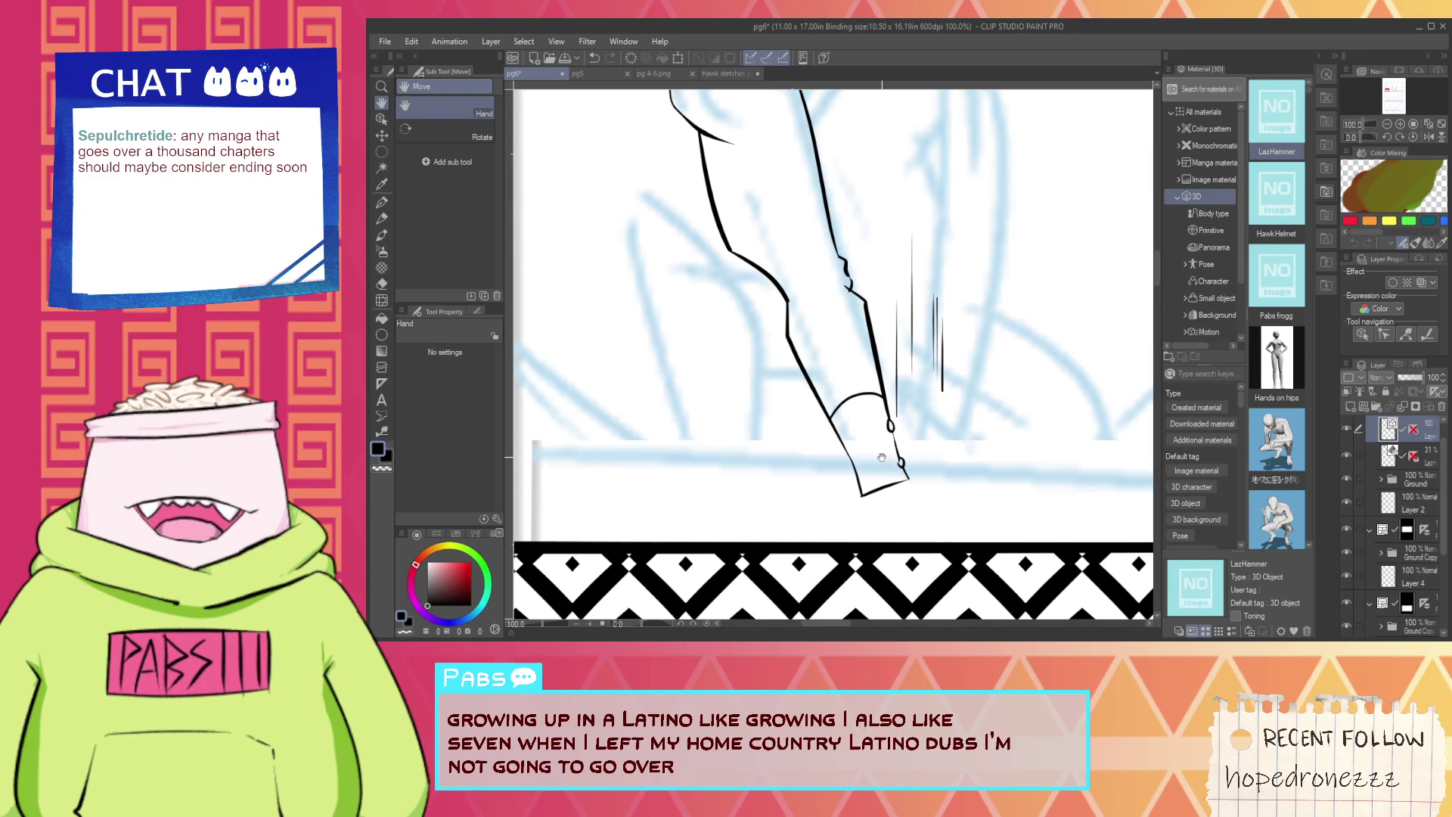
# Redraw the side of the cuff's lower oval button and clean up the line inside it.
pyautogui.scroll(6, 882, 452)
pyautogui.press('p')
pyautogui.moveTo(896, 463); pyautogui.dragTo(901, 409)
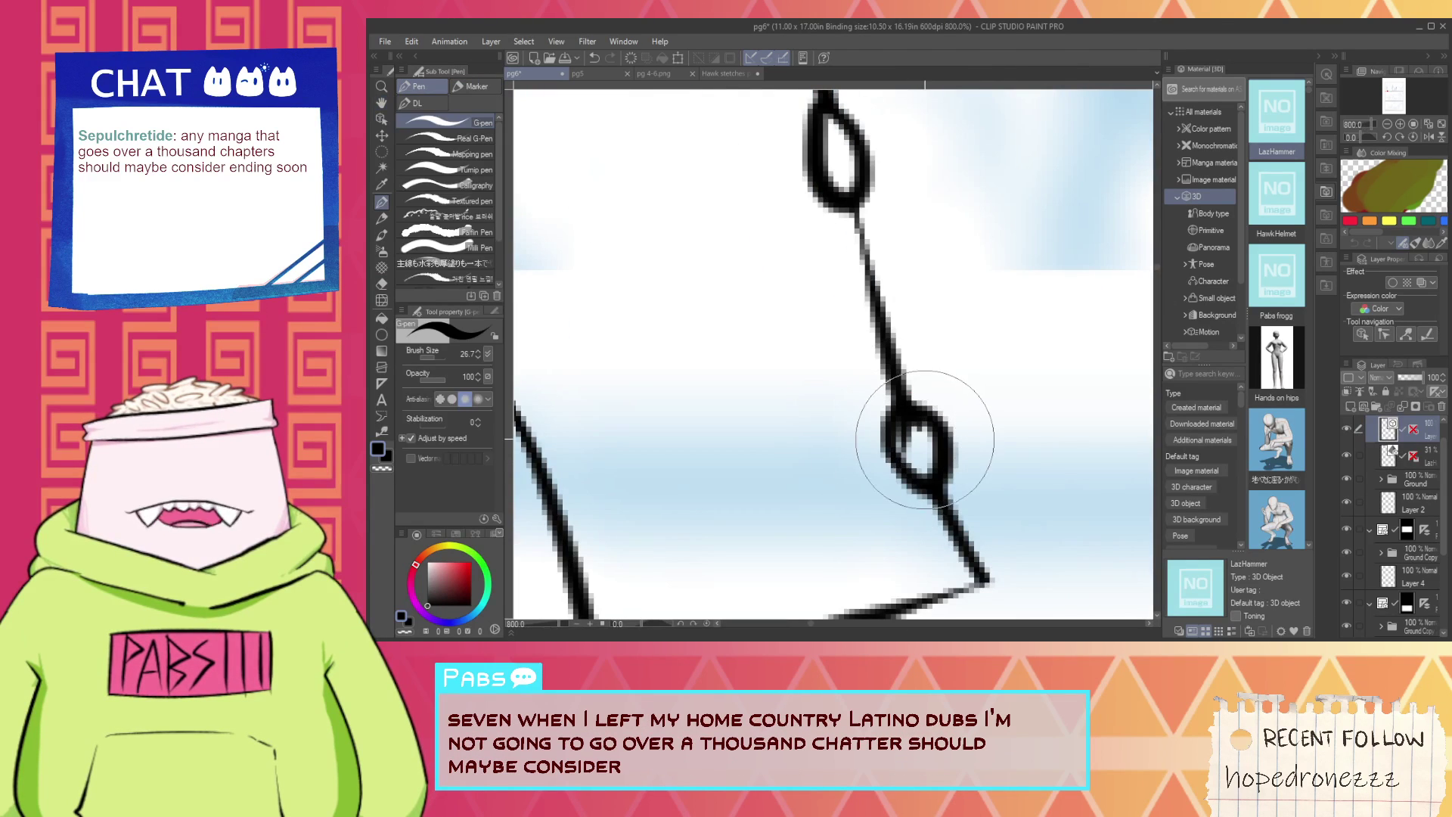
pyautogui.press('e')
pyautogui.scroll(-7, 918, 430)
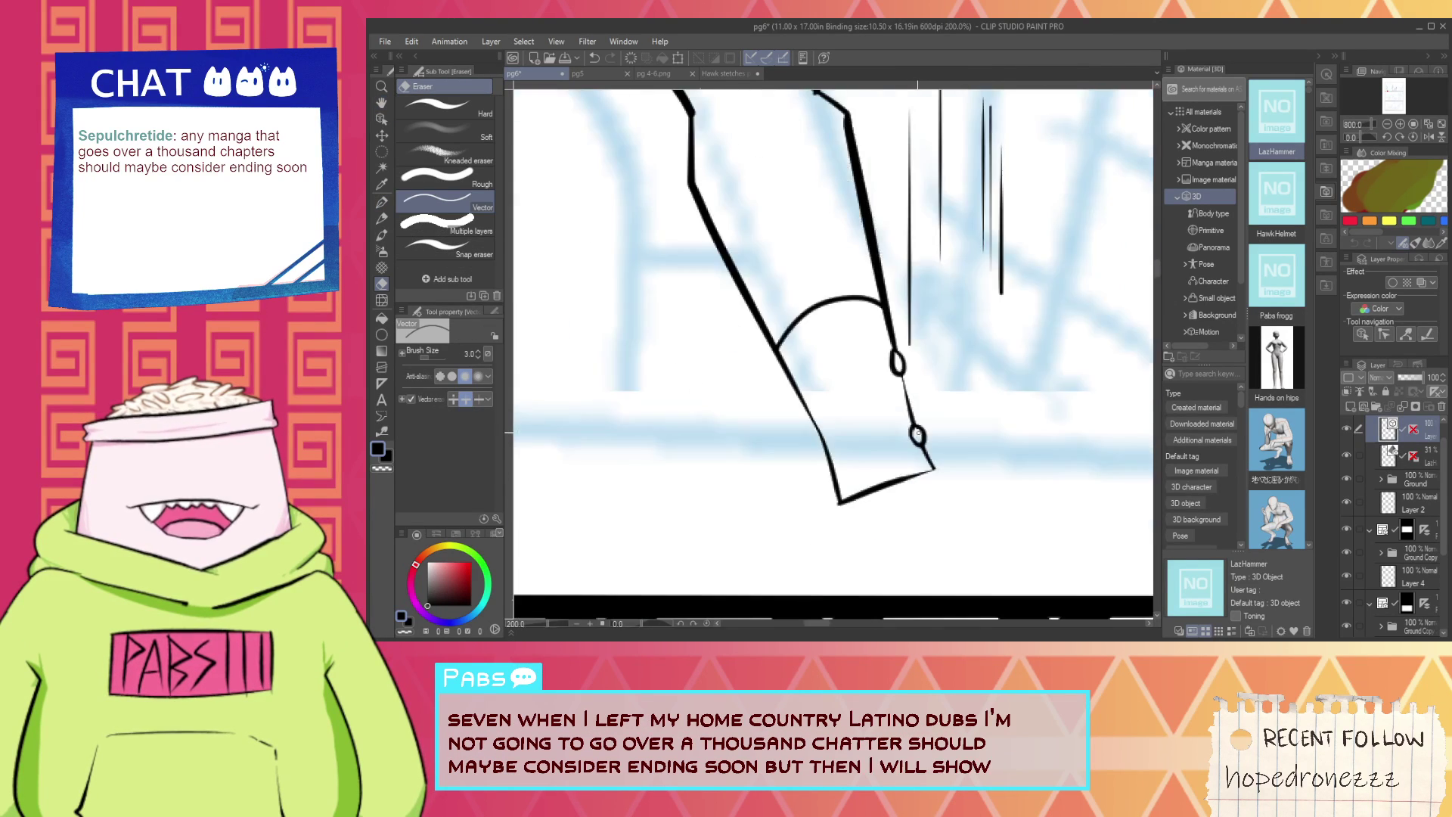
# Ink the left edge of the hand from the cuff's lower corner diagonally down to the patterned border.
pyautogui.press('h')
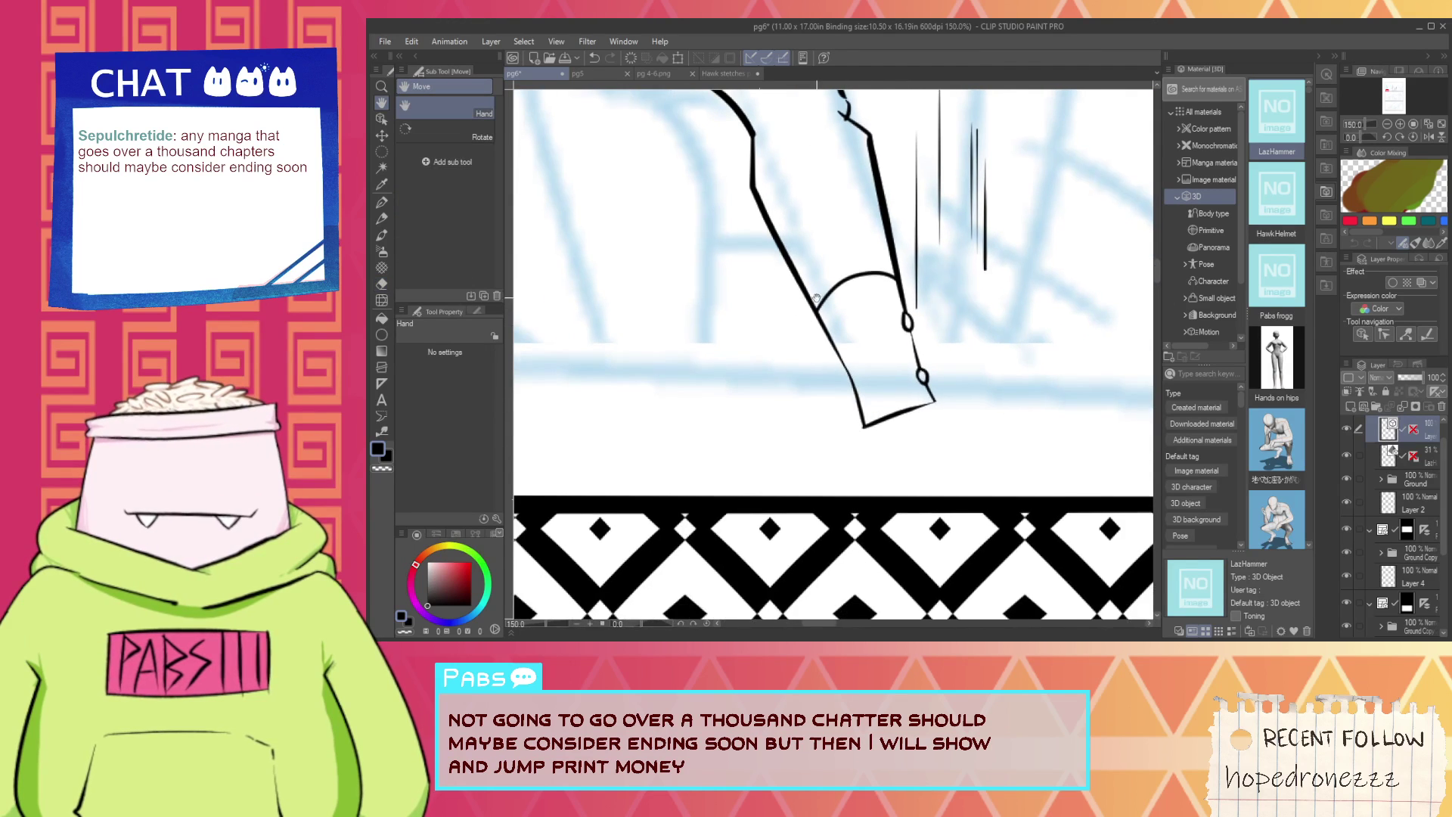
pyautogui.scroll(4, 851, 389)
pyautogui.press('p')
pyautogui.moveTo(867, 371); pyautogui.dragTo(772, 519)
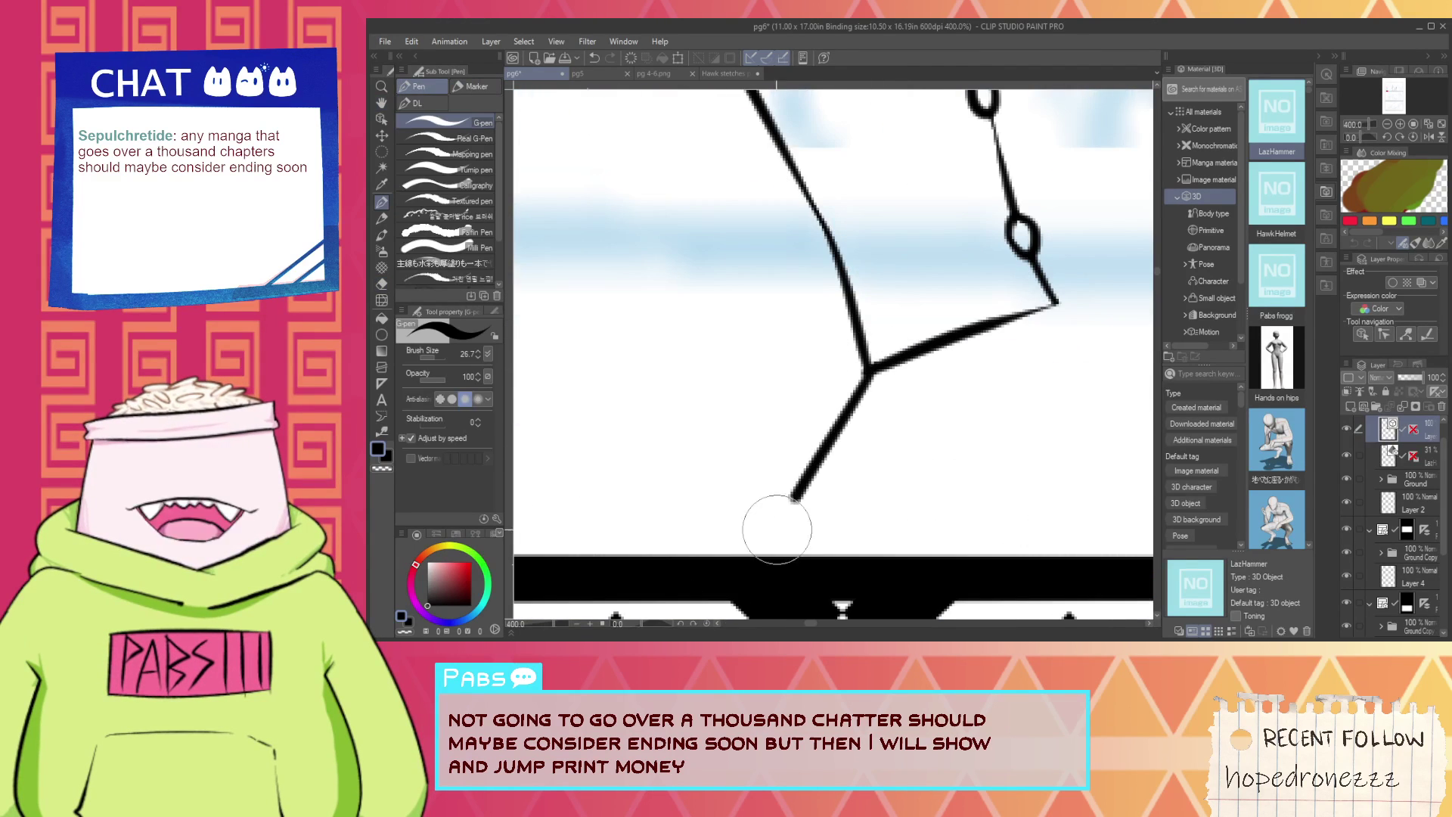
pyautogui.hotkey('ctrl', 'z')
pyautogui.moveTo(876, 371); pyautogui.dragTo(753, 554)
pyautogui.hotkey('ctrl', 'z')
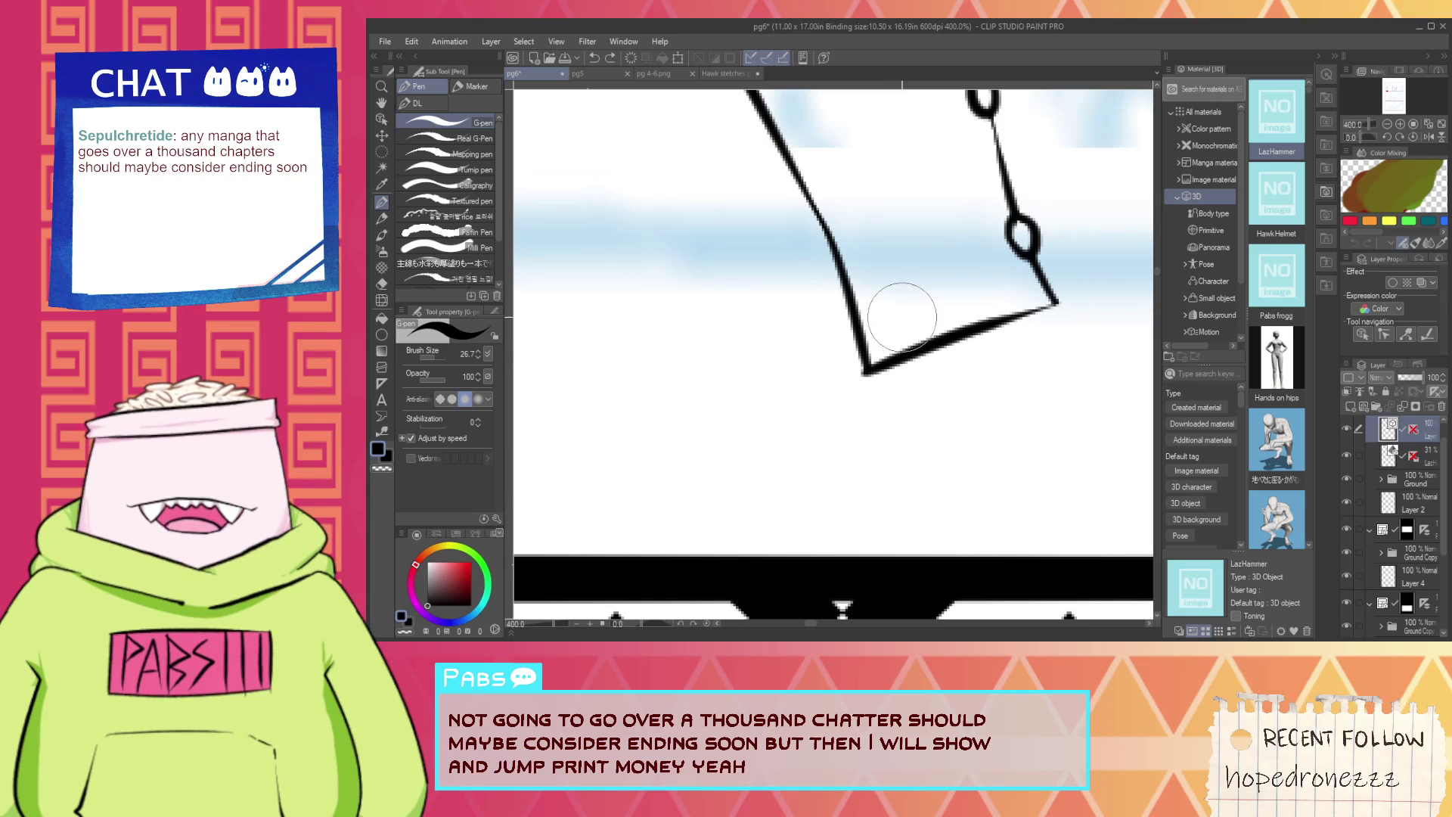
pyautogui.moveTo(900, 324); pyautogui.dragTo(764, 539)
# Ink the hand's right edge curving from the cuff down to the patterned border and erase the line ends overshooting into the cuff.
pyautogui.press('space')
pyautogui.press('space')
pyautogui.moveTo(1007, 420); pyautogui.dragTo(819, 335)
pyautogui.moveTo(864, 259)
pyautogui.mouseDown()
pyautogui.moveTo(926, 389)
pyautogui.moveTo(1032, 482)
pyautogui.mouseUp()
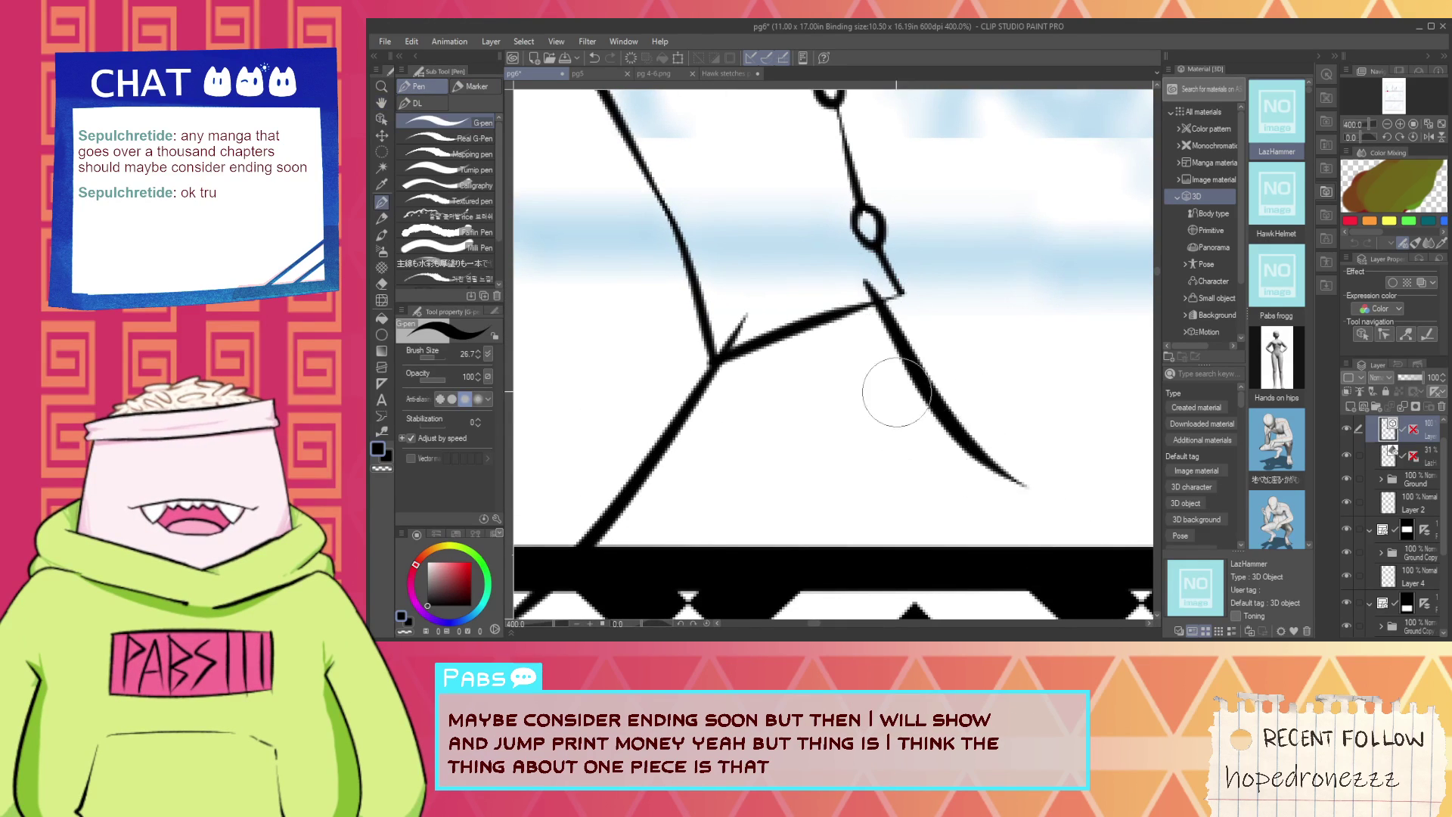
pyautogui.hotkey('ctrl', 'z')
pyautogui.moveTo(878, 318); pyautogui.dragTo(1064, 587)
pyautogui.hotkey('ctrl', 'z')
pyautogui.moveTo(874, 283); pyautogui.dragTo(1067, 605)
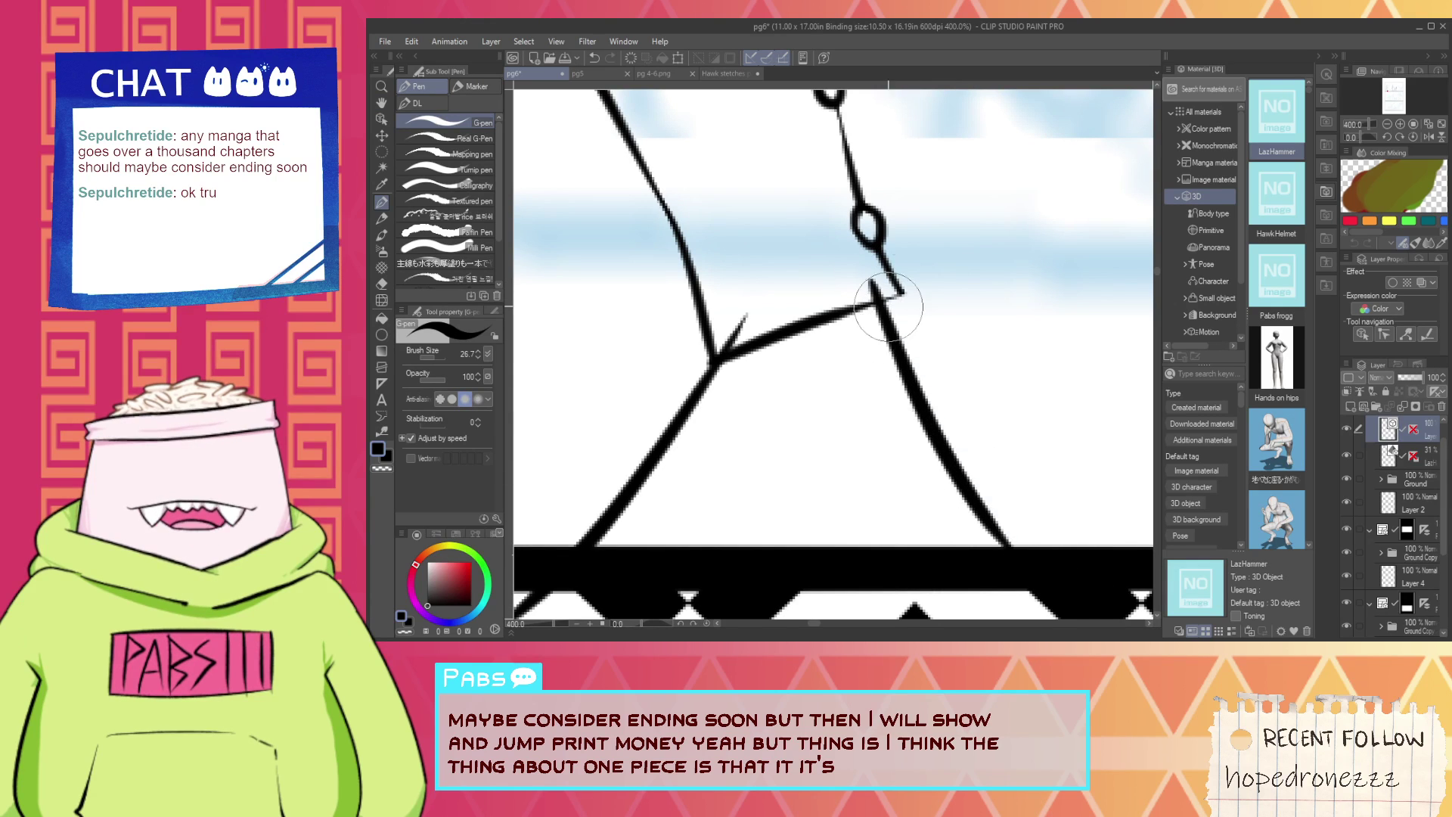
pyautogui.hotkey('ctrl', 'z')
pyautogui.moveTo(875, 281); pyautogui.dragTo(1083, 573)
pyautogui.press('e')
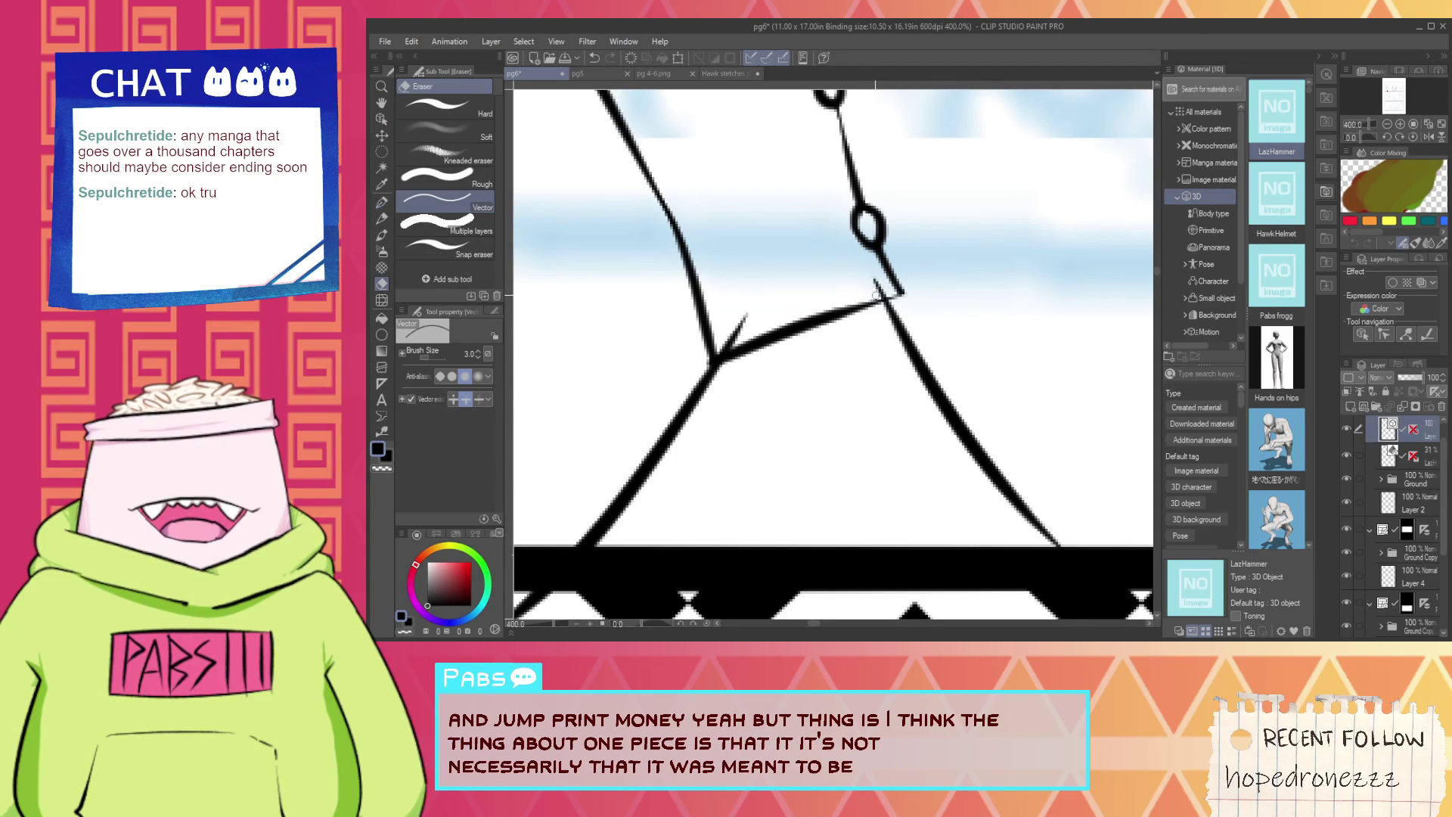
pyautogui.scroll(-2, 746, 316)
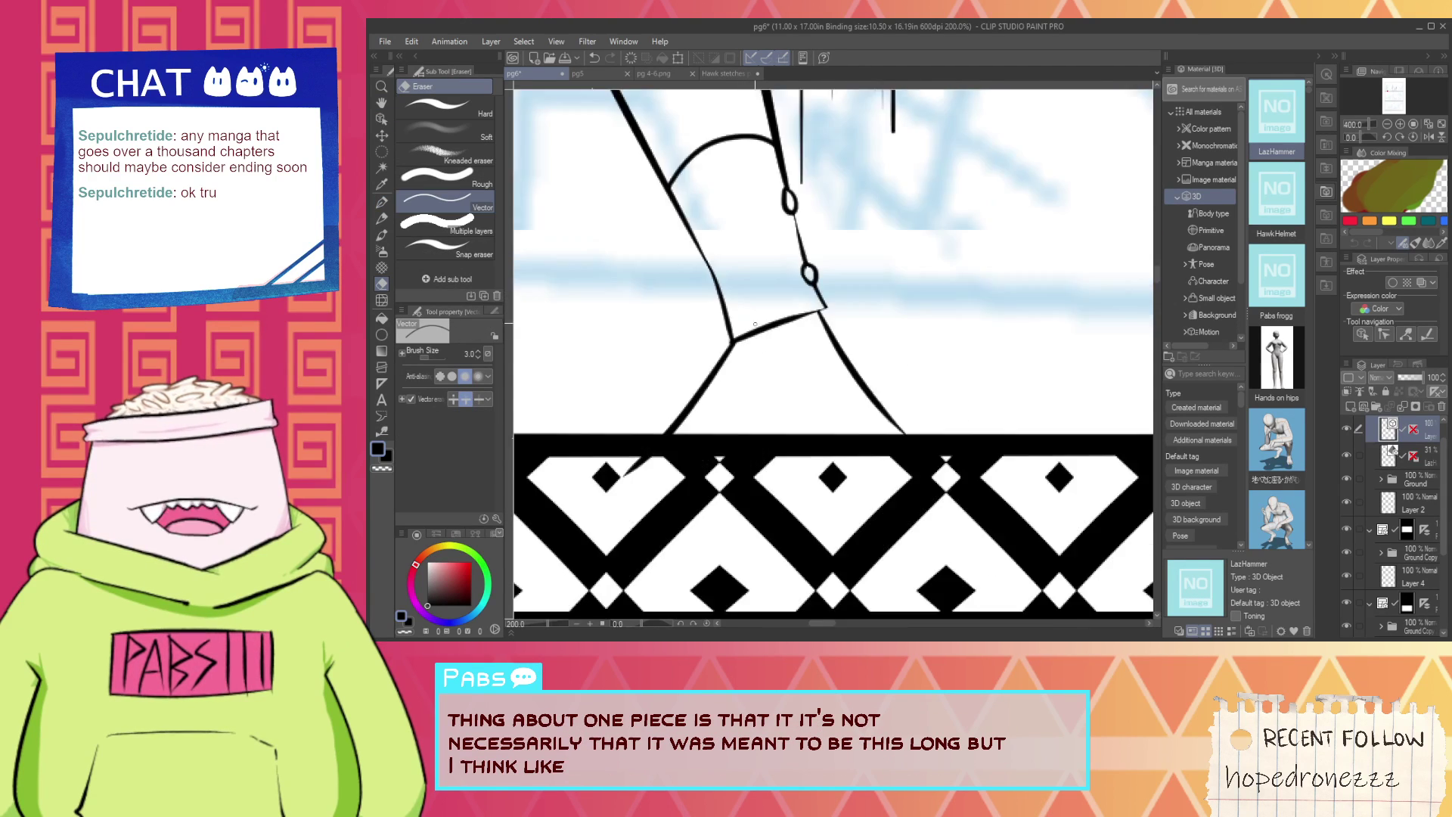
# Ink the outermost finger's inner edge and a curved line for the thumb's inner side running into the patterned border.
pyautogui.scroll(2, 645, 463)
pyautogui.press('p')
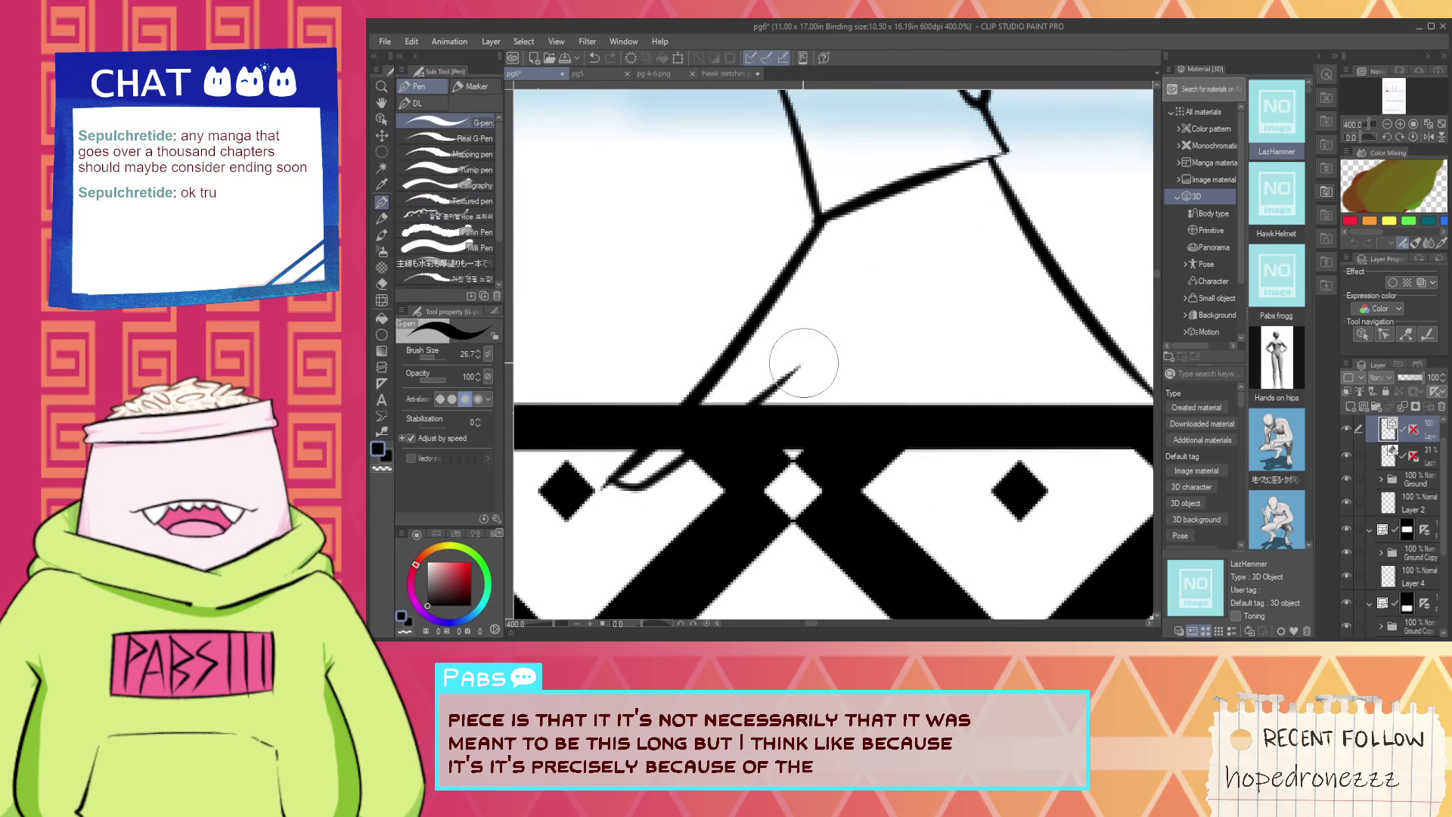
pyautogui.moveTo(631, 489); pyautogui.dragTo(863, 290)
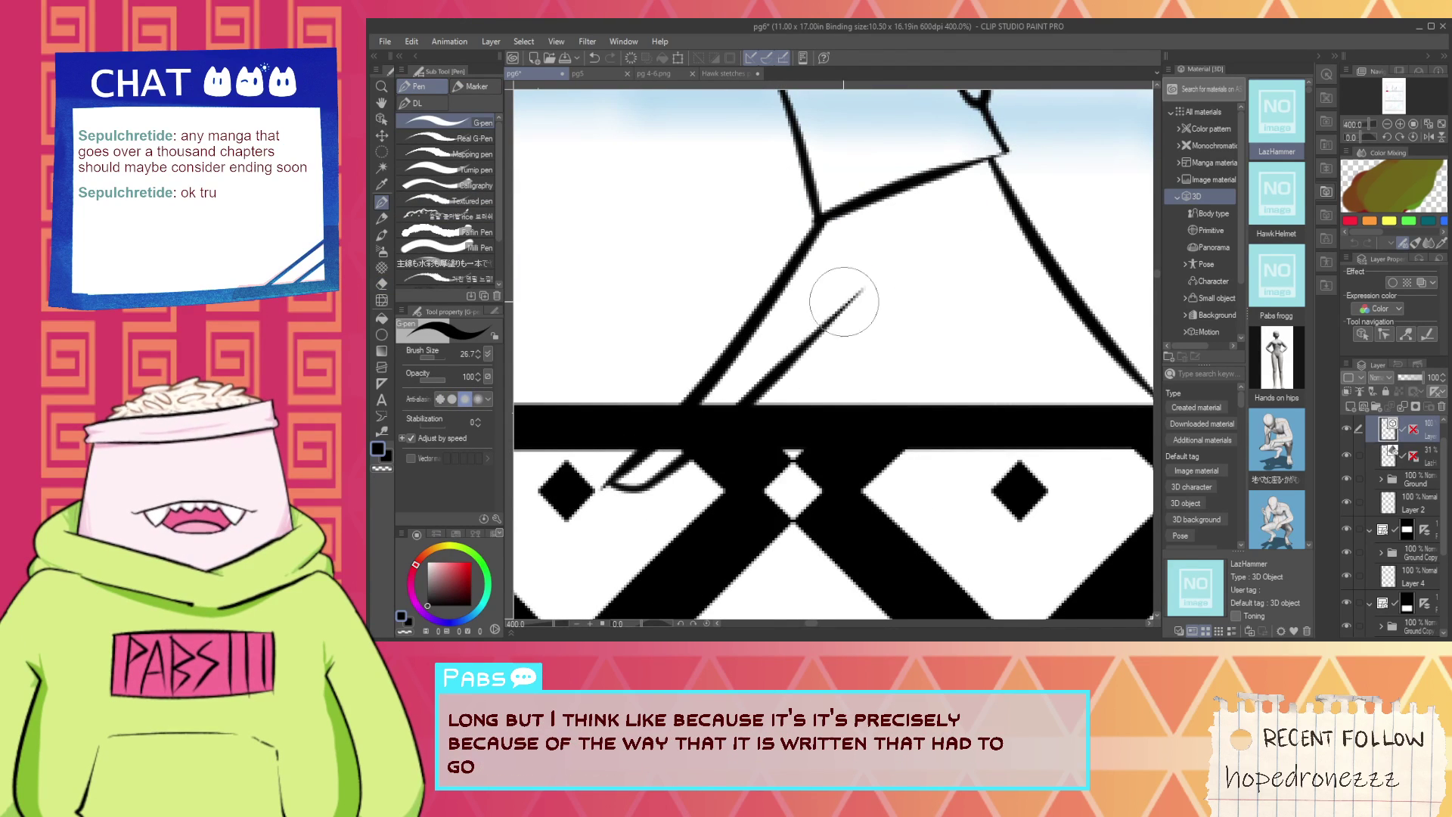
pyautogui.moveTo(970, 353); pyautogui.dragTo(1079, 385)
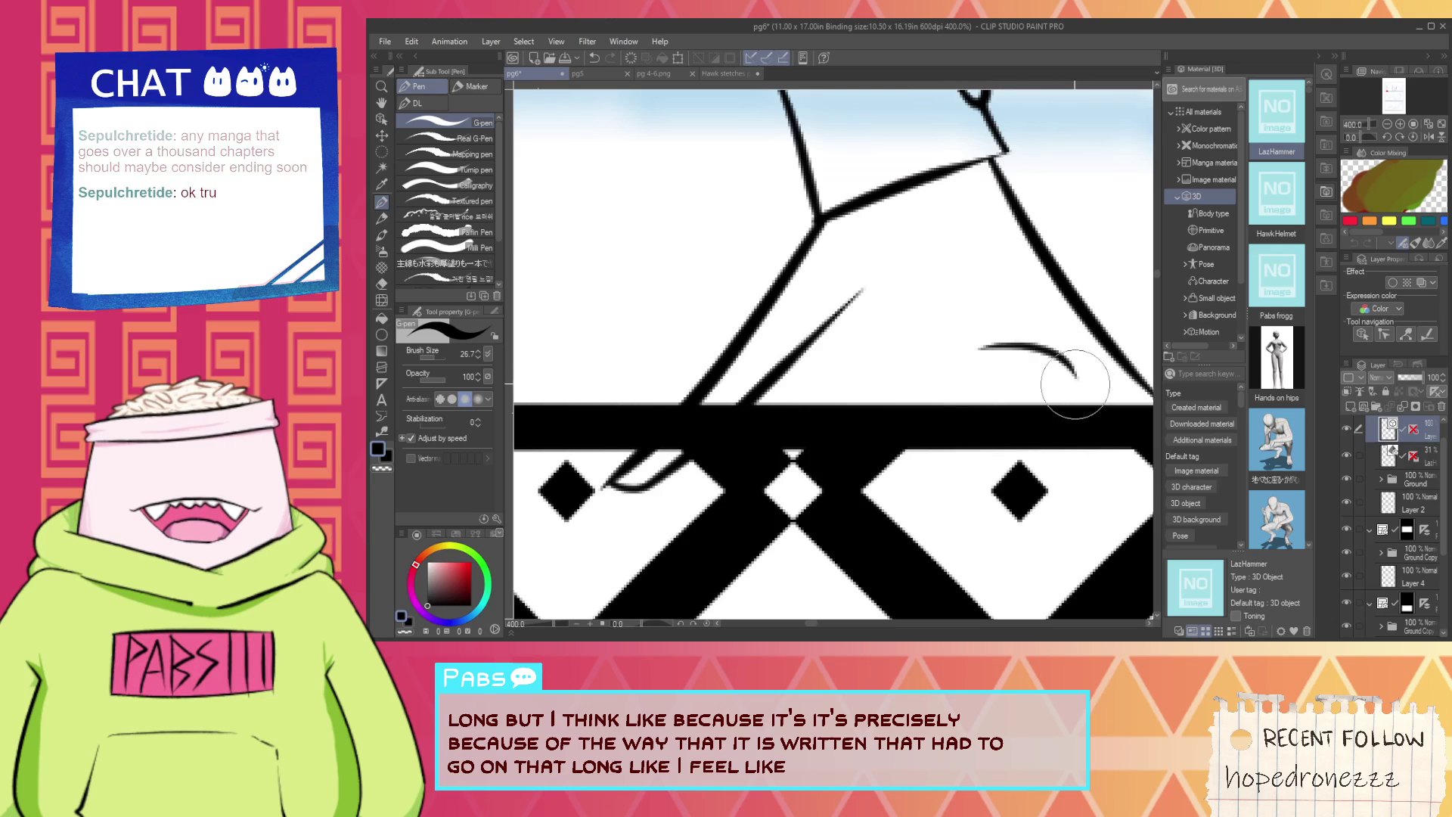
pyautogui.hotkey('ctrl', 'z')
pyautogui.moveTo(973, 351)
pyautogui.mouseDown()
pyautogui.moveTo(1101, 426)
pyautogui.moveTo(1104, 463)
pyautogui.moveTo(832, 453)
pyautogui.mouseUp()
pyautogui.press('space')
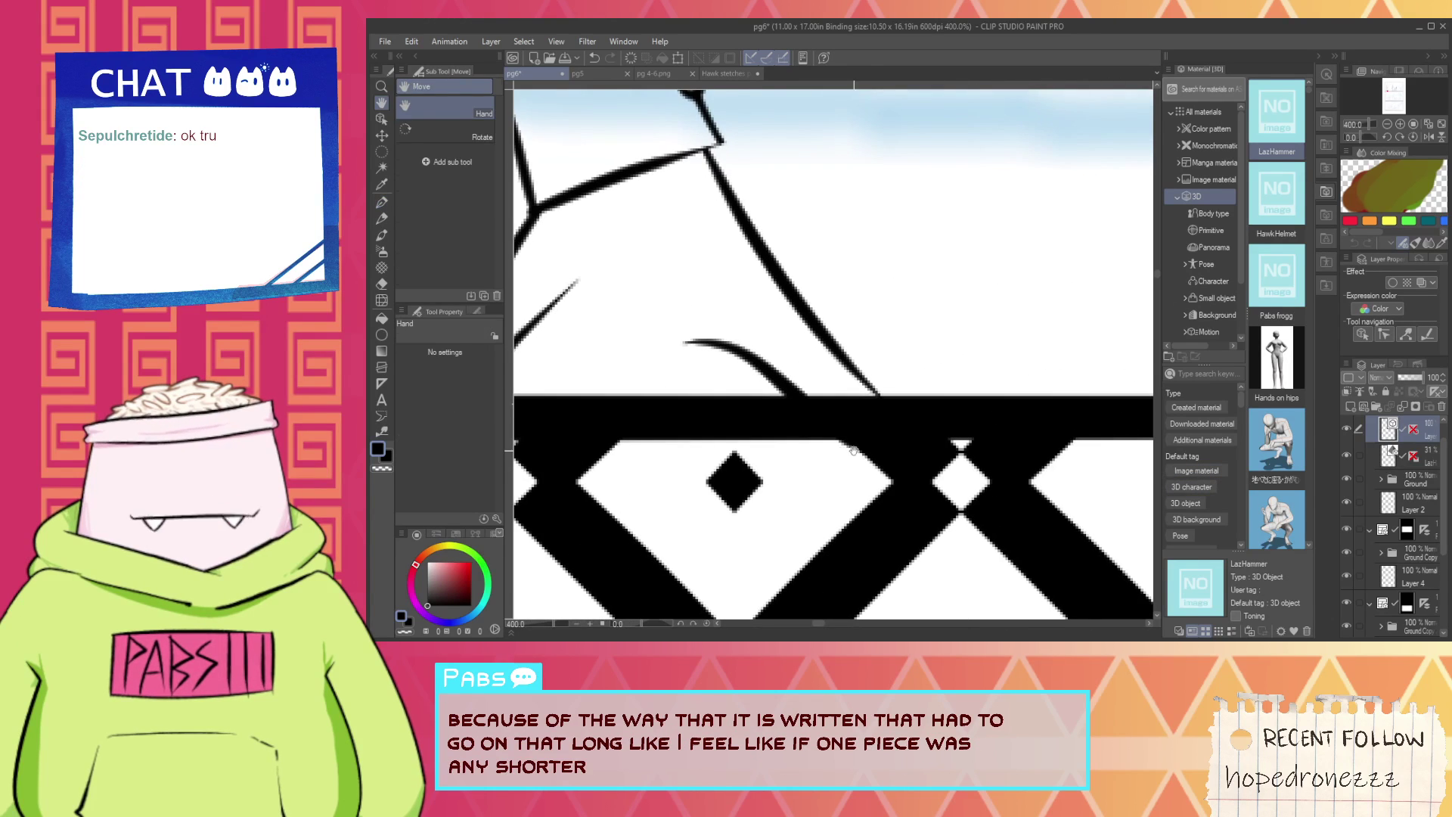
# Lower the Ground folder's opacity to 33% and return to an inking layer.
pyautogui.click(1421, 476)
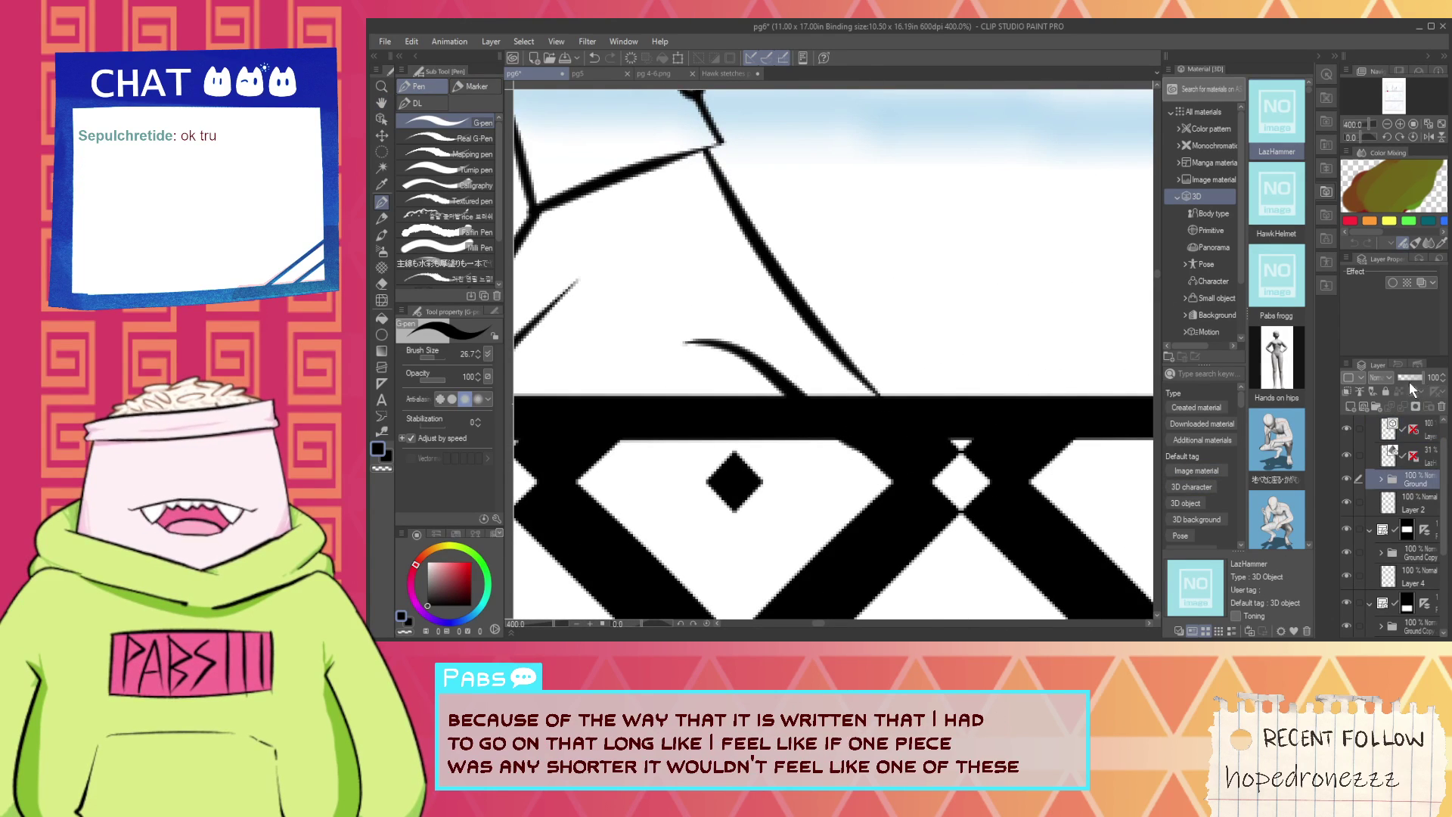
pyautogui.moveTo(1409, 379); pyautogui.dragTo(1406, 379)
pyautogui.click(1419, 441)
# Ink the second finger's left edge as a thin diagonal stroke crossing the outermost finger's inner line.
pyautogui.scroll(-2, 1010, 423)
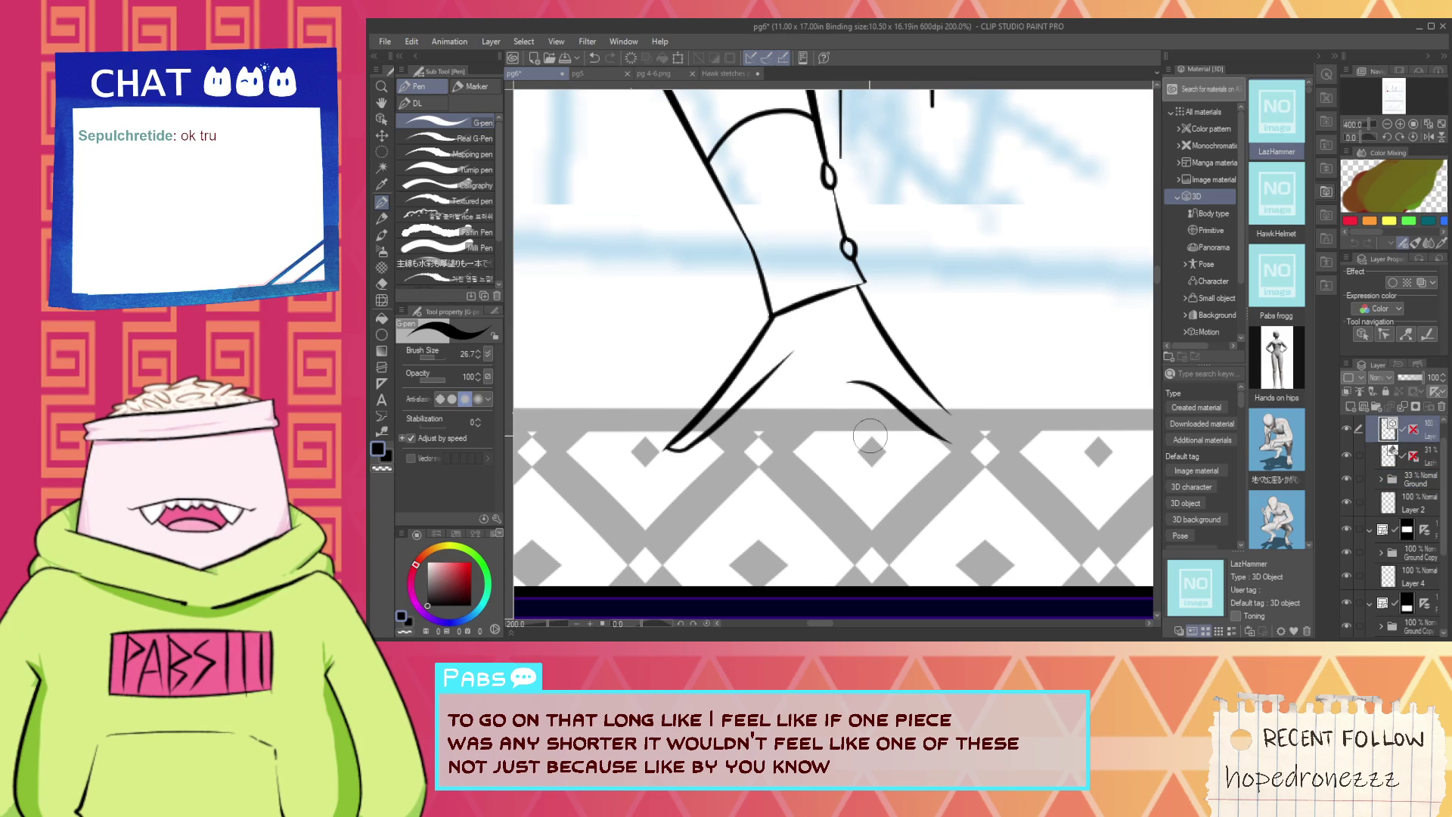
pyautogui.press('space')
pyautogui.moveTo(872, 408); pyautogui.dragTo(884, 408)
pyautogui.scroll(2, 757, 429)
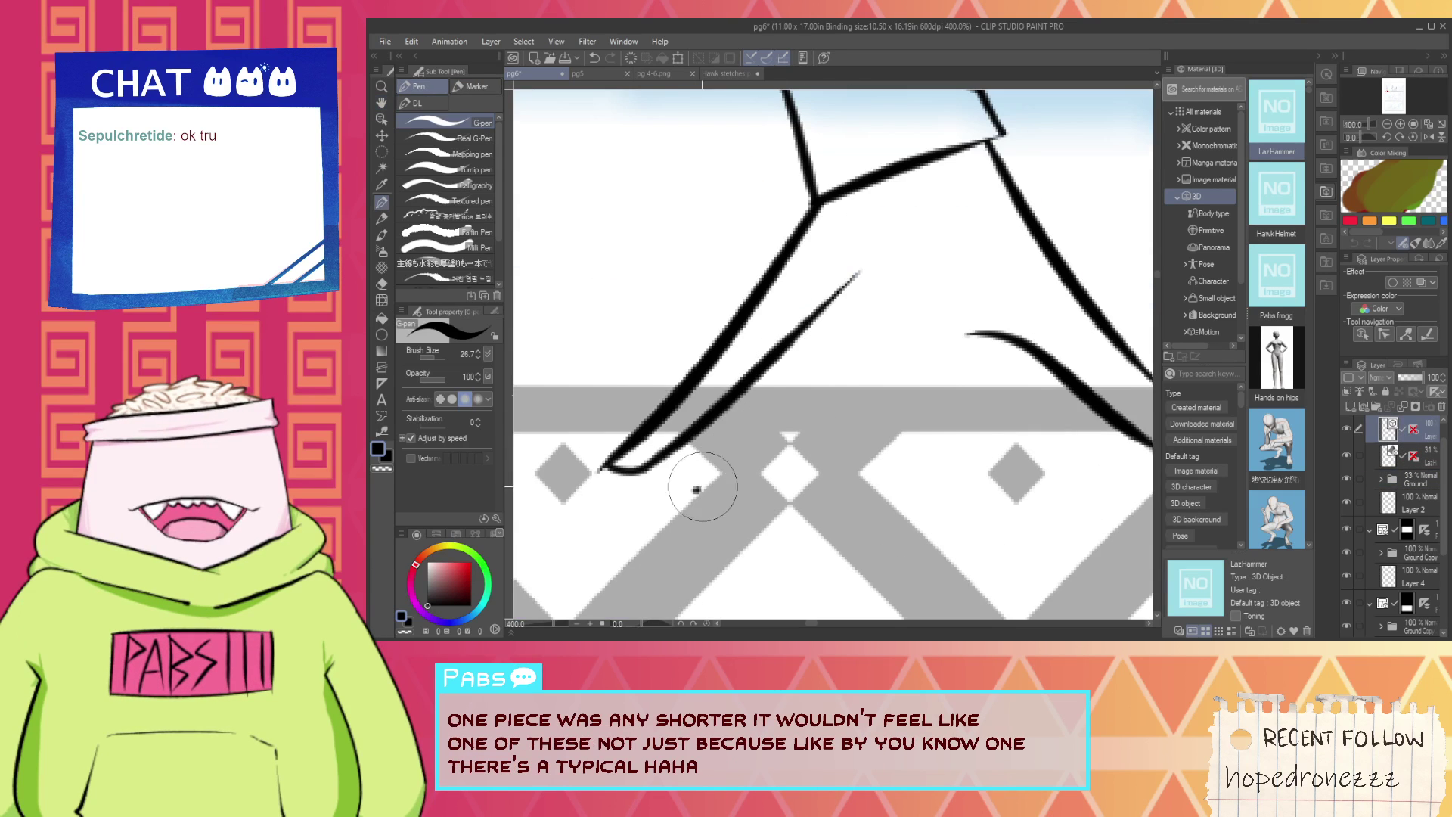
pyautogui.moveTo(697, 488); pyautogui.dragTo(826, 270)
pyautogui.hotkey('ctrl', 'z')
pyautogui.moveTo(680, 488); pyautogui.dragTo(836, 227)
pyautogui.hotkey('ctrl', 'z')
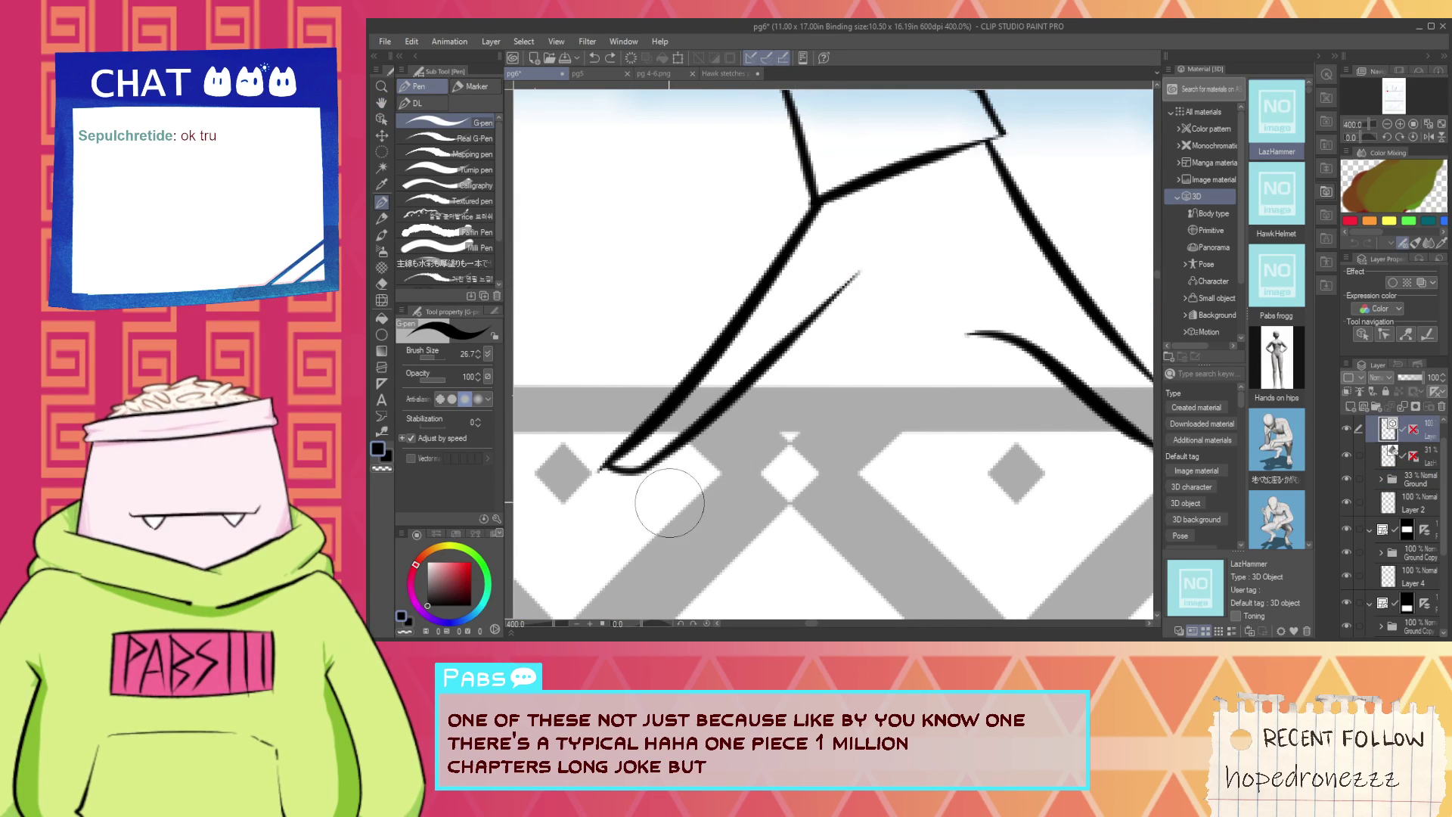
pyautogui.moveTo(671, 502); pyautogui.dragTo(792, 259)
pyautogui.moveTo(671, 492)
pyautogui.mouseDown()
pyautogui.moveTo(778, 421)
pyautogui.moveTo(855, 311)
pyautogui.mouseUp()
pyautogui.hotkey('ctrl', 'z')
pyautogui.moveTo(719, 485); pyautogui.dragTo(859, 323)
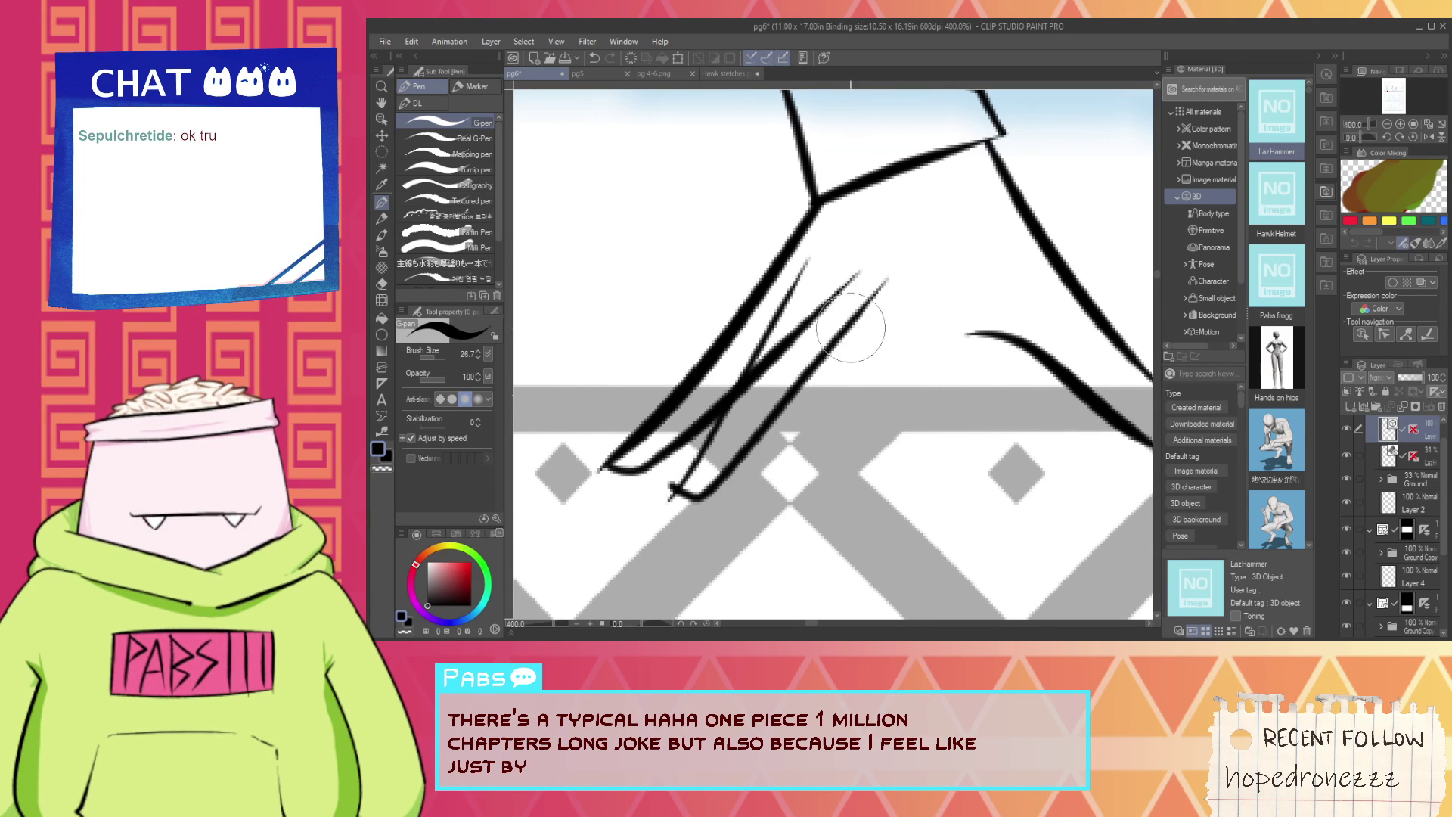
pyautogui.hotkey('ctrl', 'z')
pyautogui.moveTo(671, 496)
pyautogui.mouseDown()
pyautogui.moveTo(794, 421)
pyautogui.moveTo(855, 314)
pyautogui.mouseUp()
pyautogui.press('e')
pyautogui.click(825, 303)
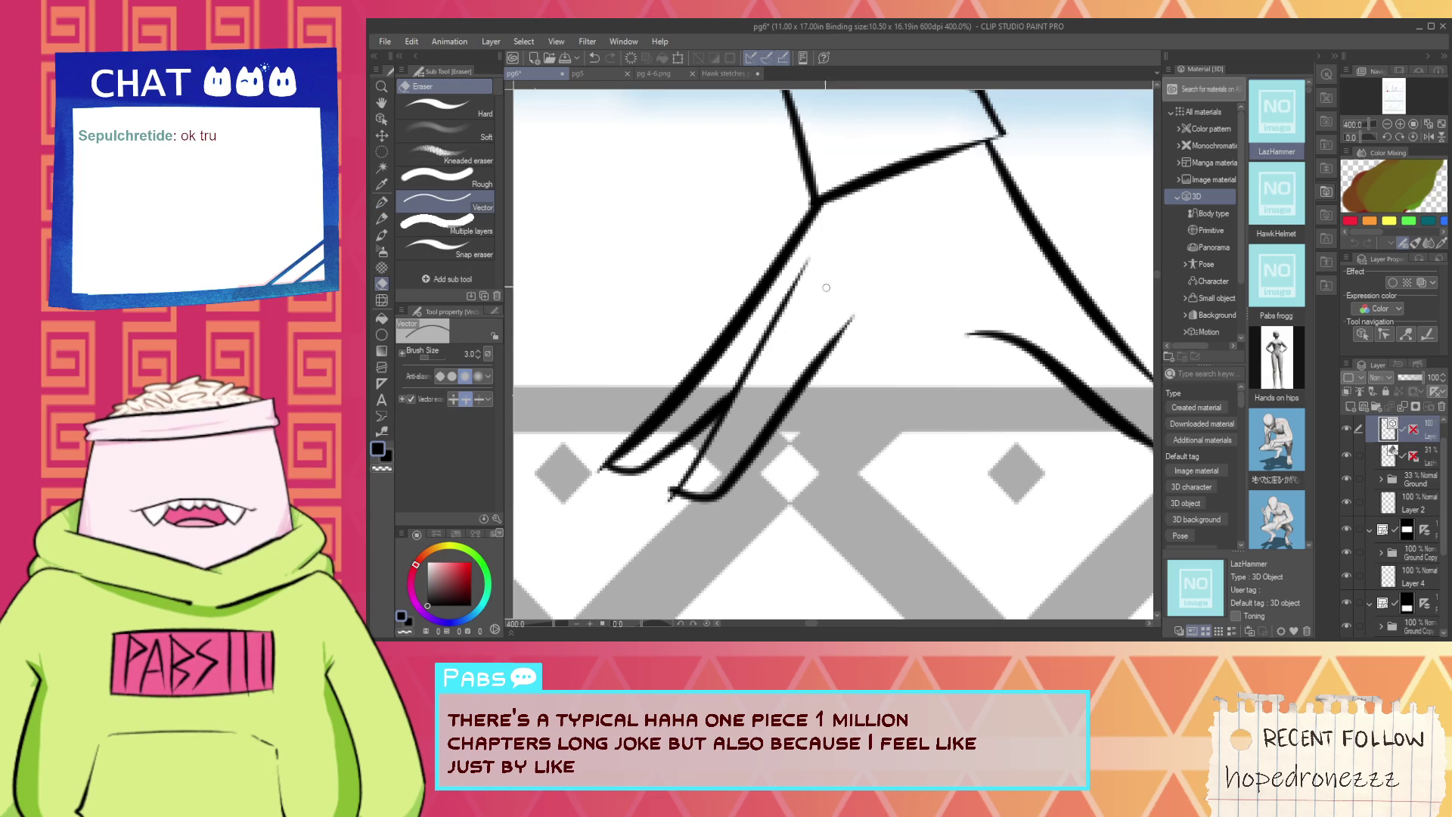
pyautogui.hotkey('ctrl', 'z')
pyautogui.hotkey('ctrl', 'z')
# Ink the second finger's rounded tip and right edge, and erase the outermost finger's line running through it.
pyautogui.press('p')
pyautogui.moveTo(666, 497)
pyautogui.mouseDown()
pyautogui.moveTo(758, 452)
pyautogui.moveTo(715, 483)
pyautogui.moveTo(877, 244)
pyautogui.mouseUp()
pyautogui.hotkey('ctrl', 'z')
pyautogui.press('e')
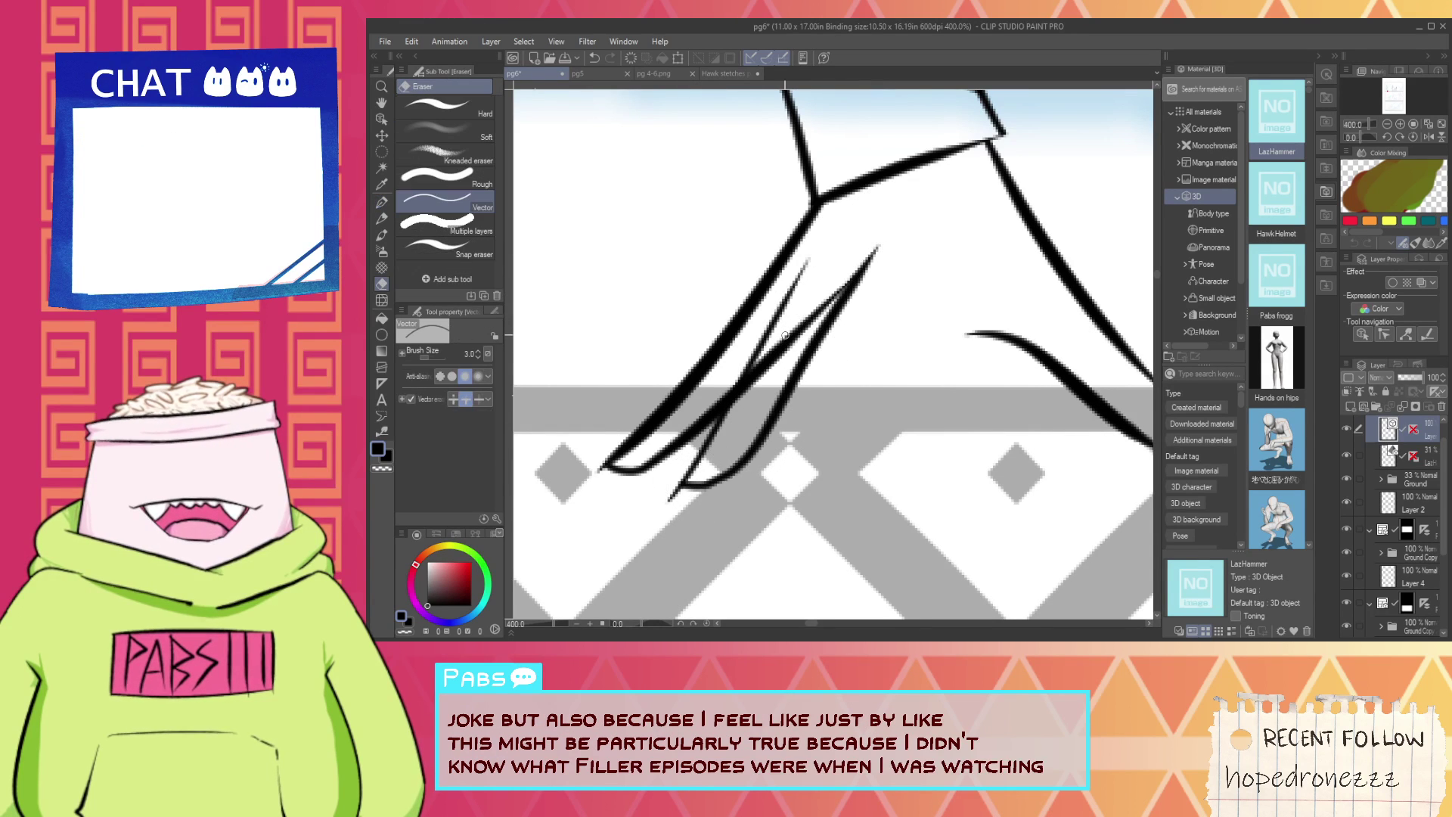
pyautogui.moveTo(823, 325); pyautogui.dragTo(770, 307)
pyautogui.hotkey('ctrl', 'z')
pyautogui.click(793, 333)
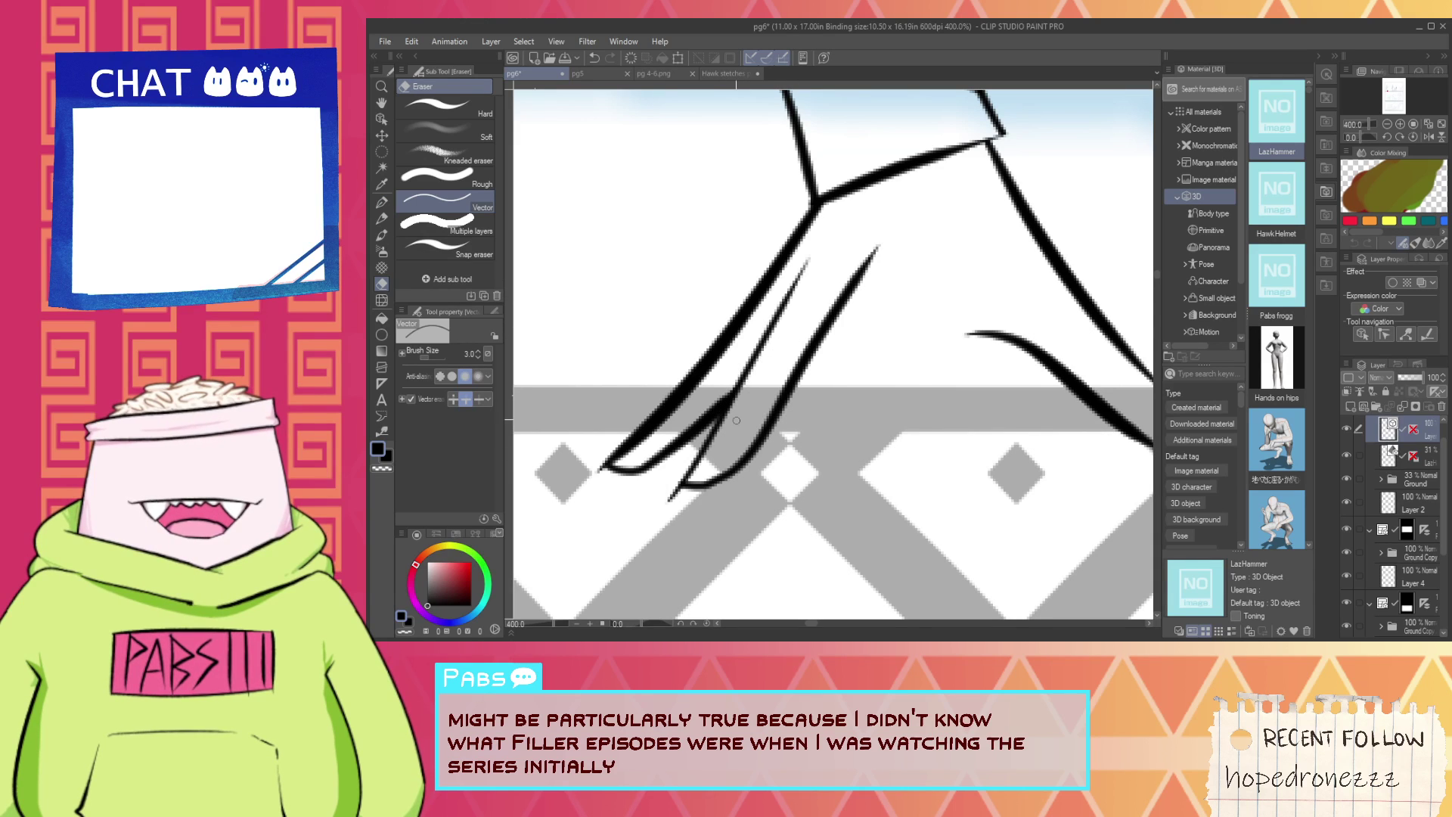
# Ink the third finger's left edge as a thin stroke from the knuckle area down over the patterned border.
pyautogui.moveTo(854, 377); pyautogui.dragTo(801, 370)
pyautogui.press('p')
pyautogui.moveTo(789, 261); pyautogui.dragTo(731, 500)
pyautogui.hotkey('ctrl', 'z')
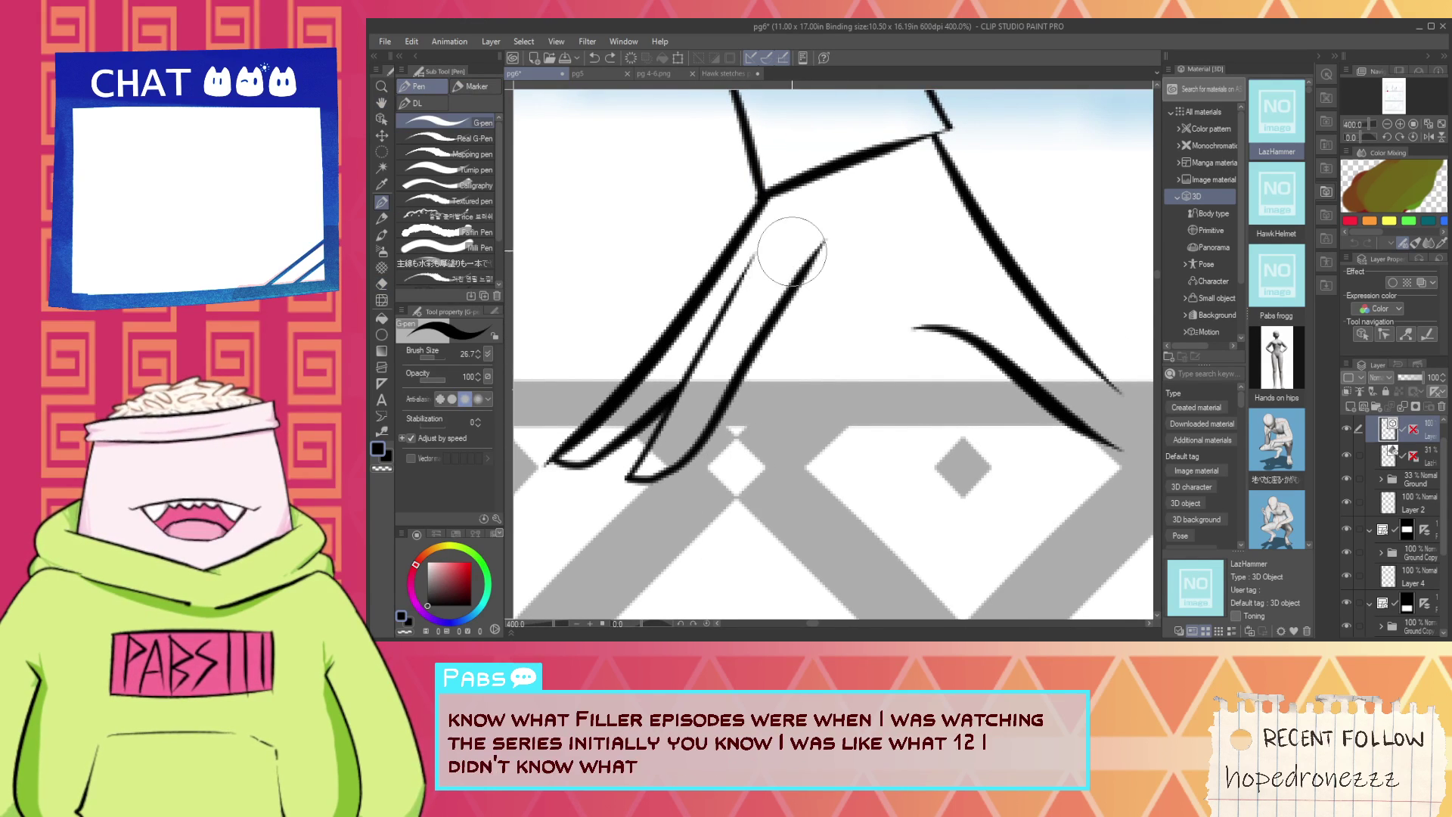
pyautogui.moveTo(790, 257); pyautogui.dragTo(722, 499)
pyautogui.hotkey('ctrl', 'z')
pyautogui.moveTo(787, 264); pyautogui.dragTo(710, 516)
pyautogui.hotkey('ctrl', 'z')
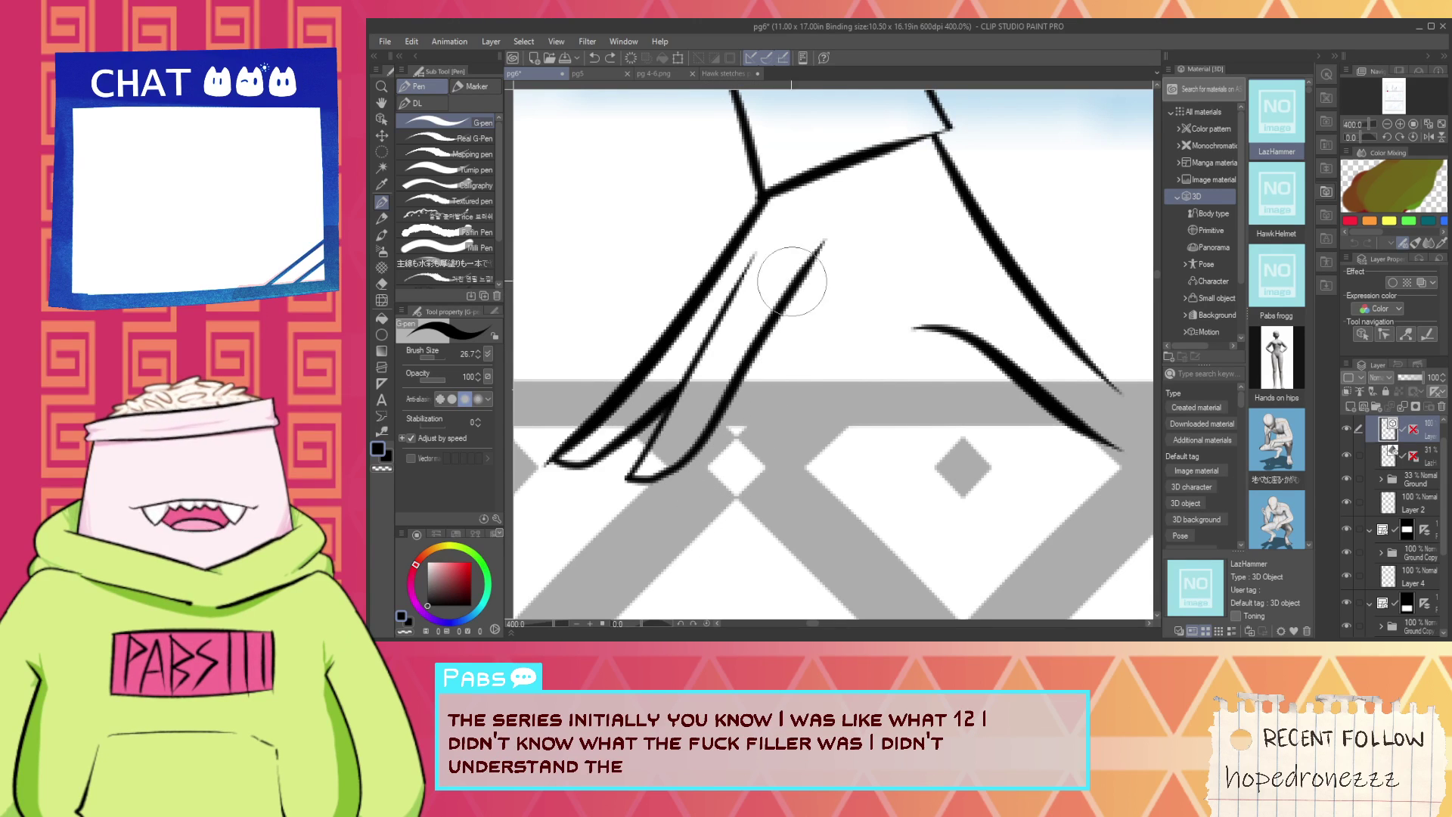
pyautogui.moveTo(824, 241); pyautogui.dragTo(730, 534)
pyautogui.hotkey('ctrl', 'z')
pyautogui.moveTo(823, 241)
pyautogui.mouseDown()
pyautogui.moveTo(745, 484)
pyautogui.moveTo(783, 483)
pyautogui.moveTo(850, 416)
pyautogui.mouseUp()
pyautogui.hotkey('ctrl', 'z')
pyautogui.hotkey('ctrl', 'z')
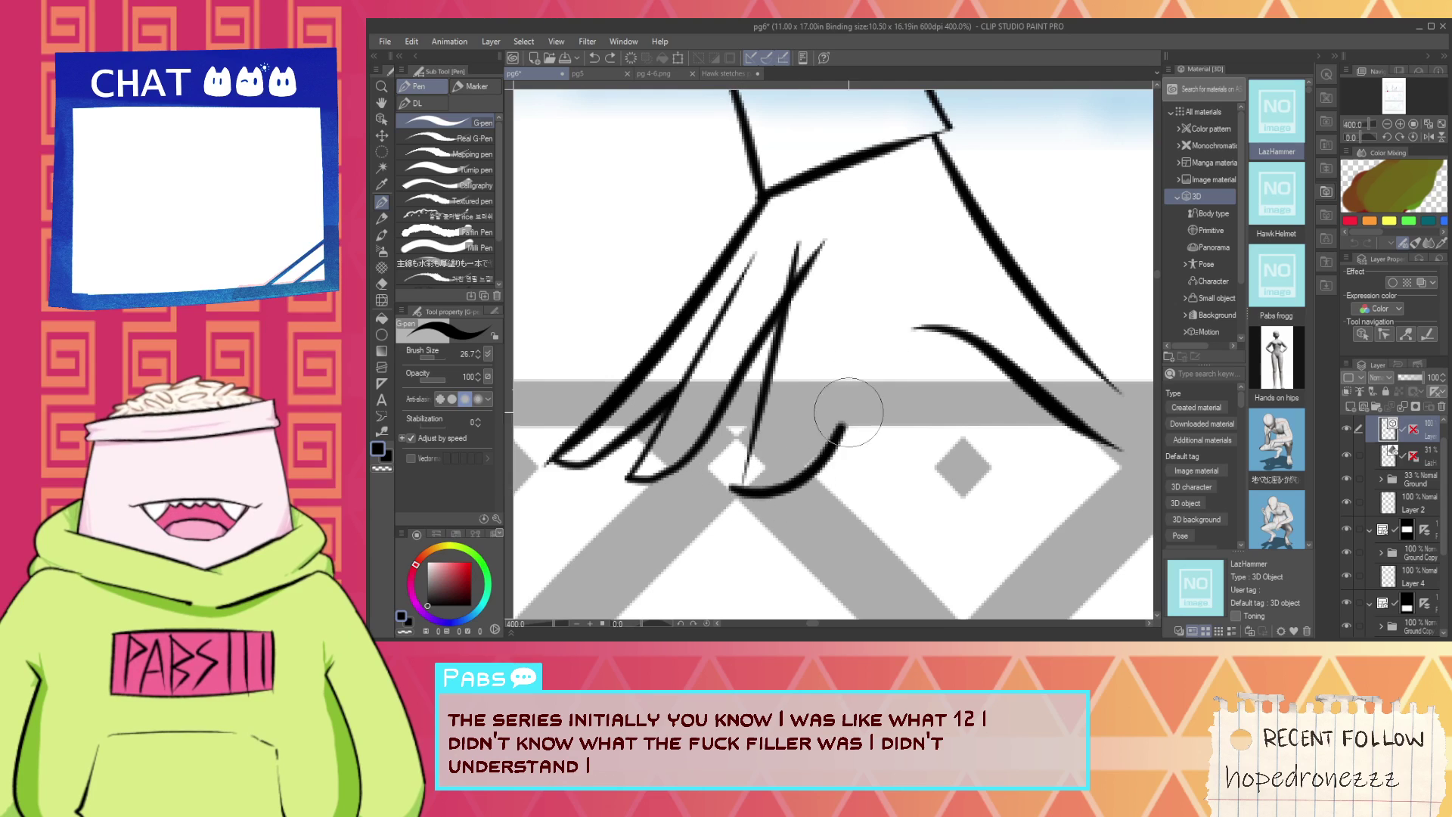
# Replace the third finger's tip with a rounded one continuing up into its right edge.
pyautogui.hotkey('ctrl', 'z')
pyautogui.moveTo(744, 478); pyautogui.dragTo(906, 197)
pyautogui.hotkey('ctrl', 'z')
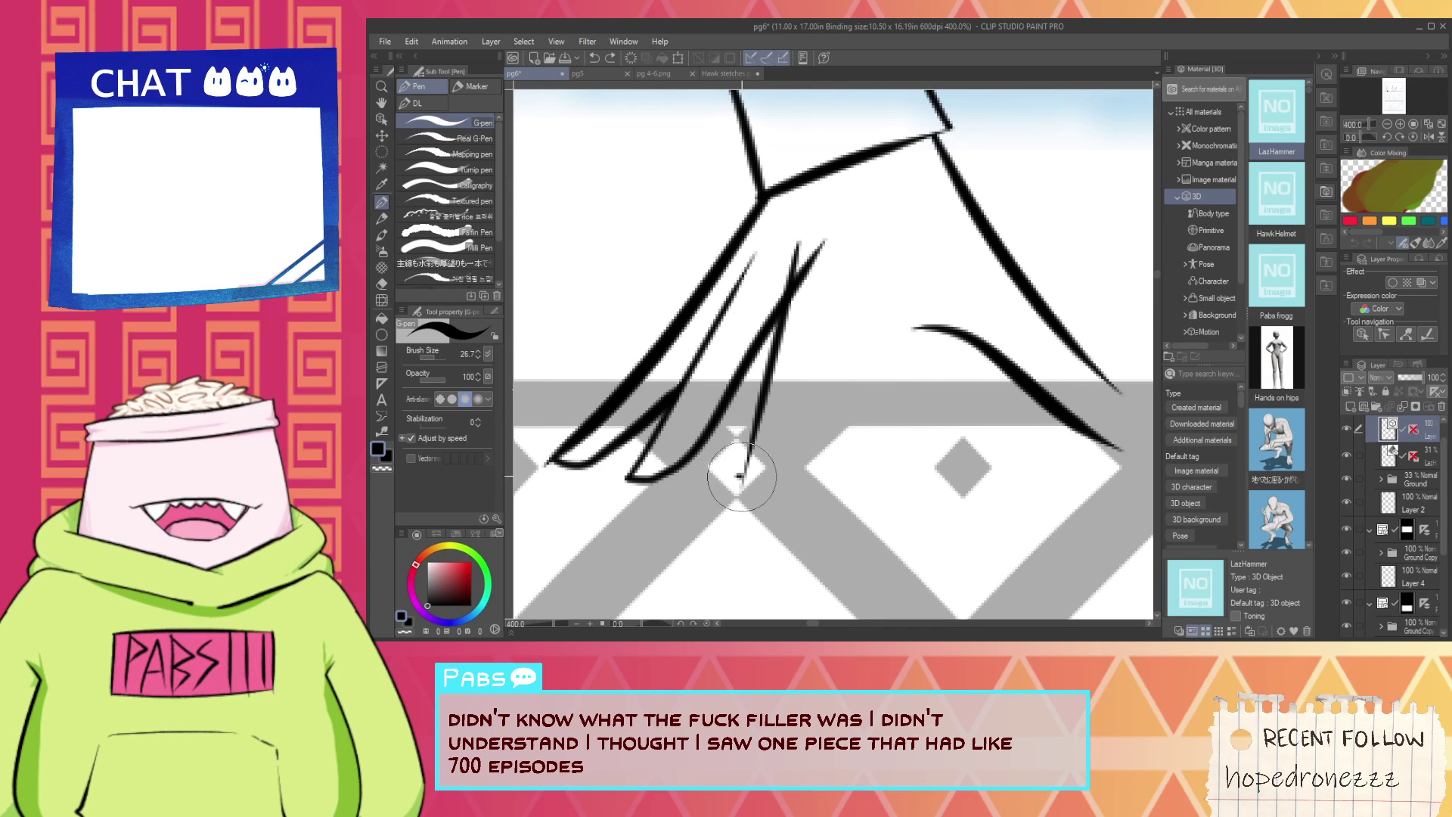
pyautogui.moveTo(743, 477); pyautogui.dragTo(870, 229)
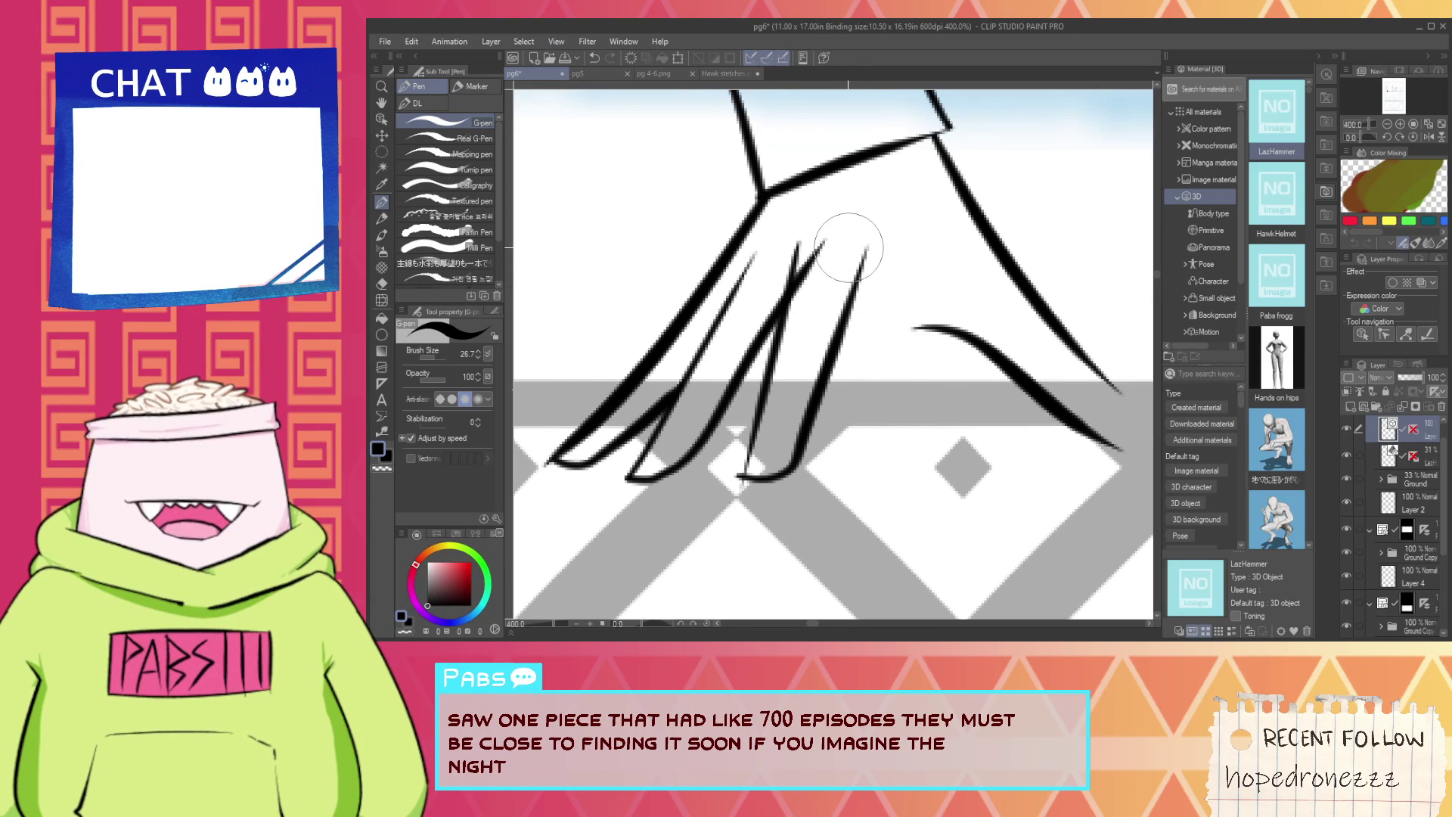
# Ink the fourth finger's left edge, tip and long right edge beside the thumb's inner curve.
pyautogui.moveTo(850, 243); pyautogui.dragTo(841, 473)
pyautogui.hotkey('ctrl', 'z')
pyautogui.moveTo(853, 228)
pyautogui.mouseDown()
pyautogui.moveTo(837, 472)
pyautogui.moveTo(938, 242)
pyautogui.moveTo(838, 494)
pyautogui.moveTo(883, 483)
pyautogui.moveTo(945, 220)
pyautogui.mouseUp()
pyautogui.hotkey('ctrl', 'z')
pyautogui.hotkey('ctrl', 'z')
pyautogui.hotkey('ctrl', 'z')
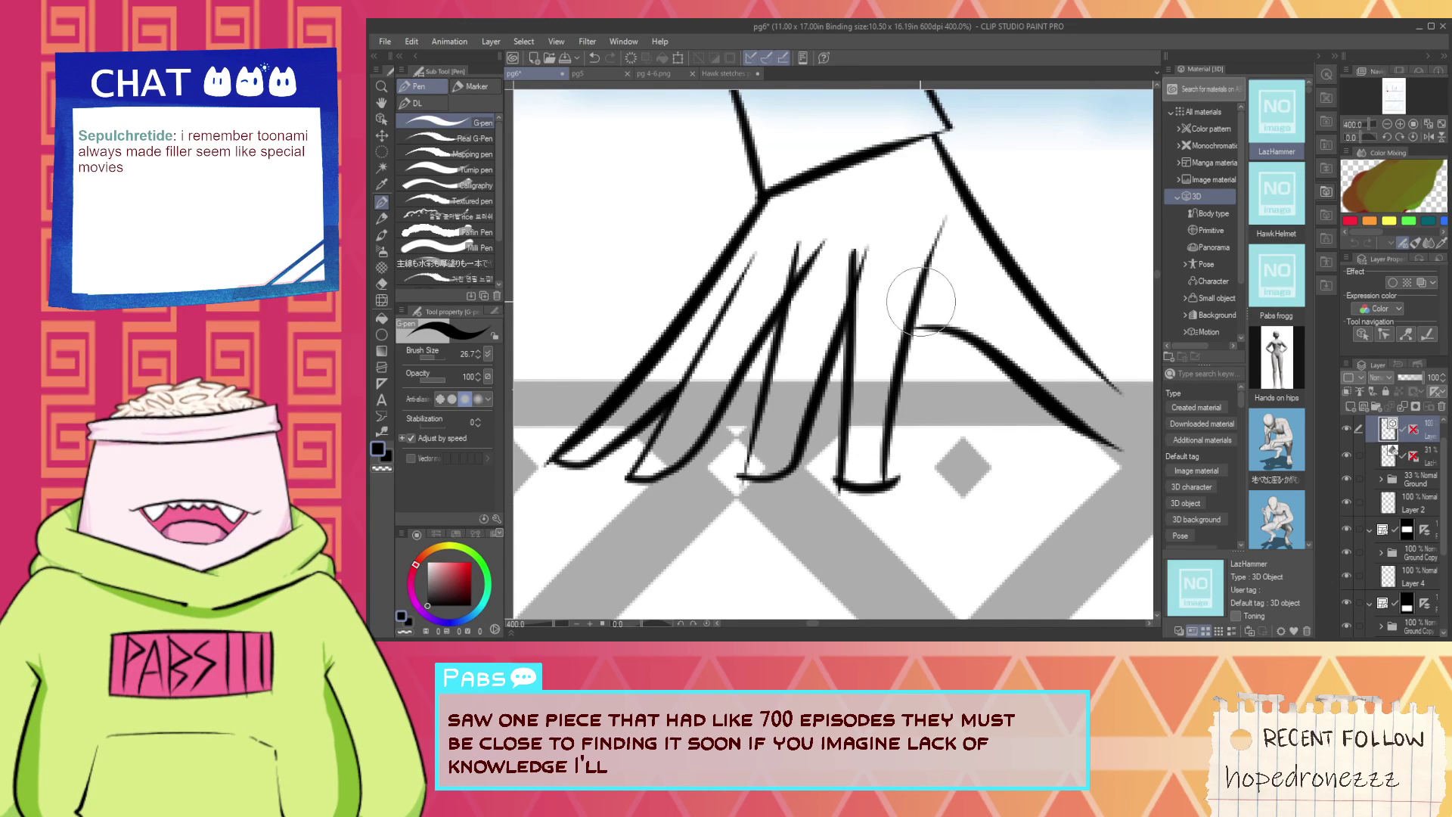
pyautogui.moveTo(913, 312)
pyautogui.mouseDown()
pyautogui.moveTo(955, 344)
pyautogui.moveTo(962, 302)
pyautogui.moveTo(989, 332)
pyautogui.mouseUp()
pyautogui.hotkey('ctrl', 'z')
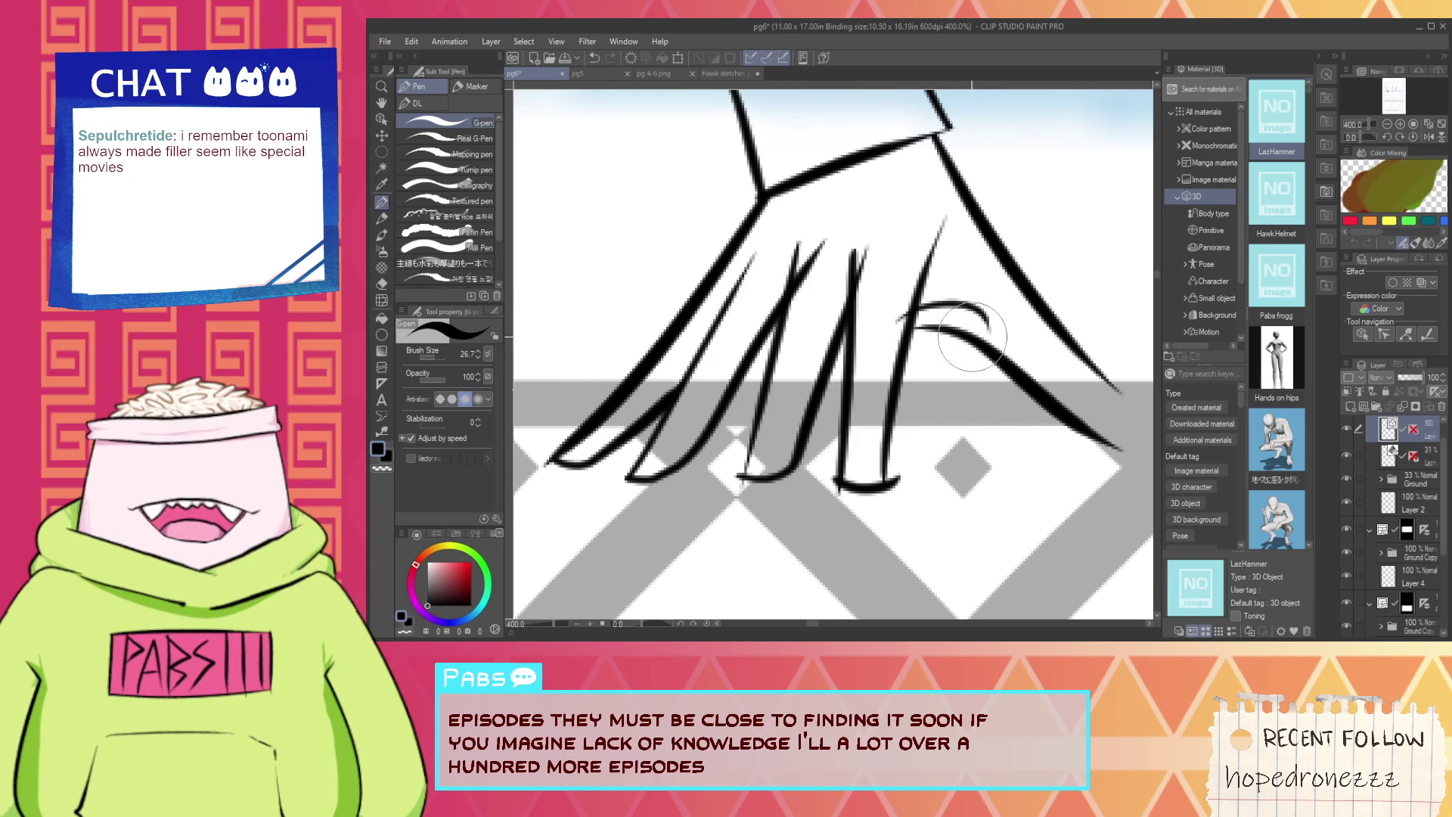
# Redraw the fourth finger's tip so it rounds into the right edge and erase the leftover lines around it.
pyautogui.press('space')
pyautogui.moveTo(922, 291); pyautogui.dragTo(876, 295)
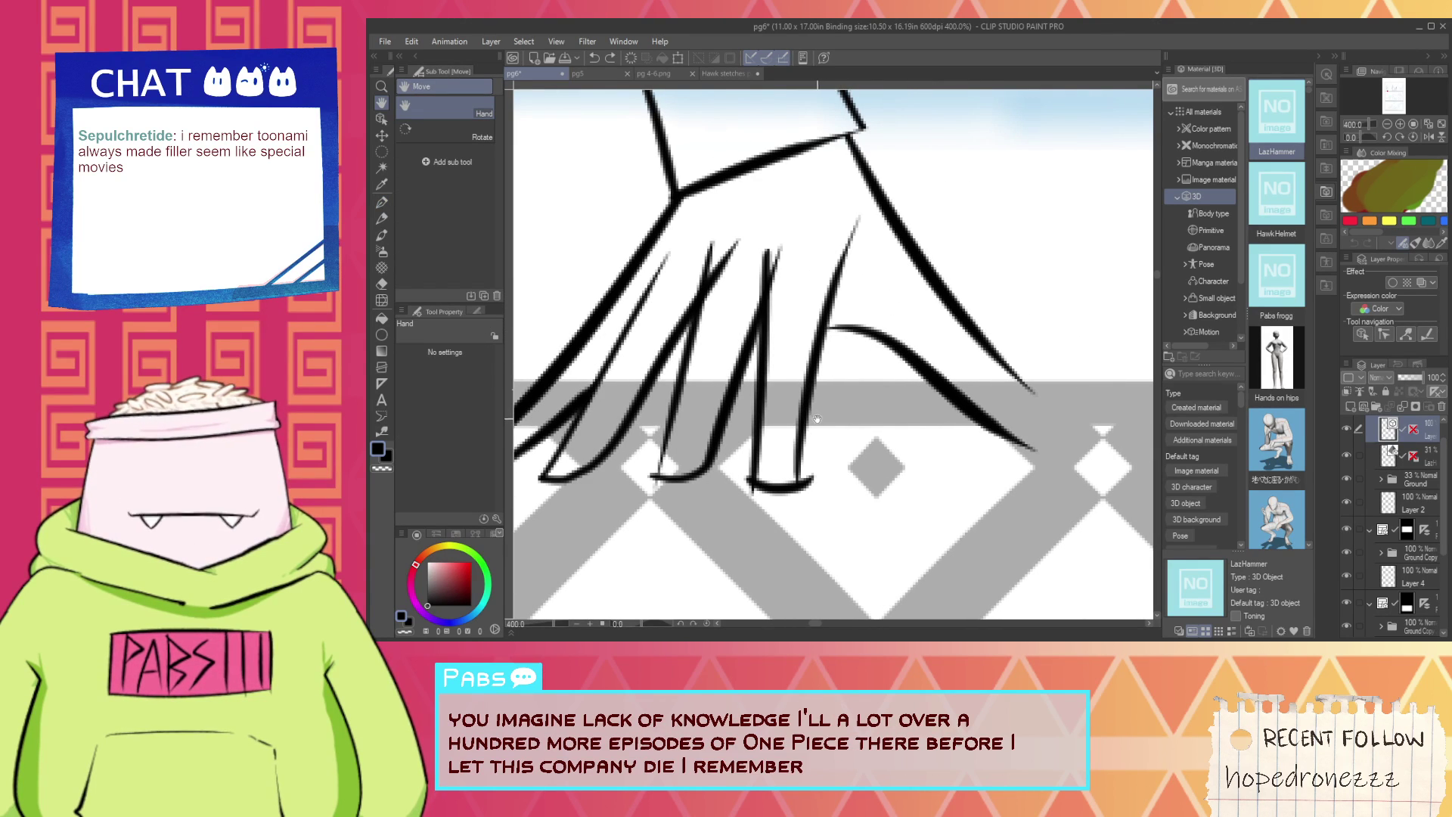
pyautogui.moveTo(830, 443); pyautogui.dragTo(893, 428)
pyautogui.scroll(1, 825, 482)
pyautogui.moveTo(817, 473); pyautogui.dragTo(927, 299)
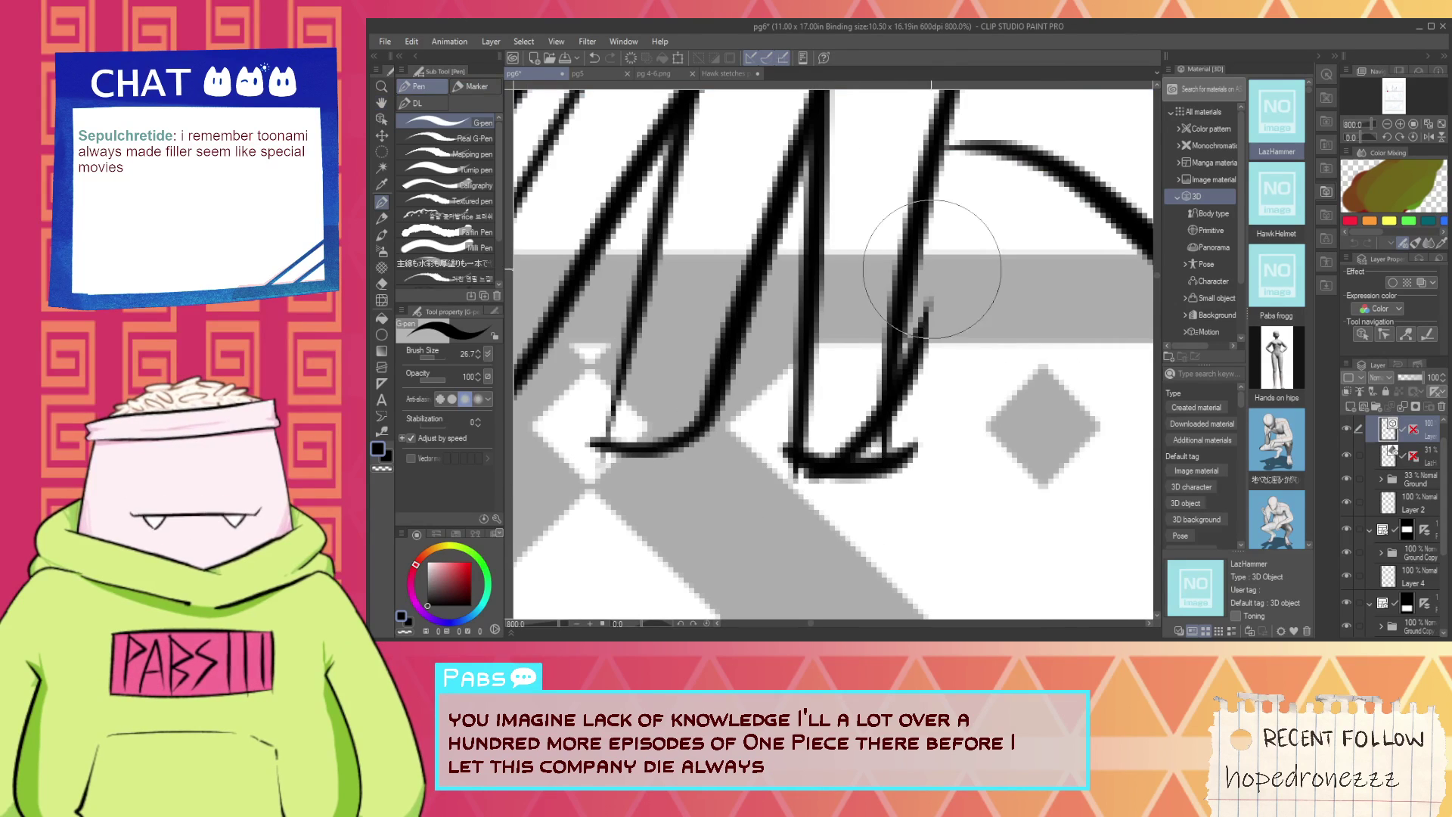
pyautogui.hotkey('ctrl', 'z')
pyautogui.moveTo(832, 470)
pyautogui.mouseDown()
pyautogui.moveTo(891, 345)
pyautogui.moveTo(834, 474)
pyautogui.moveTo(884, 406)
pyautogui.moveTo(907, 310)
pyautogui.mouseUp()
pyautogui.hotkey('ctrl', 'z')
pyautogui.press('e')
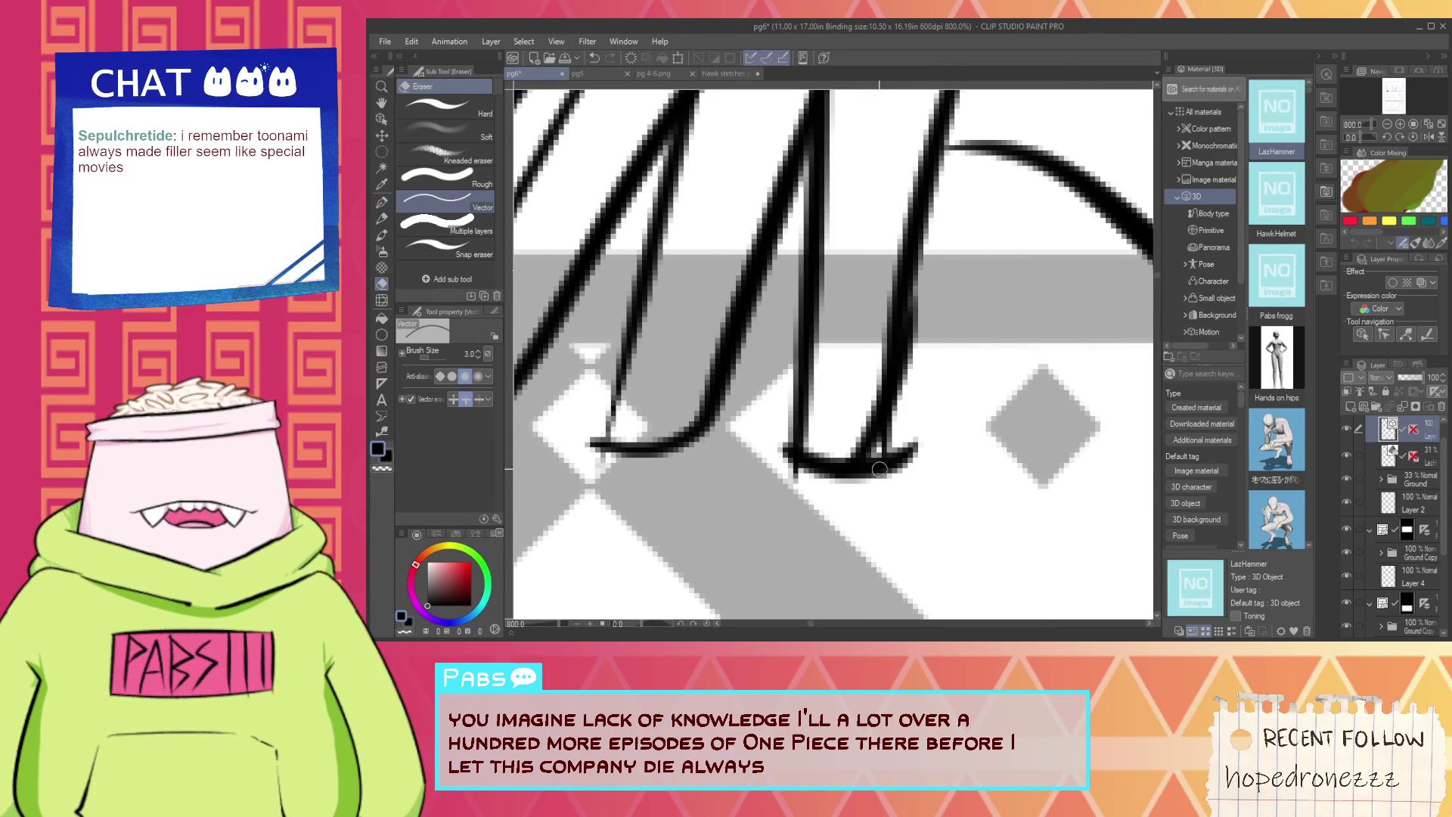
pyautogui.moveTo(891, 409); pyautogui.dragTo(878, 474)
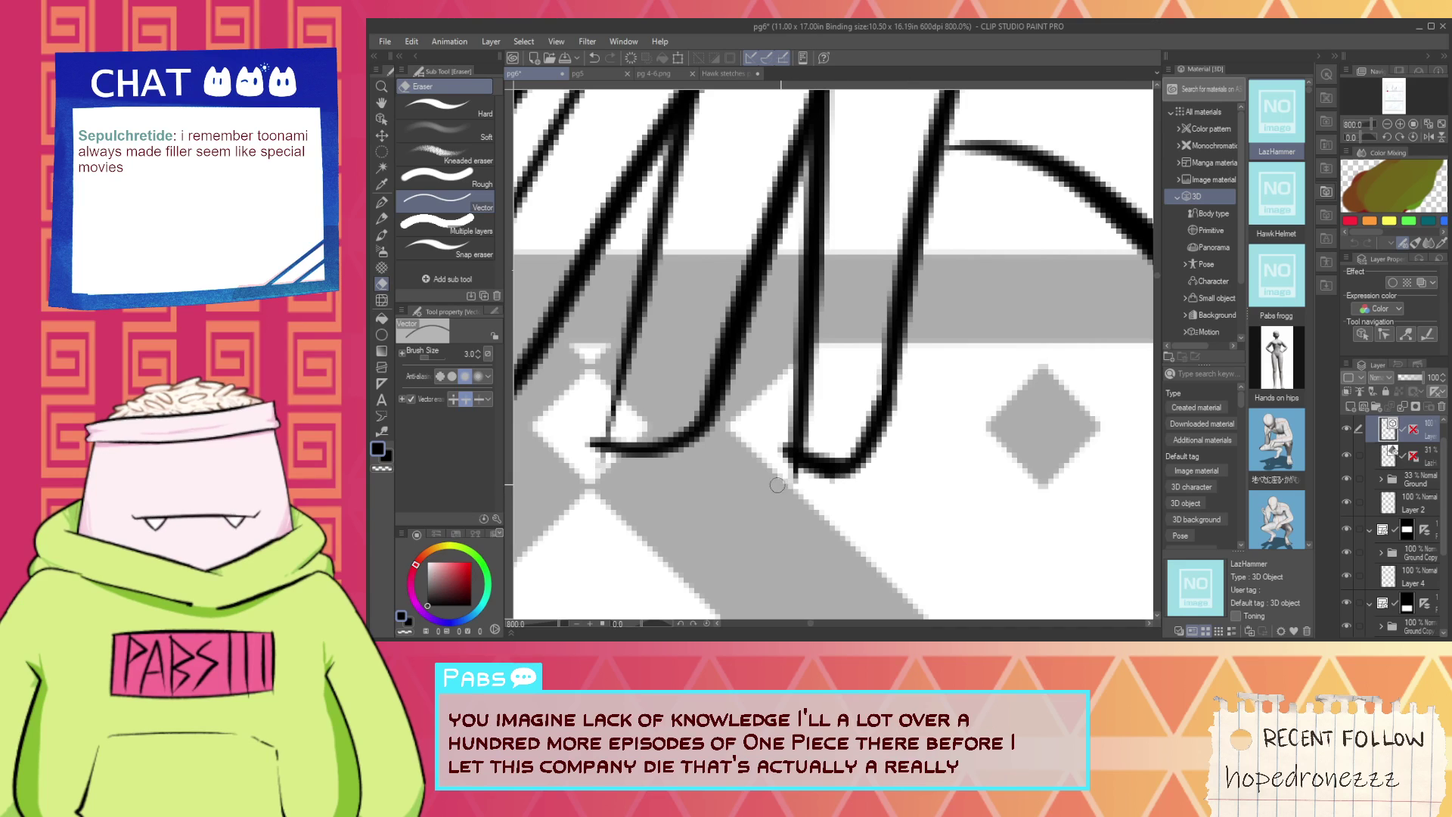
# Erase the stray line ends overshooting where the middle fingers meet the back of the hand.
pyautogui.scroll(-2, 784, 447)
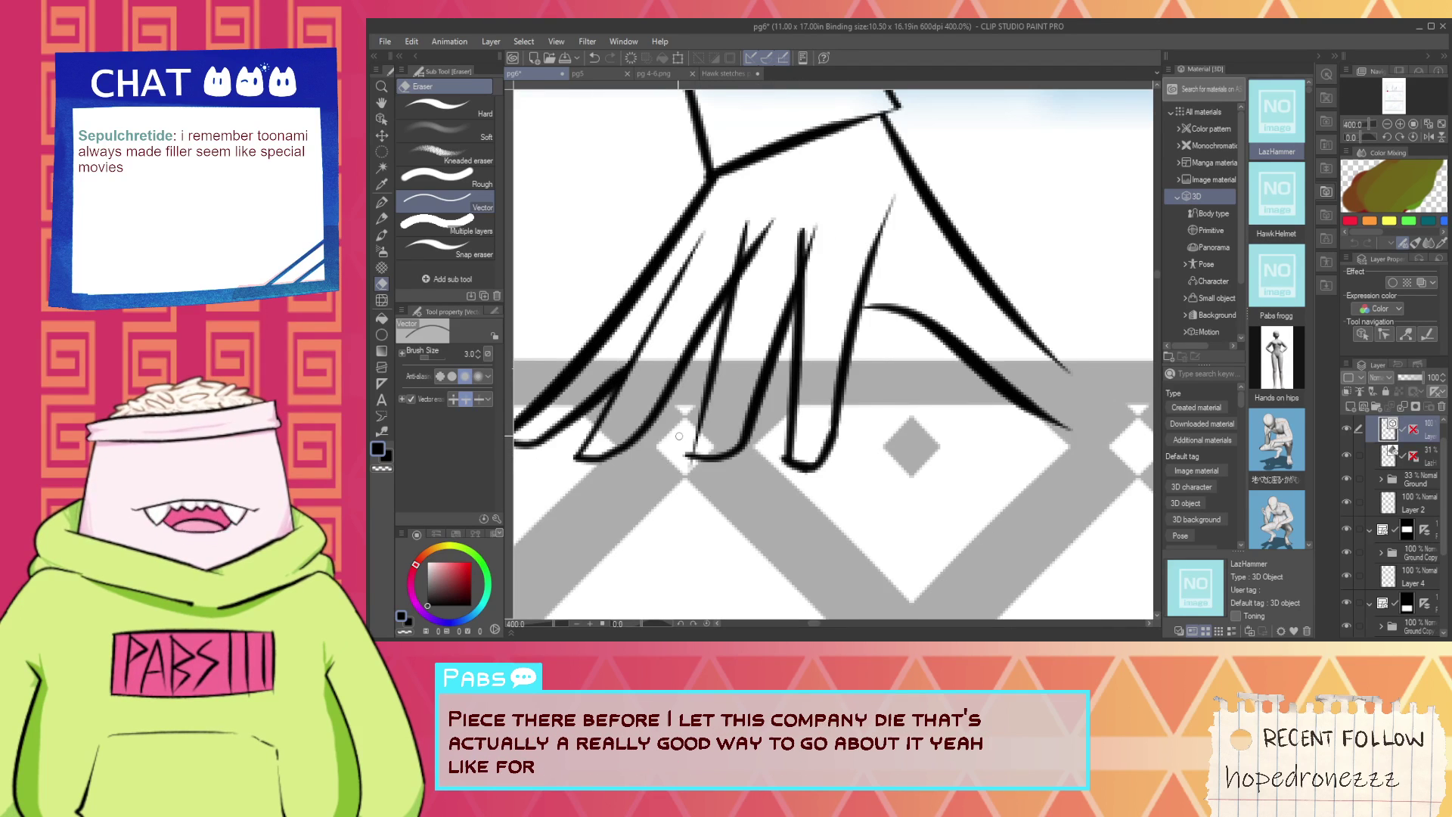
pyautogui.moveTo(777, 270); pyautogui.dragTo(762, 241)
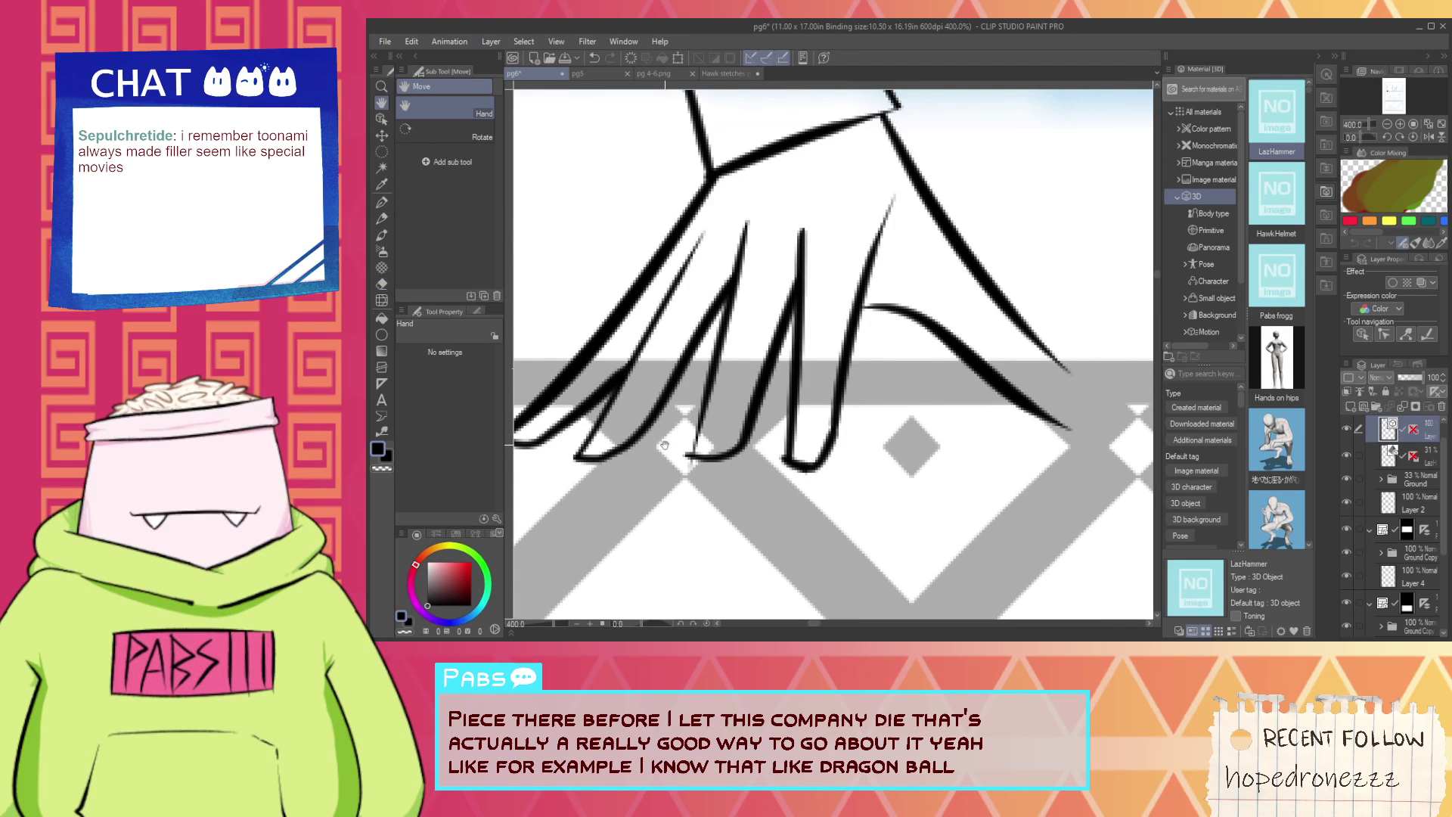
pyautogui.moveTo(699, 458); pyautogui.dragTo(787, 427)
pyautogui.scroll(2, 786, 427)
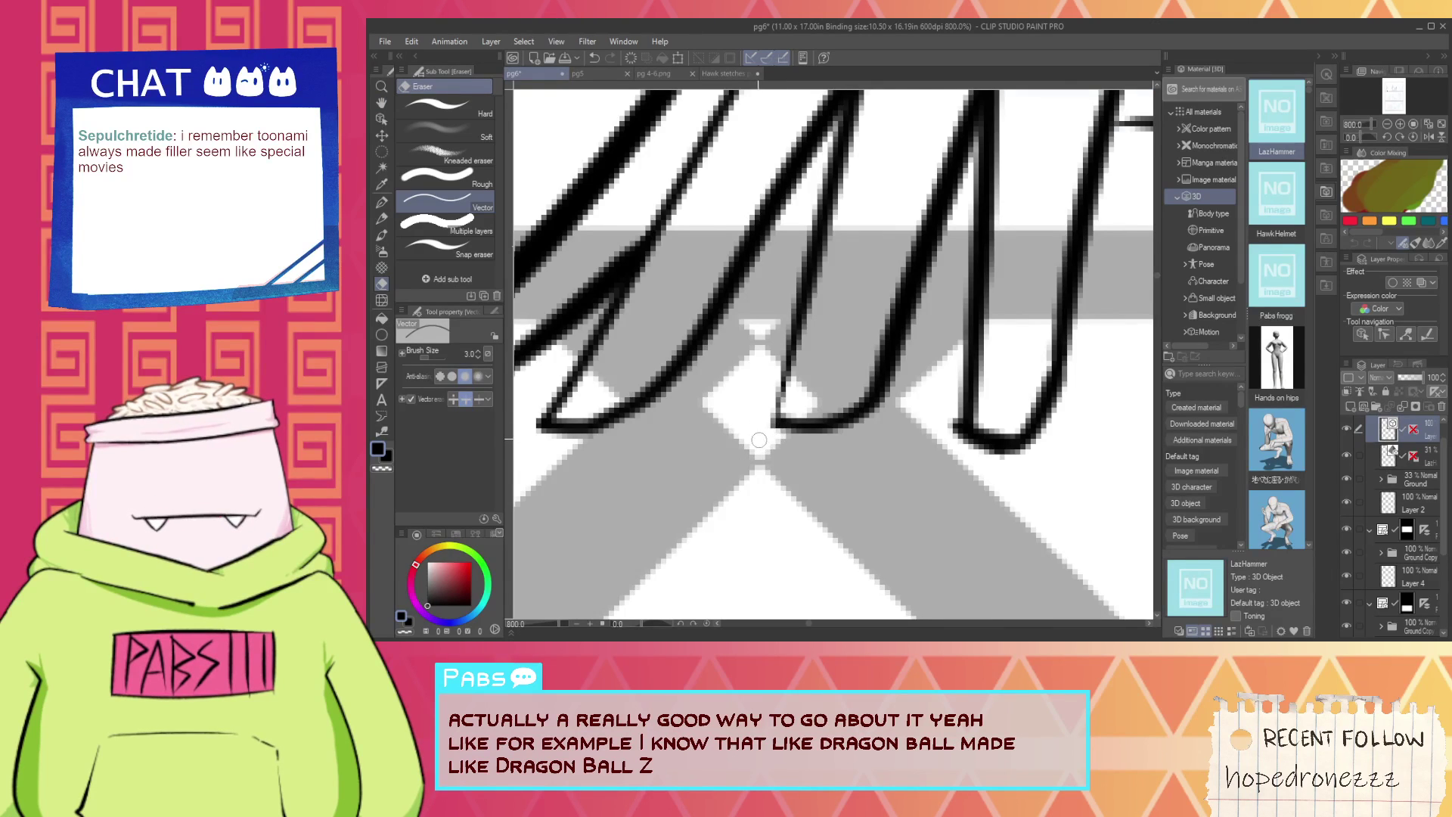
# Ink the thumb's lower edge, blunt rounded tip and upper edge over the patterned border.
pyautogui.scroll(-5, 760, 440)
pyautogui.moveTo(872, 401); pyautogui.dragTo(875, 438)
pyautogui.scroll(7, 876, 438)
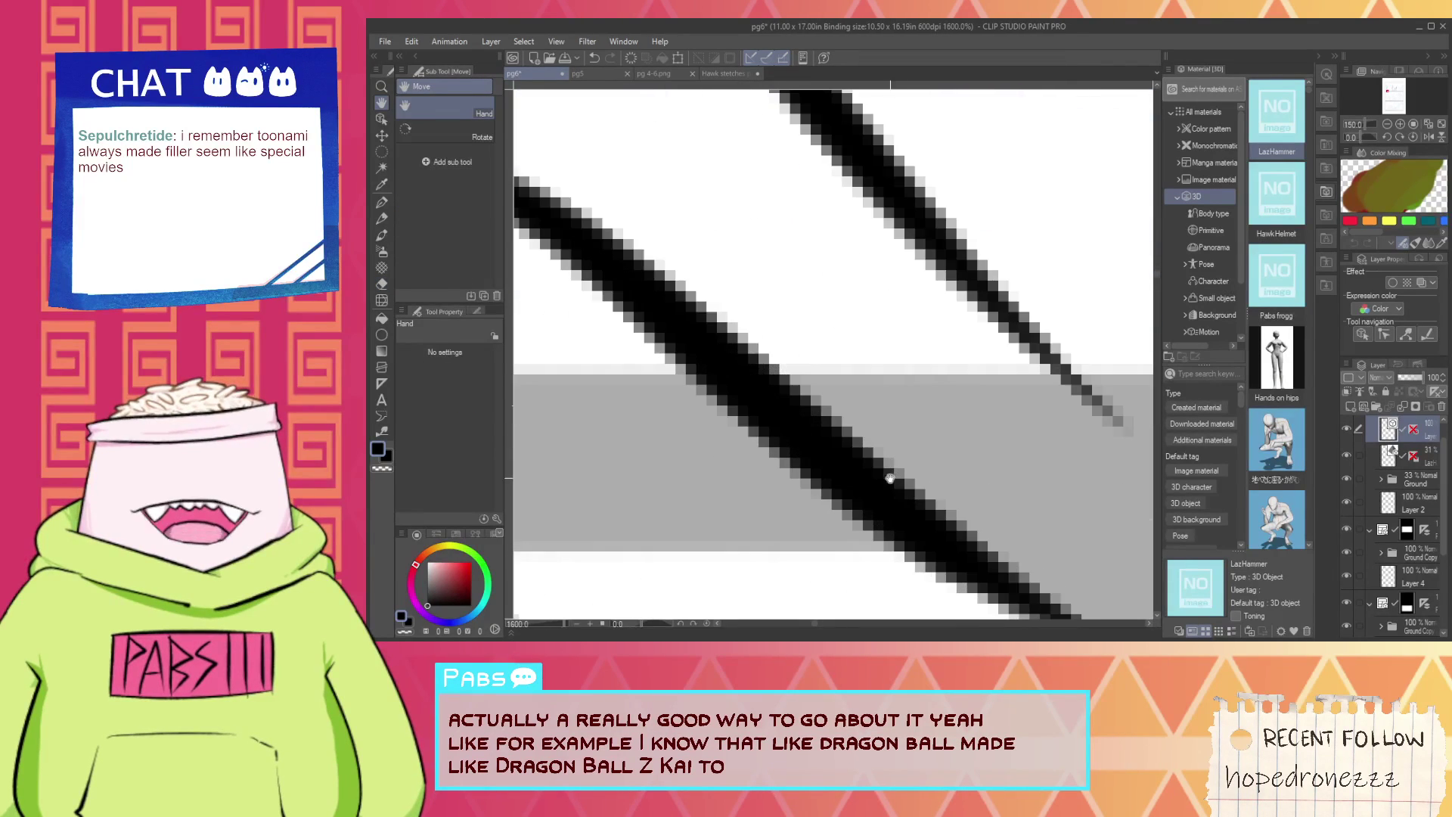
pyautogui.moveTo(919, 507); pyautogui.dragTo(1206, 510)
pyautogui.scroll(-2, 1096, 496)
pyautogui.moveTo(1063, 479)
pyautogui.mouseDown()
pyautogui.moveTo(808, 385)
pyautogui.moveTo(925, 463)
pyautogui.mouseUp()
pyautogui.hotkey('ctrl', 'z')
pyautogui.hotkey('ctrl', 'z')
pyautogui.moveTo(711, 401); pyautogui.dragTo(970, 426)
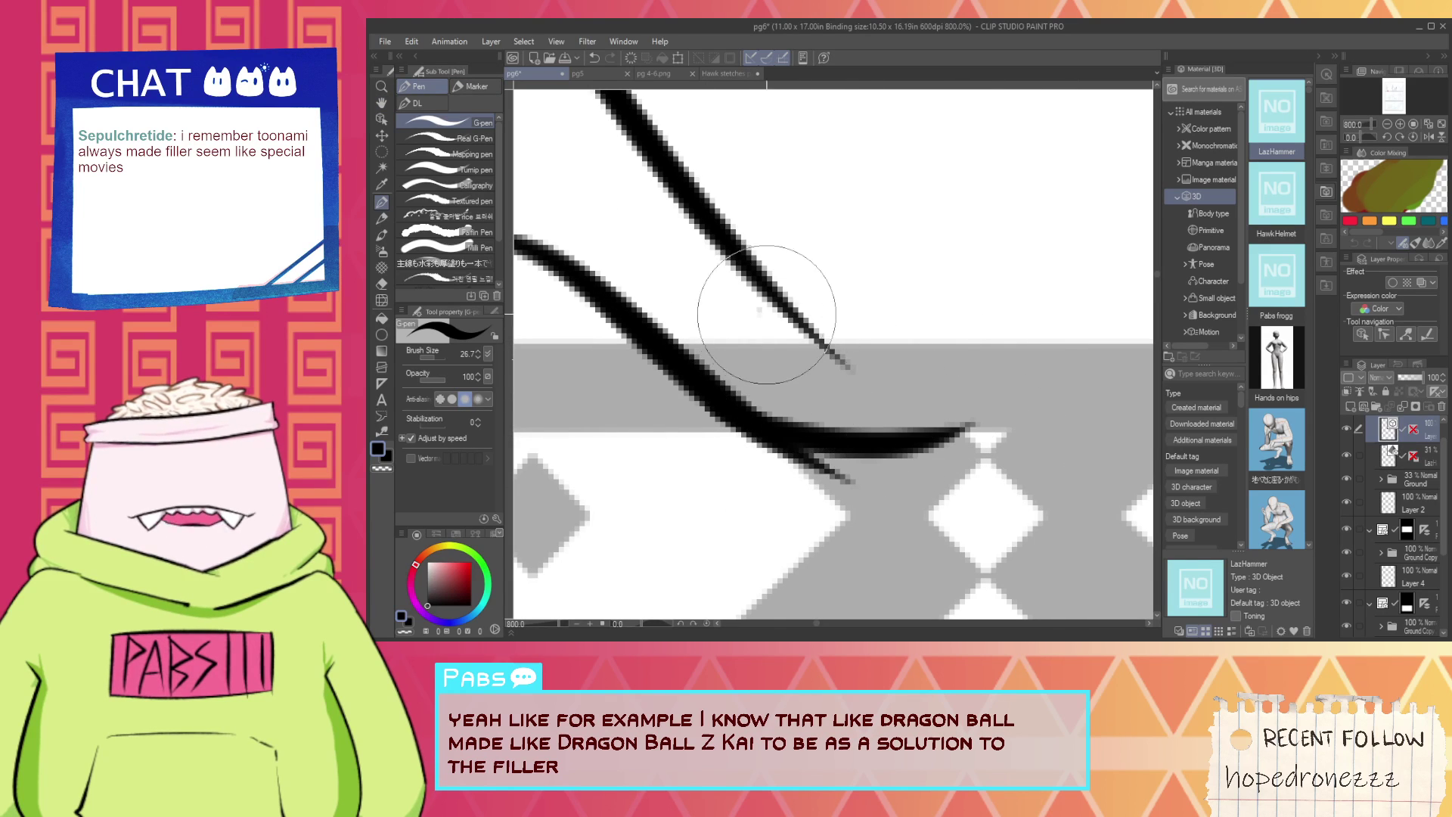
pyautogui.hotkey('ctrl', 'z')
pyautogui.moveTo(766, 315)
pyautogui.mouseDown()
pyautogui.moveTo(1017, 349)
pyautogui.moveTo(948, 349)
pyautogui.moveTo(942, 442)
pyautogui.moveTo(870, 484)
pyautogui.moveTo(963, 457)
pyautogui.mouseUp()
# Erase the old line ends overshooting the thumb's lower and upper edges.
pyautogui.press('e')
pyautogui.click(845, 475)
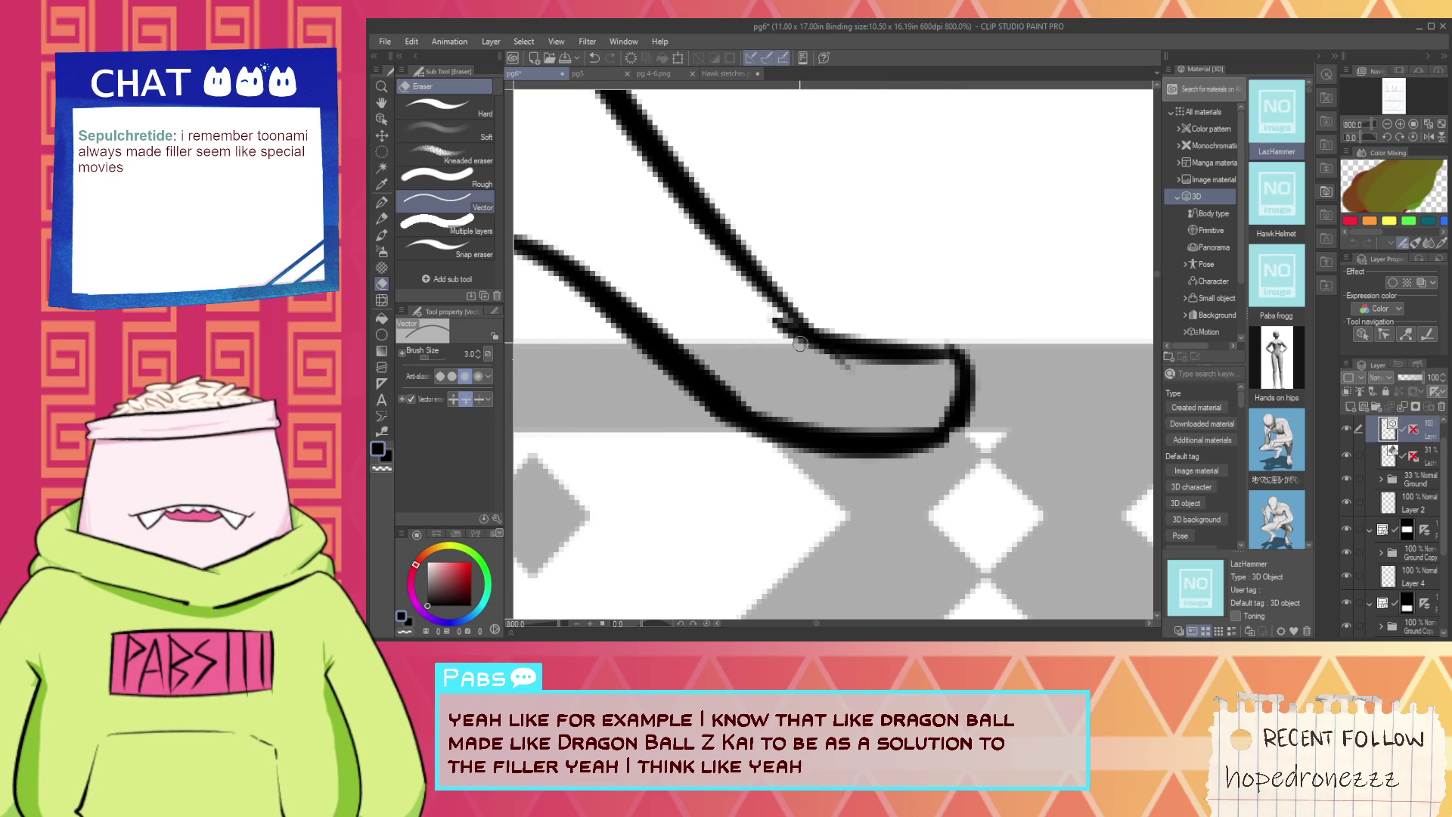
pyautogui.click(783, 324)
pyautogui.click(839, 365)
# Ink a short line from the fourth finger's right edge above the thumb's inner curve and erase the overshooting line ends.
pyautogui.scroll(-7, 839, 365)
pyautogui.press('space')
pyautogui.moveTo(800, 354); pyautogui.dragTo(849, 395)
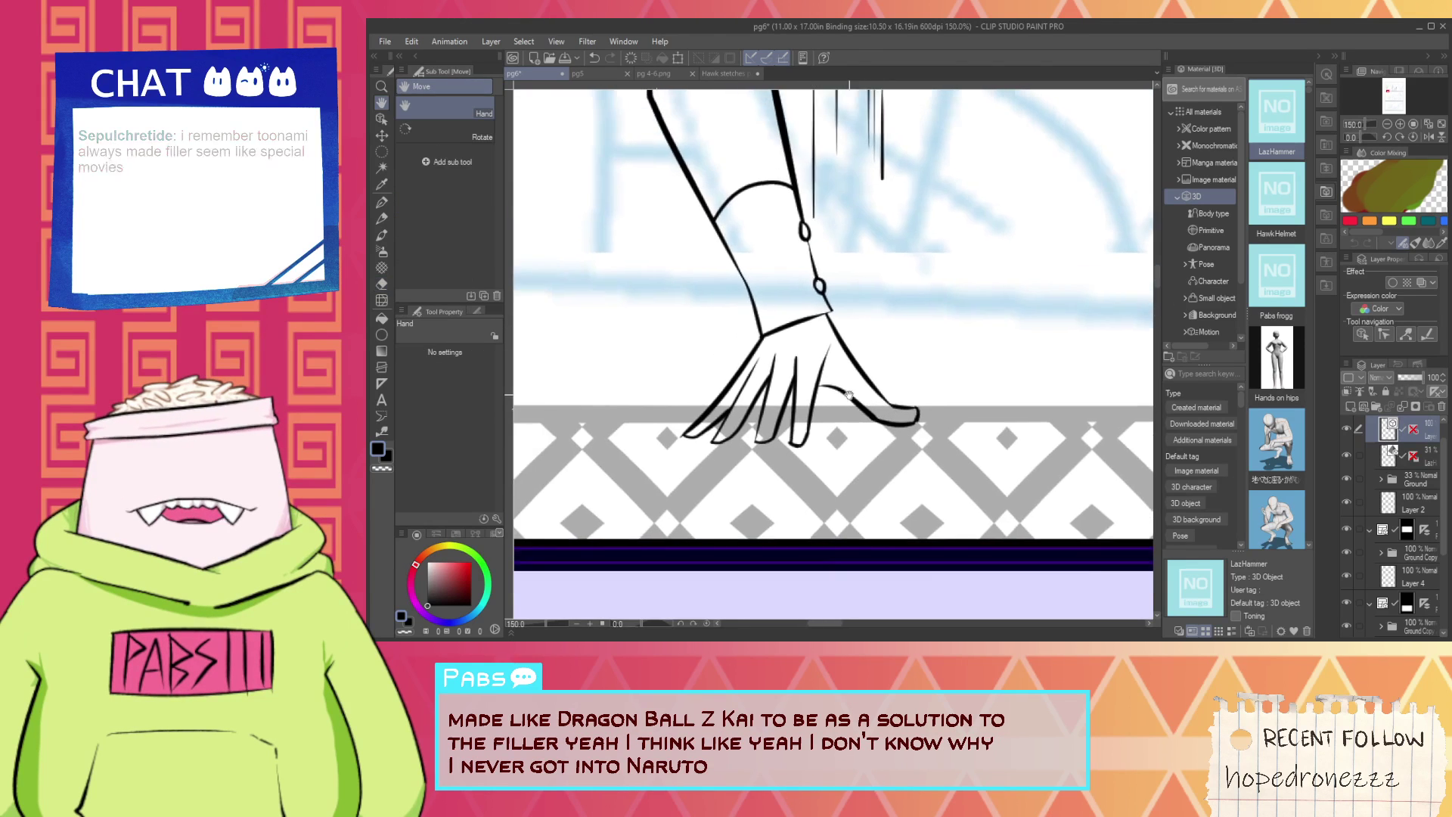
pyautogui.scroll(8, 849, 395)
pyautogui.press('p')
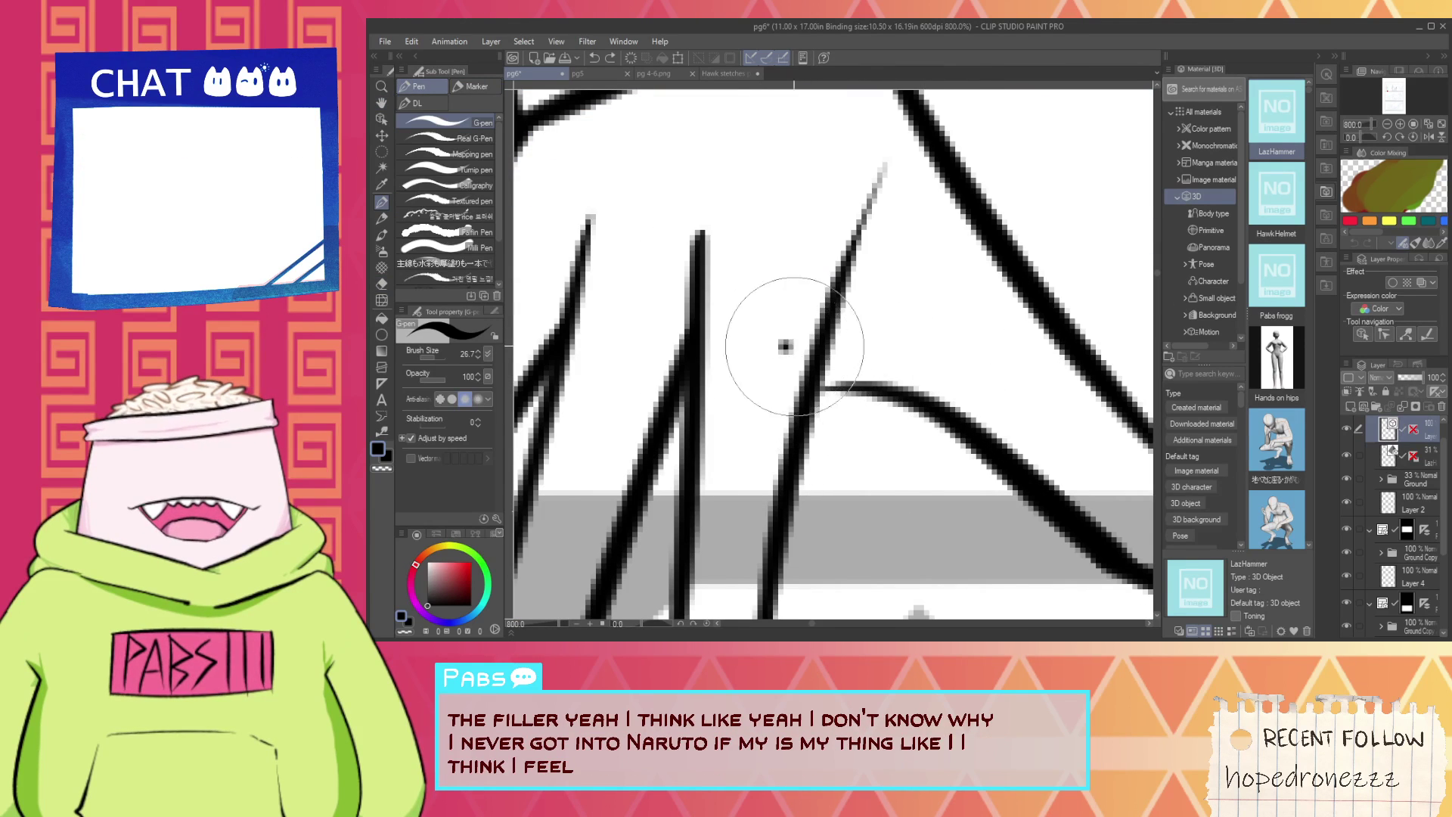
pyautogui.moveTo(794, 347); pyautogui.dragTo(917, 356)
pyautogui.press('e')
pyautogui.moveTo(787, 336); pyautogui.dragTo(811, 355)
pyautogui.scroll(-6, 824, 358)
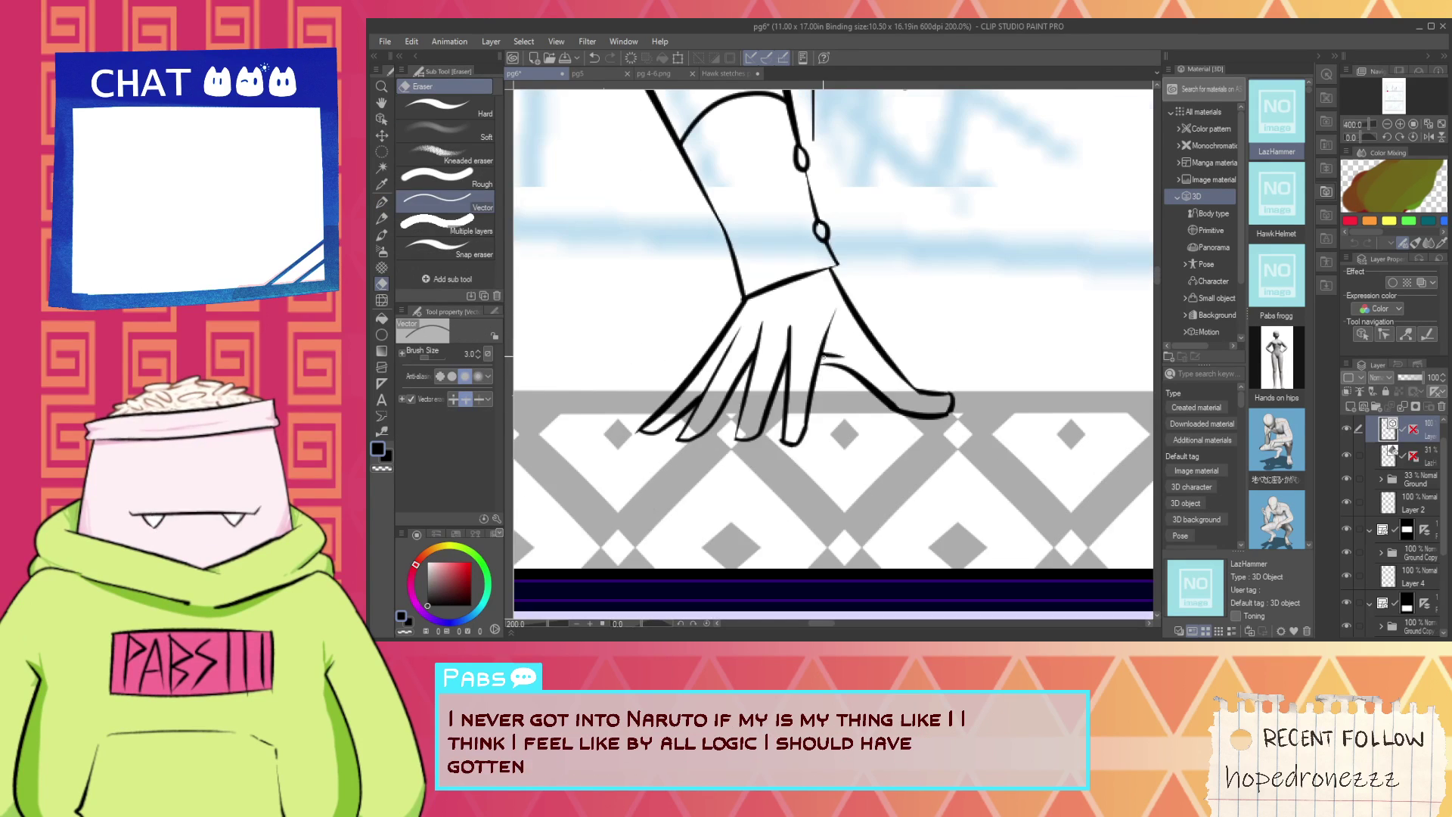
pyautogui.scroll(-3, 834, 355)
pyautogui.scroll(3, 831, 349)
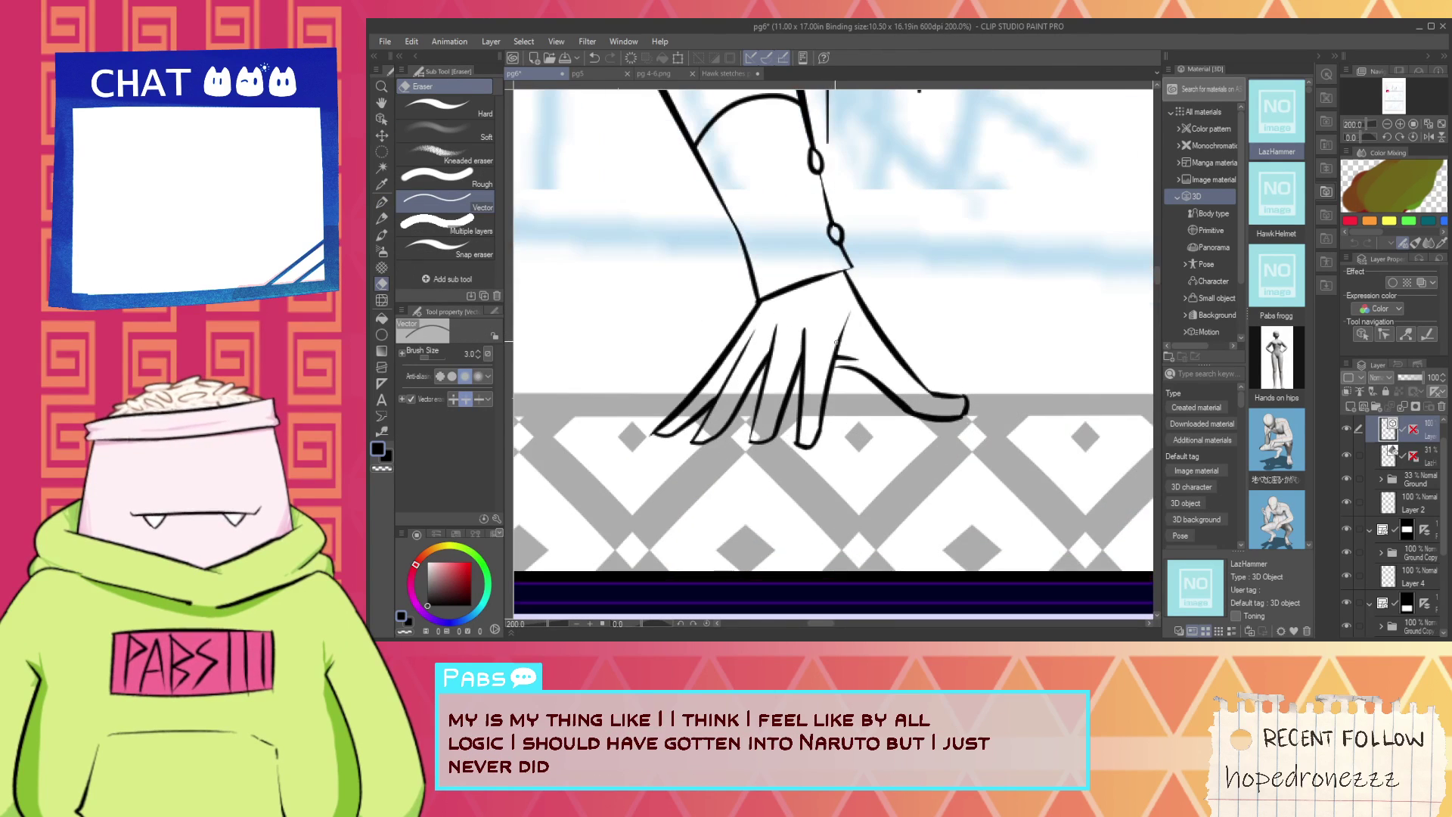
pyautogui.scroll(2, 766, 349)
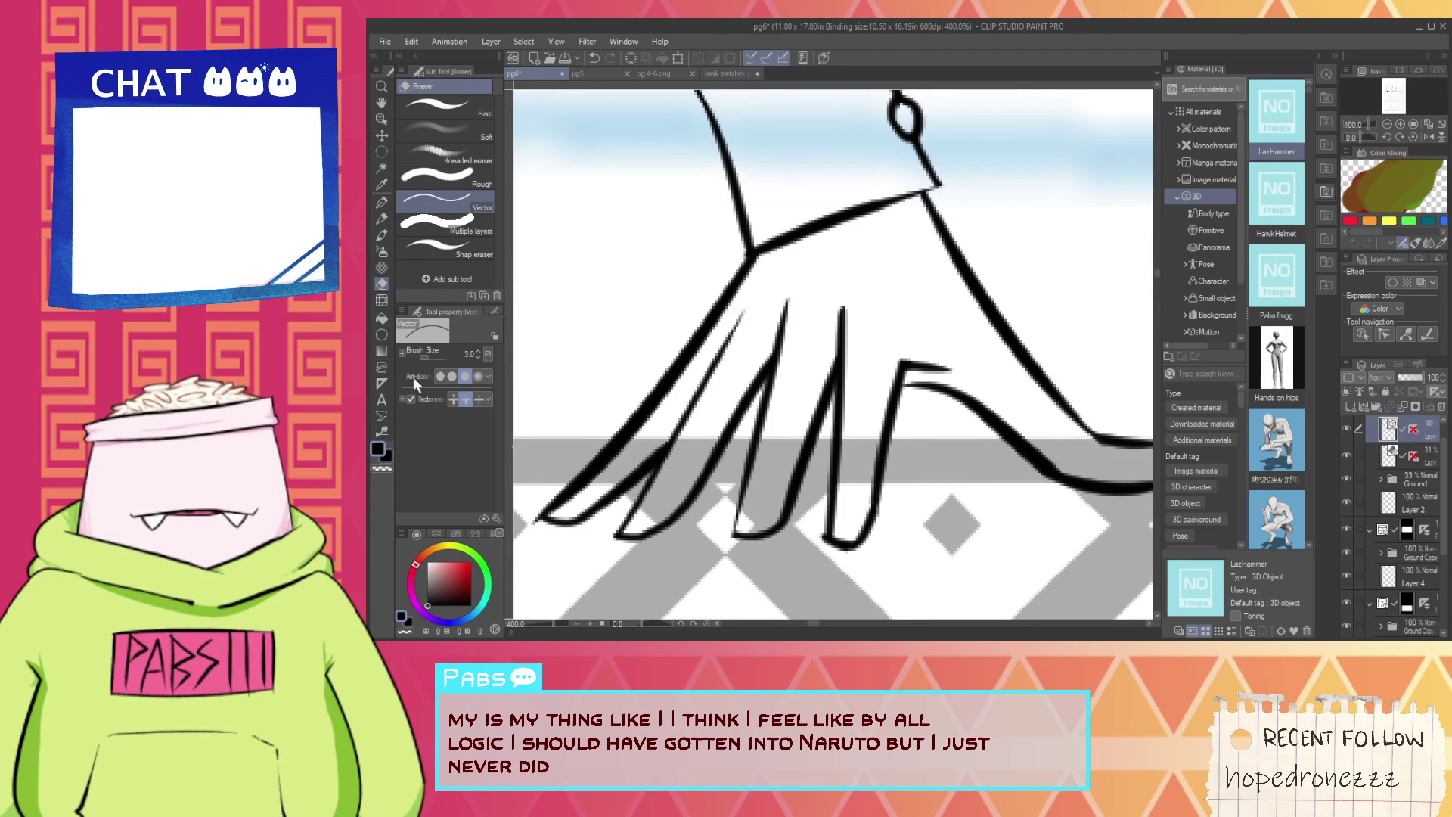
# Turn off whole-line processing for Adjust line width and scale down the upper tips of the finger lines on the back of the hand.
pyautogui.click(382, 432)
pyautogui.click(469, 201)
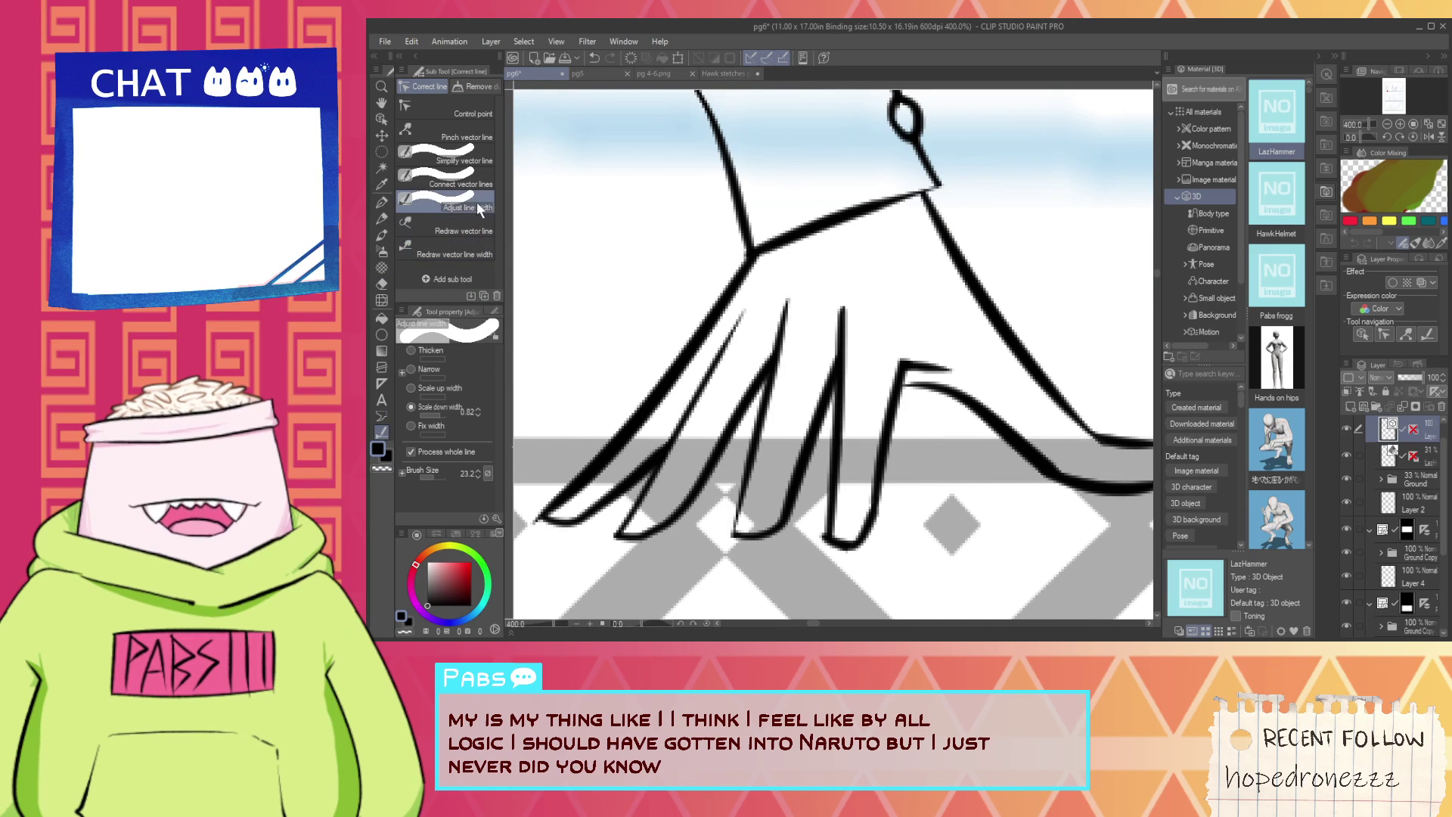
pyautogui.click(846, 306)
pyautogui.hotkey('ctrl', 'z')
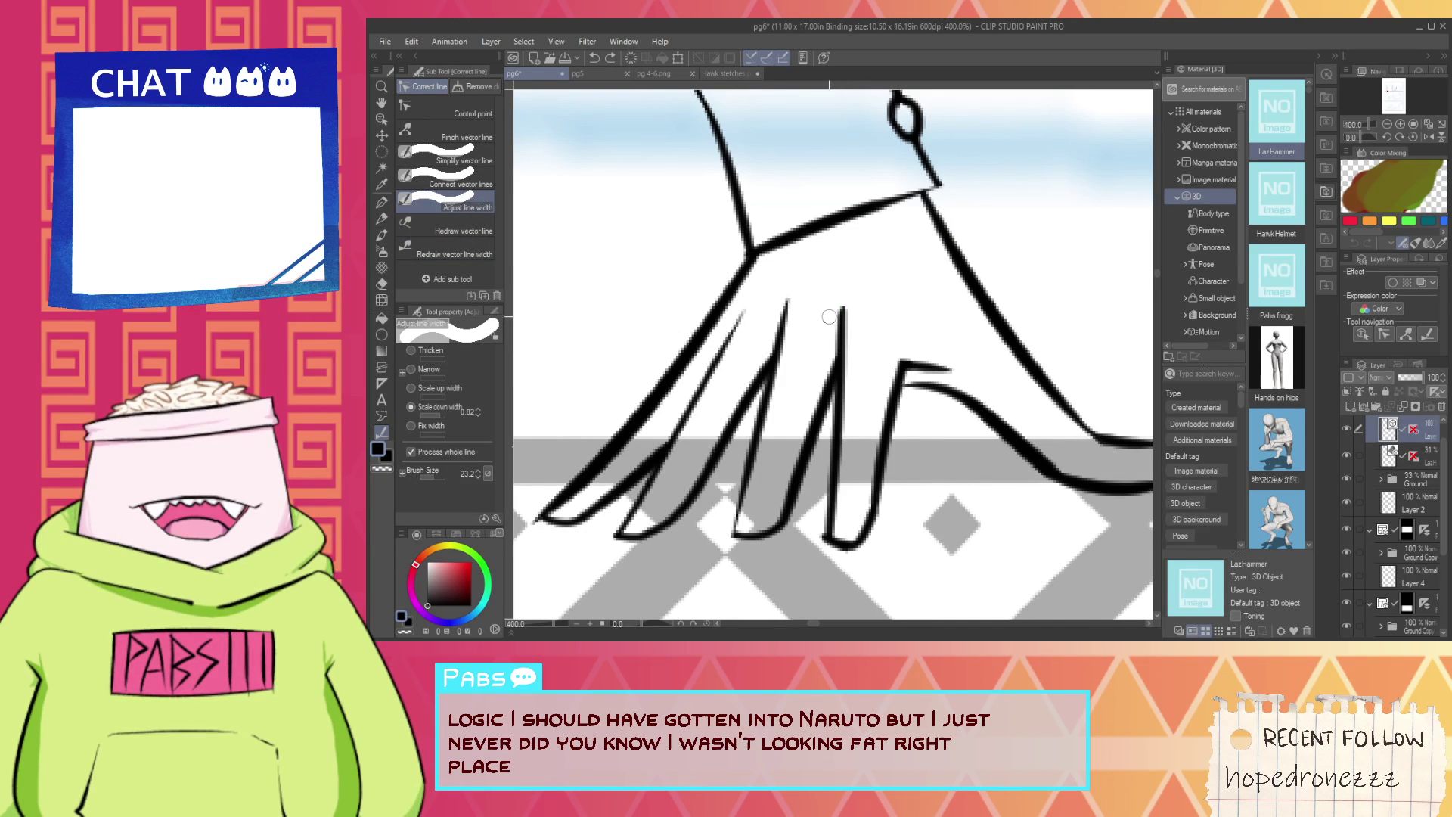
pyautogui.click(453, 254)
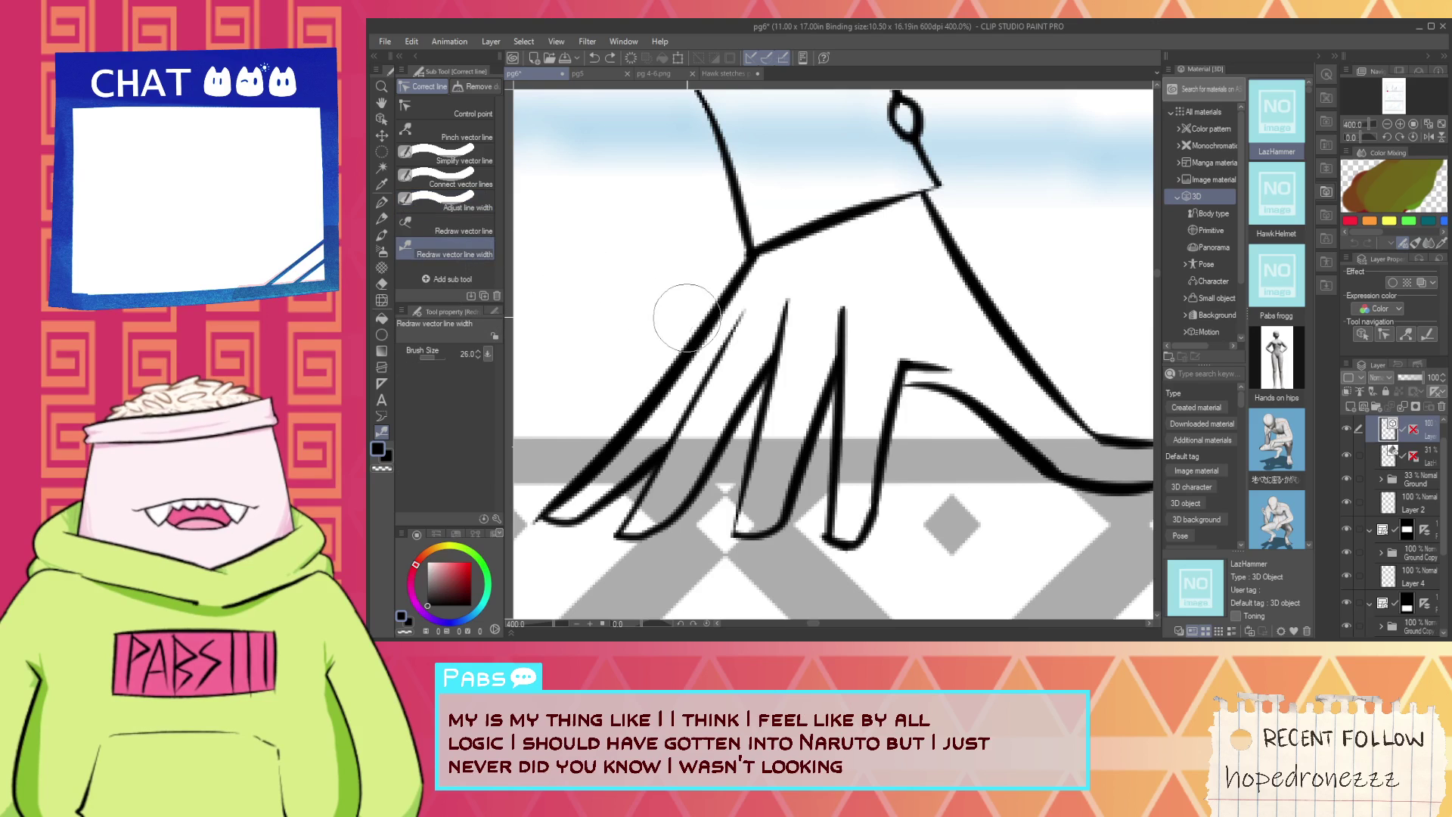
pyautogui.click(469, 201)
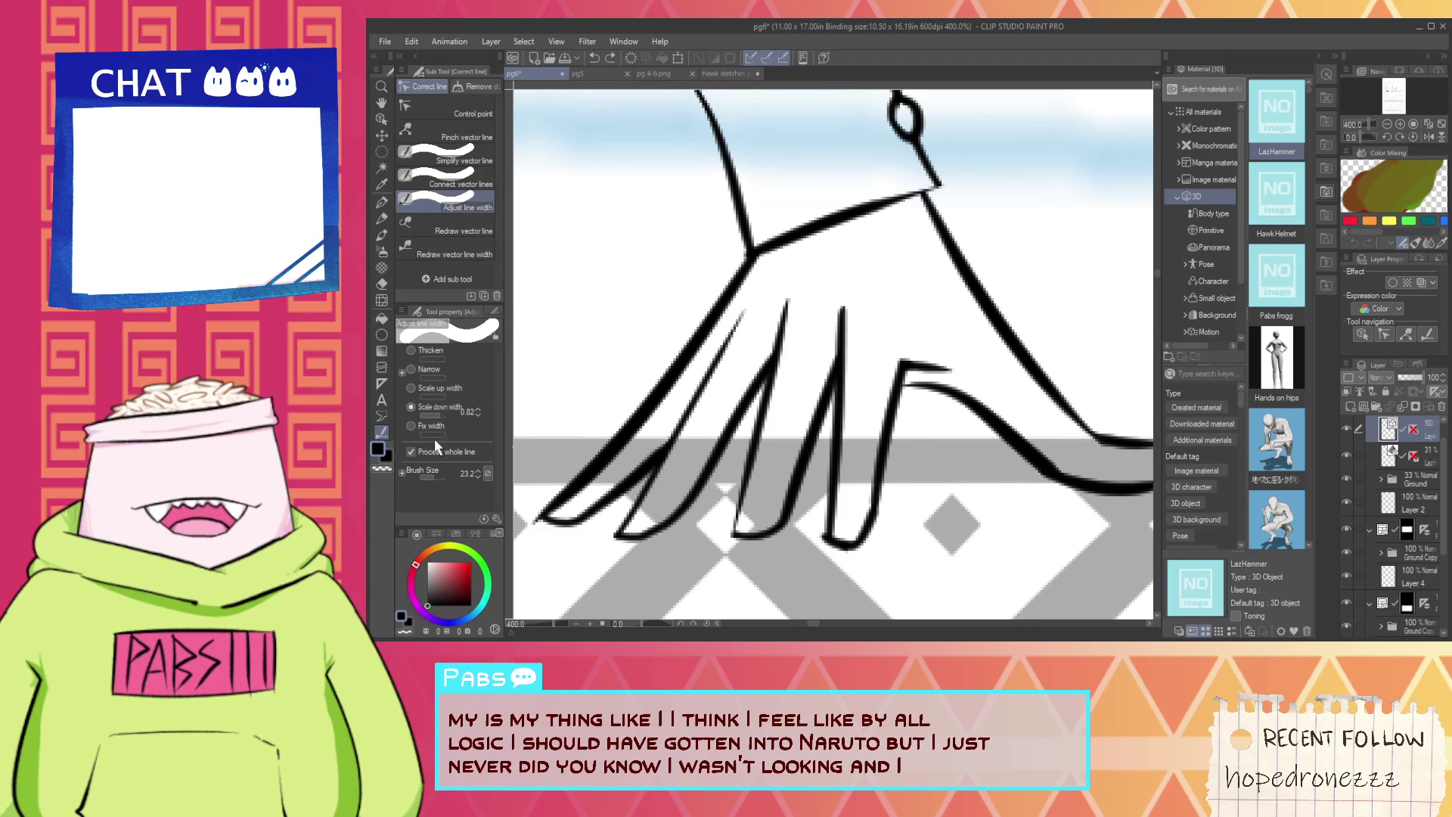
pyautogui.click(412, 452)
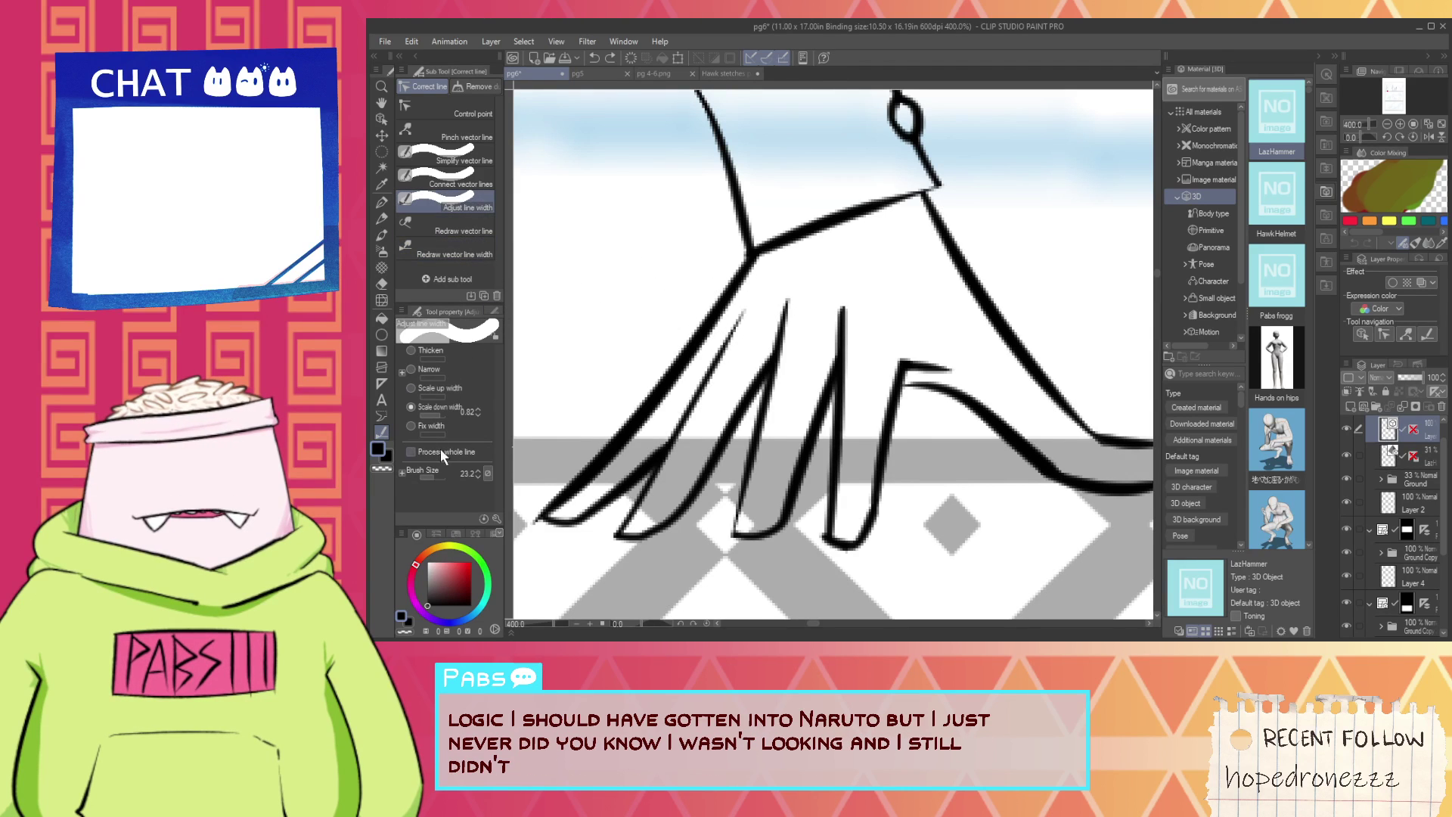
pyautogui.click(844, 313)
pyautogui.click(845, 309)
pyautogui.moveTo(786, 301); pyautogui.dragTo(743, 323)
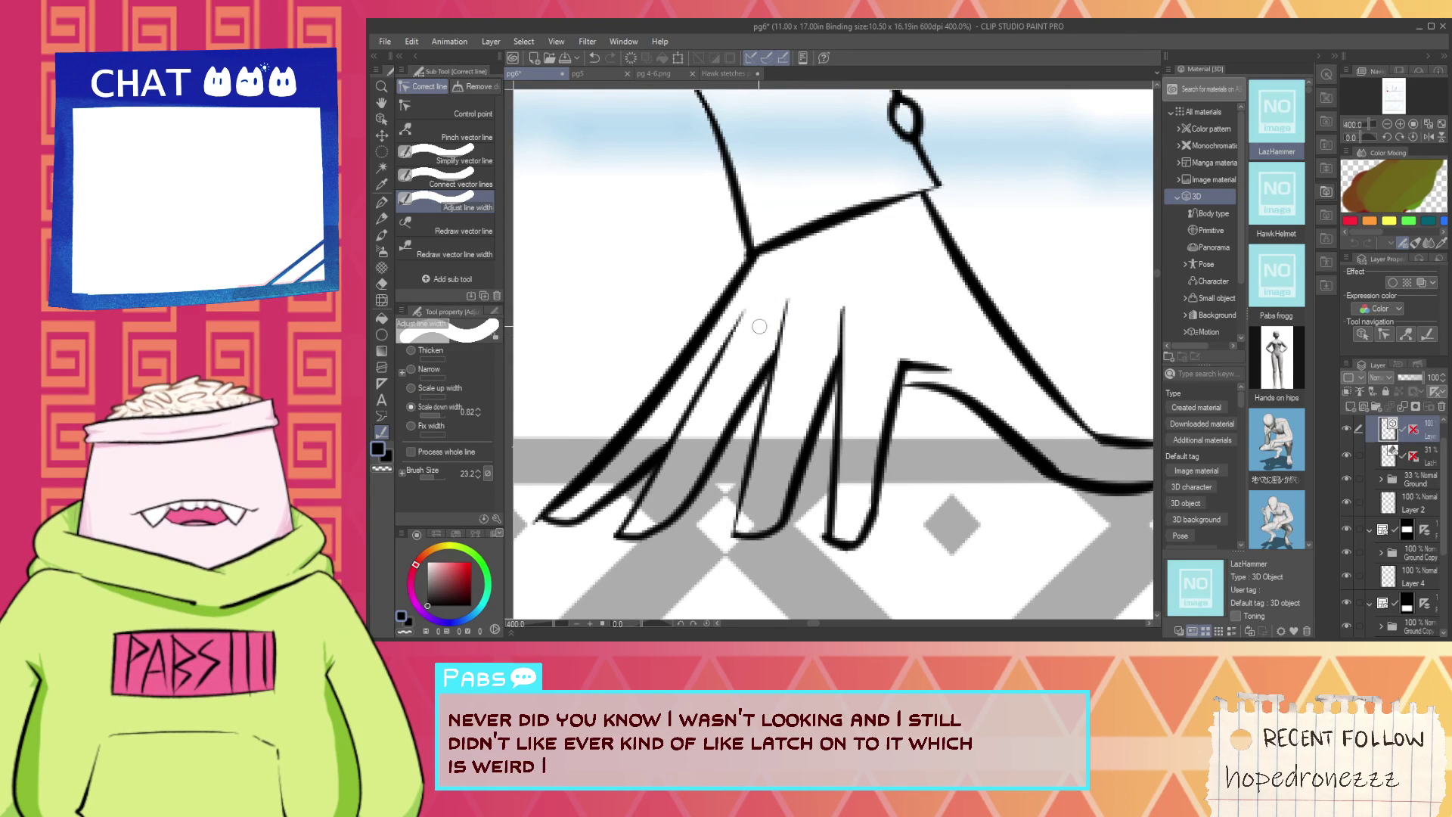
# Erase the overshooting end of the short line between the fourth finger and the thumb.
pyautogui.scroll(-5, 734, 326)
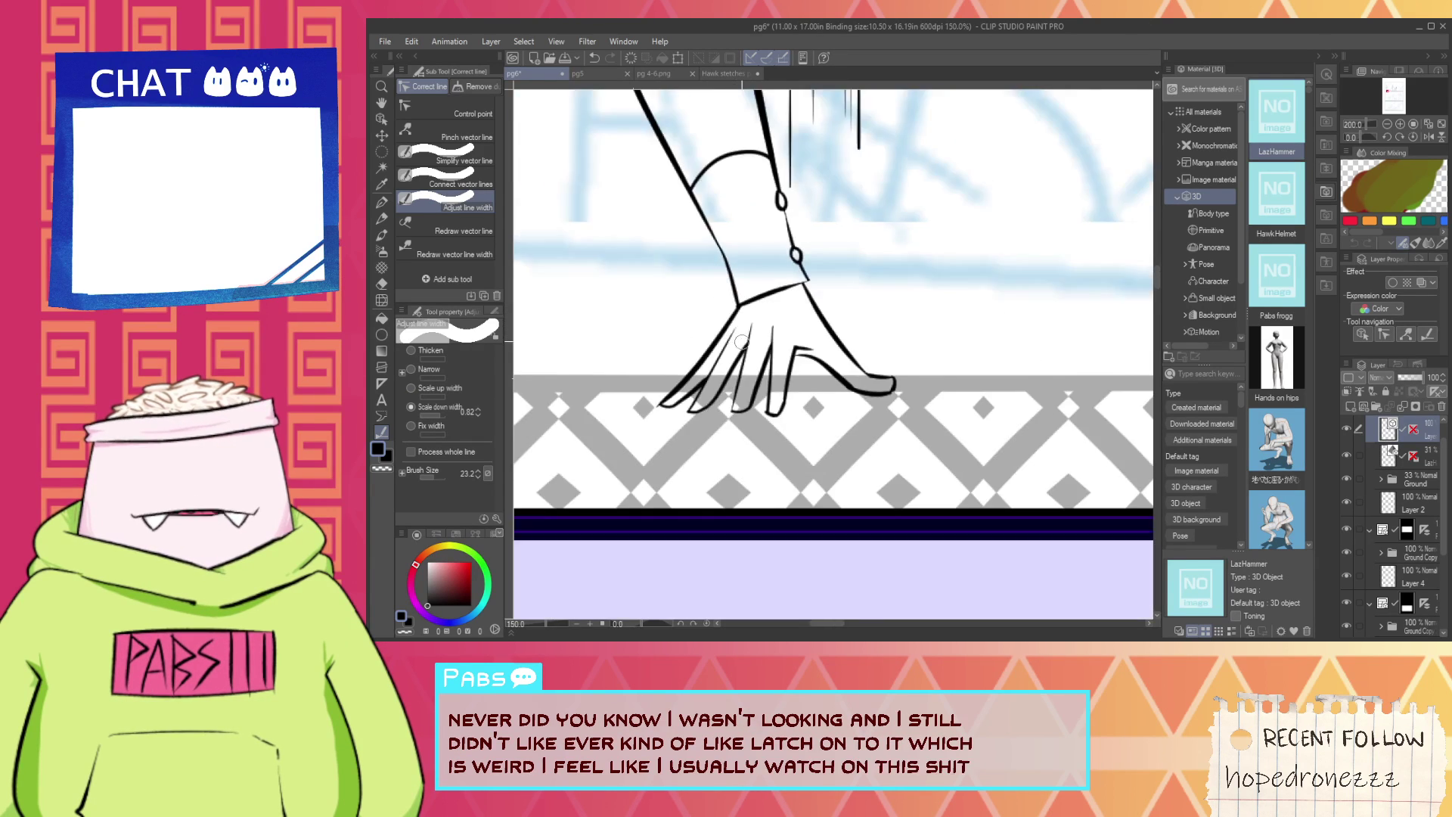
pyautogui.press('space')
pyautogui.moveTo(779, 333); pyautogui.dragTo(770, 488)
pyautogui.scroll(3, 770, 492)
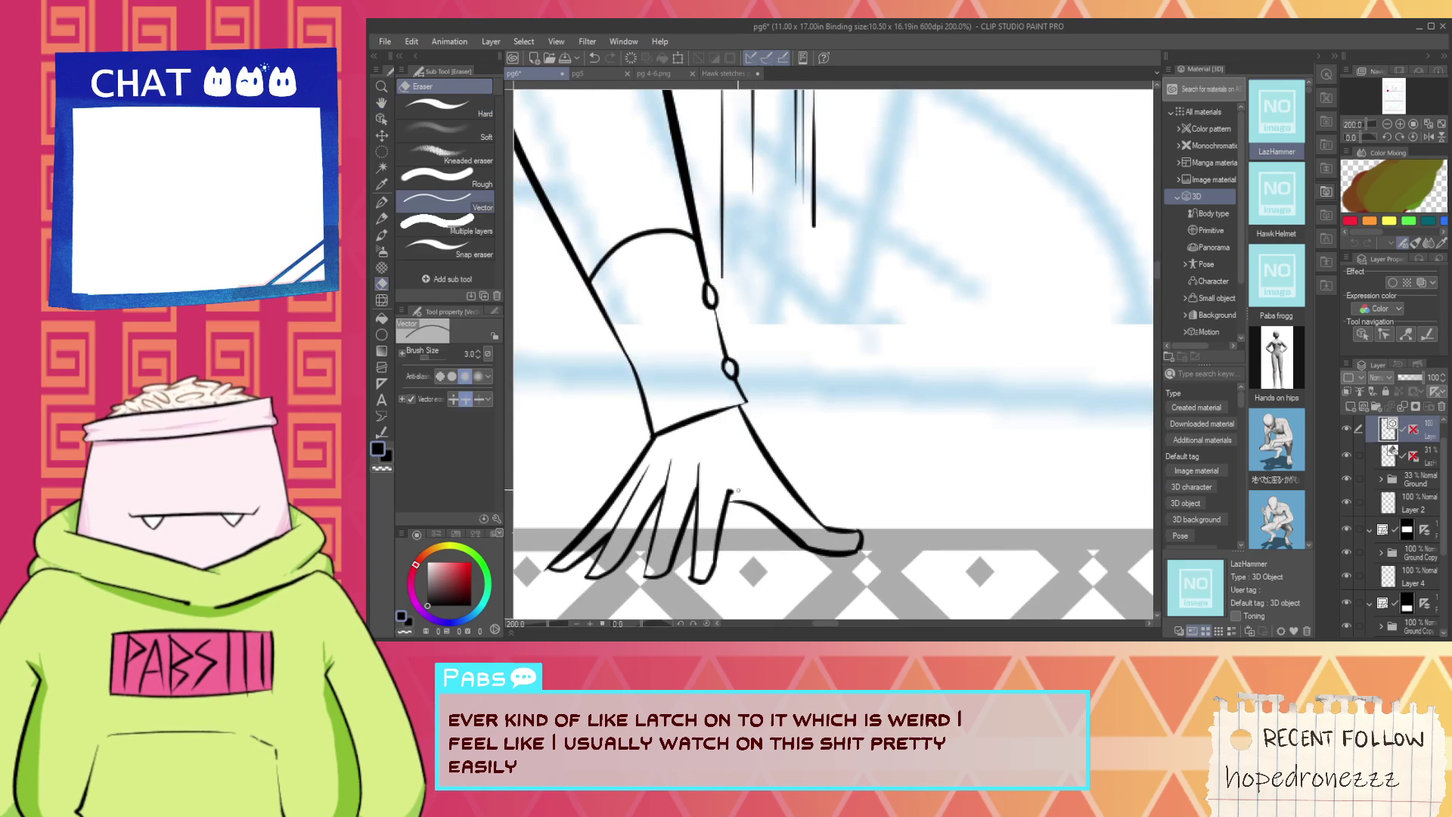
# Ink the rounded outer curve of the figure's chest with the G-pen, from beneath the collar down beside the inked arm.
pyautogui.scroll(-5, 802, 397)
pyautogui.press('space')
pyautogui.moveTo(802, 397); pyautogui.dragTo(758, 427)
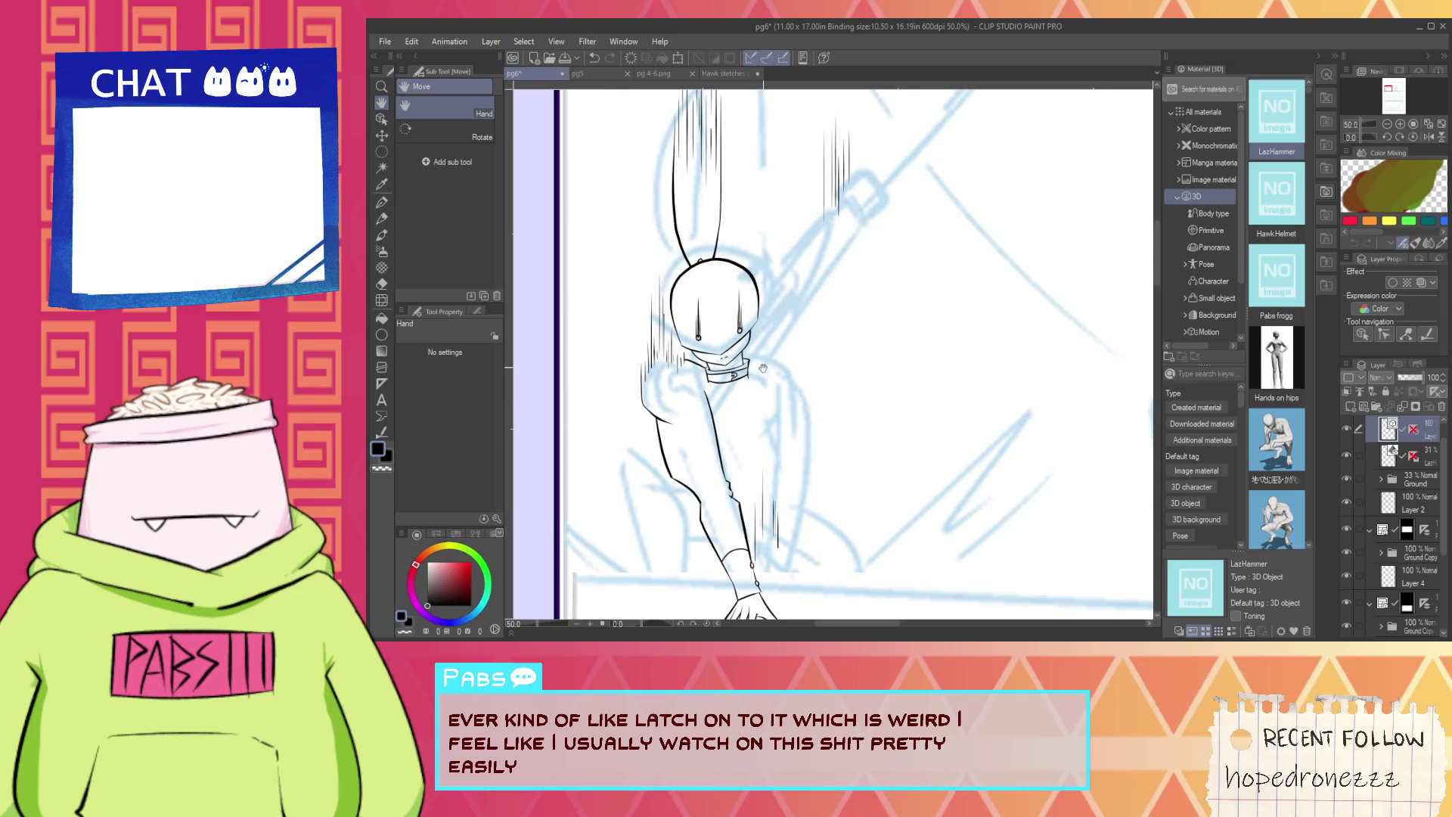
pyautogui.scroll(3, 764, 369)
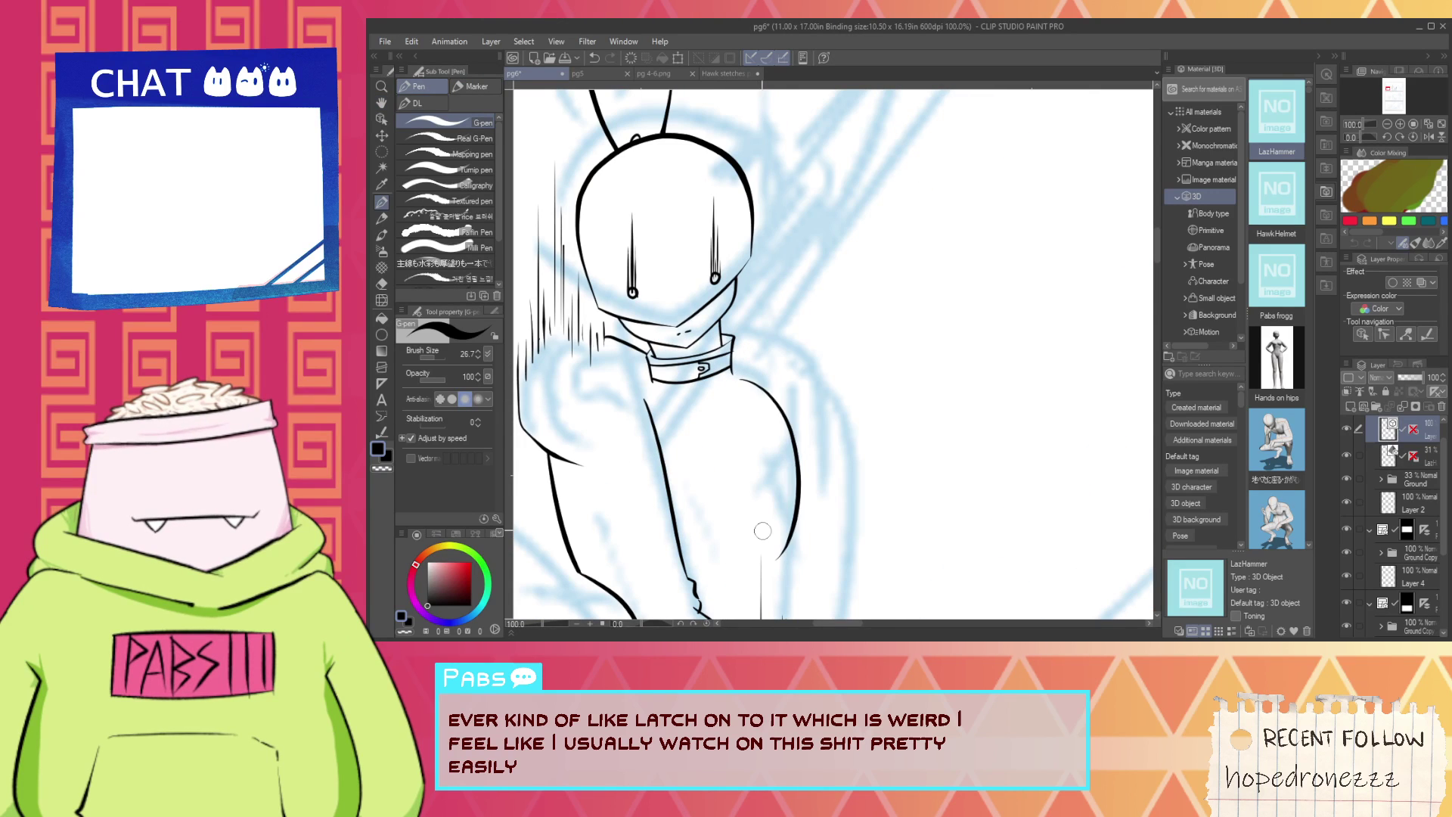
pyautogui.scroll(-2, 751, 550)
pyautogui.press('space')
pyautogui.moveTo(751, 550); pyautogui.dragTo(779, 425)
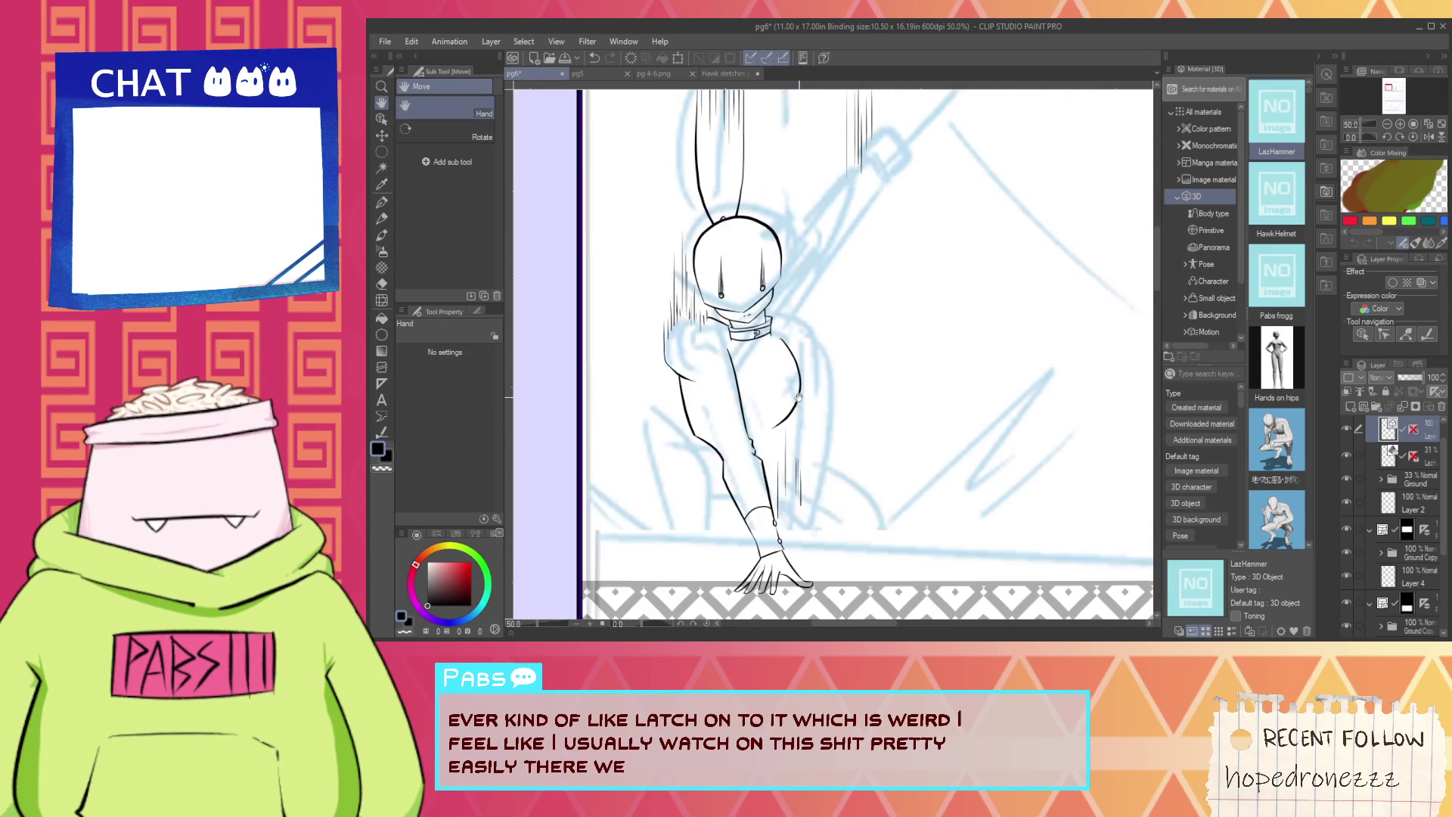
# Undo the last chest strokes and re-ink the torso's outer contour as one curve bulging outward below the collar.
pyautogui.scroll(2, 780, 374)
pyautogui.hotkey('ctrl', 'z')
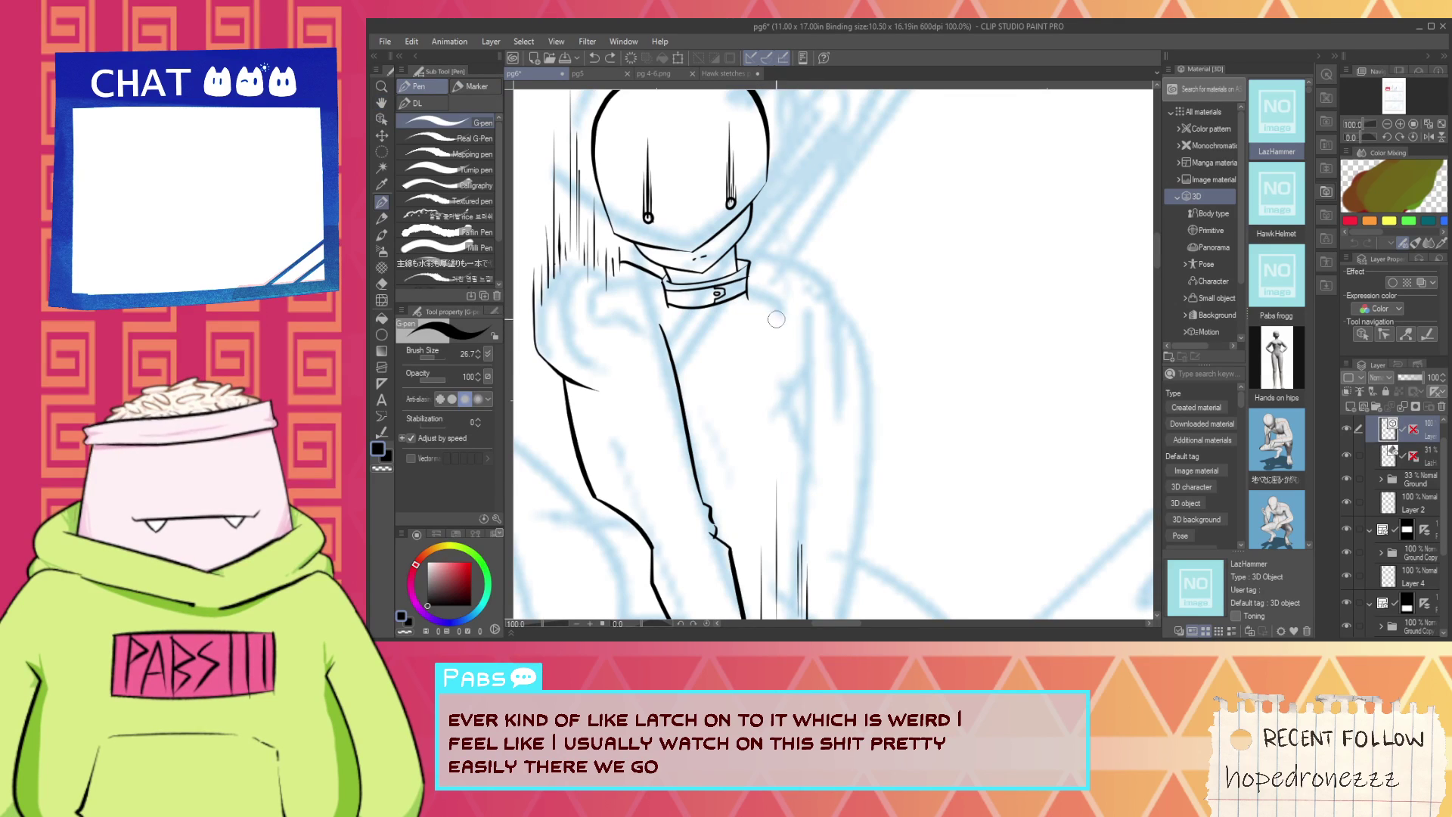
pyautogui.hotkey('ctrl', 'z')
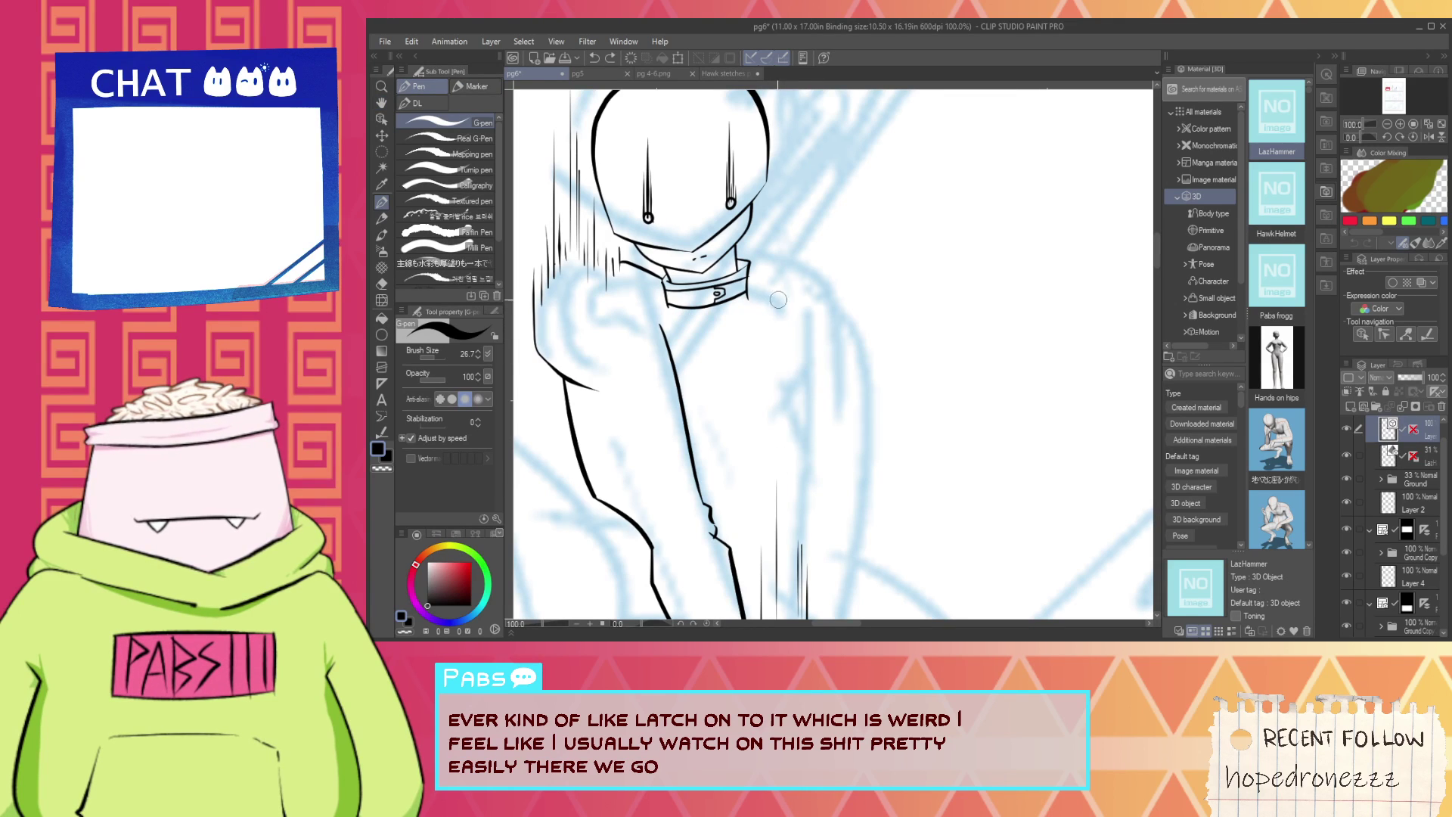
pyautogui.moveTo(770, 298); pyautogui.dragTo(789, 429)
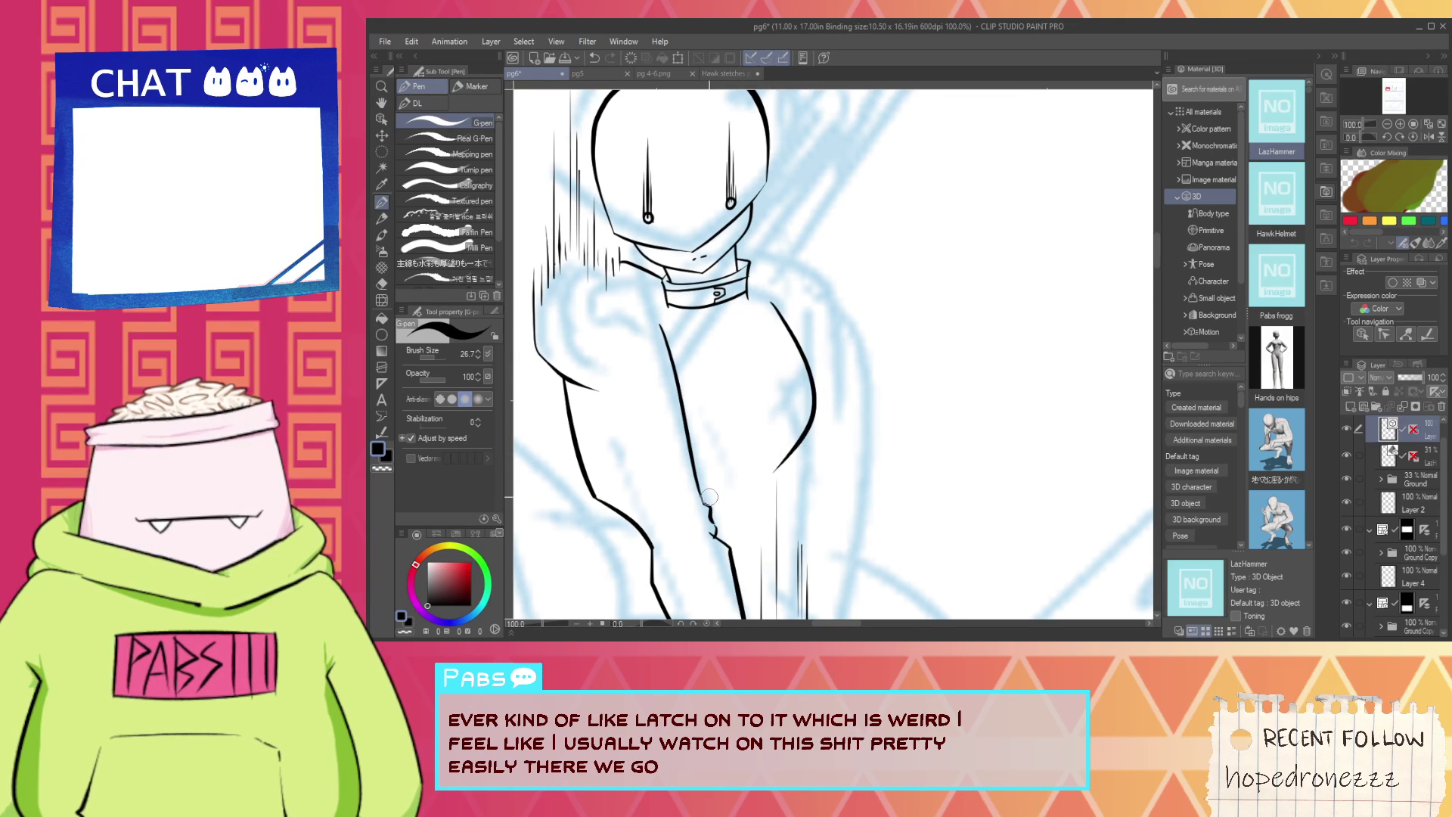
# Ink a slanted battery-shaped badge outline with notched, rounded ends on the chest and erase its overshooting line ends.
pyautogui.scroll(-2, 712, 490)
pyautogui.press('space')
pyautogui.moveTo(693, 496); pyautogui.dragTo(695, 521)
pyautogui.scroll(1, 695, 521)
pyautogui.scroll(2, 695, 521)
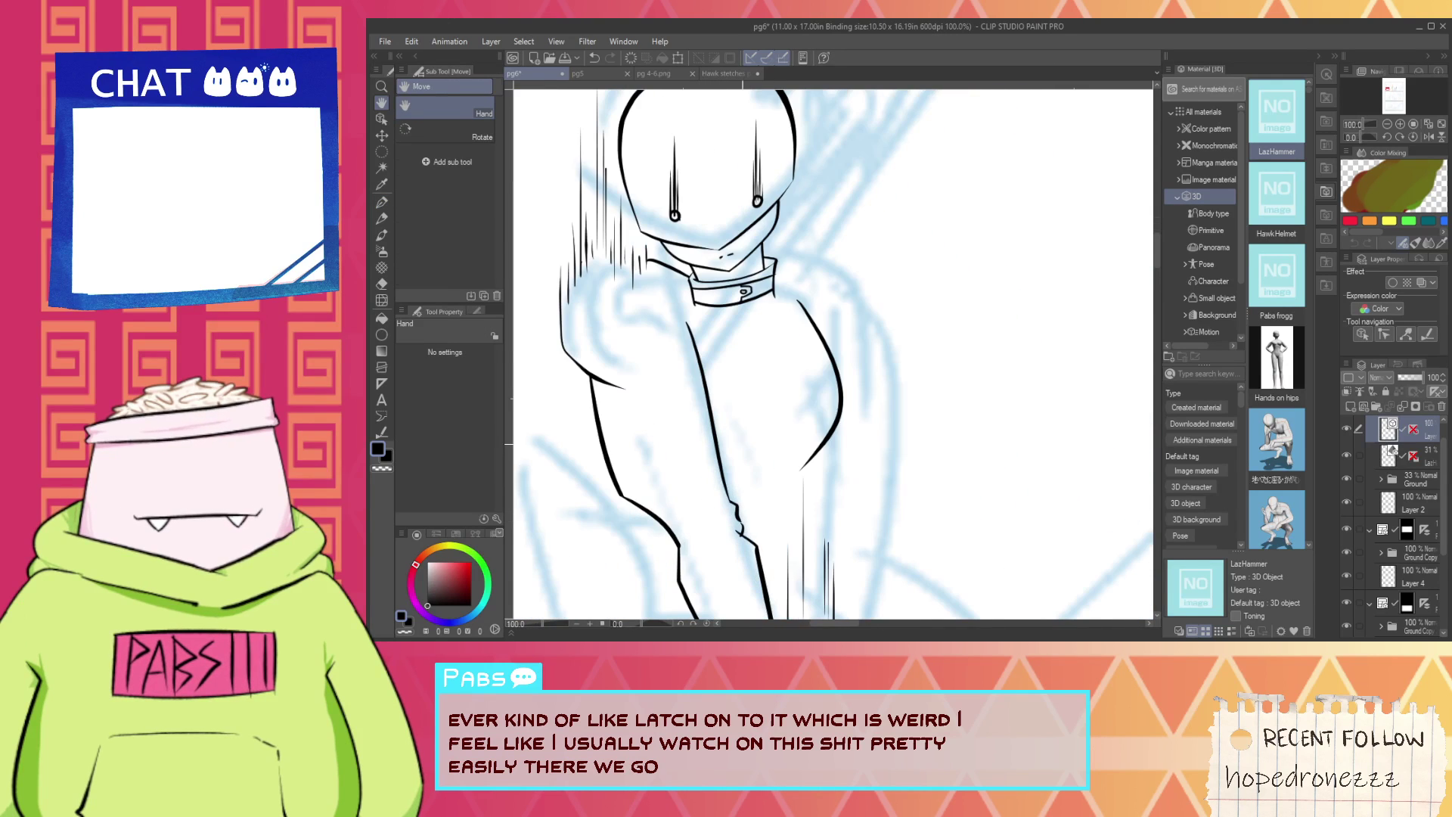
pyautogui.scroll(2, 725, 355)
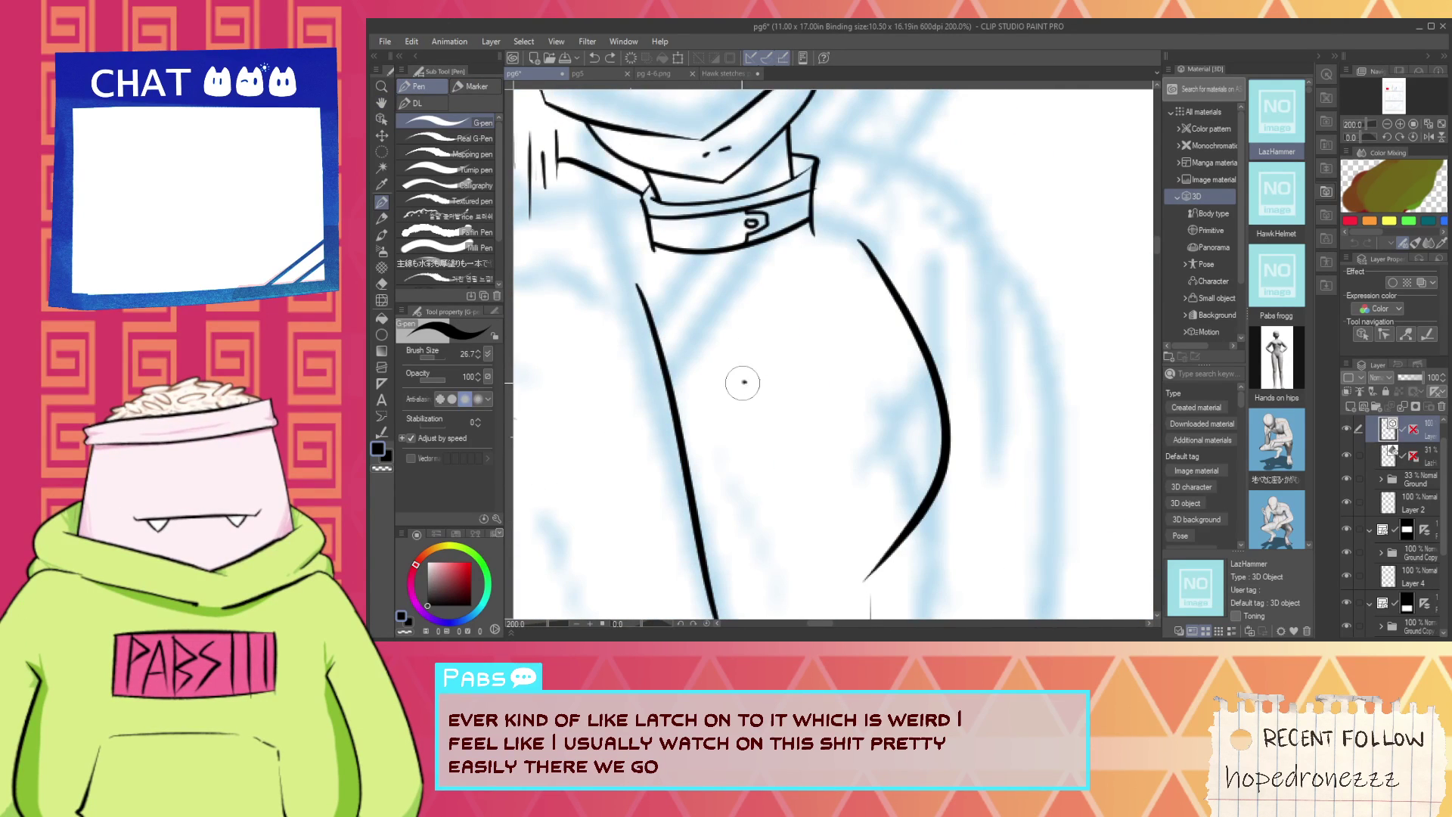
pyautogui.moveTo(743, 382)
pyautogui.mouseDown()
pyautogui.moveTo(759, 412)
pyautogui.moveTo(744, 375)
pyautogui.moveTo(845, 339)
pyautogui.moveTo(758, 409)
pyautogui.moveTo(769, 427)
pyautogui.moveTo(903, 329)
pyautogui.moveTo(872, 336)
pyautogui.moveTo(917, 342)
pyautogui.moveTo(889, 362)
pyautogui.mouseUp()
pyautogui.scroll(2, 867, 335)
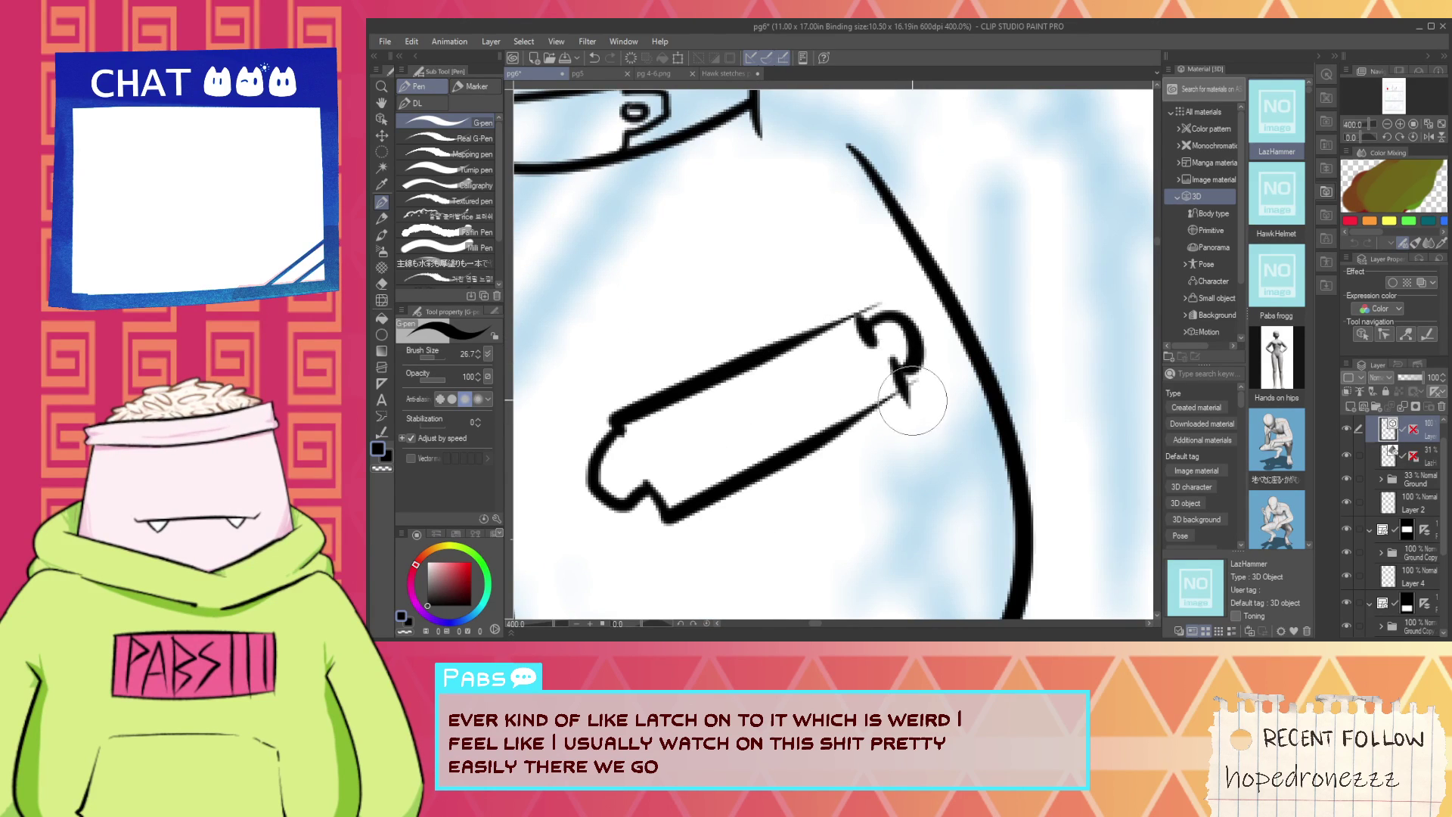
pyautogui.press('e')
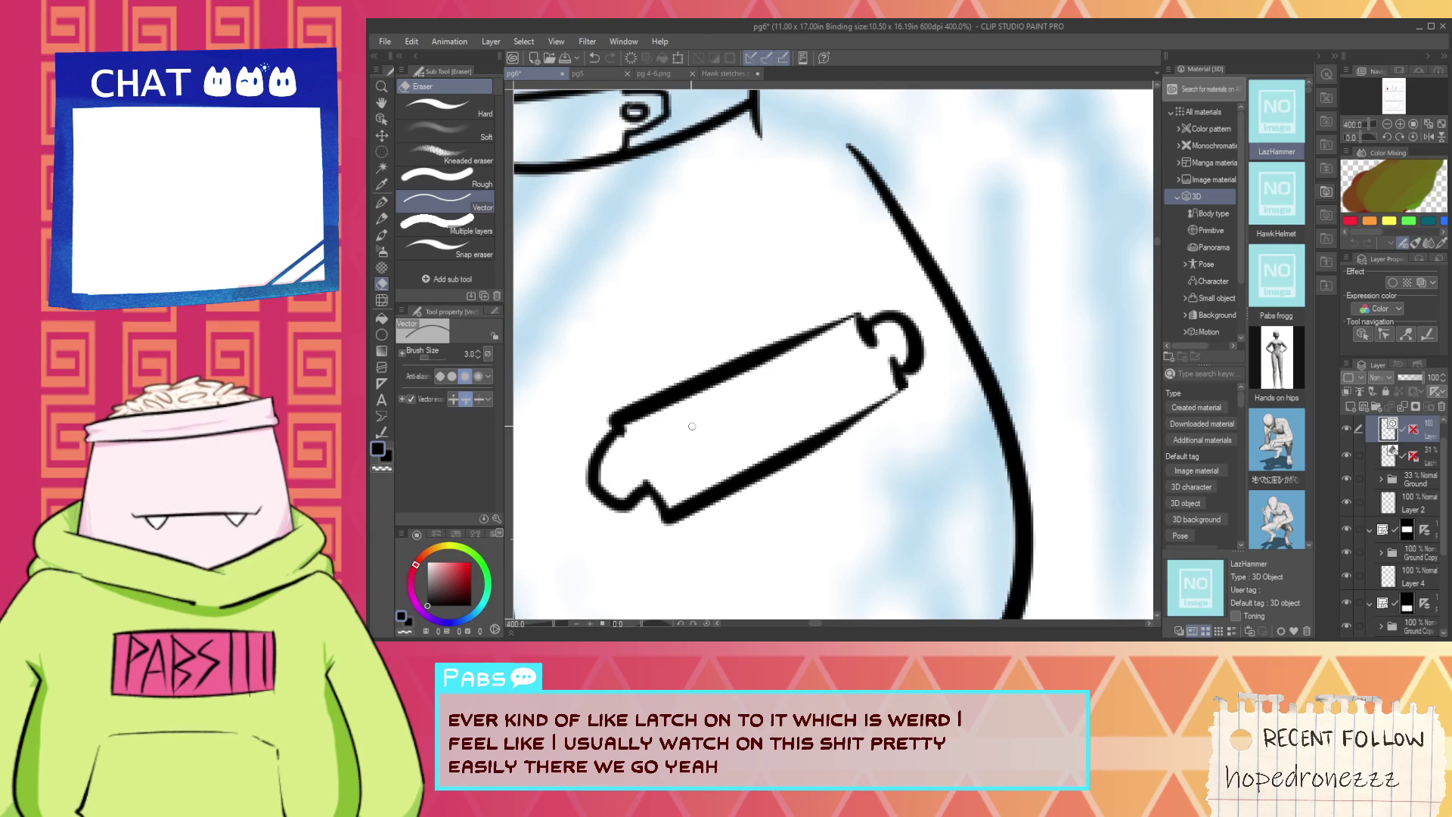
# Rework the rounded cap and notches at the badge's lower-left end.
pyautogui.press('h')
pyautogui.moveTo(612, 482)
pyautogui.mouseDown()
pyautogui.moveTo(642, 557)
pyautogui.moveTo(679, 454)
pyautogui.mouseUp()
pyautogui.click(643, 562)
pyautogui.press('space')
pyautogui.scroll(2, 681, 455)
pyautogui.press('p')
pyautogui.moveTo(692, 351)
pyautogui.mouseDown()
pyautogui.moveTo(629, 470)
pyautogui.moveTo(755, 441)
pyautogui.moveTo(766, 481)
pyautogui.mouseUp()
pyautogui.hotkey('ctrl', 'z')
pyautogui.press('h')
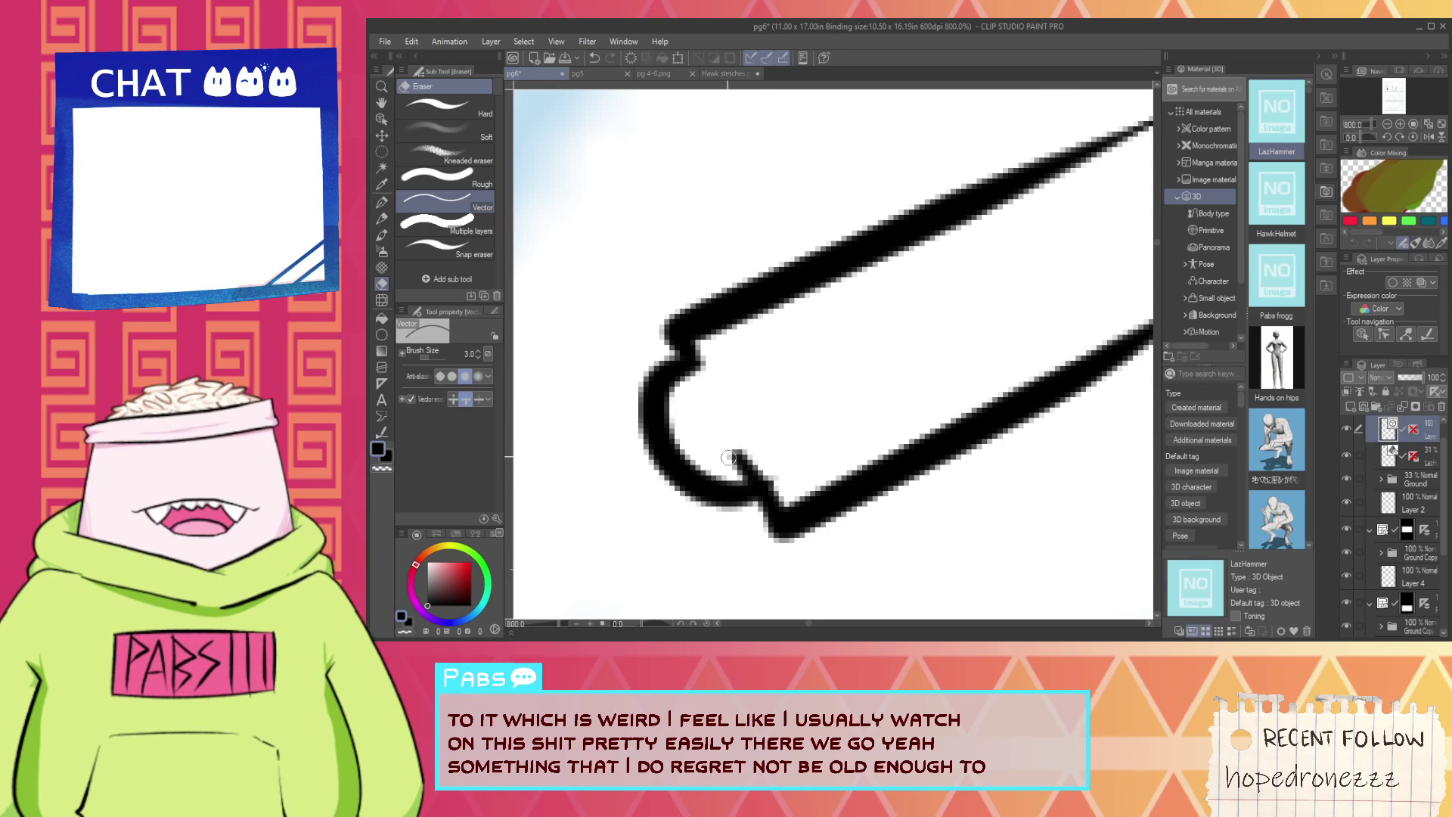
# Draw a blocky zero with a diagonal slash inside the badge's lower-left half.
pyautogui.scroll(-5, 860, 392)
pyautogui.moveTo(860, 391)
pyautogui.mouseDown()
pyautogui.moveTo(782, 432)
pyautogui.moveTo(807, 476)
pyautogui.mouseUp()
pyautogui.scroll(5, 790, 428)
pyautogui.press('p')
pyautogui.moveTo(766, 378)
pyautogui.mouseDown()
pyautogui.moveTo(858, 339)
pyautogui.moveTo(930, 424)
pyautogui.mouseUp()
pyautogui.moveTo(798, 476)
pyautogui.mouseDown()
pyautogui.moveTo(902, 411)
pyautogui.moveTo(820, 452)
pyautogui.moveTo(893, 397)
pyautogui.moveTo(853, 375)
pyautogui.moveTo(870, 351)
pyautogui.mouseUp()
pyautogui.hotkey('ctrl', 'z')
pyautogui.hotkey('ctrl', 'z')
pyautogui.hotkey('ctrl', 'z')
pyautogui.moveTo(802, 477); pyautogui.dragTo(869, 344)
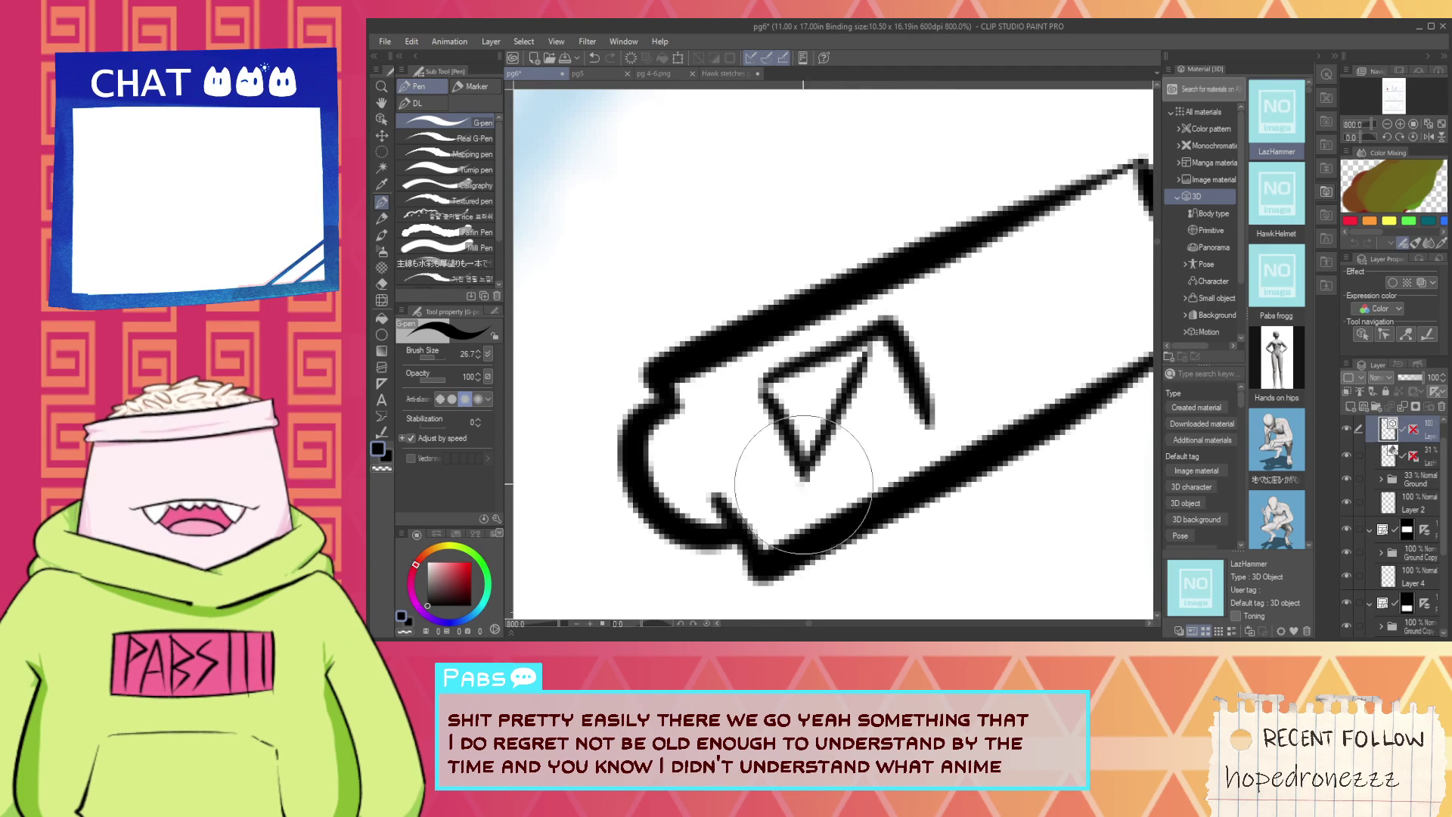
pyautogui.moveTo(807, 479); pyautogui.dragTo(911, 420)
# Draw an angular digit 2 beside the slashed zero inside the badge.
pyautogui.press('space')
pyautogui.moveTo(1021, 302)
pyautogui.mouseDown()
pyautogui.moveTo(914, 340)
pyautogui.moveTo(966, 281)
pyautogui.moveTo(988, 328)
pyautogui.moveTo(887, 382)
pyautogui.mouseUp()
pyautogui.hotkey('ctrl', 'z')
pyautogui.moveTo(974, 337); pyautogui.dragTo(907, 369)
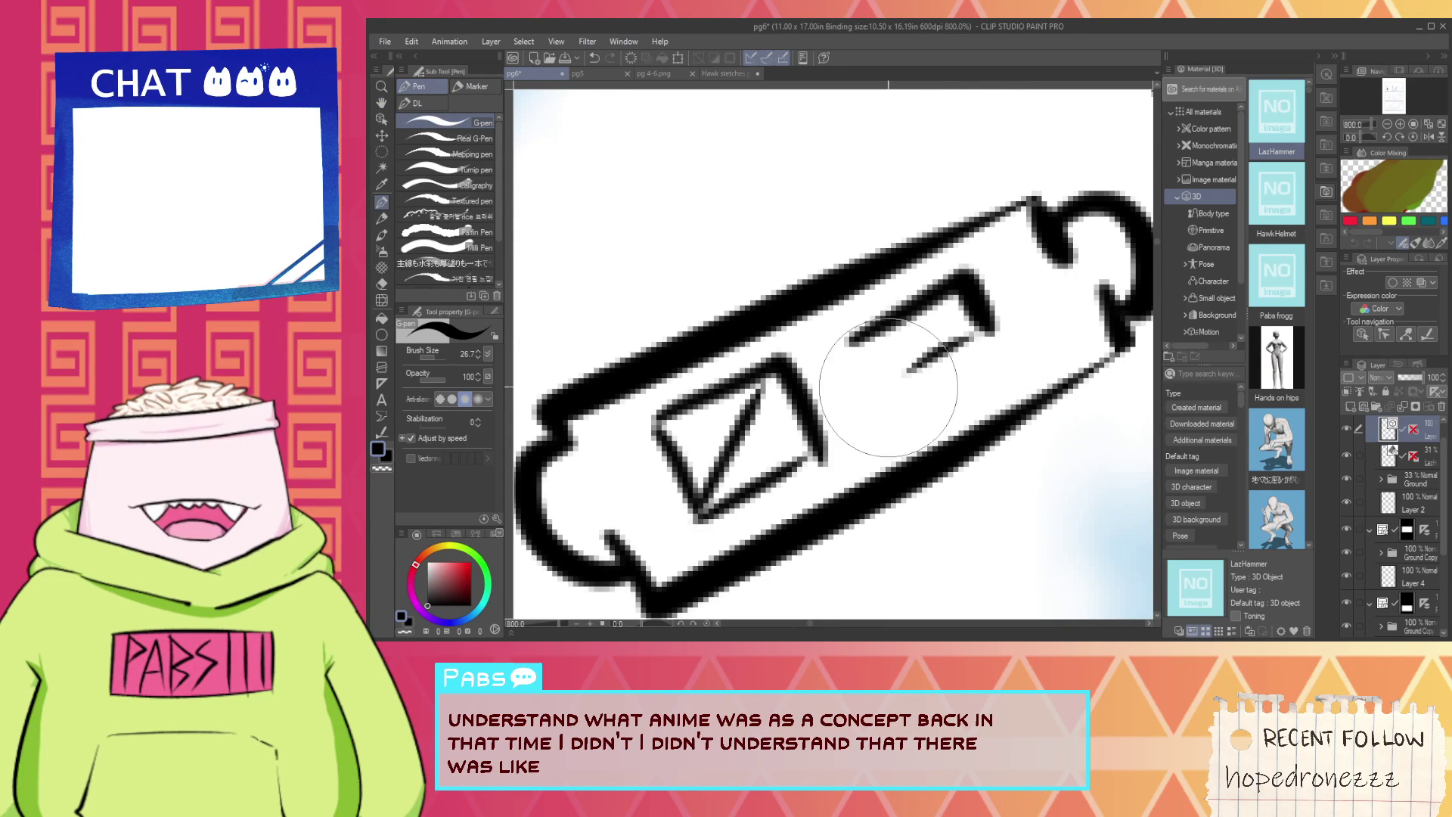
pyautogui.hotkey('ctrl', 'z')
pyautogui.moveTo(987, 333)
pyautogui.mouseDown()
pyautogui.moveTo(877, 387)
pyautogui.moveTo(889, 418)
pyautogui.moveTo(995, 366)
pyautogui.mouseUp()
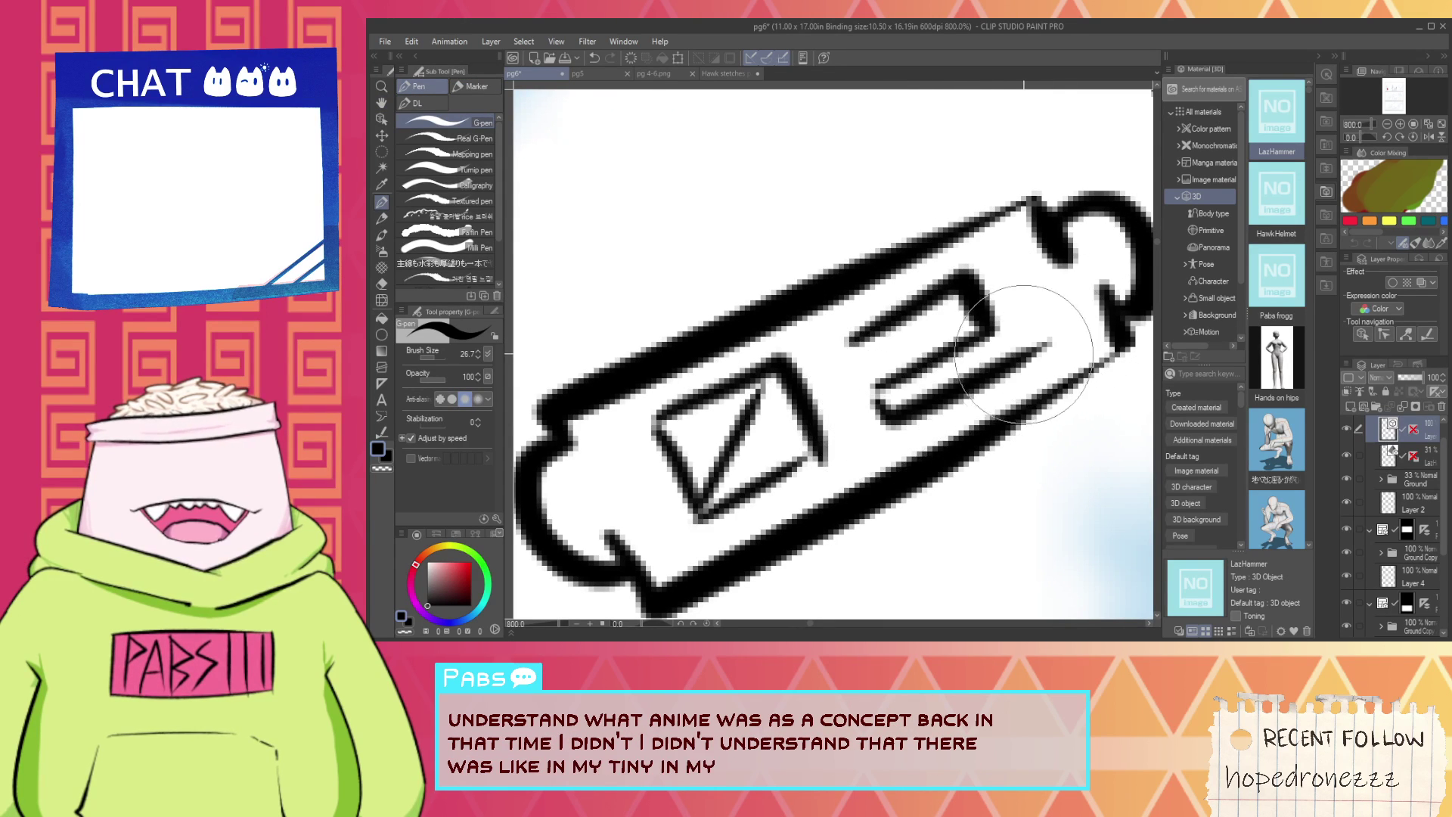
pyautogui.scroll(-9, 1004, 355)
pyautogui.press('space')
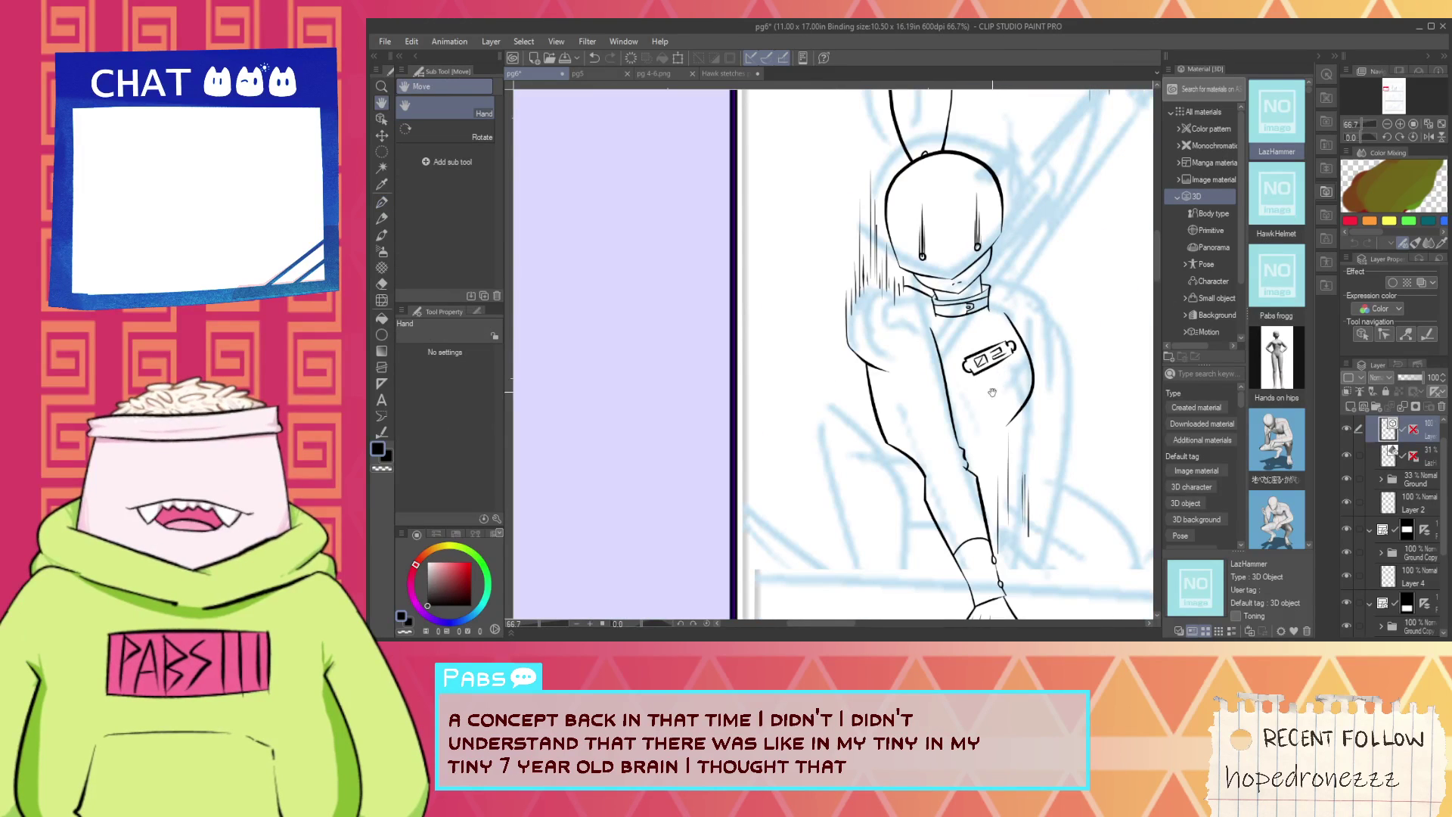
pyautogui.moveTo(992, 411); pyautogui.dragTo(892, 449)
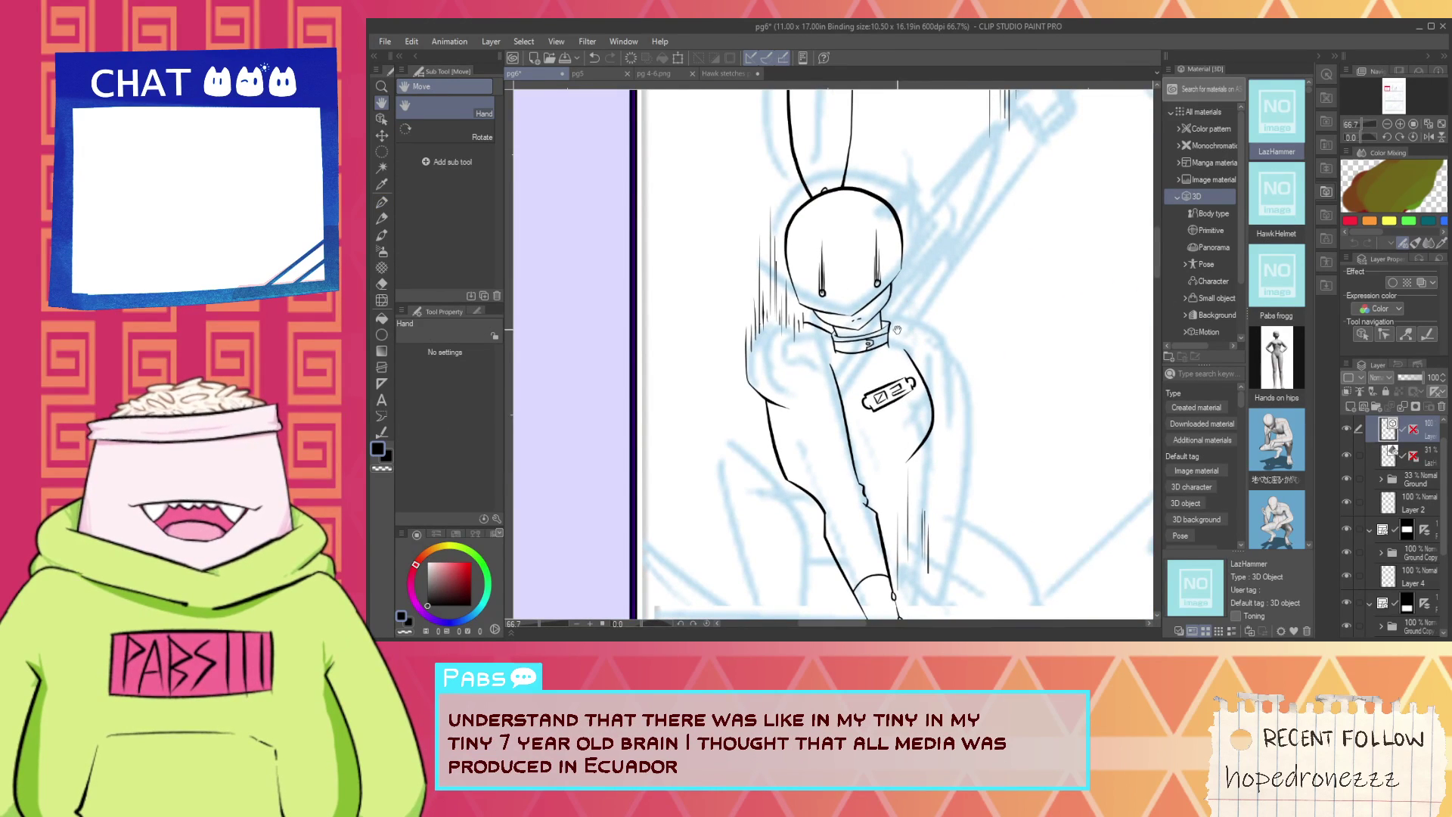
pyautogui.scroll(5, 840, 320)
pyautogui.scroll(-3, 691, 311)
pyautogui.moveTo(684, 311); pyautogui.dragTo(716, 413)
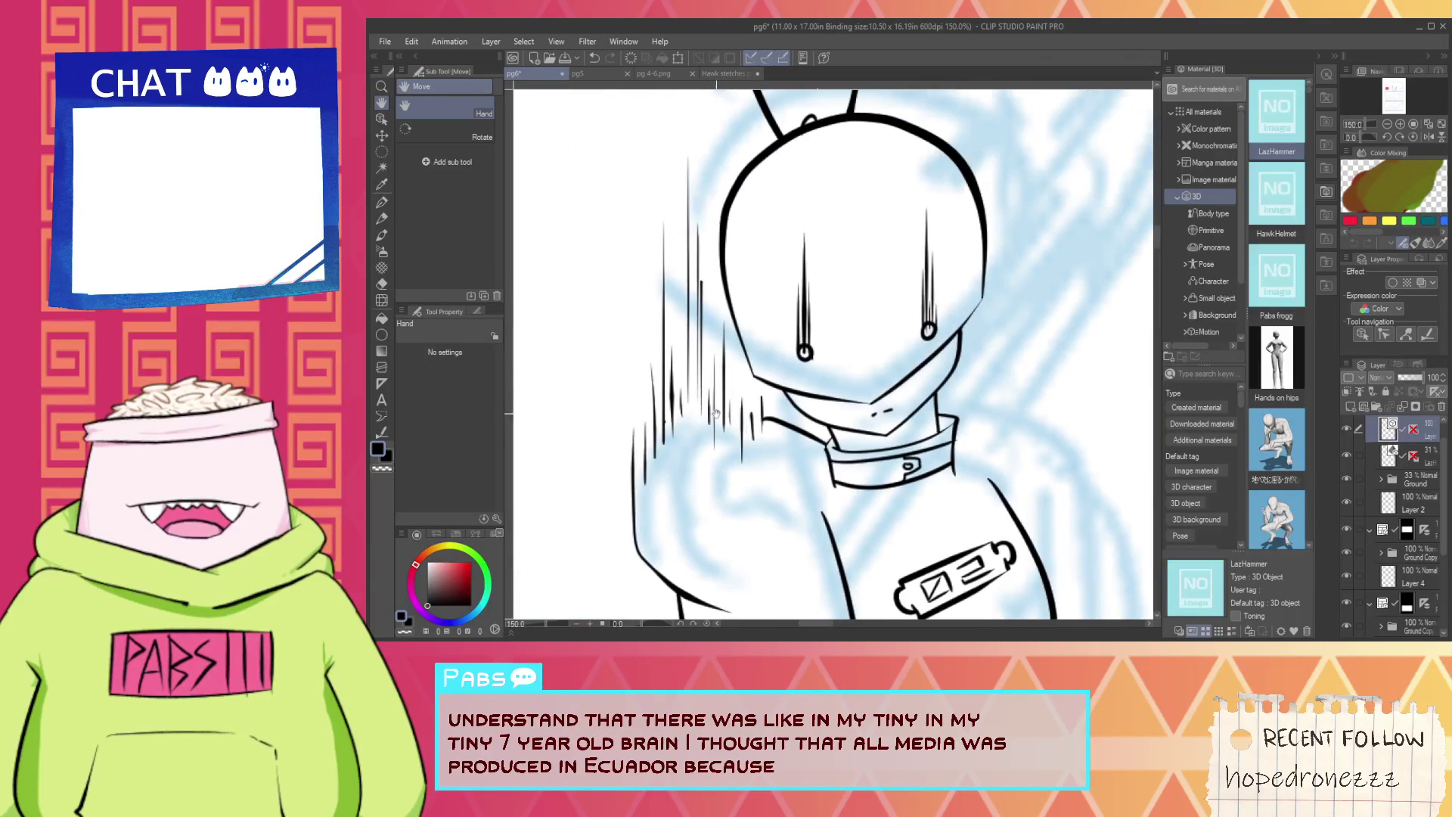
pyautogui.scroll(1, 715, 413)
pyautogui.press('e')
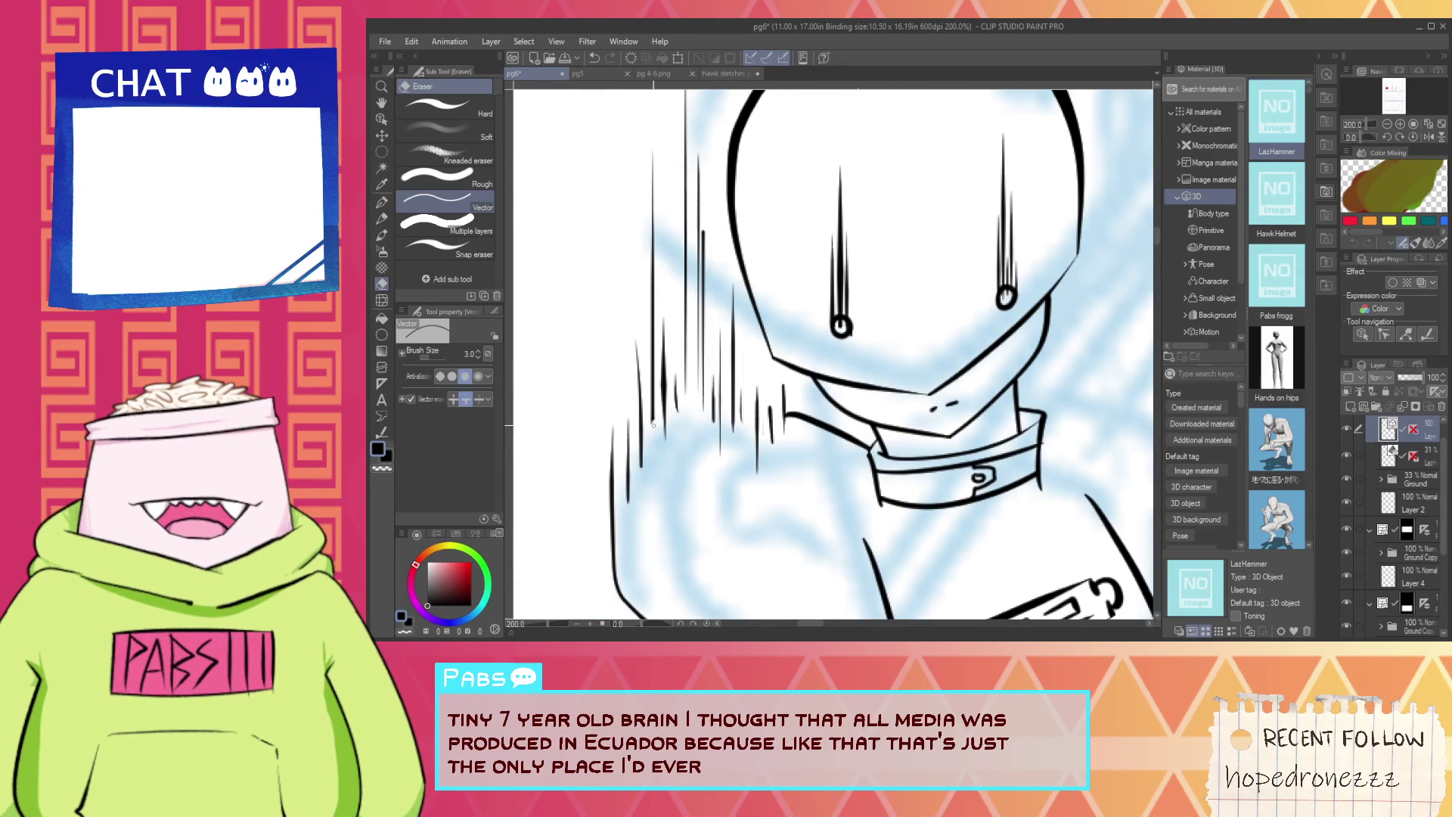
pyautogui.hotkey('ctrl', 'z')
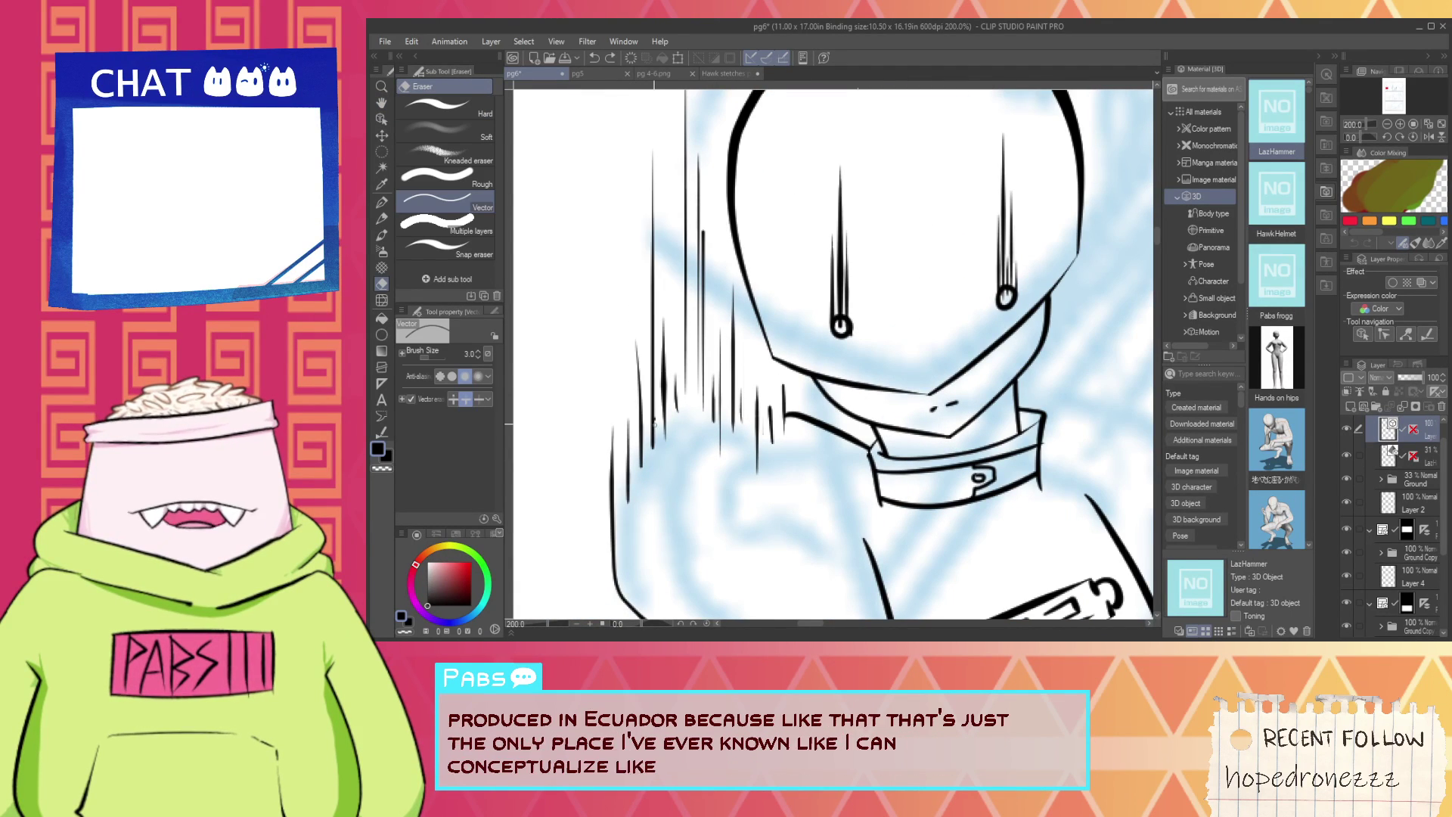
pyautogui.scroll(-2, 652, 416)
pyautogui.press('space')
pyautogui.moveTo(834, 451); pyautogui.dragTo(742, 426)
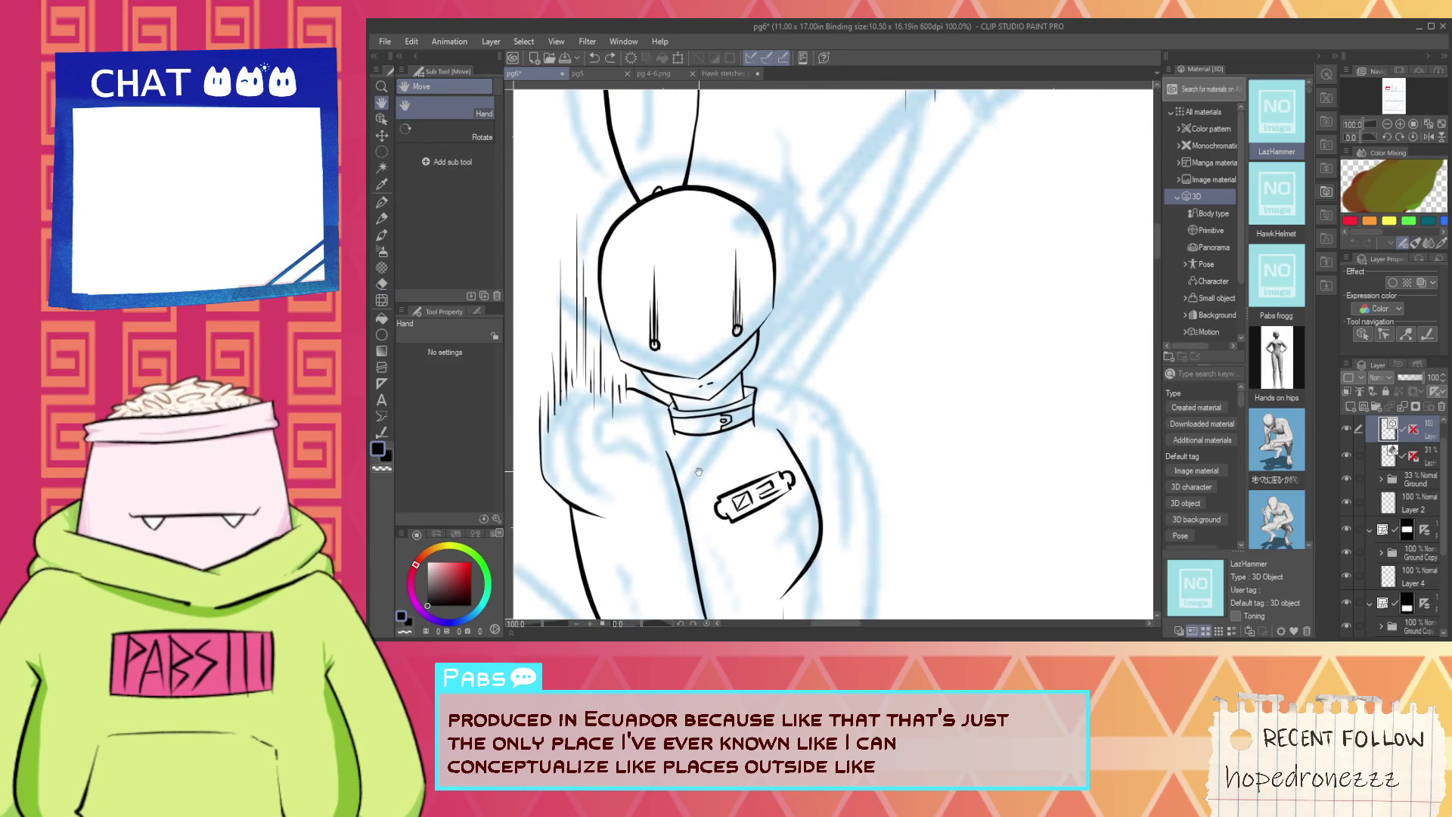
pyautogui.moveTo(698, 472); pyautogui.dragTo(710, 382)
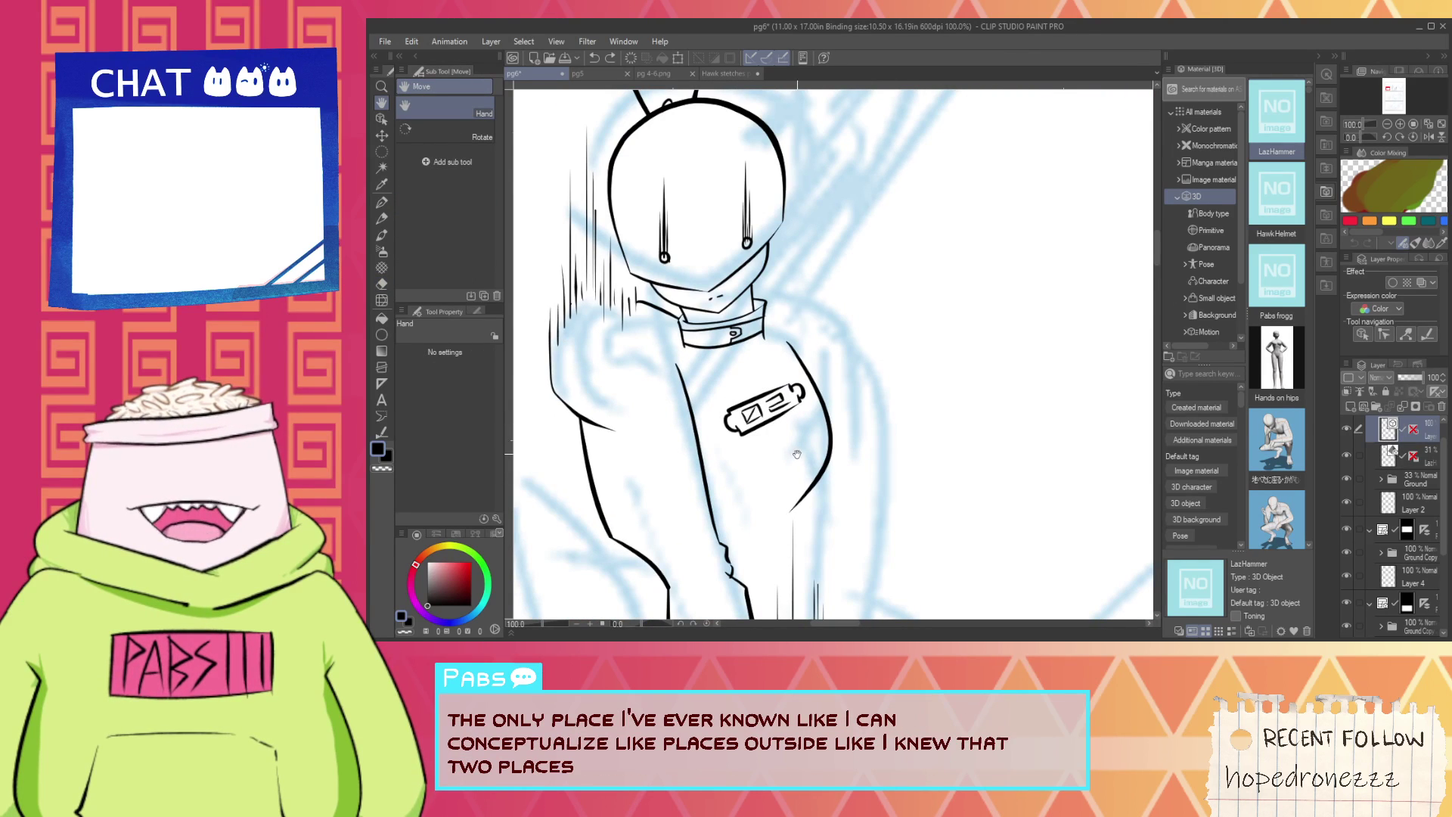
pyautogui.moveTo(814, 434); pyautogui.dragTo(803, 481)
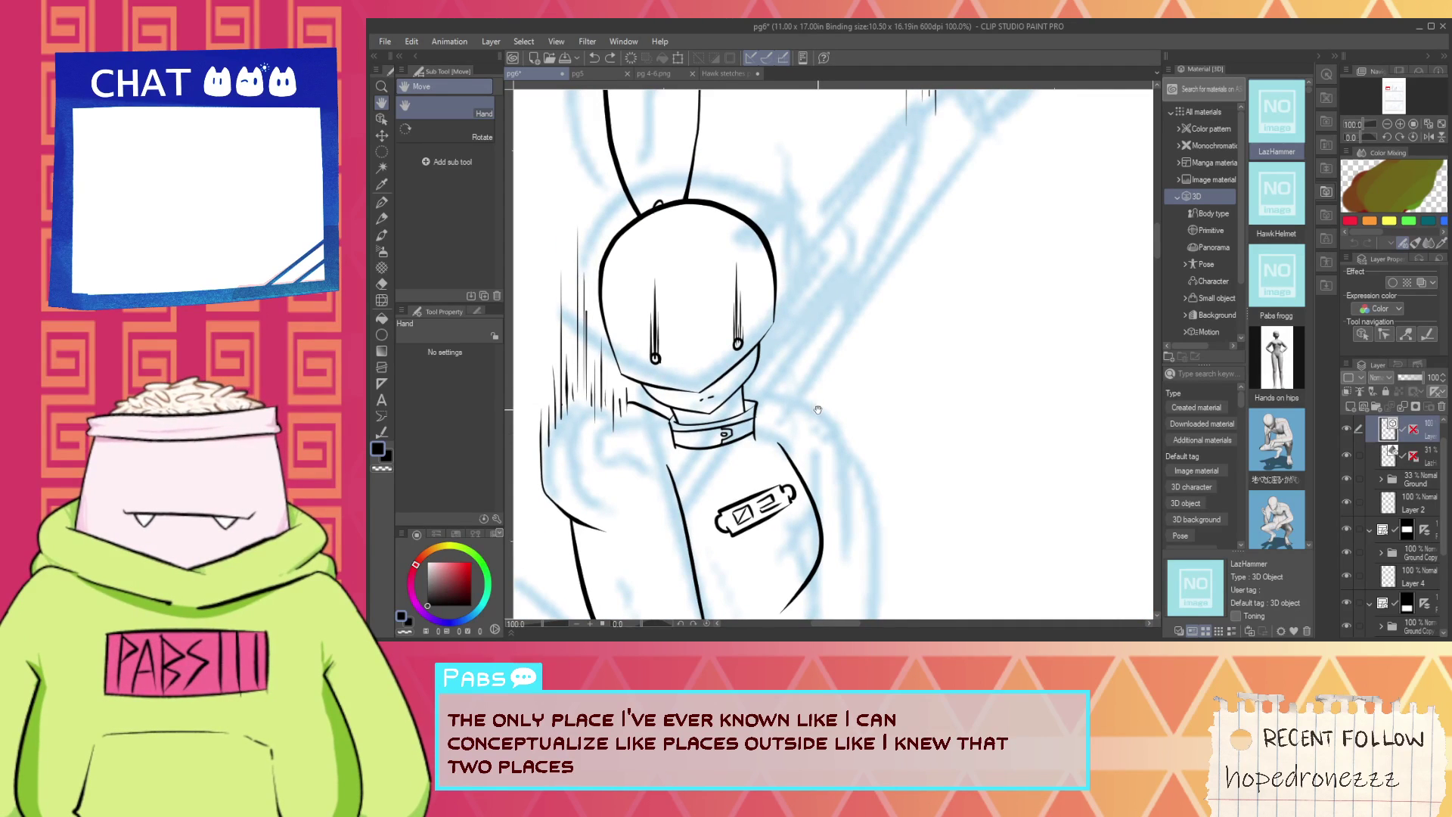
pyautogui.moveTo(818, 410); pyautogui.dragTo(881, 442)
pyautogui.scroll(2, 849, 467)
pyautogui.press('p')
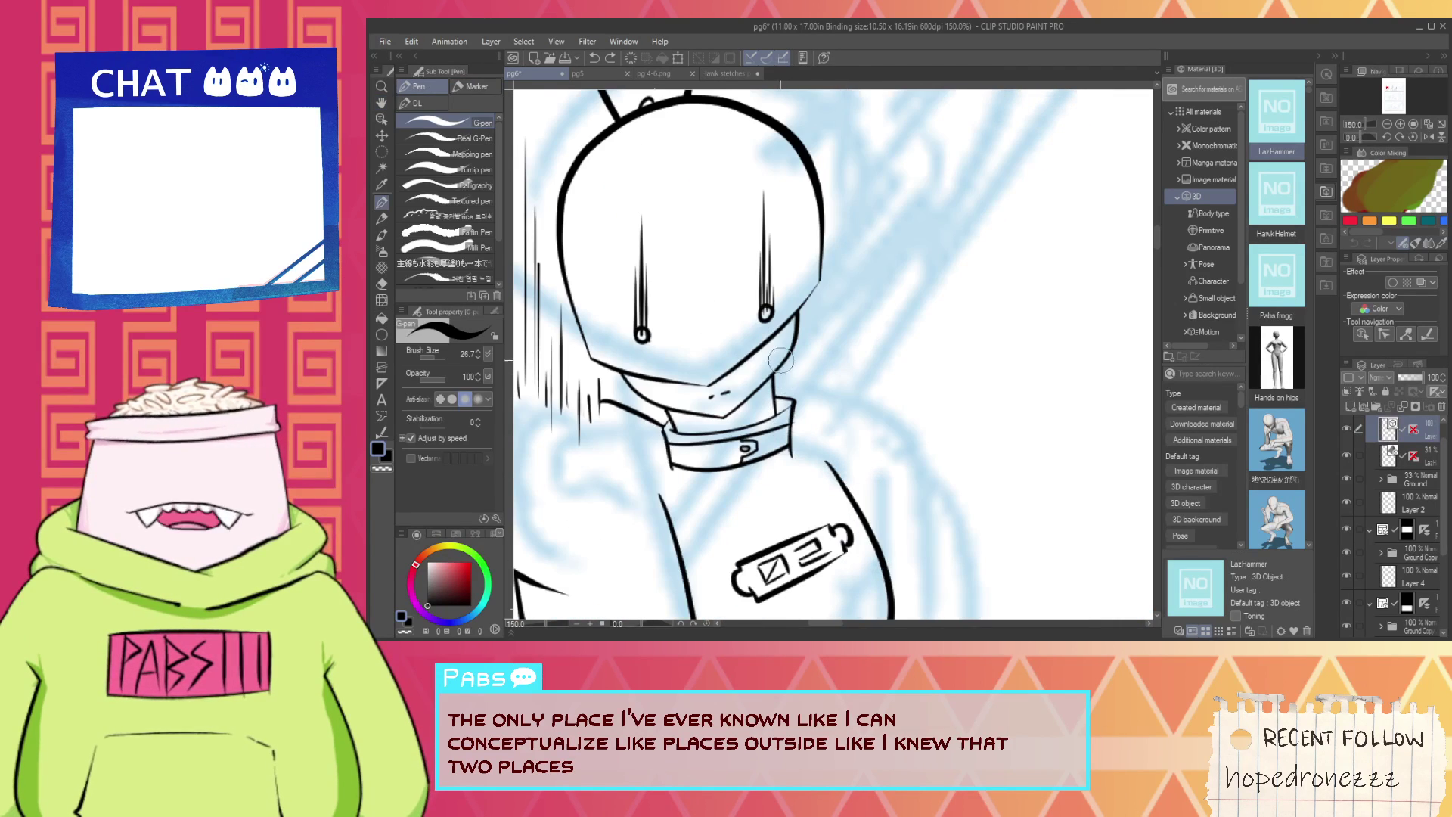
pyautogui.scroll(-3, 783, 401)
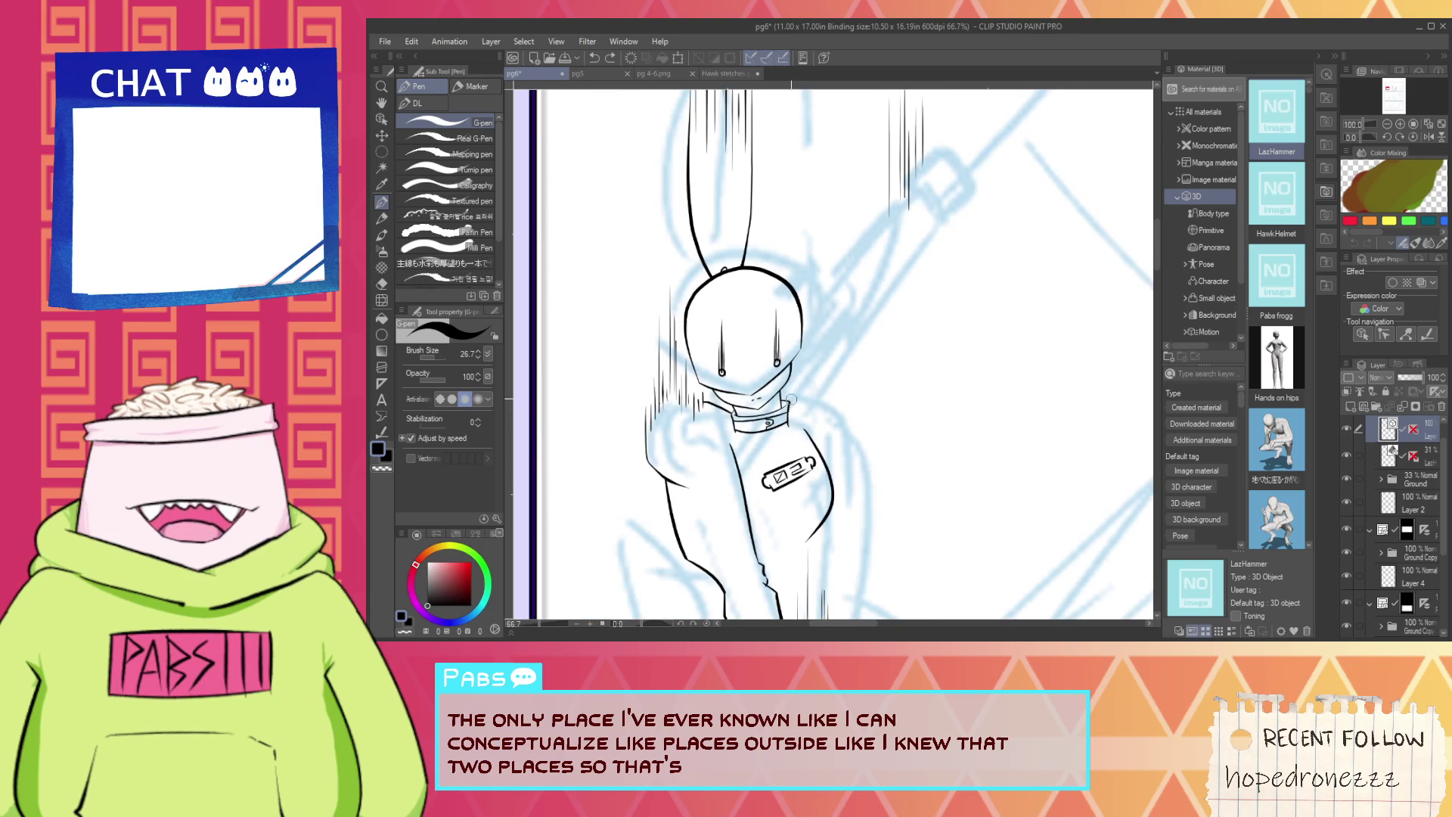
pyautogui.press('h')
pyautogui.moveTo(827, 404); pyautogui.dragTo(818, 436)
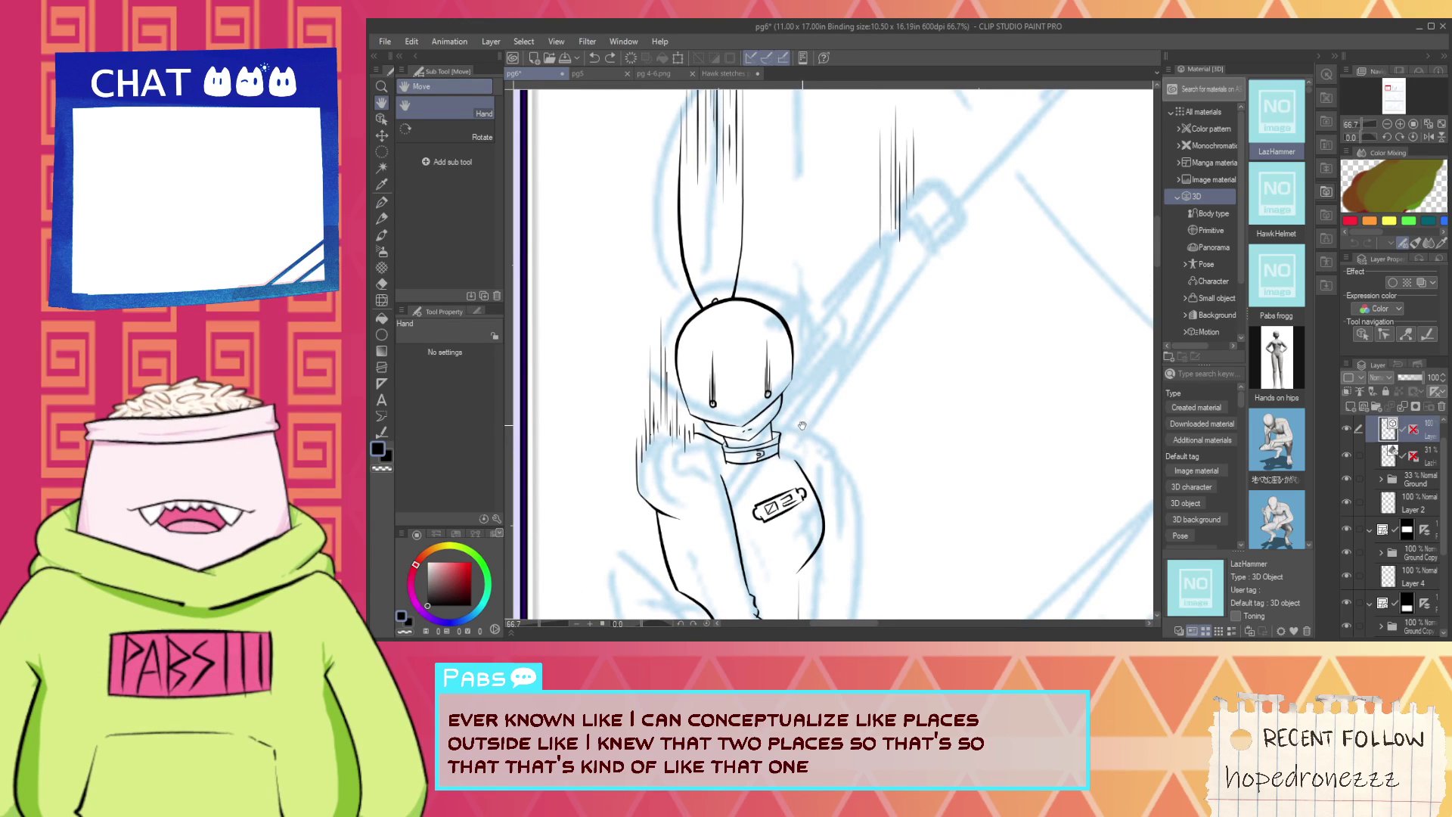
# Ink the curve of the raised arm's shoulder and a short line beside the neck, trimming the overlap with the chest.
pyautogui.press('p')
pyautogui.scroll(2, 804, 454)
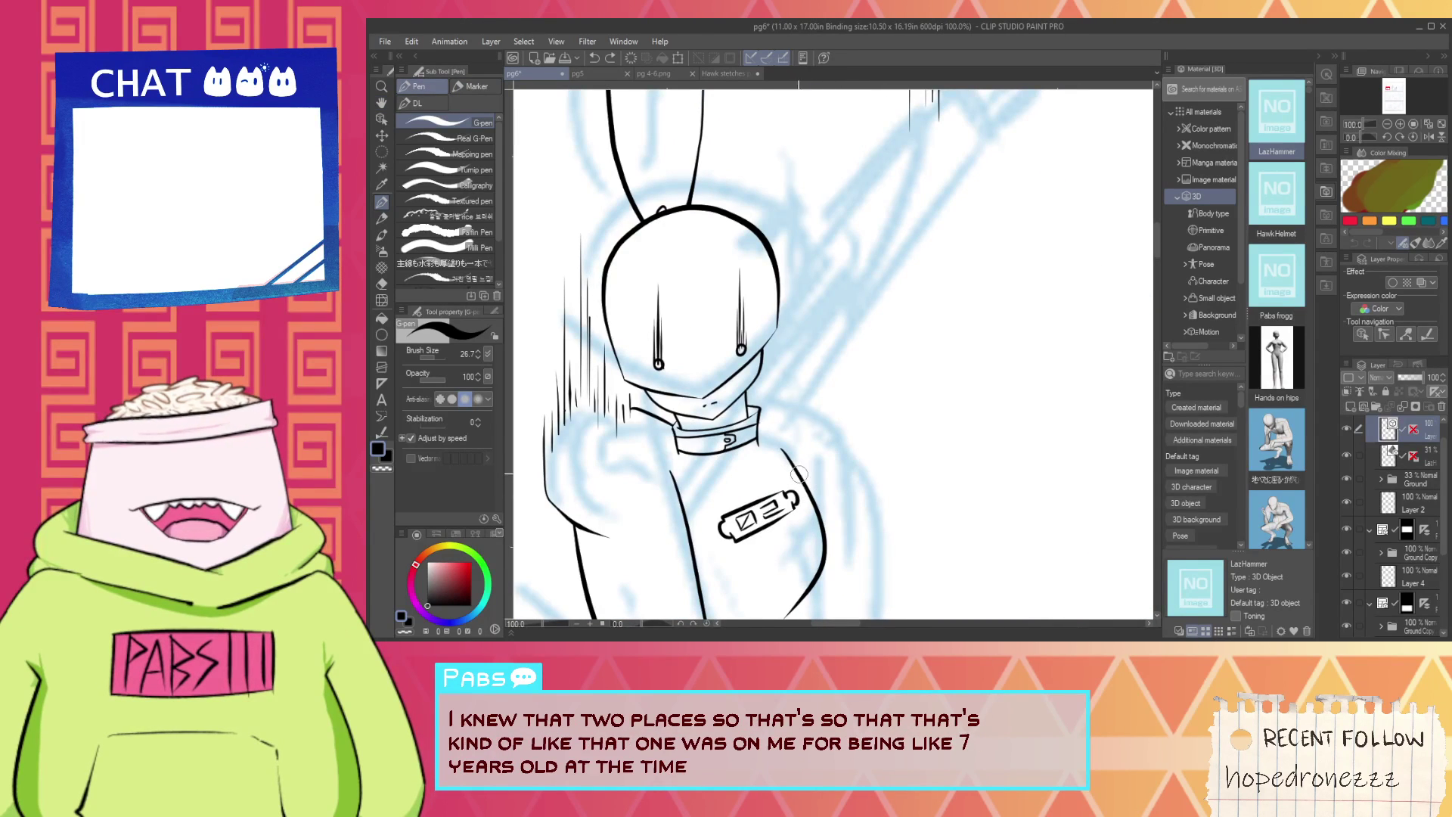
pyautogui.hotkey('ctrl', 'z')
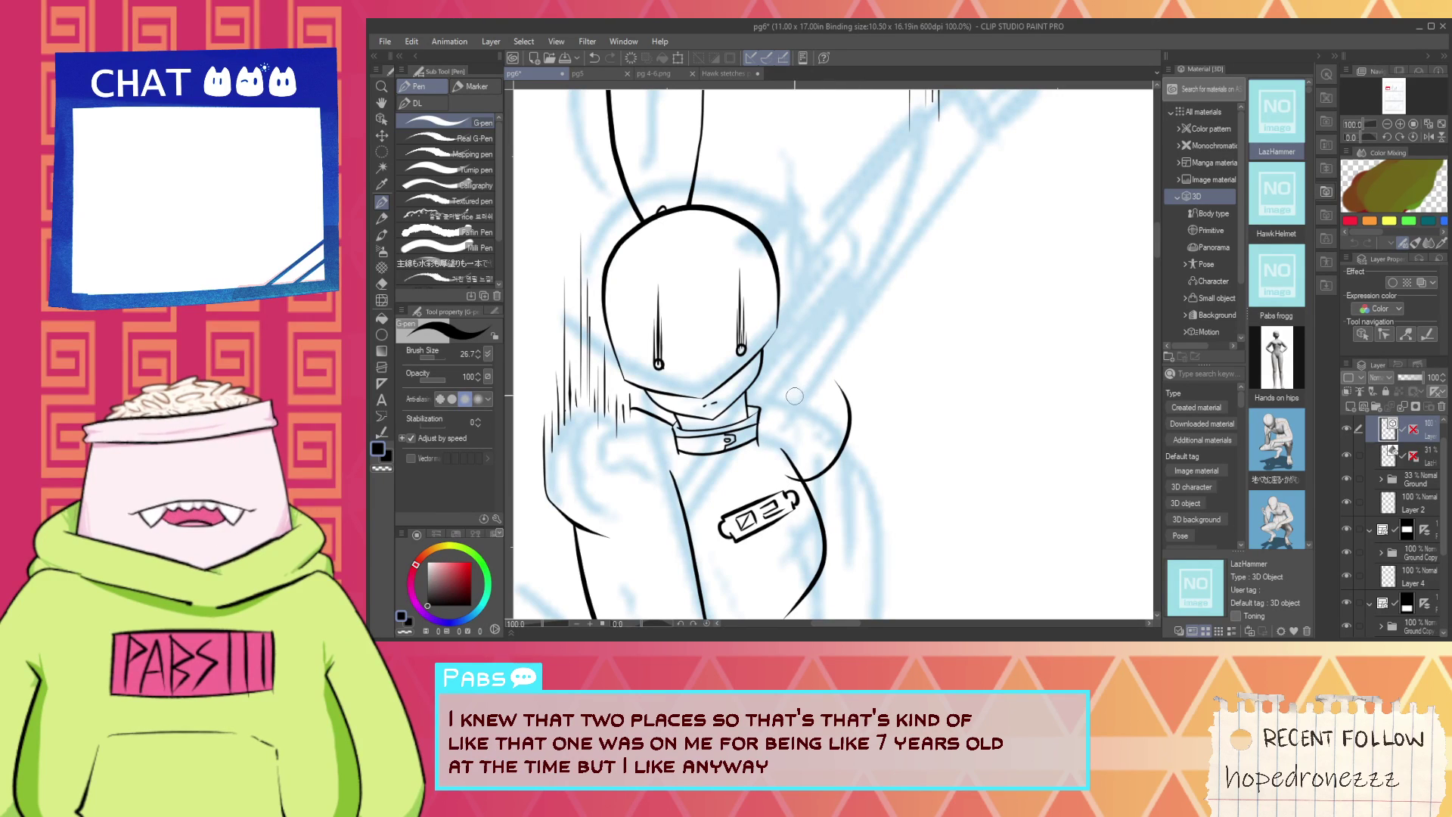
pyautogui.press('e')
pyautogui.scroll(1, 756, 360)
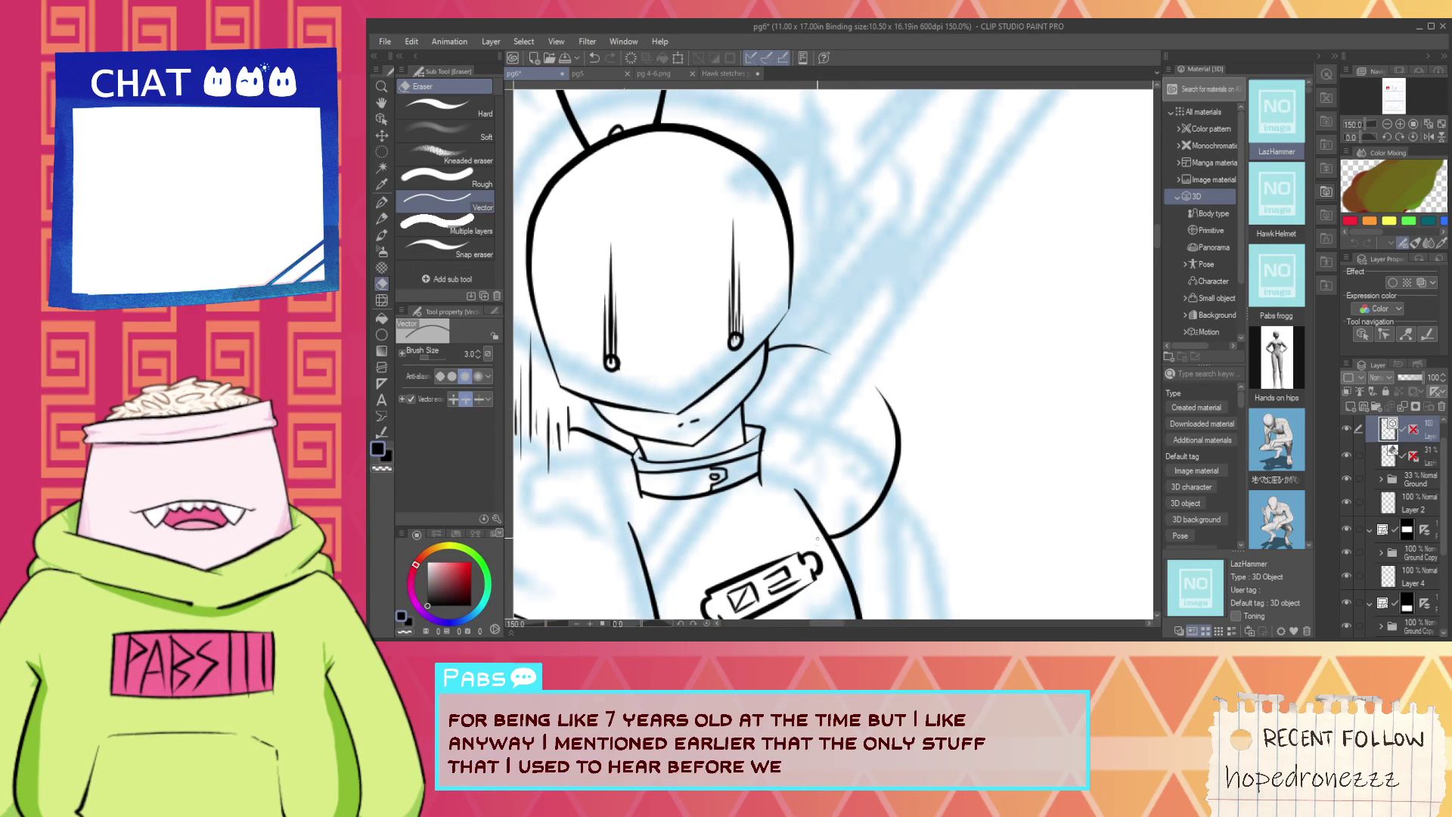
# Ink the outer edge of the raised upper arm from the shoulder curve up toward the elbow.
pyautogui.scroll(-2, 816, 533)
pyautogui.press('space')
pyautogui.moveTo(856, 433); pyautogui.dragTo(768, 465)
pyautogui.scroll(1, 765, 497)
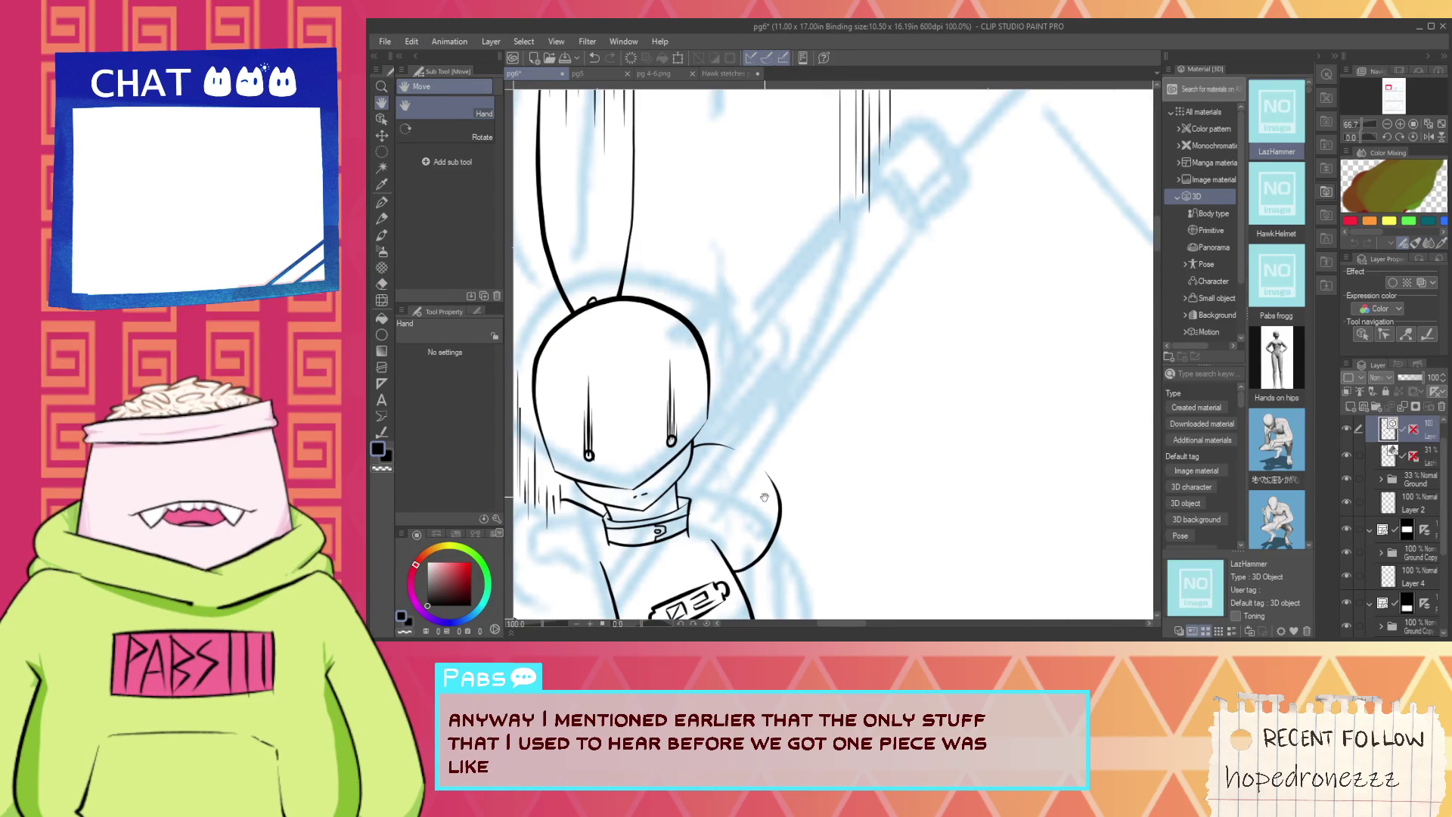
pyautogui.press('p')
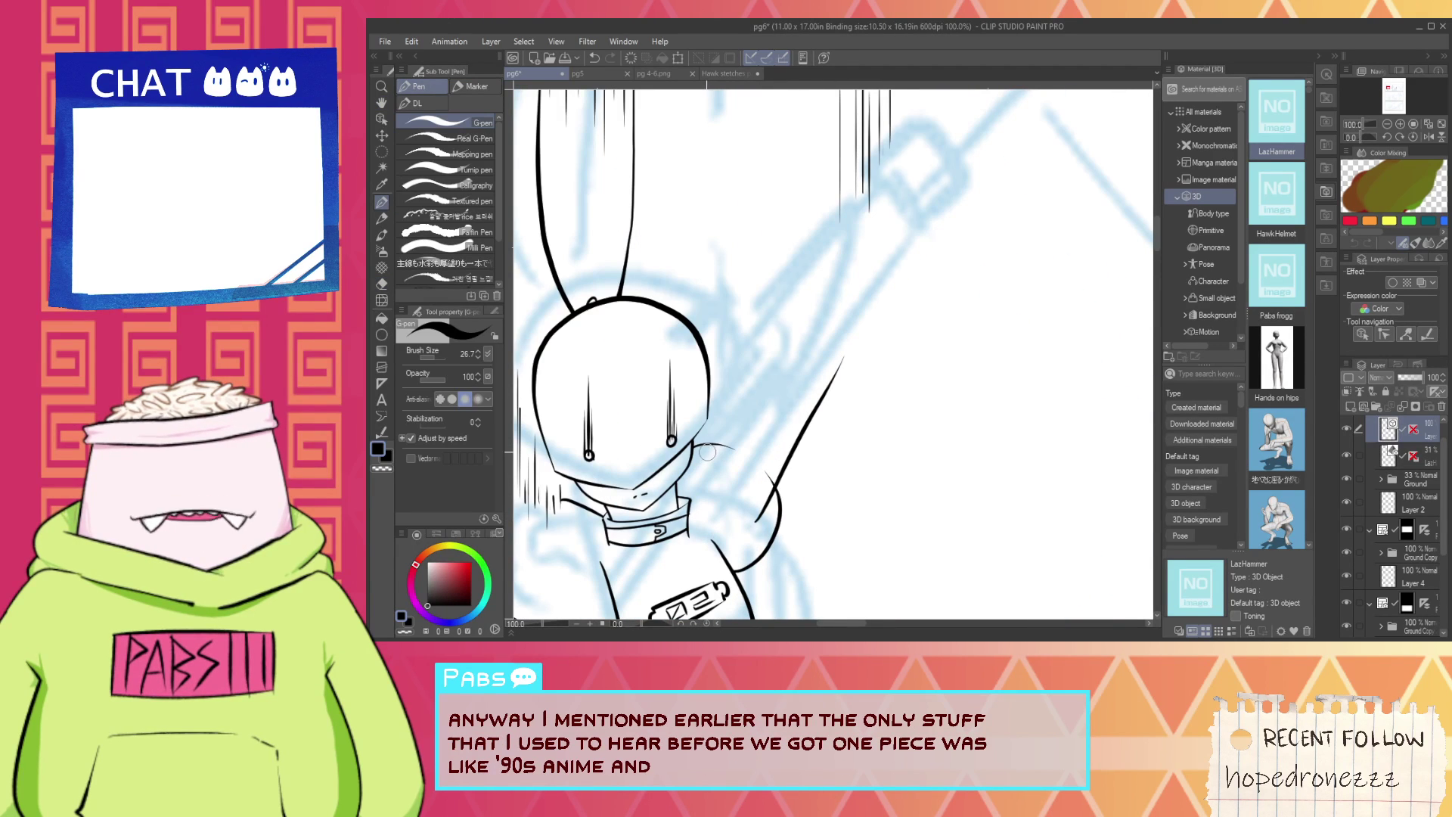
# Ink the raised arm's inner edge from beside the neck to the elbow and along the forearm, redoing unsatisfactory strokes.
pyautogui.moveTo(703, 460); pyautogui.dragTo(766, 325)
pyautogui.moveTo(696, 458); pyautogui.dragTo(766, 316)
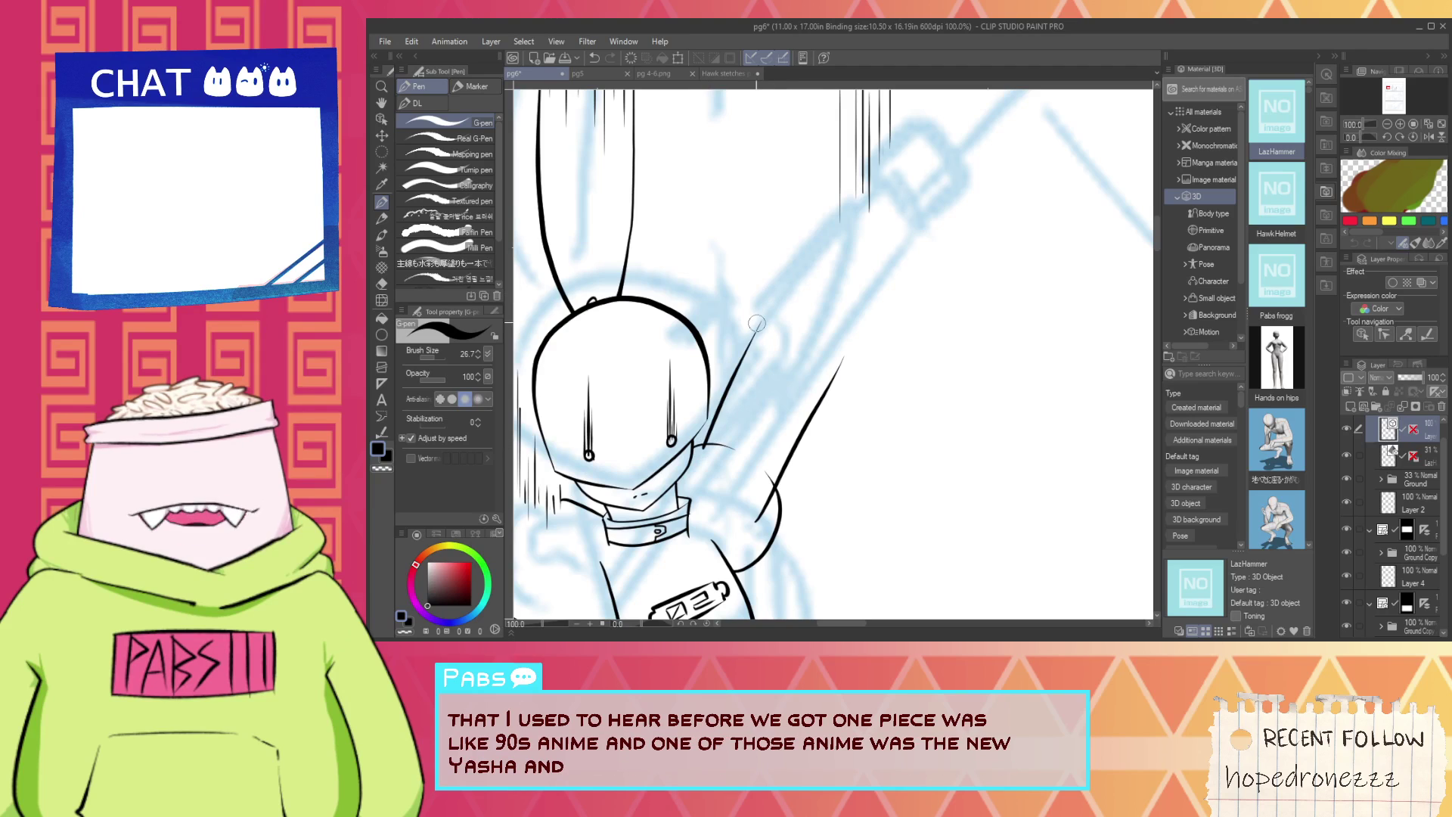
pyautogui.hotkey('ctrl', 'z')
pyautogui.moveTo(696, 463); pyautogui.dragTo(770, 320)
pyautogui.hotkey('ctrl', 'z')
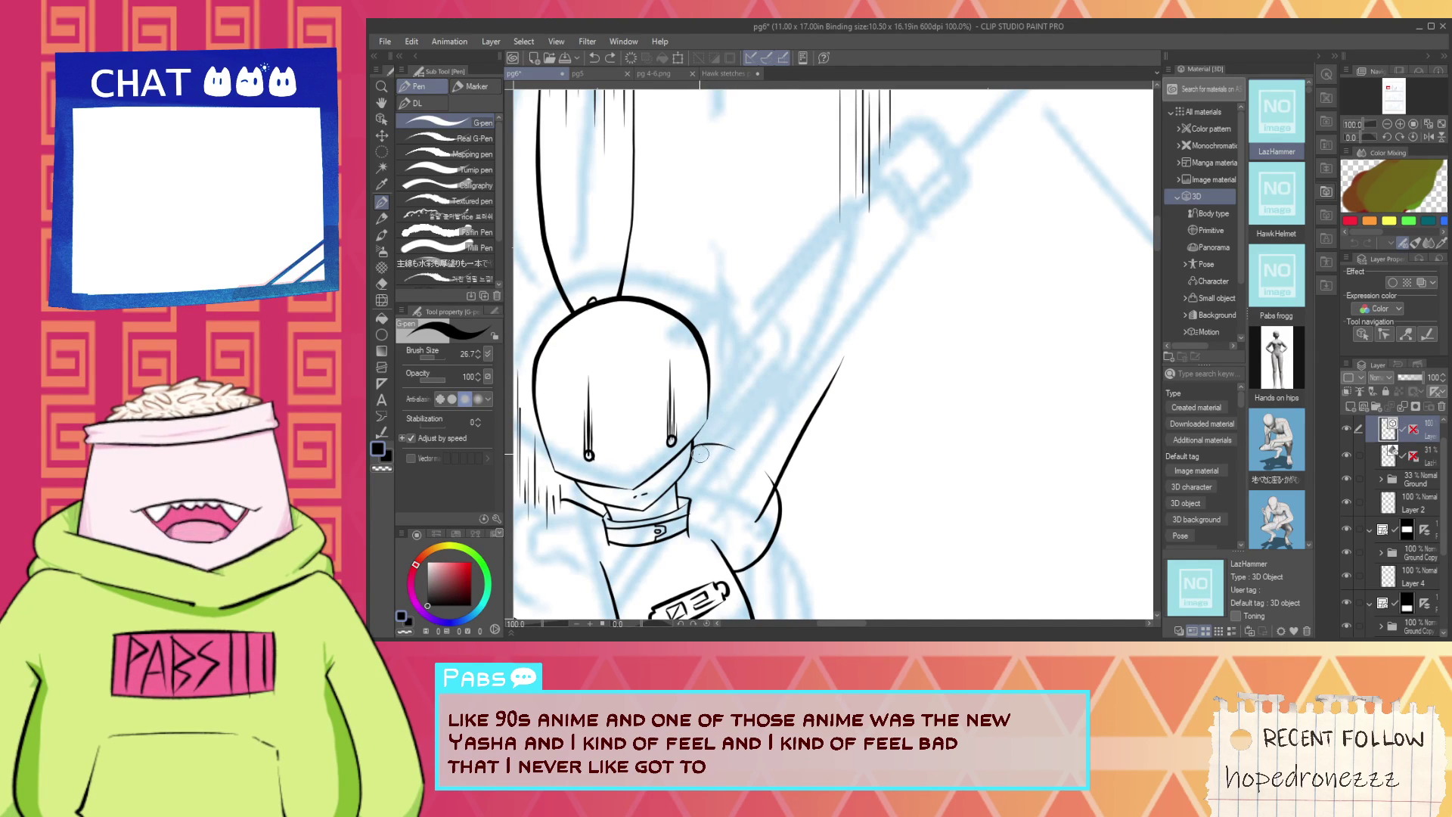
pyautogui.moveTo(740, 349); pyautogui.dragTo(811, 304)
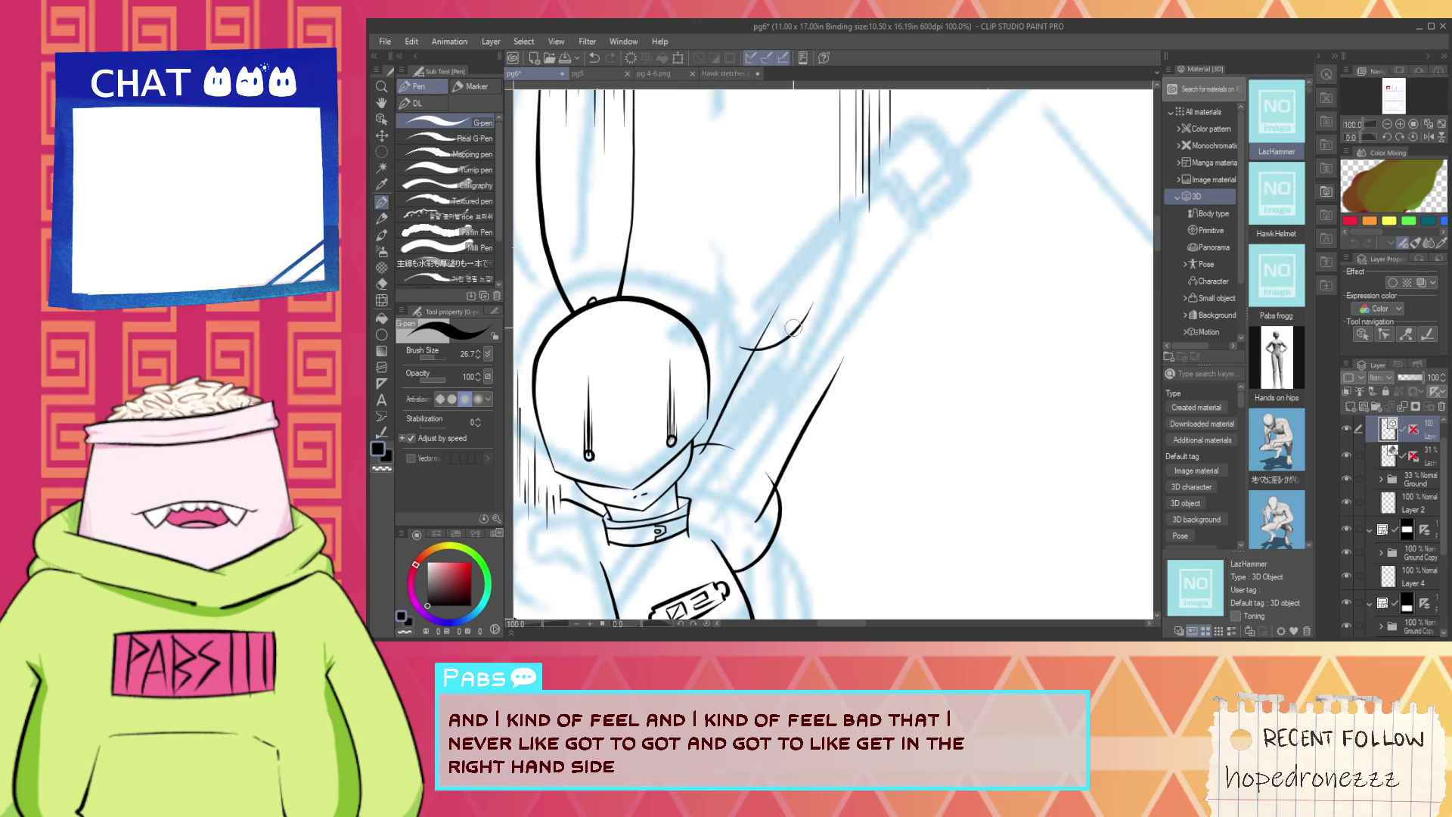
pyautogui.moveTo(750, 348); pyautogui.dragTo(902, 168)
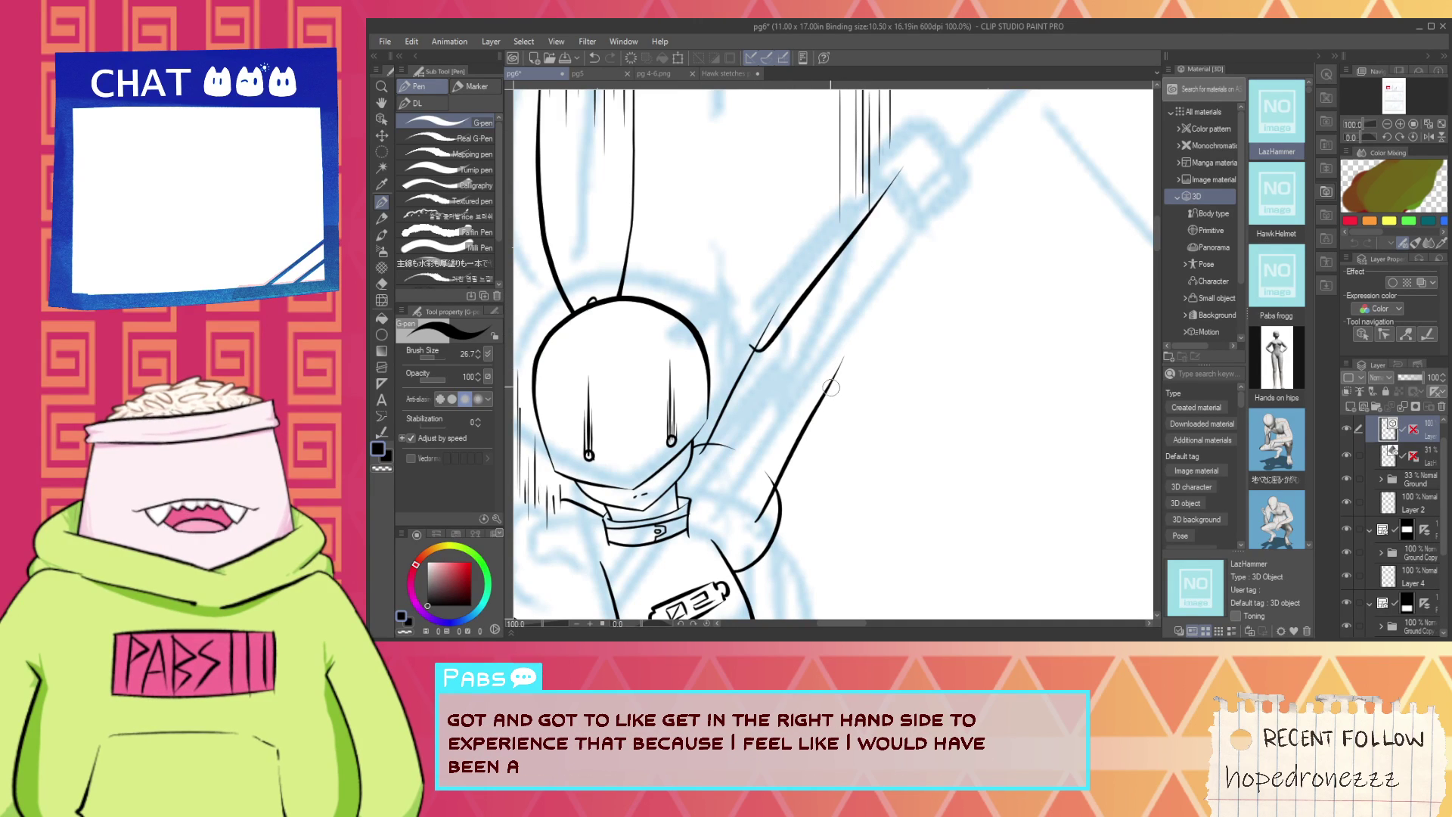
# Clean up the raised arm's elbow joints and ink the forearm's outer edge up toward the wrist.
pyautogui.scroll(1, 840, 369)
pyautogui.press('e')
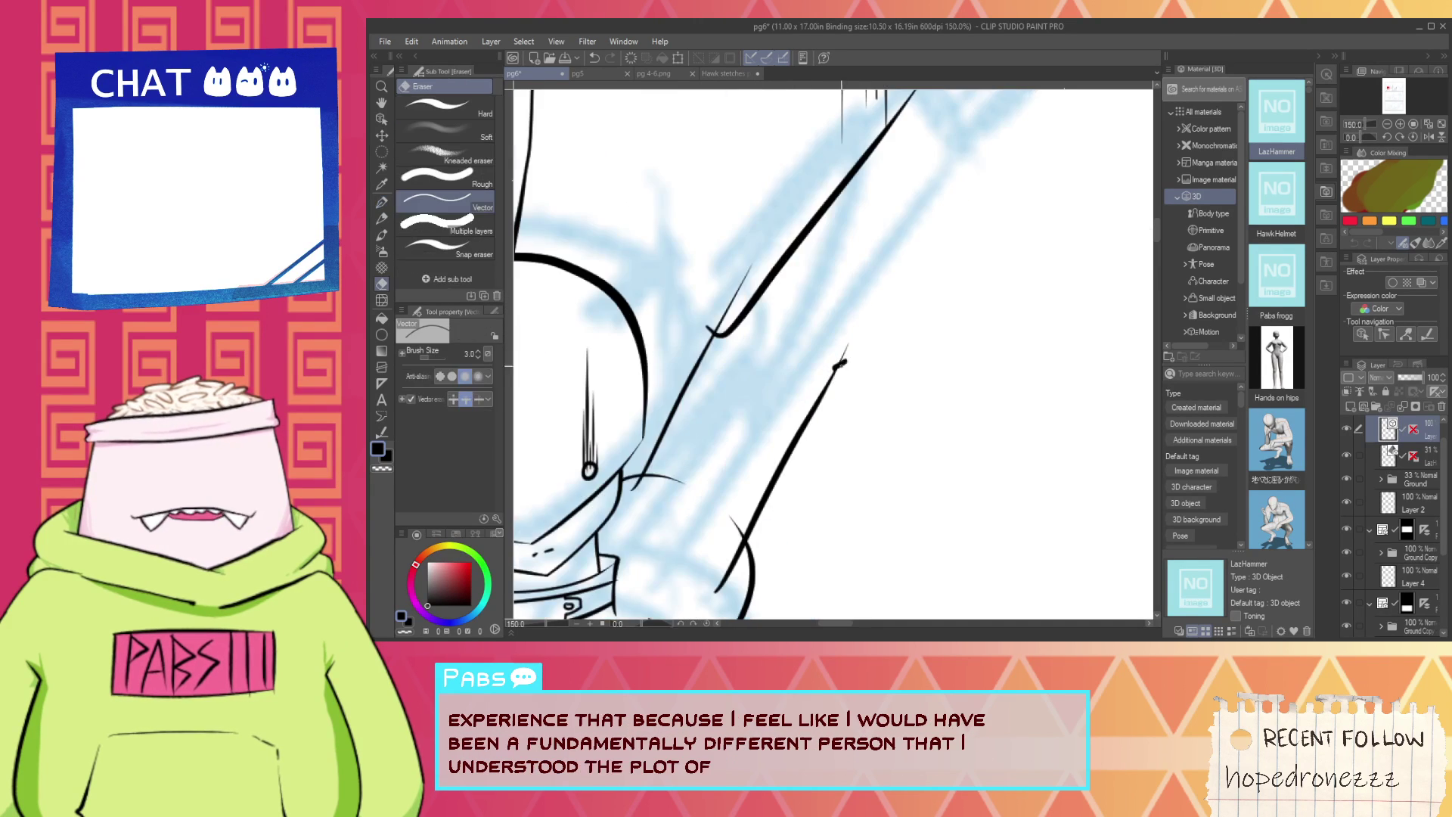
pyautogui.scroll(-1, 849, 357)
pyautogui.press('p')
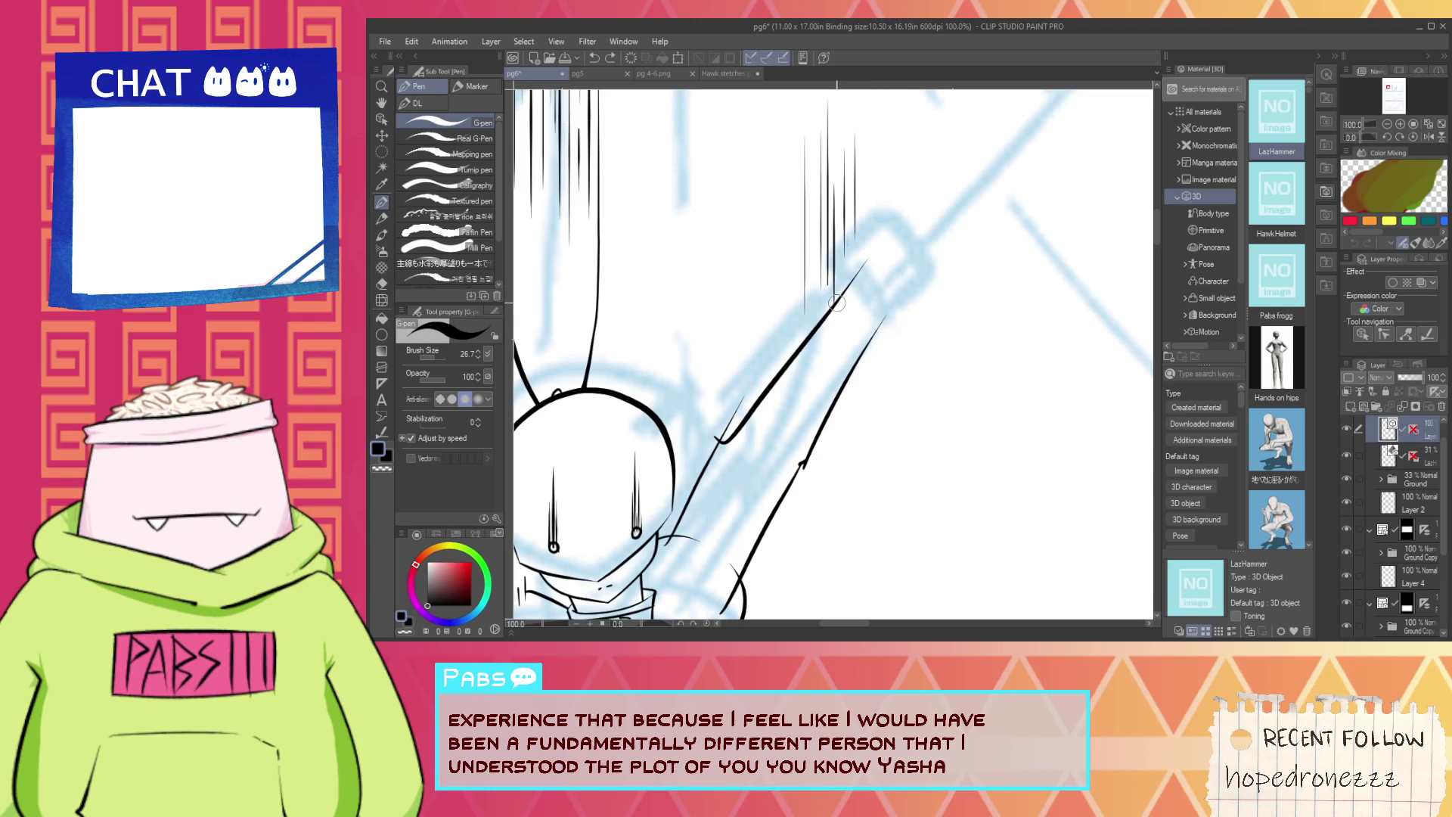
# Close the raised forearm at the wrist with a short curved line and trim the overshooting ends.
pyautogui.scroll(-3, 876, 332)
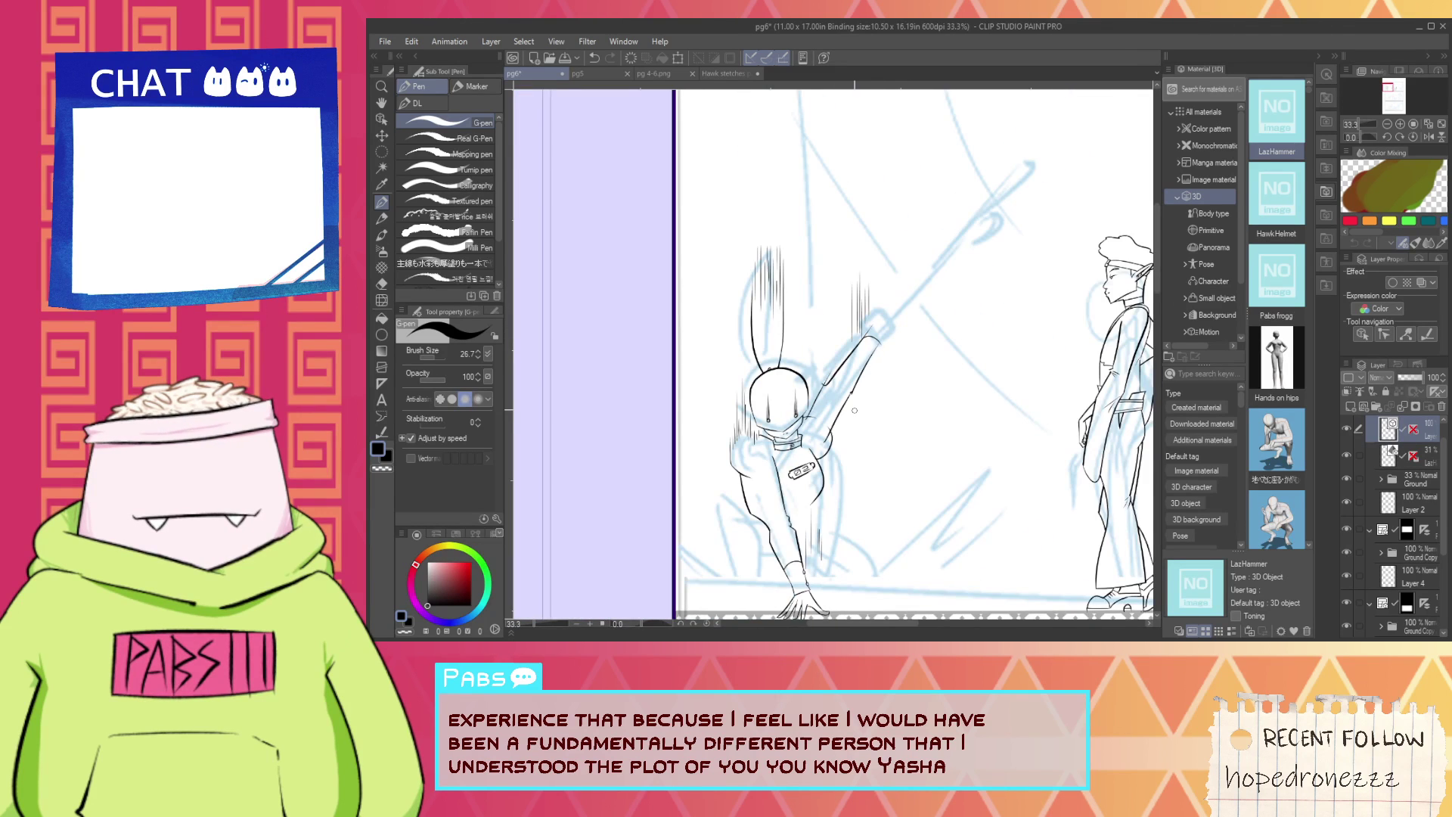
pyautogui.scroll(-1, 855, 418)
pyautogui.press('e')
pyautogui.scroll(5, 778, 503)
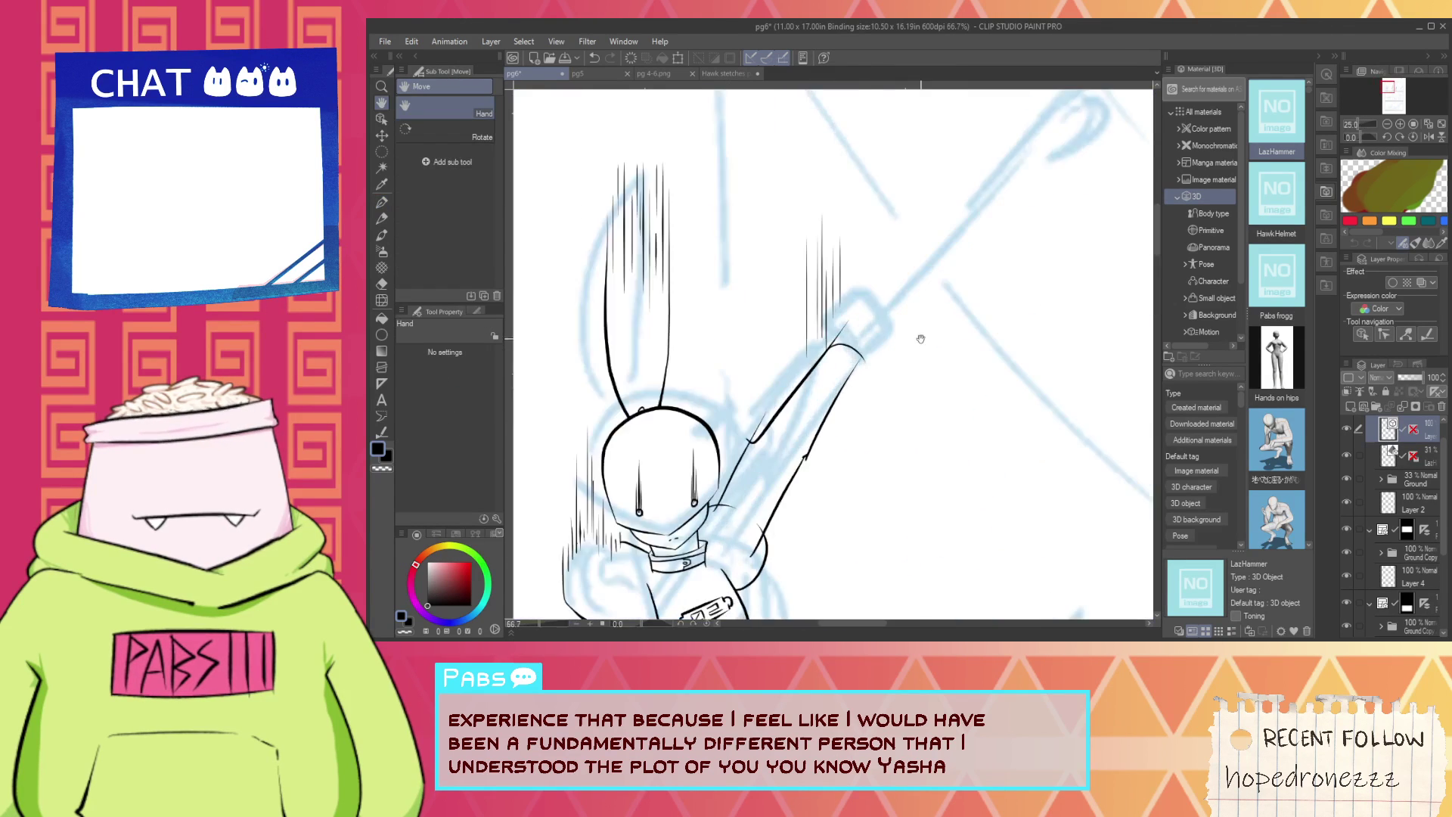
# Trim the overshooting line ends at the inner elbow of the raised arm.
pyautogui.scroll(2, 778, 503)
pyautogui.press('space')
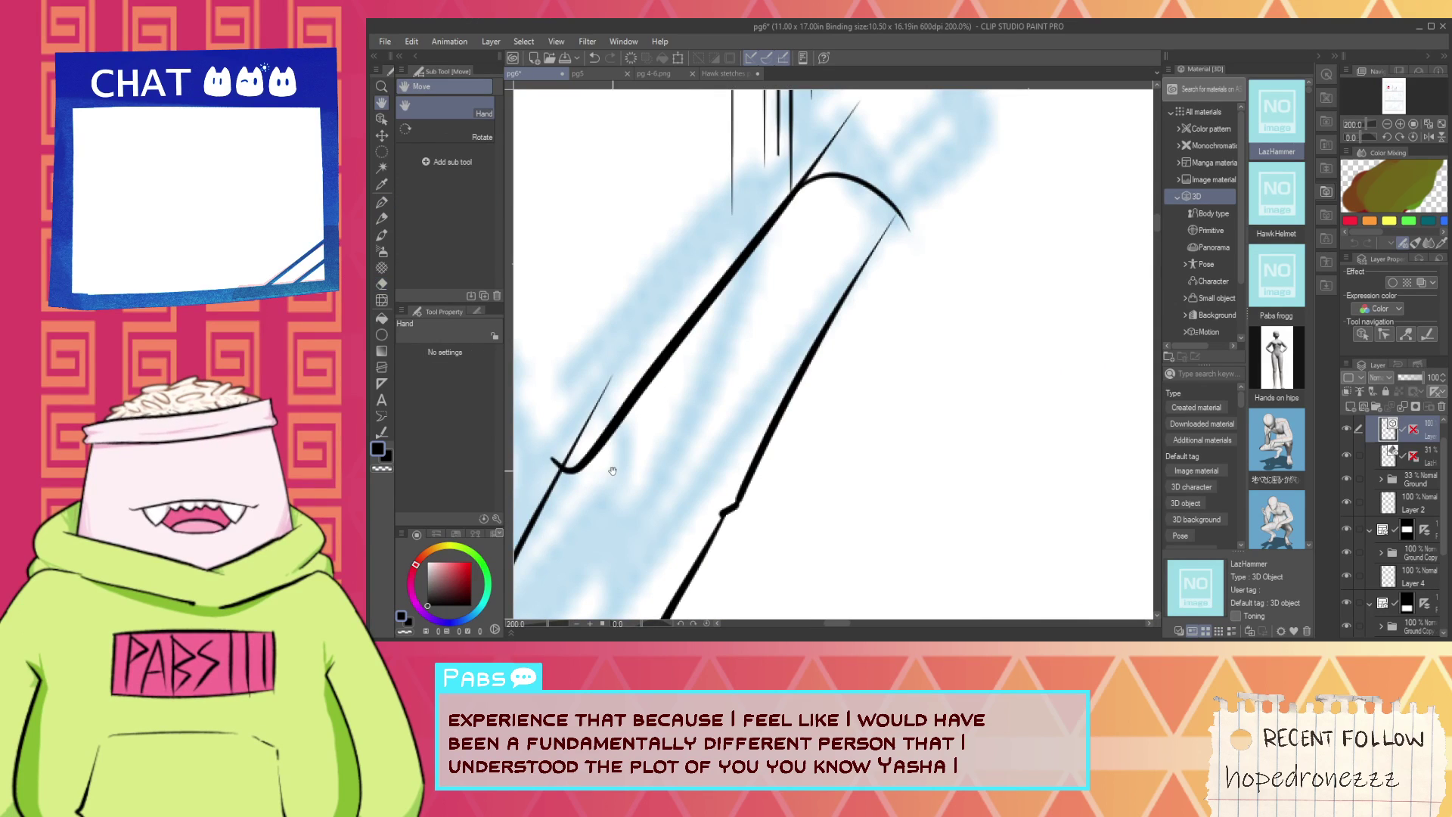
pyautogui.moveTo(611, 469); pyautogui.dragTo(731, 458)
pyautogui.click(674, 450)
pyautogui.scroll(-4, 690, 426)
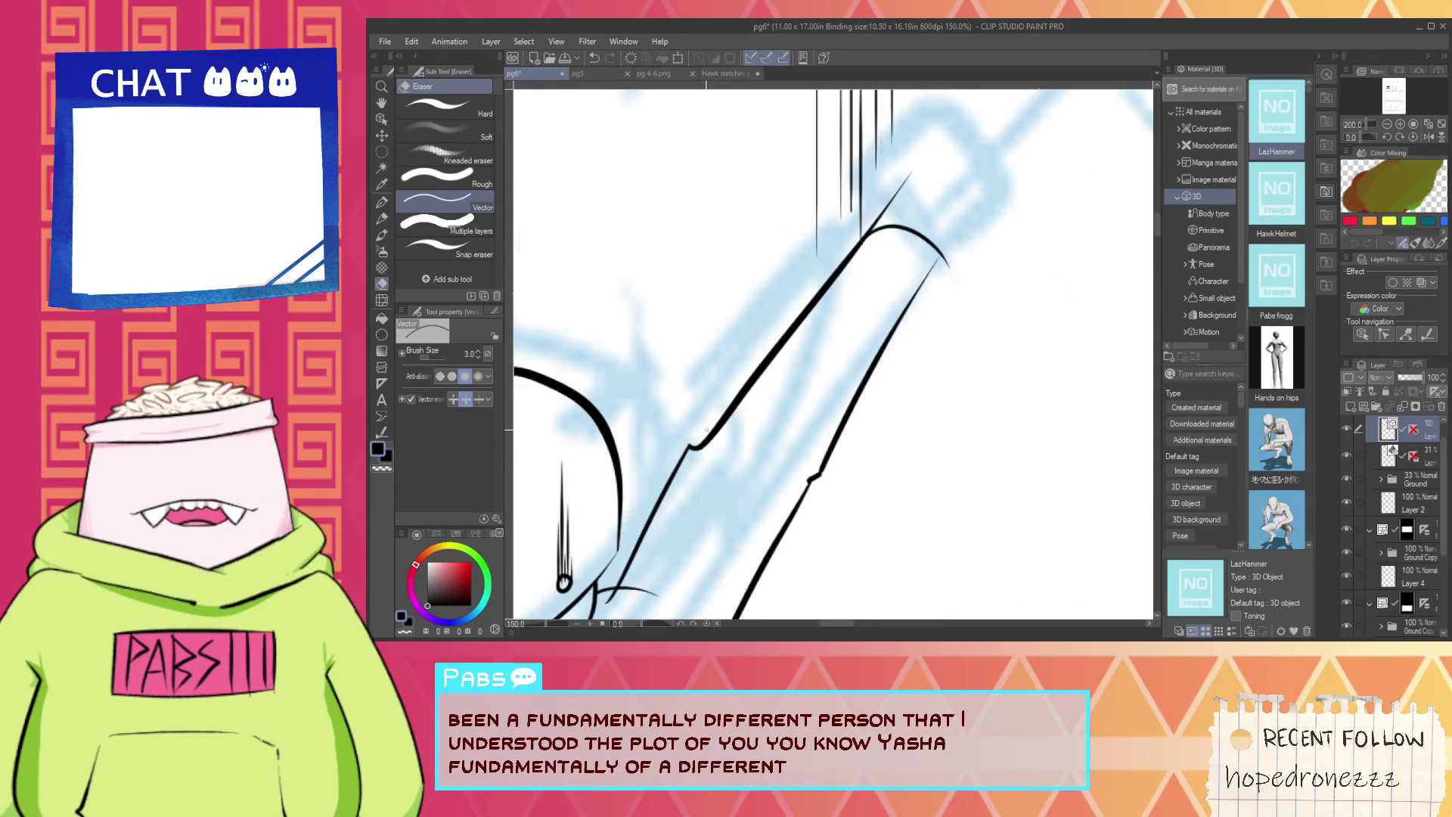
pyautogui.scroll(3, 660, 490)
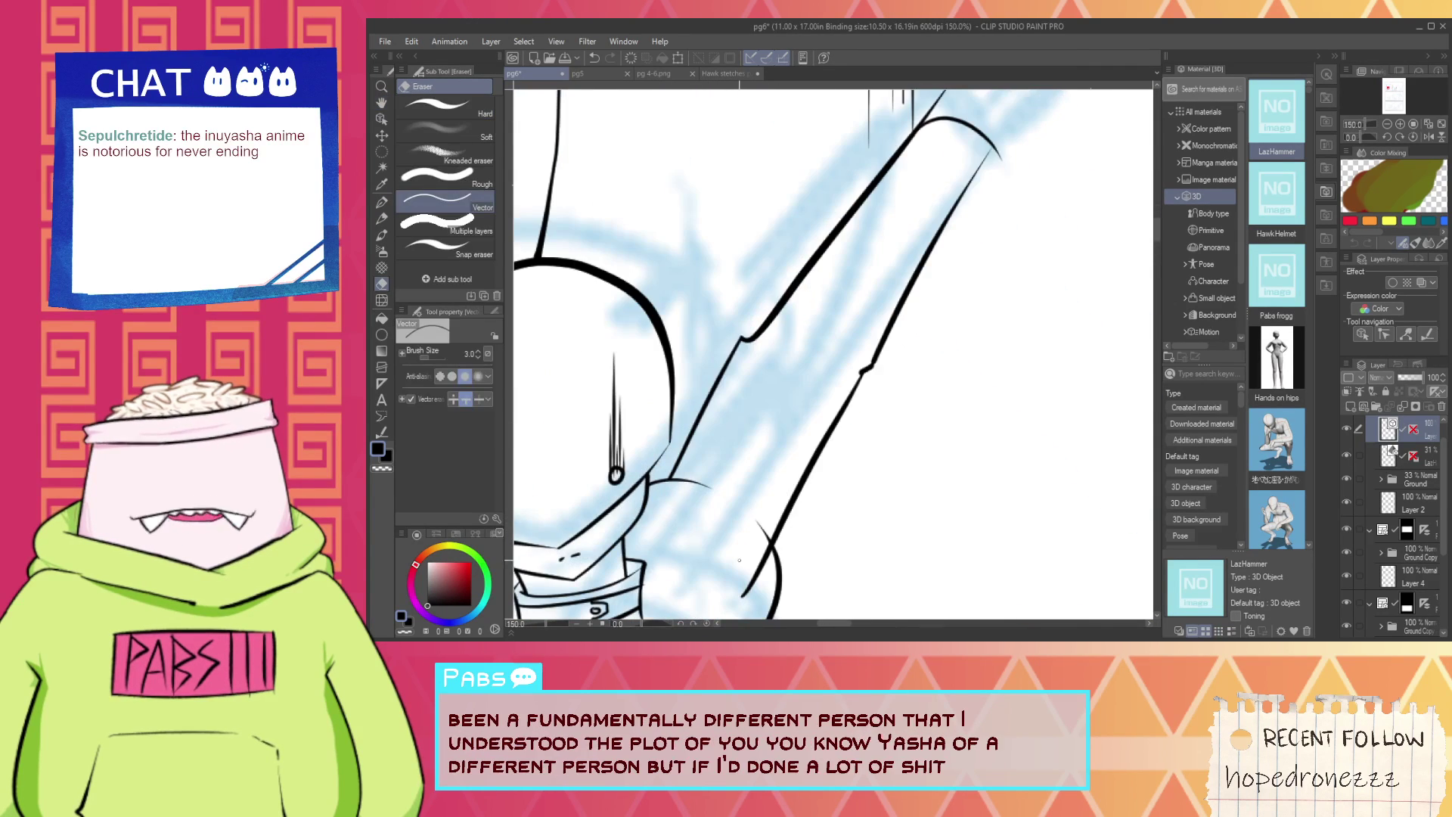
pyautogui.scroll(-3, 660, 491)
pyautogui.moveTo(817, 464); pyautogui.dragTo(833, 457)
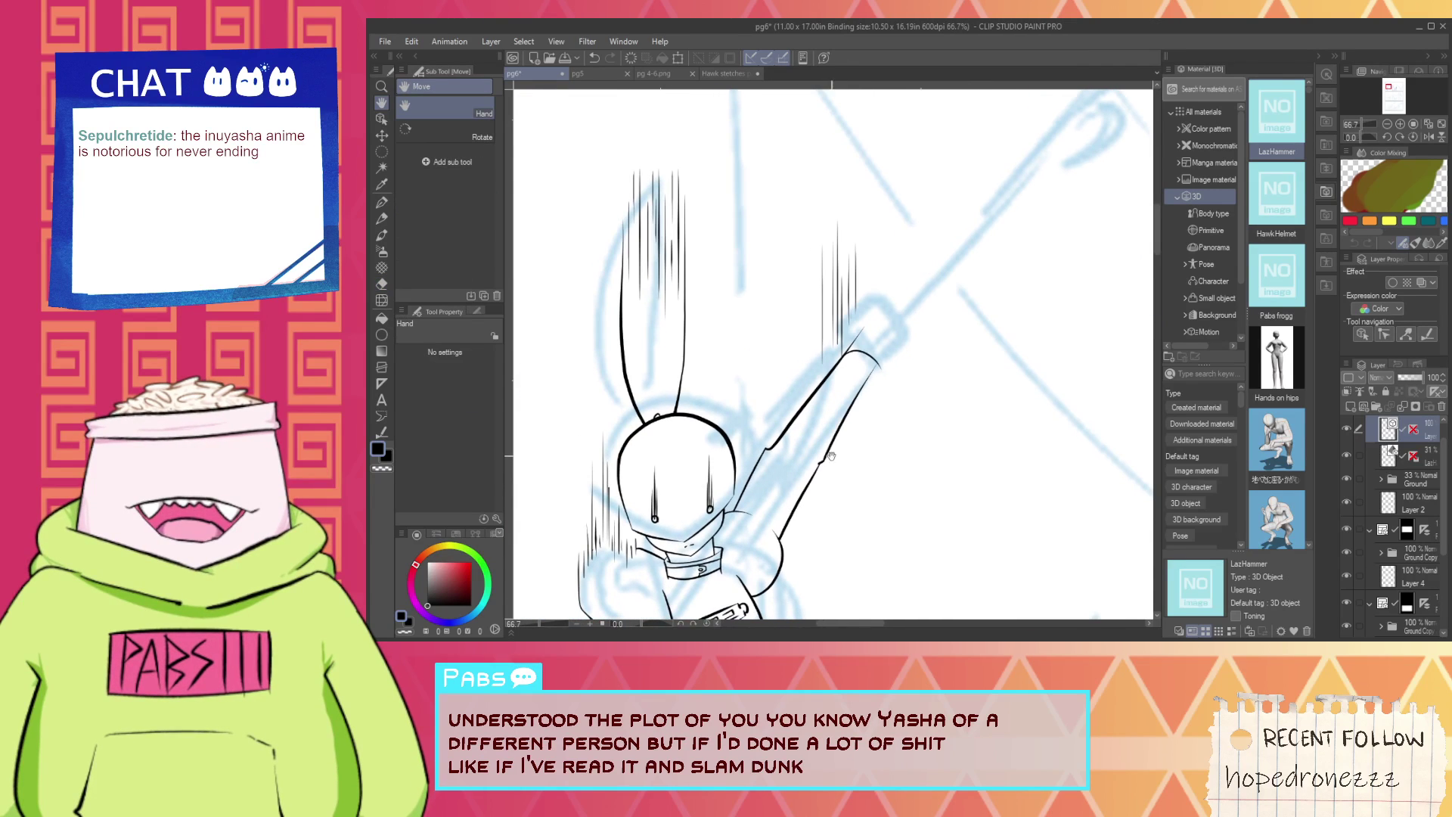
pyautogui.scroll(4, 915, 355)
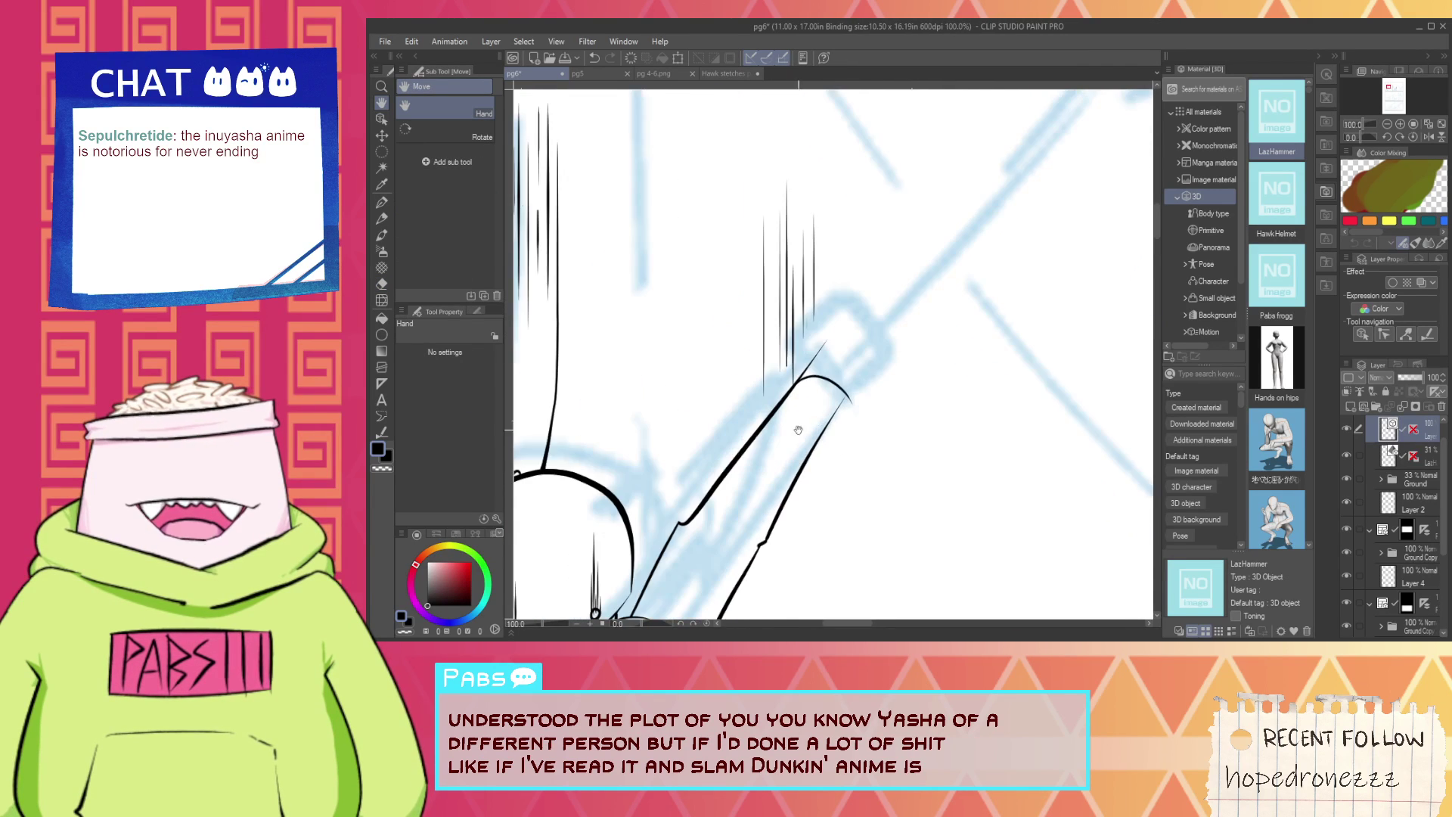
# Ink a curved cuff line across the raised forearm below the wrist and add two small circles inside the cuff.
pyautogui.press('p')
pyautogui.moveTo(719, 462); pyautogui.dragTo(844, 537)
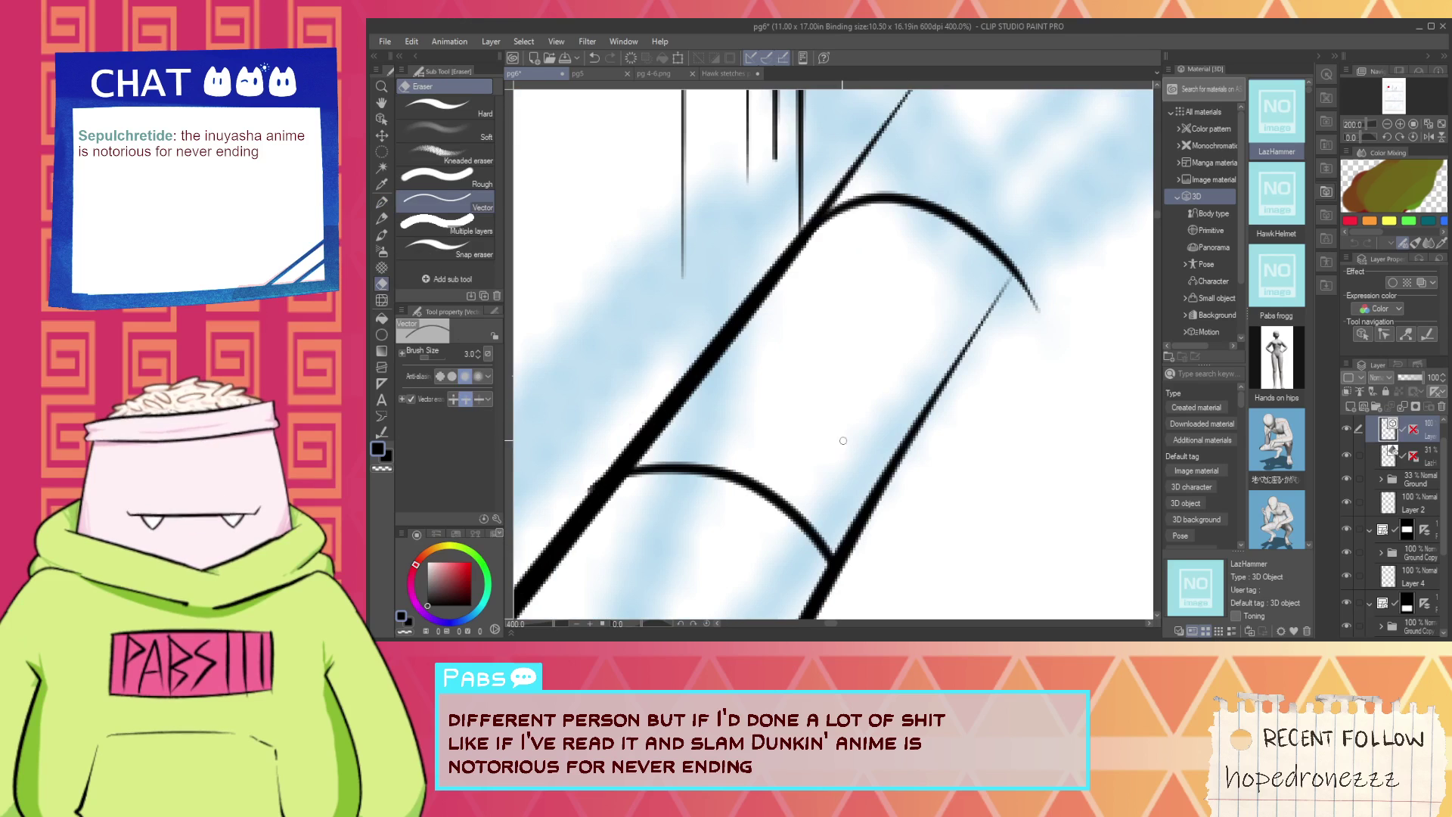
pyautogui.scroll(2, 817, 440)
pyautogui.moveTo(854, 433); pyautogui.dragTo(848, 443)
pyautogui.moveTo(914, 308)
pyautogui.mouseDown()
pyautogui.moveTo(924, 294)
pyautogui.moveTo(939, 356)
pyautogui.moveTo(918, 353)
pyautogui.moveTo(1006, 317)
pyautogui.moveTo(960, 329)
pyautogui.mouseUp()
pyautogui.scroll(-2, 951, 326)
pyautogui.press('space')
pyautogui.scroll(4, 955, 339)
pyautogui.press('e')
pyautogui.scroll(-2, 998, 301)
pyautogui.scroll(-3, 999, 292)
pyautogui.press('h')
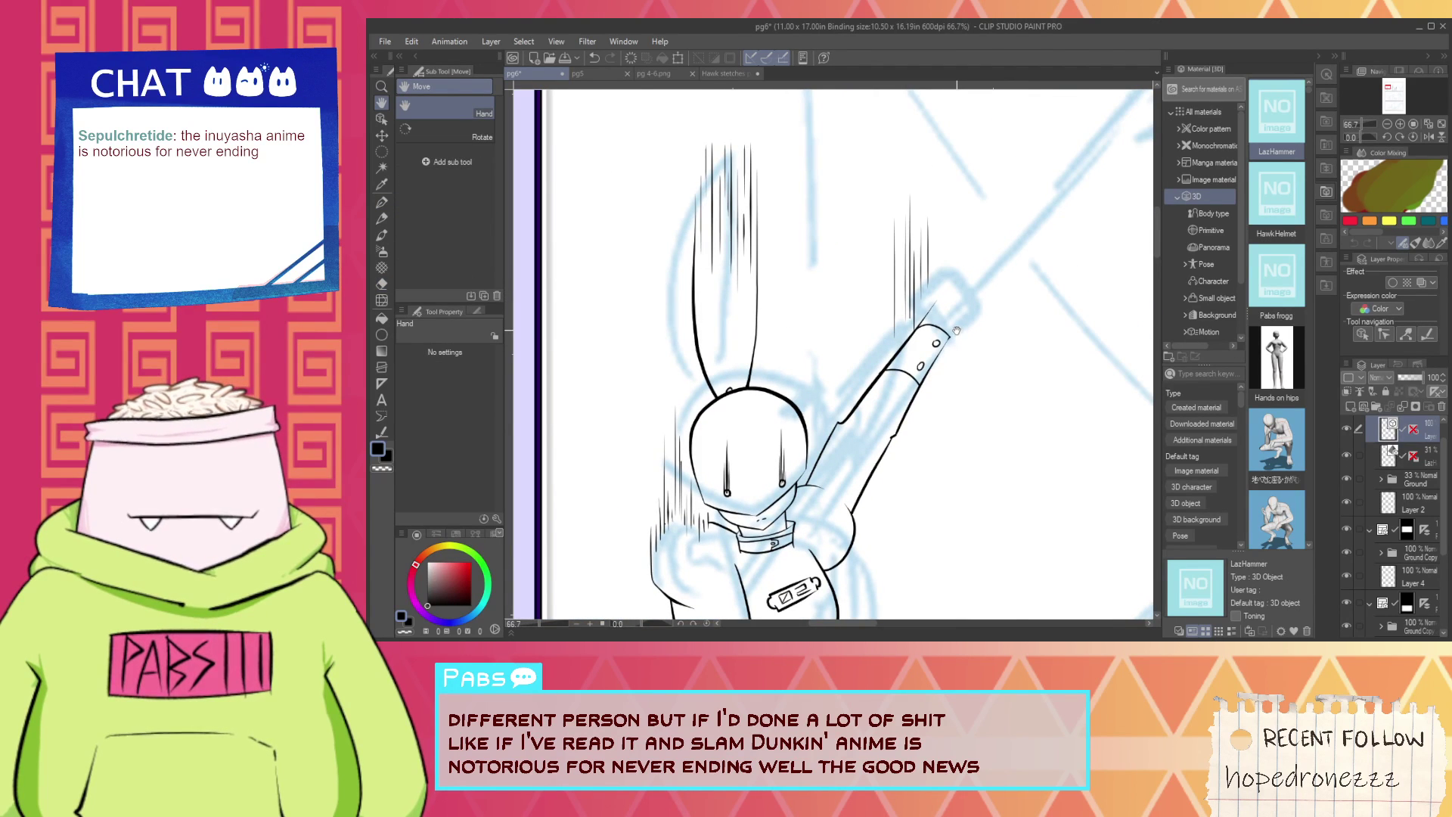
# Ink the curved lower edge of the torso across the waist and trim its overshooting end.
pyautogui.scroll(-2, 956, 331)
pyautogui.scroll(3, 917, 342)
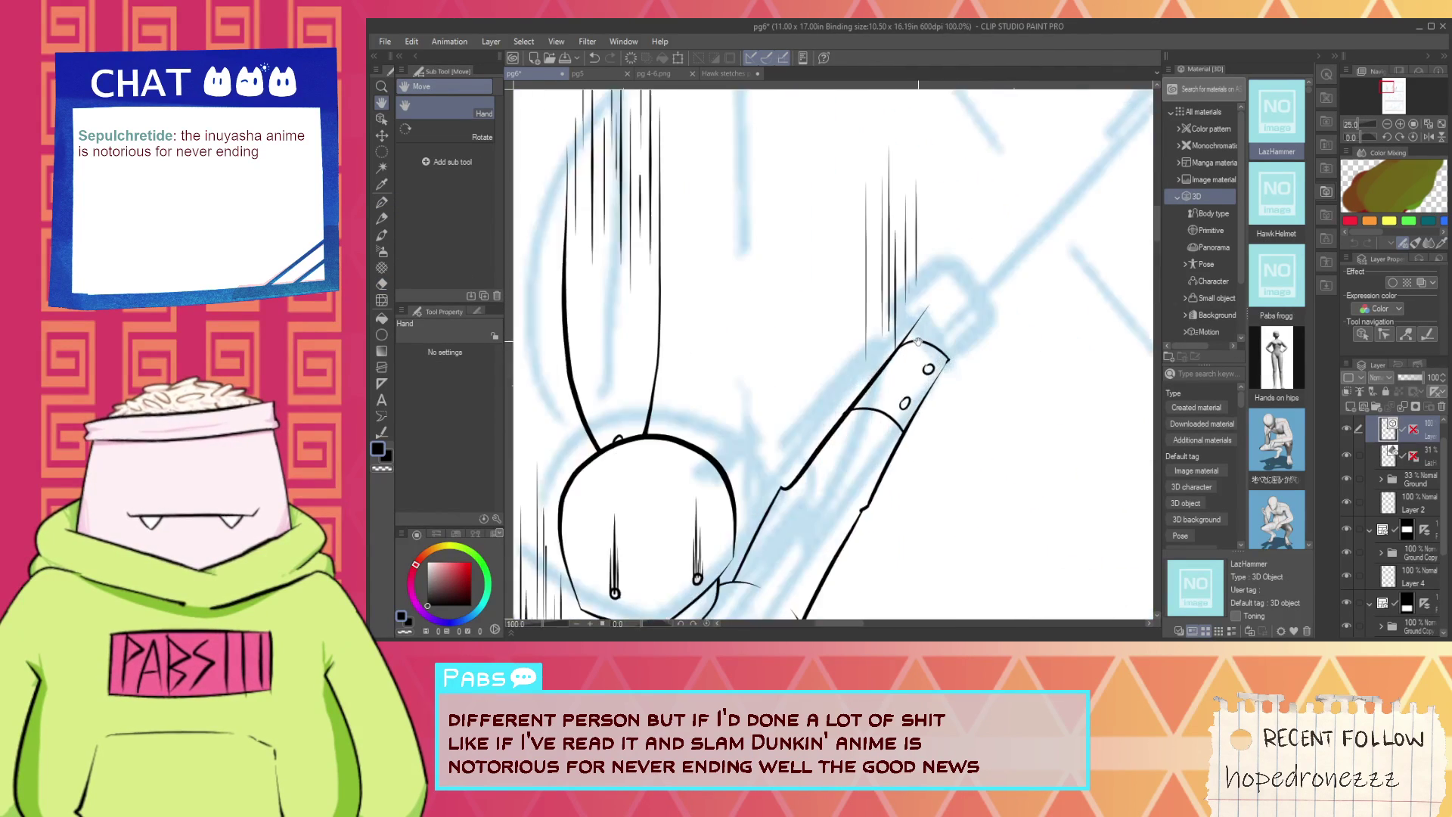
pyautogui.scroll(1, 918, 341)
pyautogui.press('p')
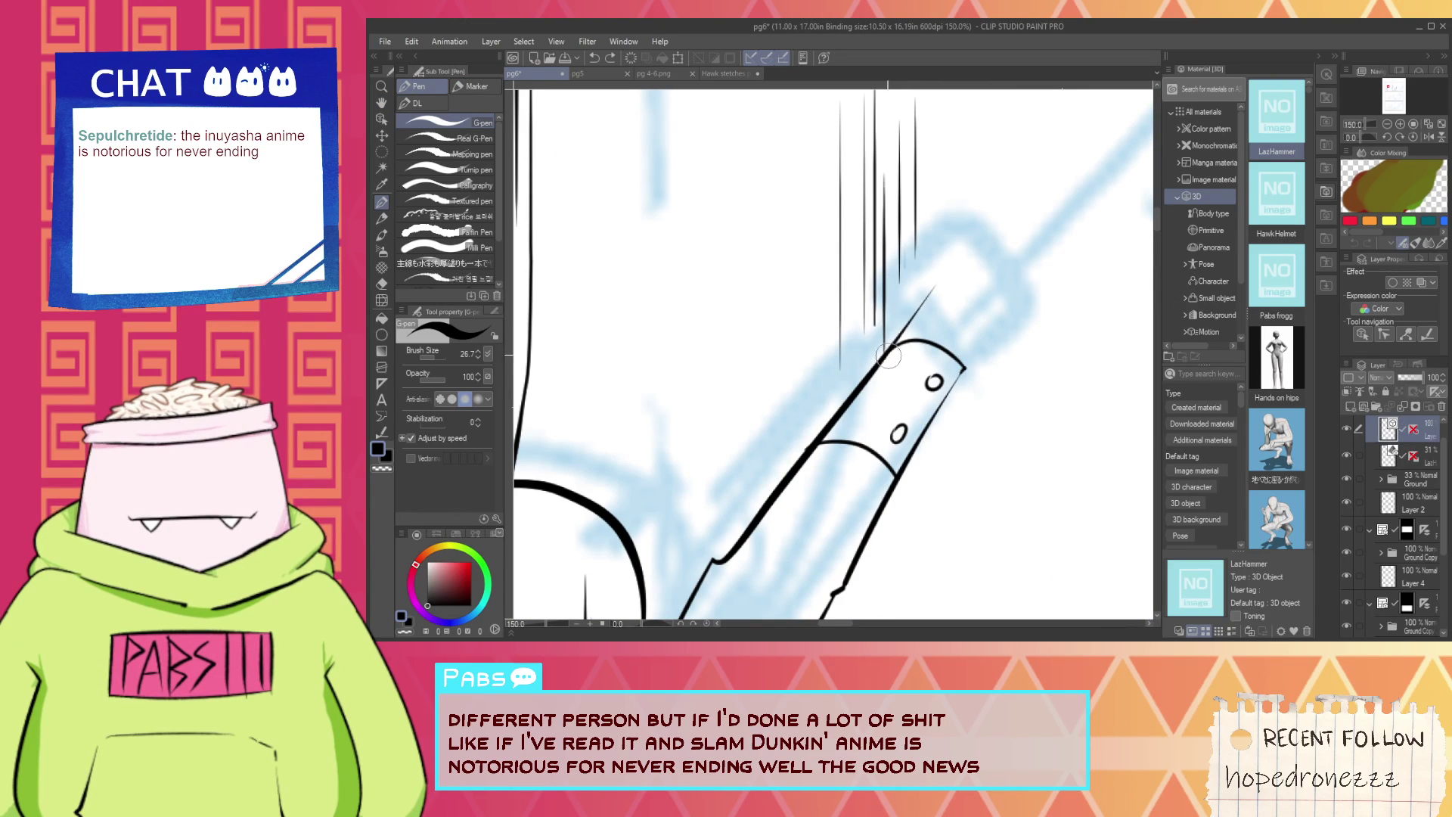
pyautogui.scroll(-4, 889, 356)
pyautogui.press('h')
pyautogui.moveTo(807, 539); pyautogui.dragTo(850, 423)
pyautogui.scroll(1, 850, 460)
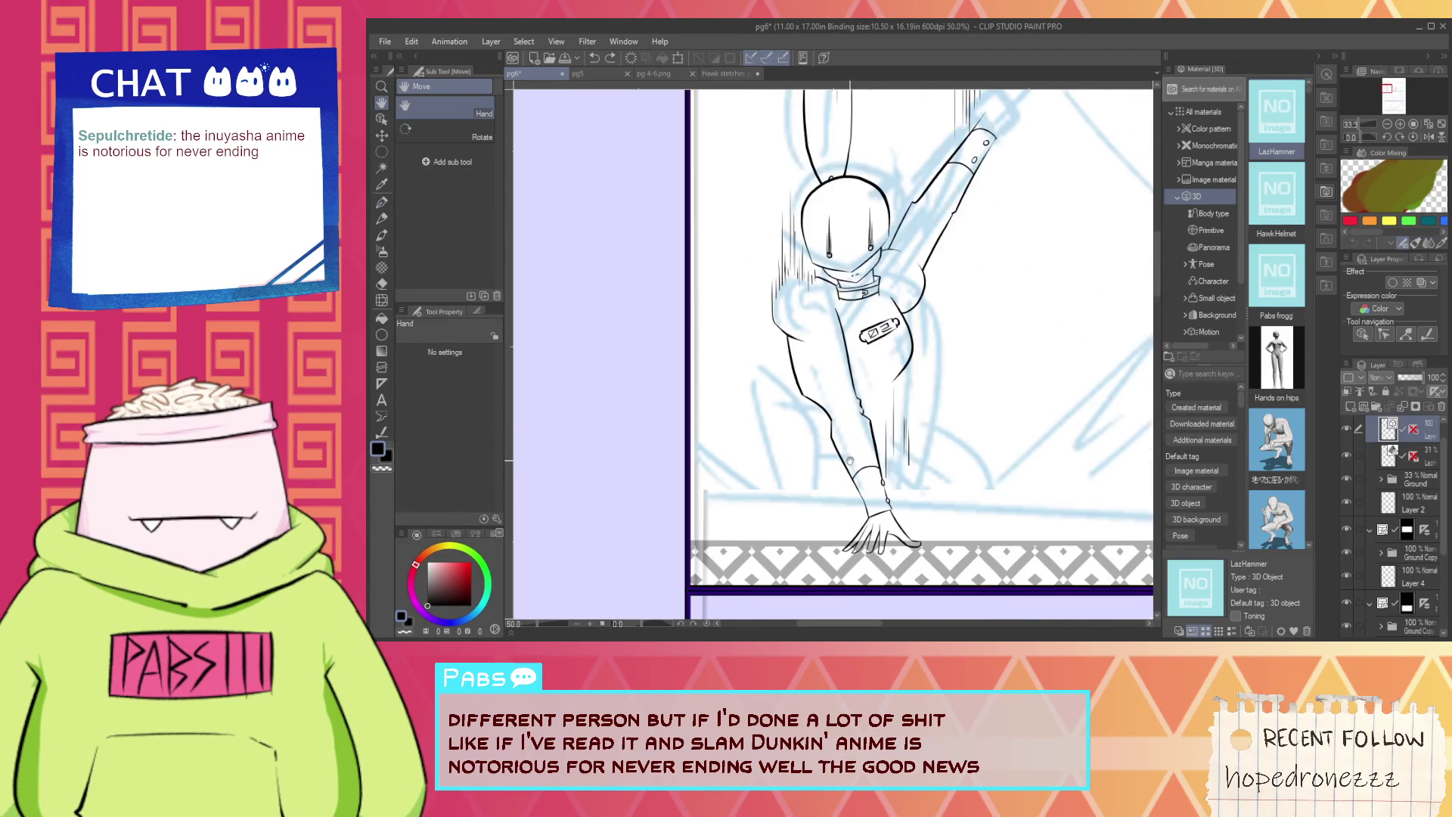
pyautogui.scroll(2, 849, 460)
pyautogui.press('p')
pyautogui.scroll(1, 862, 368)
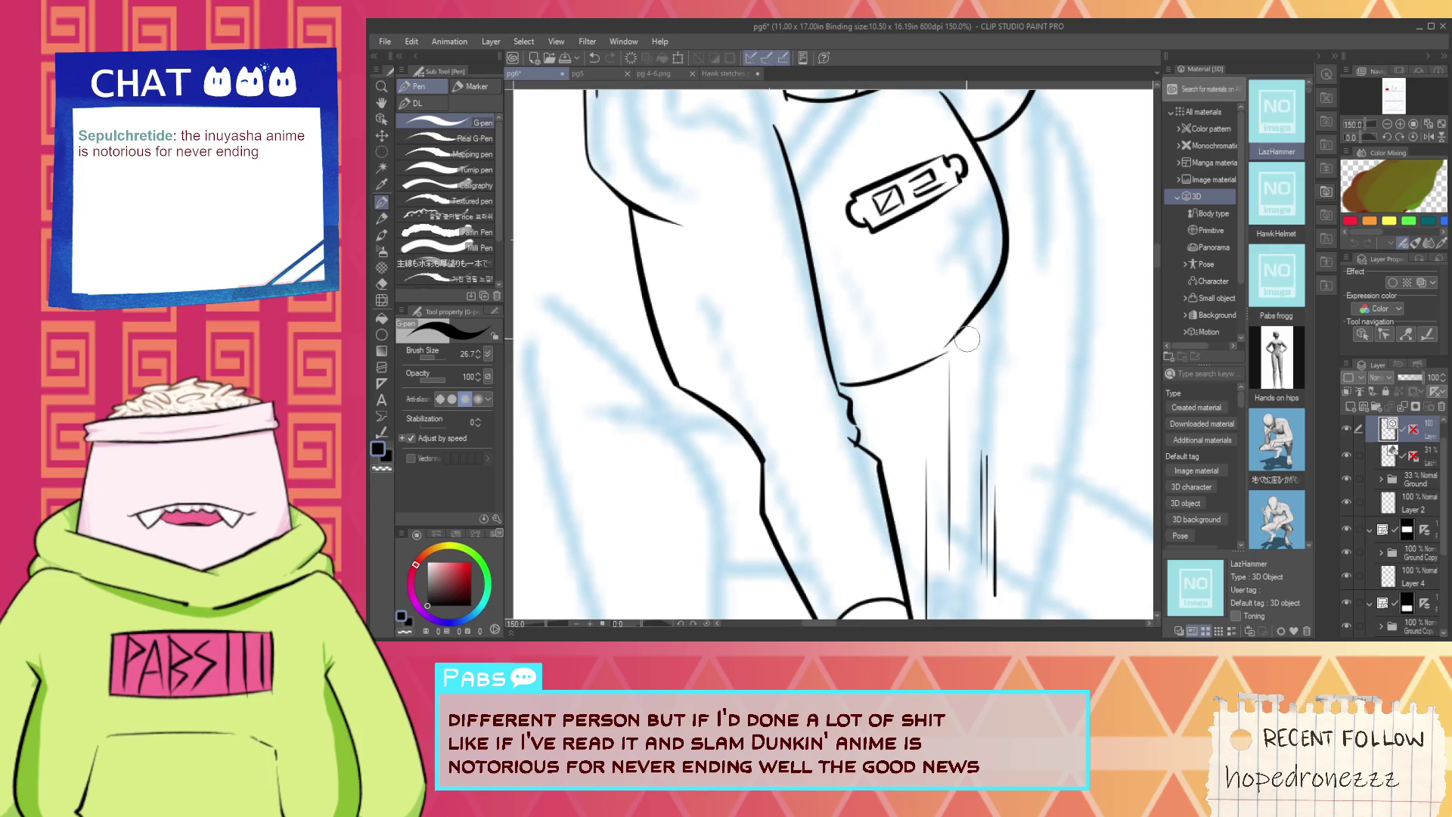
pyautogui.moveTo(821, 391); pyautogui.dragTo(973, 342)
pyautogui.moveTo(832, 366); pyautogui.dragTo(959, 333)
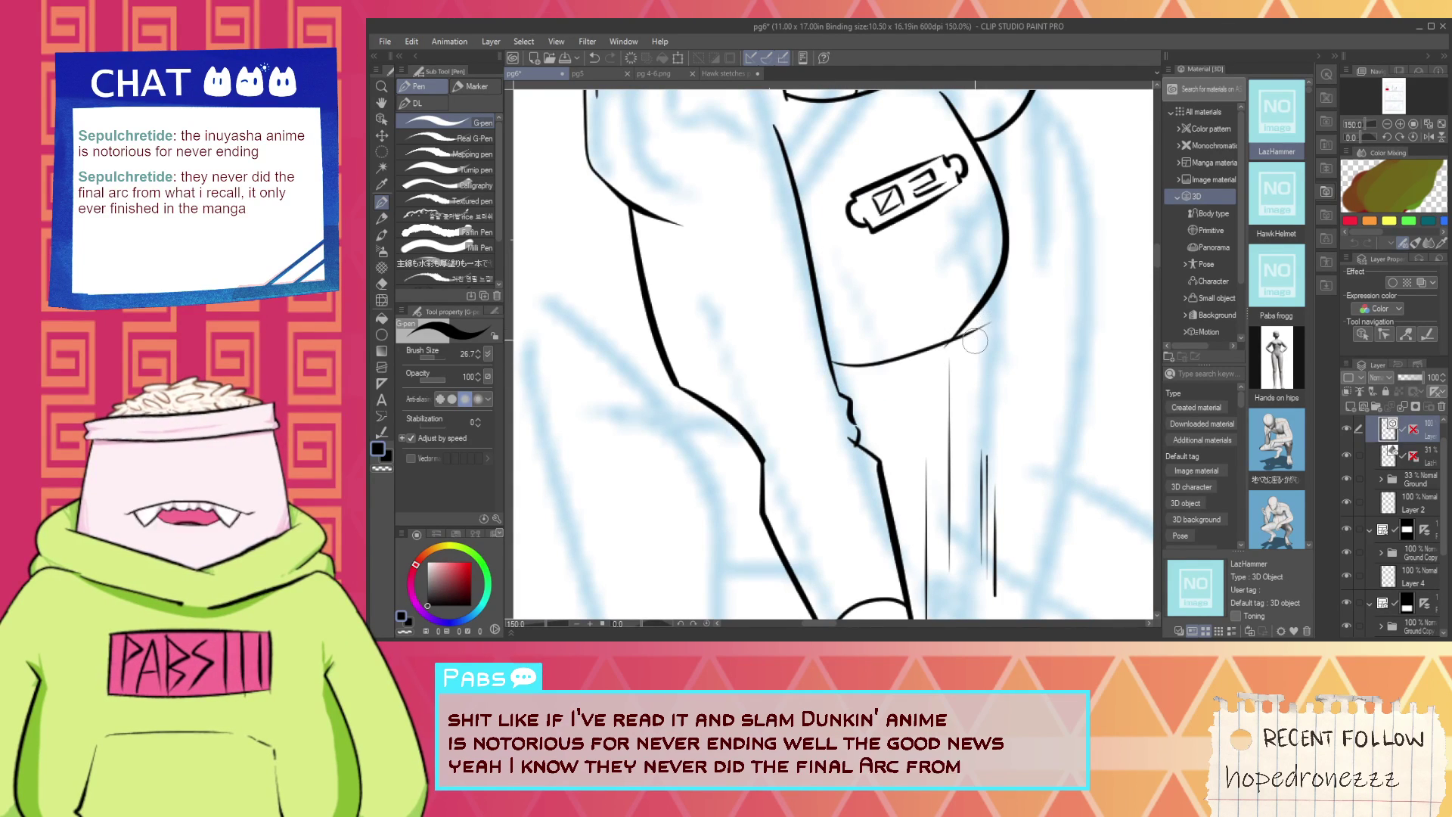
pyautogui.press('e')
pyautogui.press('p')
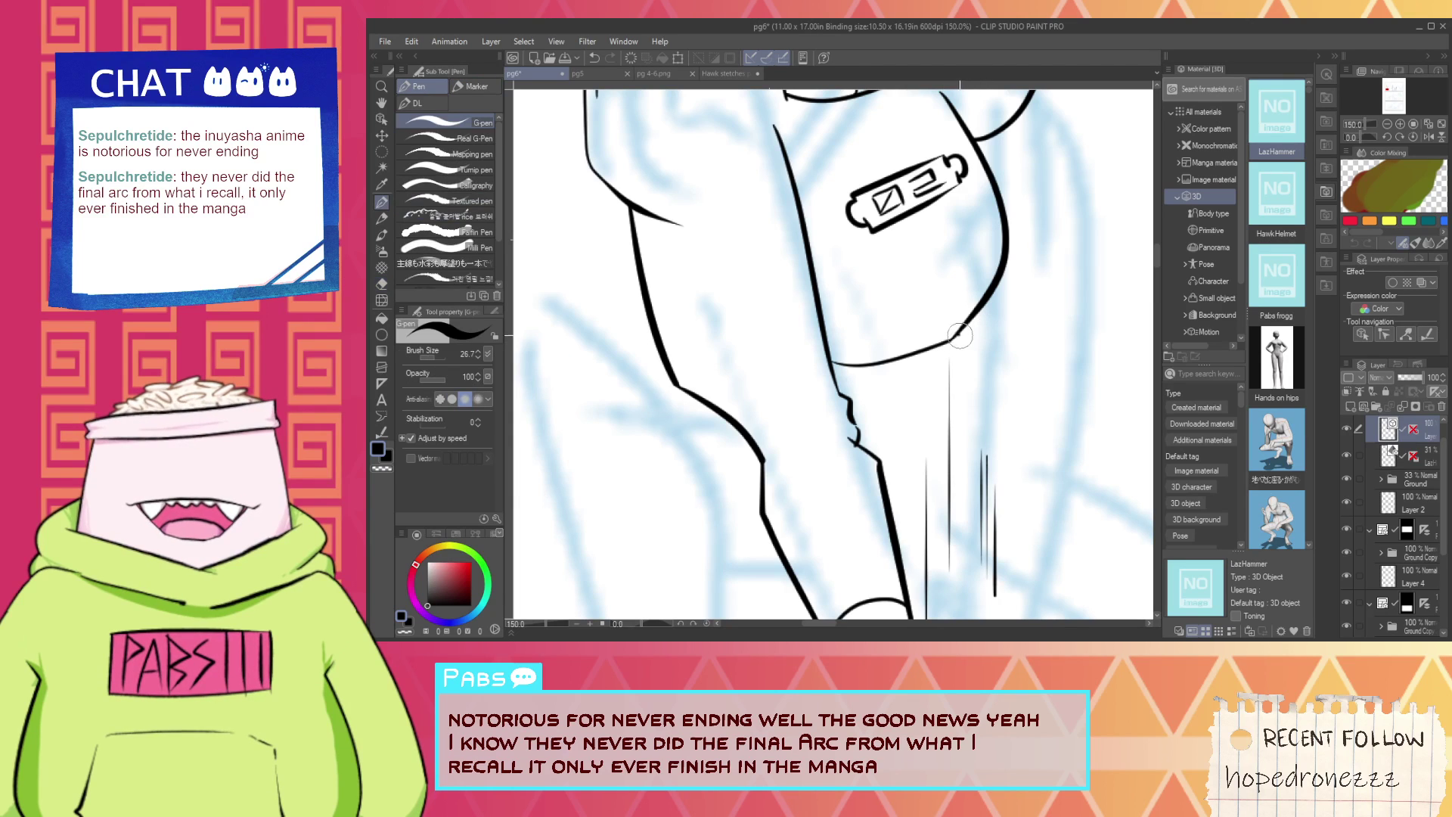
# Ink the band below the waist with a crumpled side and a curved lower edge, and trim the stray line ends.
pyautogui.moveTo(850, 414); pyautogui.dragTo(945, 385)
pyautogui.hotkey('ctrl', 'z')
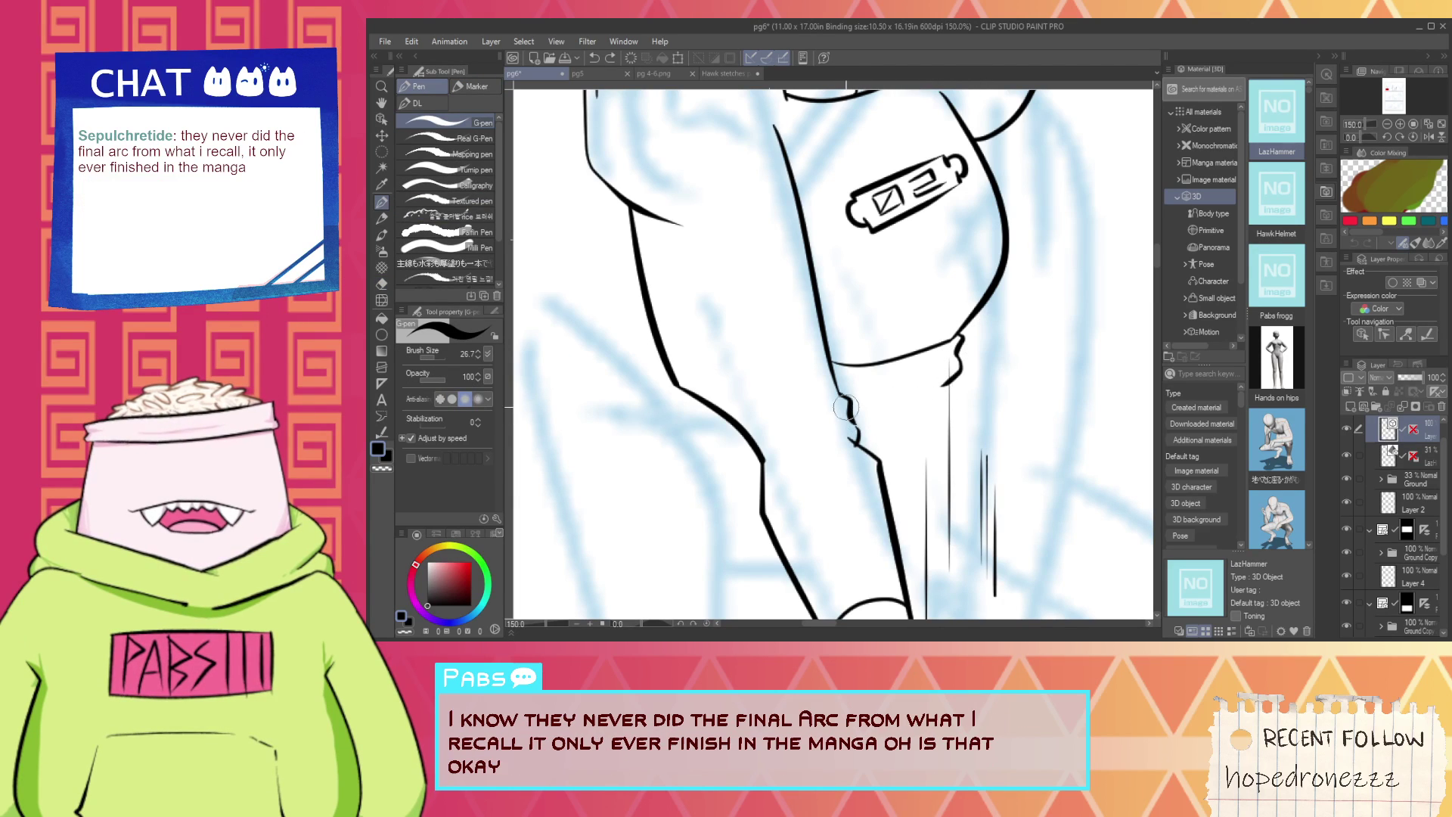
pyautogui.moveTo(836, 410); pyautogui.dragTo(942, 384)
pyautogui.press('e')
pyautogui.hotkey('ctrl', 'z')
pyautogui.press('p')
pyautogui.moveTo(842, 405); pyautogui.dragTo(942, 388)
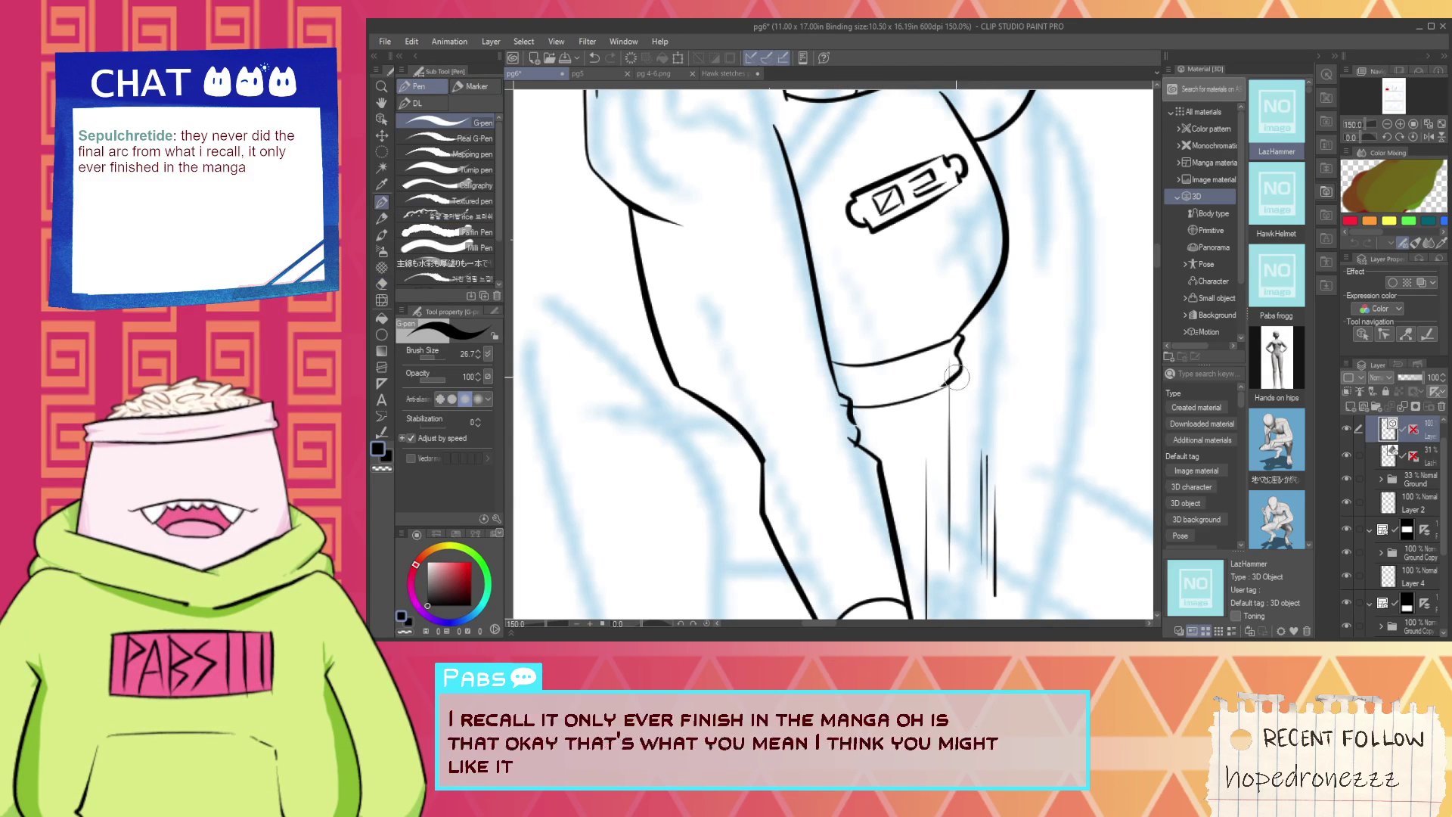
pyautogui.scroll(1, 929, 394)
pyautogui.scroll(2, 930, 393)
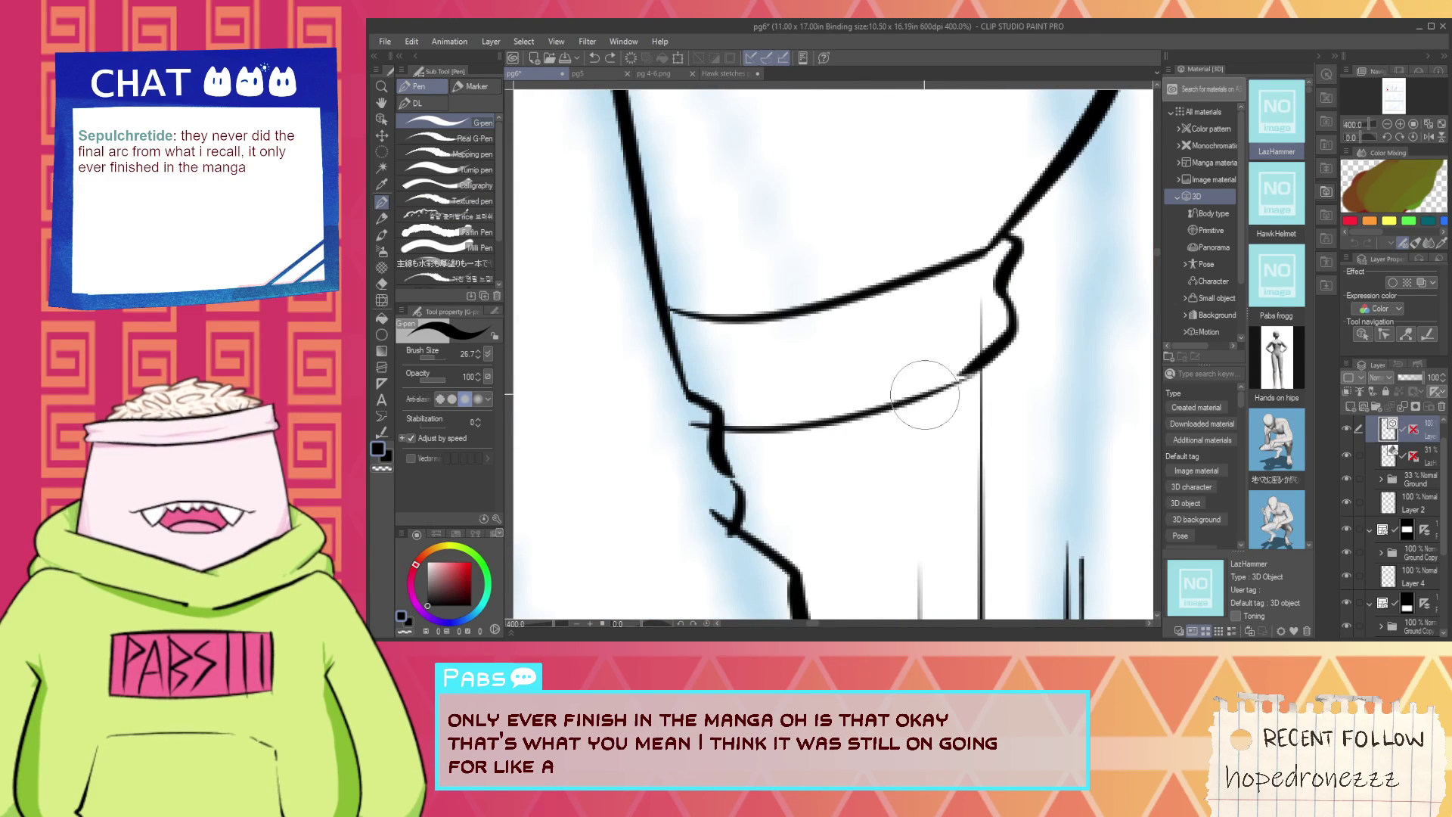
pyautogui.press('e')
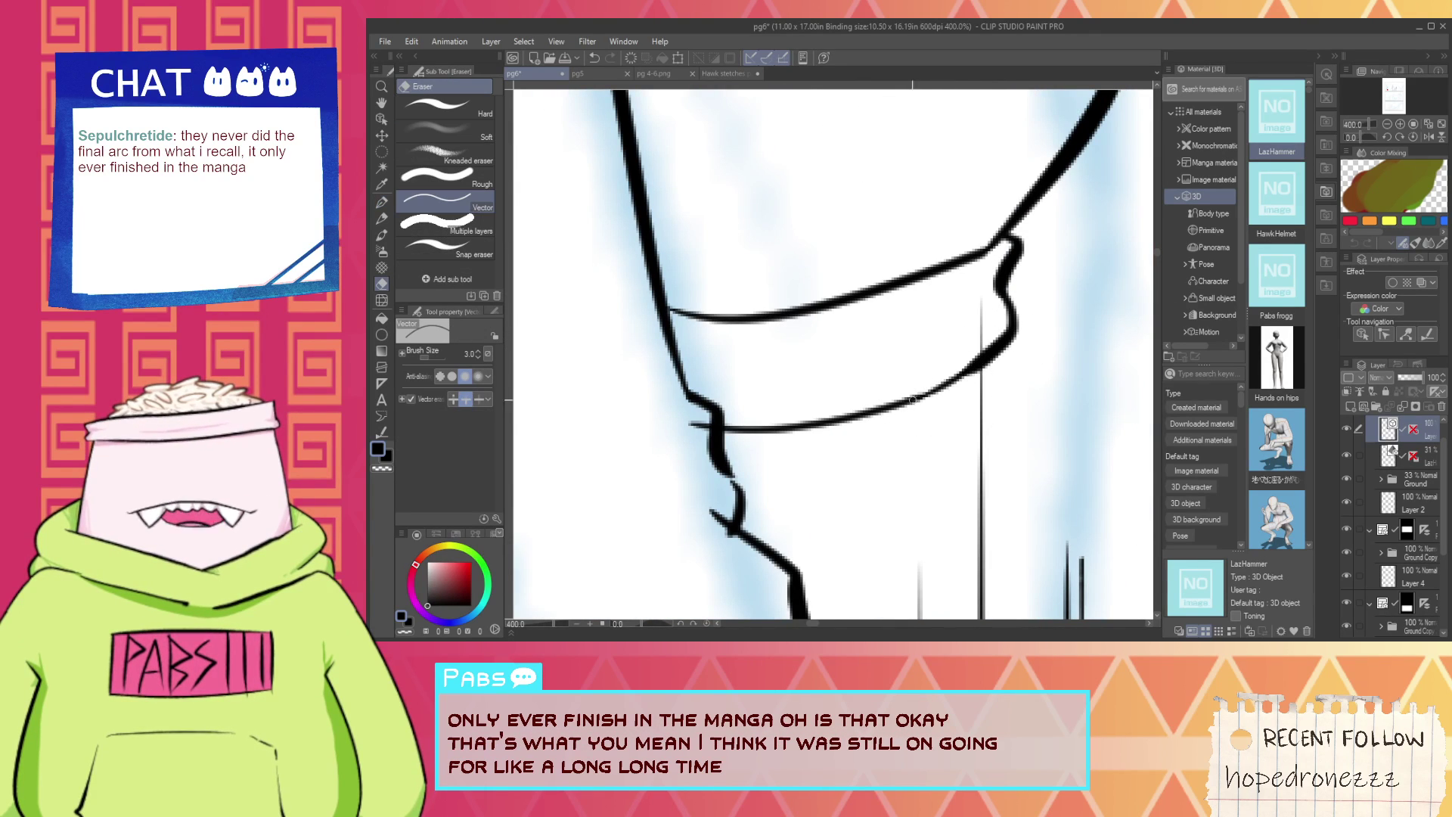
pyautogui.scroll(-3, 724, 510)
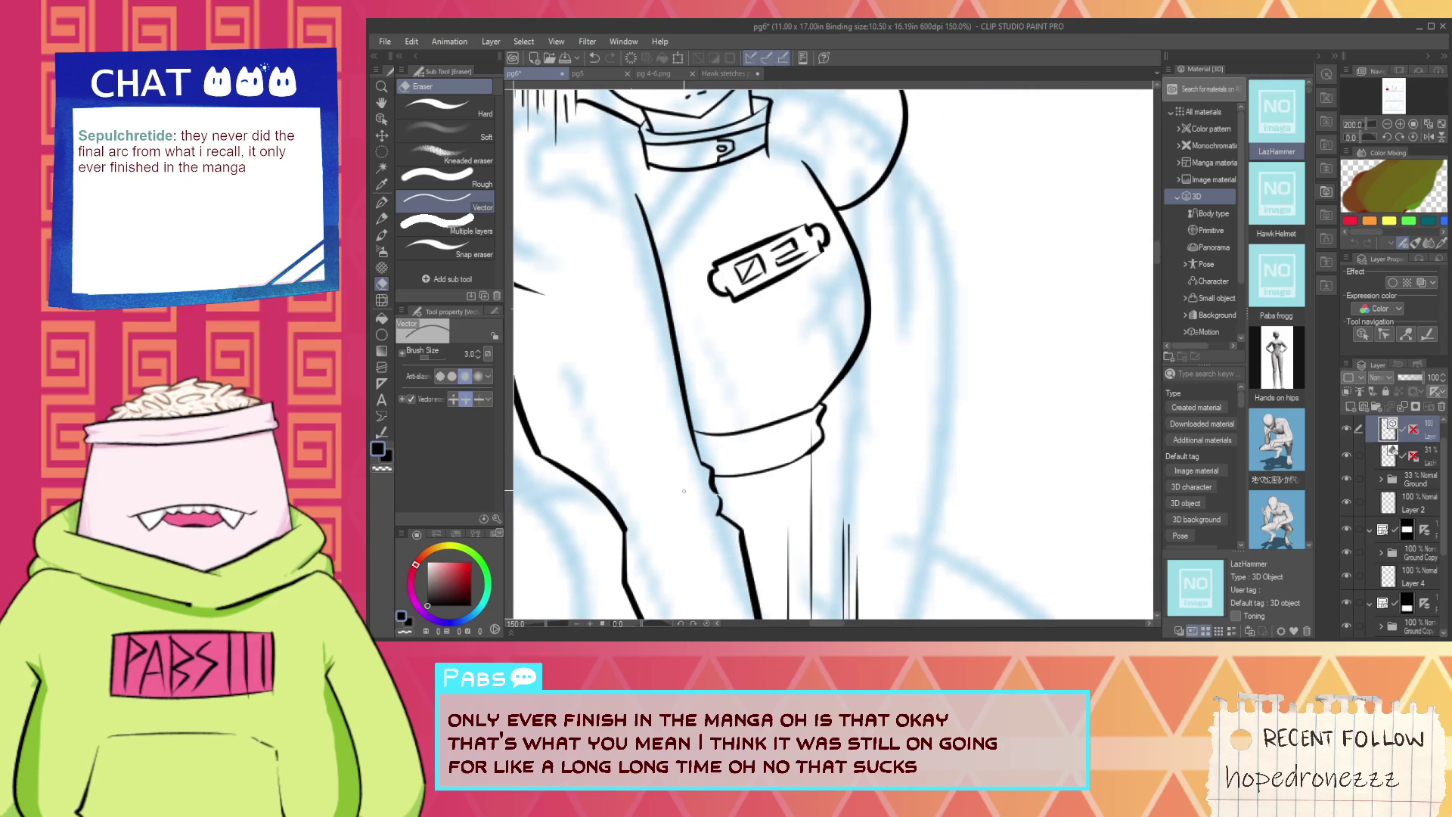
# Ink a second line along the torso's arm-side edge, running from the collar down to the waistband.
pyautogui.moveTo(724, 510); pyautogui.dragTo(795, 463)
pyautogui.scroll(-2, 755, 495)
pyautogui.scroll(2, 794, 462)
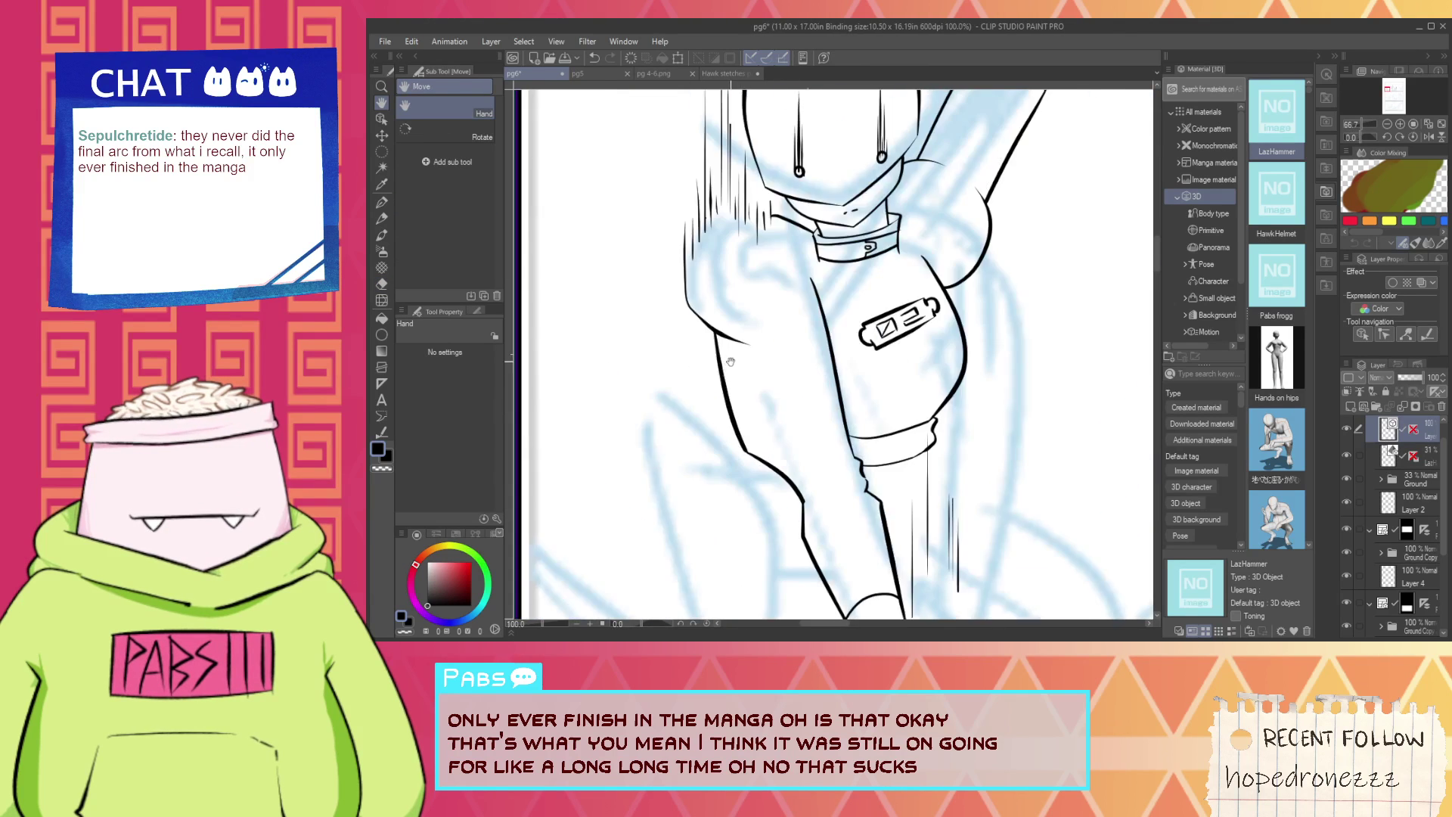
pyautogui.moveTo(818, 401); pyautogui.dragTo(871, 549)
pyautogui.scroll(1, 769, 347)
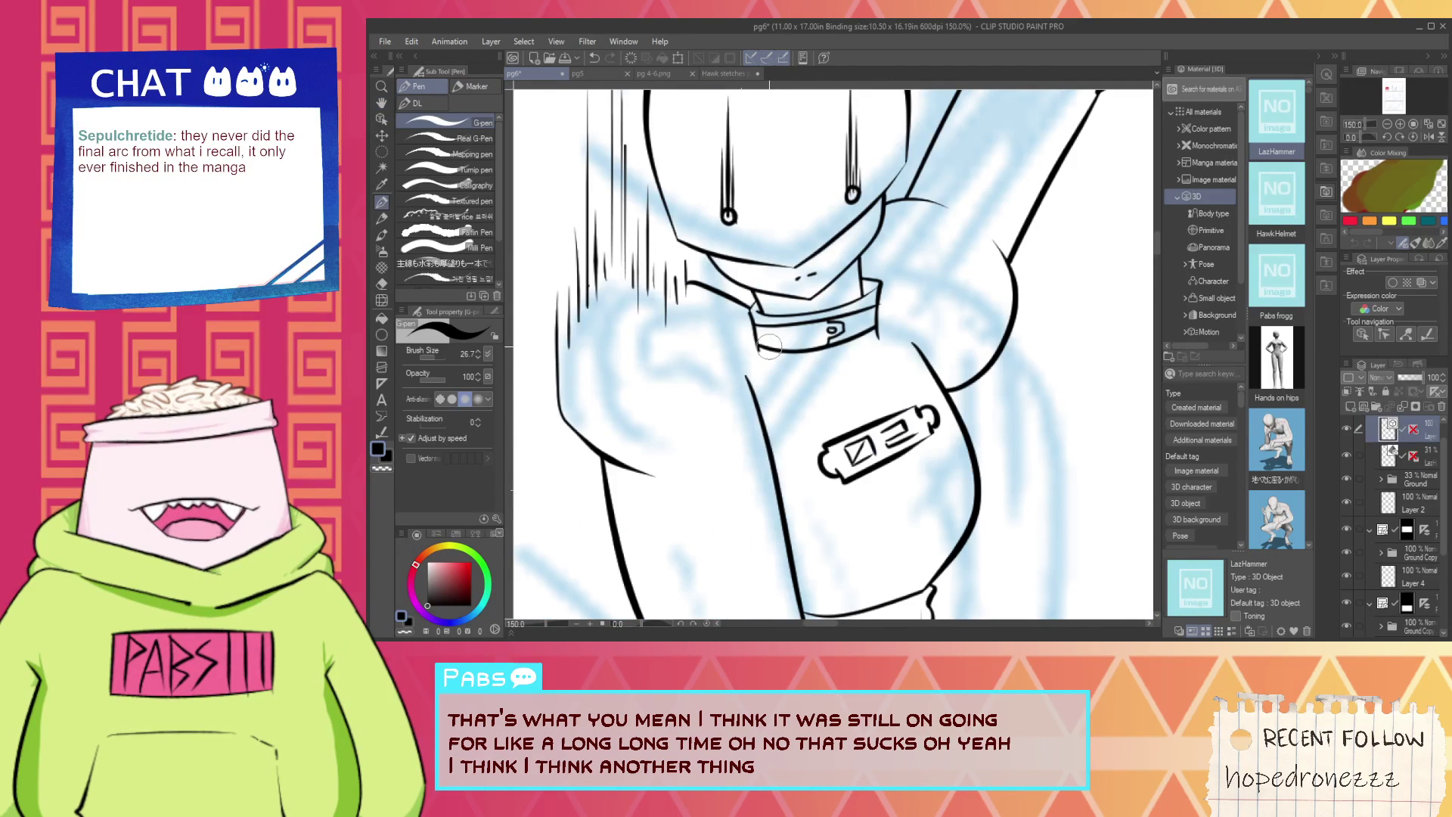
pyautogui.moveTo(761, 357); pyautogui.dragTo(830, 611)
pyautogui.hotkey('ctrl', 'z')
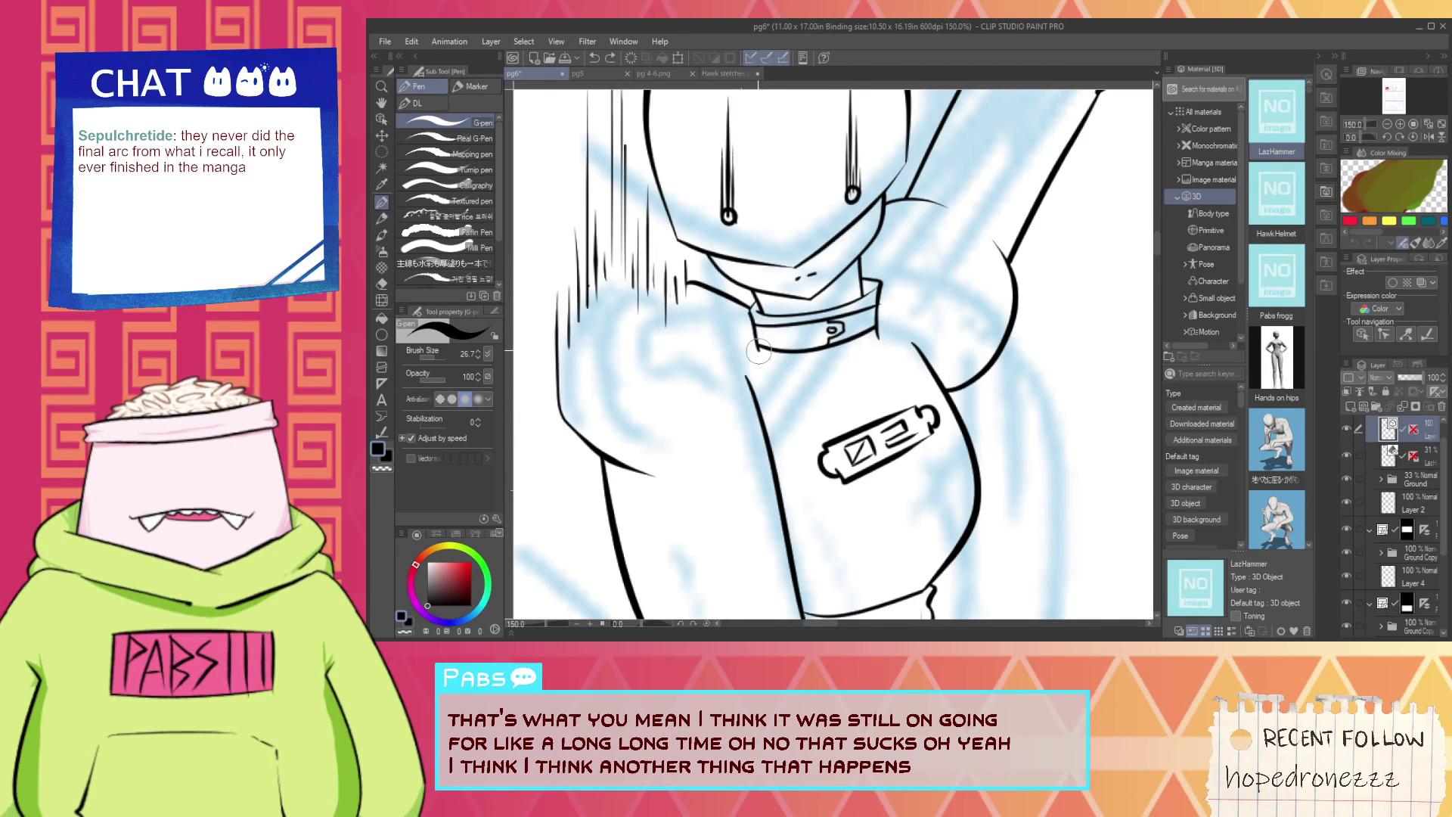
pyautogui.moveTo(756, 346); pyautogui.dragTo(828, 616)
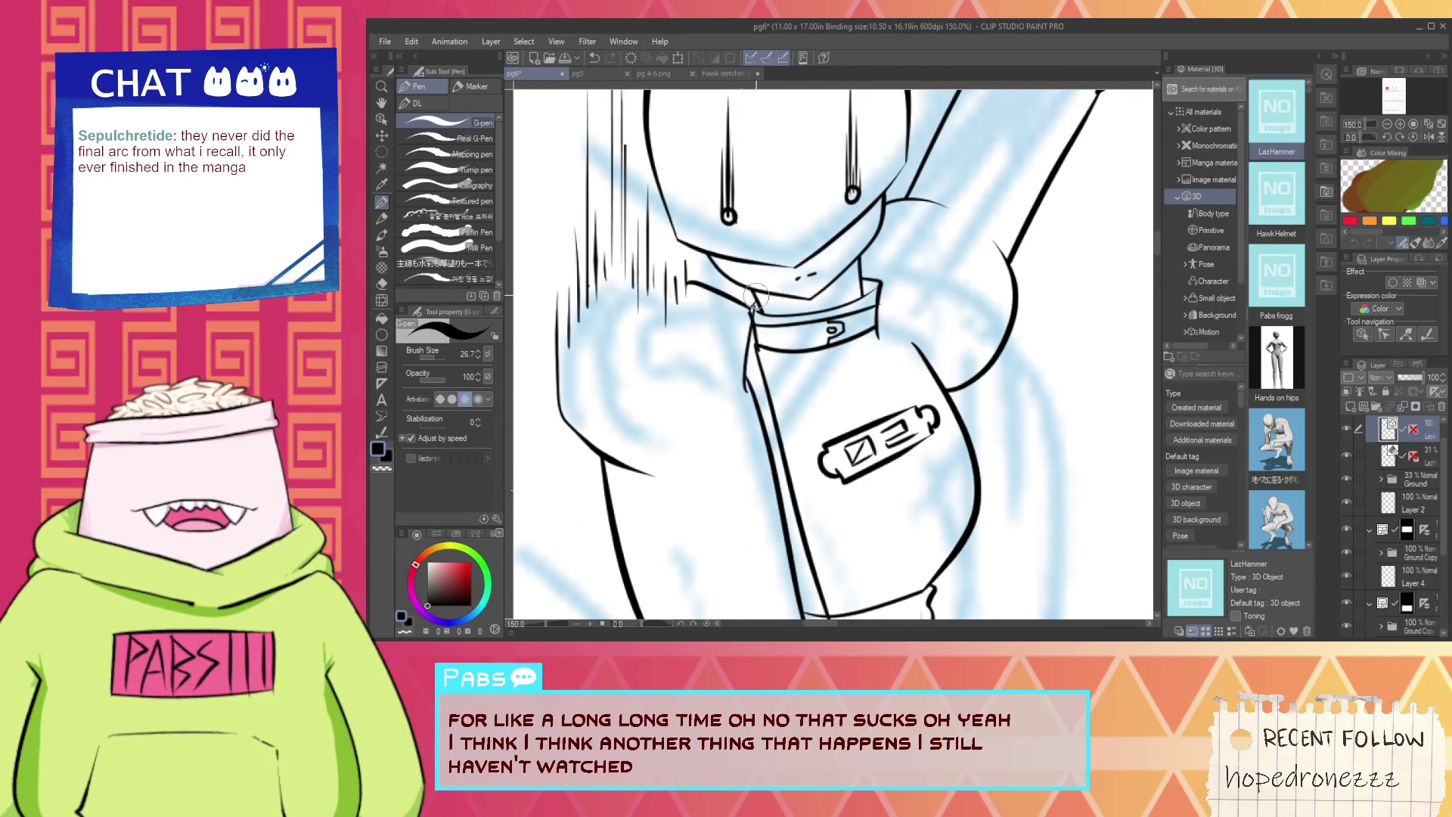
# Ink a short line joining the collar's lower corner to the outer torso edge and clean up the joint.
pyautogui.hotkey('ctrl', 'space')
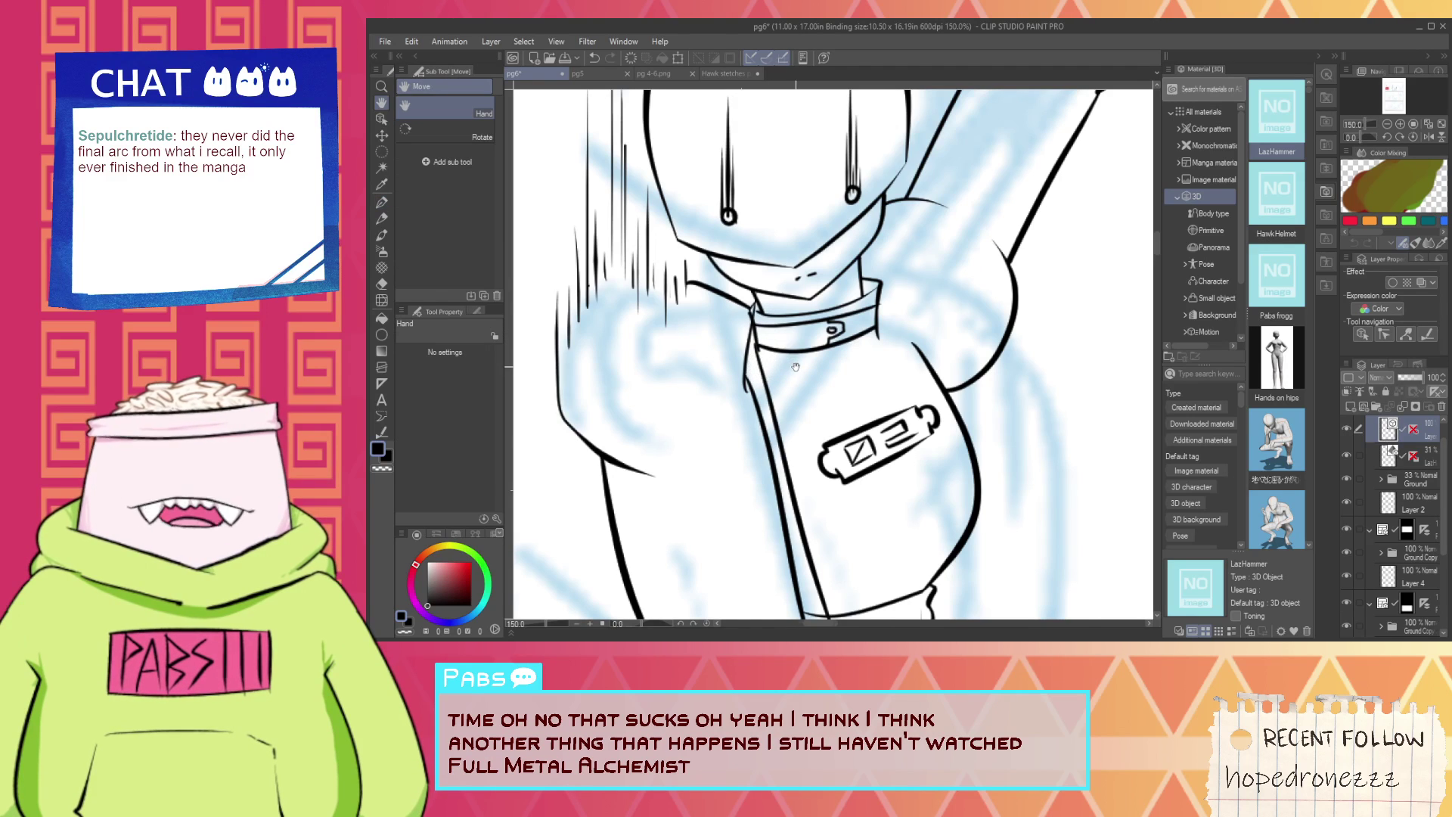
pyautogui.click(672, 304)
pyautogui.hotkey('ctrl', 'z')
pyautogui.moveTo(771, 404); pyautogui.dragTo(779, 319)
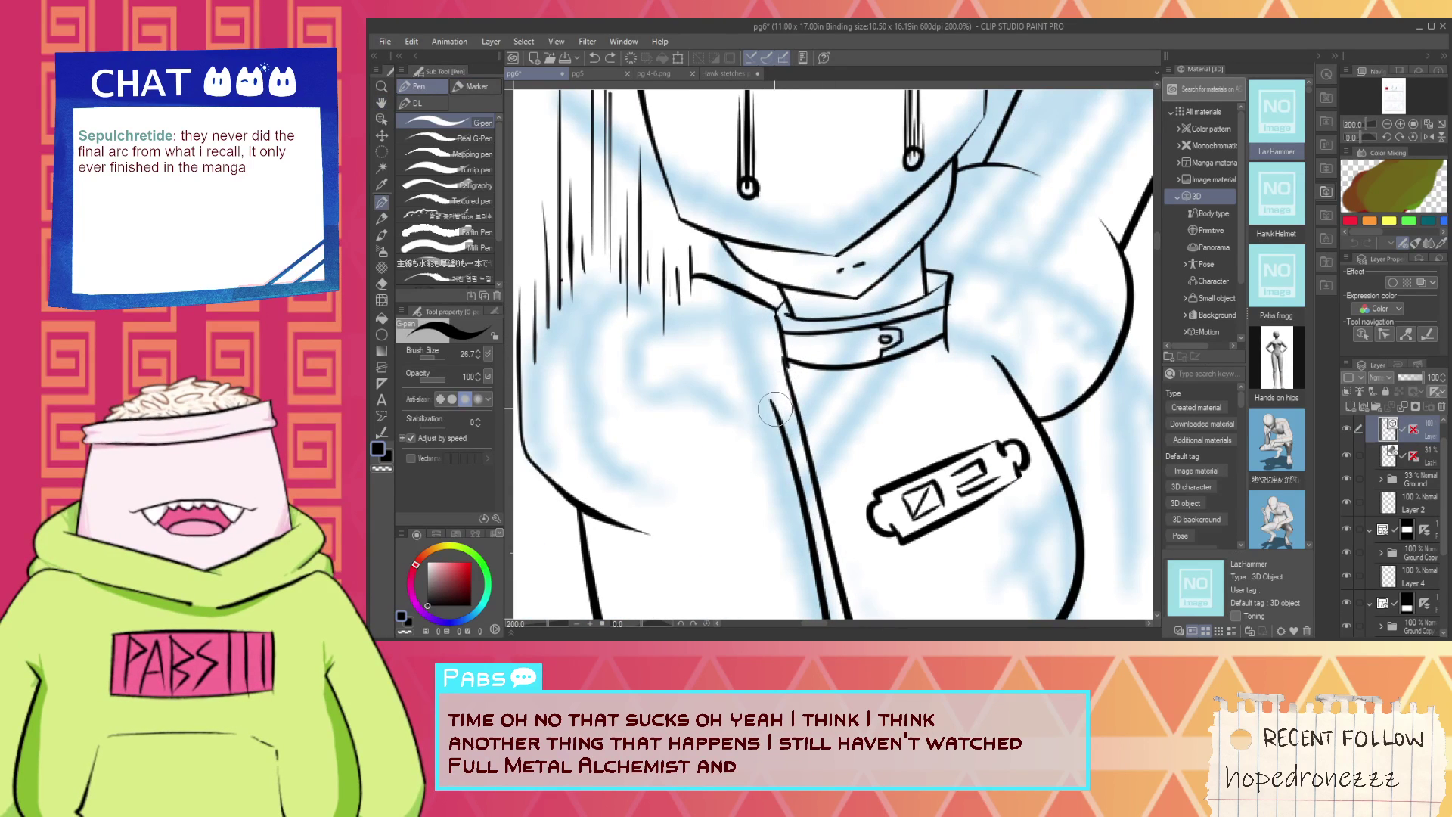
pyautogui.press('e')
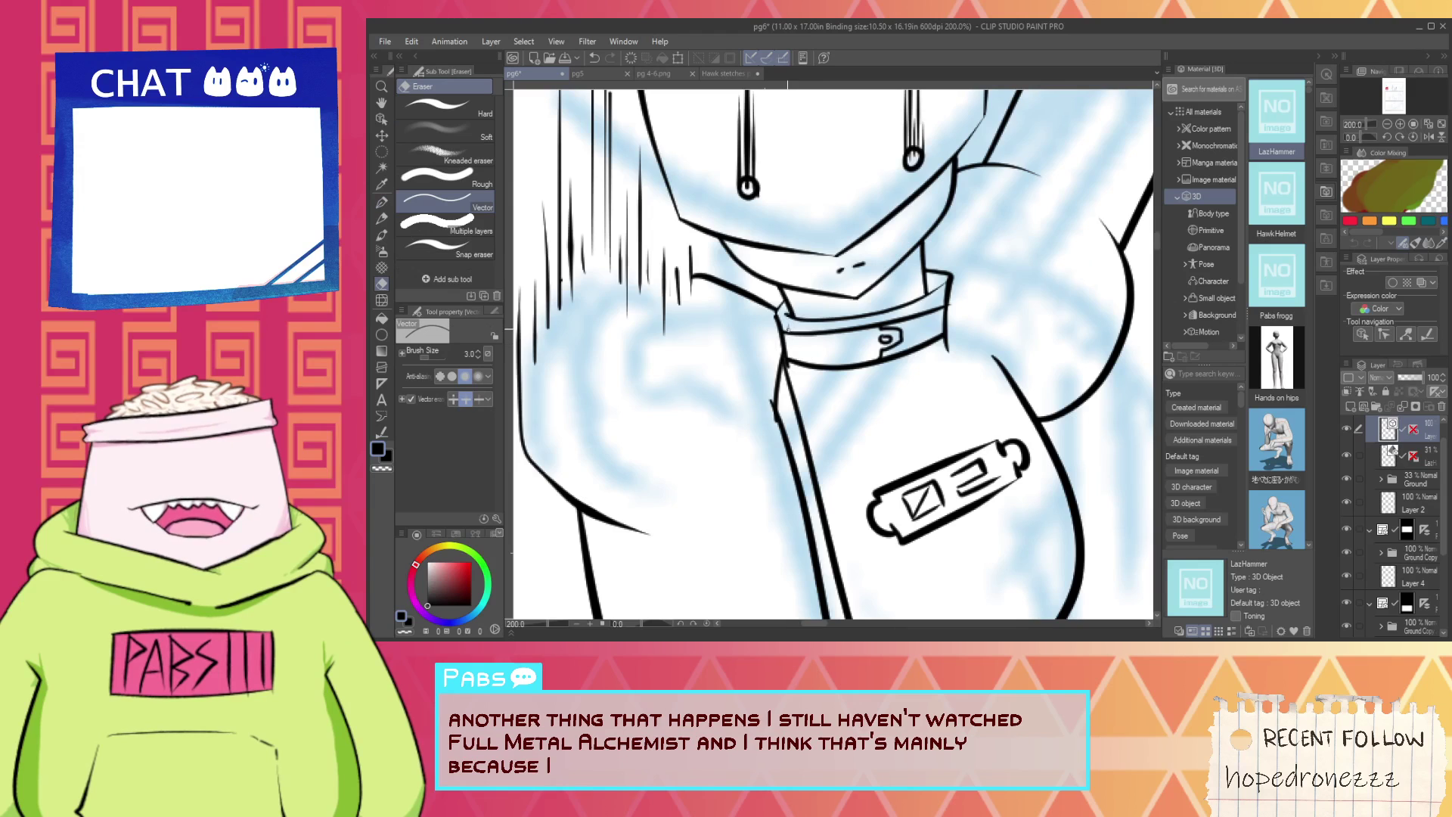
pyautogui.scroll(4, 784, 367)
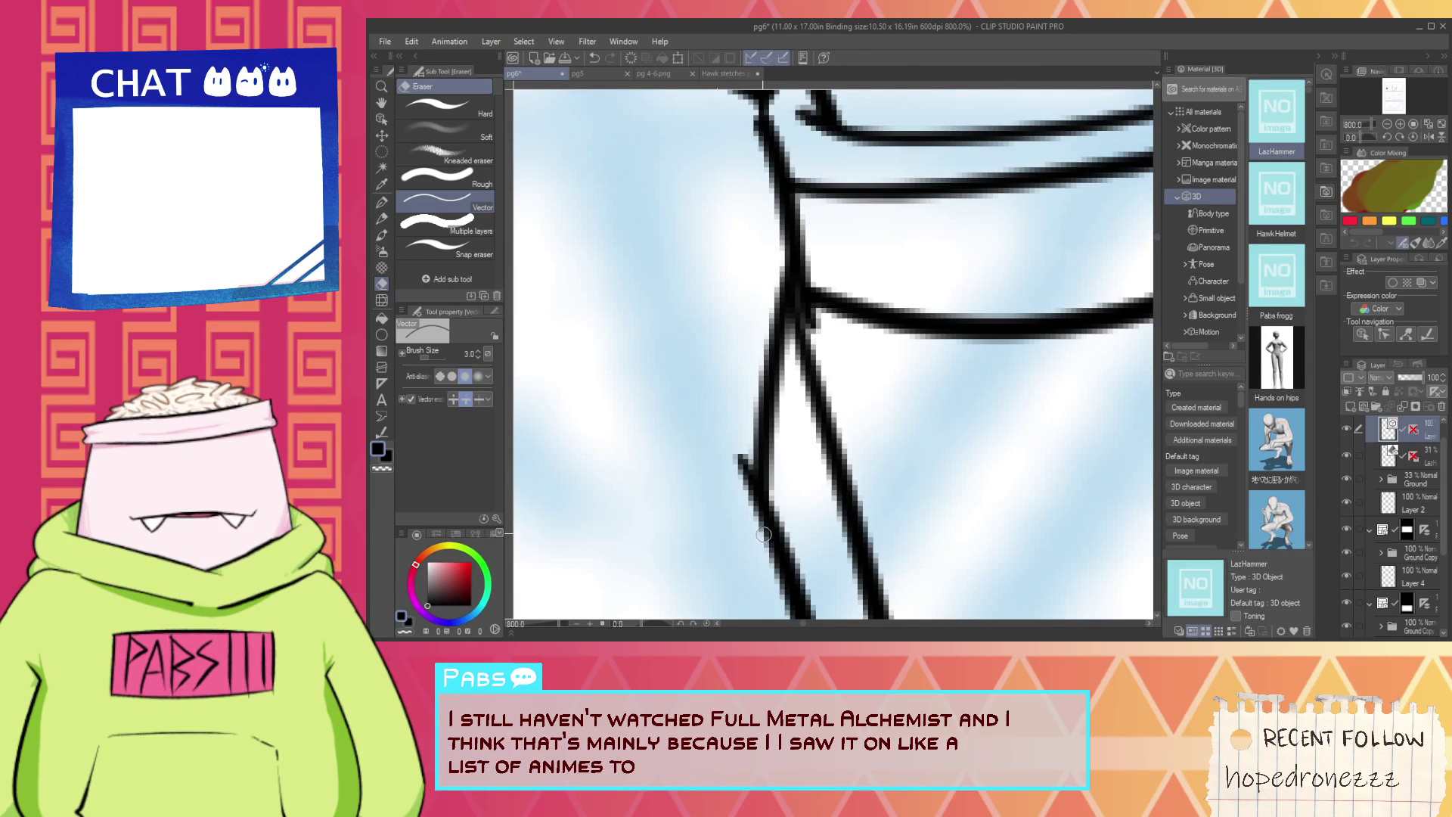
# Trim the inner torso line where it overshoots into the waistband.
pyautogui.scroll(-6, 764, 535)
pyautogui.press('space')
pyautogui.moveTo(770, 525); pyautogui.dragTo(750, 406)
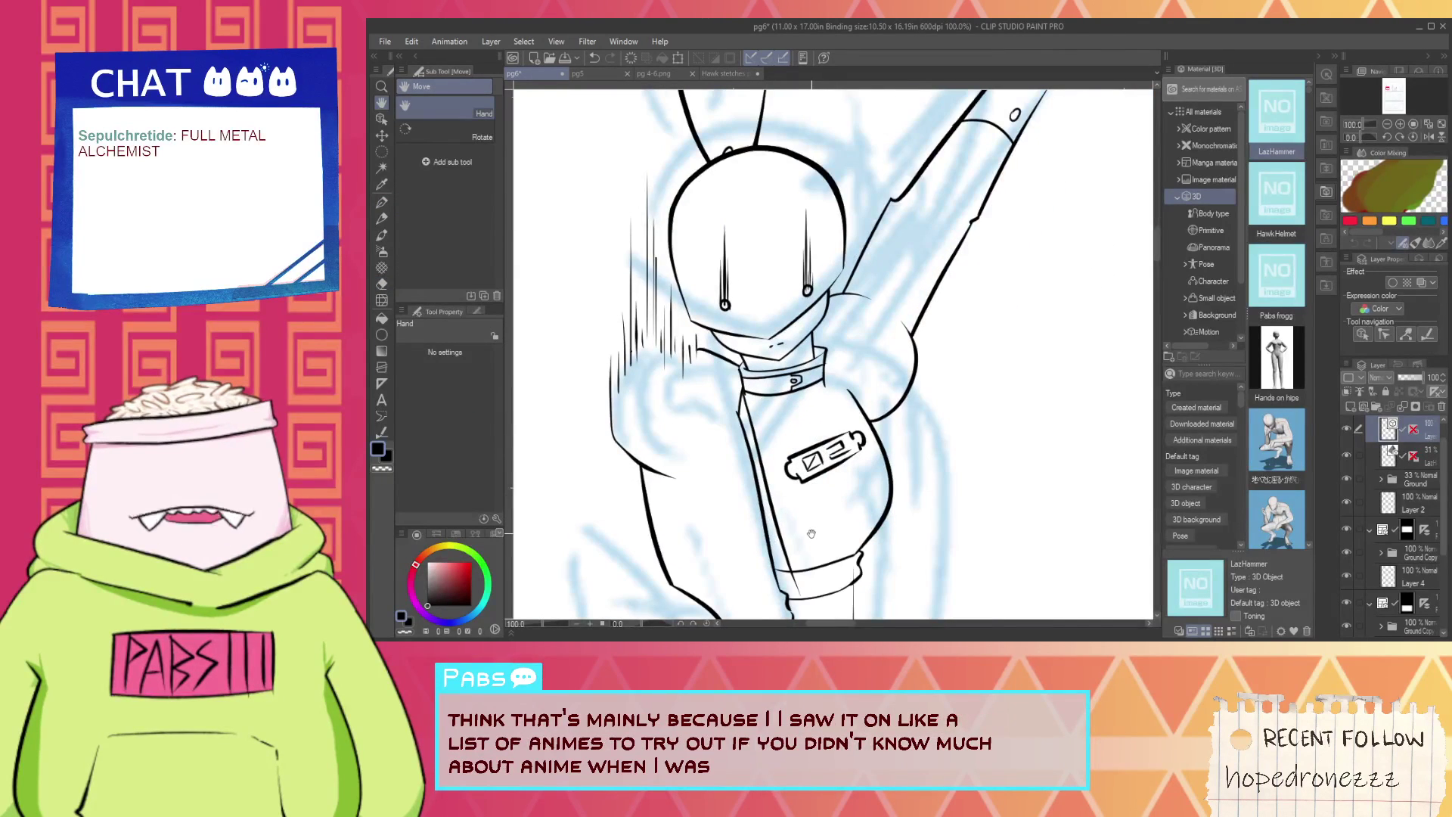
pyautogui.moveTo(811, 534); pyautogui.dragTo(833, 474)
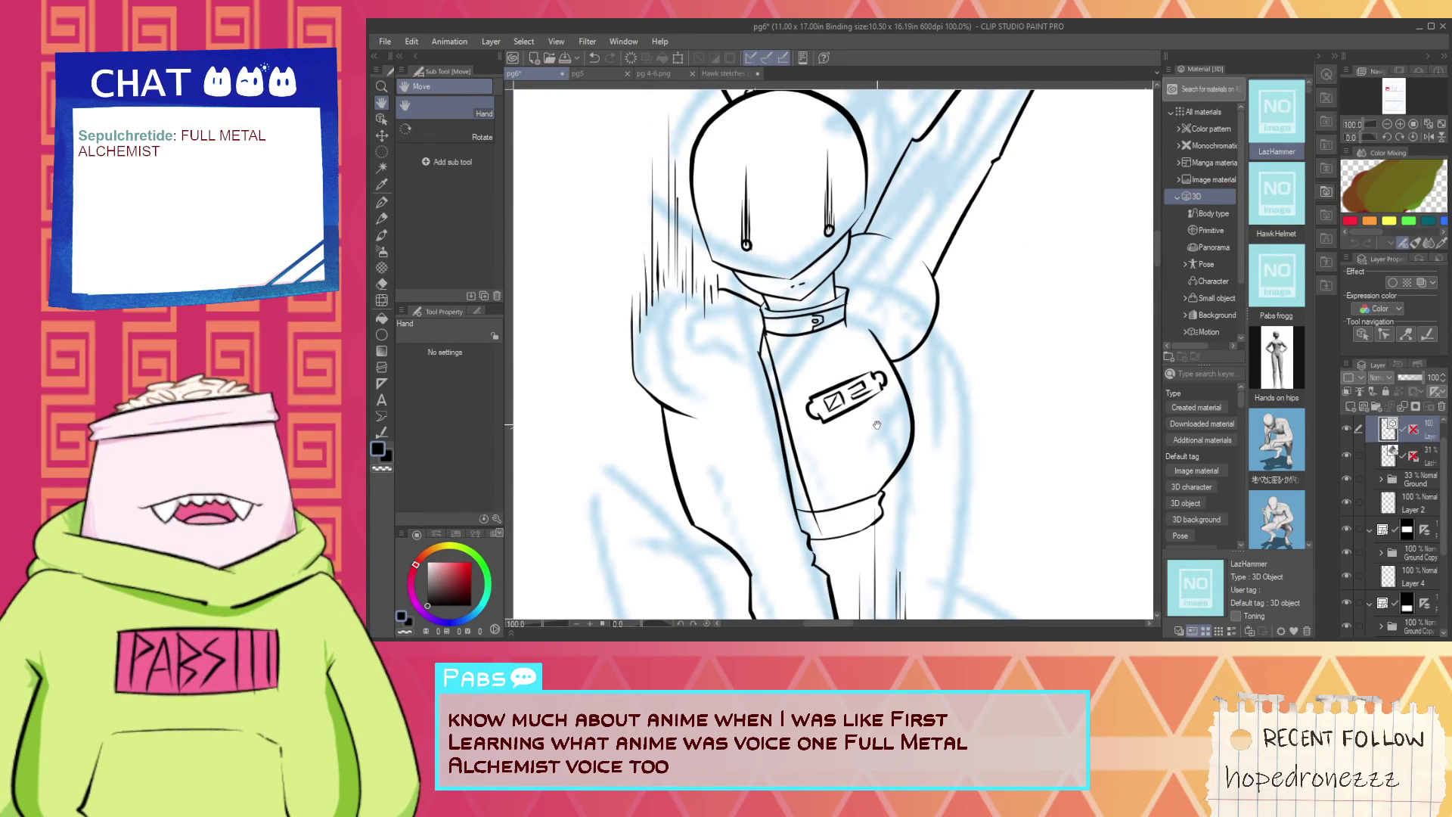
pyautogui.scroll(3, 847, 514)
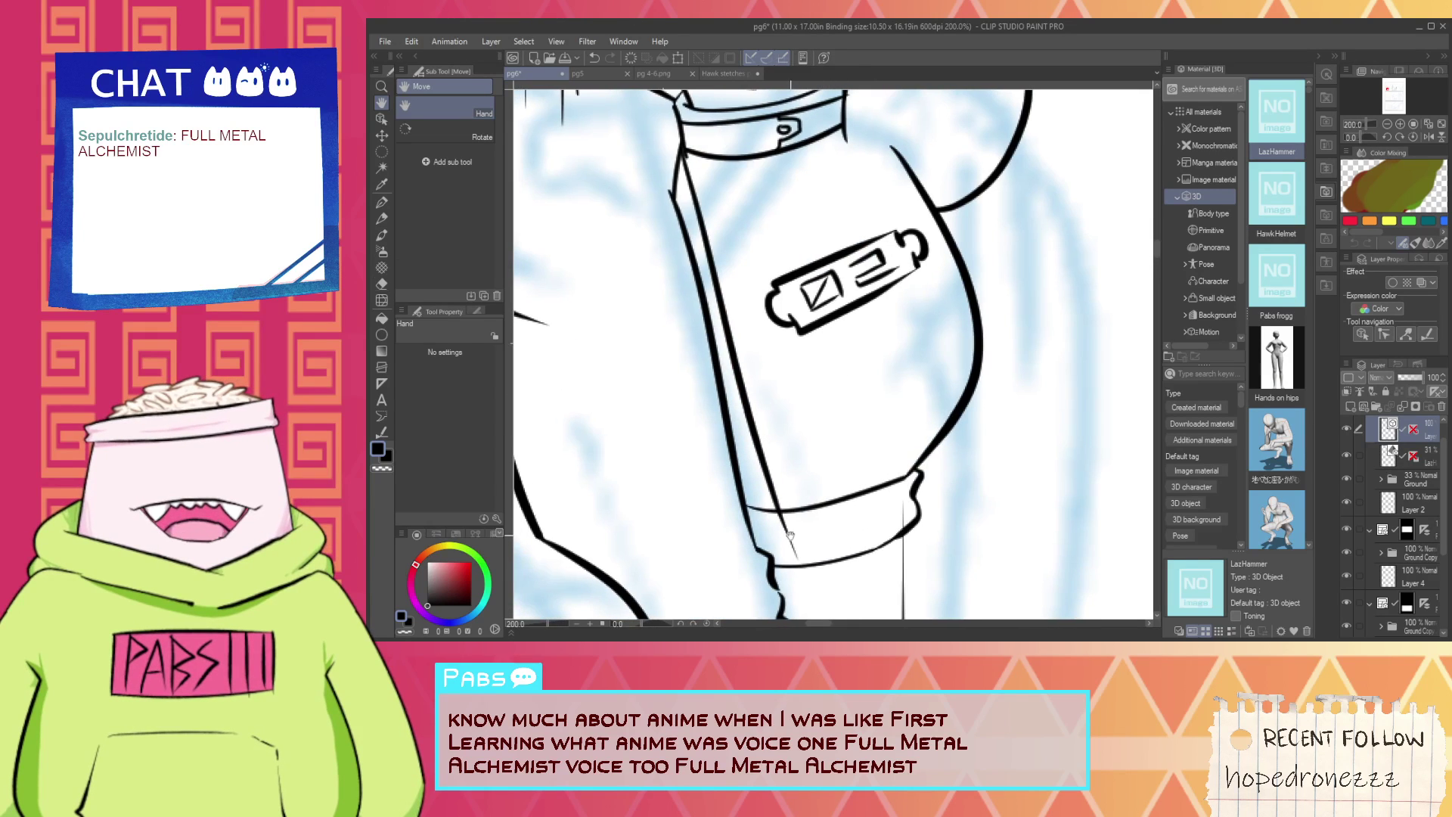
pyautogui.press('e')
pyautogui.scroll(4, 848, 470)
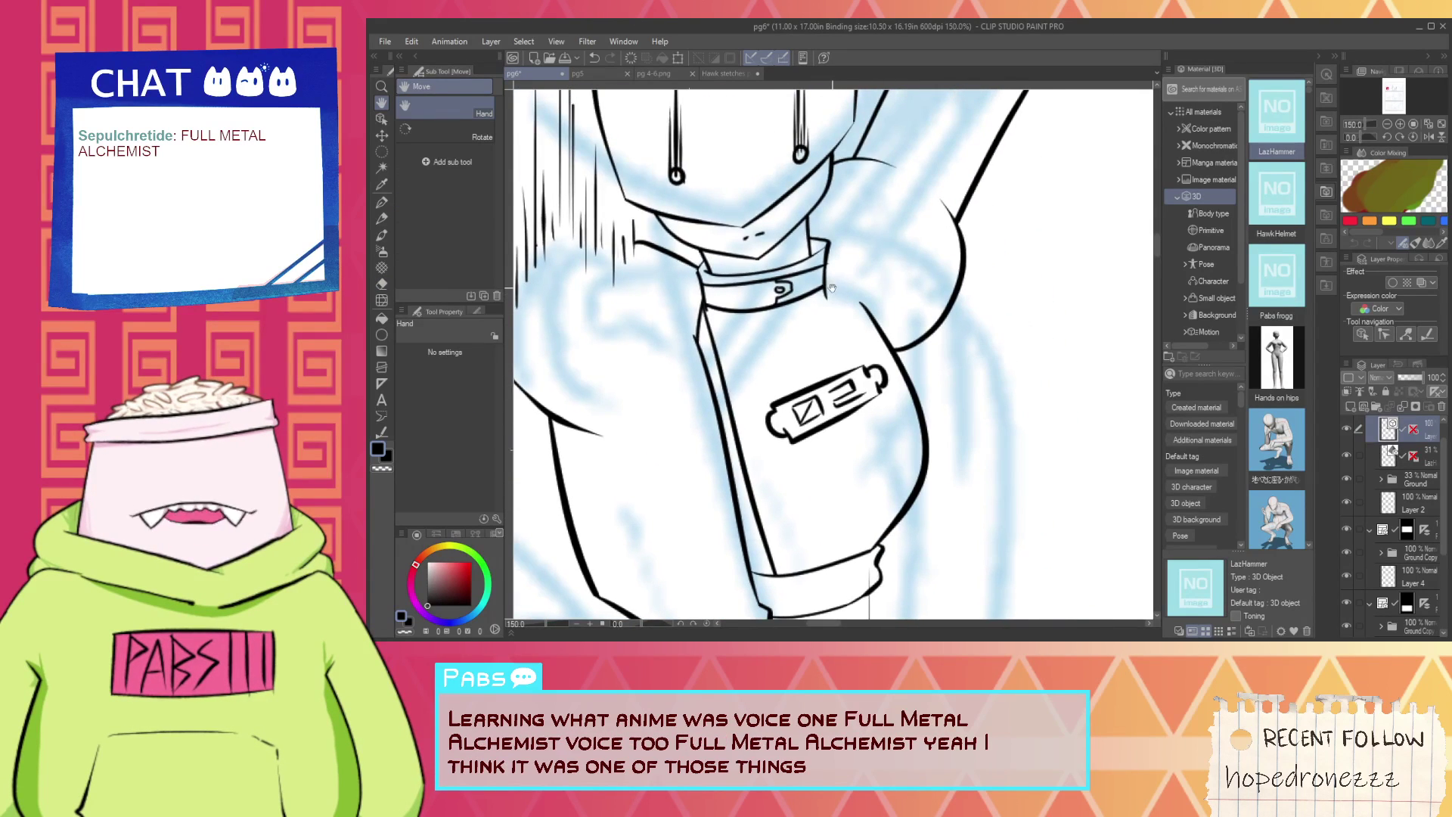
# Ink the shoulder curve from the collar to the torso edge beside the raised arm, adding a second line above it.
pyautogui.press('p')
pyautogui.hotkey('ctrl', 'z')
pyautogui.moveTo(820, 298); pyautogui.dragTo(914, 381)
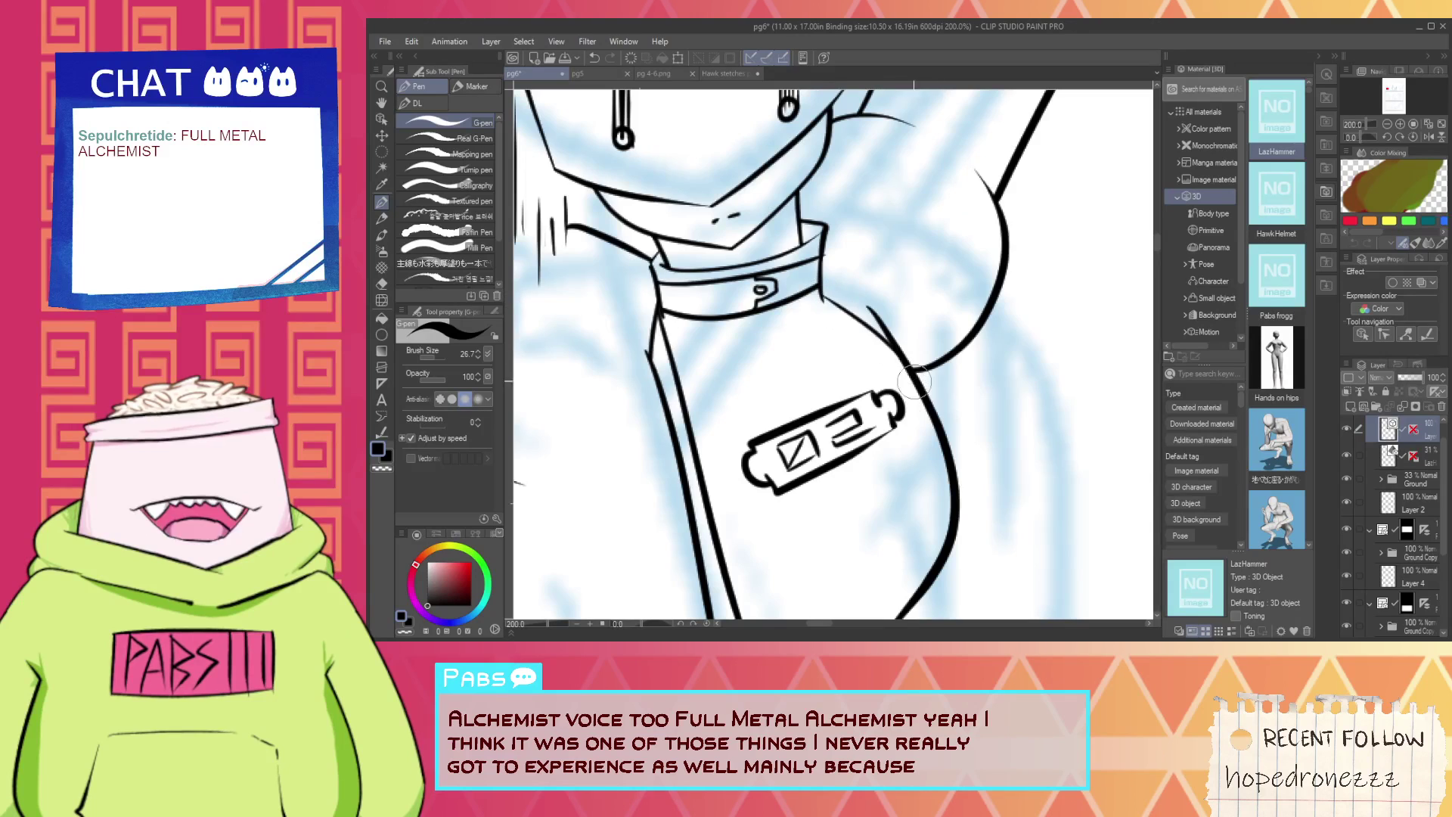
pyautogui.hotkey('ctrl', 'z')
pyautogui.moveTo(823, 274); pyautogui.dragTo(893, 334)
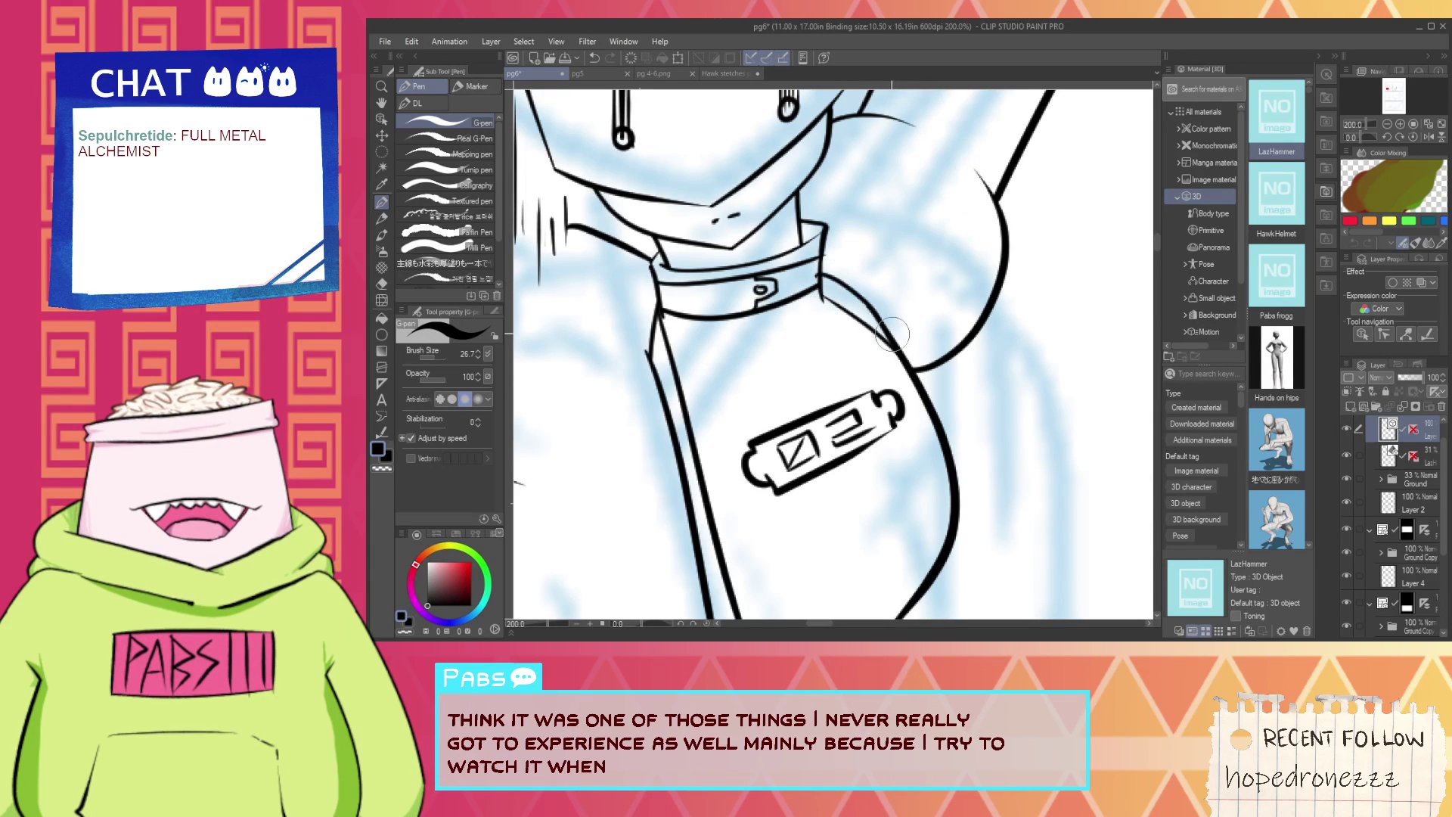
pyautogui.press('e')
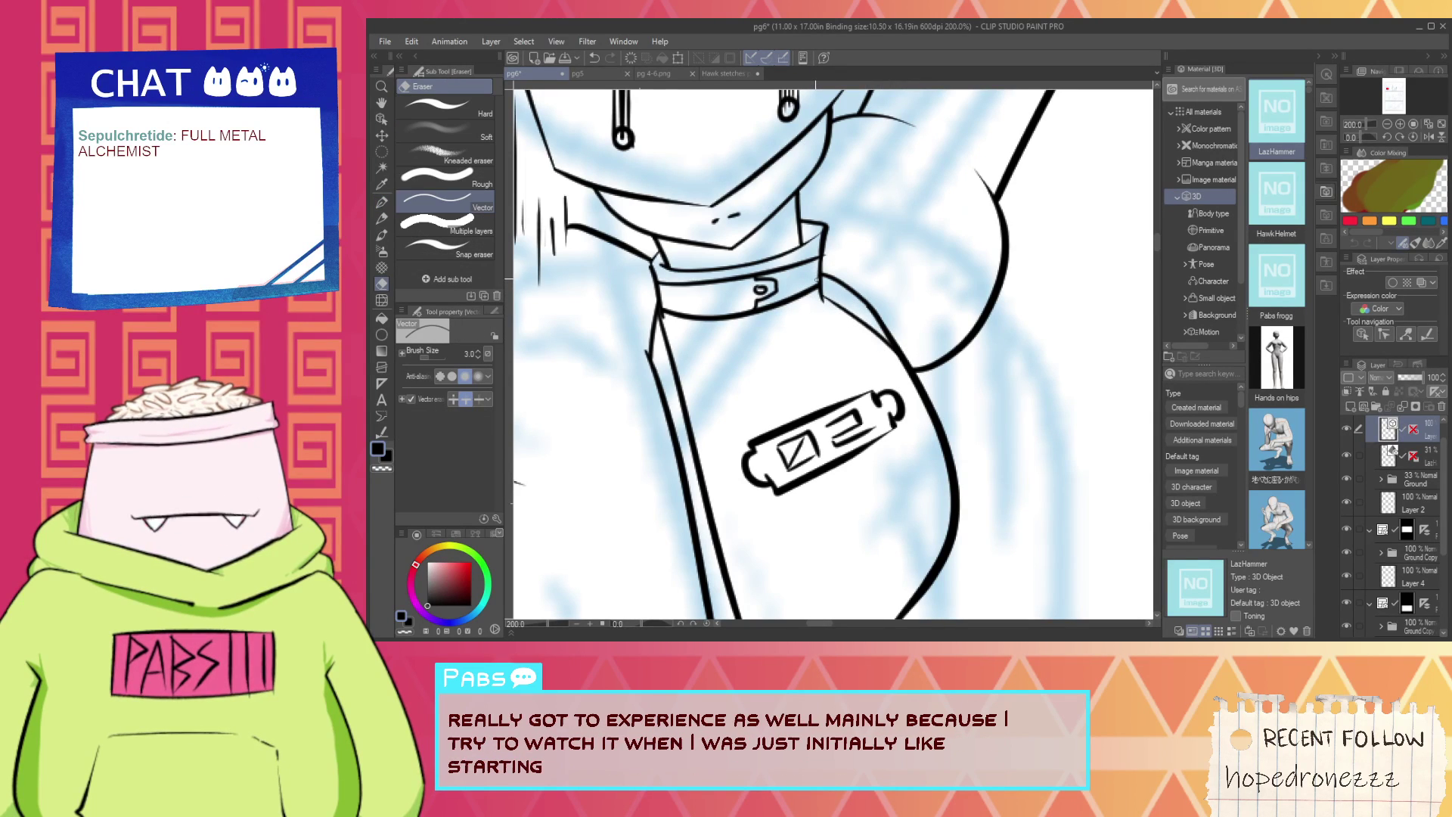
# Ink a curved line joining the collar to the torso edge opposite the raised arm, and erase the old connecting line.
pyautogui.scroll(-2, 831, 254)
pyautogui.press('space')
pyautogui.moveTo(832, 253); pyautogui.dragTo(878, 313)
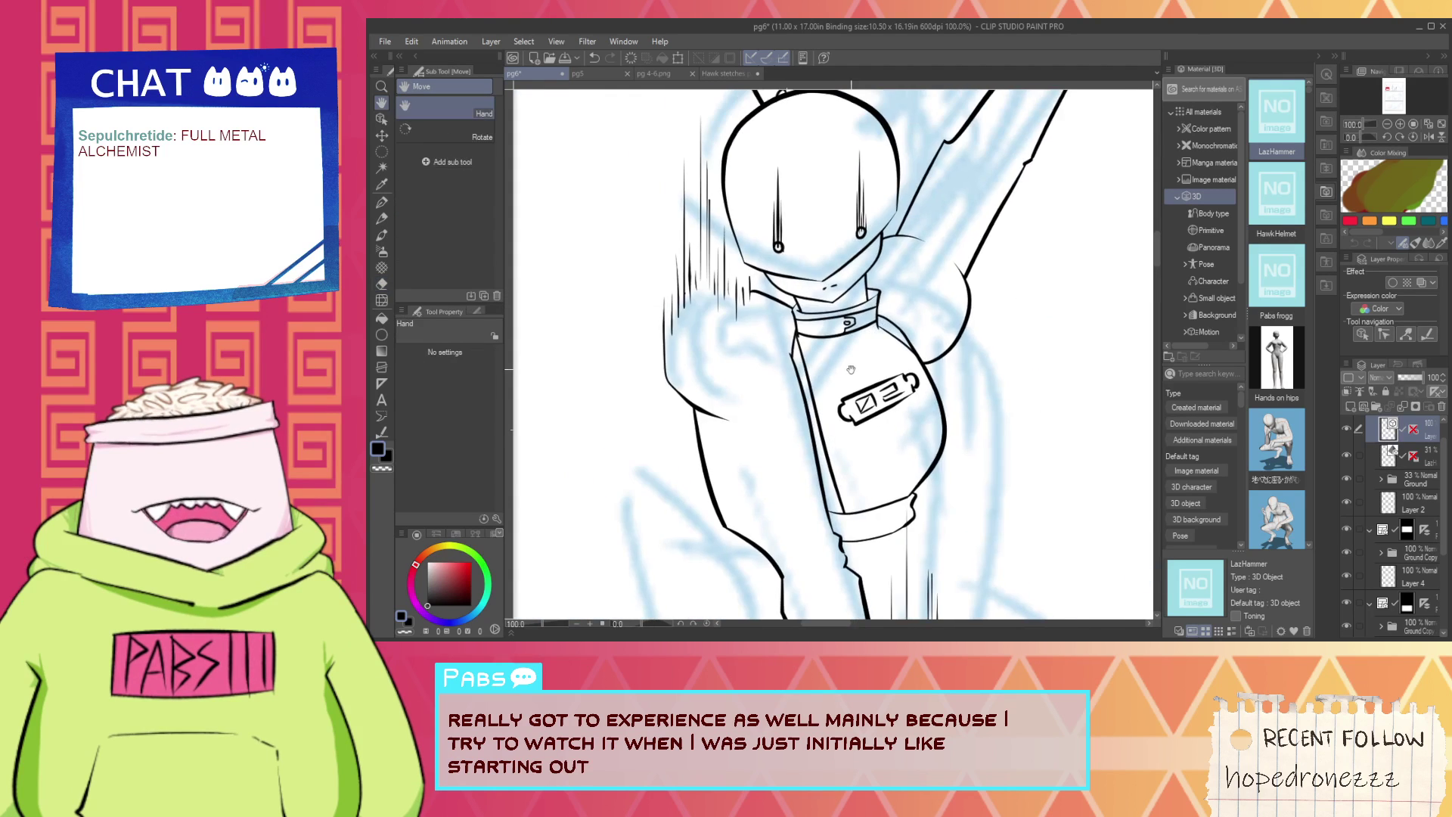
pyautogui.scroll(4, 791, 349)
pyautogui.press('p')
pyautogui.moveTo(773, 412); pyautogui.dragTo(770, 235)
pyautogui.hotkey('ctrl', 'z')
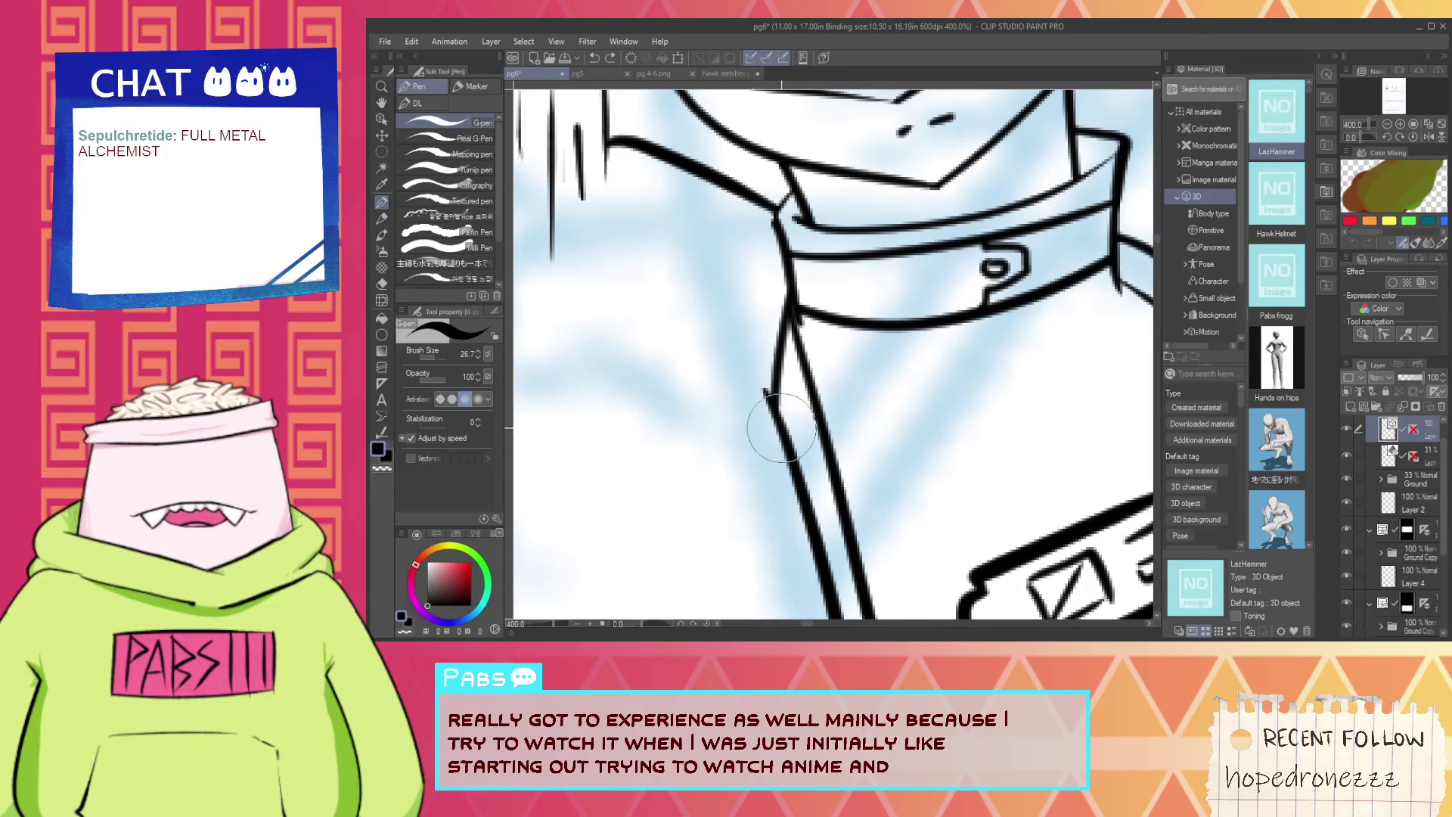
pyautogui.moveTo(770, 408); pyautogui.dragTo(787, 250)
pyautogui.press('e')
pyautogui.click(792, 234)
pyautogui.click(784, 344)
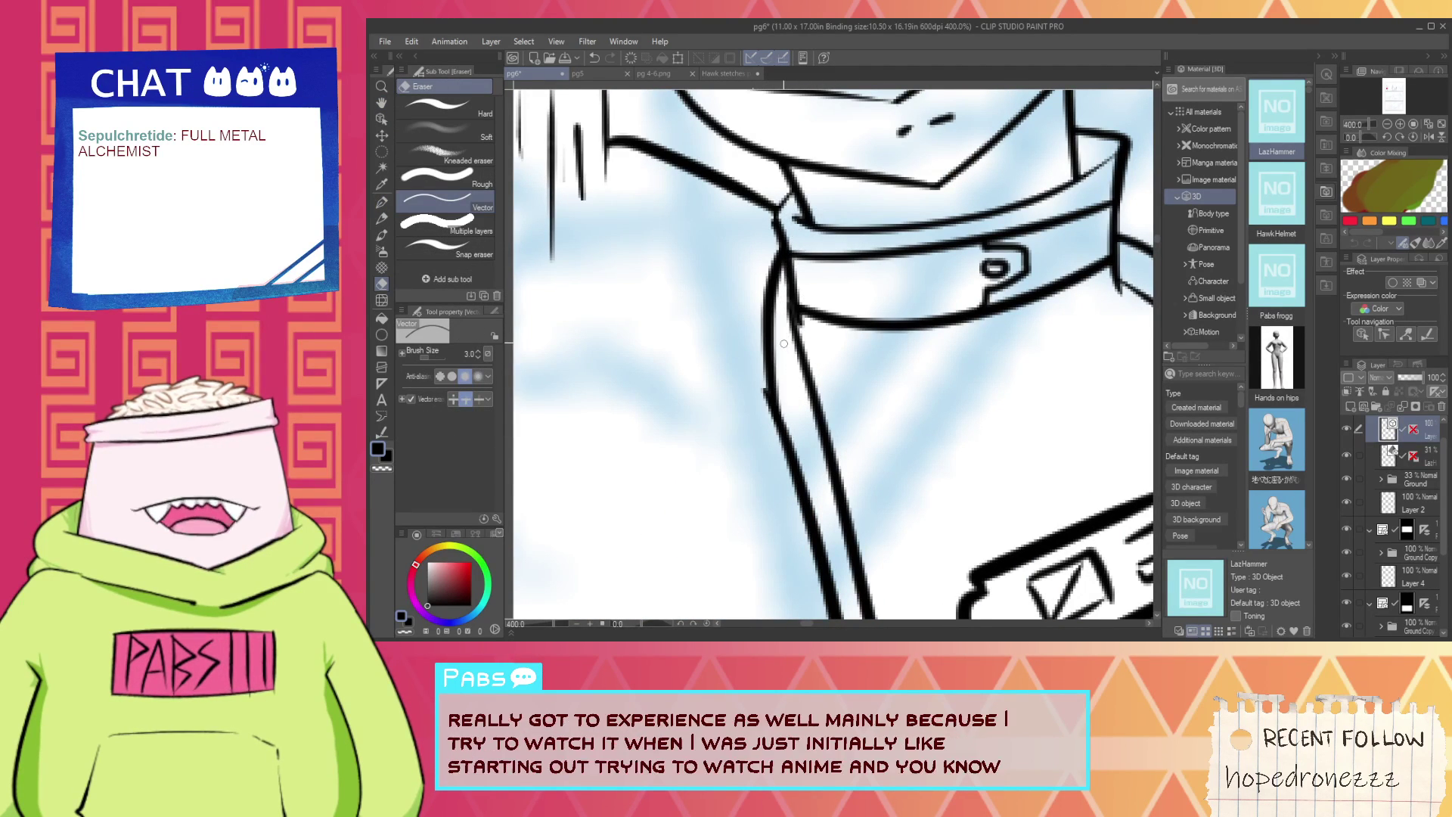
# Ink a ruffled trim along the shoulder curve beside the raised arm, from the collar to the torso edge, and erase overlapping lines.
pyautogui.scroll(-4, 799, 360)
pyautogui.press('space')
pyautogui.moveTo(882, 384); pyautogui.dragTo(817, 375)
pyautogui.scroll(4, 822, 316)
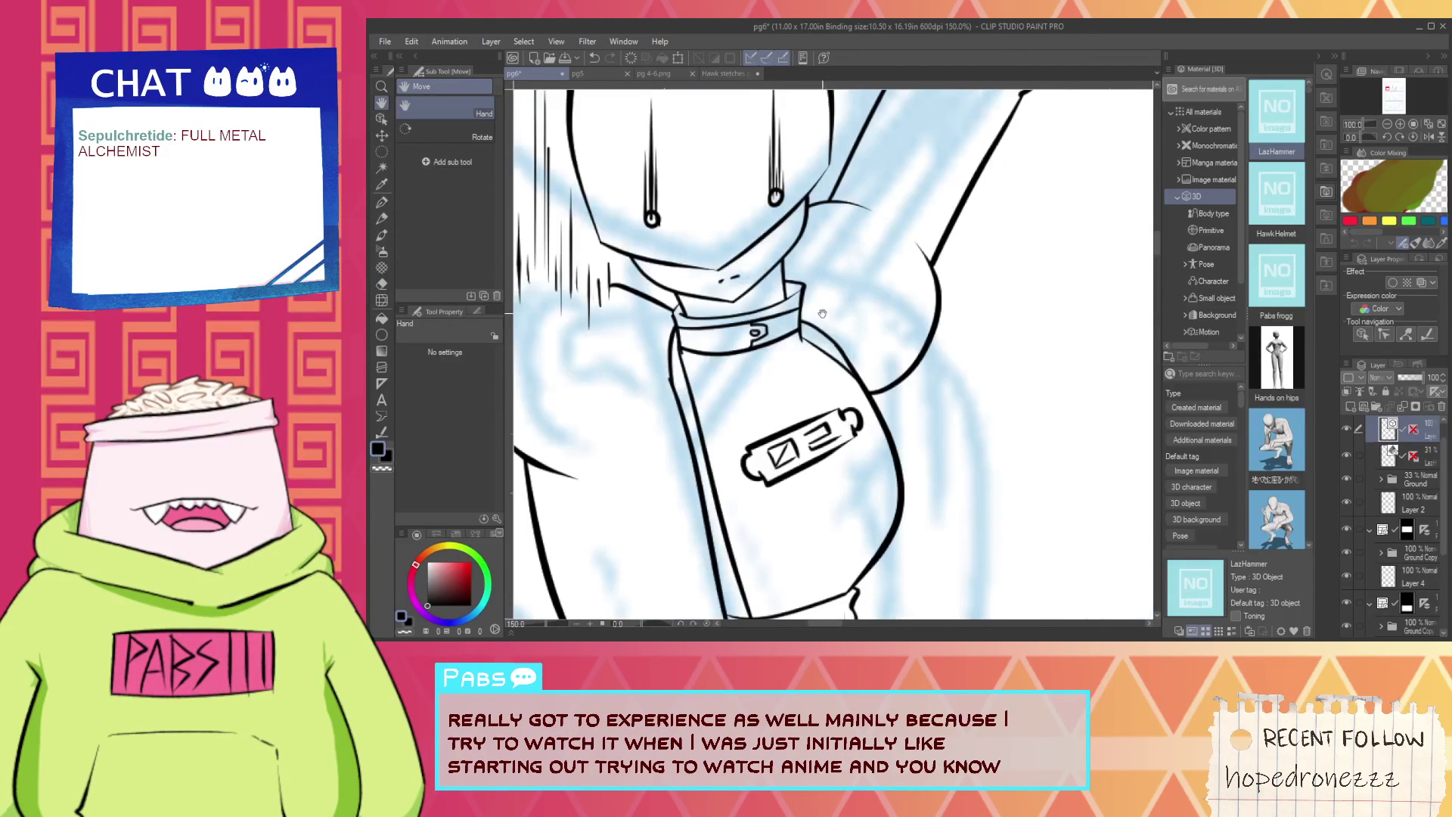
pyautogui.press('p')
pyautogui.moveTo(787, 266)
pyautogui.mouseDown()
pyautogui.moveTo(861, 329)
pyautogui.moveTo(905, 317)
pyautogui.moveTo(928, 370)
pyautogui.moveTo(845, 287)
pyautogui.moveTo(891, 369)
pyautogui.moveTo(933, 353)
pyautogui.moveTo(916, 431)
pyautogui.moveTo(923, 422)
pyautogui.moveTo(947, 448)
pyautogui.moveTo(898, 387)
pyautogui.moveTo(968, 460)
pyautogui.moveTo(948, 502)
pyautogui.mouseUp()
pyautogui.hotkey('ctrl', 'z')
pyautogui.press('e')
pyautogui.click(946, 471)
pyautogui.click(926, 444)
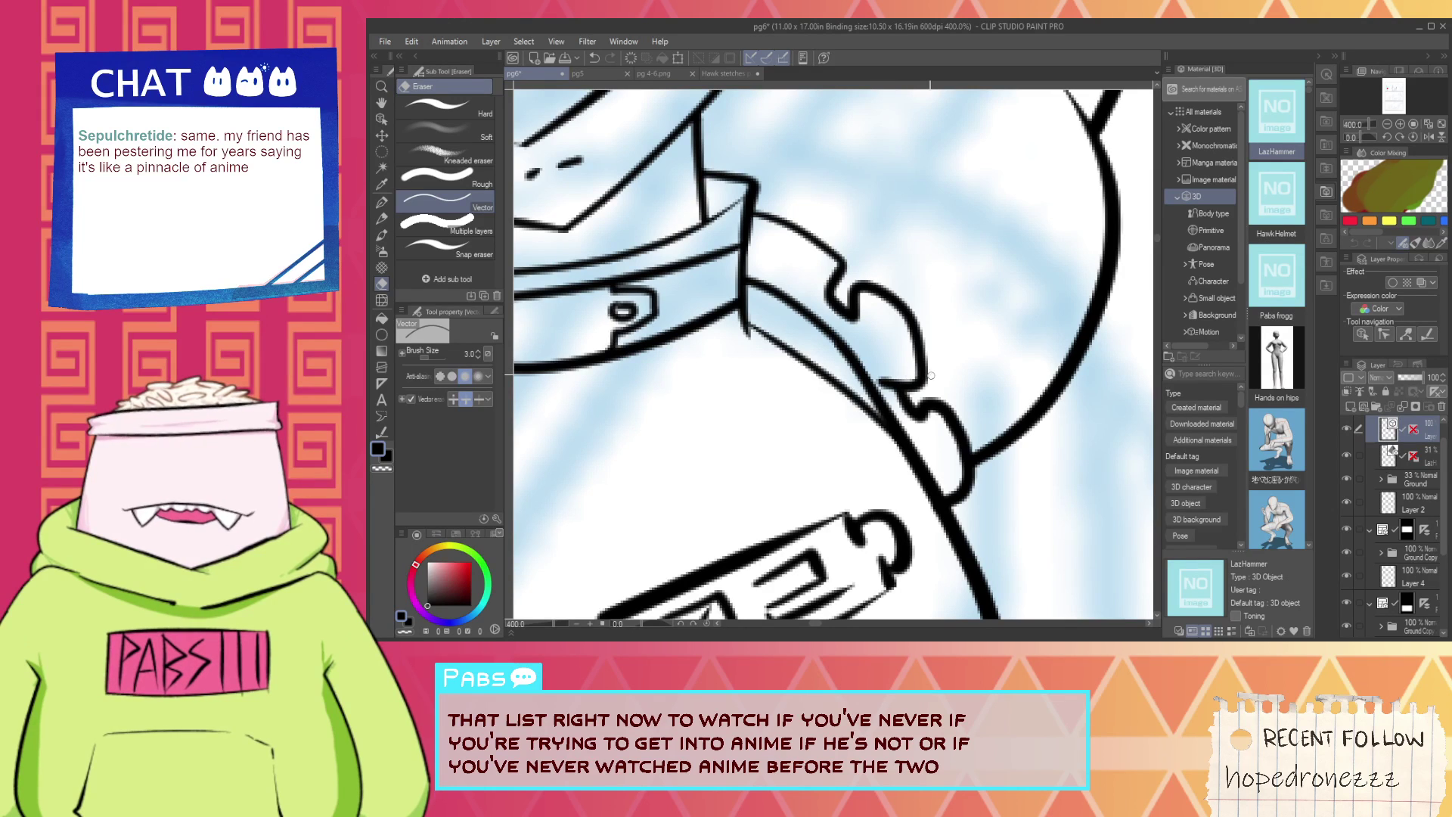
# Add short crease strokes inside each lobe of the ruffle beside the raised arm.
pyautogui.press('p')
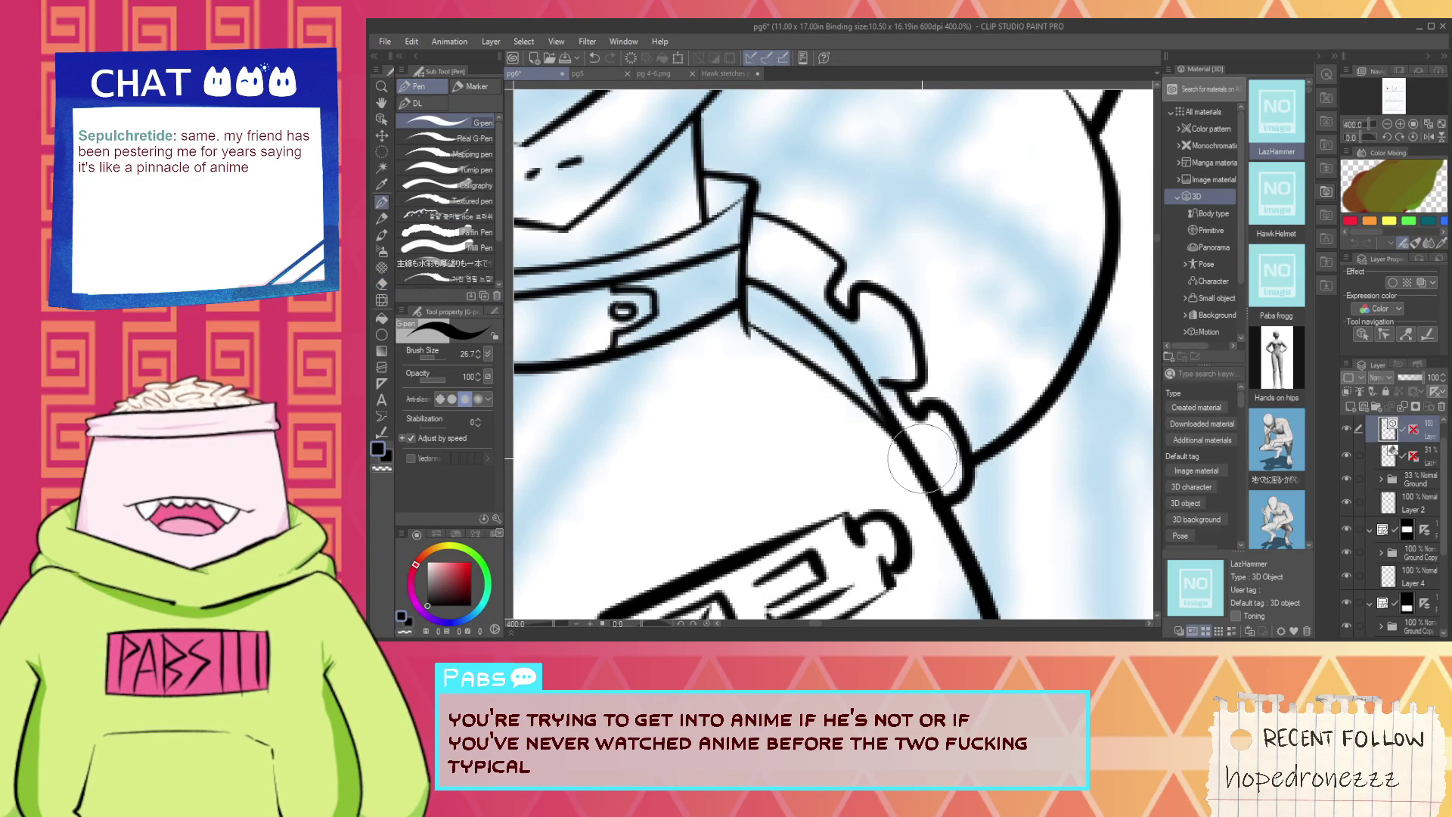
pyautogui.moveTo(915, 452)
pyautogui.mouseDown()
pyautogui.moveTo(932, 432)
pyautogui.moveTo(942, 469)
pyautogui.mouseUp()
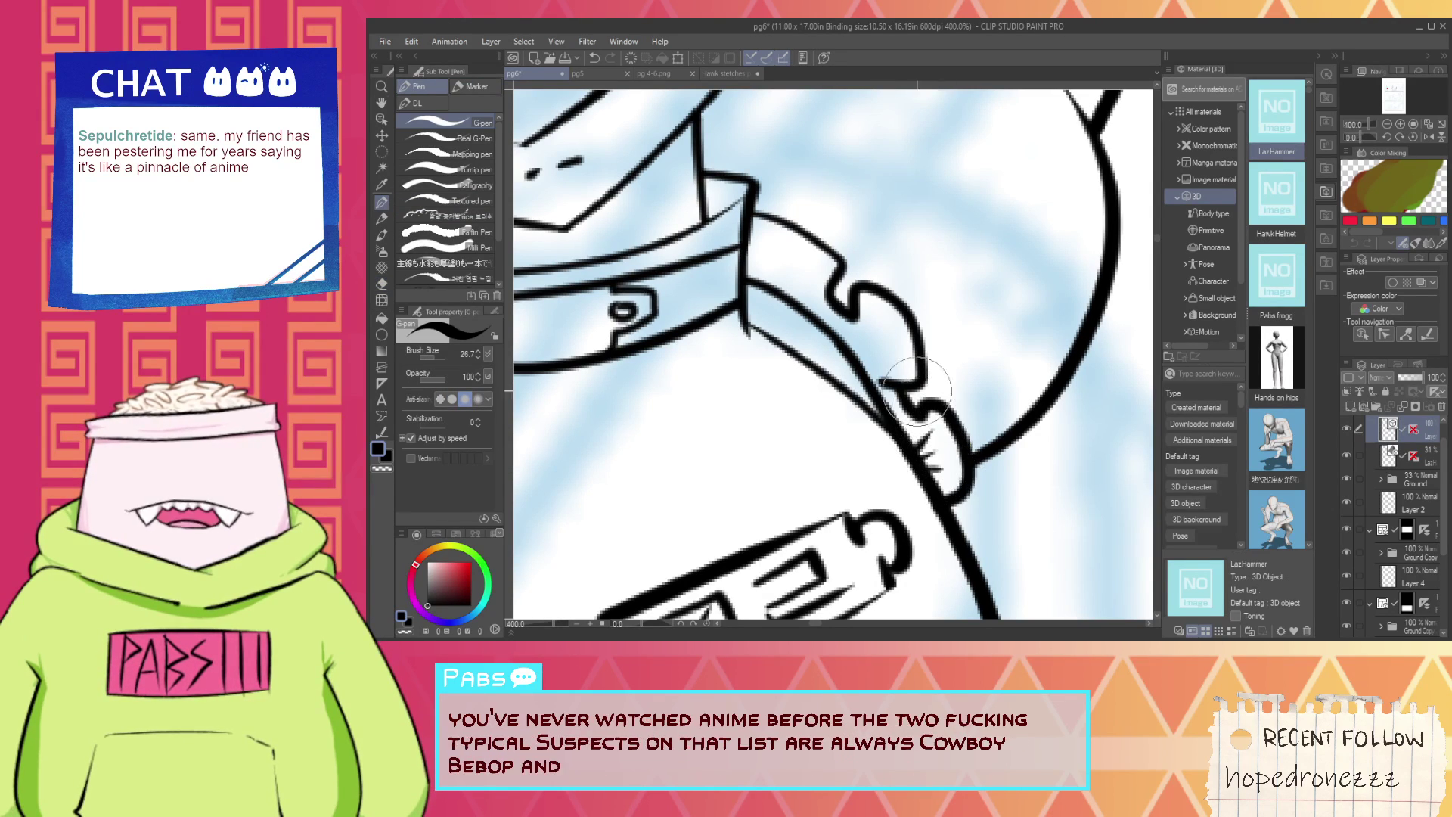
pyautogui.moveTo(918, 389); pyautogui.dragTo(923, 411)
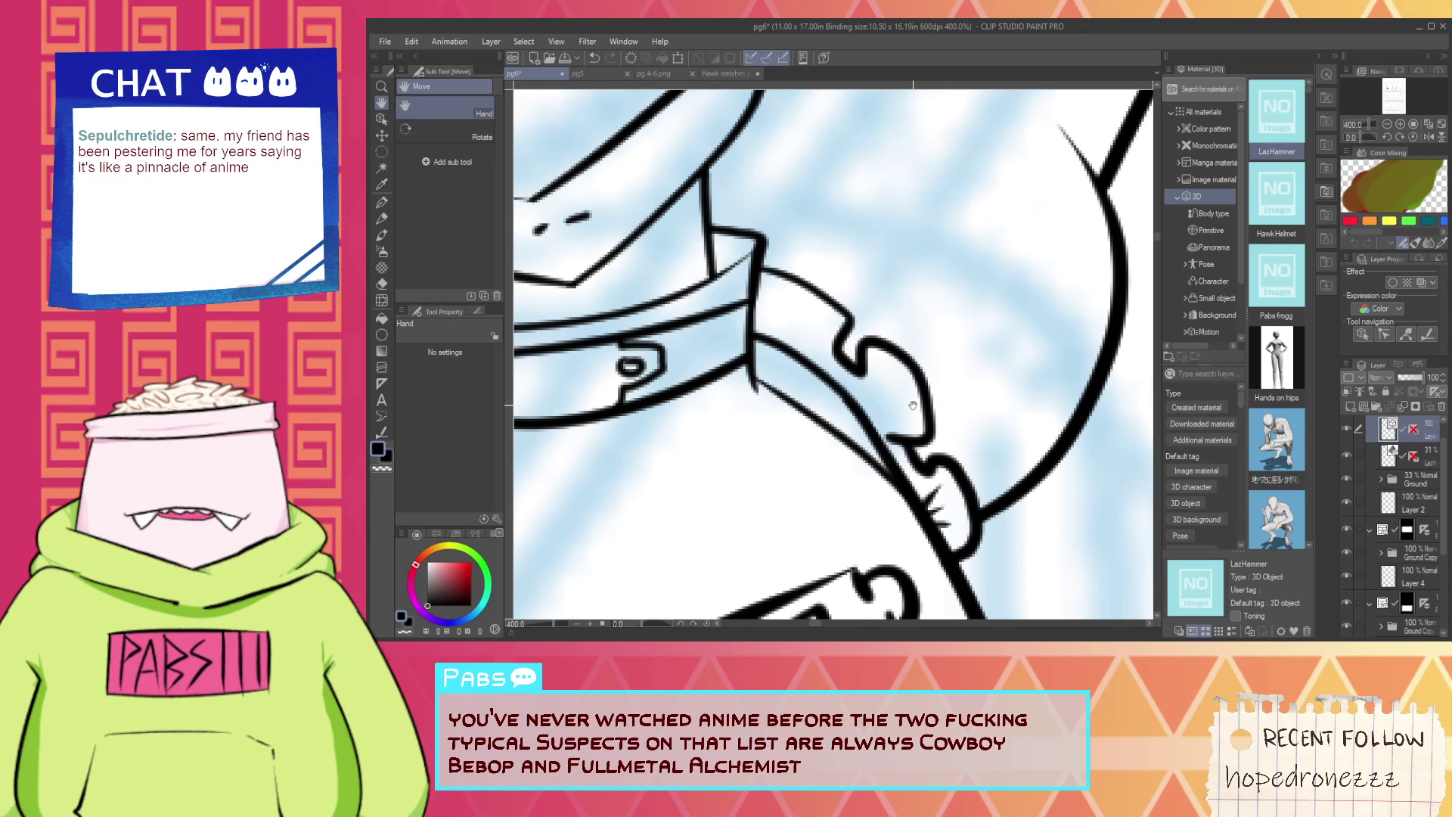
pyautogui.moveTo(867, 409)
pyautogui.mouseDown()
pyautogui.moveTo(894, 374)
pyautogui.moveTo(868, 424)
pyautogui.moveTo(912, 401)
pyautogui.moveTo(875, 425)
pyautogui.moveTo(869, 395)
pyautogui.mouseUp()
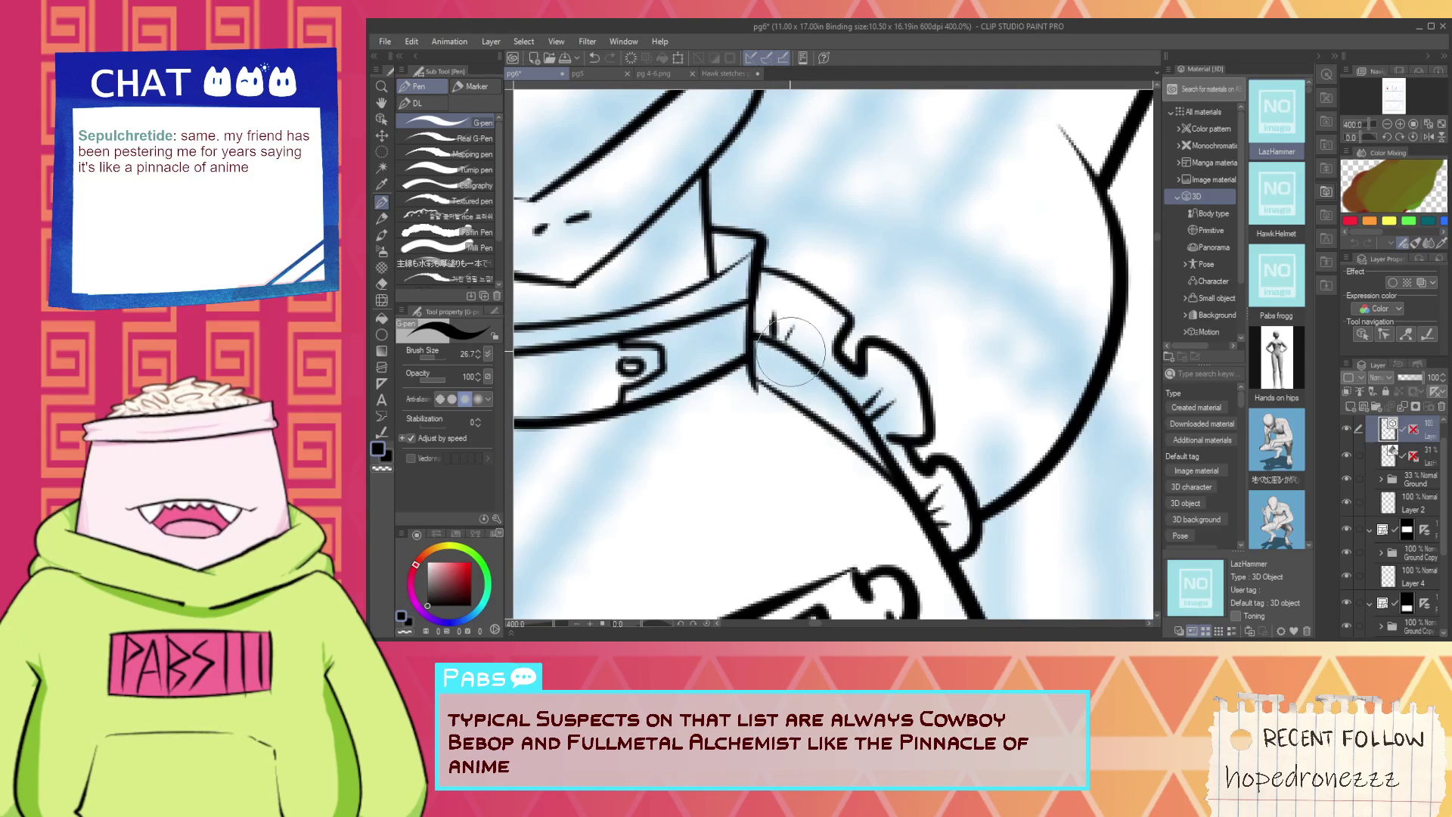
# Ink a matching ruffled trim down the torso edge opposite the raised arm, starting at the collar.
pyautogui.scroll(-3, 794, 352)
pyautogui.scroll(-1, 802, 357)
pyautogui.moveTo(802, 357); pyautogui.dragTo(847, 350)
pyautogui.scroll(1, 755, 441)
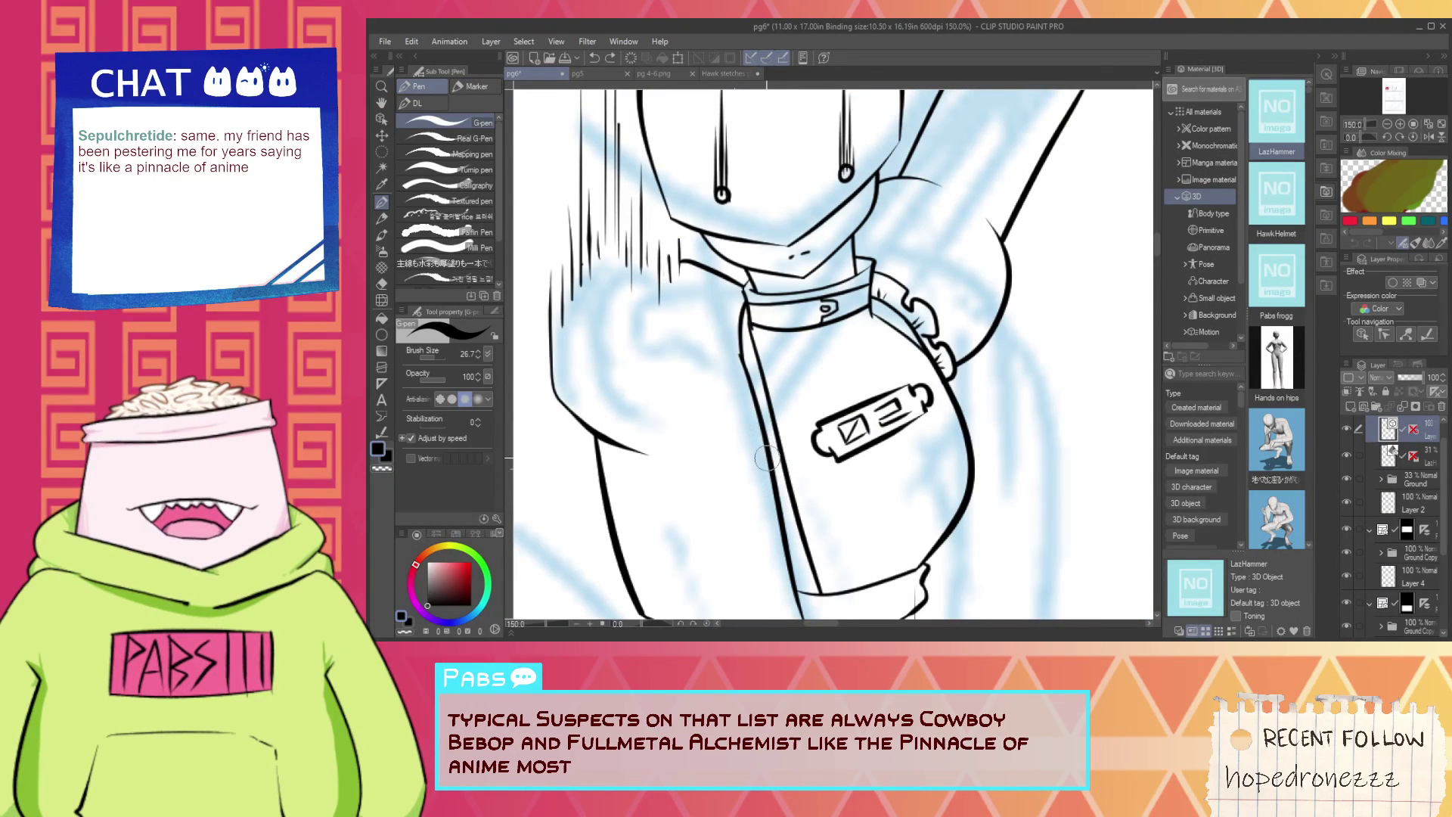
pyautogui.scroll(1, 764, 427)
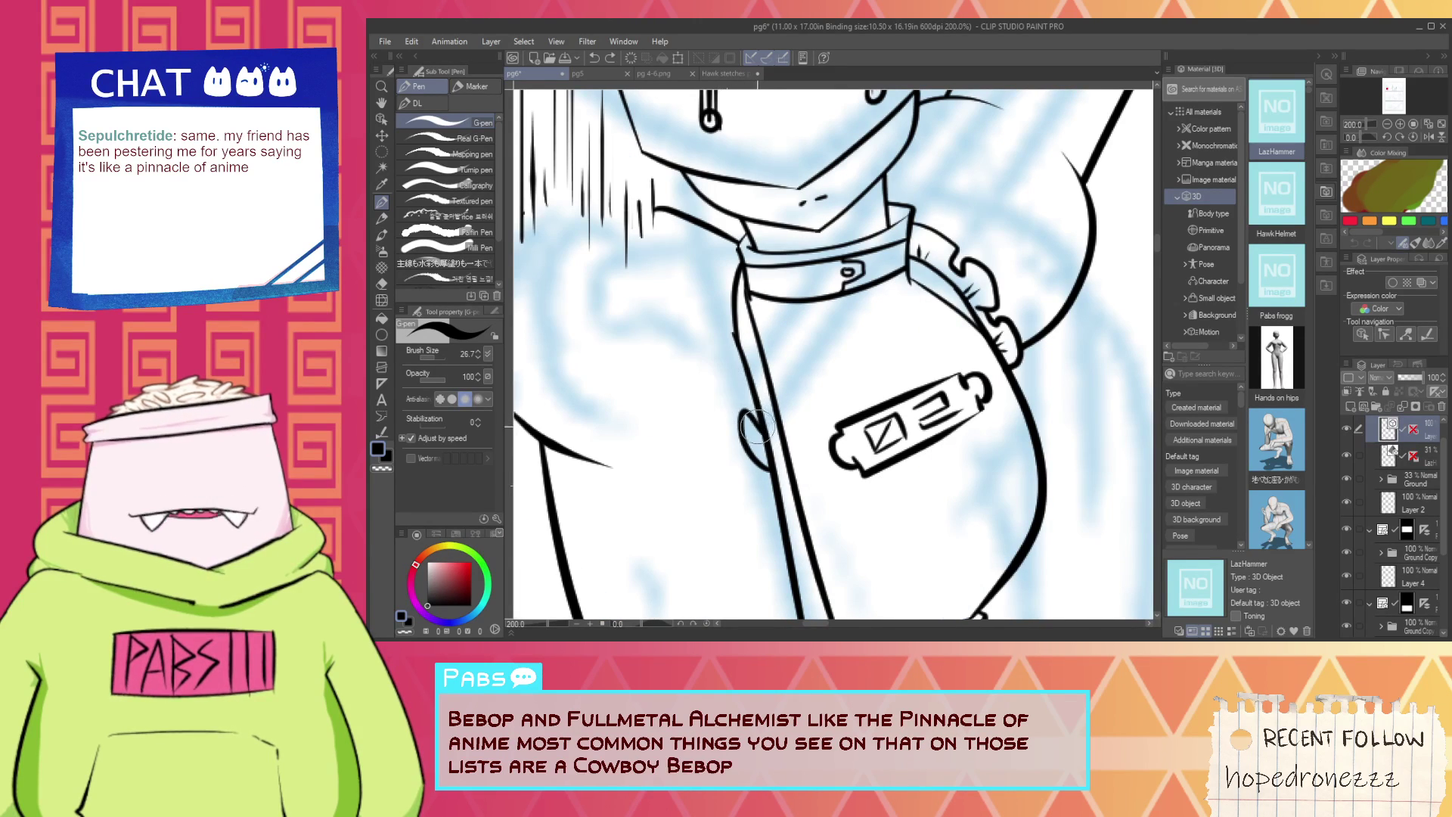
pyautogui.moveTo(750, 415)
pyautogui.mouseDown()
pyautogui.moveTo(725, 378)
pyautogui.moveTo(719, 297)
pyautogui.mouseUp()
pyautogui.scroll(2, 726, 377)
pyautogui.hotkey('ctrl', 'z')
pyautogui.moveTo(724, 386)
pyautogui.mouseDown()
pyautogui.moveTo(742, 304)
pyautogui.moveTo(743, 382)
pyautogui.moveTo(729, 362)
pyautogui.moveTo(766, 270)
pyautogui.mouseUp()
pyautogui.hotkey('ctrl', 'z')
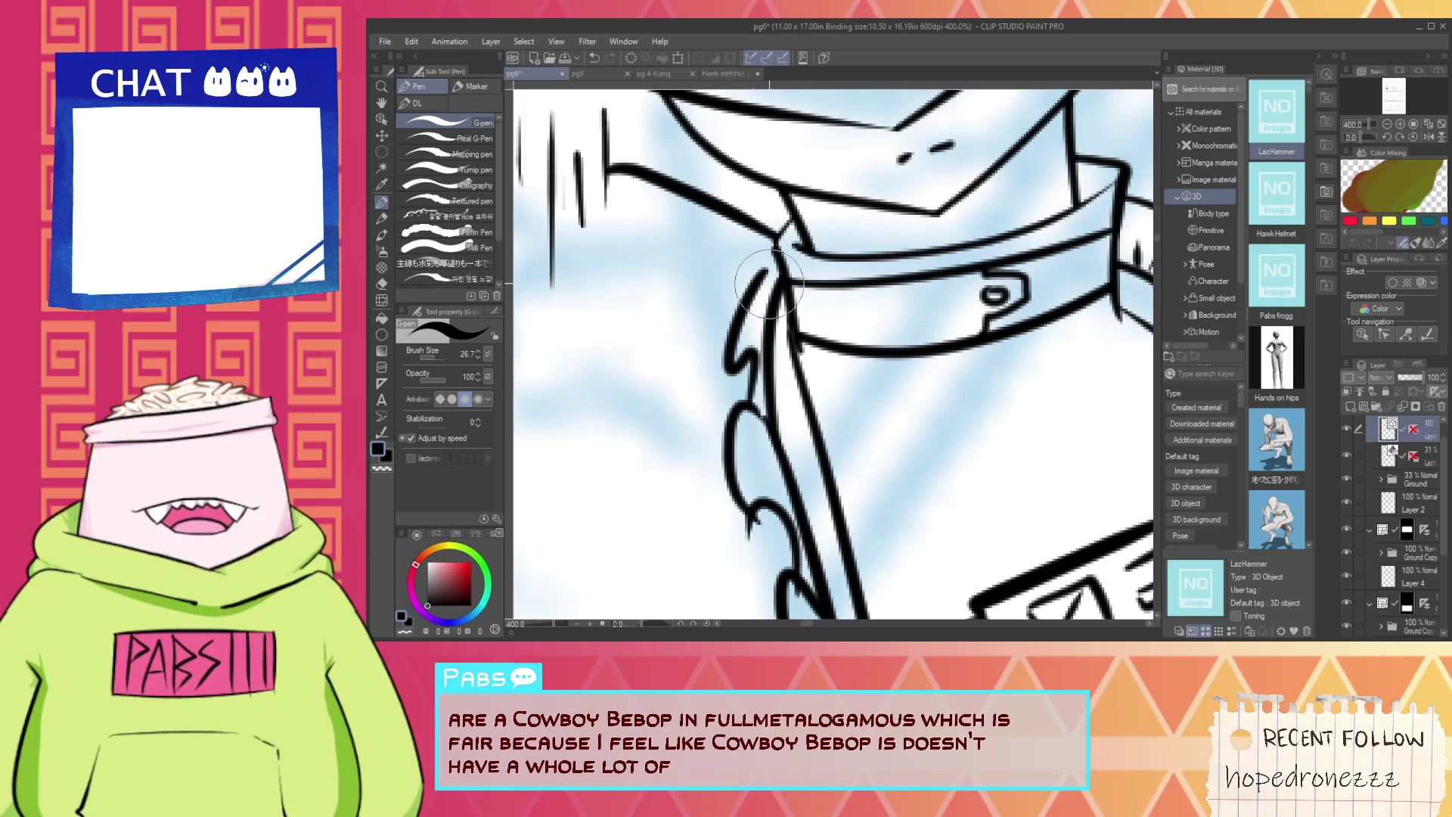
# Erase the stray line ends where the new ruffle's lobes meet the collar and torso edge.
pyautogui.press('e')
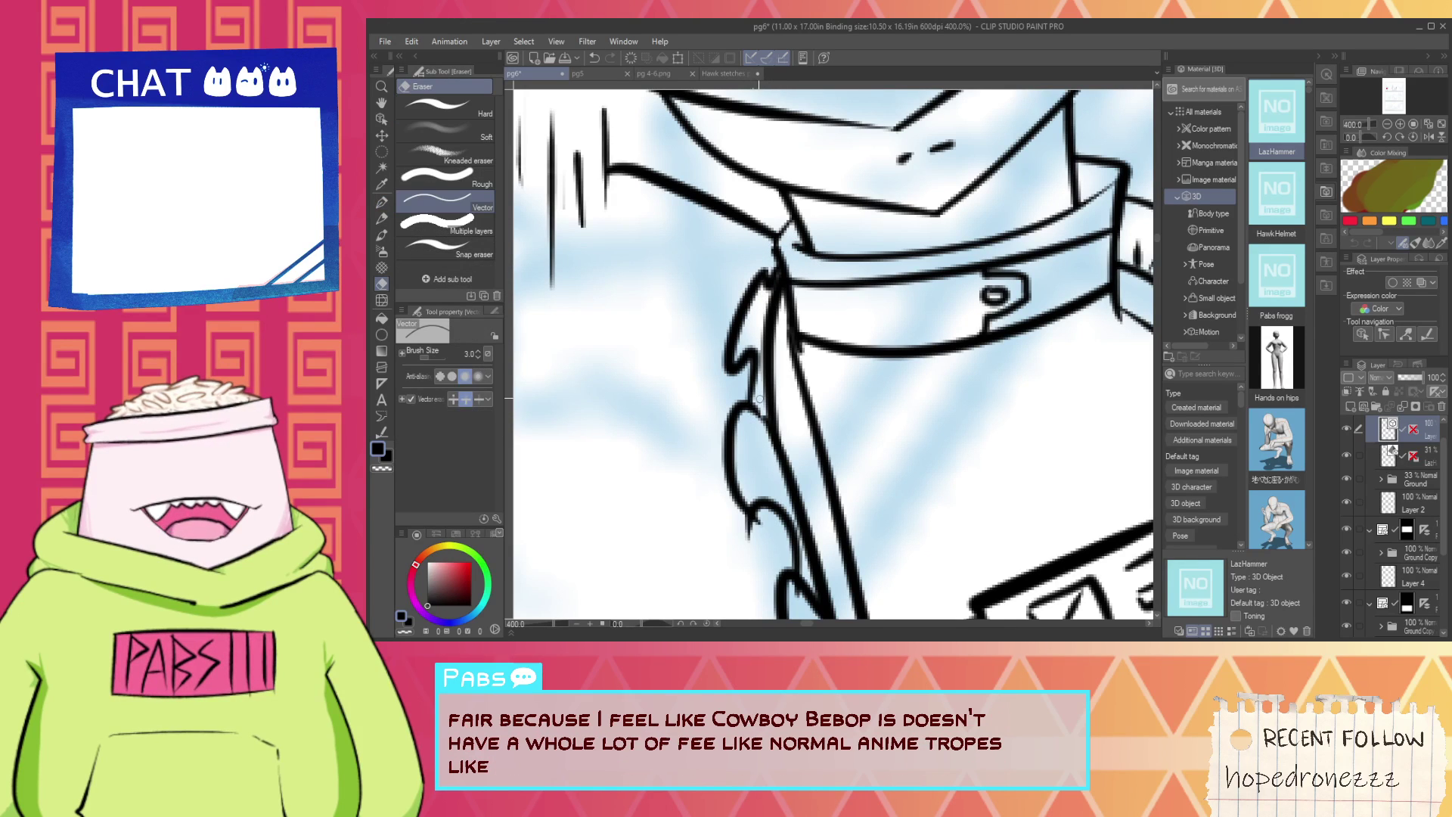
pyautogui.press('space')
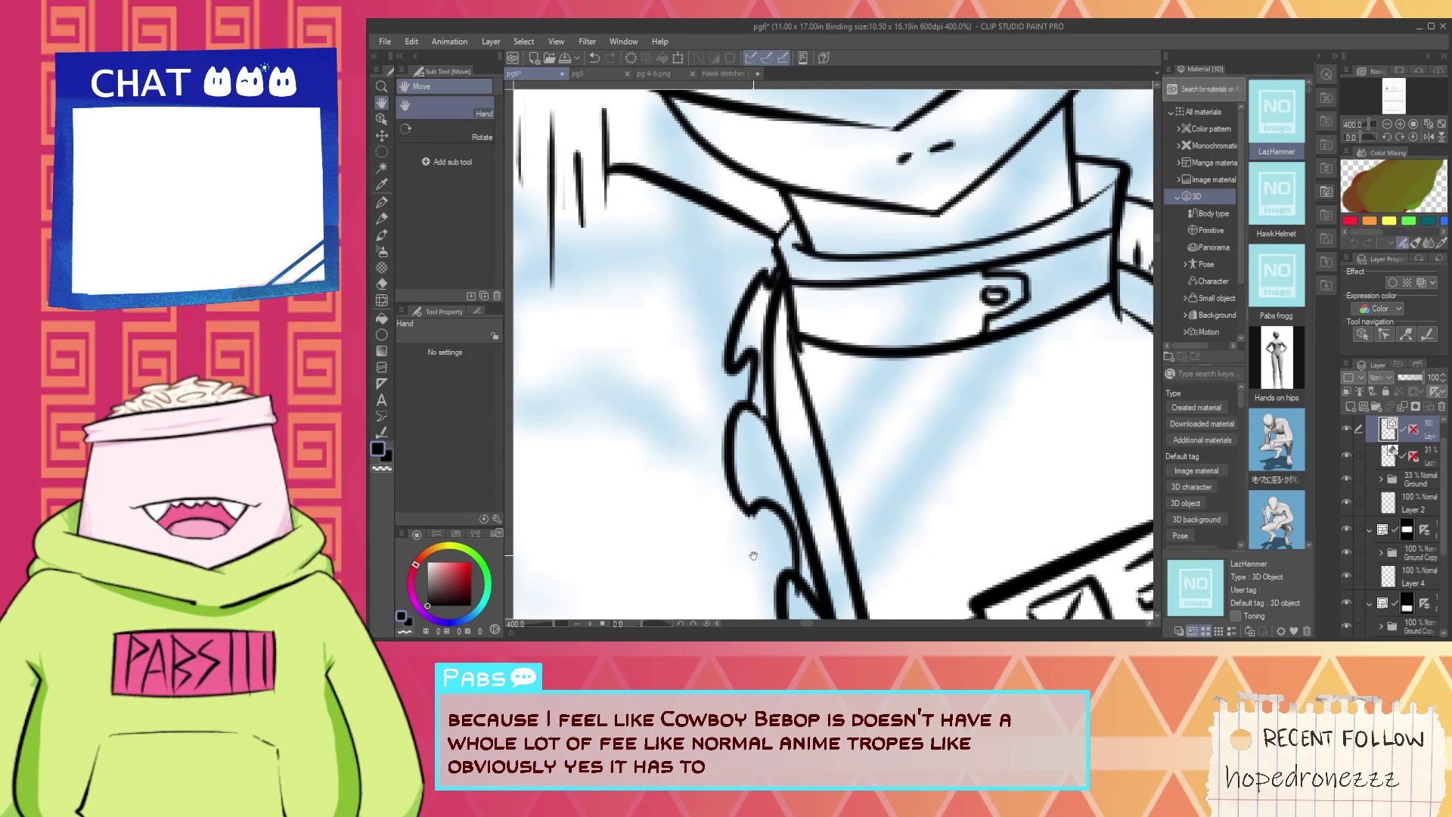
pyautogui.moveTo(760, 511); pyautogui.dragTo(765, 376)
pyautogui.scroll(-3, 805, 455)
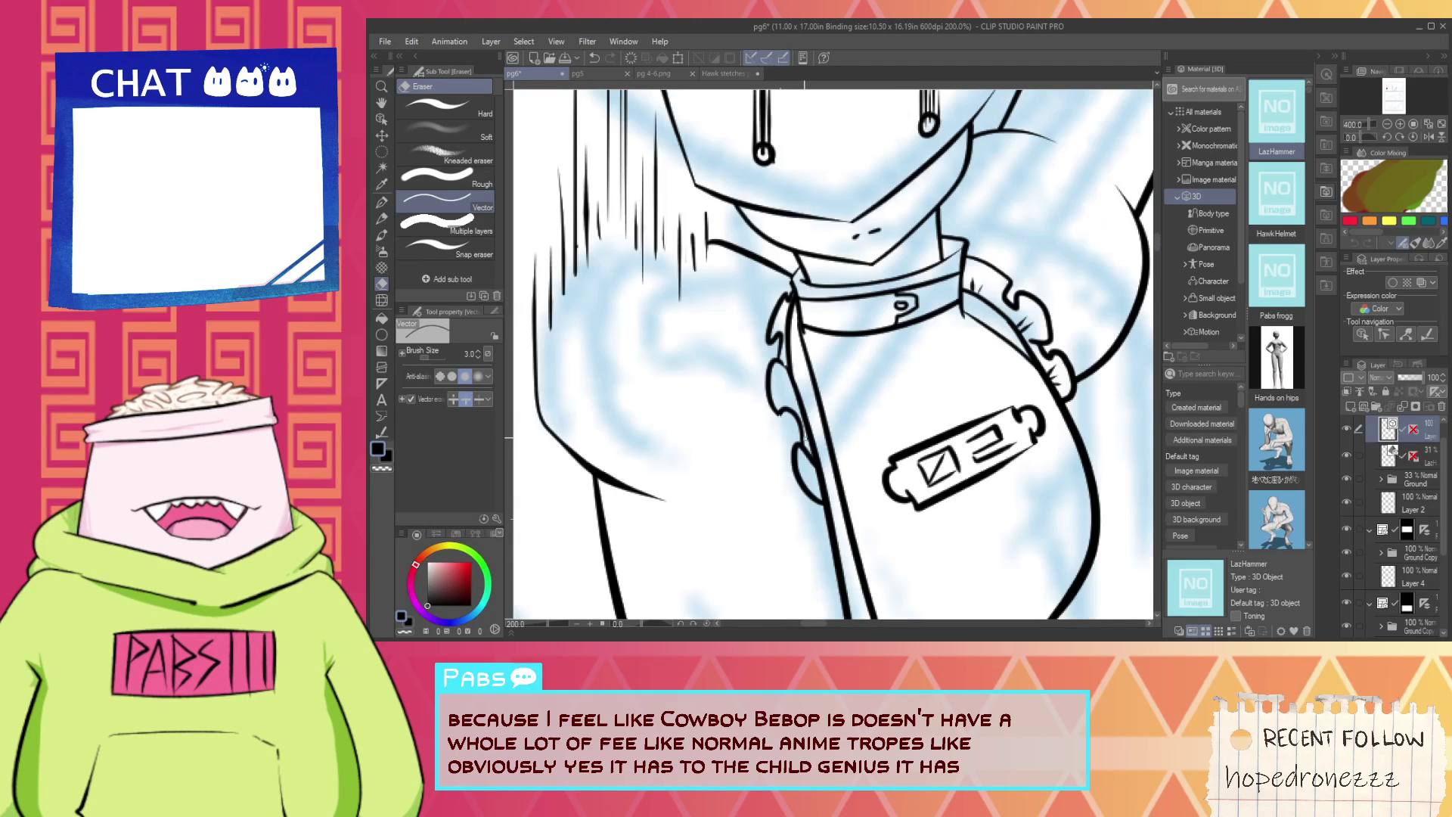
pyautogui.scroll(3, 807, 454)
pyautogui.click(801, 442)
pyautogui.press('space')
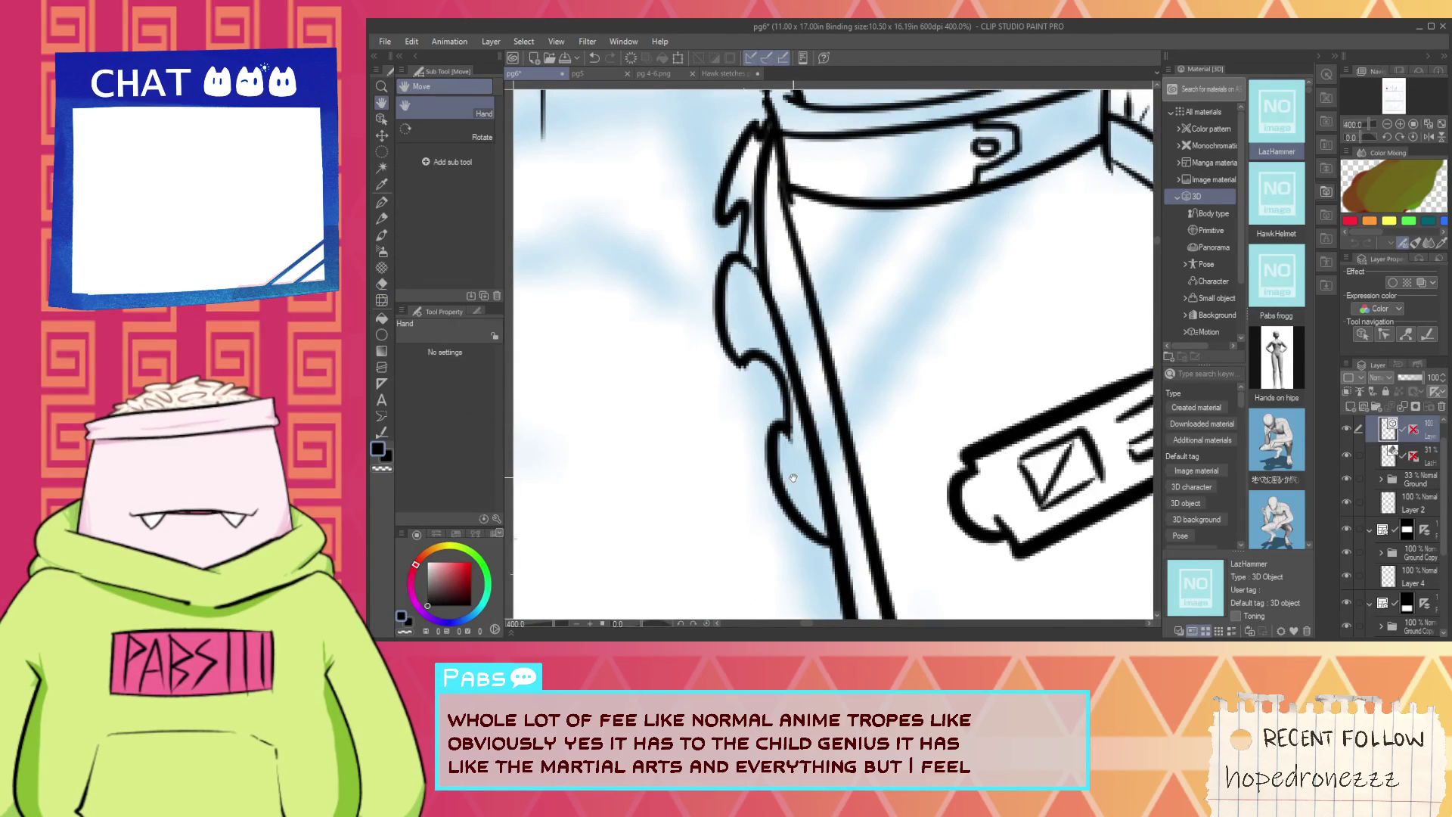
pyautogui.moveTo(804, 515); pyautogui.dragTo(790, 384)
# Extend the ruffle opposite the raised arm with a small lower lobe and erase the lines crossing inside it.
pyautogui.press('p')
pyautogui.scroll(-3, 831, 497)
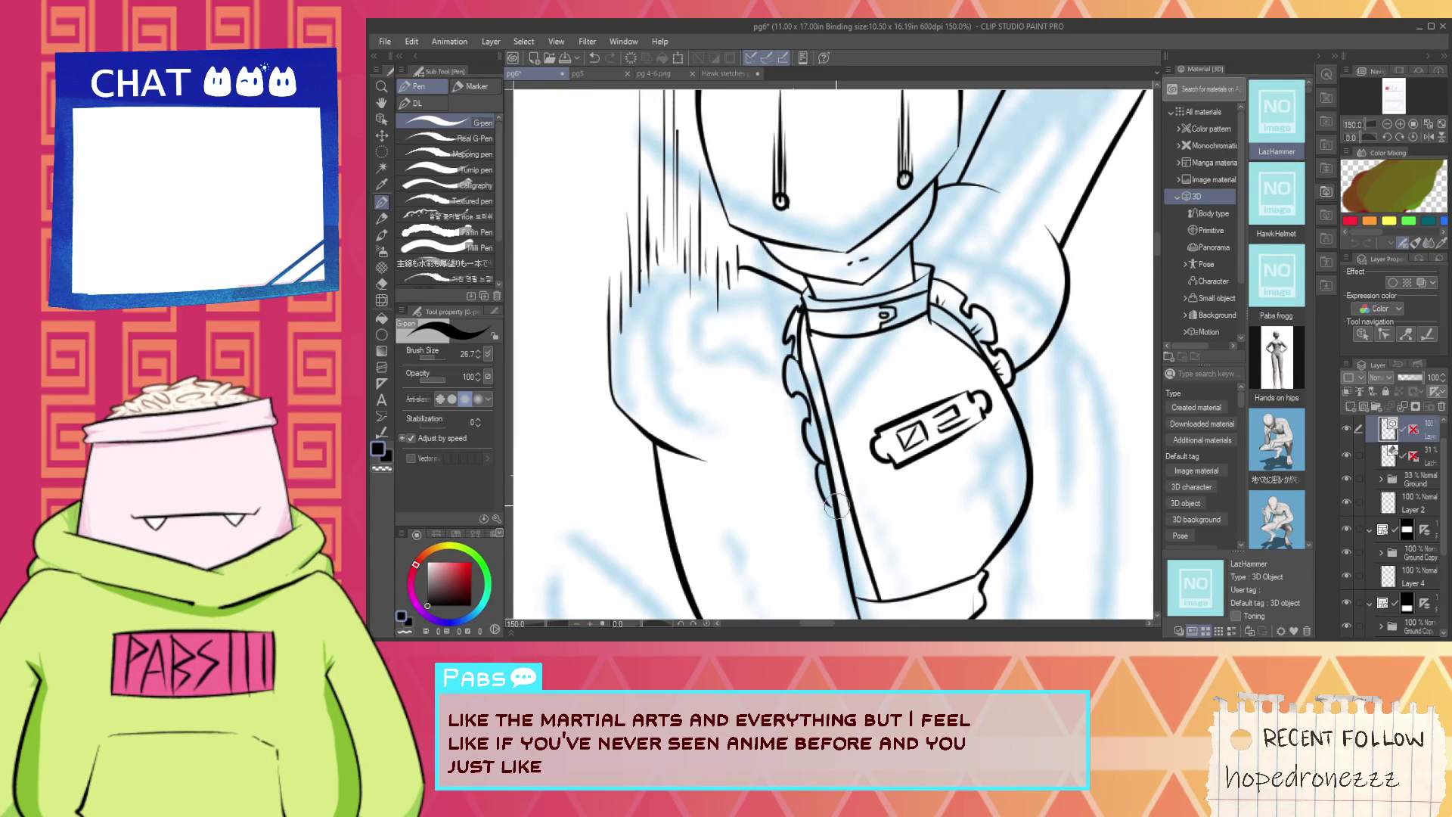
pyautogui.scroll(3, 828, 479)
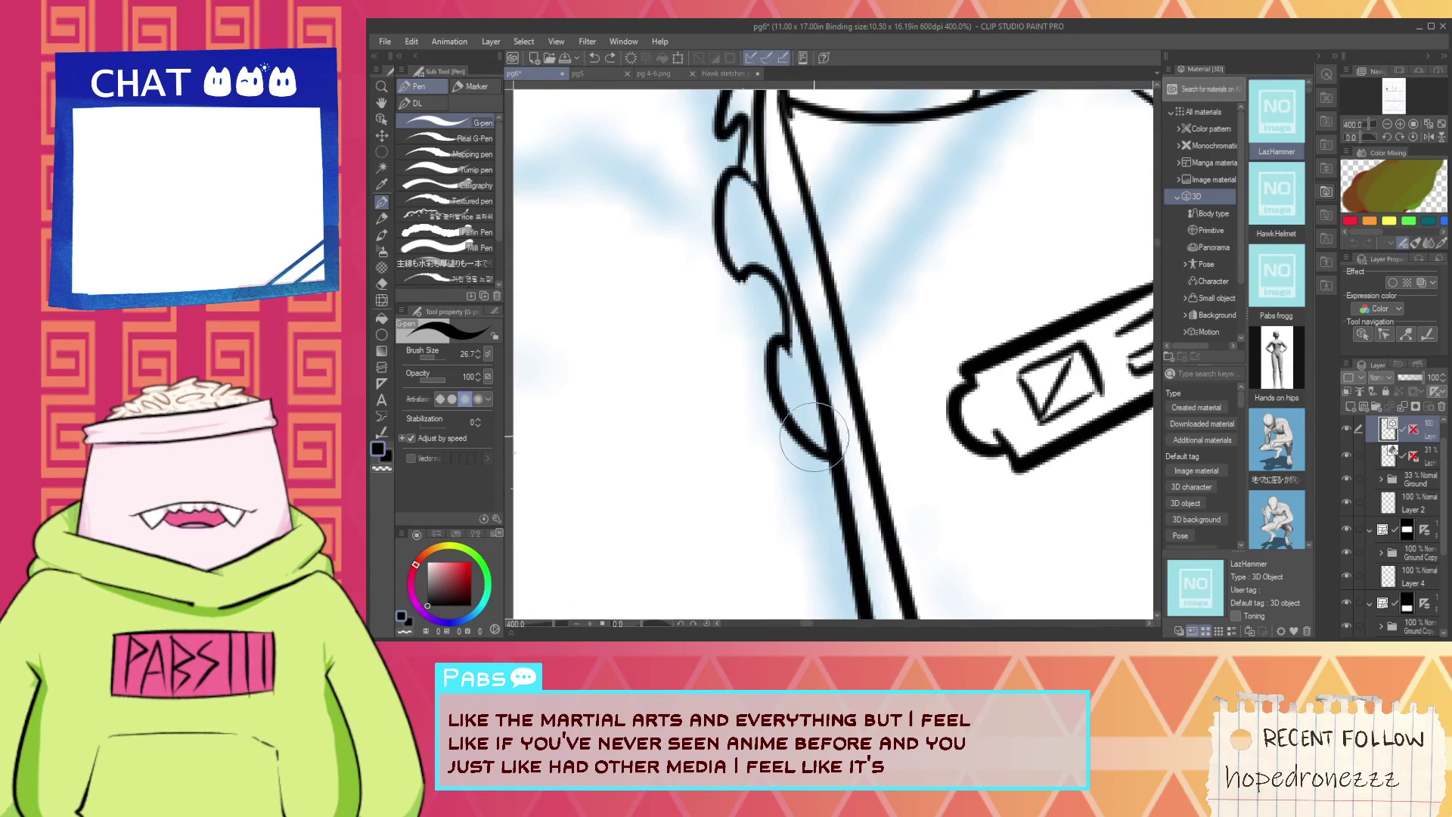
pyautogui.moveTo(814, 438)
pyautogui.mouseDown()
pyautogui.moveTo(813, 474)
pyautogui.moveTo(869, 576)
pyautogui.mouseUp()
pyautogui.moveTo(835, 441); pyautogui.dragTo(852, 517)
pyautogui.hotkey('ctrl', 'z')
pyautogui.hotkey('ctrl', 'z')
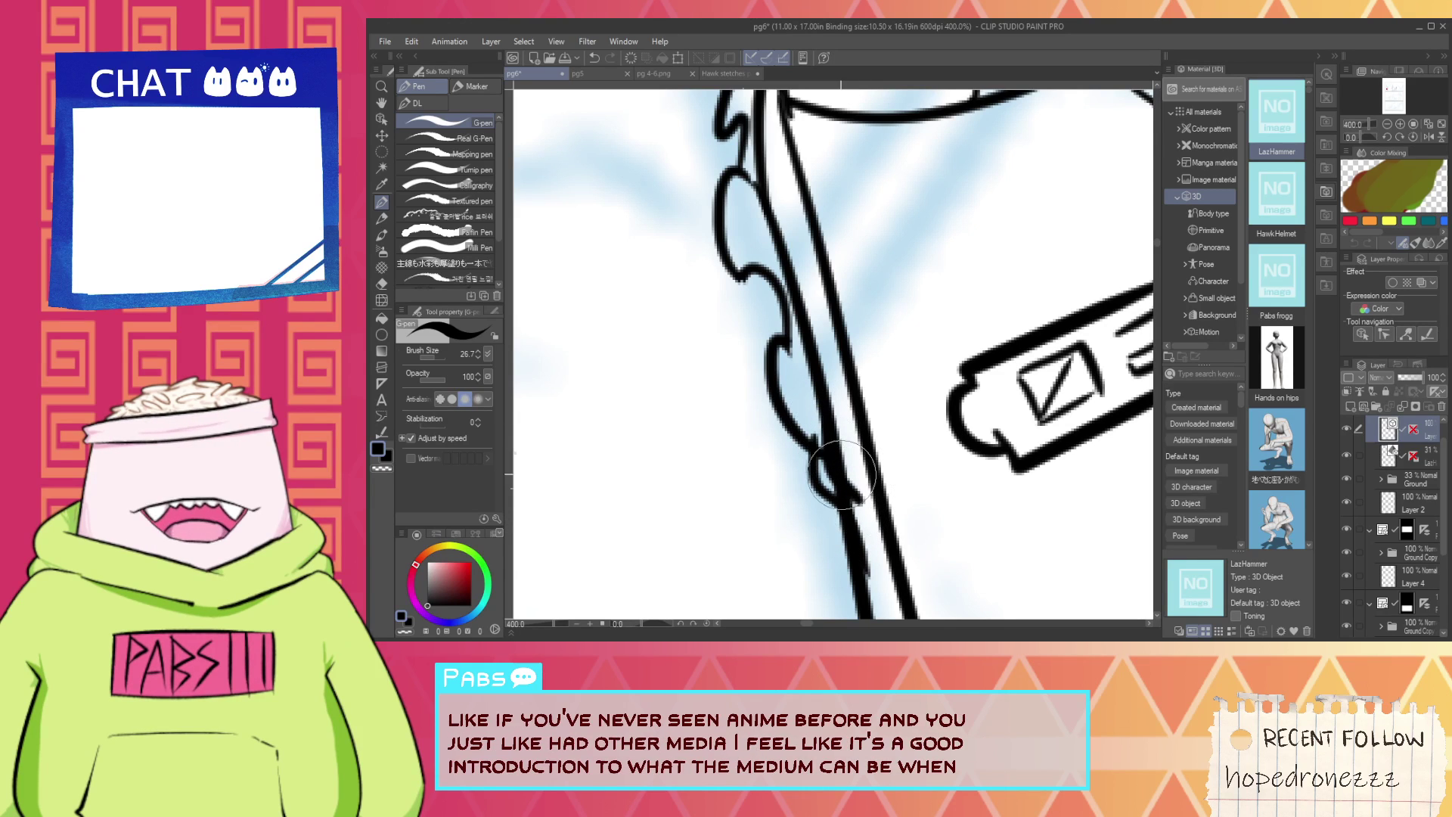
pyautogui.moveTo(817, 386); pyautogui.dragTo(847, 454)
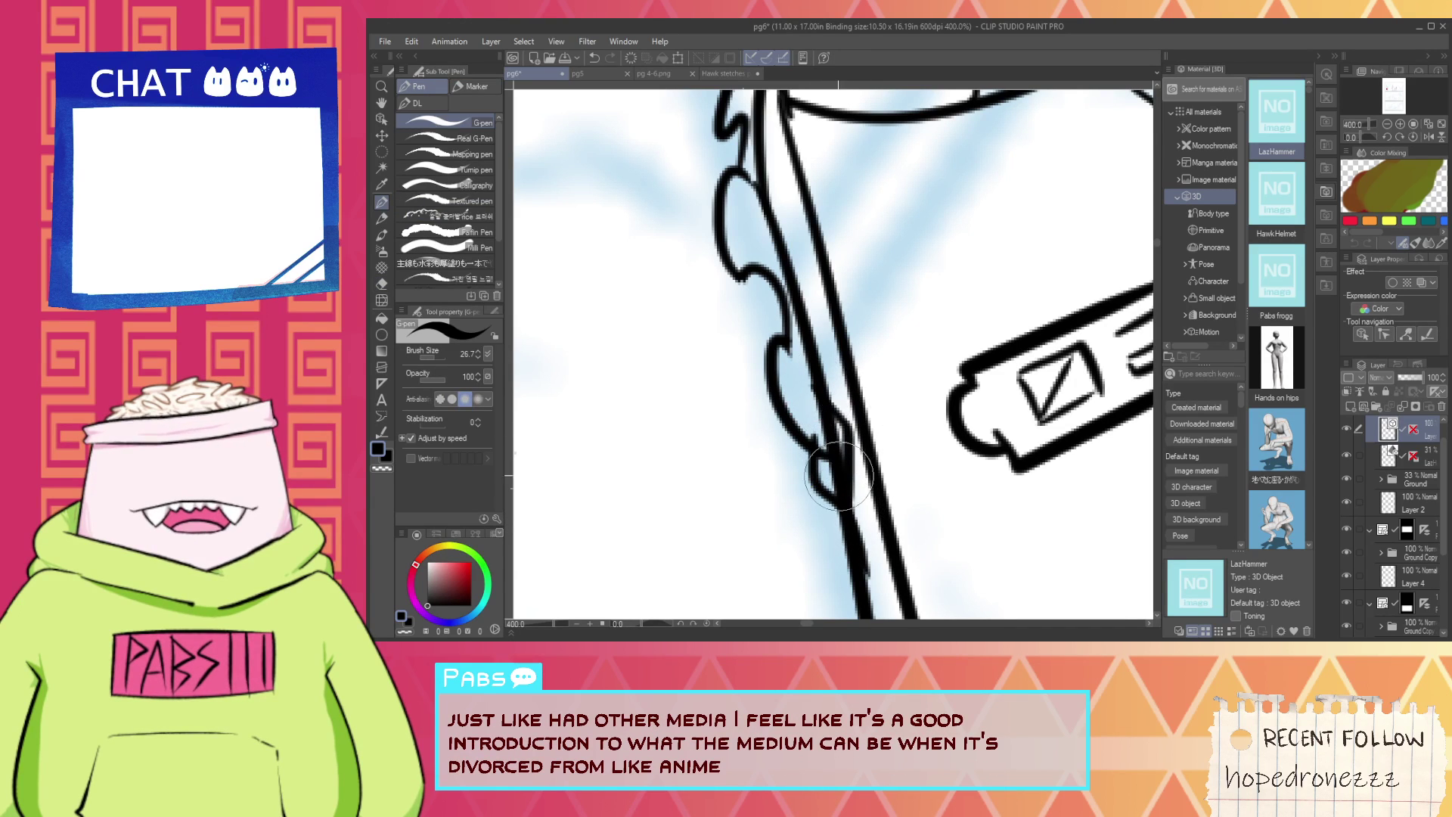
pyautogui.press('e')
pyautogui.click(837, 474)
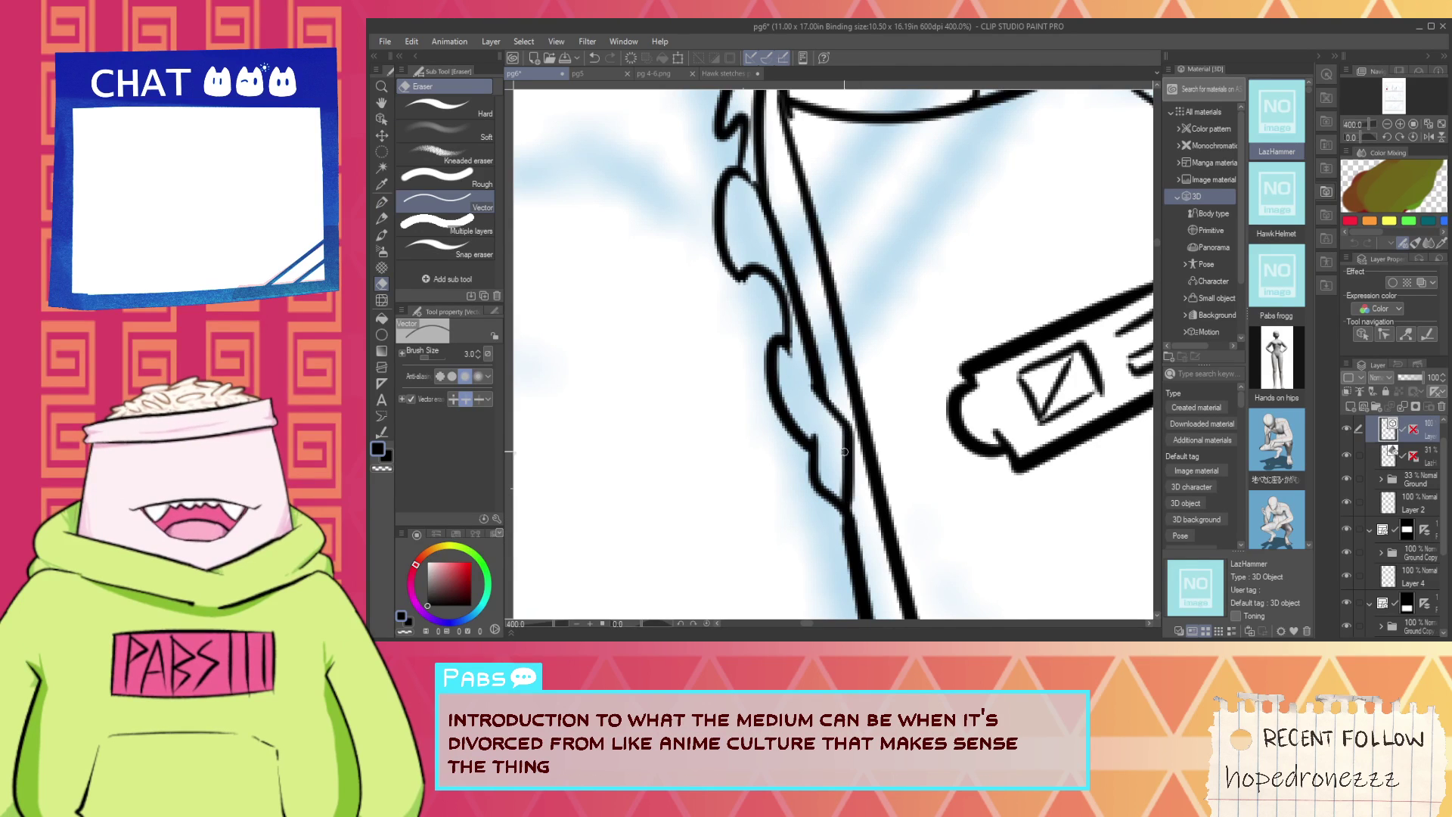
# Add short crease strokes inside the lobes of the ruffle opposite the raised arm, working up to the collar.
pyautogui.scroll(-2, 802, 379)
pyautogui.press('p')
pyautogui.scroll(2, 797, 388)
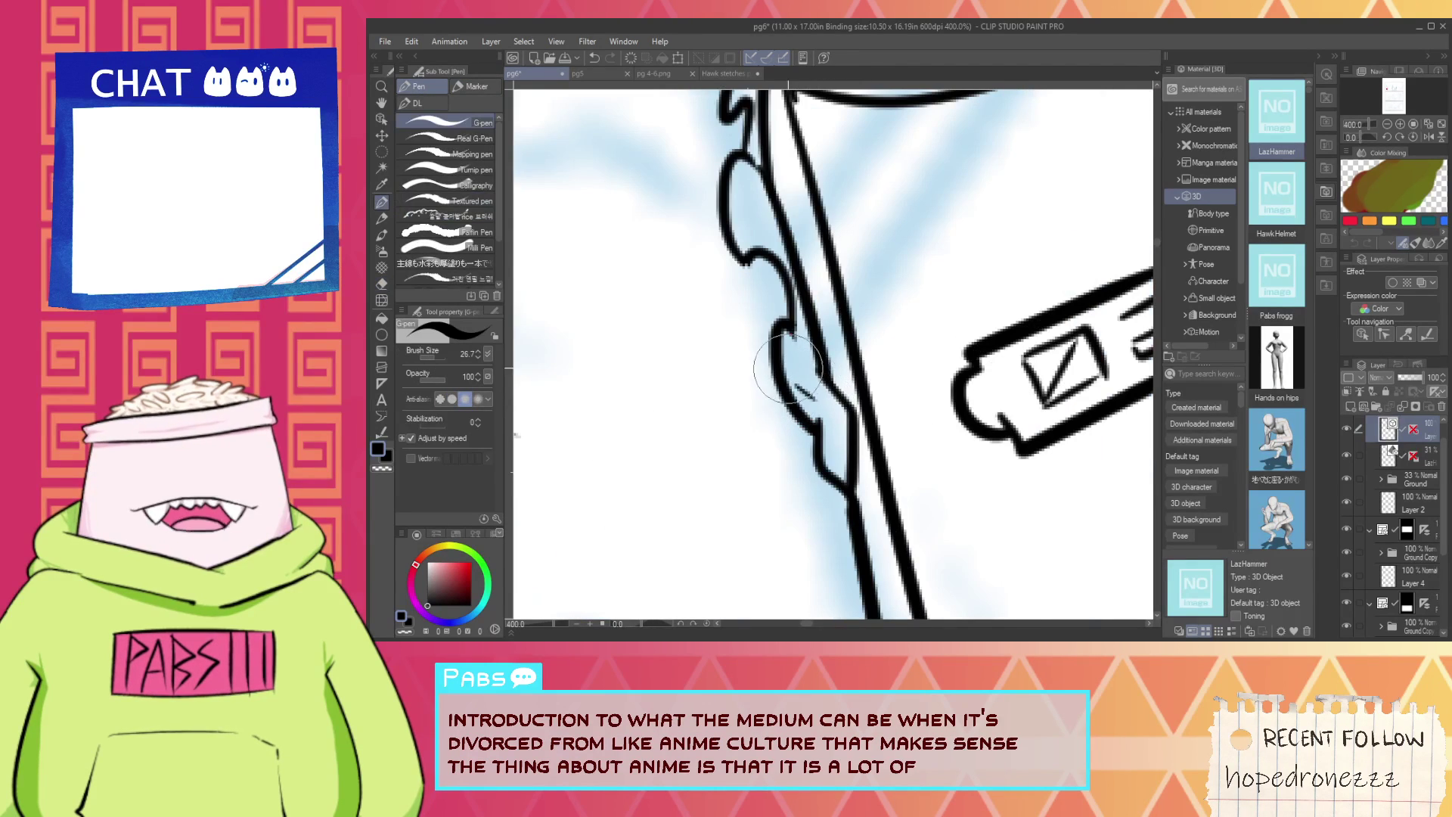
pyautogui.scroll(-3, 808, 363)
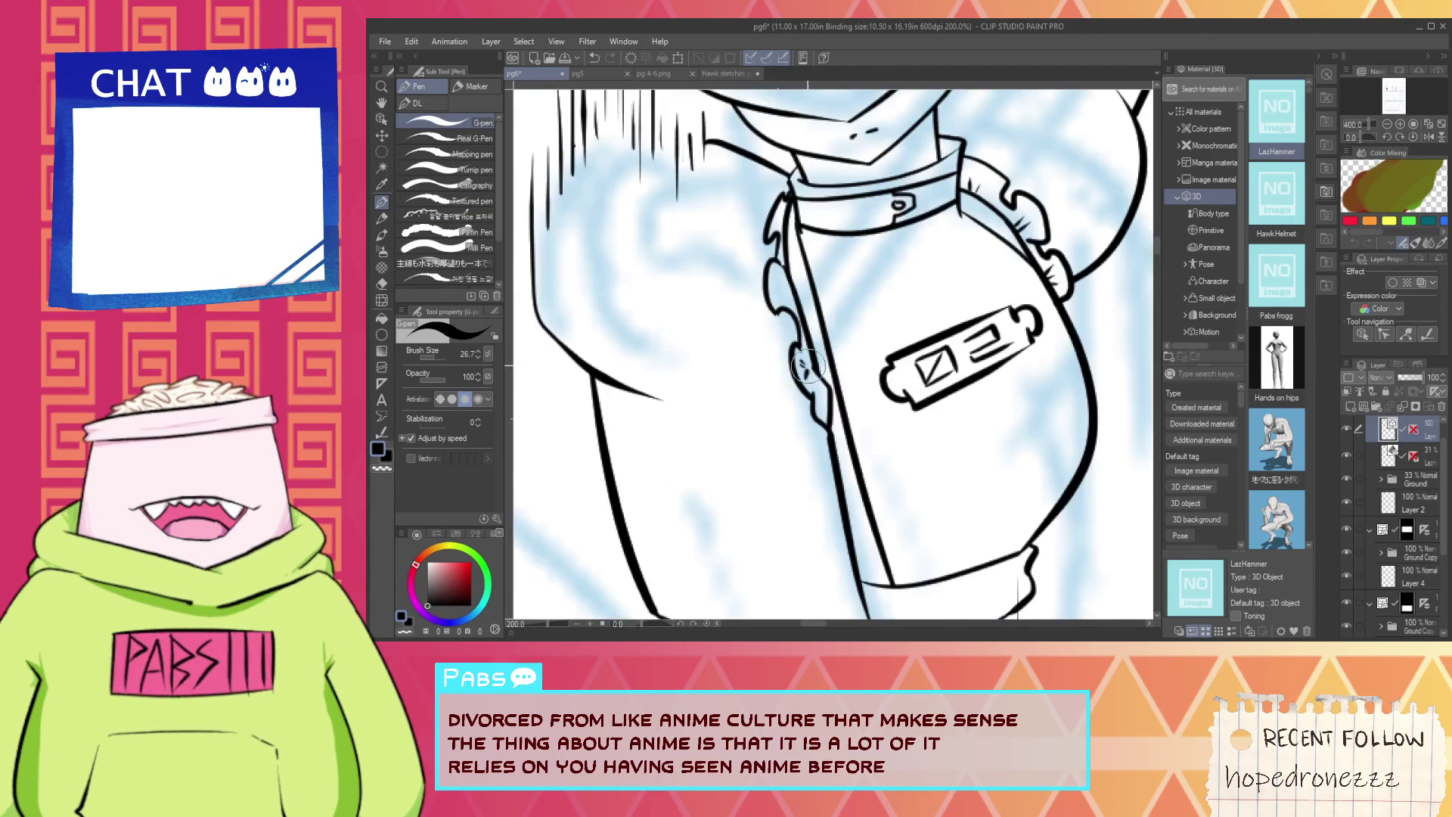
pyautogui.press('space')
pyautogui.scroll(6, 824, 361)
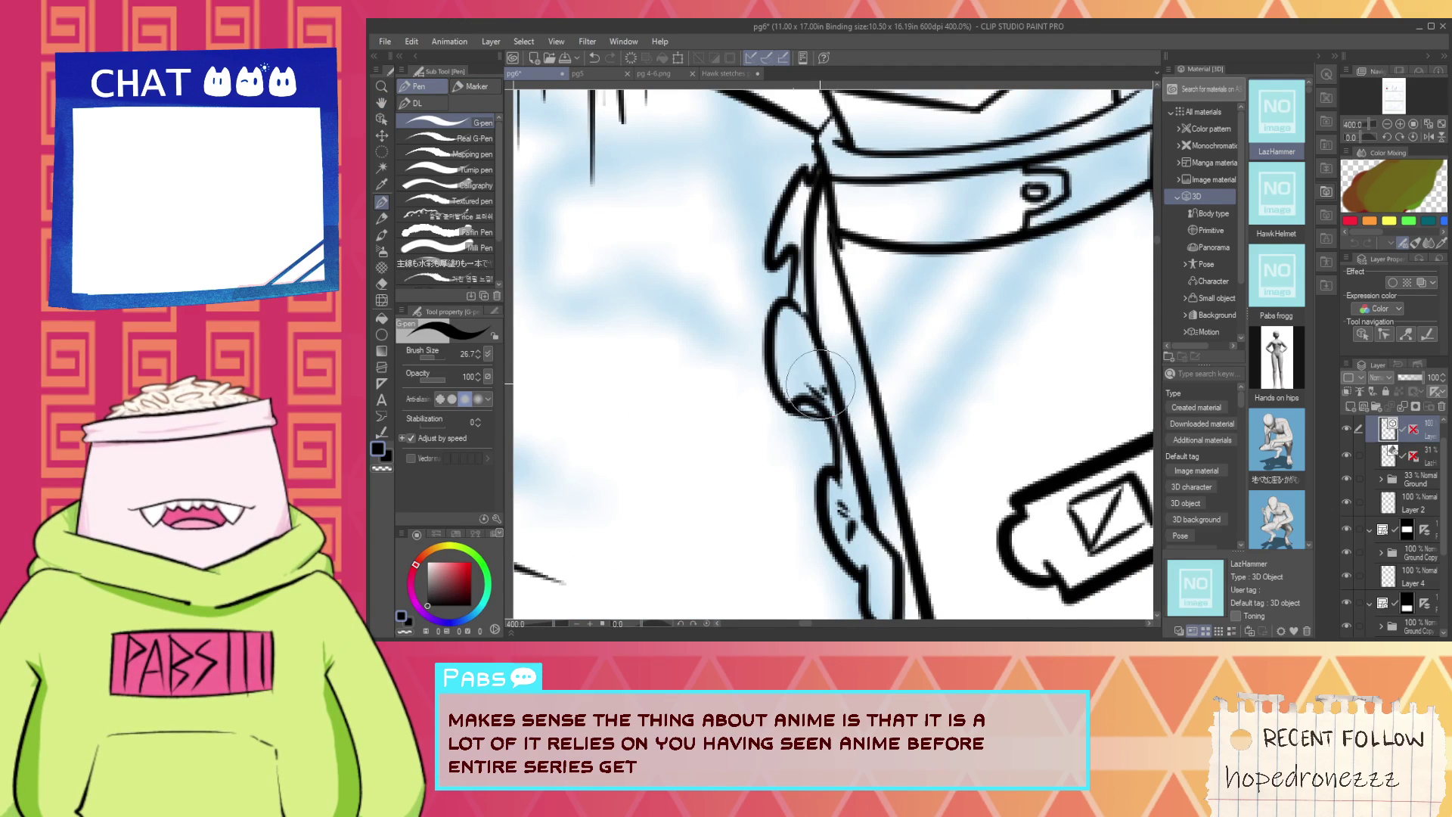
pyautogui.moveTo(790, 219); pyautogui.dragTo(825, 332)
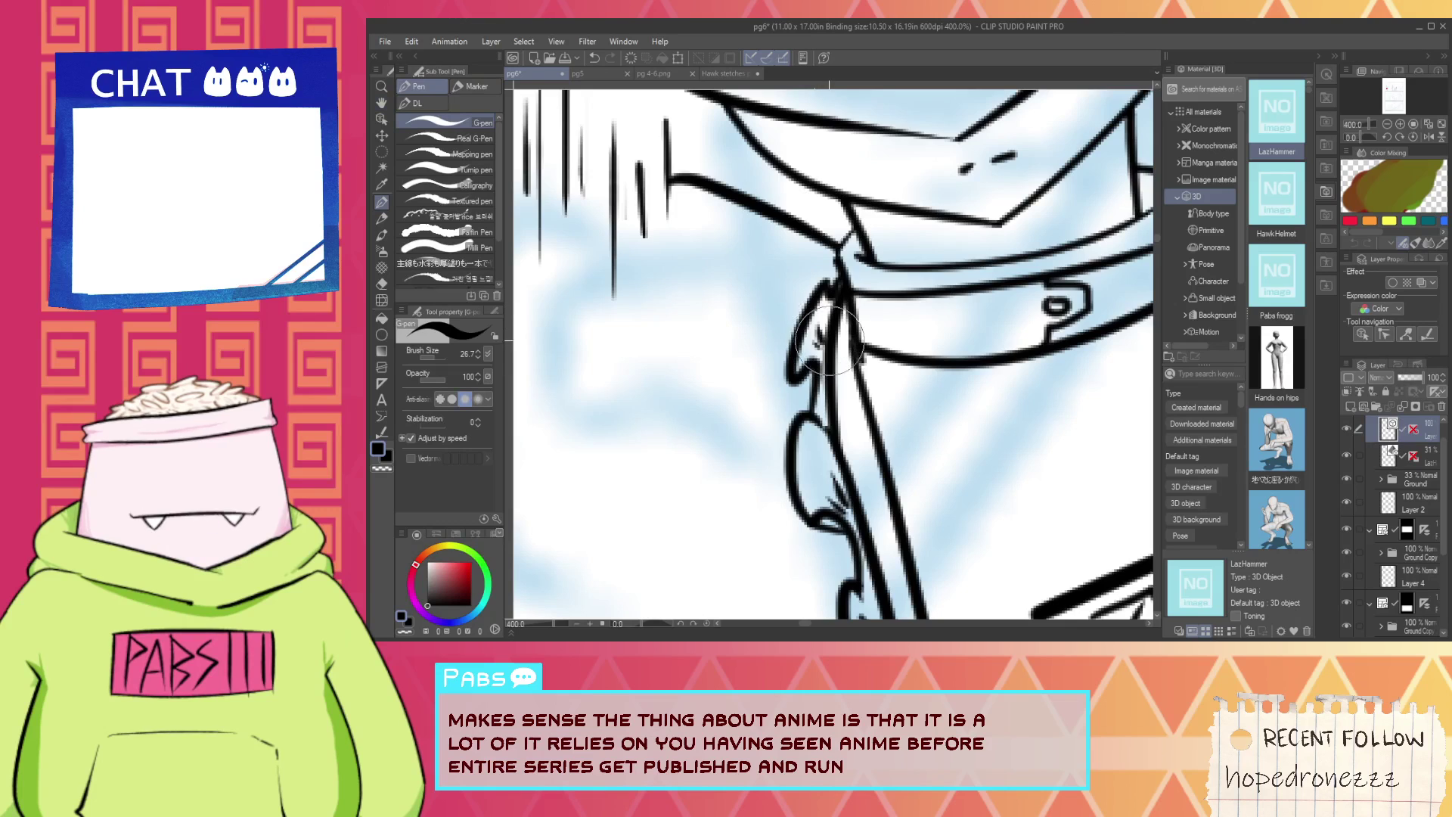
# Ink a small tapering lobe below the ruffle beside the raised arm, ending it on the outer torso edge.
pyautogui.scroll(-6, 830, 340)
pyautogui.press('space')
pyautogui.moveTo(888, 448); pyautogui.dragTo(869, 419)
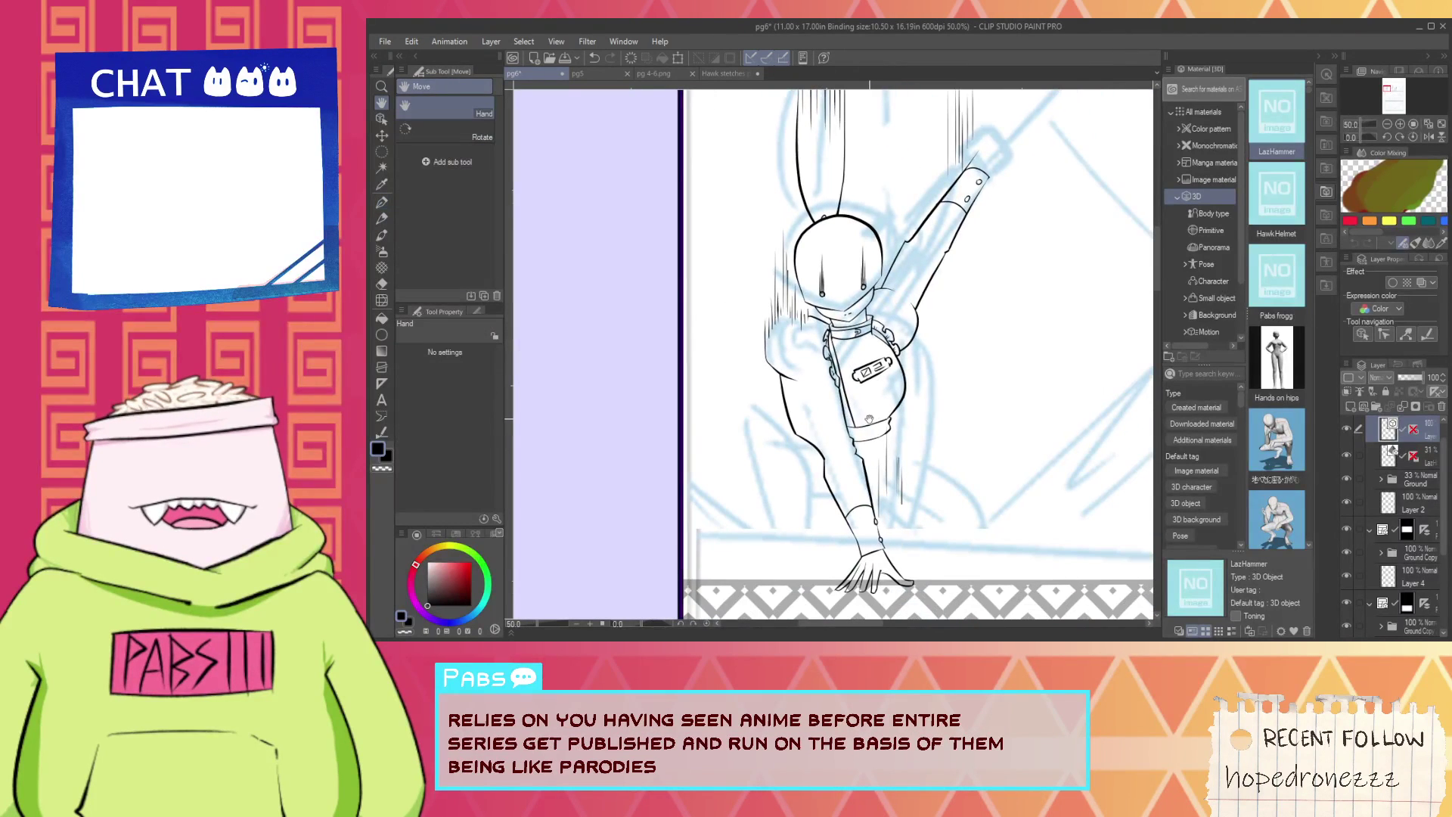
pyautogui.scroll(8, 856, 409)
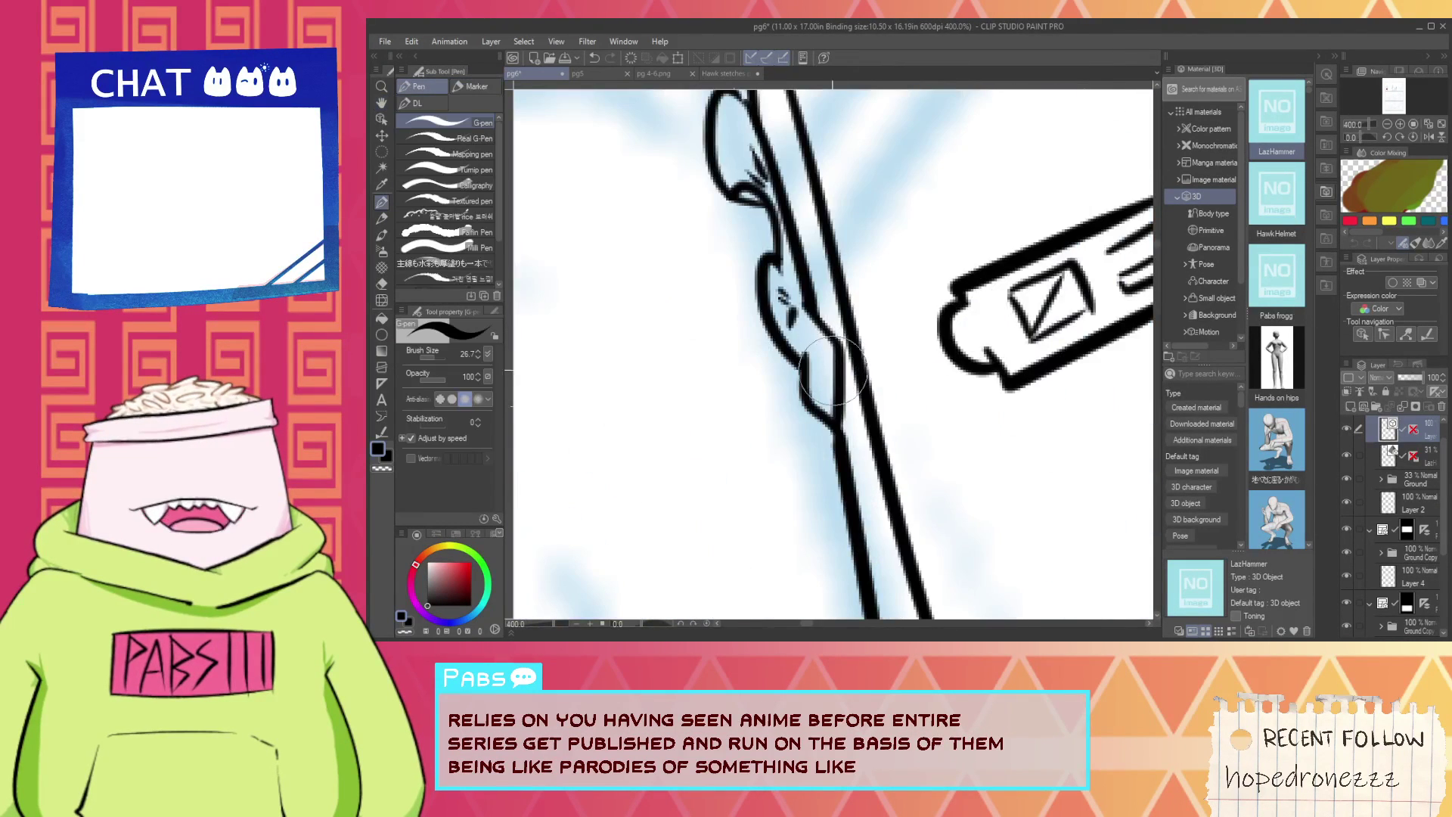
pyautogui.scroll(-5, 835, 401)
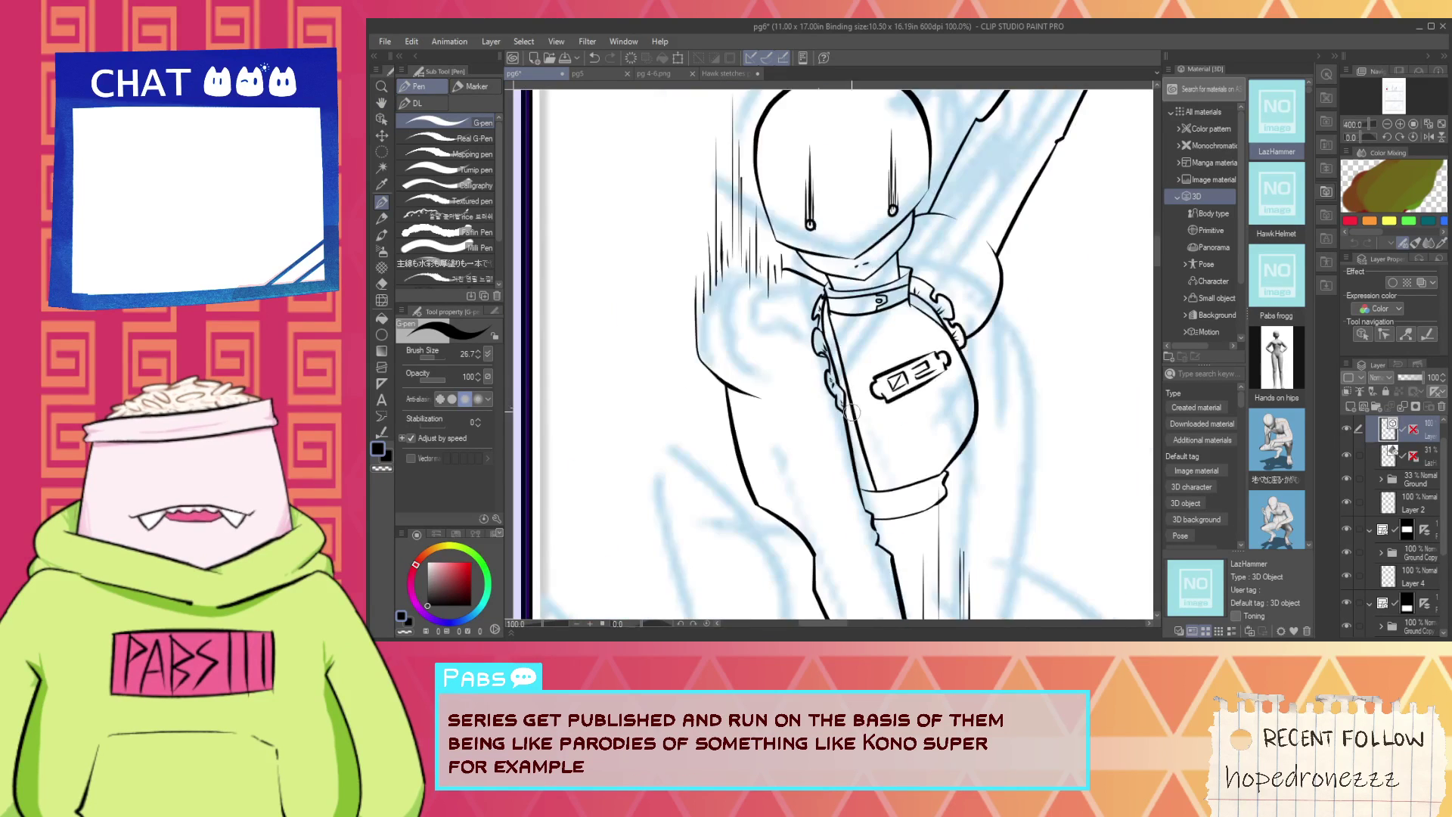
pyautogui.press('space')
pyautogui.moveTo(834, 401)
pyautogui.mouseDown()
pyautogui.moveTo(834, 363)
pyautogui.moveTo(798, 340)
pyautogui.moveTo(901, 391)
pyautogui.mouseUp()
pyautogui.scroll(5, 890, 343)
pyautogui.press('e')
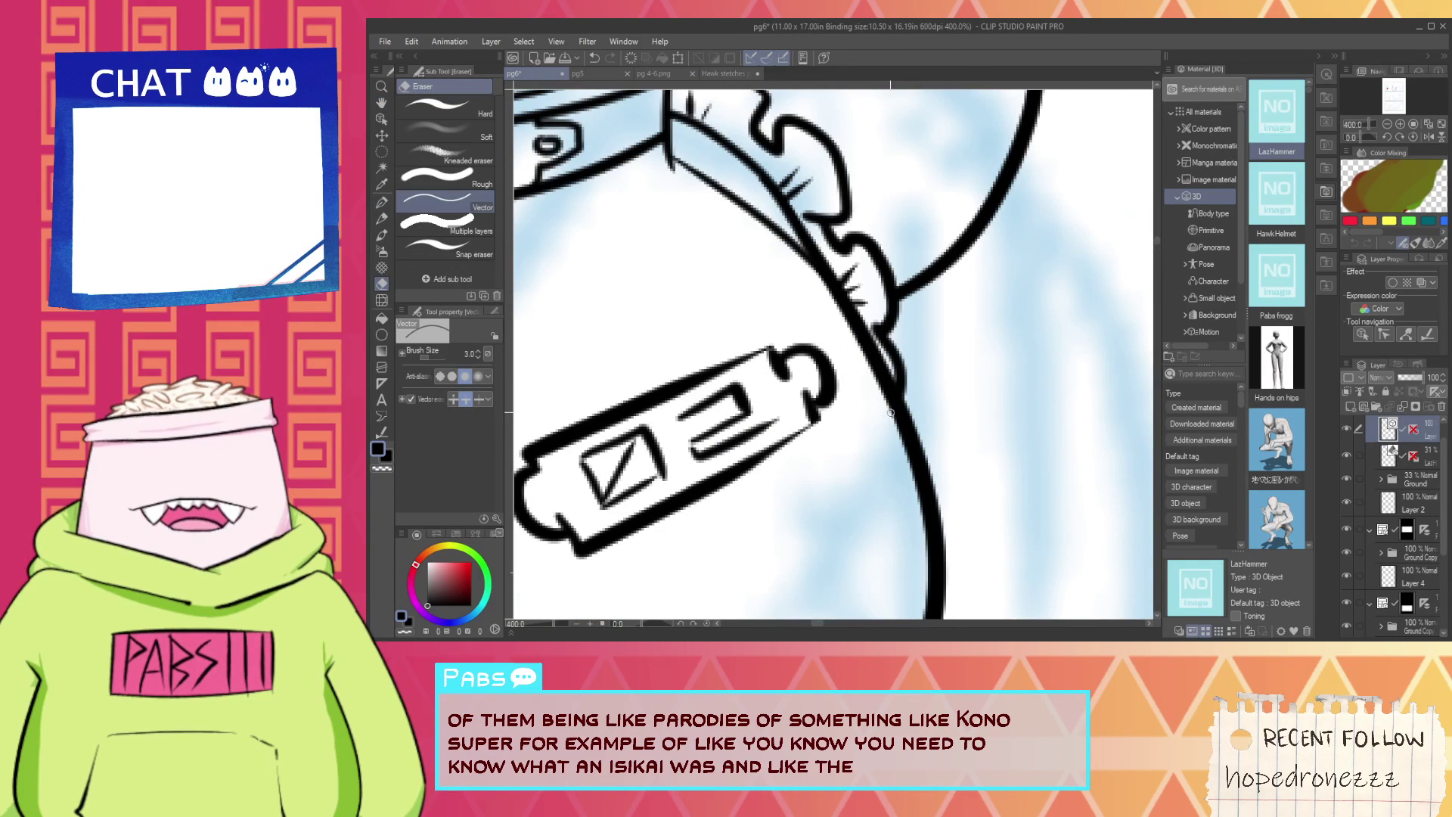
# Ink short fold strokes on the supporting arm's sleeve, at the notch just below the waistband.
pyautogui.scroll(-6, 891, 412)
pyautogui.press('space')
pyautogui.moveTo(849, 468); pyautogui.dragTo(838, 427)
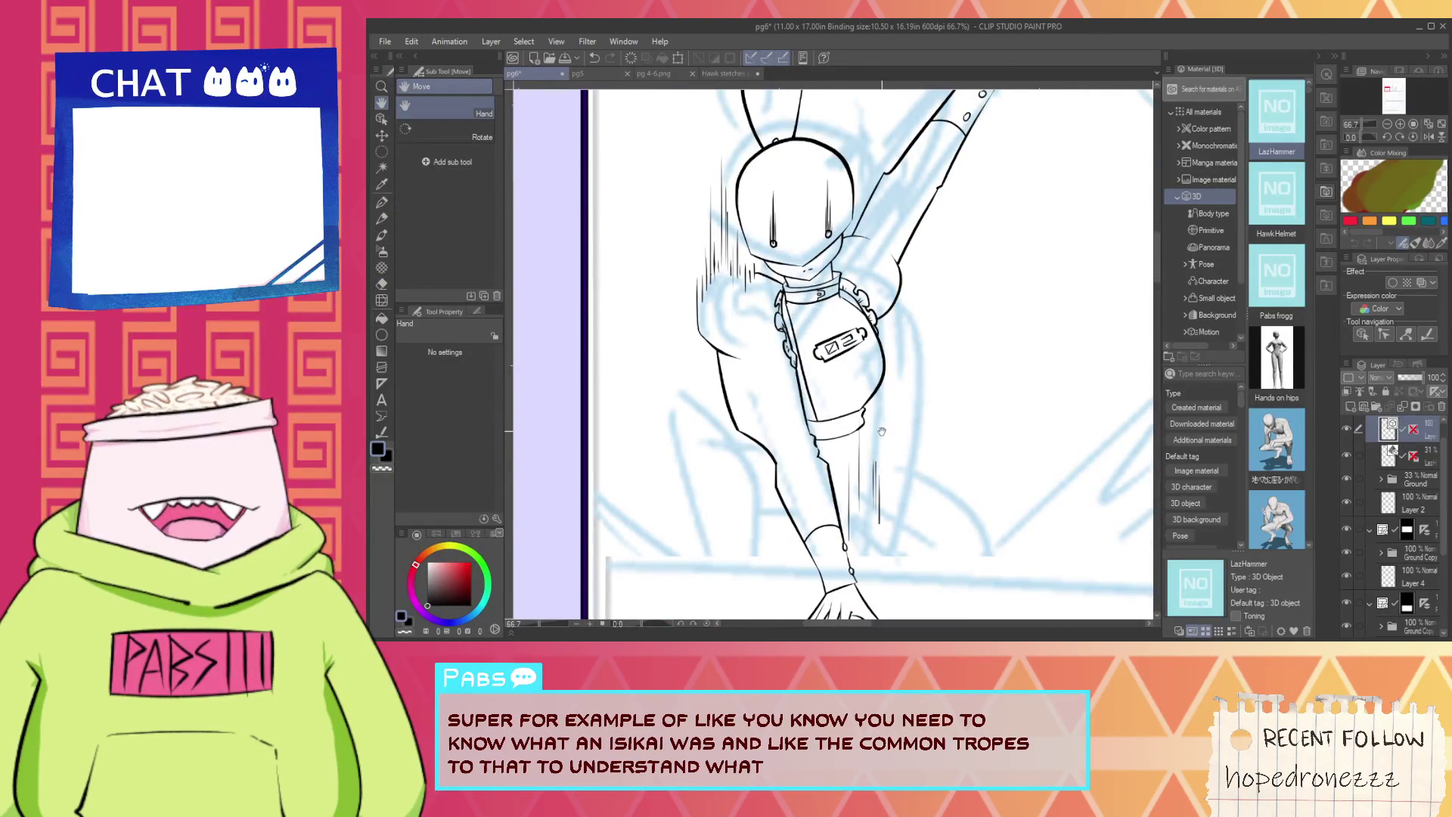
pyautogui.press('p')
pyautogui.scroll(3, 815, 449)
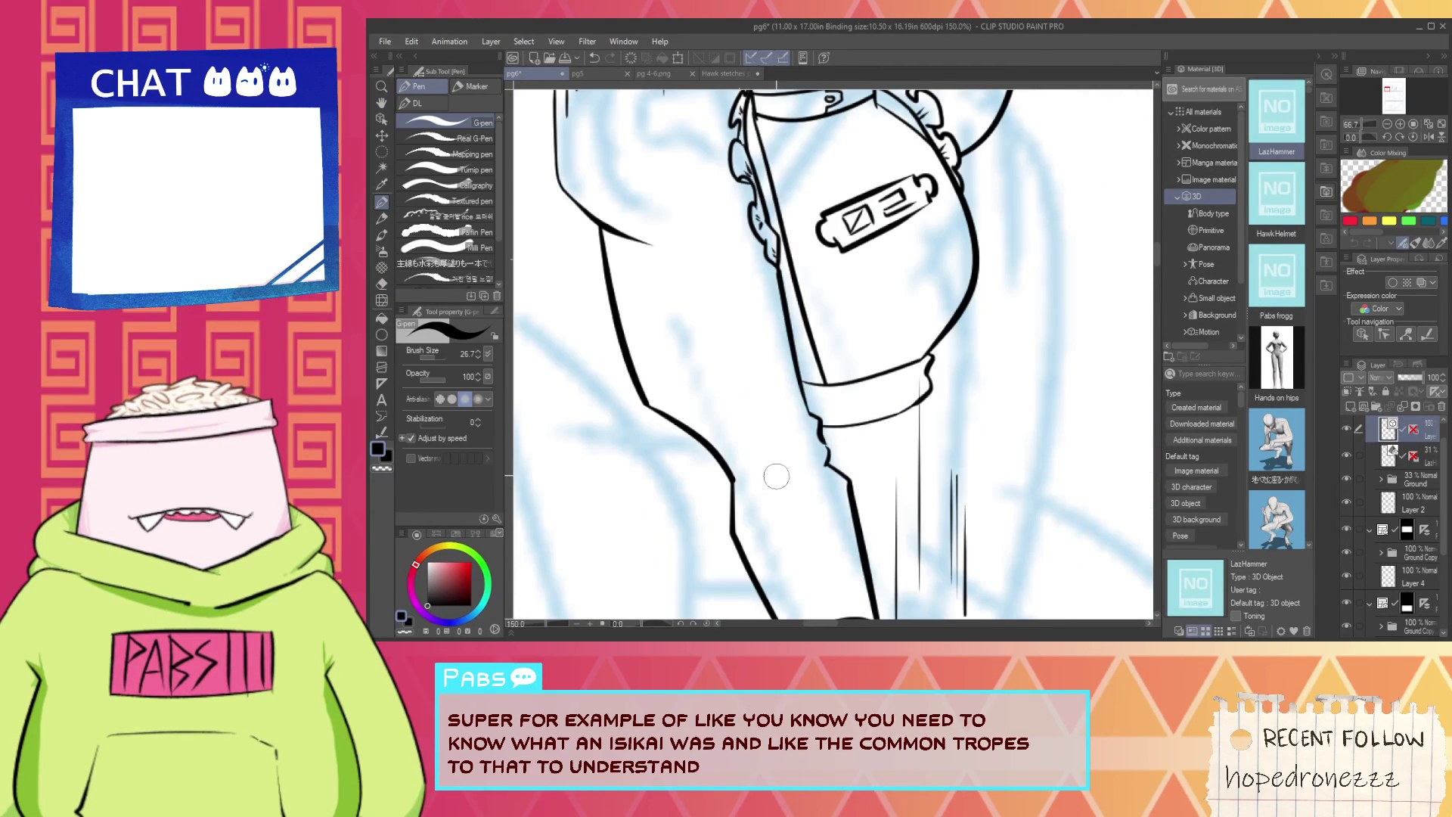
pyautogui.moveTo(808, 439); pyautogui.dragTo(782, 447)
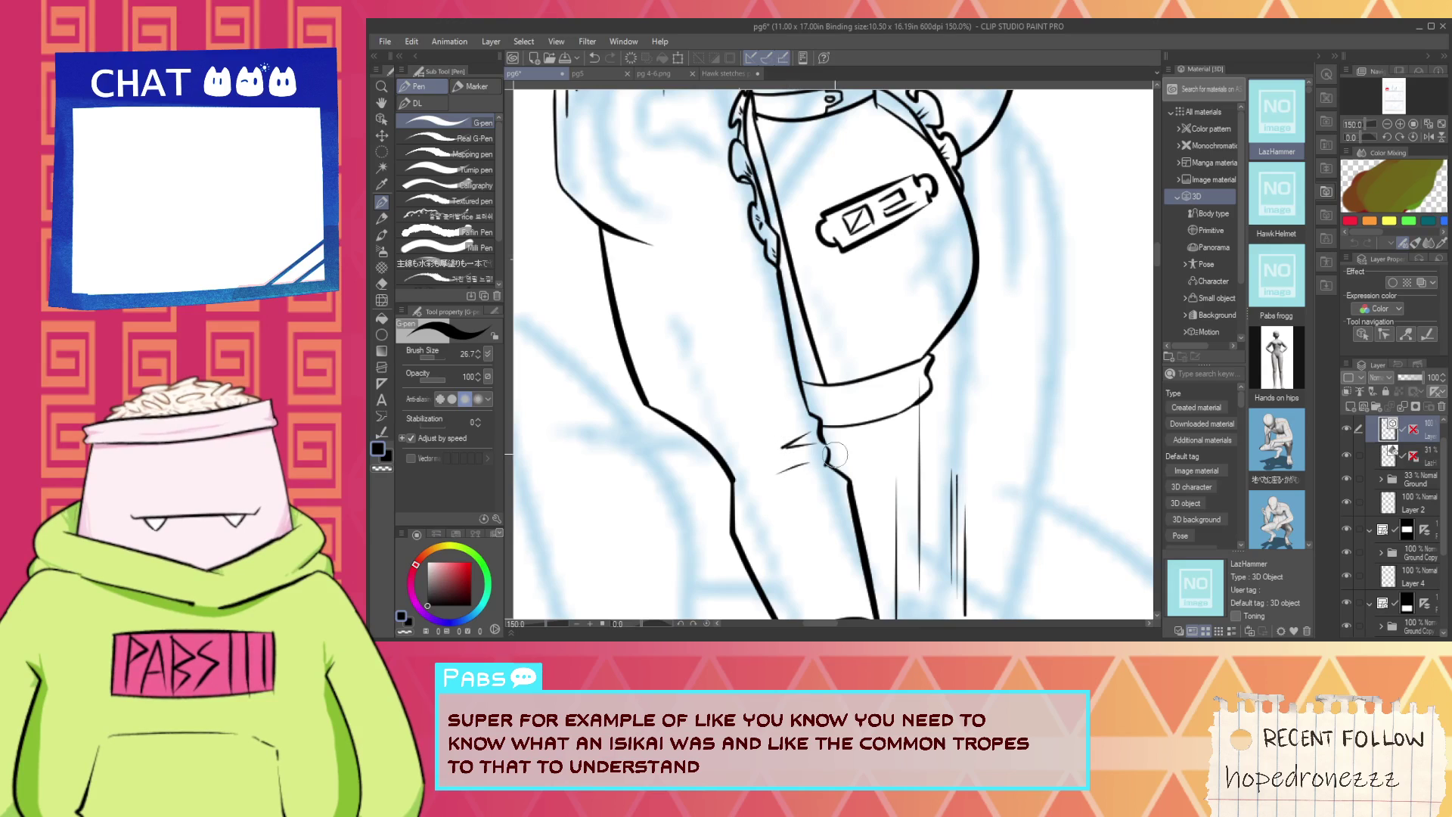
# Select the stray vertical strokes hanging below the waistband beside the supporting arm and delete them.
pyautogui.scroll(-3, 828, 468)
pyautogui.press('h')
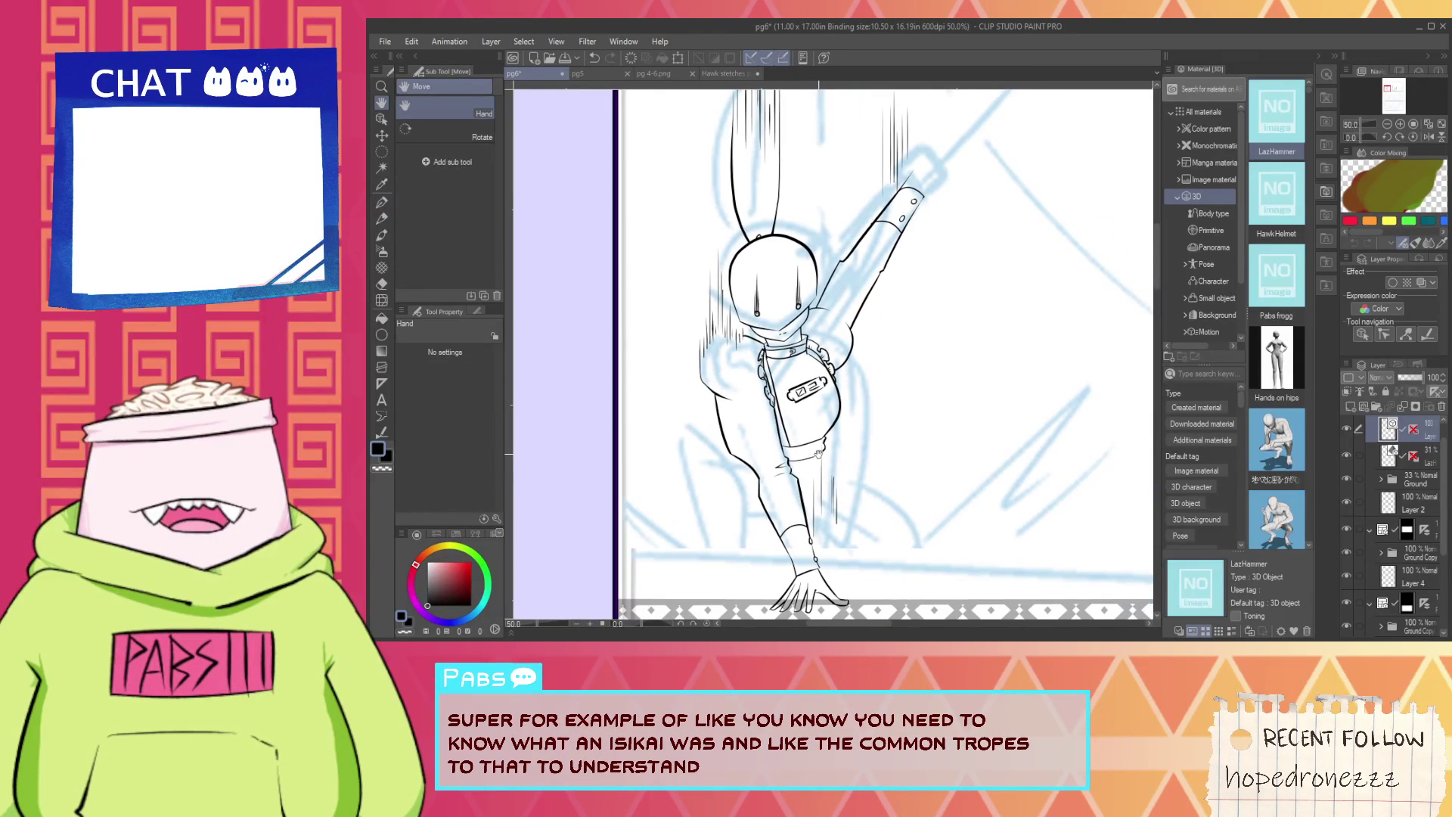
pyautogui.moveTo(840, 438); pyautogui.dragTo(826, 457)
pyautogui.moveTo(832, 538); pyautogui.dragTo(898, 435)
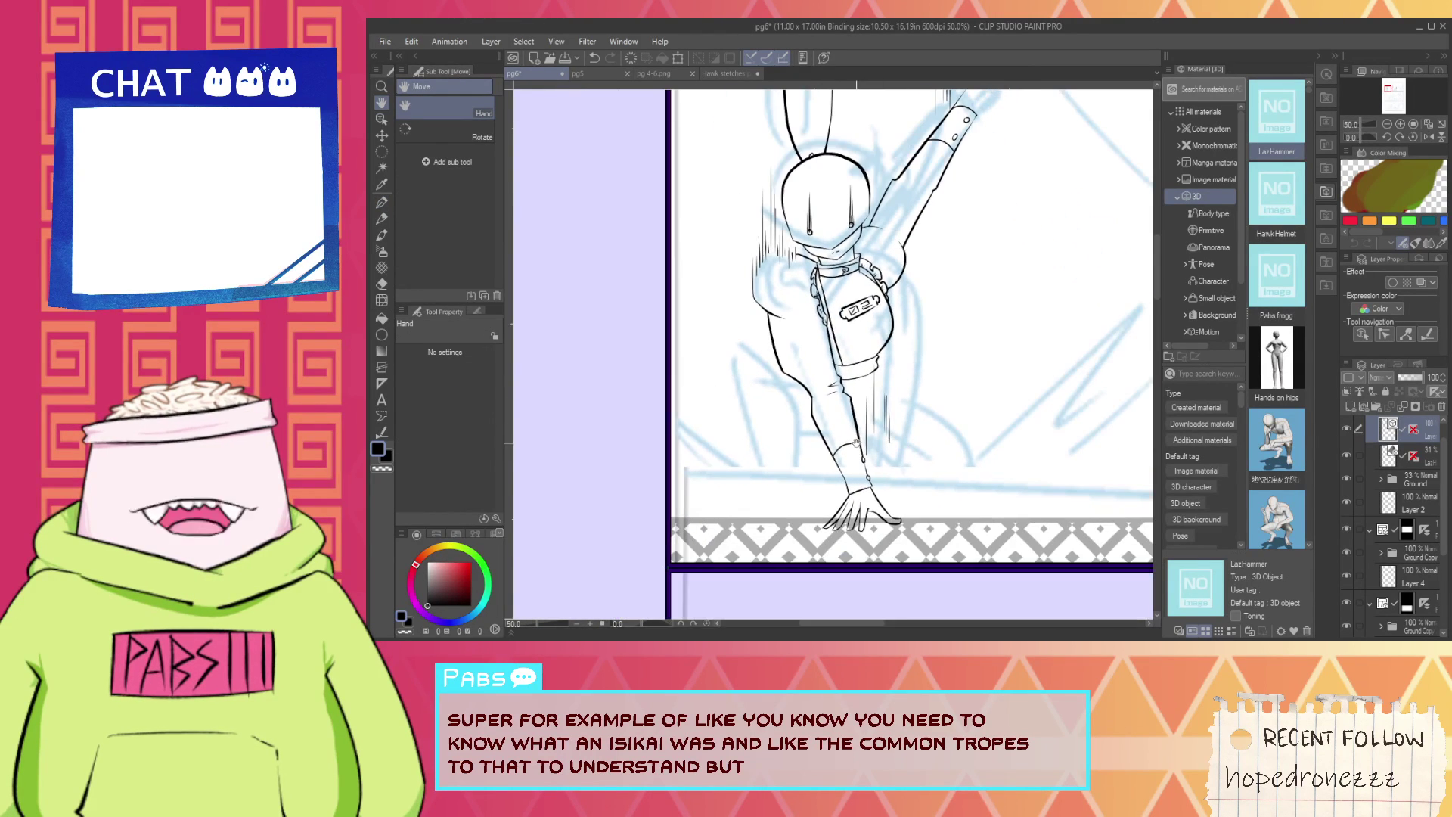
pyautogui.click(382, 119)
pyautogui.scroll(2, 929, 460)
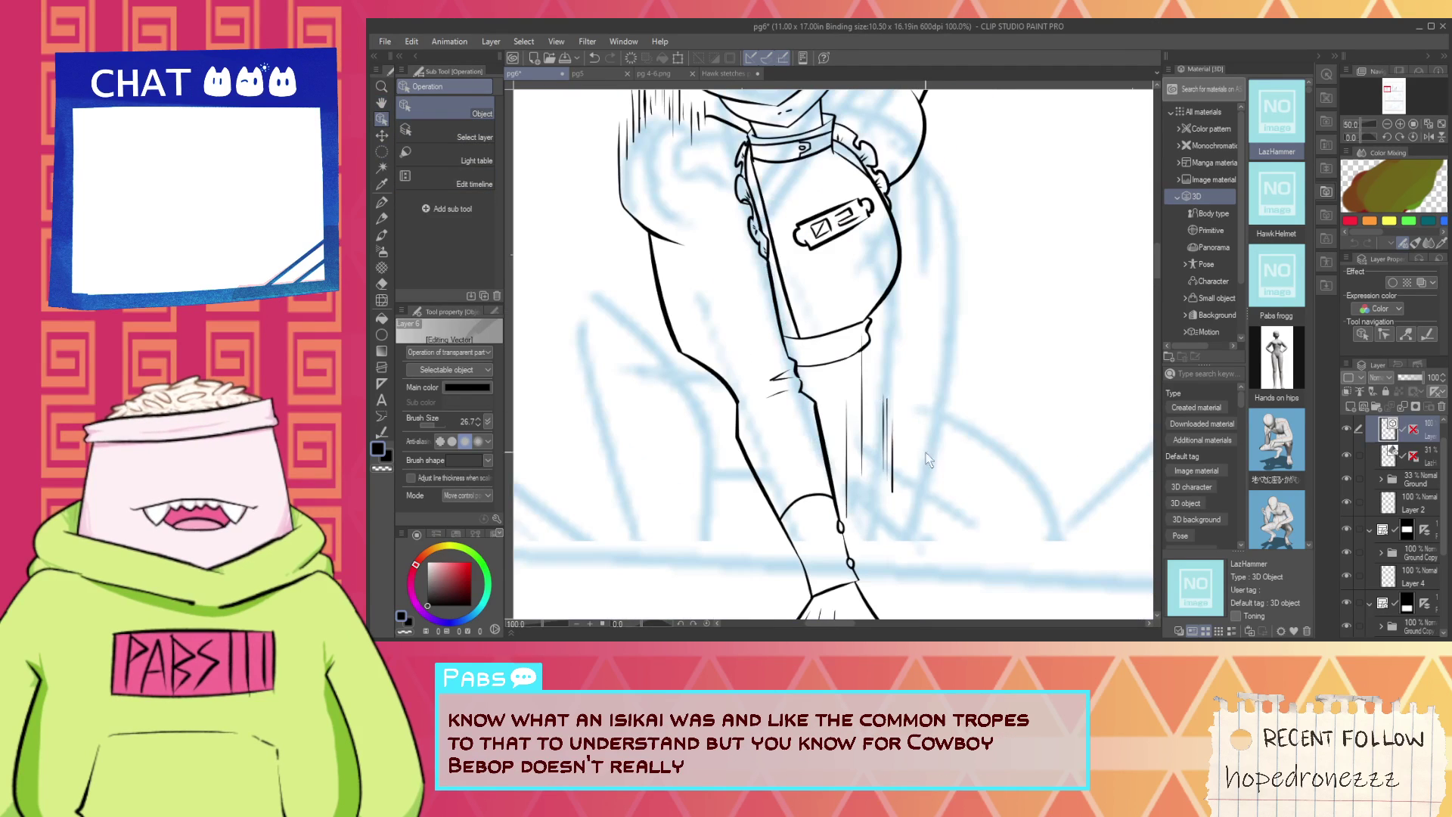
pyautogui.moveTo(867, 428); pyautogui.dragTo(842, 394)
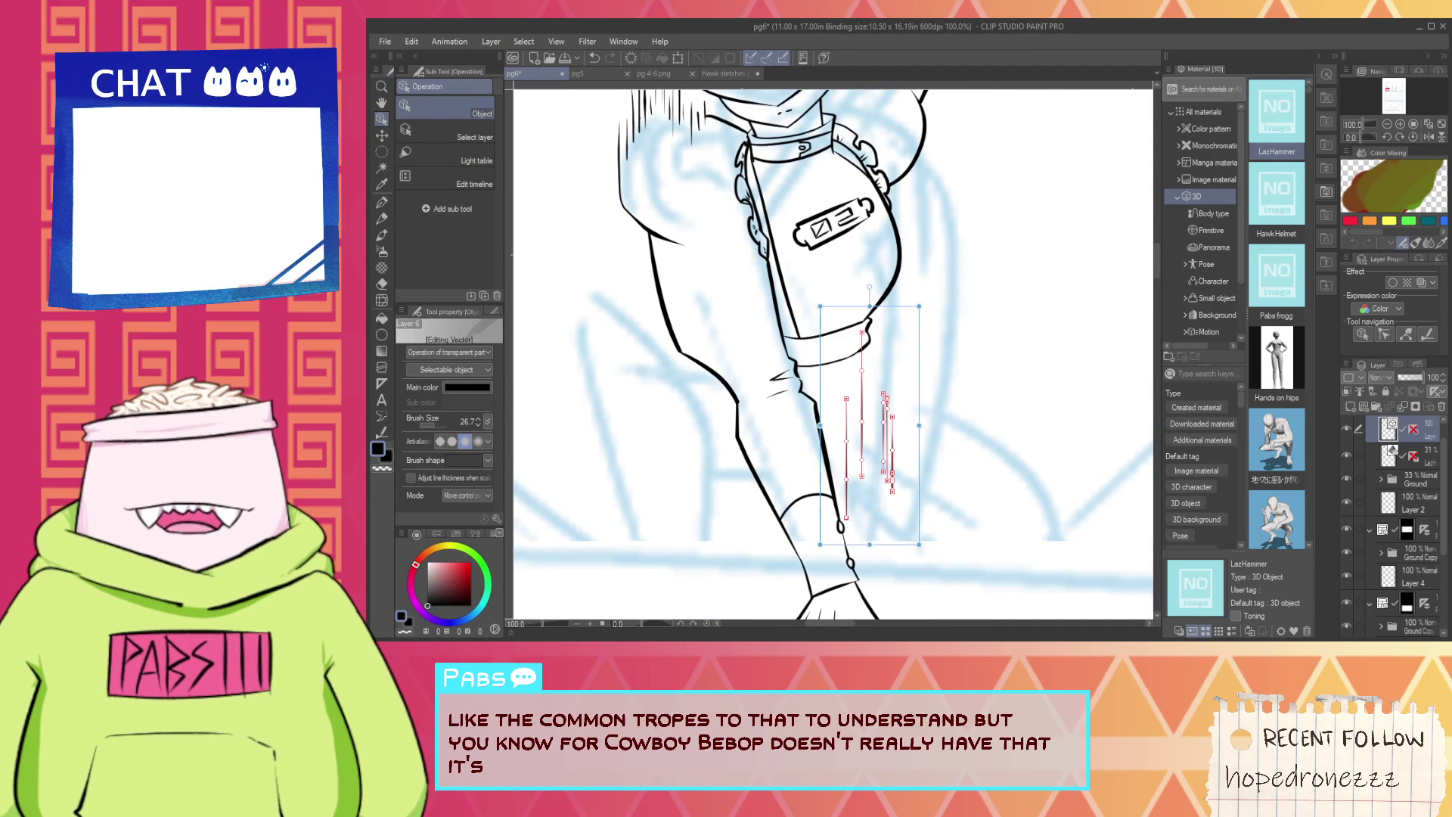
pyautogui.press('Delete')
pyautogui.scroll(-2, 1014, 527)
pyautogui.press('h')
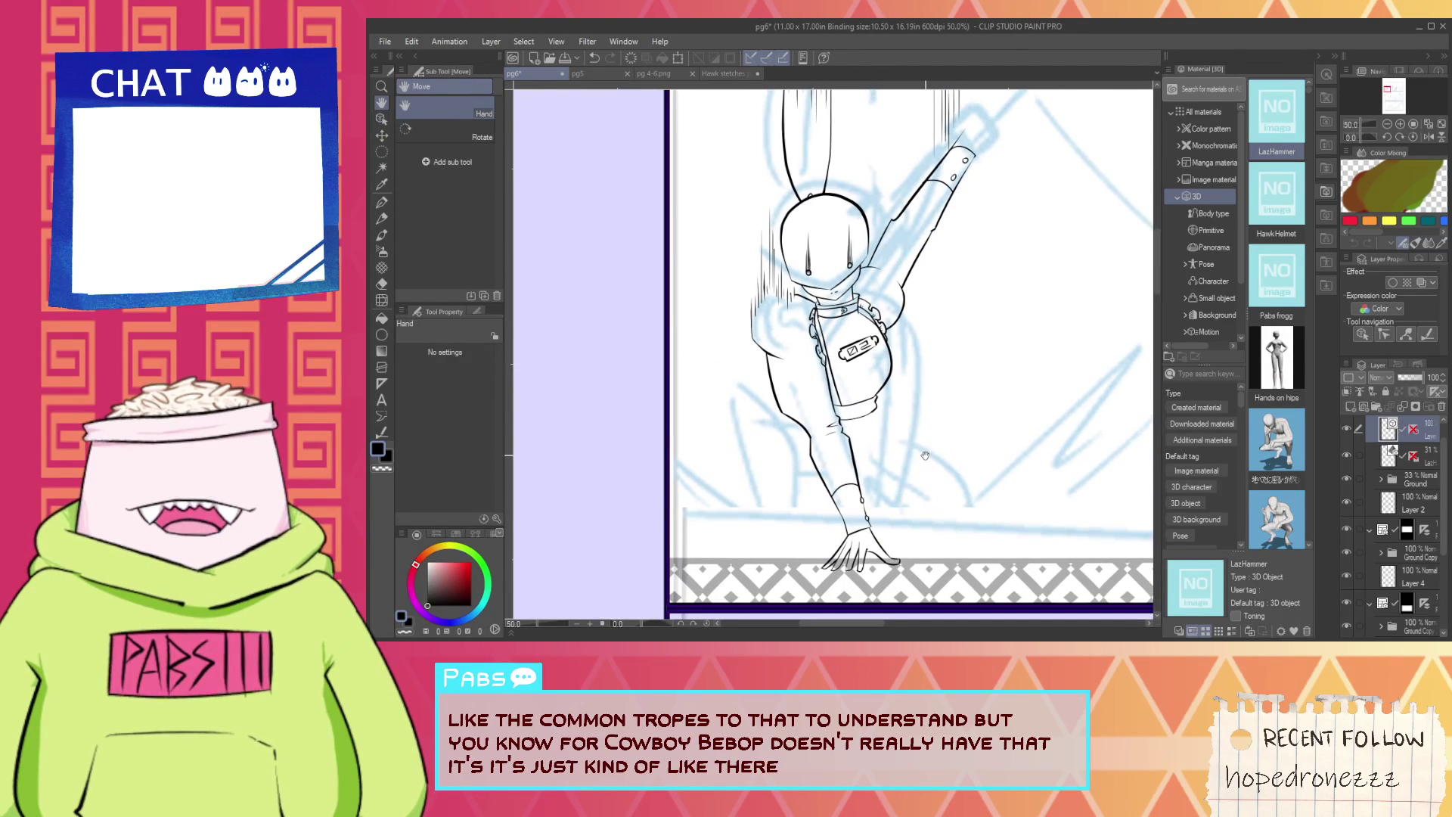
# Ink a long curve sweeping from below the waistband outward and up beside the torso, with a thinner line above it.
pyautogui.moveTo(861, 423)
pyautogui.mouseDown()
pyautogui.moveTo(821, 502)
pyautogui.moveTo(1111, 295)
pyautogui.mouseUp()
pyautogui.scroll(1, 817, 501)
pyautogui.press('p')
pyautogui.hotkey('ctrl', 'z')
pyautogui.hotkey('ctrl', 'z')
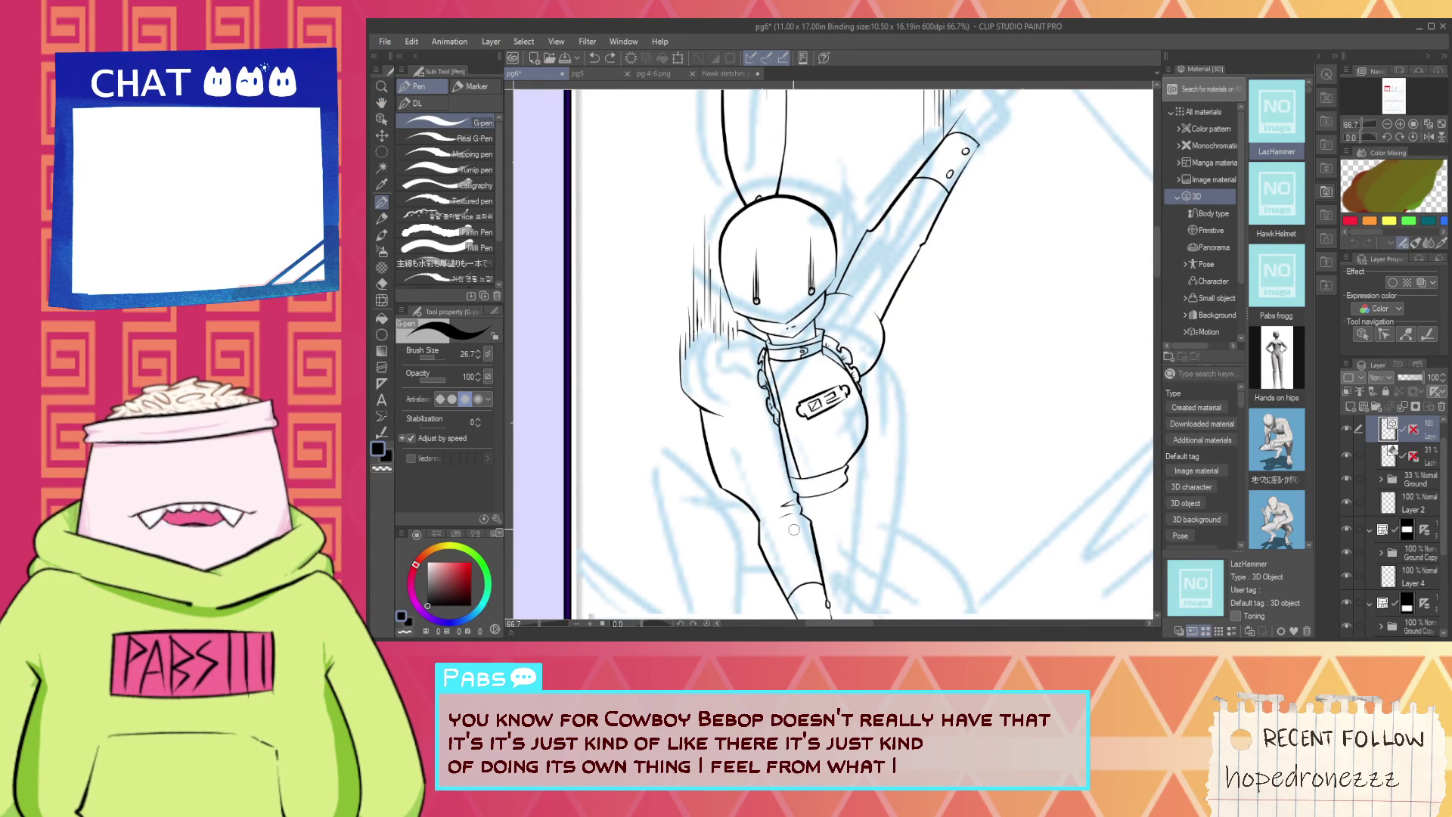
pyautogui.moveTo(817, 533); pyautogui.dragTo(1120, 303)
pyautogui.hotkey('ctrl', 'z')
pyautogui.moveTo(790, 538); pyautogui.dragTo(1001, 325)
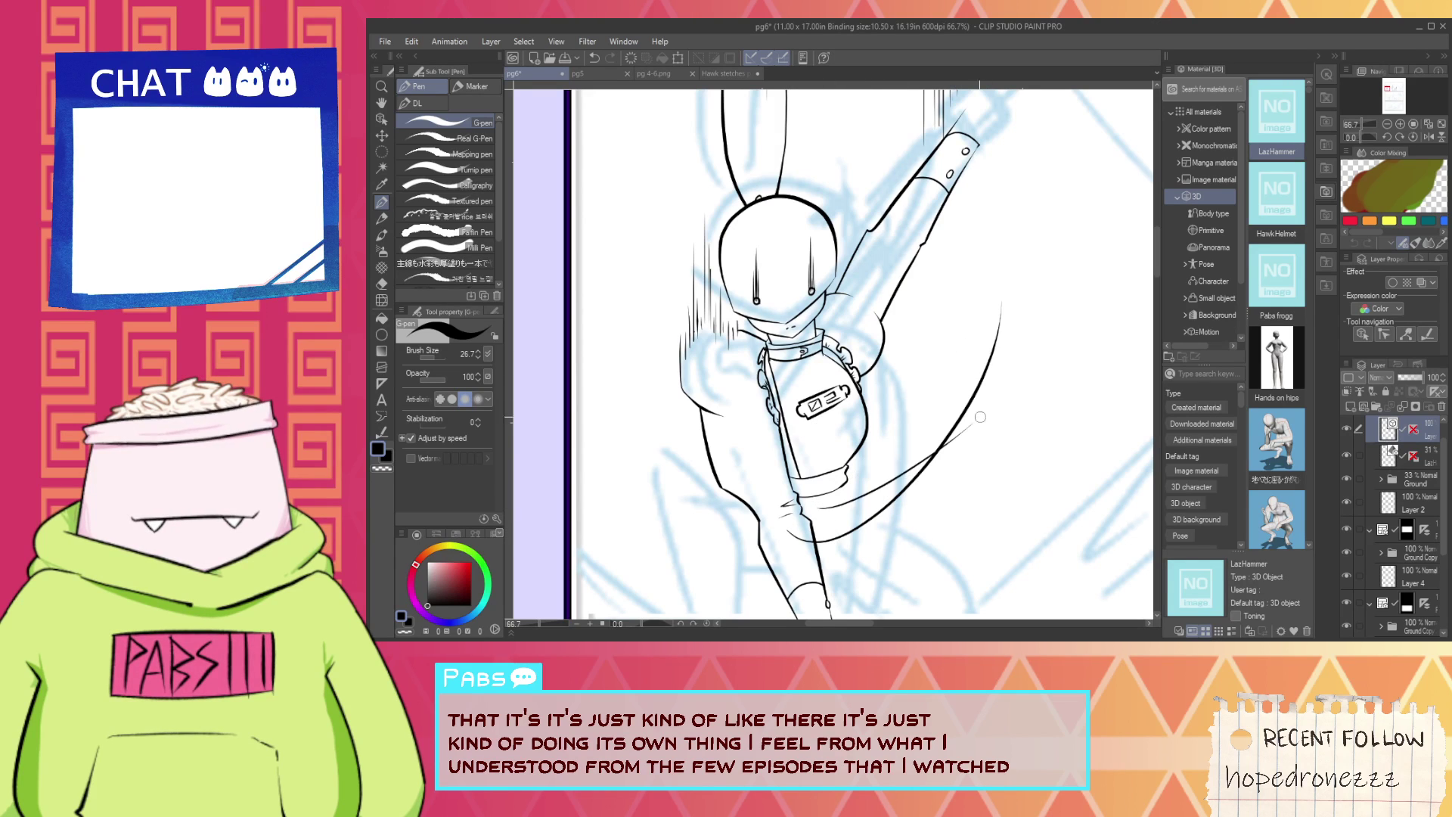
pyautogui.moveTo(980, 417); pyautogui.dragTo(1052, 329)
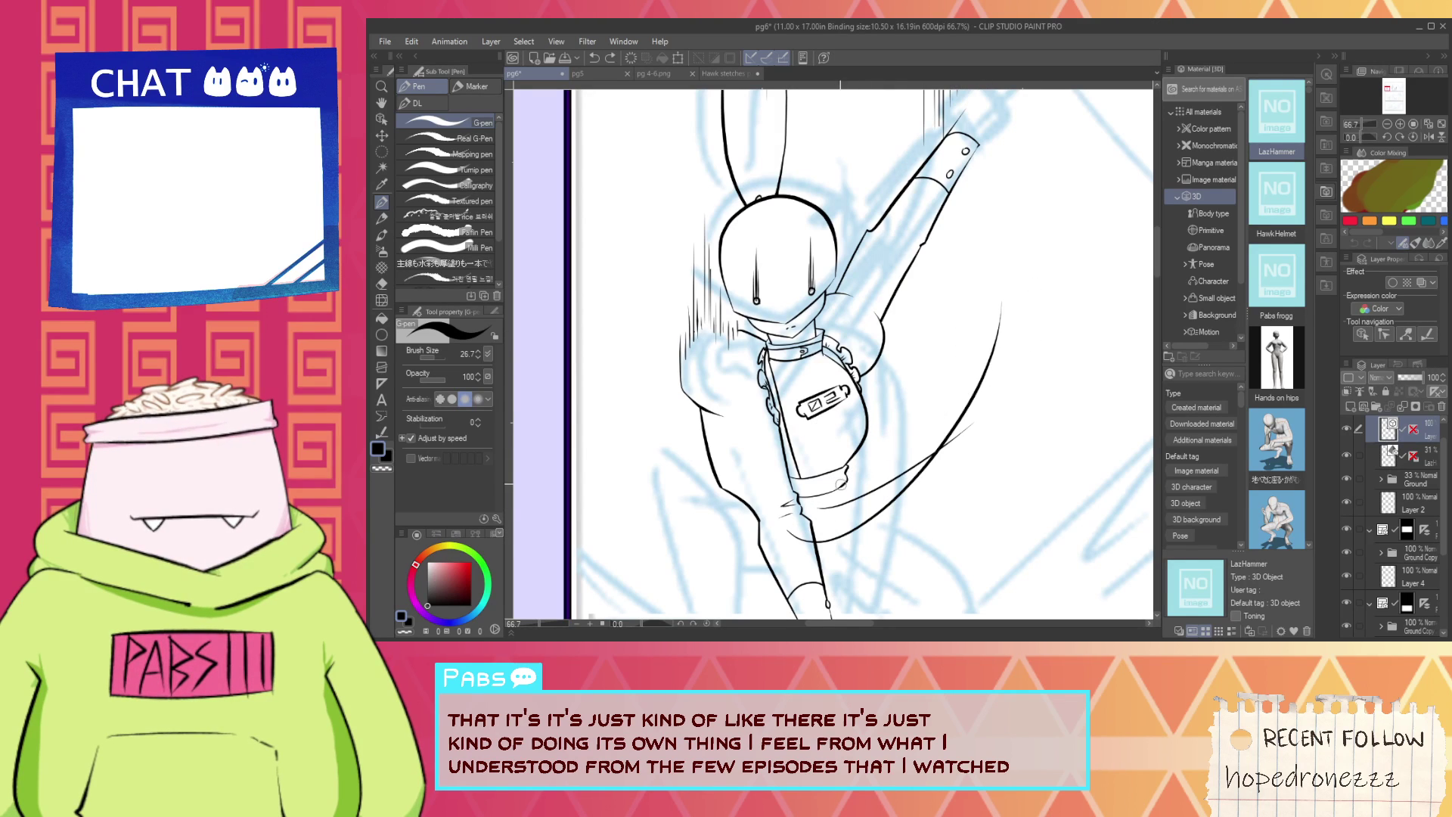
# Ink tapering fold lines fanning outward from the waistband's lower outer corner toward the long curve.
pyautogui.scroll(3, 822, 498)
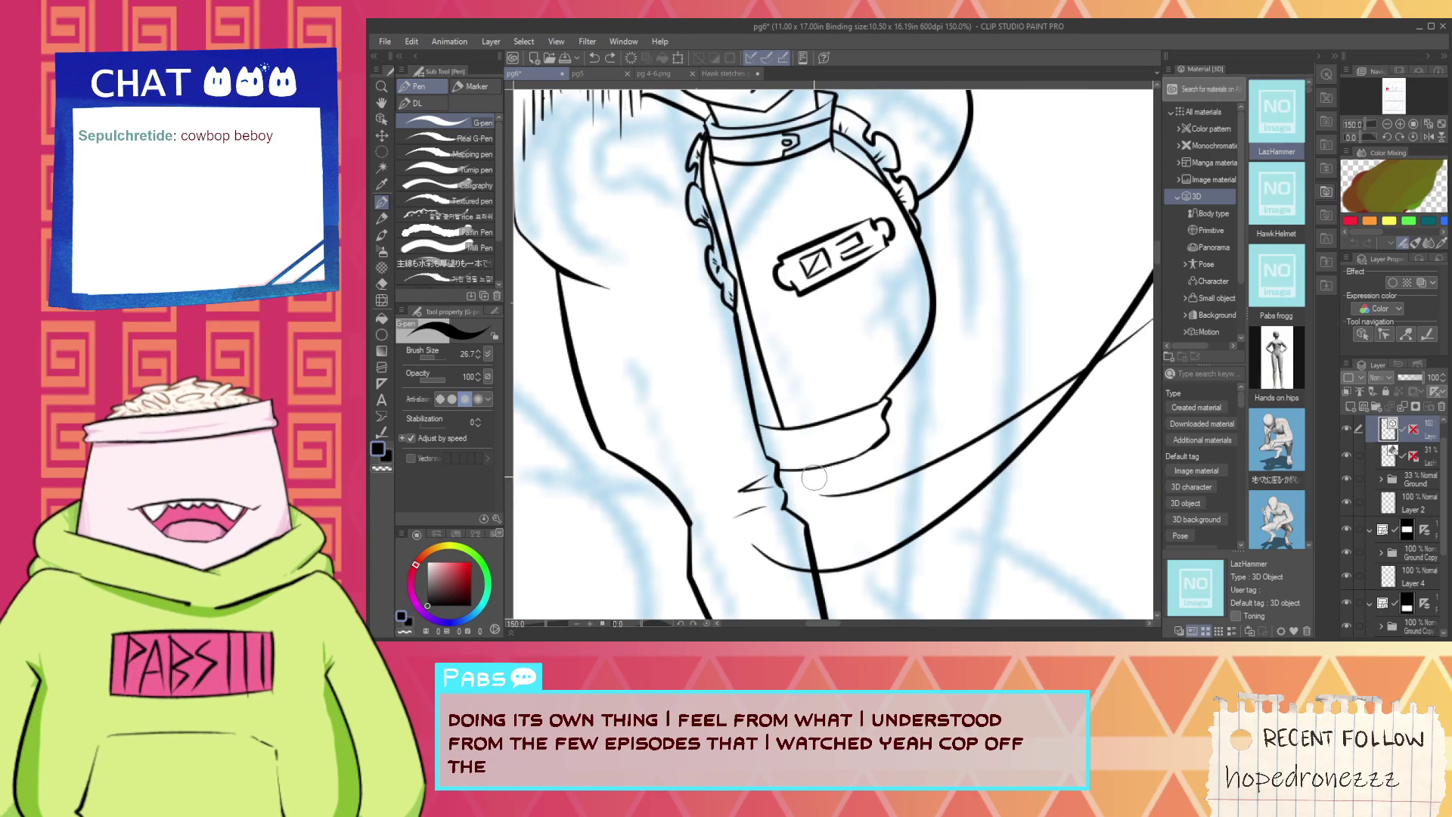
pyautogui.moveTo(815, 477); pyautogui.dragTo(1042, 376)
pyautogui.press('e')
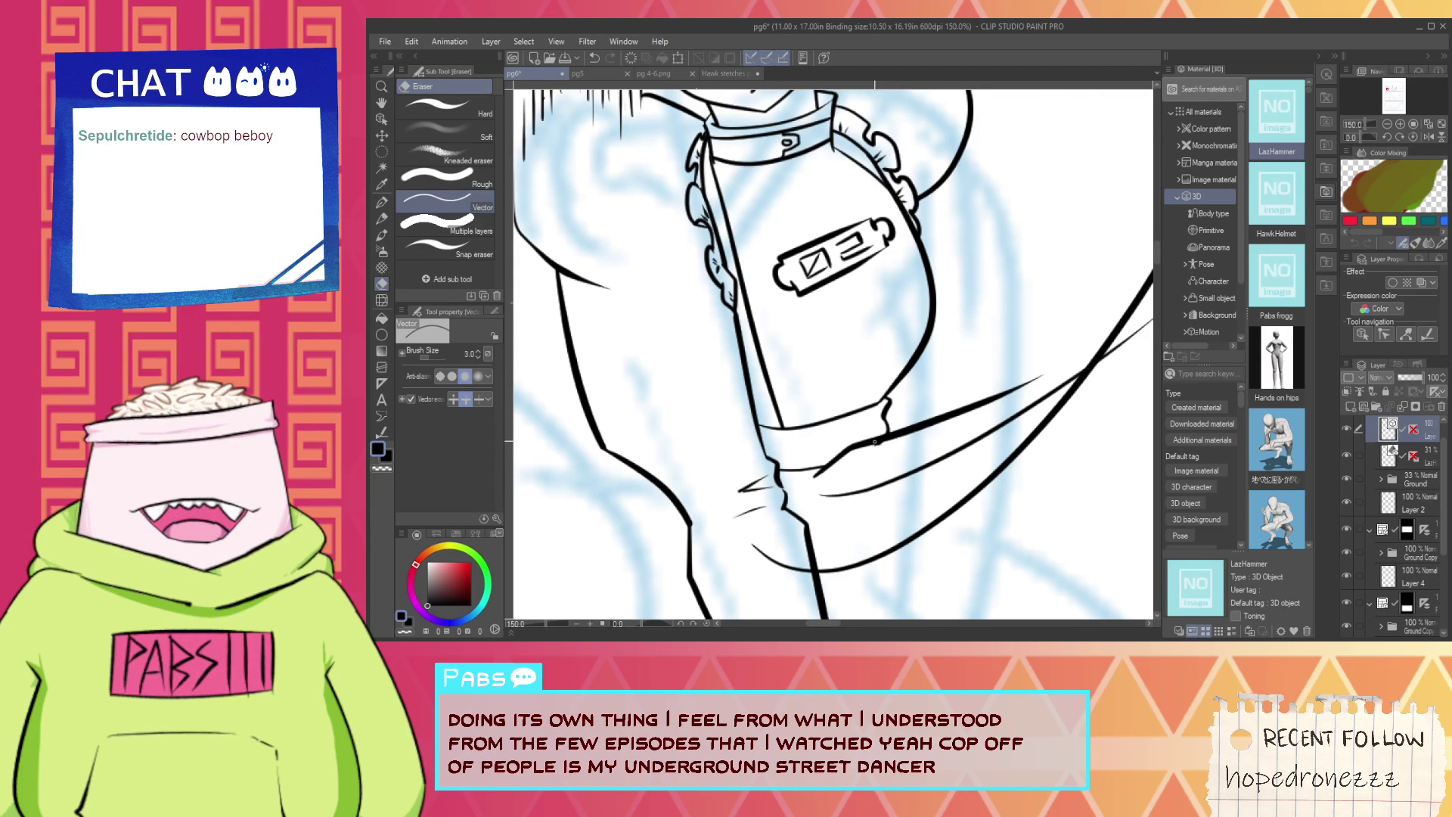
pyautogui.scroll(-1, 873, 446)
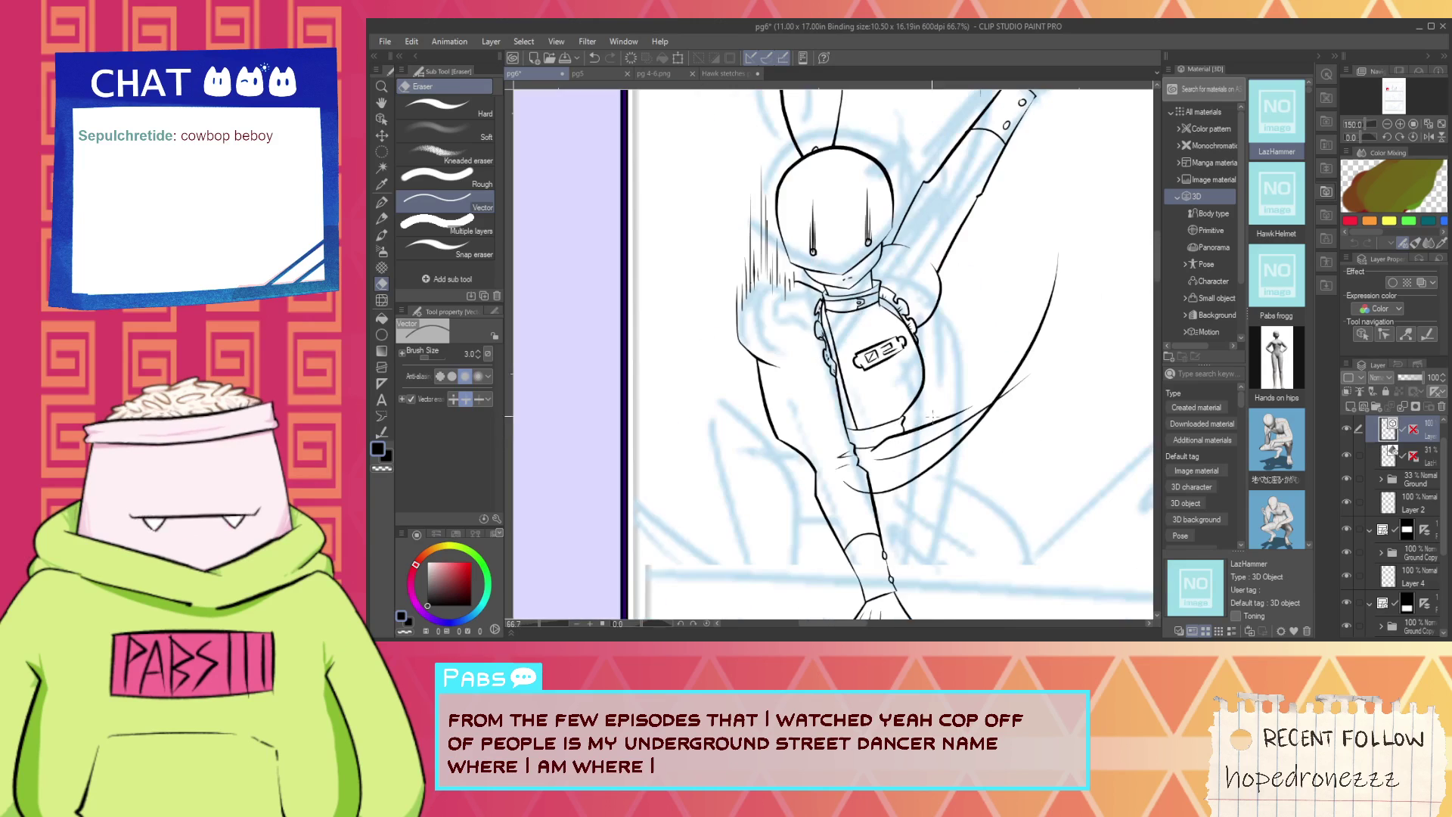
pyautogui.press('p')
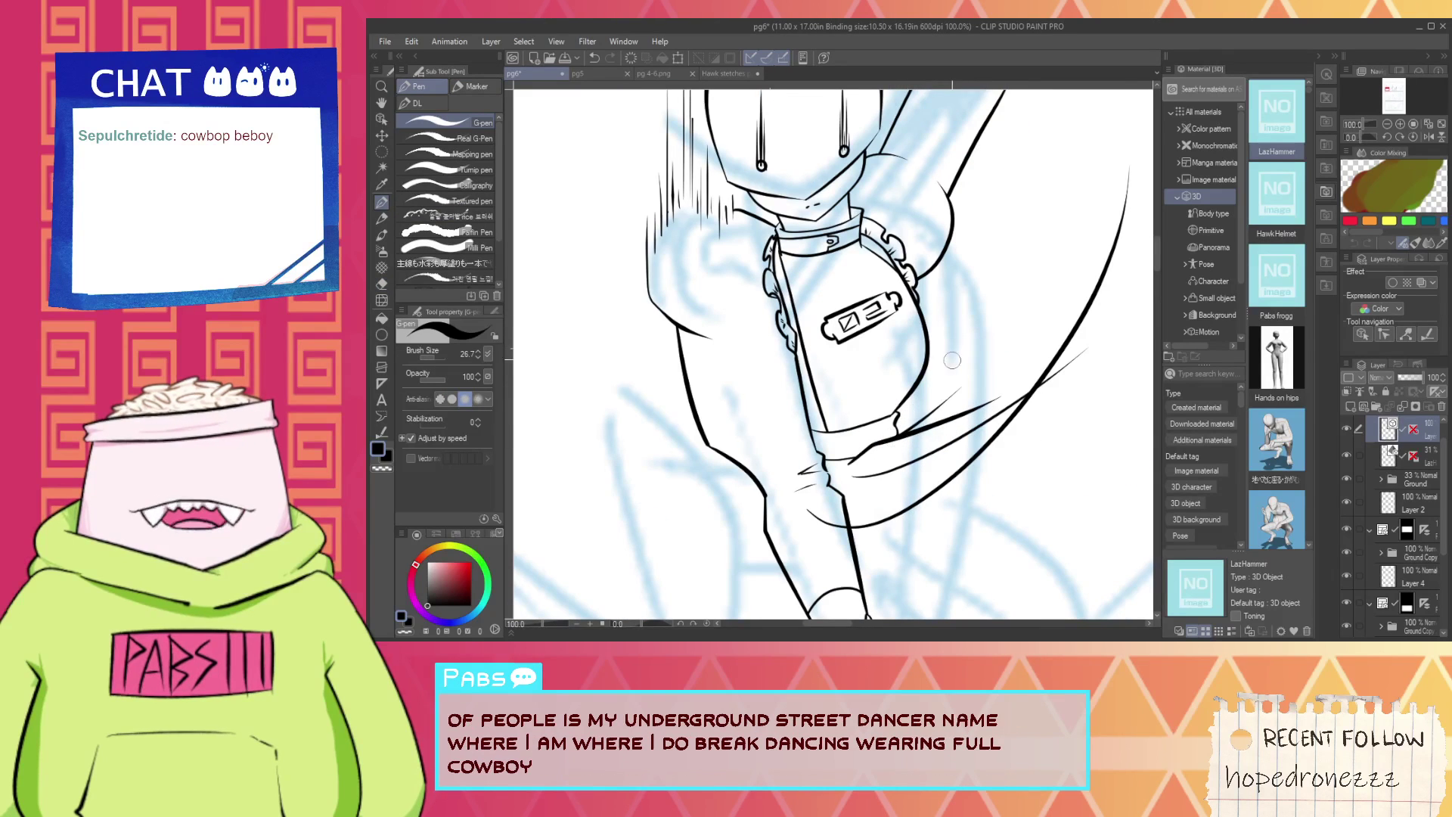
# Ink a small rounded notch in the long outer curve and erase the line segments crossing it.
pyautogui.scroll(-2, 977, 327)
pyautogui.scroll(3, 976, 328)
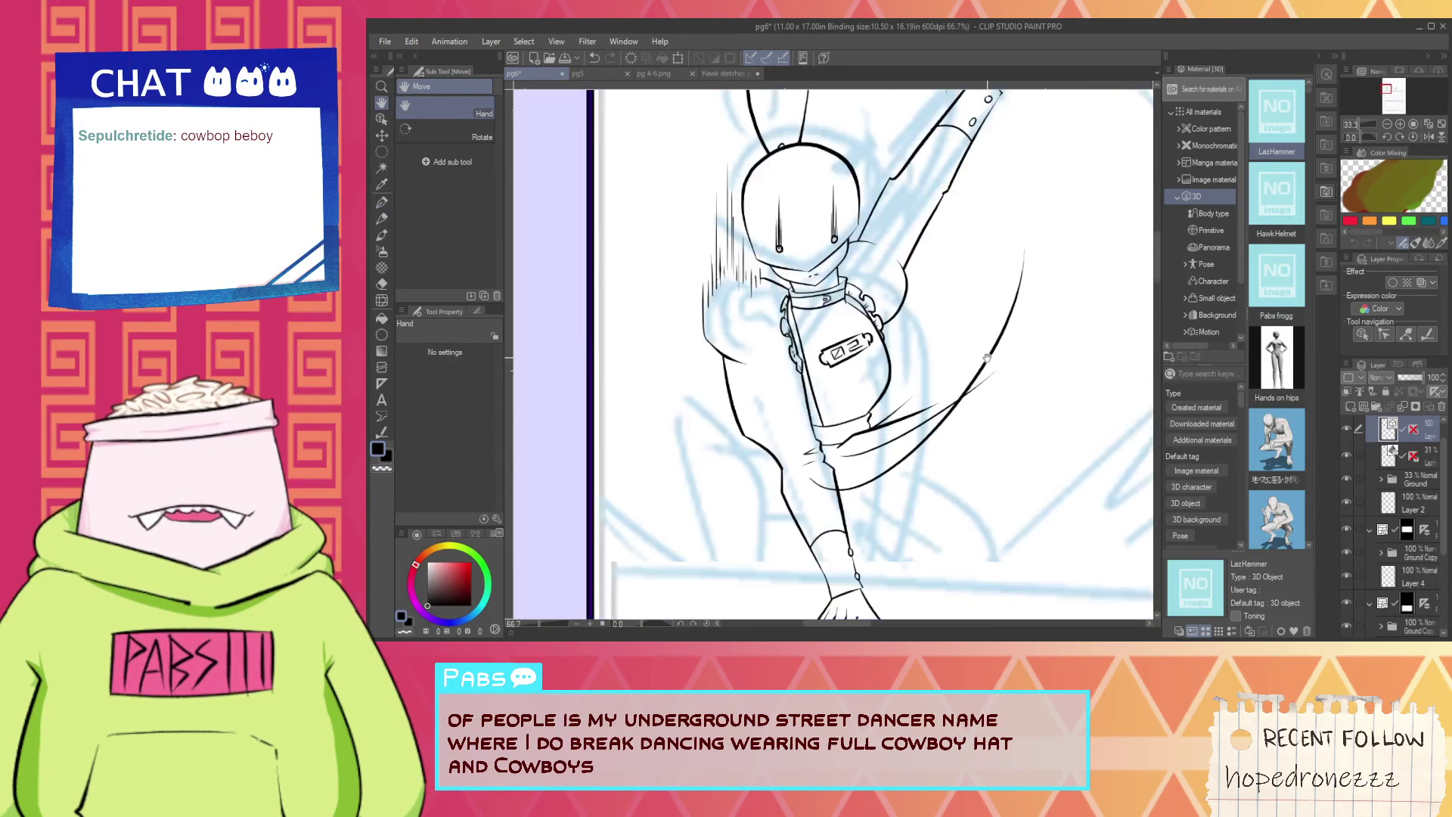
pyautogui.hotkey('ctrl', 'z')
pyautogui.moveTo(941, 421)
pyautogui.mouseDown()
pyautogui.moveTo(952, 377)
pyautogui.moveTo(987, 400)
pyautogui.moveTo(990, 379)
pyautogui.moveTo(963, 414)
pyautogui.mouseUp()
pyautogui.press('e')
pyautogui.scroll(2, 953, 417)
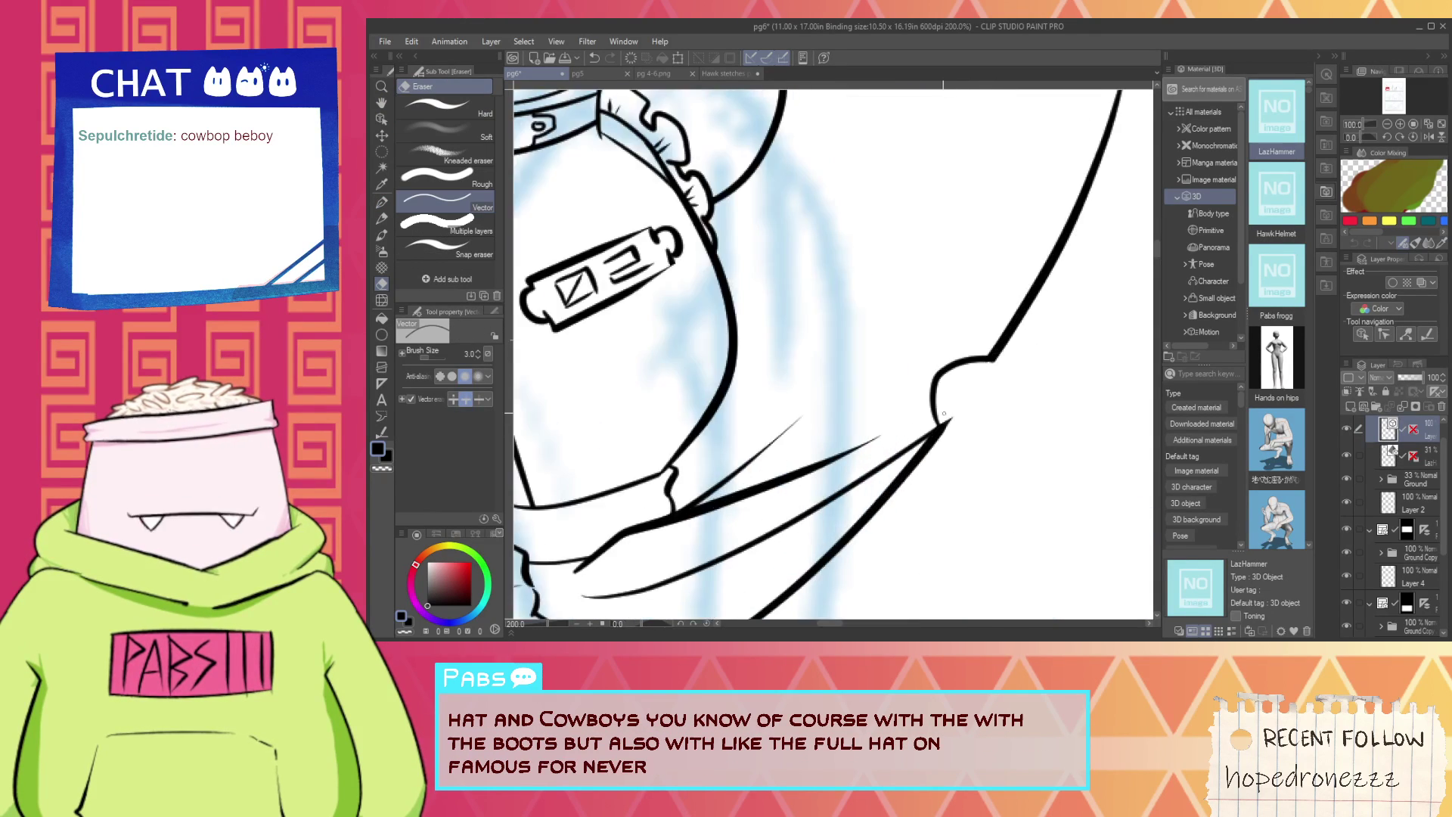
pyautogui.scroll(-2, 953, 417)
pyautogui.press('space')
pyautogui.moveTo(940, 346); pyautogui.dragTo(921, 407)
pyautogui.scroll(3, 920, 406)
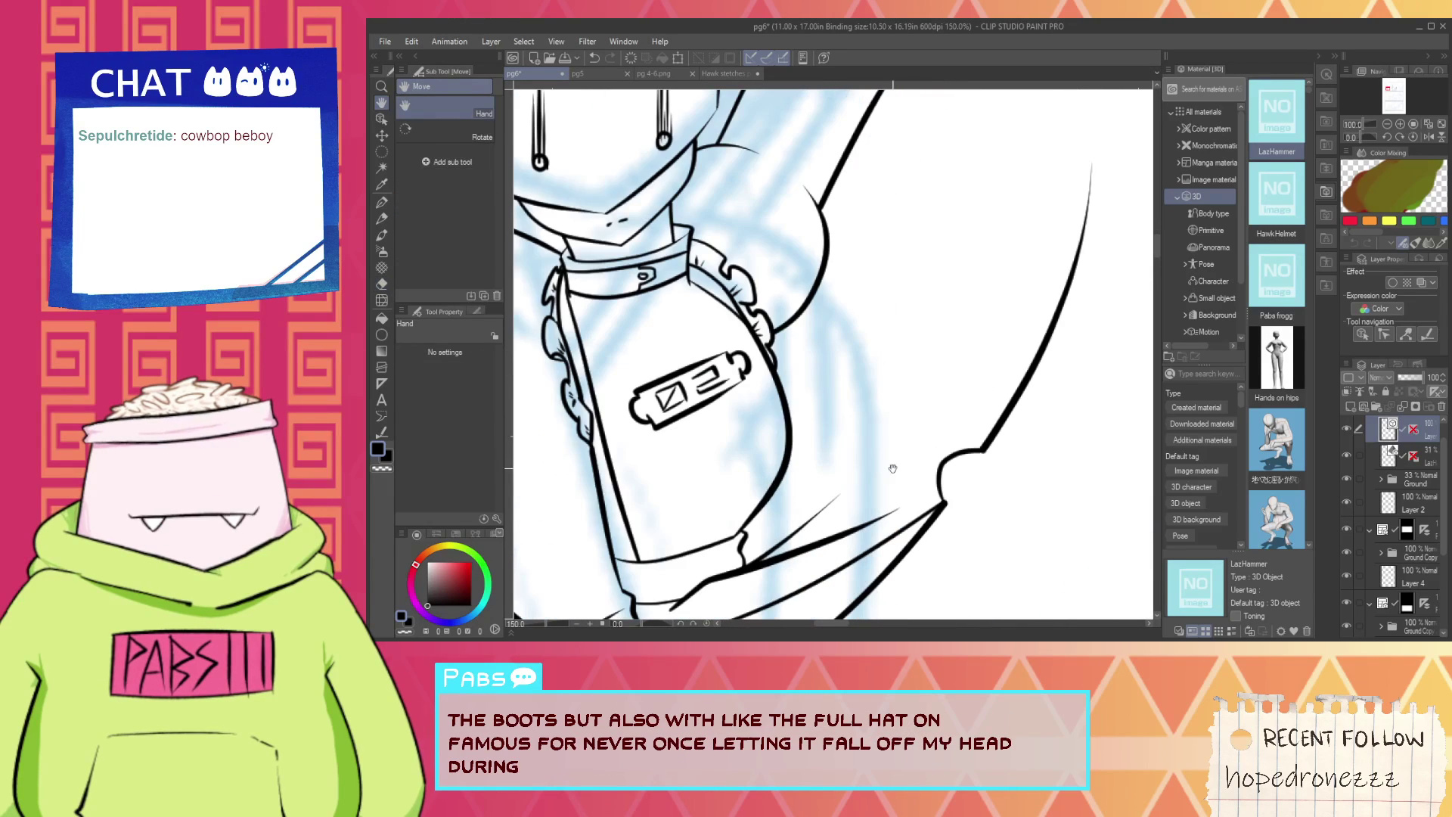
pyautogui.press('p')
pyautogui.press('e')
pyautogui.click(954, 444)
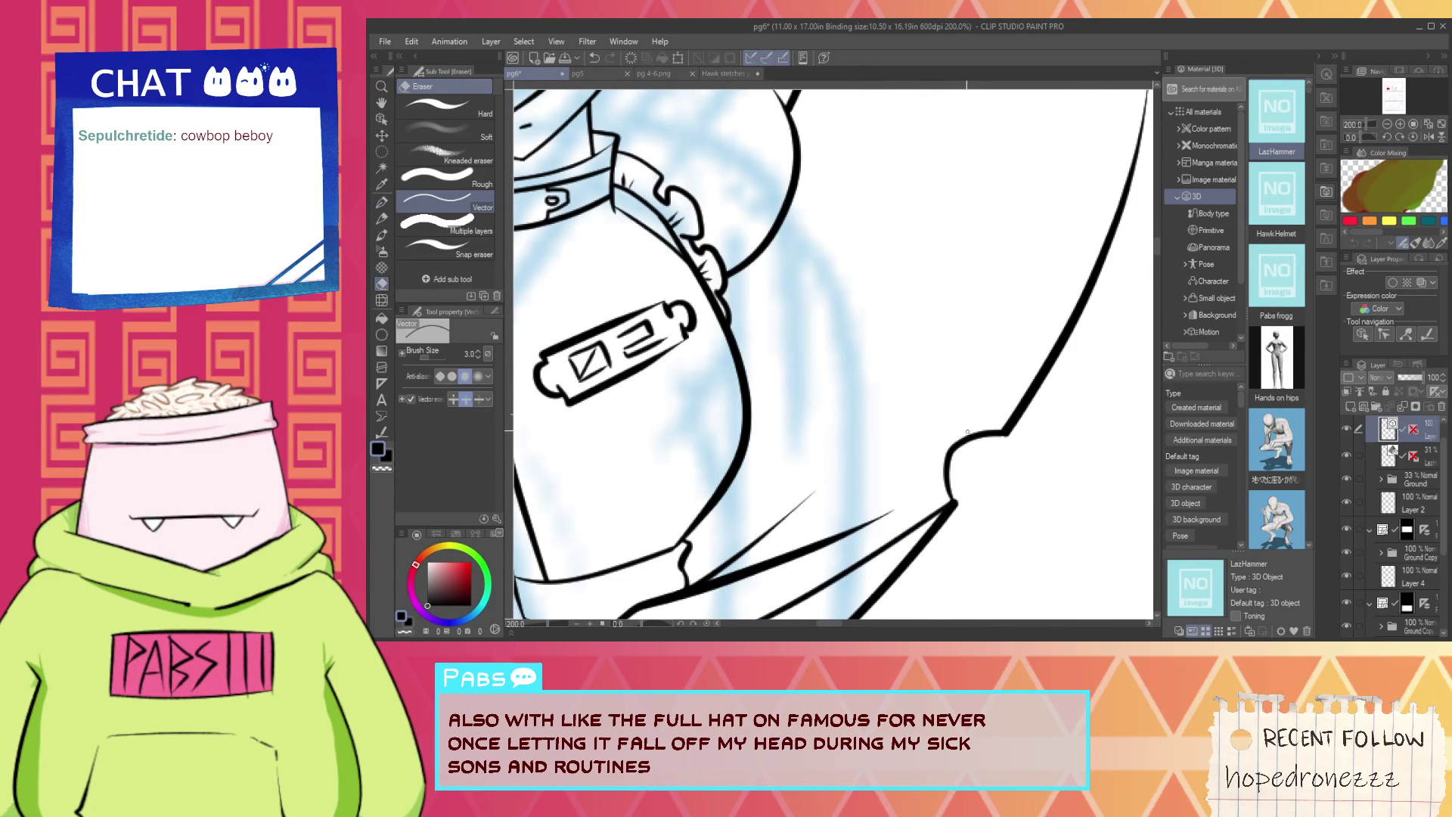
pyautogui.hotkey('ctrl', 'z')
pyautogui.press('p')
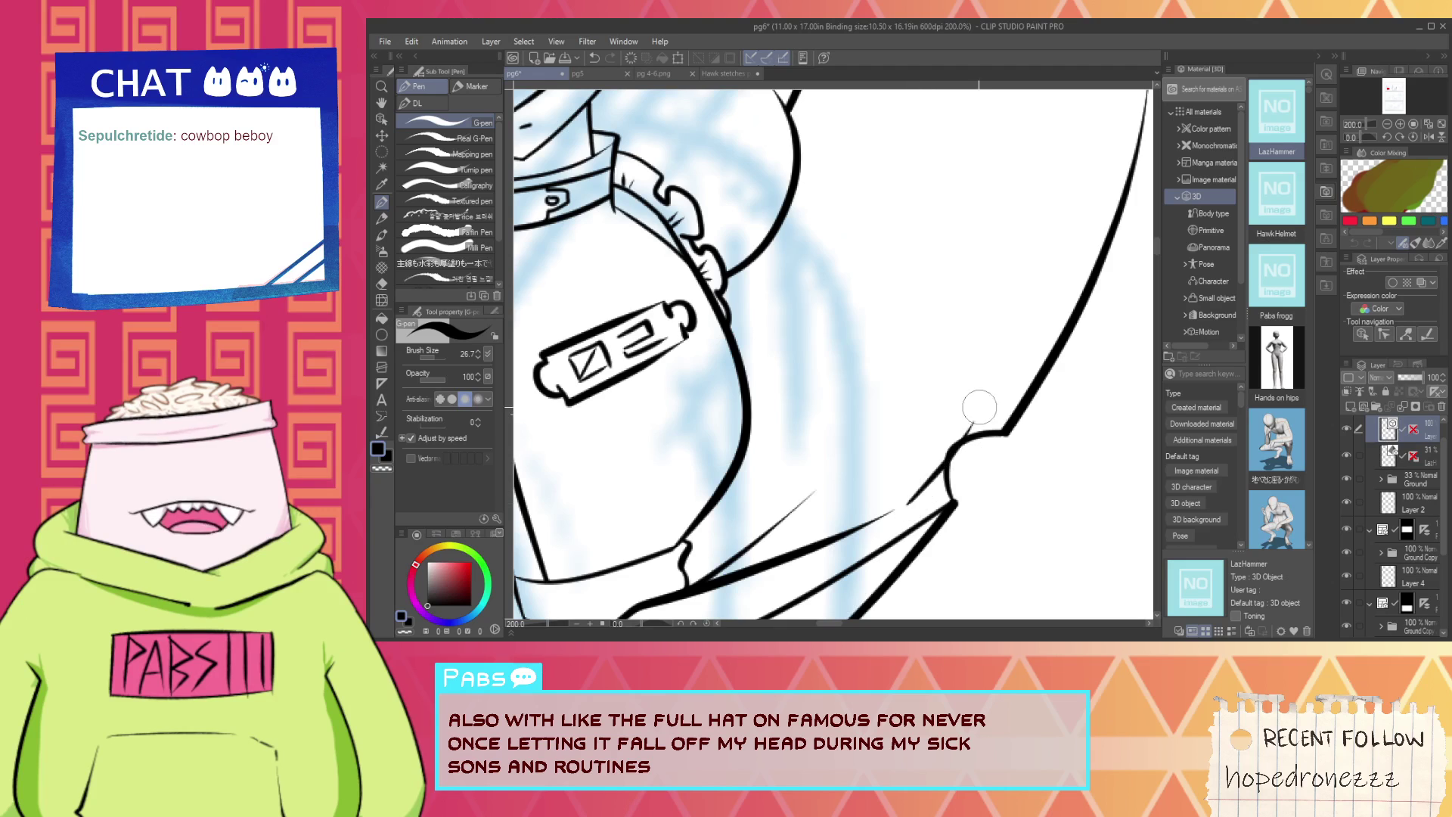
pyautogui.moveTo(907, 504)
pyautogui.mouseDown()
pyautogui.moveTo(973, 408)
pyautogui.moveTo(979, 420)
pyautogui.mouseUp()
pyautogui.hotkey('ctrl', 'z')
pyautogui.hotkey('ctrl', 'z')
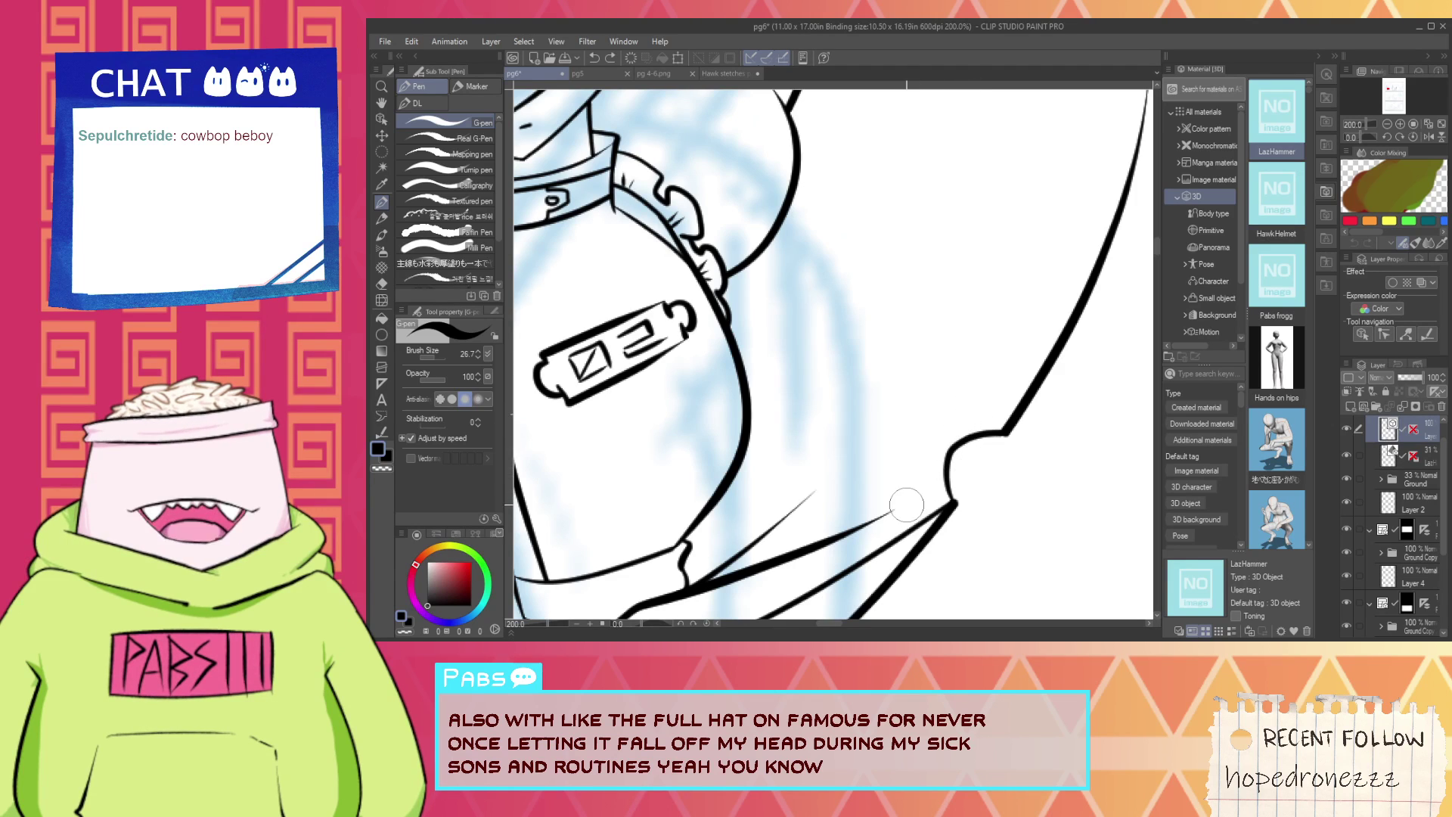
pyautogui.moveTo(909, 506); pyautogui.dragTo(973, 415)
pyautogui.press('e')
pyautogui.click(959, 437)
pyautogui.press('p')
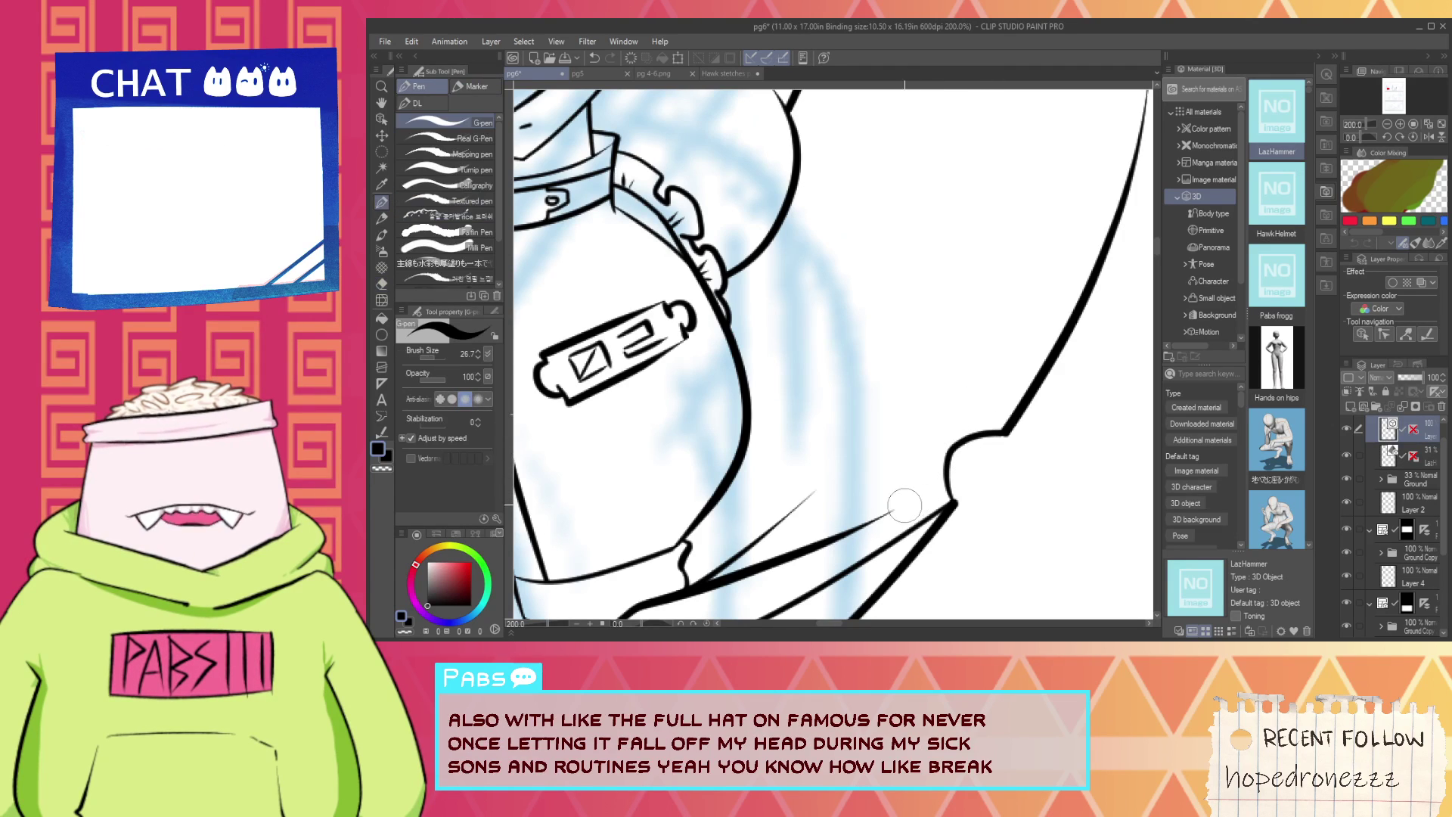
pyautogui.moveTo(905, 504); pyautogui.dragTo(974, 420)
pyautogui.hotkey('ctrl', 'z')
pyautogui.moveTo(911, 497); pyautogui.dragTo(979, 410)
pyautogui.hotkey('ctrl', 'z')
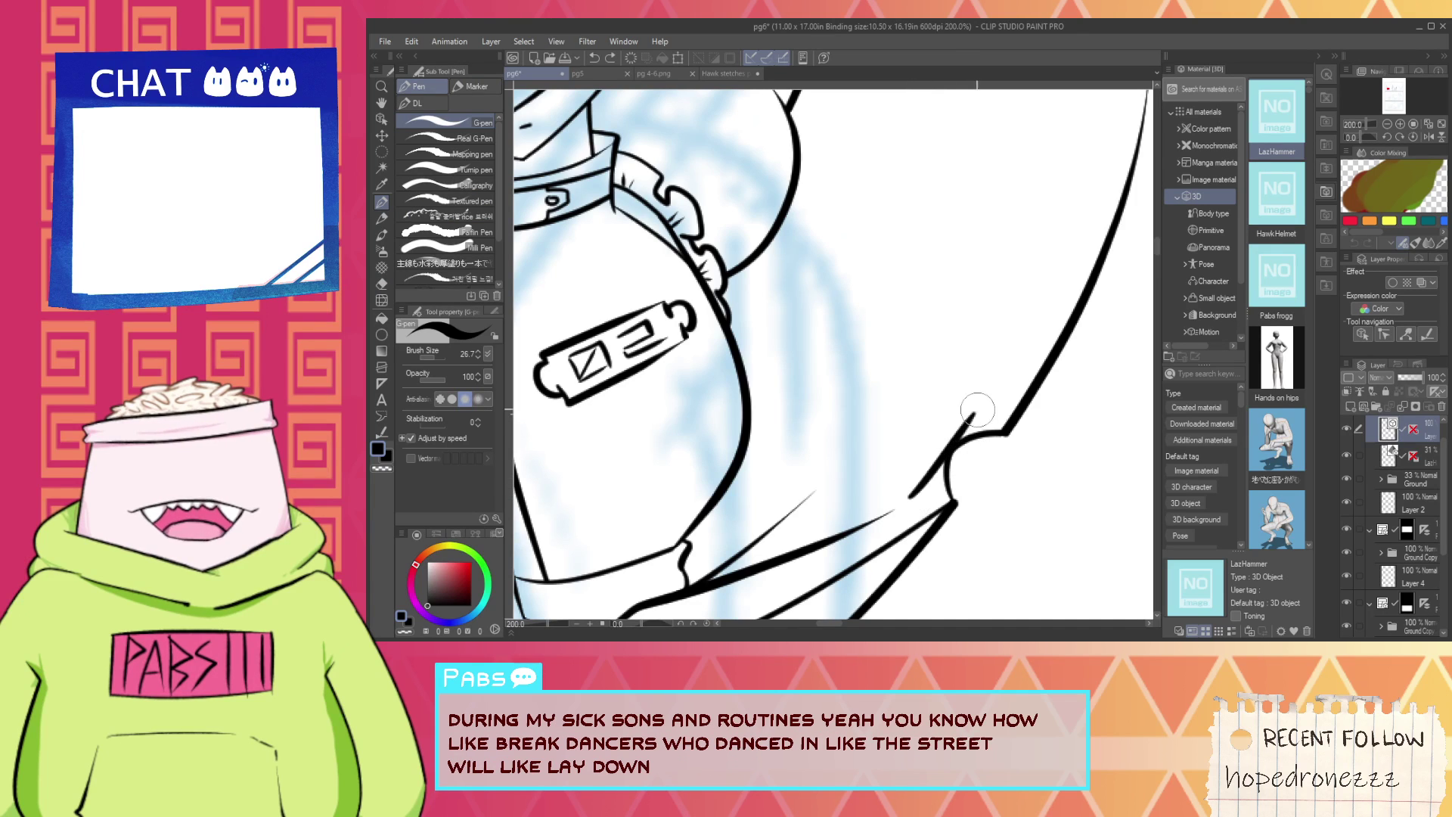
pyautogui.hotkey('ctrl', 'z')
# Ink a short tapering crease stroke up to the rounded notch and trim the end that crosses the notch line.
pyautogui.moveTo(905, 508); pyautogui.dragTo(966, 429)
pyautogui.press('e')
pyautogui.click(964, 434)
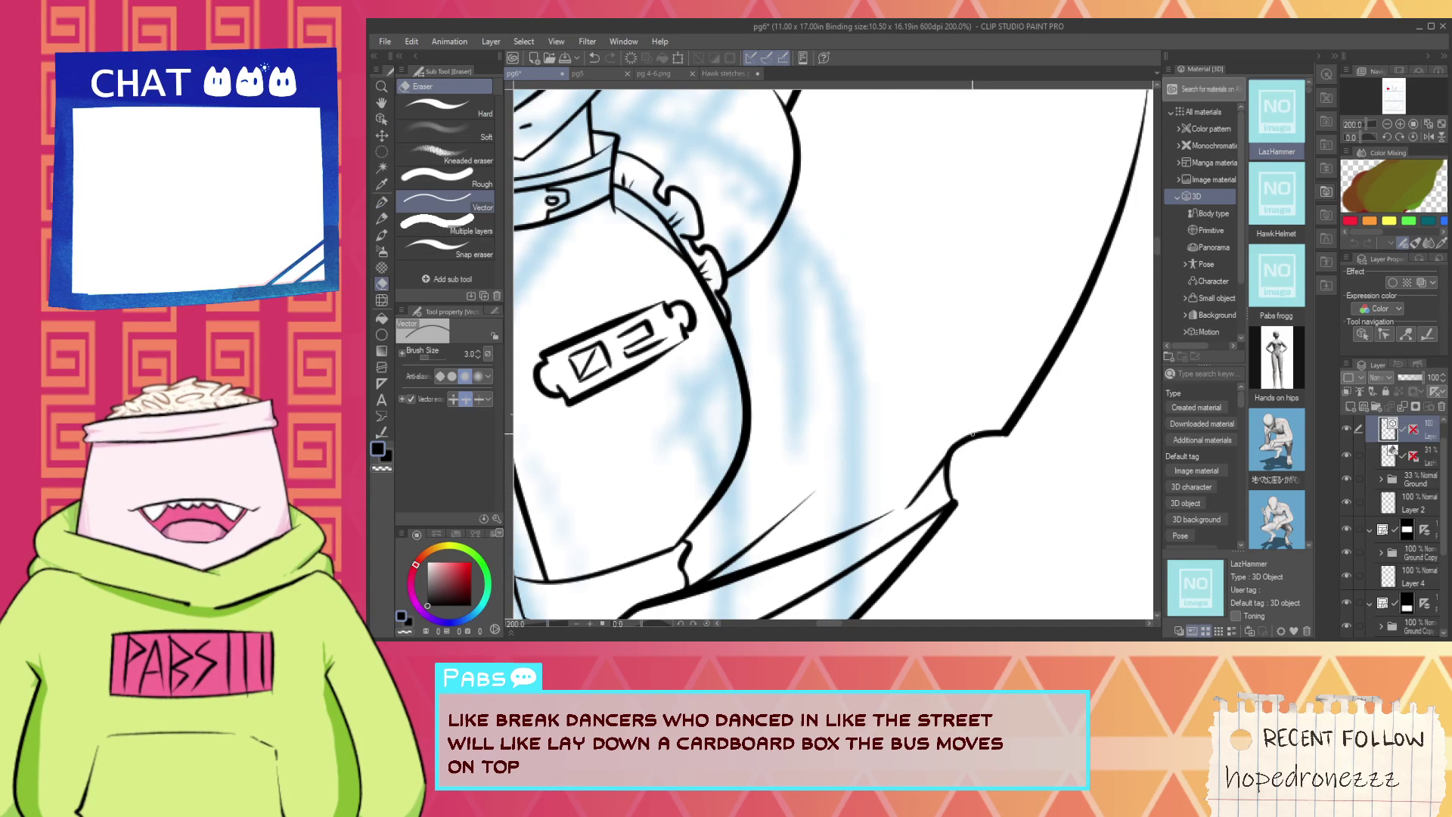
# Ink the upper contour rising from the torso edge through a small dip and arching over the long outer curve.
pyautogui.scroll(-1, 970, 436)
pyautogui.scroll(-3, 969, 437)
pyautogui.press('h')
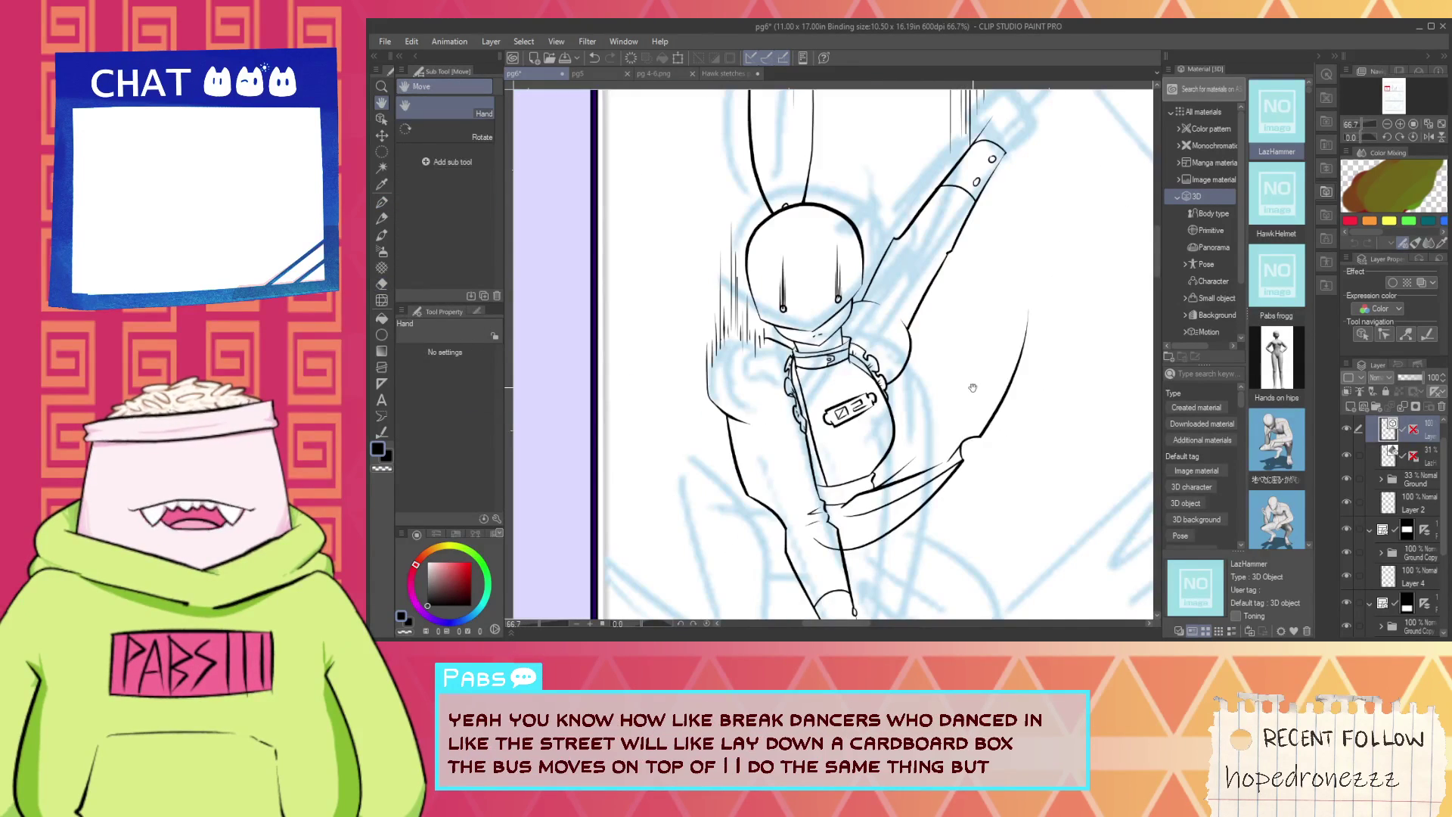
pyautogui.scroll(3, 931, 393)
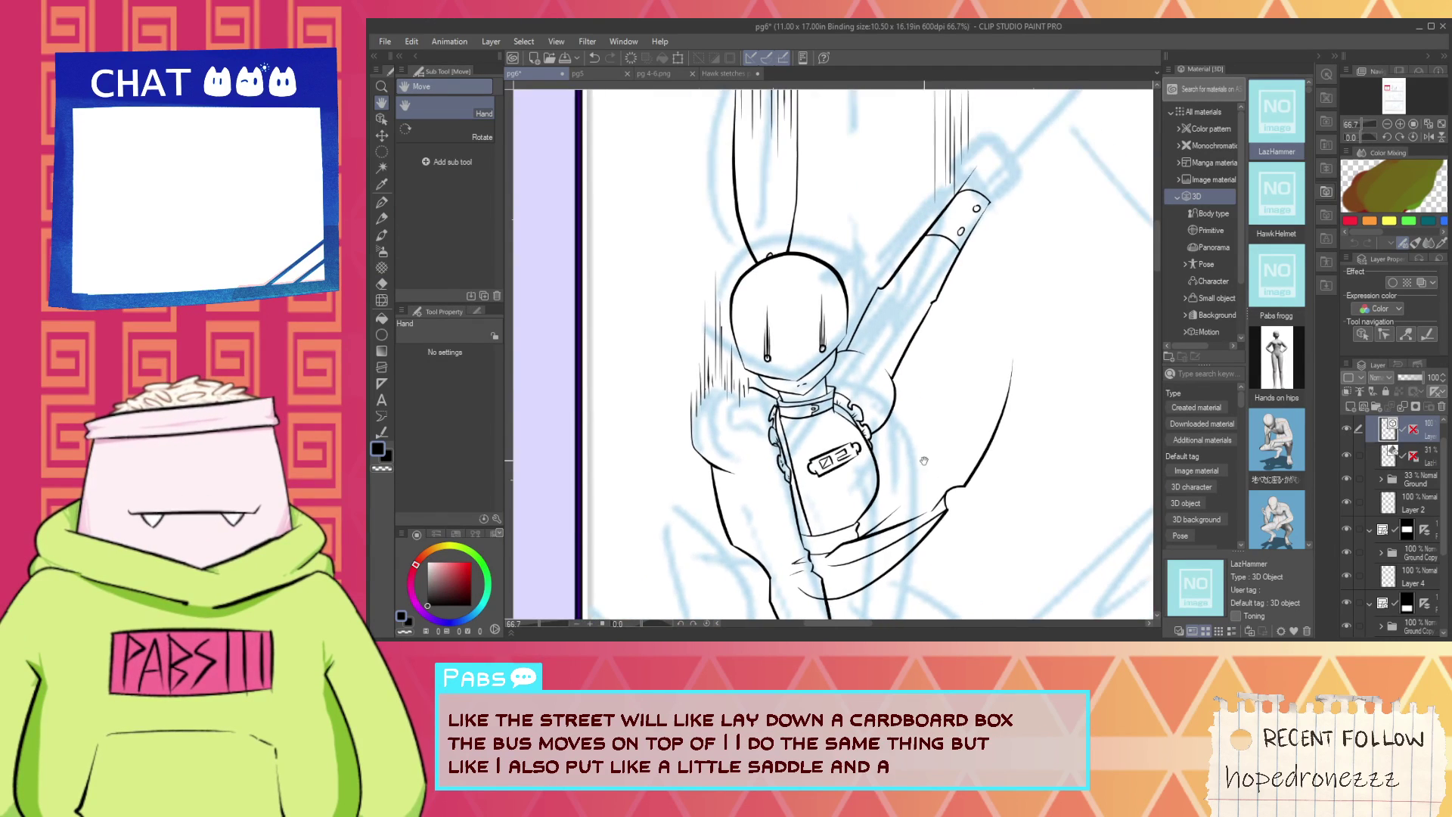
pyautogui.press('p')
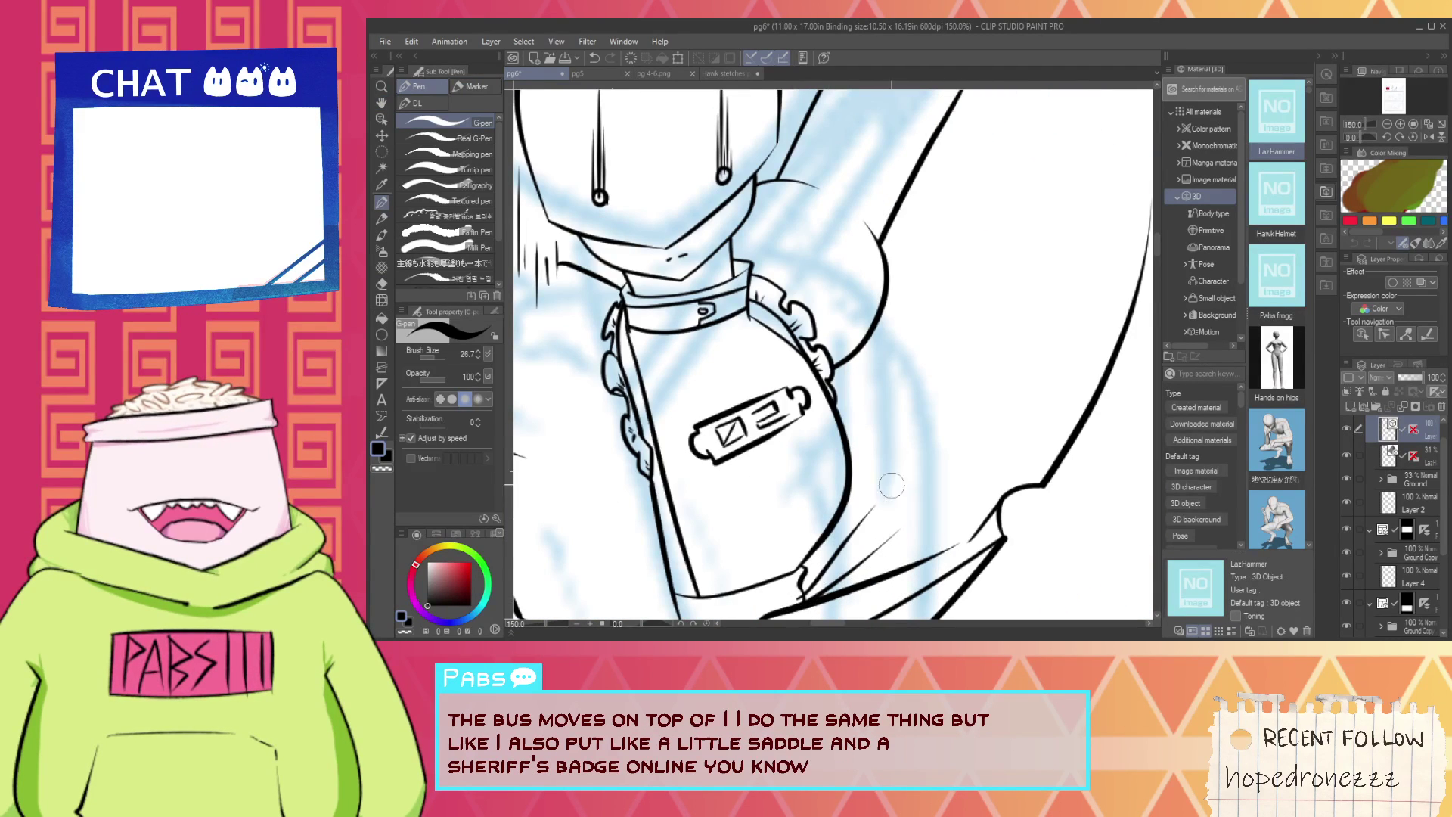
pyautogui.press('e')
pyautogui.scroll(-3, 817, 530)
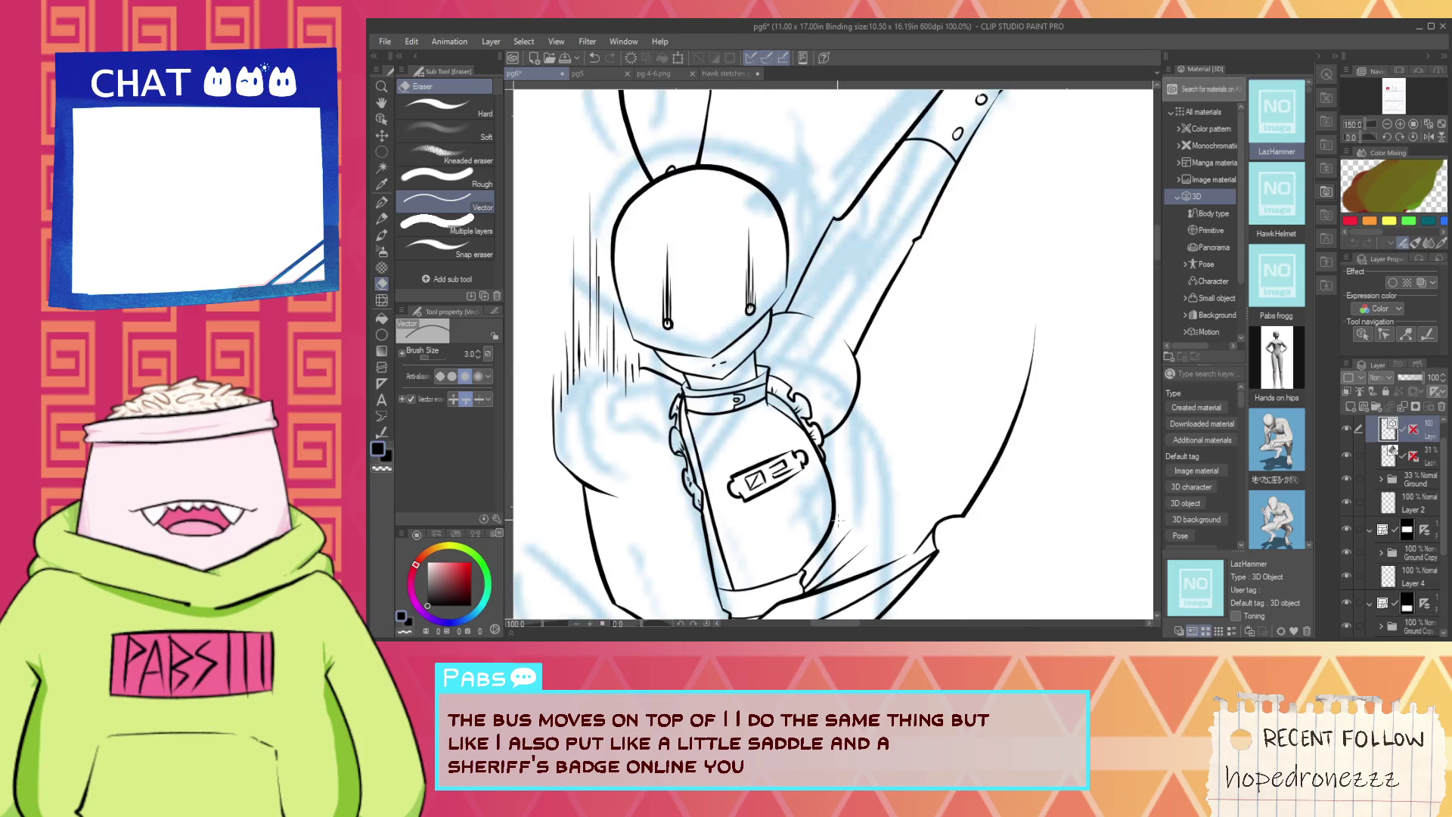
pyautogui.press('p')
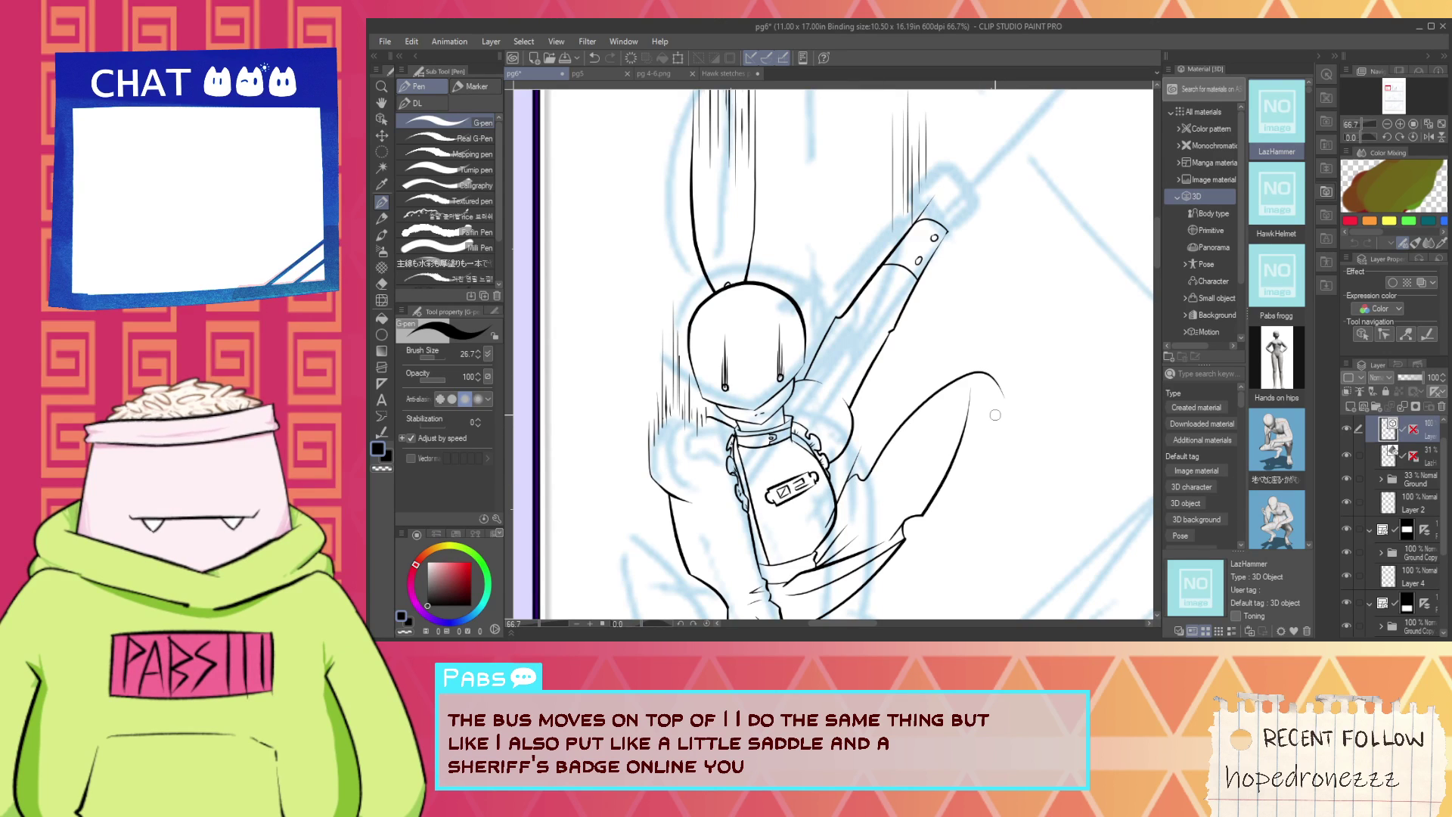
# Redraw the outer edge as an inward-bowed curve from the rounded notch up across the arched contour, and erase the old edge.
pyautogui.scroll(2, 992, 406)
pyautogui.moveTo(889, 590)
pyautogui.mouseDown()
pyautogui.moveTo(952, 363)
pyautogui.moveTo(992, 313)
pyautogui.moveTo(906, 335)
pyautogui.mouseUp()
pyautogui.hotkey('ctrl', 'z')
pyautogui.hotkey('ctrl', 'z')
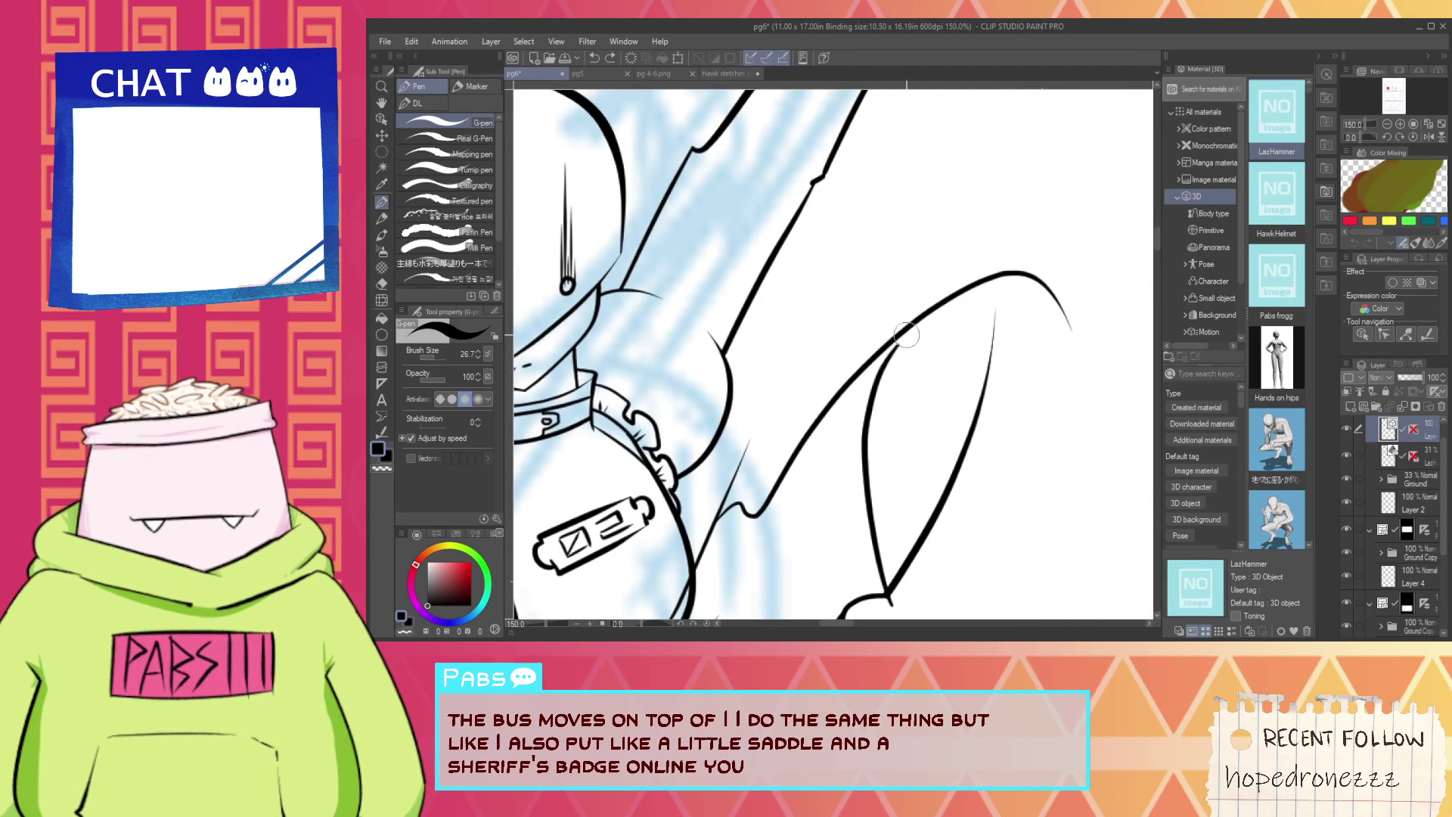
pyautogui.hotkey('ctrl', 'z')
pyautogui.moveTo(905, 611)
pyautogui.mouseDown()
pyautogui.moveTo(869, 542)
pyautogui.moveTo(995, 250)
pyautogui.mouseUp()
pyautogui.press('e')
pyautogui.moveTo(955, 496); pyautogui.dragTo(917, 523)
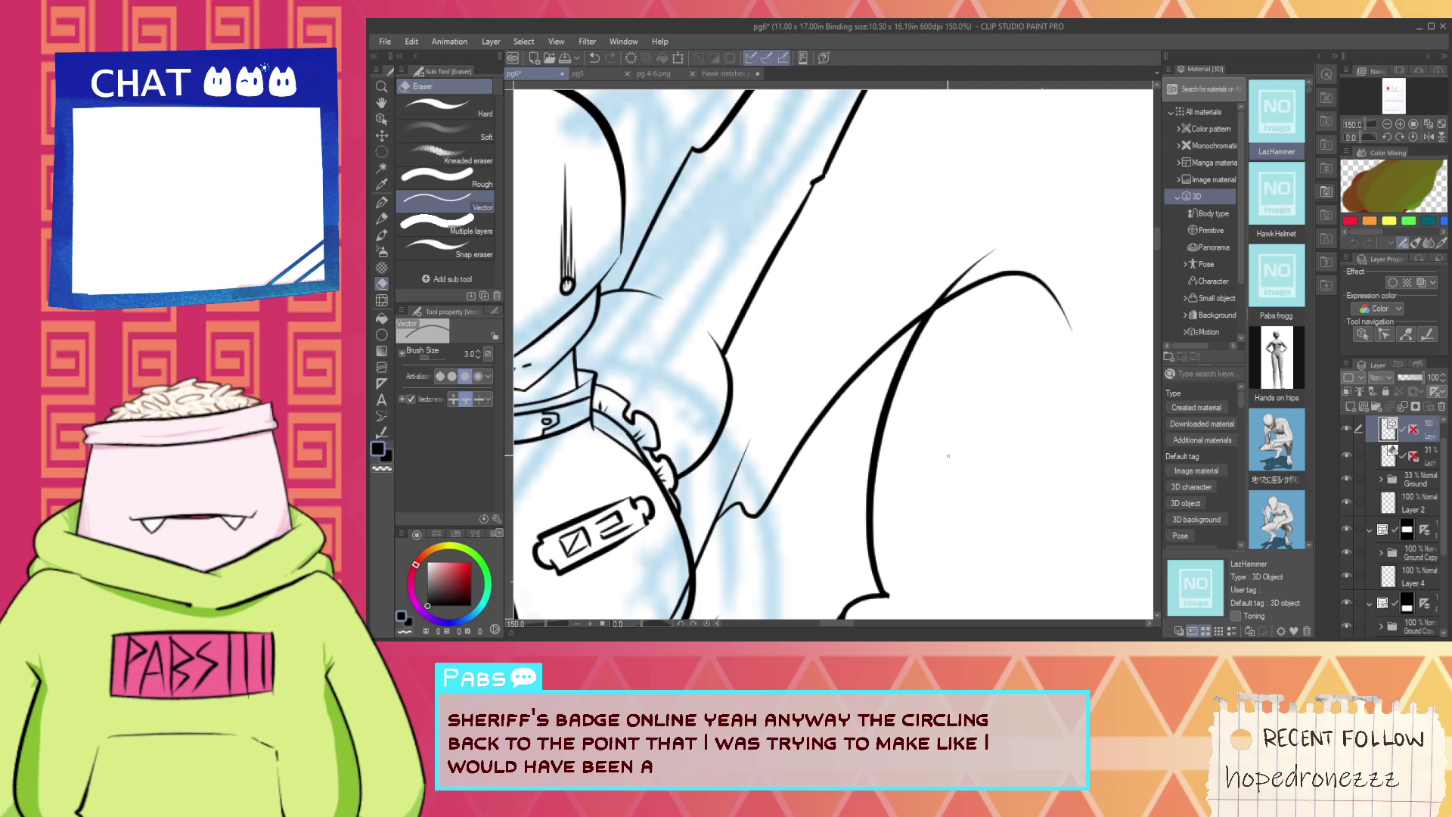
# Erase the ends past the crossing of the arched contour and the outer edge so they meet in a sharp tip.
pyautogui.scroll(4, 1003, 250)
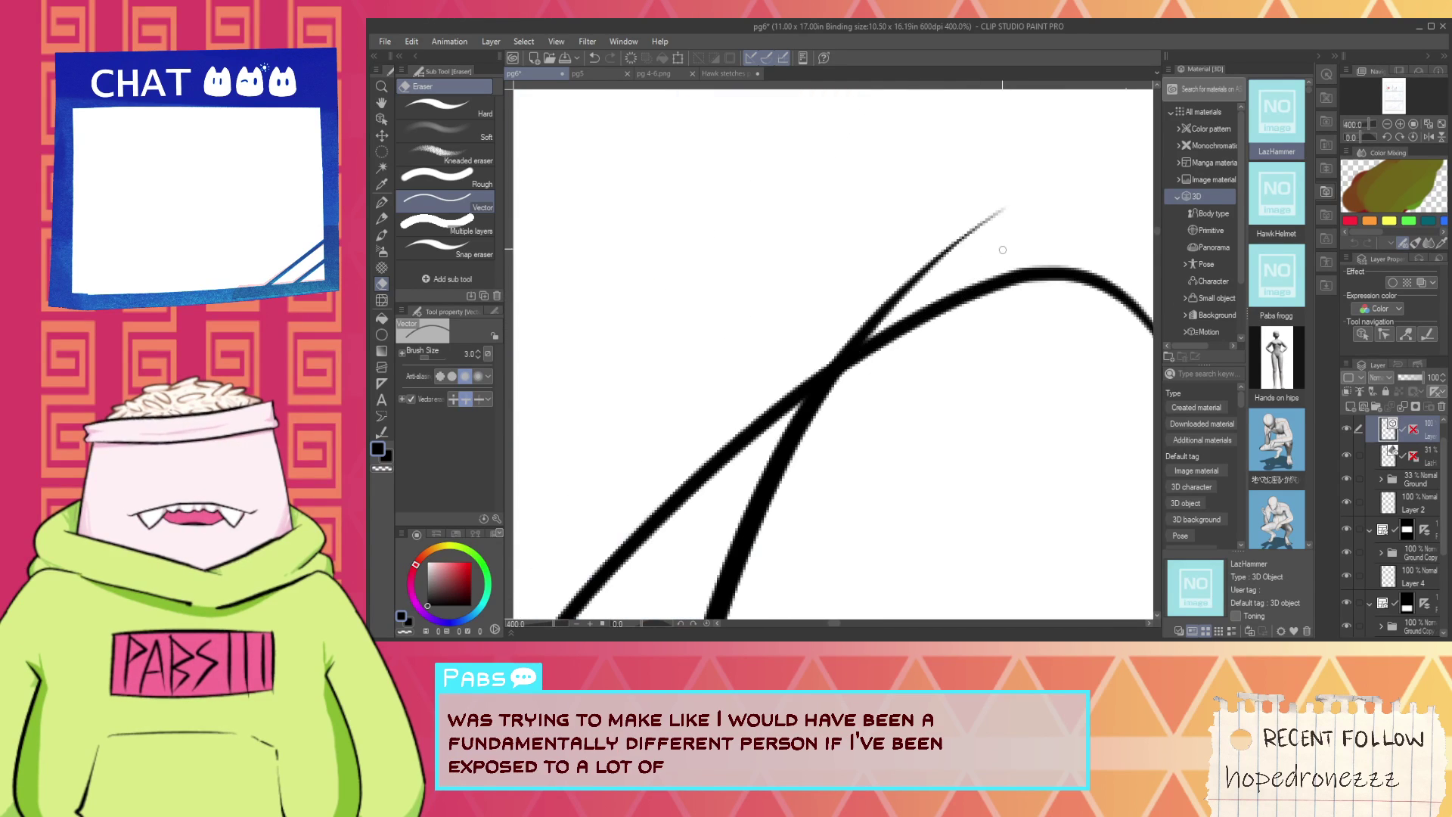
pyautogui.moveTo(1003, 250); pyautogui.dragTo(988, 297)
pyautogui.moveTo(928, 240); pyautogui.dragTo(977, 283)
pyautogui.scroll(-4, 979, 307)
# Erase the overshooting line ends inside the torso edge and above the small dip of the upper contour.
pyautogui.press('space')
pyautogui.moveTo(855, 492); pyautogui.dragTo(914, 447)
pyautogui.scroll(1, 914, 447)
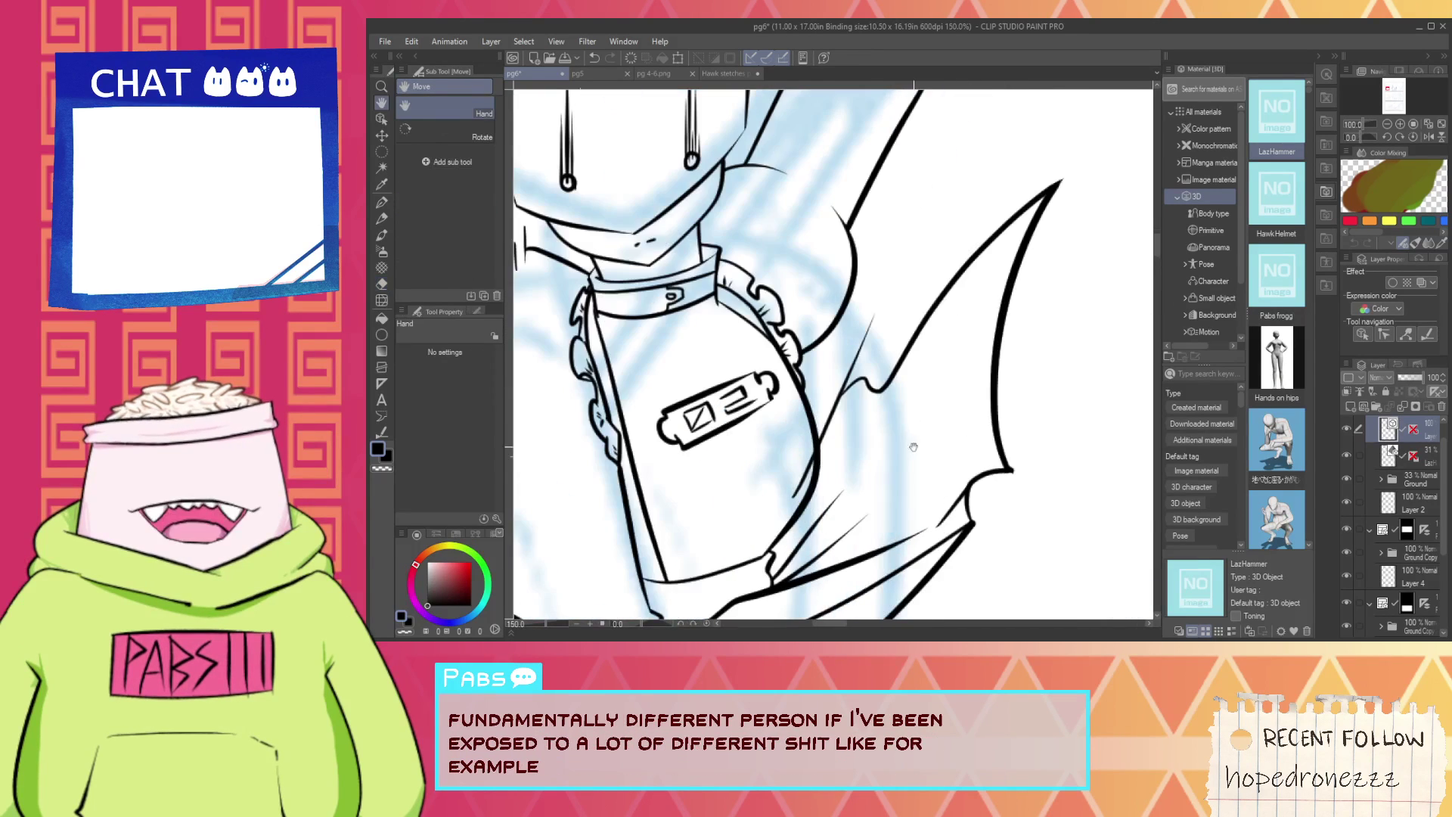
pyautogui.press('p')
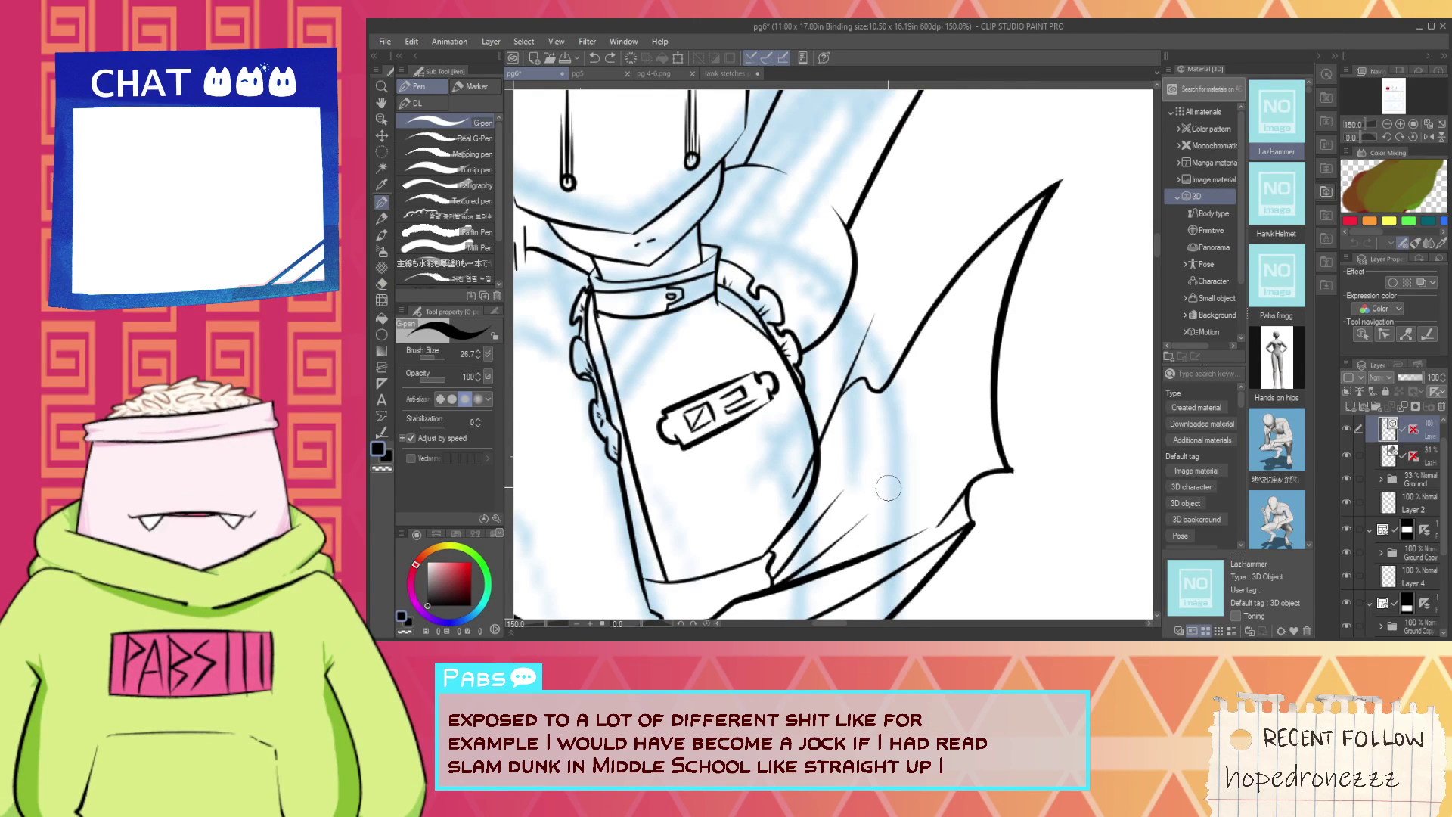
pyautogui.scroll(-1, 888, 487)
pyautogui.scroll(-1, 870, 472)
pyautogui.scroll(2, 846, 486)
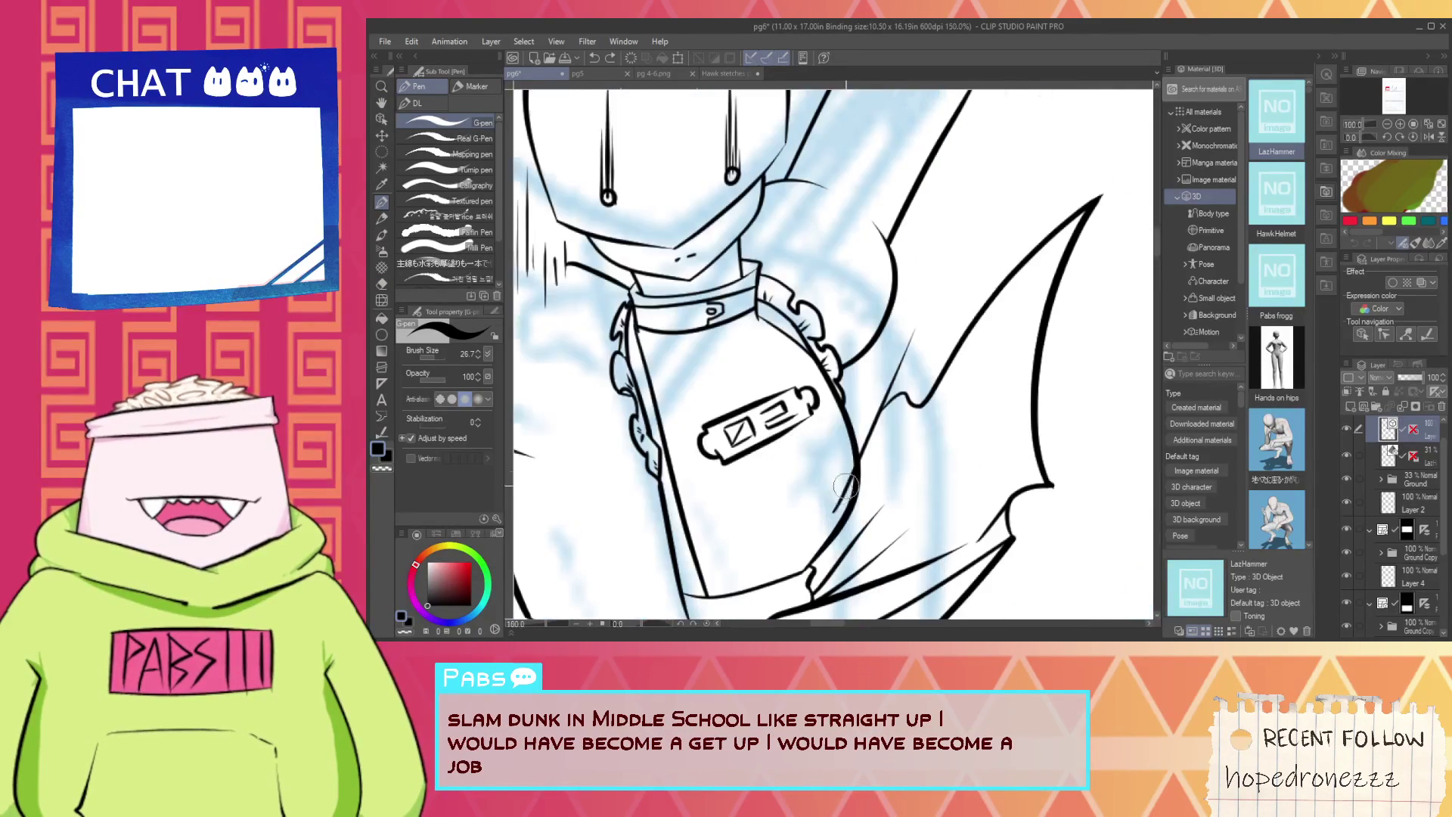
pyautogui.press('e')
pyautogui.press('p')
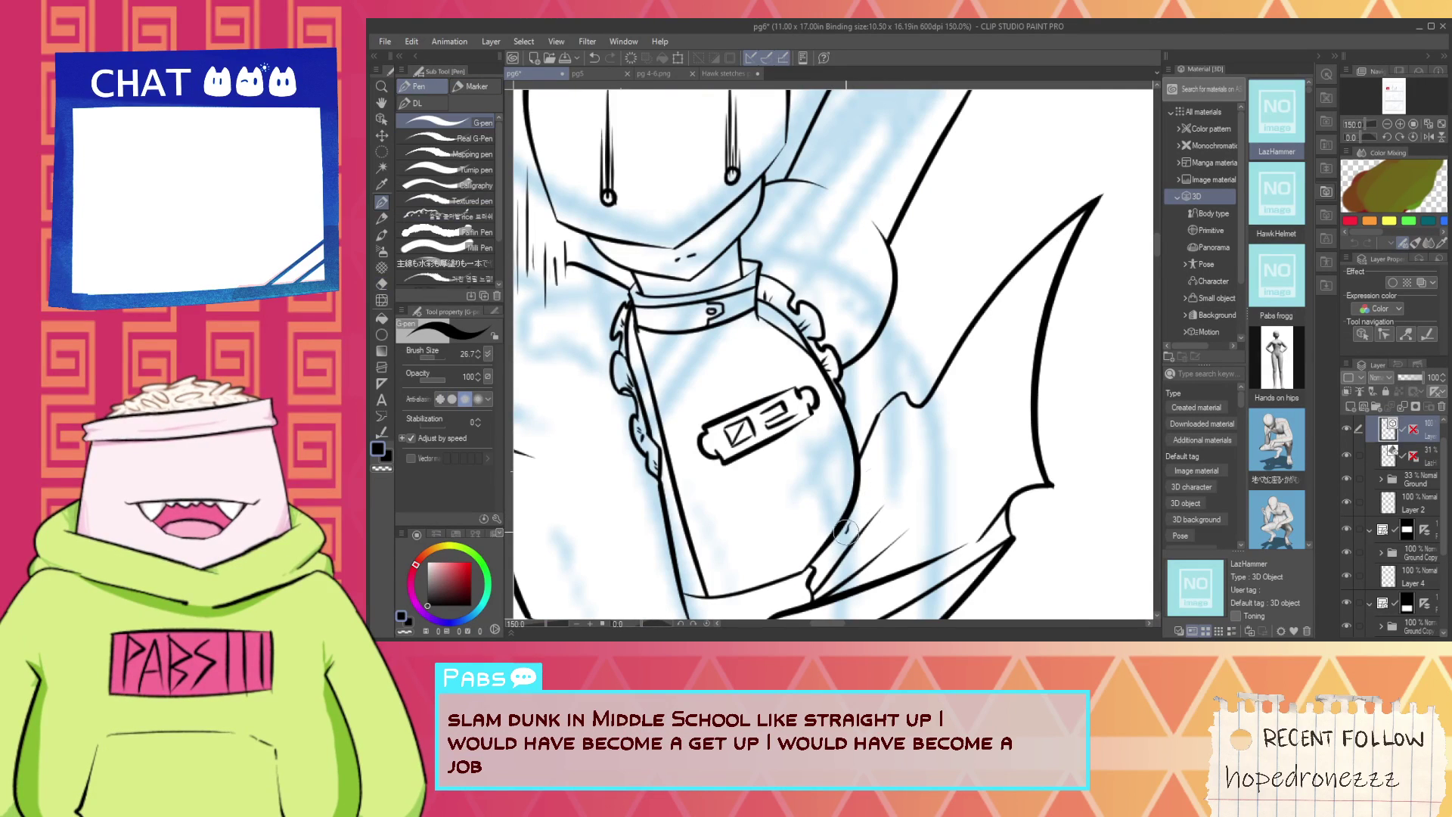
# Ink a curved stroke from the waistband's outer corner up toward the small dip in the upper contour.
pyautogui.moveTo(845, 532); pyautogui.dragTo(901, 429)
pyautogui.hotkey('ctrl', 'z')
pyautogui.moveTo(814, 593); pyautogui.dragTo(901, 432)
pyautogui.hotkey('ctrl', 'z')
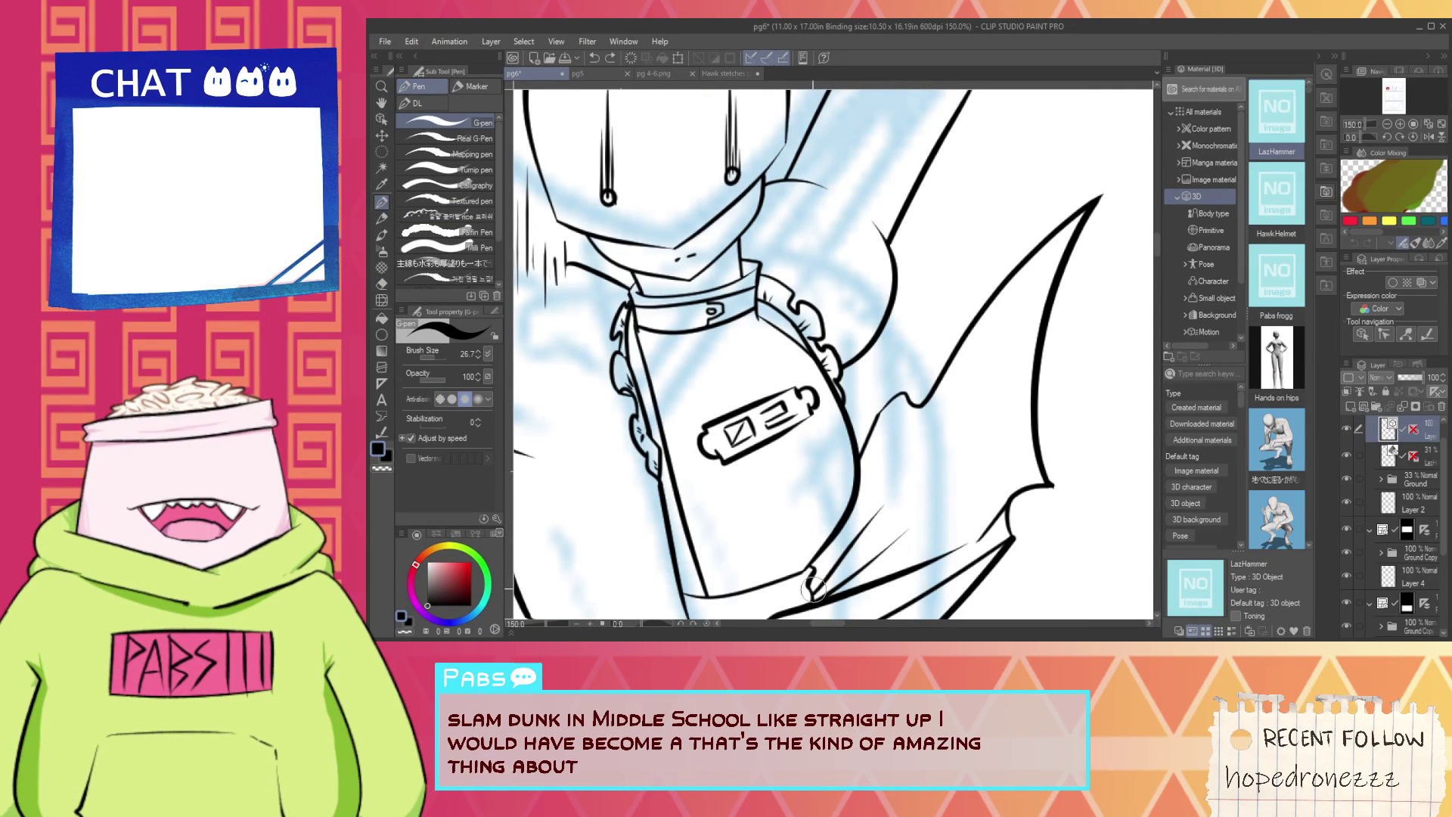
pyautogui.moveTo(811, 588); pyautogui.dragTo(907, 426)
pyautogui.scroll(-3, 911, 456)
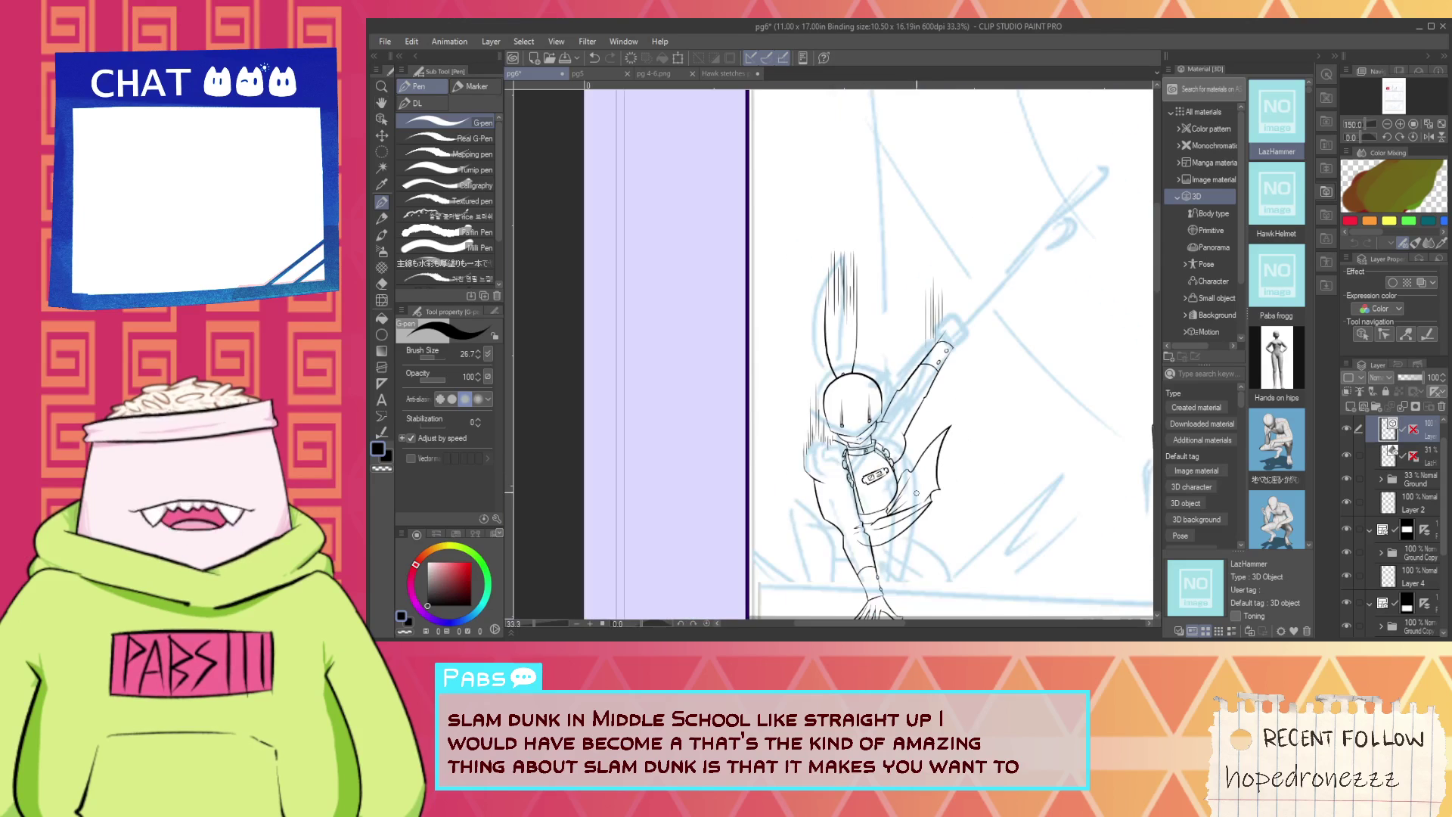
# Ink the short underside line of the small fold at the flared shape's rounded notch and erase its overshooting end.
pyautogui.press('space')
pyautogui.moveTo(935, 481)
pyautogui.mouseDown()
pyautogui.moveTo(1004, 367)
pyautogui.moveTo(1105, 252)
pyautogui.mouseUp()
pyautogui.scroll(2, 948, 463)
pyautogui.scroll(4, 948, 461)
pyautogui.hotkey('ctrl', 'z')
pyautogui.moveTo(880, 496); pyautogui.dragTo(1104, 290)
pyautogui.press('e')
pyautogui.click(1064, 327)
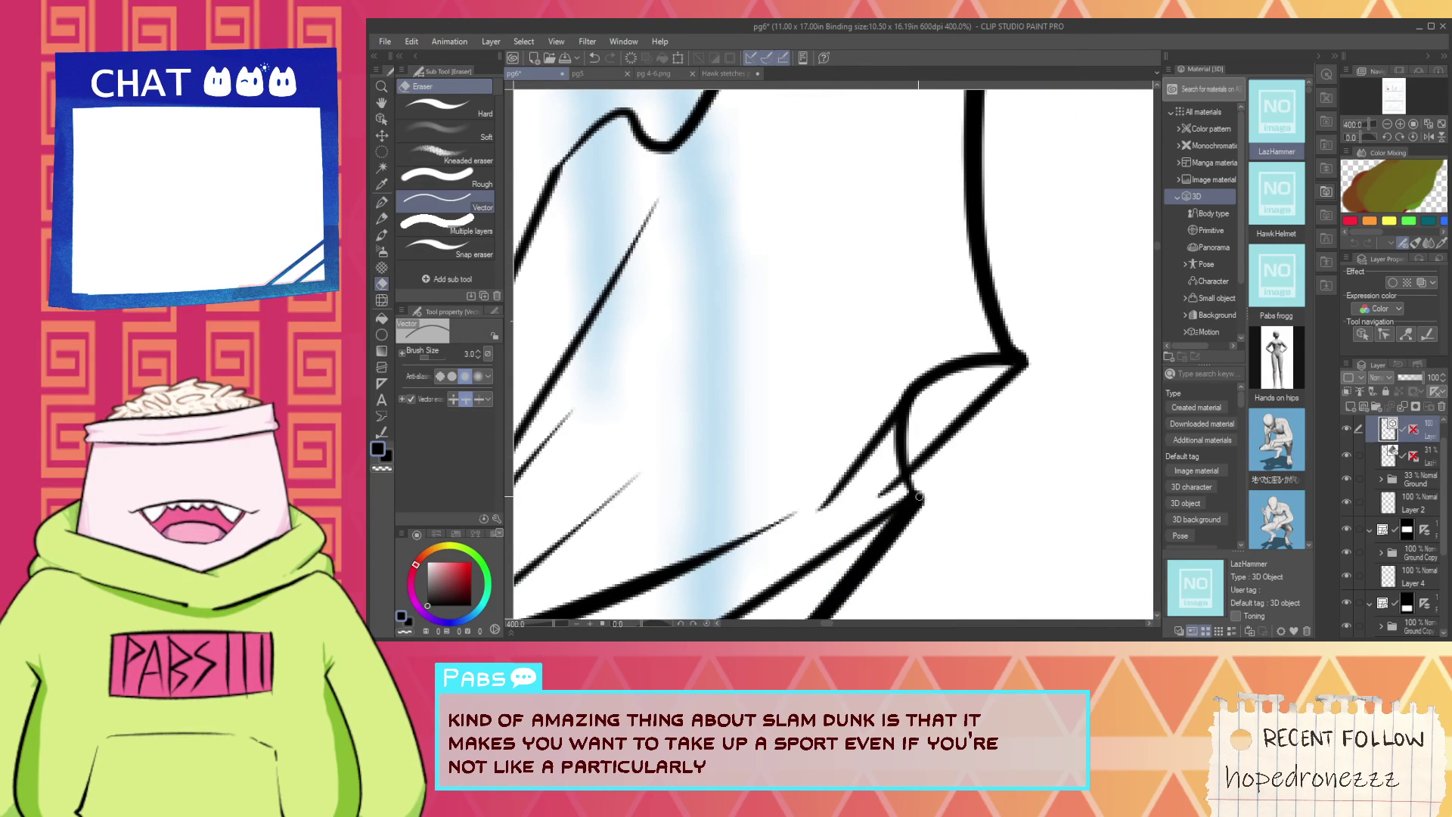
pyautogui.moveTo(877, 493); pyautogui.dragTo(896, 520)
pyautogui.scroll(-2, 900, 484)
pyautogui.hotkey('ctrl', 'z')
pyautogui.scroll(-1, 884, 489)
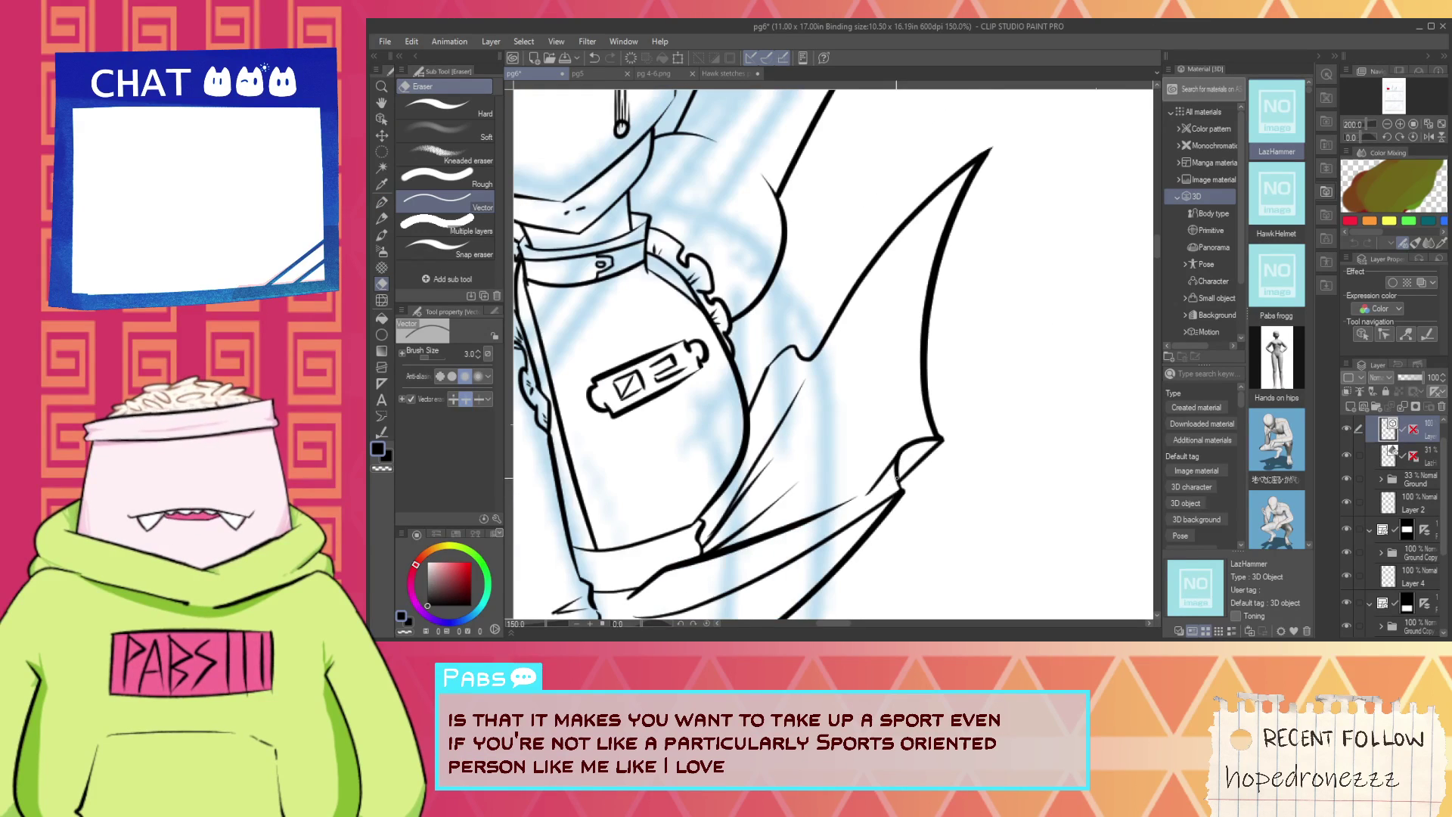
# Extend the flared shape's tip with two strokes meeting in a longer point, and erase the end overshooting the outer edge.
pyautogui.press('space')
pyautogui.moveTo(960, 354); pyautogui.dragTo(911, 489)
pyautogui.press('p')
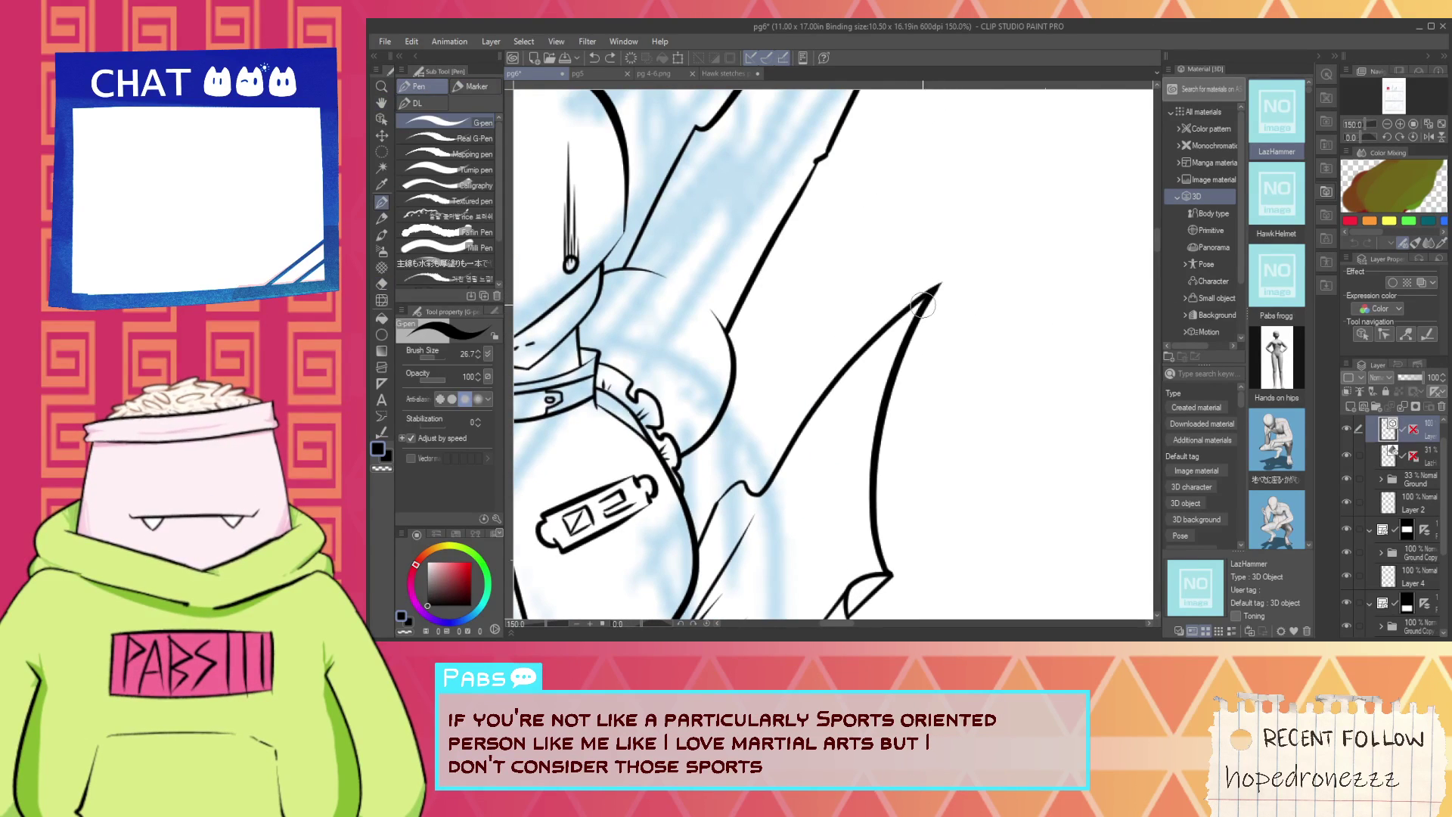
pyautogui.moveTo(925, 301)
pyautogui.mouseDown()
pyautogui.moveTo(998, 271)
pyautogui.moveTo(1028, 238)
pyautogui.mouseUp()
pyautogui.hotkey('ctrl', 'z')
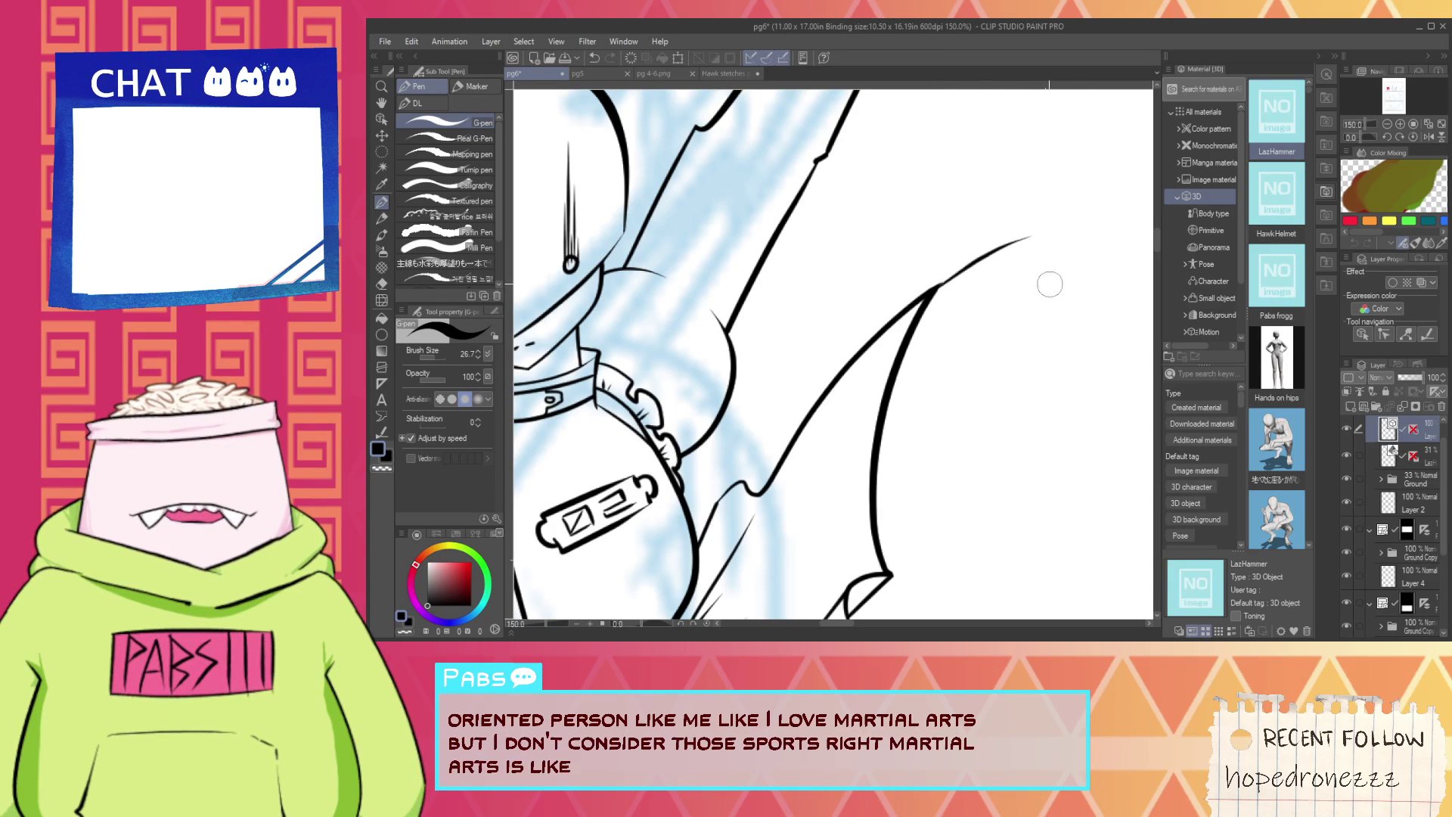
pyautogui.moveTo(882, 419); pyautogui.dragTo(1027, 236)
pyautogui.press('e')
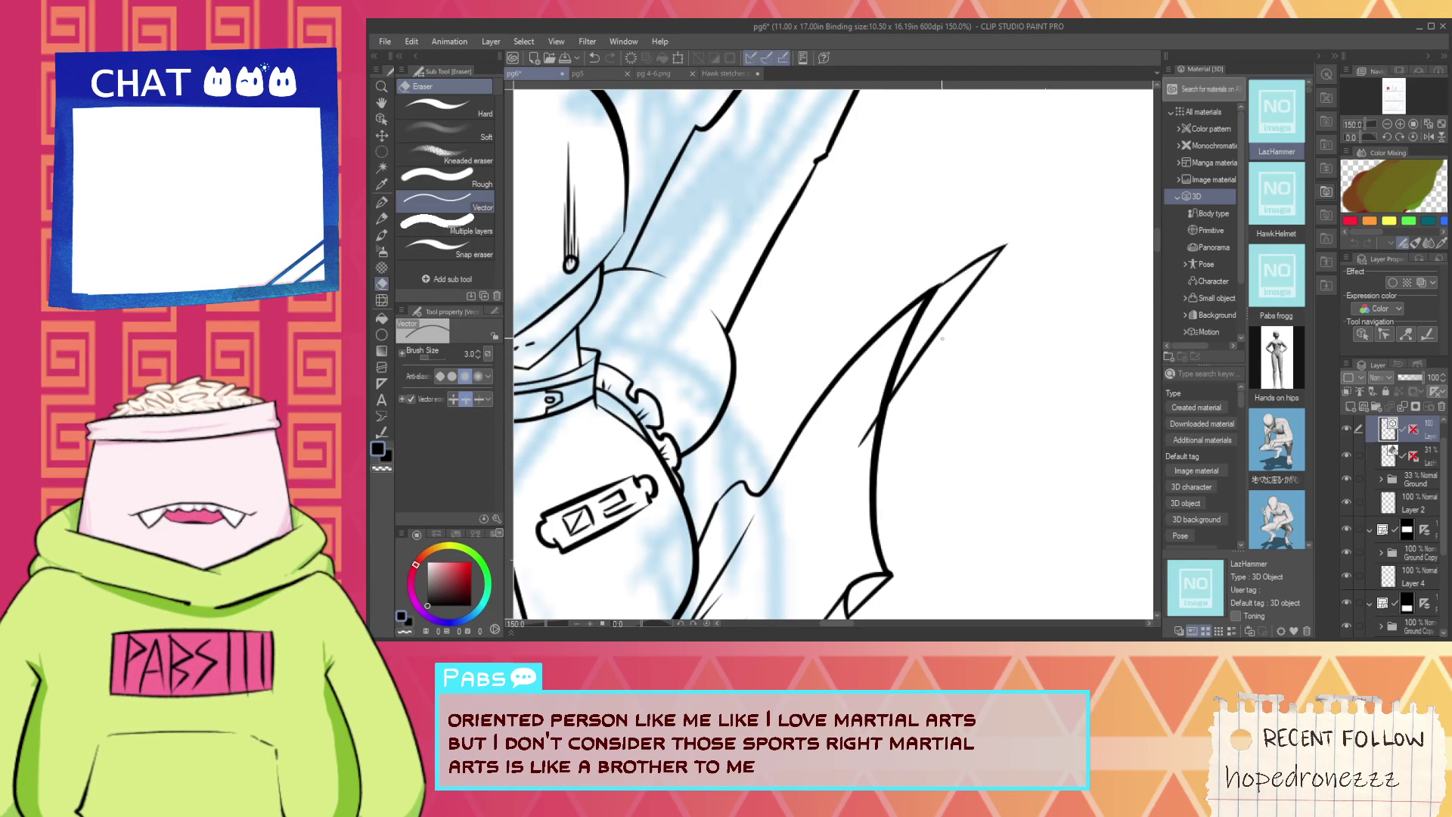
# Thin the flared shape's outer edge below the extended tip with Adjust line width.
pyautogui.click(382, 431)
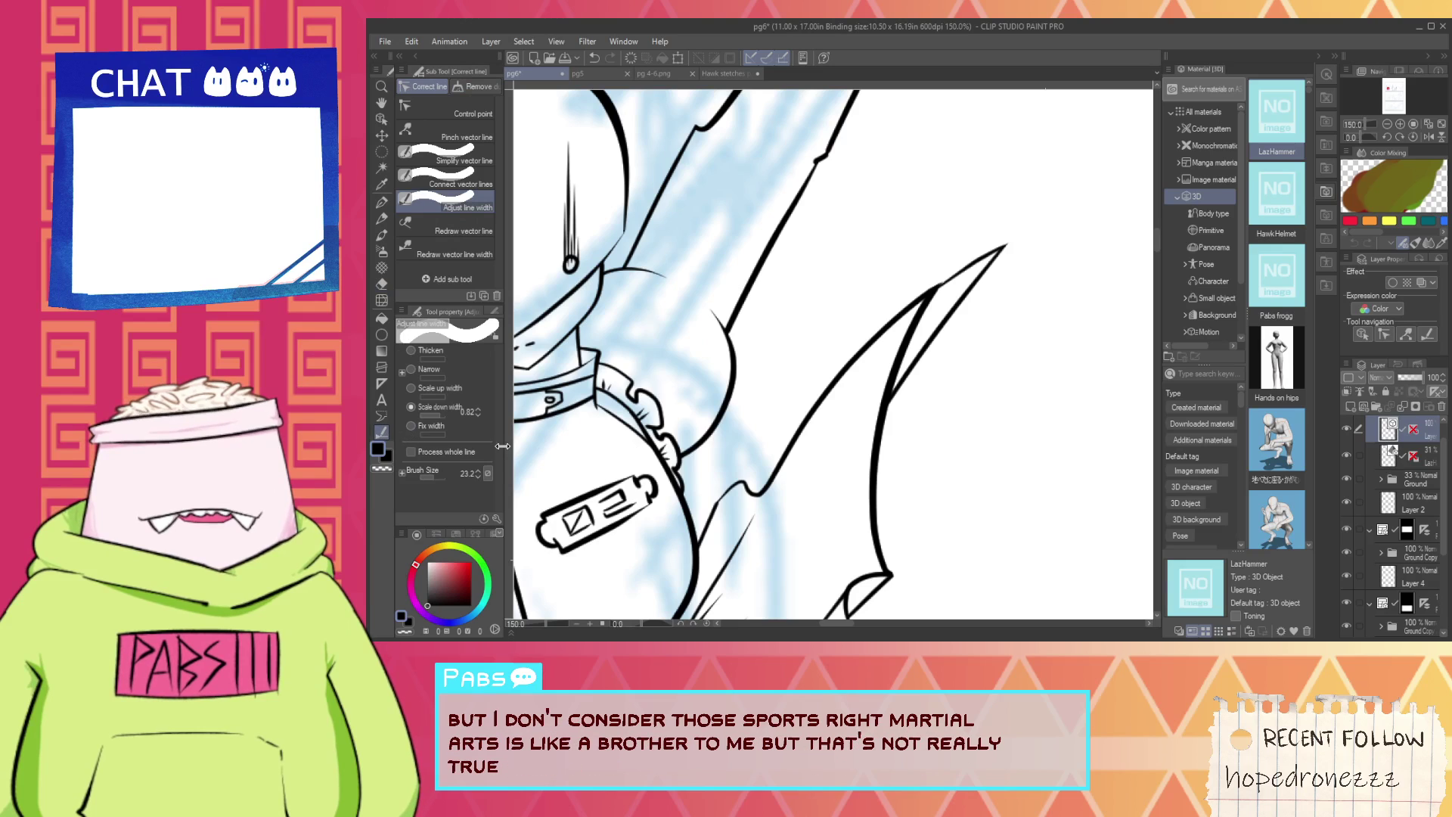
pyautogui.click(457, 255)
pyautogui.moveTo(924, 311)
pyautogui.mouseDown()
pyautogui.moveTo(870, 541)
pyautogui.moveTo(887, 556)
pyautogui.moveTo(881, 367)
pyautogui.mouseUp()
pyautogui.hotkey('ctrl', 'z')
pyautogui.click(456, 233)
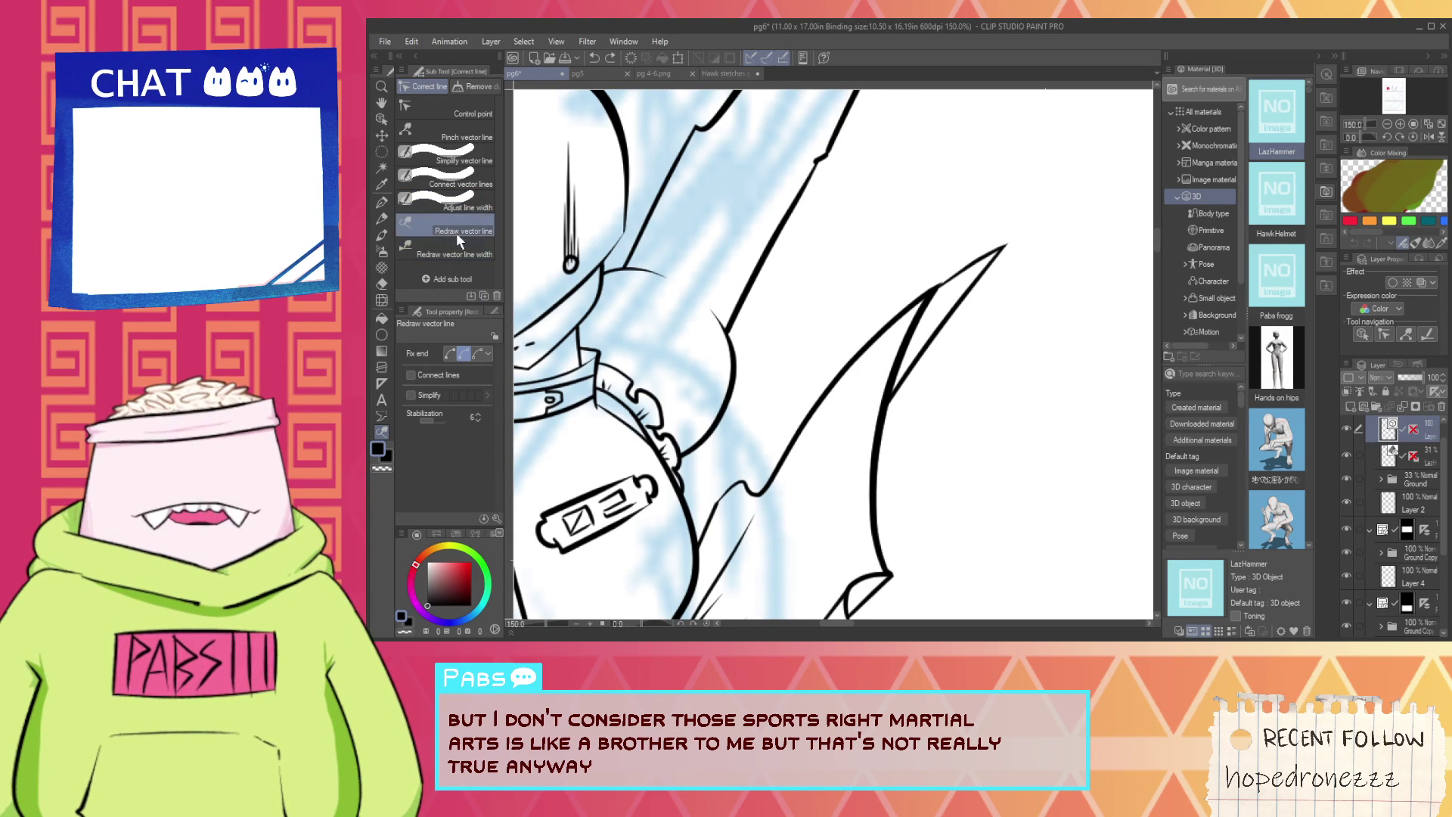
pyautogui.click(484, 208)
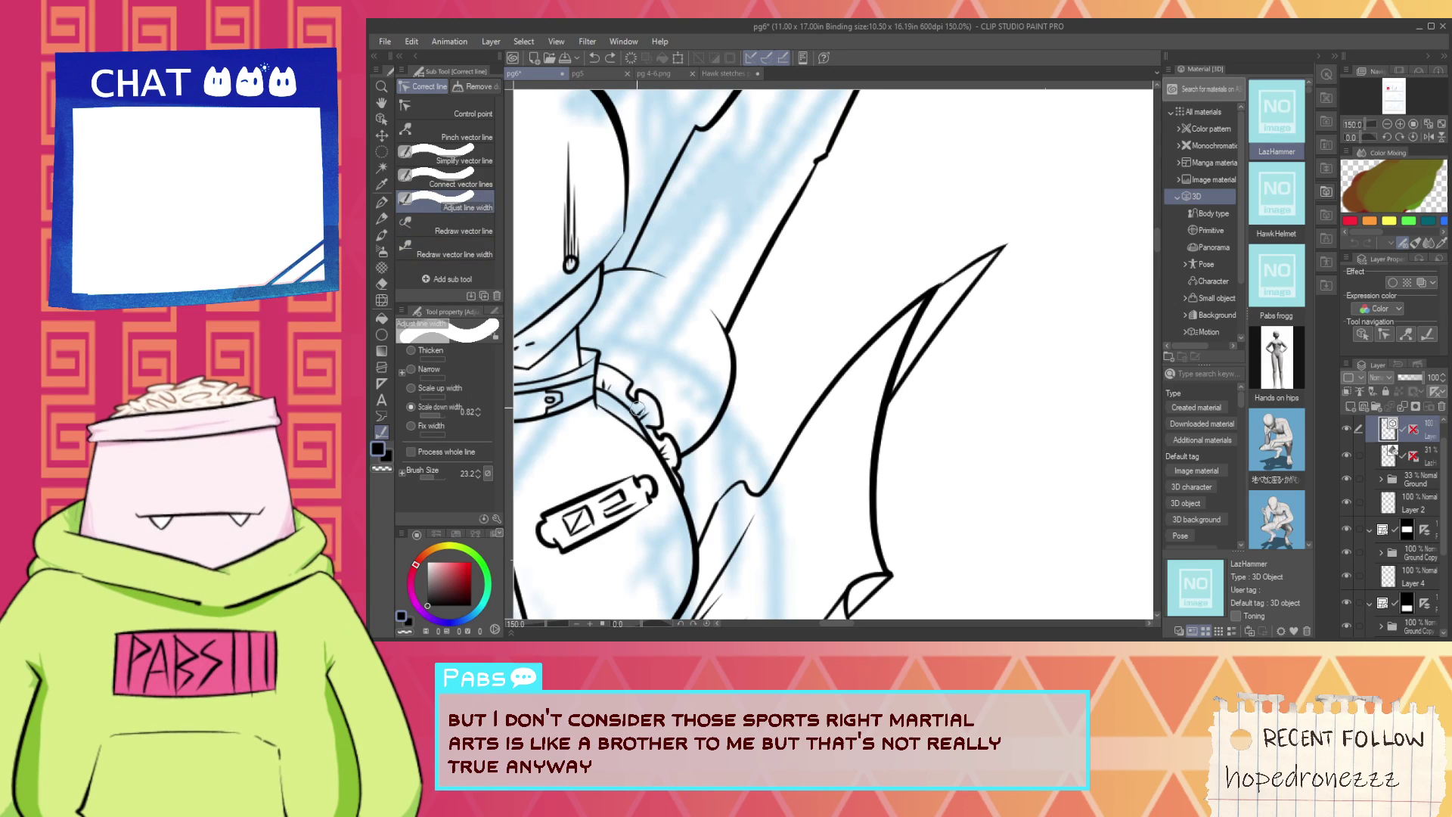
pyautogui.moveTo(869, 467)
pyautogui.mouseDown()
pyautogui.moveTo(904, 346)
pyautogui.moveTo(875, 433)
pyautogui.mouseUp()
pyautogui.scroll(-2, 828, 445)
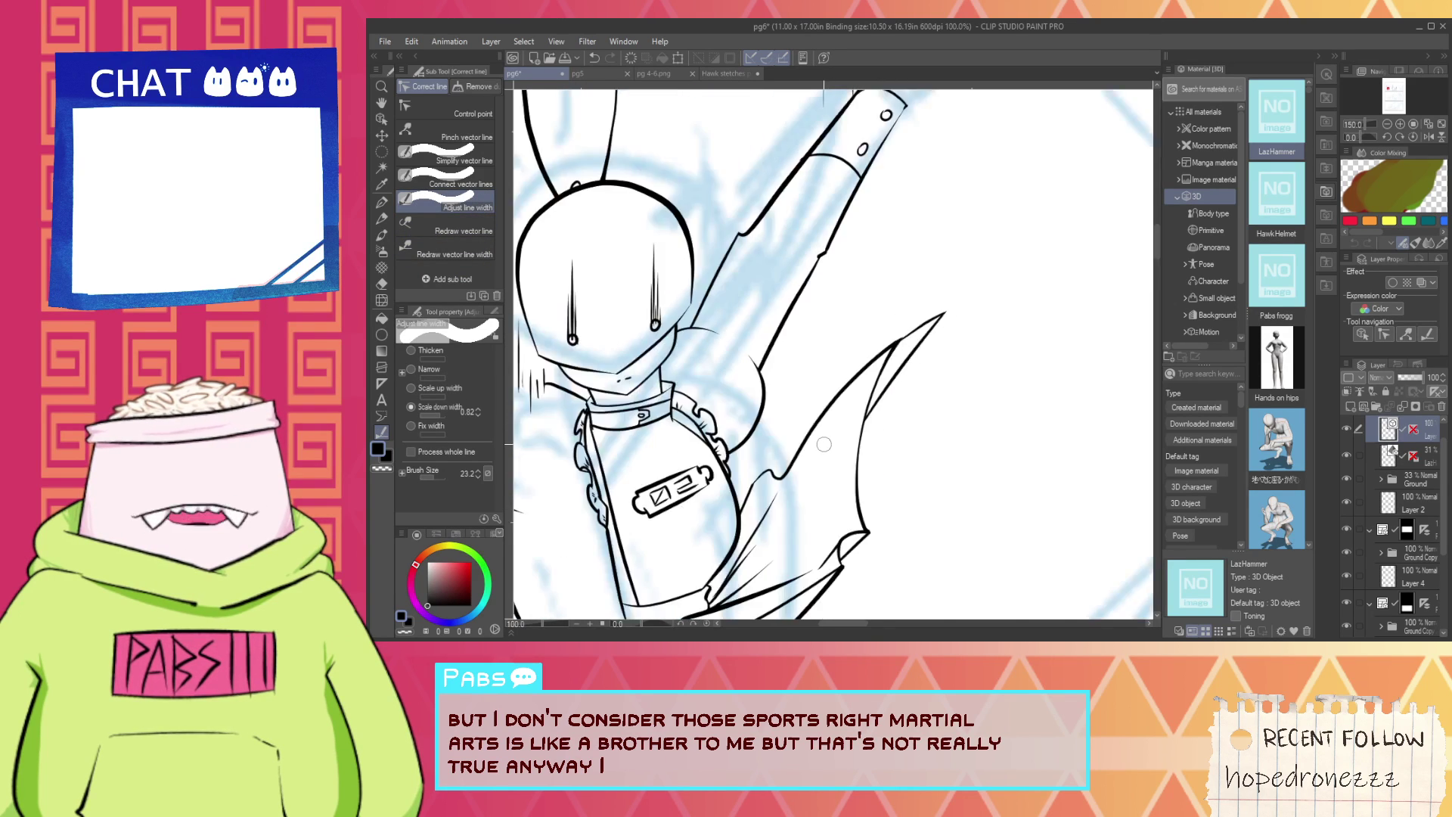
# Ink a short curve blending the tip's inner fold line into the upper edge, and erase the overshooting ends around the junction.
pyautogui.press('space')
pyautogui.moveTo(876, 498); pyautogui.dragTo(938, 358)
pyautogui.scroll(2, 938, 241)
pyautogui.scroll(1, 939, 241)
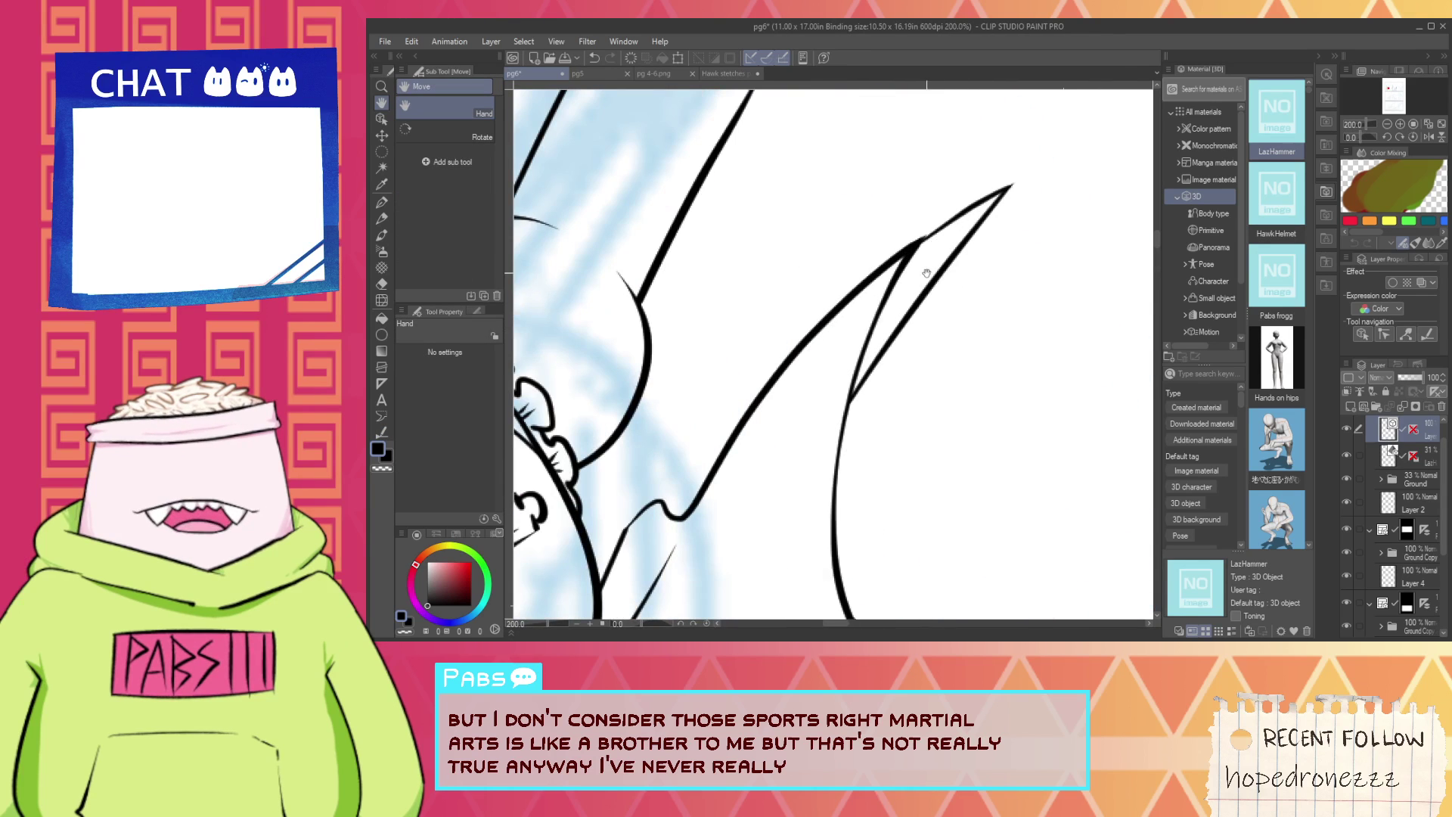
pyautogui.scroll(-3, 923, 268)
pyautogui.scroll(4, 817, 352)
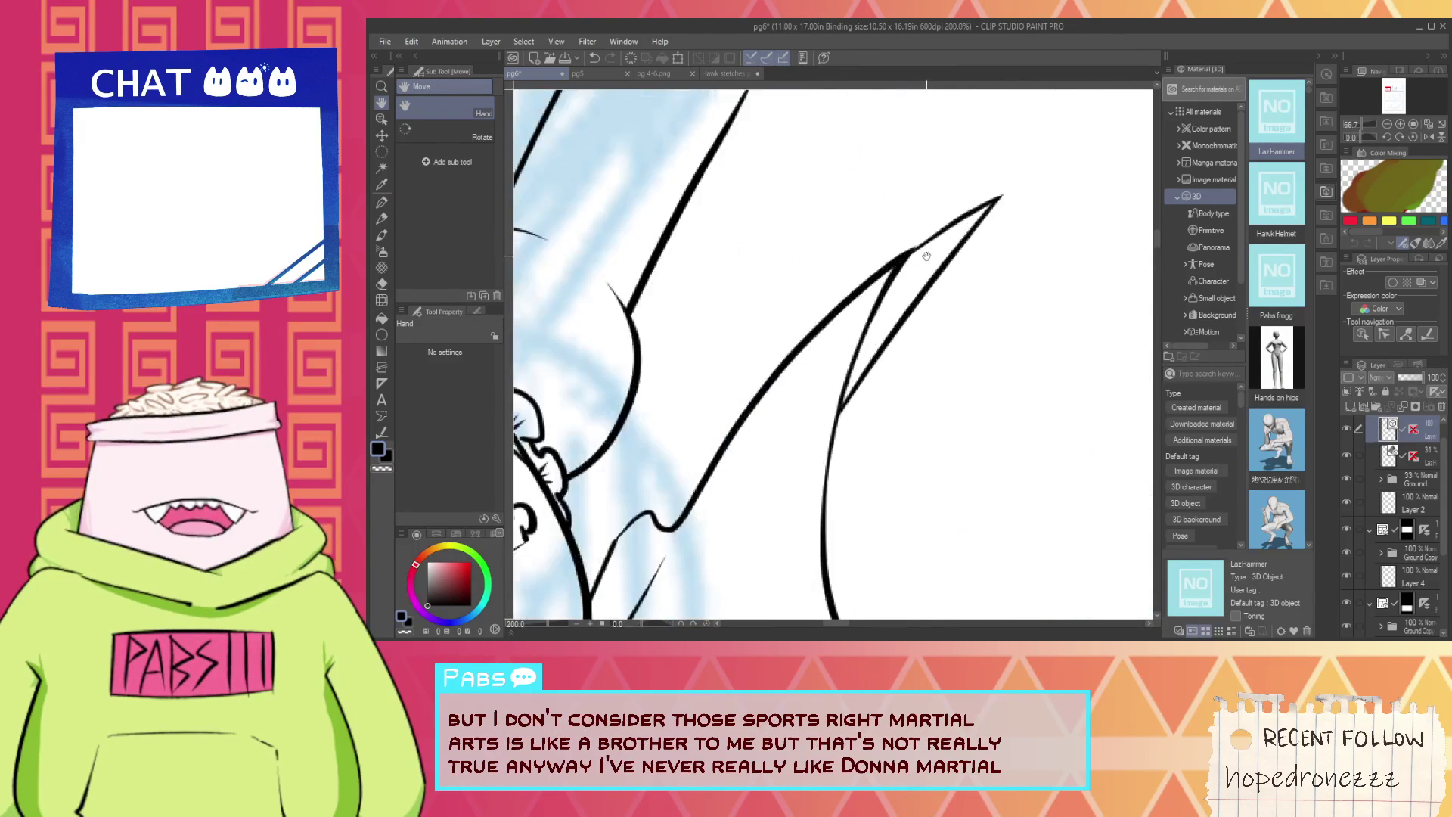
pyautogui.press('e')
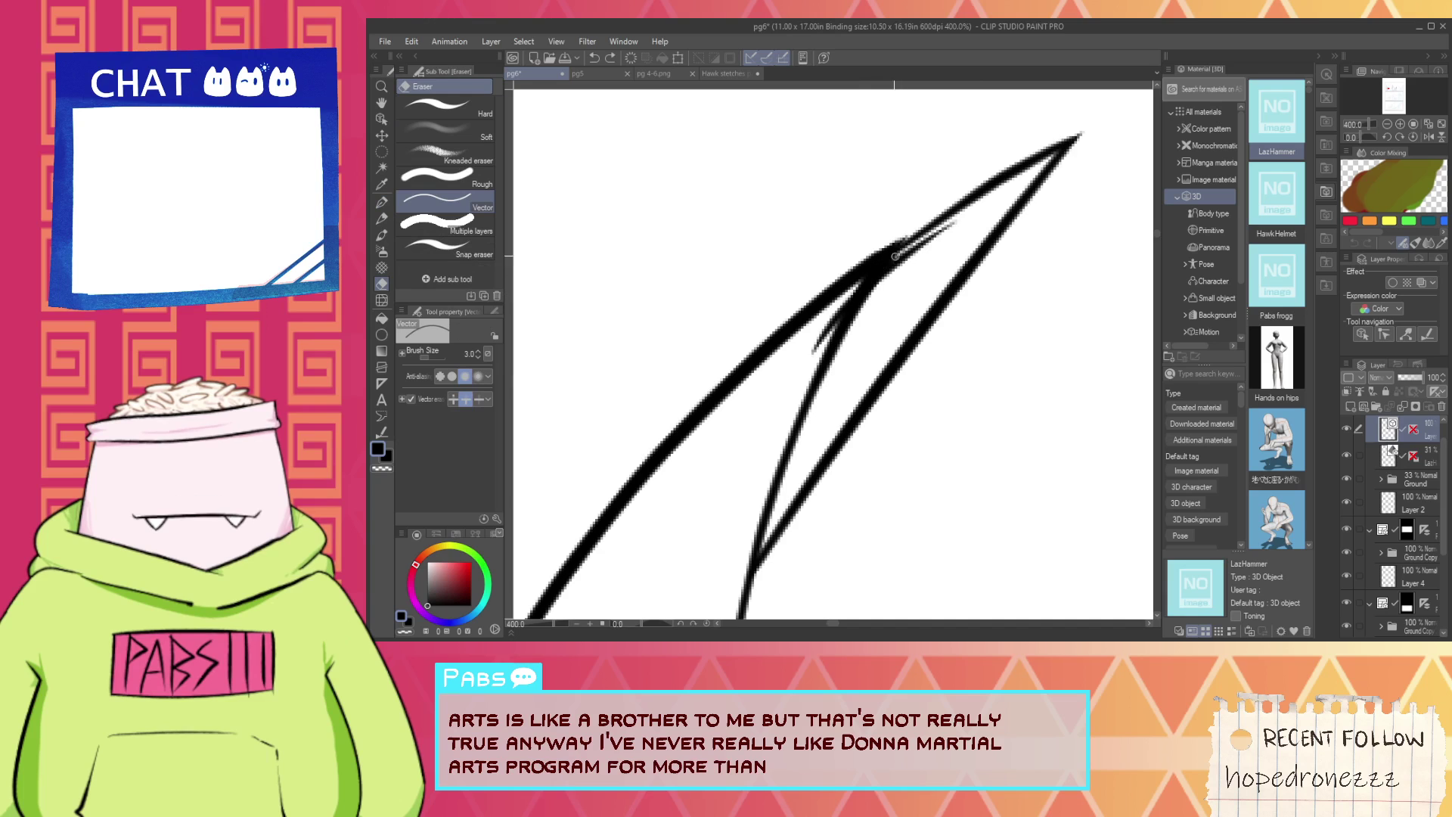
pyautogui.press('p')
pyautogui.moveTo(793, 397)
pyautogui.mouseDown()
pyautogui.moveTo(838, 330)
pyautogui.moveTo(972, 205)
pyautogui.mouseUp()
pyautogui.press('e')
pyautogui.click(860, 295)
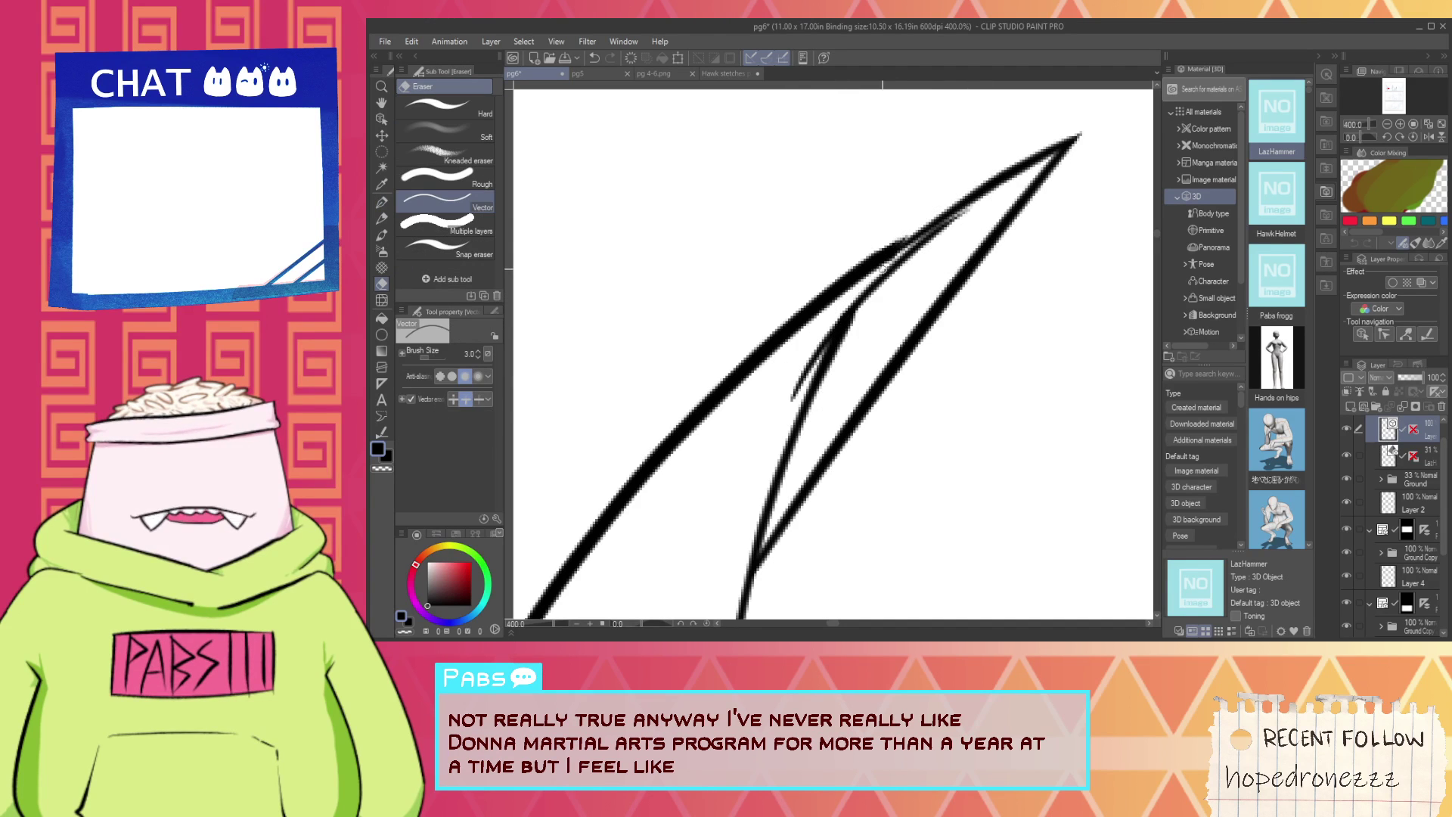
pyautogui.click(798, 392)
pyautogui.click(898, 264)
pyautogui.scroll(-8, 903, 271)
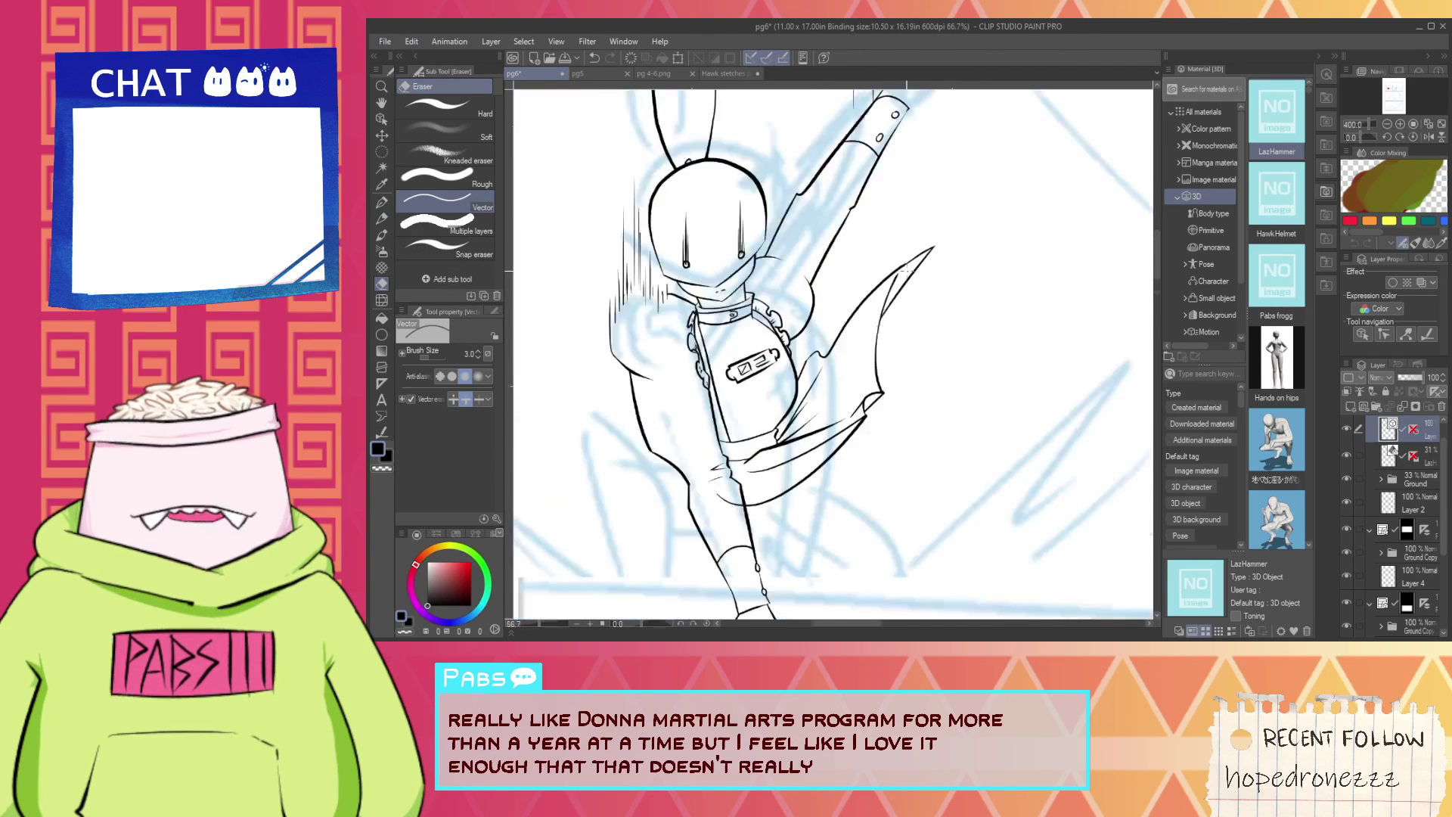
# Thin the fold lines running from the waistband's outer corner toward the notch with Adjust line width.
pyautogui.press('space')
pyautogui.scroll(2, 820, 393)
pyautogui.press('e')
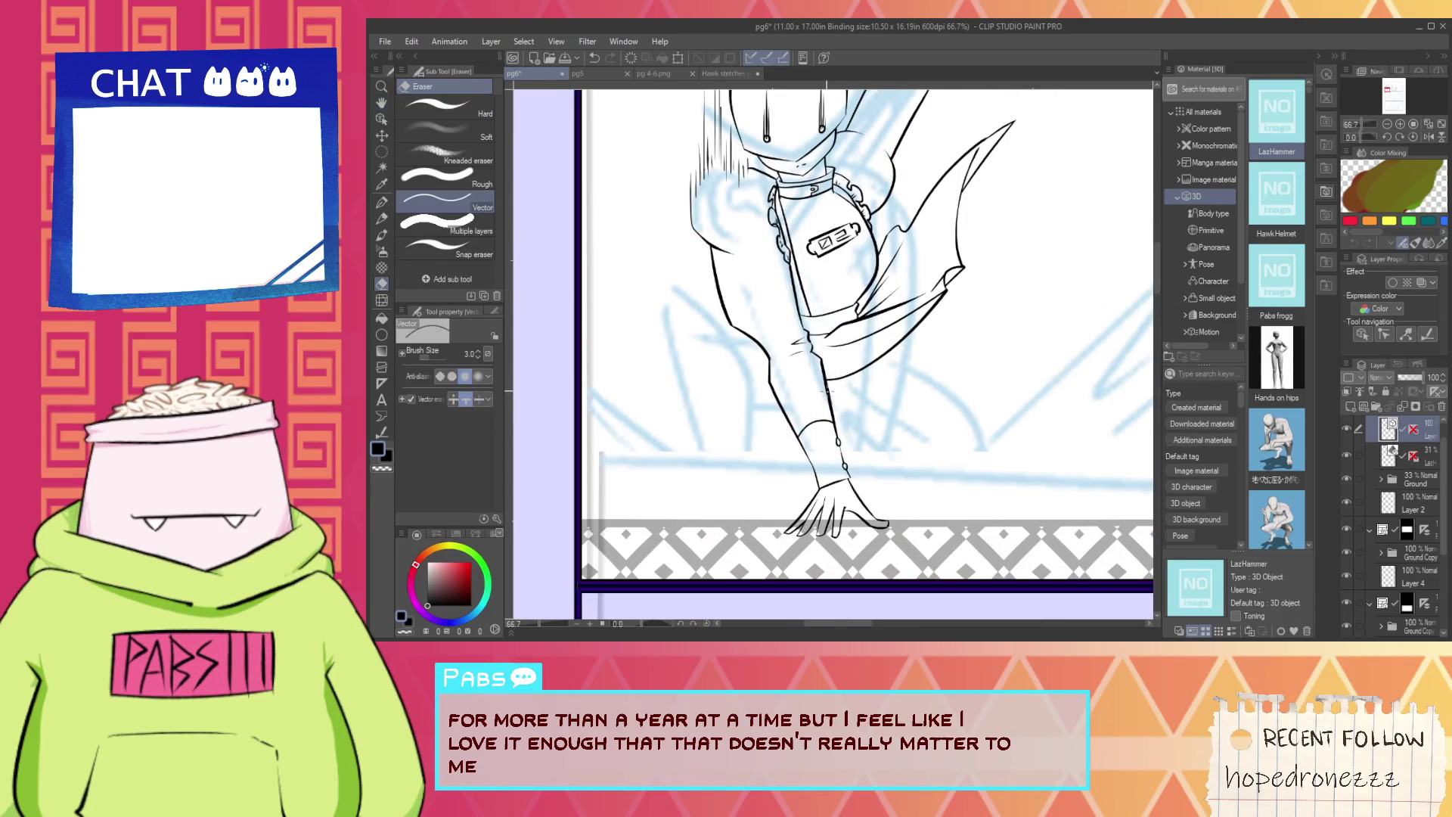
pyautogui.press('h')
pyautogui.scroll(2, 828, 386)
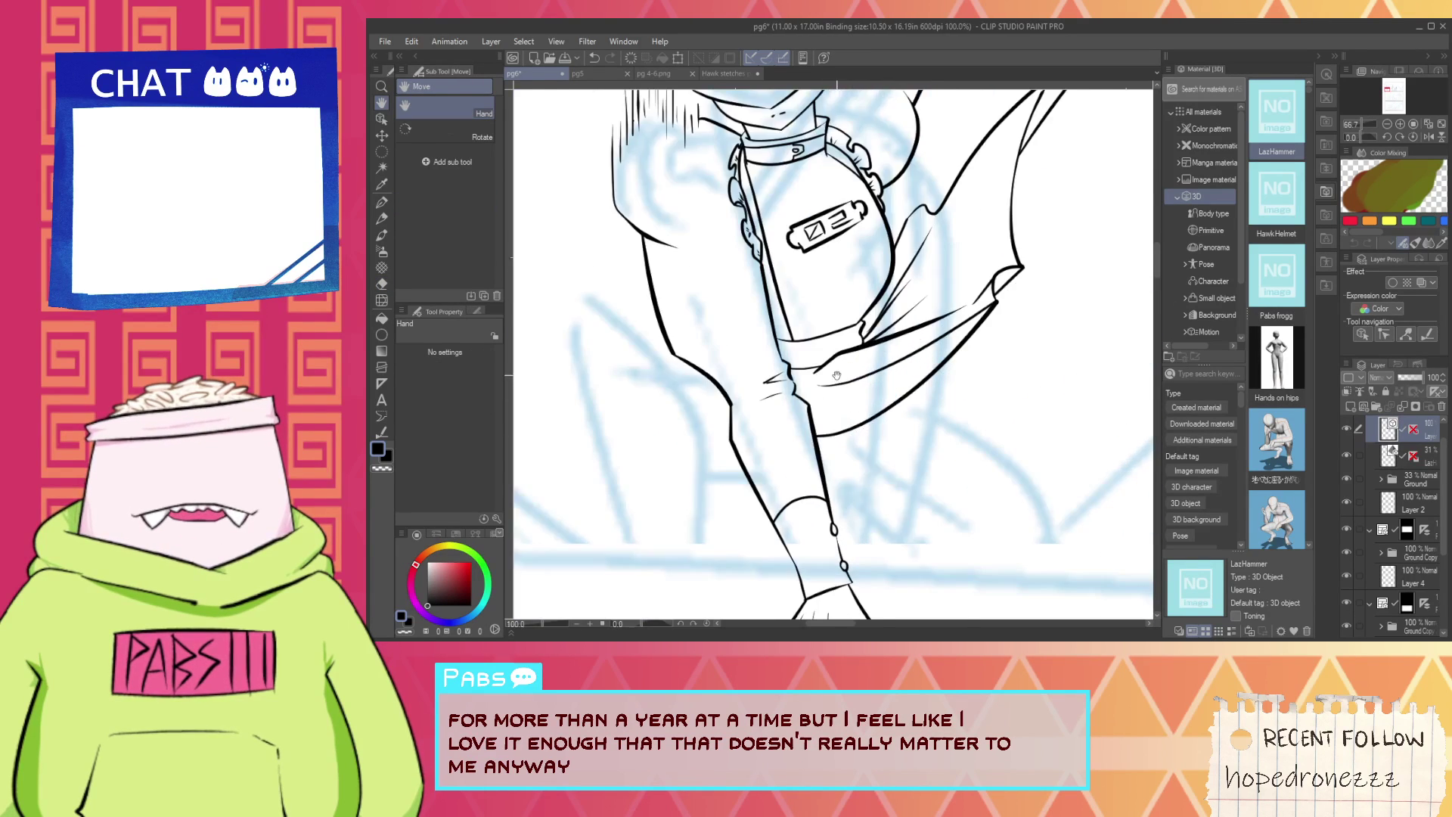
pyautogui.scroll(2, 837, 375)
pyautogui.click(382, 432)
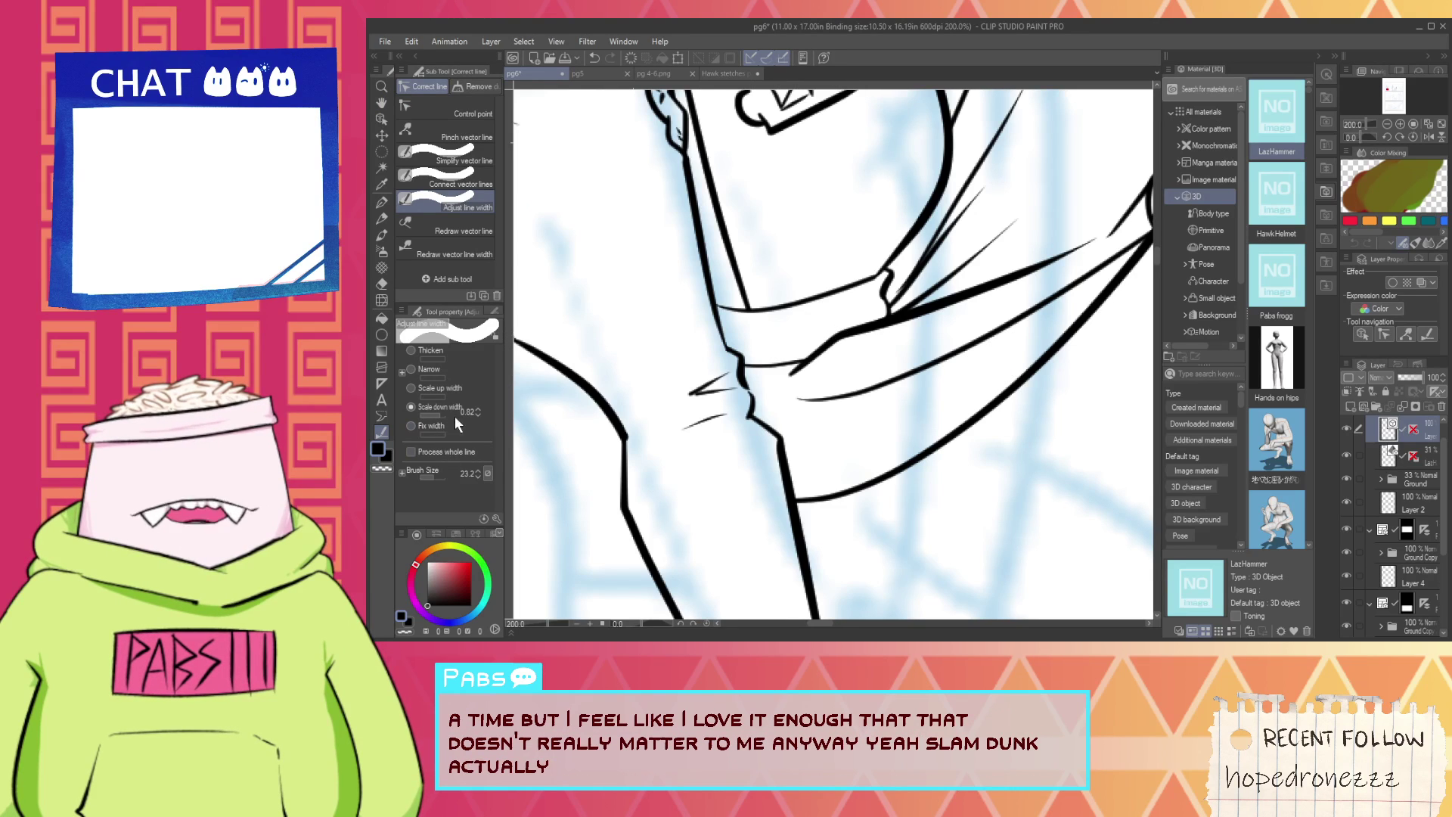
pyautogui.moveTo(821, 345); pyautogui.dragTo(1066, 258)
pyautogui.moveTo(911, 302)
pyautogui.mouseDown()
pyautogui.moveTo(941, 240)
pyautogui.moveTo(931, 264)
pyautogui.mouseUp()
pyautogui.scroll(-2, 938, 262)
pyautogui.moveTo(1011, 217); pyautogui.dragTo(865, 350)
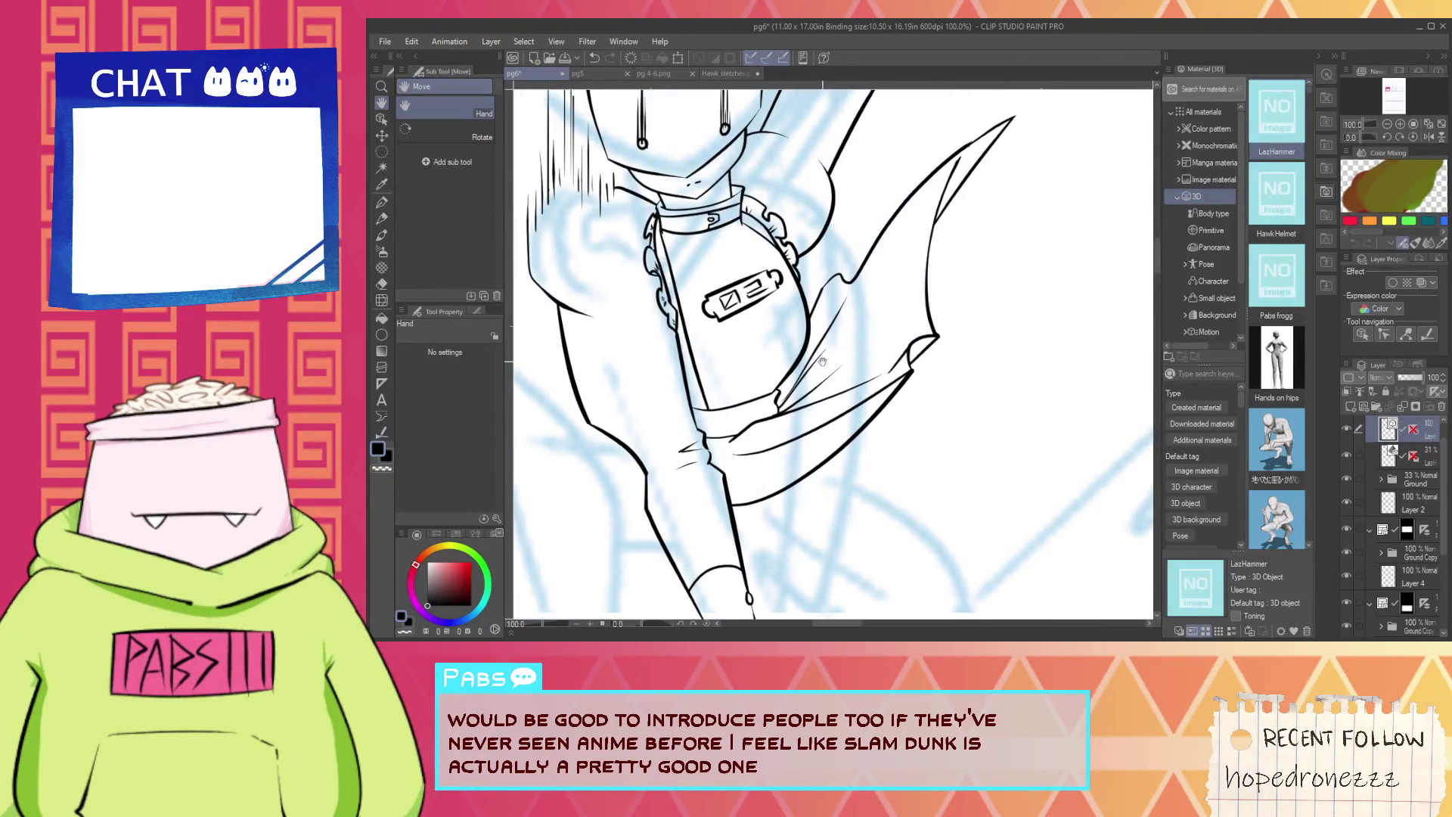
# Ink short fold lines fanning out from the sleeve's crease into the cloth below the waistband.
pyautogui.scroll(2, 779, 457)
pyautogui.press('p')
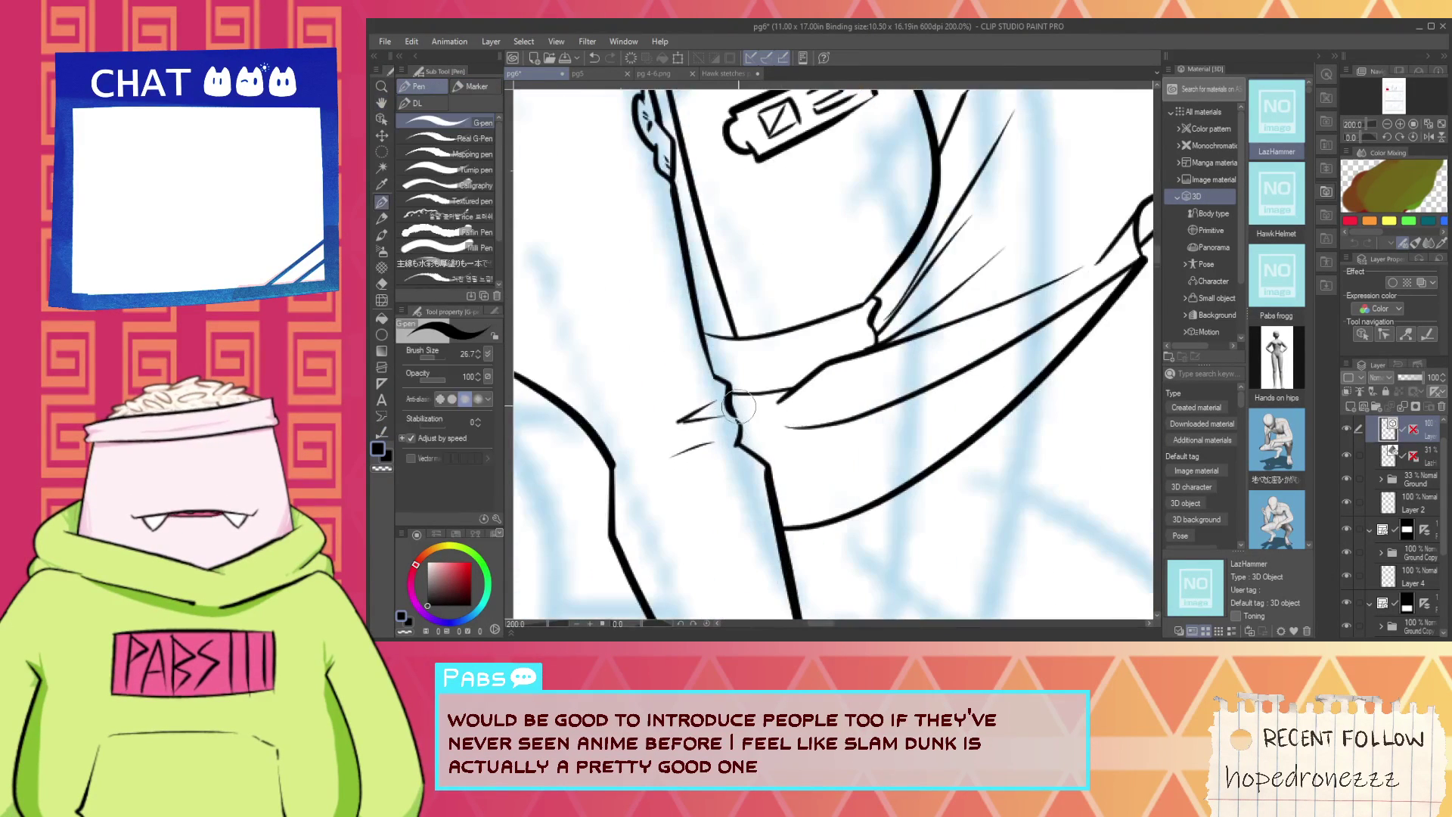
pyautogui.scroll(-4, 814, 468)
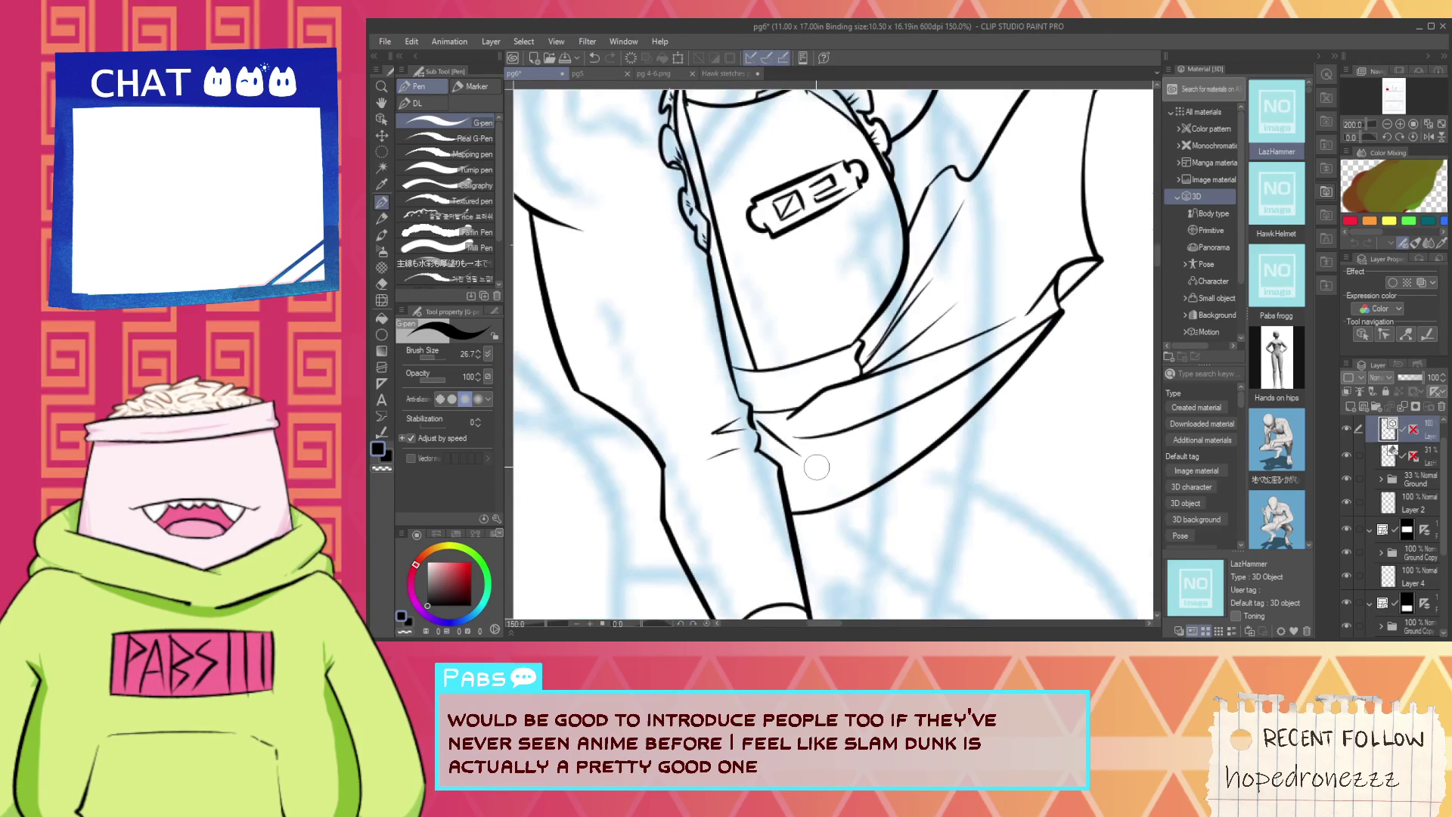
pyautogui.press('h')
pyautogui.moveTo(930, 429); pyautogui.dragTo(916, 331)
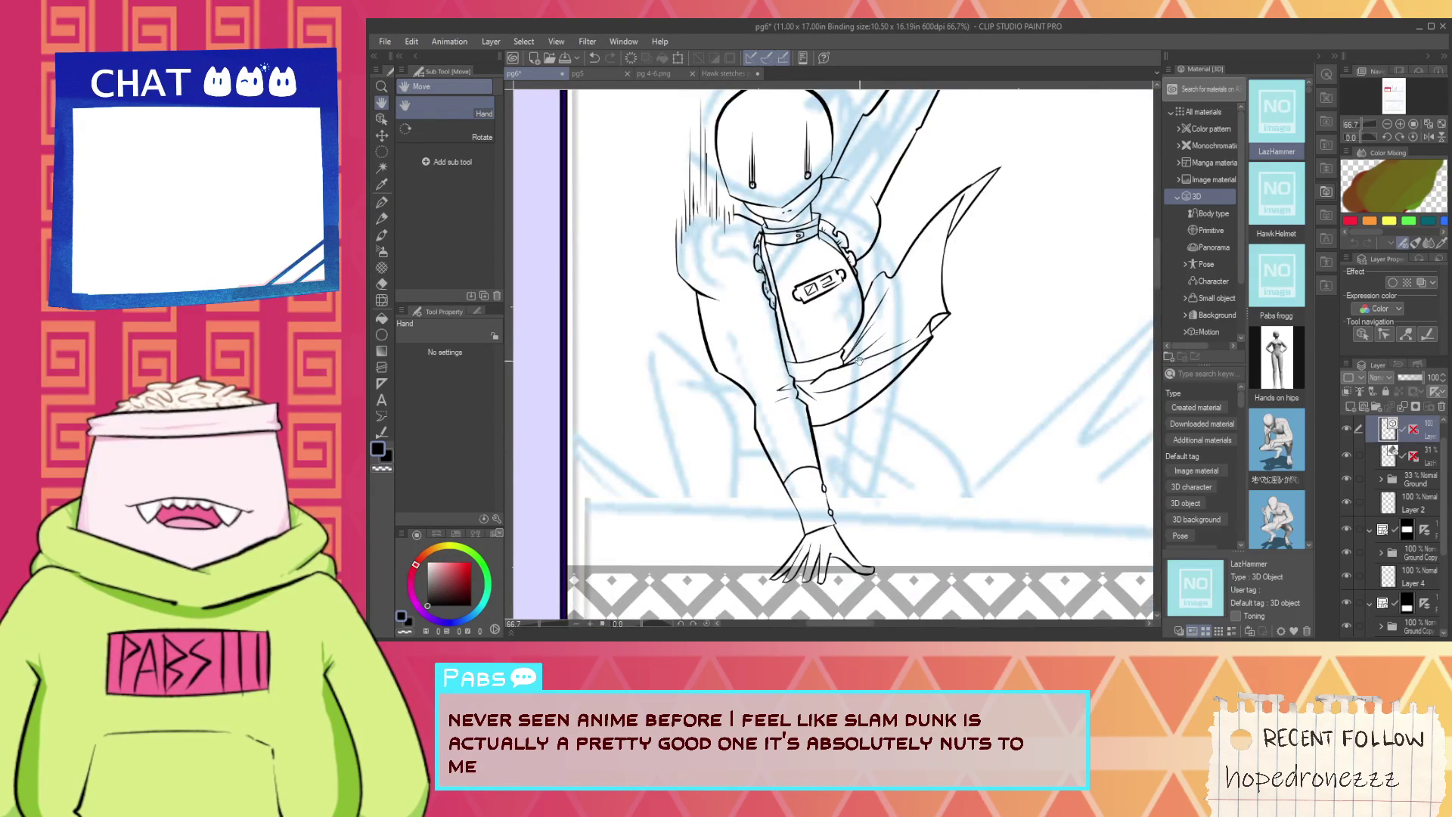
# Undo the trial strokes and ink a small pointed fold inside the lower part of the cloth below the waistband.
pyautogui.scroll(3, 859, 361)
pyautogui.press('p')
pyautogui.hotkey('ctrl', 'z')
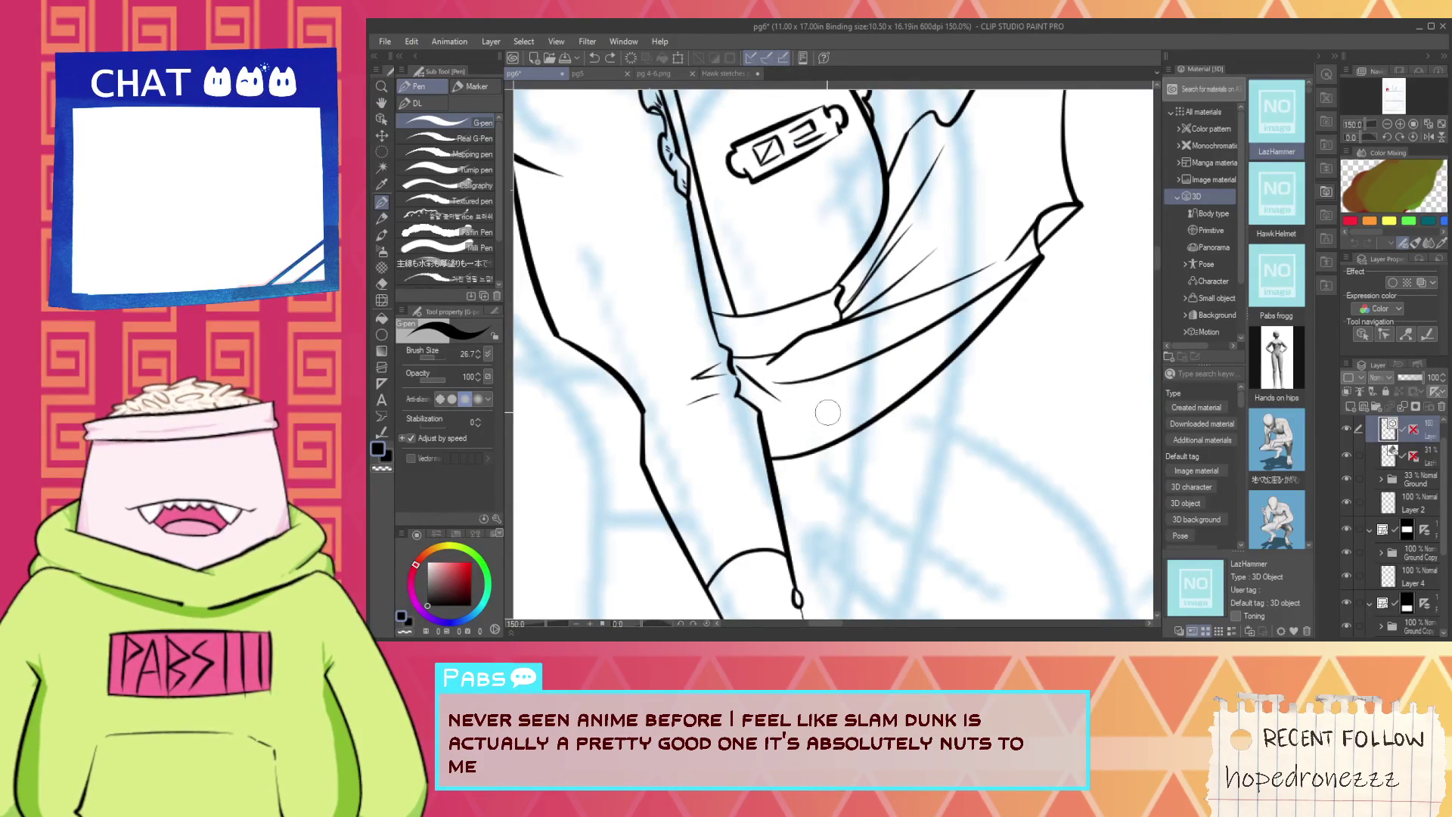
pyautogui.scroll(-1, 872, 390)
pyautogui.hotkey('ctrl', 'z')
pyautogui.scroll(2, 843, 408)
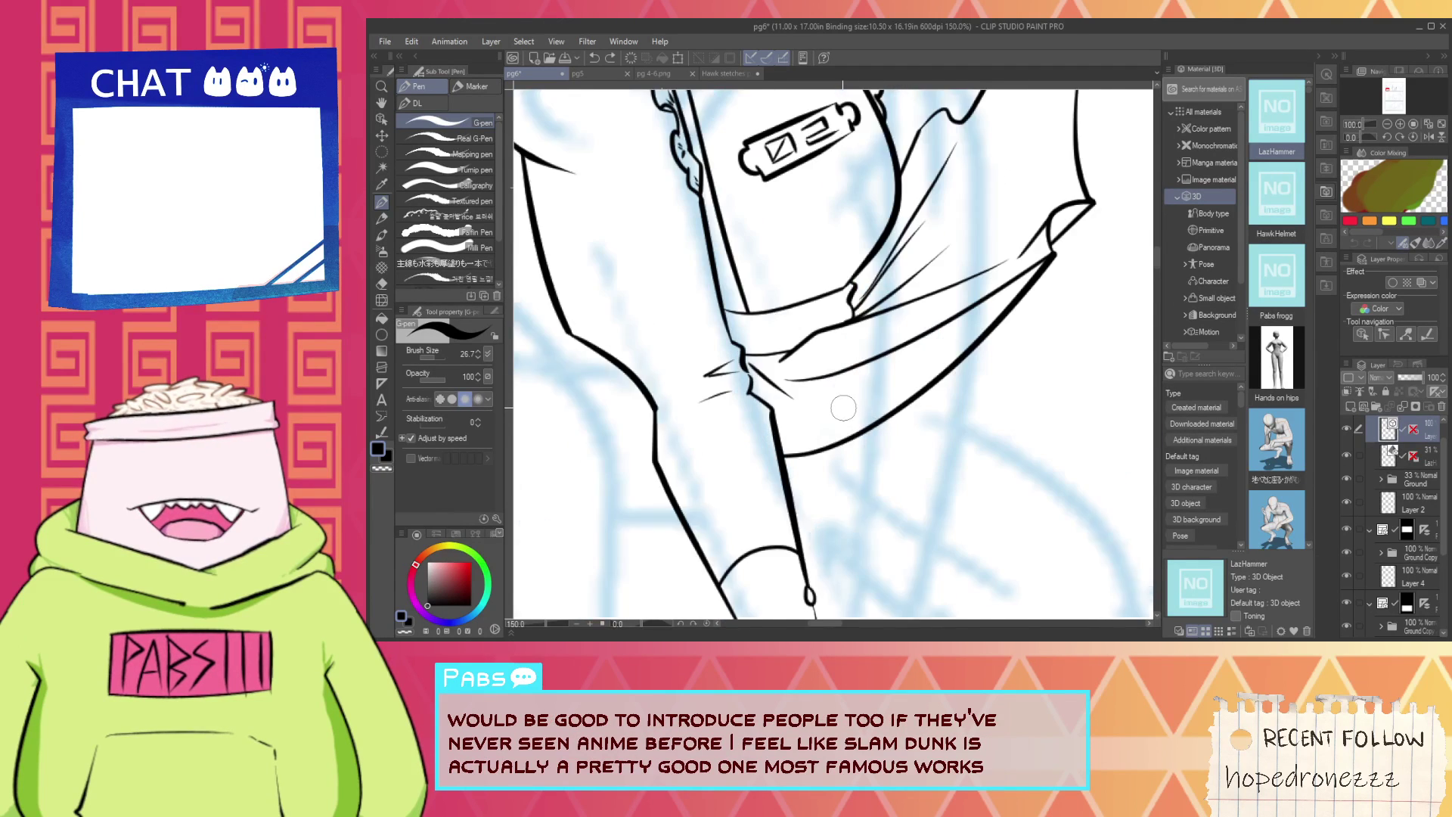
pyautogui.moveTo(846, 428)
pyautogui.mouseDown()
pyautogui.moveTo(823, 411)
pyautogui.moveTo(960, 344)
pyautogui.moveTo(910, 336)
pyautogui.moveTo(845, 392)
pyautogui.mouseUp()
pyautogui.scroll(-4, 969, 335)
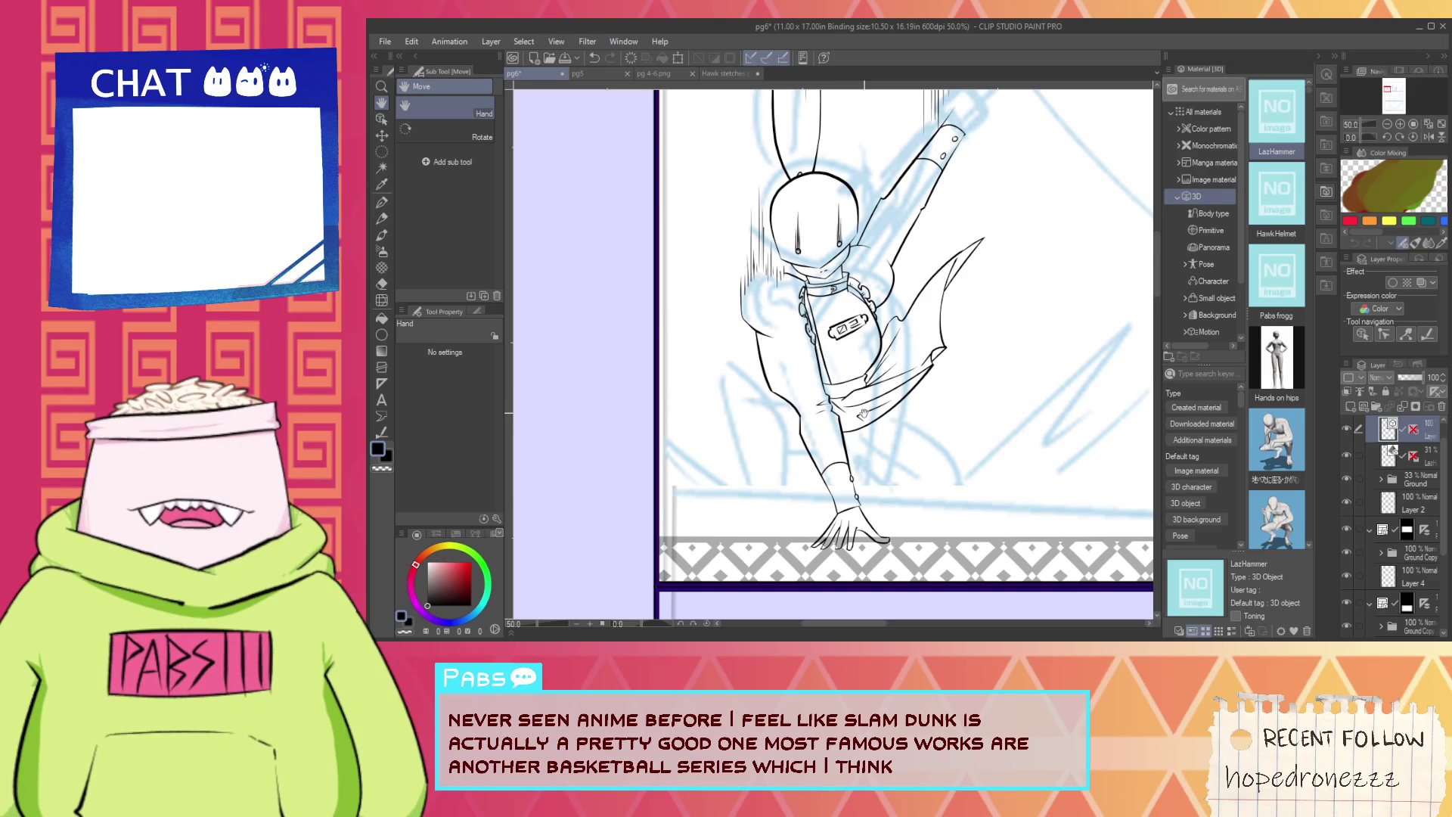
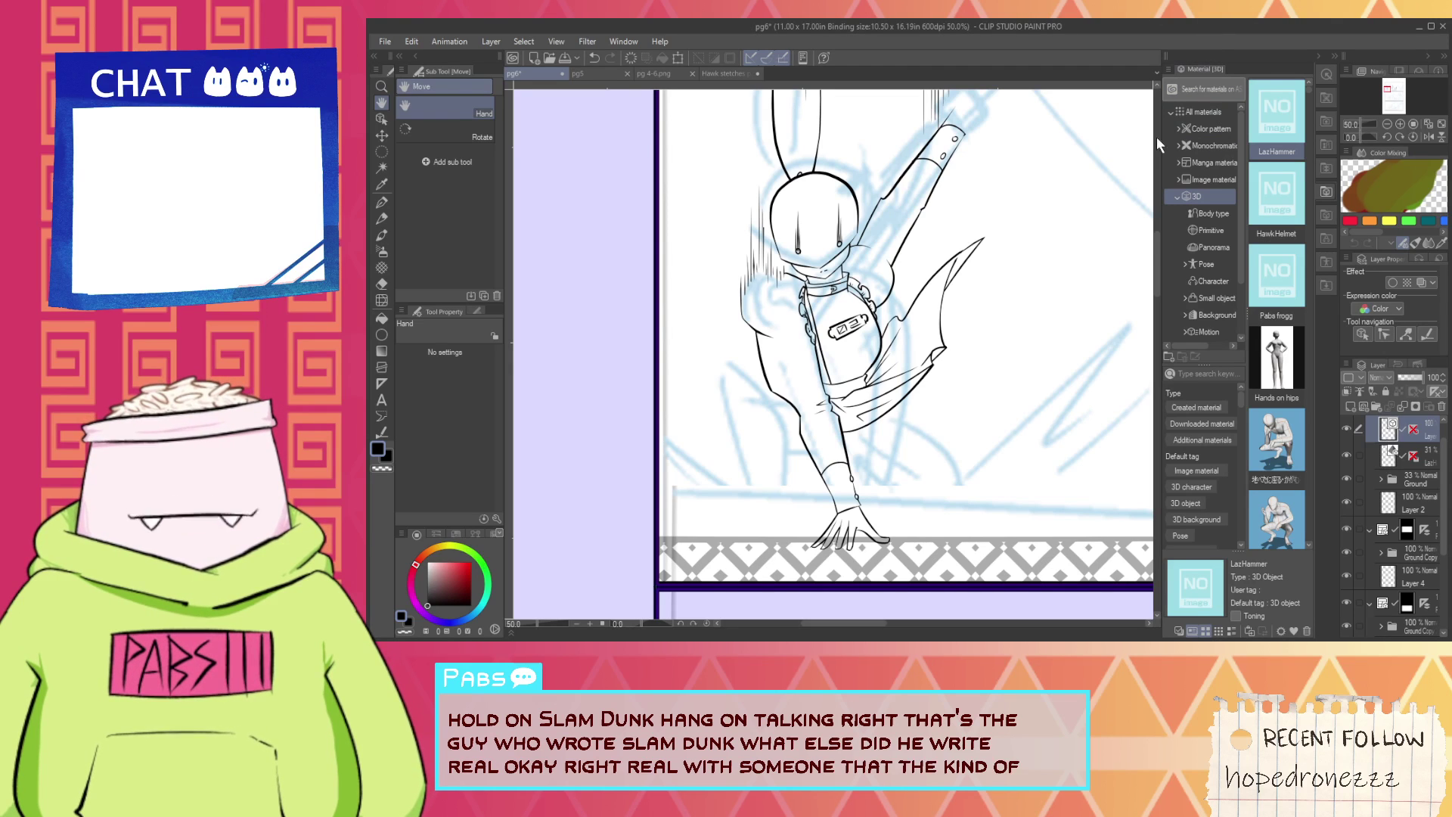
# Ink the bent leg beside the supporting arm as one large rounded curve from the elbow down to the ground, undoing unsatisfactory attempts.
pyautogui.scroll(1, 763, 407)
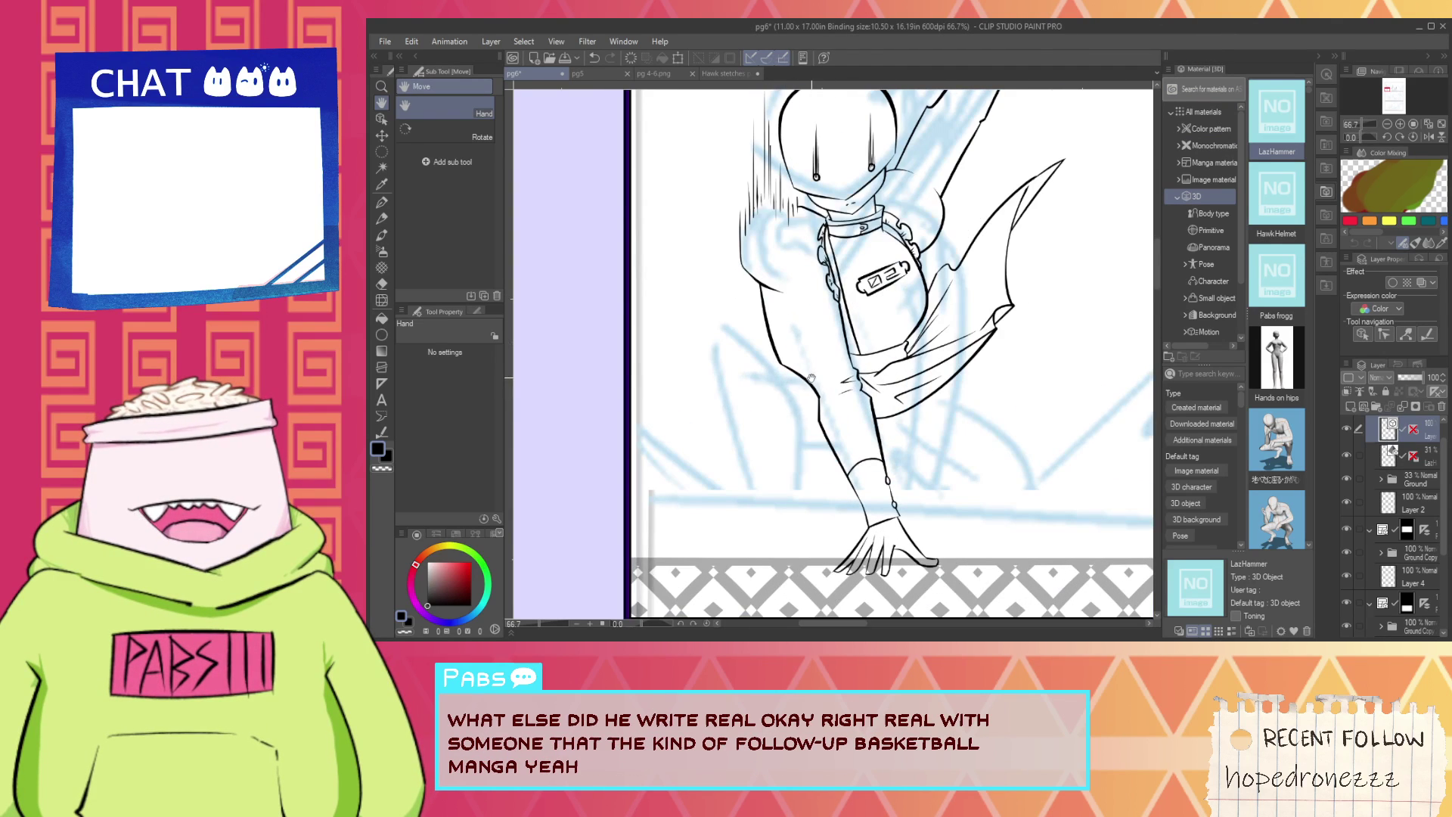
pyautogui.press('p')
pyautogui.moveTo(796, 366); pyautogui.dragTo(703, 515)
pyautogui.hotkey('ctrl', 'z')
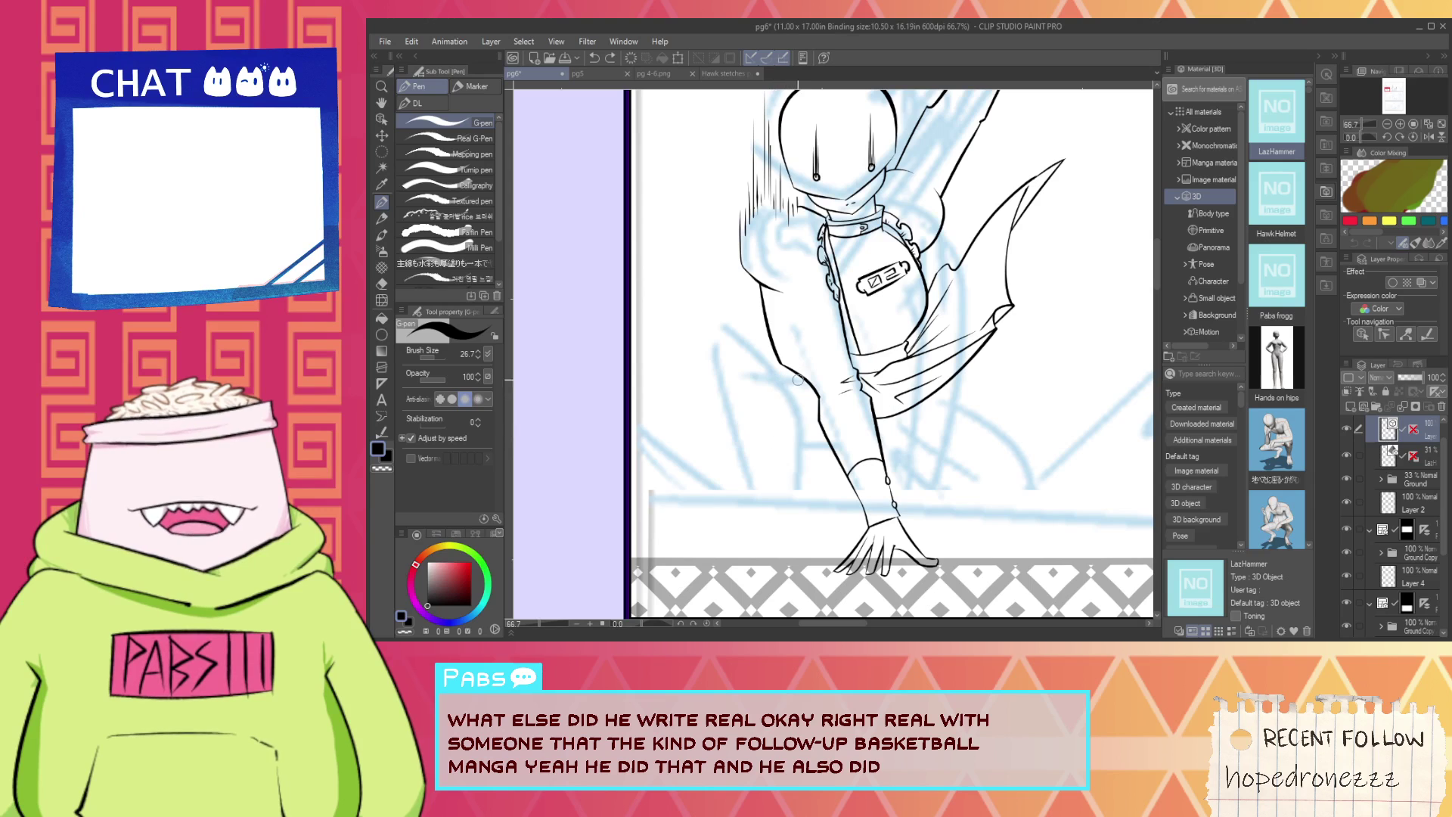
pyautogui.moveTo(798, 359)
pyautogui.mouseDown()
pyautogui.moveTo(689, 454)
pyautogui.moveTo(783, 556)
pyautogui.mouseUp()
pyautogui.hotkey('ctrl', 'z')
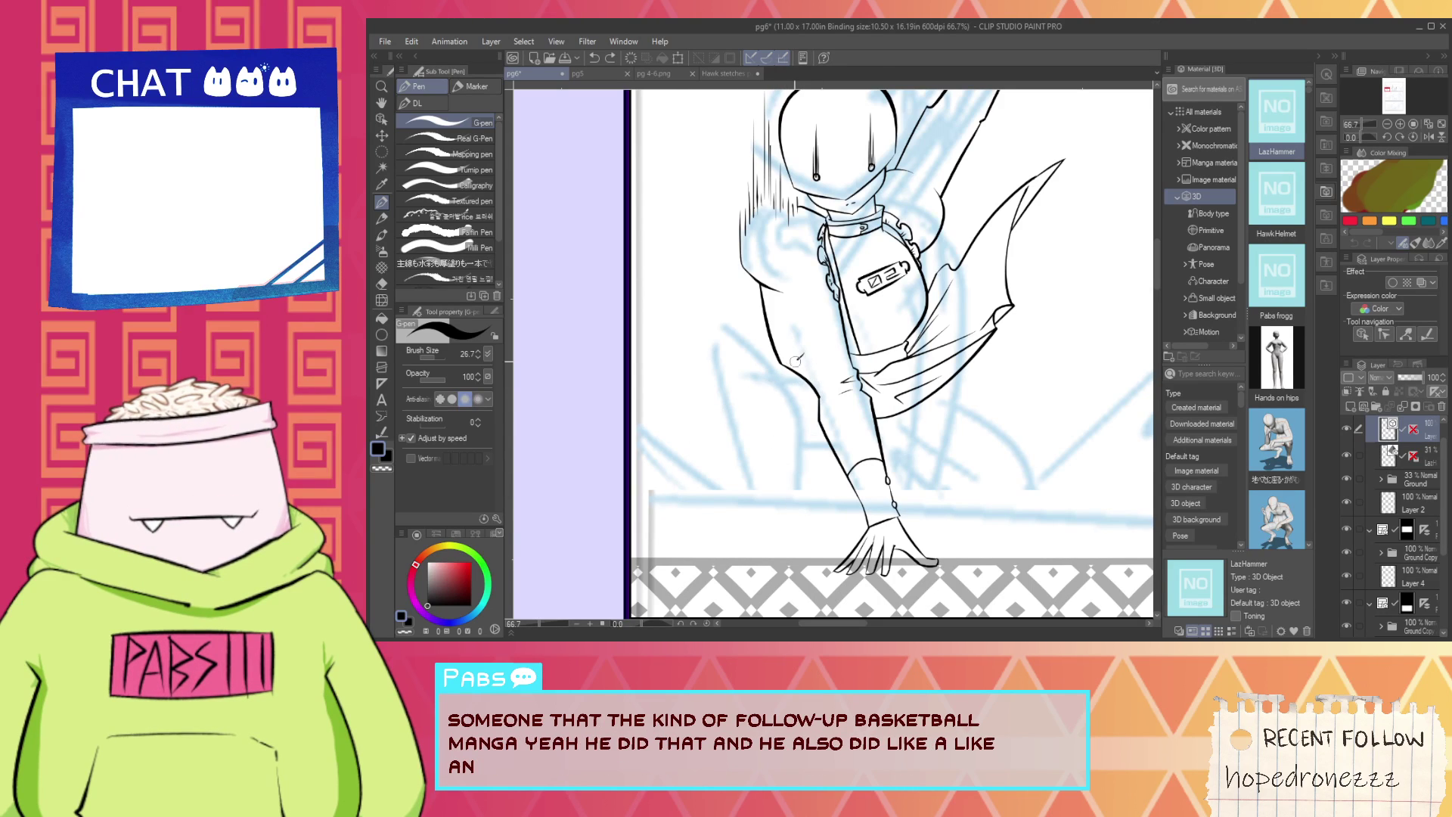
pyautogui.moveTo(799, 358); pyautogui.dragTo(798, 560)
pyautogui.hotkey('ctrl', 'z')
pyautogui.moveTo(817, 355); pyautogui.dragTo(801, 543)
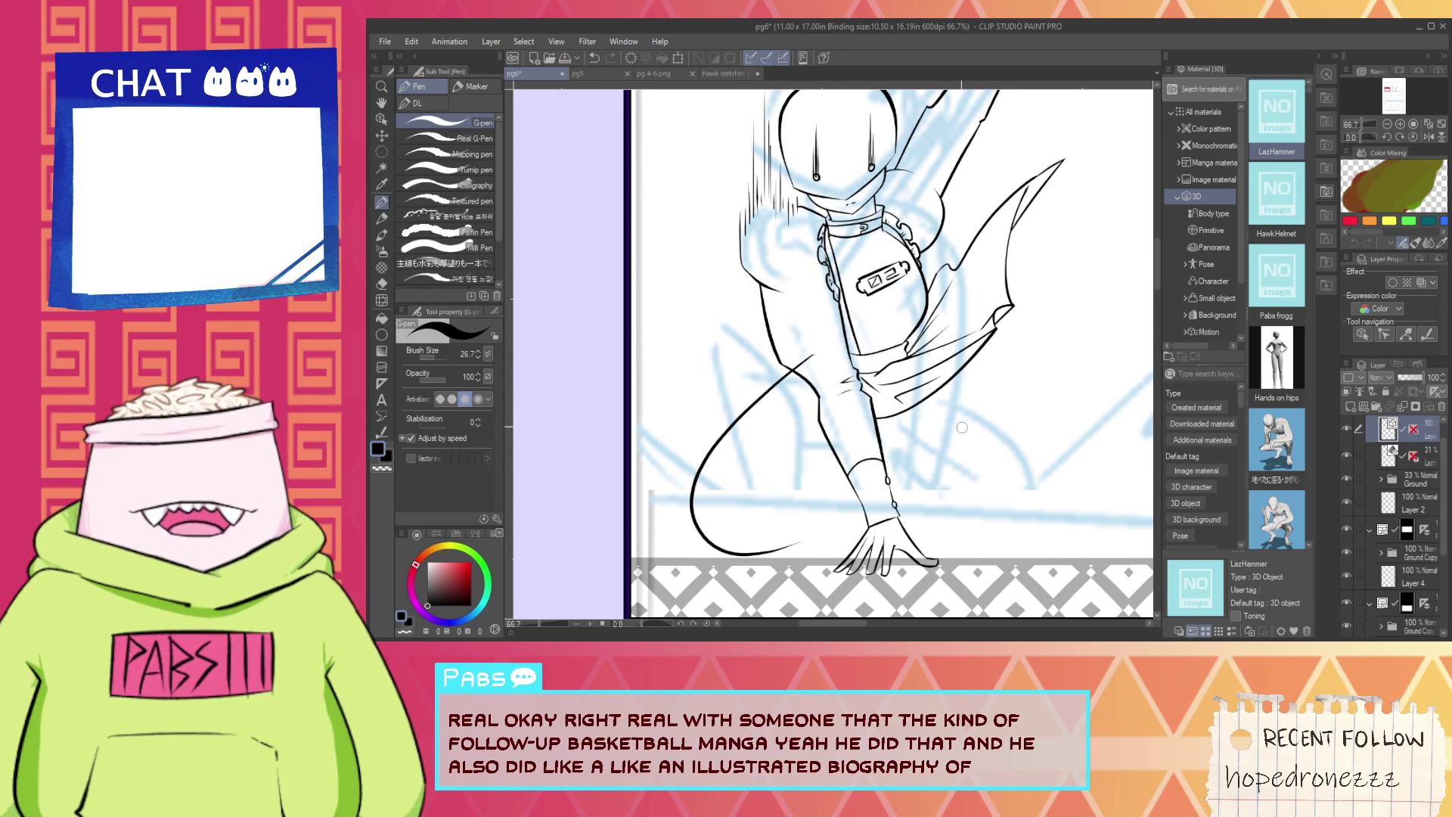
# Ink the opposite bent leg as a large rounded curve from the cloth's lower edge down toward the ground, replacing the first attempt.
pyautogui.moveTo(948, 368)
pyautogui.mouseDown()
pyautogui.moveTo(1062, 477)
pyautogui.moveTo(1063, 613)
pyautogui.mouseUp()
pyautogui.hotkey('ctrl', 'z')
pyautogui.moveTo(960, 344); pyautogui.dragTo(1052, 537)
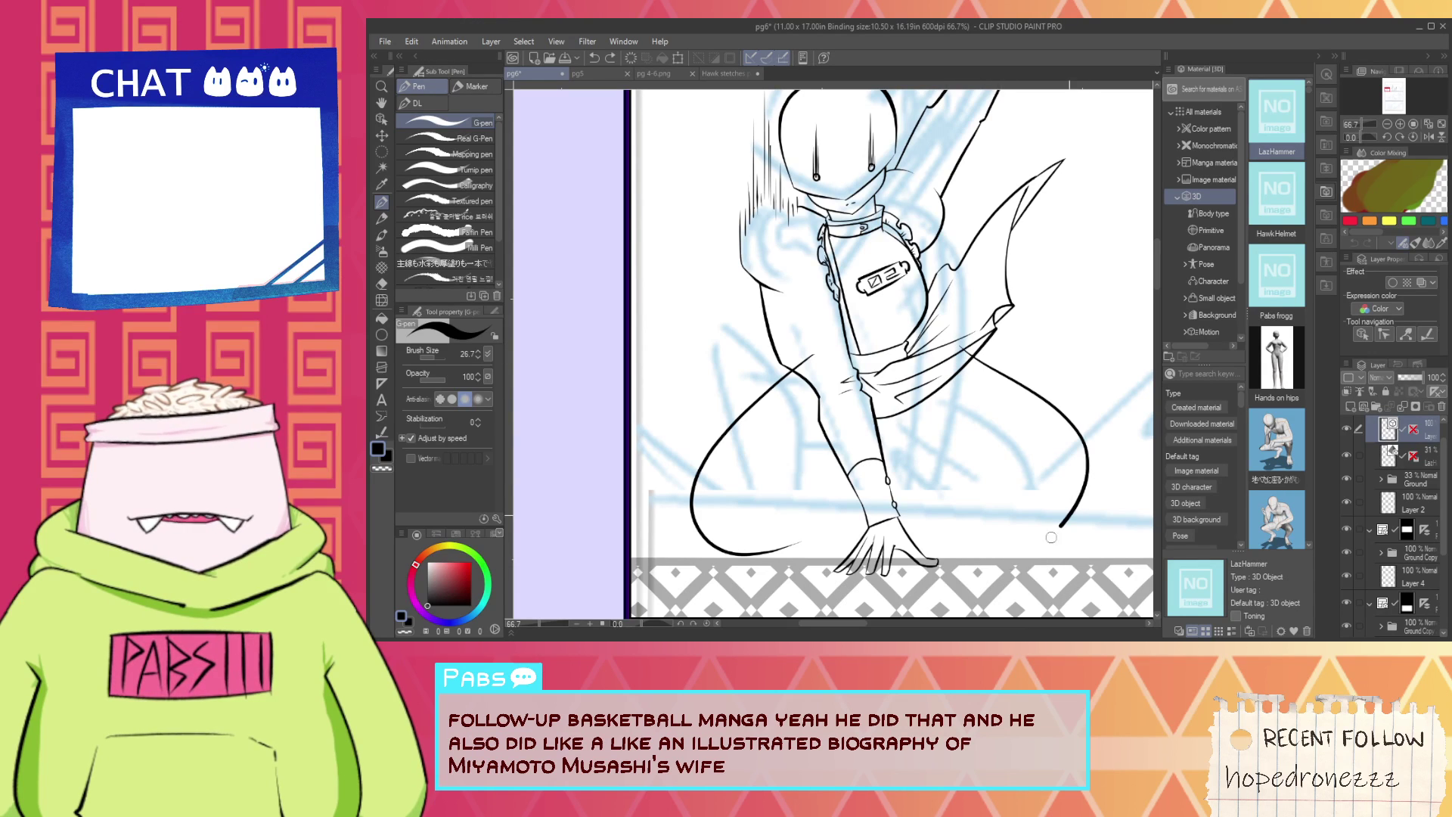
# Erase the start of the leg outline where it overlaps the supporting arm's sleeve.
pyautogui.scroll(2, 945, 503)
pyautogui.press('e')
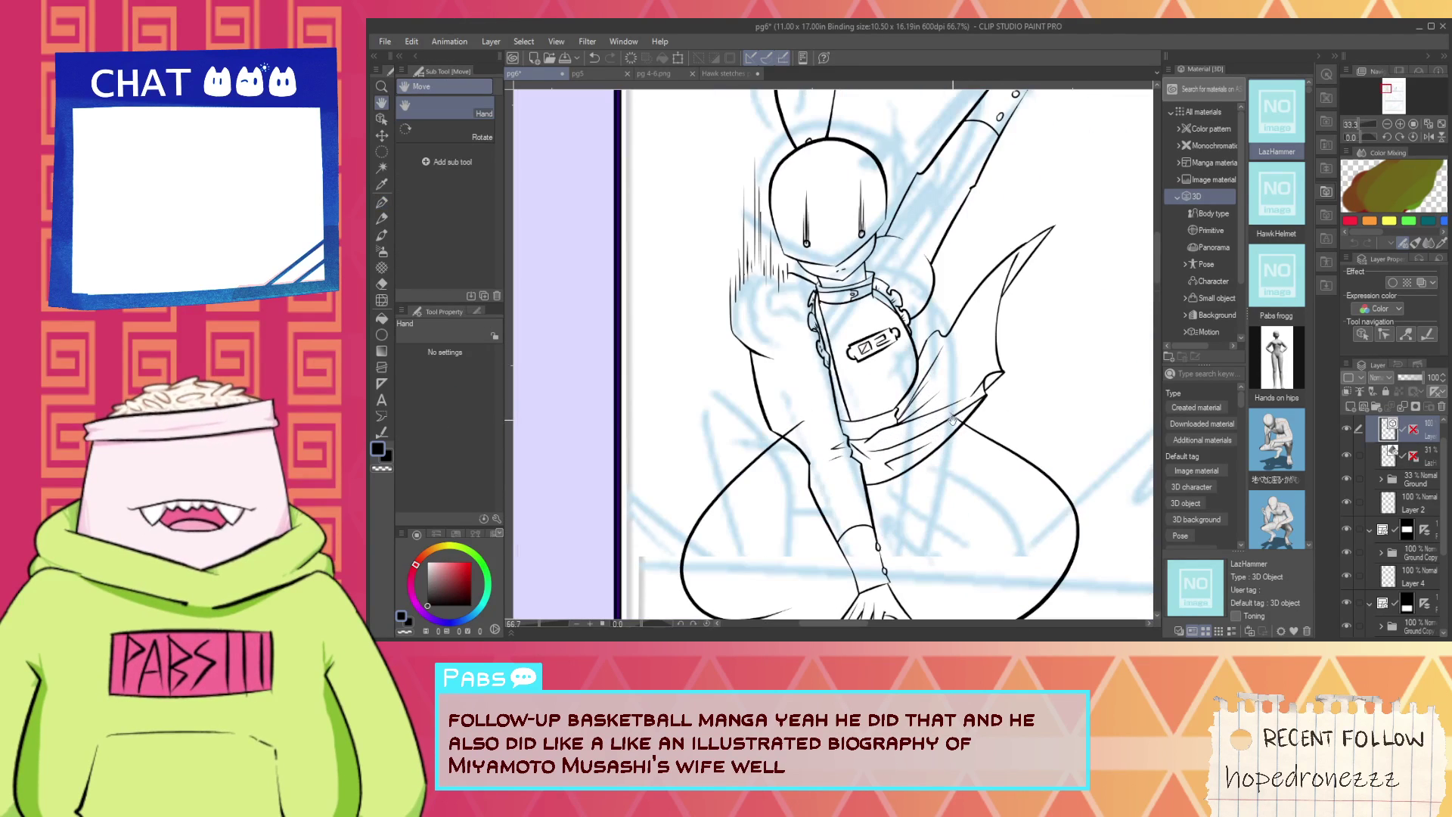
pyautogui.scroll(1, 928, 417)
pyautogui.scroll(-1, 927, 417)
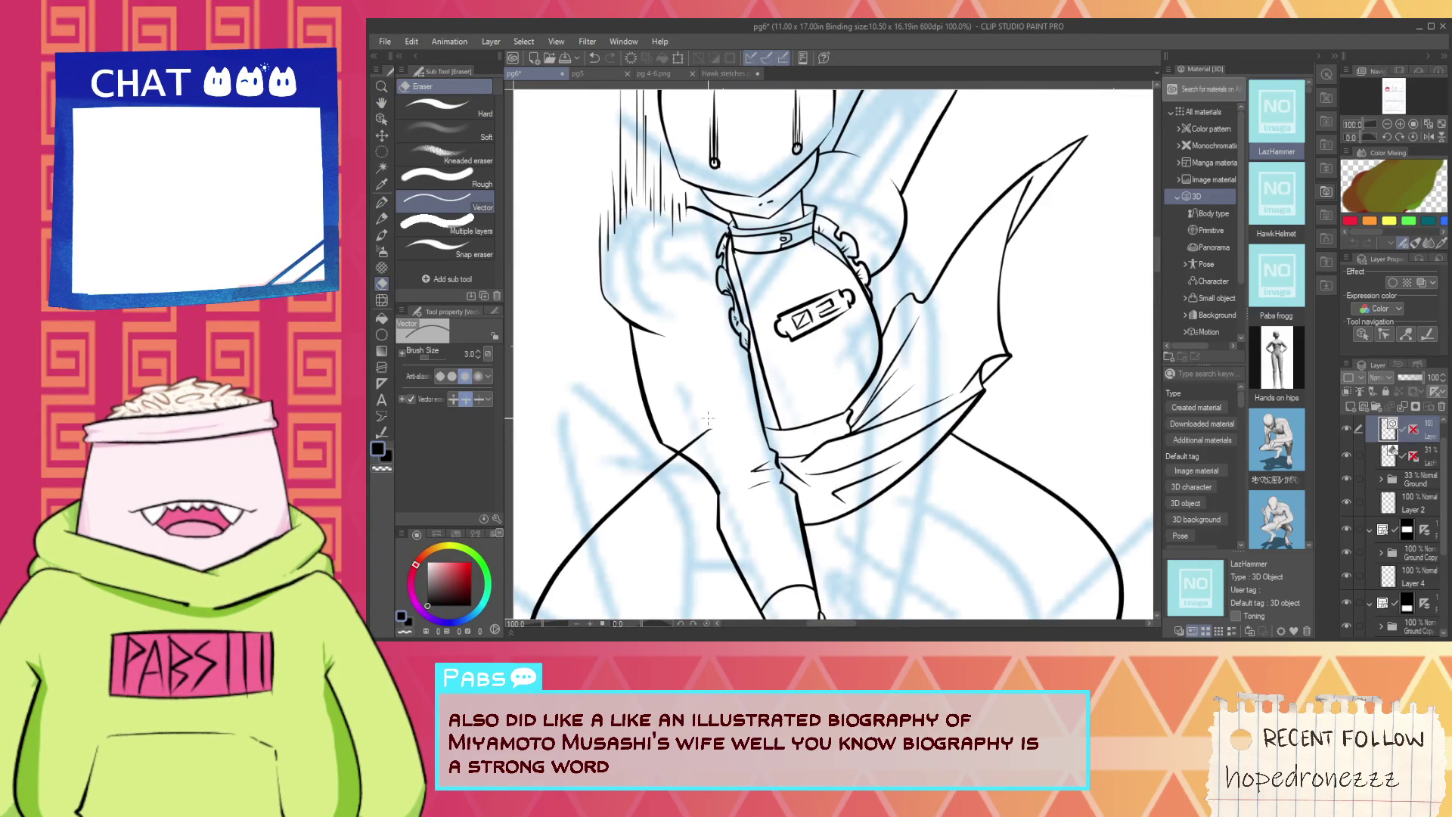
pyautogui.scroll(-2, 701, 418)
# Ink thin tapering lines where the folded legs meet the supporting hand, on both sides of the wrist.
pyautogui.press('p')
pyautogui.scroll(2, 649, 507)
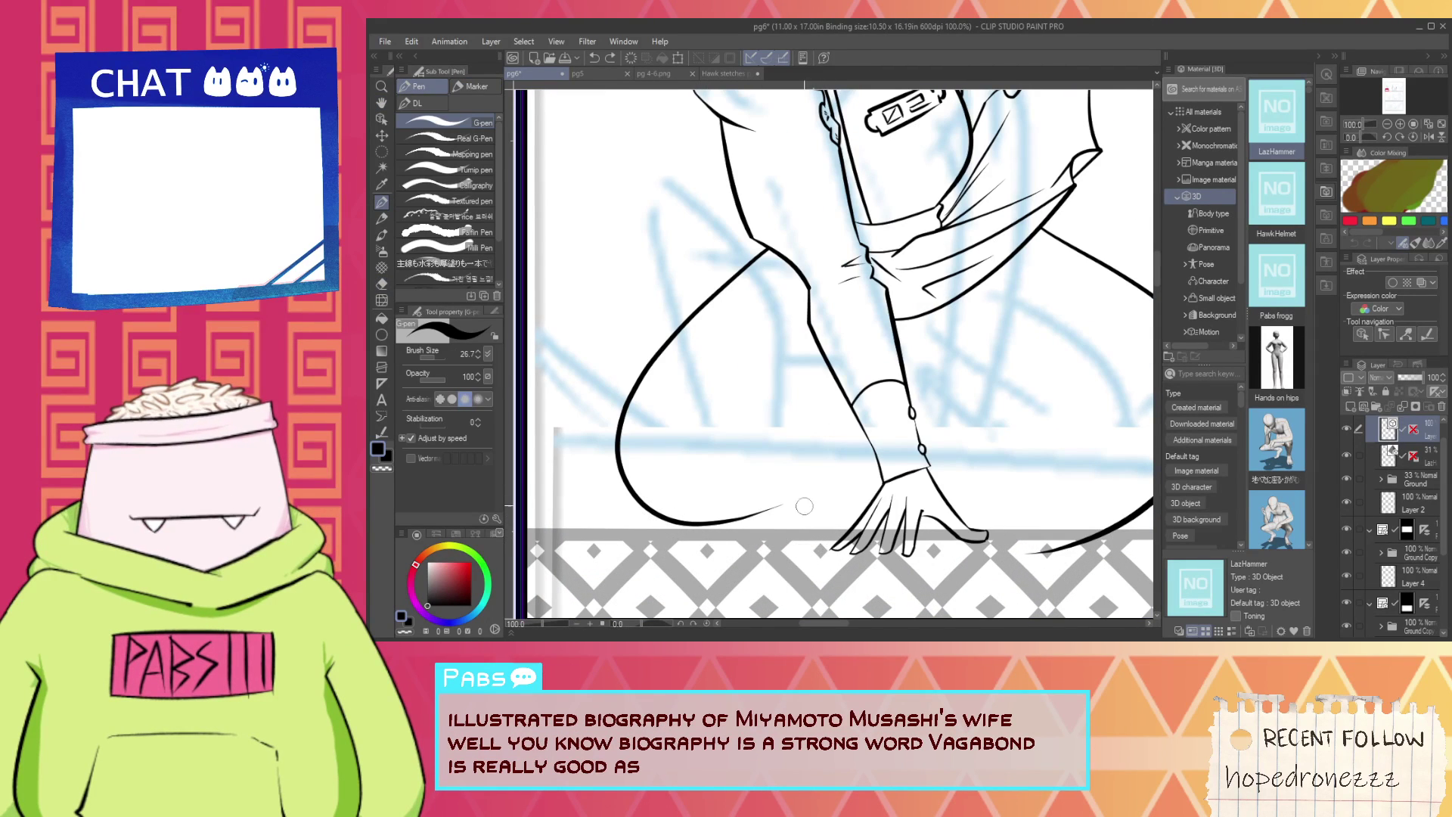
pyautogui.scroll(-2, 835, 507)
pyautogui.press('space')
pyautogui.moveTo(954, 487); pyautogui.dragTo(883, 497)
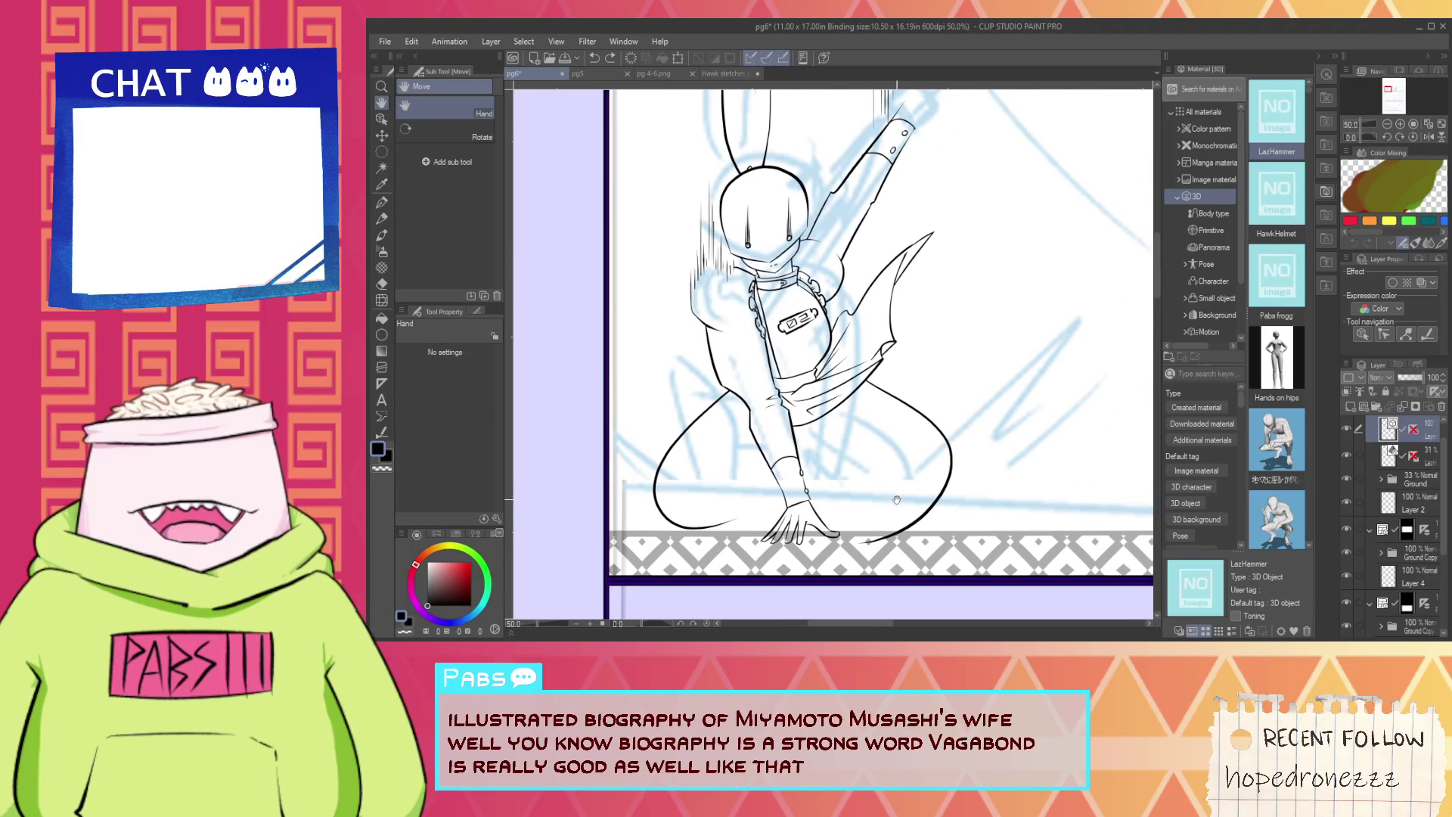
pyautogui.scroll(2, 756, 524)
pyautogui.press('p')
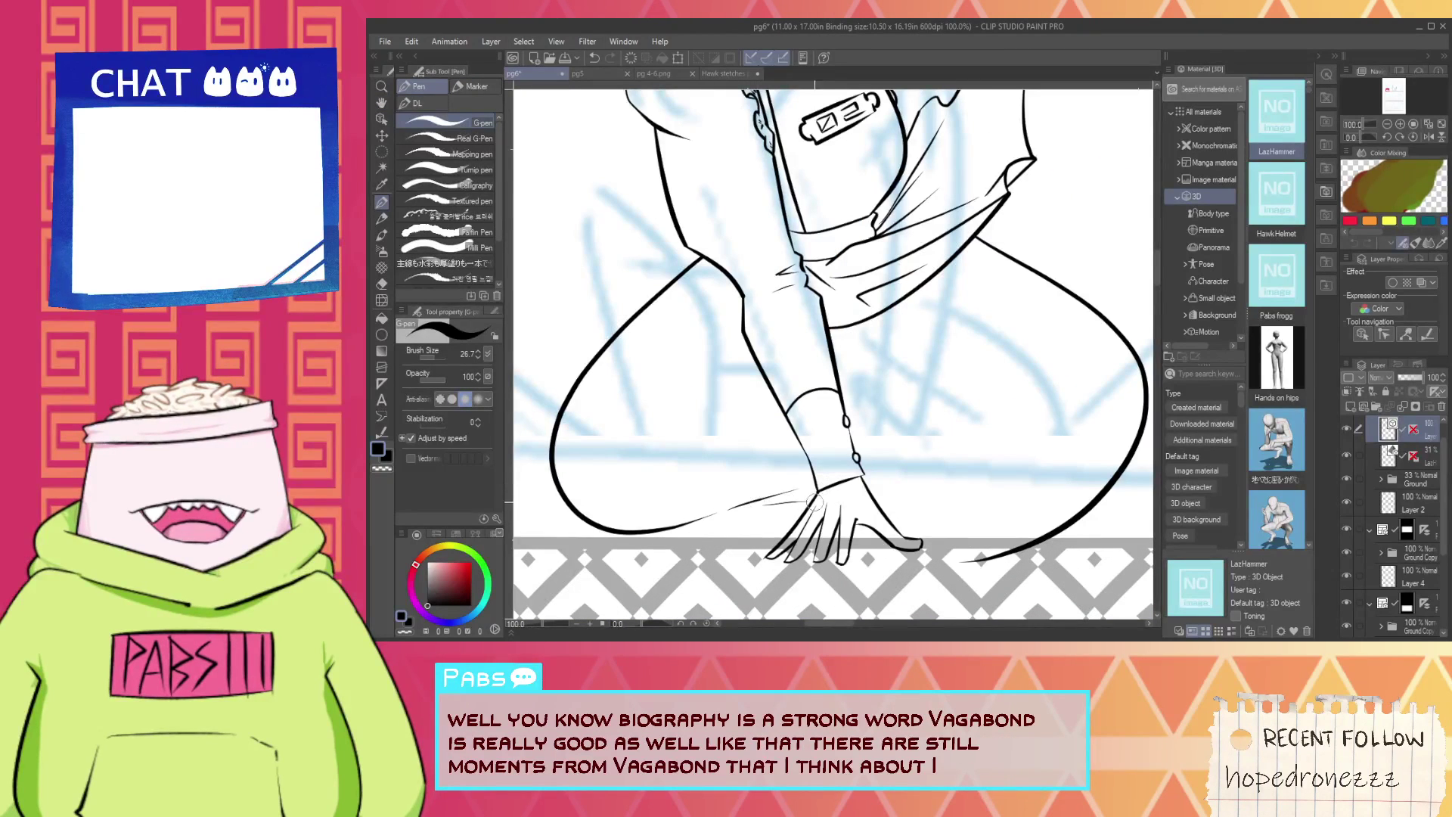
pyautogui.moveTo(882, 496)
pyautogui.mouseDown()
pyautogui.moveTo(975, 522)
pyautogui.moveTo(1051, 518)
pyautogui.mouseUp()
pyautogui.moveTo(904, 460); pyautogui.dragTo(983, 510)
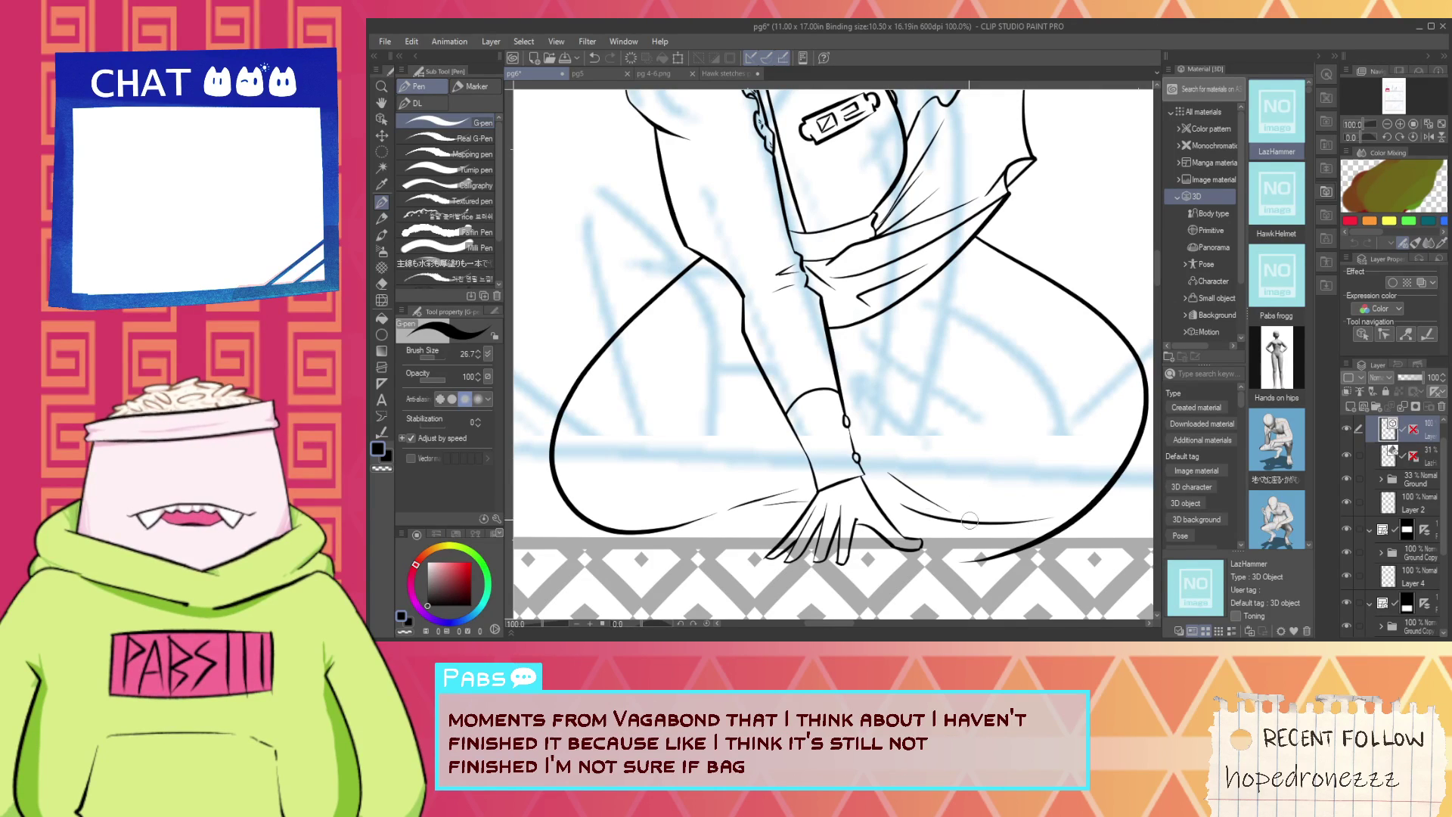
# Ink the side of the raised hand rising from the buttoned cuff, undoing unsatisfactory strokes.
pyautogui.scroll(-1, 745, 451)
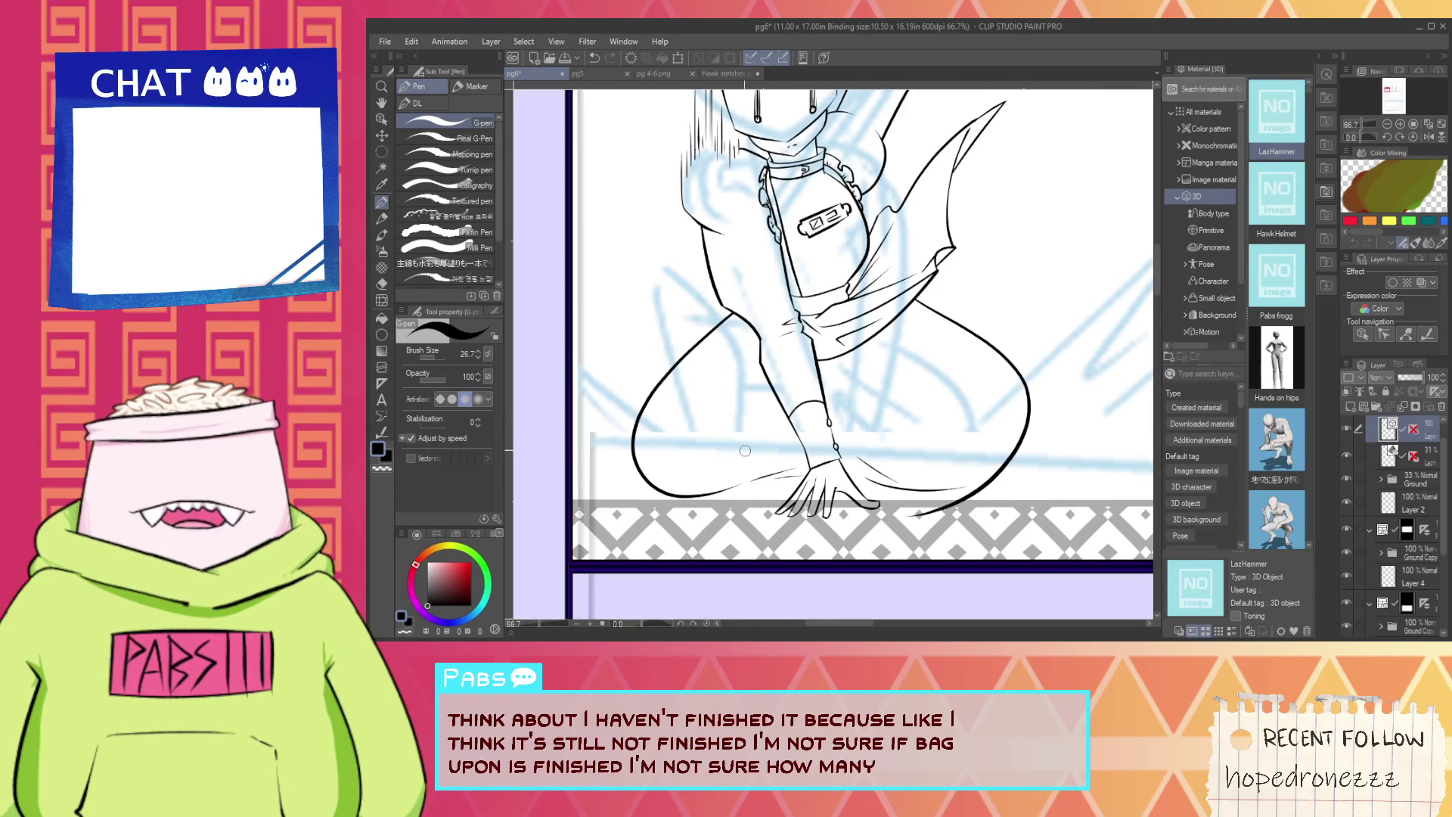
pyautogui.scroll(-1, 745, 451)
pyautogui.press('space')
pyautogui.moveTo(801, 448); pyautogui.dragTo(809, 486)
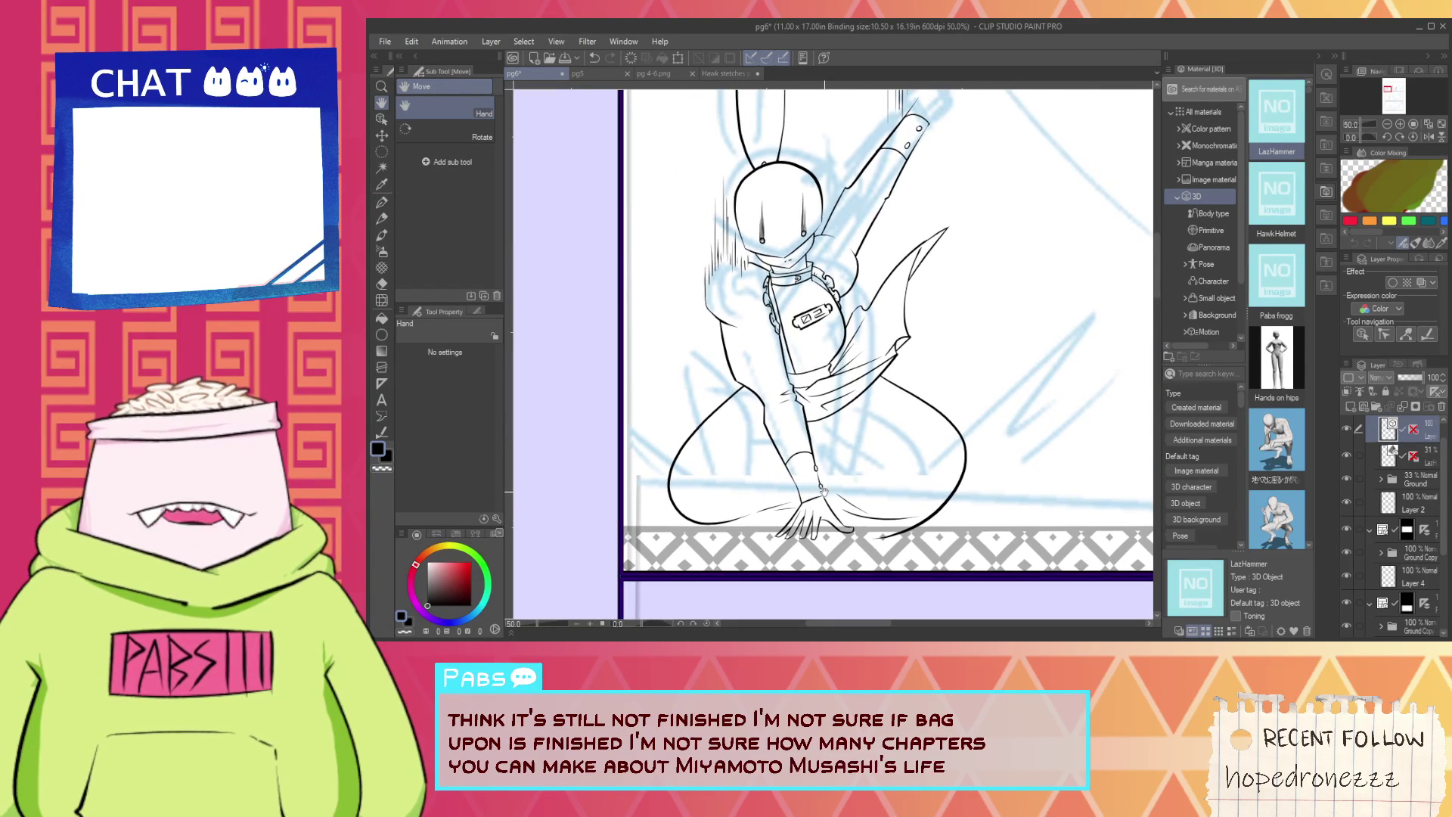
pyautogui.scroll(-1, 822, 490)
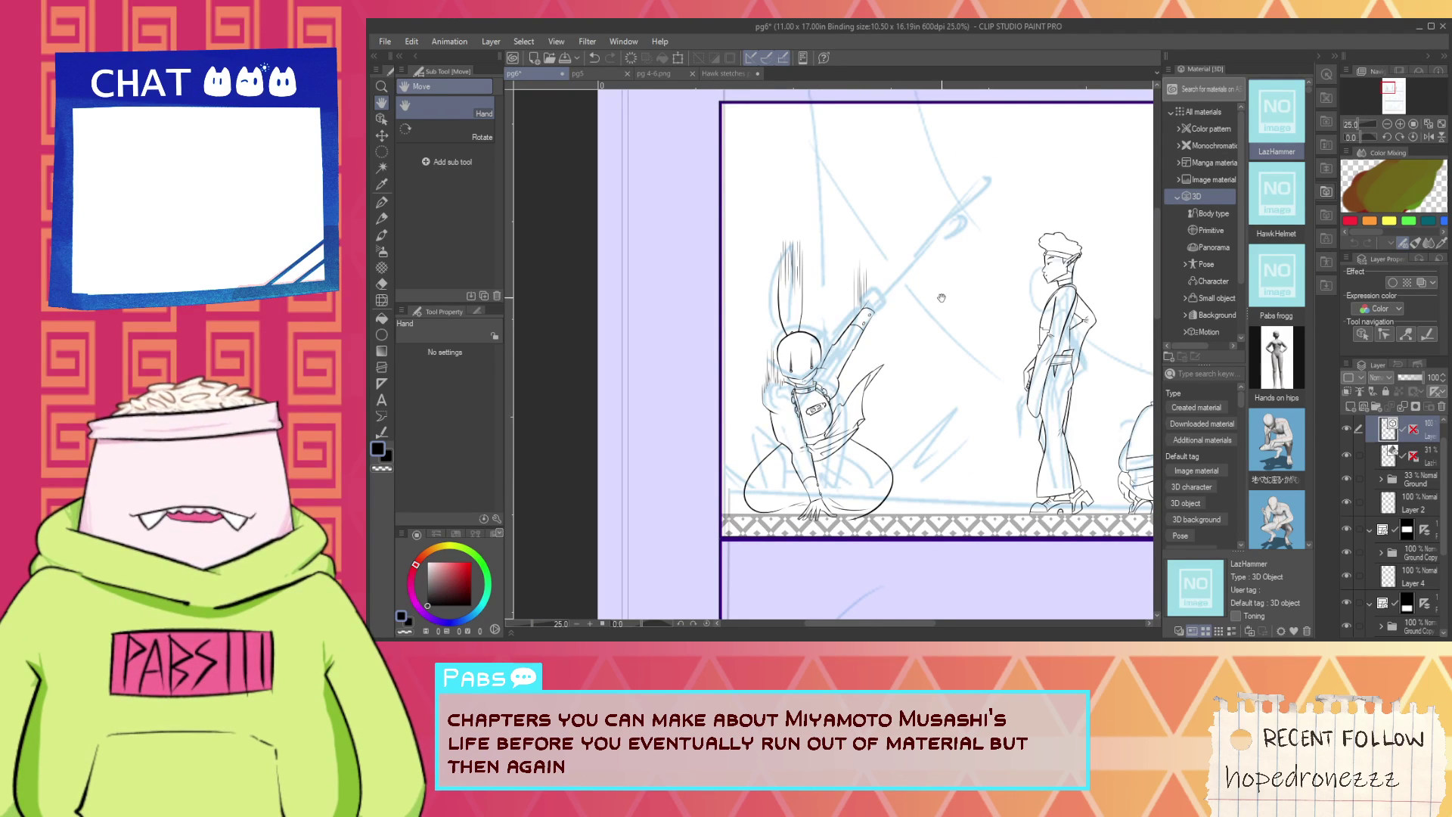
pyautogui.scroll(6, 879, 302)
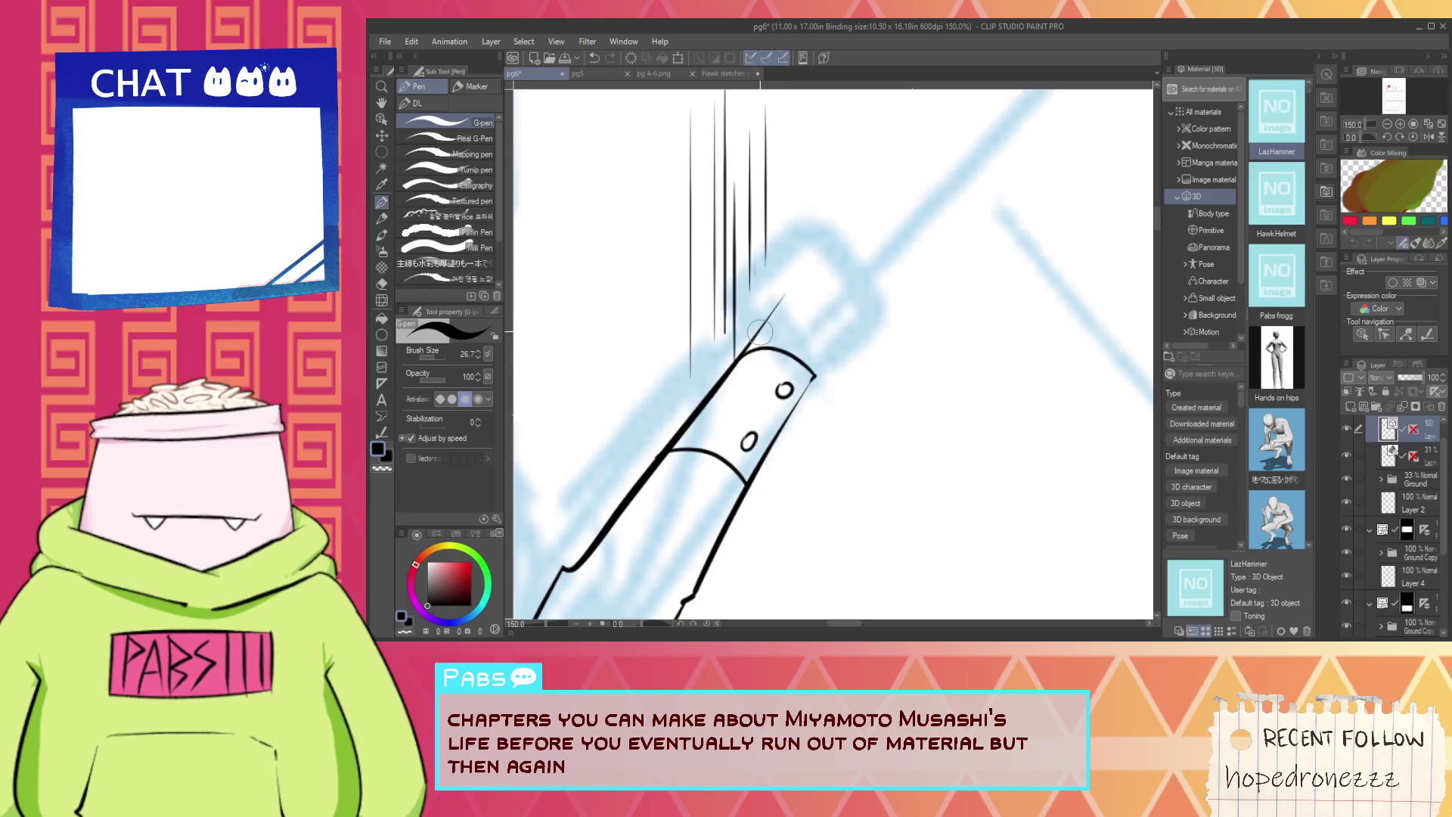
pyautogui.hotkey('ctrl', 'z')
pyautogui.moveTo(747, 353)
pyautogui.mouseDown()
pyautogui.moveTo(771, 256)
pyautogui.moveTo(763, 329)
pyautogui.moveTo(764, 289)
pyautogui.mouseUp()
pyautogui.hotkey('ctrl', 'z')
pyautogui.hotkey('ctrl', 'z')
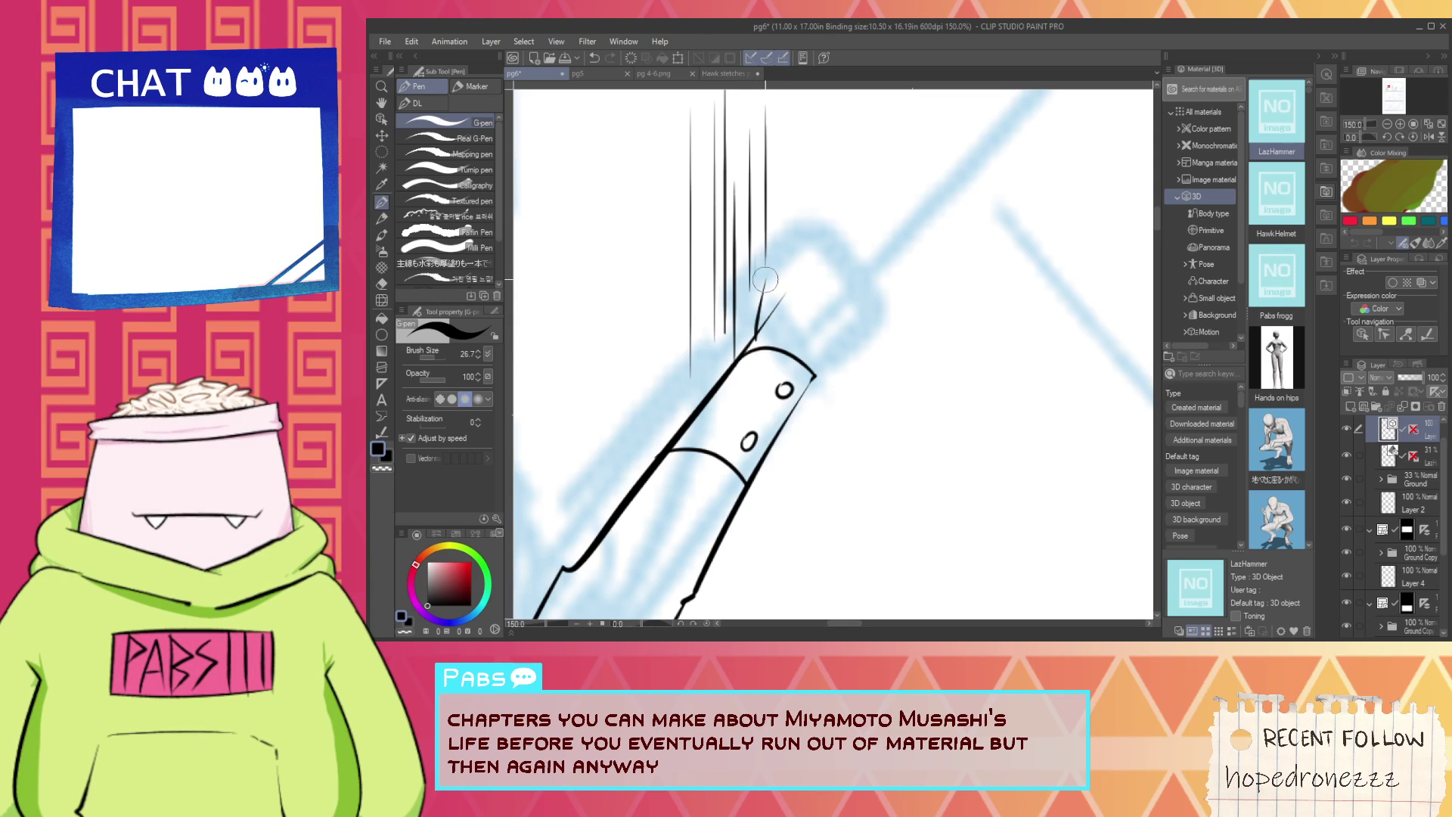
# Ink a bumpy knuckle line across the top of the raised hand, undoing unsatisfactory attempts.
pyautogui.hotkey('ctrl', 'z')
pyautogui.moveTo(755, 280)
pyautogui.mouseDown()
pyautogui.moveTo(785, 273)
pyautogui.moveTo(768, 275)
pyautogui.moveTo(762, 254)
pyautogui.moveTo(796, 263)
pyautogui.moveTo(814, 232)
pyautogui.mouseUp()
pyautogui.hotkey('ctrl', 'z')
pyautogui.hotkey('ctrl', 'z')
pyautogui.scroll(1, 754, 274)
pyautogui.hotkey('ctrl', 'z')
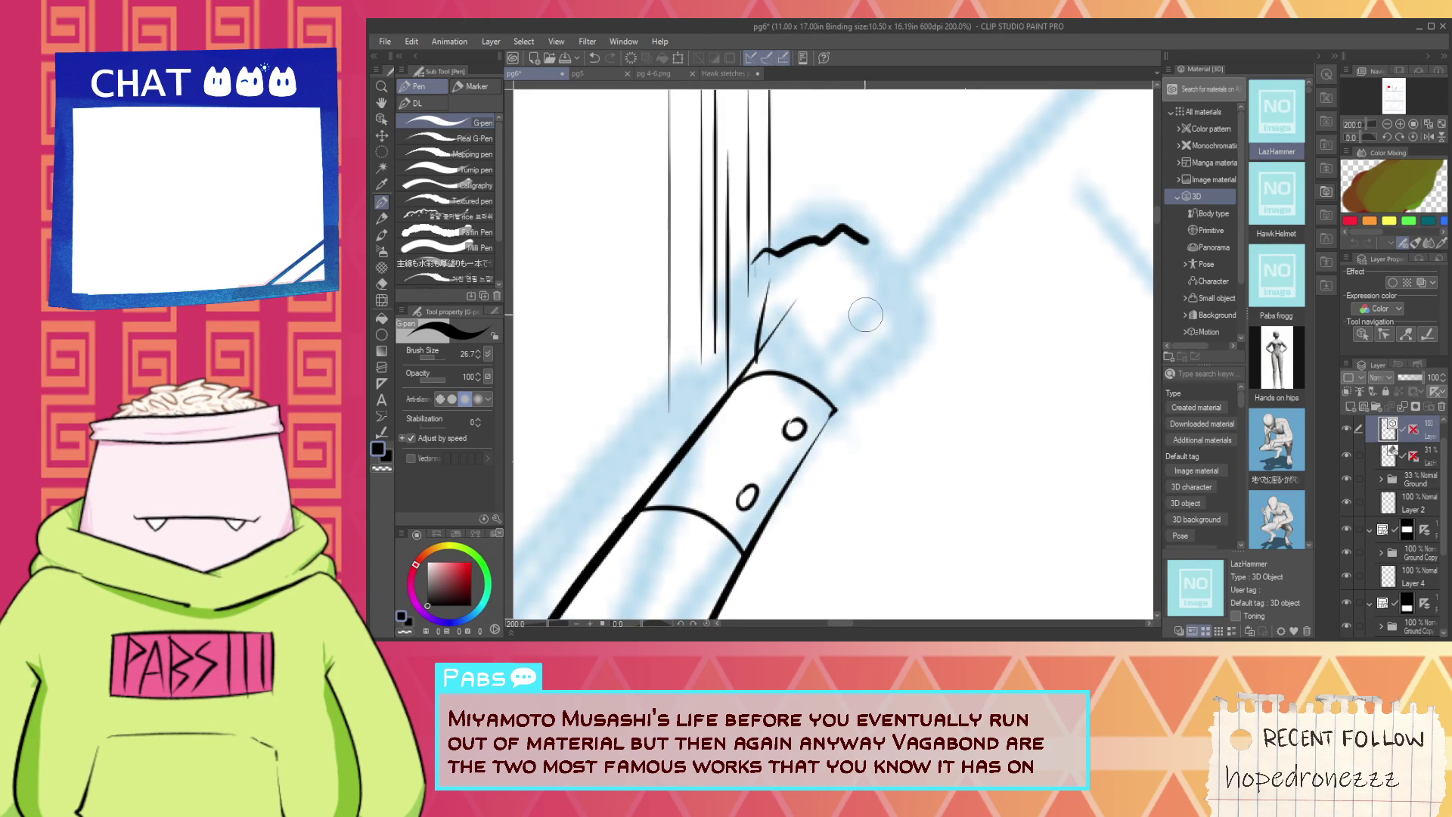
# Ink the raised hand's wrist edge and extended thumb, and erase the excess line crossing the thumb.
pyautogui.moveTo(824, 420); pyautogui.dragTo(929, 213)
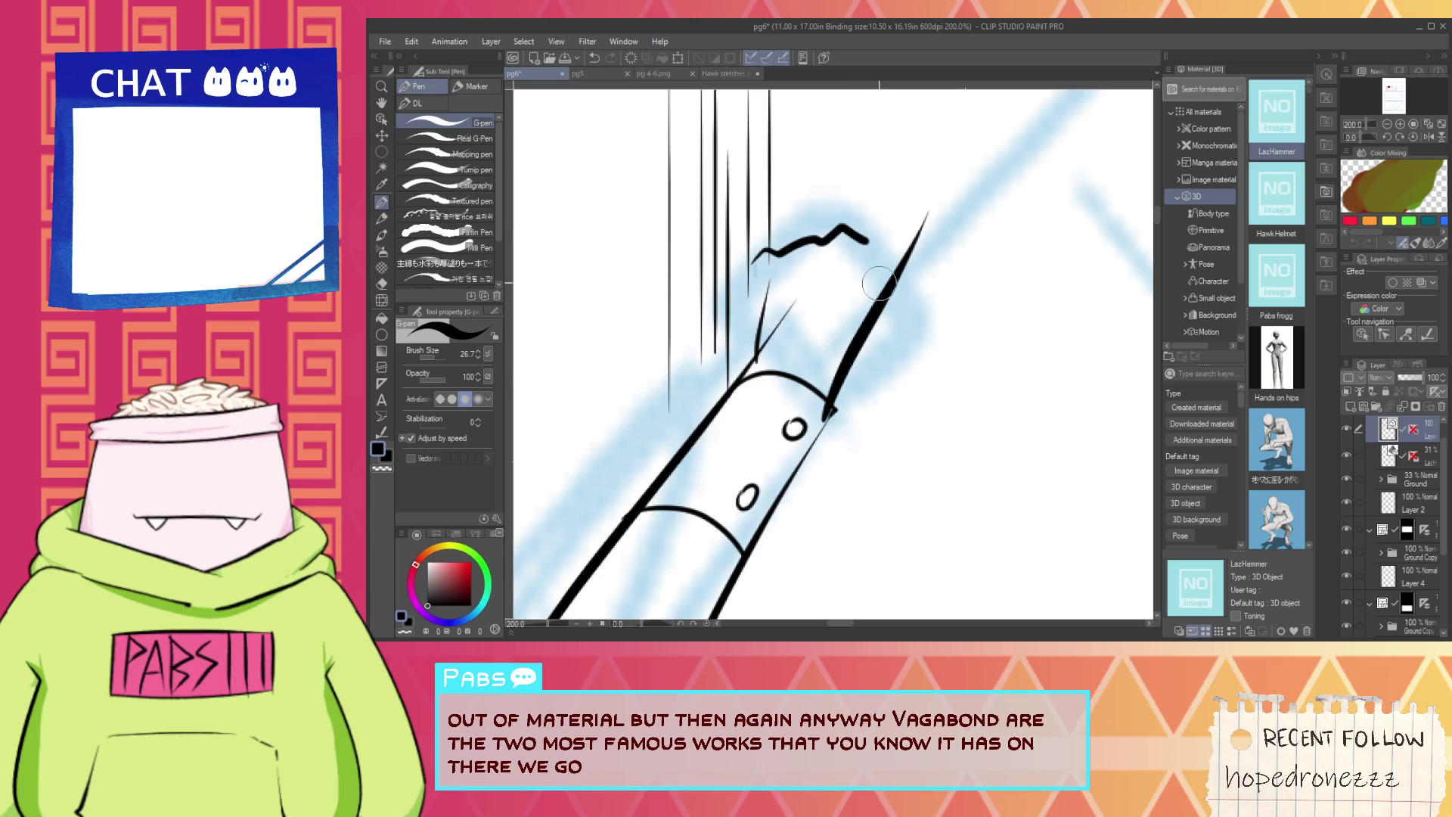
pyautogui.moveTo(842, 352)
pyautogui.mouseDown()
pyautogui.moveTo(937, 327)
pyautogui.moveTo(904, 361)
pyautogui.moveTo(836, 365)
pyautogui.moveTo(932, 353)
pyautogui.mouseUp()
pyautogui.hotkey('ctrl', 'z')
pyautogui.hotkey('ctrl', 'z')
pyautogui.moveTo(858, 305); pyautogui.dragTo(967, 328)
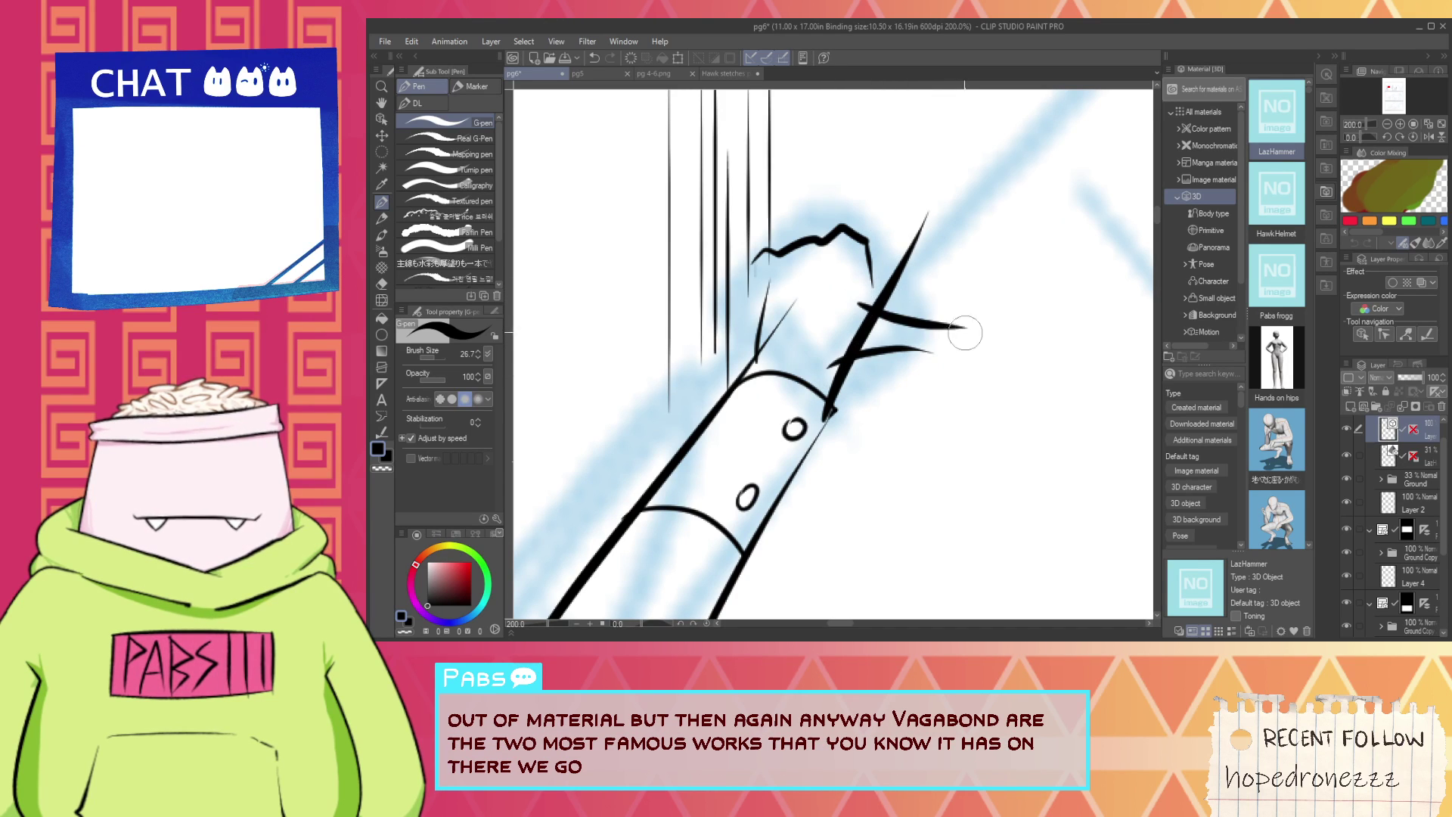
pyautogui.press('e')
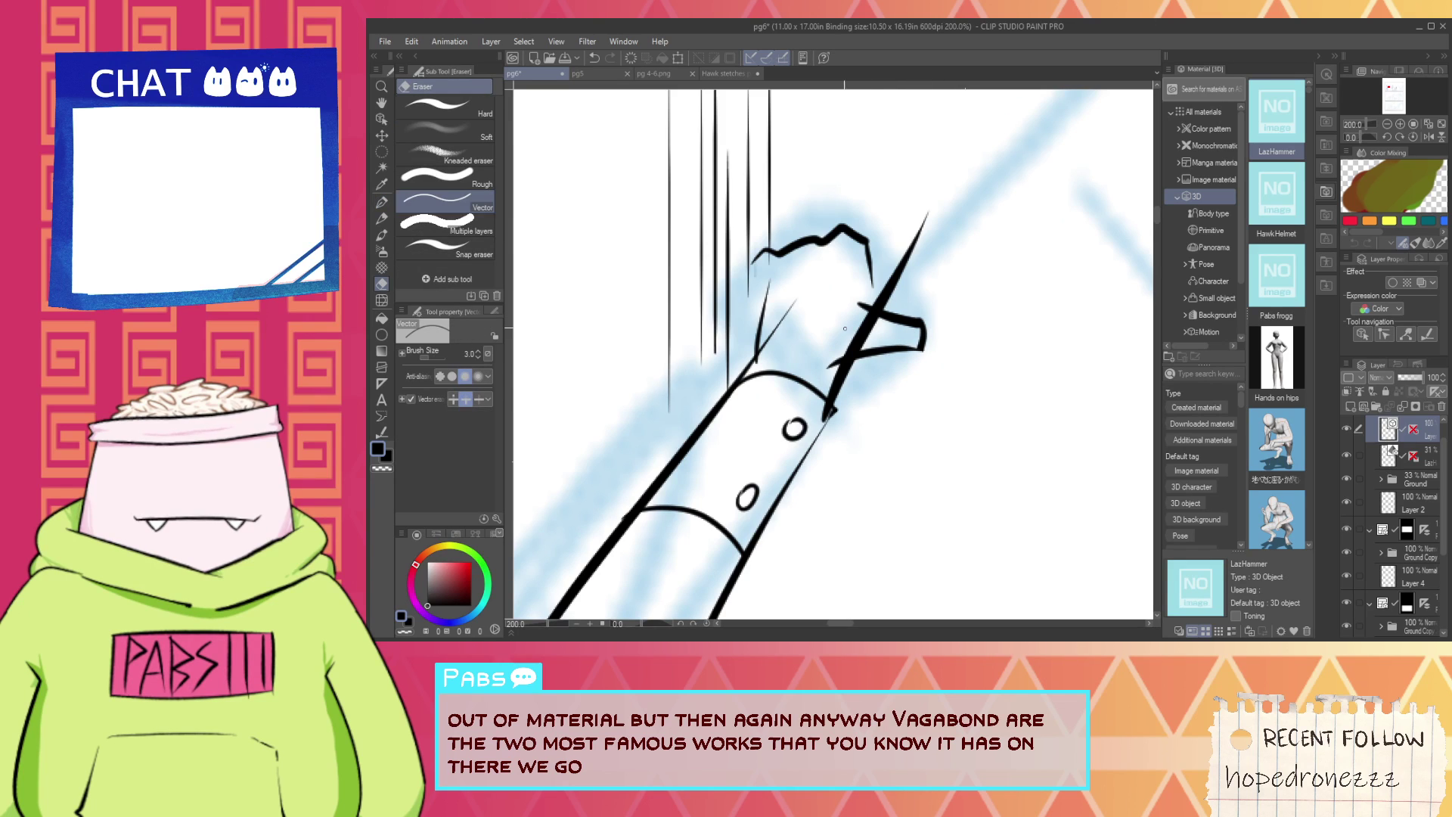
pyautogui.moveTo(845, 328); pyautogui.dragTo(825, 399)
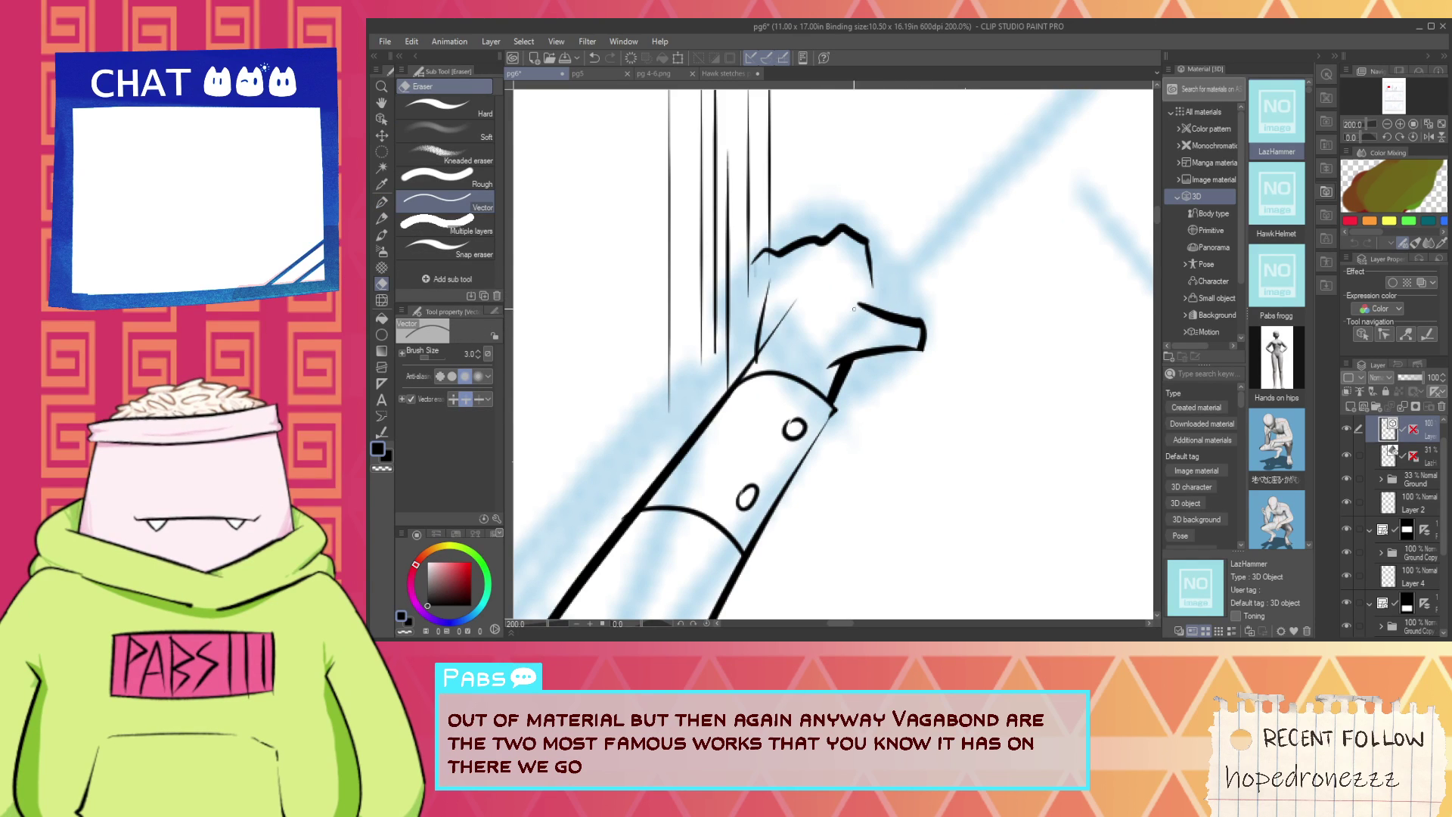
# Redraw the raised hand's knuckles as a lower bumpy line joined to the hand's side, and erase the old knuckle line.
pyautogui.scroll(2, 752, 262)
pyautogui.press('p')
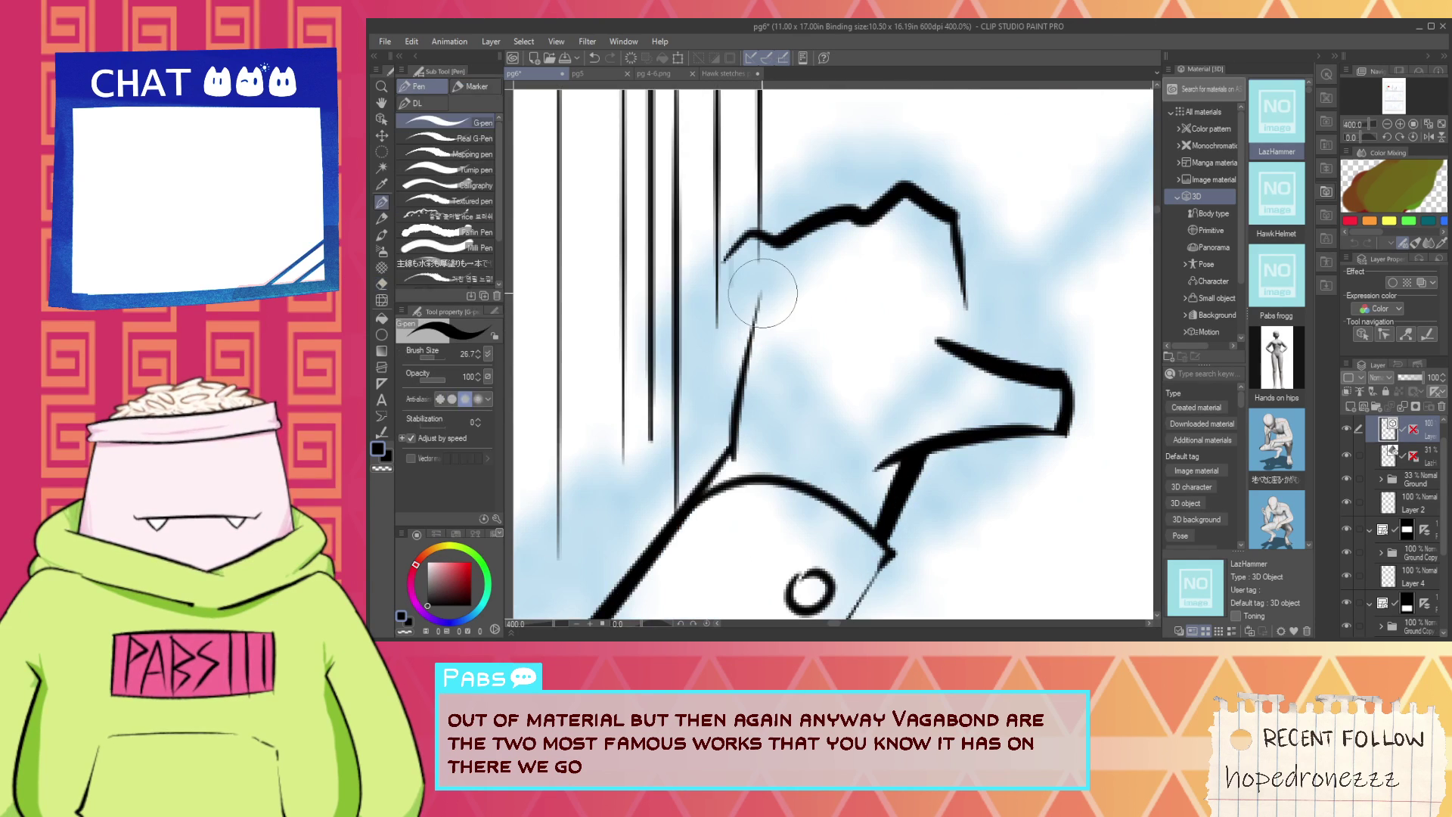
pyautogui.moveTo(759, 288); pyautogui.dragTo(862, 236)
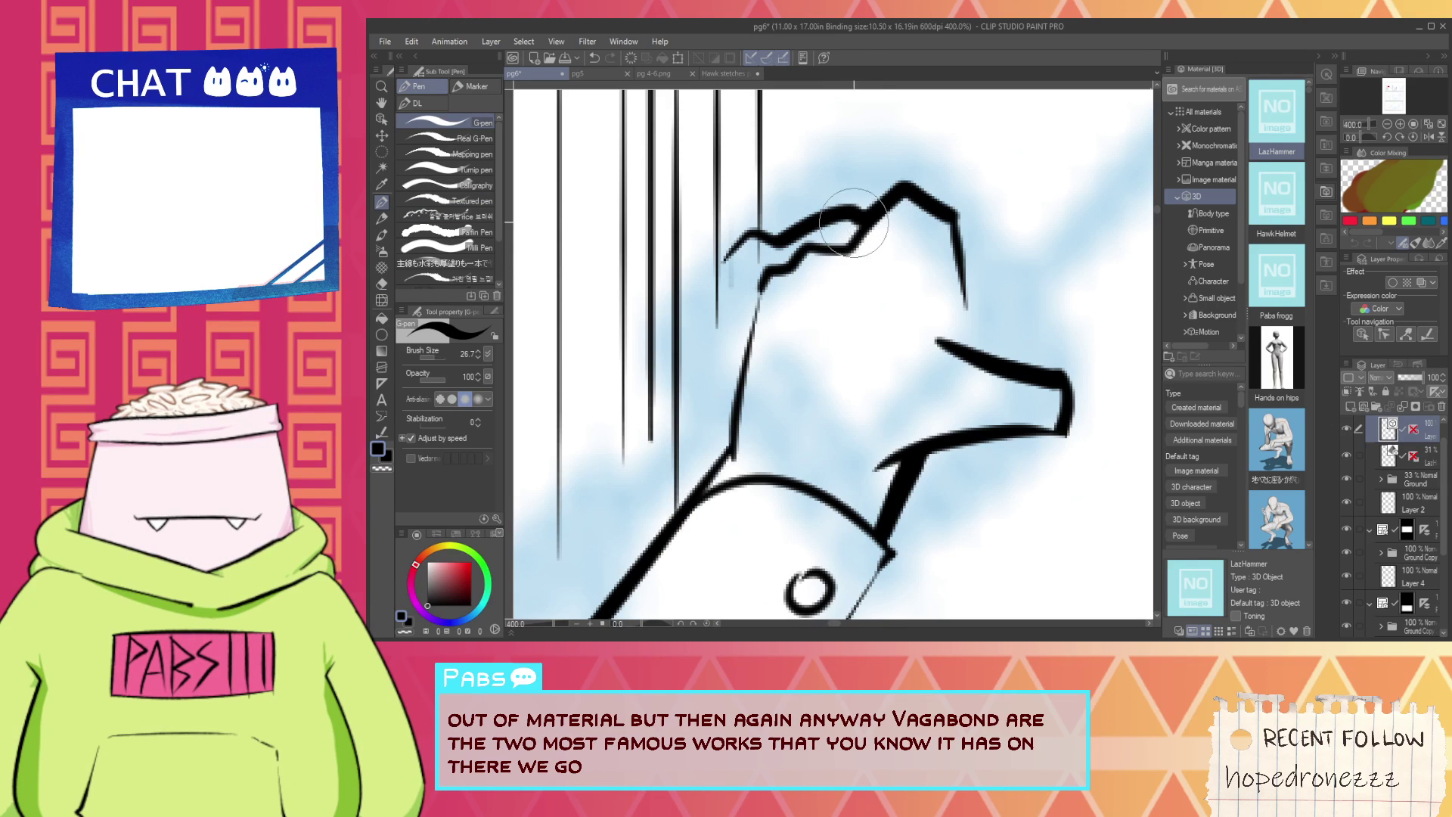
pyautogui.hotkey('ctrl', 'z')
pyautogui.moveTo(759, 294)
pyautogui.mouseDown()
pyautogui.moveTo(774, 268)
pyautogui.moveTo(876, 241)
pyautogui.moveTo(933, 180)
pyautogui.mouseUp()
pyautogui.press('e')
pyautogui.click(849, 216)
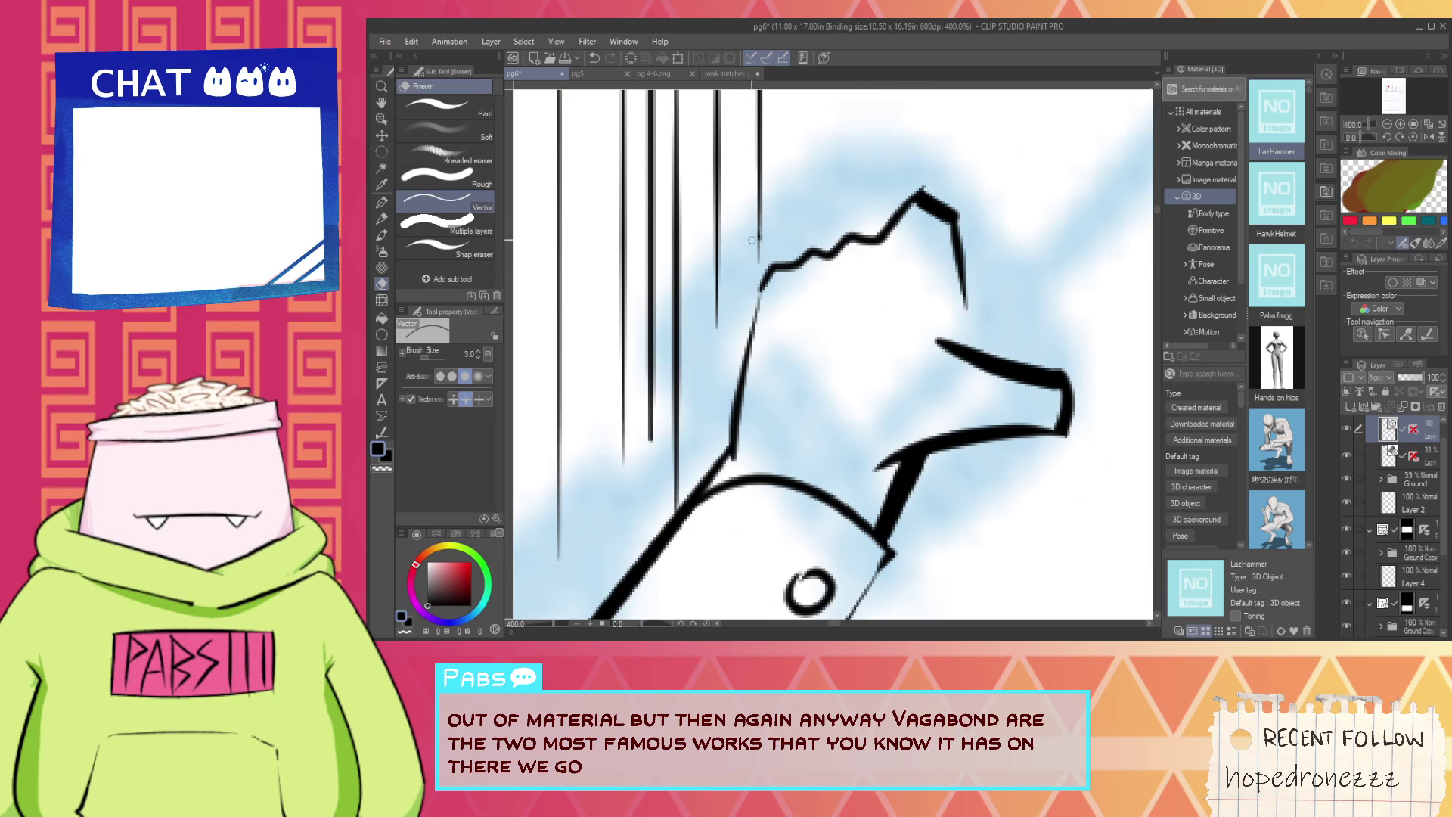
# Try to ink the straight edges of the long object extending from the raised hand along the blue sketch line.
pyautogui.scroll(-5, 927, 189)
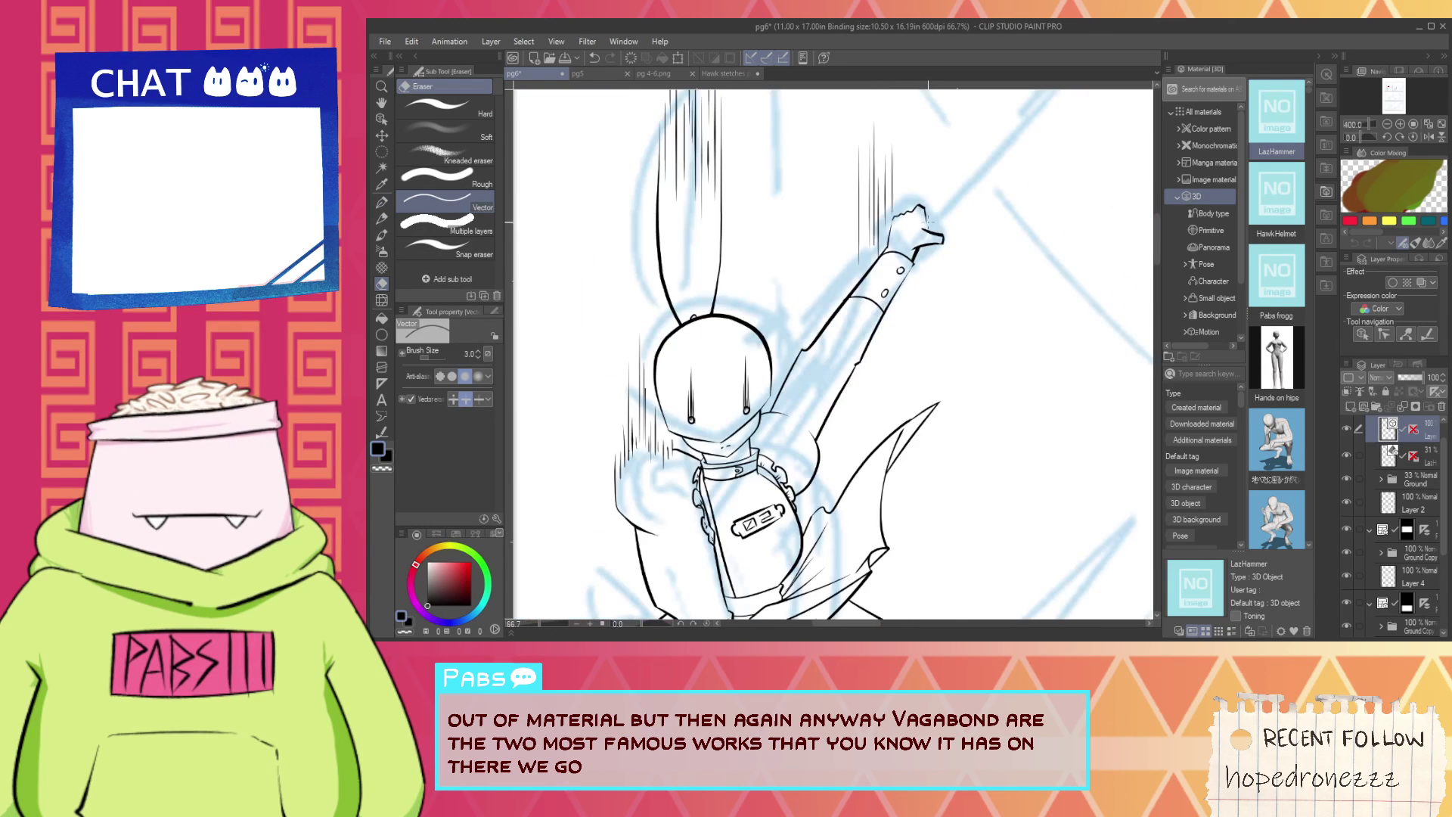
pyautogui.press('space')
pyautogui.moveTo(932, 188); pyautogui.dragTo(831, 246)
pyautogui.scroll(3, 829, 246)
pyautogui.press('p')
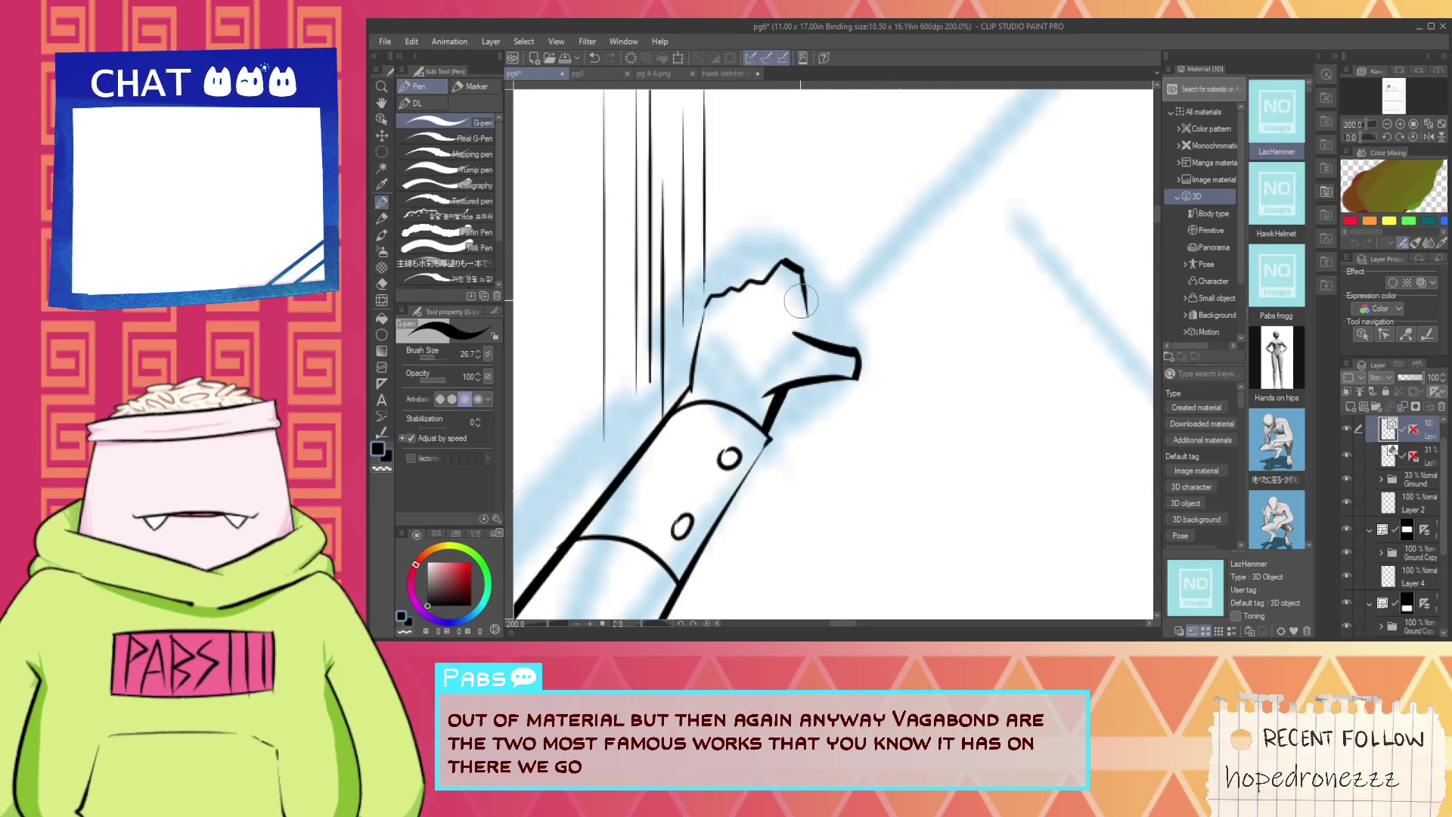
pyautogui.moveTo(794, 330)
pyautogui.mouseDown()
pyautogui.moveTo(829, 256)
pyautogui.moveTo(897, 199)
pyautogui.mouseUp()
pyautogui.hotkey('ctrl', 'z')
pyautogui.hotkey('ctrl', 'z')
pyautogui.moveTo(798, 298); pyautogui.dragTo(933, 171)
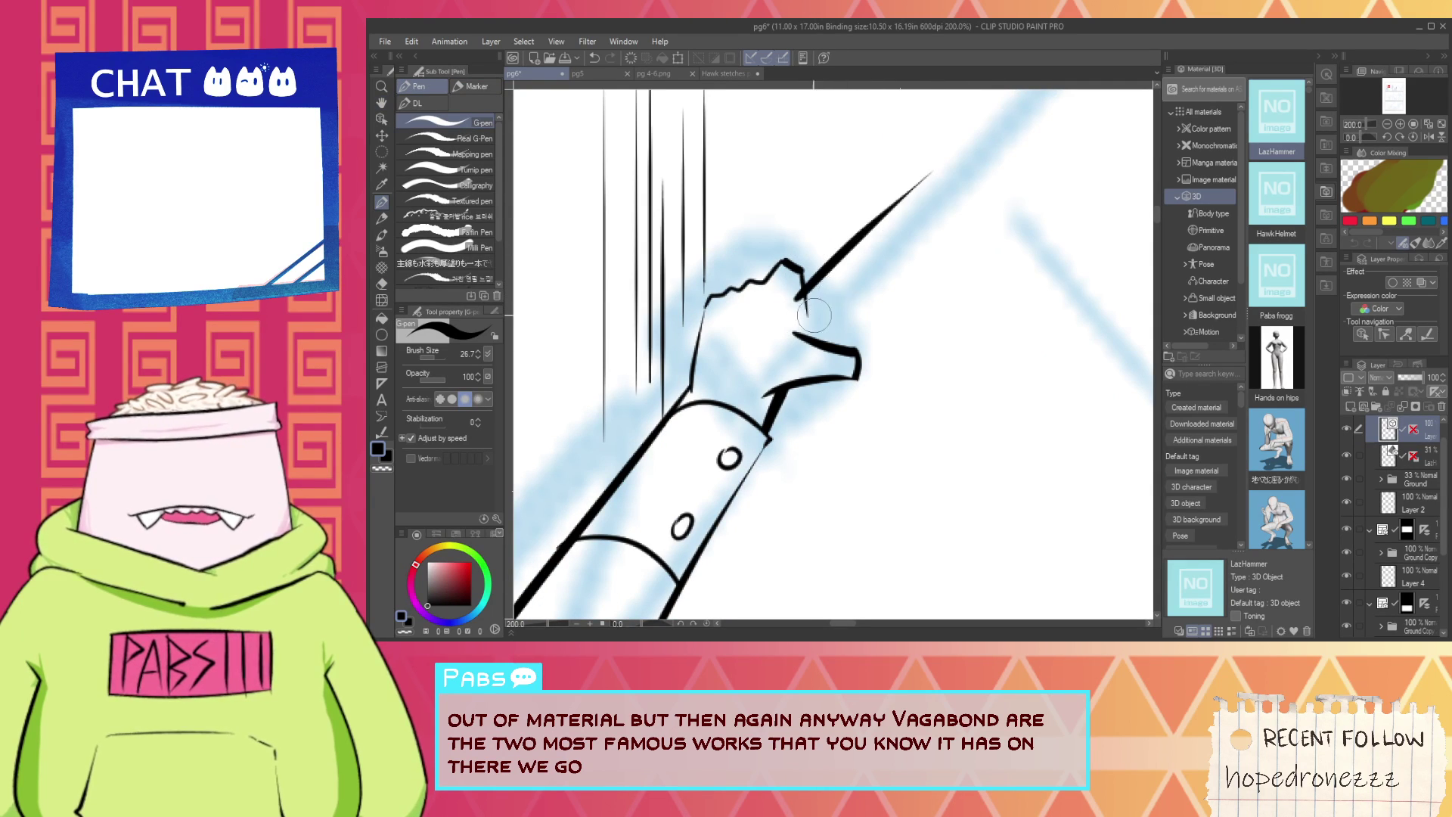
pyautogui.hotkey('ctrl', 'z')
pyautogui.moveTo(1039, 92); pyautogui.dragTo(791, 306)
pyautogui.moveTo(806, 356); pyautogui.dragTo(1047, 167)
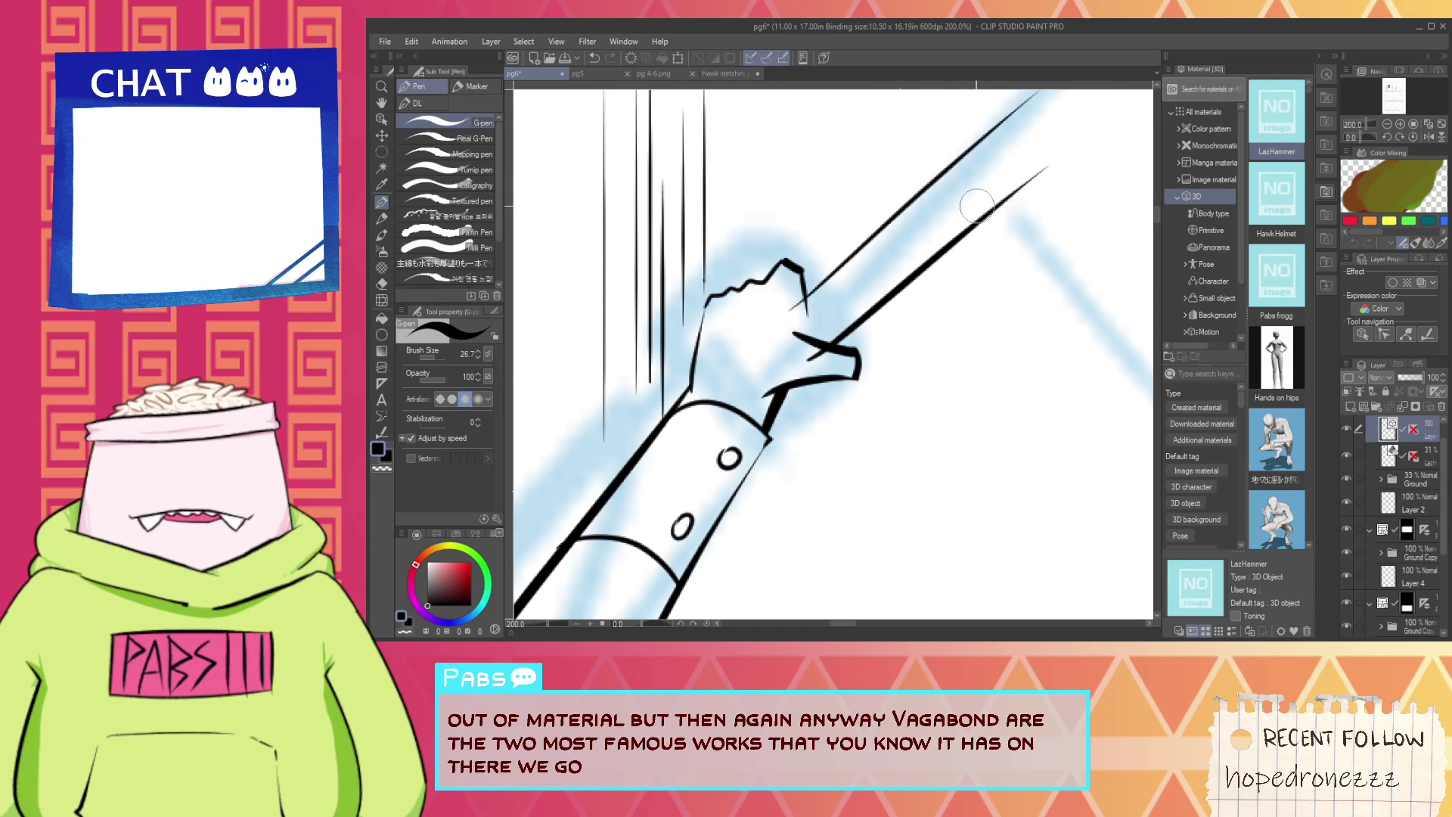
pyautogui.hotkey('ctrl', 'z')
pyautogui.scroll(-2, 964, 198)
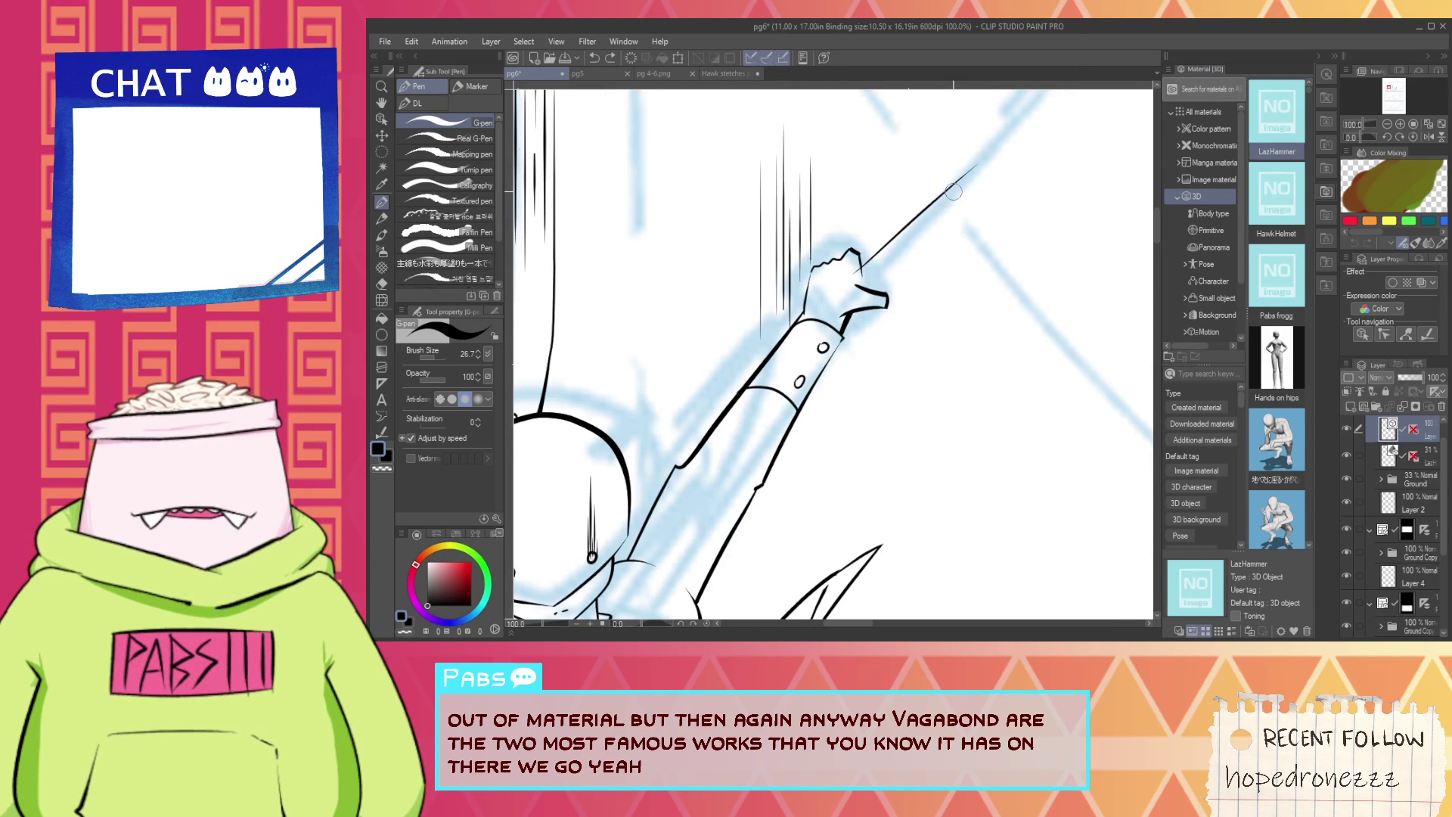
pyautogui.scroll(-1, 955, 191)
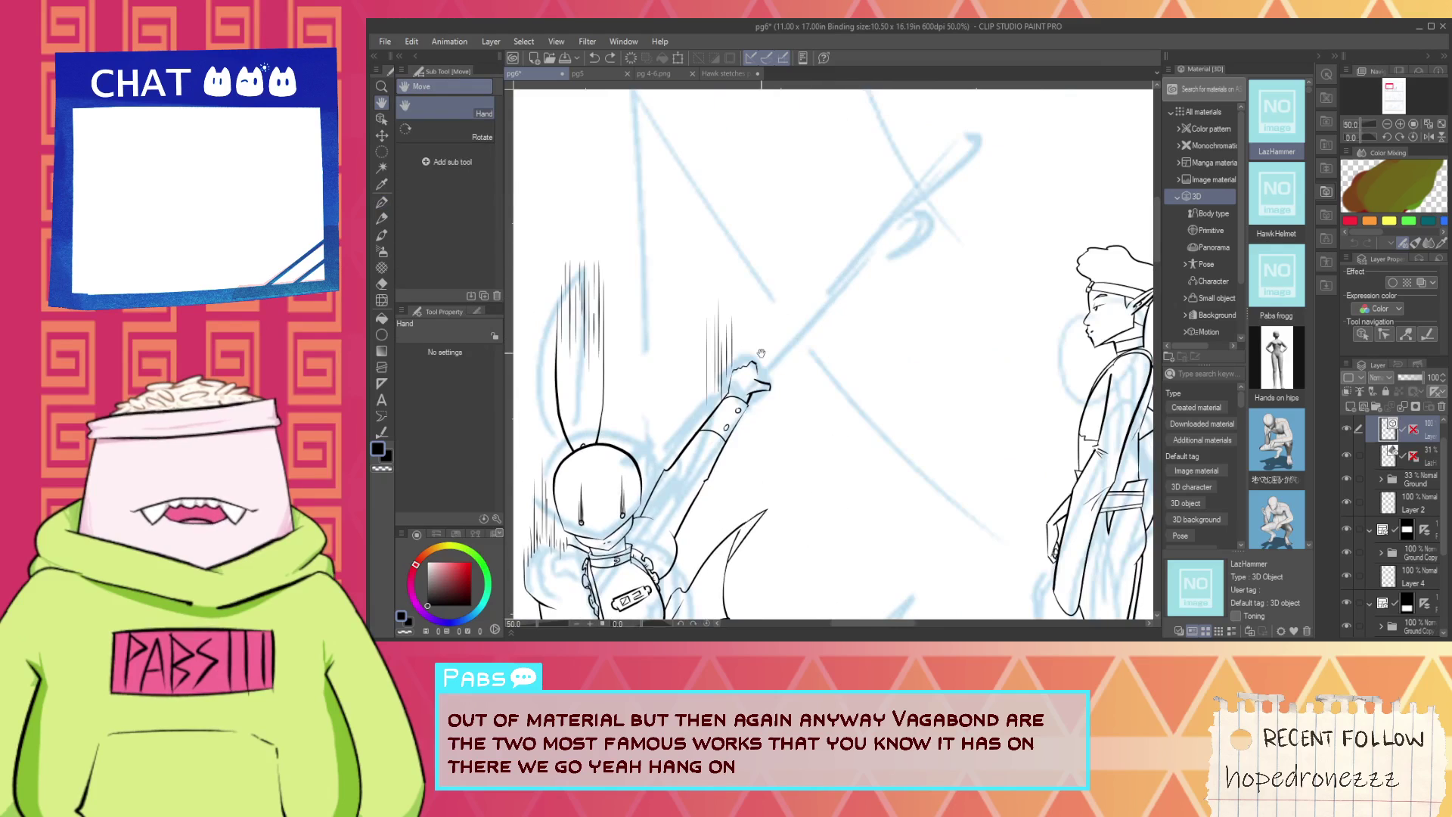
# Select the knuckle stroke as a vector object, rotate it slightly and move it clear of the raised hand.
pyautogui.scroll(5, 731, 373)
pyautogui.click(382, 119)
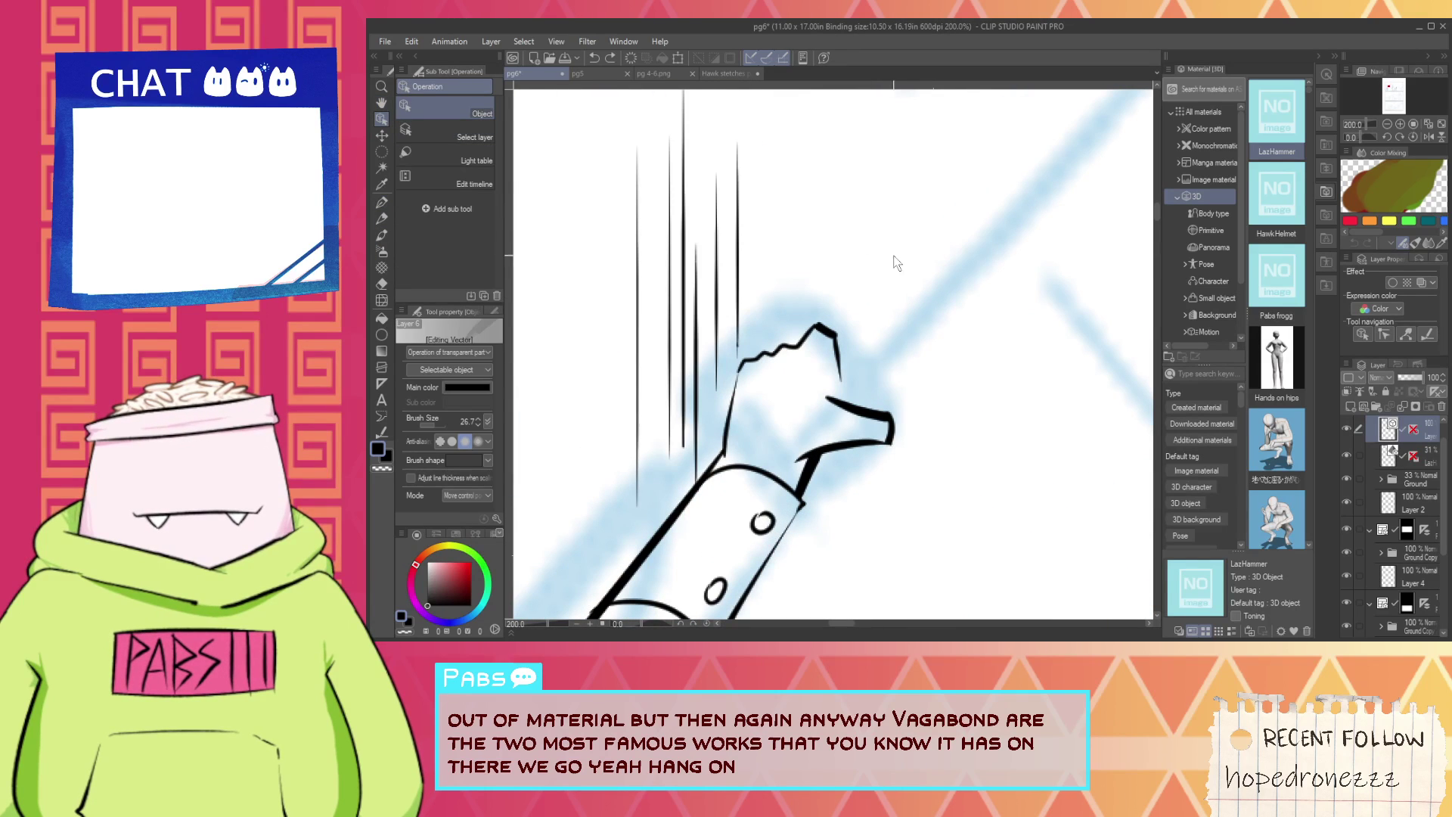
pyautogui.moveTo(884, 254); pyautogui.dragTo(790, 333)
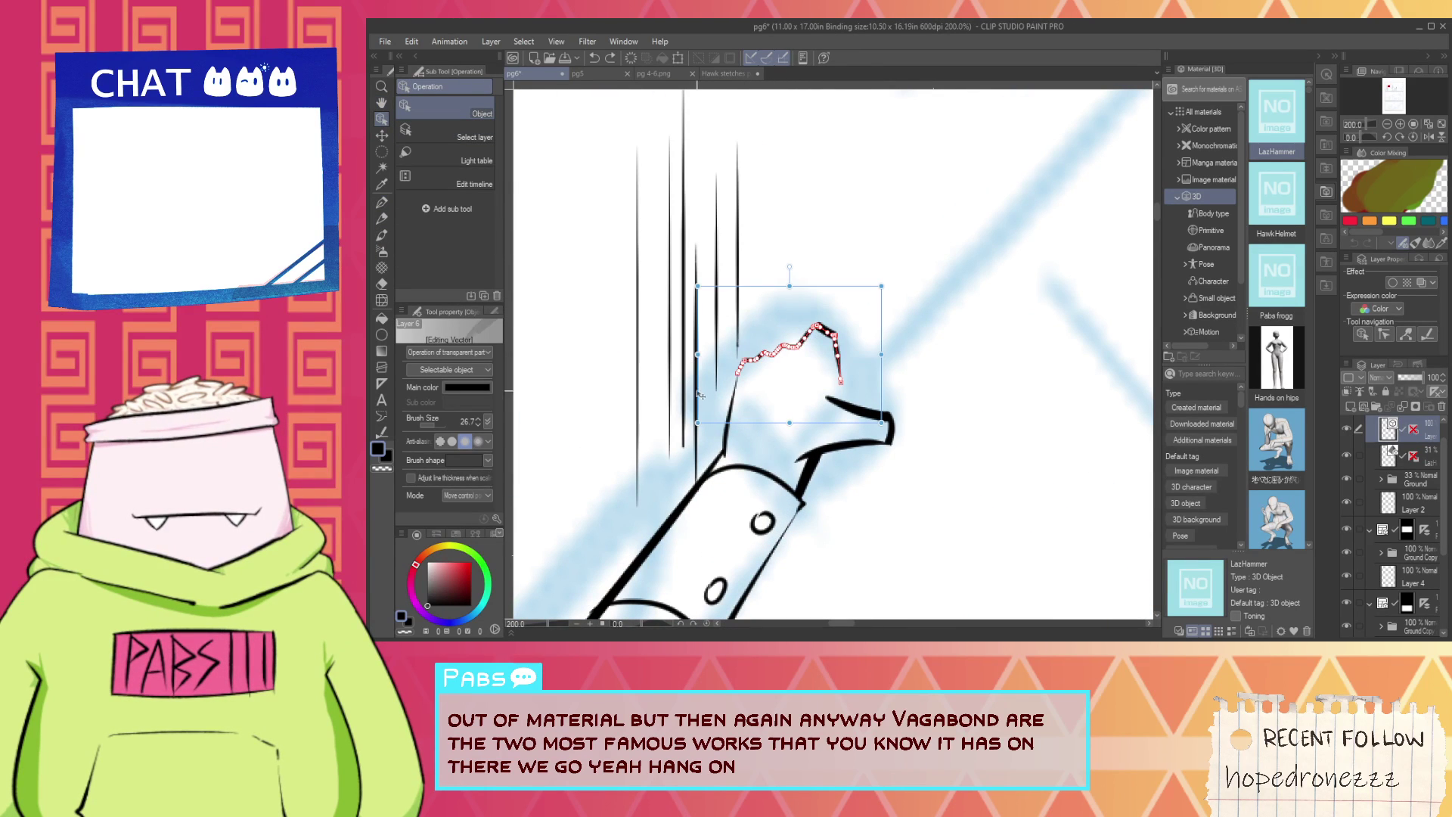
pyautogui.moveTo(690, 414)
pyautogui.mouseDown()
pyautogui.moveTo(707, 401)
pyautogui.moveTo(690, 372)
pyautogui.mouseUp()
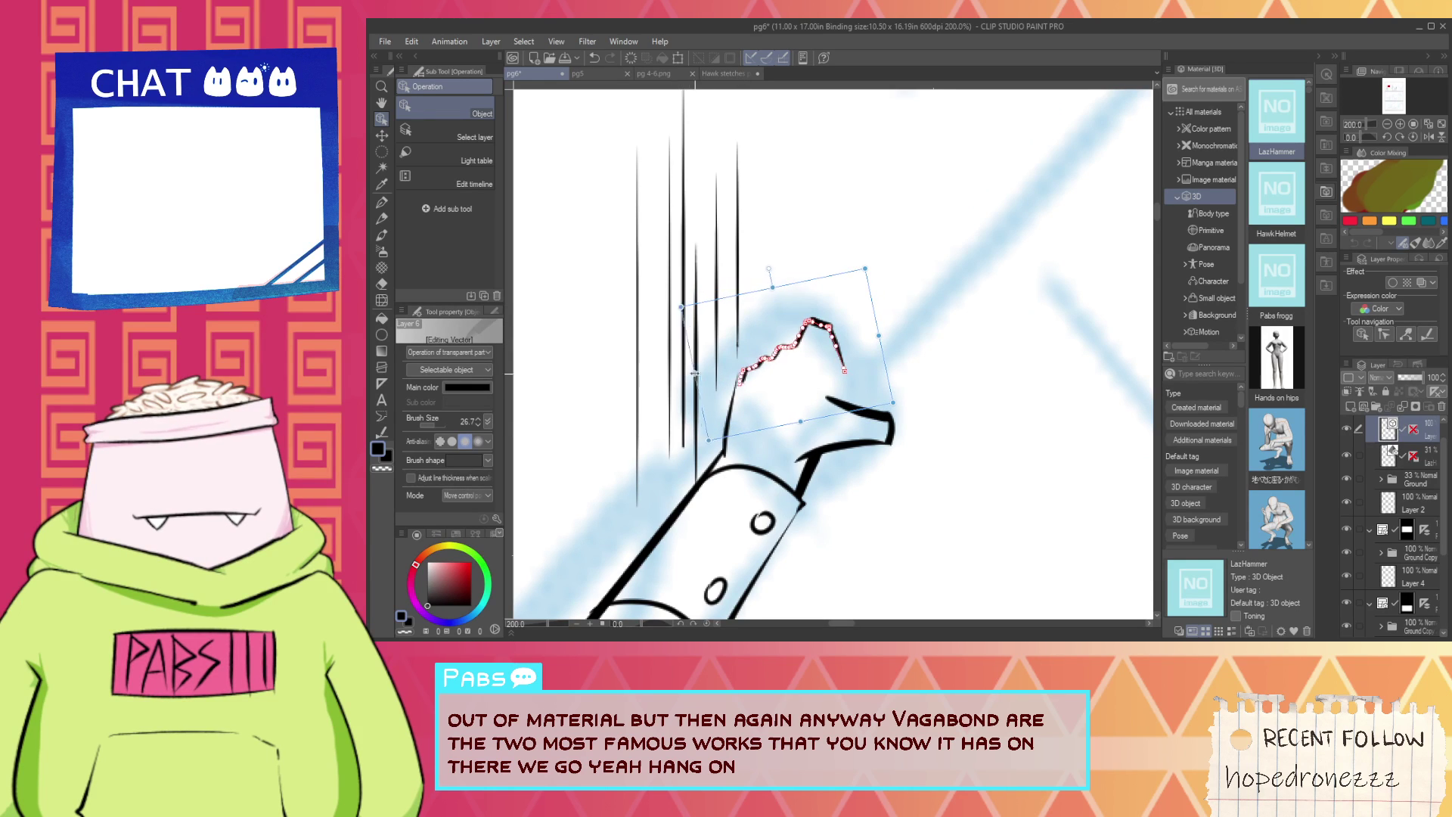
pyautogui.moveTo(746, 300)
pyautogui.mouseDown()
pyautogui.moveTo(747, 315)
pyautogui.moveTo(849, 258)
pyautogui.moveTo(851, 242)
pyautogui.mouseUp()
pyautogui.click(858, 237)
# Select the detached knuckle stroke with an ellipse and free-transform it to about 112% width, 98% height and 11.9° rotation.
pyautogui.press('m')
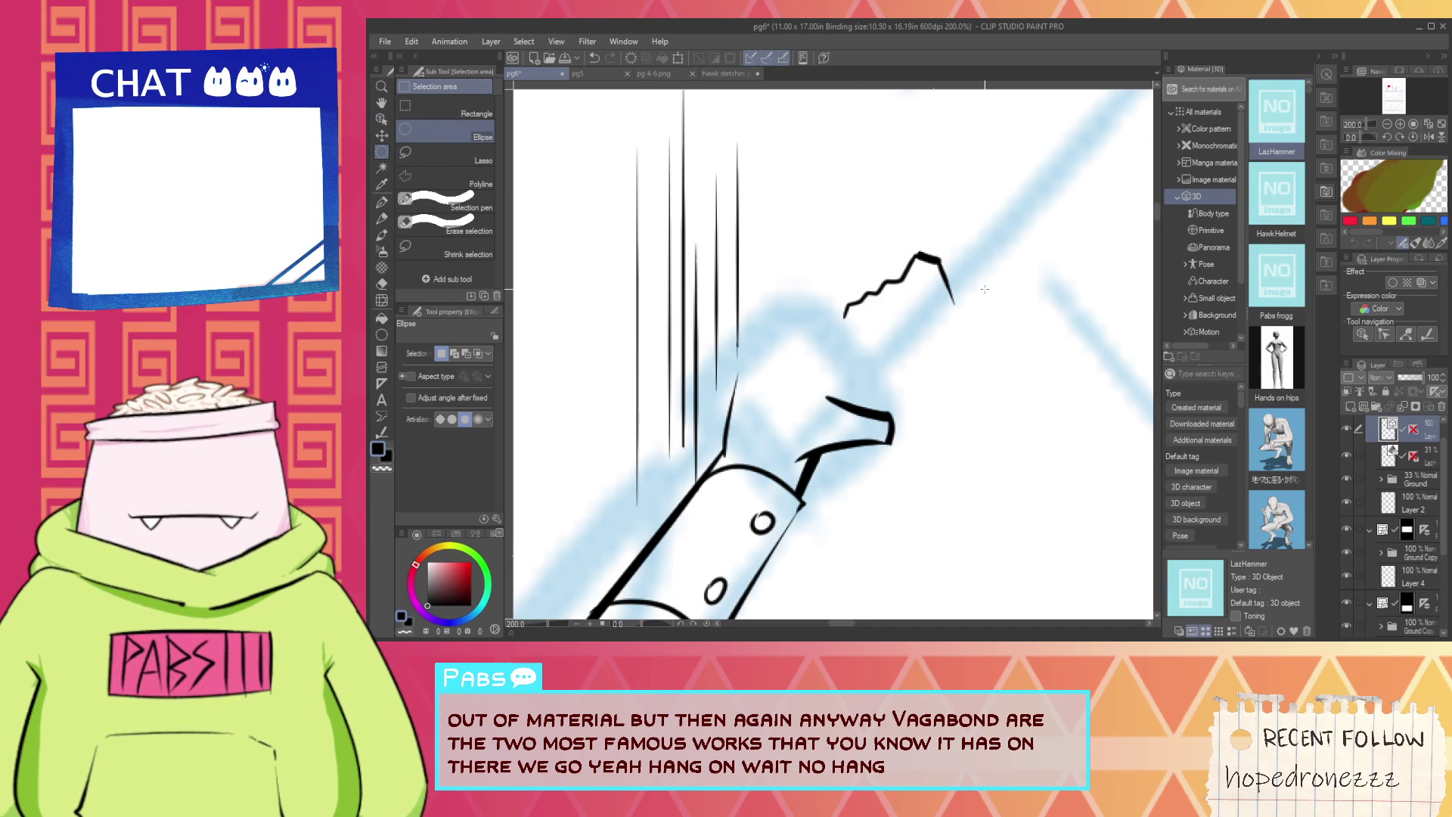
pyautogui.moveTo(807, 286); pyautogui.dragTo(897, 335)
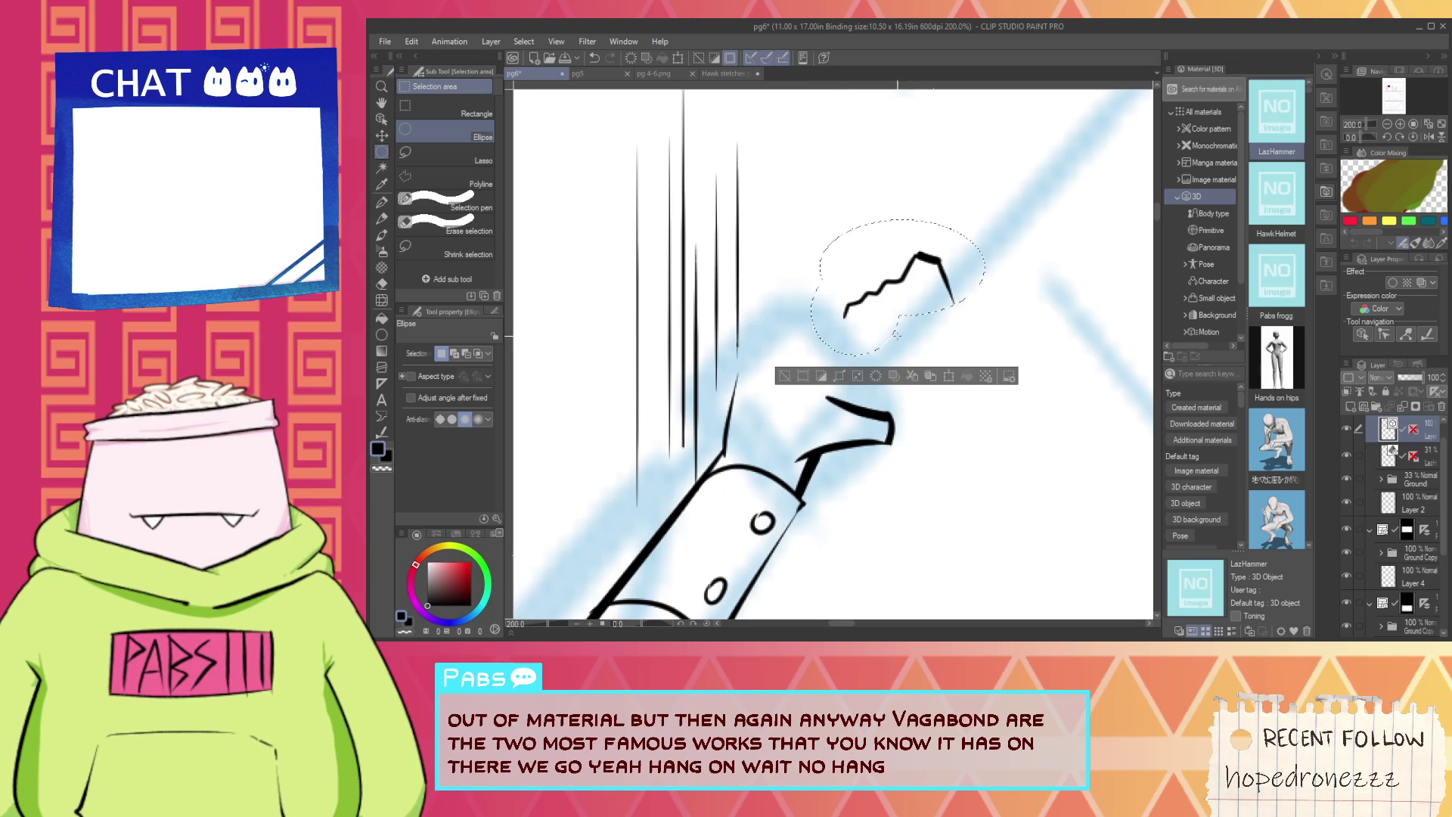
pyautogui.hotkey('ctrl', 't')
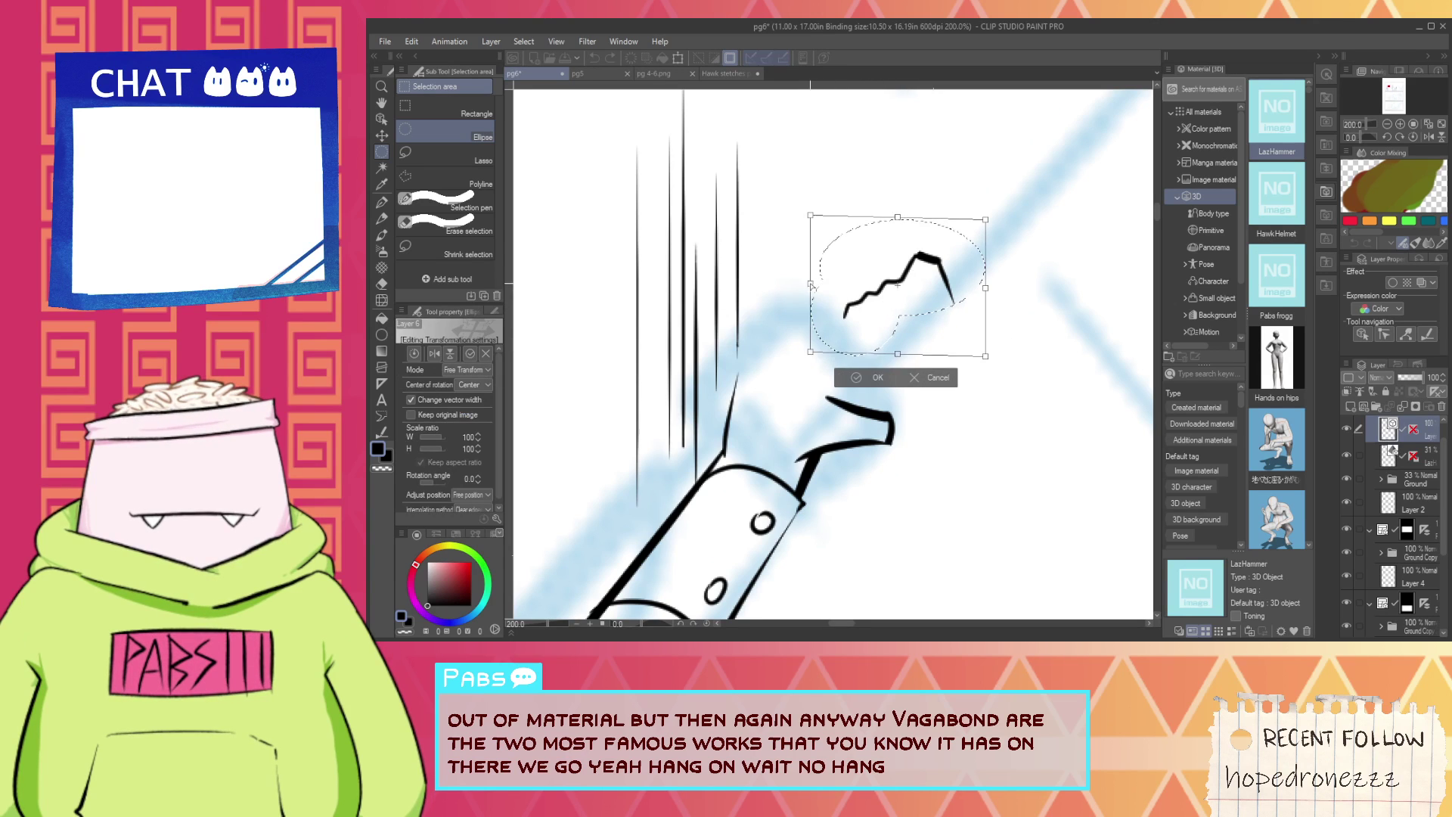
pyautogui.moveTo(811, 286); pyautogui.dragTo(795, 250)
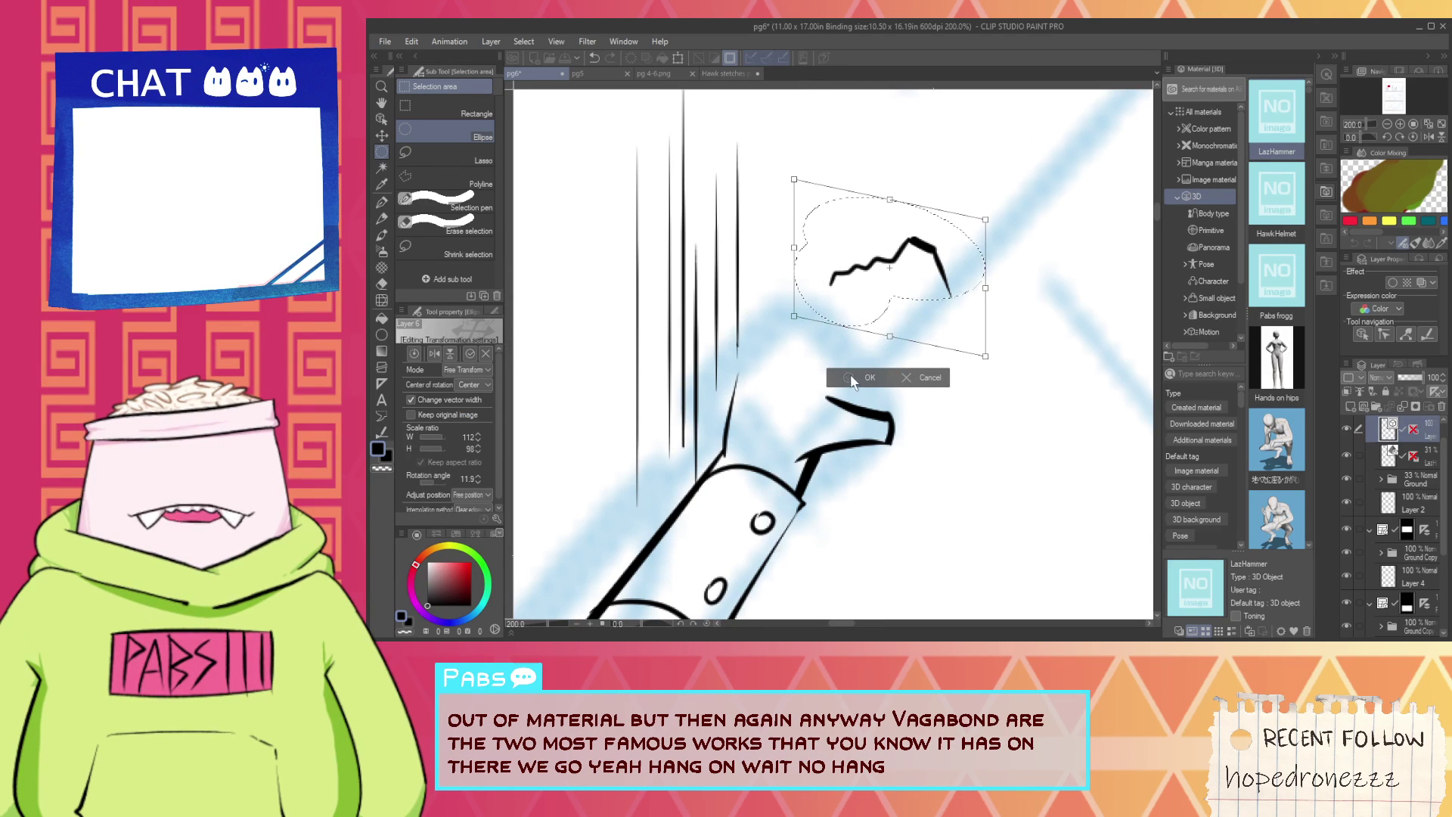
pyautogui.click(853, 379)
pyautogui.hotkey('ctrl', 'd')
# Move the reshaped knuckle stroke back onto the raised hand so it meets the hand's side line.
pyautogui.click(382, 121)
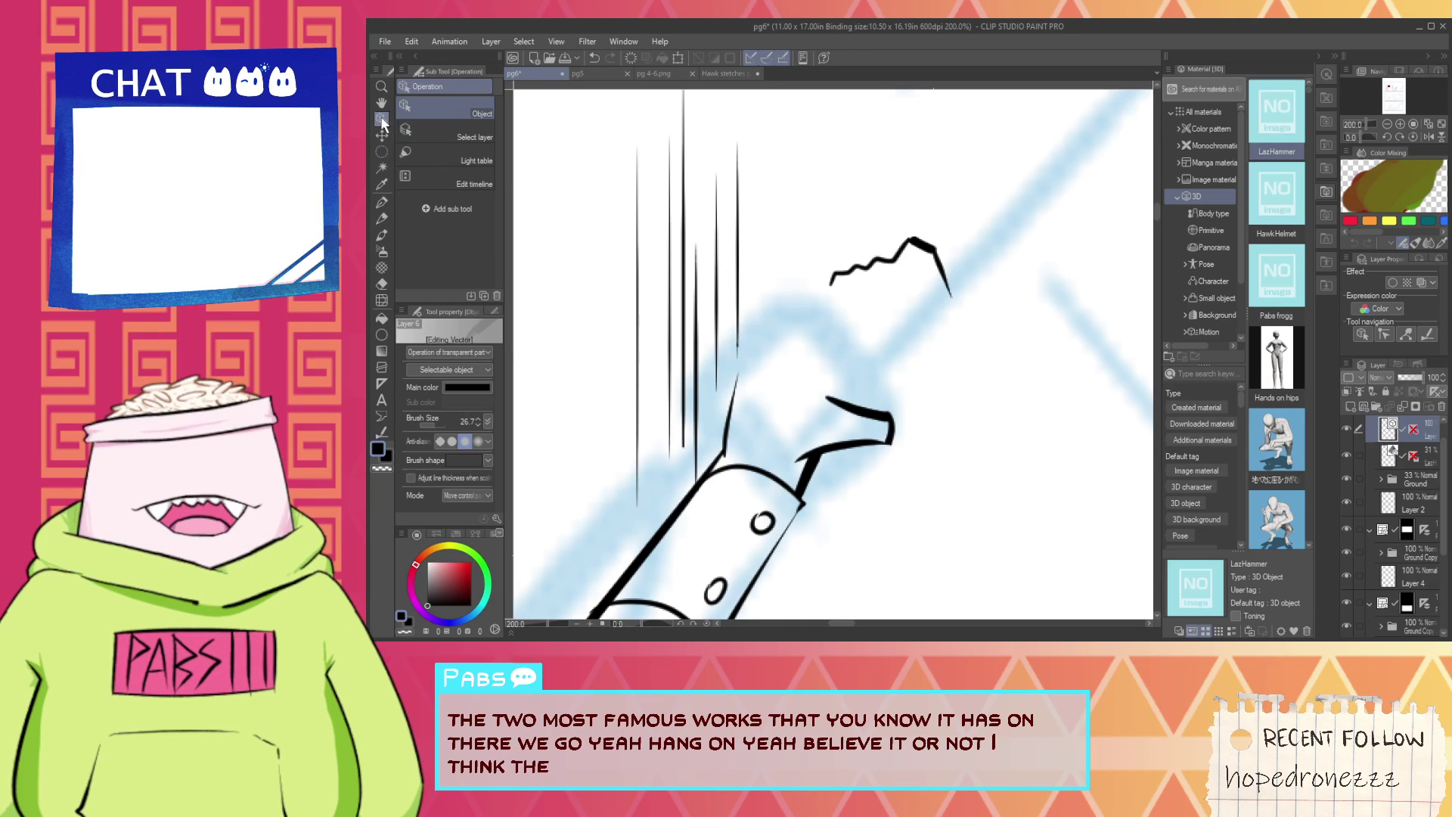
pyautogui.click(912, 242)
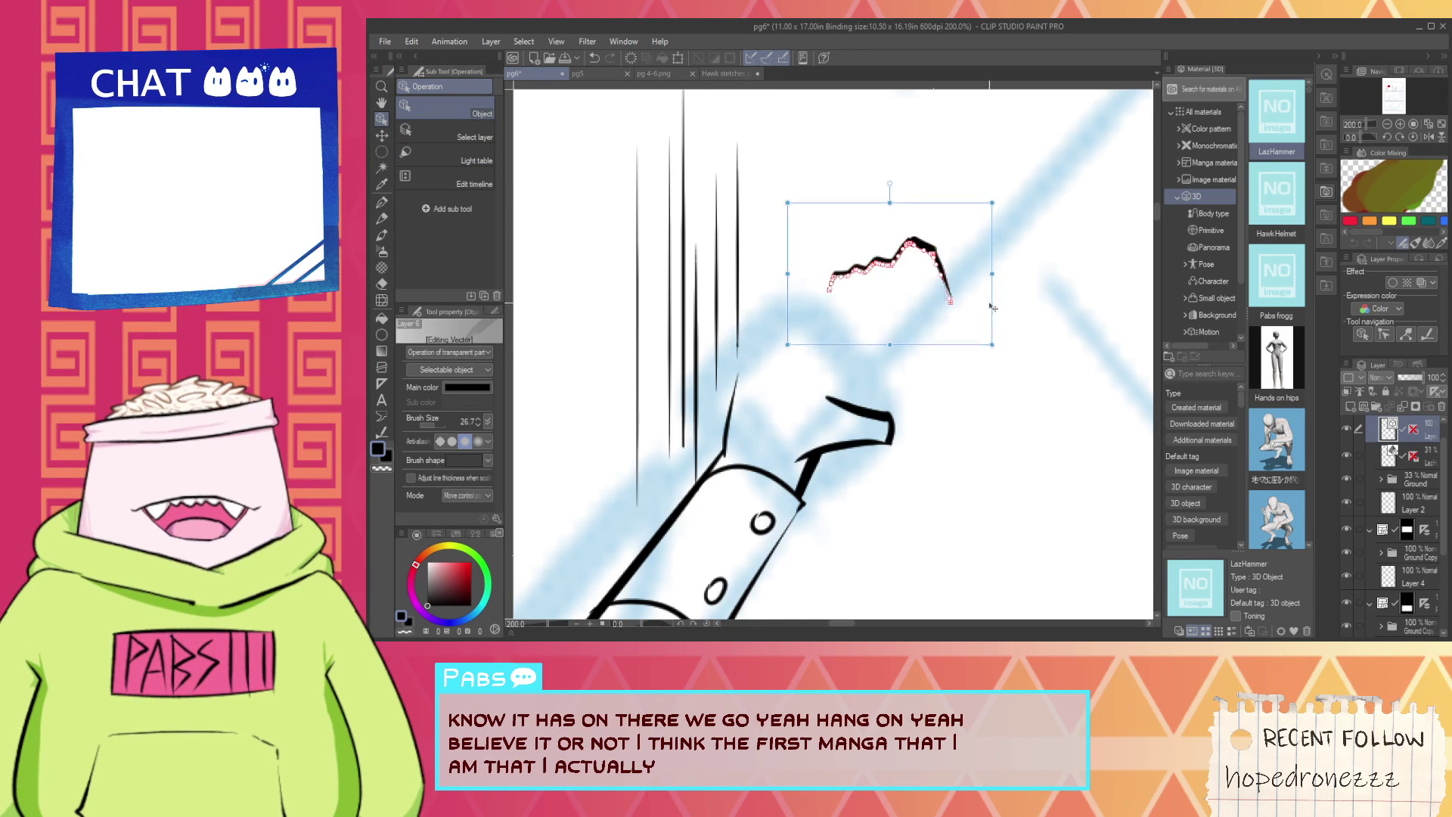
pyautogui.moveTo(987, 306); pyautogui.dragTo(900, 394)
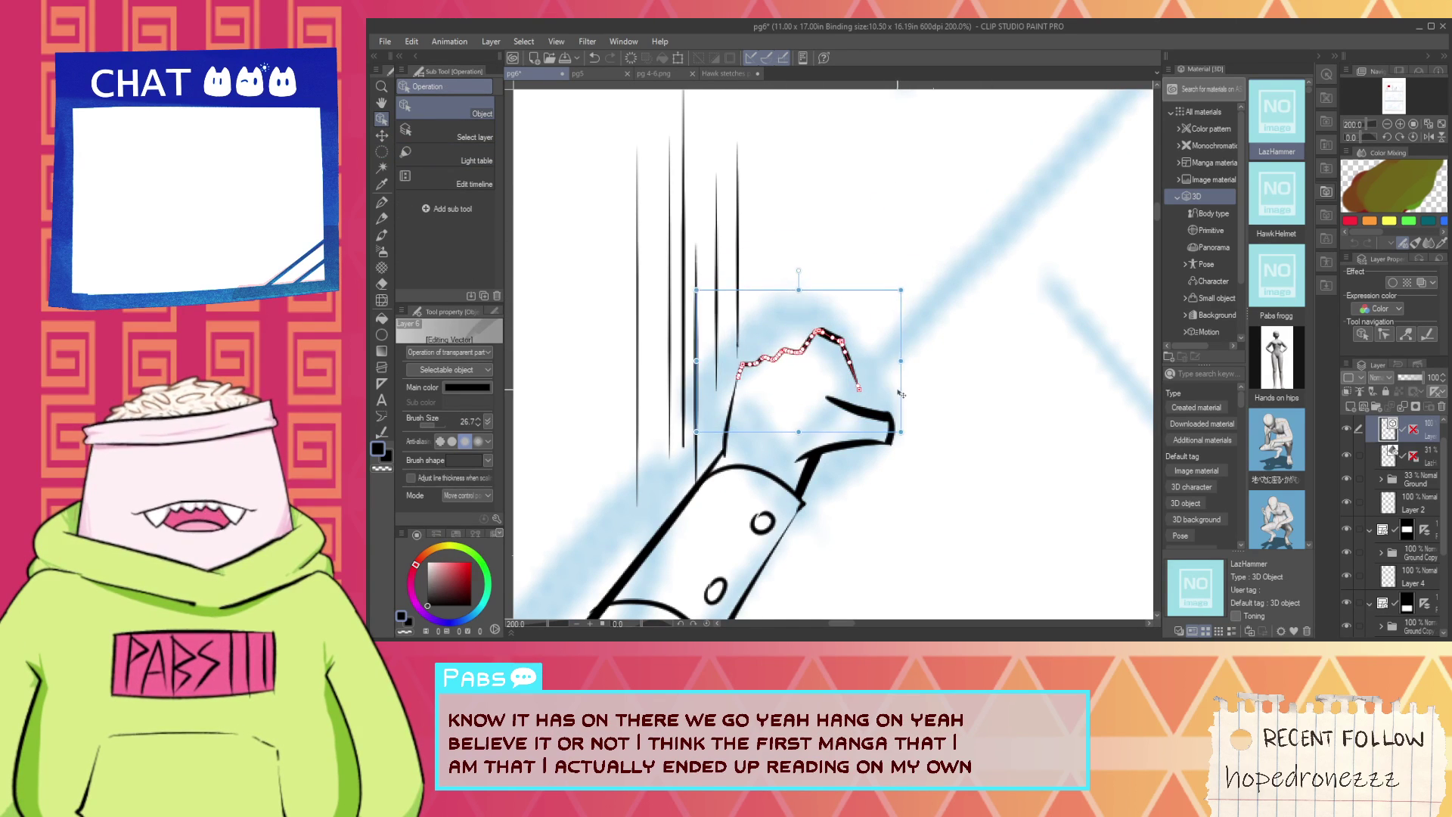
# Erase the angular far end of the knuckle line on the raised hand and replace it with a short tapering stroke.
pyautogui.press('p')
pyautogui.scroll(2, 778, 349)
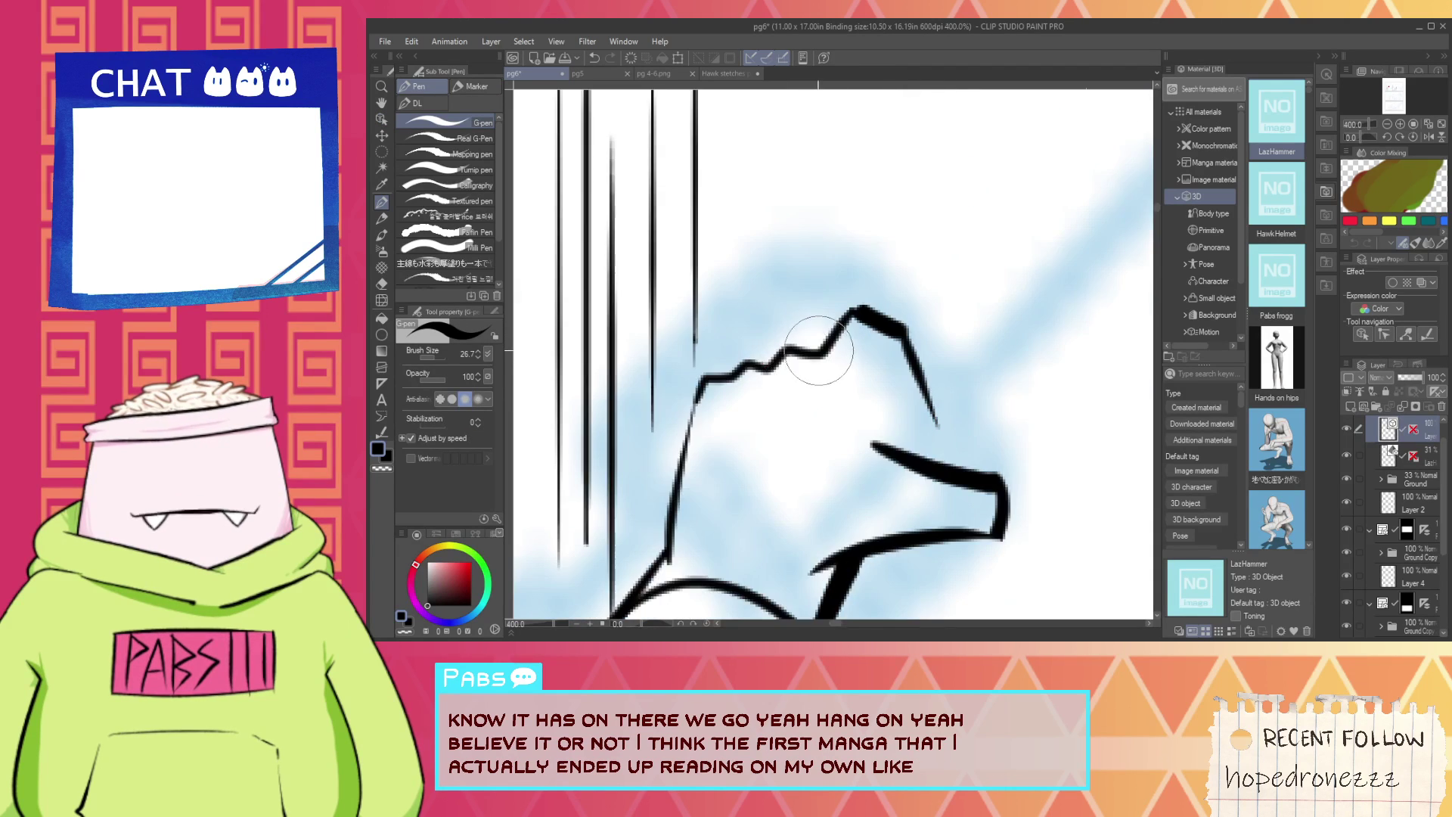
pyautogui.press('e')
pyautogui.moveTo(882, 285)
pyautogui.mouseDown()
pyautogui.moveTo(973, 291)
pyautogui.moveTo(957, 250)
pyautogui.mouseUp()
pyautogui.hotkey('ctrl', 'z')
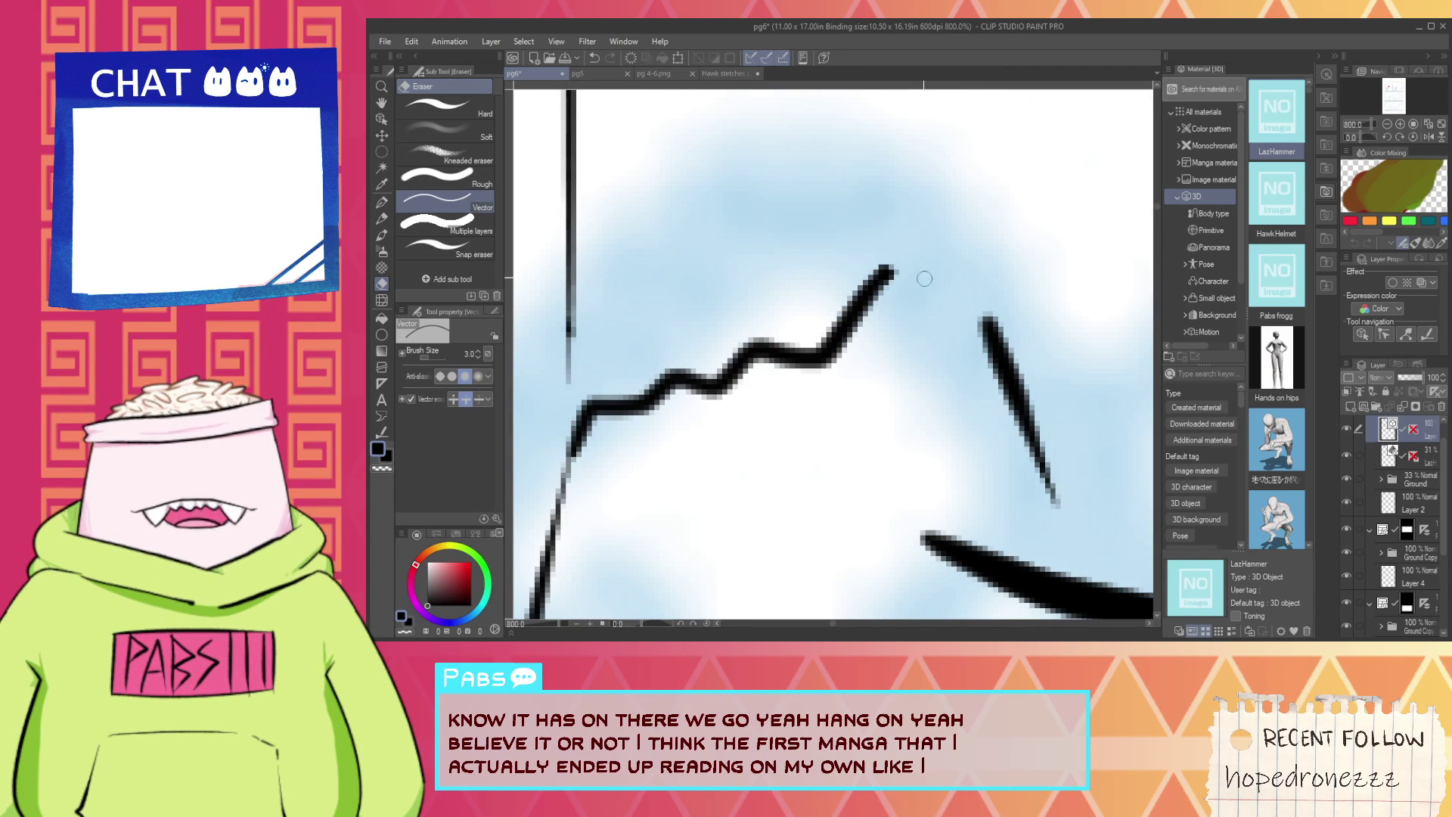
pyautogui.moveTo(1011, 341)
pyautogui.mouseDown()
pyautogui.moveTo(973, 351)
pyautogui.moveTo(940, 326)
pyautogui.moveTo(951, 335)
pyautogui.moveTo(921, 332)
pyautogui.moveTo(962, 353)
pyautogui.mouseUp()
pyautogui.scroll(-1, 962, 332)
pyautogui.press('p')
pyautogui.hotkey('ctrl', 'z')
pyautogui.hotkey('ctrl', 'z')
pyautogui.hotkey('ctrl', 'z')
pyautogui.press('e')
pyautogui.moveTo(914, 310); pyautogui.dragTo(937, 330)
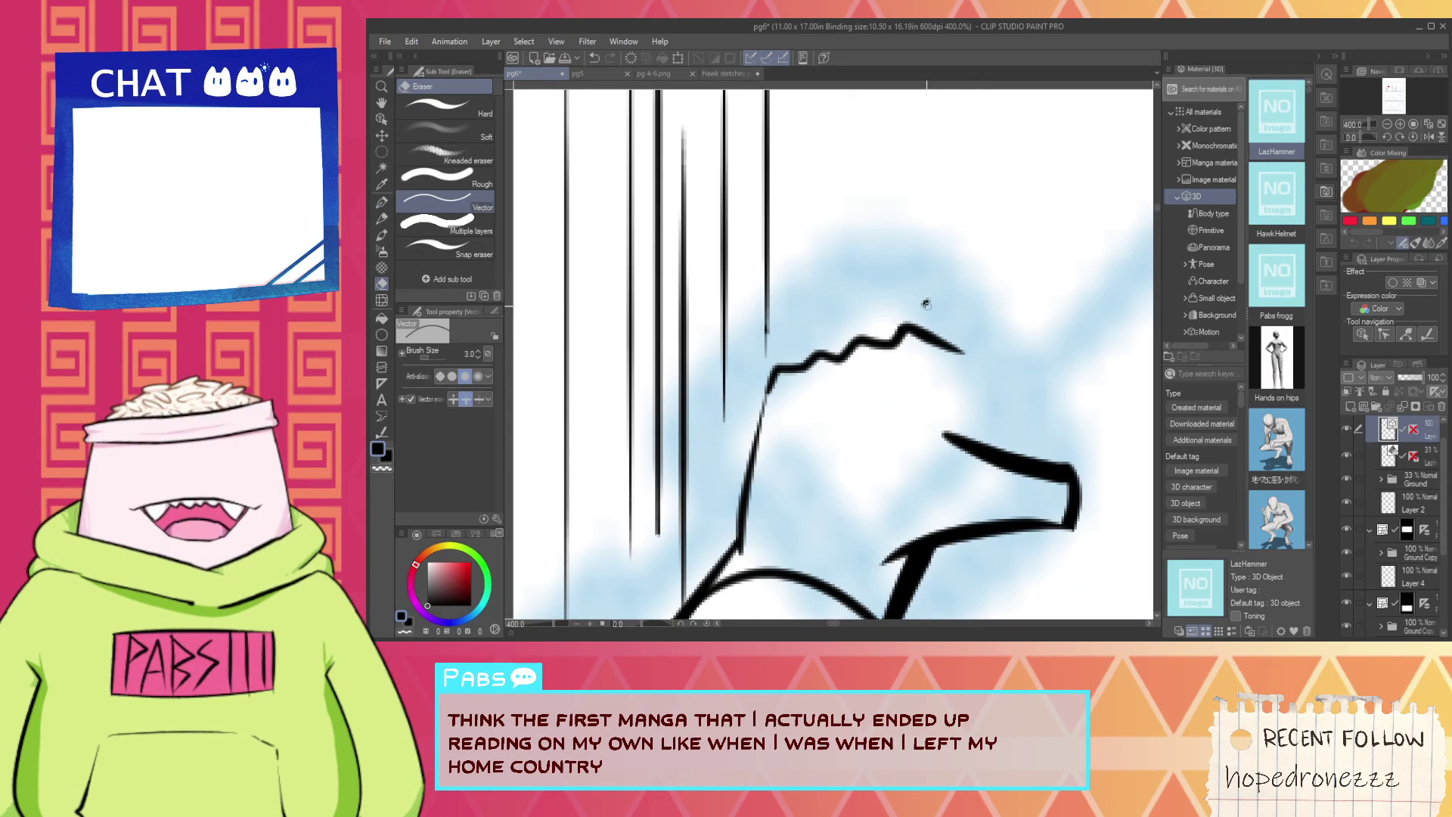
# Select individual vertical speed lines beside the raised hand and move them lower over the wrist so their ends stagger.
pyautogui.scroll(-4, 839, 293)
pyautogui.press('space')
pyautogui.moveTo(847, 277); pyautogui.dragTo(844, 305)
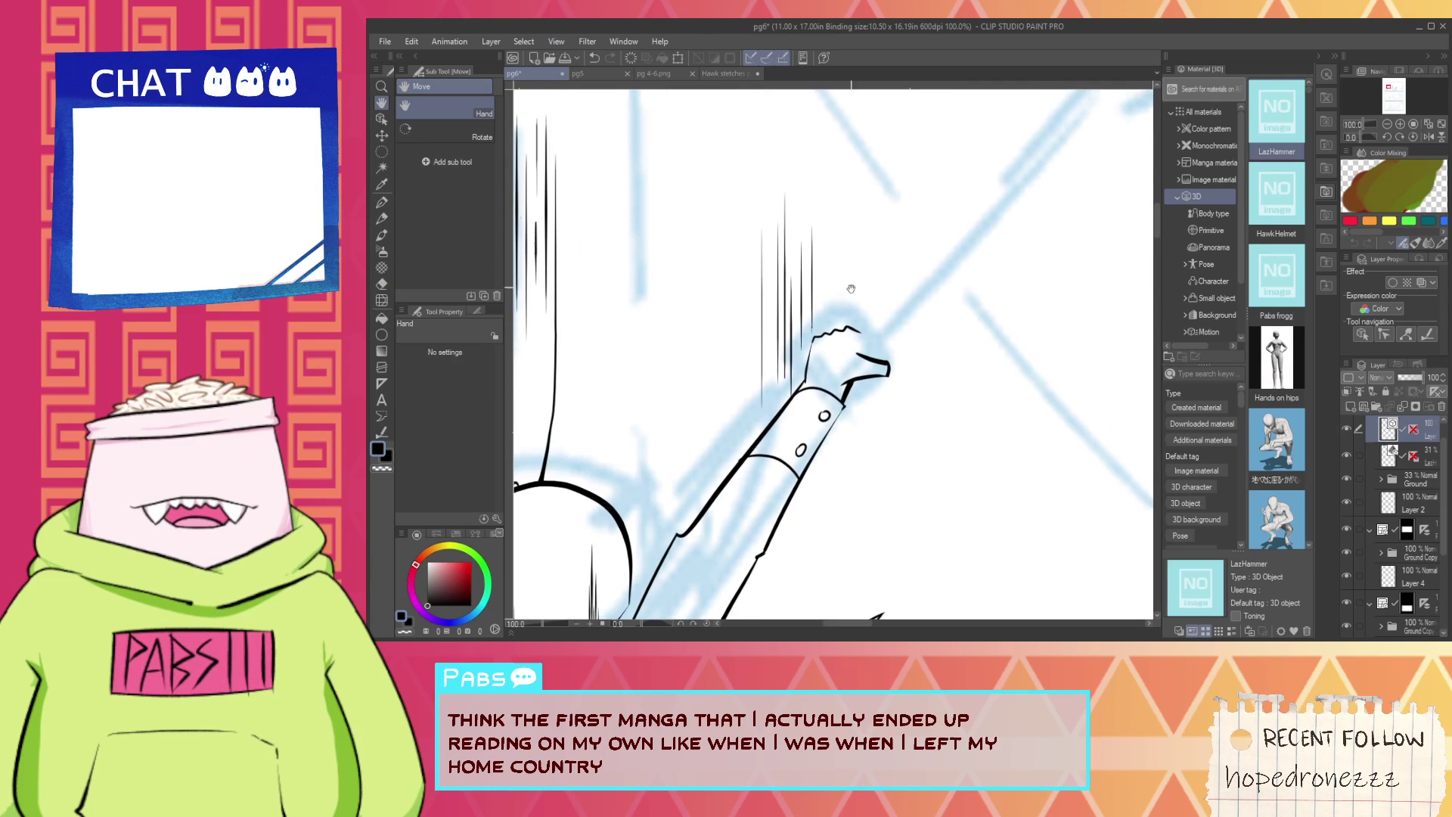
pyautogui.click(381, 118)
pyautogui.scroll(2, 757, 374)
pyautogui.moveTo(782, 405); pyautogui.dragTo(820, 448)
pyautogui.click(829, 430)
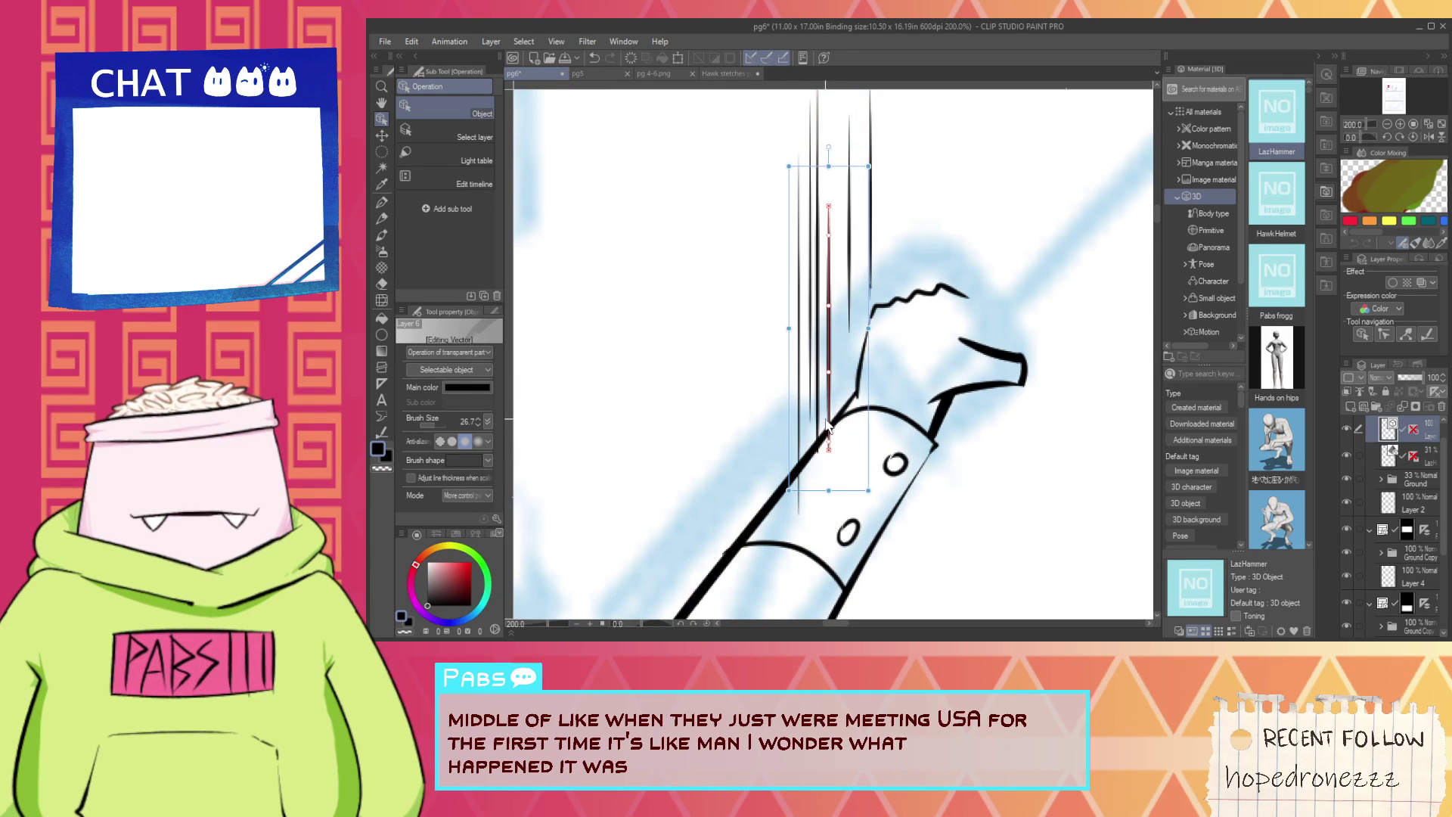
pyautogui.moveTo(849, 308); pyautogui.dragTo(842, 428)
pyautogui.click(819, 465)
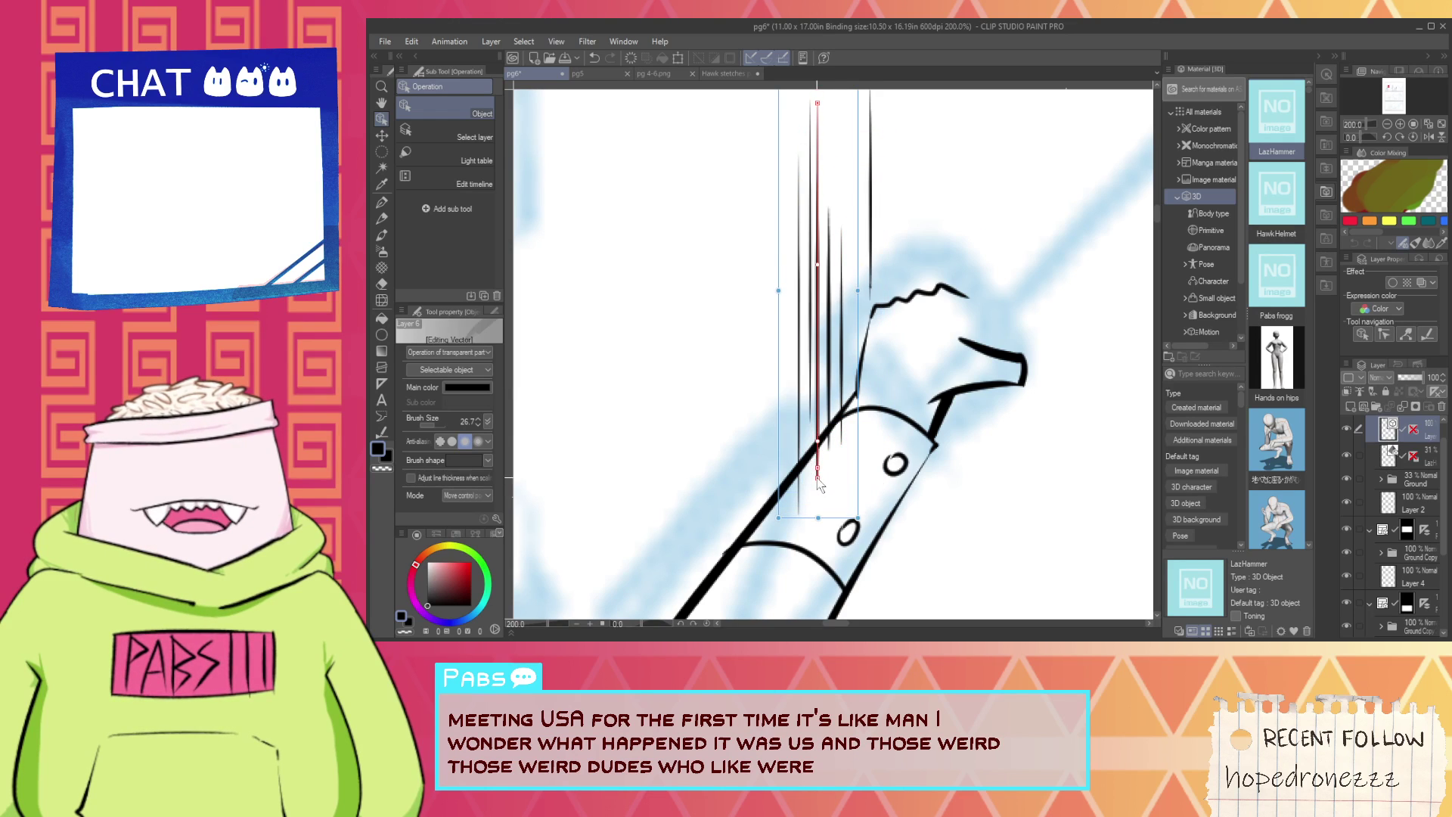
pyautogui.moveTo(868, 278); pyautogui.dragTo(855, 391)
pyautogui.moveTo(870, 257); pyautogui.dragTo(874, 356)
pyautogui.scroll(-4, 875, 355)
pyautogui.press('space')
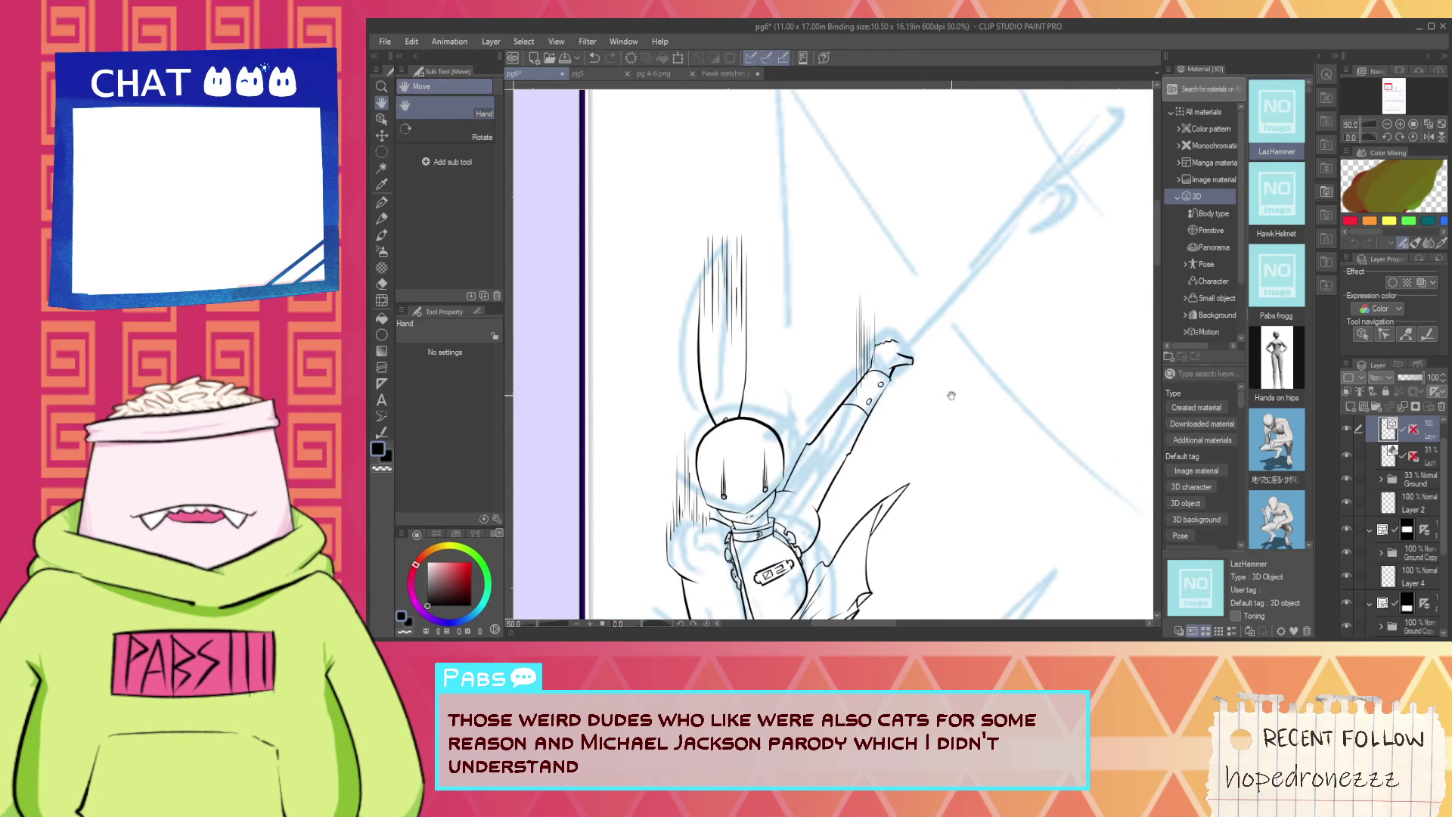
# Erase the thick wrist stub joining the underside of the hand to the cuff.
pyautogui.scroll(4, 909, 309)
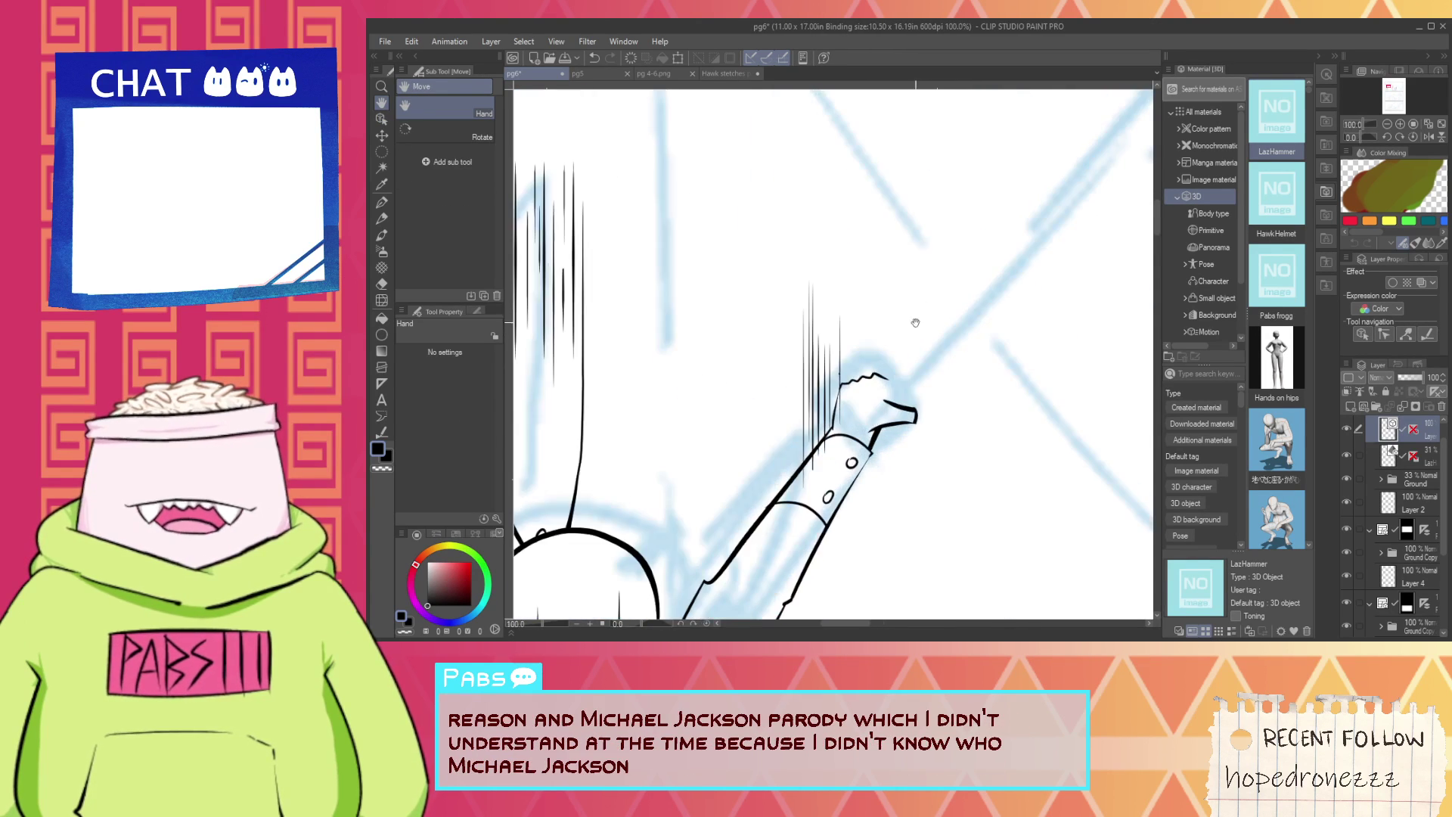
pyautogui.press('e')
pyautogui.click(877, 471)
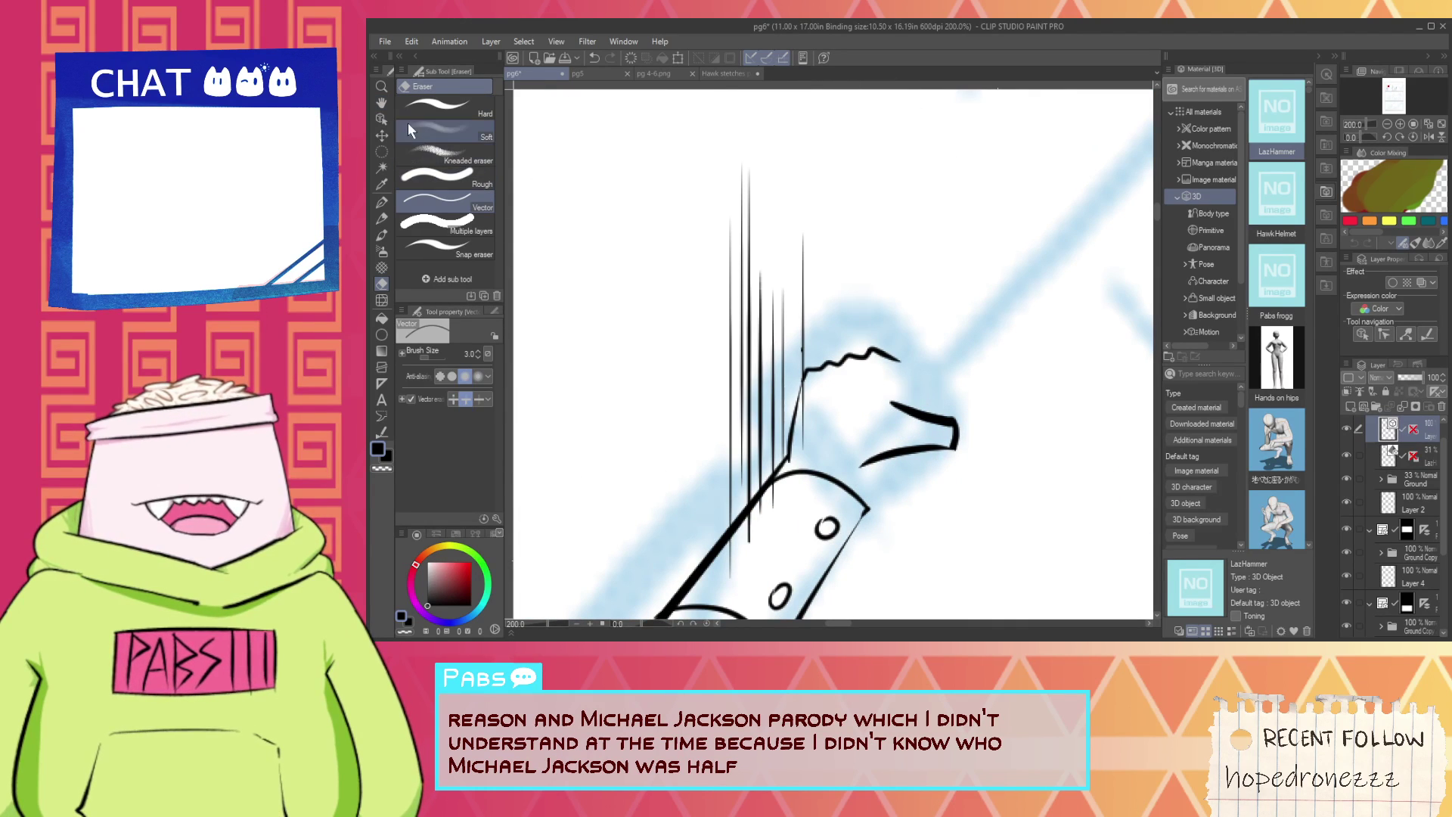
# Select the hand's vector strokes together, move them down against the cuff and rotate them slightly counterclockwise.
pyautogui.click(382, 119)
pyautogui.moveTo(959, 453); pyautogui.dragTo(851, 314)
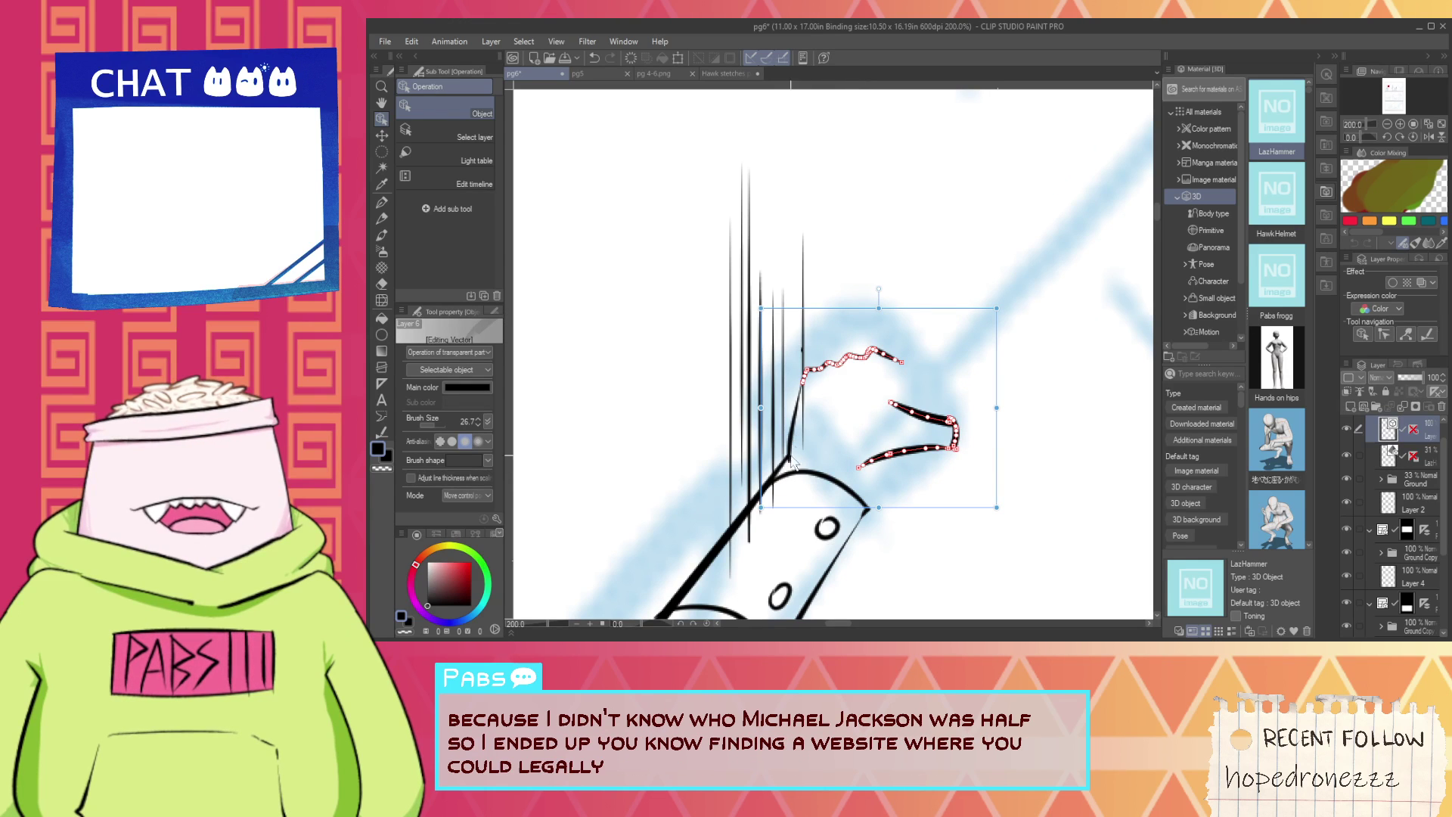
pyautogui.keyDown('shift'); pyautogui.click(796, 433); pyautogui.keyUp('shift')
pyautogui.moveTo(756, 305)
pyautogui.mouseDown()
pyautogui.moveTo(724, 248)
pyautogui.moveTo(791, 317)
pyautogui.mouseUp()
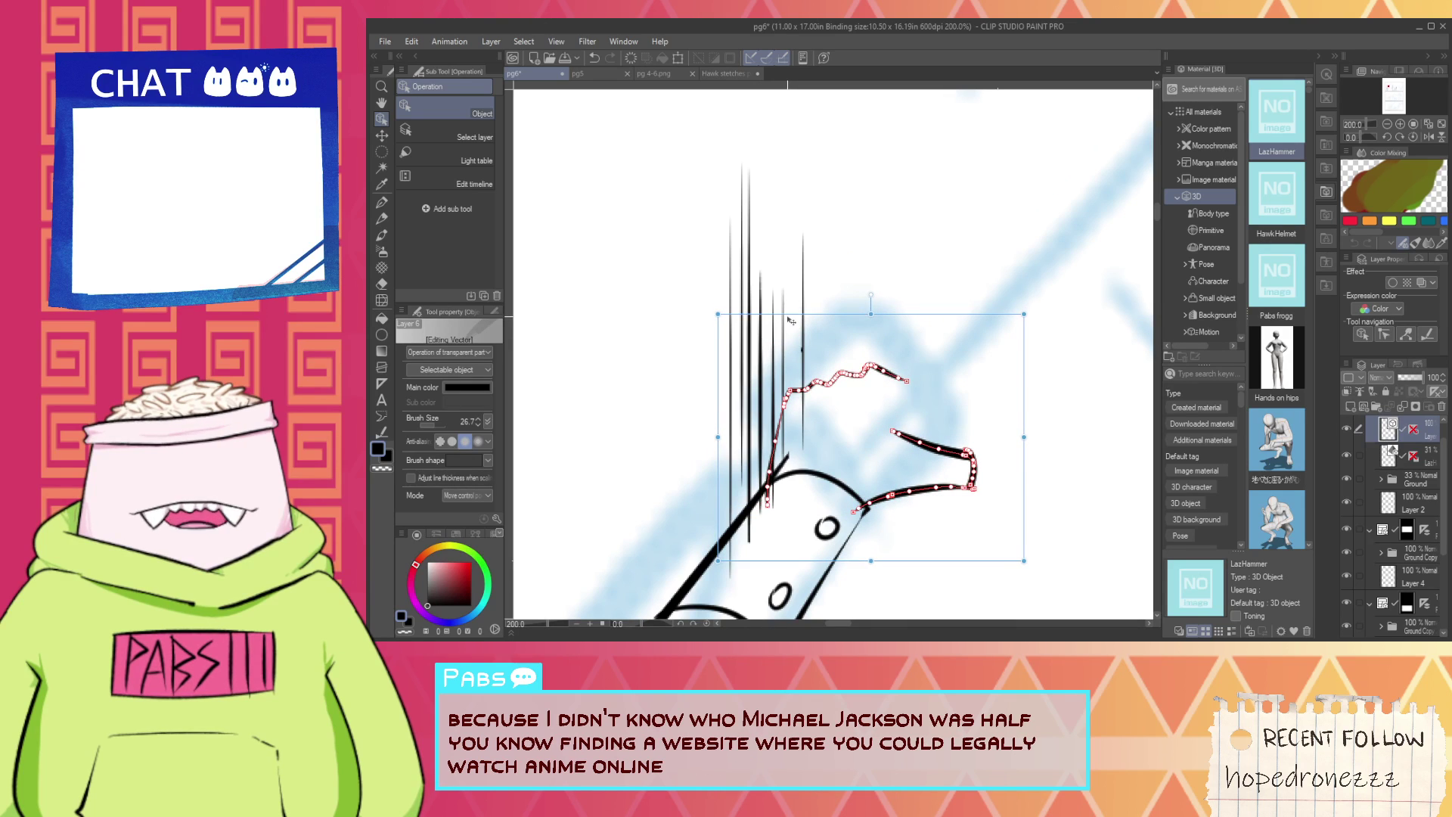
pyautogui.moveTo(901, 301); pyautogui.dragTo(855, 303)
pyautogui.click(914, 255)
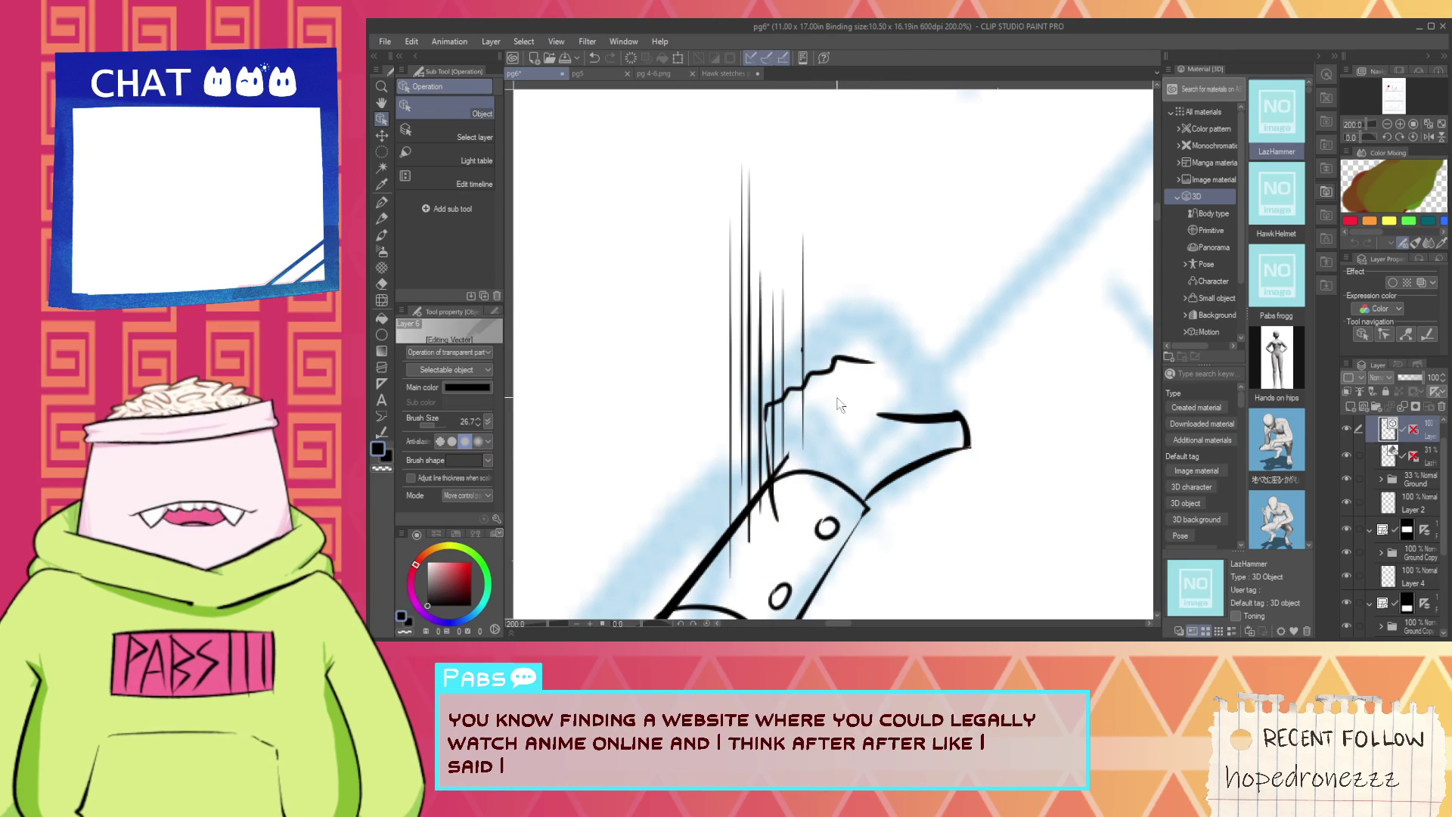
# Trim the overshooting line ends where the hand's side line meets the cuff's upper corner.
pyautogui.scroll(2, 789, 473)
pyautogui.press('e')
pyautogui.moveTo(752, 534); pyautogui.dragTo(768, 530)
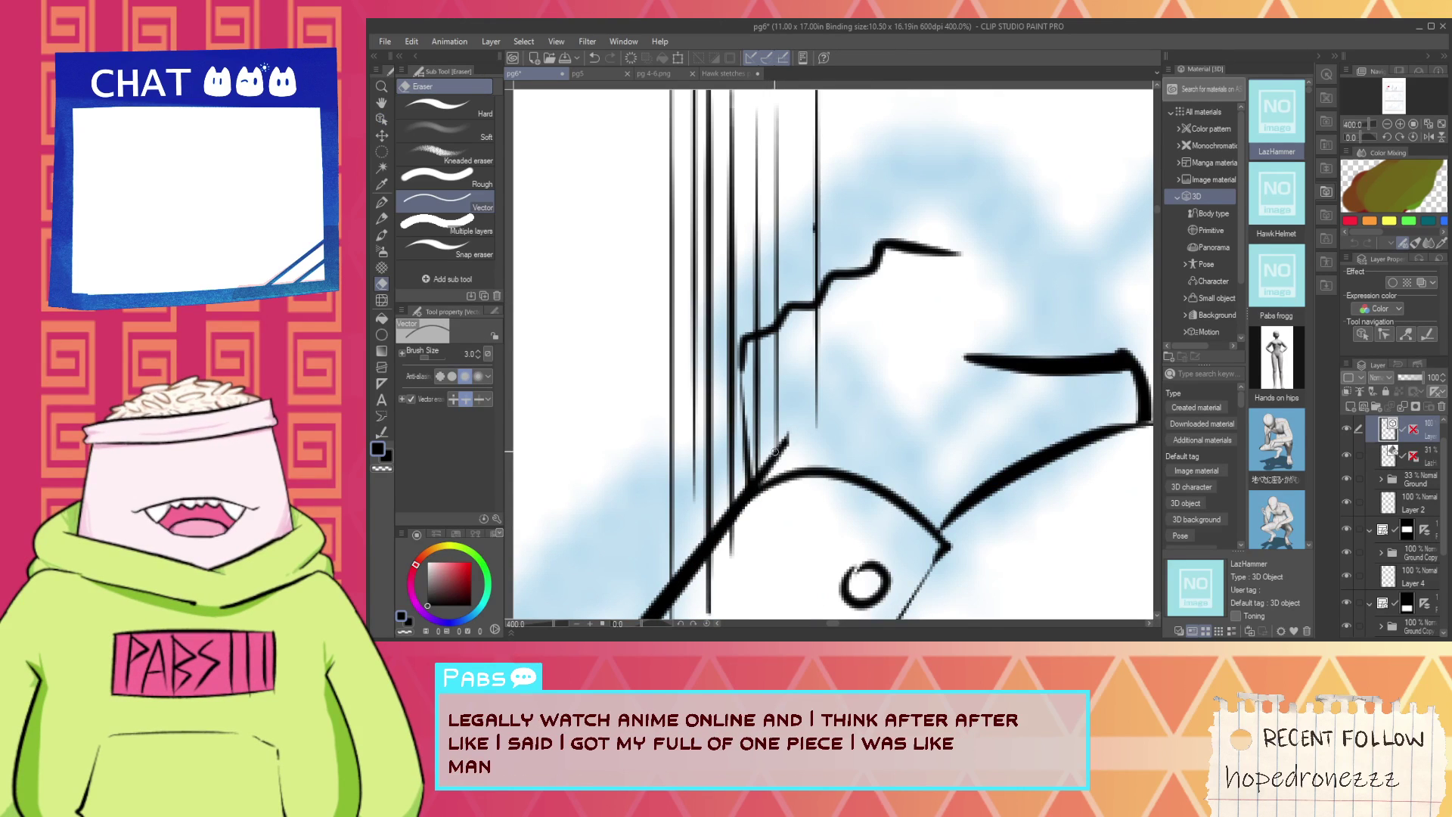
pyautogui.scroll(-2, 788, 446)
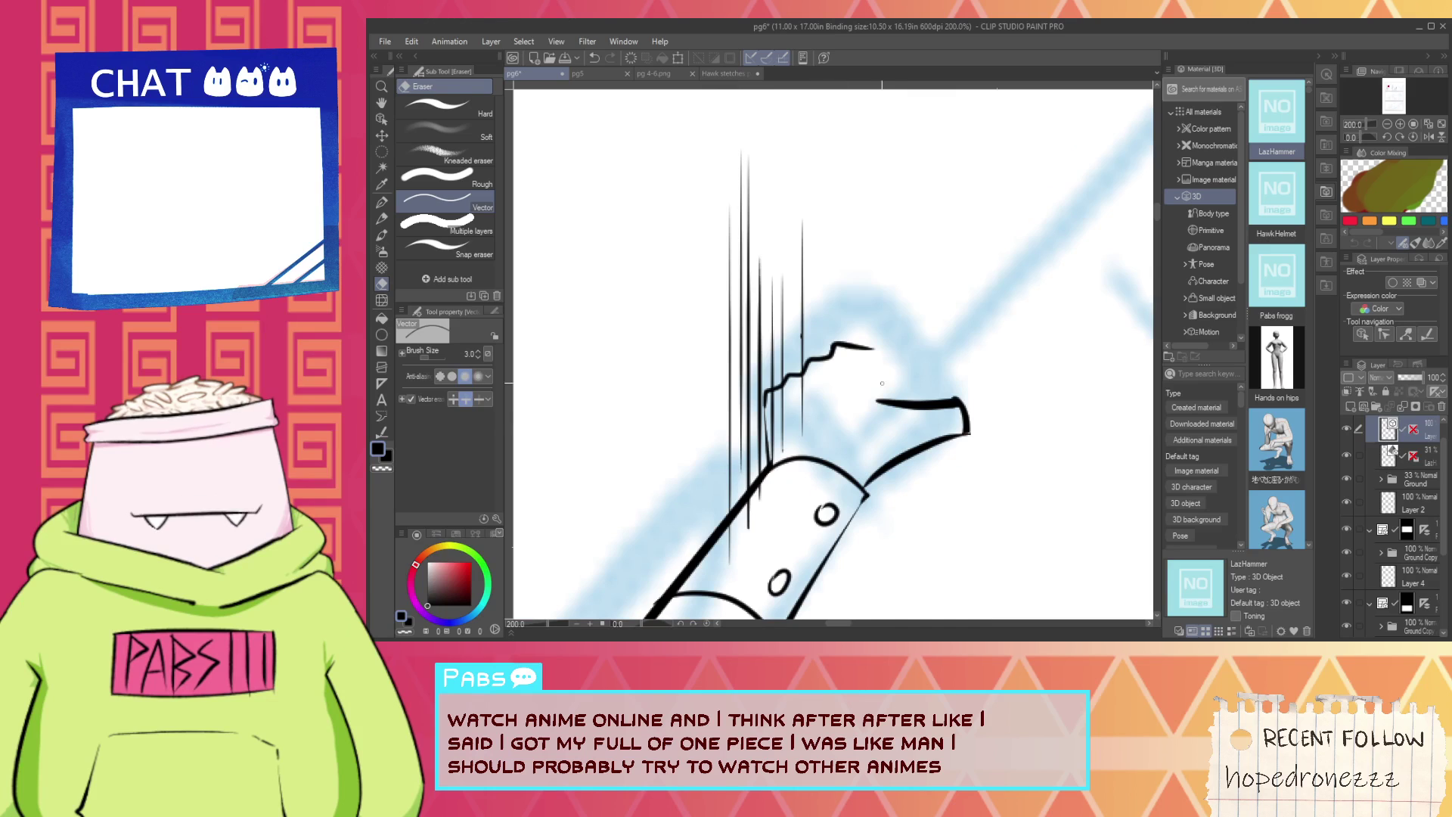
# Ink a curved hook rising from the thumb line and erase the leftover line end beneath it.
pyautogui.press('p')
pyautogui.hotkey('ctrl', 'z')
pyautogui.moveTo(908, 413); pyautogui.dragTo(867, 365)
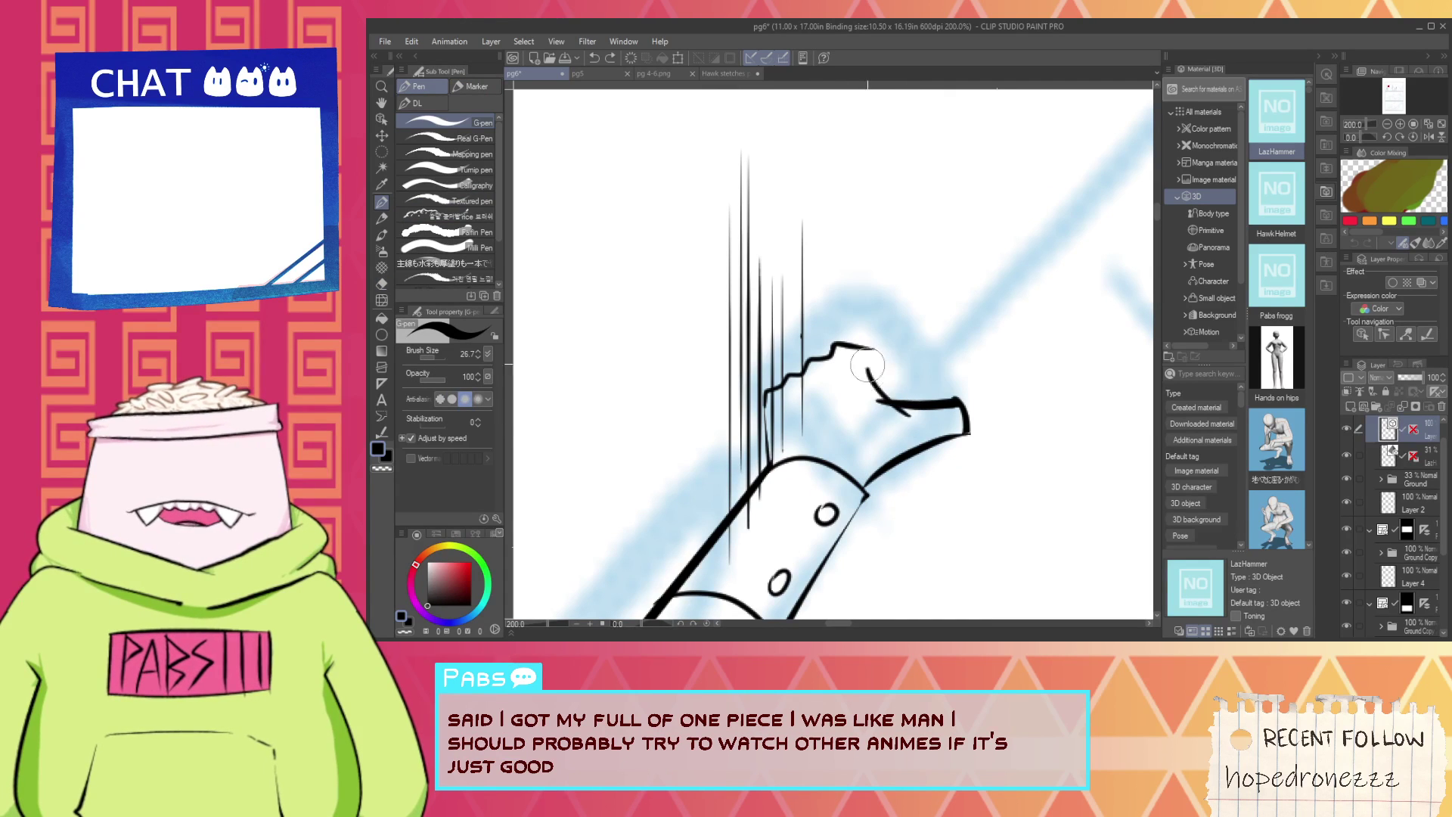
pyautogui.hotkey('ctrl', 'z')
pyautogui.moveTo(908, 412)
pyautogui.mouseDown()
pyautogui.moveTo(878, 371)
pyautogui.moveTo(896, 368)
pyautogui.mouseUp()
pyautogui.hotkey('ctrl', 'z')
pyautogui.hotkey('ctrl', 'z')
pyautogui.press('e')
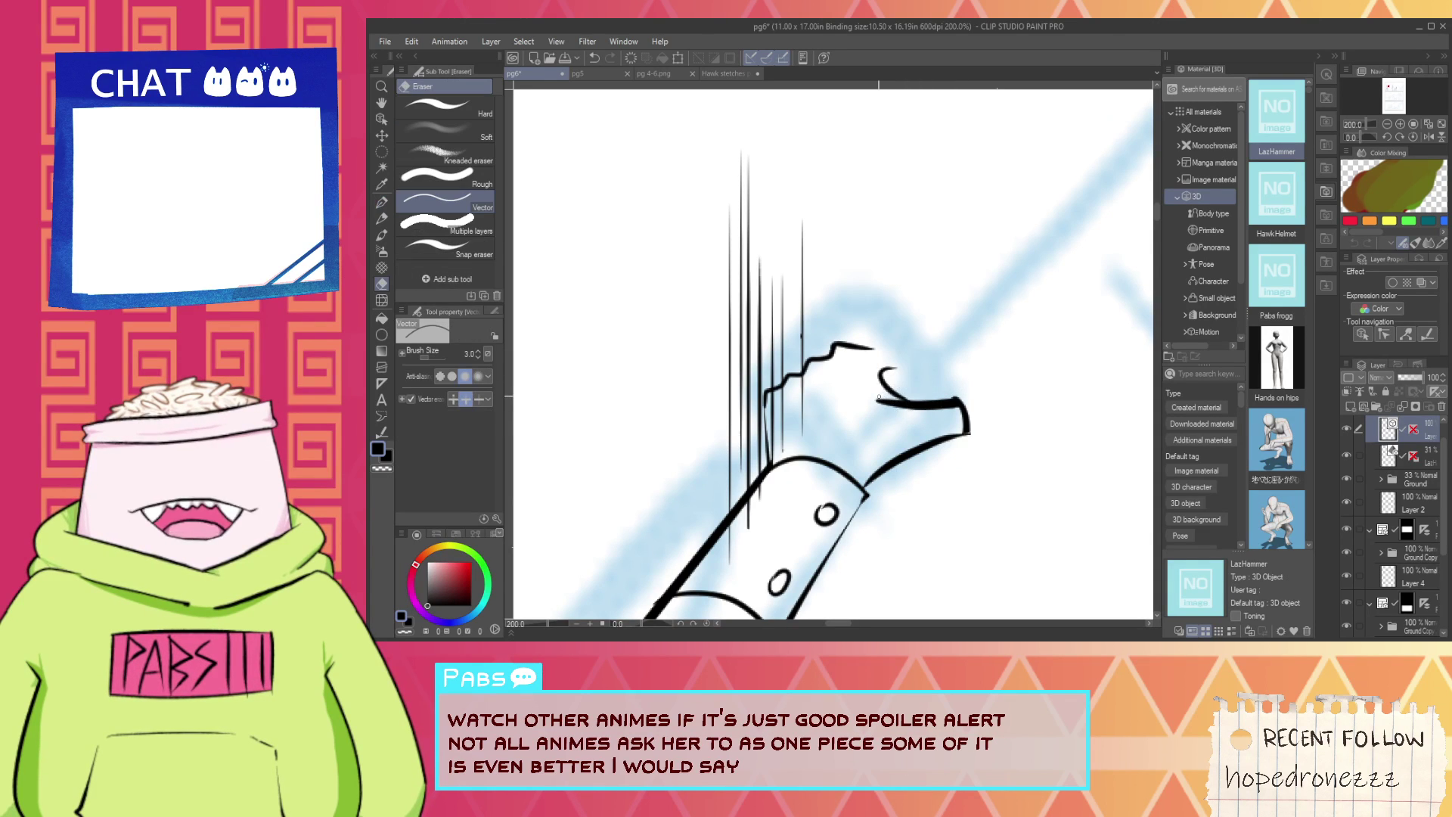
pyautogui.scroll(6, 903, 411)
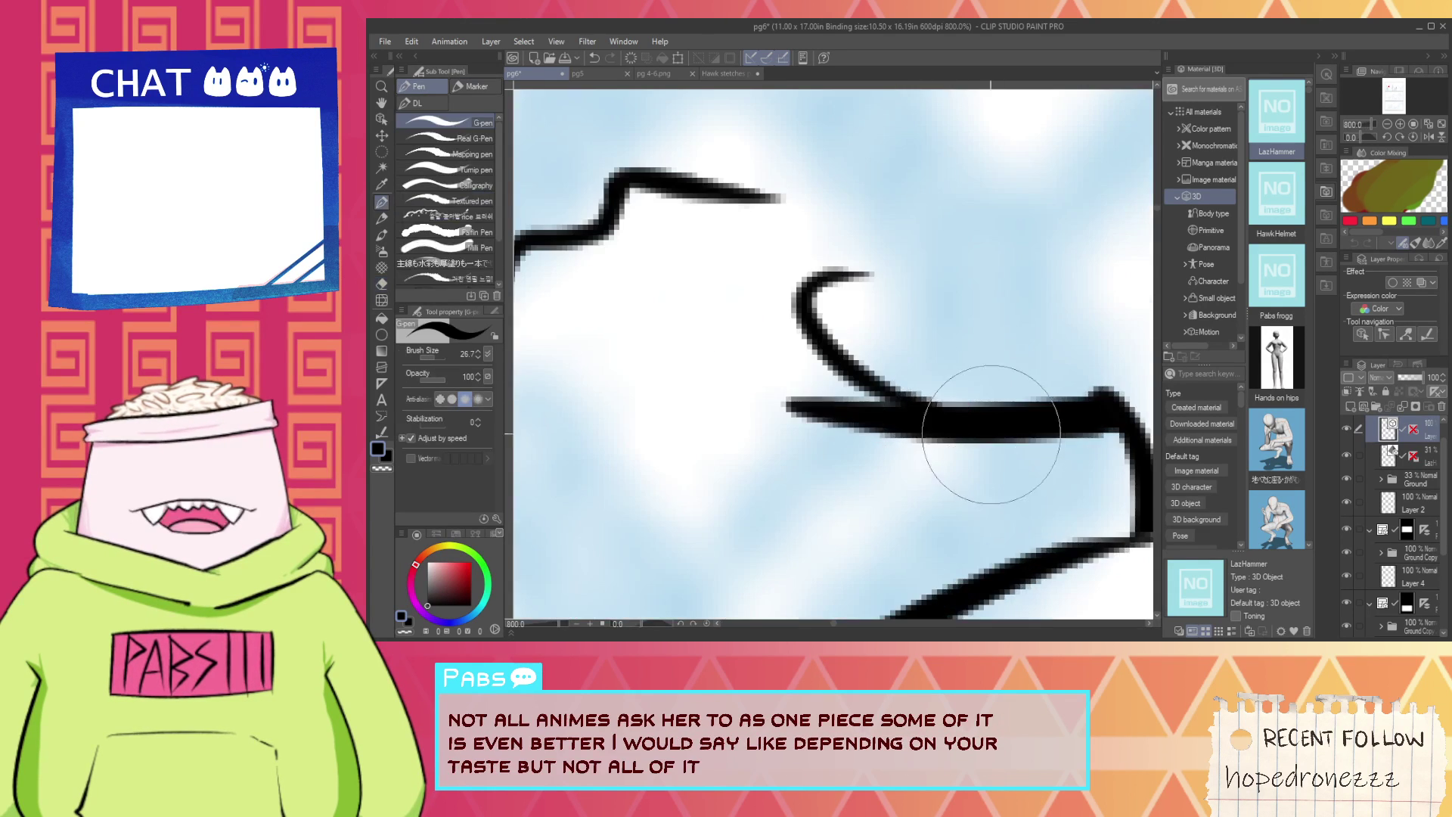
pyautogui.scroll(-9, 900, 422)
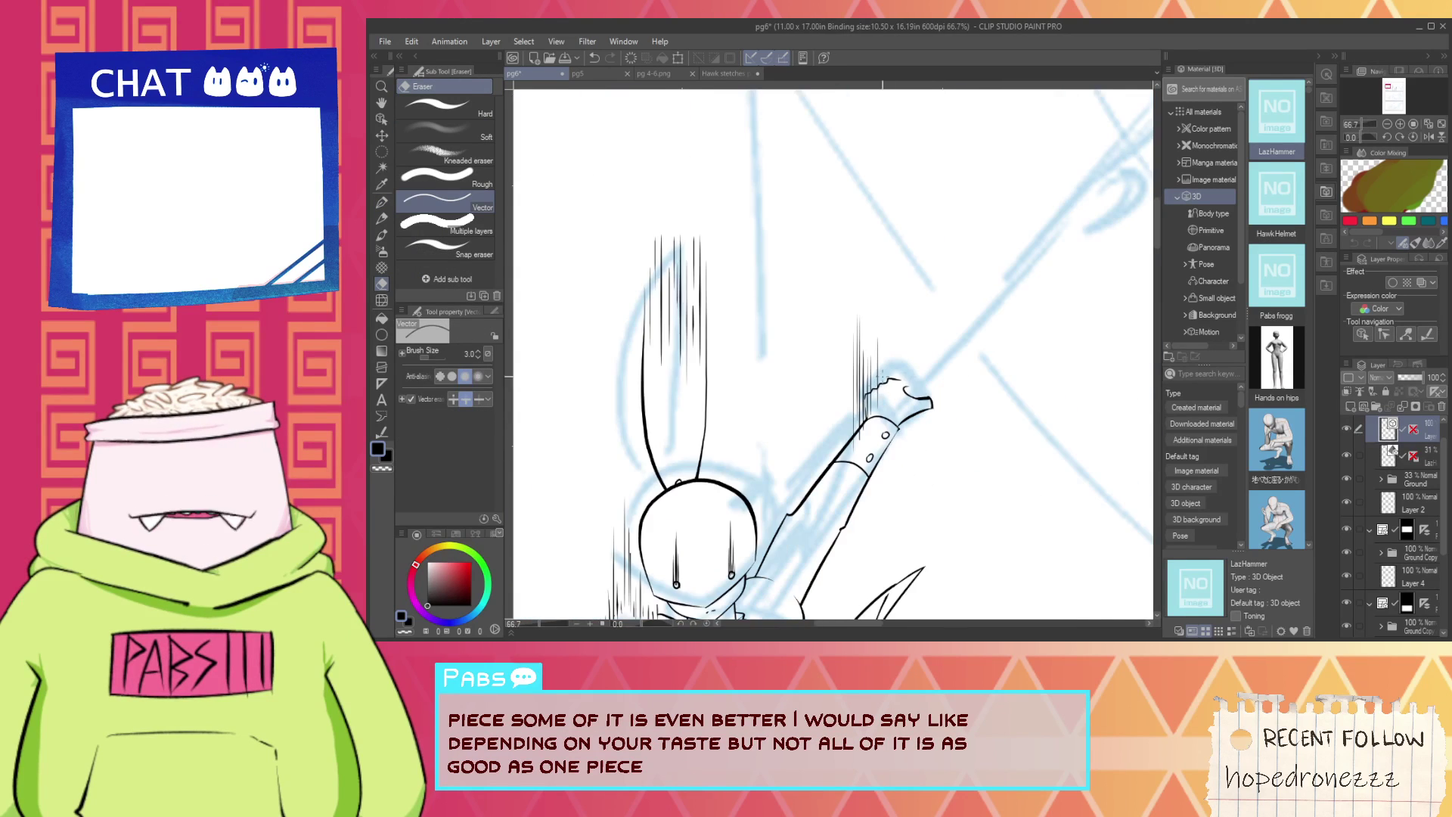
# Ink small jagged fingertips along the underside of the hand, from the cuff corner outward, and clean up the overlaps.
pyautogui.scroll(2, 928, 429)
pyautogui.press('p')
pyautogui.scroll(2, 840, 467)
pyautogui.moveTo(852, 461)
pyautogui.mouseDown()
pyautogui.moveTo(882, 479)
pyautogui.moveTo(910, 441)
pyautogui.moveTo(874, 419)
pyautogui.moveTo(884, 458)
pyautogui.moveTo(911, 400)
pyautogui.mouseUp()
pyautogui.hotkey('ctrl', 'z')
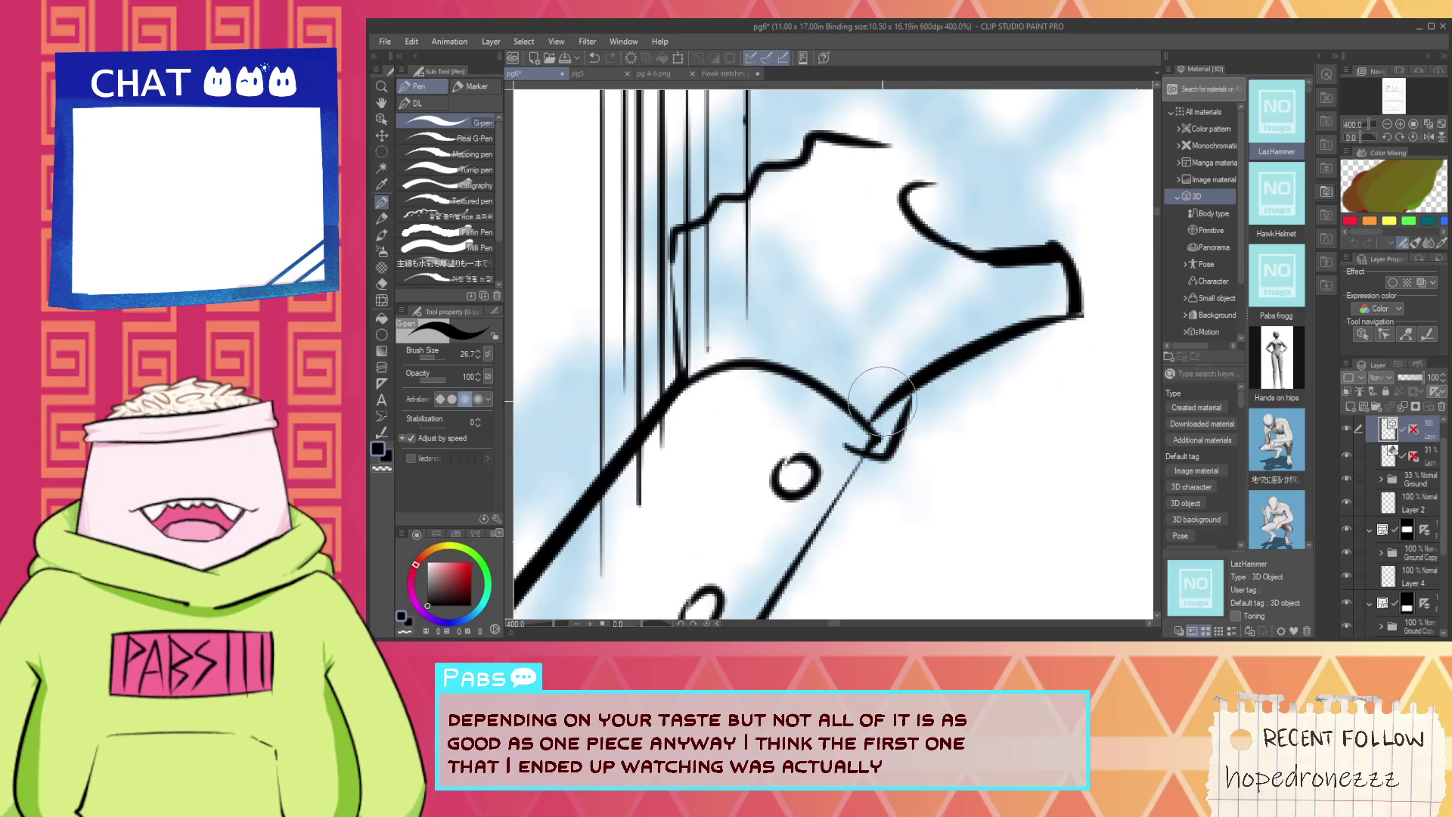
pyautogui.moveTo(970, 353)
pyautogui.mouseDown()
pyautogui.moveTo(983, 373)
pyautogui.moveTo(1015, 330)
pyautogui.mouseUp()
pyautogui.press('e')
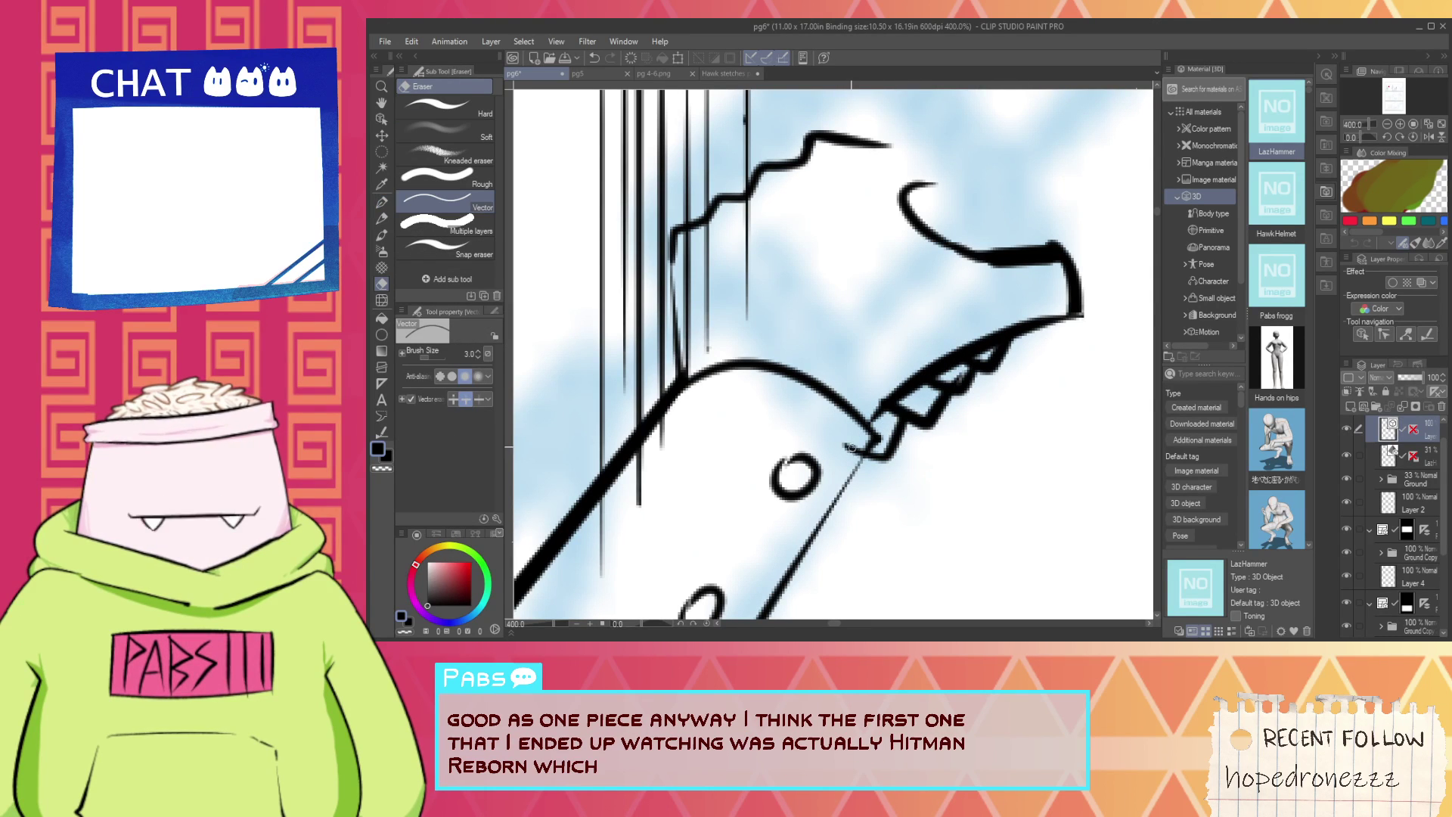
pyautogui.scroll(-4, 962, 379)
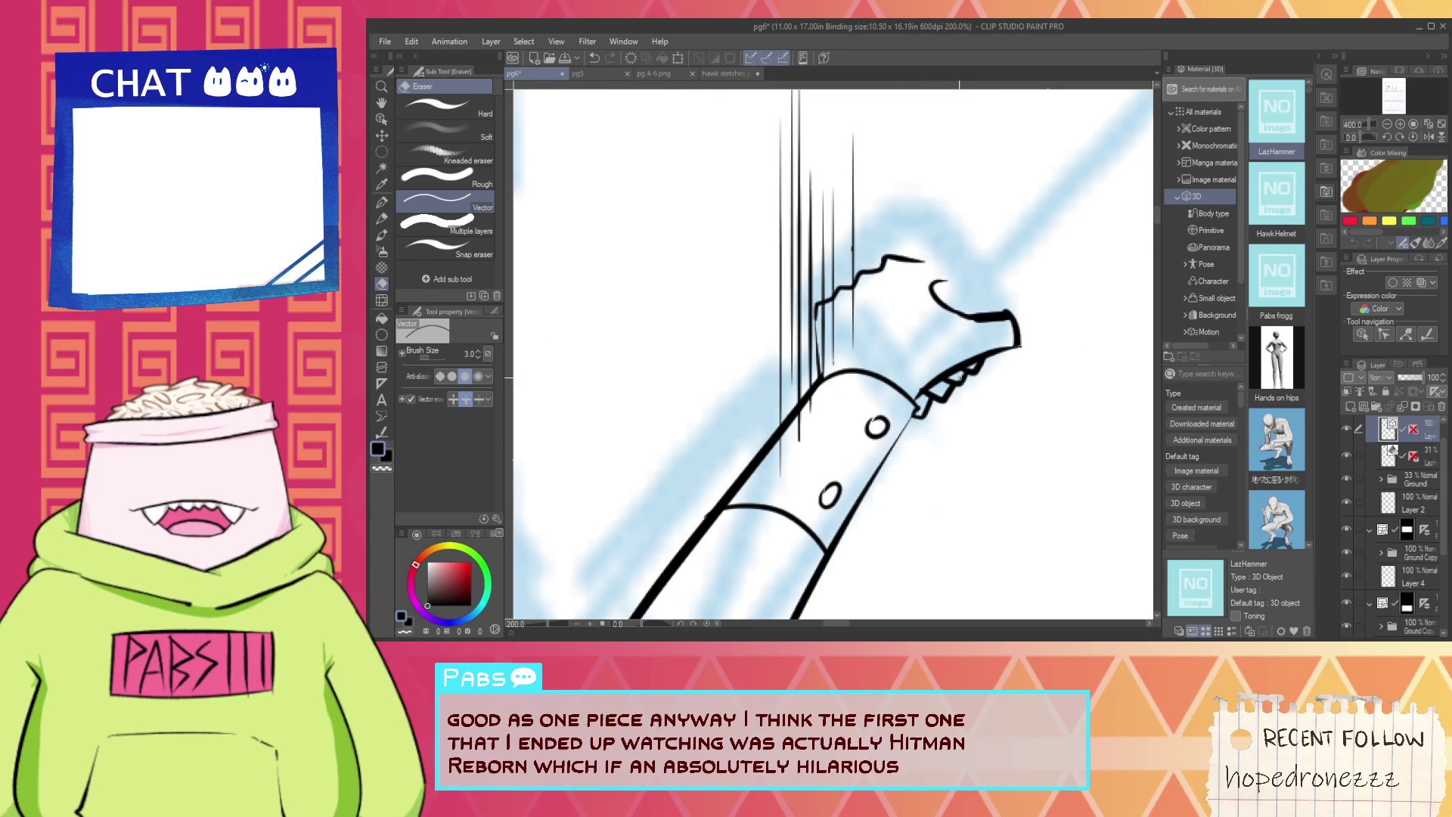
pyautogui.press('space')
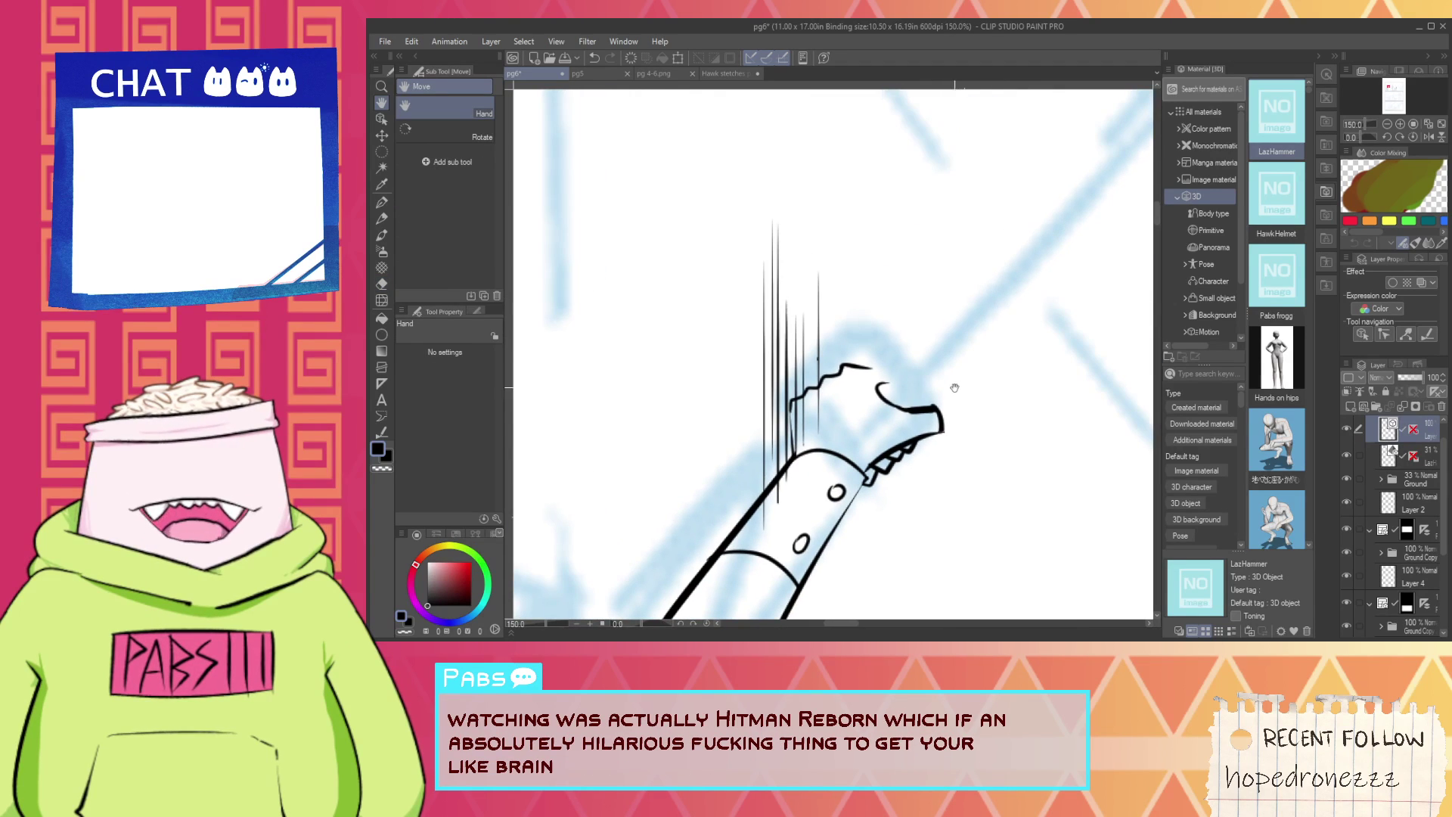
pyautogui.press('p')
pyautogui.moveTo(844, 426); pyautogui.dragTo(997, 258)
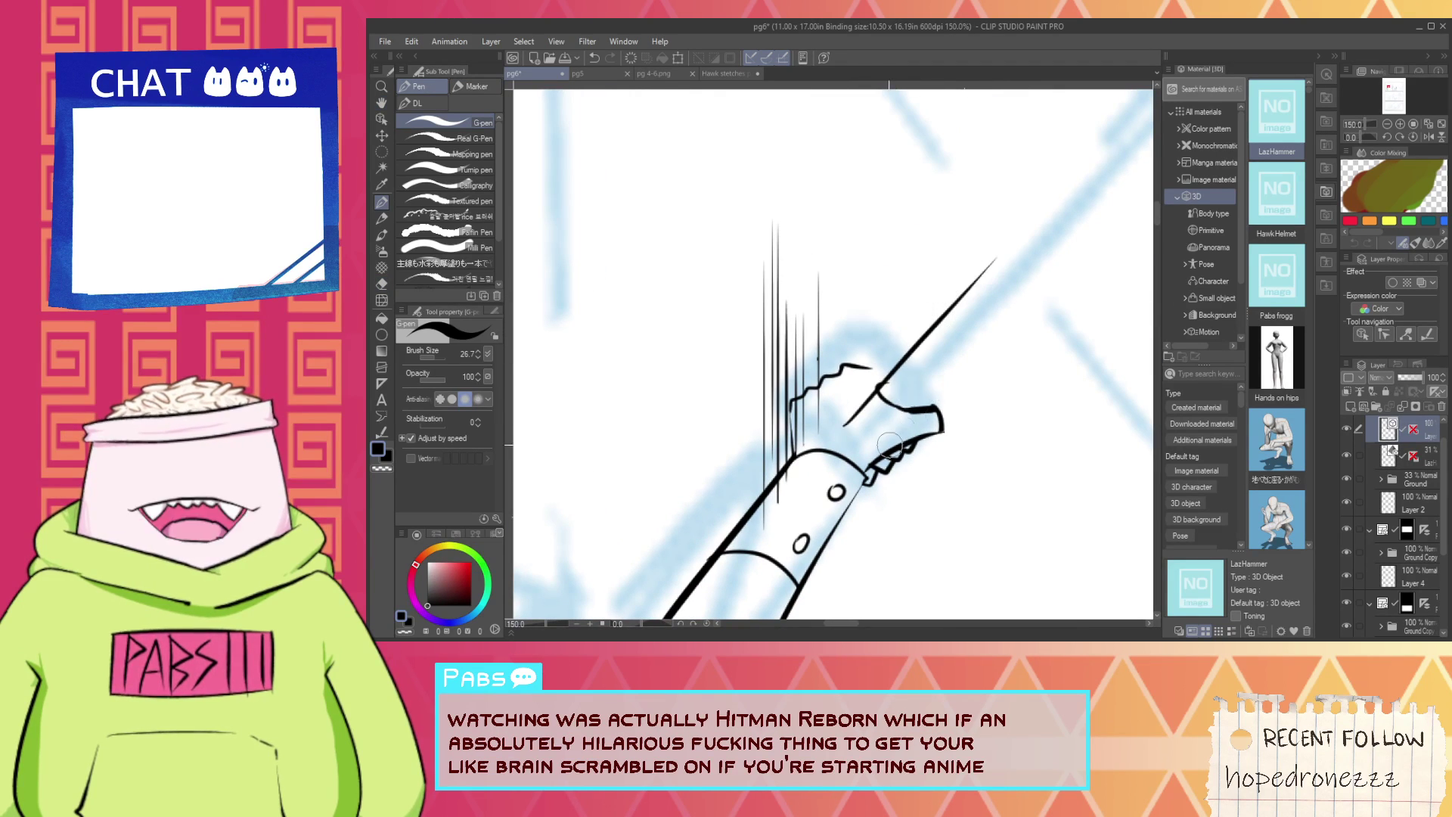
pyautogui.scroll(-1, 895, 403)
pyautogui.hotkey('ctrl', 'z')
# Draw a long straight line in the empty area above the hand and simplify it with a stronger Simplify vector line setting.
pyautogui.scroll(-2, 815, 334)
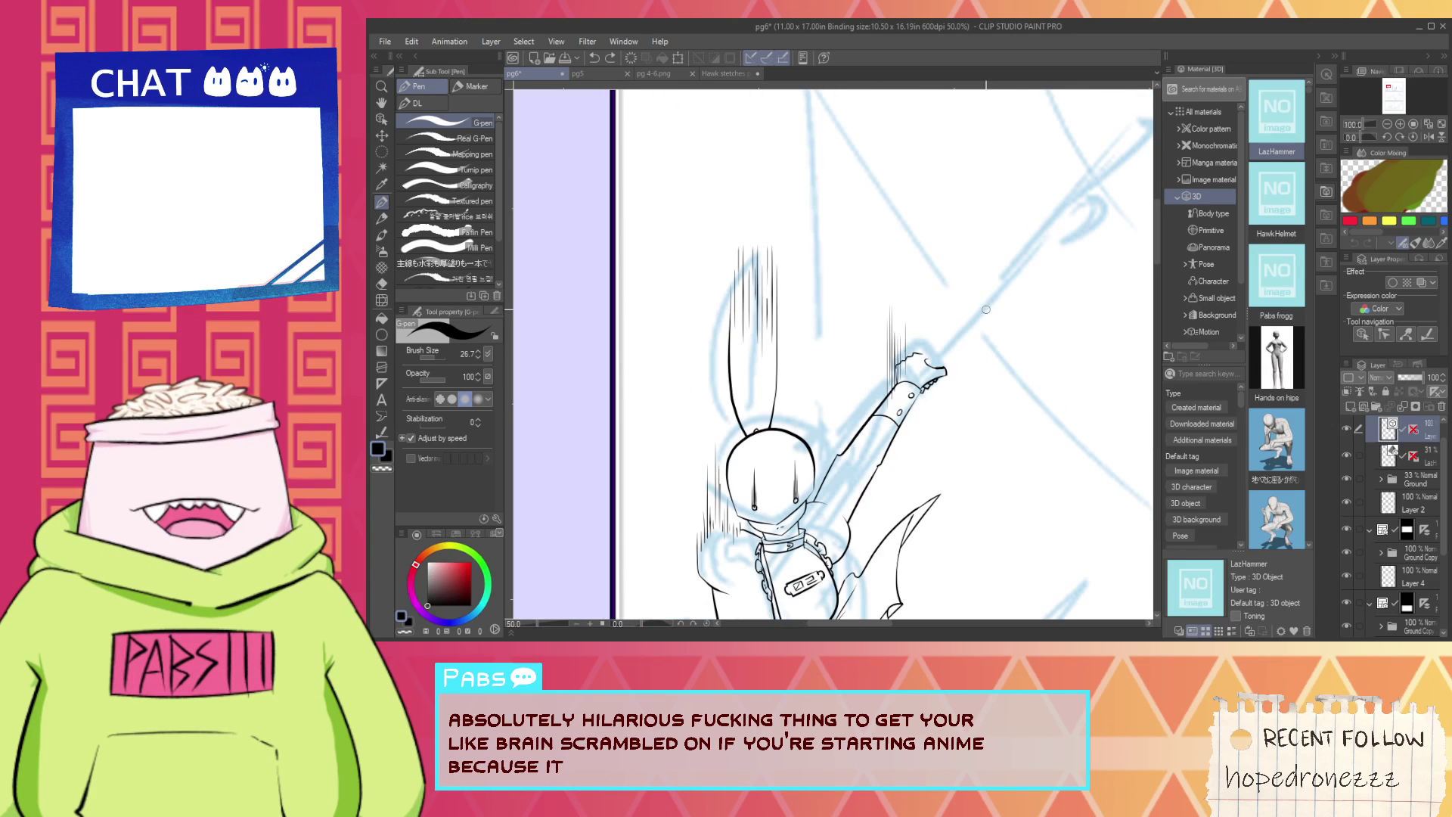
pyautogui.moveTo(768, 344); pyautogui.dragTo(993, 220)
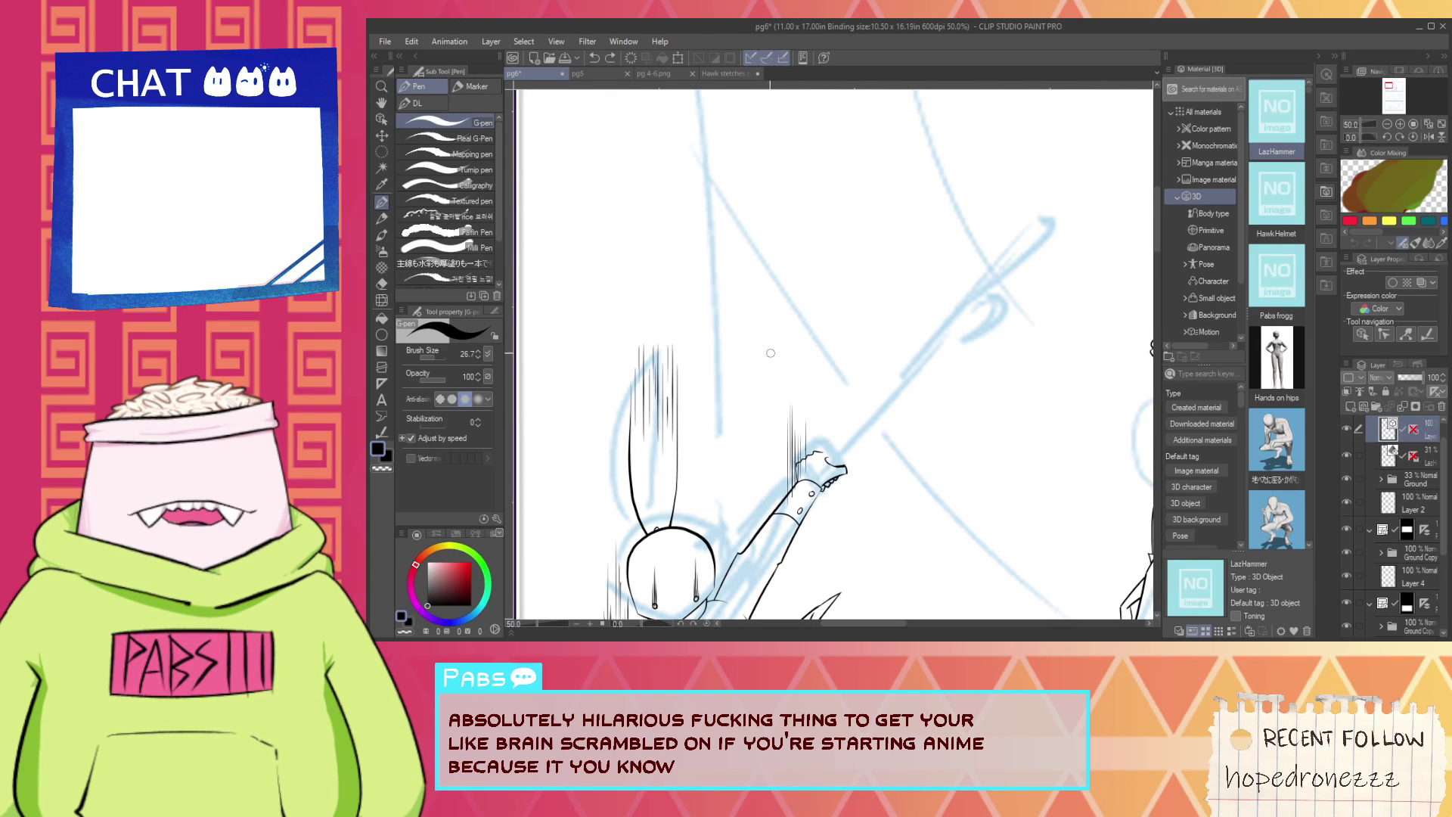
pyautogui.click(385, 413)
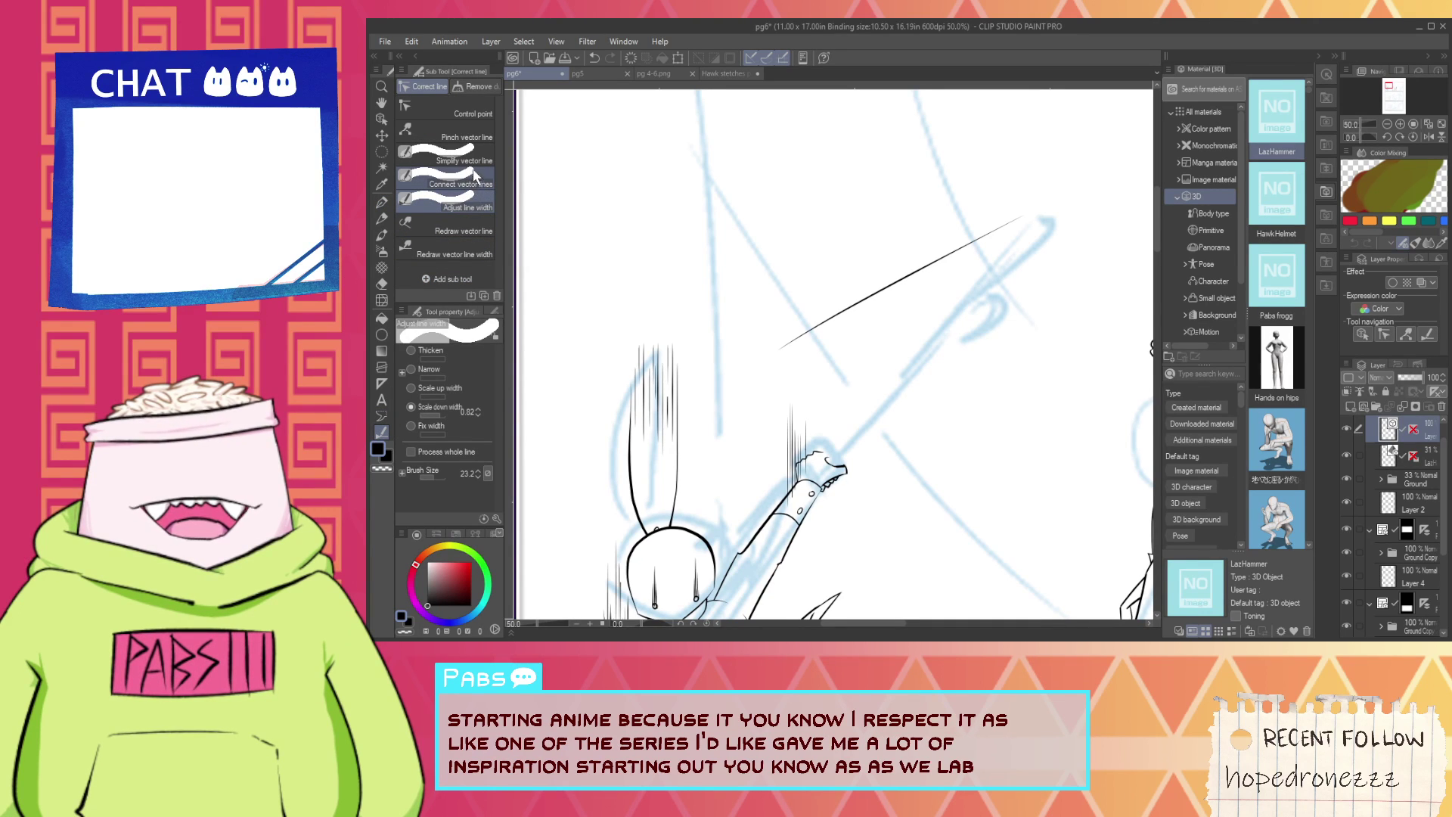
pyautogui.click(463, 159)
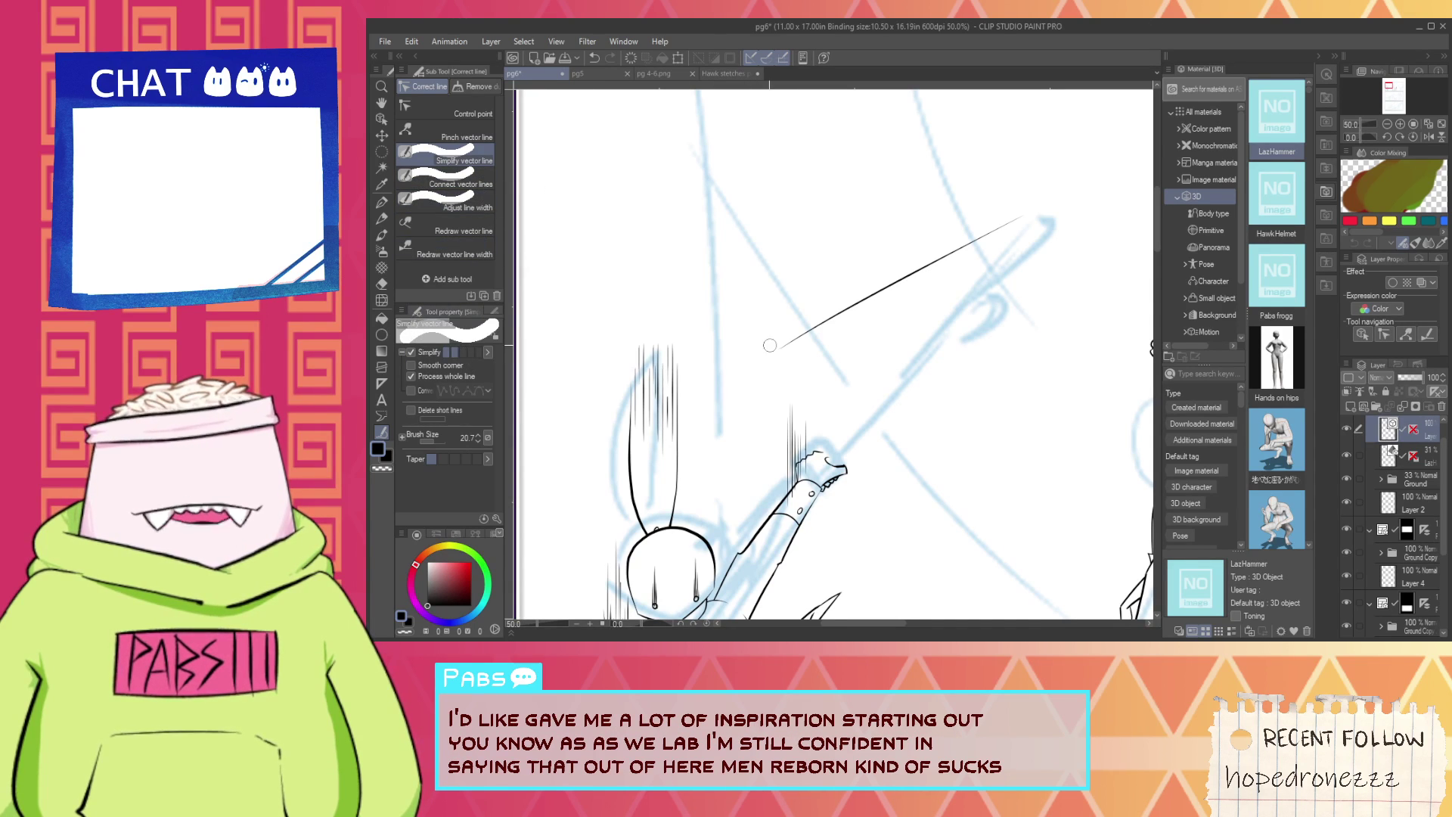
pyautogui.click(834, 318)
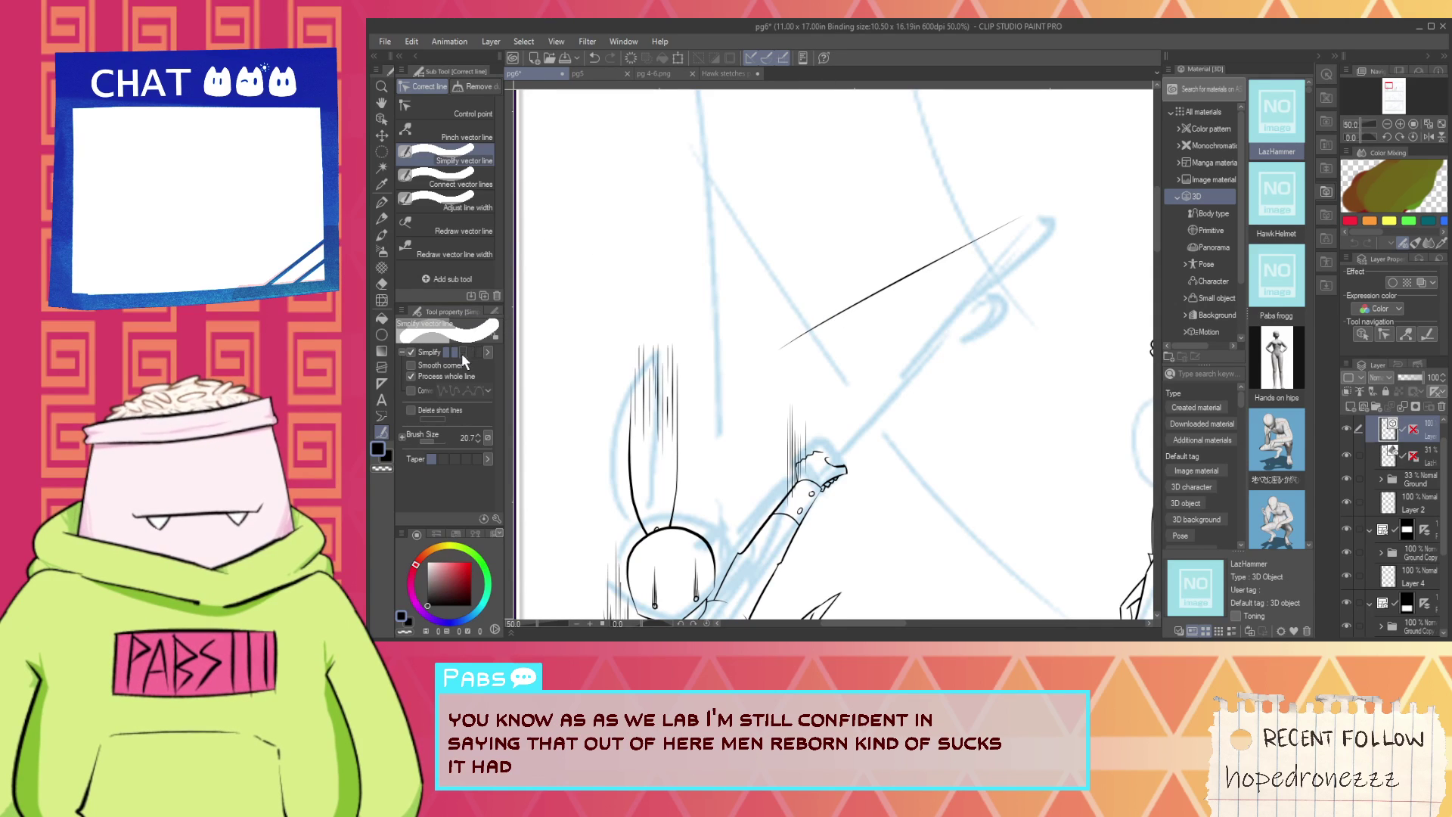
pyautogui.click(863, 308)
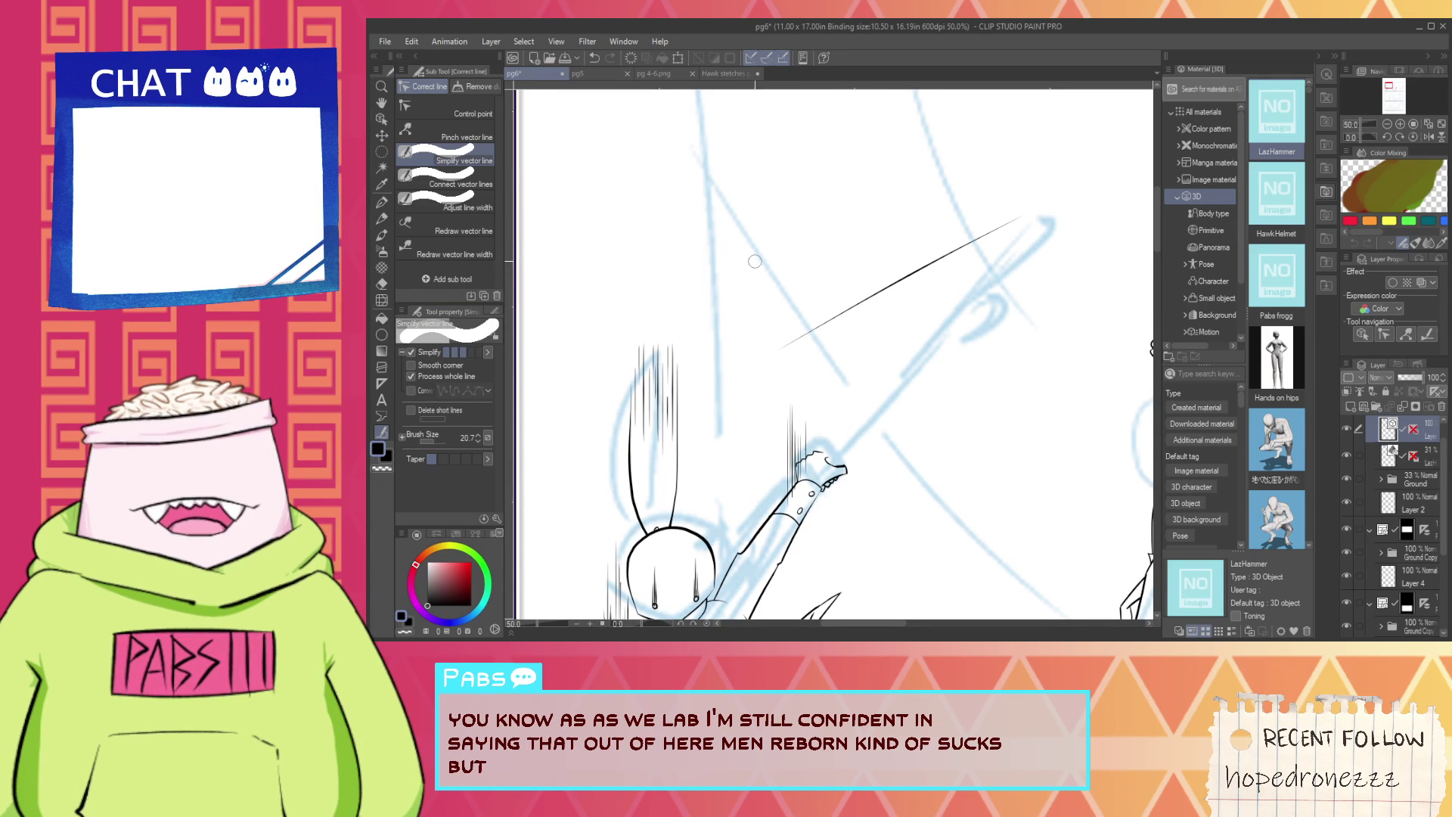
# Select the straight line as a vector object, enlarge it and rotate it towards the angle of the sketched long object.
pyautogui.click(382, 120)
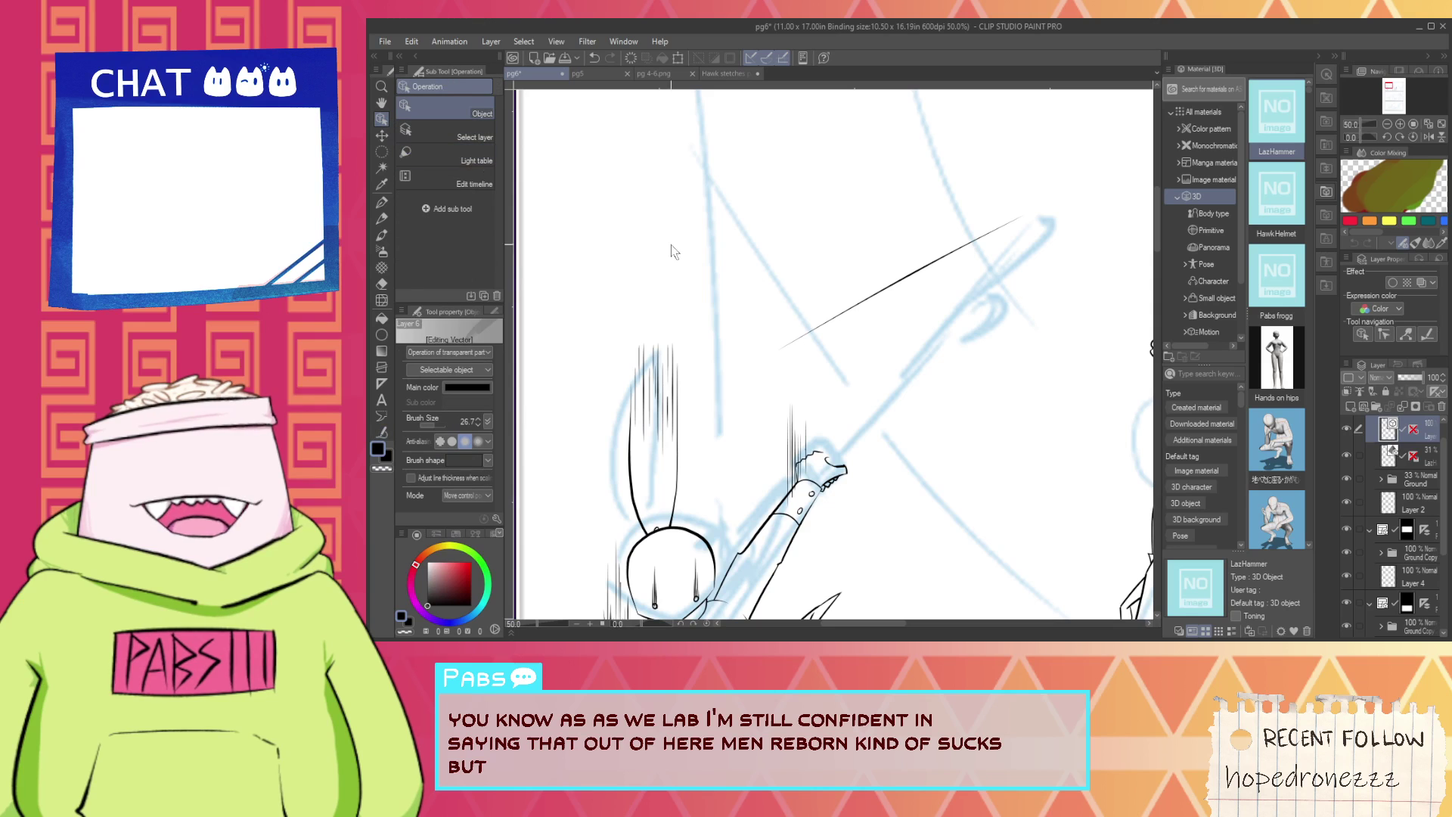
pyautogui.click(885, 311)
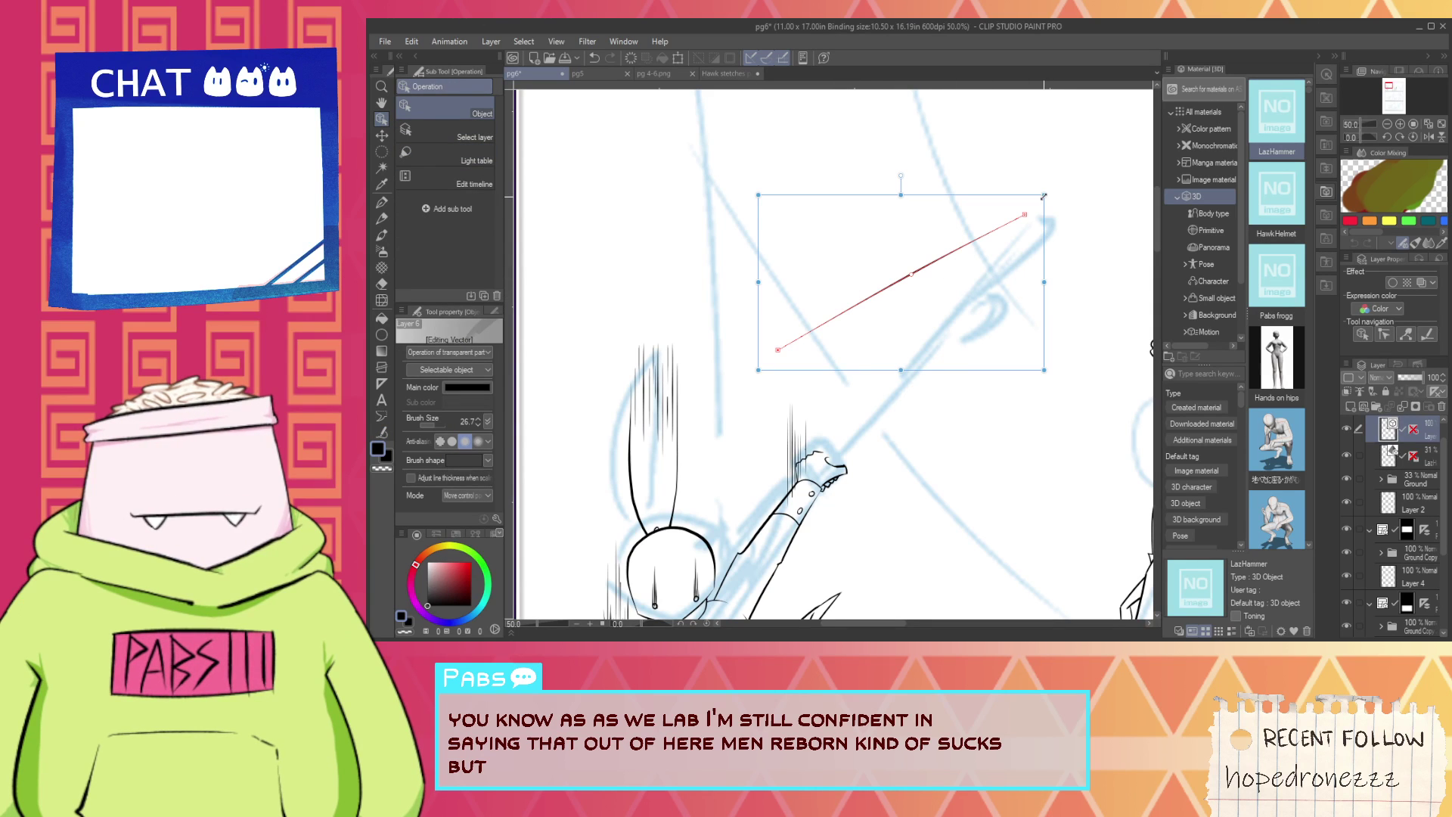
pyautogui.moveTo(1044, 196); pyautogui.dragTo(1180, 102)
pyautogui.scroll(-1, 1100, 126)
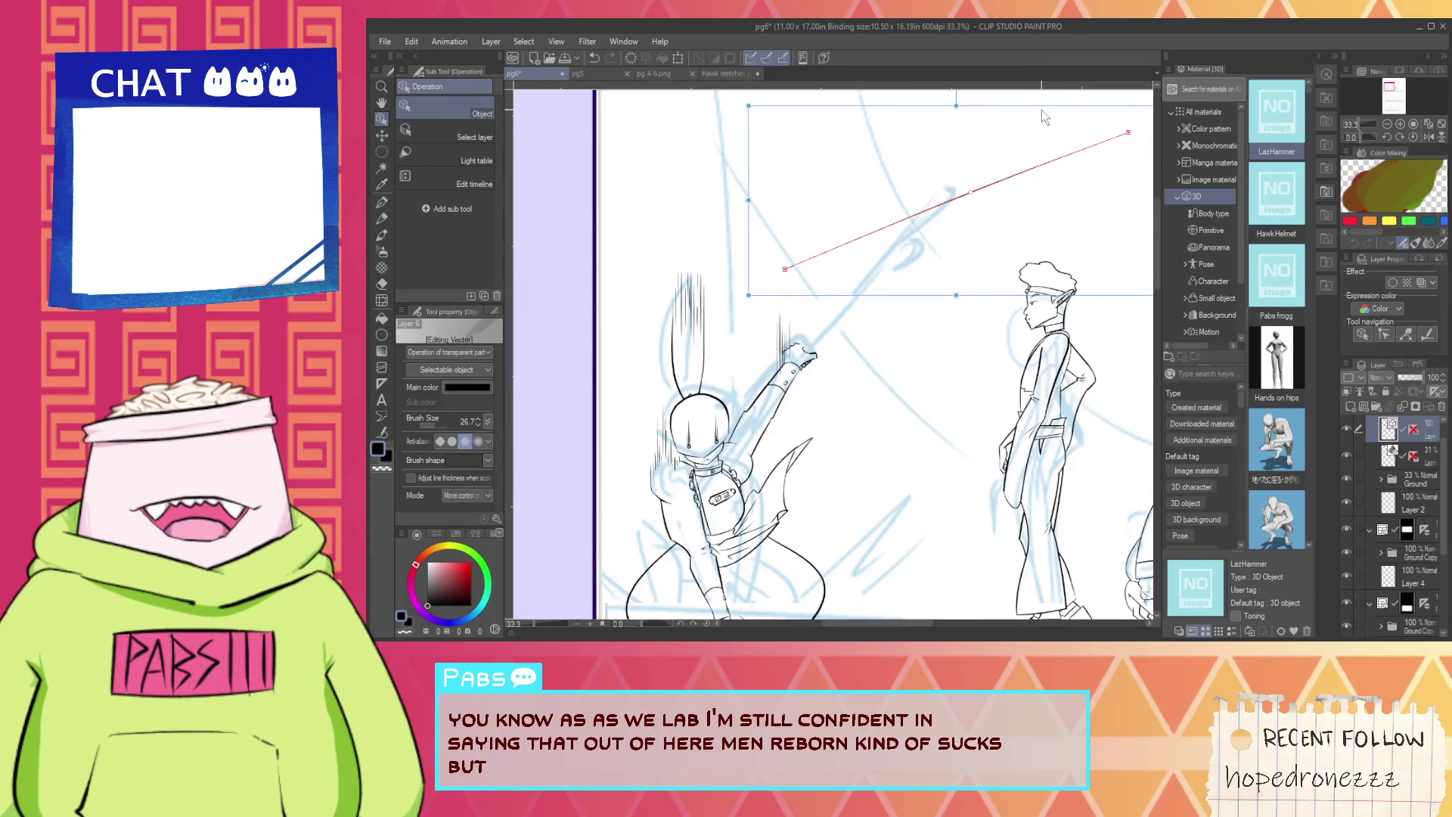
pyautogui.moveTo(1044, 102); pyautogui.dragTo(980, 136)
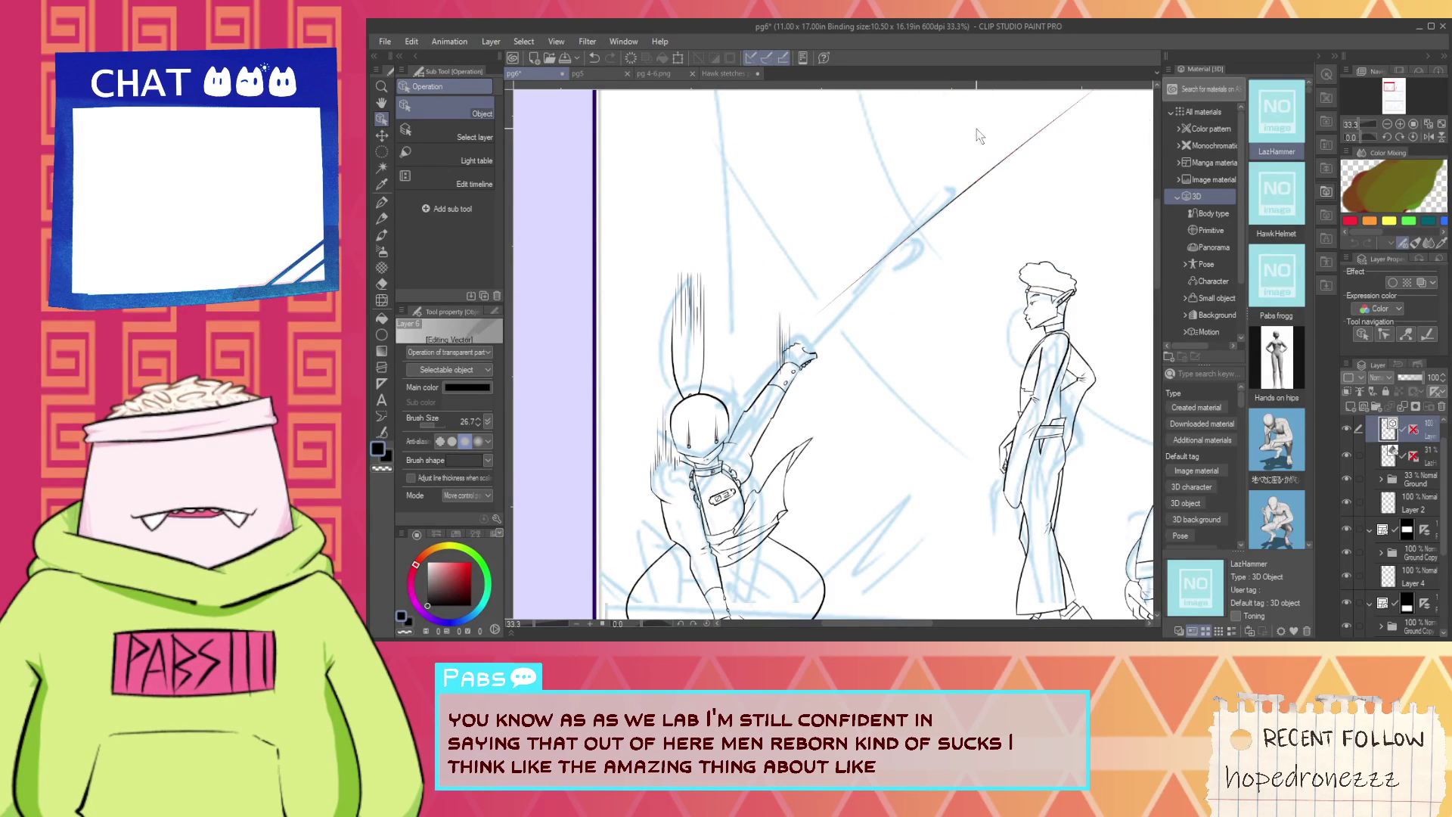
# Move the long straight line down so it passes through the raised hand along the sketched long object.
pyautogui.click(888, 257)
pyautogui.moveTo(888, 257); pyautogui.dragTo(877, 289)
pyautogui.scroll(3, 837, 290)
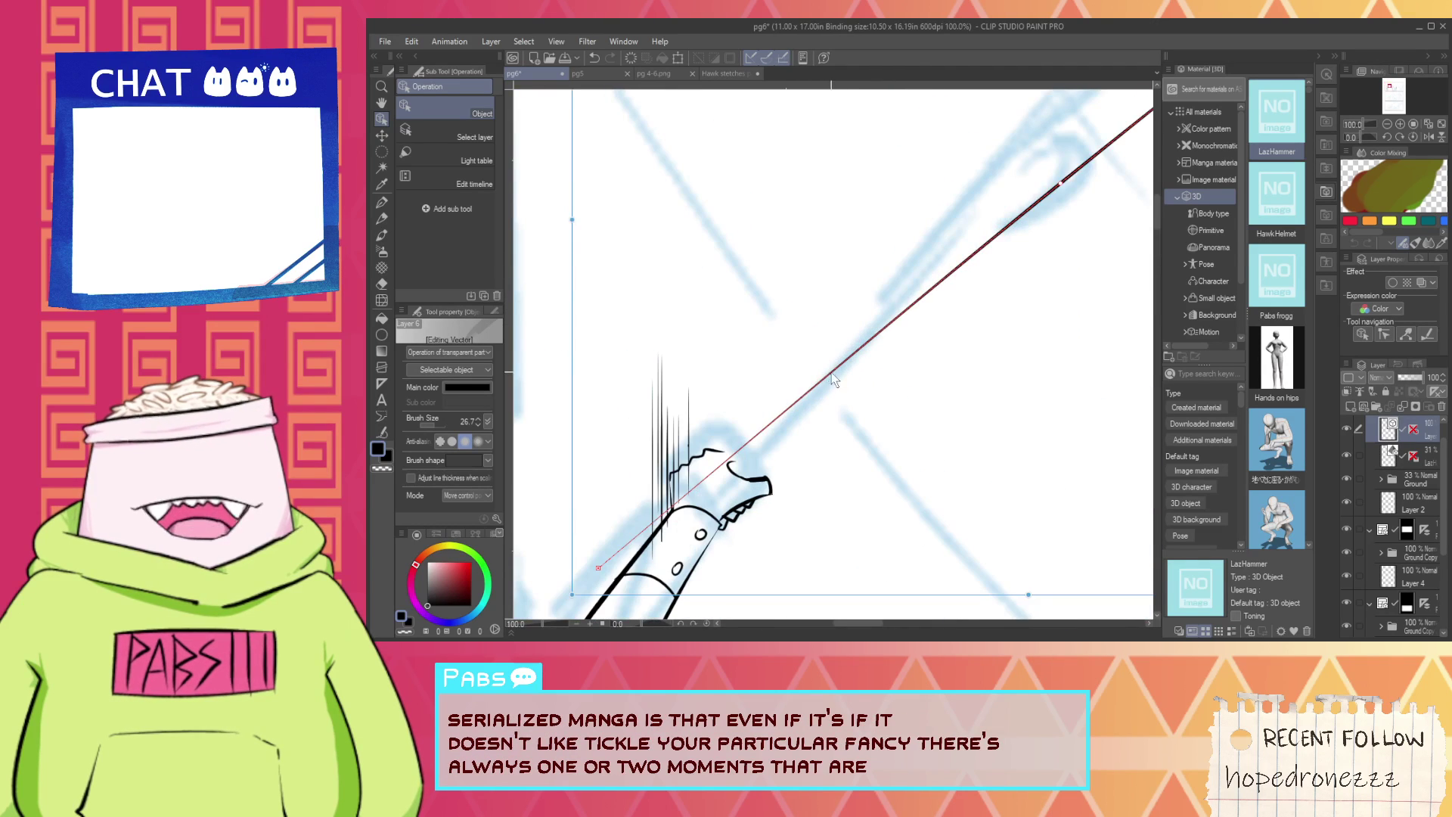
pyautogui.moveTo(835, 375); pyautogui.dragTo(877, 357)
pyautogui.scroll(-1, 806, 408)
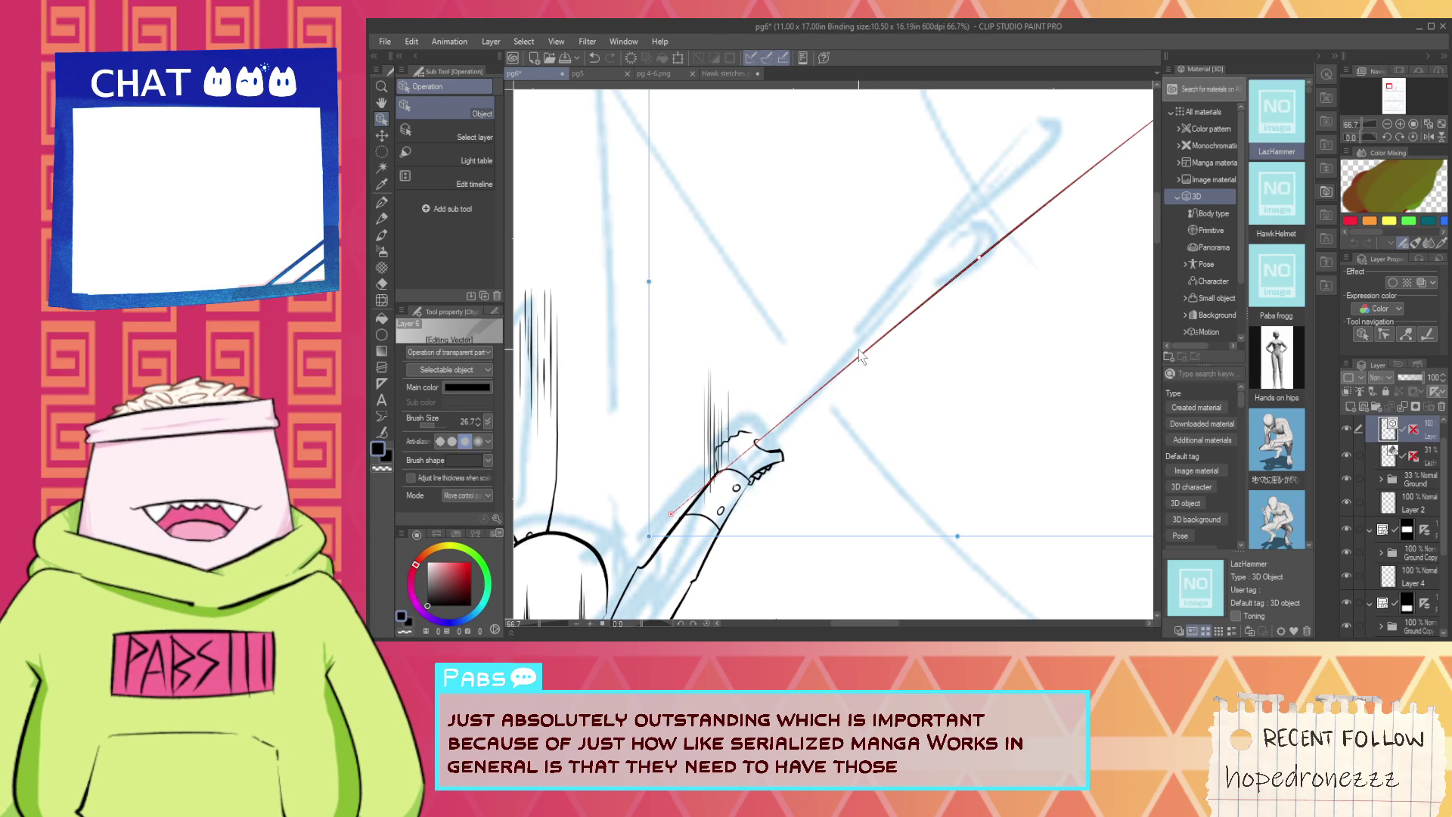
# Move the selected straight line slightly lower so two parallel lines form the edges of the long object.
pyautogui.moveTo(873, 362); pyautogui.dragTo(851, 387)
pyautogui.press('p')
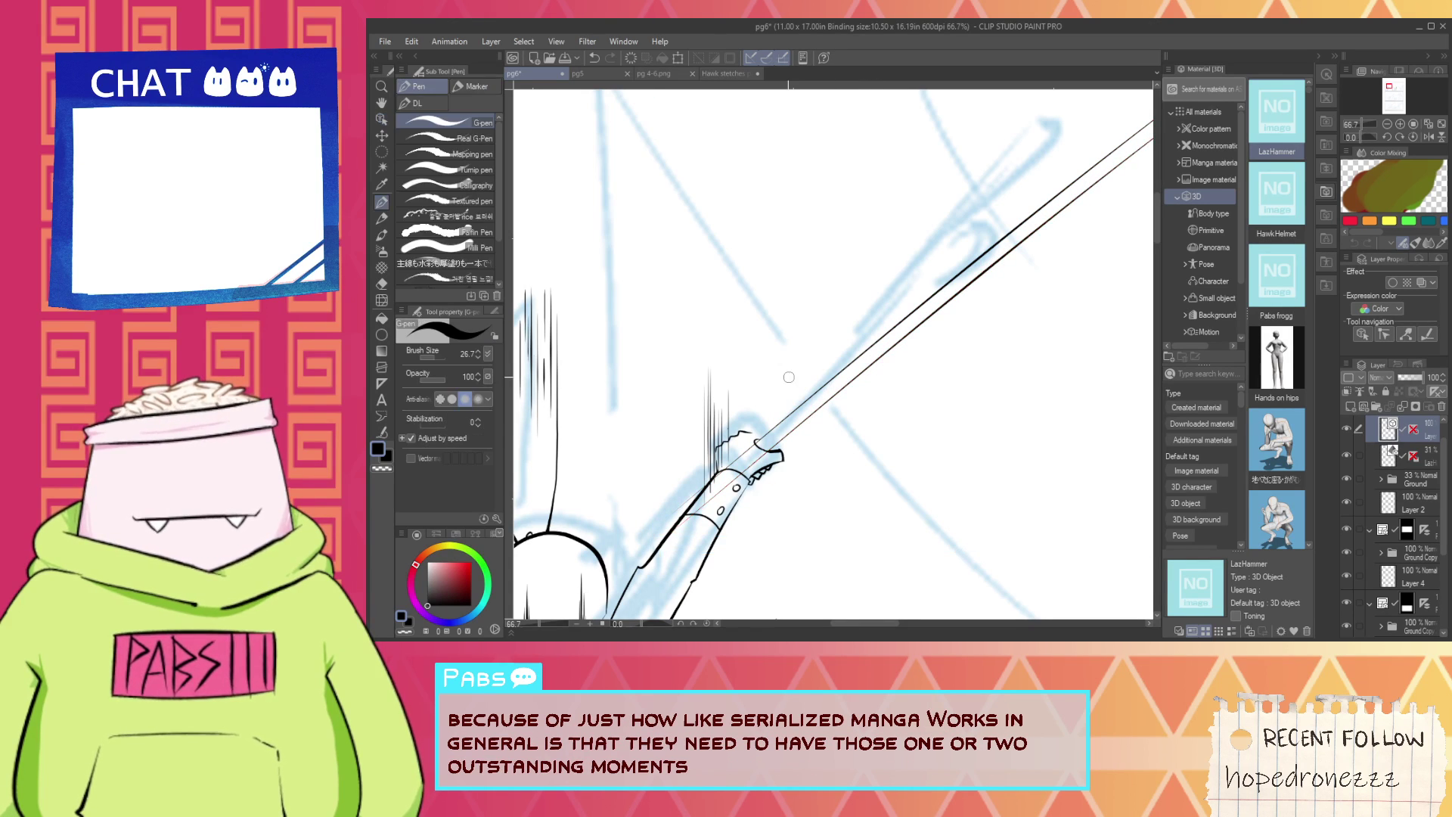
pyautogui.scroll(-3, 793, 375)
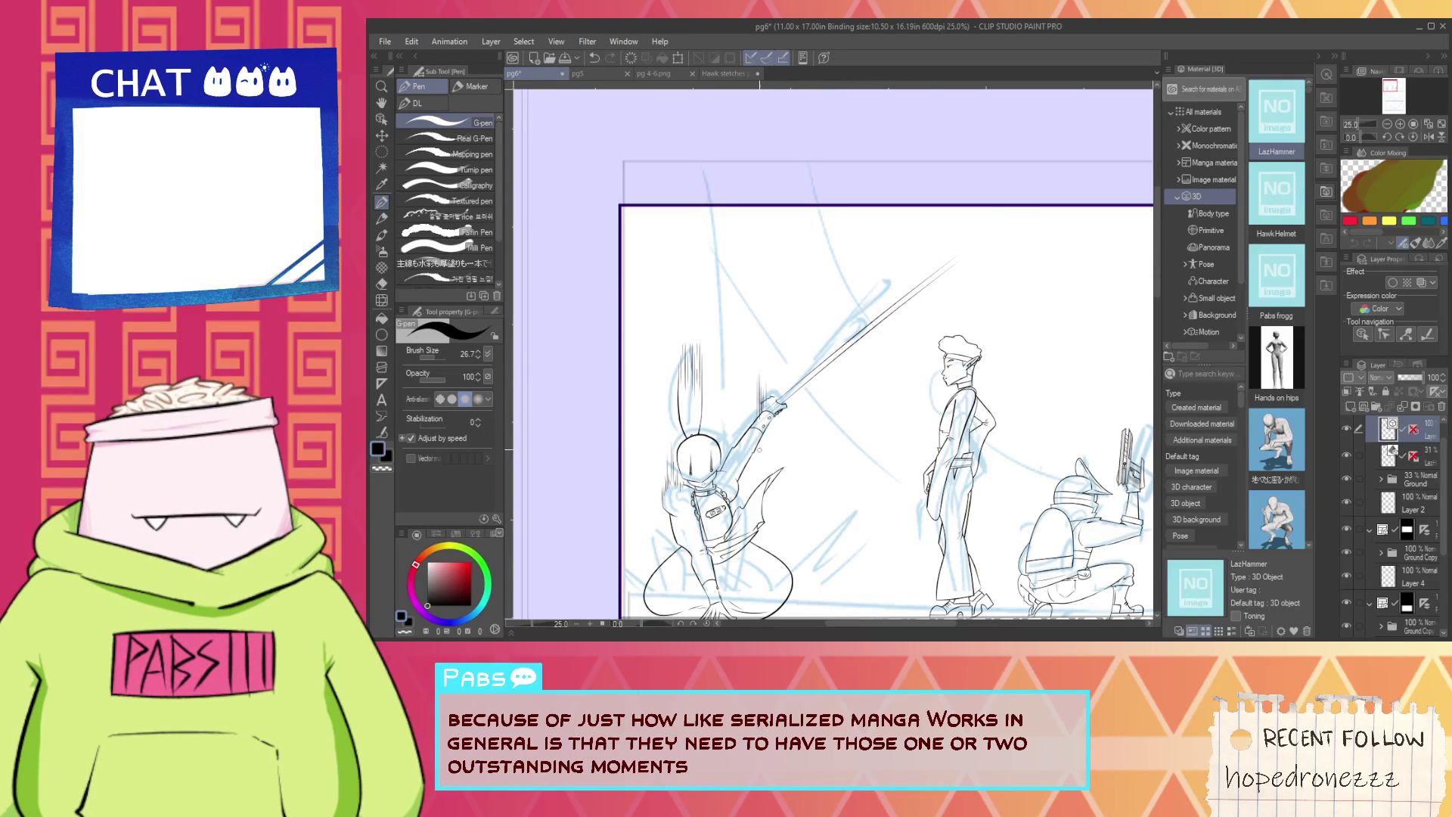
# Erase the sections of the object's edge lines that cross the hand and delete the leftover segments over the forearm cuff.
pyautogui.scroll(4, 777, 411)
pyautogui.press('e')
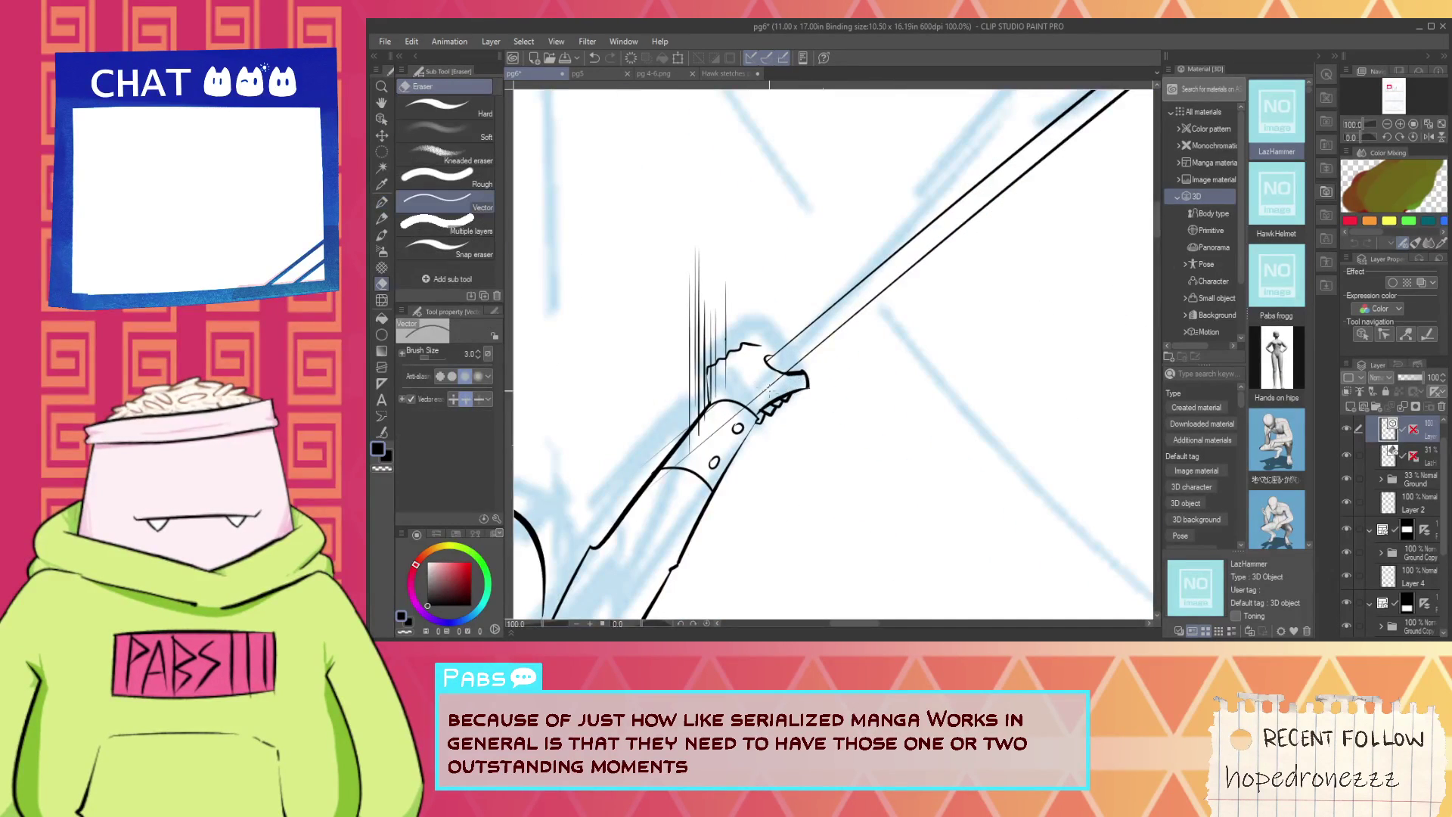
pyautogui.scroll(2, 709, 437)
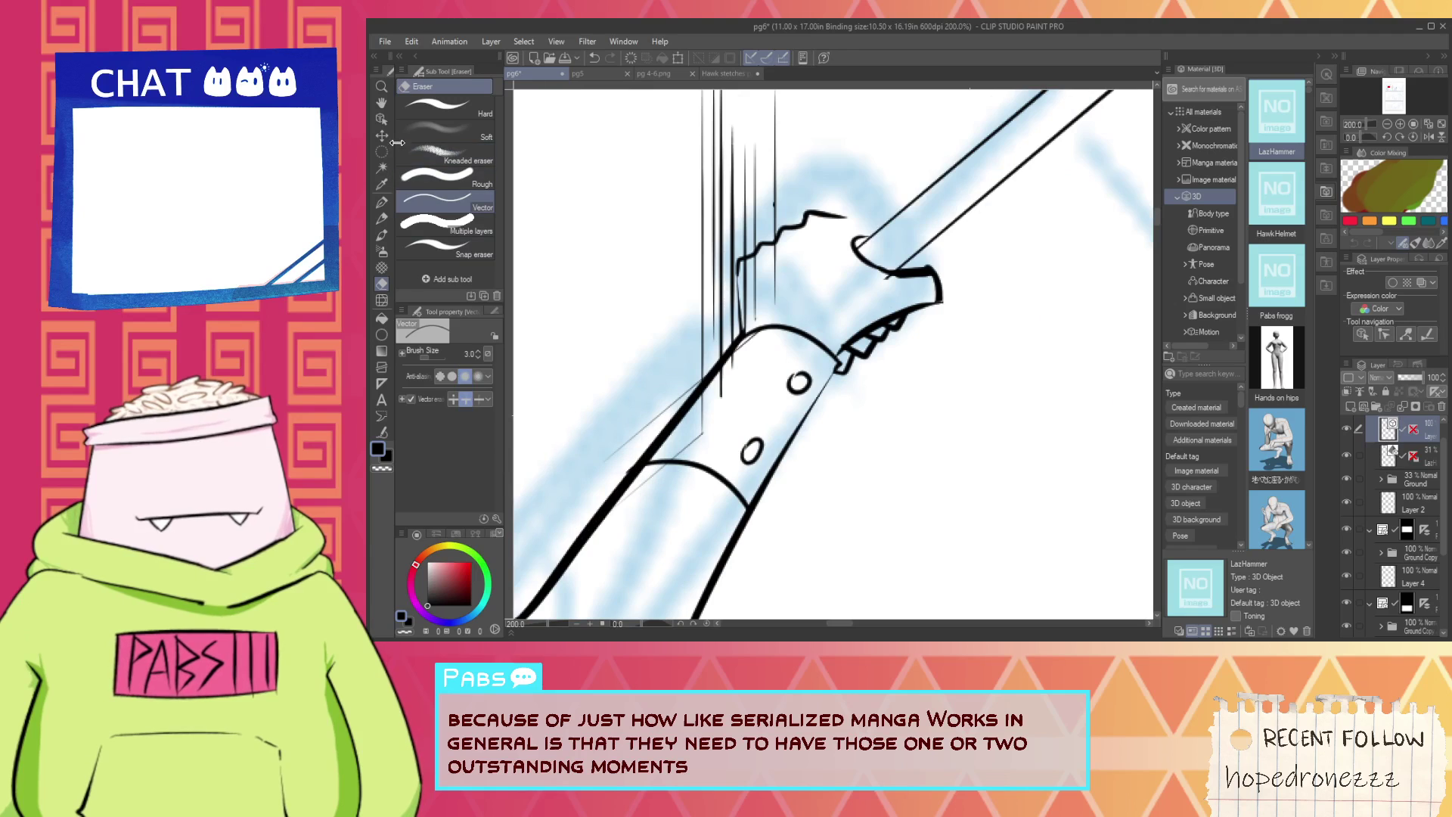
pyautogui.press('o')
pyautogui.click(619, 428)
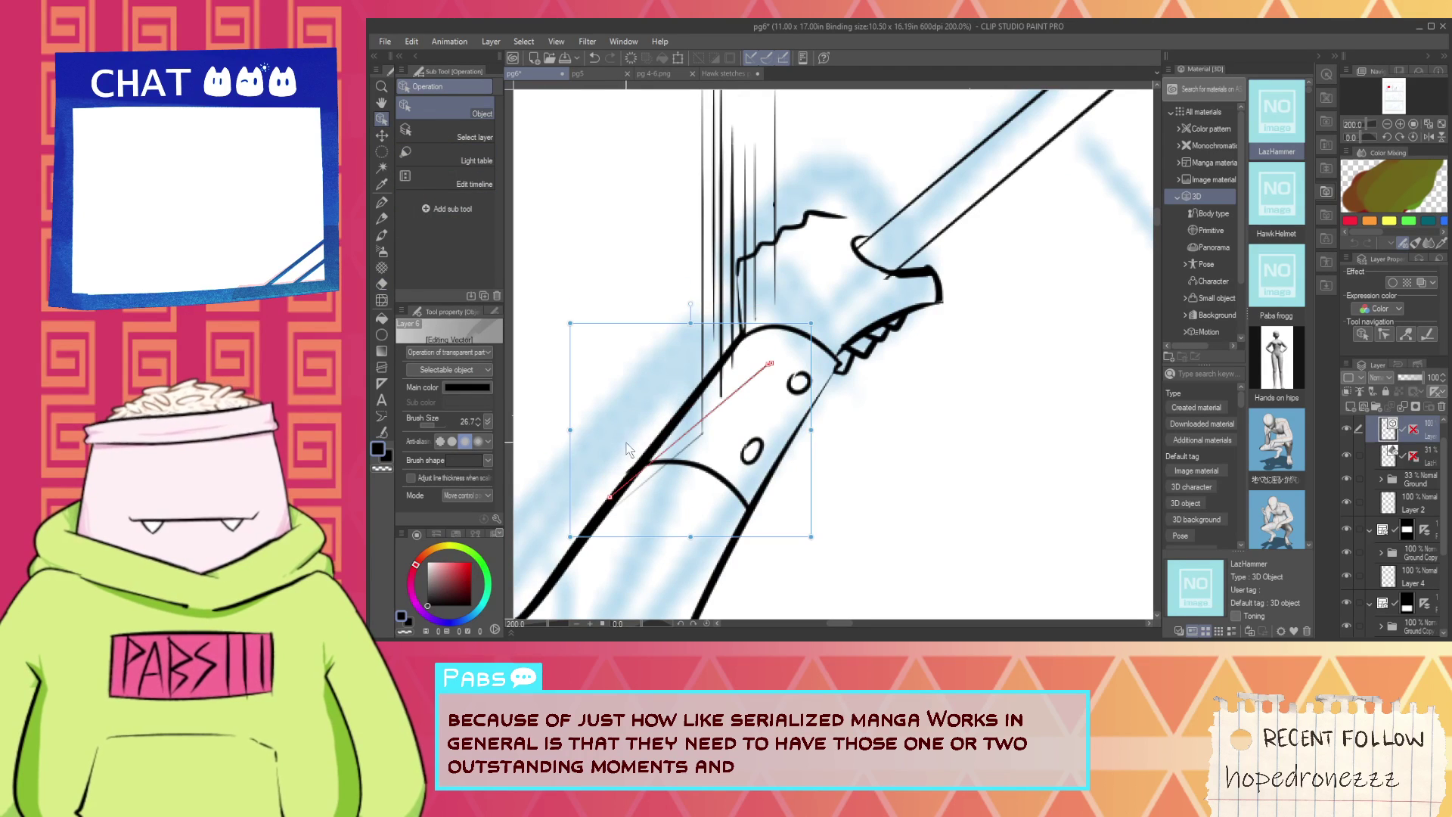
pyautogui.press('Delete')
pyautogui.click(639, 489)
pyautogui.press('Delete')
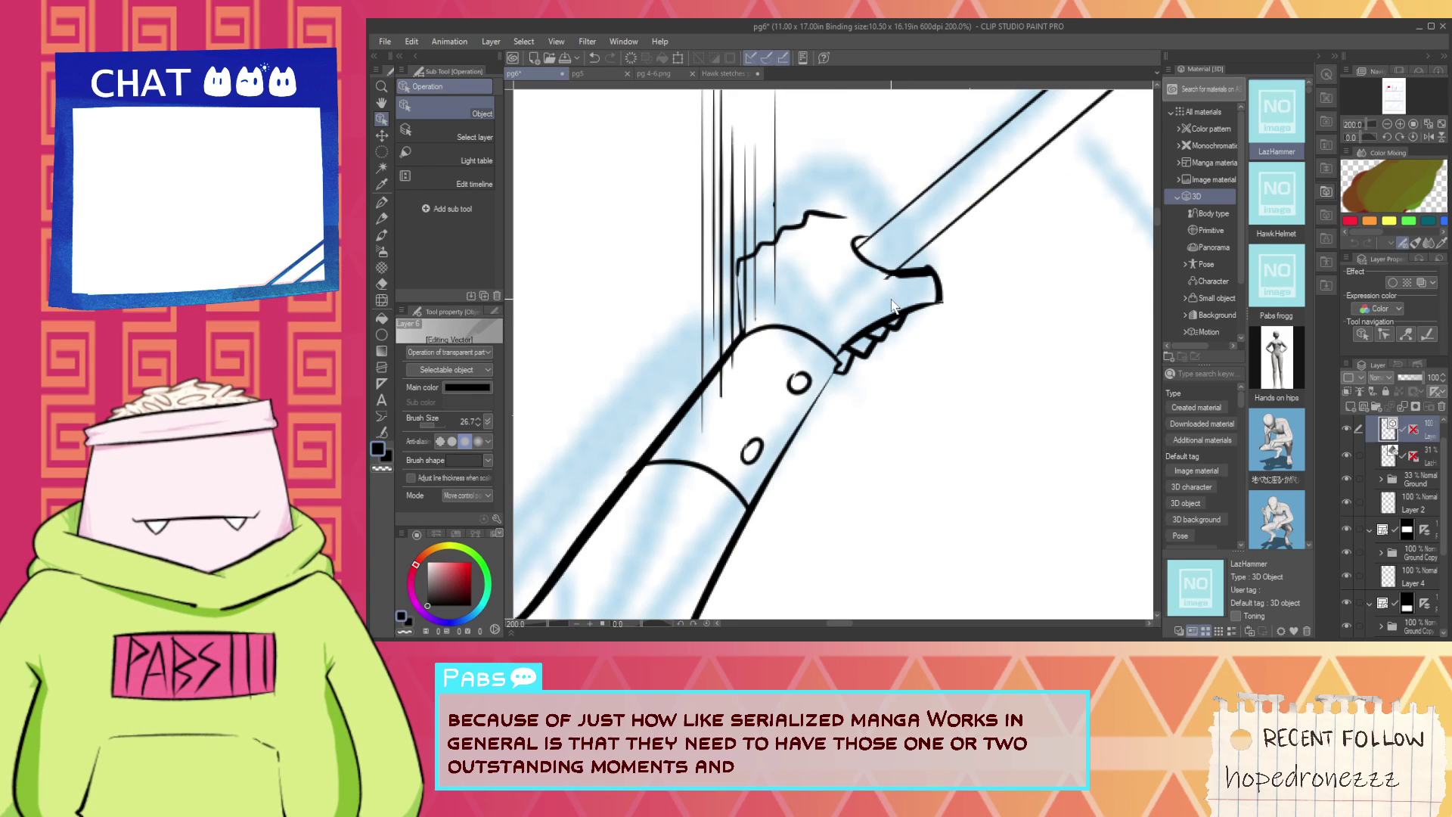
# Try to ink a large rounded curve rising from the upper edge of the forearm.
pyautogui.press('p')
pyautogui.moveTo(631, 433); pyautogui.dragTo(781, 439)
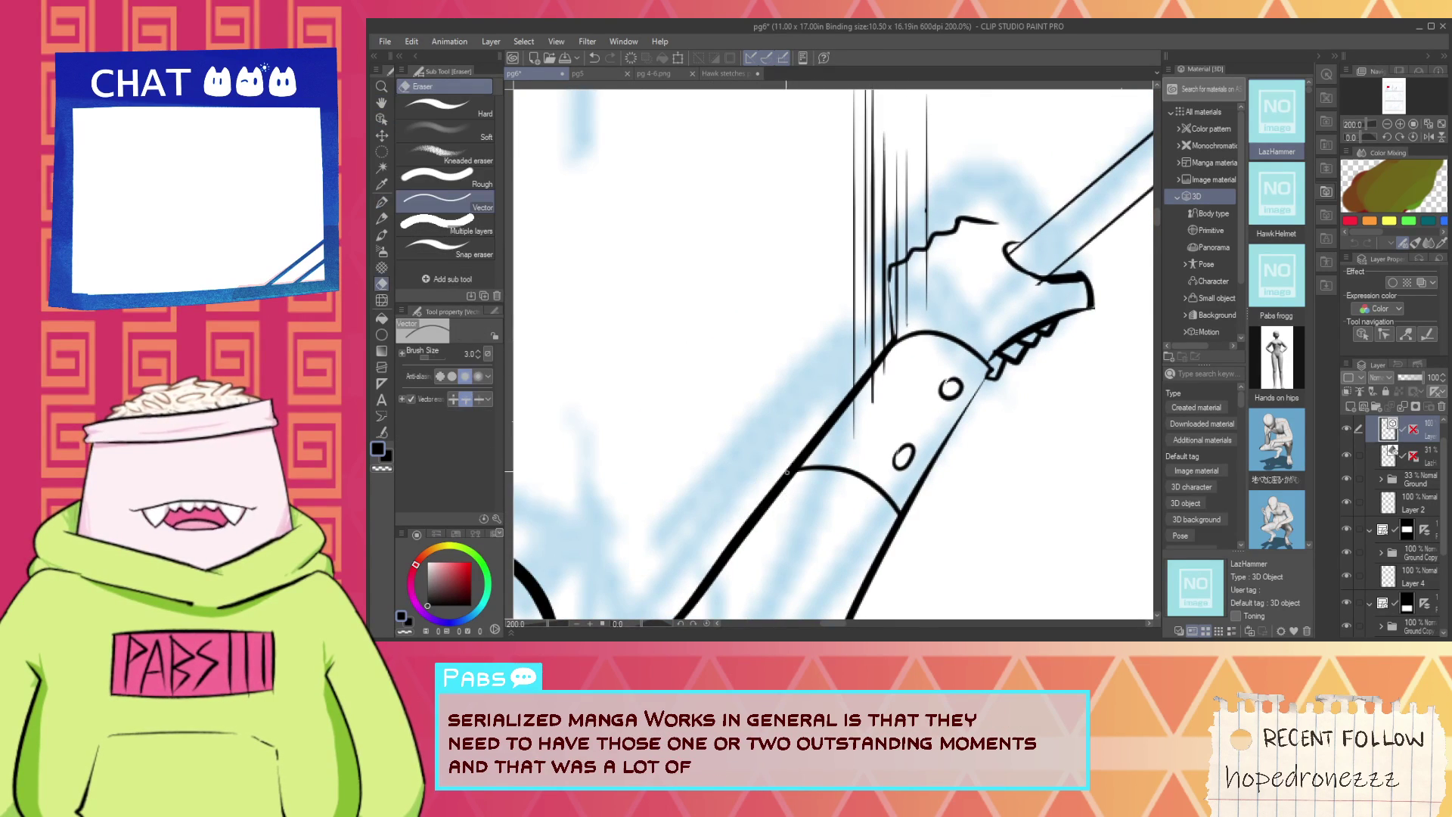
pyautogui.scroll(-2, 775, 477)
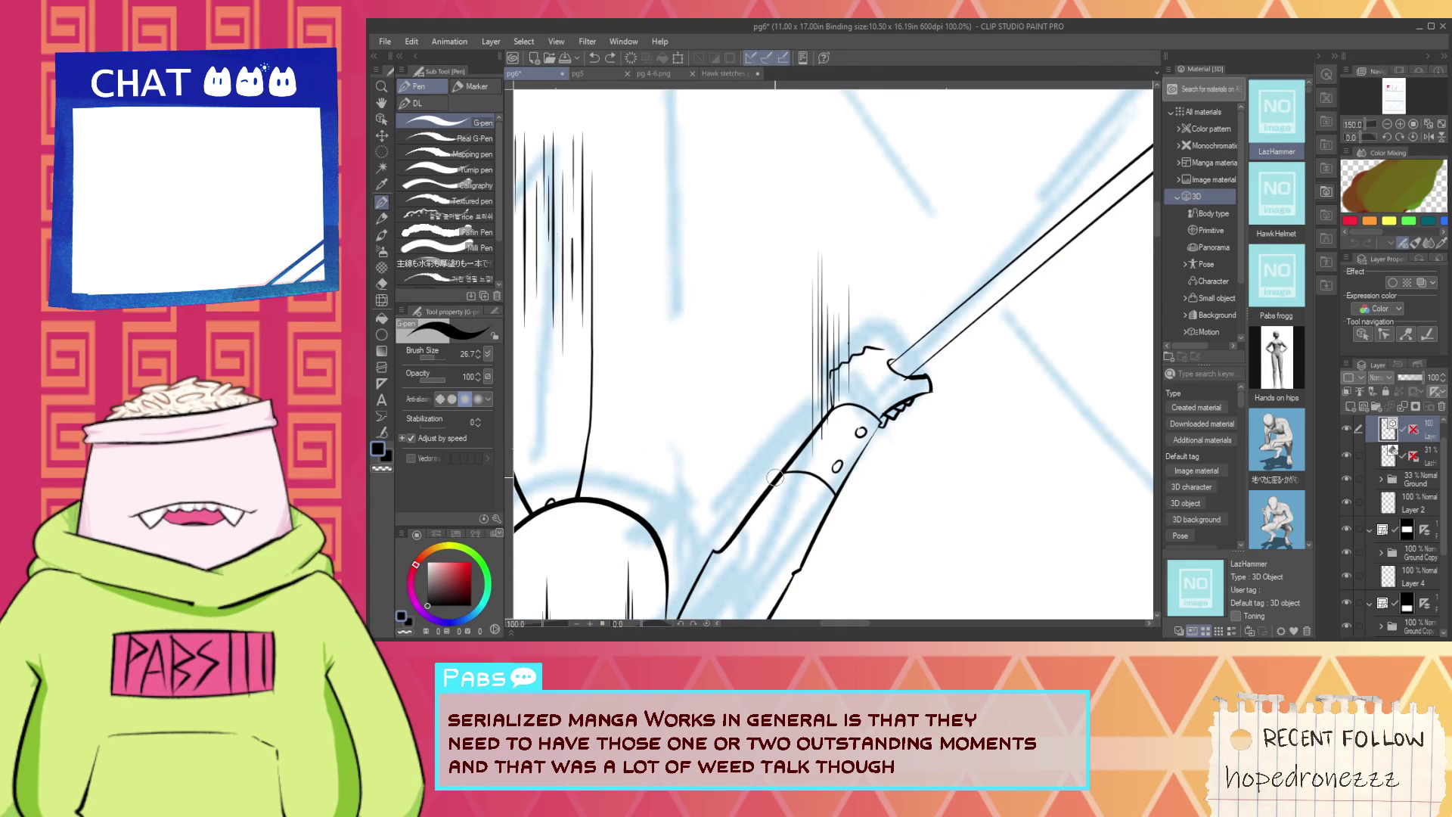
pyautogui.scroll(1, 792, 469)
pyautogui.press('space')
pyautogui.moveTo(784, 473); pyautogui.dragTo(809, 517)
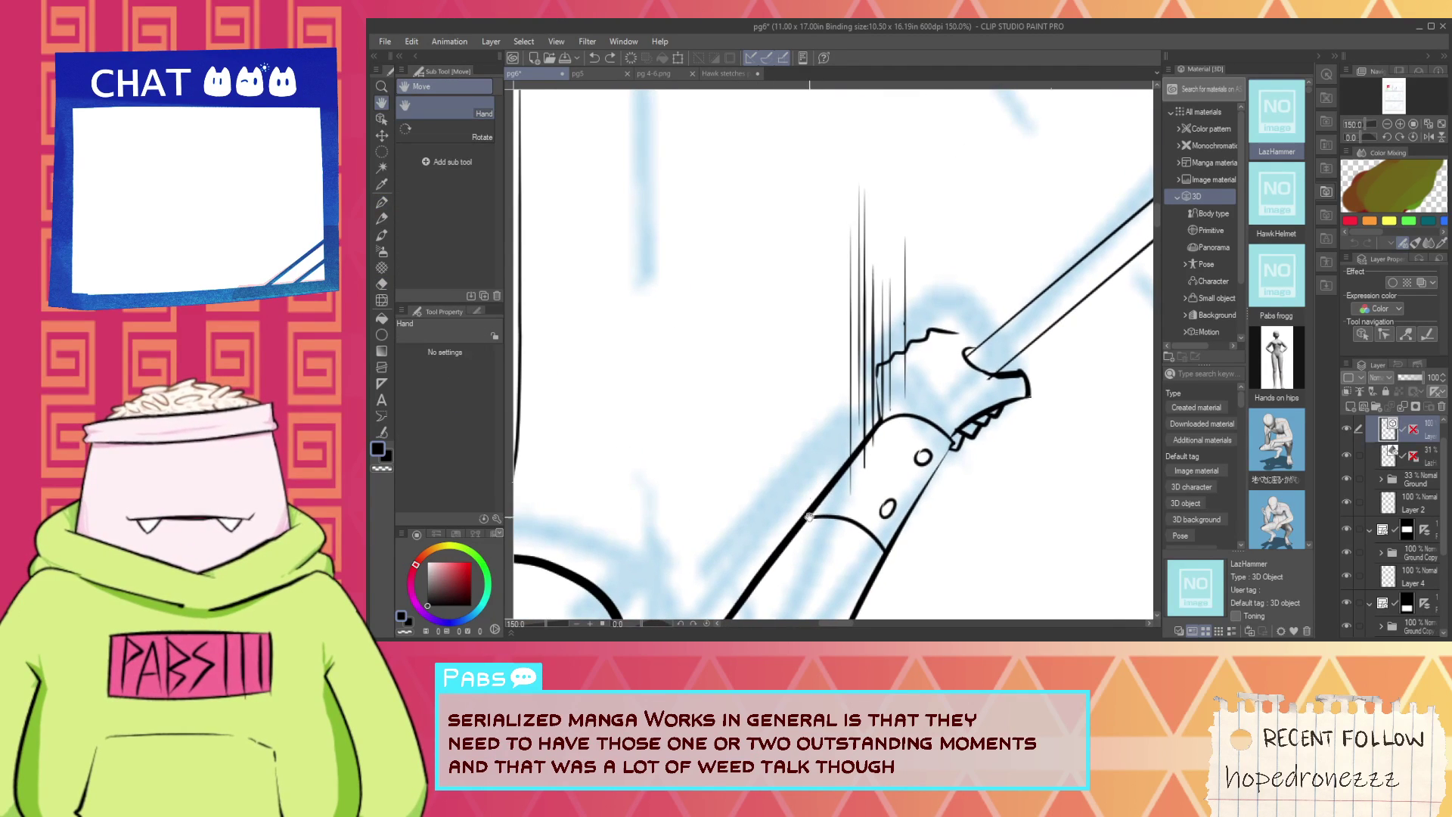
pyautogui.scroll(1, 768, 470)
pyautogui.moveTo(787, 588); pyautogui.dragTo(759, 488)
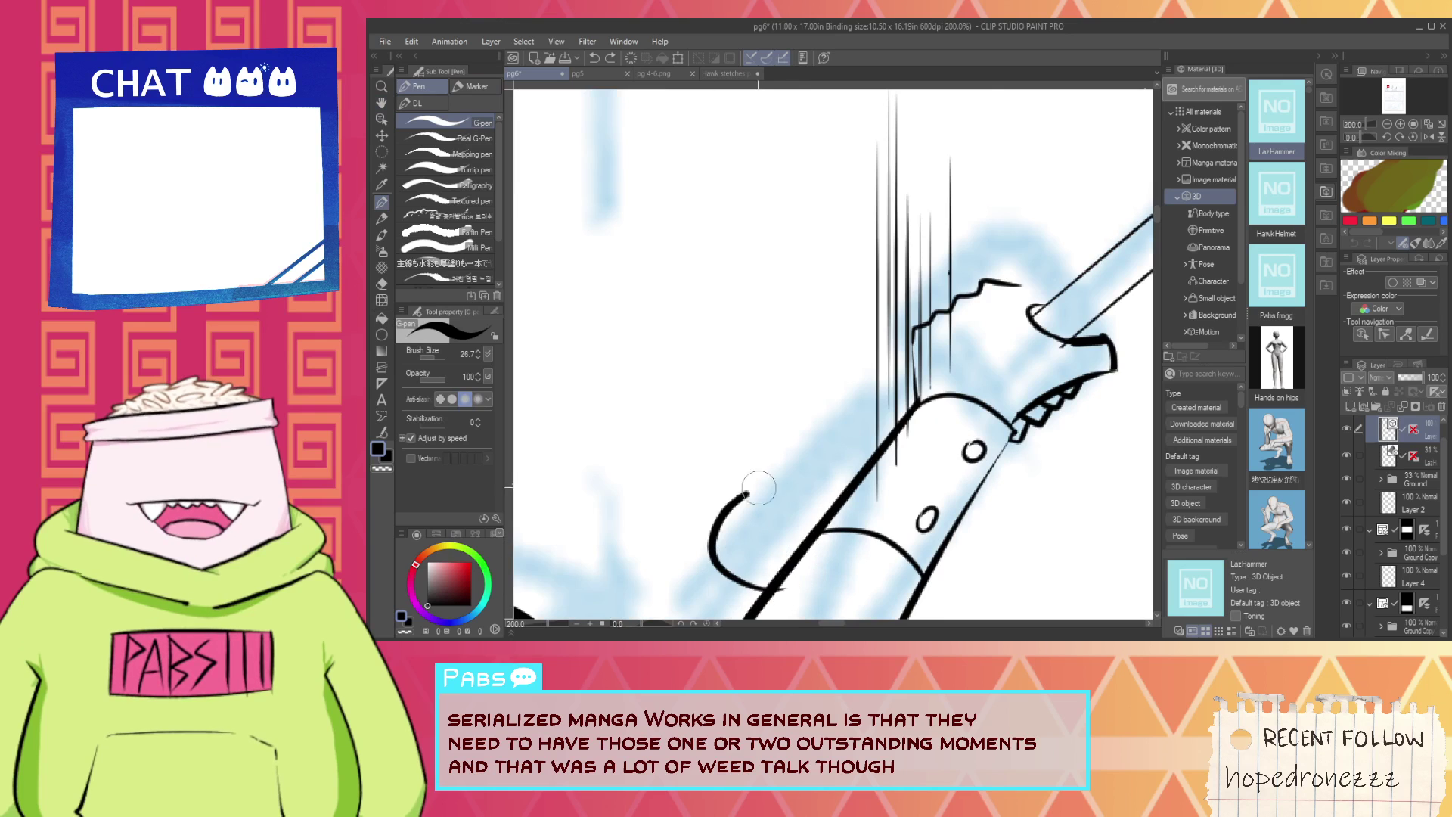
pyautogui.hotkey('ctrl', 'z')
pyautogui.moveTo(830, 586)
pyautogui.mouseDown()
pyautogui.moveTo(698, 552)
pyautogui.moveTo(785, 452)
pyautogui.mouseUp()
pyautogui.hotkey('ctrl', 'z')
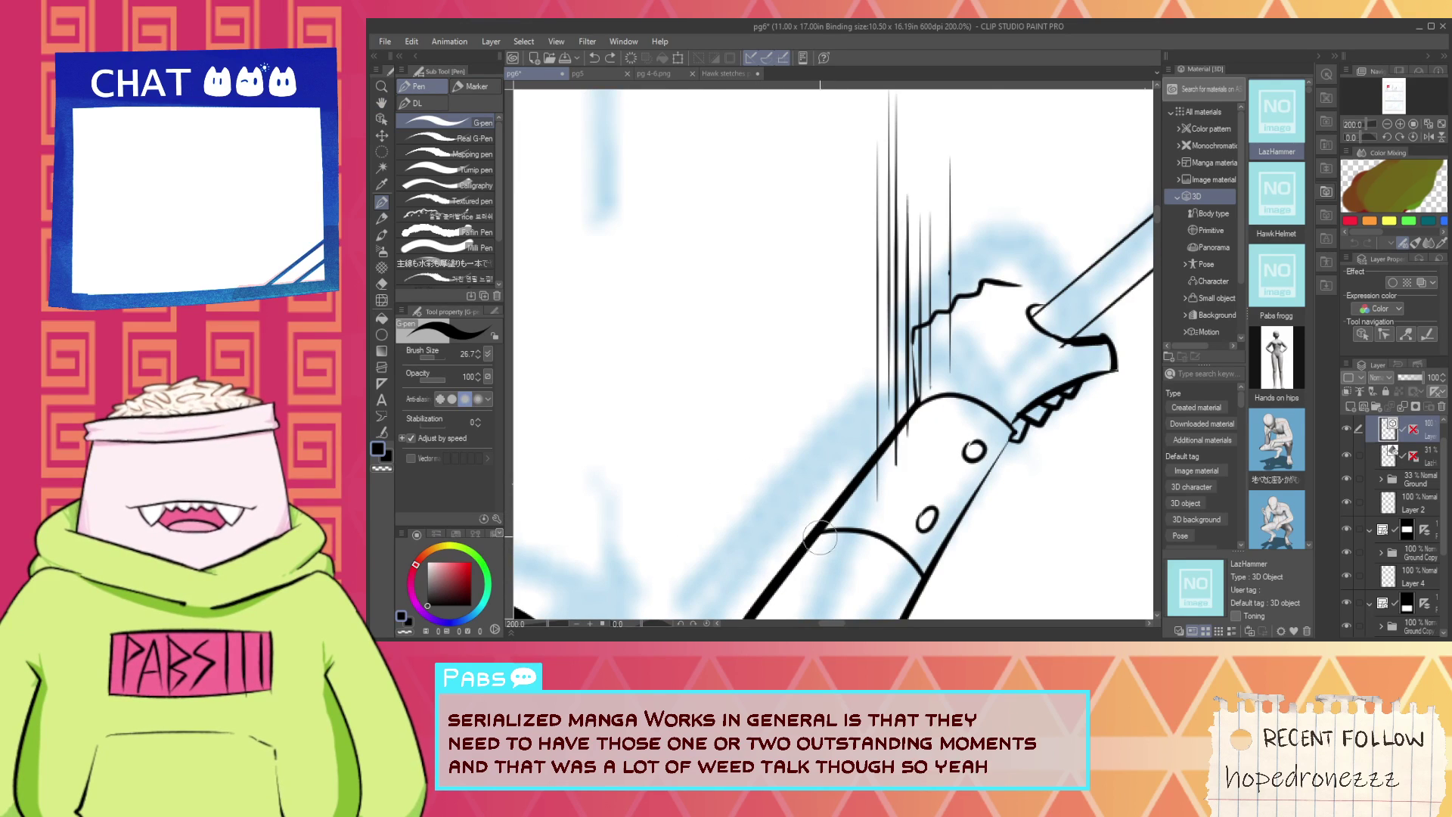
pyautogui.moveTo(828, 591)
pyautogui.mouseDown()
pyautogui.moveTo(799, 440)
pyautogui.moveTo(824, 568)
pyautogui.mouseUp()
pyautogui.hotkey('ctrl', 'z')
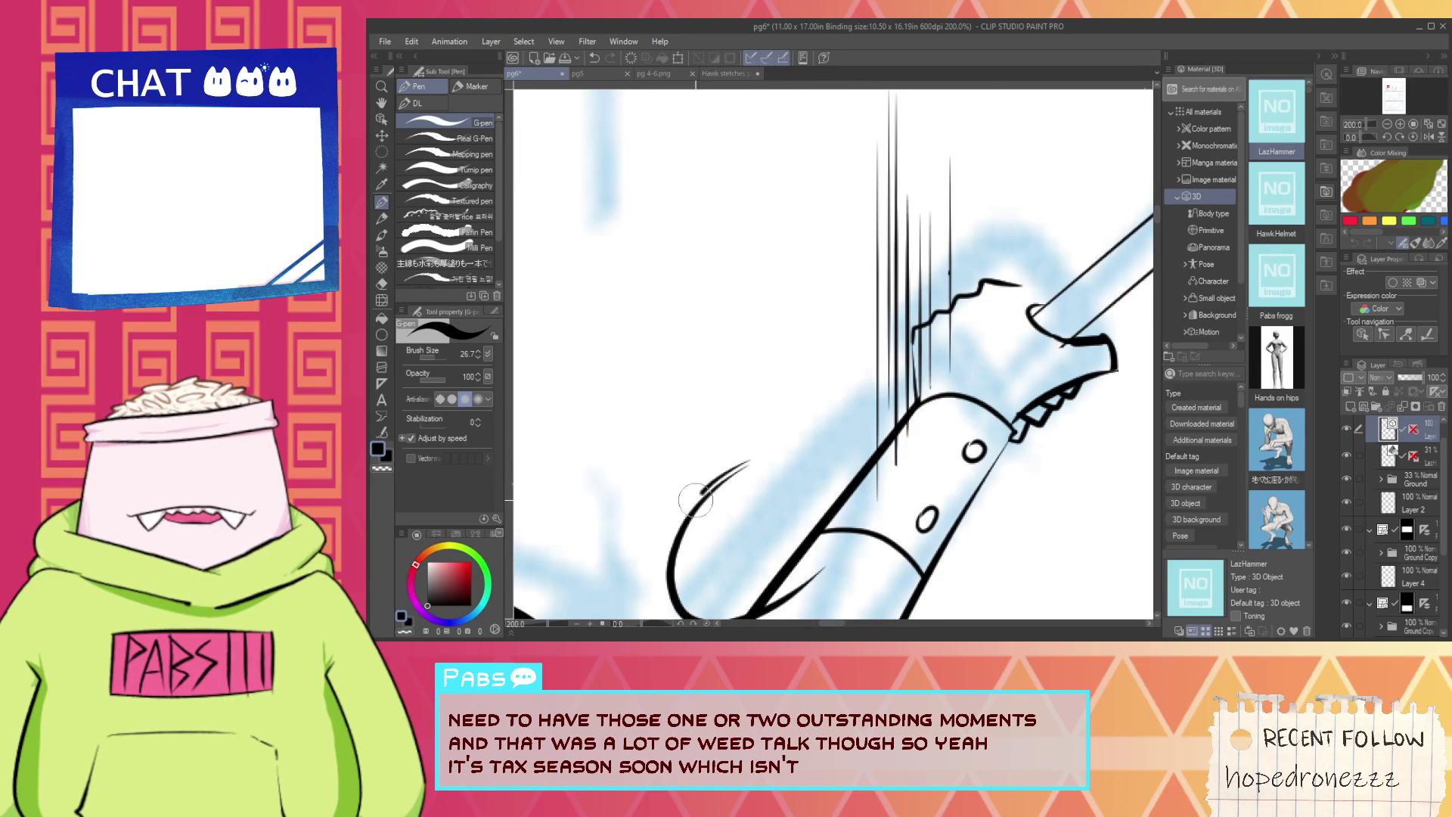
# Try to add an inner arc to the curve beside the forearm, and undo all strokes of that shape.
pyautogui.moveTo(696, 499); pyautogui.dragTo(793, 541)
pyautogui.hotkey('ctrl', 'z')
pyautogui.moveTo(750, 465)
pyautogui.mouseDown()
pyautogui.moveTo(719, 504)
pyautogui.moveTo(827, 541)
pyautogui.moveTo(705, 581)
pyautogui.moveTo(811, 449)
pyautogui.moveTo(817, 463)
pyautogui.moveTo(735, 569)
pyautogui.moveTo(817, 467)
pyautogui.mouseUp()
pyautogui.hotkey('ctrl', 'z')
pyautogui.hotkey('ctrl', 'z')
pyautogui.hotkey('ctrl', 'z')
pyautogui.hotkey('ctrl', 'z')
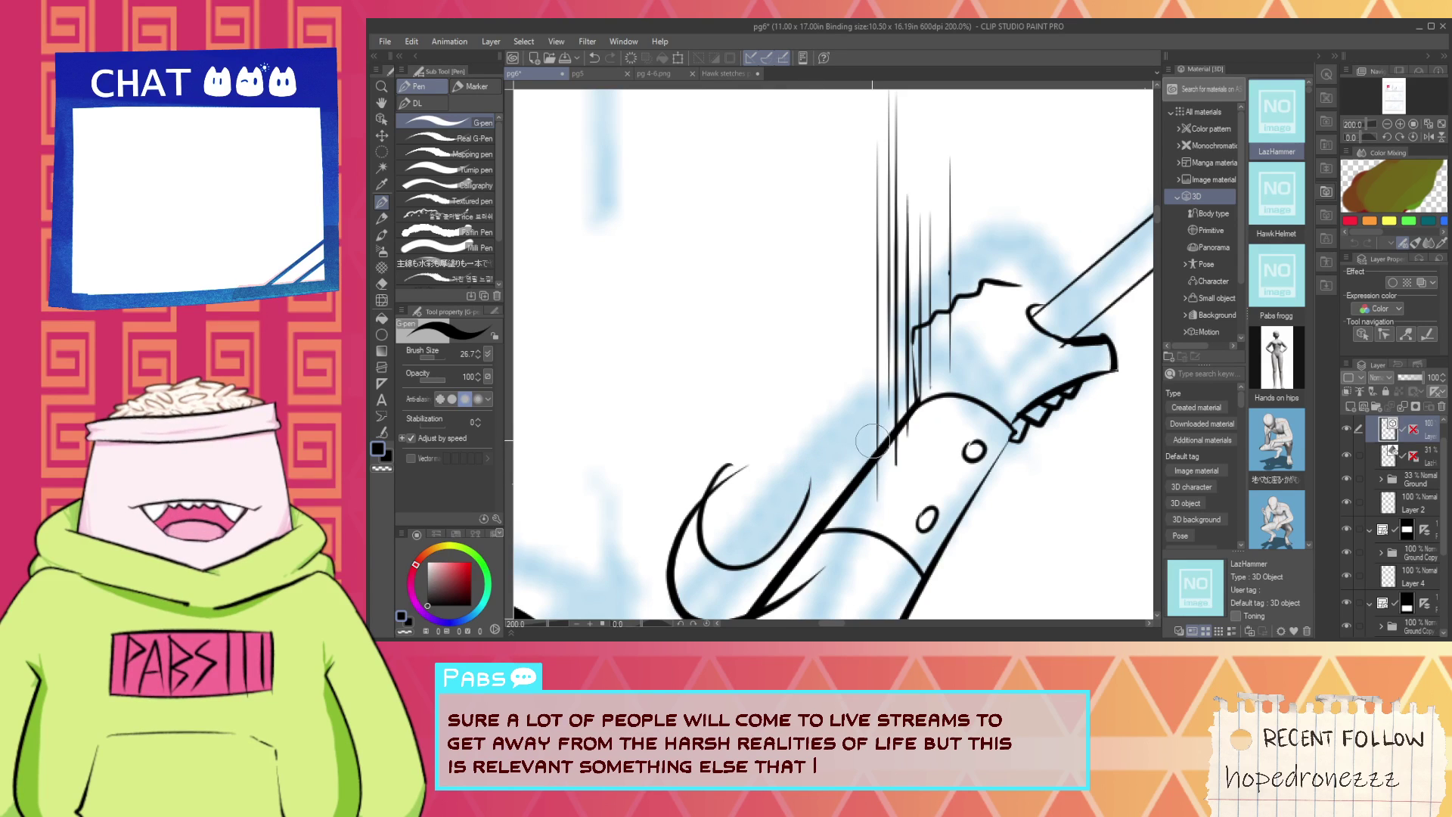
pyautogui.hotkey('ctrl', 'z')
pyautogui.hotkey('ctrl', 'z')
# Ink the missing upper outline of the hand down to the long object, reshape the grip curve and trim the overlaps.
pyautogui.scroll(-2, 900, 443)
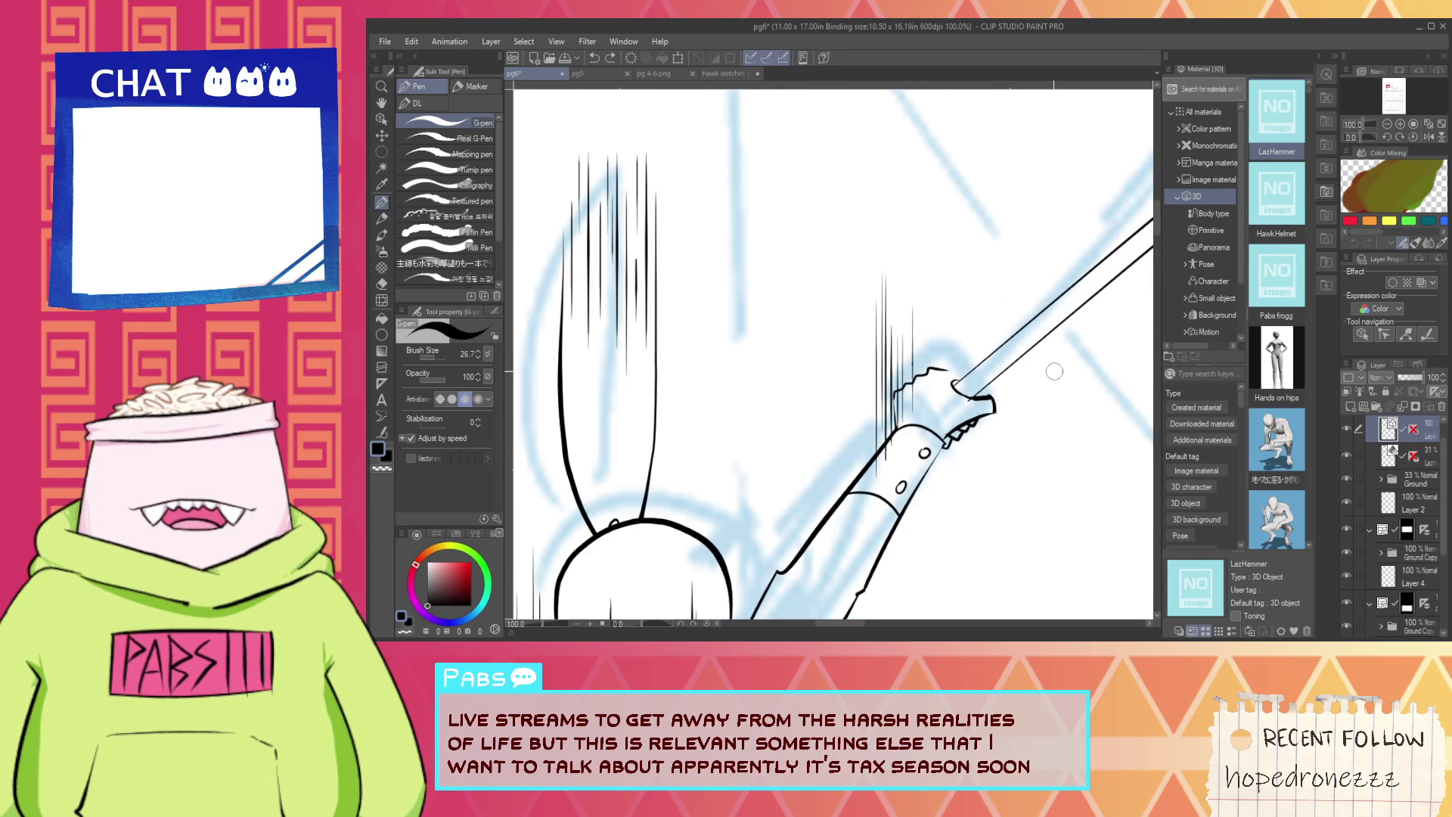
pyautogui.scroll(4, 1055, 371)
pyautogui.press('e')
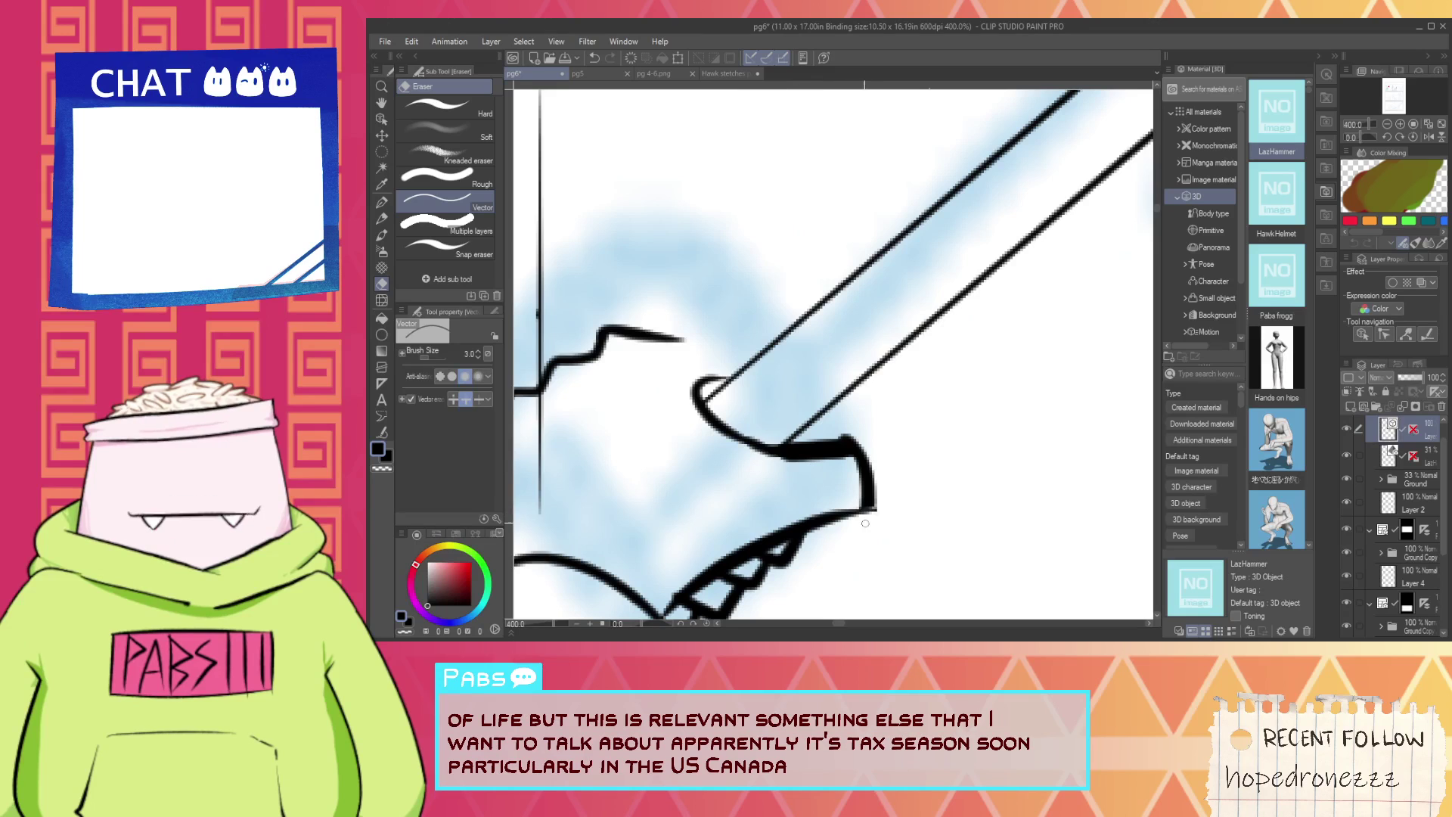
pyautogui.scroll(-3, 884, 492)
pyautogui.scroll(3, 821, 448)
pyautogui.press('p')
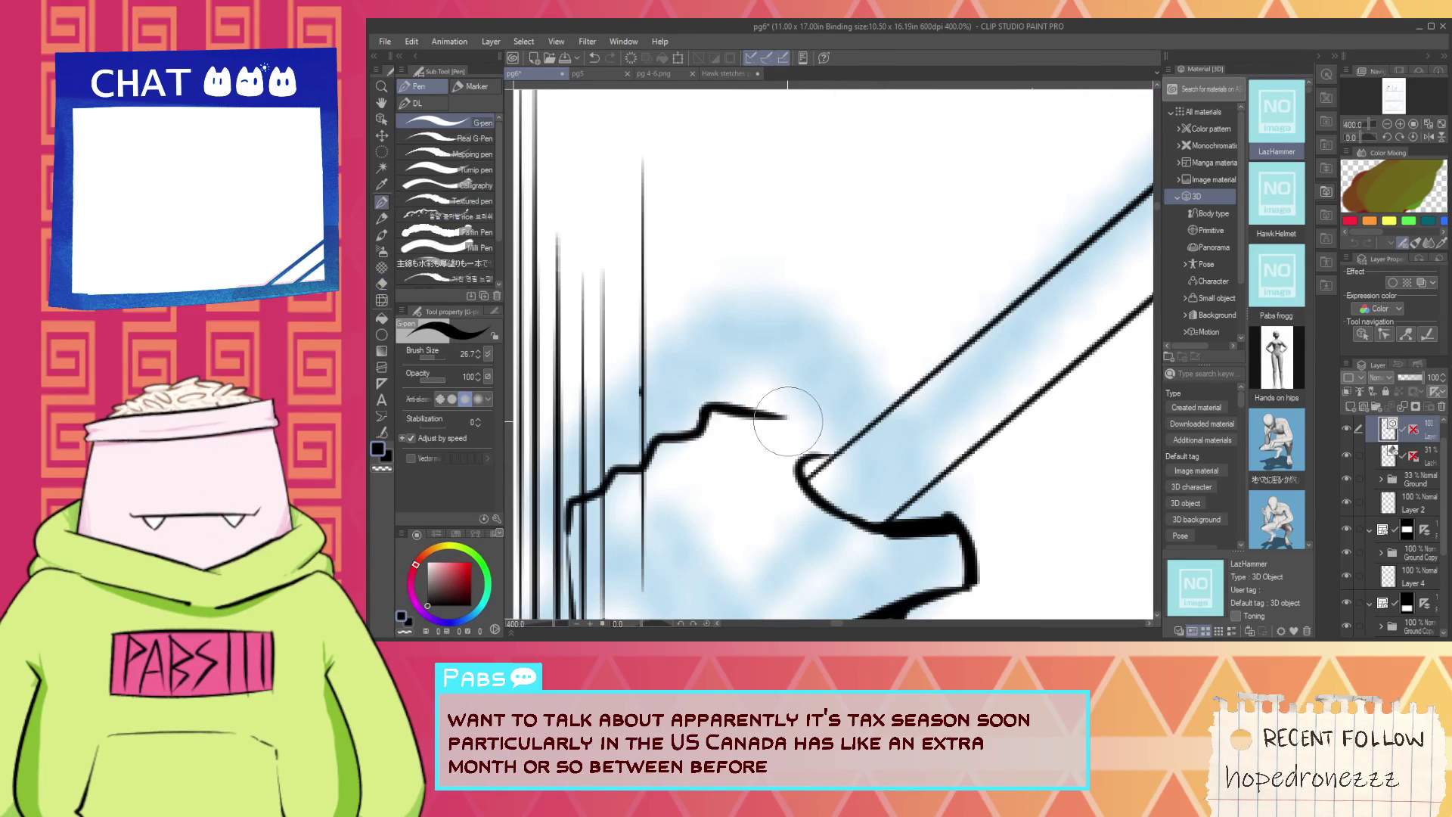
pyautogui.press('e')
pyautogui.press('p')
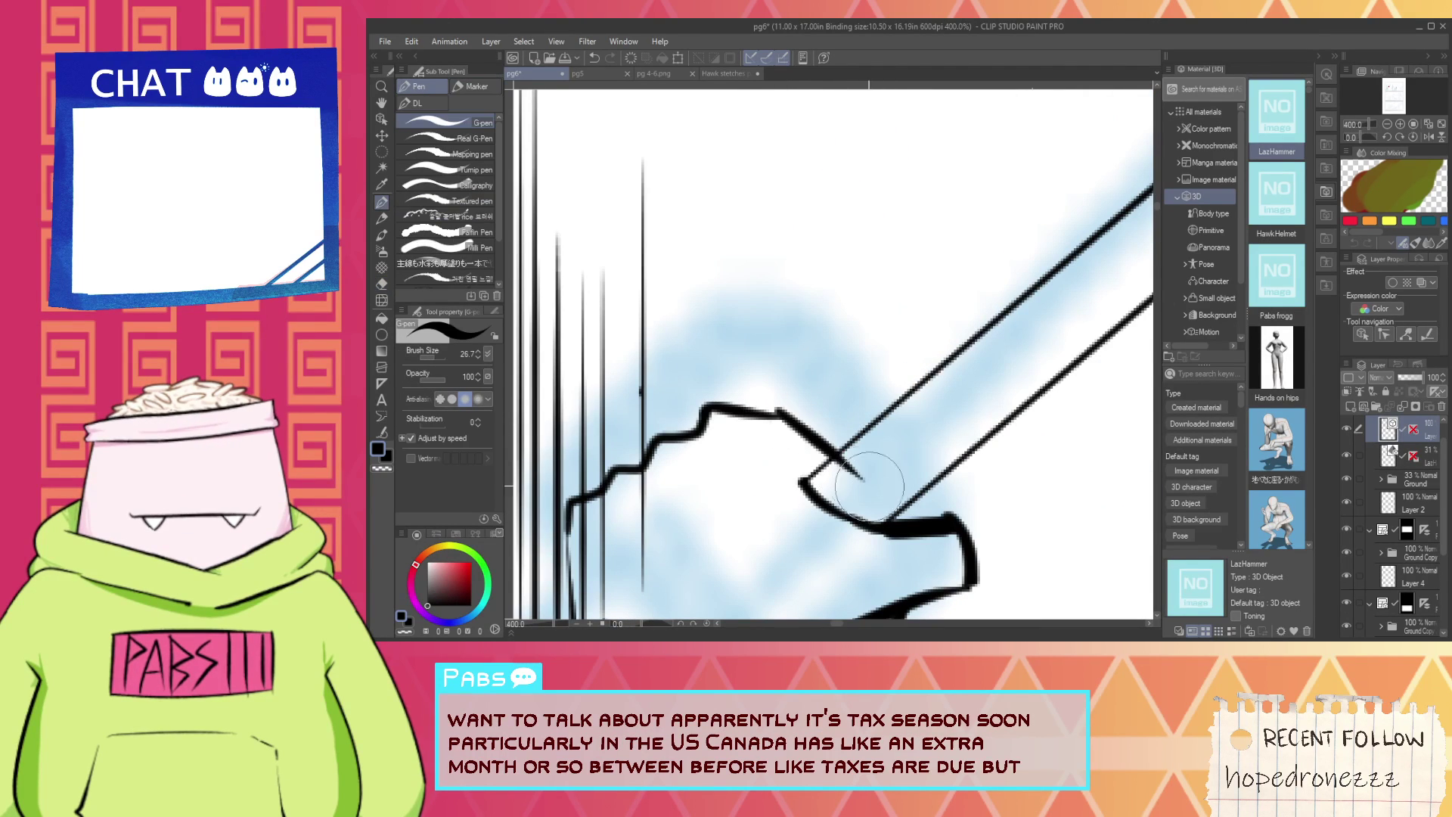
pyautogui.press('e')
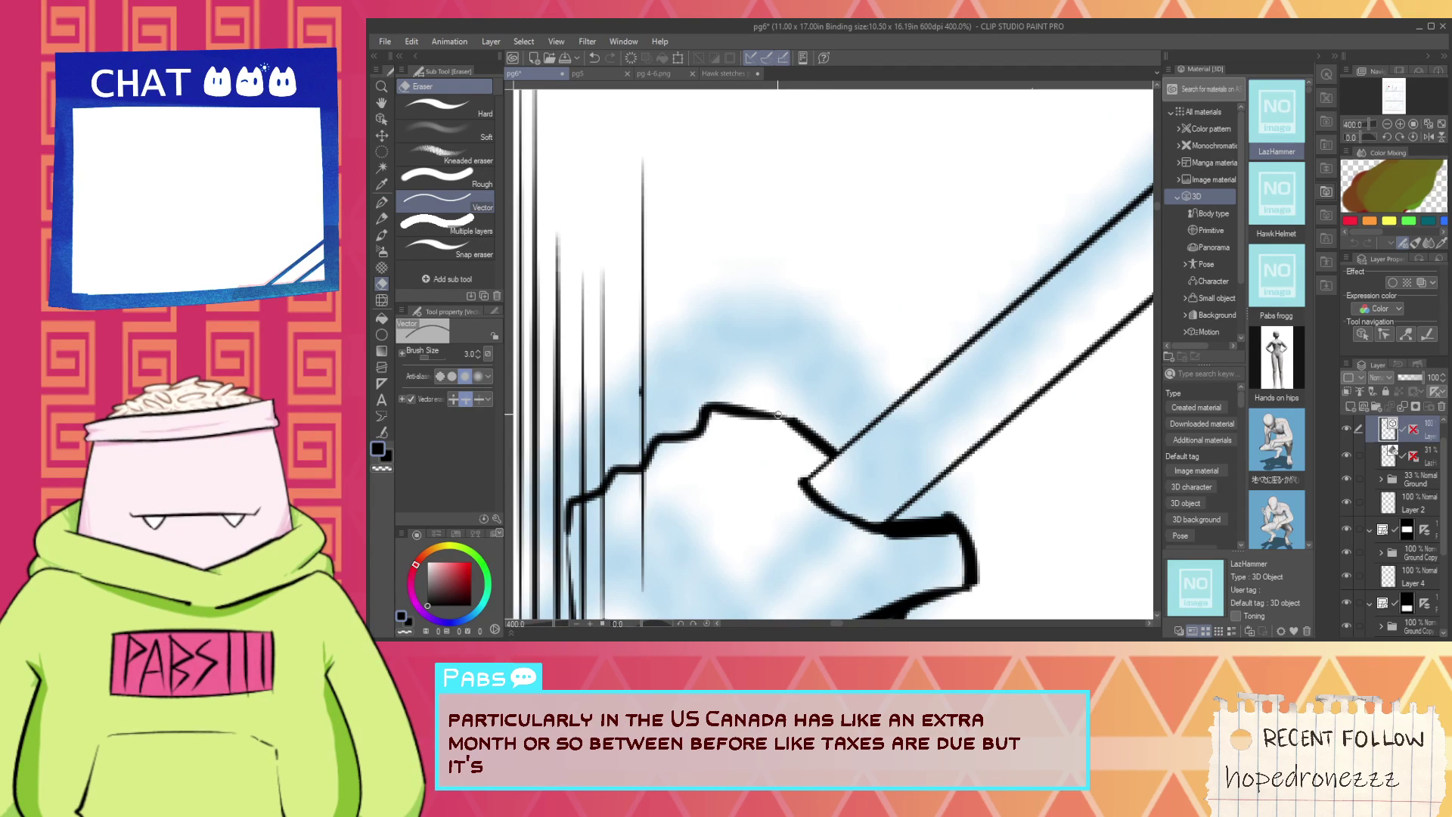
pyautogui.press('p')
pyautogui.moveTo(800, 482); pyautogui.dragTo(794, 450)
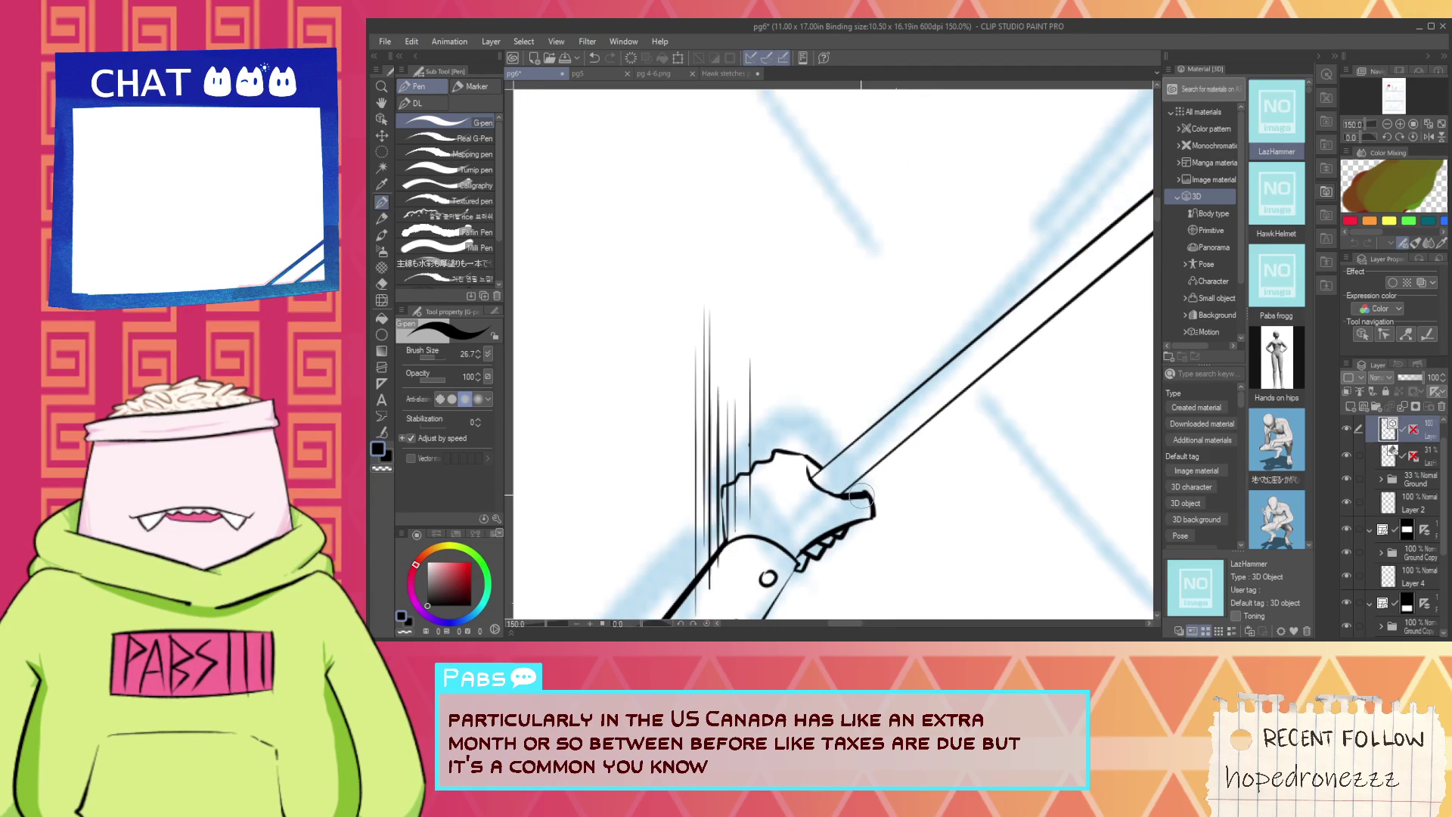
# Erase the small jagged fingertips along the underside of the hand, leaving its smooth lower outline.
pyautogui.press('e')
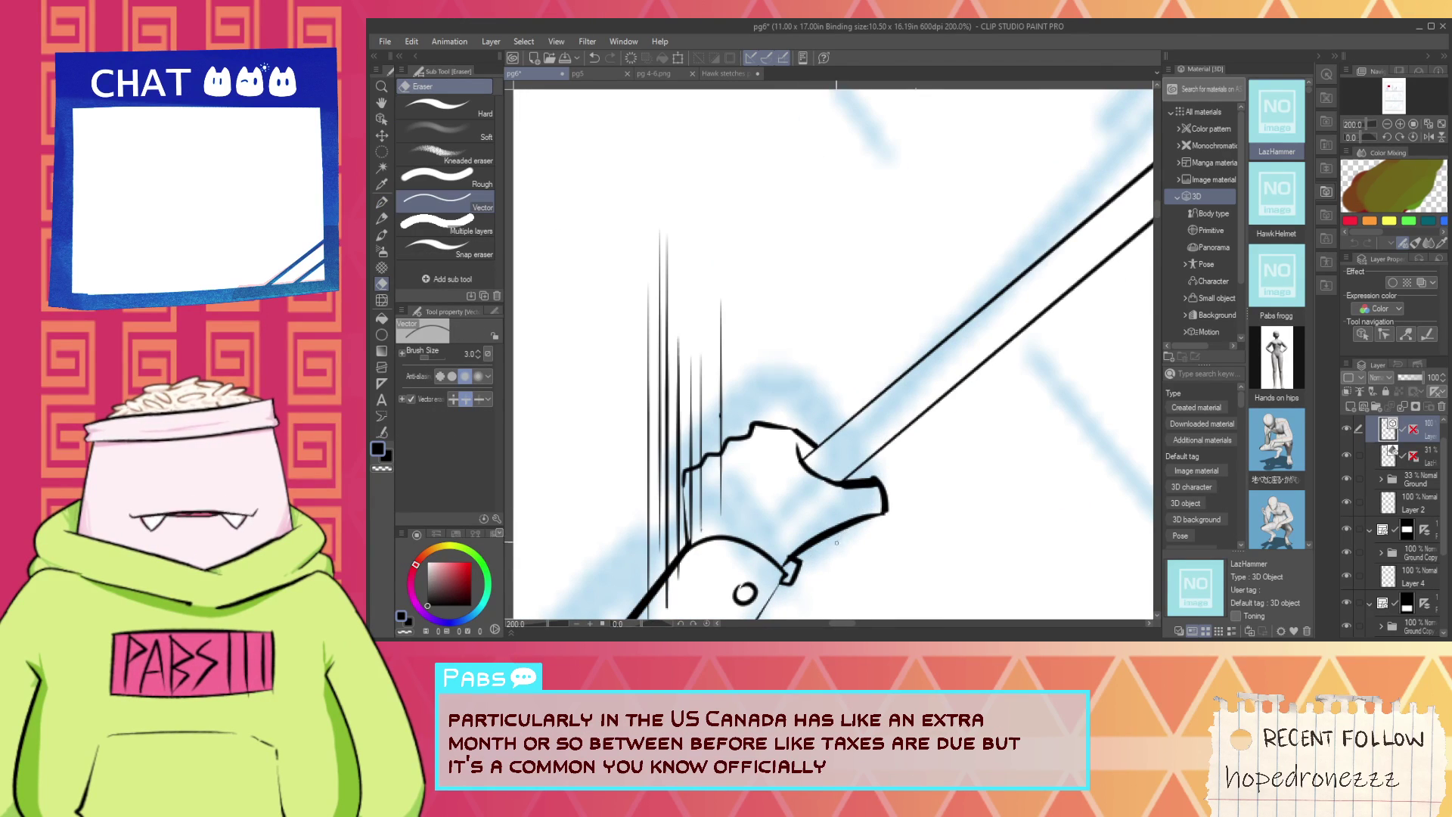
pyautogui.scroll(4, 805, 582)
pyautogui.moveTo(794, 556)
pyautogui.mouseDown()
pyautogui.moveTo(824, 488)
pyautogui.moveTo(808, 452)
pyautogui.mouseUp()
pyautogui.scroll(-4, 788, 434)
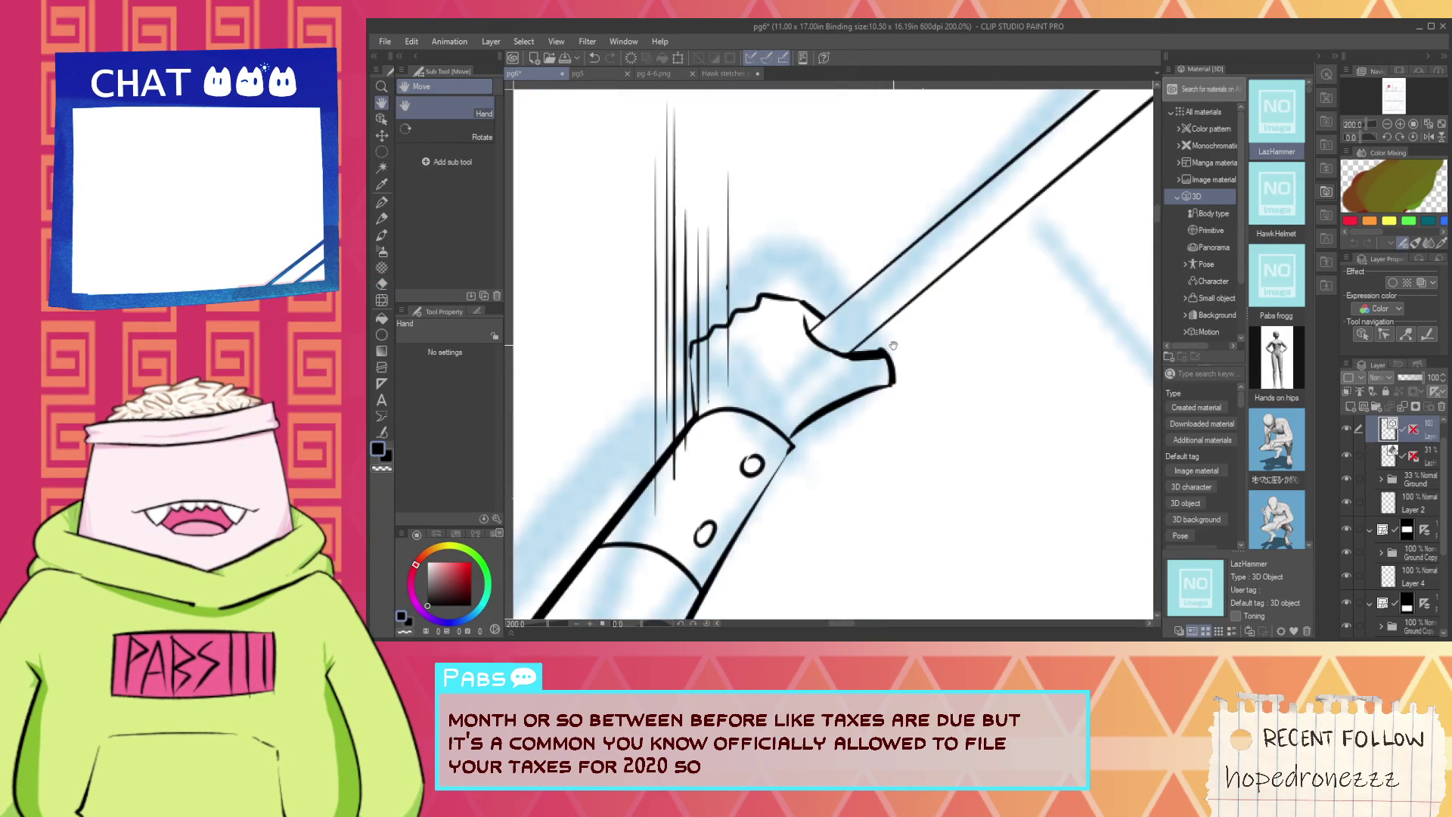
# Ink a small bump where the long object's lower edge meets the hand.
pyautogui.scroll(4, 843, 386)
pyautogui.press('p')
pyautogui.scroll(-9, 831, 389)
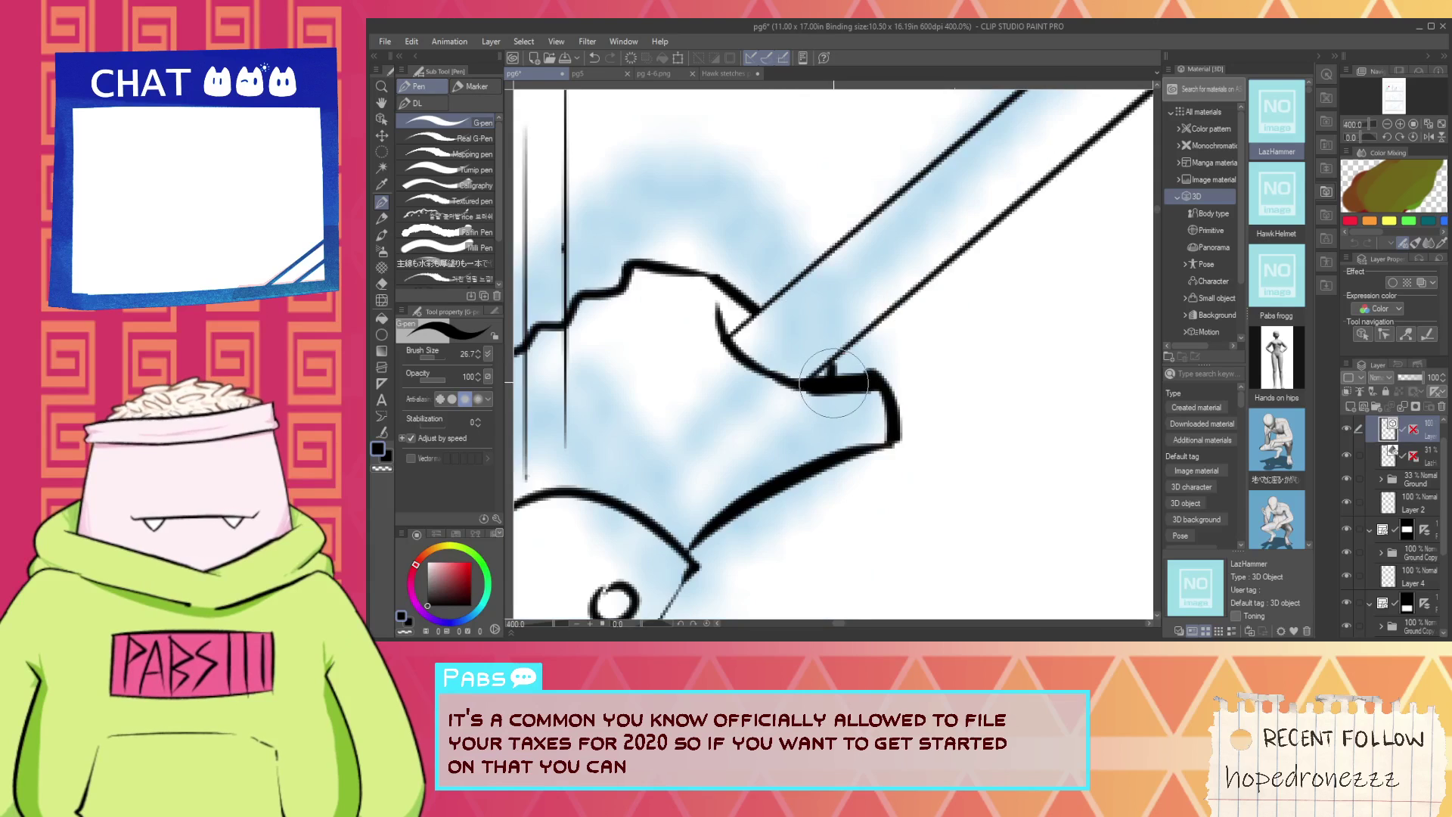
pyautogui.press('space')
pyautogui.moveTo(789, 336); pyautogui.dragTo(761, 350)
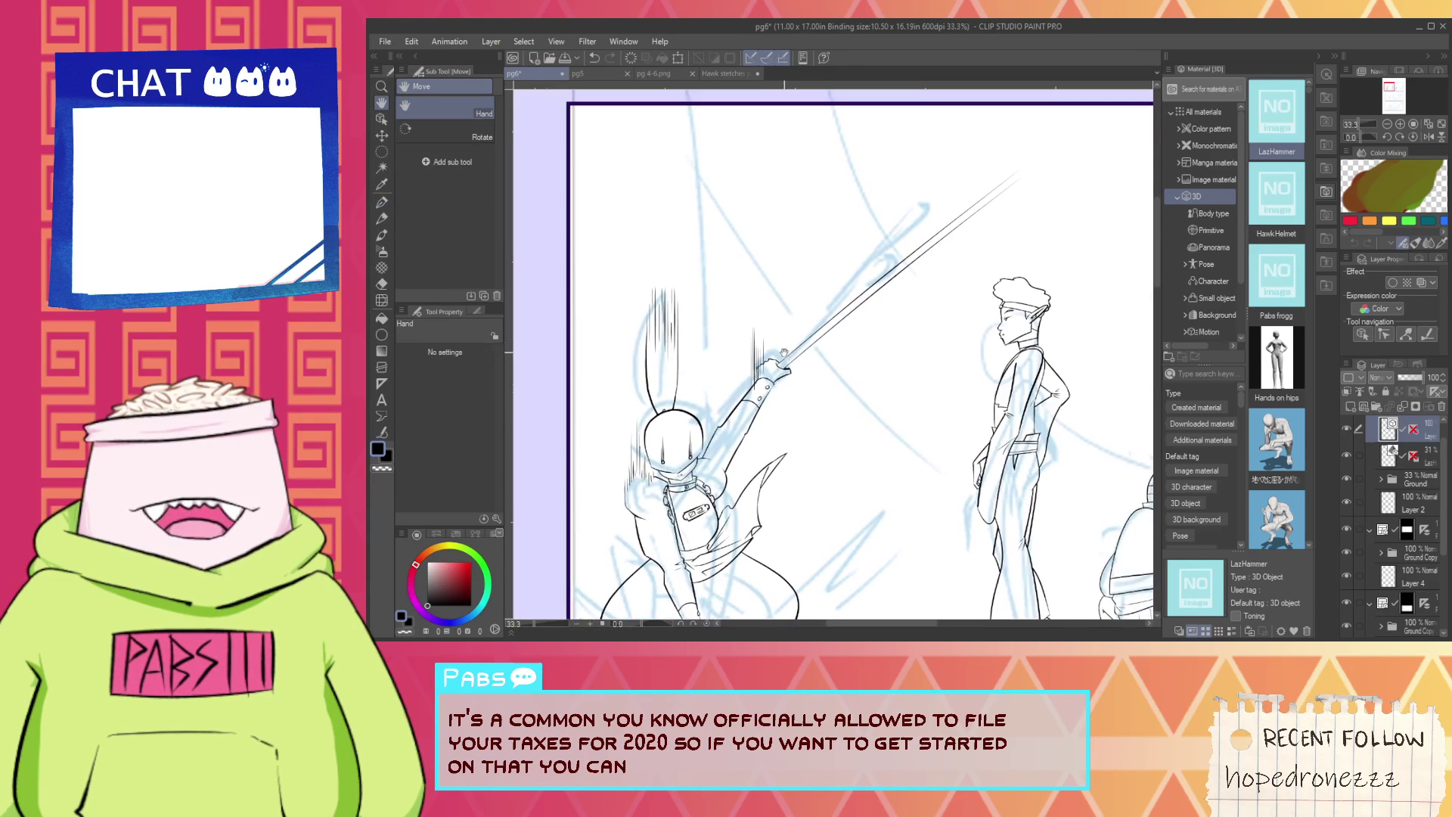
# Try to ink the long object's rear section as a straight diagonal line from beside the forearm towards the hand.
pyautogui.scroll(1, 833, 308)
pyautogui.scroll(5, 863, 291)
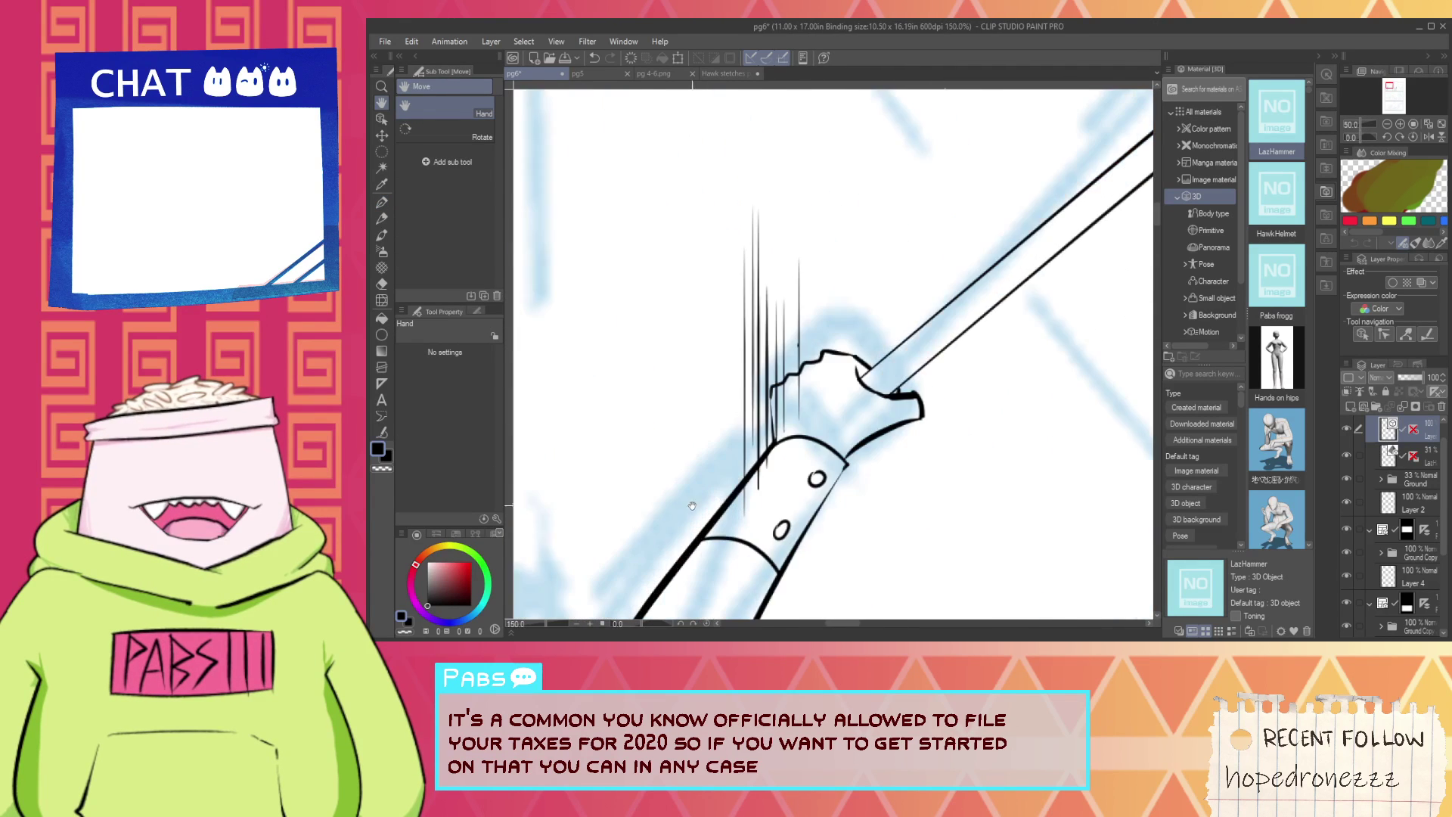
pyautogui.press('p')
pyautogui.hotkey('ctrl', 'z')
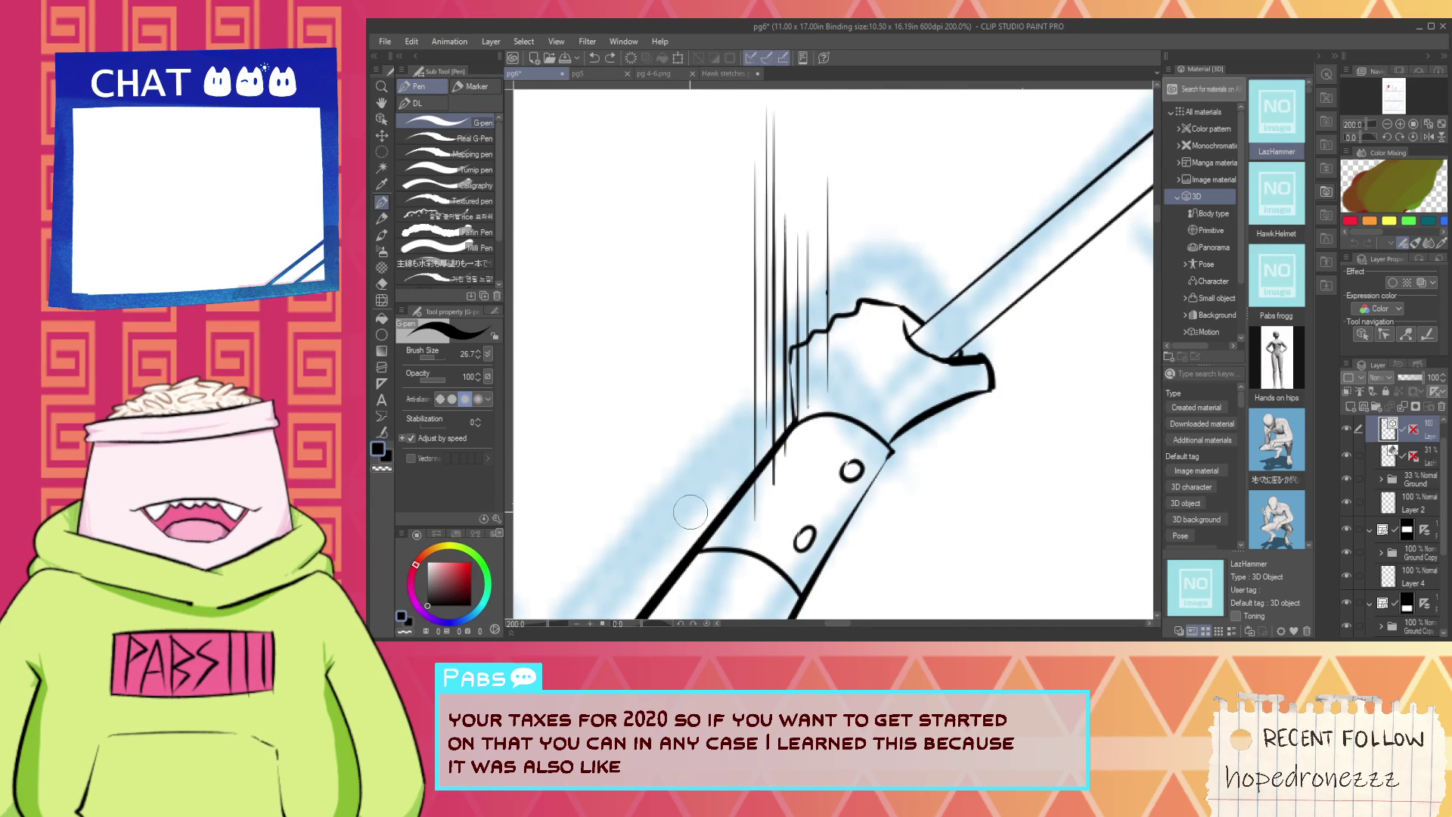
pyautogui.hotkey('ctrl', 'z')
pyautogui.moveTo(646, 535); pyautogui.dragTo(867, 349)
pyautogui.hotkey('ctrl', 'z')
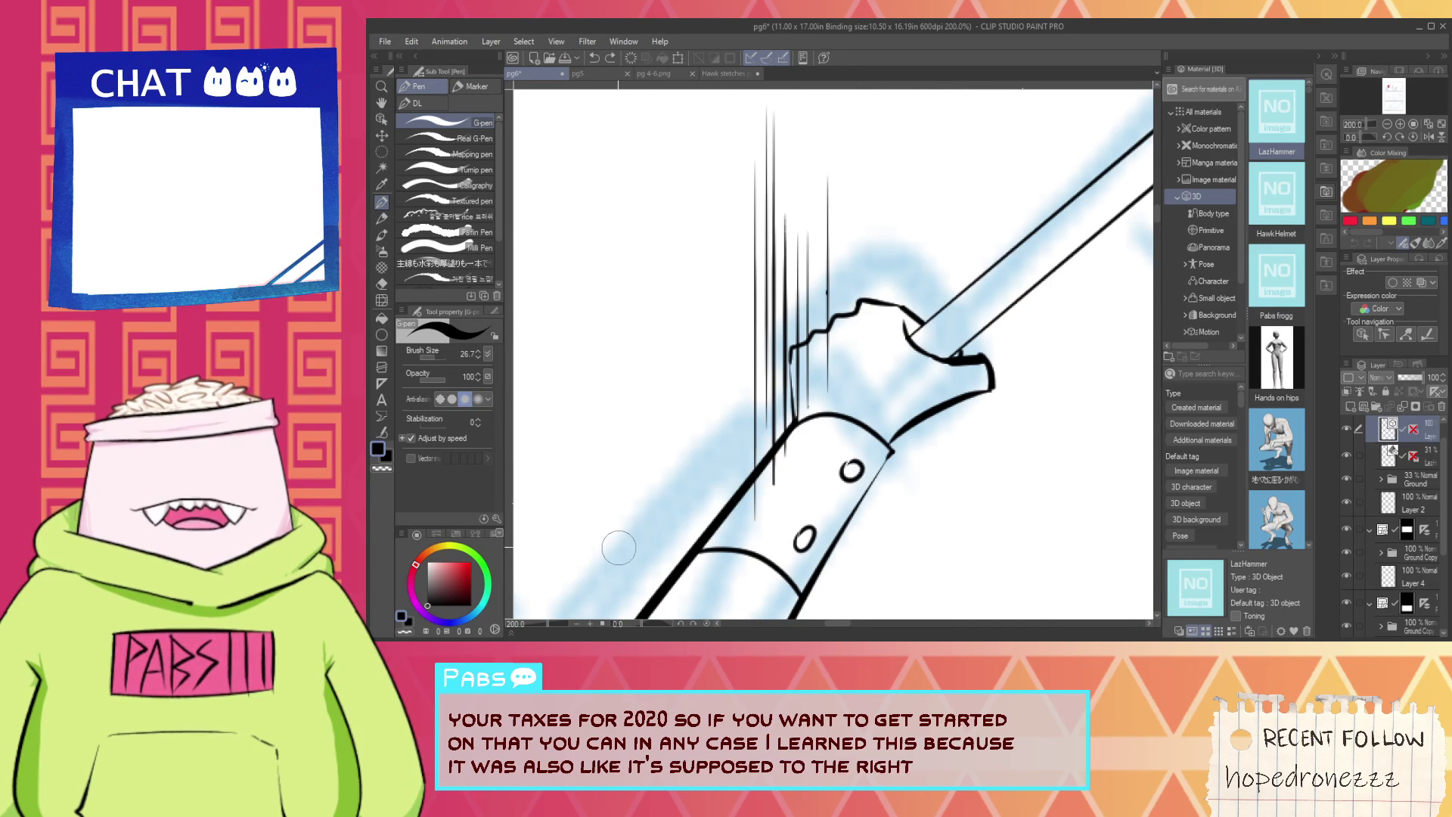
pyautogui.moveTo(623, 547); pyautogui.dragTo(804, 396)
pyautogui.hotkey('ctrl', 'z')
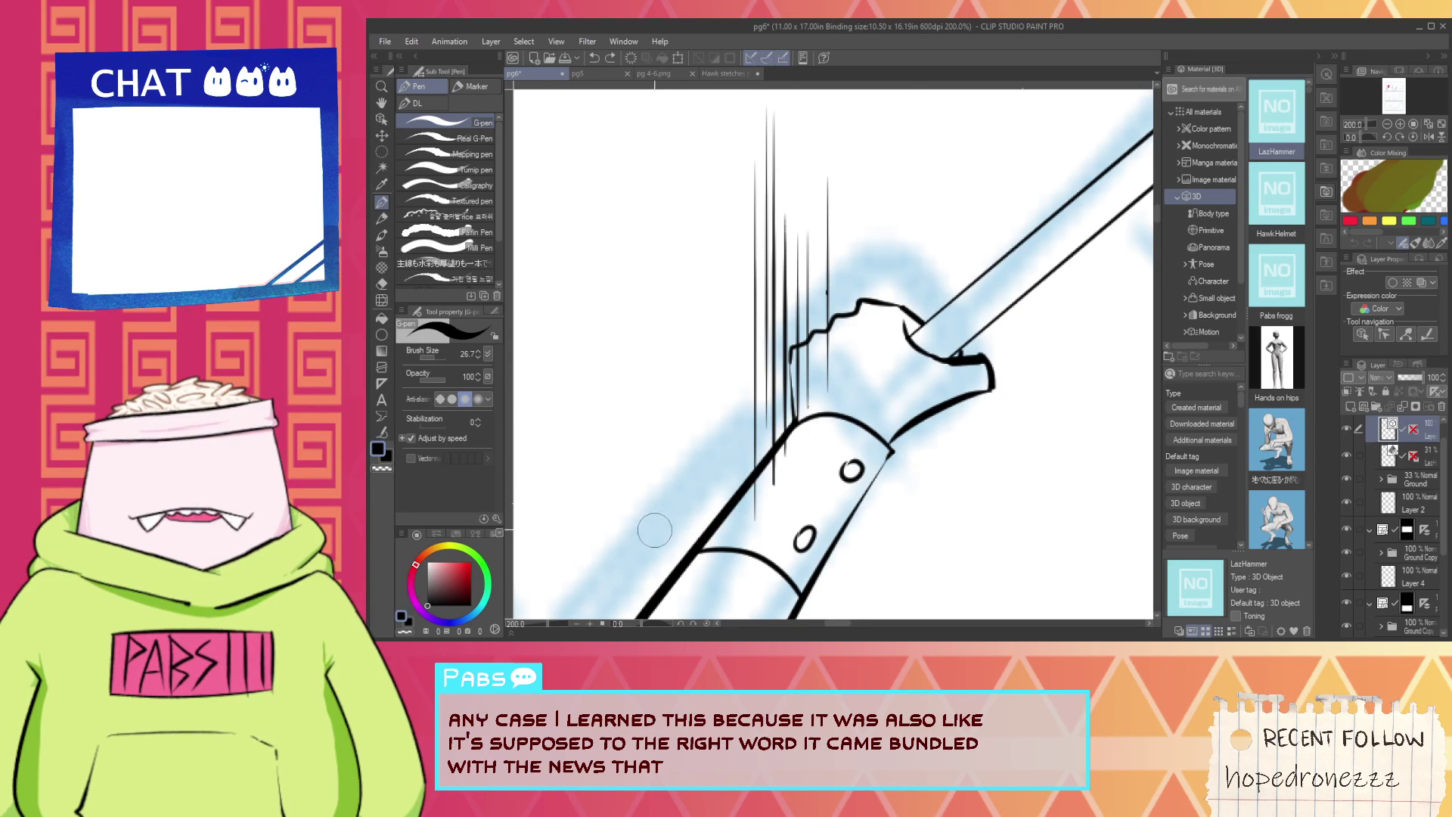
# Try to ink the object's rear edge across the cuff with a short end stroke, and undo it.
pyautogui.moveTo(629, 569); pyautogui.dragTo(880, 350)
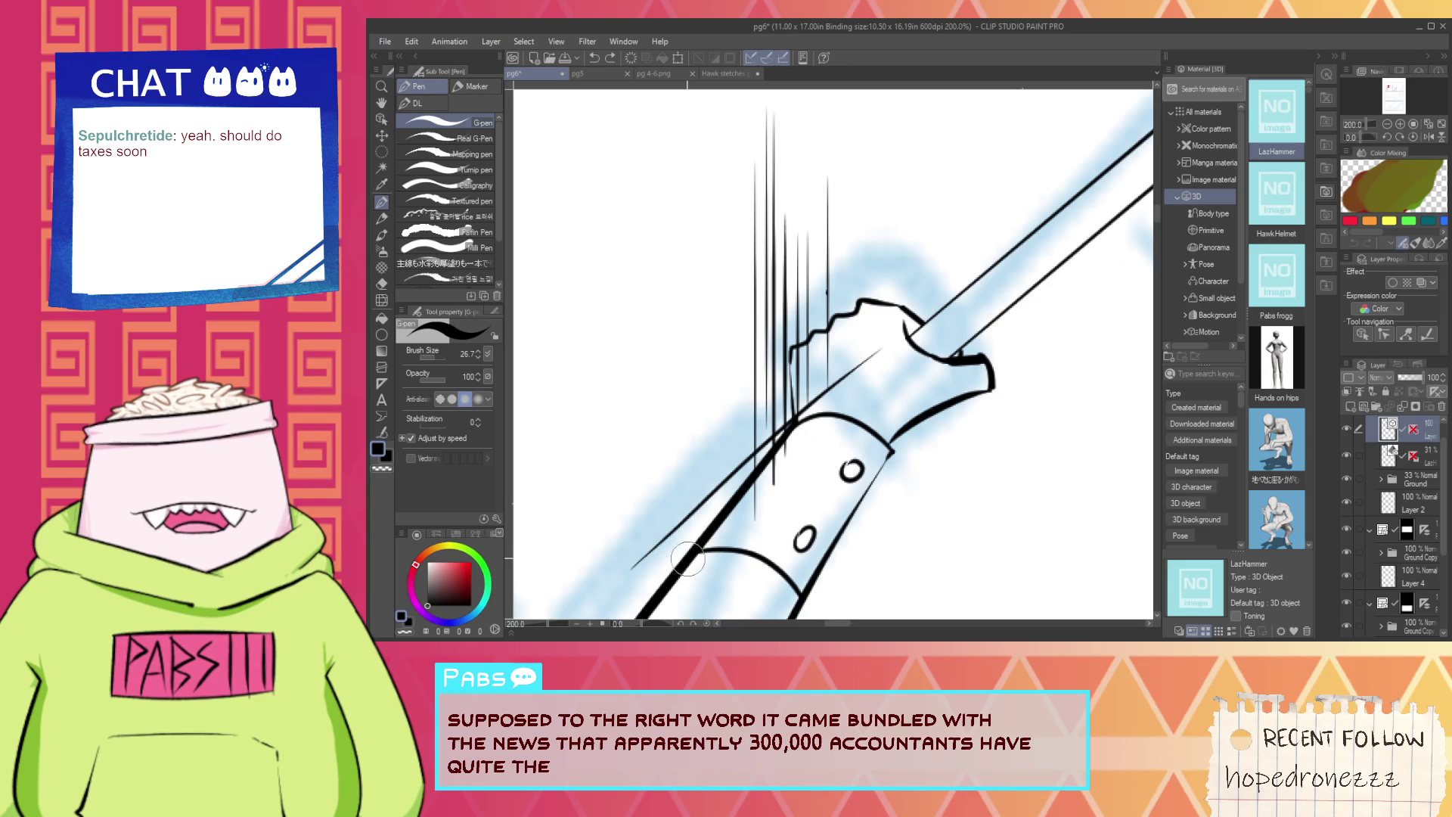
pyautogui.press('space')
pyautogui.moveTo(683, 561)
pyautogui.mouseDown()
pyautogui.moveTo(663, 513)
pyautogui.moveTo(706, 529)
pyautogui.mouseUp()
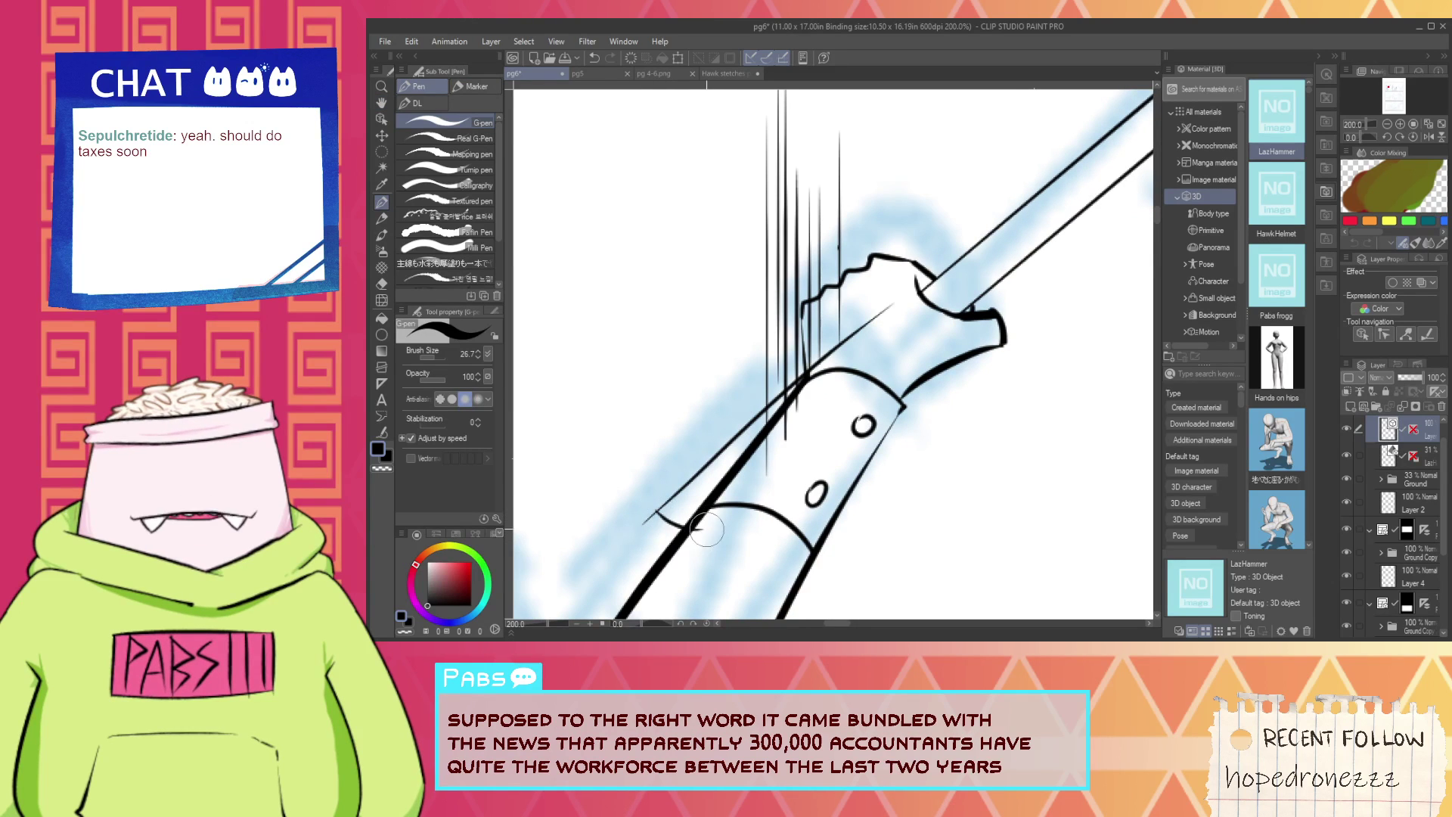
pyautogui.hotkey('ctrl', 'z')
pyautogui.hotkey('ctrl', '-')
pyautogui.hotkey('ctrl', '-')
pyautogui.press('space')
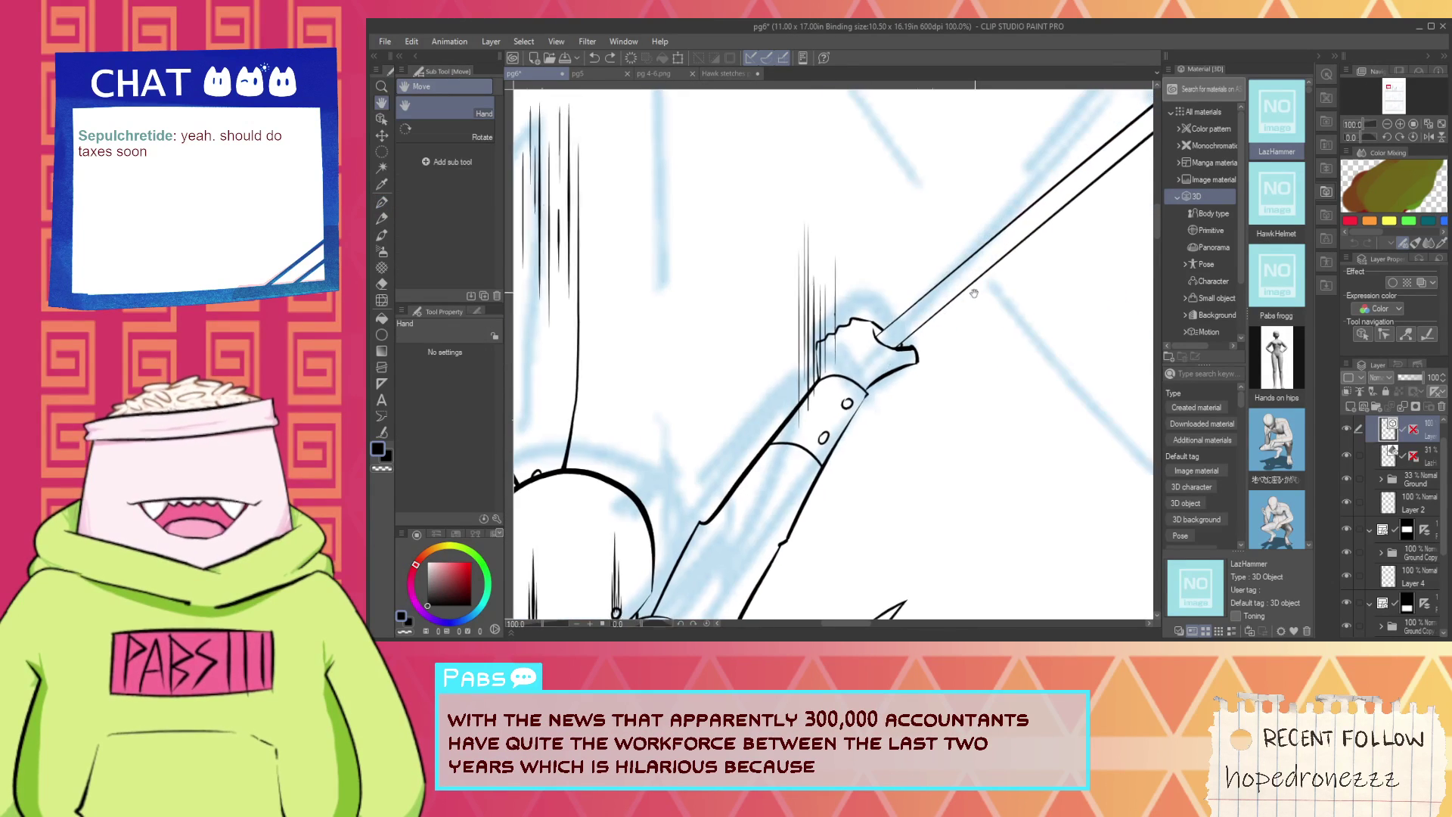
pyautogui.moveTo(946, 314)
pyautogui.mouseDown()
pyautogui.moveTo(723, 468)
pyautogui.moveTo(758, 430)
pyautogui.mouseUp()
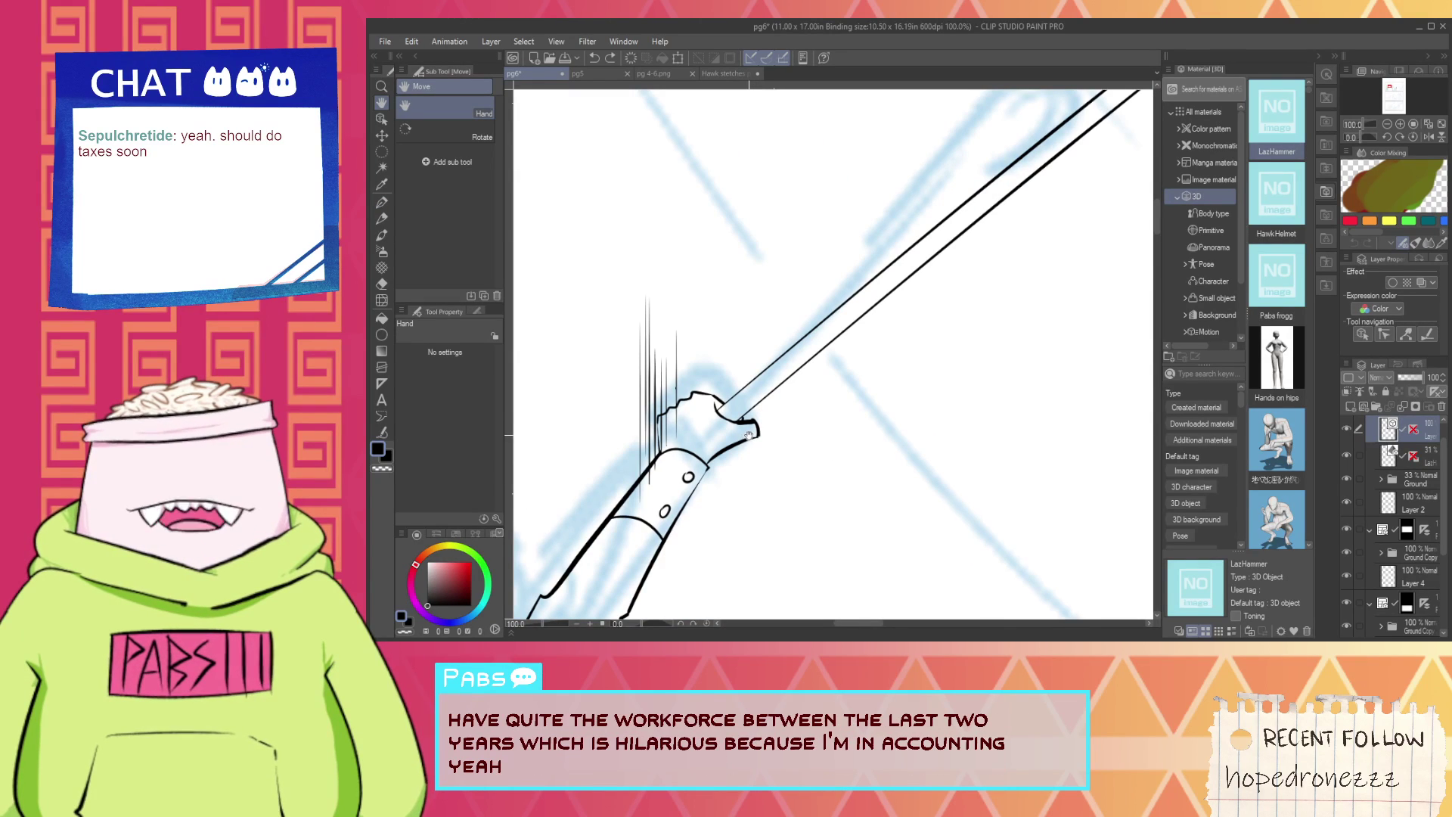
pyautogui.press('p')
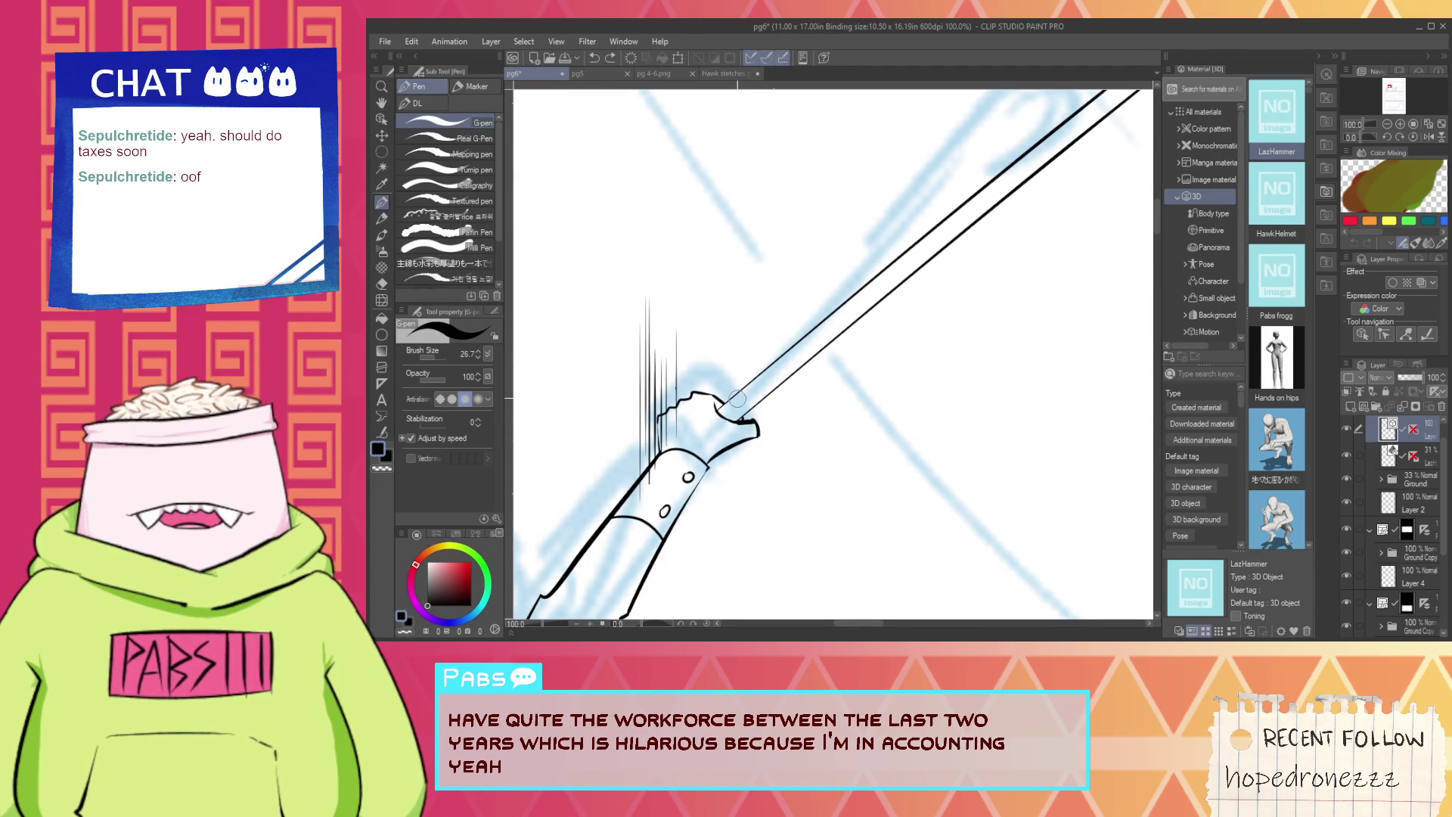
pyautogui.scroll(1, 642, 451)
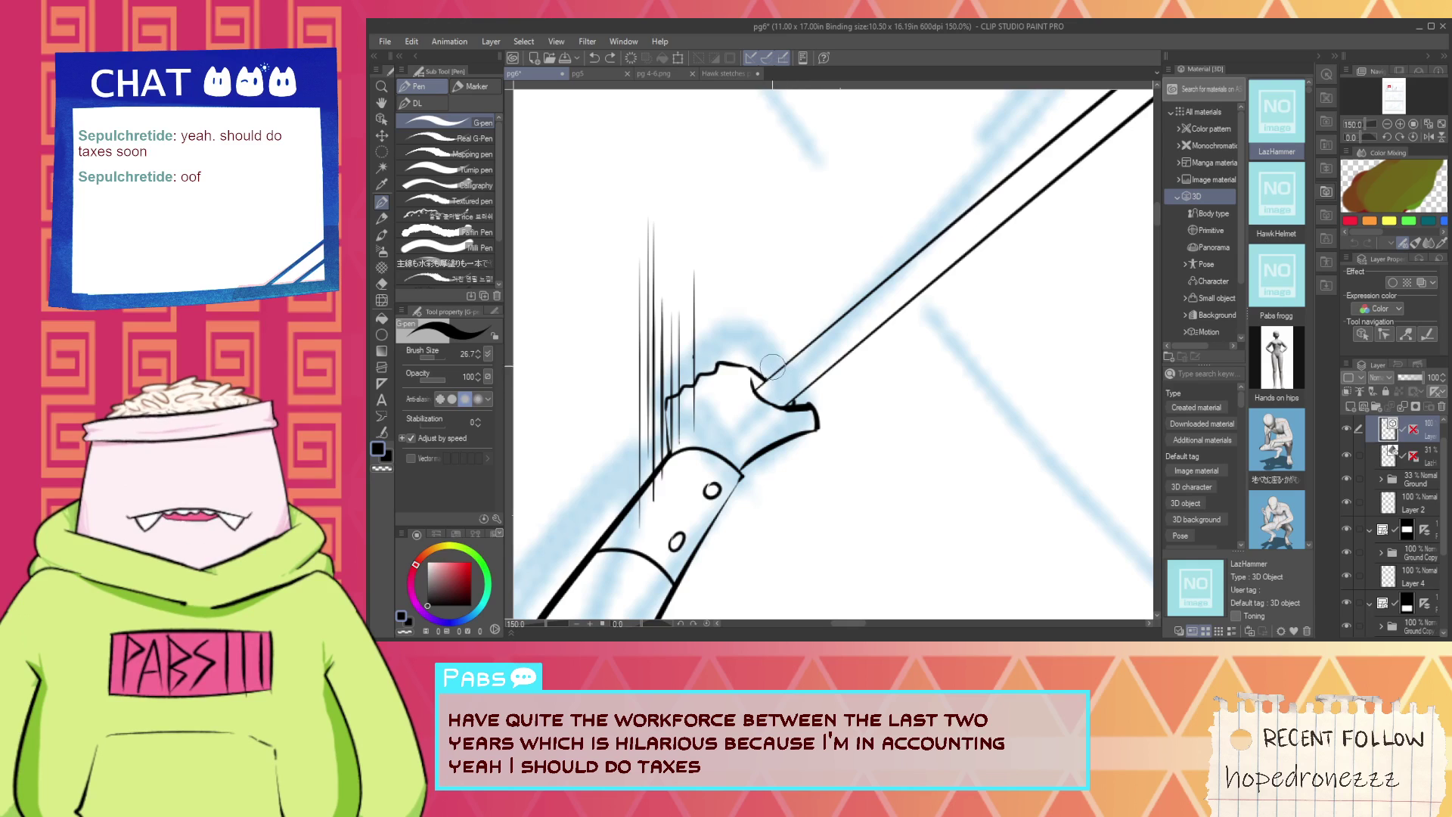
pyautogui.hotkey('ctrl', 'z')
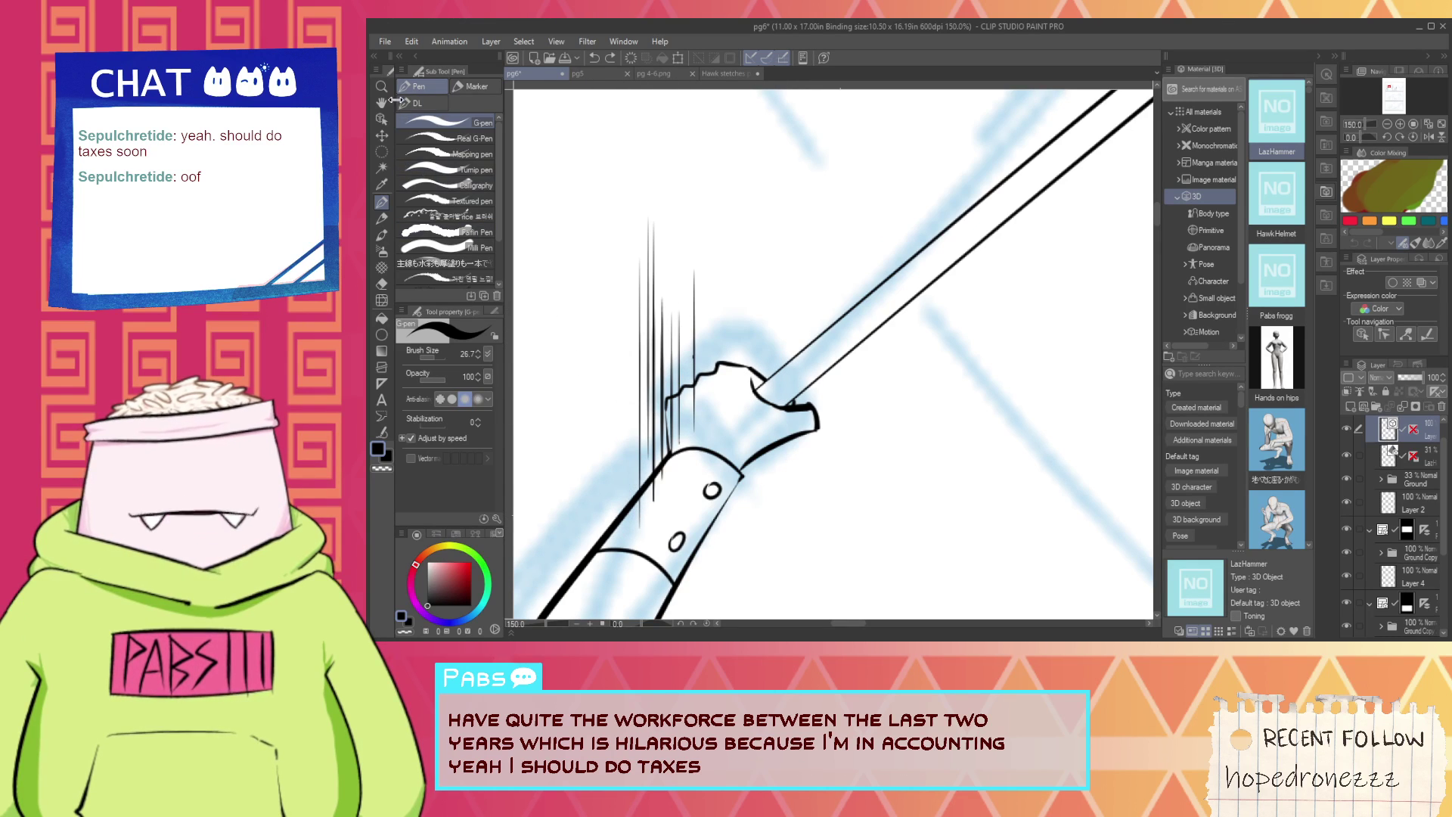
# Select the vertical hatch lines beside the raised hand as vector objects and move them away into the empty area past the long object.
pyautogui.click(384, 134)
pyautogui.click(382, 120)
pyautogui.moveTo(581, 167); pyautogui.dragTo(1169, 448)
pyautogui.click(668, 321)
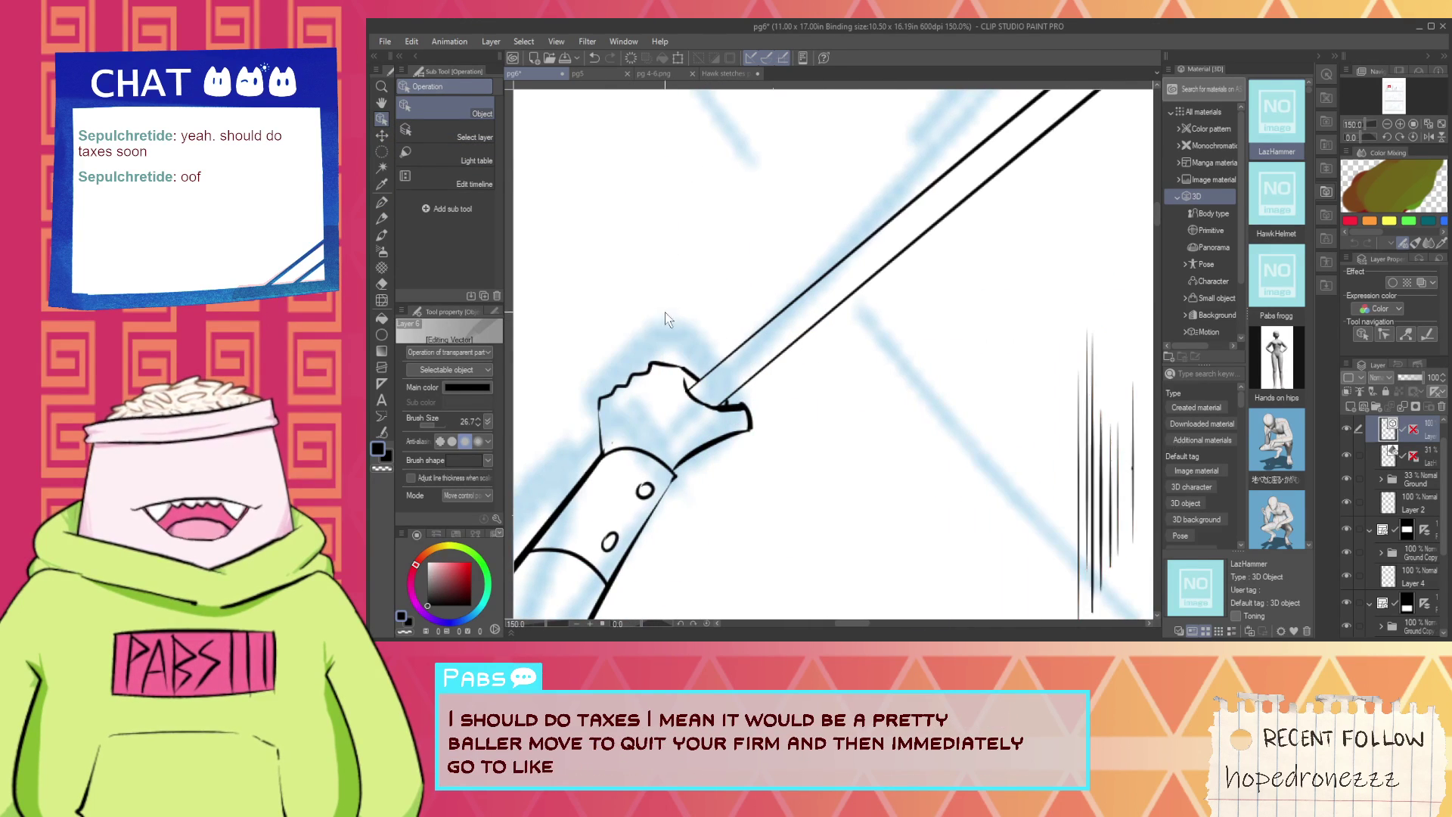
pyautogui.press('space')
pyautogui.moveTo(610, 392); pyautogui.dragTo(734, 364)
pyautogui.scroll(-5, 745, 355)
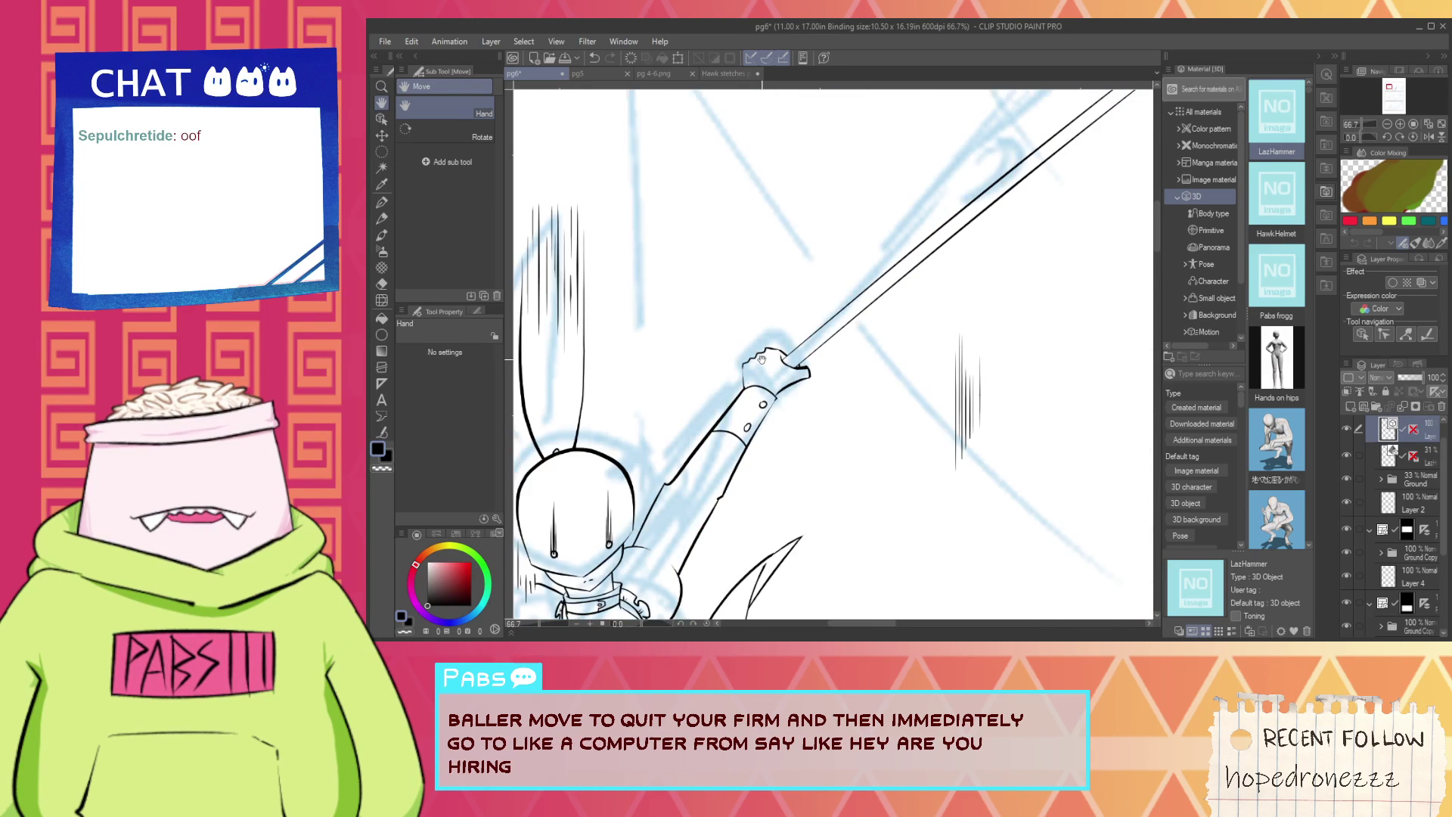
pyautogui.scroll(6, 757, 360)
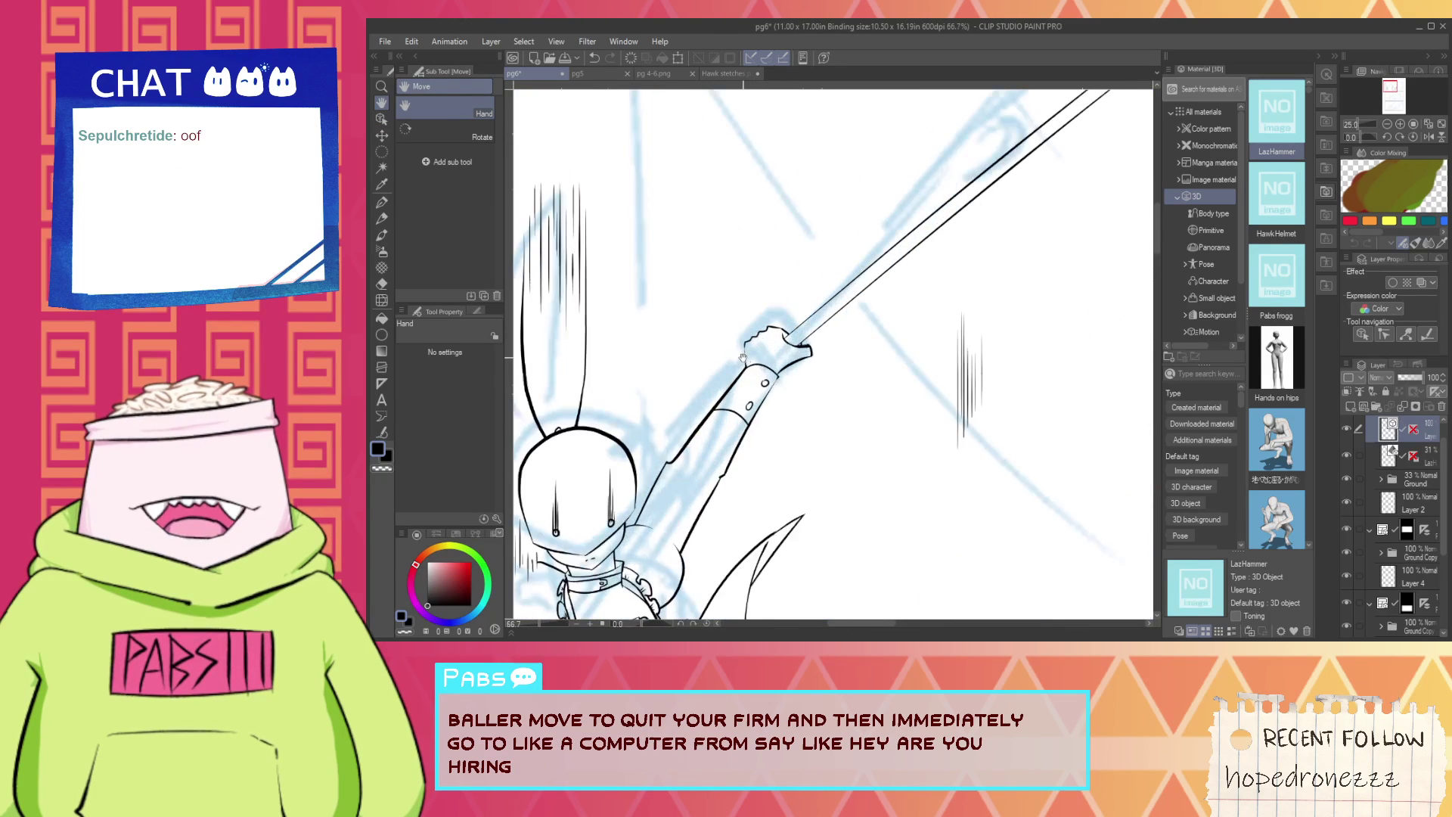
pyautogui.press('p')
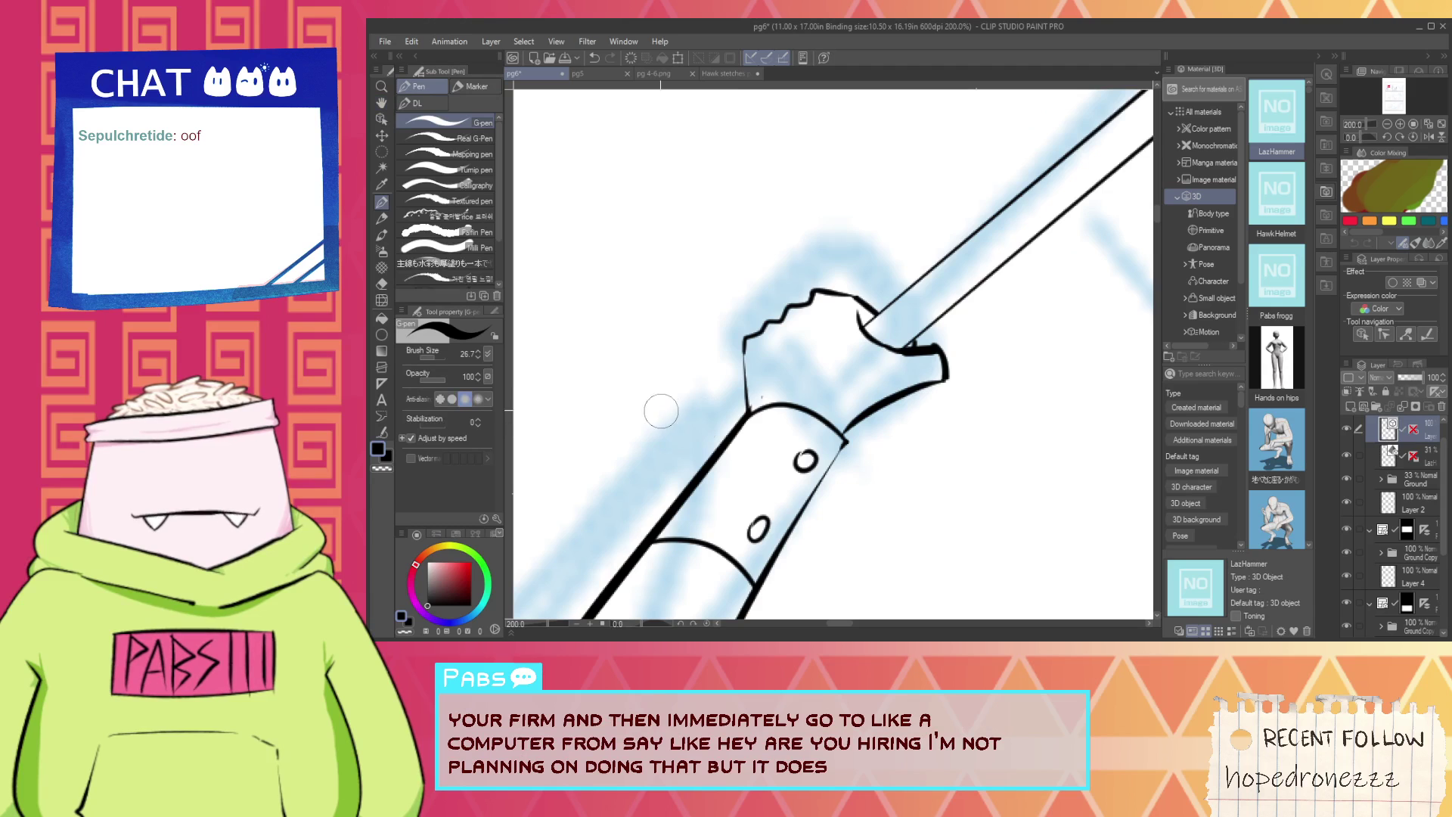
pyautogui.scroll(-4, 671, 393)
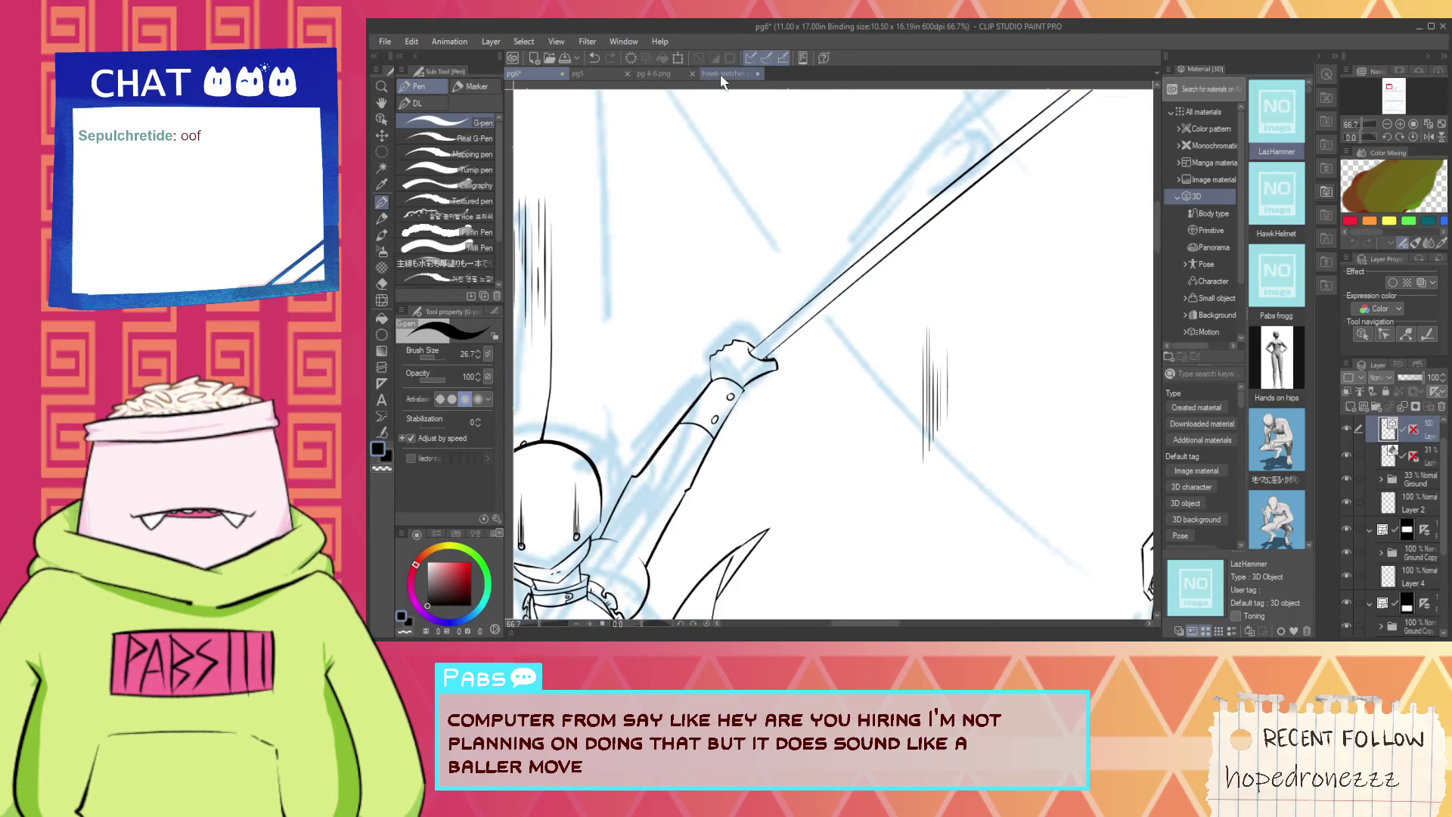
# Bring the full spear design into view in the Hawk sketches p2 document and capture it as an image.
pyautogui.click(723, 74)
pyautogui.press('h')
pyautogui.scroll(-4, 845, 312)
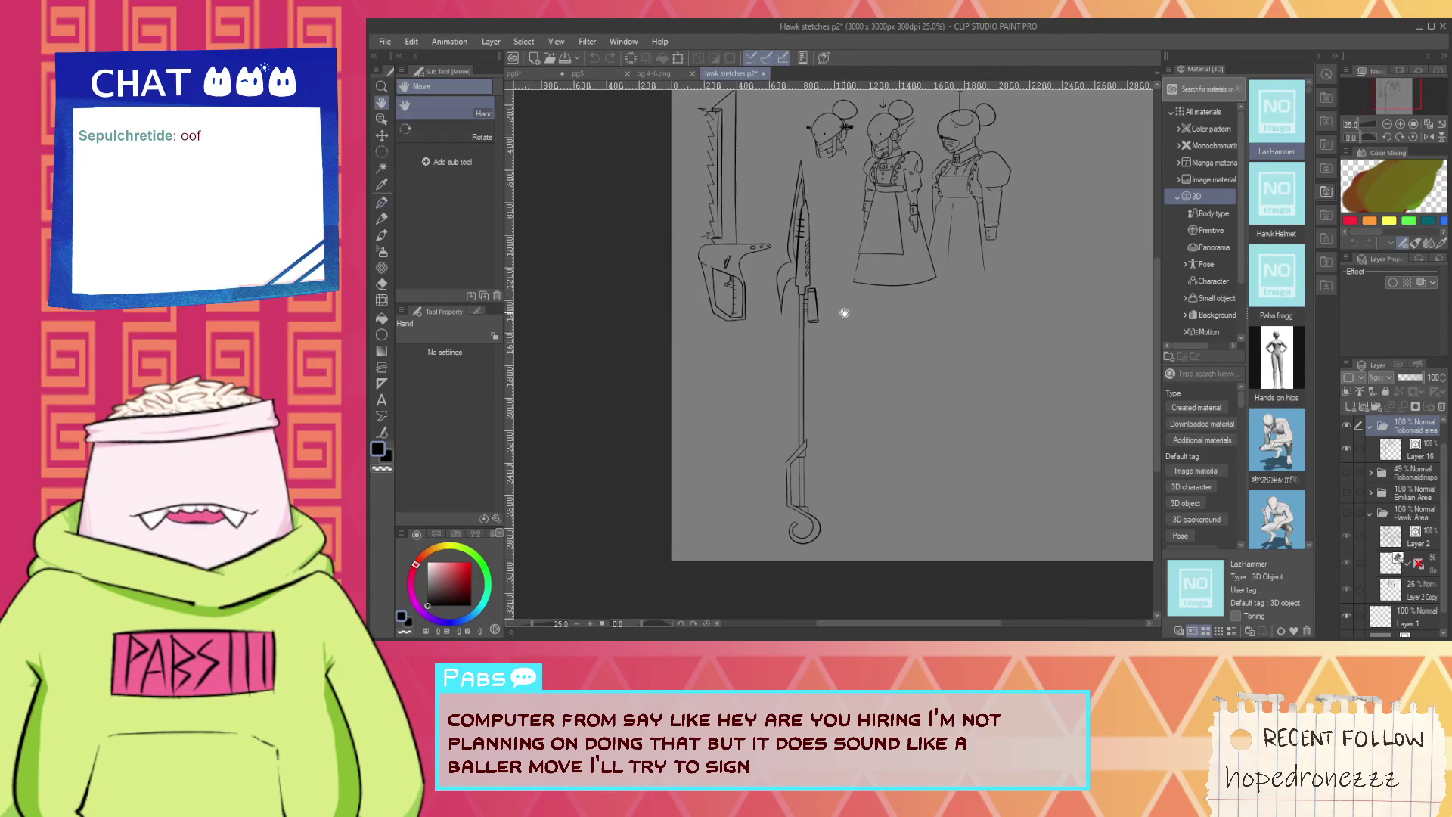
pyautogui.moveTo(845, 312); pyautogui.dragTo(853, 344)
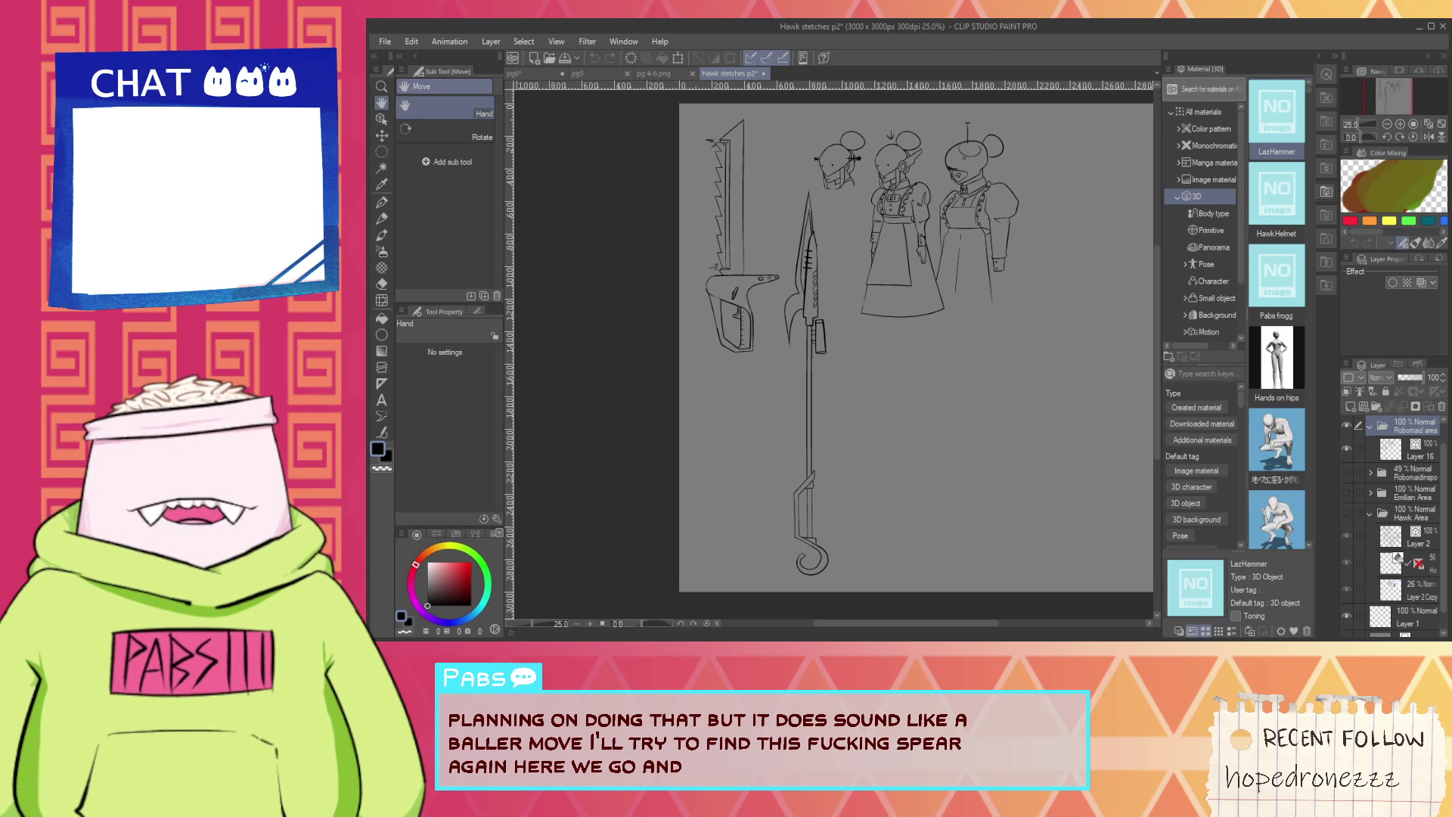
pyautogui.hotkey('alt', 'Tab')
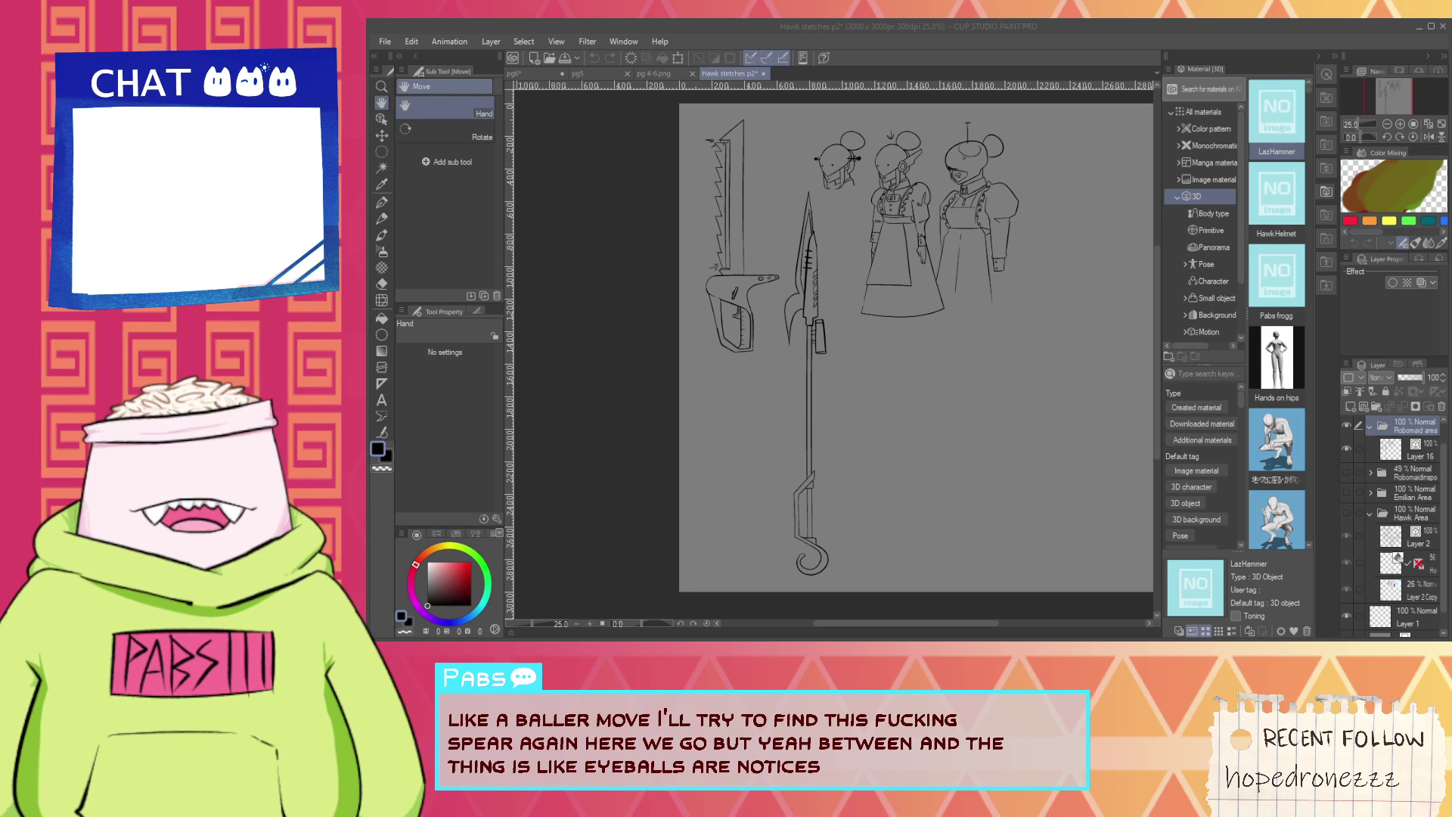
pyautogui.hotkey('alt', 'Tab')
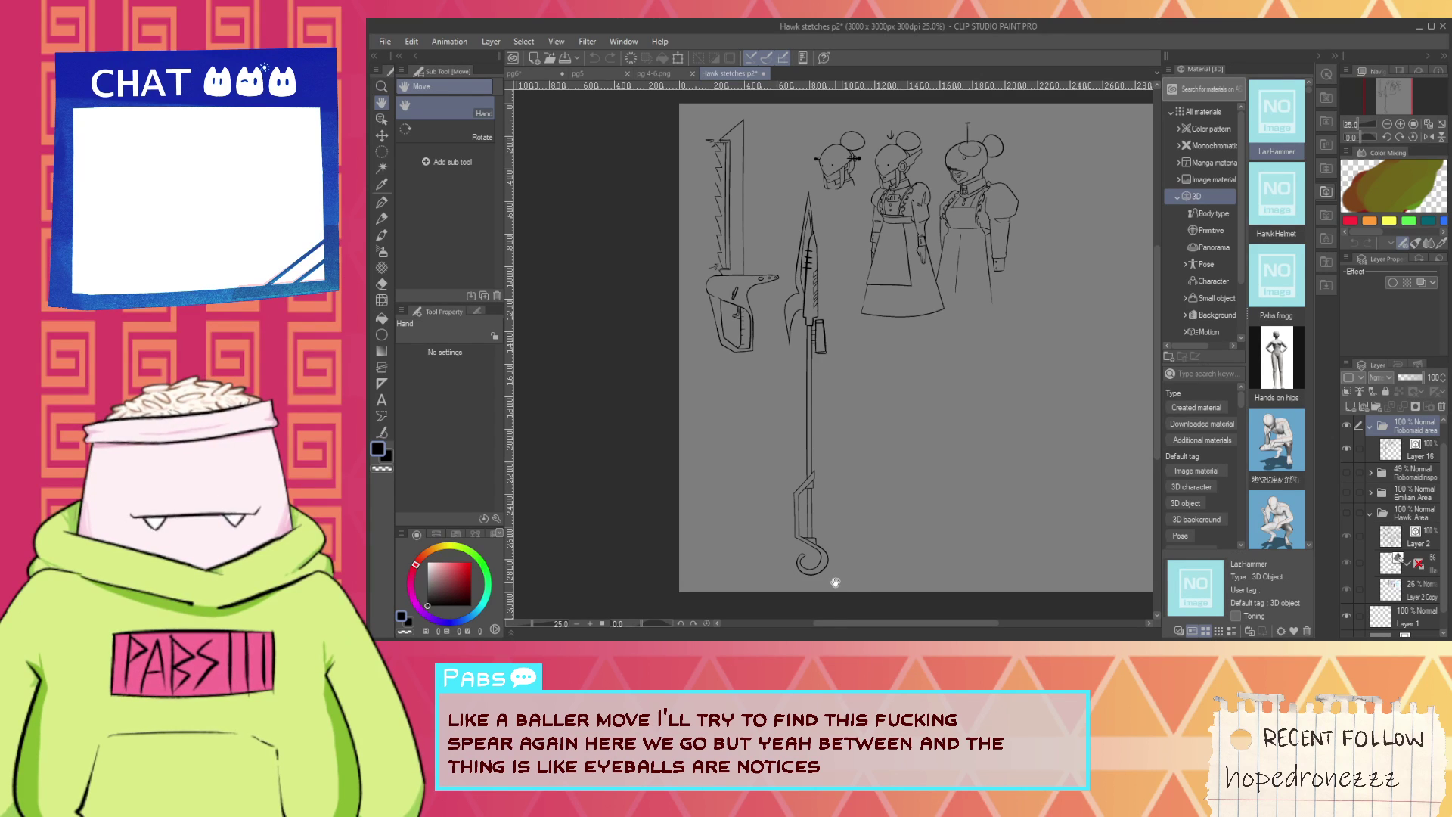
# Return to the pg6 document, add a new layer above the blue sketch layer and paste the captured spear image there.
pyautogui.click(556, 74)
pyautogui.scroll(-3, 732, 236)
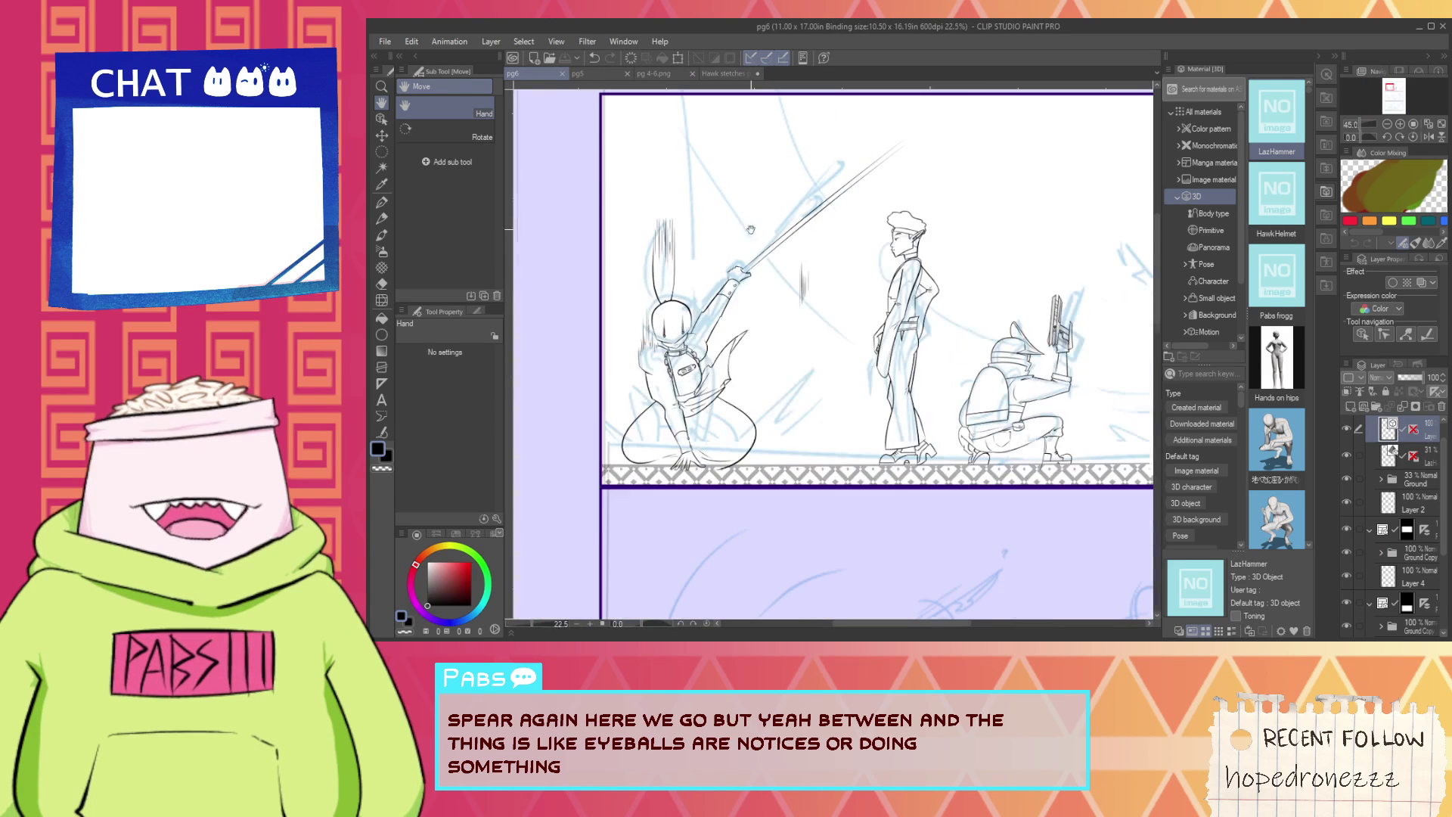
pyautogui.click(1421, 456)
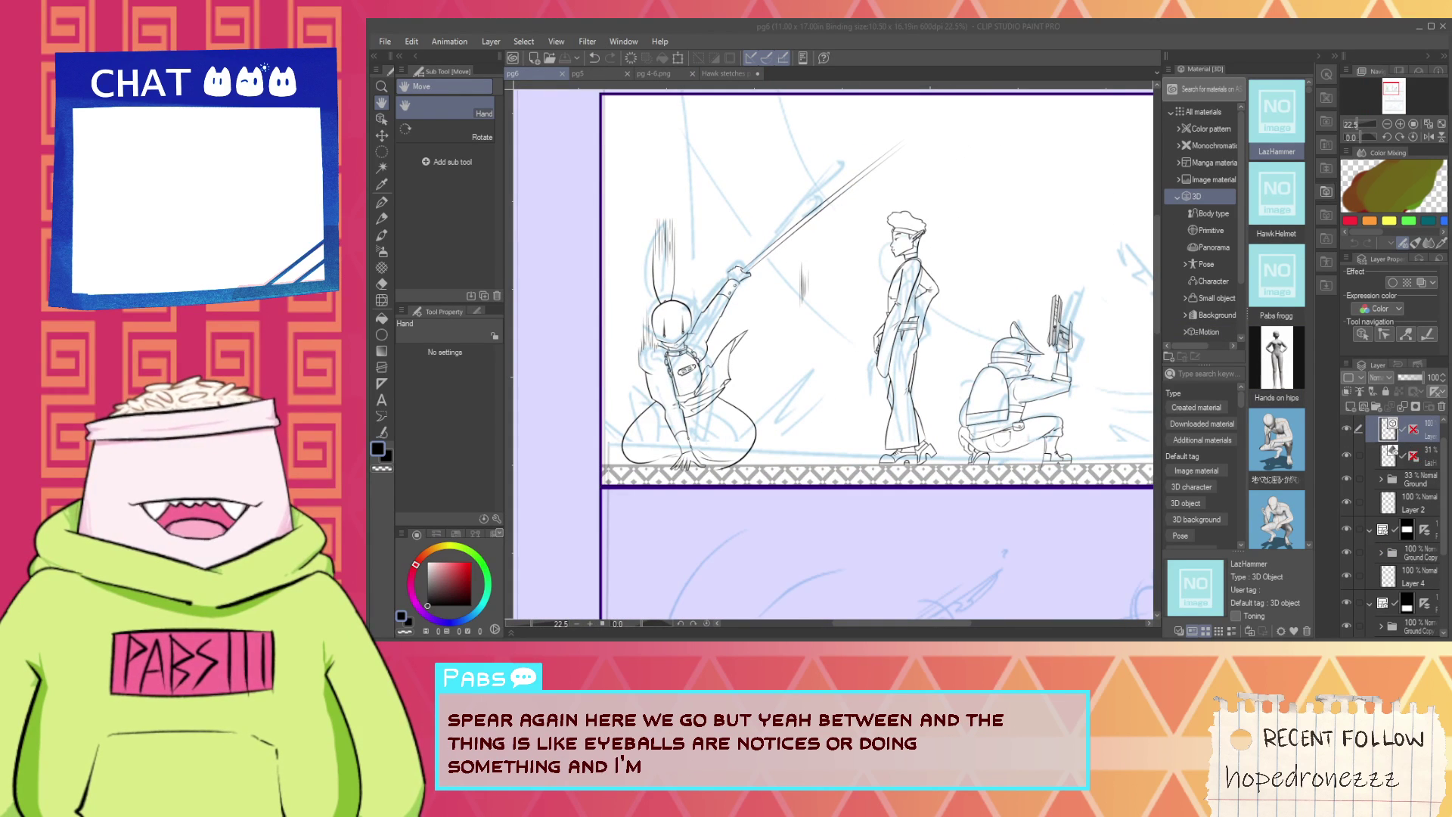
pyautogui.click(1421, 463)
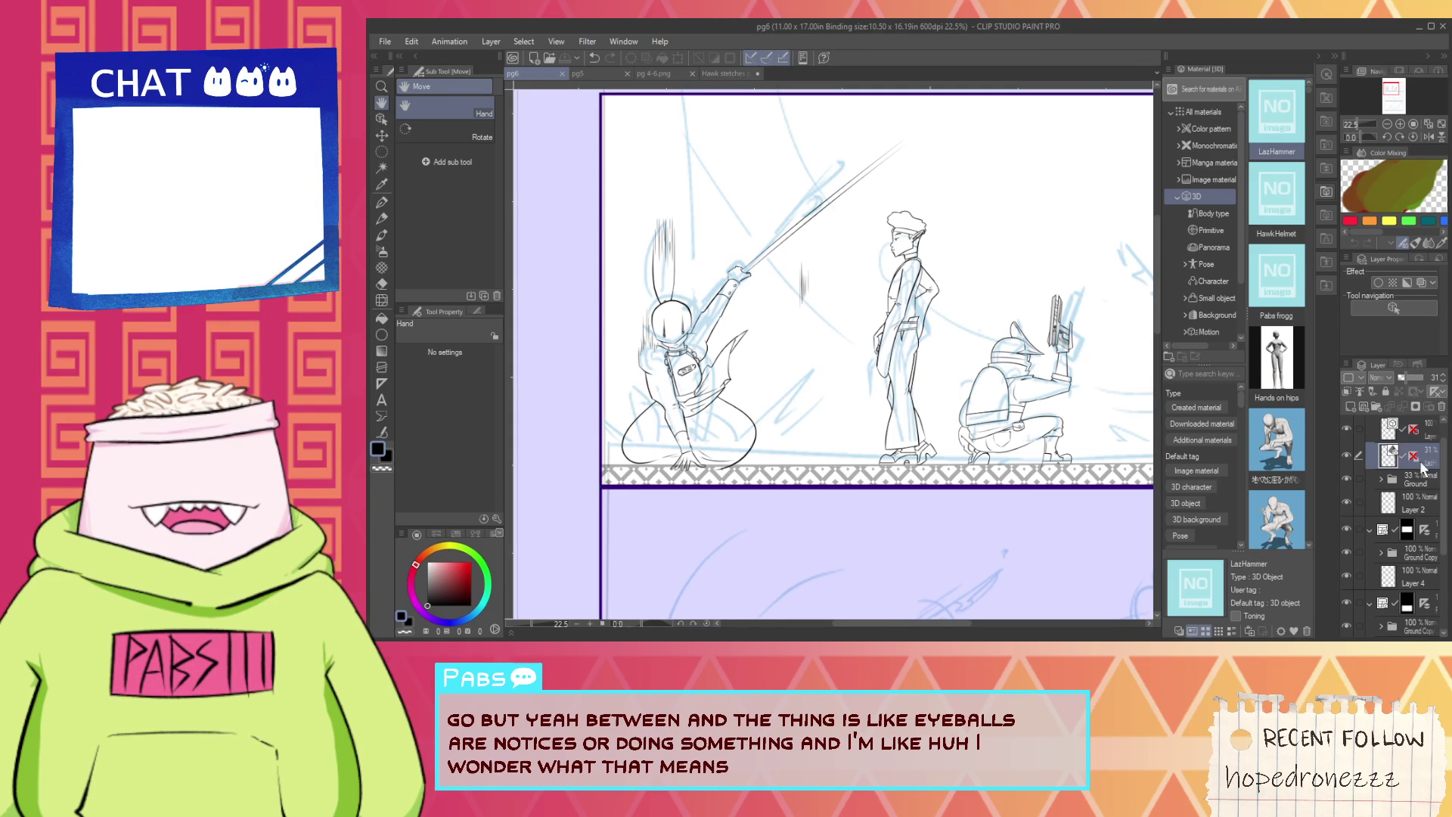
pyautogui.hotkey('ctrl', 'shift', 'n')
pyautogui.press('k')
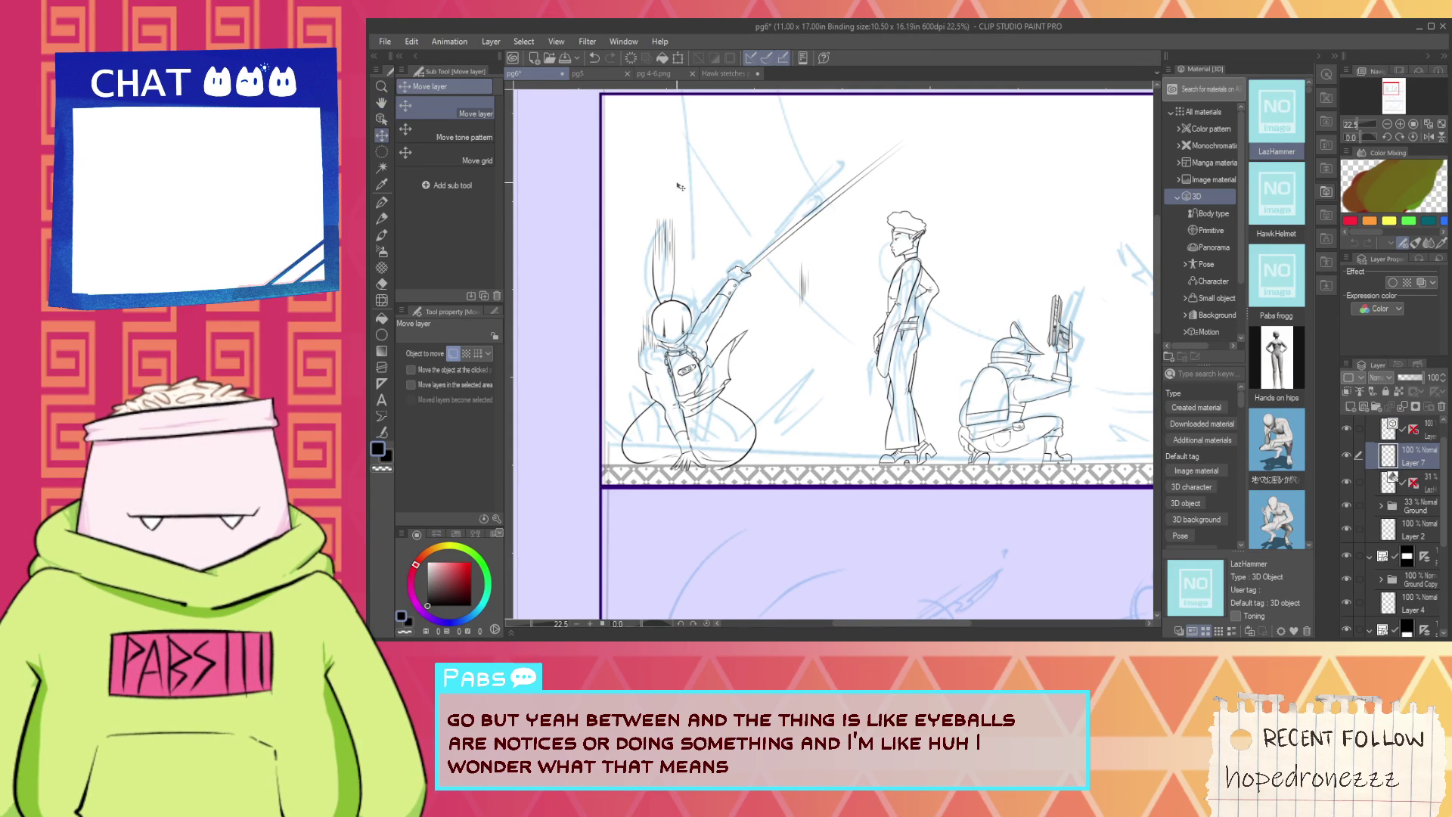
pyautogui.scroll(4, 784, 188)
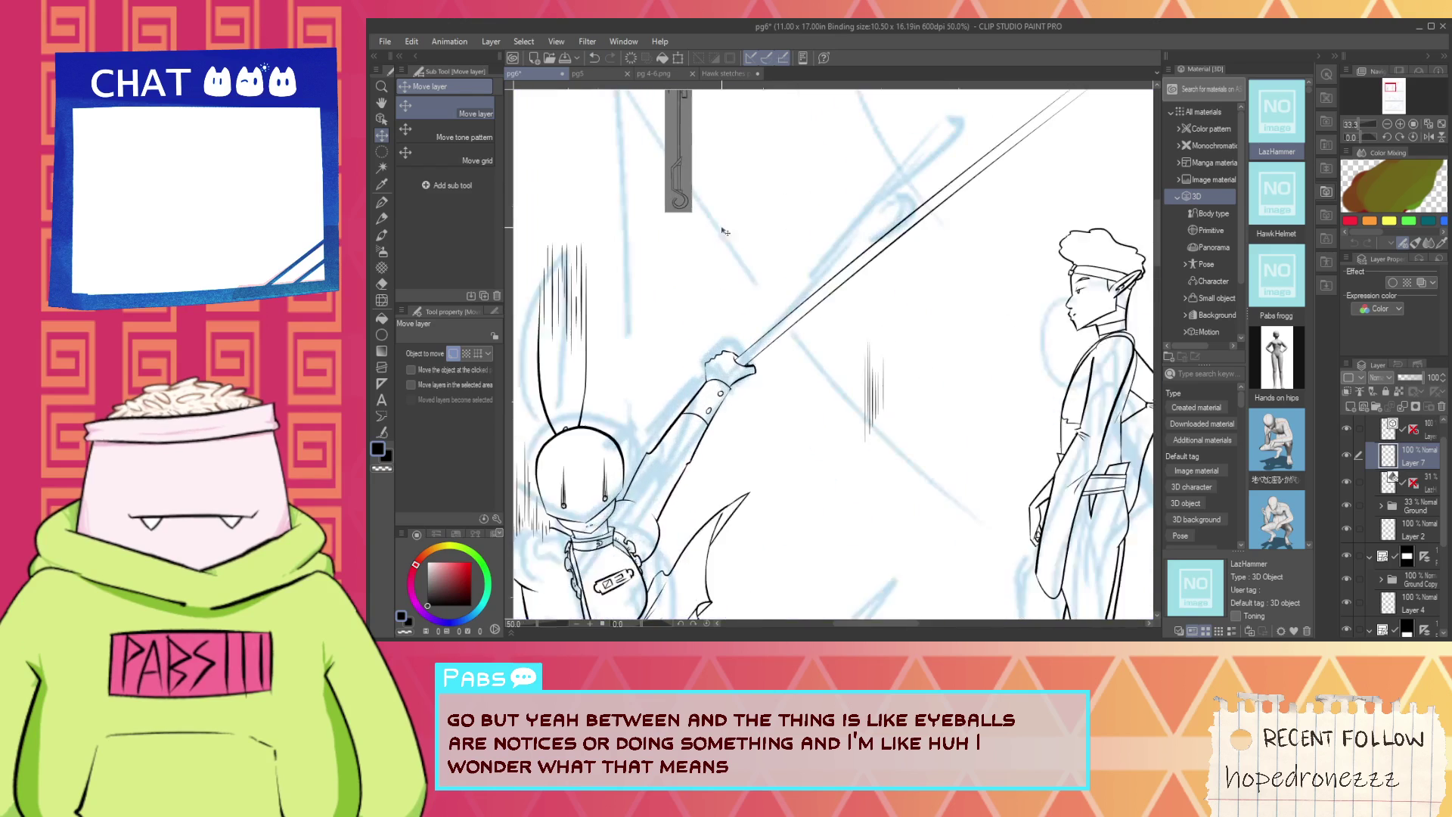
pyautogui.scroll(-2, 657, 149)
pyautogui.press('space')
pyautogui.scroll(4, 649, 142)
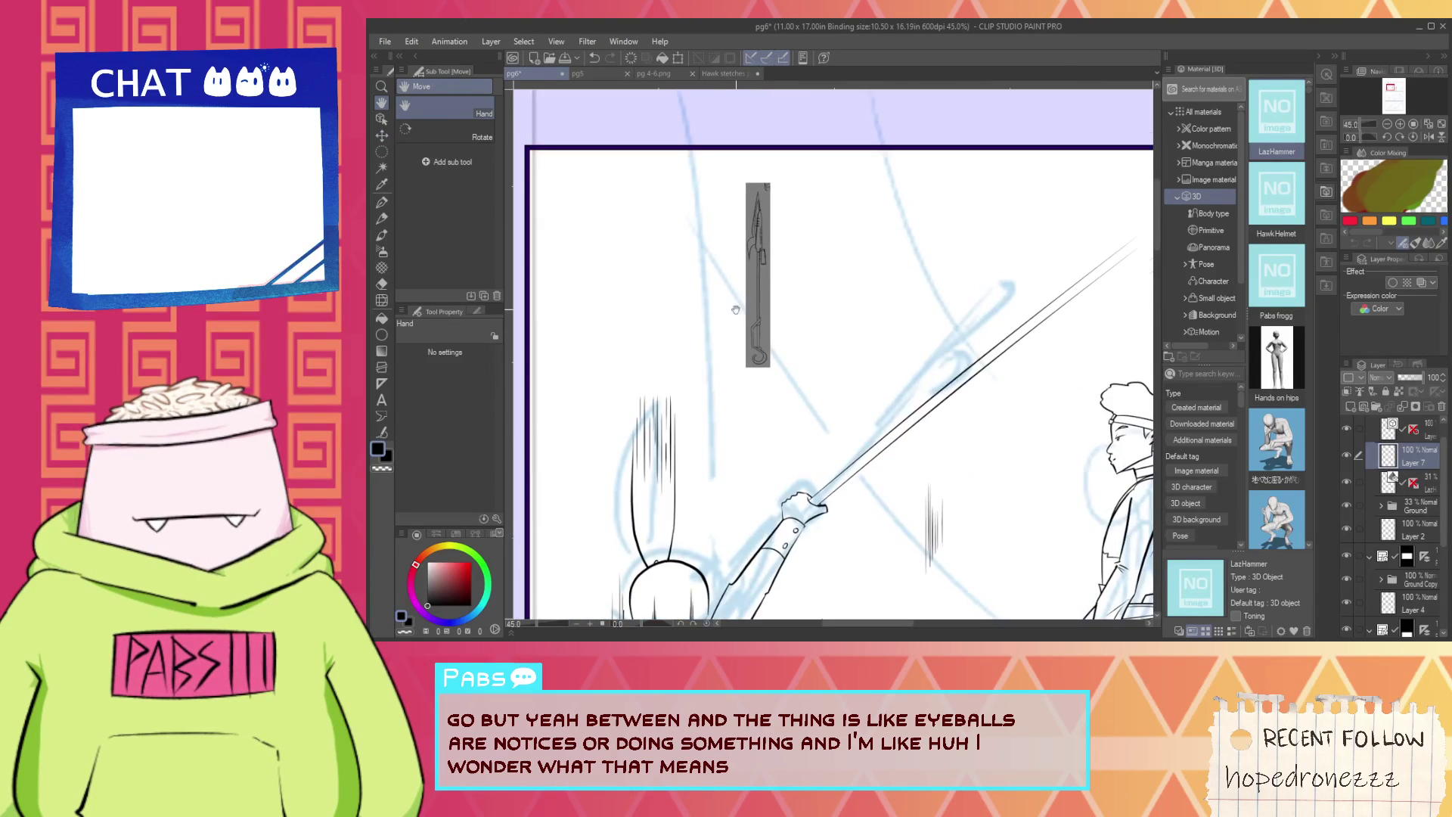
# Auto-select and delete the grey background around the pasted spear, including the enclosed gap near its hooked end, and clear the selection.
pyautogui.scroll(1, 833, 361)
pyautogui.press('w')
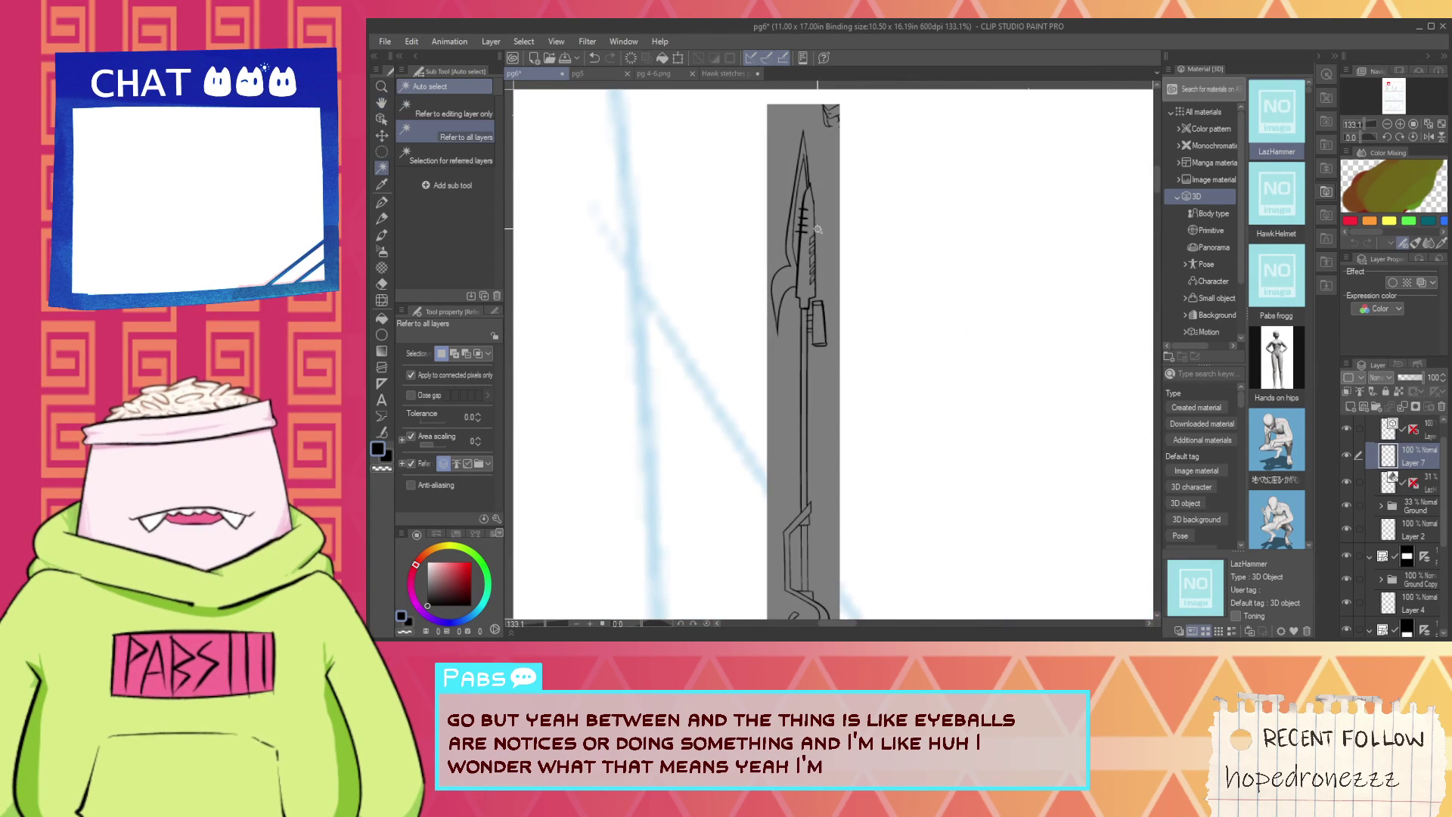
pyautogui.click(826, 225)
pyautogui.scroll(-1, 832, 341)
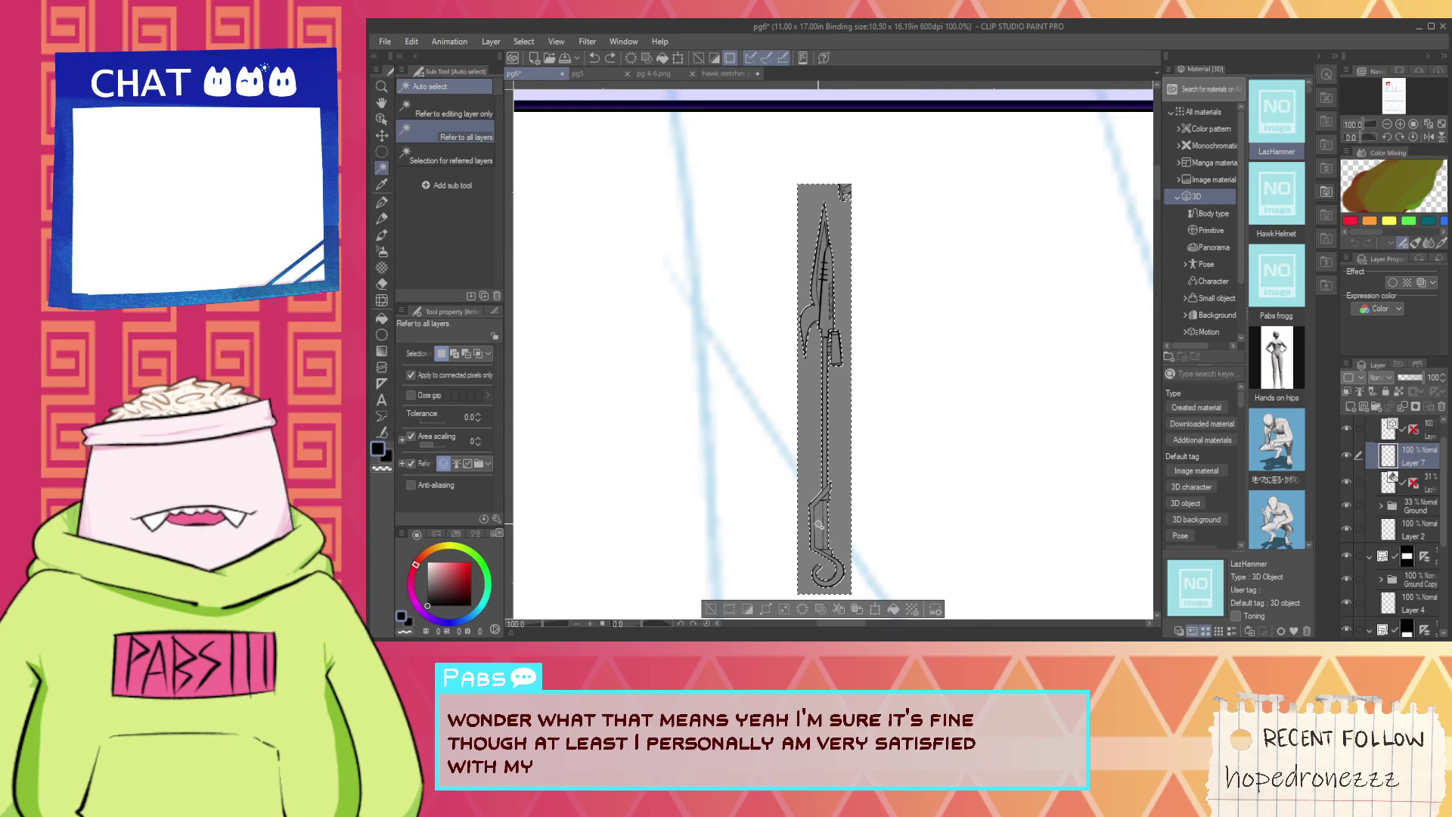
pyautogui.keyDown('shift'); pyautogui.click(818, 530); pyautogui.keyUp('shift')
pyautogui.press('Delete')
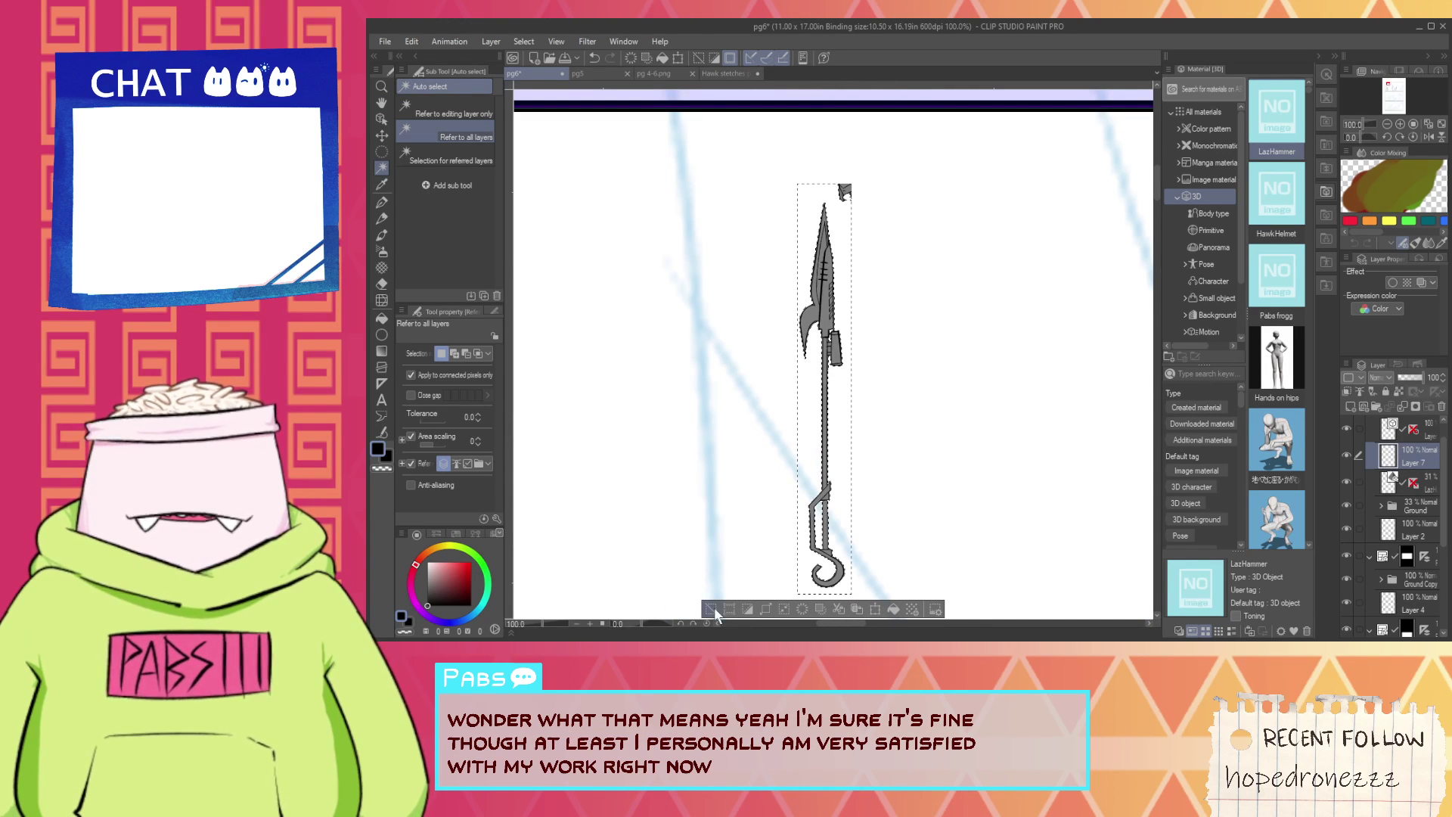
pyautogui.hotkey('ctrl', 'd')
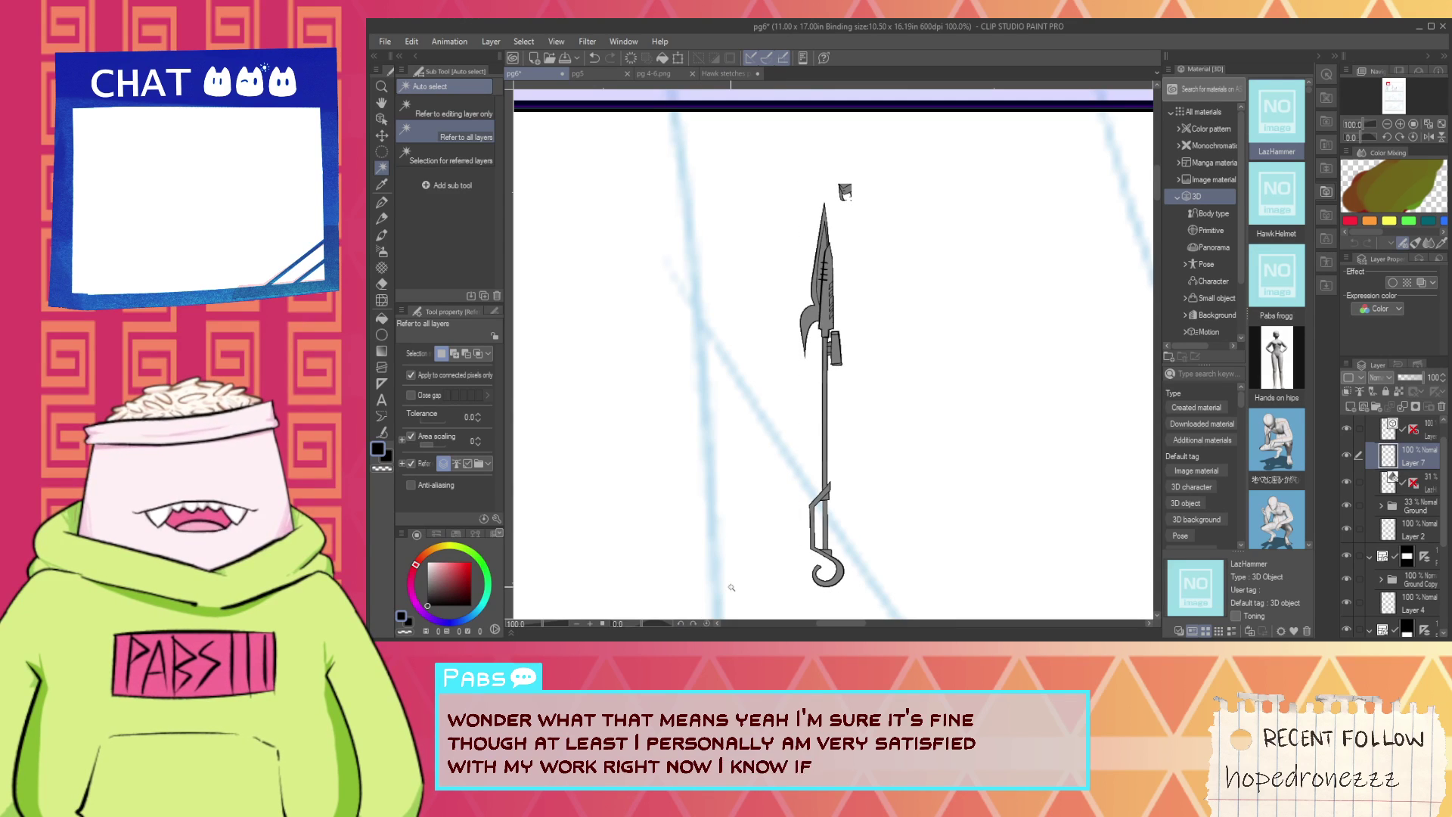
# Erase the stray fragment beside the spear's tip with the Rough eraser.
pyautogui.press('e')
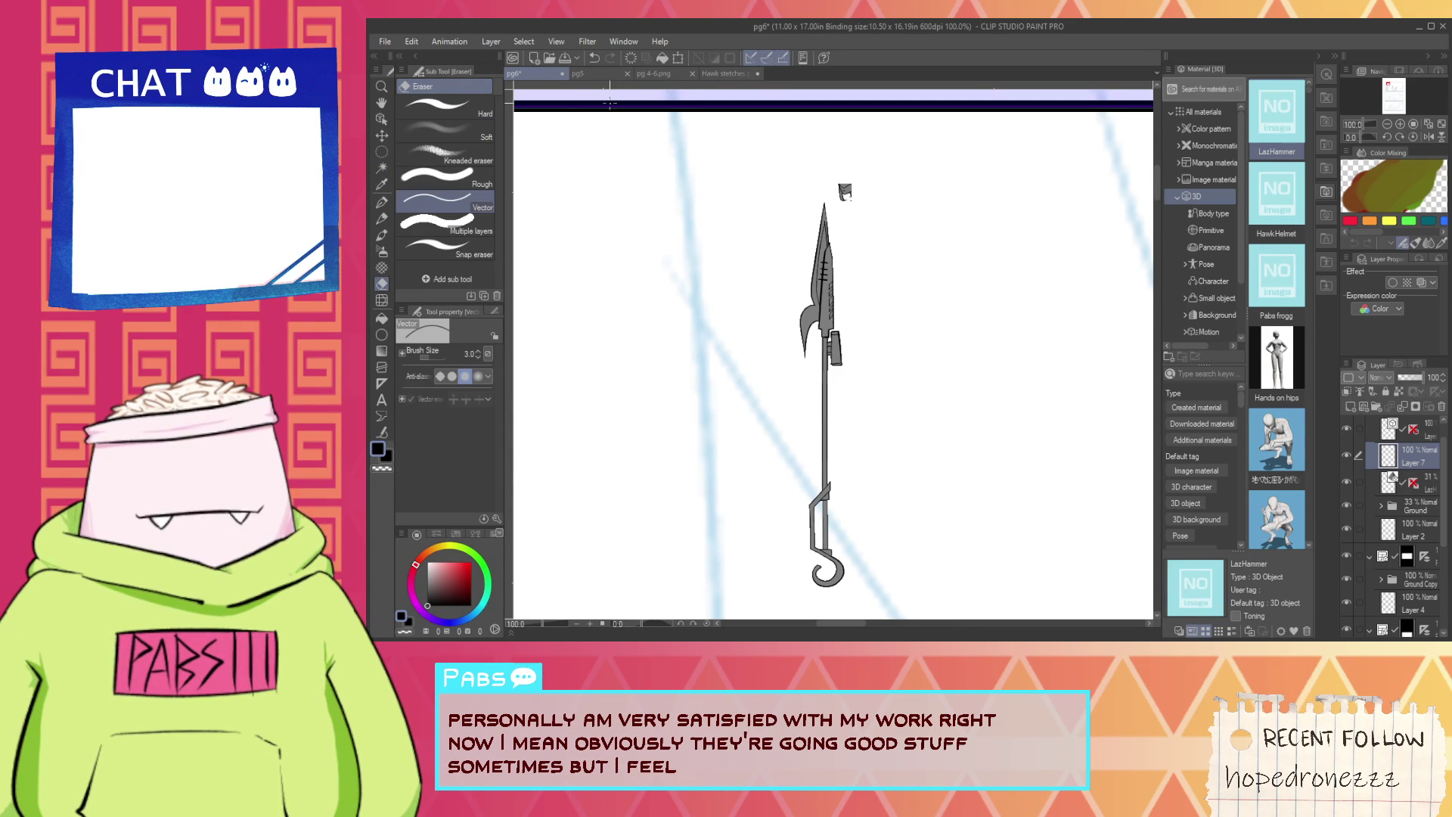
pyautogui.click(437, 177)
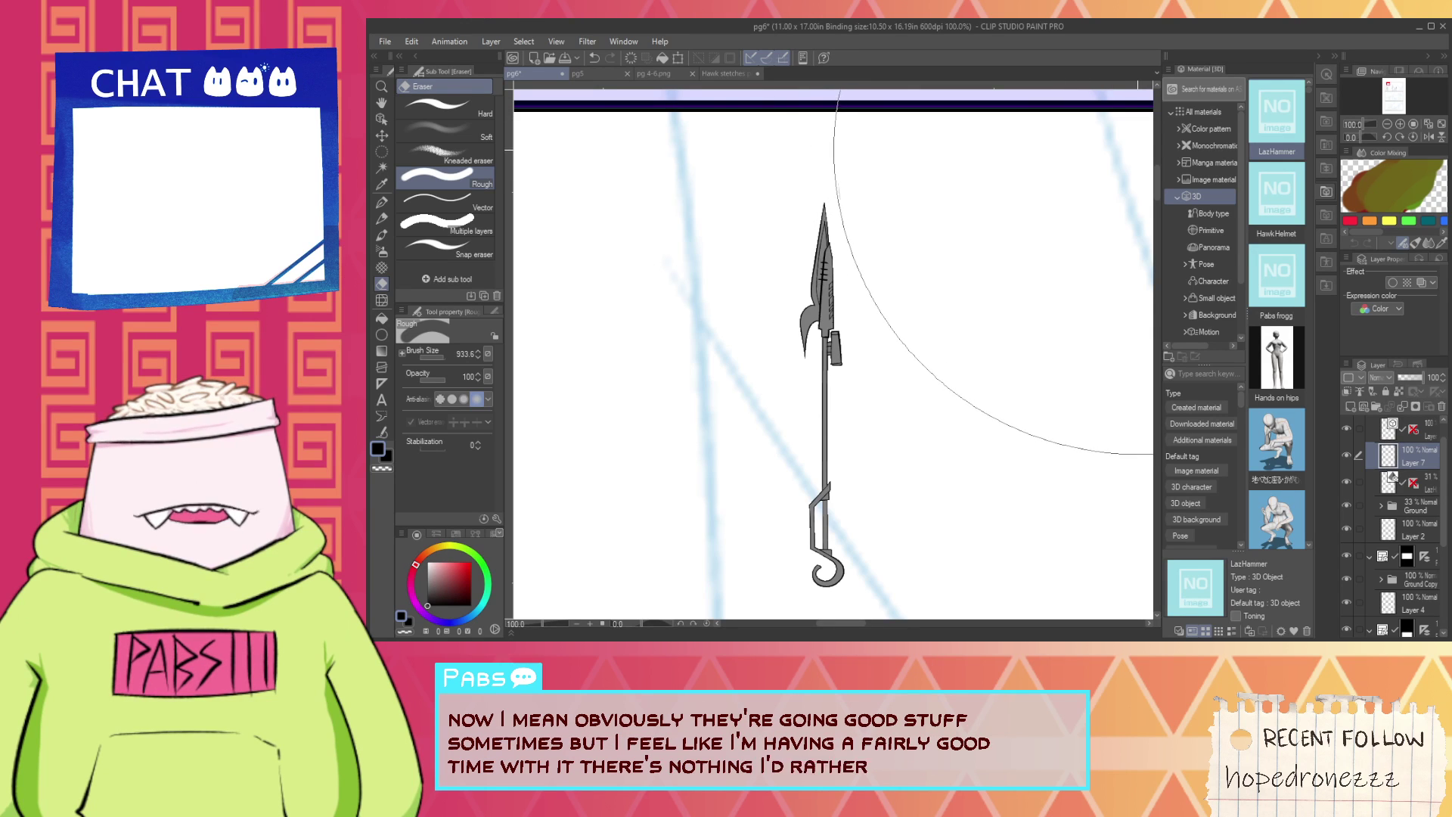
pyautogui.scroll(-4, 1105, 182)
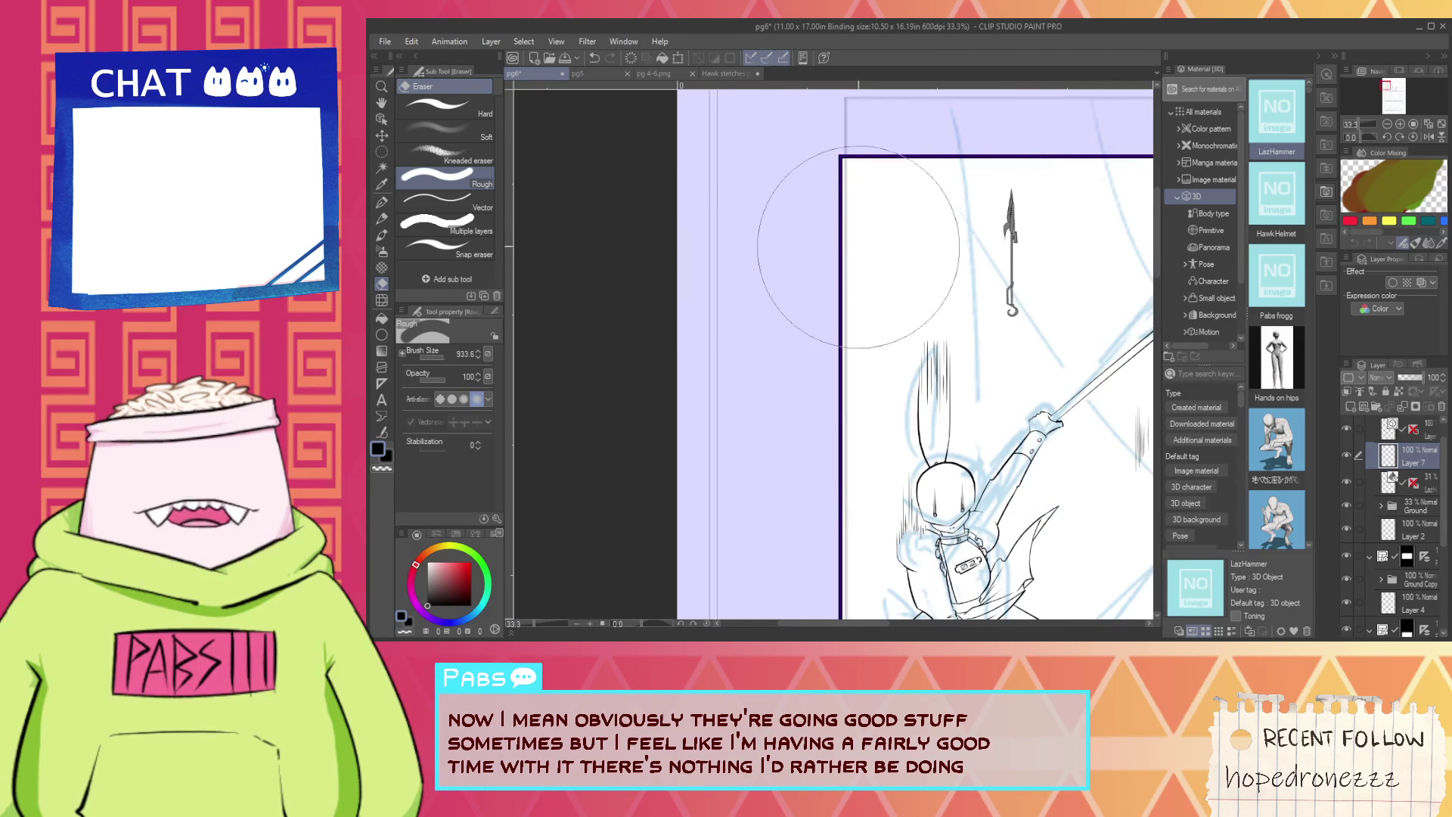
# Lasso the spear, scale it to 154% and rotate it diagonally so its tip points up towards the standing figure's side.
pyautogui.click(382, 152)
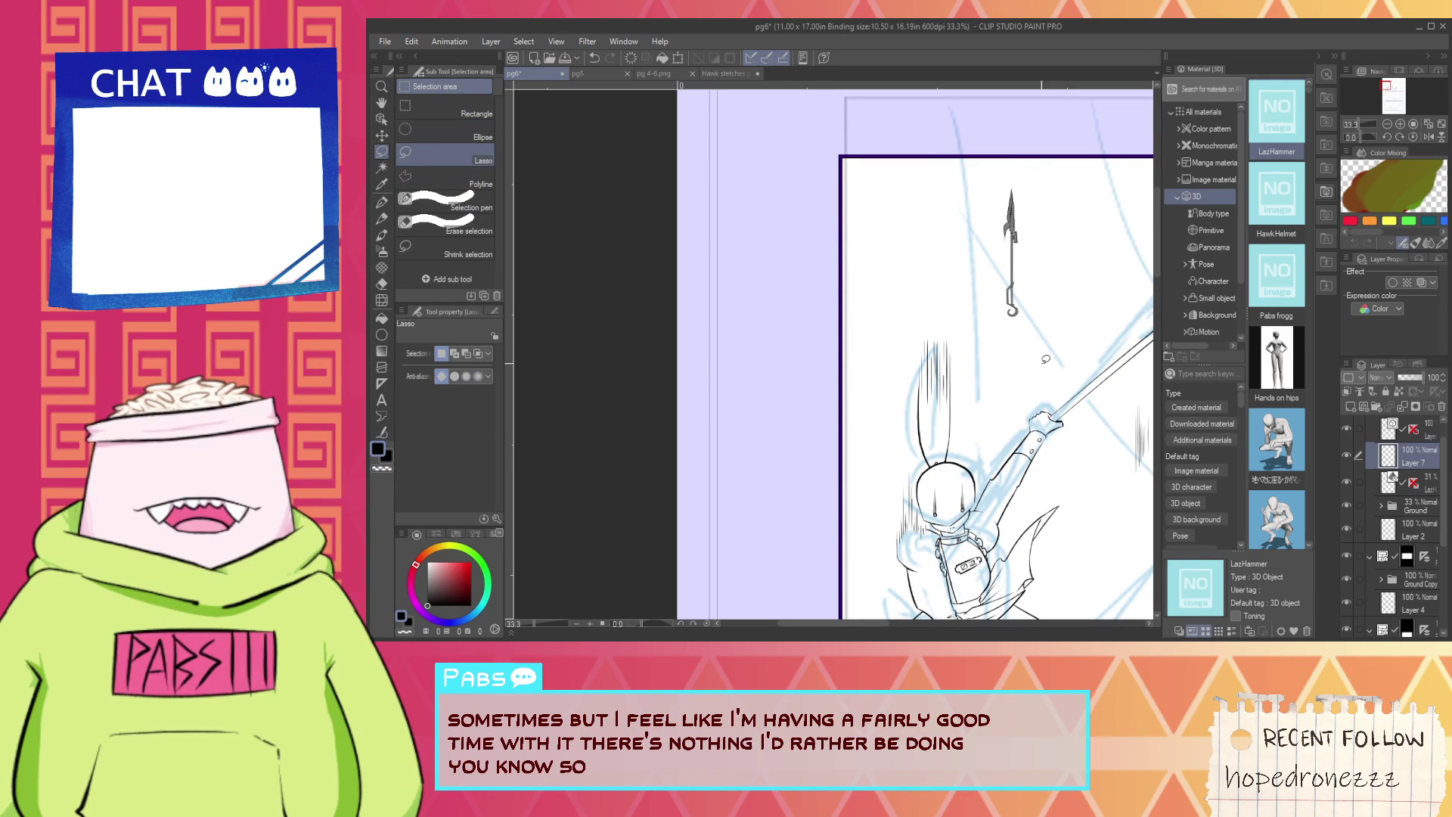
pyautogui.moveTo(1046, 360)
pyautogui.mouseDown()
pyautogui.moveTo(1006, 212)
pyautogui.moveTo(1046, 321)
pyautogui.mouseUp()
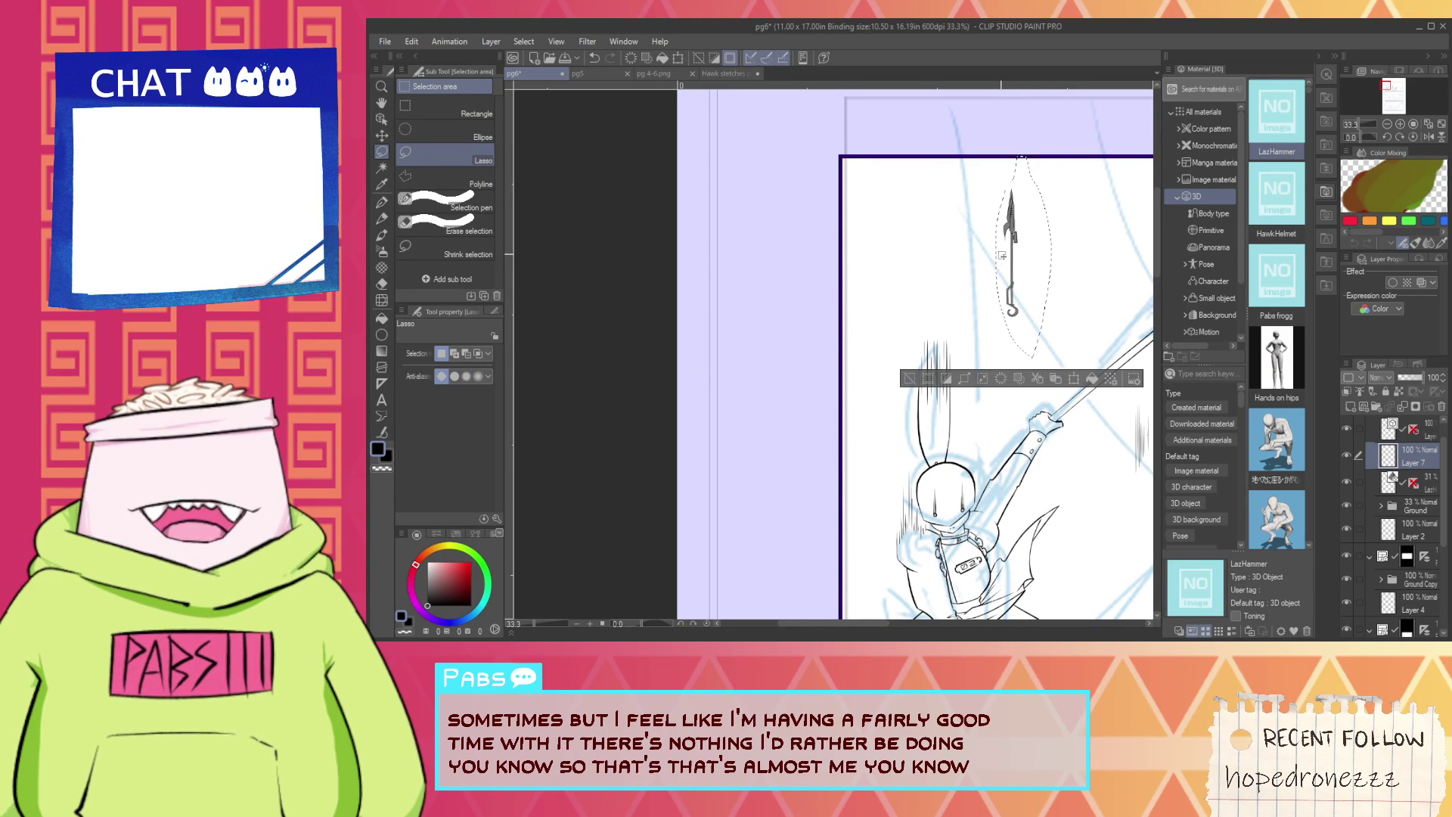
pyautogui.hotkey('ctrl', 't')
pyautogui.moveTo(1052, 154); pyautogui.dragTo(1082, 44)
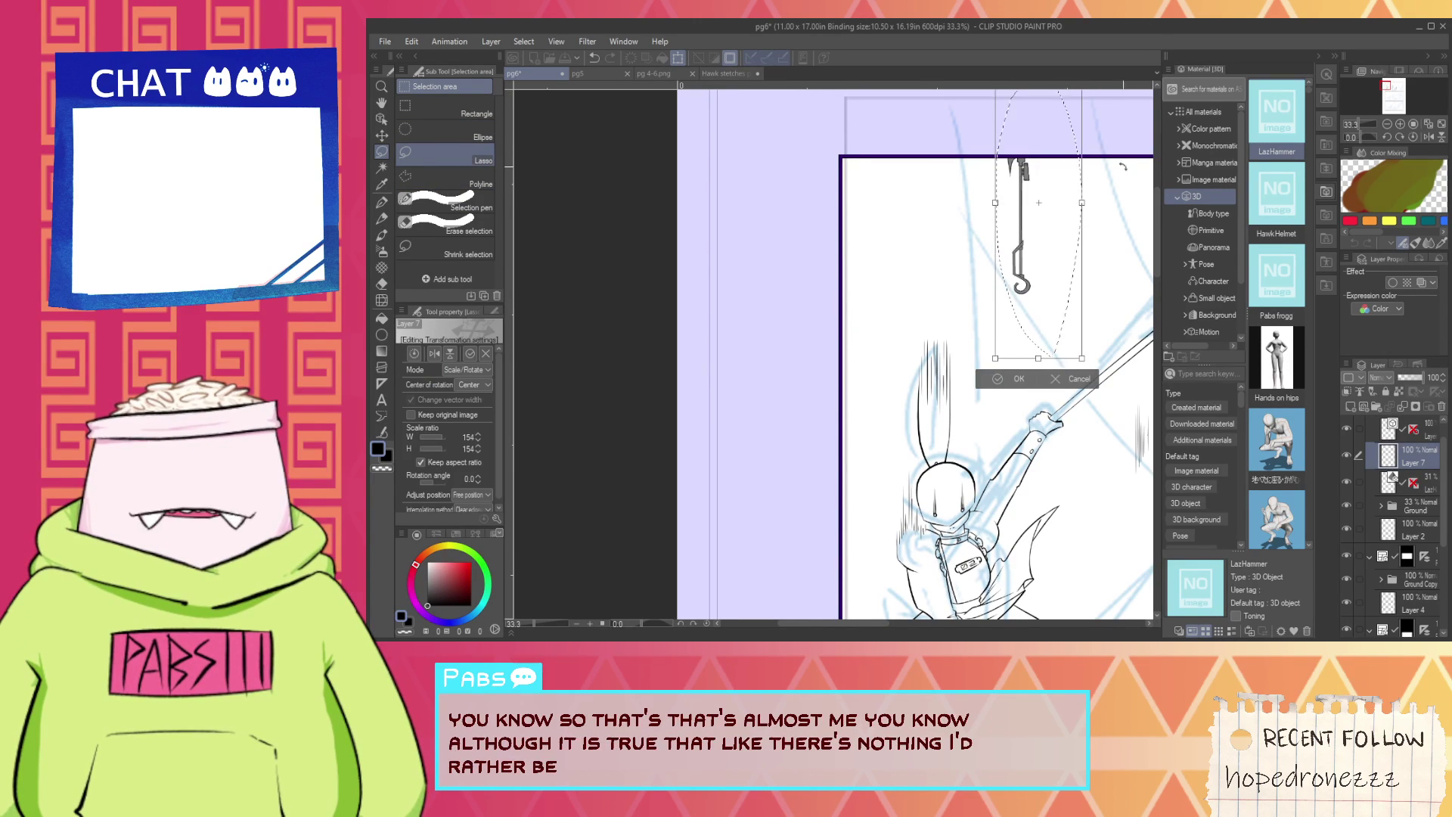
pyautogui.moveTo(1125, 184)
pyautogui.mouseDown()
pyautogui.moveTo(1117, 243)
pyautogui.moveTo(1085, 277)
pyautogui.mouseUp()
pyautogui.moveTo(1036, 225); pyautogui.dragTo(1003, 273)
pyautogui.press('Return')
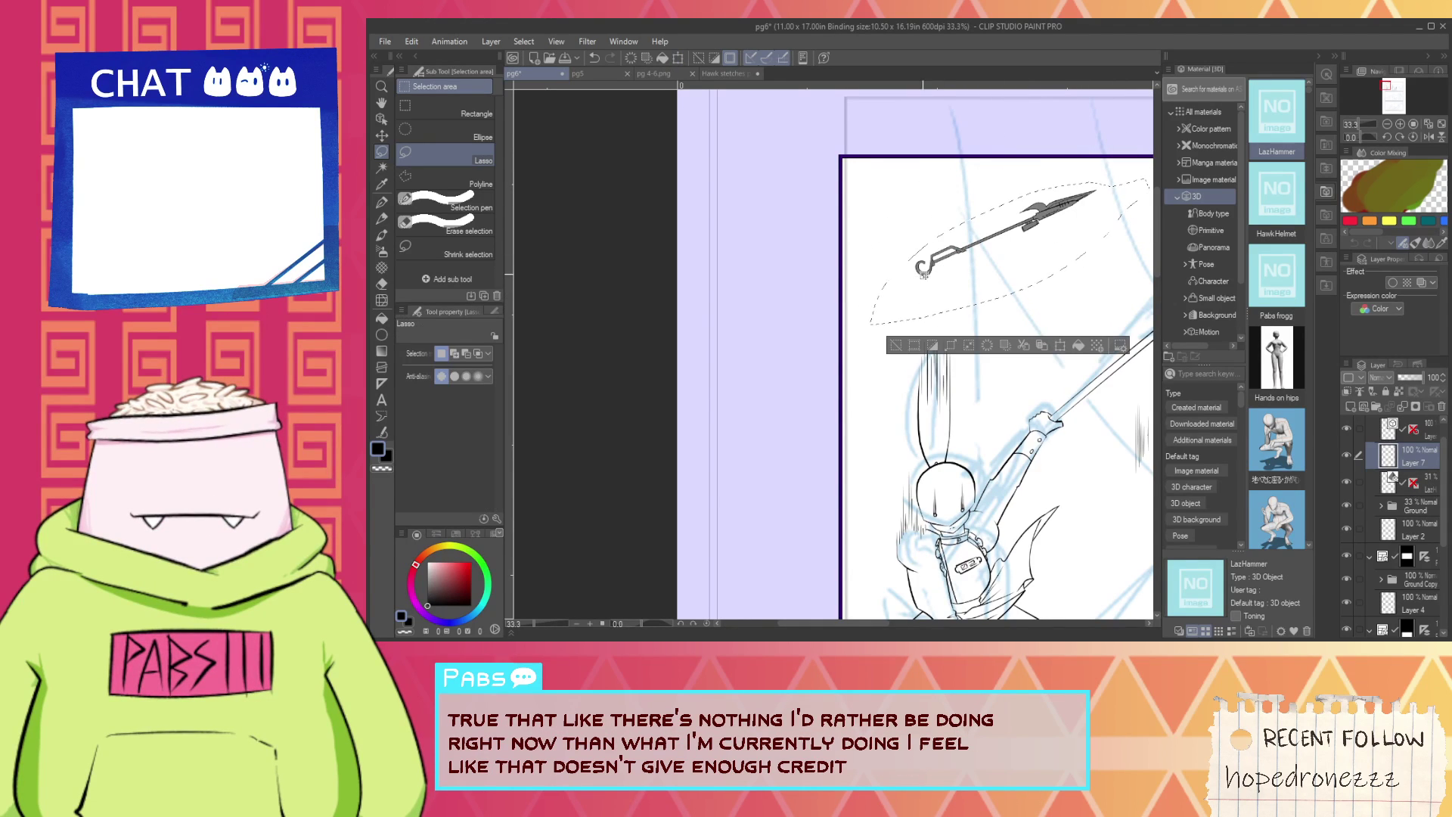
pyautogui.hotkey('ctrl', 'd')
# Reselect the rotated spear, enlarge it further and place it above the raised hand, alongside the inked shaft.
pyautogui.moveTo(998, 267)
pyautogui.mouseDown()
pyautogui.moveTo(1109, 199)
pyautogui.moveTo(1081, 168)
pyautogui.moveTo(982, 203)
pyautogui.mouseUp()
pyautogui.scroll(-3, 997, 209)
pyautogui.scroll(3, 1084, 177)
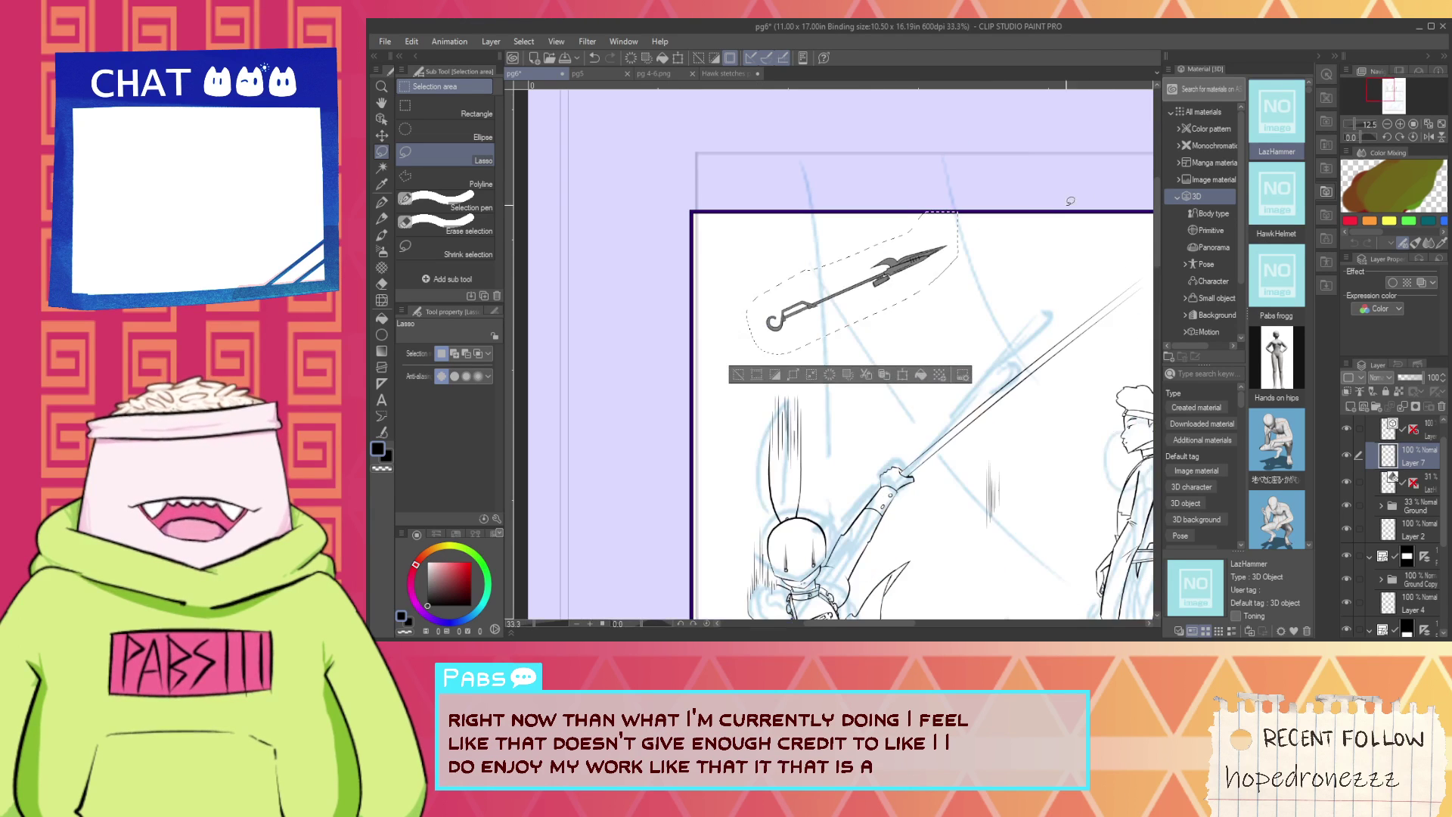
pyautogui.hotkey('ctrl', 't')
pyautogui.moveTo(959, 249); pyautogui.dragTo(1155, 247)
pyautogui.moveTo(1055, 268); pyautogui.dragTo(1010, 252)
pyautogui.click(839, 463)
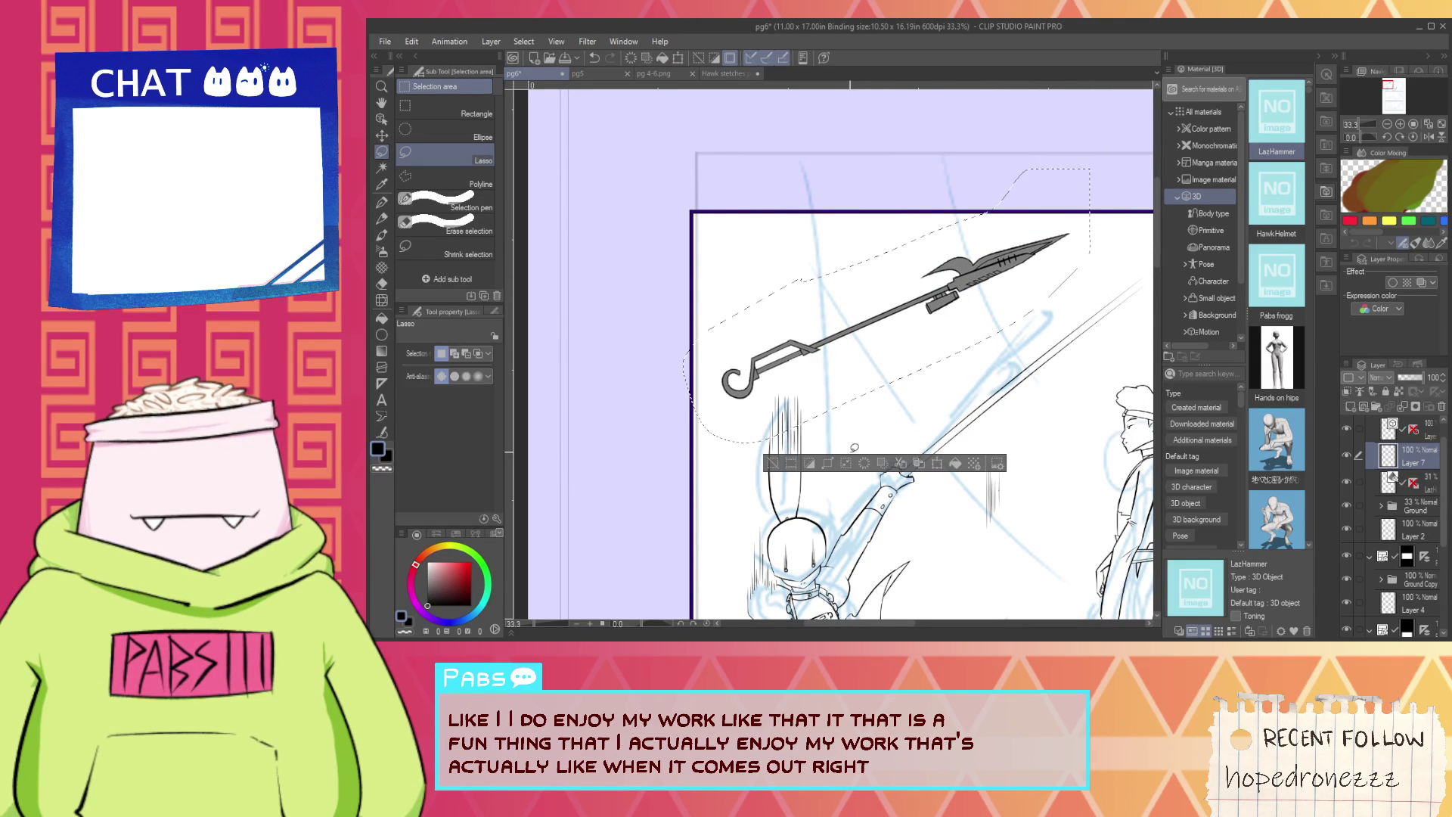
# Try to auto-select the small area between the spear's shaft and its underslung cylinder, referring to all layers, and clear the selection.
pyautogui.press('space')
pyautogui.scroll(2, 856, 413)
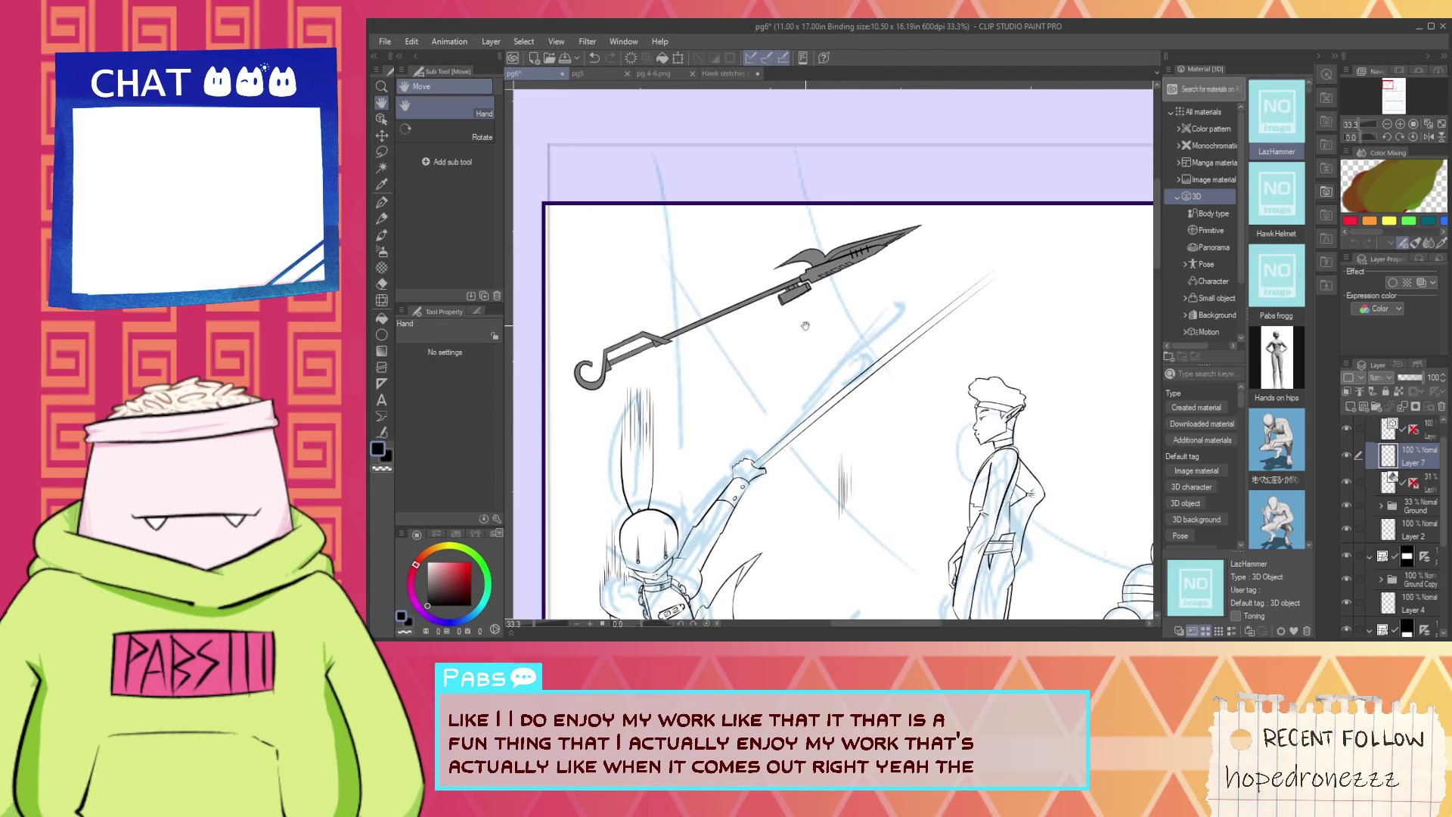
pyautogui.scroll(-2, 921, 332)
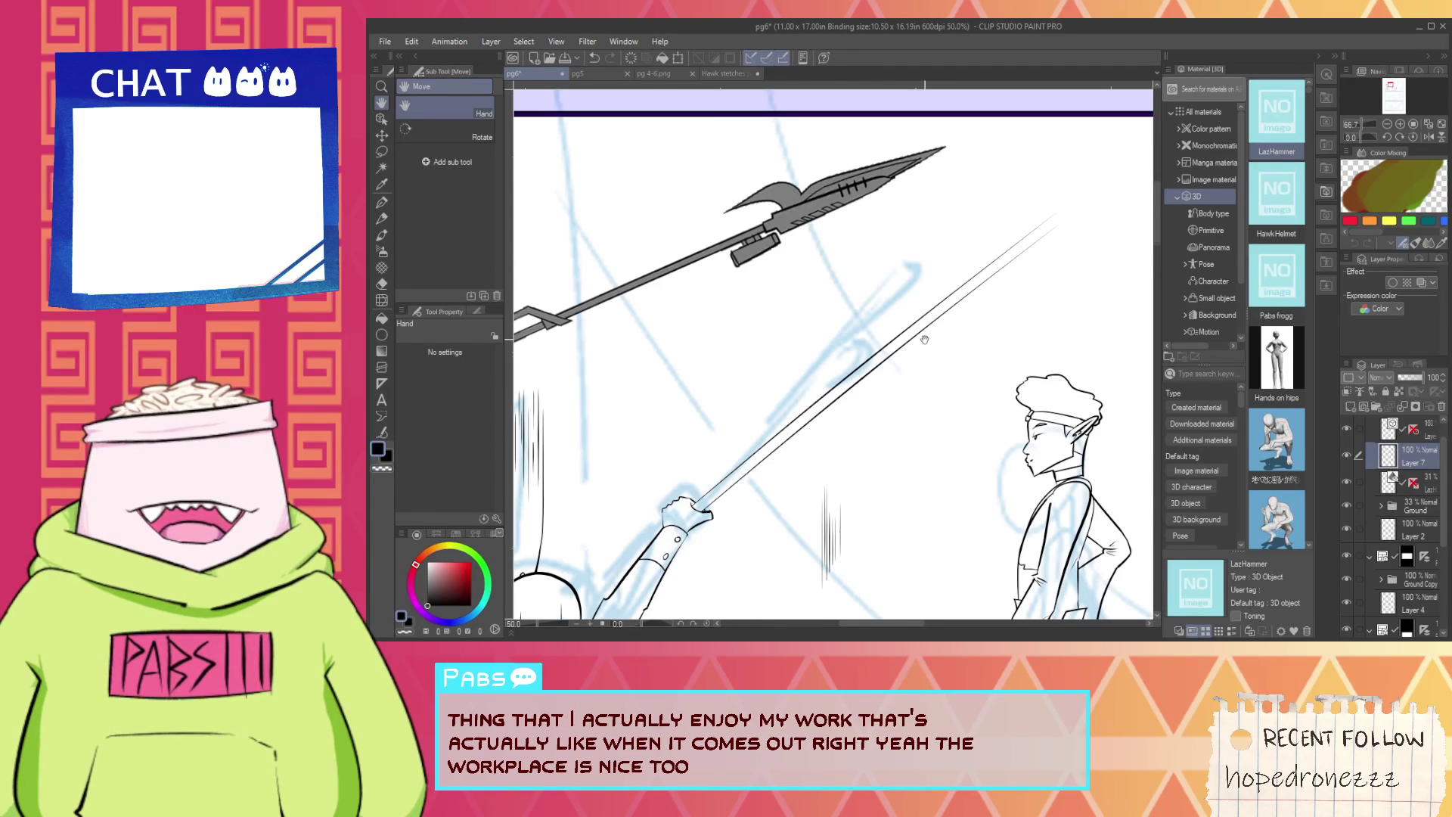
pyautogui.scroll(4, 934, 340)
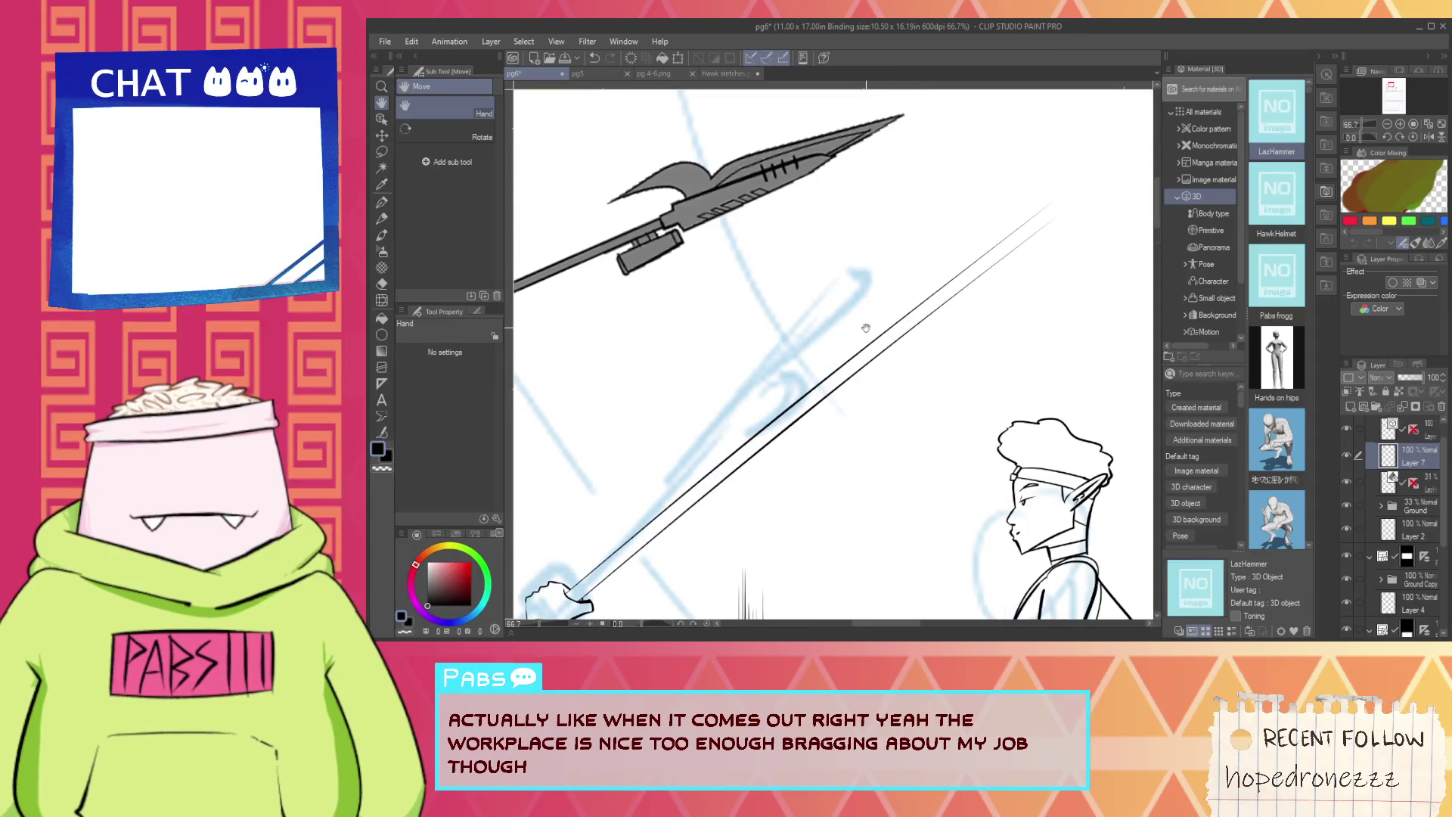
pyautogui.press('e')
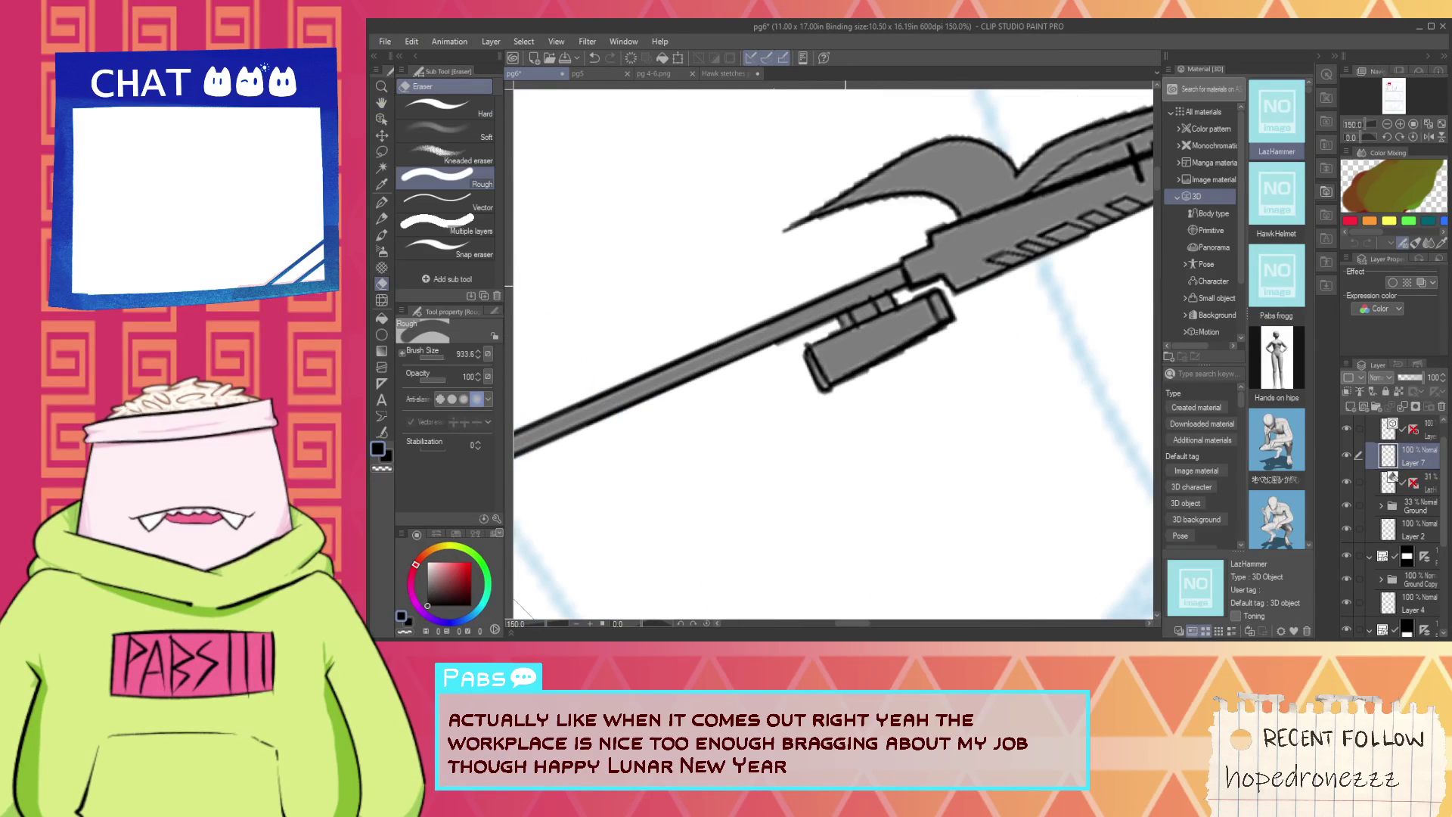
pyautogui.press('w')
pyautogui.click(867, 313)
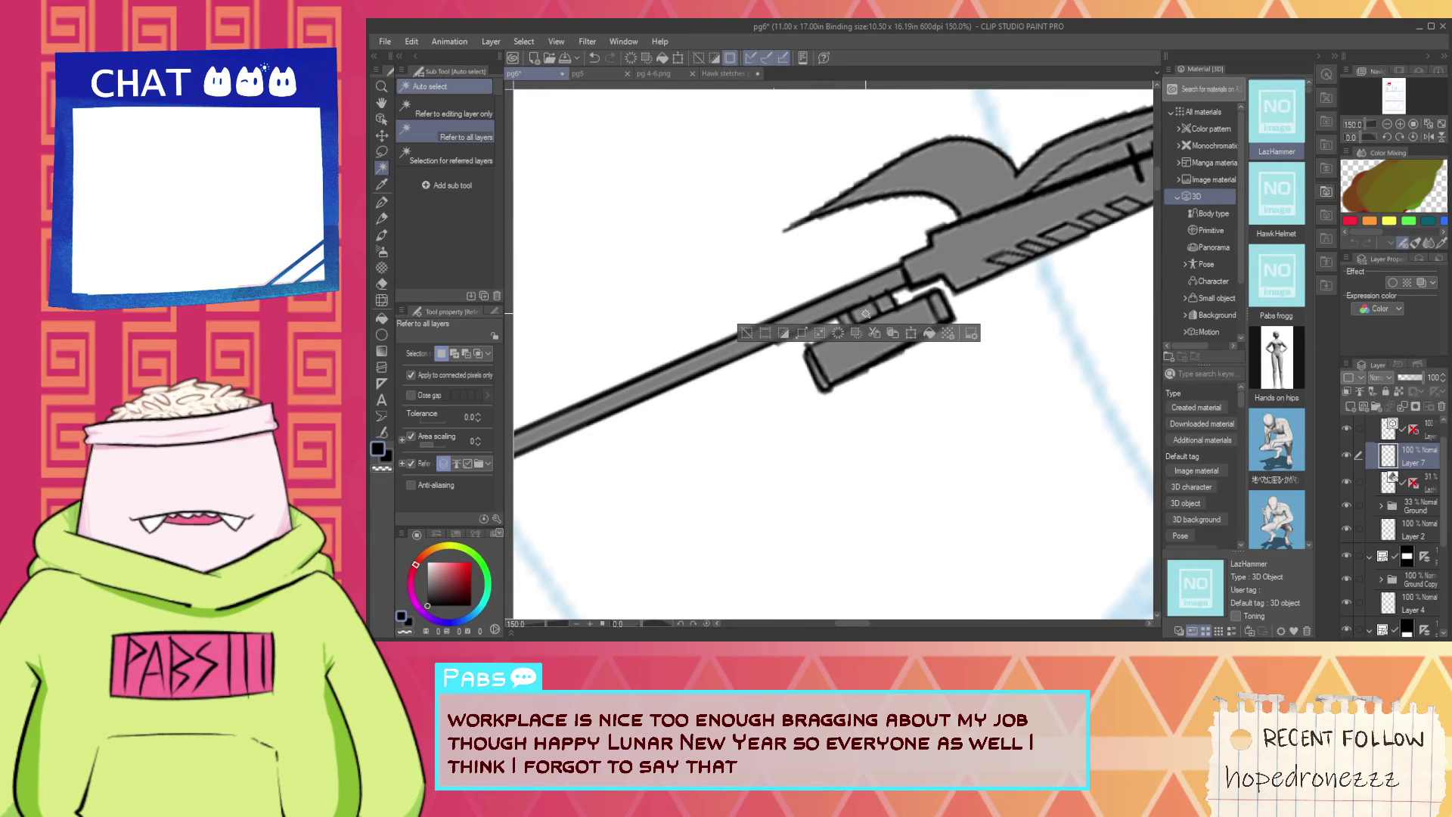
pyautogui.click(870, 310)
pyautogui.click(758, 331)
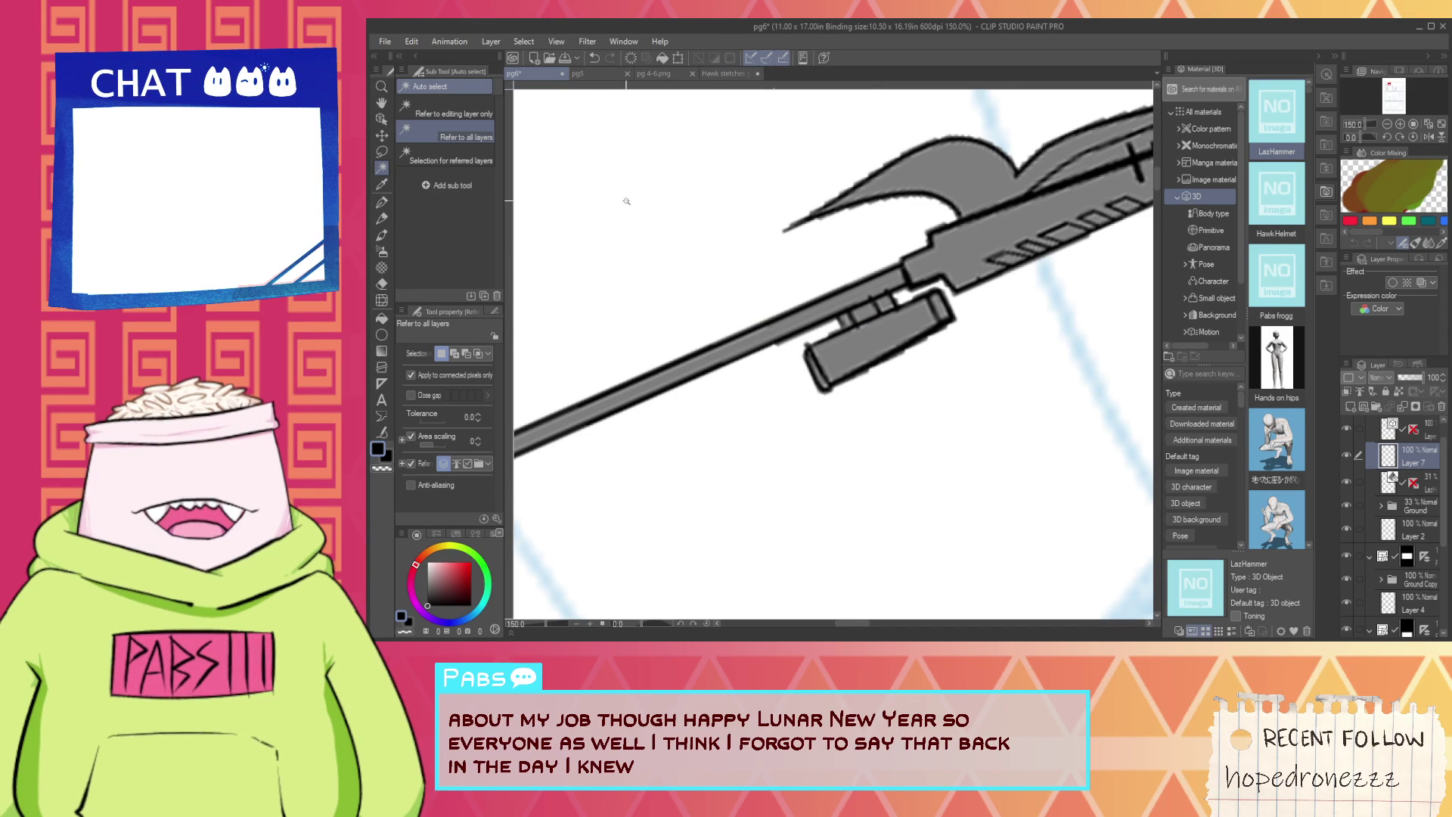
# Try to auto-select the spear's grey fill with reference to the editing layer only, and clear the selection.
pyautogui.click(452, 110)
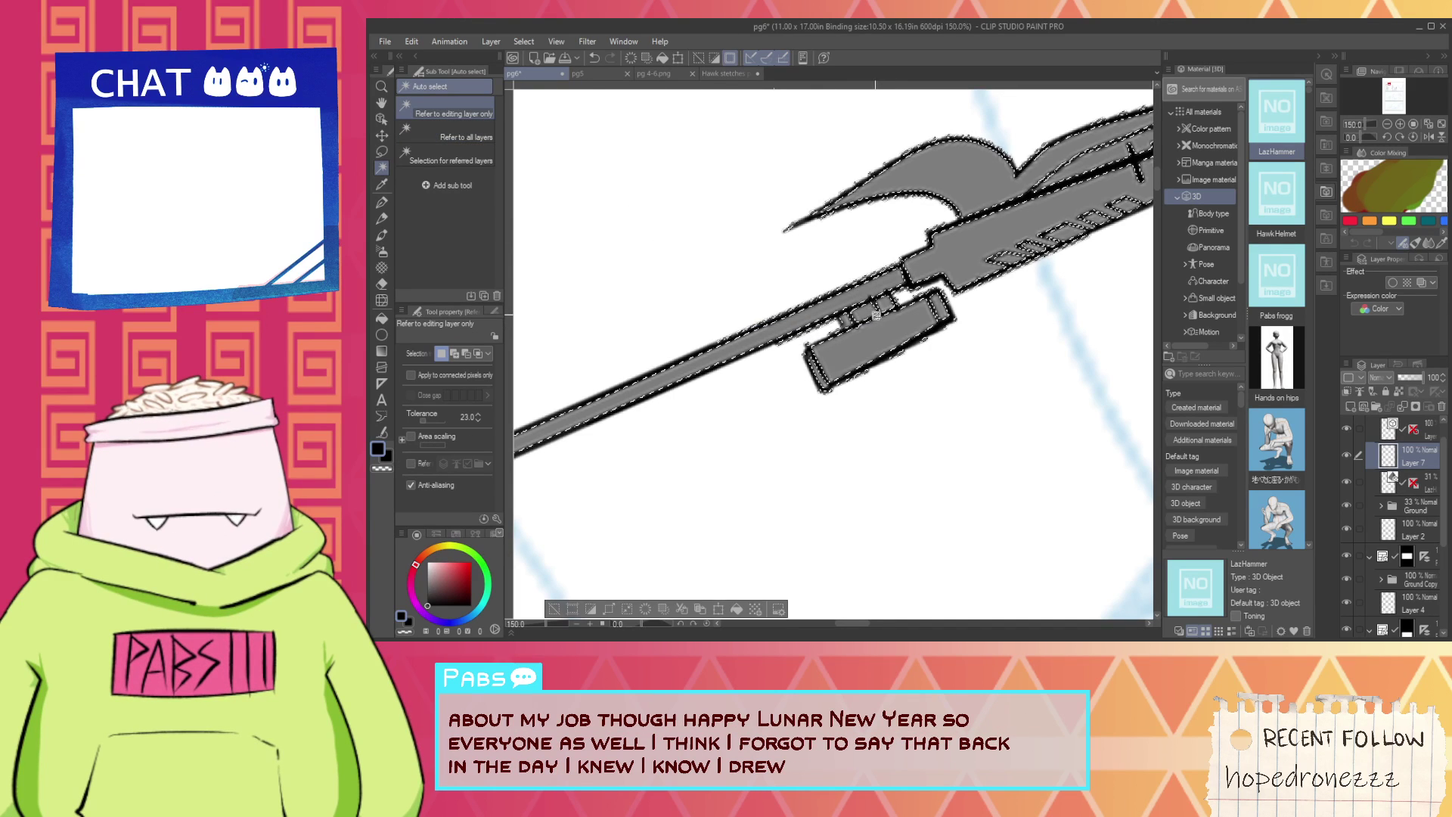
pyautogui.press('e')
pyautogui.hotkey('ctrl', '+')
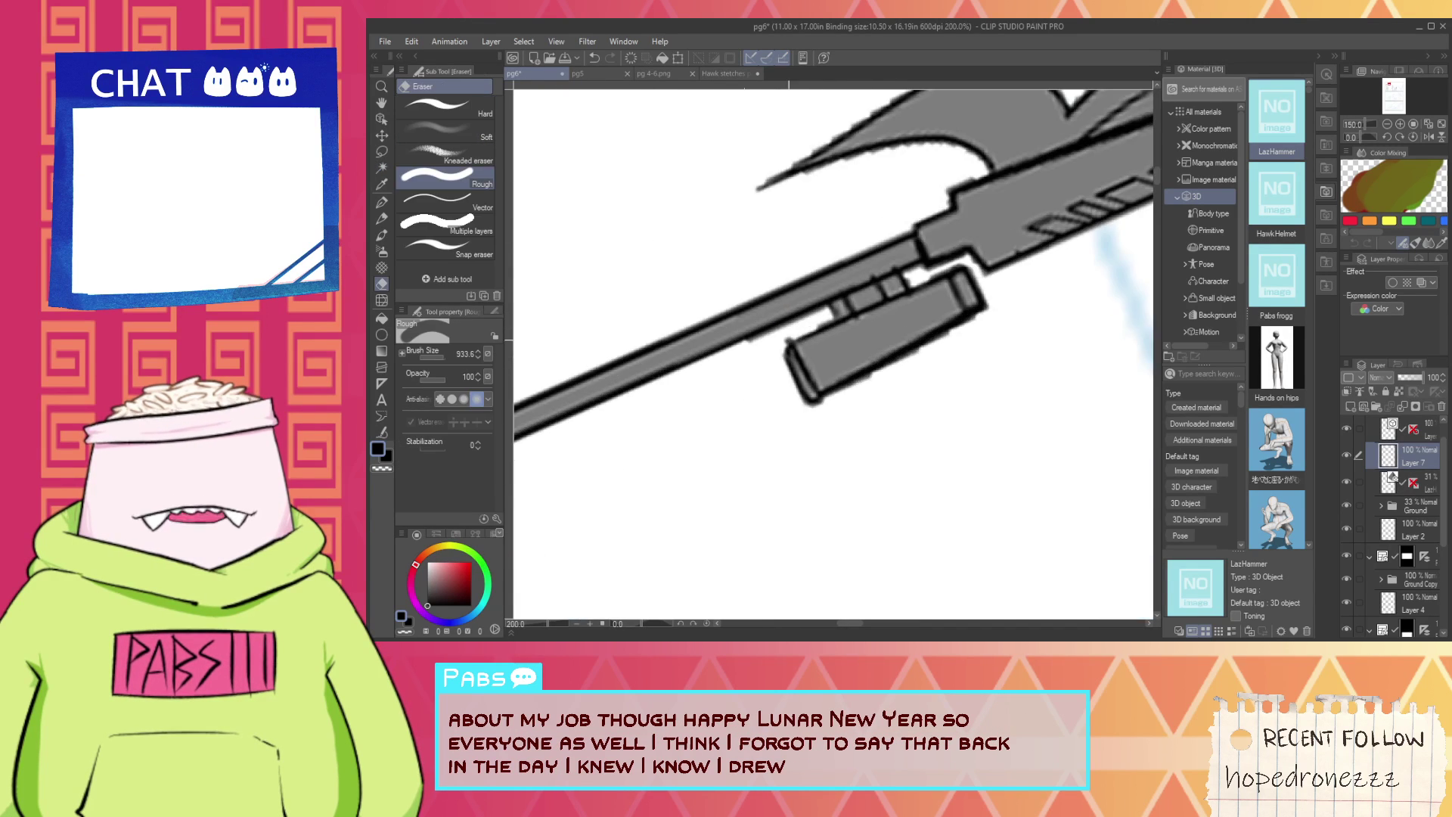
# Erase the grey fill from the small gaps between the spear's shaft and its underslung cylinder with the hard eraser.
pyautogui.scroll(8, 840, 290)
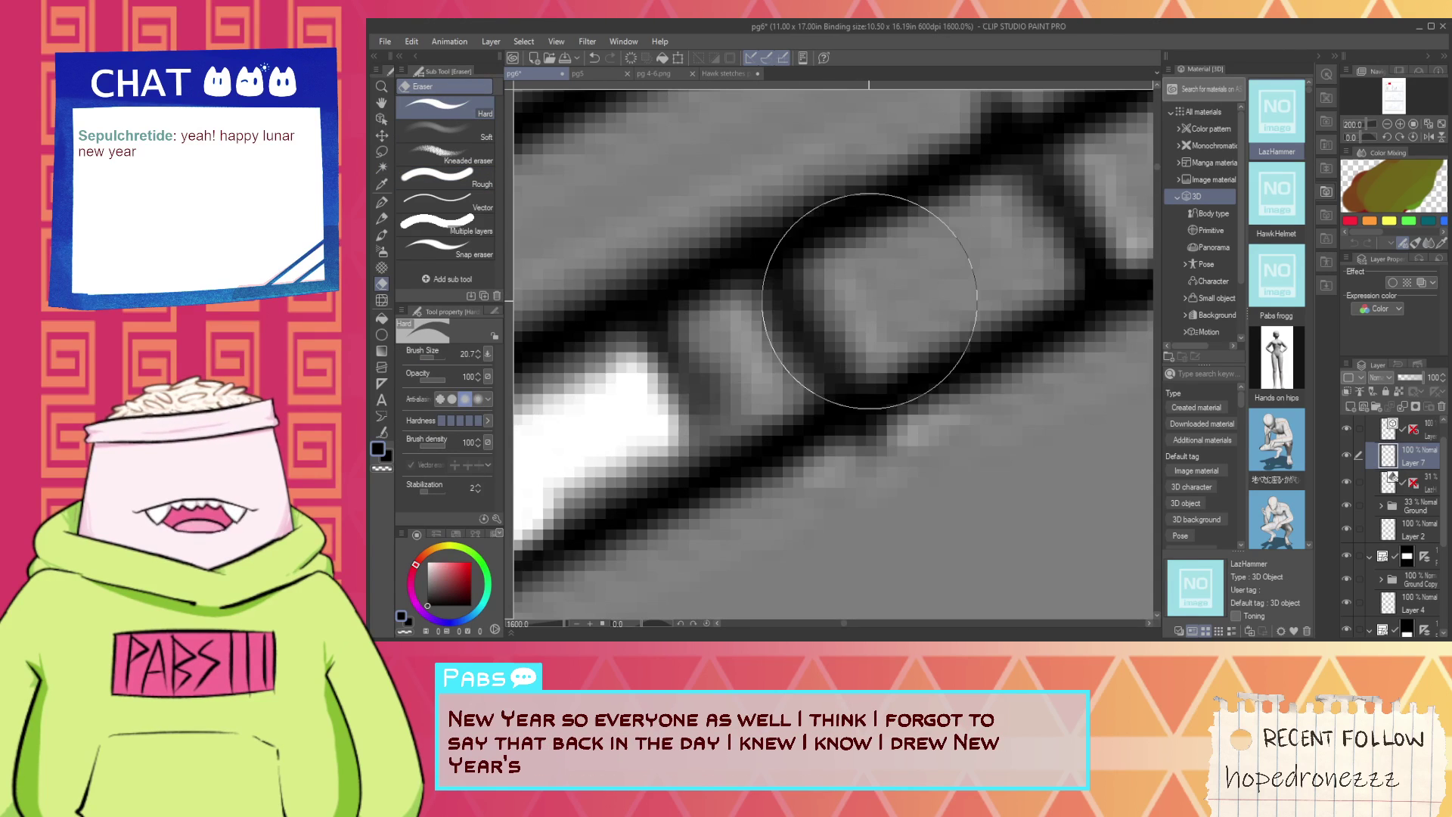
pyautogui.moveTo(850, 313)
pyautogui.mouseDown()
pyautogui.moveTo(892, 275)
pyautogui.moveTo(856, 278)
pyautogui.moveTo(961, 212)
pyautogui.moveTo(983, 265)
pyautogui.moveTo(870, 333)
pyautogui.moveTo(817, 287)
pyautogui.moveTo(875, 227)
pyautogui.mouseUp()
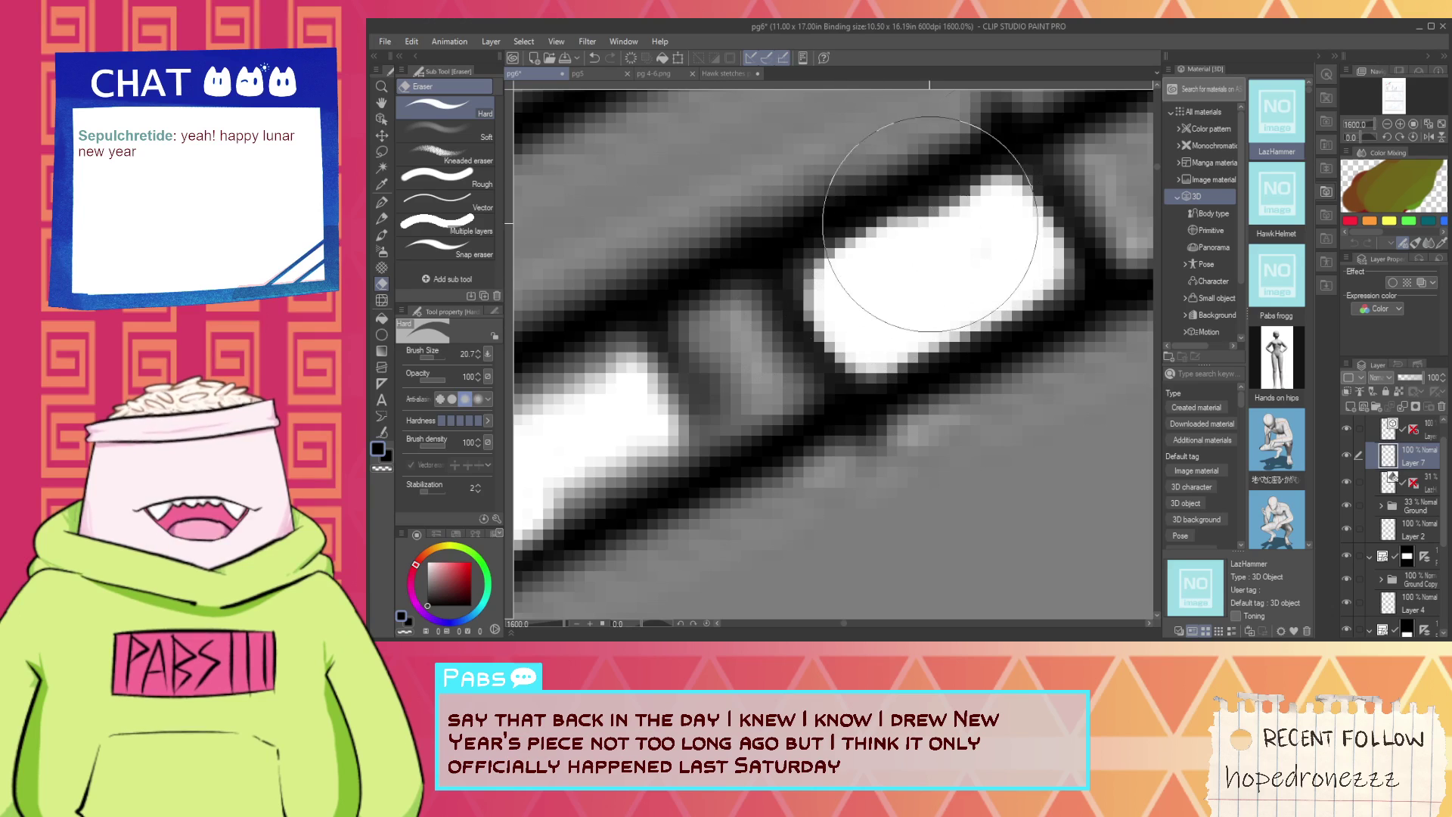
pyautogui.scroll(-10, 983, 216)
pyautogui.scroll(4, 1004, 213)
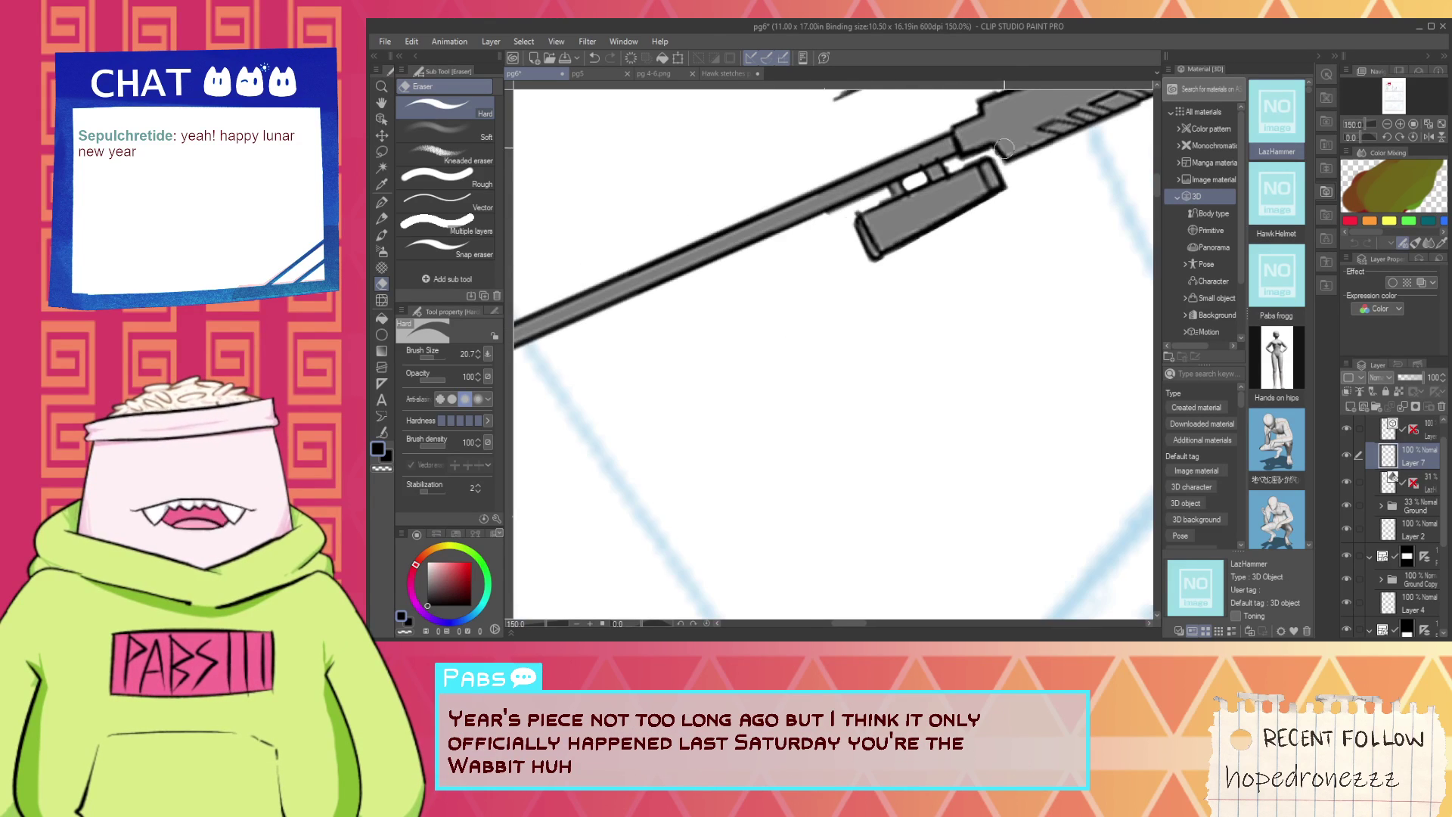
pyautogui.scroll(4, 938, 174)
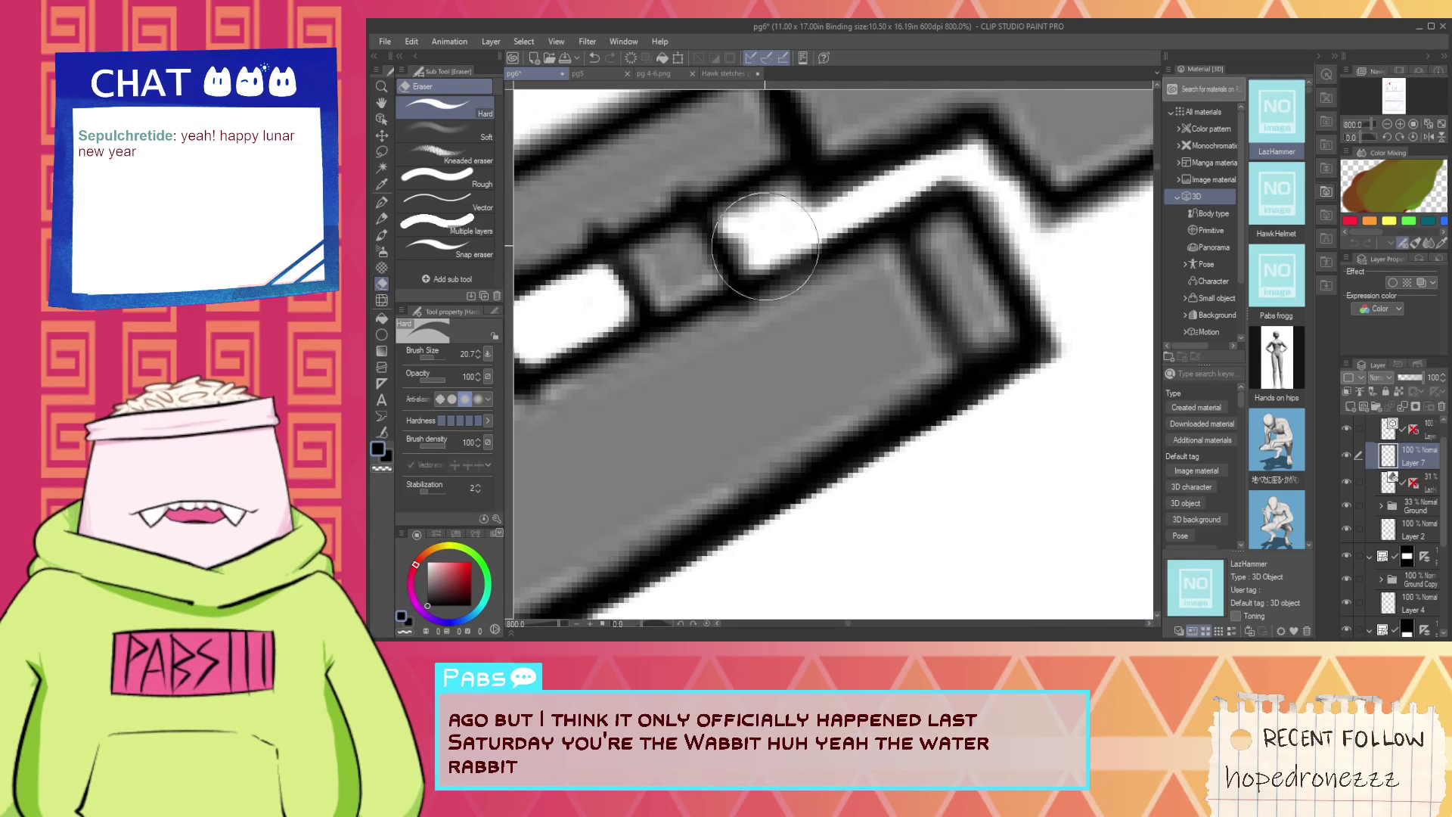
pyautogui.scroll(-9, 1087, 325)
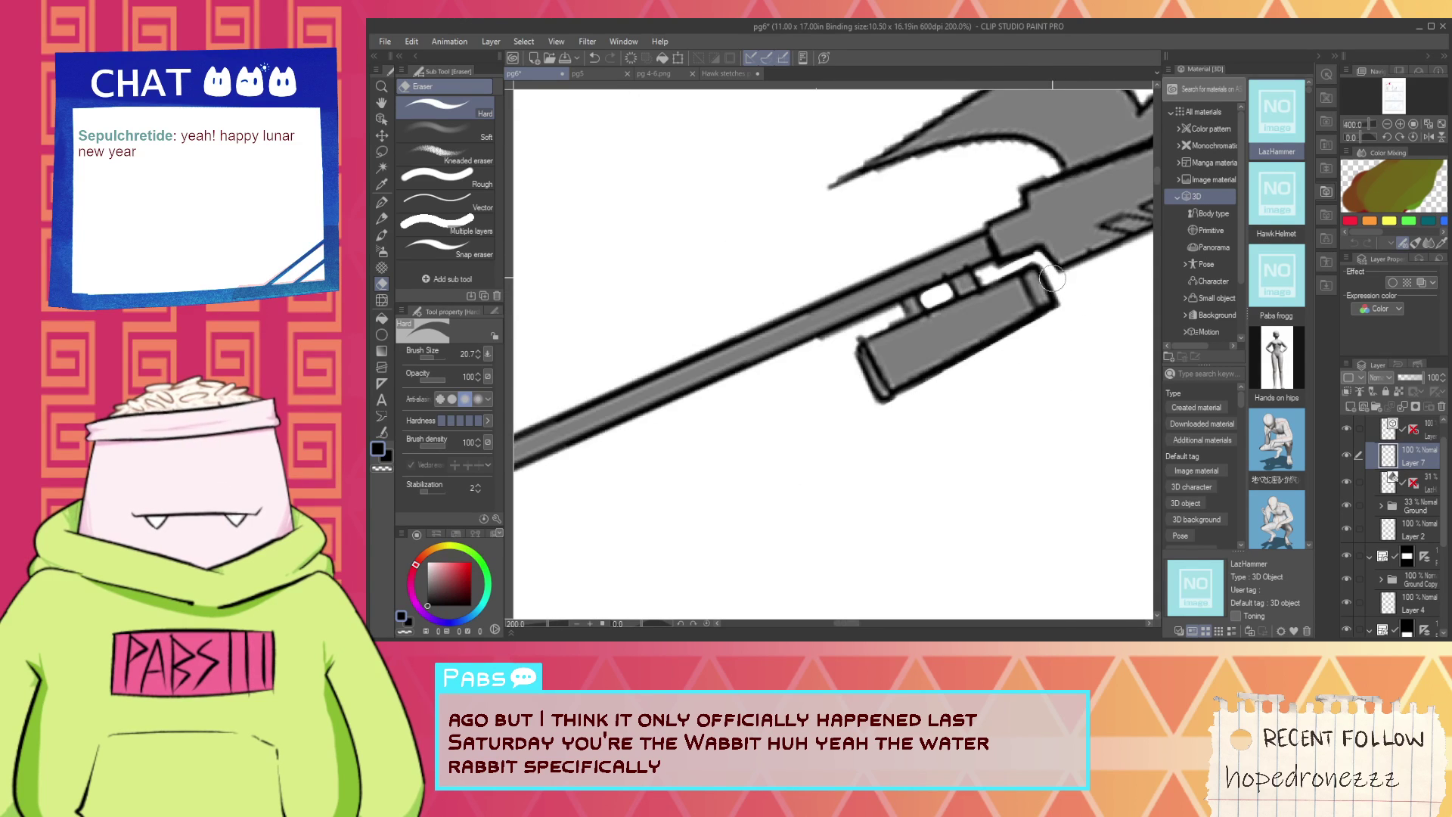
# Try to ink a diagonal line from the forearm up through the raised fist with the G-pen, and undo the strokes.
pyautogui.press('h')
pyautogui.moveTo(1028, 302); pyautogui.dragTo(720, 288)
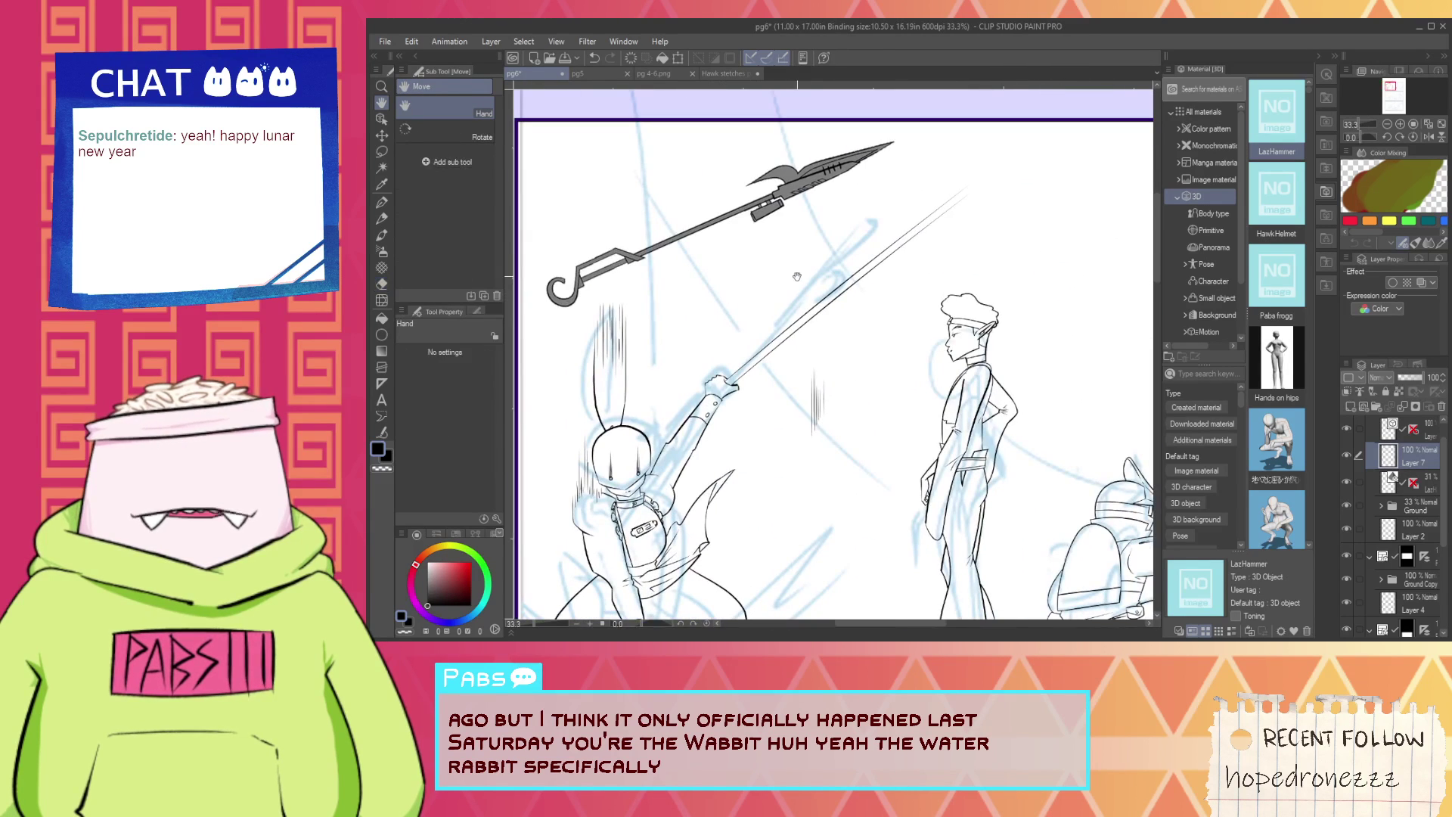
pyautogui.scroll(1, 743, 362)
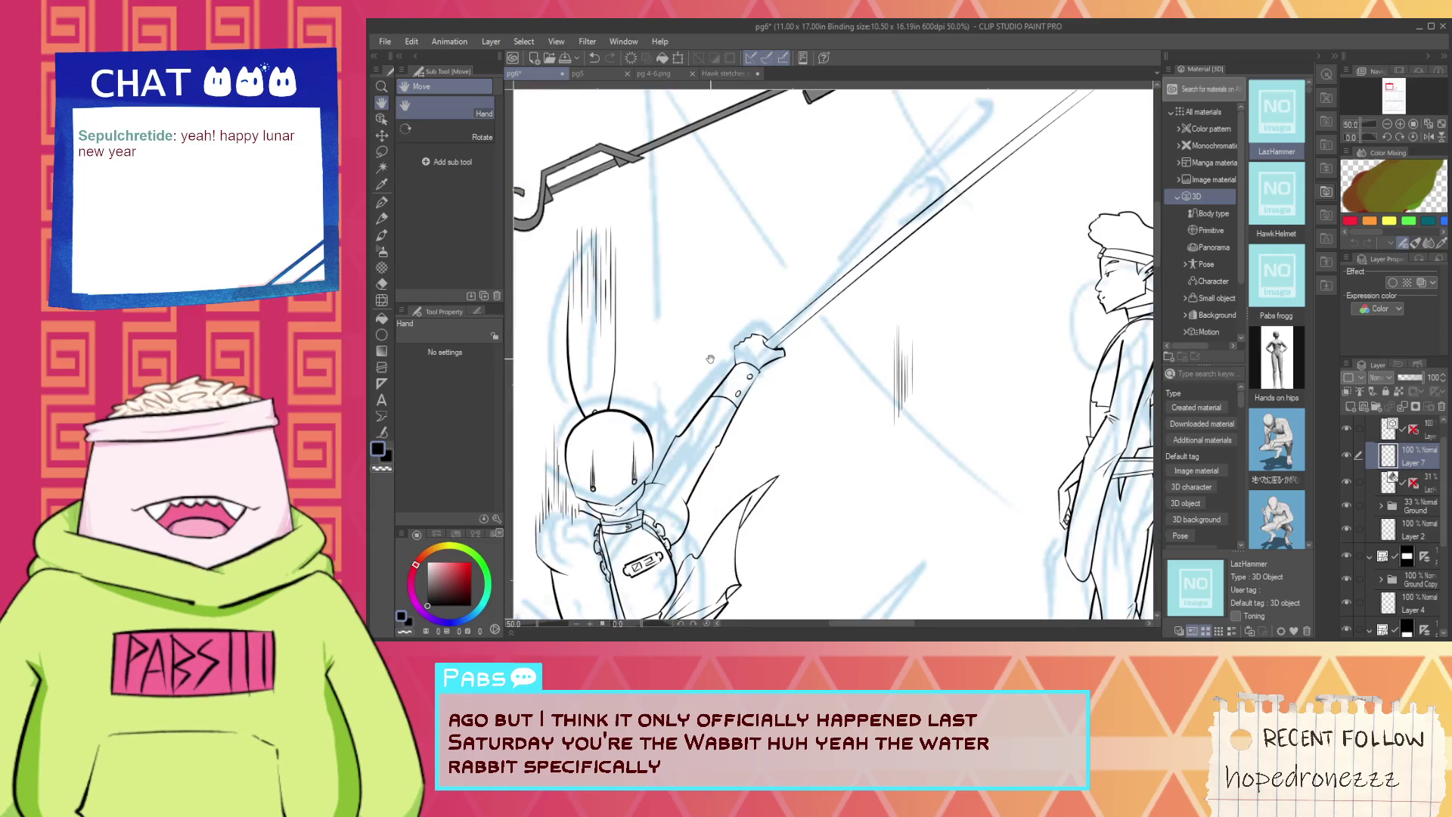
pyautogui.moveTo(710, 359); pyautogui.dragTo(771, 356)
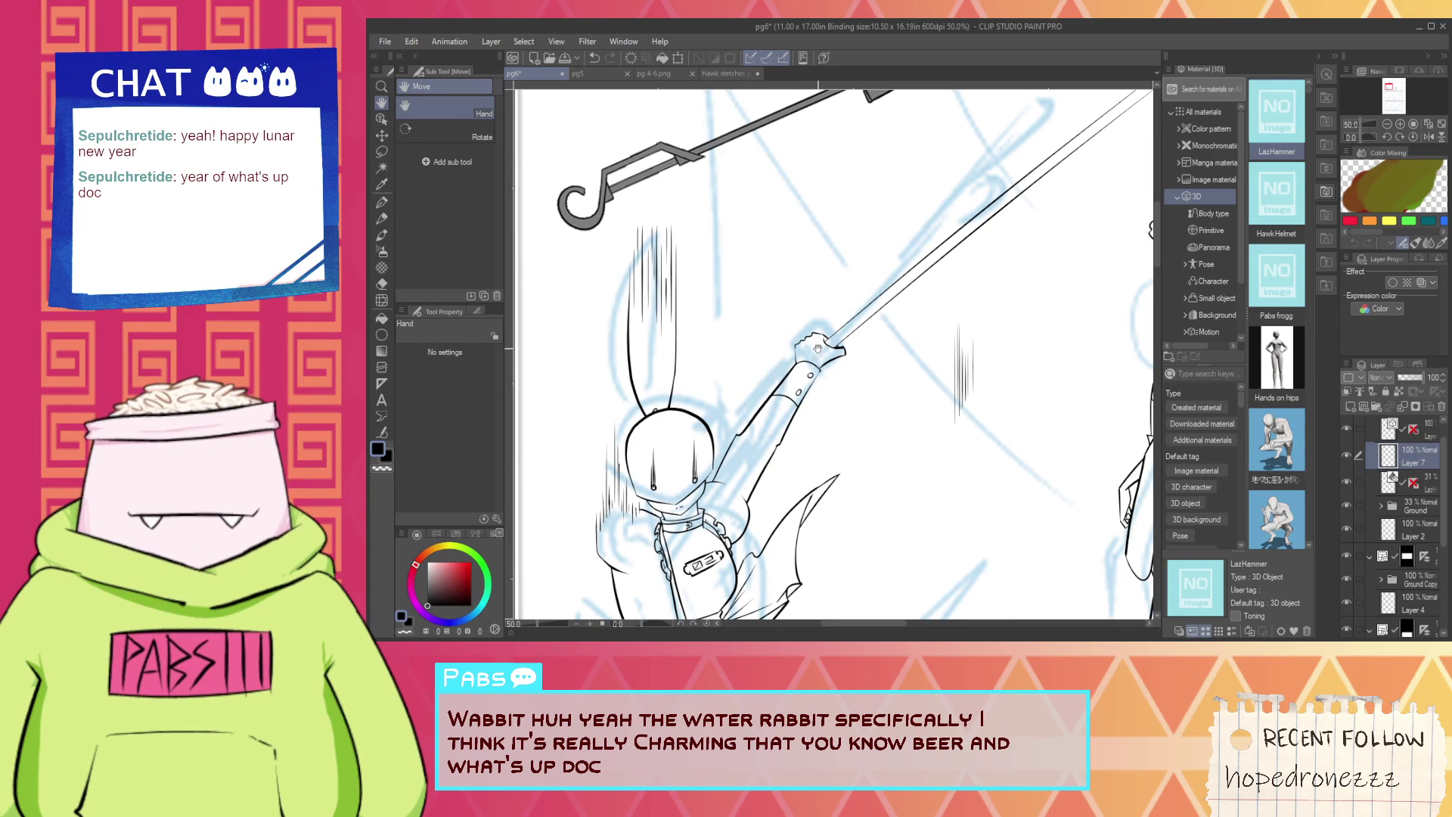
pyautogui.scroll(2, 715, 292)
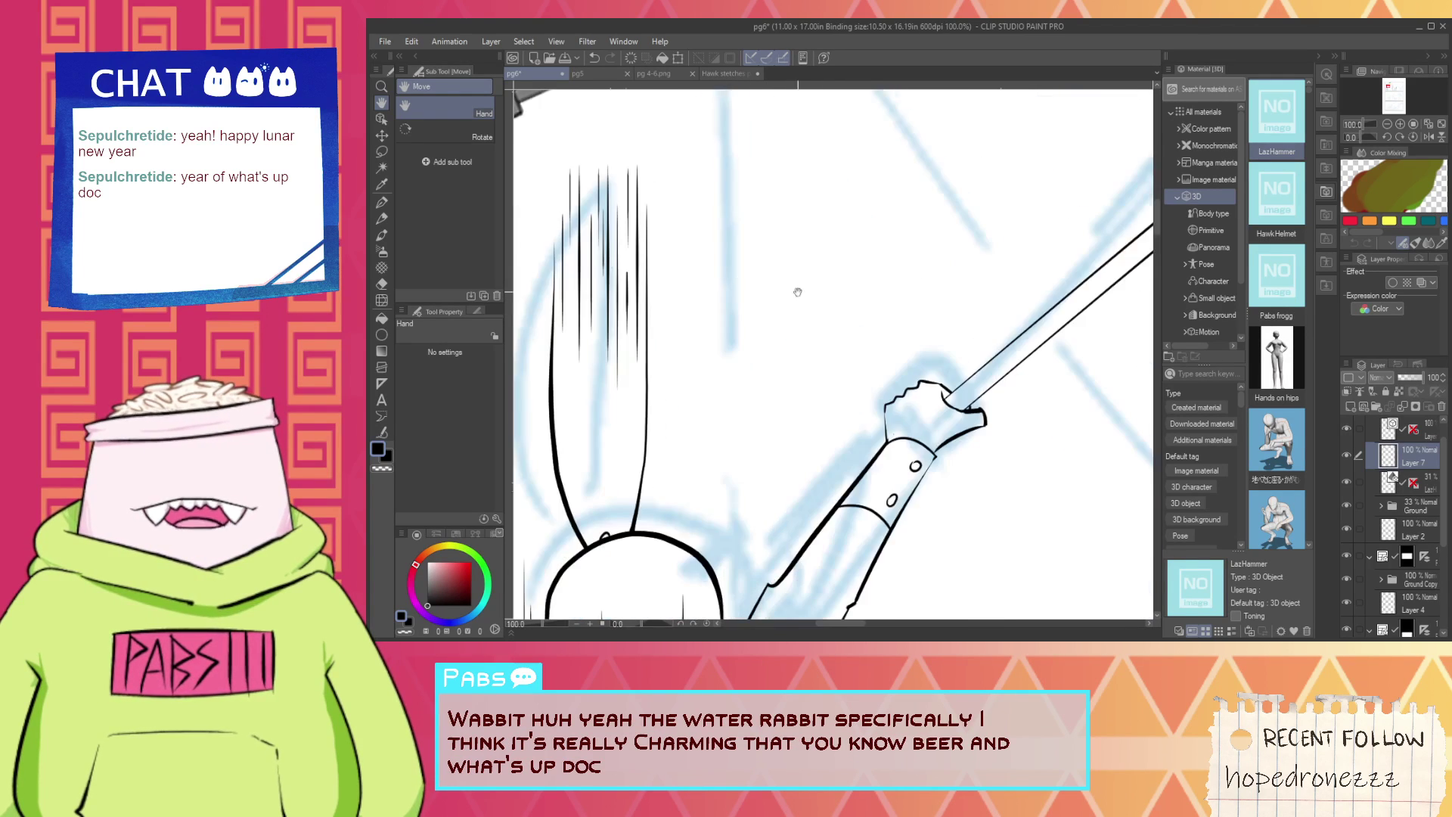
pyautogui.moveTo(801, 301); pyautogui.dragTo(904, 353)
pyautogui.press('p')
pyautogui.scroll(1, 986, 506)
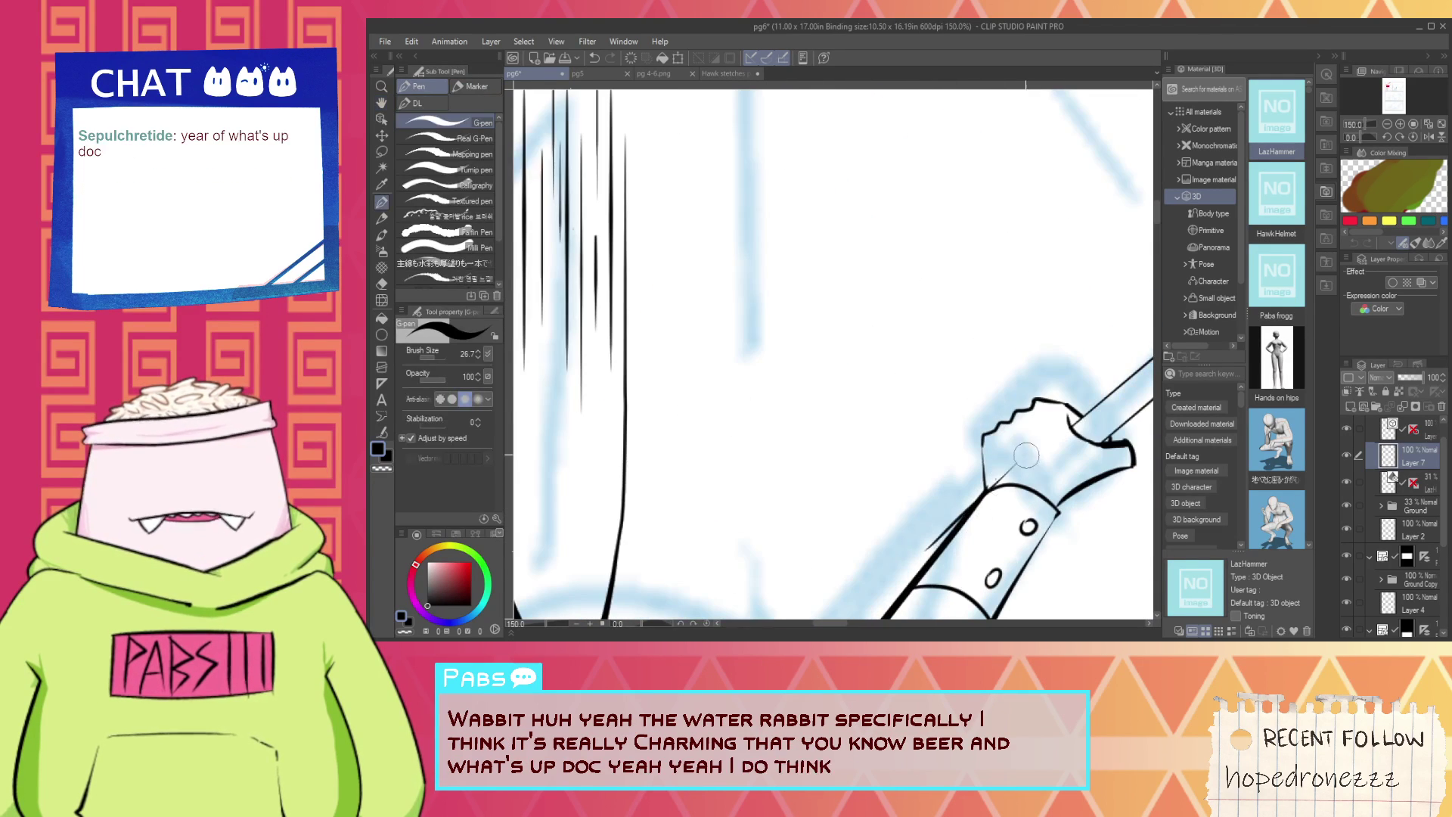
pyautogui.hotkey('ctrl', 'z')
pyautogui.moveTo(910, 550)
pyautogui.mouseDown()
pyautogui.moveTo(1027, 442)
pyautogui.moveTo(899, 558)
pyautogui.moveTo(1064, 429)
pyautogui.moveTo(924, 541)
pyautogui.moveTo(1046, 431)
pyautogui.mouseUp()
pyautogui.hotkey('ctrl', 'z')
pyautogui.hotkey('ctrl', 'z')
pyautogui.hotkey('ctrl', 'z')
pyautogui.hotkey('ctrl', 'z')
pyautogui.scroll(-2, 992, 473)
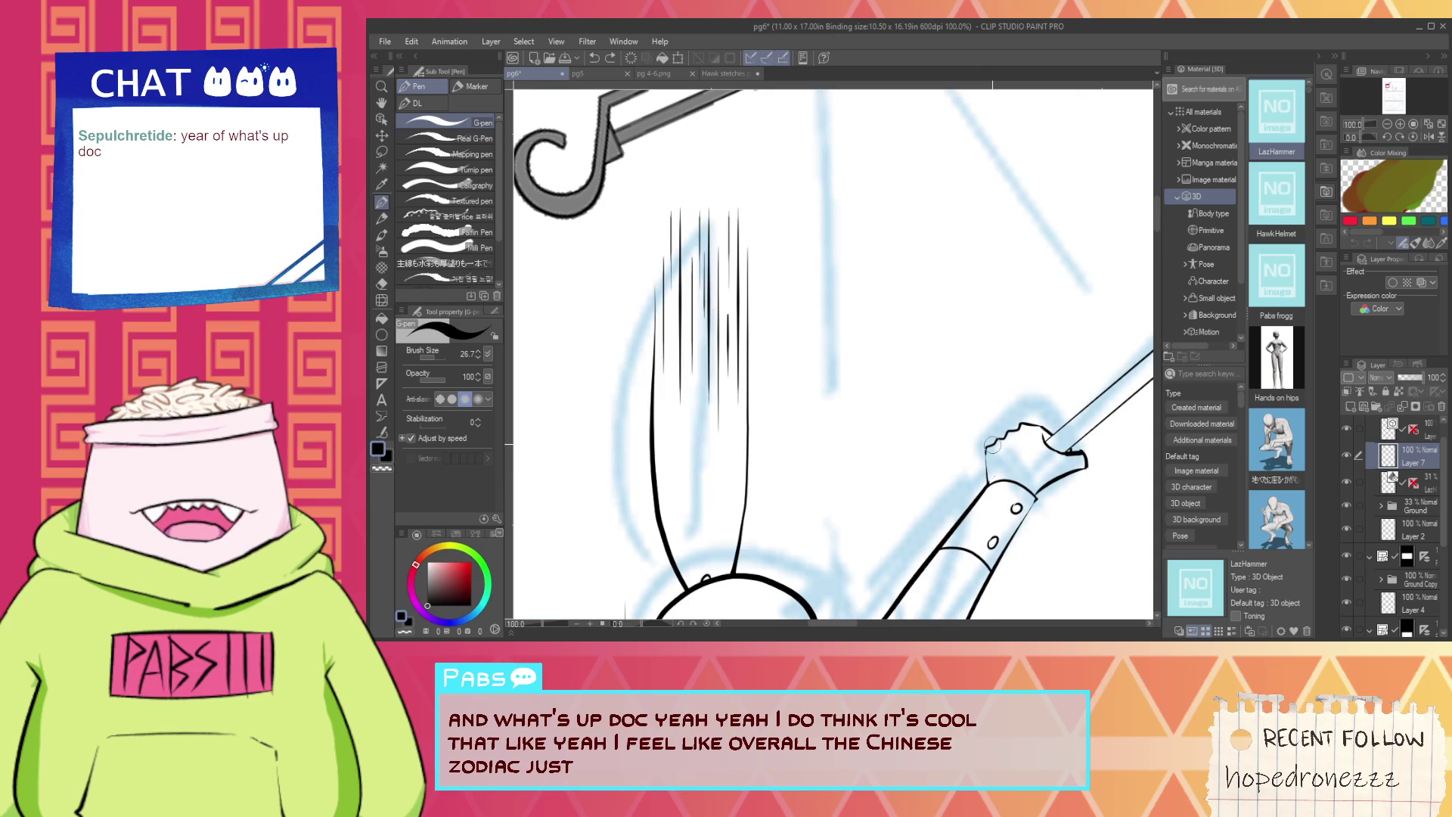
# Select the inked shaft's vector lines on the layer above Layer 7 and move them down along the arm so they run through the raised fist.
pyautogui.scroll(-3, 983, 443)
pyautogui.press('space')
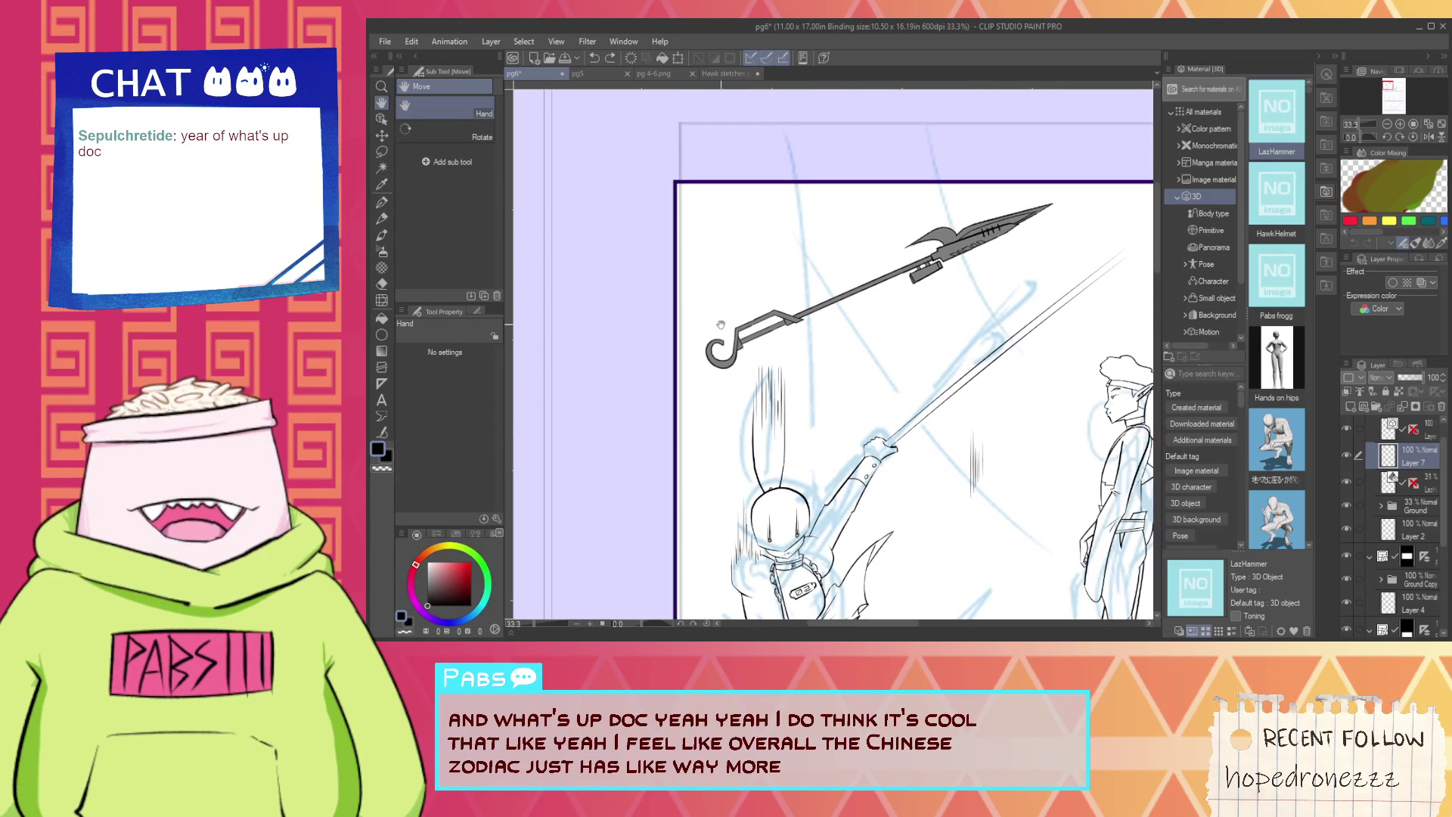
pyautogui.click(382, 119)
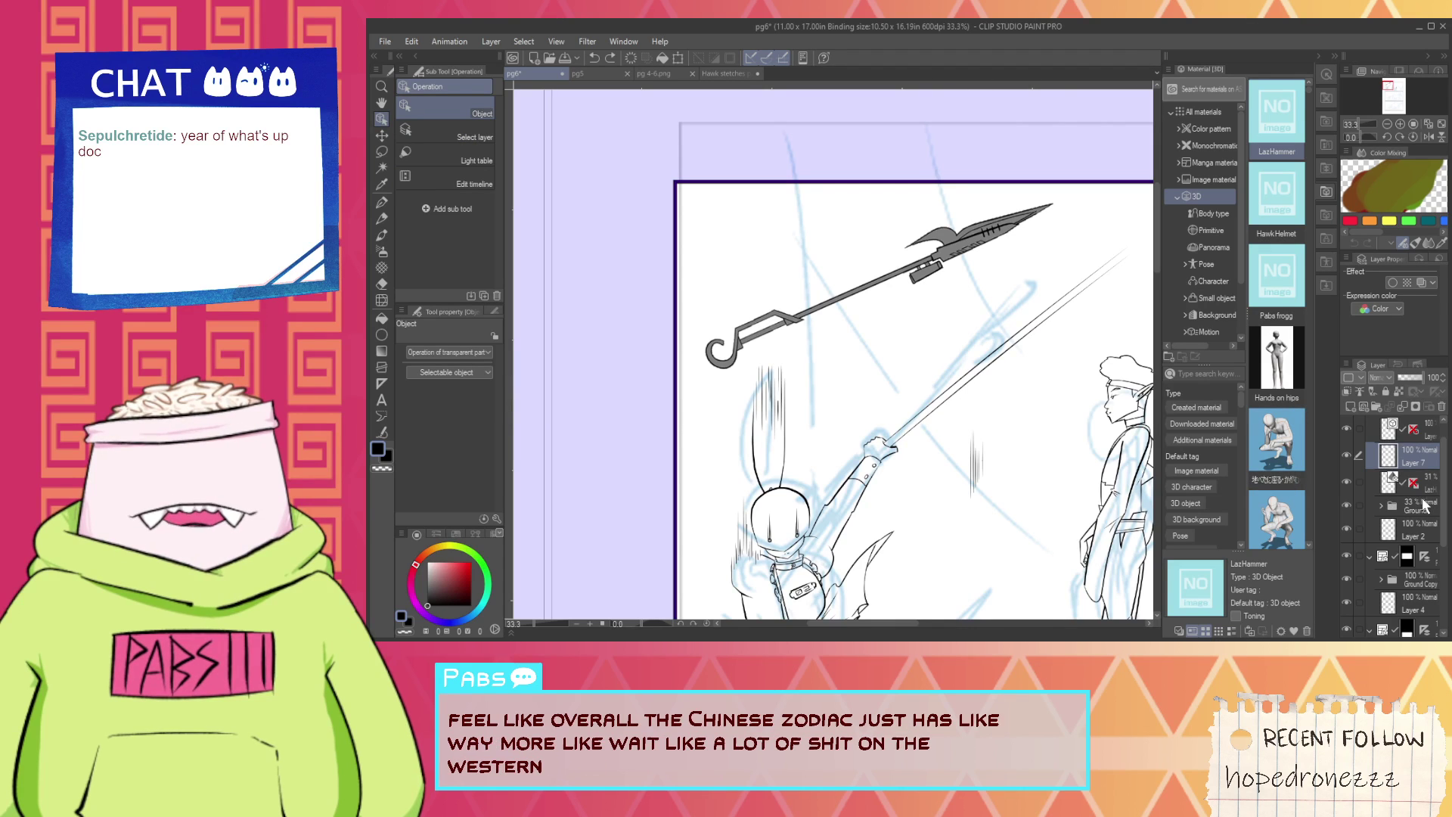
pyautogui.click(1419, 440)
pyautogui.click(925, 401)
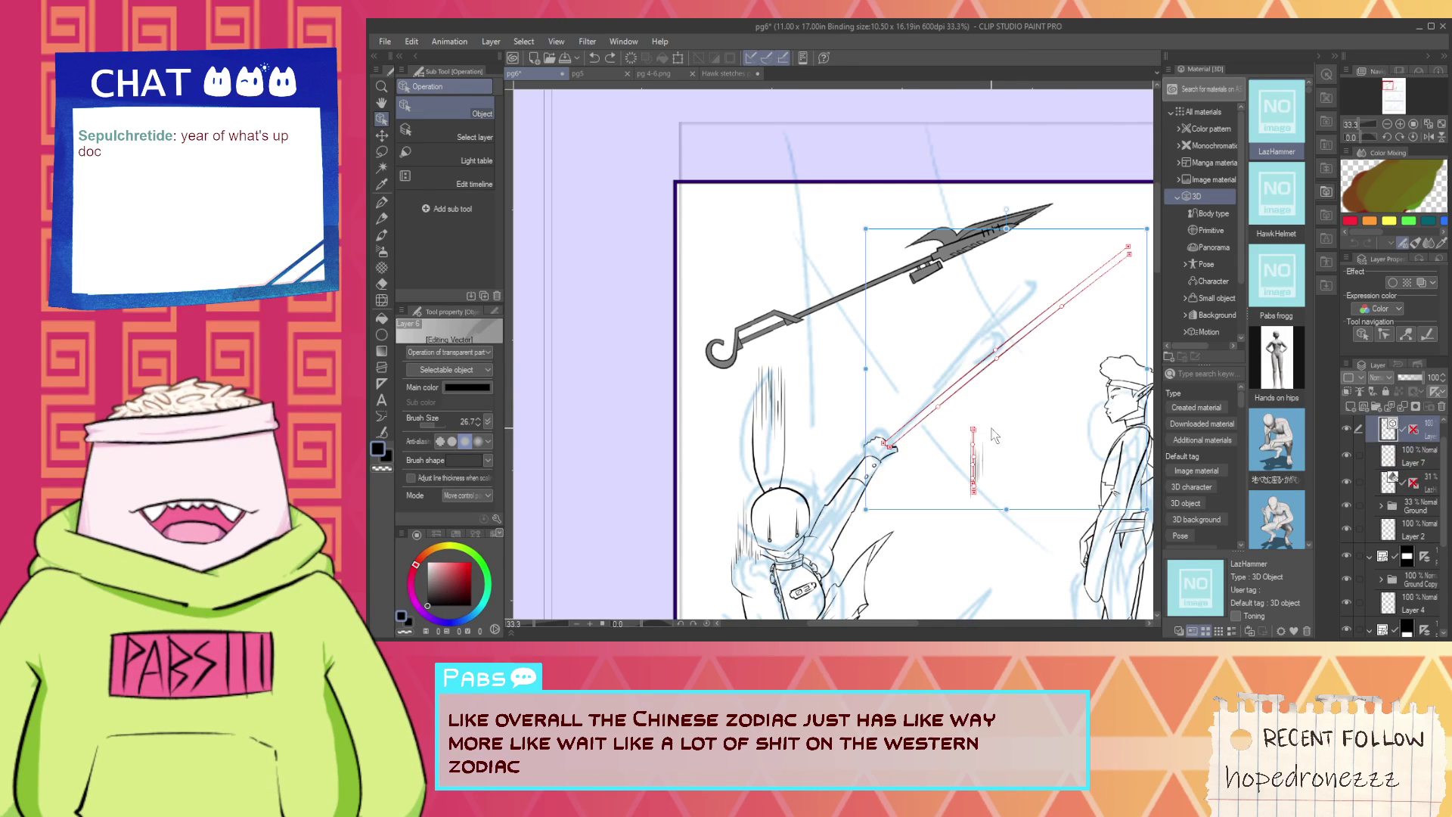
pyautogui.scroll(1, 922, 504)
pyautogui.moveTo(921, 507); pyautogui.dragTo(860, 562)
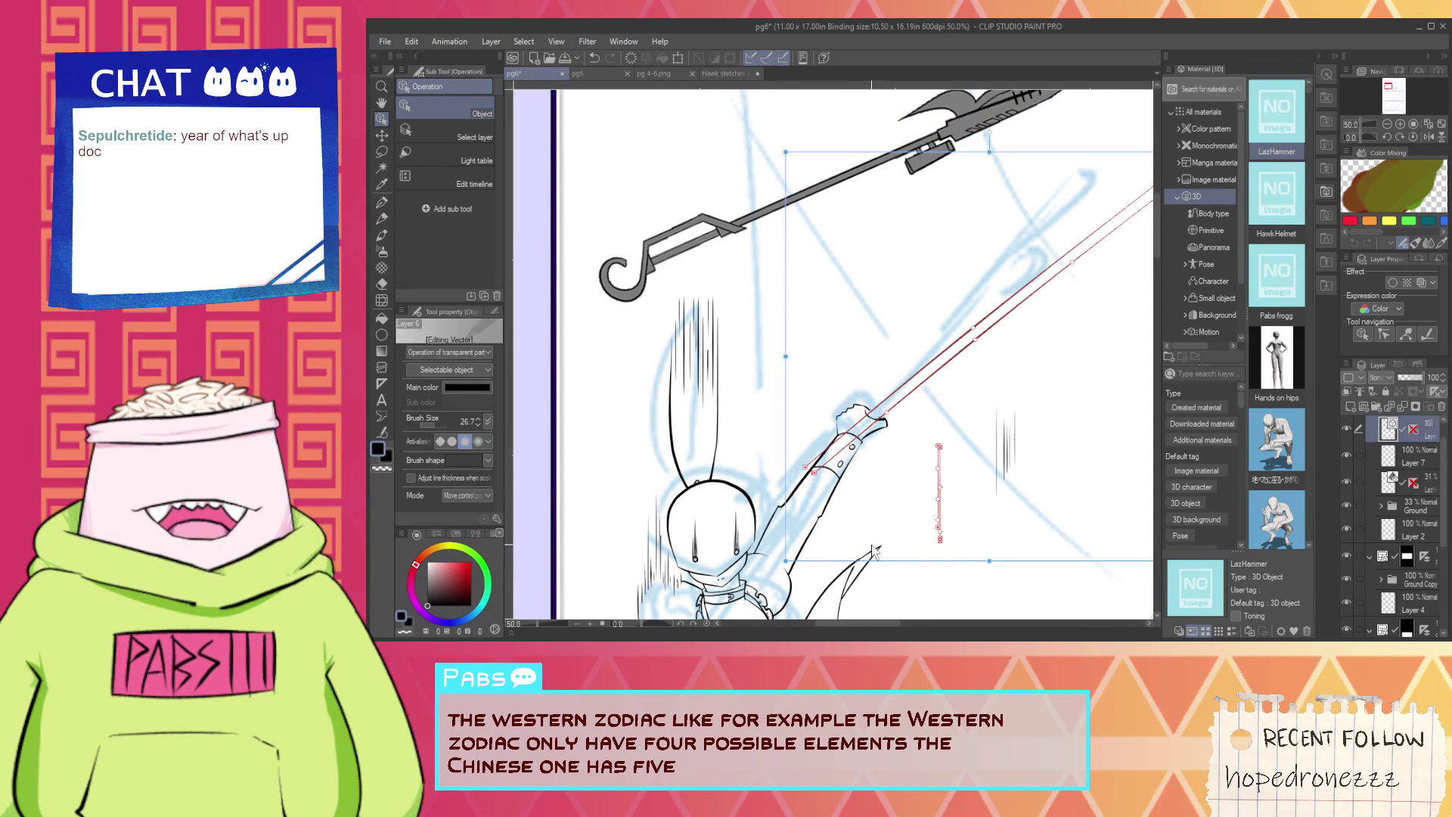
pyautogui.click(749, 427)
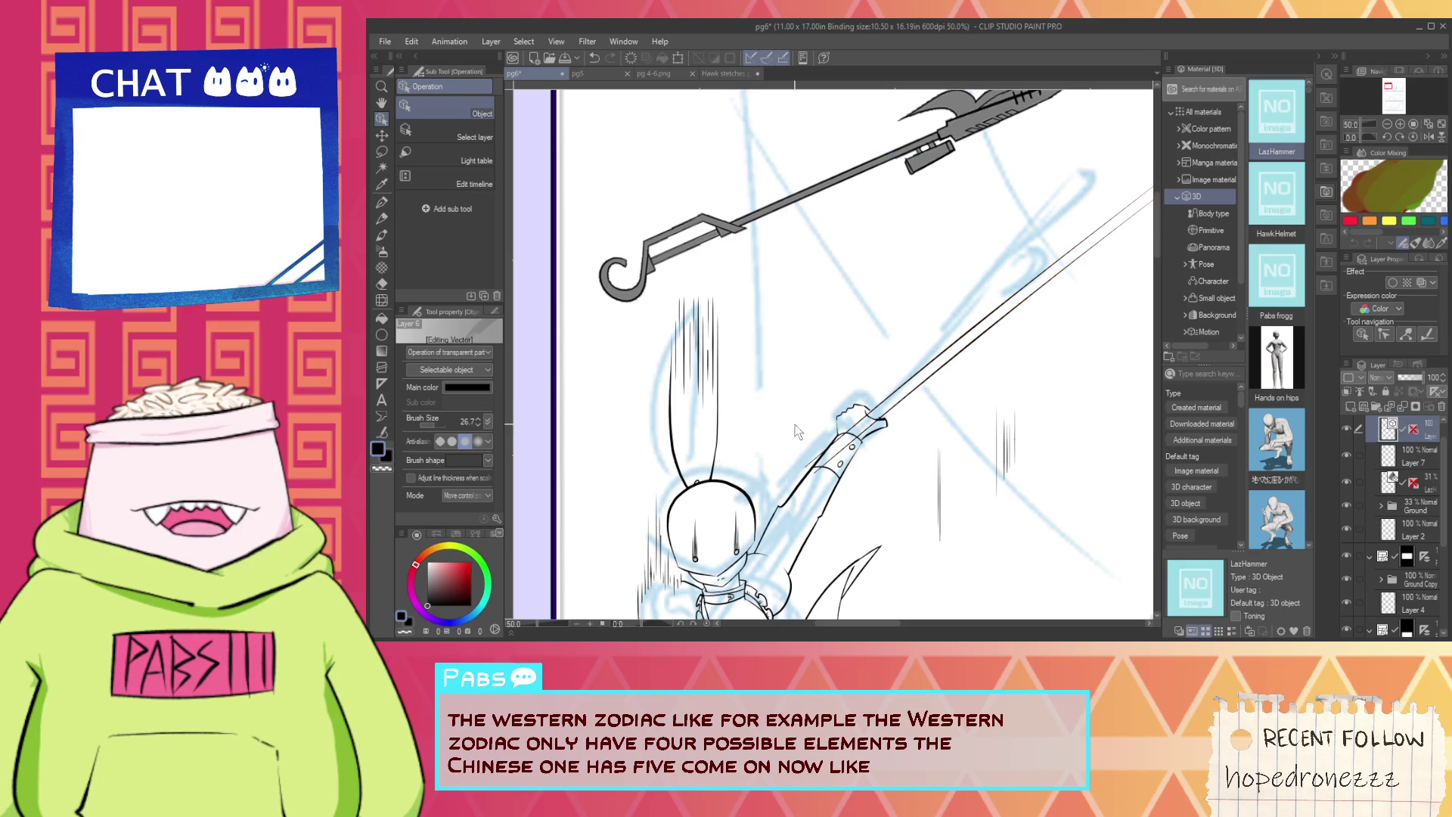
# Try to erase the line ends where the shaft crosses the fist's thumb with the hard eraser, and undo the erasing.
pyautogui.scroll(3, 832, 462)
pyautogui.scroll(-3, 836, 465)
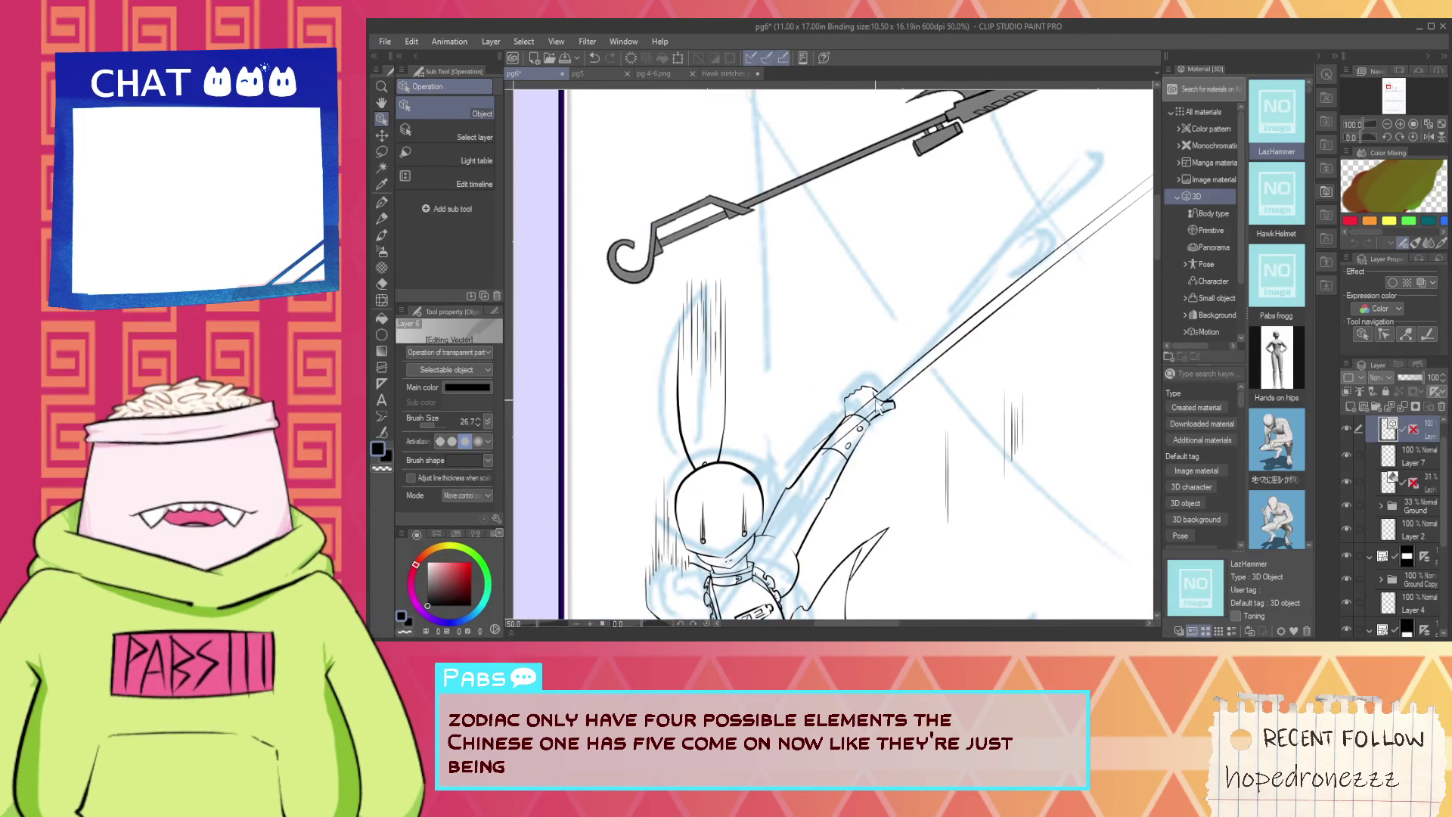
pyautogui.press('space')
pyautogui.moveTo(883, 292); pyautogui.dragTo(1023, 333)
pyautogui.scroll(10, 915, 424)
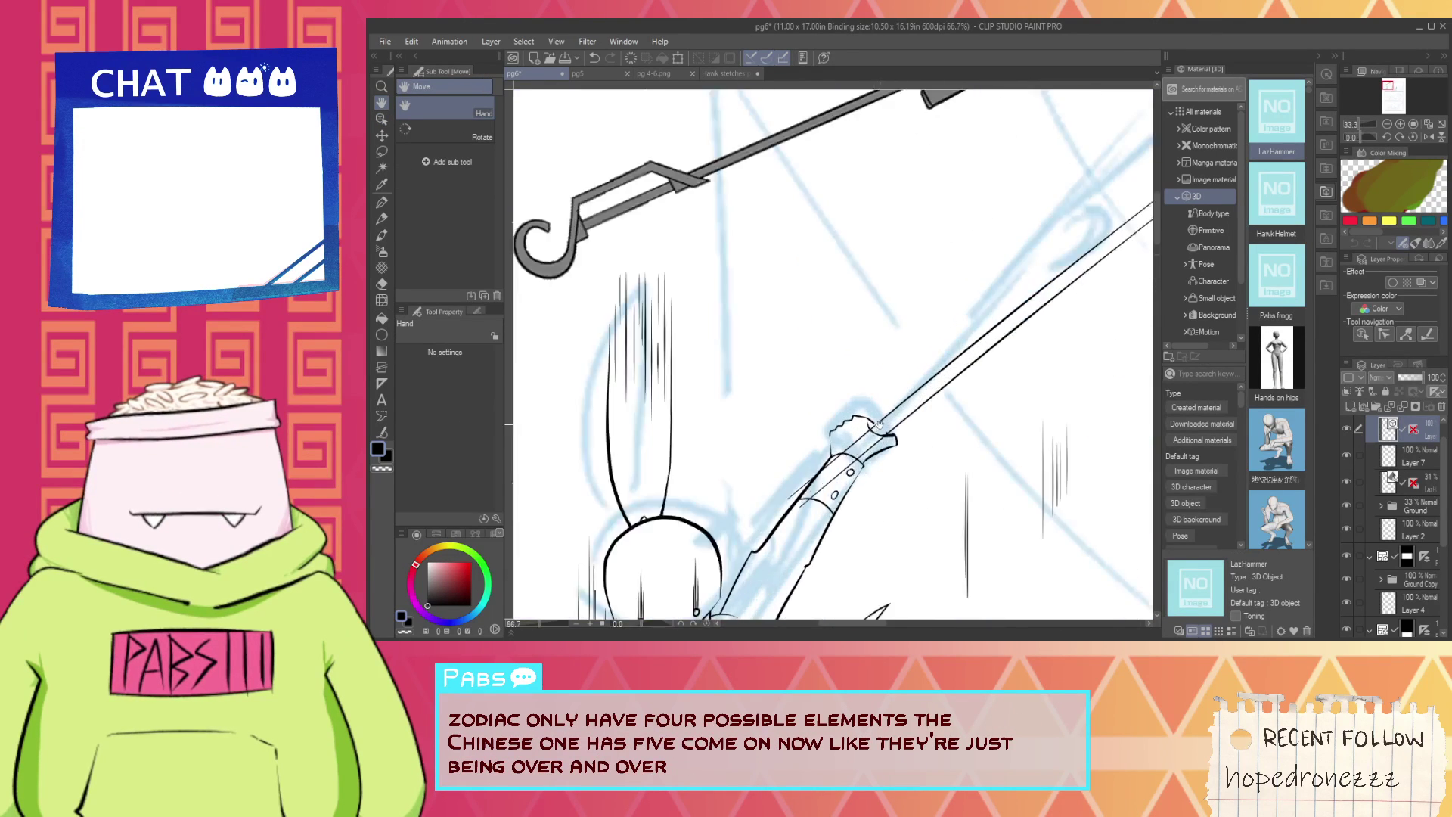
pyautogui.press('e')
pyautogui.moveTo(888, 450); pyautogui.dragTo(946, 451)
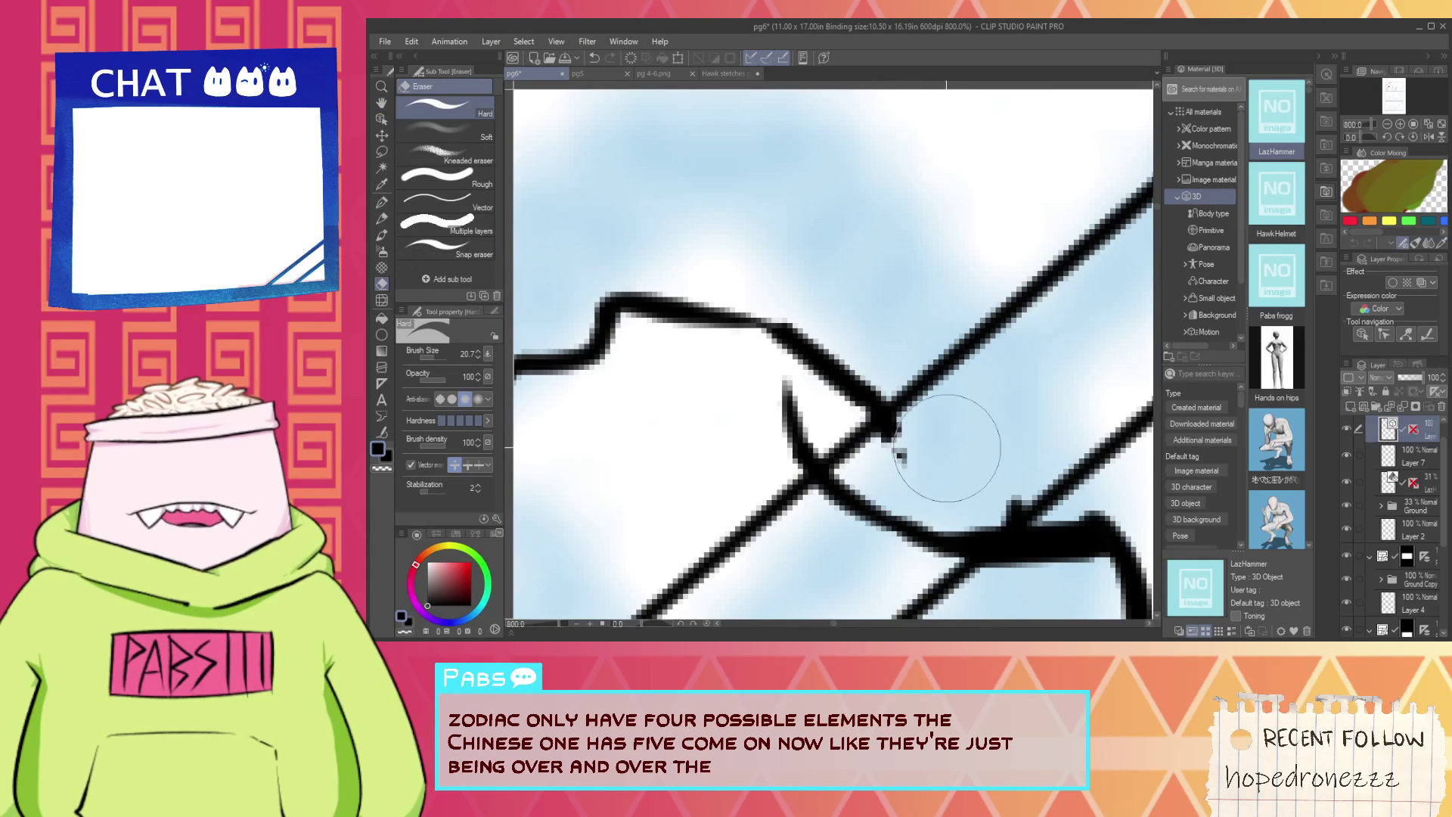
pyautogui.moveTo(822, 536); pyautogui.dragTo(893, 463)
pyautogui.hotkey('ctrl', 'z')
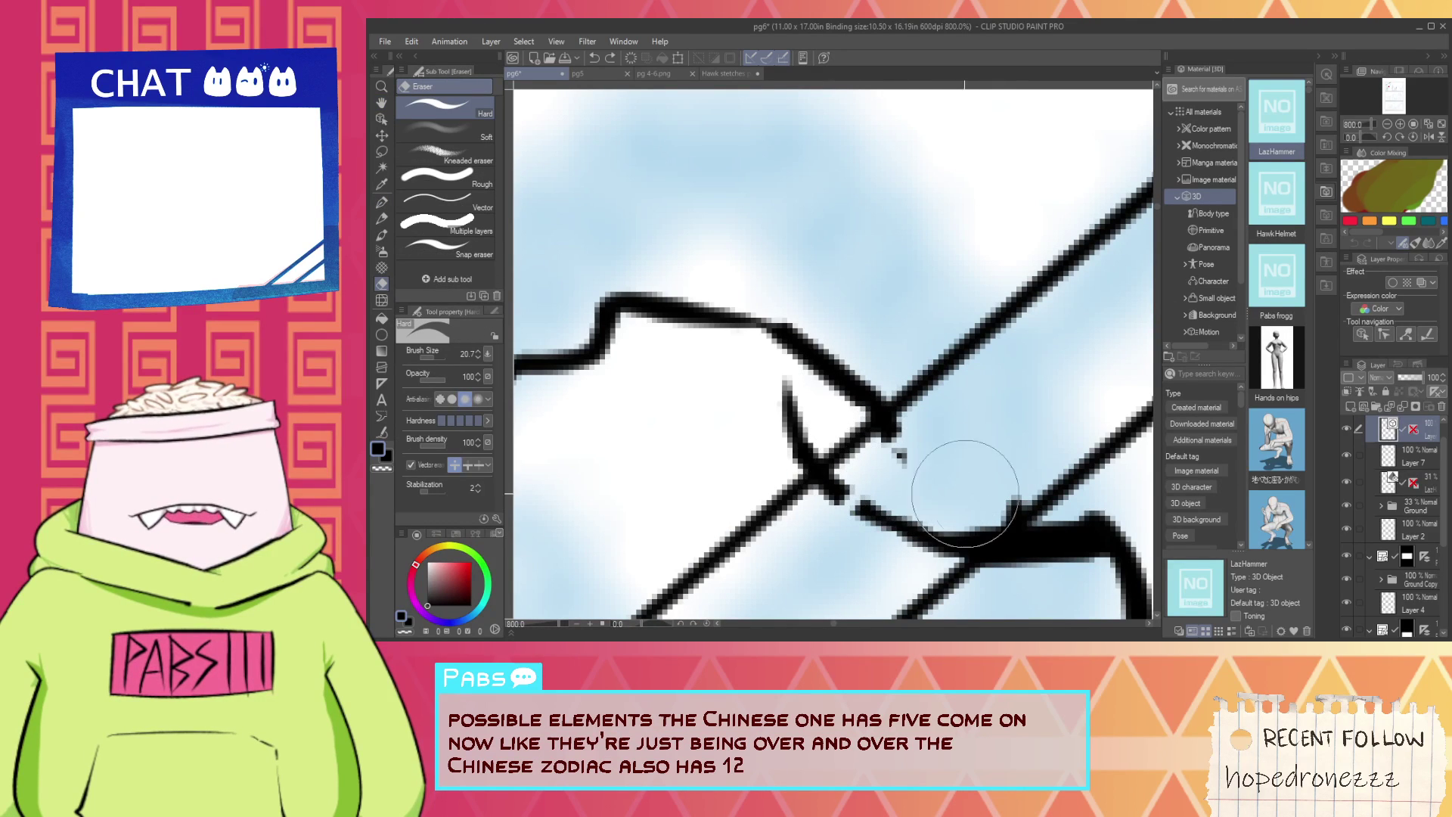
# Trim the overlapping line ends around the fist's thumb and the shaft with the vector eraser.
pyautogui.click(446, 199)
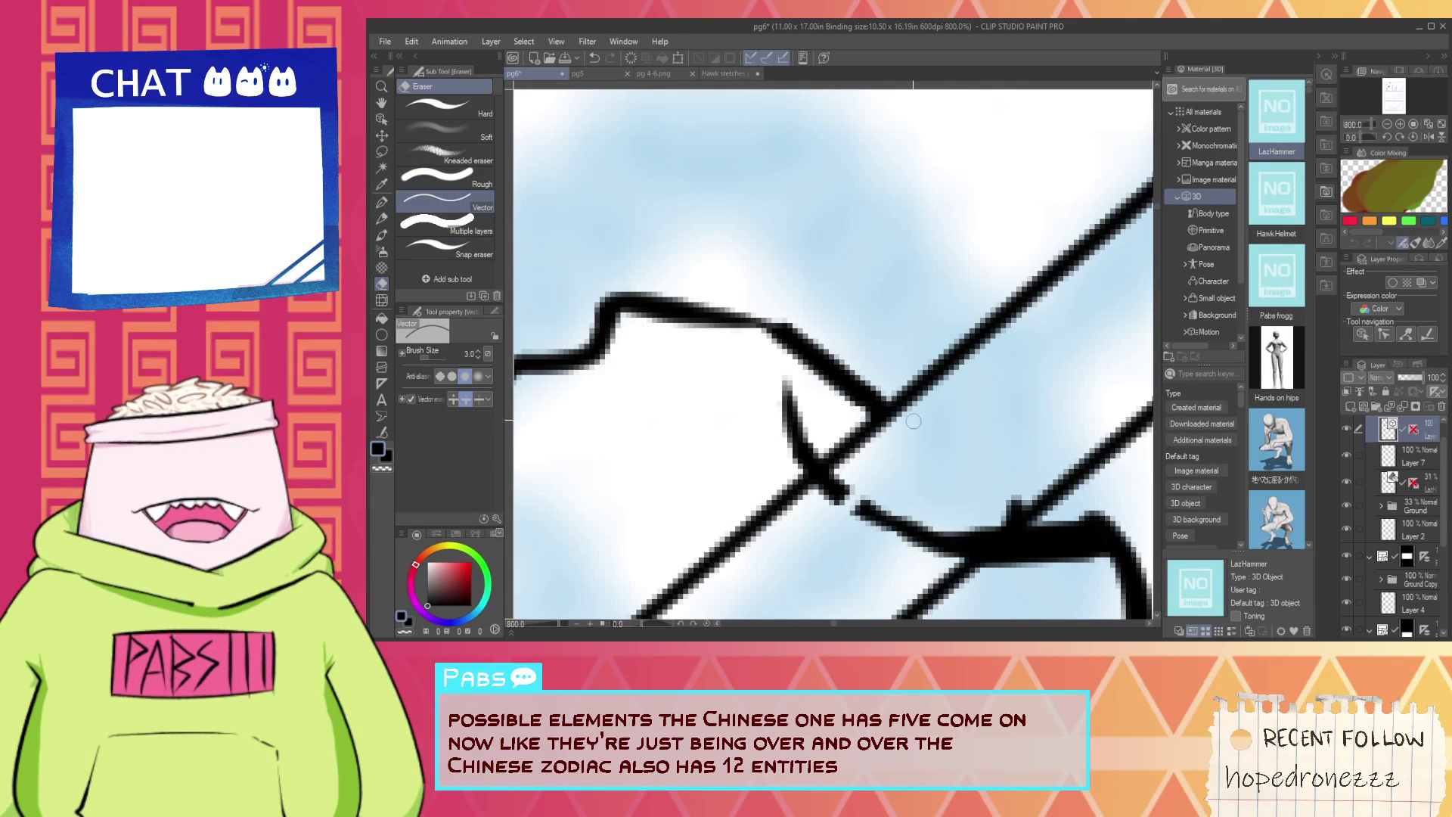
pyautogui.moveTo(836, 496); pyautogui.dragTo(885, 457)
pyautogui.moveTo(870, 515); pyautogui.dragTo(918, 461)
pyautogui.moveTo(908, 533)
pyautogui.mouseDown()
pyautogui.moveTo(1002, 505)
pyautogui.moveTo(911, 550)
pyautogui.mouseUp()
pyautogui.scroll(-4, 952, 487)
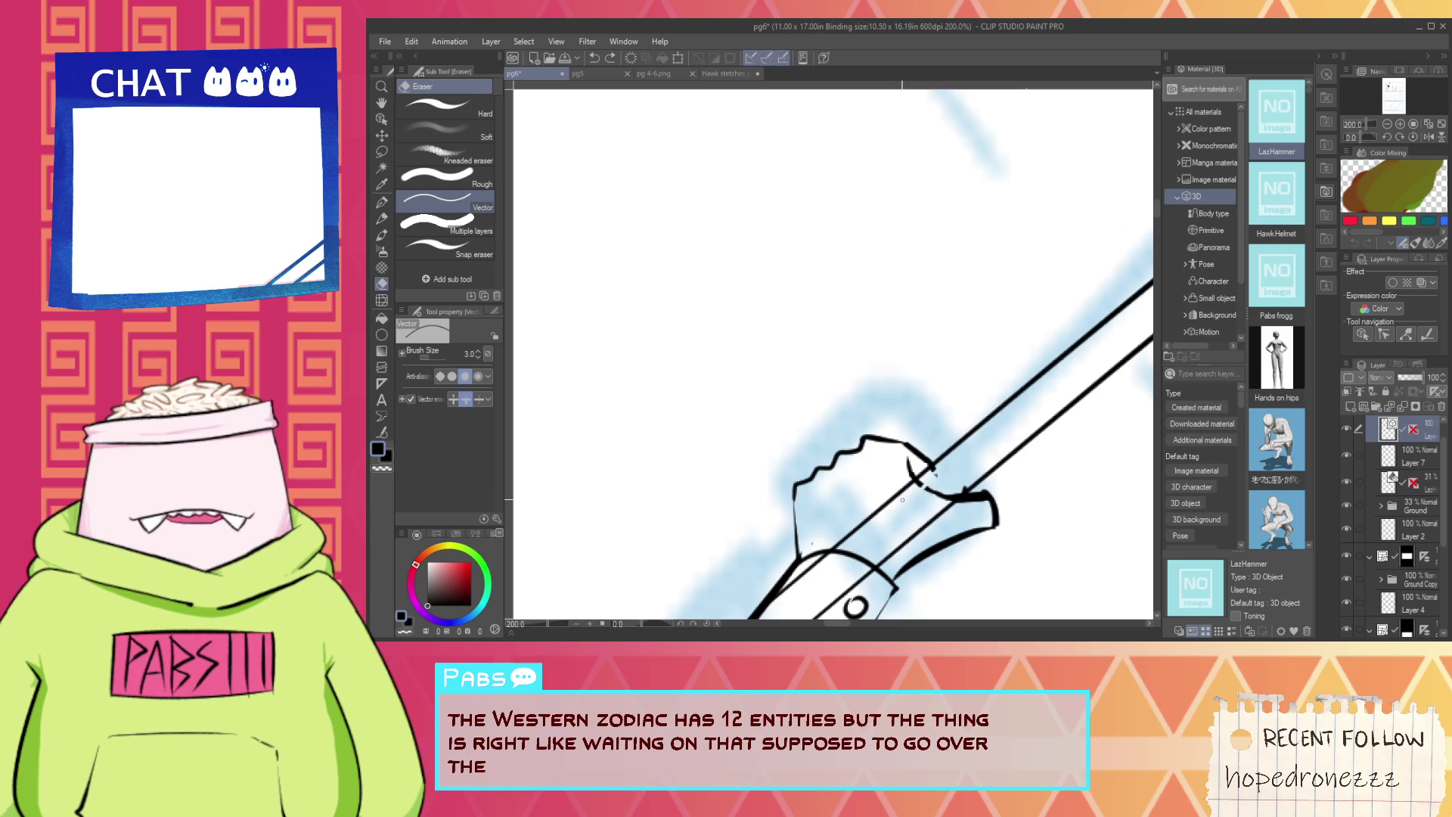
pyautogui.scroll(-2, 916, 500)
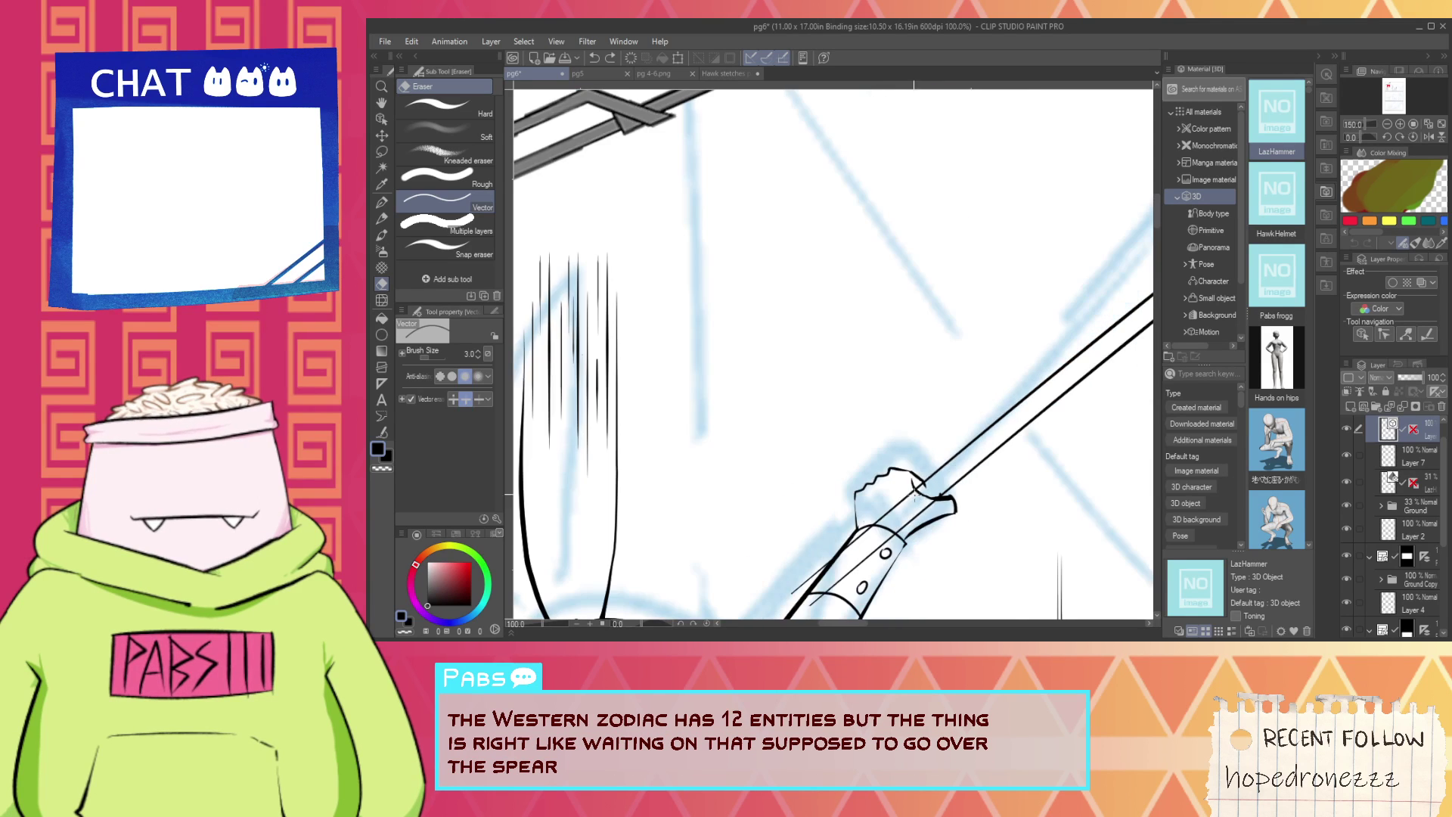
# Ink a nearly horizontal handle line across the shaft just above the fist, with short slanted strokes for its end, undoing failed strokes.
pyautogui.press('space')
pyautogui.moveTo(876, 505); pyautogui.dragTo(790, 377)
pyautogui.scroll(1, 790, 377)
pyautogui.scroll(-2, 645, 480)
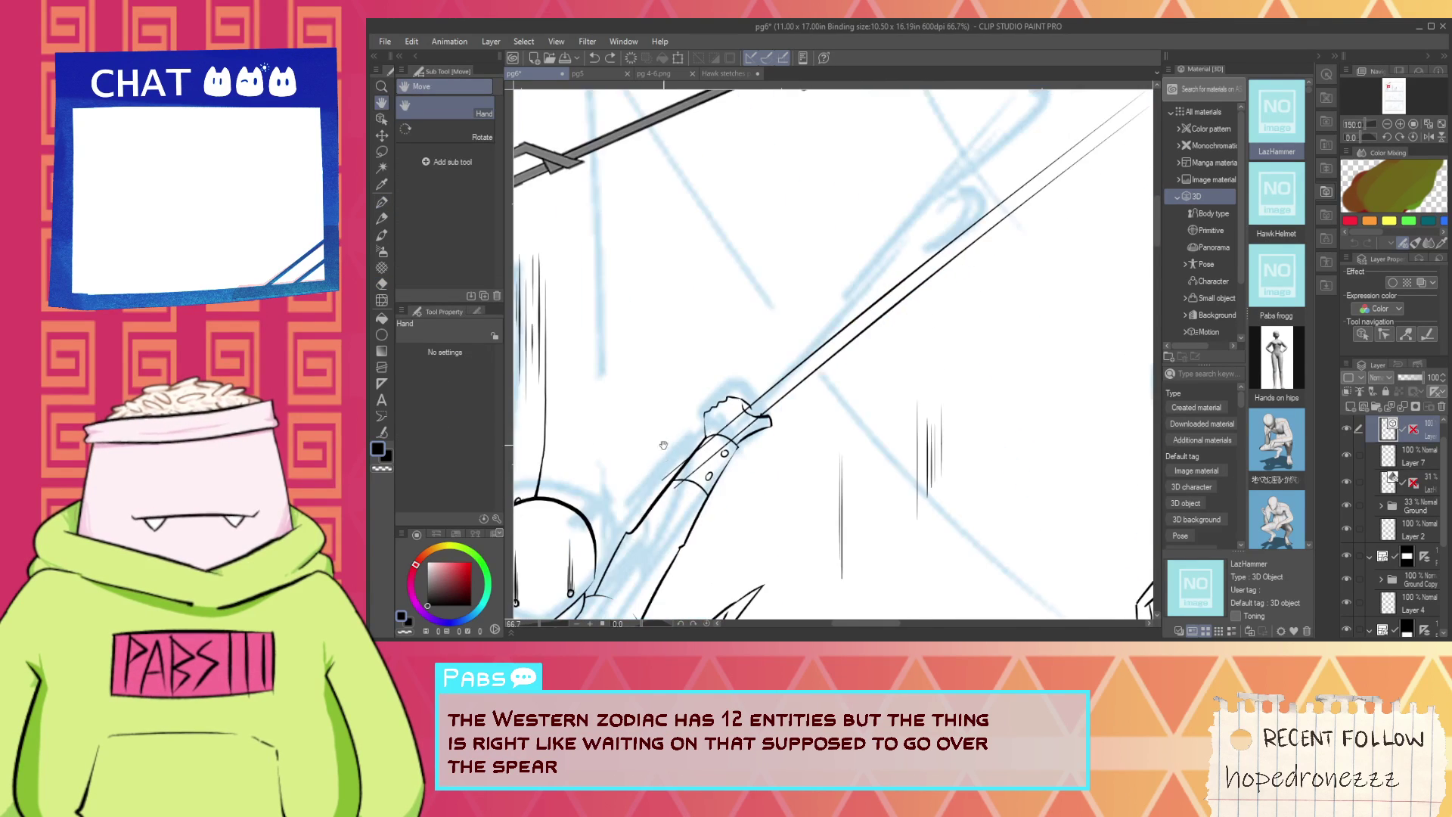
pyautogui.moveTo(635, 406); pyautogui.dragTo(874, 402)
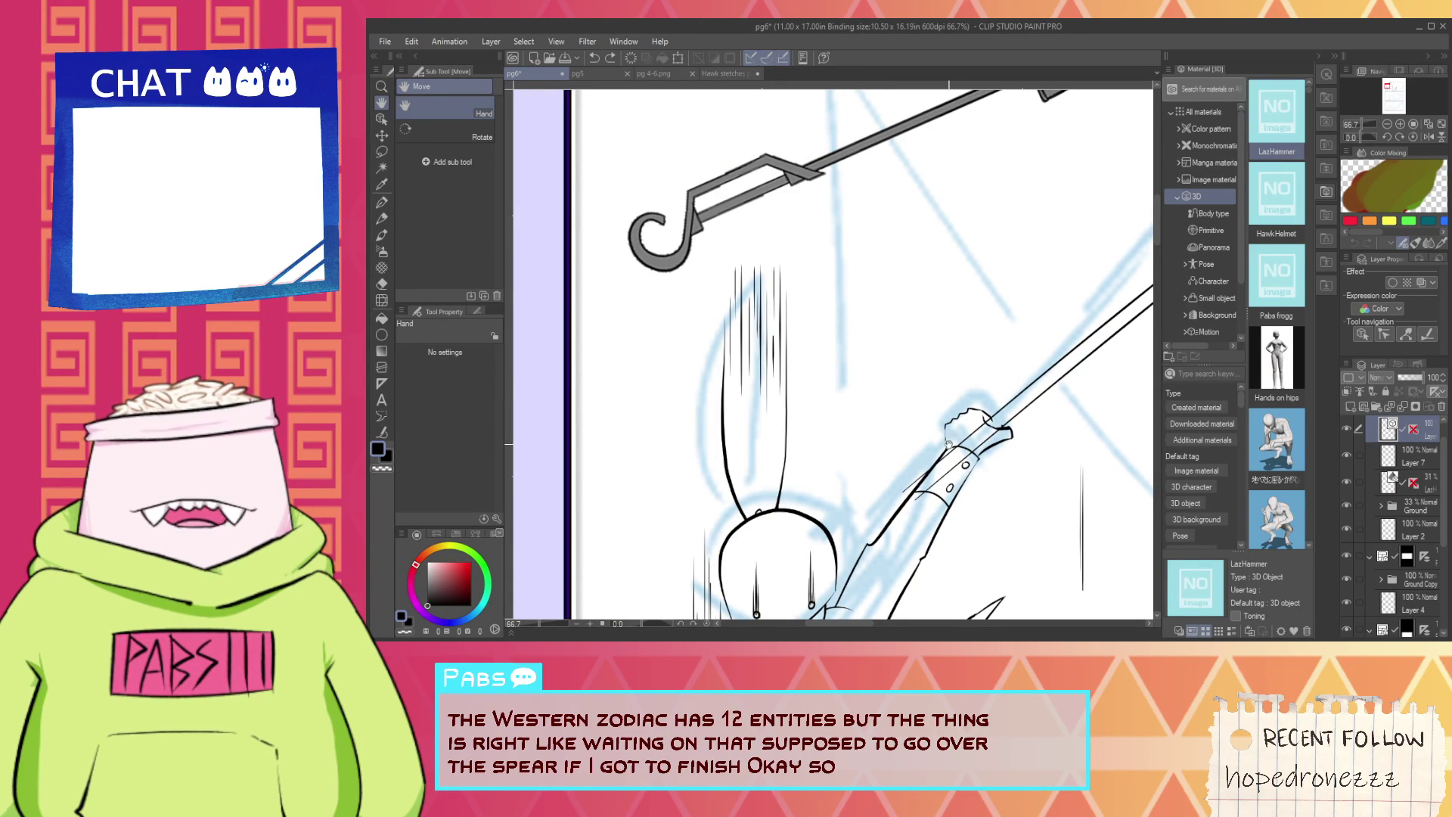
pyautogui.scroll(1, 949, 445)
pyautogui.press('p')
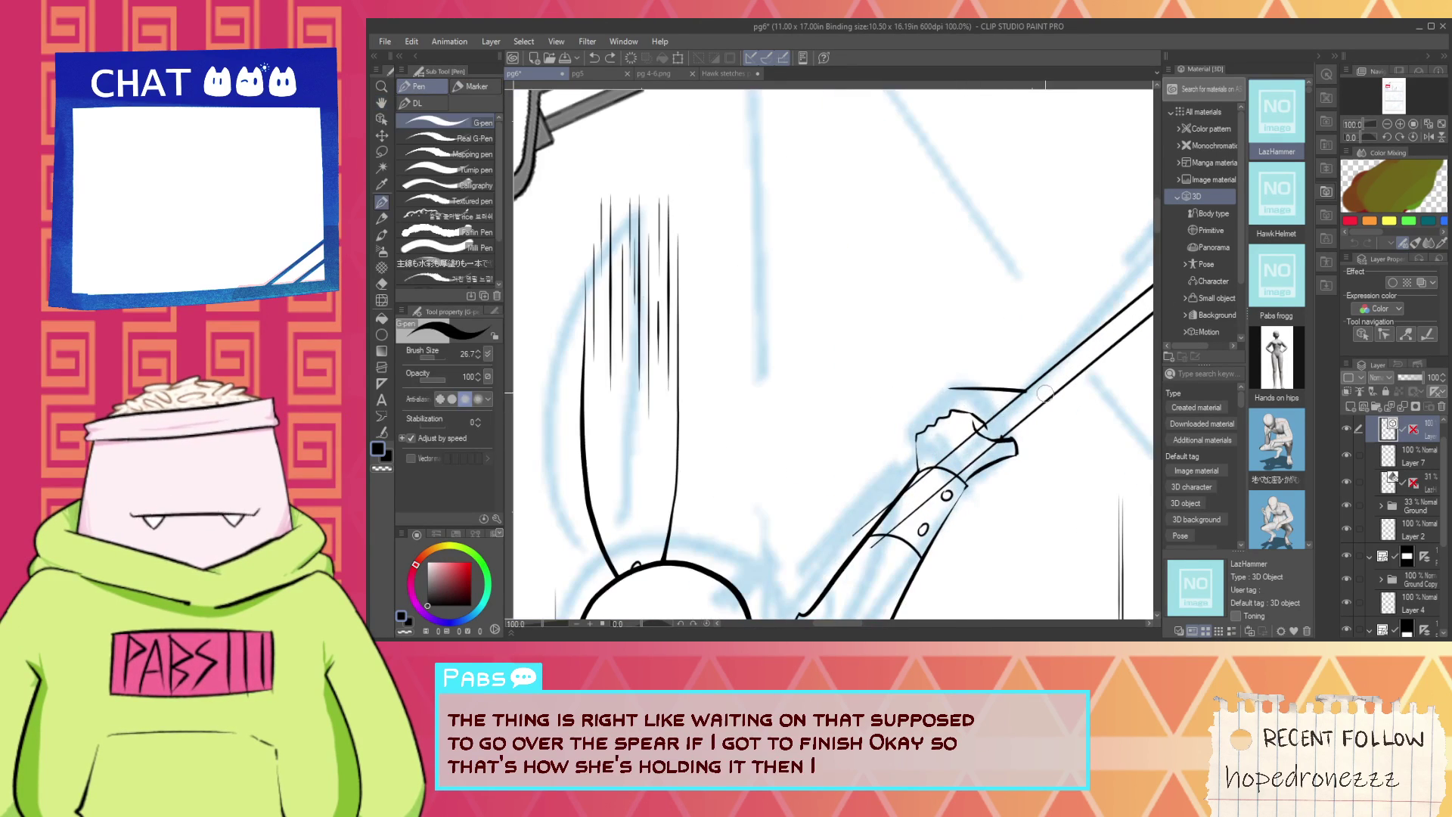
pyautogui.moveTo(1046, 394); pyautogui.dragTo(1151, 397)
pyautogui.hotkey('ctrl', 'z')
pyautogui.moveTo(900, 389); pyautogui.dragTo(1112, 413)
pyautogui.hotkey('ctrl', 'z')
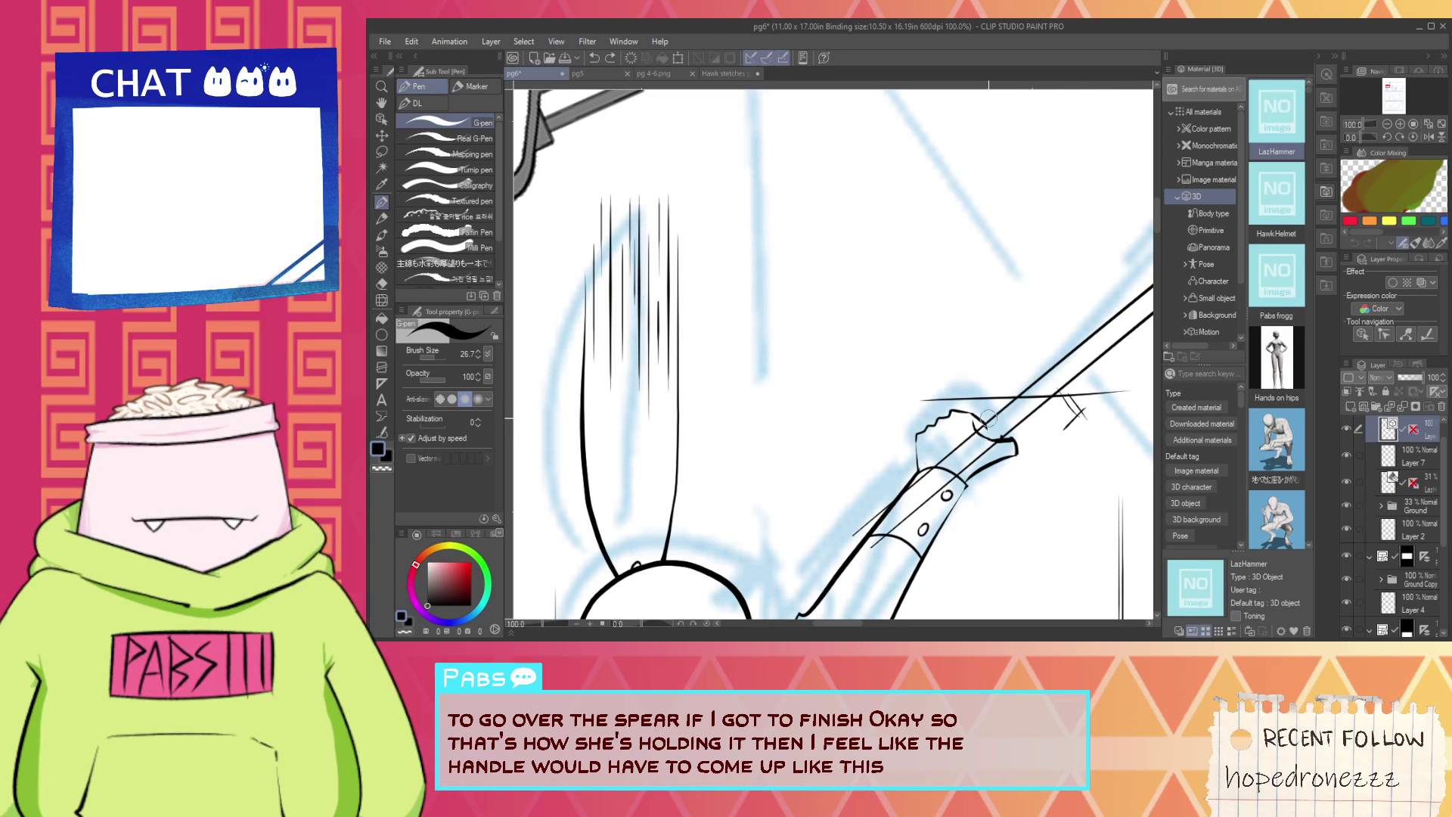
pyautogui.moveTo(986, 416); pyautogui.dragTo(1135, 421)
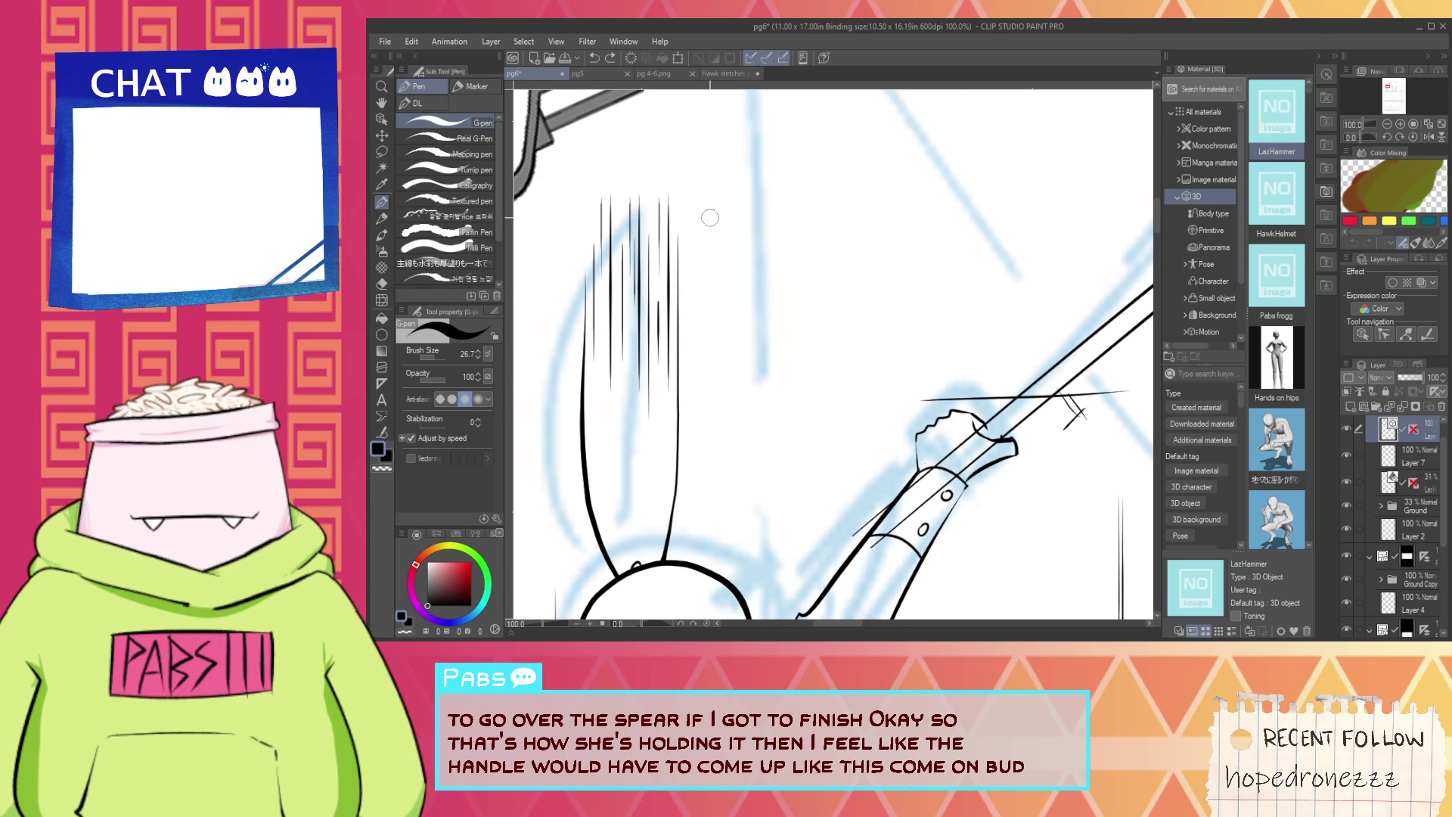
# Select the horizontal handle line and place a copy of it parallel just below.
pyautogui.click(382, 118)
pyautogui.click(978, 400)
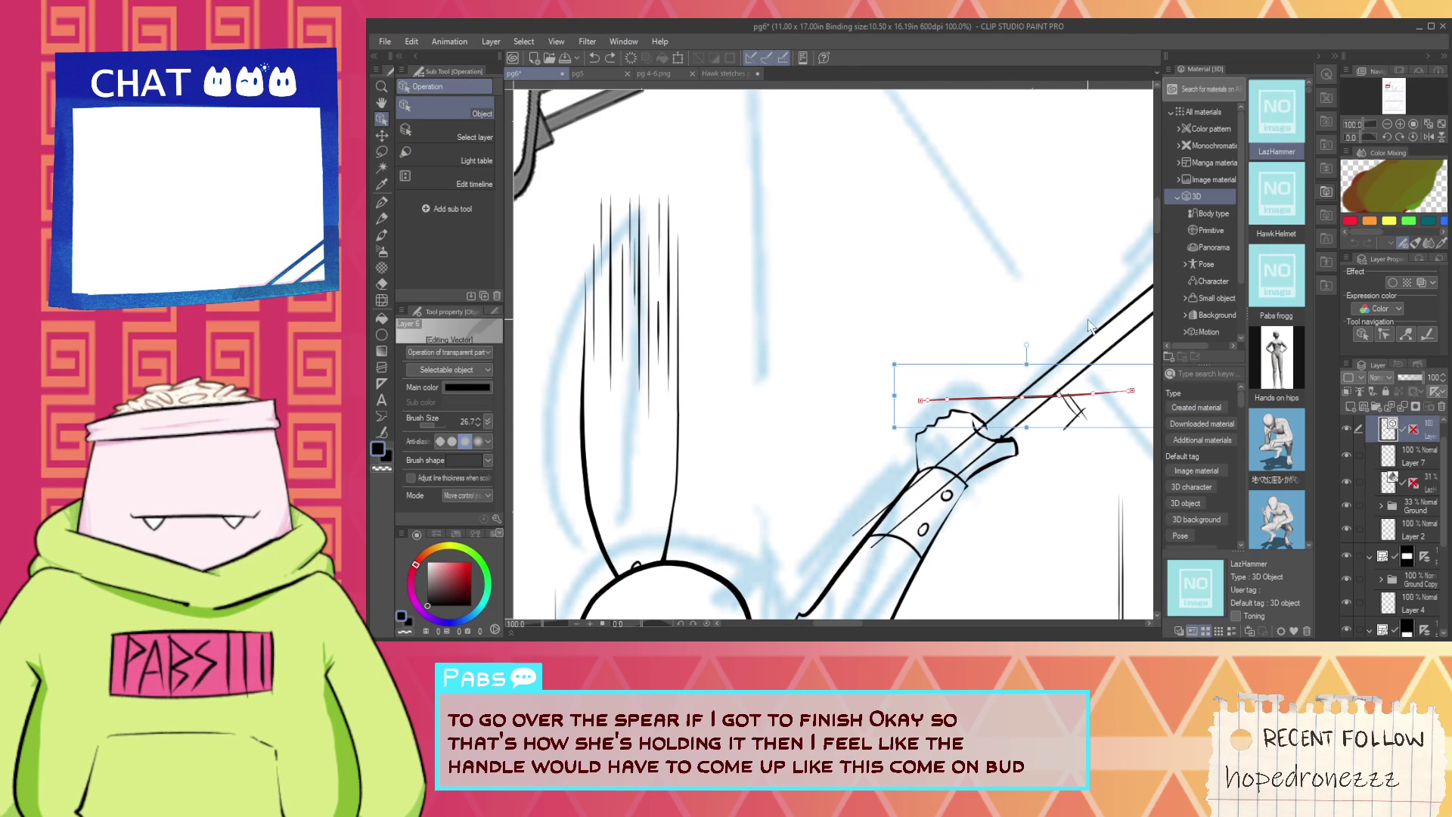
pyautogui.scroll(3, 1073, 430)
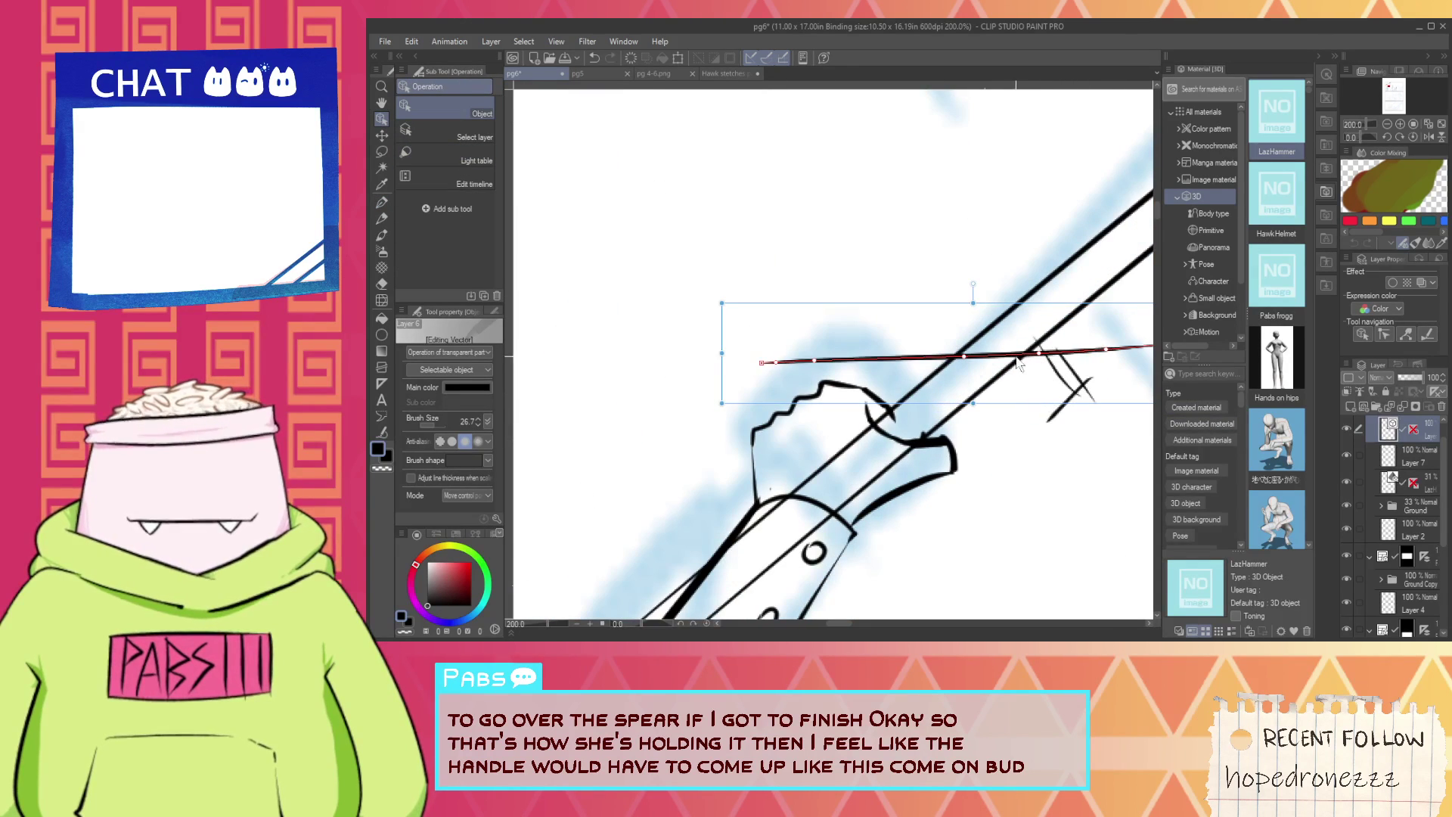
pyautogui.moveTo(1015, 359); pyautogui.dragTo(1010, 392)
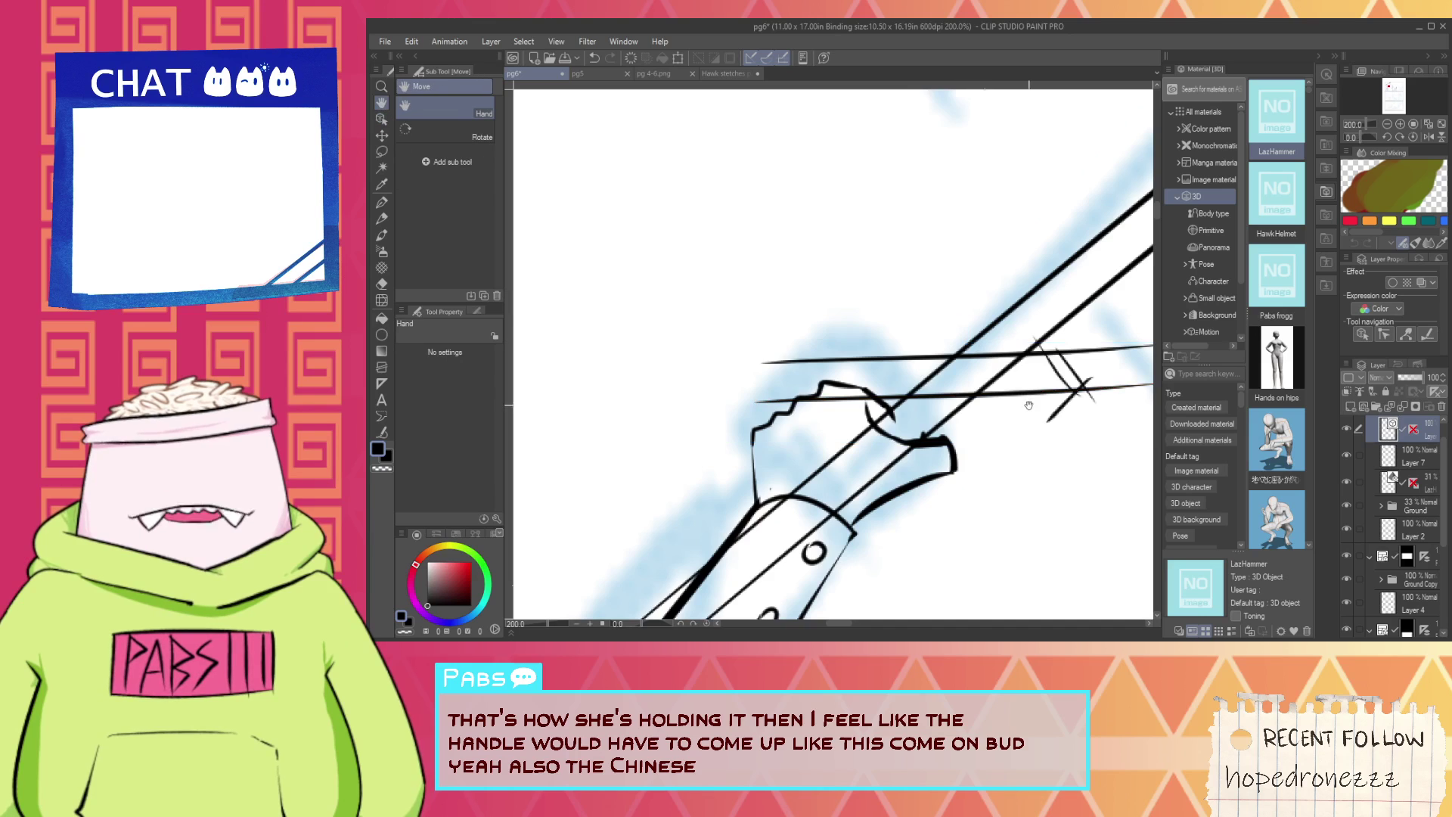
# Trim the overshooting lines at the handle's outer end with the vector eraser to leave a clean closed tip.
pyautogui.scroll(5, 999, 371)
pyautogui.press('e')
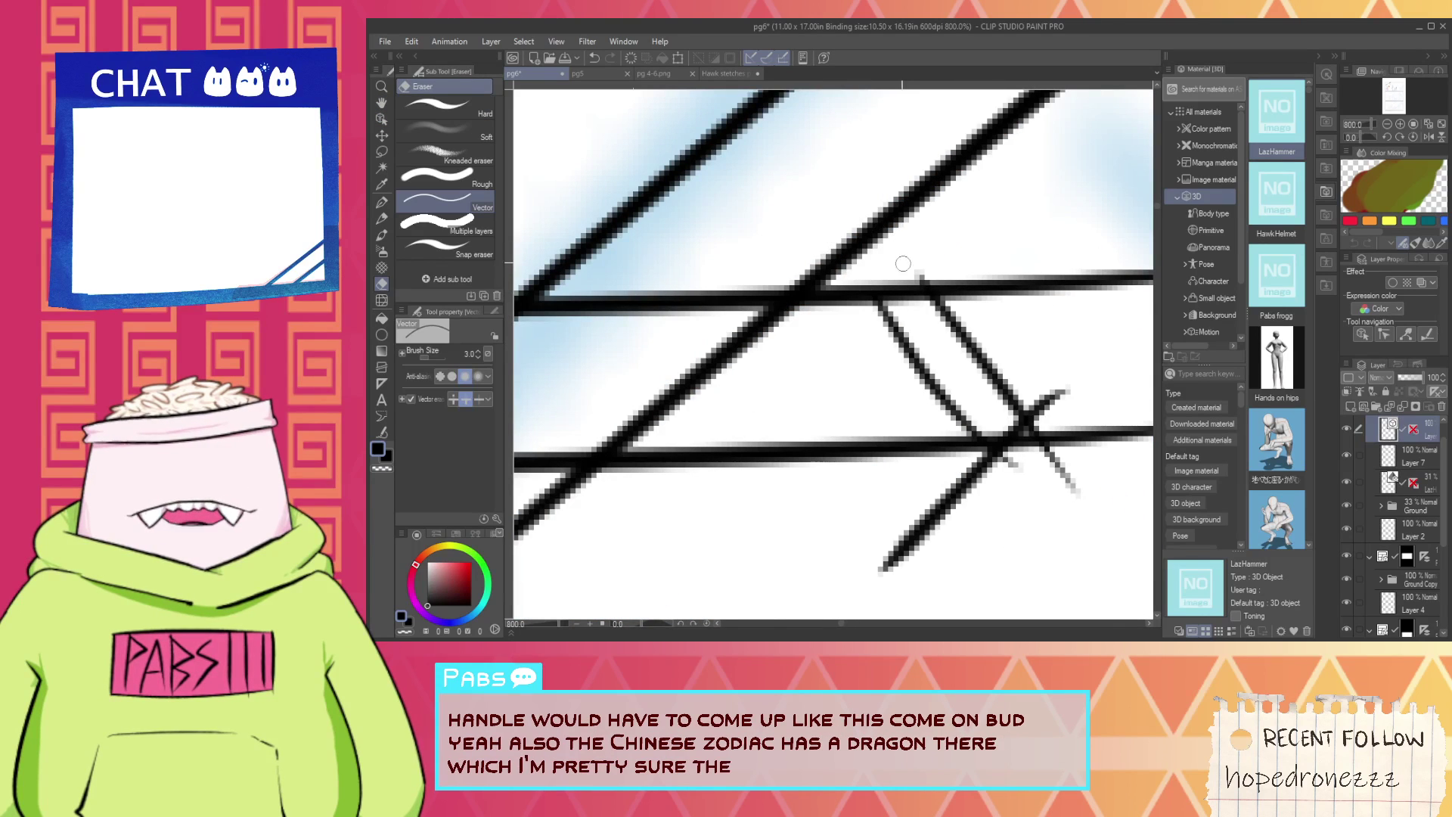
pyautogui.moveTo(946, 275); pyautogui.dragTo(957, 292)
pyautogui.moveTo(970, 502)
pyautogui.mouseDown()
pyautogui.moveTo(1014, 486)
pyautogui.moveTo(1060, 406)
pyautogui.moveTo(1057, 377)
pyautogui.moveTo(988, 455)
pyautogui.mouseUp()
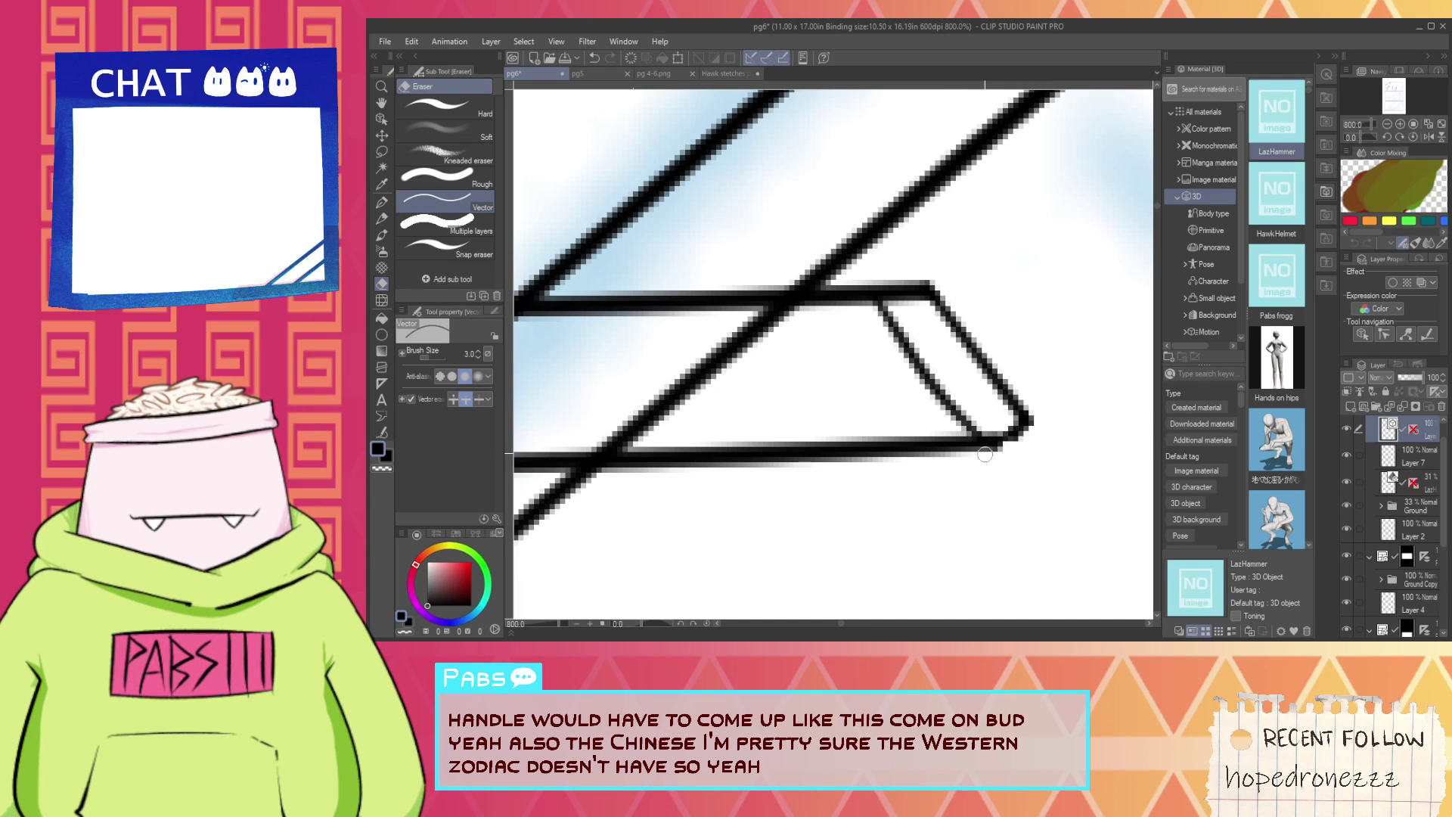
pyautogui.scroll(-6, 892, 324)
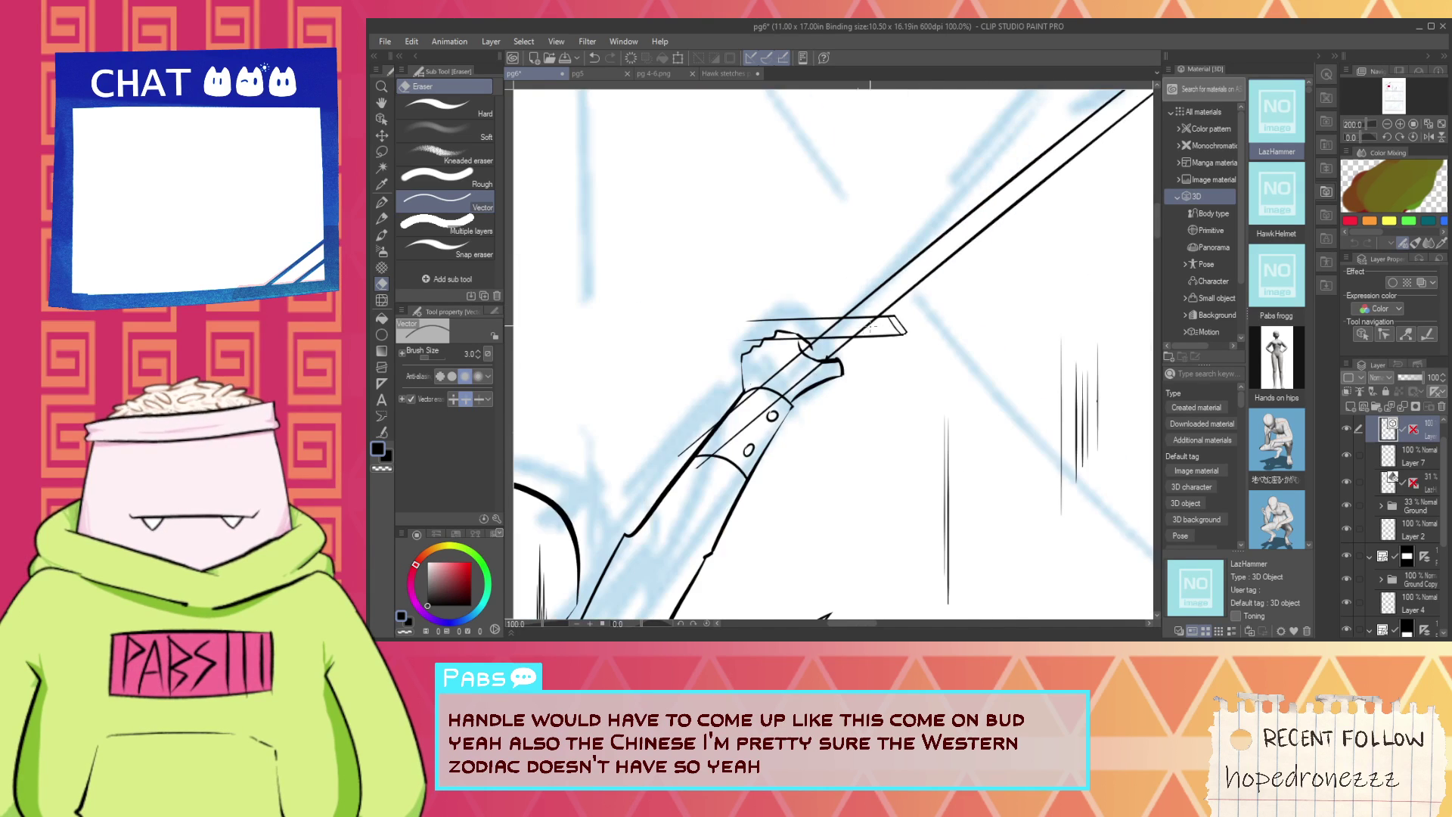
# Ink a long diagonal line across the fist, running beside the shaft from the lower forearm to past the handle, undoing failed strokes.
pyautogui.scroll(2, 778, 336)
pyautogui.press('p')
pyautogui.moveTo(585, 495); pyautogui.dragTo(878, 276)
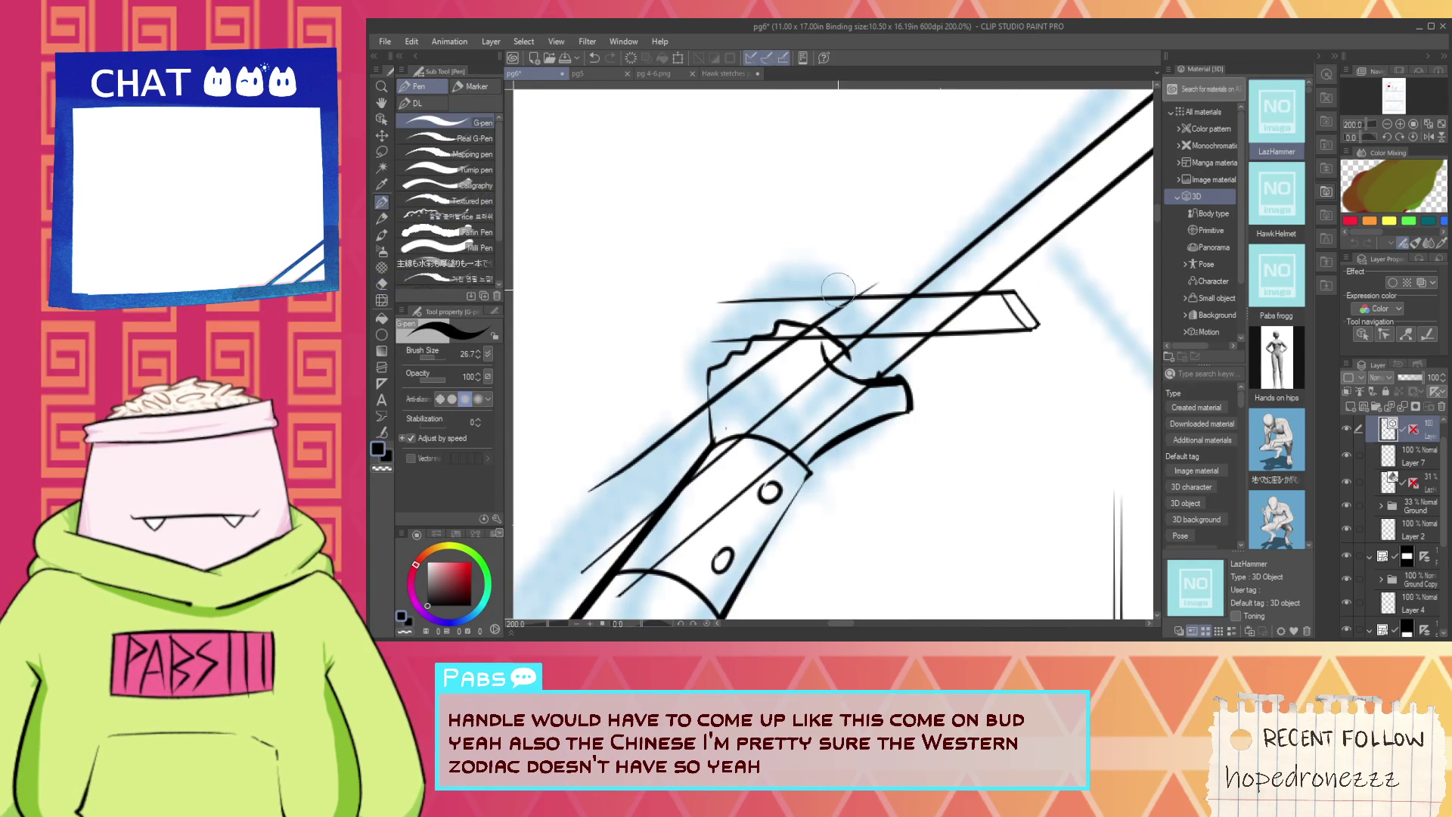
pyautogui.hotkey('ctrl', 'z')
pyautogui.moveTo(582, 526); pyautogui.dragTo(885, 274)
pyautogui.hotkey('ctrl', 'z')
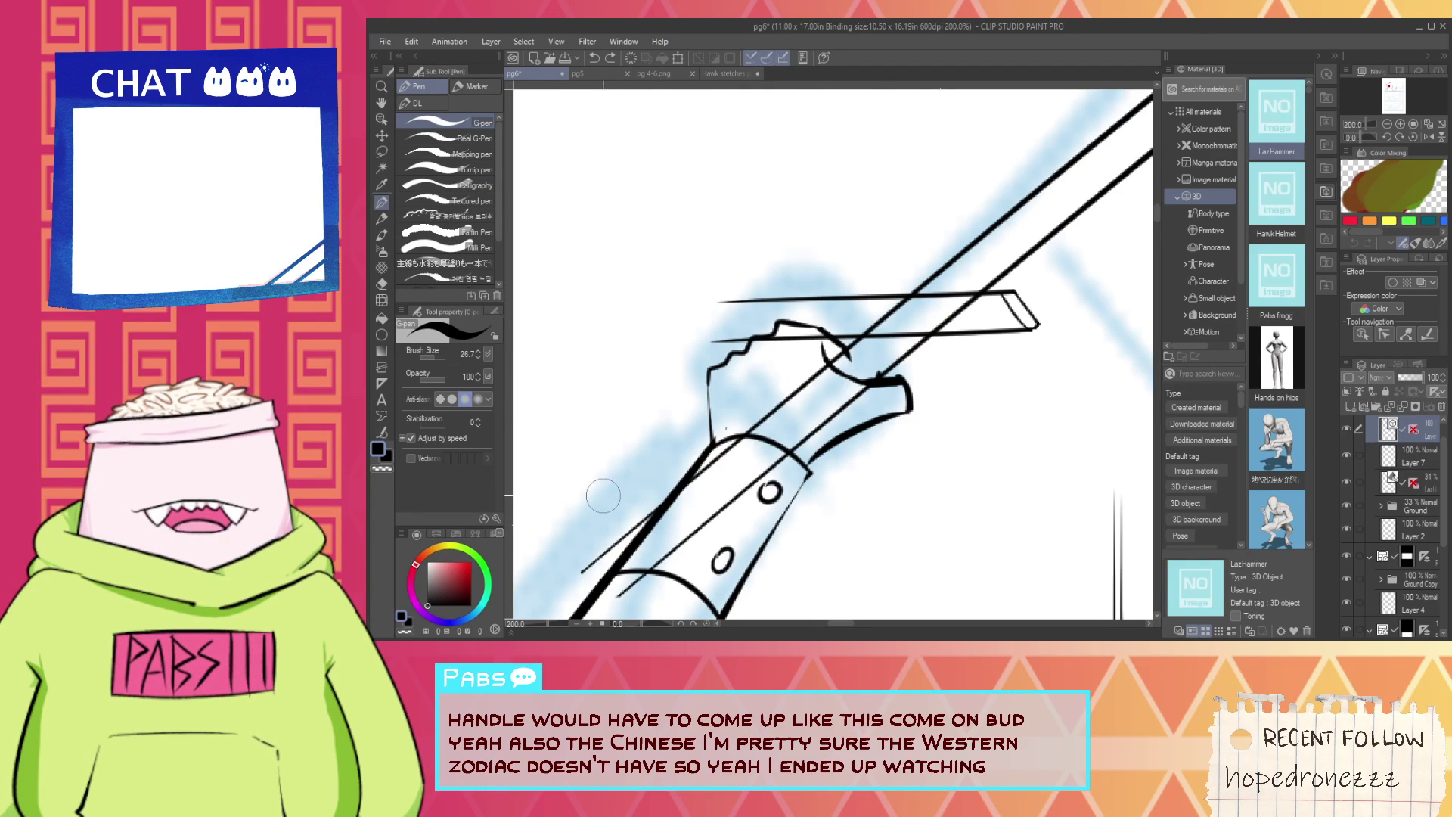
pyautogui.moveTo(568, 513); pyautogui.dragTo(902, 286)
pyautogui.hotkey('ctrl', 'z')
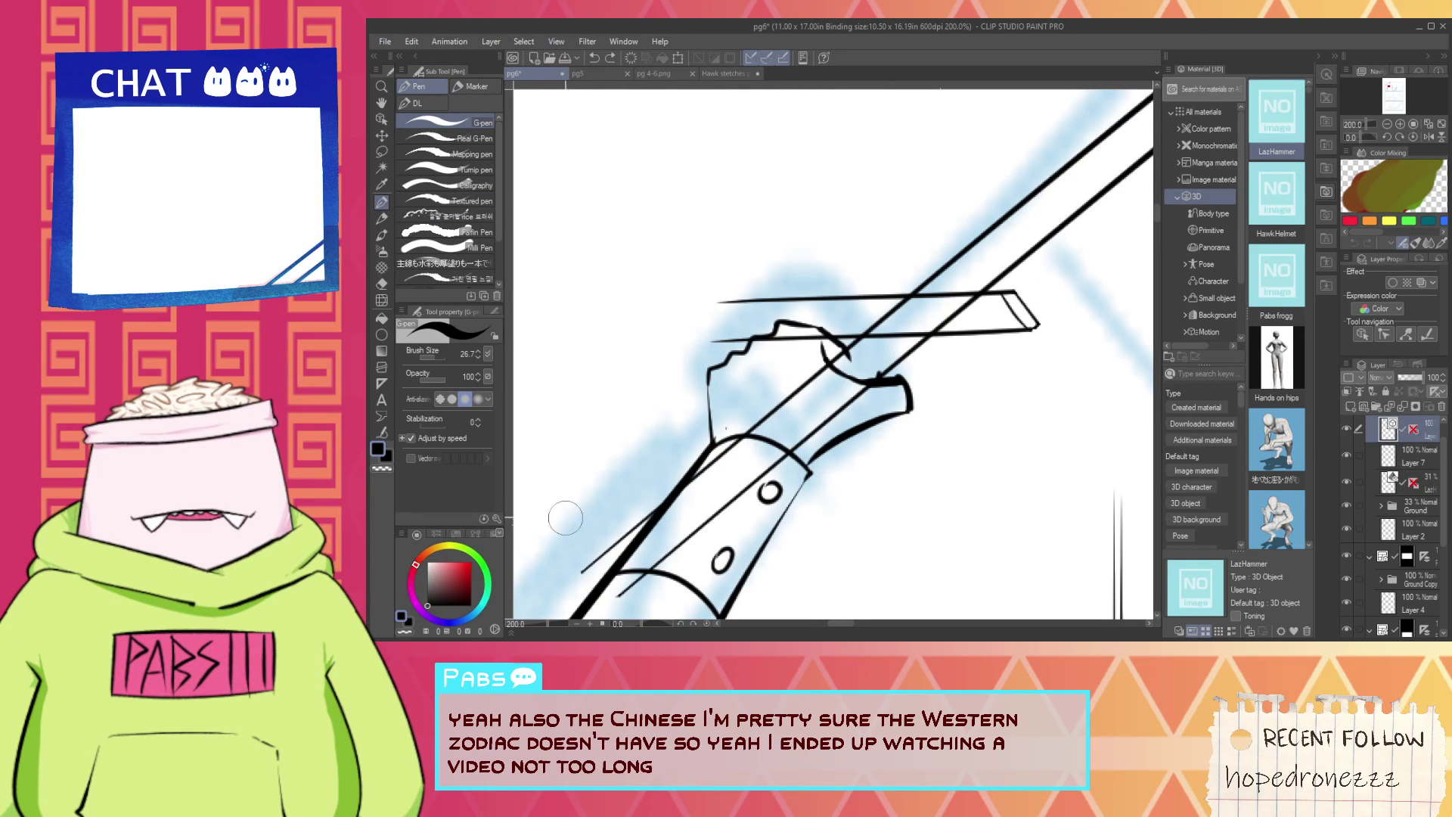
pyautogui.moveTo(561, 512); pyautogui.dragTo(896, 271)
pyautogui.hotkey('ctrl', 'z')
pyautogui.moveTo(526, 533); pyautogui.dragTo(897, 266)
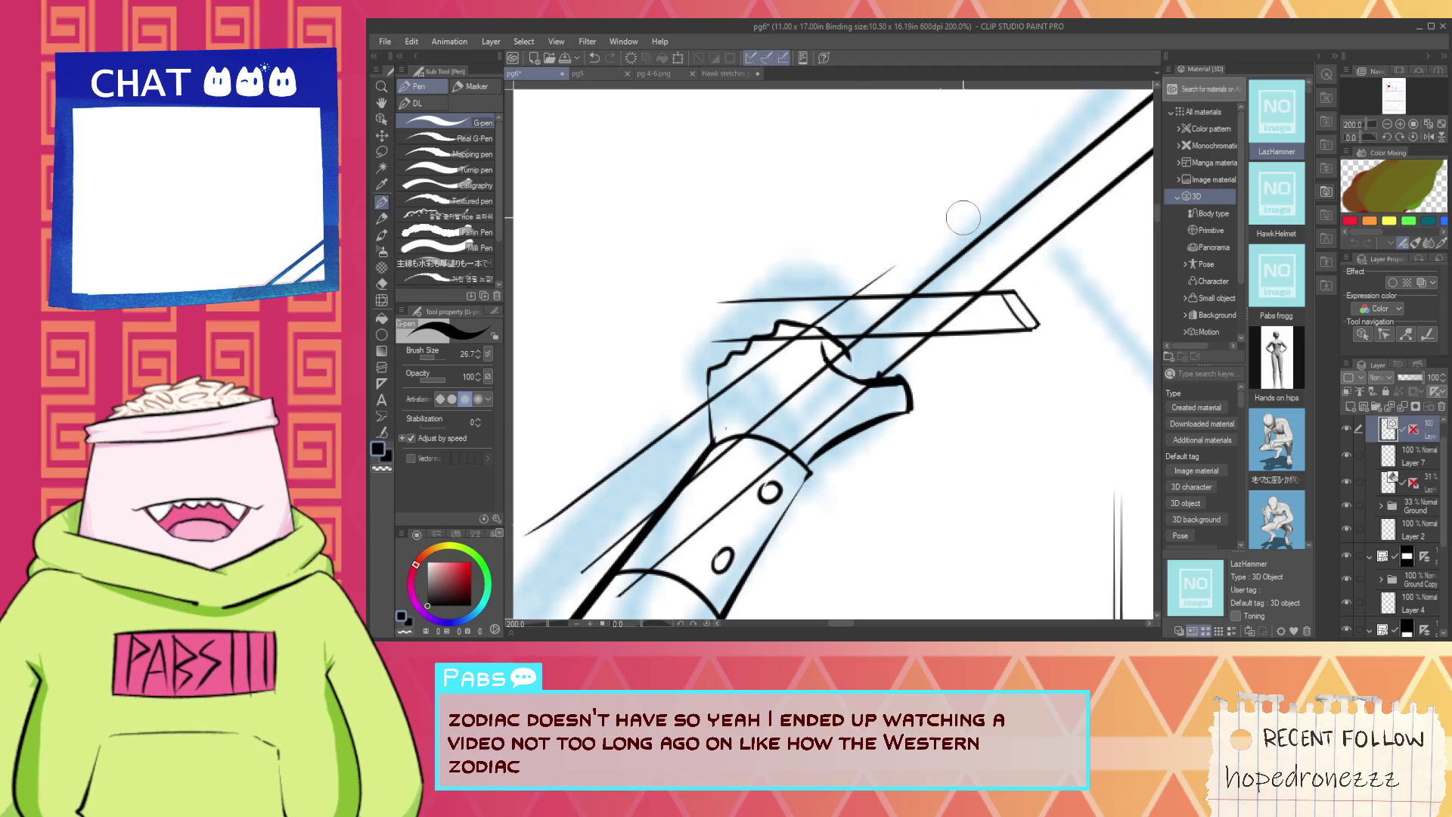
# Ink a second diagonal line above and parallel to the first, running just past the handle's upper edge.
pyautogui.moveTo(539, 479); pyautogui.dragTo(945, 206)
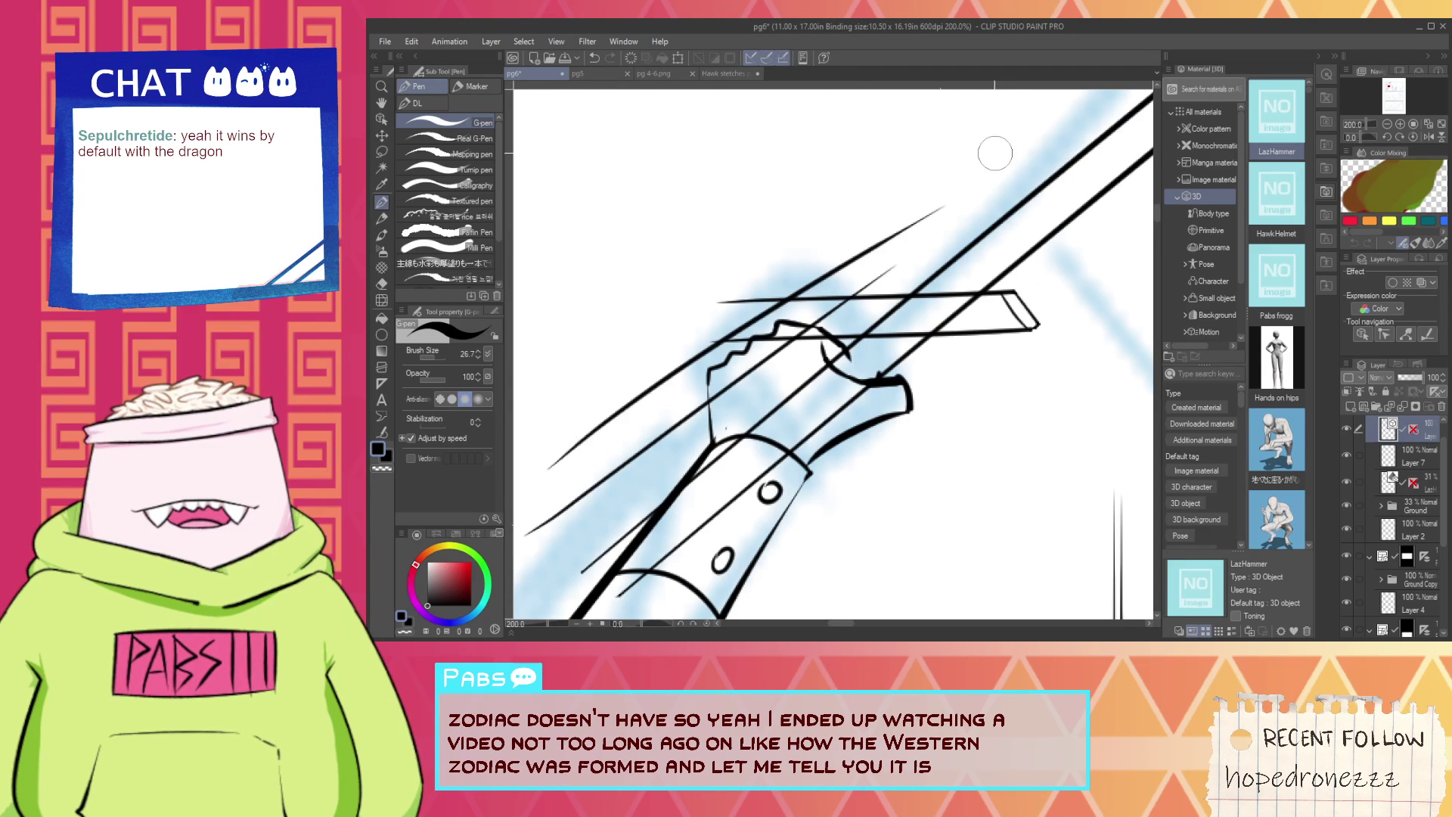
pyautogui.hotkey('ctrl', 'z')
pyautogui.moveTo(528, 471); pyautogui.dragTo(845, 251)
pyautogui.press('space')
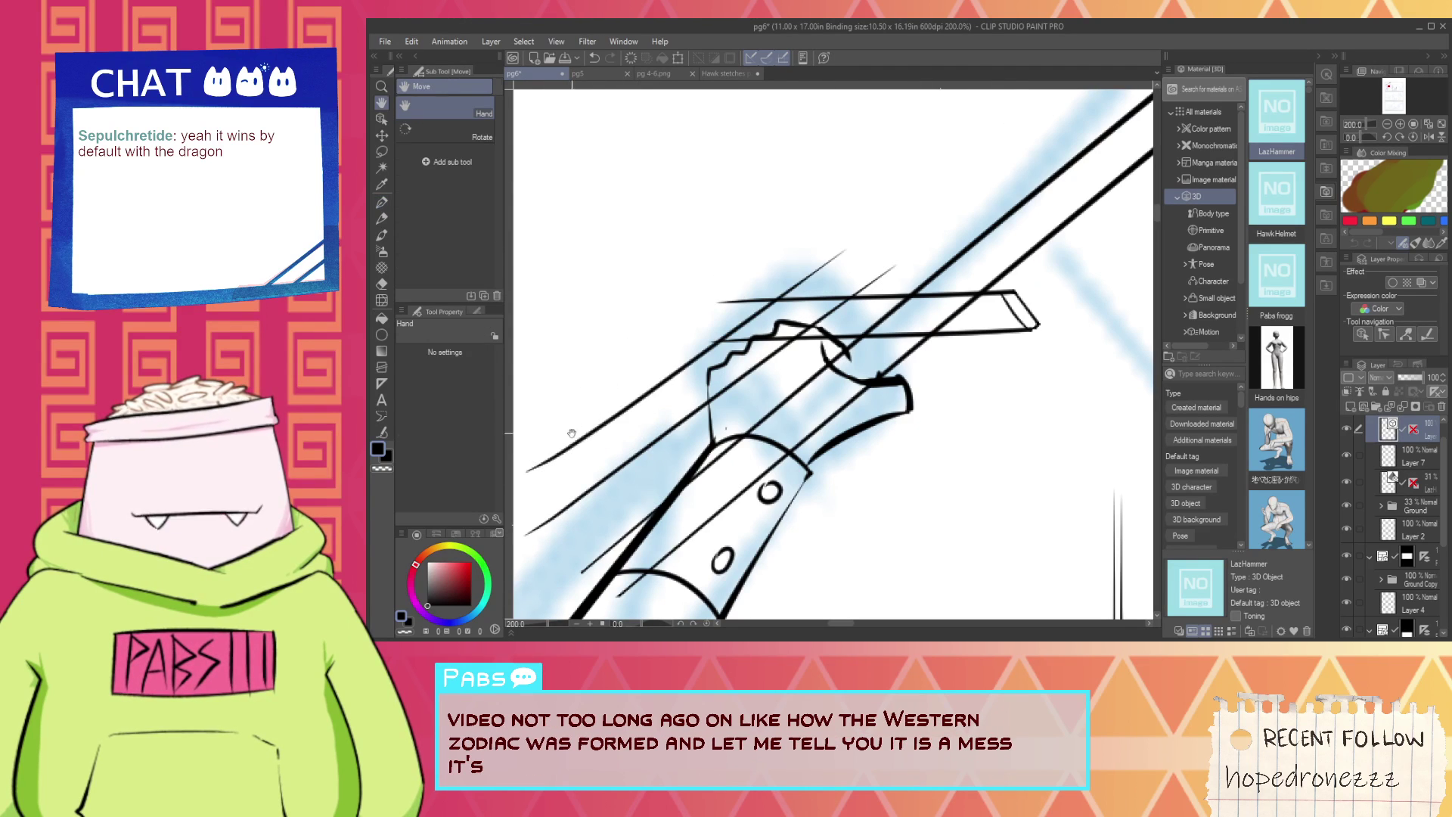
pyautogui.moveTo(651, 393); pyautogui.dragTo(754, 333)
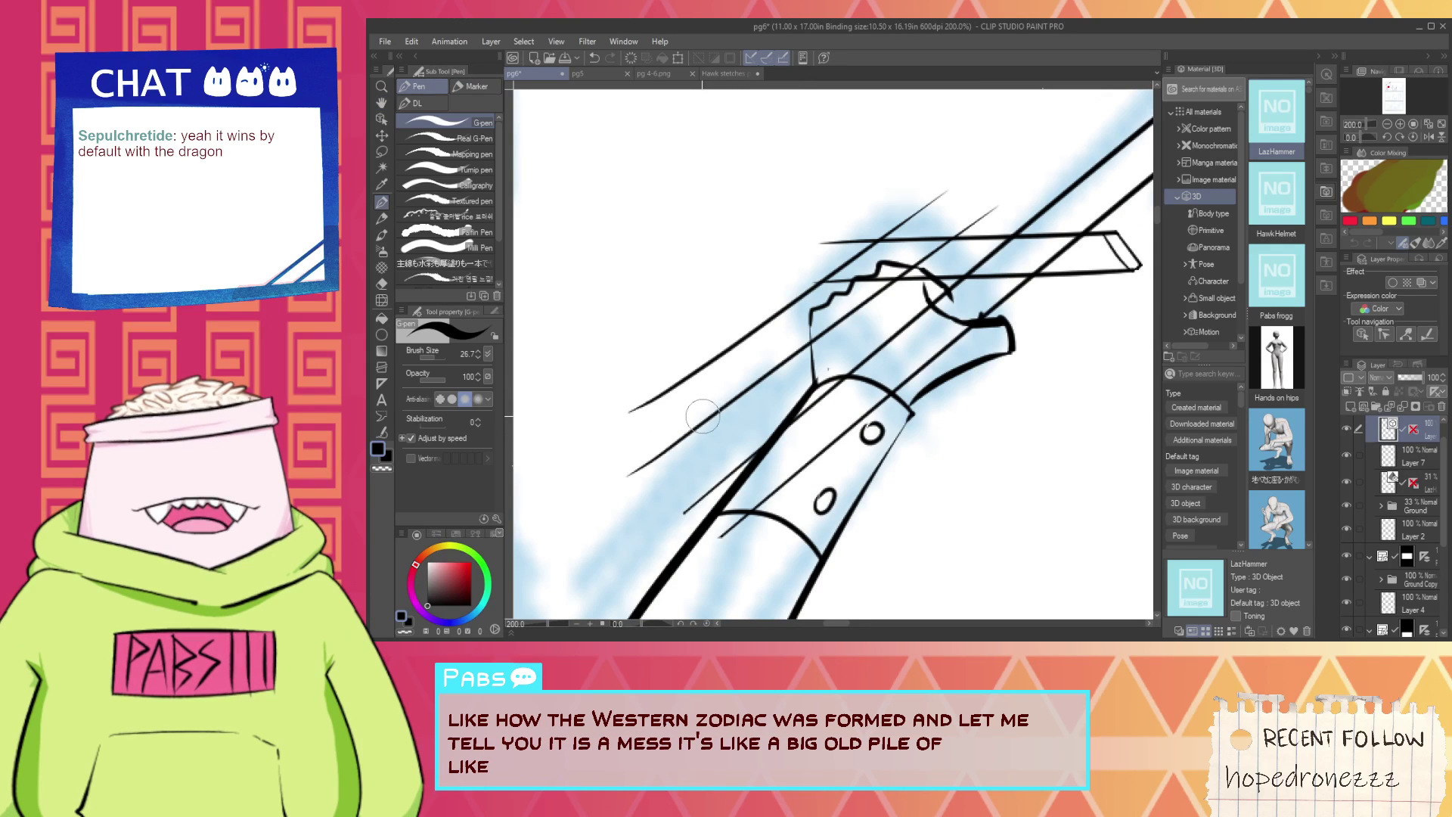
# Ink two short, nearly vertical strokes side by side from the upper diagonal line down to the forearm, undoing failed strokes.
pyautogui.hotkey('ctrl', 'z')
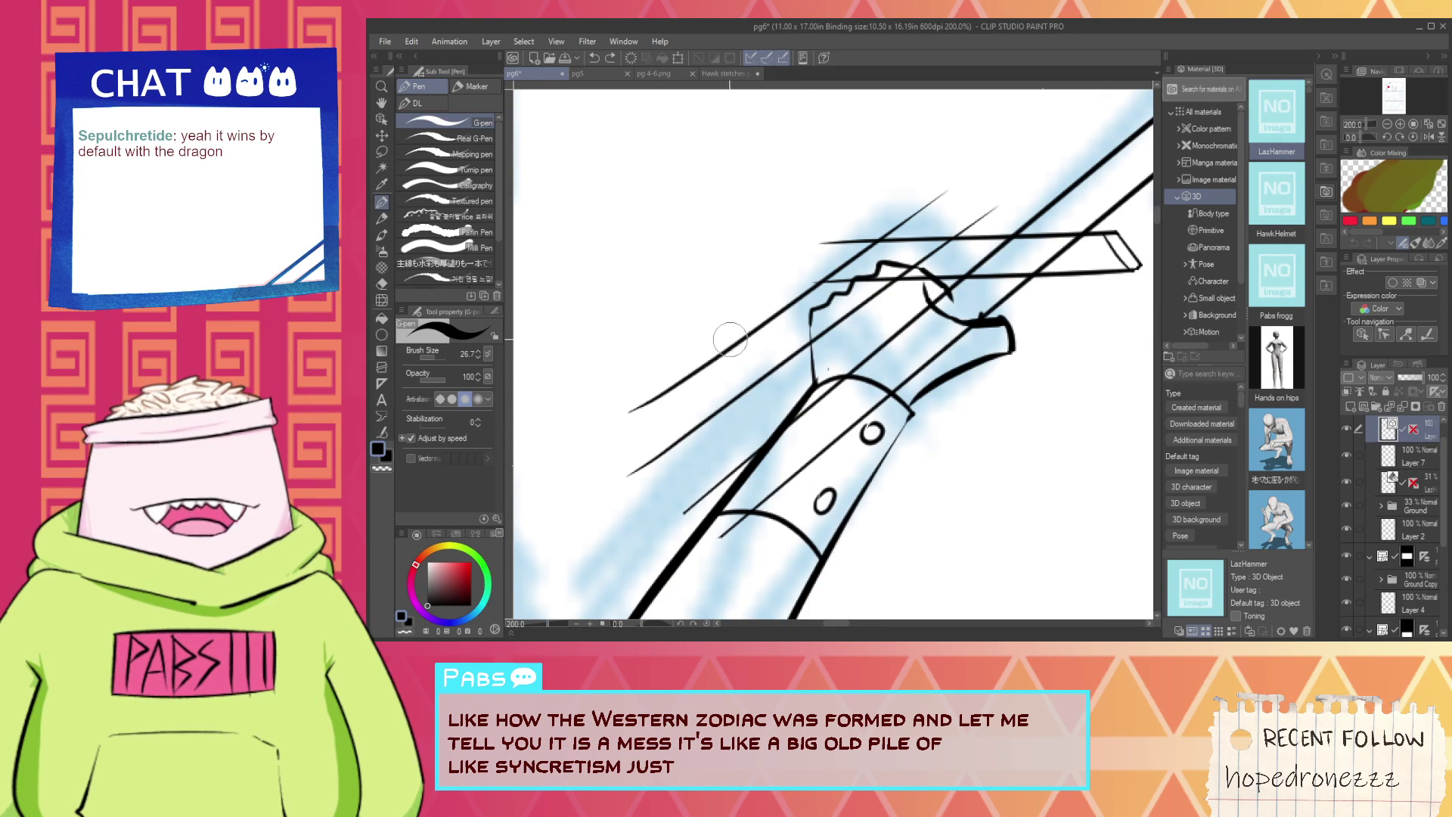
pyautogui.moveTo(750, 347); pyautogui.dragTo(767, 546)
pyautogui.hotkey('ctrl', 'z')
pyautogui.moveTo(761, 336); pyautogui.dragTo(770, 503)
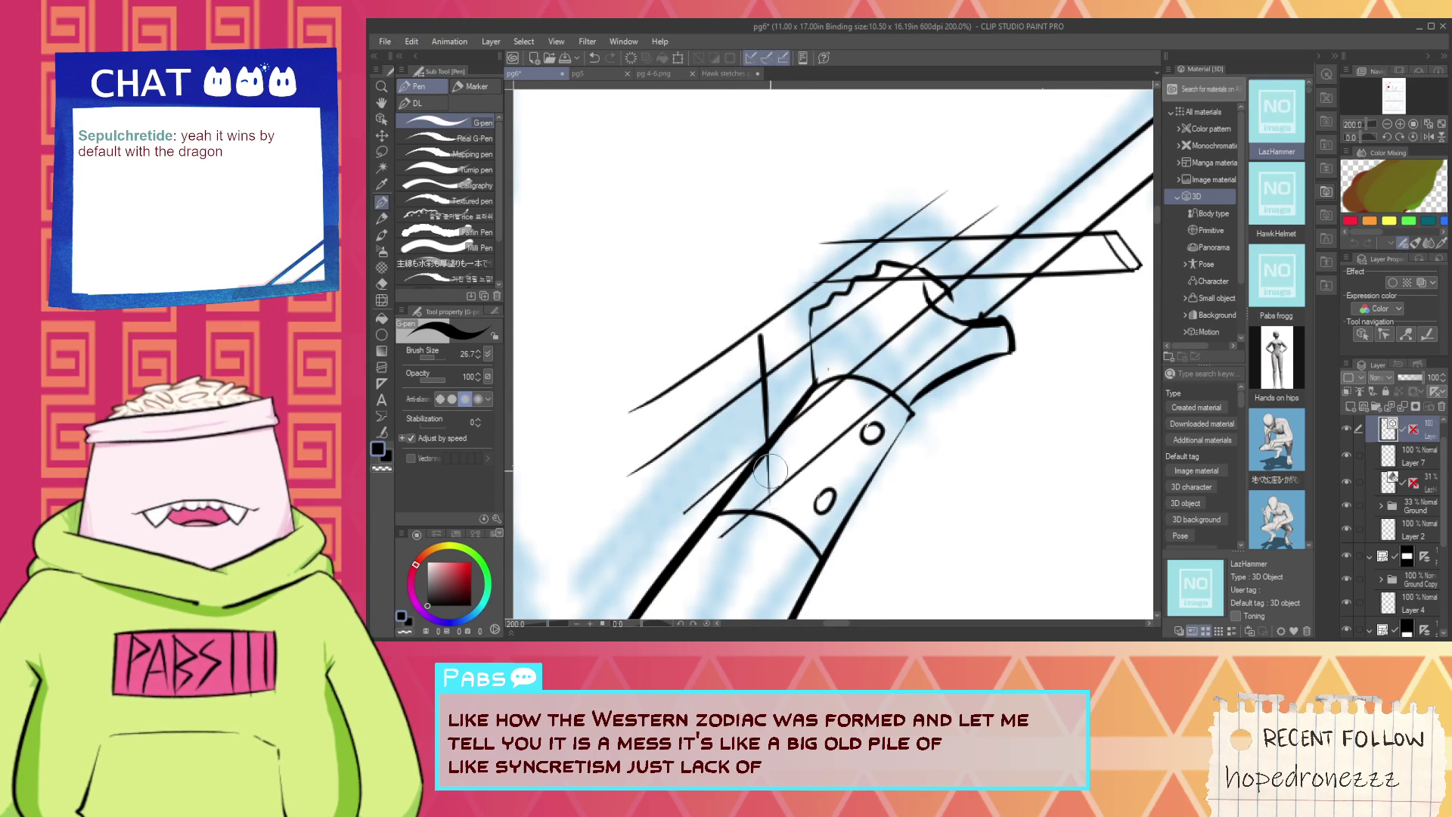
pyautogui.hotkey('ctrl', 'z')
pyautogui.moveTo(740, 353); pyautogui.dragTo(749, 474)
pyautogui.hotkey('ctrl', 'z')
pyautogui.moveTo(738, 315); pyautogui.dragTo(752, 503)
pyautogui.hotkey('ctrl', 'z')
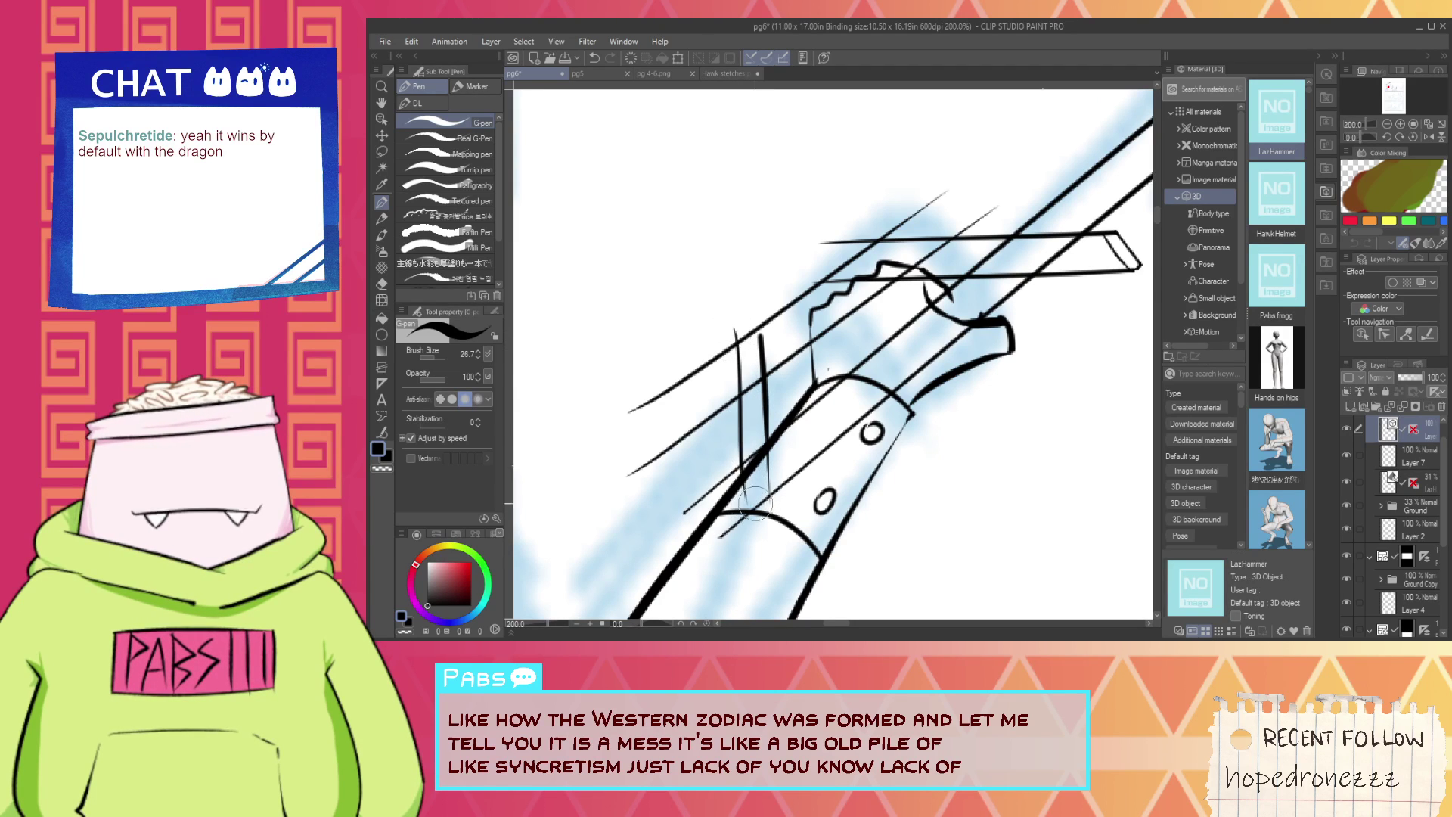
pyautogui.scroll(-1, 784, 357)
pyautogui.scroll(5, 976, 280)
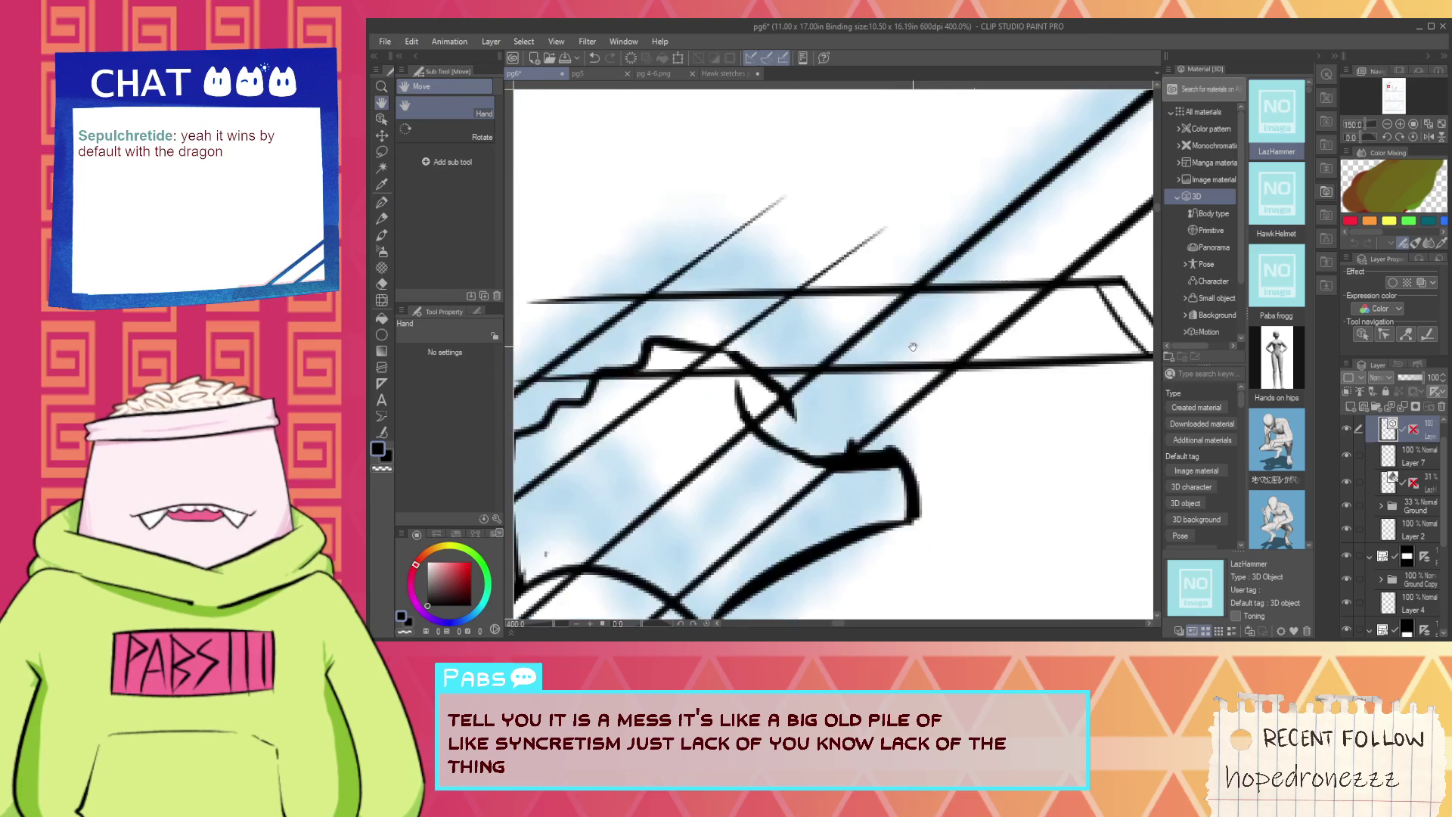
pyautogui.moveTo(805, 307); pyautogui.dragTo(1050, 348)
pyautogui.hotkey('ctrl', 'z')
pyautogui.hotkey('ctrl', 'z')
pyautogui.moveTo(796, 303); pyautogui.dragTo(1104, 305)
pyautogui.hotkey('ctrl', 'z')
pyautogui.moveTo(799, 307); pyautogui.dragTo(1078, 309)
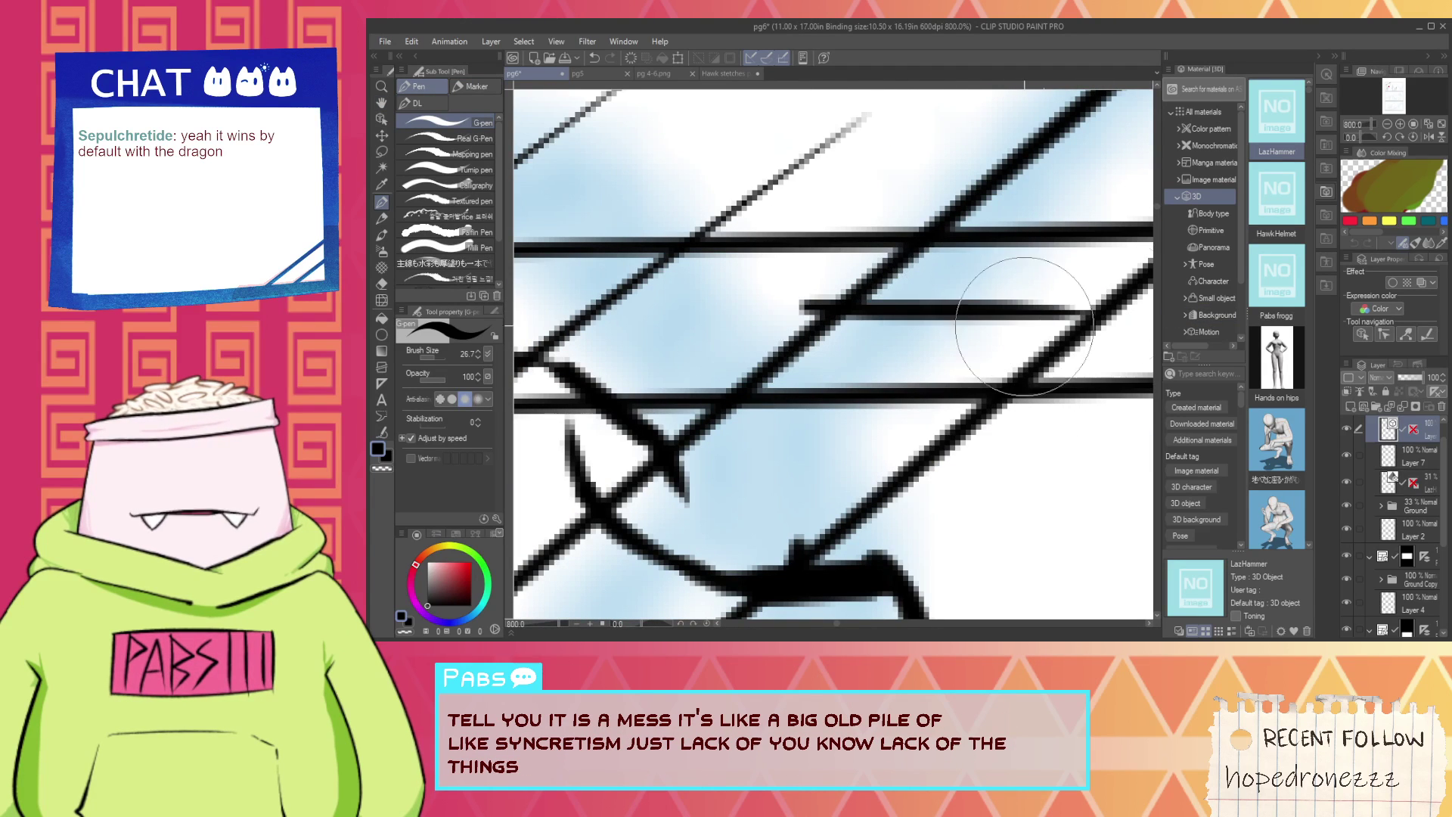
pyautogui.scroll(-2, 978, 326)
pyautogui.press('space')
pyautogui.moveTo(978, 325); pyautogui.dragTo(954, 338)
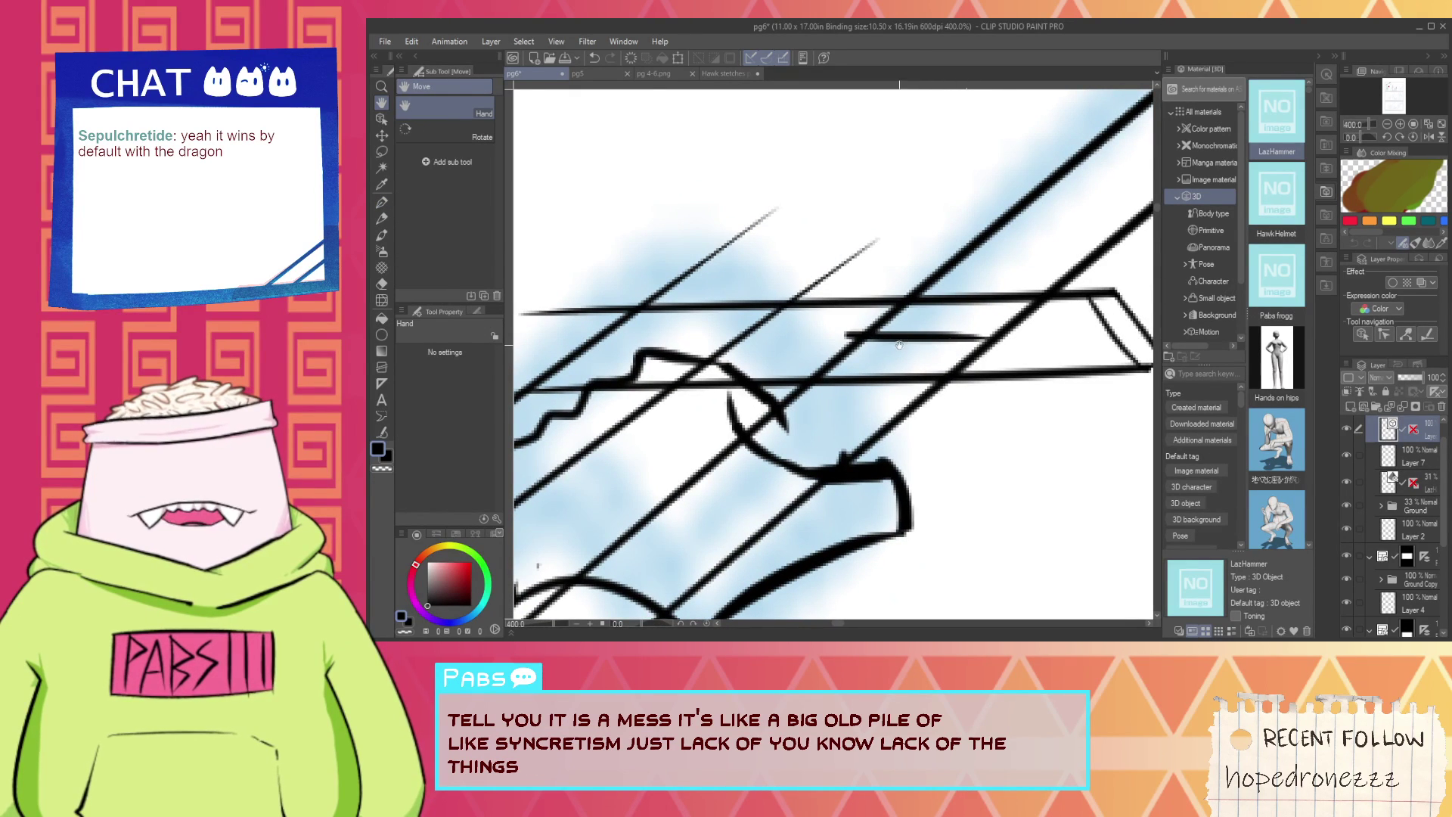
pyautogui.hotkey('ctrl', 'z')
# Ink a rounded end joining the shaft's two edges inside the handle, and trim the shaft lines above it with the vector eraser.
pyautogui.moveTo(848, 333); pyautogui.dragTo(978, 360)
pyautogui.hotkey('ctrl', 'z')
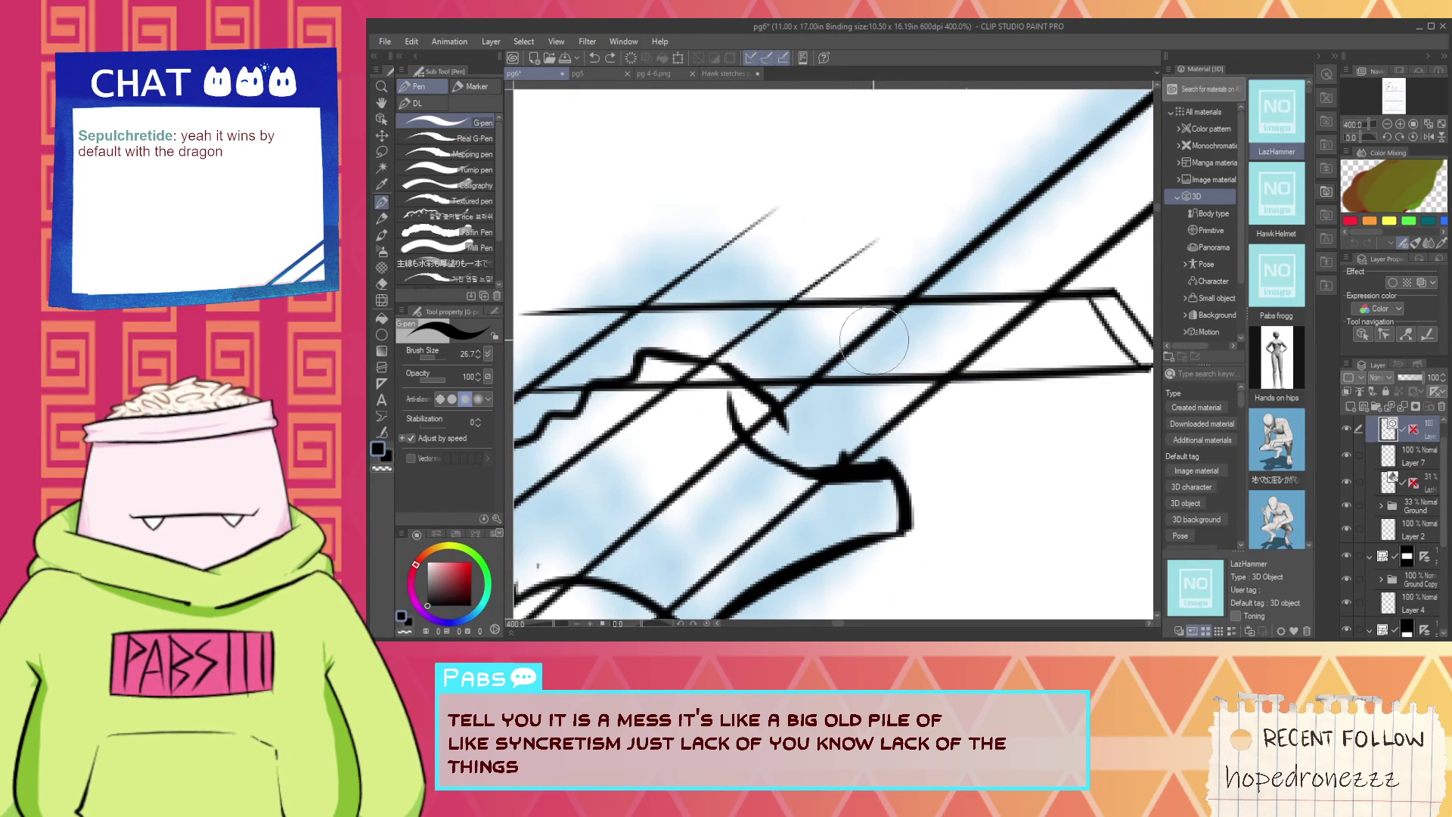
pyautogui.moveTo(870, 327); pyautogui.dragTo(973, 370)
pyautogui.hotkey('ctrl', 'z')
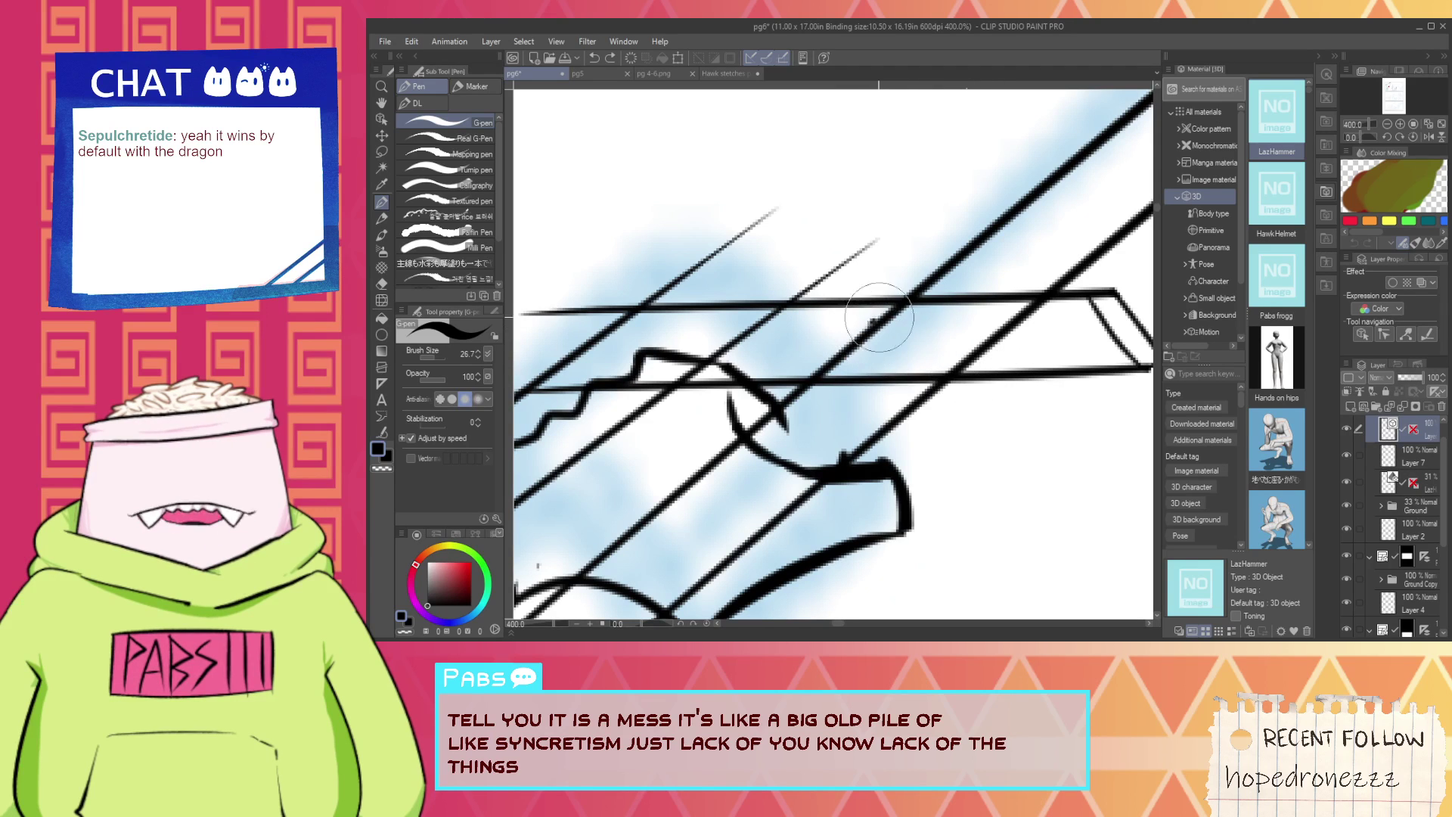
pyautogui.hotkey('ctrl', 'z')
pyautogui.moveTo(875, 324)
pyautogui.mouseDown()
pyautogui.moveTo(933, 363)
pyautogui.moveTo(973, 361)
pyautogui.mouseUp()
pyautogui.hotkey('ctrl', 'z')
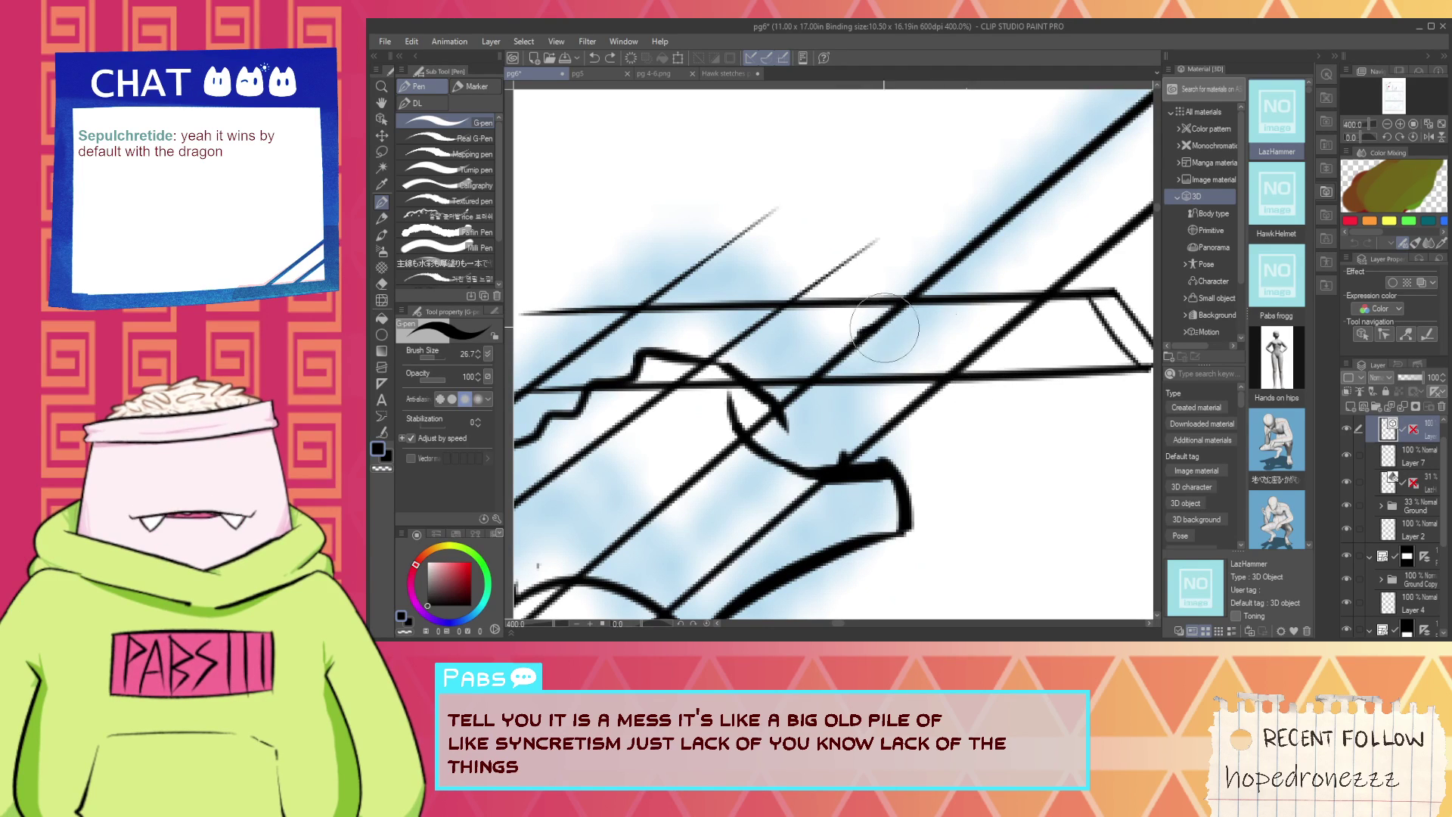
pyautogui.moveTo(877, 327); pyautogui.dragTo(974, 359)
pyautogui.hotkey('ctrl', 'z')
pyautogui.moveTo(879, 325); pyautogui.dragTo(957, 354)
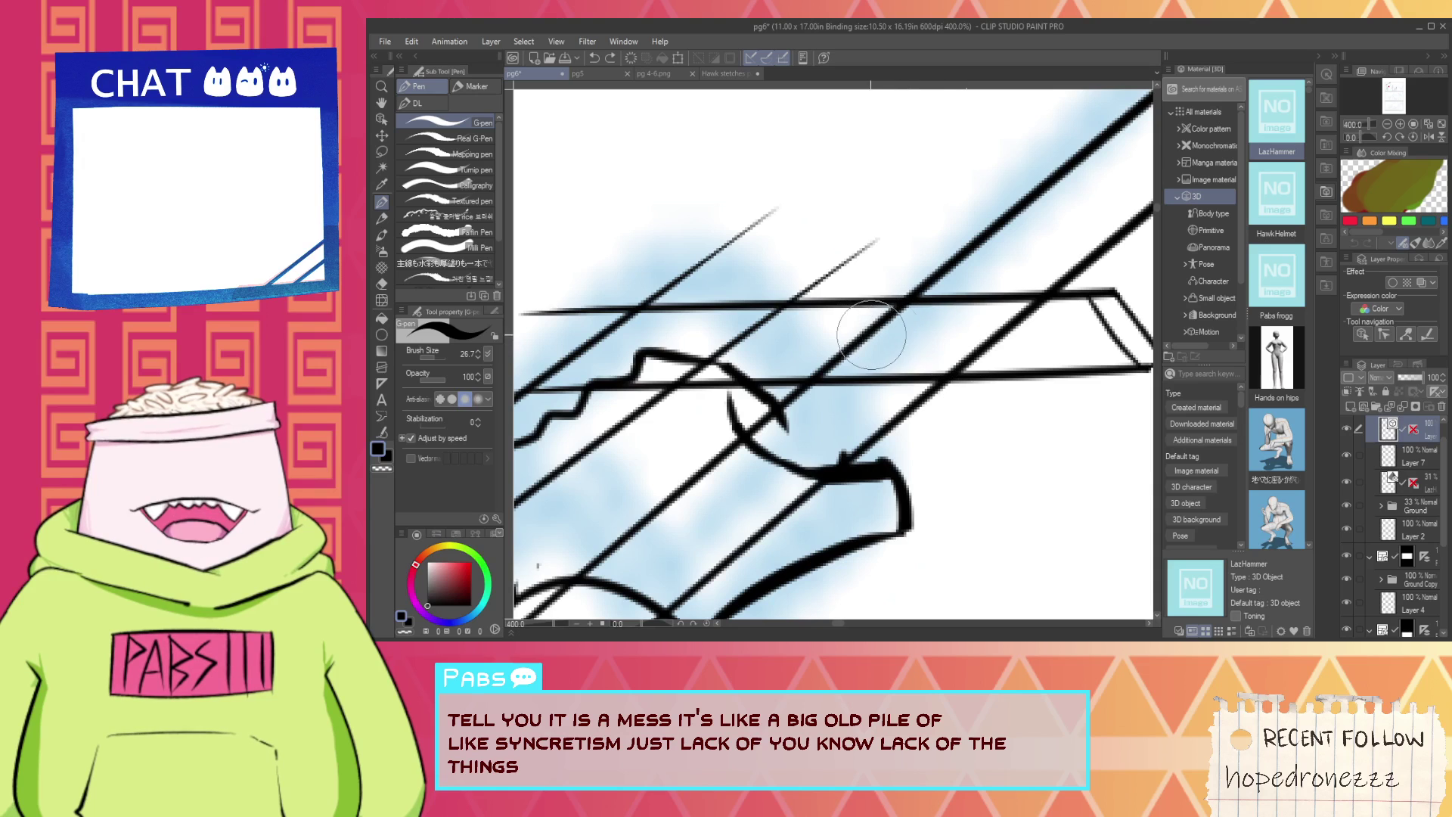
pyautogui.moveTo(874, 325)
pyautogui.mouseDown()
pyautogui.moveTo(943, 322)
pyautogui.moveTo(980, 362)
pyautogui.mouseUp()
pyautogui.hotkey('ctrl', 'z')
pyautogui.moveTo(878, 322); pyautogui.dragTo(969, 355)
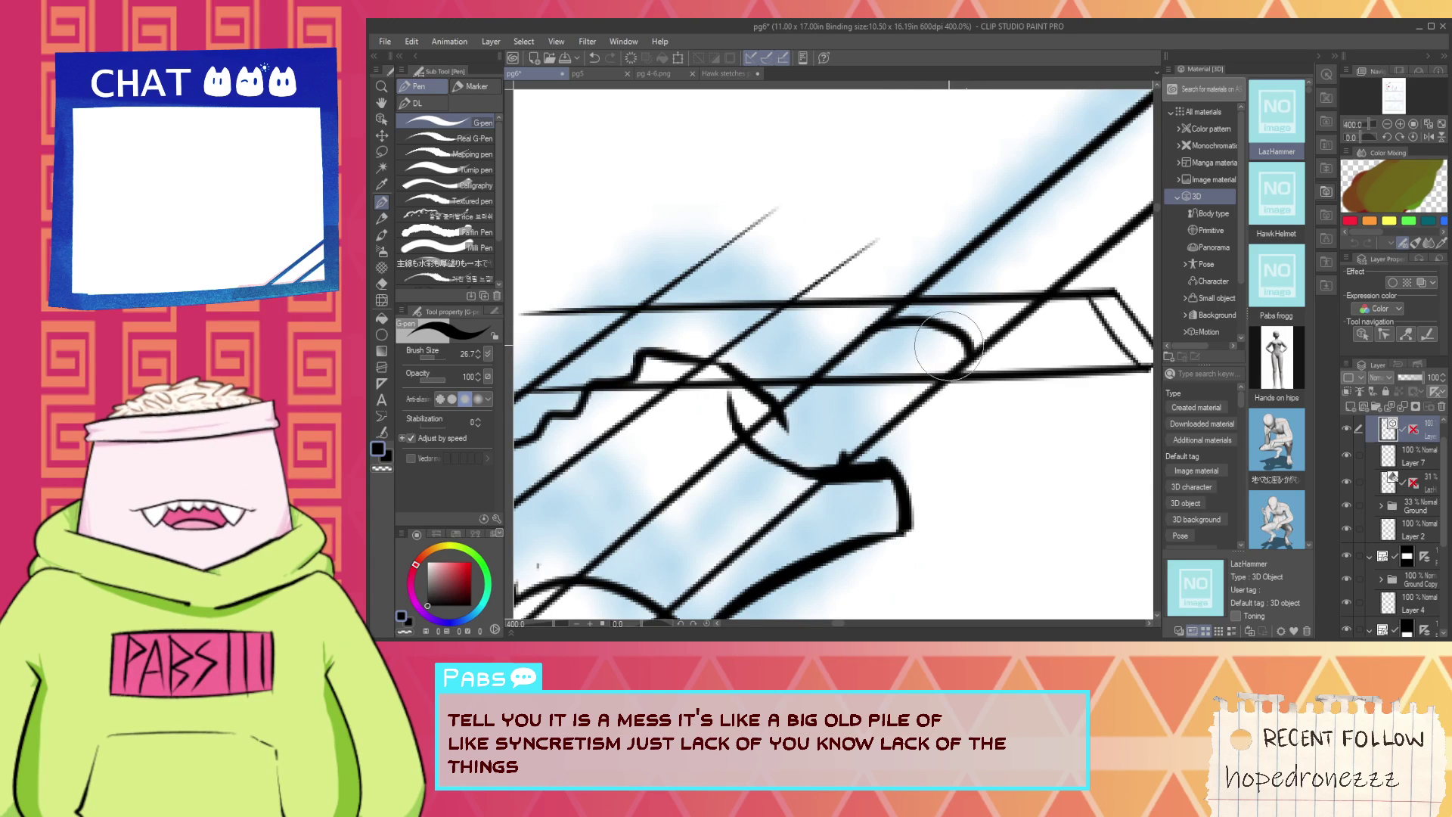
pyautogui.press('e')
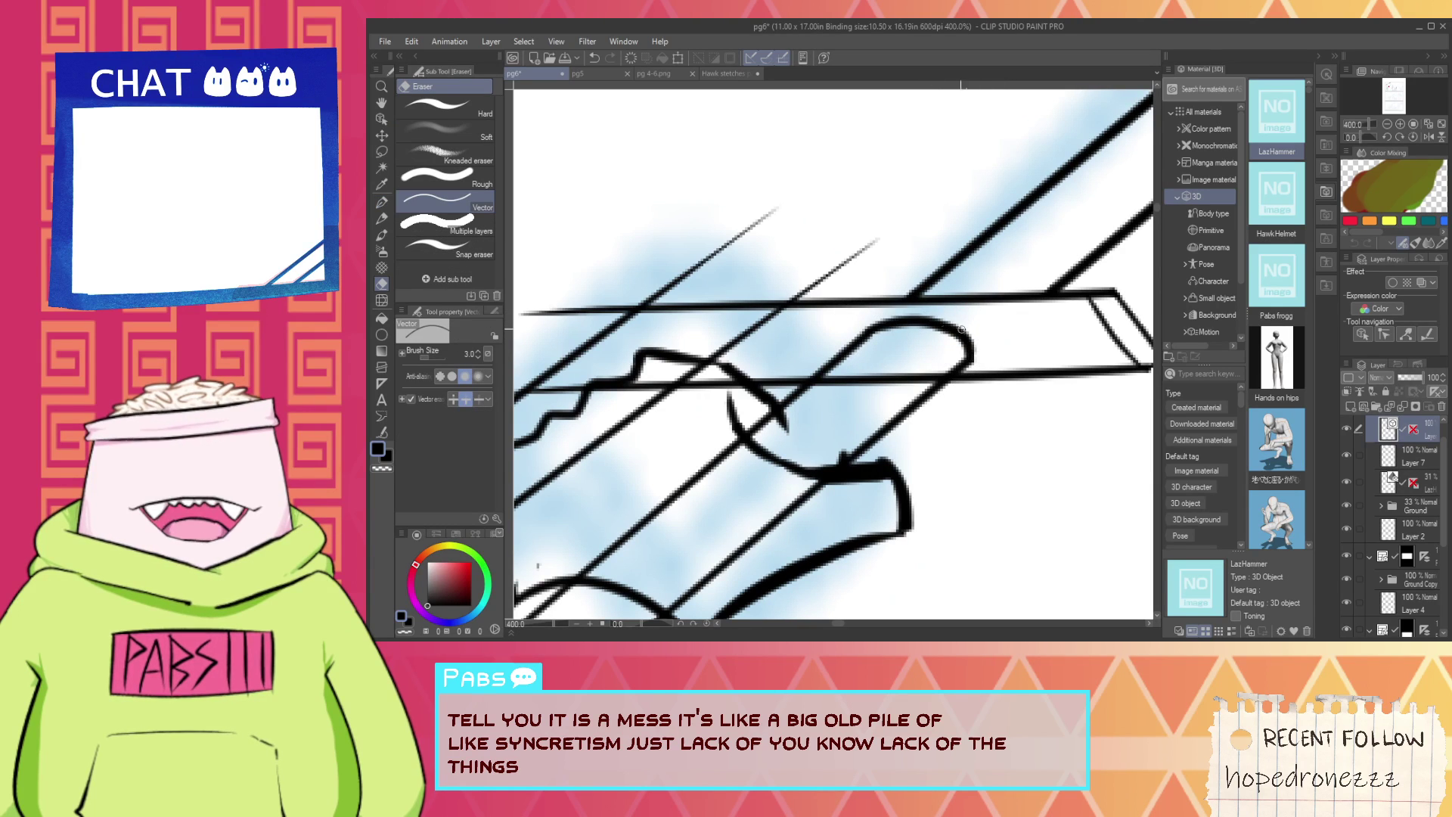
# Ink a short diagonal stroke just outside the rounded shaft end, parallel to its edge and reaching the handle's upper line, undoing failed strokes.
pyautogui.scroll(-3, 846, 379)
pyautogui.press('space')
pyautogui.moveTo(831, 411); pyautogui.dragTo(909, 345)
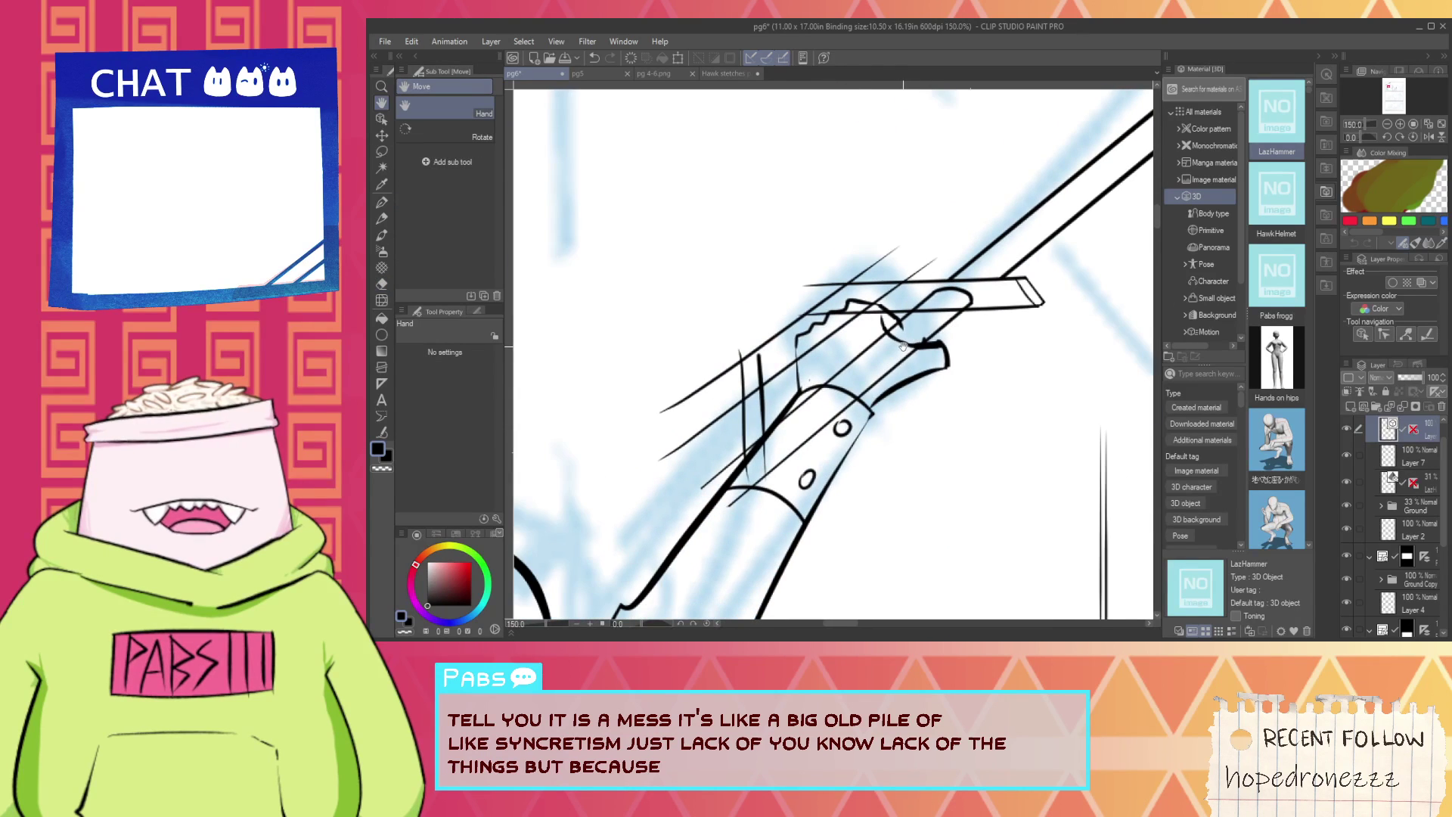
pyautogui.scroll(1, 938, 319)
pyautogui.scroll(1, 938, 318)
pyautogui.scroll(1, 839, 341)
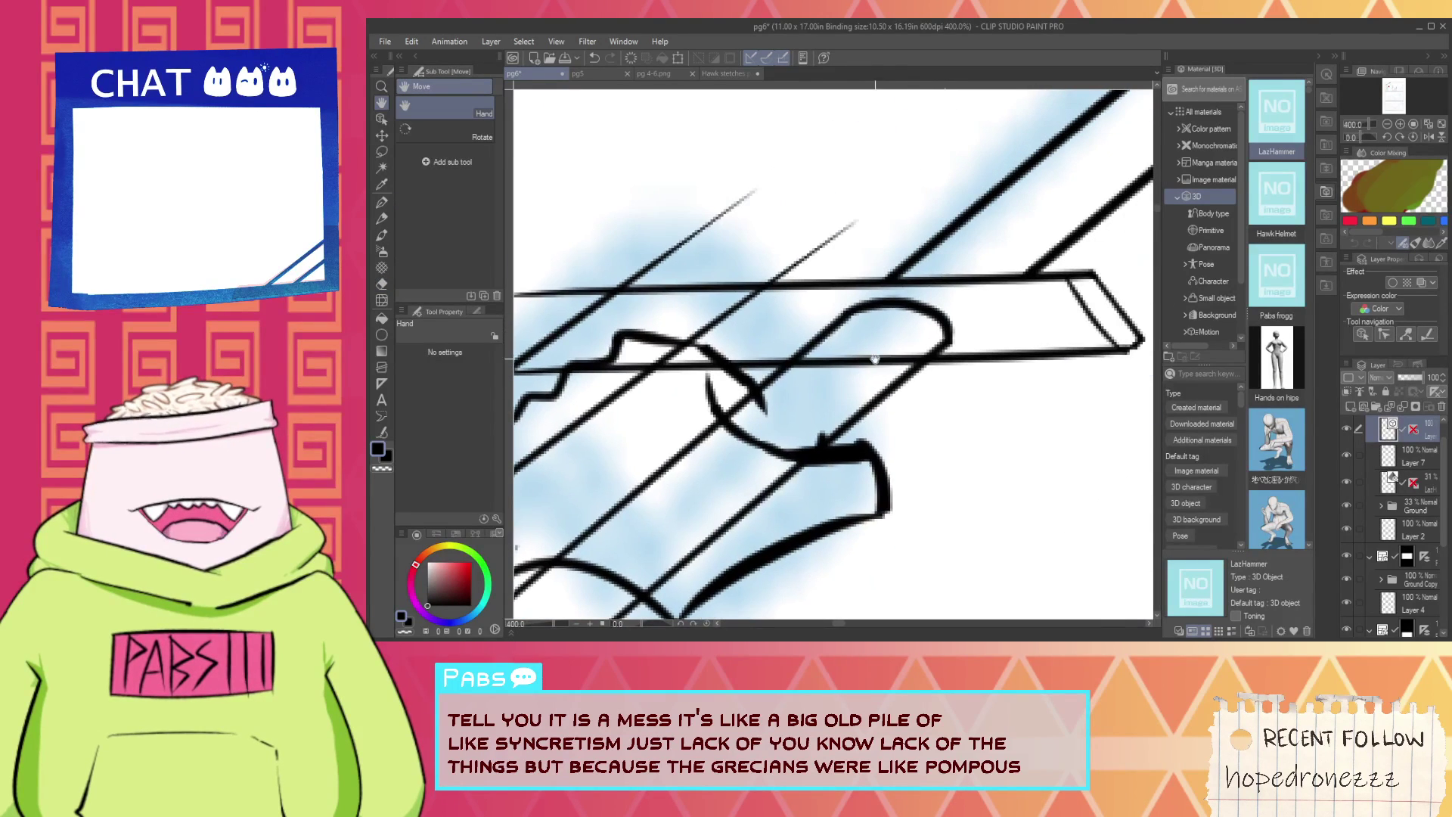
pyautogui.press('p')
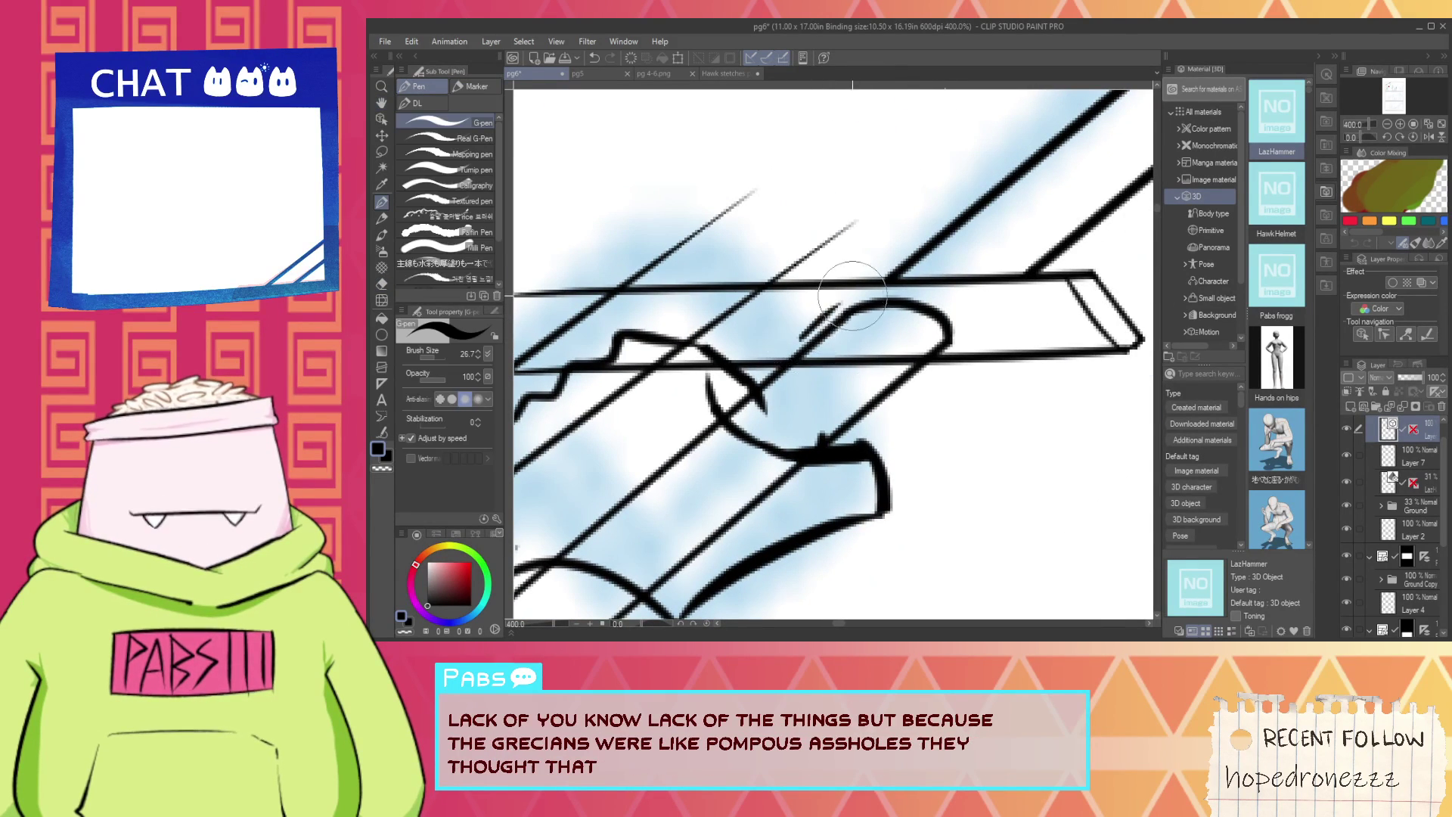
pyautogui.hotkey('ctrl', 'z')
pyautogui.hotkey('ctrl', 'z')
pyautogui.moveTo(792, 337); pyautogui.dragTo(850, 299)
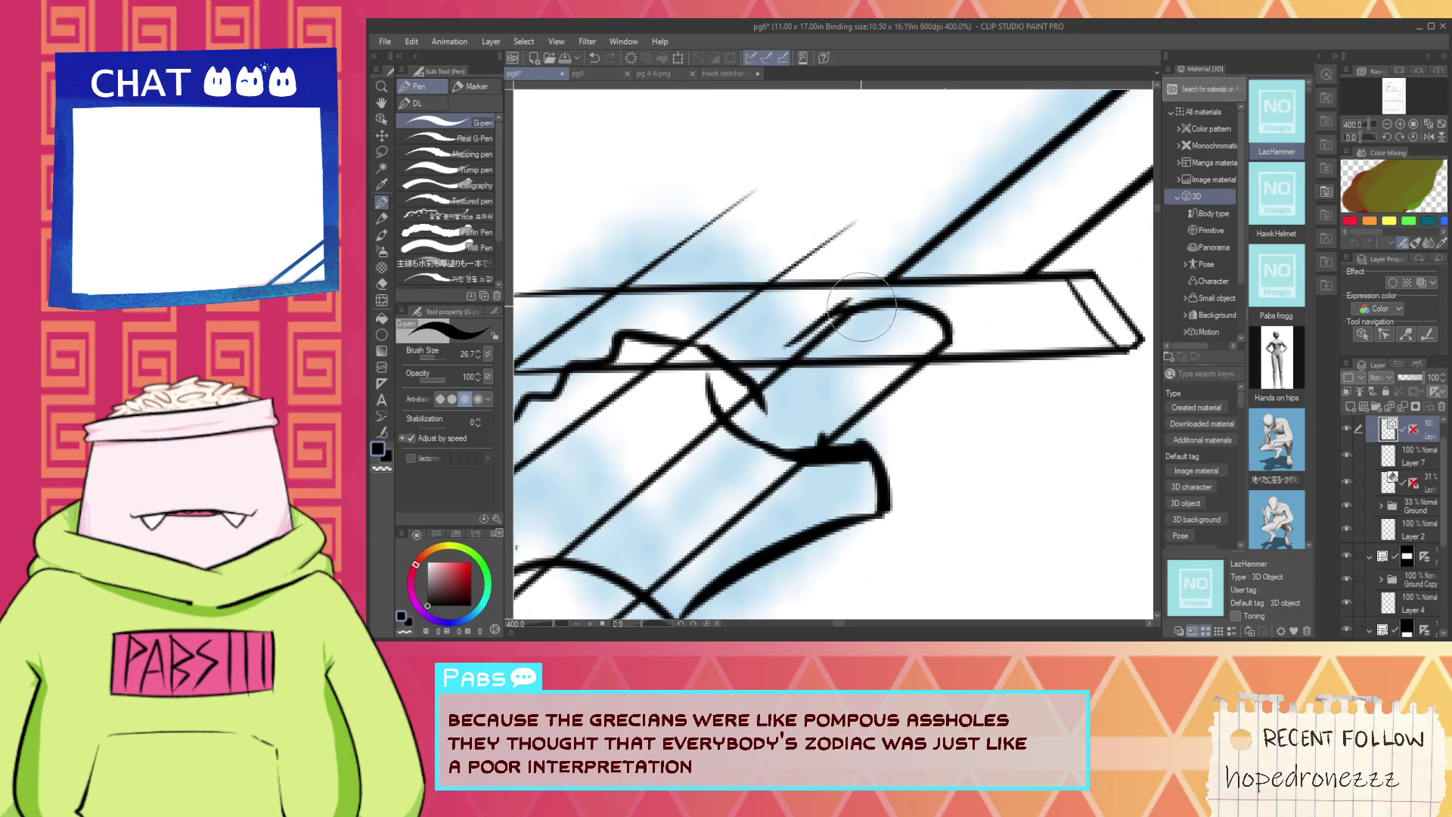
pyautogui.press('e')
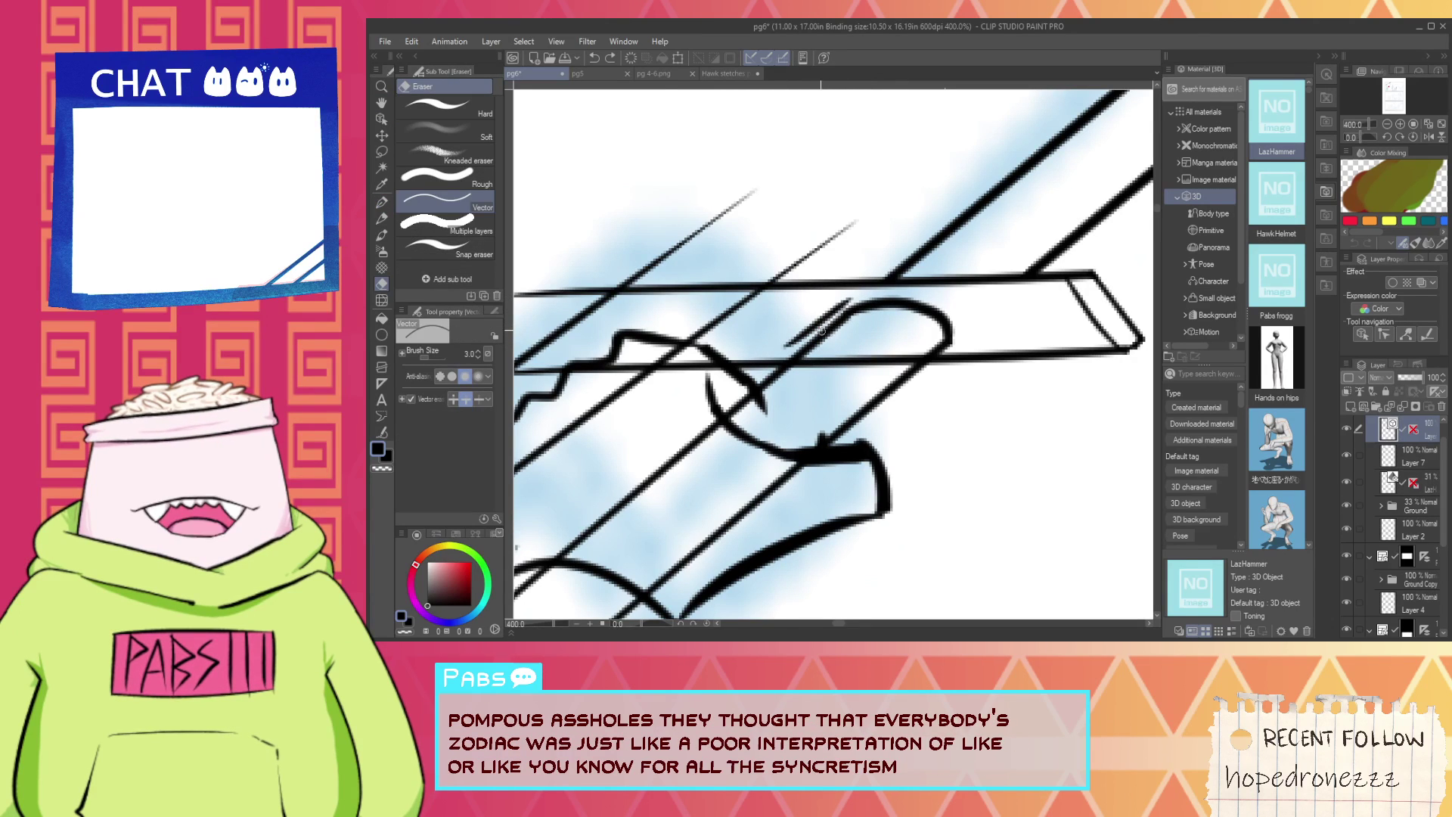
pyautogui.press('p')
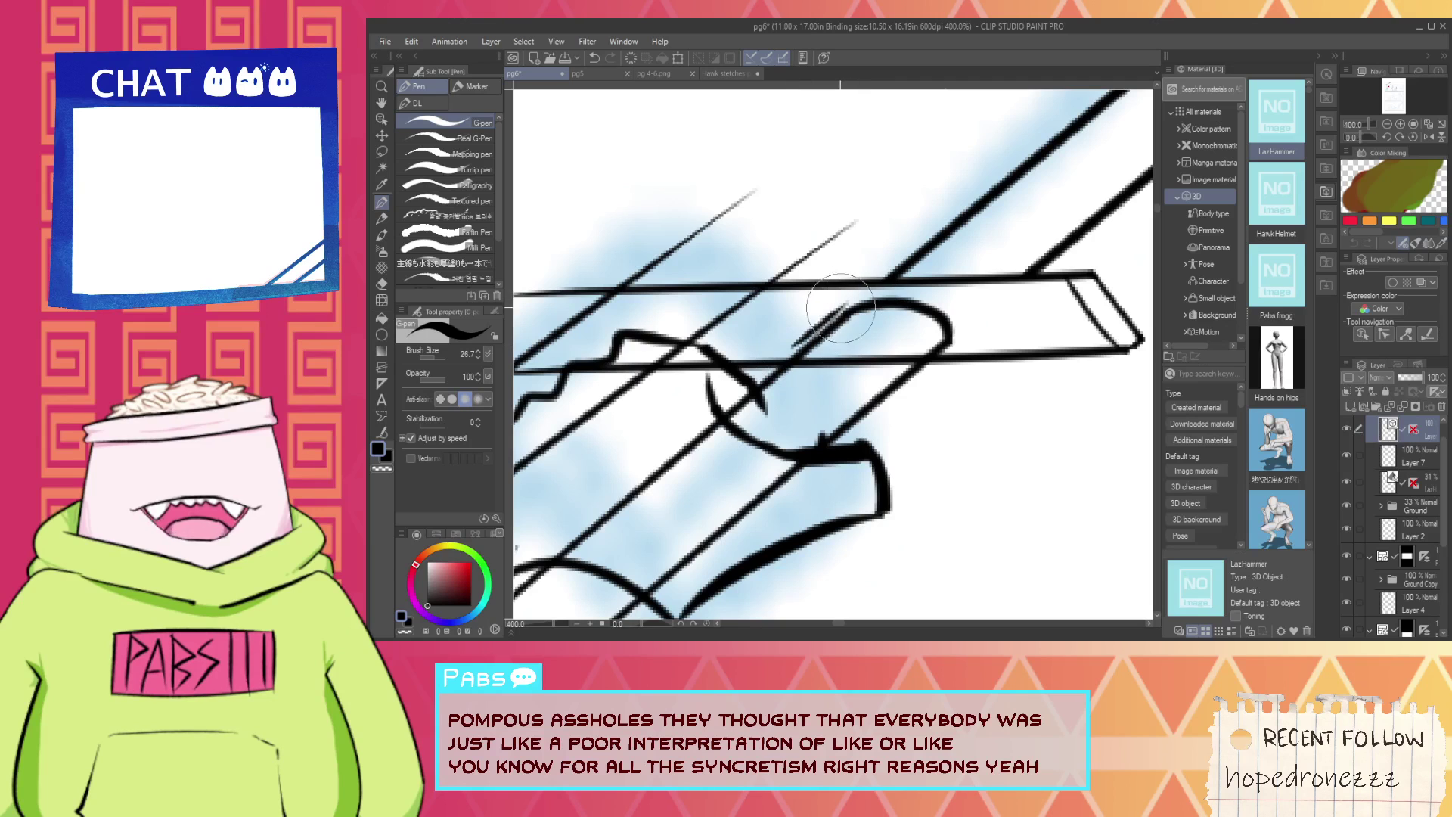
pyautogui.hotkey('ctrl', 'z')
pyautogui.moveTo(783, 349); pyautogui.dragTo(860, 288)
pyautogui.scroll(2, 834, 316)
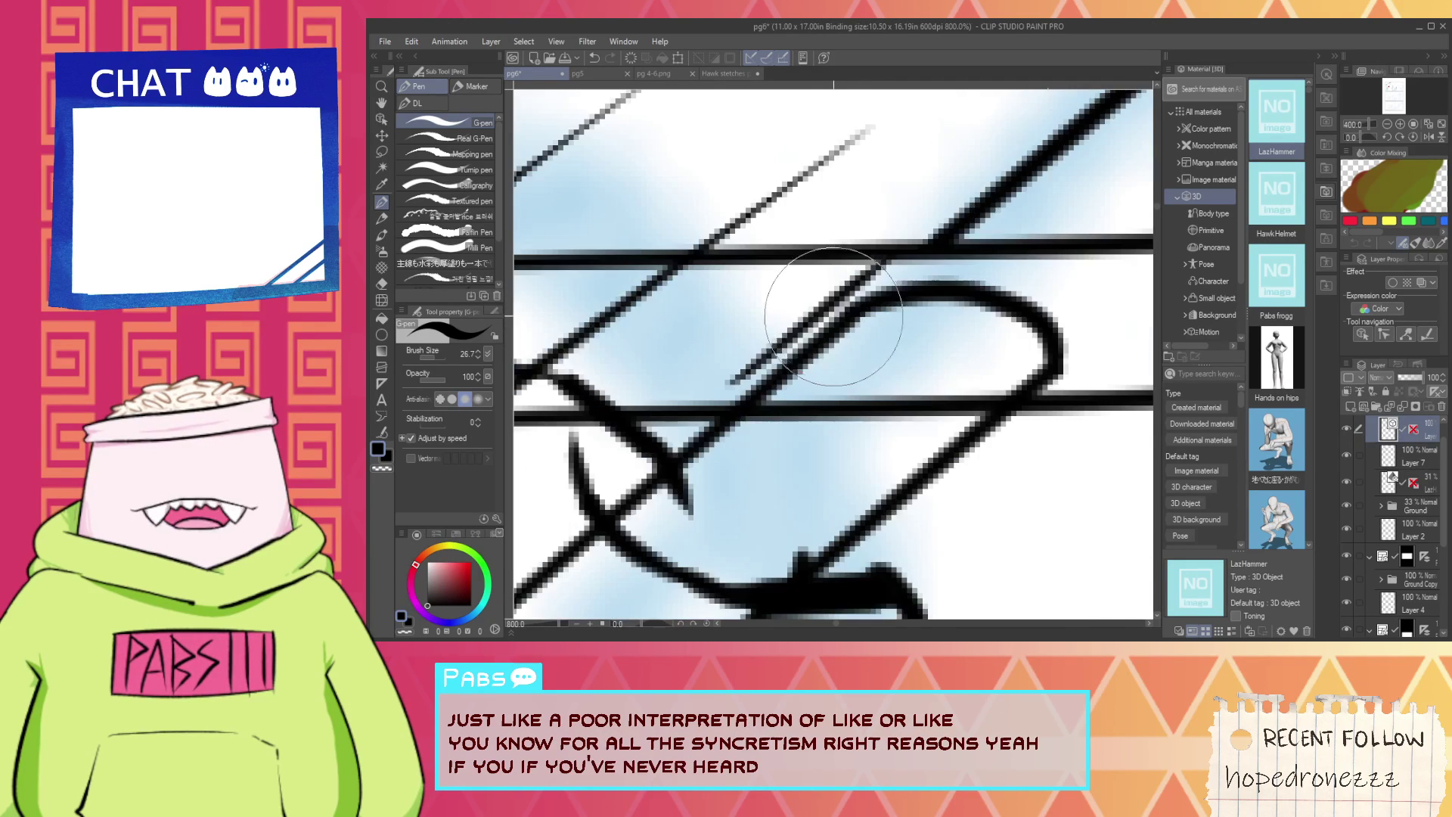
# Erase the overlapping line ends where the rounded shape beside the hand meets the diagonal line.
pyautogui.scroll(2, 835, 316)
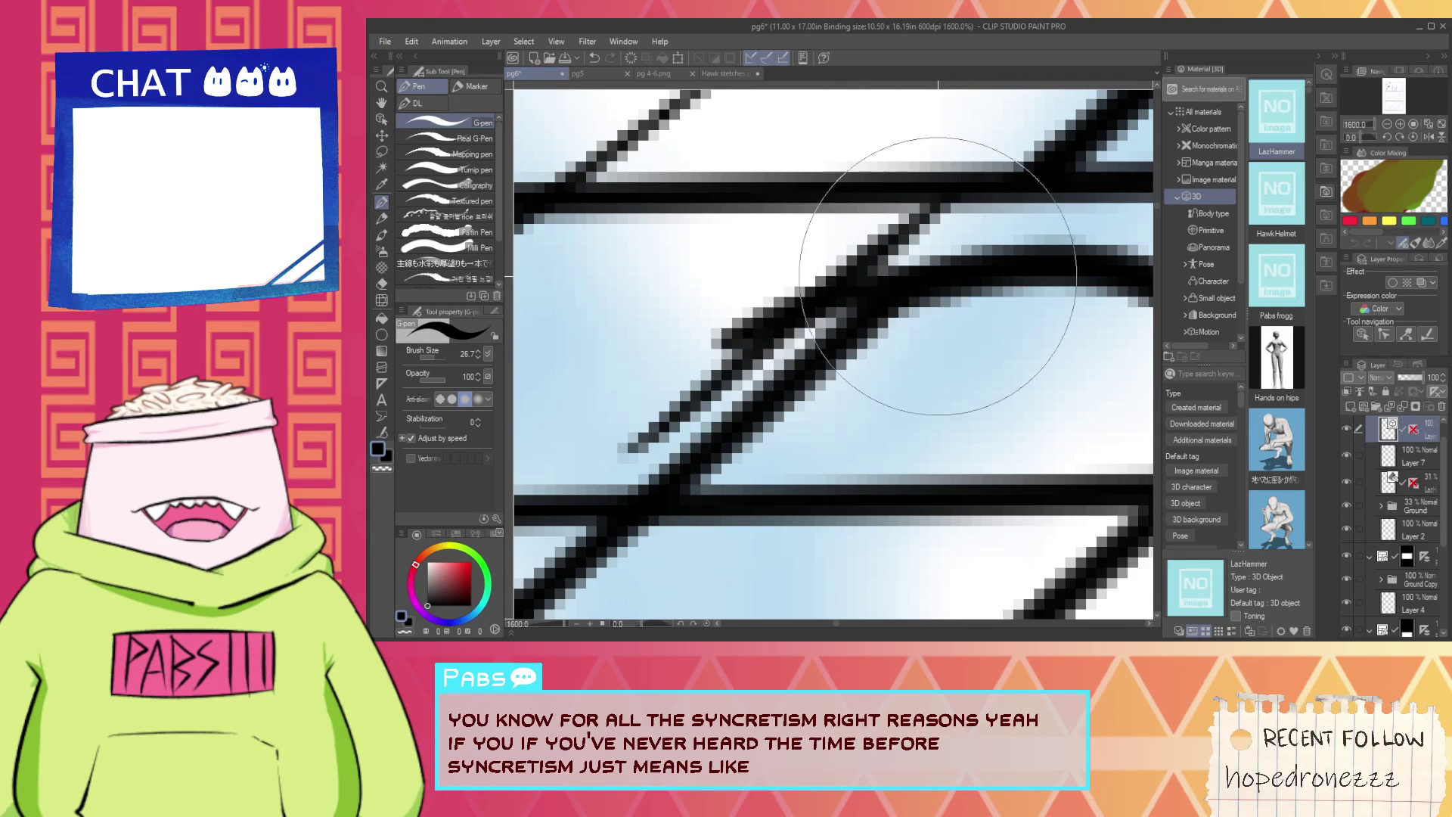
pyautogui.press('e')
pyautogui.click(936, 258)
pyautogui.click(756, 323)
pyautogui.scroll(-4, 755, 368)
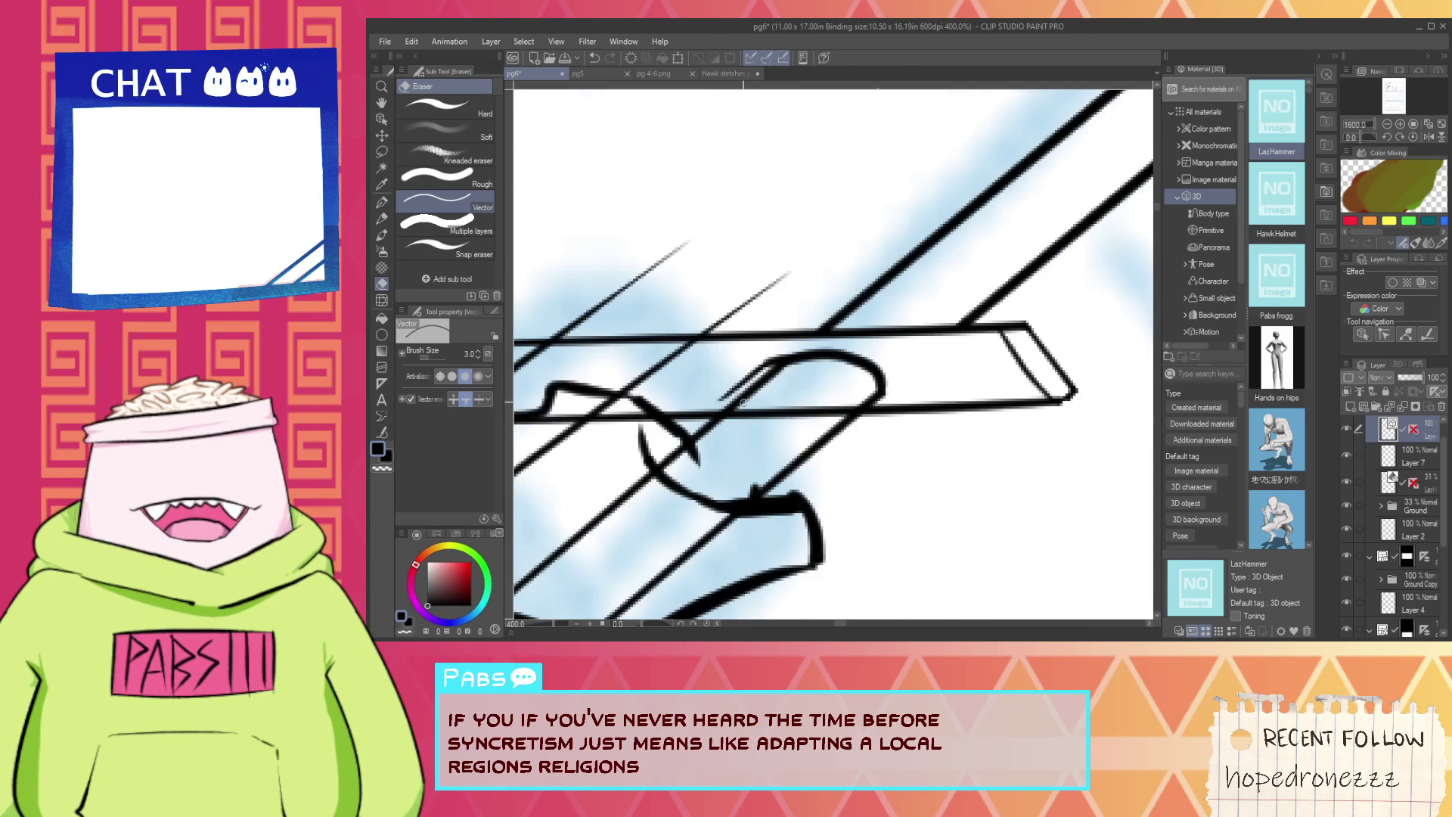
# Ink the rounded shape's small corner hook, curved inner edge and short closing line with the G-pen.
pyautogui.scroll(2, 736, 379)
pyautogui.press('p')
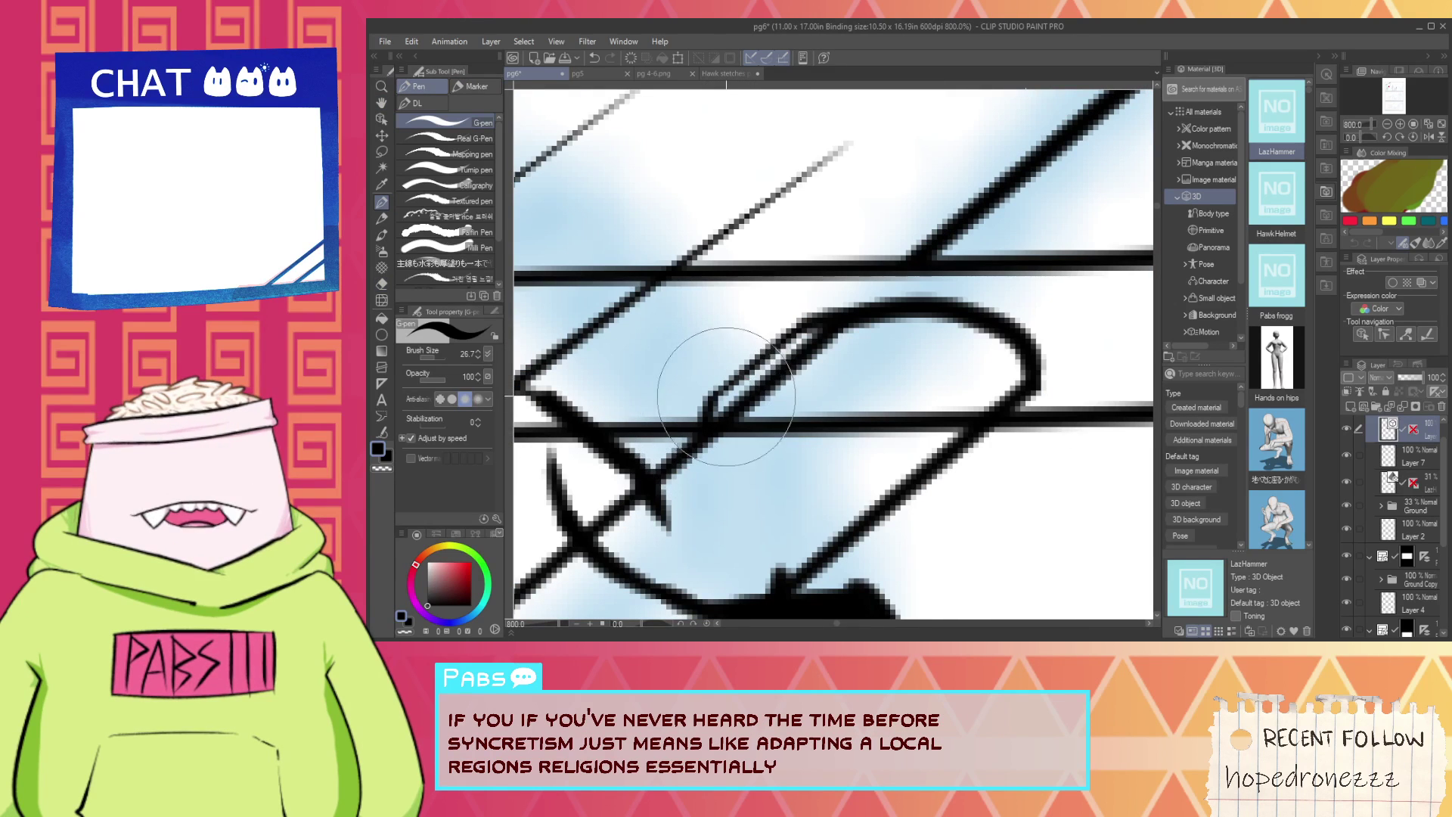
pyautogui.press('e')
pyautogui.press('p')
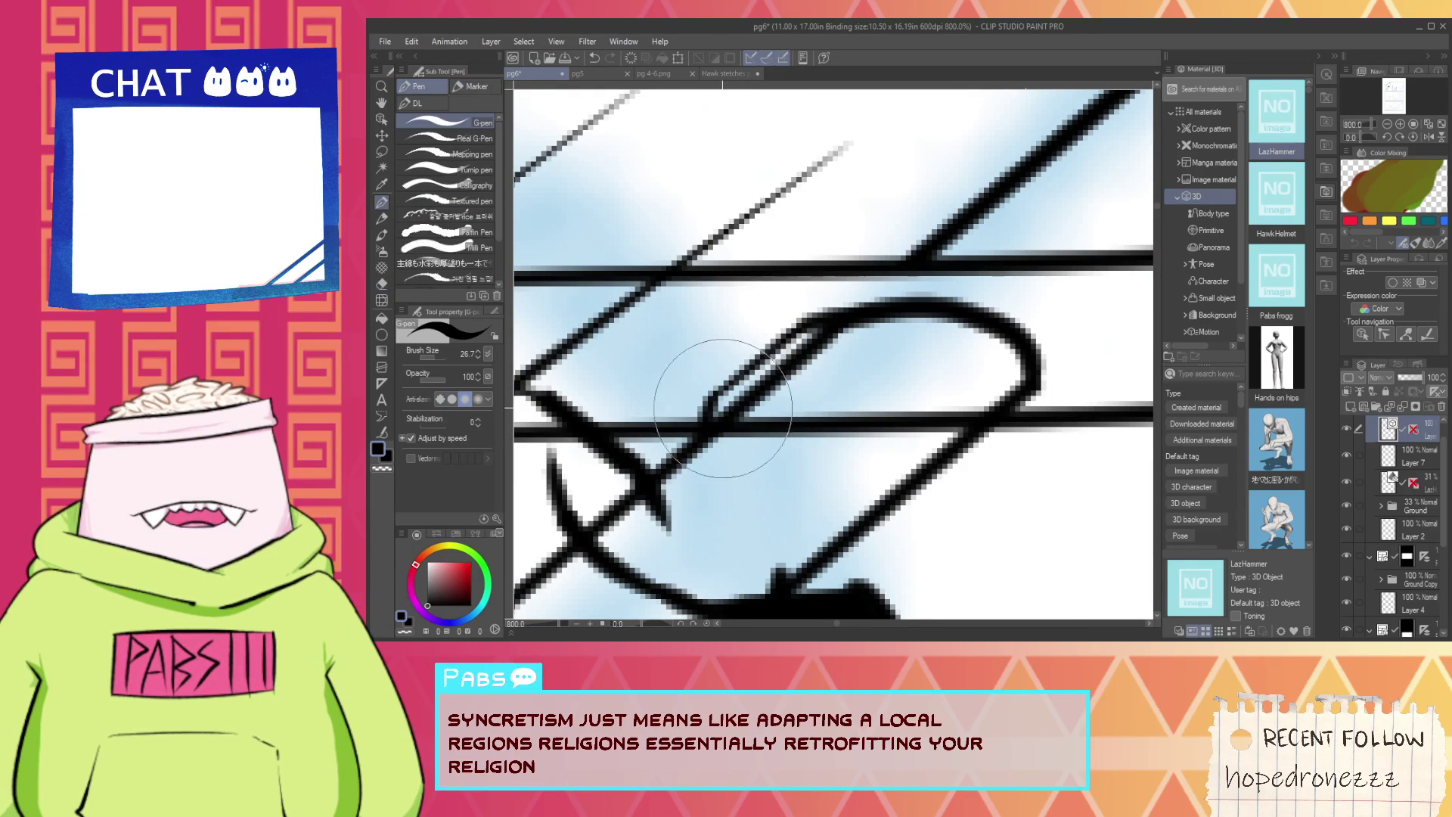
pyautogui.moveTo(739, 403)
pyautogui.mouseDown()
pyautogui.moveTo(915, 480)
pyautogui.moveTo(824, 436)
pyautogui.mouseUp()
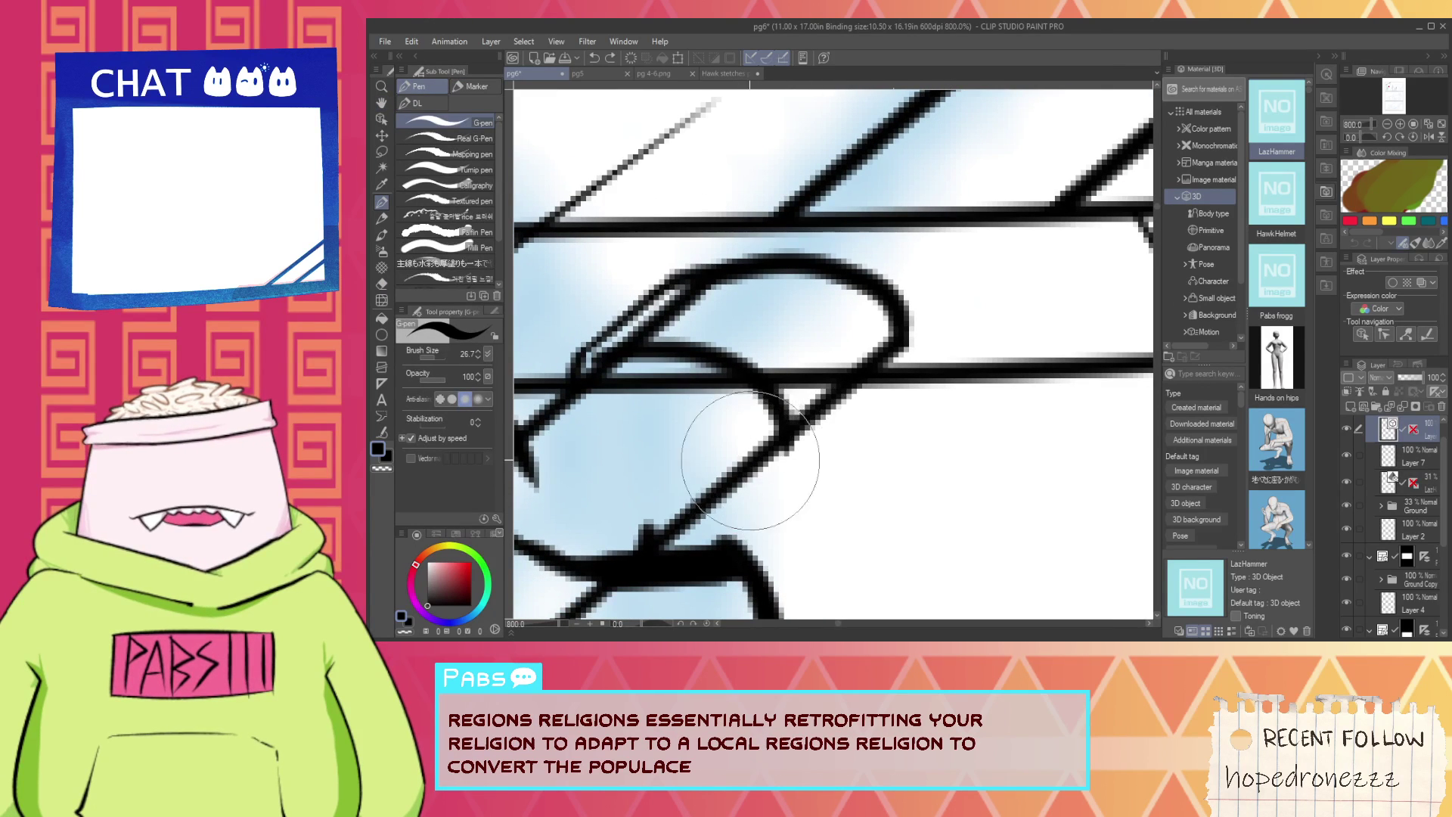
pyautogui.moveTo(757, 471); pyautogui.dragTo(810, 476)
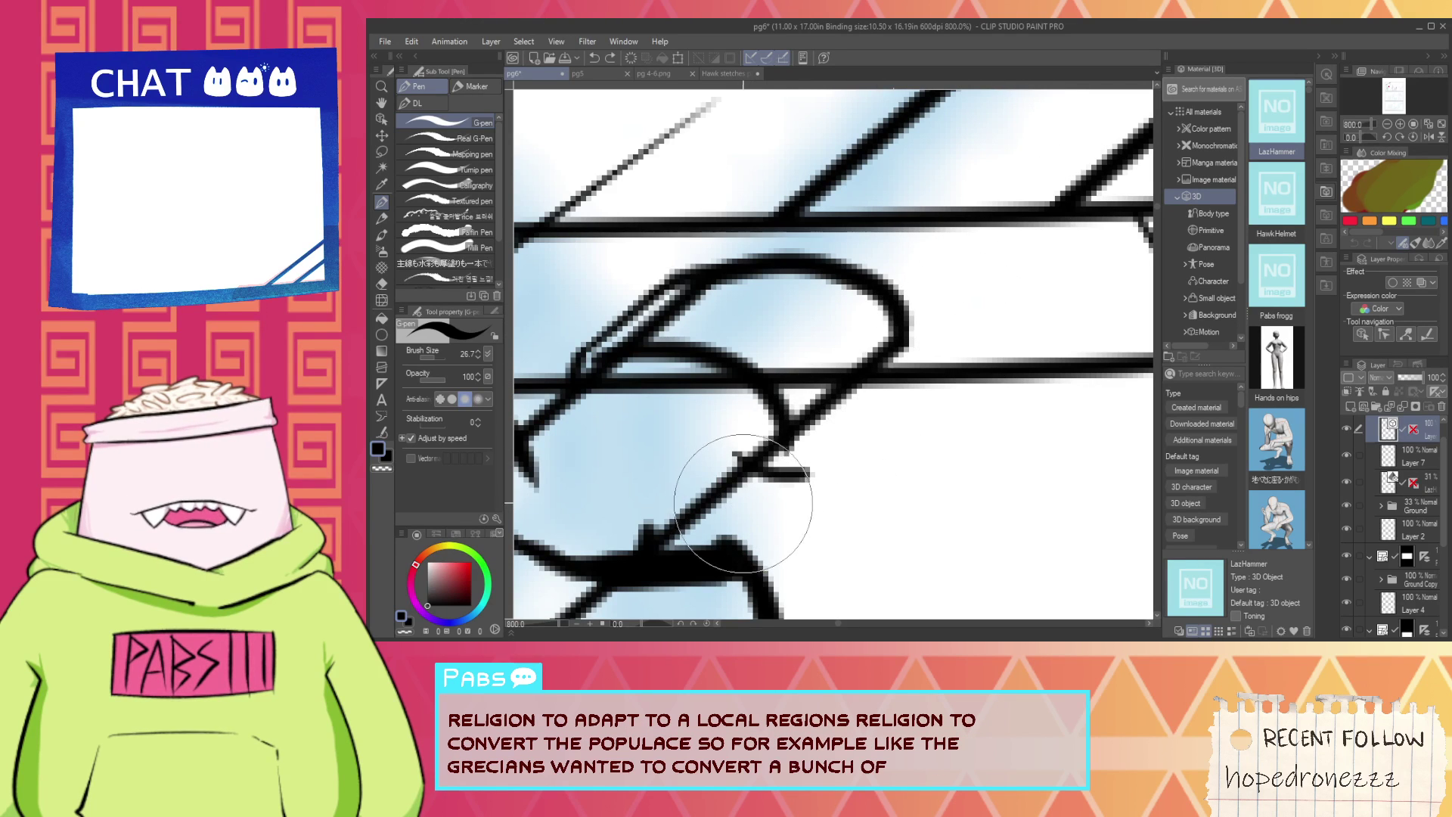
pyautogui.moveTo(745, 506); pyautogui.dragTo(973, 302)
pyautogui.hotkey('ctrl', 'z')
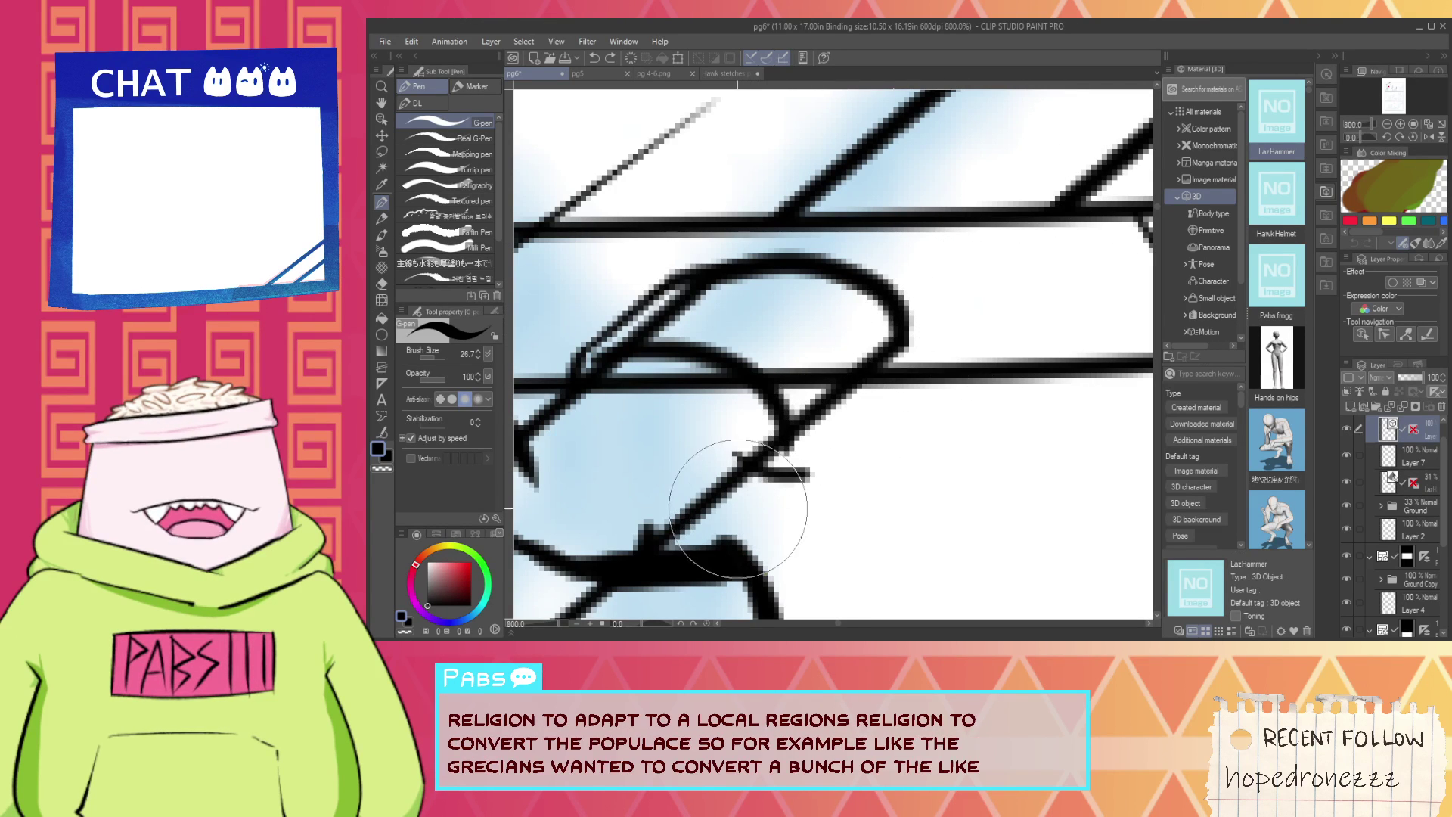
pyautogui.moveTo(745, 503); pyautogui.dragTo(982, 292)
pyautogui.hotkey('ctrl', 'z')
pyautogui.hotkey('ctrl', 'z')
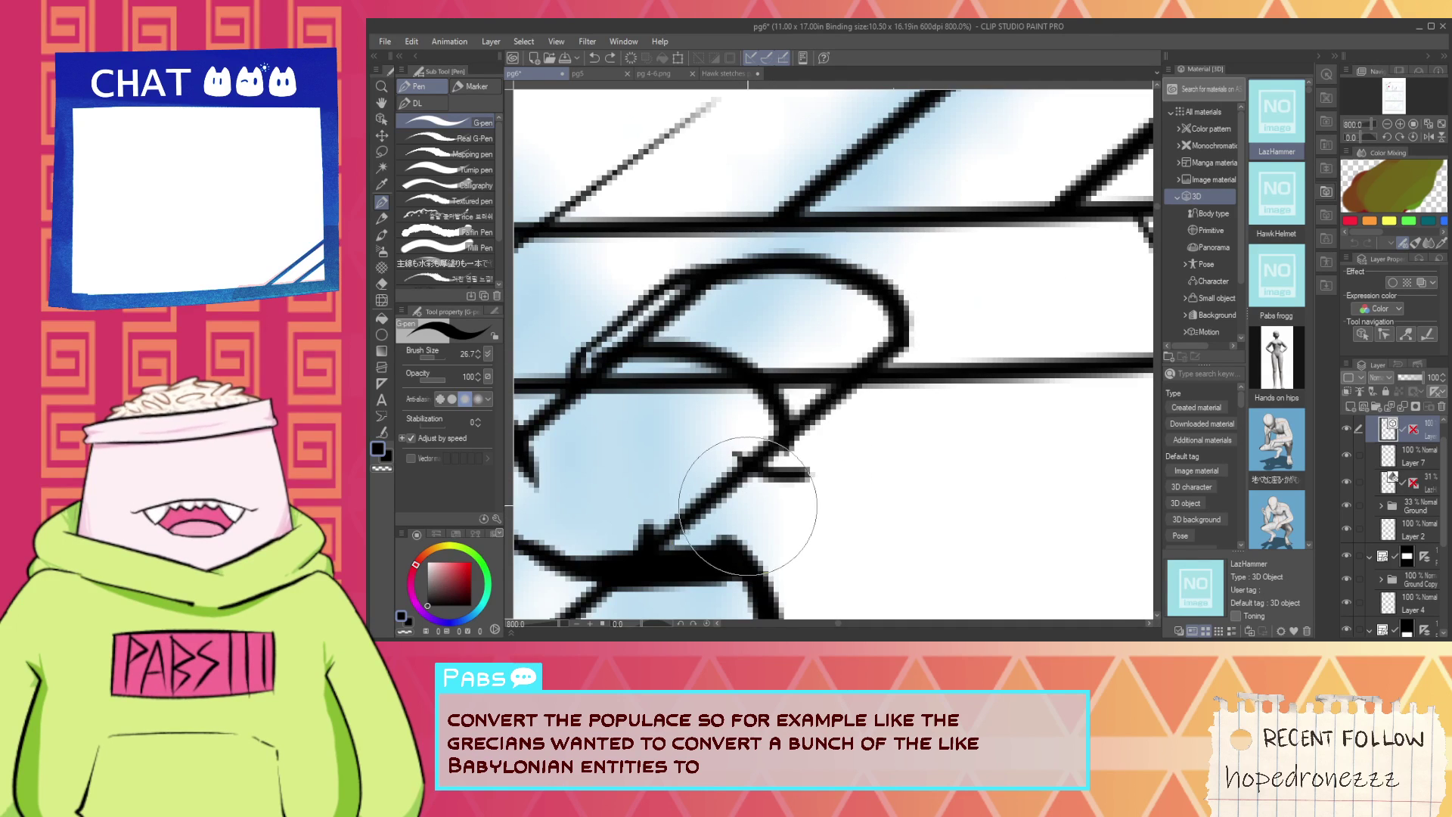
# Ink the rounded shape's outer lower edge parallel to the diagonal line, and erase the overlapping lines and overshoots with the vector eraser.
pyautogui.moveTo(759, 496); pyautogui.dragTo(947, 326)
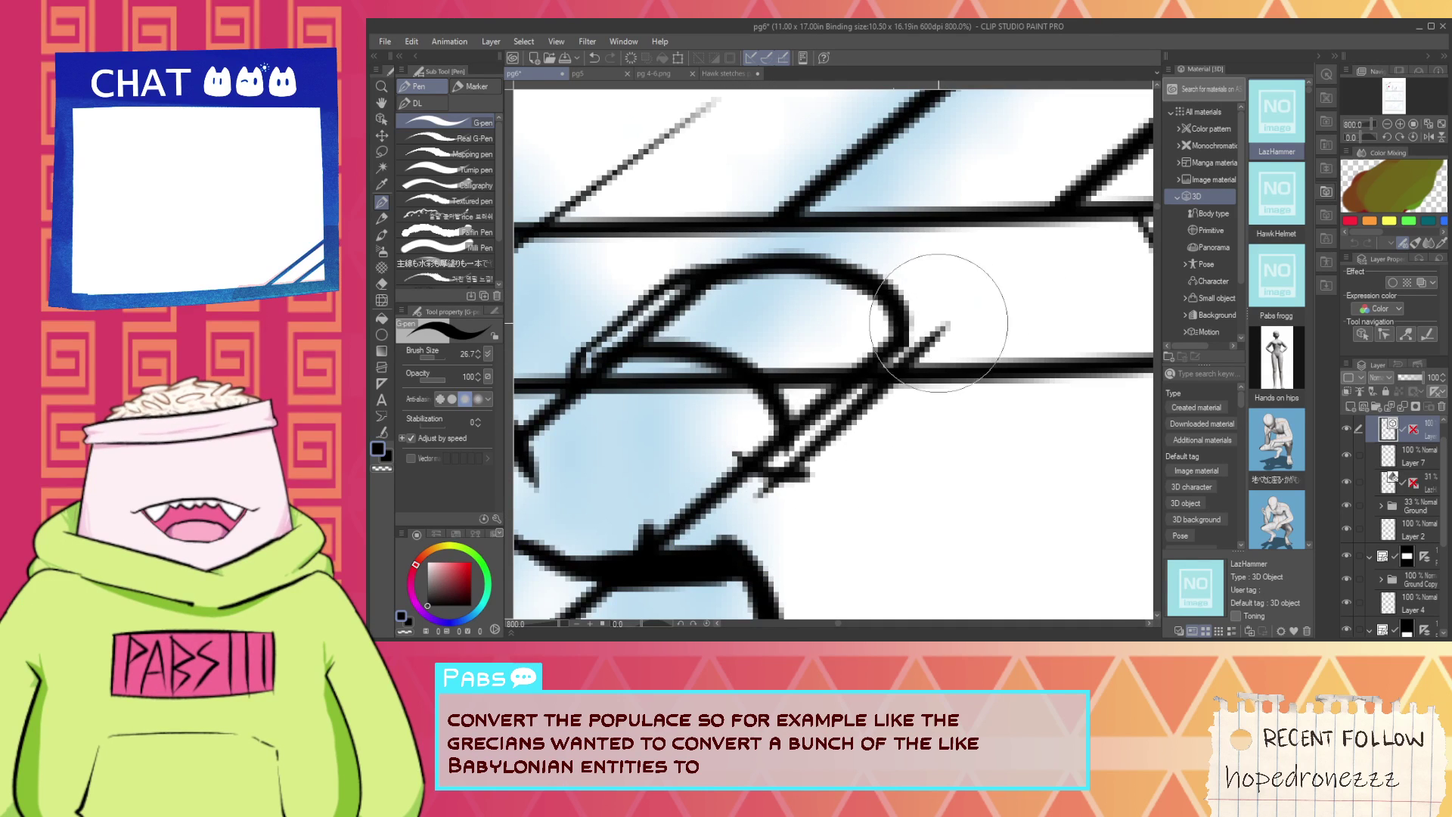
pyautogui.press('e')
pyautogui.click(851, 370)
pyautogui.press('space')
pyautogui.moveTo(643, 352); pyautogui.dragTo(734, 385)
pyautogui.click(743, 355)
pyautogui.click(788, 324)
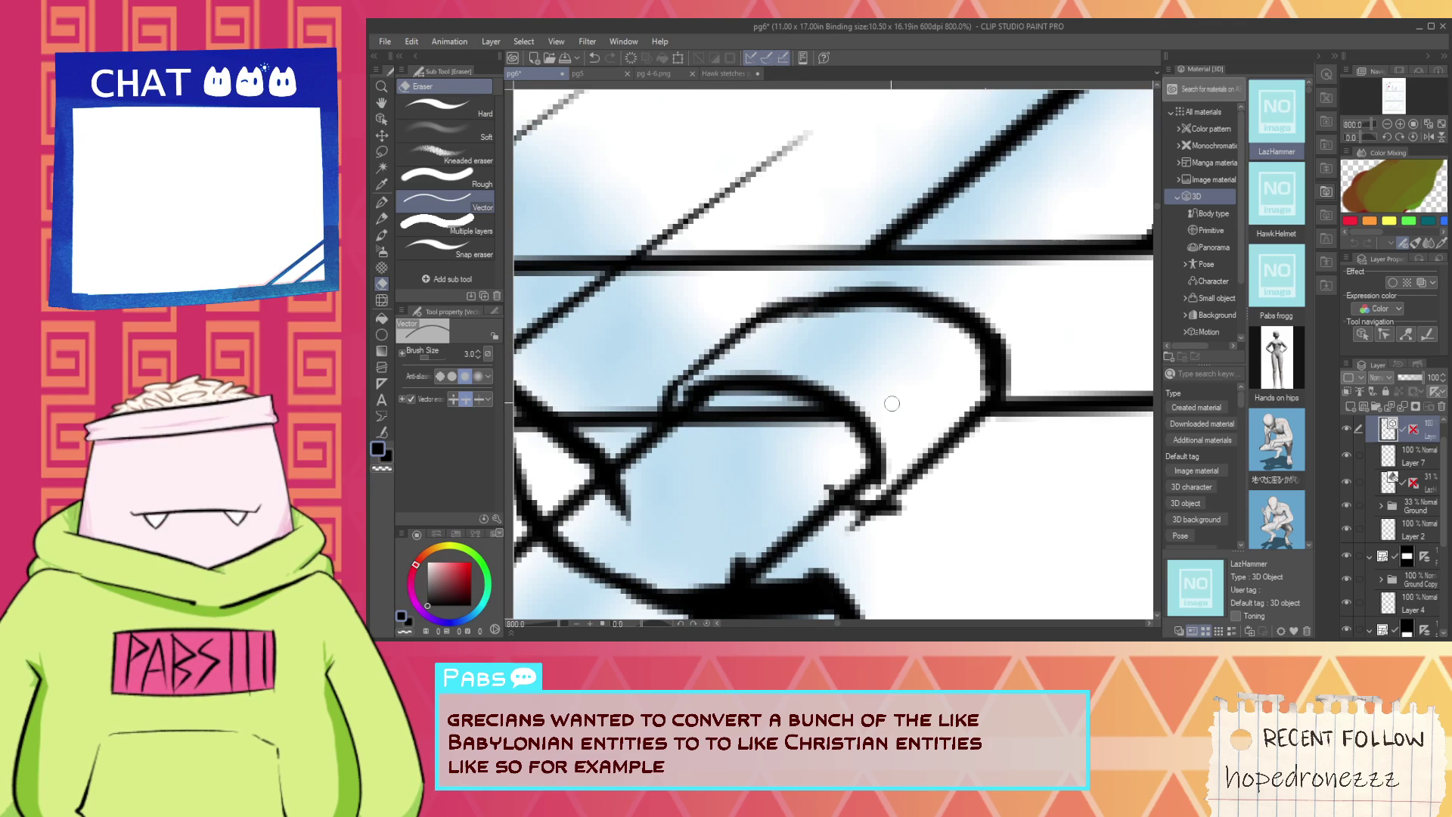
pyautogui.click(865, 519)
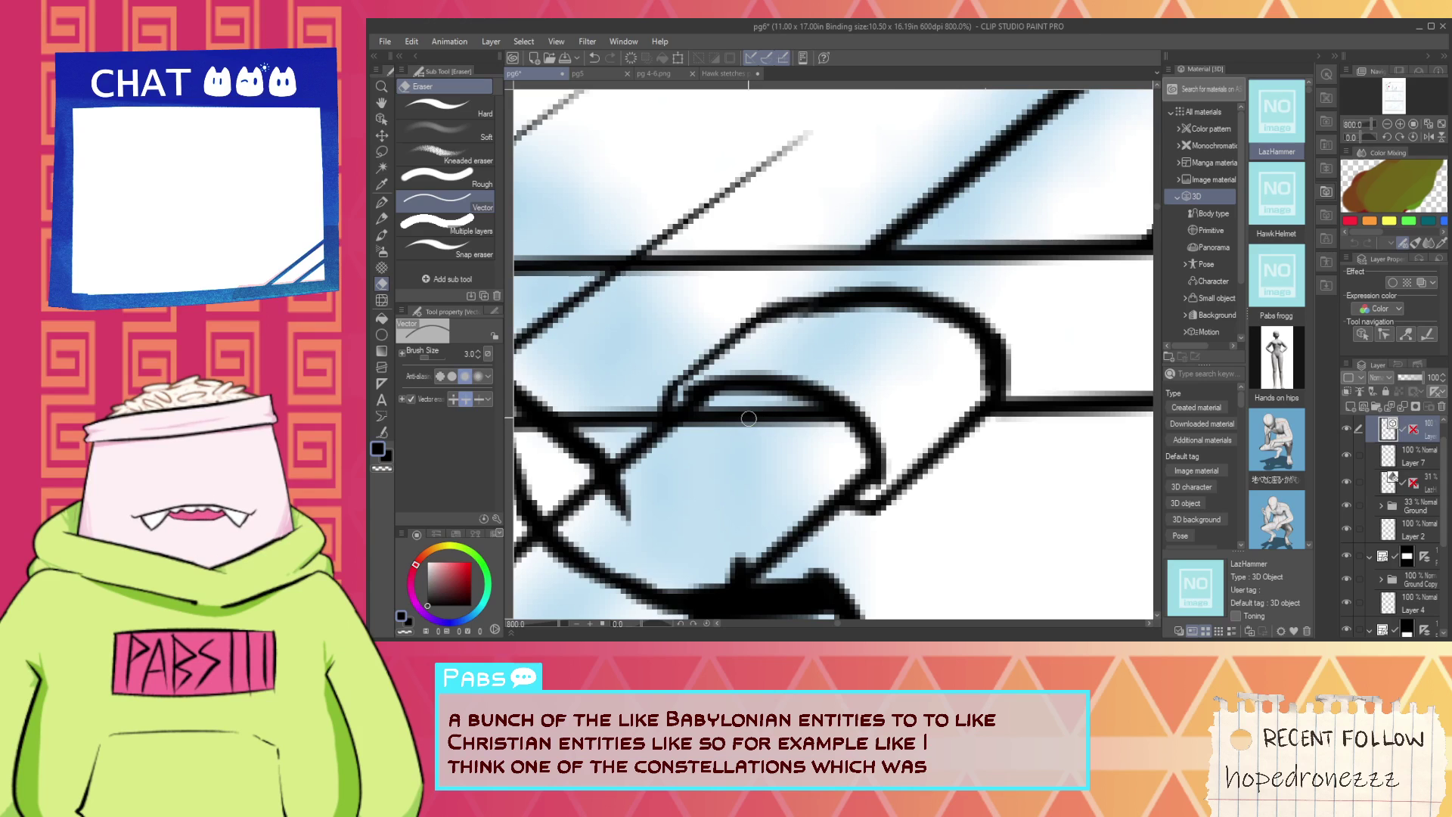
# Erase the bar line inside the inner curve and the small stub above the thumb.
pyautogui.scroll(-5, 749, 418)
pyautogui.press('space')
pyautogui.moveTo(749, 418); pyautogui.dragTo(858, 353)
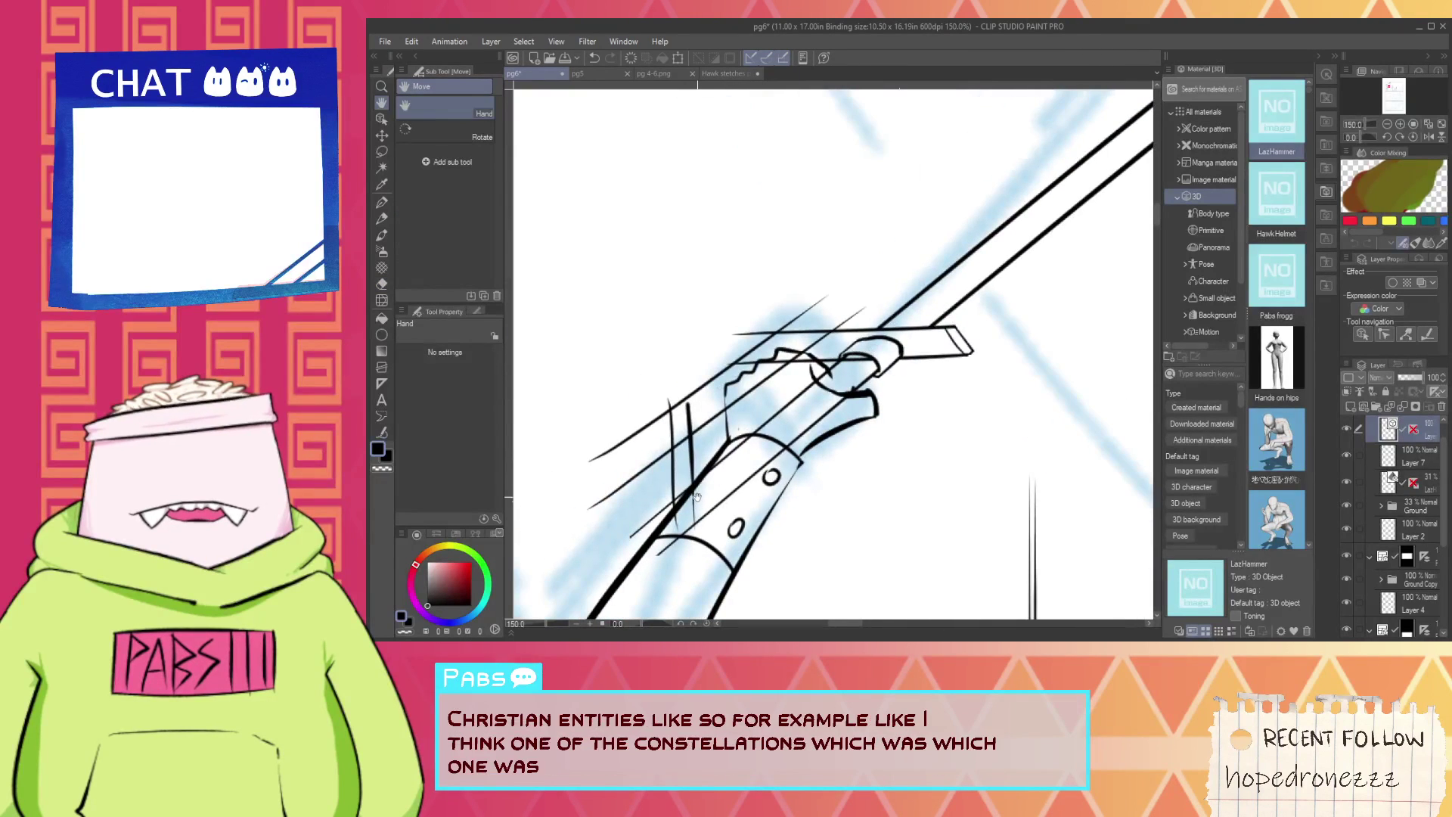
pyautogui.scroll(8, 867, 421)
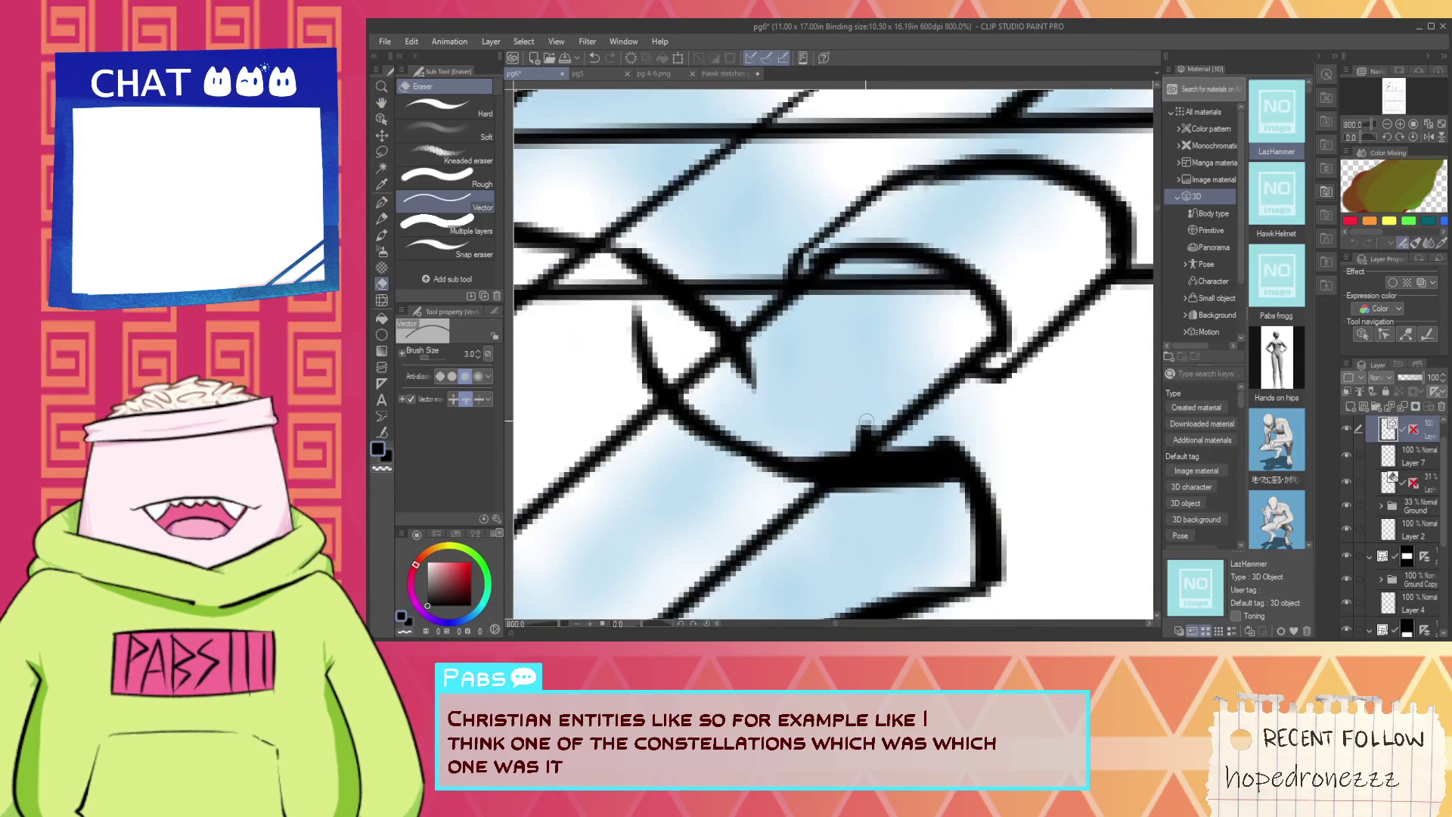
pyautogui.scroll(-2, 858, 430)
pyautogui.moveTo(857, 431); pyautogui.dragTo(836, 408)
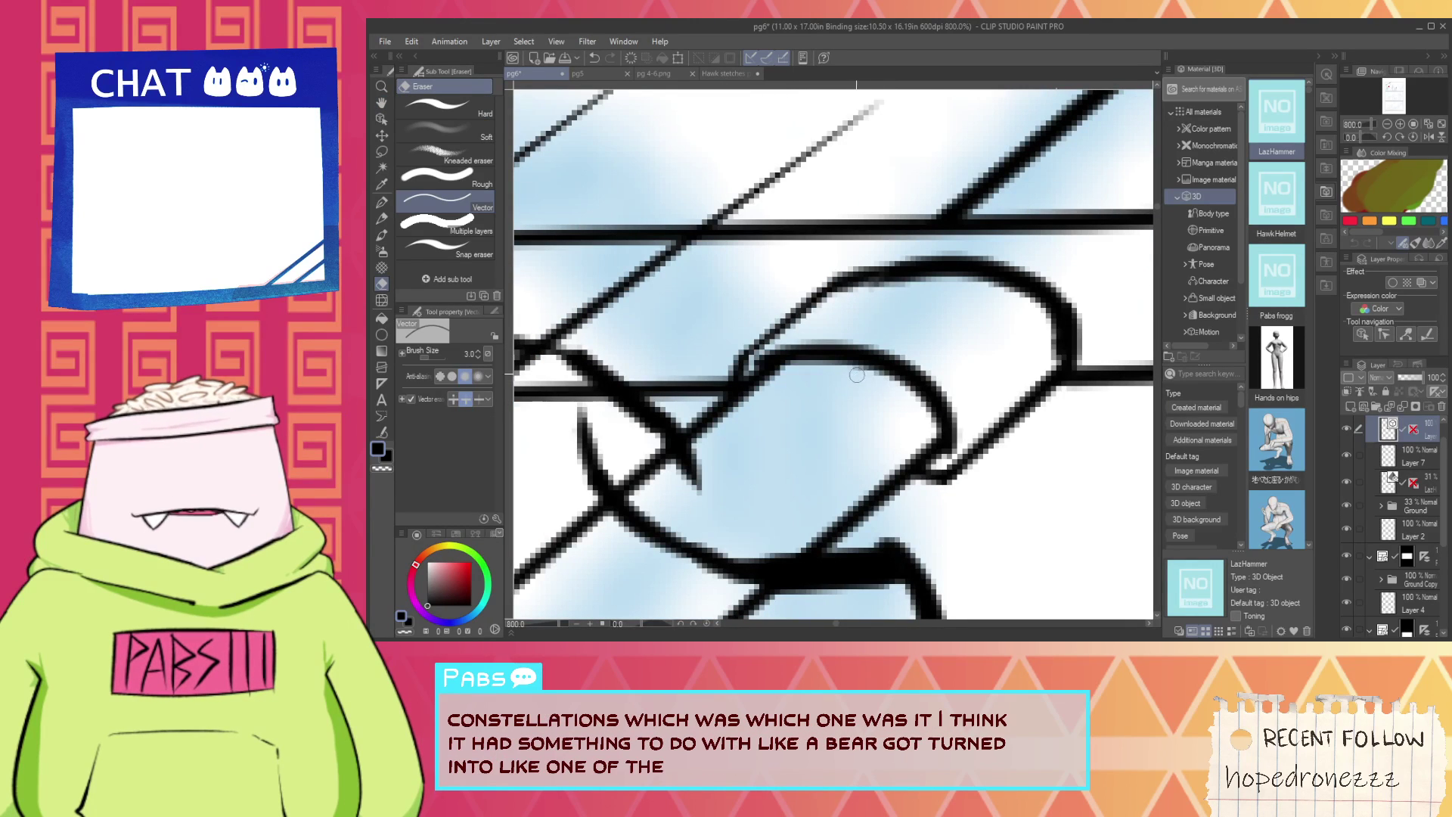
# Erase the construction lines crossing the fist and the overshooting line ends around the bar's bend.
pyautogui.scroll(-2, 870, 391)
pyautogui.scroll(2, 870, 391)
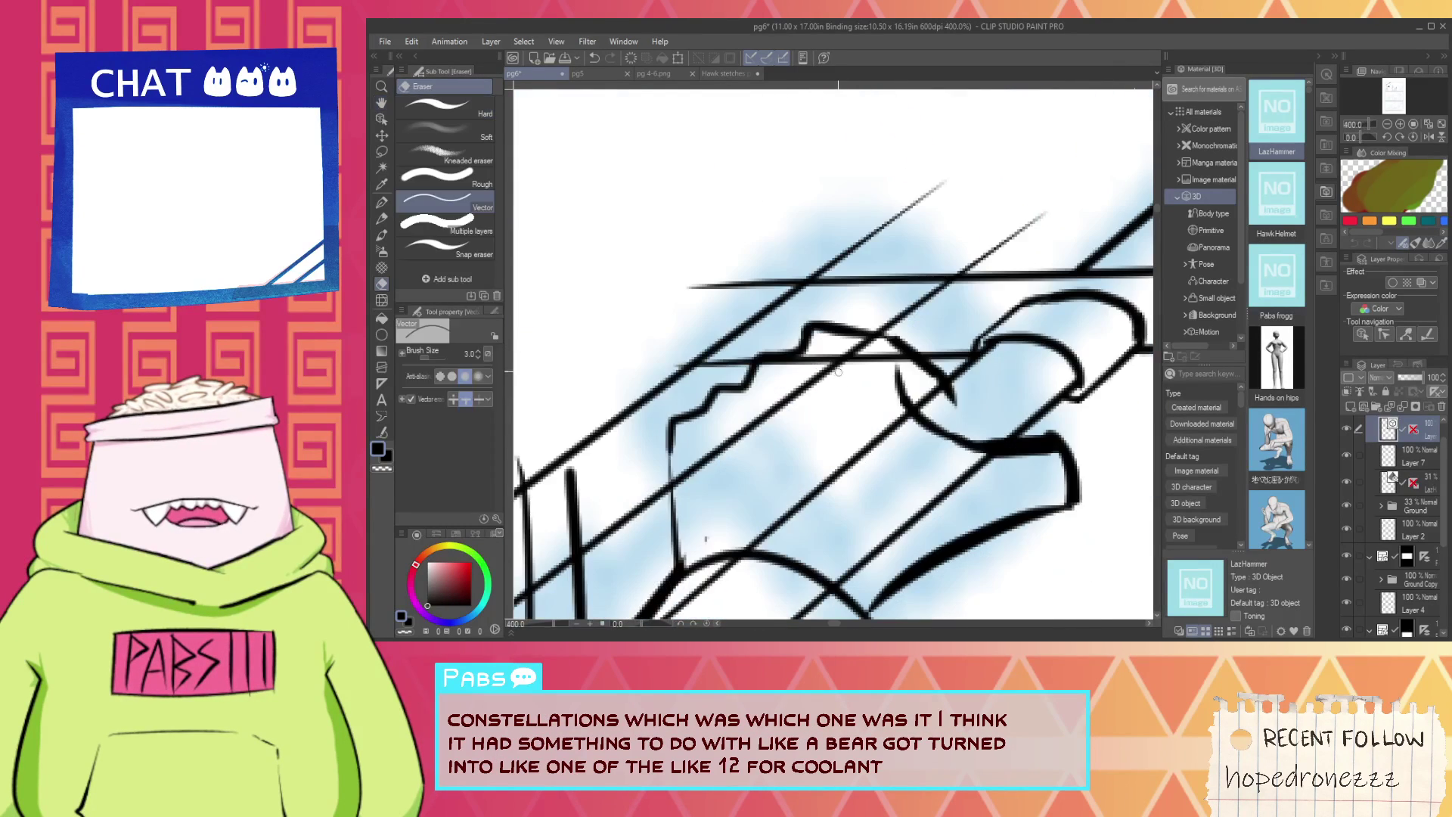
pyautogui.moveTo(852, 341); pyautogui.dragTo(866, 375)
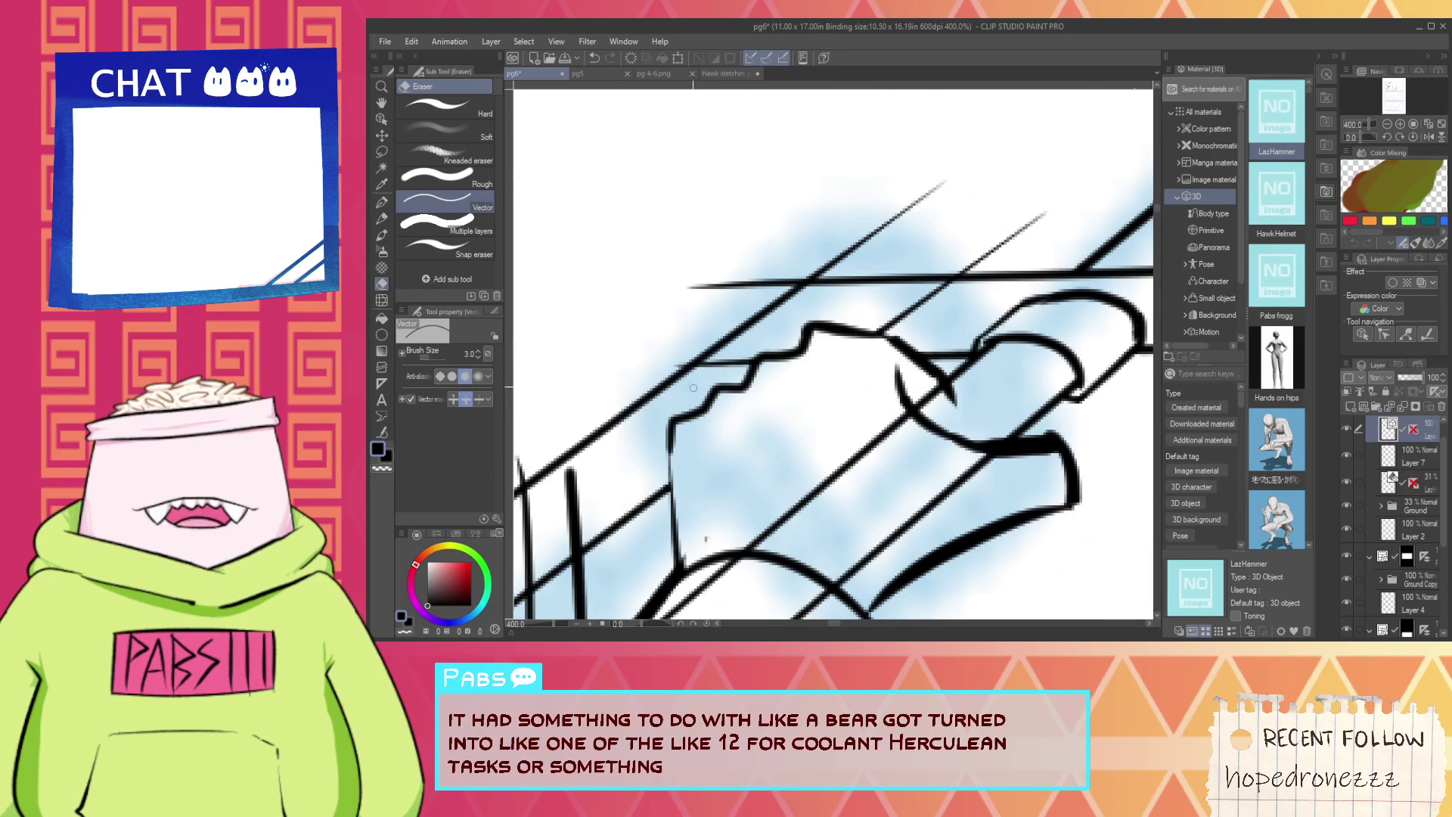
pyautogui.moveTo(737, 372); pyautogui.dragTo(716, 356)
pyautogui.moveTo(727, 285); pyautogui.dragTo(923, 262)
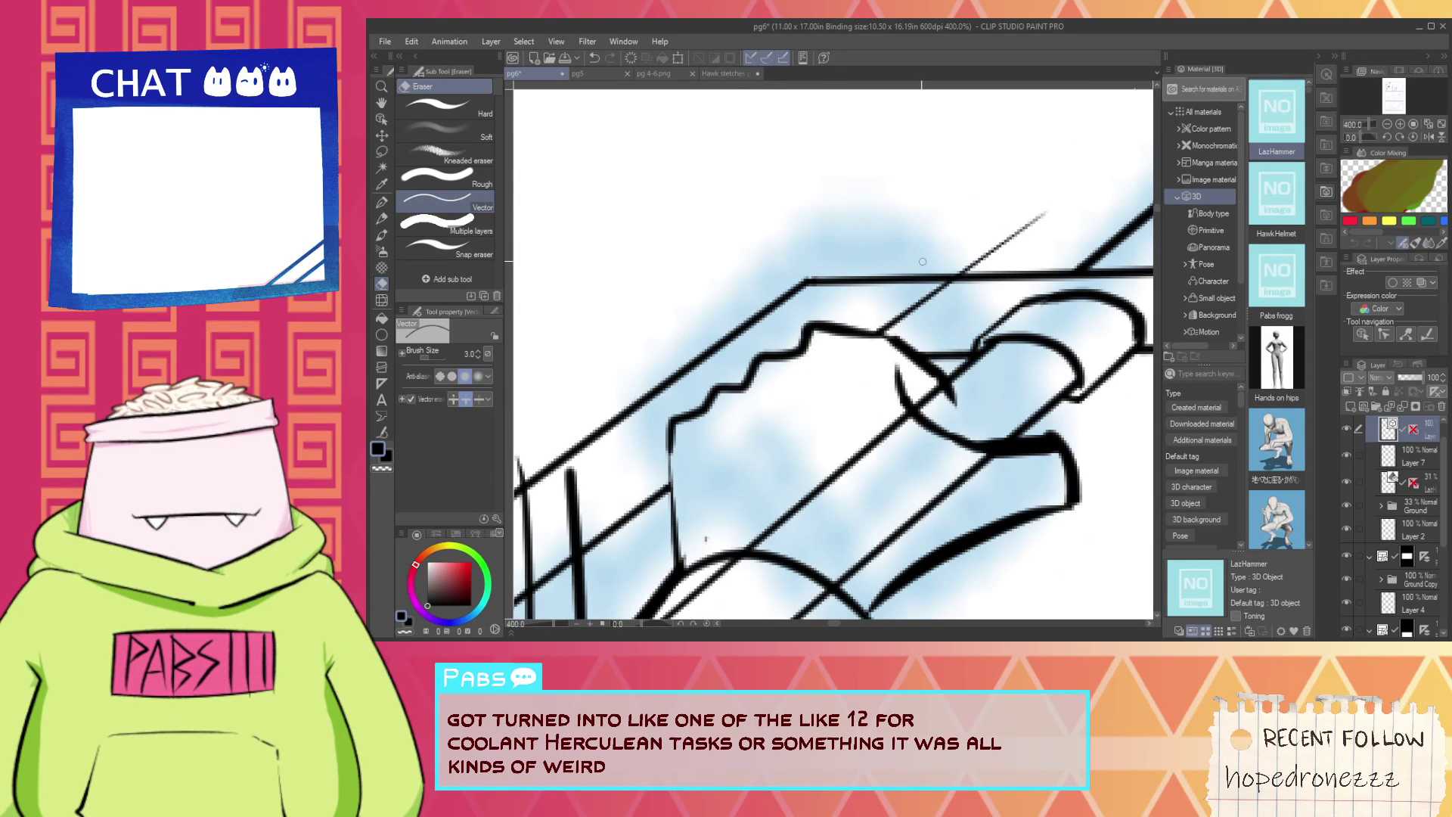
pyautogui.scroll(-2, 897, 294)
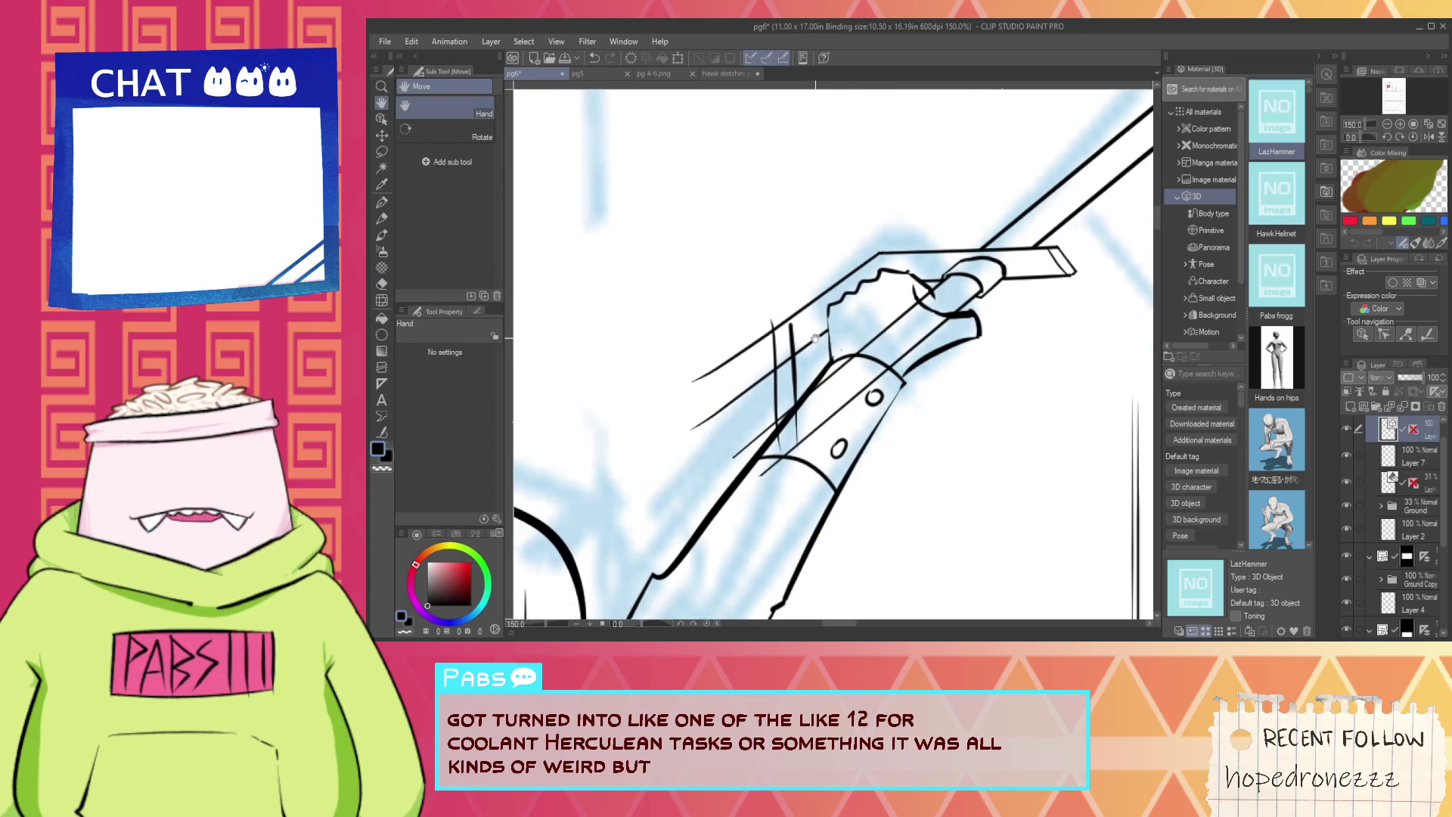
pyautogui.scroll(2, 972, 319)
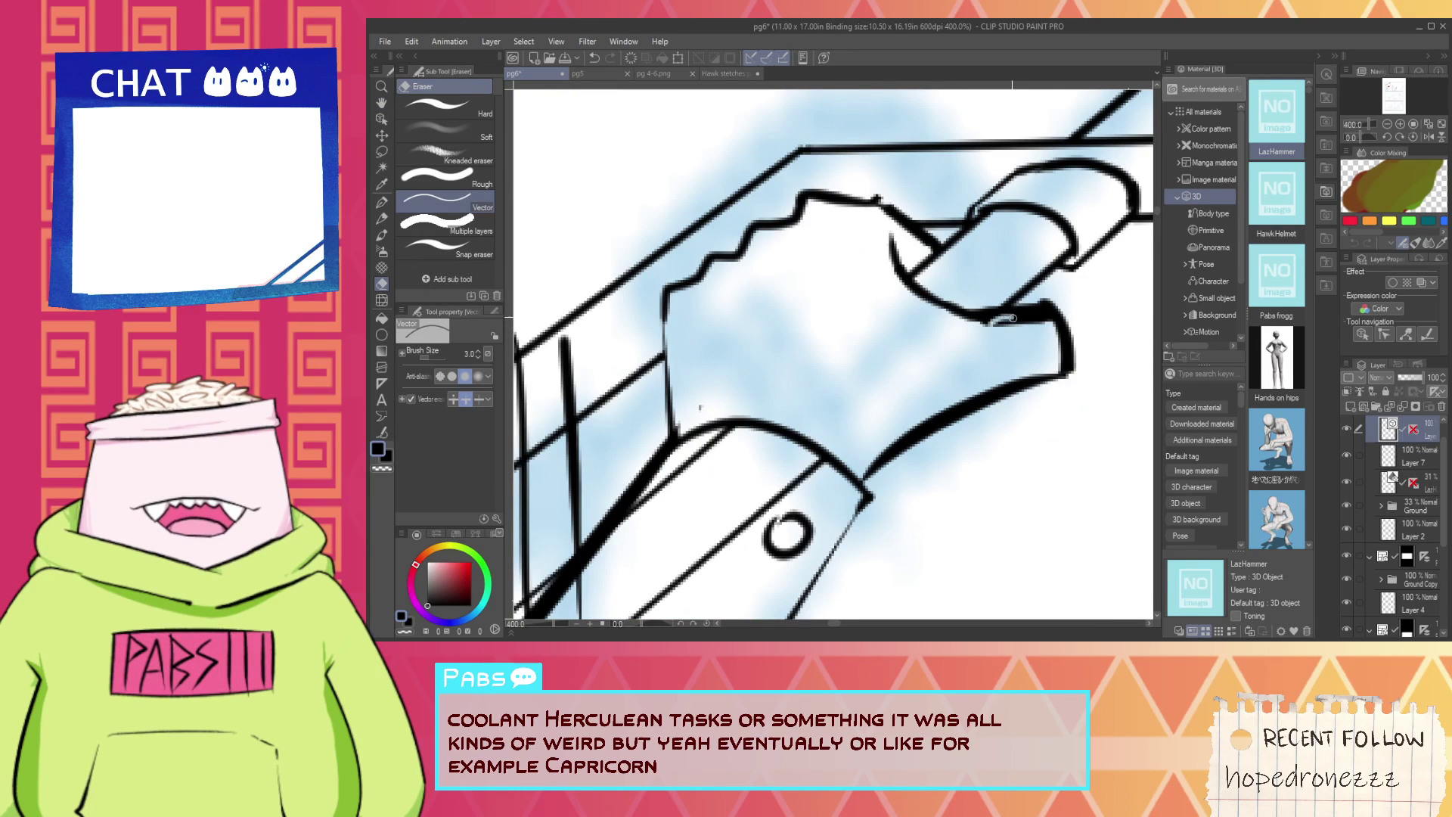
# Thin the thick line along the top of the thumb using Adjust line width with Scale down width.
pyautogui.press('space')
pyautogui.moveTo(960, 335); pyautogui.dragTo(762, 379)
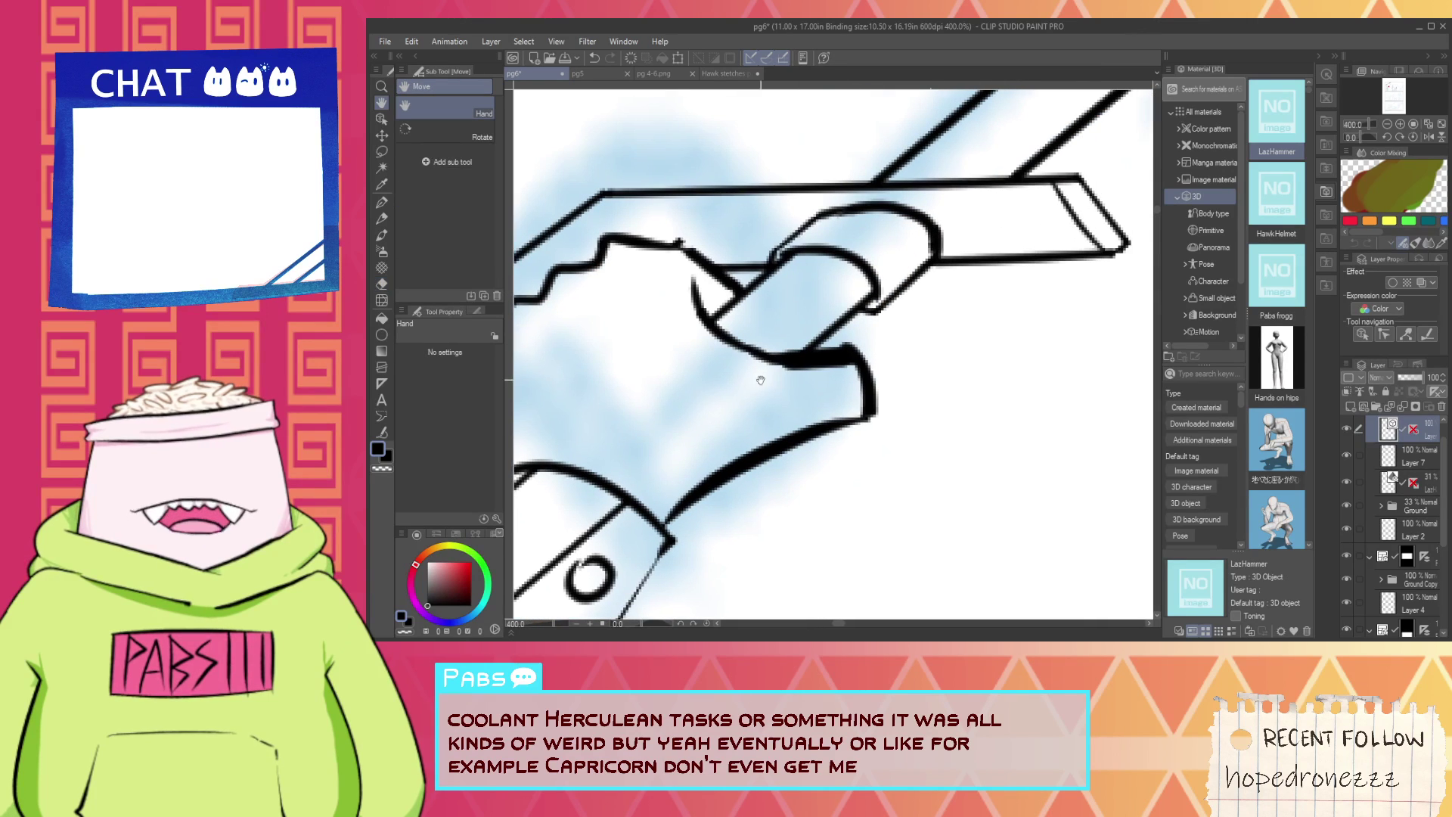
pyautogui.click(382, 432)
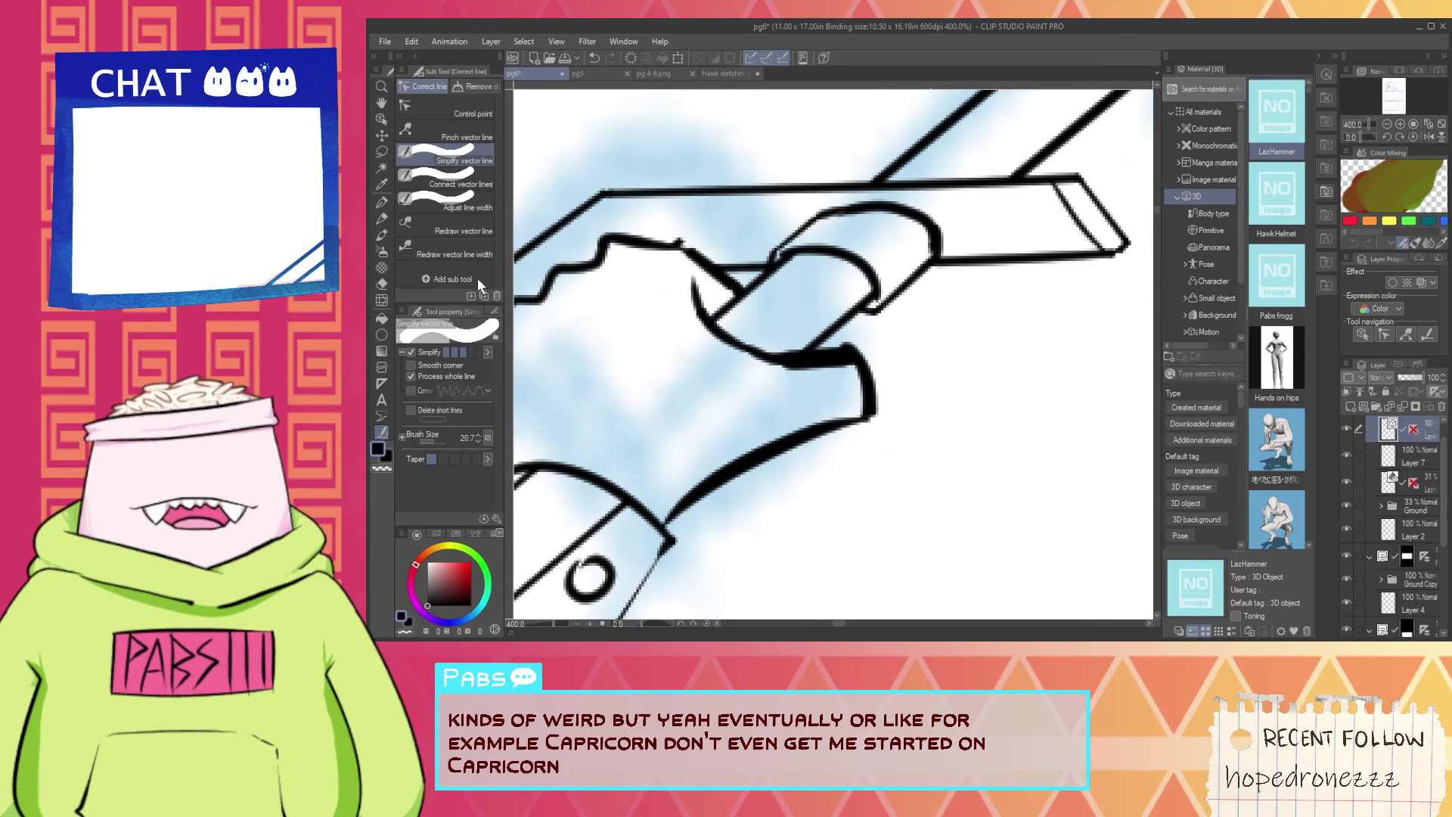
pyautogui.scroll(4, 765, 326)
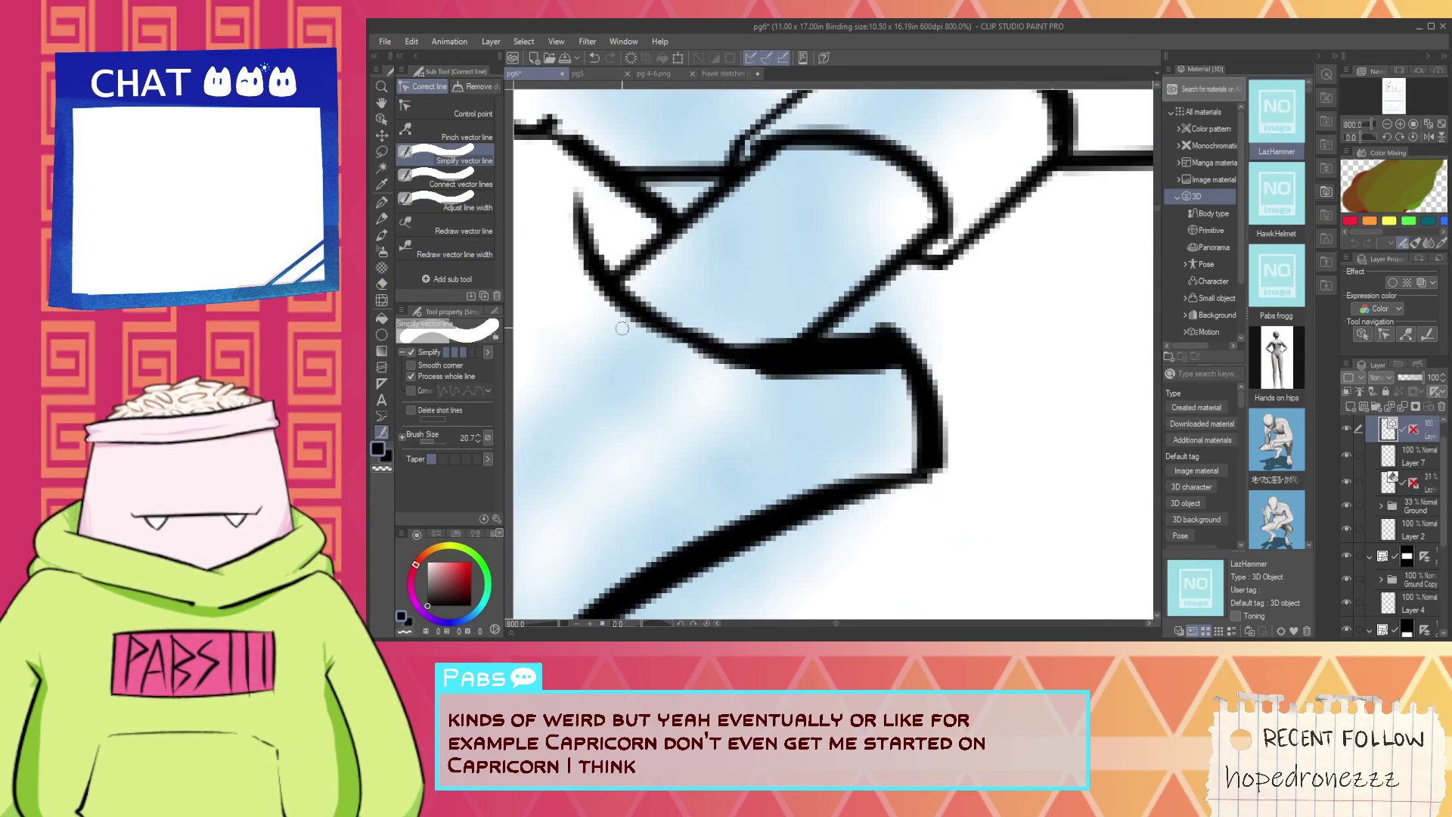
pyautogui.click(474, 176)
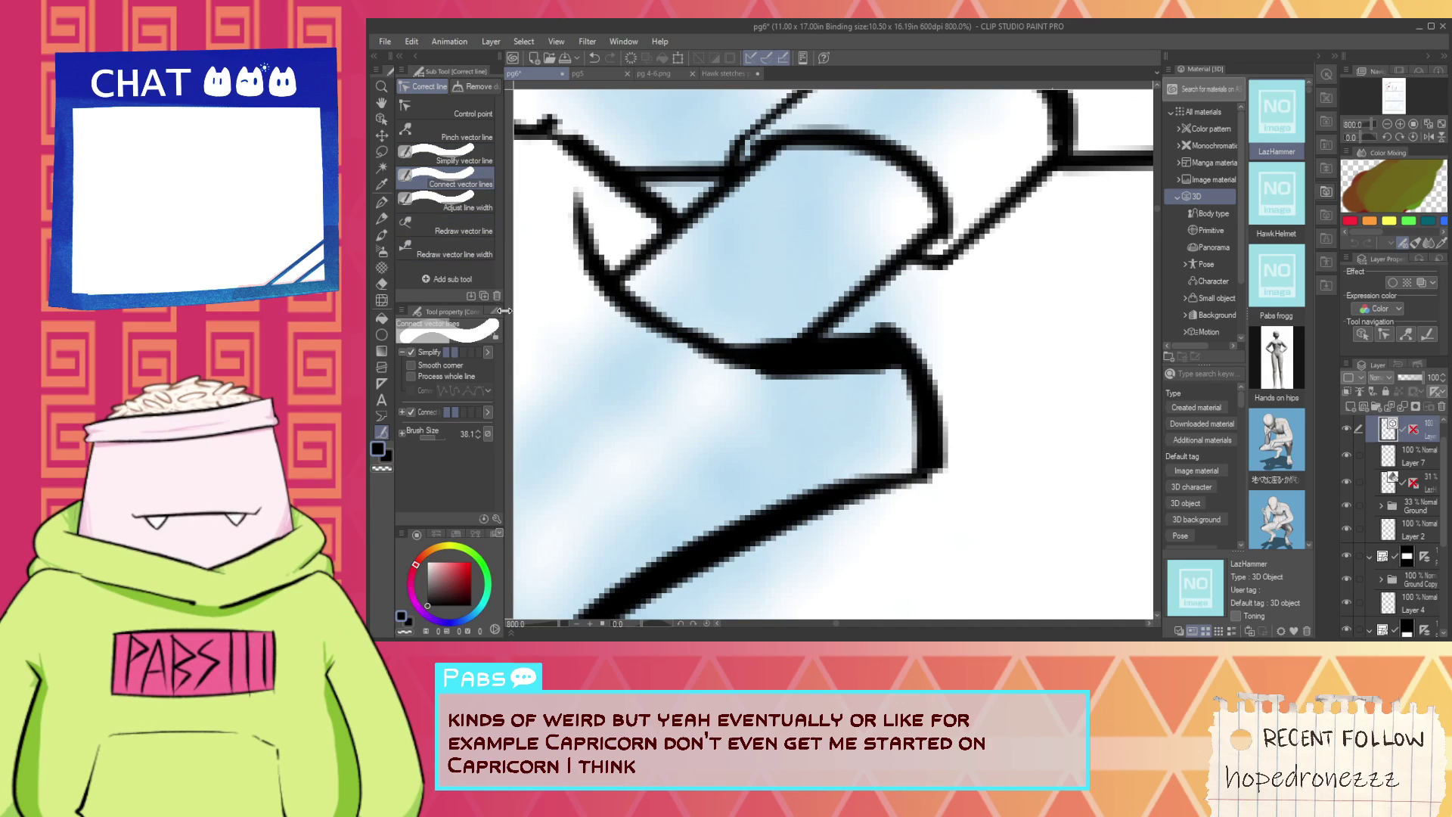
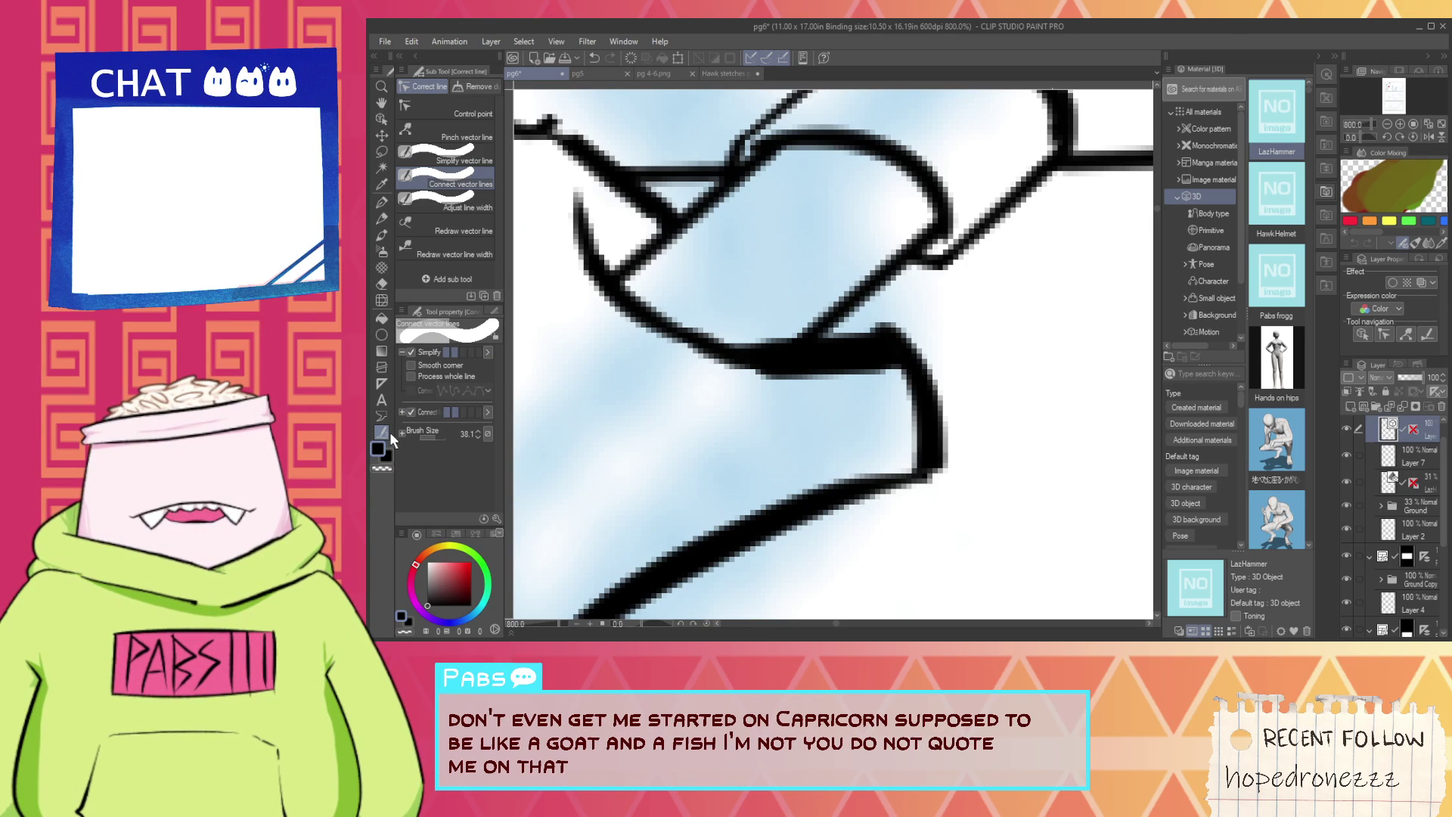
pyautogui.click(464, 207)
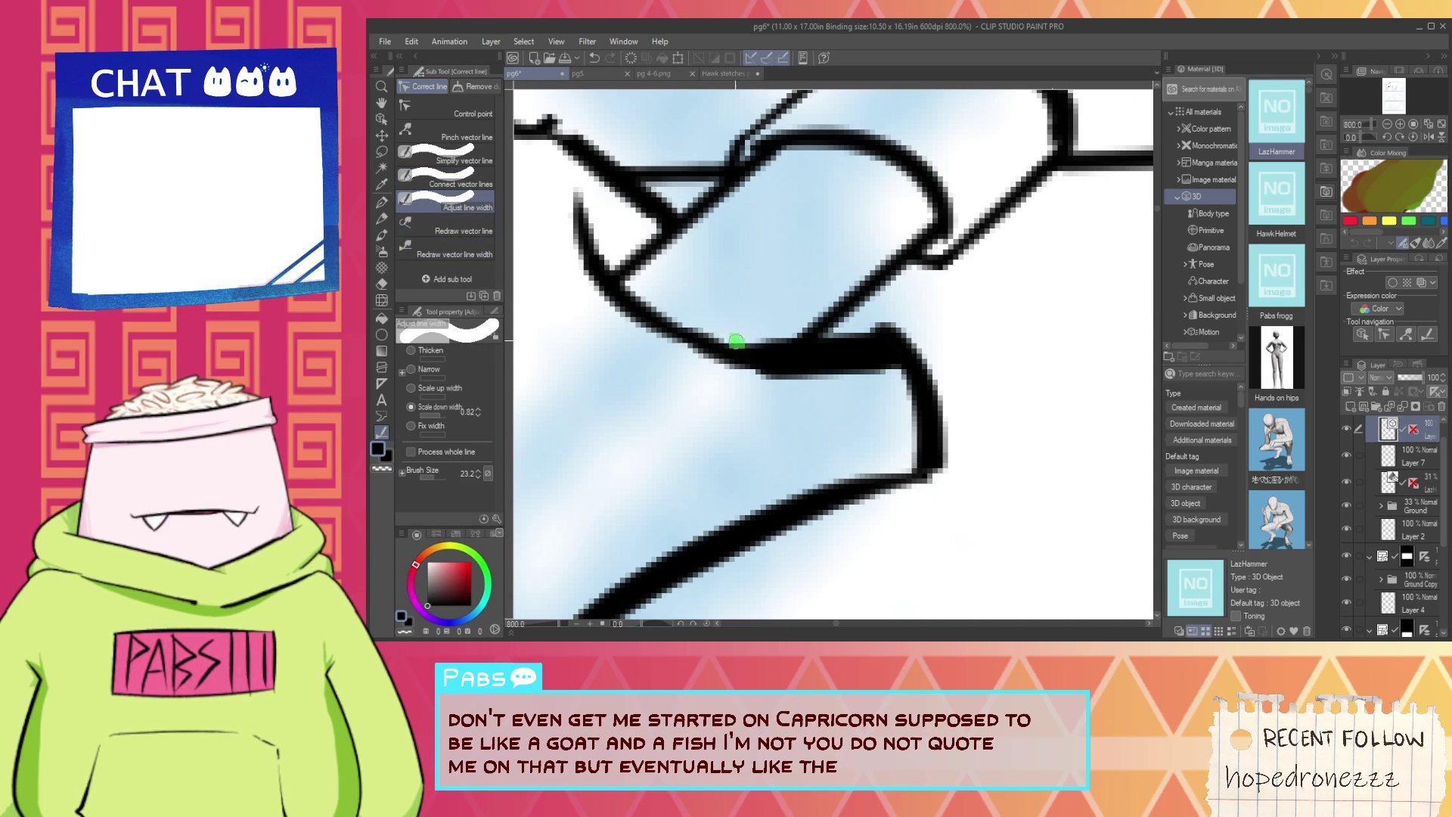
pyautogui.moveTo(740, 337); pyautogui.dragTo(789, 356)
pyautogui.scroll(-5, 789, 356)
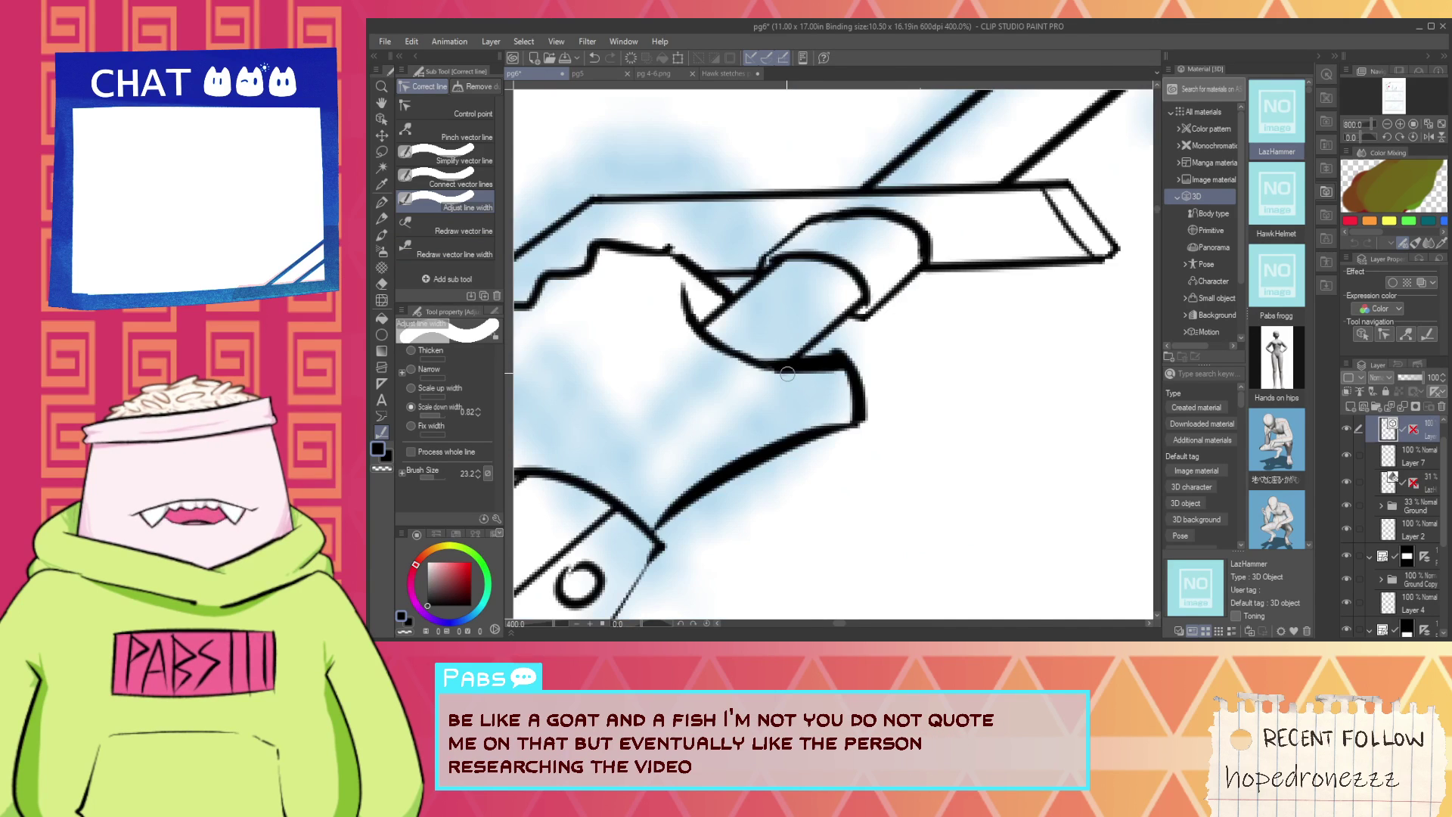
# Erase the overshooting top of the vertical strap line and the bar line segment between the two strap lines.
pyautogui.press('space')
pyautogui.moveTo(665, 429); pyautogui.dragTo(836, 301)
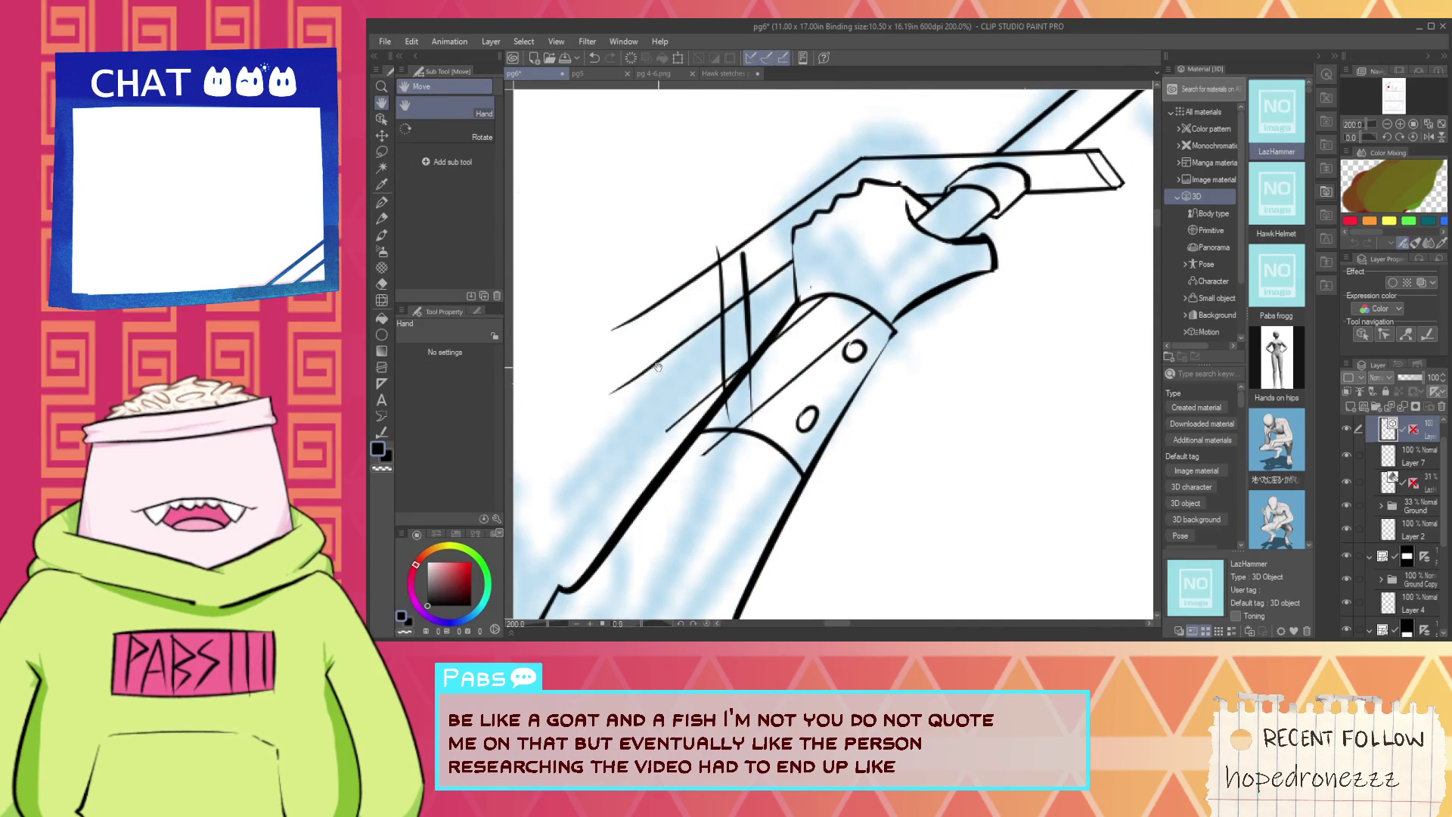
pyautogui.press('e')
pyautogui.scroll(5, 728, 257)
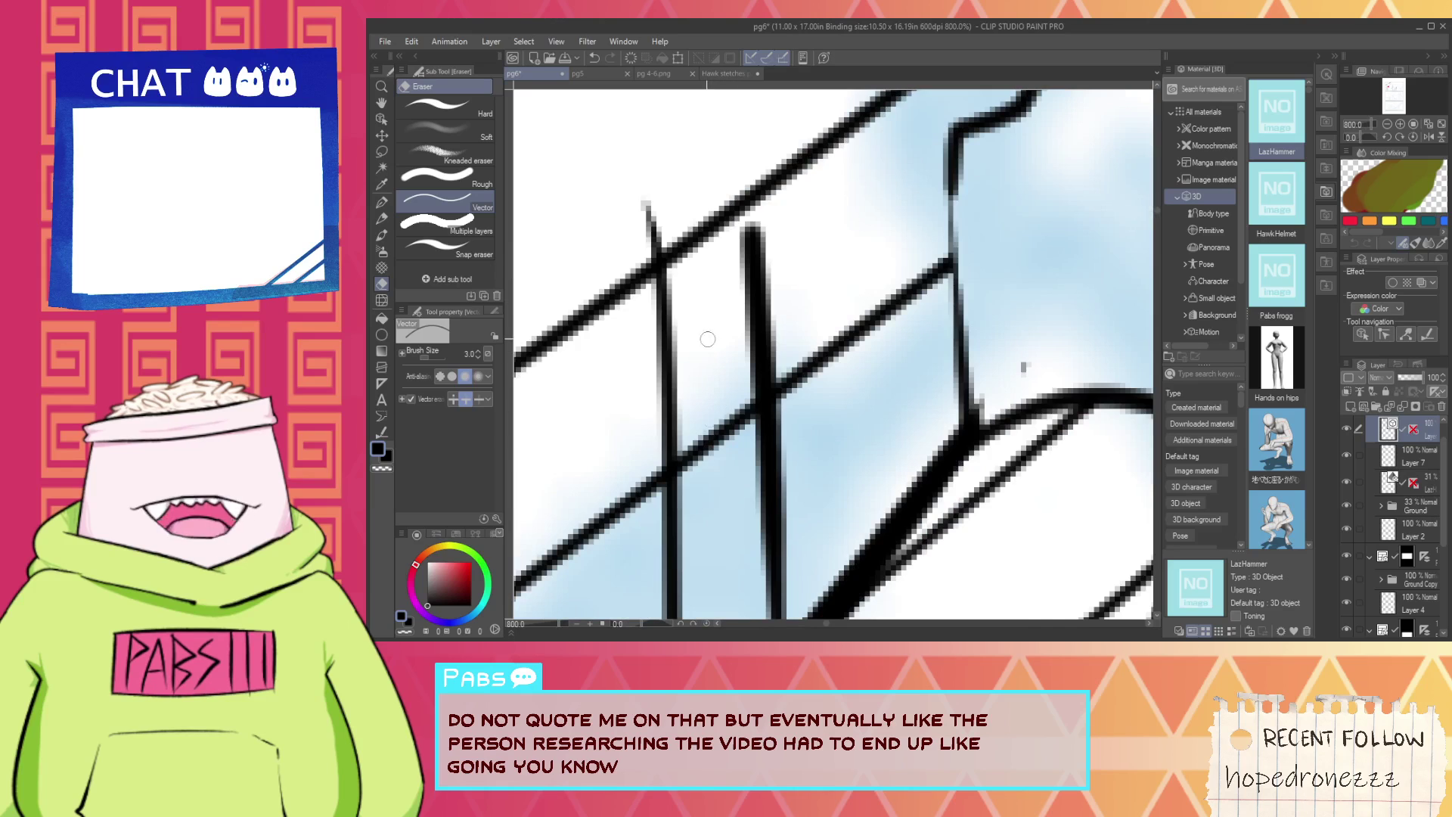
pyautogui.scroll(-2, 900, 314)
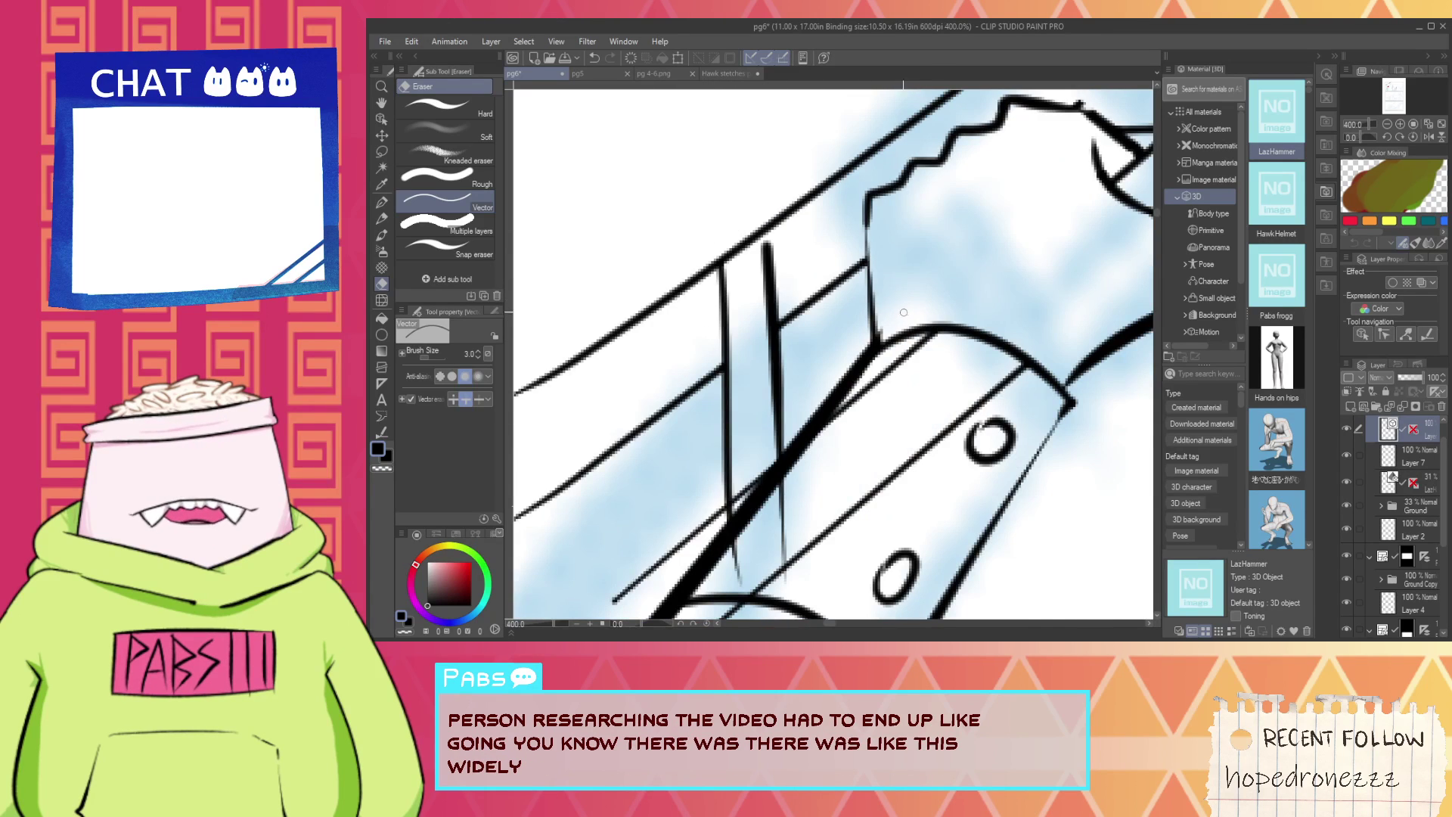
pyautogui.scroll(-2, 903, 312)
# Ink a second line parallel to the bar's upper edge, from the strap around the bend to the bar's far end.
pyautogui.press('p')
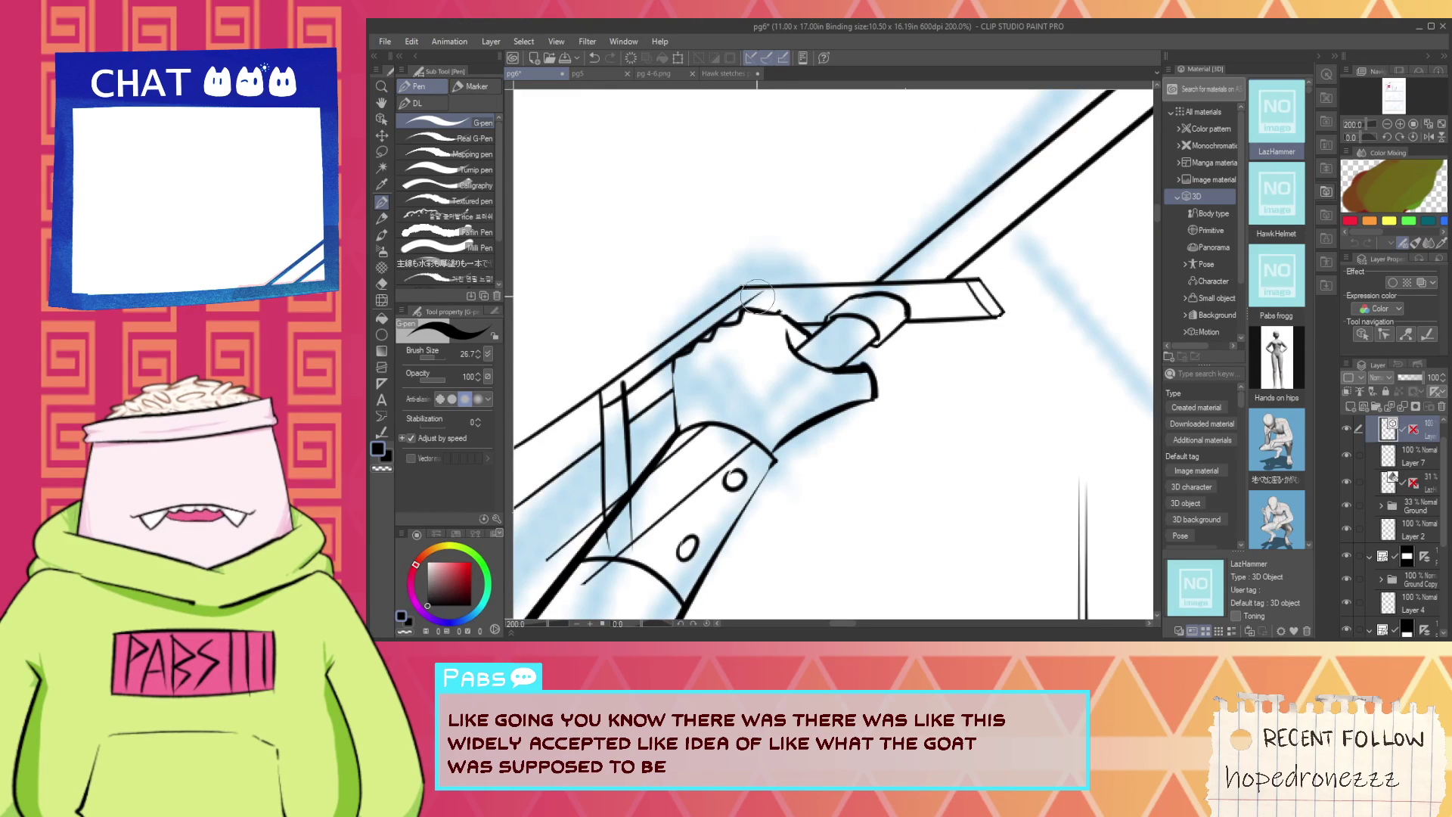
pyautogui.moveTo(609, 401); pyautogui.dragTo(728, 298)
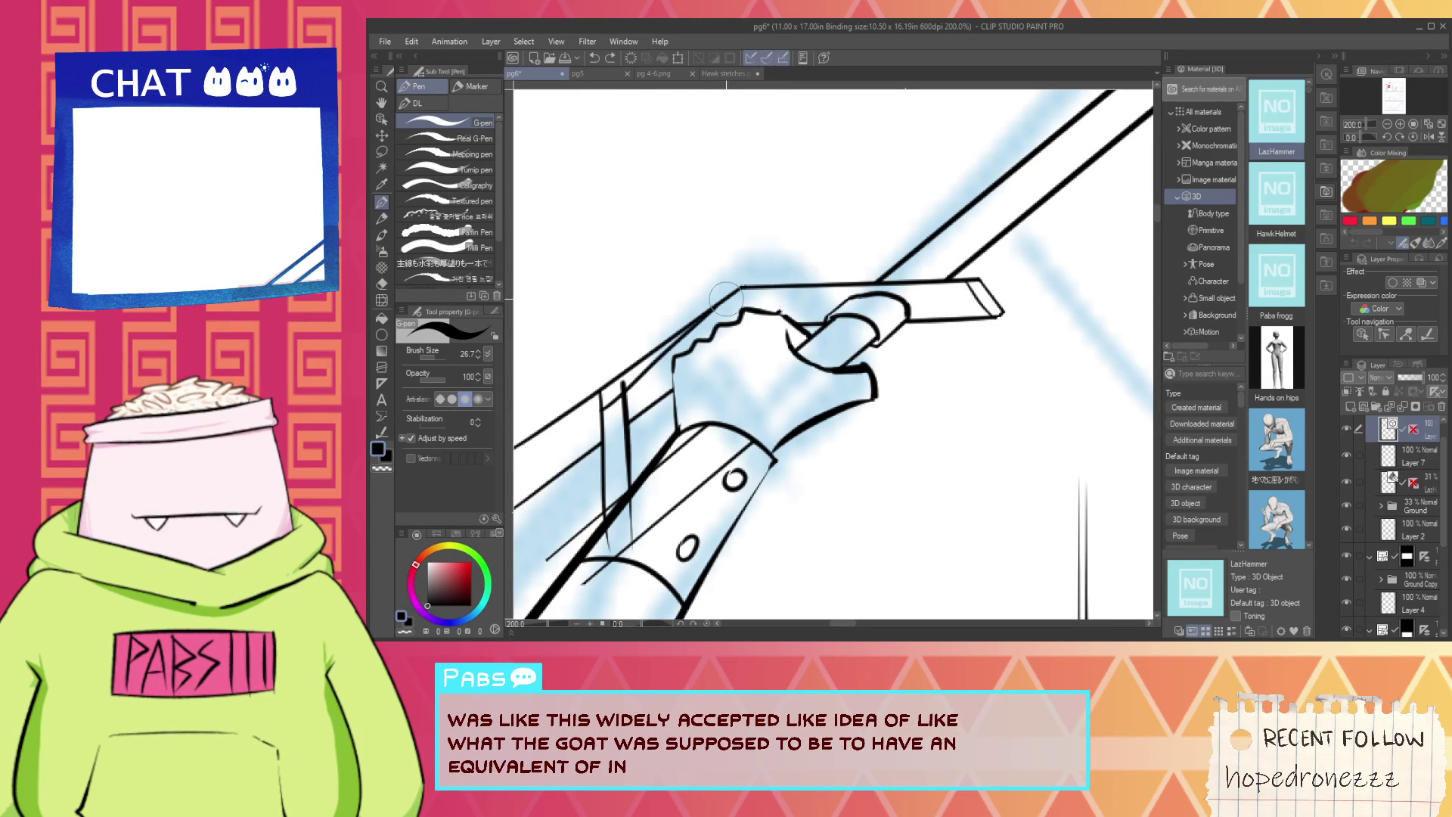
pyautogui.hotkey('ctrl', 'z')
pyautogui.moveTo(607, 401)
pyautogui.mouseDown()
pyautogui.moveTo(761, 288)
pyautogui.moveTo(847, 297)
pyautogui.mouseUp()
pyautogui.hotkey('ctrl', 'z')
pyautogui.moveTo(735, 298); pyautogui.dragTo(863, 294)
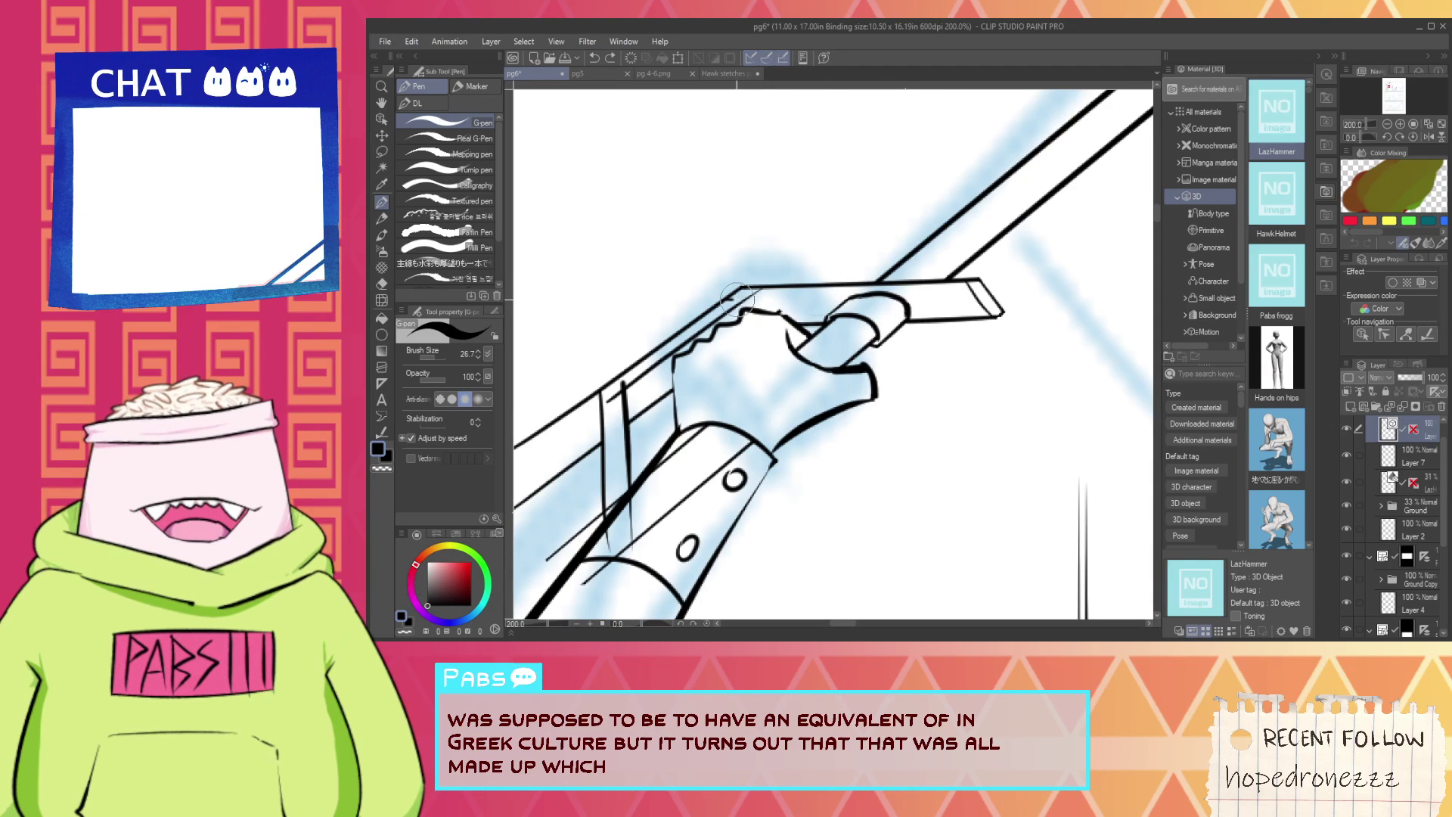
pyautogui.moveTo(734, 295); pyautogui.dragTo(896, 287)
# Ink the angled bevel edges that join the new parallel line to the bar's far end.
pyautogui.scroll(4, 978, 274)
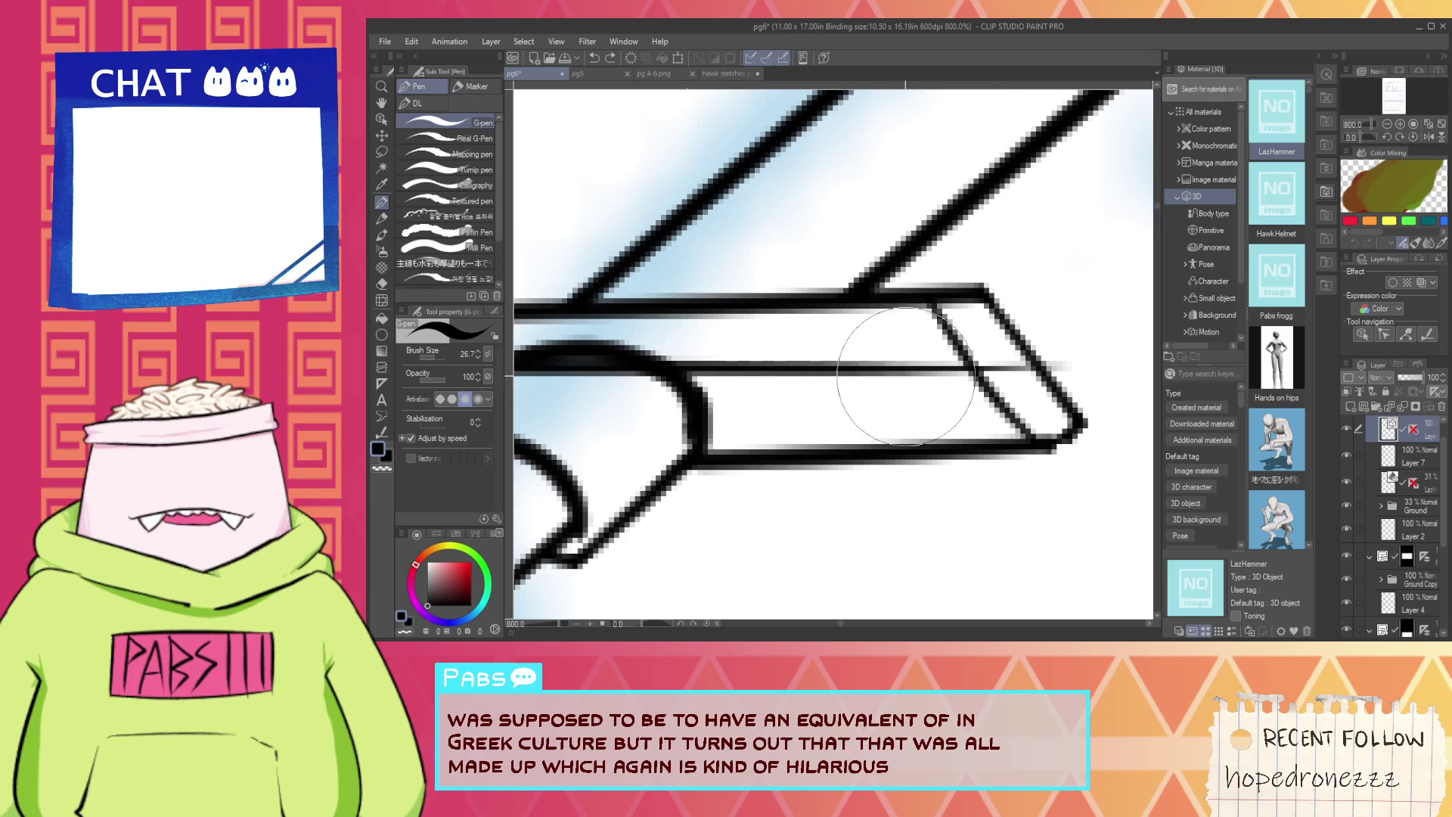
pyautogui.moveTo(910, 370)
pyautogui.mouseDown()
pyautogui.moveTo(1003, 254)
pyautogui.moveTo(935, 368)
pyautogui.moveTo(1012, 487)
pyautogui.mouseUp()
pyautogui.hotkey('ctrl', 'z')
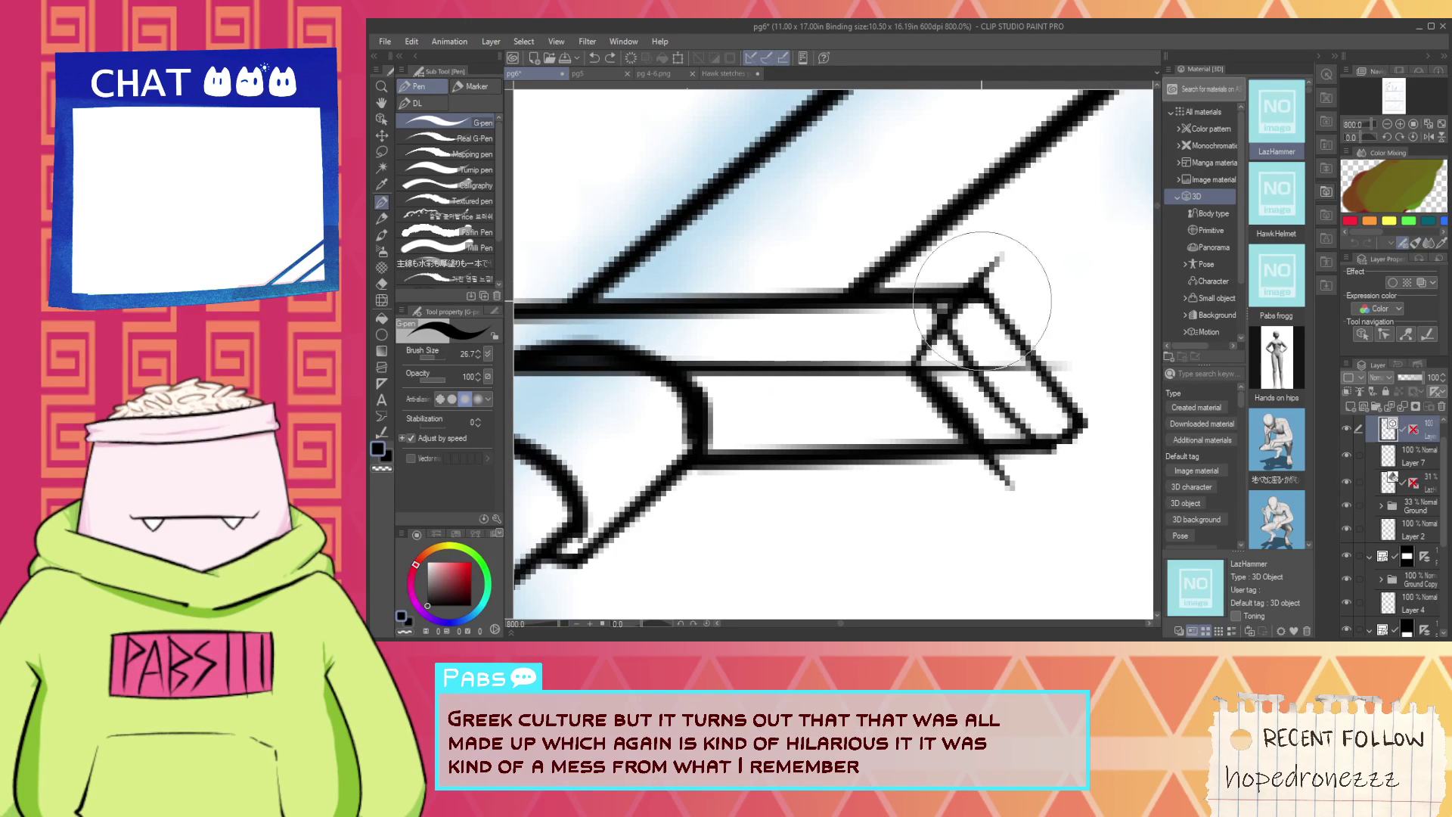
pyautogui.scroll(-1, 831, 415)
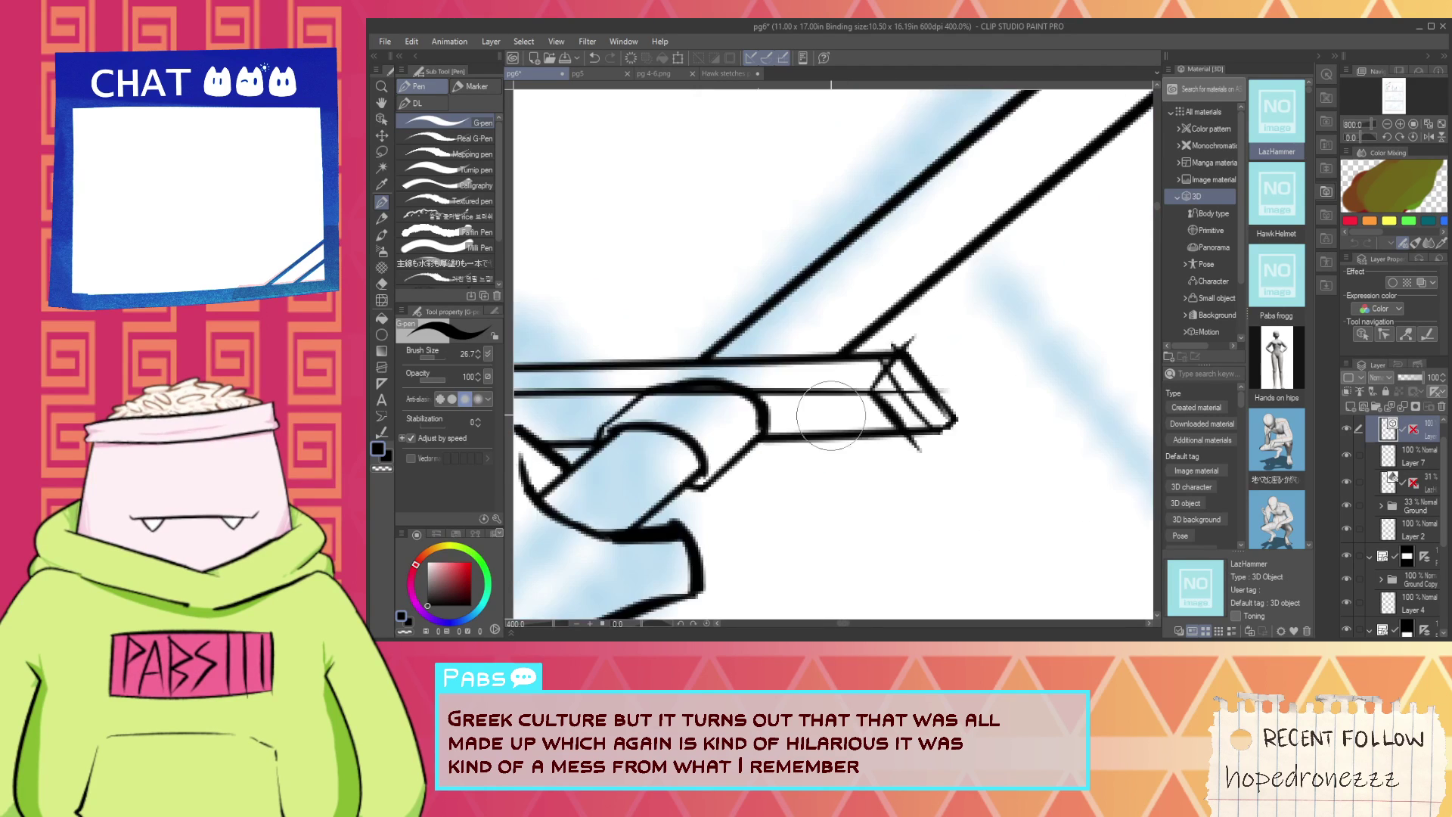
# Erase the bar's lower edge, the overshooting tips at its far end, and the extra lines across the end face.
pyautogui.scroll(-1, 830, 415)
pyautogui.scroll(1, 798, 425)
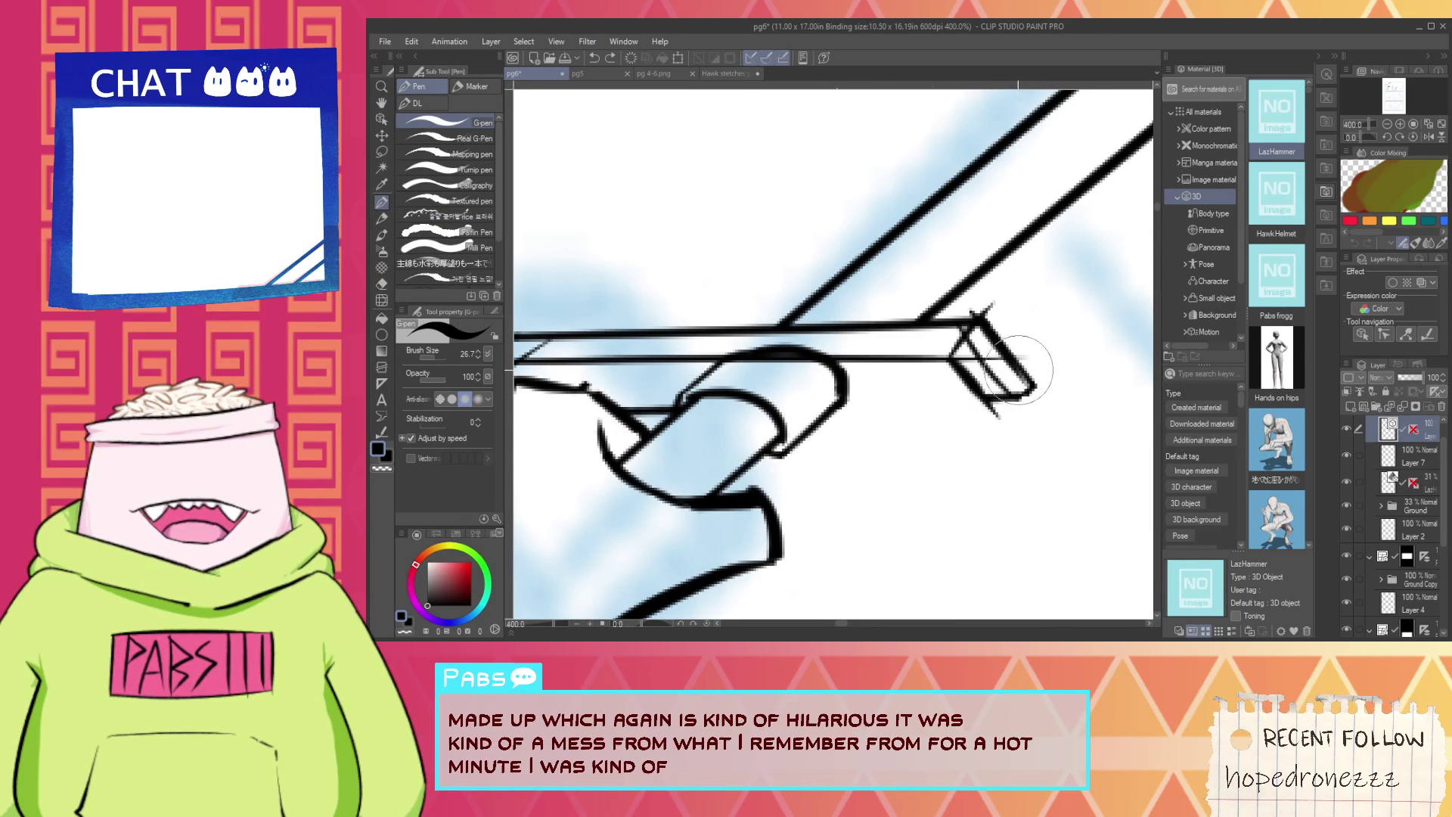
pyautogui.press('space')
pyautogui.moveTo(1019, 370); pyautogui.dragTo(957, 386)
pyautogui.press('e')
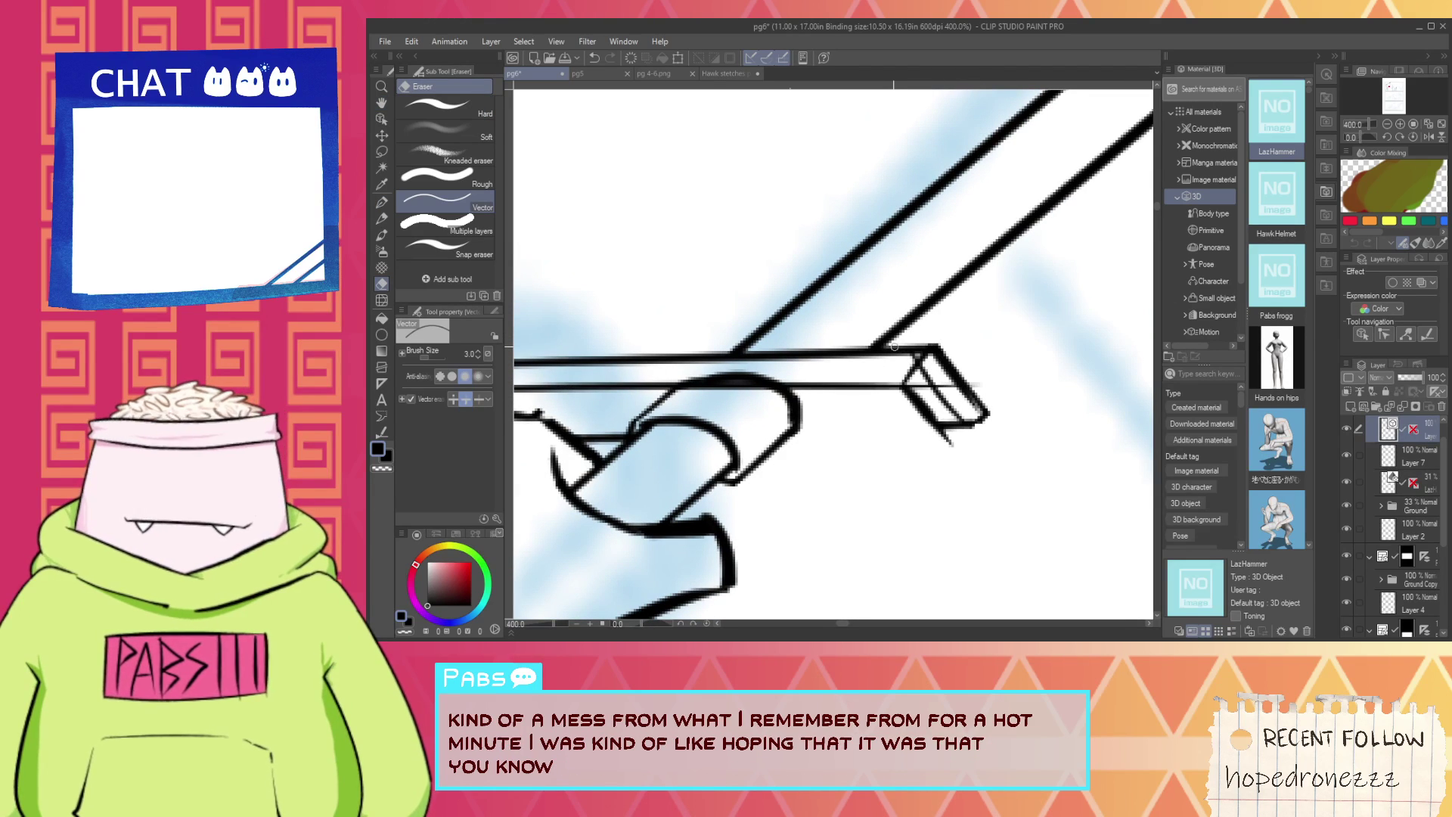
pyautogui.scroll(5, 906, 390)
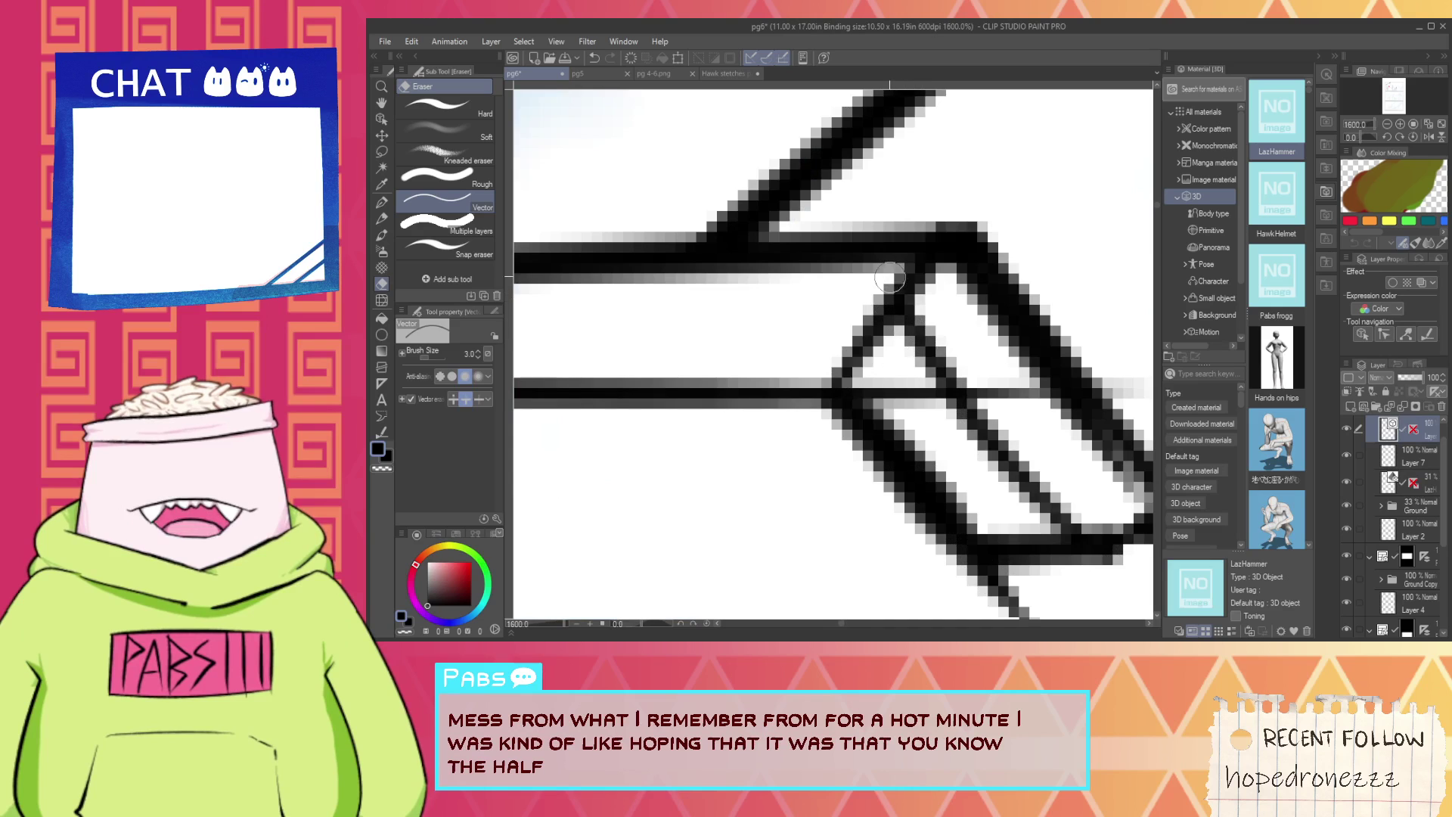
pyautogui.moveTo(937, 297)
pyautogui.mouseDown()
pyautogui.moveTo(937, 424)
pyautogui.moveTo(945, 370)
pyautogui.moveTo(980, 424)
pyautogui.mouseUp()
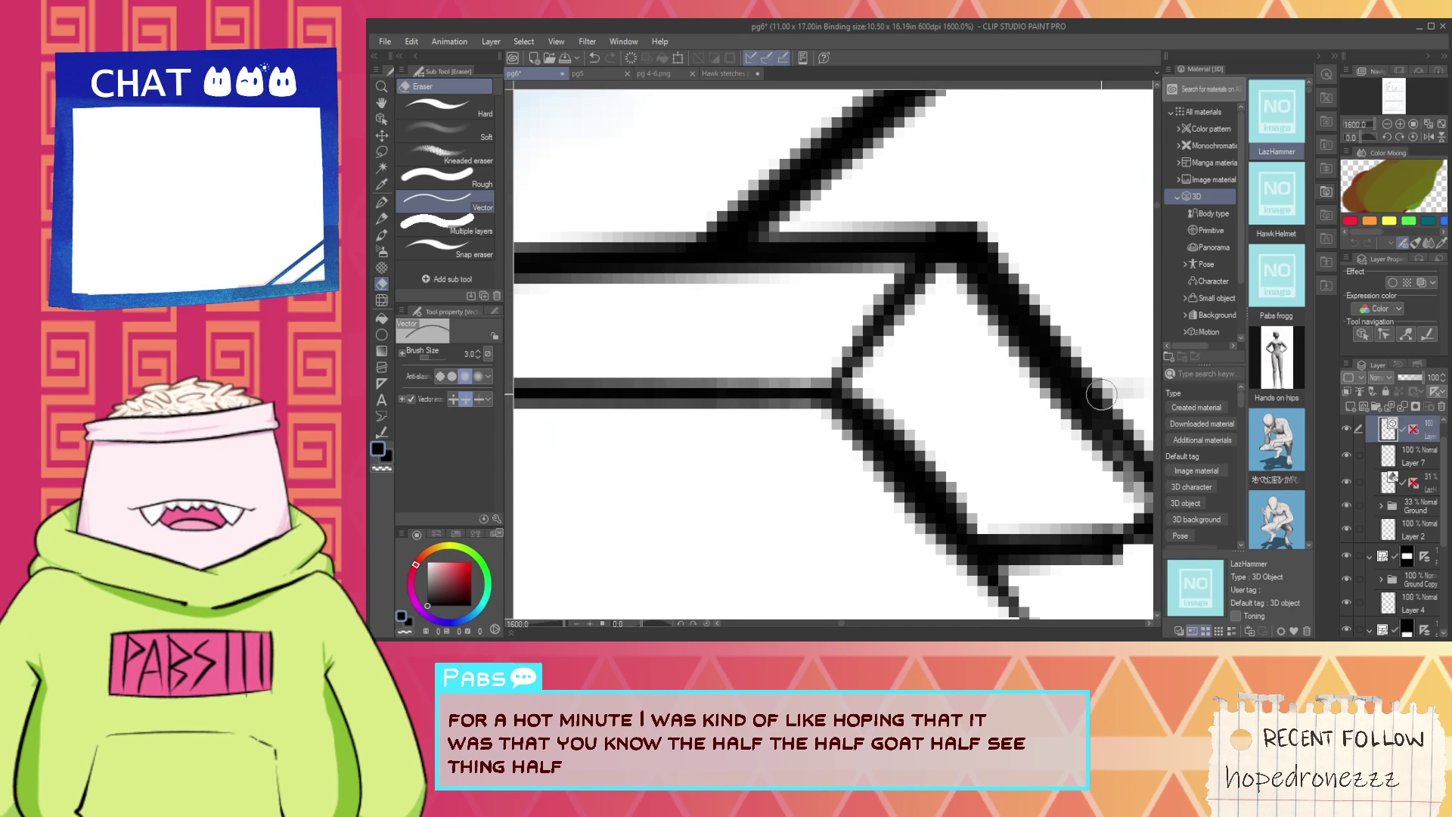
pyautogui.scroll(-2, 1102, 394)
# Redraw the short lower edge closing the bar's end face and trim its overshoot at the outer corner.
pyautogui.moveTo(1127, 416); pyautogui.dragTo(977, 348)
pyautogui.moveTo(908, 390)
pyautogui.mouseDown()
pyautogui.moveTo(934, 419)
pyautogui.moveTo(986, 331)
pyautogui.mouseUp()
pyautogui.press('p')
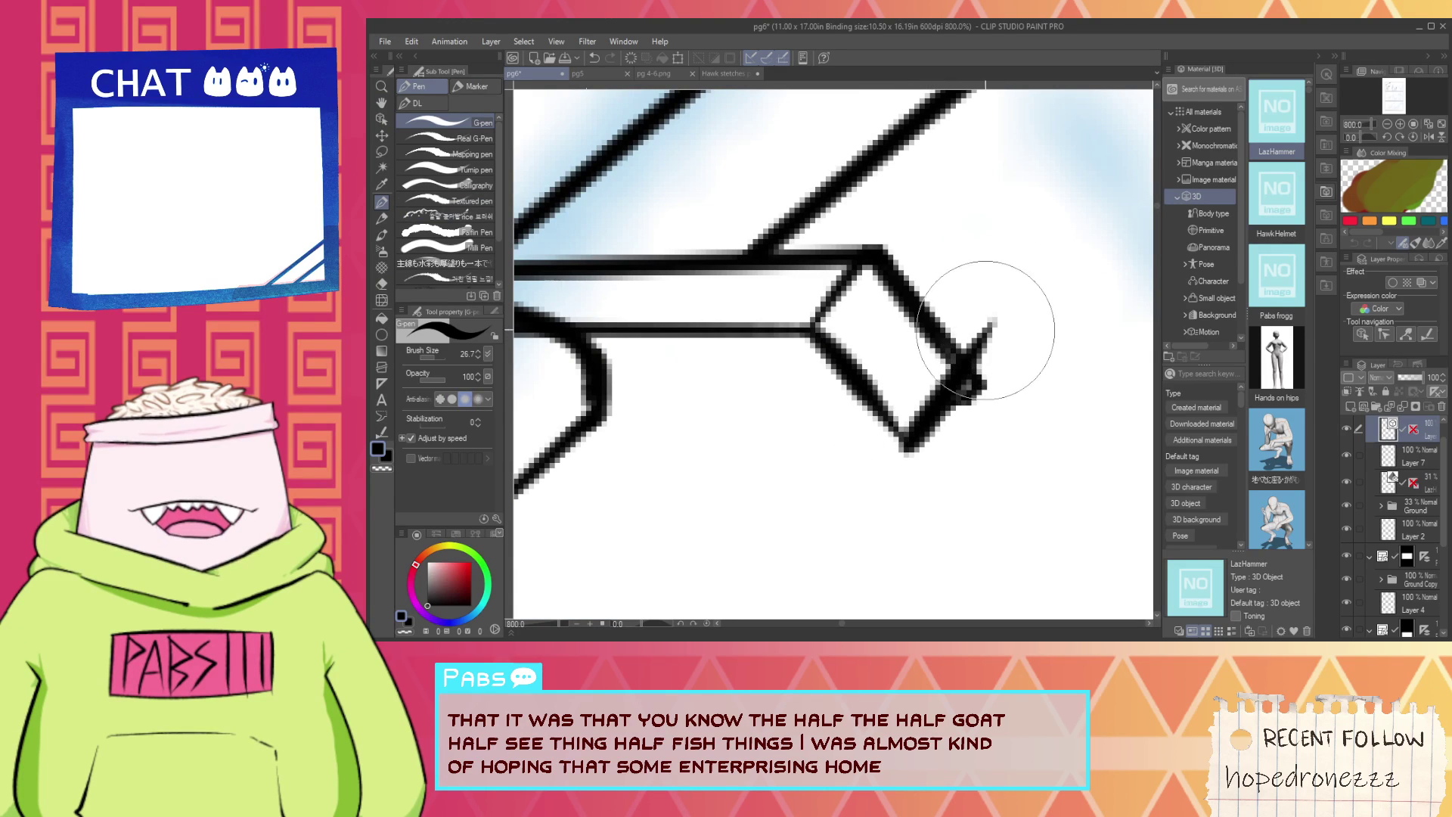
pyautogui.press('e')
pyautogui.hotkey('ctrl', 'z')
pyautogui.scroll(-2, 996, 359)
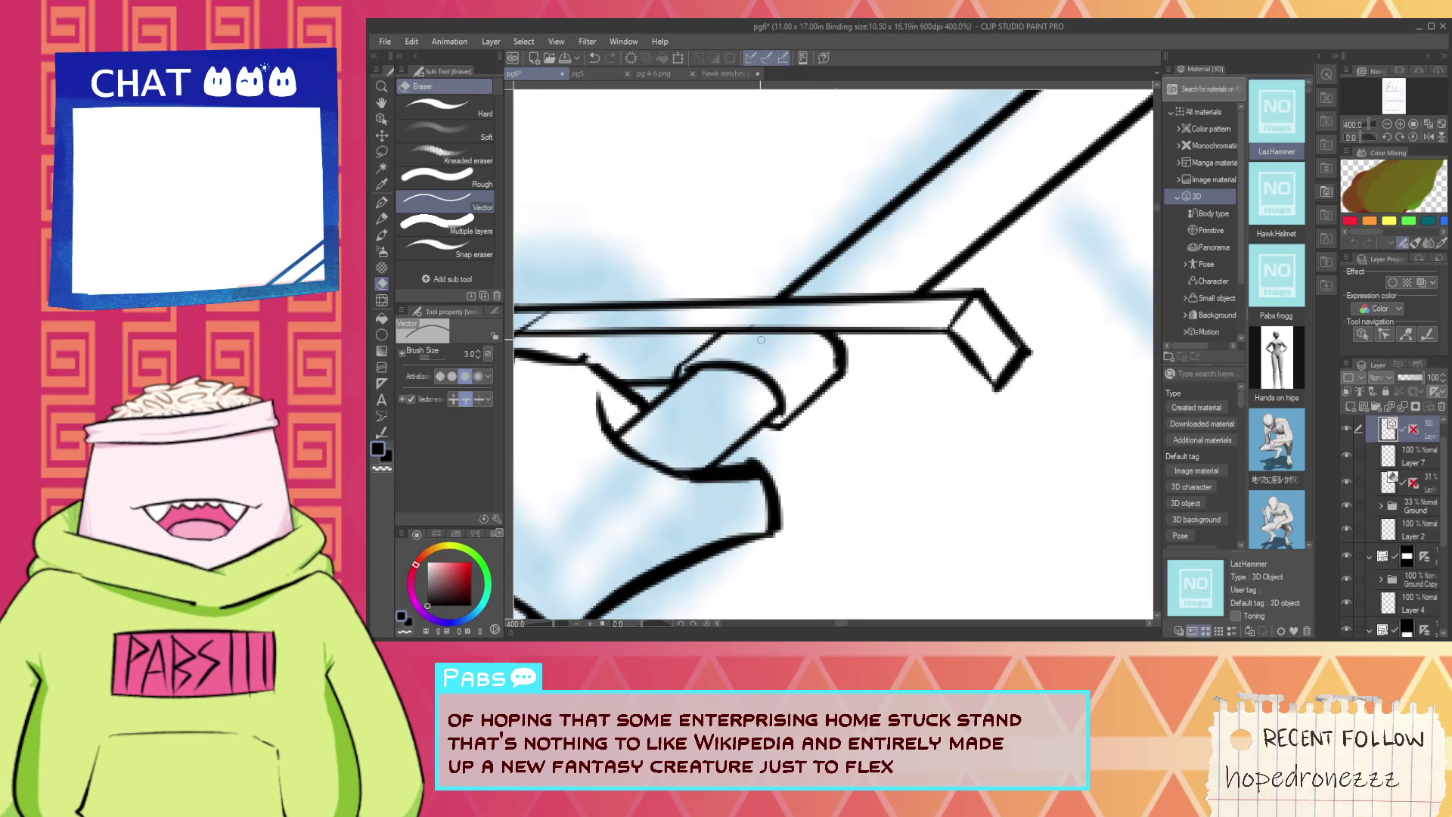
# Ink the bar's lower edge from beside the hand to the bottom corner of its end face, trimming the overshoot at that corner.
pyautogui.press('p')
pyautogui.moveTo(810, 391); pyautogui.dragTo(995, 386)
pyautogui.hotkey('ctrl', 'z')
pyautogui.moveTo(799, 392); pyautogui.dragTo(1026, 407)
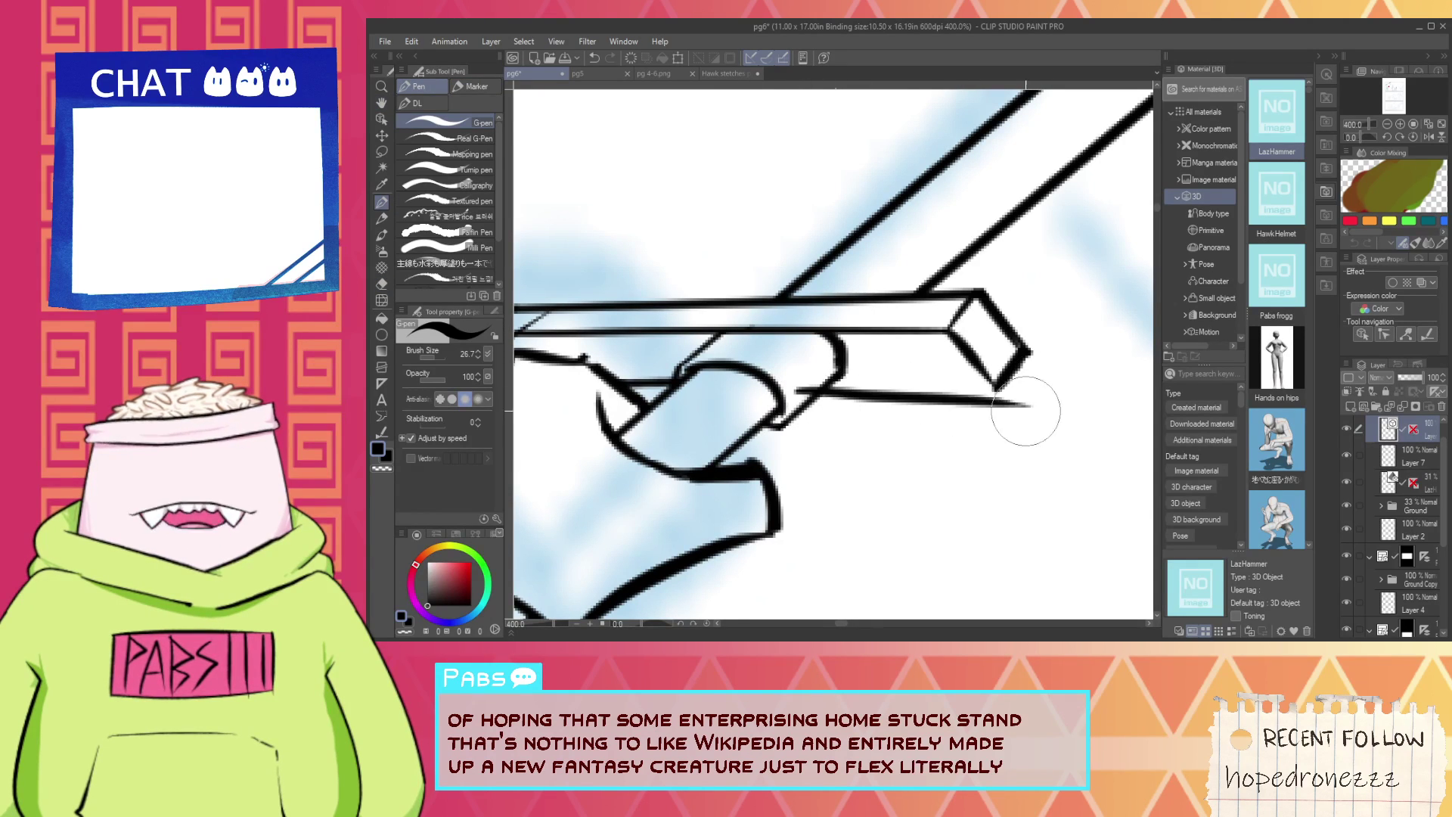
pyautogui.hotkey('ctrl', 'z')
pyautogui.moveTo(800, 383); pyautogui.dragTo(1036, 377)
pyautogui.press('e')
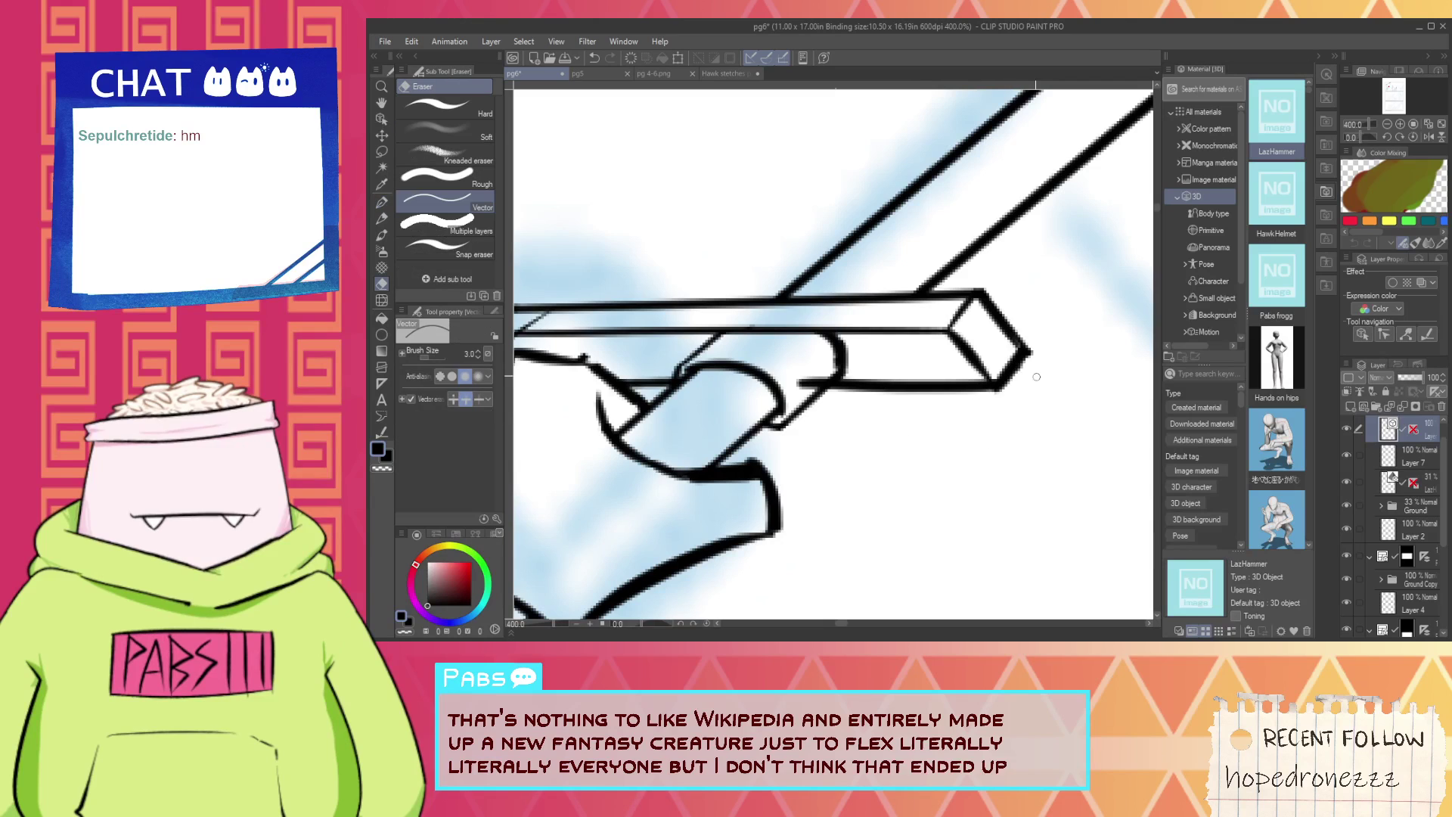
# Erase the bar's top line where it runs past the strap, and trim the top of the inner strap line.
pyautogui.scroll(-4, 811, 377)
pyautogui.moveTo(734, 366); pyautogui.dragTo(822, 342)
pyautogui.scroll(4, 822, 342)
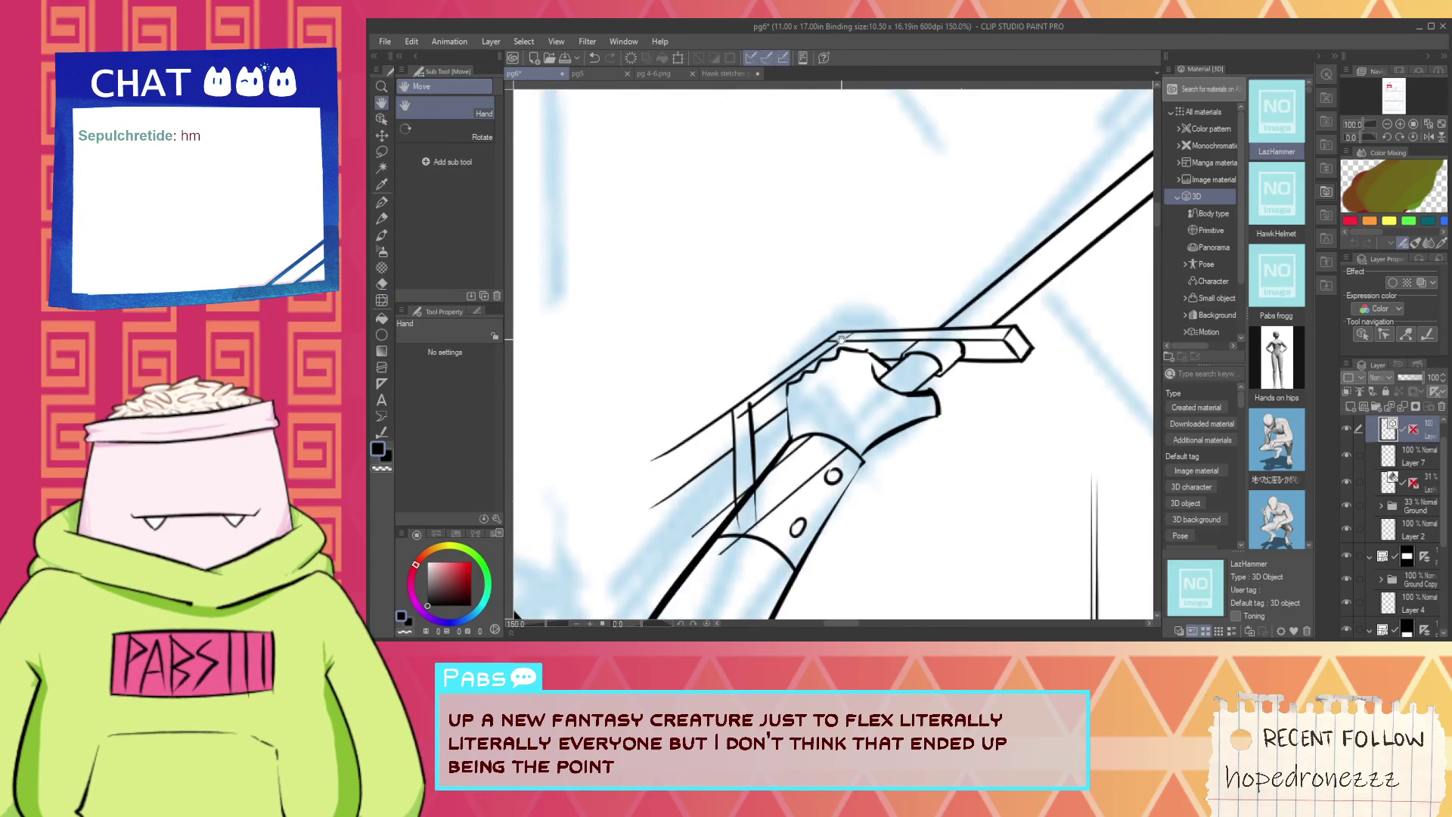
pyautogui.scroll(-2, 839, 342)
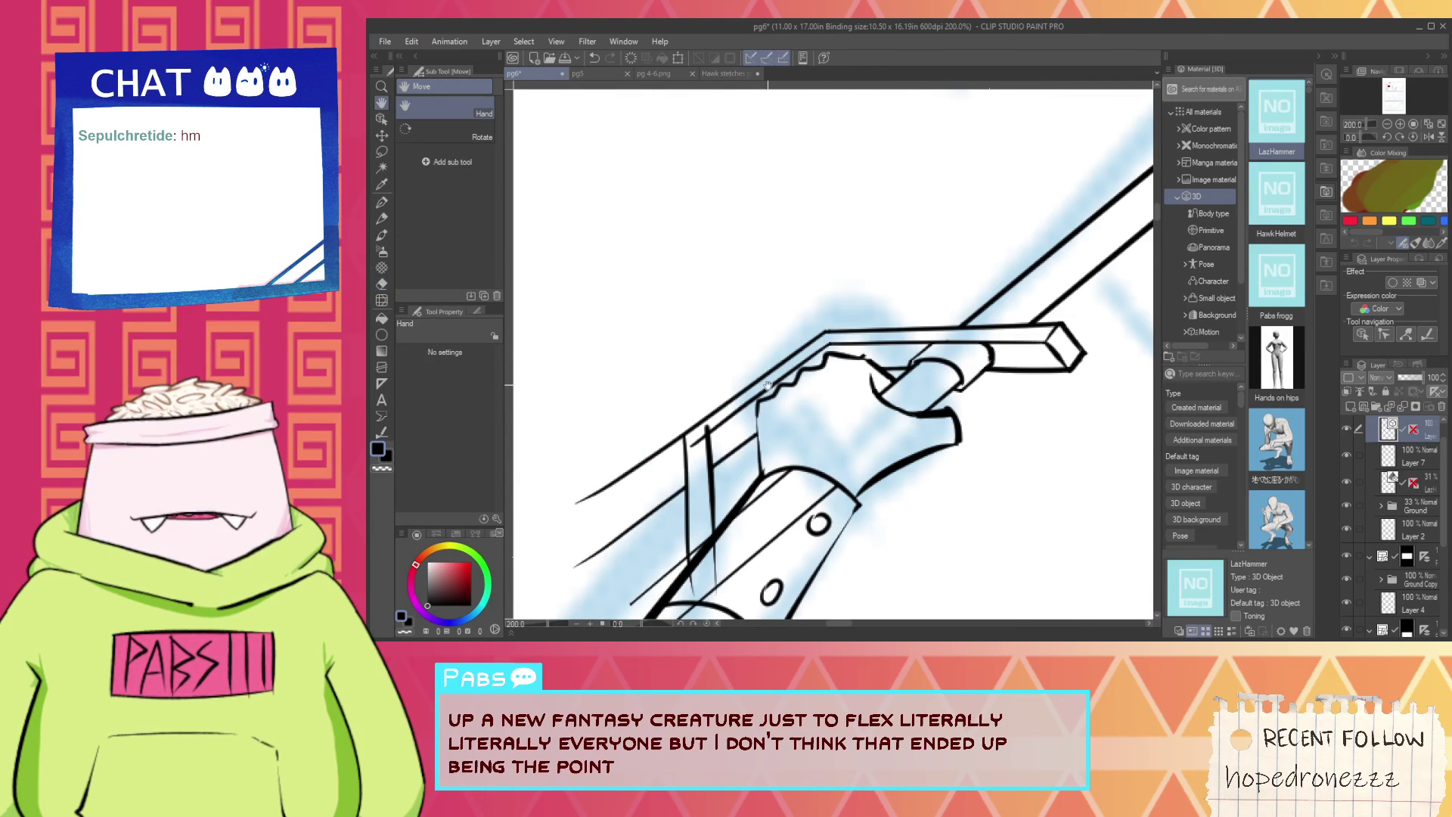
pyautogui.moveTo(667, 468); pyautogui.dragTo(737, 447)
pyautogui.scroll(4, 737, 446)
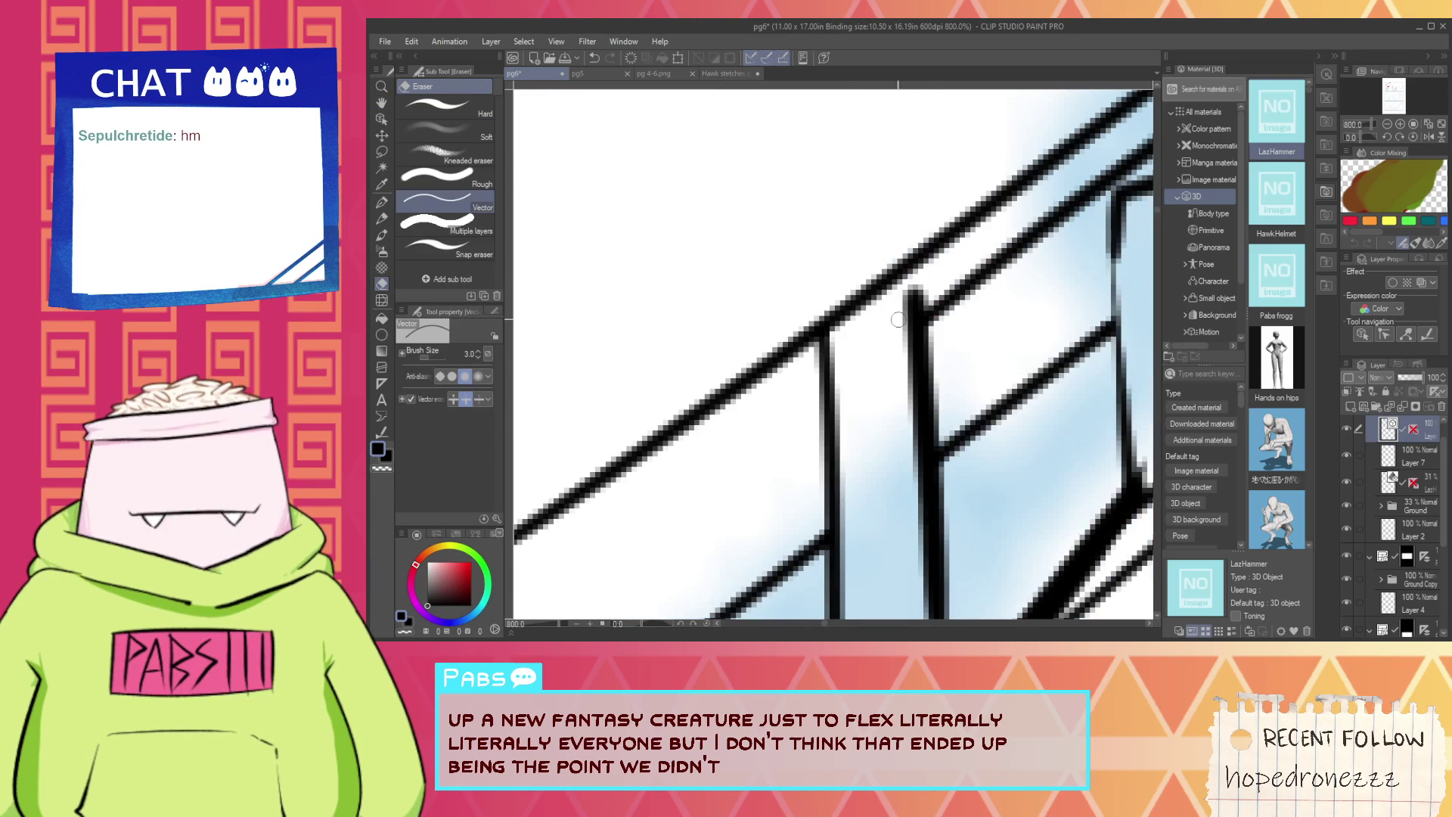
pyautogui.scroll(-4, 727, 469)
pyautogui.moveTo(734, 458); pyautogui.dragTo(758, 360)
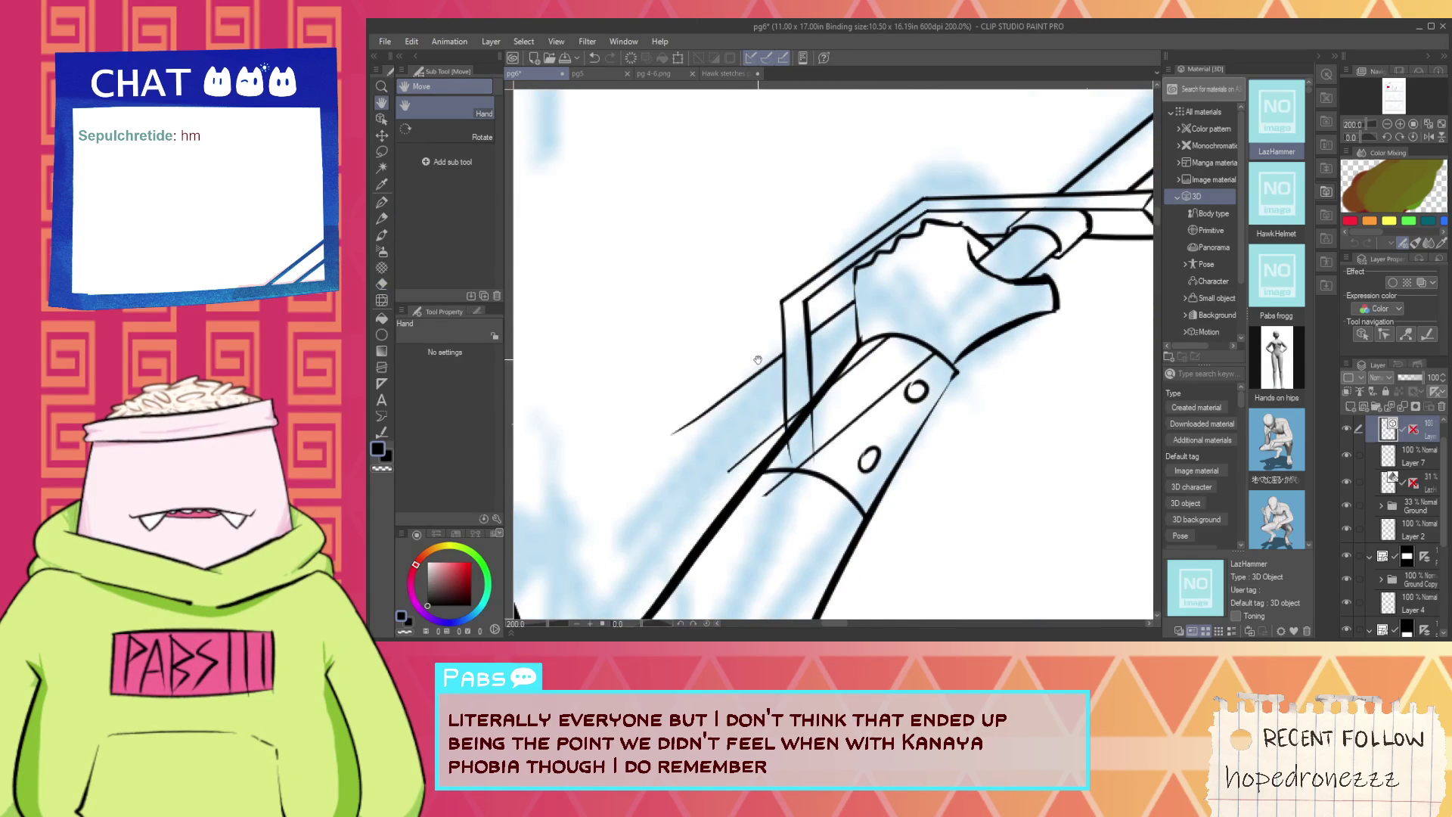
# Erase the long diagonal line that extends outward from the middle of the outer strap line.
pyautogui.press('e')
pyautogui.scroll(2, 790, 391)
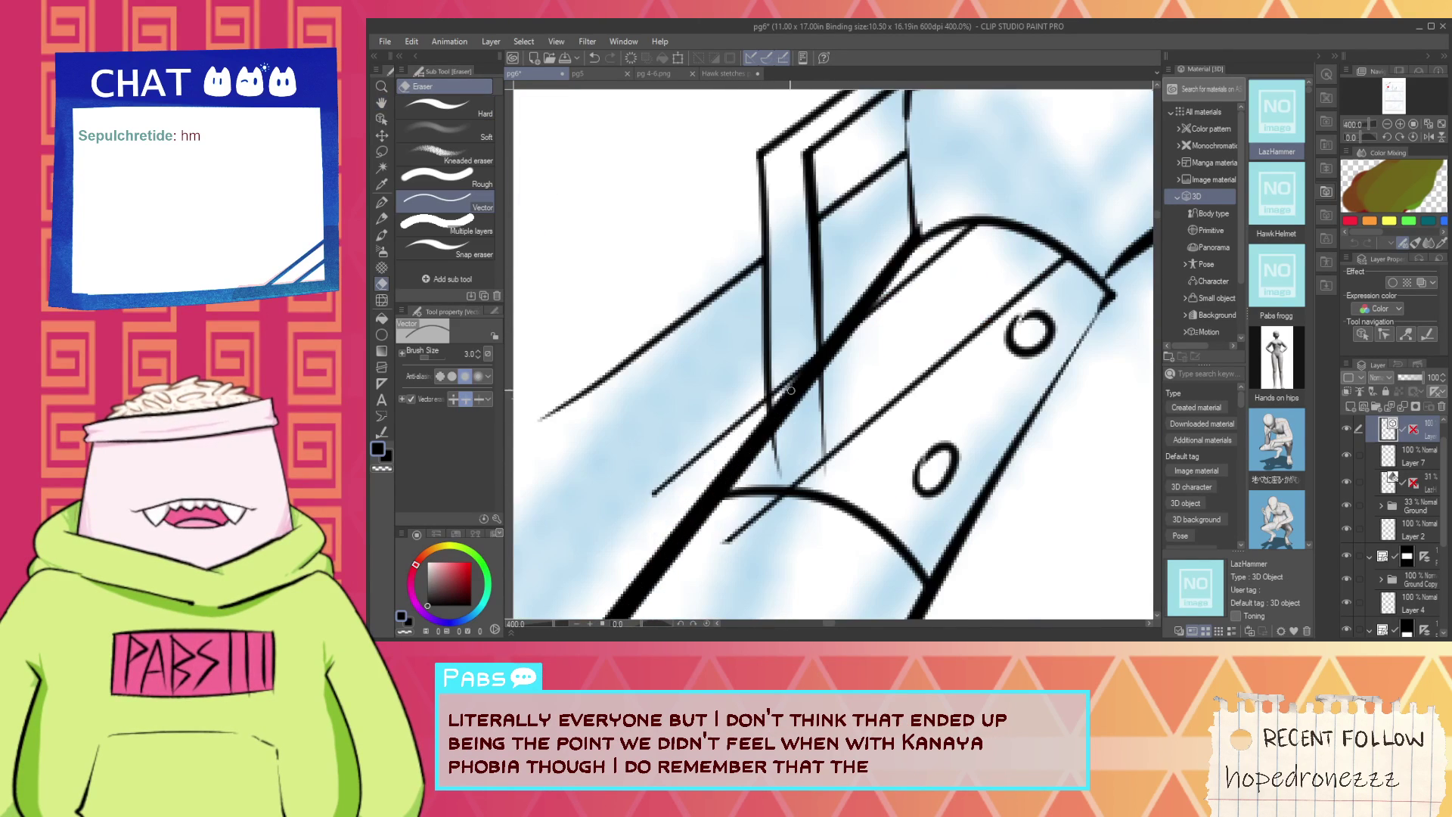
pyautogui.scroll(-6, 752, 339)
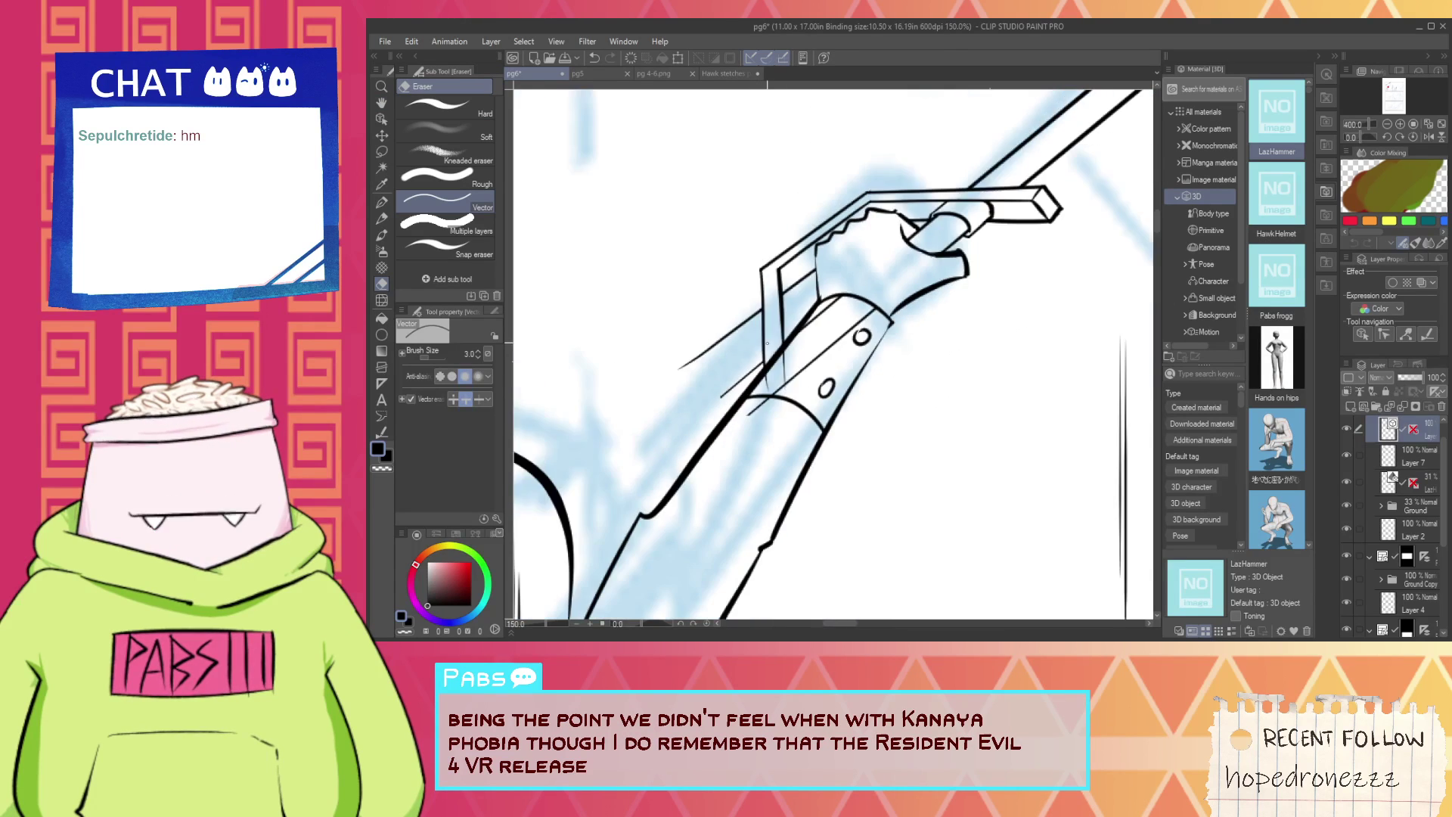
pyautogui.press('space')
pyautogui.moveTo(761, 342); pyautogui.dragTo(765, 380)
pyautogui.scroll(1, 765, 381)
pyautogui.scroll(4, 765, 380)
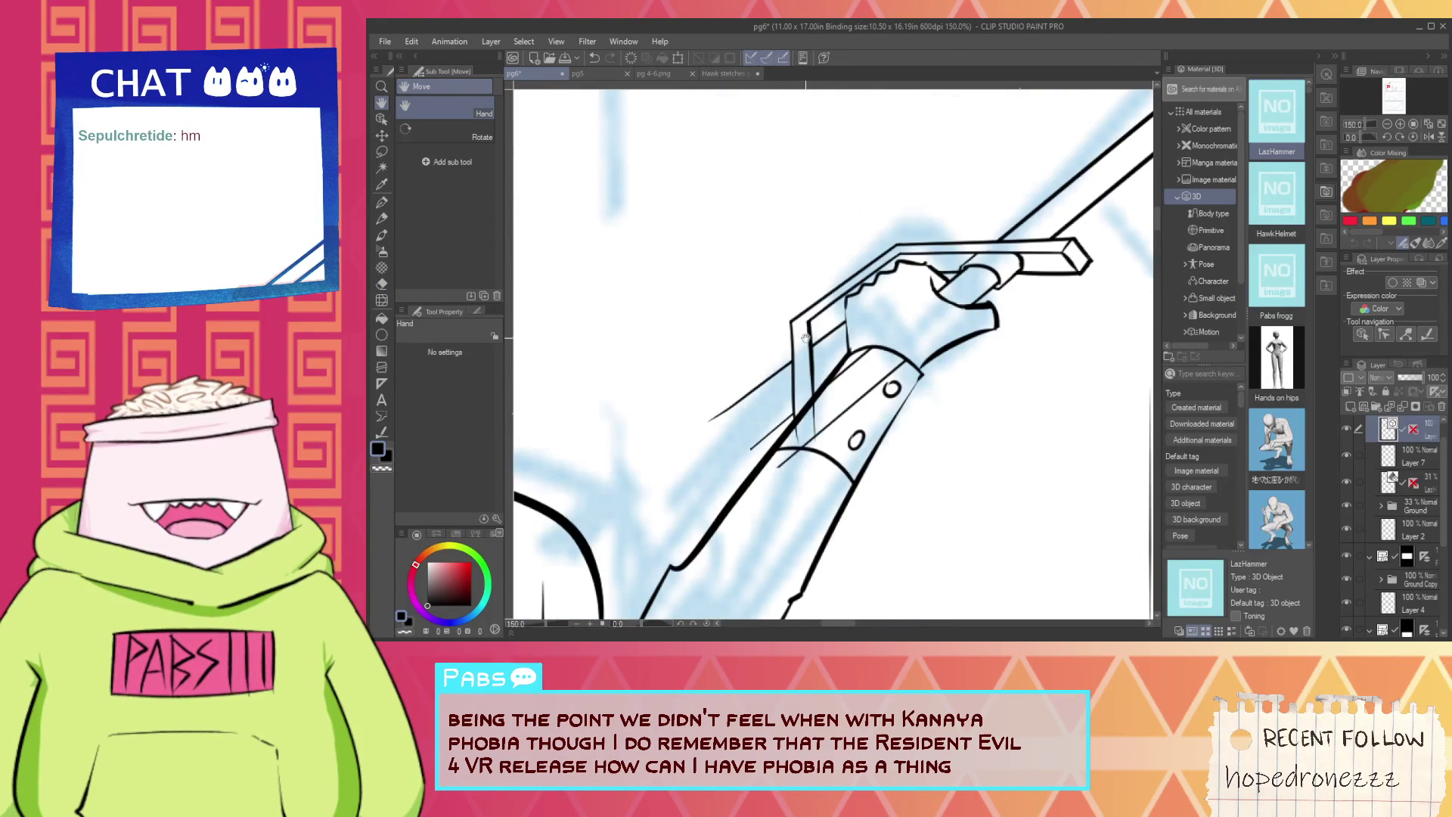
pyautogui.press('e')
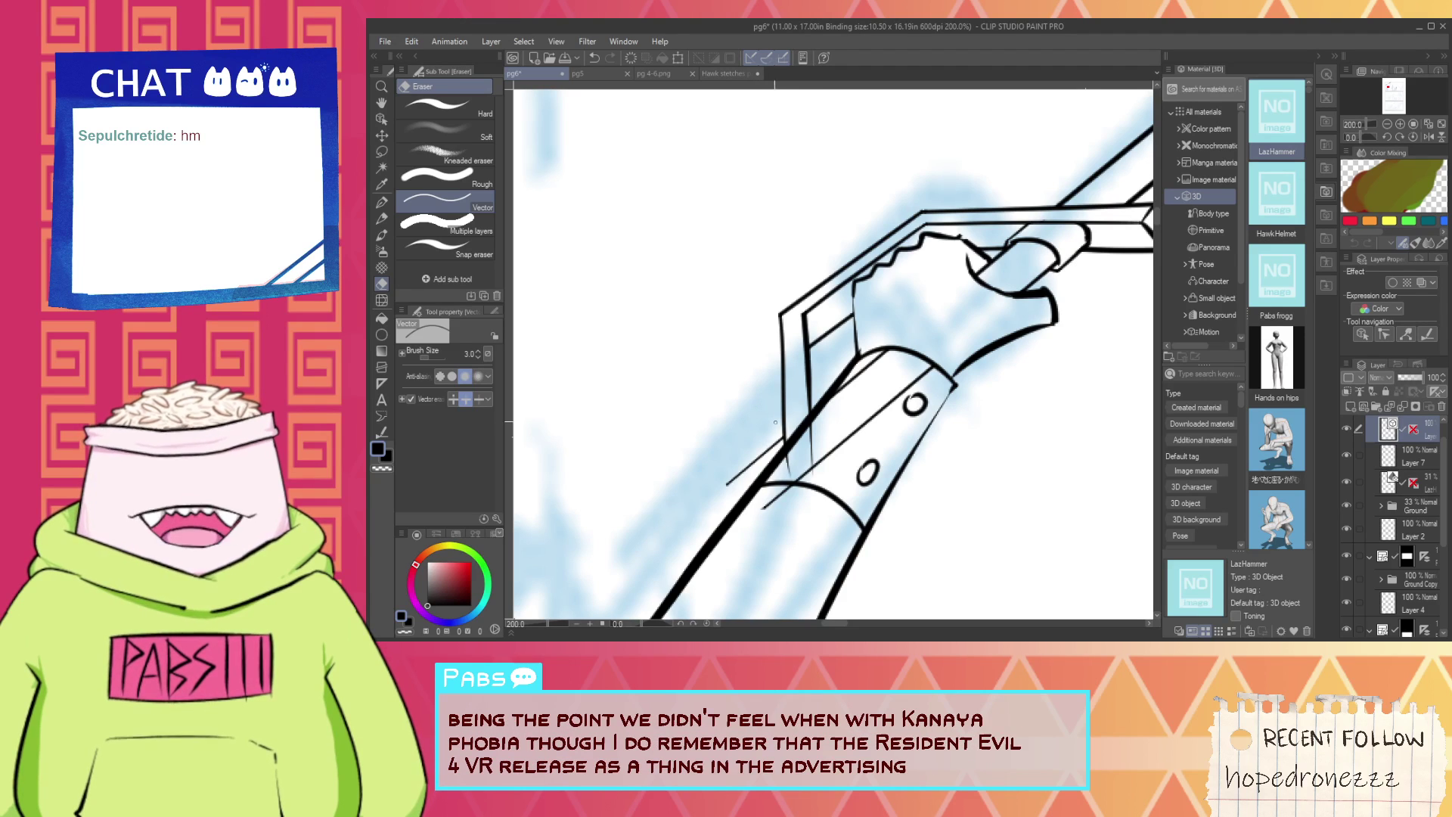
# Ink the outer curve of a hook beside the forearm and try an inner curve following it.
pyautogui.scroll(-5, 814, 457)
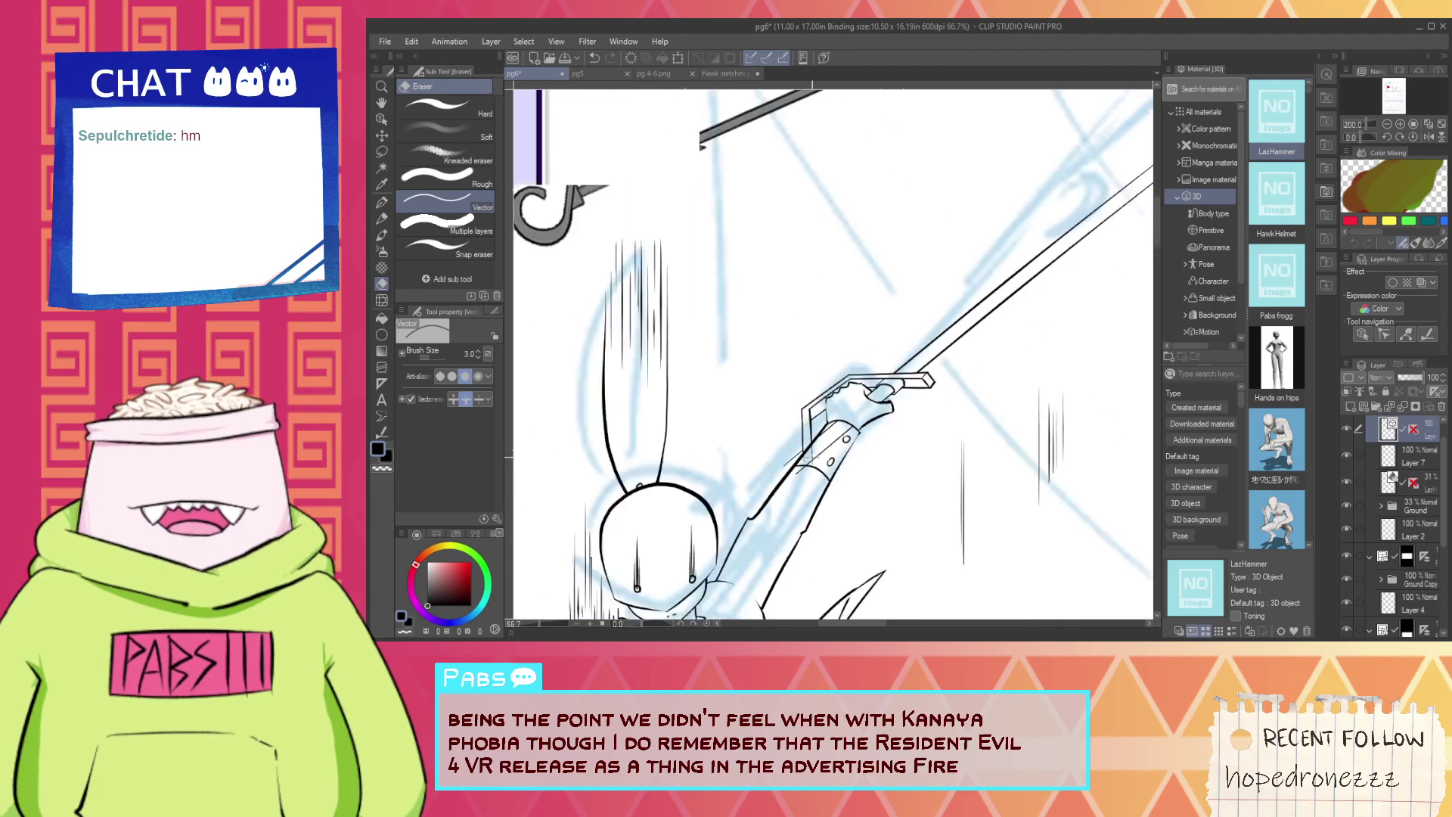
pyautogui.scroll(2, 817, 550)
pyautogui.scroll(4, 817, 550)
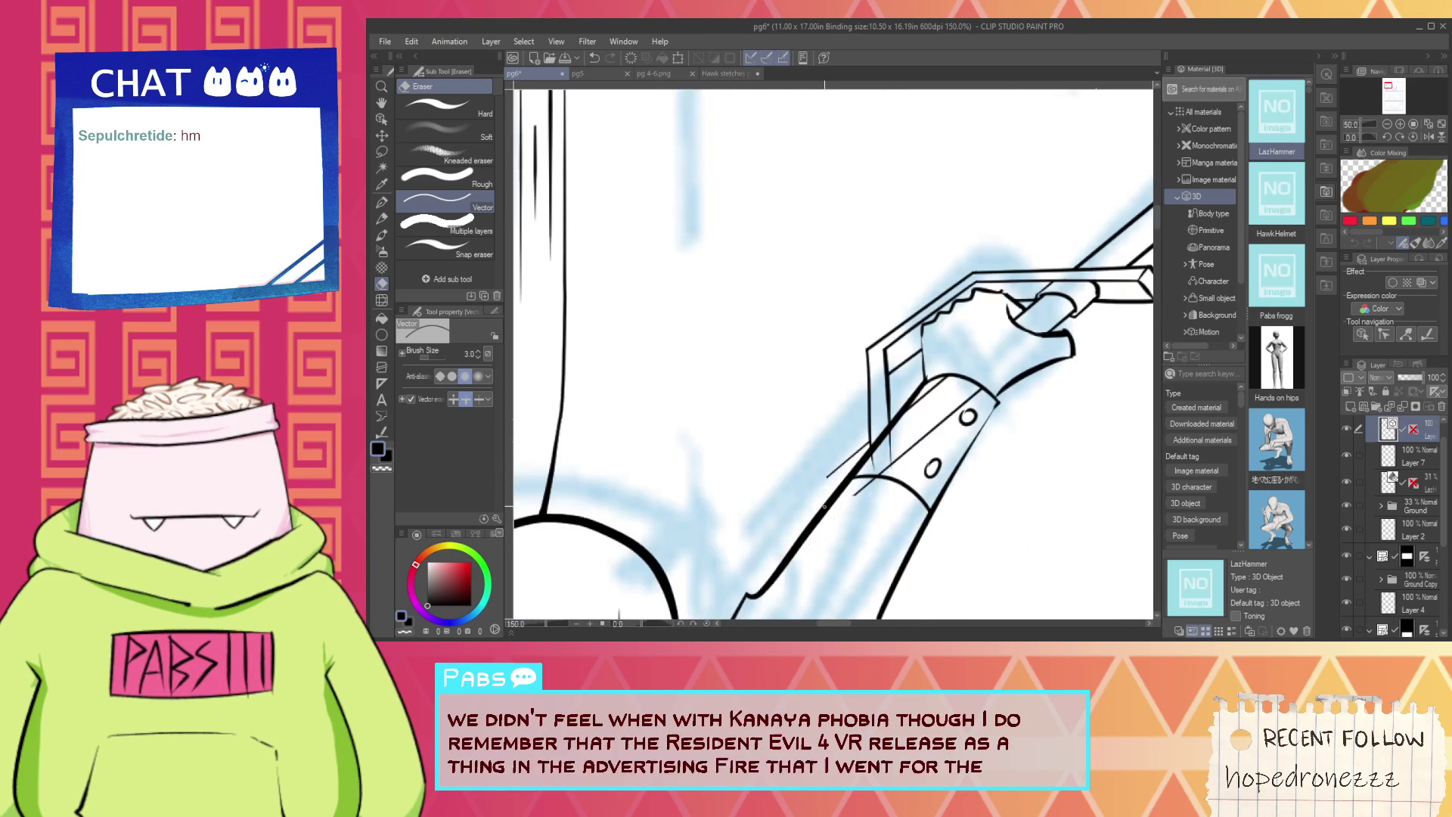
pyautogui.press('p')
pyautogui.moveTo(823, 562)
pyautogui.mouseDown()
pyautogui.moveTo(752, 428)
pyautogui.moveTo(863, 493)
pyautogui.mouseUp()
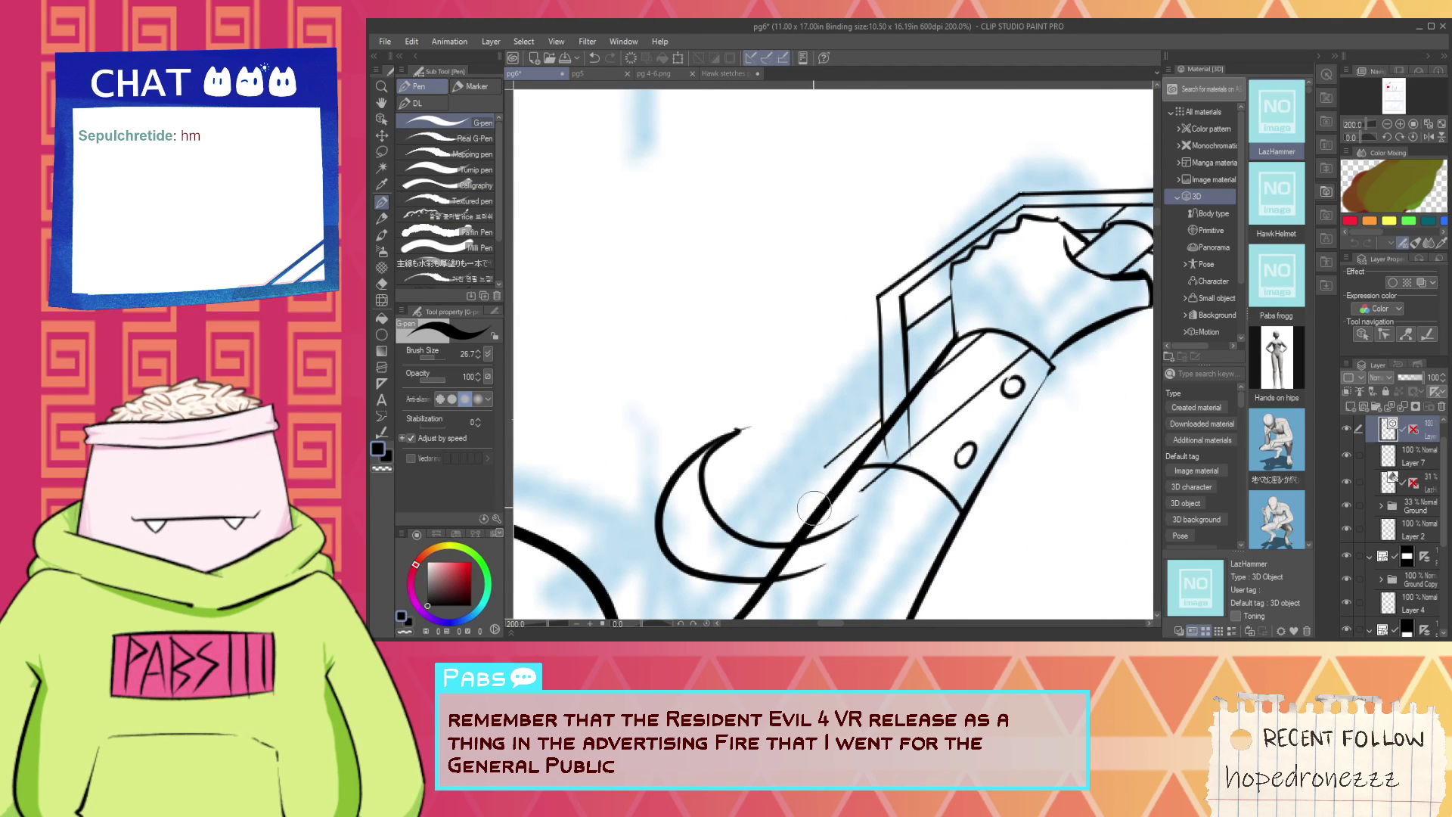
pyautogui.hotkey('ctrl', 'z')
pyautogui.moveTo(728, 437)
pyautogui.mouseDown()
pyautogui.moveTo(673, 517)
pyautogui.moveTo(803, 524)
pyautogui.mouseUp()
pyautogui.hotkey('ctrl', 'z')
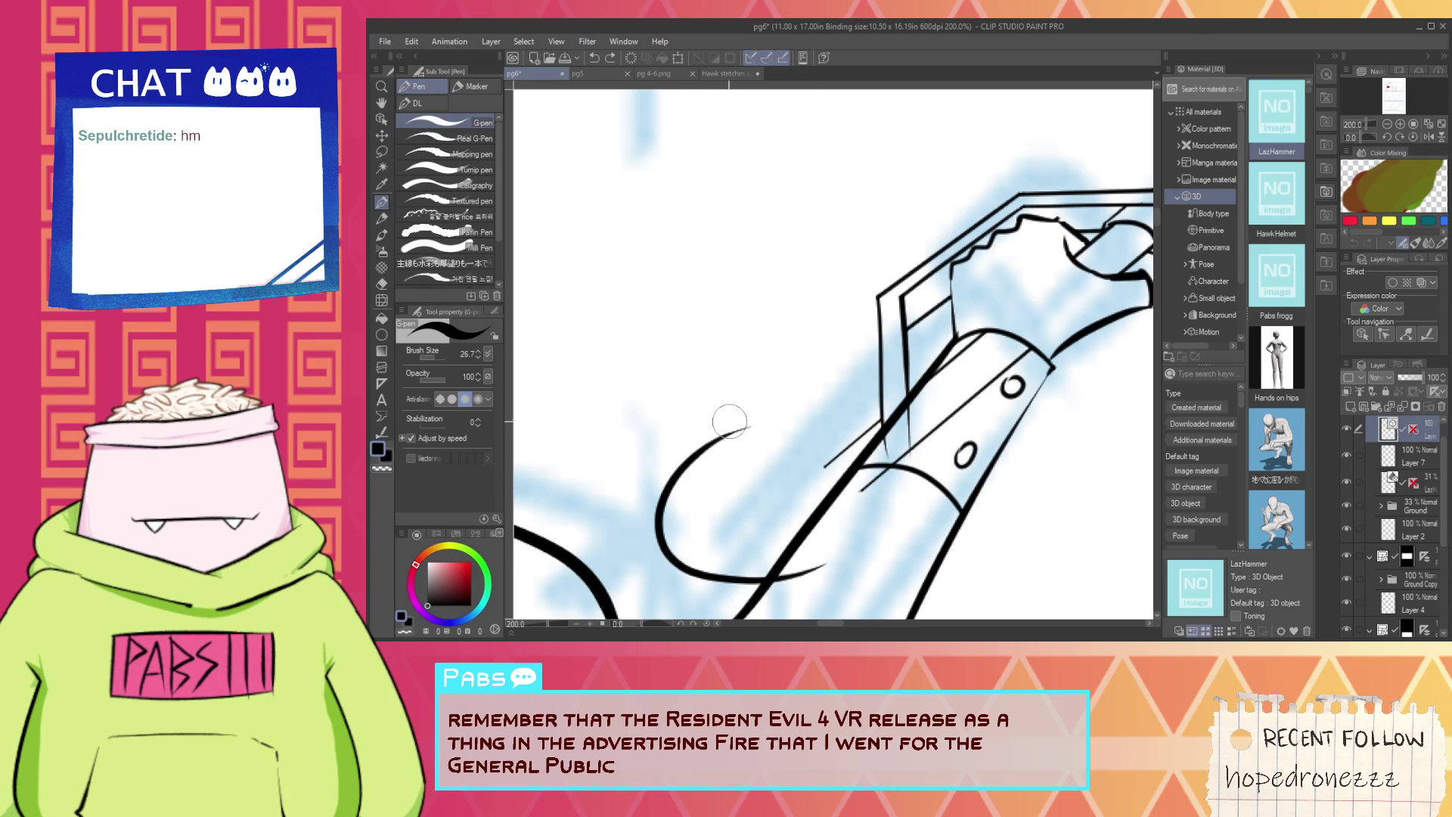
pyautogui.moveTo(730, 428)
pyautogui.mouseDown()
pyautogui.moveTo(899, 510)
pyautogui.moveTo(833, 564)
pyautogui.mouseUp()
# Erase the hook's inner curve and redraw it from a short slanted edge at the hook's tip.
pyautogui.press('e')
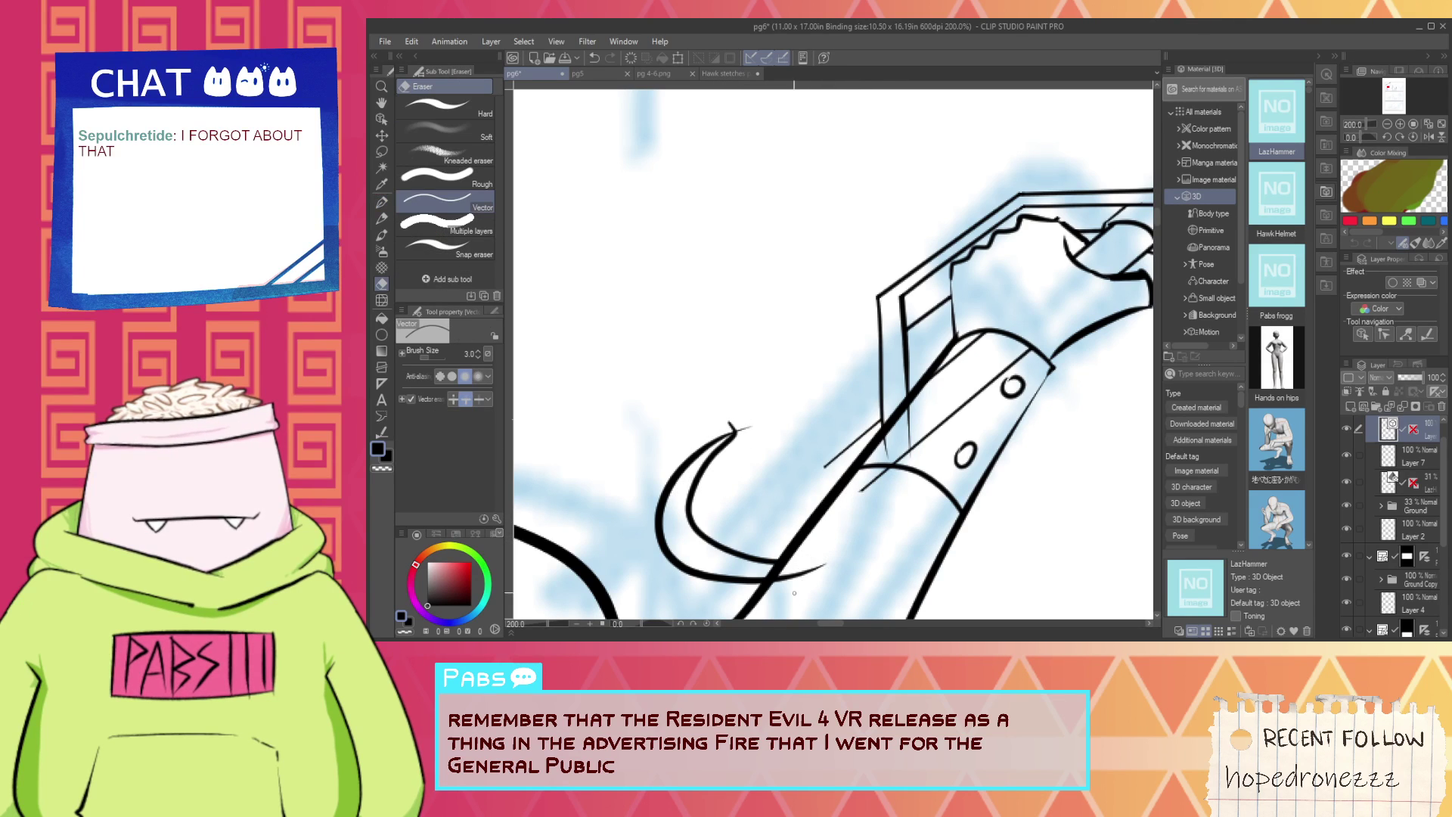
pyautogui.click(707, 442)
pyautogui.press('p')
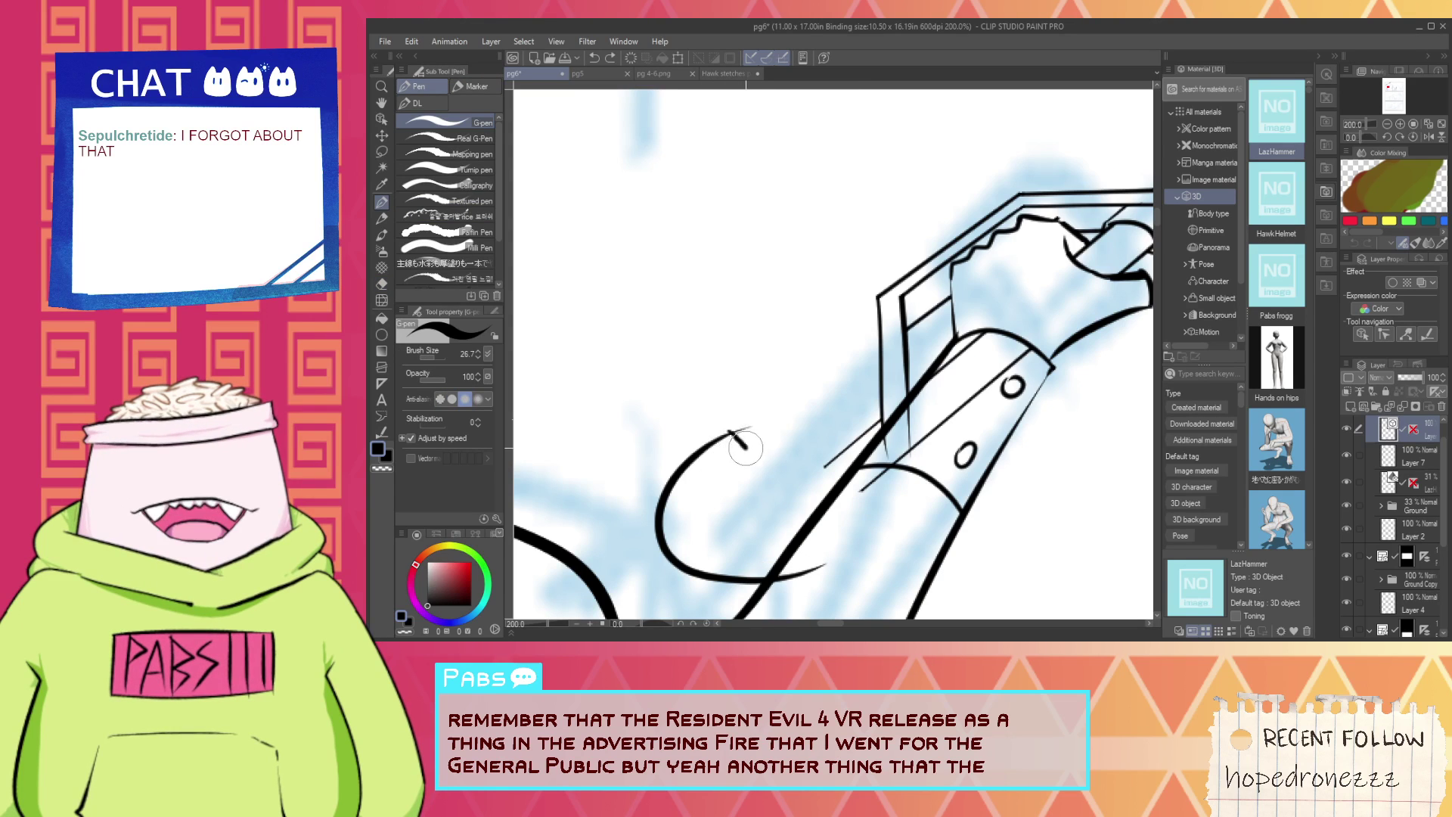
pyautogui.hotkey('ctrl', 'z')
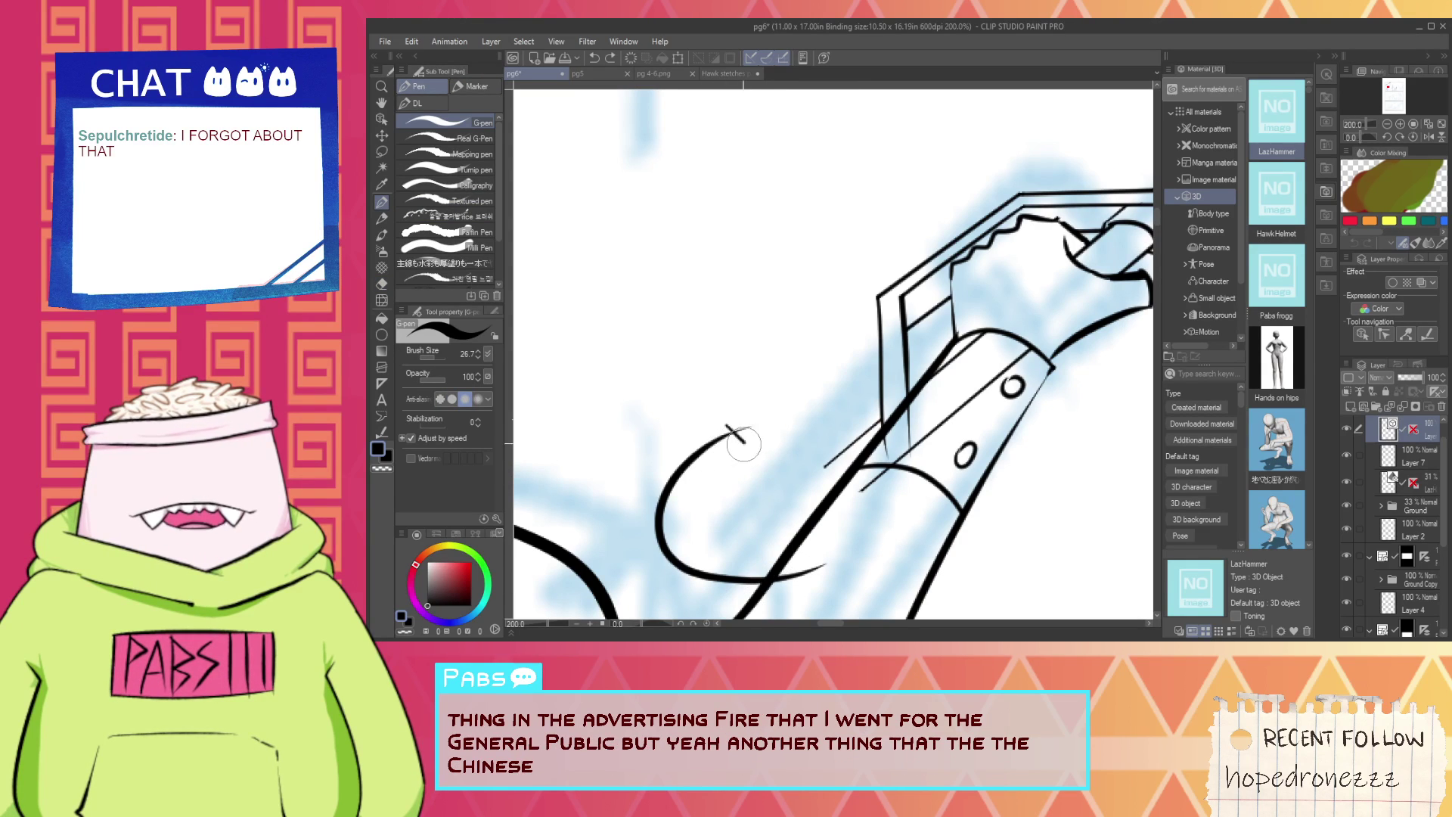
pyautogui.moveTo(744, 444)
pyautogui.mouseDown()
pyautogui.moveTo(880, 542)
pyautogui.moveTo(963, 333)
pyautogui.mouseUp()
# Undo the stray curve beside the strap, and erase the hook's overshoots at its tip and past the forearm line.
pyautogui.scroll(2, 833, 489)
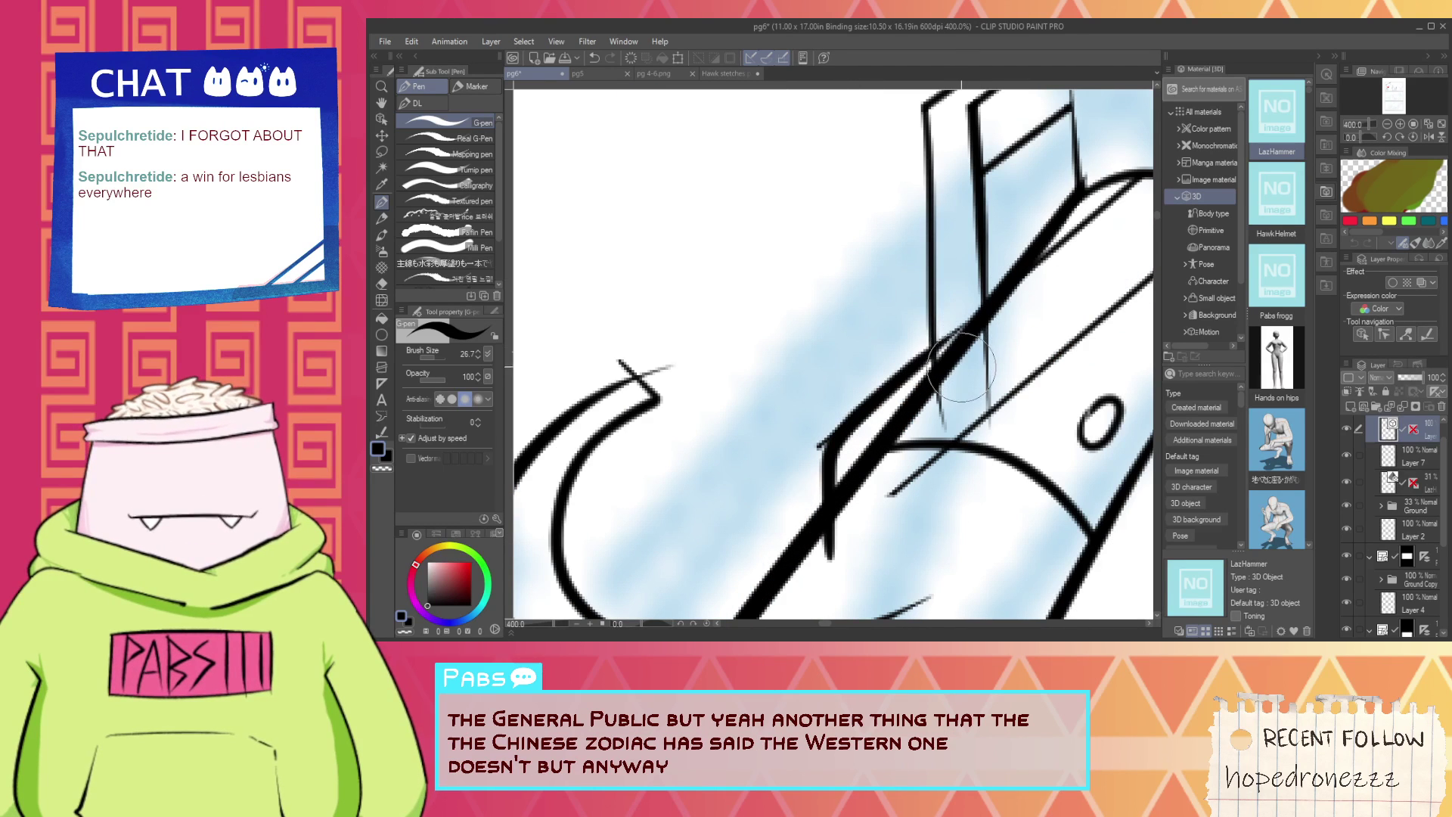
pyautogui.hotkey('ctrl', 'z')
pyautogui.scroll(-2, 938, 390)
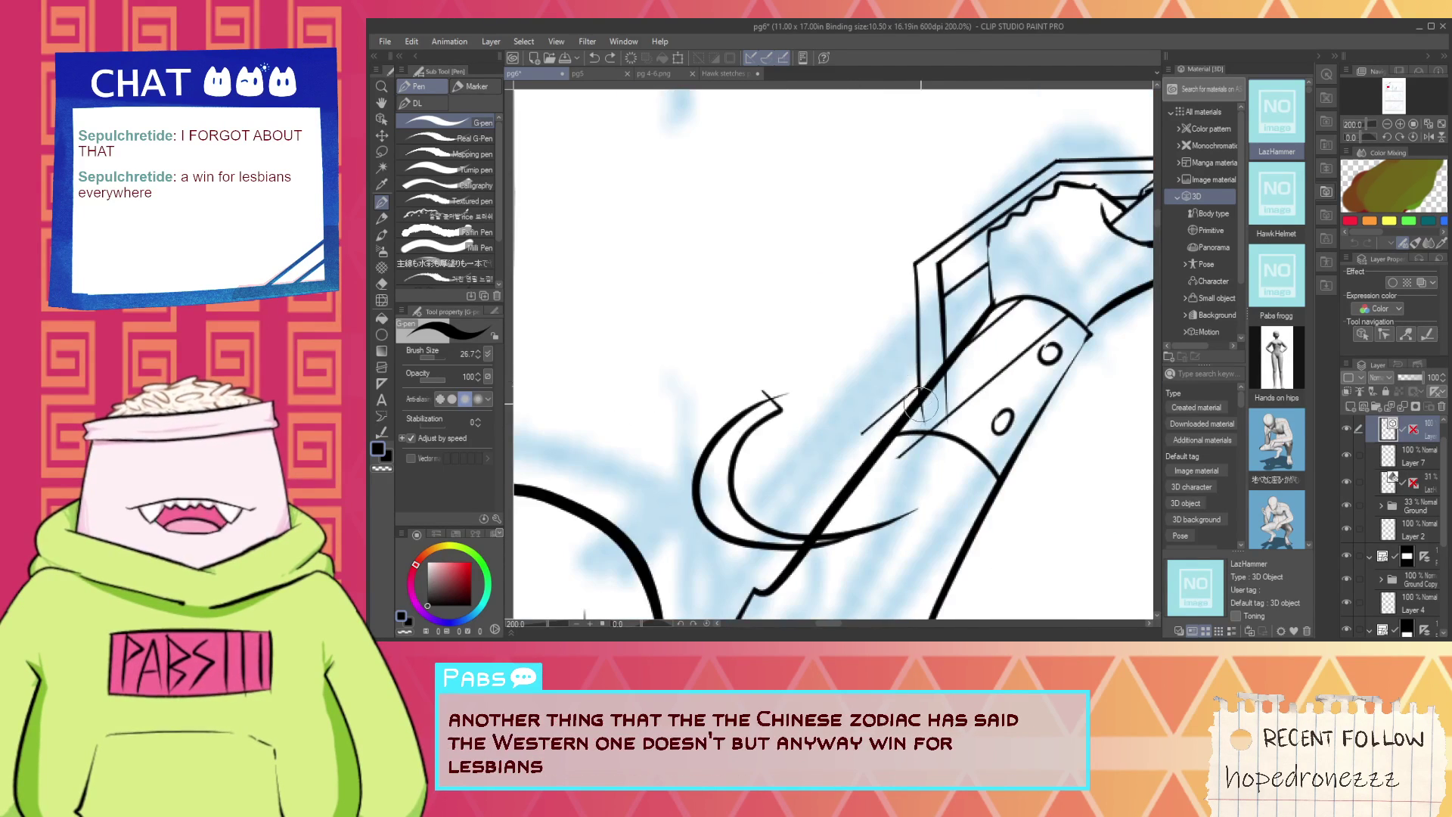
pyautogui.scroll(2, 836, 557)
pyautogui.press('e')
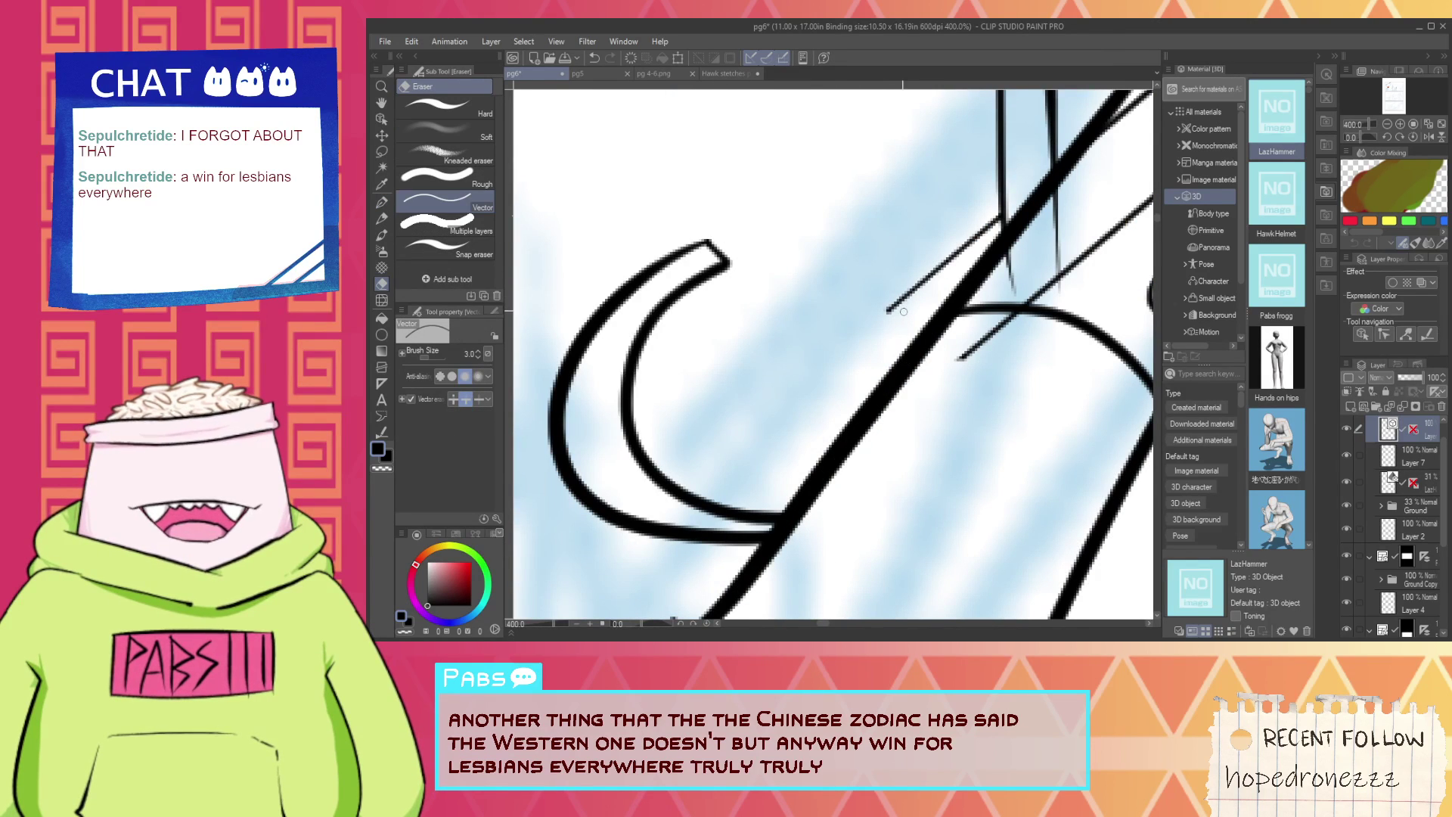
pyautogui.scroll(-2, 903, 311)
pyautogui.scroll(2, 844, 383)
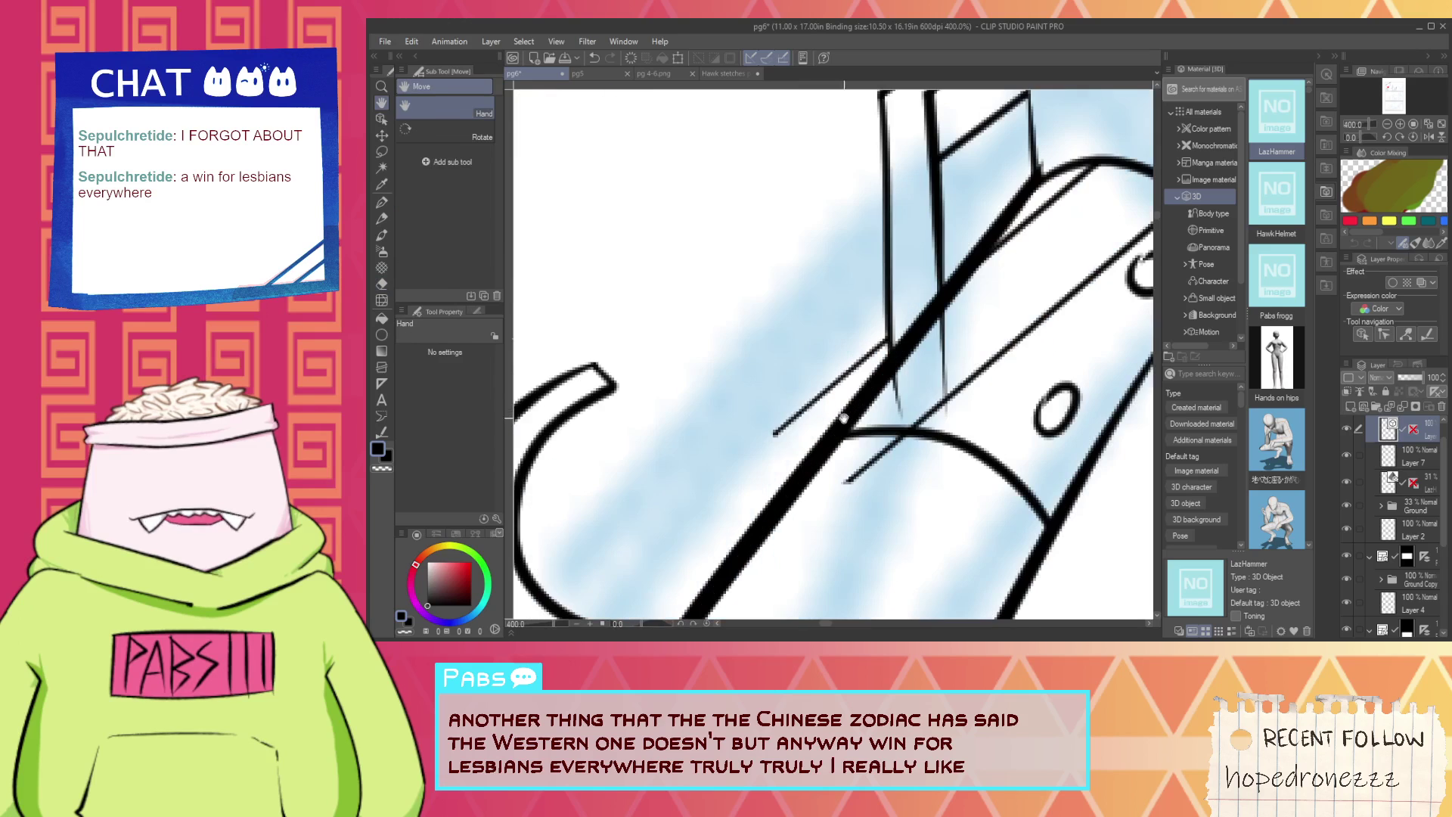
pyautogui.press('p')
pyautogui.moveTo(755, 560)
pyautogui.mouseDown()
pyautogui.moveTo(785, 433)
pyautogui.moveTo(908, 329)
pyautogui.mouseUp()
pyautogui.hotkey('ctrl', 'z')
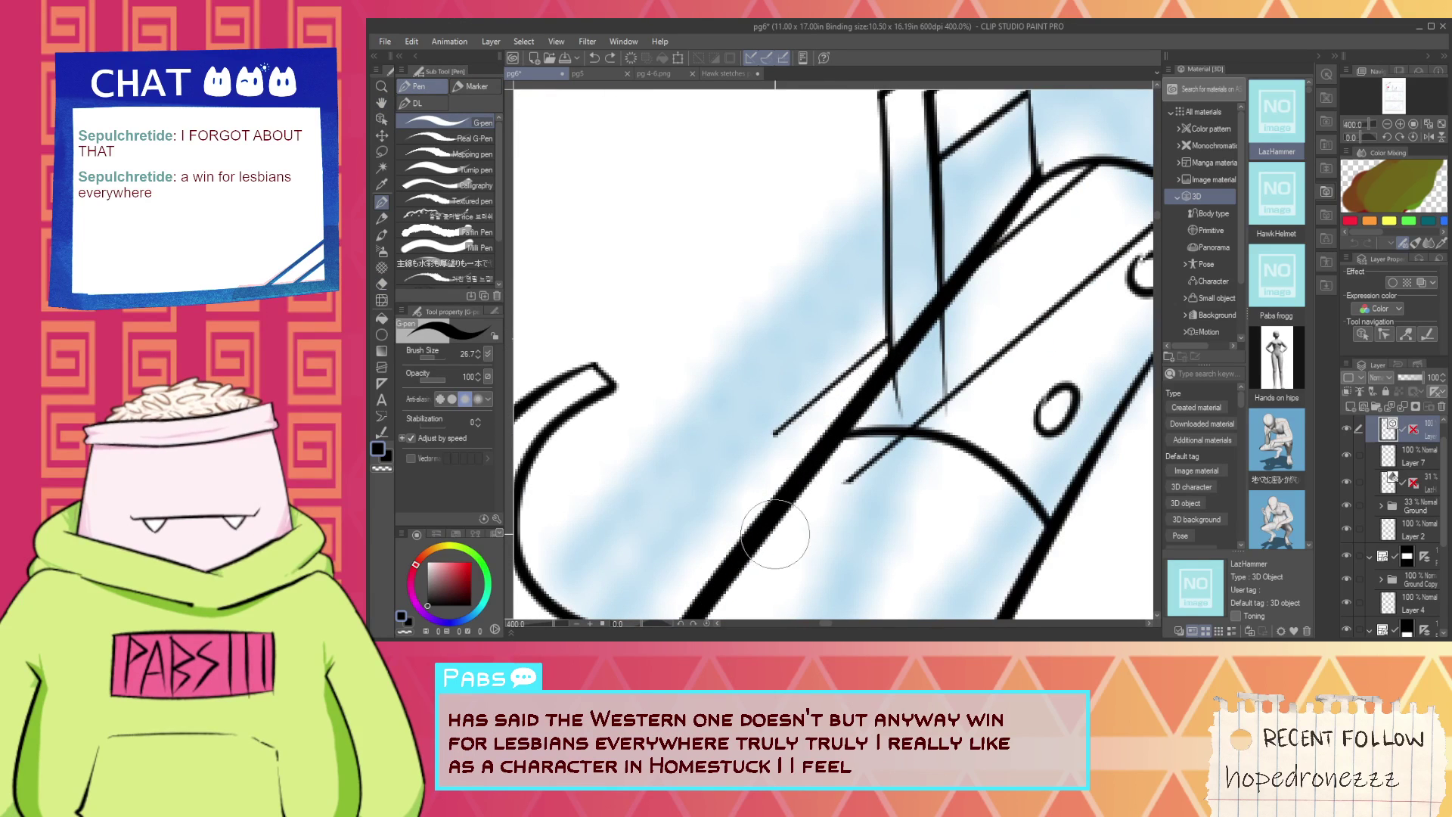
pyautogui.moveTo(816, 450); pyautogui.dragTo(883, 292)
pyautogui.hotkey('ctrl', 'z')
pyautogui.moveTo(905, 205); pyautogui.dragTo(906, 218)
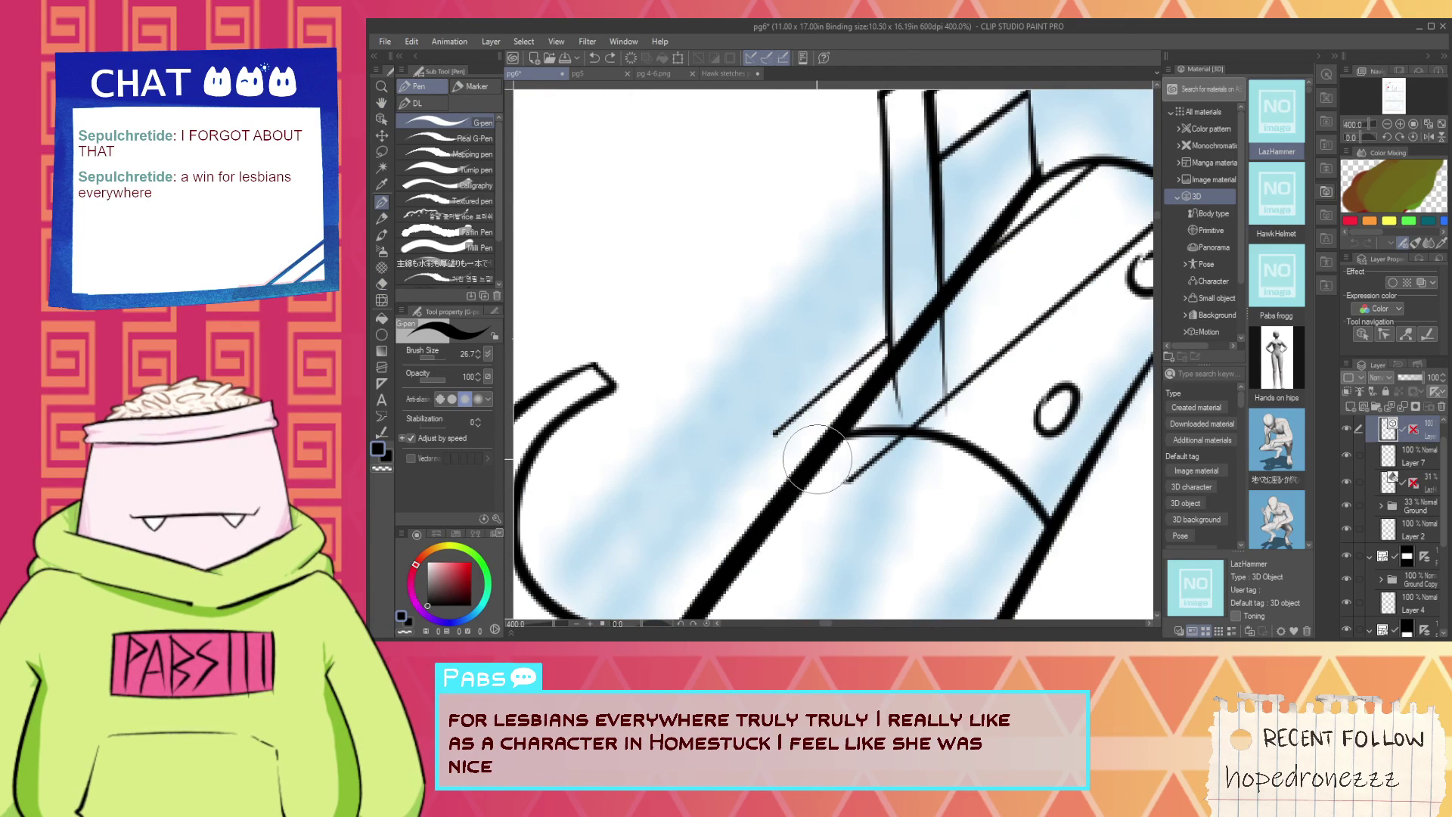
# Ink a curve from the hook's inner edge across the forearm up to the cuff, redoing the stroke until it fits.
pyautogui.scroll(-6, 794, 471)
pyautogui.press('space')
pyautogui.scroll(4, 794, 471)
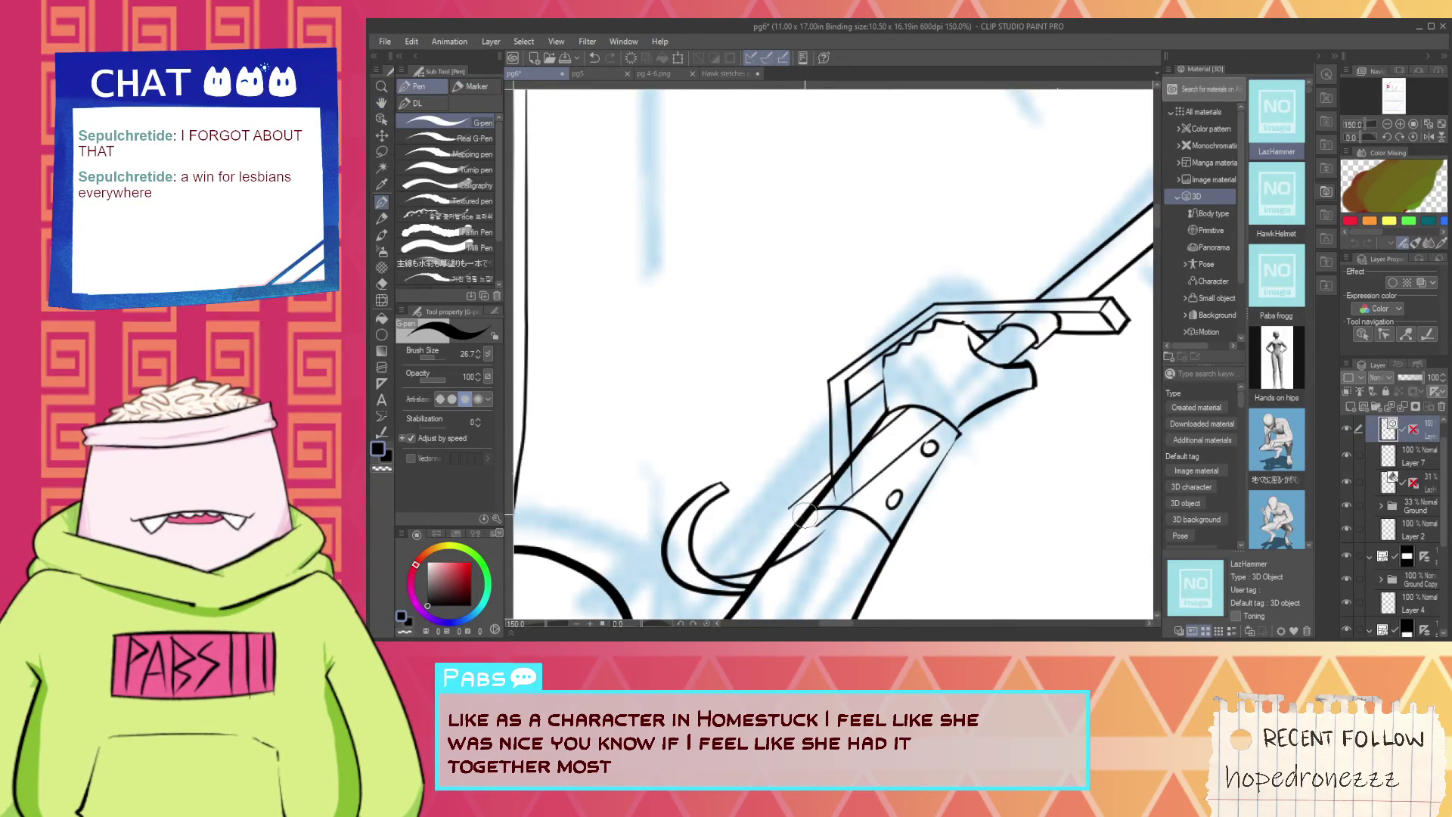
pyautogui.hotkey('ctrl', 'z')
pyautogui.moveTo(693, 575); pyautogui.dragTo(830, 508)
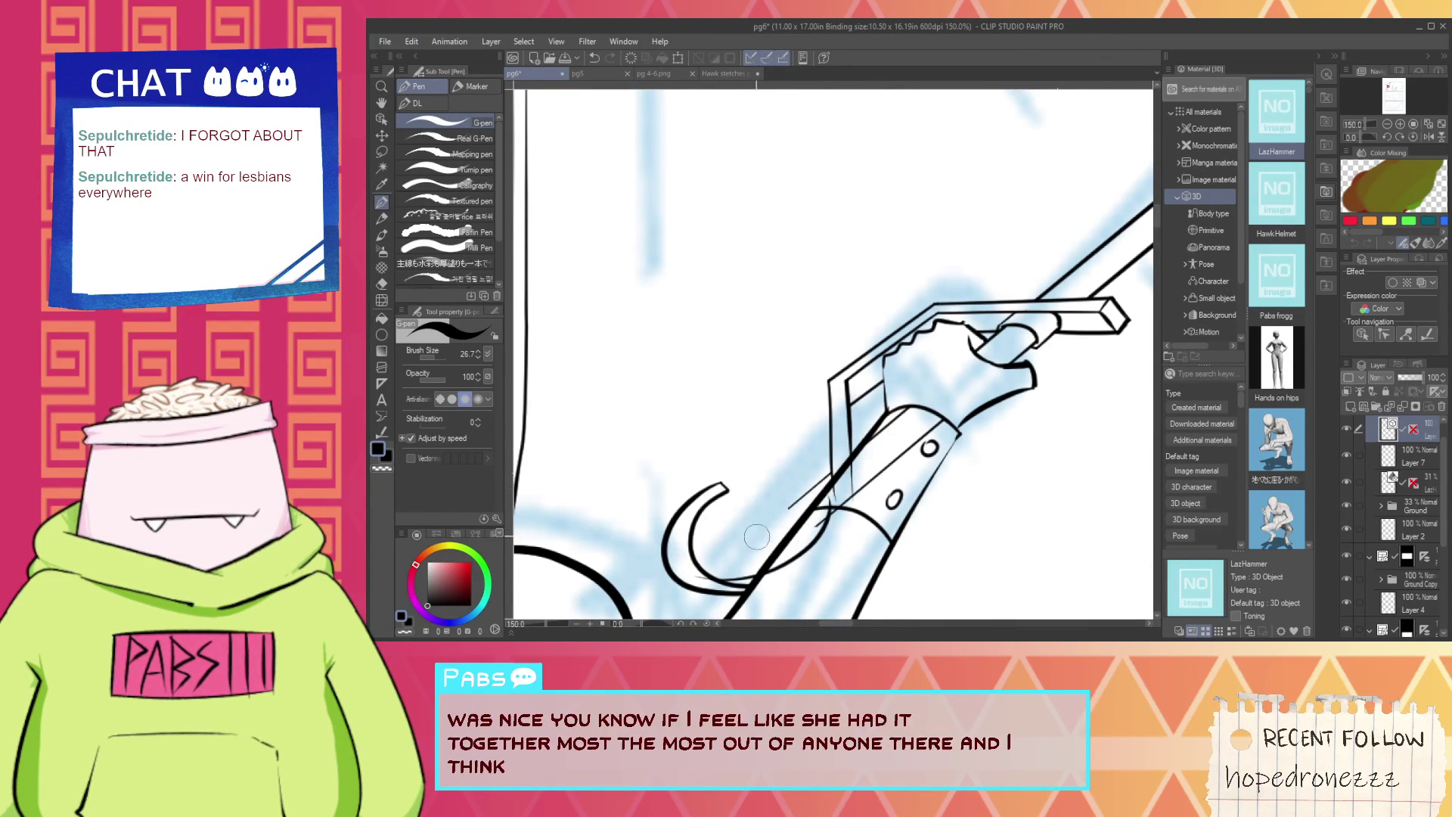
pyautogui.moveTo(694, 573); pyautogui.dragTo(854, 501)
pyautogui.hotkey('ctrl', 'z')
pyautogui.moveTo(690, 566); pyautogui.dragTo(828, 520)
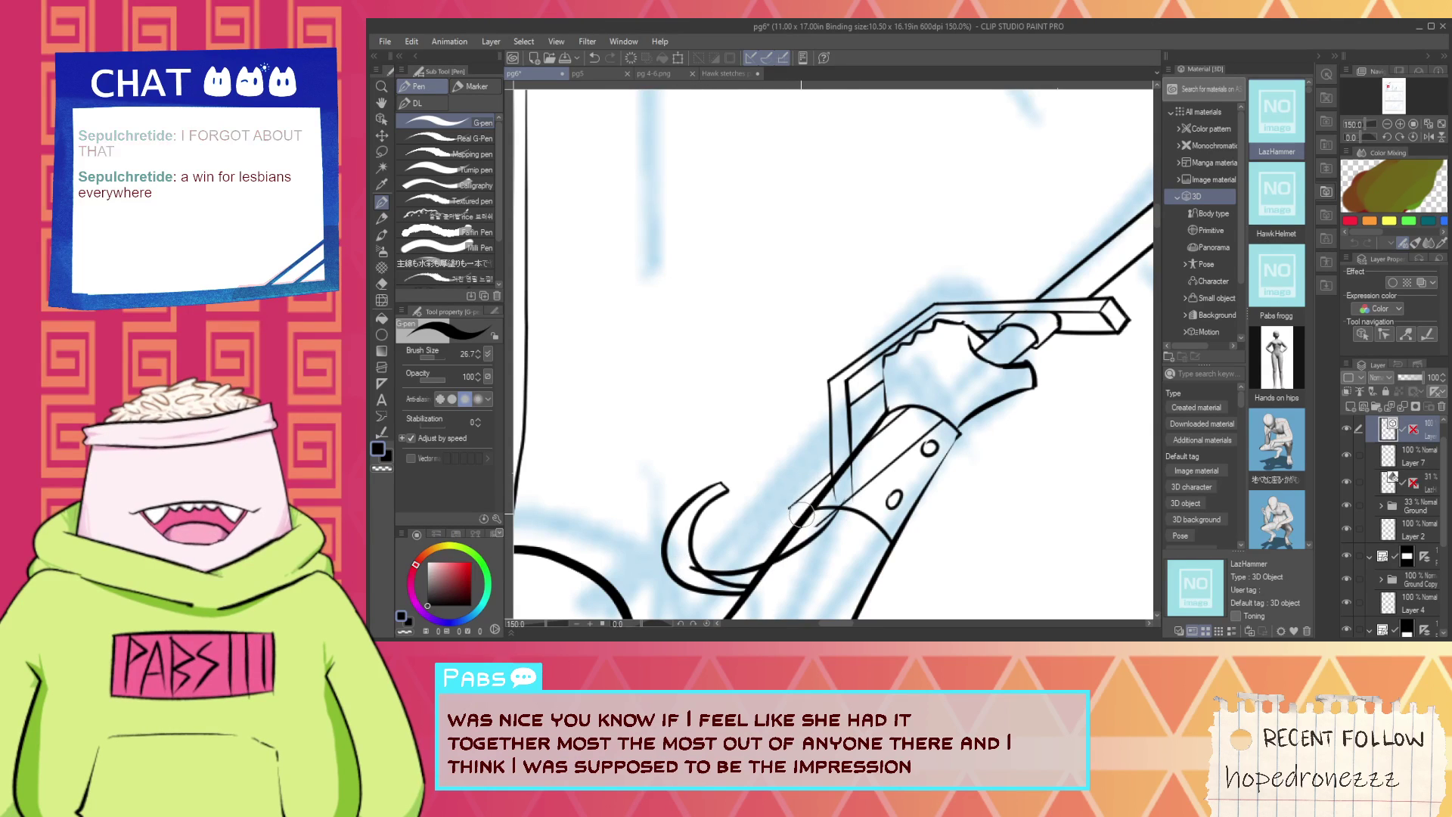
# Erase the strap, cuff and hook line ends crossing the forearm, along with the leftover diagonal lines beside the strap and inside the cuff.
pyautogui.scroll(3, 808, 530)
pyautogui.press('e')
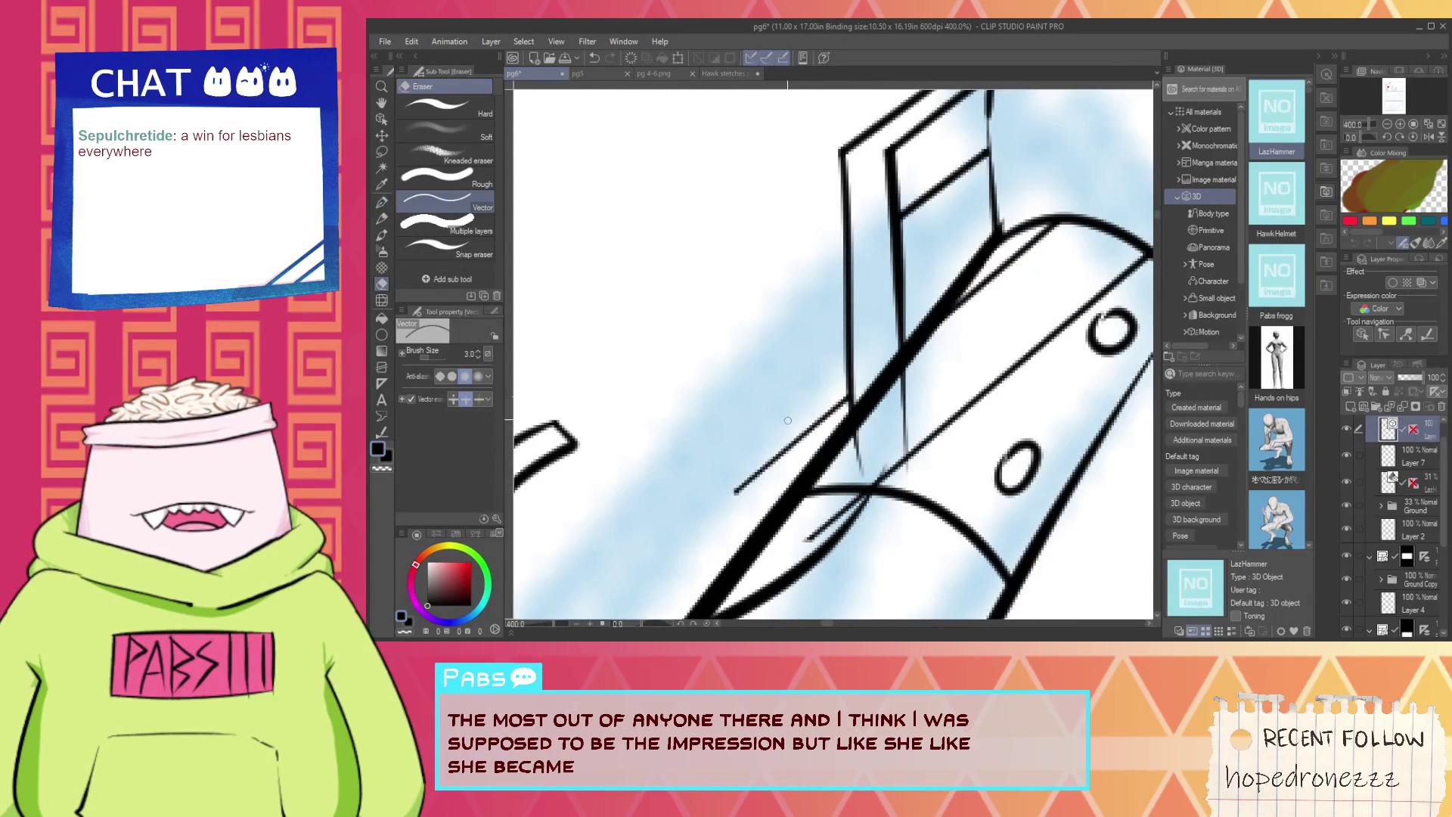
pyautogui.scroll(-2, 853, 432)
pyautogui.moveTo(718, 541); pyautogui.dragTo(736, 482)
pyautogui.scroll(2, 737, 482)
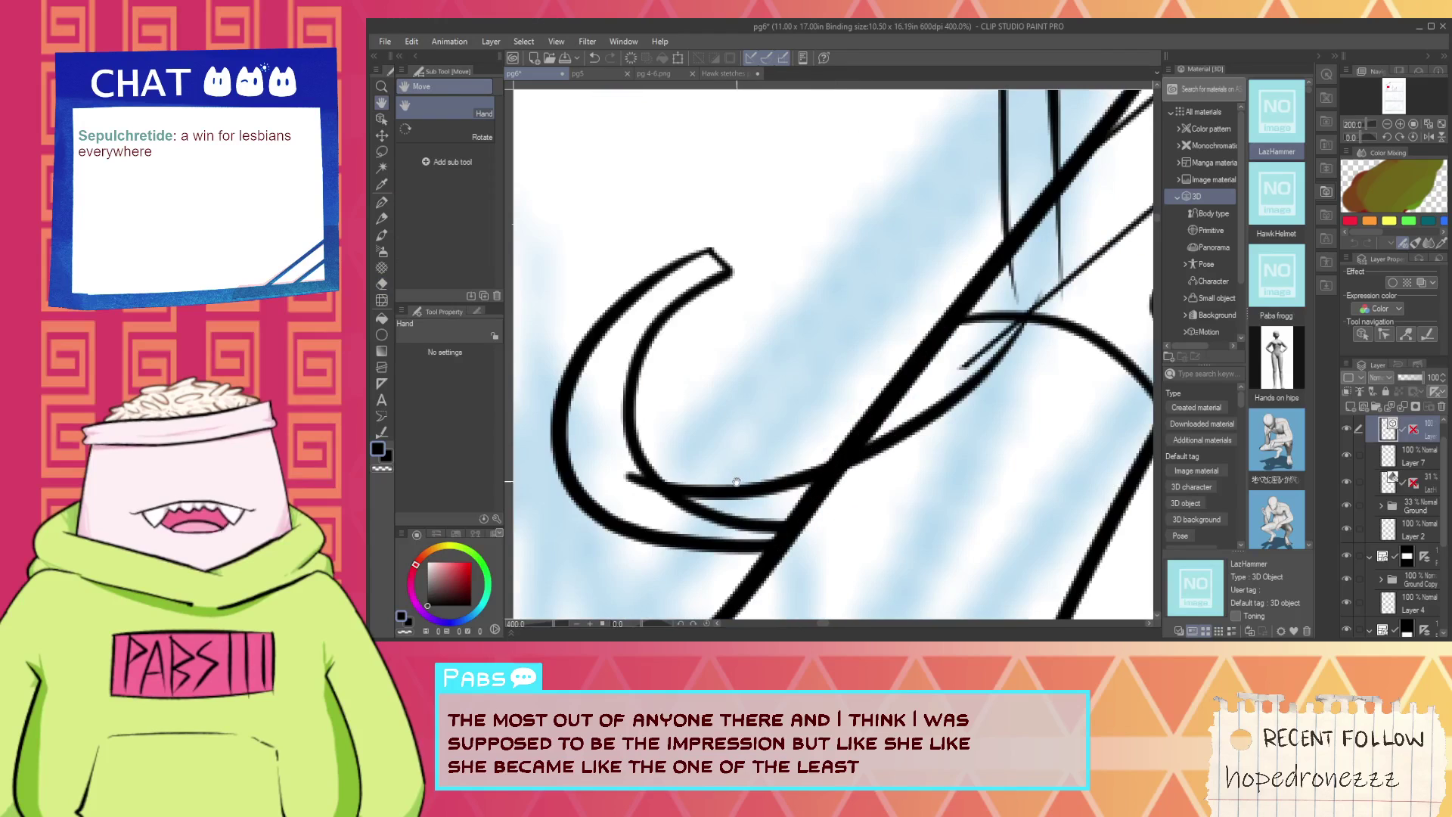
pyautogui.moveTo(906, 441)
pyautogui.mouseDown()
pyautogui.moveTo(988, 350)
pyautogui.moveTo(872, 476)
pyautogui.mouseUp()
pyautogui.moveTo(977, 352); pyautogui.dragTo(870, 443)
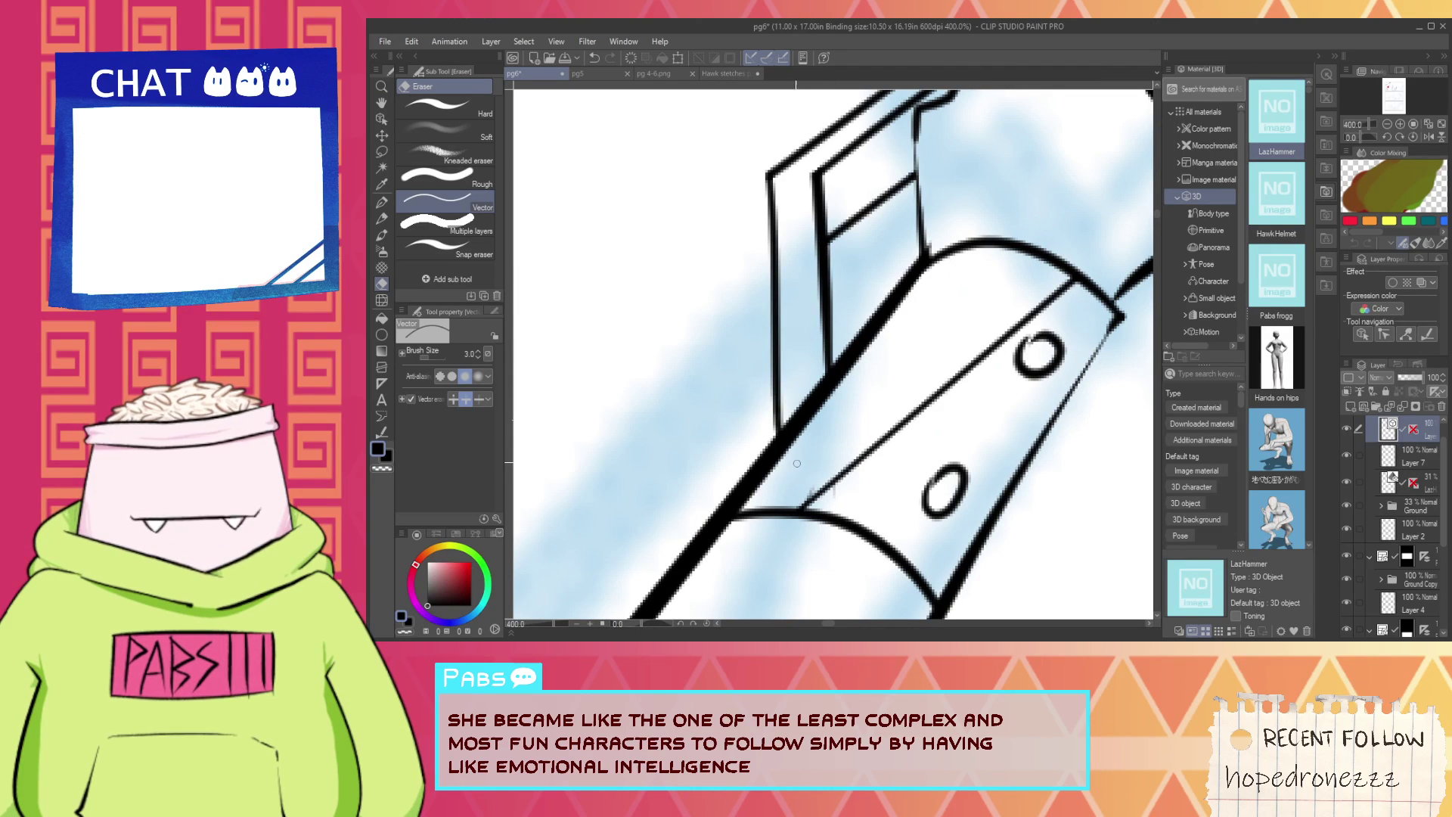
# Erase the remaining long diagonal line running across the inside of the cuff.
pyautogui.click(822, 495)
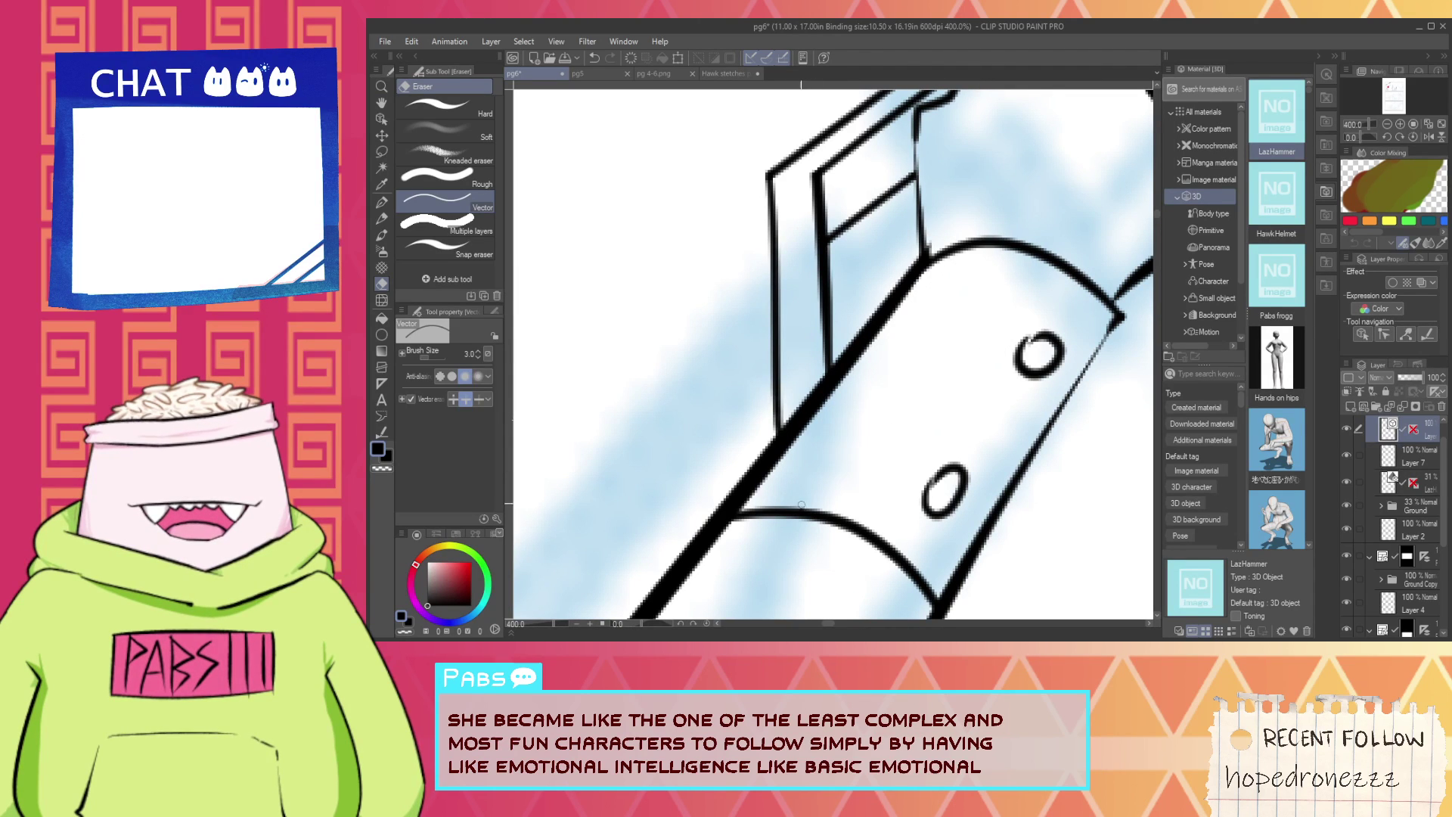
pyautogui.scroll(-7, 801, 504)
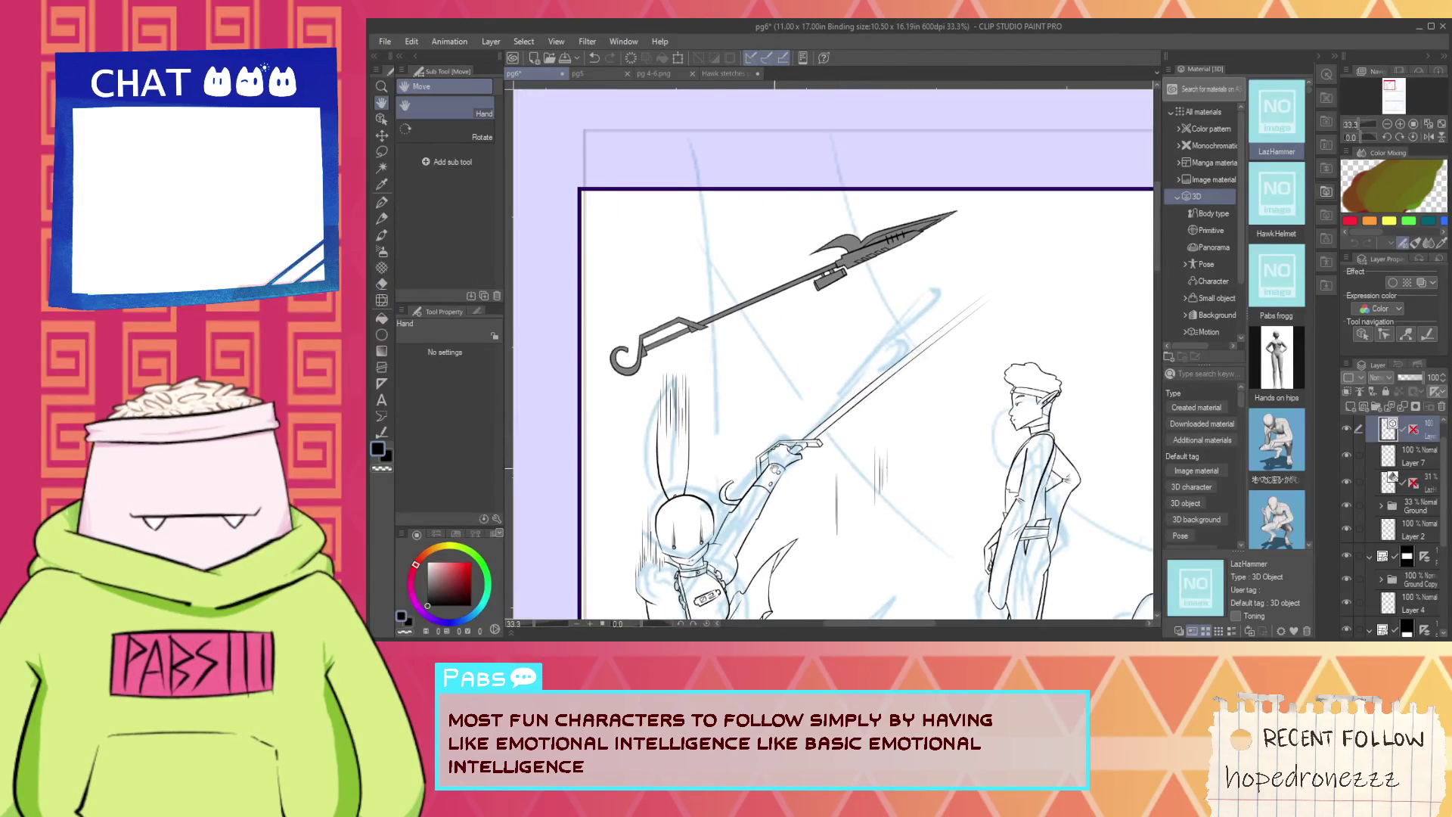
pyautogui.scroll(7, 724, 493)
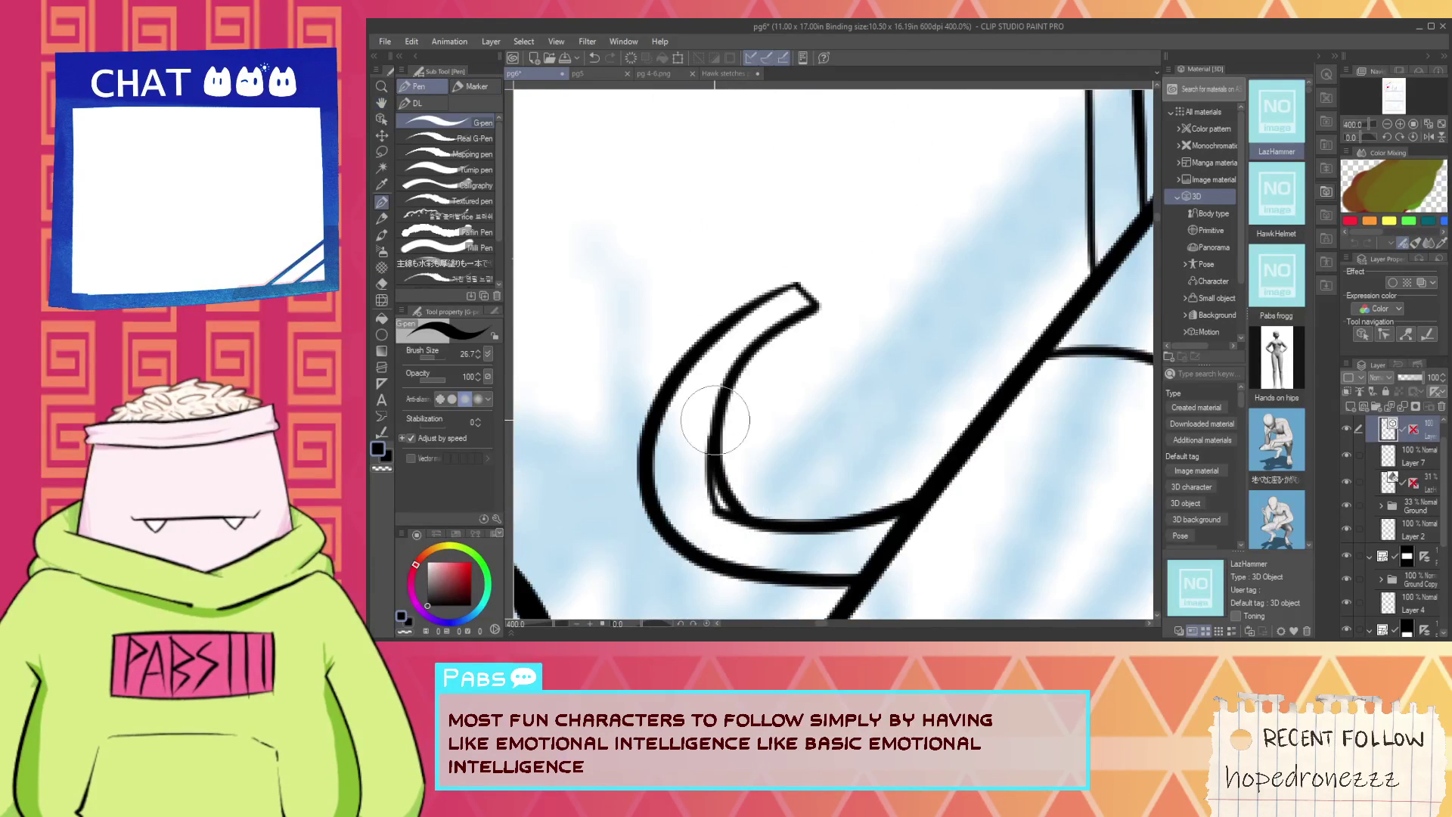
pyautogui.hotkey('ctrl', 'z')
pyautogui.moveTo(722, 513); pyautogui.dragTo(705, 401)
pyautogui.hotkey('ctrl', 'z')
pyautogui.hotkey('ctrl', 'z')
pyautogui.moveTo(710, 499)
pyautogui.mouseDown()
pyautogui.moveTo(718, 390)
pyautogui.moveTo(683, 416)
pyautogui.moveTo(704, 388)
pyautogui.moveTo(688, 401)
pyautogui.mouseUp()
pyautogui.hotkey('ctrl', 'z')
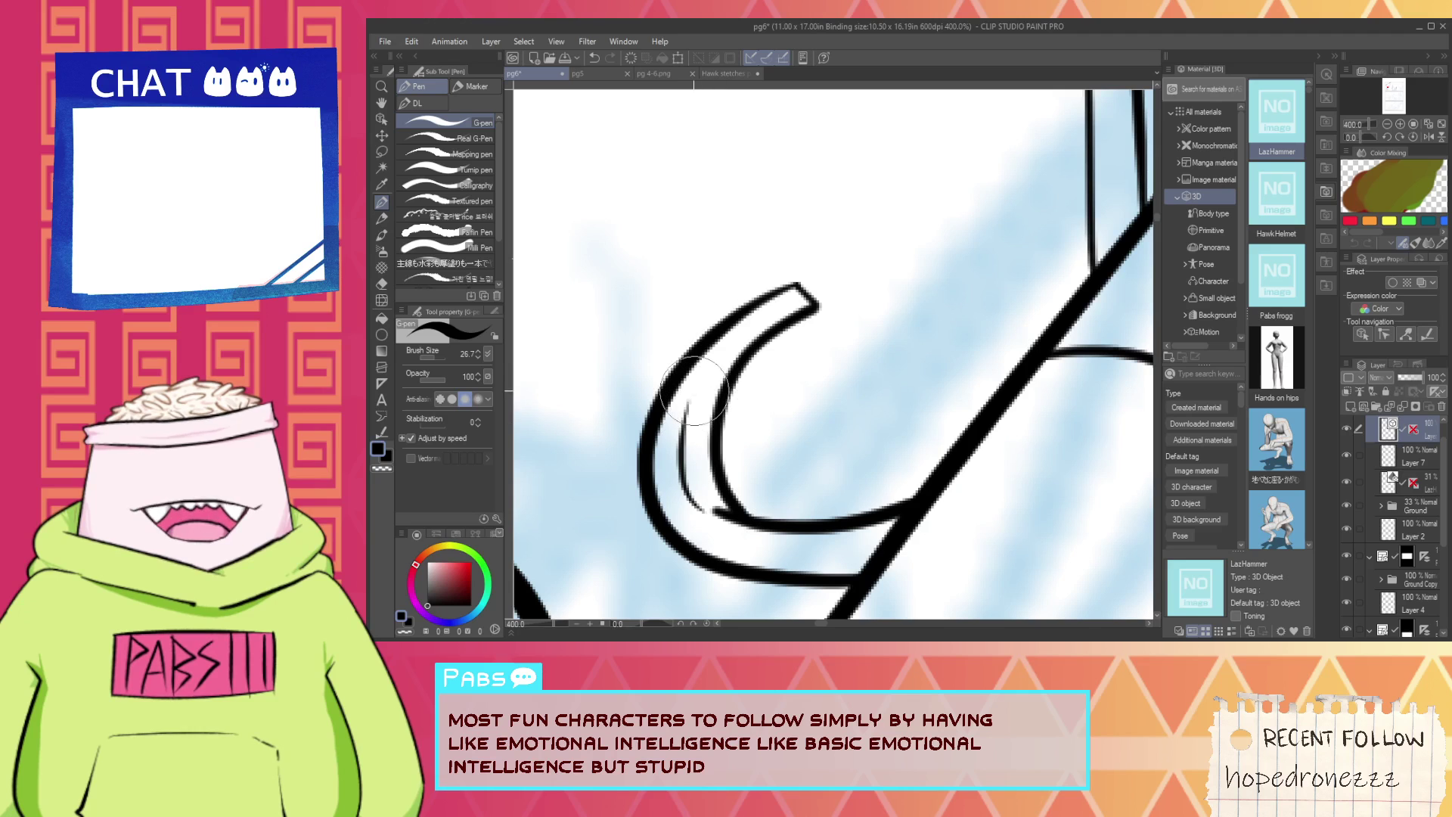
# Ink the upper long edge and curved far end of a cylinder over the lower shaft line, near the shaft's faded upper end.
pyautogui.scroll(-6, 757, 379)
pyautogui.press('space')
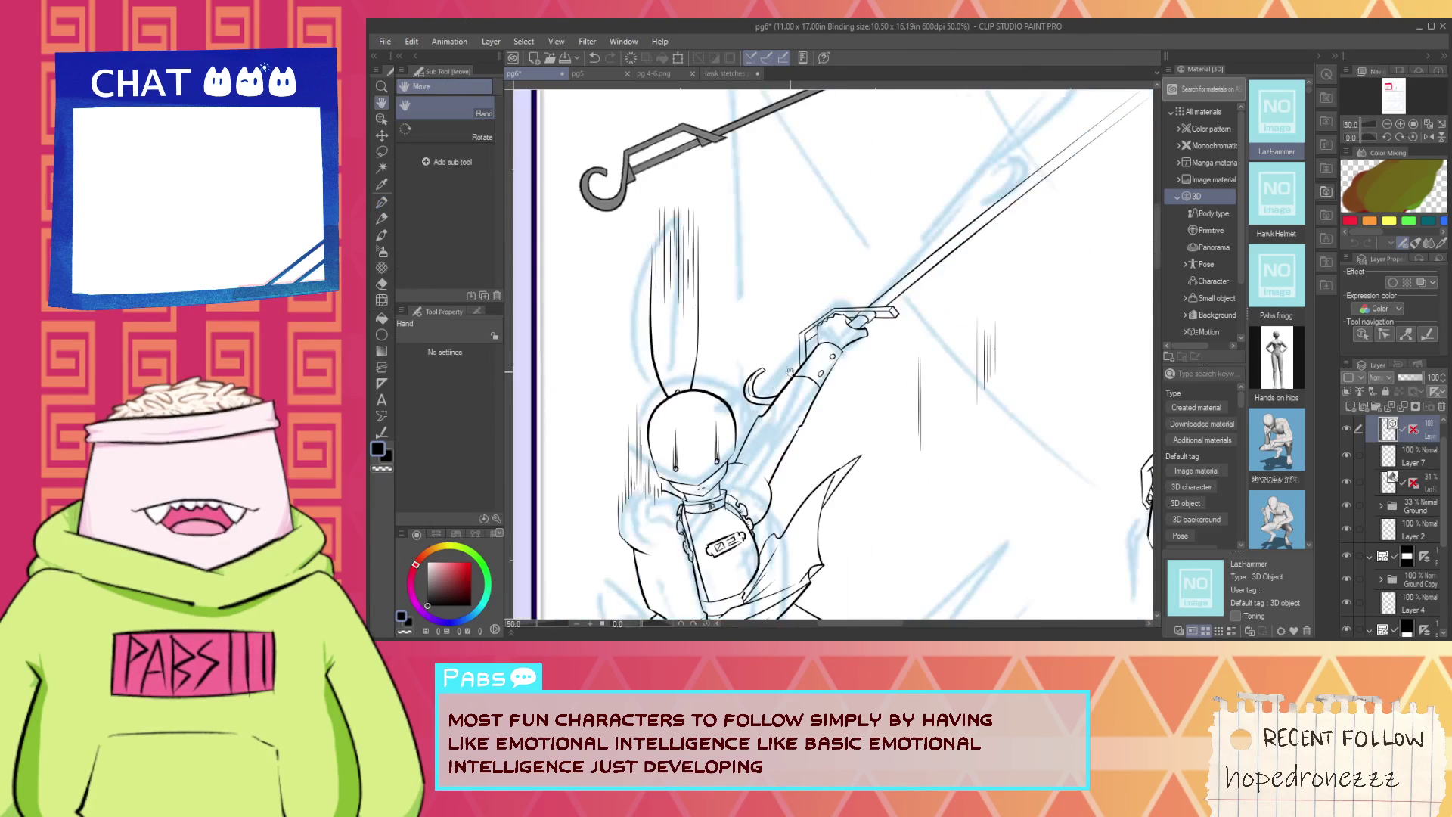
pyautogui.moveTo(790, 372); pyautogui.dragTo(763, 418)
pyautogui.moveTo(869, 320); pyautogui.dragTo(806, 414)
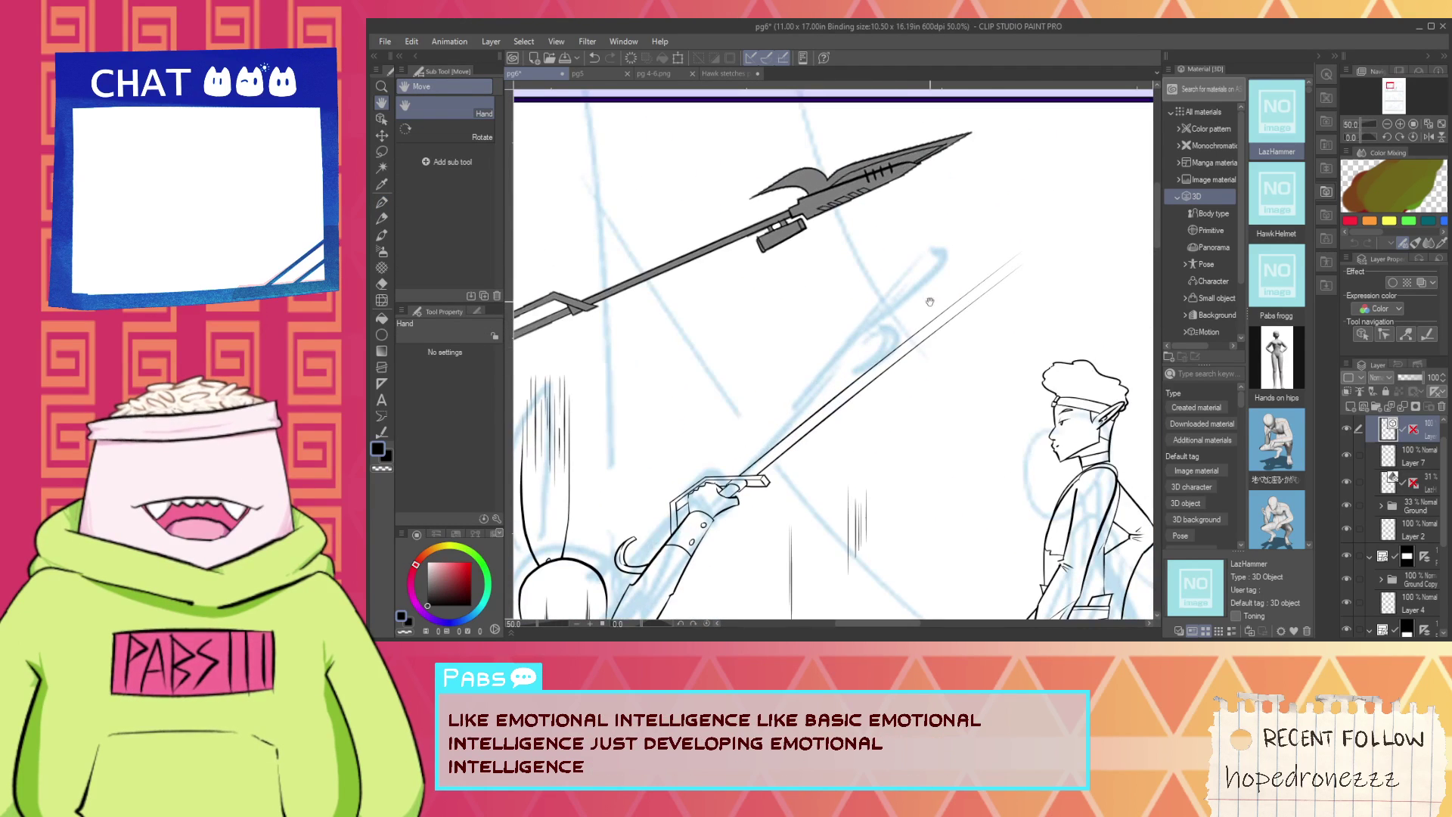
pyautogui.scroll(5, 930, 301)
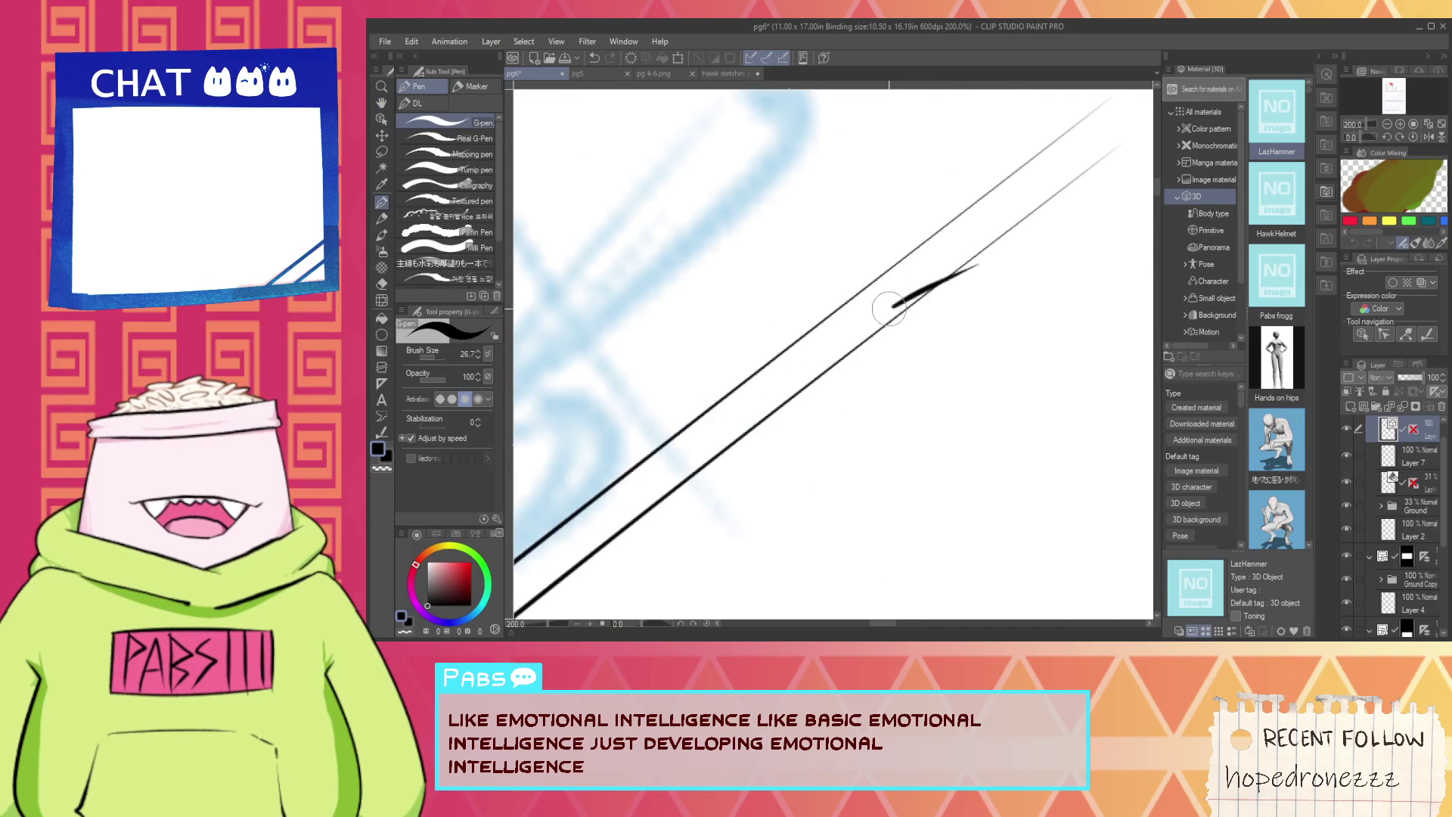
pyautogui.hotkey('ctrl', 'z')
pyautogui.moveTo(875, 309); pyautogui.dragTo(1062, 178)
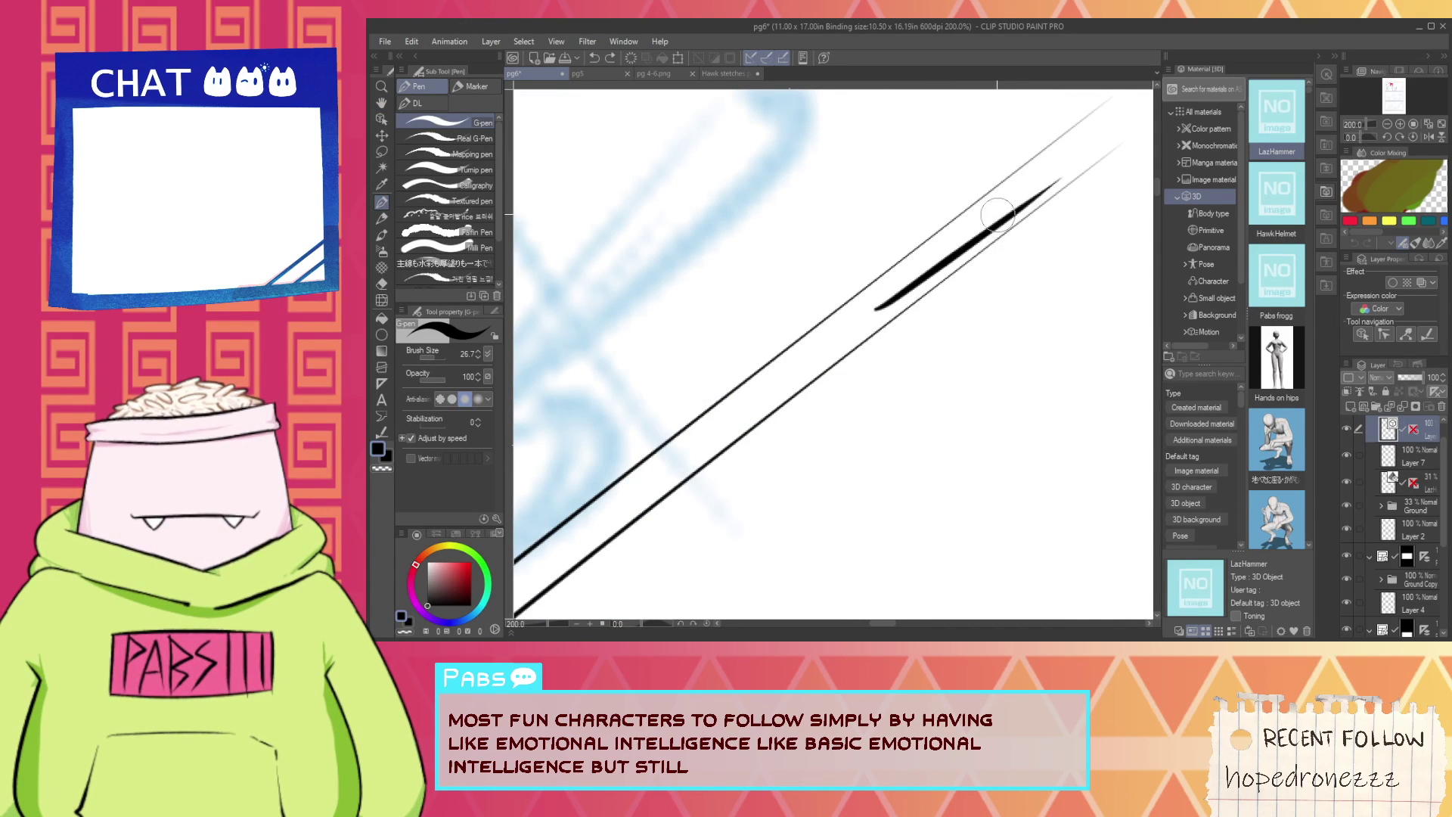
pyautogui.moveTo(1021, 210); pyautogui.dragTo(1048, 242)
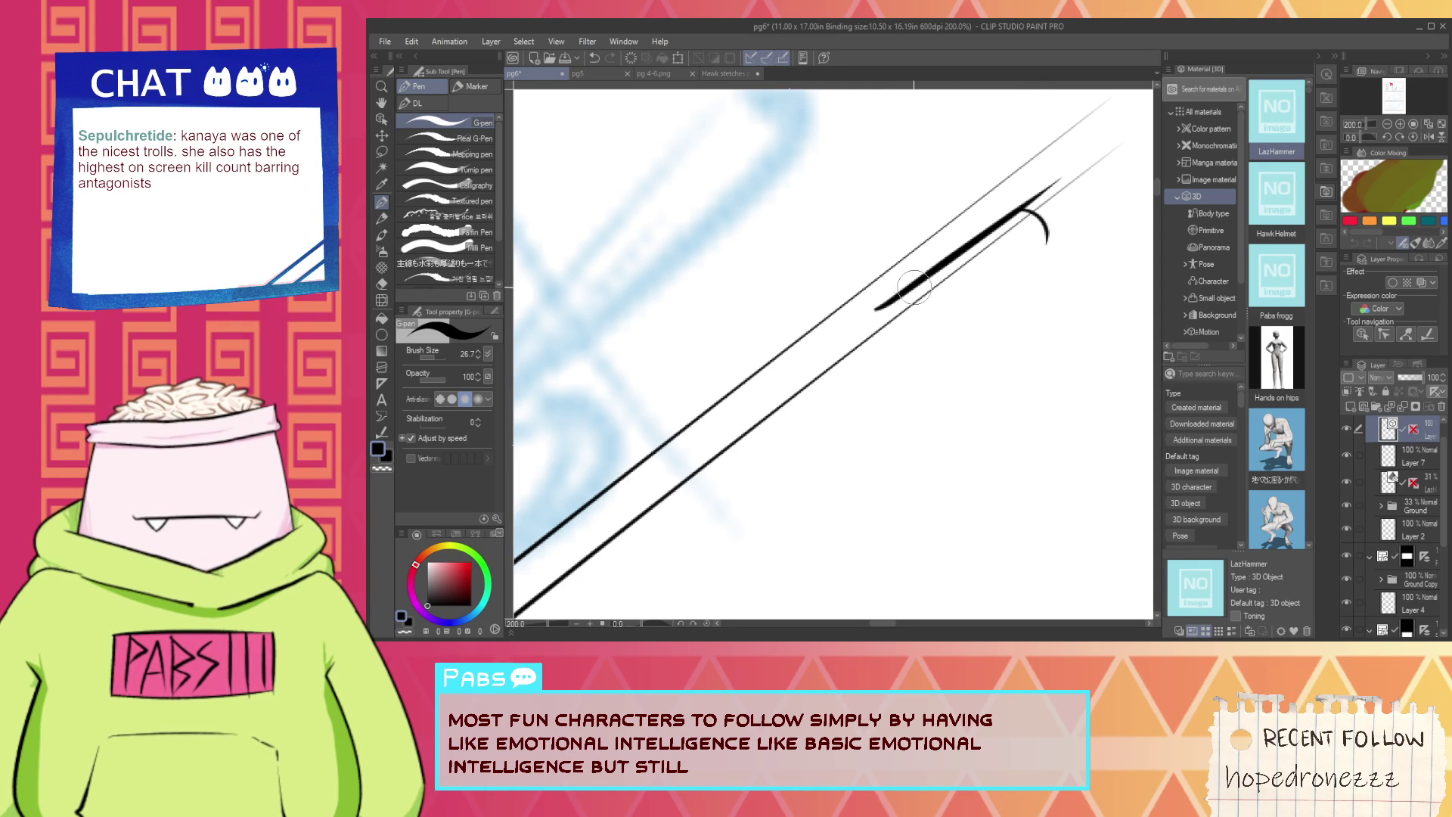
# Ink the cylinder's rounded near end and its lower long edge, redrawing the edge until it fits.
pyautogui.moveTo(884, 366); pyautogui.dragTo(1095, 206)
pyautogui.hotkey('ctrl', 'z')
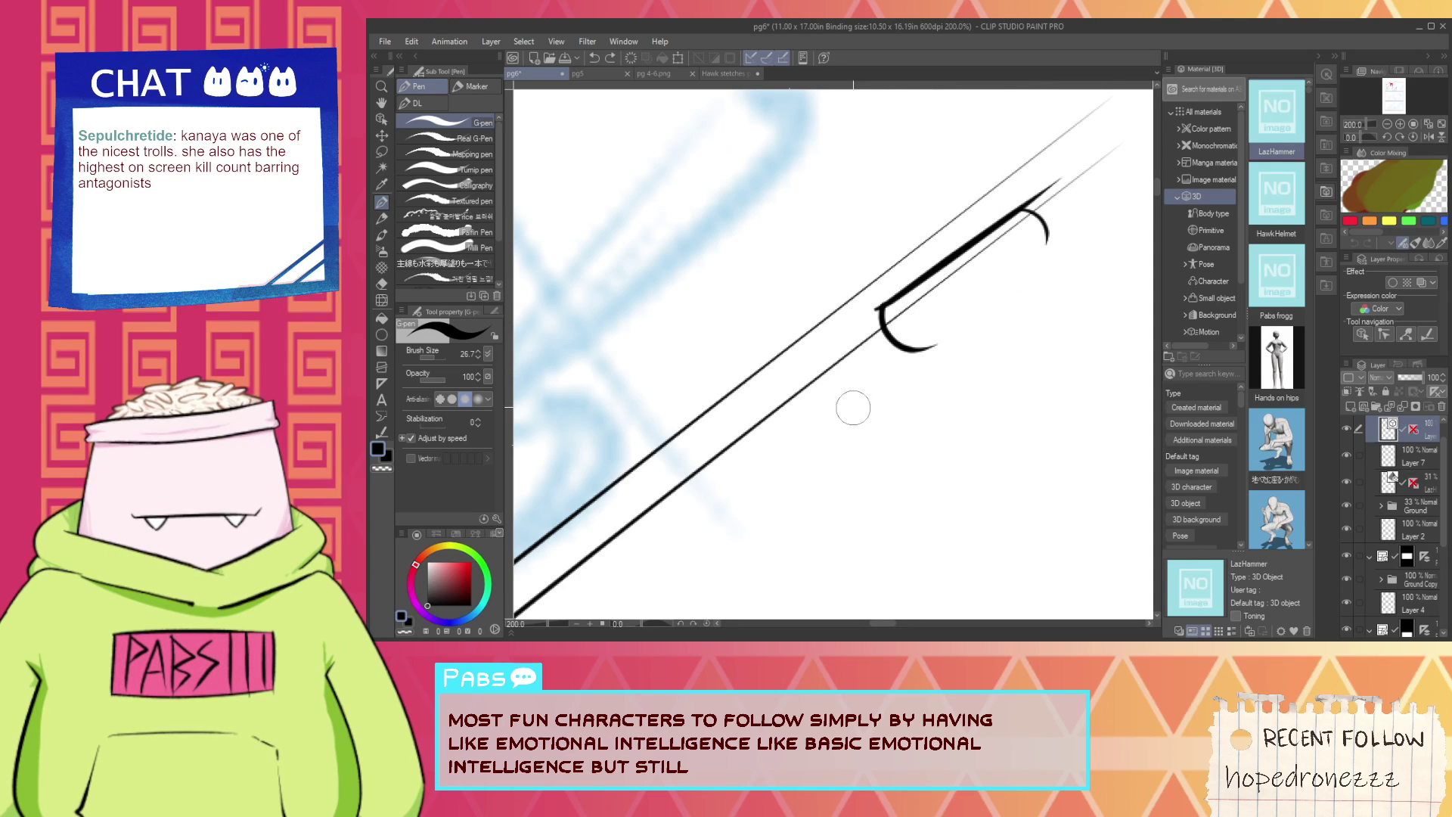
pyautogui.moveTo(860, 406); pyautogui.dragTo(1118, 187)
pyautogui.hotkey('ctrl', 'z')
pyautogui.moveTo(855, 413); pyautogui.dragTo(1131, 171)
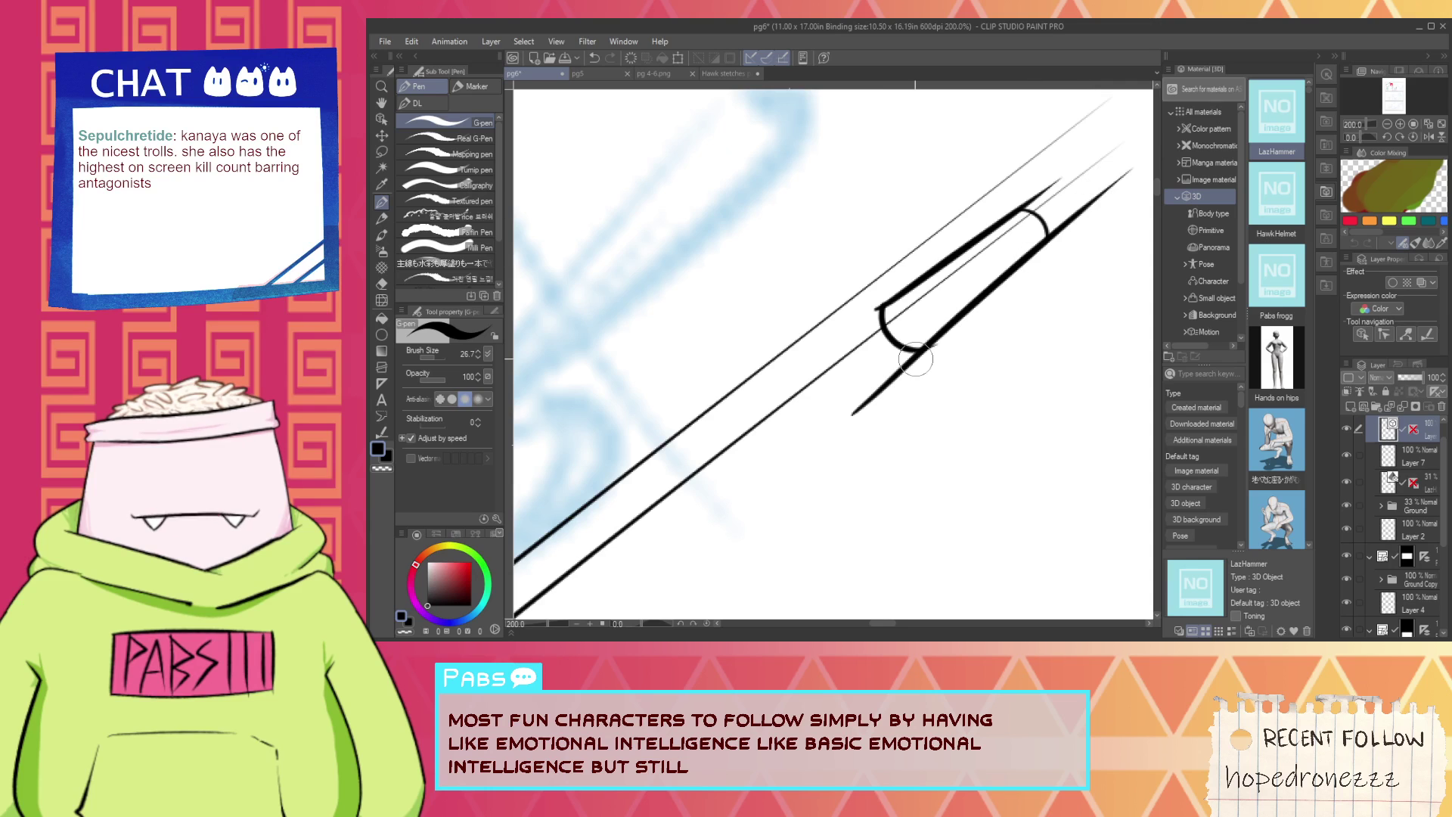
# Erase the overshooting line ends at both ends of the cylinder and the shaft line running through it.
pyautogui.press('space')
pyautogui.moveTo(935, 413); pyautogui.dragTo(861, 488)
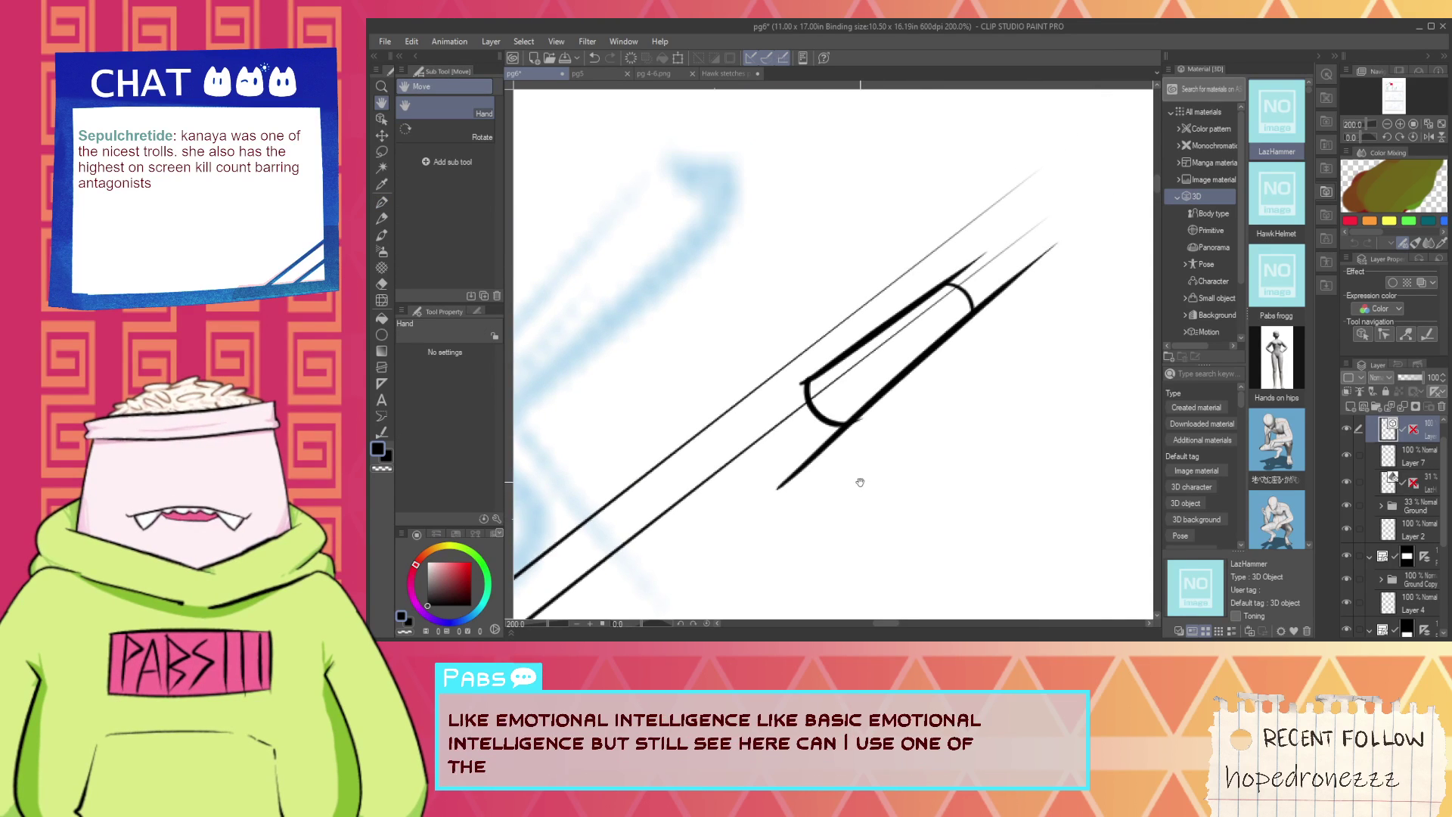
pyautogui.scroll(2, 847, 445)
pyautogui.press('e')
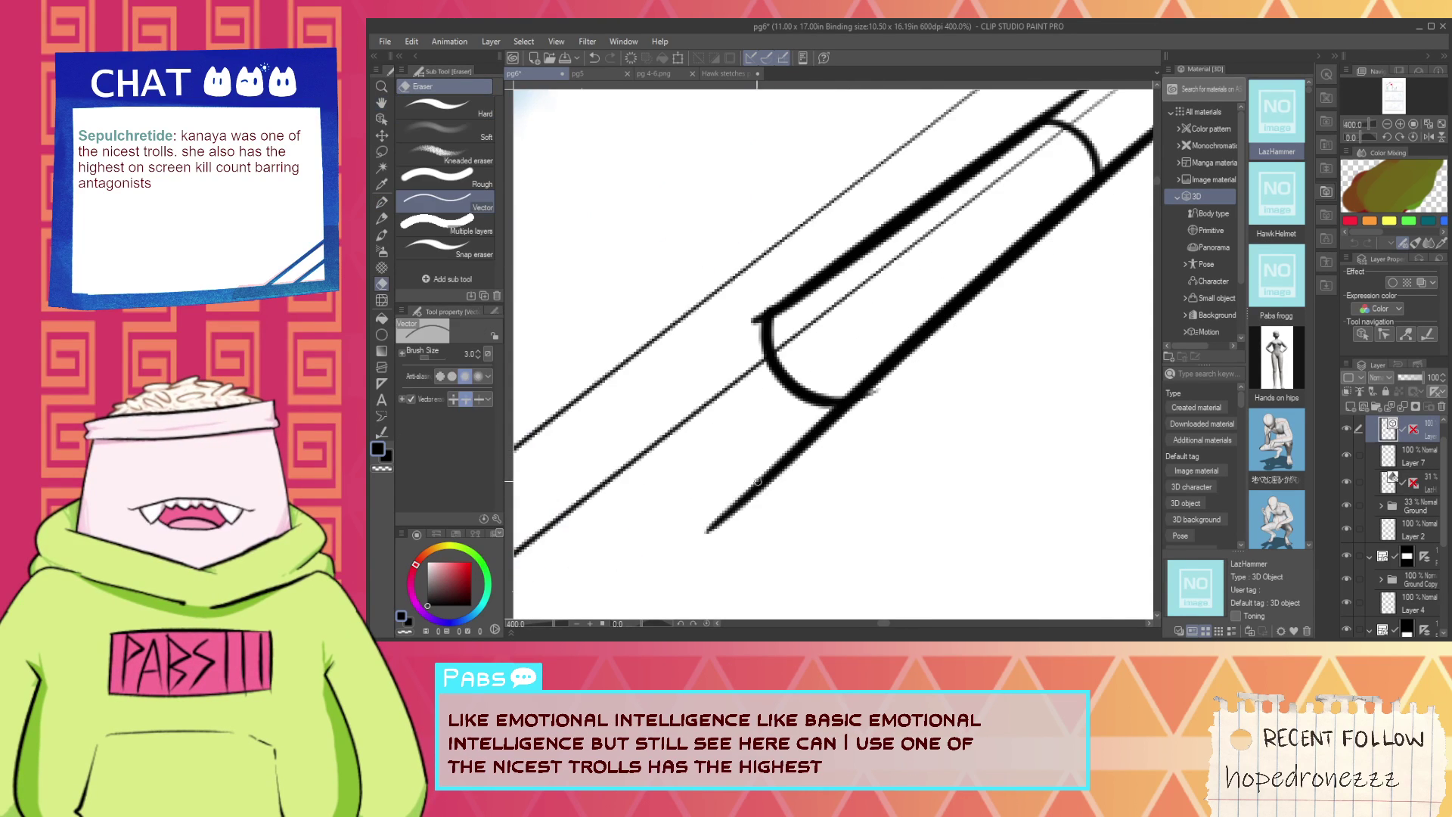
pyautogui.moveTo(758, 481); pyautogui.dragTo(830, 443)
pyautogui.moveTo(820, 333)
pyautogui.mouseDown()
pyautogui.moveTo(759, 336)
pyautogui.moveTo(758, 304)
pyautogui.mouseUp()
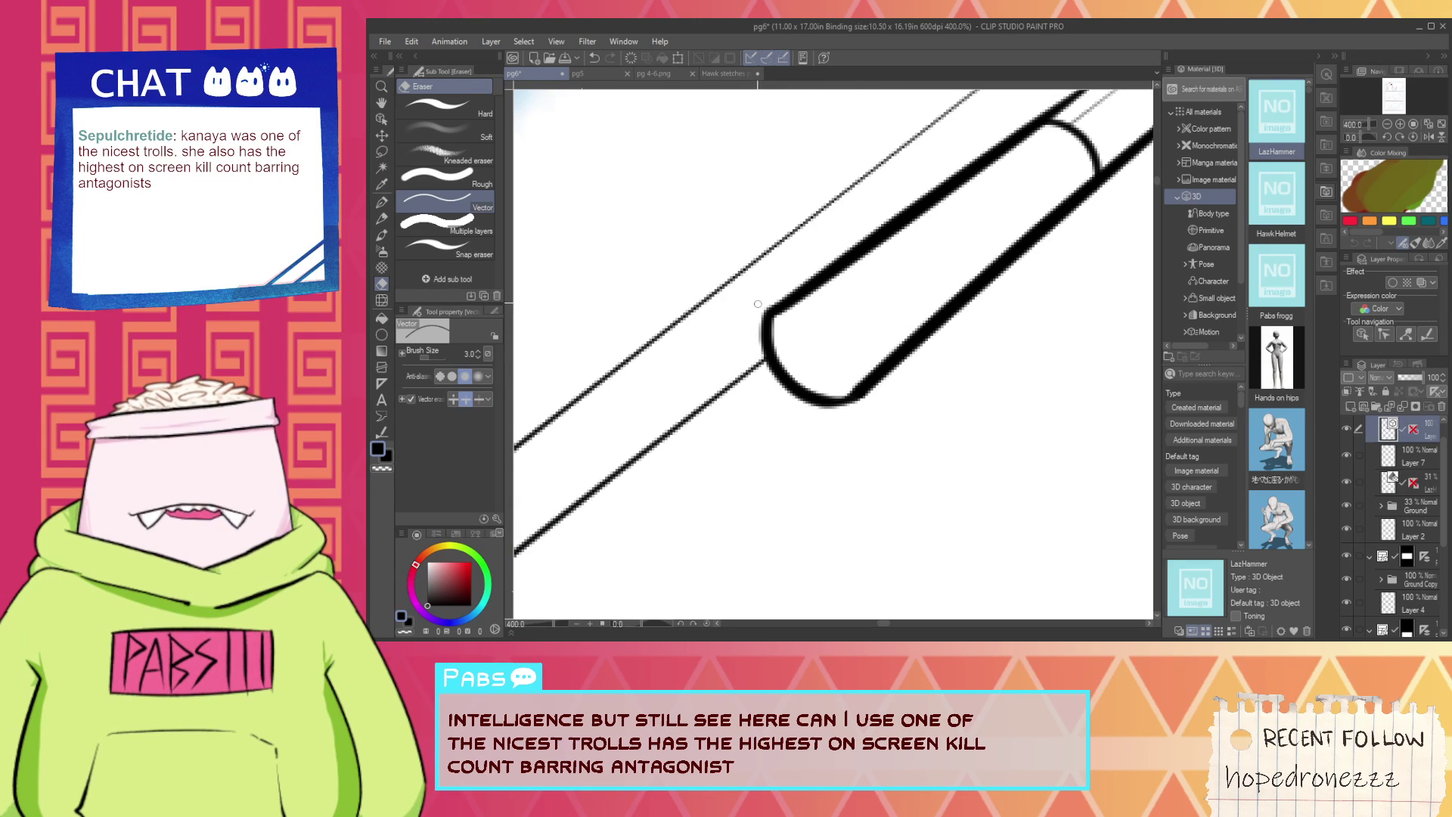
pyautogui.press('space')
pyautogui.moveTo(855, 272); pyautogui.dragTo(766, 379)
pyautogui.moveTo(986, 212); pyautogui.dragTo(1045, 309)
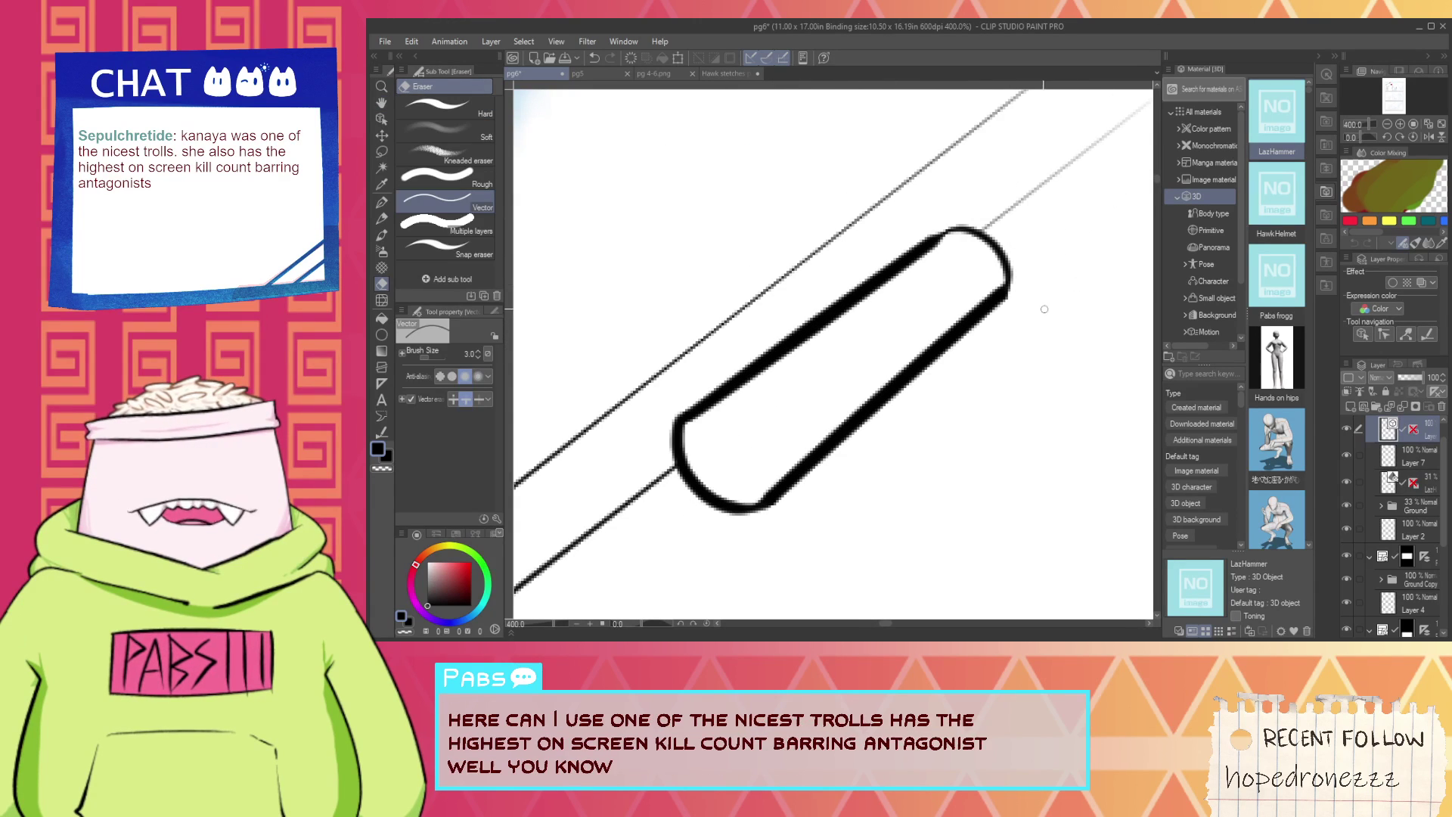
# Ink two curved bands inside the cylinder's near end and one inside its far end, redoing strokes that do not fit.
pyautogui.press('p')
pyautogui.moveTo(686, 424); pyautogui.dragTo(751, 462)
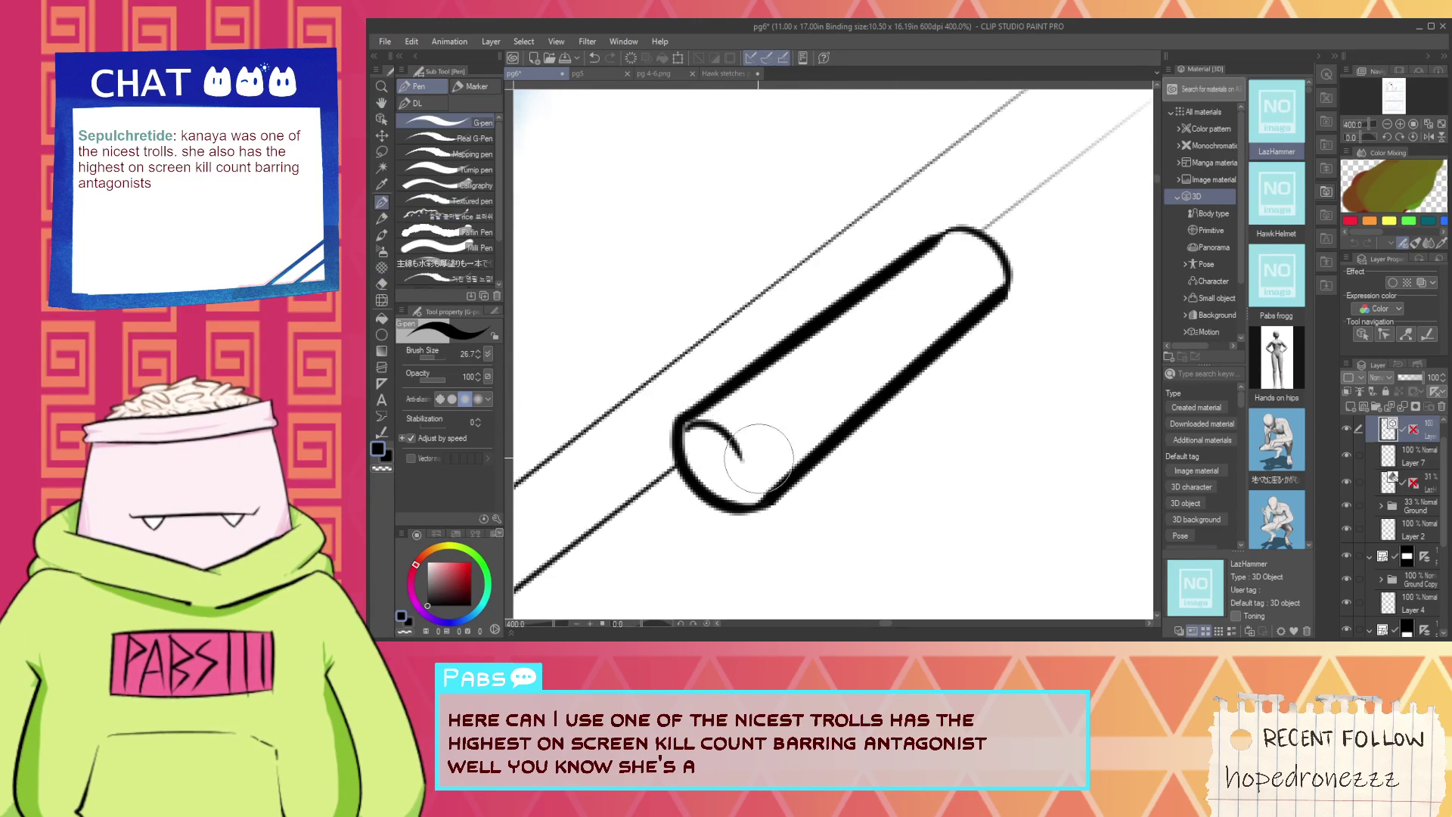
pyautogui.hotkey('ctrl', 'z')
pyautogui.moveTo(723, 407)
pyautogui.mouseDown()
pyautogui.moveTo(785, 481)
pyautogui.moveTo(721, 432)
pyautogui.moveTo(761, 483)
pyautogui.moveTo(732, 444)
pyautogui.moveTo(745, 475)
pyautogui.moveTo(742, 410)
pyautogui.moveTo(755, 463)
pyautogui.mouseUp()
pyautogui.hotkey('ctrl', 'z')
pyautogui.hotkey('ctrl', 'z')
pyautogui.hotkey('ctrl', 'z')
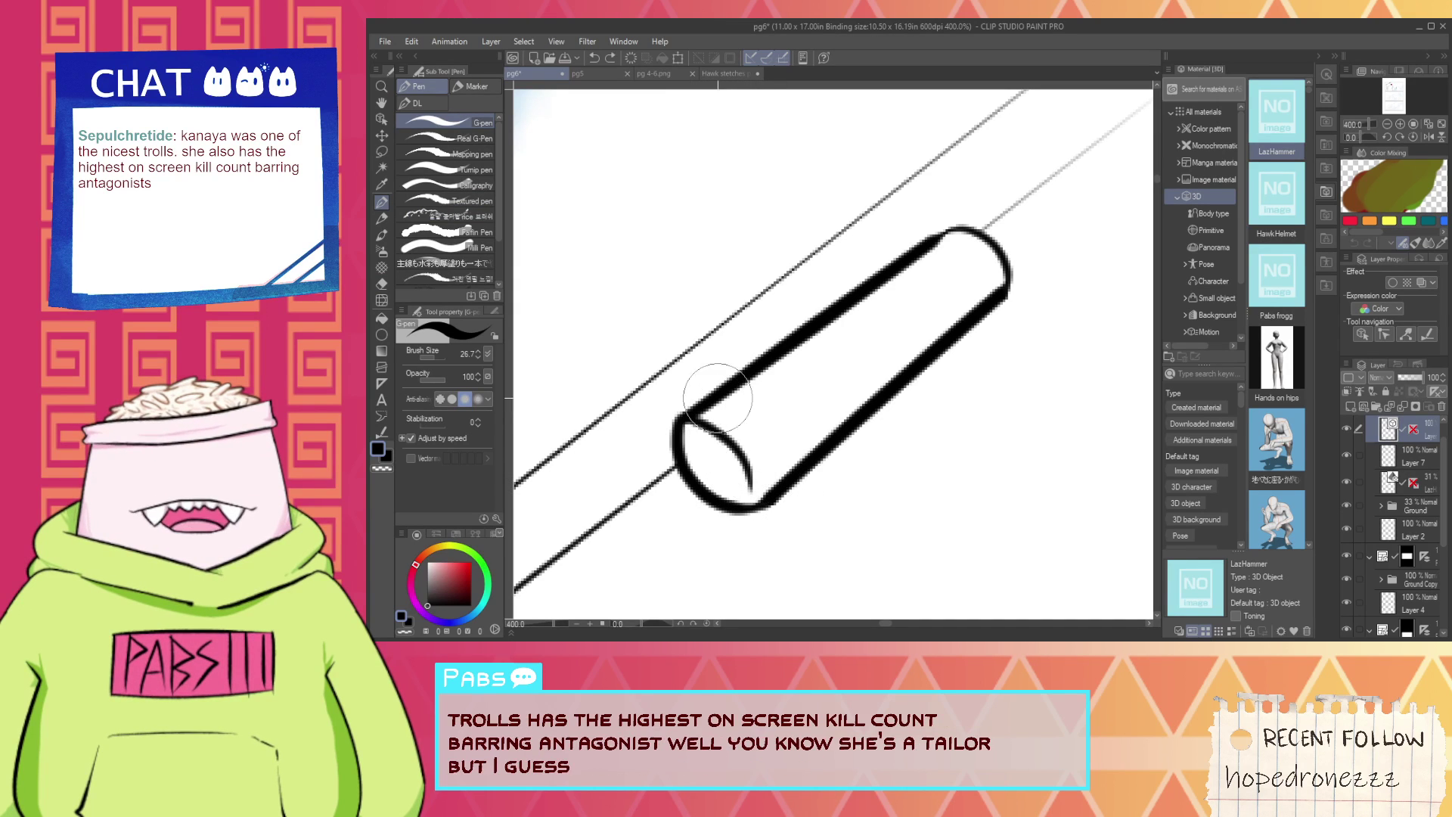
pyautogui.moveTo(724, 396); pyautogui.dragTo(788, 467)
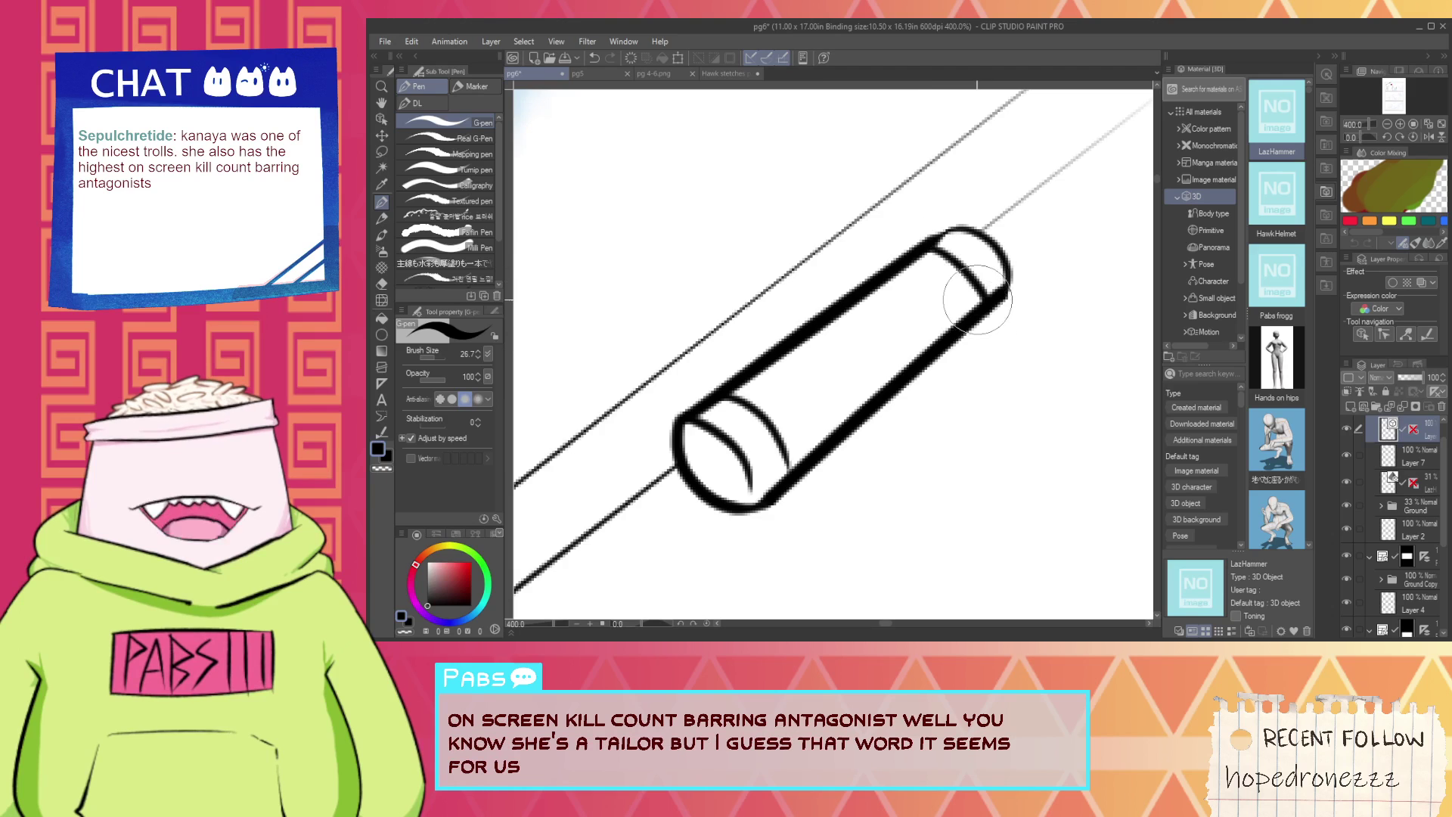
# Ink a hooked curve from the cylinder's upper edge to the shaft, with a short arc beside it over the upper shaft line.
pyautogui.scroll(-6, 942, 317)
pyautogui.scroll(-1, 945, 317)
pyautogui.scroll(5, 938, 321)
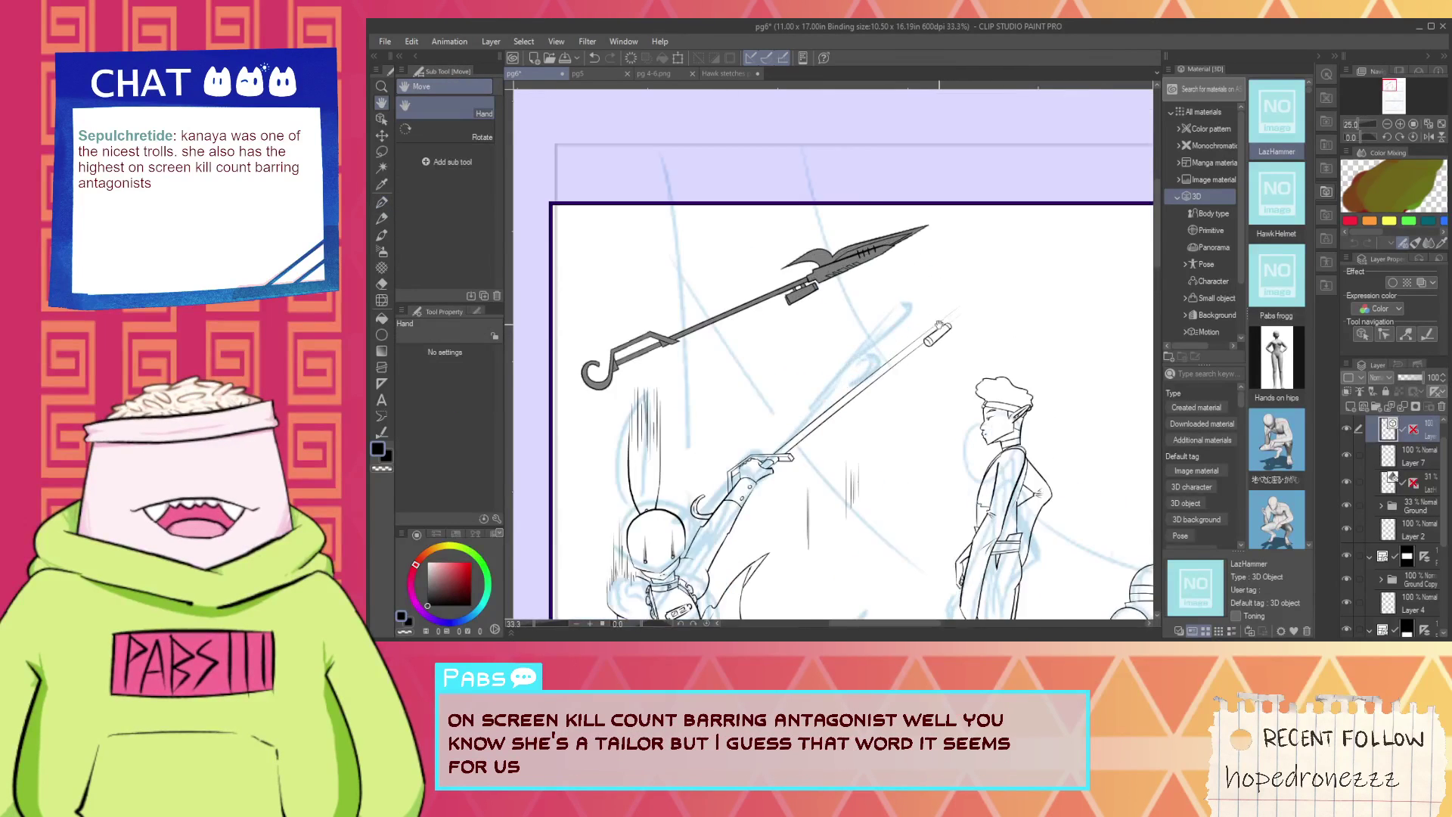
pyautogui.scroll(1, 935, 324)
pyautogui.moveTo(926, 316); pyautogui.dragTo(967, 341)
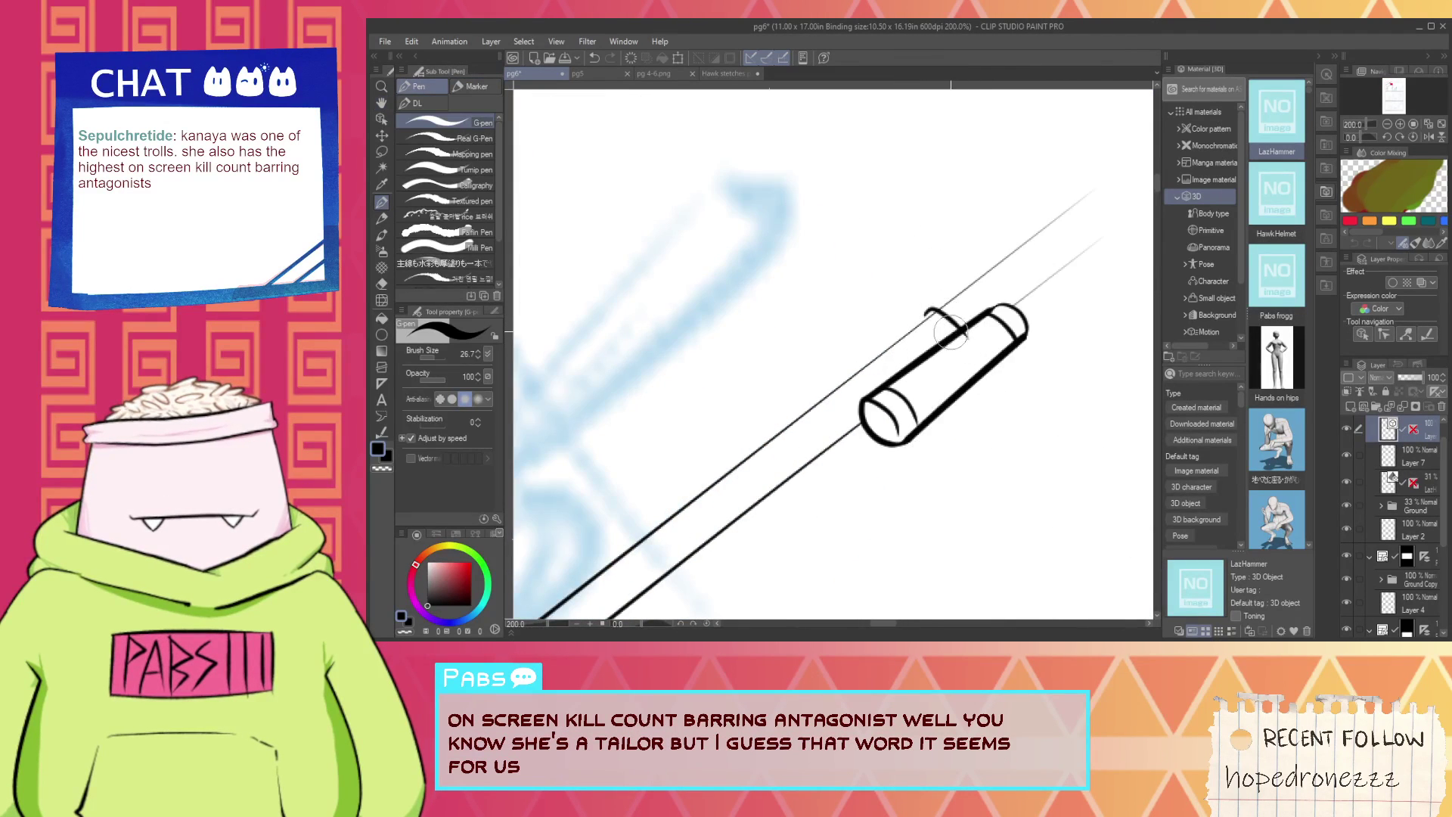
pyautogui.scroll(2, 950, 330)
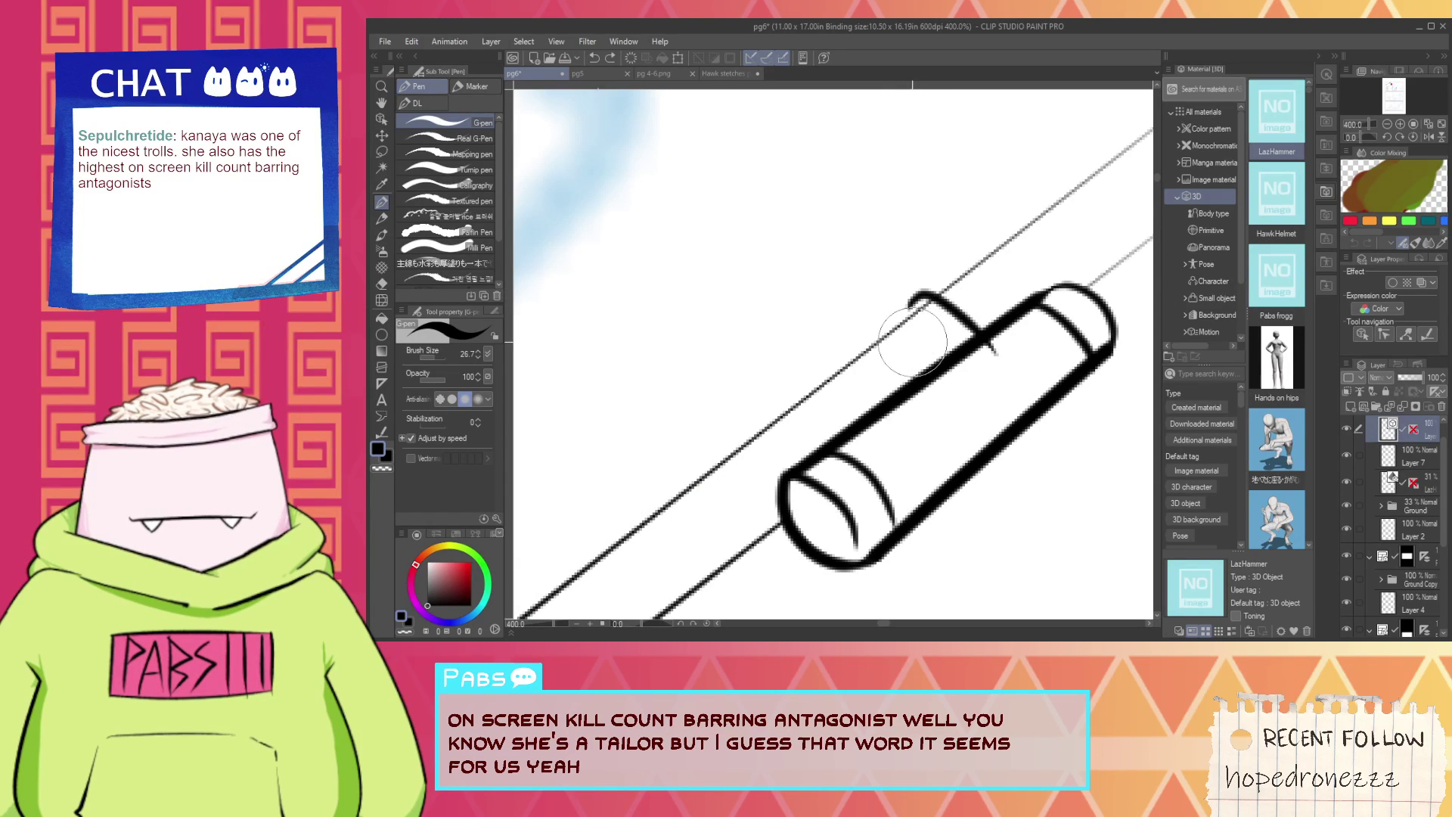
pyautogui.moveTo(910, 333); pyautogui.dragTo(919, 259)
pyautogui.hotkey('ctrl', 'z')
pyautogui.scroll(-2, 983, 274)
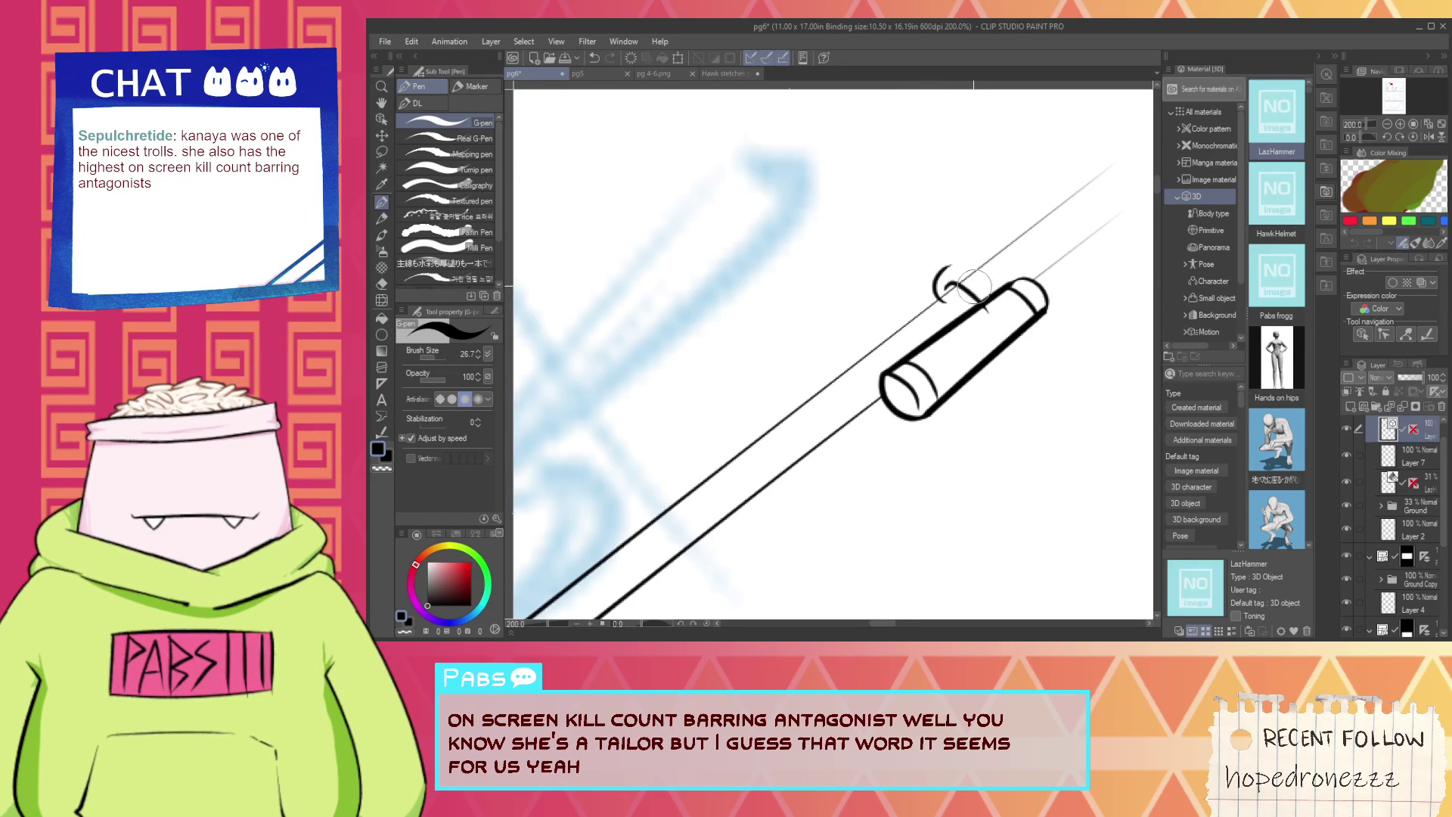
# Ink two roughly parallel lines extending toward the weapon's tip, one from the short arc and one from the cylinder's far end.
pyautogui.moveTo(952, 272); pyautogui.dragTo(936, 302)
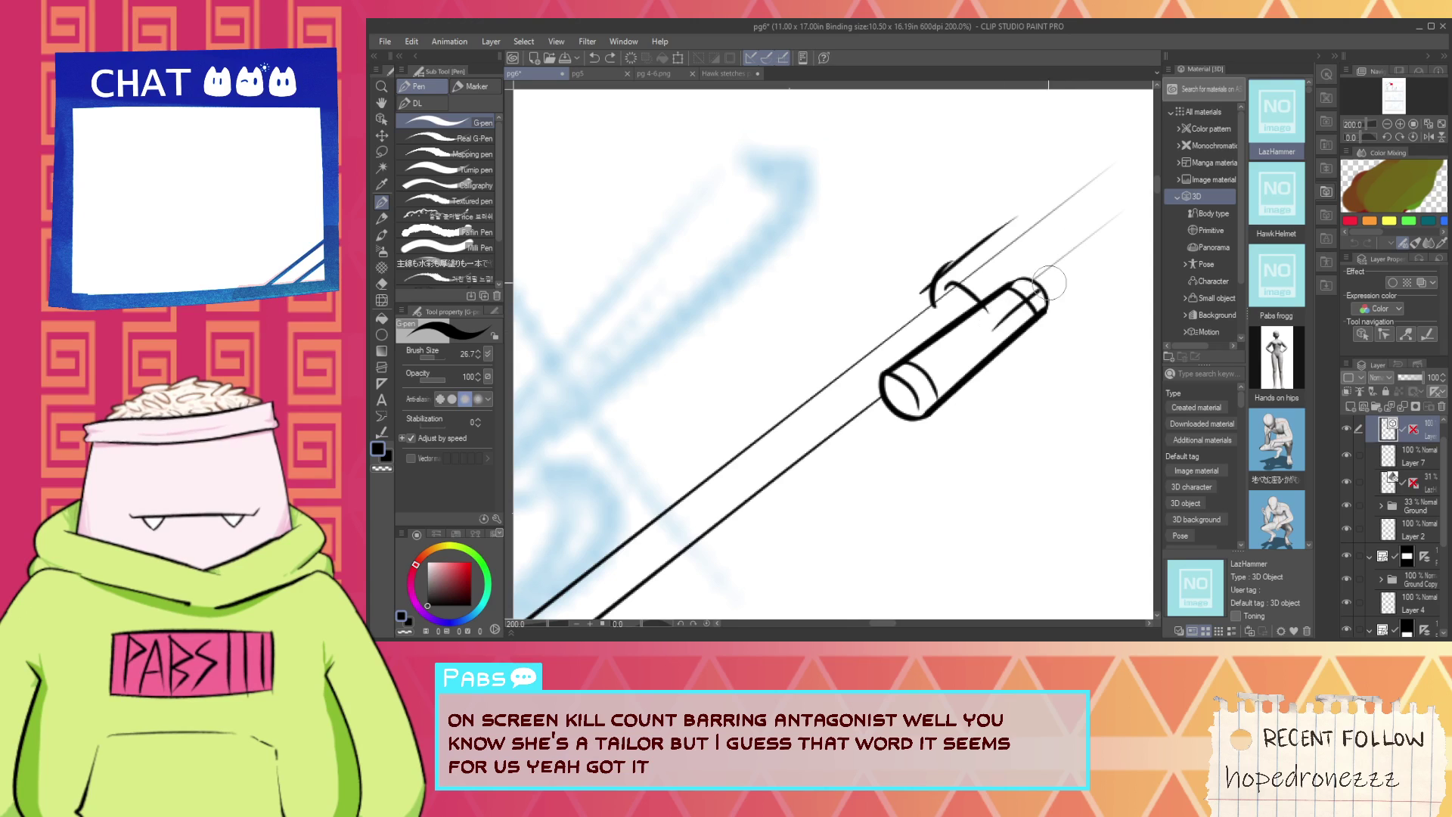
pyautogui.hotkey('ctrl', 'z')
pyautogui.moveTo(999, 318); pyautogui.dragTo(1107, 236)
# Erase the extension line inside the cylinder, the shaft line between the arc and hooked curve, and the arc's overshooting ends.
pyautogui.press('e')
pyautogui.scroll(2, 1028, 281)
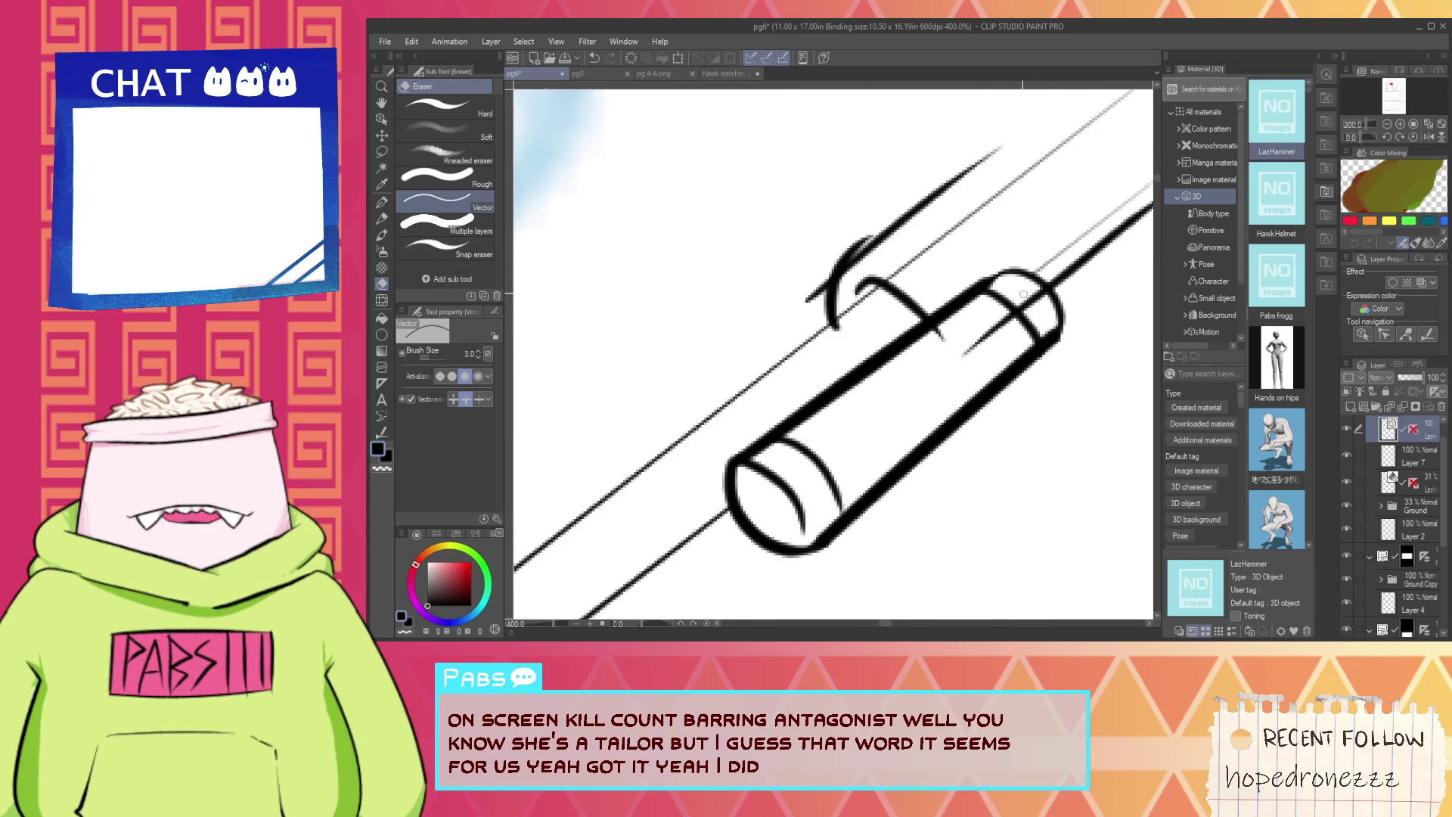
pyautogui.moveTo(1029, 310); pyautogui.dragTo(970, 401)
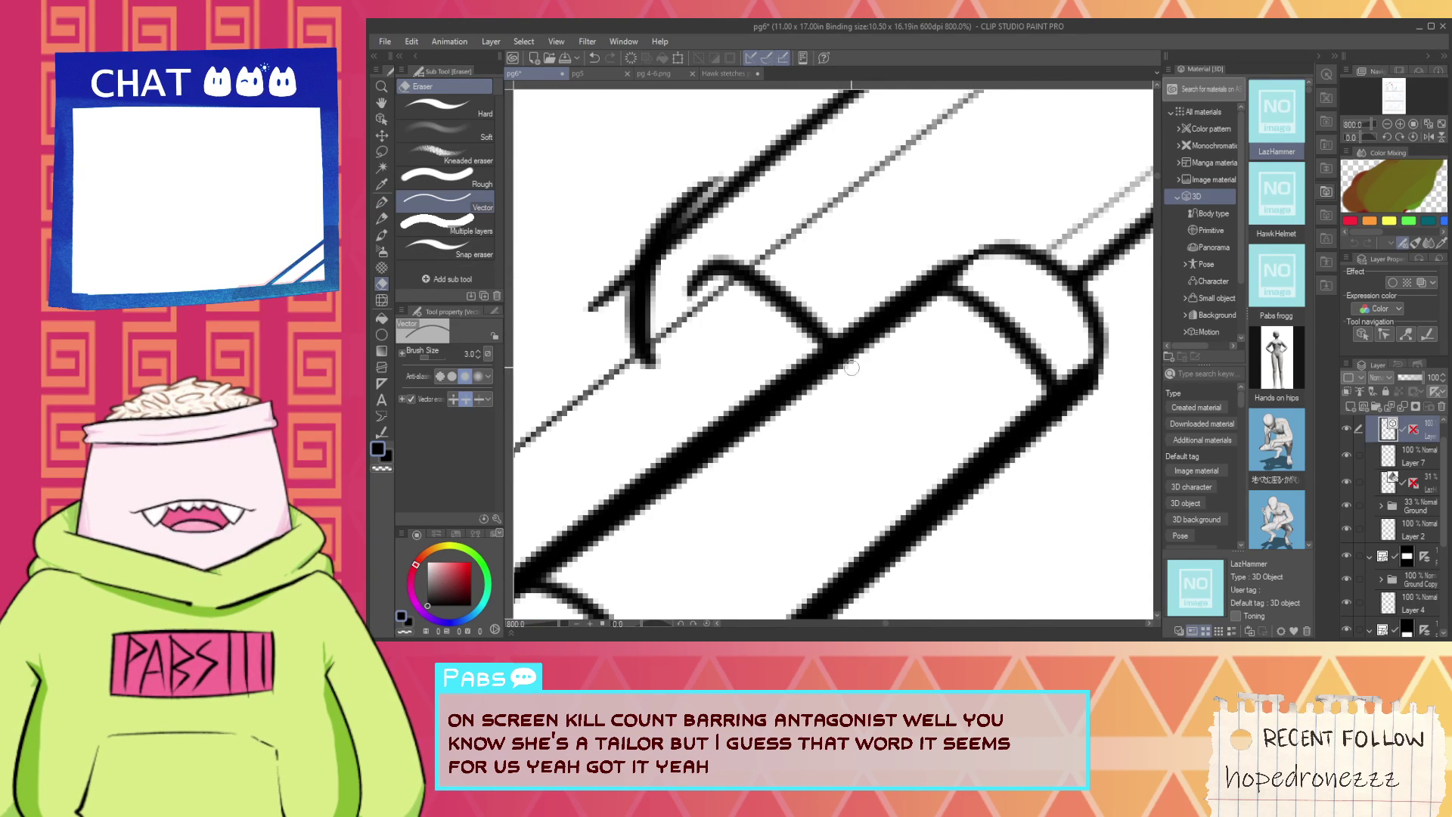
pyautogui.moveTo(718, 340)
pyautogui.mouseDown()
pyautogui.moveTo(804, 406)
pyautogui.moveTo(772, 388)
pyautogui.mouseUp()
pyautogui.hotkey('ctrl', 'z')
pyautogui.click(769, 383)
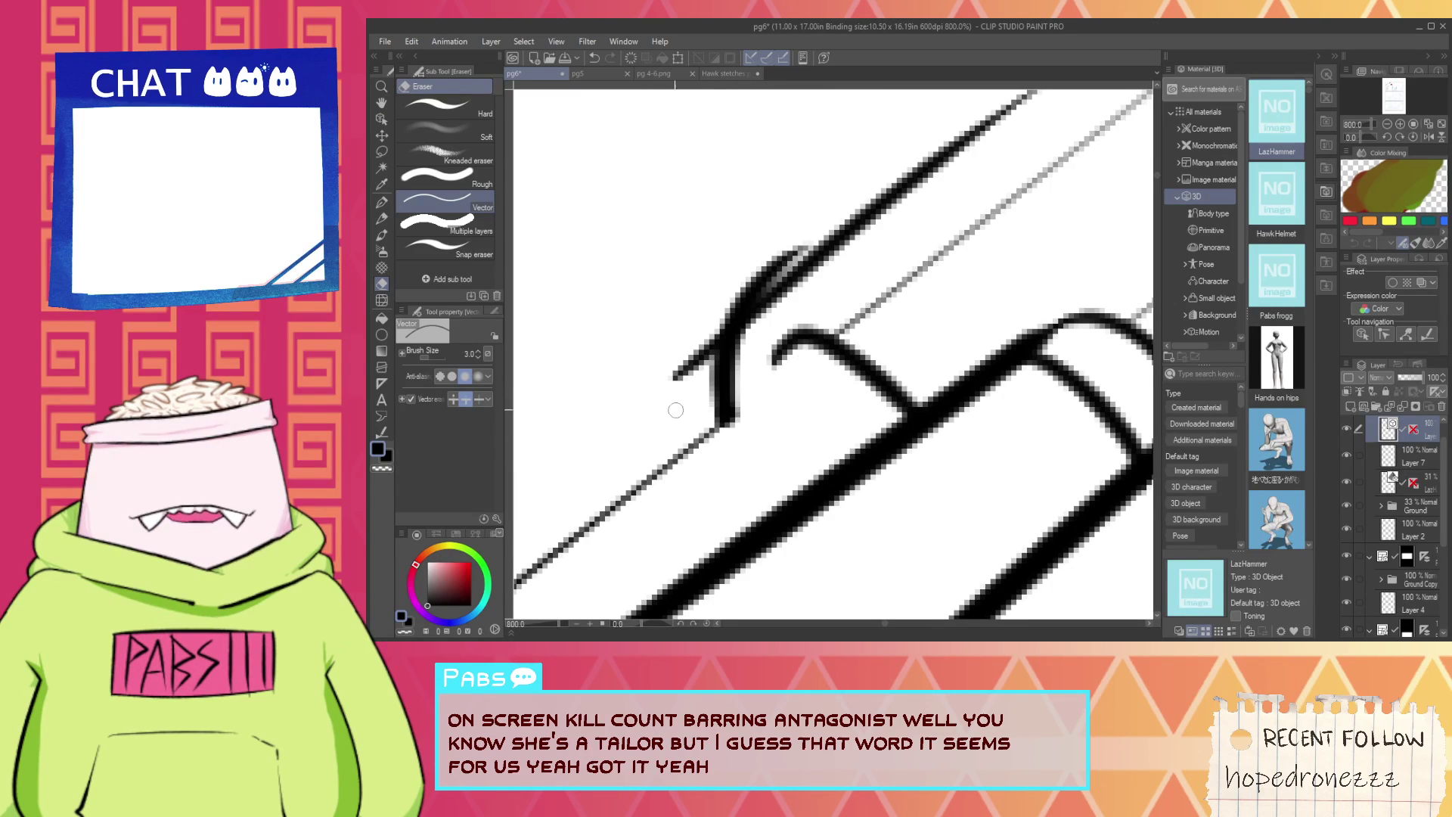
pyautogui.click(694, 362)
pyautogui.click(783, 264)
# Erase the faint shaft lines continuing past the hooked curve and the cylinder.
pyautogui.scroll(-10, 794, 280)
pyautogui.press('space')
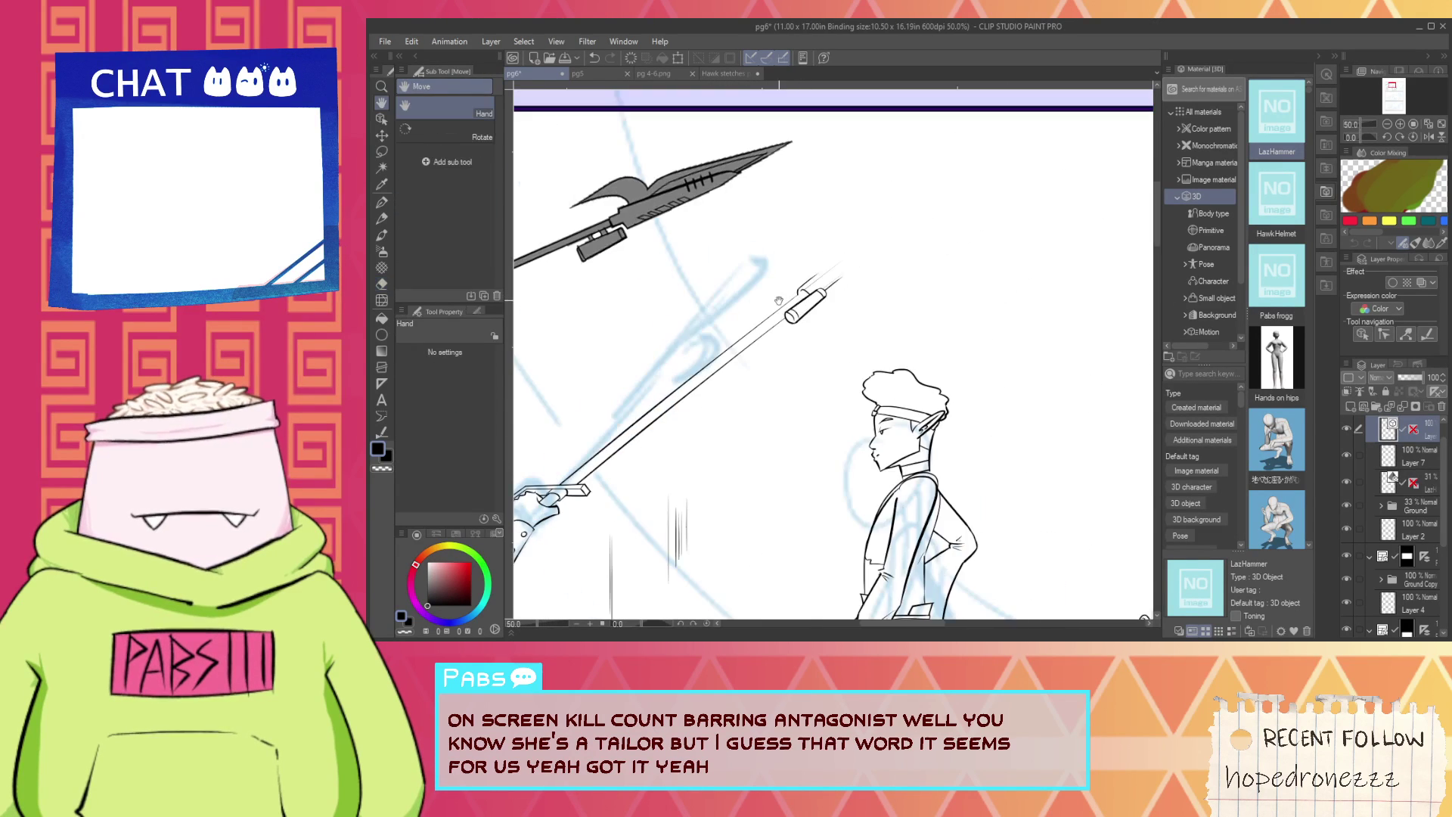
pyautogui.scroll(3, 798, 376)
pyautogui.scroll(-1, 807, 373)
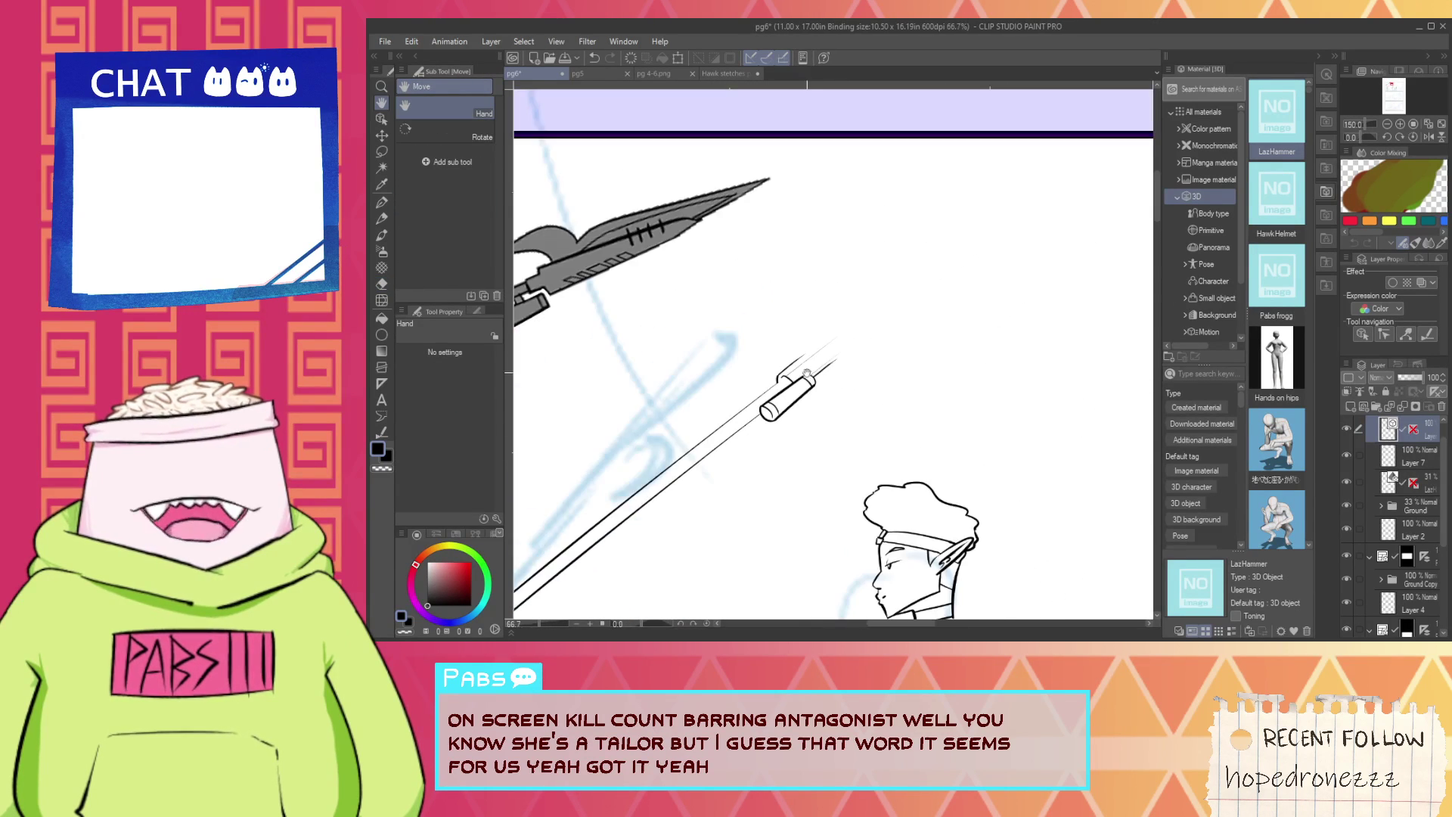
pyautogui.scroll(-1, 802, 379)
pyautogui.moveTo(836, 368); pyautogui.dragTo(872, 379)
pyautogui.scroll(4, 863, 386)
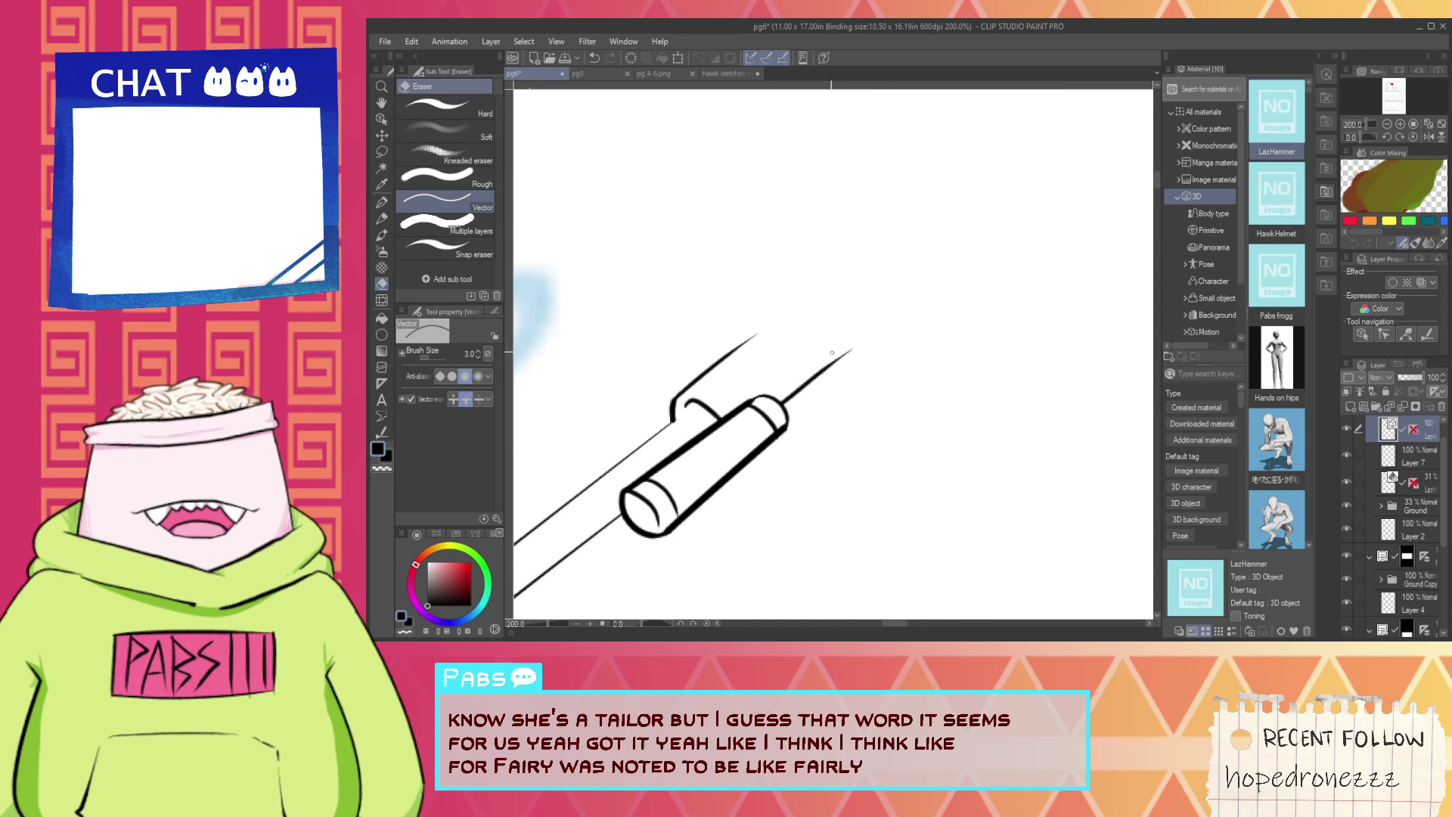
# Ink a short stroke outward from the cylinder's far end, undoing the long diagonal line drawn beyond it.
pyautogui.scroll(-3, 832, 352)
pyautogui.moveTo(794, 356)
pyautogui.mouseDown()
pyautogui.moveTo(817, 381)
pyautogui.moveTo(936, 397)
pyautogui.moveTo(1057, 258)
pyautogui.mouseUp()
pyautogui.scroll(2, 819, 387)
pyautogui.press('p')
pyautogui.scroll(-2, 960, 301)
pyautogui.moveTo(952, 342); pyautogui.dragTo(919, 382)
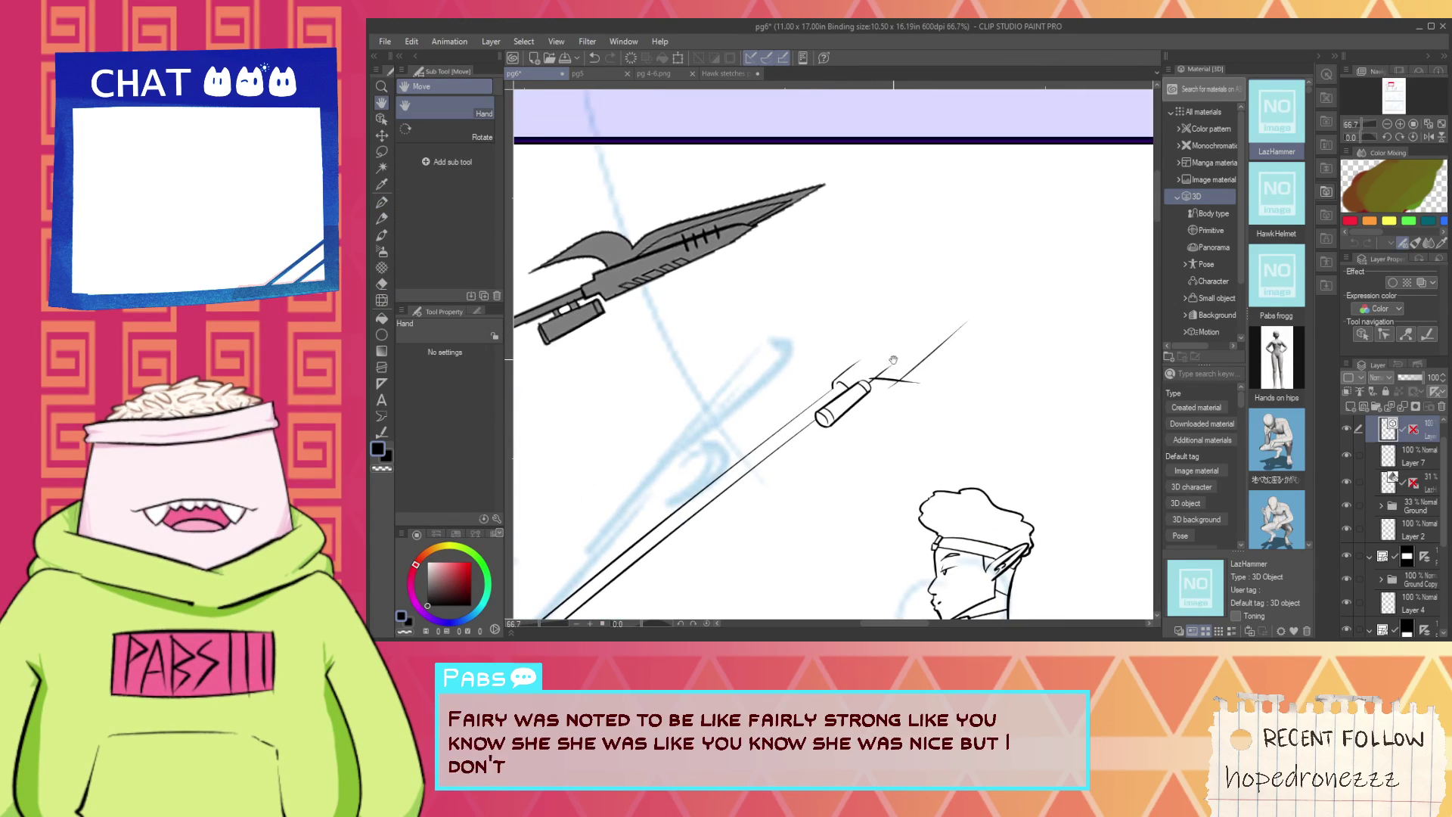
pyautogui.hotkey('ctrl', 'z')
pyautogui.scroll(1, 910, 366)
pyautogui.scroll(-1, 876, 368)
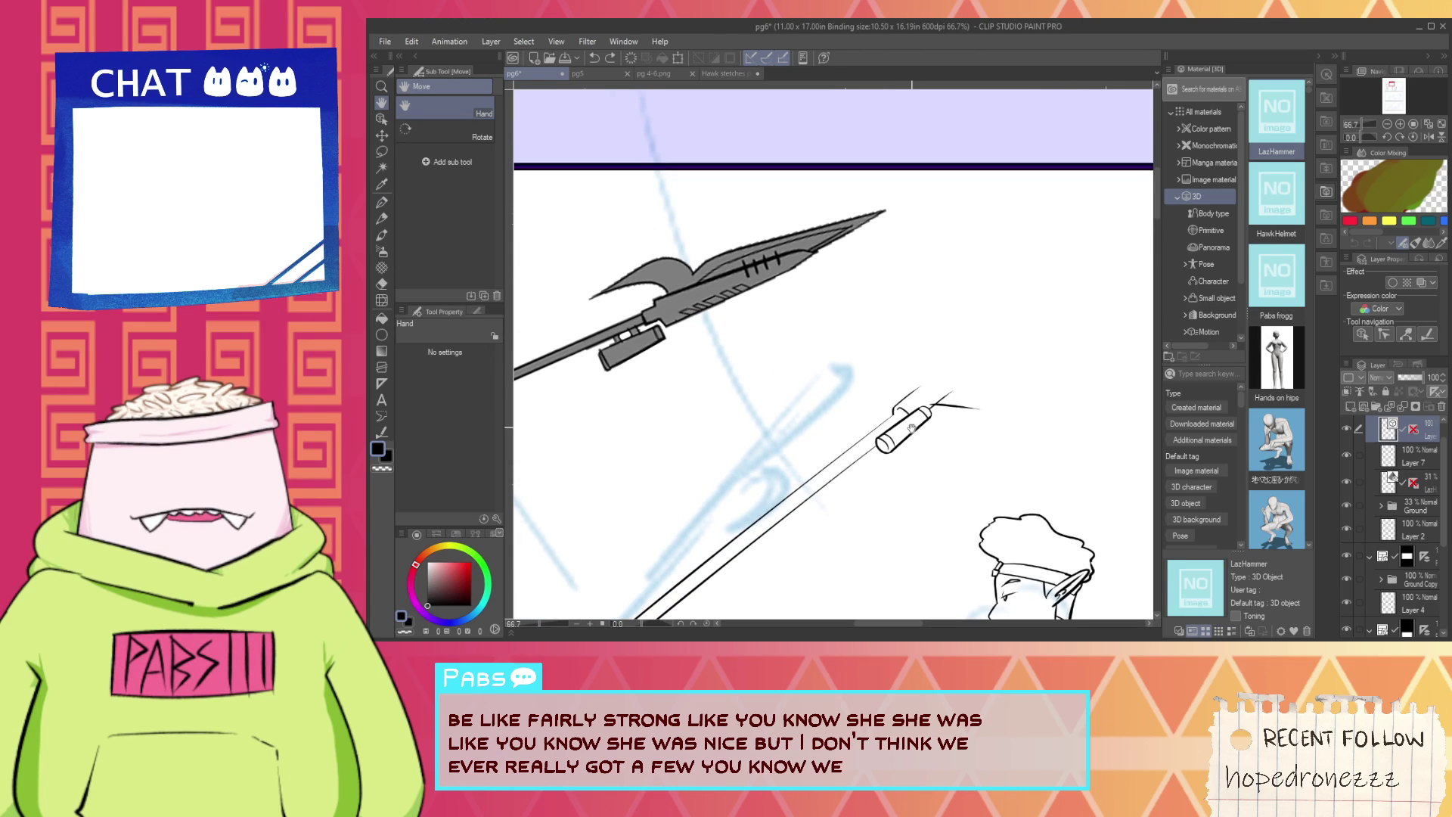
# Ink the blade's long lower and upper edges from the cylinder and hooked curve up to a curved tip, redoing the lower edge.
pyautogui.press('p')
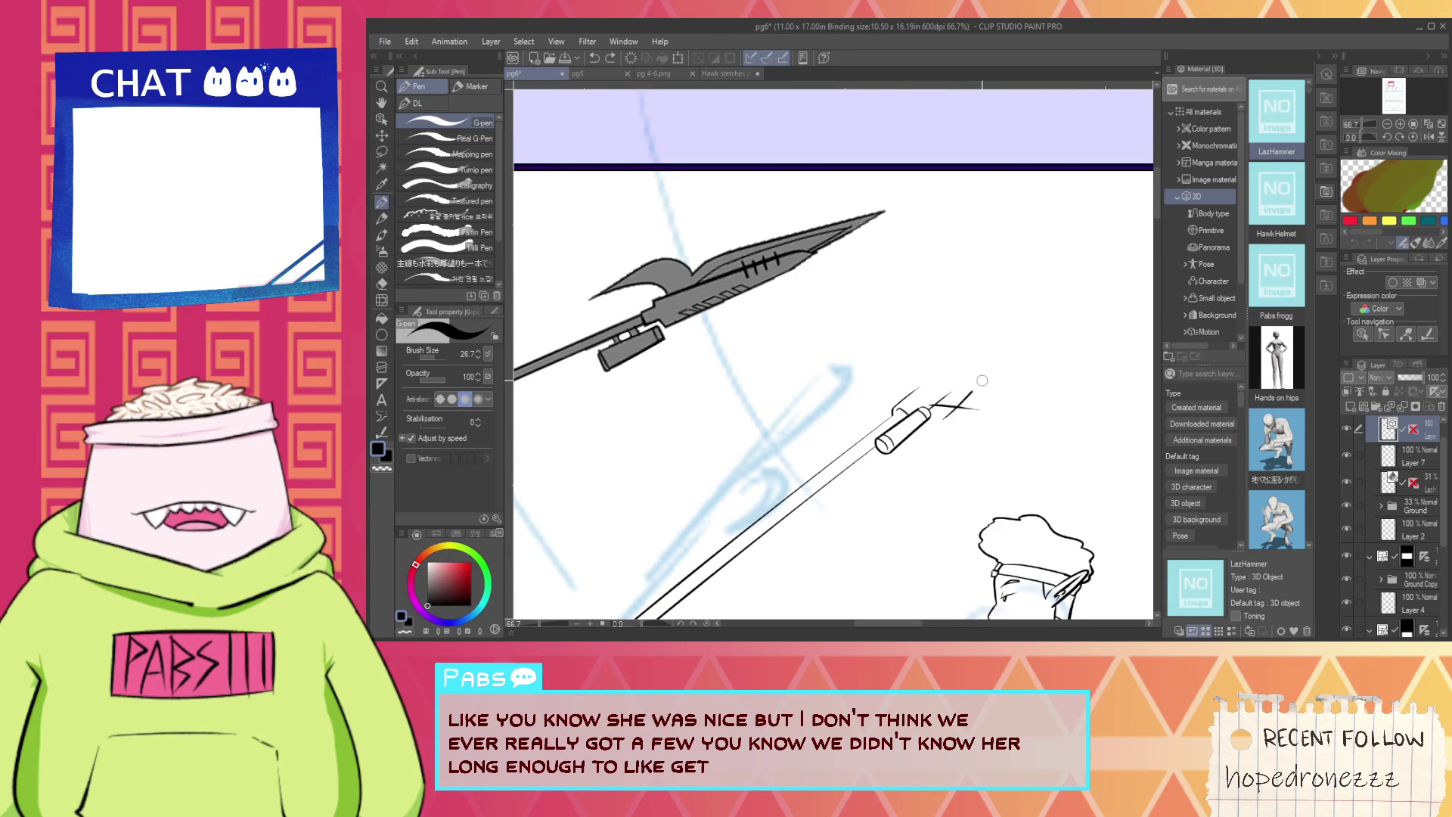
pyautogui.moveTo(982, 381); pyautogui.dragTo(1025, 332)
pyautogui.hotkey('ctrl', 'z')
pyautogui.moveTo(932, 413)
pyautogui.mouseDown()
pyautogui.moveTo(988, 379)
pyautogui.moveTo(1048, 285)
pyautogui.mouseUp()
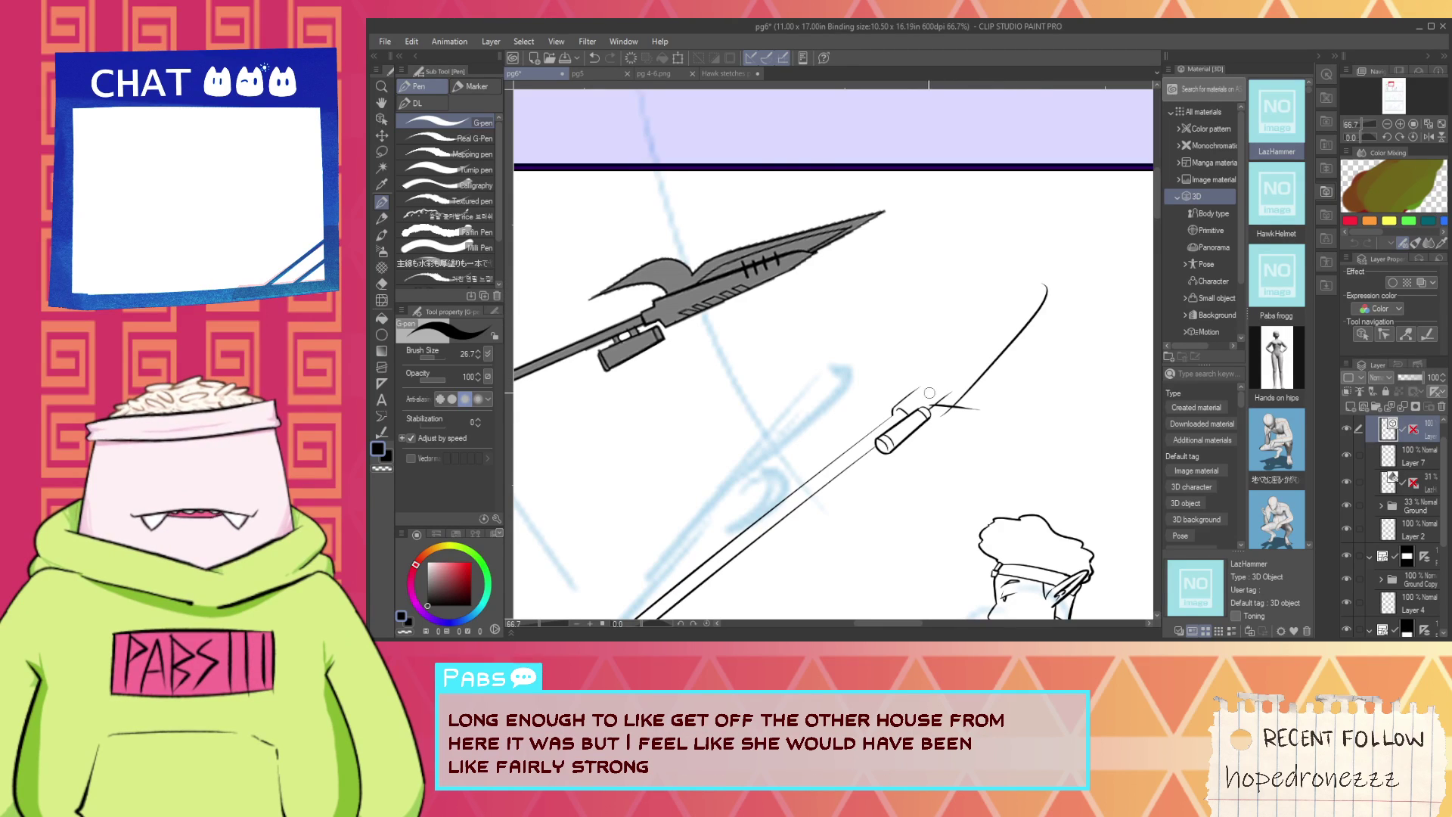
pyautogui.scroll(1, 930, 393)
pyautogui.moveTo(874, 401); pyautogui.dragTo(1093, 235)
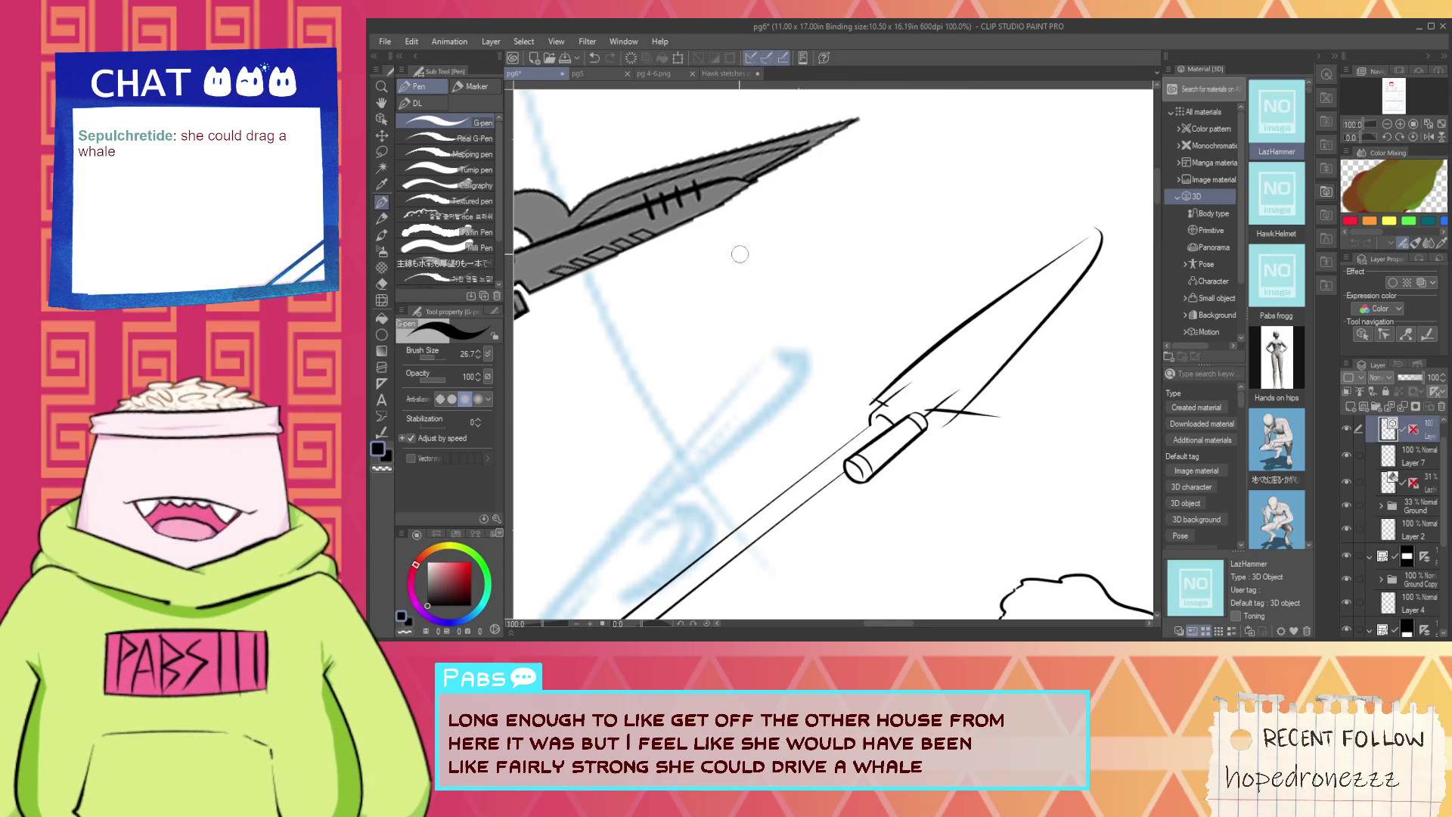
# Select the blade's long upper and lower edge lines and squash them vertically to lower the tip.
pyautogui.scroll(-2, 517, 189)
pyautogui.click(383, 119)
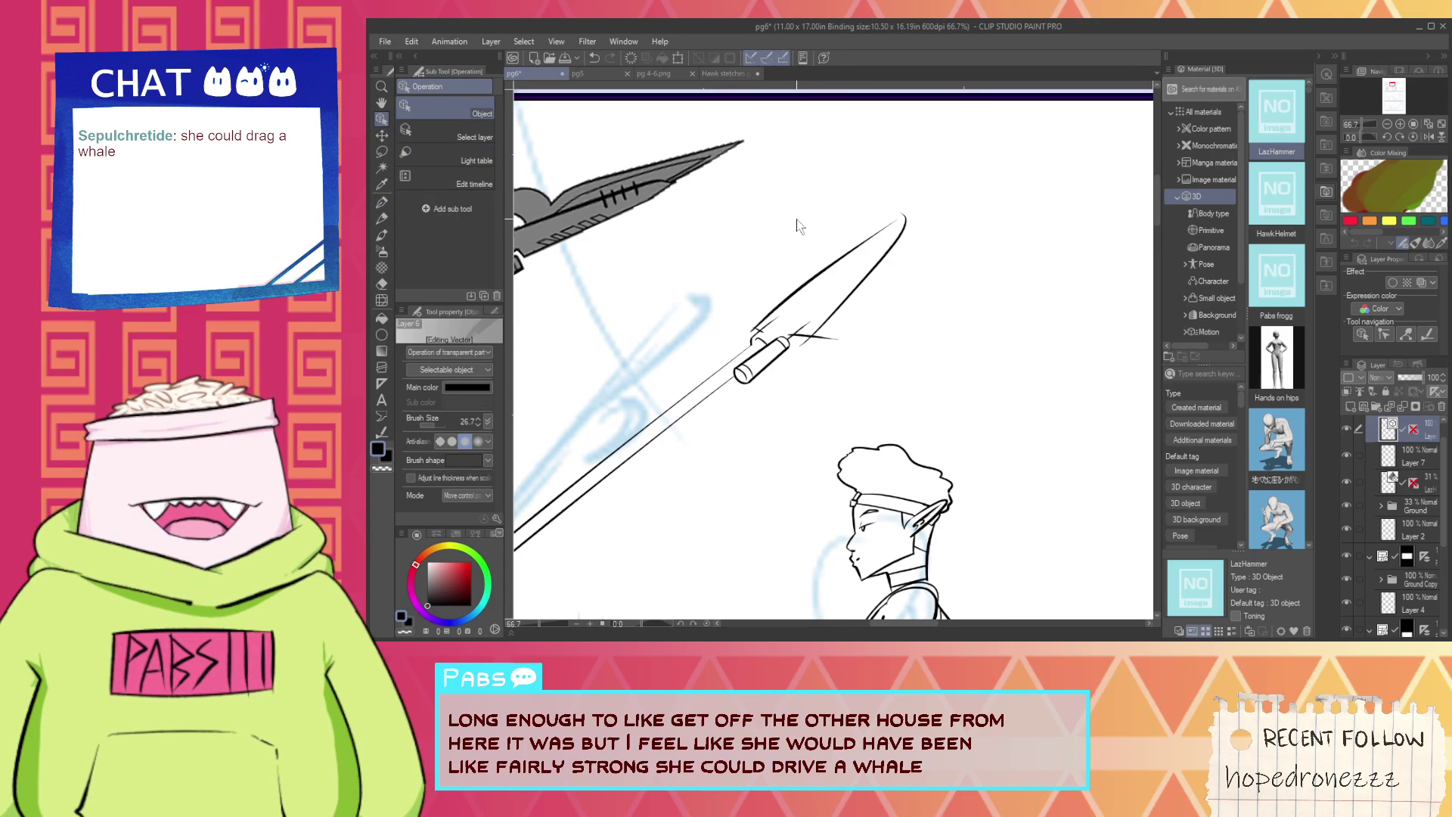
pyautogui.click(855, 254)
pyautogui.moveTo(832, 191); pyautogui.dragTo(864, 238)
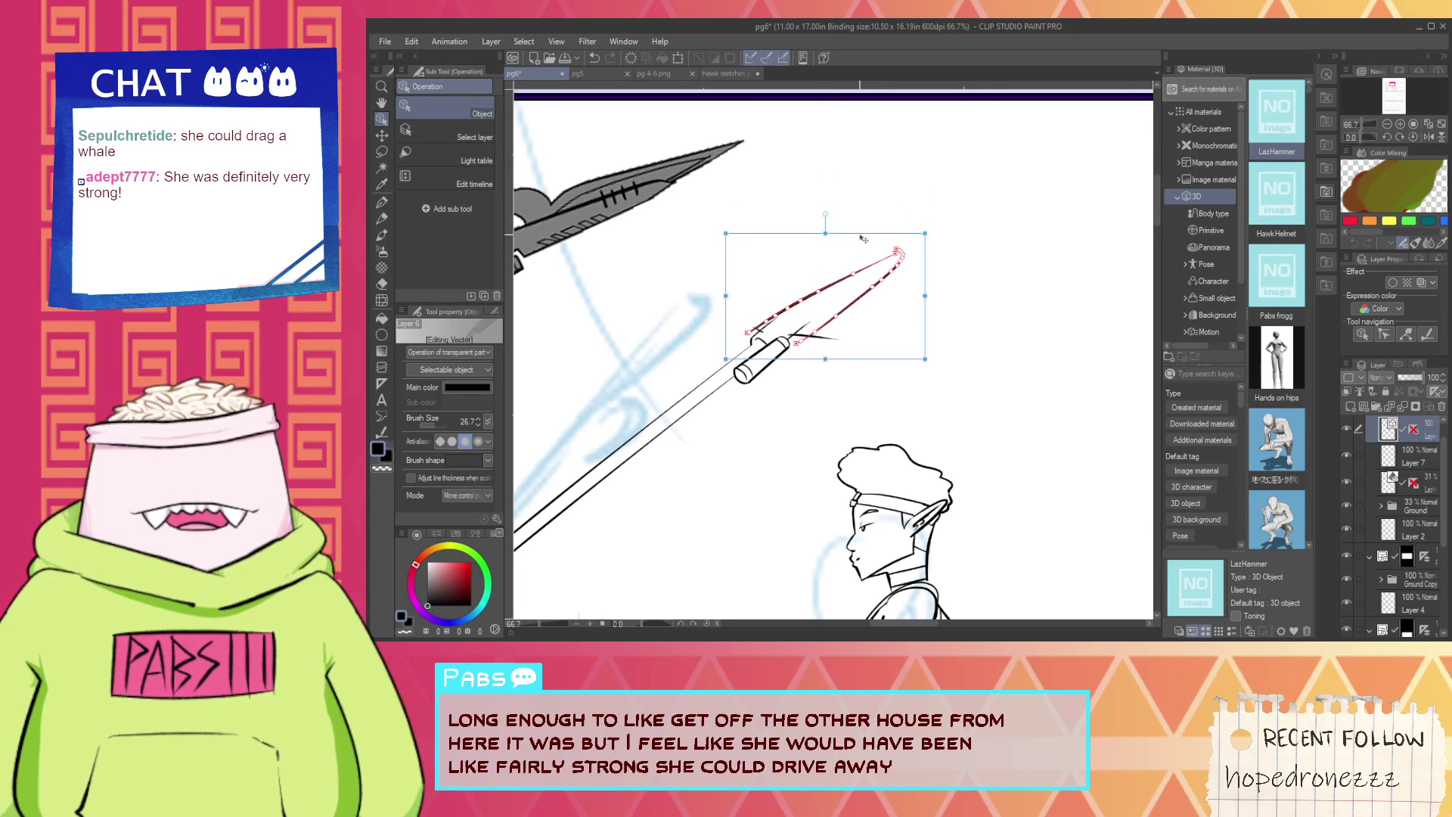
# Erase the overshooting line ends at the blade's base beside the cylinder and the hooked curve.
pyautogui.press('e')
pyautogui.scroll(4, 808, 349)
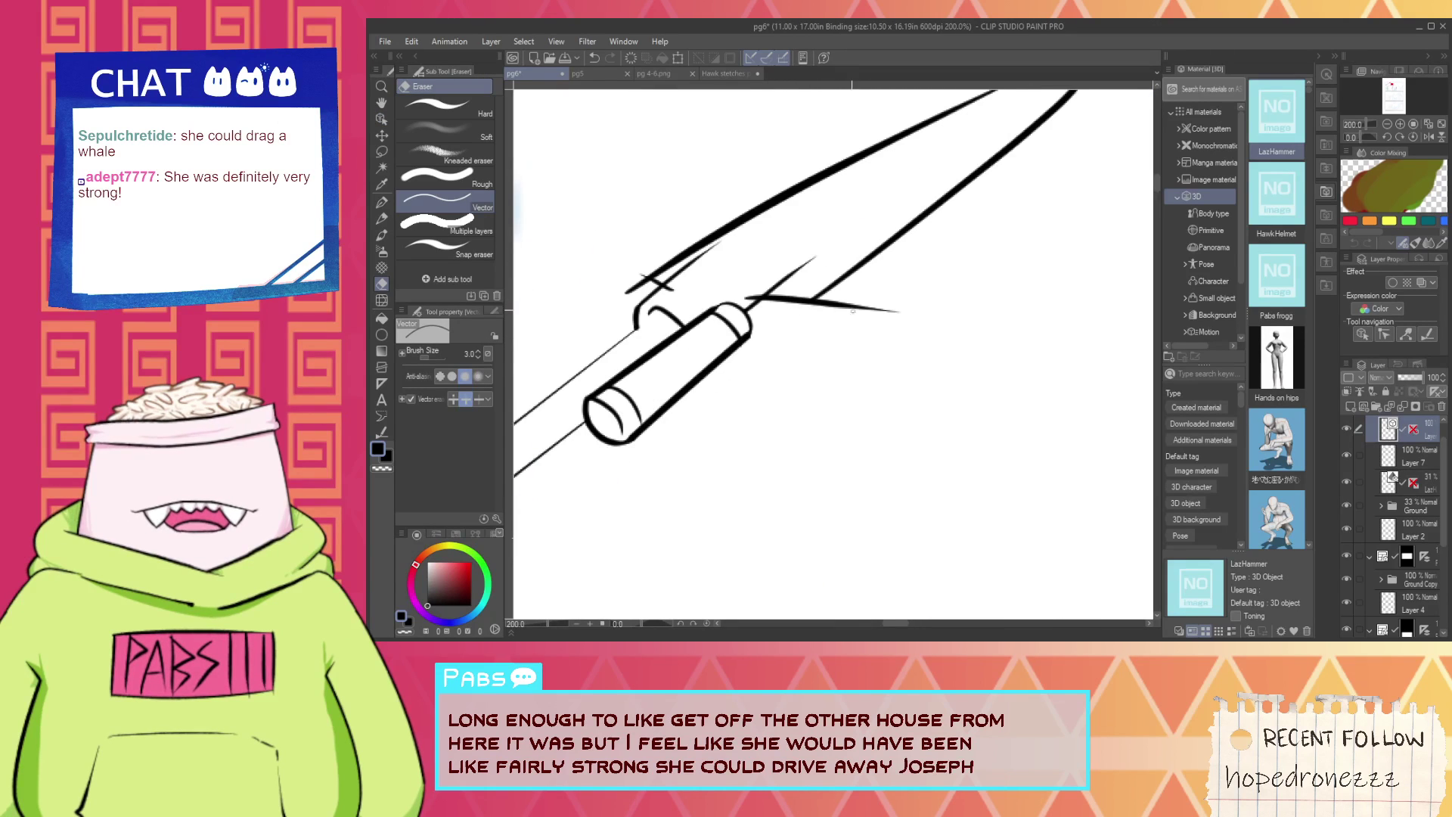
pyautogui.moveTo(733, 301); pyautogui.dragTo(792, 286)
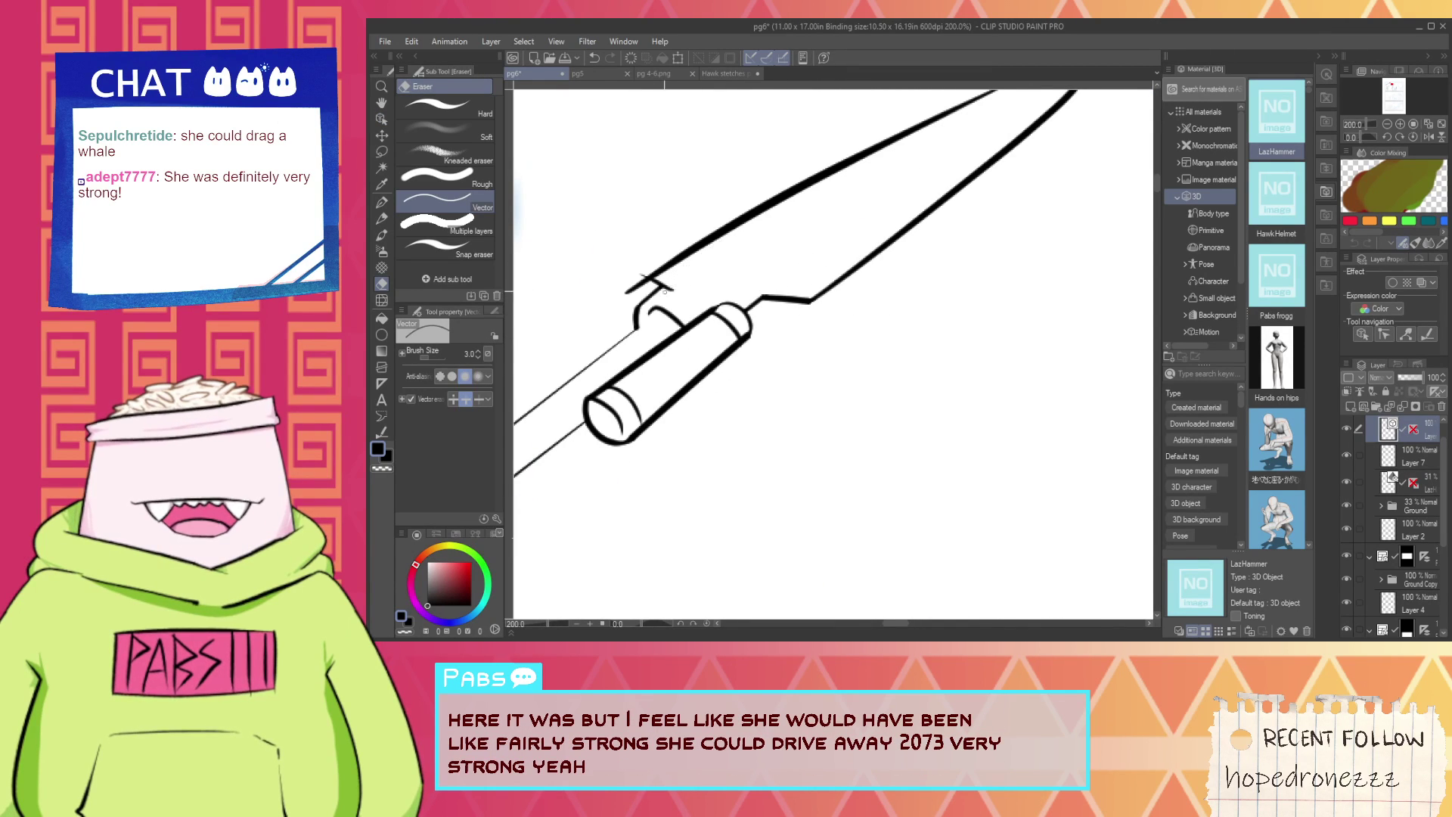
pyautogui.scroll(-5, 652, 269)
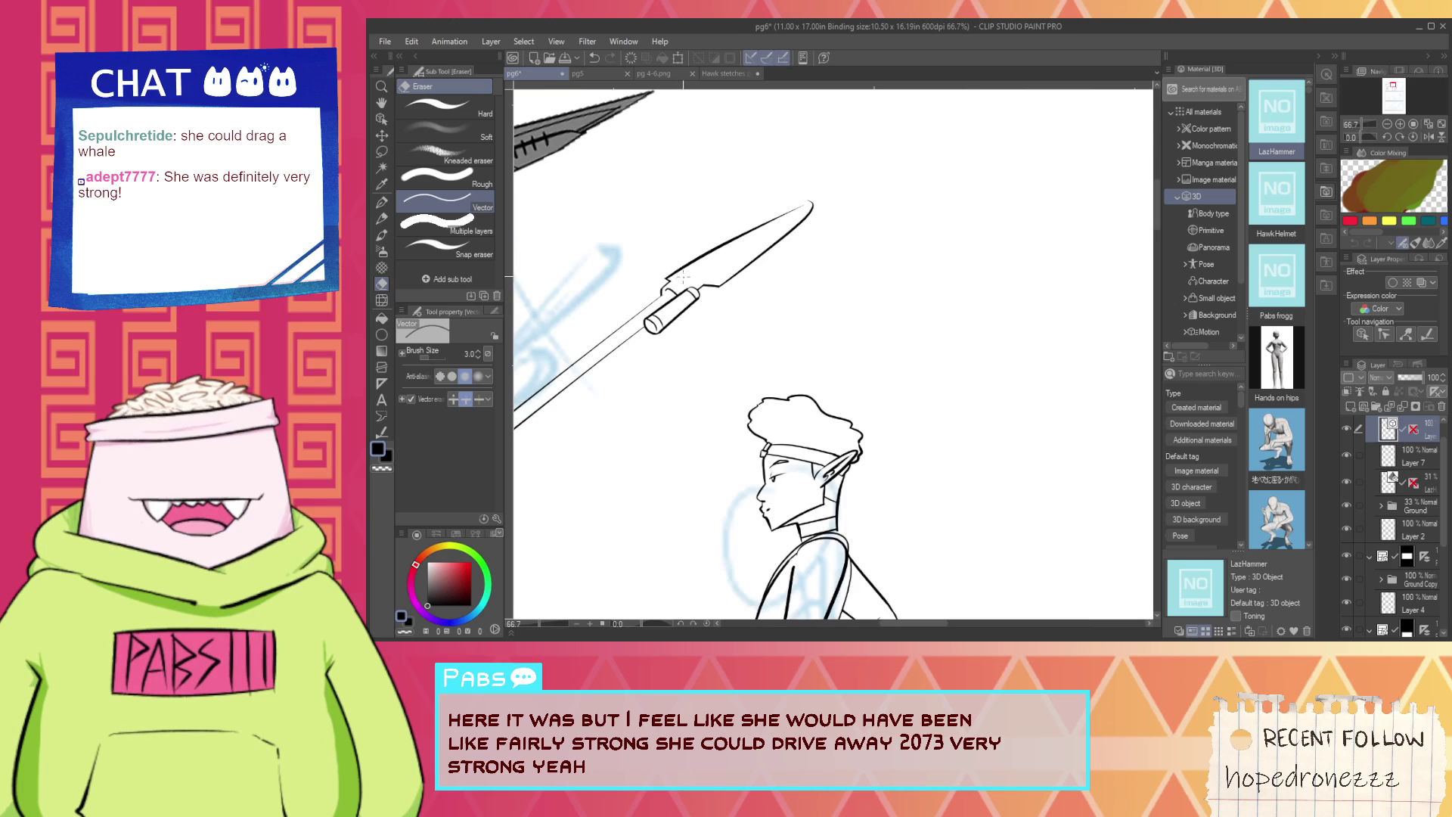
# Ink an inner line along the blade's lower edge with a short stroke across its lower end.
pyautogui.press('h')
pyautogui.moveTo(680, 287)
pyautogui.mouseDown()
pyautogui.moveTo(935, 405)
pyautogui.moveTo(1118, 241)
pyautogui.mouseUp()
pyautogui.scroll(3, 959, 379)
pyautogui.press('p')
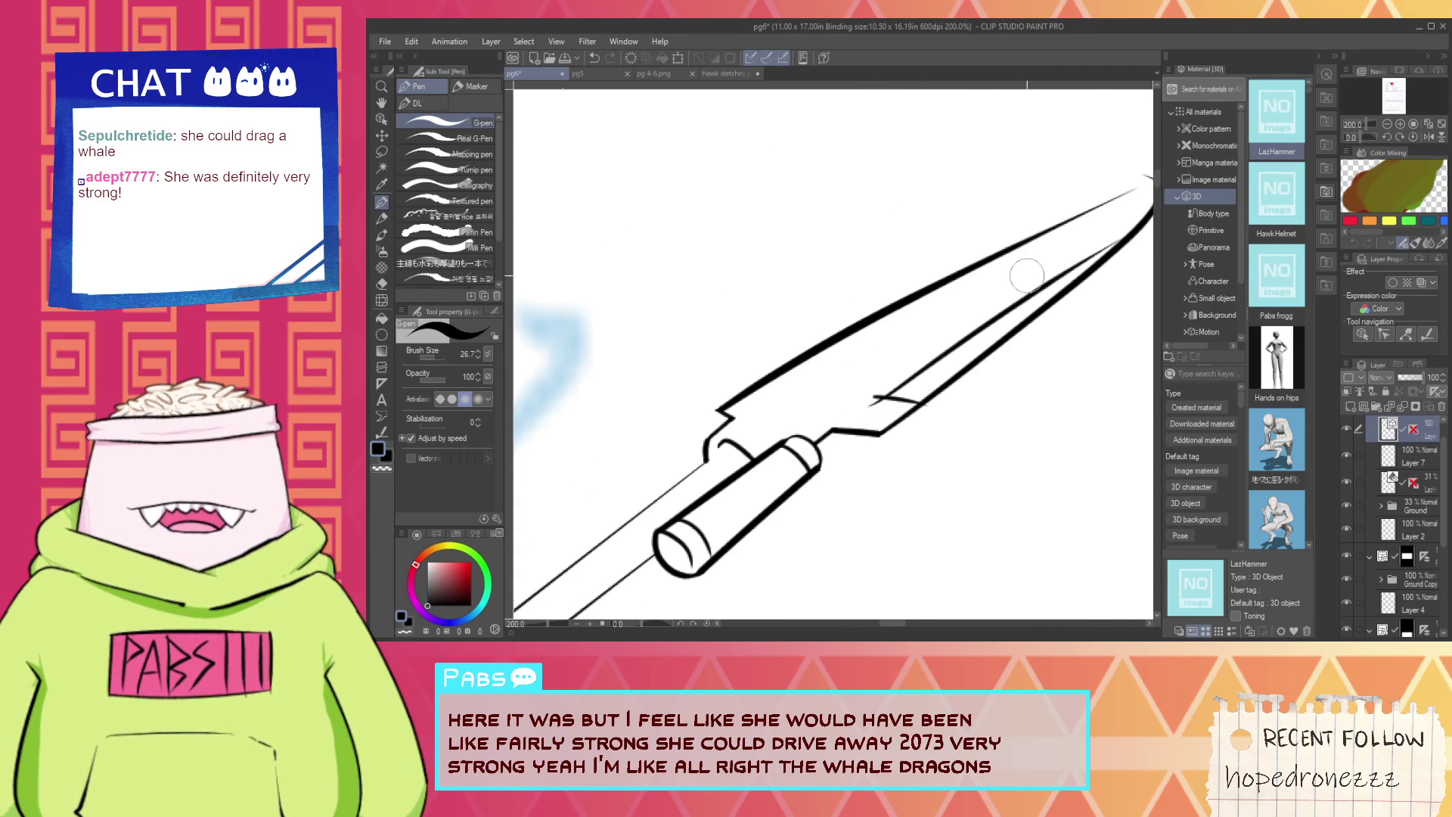
# Close the narrow strip's upper end with a short stroke and erase the overshooting ends at both corners.
pyautogui.press('e')
pyautogui.moveTo(1089, 299); pyautogui.dragTo(1069, 269)
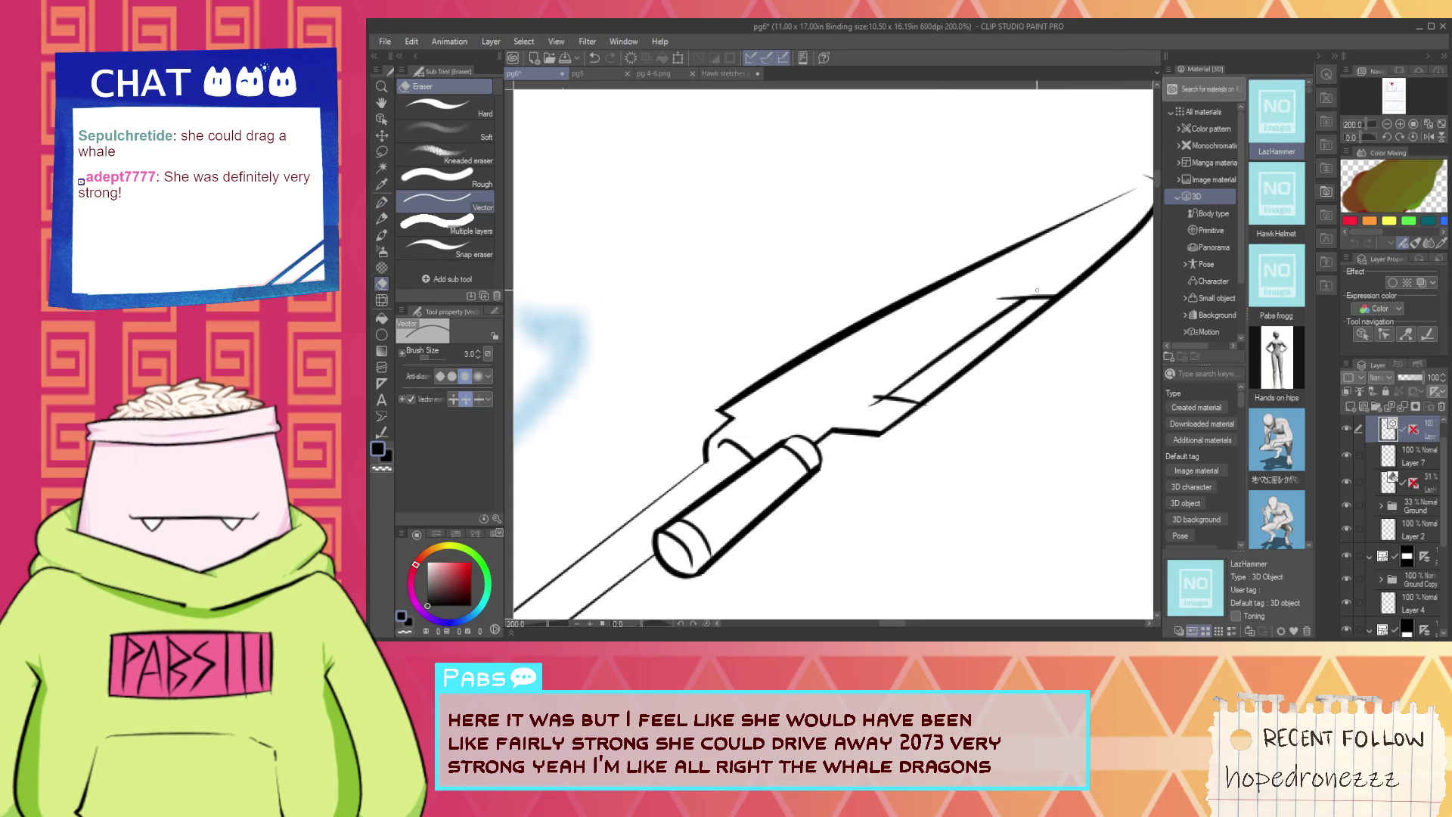
pyautogui.press('h')
pyautogui.scroll(2, 842, 375)
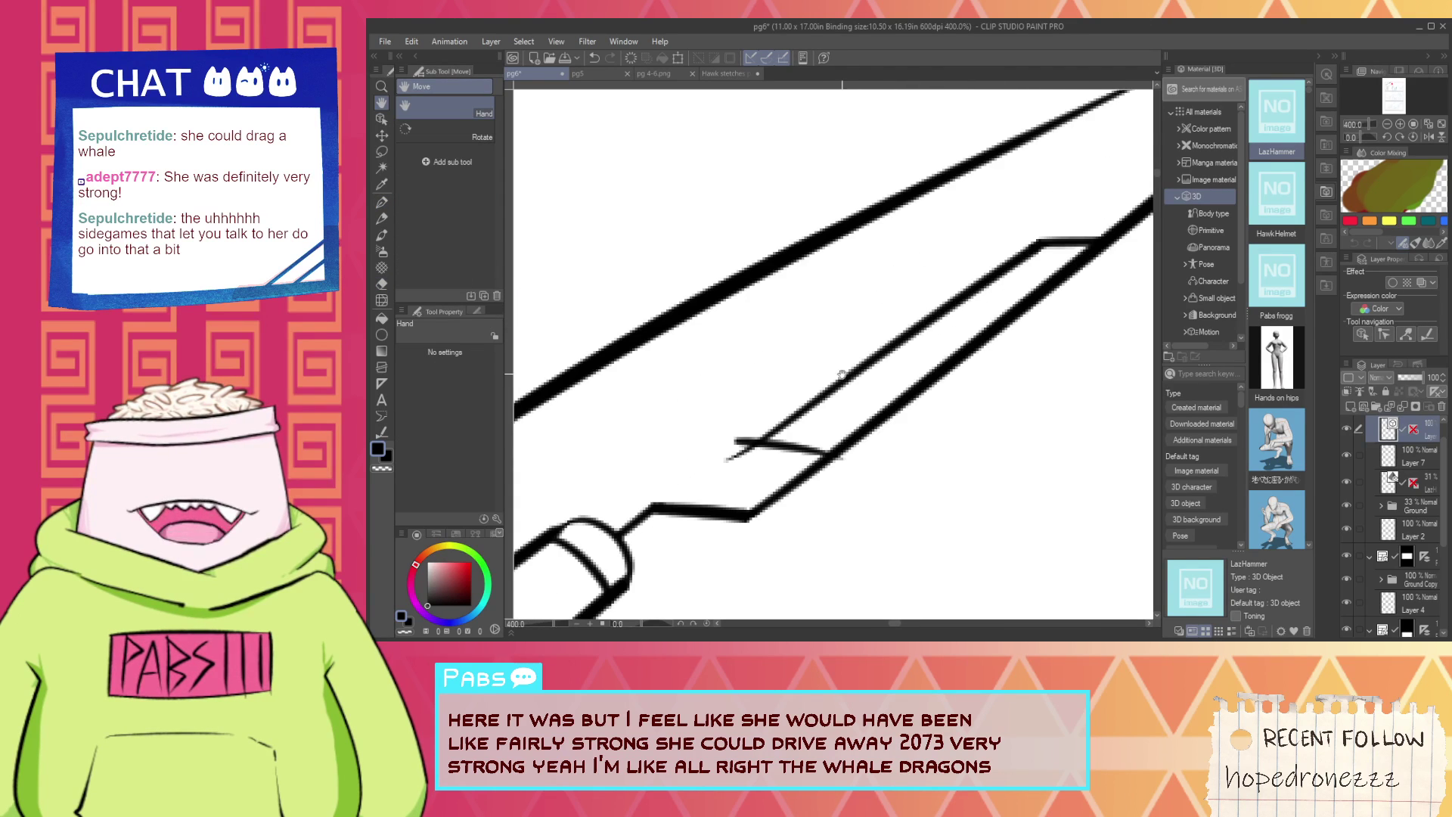
pyautogui.press('e')
pyautogui.press('p')
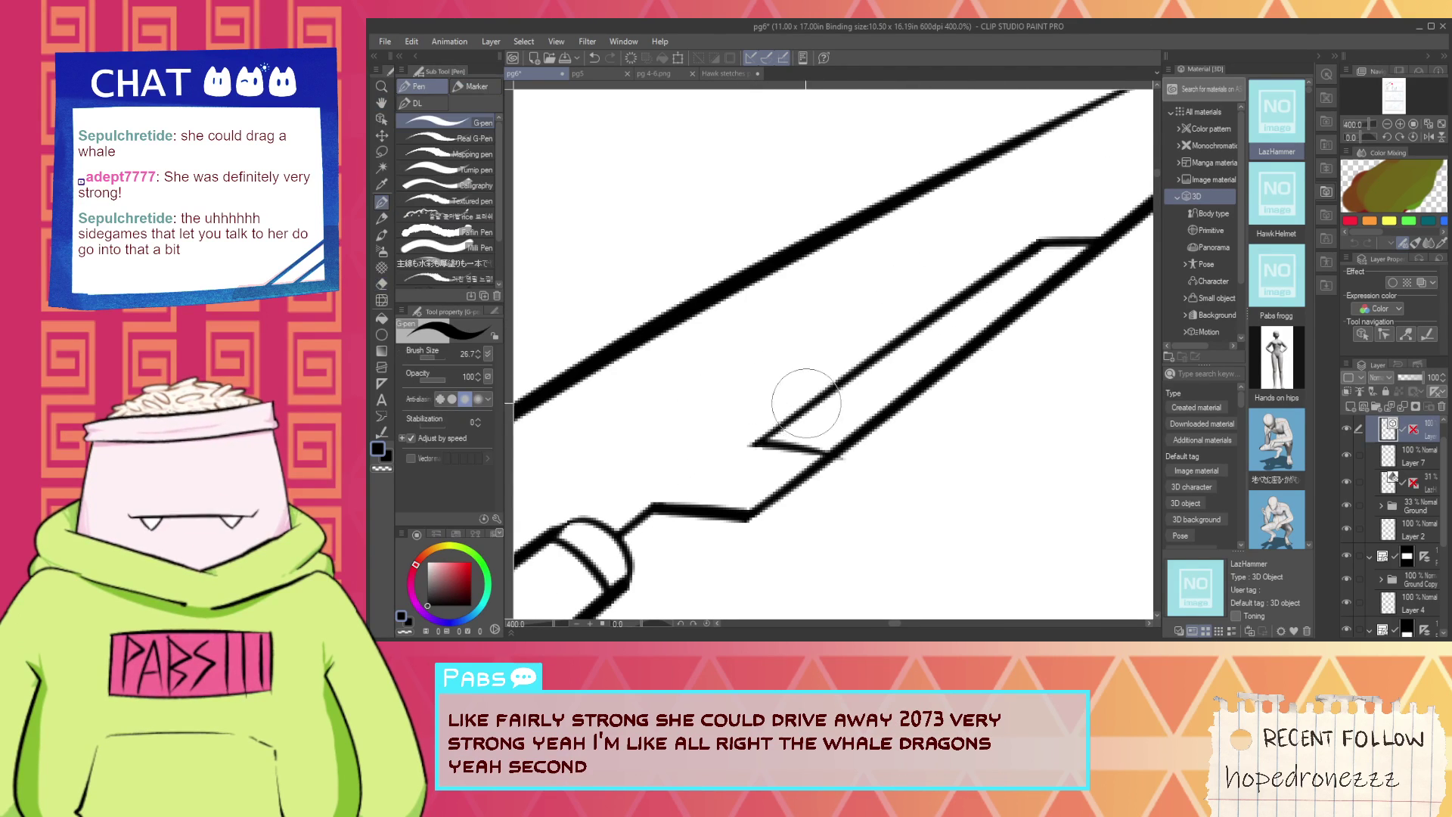
# Ink two pairs of short rungs across the narrow strip, working up from its lower end.
pyautogui.moveTo(806, 402); pyautogui.dragTo(894, 426)
pyautogui.hotkey('ctrl', 'z')
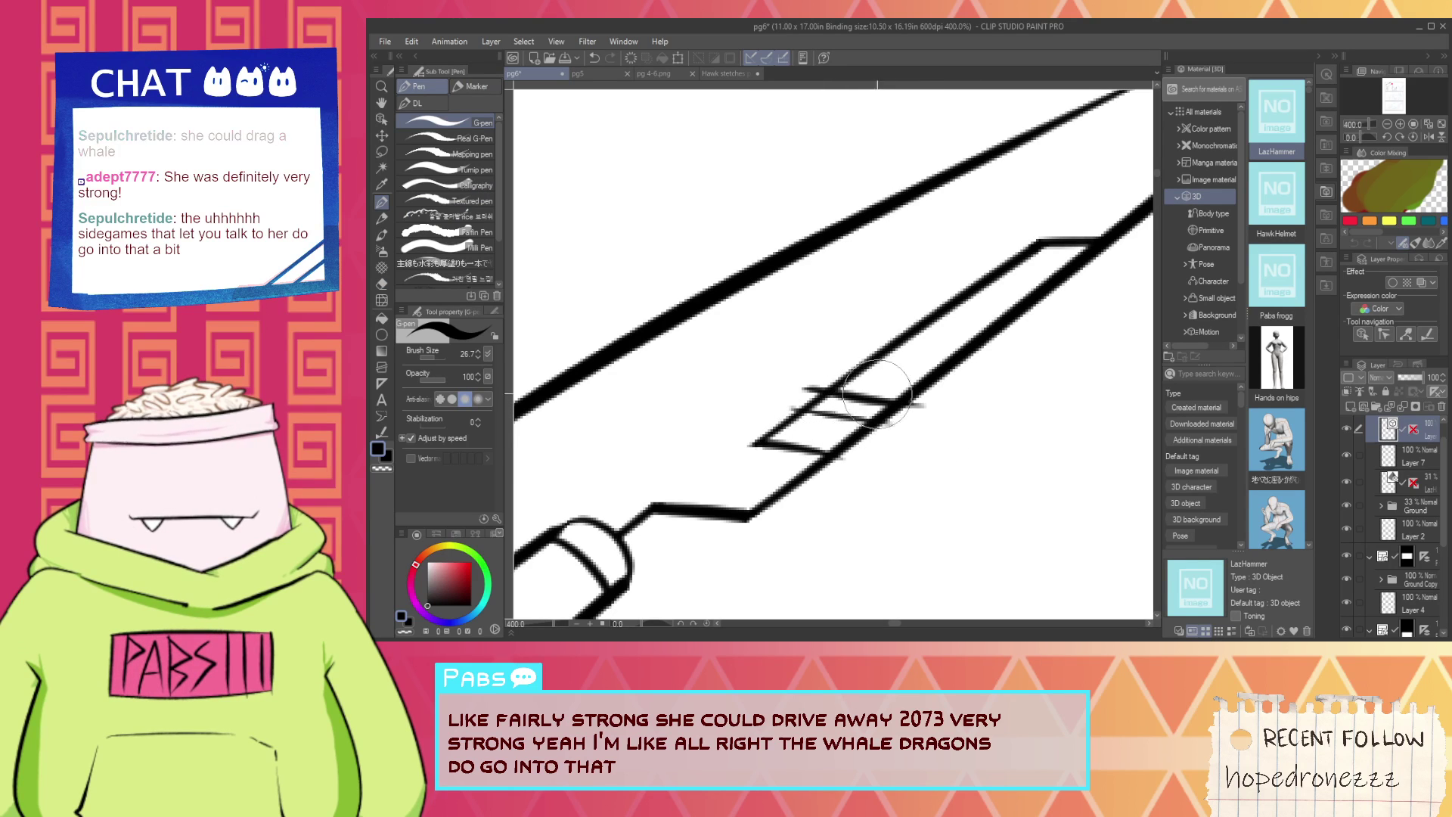
pyautogui.moveTo(804, 389); pyautogui.dragTo(927, 405)
pyautogui.moveTo(843, 360); pyautogui.dragTo(999, 376)
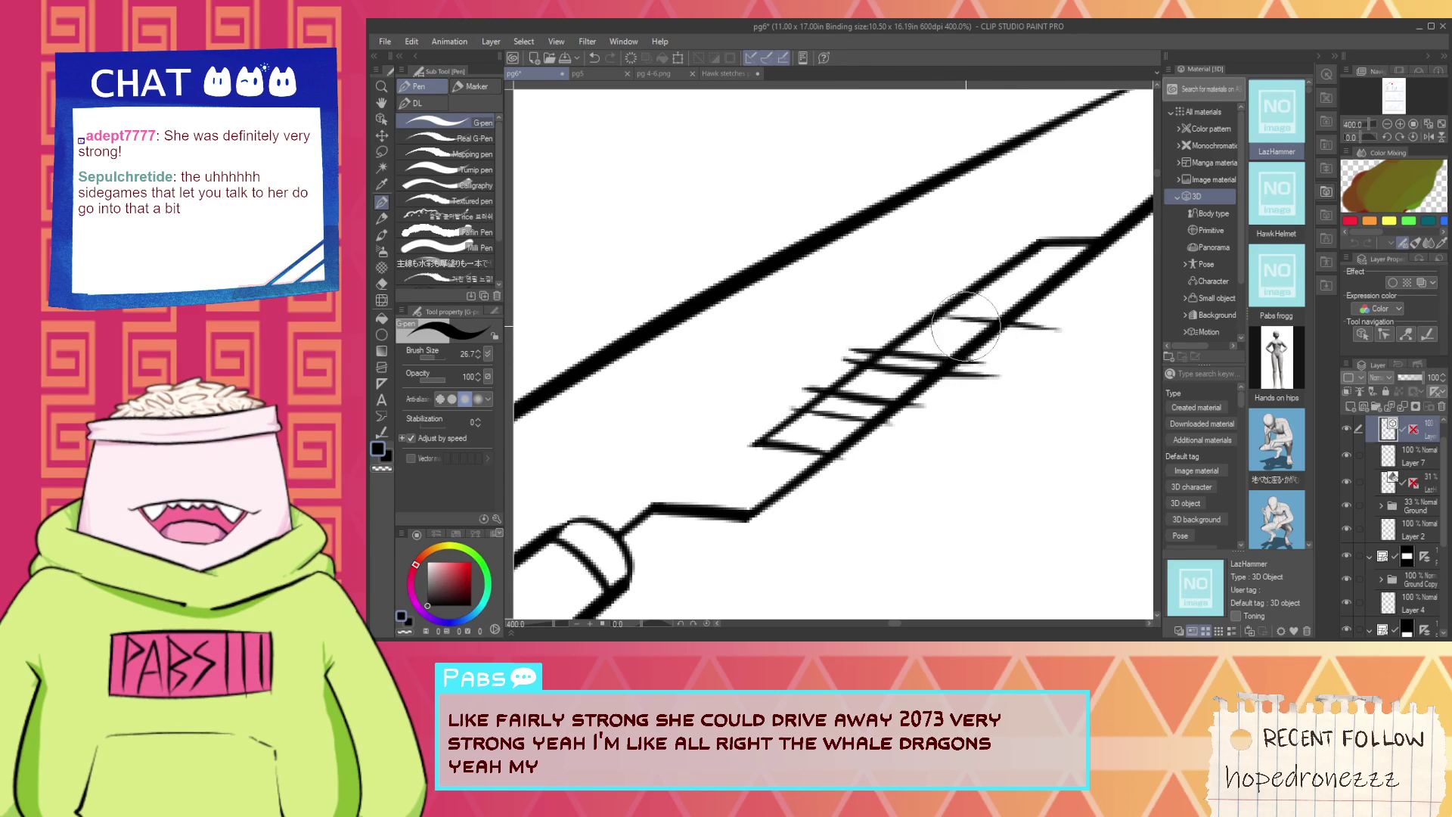
# Ink the first rung of a third pair across the strip's upper part, redoing it until it is well placed.
pyautogui.hotkey('ctrl', 'z')
pyautogui.moveTo(885, 314); pyautogui.dragTo(1062, 345)
pyautogui.hotkey('ctrl', 'z')
pyautogui.moveTo(893, 312); pyautogui.dragTo(1039, 333)
pyautogui.hotkey('ctrl', 'z')
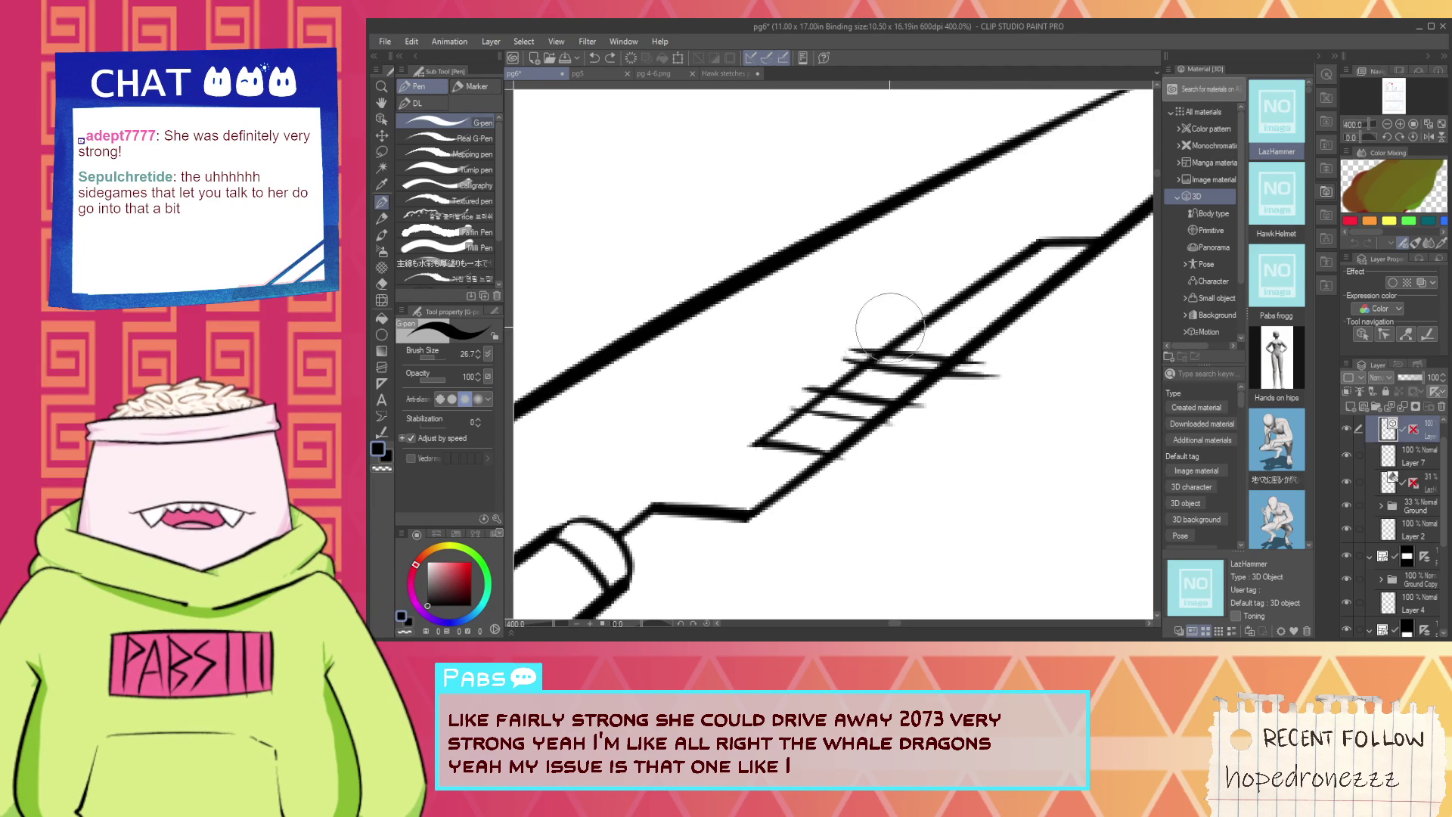
pyautogui.moveTo(901, 327); pyautogui.dragTo(1070, 344)
pyautogui.moveTo(905, 303); pyautogui.dragTo(1050, 320)
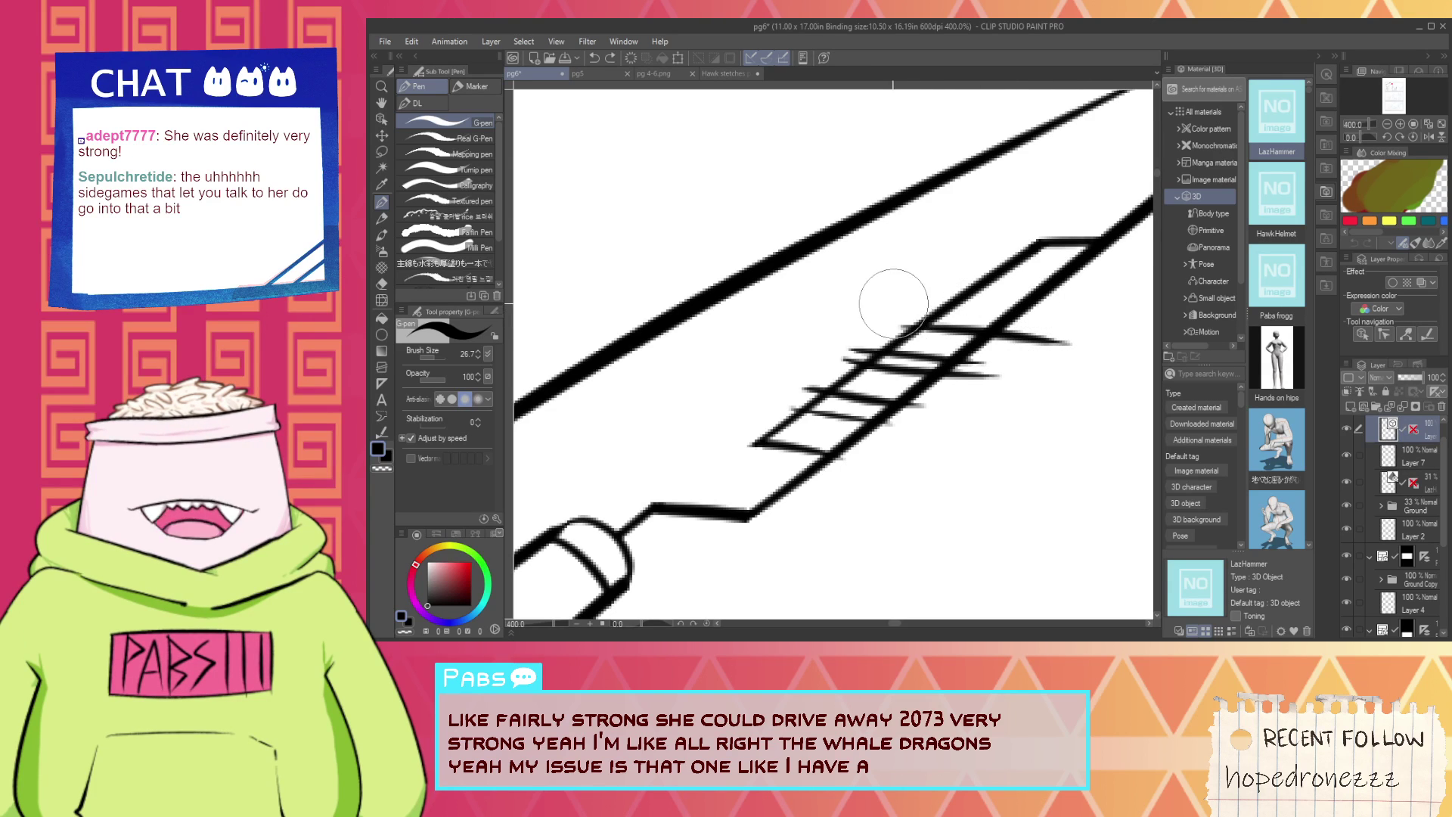
pyautogui.moveTo(900, 306); pyautogui.dragTo(1044, 324)
pyautogui.hotkey('ctrl', 'z')
pyautogui.hotkey('ctrl', 'z')
pyautogui.moveTo(906, 314); pyautogui.dragTo(1059, 332)
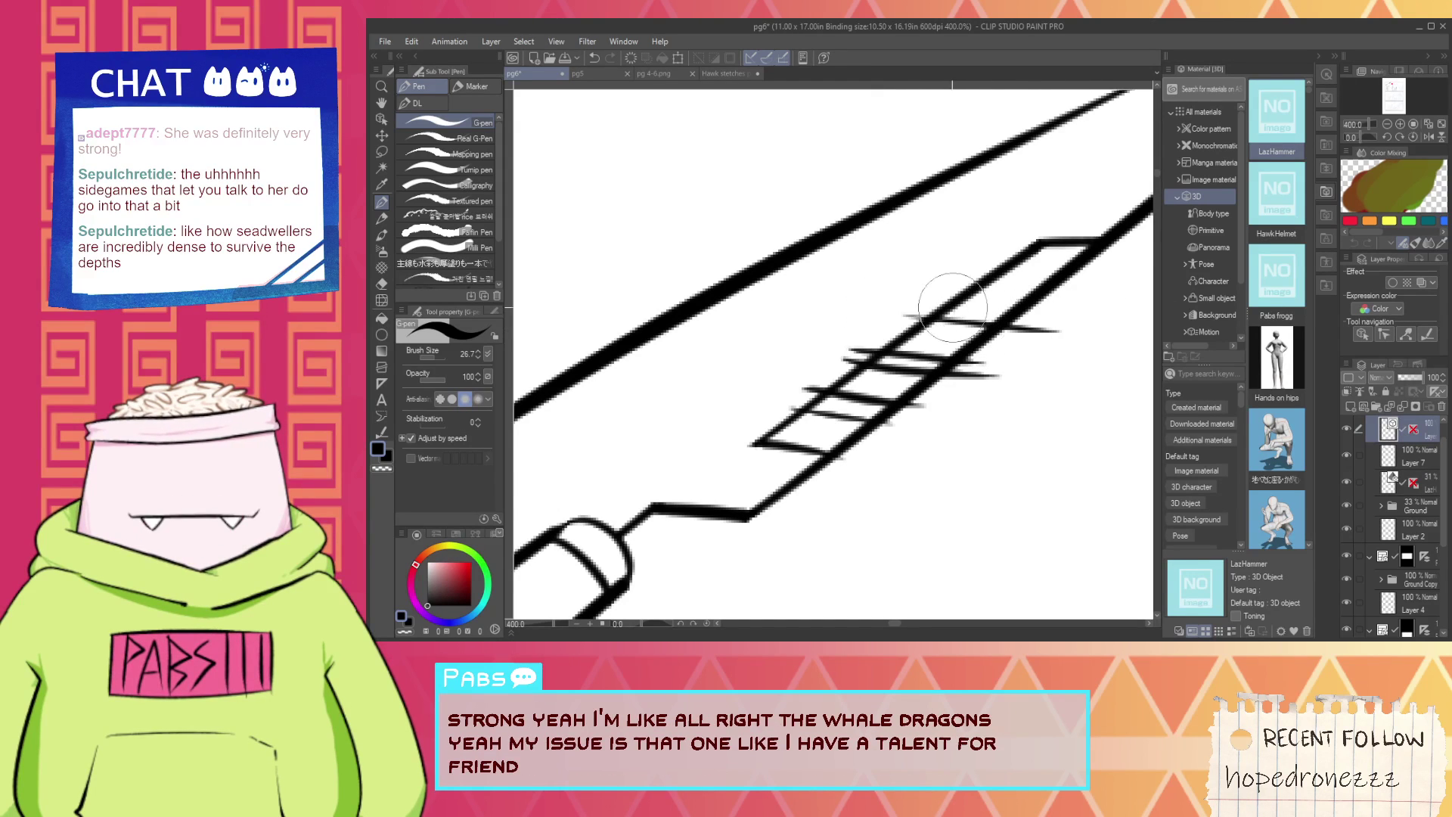
# Ink the second rung of the third pair just above the first one, redoing the stroke as needed.
pyautogui.moveTo(915, 299); pyautogui.dragTo(1066, 336)
pyautogui.hotkey('ctrl', 'z')
pyautogui.moveTo(917, 304); pyautogui.dragTo(1059, 328)
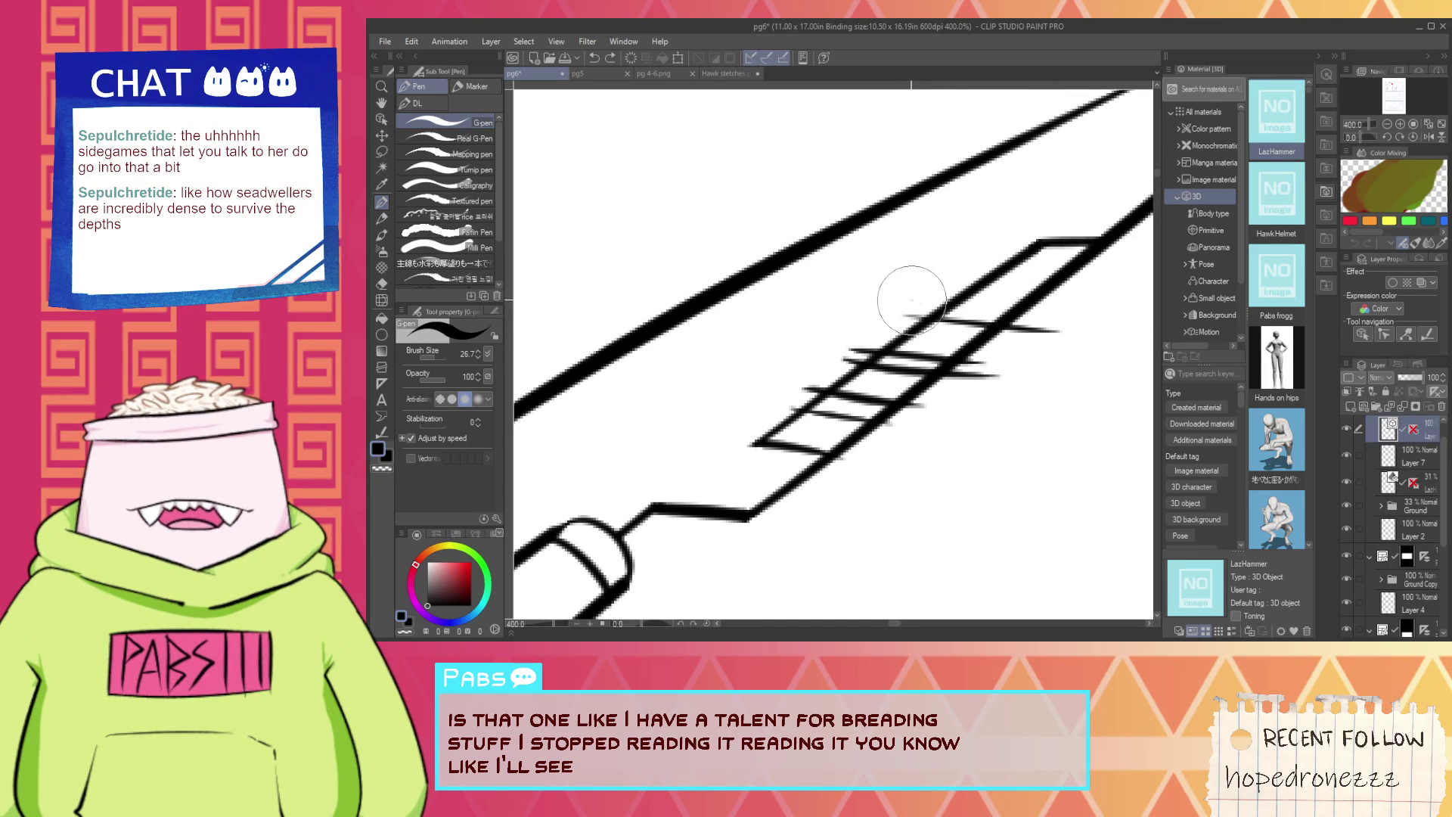
pyautogui.hotkey('ctrl', 'z')
pyautogui.moveTo(910, 300); pyautogui.dragTo(1067, 325)
pyautogui.hotkey('ctrl', 'z')
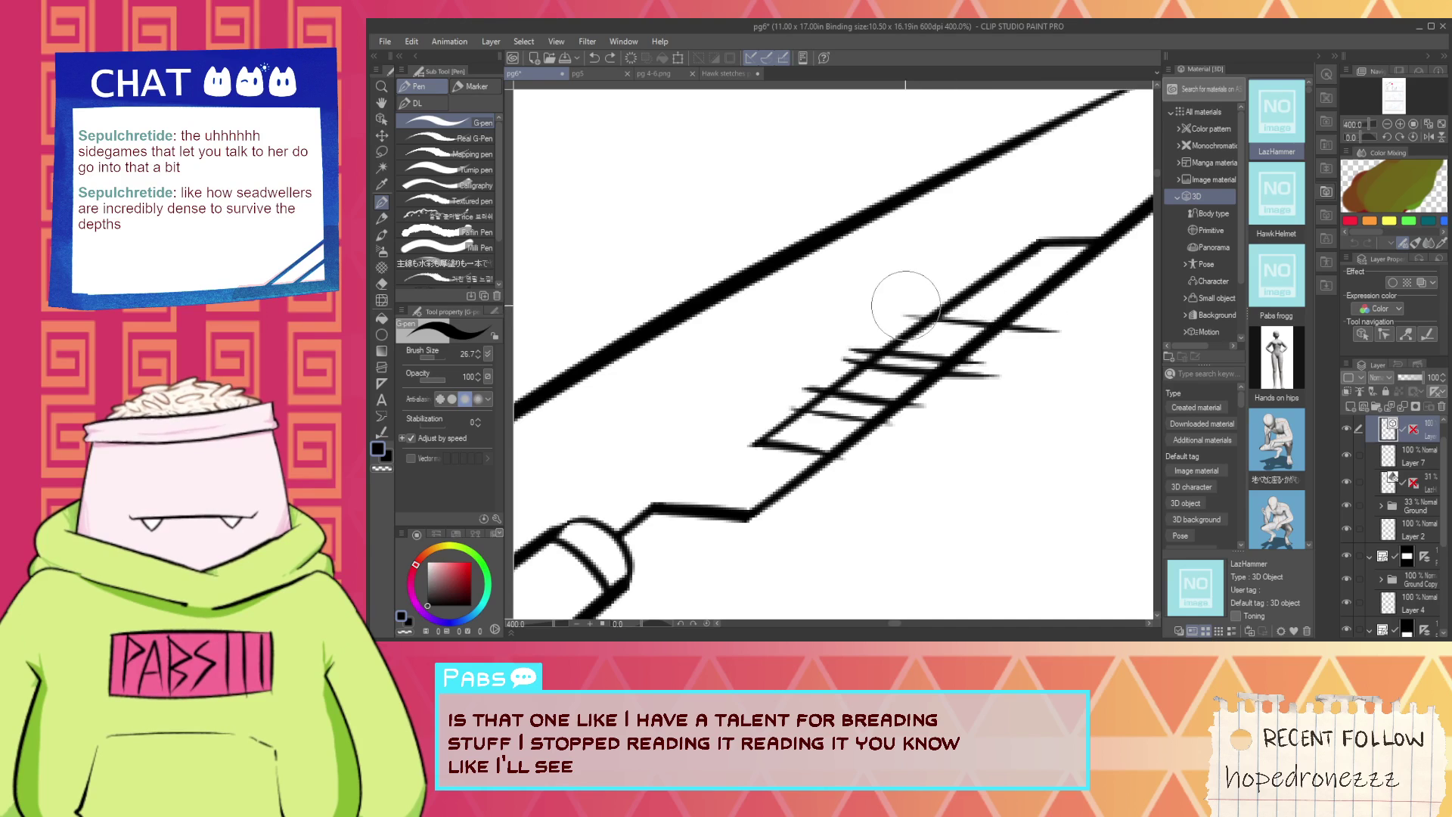
pyautogui.moveTo(906, 305)
pyautogui.mouseDown()
pyautogui.moveTo(1071, 332)
pyautogui.moveTo(962, 372)
pyautogui.mouseUp()
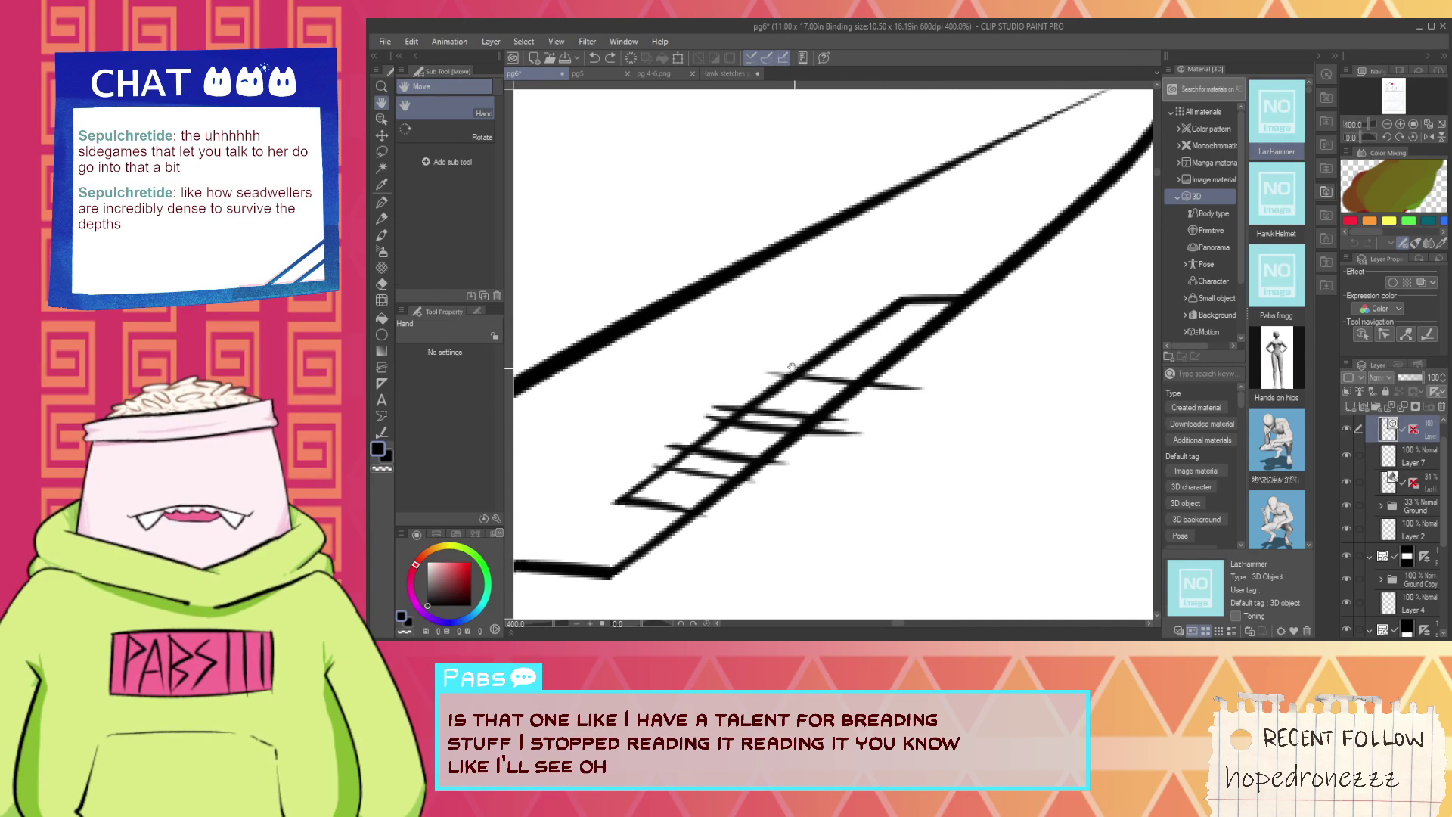
pyautogui.moveTo(839, 333)
pyautogui.mouseDown()
pyautogui.moveTo(950, 345)
pyautogui.moveTo(880, 322)
pyautogui.moveTo(957, 334)
pyautogui.mouseUp()
# Erase the strip's edge inside the lowest rung pair and trim all rung ends overshooting the strip.
pyautogui.scroll(-1, 971, 340)
pyautogui.scroll(2, 885, 389)
pyautogui.press('e')
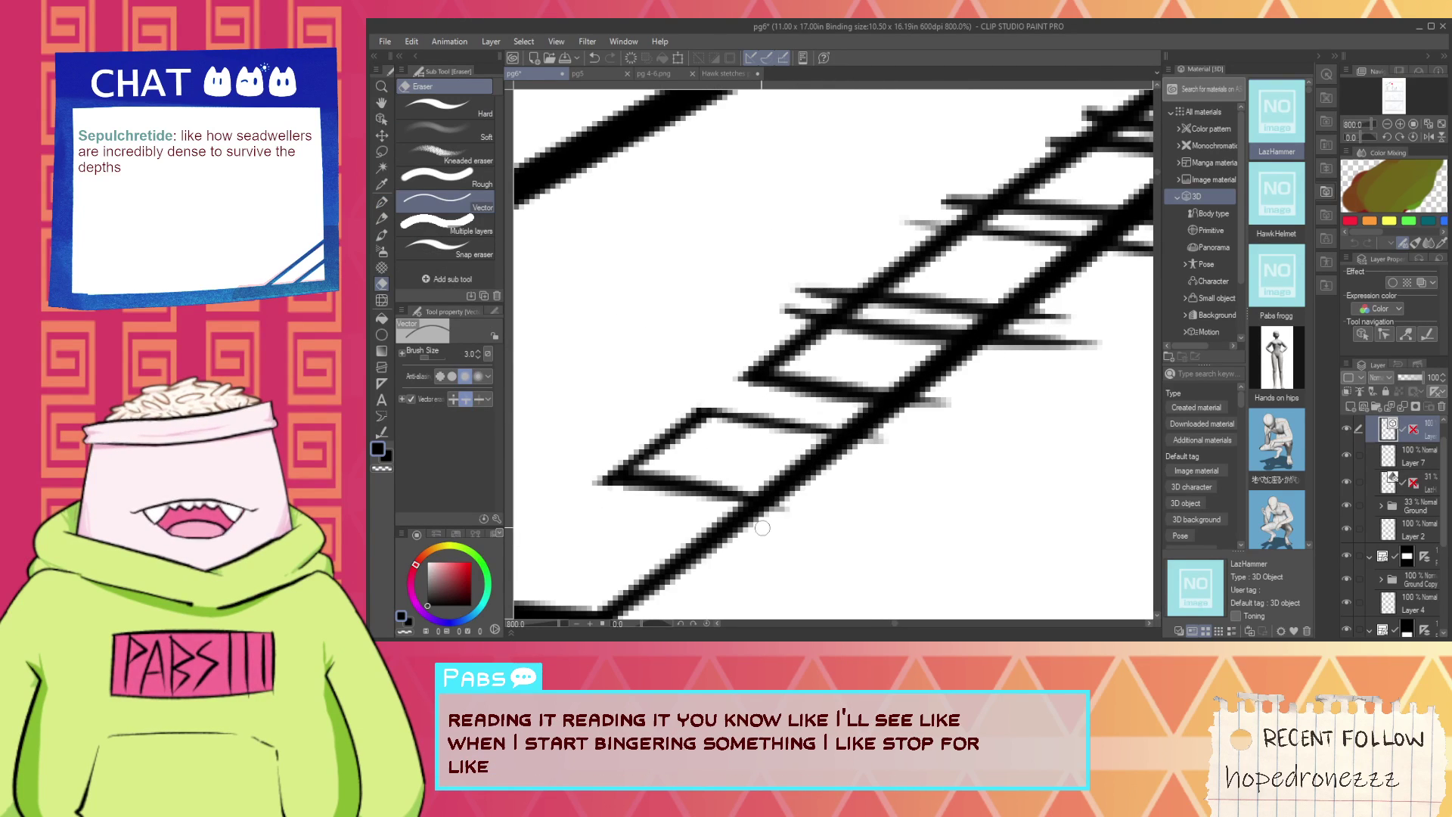
pyautogui.scroll(-2, 1010, 369)
pyautogui.press('h')
pyautogui.scroll(1, 908, 405)
pyautogui.moveTo(1009, 368)
pyautogui.mouseDown()
pyautogui.moveTo(867, 450)
pyautogui.moveTo(1083, 250)
pyautogui.mouseUp()
pyautogui.press('e')
pyautogui.press('h')
pyautogui.press('e')
pyautogui.moveTo(590, 433)
pyautogui.mouseDown()
pyautogui.moveTo(683, 365)
pyautogui.moveTo(920, 206)
pyautogui.mouseUp()
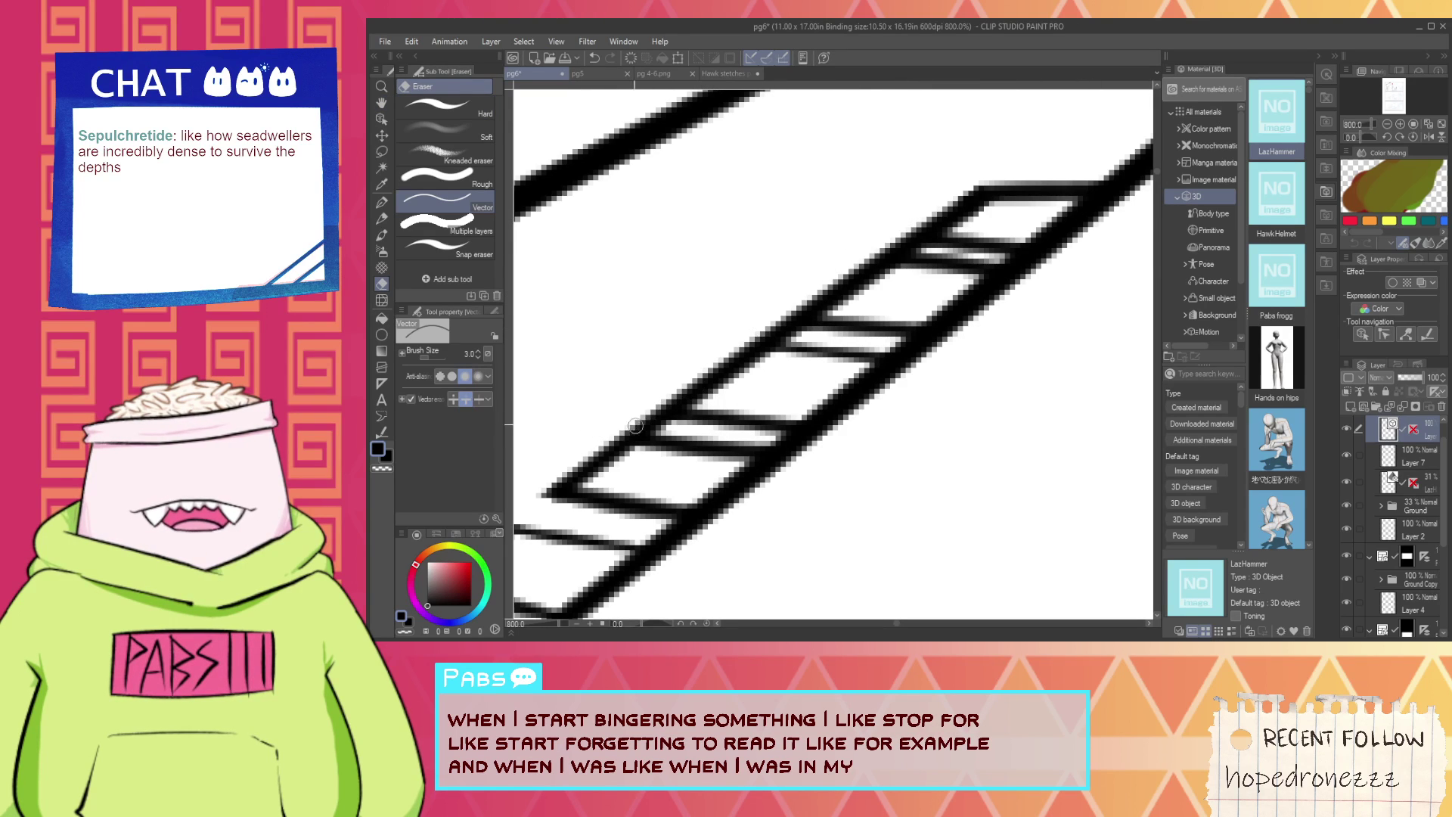
# Erase the strip's inner line within the remaining rung pairs so the boxes become separate notches.
pyautogui.moveTo(782, 346); pyautogui.dragTo(828, 326)
pyautogui.moveTo(877, 259)
pyautogui.mouseDown()
pyautogui.moveTo(927, 249)
pyautogui.moveTo(876, 336)
pyautogui.mouseUp()
pyautogui.scroll(-7, 932, 251)
pyautogui.press('h')
pyautogui.scroll(-1, 878, 334)
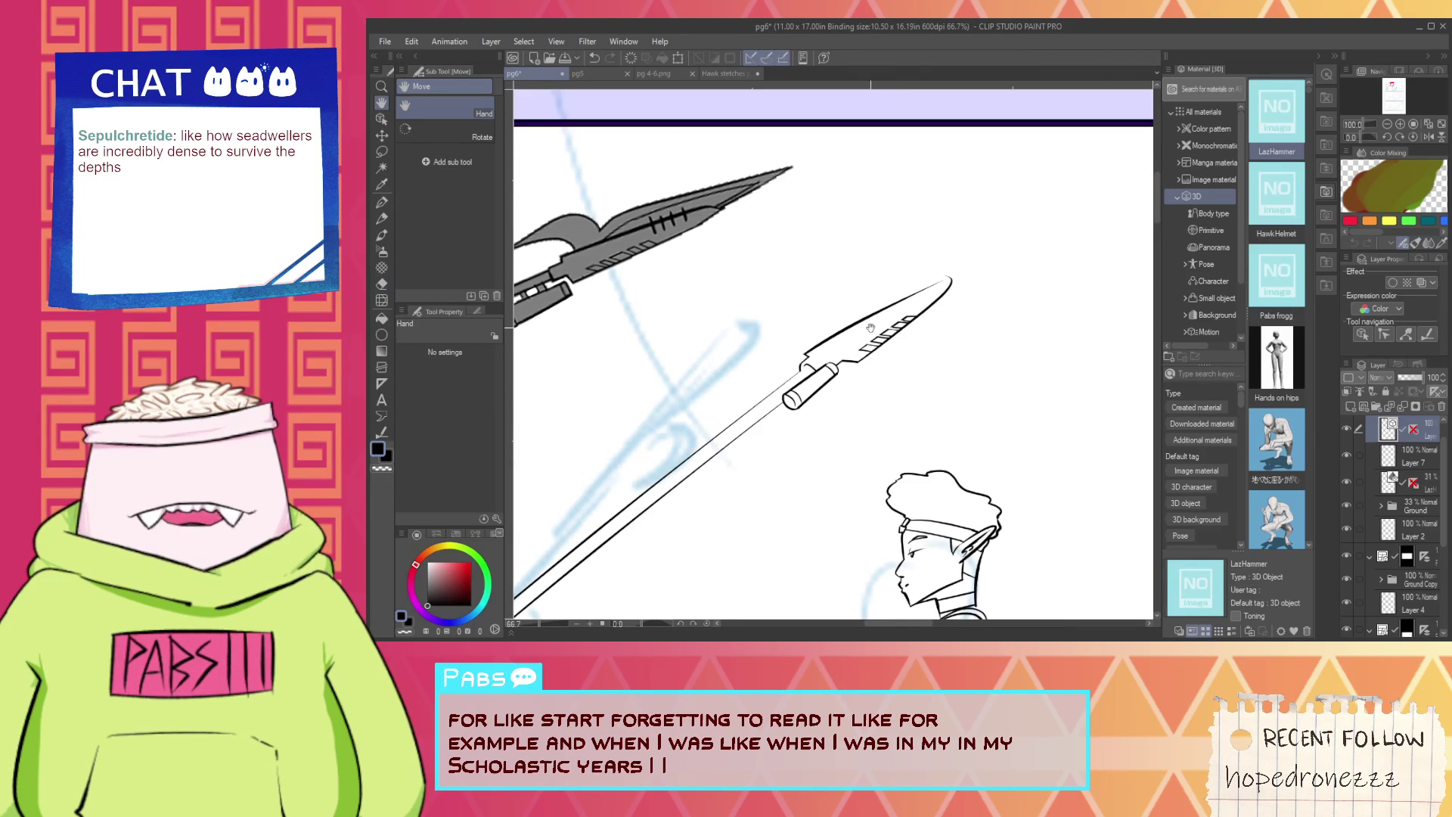
# Ink a row of short slanted tick marks across the blade's upper edge near the tip, redoing the first one.
pyautogui.scroll(3, 891, 303)
pyautogui.press('p')
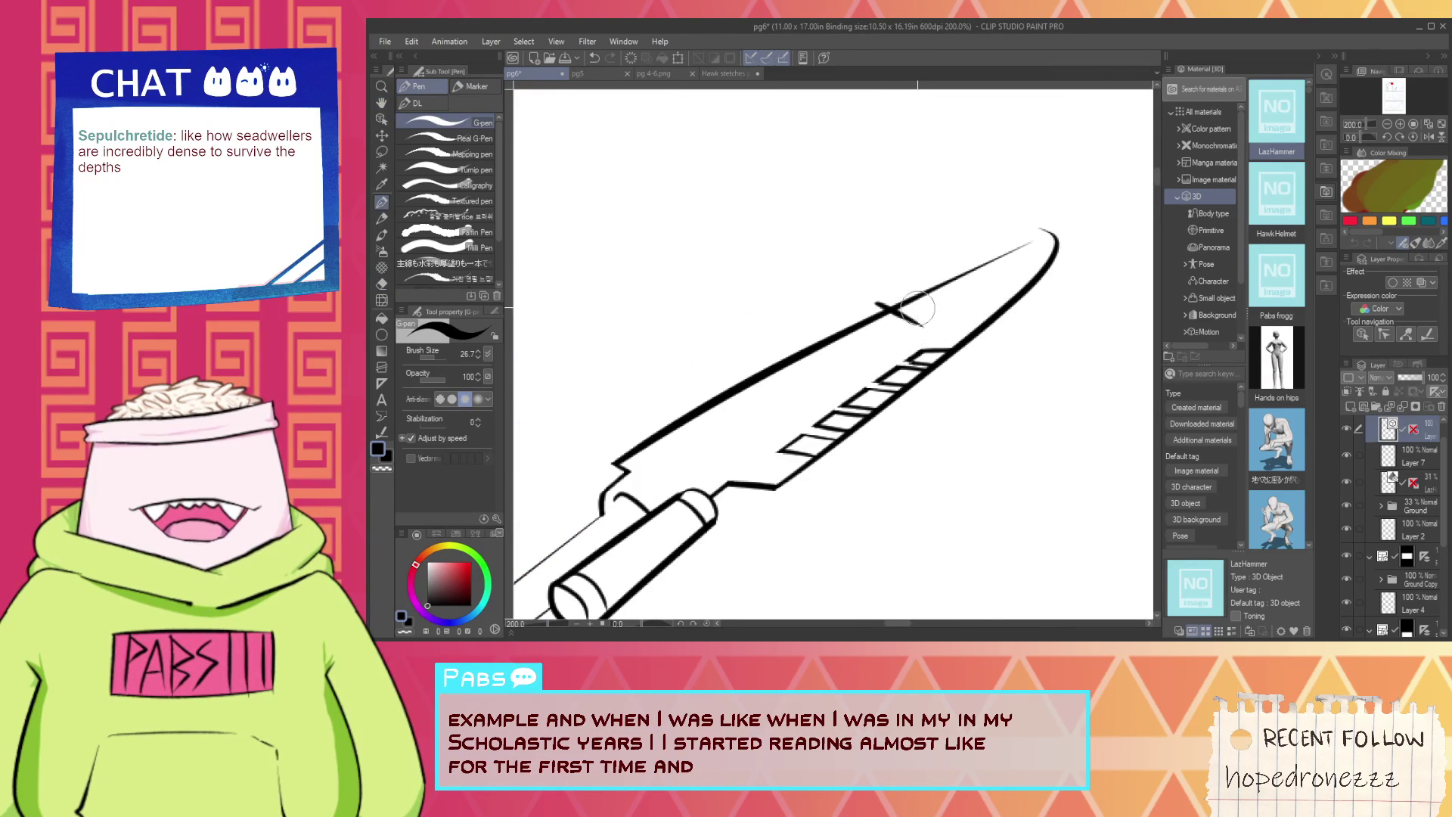
pyautogui.hotkey('ctrl', 'z')
pyautogui.moveTo(868, 313); pyautogui.dragTo(924, 309)
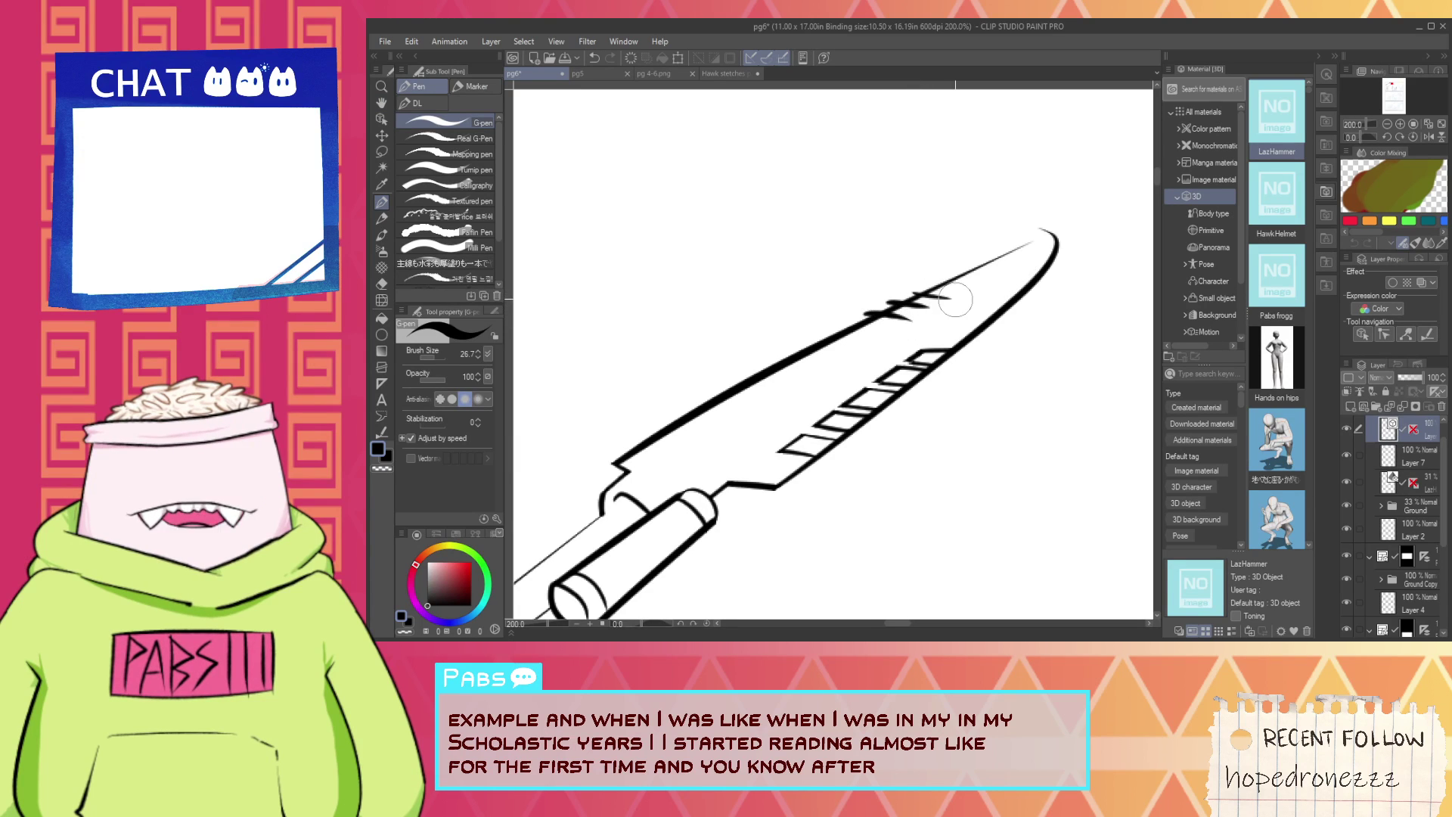
pyautogui.scroll(-4, 927, 311)
pyautogui.press('space')
pyautogui.moveTo(819, 346); pyautogui.dragTo(897, 356)
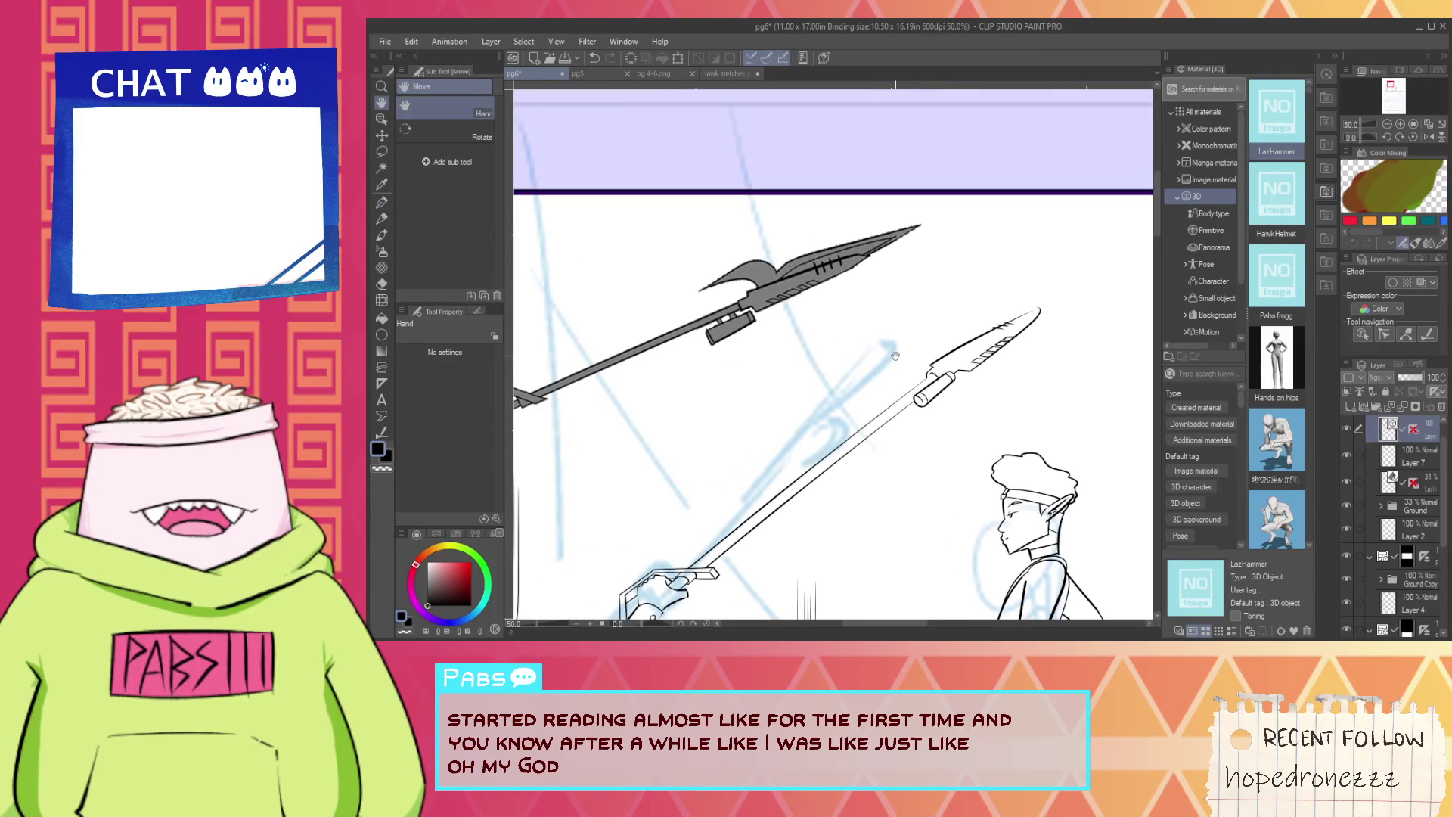
# Ink the shaft's upper line up to the hooked curve beside the cylinder, redoing it, and clean up the joint.
pyautogui.scroll(1, 948, 357)
pyautogui.scroll(2, 932, 366)
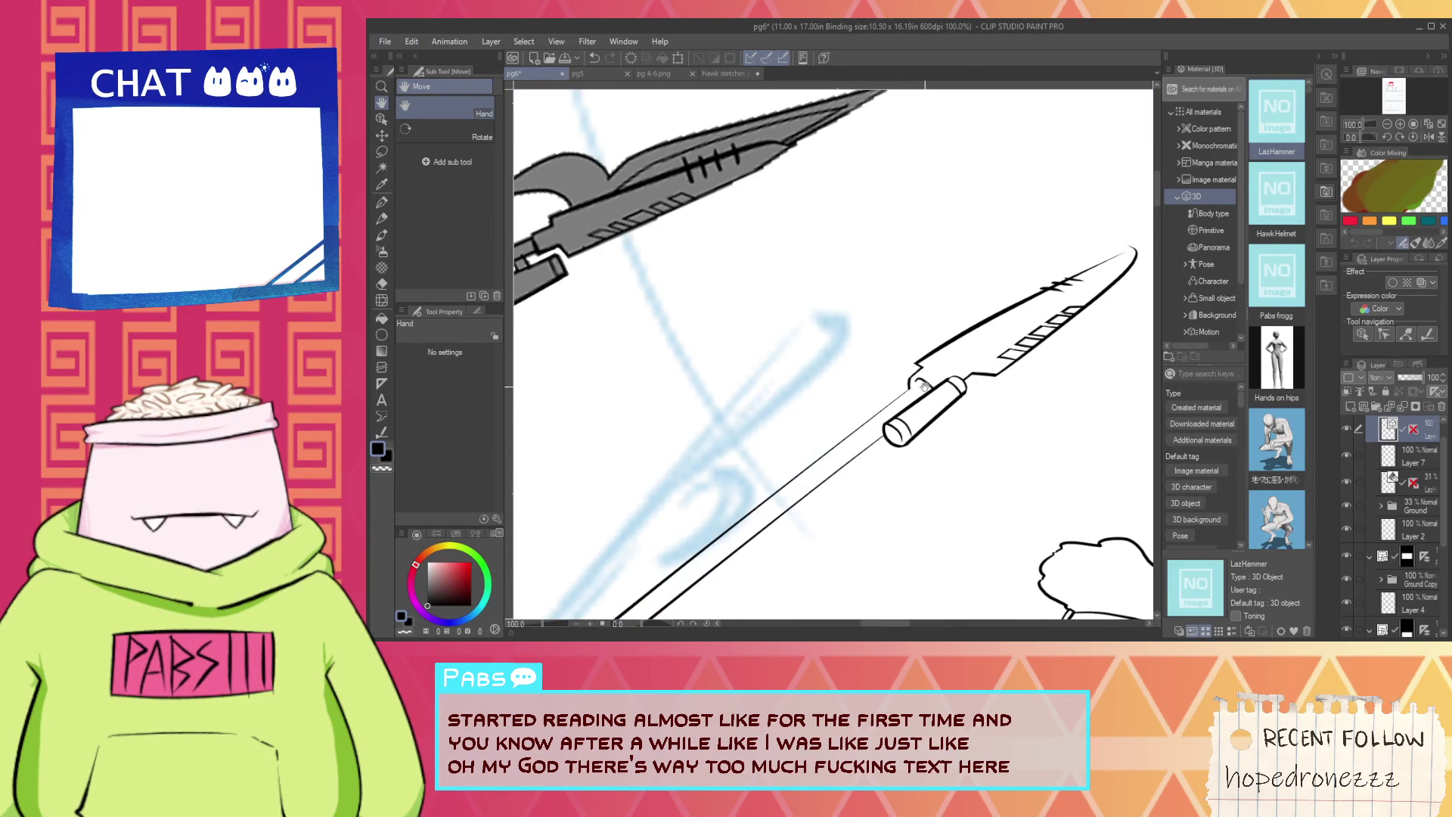
pyautogui.scroll(4, 925, 386)
pyautogui.press('p')
pyautogui.hotkey('ctrl', 'z')
pyautogui.moveTo(808, 439); pyautogui.dragTo(977, 331)
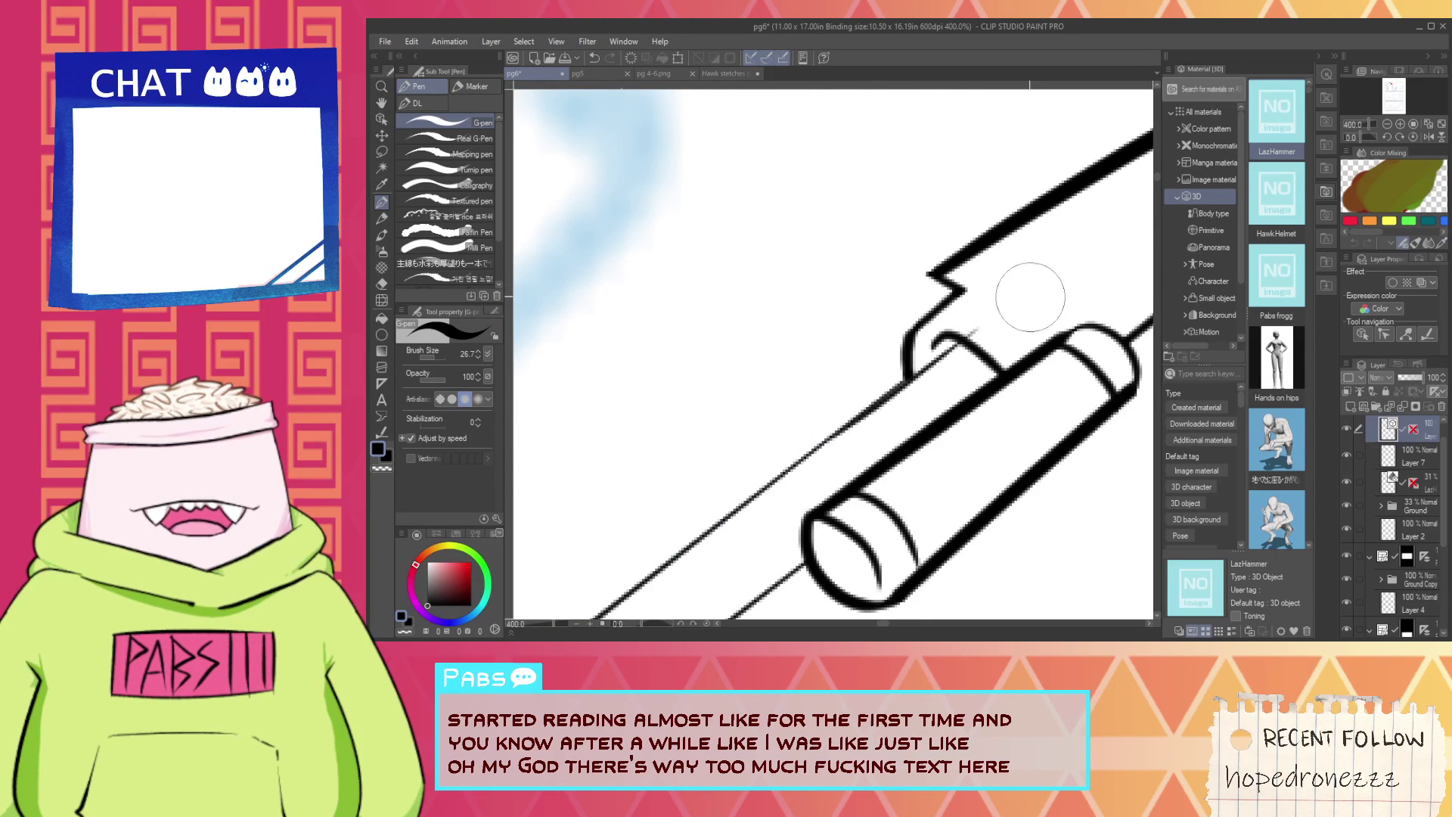
pyautogui.hotkey('ctrl', 'z')
pyautogui.hotkey('ctrl', 'z')
pyautogui.moveTo(827, 424); pyautogui.dragTo(1019, 292)
pyautogui.hotkey('ctrl', 'z')
pyautogui.press('e')
pyautogui.scroll(-6, 982, 325)
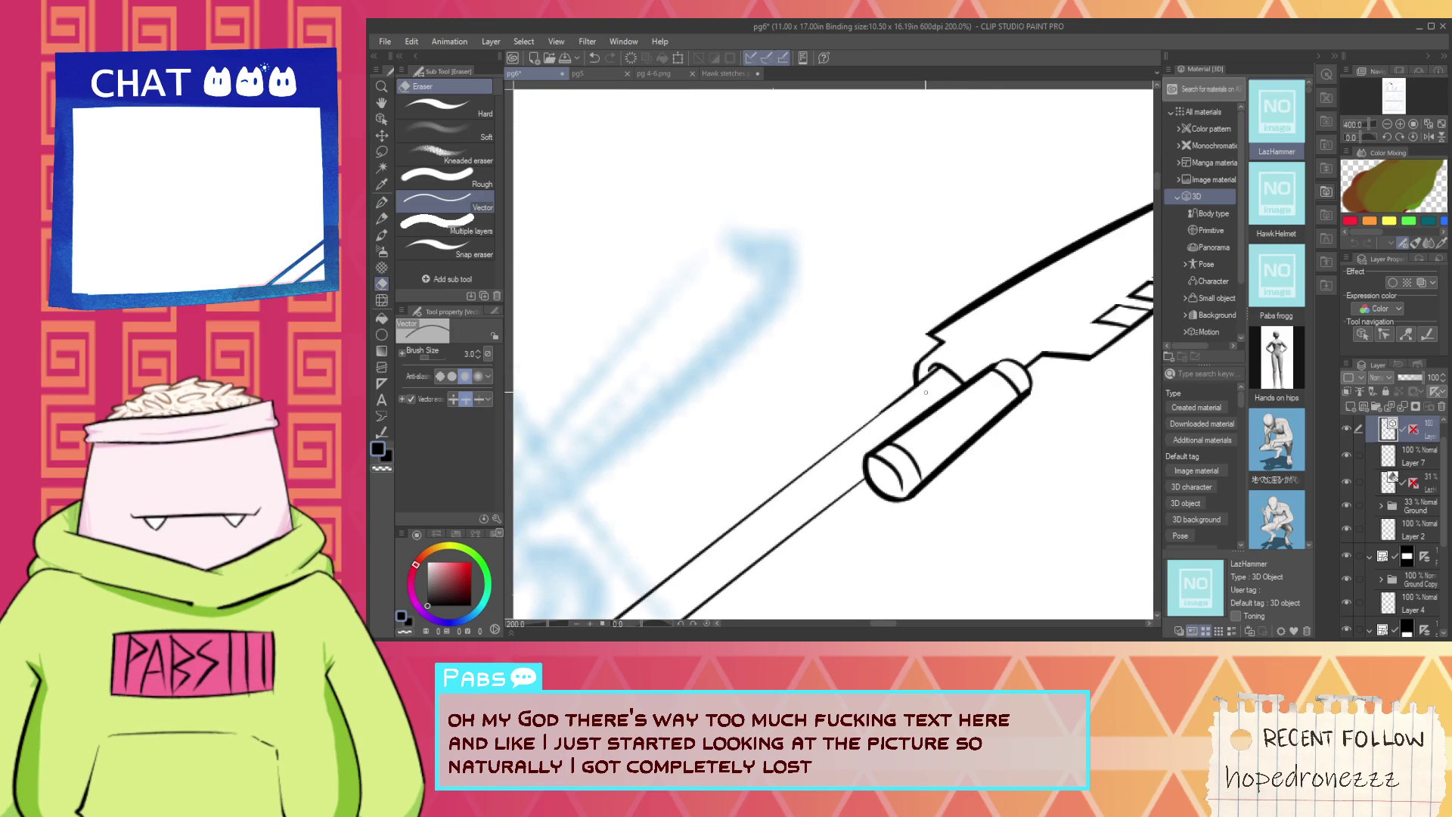
pyautogui.scroll(4, 938, 382)
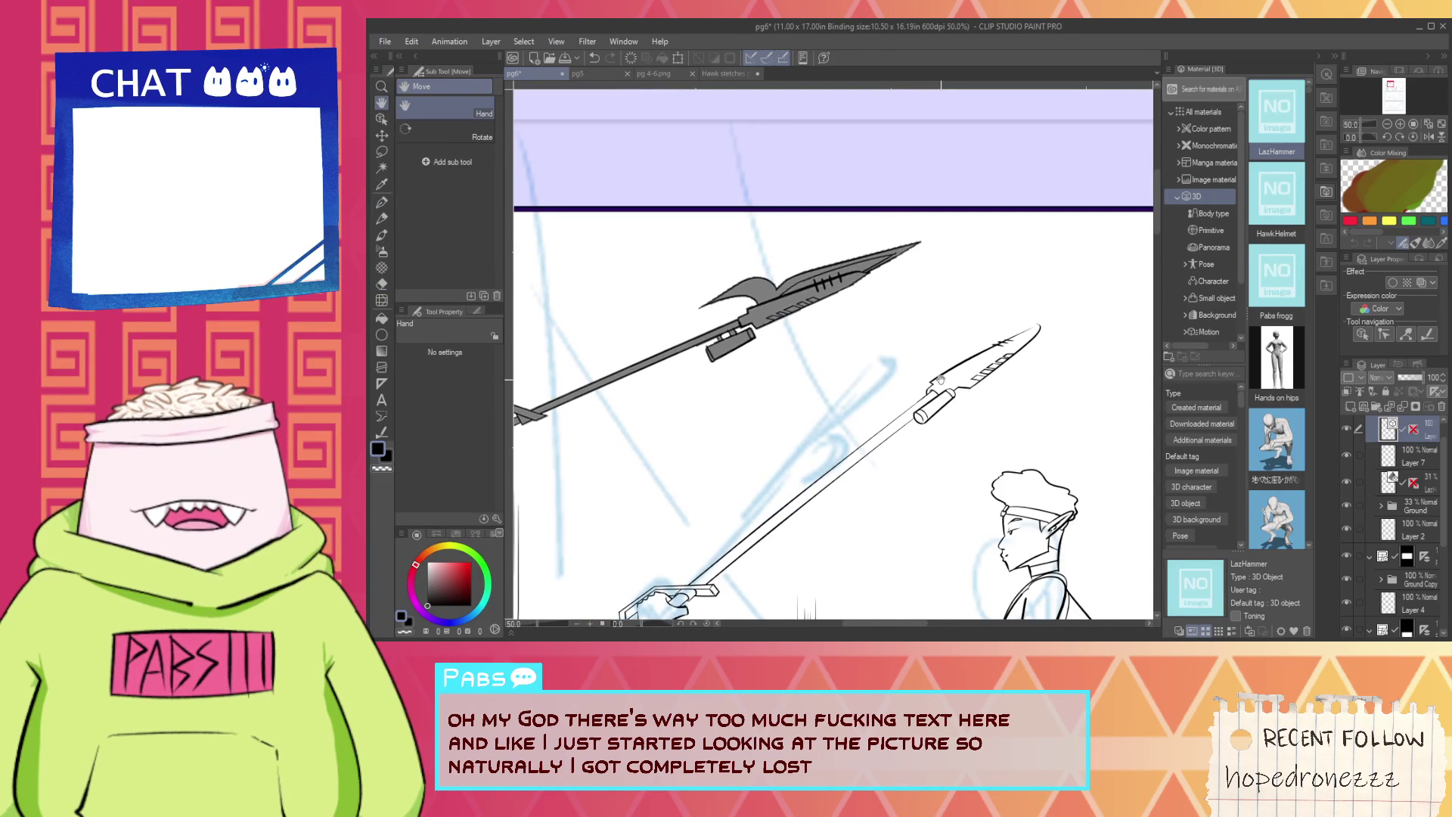
# Ink a long arched curve sweeping back from the blade's upper edge above the shaft for the rear hook.
pyautogui.press('p')
pyautogui.moveTo(938, 384); pyautogui.dragTo(740, 417)
pyautogui.hotkey('ctrl', 'z')
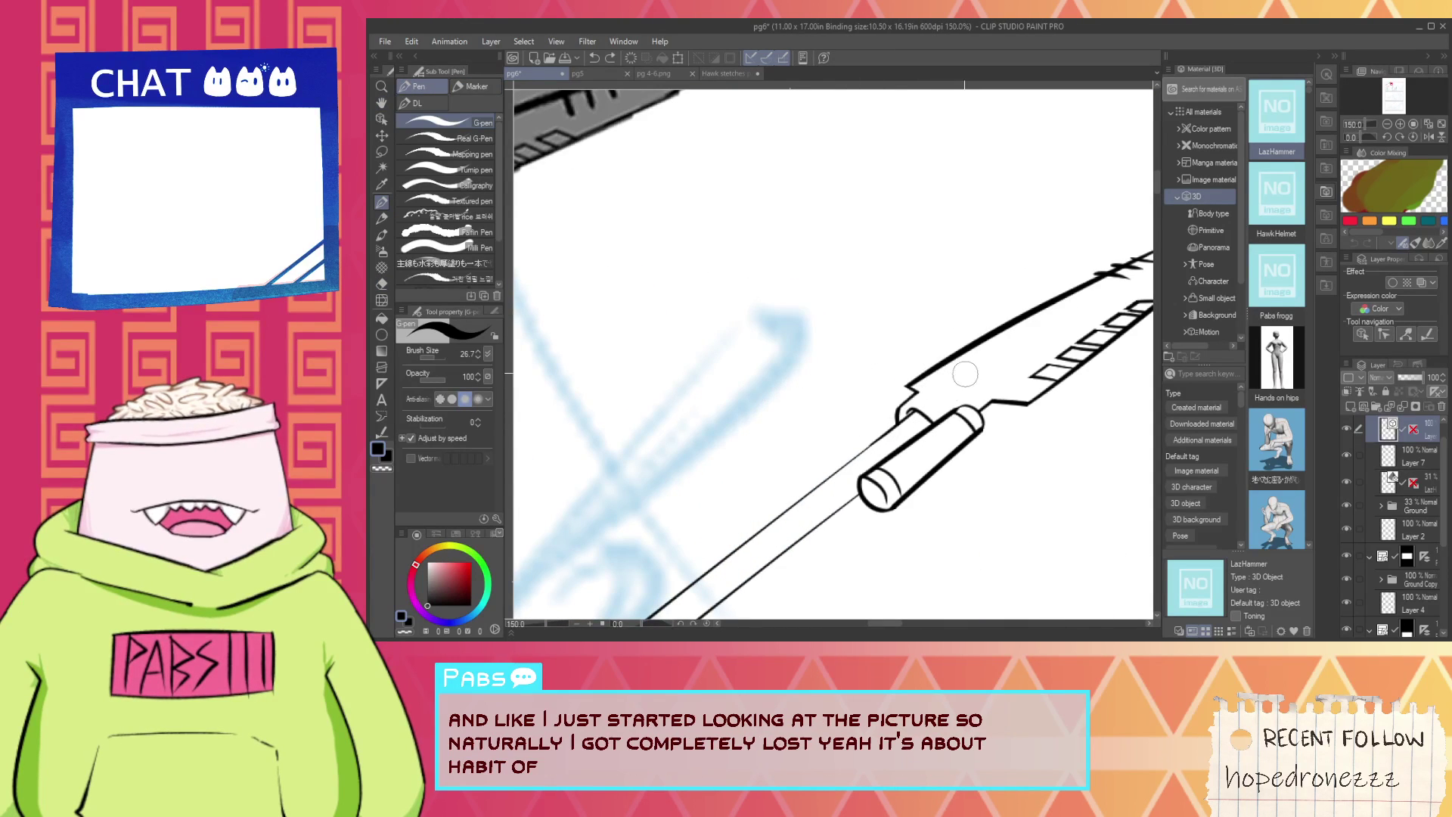
pyautogui.moveTo(957, 366); pyautogui.dragTo(738, 459)
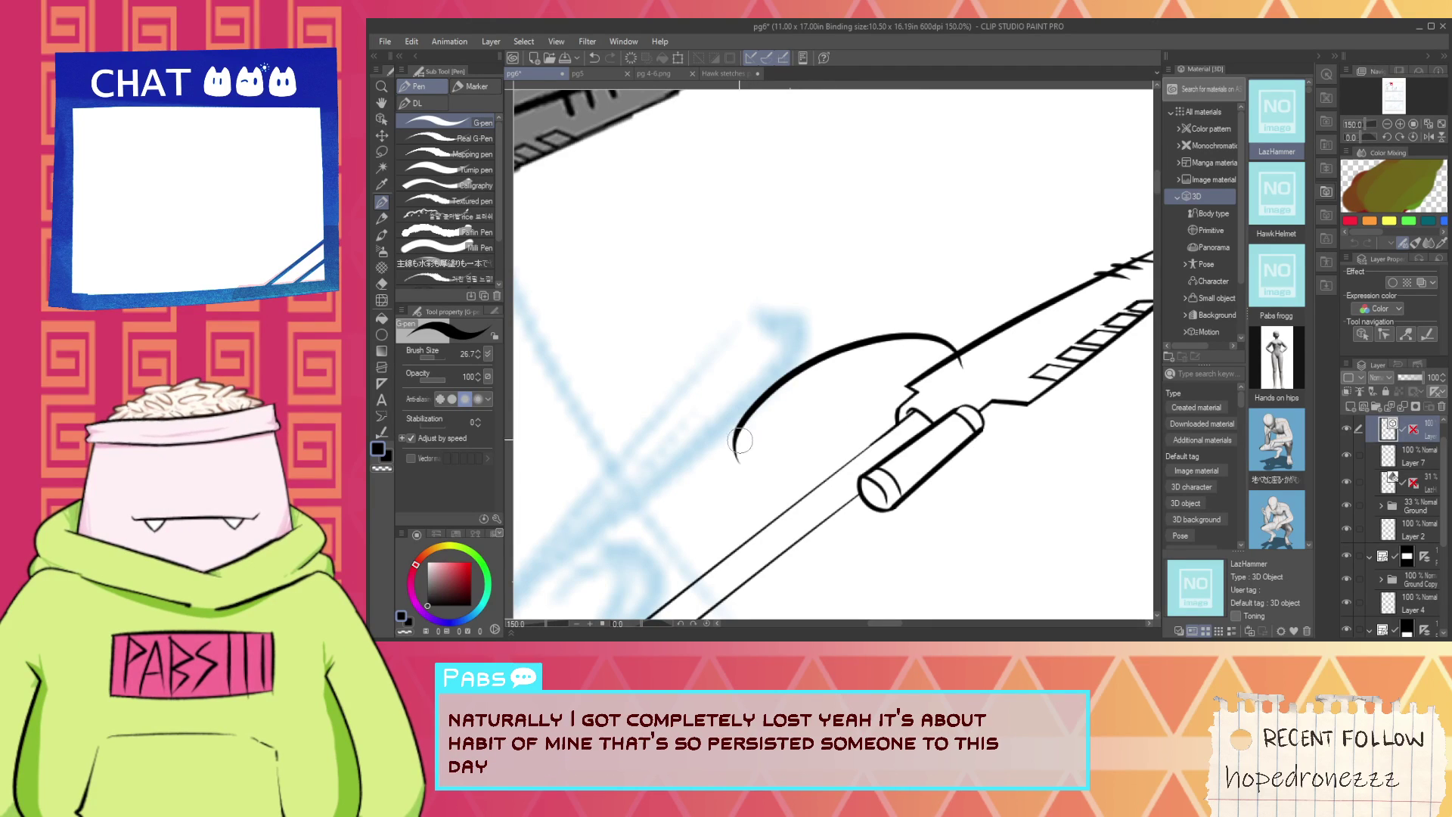
pyautogui.hotkey('ctrl', 'z')
pyautogui.moveTo(728, 433); pyautogui.dragTo(1004, 326)
pyautogui.hotkey('ctrl', 'z')
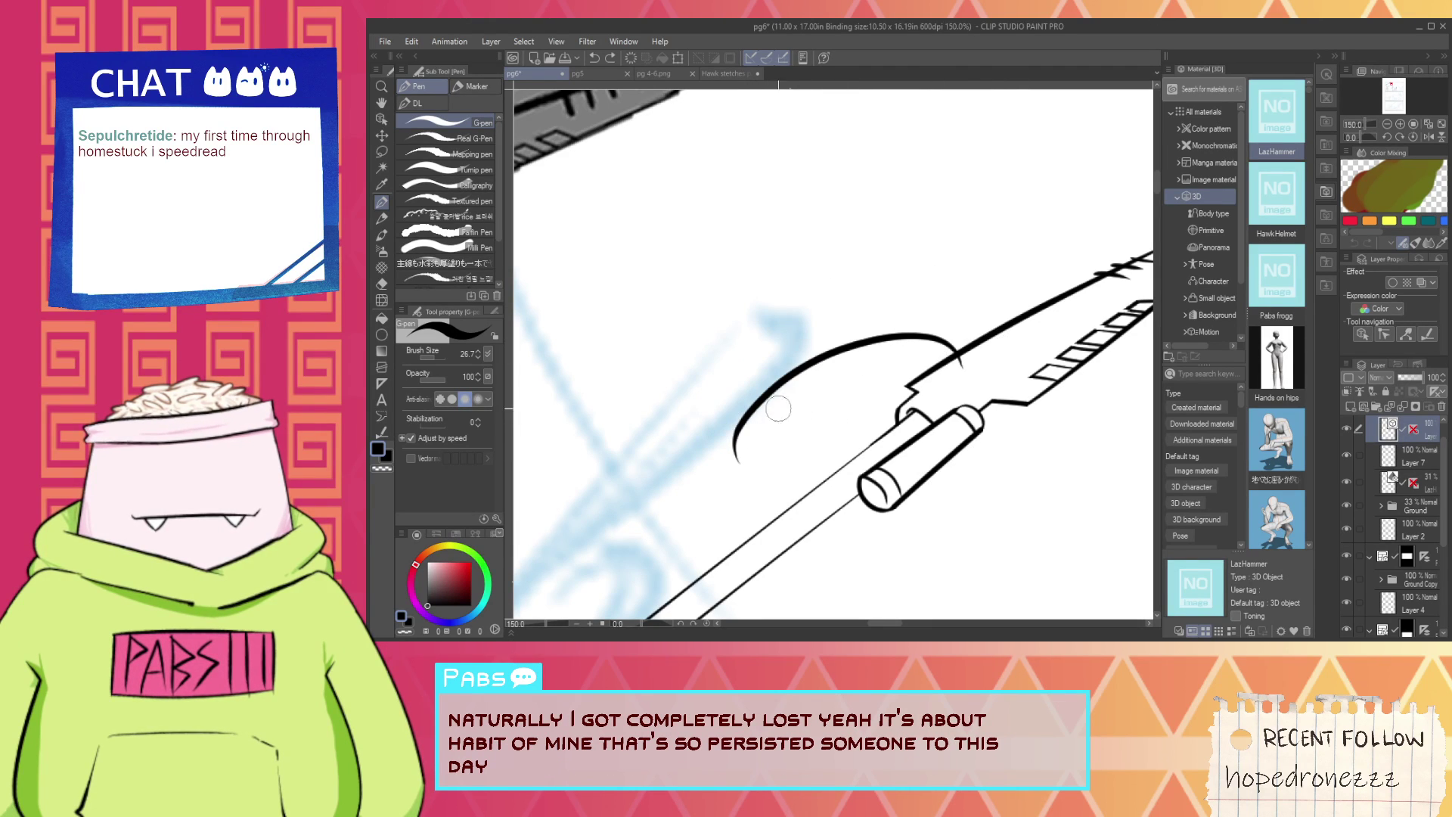
pyautogui.moveTo(729, 430); pyautogui.dragTo(962, 258)
pyautogui.hotkey('ctrl', 'z')
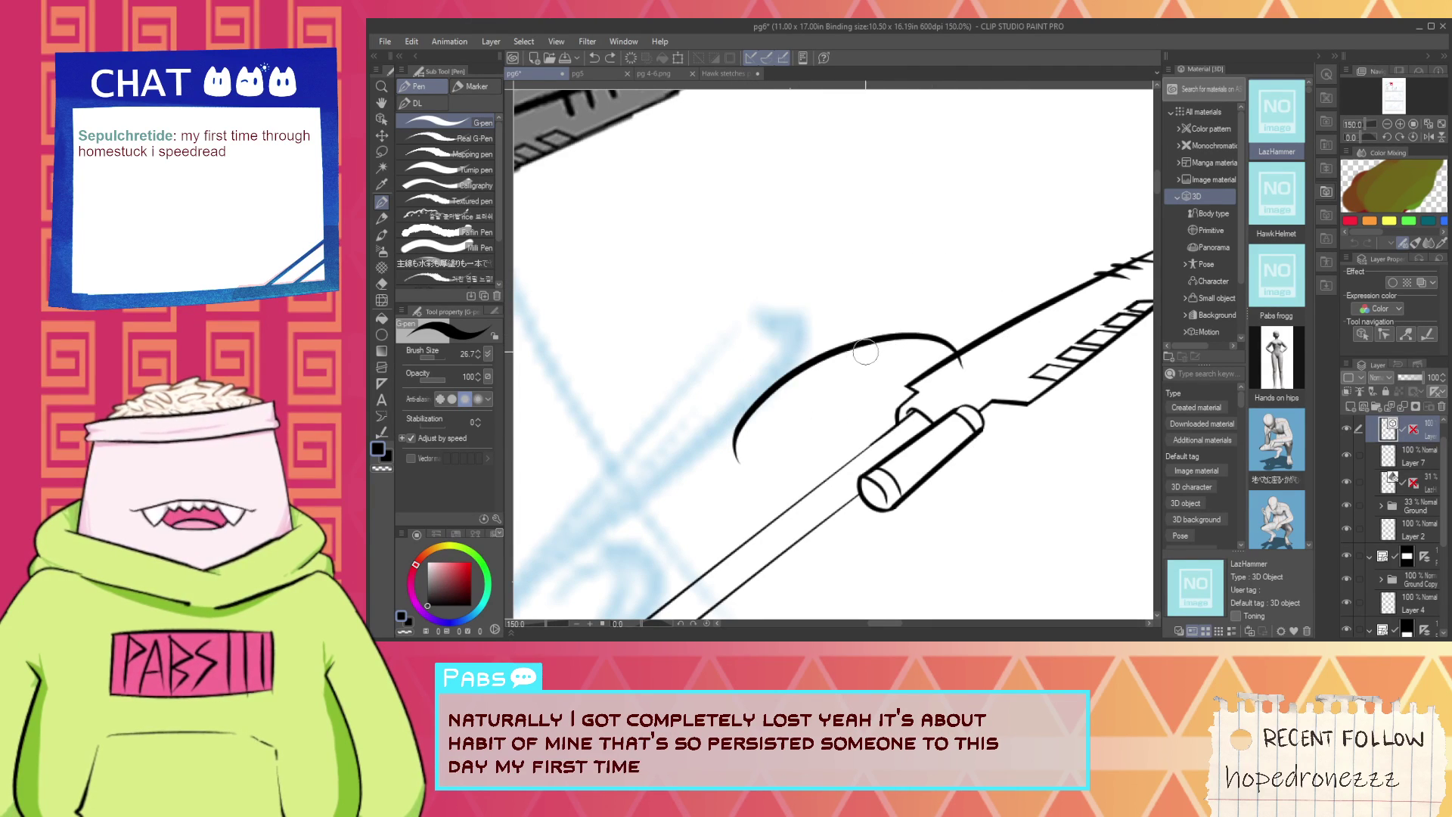
# Select the rear hook's arched curve and flatten it by reducing its height from above.
pyautogui.press('o')
pyautogui.click(810, 363)
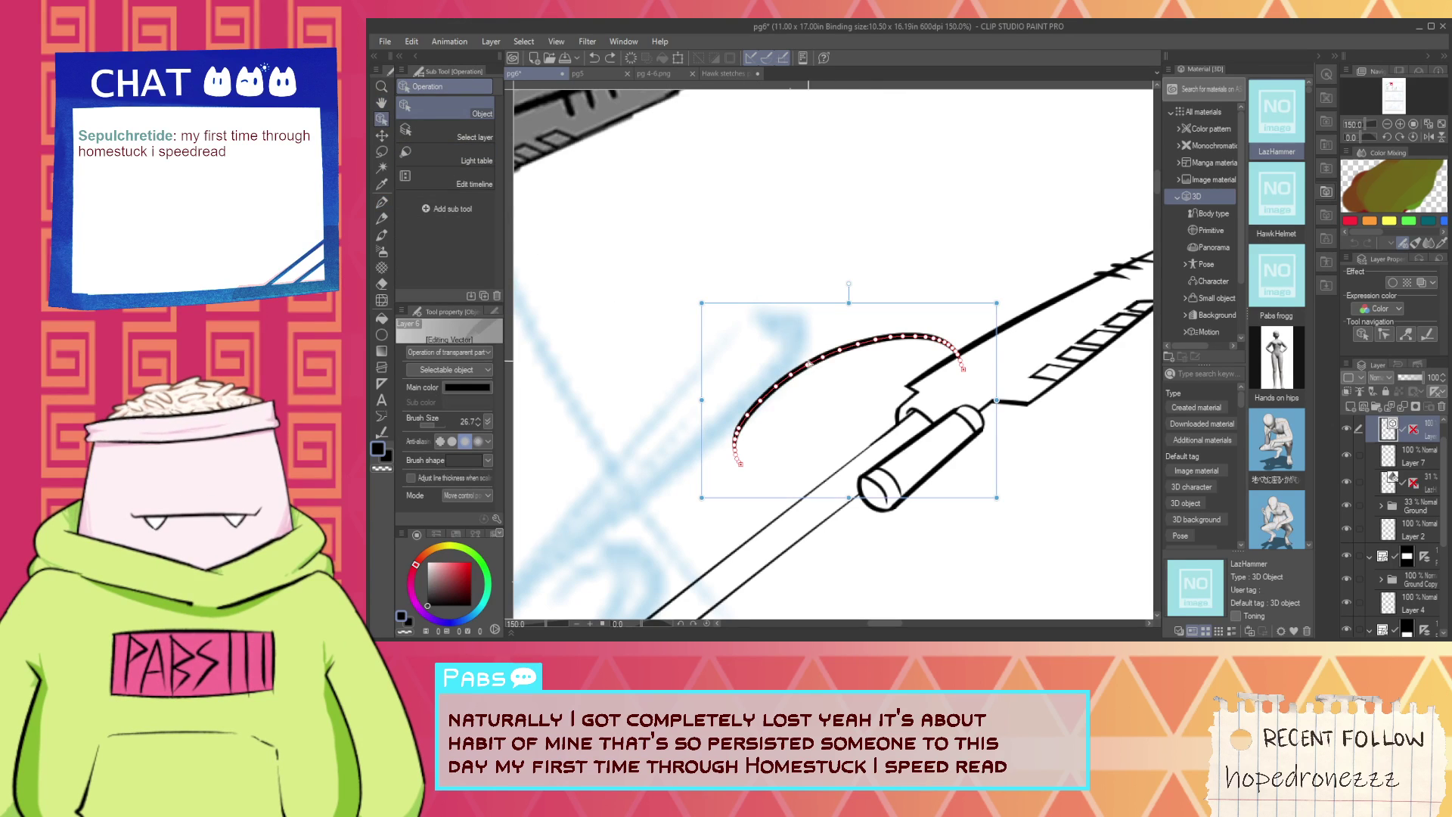
pyautogui.moveTo(848, 301)
pyautogui.mouseDown()
pyautogui.moveTo(847, 376)
pyautogui.moveTo(870, 351)
pyautogui.mouseUp()
# Ink a second, higher arch from the rear hook's outer end back to the blade, redoing the stroke as needed.
pyautogui.press('p')
pyautogui.moveTo(751, 428); pyautogui.dragTo(914, 332)
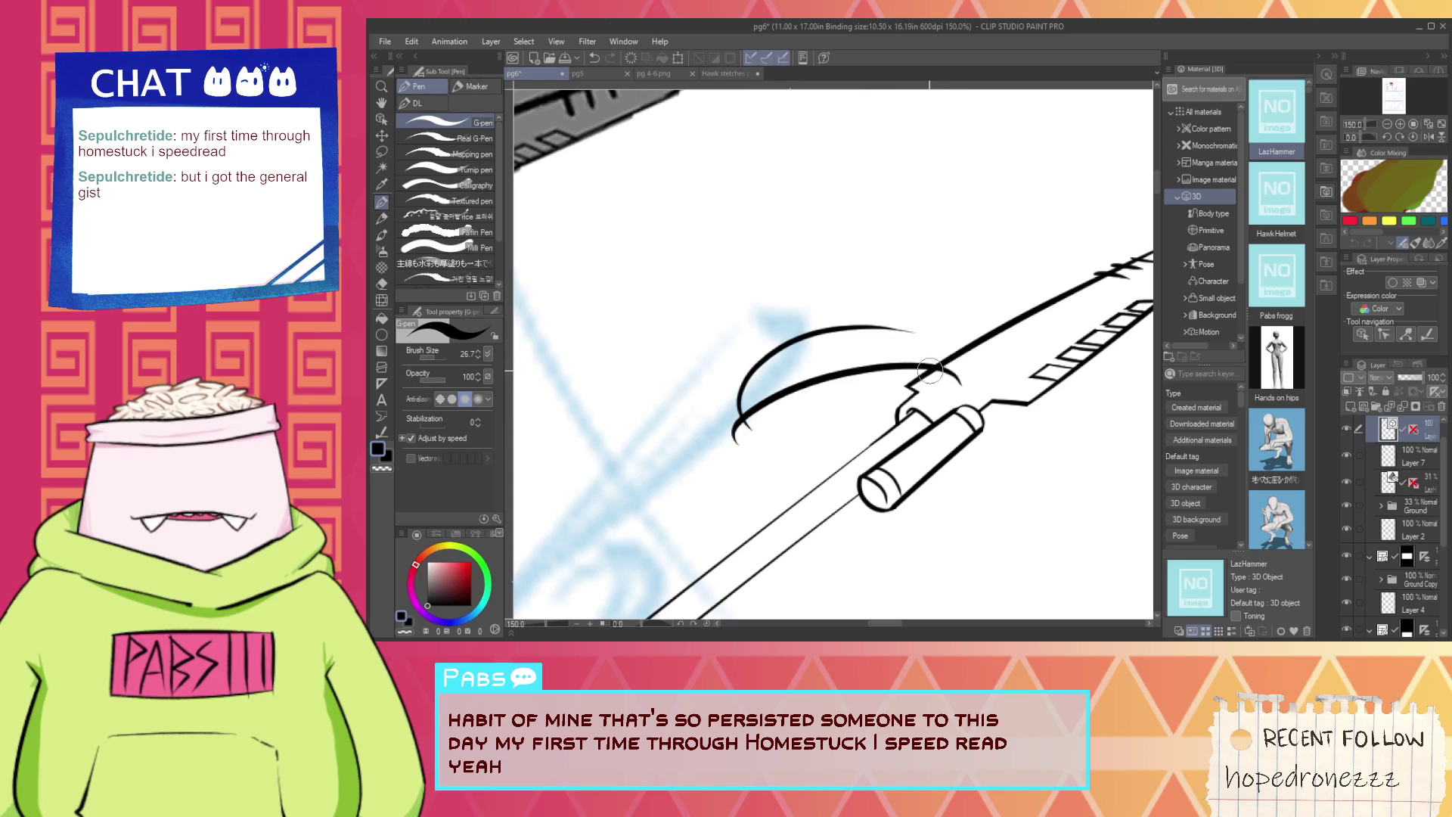
pyautogui.hotkey('ctrl', 'z')
pyautogui.moveTo(749, 436); pyautogui.dragTo(896, 311)
pyautogui.hotkey('ctrl', 'z')
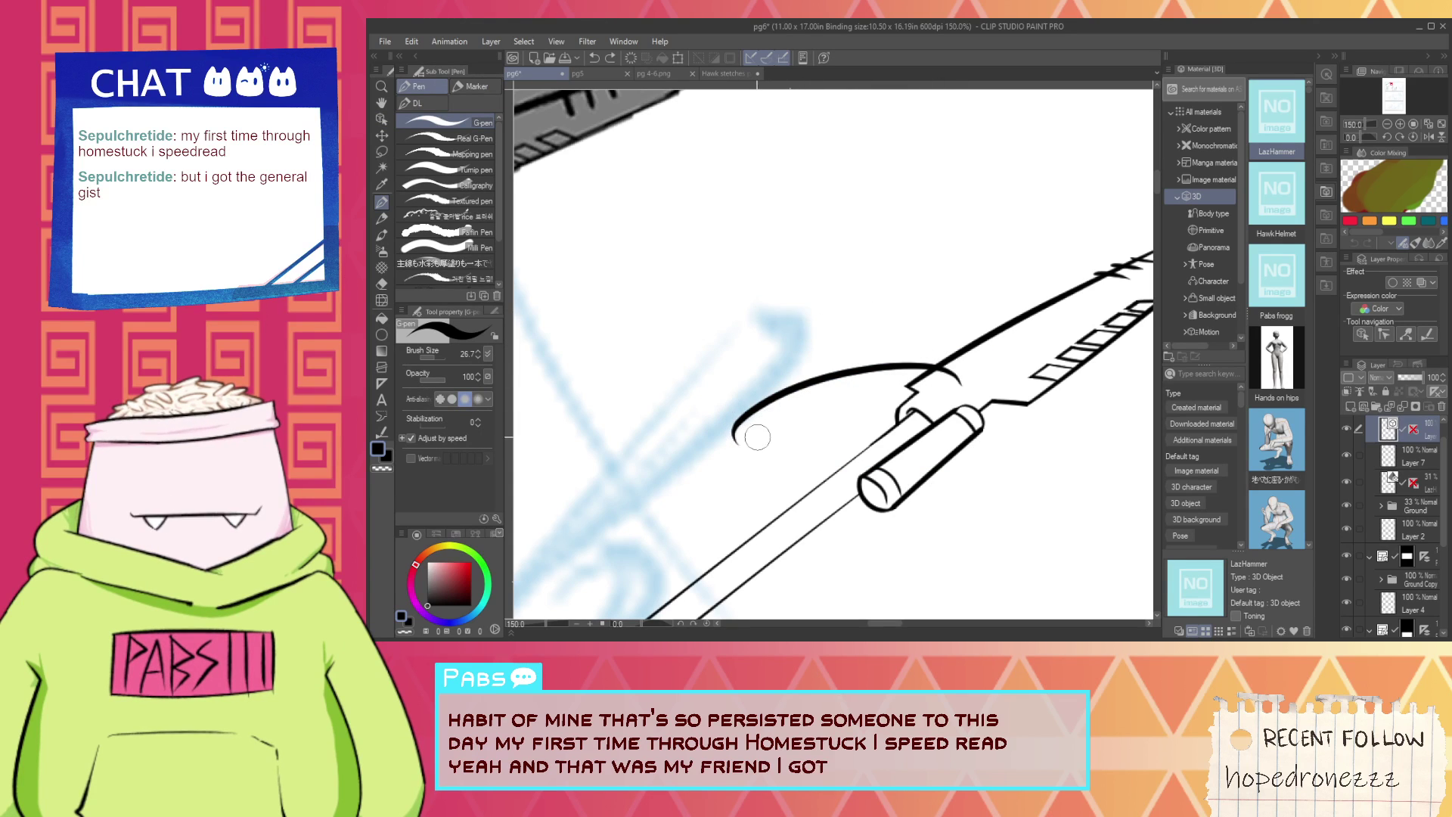
pyautogui.moveTo(752, 438); pyautogui.dragTo(982, 332)
pyautogui.scroll(-2, 880, 354)
pyautogui.press('space')
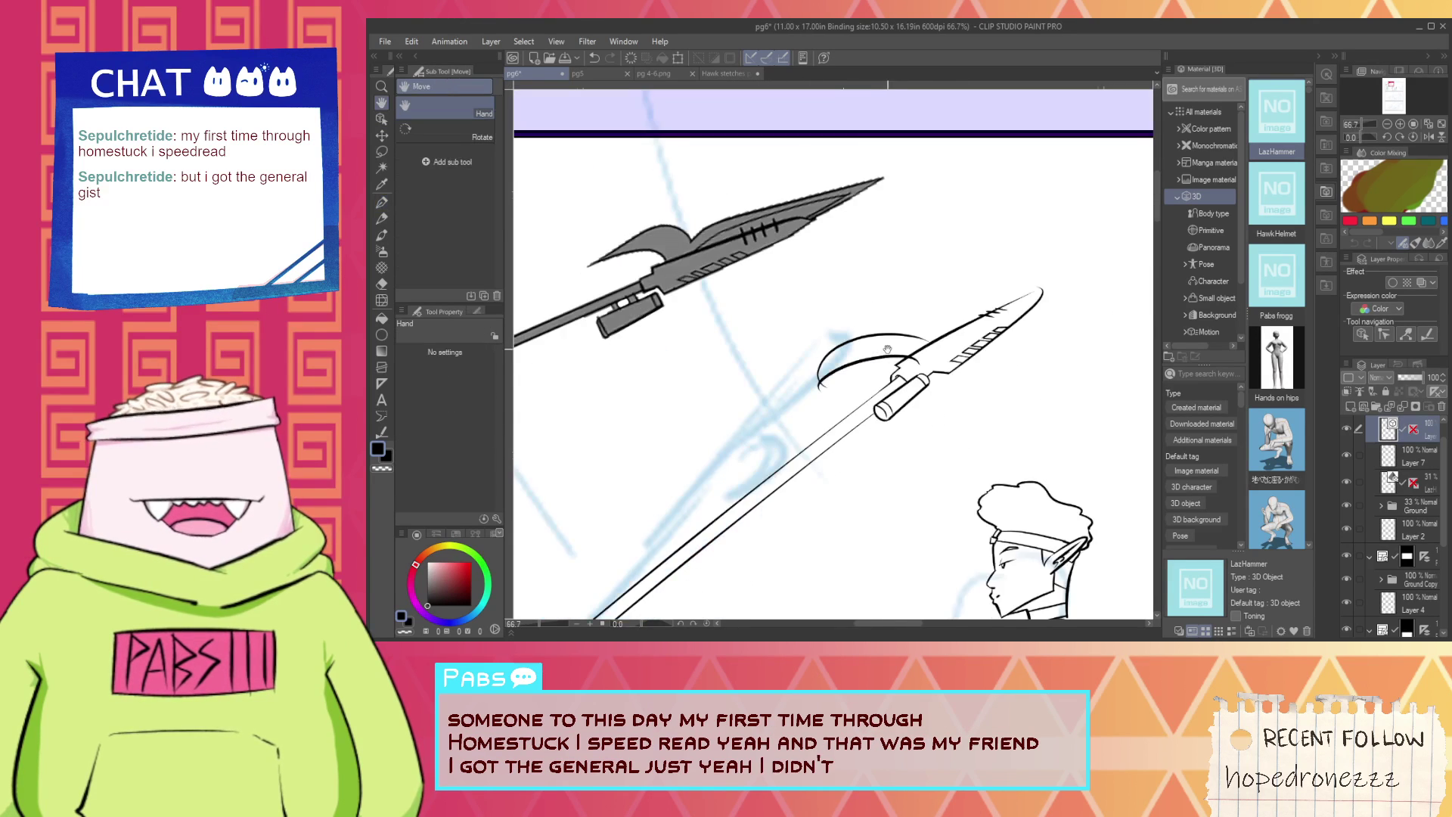
# Ink a short slanted riser from the rear hook's upper arch and a long straight edge from it past the blade's tip.
pyautogui.moveTo(881, 354); pyautogui.dragTo(821, 426)
pyautogui.scroll(1, 821, 426)
pyautogui.scroll(2, 821, 427)
pyautogui.moveTo(749, 461); pyautogui.dragTo(785, 350)
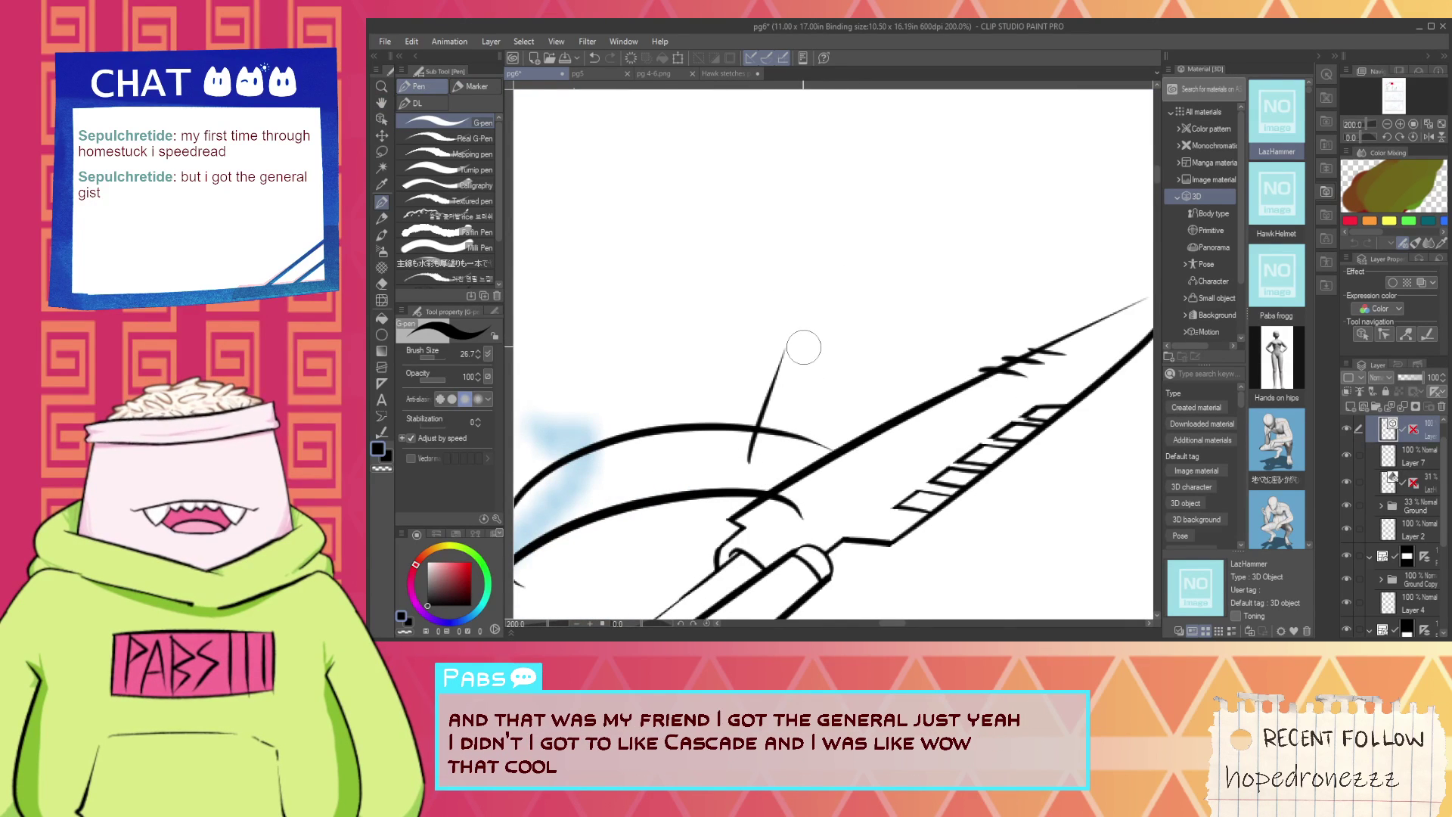
pyautogui.scroll(-3, 825, 340)
pyautogui.press('space')
pyautogui.scroll(2, 825, 340)
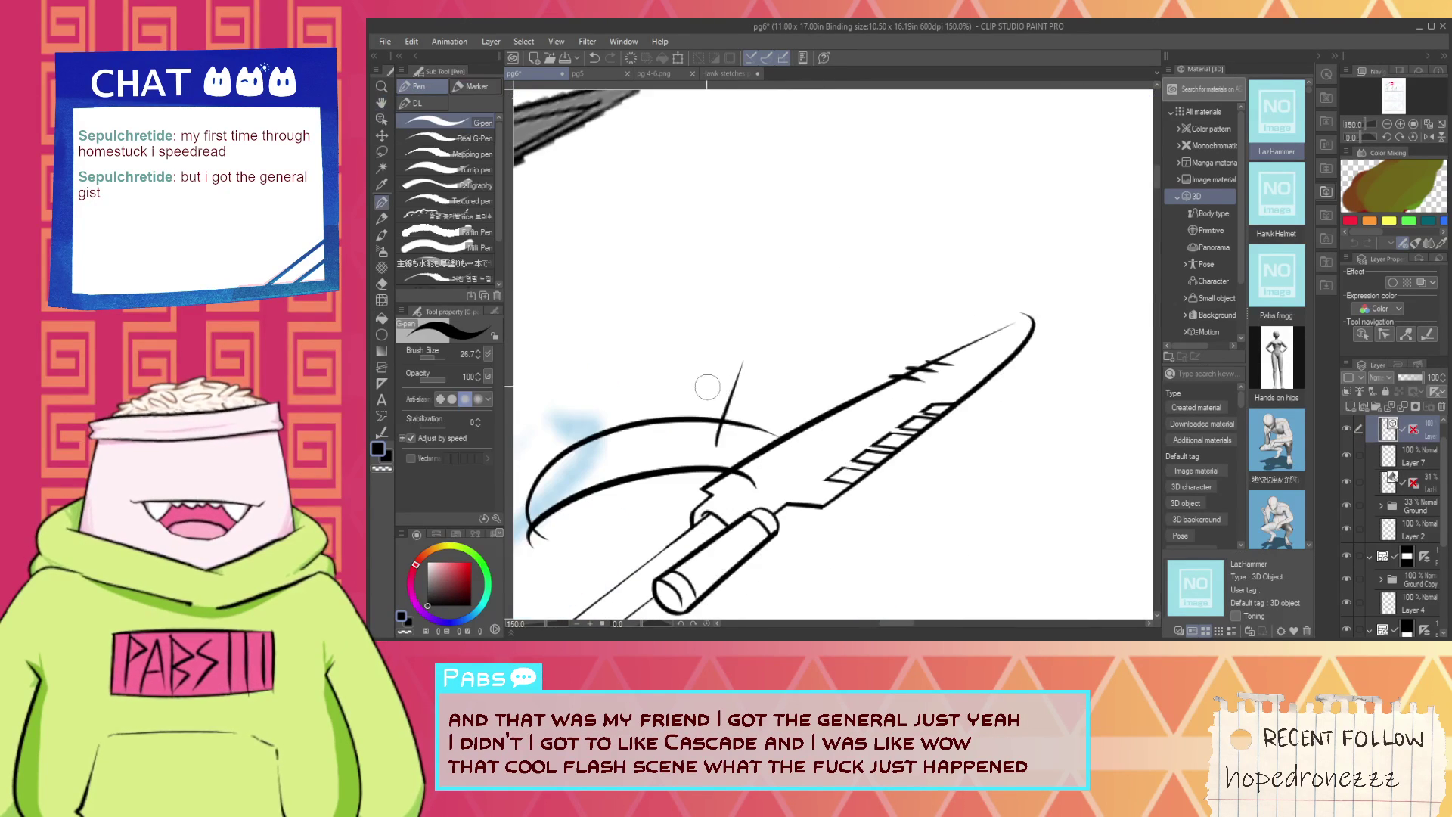
pyautogui.moveTo(709, 382); pyautogui.dragTo(1270, 229)
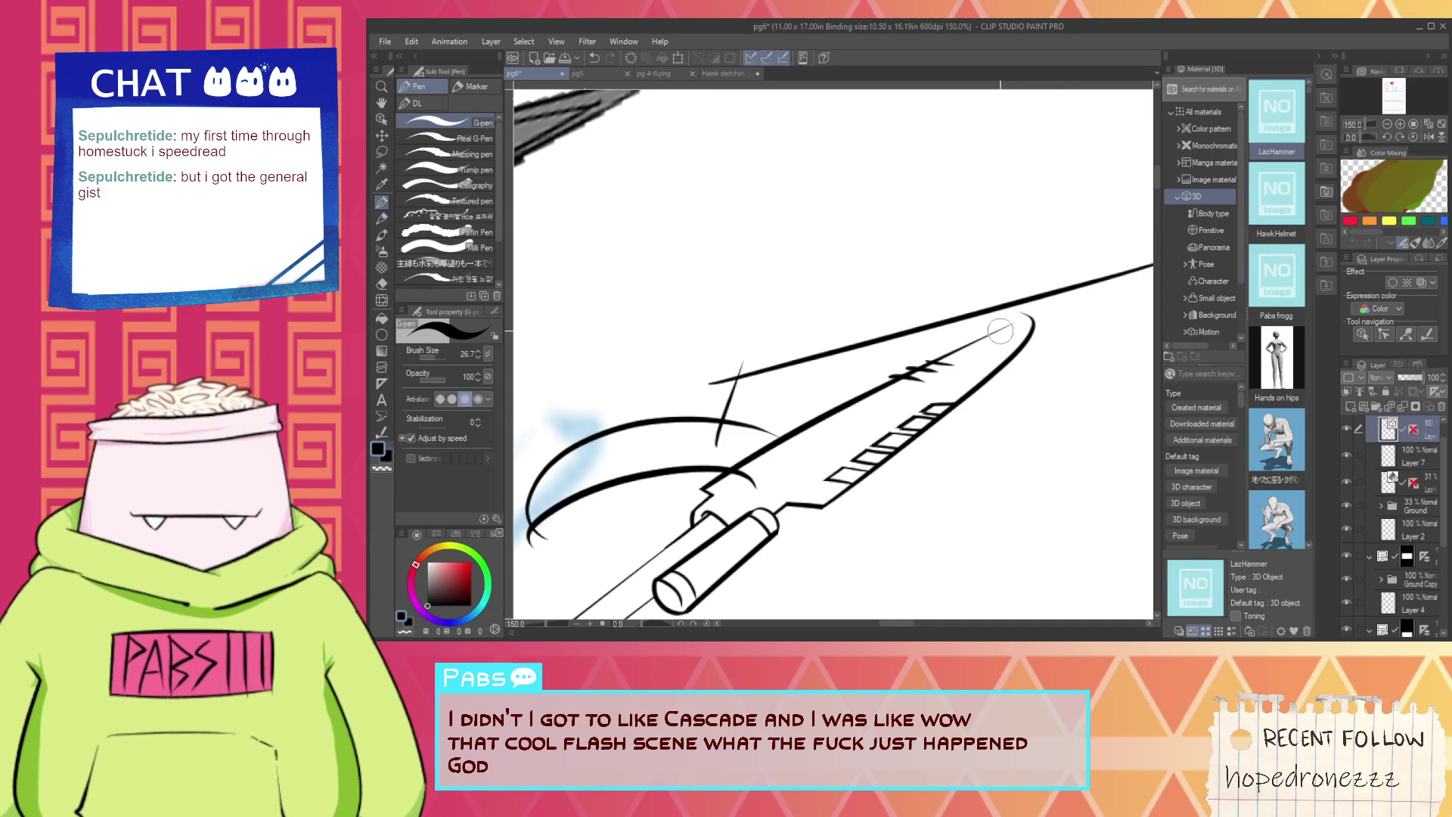
pyautogui.moveTo(1006, 337)
pyautogui.mouseDown()
pyautogui.moveTo(1135, 274)
pyautogui.moveTo(1014, 321)
pyautogui.mouseUp()
pyautogui.scroll(-3, 1139, 267)
pyautogui.press('space')
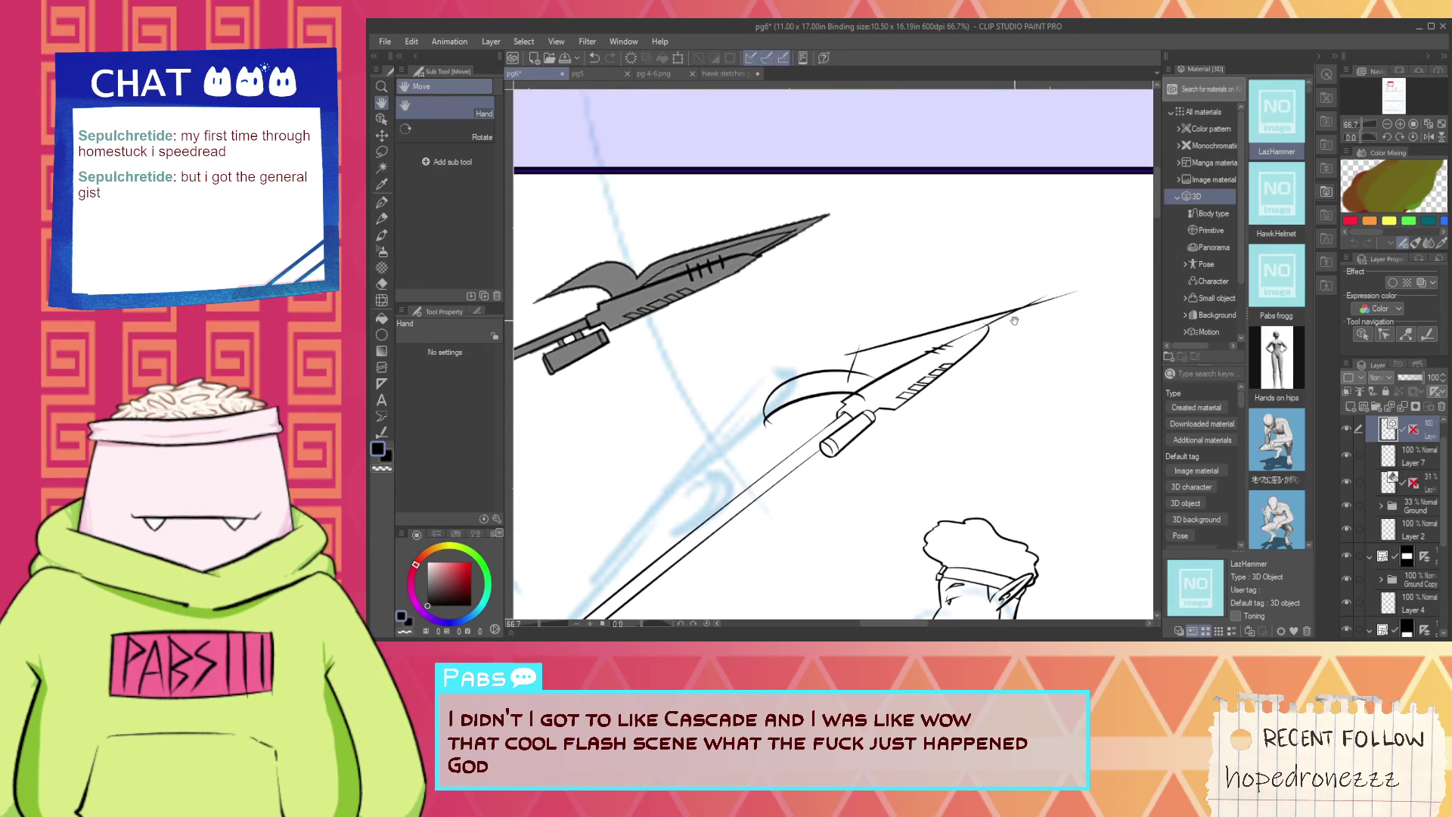
# Trim the overshooting lines at the blade's pointed tip and adjust the rounded end of the lower edge.
pyautogui.press('e')
pyautogui.scroll(3, 864, 314)
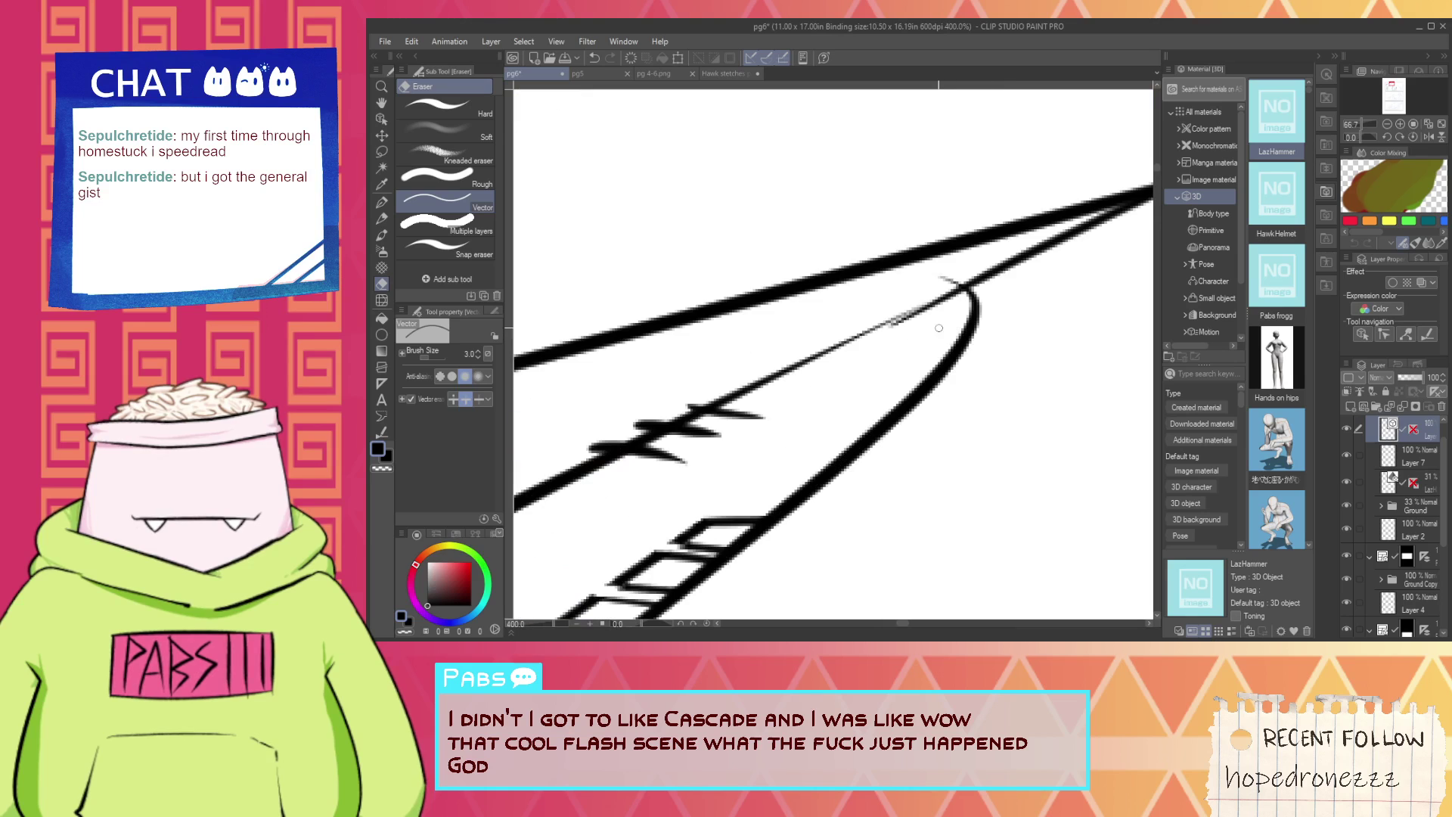
pyautogui.press('o')
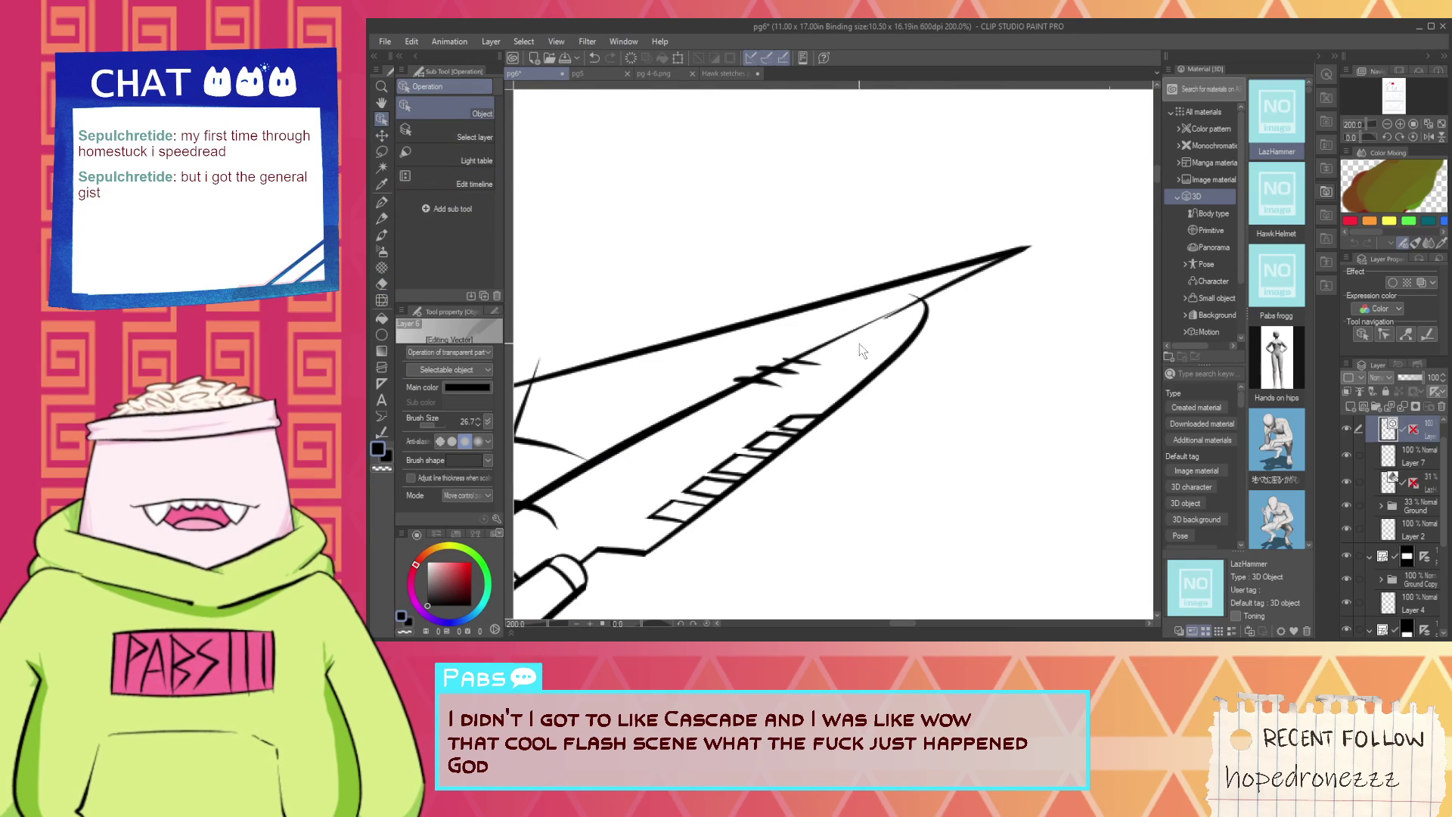
pyautogui.click(933, 295)
pyautogui.moveTo(954, 361); pyautogui.dragTo(954, 355)
pyautogui.press('e')
pyautogui.moveTo(910, 292); pyautogui.dragTo(910, 302)
pyautogui.hotkey('ctrl', 'z')
# Erase the stray line ends where the slanted riser meets the hook's arch and the blade's long upper edge.
pyautogui.scroll(-1, 896, 275)
pyautogui.scroll(-1, 863, 306)
pyautogui.press('space')
pyautogui.moveTo(711, 390); pyautogui.dragTo(809, 390)
pyautogui.scroll(2, 809, 390)
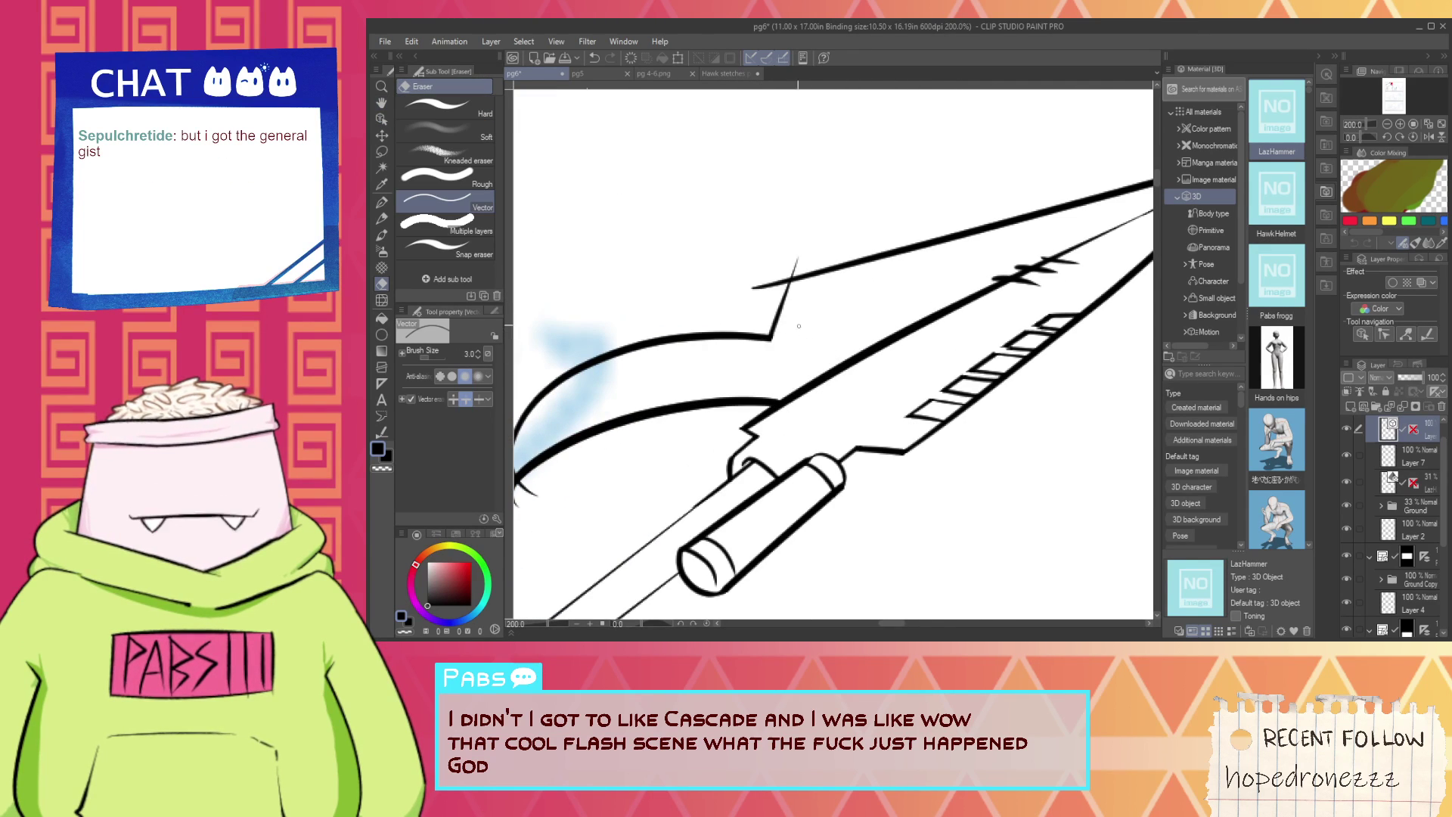
pyautogui.moveTo(729, 282); pyautogui.dragTo(827, 244)
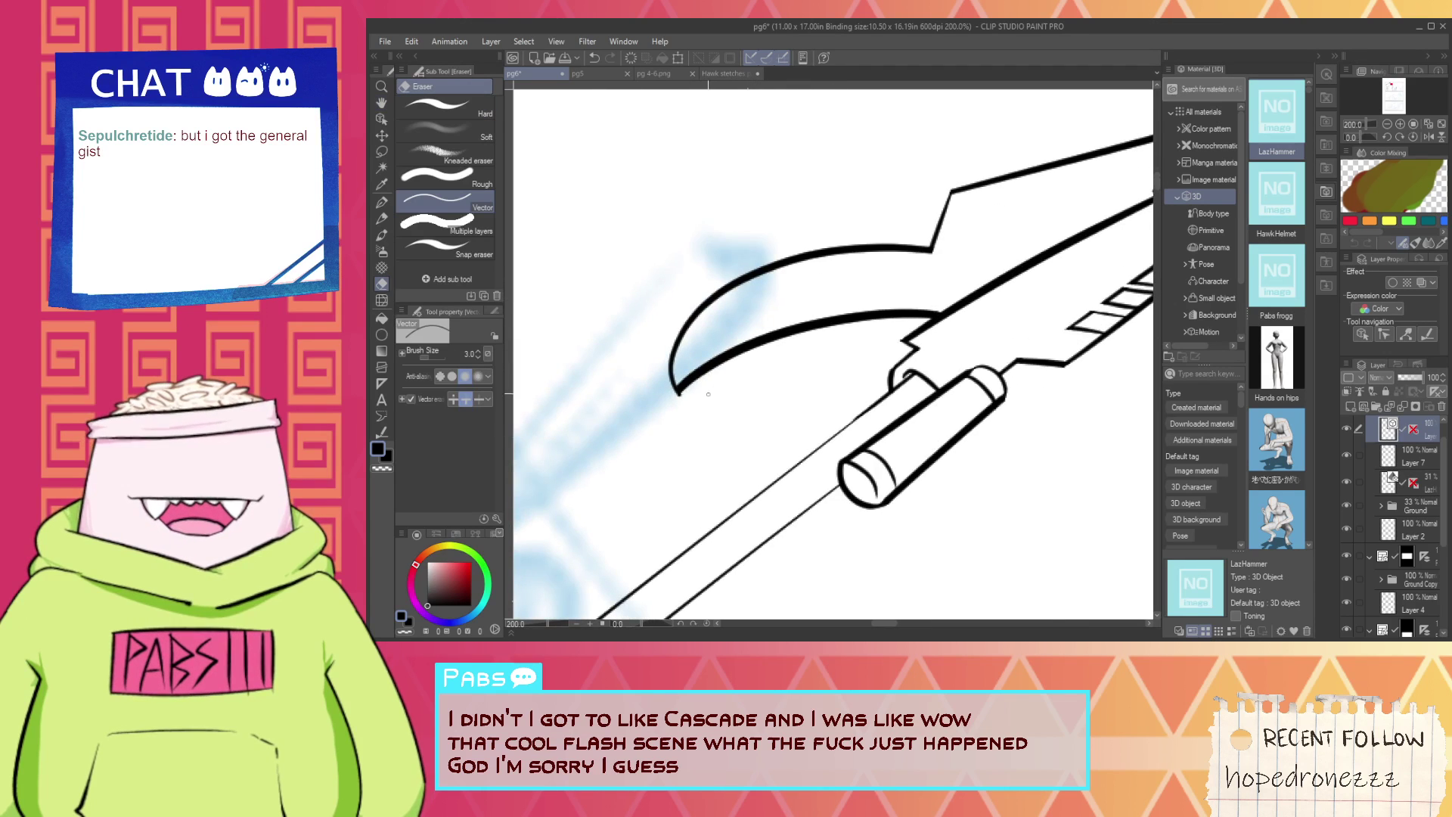
# Ink a parallel inner outline inside the upper blade, with its own slanted riser, and trim the overshooting ends.
pyautogui.scroll(-1, 648, 361)
pyautogui.scroll(-3, 648, 361)
pyautogui.press('space')
pyautogui.moveTo(743, 337); pyautogui.dragTo(830, 342)
pyautogui.scroll(3, 830, 341)
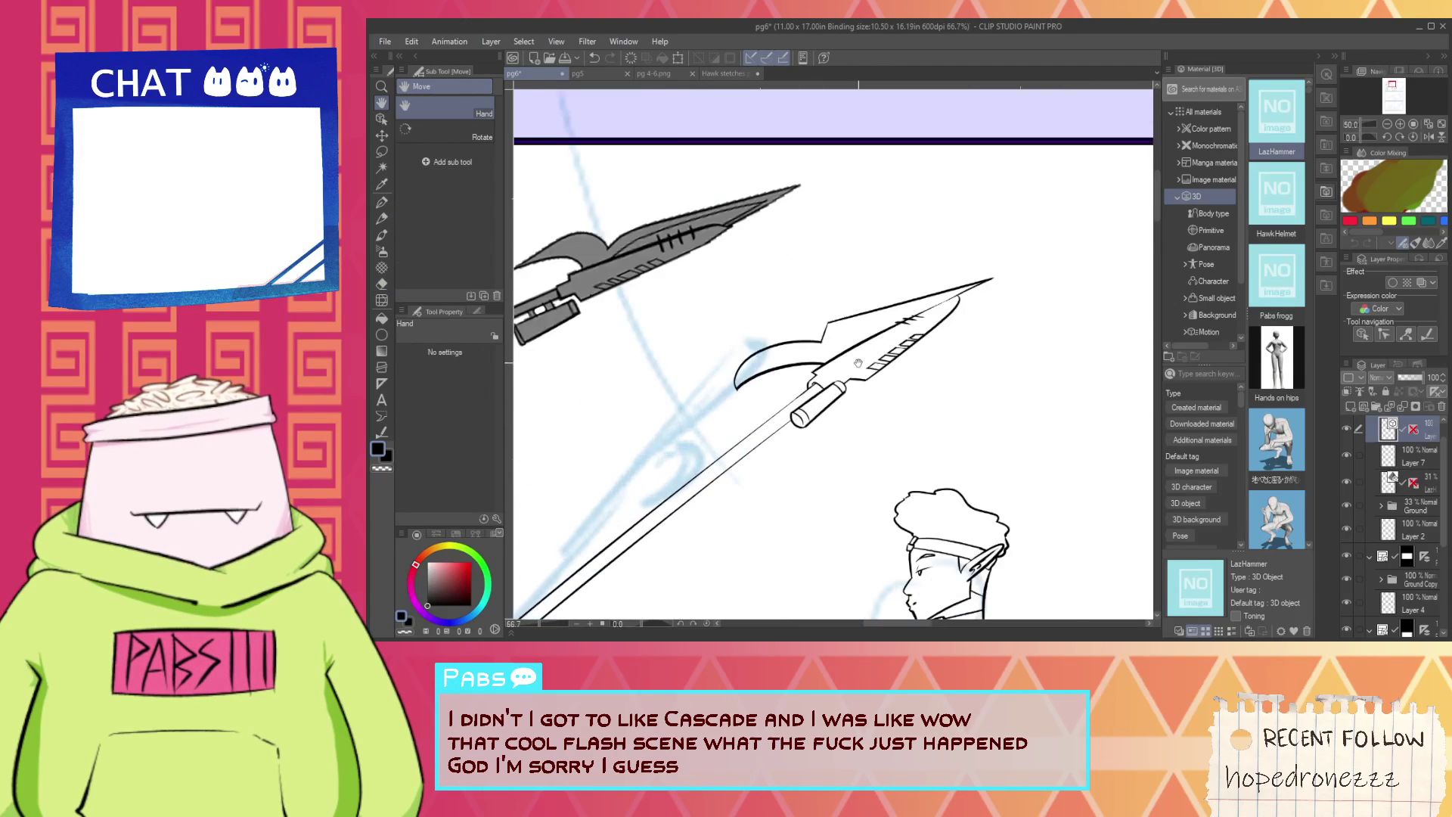
pyautogui.scroll(1, 830, 341)
pyautogui.moveTo(780, 392); pyautogui.dragTo(830, 258)
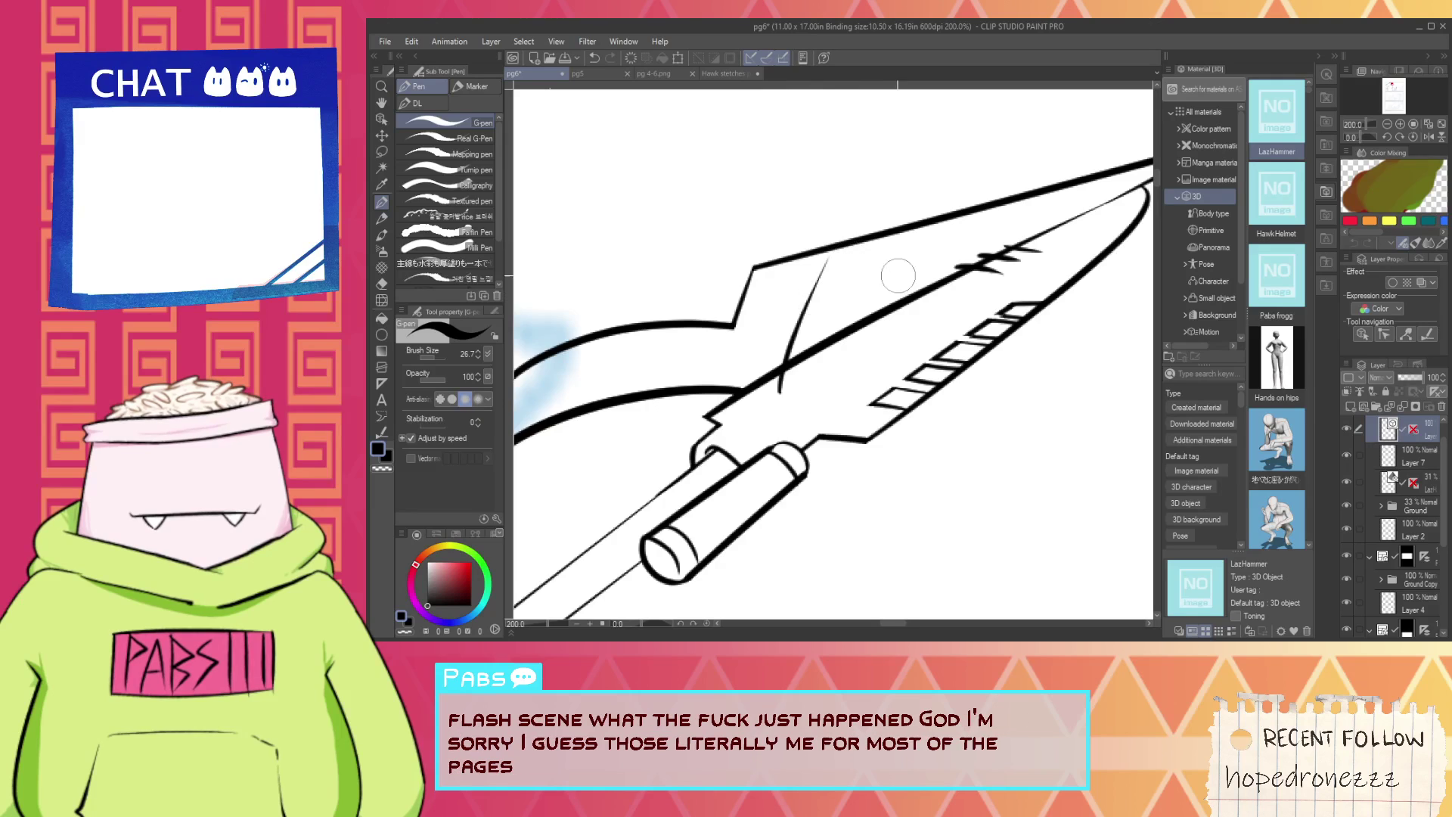
pyautogui.press('space')
pyautogui.moveTo(789, 309)
pyautogui.mouseDown()
pyautogui.moveTo(648, 336)
pyautogui.moveTo(955, 234)
pyautogui.mouseUp()
pyautogui.press('p')
pyautogui.press('e')
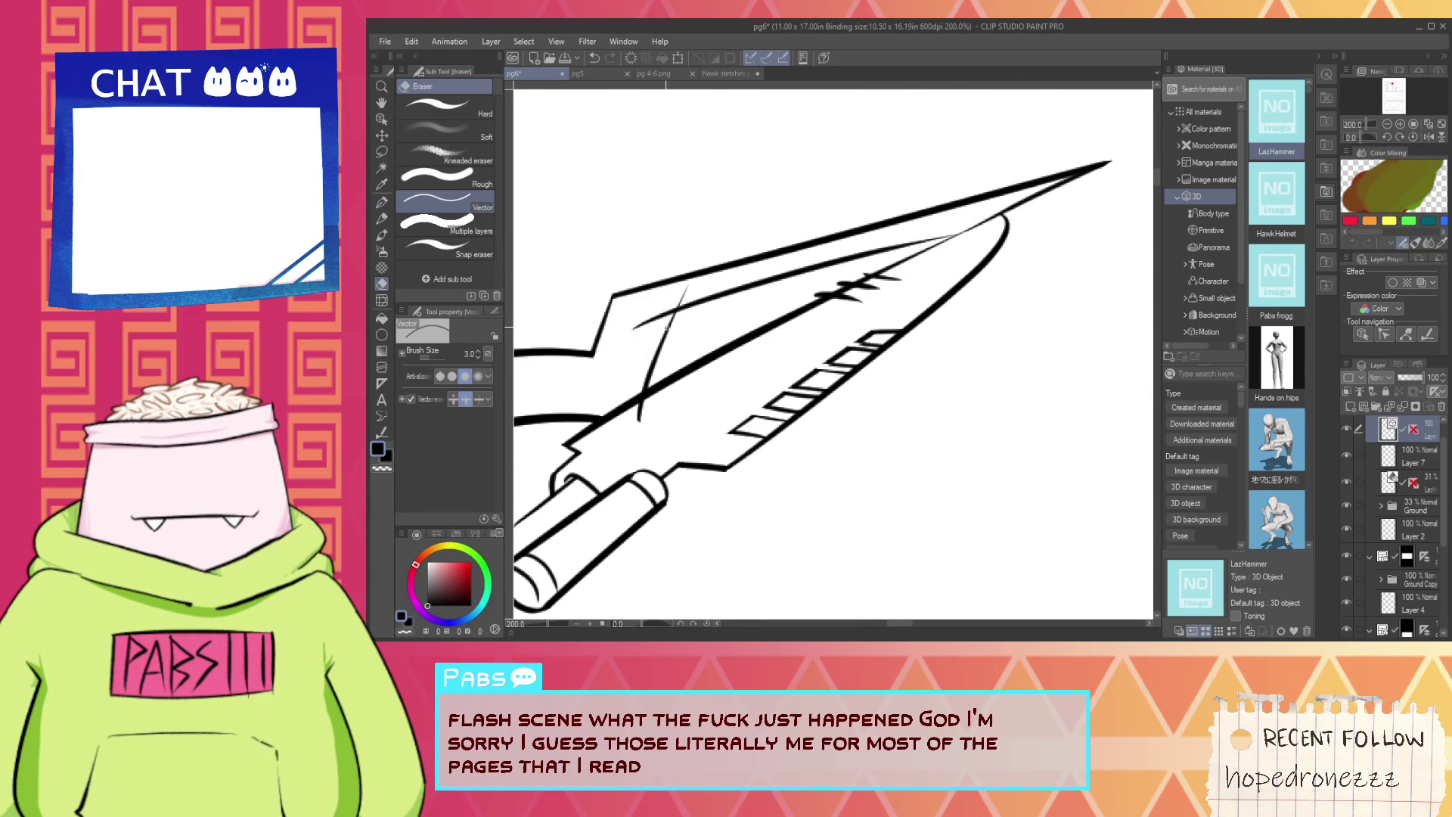
pyautogui.click(638, 419)
# Select both curves of the rear hook and flatten them by reducing their height from above.
pyautogui.scroll(-5, 635, 424)
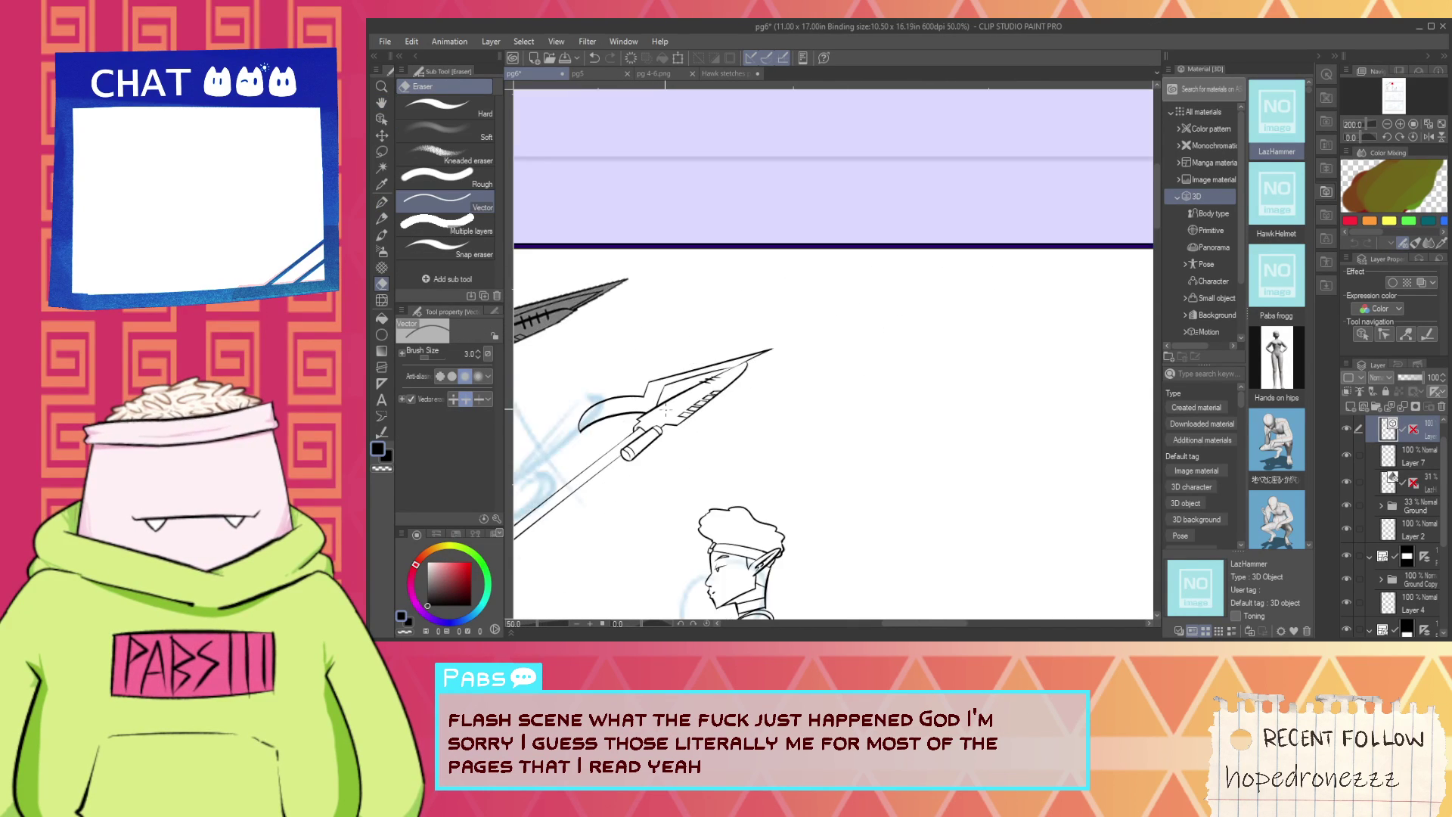
pyautogui.press('space')
pyautogui.moveTo(604, 494); pyautogui.dragTo(812, 326)
pyautogui.scroll(-3, 811, 327)
pyautogui.scroll(4, 821, 310)
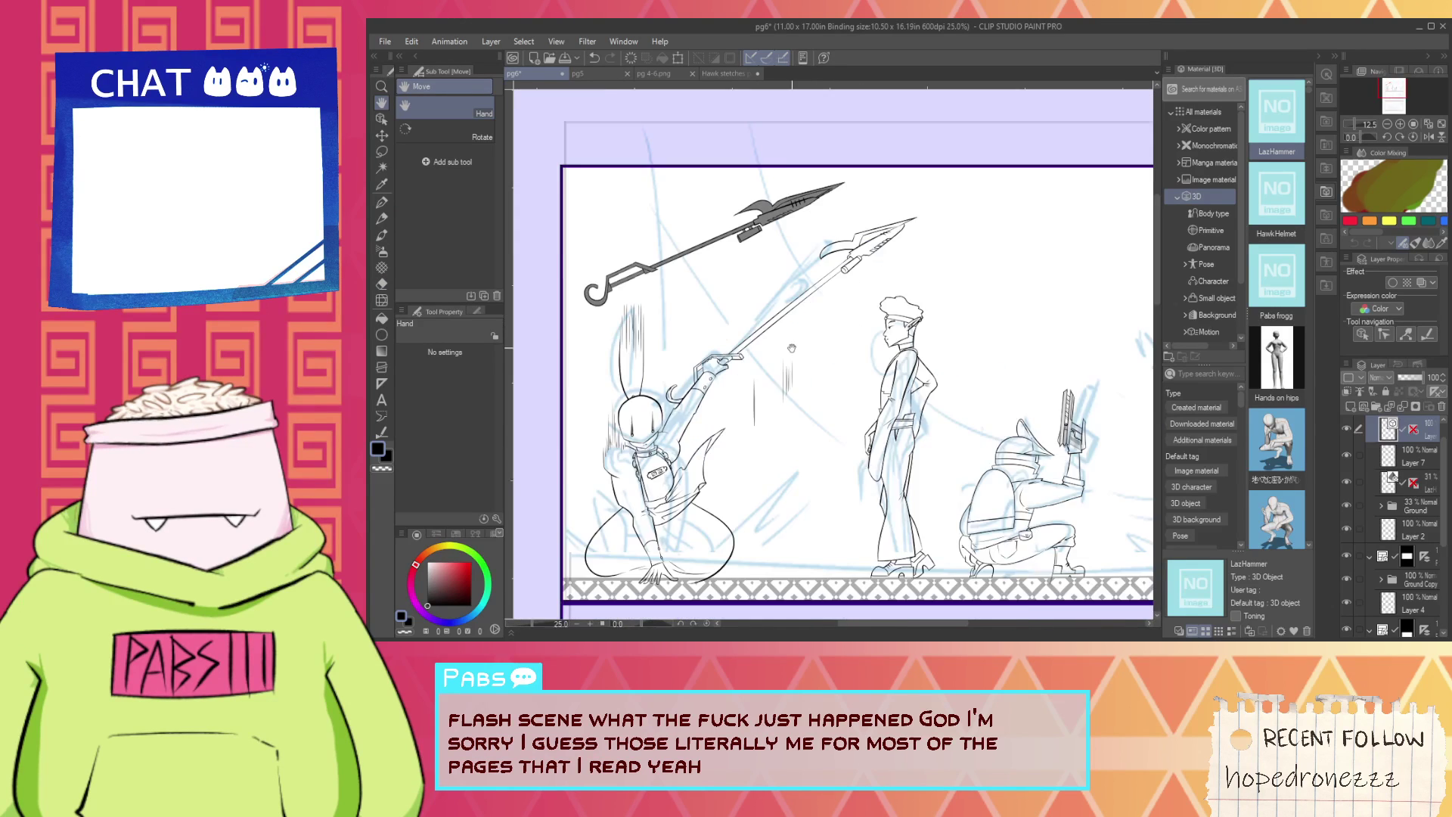
pyautogui.press('o')
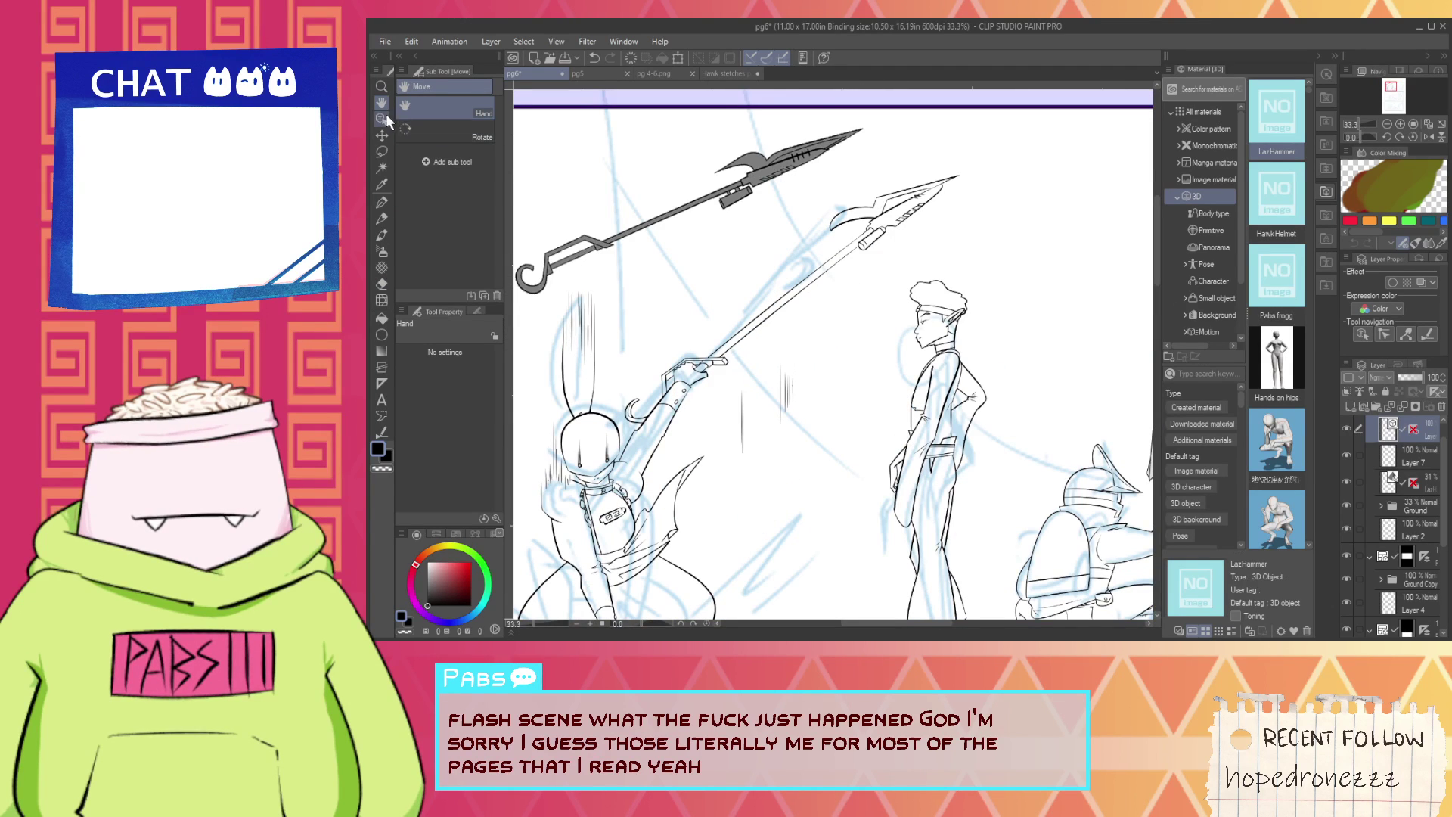
pyautogui.scroll(3, 847, 191)
pyautogui.click(828, 310)
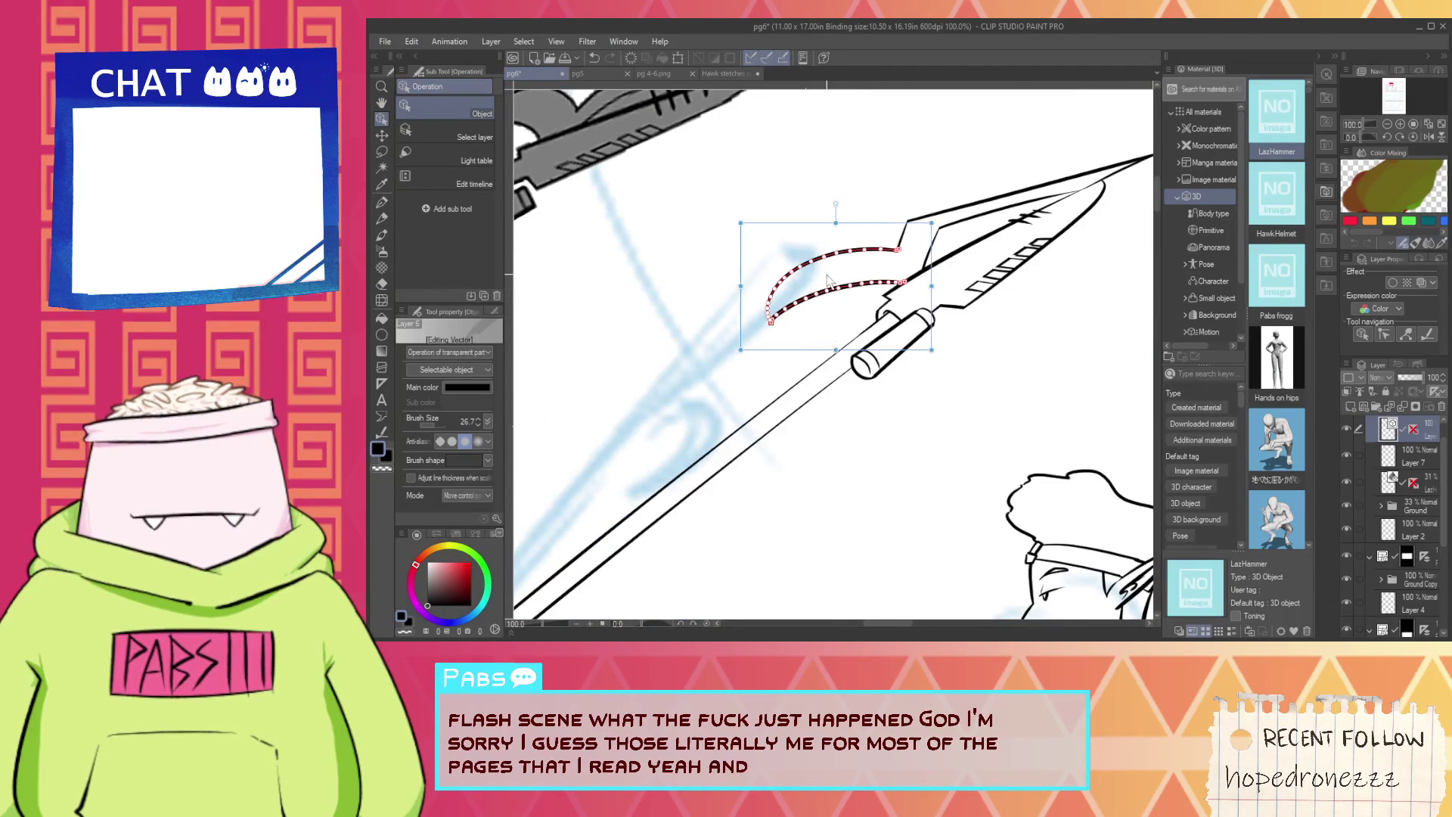
pyautogui.moveTo(833, 224); pyautogui.dragTo(853, 262)
# Try to flatten the upper blade's outer and inner outlines by reducing the height of the selected lines.
pyautogui.click(917, 227)
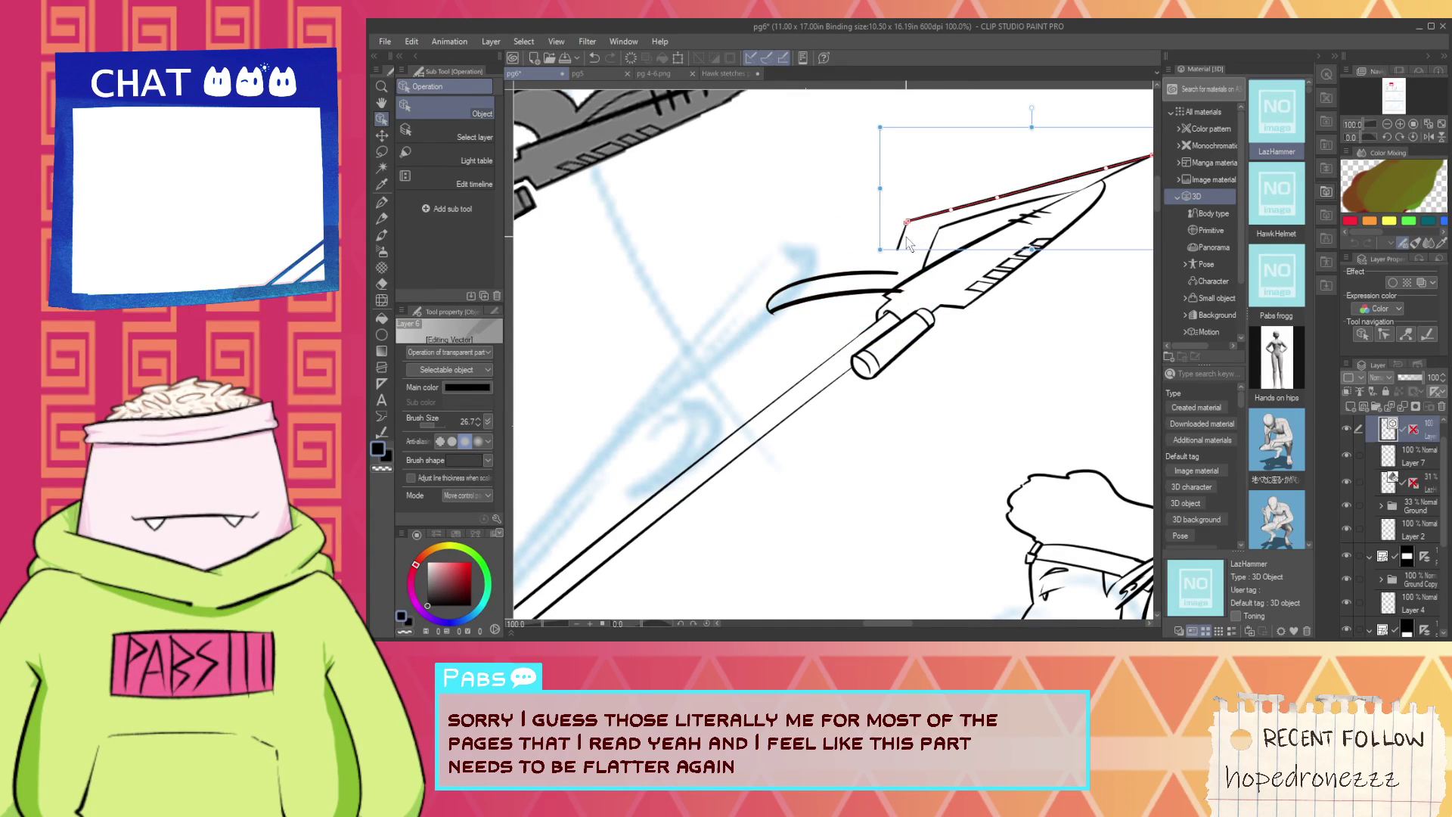
pyautogui.keyDown('shift'); pyautogui.click(904, 235); pyautogui.keyUp('shift')
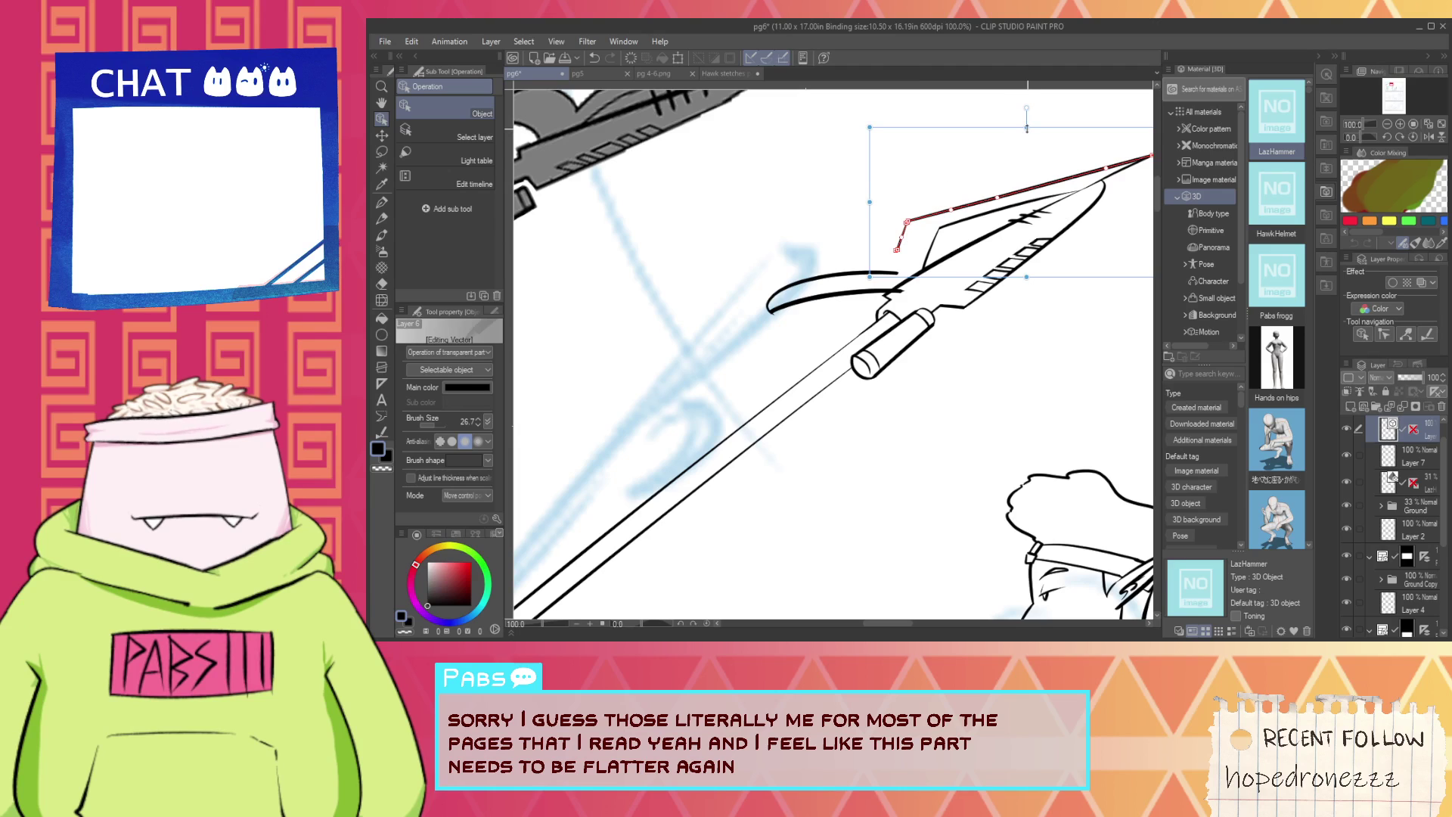
pyautogui.moveTo(1026, 128); pyautogui.dragTo(993, 146)
pyautogui.hotkey('ctrl', 'z')
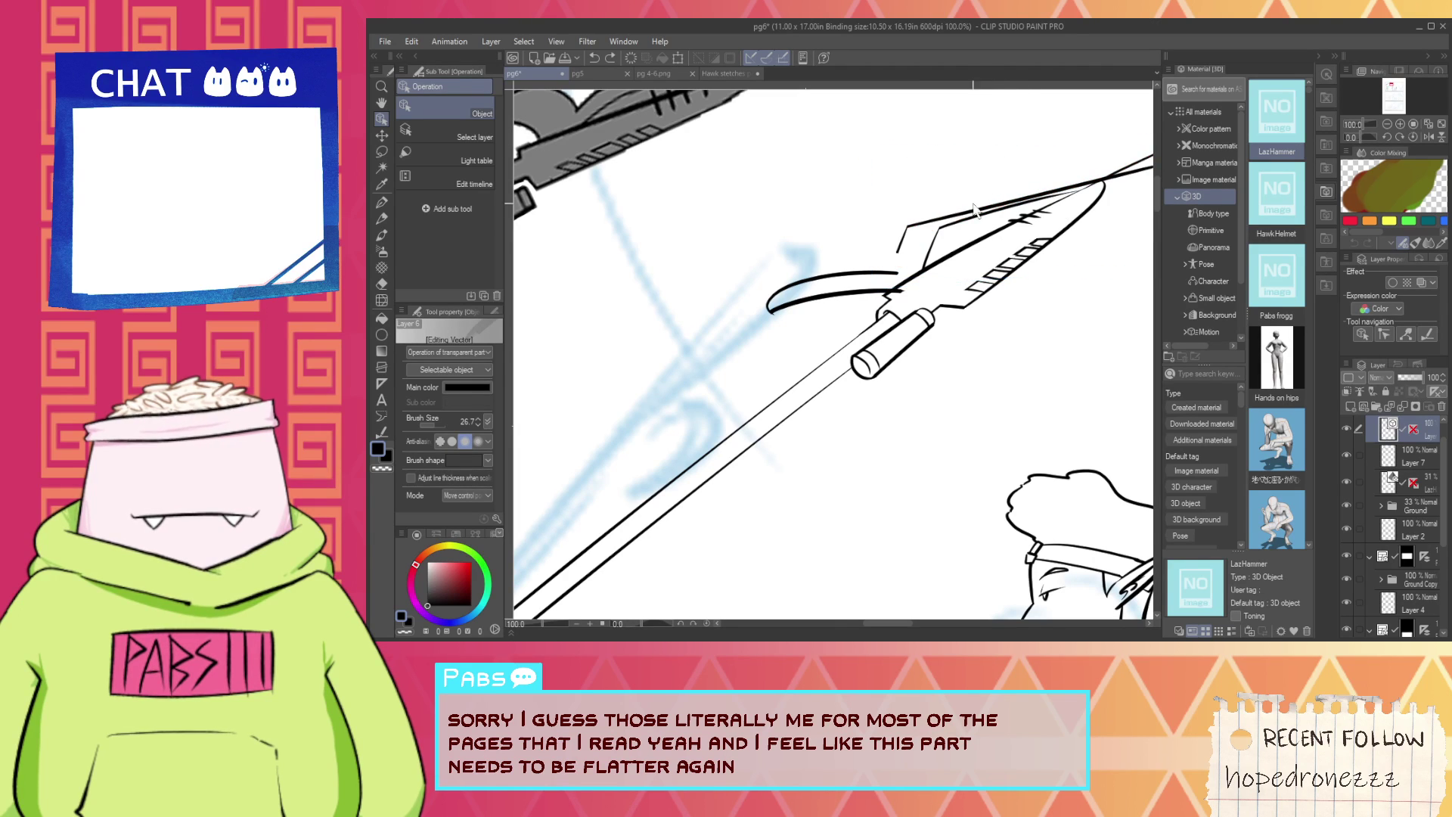
pyautogui.click(982, 216)
pyautogui.hotkey('ctrl', 'z')
pyautogui.click(982, 216)
pyautogui.keyDown('shift'); pyautogui.click(975, 204); pyautogui.keyUp('shift')
pyautogui.moveTo(976, 208); pyautogui.dragTo(931, 241)
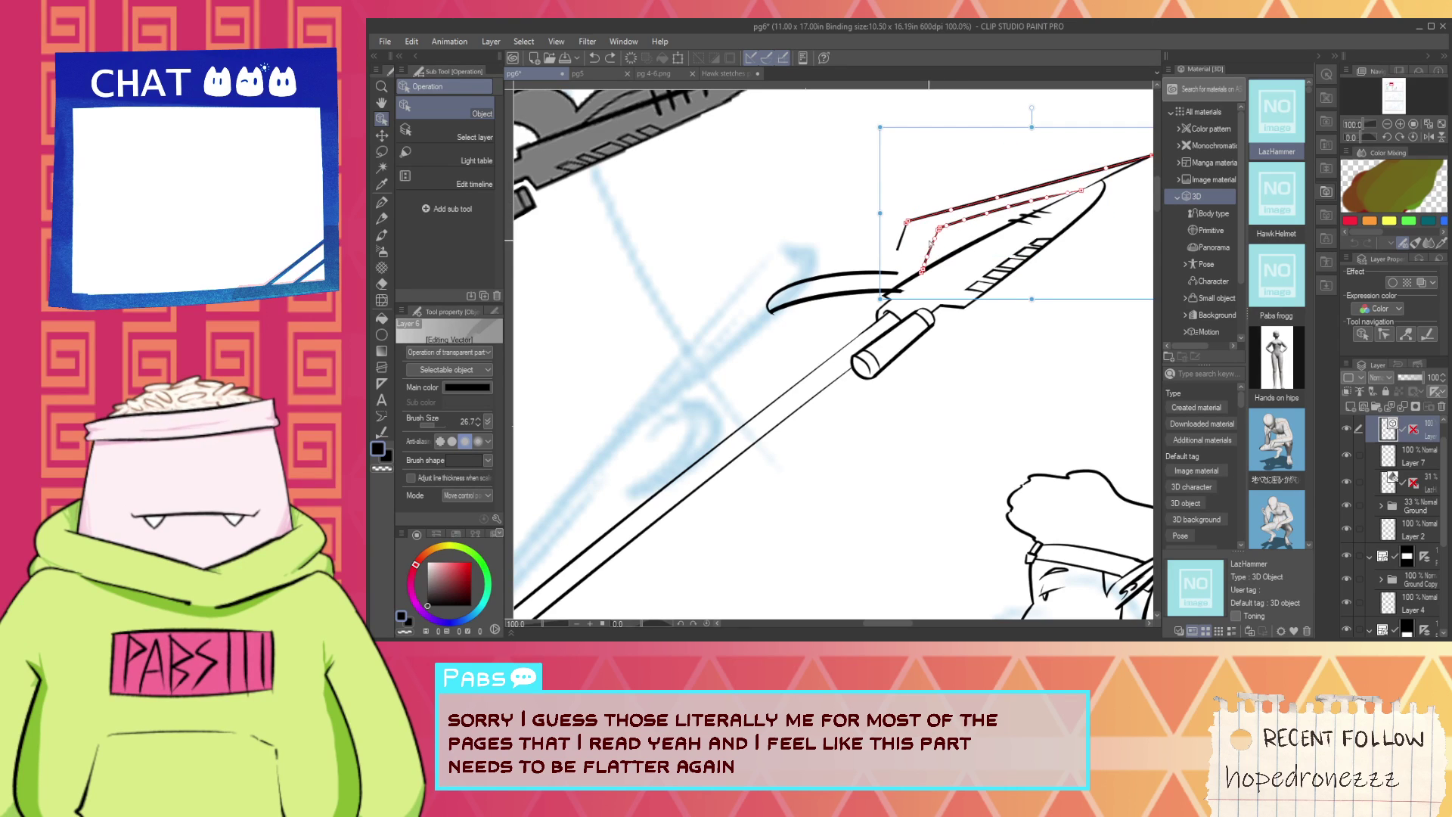
pyautogui.moveTo(1026, 131); pyautogui.dragTo(1025, 153)
pyautogui.hotkey('ctrl', 'z')
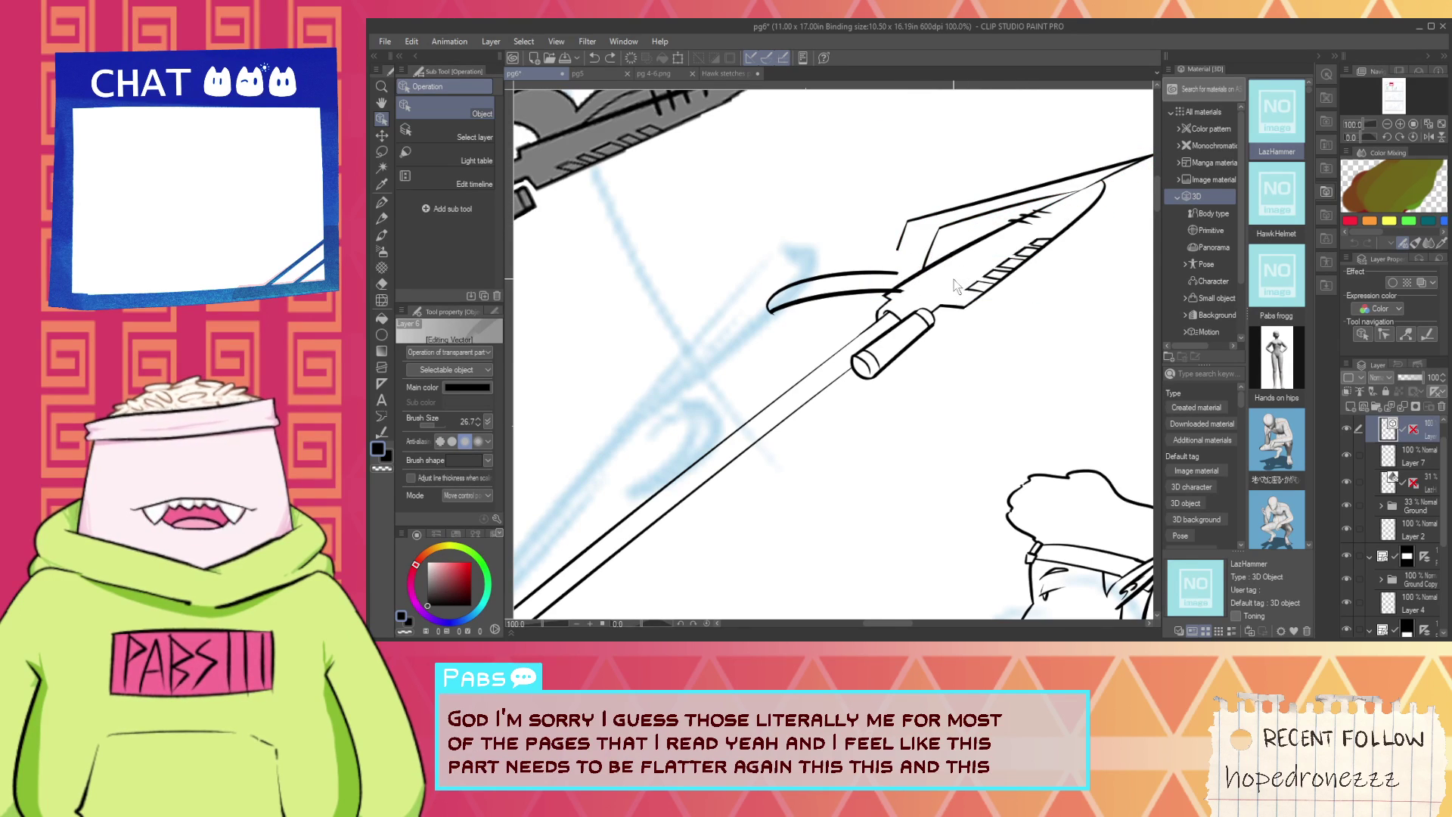
# Extend the outer slanted riser down to the flattened hook with the G-pen and erase the overshoot at the joint.
pyautogui.press('p')
pyautogui.scroll(4, 892, 250)
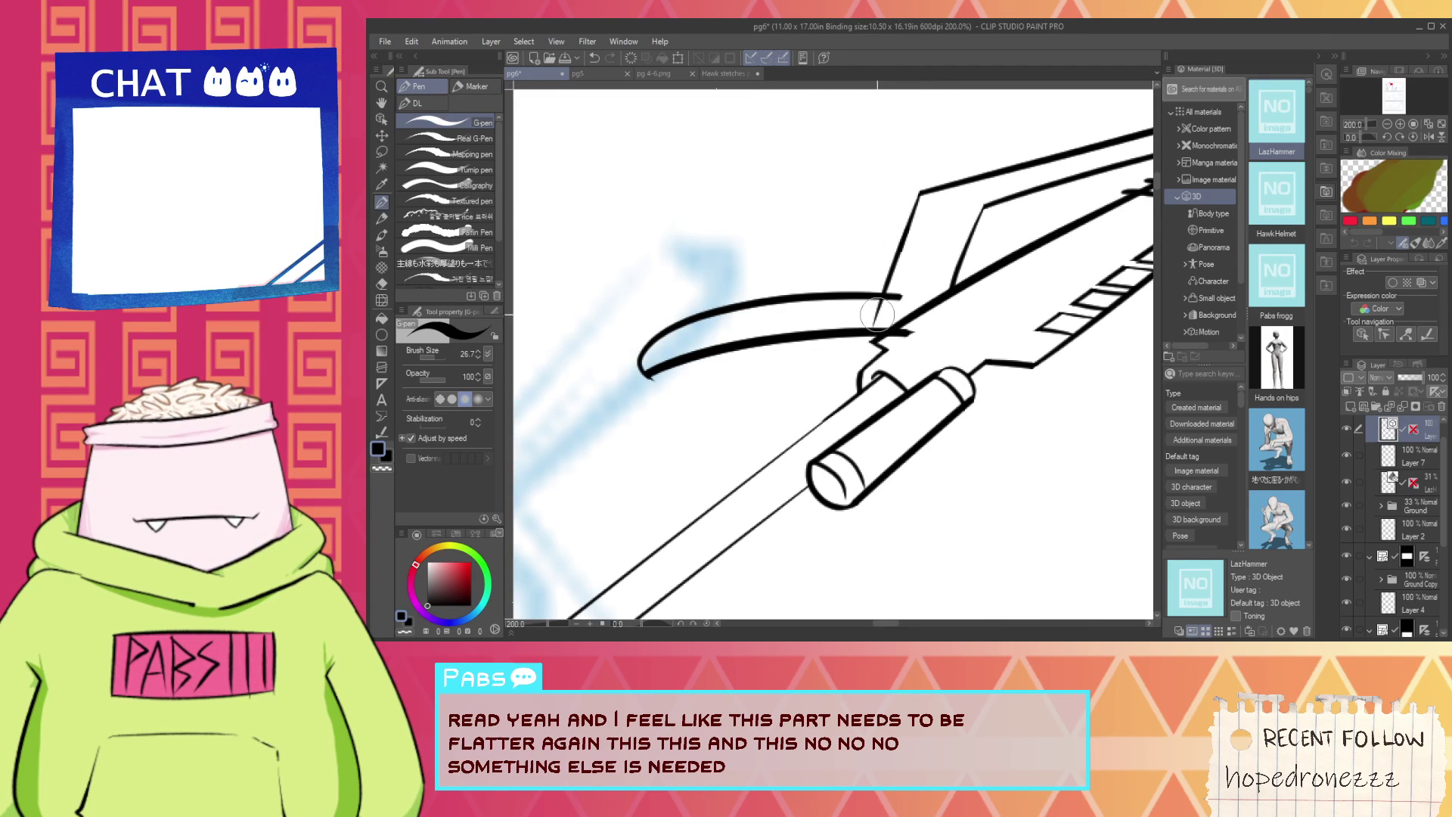
pyautogui.press('e')
pyautogui.scroll(-8, 893, 302)
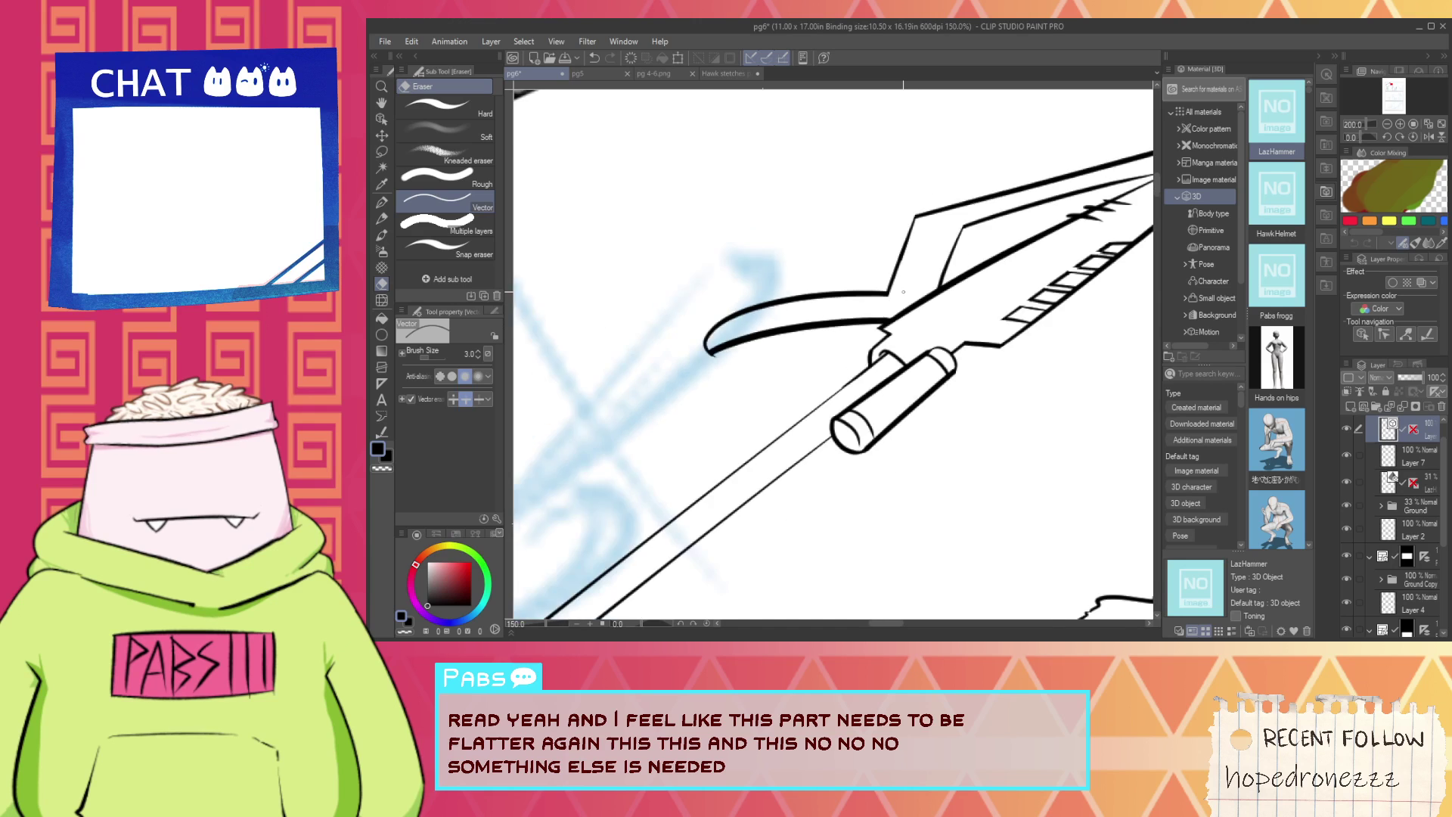
# Review the polearm within the panel and choose line width adjustment for the thin shaft line beside the cylinder.
pyautogui.press('h')
pyautogui.scroll(5, 947, 293)
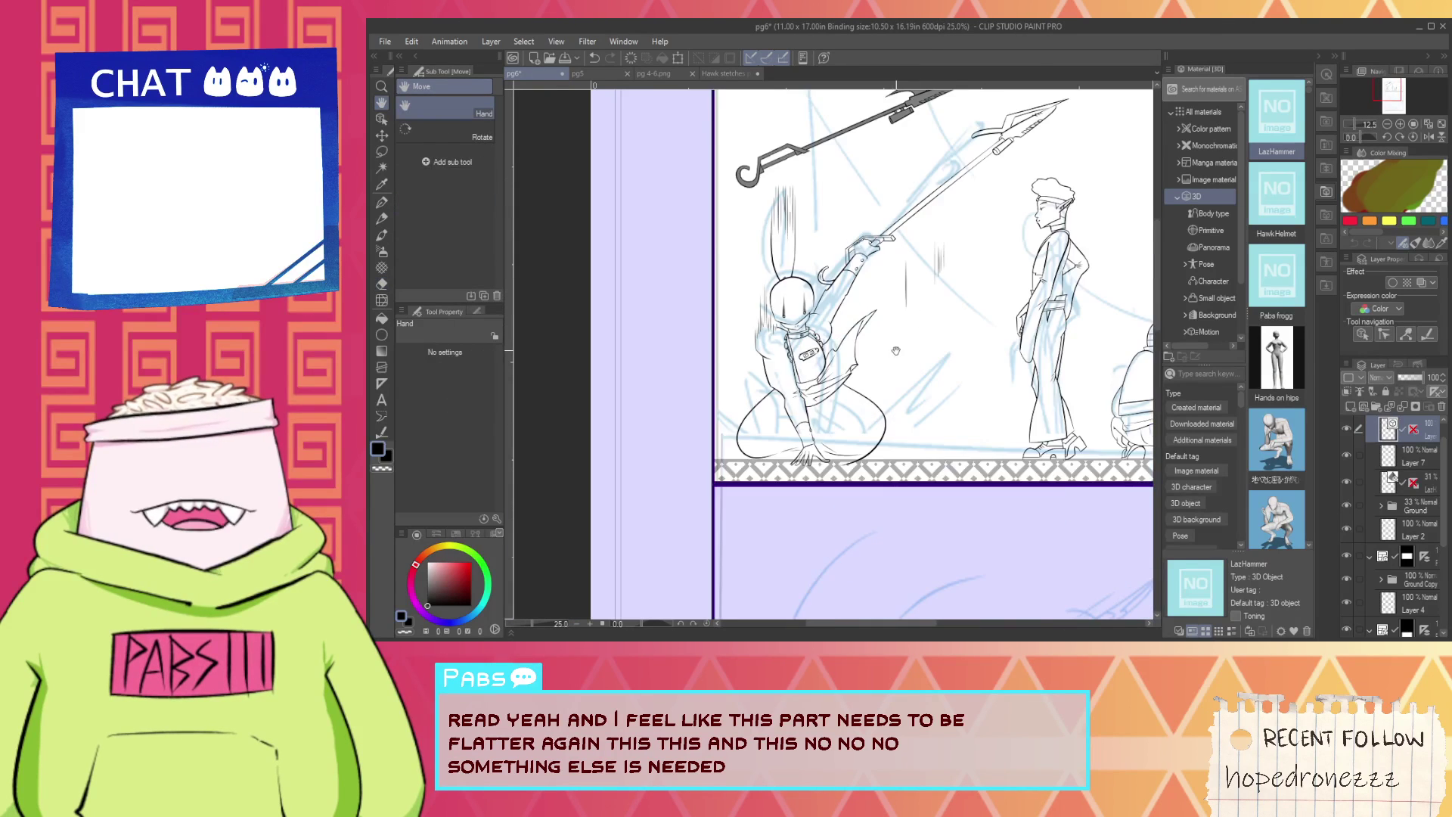
pyautogui.scroll(-5, 911, 333)
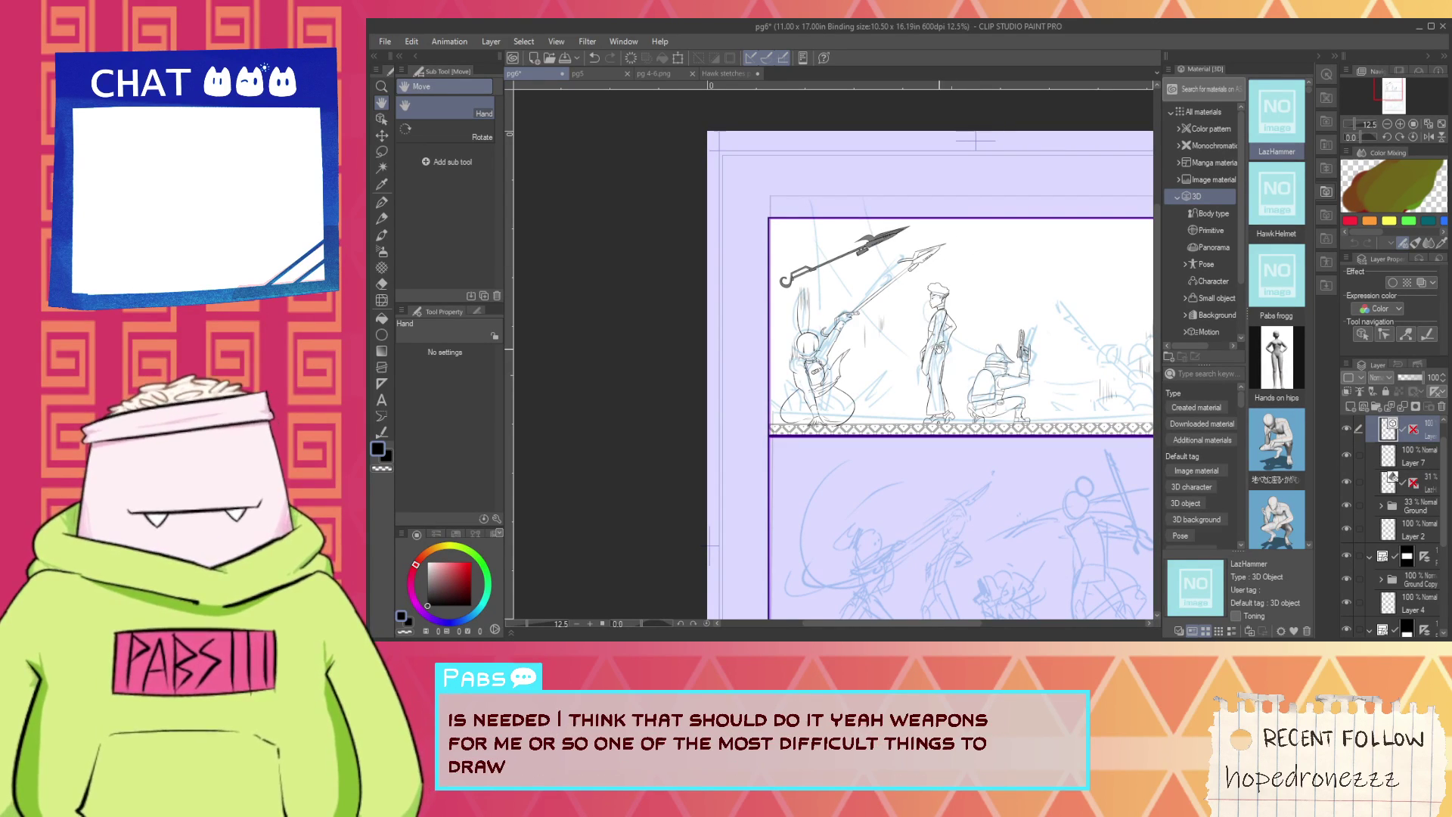
pyautogui.moveTo(910, 277); pyautogui.dragTo(833, 294)
pyautogui.scroll(6, 833, 293)
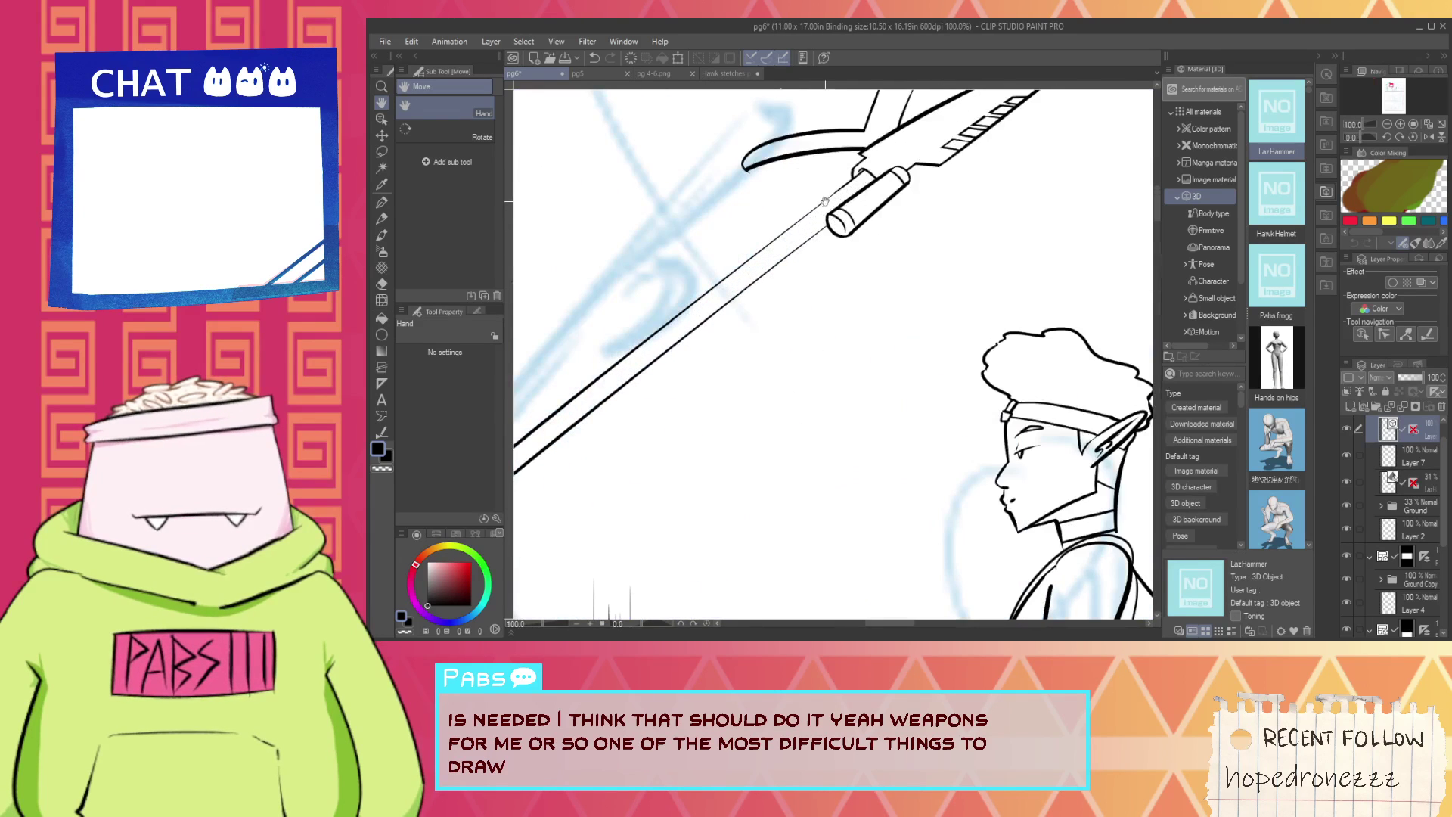
pyautogui.moveTo(784, 235); pyautogui.dragTo(901, 264)
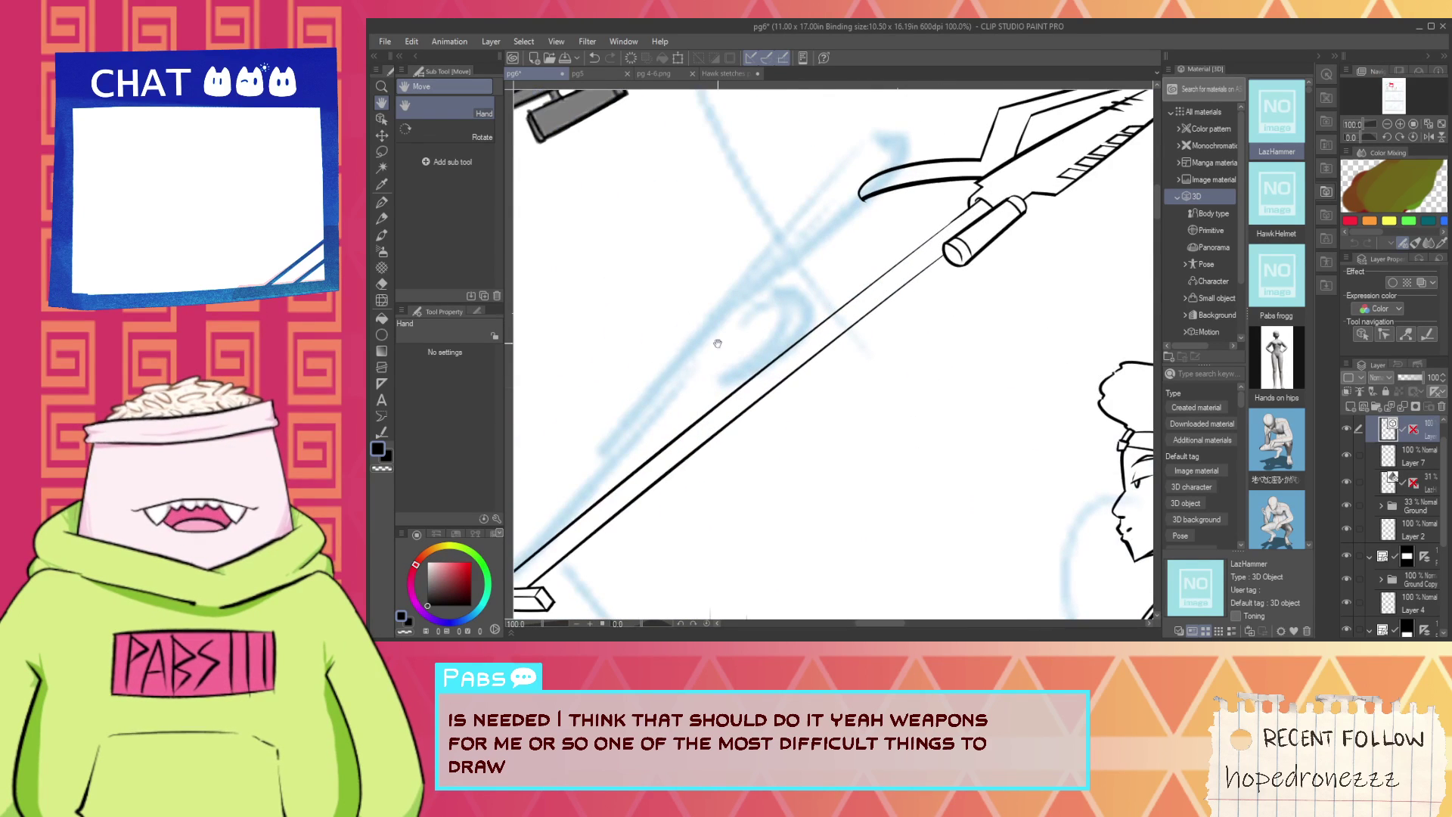
pyautogui.click(387, 431)
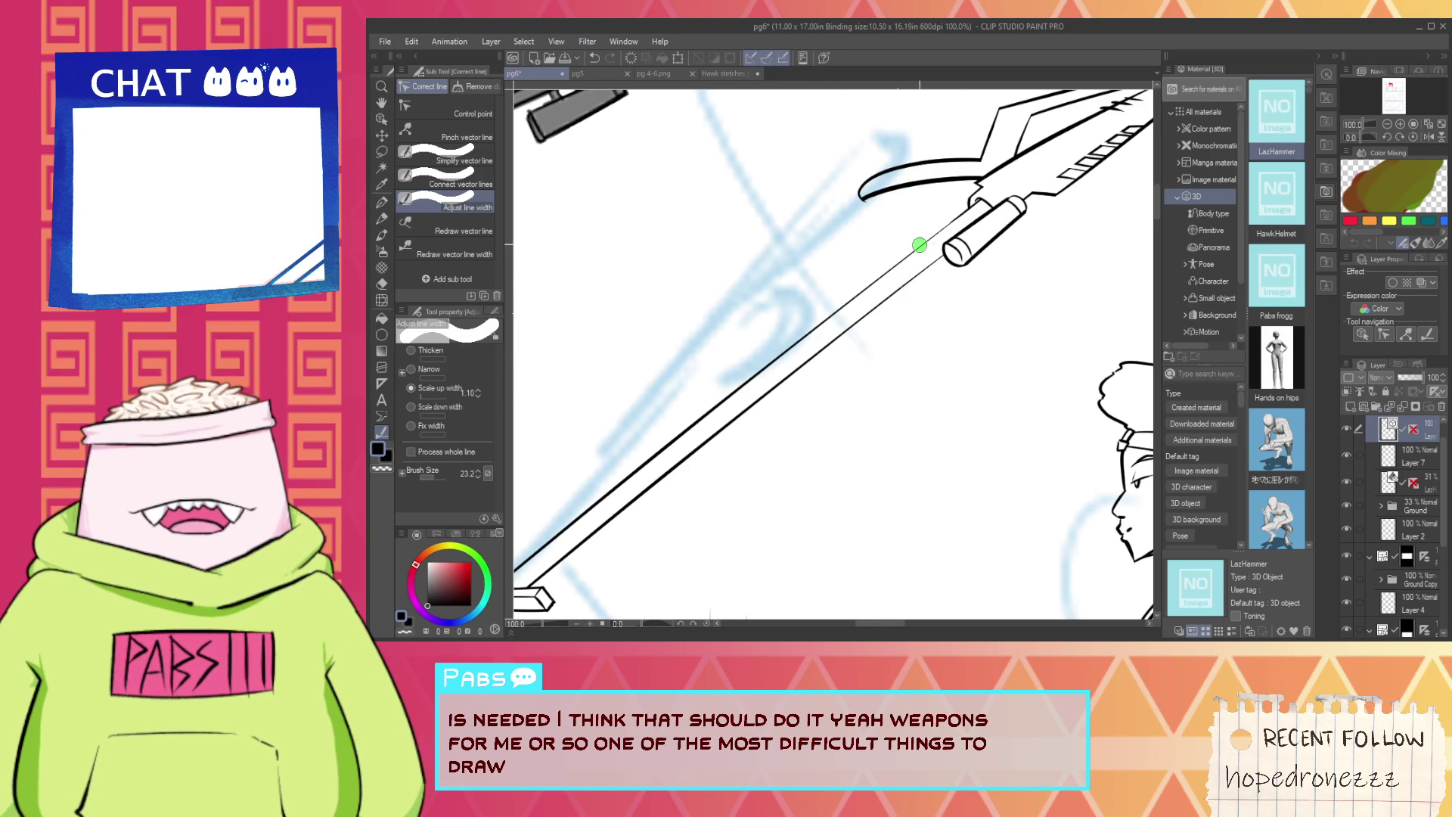
# Ink a second curve beneath the crouching figure's rounded knee, just above the patterned floor border.
pyautogui.scroll(-6, 932, 238)
pyautogui.moveTo(1015, 318); pyautogui.dragTo(782, 364)
pyautogui.scroll(2, 781, 364)
pyautogui.scroll(1, 781, 364)
pyautogui.scroll(-3, 791, 335)
pyautogui.moveTo(879, 424); pyautogui.dragTo(863, 427)
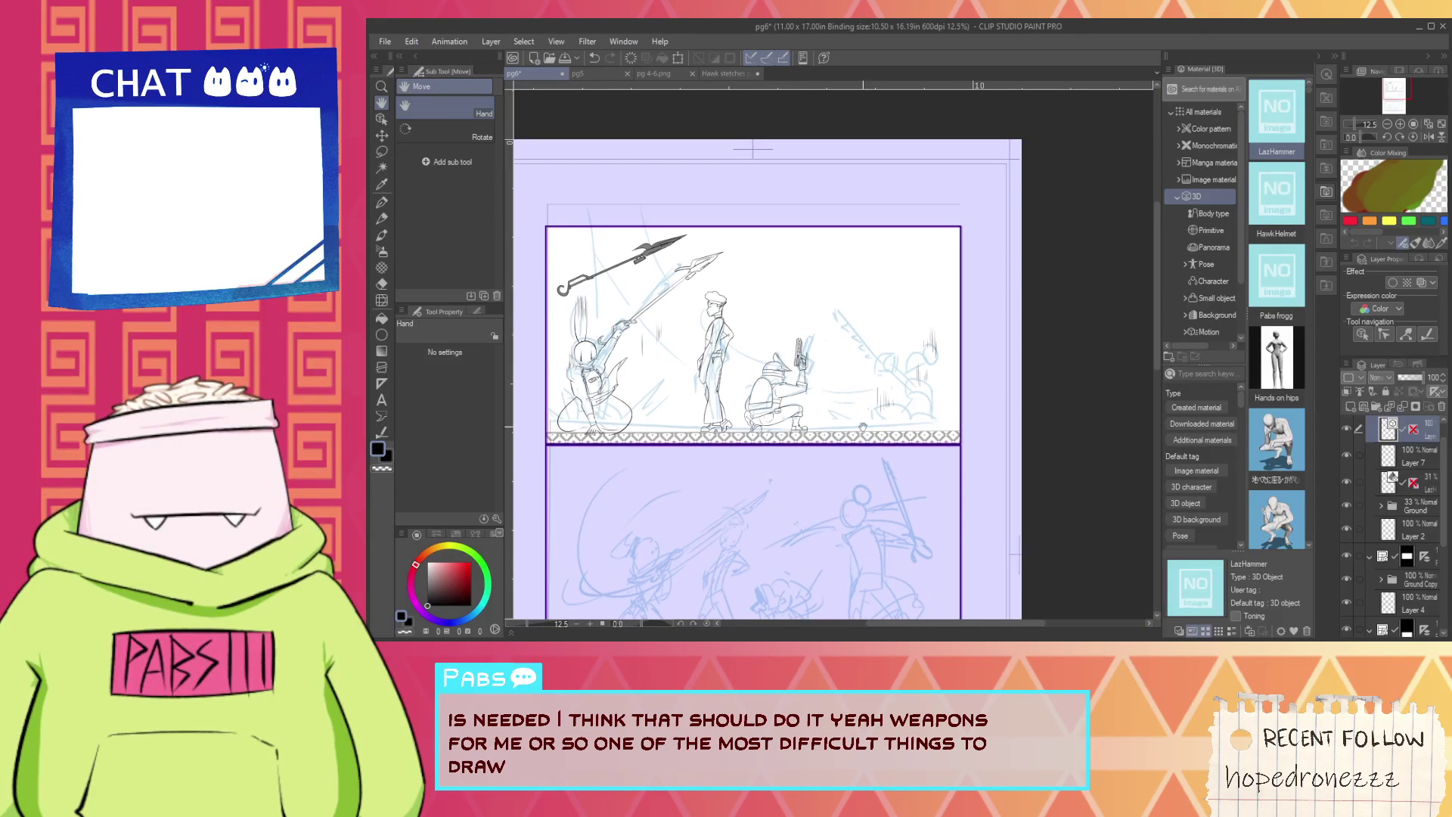
pyautogui.scroll(4, 594, 416)
pyautogui.press('p')
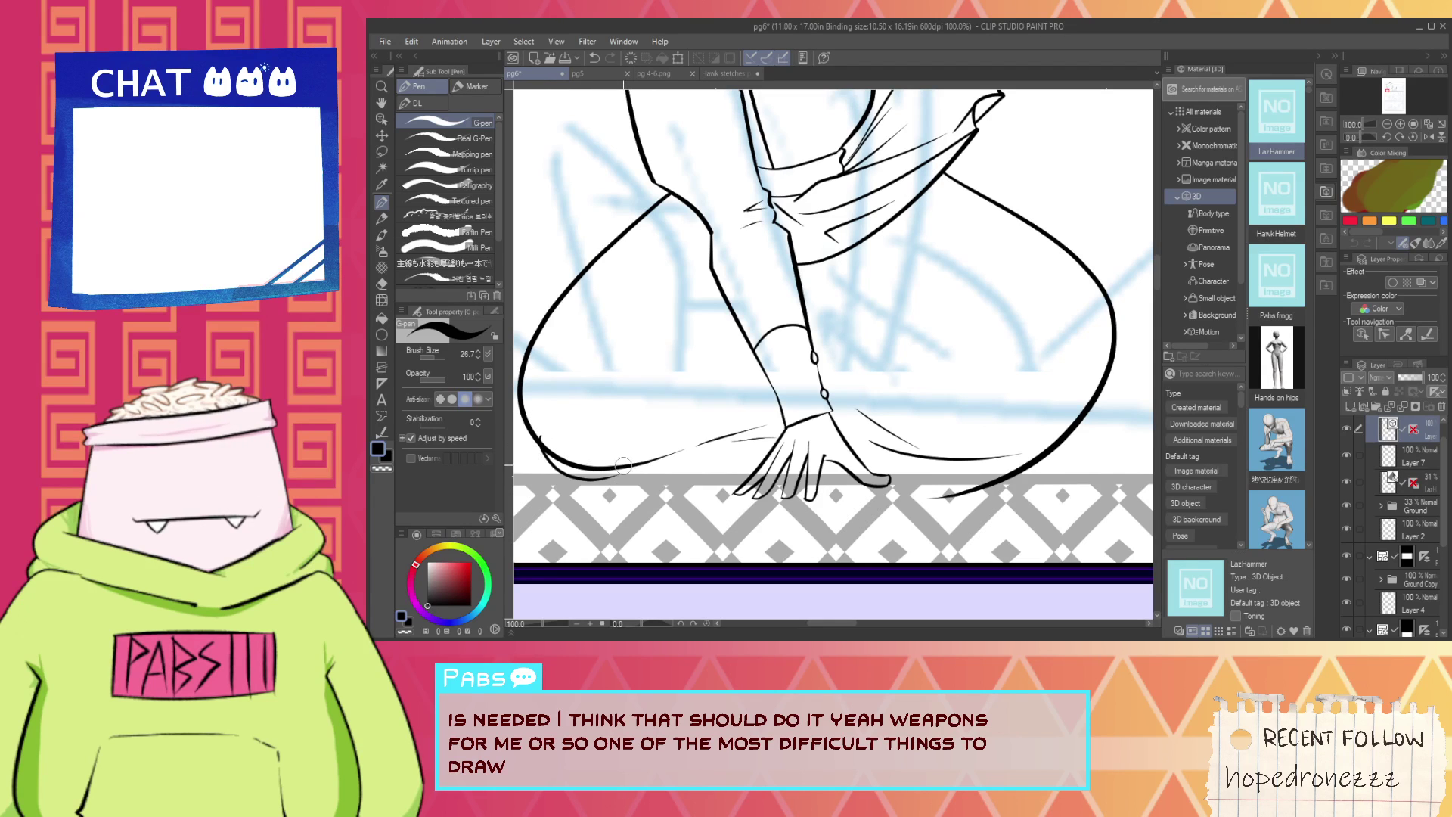
pyautogui.press('e')
pyautogui.scroll(2, 581, 433)
pyautogui.press('p')
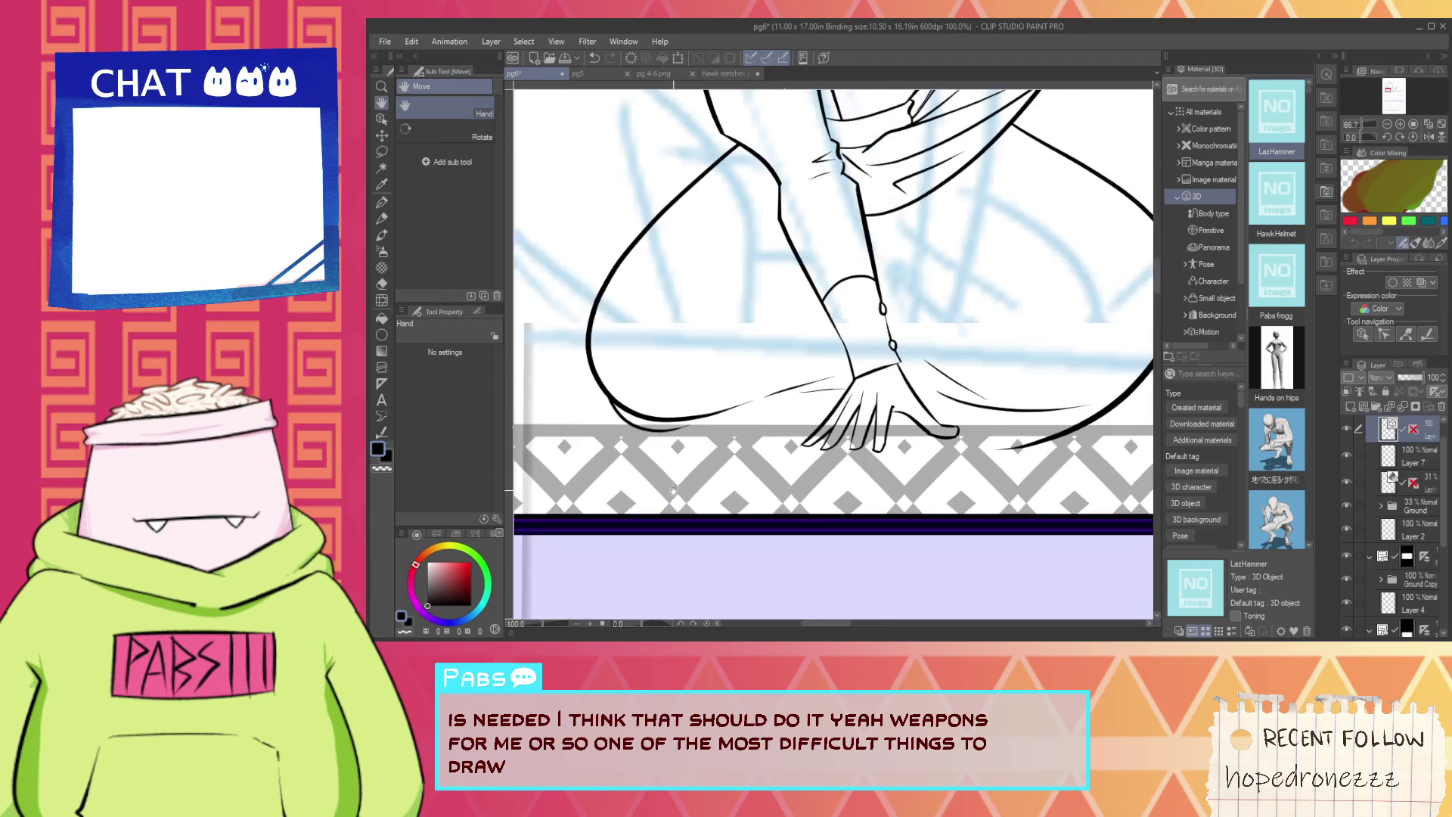
# Try to ink a flat ground line from the curve under the knee across to the planted hand's fingers.
pyautogui.moveTo(734, 413); pyautogui.dragTo(876, 401)
pyautogui.hotkey('ctrl', 'z')
pyautogui.hotkey('ctrl', 'z')
pyautogui.moveTo(655, 397); pyautogui.dragTo(897, 397)
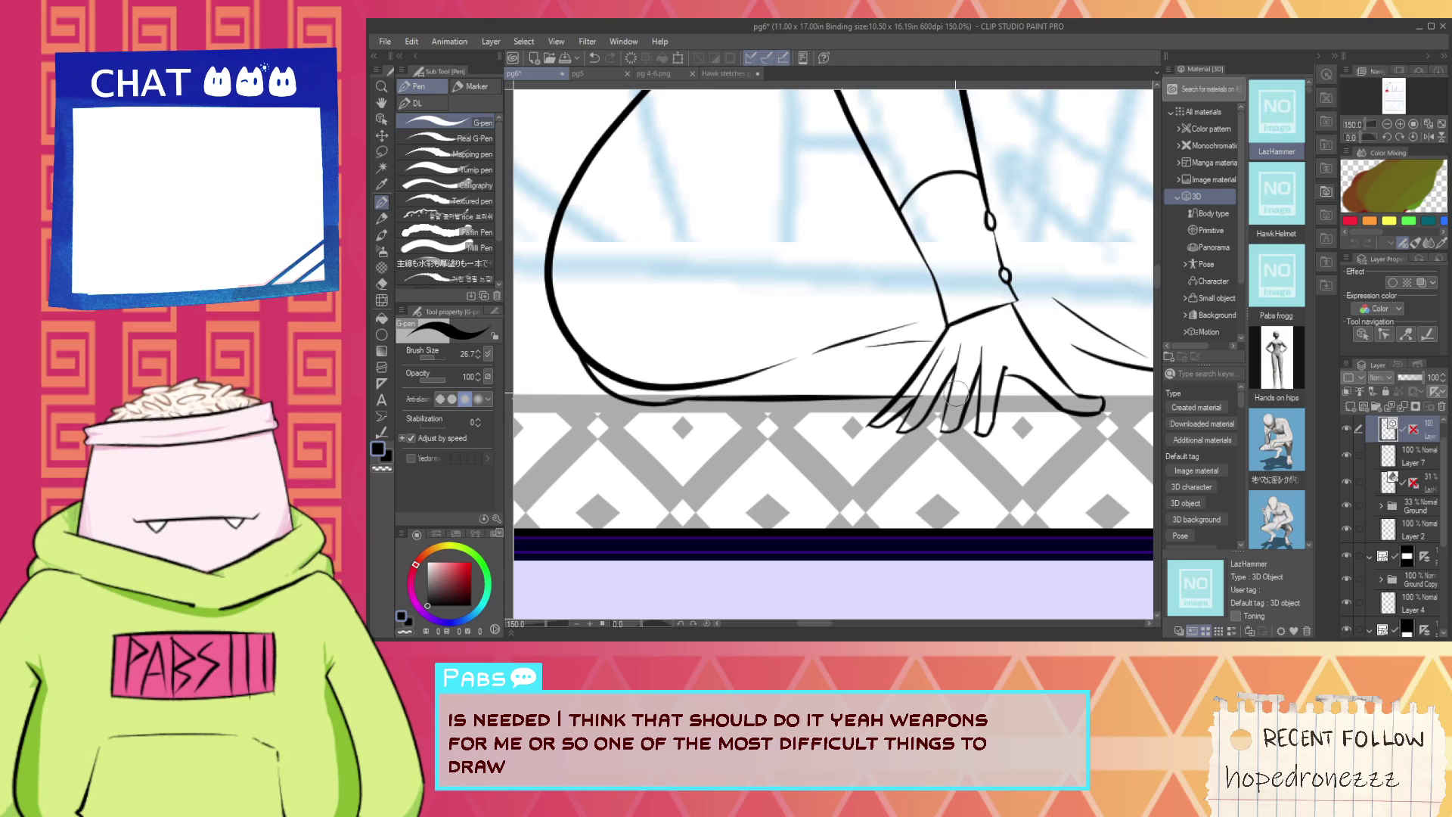
pyautogui.hotkey('ctrl', 'z')
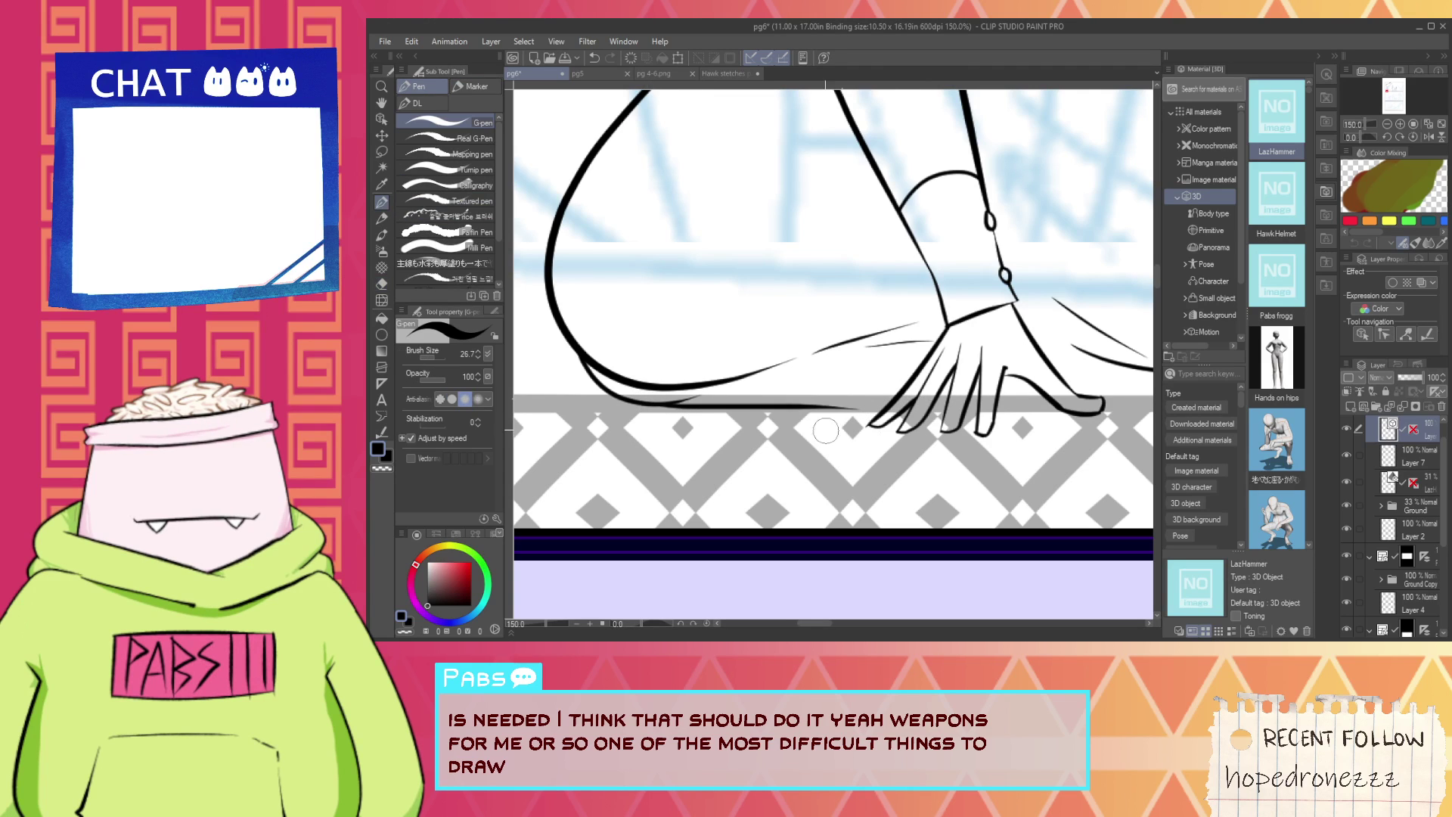
pyautogui.moveTo(665, 407); pyautogui.dragTo(901, 397)
pyautogui.hotkey('ctrl', 'z')
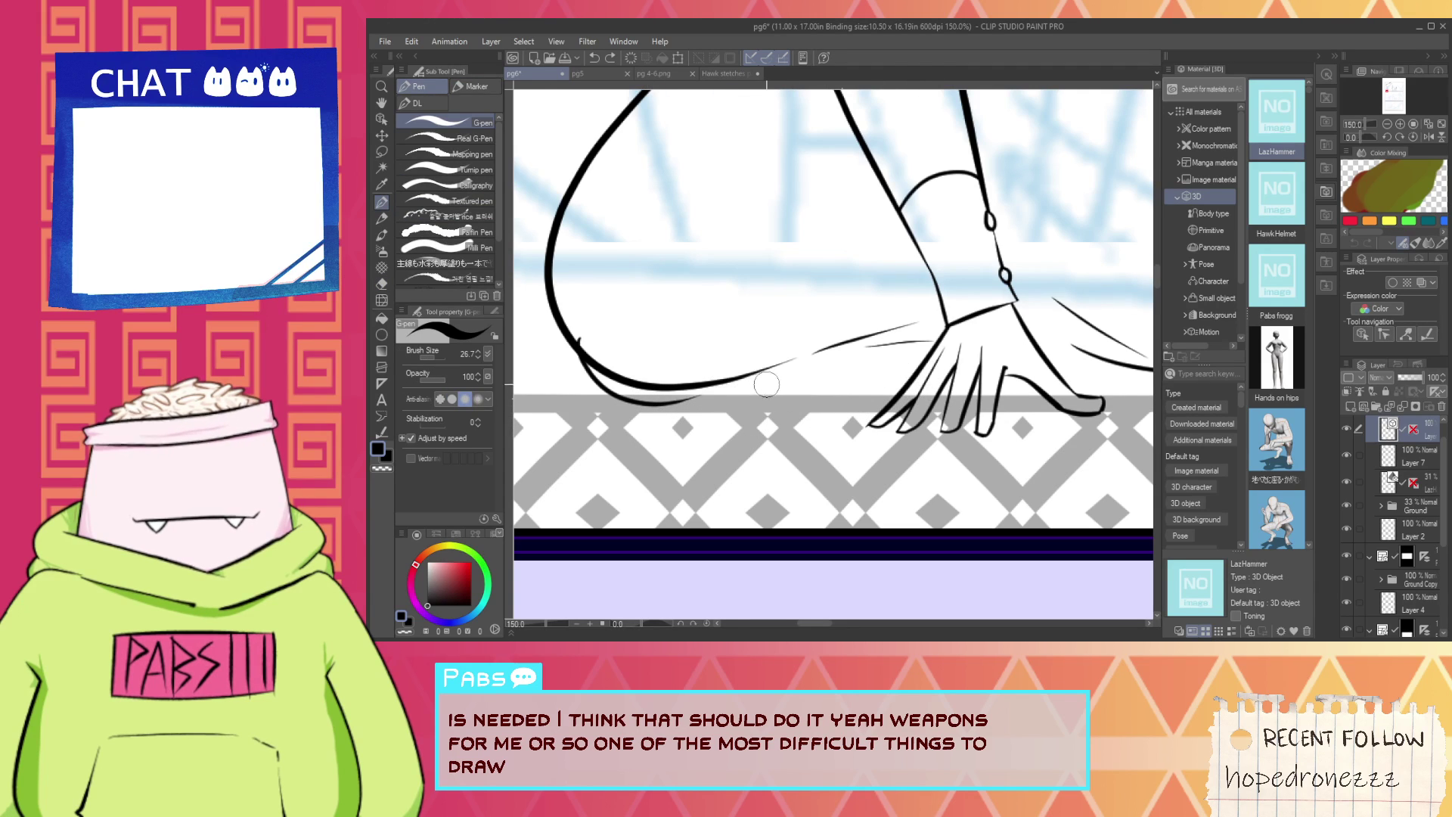
# Undo the remaining second curve beneath the crouching figure's knee after checking it against the whole figure.
pyautogui.scroll(-2, 776, 380)
pyautogui.scroll(-4, 776, 381)
pyautogui.moveTo(754, 370); pyautogui.dragTo(725, 393)
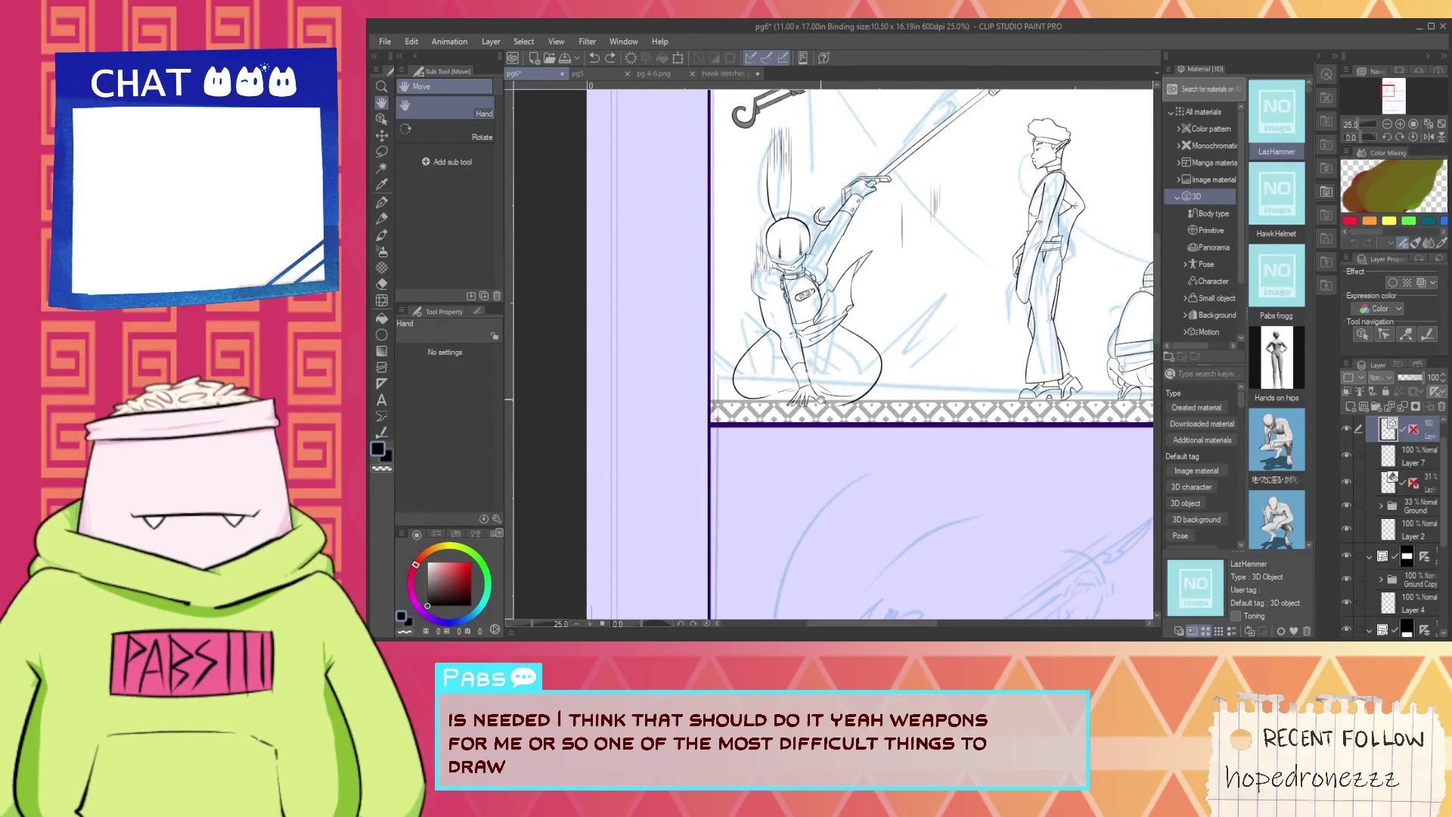
pyautogui.scroll(3, 725, 393)
pyautogui.scroll(3, 724, 393)
pyautogui.hotkey('ctrl', 'z')
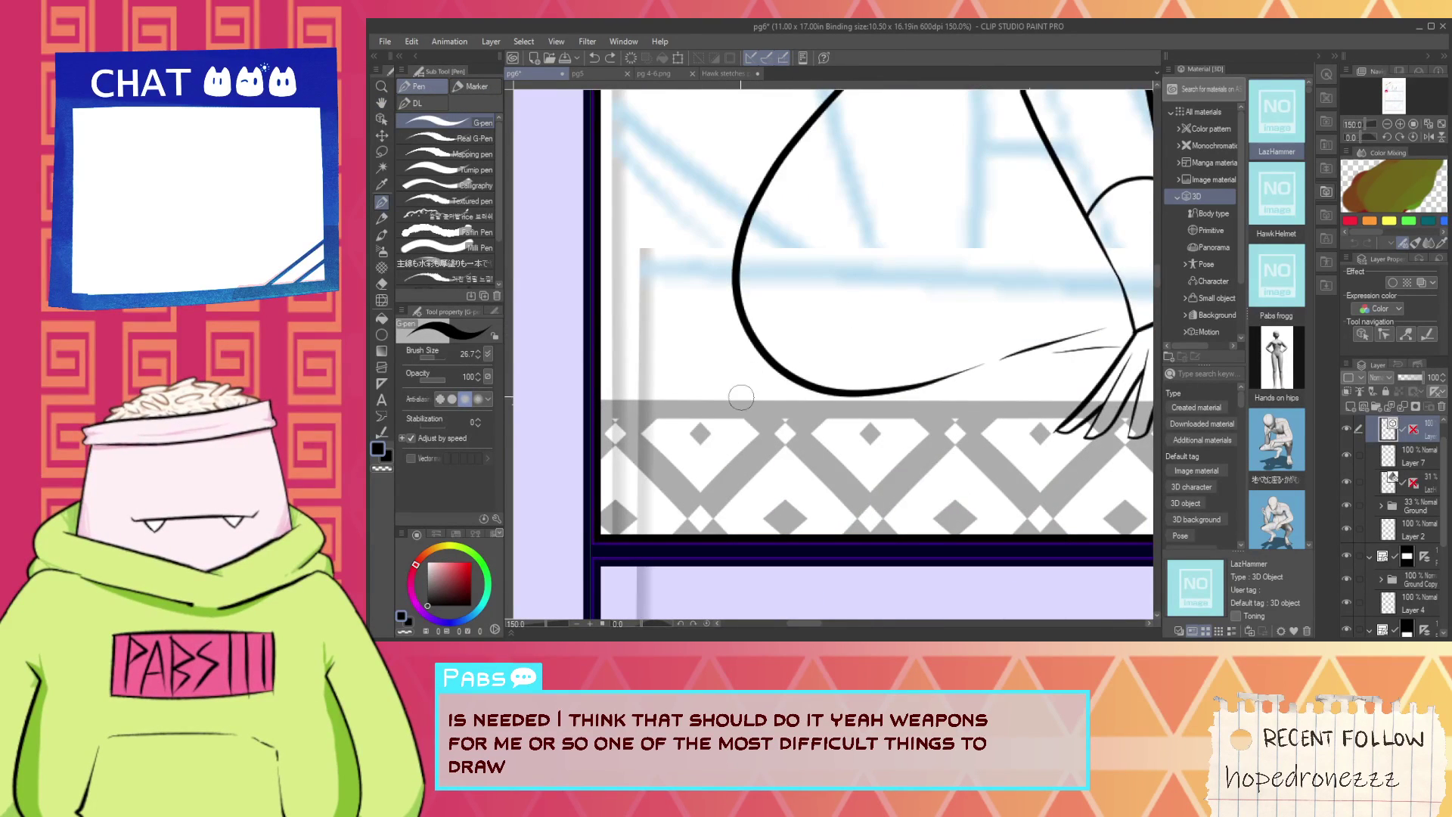
# Ink a short curve across the crouching figure's rounded knee outline and erase the part overlapping inside the knee.
pyautogui.moveTo(723, 407); pyautogui.dragTo(816, 330)
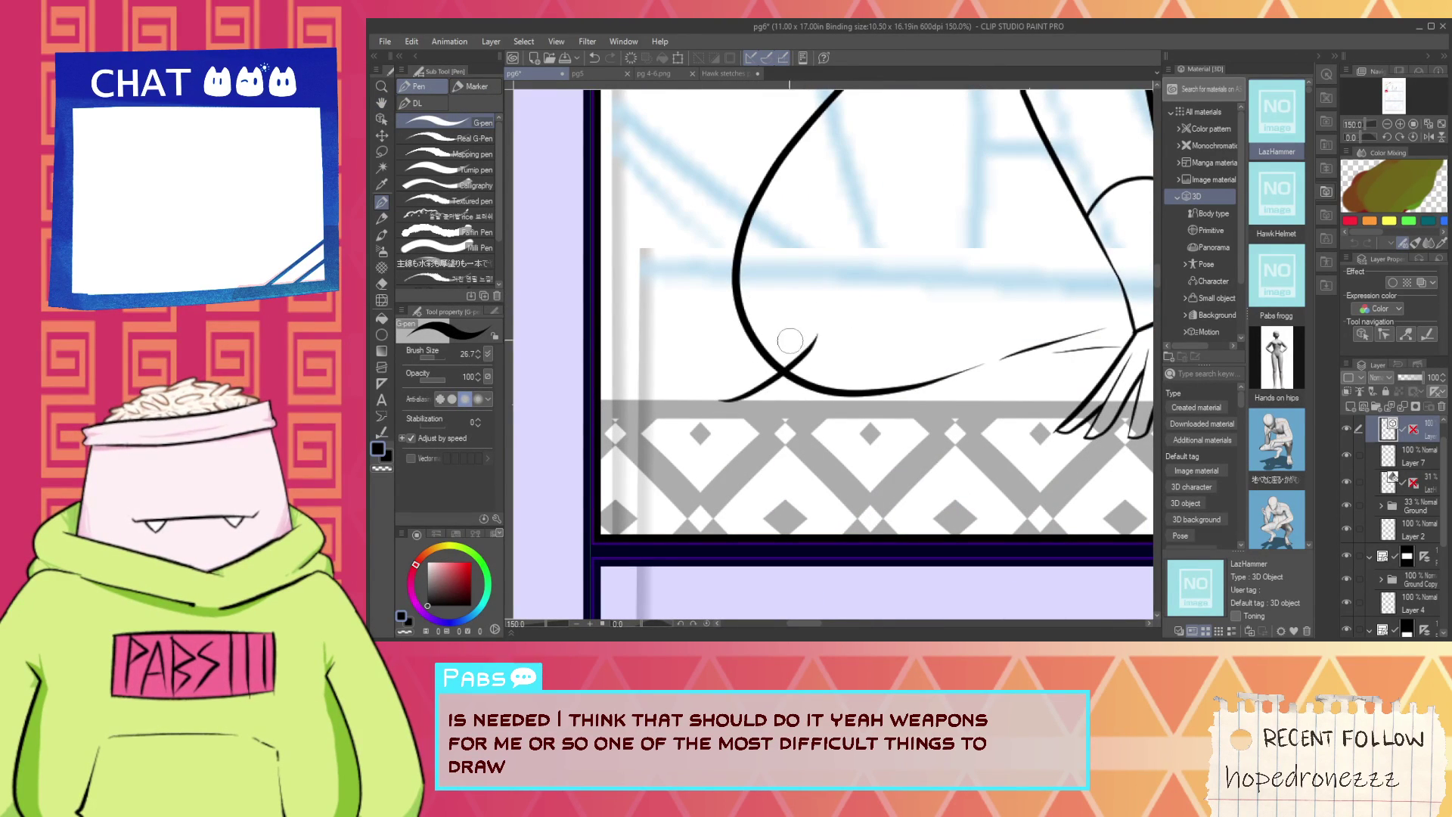
pyautogui.press('e')
pyautogui.click(800, 349)
# Try to ink a round head outline directly over the rightmost blue sketched figure.
pyautogui.scroll(-5, 836, 379)
pyautogui.press('space')
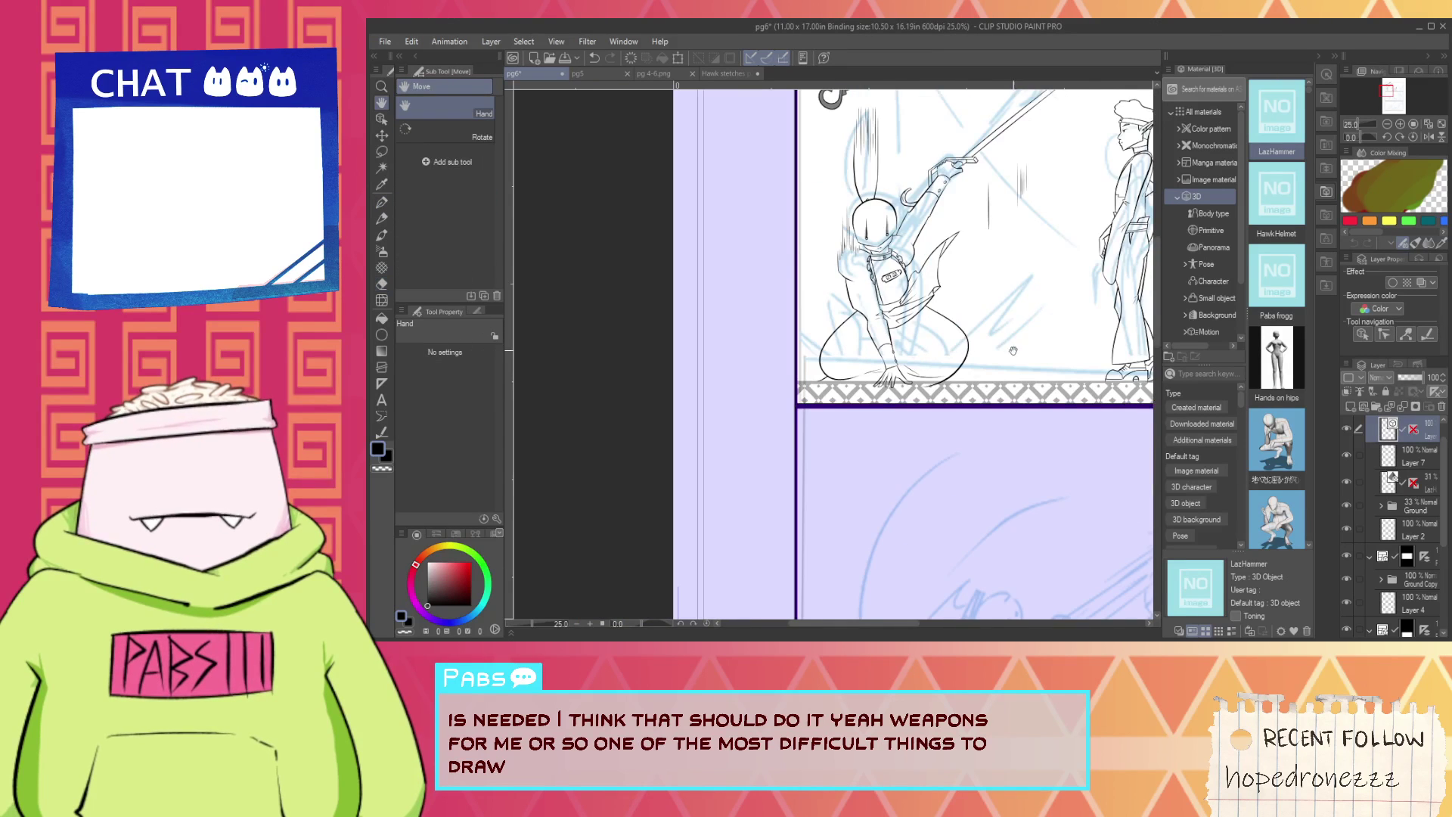
pyautogui.moveTo(934, 372); pyautogui.dragTo(800, 416)
pyautogui.scroll(2, 799, 416)
pyautogui.scroll(-3, 866, 386)
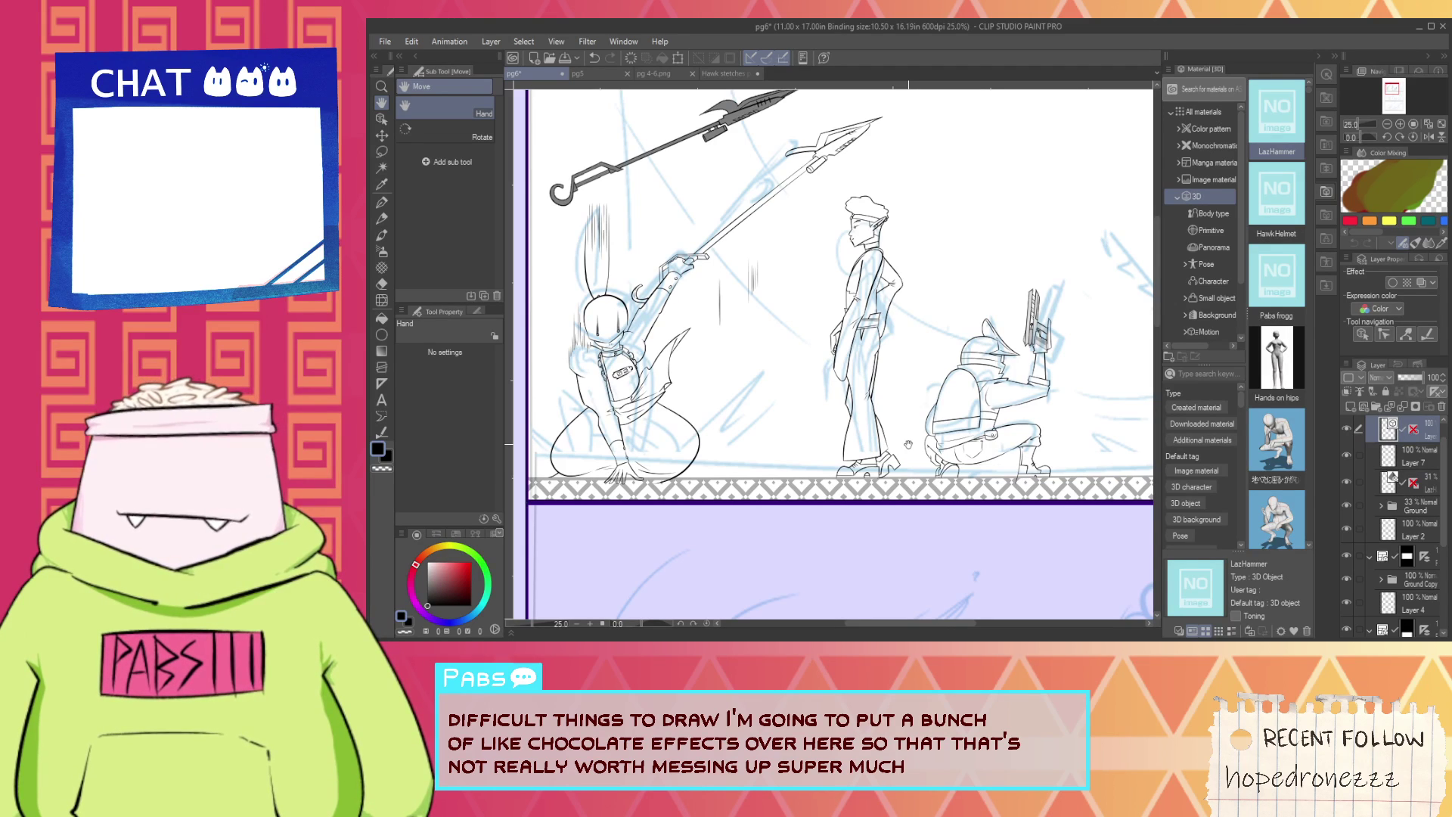
pyautogui.scroll(-4, 908, 444)
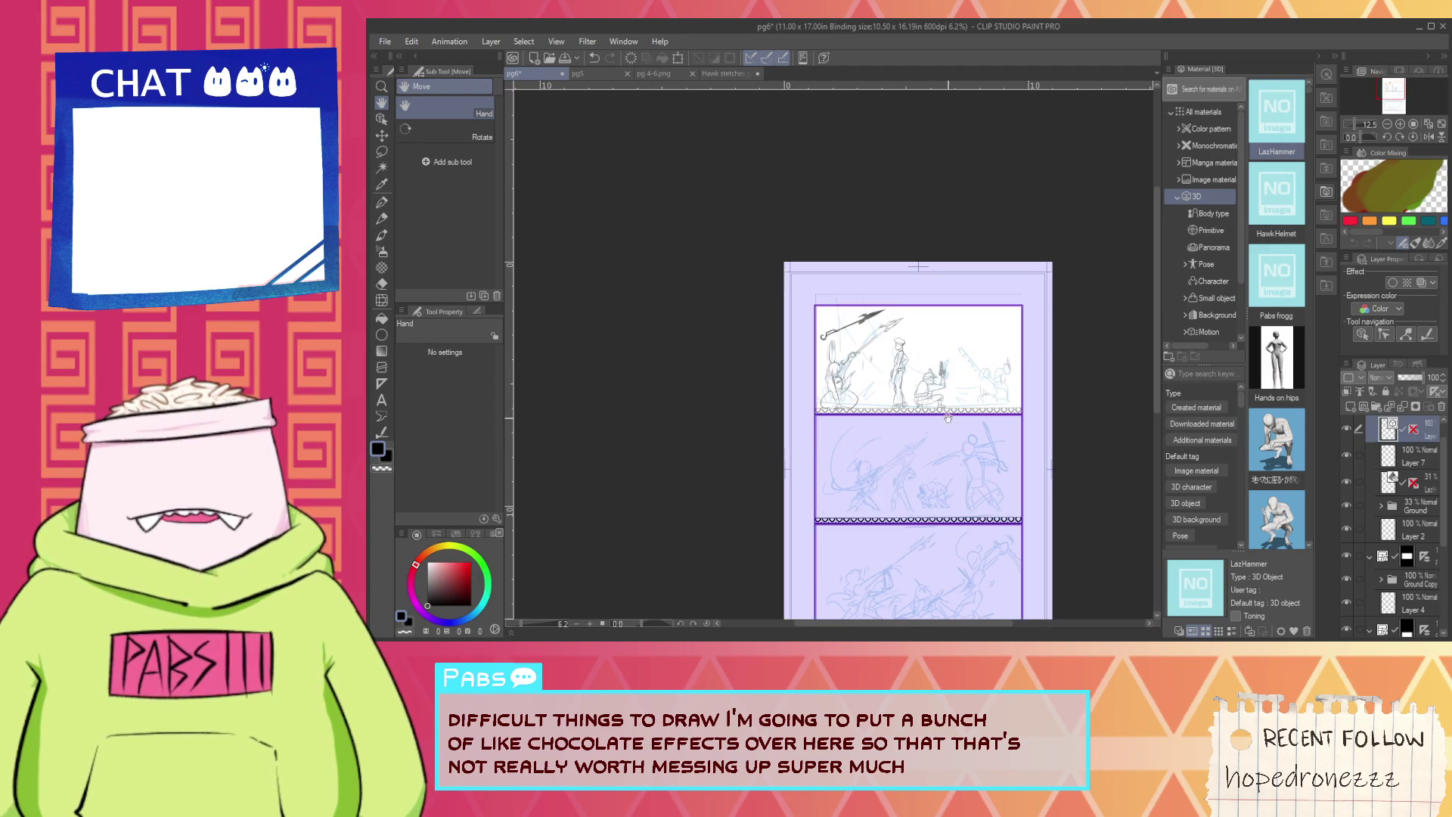
pyautogui.scroll(6, 948, 417)
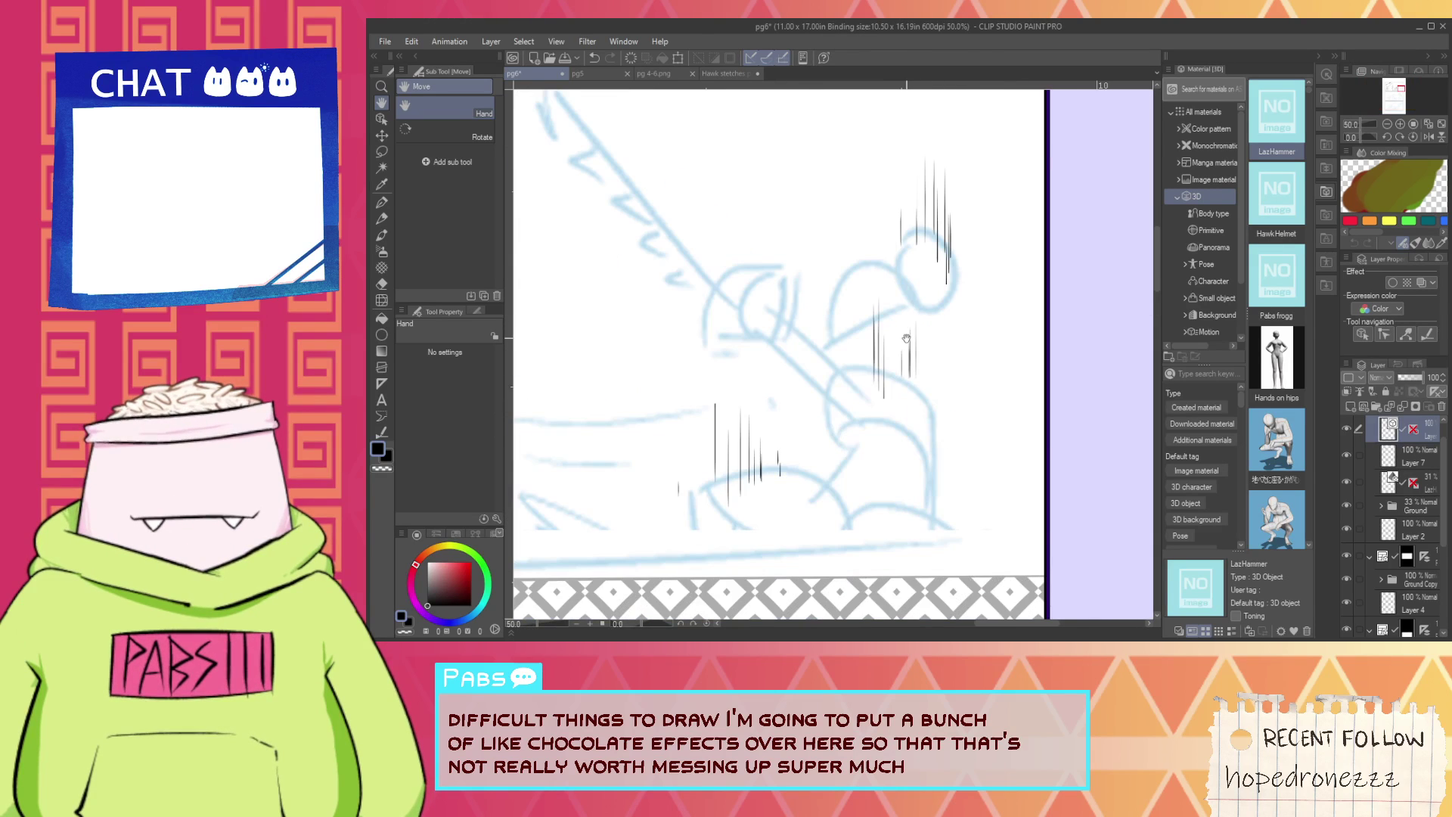
pyautogui.scroll(2, 907, 338)
pyautogui.press('p')
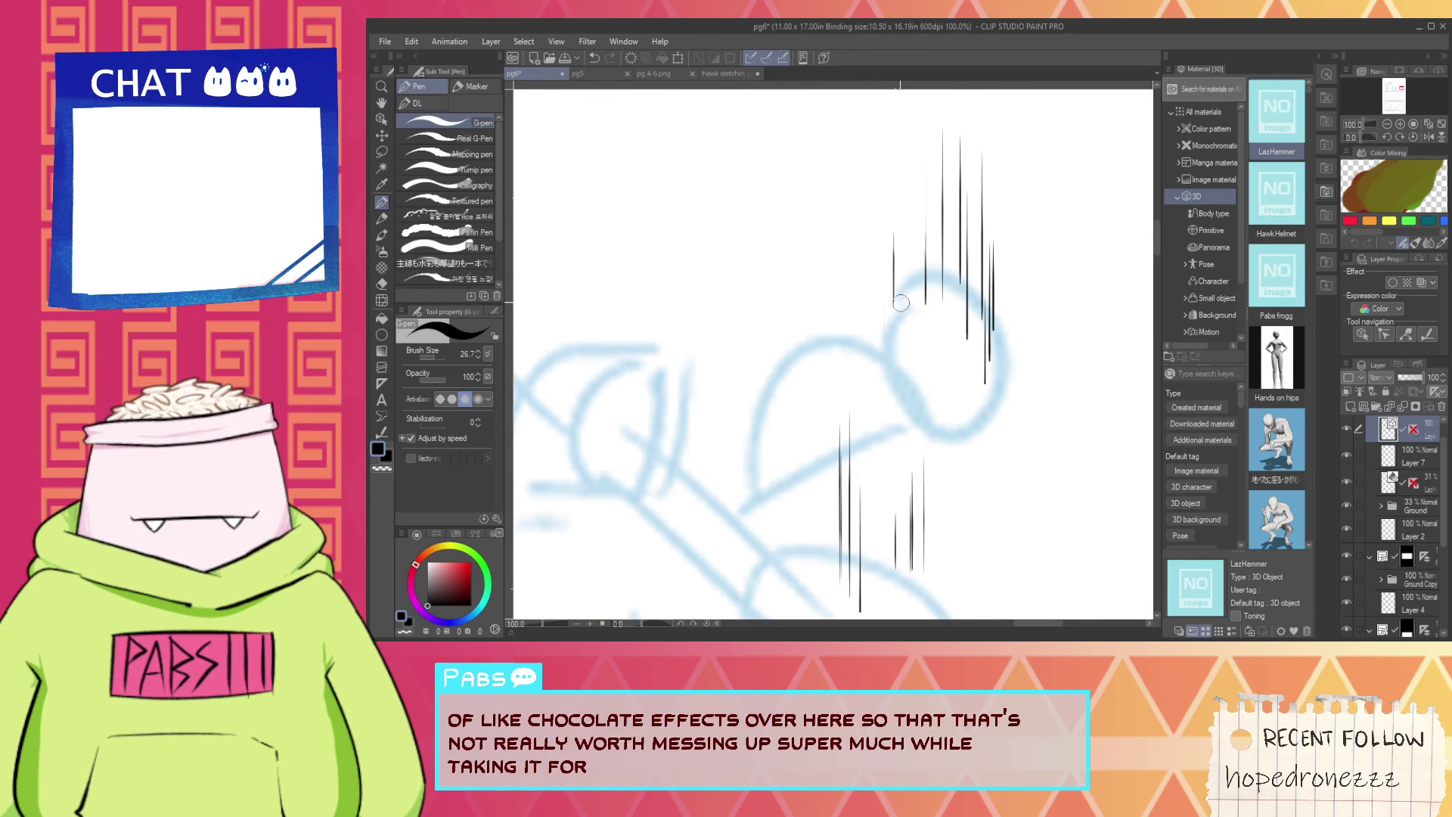
pyautogui.moveTo(871, 354)
pyautogui.mouseDown()
pyautogui.moveTo(1032, 401)
pyautogui.moveTo(987, 306)
pyautogui.mouseUp()
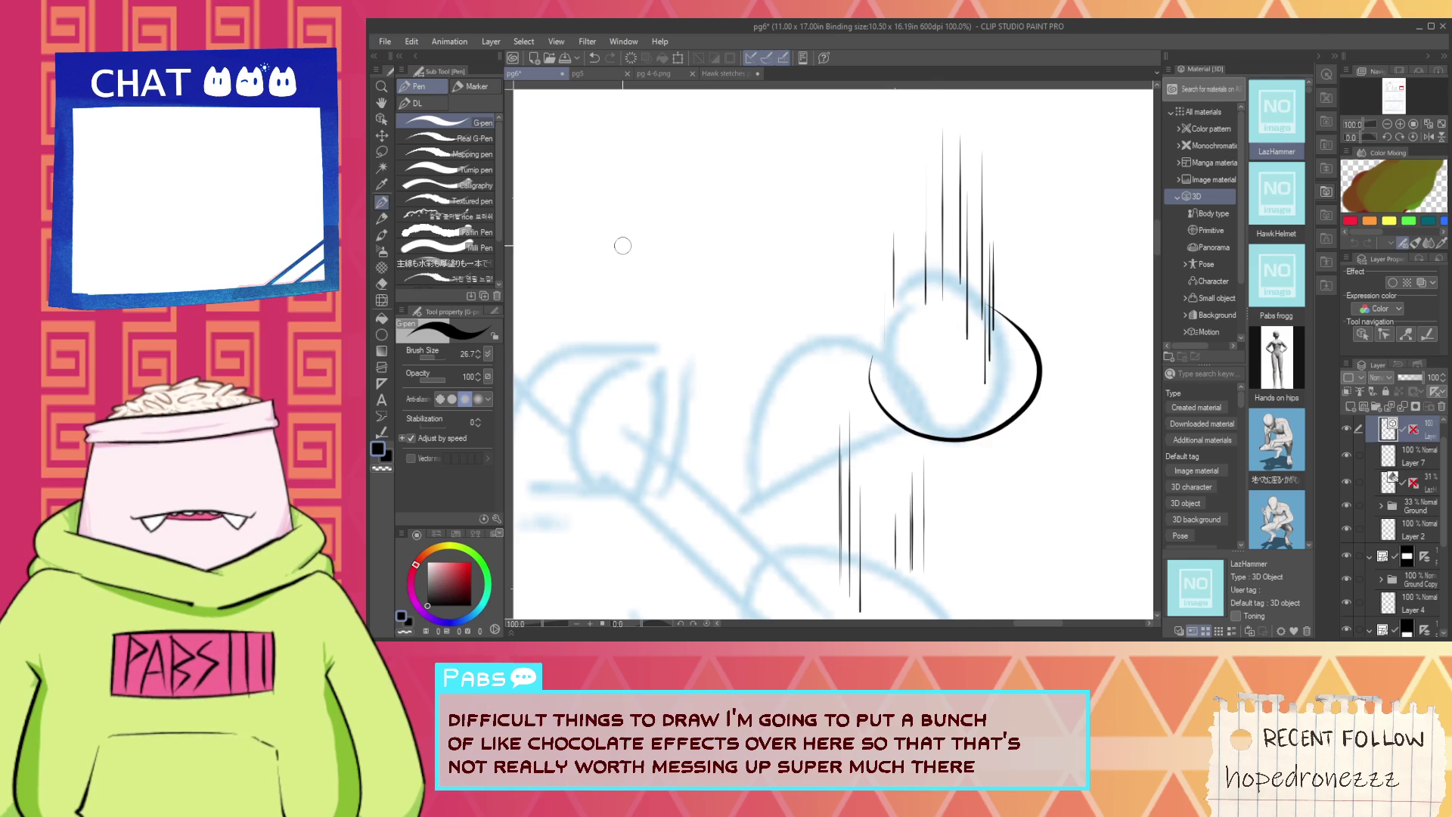
pyautogui.hotkey('ctrl', 'z')
# Ink a rounded head outline with an open side in the blank area above the rightmost sketched figure.
pyautogui.scroll(-1, 672, 289)
pyautogui.moveTo(667, 258)
pyautogui.mouseDown()
pyautogui.moveTo(814, 389)
pyautogui.moveTo(878, 326)
pyautogui.moveTo(773, 348)
pyautogui.mouseUp()
pyautogui.hotkey('ctrl', 'z')
pyautogui.moveTo(754, 255)
pyautogui.mouseDown()
pyautogui.moveTo(730, 285)
pyautogui.moveTo(762, 239)
pyautogui.mouseUp()
pyautogui.hotkey('ctrl', 'z')
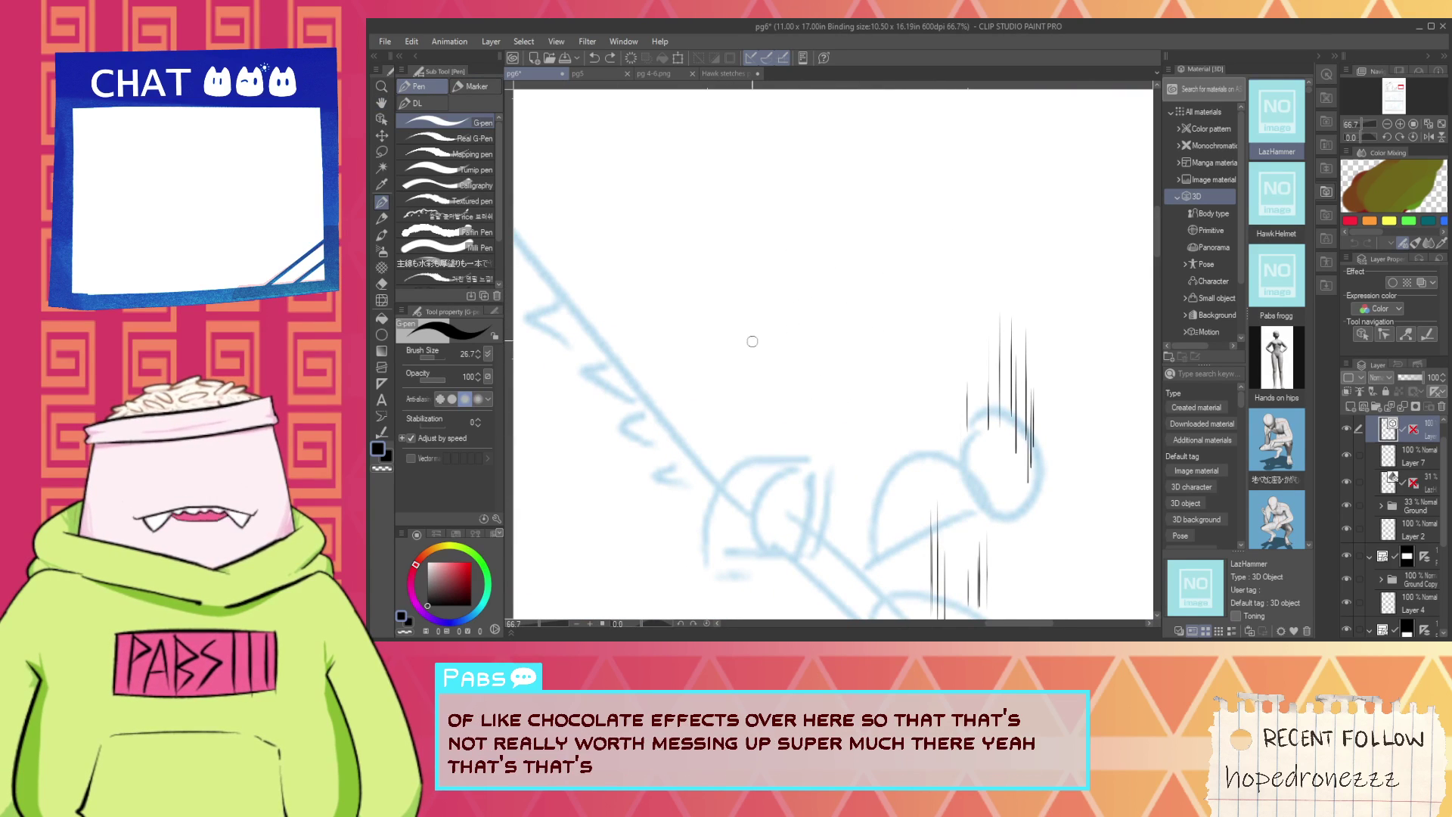
pyautogui.moveTo(773, 330)
pyautogui.mouseDown()
pyautogui.moveTo(846, 301)
pyautogui.moveTo(795, 296)
pyautogui.mouseUp()
pyautogui.hotkey('ctrl', 'z')
pyautogui.moveTo(764, 363); pyautogui.dragTo(785, 302)
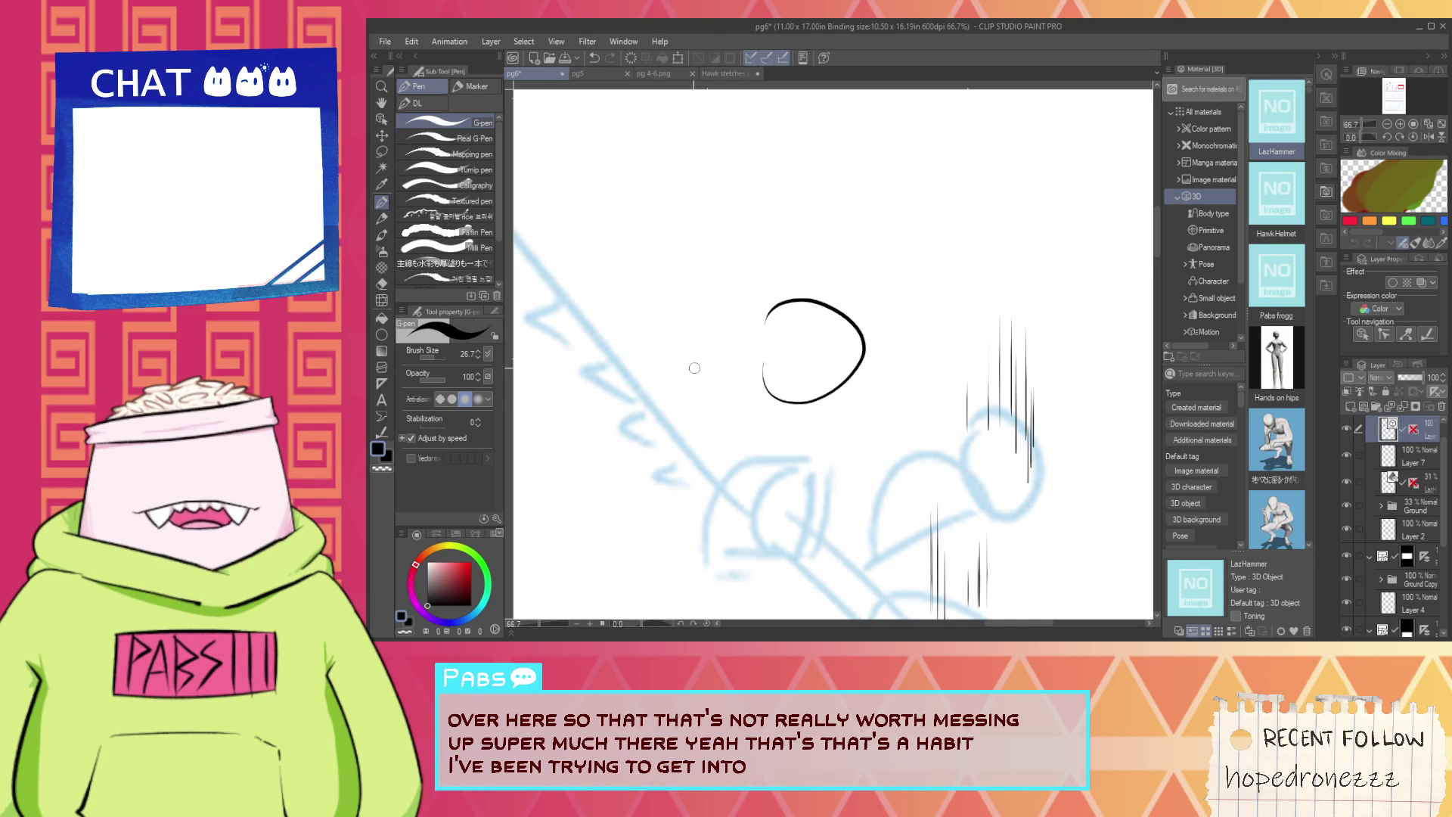
# Enable Smooth corner for Simplify vector line and simplify the rounded head outline.
pyautogui.click(382, 428)
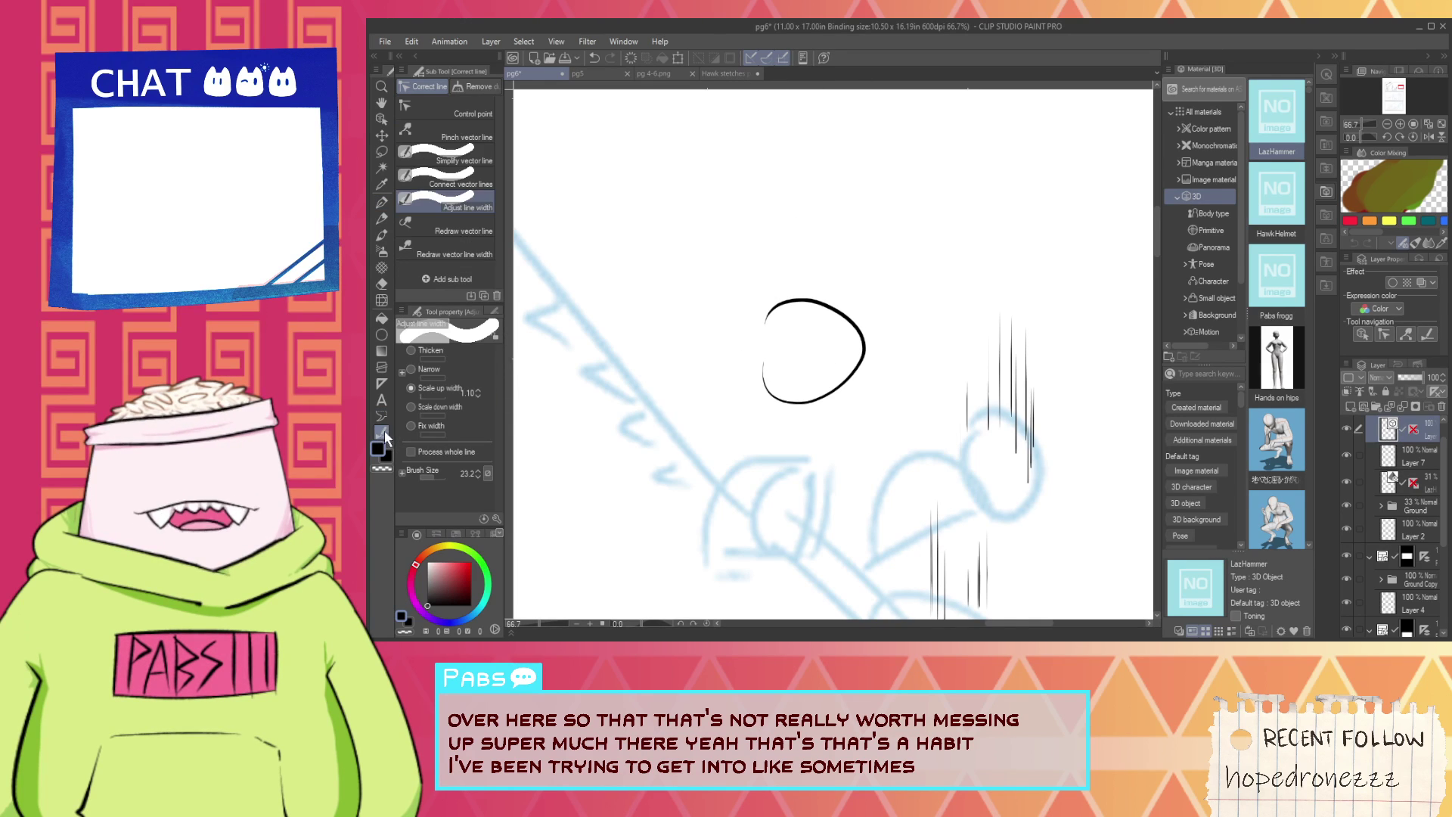
pyautogui.click(463, 184)
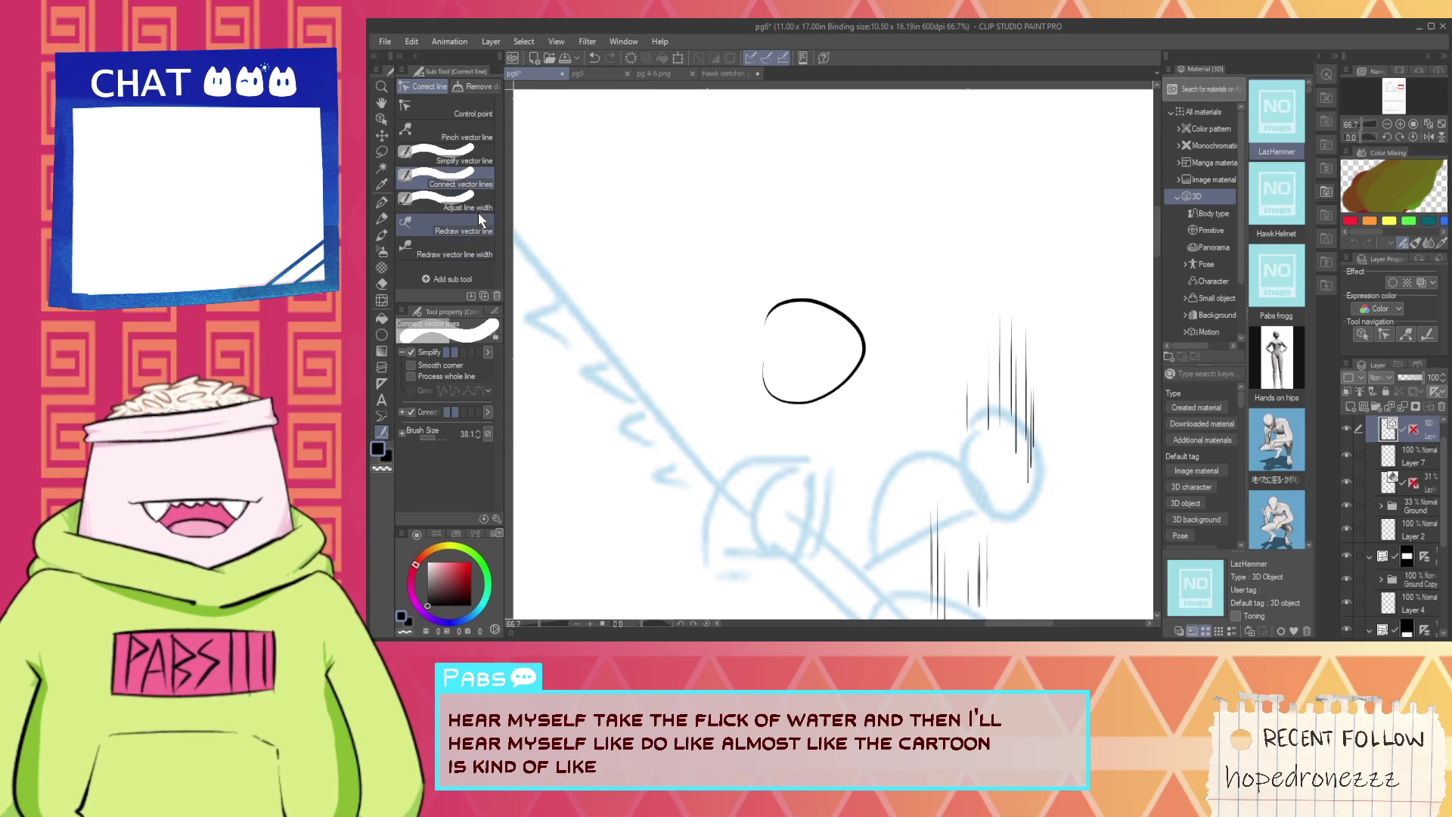
pyautogui.click(454, 157)
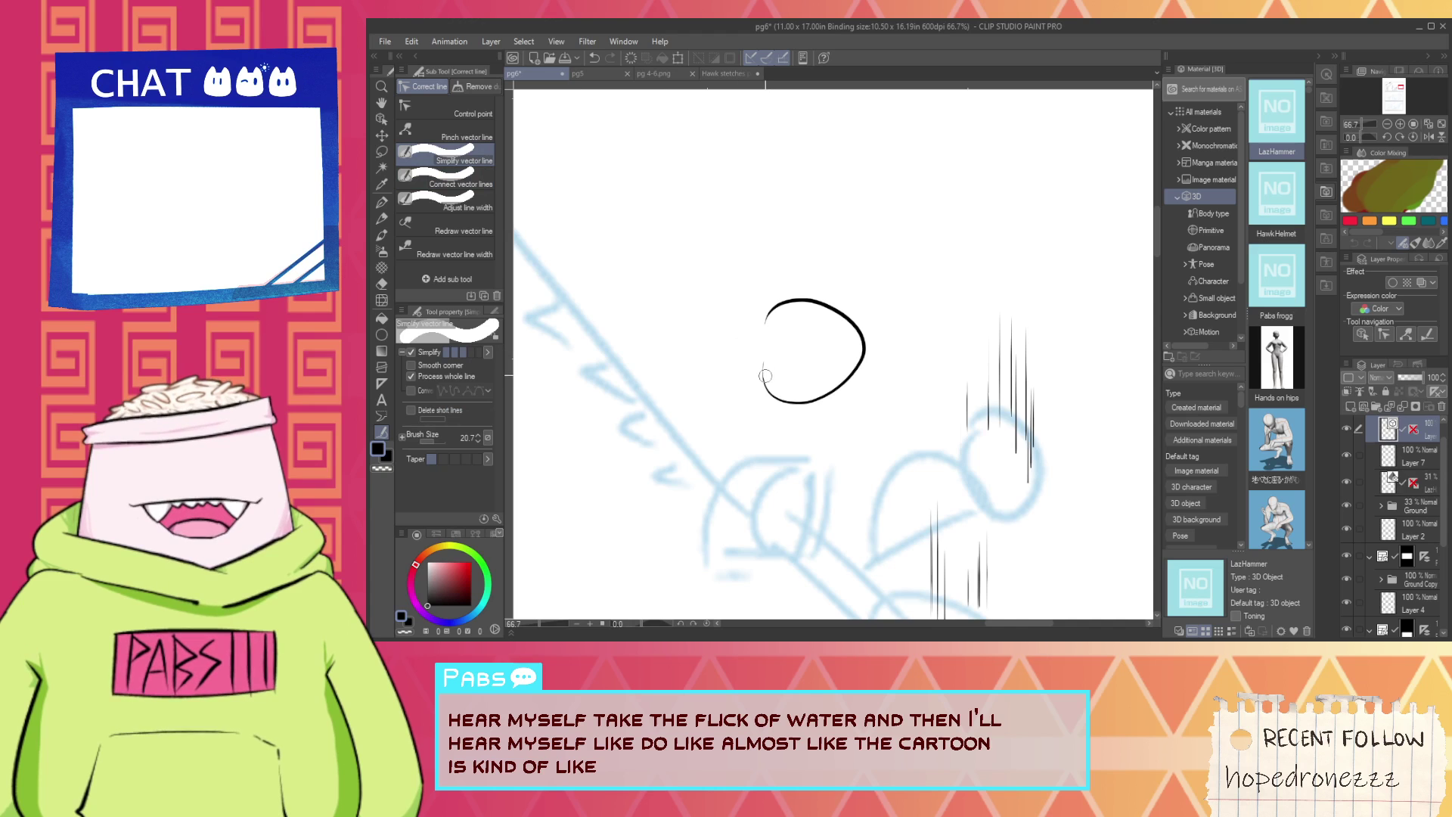
pyautogui.click(454, 365)
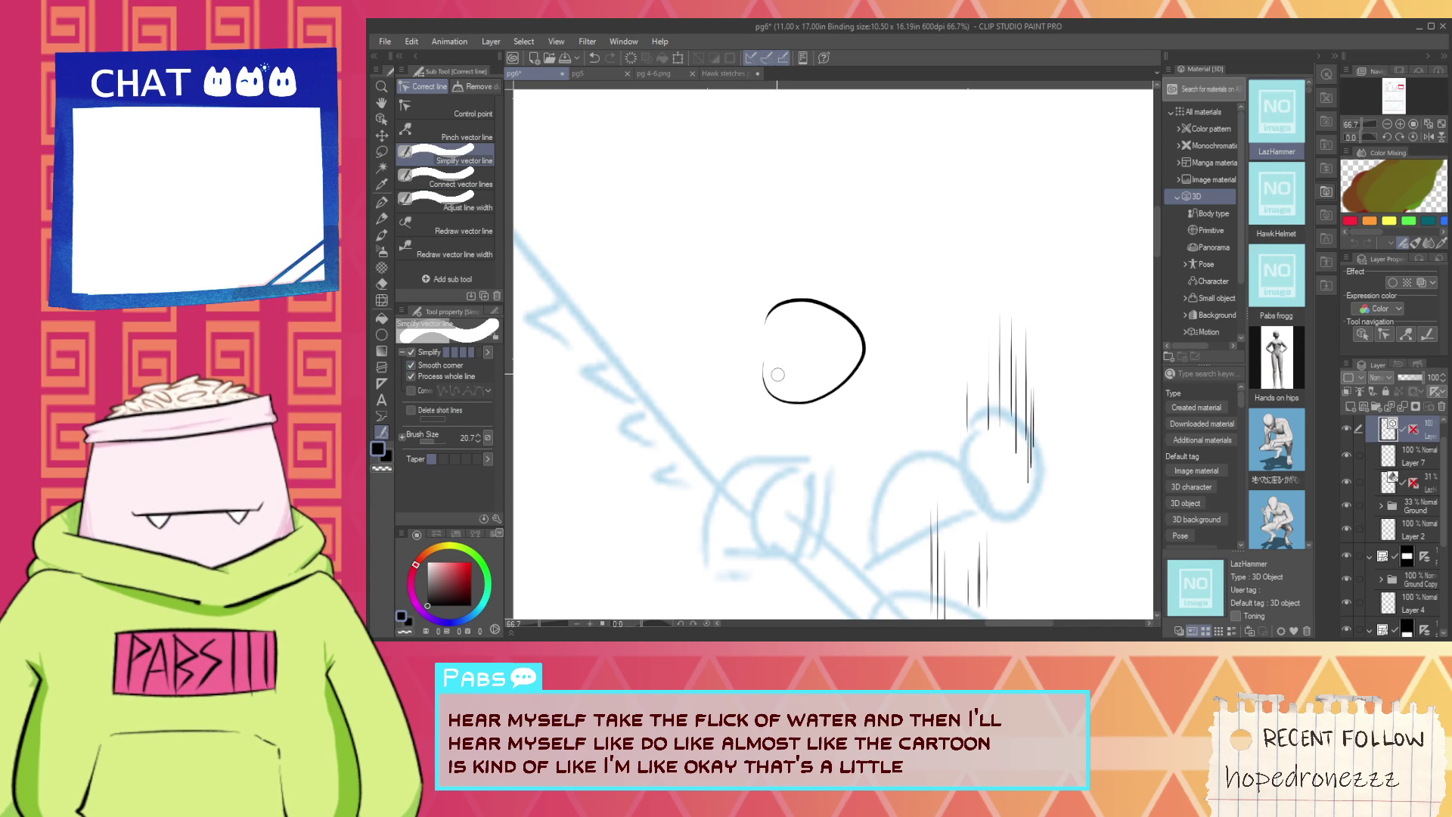
pyautogui.moveTo(777, 375); pyautogui.dragTo(789, 406)
# Try to round out the simplified outline by moving its control points, and undo back to the unsimplified line.
pyautogui.click(382, 119)
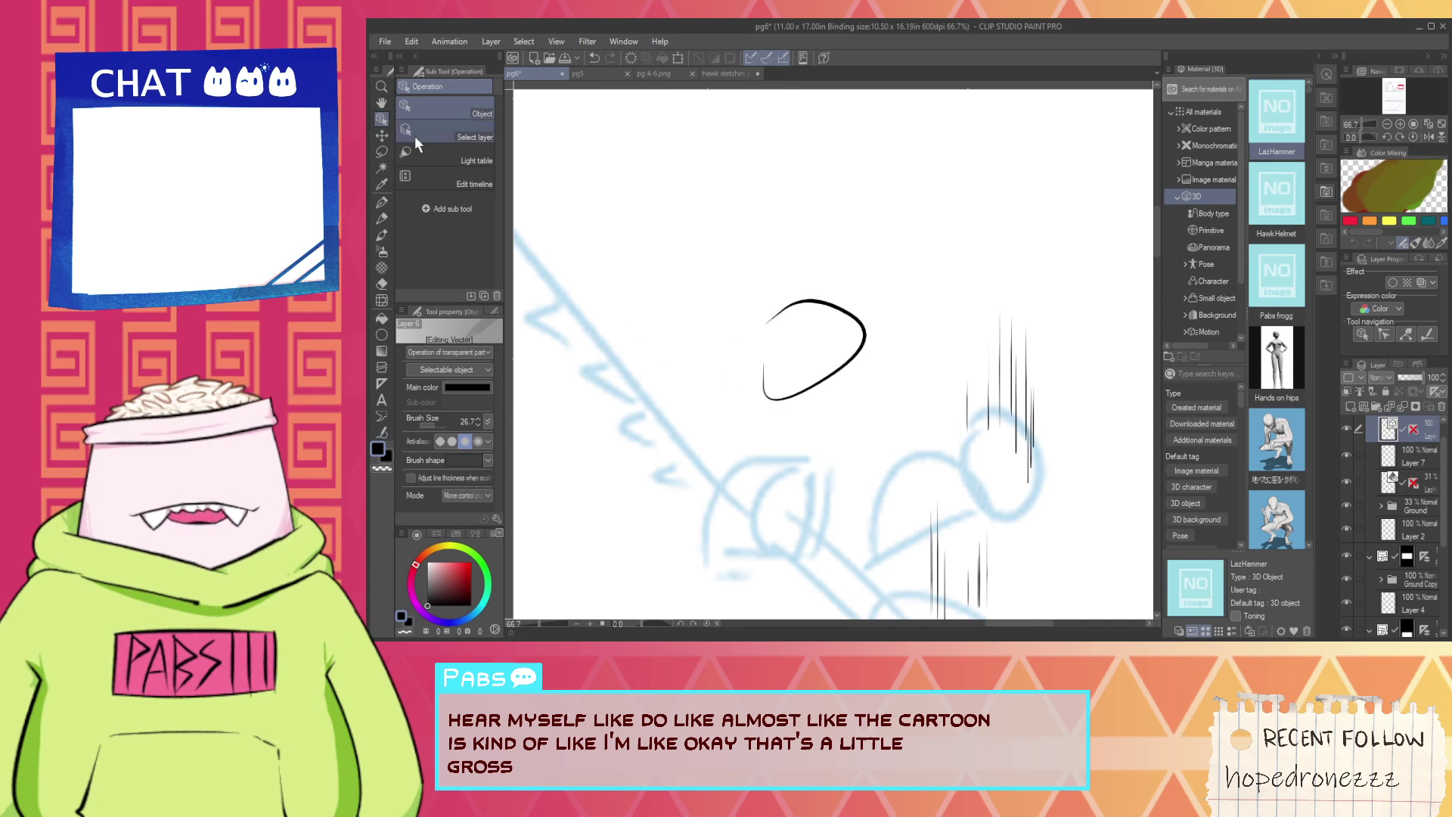
pyautogui.click(836, 363)
pyautogui.scroll(2, 824, 389)
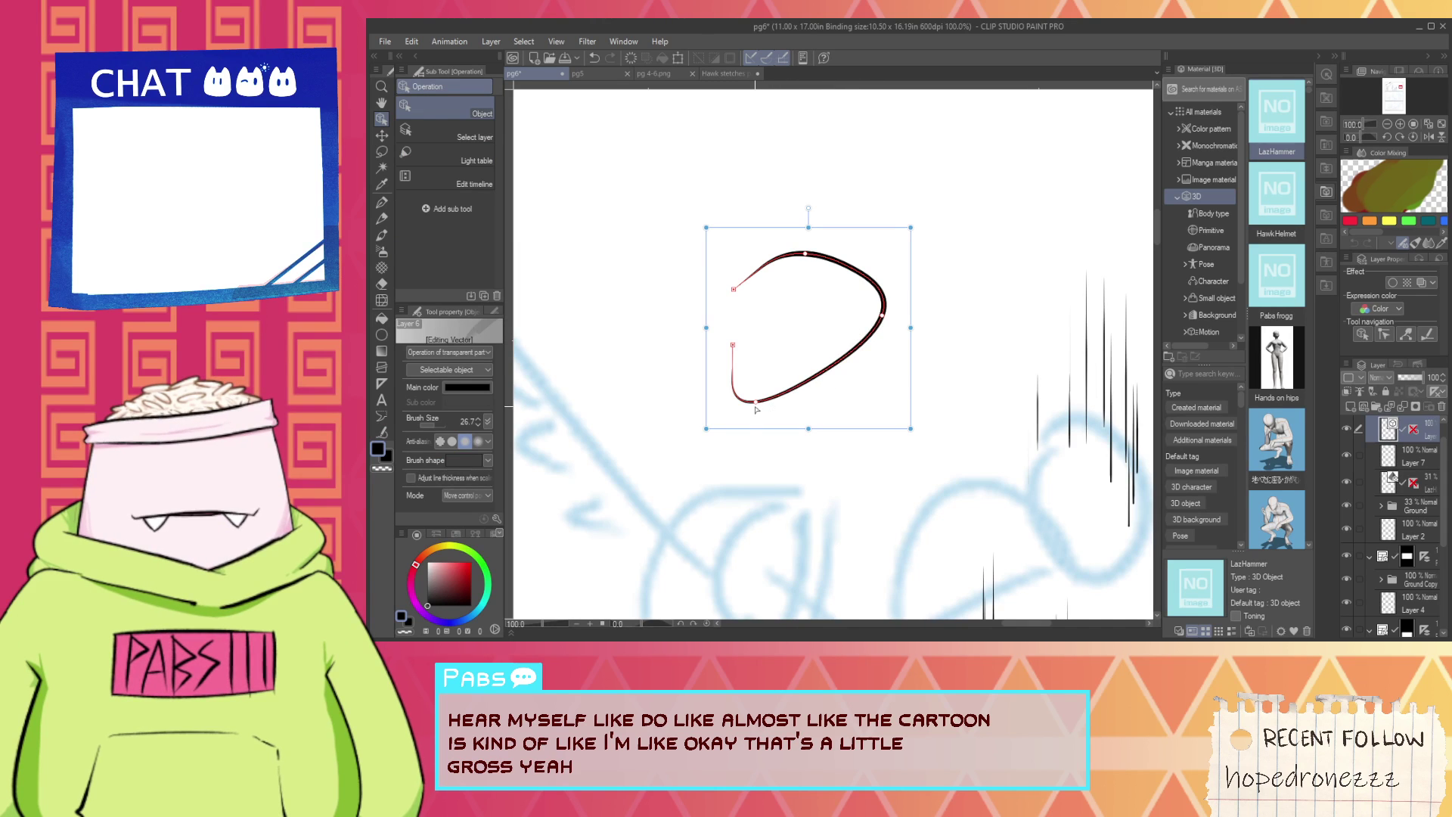
pyautogui.moveTo(755, 402); pyautogui.dragTo(819, 389)
pyautogui.moveTo(805, 253); pyautogui.dragTo(810, 243)
pyautogui.moveTo(735, 297)
pyautogui.mouseDown()
pyautogui.moveTo(756, 267)
pyautogui.moveTo(751, 292)
pyautogui.mouseUp()
pyautogui.hotkey('ctrl', 'z')
pyautogui.hotkey('ctrl', 'z')
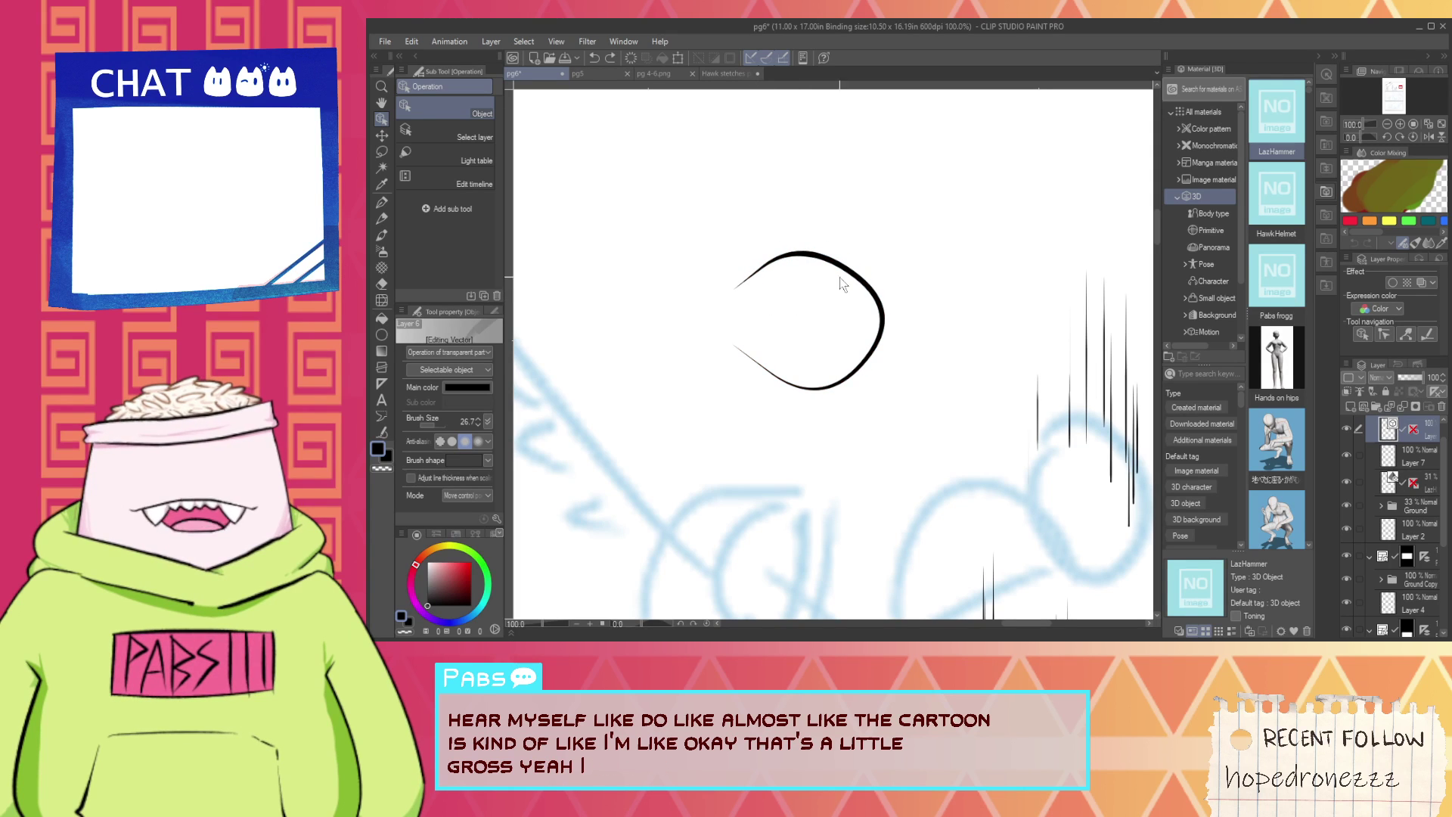
pyautogui.hotkey('ctrl', 'z')
pyautogui.hotkey('ctrl', 'z')
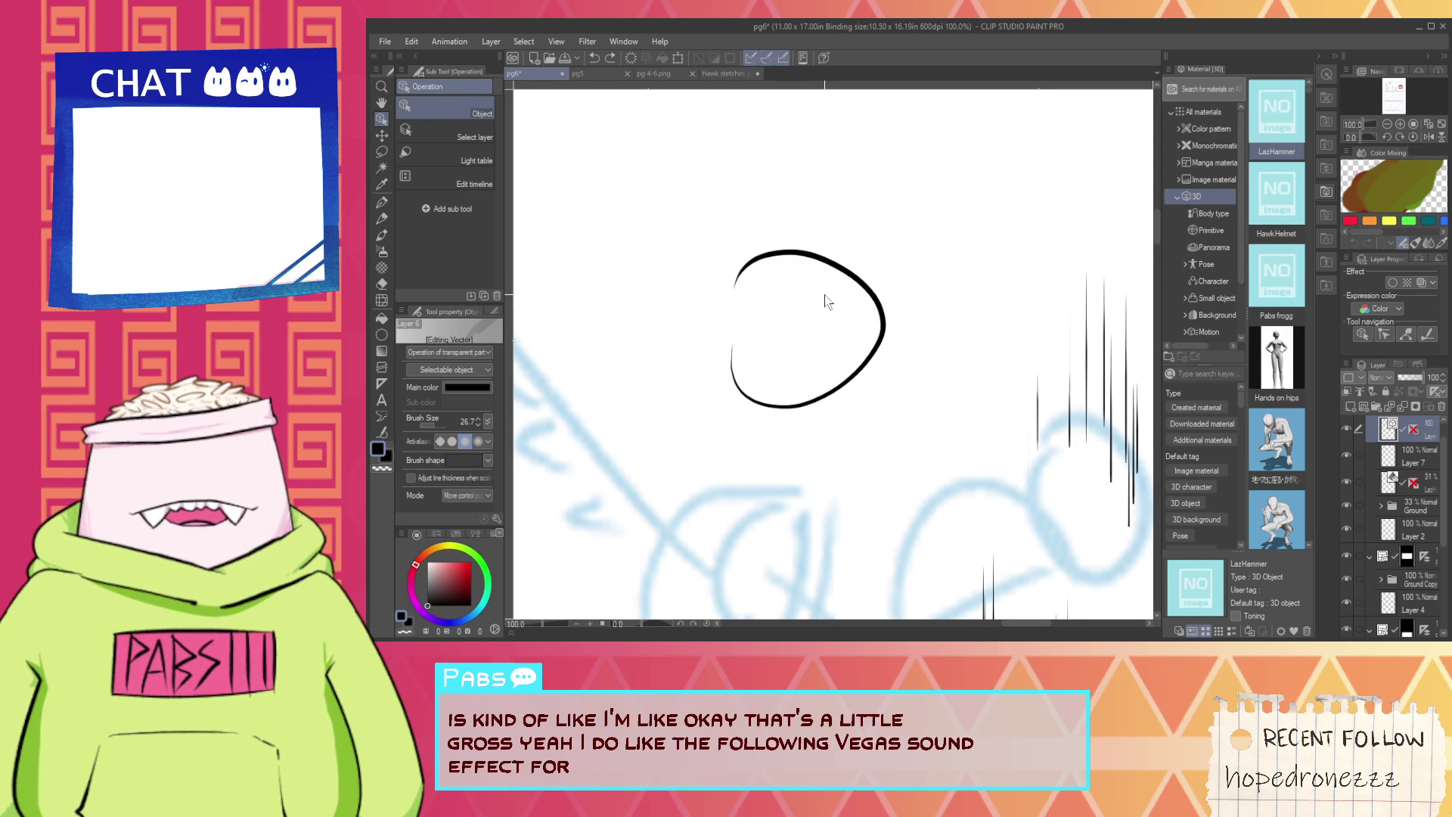
# Simplify the open head outline as a vector line and move its lower end and outer control points into a rounder curve.
pyautogui.click(382, 431)
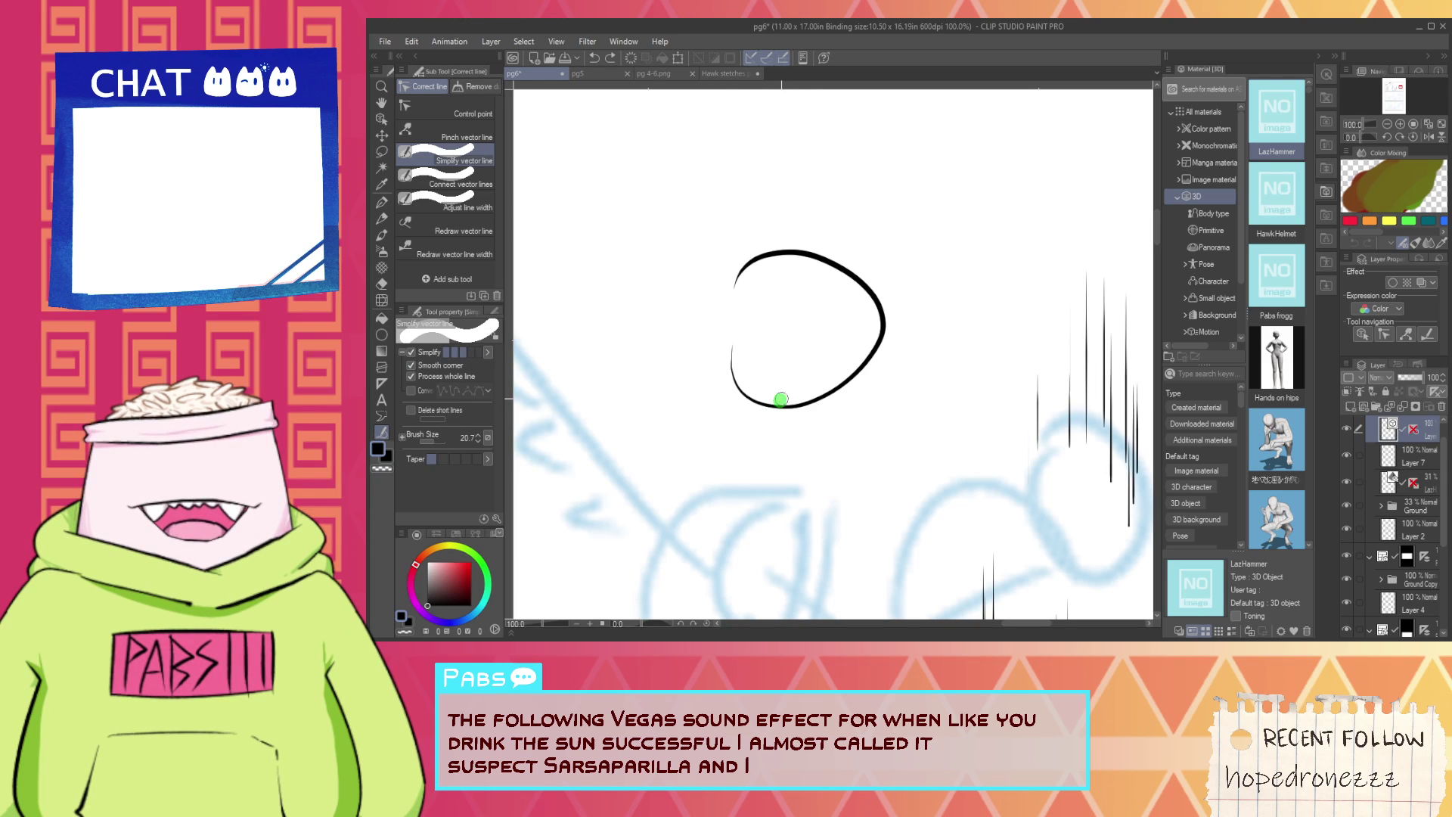
pyautogui.moveTo(782, 400); pyautogui.dragTo(795, 391)
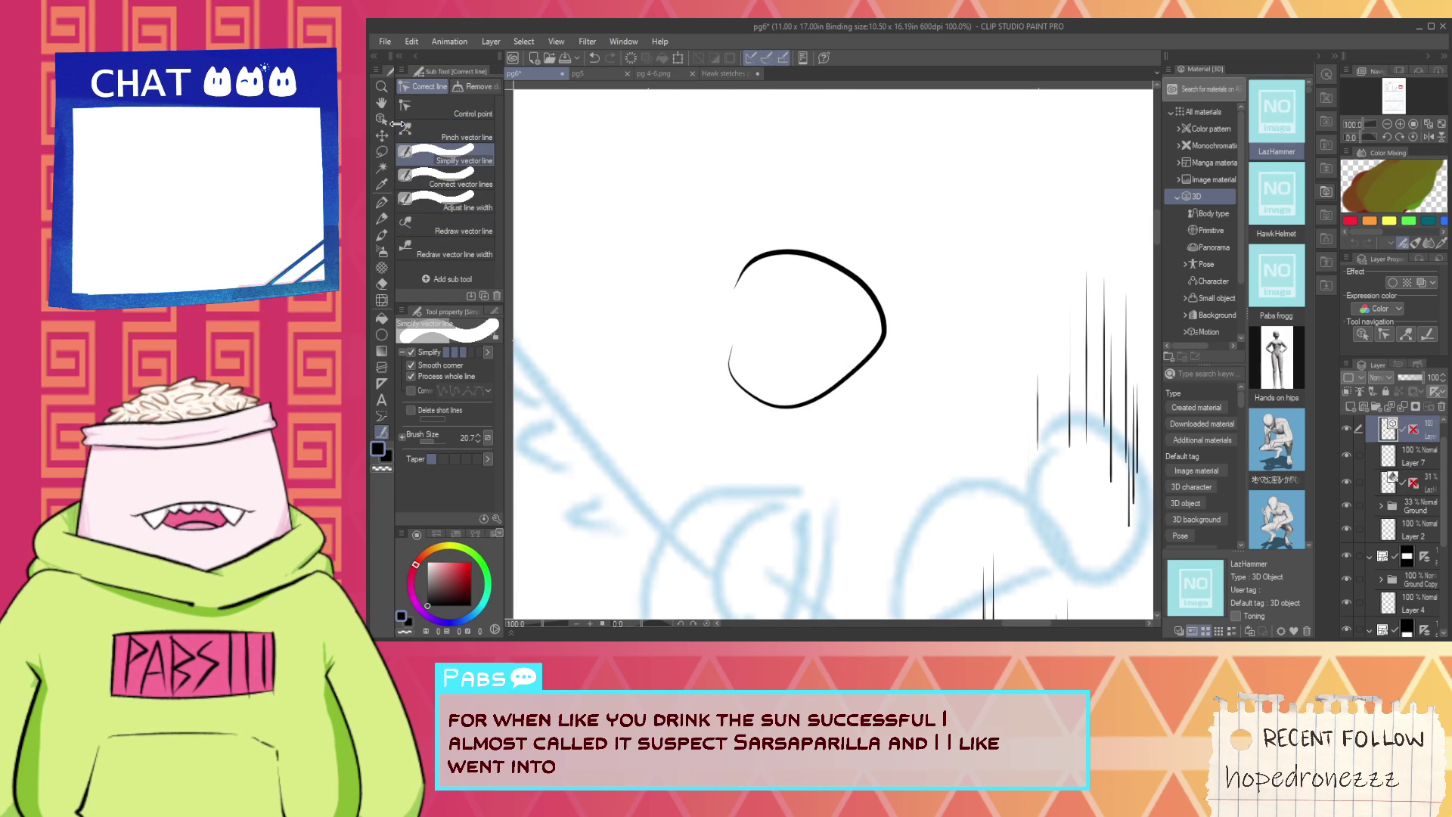
pyautogui.press('o')
pyautogui.click(760, 398)
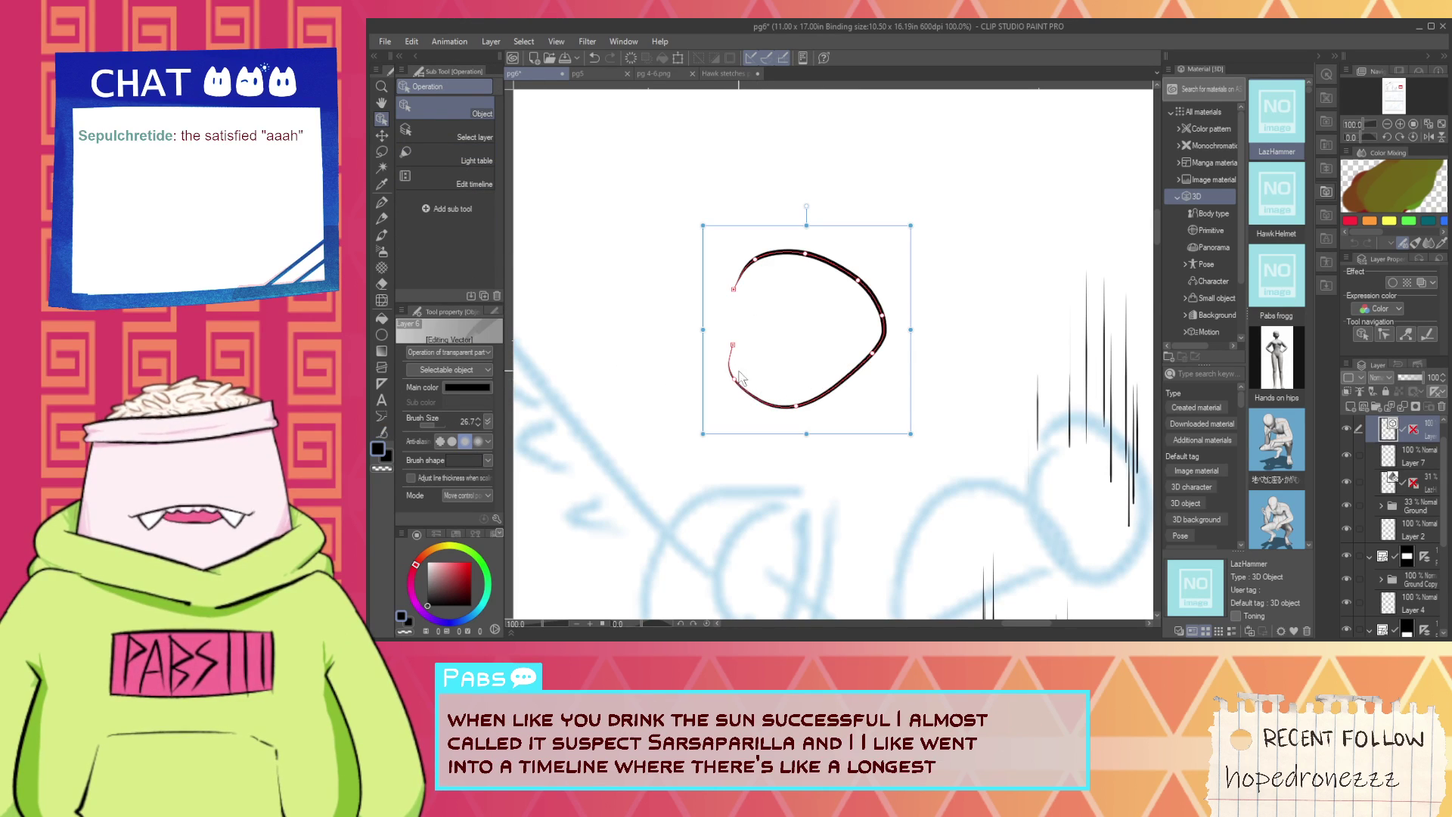
pyautogui.moveTo(728, 347); pyautogui.dragTo(726, 354)
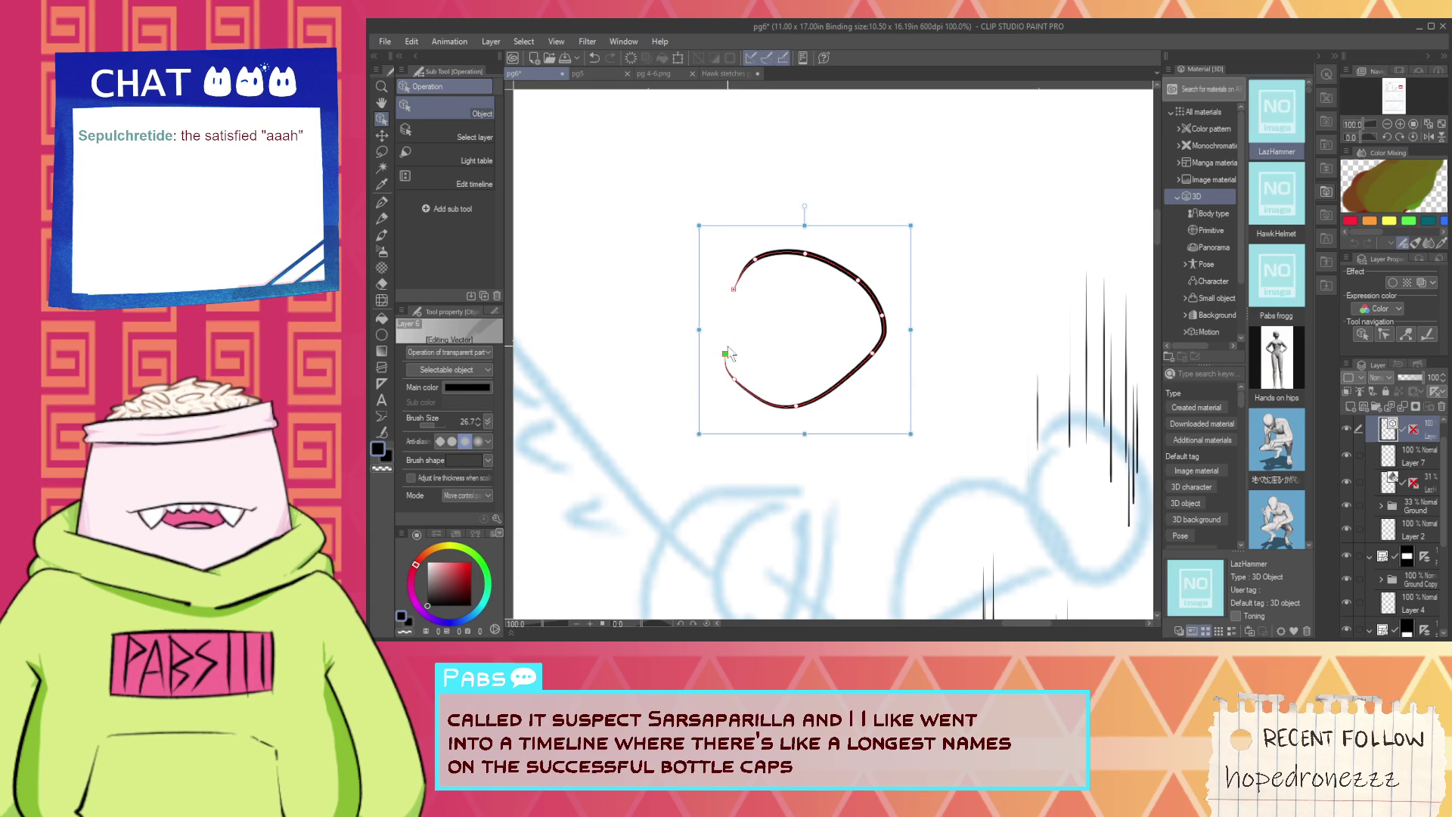
pyautogui.moveTo(869, 356); pyautogui.dragTo(868, 373)
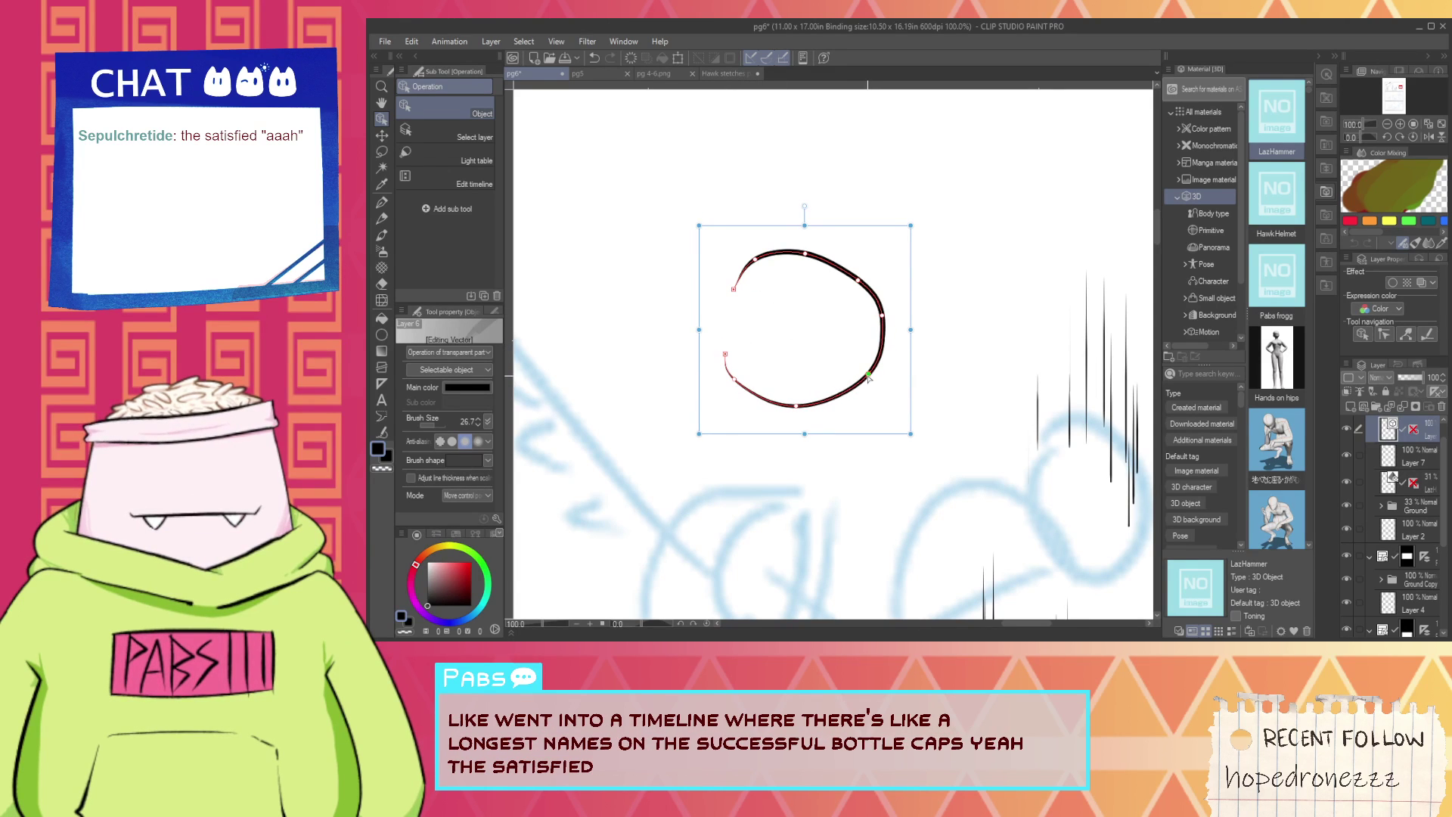
pyautogui.moveTo(857, 280); pyautogui.dragTo(860, 275)
# Nudge the outline's uppermost control point outward and move the whole outline onto the rightmost sketched figure's head.
pyautogui.scroll(-3, 854, 291)
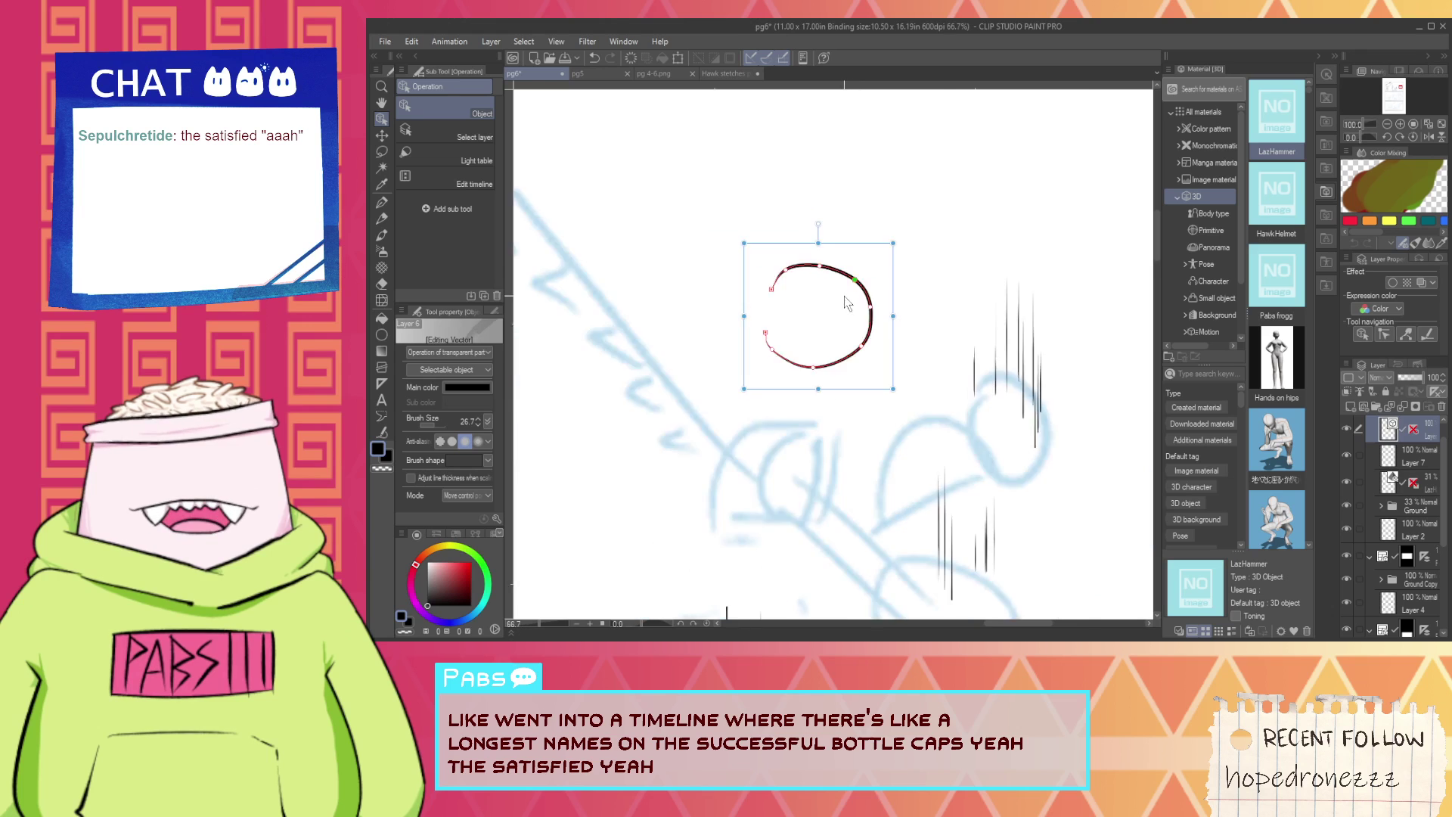
pyautogui.press('space')
pyautogui.scroll(5, 871, 335)
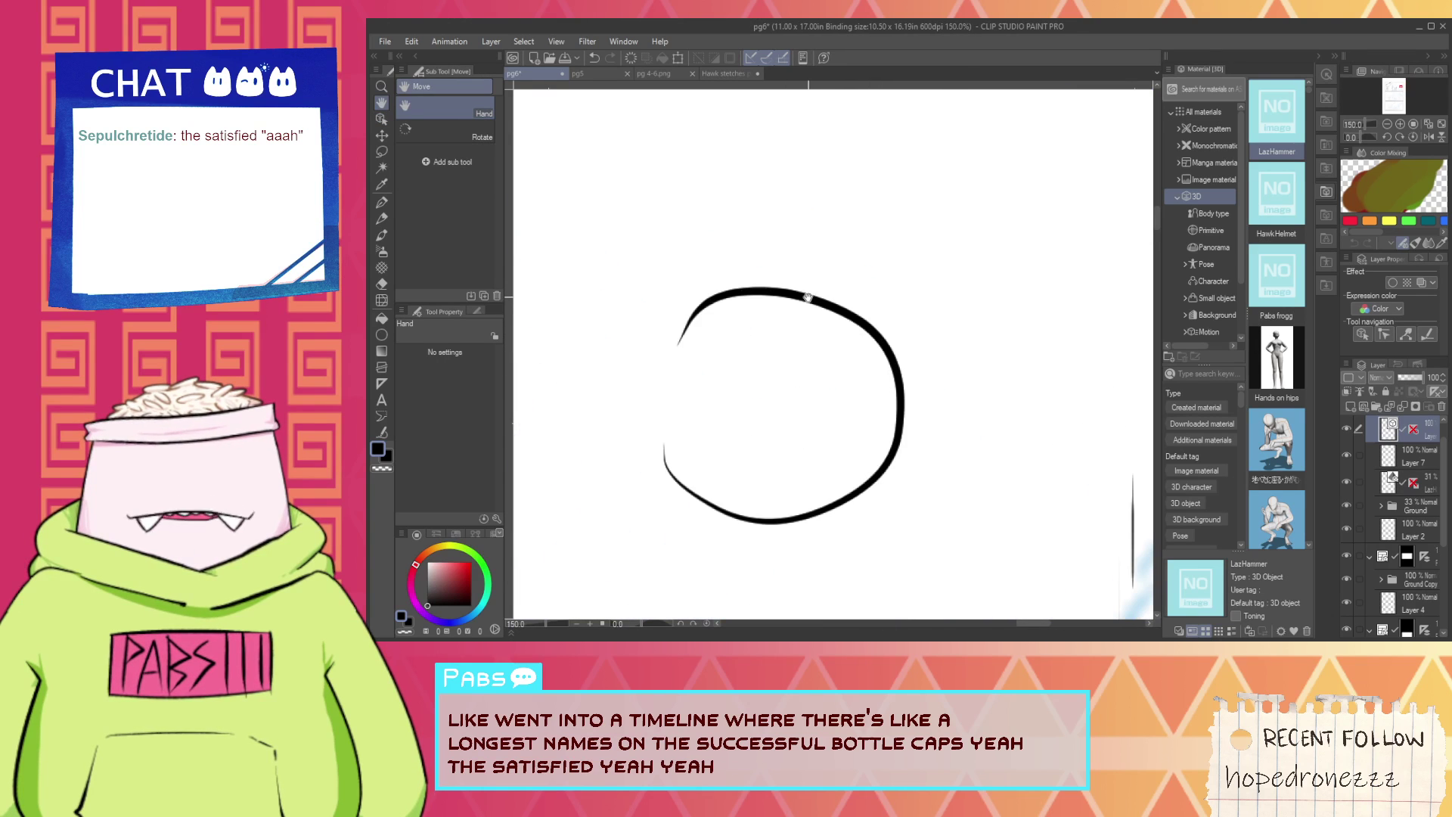
pyautogui.click(798, 313)
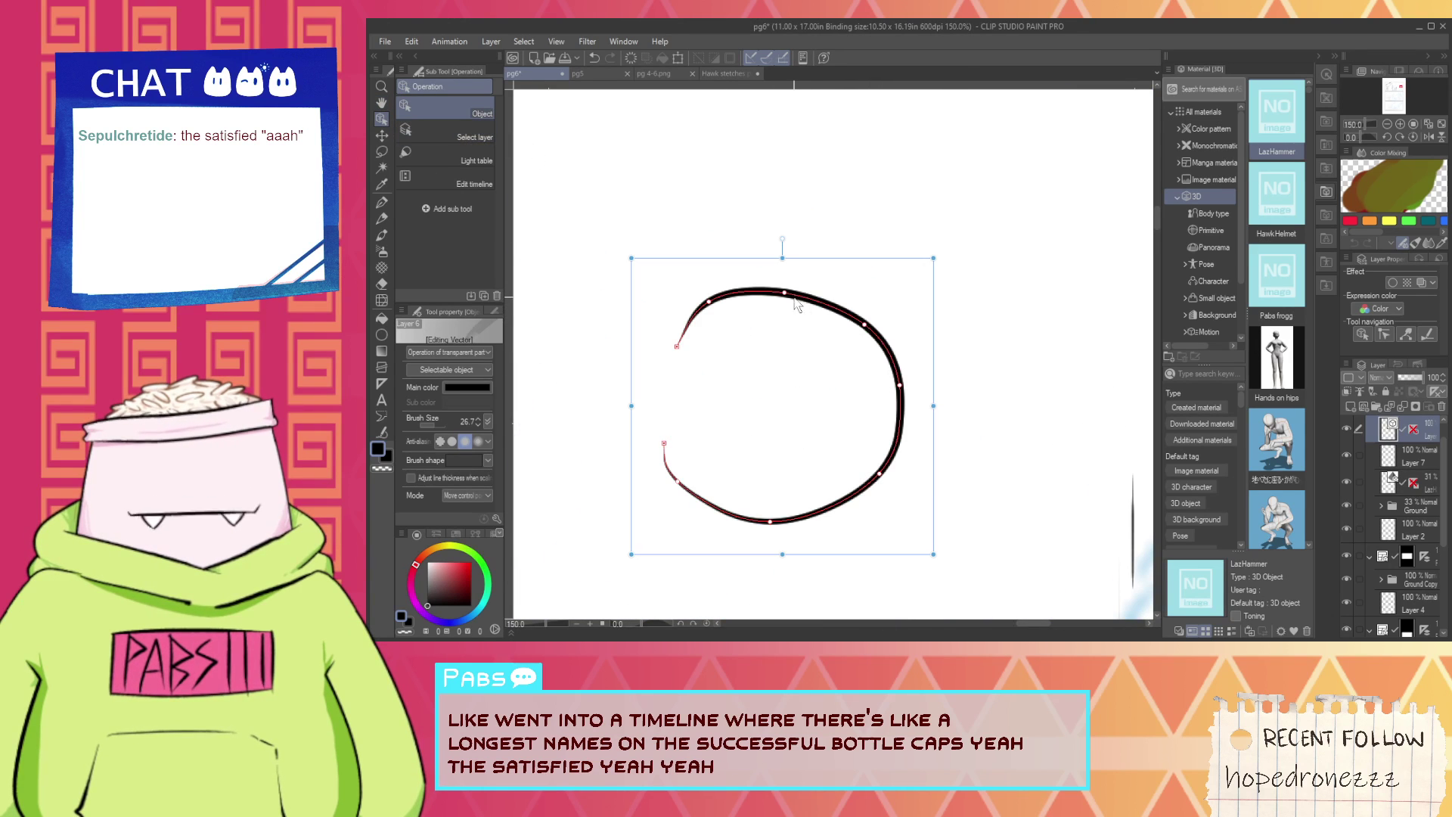
pyautogui.click(790, 287)
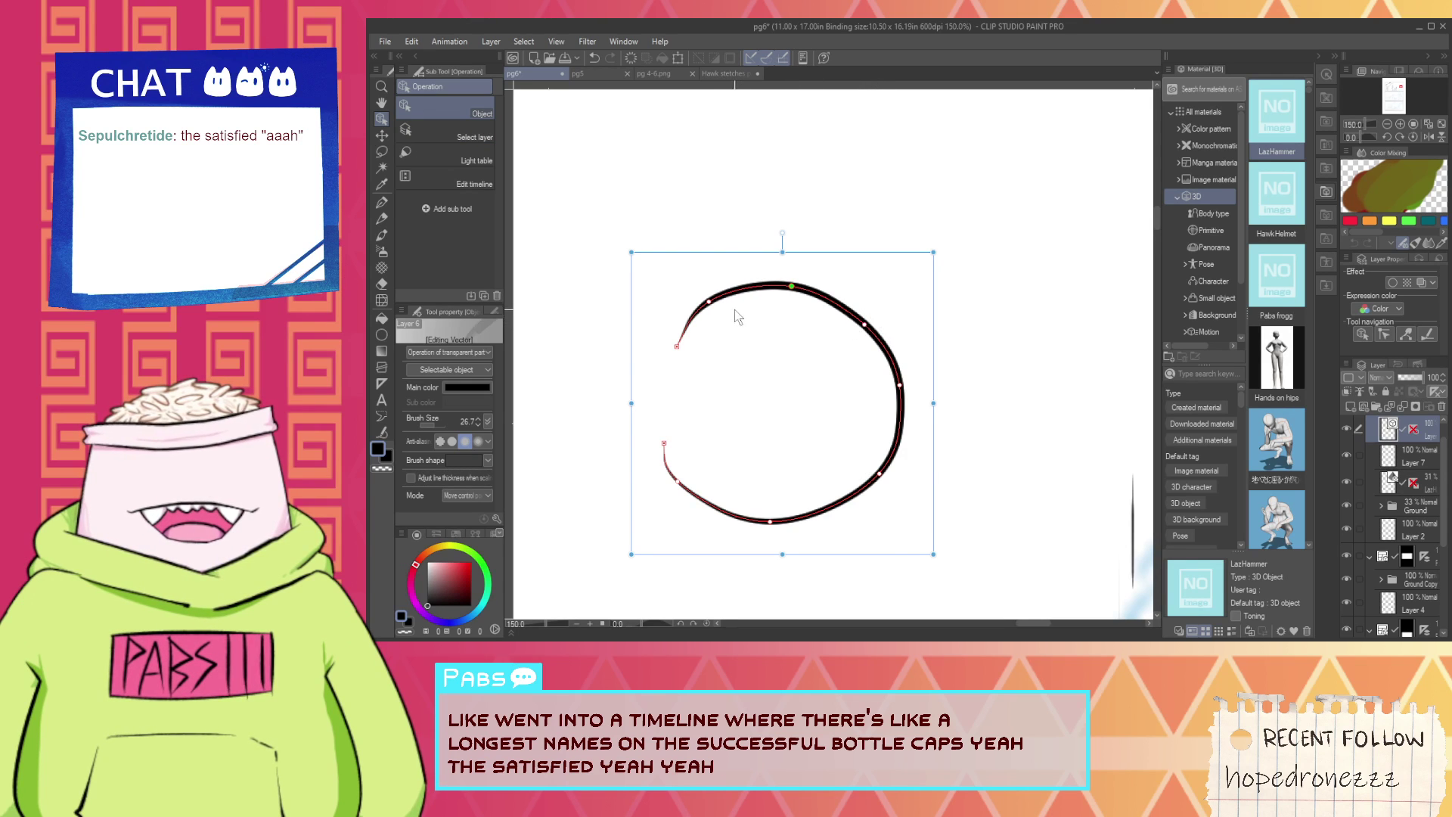
pyautogui.scroll(-4, 715, 316)
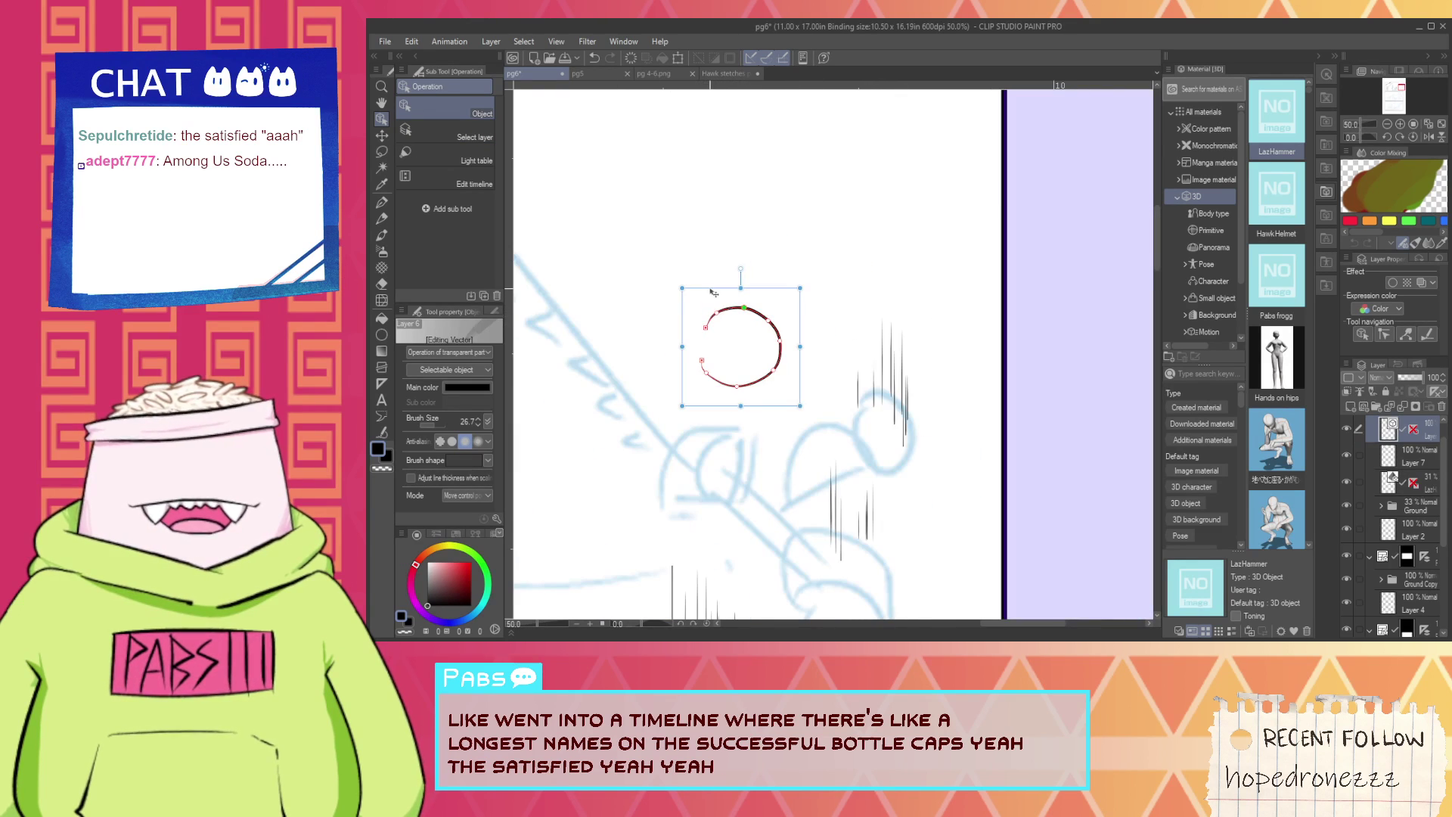
pyautogui.moveTo(712, 292)
pyautogui.mouseDown()
pyautogui.moveTo(898, 362)
pyautogui.moveTo(872, 382)
pyautogui.moveTo(852, 374)
pyautogui.mouseUp()
# Scribble loose test pen strokes in the blank area above the sketched figure and undo them.
pyautogui.press('p')
pyautogui.moveTo(628, 289); pyautogui.dragTo(747, 383)
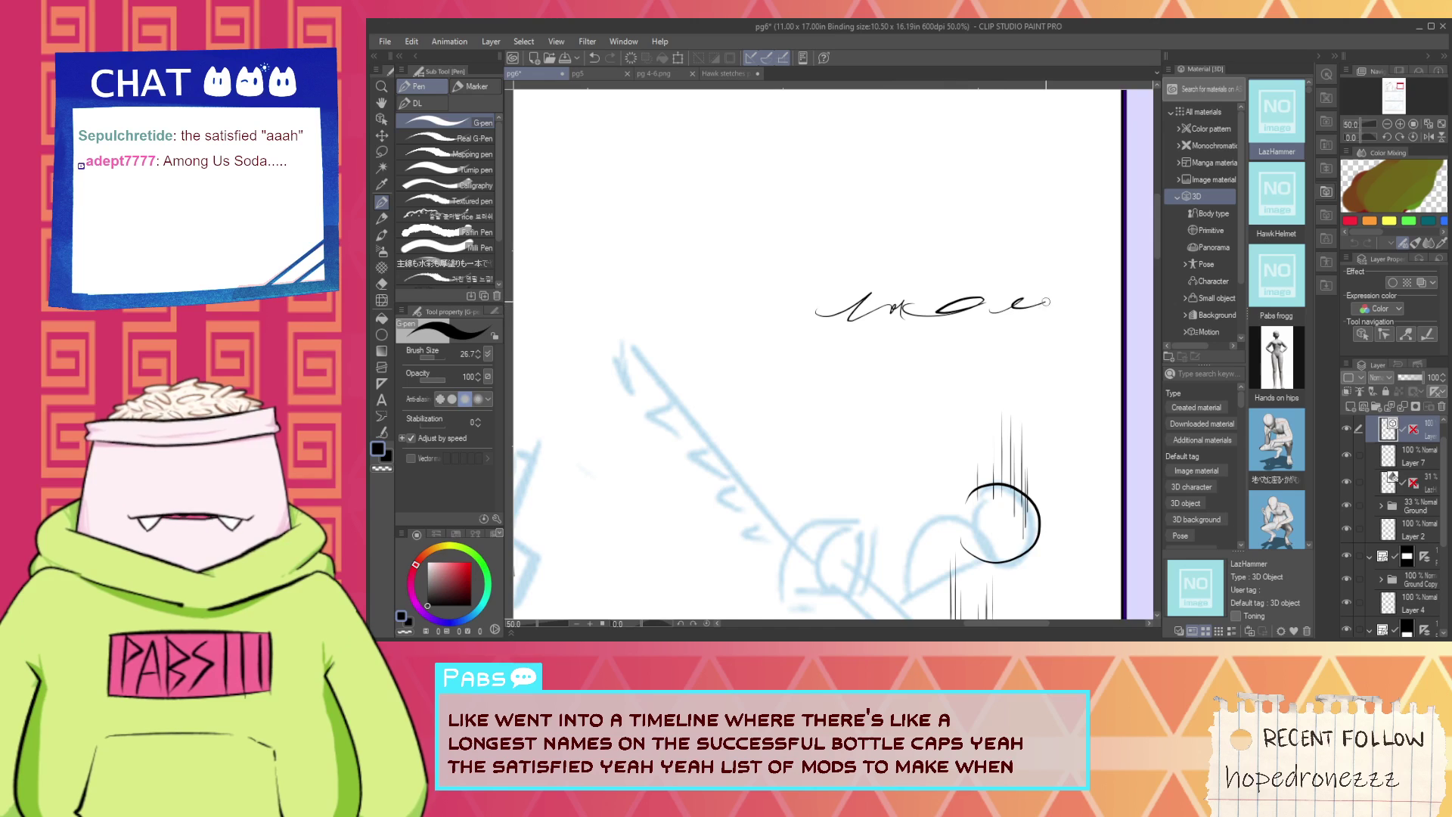
pyautogui.moveTo(1046, 301); pyautogui.dragTo(930, 317)
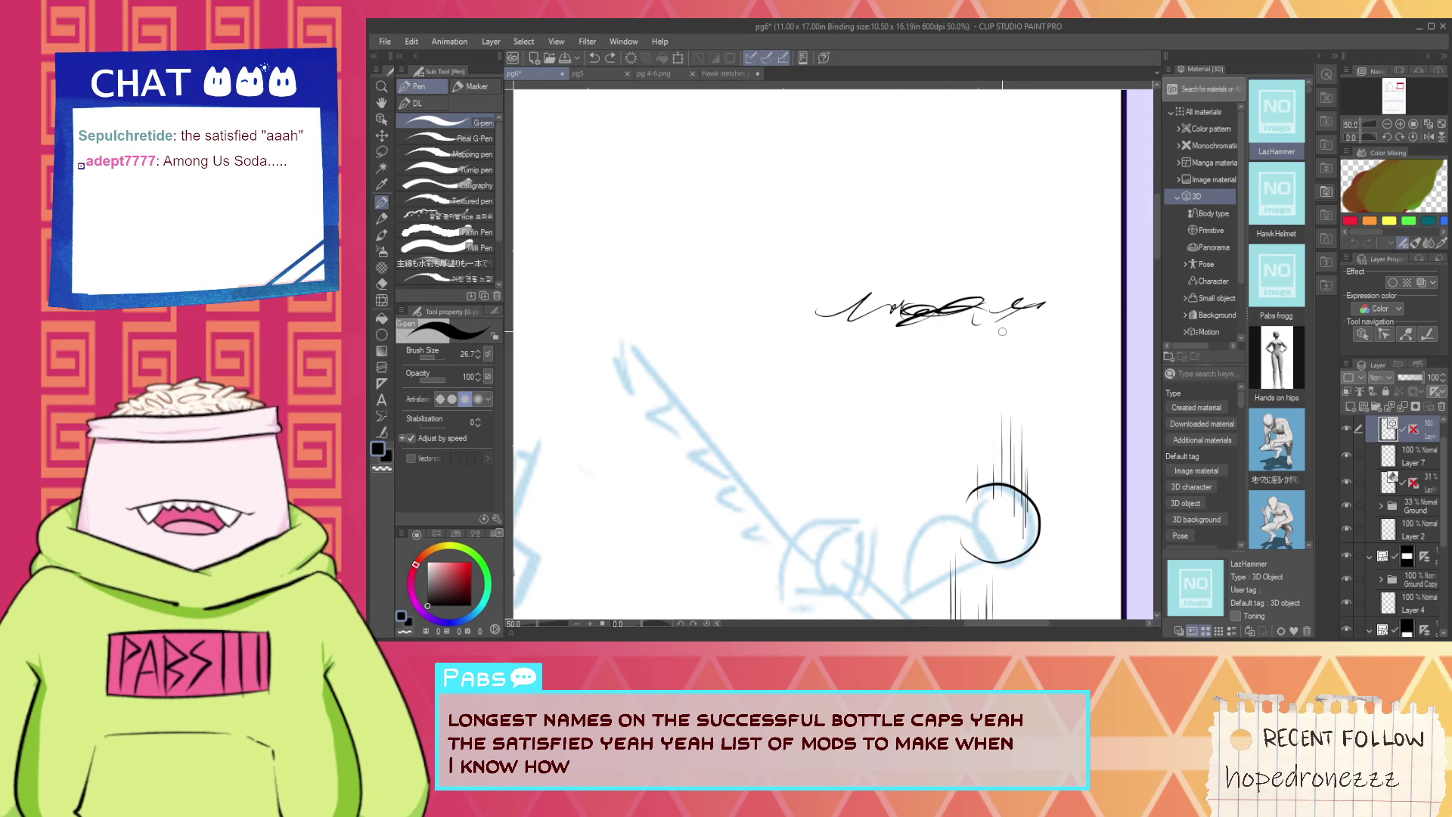
pyautogui.hotkey('ctrl', 'z')
pyautogui.hotkey('ctrl', 'z')
pyautogui.hotkey('ctrl', 'z')
pyautogui.hotkey('ctrl', 'z')
# Reposition the two open end points of the head outline over the rightmost sketched figure.
pyautogui.scroll(-1, 944, 335)
pyautogui.scroll(-1, 944, 336)
pyautogui.press('space')
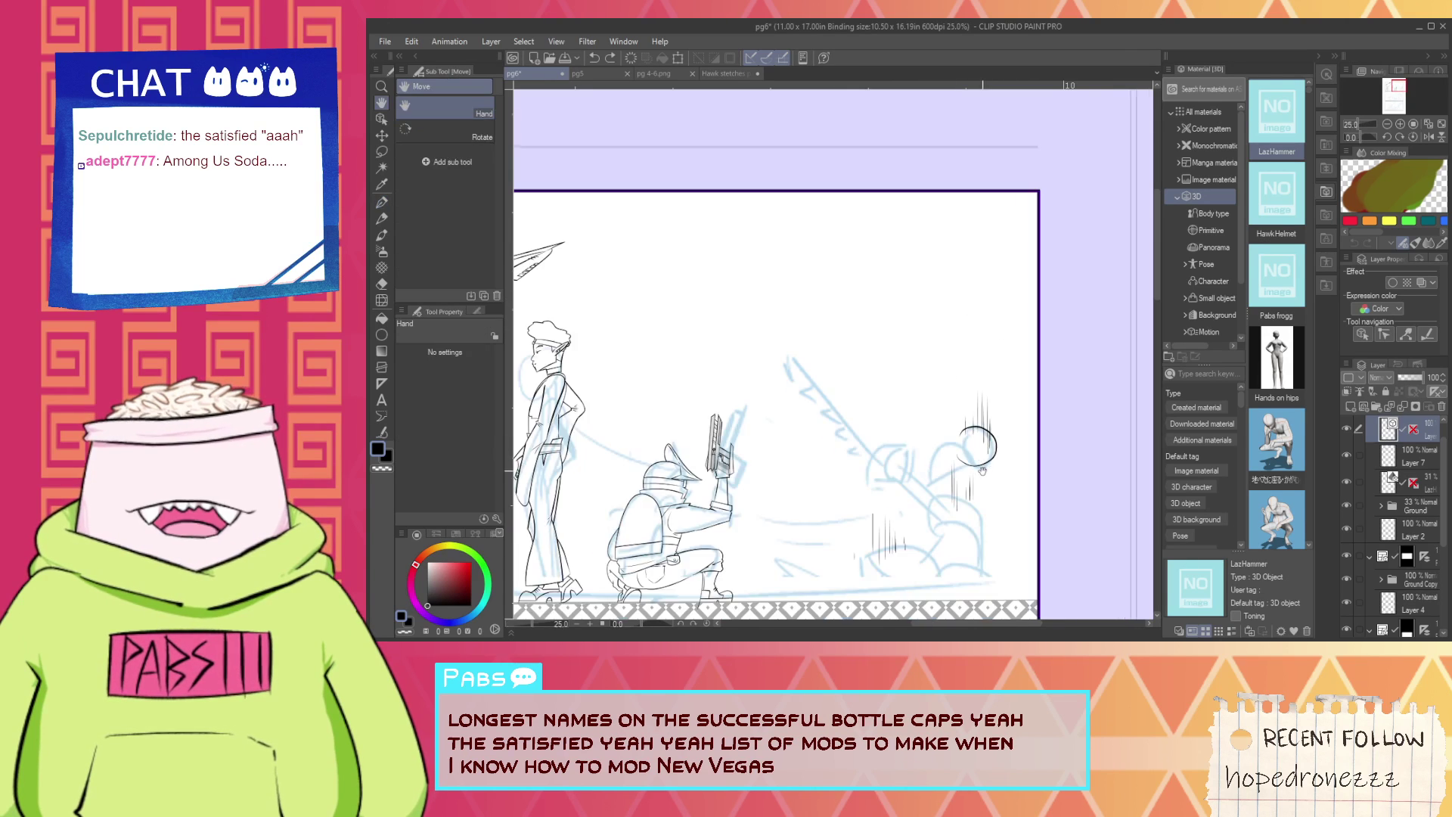
pyautogui.moveTo(992, 472); pyautogui.dragTo(882, 428)
pyautogui.scroll(3, 882, 427)
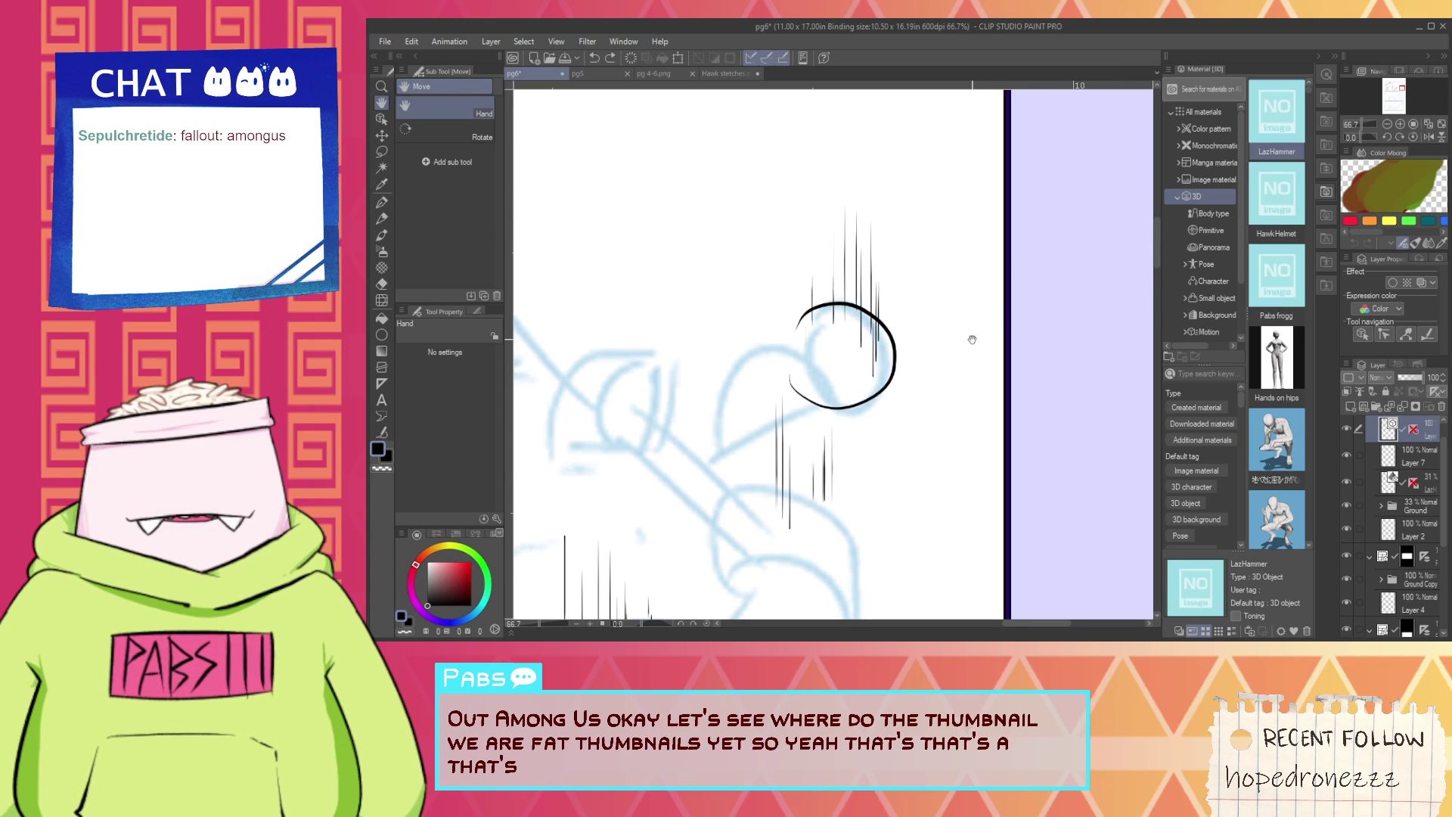
pyautogui.scroll(-2, 971, 352)
pyautogui.scroll(3, 971, 353)
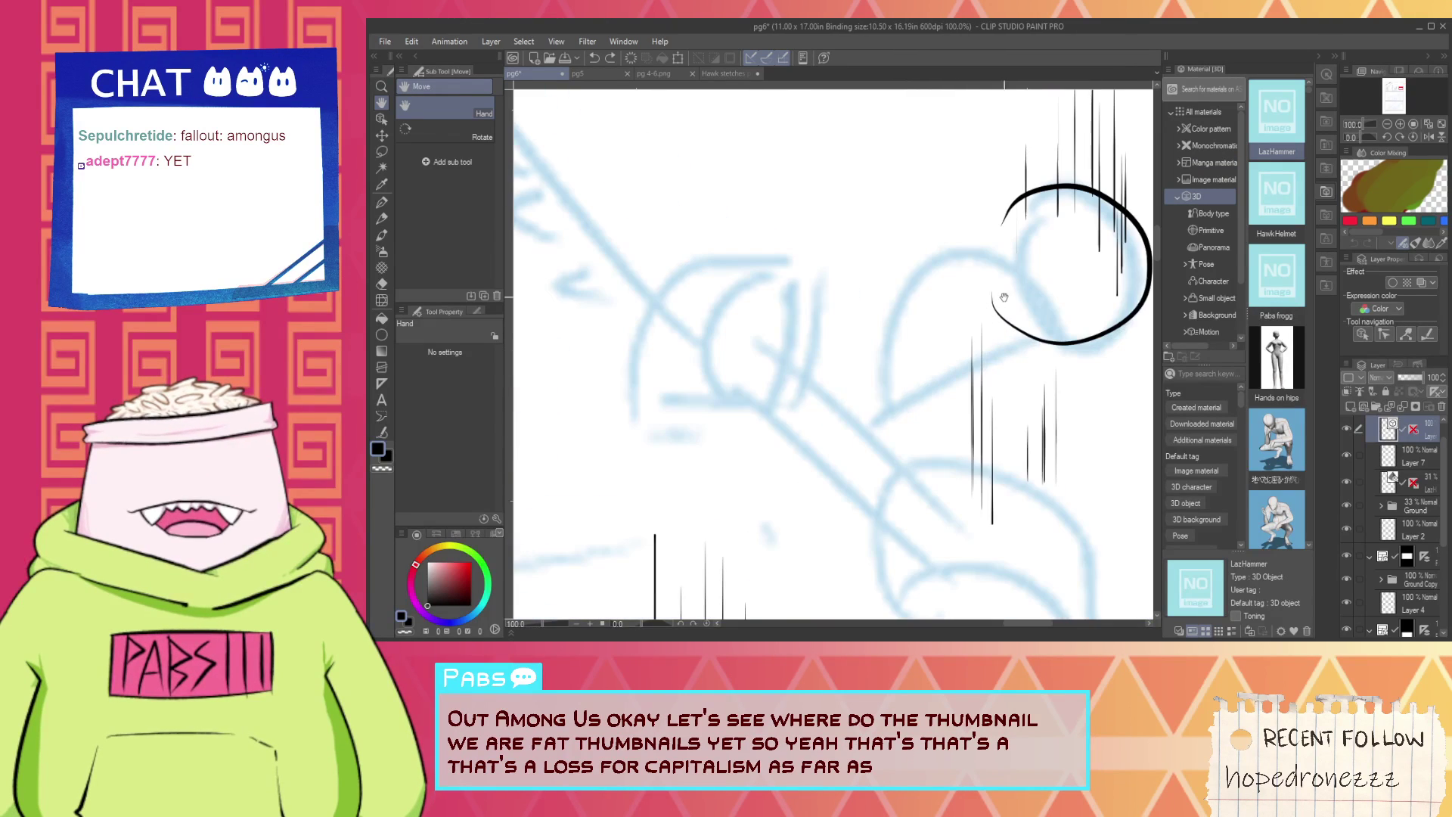
pyautogui.moveTo(1024, 331); pyautogui.dragTo(890, 429)
pyautogui.press('o')
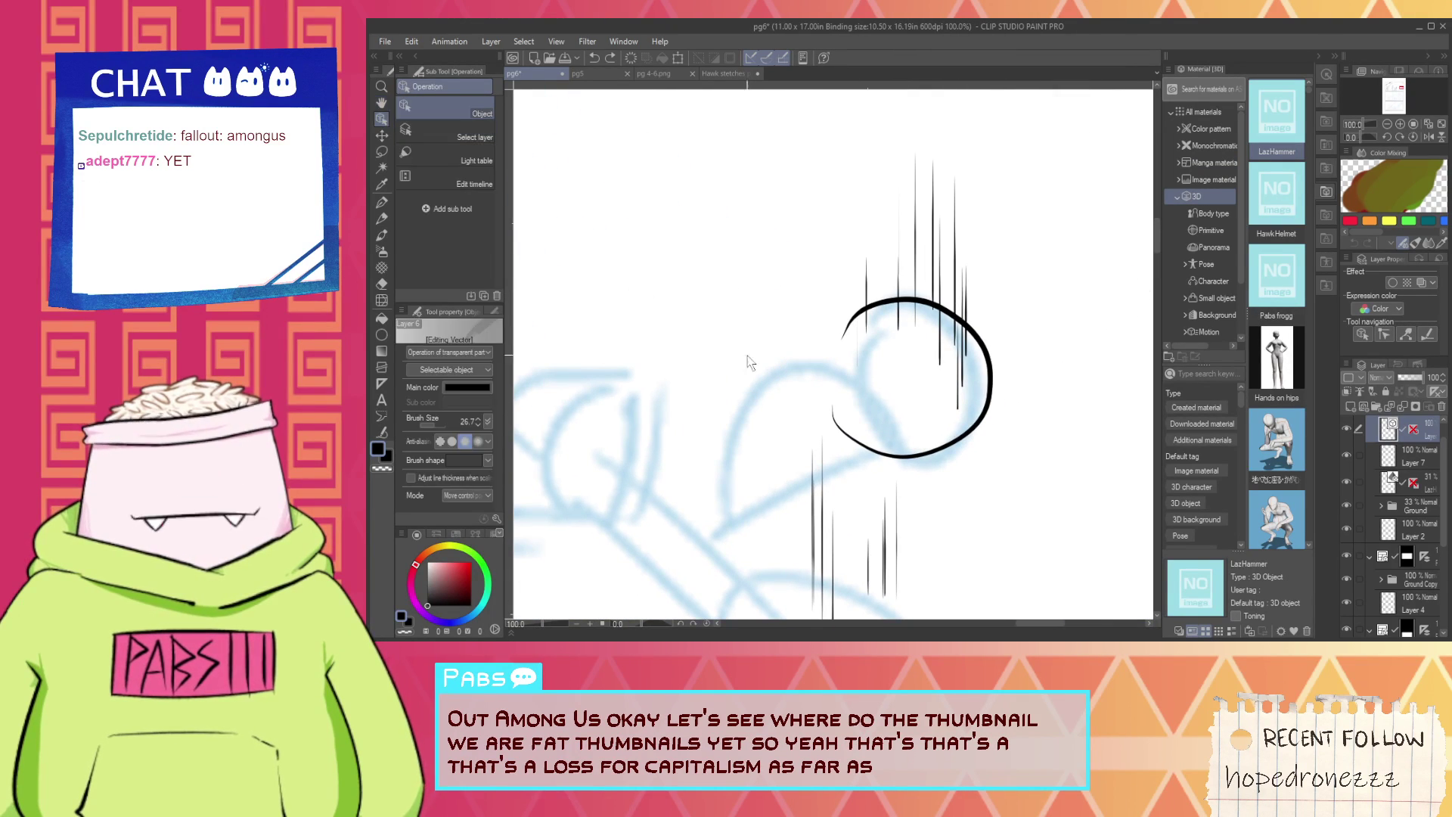
pyautogui.click(901, 457)
pyautogui.scroll(2, 862, 428)
pyautogui.moveTo(794, 389); pyautogui.dragTo(793, 413)
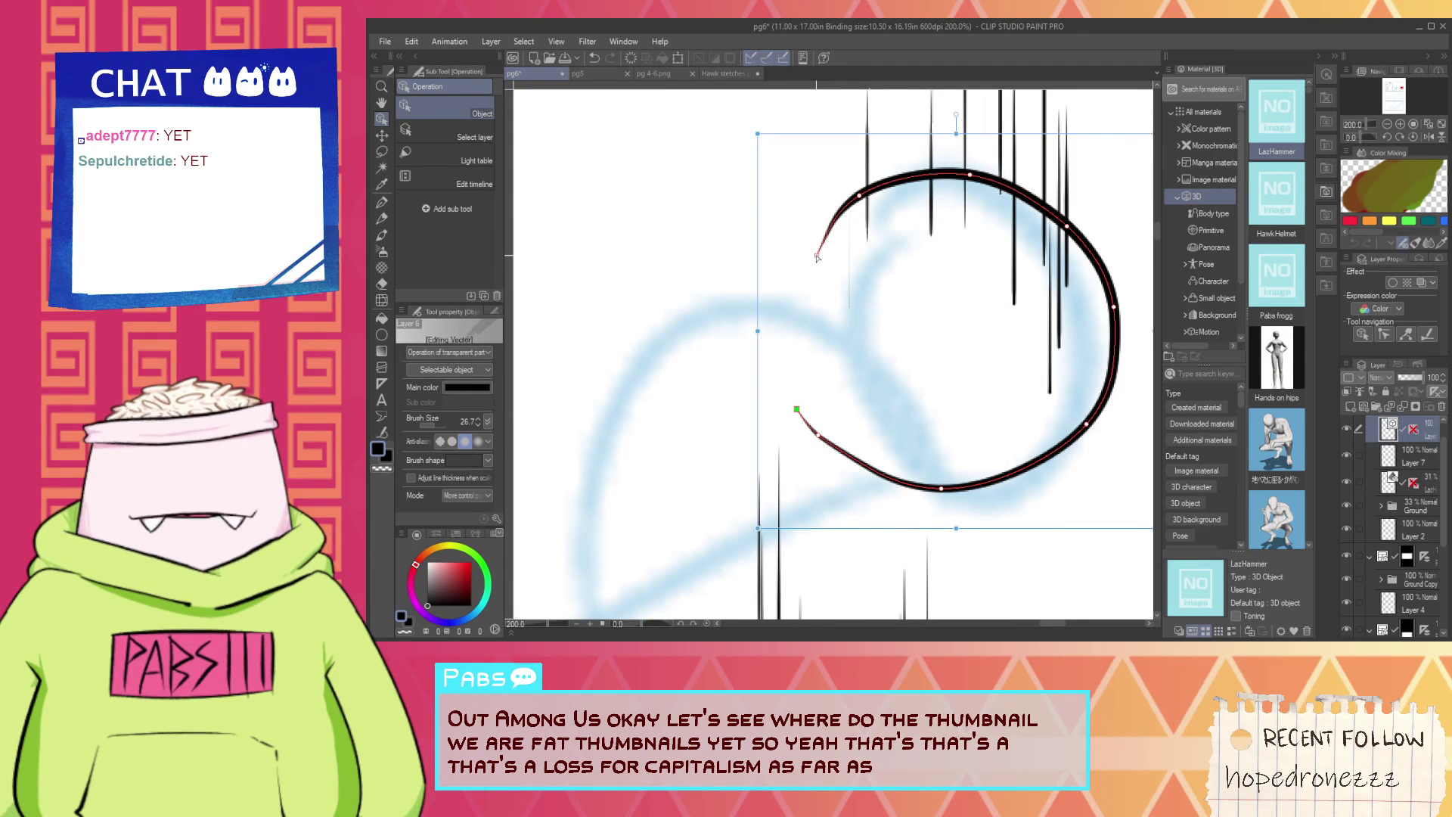
pyautogui.moveTo(817, 257); pyautogui.dragTo(817, 235)
pyautogui.scroll(-1, 815, 233)
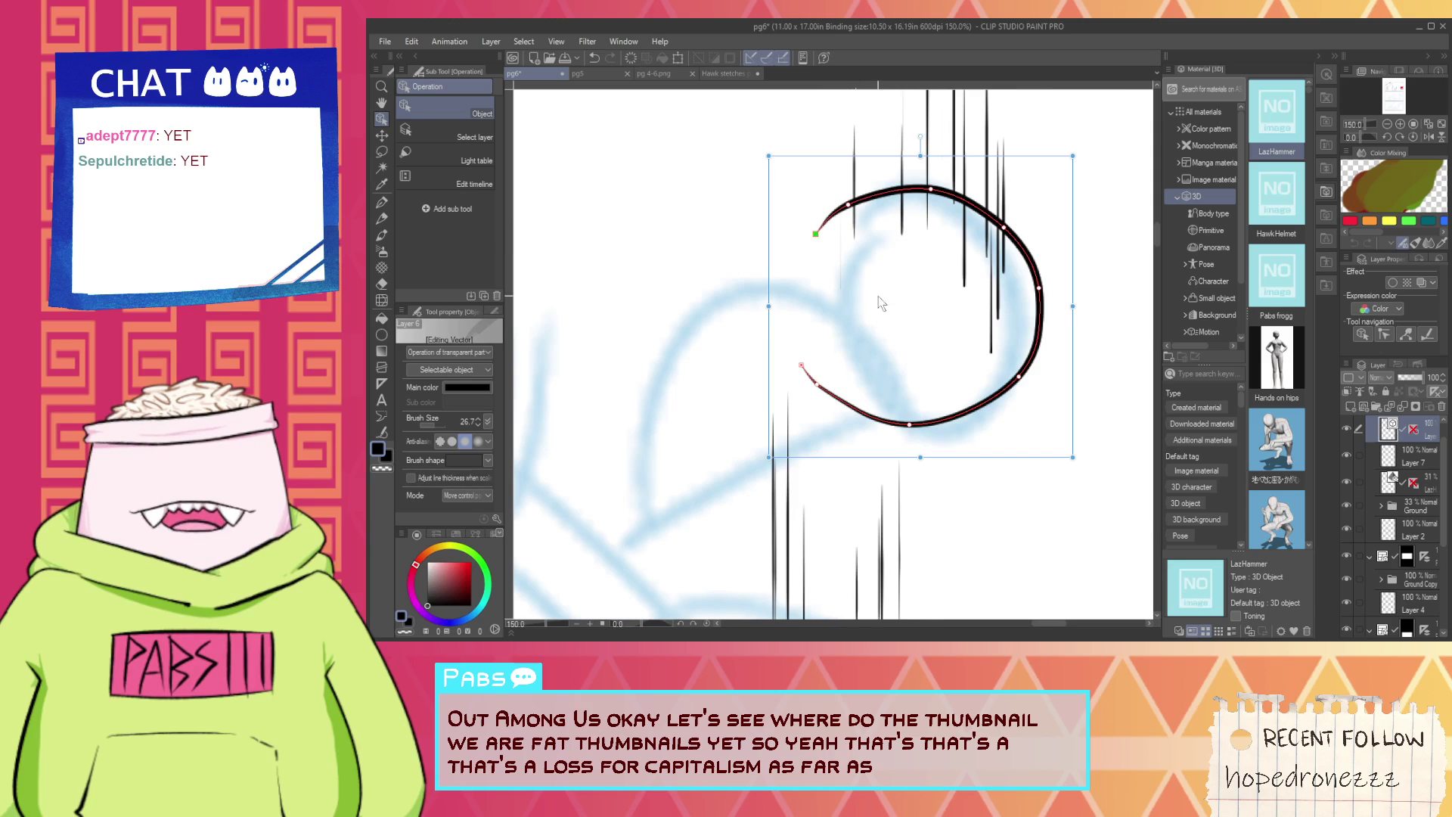
# Rotate the open head outline over the rightmost sketched figure and nudge its lower and upper outer control points outward.
pyautogui.moveTo(1074, 372); pyautogui.dragTo(1039, 297)
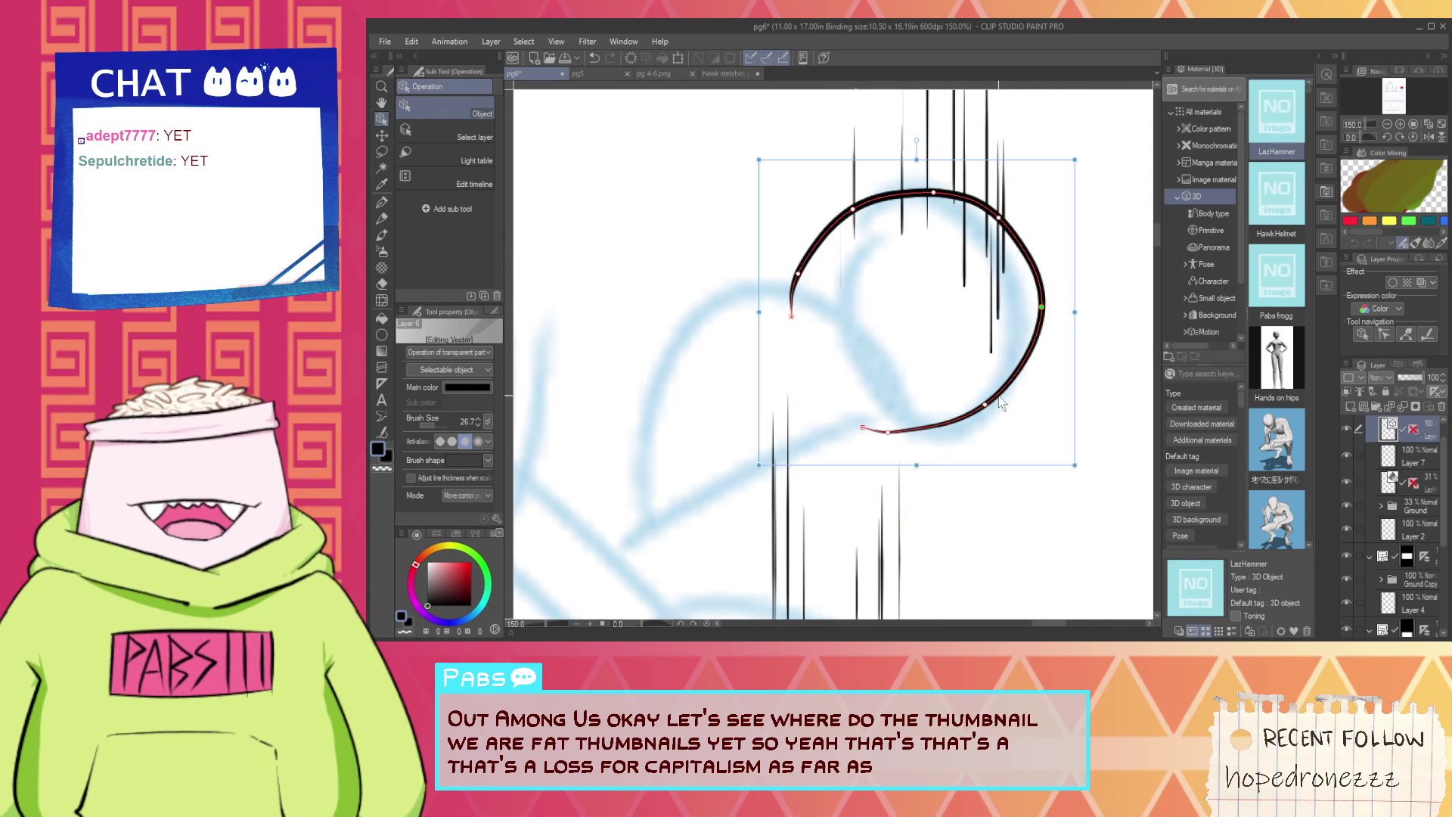
pyautogui.moveTo(984, 408); pyautogui.dragTo(990, 414)
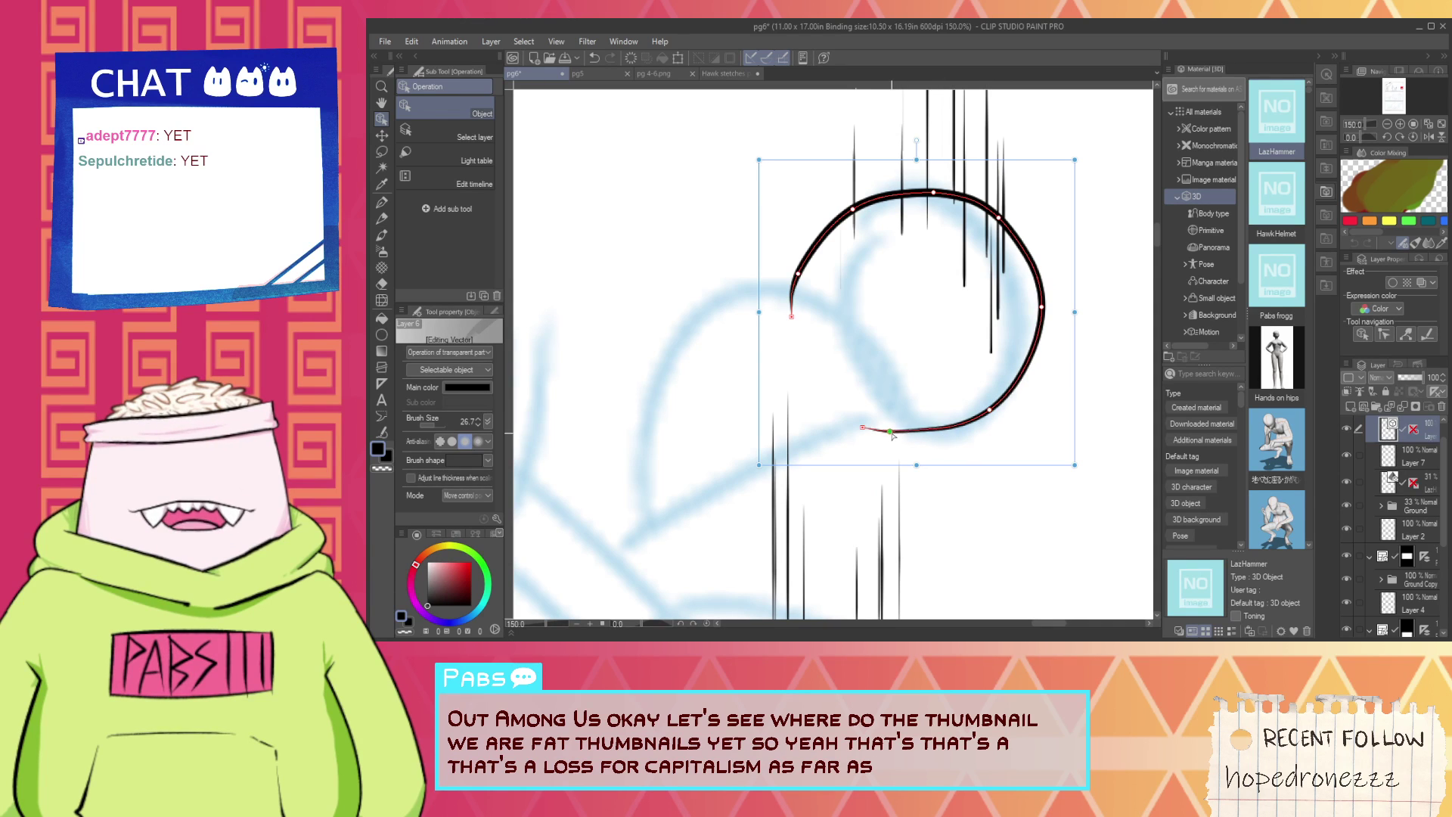
pyautogui.scroll(-2, 900, 429)
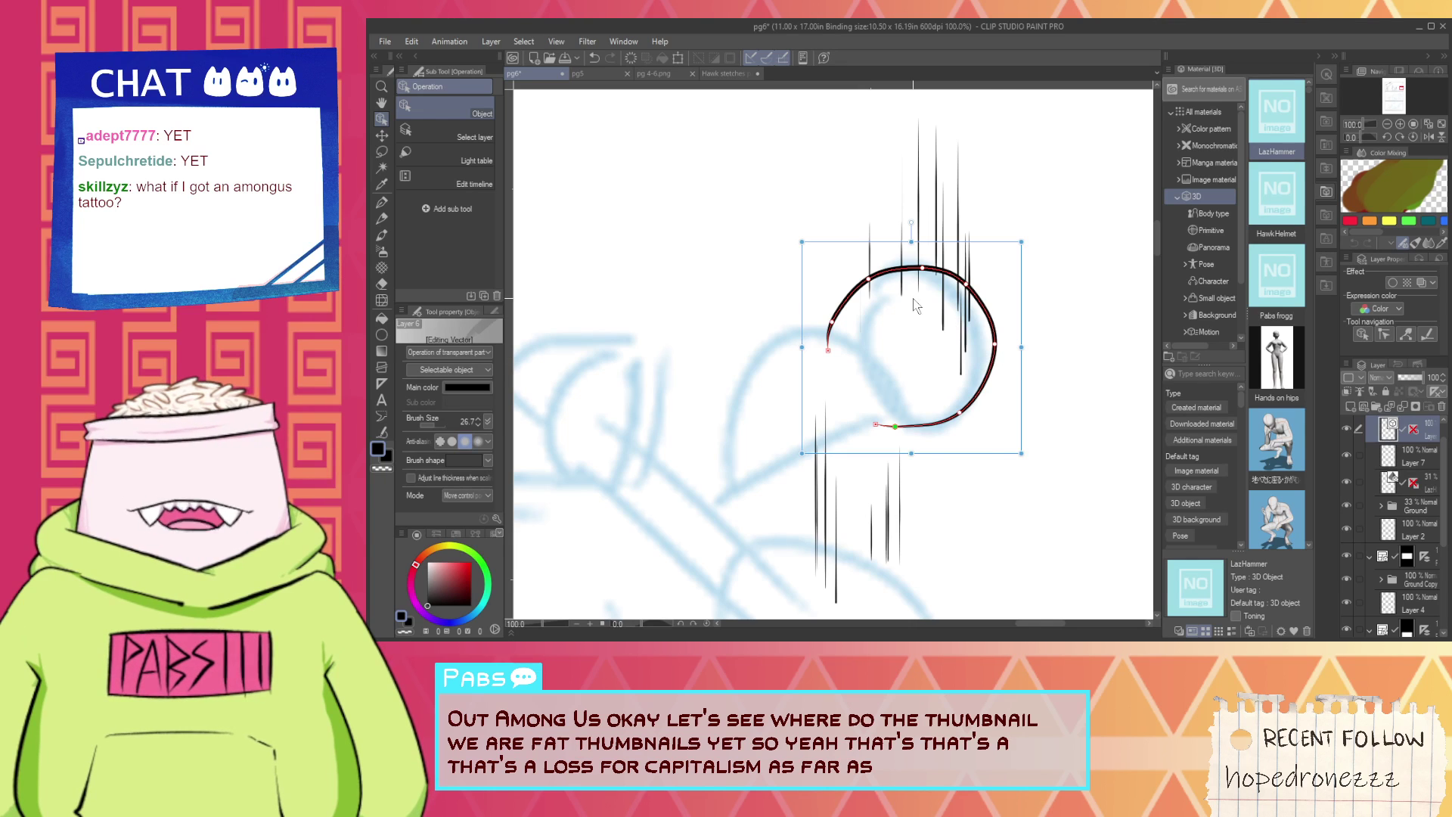
pyautogui.scroll(2, 970, 284)
pyautogui.moveTo(960, 293); pyautogui.dragTo(972, 300)
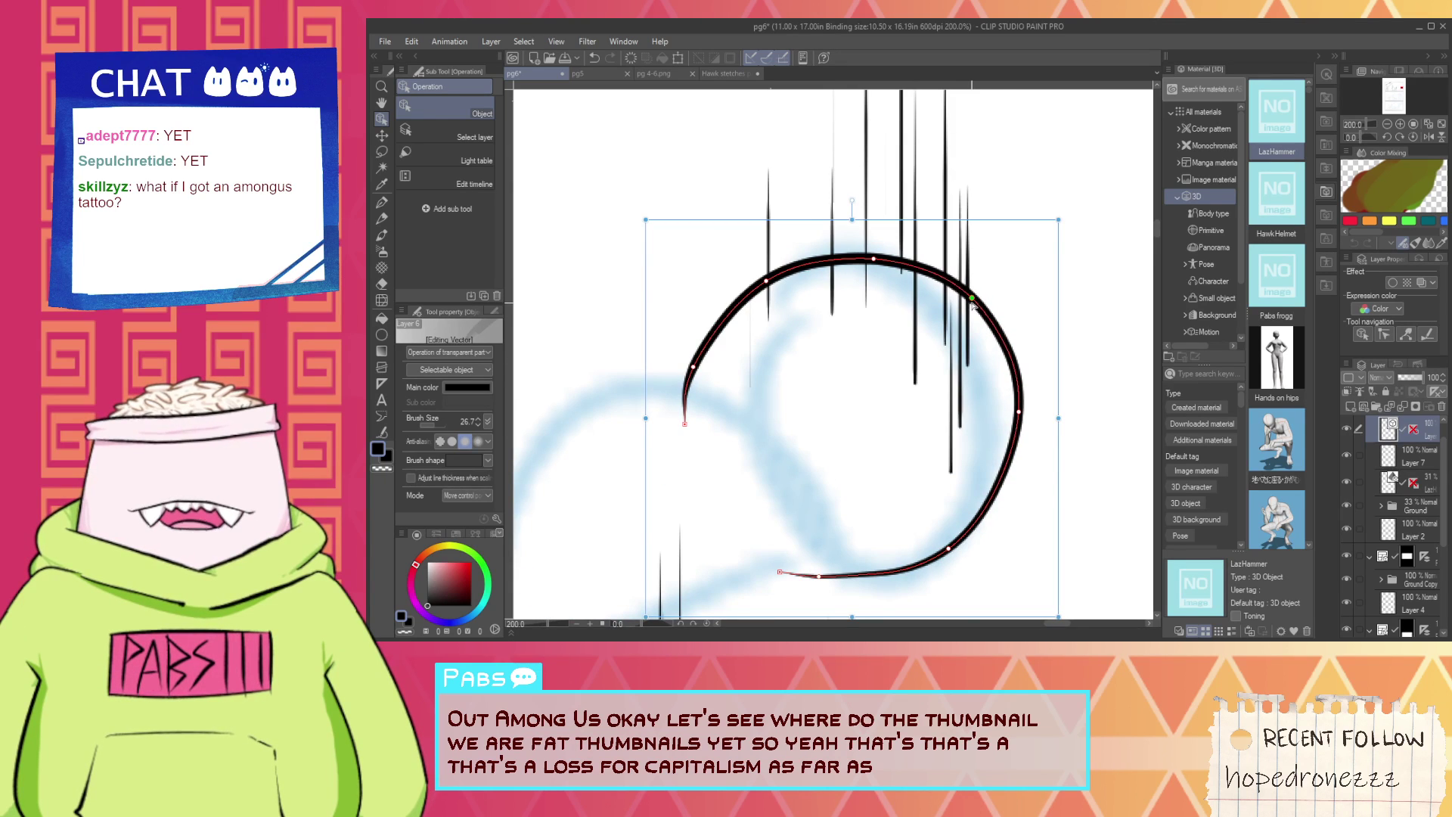
pyautogui.scroll(-2, 795, 355)
# Reselect the head outline and scale it down slightly, keeping its shape over the sketched head.
pyautogui.press('space')
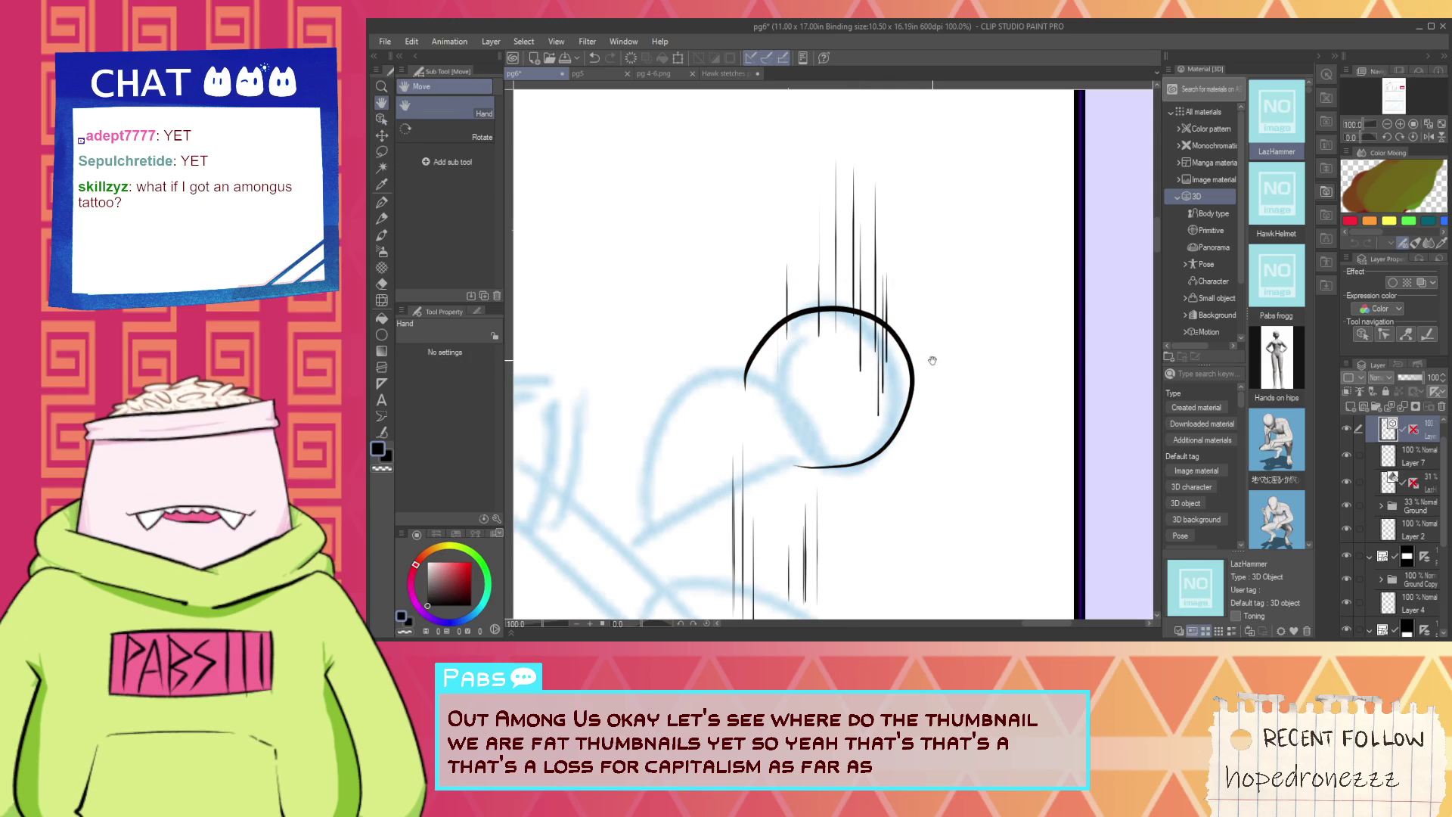
pyautogui.click(384, 120)
pyautogui.click(760, 366)
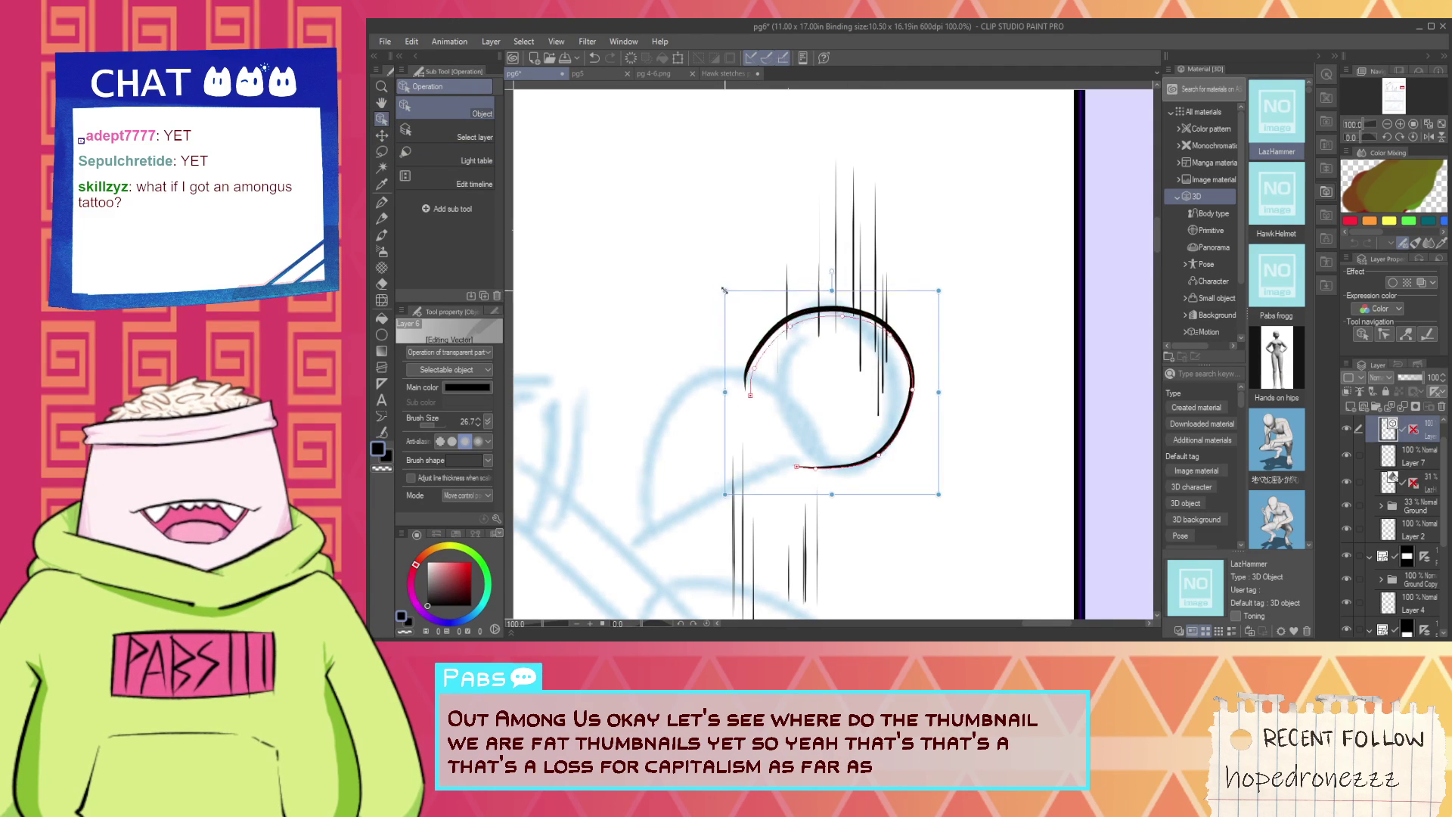
pyautogui.moveTo(718, 280); pyautogui.dragTo(745, 307)
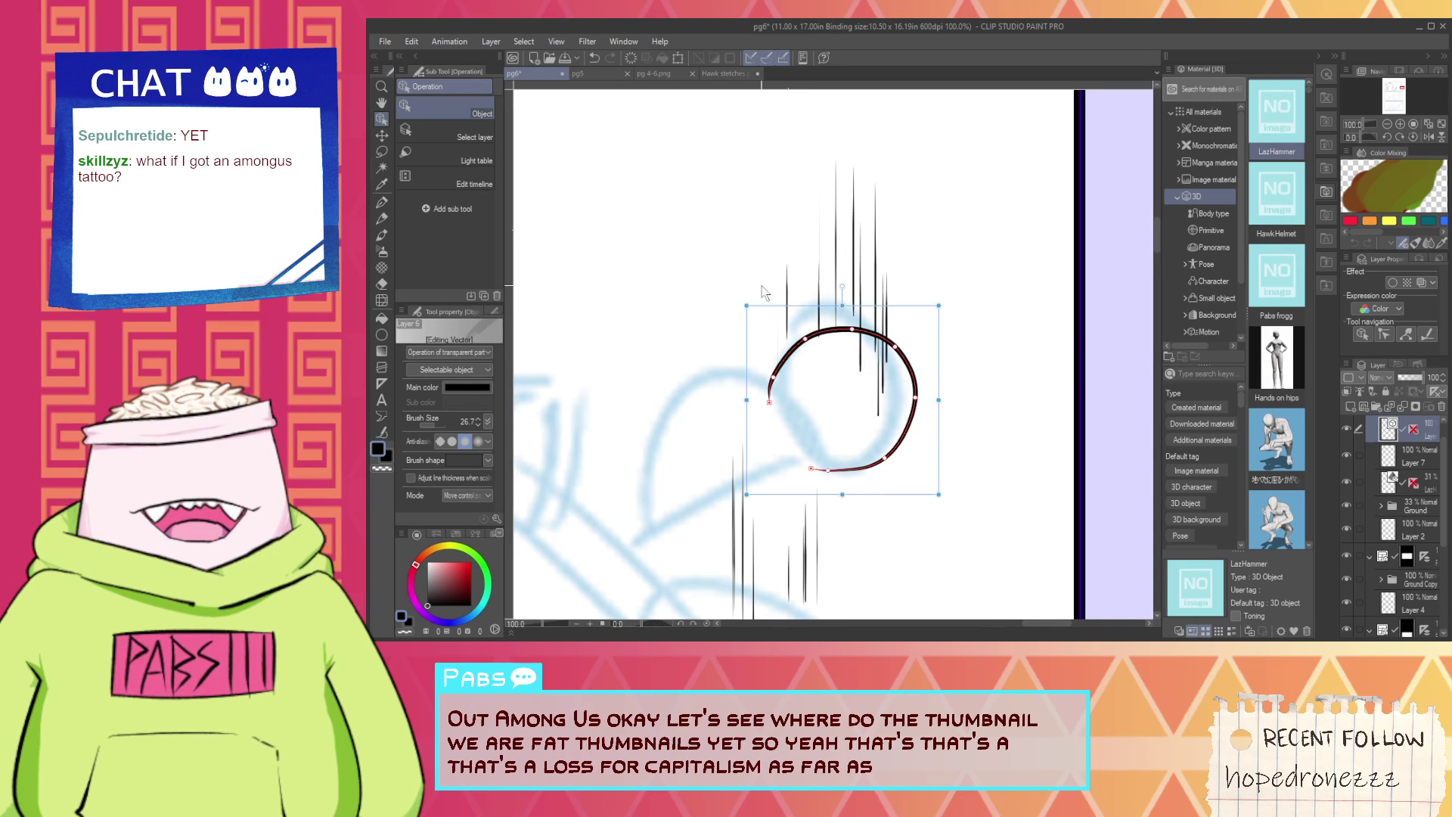
# Ink a short G-pen curve across the open gap of the head outline to round it into a circle.
pyautogui.press('p')
pyautogui.scroll(-1, 792, 309)
pyautogui.scroll(3, 831, 408)
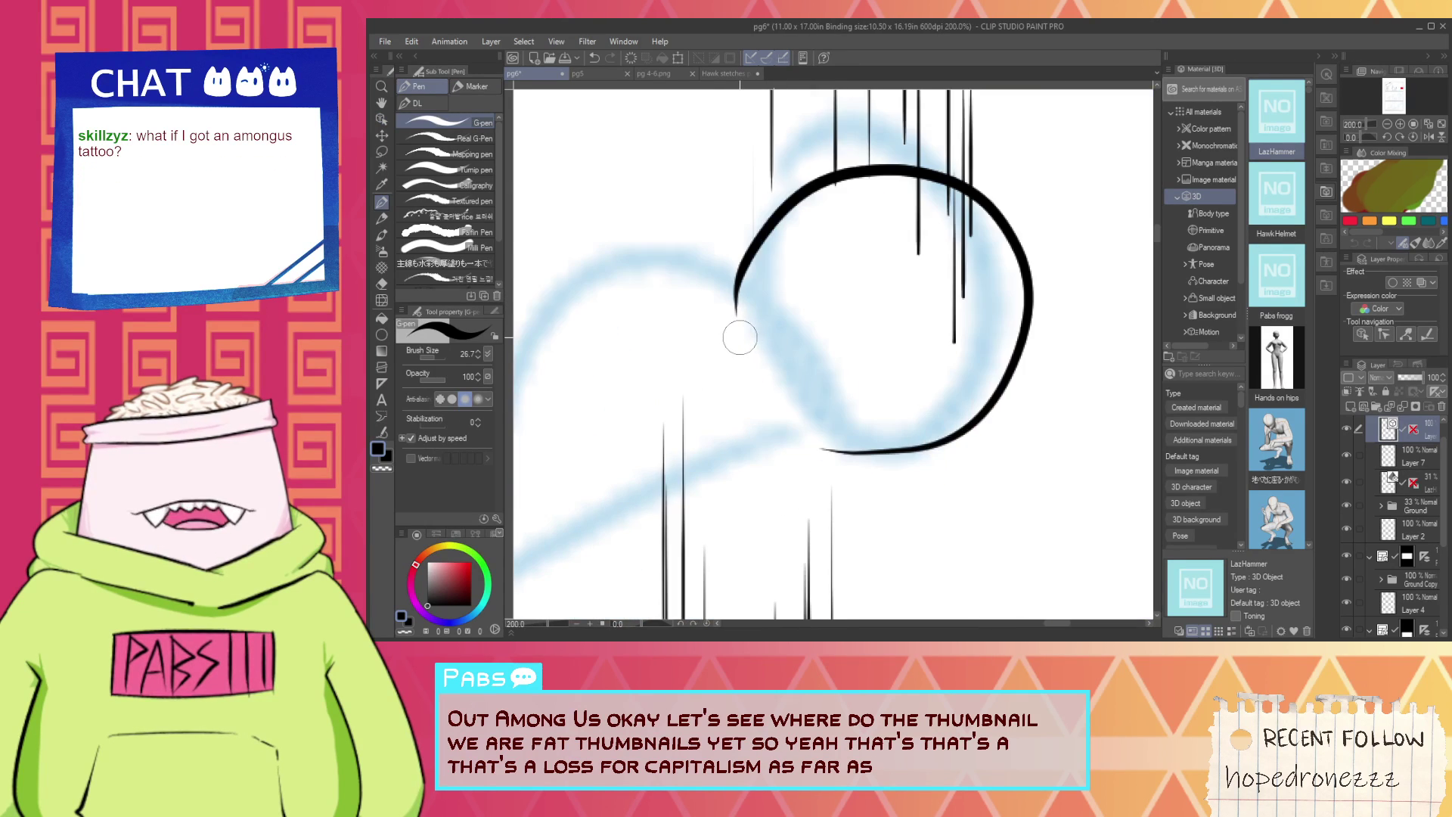
pyautogui.moveTo(735, 336); pyautogui.dragTo(828, 451)
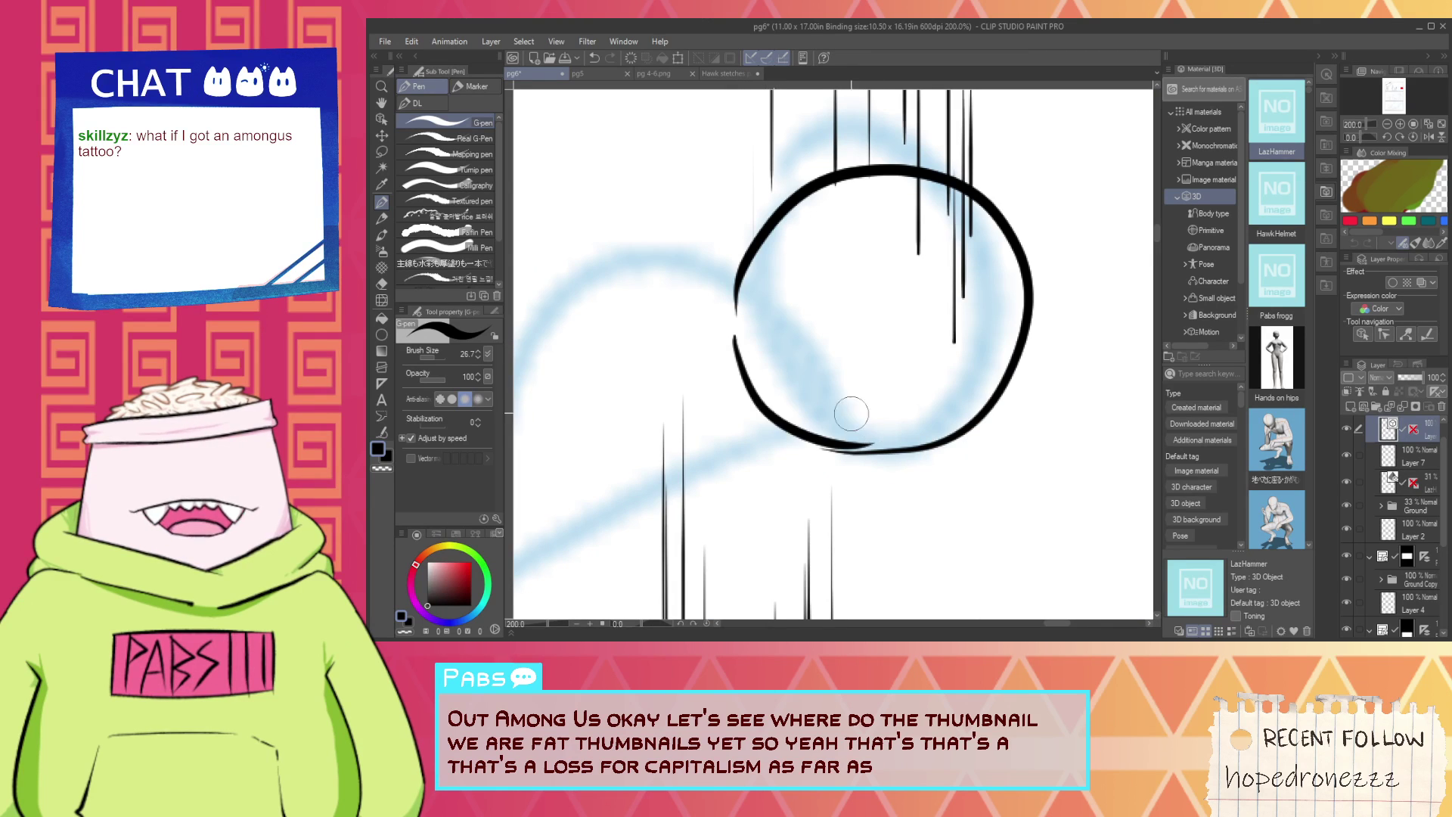
pyautogui.hotkey('ctrl', 'z')
pyautogui.moveTo(733, 333); pyautogui.dragTo(828, 451)
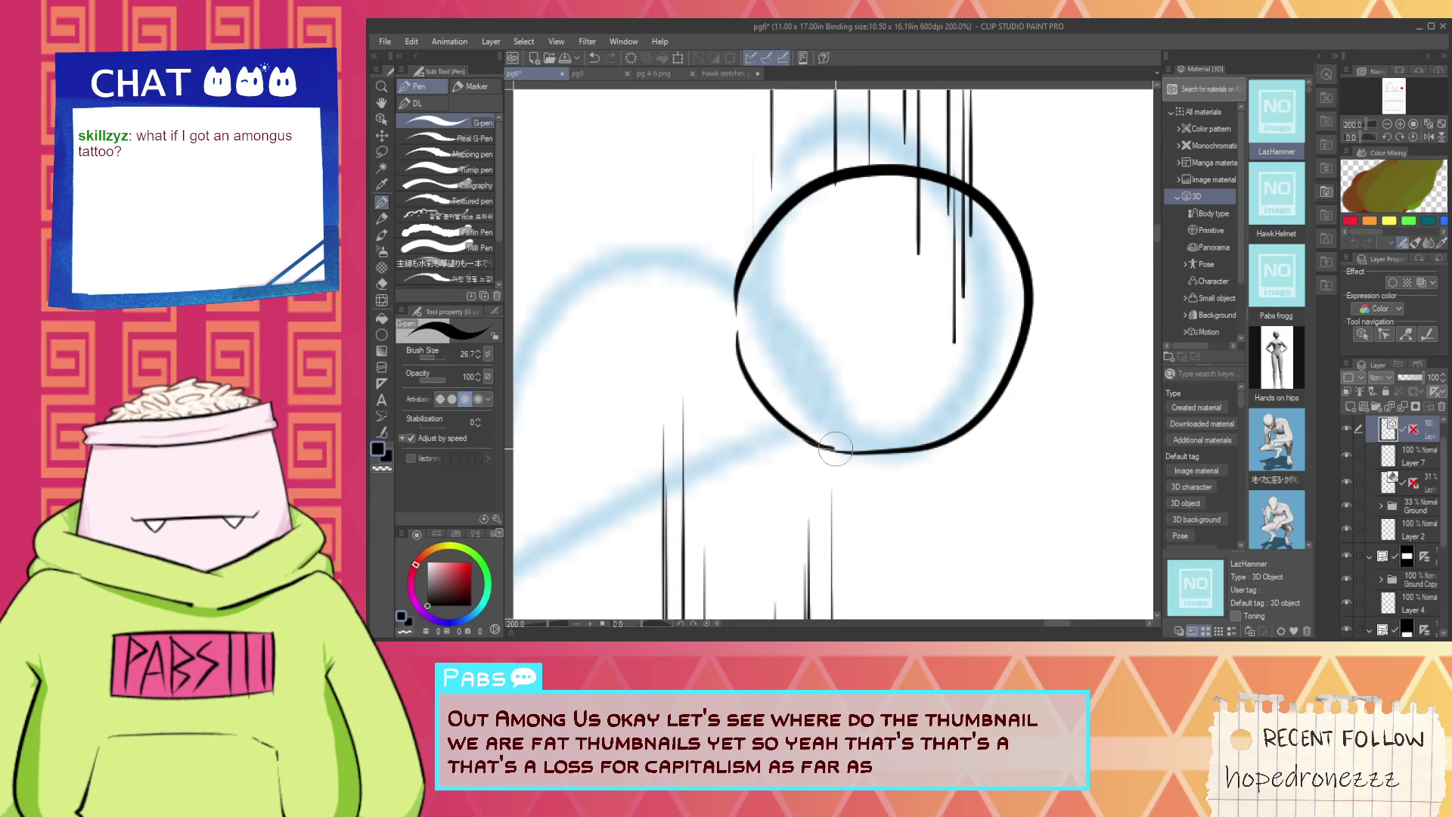
# Join the new curve to the bottom of the head outline with the Connect vector lines tool.
pyautogui.scroll(-1, 817, 432)
pyautogui.scroll(-1, 817, 432)
pyautogui.press('space')
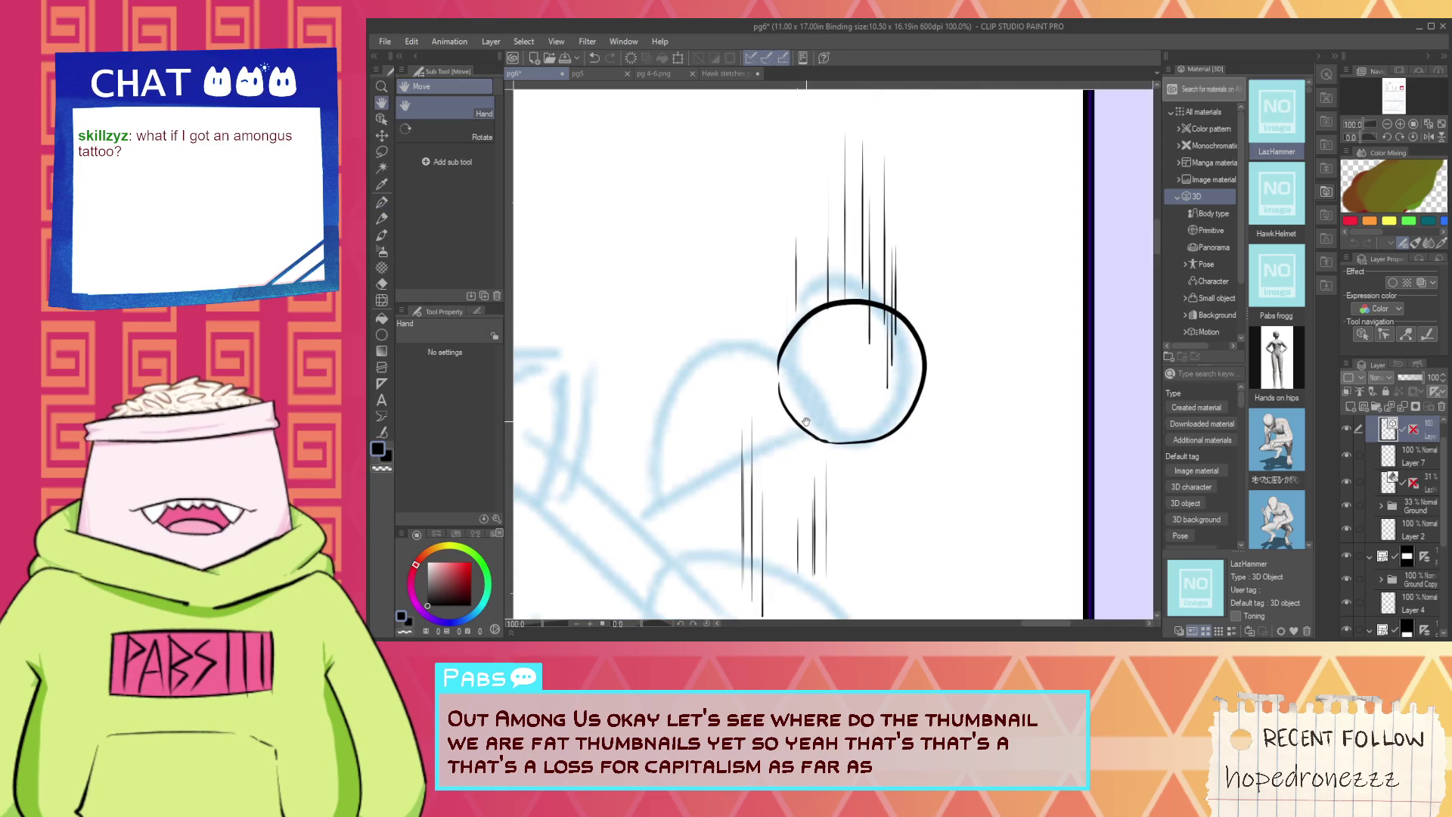
pyautogui.click(382, 431)
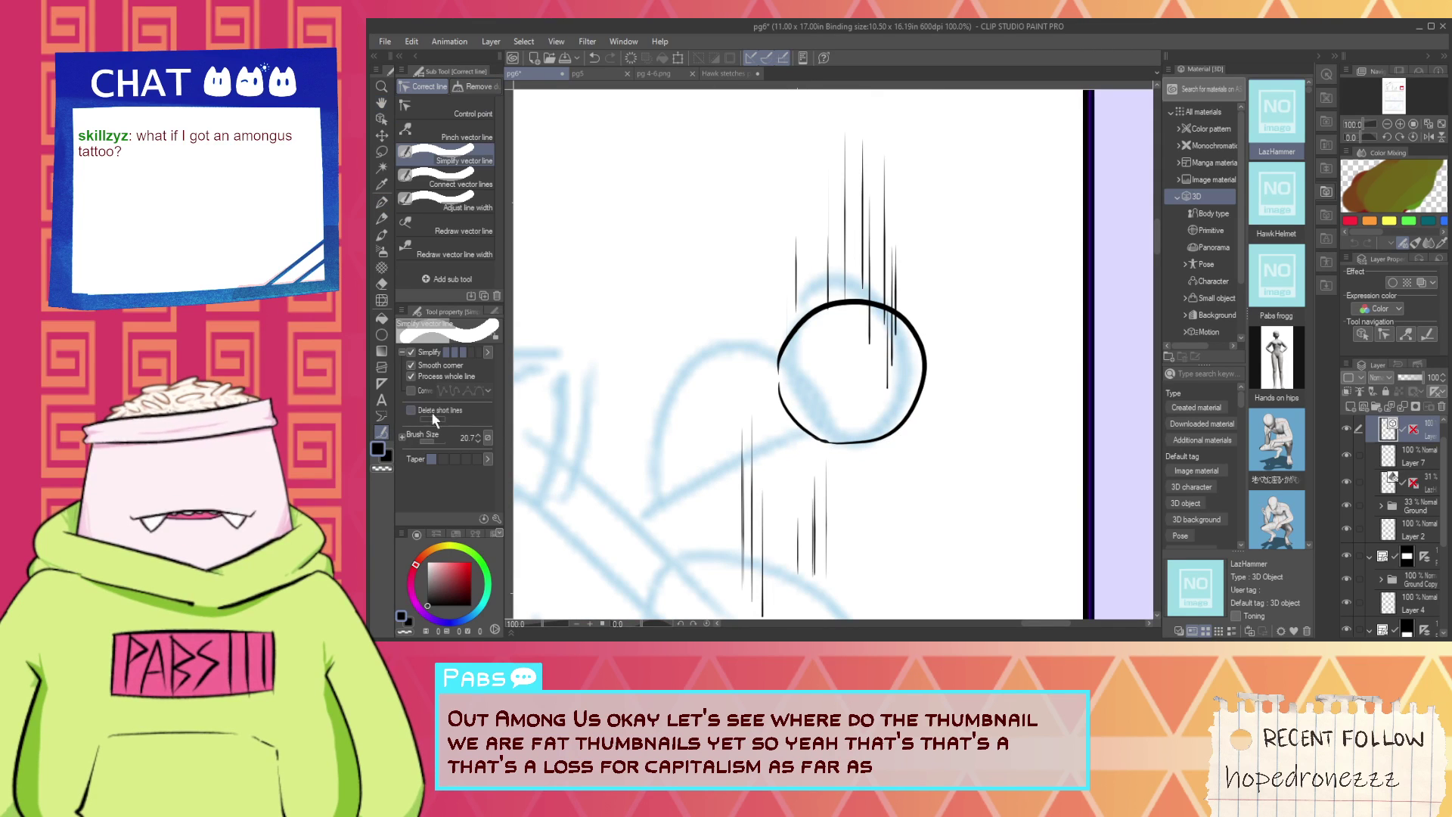
pyautogui.click(465, 221)
pyautogui.click(464, 202)
pyautogui.scroll(2, 816, 425)
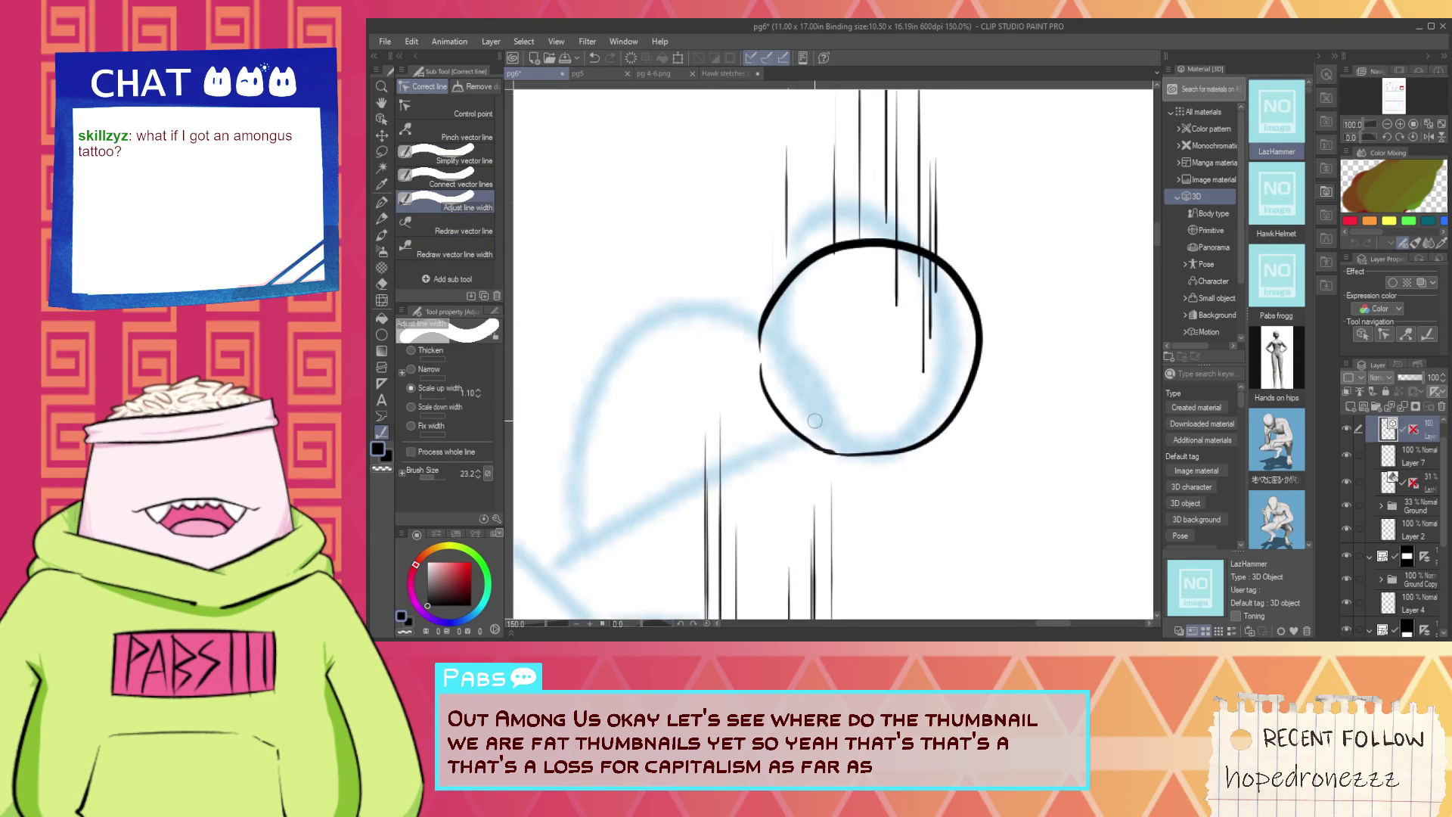
pyautogui.moveTo(794, 454)
pyautogui.mouseDown()
pyautogui.moveTo(877, 454)
pyautogui.moveTo(845, 443)
pyautogui.mouseUp()
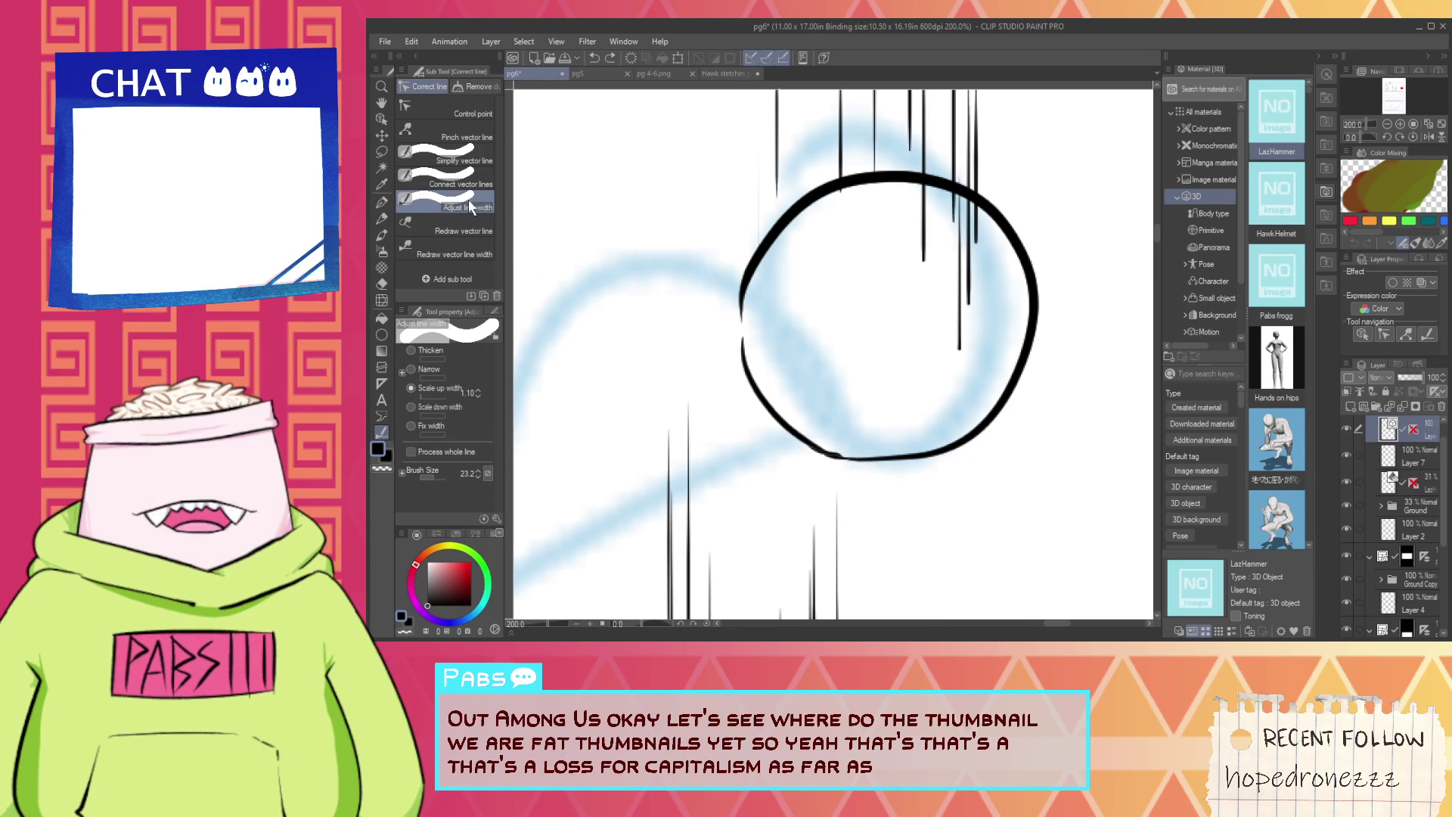
pyautogui.click(477, 159)
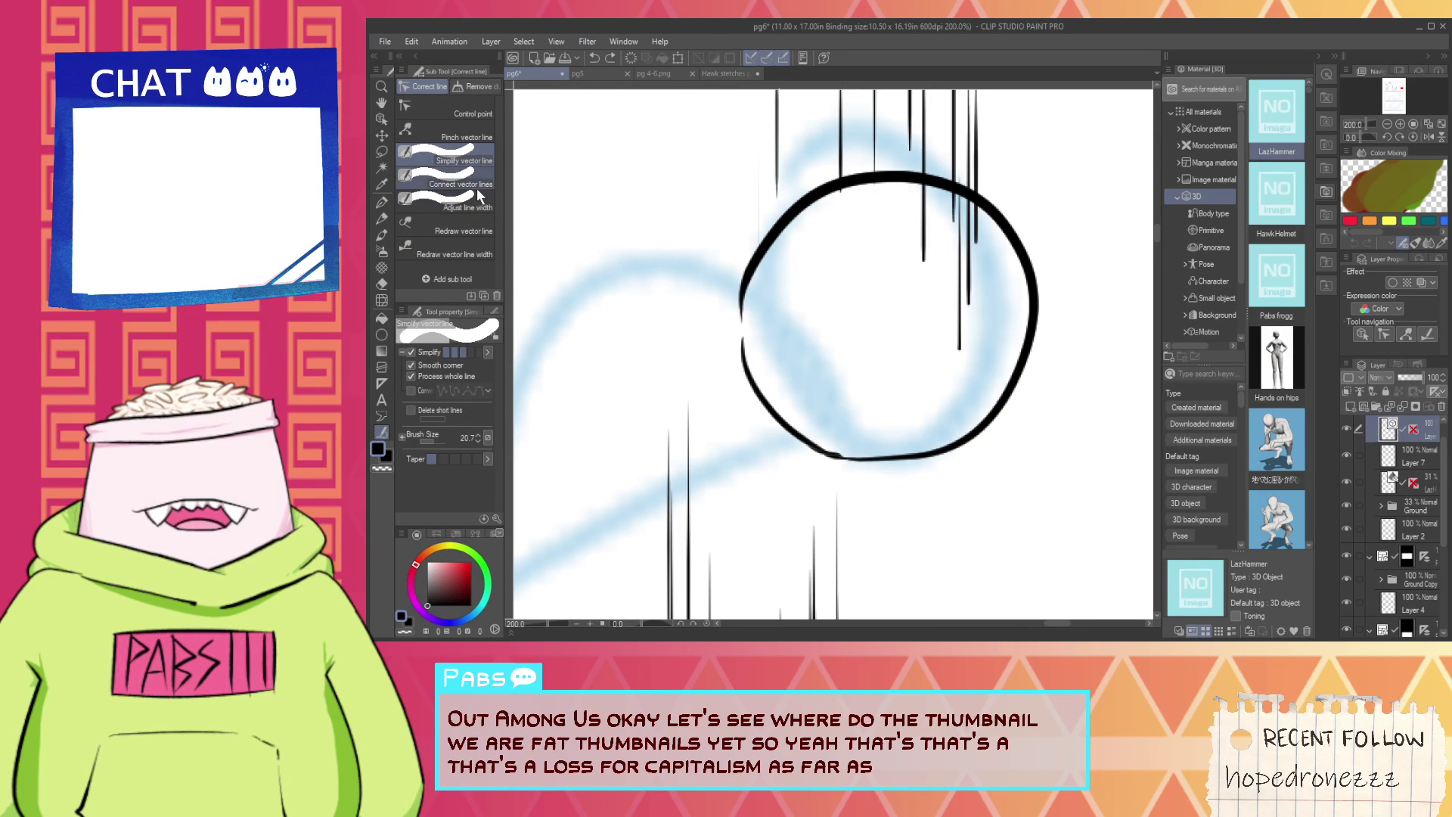
pyautogui.click(463, 183)
pyautogui.moveTo(821, 452); pyautogui.dragTo(850, 456)
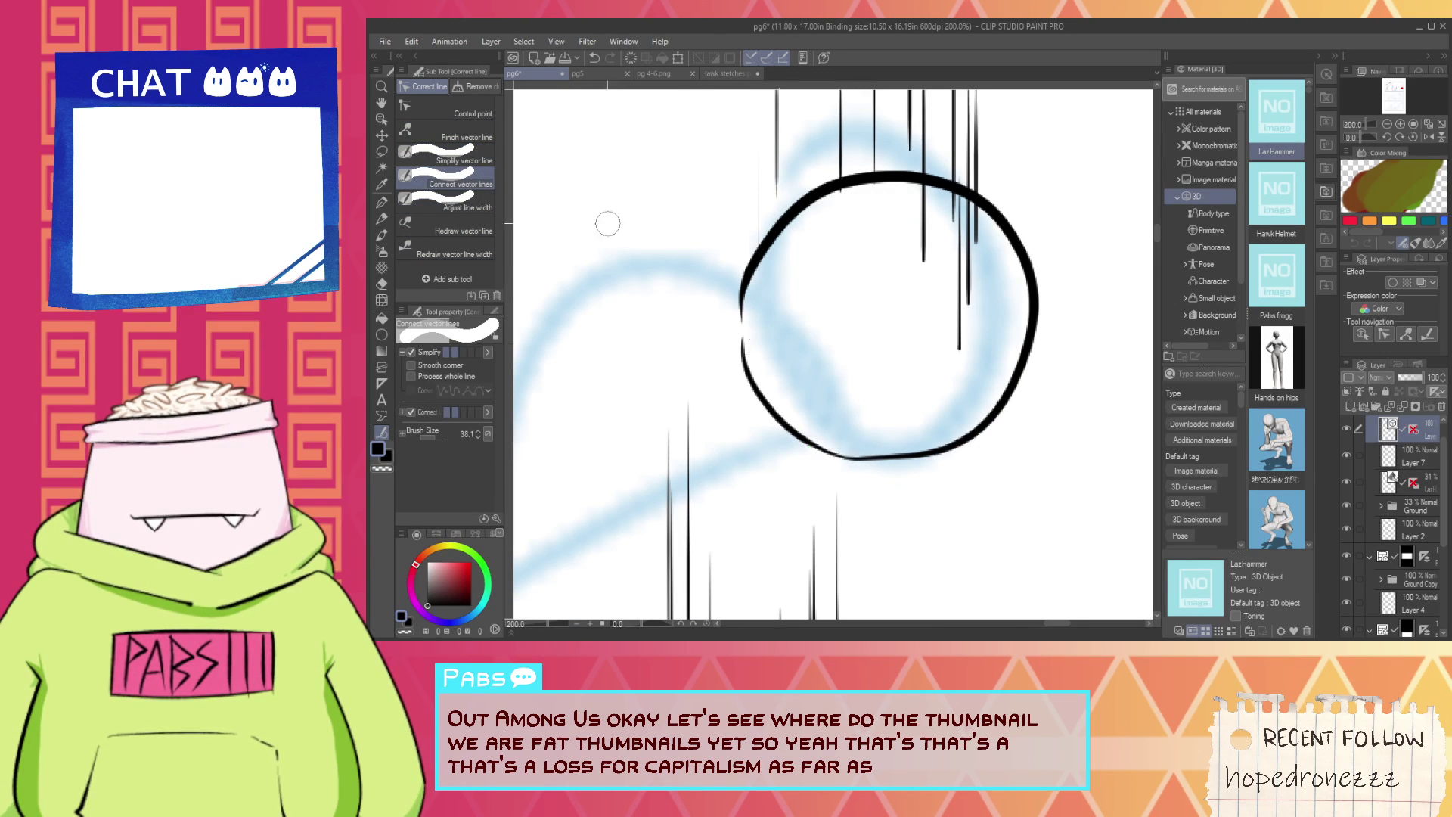
# Adjust the control points along the joined head outline's lower edge and rotate the whole outline slightly.
pyautogui.press('o')
pyautogui.click(854, 459)
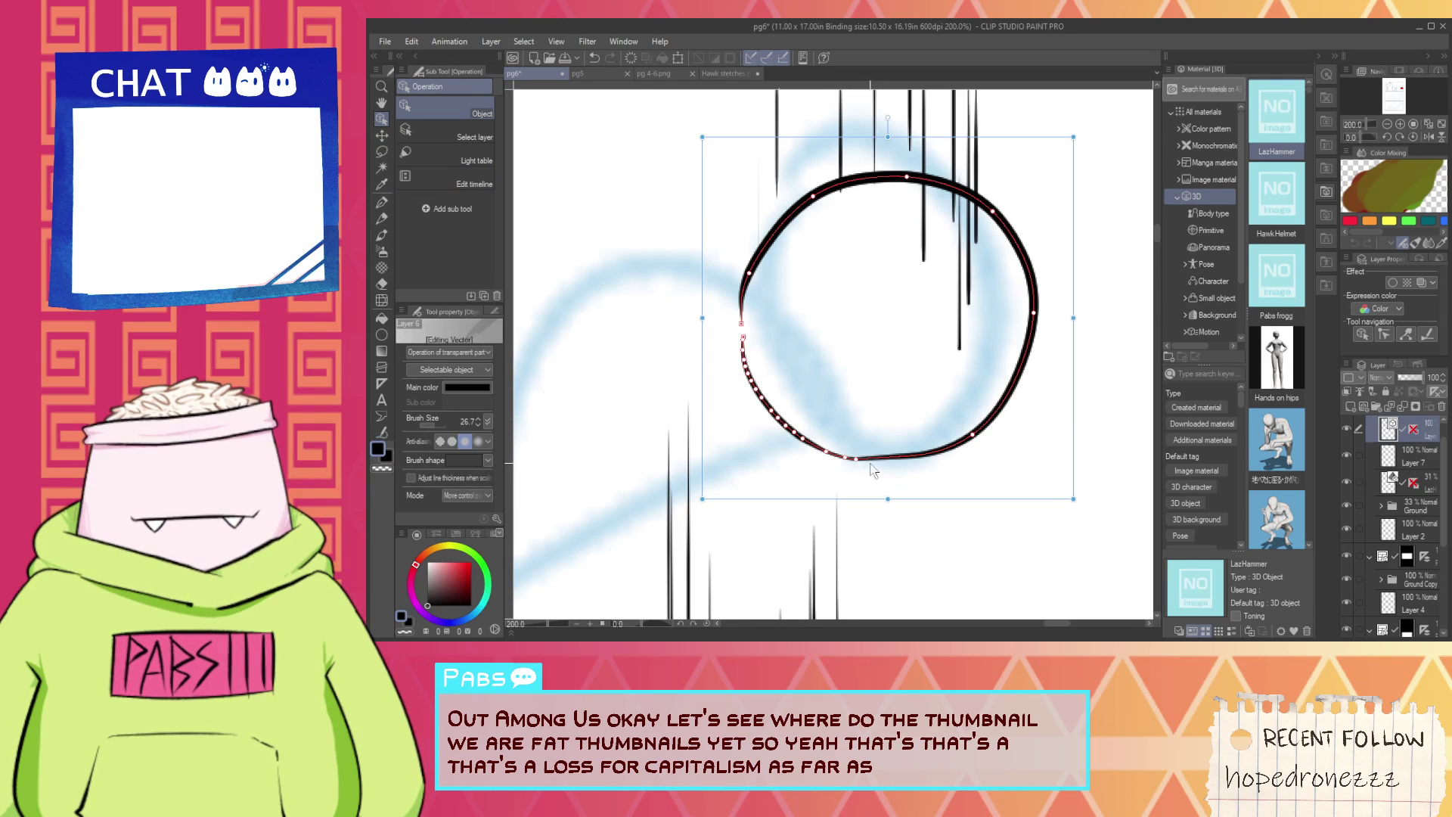
pyautogui.scroll(2, 855, 460)
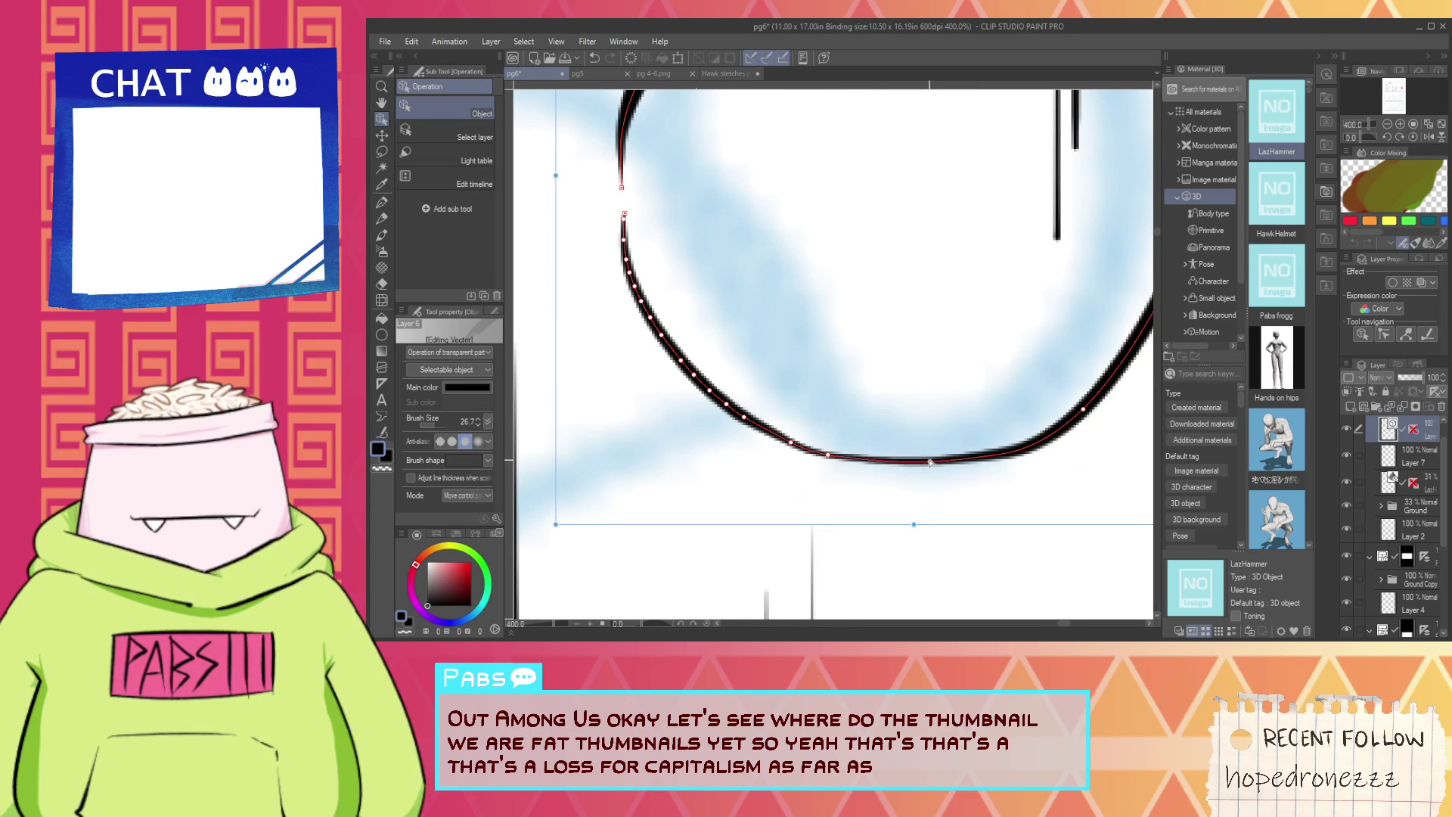
pyautogui.scroll(-3, 930, 460)
pyautogui.scroll(1, 1009, 431)
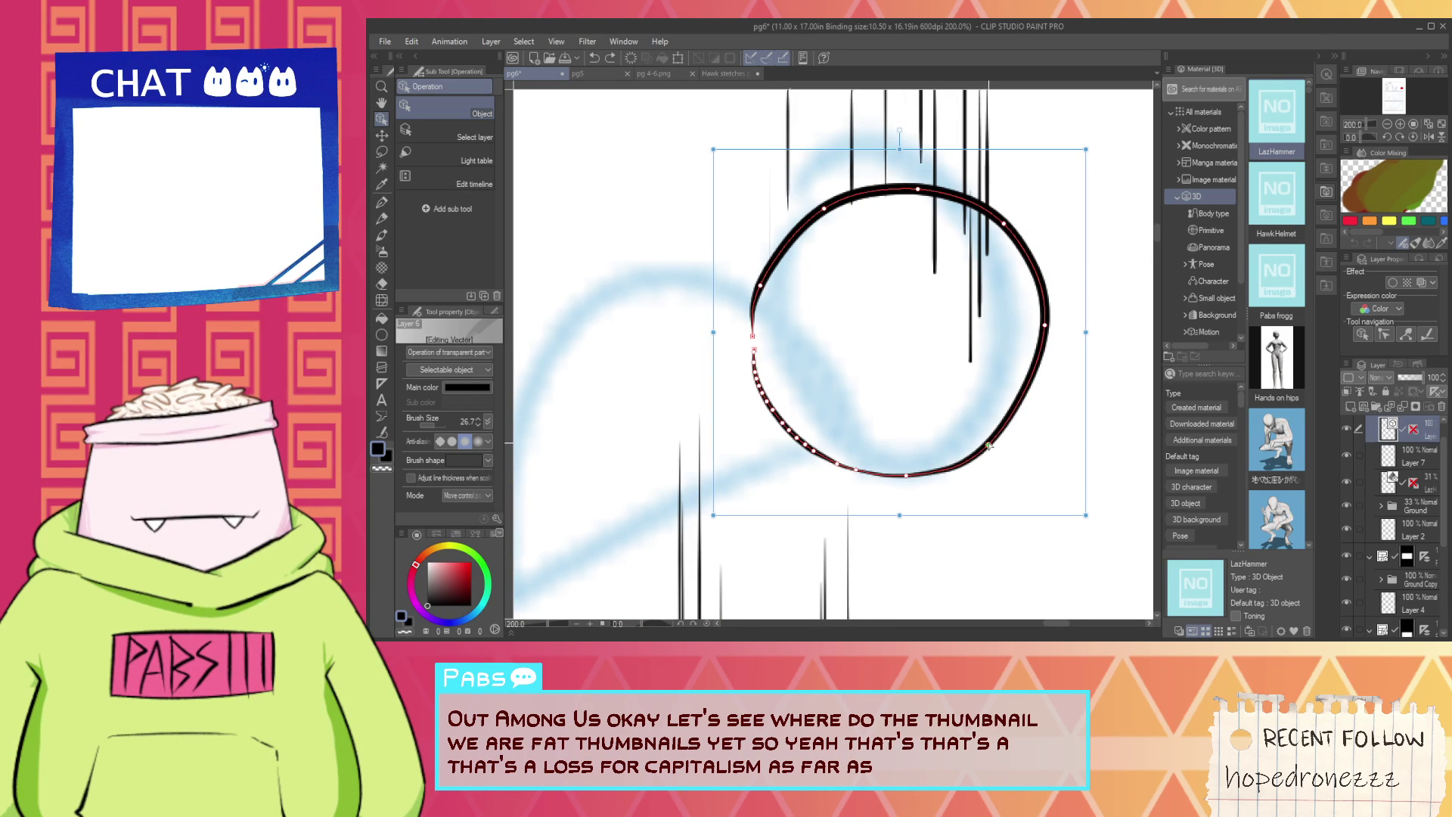
pyautogui.scroll(-2, 997, 437)
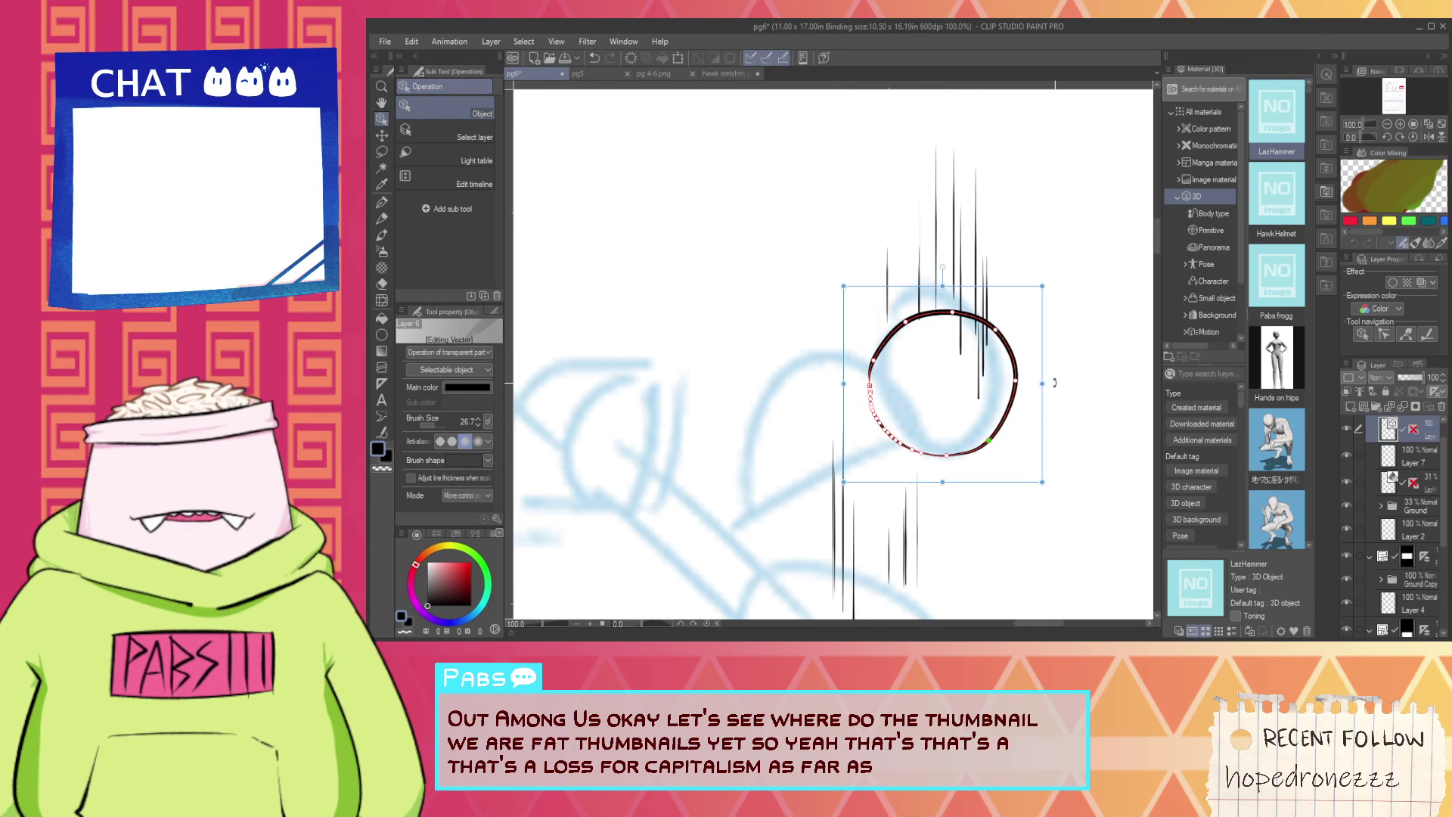
pyautogui.moveTo(1055, 382)
pyautogui.mouseDown()
pyautogui.moveTo(1049, 345)
pyautogui.moveTo(1058, 379)
pyautogui.moveTo(1048, 361)
pyautogui.mouseUp()
pyautogui.press('p')
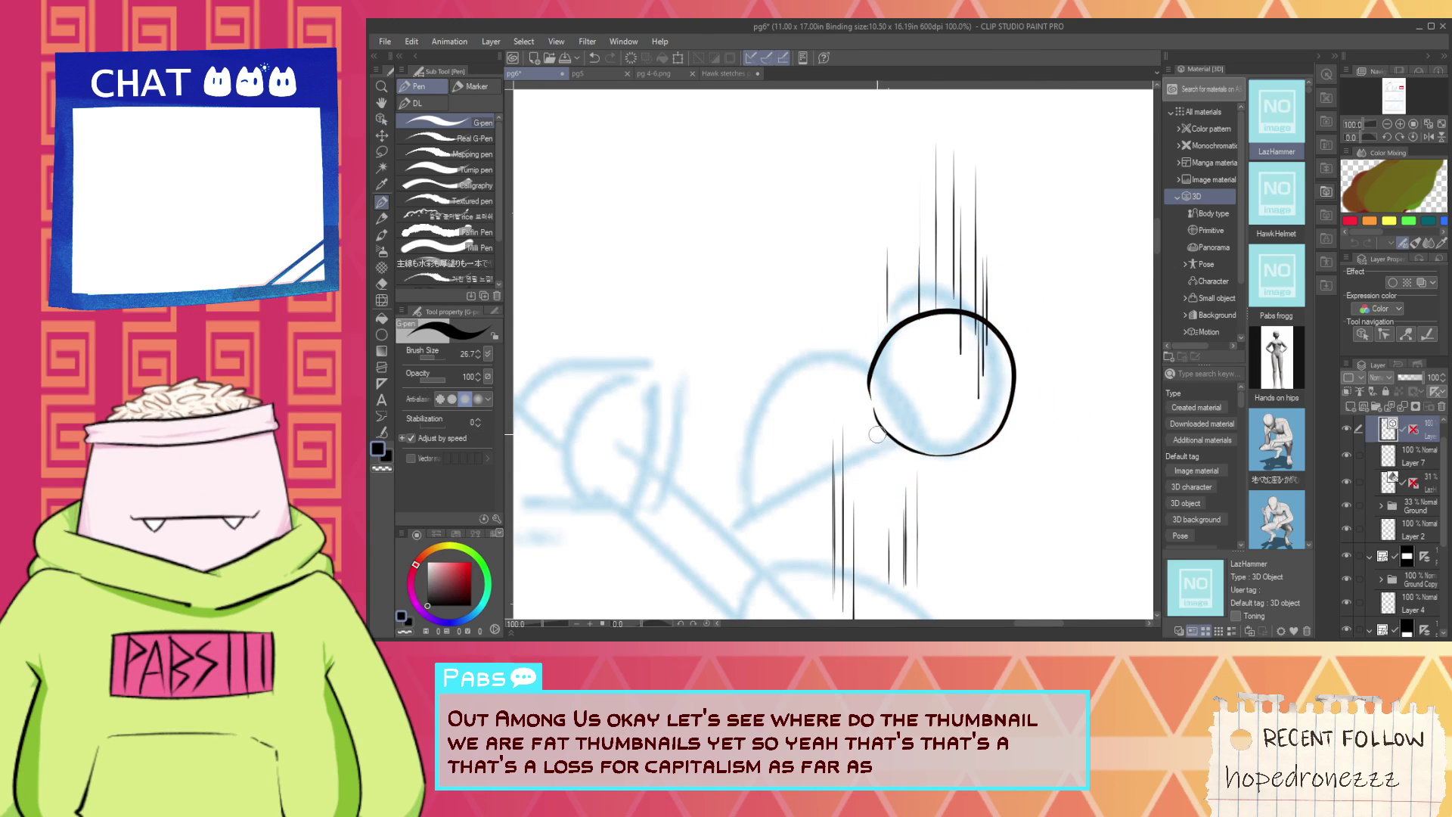
pyautogui.scroll(-1, 875, 413)
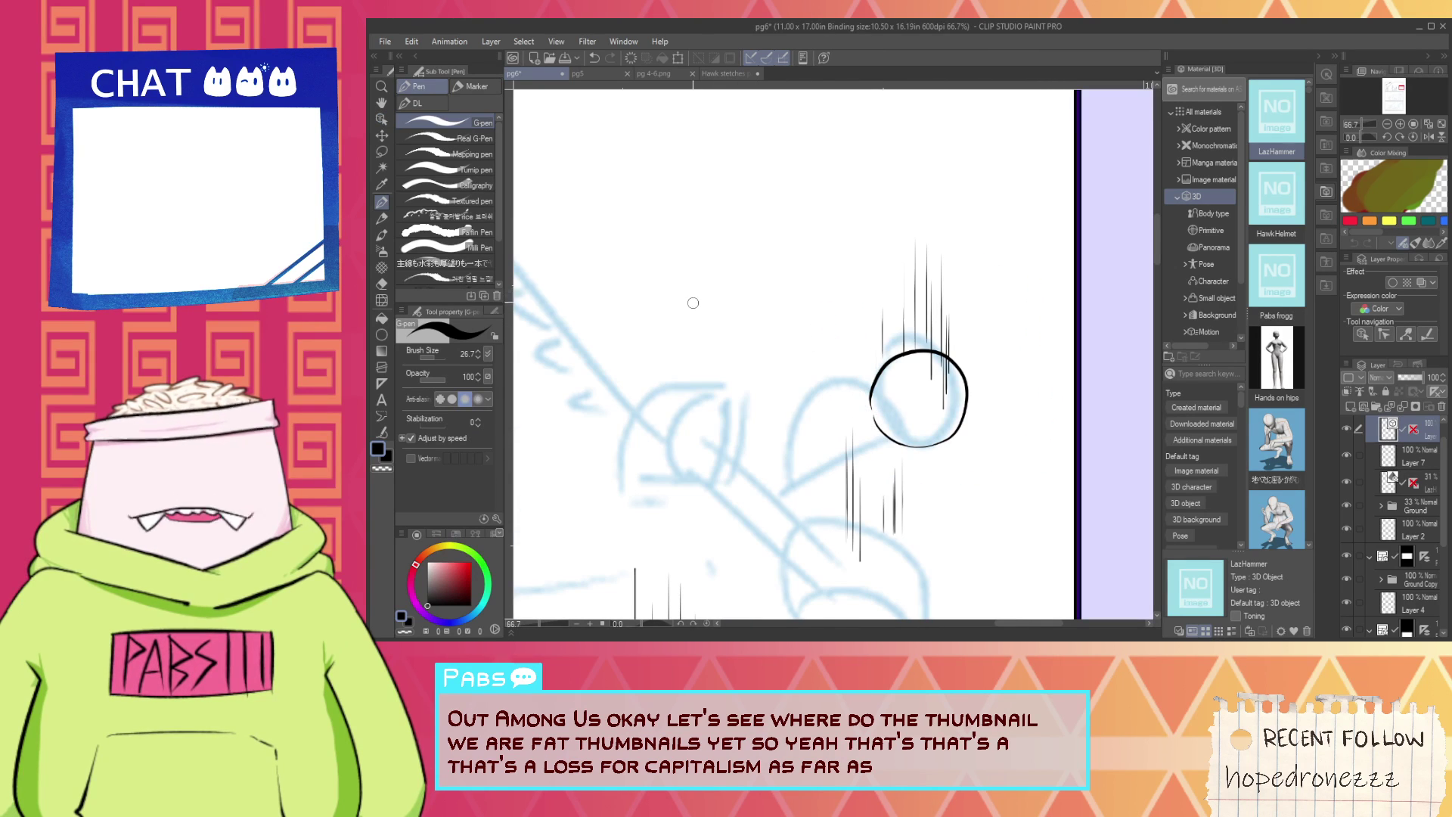
pyautogui.scroll(1, 891, 418)
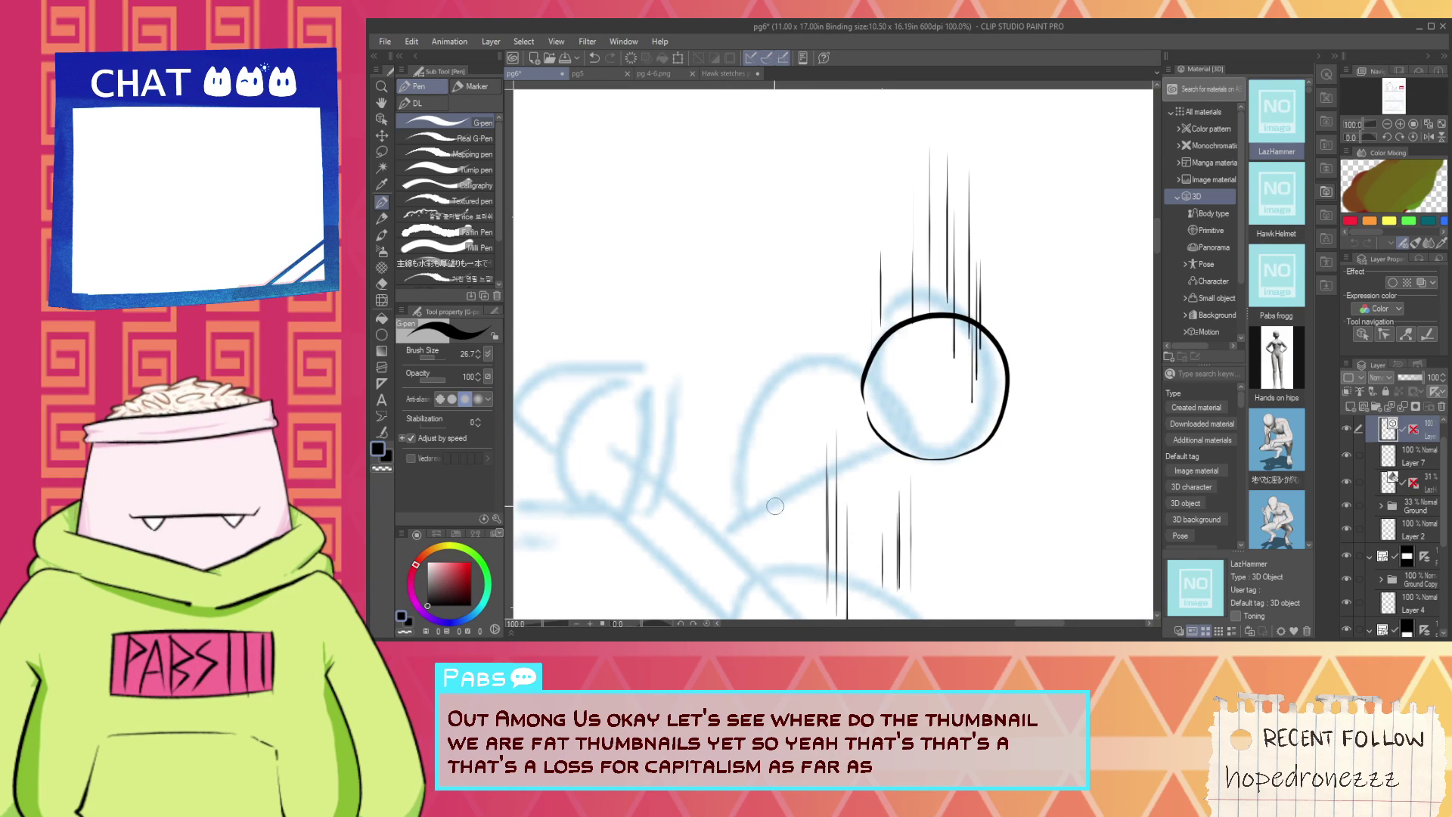
pyautogui.scroll(1, 747, 454)
pyautogui.moveTo(749, 562)
pyautogui.mouseDown()
pyautogui.moveTo(711, 527)
pyautogui.moveTo(900, 297)
pyautogui.mouseUp()
pyautogui.hotkey('ctrl', 'z')
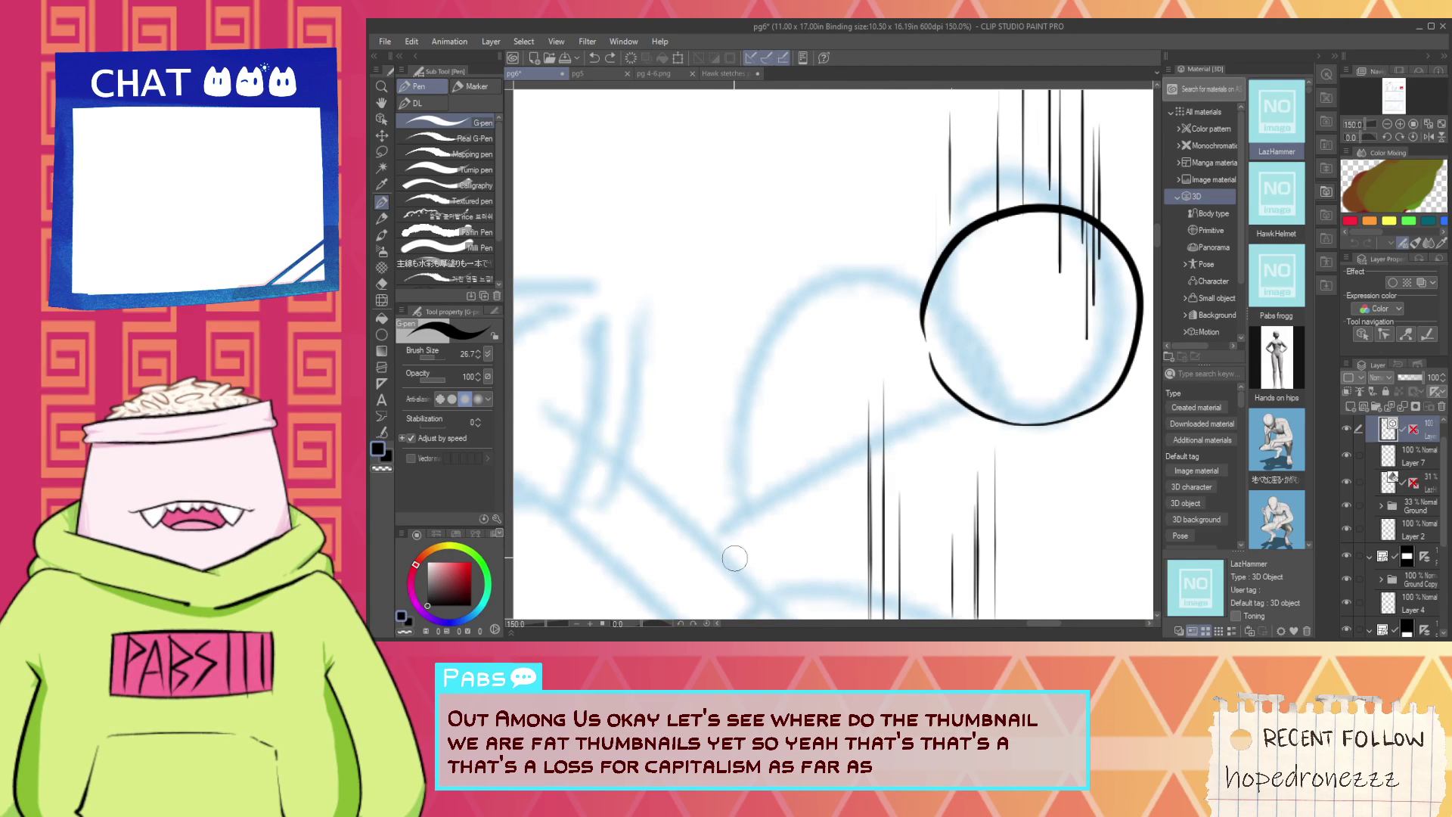
pyautogui.moveTo(729, 558); pyautogui.dragTo(976, 264)
pyautogui.moveTo(756, 580); pyautogui.dragTo(972, 305)
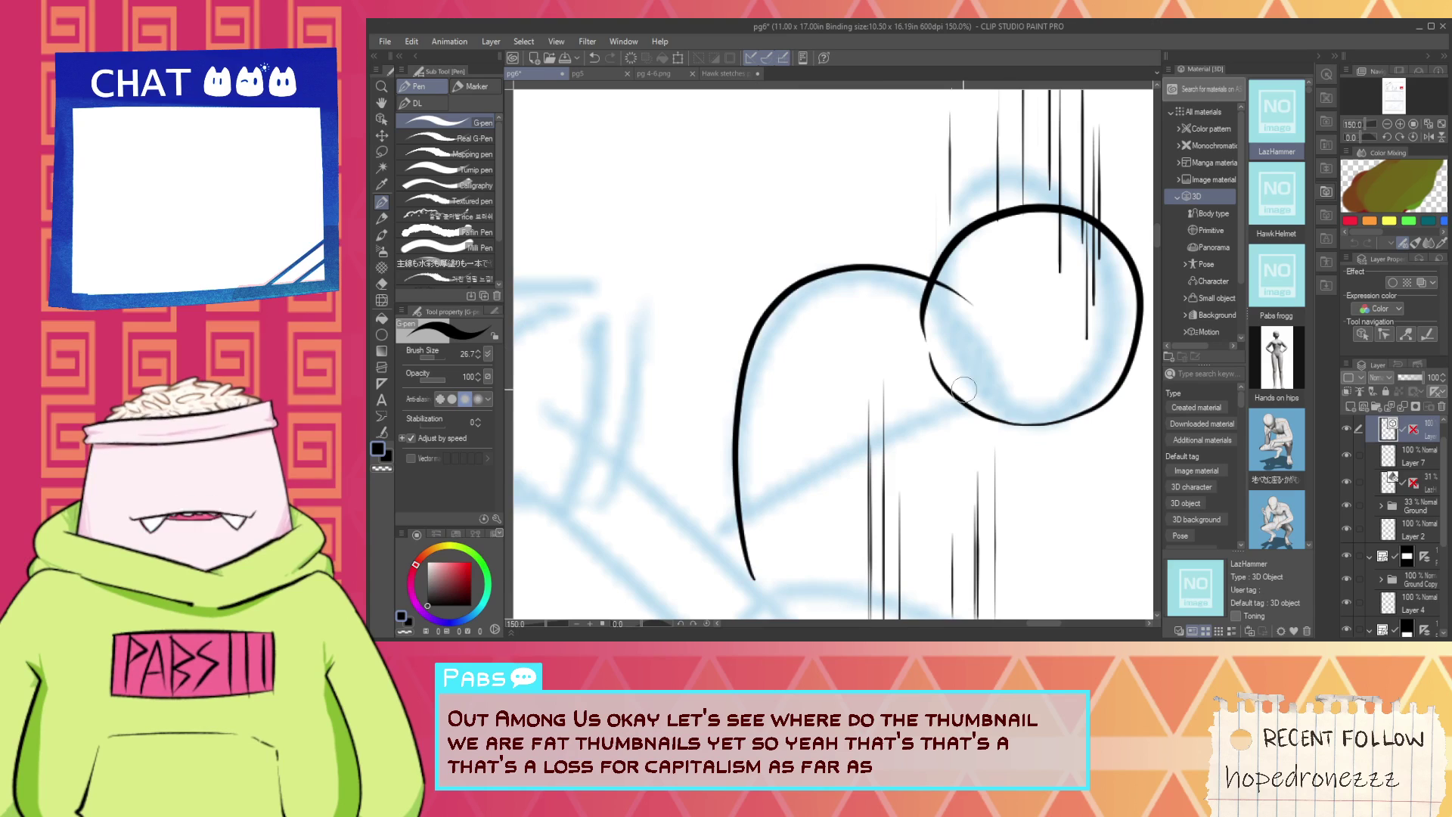
pyautogui.hotkey('ctrl', 'z')
pyautogui.moveTo(732, 535)
pyautogui.mouseDown()
pyautogui.moveTo(891, 275)
pyautogui.moveTo(989, 316)
pyautogui.mouseUp()
pyautogui.hotkey('ctrl', 'z')
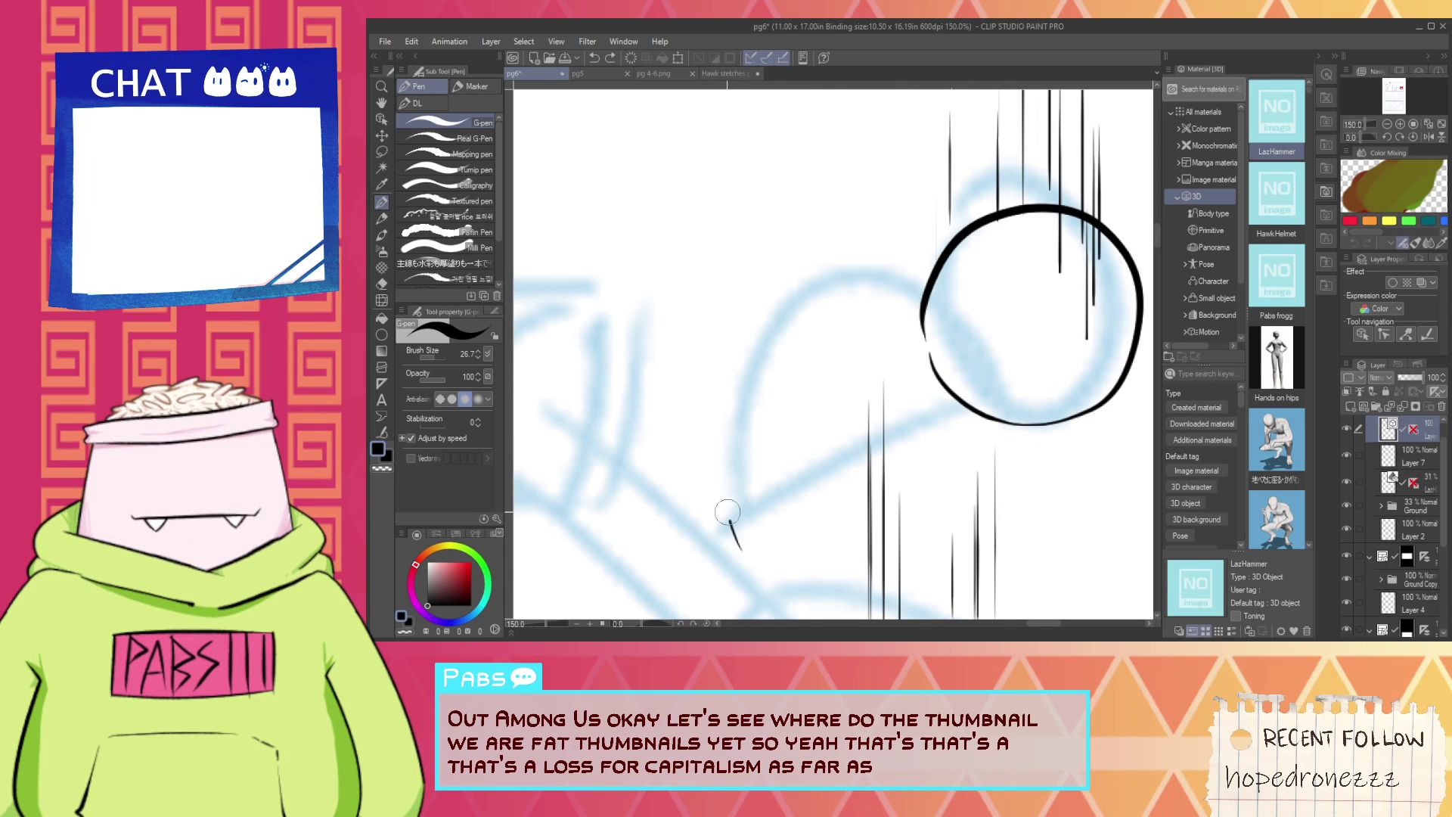
pyautogui.moveTo(727, 512); pyautogui.dragTo(997, 314)
pyautogui.hotkey('ctrl', 'z')
# Ink the figure's large arched body line running up into the head circle and erase the part overlapping the head.
pyautogui.moveTo(739, 556); pyautogui.dragTo(1019, 296)
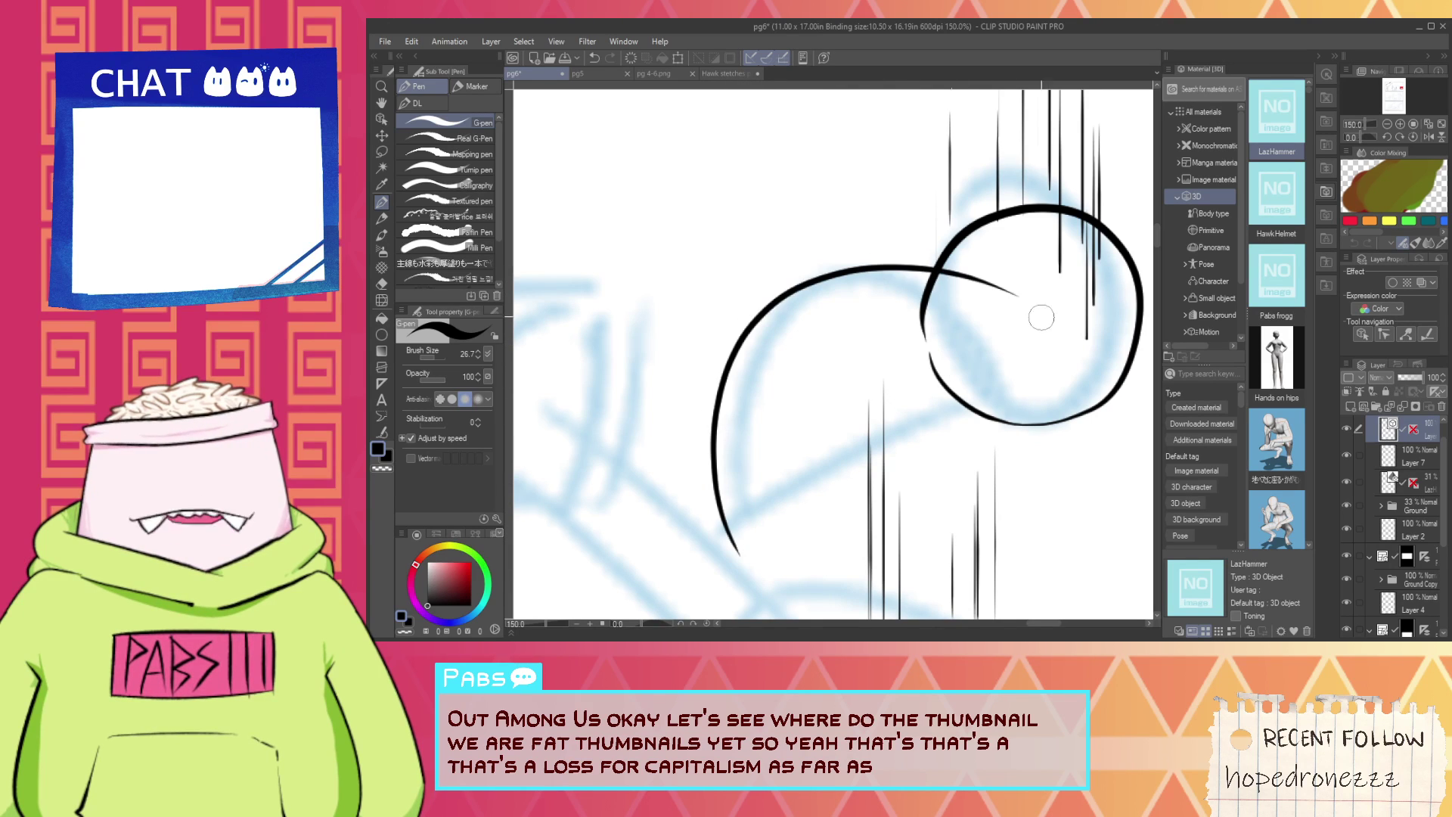
pyautogui.press('e')
pyautogui.click(973, 291)
pyautogui.press('space')
pyautogui.moveTo(857, 531); pyautogui.dragTo(785, 424)
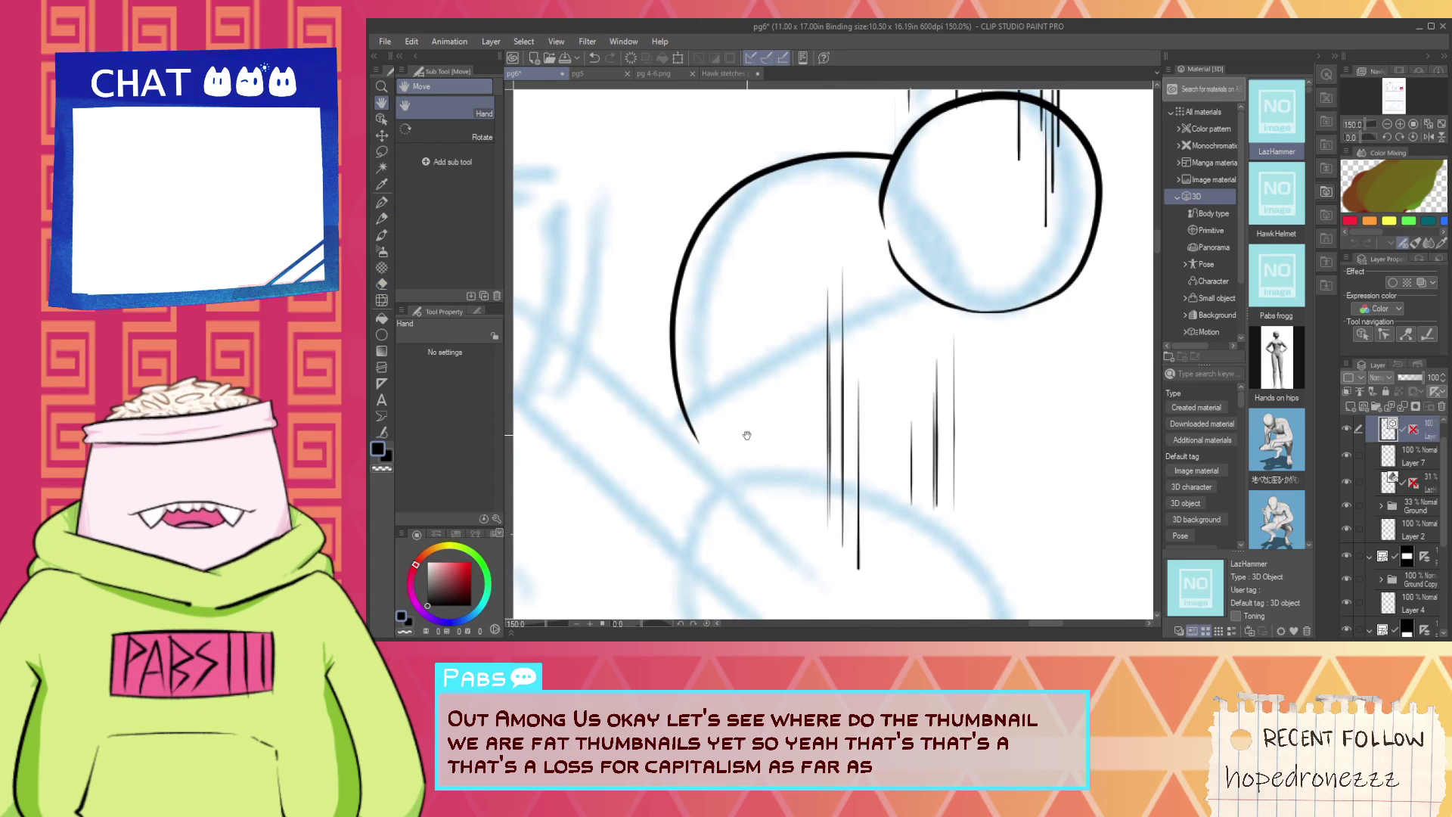
pyautogui.scroll(1, 710, 449)
pyautogui.press('p')
pyautogui.moveTo(683, 447)
pyautogui.mouseDown()
pyautogui.moveTo(779, 305)
pyautogui.moveTo(692, 403)
pyautogui.moveTo(959, 245)
pyautogui.mouseUp()
pyautogui.hotkey('ctrl', 'z')
pyautogui.hotkey('ctrl', 'z')
pyautogui.moveTo(683, 452)
pyautogui.mouseDown()
pyautogui.moveTo(801, 295)
pyautogui.moveTo(888, 273)
pyautogui.moveTo(1014, 286)
pyautogui.mouseUp()
pyautogui.hotkey('ctrl', 'z')
pyautogui.hotkey('ctrl', 'z')
pyautogui.moveTo(683, 453)
pyautogui.mouseDown()
pyautogui.moveTo(735, 370)
pyautogui.moveTo(1026, 333)
pyautogui.mouseUp()
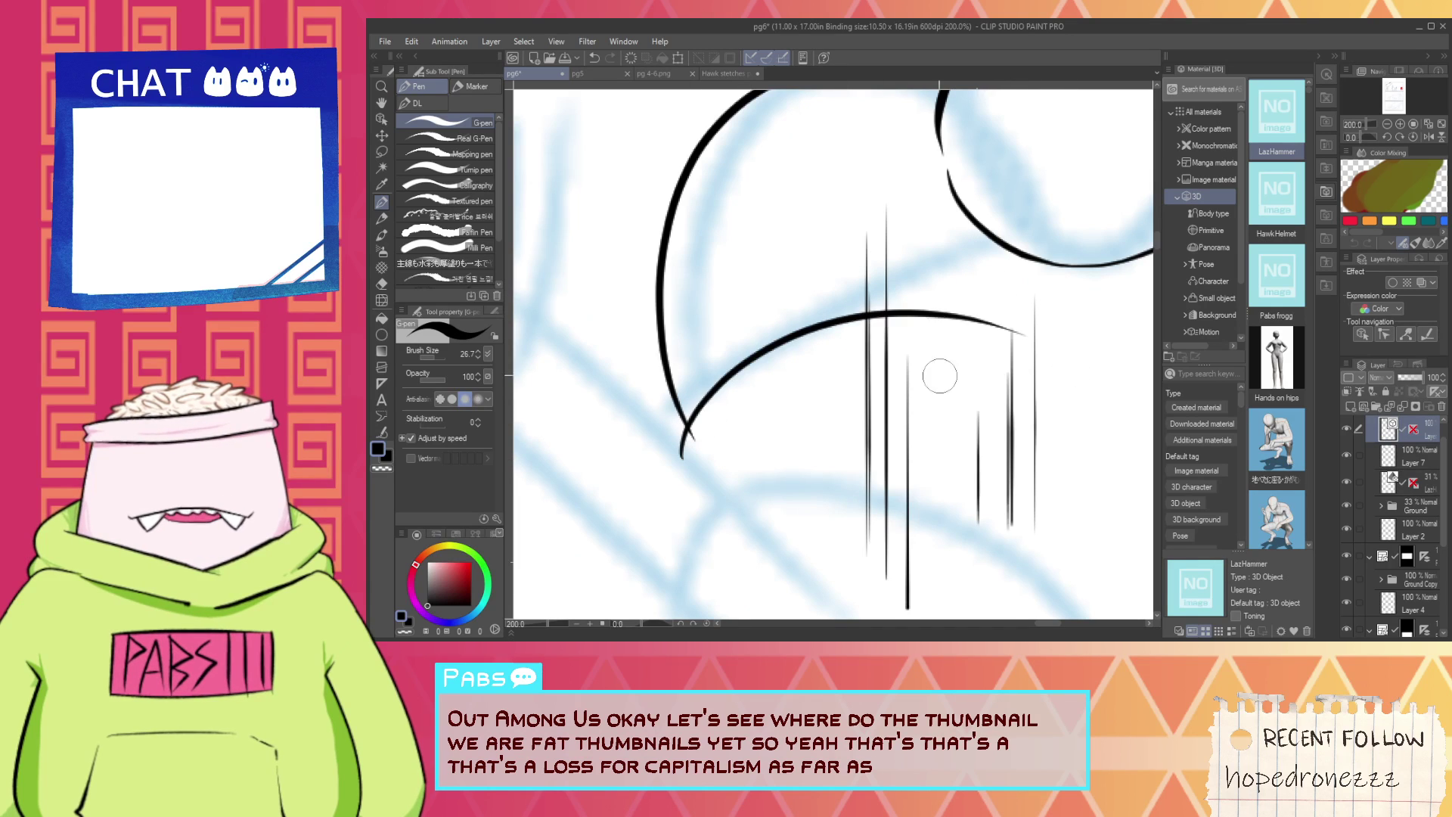
pyautogui.hotkey('ctrl', 'z')
pyautogui.moveTo(671, 459); pyautogui.dragTo(1074, 234)
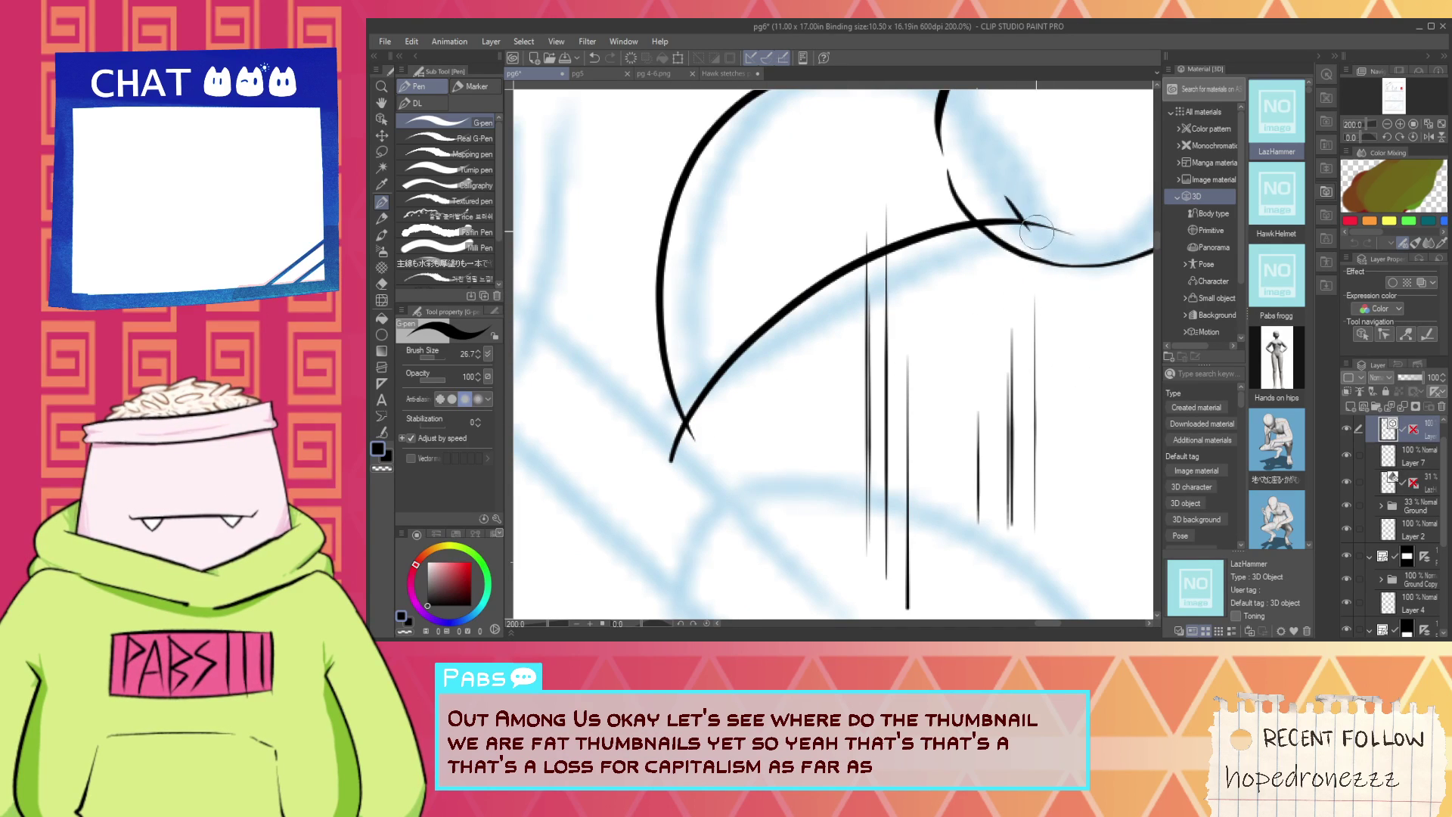
pyautogui.hotkey('ctrl', 'z')
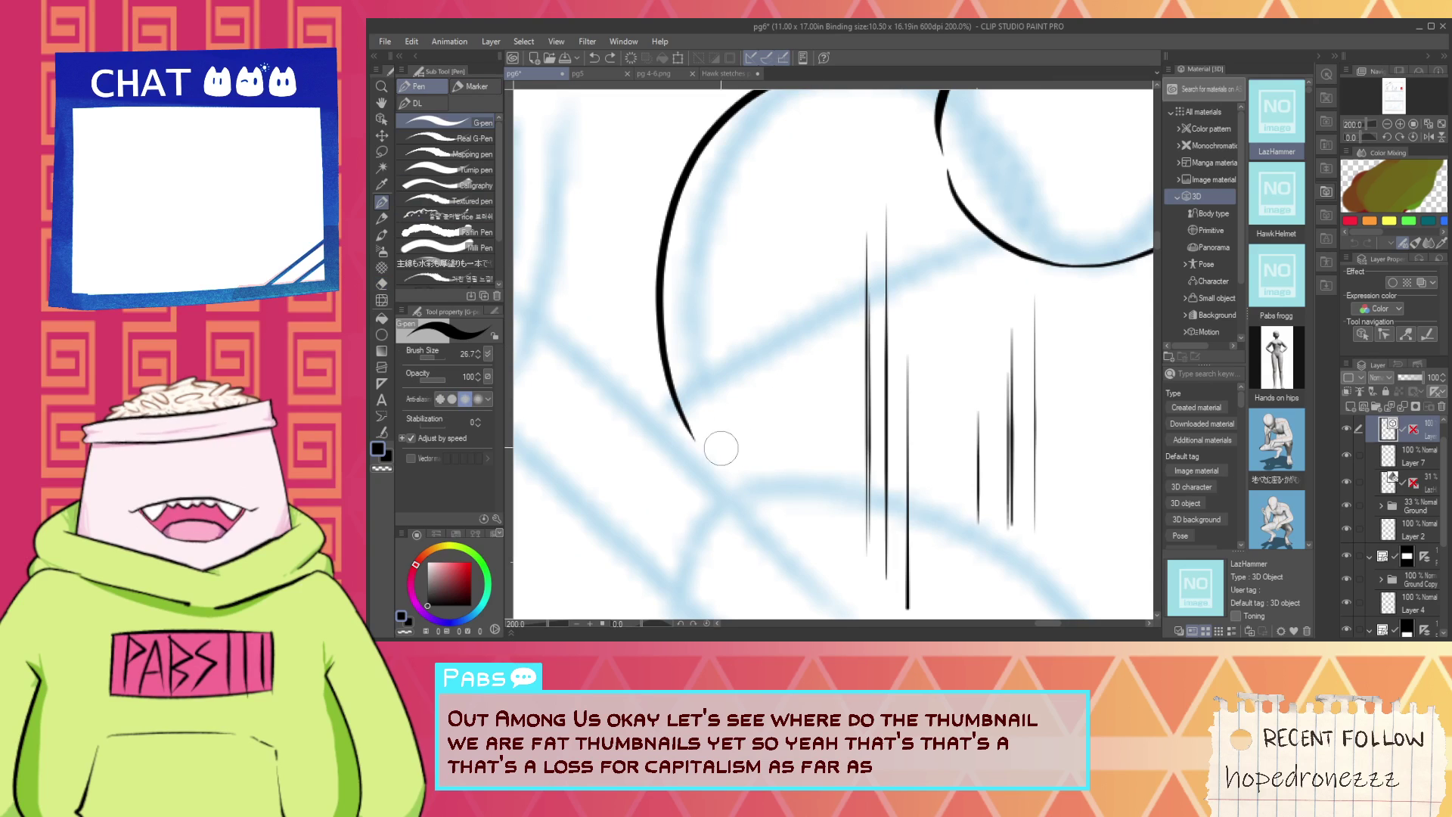
pyautogui.moveTo(687, 443)
pyautogui.mouseDown()
pyautogui.moveTo(783, 336)
pyautogui.moveTo(1071, 272)
pyautogui.mouseUp()
pyautogui.hotkey('ctrl', 'z')
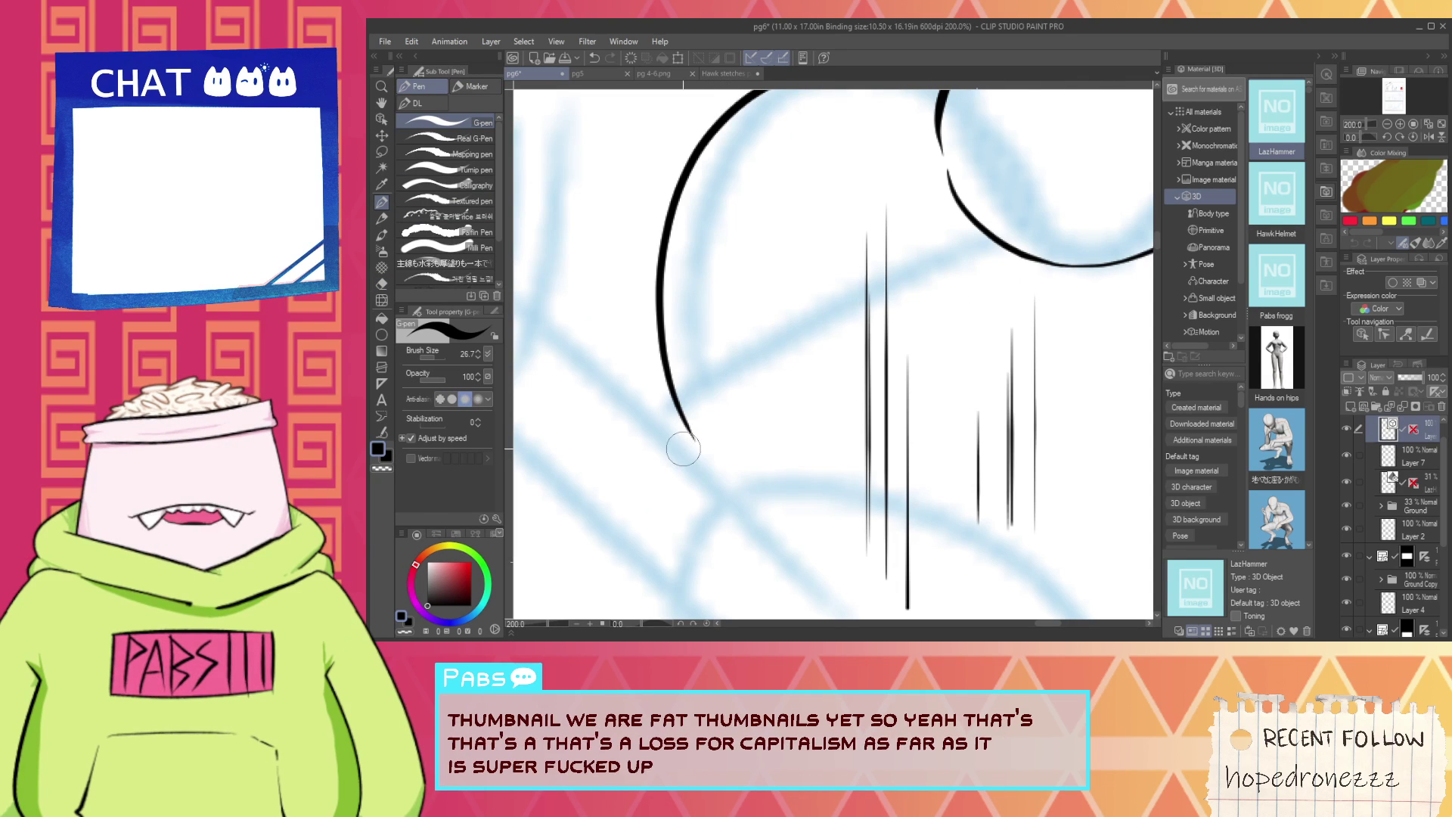
pyautogui.moveTo(684, 453); pyautogui.dragTo(1153, 350)
pyautogui.hotkey('ctrl', 'z')
# Ink the lower body curve from the arched line's lower end to the base of the head circle.
pyautogui.moveTo(688, 443)
pyautogui.mouseDown()
pyautogui.moveTo(966, 271)
pyautogui.moveTo(1152, 279)
pyautogui.mouseUp()
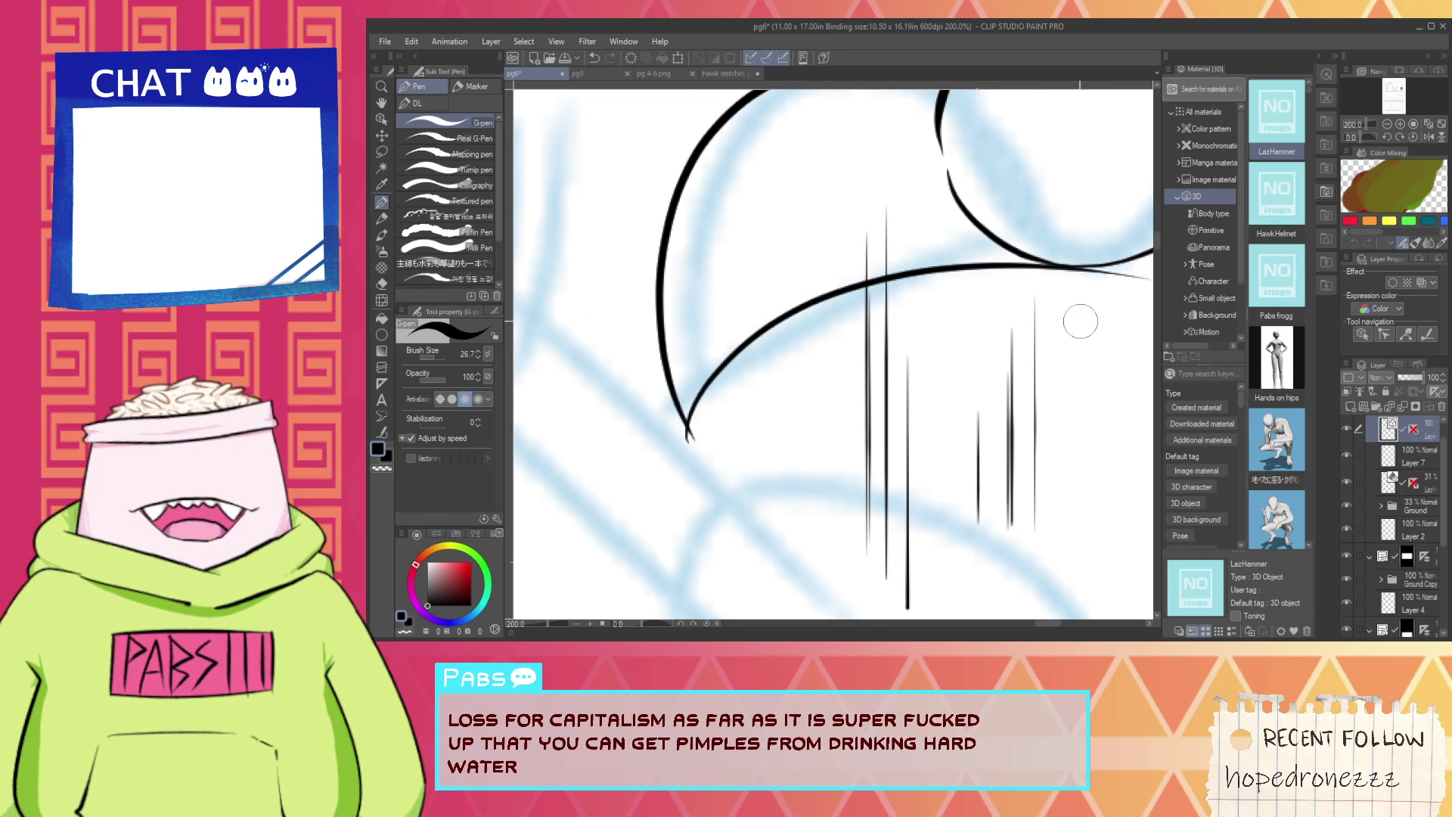
pyautogui.press('space')
pyautogui.moveTo(1029, 302); pyautogui.dragTo(842, 346)
pyautogui.moveTo(945, 269)
pyautogui.mouseDown()
pyautogui.moveTo(949, 342)
pyautogui.moveTo(971, 322)
pyautogui.mouseUp()
pyautogui.hotkey('ctrl', 'z')
pyautogui.press('e')
pyautogui.scroll(-2, 889, 297)
pyautogui.press('space')
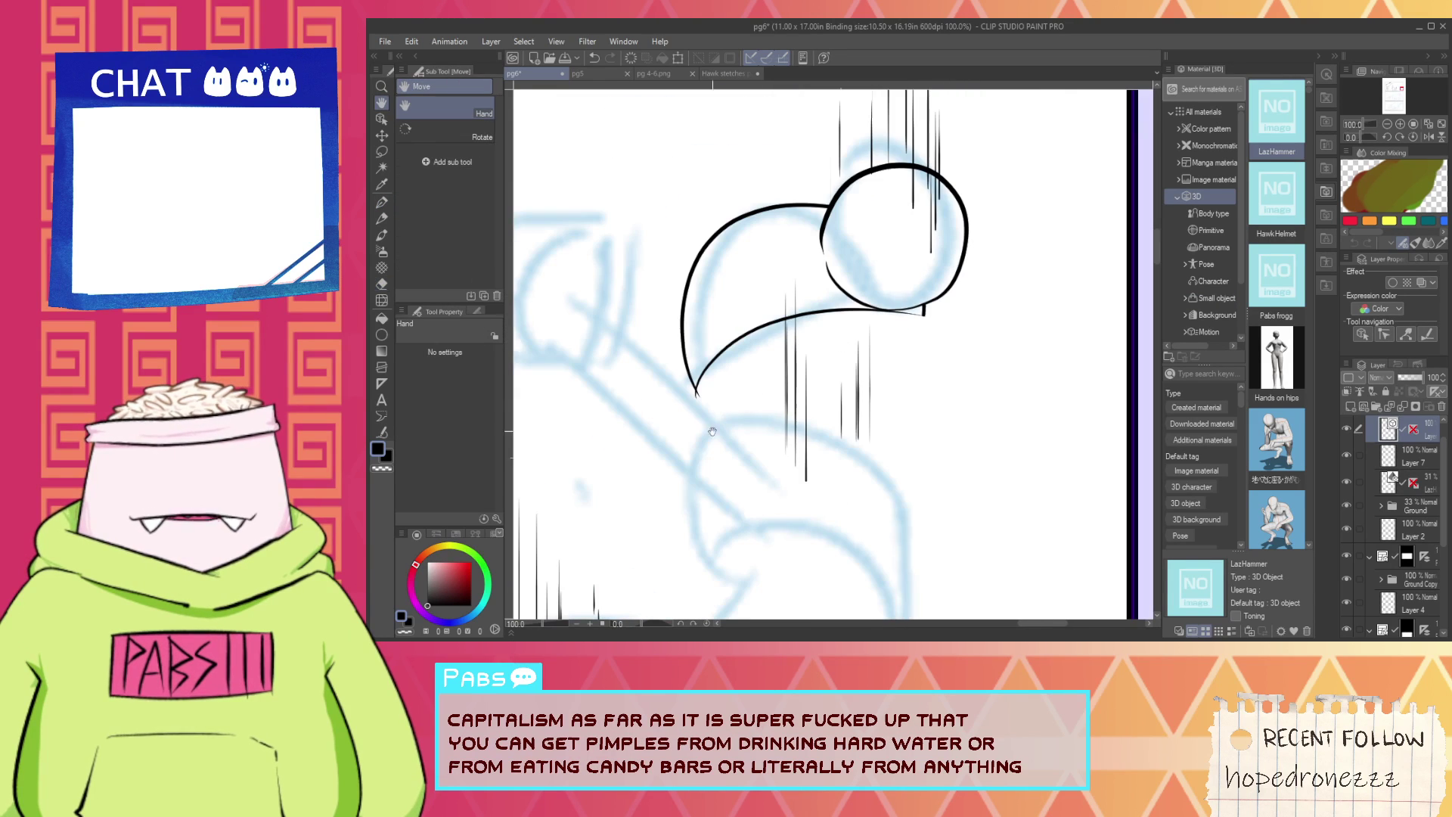
pyautogui.moveTo(771, 354); pyautogui.dragTo(798, 377)
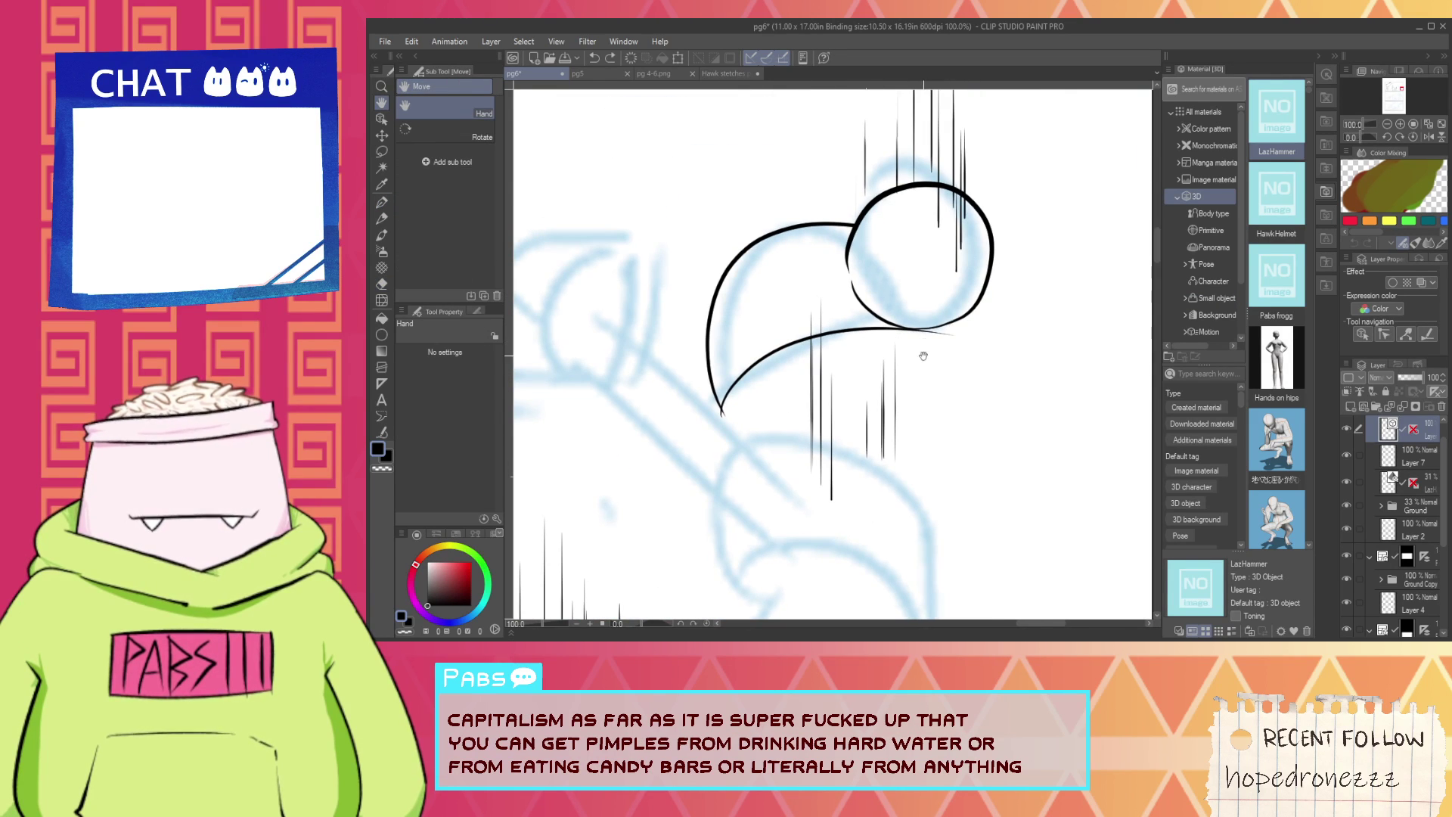
# Undo the lower body curve, narrow the arched body line from its outer side and rotate it slightly clockwise.
pyautogui.hotkey('ctrl', 'z')
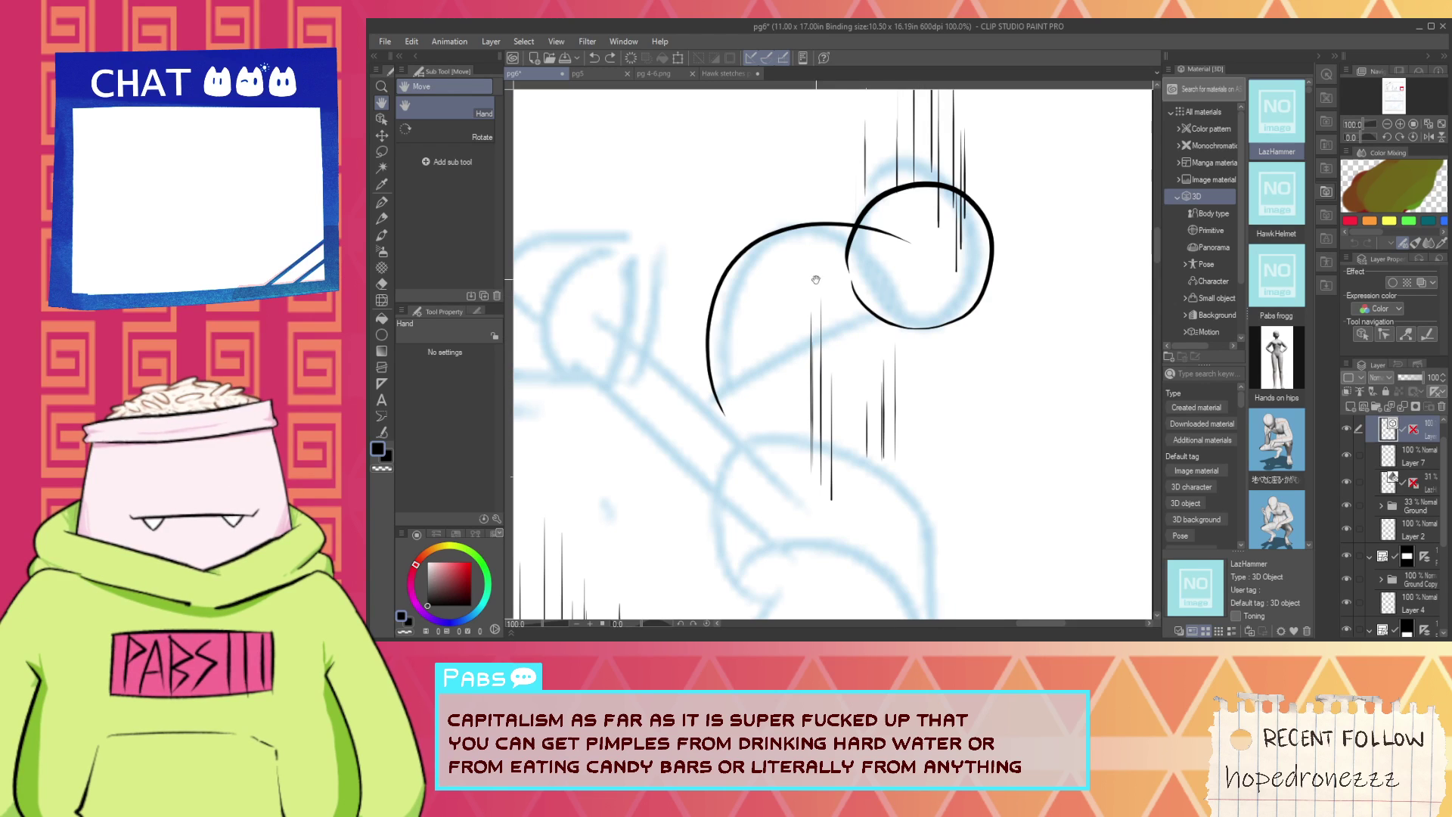
pyautogui.click(382, 118)
pyautogui.click(760, 247)
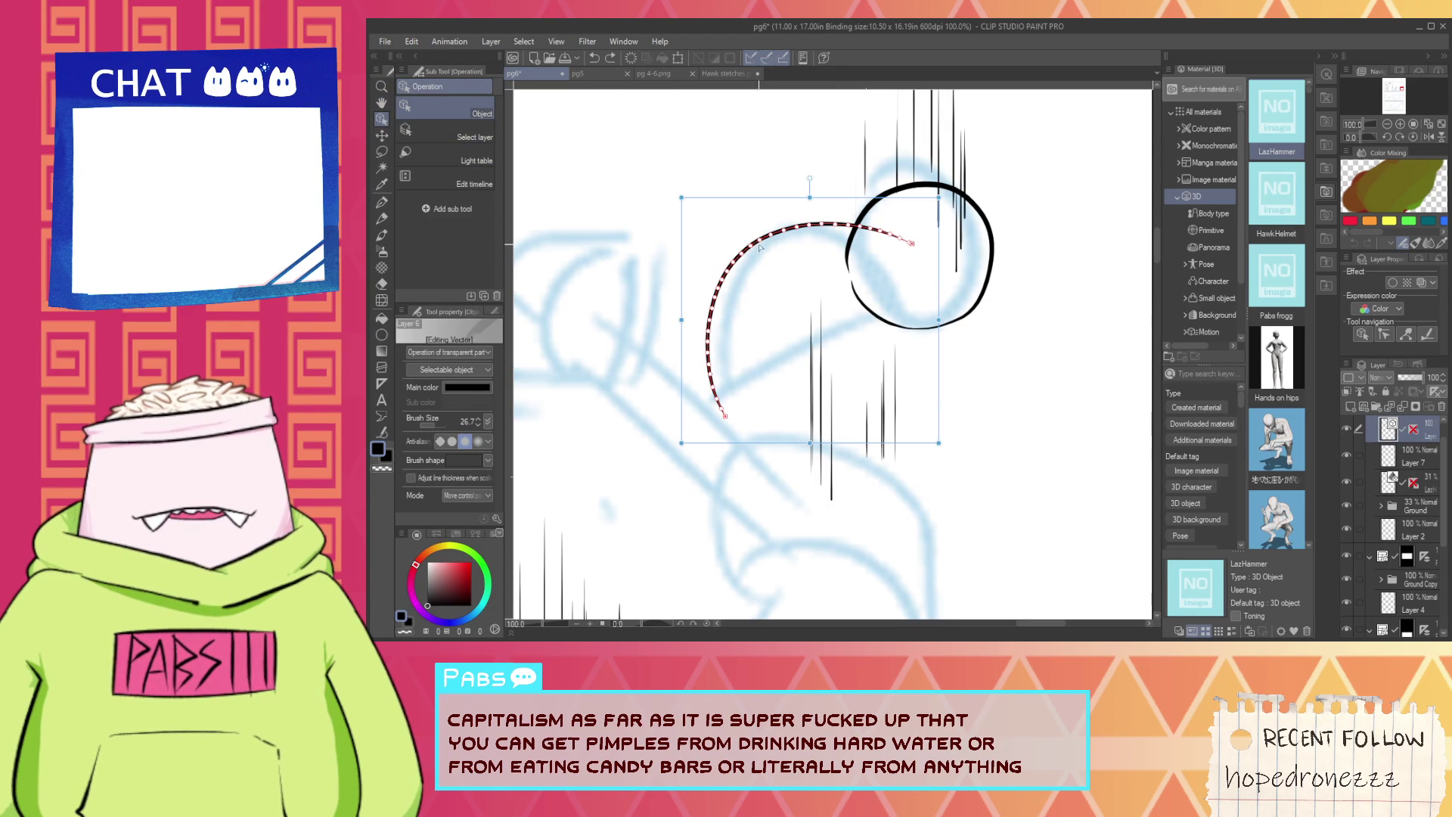
pyautogui.moveTo(683, 313); pyautogui.dragTo(701, 299)
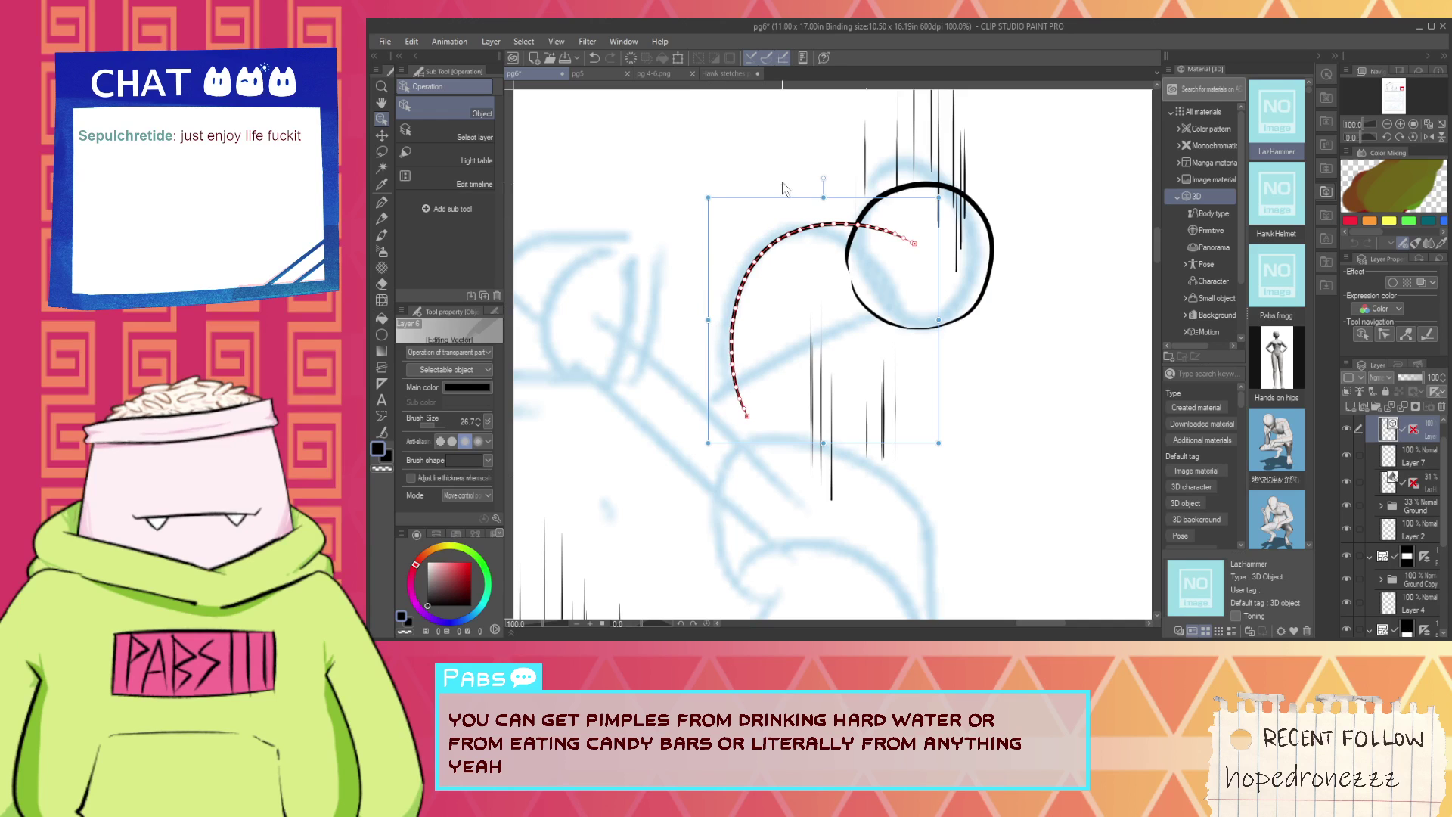
pyautogui.moveTo(786, 190); pyautogui.dragTo(784, 210)
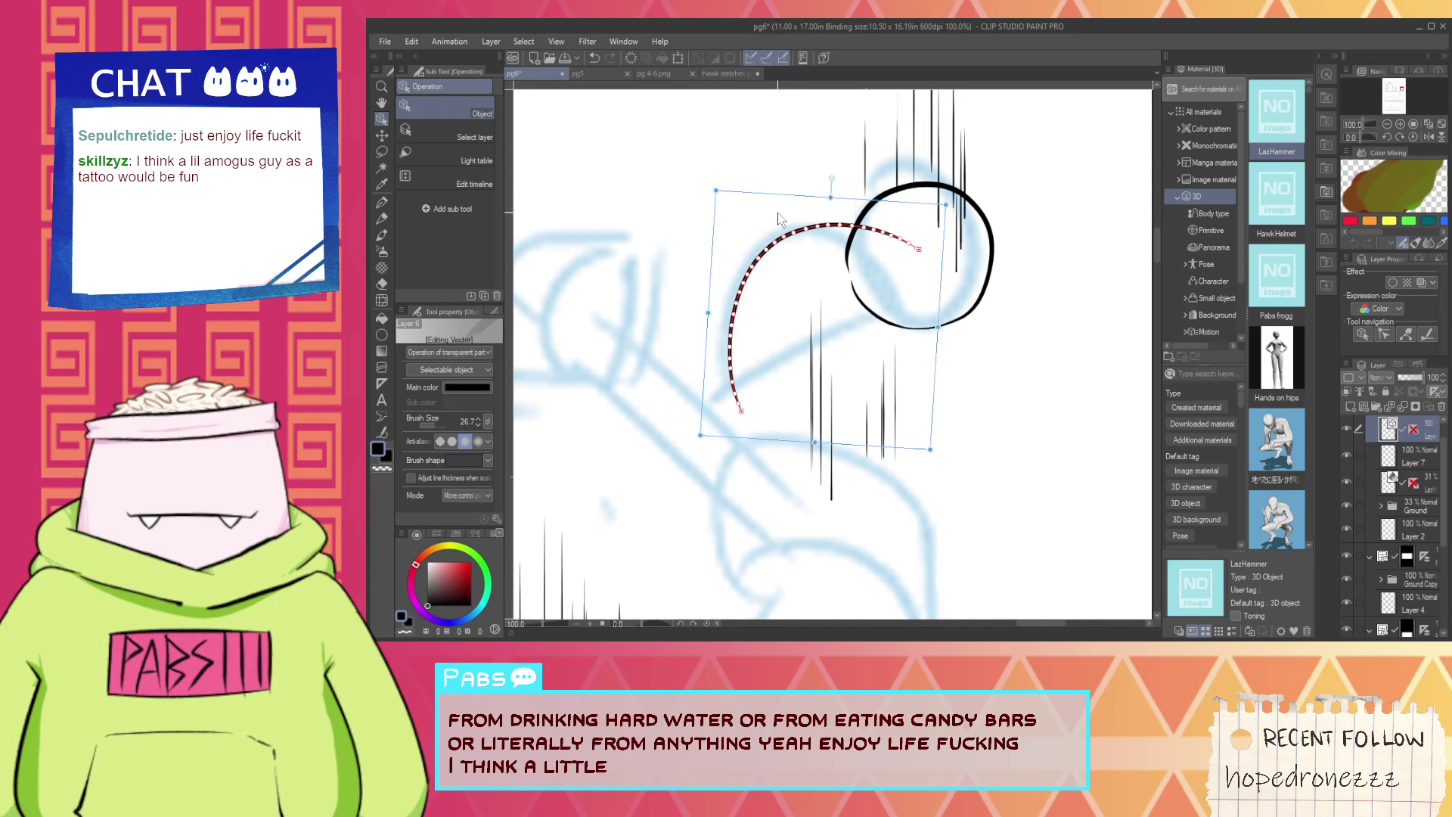
pyautogui.click(779, 205)
pyautogui.click(781, 239)
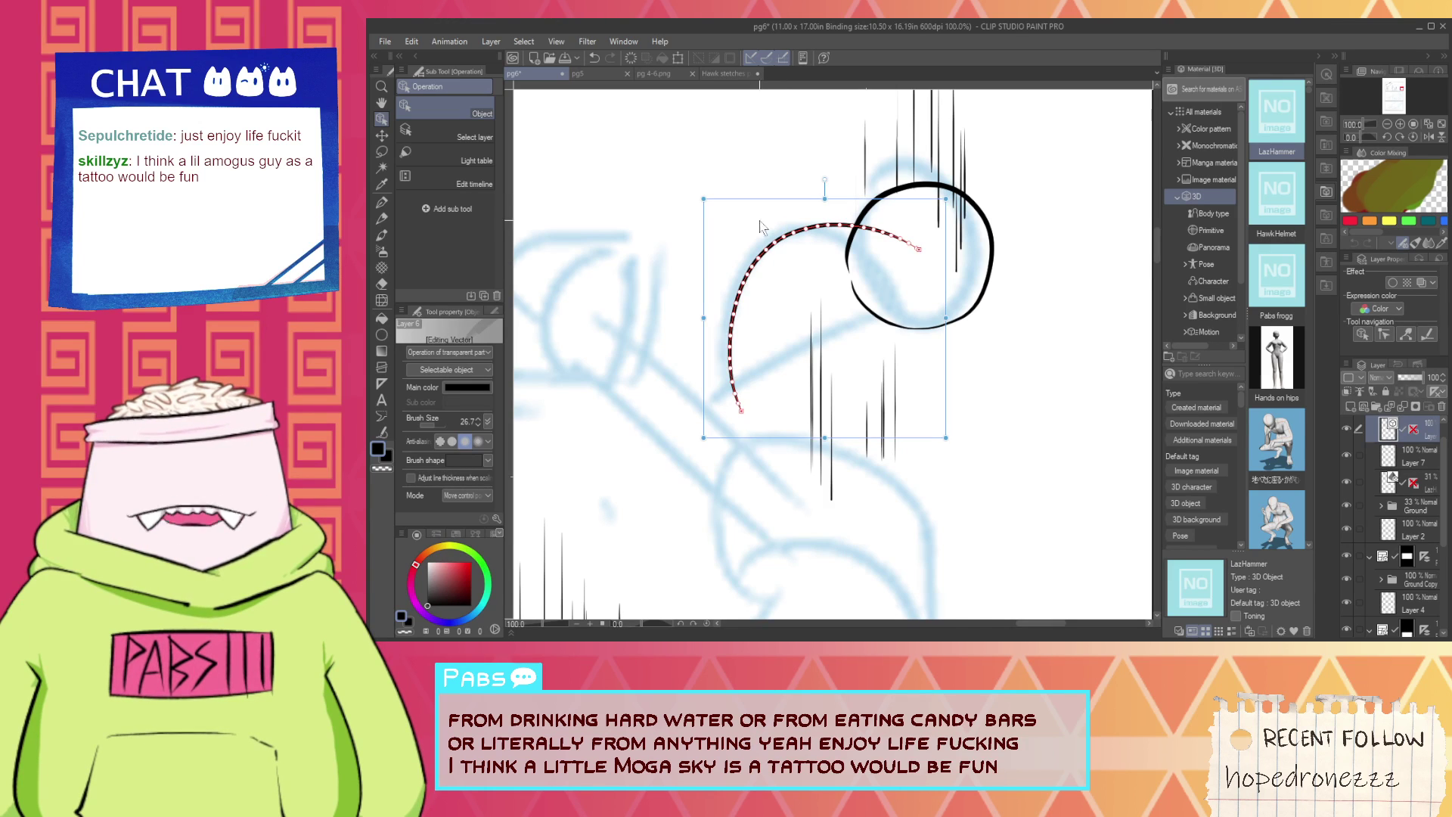
# Try several G-pen strokes for a curved lower body line from the arch's lower end towards the head, undoing each one.
pyautogui.press('p')
pyautogui.scroll(2, 756, 394)
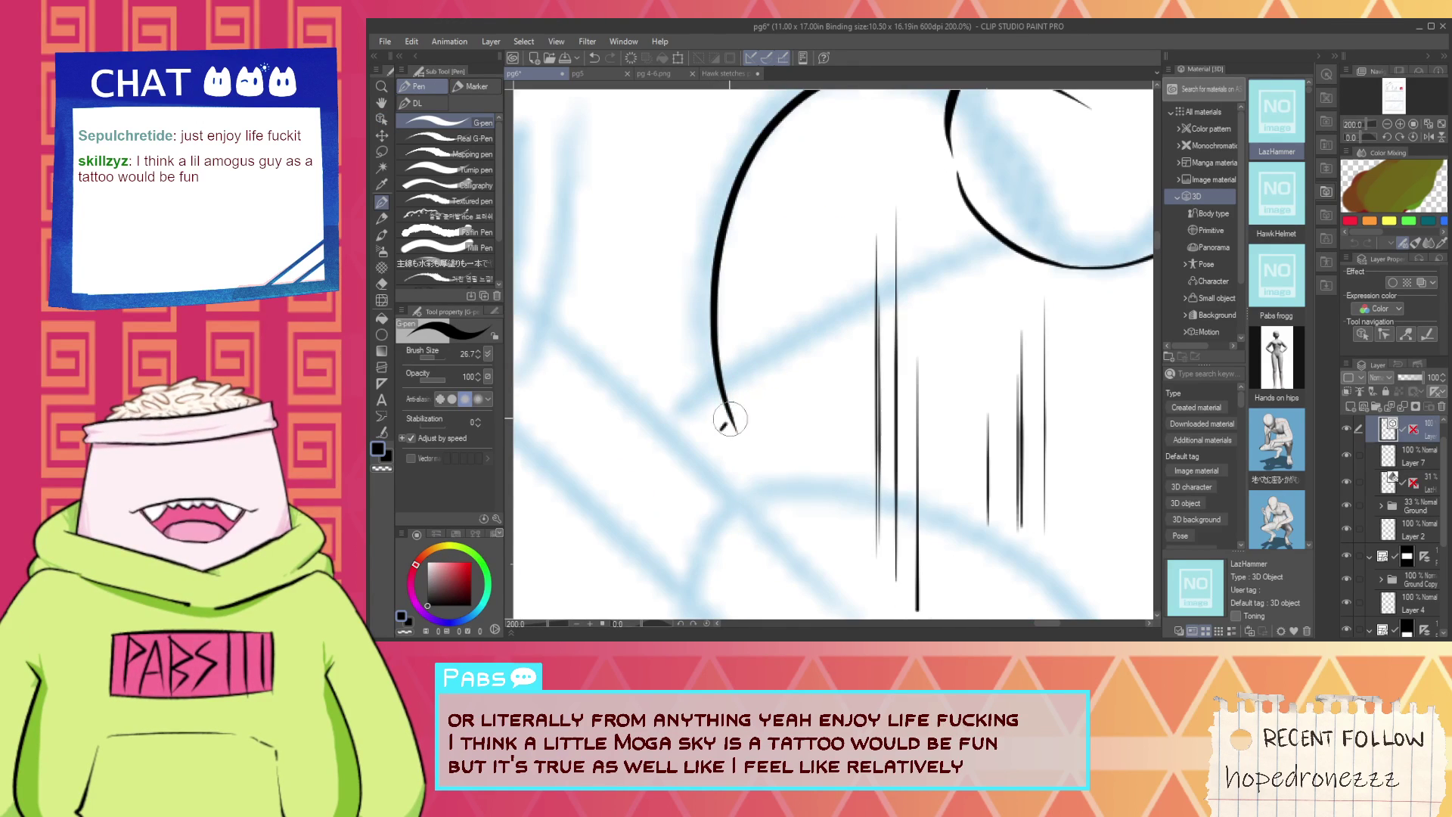
pyautogui.hotkey('ctrl', 'z')
pyautogui.moveTo(730, 419)
pyautogui.mouseDown()
pyautogui.moveTo(991, 247)
pyautogui.moveTo(913, 294)
pyautogui.moveTo(1051, 264)
pyautogui.mouseUp()
pyautogui.hotkey('ctrl', 'z')
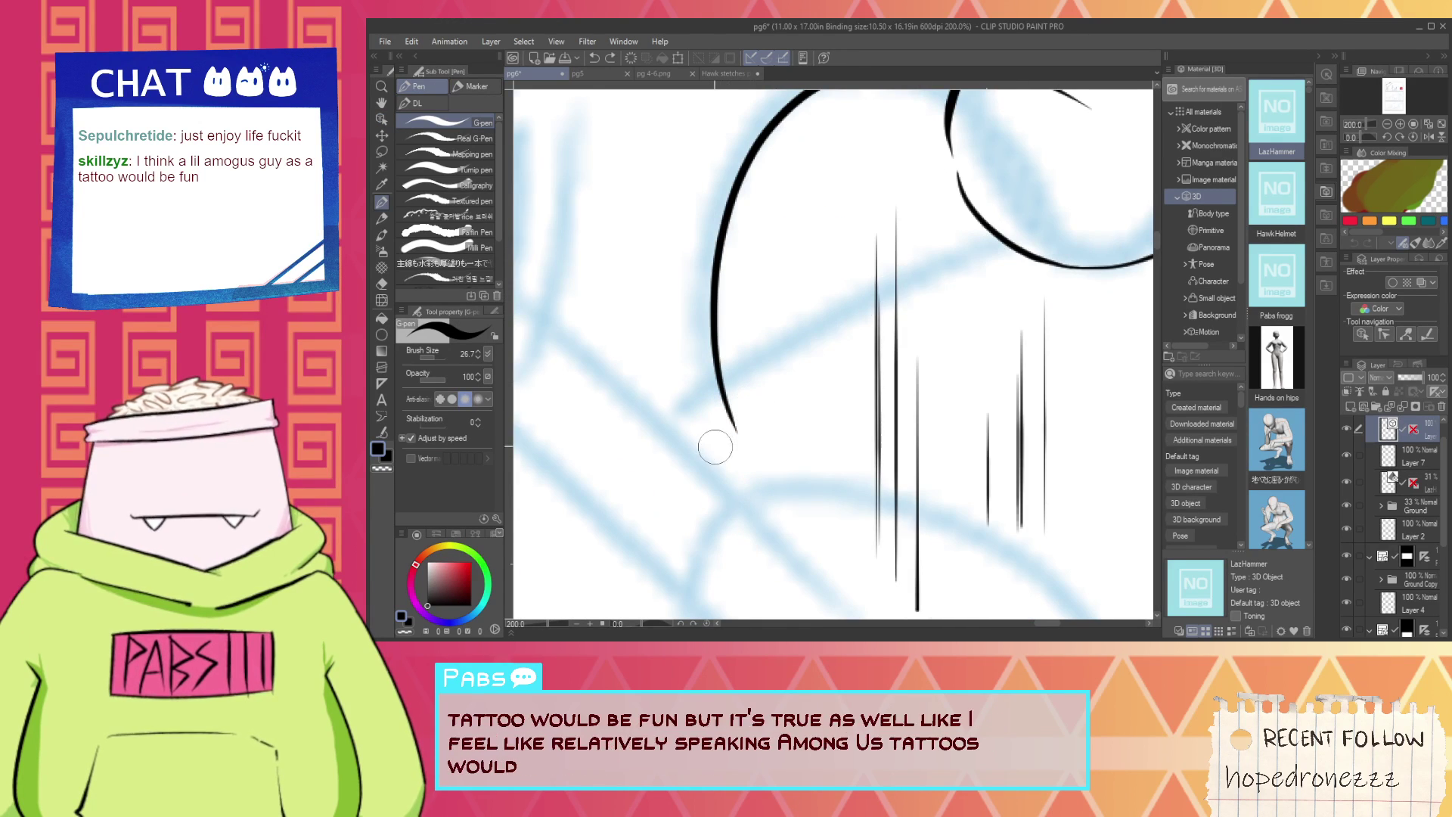
pyautogui.moveTo(714, 443); pyautogui.dragTo(1008, 357)
pyautogui.hotkey('ctrl', 'z')
pyautogui.moveTo(718, 436); pyautogui.dragTo(1071, 264)
pyautogui.hotkey('ctrl', 'z')
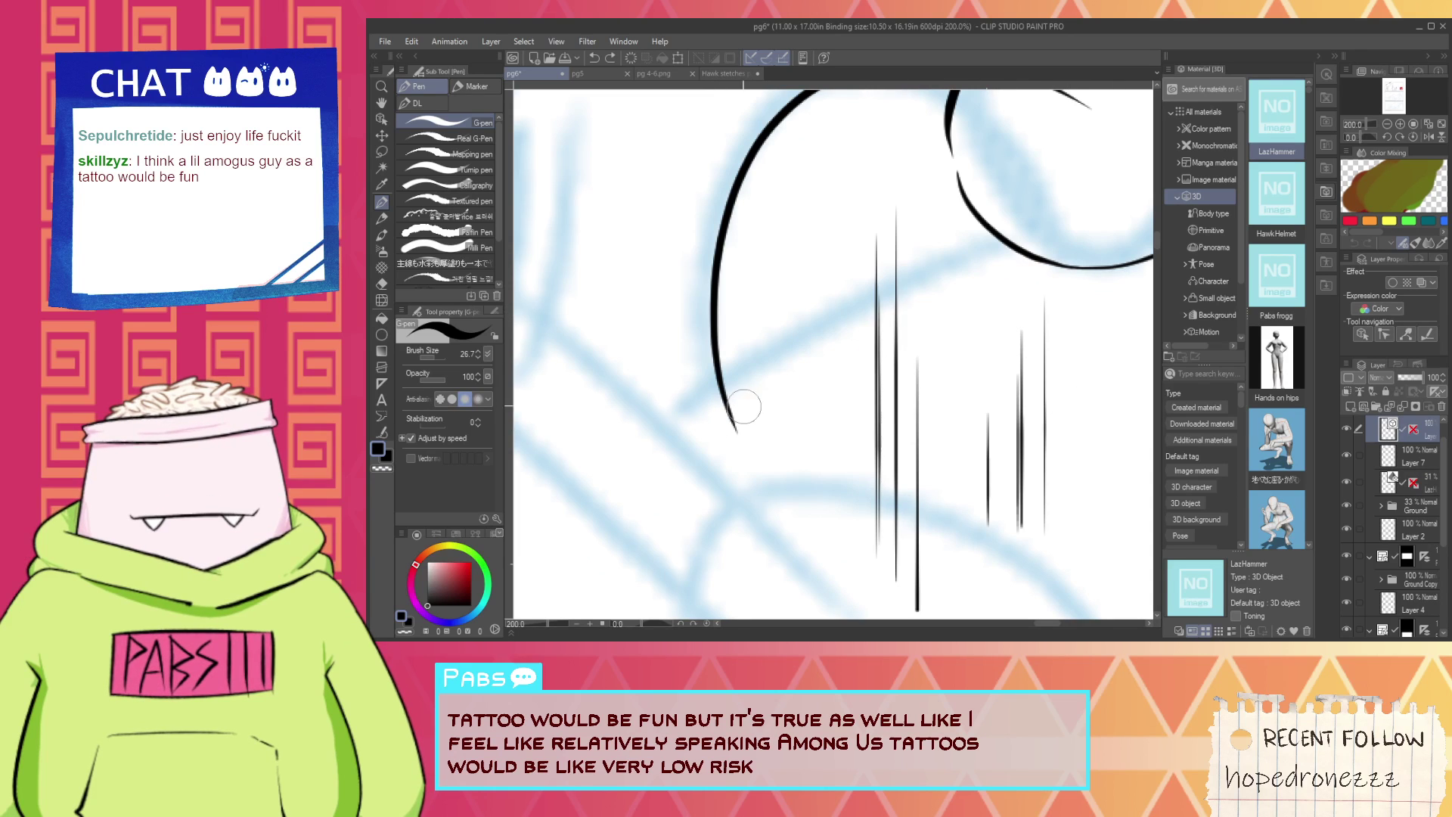
pyautogui.moveTo(731, 435)
pyautogui.mouseDown()
pyautogui.moveTo(937, 291)
pyautogui.moveTo(1069, 282)
pyautogui.mouseUp()
pyautogui.hotkey('ctrl', 'z')
pyautogui.moveTo(731, 435); pyautogui.dragTo(1154, 333)
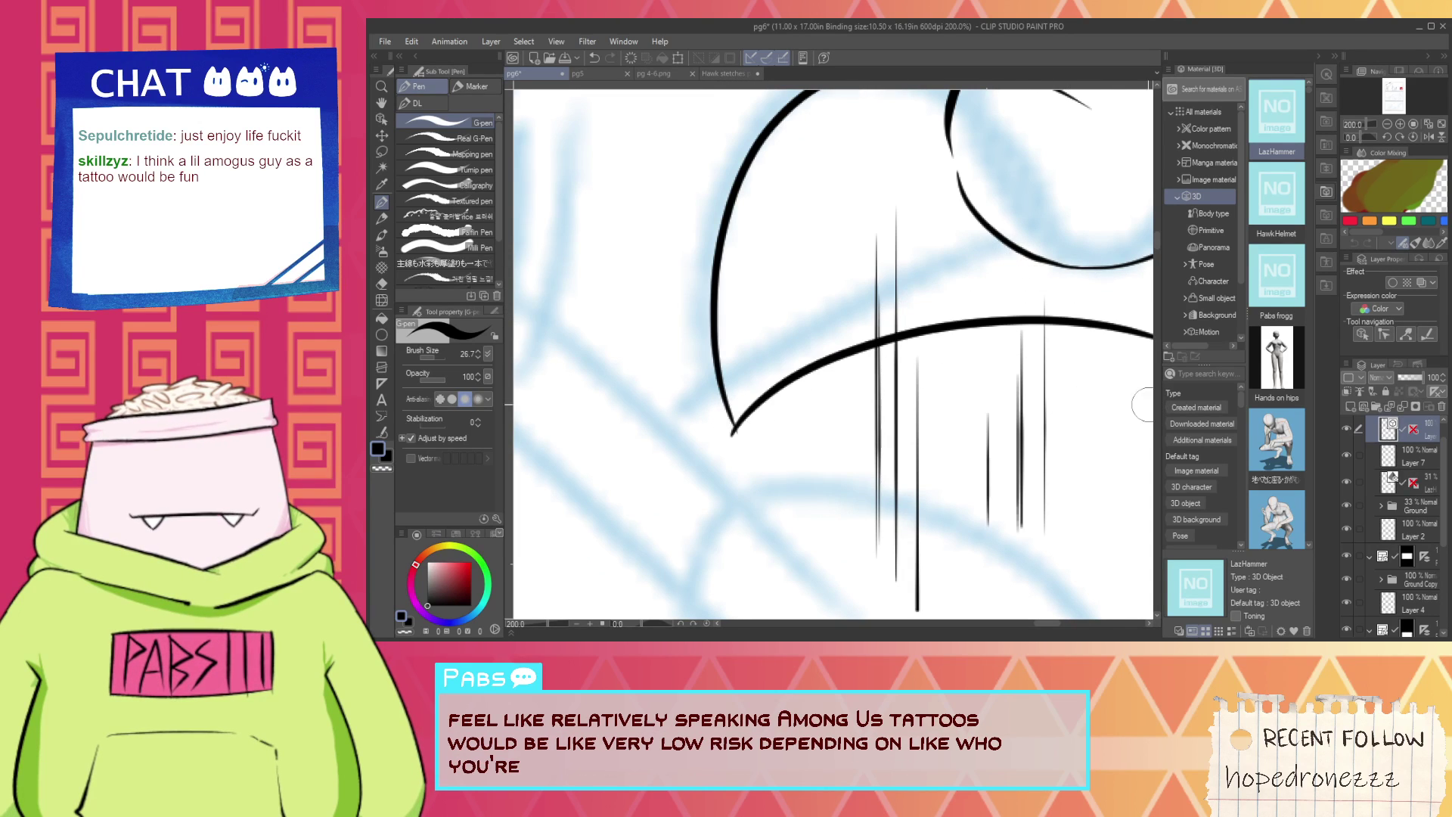
pyautogui.hotkey('ctrl', 'z')
pyautogui.moveTo(732, 430); pyautogui.dragTo(1104, 295)
pyautogui.hotkey('ctrl', 'z')
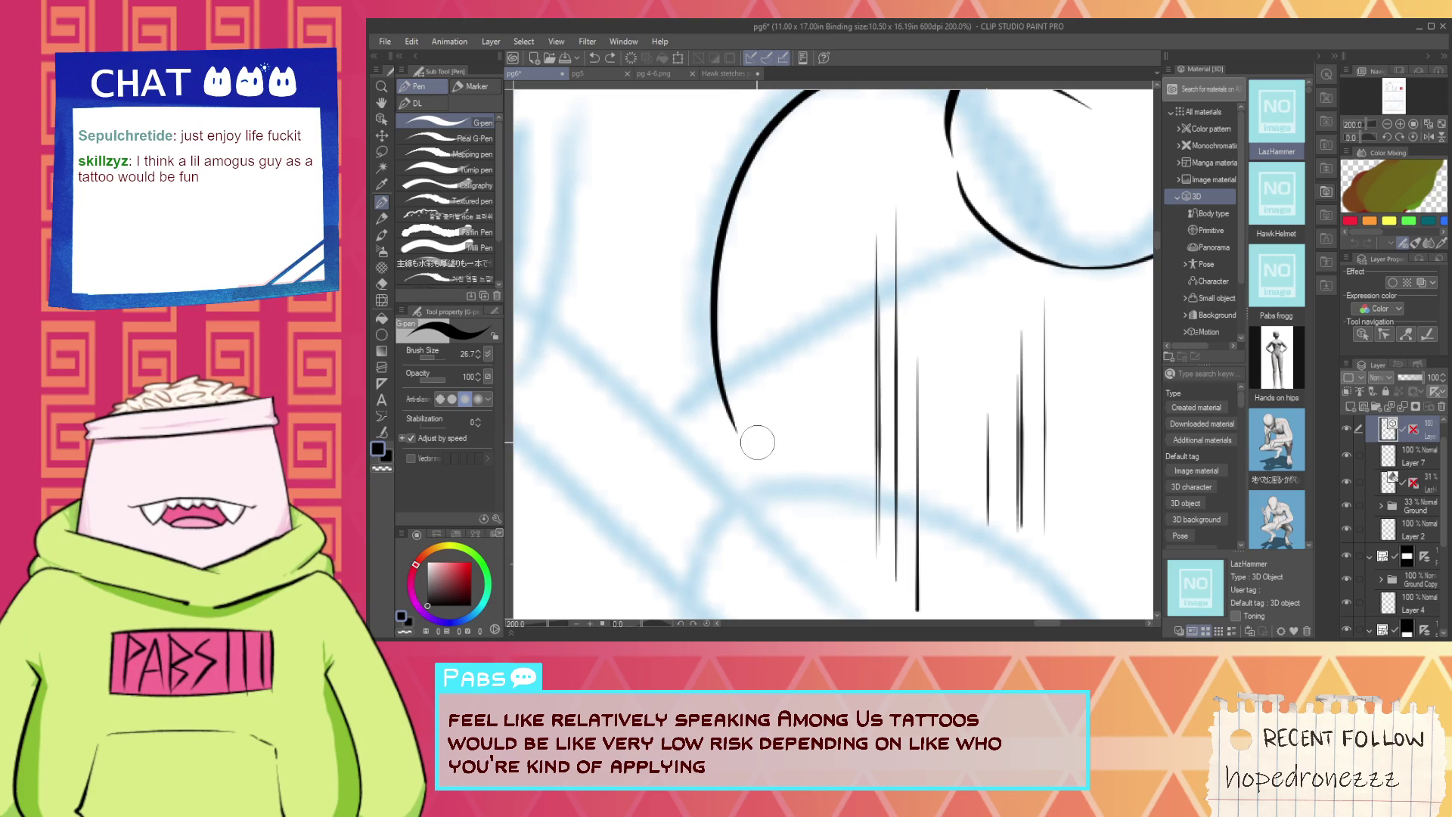
# Doodle a small Among Us crewmate with legs, visor, rounded head and backpack in the blank area above the sketch.
pyautogui.scroll(-2, 787, 288)
pyautogui.scroll(2, 825, 268)
pyautogui.moveTo(715, 98)
pyautogui.mouseDown()
pyautogui.moveTo(839, 280)
pyautogui.moveTo(840, 263)
pyautogui.mouseUp()
pyautogui.moveTo(728, 370)
pyautogui.mouseDown()
pyautogui.moveTo(790, 391)
pyautogui.moveTo(838, 442)
pyautogui.moveTo(845, 331)
pyautogui.mouseUp()
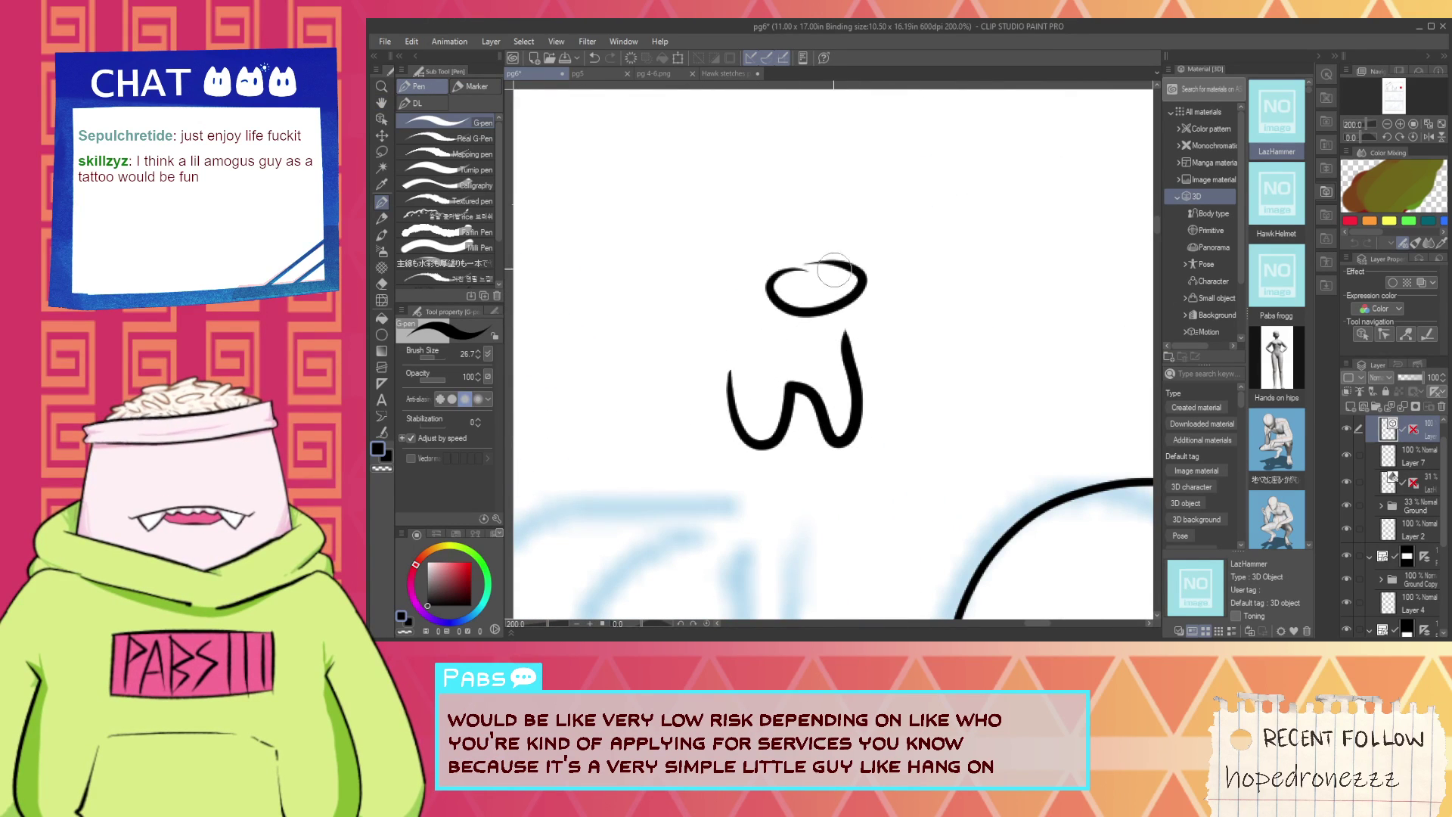
pyautogui.moveTo(835, 269)
pyautogui.mouseDown()
pyautogui.moveTo(829, 237)
pyautogui.moveTo(727, 287)
pyautogui.mouseUp()
pyautogui.moveTo(725, 261)
pyautogui.mouseDown()
pyautogui.moveTo(673, 292)
pyautogui.moveTo(745, 376)
pyautogui.mouseUp()
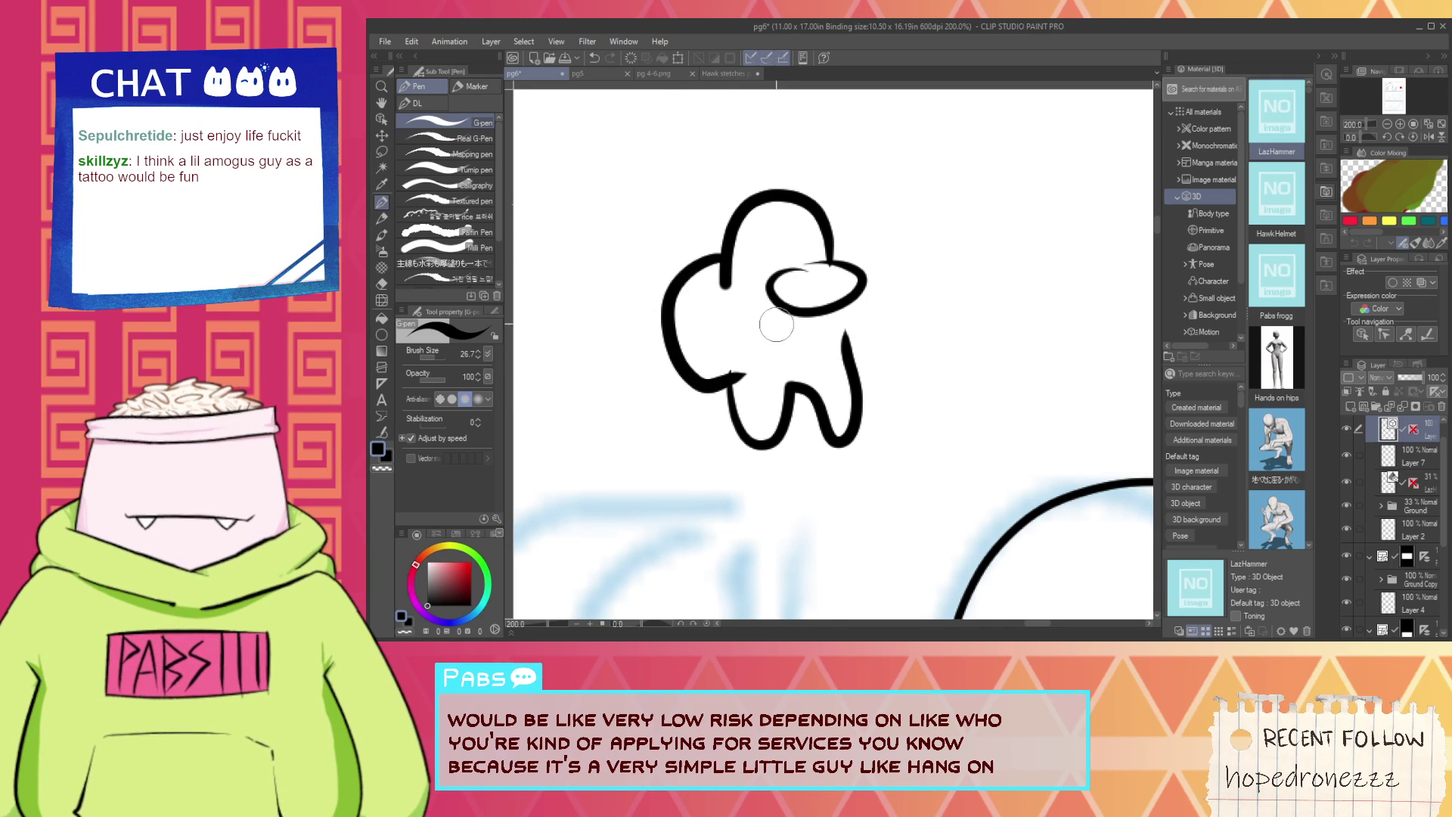
# Select all the strokes of the crewmate doodle with the Object tool and delete them.
pyautogui.scroll(-1, 514, 206)
pyautogui.click(382, 118)
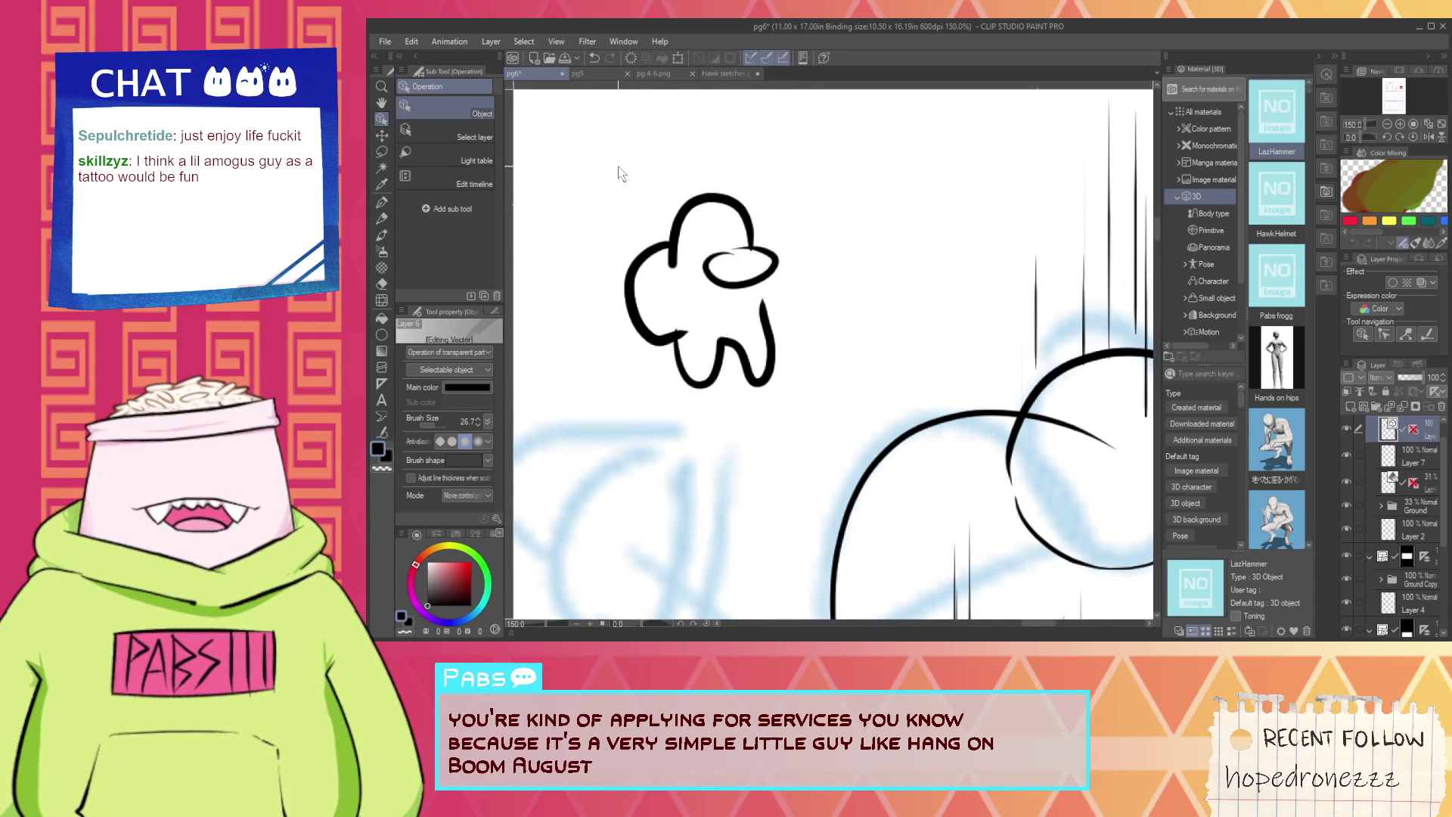
pyautogui.moveTo(621, 173); pyautogui.dragTo(802, 394)
pyautogui.press('Delete')
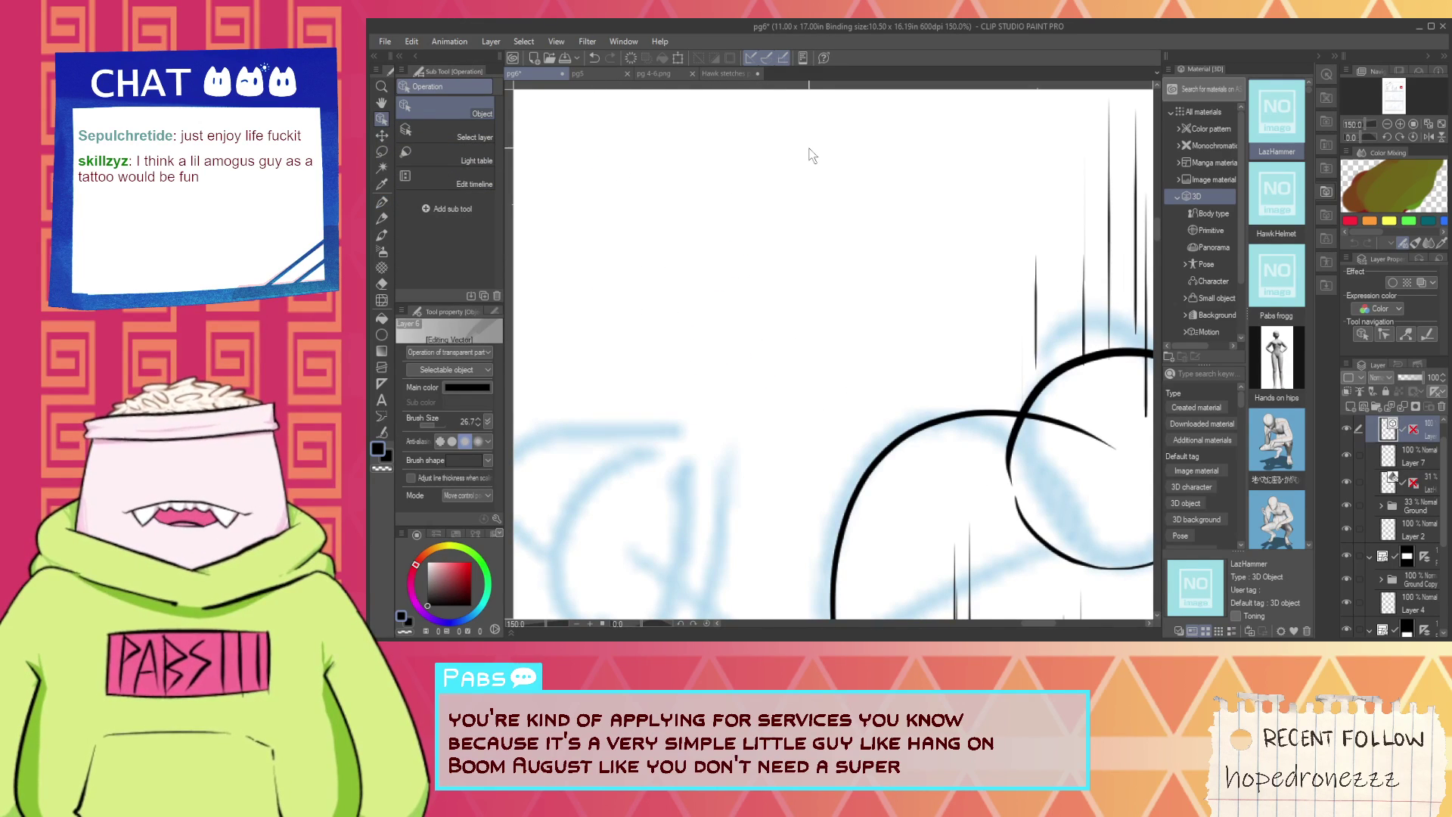
# Ink a nearly straight lower body line from the arch's lower end to just beneath the head circle, redoing it until it fits.
pyautogui.scroll(-2, 820, 245)
pyautogui.moveTo(875, 421); pyautogui.dragTo(788, 360)
pyautogui.scroll(2, 773, 364)
pyautogui.press('p')
pyautogui.moveTo(707, 397); pyautogui.dragTo(895, 338)
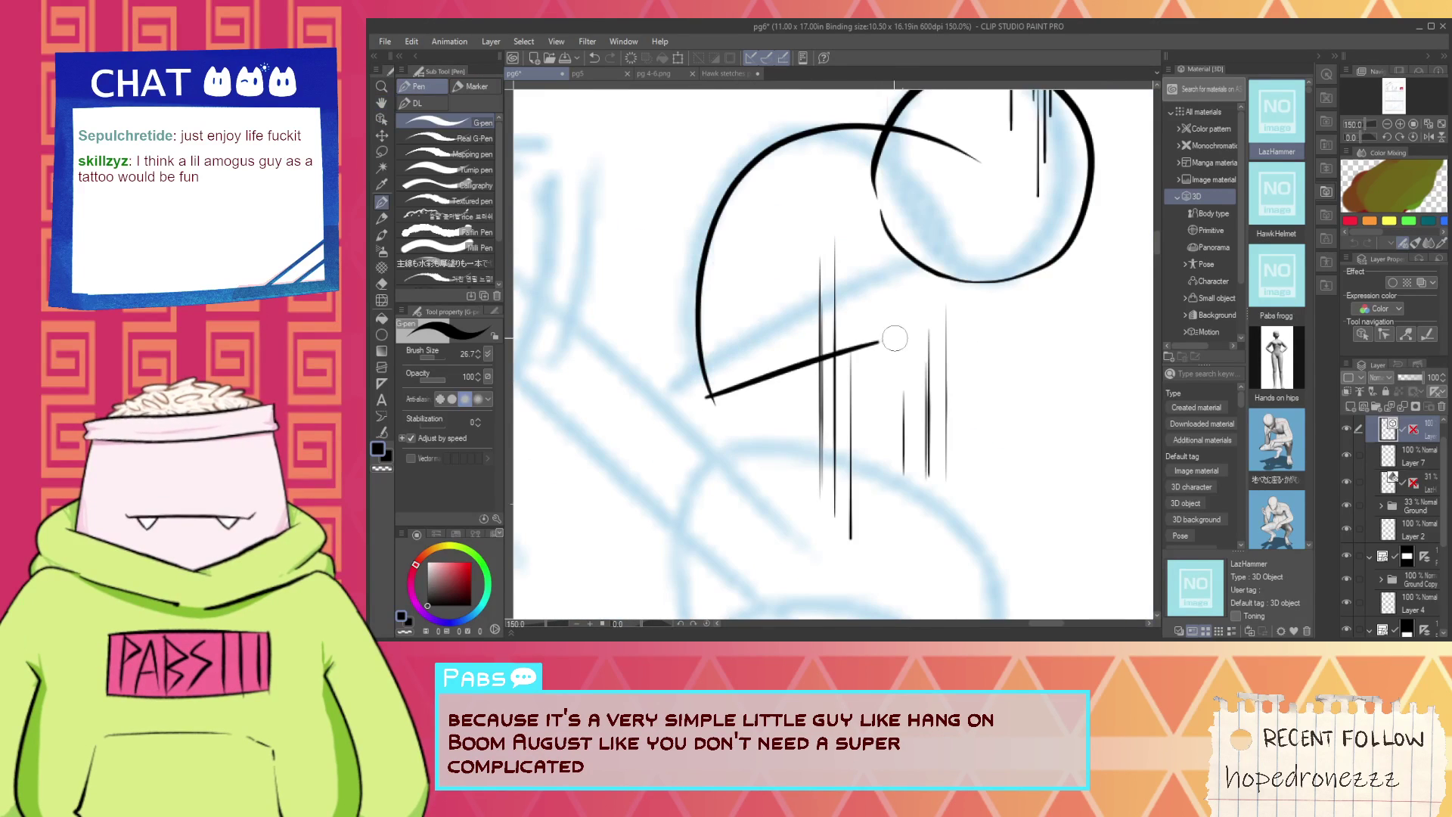
pyautogui.hotkey('ctrl', 'z')
pyautogui.moveTo(707, 400); pyautogui.dragTo(975, 316)
pyautogui.hotkey('ctrl', 'z')
pyautogui.moveTo(708, 399); pyautogui.dragTo(890, 339)
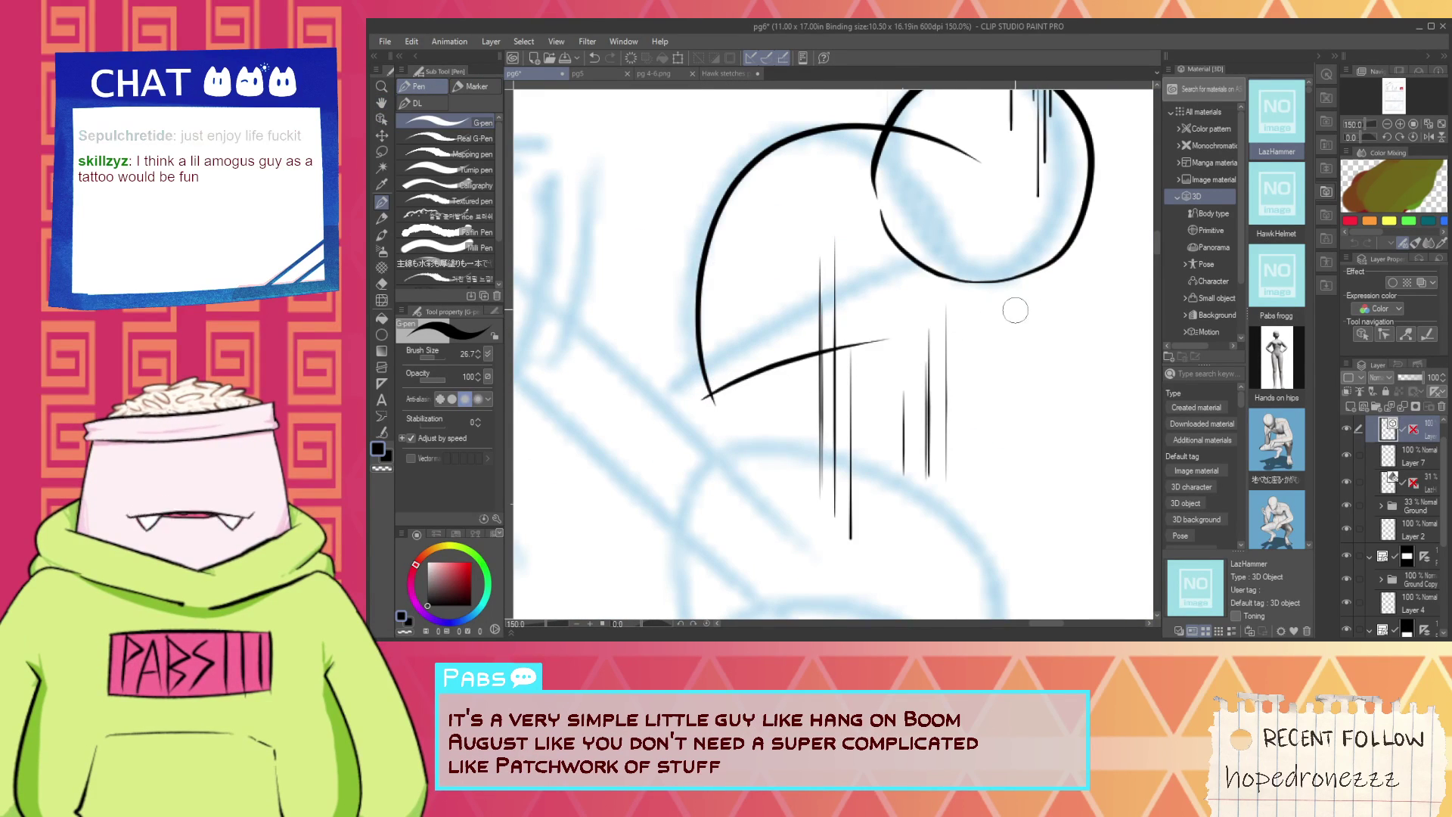
pyautogui.hotkey('ctrl', 'z')
pyautogui.moveTo(693, 403); pyautogui.dragTo(1014, 288)
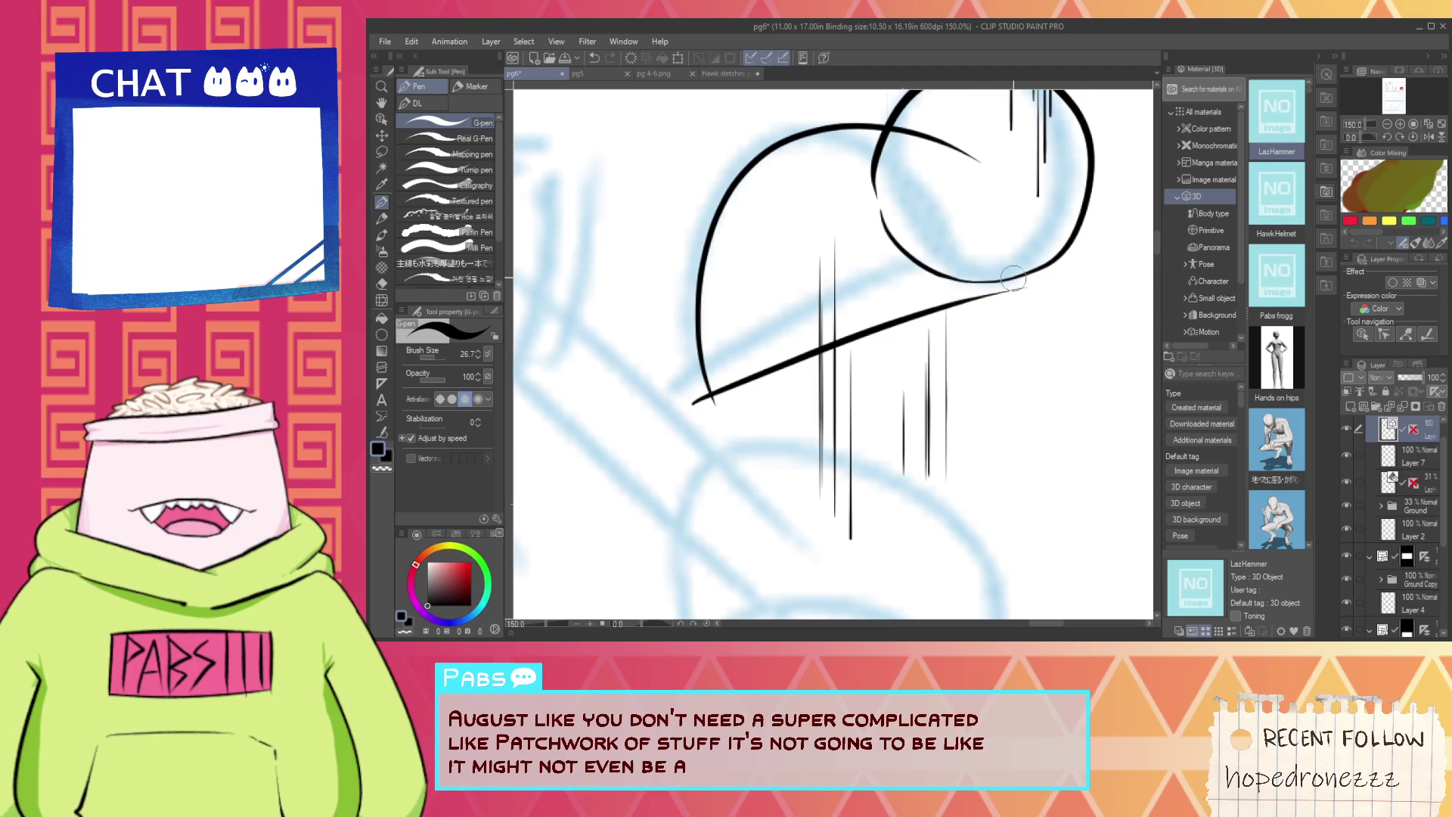
# Add a short stroke below the head circle and erase the line ends overshooting the body's lower corner and inside the head.
pyautogui.scroll(1, 1014, 279)
pyautogui.press('e')
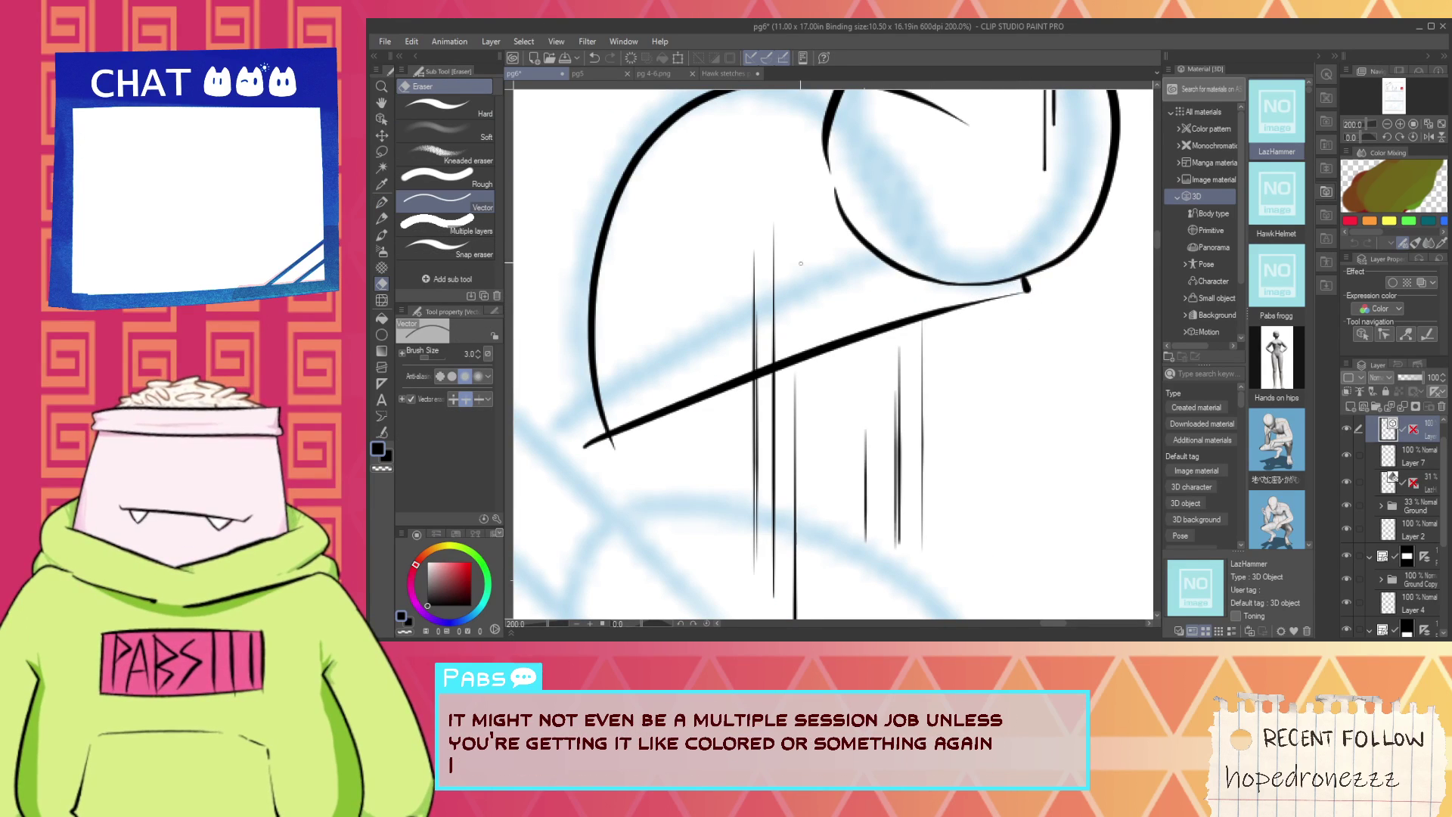
pyautogui.scroll(-1, 757, 282)
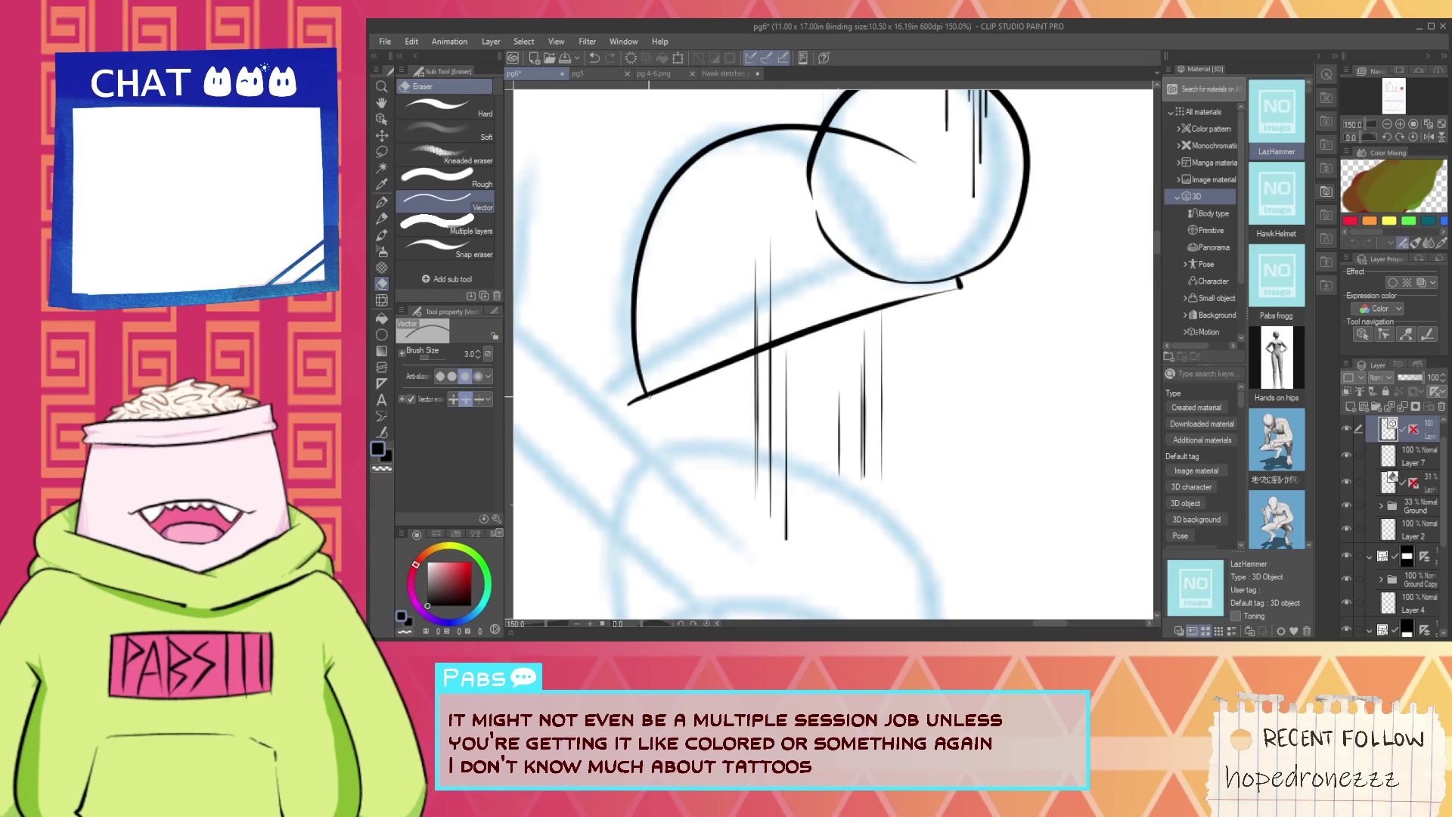
pyautogui.scroll(1, 960, 283)
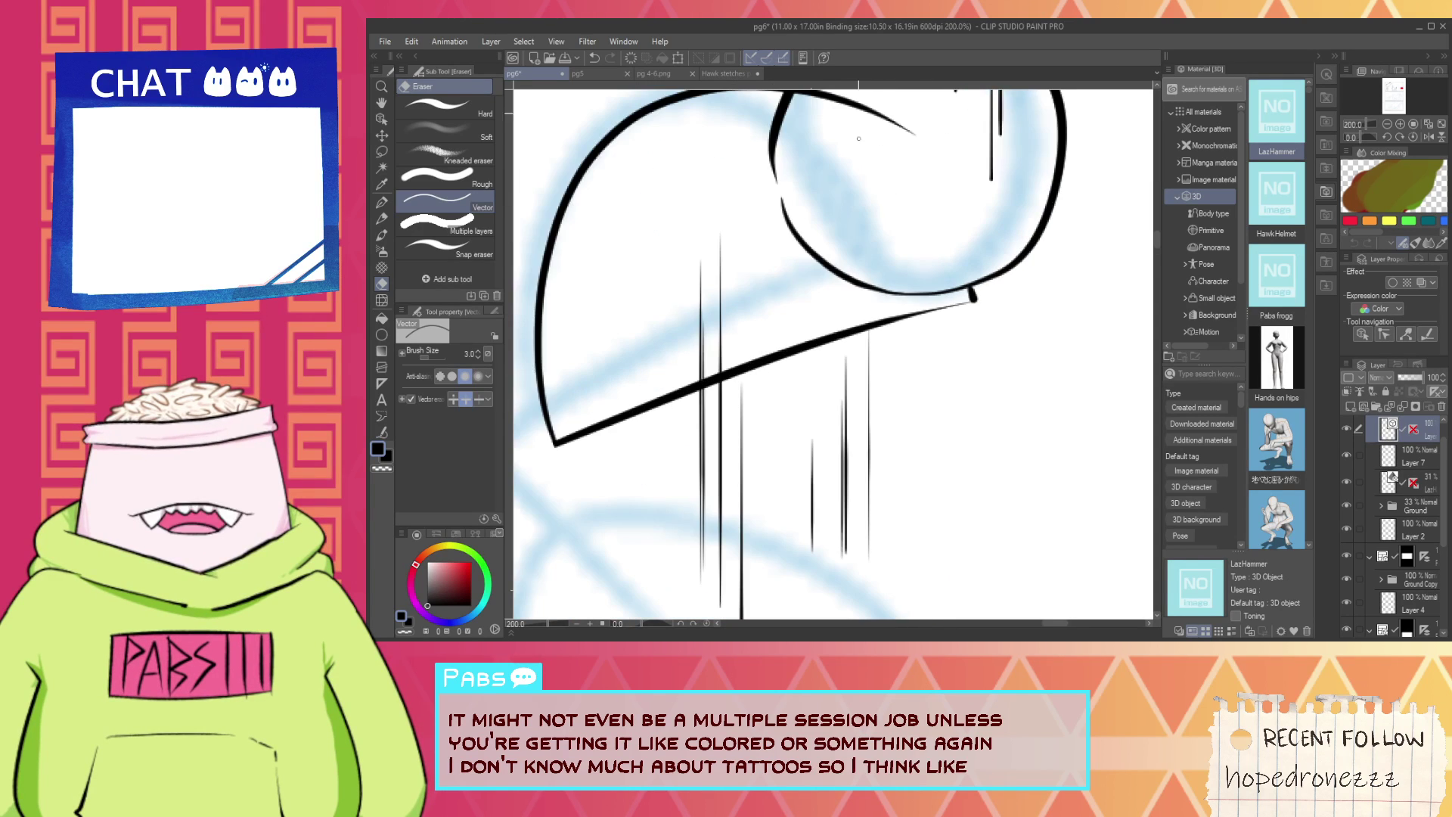
pyautogui.press('h')
pyautogui.scroll(2, 810, 299)
pyautogui.scroll(-3, 811, 299)
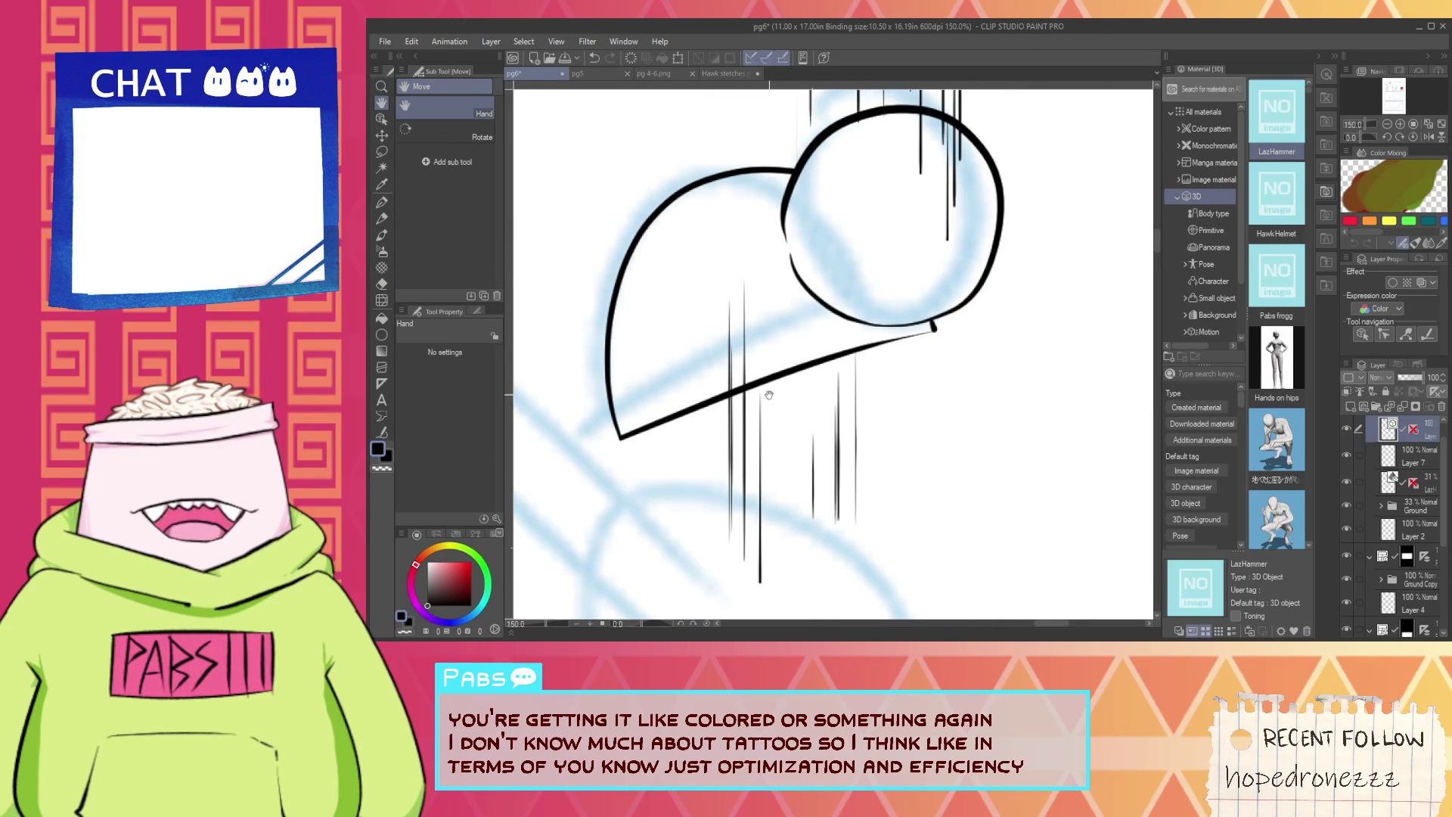
# Redraw the head end of the lower body line as a gentle curve and lengthen the short vertical stroke to cross it.
pyautogui.scroll(1, 847, 347)
pyautogui.press('p')
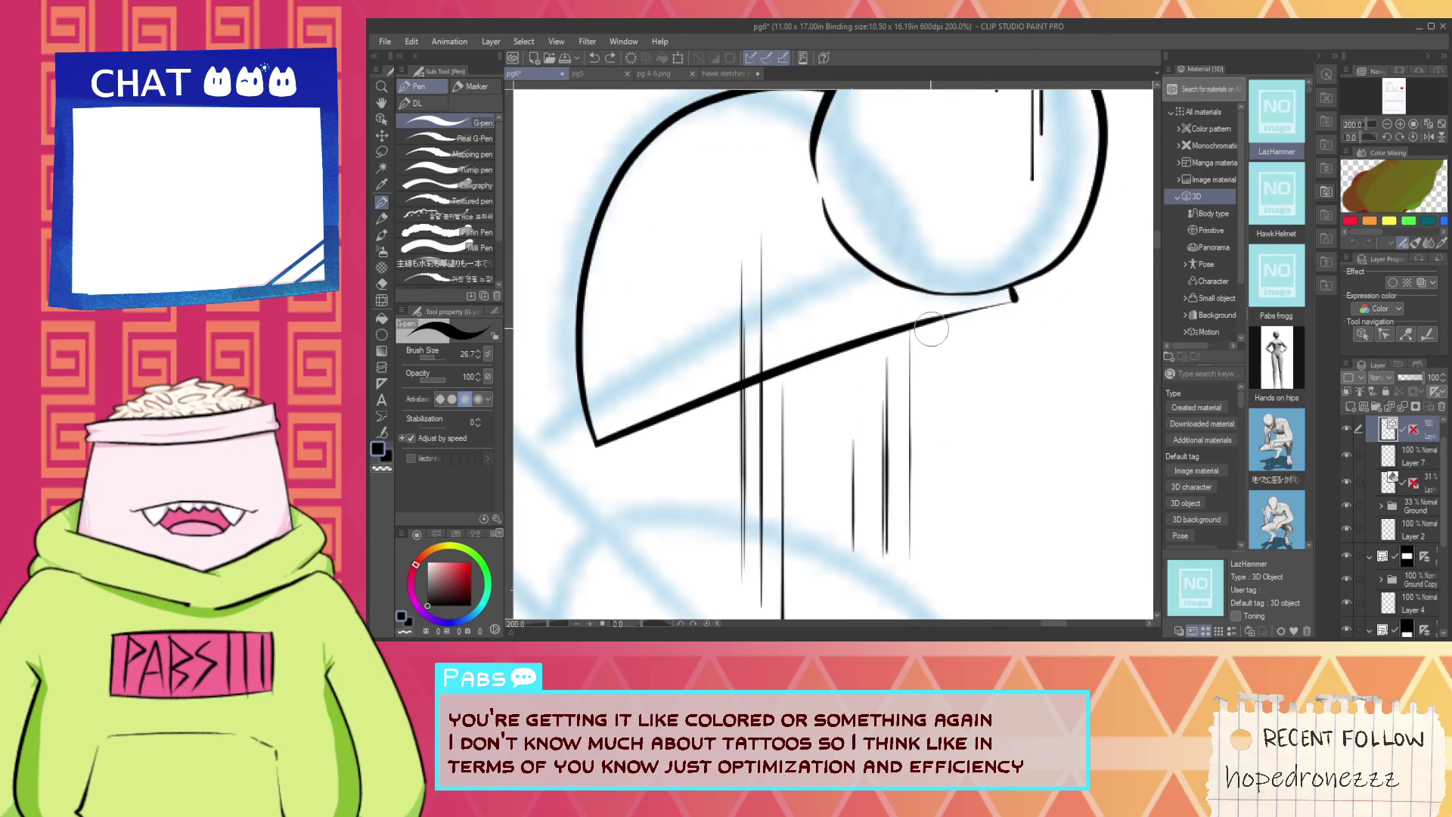
pyautogui.moveTo(889, 333)
pyautogui.mouseDown()
pyautogui.moveTo(1007, 319)
pyautogui.moveTo(1004, 345)
pyautogui.mouseUp()
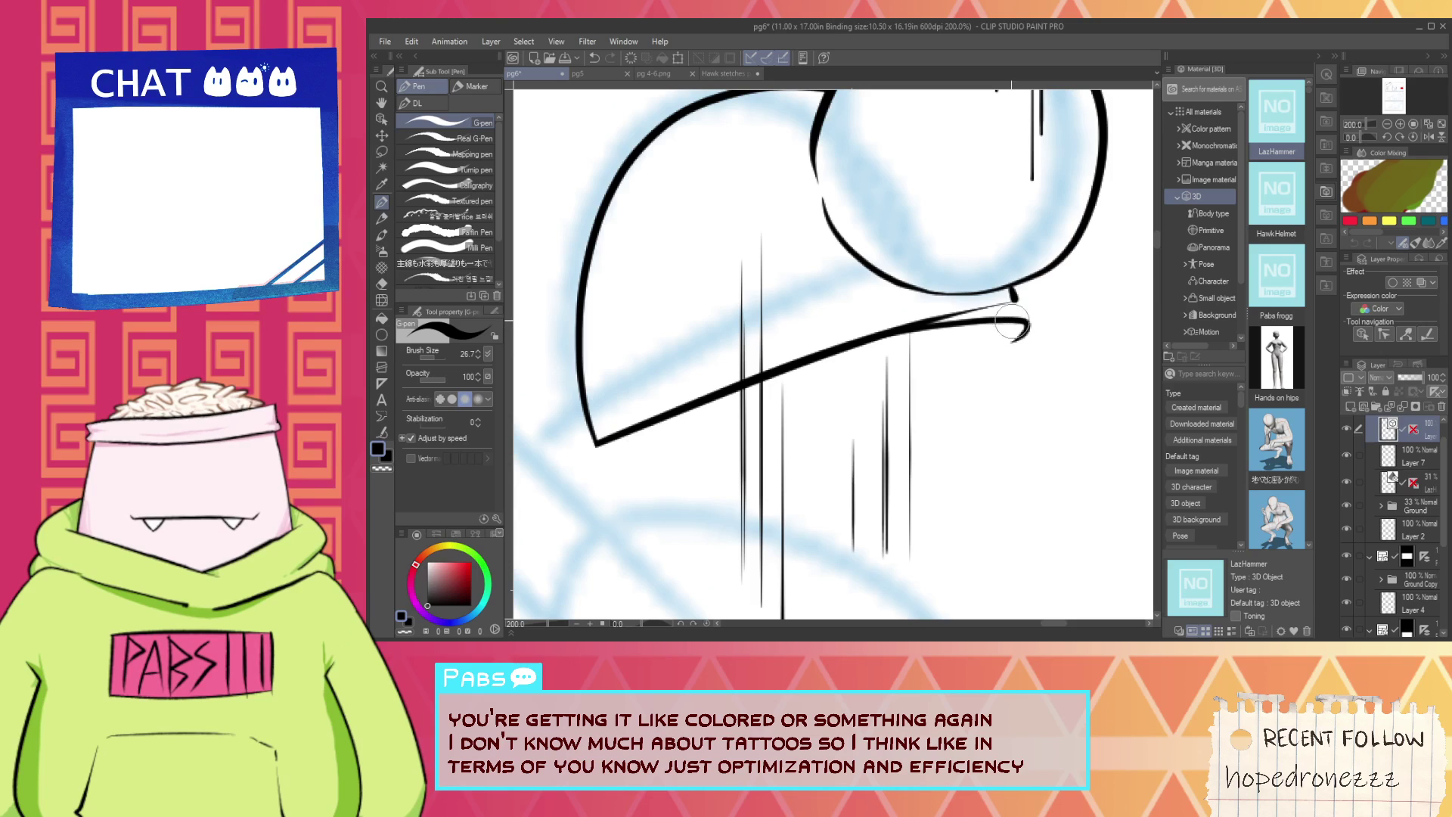
pyautogui.scroll(4, 1010, 322)
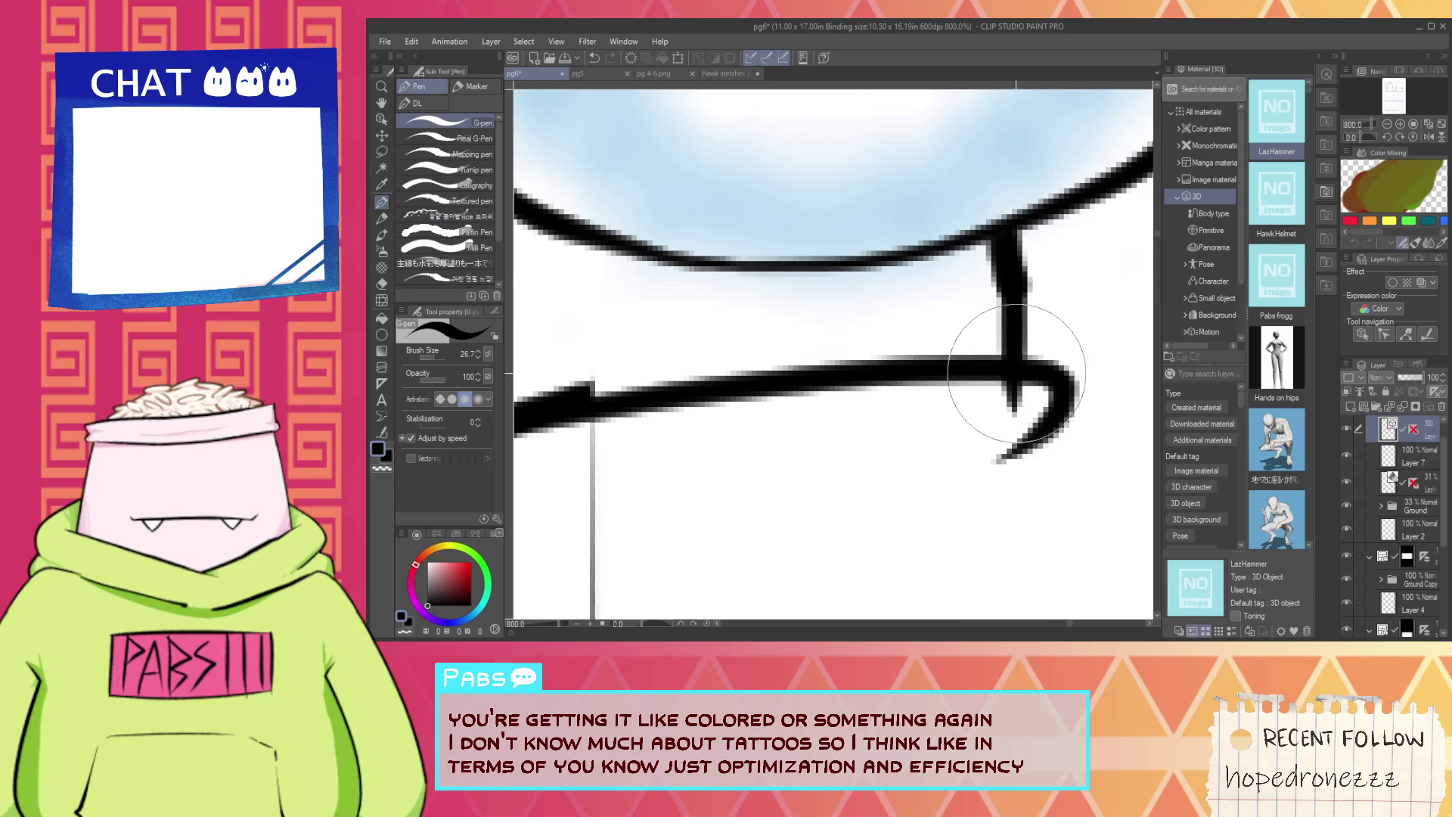
# Erase the hooked overshoot at the body's front corner and the leftover stub where the two lower line segments meet.
pyautogui.press('e')
pyautogui.moveTo(1017, 393); pyautogui.dragTo(1084, 362)
pyautogui.scroll(-2, 783, 322)
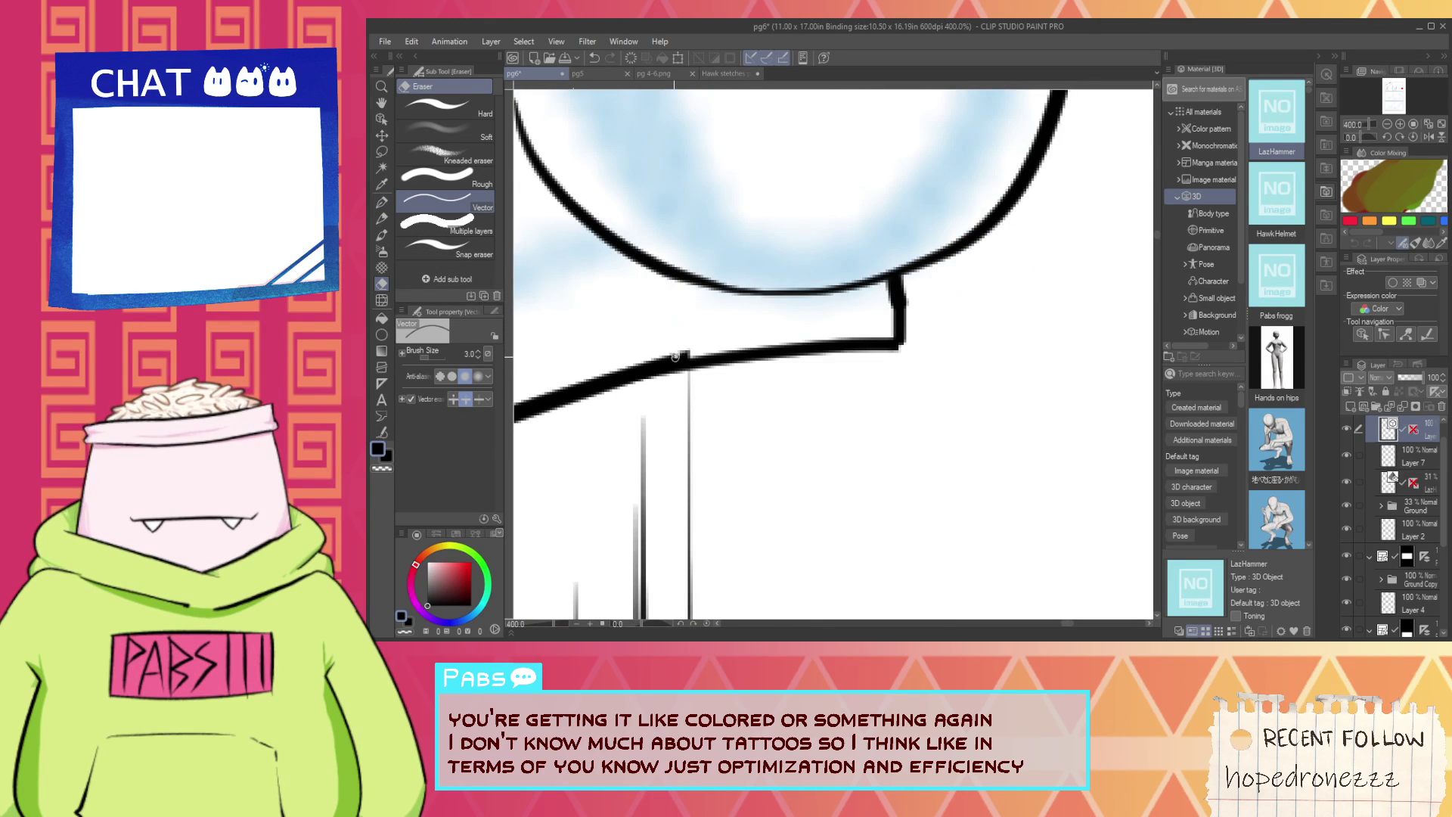
pyautogui.moveTo(682, 355); pyautogui.dragTo(833, 321)
# Join the two segments of the lower body line with the Connect vector lines tool.
pyautogui.scroll(-3, 678, 354)
pyautogui.press('space')
pyautogui.click(382, 432)
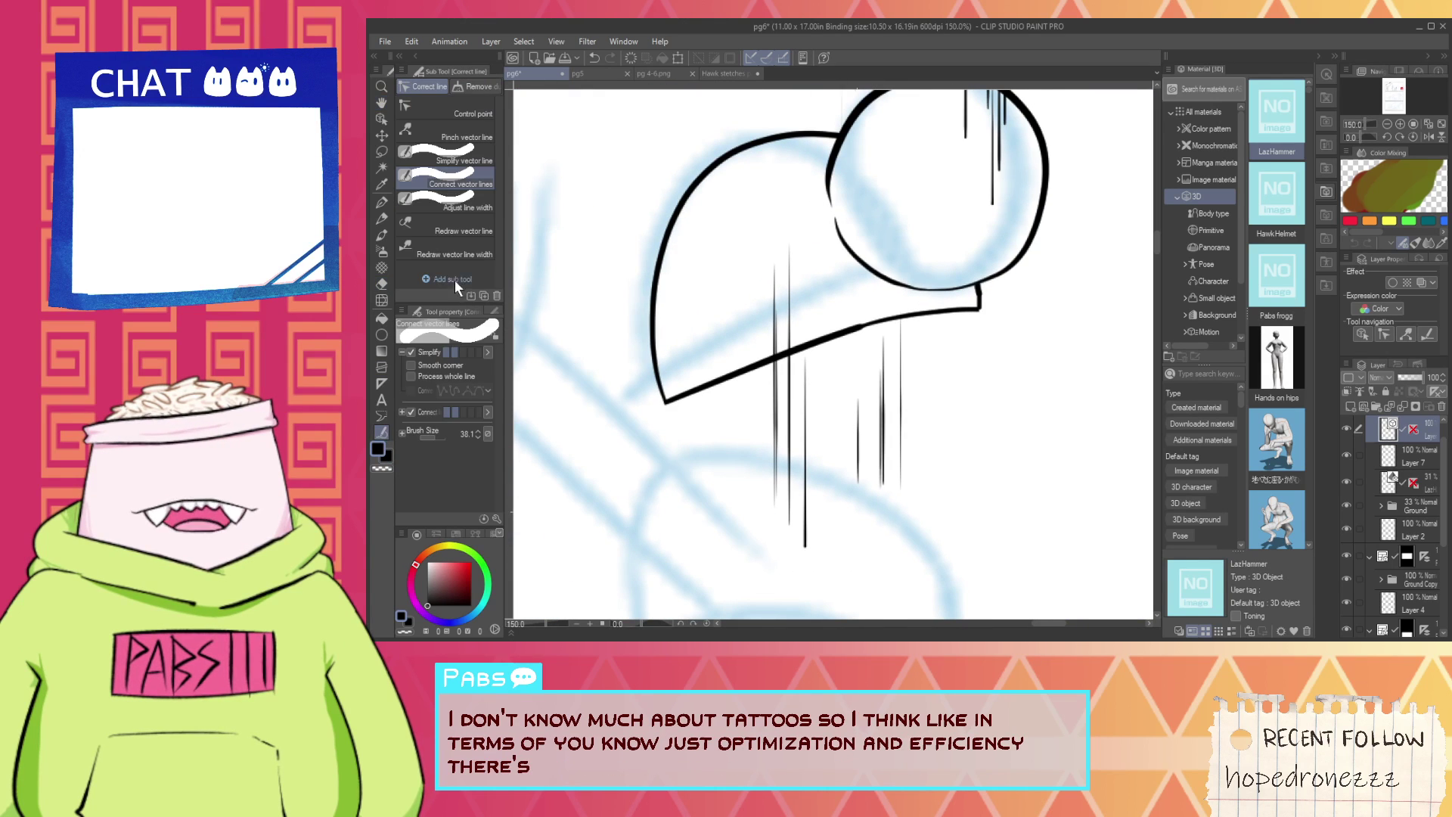
pyautogui.scroll(3, 855, 318)
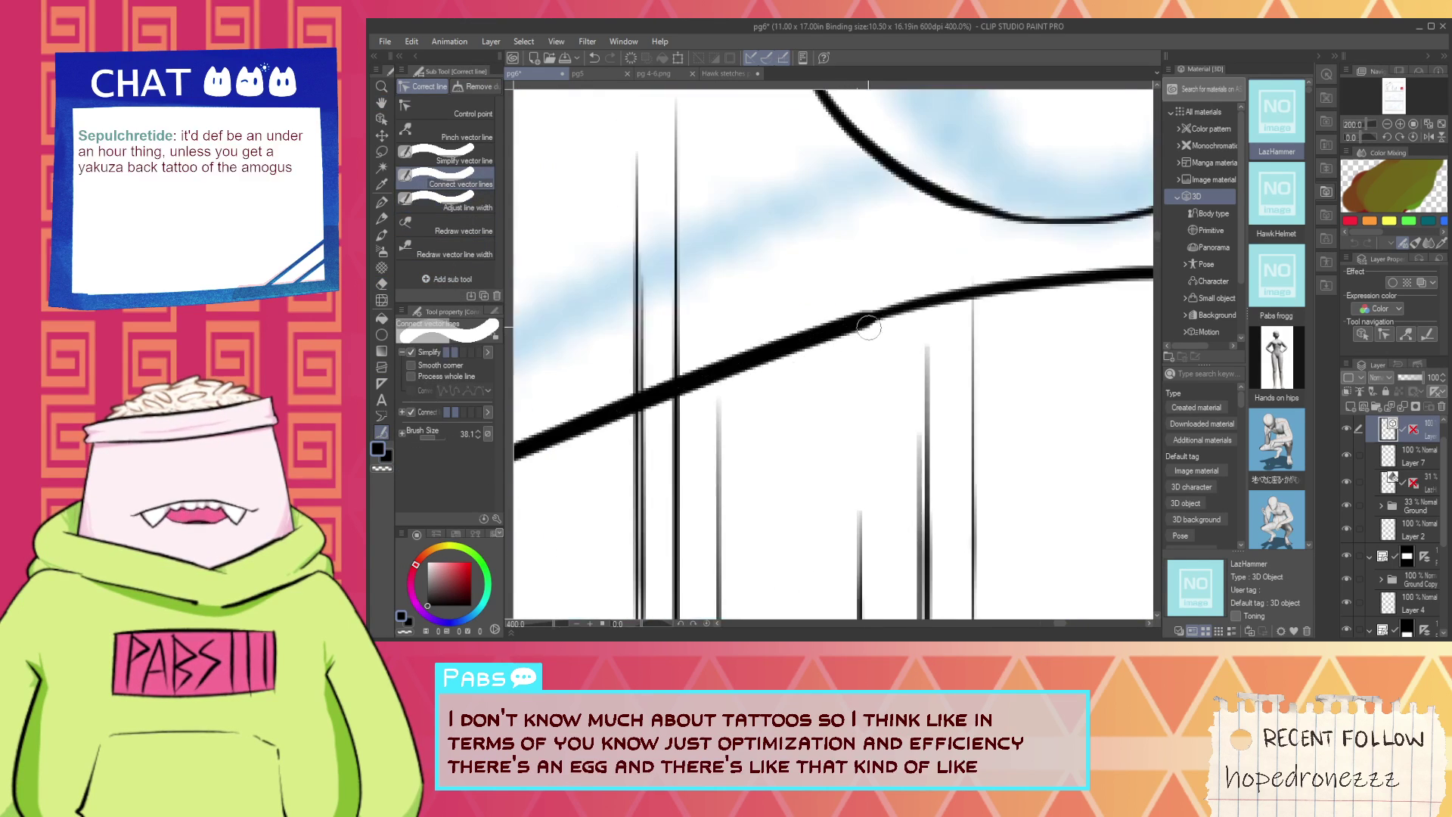
pyautogui.scroll(-2, 821, 303)
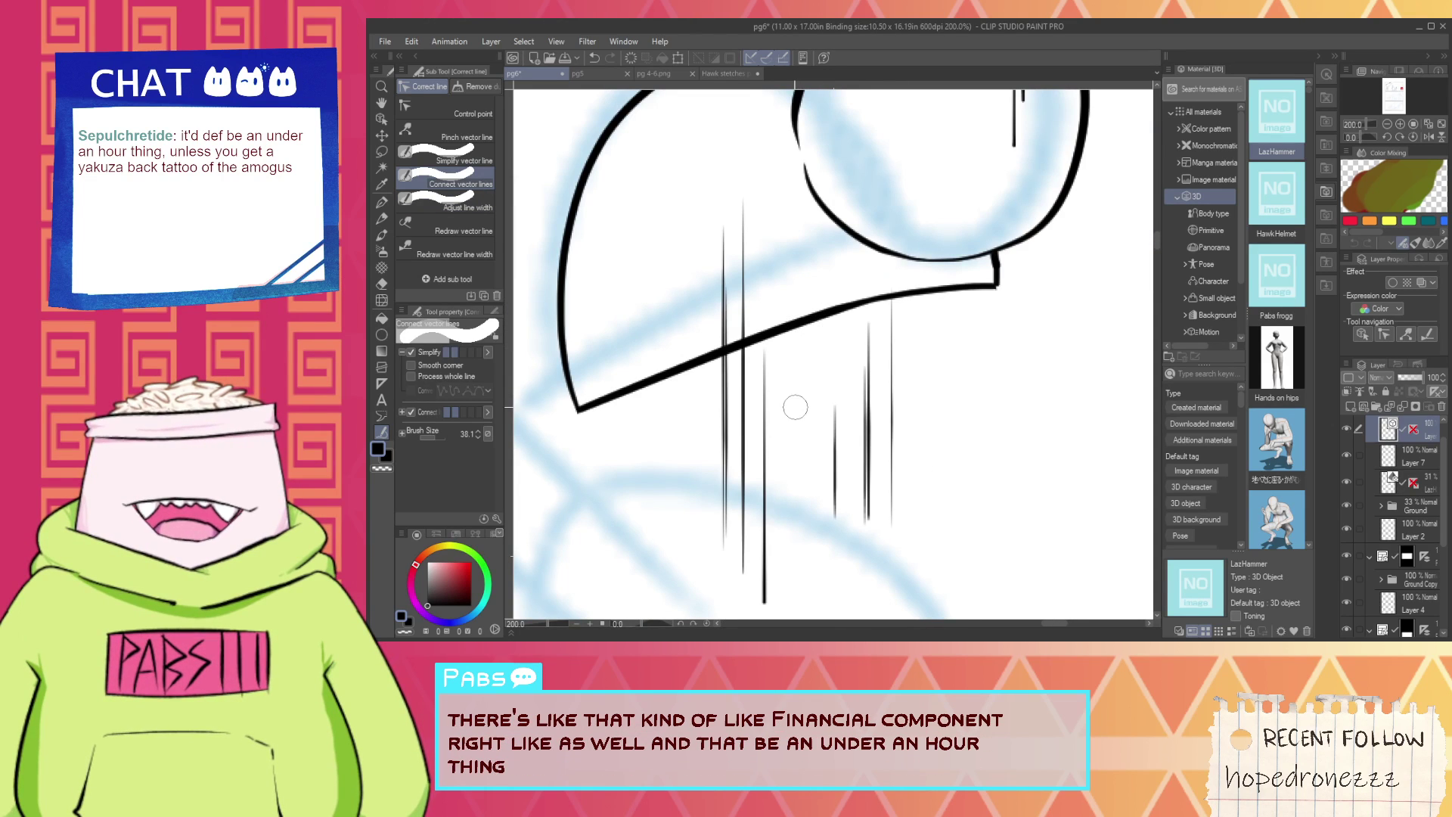
# Examine the inked head and body outline against the blue sketch and the rest of the first panel.
pyautogui.scroll(-4, 757, 393)
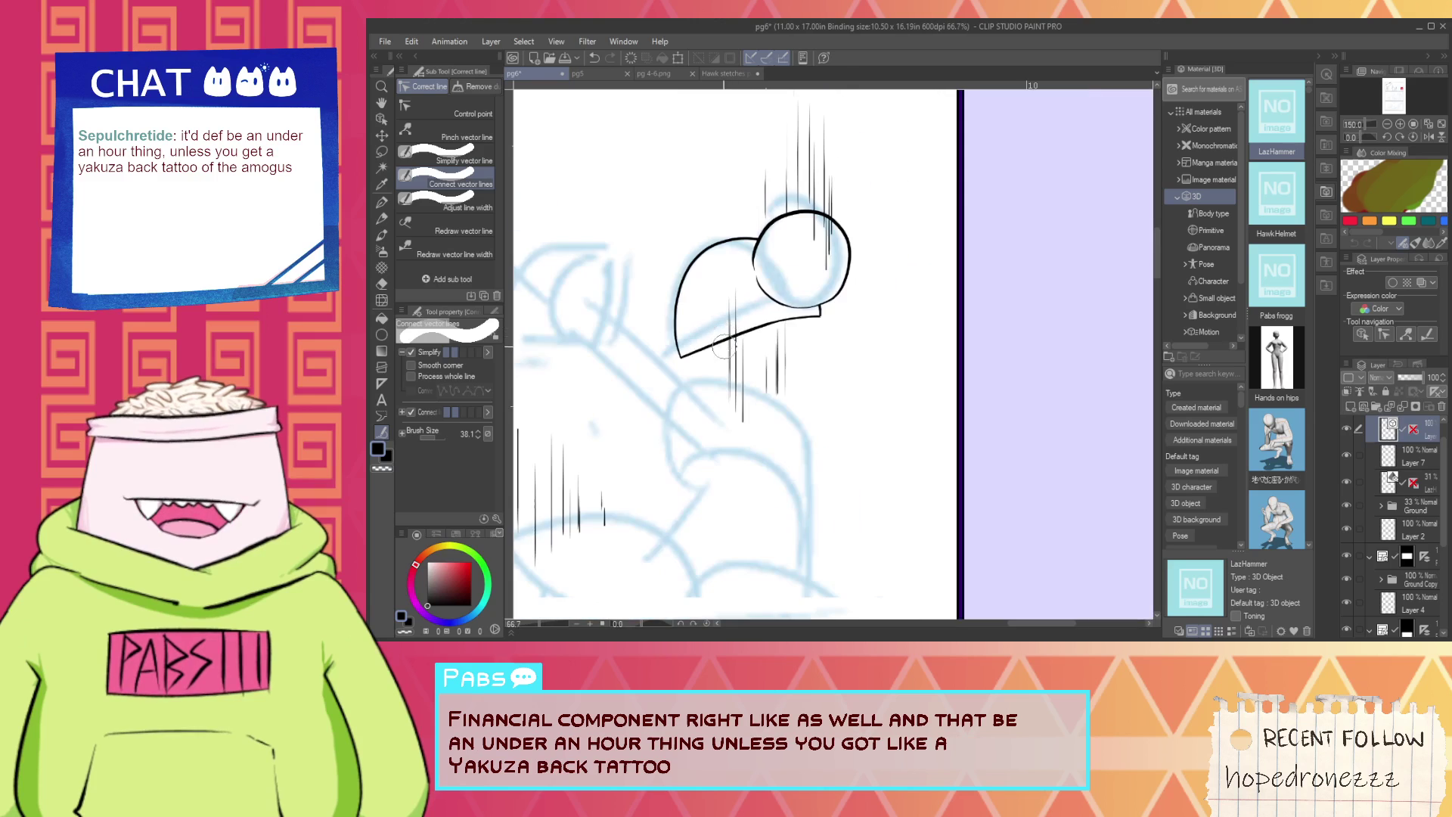
pyautogui.press('space')
pyautogui.moveTo(704, 297); pyautogui.dragTo(874, 531)
pyautogui.scroll(1, 696, 288)
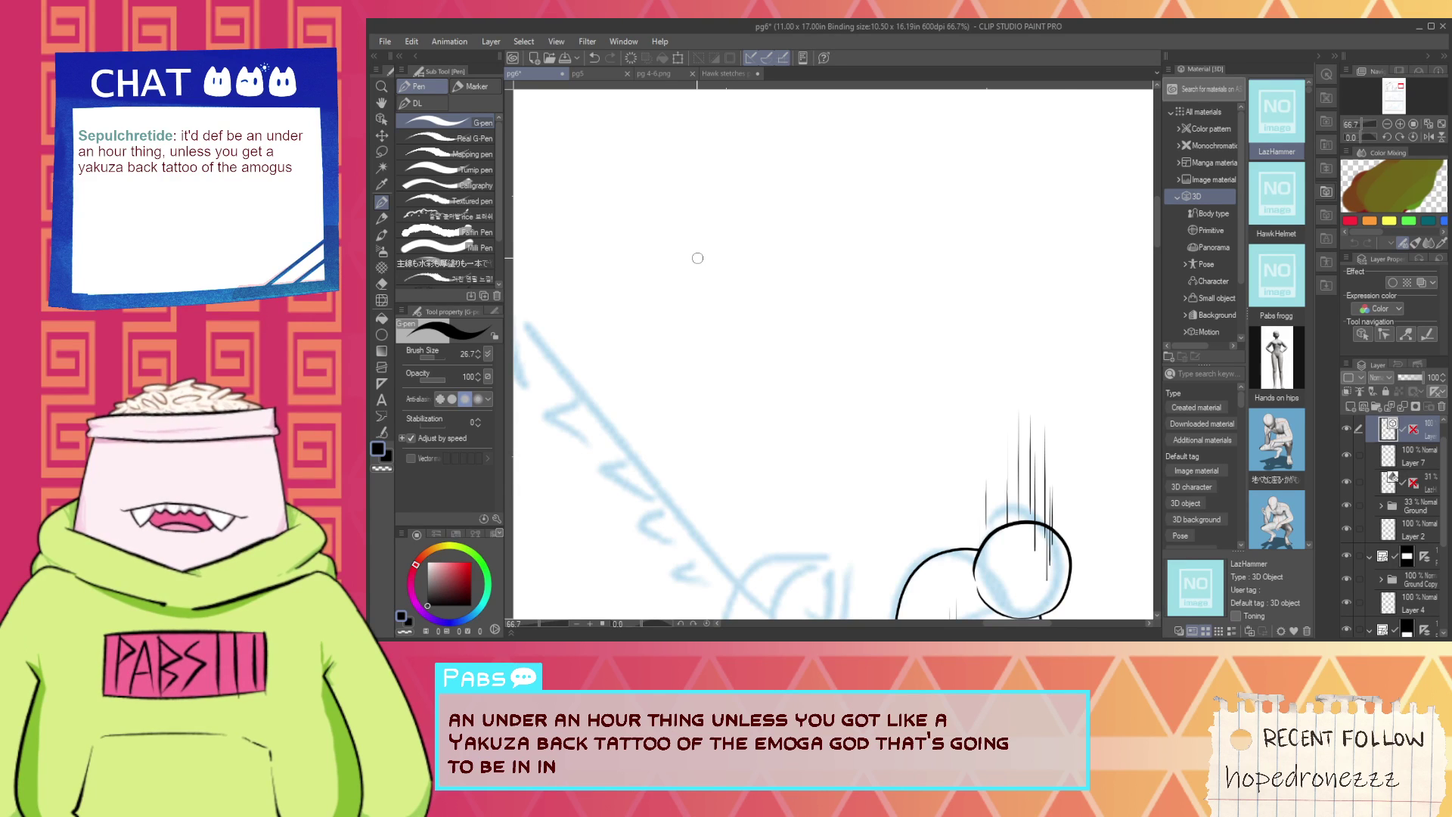
pyautogui.scroll(-2, 697, 258)
pyautogui.moveTo(725, 333)
pyautogui.mouseDown()
pyautogui.moveTo(616, 220)
pyautogui.moveTo(664, 295)
pyautogui.mouseUp()
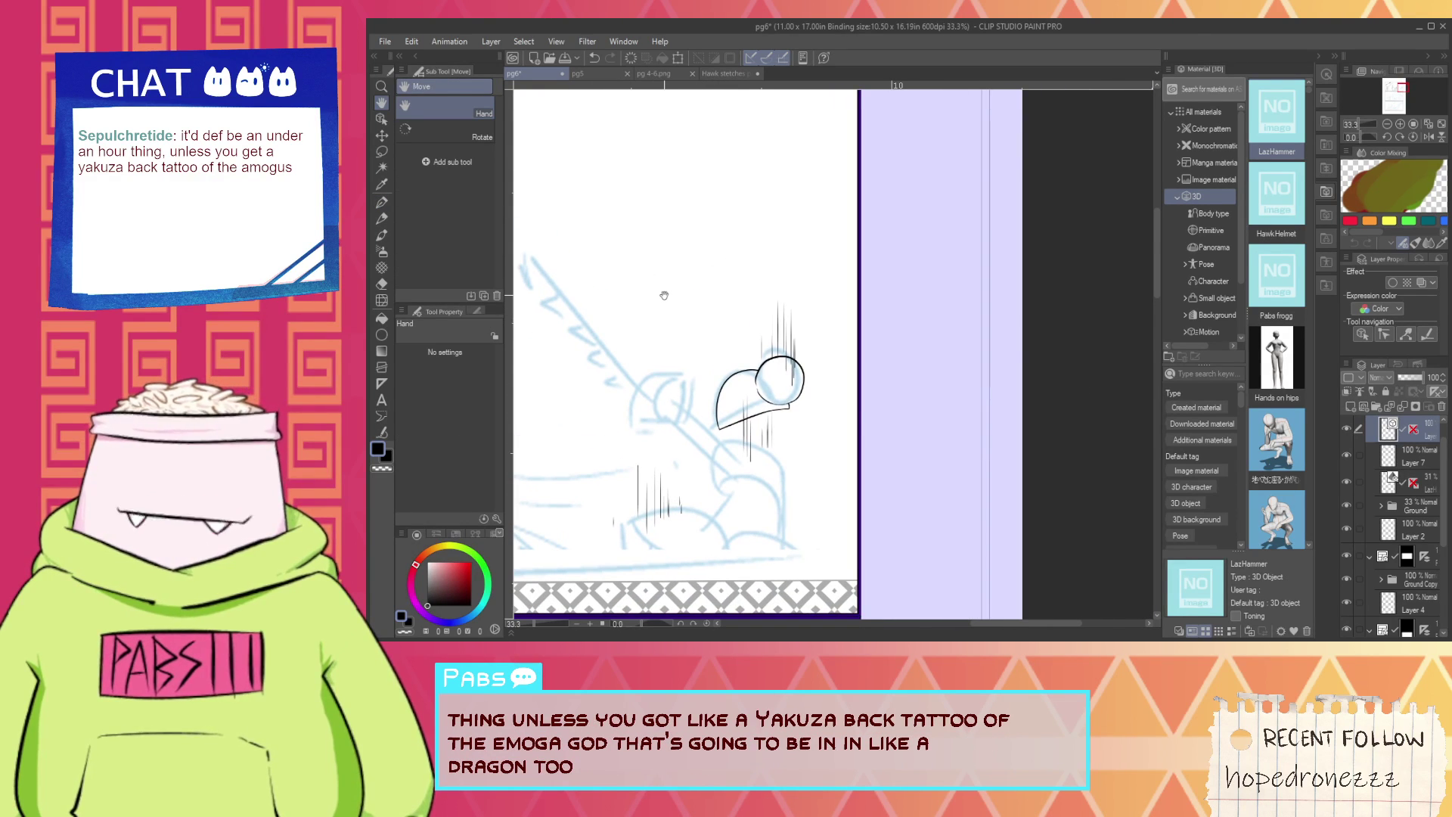
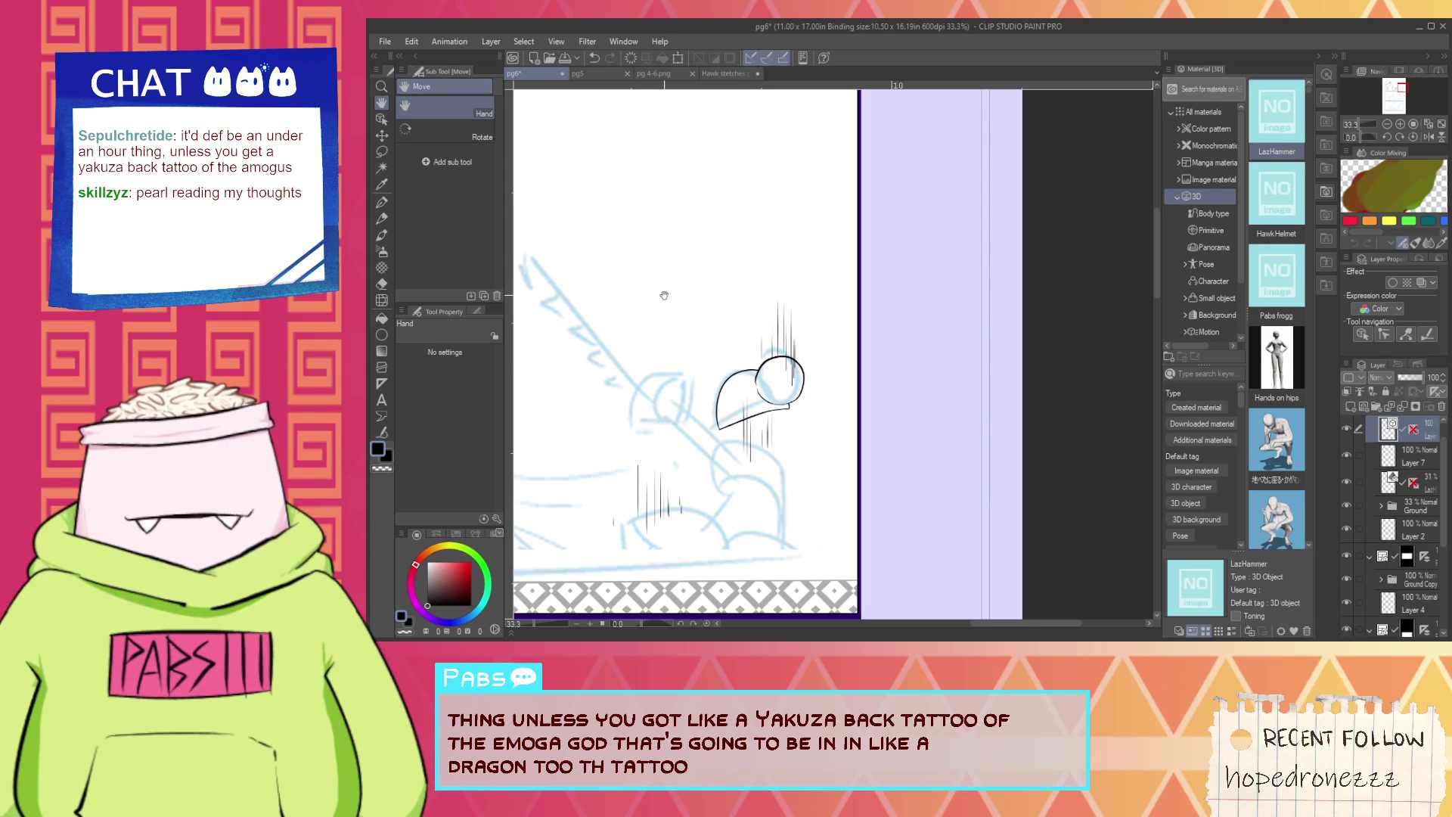
pyautogui.scroll(3, 756, 412)
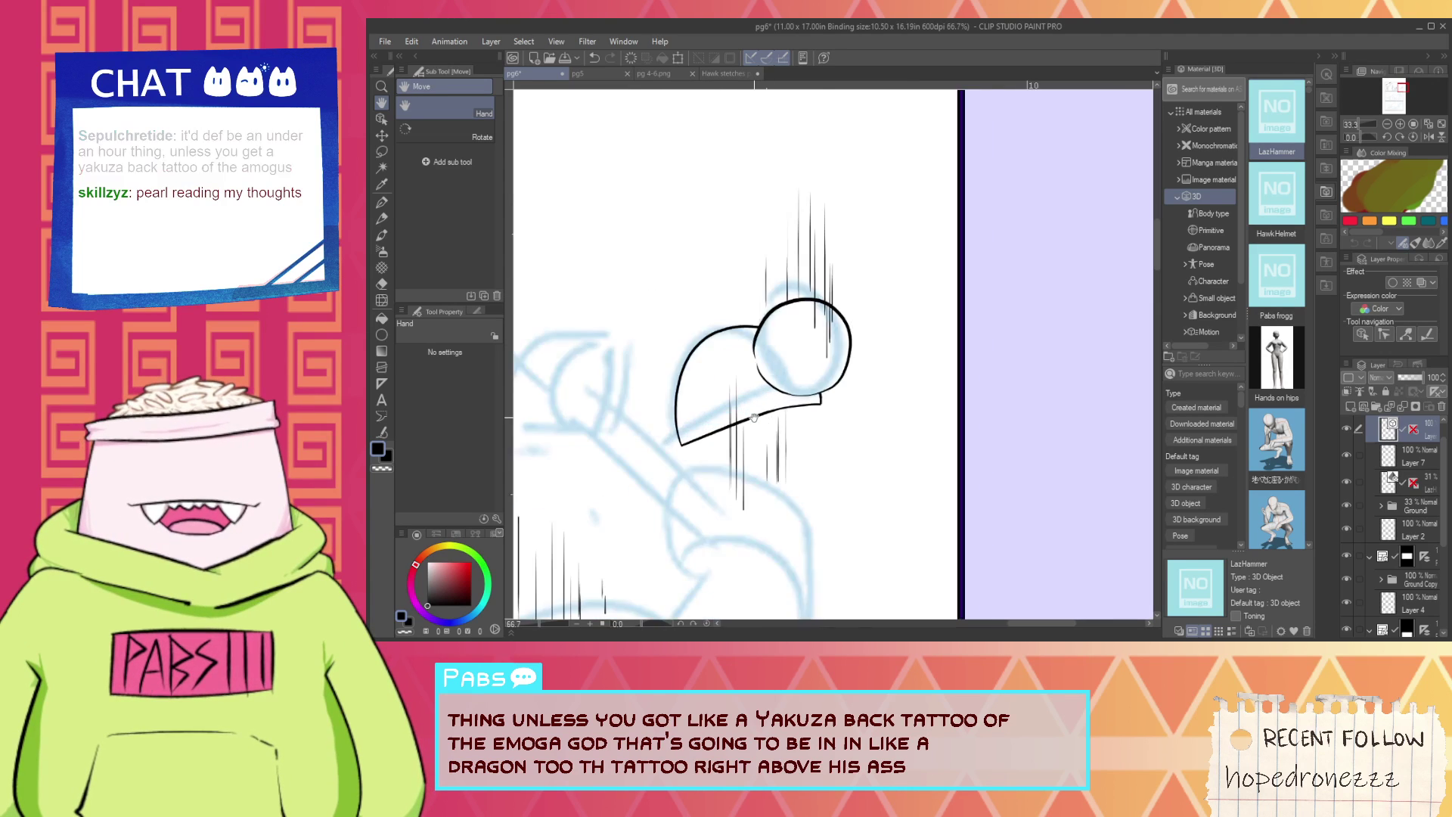
pyautogui.moveTo(759, 424); pyautogui.dragTo(806, 376)
pyautogui.scroll(1, 735, 367)
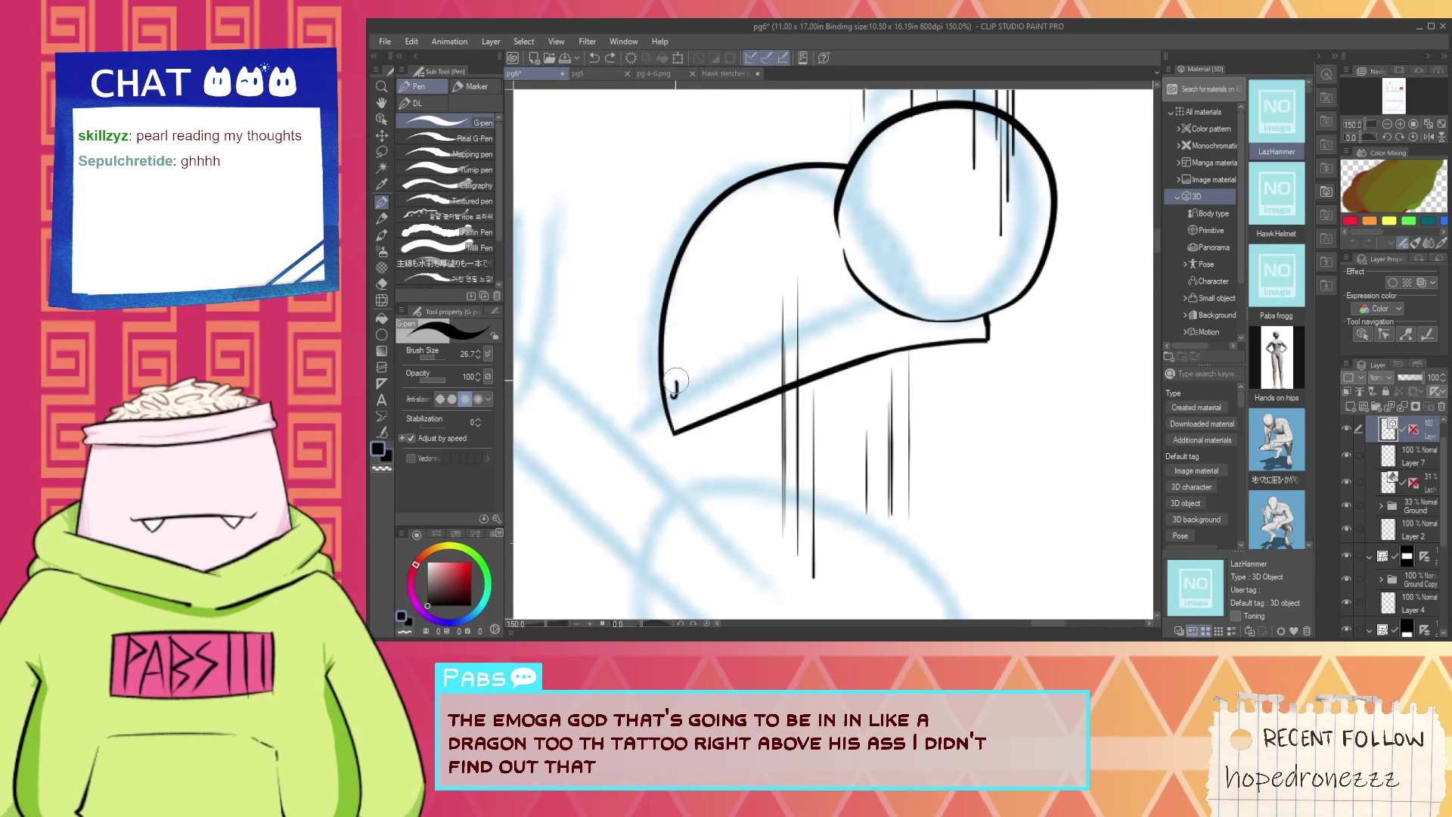
pyautogui.scroll(-3, 685, 397)
pyautogui.scroll(-2, 681, 395)
pyautogui.moveTo(651, 367); pyautogui.dragTo(758, 431)
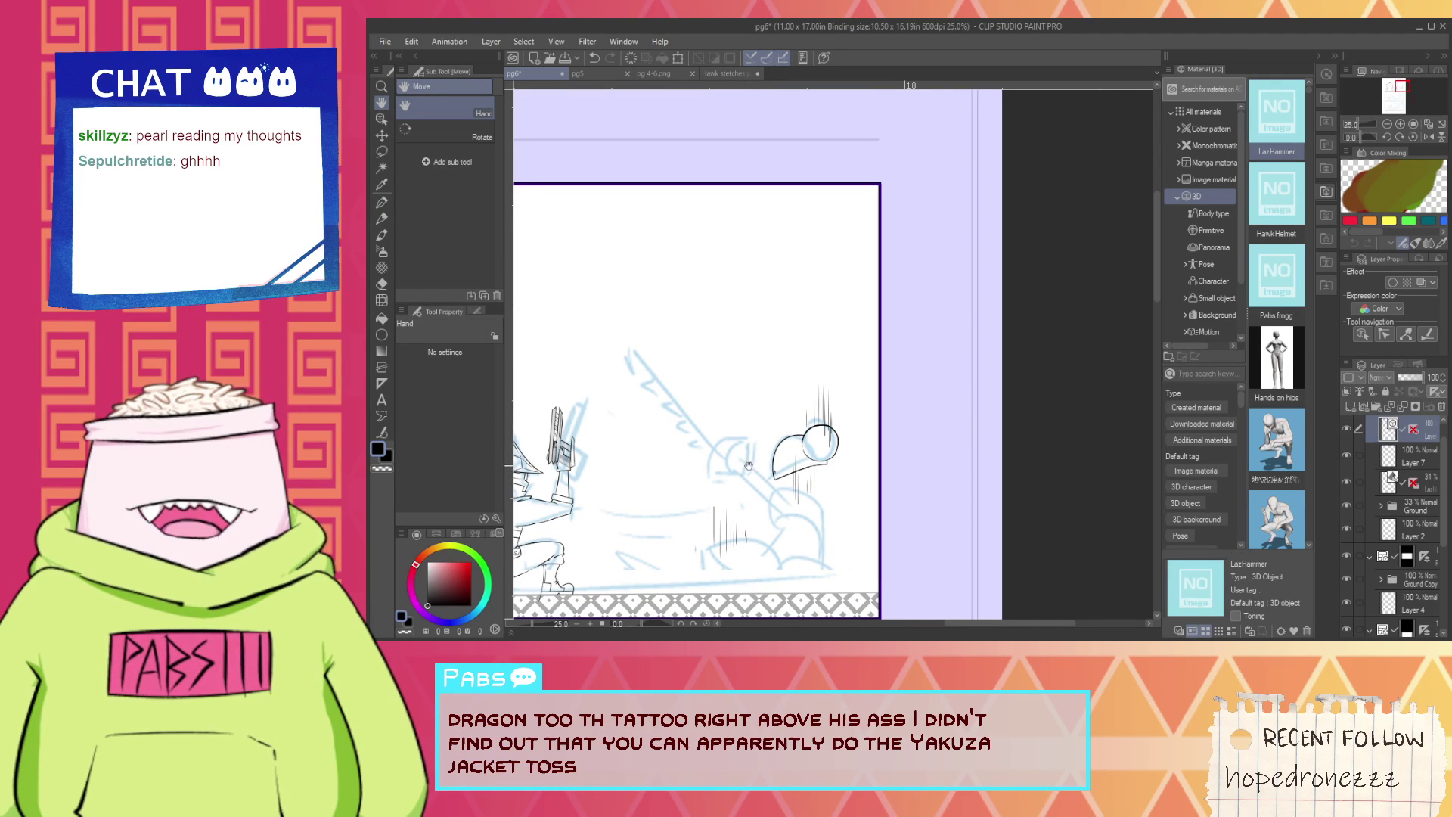
# Doodle an oval head on an inverted-triangle torso in the empty area above the blue sketch.
pyautogui.moveTo(663, 328); pyautogui.dragTo(807, 428)
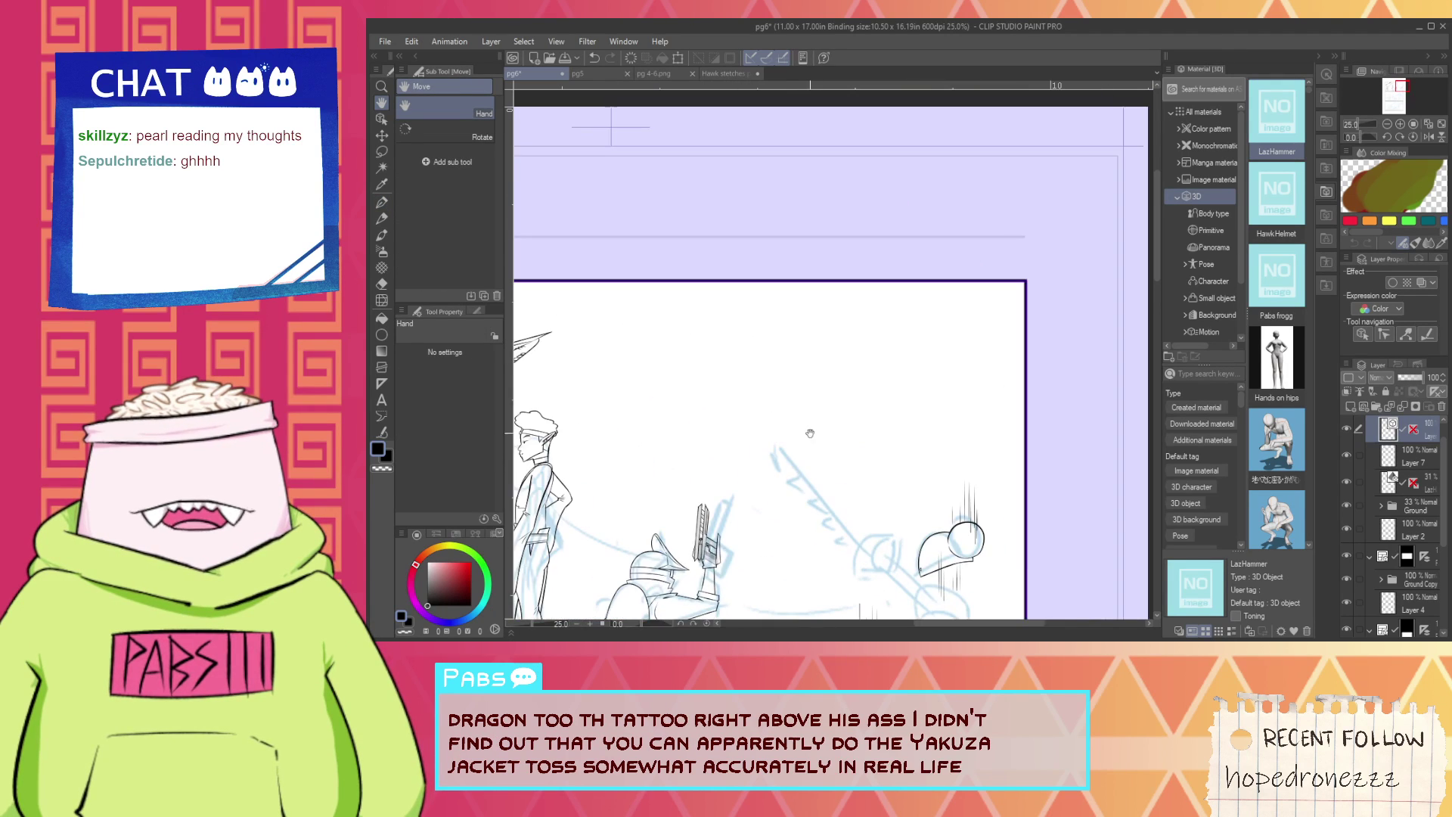
pyautogui.scroll(1, 741, 423)
pyautogui.scroll(1, 740, 420)
pyautogui.moveTo(746, 331); pyautogui.dragTo(722, 357)
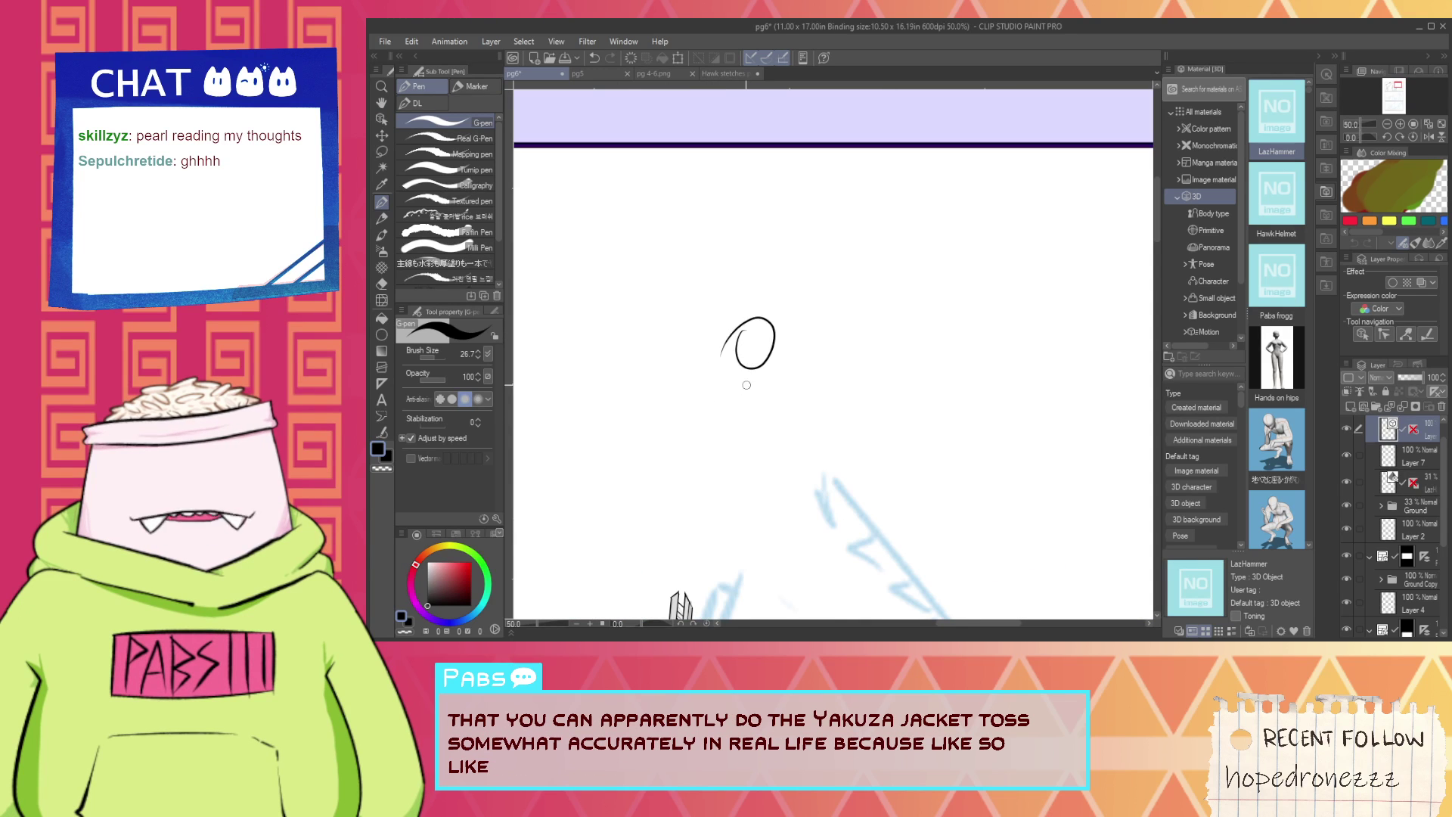
pyautogui.scroll(1, 744, 385)
pyautogui.moveTo(712, 488)
pyautogui.mouseDown()
pyautogui.moveTo(767, 373)
pyautogui.moveTo(769, 490)
pyautogui.moveTo(720, 474)
pyautogui.moveTo(809, 371)
pyautogui.moveTo(728, 500)
pyautogui.mouseUp()
pyautogui.hotkey('ctrl', 'z')
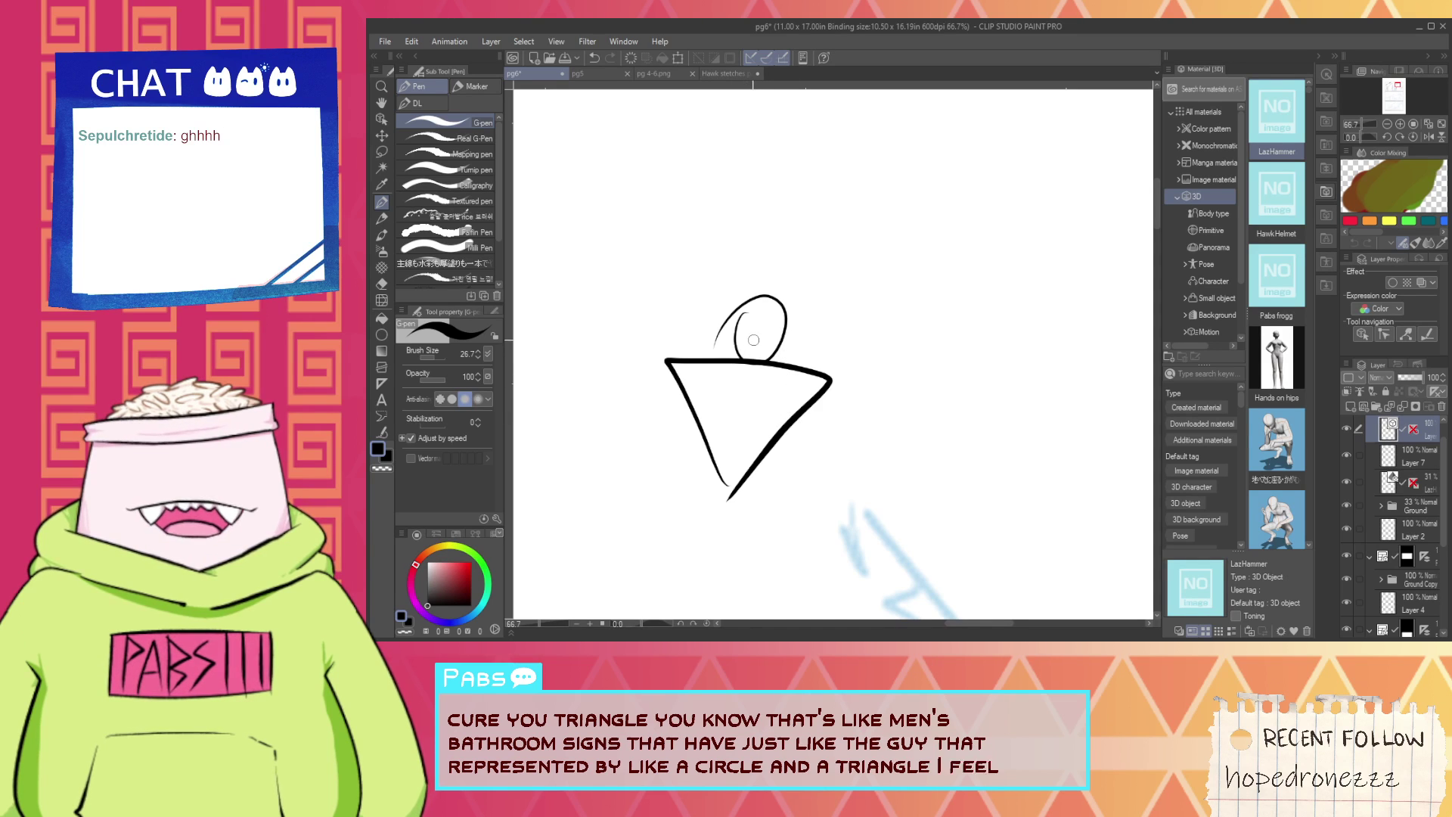
# Give the doodled head a frowning face with angry brows, ears, chin stubble and slicked-back hair.
pyautogui.scroll(3, 753, 339)
pyautogui.moveTo(773, 372); pyautogui.dragTo(745, 367)
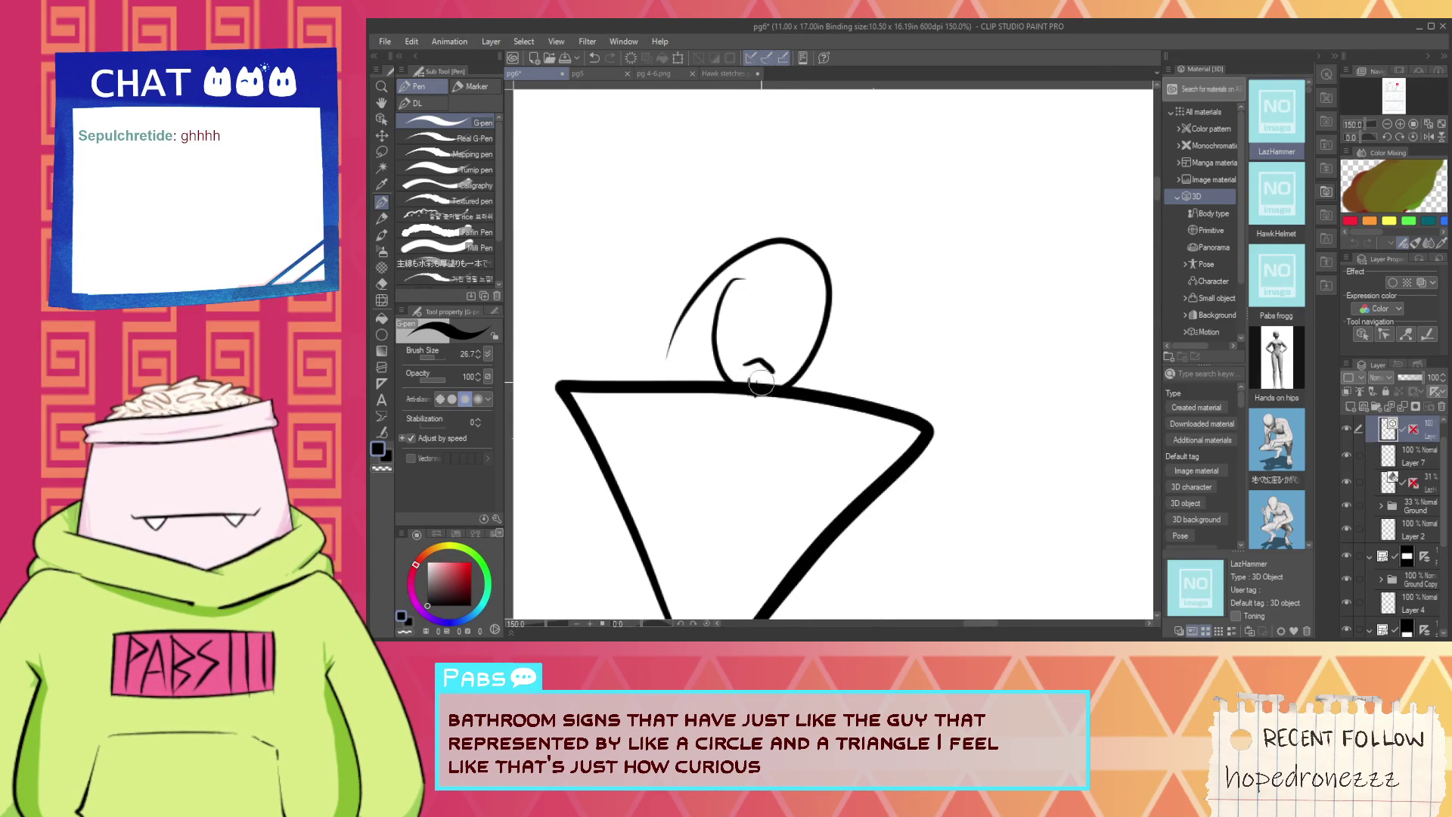
pyautogui.moveTo(732, 308)
pyautogui.mouseDown()
pyautogui.moveTo(761, 330)
pyautogui.moveTo(743, 328)
pyautogui.moveTo(800, 329)
pyautogui.mouseUp()
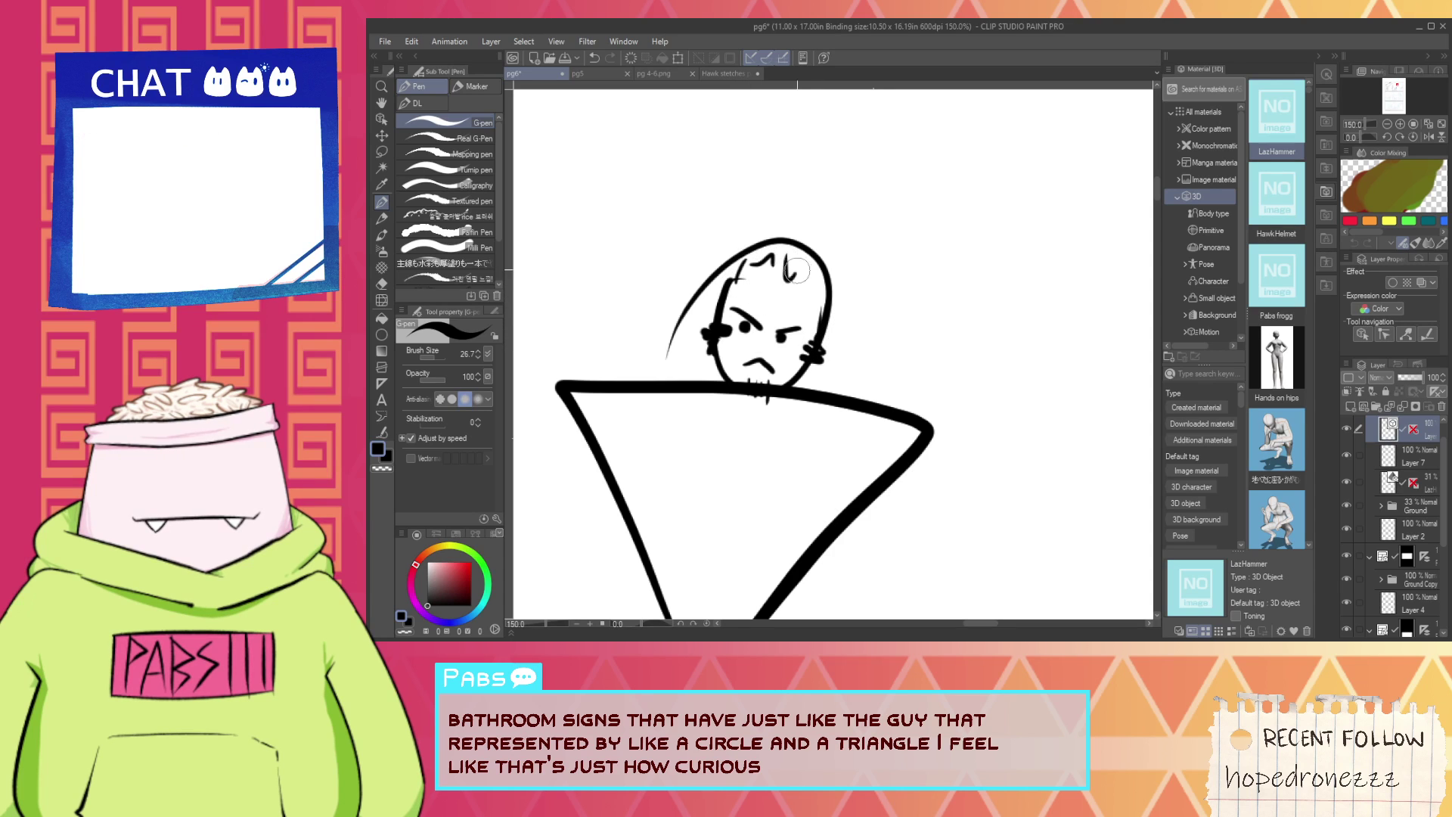
pyautogui.moveTo(742, 280)
pyautogui.mouseDown()
pyautogui.moveTo(825, 311)
pyautogui.moveTo(775, 247)
pyautogui.moveTo(783, 279)
pyautogui.moveTo(817, 261)
pyautogui.mouseUp()
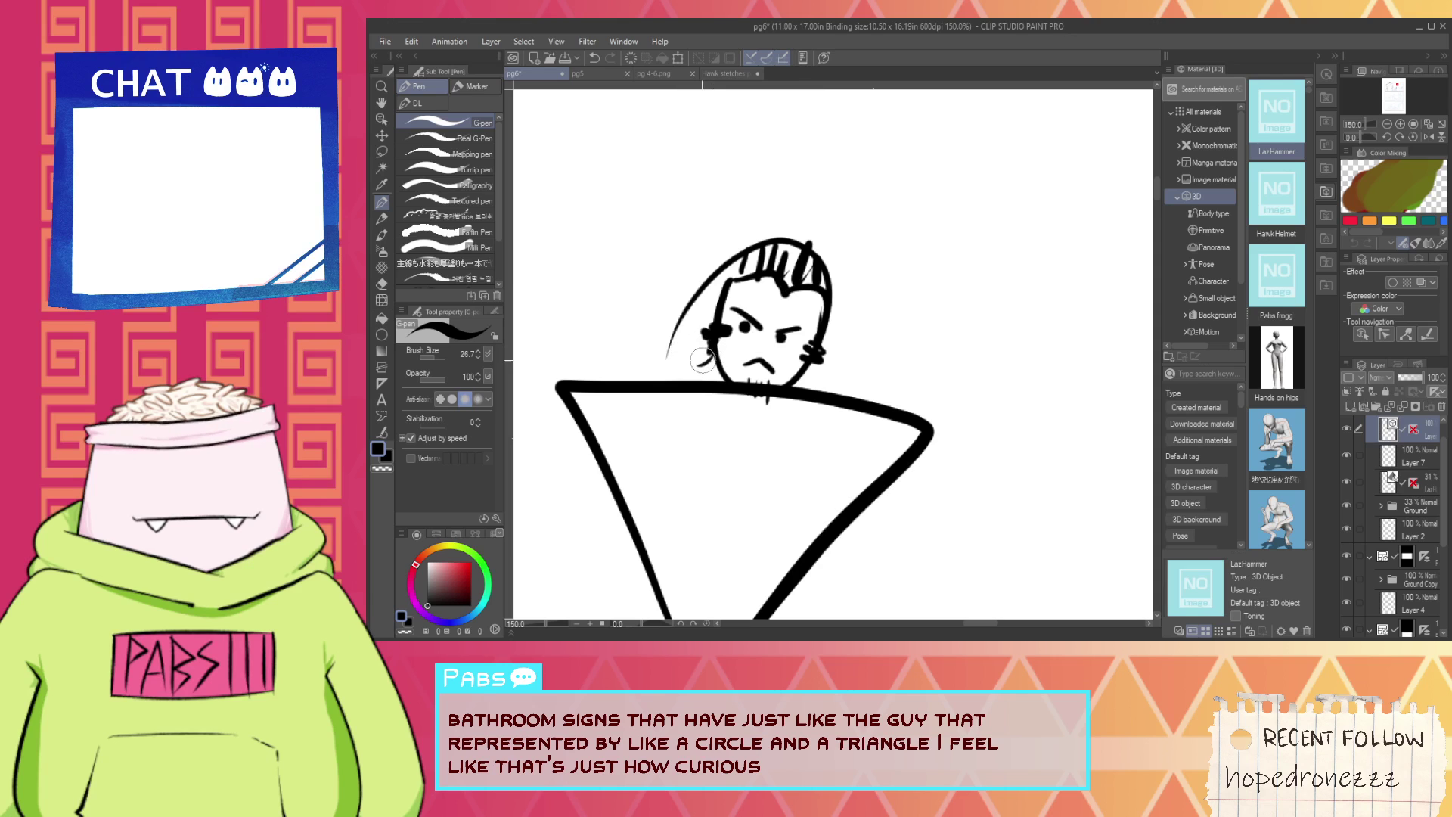
# Add jacket lapels and a pointed shirt collar to the doodle's triangular torso.
pyautogui.scroll(-3, 777, 388)
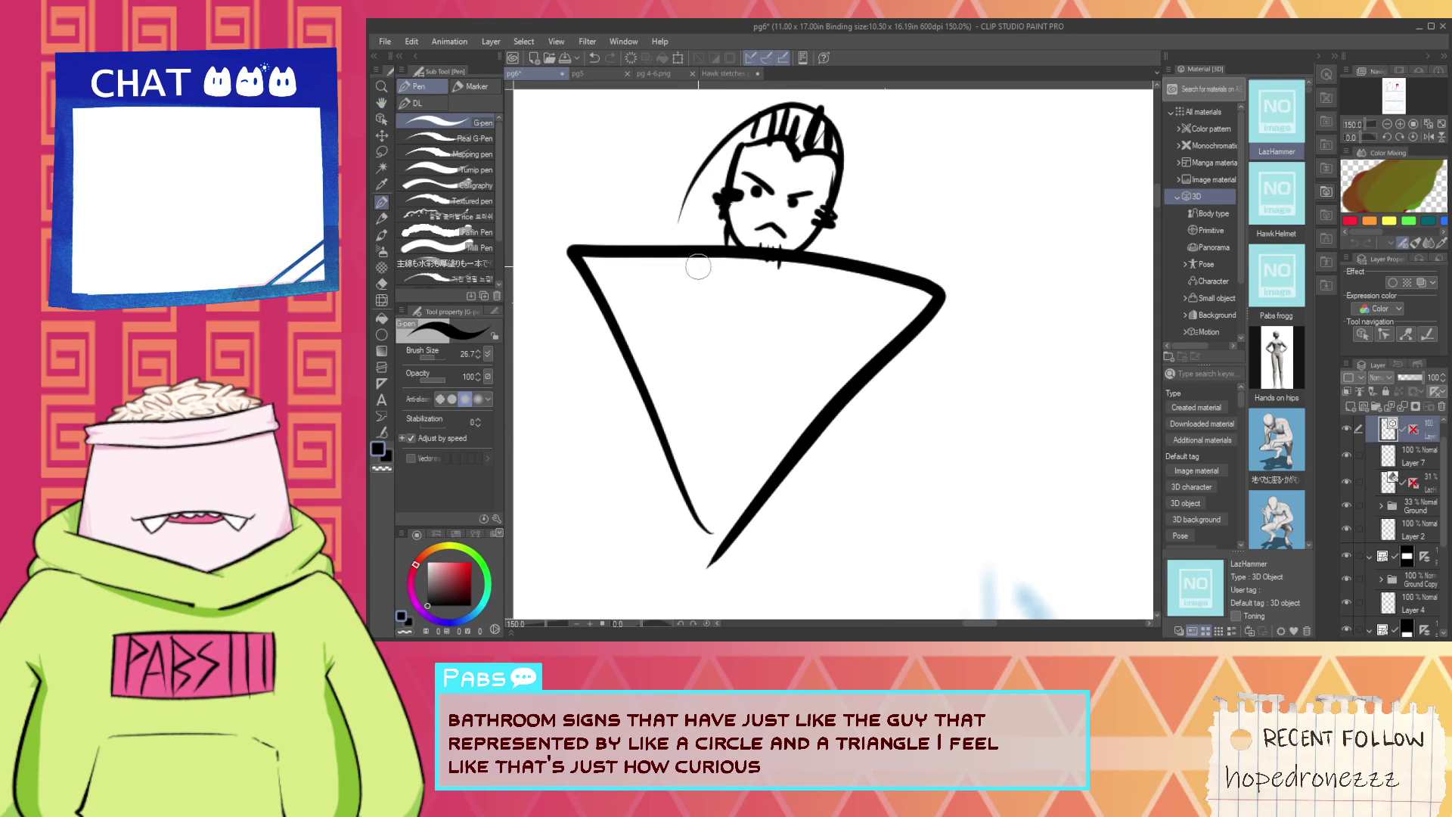
pyautogui.moveTo(690, 259); pyautogui.dragTo(700, 454)
pyautogui.moveTo(825, 276)
pyautogui.mouseDown()
pyautogui.moveTo(789, 412)
pyautogui.moveTo(814, 335)
pyautogui.mouseUp()
pyautogui.moveTo(759, 261); pyautogui.dragTo(811, 250)
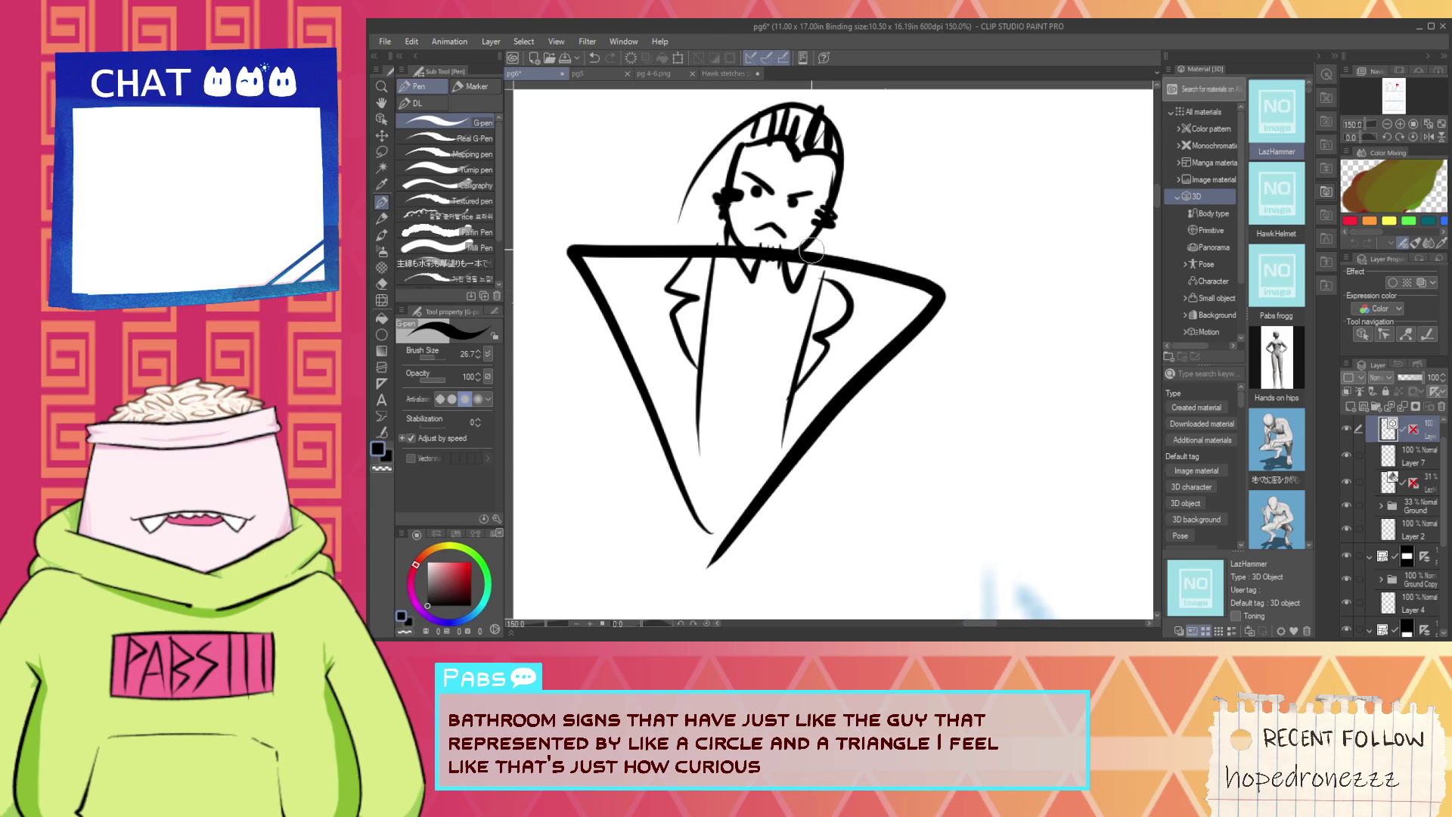
# Add short arms with round hands and tiny legs with feet to the triangular doodle figure.
pyautogui.hotkey('ctrl', '-')
pyautogui.moveTo(626, 336); pyautogui.dragTo(614, 460)
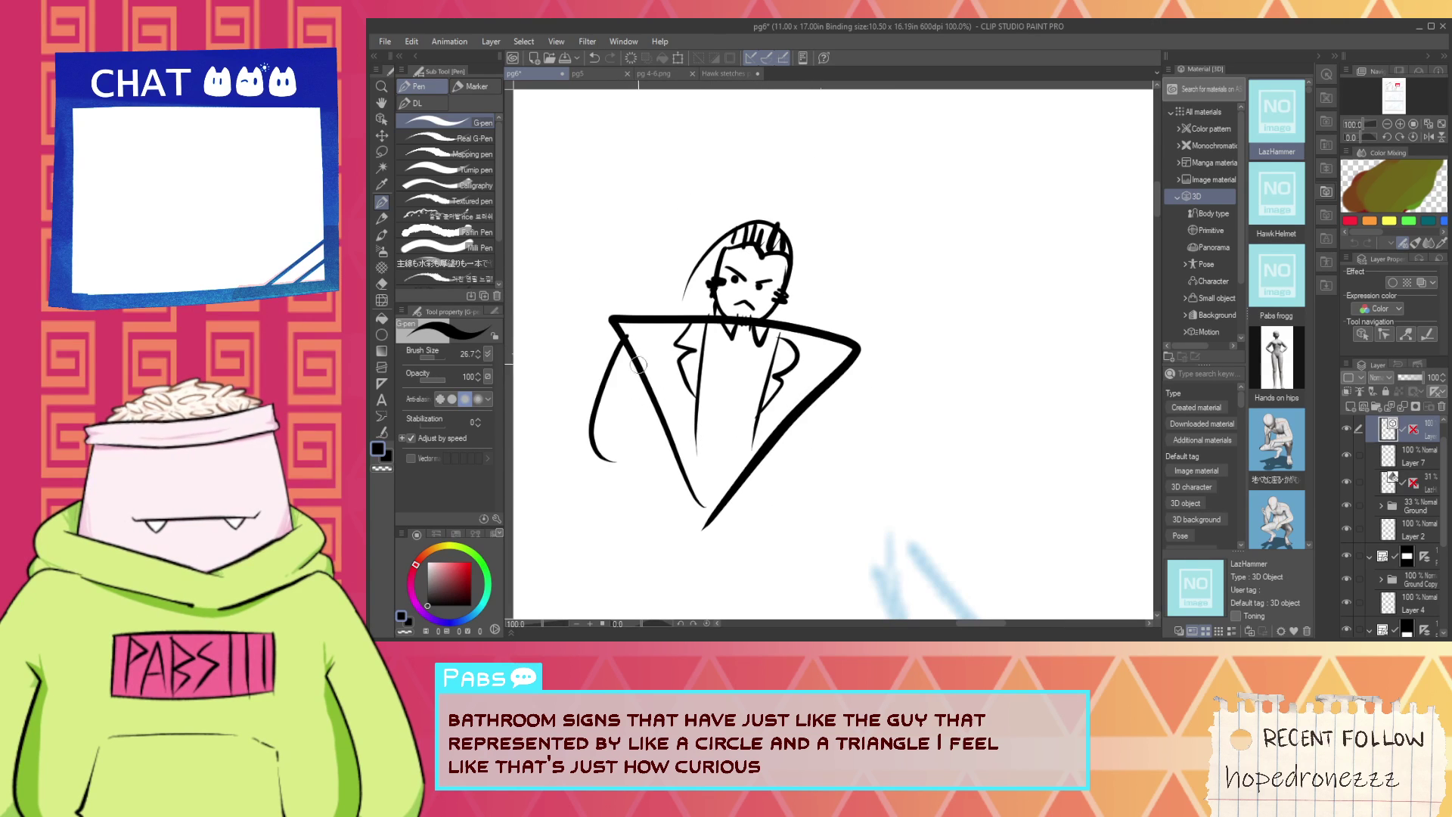
pyautogui.hotkey('ctrl', 'z')
pyautogui.moveTo(624, 350); pyautogui.dragTo(611, 377)
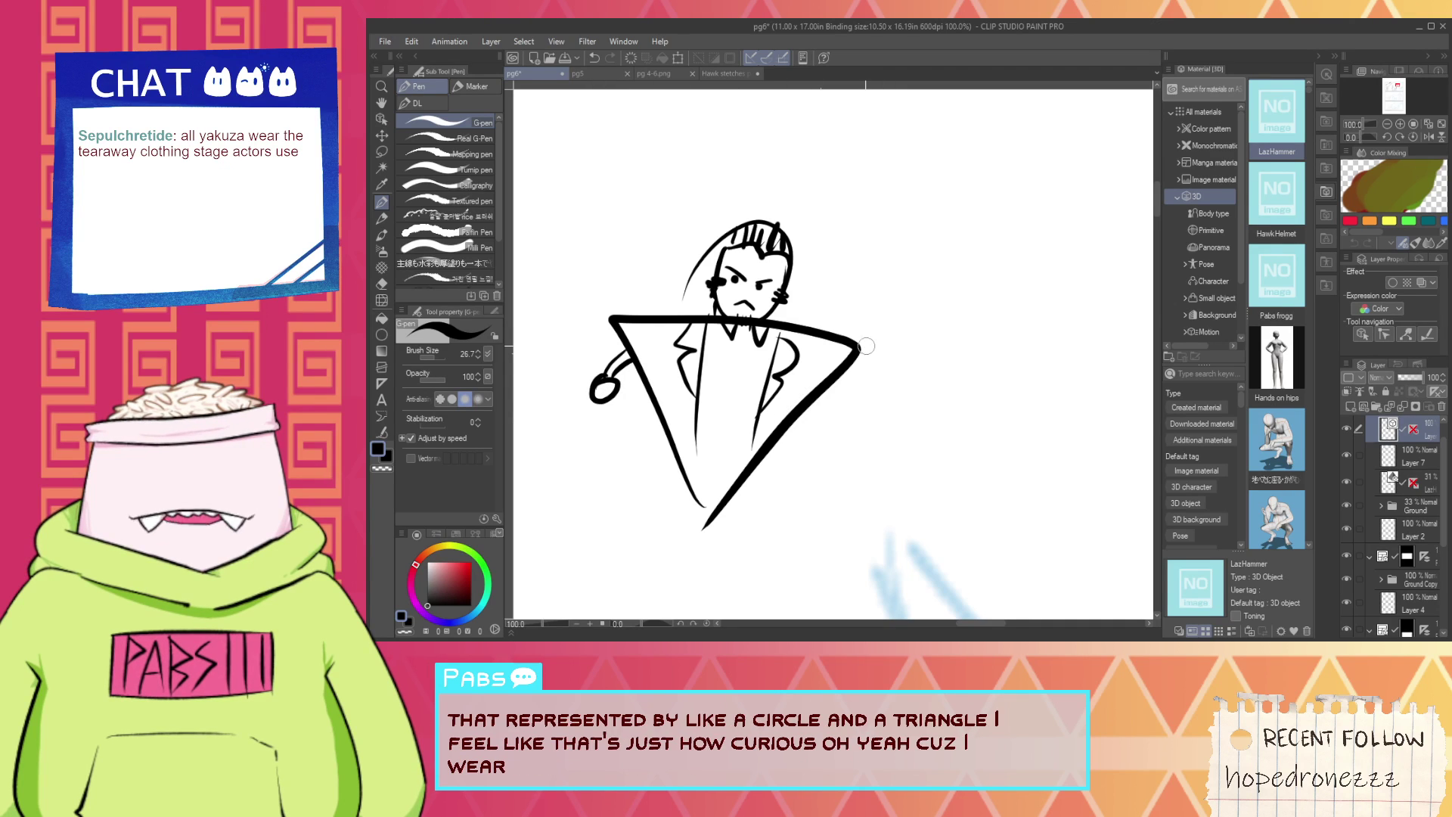
pyautogui.moveTo(849, 362); pyautogui.dragTo(869, 403)
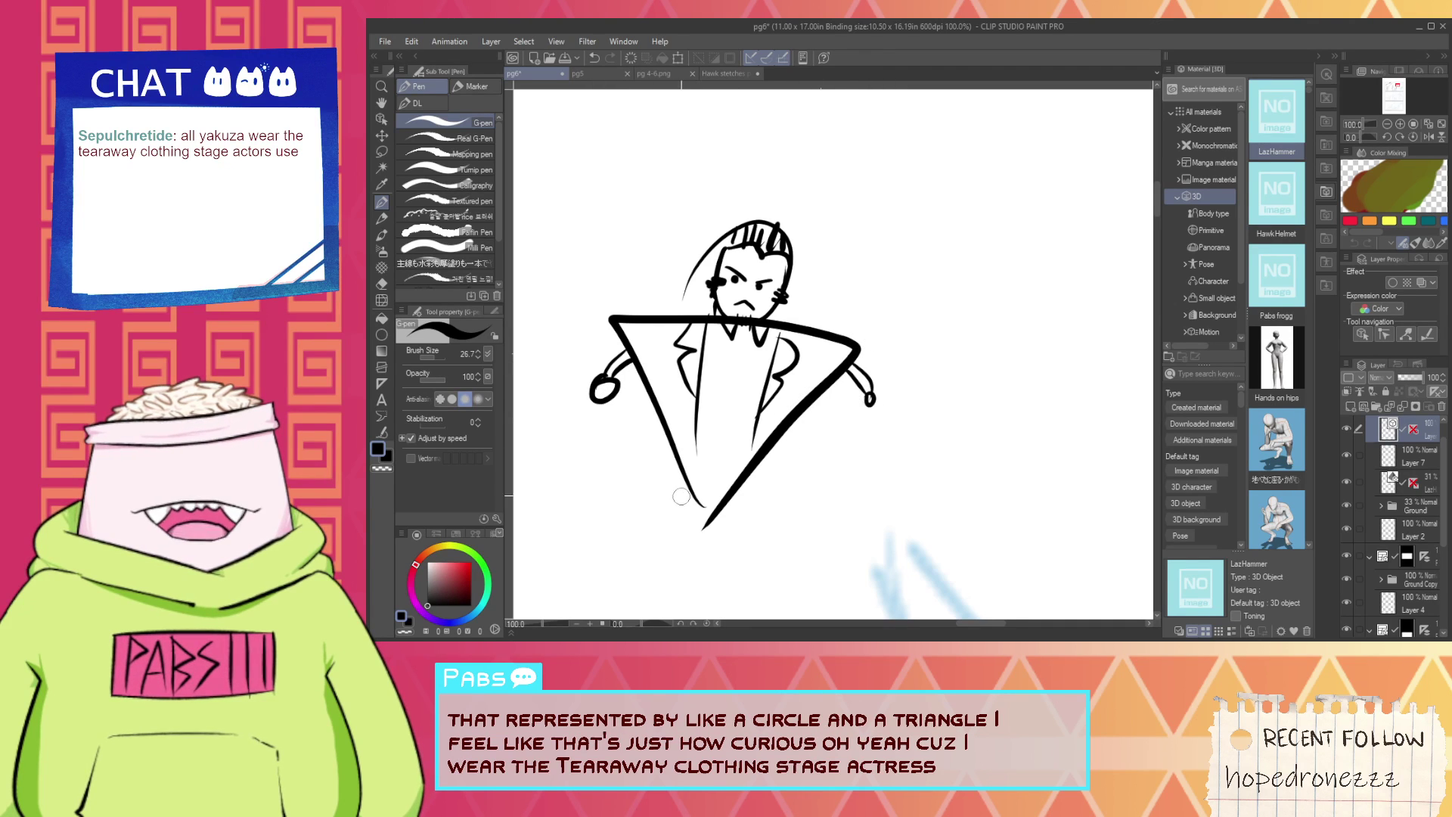
pyautogui.moveTo(693, 514); pyautogui.dragTo(686, 528)
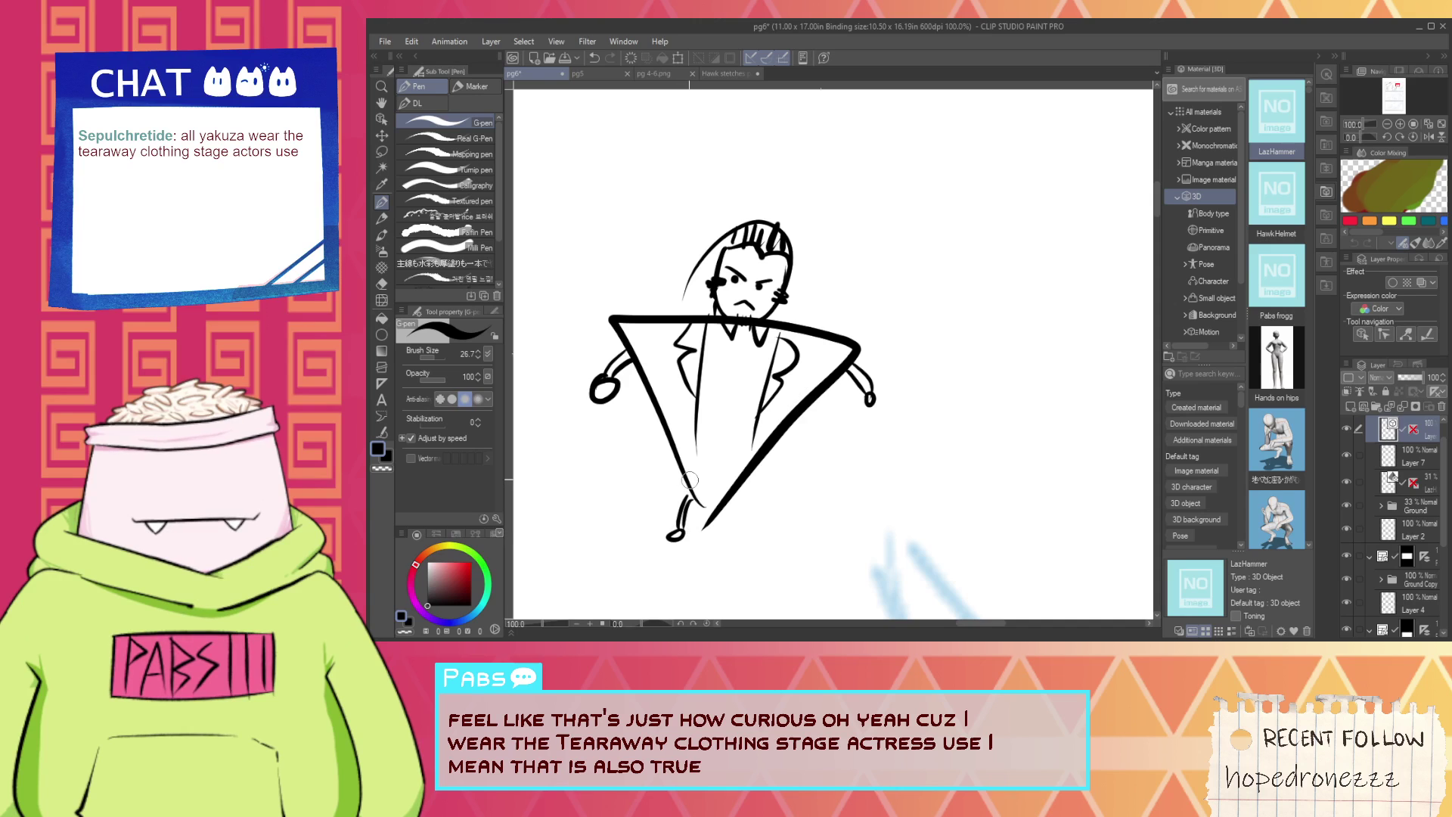
pyautogui.moveTo(728, 504); pyautogui.dragTo(740, 541)
pyautogui.scroll(-2, 746, 545)
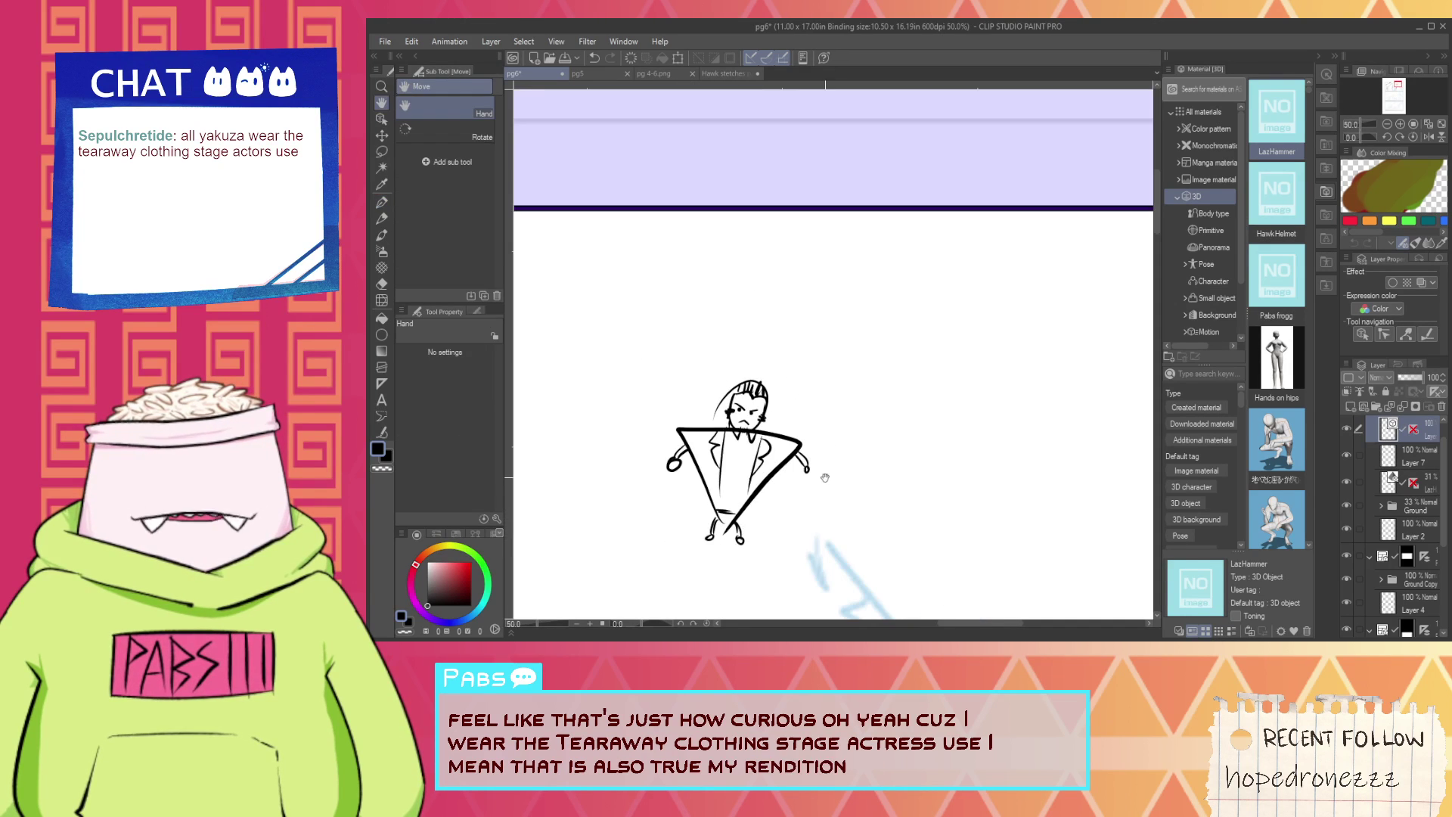
# Select all vector lines of the triangular doodle figure with the Object tool and delete them.
pyautogui.scroll(1, 760, 313)
pyautogui.moveTo(736, 383)
pyautogui.mouseDown()
pyautogui.moveTo(759, 313)
pyautogui.moveTo(794, 290)
pyautogui.mouseUp()
pyautogui.scroll(4, 760, 311)
pyautogui.press('e')
pyautogui.scroll(-2, 730, 338)
pyautogui.scroll(-1, 730, 338)
pyautogui.hotkey('ctrl', 'z')
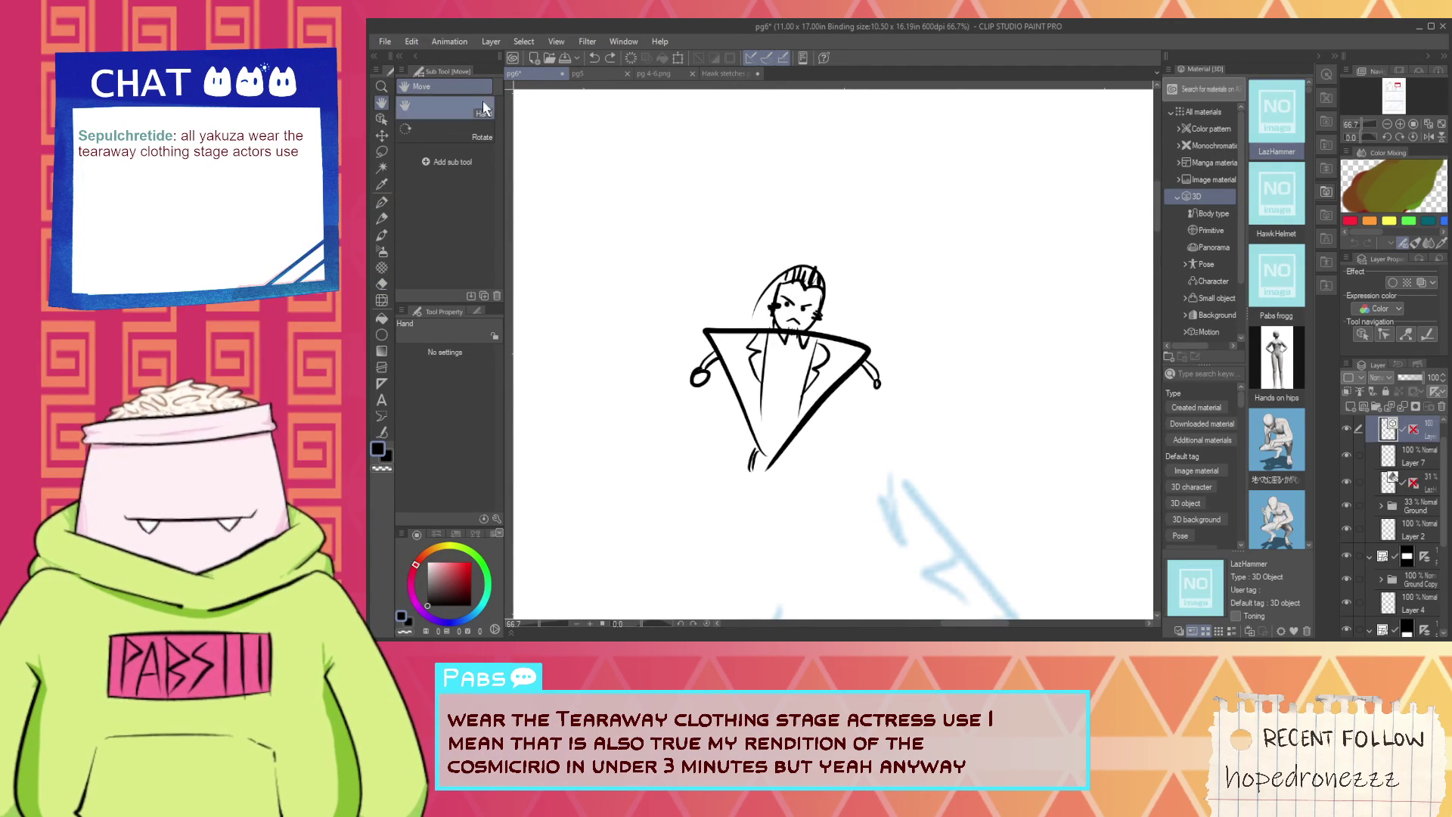
pyautogui.press('o')
pyautogui.moveTo(704, 212); pyautogui.dragTo(901, 504)
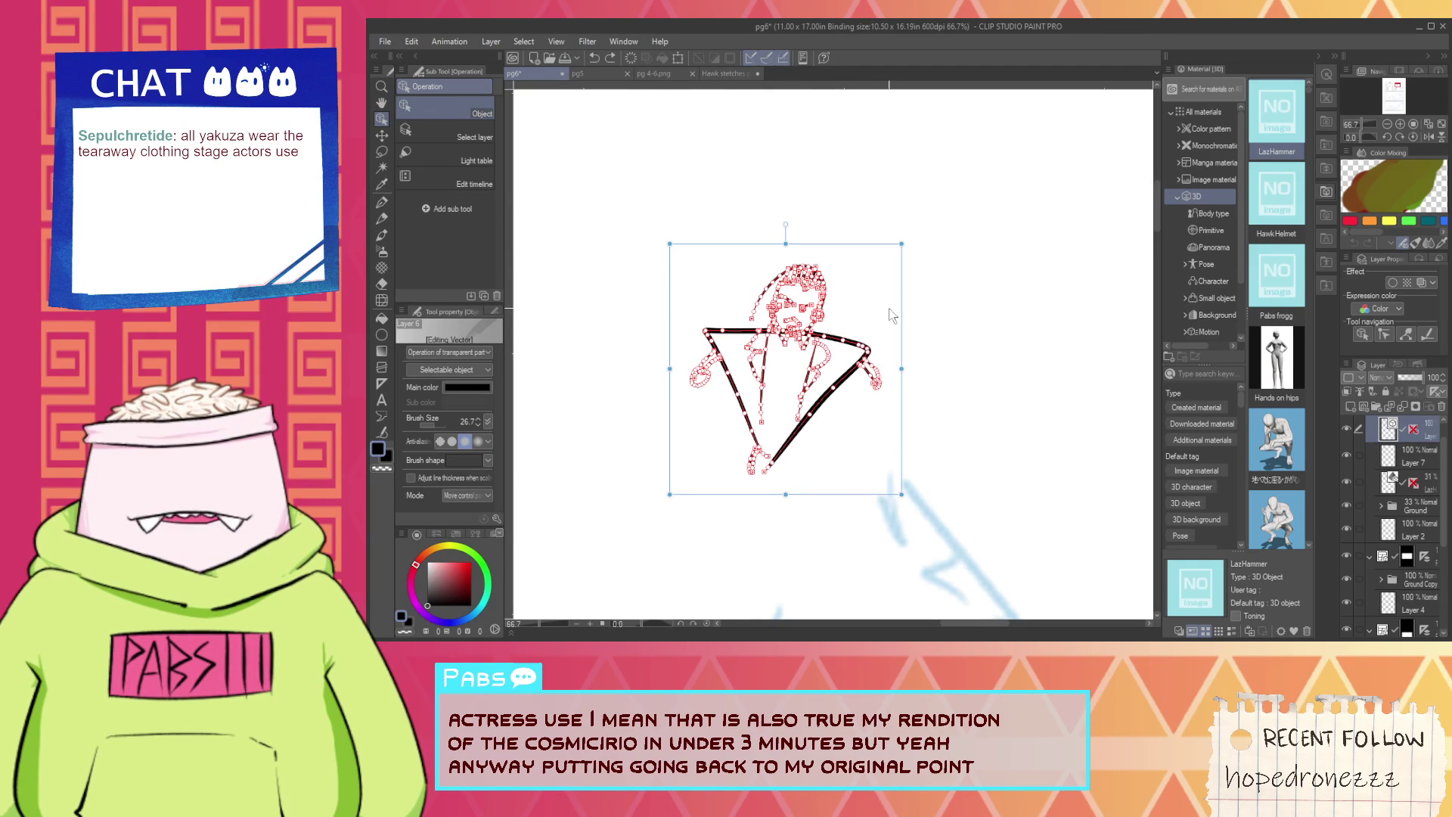
pyautogui.press('Delete')
# Doodle a second figure in the empty panel area with a round head, a torso side line and one raised arm.
pyautogui.press('p')
pyautogui.moveTo(771, 282)
pyautogui.mouseDown()
pyautogui.moveTo(798, 256)
pyautogui.moveTo(765, 268)
pyautogui.mouseUp()
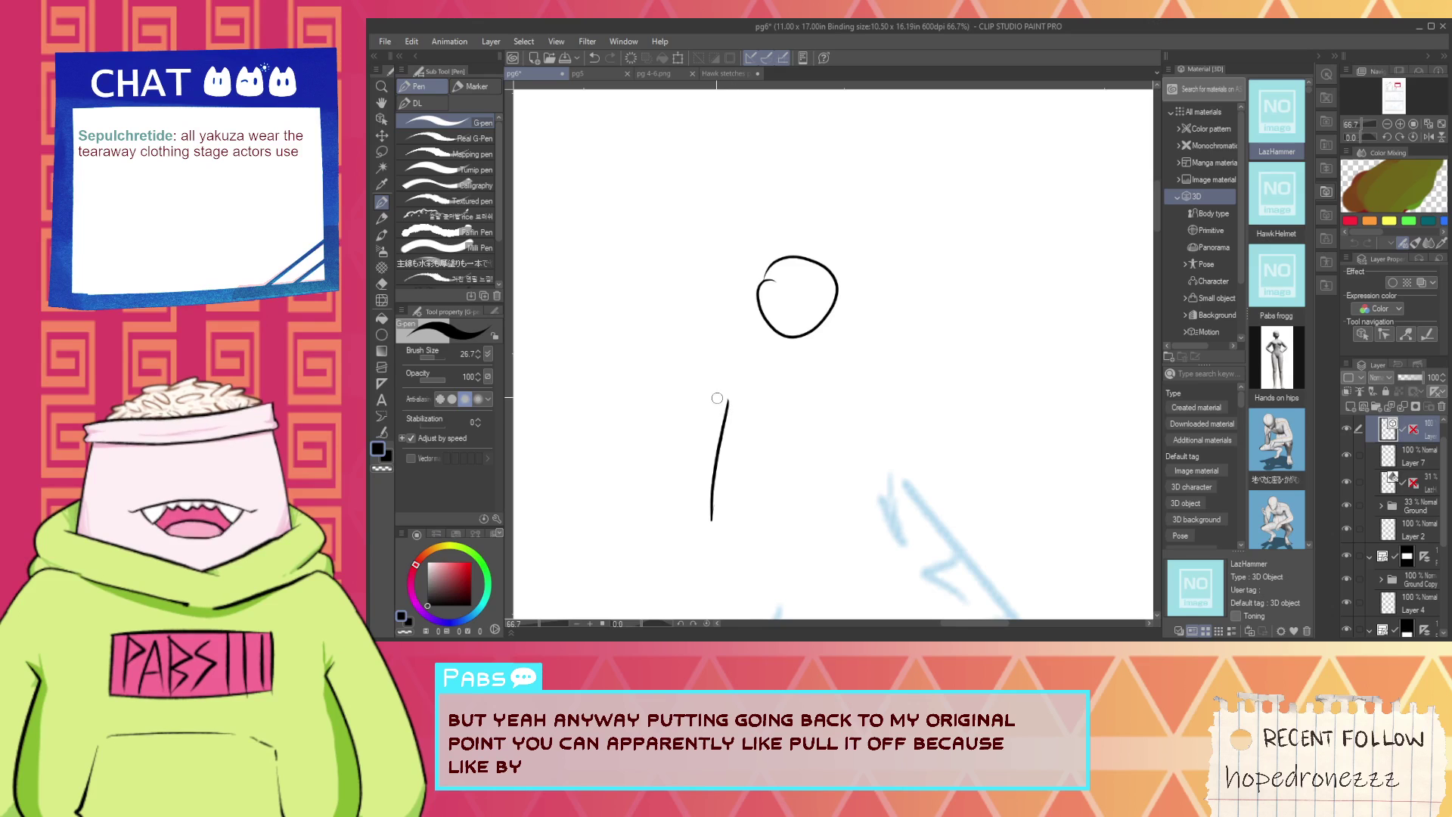
pyautogui.moveTo(728, 407)
pyautogui.mouseDown()
pyautogui.moveTo(751, 113)
pyautogui.moveTo(755, 361)
pyautogui.mouseUp()
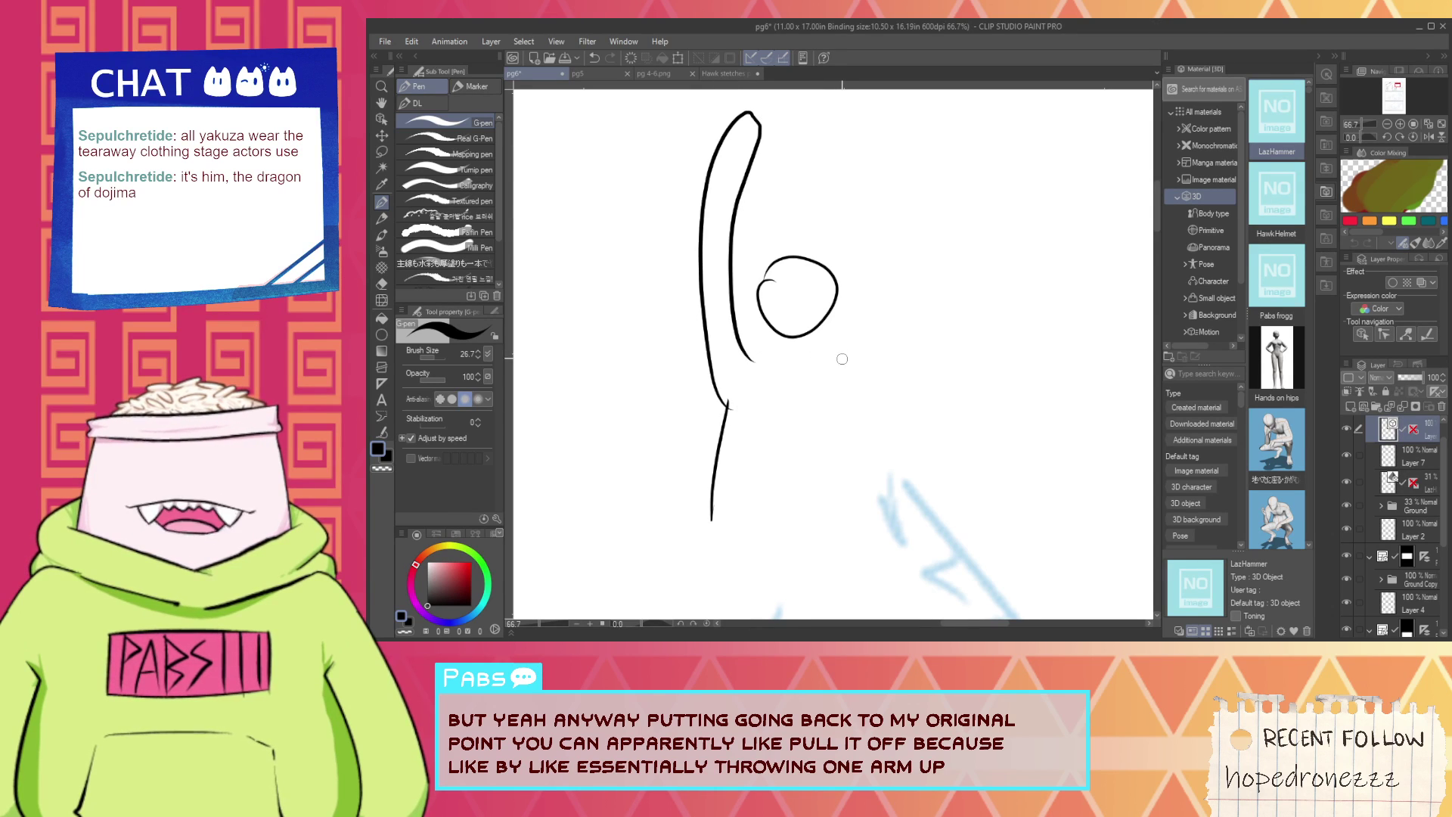
pyautogui.scroll(1, 781, 356)
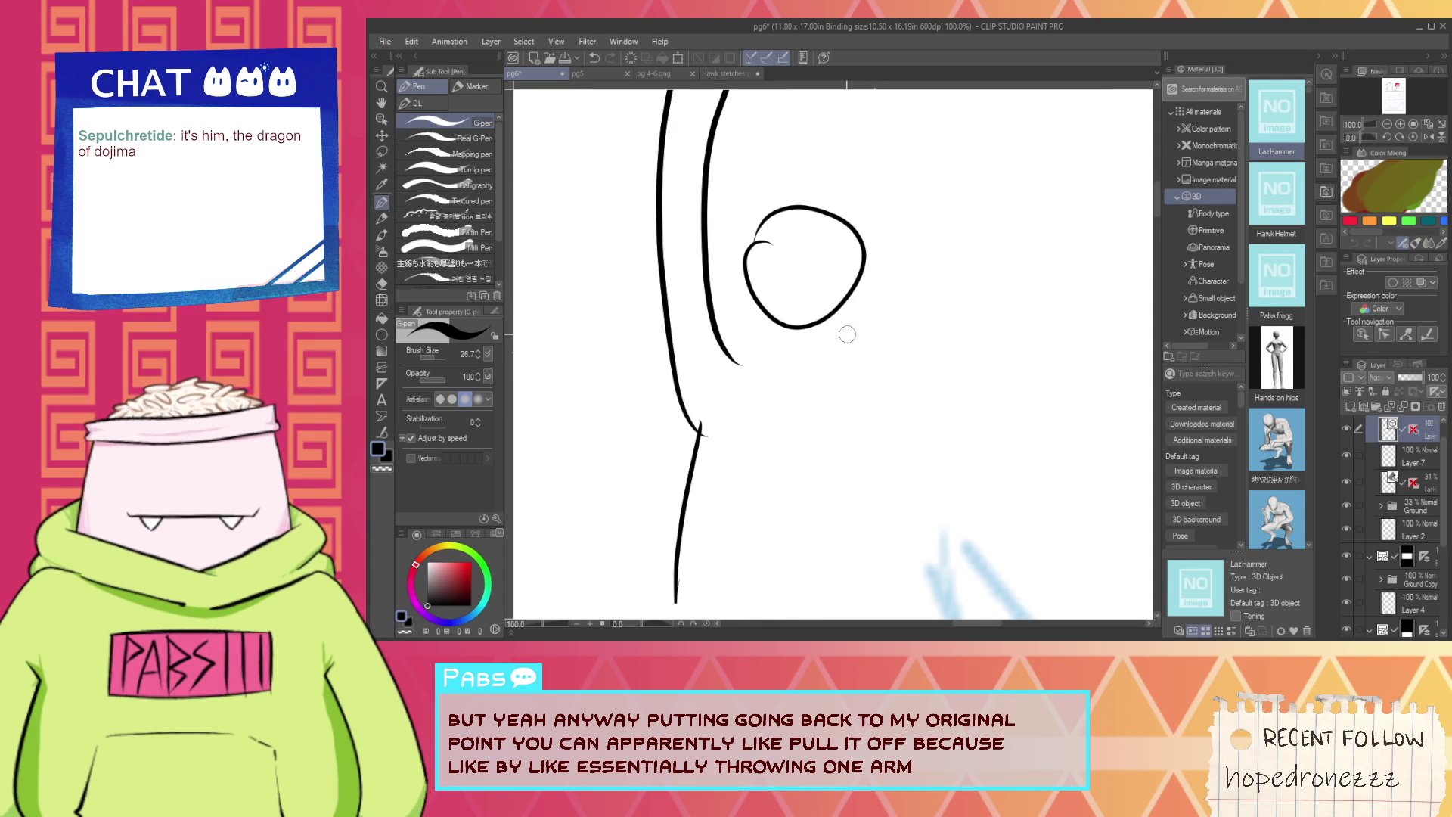
# Add the doodle's bent second arm, an upward arrow along the raised arm and an arrow pointing off to the side.
pyautogui.scroll(-1, 854, 337)
pyautogui.moveTo(848, 357); pyautogui.dragTo(911, 194)
pyautogui.hotkey('ctrl', 'z')
pyautogui.moveTo(882, 367); pyautogui.dragTo(981, 286)
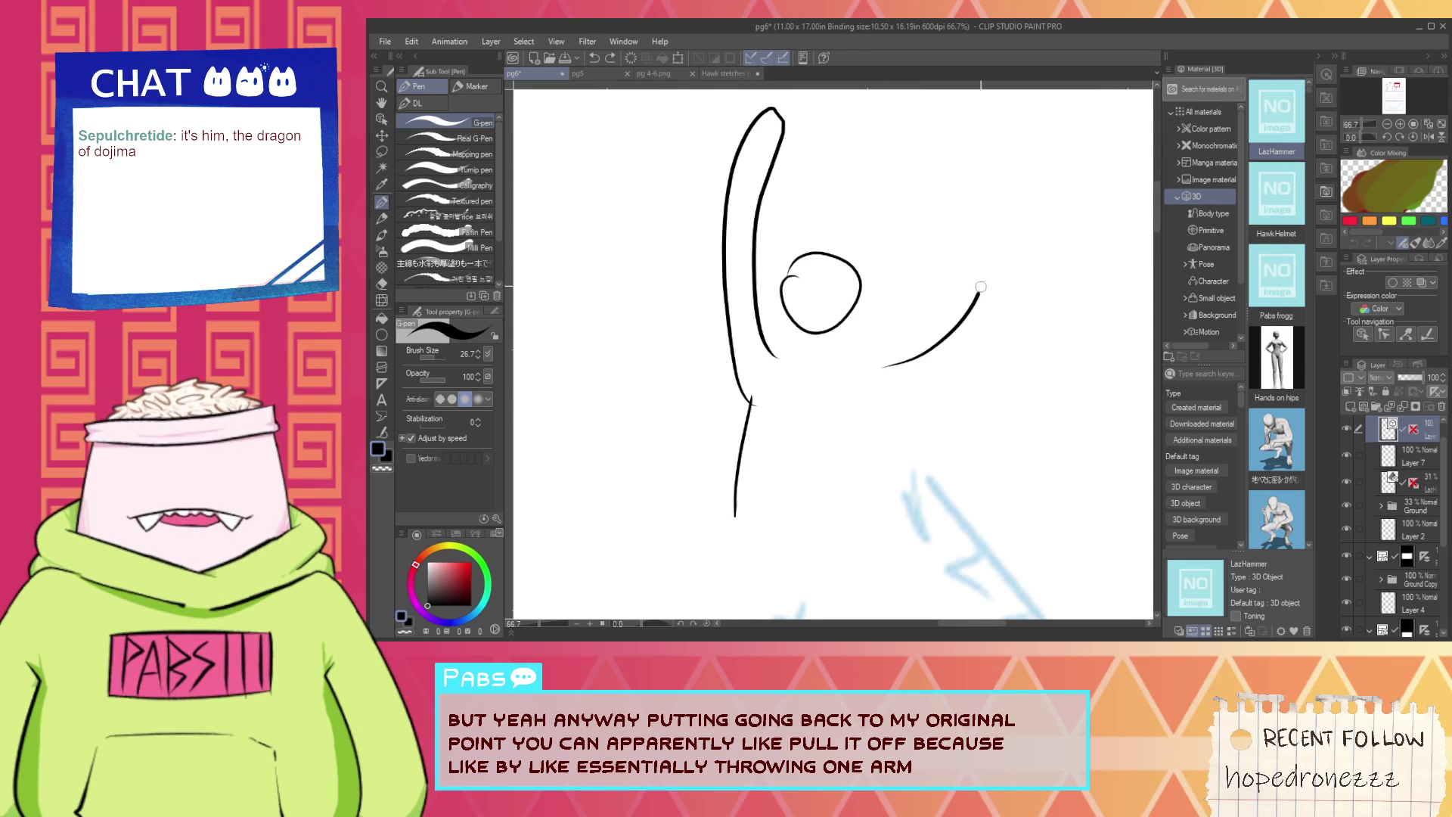
pyautogui.moveTo(911, 398)
pyautogui.mouseDown()
pyautogui.moveTo(967, 218)
pyautogui.moveTo(944, 241)
pyautogui.mouseUp()
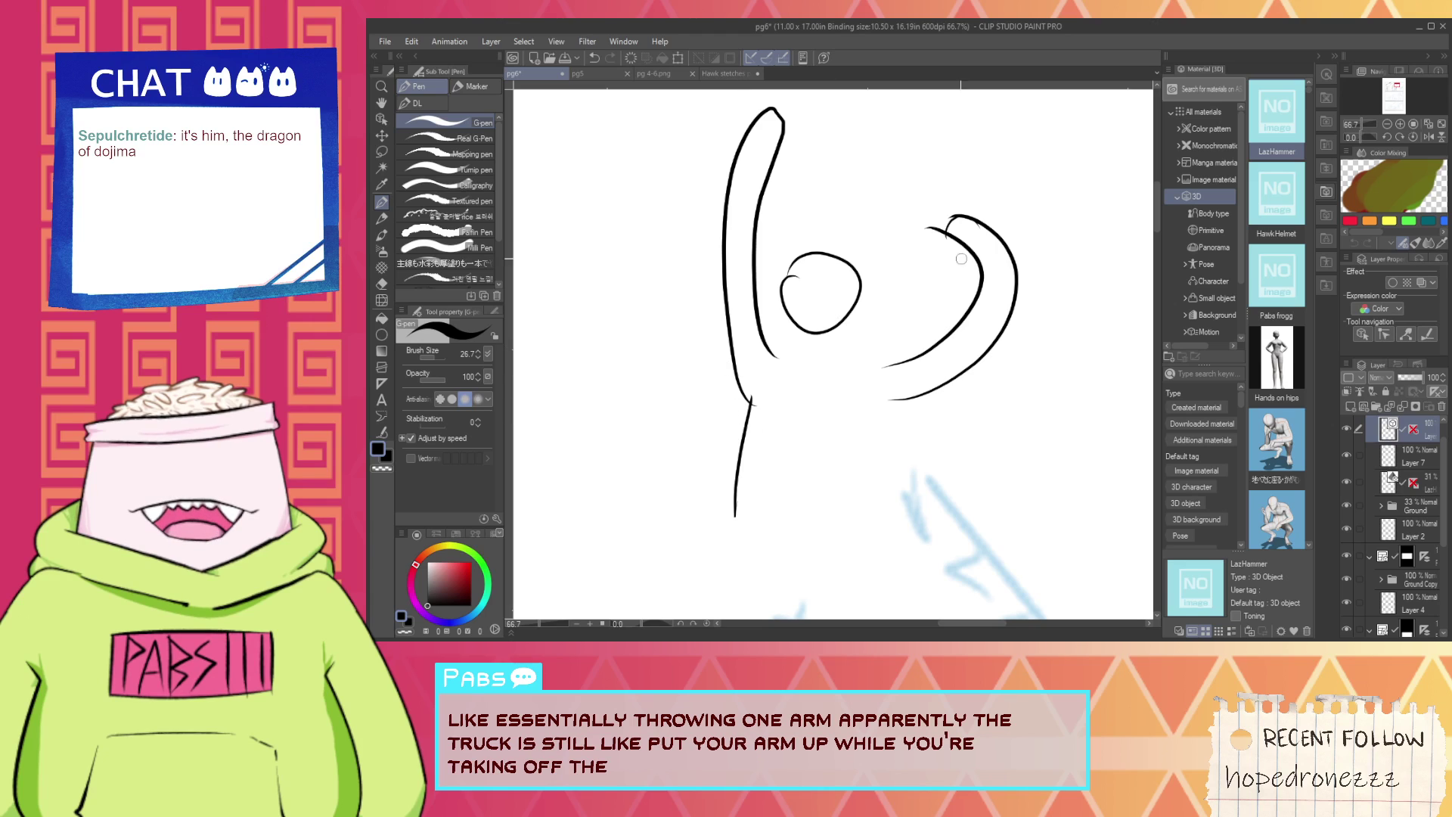
pyautogui.moveTo(708, 144); pyautogui.dragTo(707, 372)
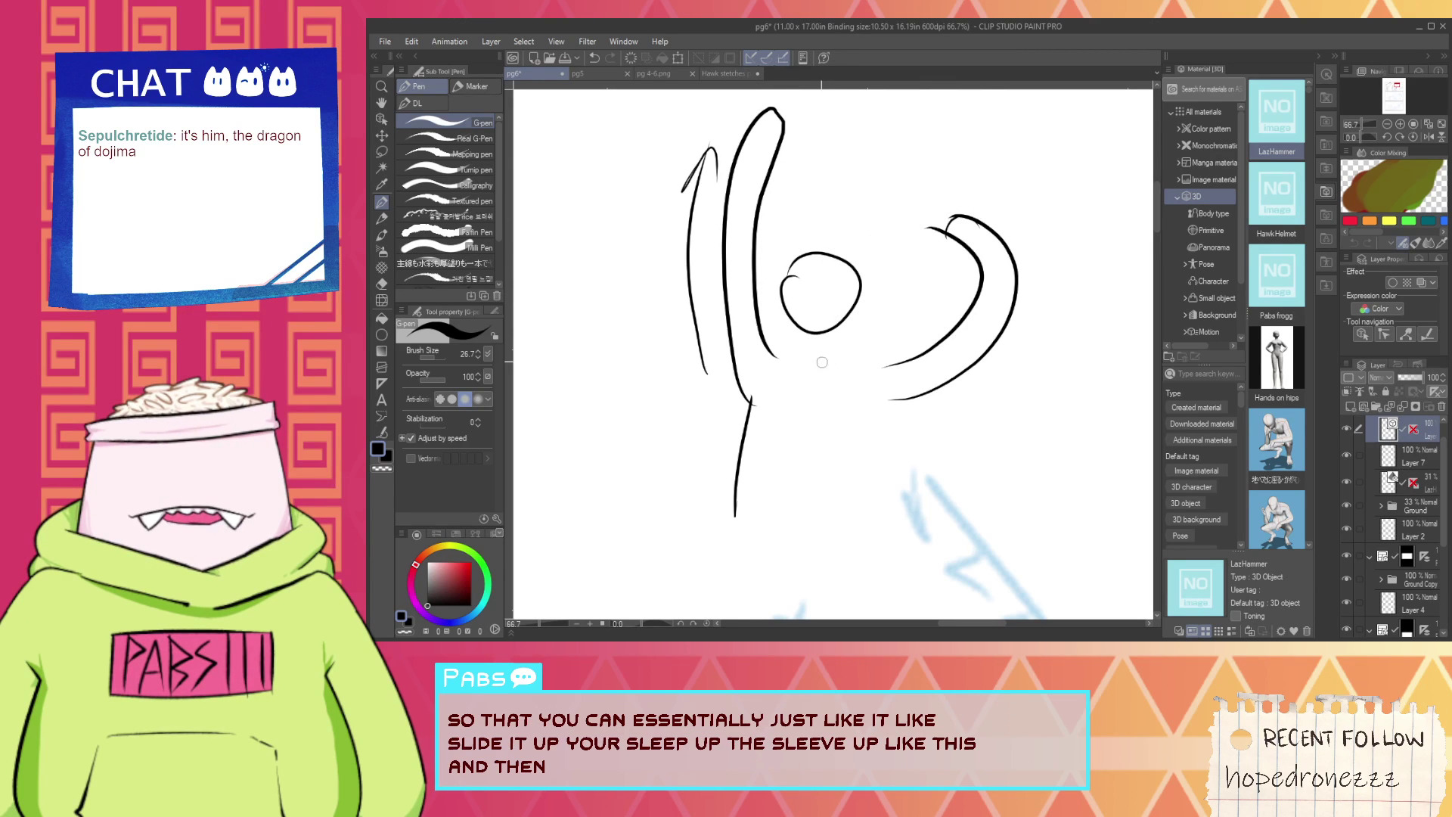
pyautogui.scroll(-1, 1108, 151)
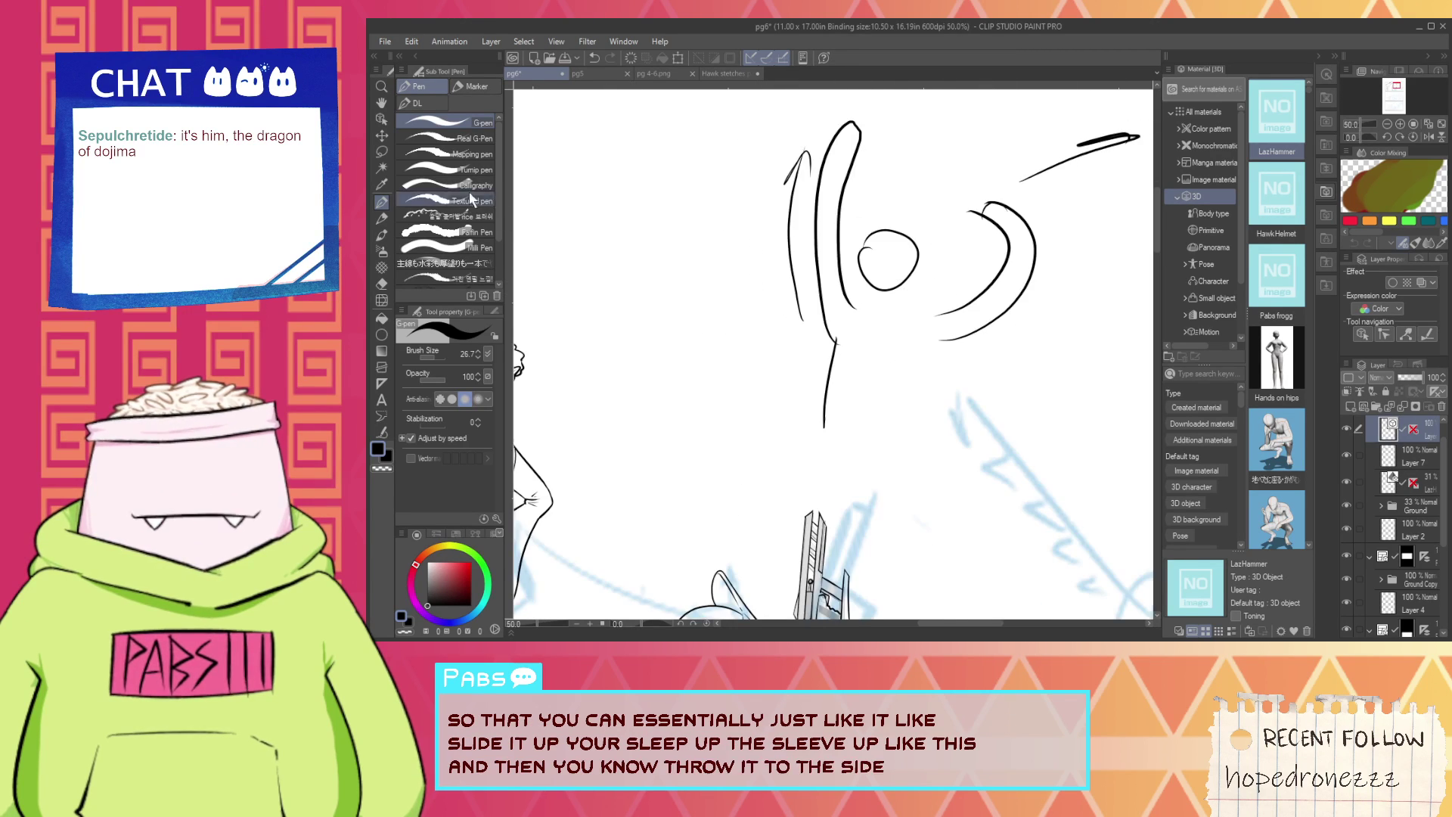
# Select the arm-raising doodle and its arrows with the Object tool and delete them.
pyautogui.click(382, 120)
pyautogui.moveTo(757, 138); pyautogui.dragTo(1171, 428)
pyautogui.press('Delete')
# Select the rightmost figure's head circle and whole body outline with the Object tool and scale them down slightly together.
pyautogui.scroll(-2, 1134, 178)
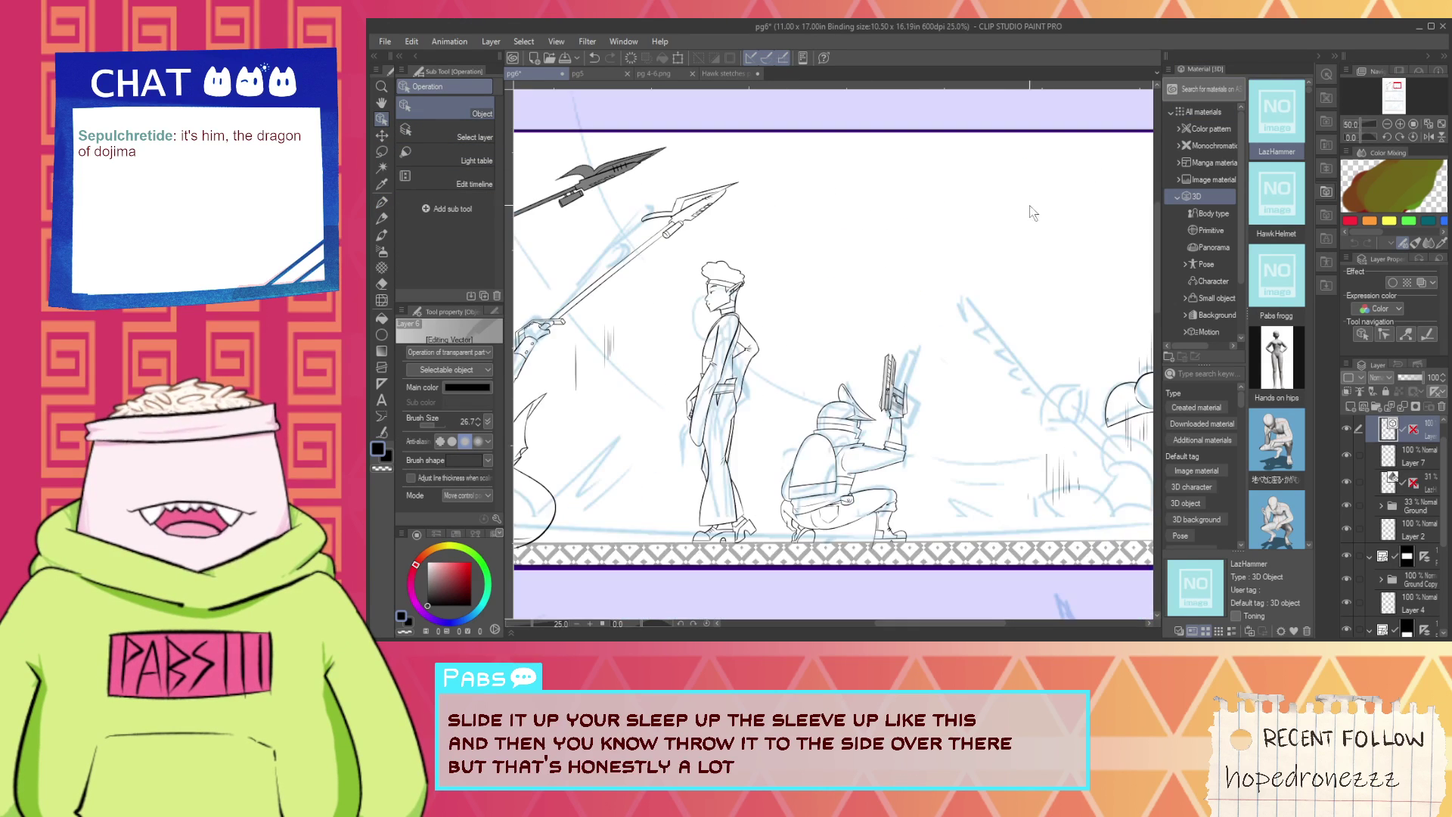
pyautogui.press('space')
pyautogui.moveTo(1123, 310); pyautogui.dragTo(779, 311)
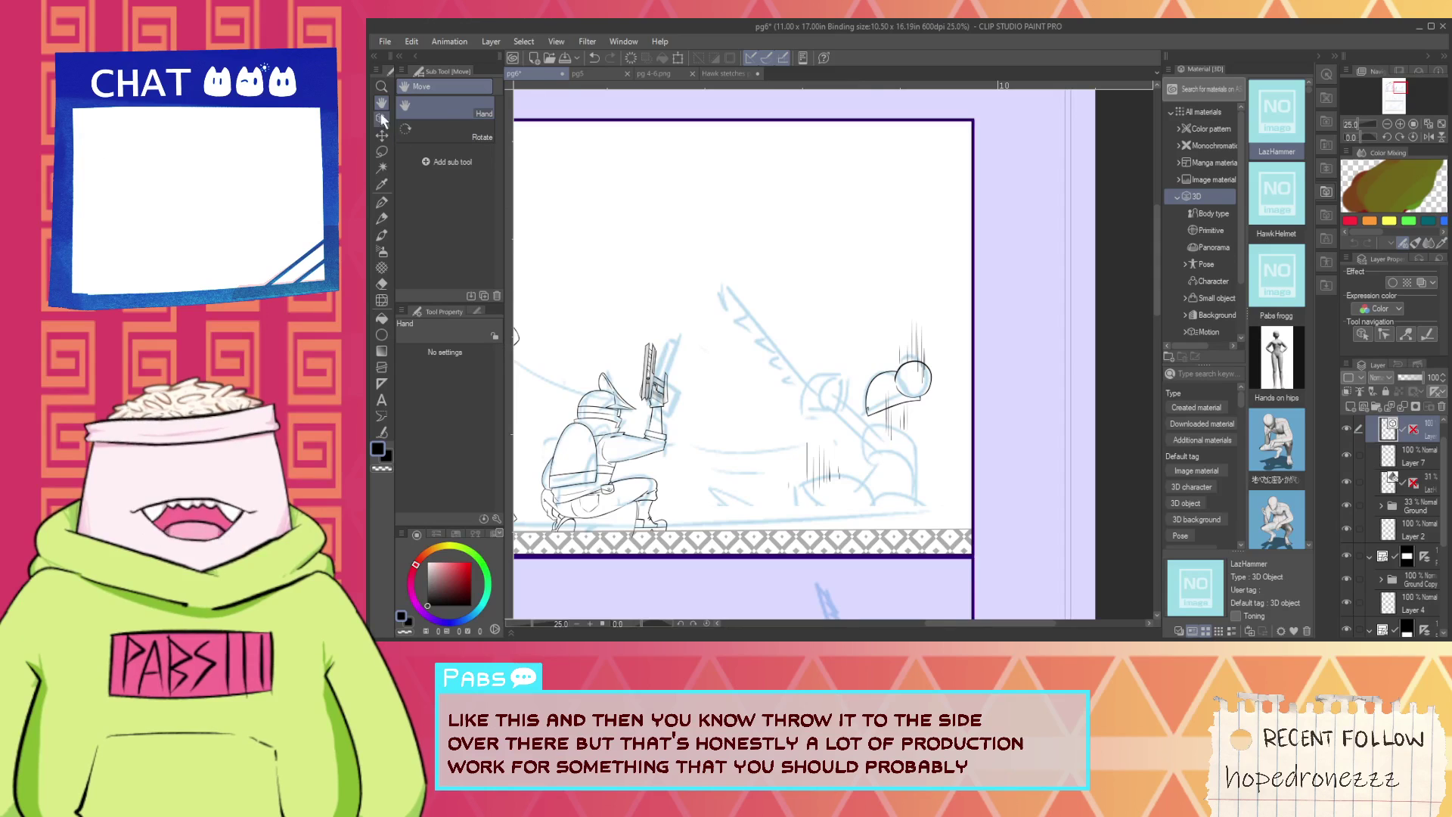
pyautogui.press('o')
pyautogui.scroll(3, 858, 403)
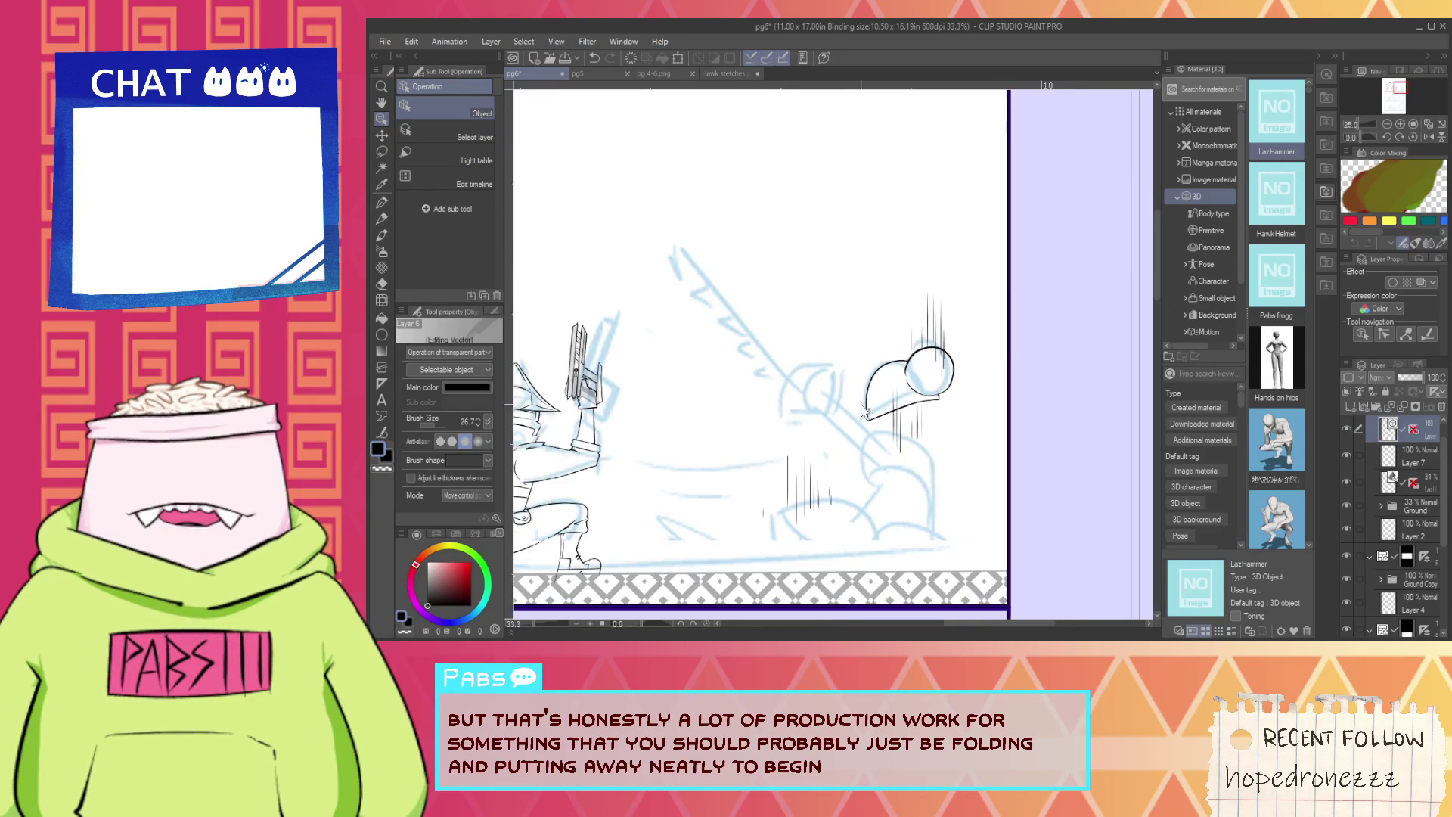
pyautogui.moveTo(852, 291); pyautogui.dragTo(905, 480)
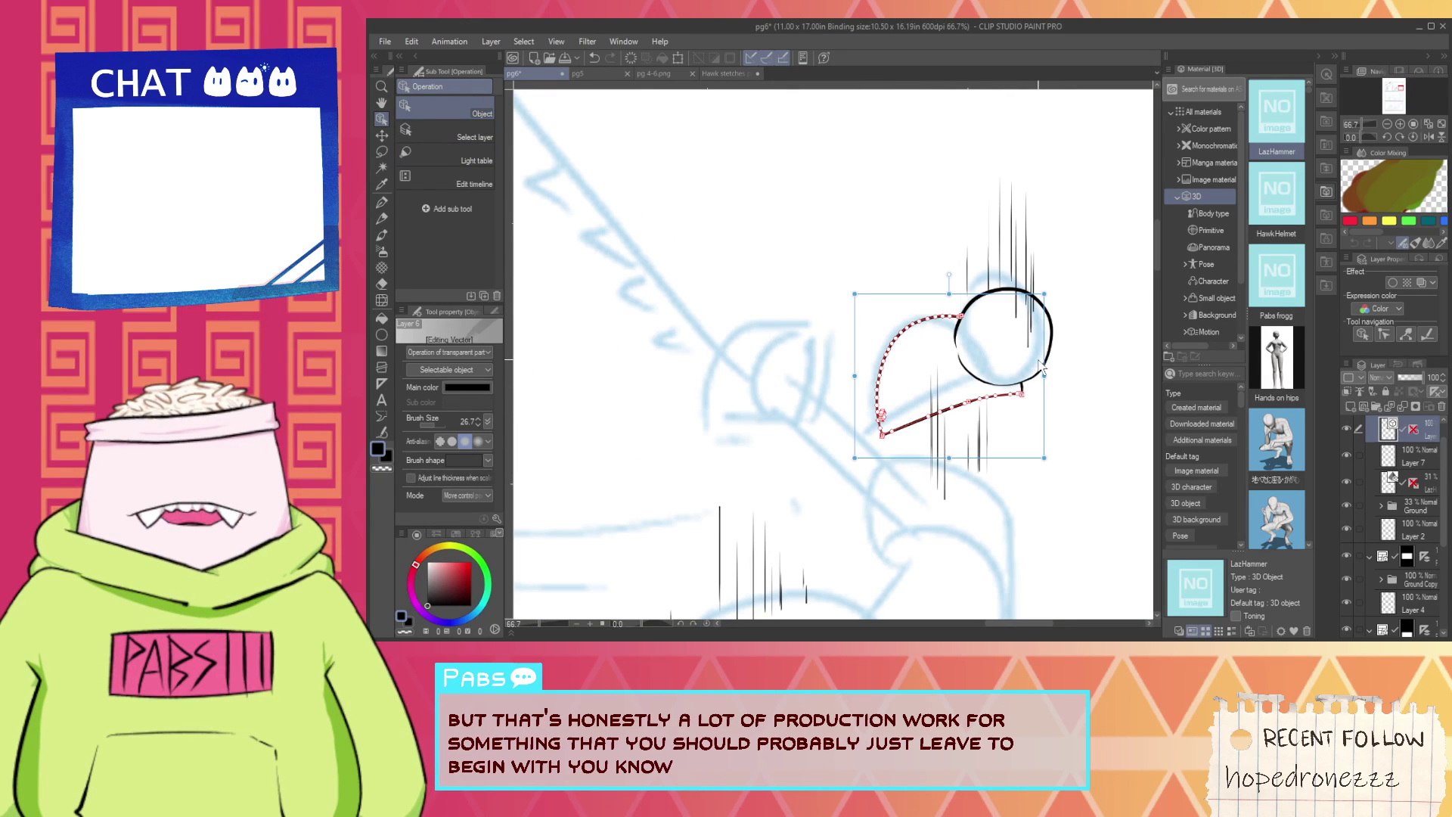
pyautogui.keyDown('shift'); pyautogui.click(997, 384); pyautogui.keyUp('shift')
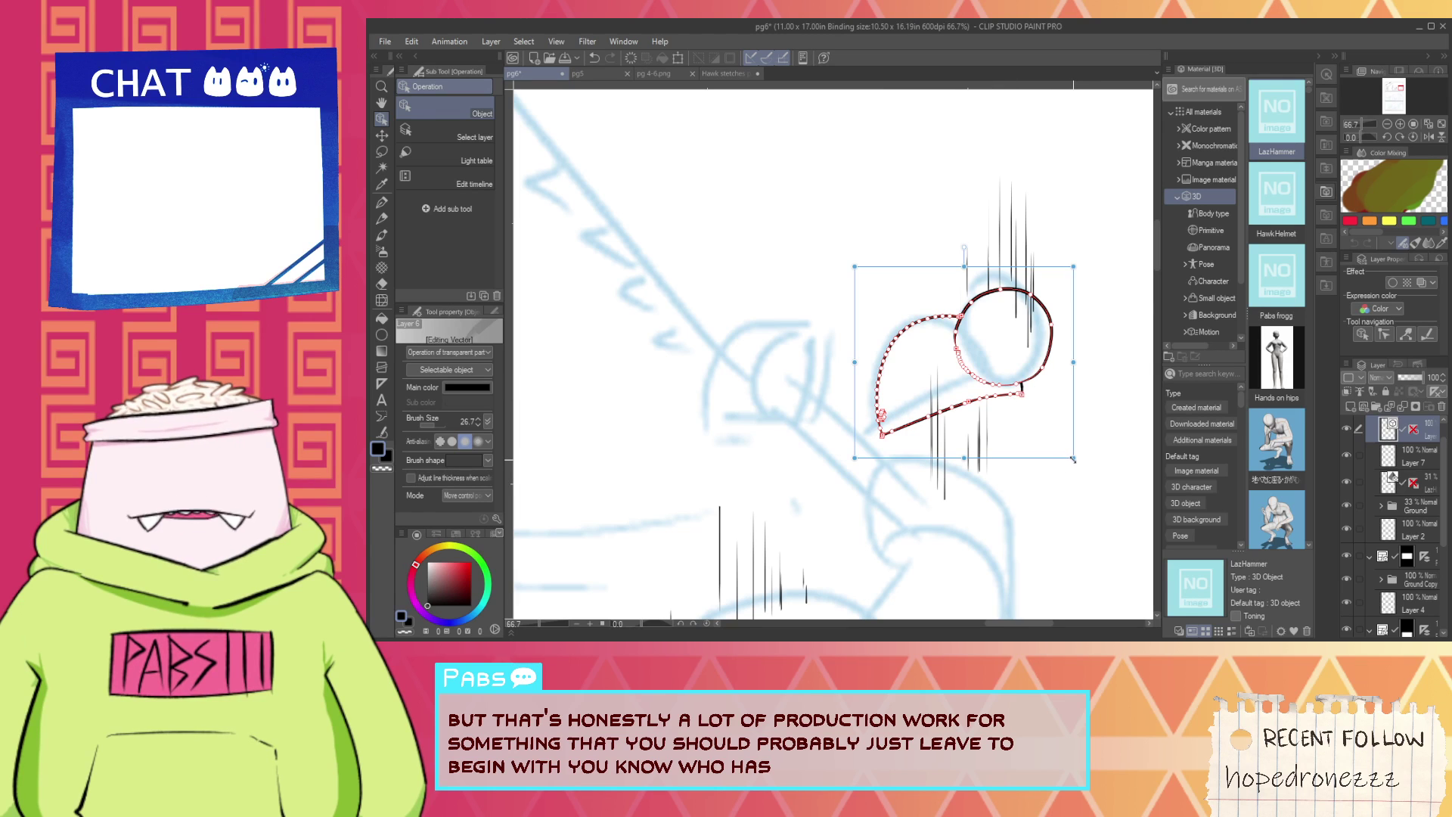
pyautogui.moveTo(1073, 460); pyautogui.dragTo(1009, 364)
pyautogui.hotkey('ctrl', 'z')
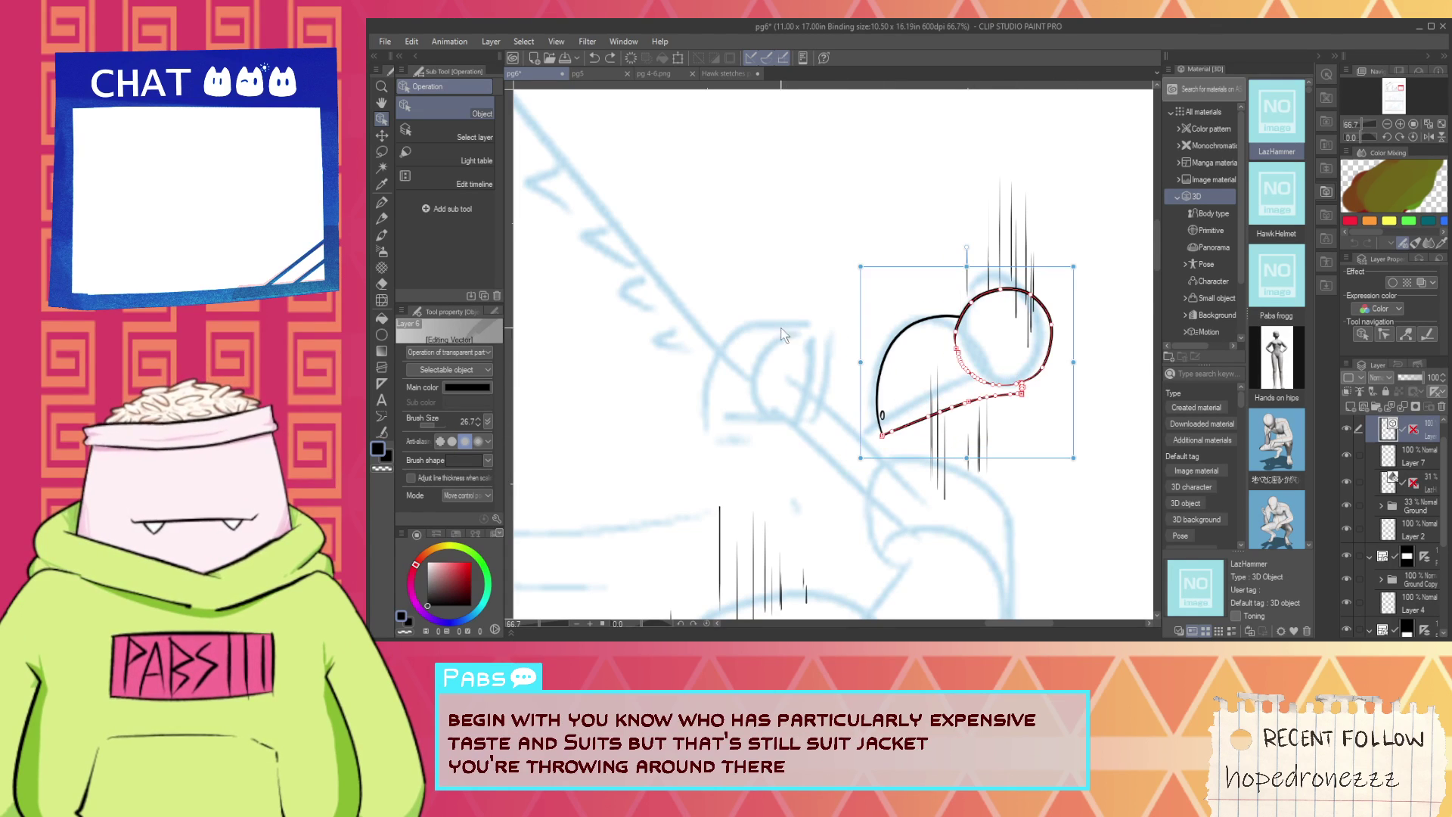
pyautogui.keyDown('shift'); pyautogui.click(875, 424); pyautogui.keyUp('shift')
pyautogui.moveTo(858, 461); pyautogui.dragTo(897, 422)
pyautogui.moveTo(1073, 395); pyautogui.dragTo(1054, 407)
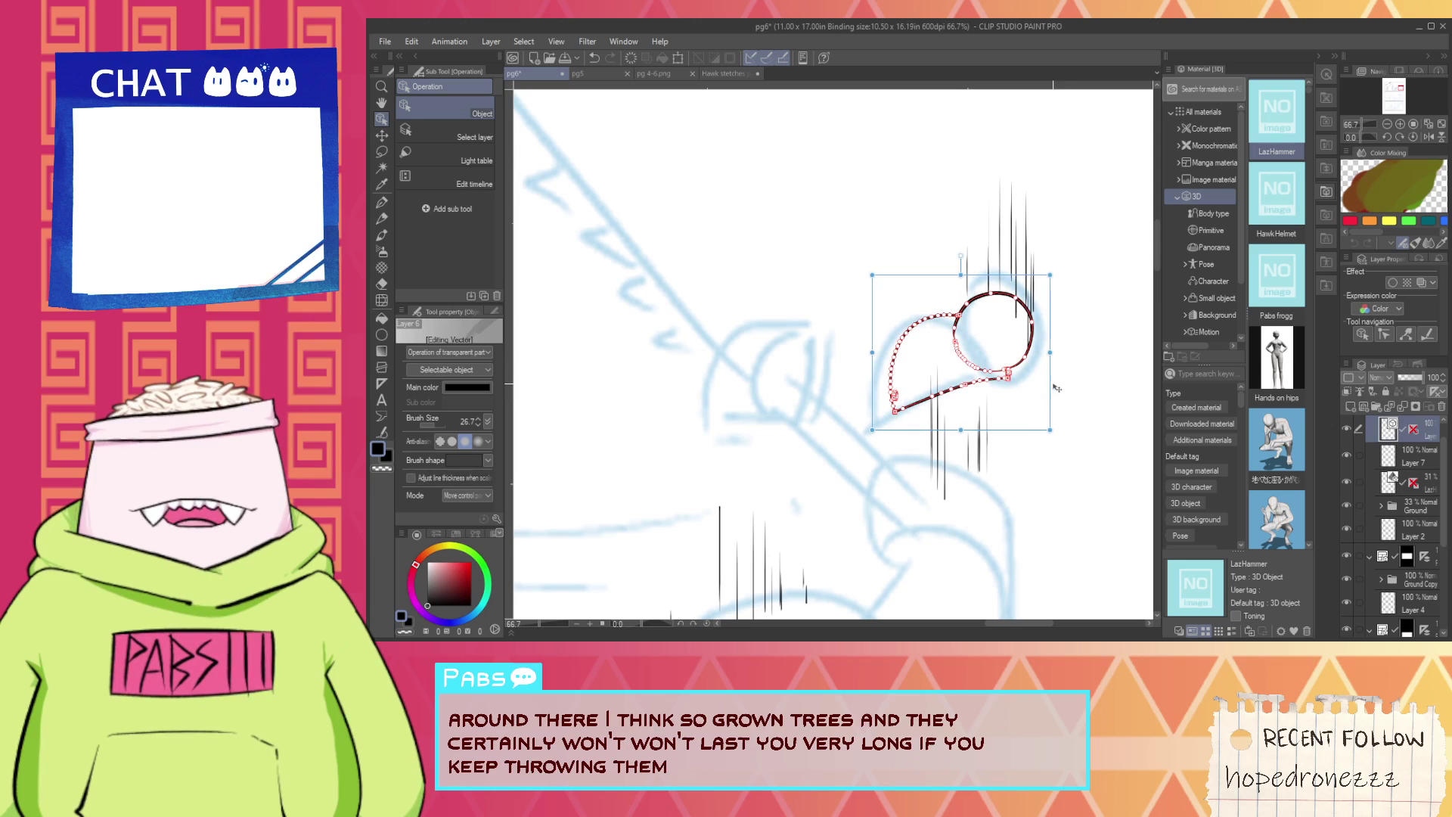
pyautogui.click(1087, 374)
pyautogui.scroll(-1, 997, 335)
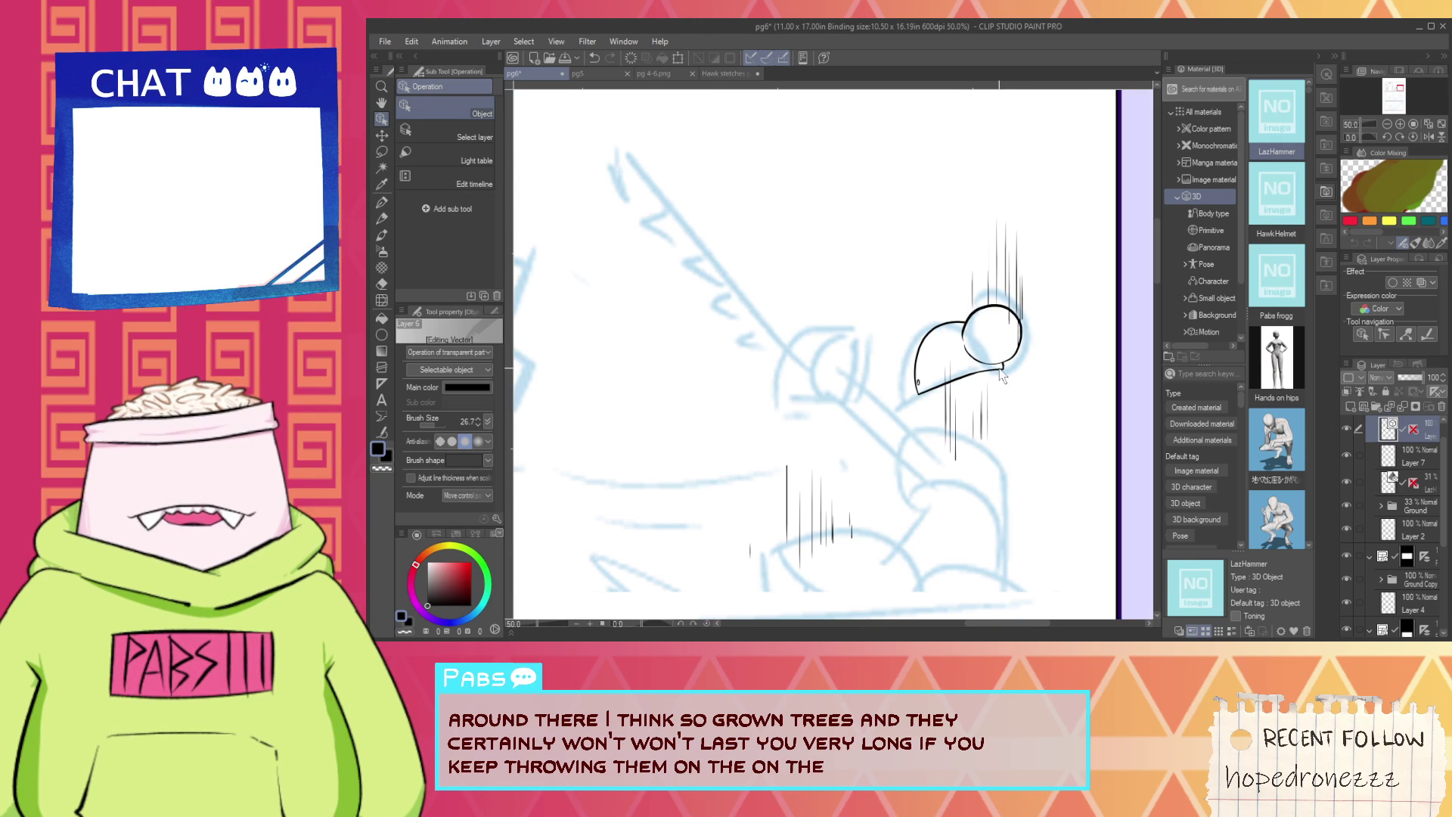
# Move the vertical hatch lines beneath the rightmost figure's body to the blank area up and left of it.
pyautogui.moveTo(916, 435); pyautogui.dragTo(914, 430)
pyautogui.moveTo(949, 348); pyautogui.dragTo(832, 164)
pyautogui.press('space')
pyautogui.moveTo(929, 406); pyautogui.dragTo(849, 365)
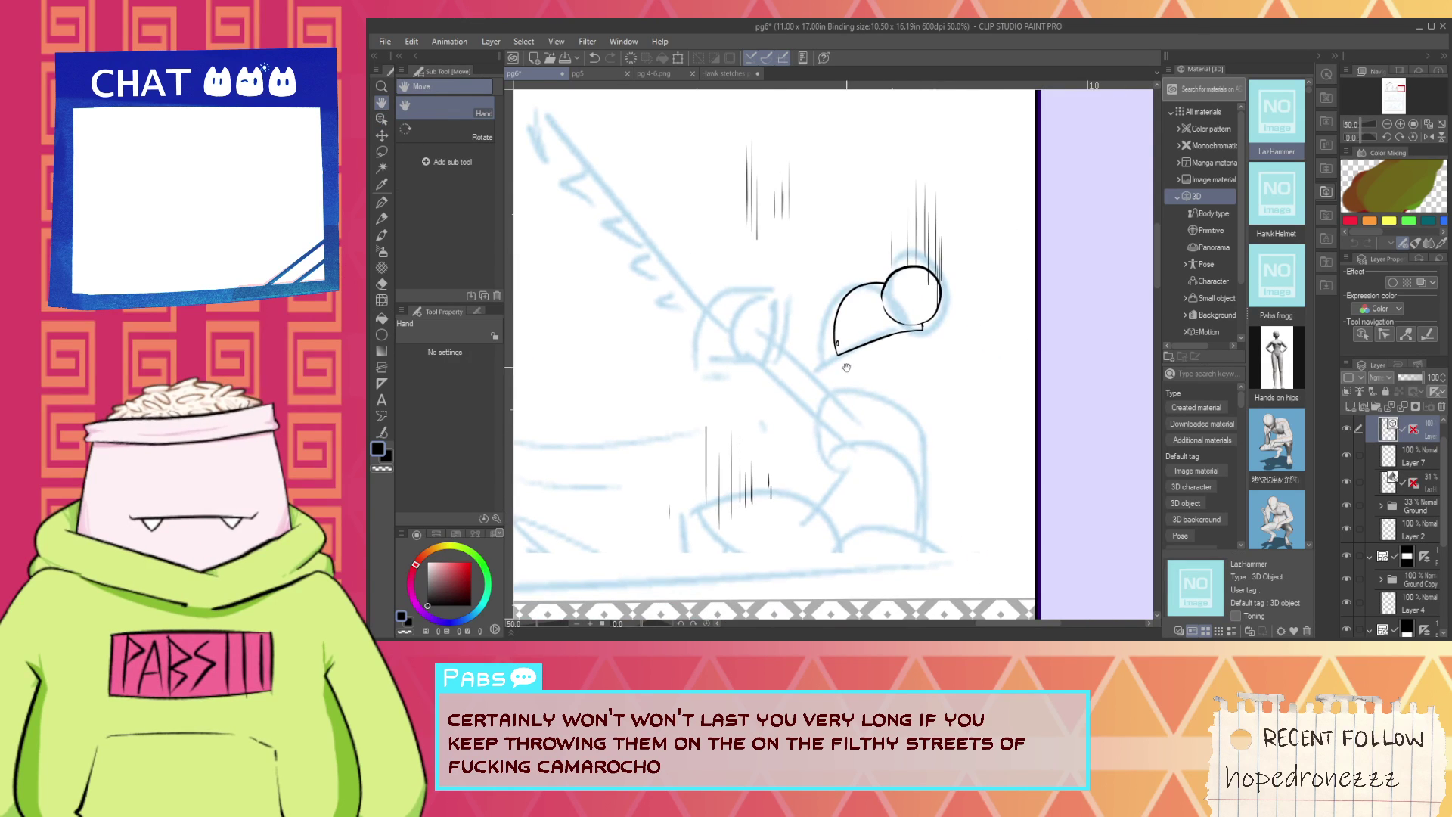
# Try a short slanted pen stroke running down from the front corner of the body outline.
pyautogui.scroll(-1, 857, 361)
pyautogui.scroll(5, 857, 360)
pyautogui.press('p')
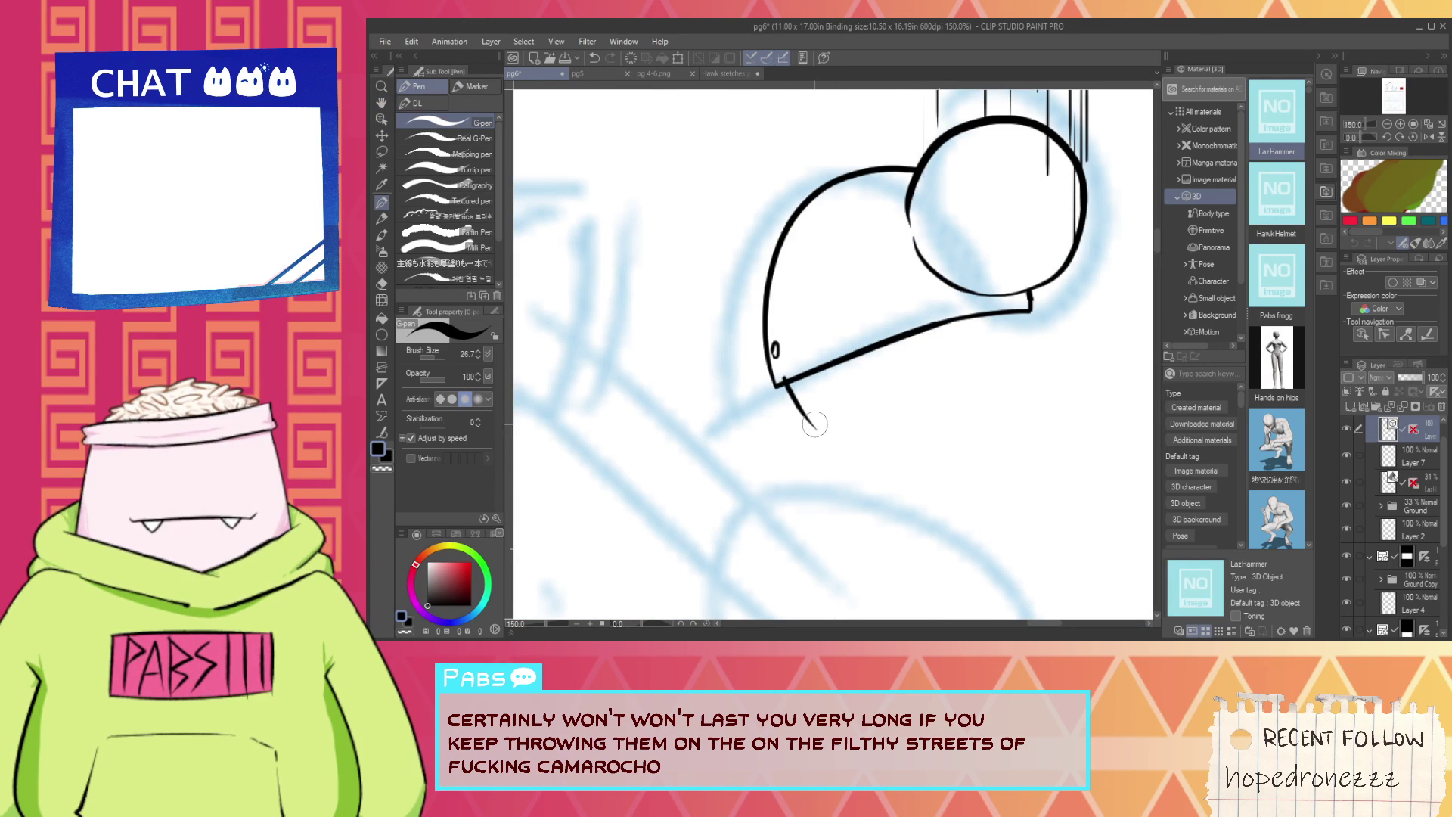
pyautogui.moveTo(815, 423); pyautogui.dragTo(817, 430)
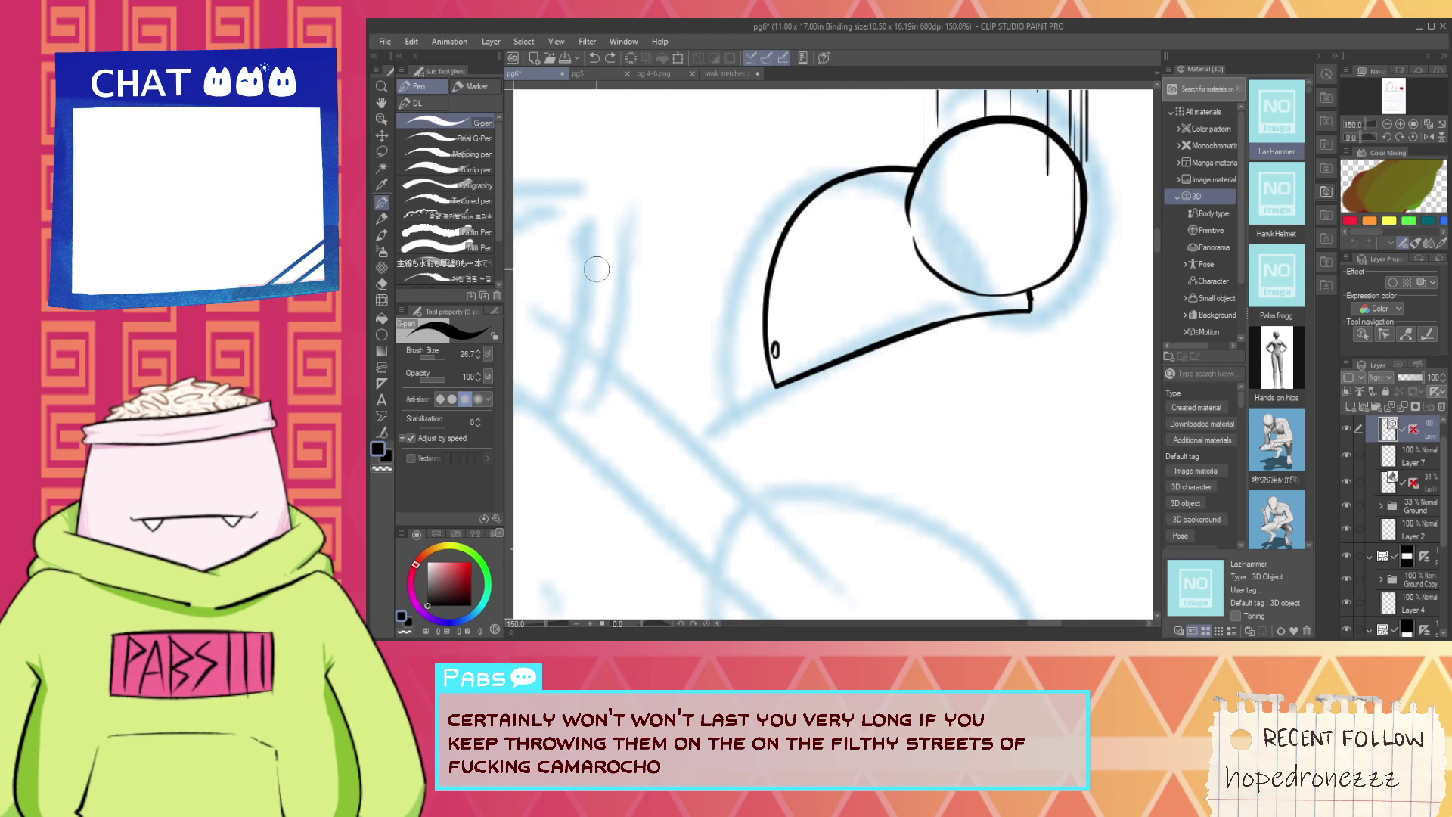
pyautogui.scroll(1, 785, 418)
pyautogui.scroll(-1, 766, 400)
# Select the rightmost figure's body outline with the Object tool and stretch it downward, leaving the head circle as is.
pyautogui.press('o')
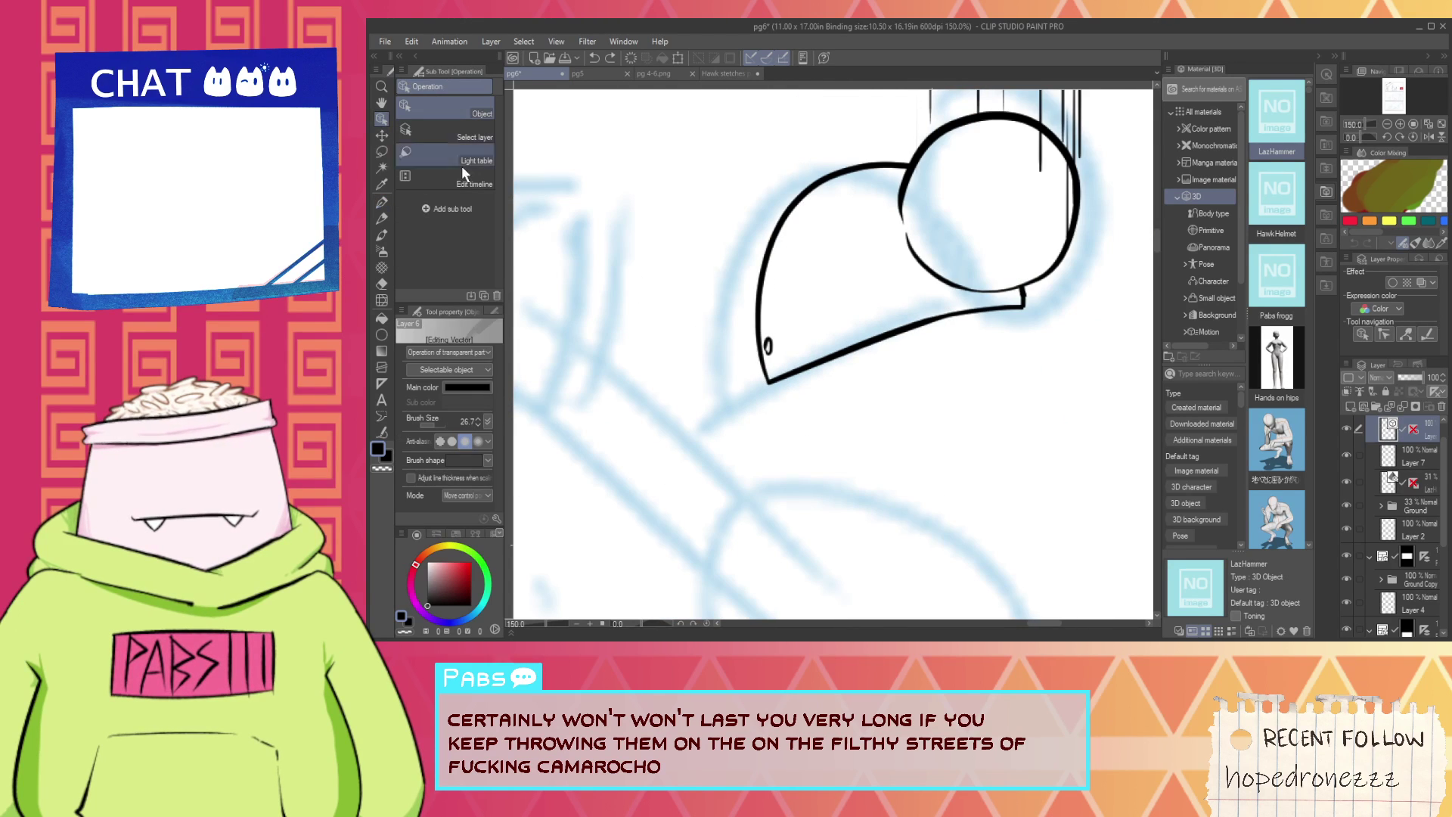
pyautogui.scroll(-1, 938, 397)
pyautogui.moveTo(944, 397); pyautogui.dragTo(670, 298)
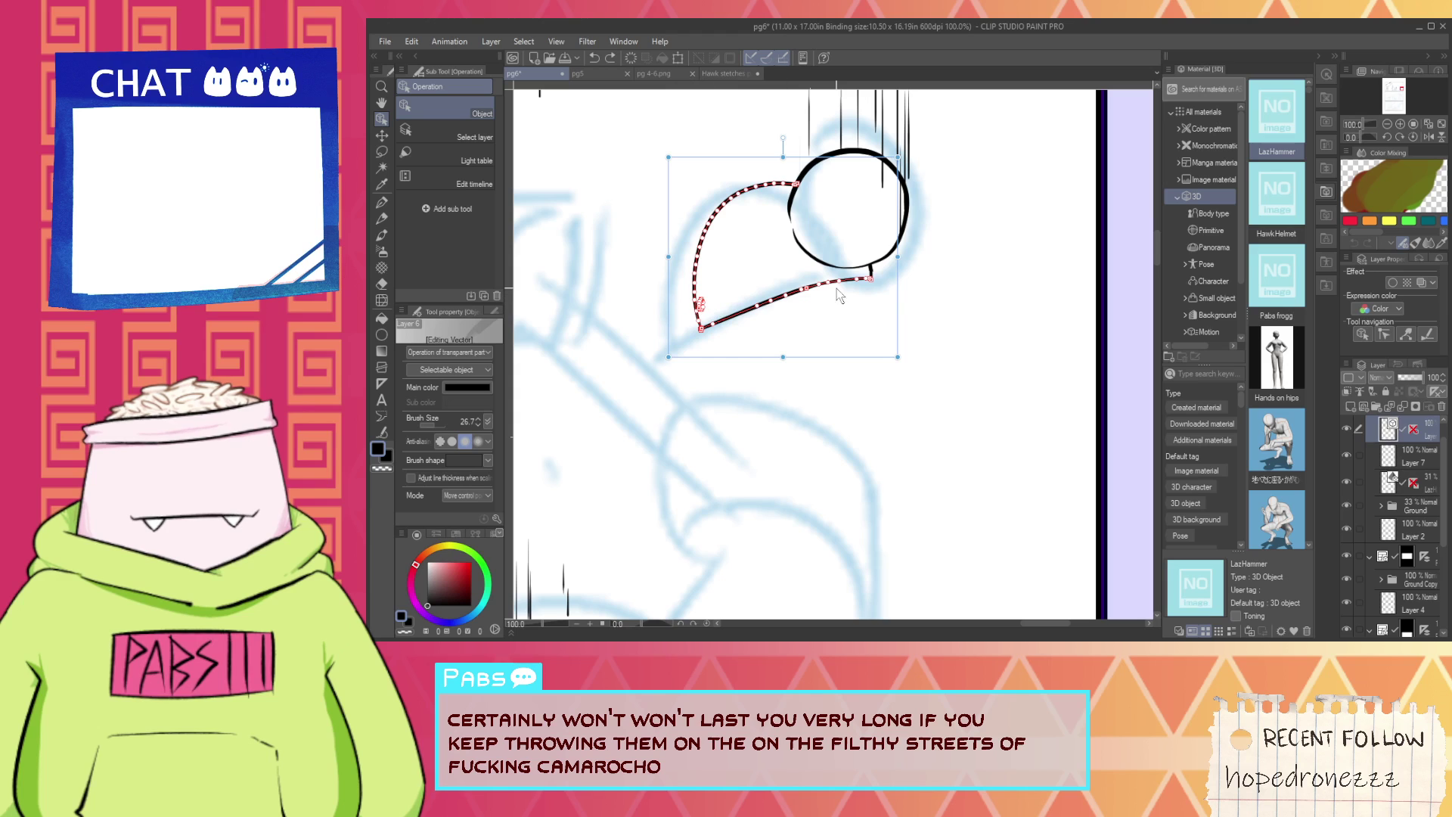
pyautogui.moveTo(784, 358); pyautogui.dragTo(836, 383)
pyautogui.click(980, 418)
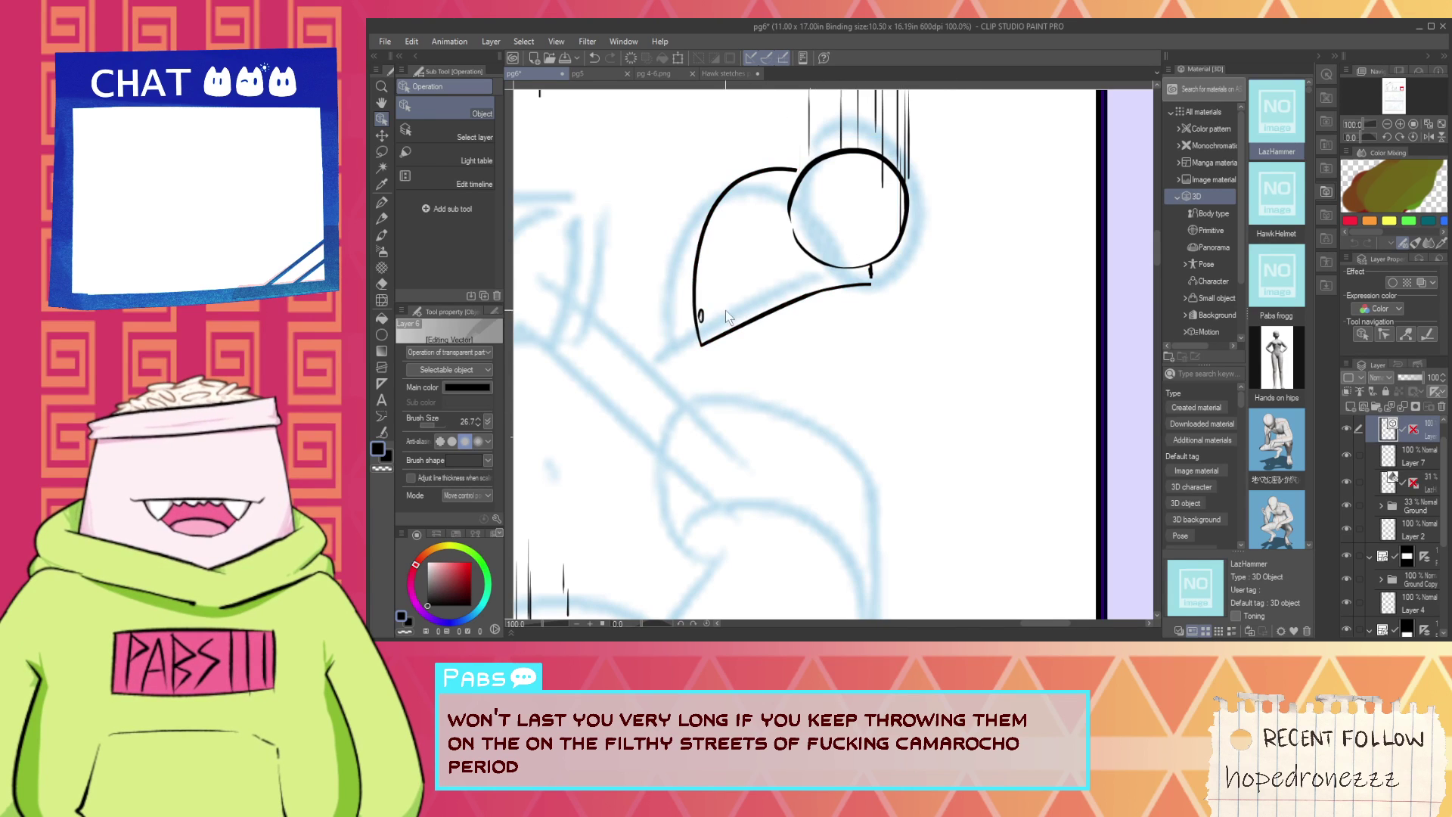
# Erase the small oval near the front corner of the rightmost figure's body outline.
pyautogui.scroll(2, 721, 308)
pyautogui.press('e')
pyautogui.click(682, 324)
pyautogui.scroll(-1, 696, 304)
pyautogui.press('space')
pyautogui.moveTo(780, 175); pyautogui.dragTo(794, 285)
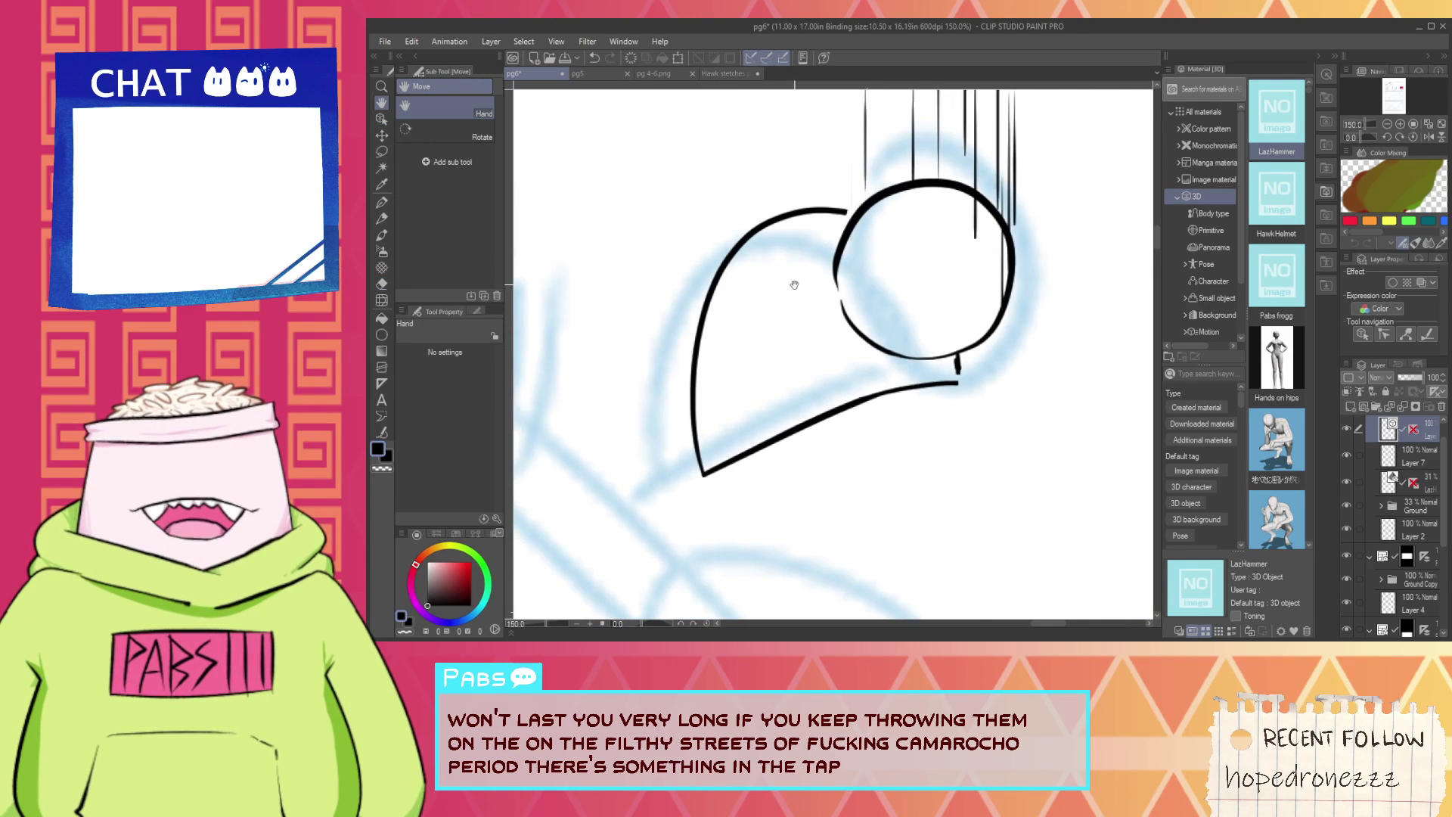
# Extend the upper end of the body outline to the head circle with the pen and trim the overhang inside the circle.
pyautogui.scroll(1, 788, 230)
pyautogui.press('p')
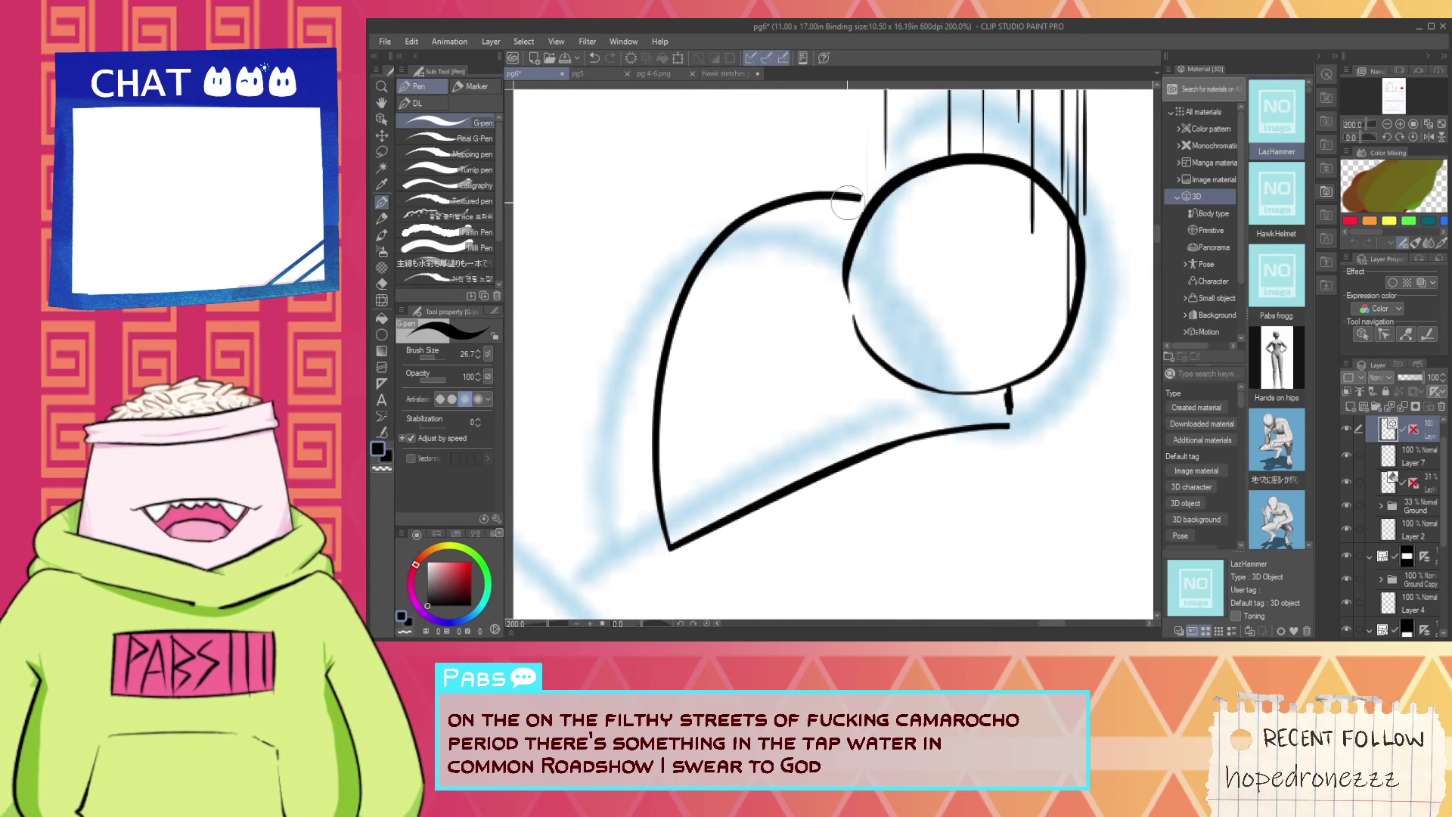
pyautogui.scroll(2, 841, 190)
pyautogui.hotkey('ctrl', 'z')
pyautogui.moveTo(841, 190); pyautogui.dragTo(975, 230)
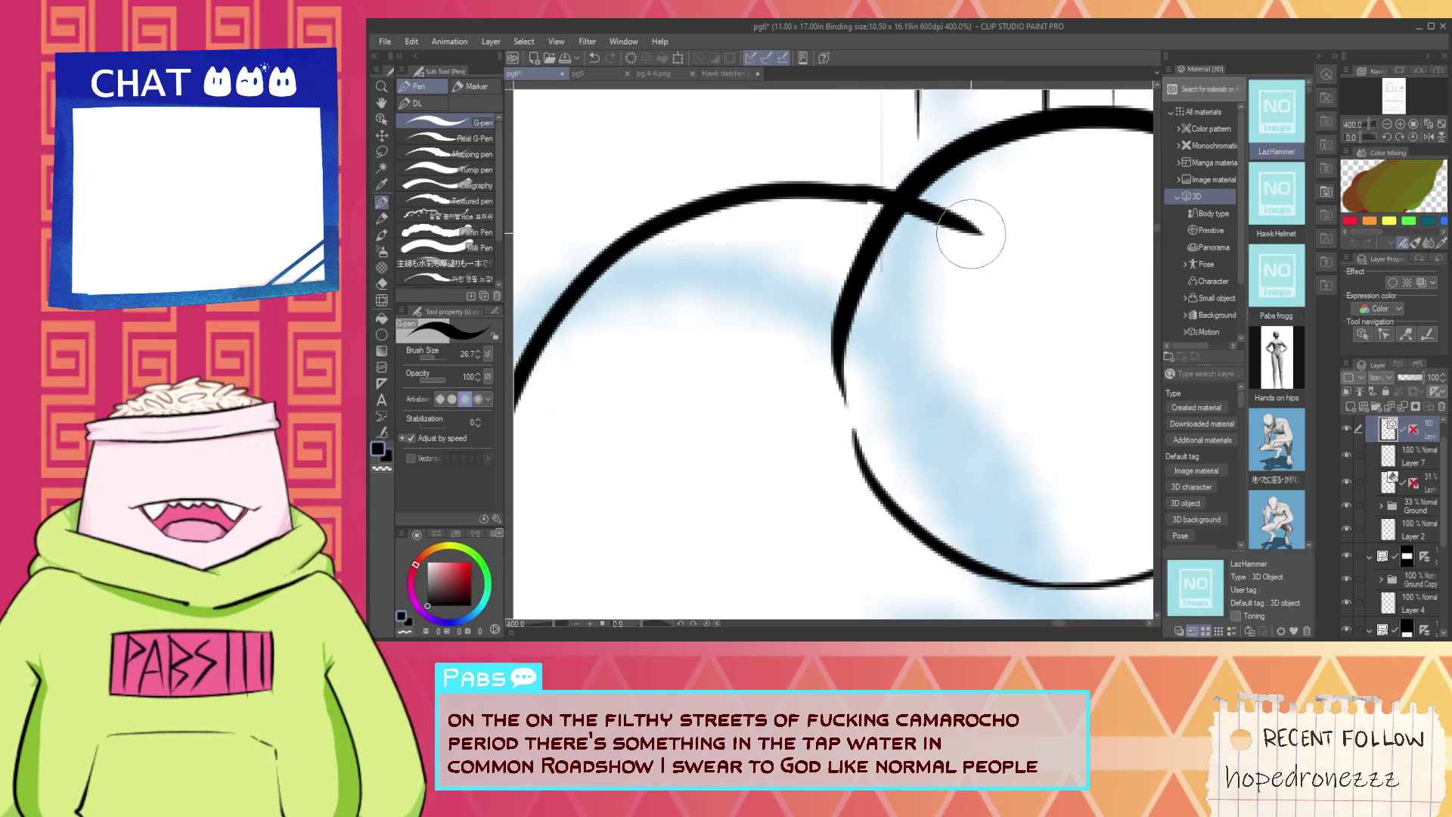
pyautogui.hotkey('ctrl', 'z')
pyautogui.moveTo(839, 193)
pyautogui.mouseDown()
pyautogui.moveTo(962, 219)
pyautogui.moveTo(955, 229)
pyautogui.mouseUp()
pyautogui.press('e')
pyautogui.scroll(-2, 968, 244)
pyautogui.press('space')
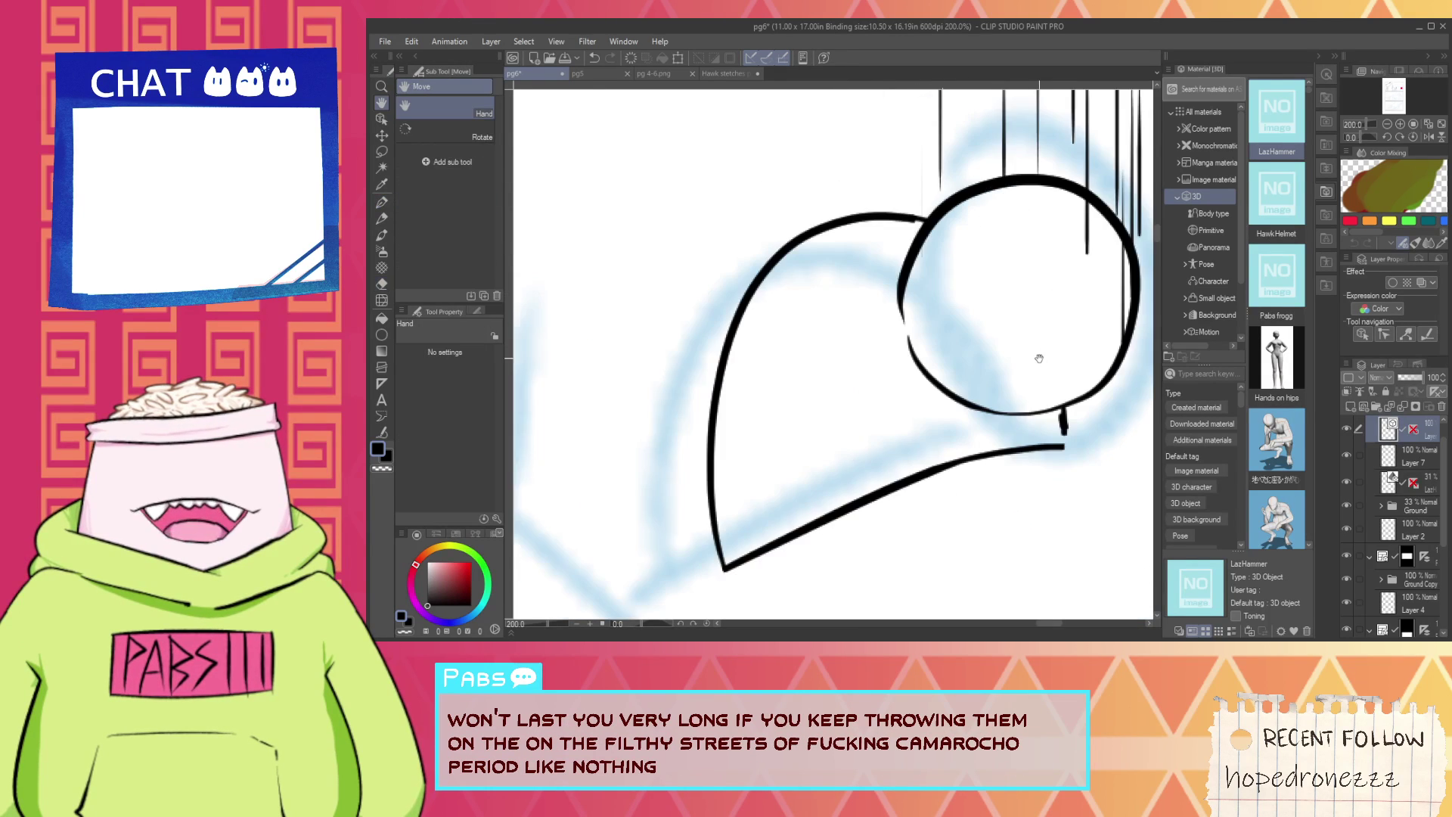
# Join the short neck stroke beneath the head circle to the rear end of the body's lower line.
pyautogui.scroll(2, 895, 362)
pyautogui.moveTo(1052, 408)
pyautogui.mouseDown()
pyautogui.moveTo(892, 355)
pyautogui.moveTo(888, 371)
pyautogui.moveTo(881, 329)
pyautogui.mouseUp()
pyautogui.press('p')
pyautogui.press('e')
pyautogui.press('p')
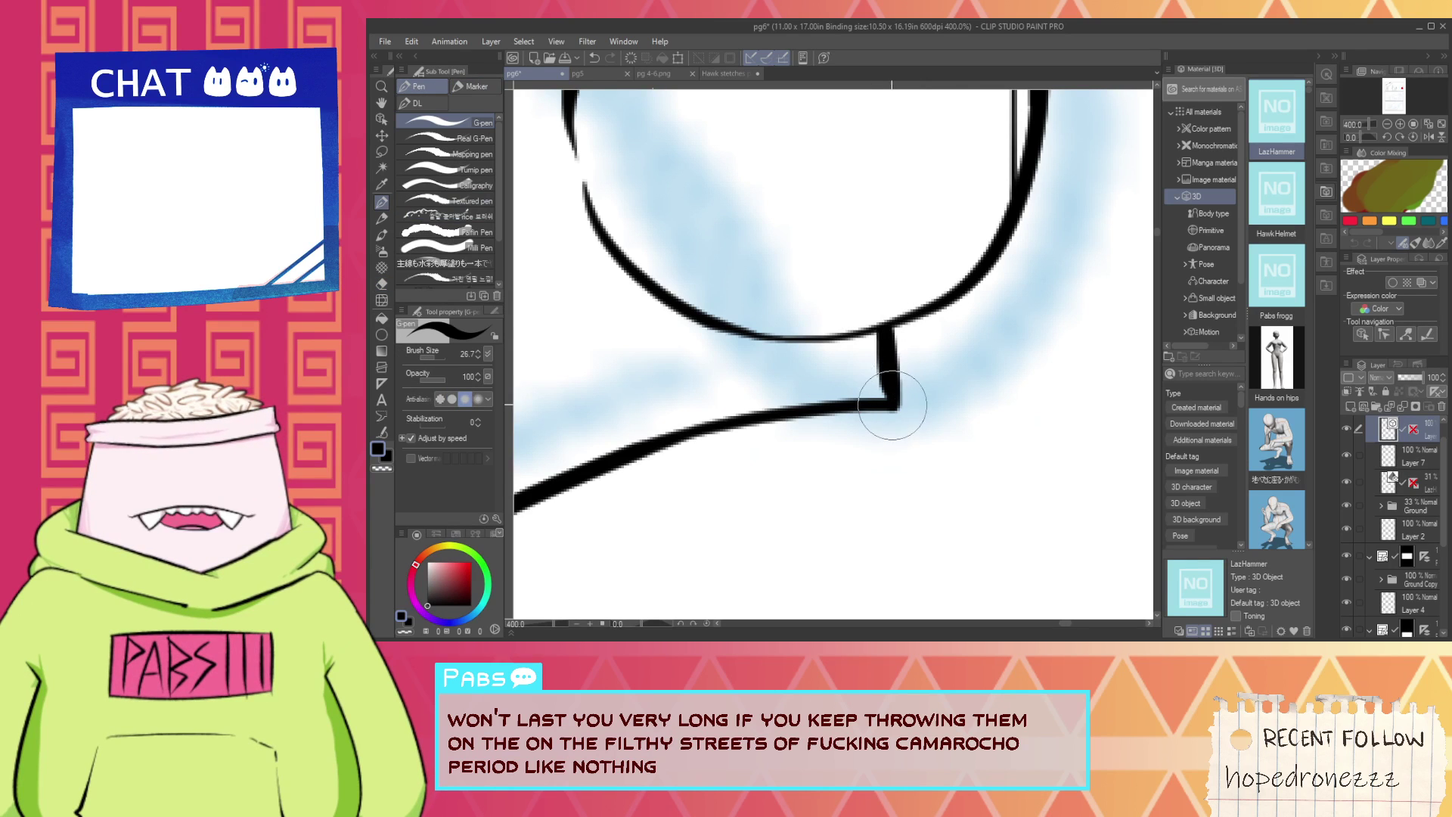
# Redraw the small oval just inside the front corner of the body outline.
pyautogui.scroll(-5, 890, 406)
pyautogui.press('space')
pyautogui.scroll(3, 812, 445)
pyautogui.moveTo(780, 433)
pyautogui.mouseDown()
pyautogui.moveTo(812, 444)
pyautogui.moveTo(805, 410)
pyautogui.mouseUp()
pyautogui.scroll(-2, 828, 465)
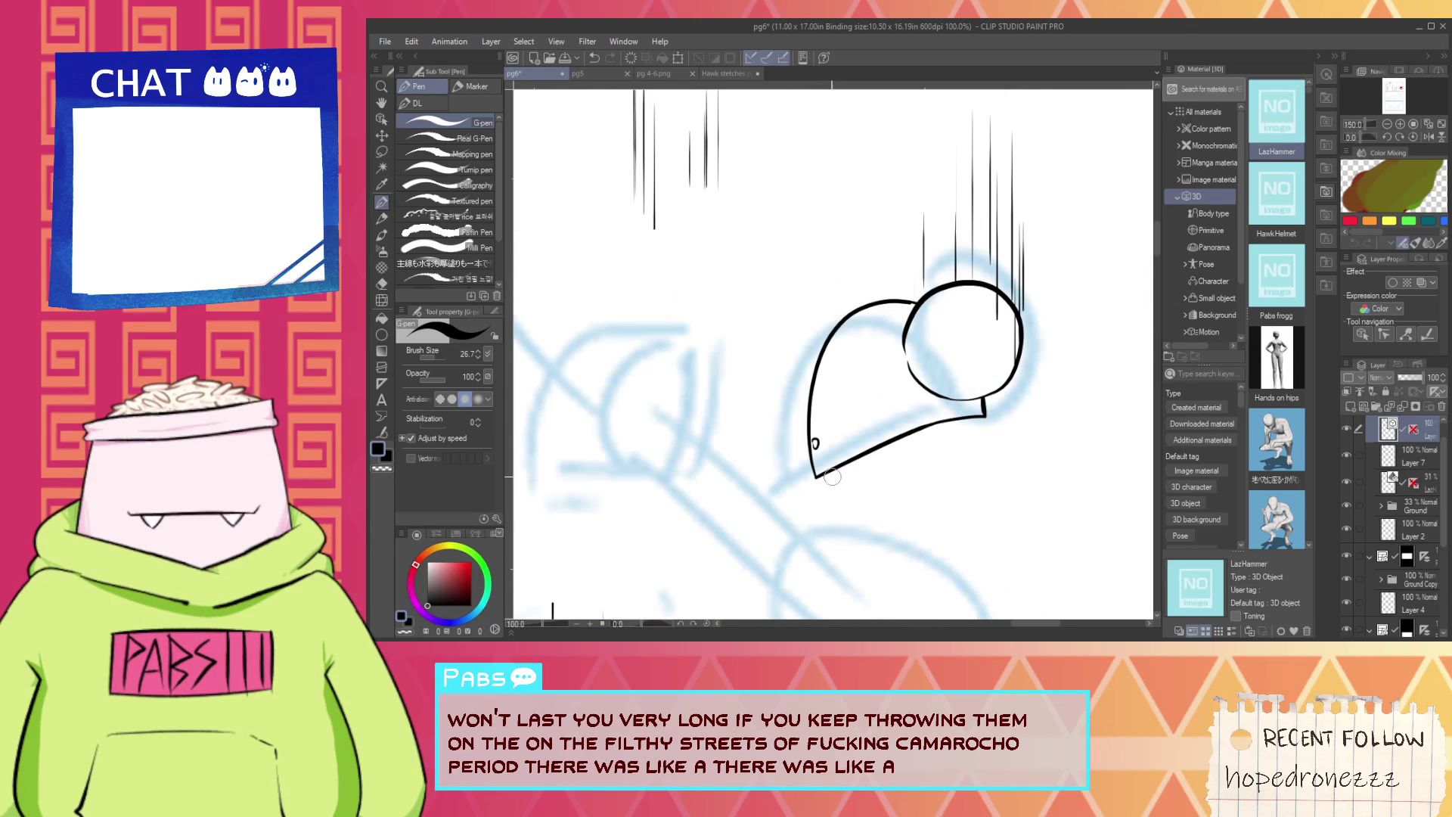
# Draw a slanted stroke down from the body's front corner and a rising curved stroke from its lower end.
pyautogui.press('space')
pyautogui.moveTo(851, 488); pyautogui.dragTo(790, 414)
pyautogui.scroll(3, 795, 424)
pyautogui.scroll(-3, 798, 432)
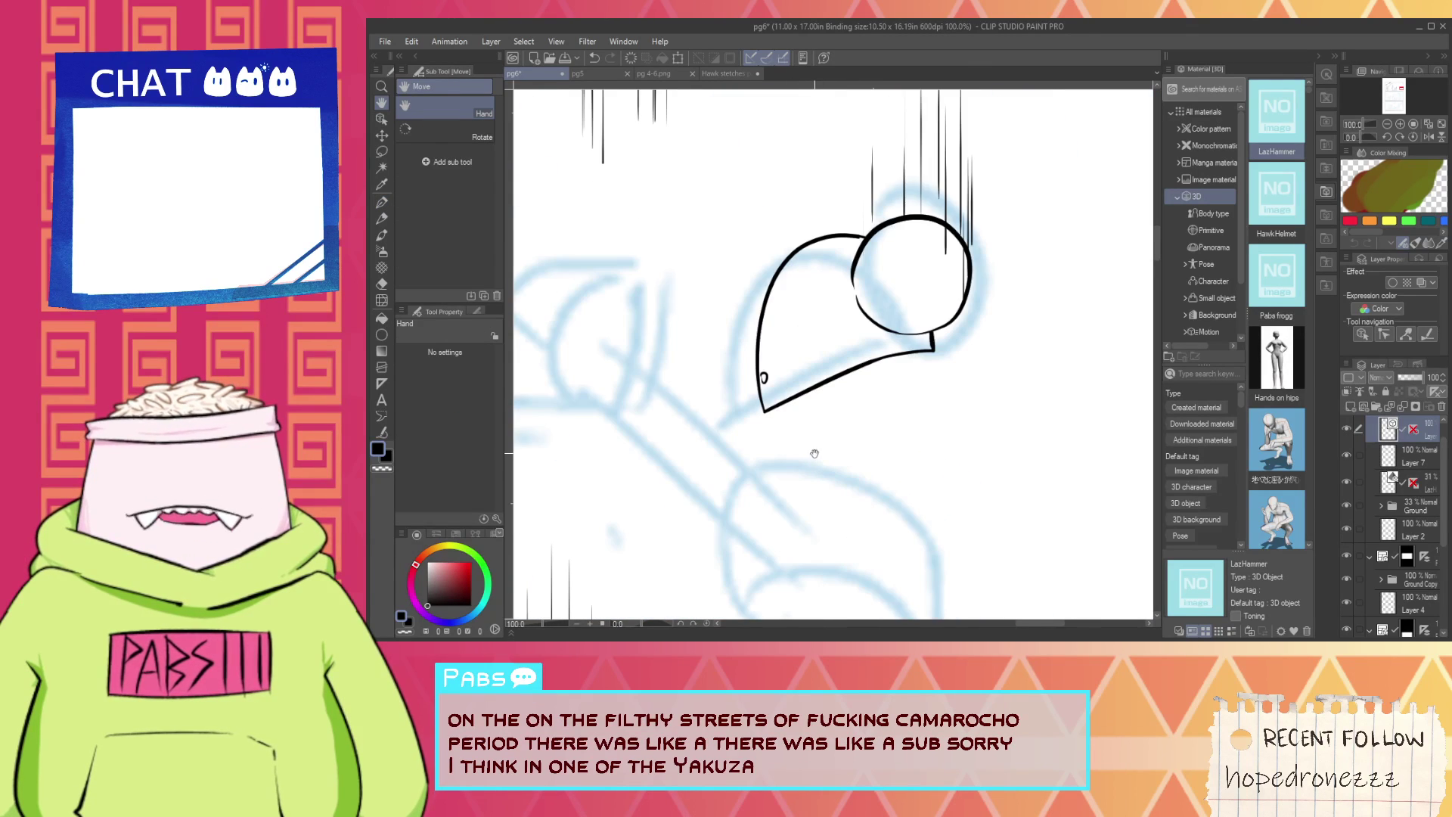
pyautogui.scroll(2, 806, 447)
pyautogui.hotkey('ctrl', 'z')
pyautogui.moveTo(757, 371); pyautogui.dragTo(783, 432)
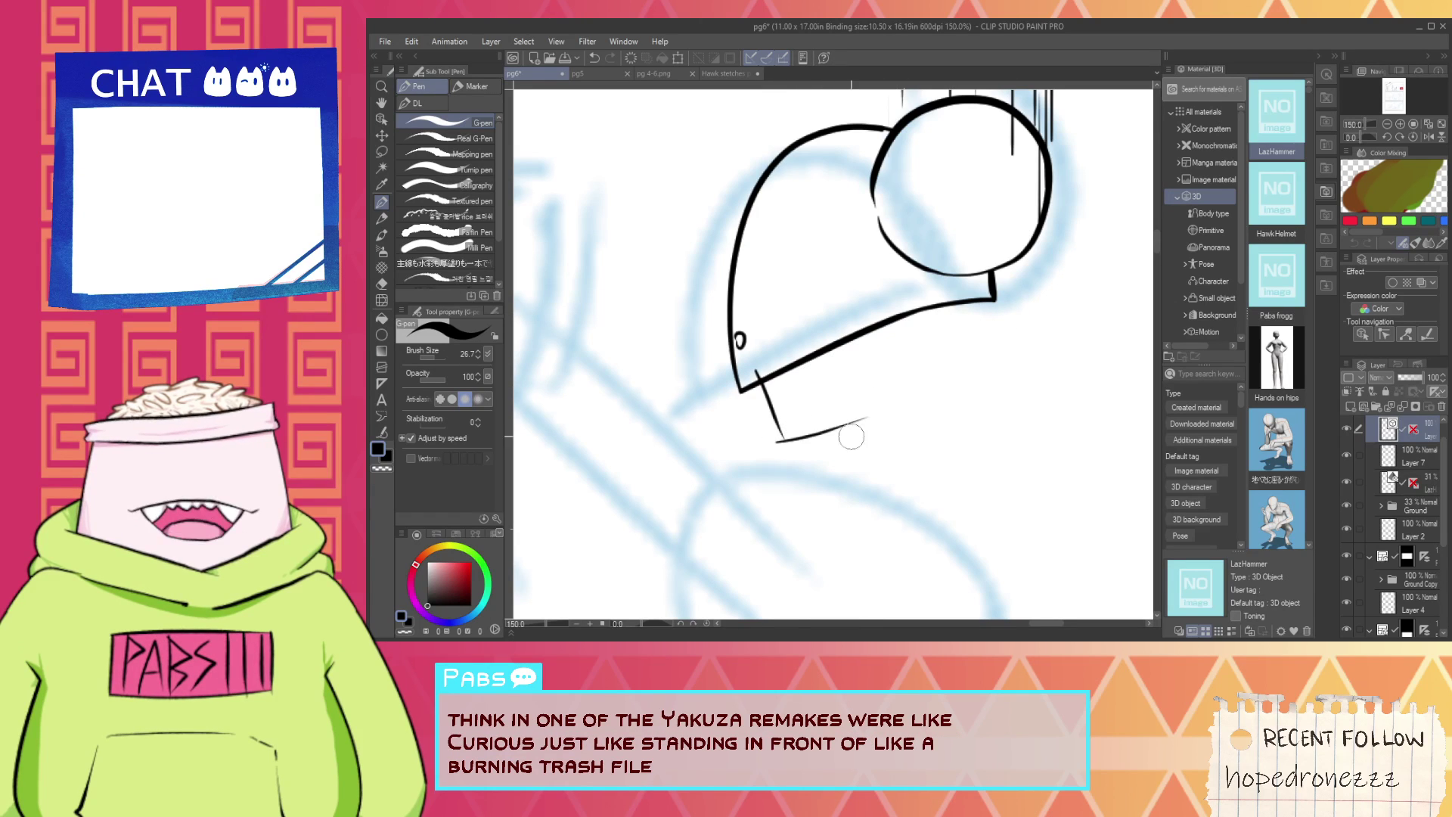
pyautogui.moveTo(756, 376)
pyautogui.mouseDown()
pyautogui.moveTo(778, 439)
pyautogui.moveTo(902, 373)
pyautogui.mouseUp()
pyautogui.hotkey('ctrl', 'z')
pyautogui.moveTo(778, 440); pyautogui.dragTo(870, 398)
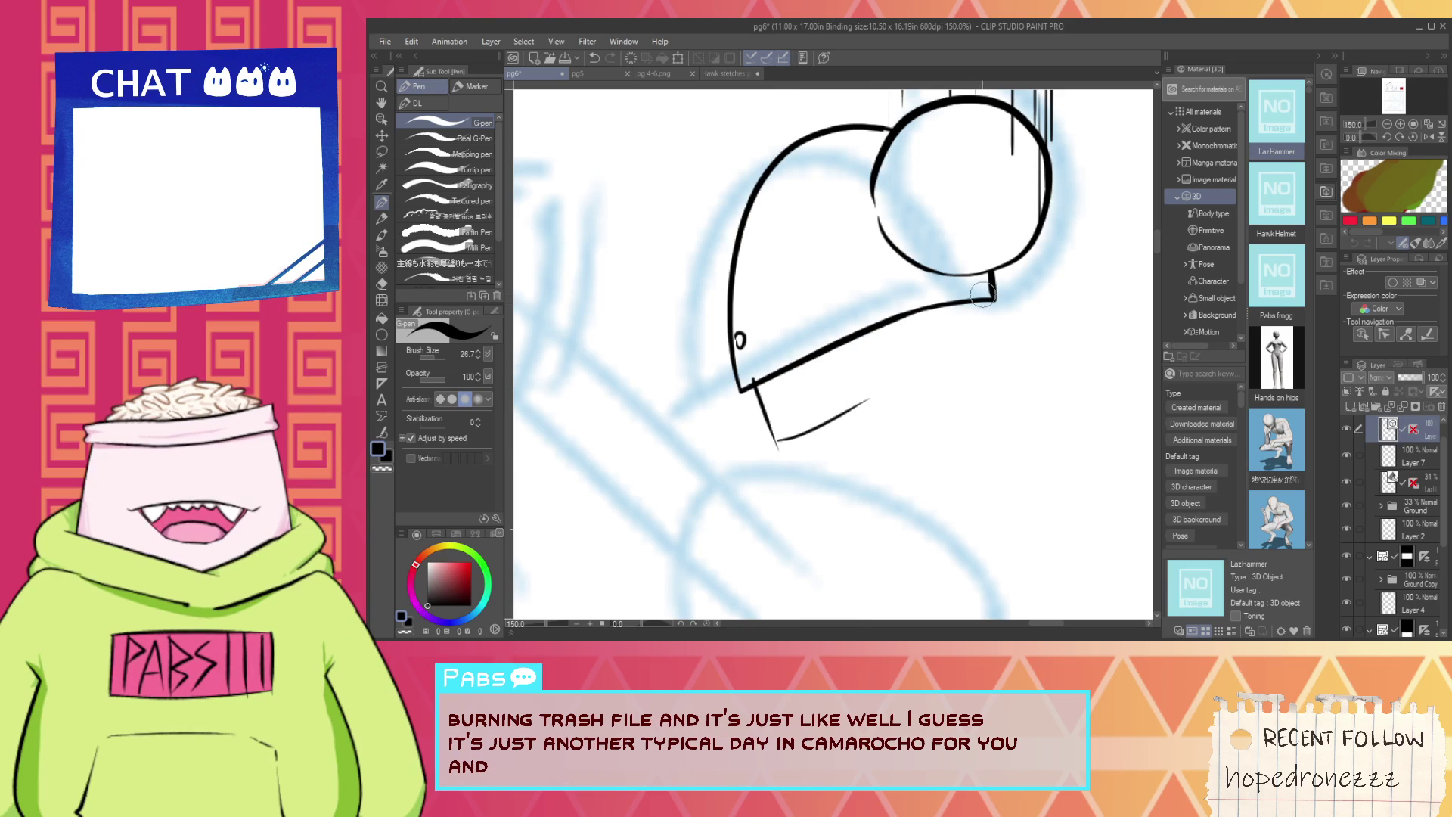
# Try a near-vertical stroke from the body's lower line down across the curved stroke.
pyautogui.hotkey('ctrl', '+')
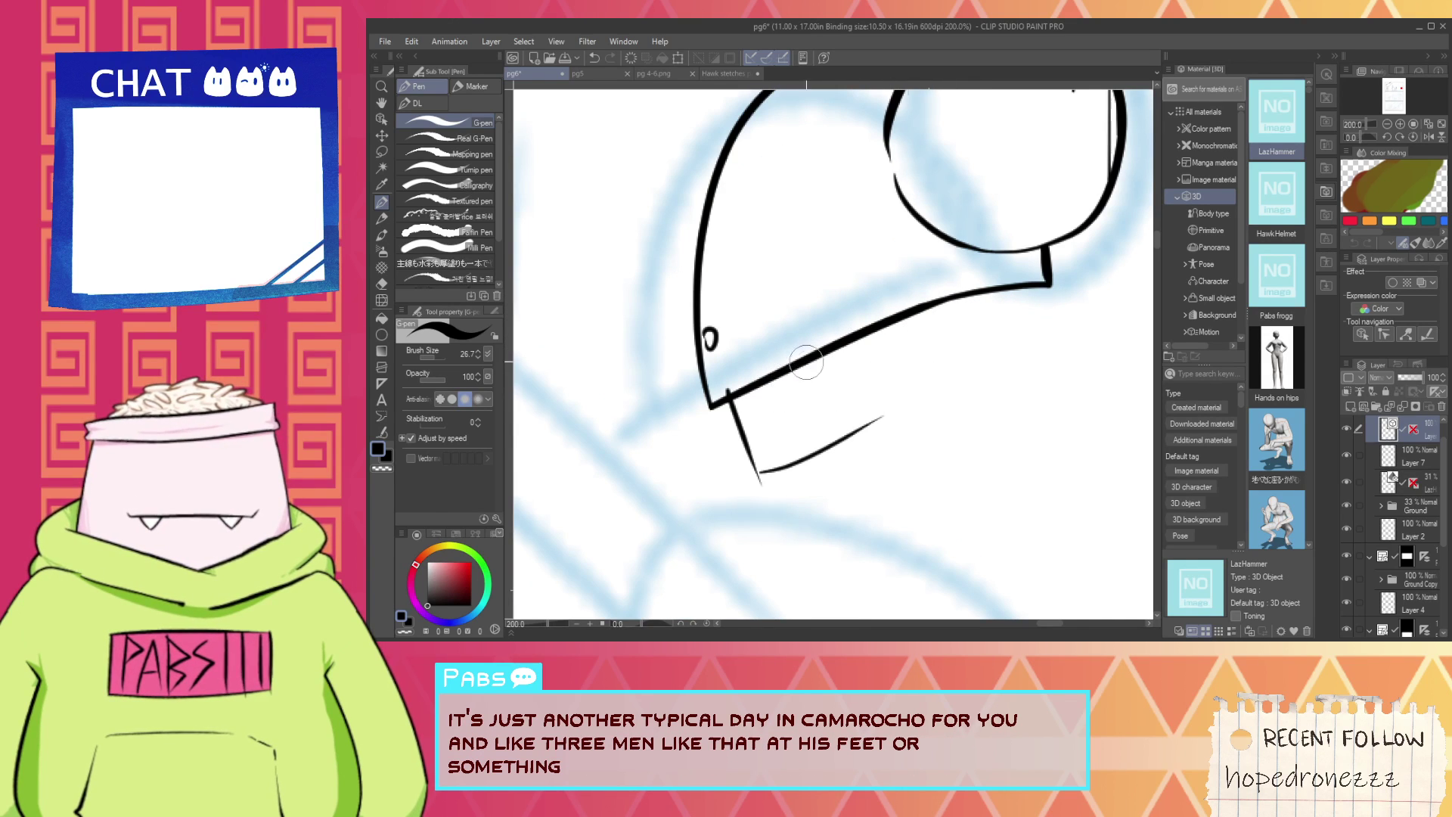
pyautogui.moveTo(806, 364); pyautogui.dragTo(744, 532)
pyautogui.hotkey('ctrl', 'z')
pyautogui.moveTo(787, 368); pyautogui.dragTo(783, 488)
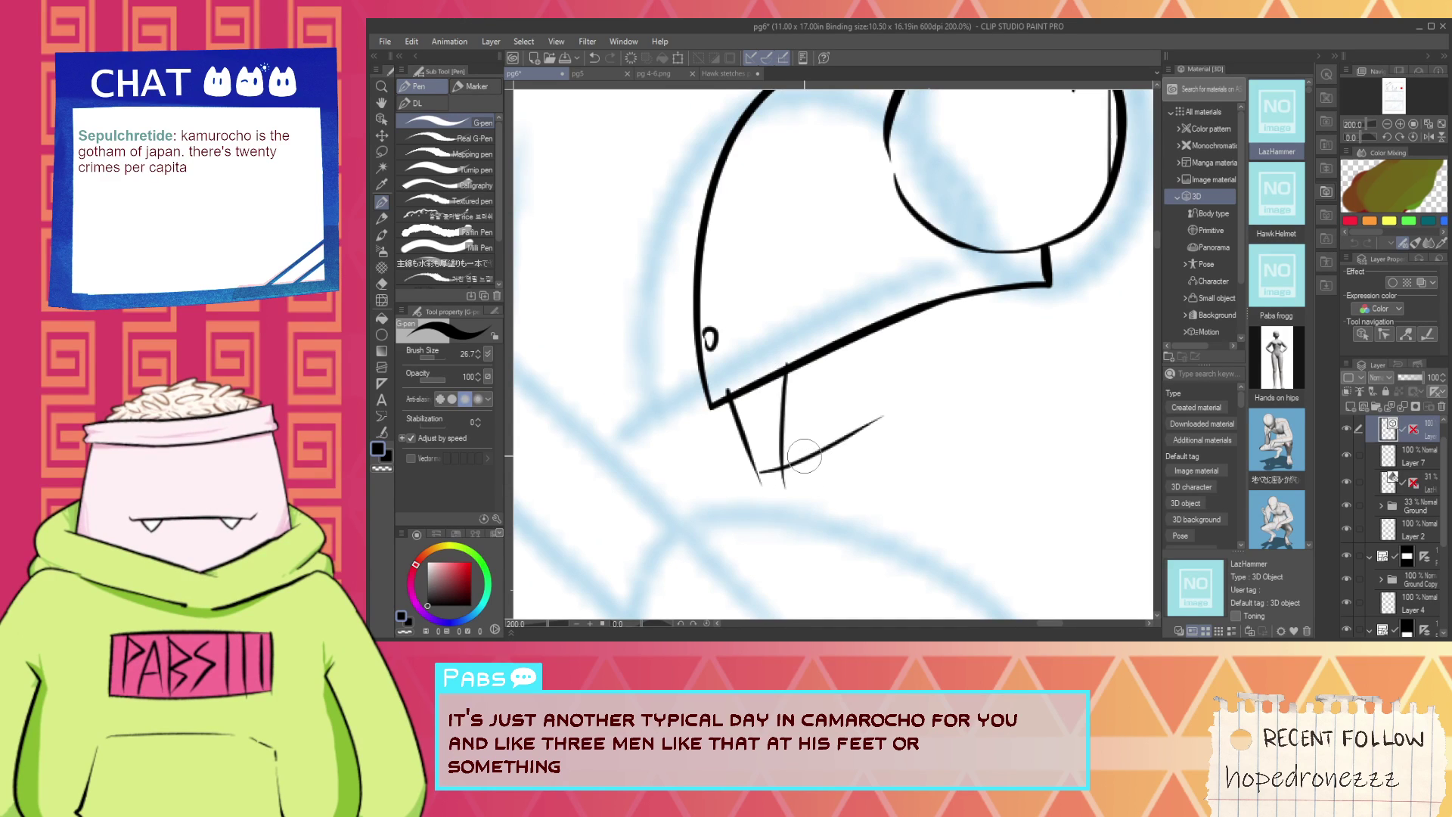
# Trim the slanted stroke's overhang above the body's lower line with the vector eraser.
pyautogui.hotkey('ctrl', '-')
pyautogui.press('space')
pyautogui.moveTo(805, 413); pyautogui.dragTo(910, 431)
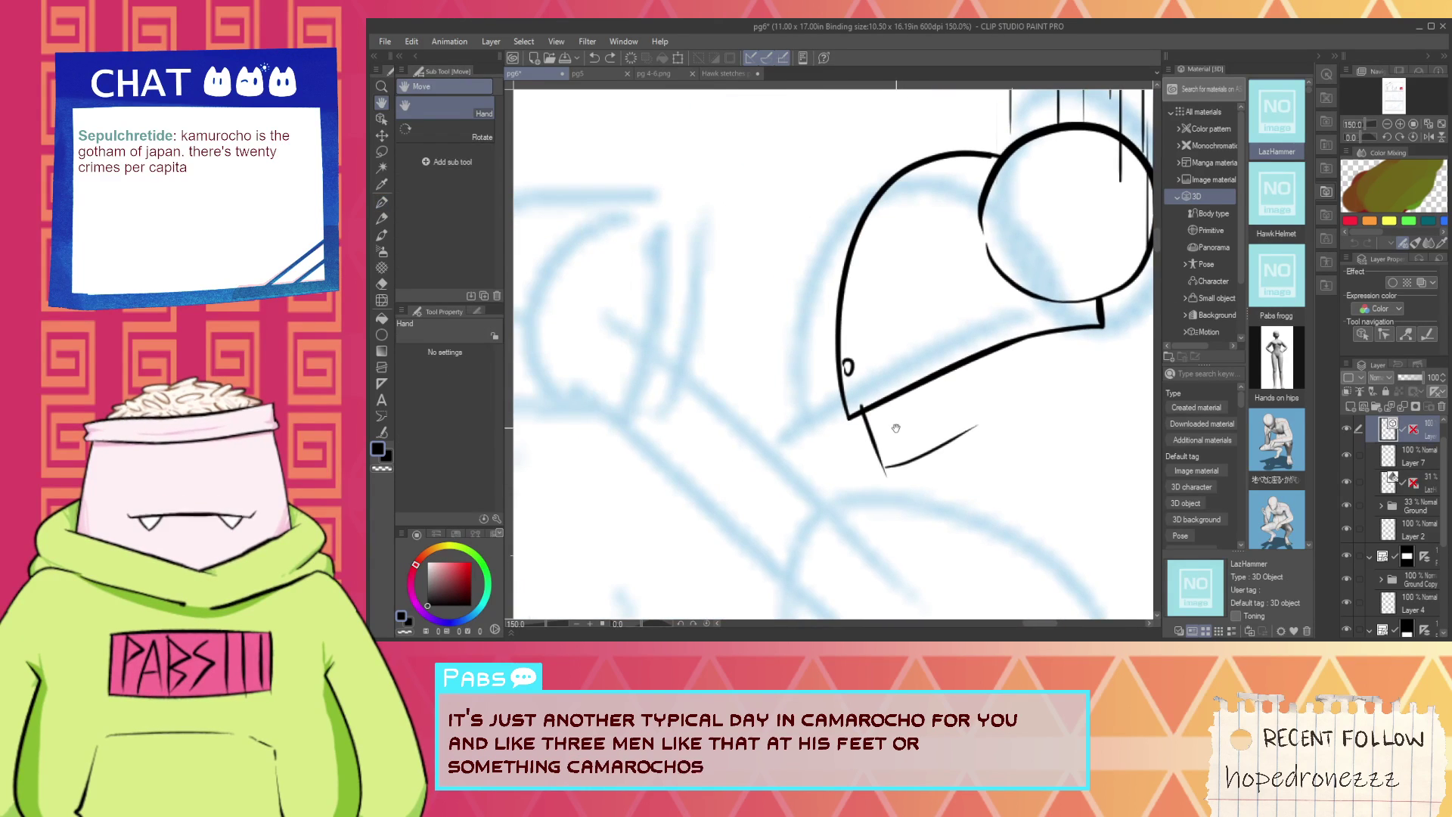
pyautogui.press('e')
pyautogui.hotkey('ctrl', '+')
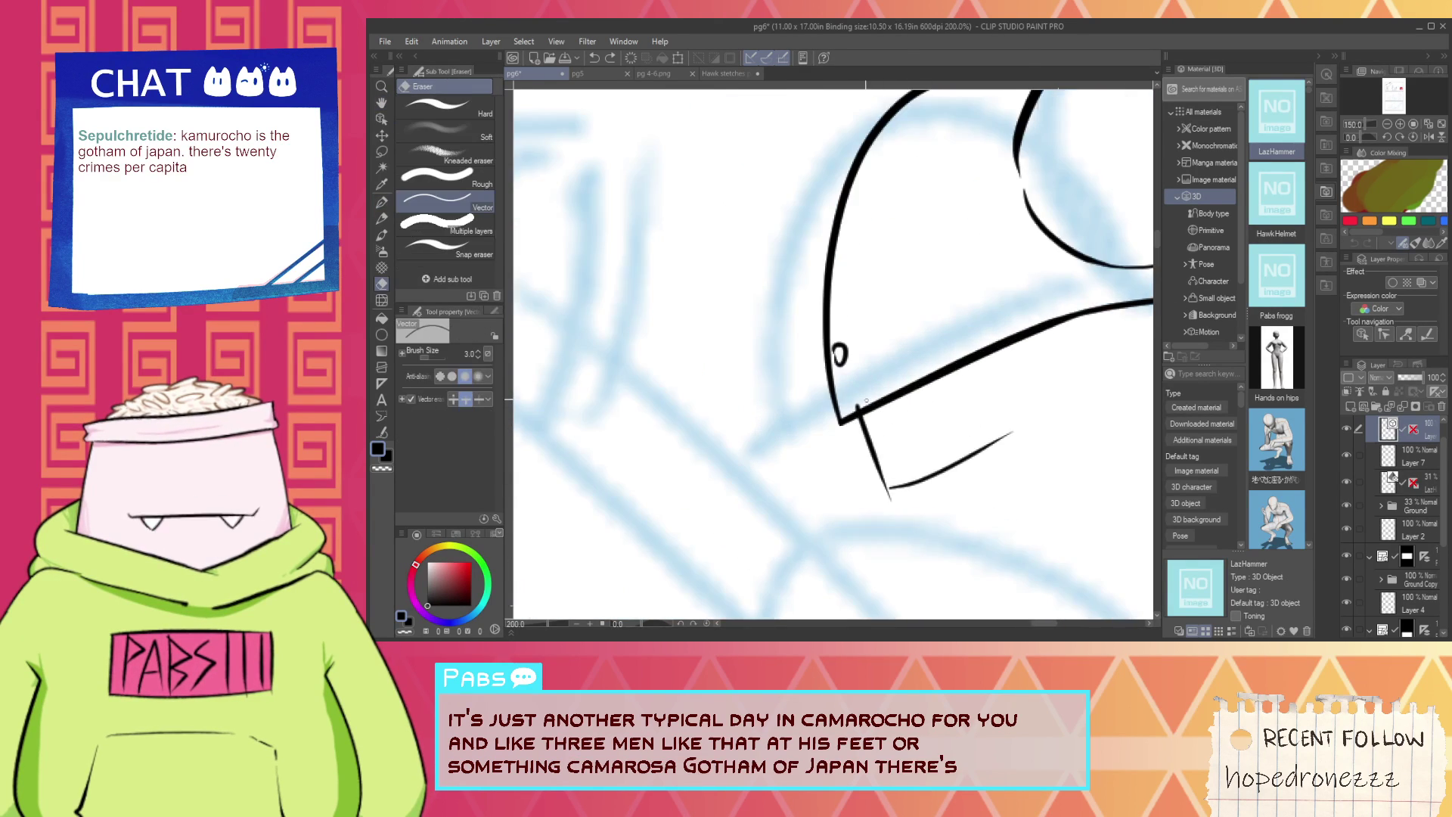
pyautogui.scroll(-1, 882, 405)
pyautogui.press('p')
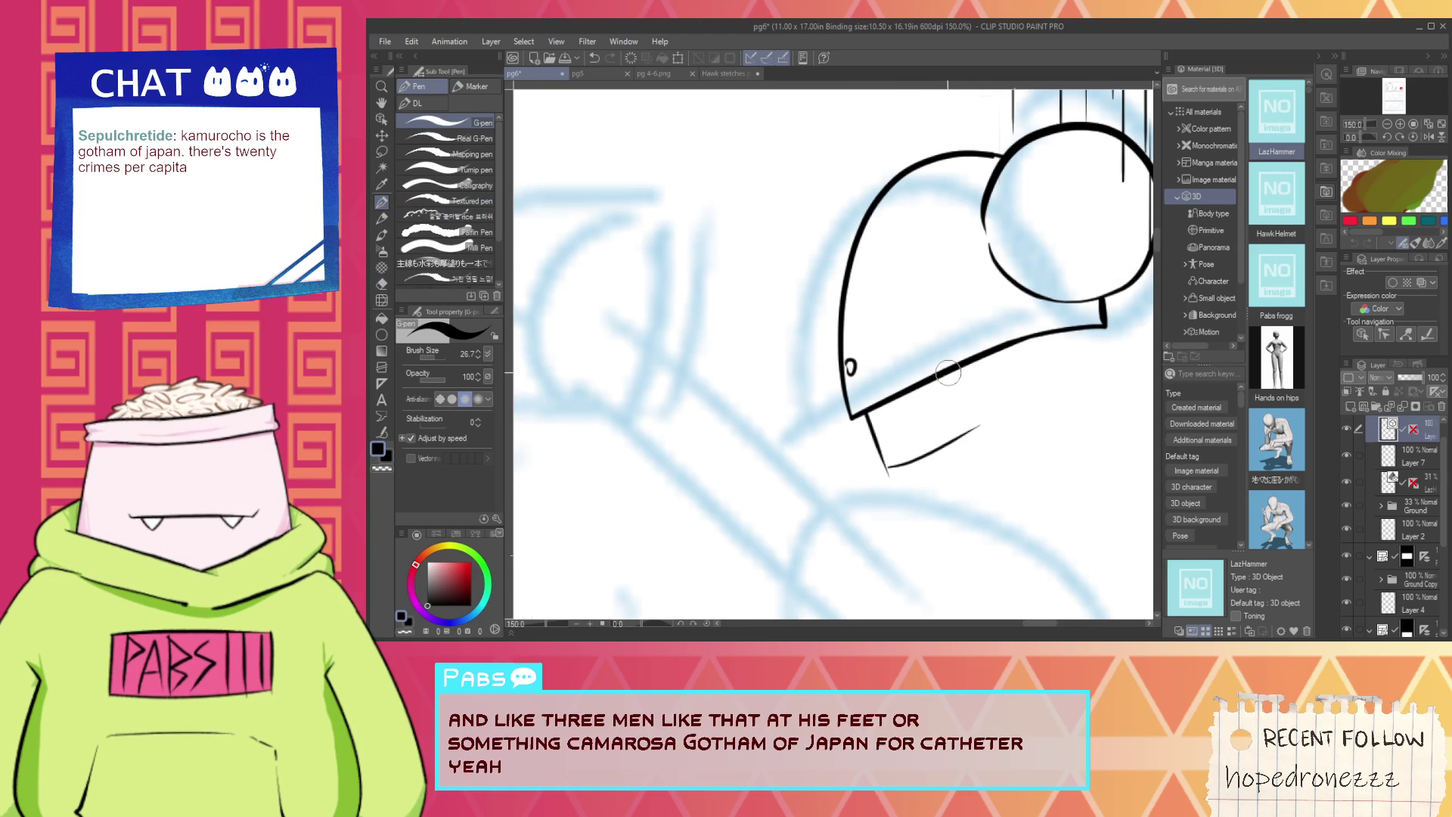
# Try long tapering pen strokes sweeping forward from the body's lower line past its front corner.
pyautogui.moveTo(946, 379)
pyautogui.mouseDown()
pyautogui.moveTo(688, 459)
pyautogui.moveTo(927, 419)
pyautogui.mouseUp()
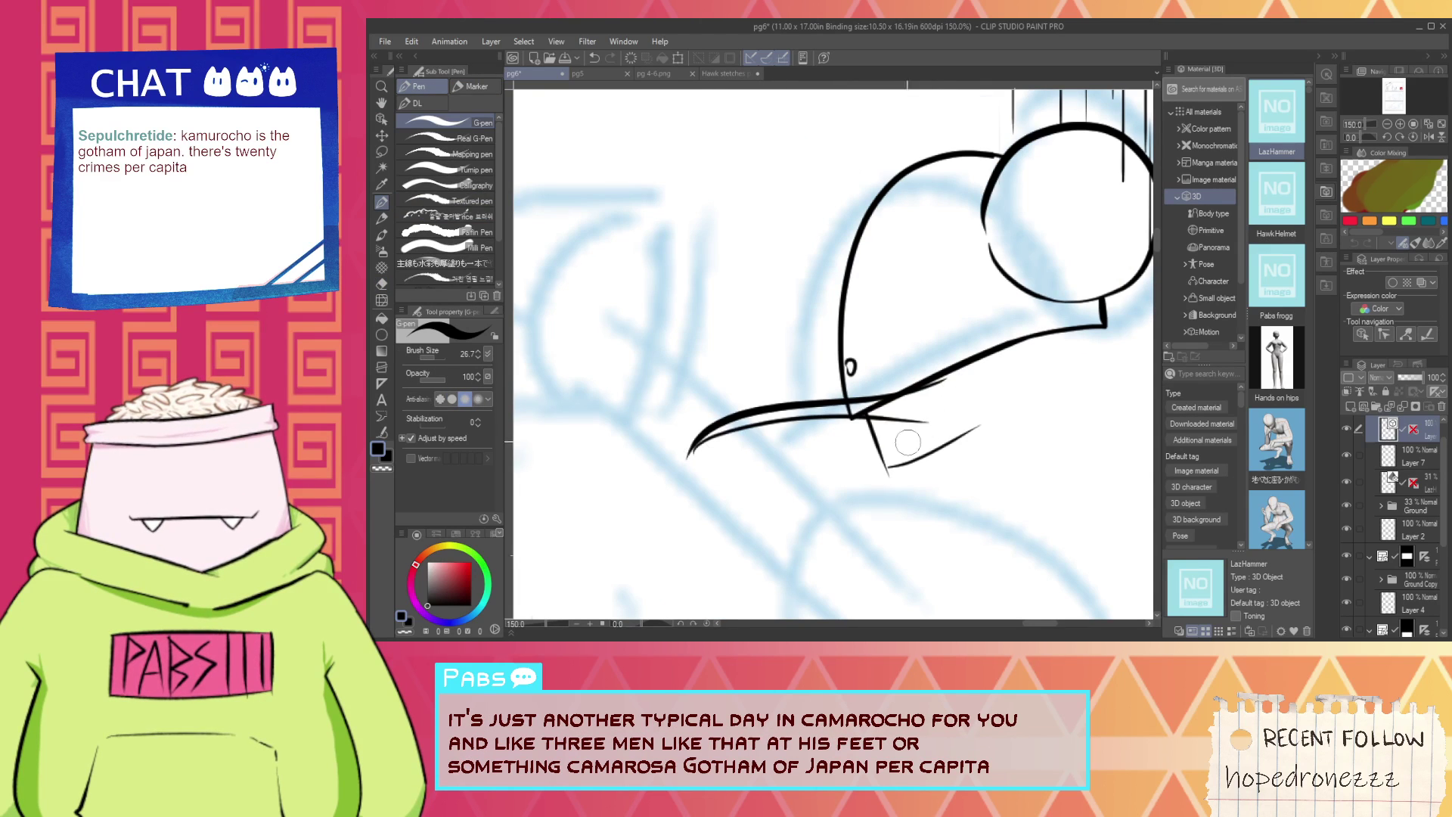
pyautogui.hotkey('ctrl', 'z')
pyautogui.hotkey('ctrl', 'z')
pyautogui.moveTo(697, 425)
pyautogui.mouseDown()
pyautogui.moveTo(803, 370)
pyautogui.moveTo(988, 390)
pyautogui.mouseUp()
pyautogui.hotkey('ctrl', 'z')
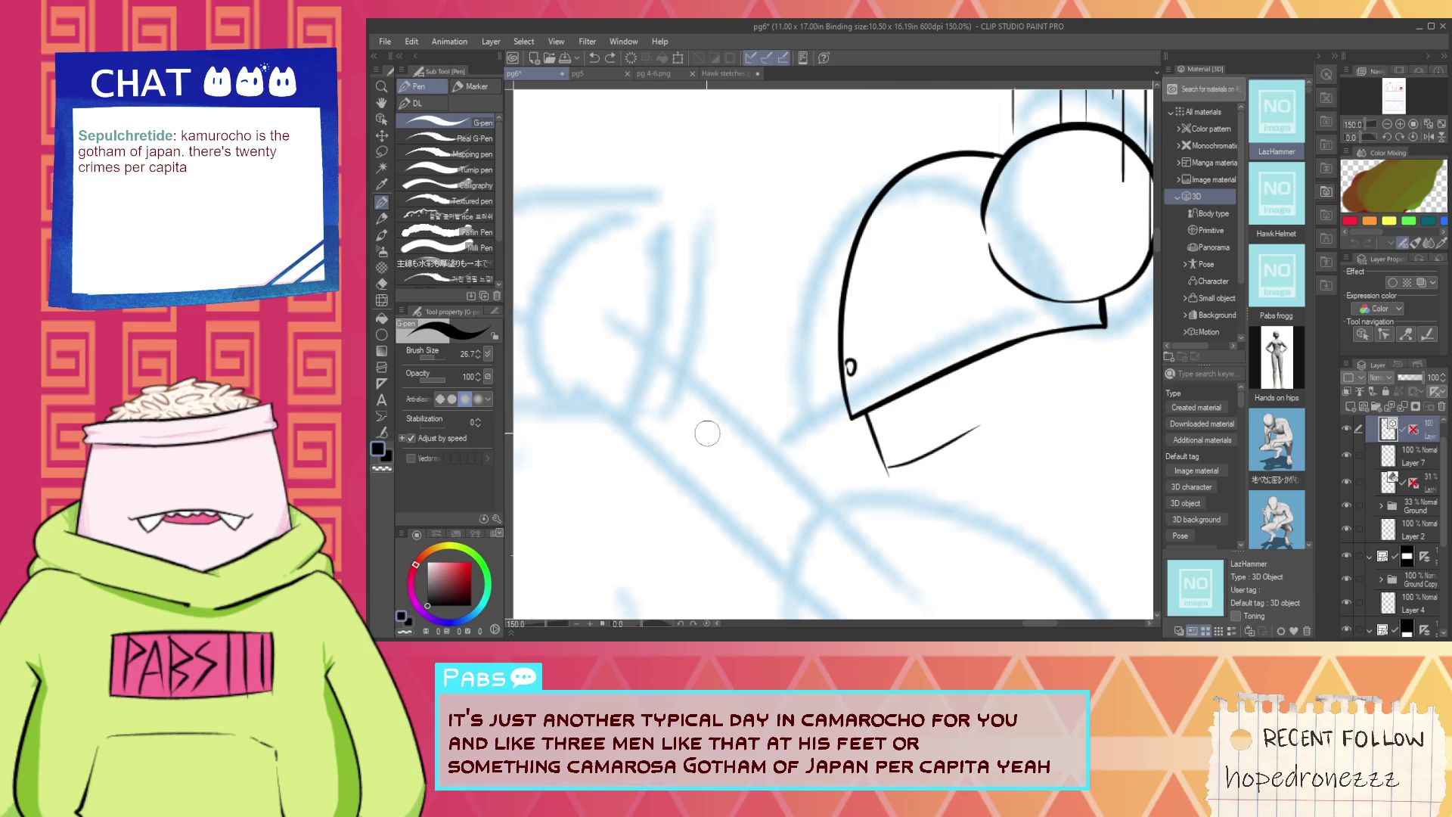
# Draw a shallow arc from a point ahead of the body across its front corner to the lower line.
pyautogui.moveTo(711, 439); pyautogui.dragTo(955, 390)
pyautogui.moveTo(712, 432); pyautogui.dragTo(973, 417)
pyautogui.hotkey('ctrl', 'z')
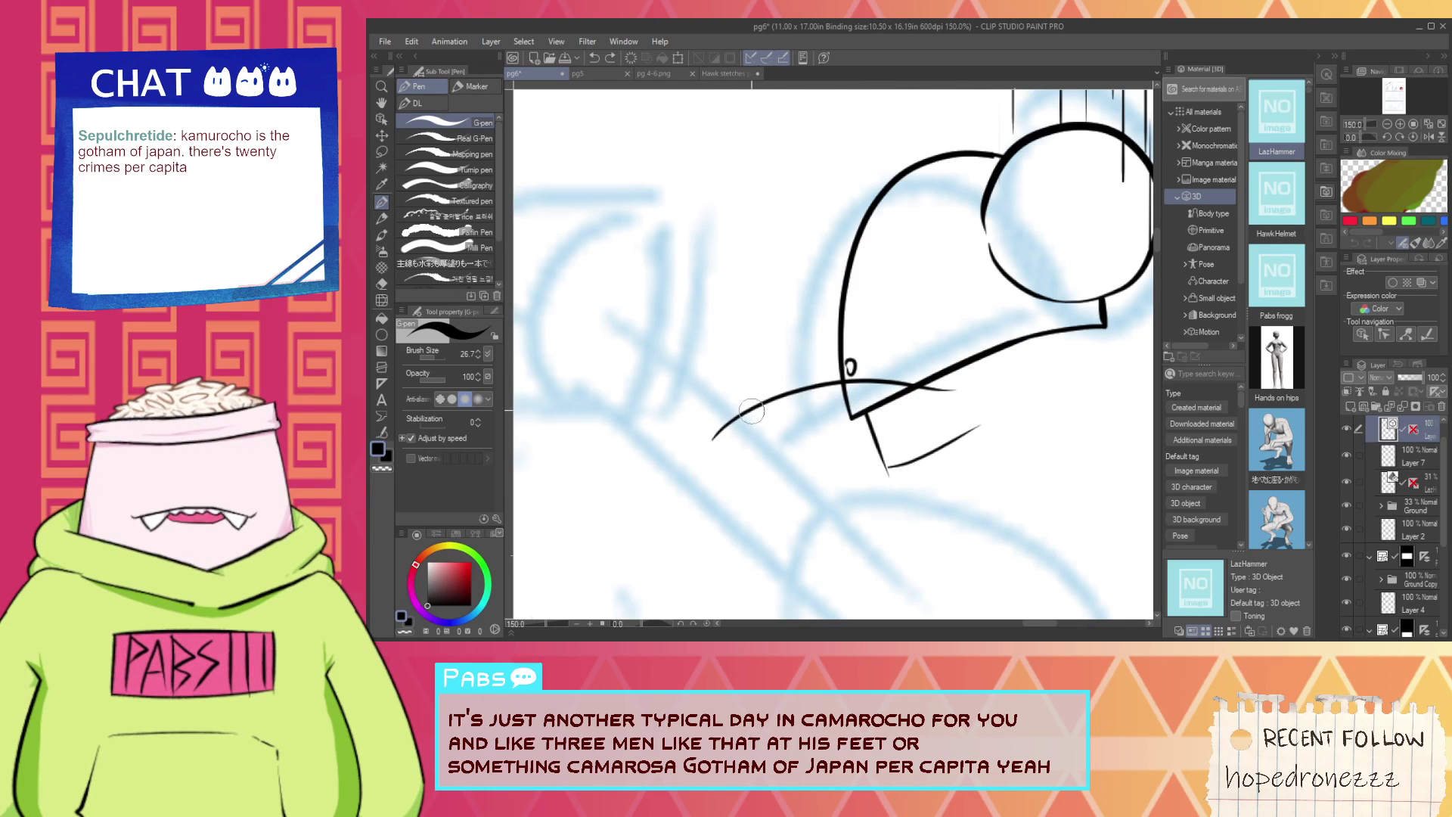
# Try several lower arcs starting from the same tip and running just beneath the shallow arc.
pyautogui.moveTo(713, 437)
pyautogui.mouseDown()
pyautogui.moveTo(842, 388)
pyautogui.moveTo(921, 405)
pyautogui.mouseUp()
pyautogui.hotkey('ctrl', 'z')
pyautogui.moveTo(715, 432); pyautogui.dragTo(935, 422)
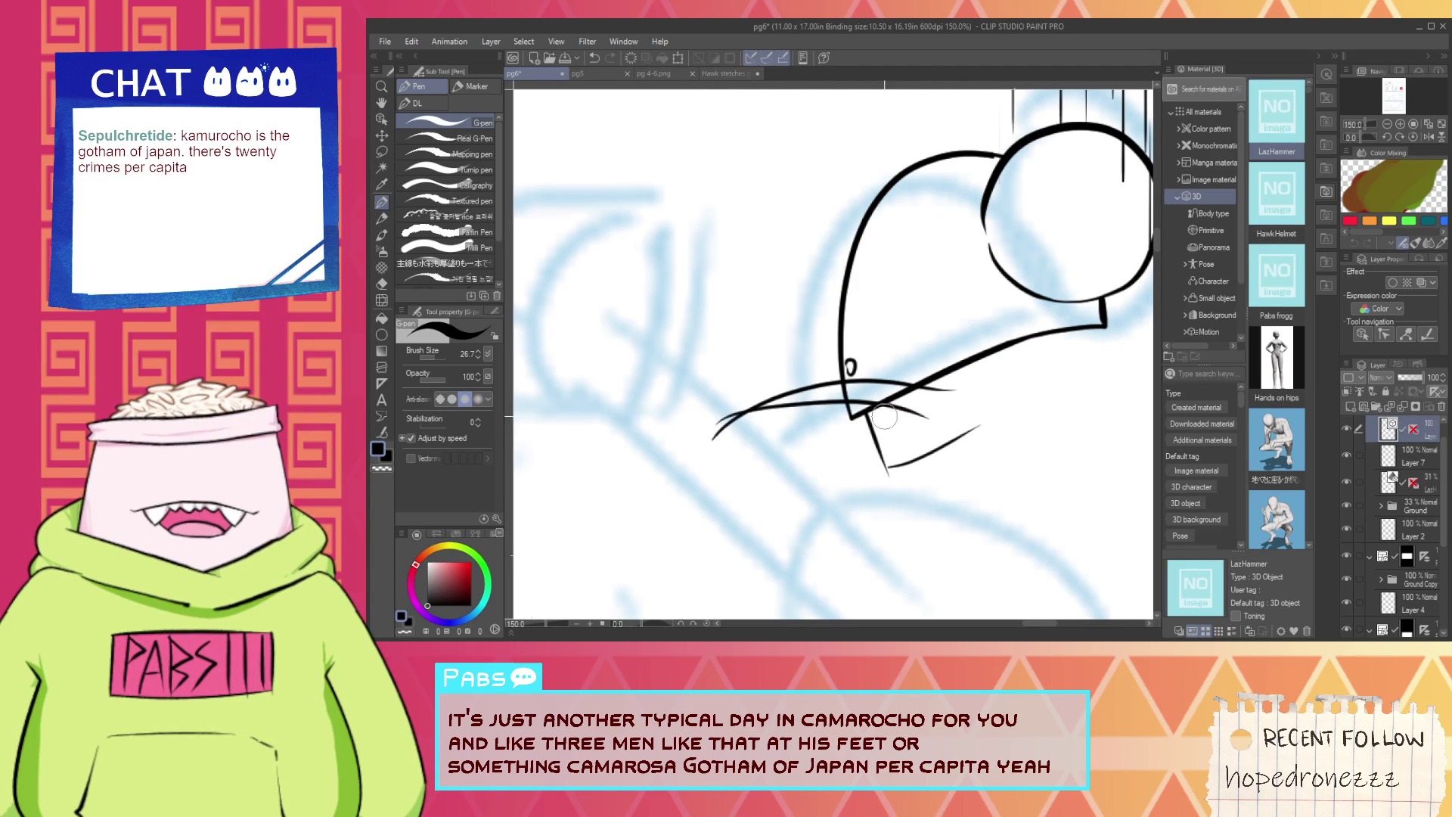
pyautogui.hotkey('ctrl', 'z')
pyautogui.moveTo(710, 447)
pyautogui.mouseDown()
pyautogui.moveTo(758, 423)
pyautogui.moveTo(965, 415)
pyautogui.mouseUp()
pyautogui.hotkey('ctrl', 'z')
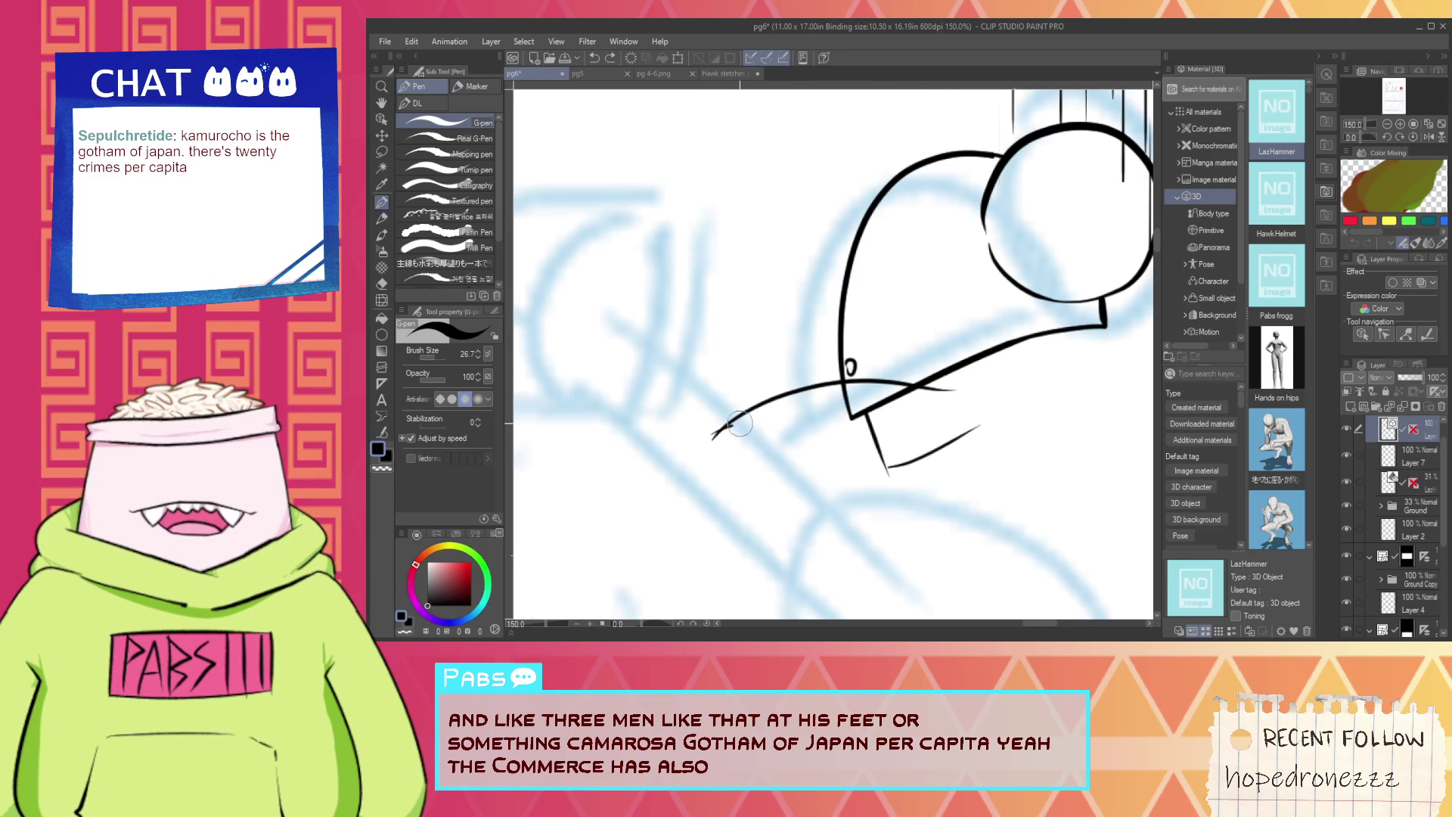
pyautogui.moveTo(739, 423); pyautogui.dragTo(947, 409)
pyautogui.hotkey('ctrl', 'z')
pyautogui.hotkey('ctrl', 'z')
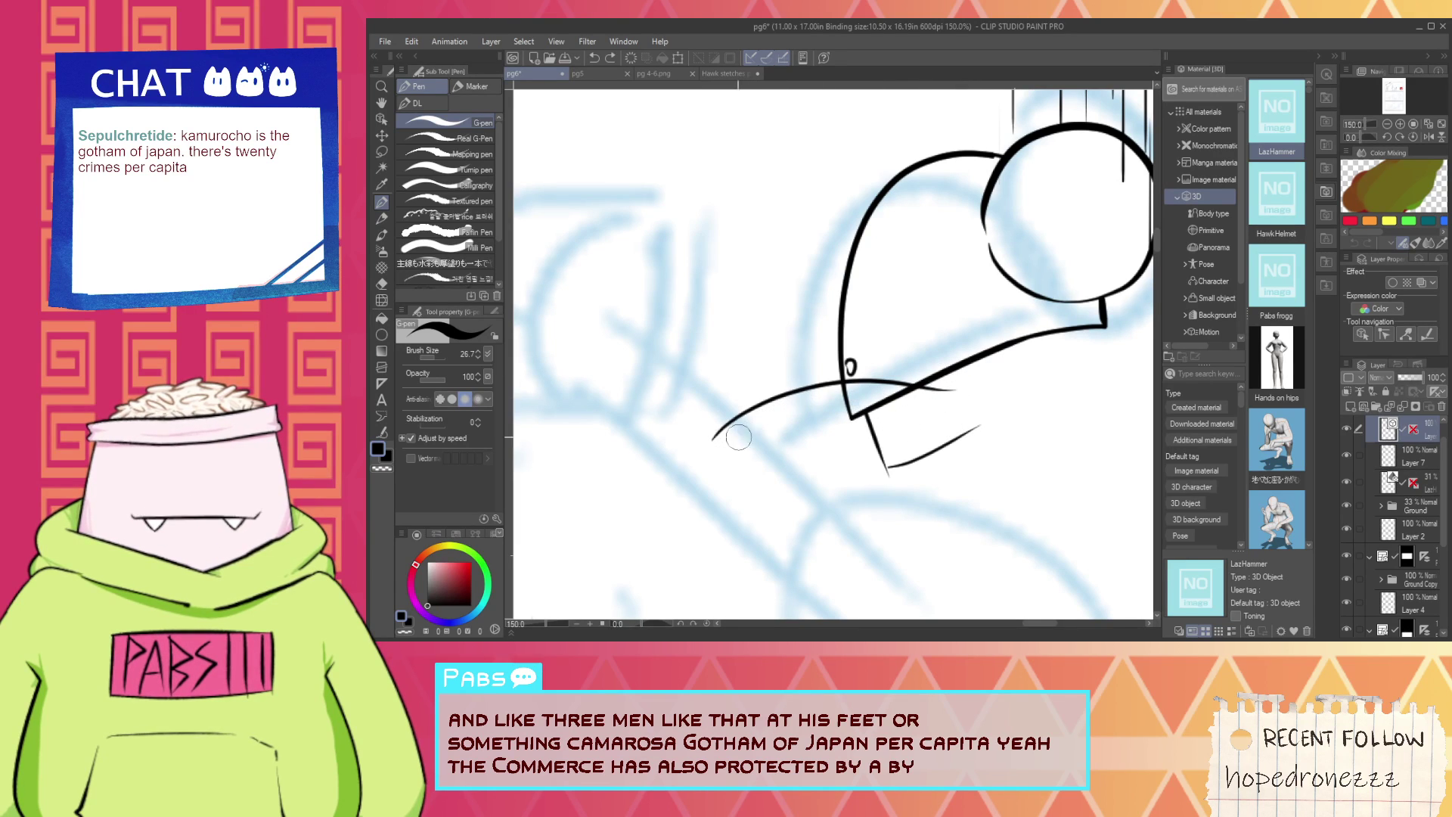
pyautogui.moveTo(711, 438); pyautogui.dragTo(946, 409)
pyautogui.hotkey('ctrl', 'z')
pyautogui.moveTo(712, 442); pyautogui.dragTo(930, 412)
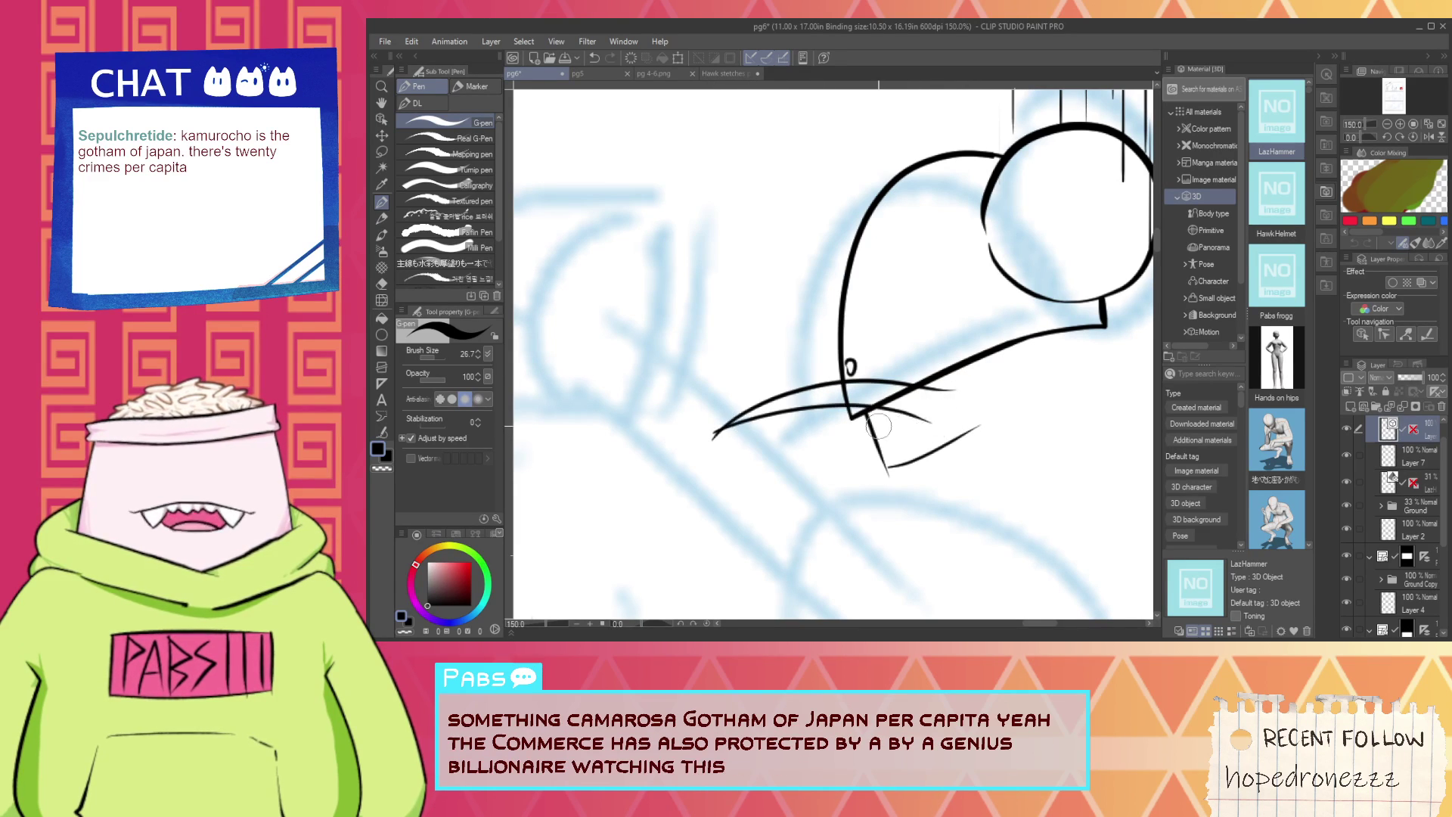
pyautogui.hotkey('ctrl', 'z')
pyautogui.moveTo(707, 442); pyautogui.dragTo(938, 428)
pyautogui.hotkey('ctrl', 'z')
pyautogui.moveTo(715, 439); pyautogui.dragTo(919, 404)
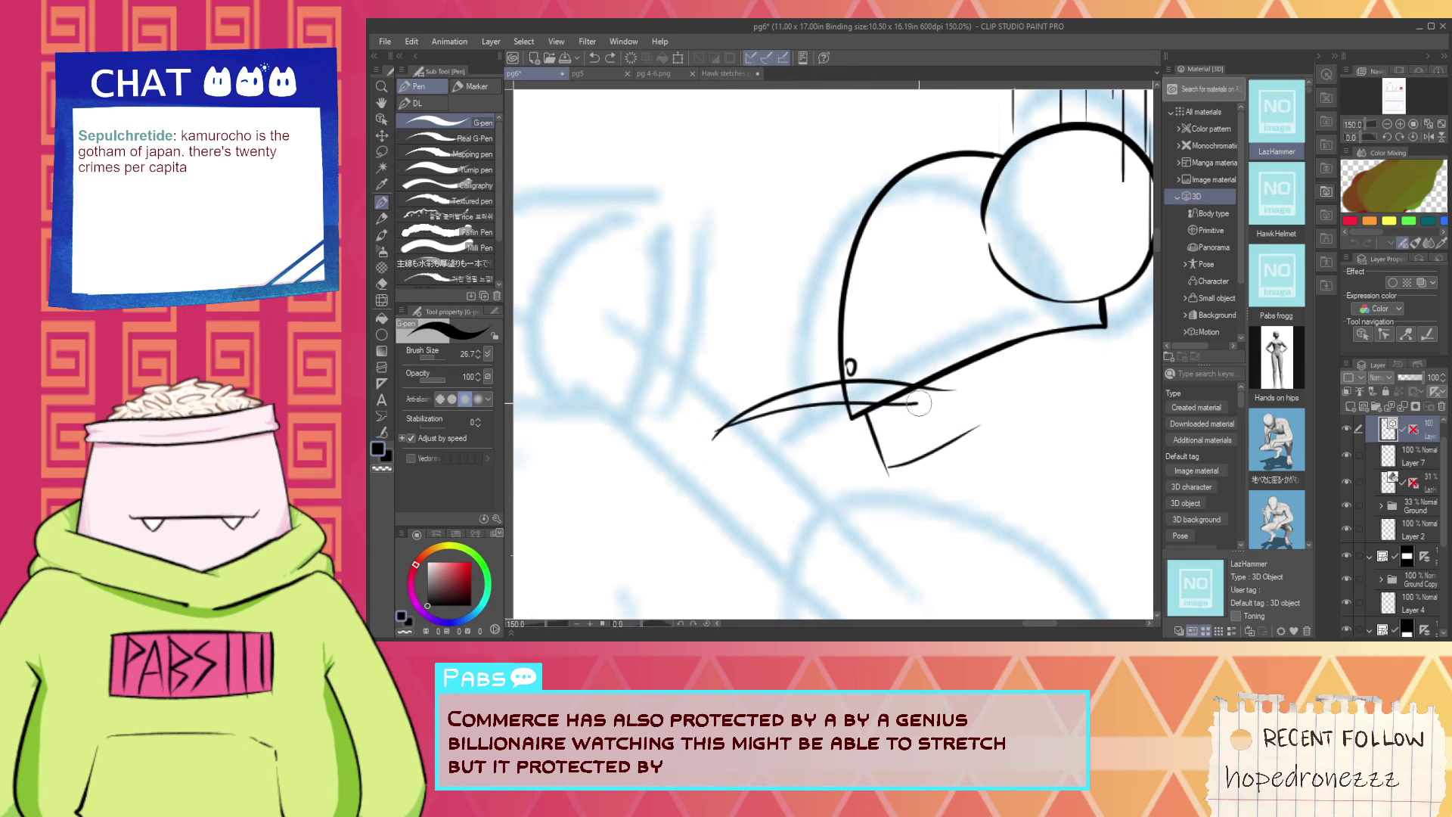
pyautogui.hotkey('ctrl', 'z')
# Draw a wavy lower edge beneath the shallow arc and close the pointed shape behind the front corner.
pyautogui.moveTo(711, 438)
pyautogui.mouseDown()
pyautogui.moveTo(976, 372)
pyautogui.moveTo(959, 309)
pyautogui.moveTo(962, 412)
pyautogui.moveTo(1004, 357)
pyautogui.mouseUp()
pyautogui.scroll(3, 955, 387)
pyautogui.hotkey('ctrl', 'z')
# Erase the body outline segments that cross the inside of the new pointed shape.
pyautogui.press('e')
pyautogui.click(961, 304)
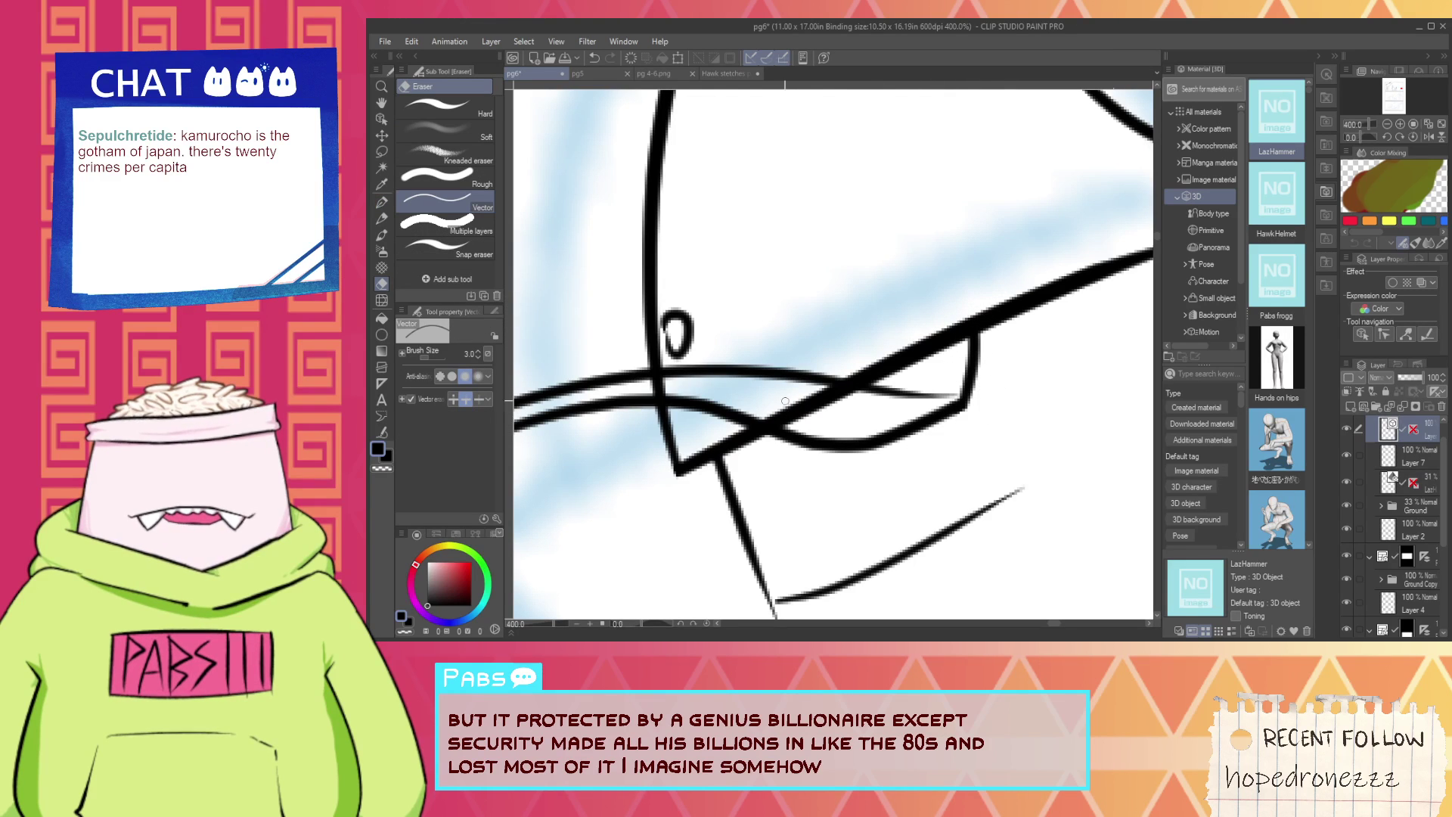
pyautogui.click(810, 408)
pyautogui.scroll(-3, 659, 386)
pyautogui.press('space')
pyautogui.moveTo(554, 482); pyautogui.dragTo(684, 462)
# Try reworking the strokes at the front tip of the pointed shape and undo the attempt.
pyautogui.scroll(6, 672, 411)
pyautogui.moveTo(671, 409)
pyautogui.mouseDown()
pyautogui.moveTo(693, 469)
pyautogui.moveTo(840, 340)
pyautogui.mouseUp()
pyautogui.hotkey('ctrl', 'z')
pyautogui.press('p')
pyautogui.hotkey('ctrl', 'z')
pyautogui.scroll(-6, 811, 354)
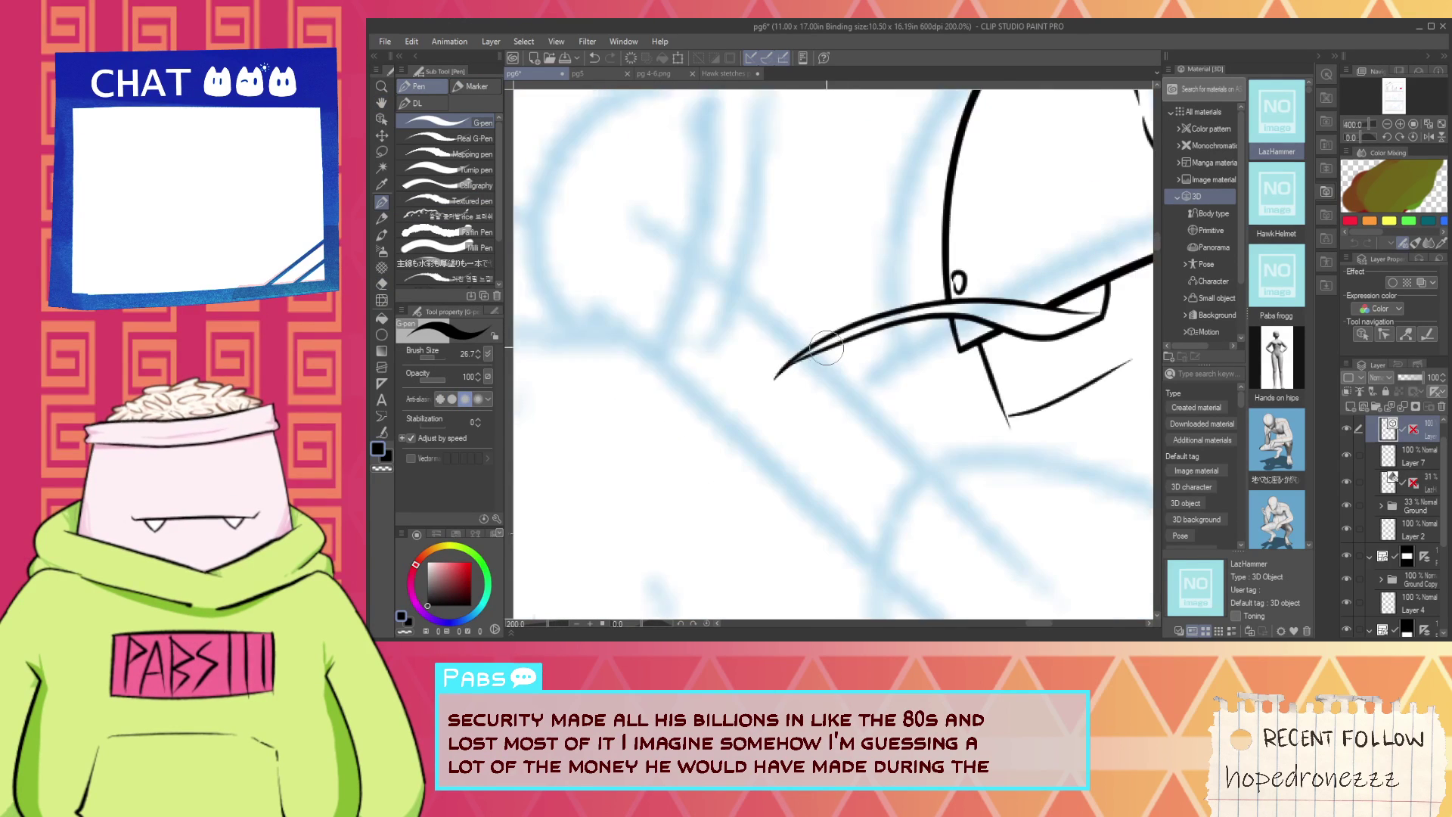
# Draw a narrow curved band beneath the rear part of the body's lower line.
pyautogui.press('space')
pyautogui.moveTo(1023, 279); pyautogui.dragTo(889, 319)
pyautogui.moveTo(979, 304)
pyautogui.mouseDown()
pyautogui.moveTo(909, 338)
pyautogui.moveTo(860, 401)
pyautogui.moveTo(1017, 362)
pyautogui.mouseUp()
pyautogui.press('p')
pyautogui.scroll(1, 870, 382)
# Erase the body's large back curve between its front corner and the head circle.
pyautogui.press('e')
pyautogui.press('space')
pyautogui.moveTo(742, 308); pyautogui.dragTo(838, 368)
pyautogui.moveTo(780, 340); pyautogui.dragTo(756, 335)
# Redraw the body's back curve from the front corner up to the head circle and erase the stray stroke beside the circle.
pyautogui.press('p')
pyautogui.moveTo(767, 463); pyautogui.dragTo(750, 285)
pyautogui.hotkey('ctrl', 'z')
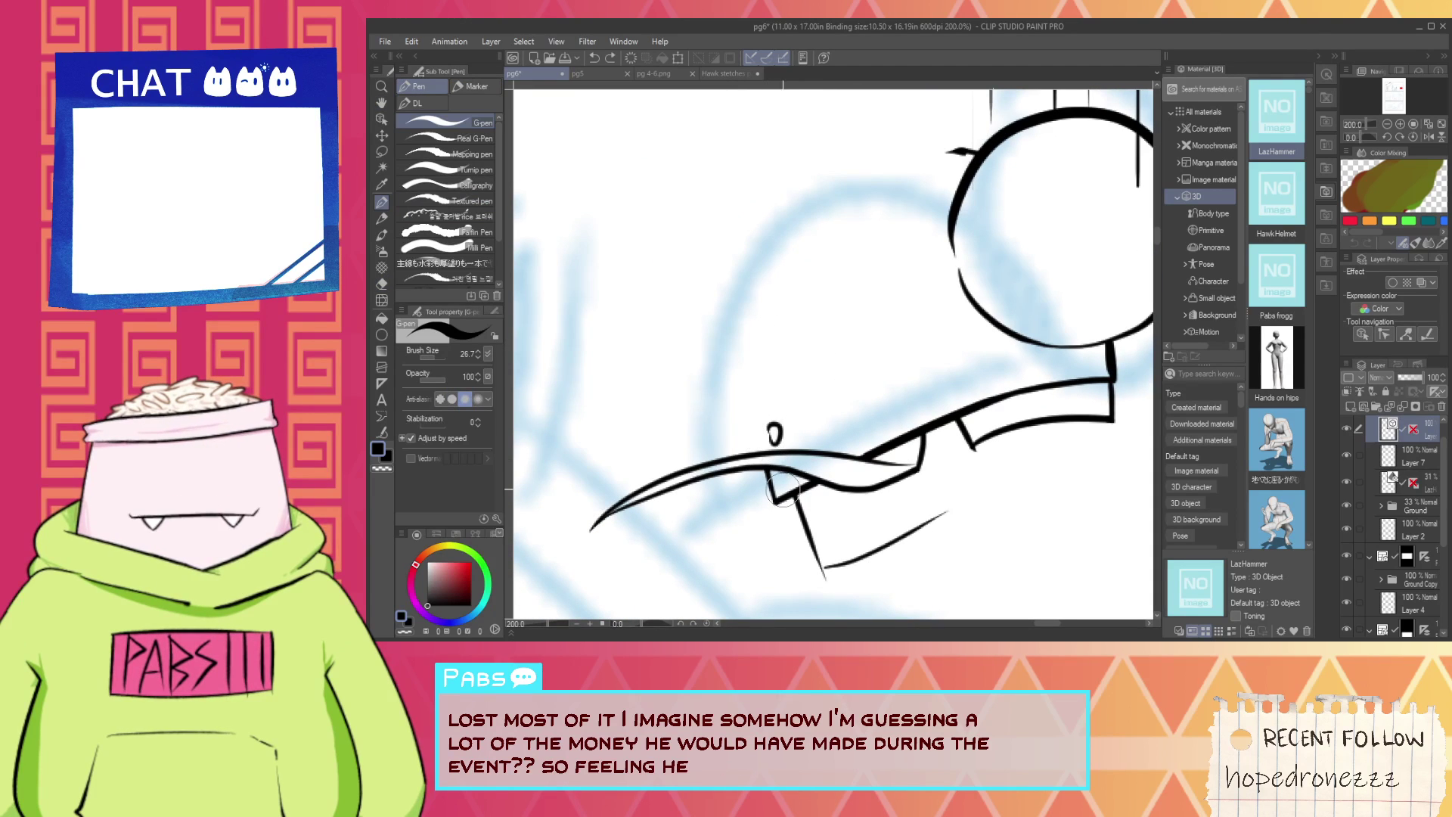
pyautogui.press('e')
pyautogui.press('p')
pyautogui.moveTo(778, 495); pyautogui.dragTo(957, 178)
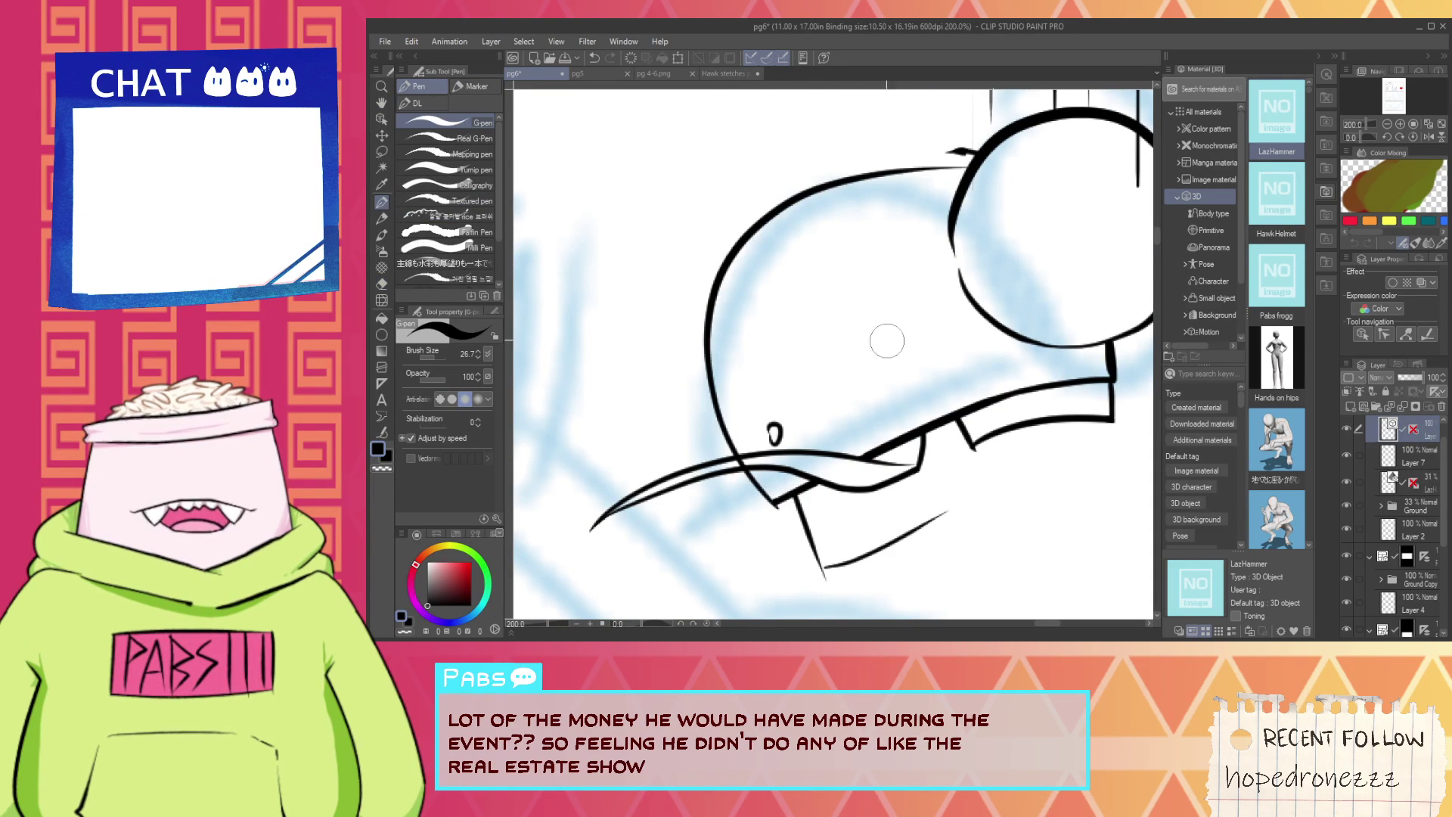
pyautogui.hotkey('ctrl', 'z')
pyautogui.moveTo(775, 501)
pyautogui.mouseDown()
pyautogui.moveTo(851, 209)
pyautogui.moveTo(957, 201)
pyautogui.mouseUp()
pyautogui.press('e')
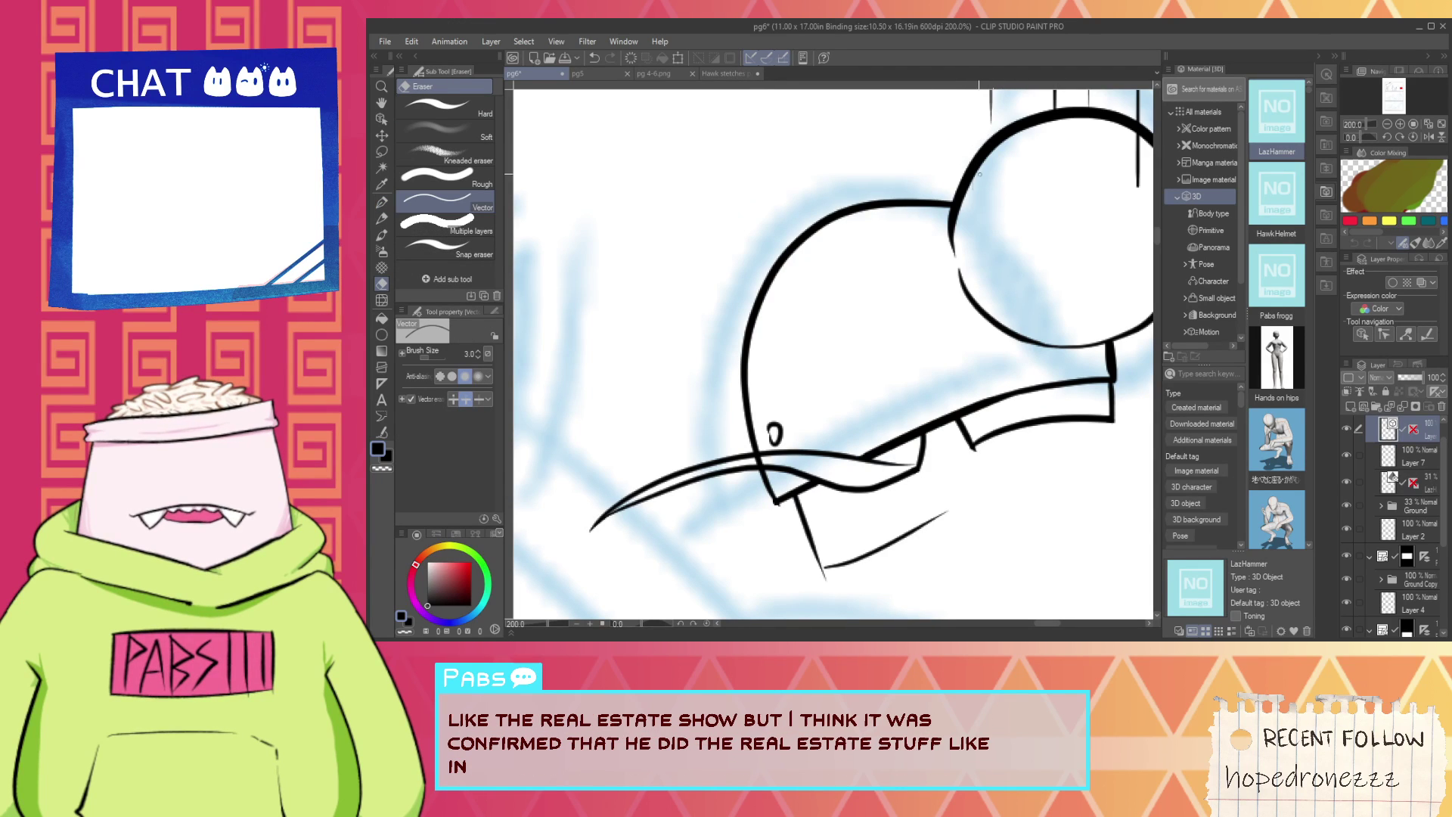
# Touch up the gap in the head circle's outline on the side facing the body with the pen.
pyautogui.scroll(-1, 967, 200)
pyautogui.press('space')
pyautogui.moveTo(982, 222); pyautogui.dragTo(935, 277)
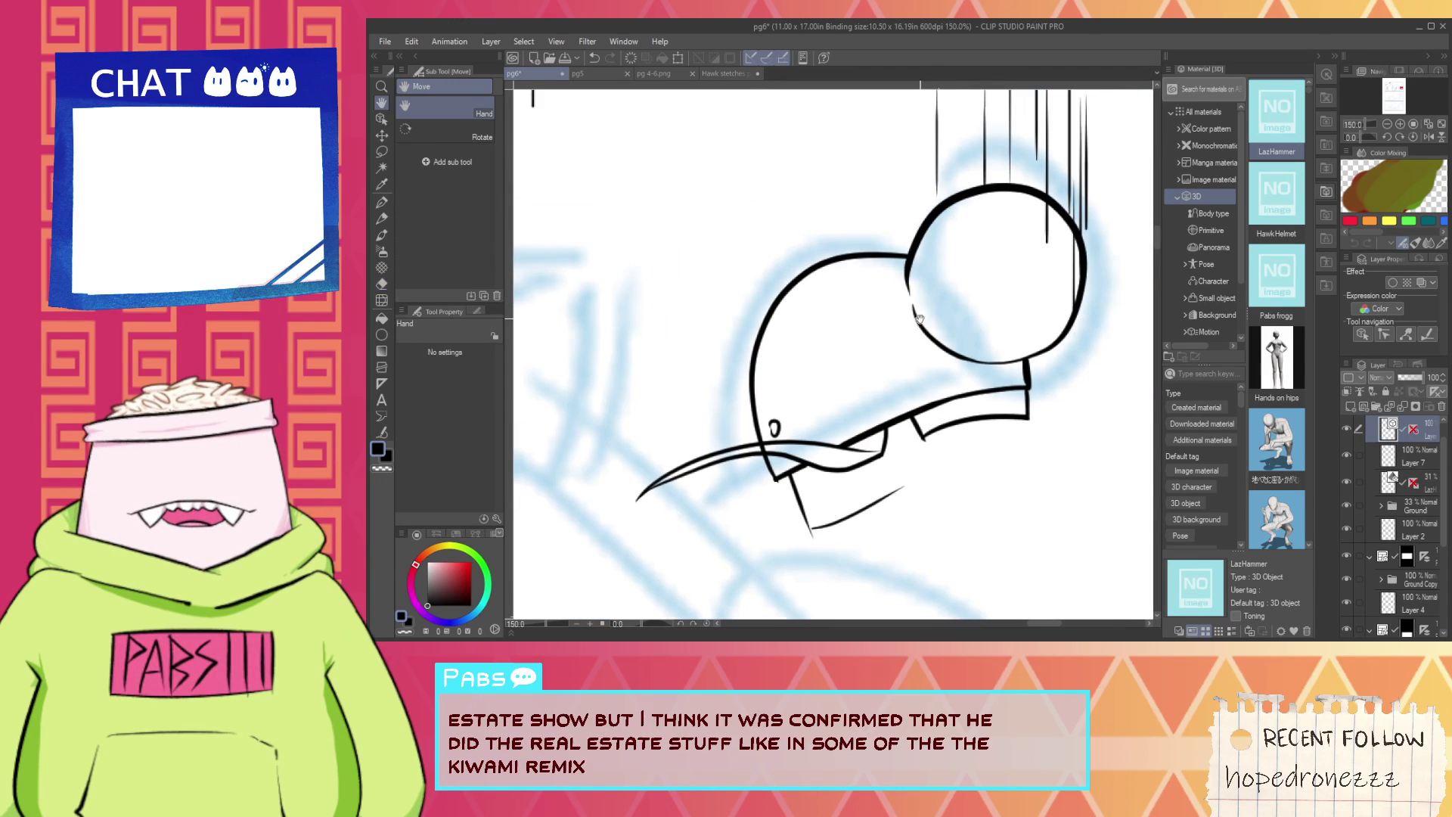
pyautogui.scroll(1, 924, 290)
pyautogui.scroll(2, 907, 310)
pyautogui.scroll(-3, 907, 306)
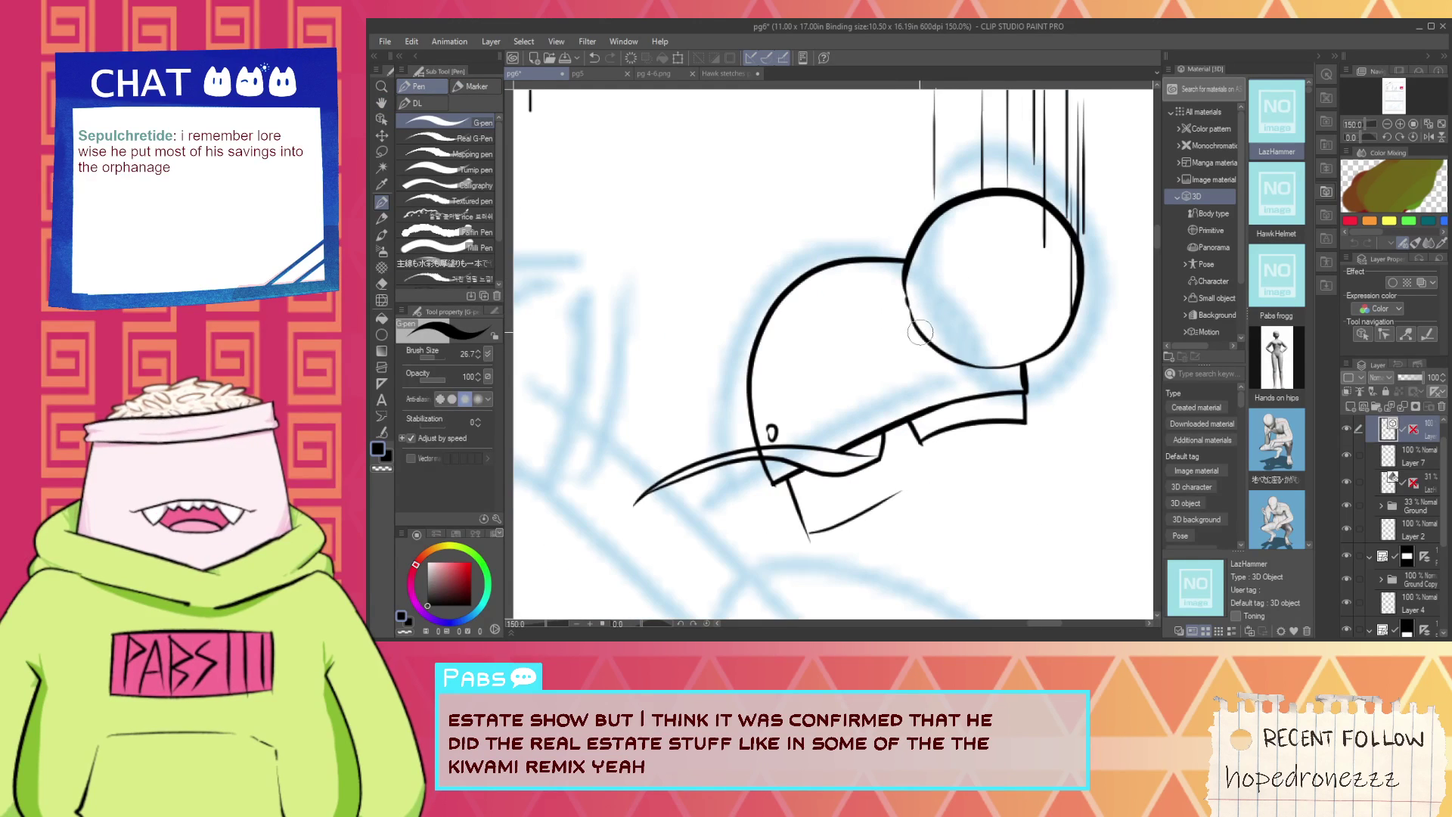
pyautogui.press('space')
pyautogui.moveTo(904, 459); pyautogui.dragTo(873, 427)
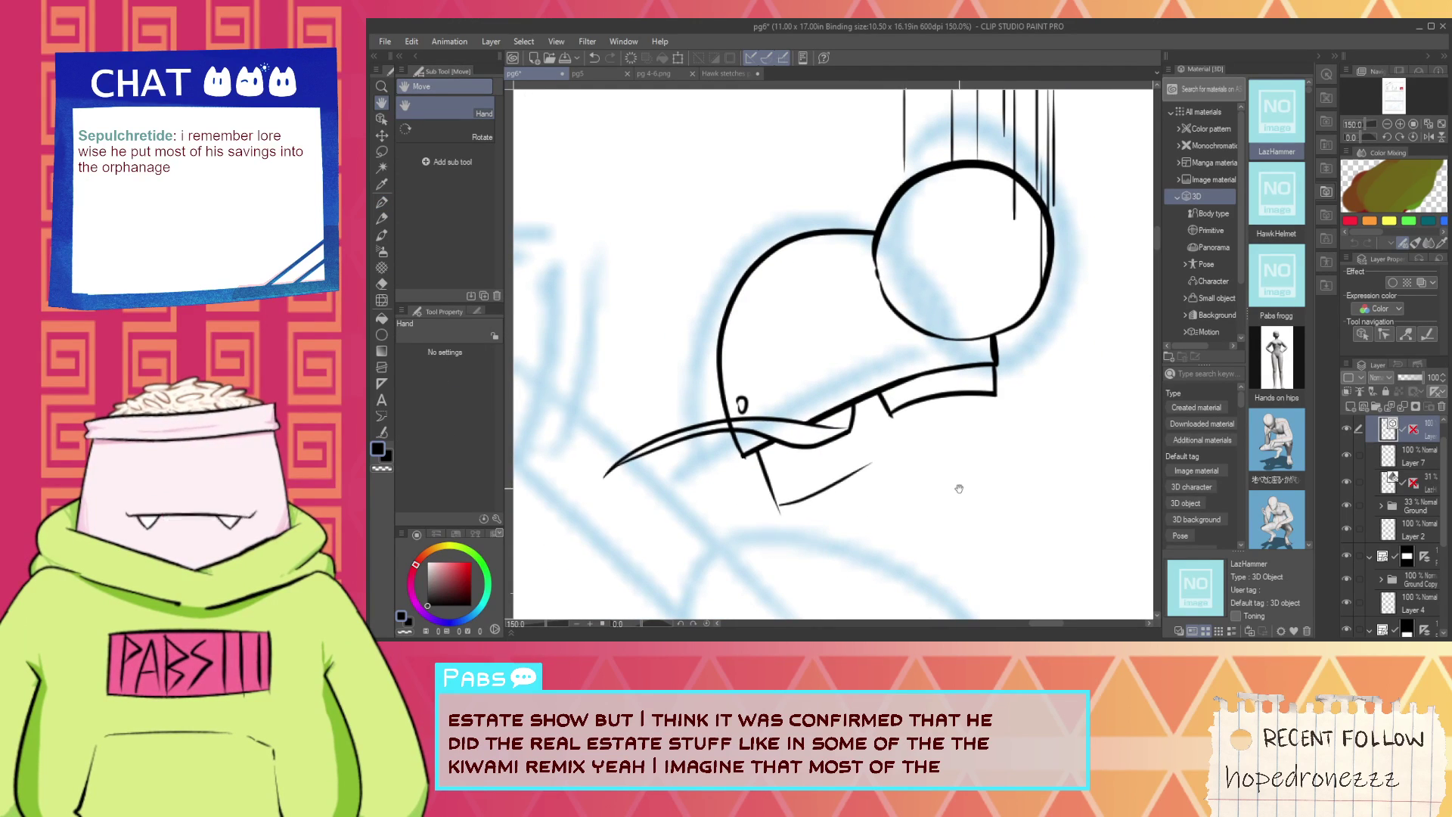
# Erase the rising curved stroke at the lower end of the slanted line beneath the body's front corner.
pyautogui.scroll(1, 901, 473)
pyautogui.scroll(4, 832, 454)
pyautogui.press('e')
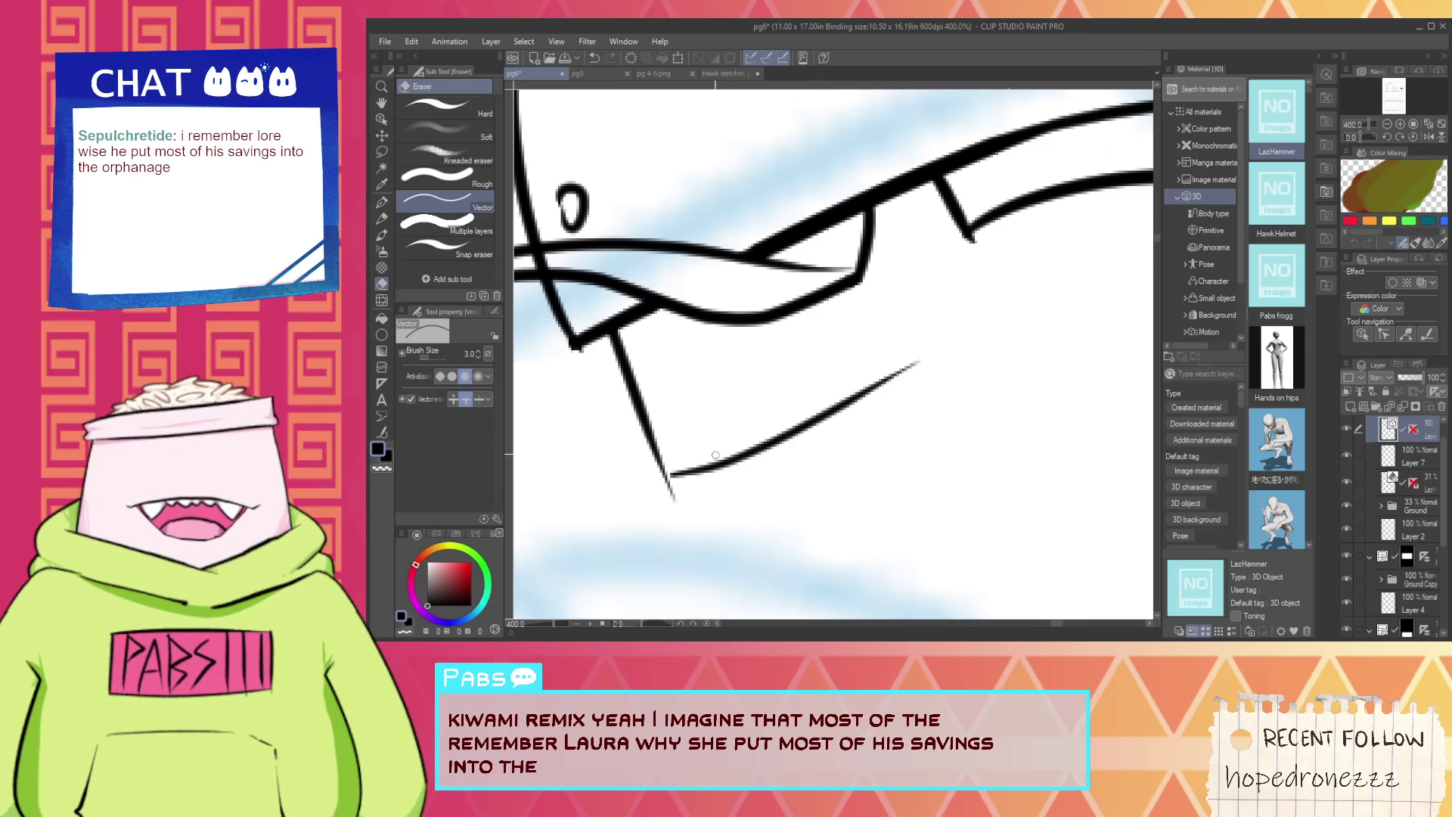
pyautogui.click(716, 455)
pyautogui.press('p')
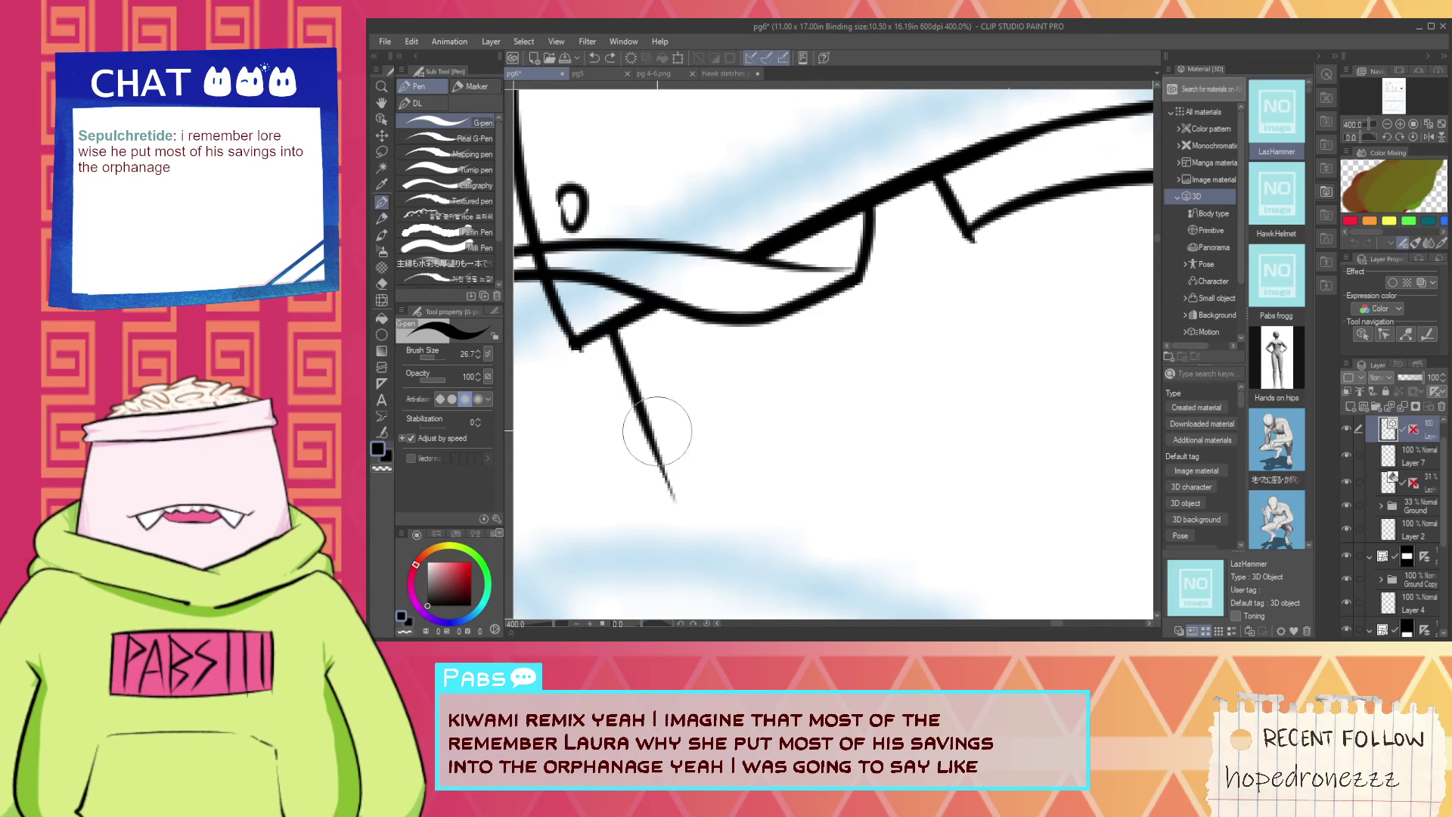
# Ink a V-shaped chin line beneath the body's front corner and erase the old straight slanted line.
pyautogui.moveTo(615, 342); pyautogui.dragTo(752, 519)
pyautogui.hotkey('ctrl', 'z')
pyautogui.moveTo(626, 356)
pyautogui.mouseDown()
pyautogui.moveTo(768, 522)
pyautogui.moveTo(955, 390)
pyautogui.mouseUp()
pyautogui.press('e')
pyautogui.click(655, 454)
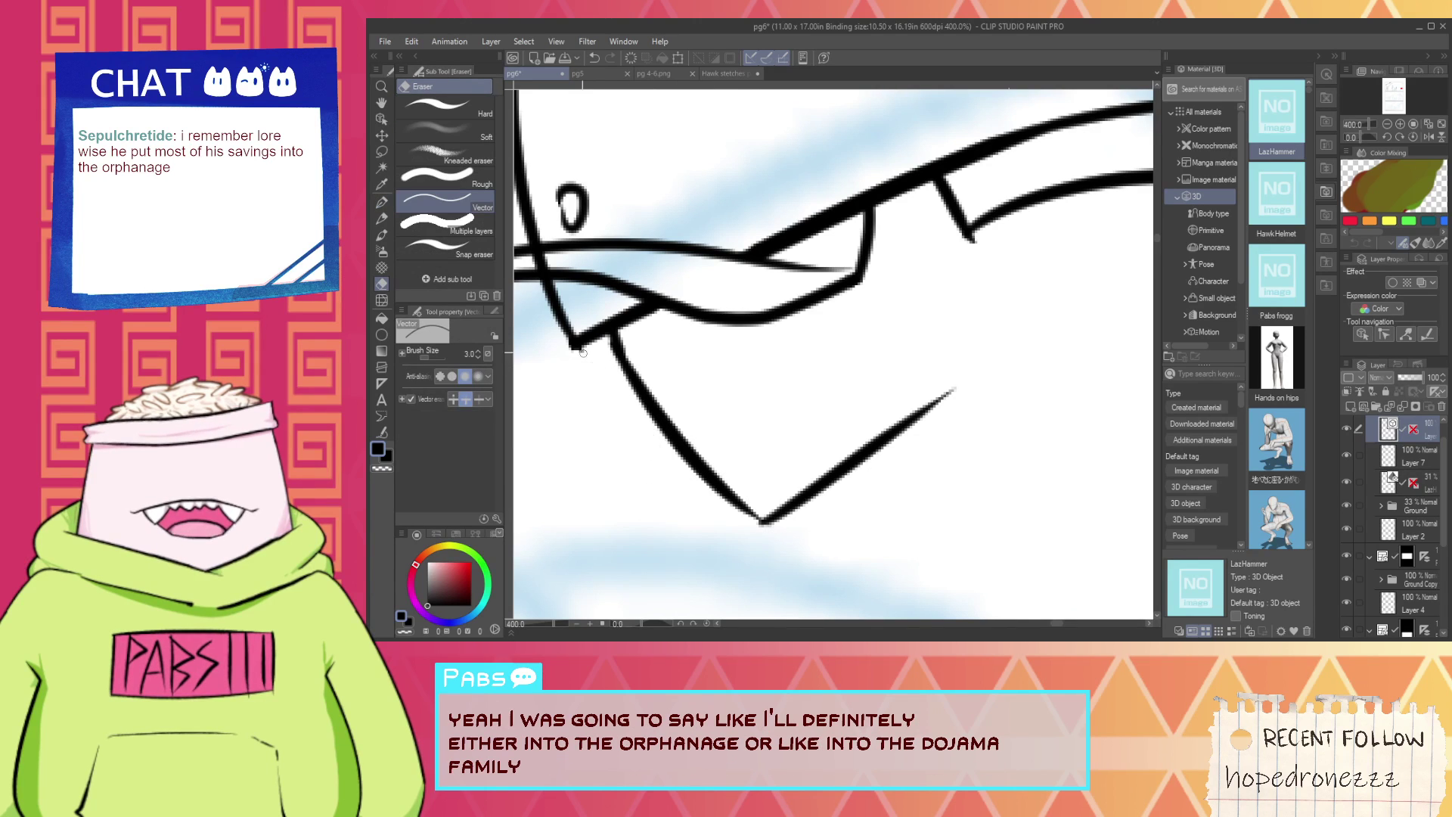
# Check the helmeted character designs in the Hawk sketches document and return to the pg6 page.
pyautogui.scroll(-3, 582, 362)
pyautogui.moveTo(583, 362)
pyautogui.mouseDown()
pyautogui.moveTo(755, 446)
pyautogui.moveTo(705, 396)
pyautogui.mouseUp()
pyautogui.scroll(3, 745, 415)
pyautogui.click(759, 415)
pyautogui.scroll(-4, 778, 421)
pyautogui.scroll(4, 801, 385)
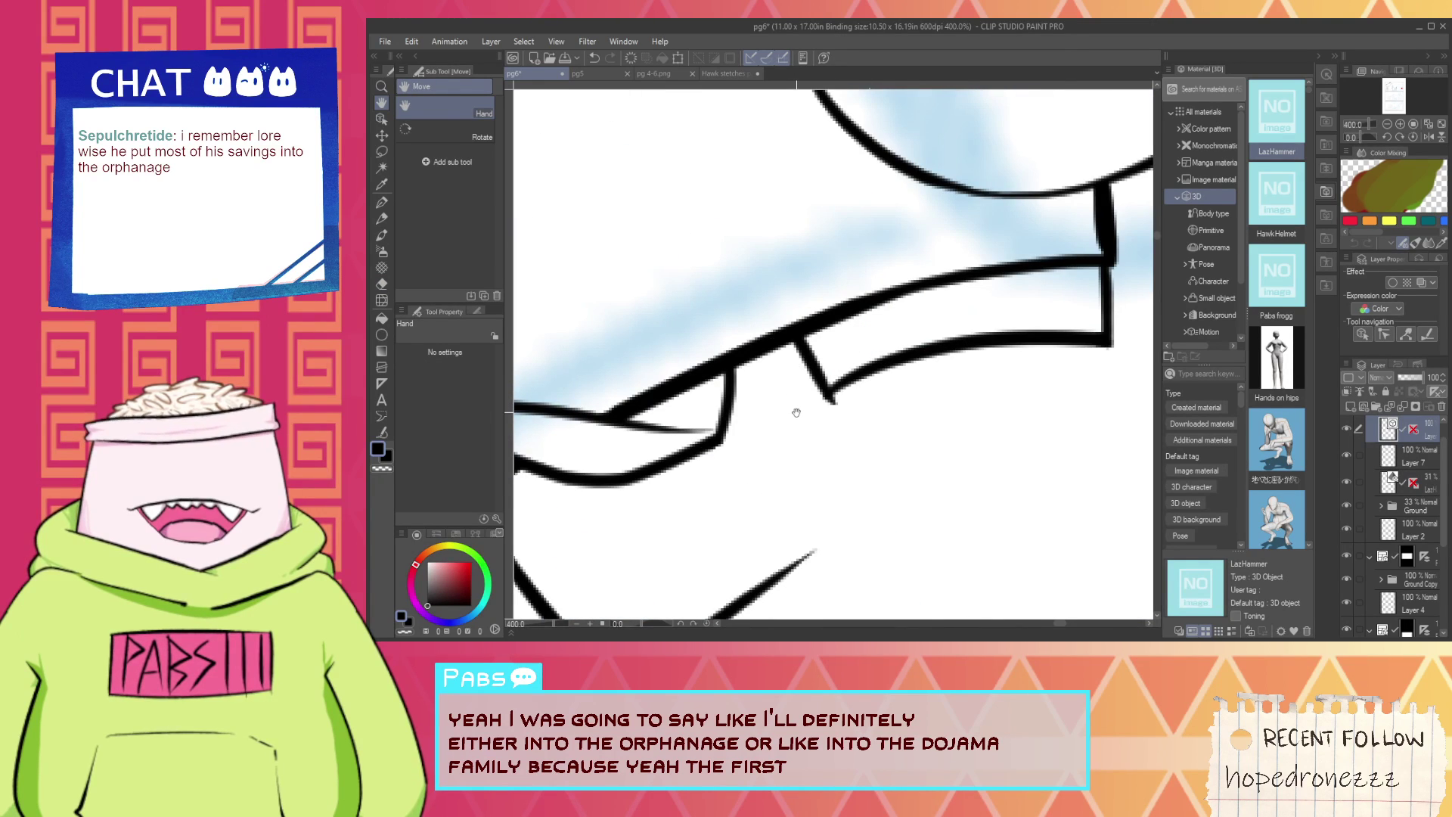
pyautogui.scroll(-4, 796, 413)
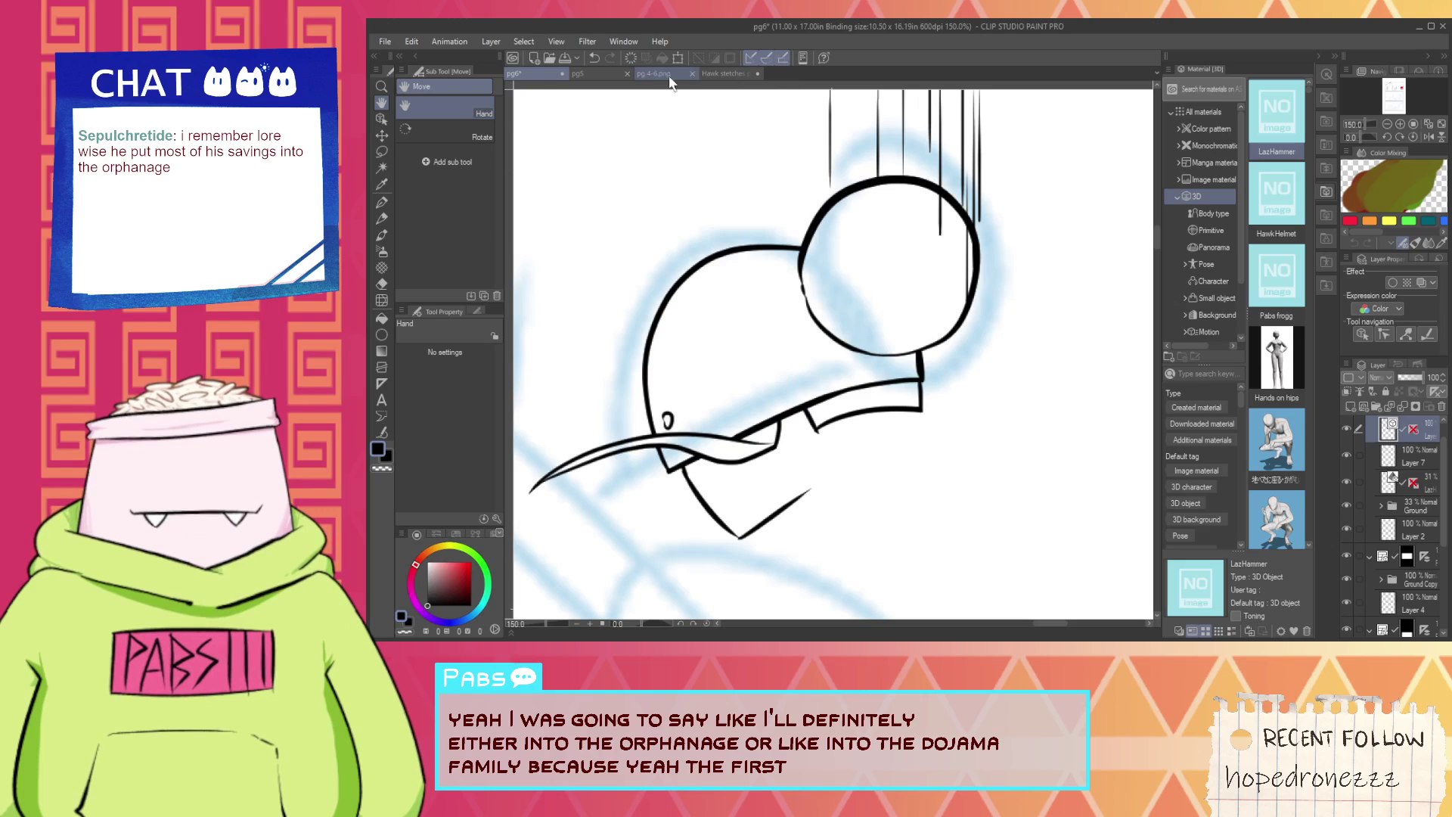
pyautogui.click(726, 73)
pyautogui.scroll(2, 923, 134)
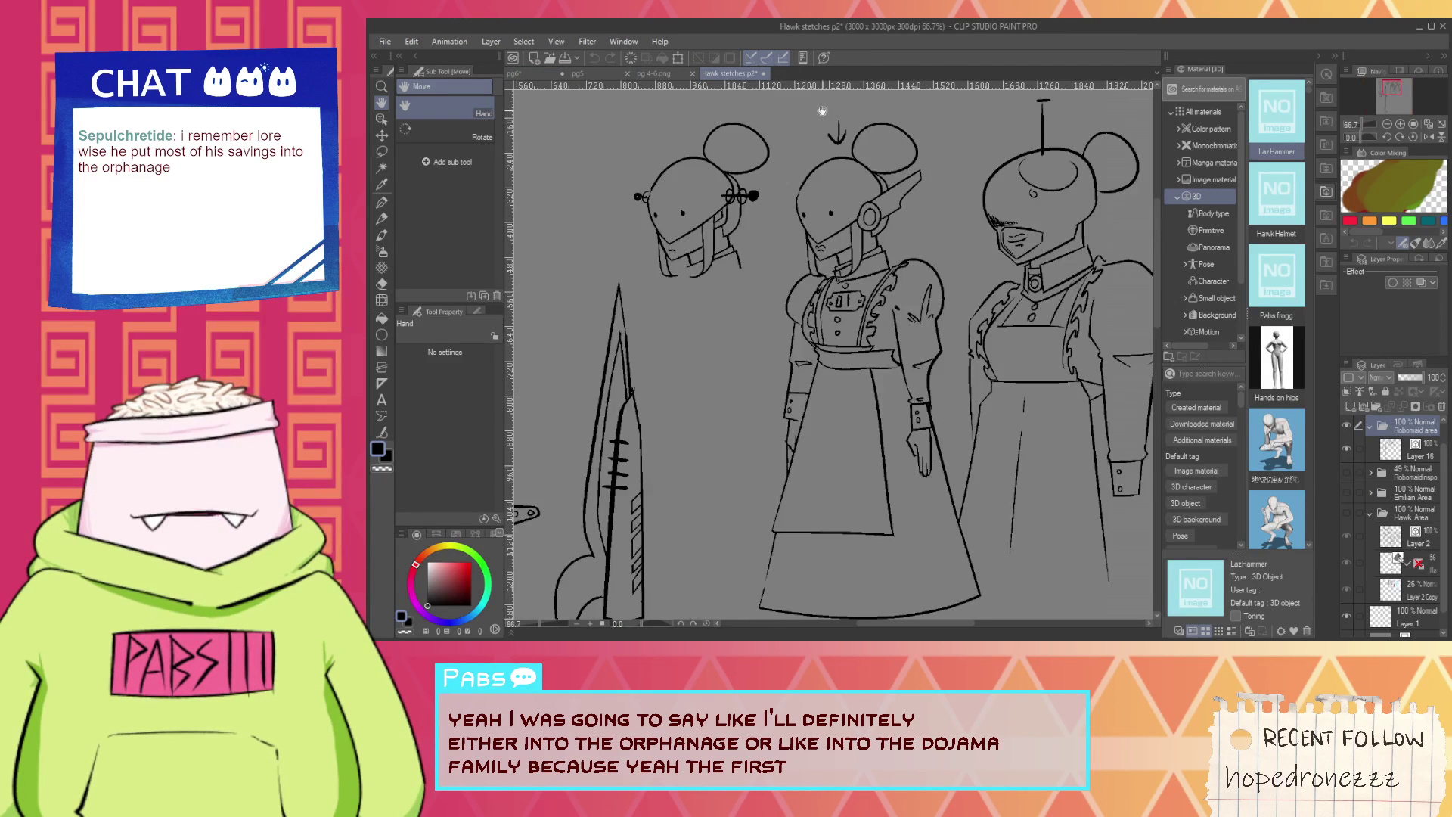
pyautogui.click(530, 72)
pyautogui.press('p')
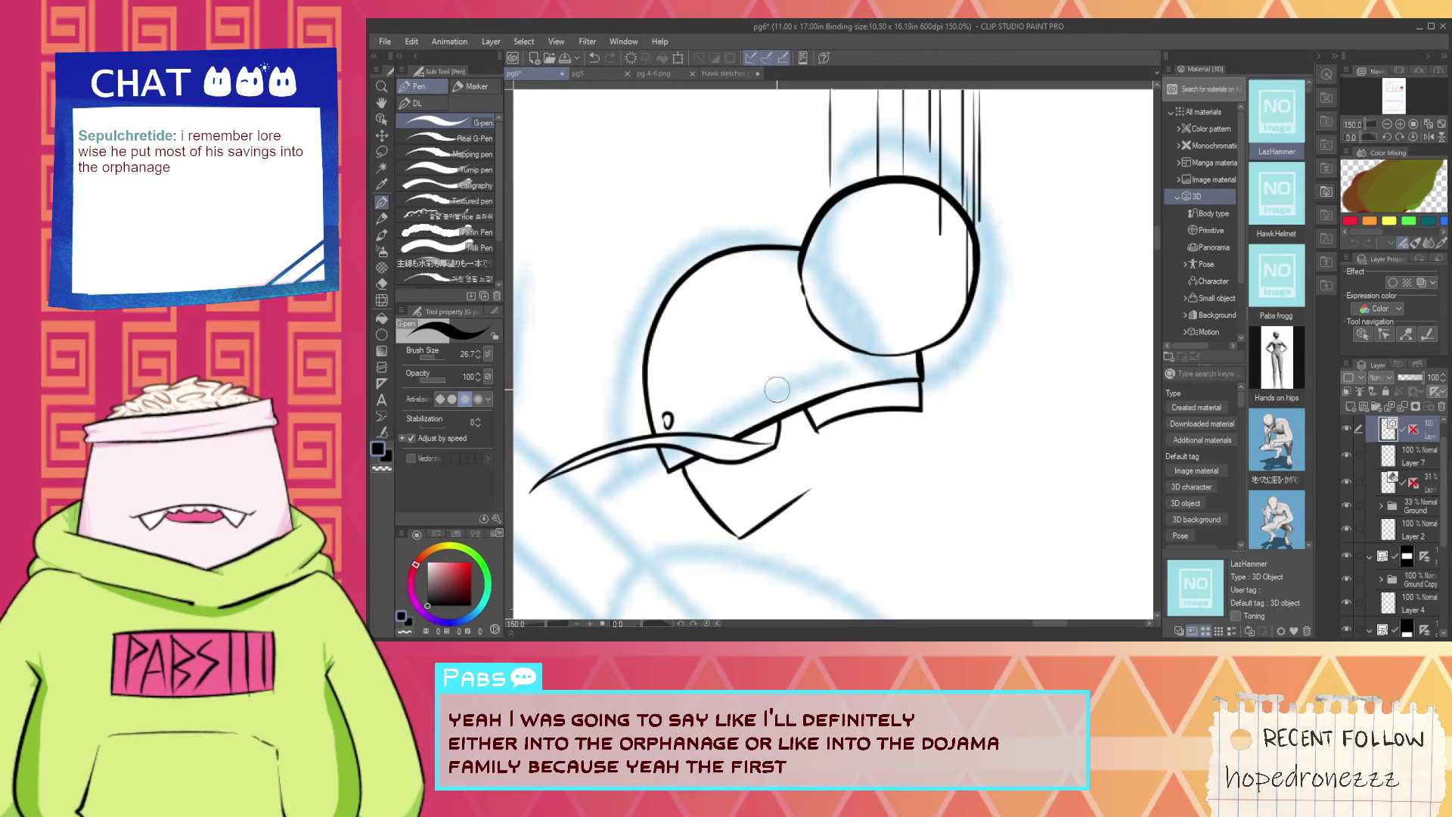
pyautogui.moveTo(736, 413)
pyautogui.mouseDown()
pyautogui.moveTo(791, 422)
pyautogui.moveTo(778, 442)
pyautogui.moveTo(790, 444)
pyautogui.moveTo(983, 423)
pyautogui.moveTo(1067, 452)
pyautogui.moveTo(1099, 442)
pyautogui.mouseUp()
pyautogui.hotkey('ctrl', 'z')
pyautogui.hotkey('ctrl', 'z')
pyautogui.hotkey('ctrl', 'z')
pyautogui.hotkey('ctrl', 'z')
# Ink a narrow pointed fin on the left side of the head of the figure with the raised arm.
pyautogui.scroll(-3, 790, 444)
pyautogui.press('space')
pyautogui.scroll(3, 670, 362)
pyautogui.moveTo(690, 407); pyautogui.dragTo(615, 256)
pyautogui.hotkey('ctrl', 'z')
pyautogui.moveTo(681, 403); pyautogui.dragTo(630, 279)
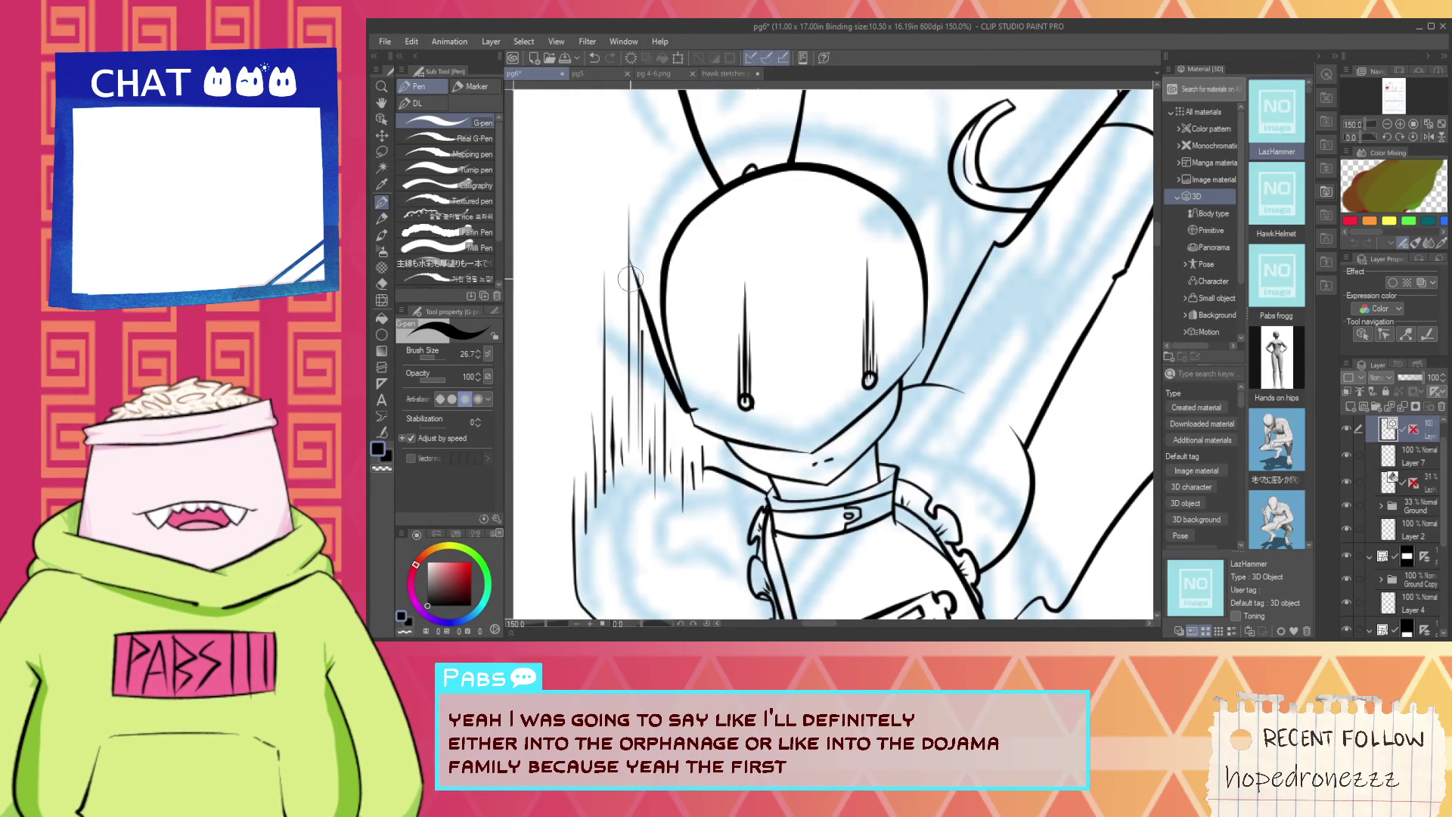
pyautogui.press('e')
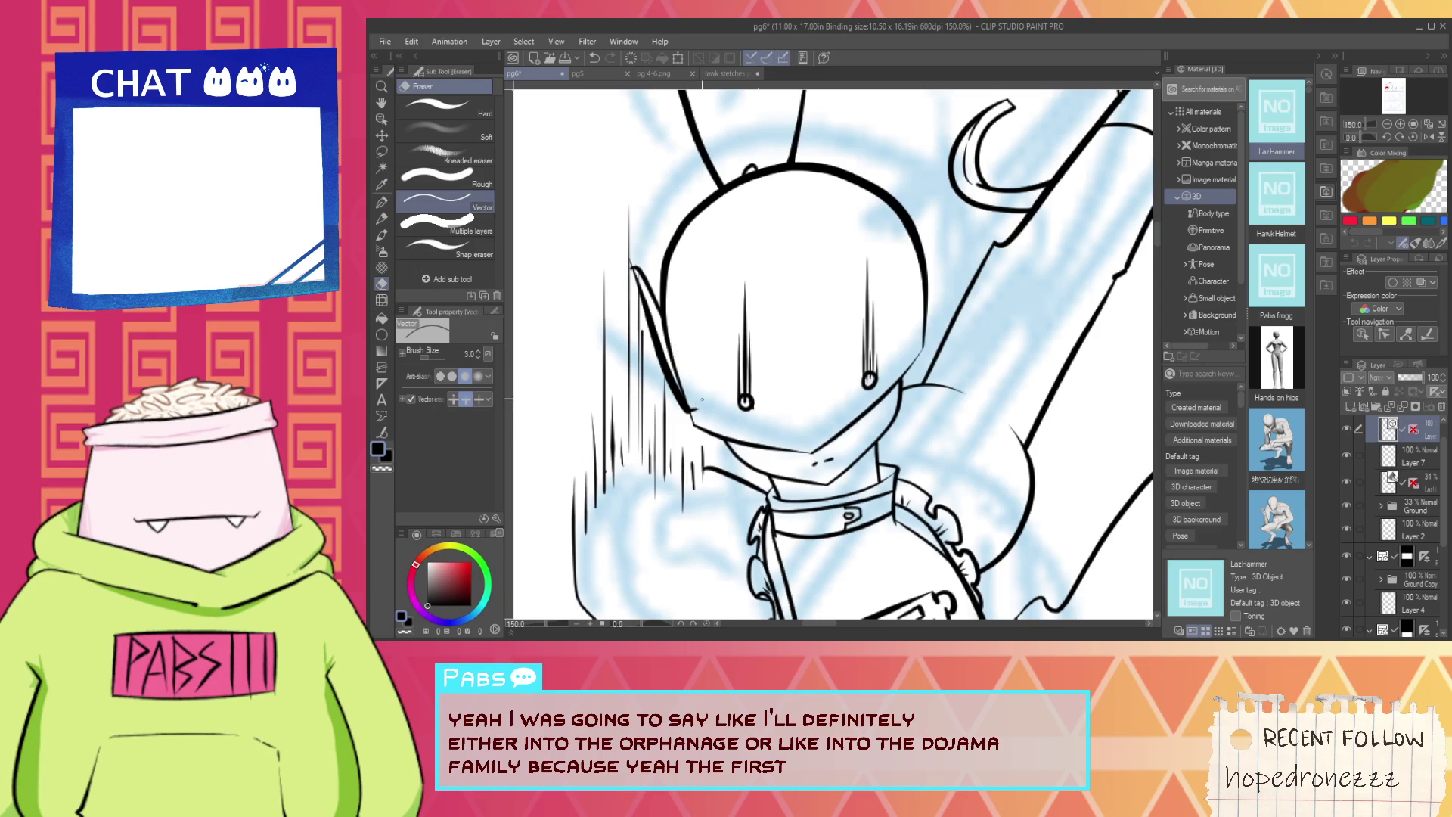
# Redraw the right side of the same figure's head outline slightly further in and erase the doubled outer line.
pyautogui.press('space')
pyautogui.moveTo(919, 334); pyautogui.dragTo(902, 366)
pyautogui.press('p')
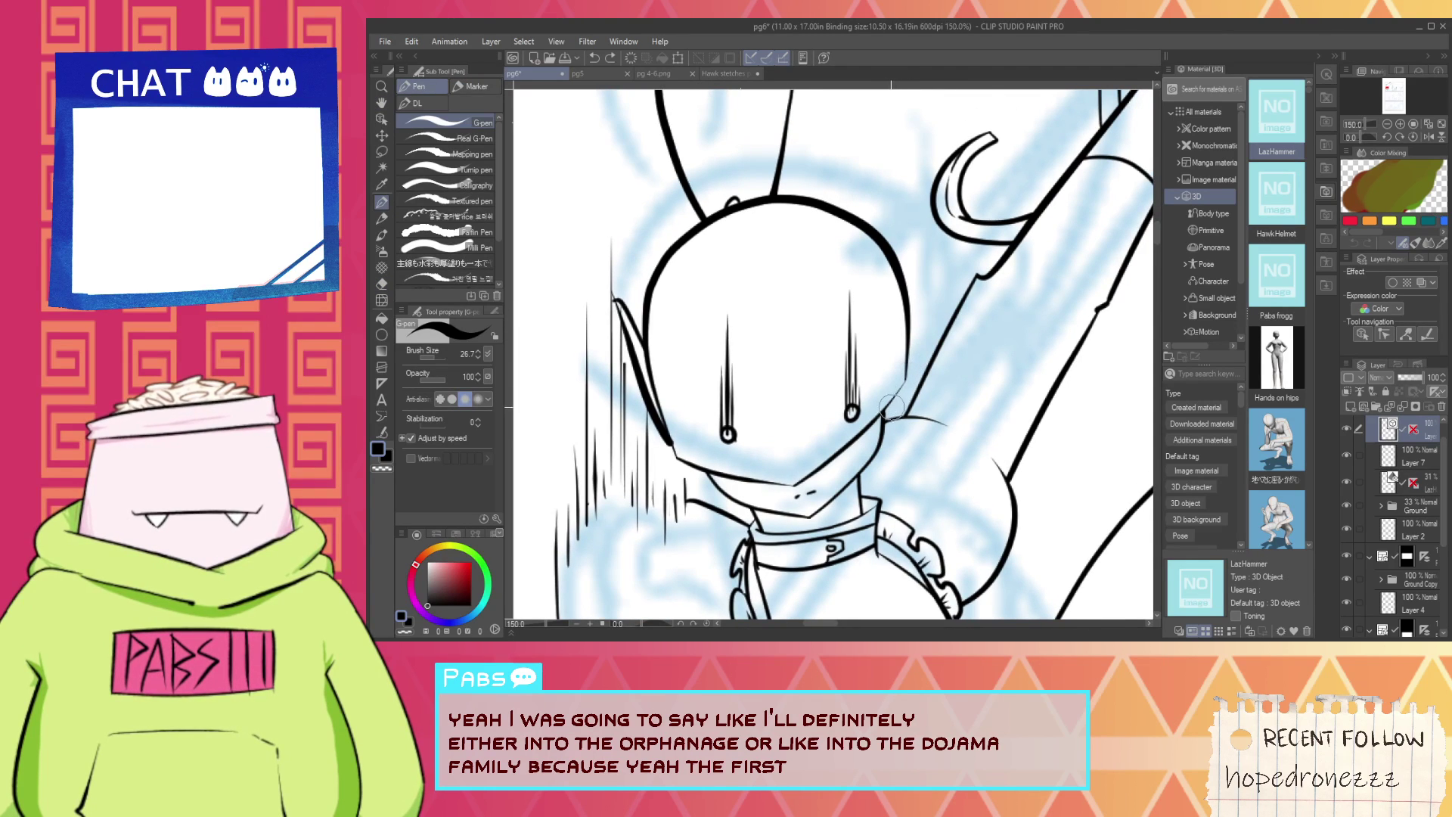
pyautogui.moveTo(892, 408)
pyautogui.mouseDown()
pyautogui.moveTo(898, 247)
pyautogui.moveTo(892, 415)
pyautogui.mouseUp()
pyautogui.hotkey('ctrl', 'z')
pyautogui.press('e')
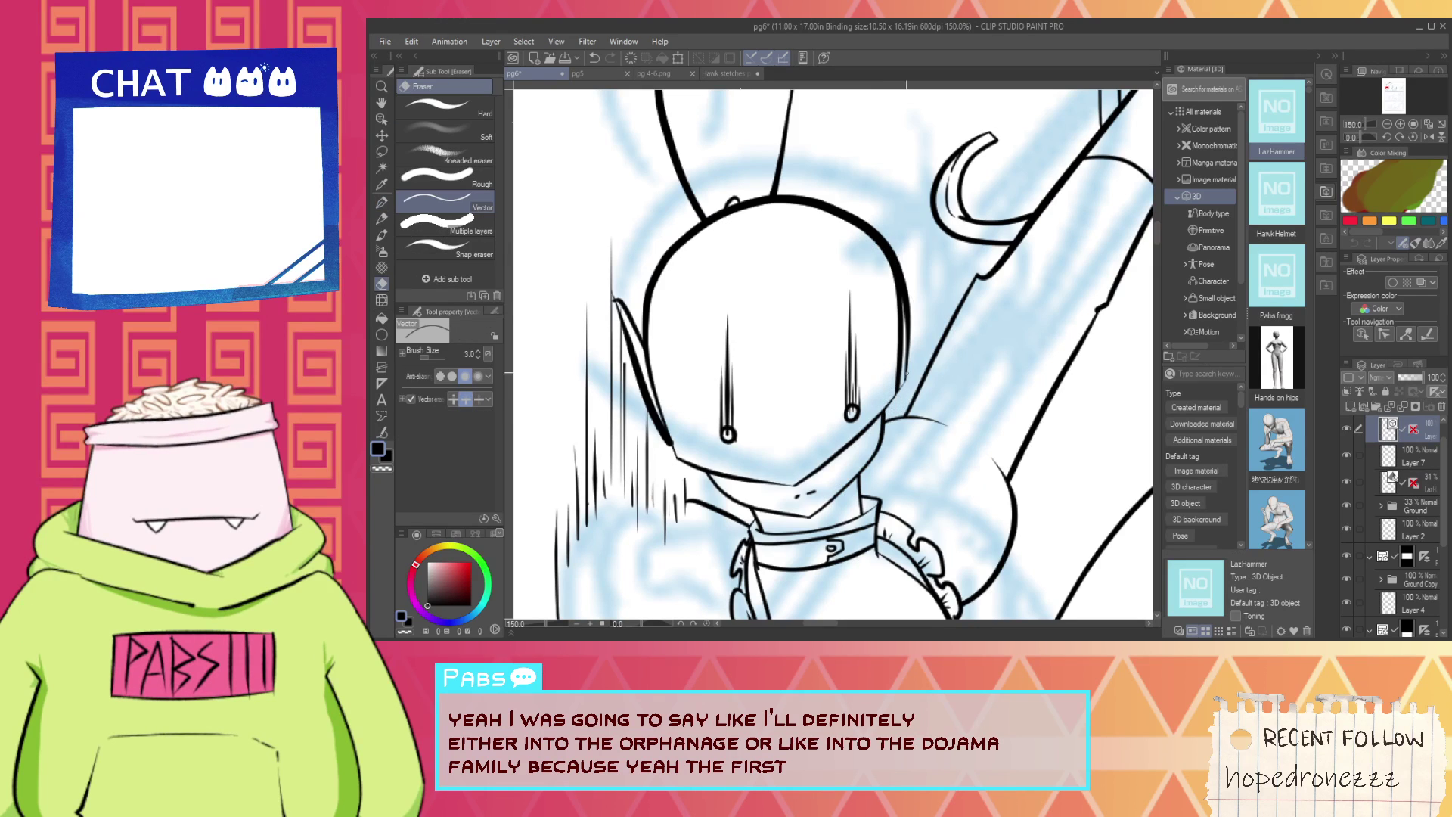
pyautogui.click(909, 352)
# Ink a matching pointed fin on the right side of that head and clean up its stray line ends.
pyautogui.press('p')
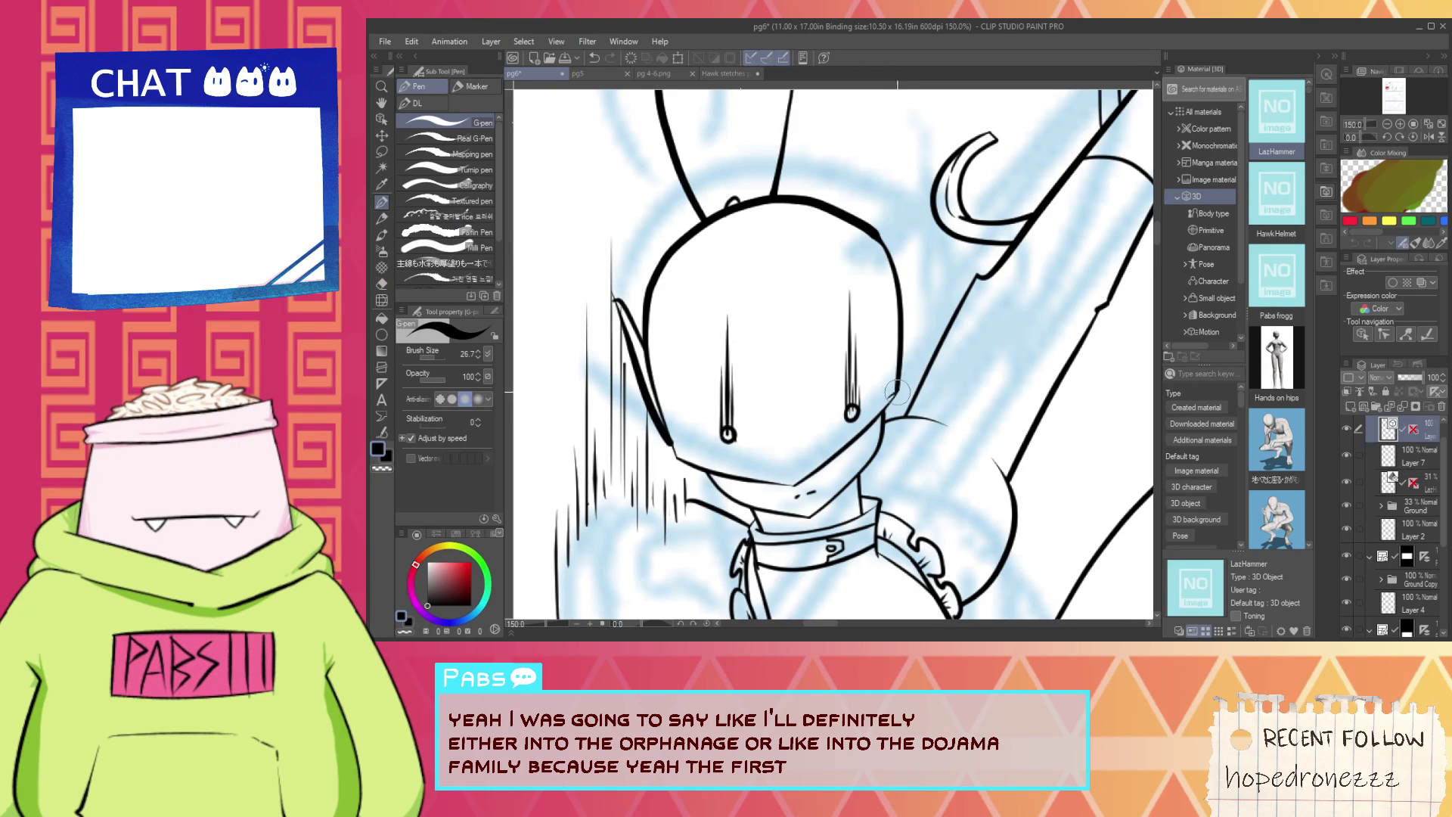
pyautogui.moveTo(887, 388); pyautogui.dragTo(918, 229)
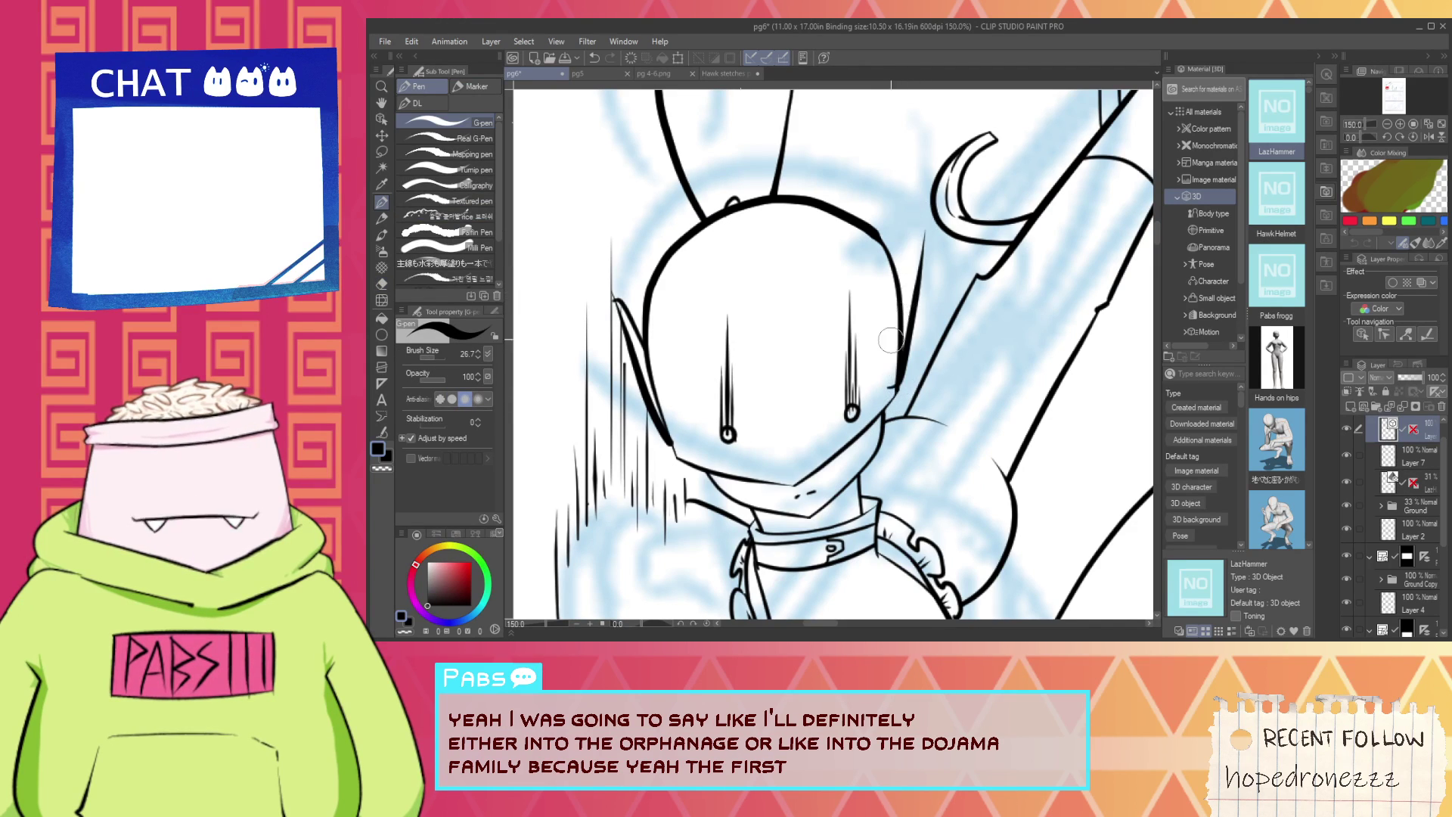
pyautogui.hotkey('ctrl', 'z')
pyautogui.moveTo(890, 365)
pyautogui.mouseDown()
pyautogui.moveTo(917, 228)
pyautogui.moveTo(927, 257)
pyautogui.moveTo(988, 261)
pyautogui.mouseUp()
pyautogui.hotkey('ctrl', 'z')
pyautogui.scroll(5, 921, 255)
pyautogui.press('e')
pyautogui.moveTo(899, 250); pyautogui.dragTo(877, 265)
pyautogui.scroll(-2, 839, 378)
pyautogui.click(814, 502)
pyautogui.scroll(-4, 821, 452)
pyautogui.scroll(-6, 830, 417)
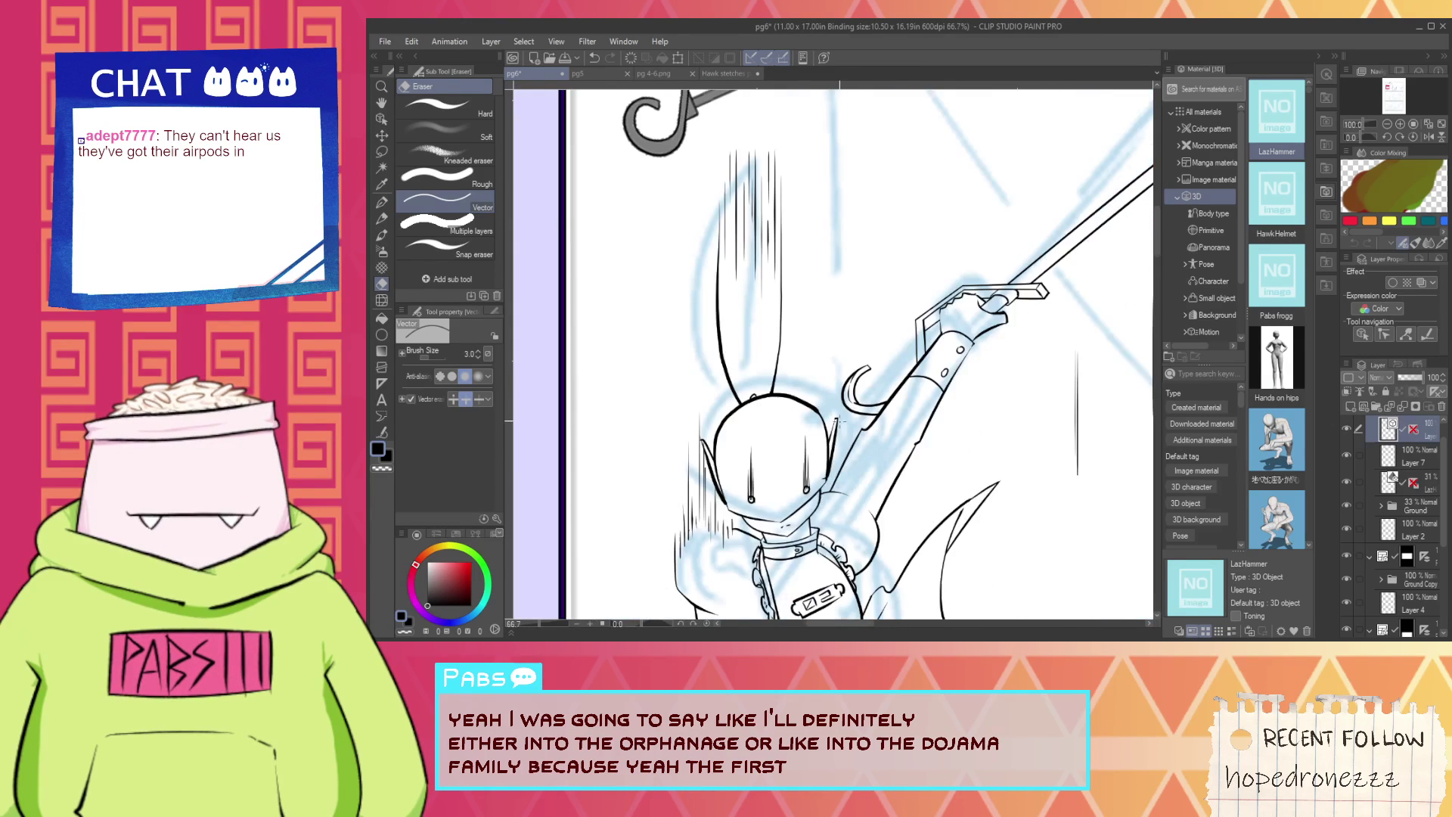
# Ink a small circle over the rightmost figure's lower edge, between the front strip and the rear band.
pyautogui.press('space')
pyautogui.moveTo(893, 469); pyautogui.dragTo(629, 437)
pyautogui.scroll(3, 954, 416)
pyautogui.scroll(10, 901, 456)
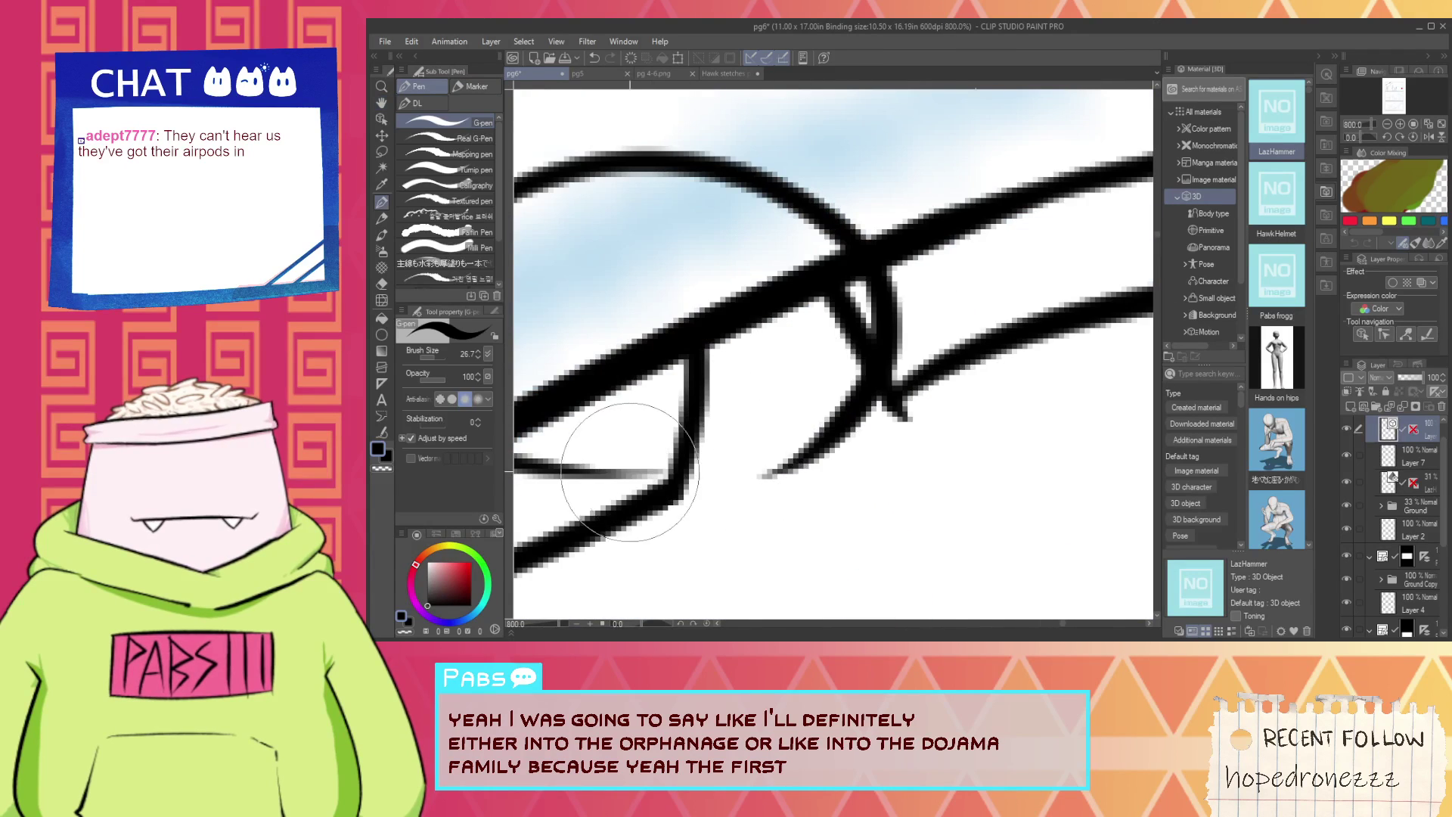
pyautogui.moveTo(628, 474); pyautogui.dragTo(836, 441)
pyautogui.scroll(-2, 767, 407)
pyautogui.moveTo(628, 428); pyautogui.dragTo(692, 268)
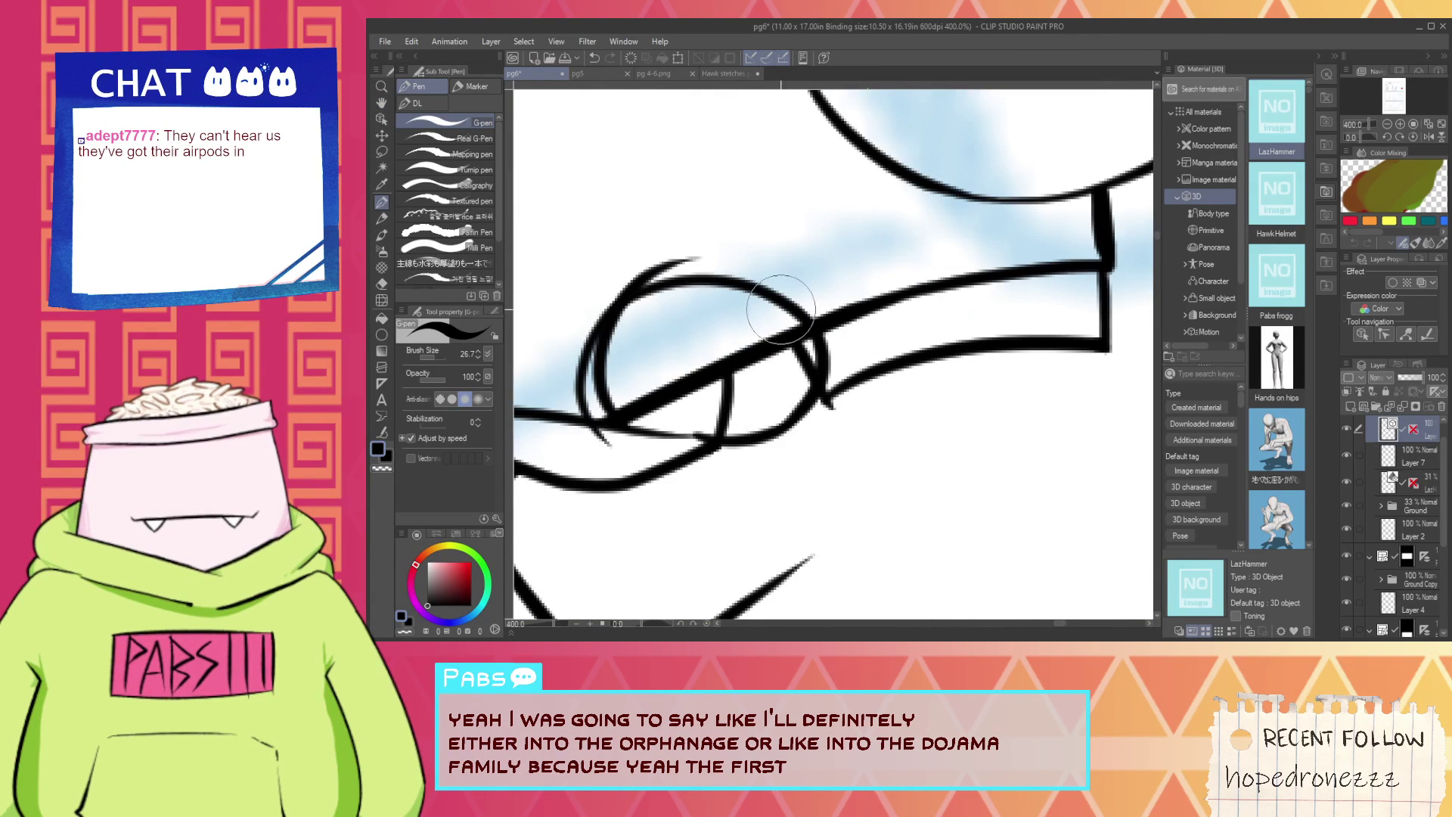
pyautogui.hotkey('ctrl', 'z')
pyautogui.moveTo(628, 431); pyautogui.dragTo(671, 289)
pyautogui.hotkey('ctrl', 'z')
pyautogui.moveTo(660, 428)
pyautogui.mouseDown()
pyautogui.moveTo(695, 286)
pyautogui.moveTo(621, 373)
pyautogui.moveTo(679, 284)
pyautogui.mouseUp()
pyautogui.hotkey('ctrl', 'z')
# Erase the lines crossing inside the small circle and the extra curve along its outer front side.
pyautogui.press('e')
pyautogui.click(685, 384)
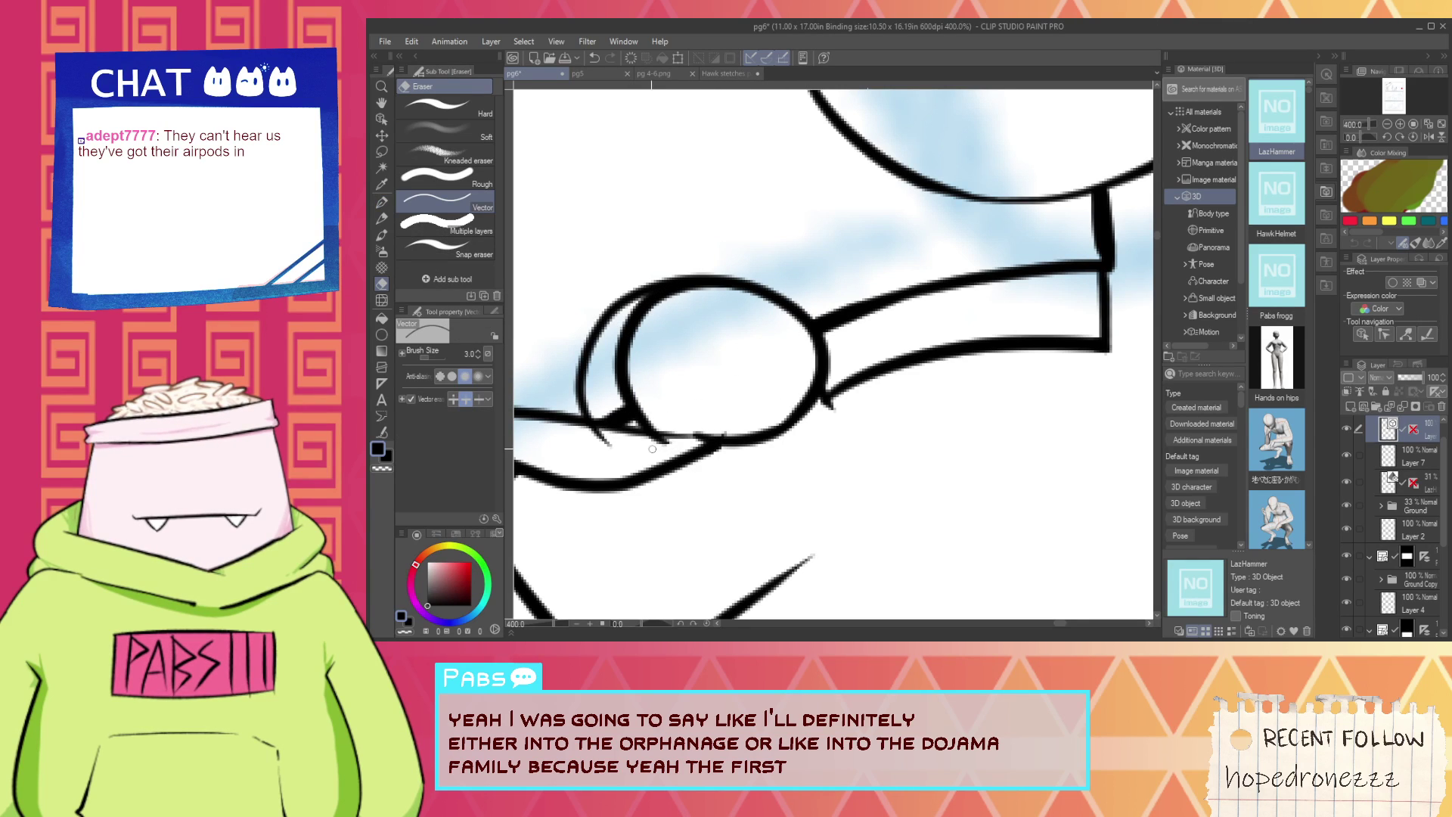
pyautogui.click(611, 320)
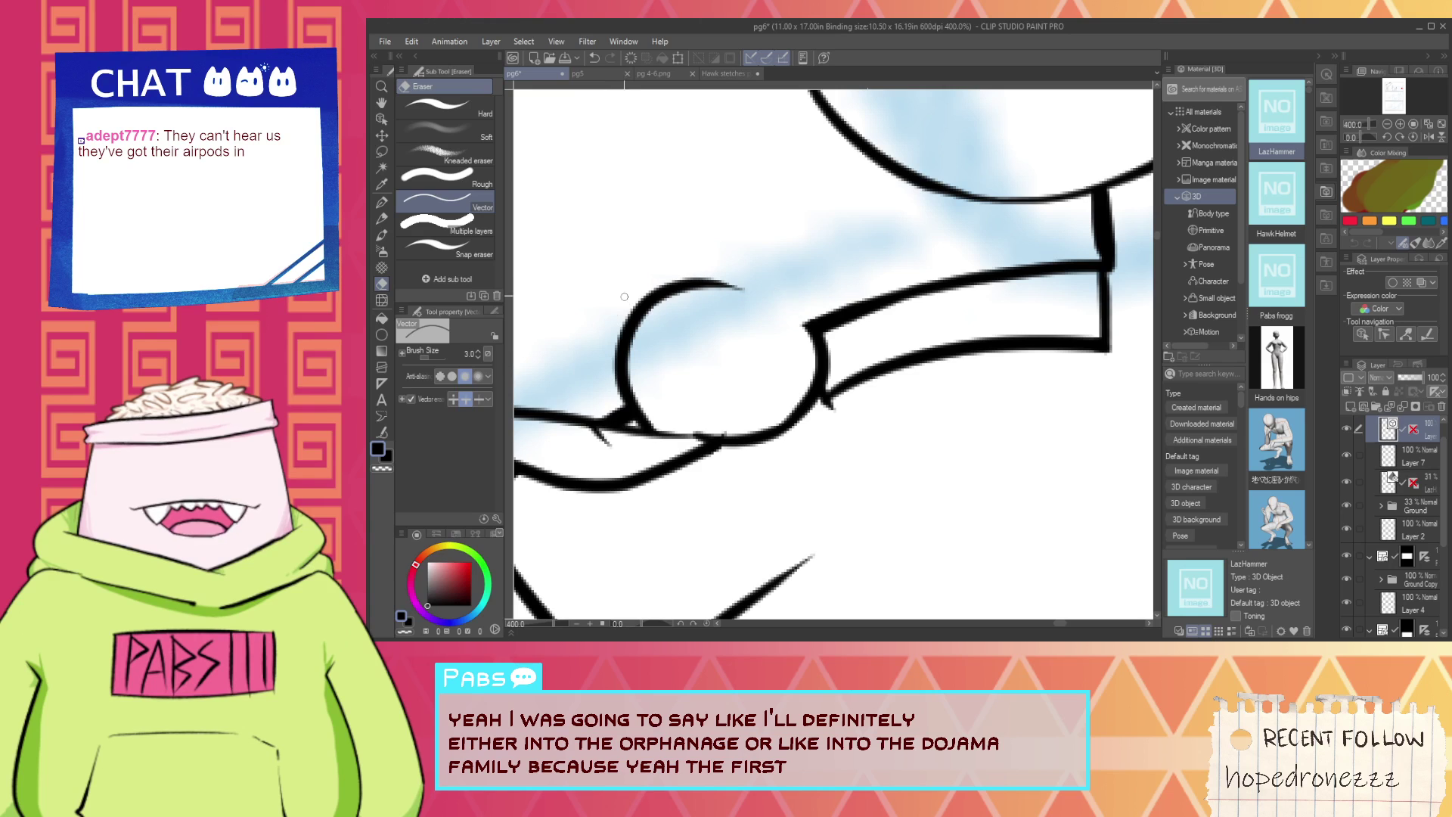
pyautogui.hotkey('ctrl', 'z')
pyautogui.press('p')
pyautogui.scroll(2, 734, 273)
pyautogui.scroll(-4, 764, 347)
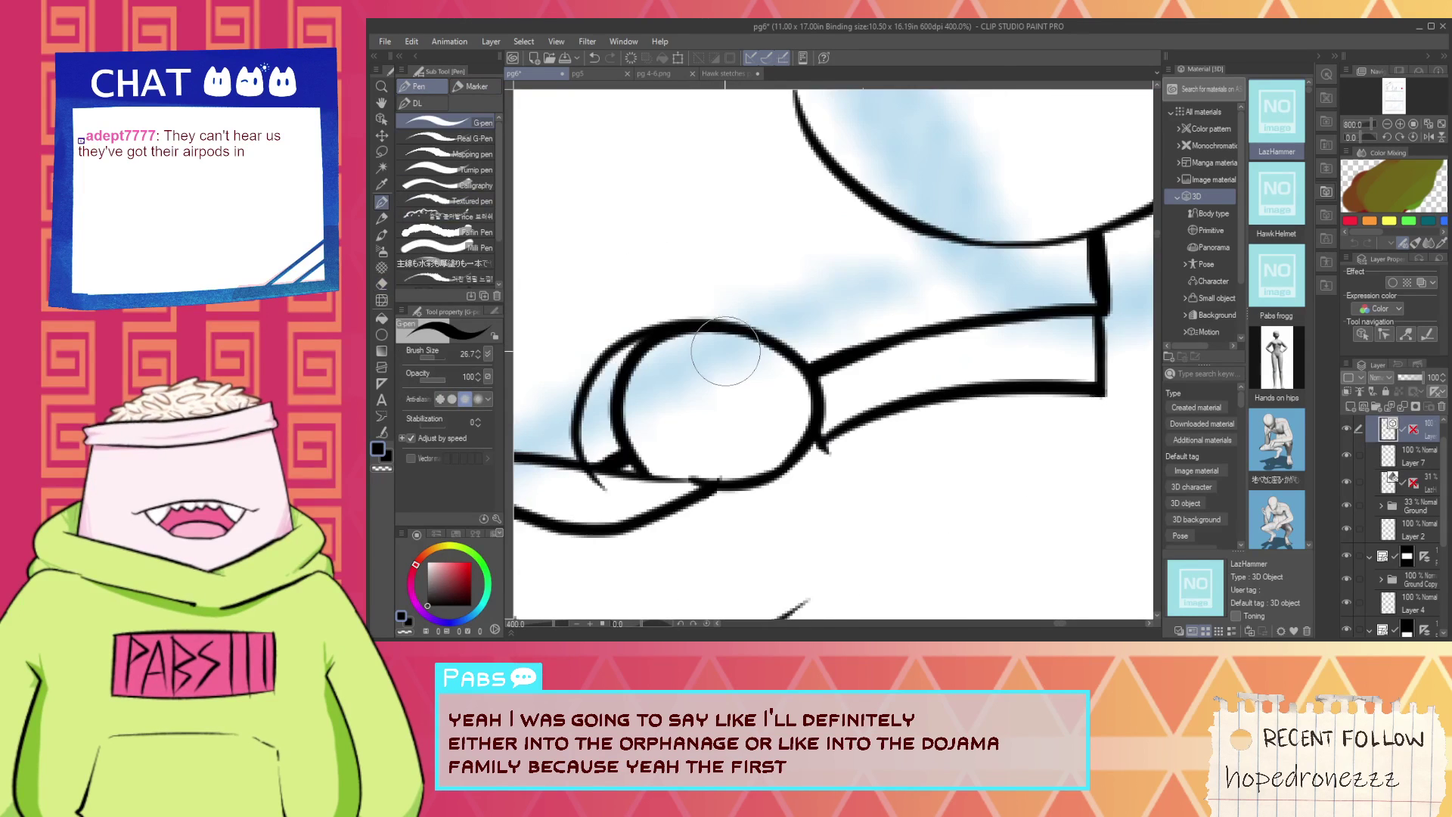
pyautogui.press('e')
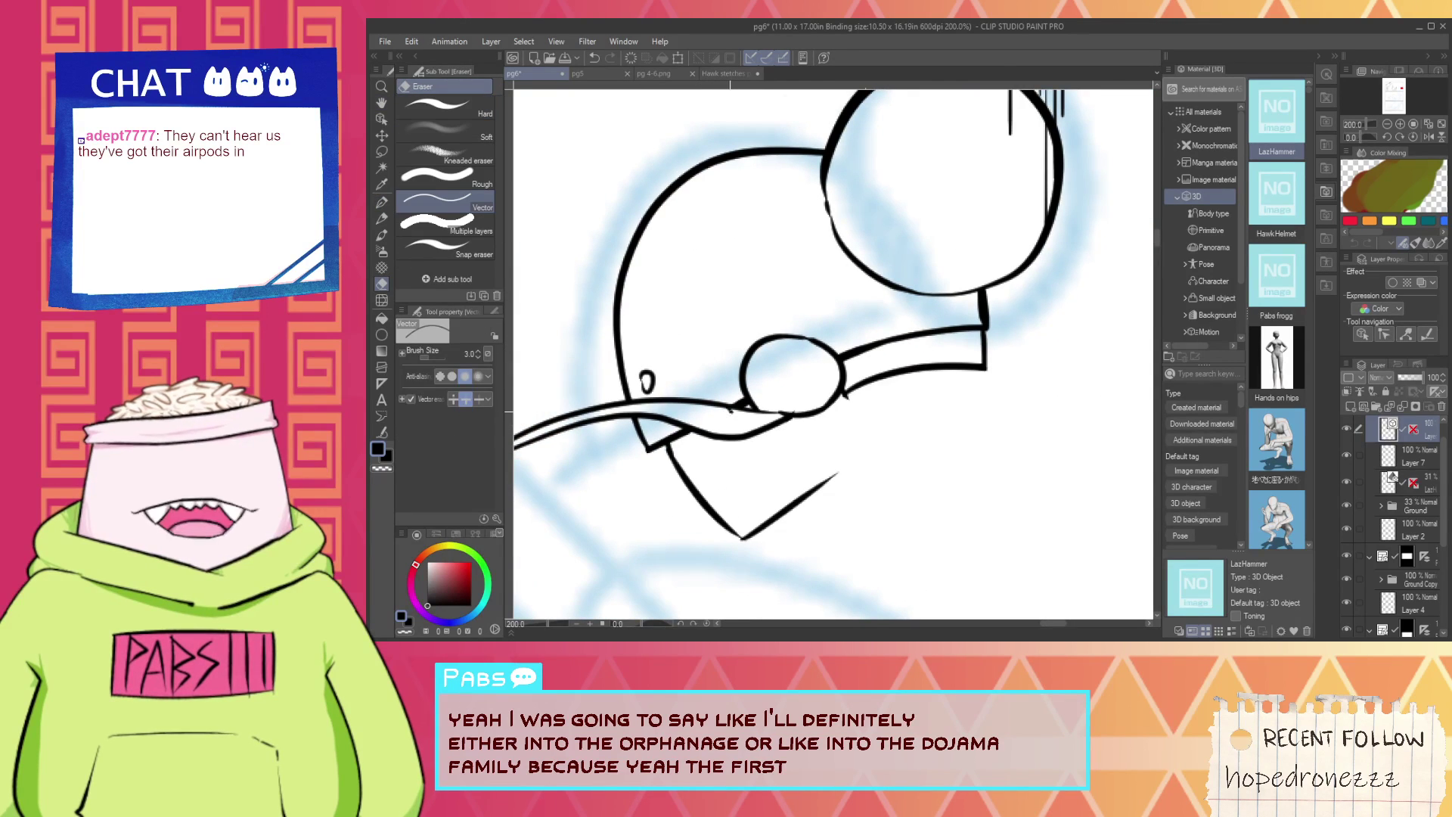
# Ink a smaller inner circle inside the round hinge on the side of the helmet, undoing and redrawing unsatisfactory strokes.
pyautogui.scroll(2, 787, 366)
pyautogui.press('p')
pyautogui.moveTo(801, 348)
pyautogui.mouseDown()
pyautogui.moveTo(772, 430)
pyautogui.moveTo(754, 375)
pyautogui.moveTo(827, 404)
pyautogui.moveTo(732, 378)
pyautogui.moveTo(842, 362)
pyautogui.moveTo(807, 445)
pyautogui.mouseUp()
pyautogui.hotkey('ctrl', 'z')
pyautogui.hotkey('ctrl', 'z')
pyautogui.moveTo(811, 342); pyautogui.dragTo(752, 409)
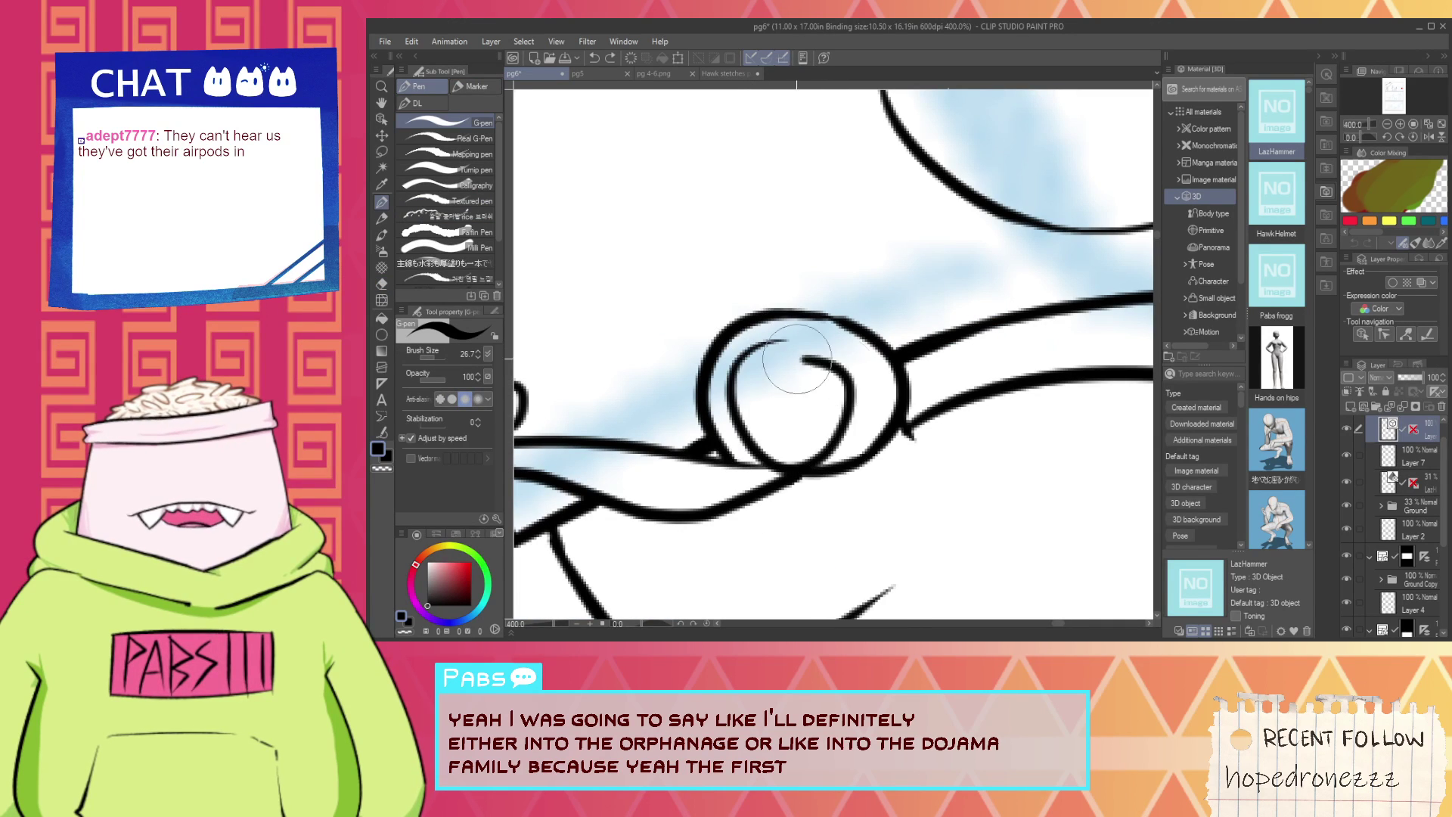
pyautogui.hotkey('ctrl', 'z')
pyautogui.moveTo(749, 352)
pyautogui.mouseDown()
pyautogui.moveTo(830, 415)
pyautogui.moveTo(753, 410)
pyautogui.moveTo(848, 407)
pyautogui.moveTo(739, 401)
pyautogui.moveTo(783, 350)
pyautogui.mouseUp()
pyautogui.hotkey('ctrl', 'z')
pyautogui.hotkey('ctrl', 'z')
pyautogui.hotkey('ctrl', 'z')
pyautogui.moveTo(725, 420); pyautogui.dragTo(824, 428)
pyautogui.moveTo(791, 344)
pyautogui.mouseDown()
pyautogui.moveTo(735, 415)
pyautogui.moveTo(812, 347)
pyautogui.moveTo(725, 414)
pyautogui.mouseUp()
pyautogui.hotkey('ctrl', 'z')
pyautogui.hotkey('ctrl', 'z')
pyautogui.hotkey('ctrl', 'z')
pyautogui.moveTo(740, 360); pyautogui.dragTo(751, 341)
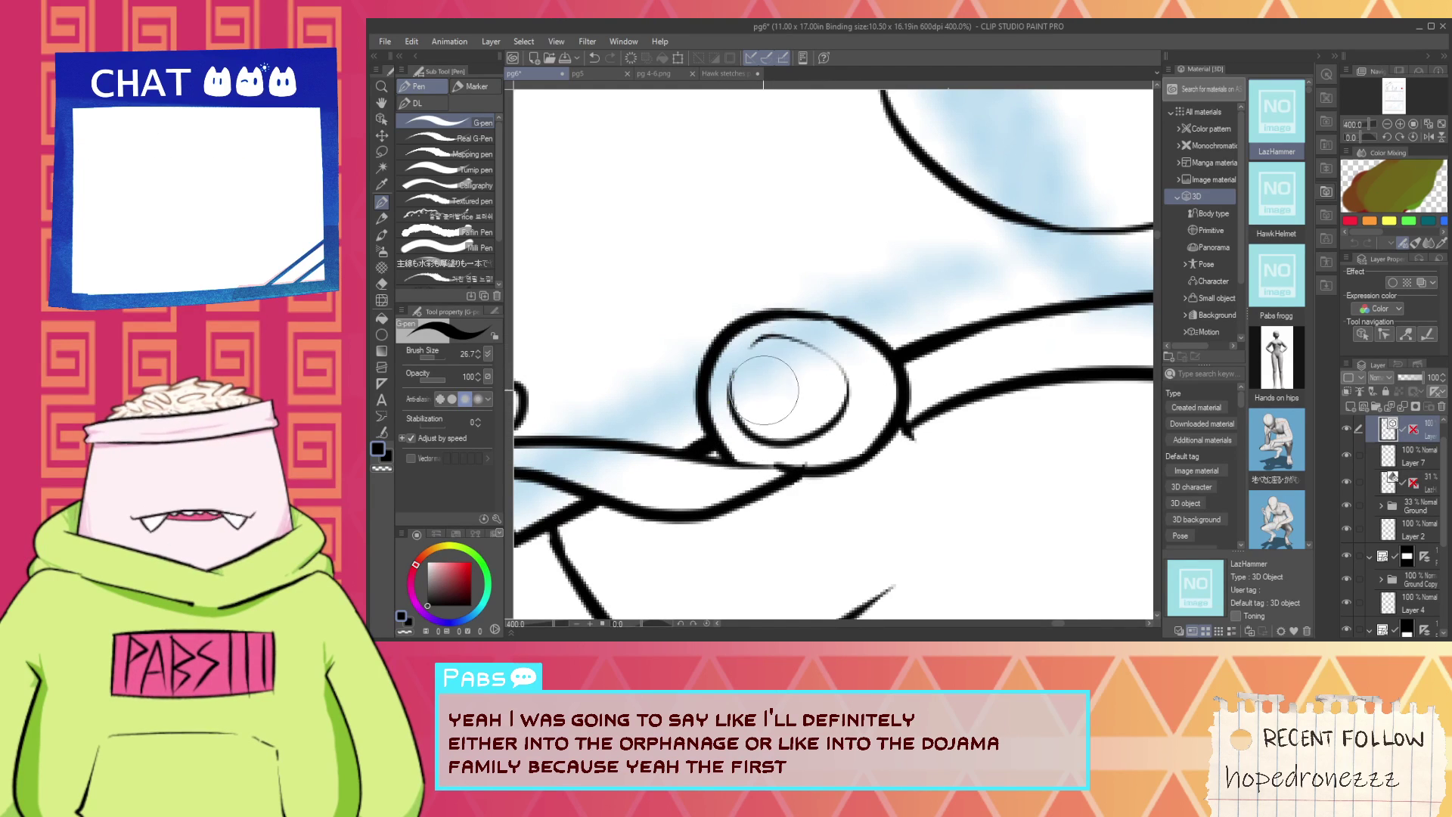
# Ink a tapered arm extending from the round hinge up over the large circle, with a squared tip and a notched lower edge.
pyautogui.scroll(-2, 821, 371)
pyautogui.press('space')
pyautogui.moveTo(834, 317)
pyautogui.mouseDown()
pyautogui.moveTo(773, 383)
pyautogui.moveTo(952, 216)
pyautogui.mouseUp()
pyautogui.scroll(2, 735, 399)
pyautogui.hotkey('ctrl', 'z')
pyautogui.moveTo(731, 420); pyautogui.dragTo(1071, 150)
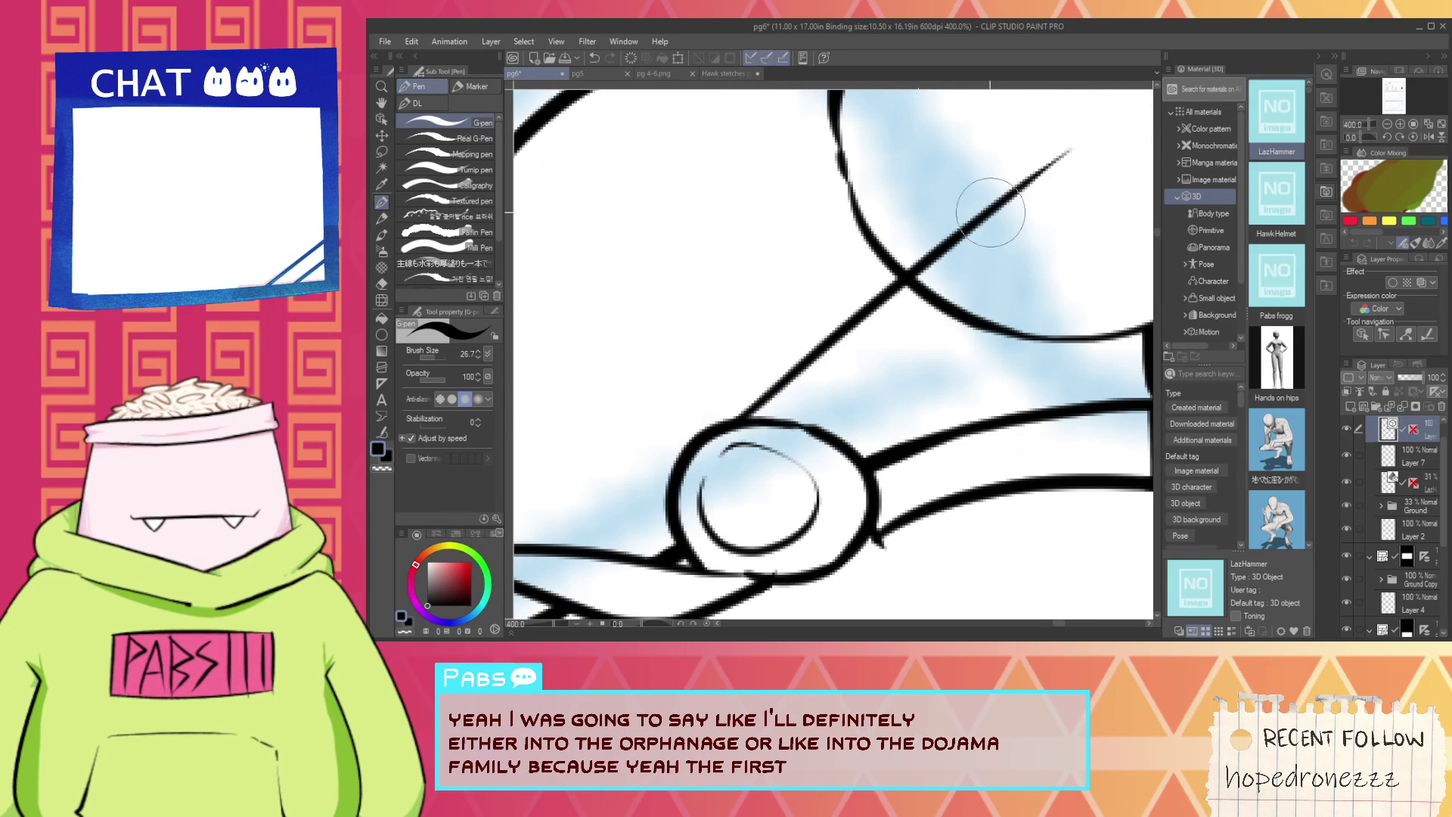
pyautogui.moveTo(989, 198)
pyautogui.mouseDown()
pyautogui.moveTo(1035, 232)
pyautogui.moveTo(1001, 258)
pyautogui.moveTo(1030, 411)
pyautogui.moveTo(967, 418)
pyautogui.mouseUp()
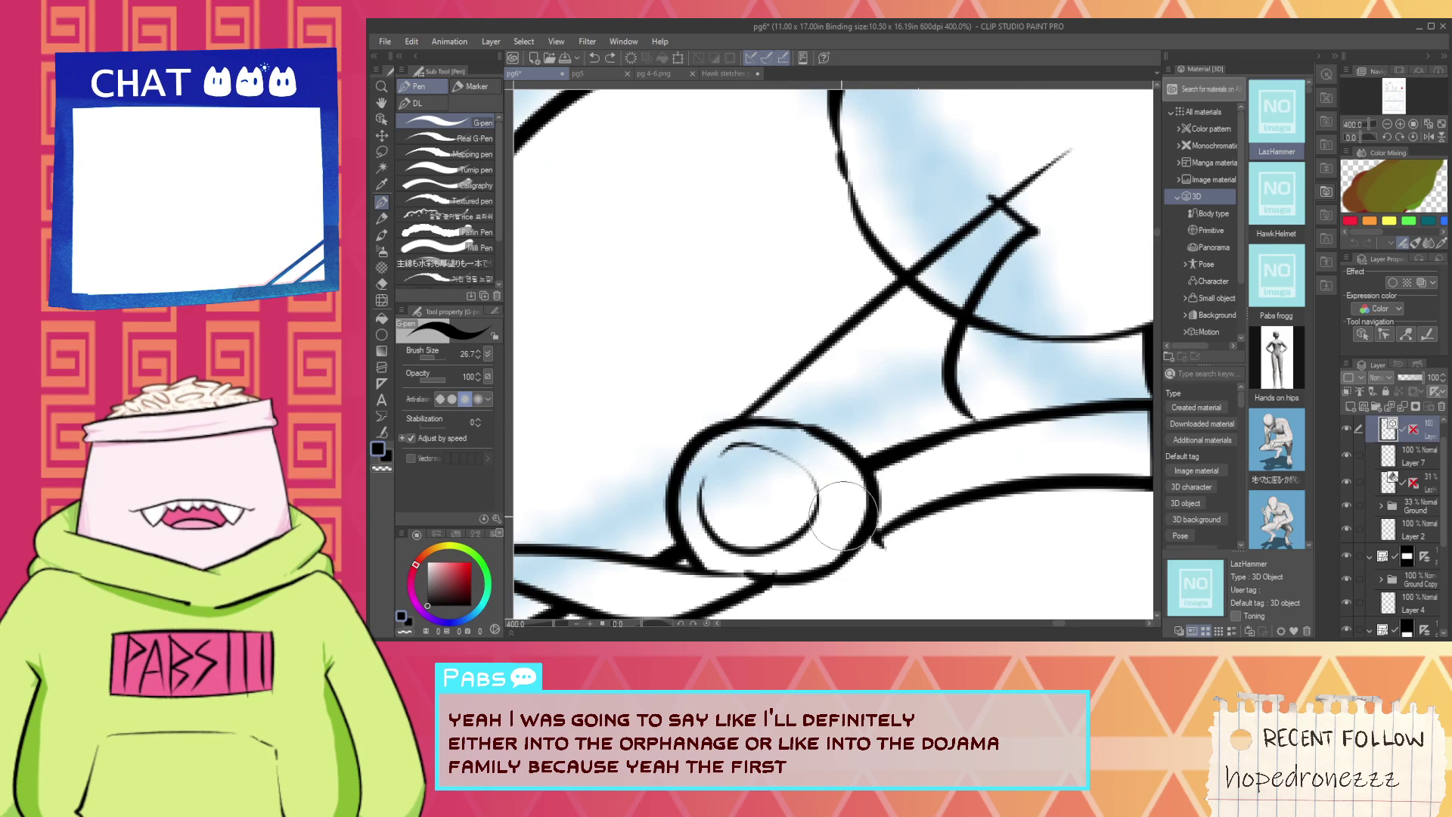
pyautogui.moveTo(845, 515); pyautogui.dragTo(1025, 328)
# Erase the overshooting line ends at the arm's tip and the lines crossing through the arm.
pyautogui.press('e')
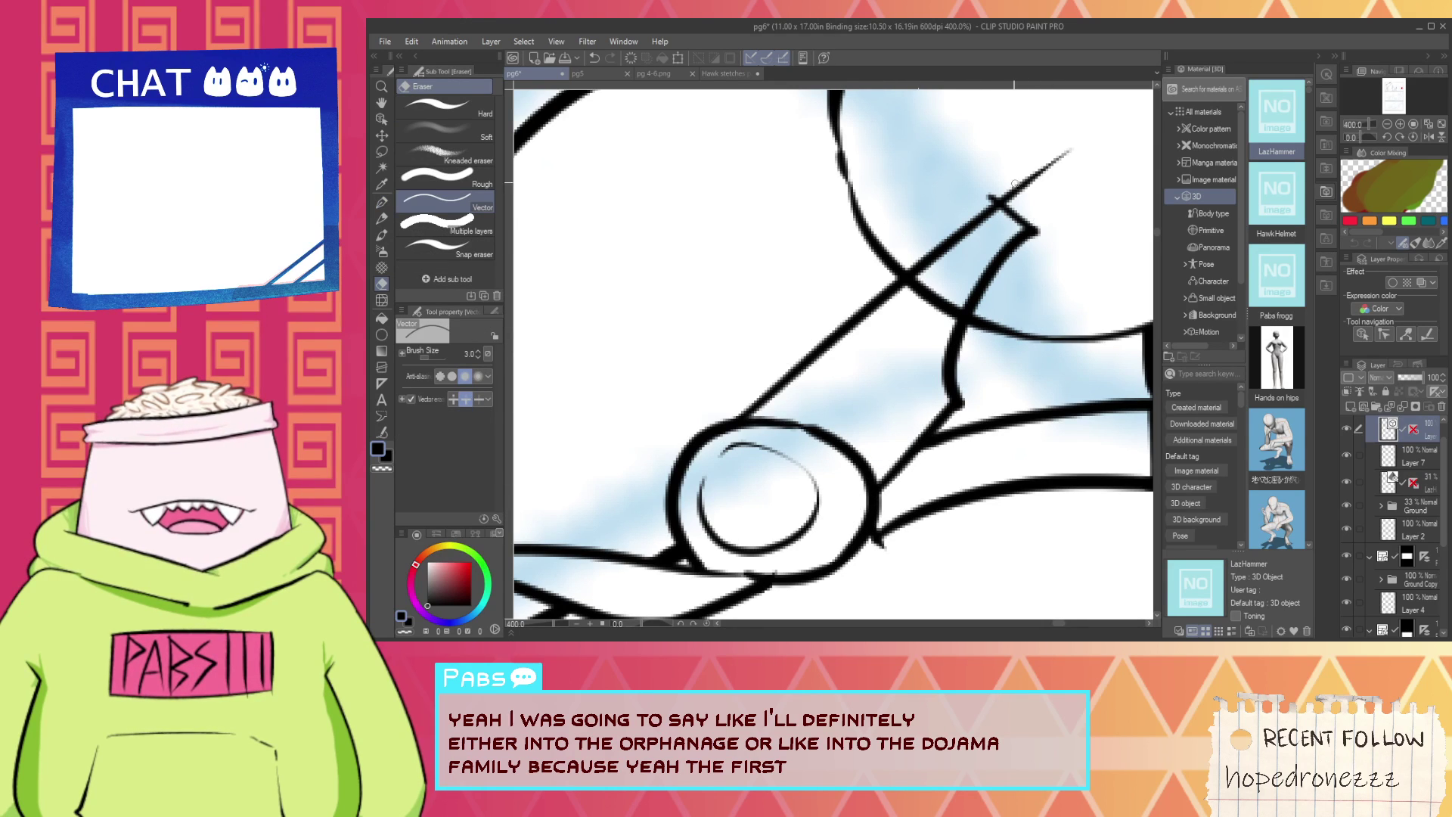
pyautogui.scroll(-4, 891, 397)
pyautogui.moveTo(894, 364); pyautogui.dragTo(908, 430)
pyautogui.scroll(4, 909, 431)
# Ink a matching notched arm on the far side of the large circle, rising from the end of the band.
pyautogui.moveTo(937, 552); pyautogui.dragTo(1117, 403)
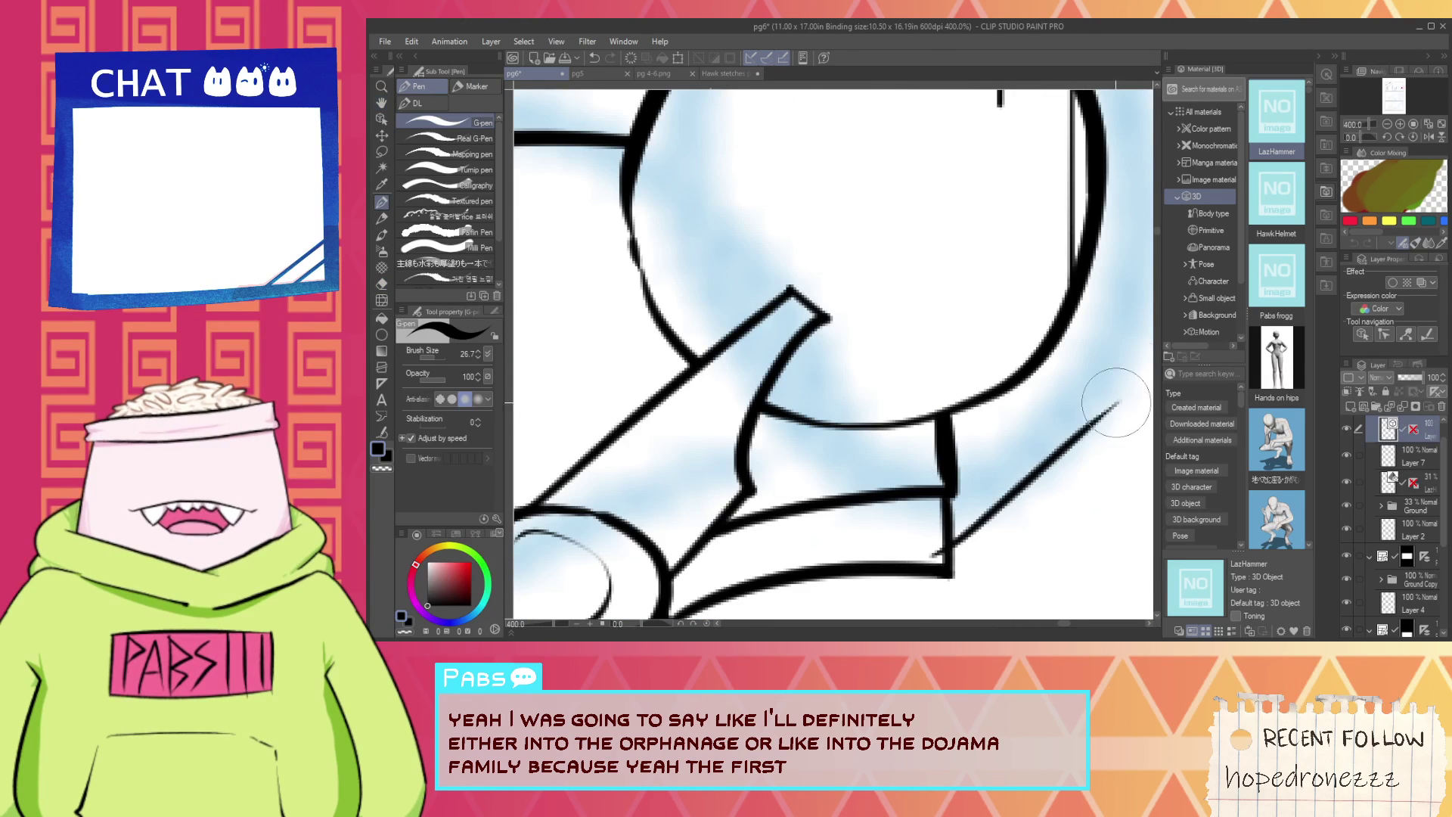
pyautogui.hotkey('ctrl', 'z')
pyautogui.moveTo(931, 545); pyautogui.dragTo(1085, 416)
pyautogui.moveTo(1006, 481); pyautogui.dragTo(1154, 296)
pyautogui.hotkey('ctrl', 'z')
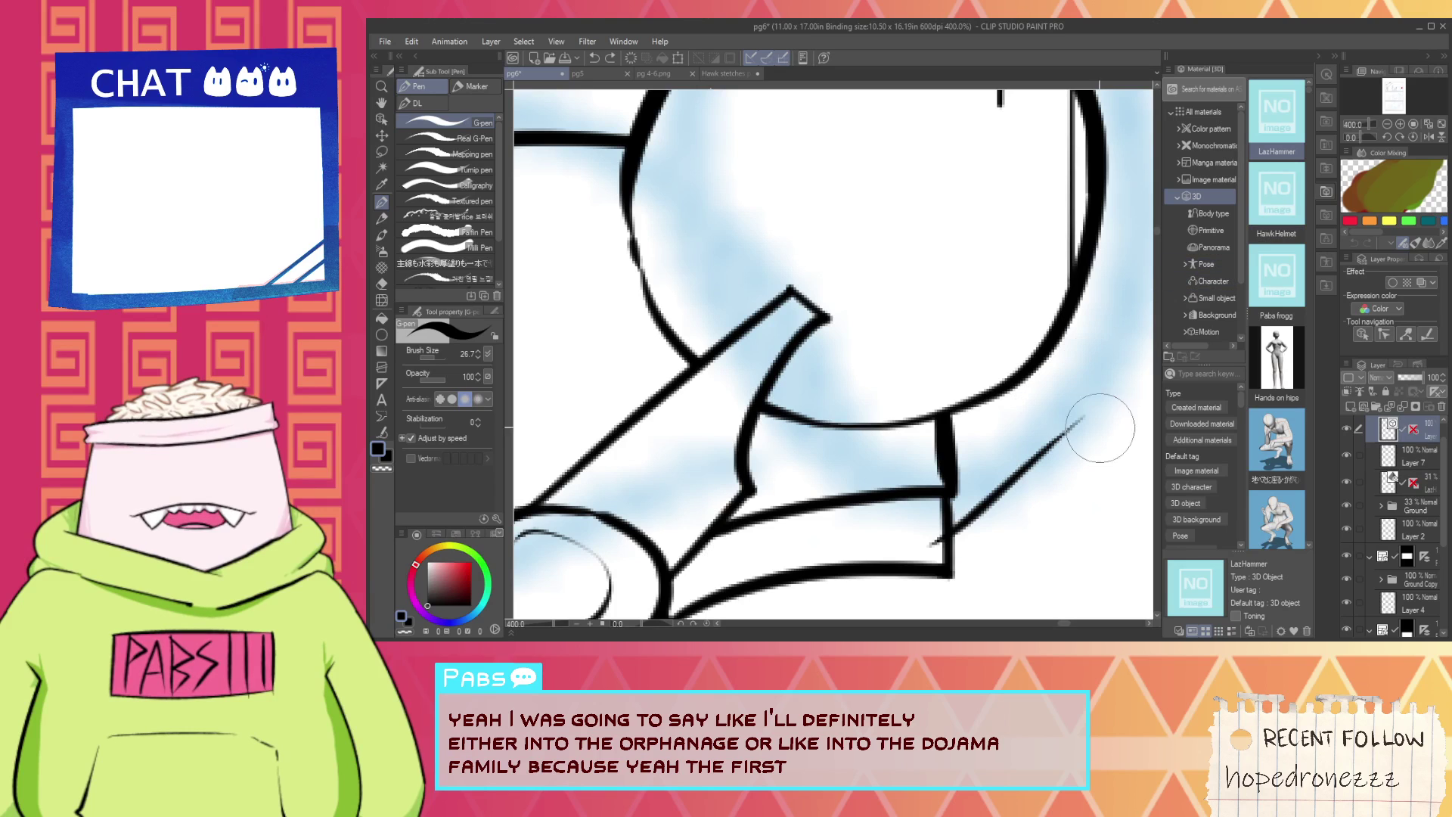
pyautogui.moveTo(1030, 493); pyautogui.dragTo(1131, 317)
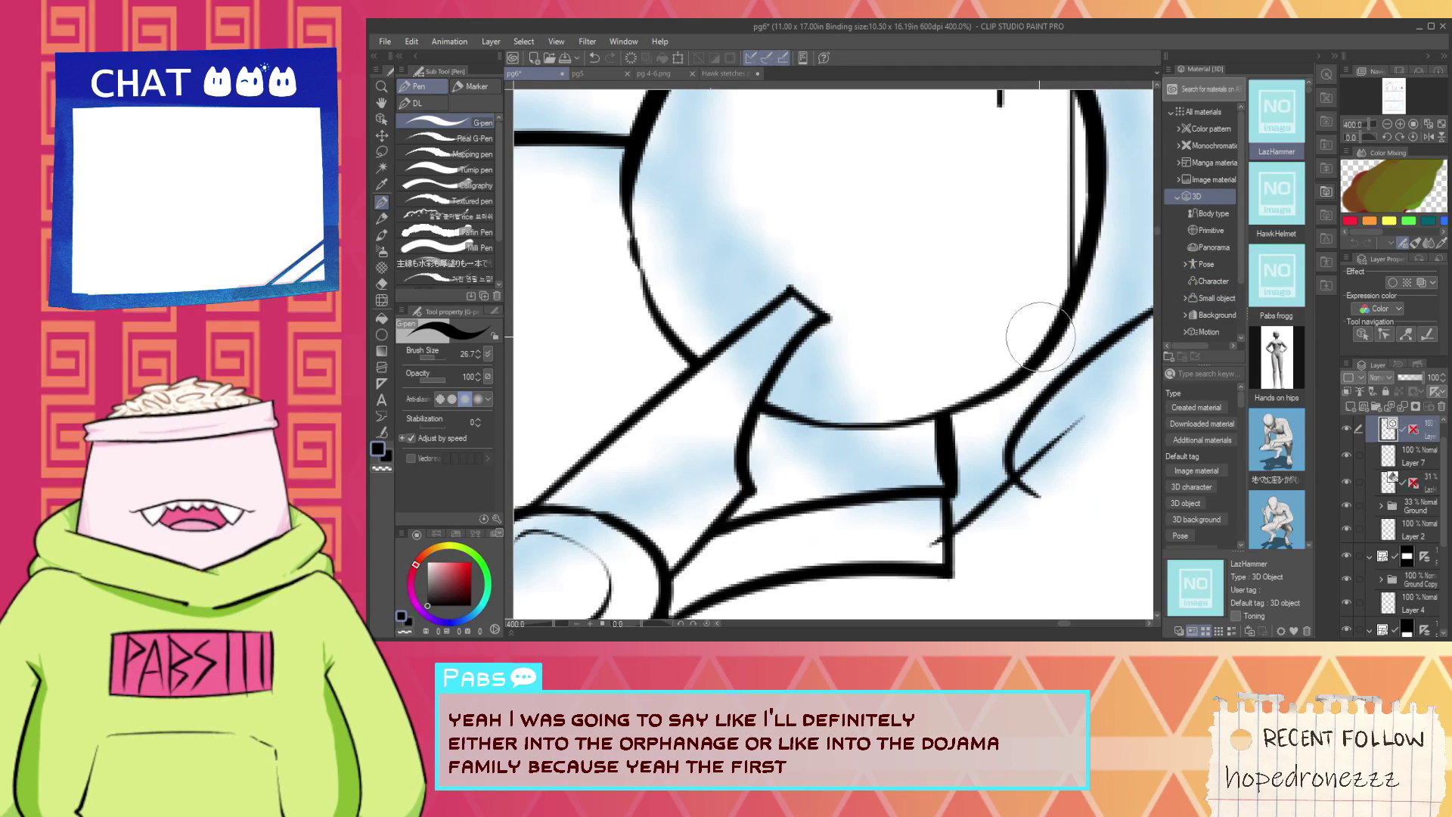
pyautogui.moveTo(1041, 336); pyautogui.dragTo(1152, 227)
# Erase the overshooting line ends on the far arm, including the stub that crosses into the band.
pyautogui.press('e')
pyautogui.moveTo(1151, 383); pyautogui.dragTo(973, 386)
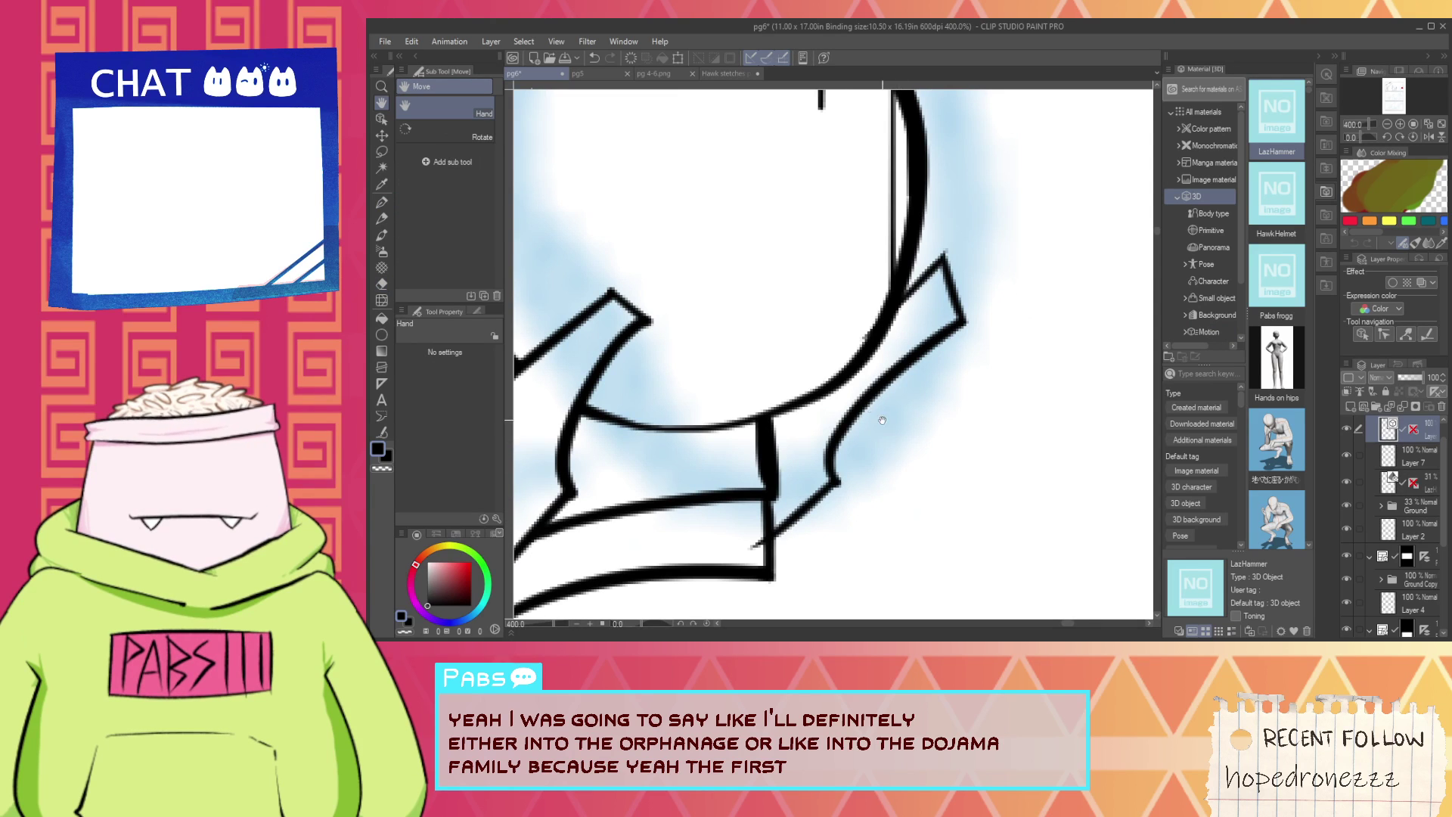
pyautogui.moveTo(896, 420); pyautogui.dragTo(1077, 289)
pyautogui.scroll(2, 977, 393)
pyautogui.moveTo(876, 416); pyautogui.dragTo(895, 453)
pyautogui.scroll(-6, 894, 457)
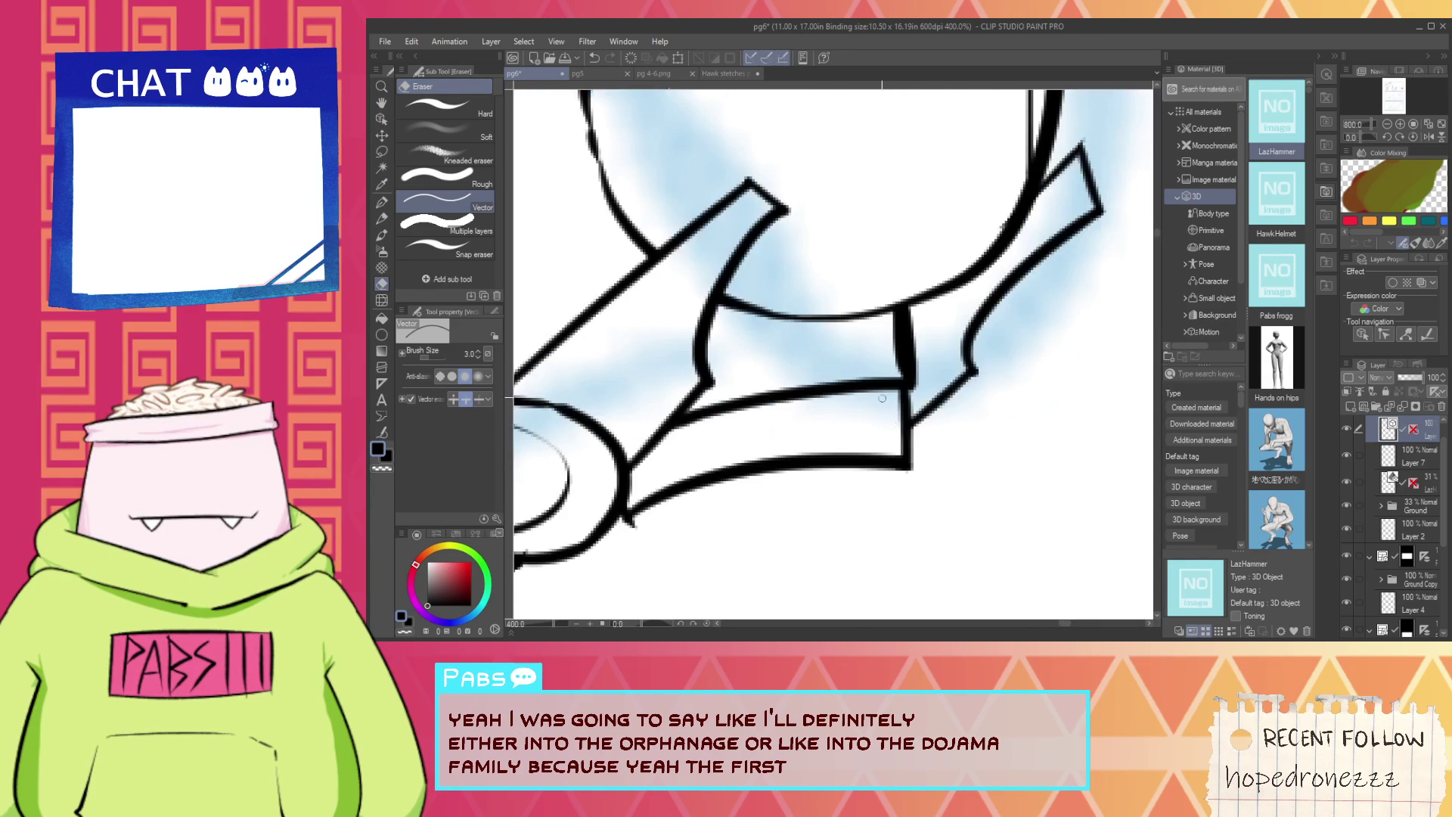
# Ink a short line rising from the tip of the chin, inside the jaw line.
pyautogui.moveTo(716, 401); pyautogui.dragTo(779, 336)
pyautogui.scroll(2, 831, 369)
pyautogui.press('p')
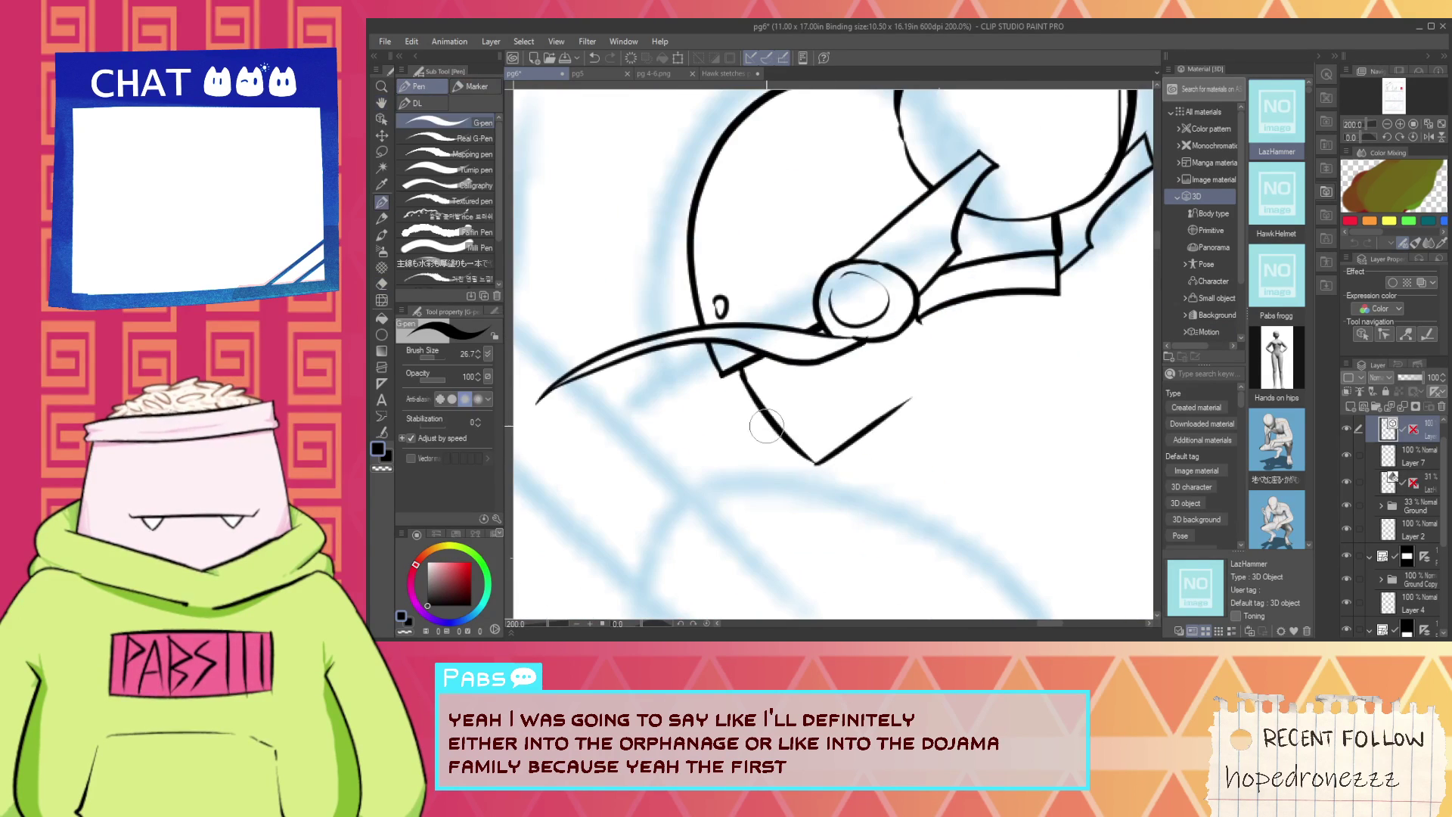
pyautogui.scroll(2, 751, 382)
pyautogui.moveTo(881, 541); pyautogui.dragTo(970, 417)
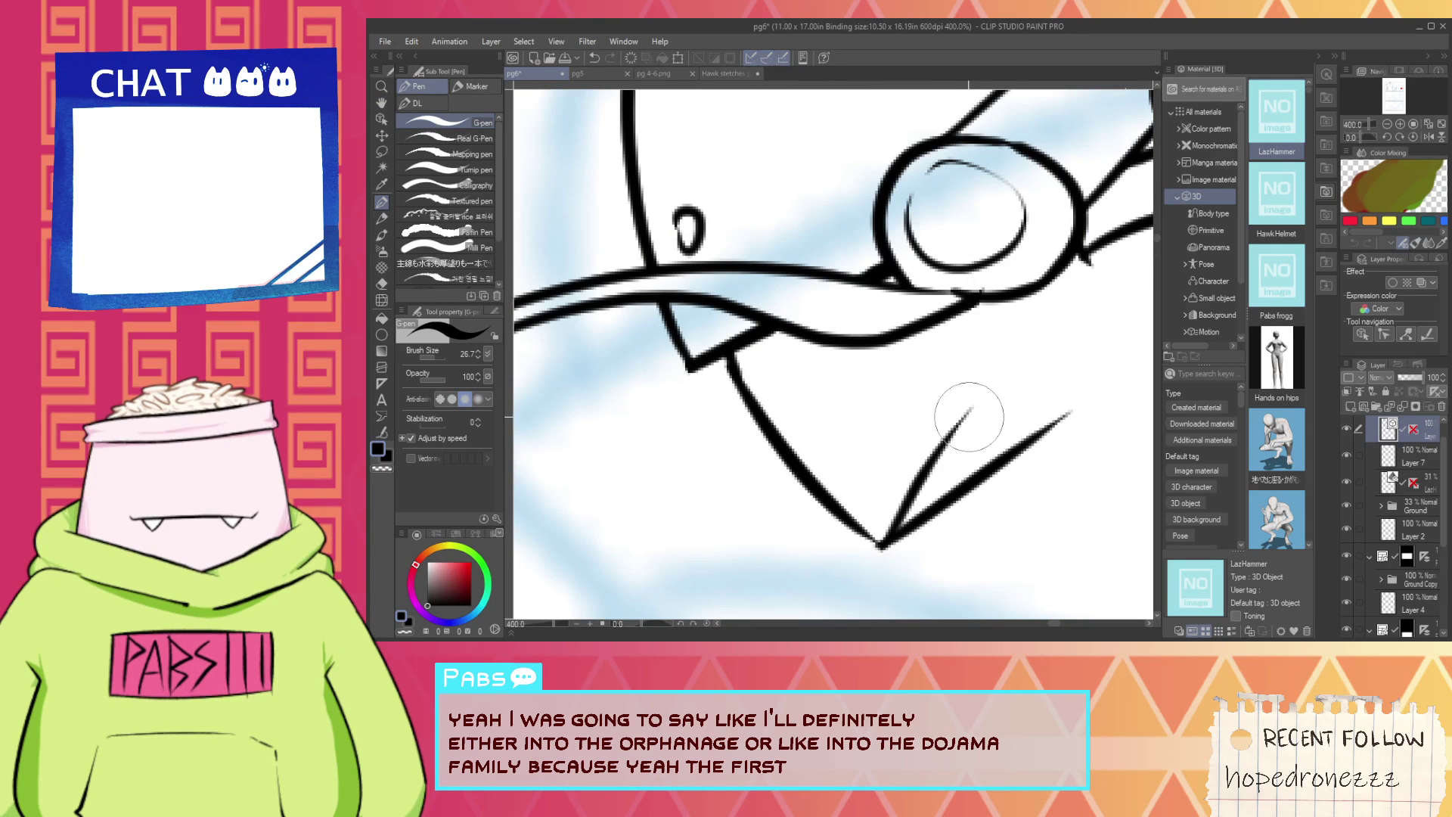
# Lasso the inked head with its speed lines, narrow it to 85% width, shift it left, apply the transformation and deselect.
pyautogui.press('h')
pyautogui.scroll(-4, 870, 424)
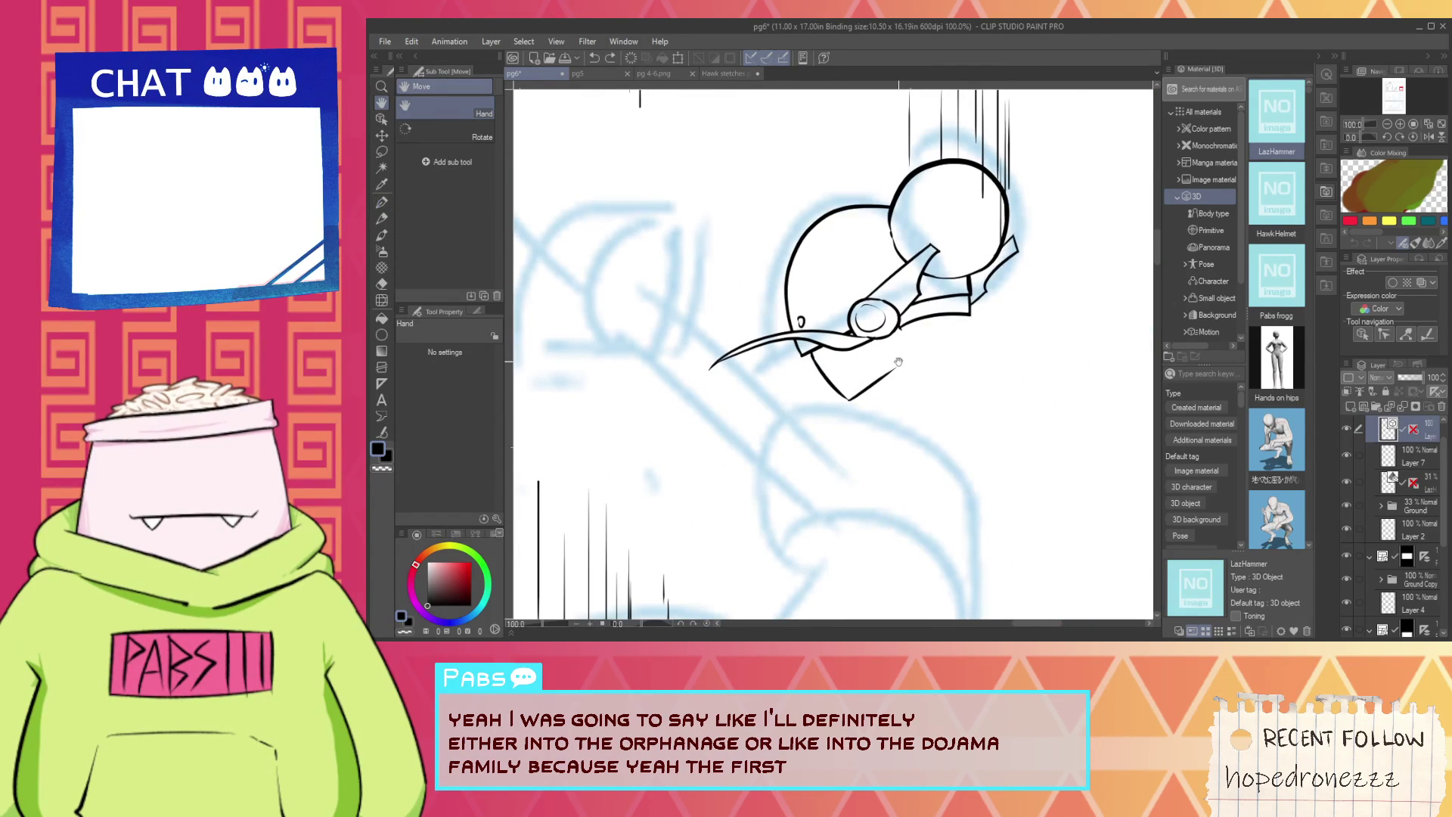
pyautogui.moveTo(907, 370); pyautogui.dragTo(906, 415)
pyautogui.scroll(-1, 905, 415)
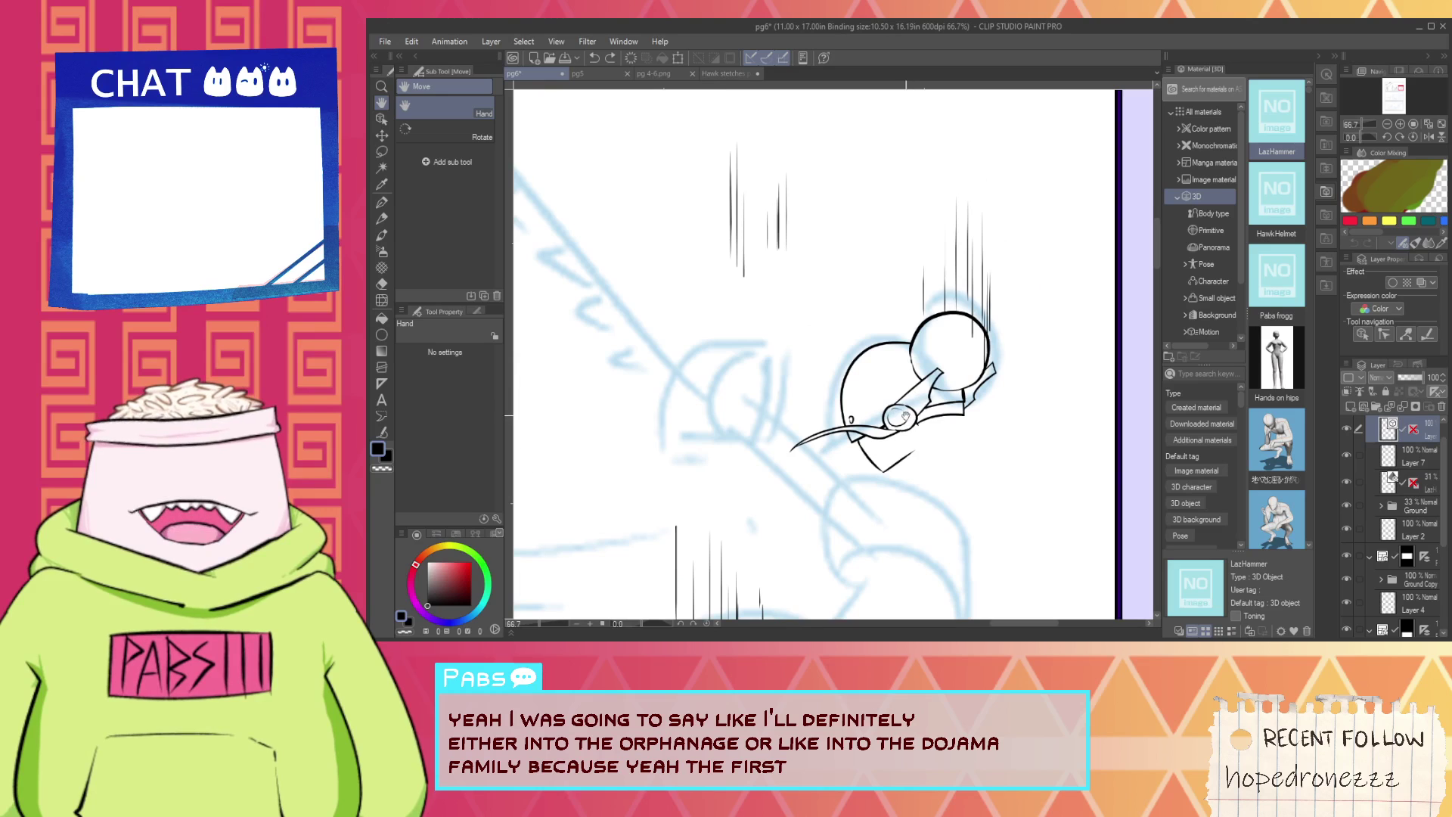
pyautogui.press('m')
pyautogui.moveTo(855, 520)
pyautogui.mouseDown()
pyautogui.moveTo(1056, 192)
pyautogui.moveTo(1002, 522)
pyautogui.mouseUp()
pyautogui.hotkey('ctrl', 't')
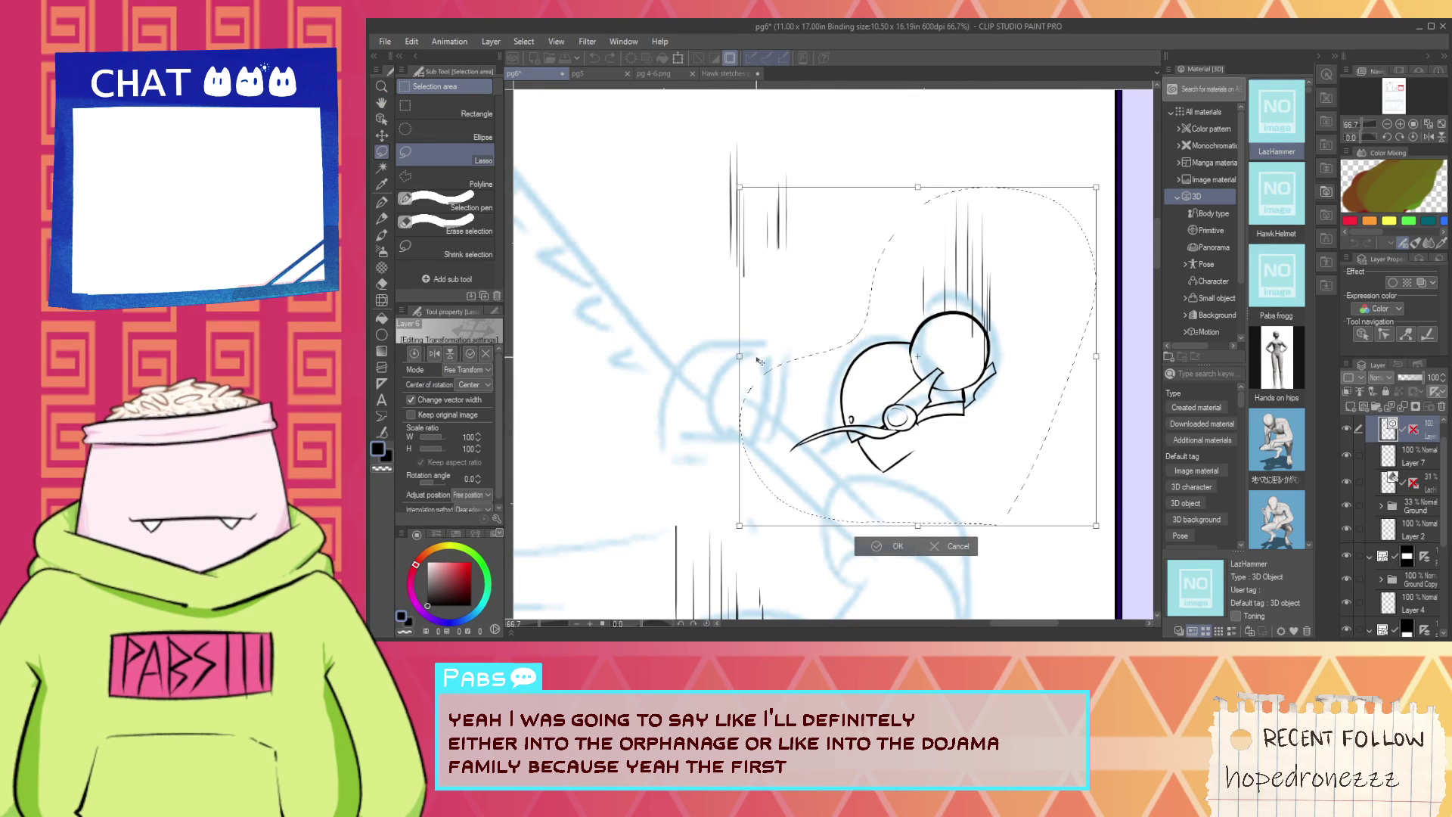
pyautogui.moveTo(742, 361); pyautogui.dragTo(826, 369)
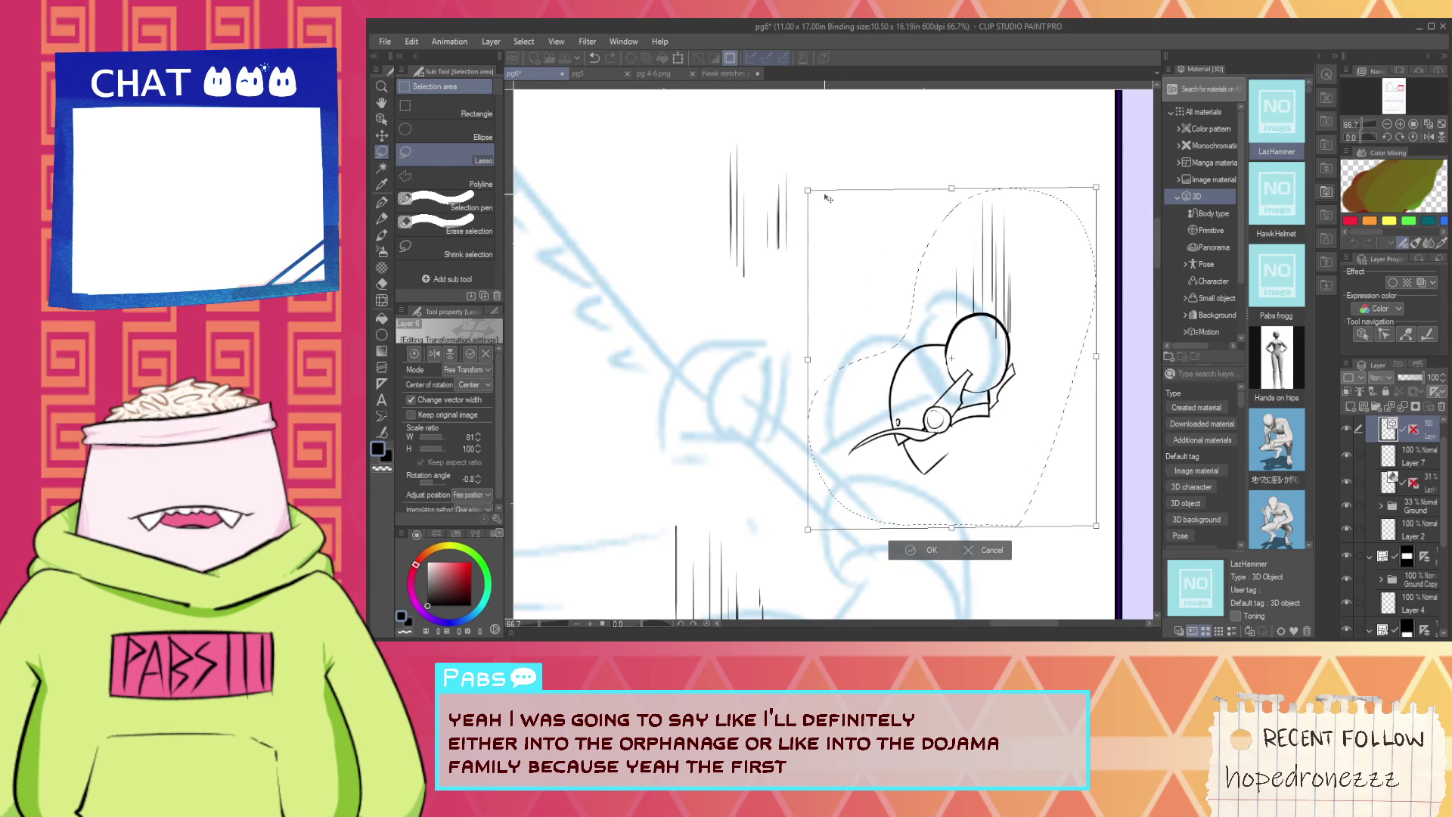
pyautogui.moveTo(810, 194); pyautogui.dragTo(793, 196)
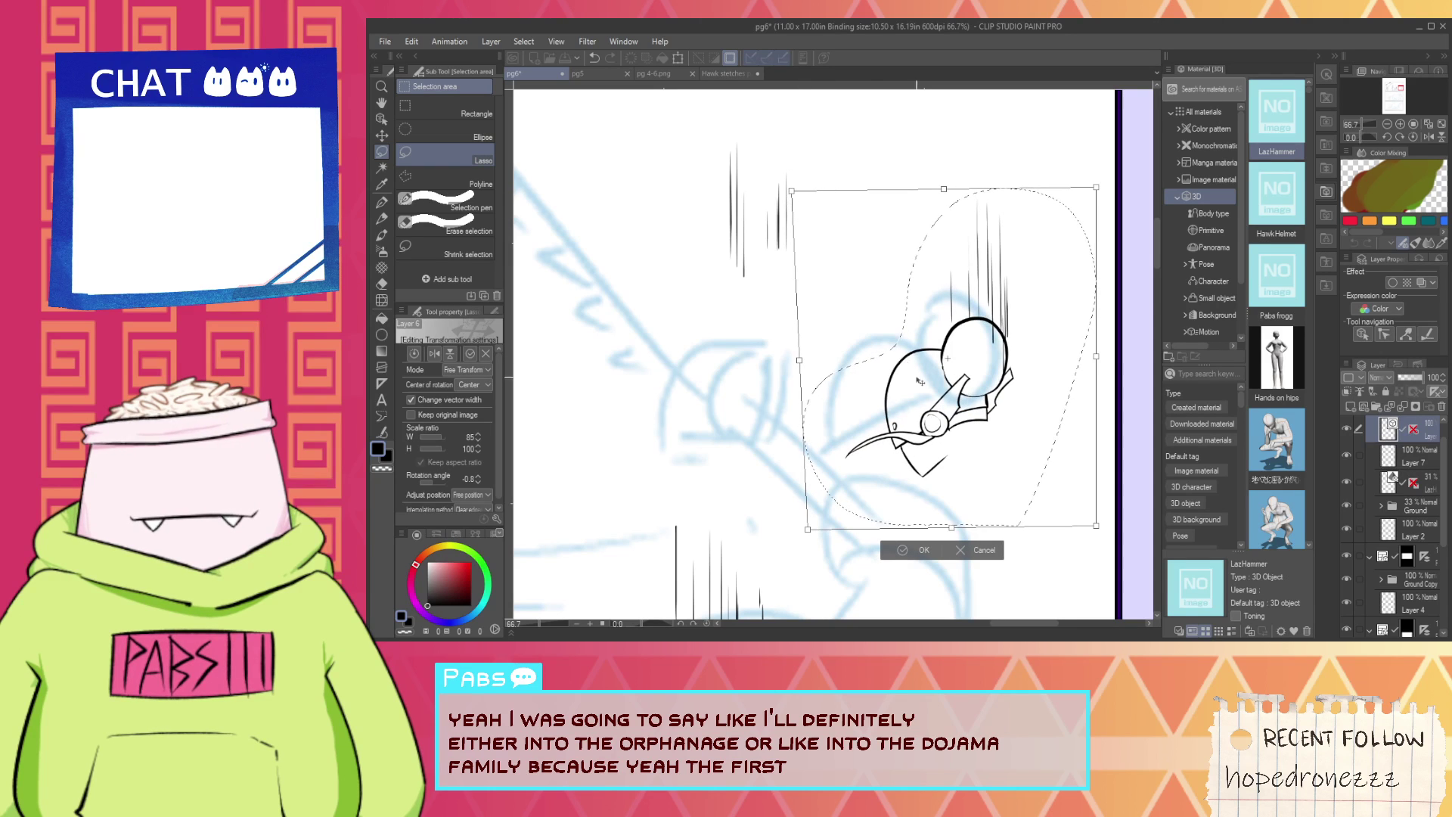
pyautogui.moveTo(921, 382); pyautogui.dragTo(862, 407)
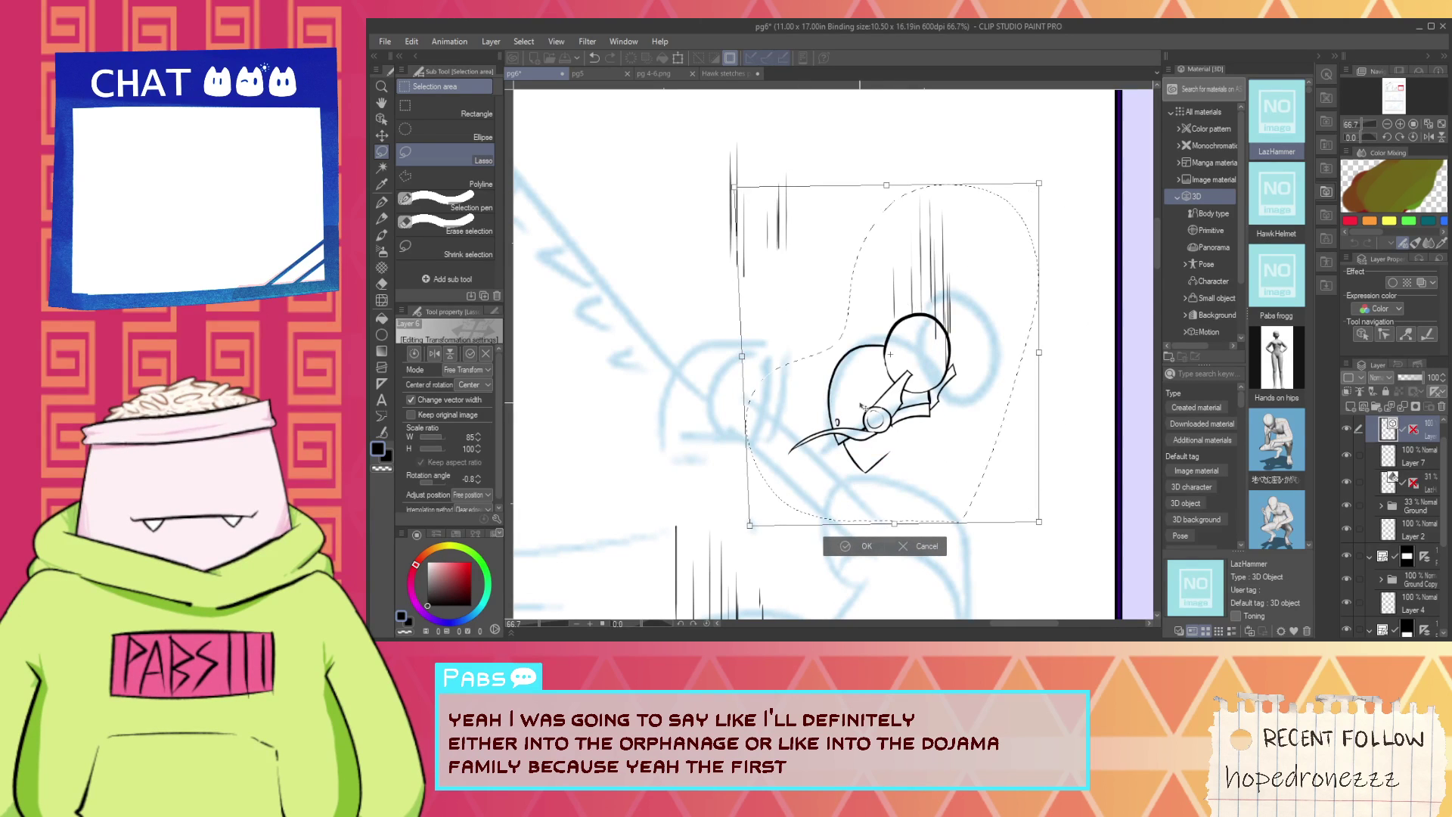
pyautogui.click(846, 548)
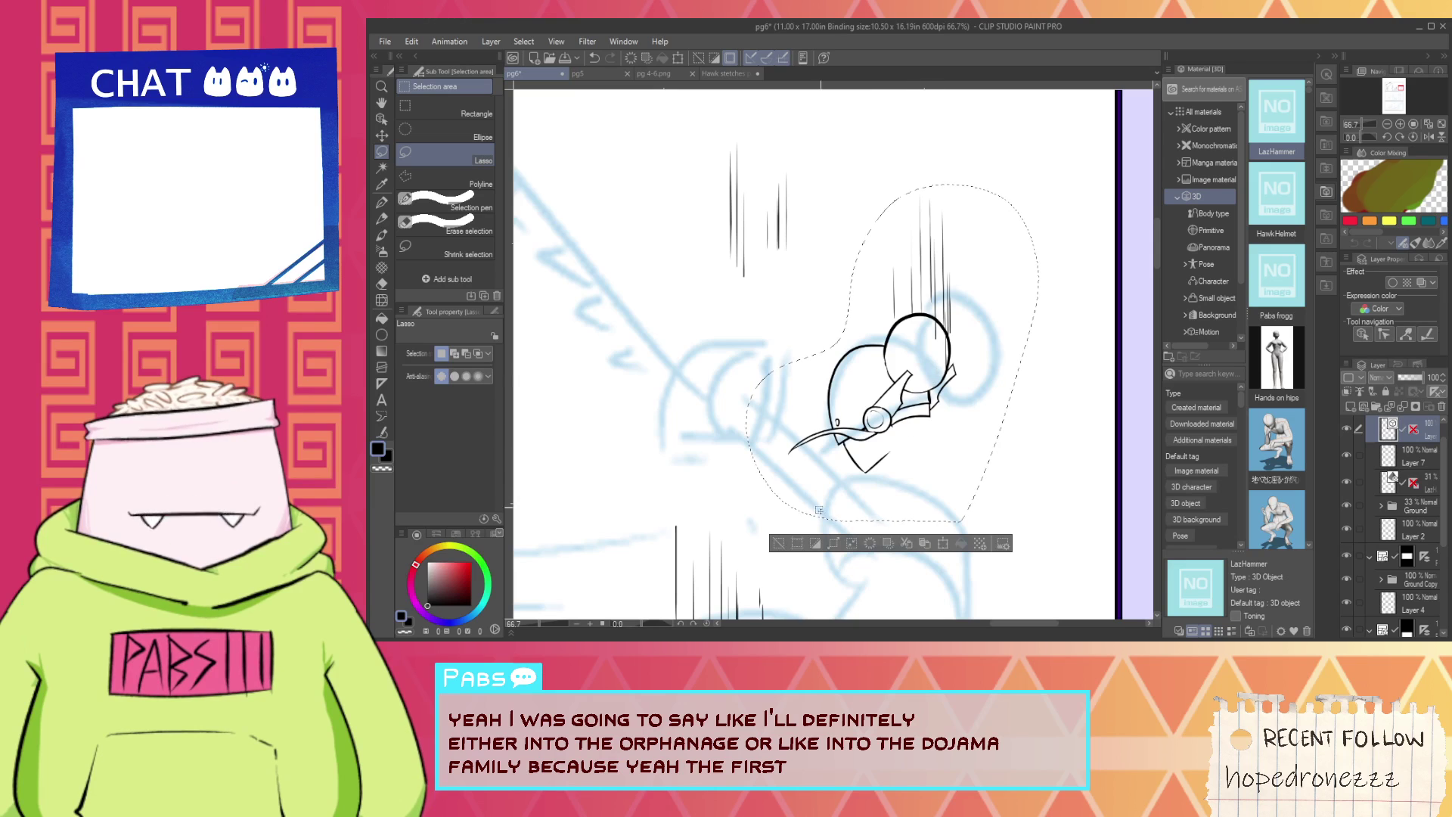
pyautogui.click(779, 543)
# Select the squashed large circle's vector line on the back of the head and delete it.
pyautogui.scroll(2, 957, 331)
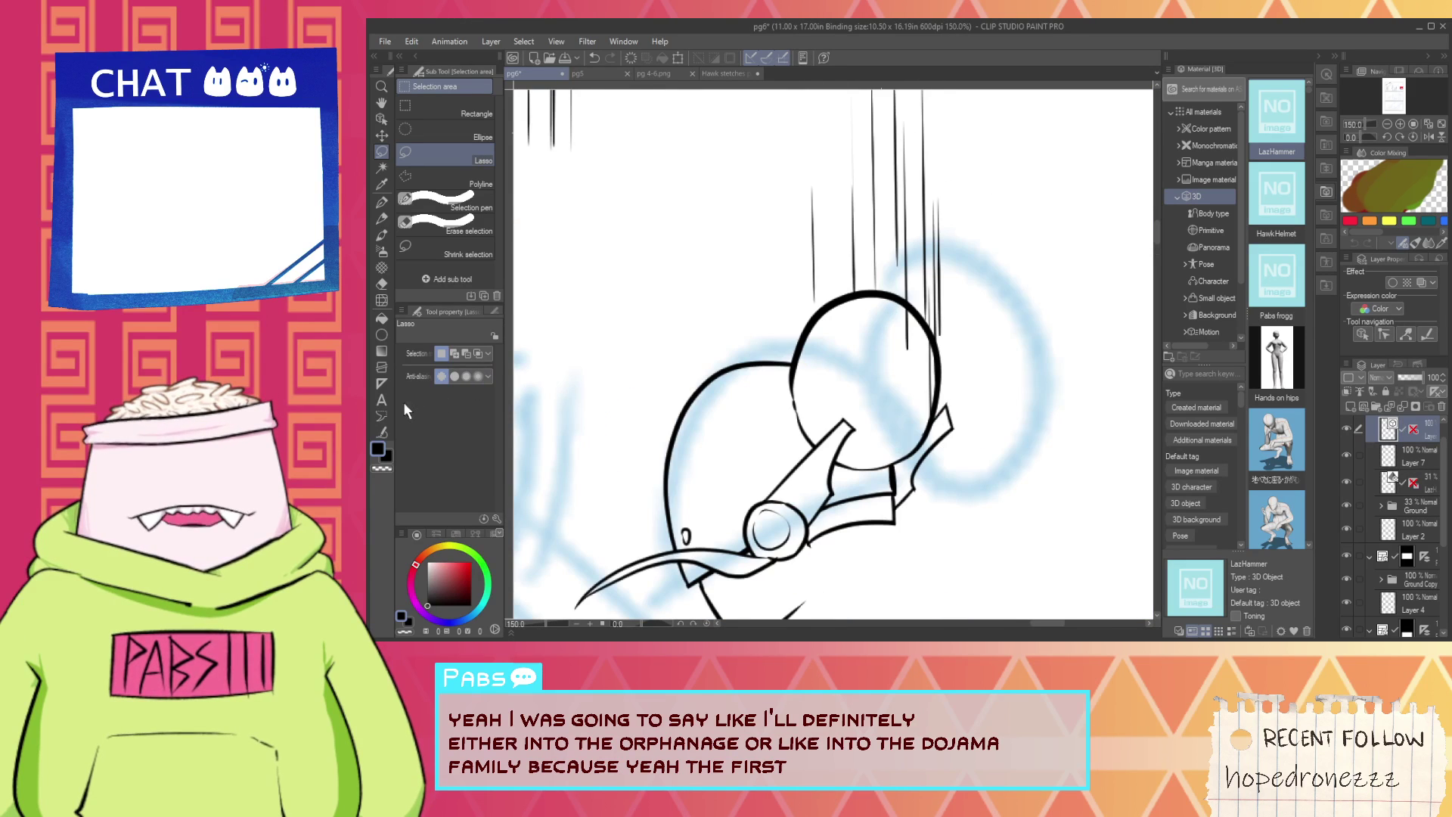
pyautogui.click(382, 335)
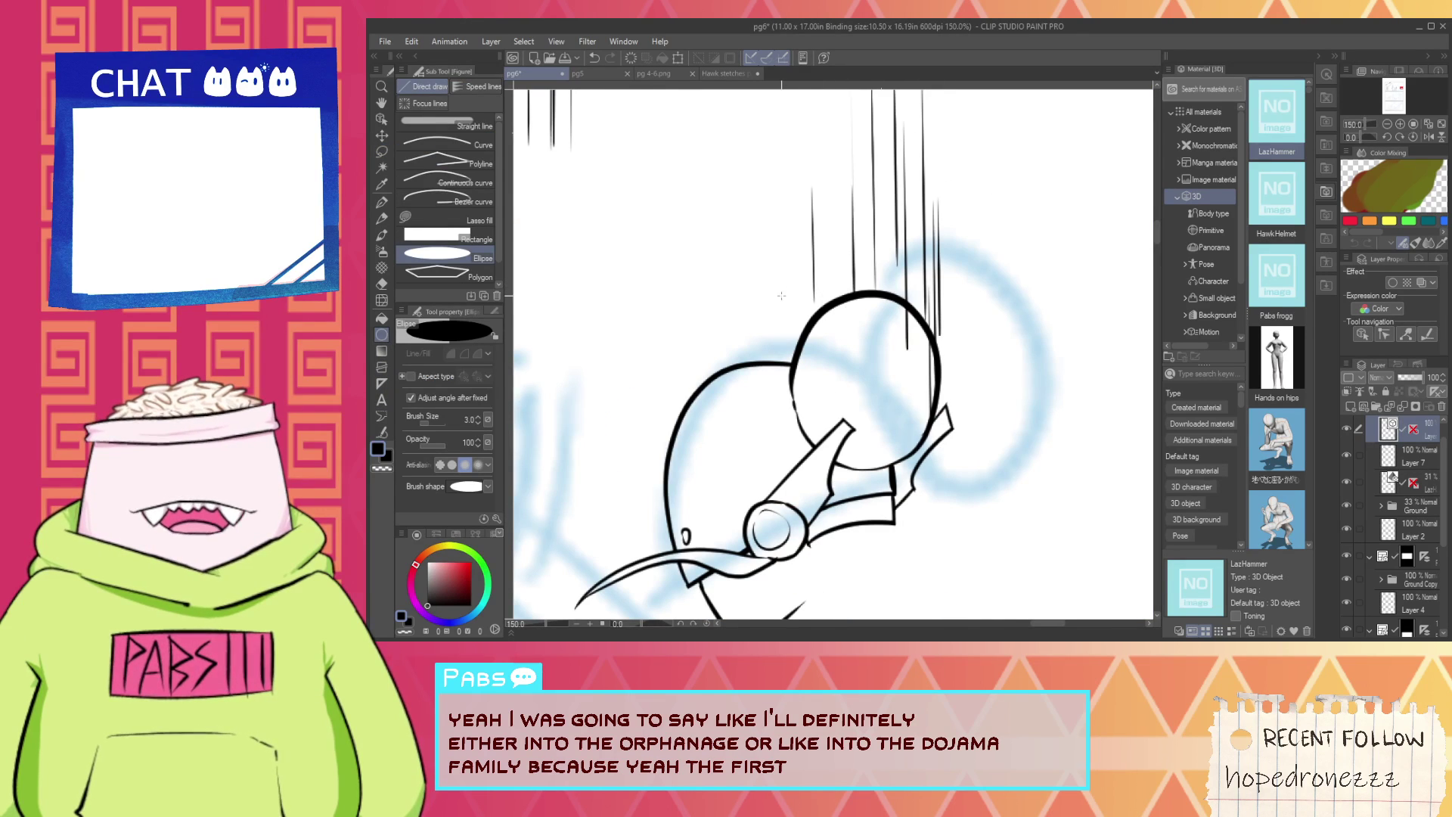
pyautogui.click(382, 119)
pyautogui.click(792, 348)
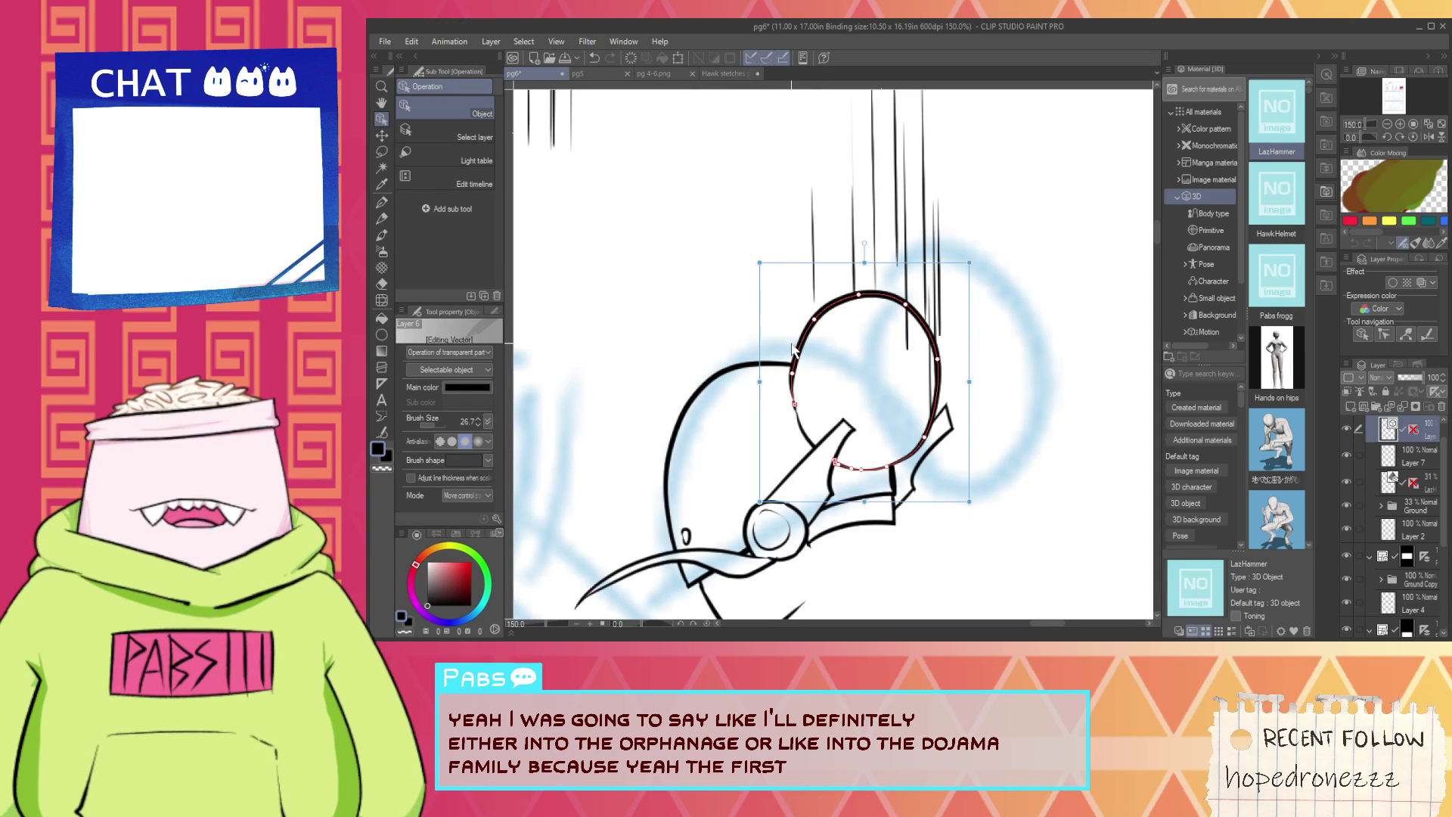
pyautogui.press('Delete')
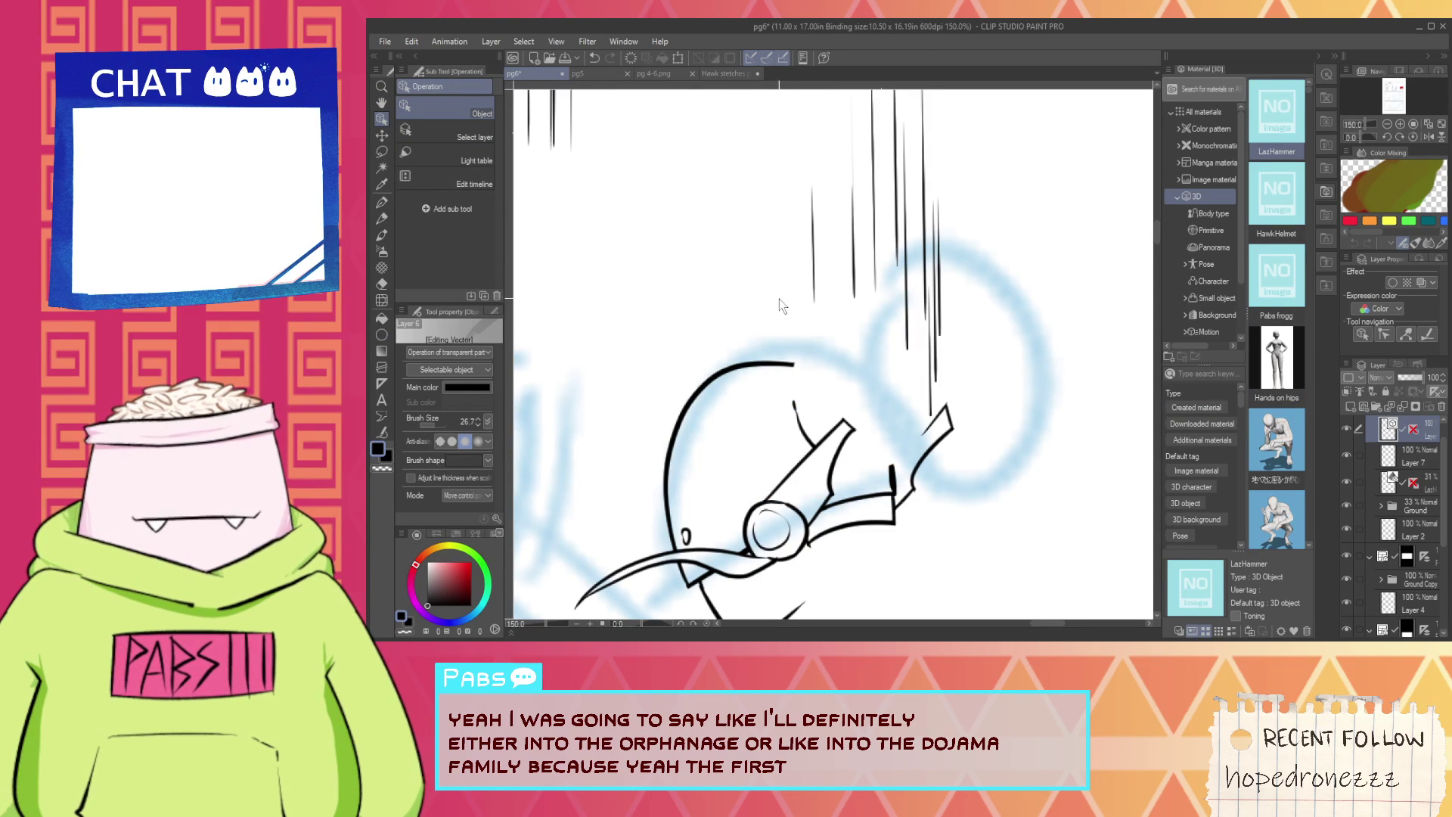
# Draw a new thin round circle with the Ellipse tool, then move and shrink it to fit between the two arms.
pyautogui.moveTo(846, 366); pyautogui.dragTo(923, 471)
pyautogui.click(382, 335)
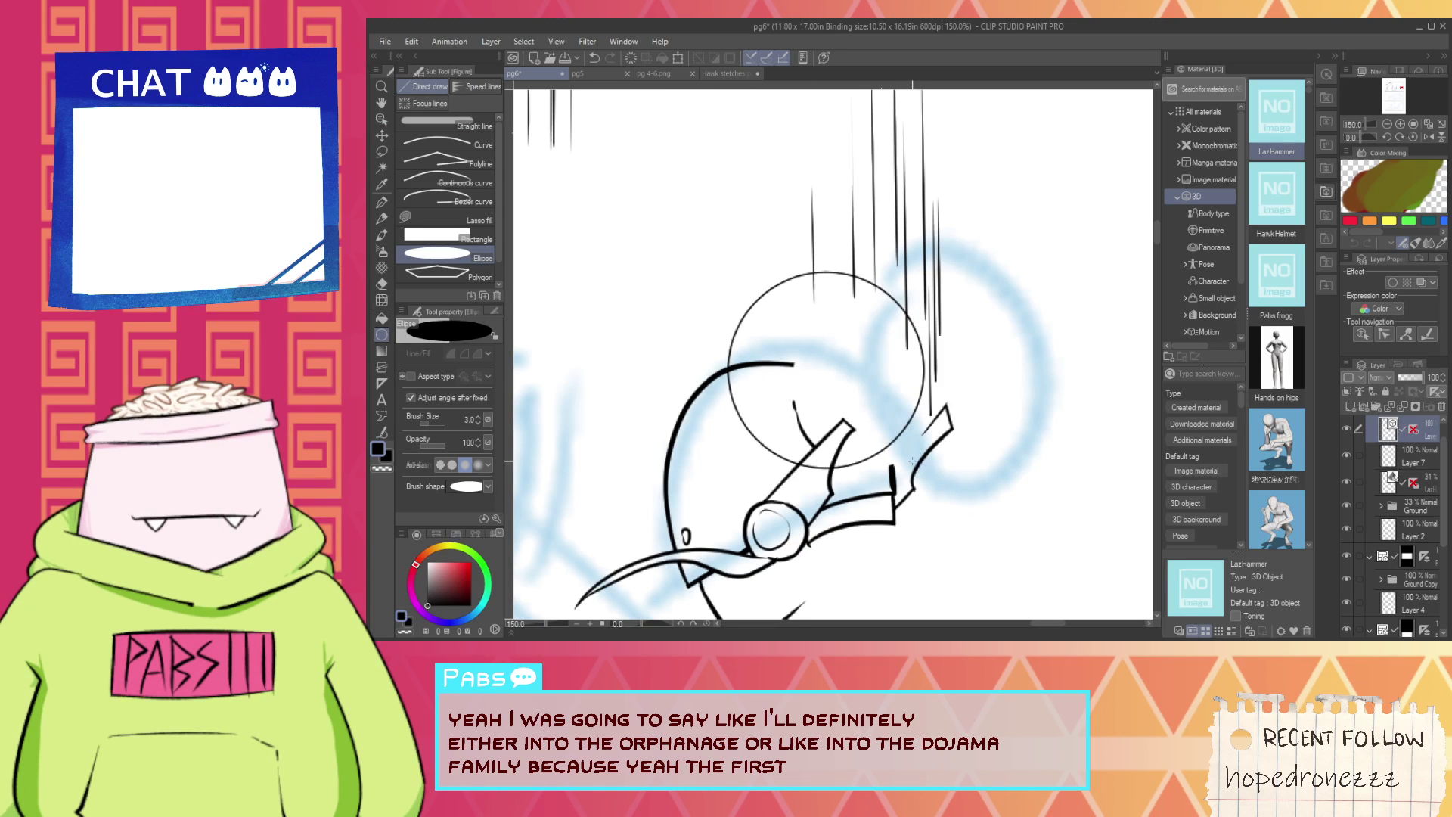
pyautogui.click(382, 118)
pyautogui.click(731, 339)
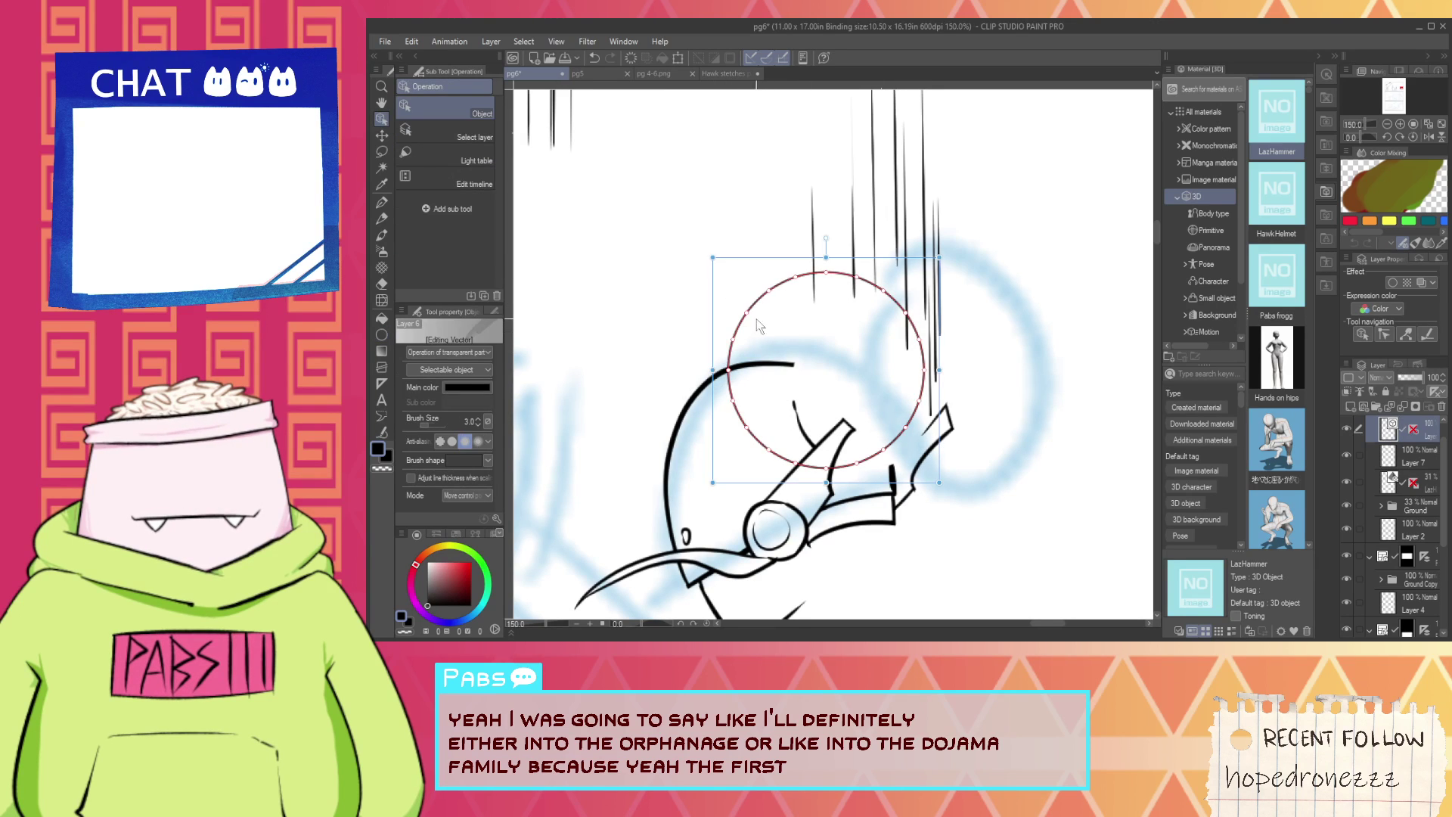
pyautogui.moveTo(755, 264); pyautogui.dragTo(803, 261)
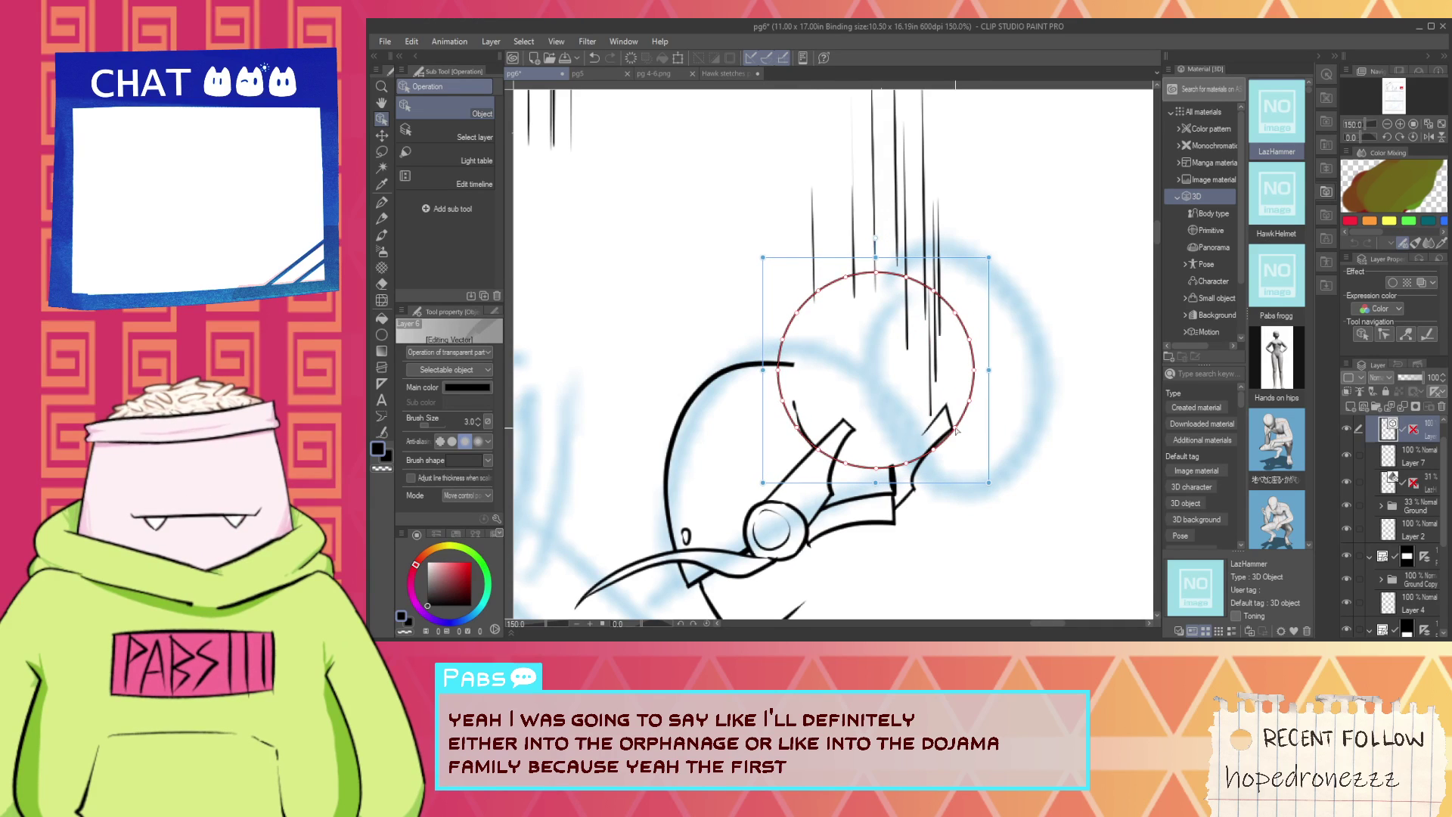
pyautogui.moveTo(988, 482); pyautogui.dragTo(961, 457)
pyautogui.click(1058, 421)
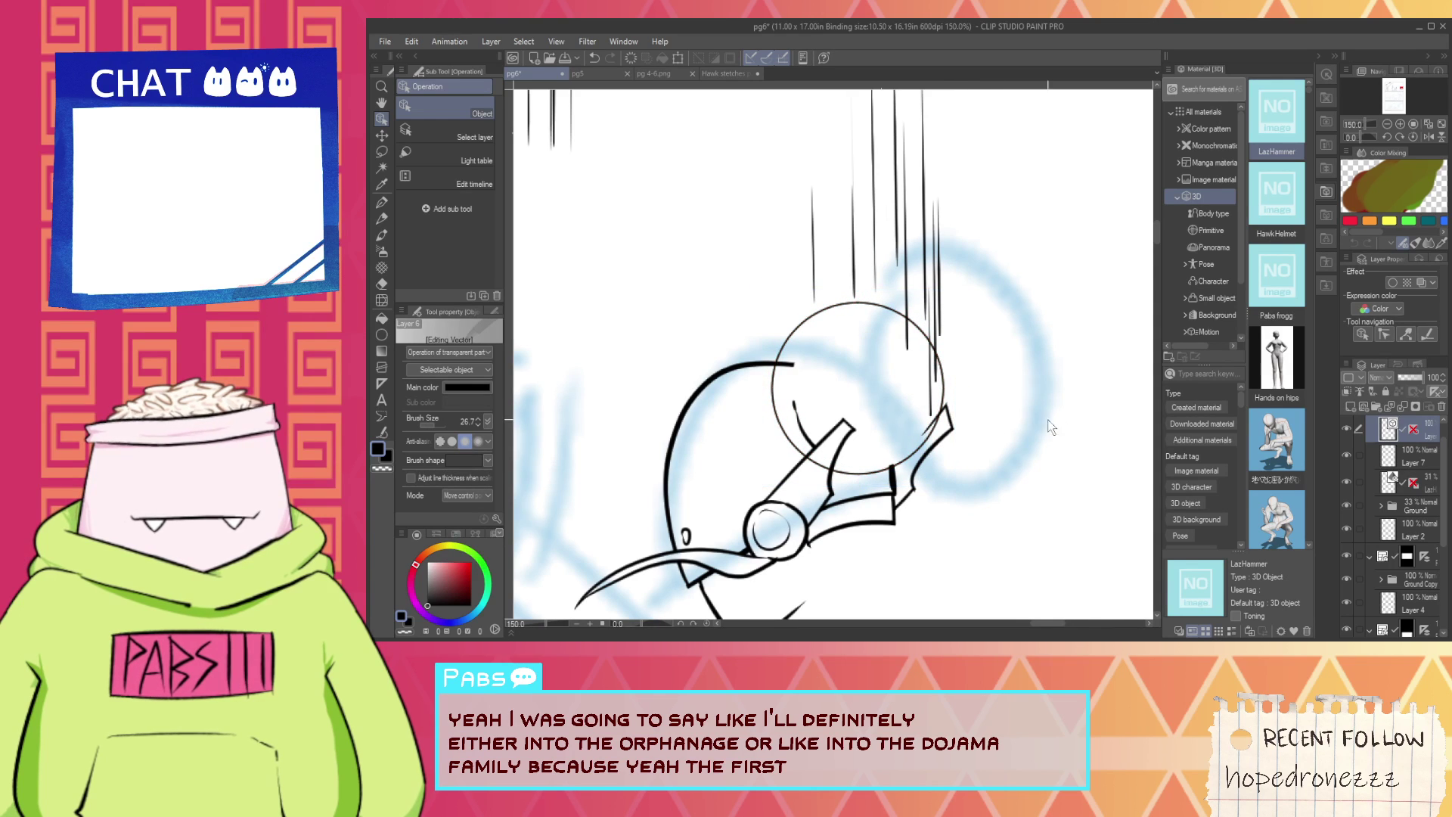
# Erase the new circle's line where it crosses the near arm and the leftover stub of the old circle.
pyautogui.scroll(1, 836, 429)
pyautogui.press('e')
pyautogui.scroll(2, 825, 455)
pyautogui.moveTo(795, 377); pyautogui.dragTo(758, 396)
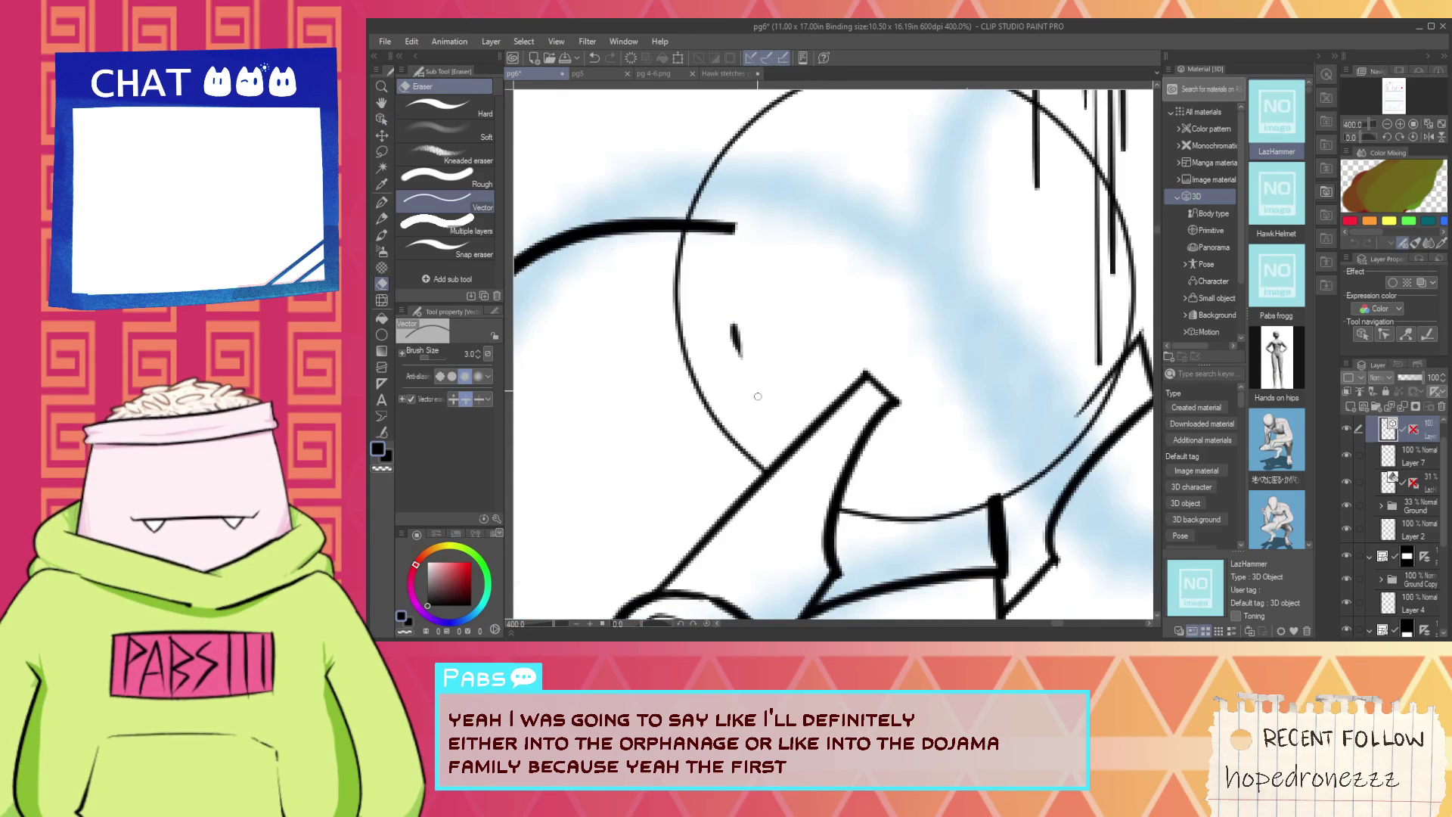
# Thicken the new circle's outline with the Redraw vector line width tool at brush size 26.0.
pyautogui.scroll(-6, 747, 230)
pyautogui.press('space')
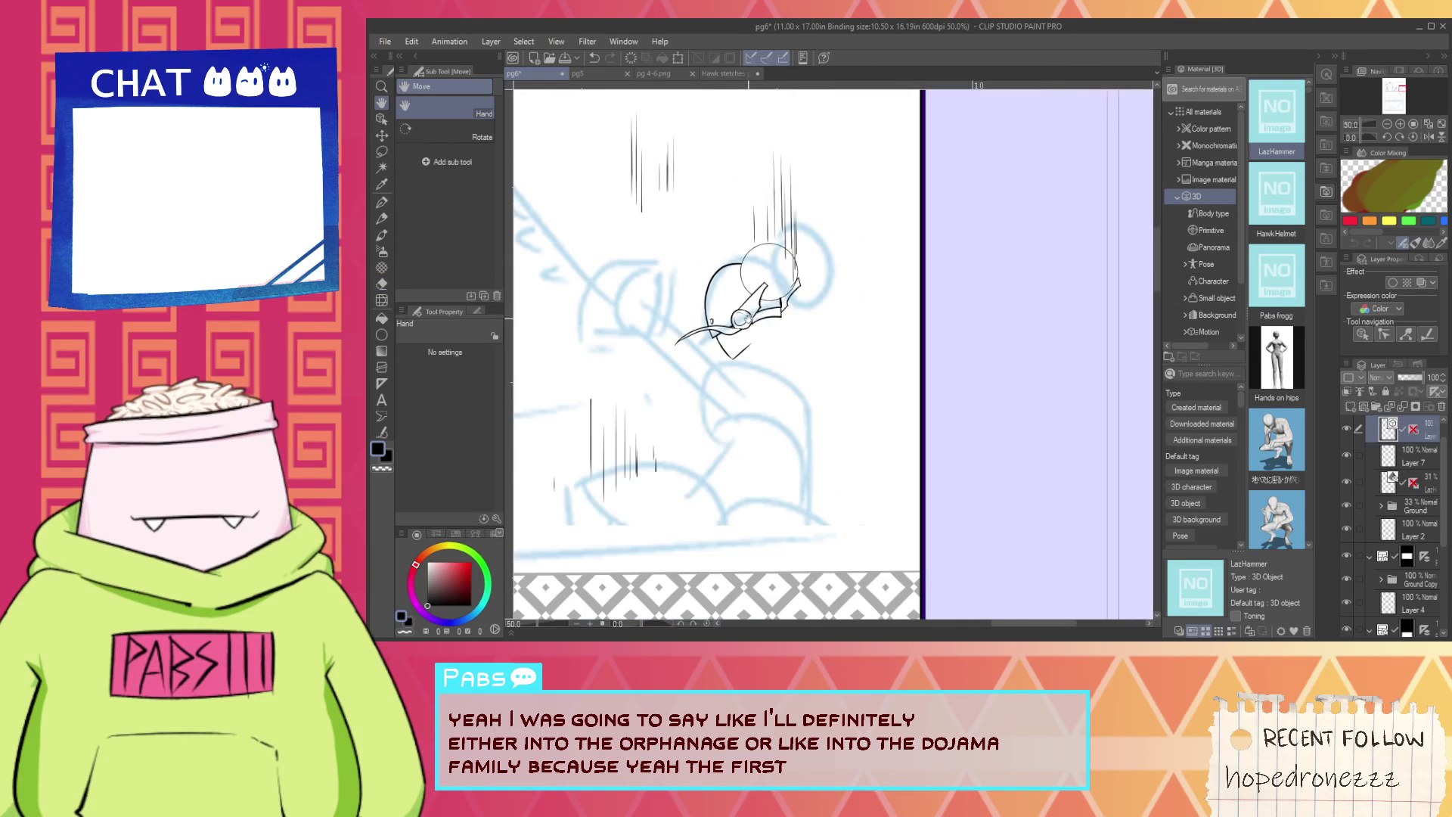
pyautogui.scroll(2, 855, 402)
pyautogui.moveTo(785, 301); pyautogui.dragTo(881, 427)
pyautogui.click(381, 431)
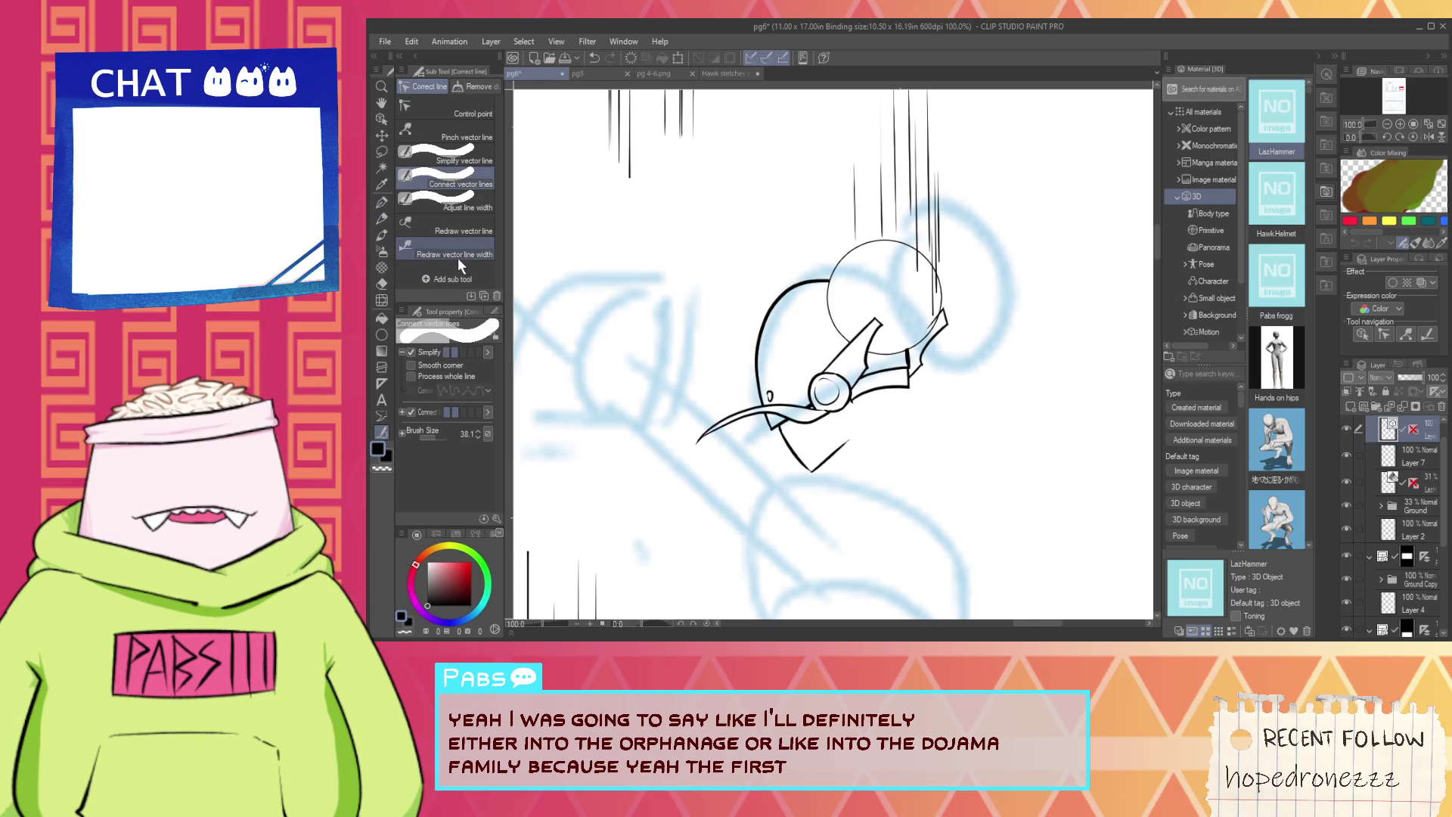
pyautogui.click(457, 255)
pyautogui.scroll(2, 877, 310)
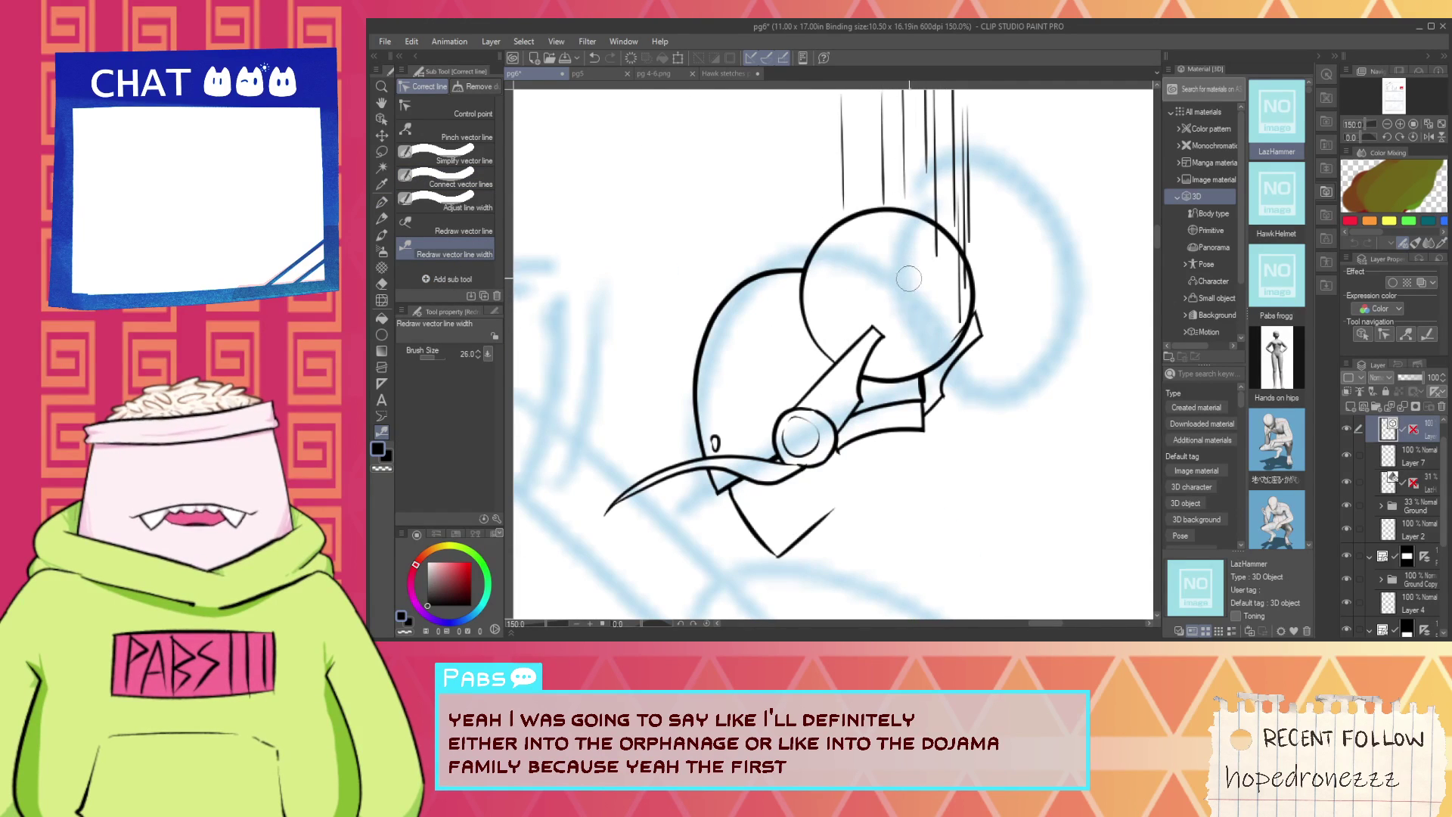
# Ink the front and back neck lines below the jaw and the band with the G-pen.
pyautogui.scroll(-2, 909, 278)
pyautogui.moveTo(909, 279); pyautogui.dragTo(868, 328)
pyautogui.press('p')
pyautogui.scroll(2, 832, 452)
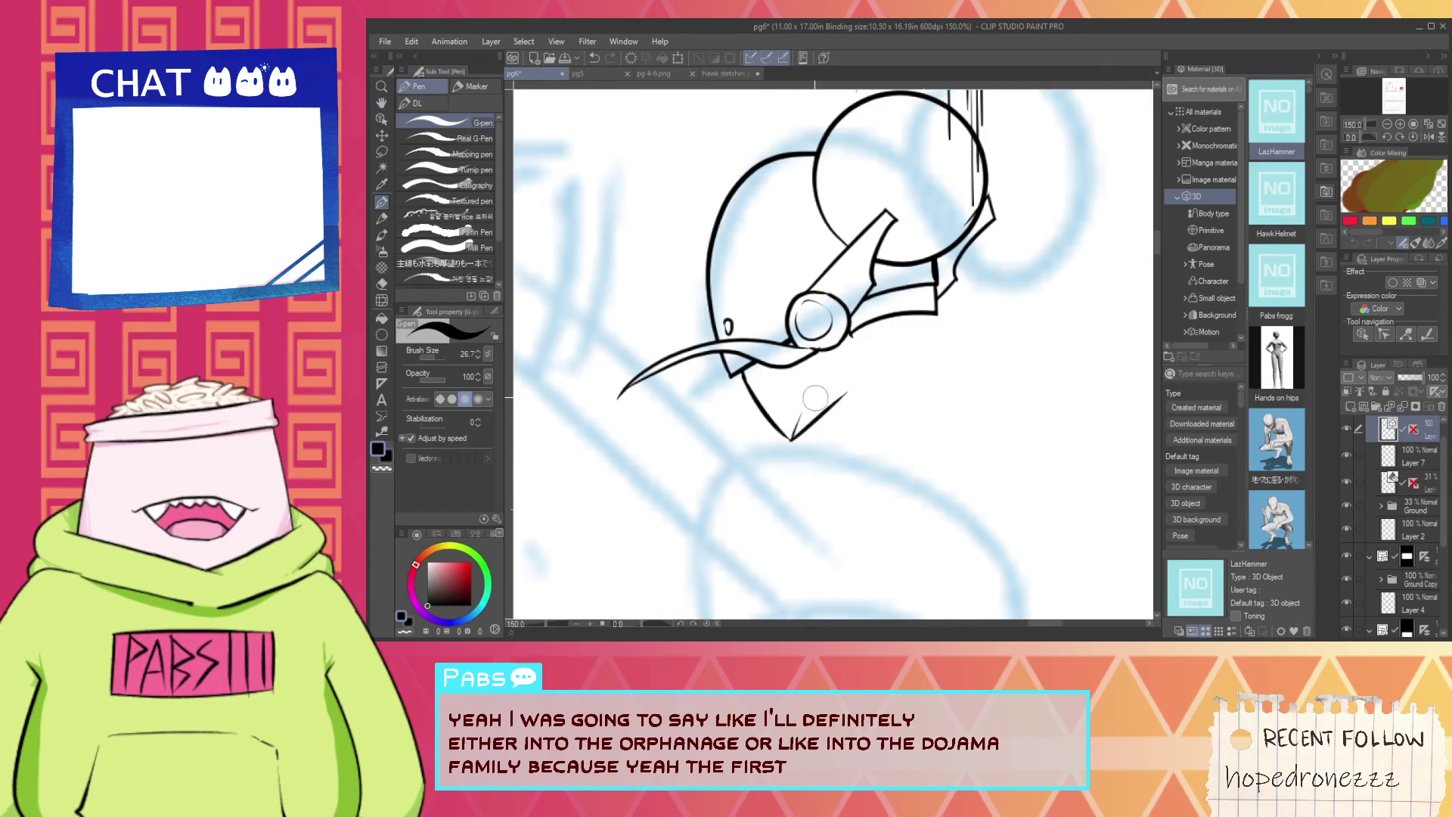
pyautogui.moveTo(821, 396); pyautogui.dragTo(837, 448)
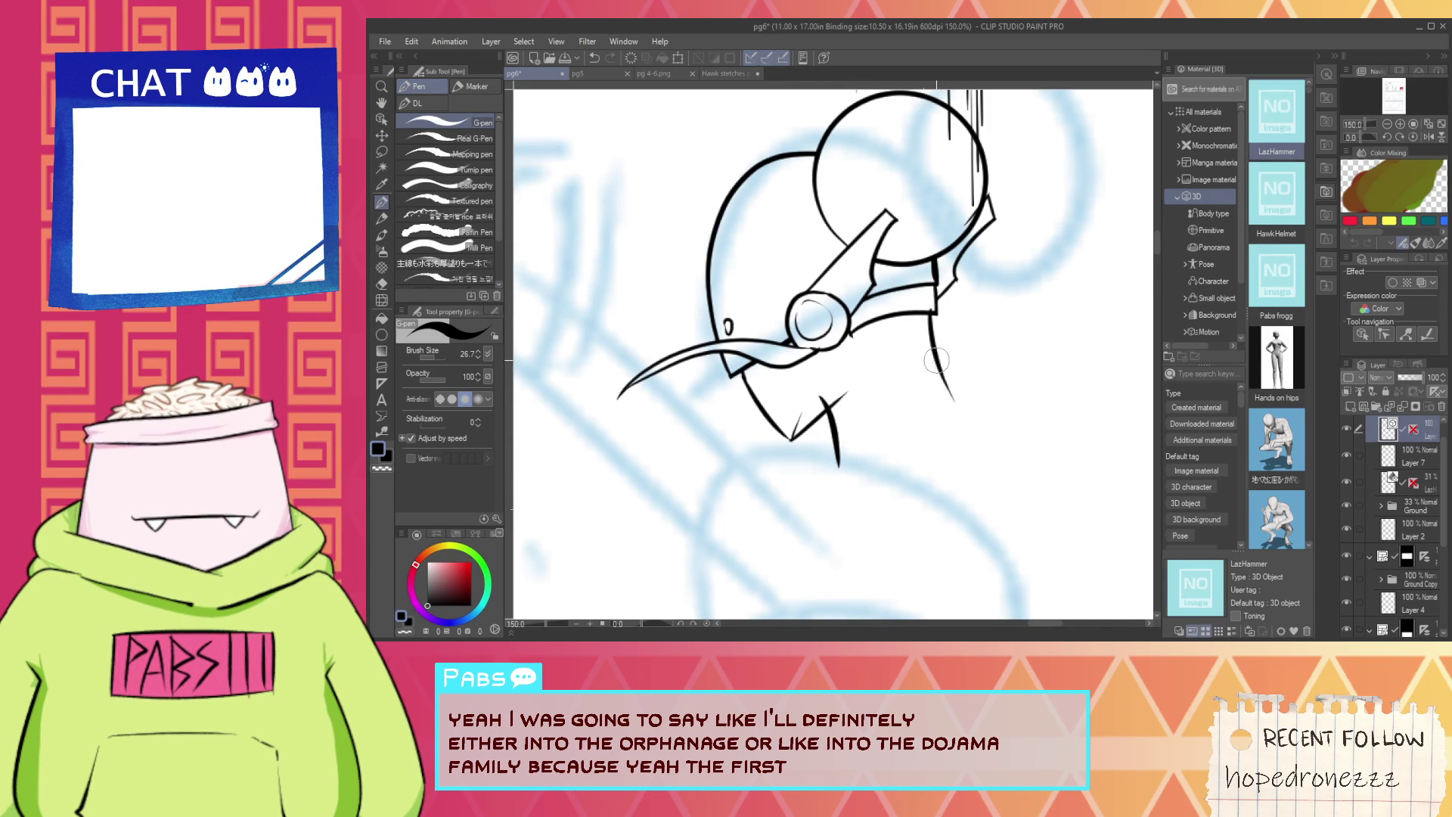
pyautogui.press('e')
pyautogui.press('p')
pyautogui.scroll(-3, 832, 341)
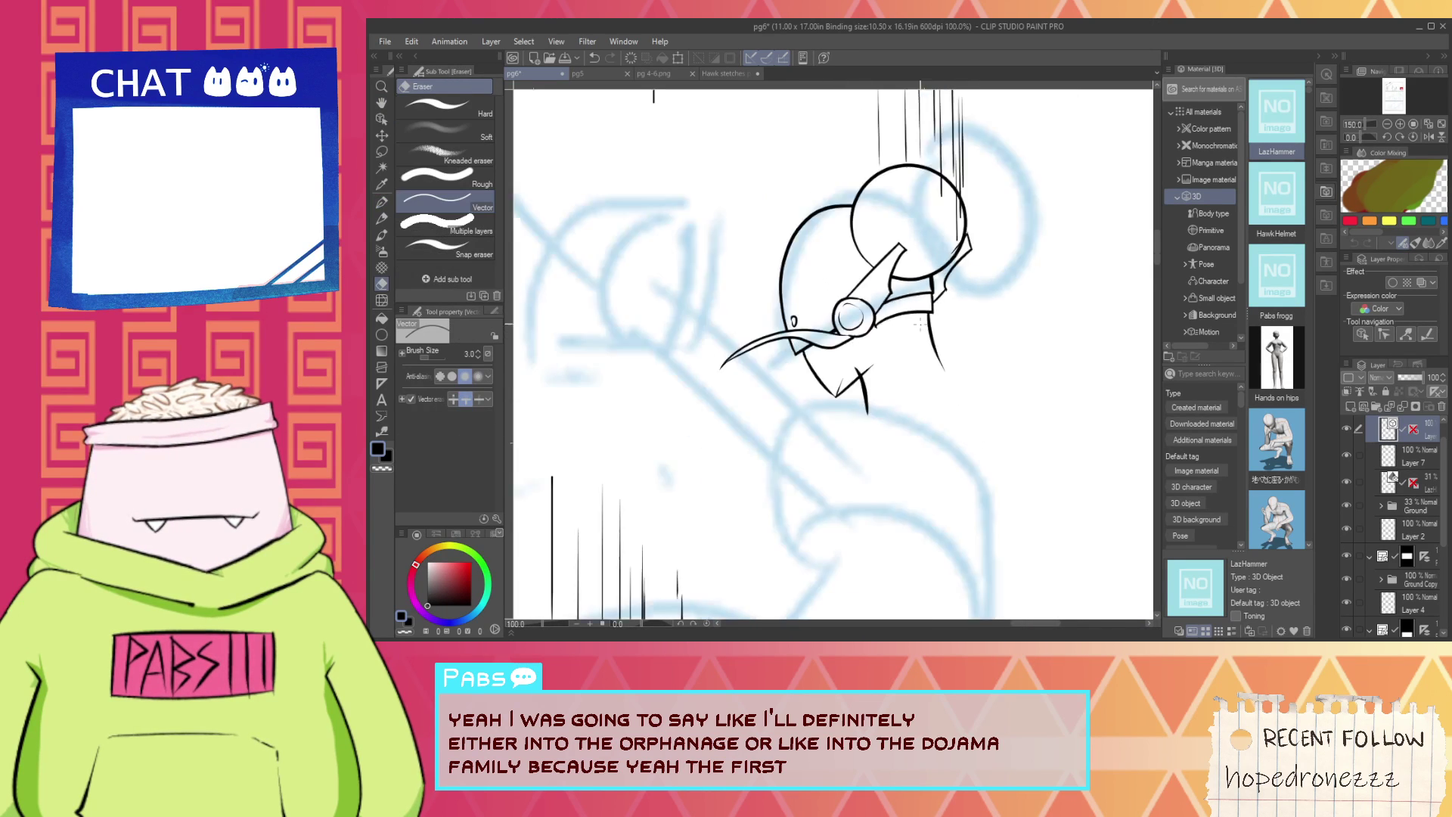
pyautogui.scroll(3, 907, 341)
pyautogui.moveTo(851, 390)
pyautogui.mouseDown()
pyautogui.moveTo(1040, 371)
pyautogui.moveTo(965, 298)
pyautogui.moveTo(1044, 376)
pyautogui.moveTo(978, 325)
pyautogui.mouseUp()
pyautogui.hotkey('ctrl', 'z')
pyautogui.hotkey('ctrl', 'z')
pyautogui.hotkey('ctrl', 'z')
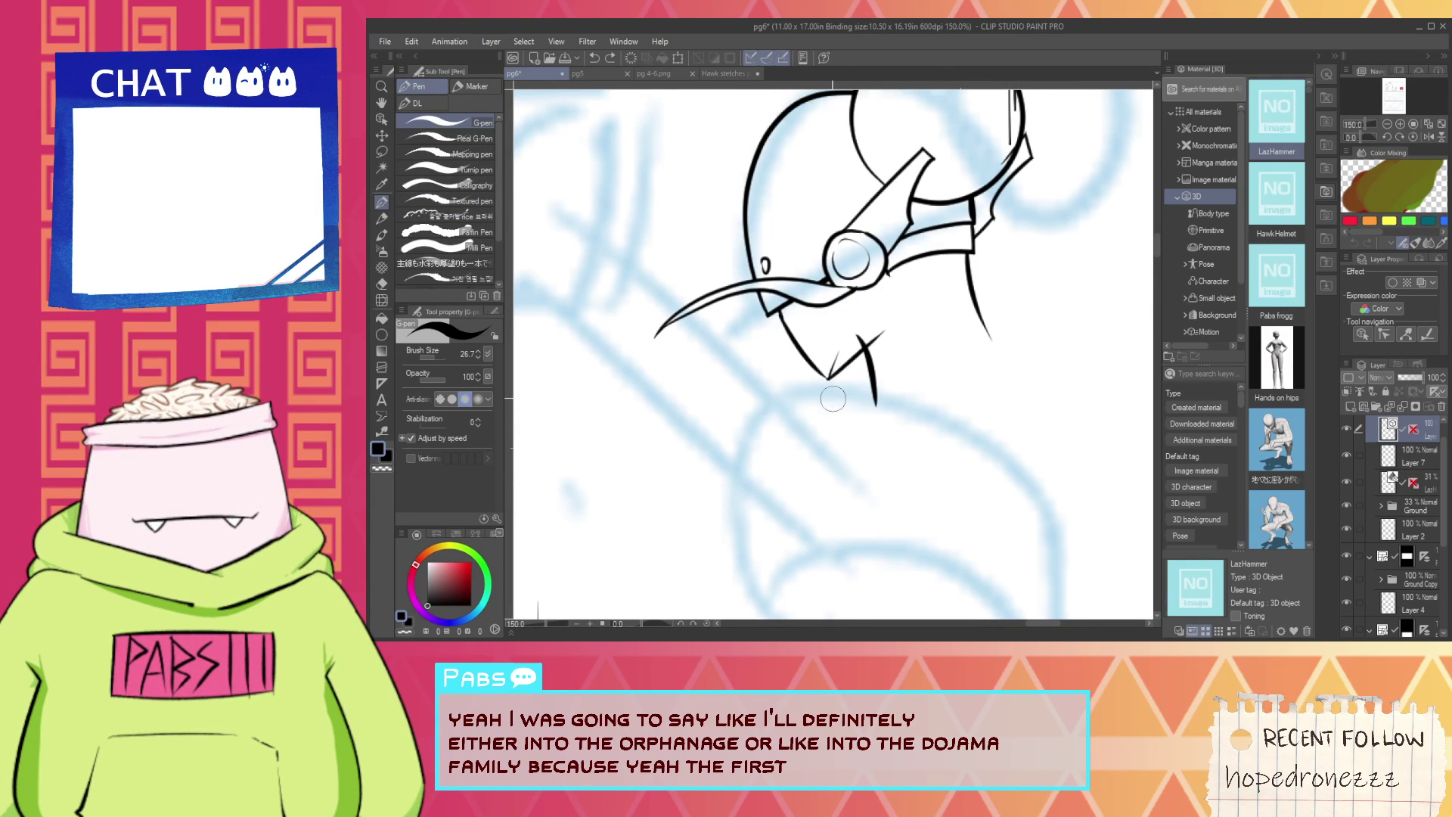
# Ink the curved upper edge of the collar across the base of the neck with the G-pen.
pyautogui.moveTo(828, 383); pyautogui.dragTo(987, 337)
pyautogui.hotkey('ctrl', 'z')
pyautogui.moveTo(808, 392); pyautogui.dragTo(997, 370)
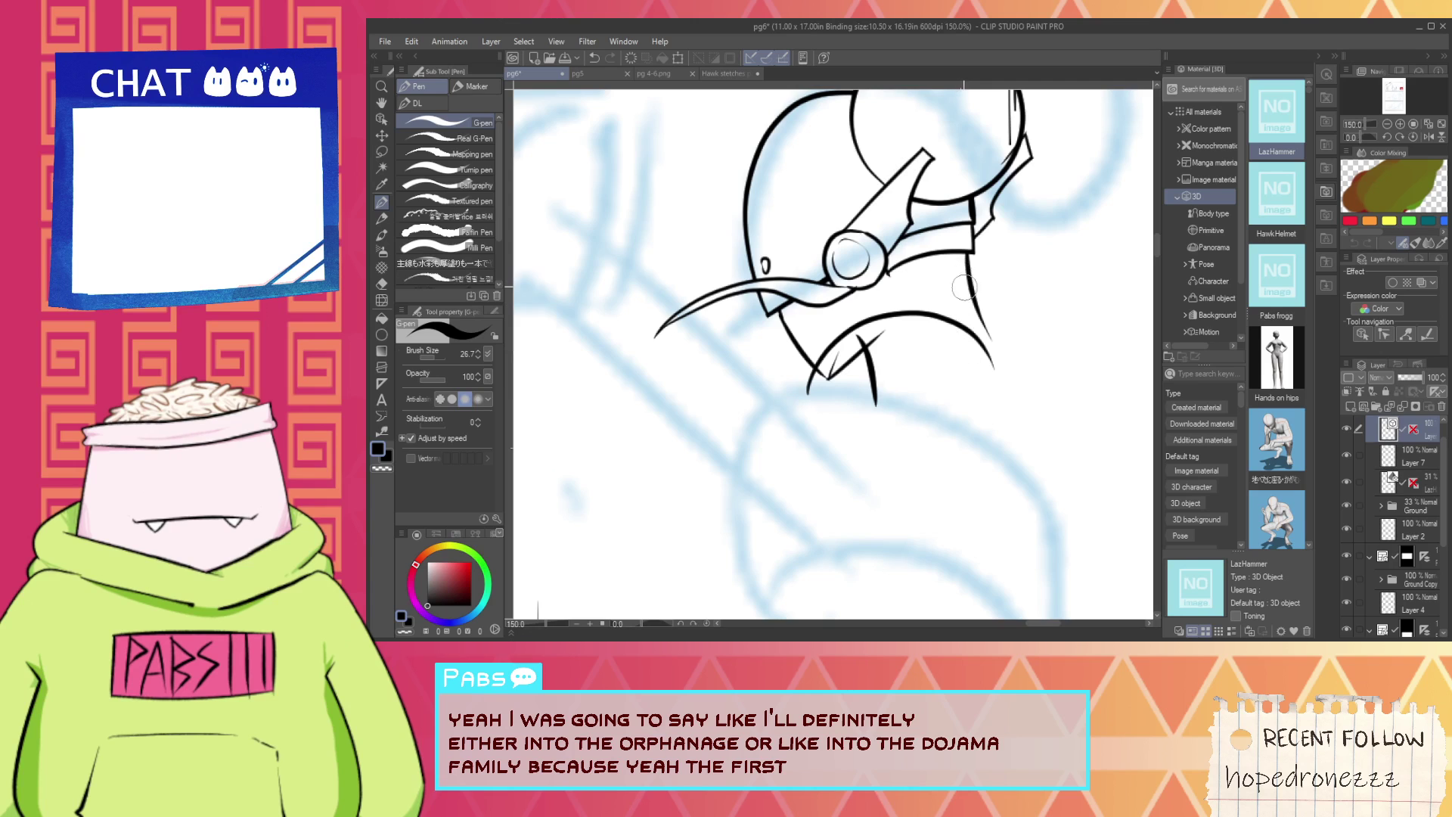
pyautogui.hotkey('ctrl', 'z')
# Trim the neck lines running past the collar curve with the Vector eraser and ink a thin diagonal line inside the neck.
pyautogui.press('e')
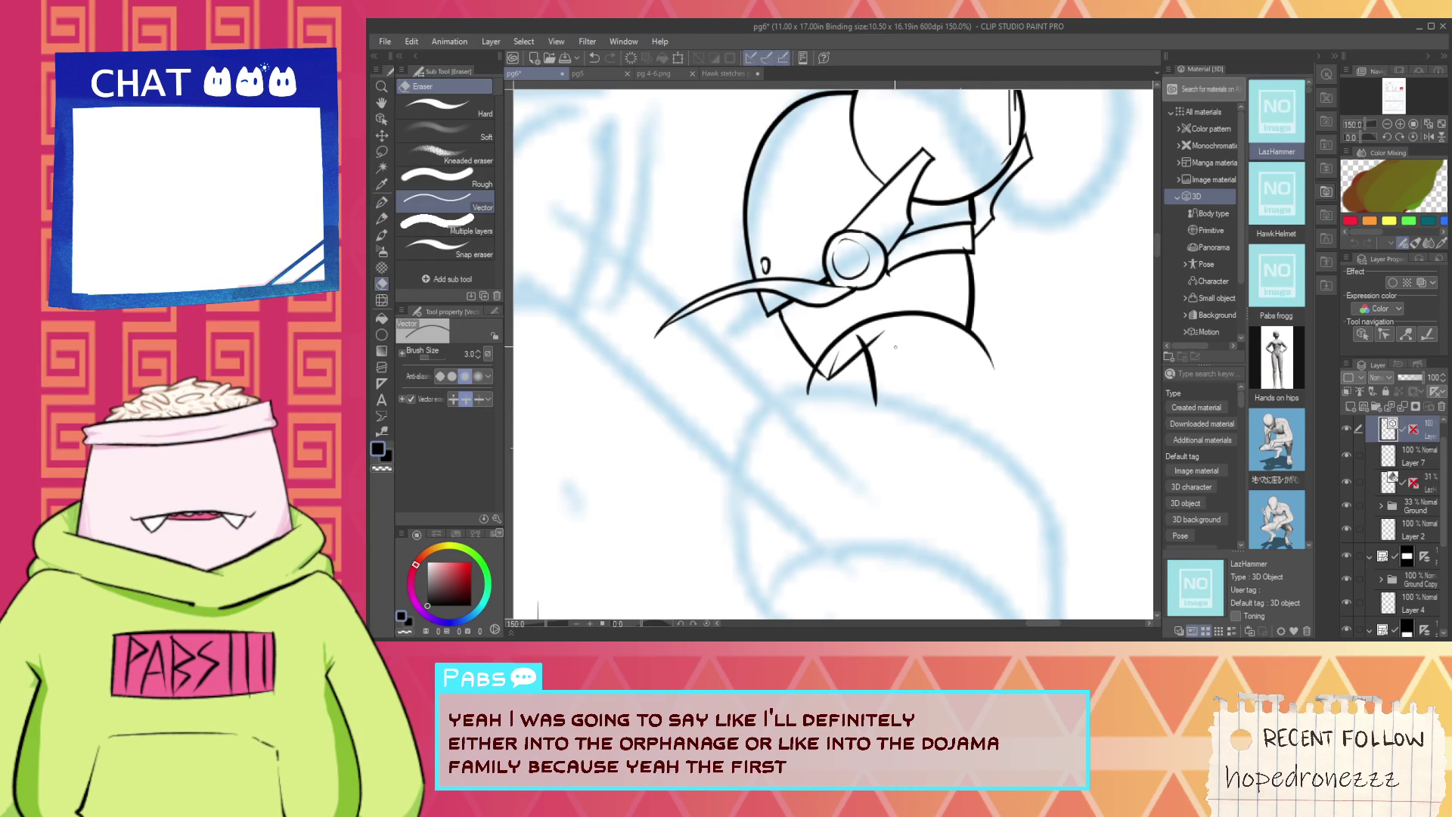
pyautogui.press('p')
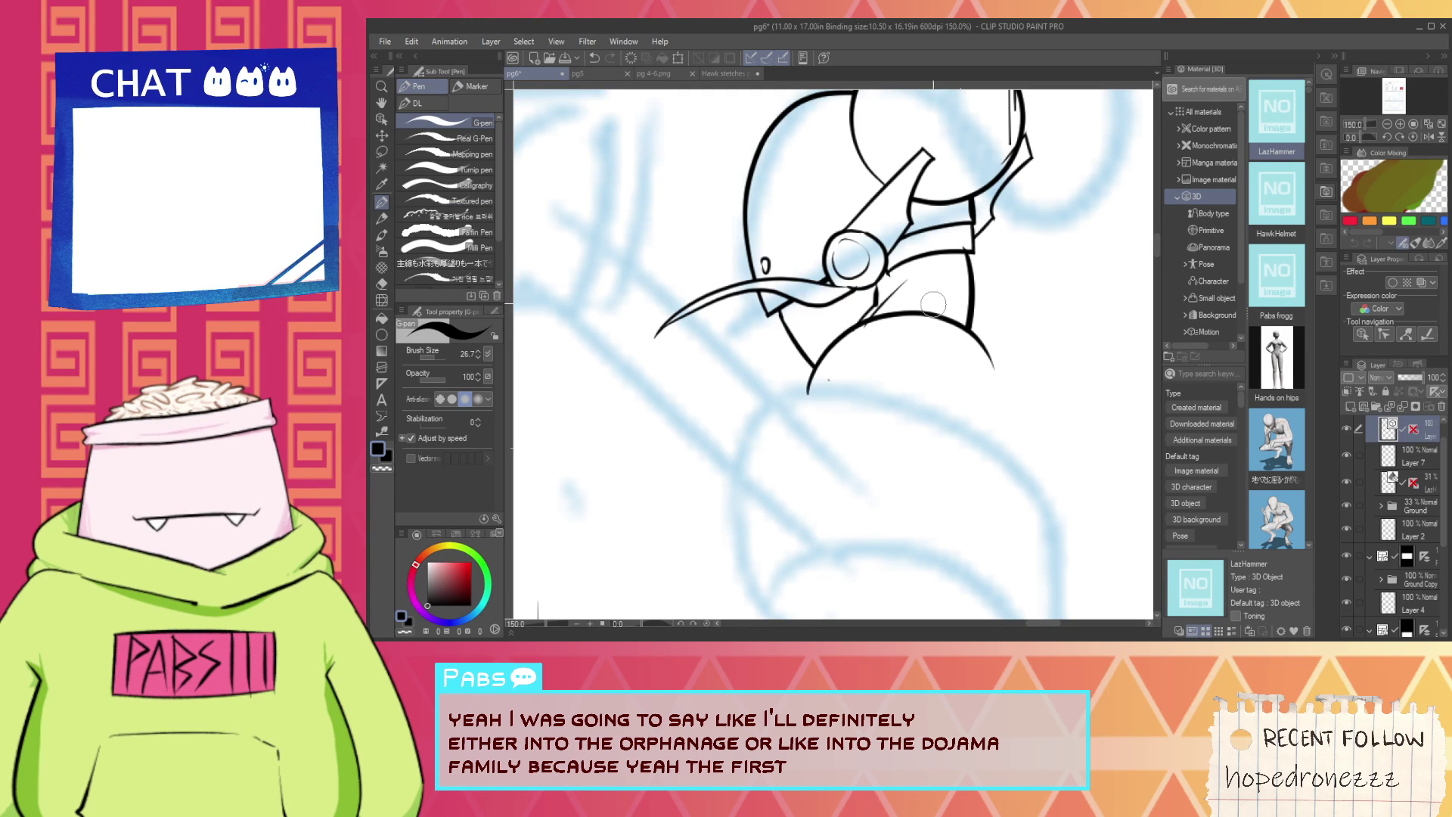
pyautogui.press('e')
pyautogui.scroll(5, 878, 302)
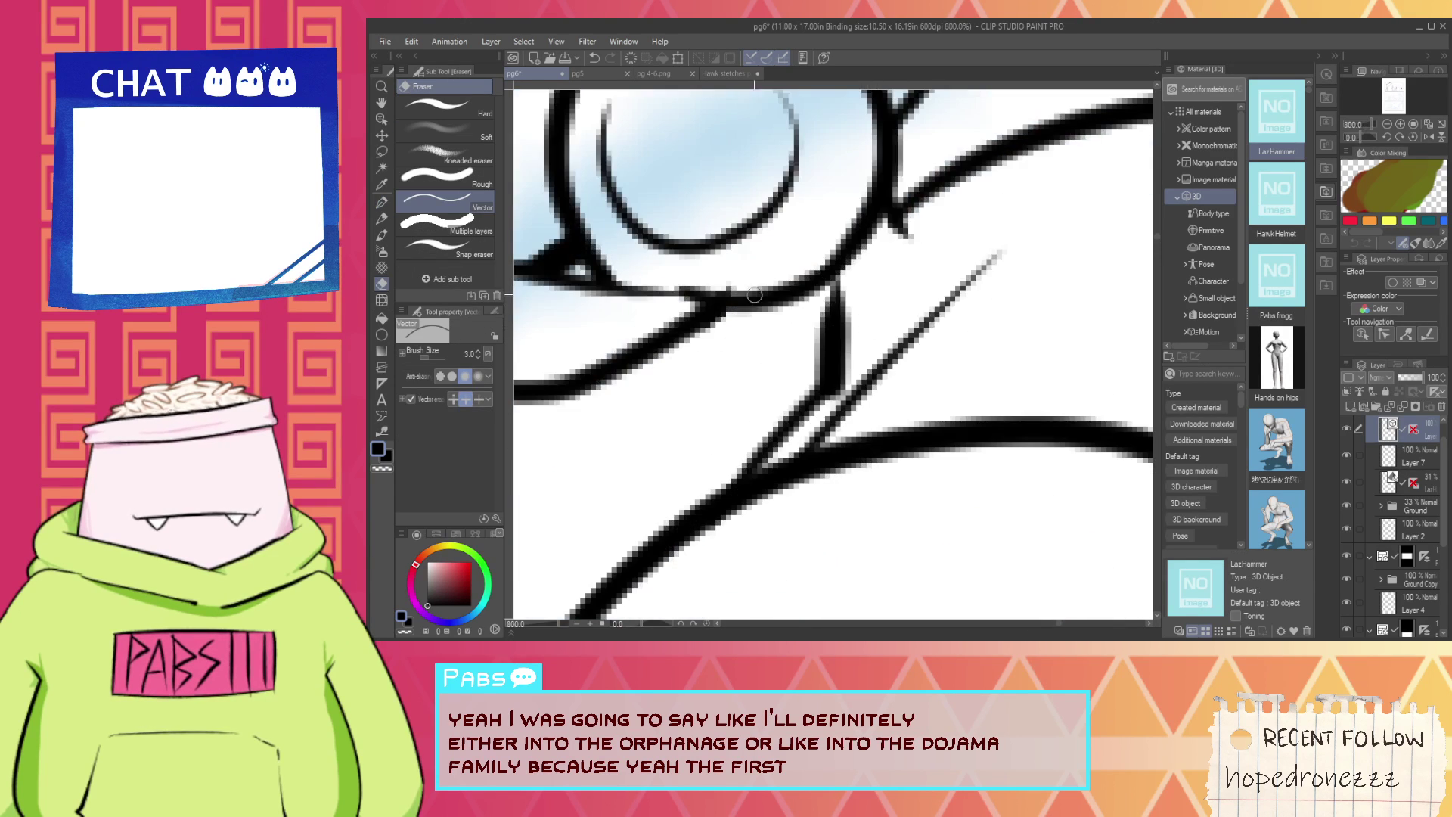
pyautogui.scroll(-8, 755, 298)
pyautogui.press('h')
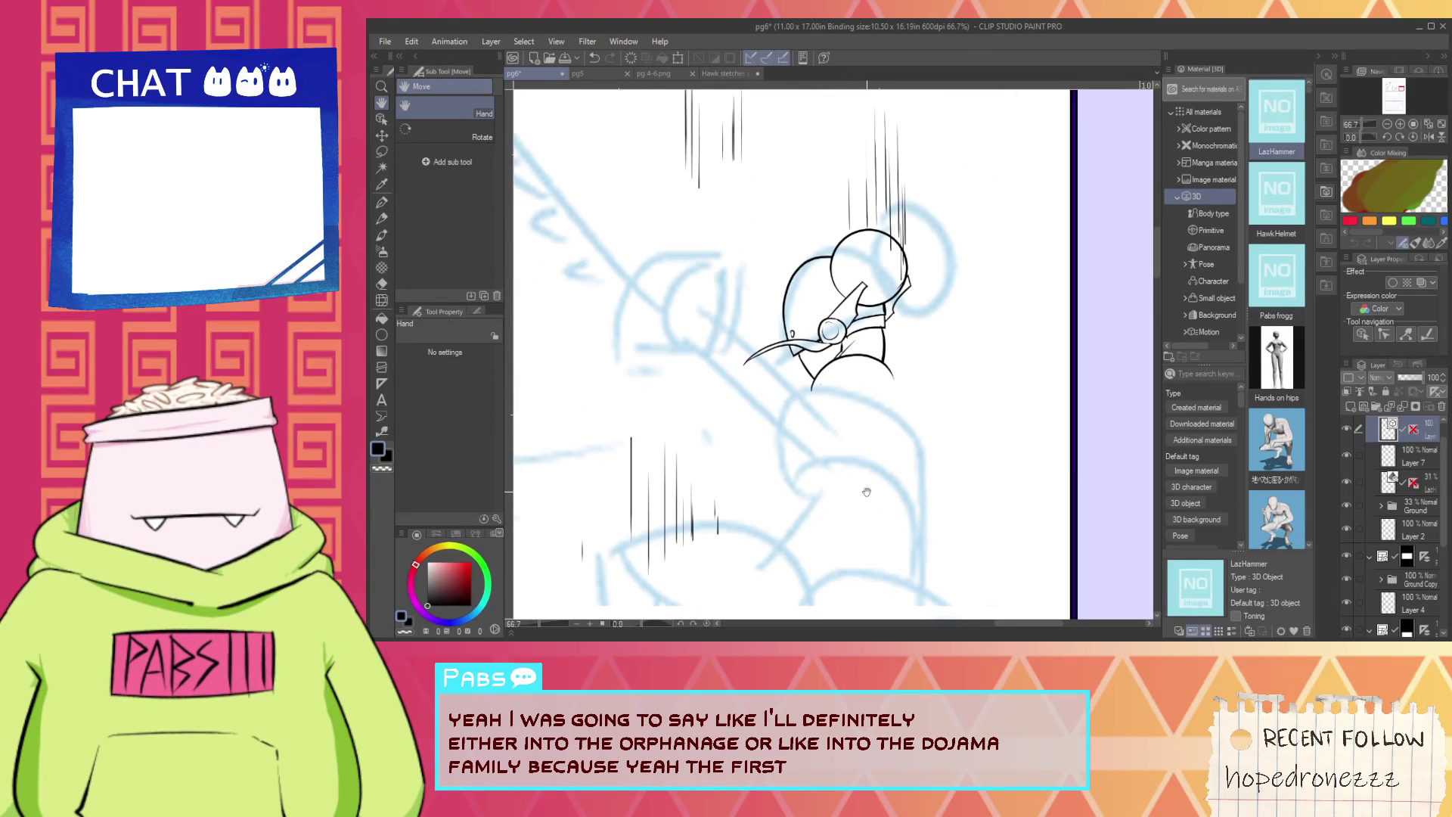
pyautogui.moveTo(953, 596)
pyautogui.mouseDown()
pyautogui.moveTo(950, 529)
pyautogui.moveTo(972, 543)
pyautogui.mouseUp()
pyautogui.scroll(4, 934, 421)
pyautogui.press('p')
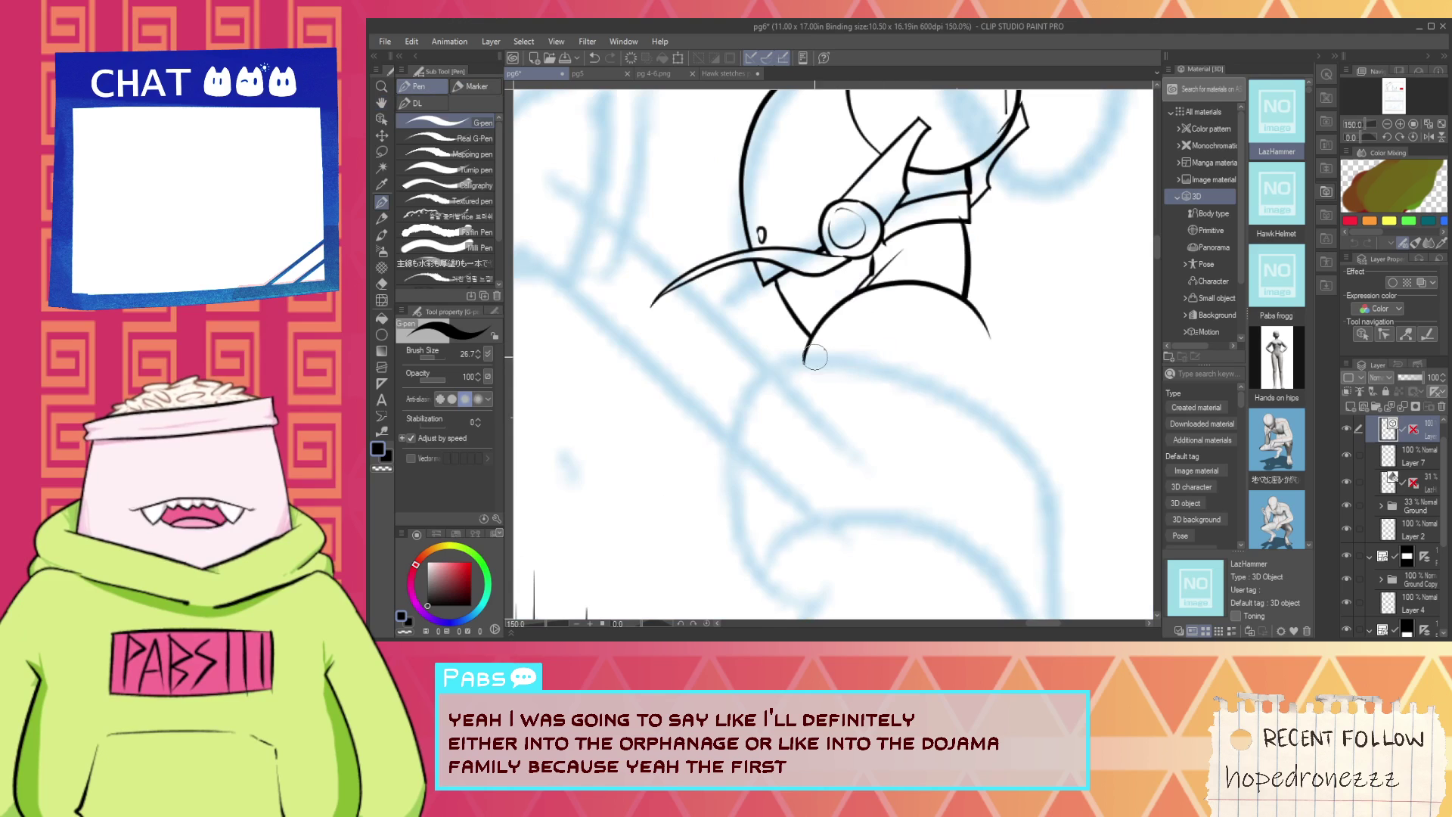
pyautogui.hotkey('ctrl', 'z')
pyautogui.moveTo(826, 345); pyautogui.dragTo(1002, 373)
pyautogui.hotkey('ctrl', 'z')
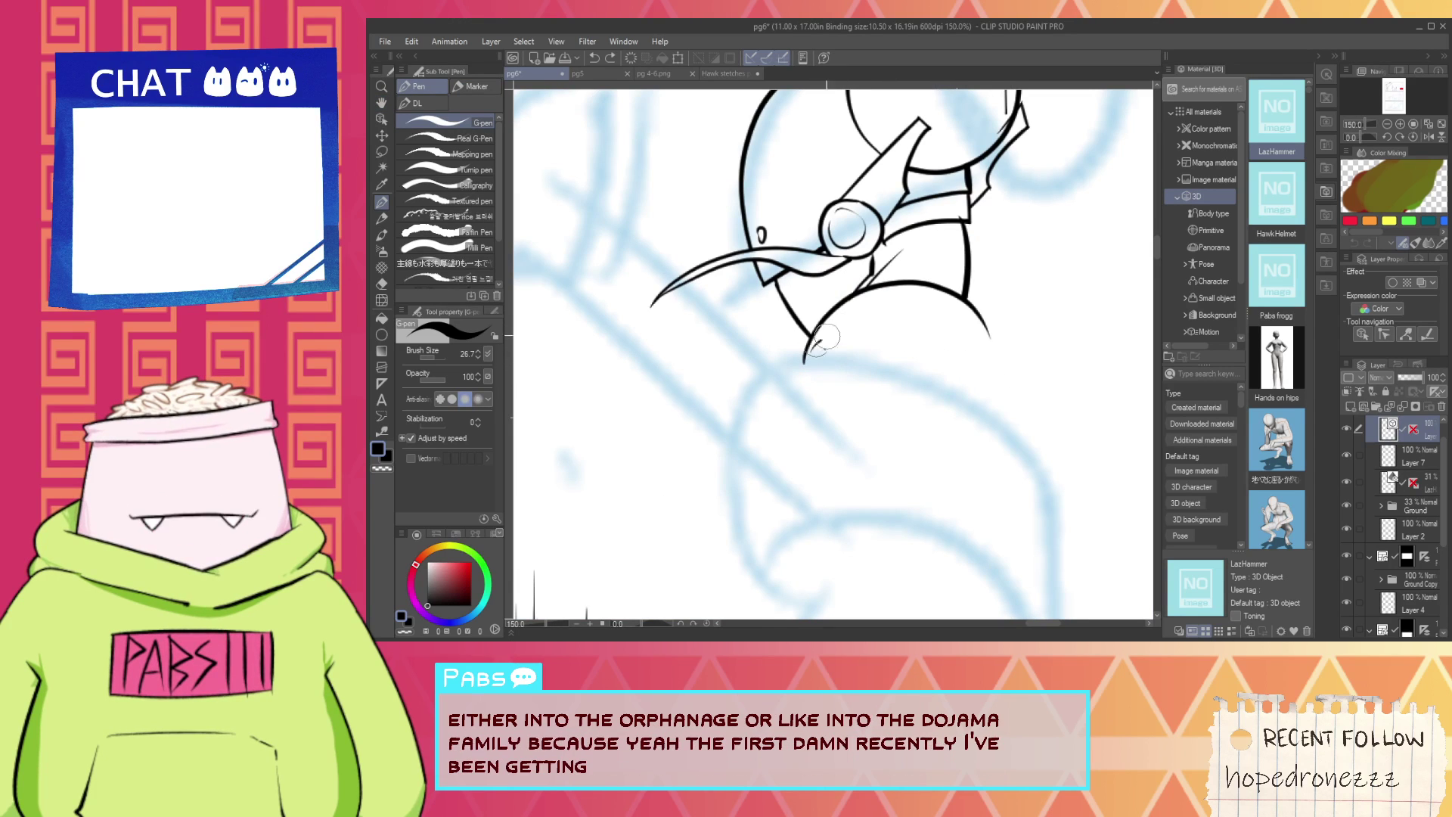
pyautogui.hotkey('ctrl', 'z')
pyautogui.moveTo(814, 346); pyautogui.dragTo(992, 342)
pyautogui.hotkey('ctrl', 'z')
pyautogui.moveTo(827, 333); pyautogui.dragTo(990, 336)
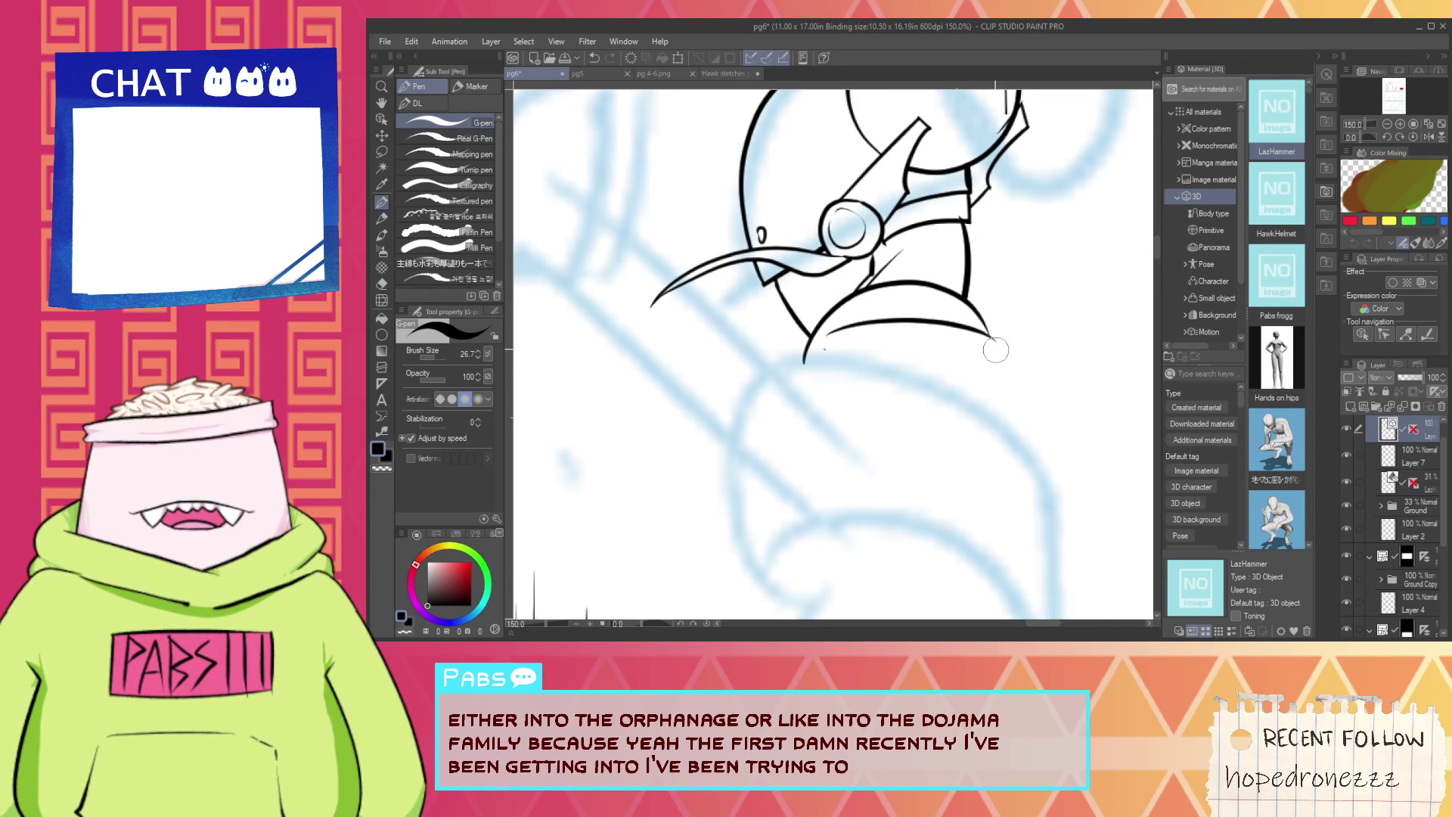
pyautogui.scroll(-3, 984, 317)
pyautogui.hotkey('ctrl', 'z')
pyautogui.scroll(3, 965, 329)
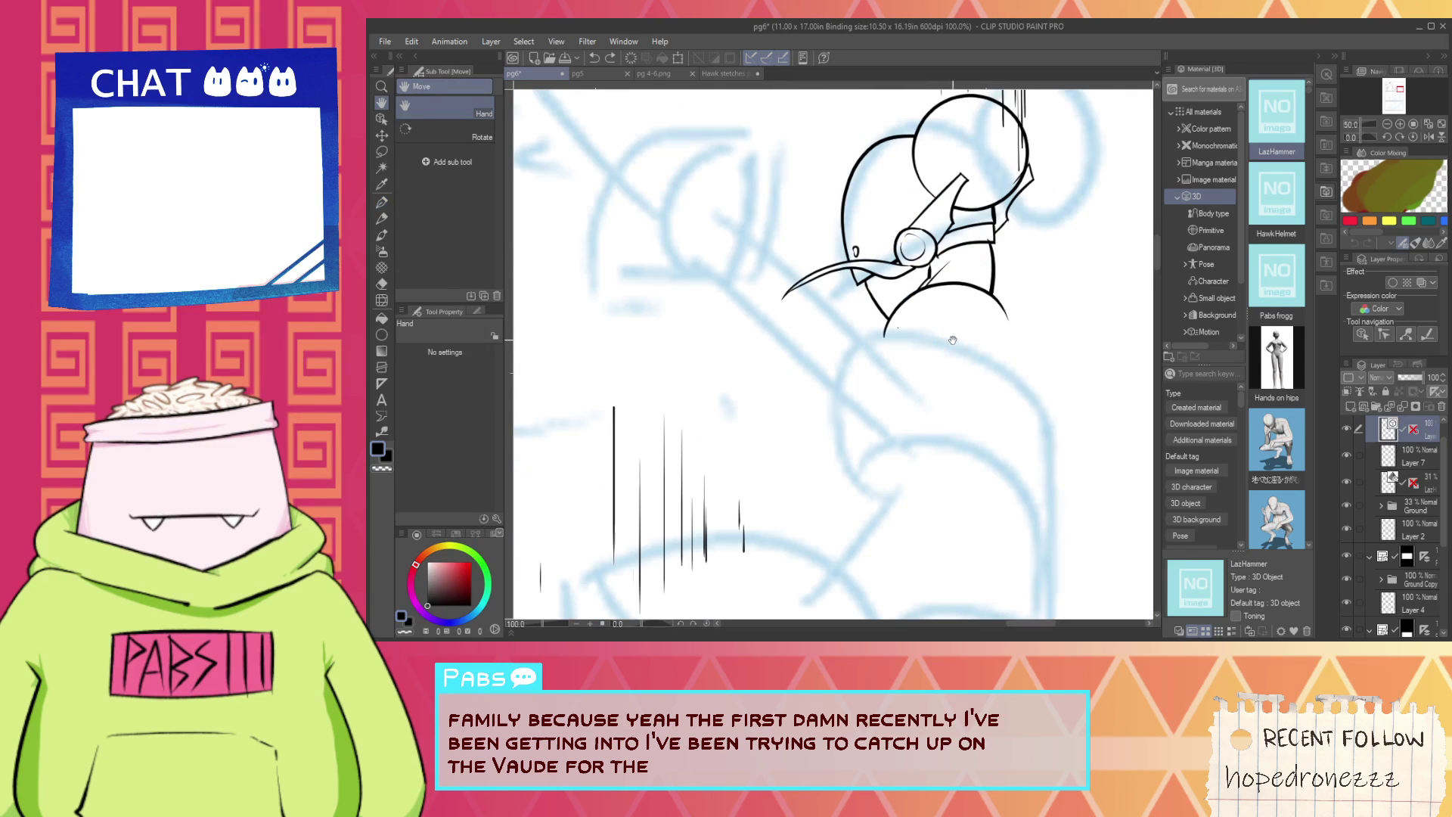
# Ink the collar's lower curve and short back edge, and erase the overhanging line end and stray mark around them.
pyautogui.moveTo(897, 327); pyautogui.dragTo(1068, 359)
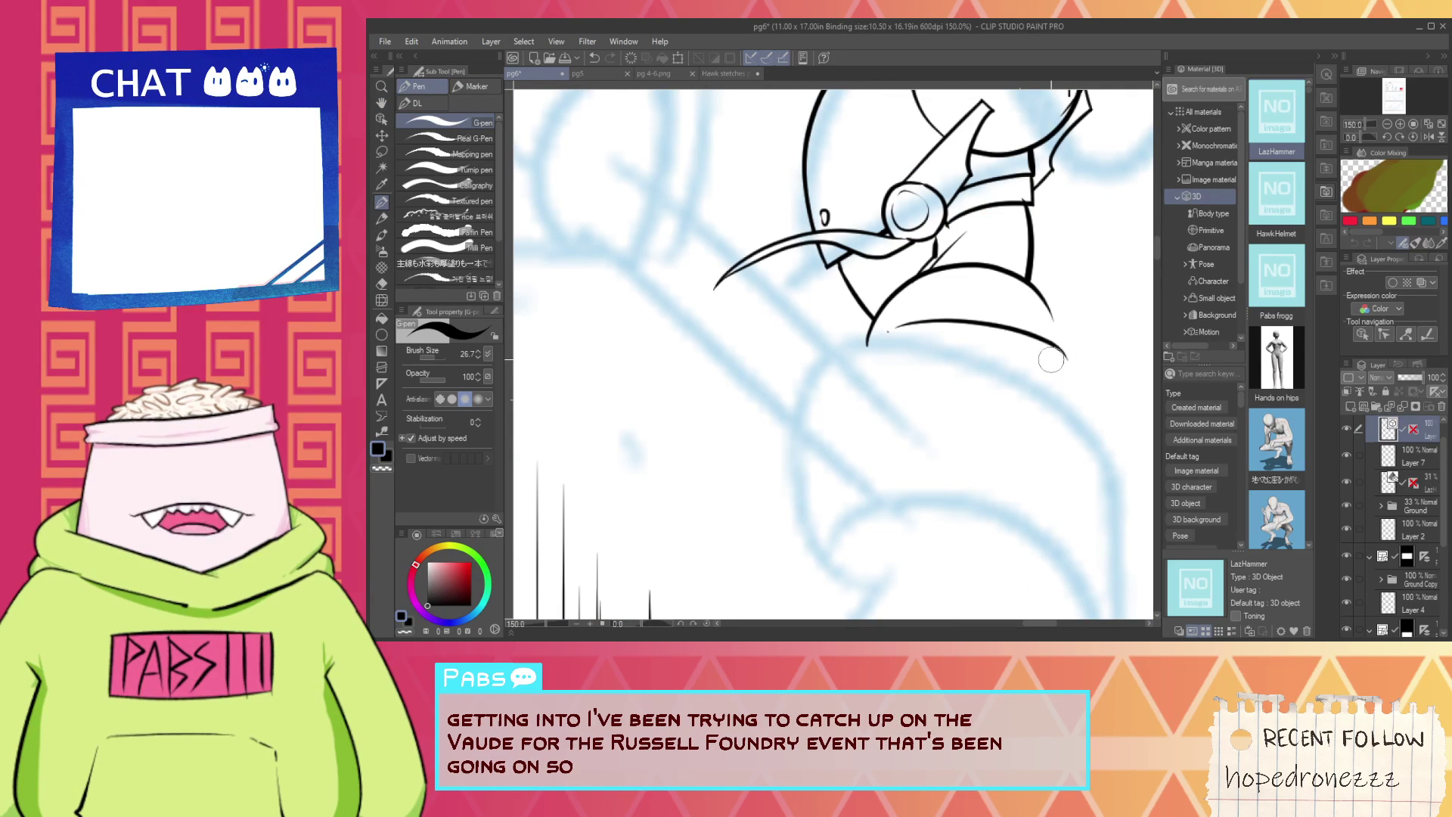
pyautogui.scroll(1, 1051, 310)
pyautogui.hotkey('ctrl', 'z')
pyautogui.moveTo(1041, 271)
pyautogui.mouseDown()
pyautogui.moveTo(1035, 366)
pyautogui.moveTo(1051, 307)
pyautogui.mouseUp()
pyautogui.press('e')
pyautogui.moveTo(1031, 358); pyautogui.dragTo(1047, 362)
pyautogui.scroll(2, 775, 241)
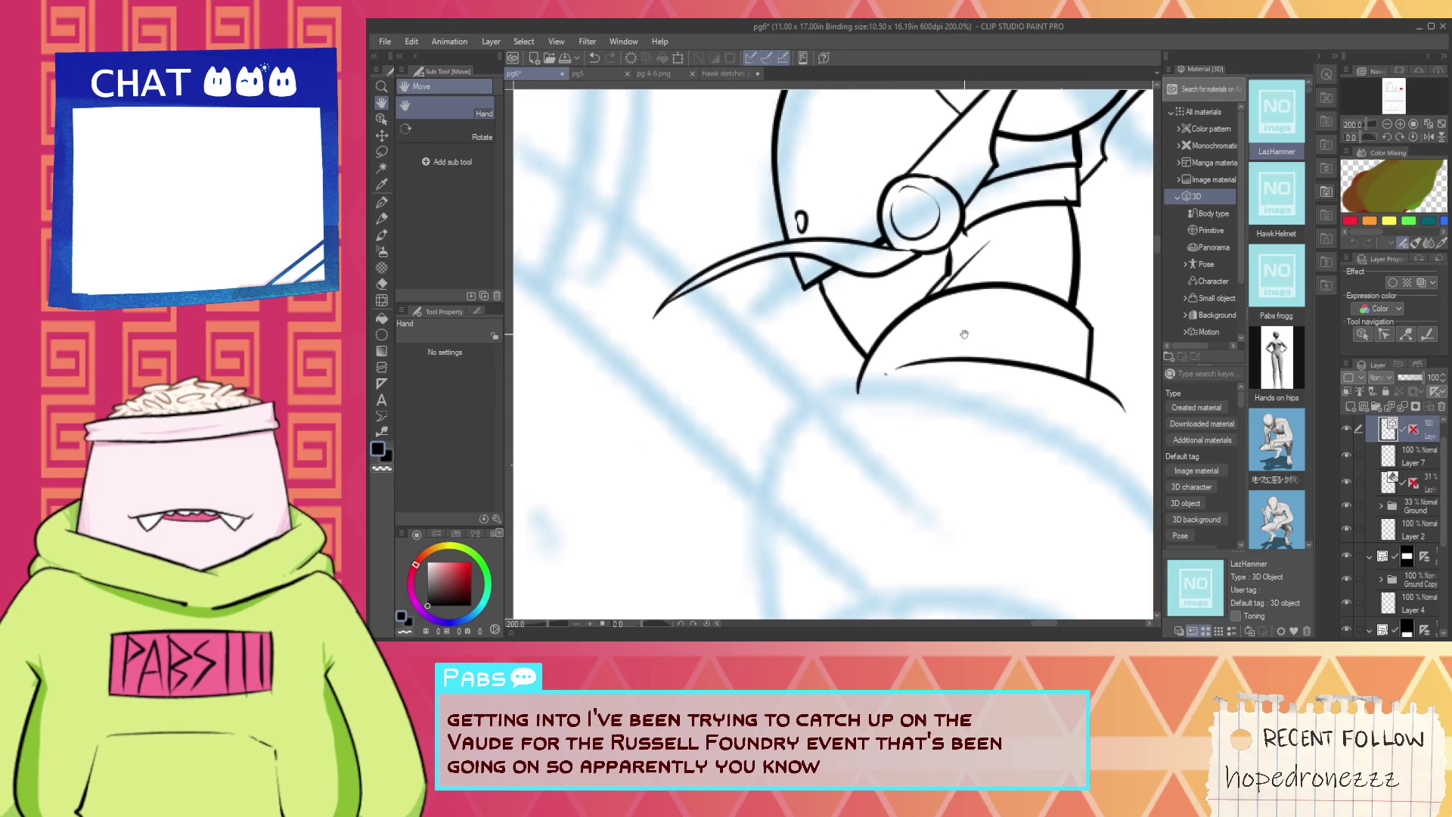
pyautogui.press('p')
pyautogui.moveTo(845, 406)
pyautogui.mouseDown()
pyautogui.moveTo(868, 447)
pyautogui.moveTo(845, 464)
pyautogui.moveTo(831, 439)
pyautogui.moveTo(850, 403)
pyautogui.mouseUp()
pyautogui.hotkey('ctrl', 'z')
pyautogui.press('e')
pyautogui.scroll(-3, 842, 422)
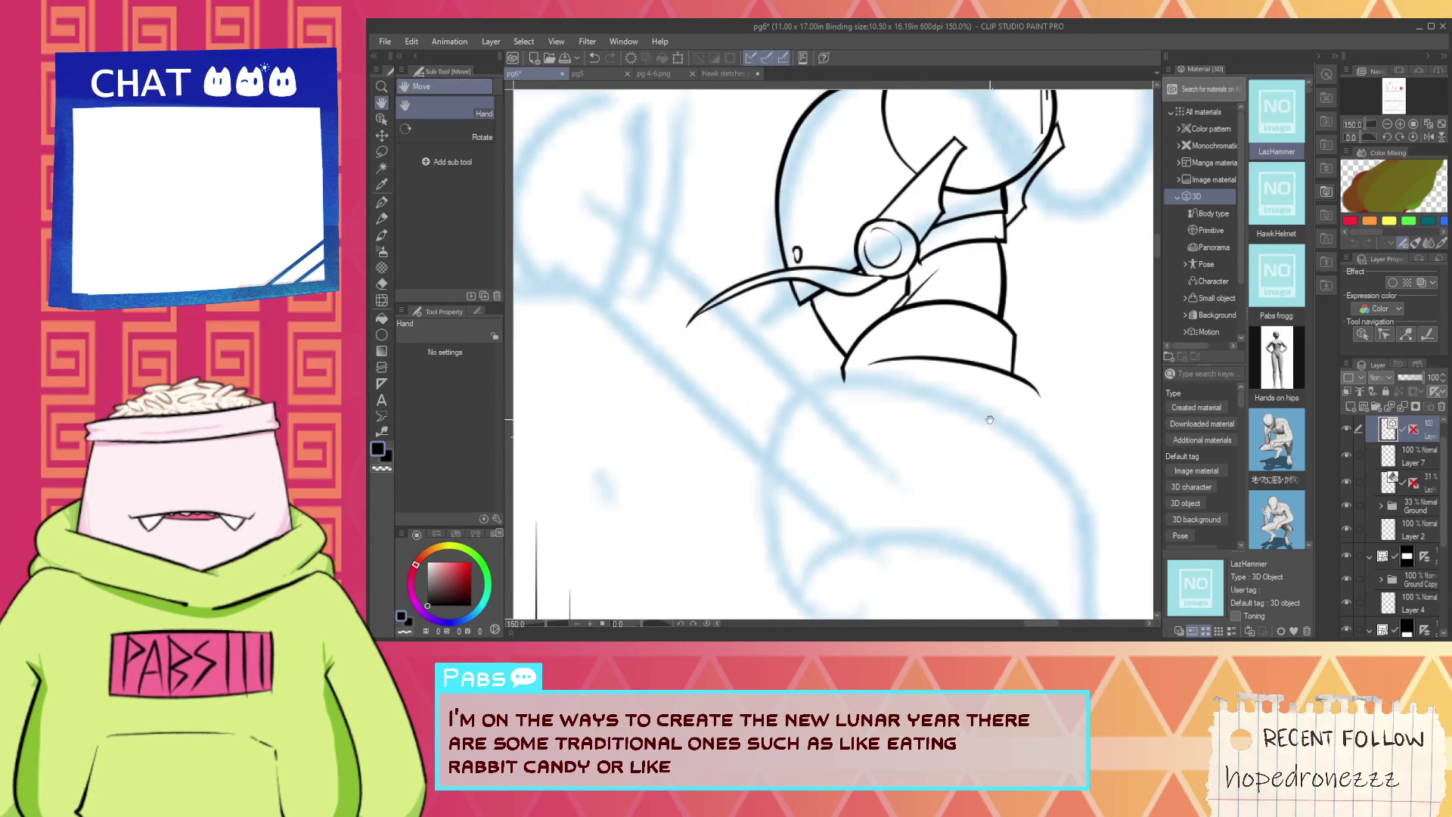
pyautogui.moveTo(1029, 394); pyautogui.dragTo(932, 355)
pyautogui.press('p')
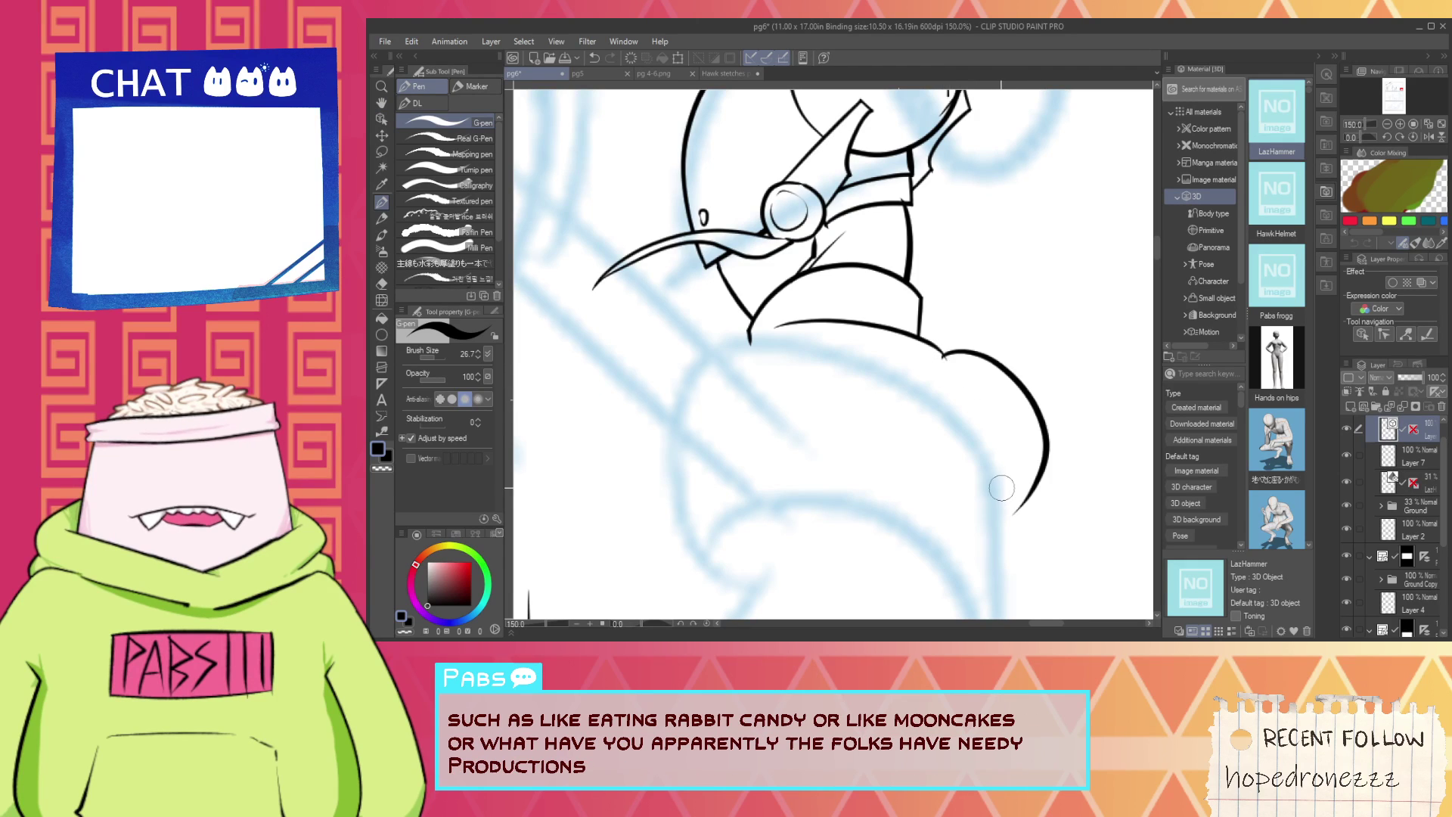
pyautogui.moveTo(938, 354); pyautogui.dragTo(990, 539)
pyautogui.hotkey('ctrl', 'z')
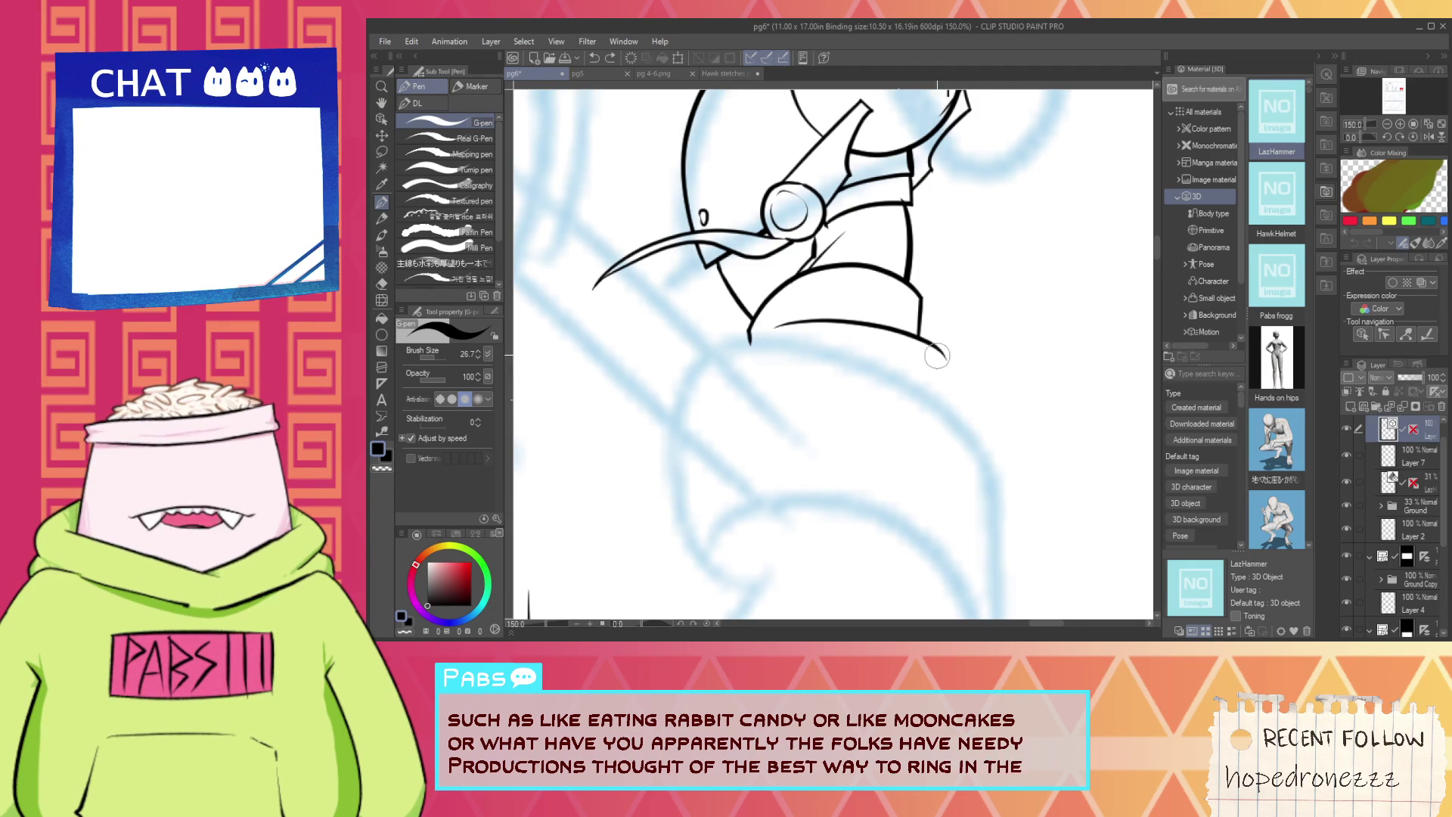
pyautogui.moveTo(937, 354); pyautogui.dragTo(1041, 534)
pyautogui.hotkey('ctrl', 'z')
pyautogui.moveTo(938, 353); pyautogui.dragTo(976, 505)
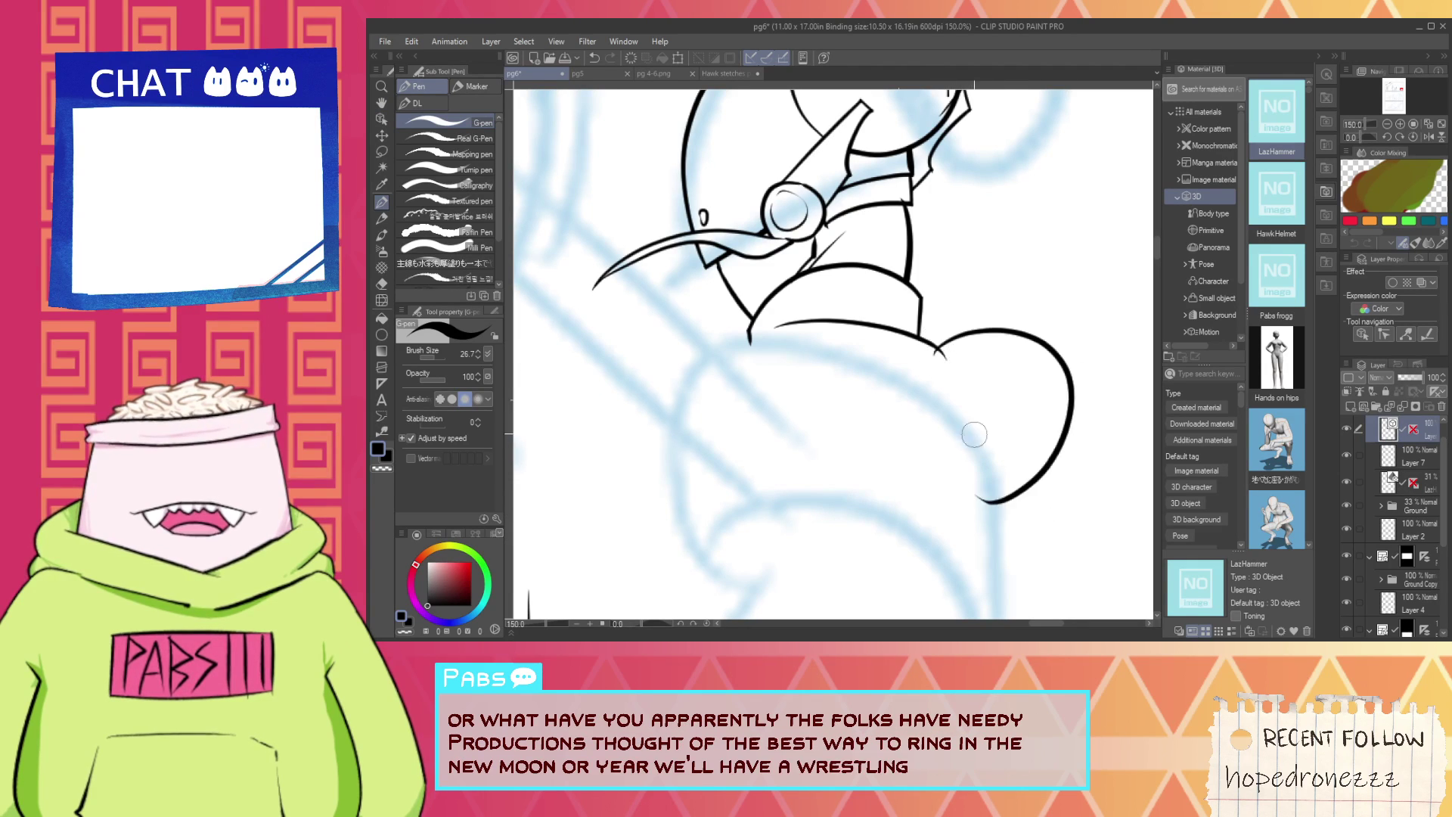
pyautogui.hotkey('ctrl', 'z')
pyautogui.moveTo(940, 349); pyautogui.dragTo(965, 523)
pyautogui.hotkey('ctrl', 'z')
pyautogui.moveTo(935, 349); pyautogui.dragTo(1047, 484)
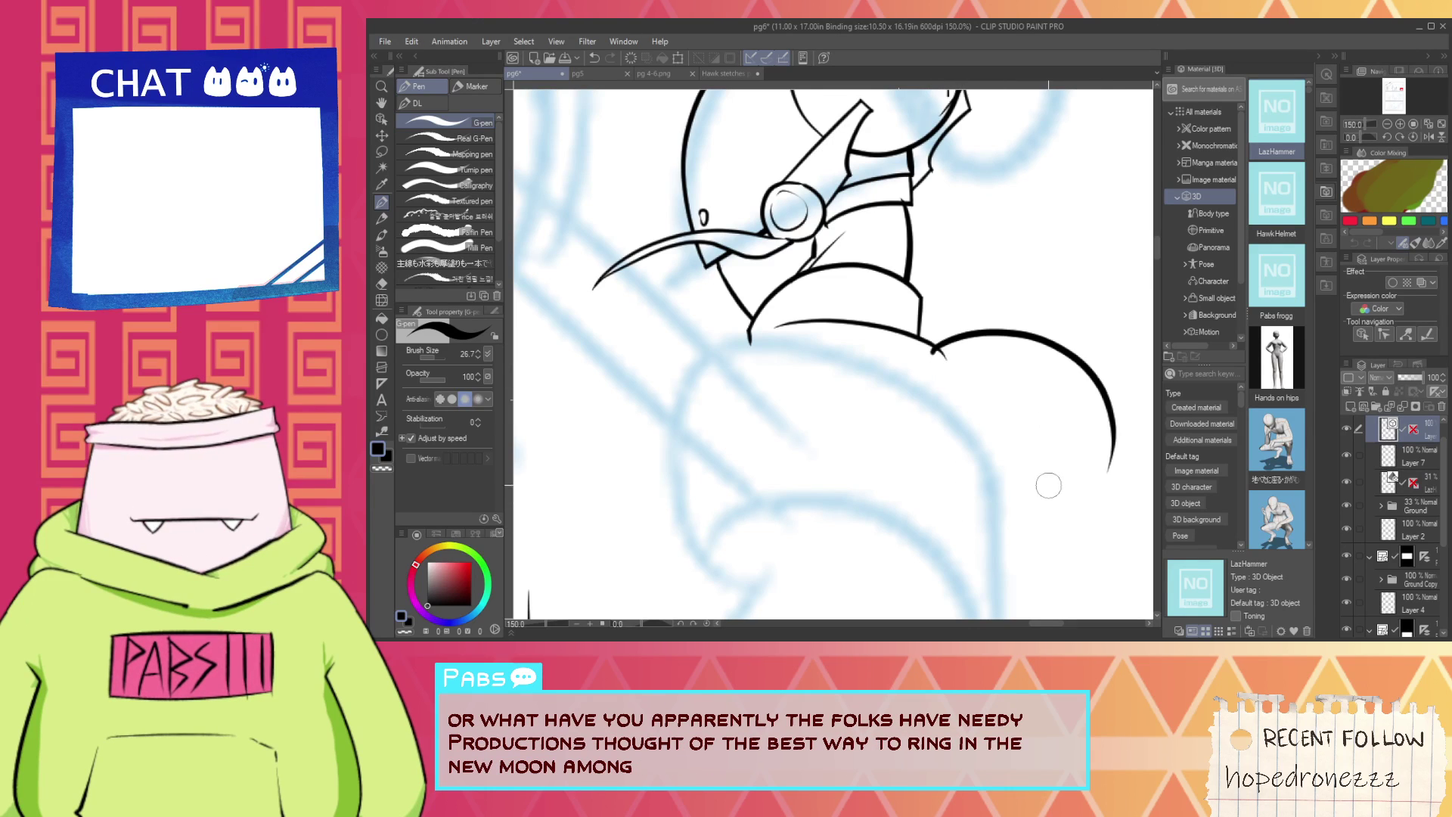
pyautogui.hotkey('ctrl', 'z')
pyautogui.moveTo(1001, 334); pyautogui.dragTo(1010, 567)
pyautogui.hotkey('ctrl', 'z')
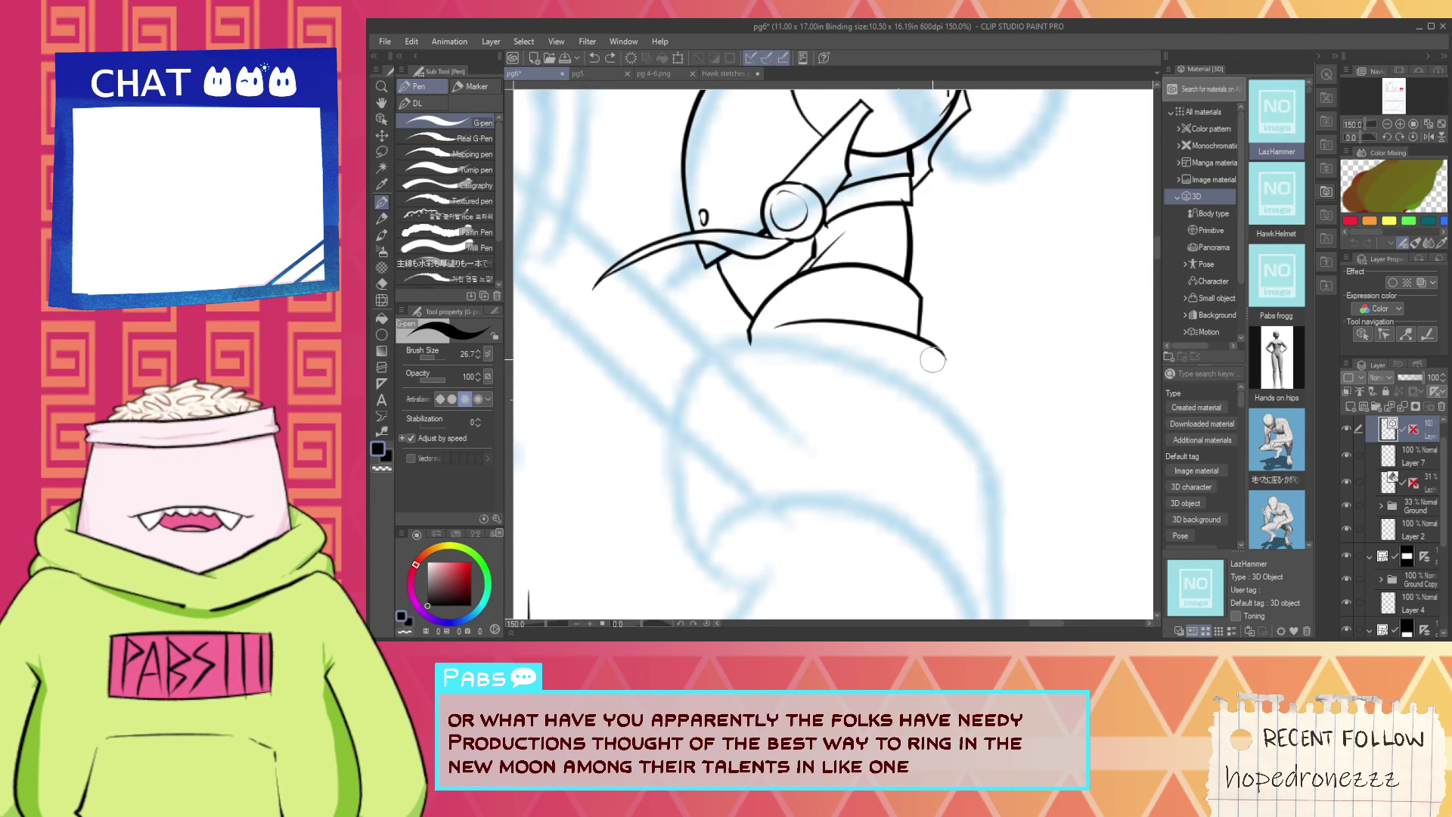
# Ink the large rounded outline of the back shoulder, starting from the back end of the collar's lower curve.
pyautogui.moveTo(935, 350); pyautogui.dragTo(999, 503)
pyautogui.hotkey('ctrl', 'z')
pyautogui.moveTo(934, 350); pyautogui.dragTo(1059, 530)
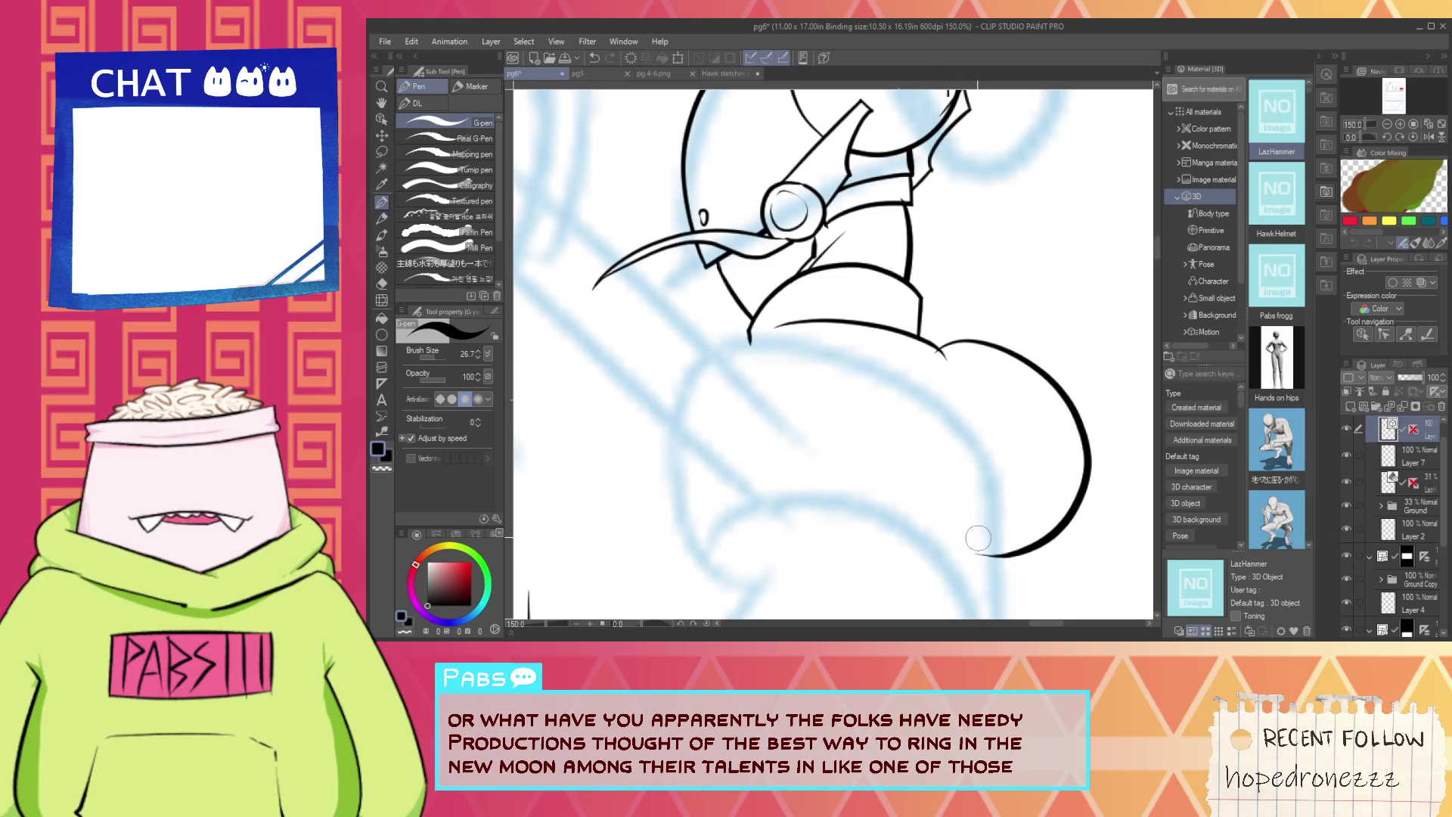
pyautogui.scroll(-1, 836, 405)
pyautogui.moveTo(827, 405); pyautogui.dragTo(965, 500)
pyautogui.scroll(-1, 911, 482)
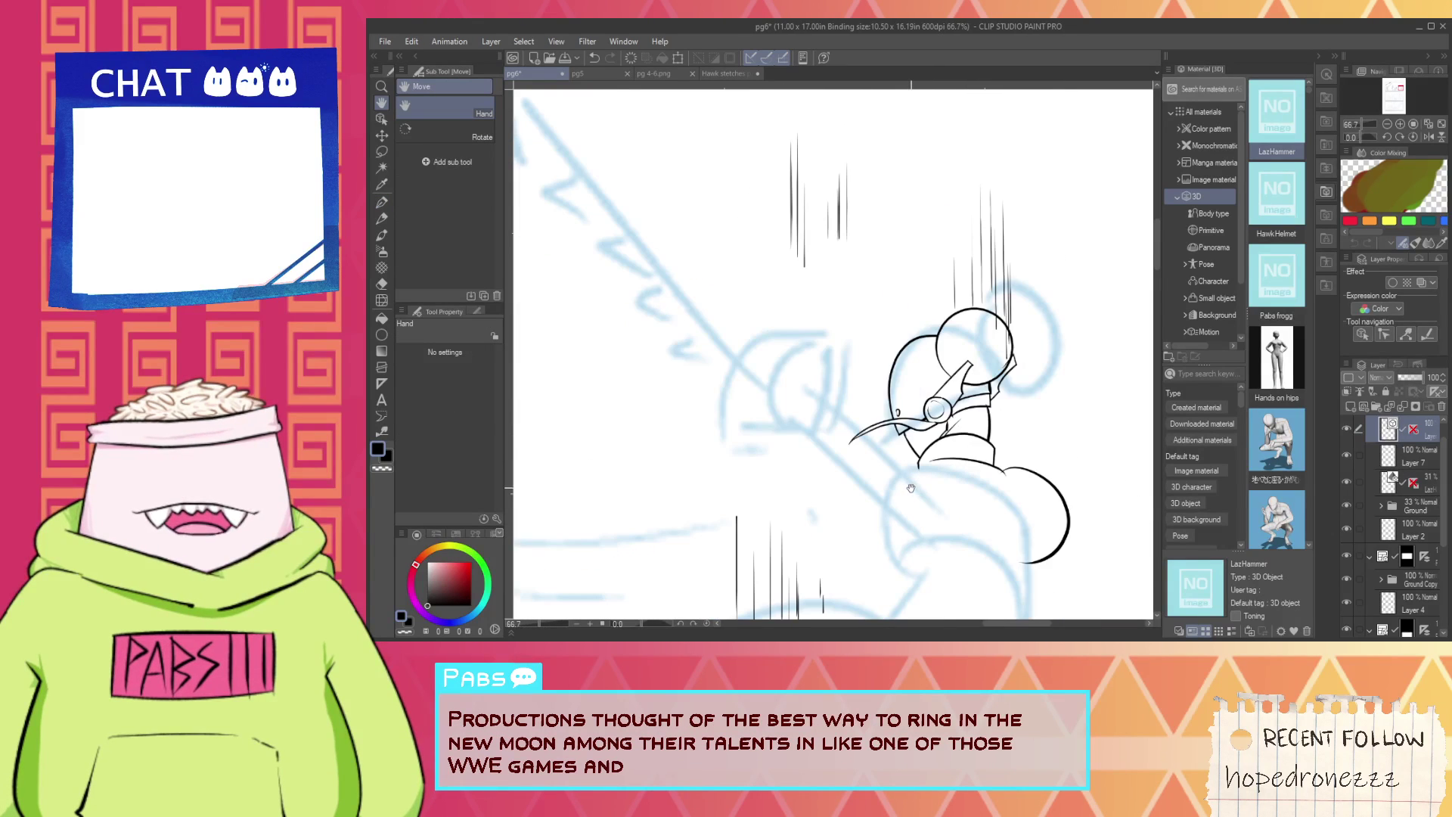
# Ink the rounded outer curve of the front shoulder below the beak and the arc over its top.
pyautogui.scroll(1, 909, 520)
pyautogui.press('p')
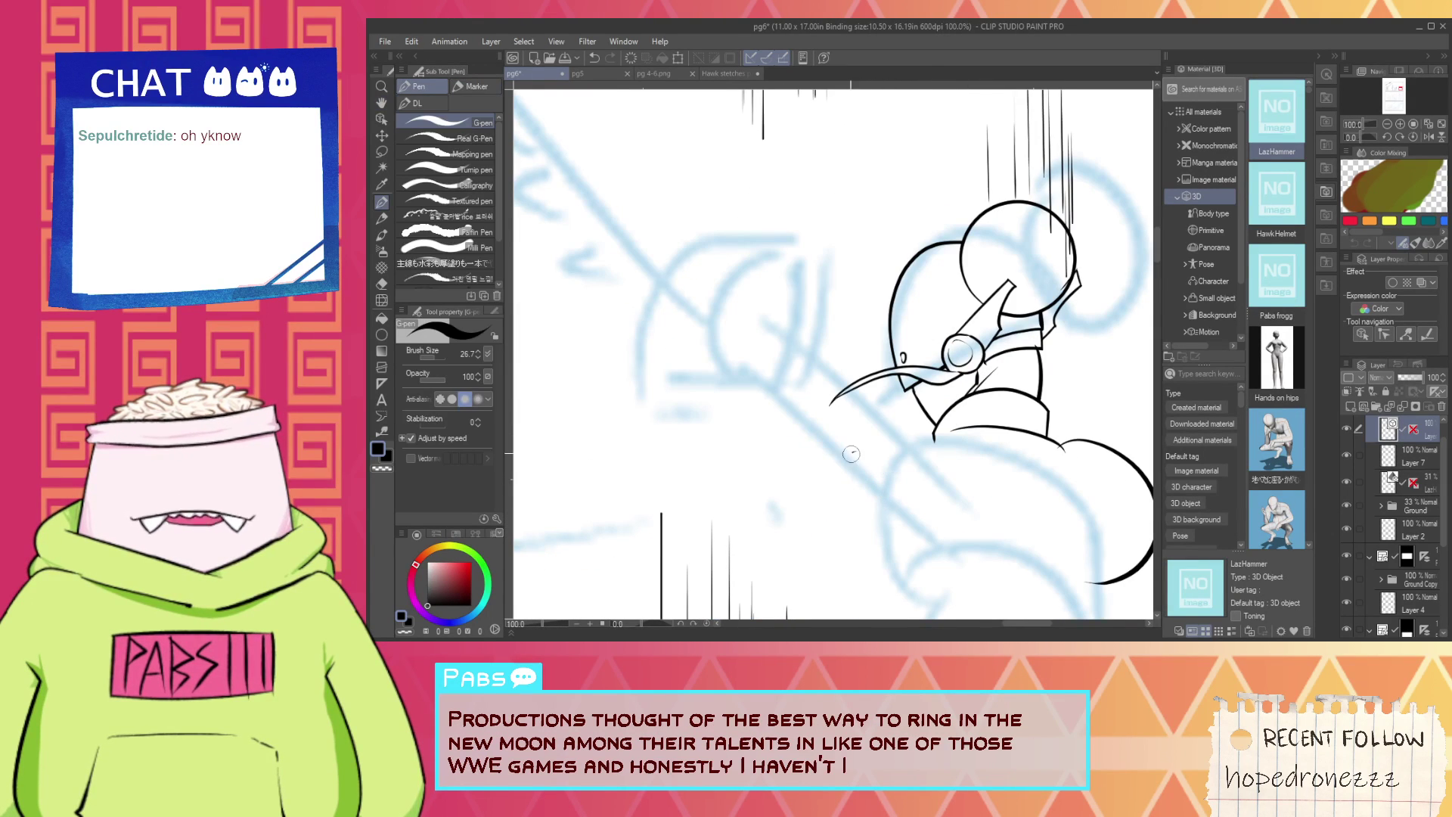
pyautogui.moveTo(853, 452); pyautogui.dragTo(964, 497)
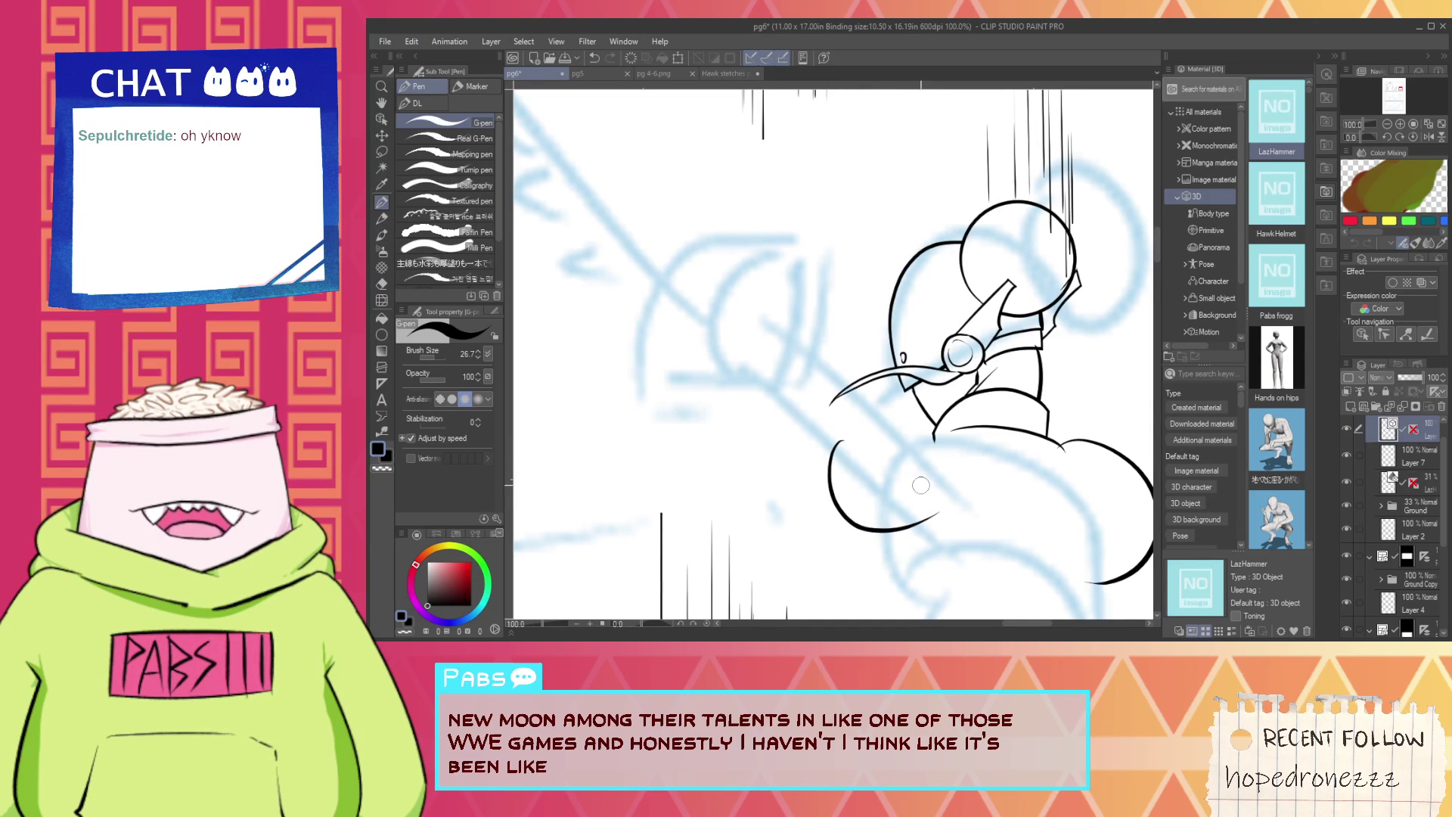
pyautogui.hotkey('ctrl', 'z')
pyautogui.moveTo(847, 458); pyautogui.dragTo(935, 525)
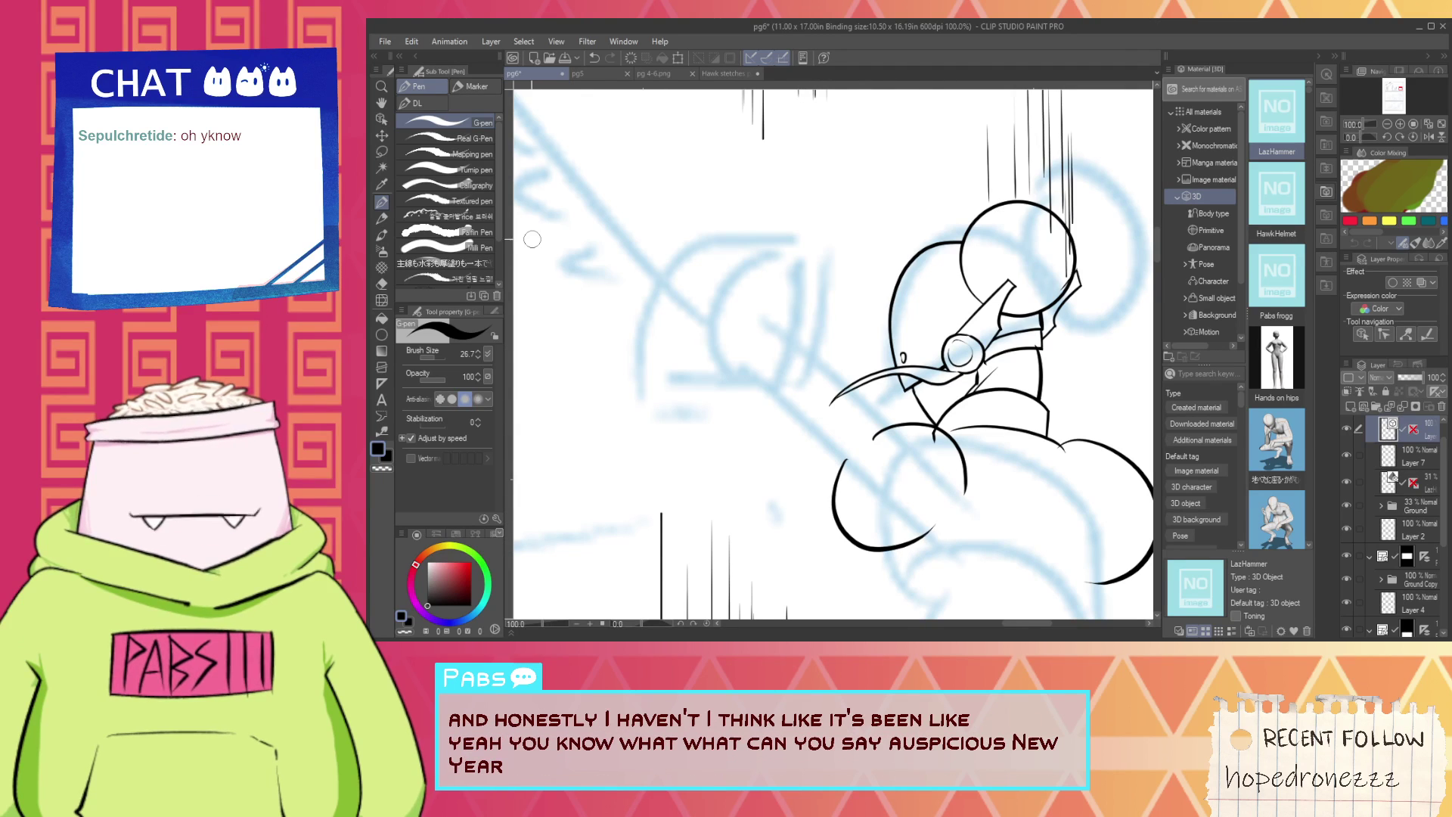
# Select the arc over the front shoulder with the Object tool and stretch it slightly outward.
pyautogui.click(381, 119)
pyautogui.click(876, 434)
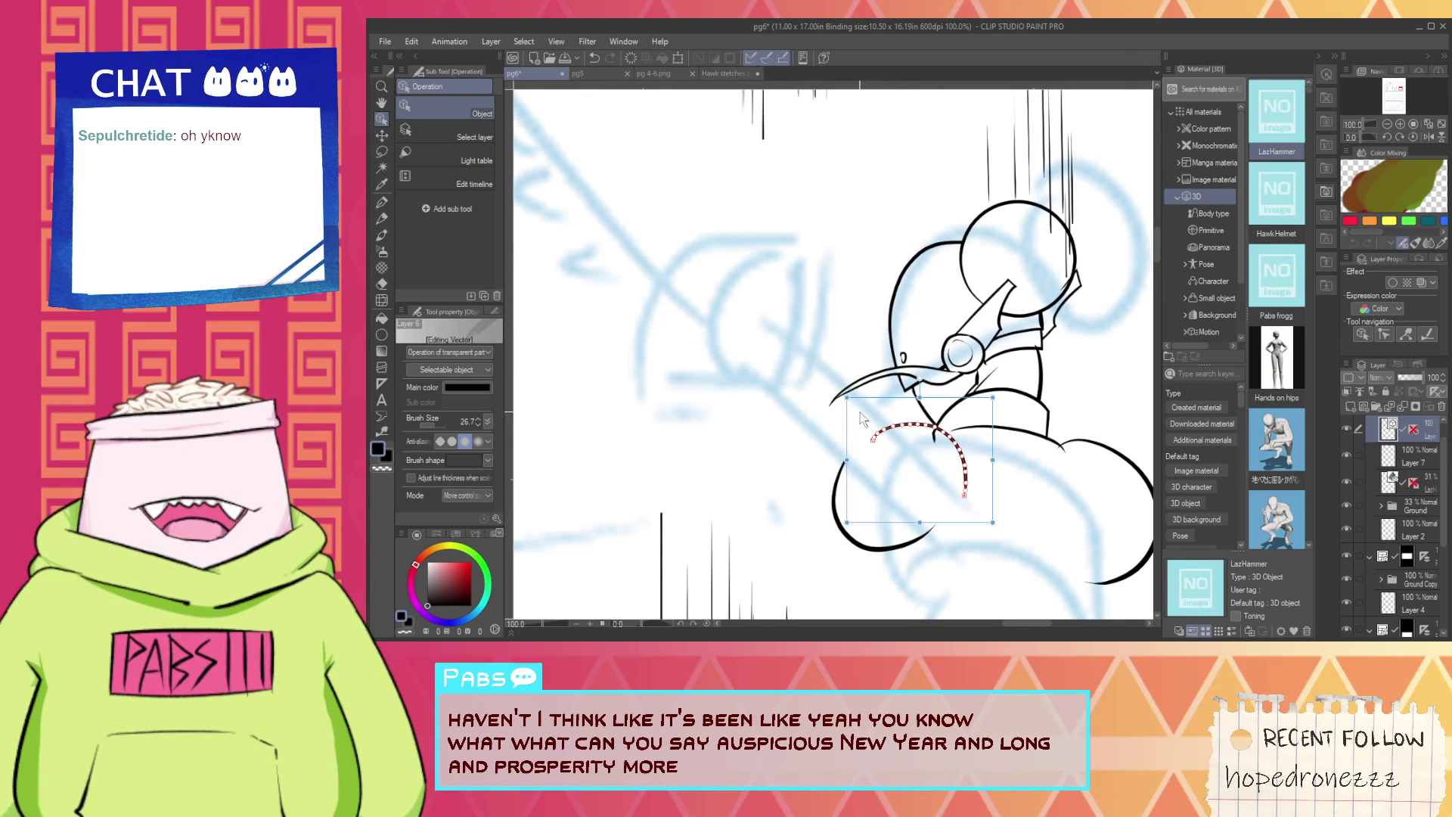
pyautogui.moveTo(845, 398); pyautogui.dragTo(832, 399)
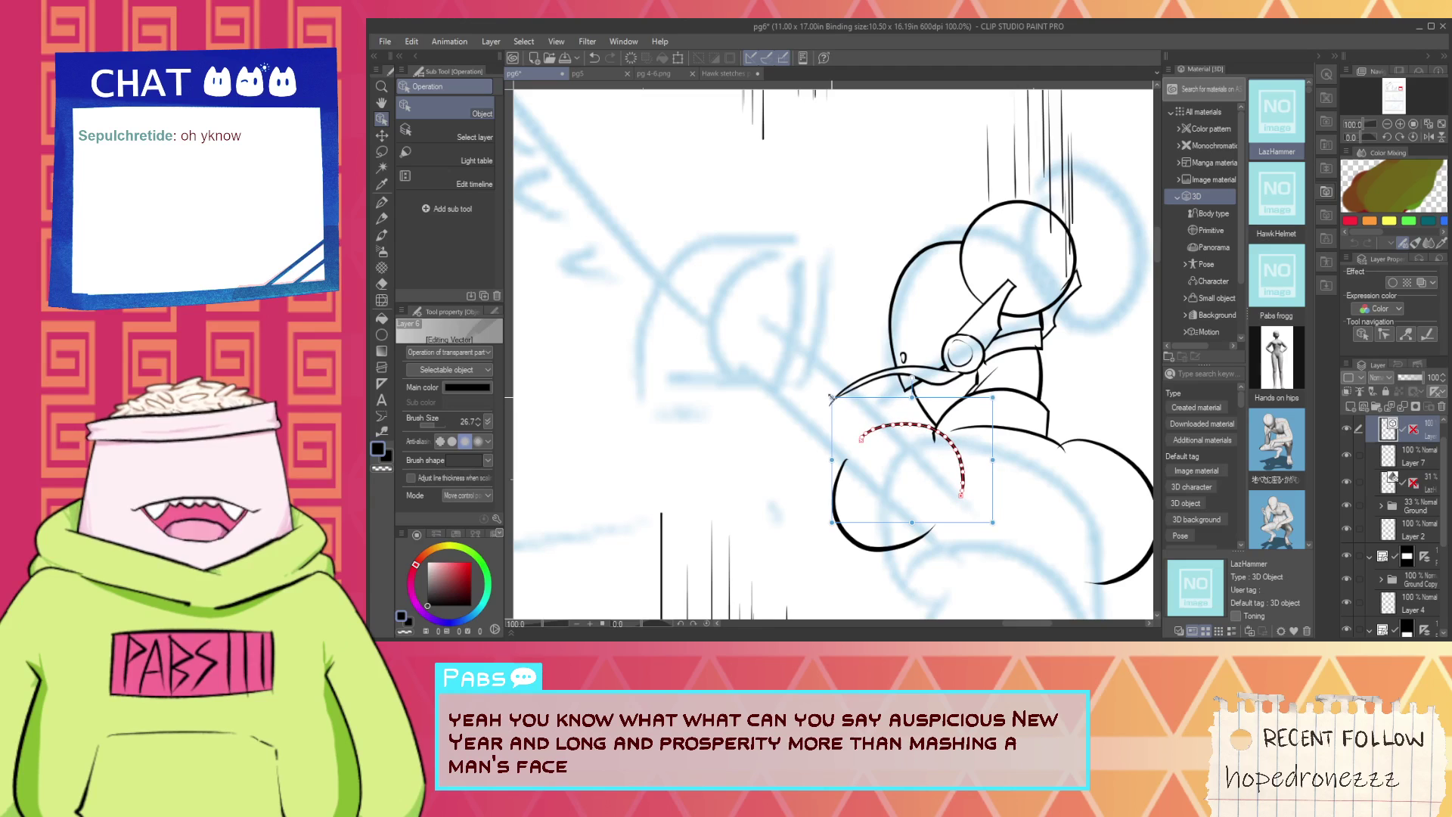
# Ink the chest line below the front shoulder and the torso's back line running down from the back shoulder.
pyautogui.press('space')
pyautogui.scroll(-1, 870, 456)
pyautogui.moveTo(870, 456); pyautogui.dragTo(802, 417)
pyautogui.scroll(2, 802, 417)
pyautogui.press('p')
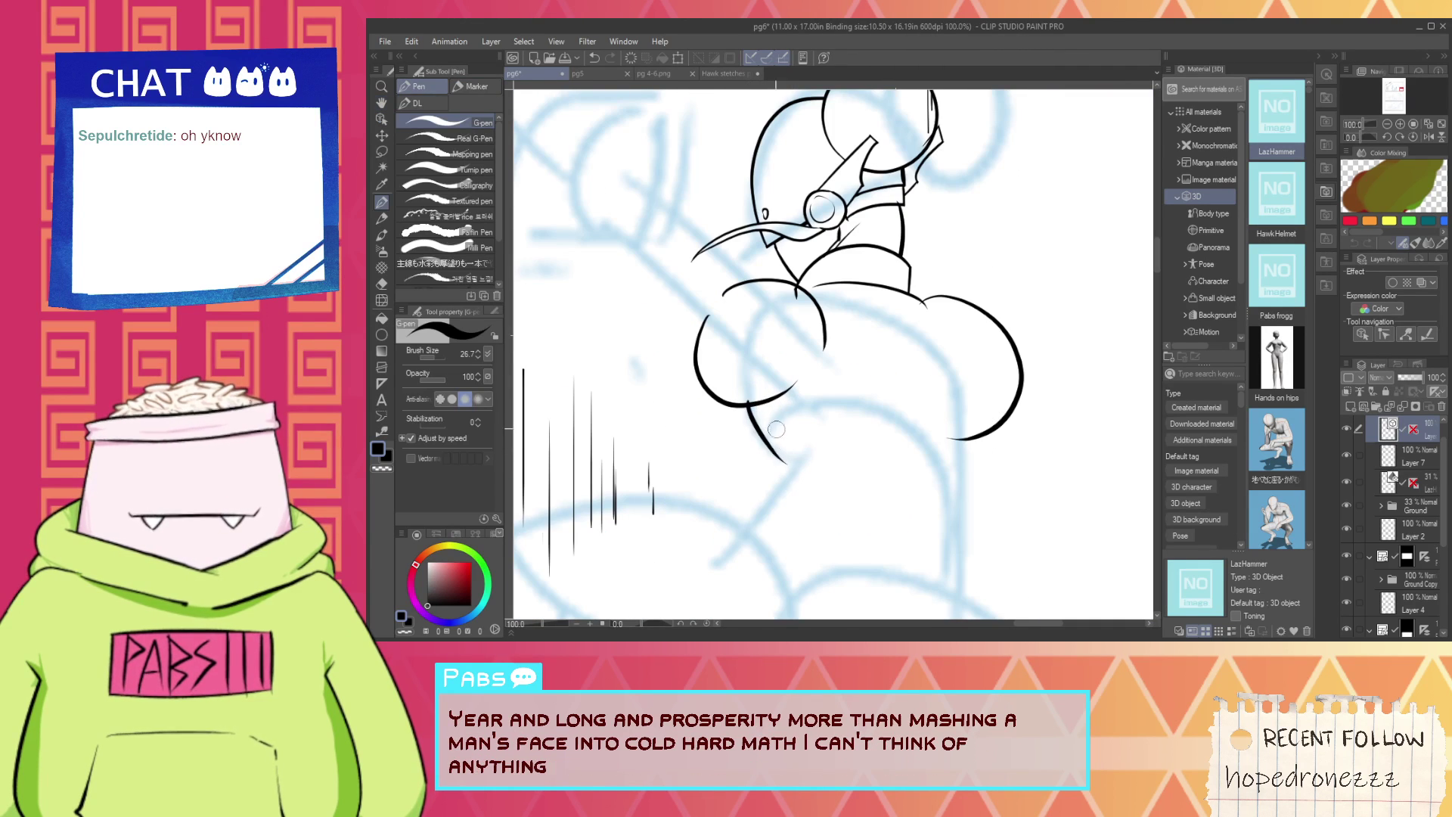
pyautogui.hotkey('ctrl', 'z')
pyautogui.moveTo(732, 359); pyautogui.dragTo(783, 461)
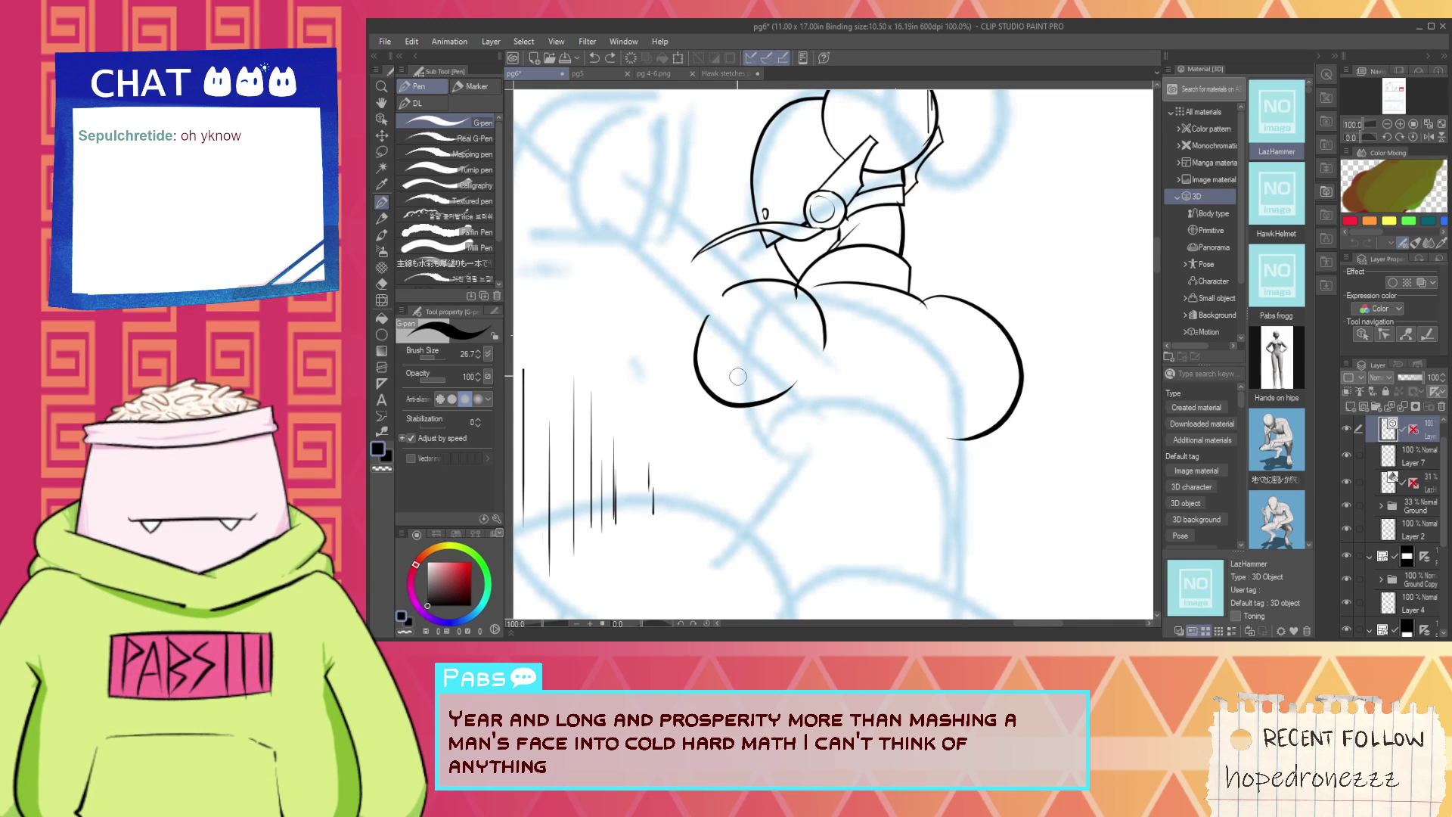
pyautogui.hotkey('ctrl', '-')
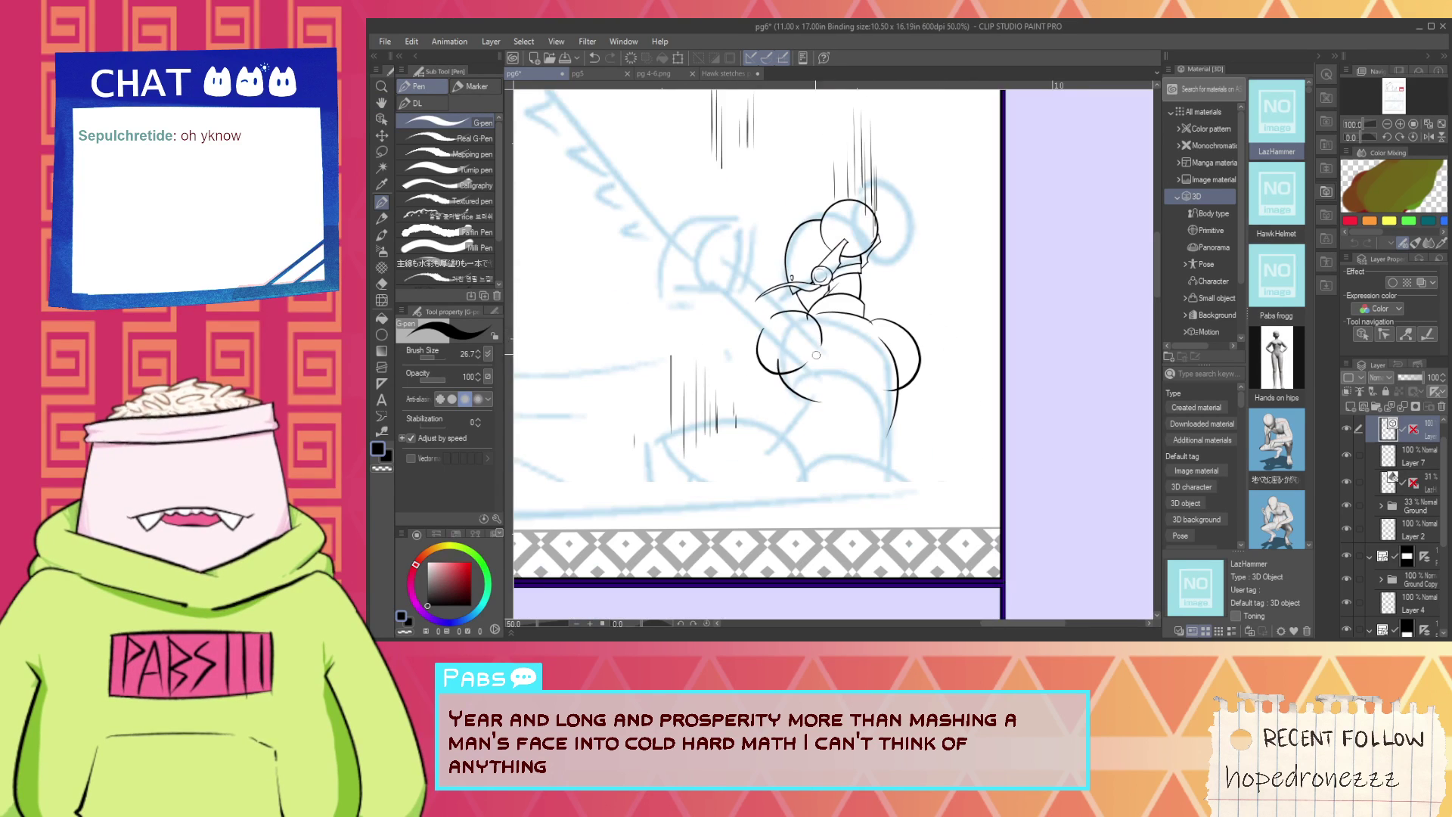
# Ink the short waist line crossing the chest line and running diagonally down toward the front.
pyautogui.moveTo(837, 423); pyautogui.dragTo(853, 403)
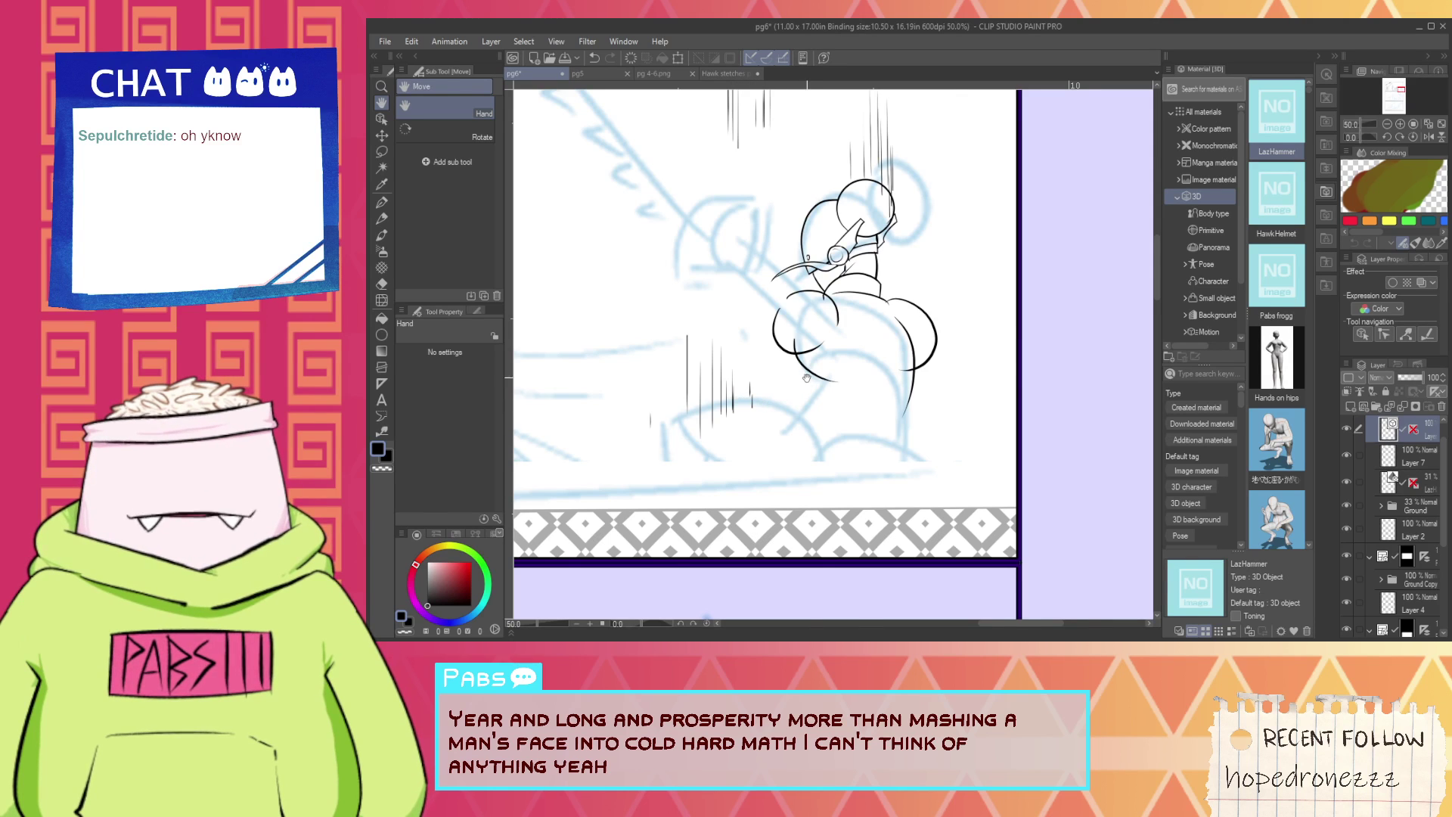
pyautogui.scroll(1, 807, 377)
pyautogui.press('p')
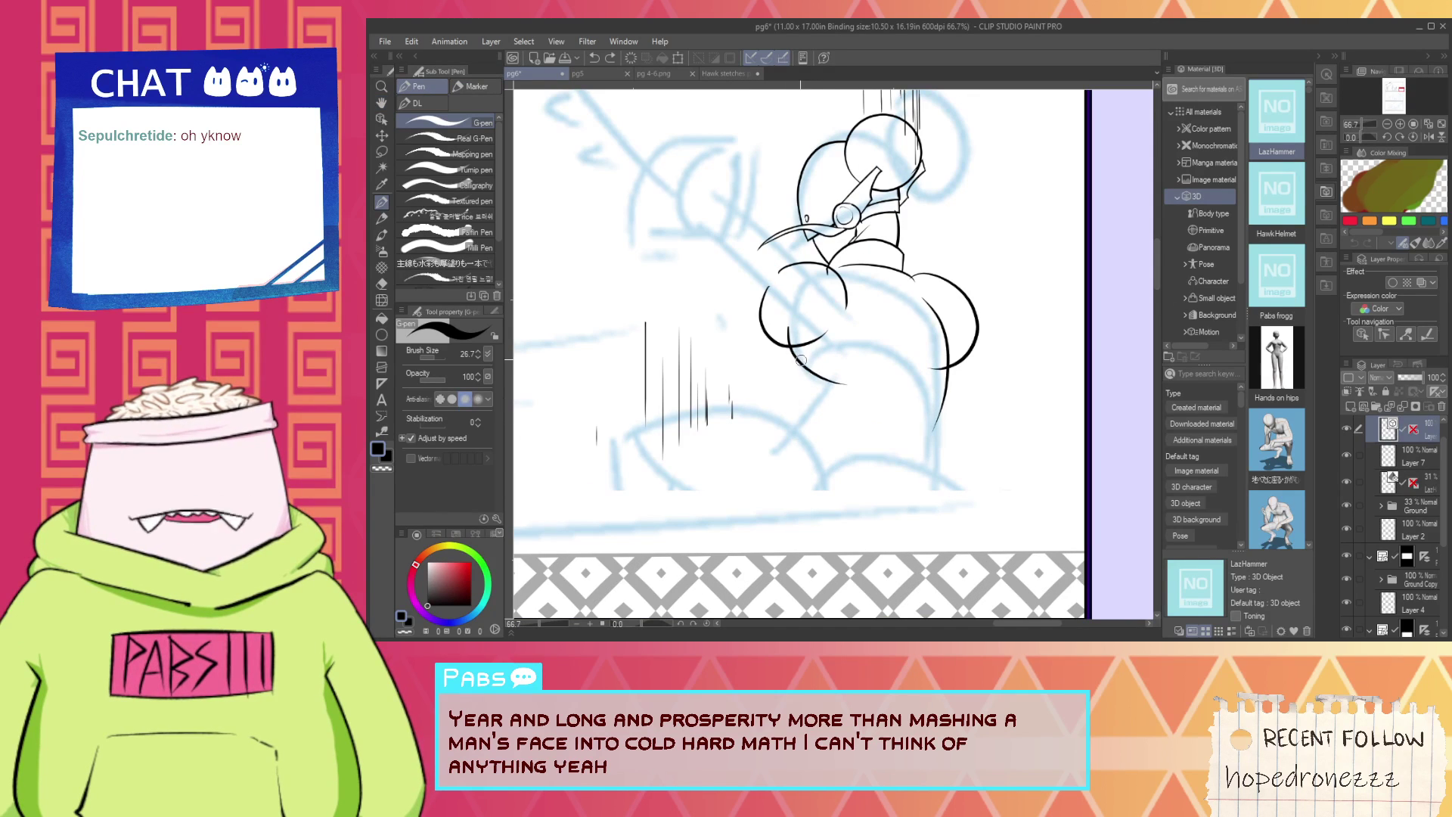
pyautogui.scroll(1, 789, 375)
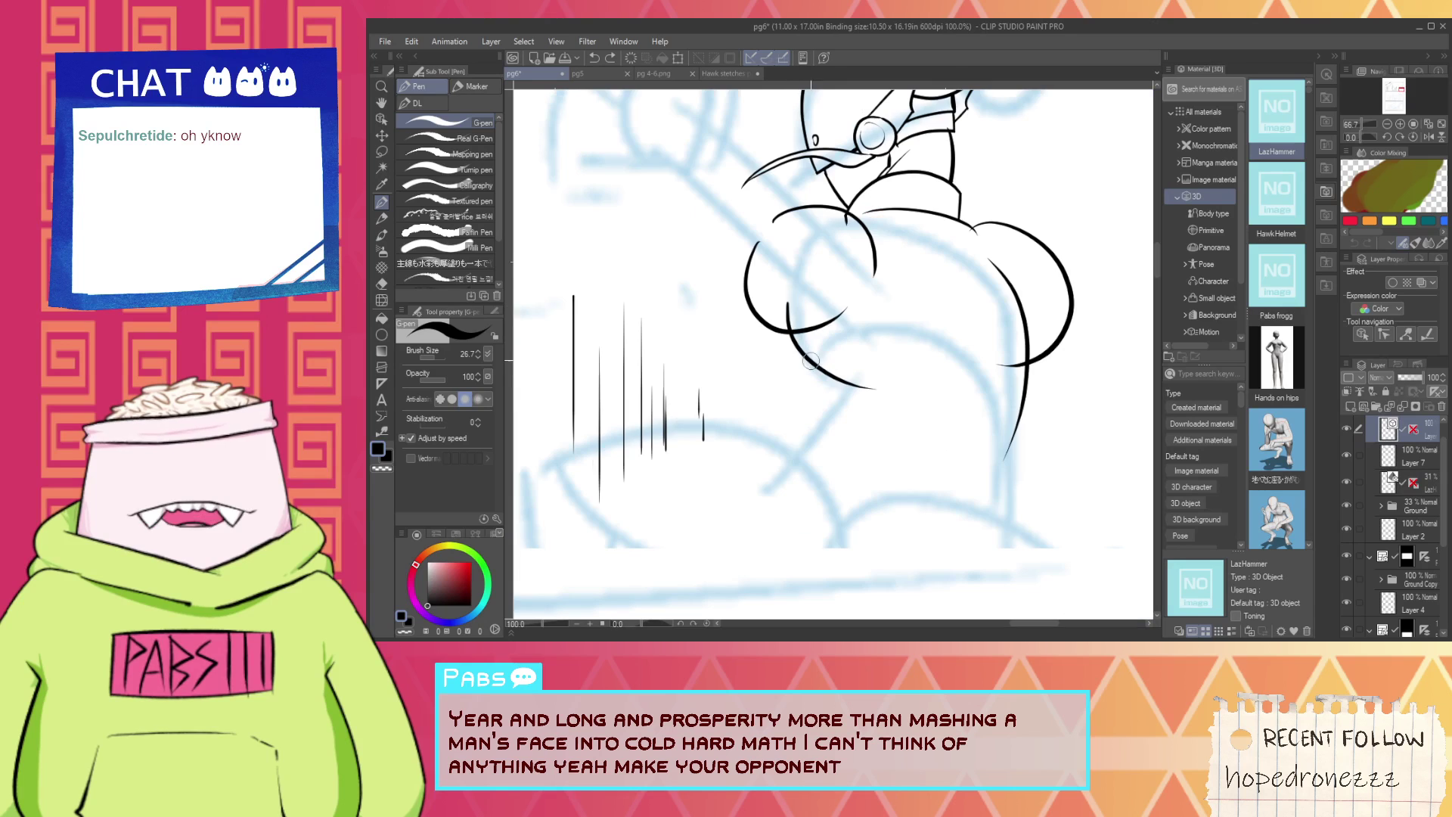
pyautogui.moveTo(820, 339); pyautogui.dragTo(781, 431)
pyautogui.hotkey('ctrl', 'z')
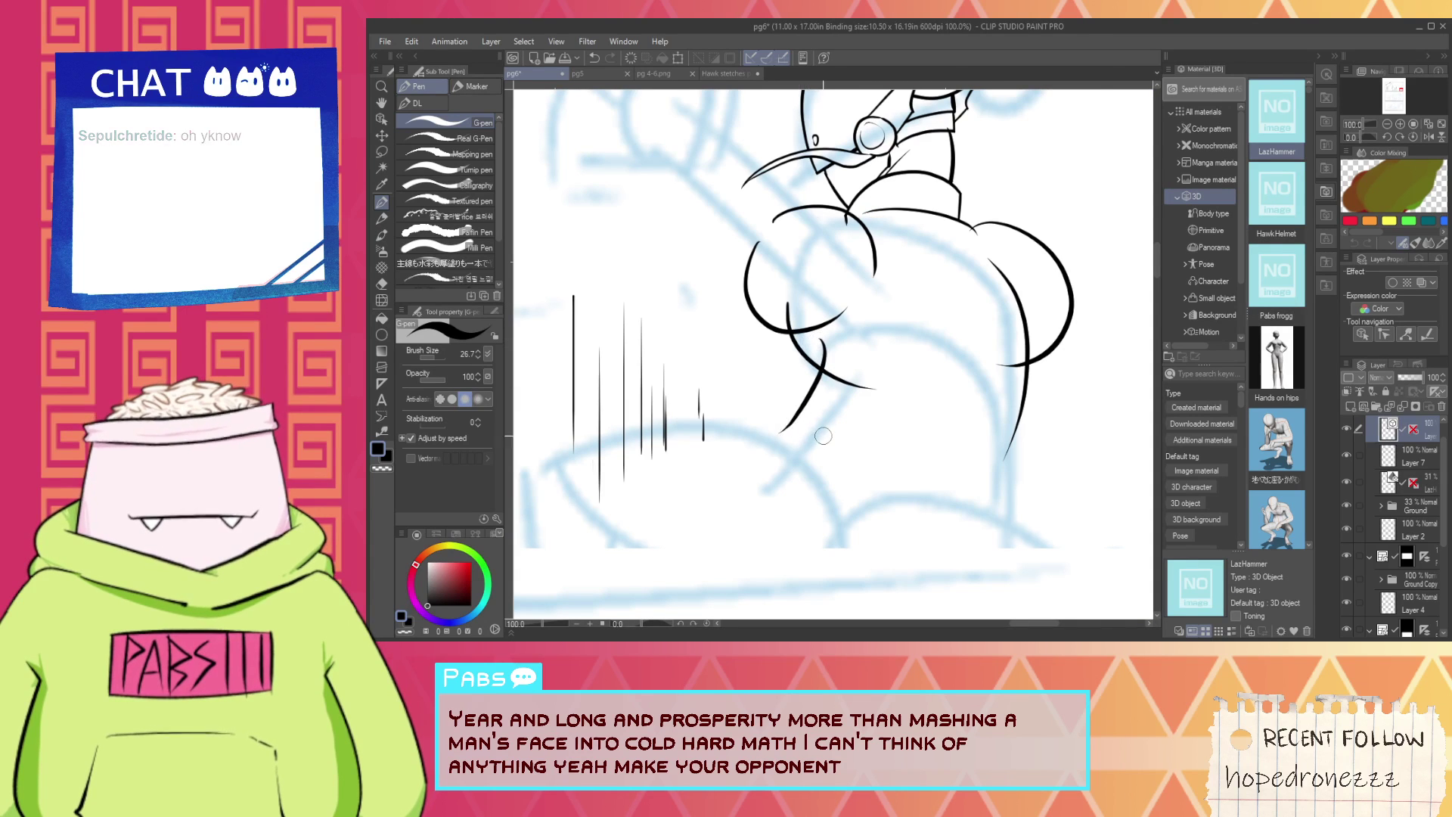
pyautogui.scroll(-1, 823, 437)
pyautogui.press('space')
pyautogui.moveTo(947, 478); pyautogui.dragTo(899, 344)
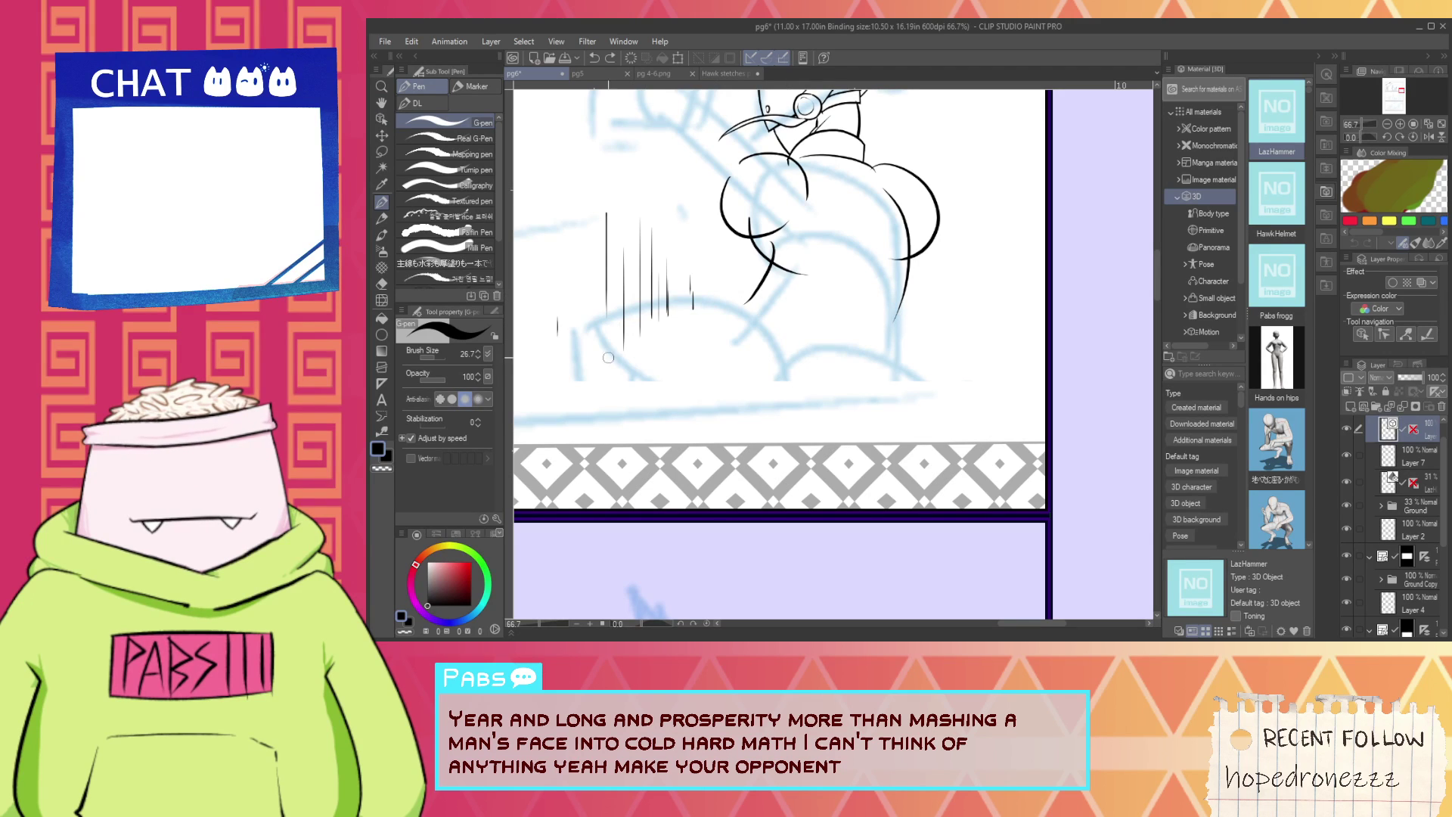
pyautogui.hotkey('ctrl', 'z')
pyautogui.hotkey('ctrl', 'z')
pyautogui.moveTo(618, 354)
pyautogui.mouseDown()
pyautogui.moveTo(740, 447)
pyautogui.moveTo(719, 395)
pyautogui.moveTo(905, 375)
pyautogui.mouseUp()
pyautogui.hotkey('ctrl', 'z')
pyautogui.hotkey('ctrl', 'z')
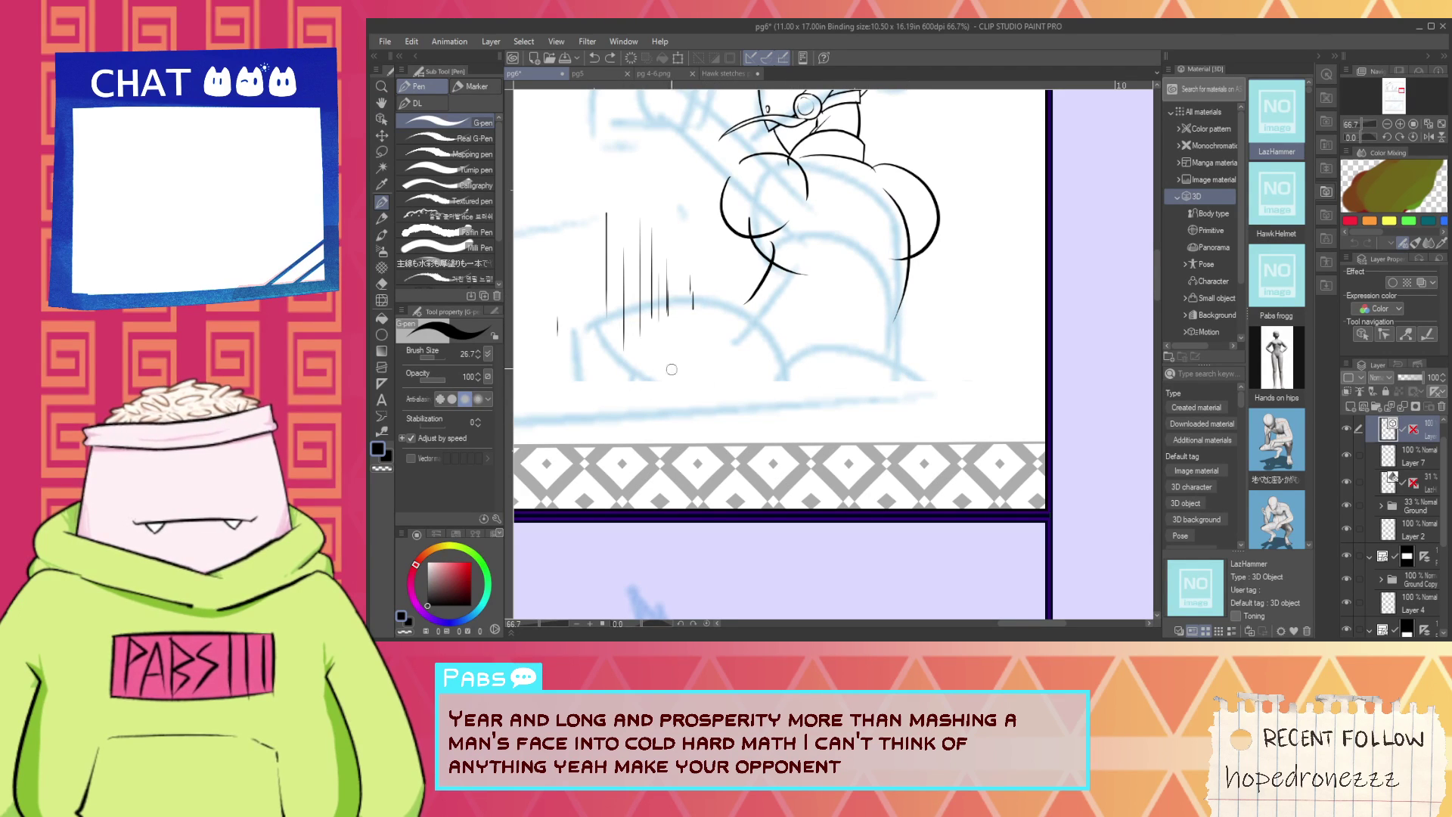
# Ink a long wavy line for the lower body below the torso, just above the patterned floor border.
pyautogui.scroll(-3, 881, 334)
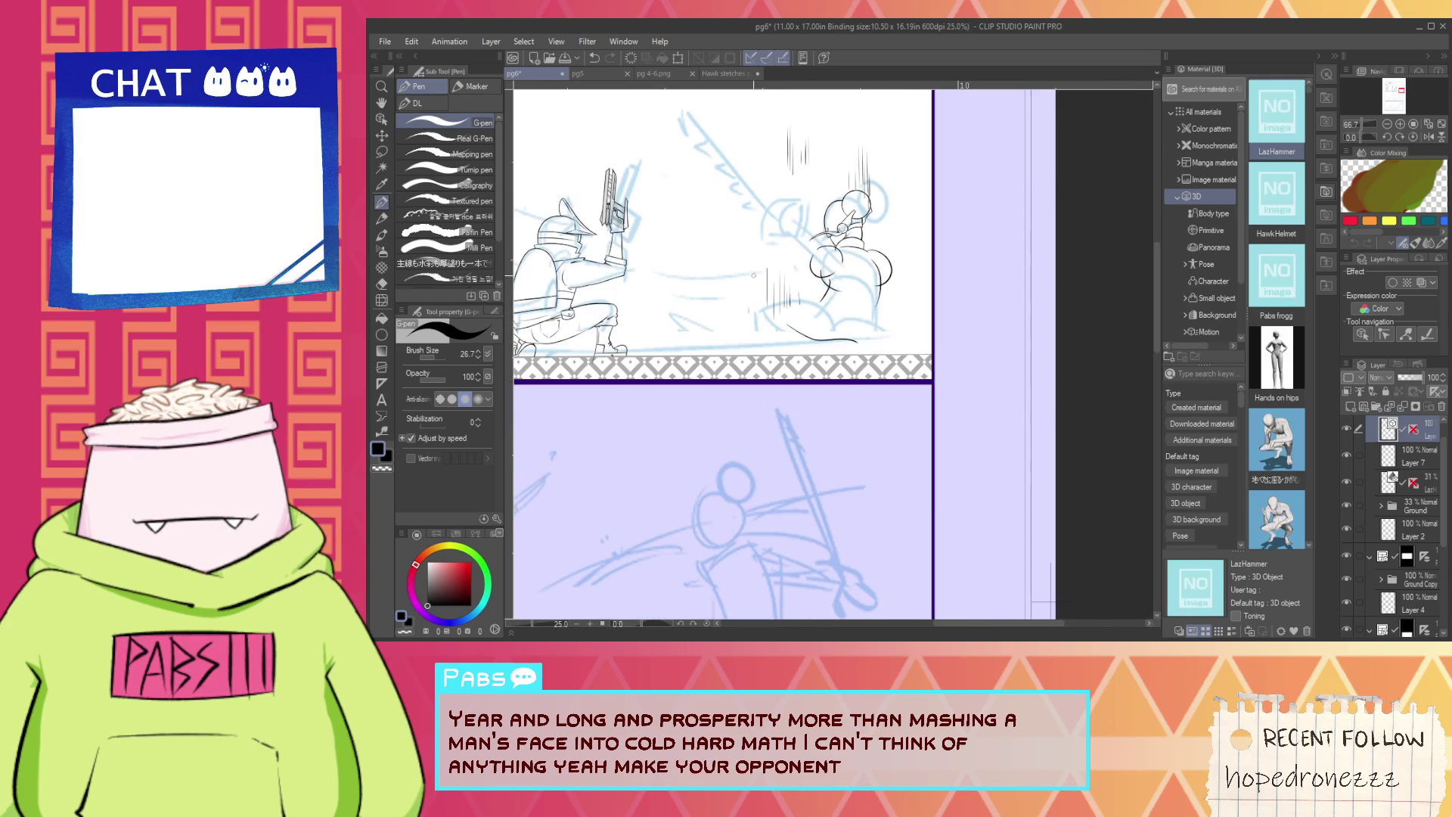
pyautogui.press('space')
pyautogui.scroll(-1, 768, 475)
pyautogui.scroll(5, 769, 475)
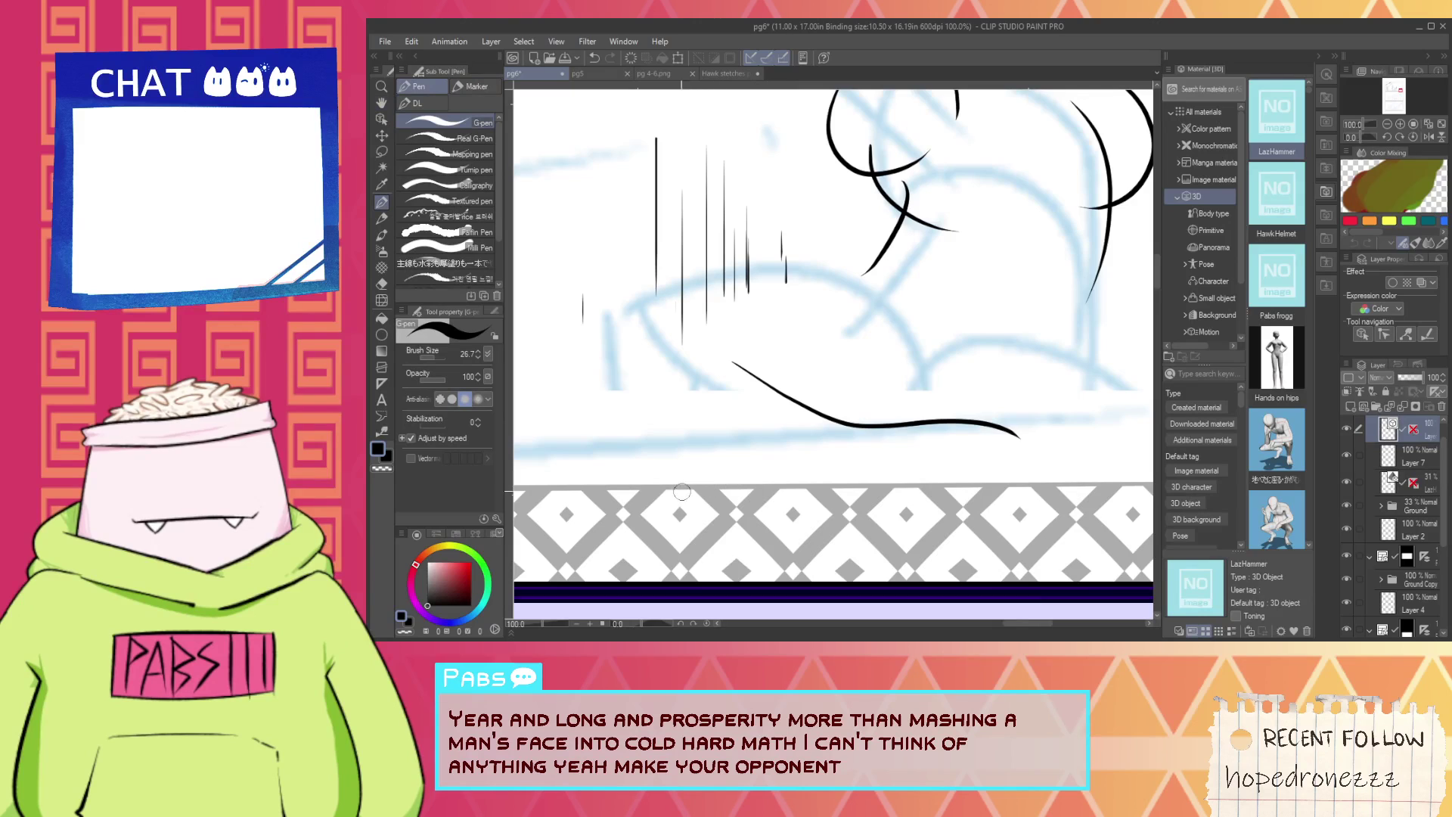
# Ink the large arched line of the skirt's front, running from the waist over and down toward the patterned floor border.
pyautogui.moveTo(680, 478)
pyautogui.mouseDown()
pyautogui.moveTo(594, 376)
pyautogui.moveTo(833, 232)
pyautogui.moveTo(939, 257)
pyautogui.mouseUp()
pyautogui.hotkey('ctrl', 'z')
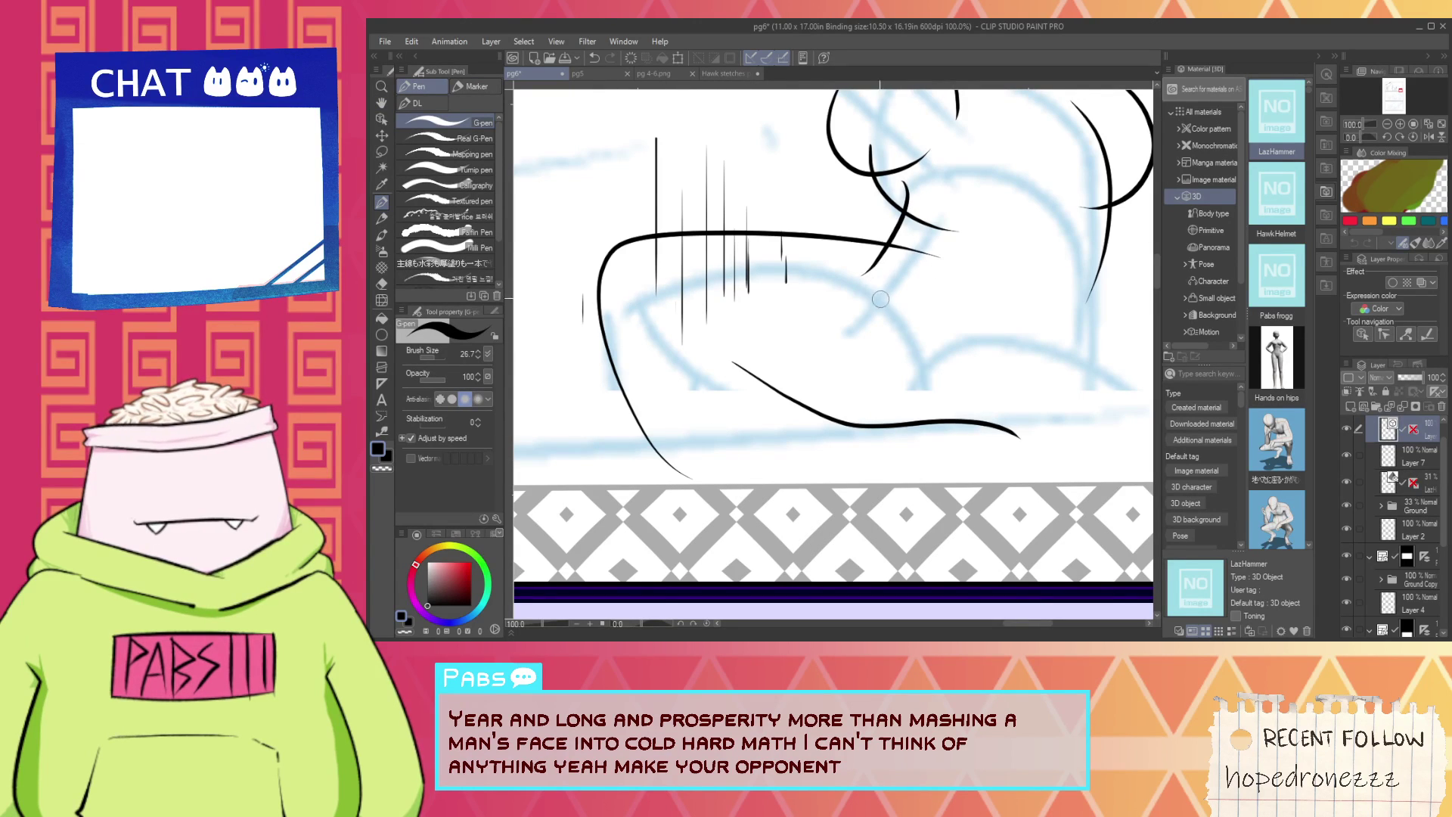
pyautogui.hotkey('ctrl', 'z')
pyautogui.moveTo(690, 446)
pyautogui.mouseDown()
pyautogui.moveTo(689, 223)
pyautogui.moveTo(955, 279)
pyautogui.mouseUp()
pyautogui.hotkey('ctrl', 'z')
pyautogui.moveTo(658, 469)
pyautogui.mouseDown()
pyautogui.moveTo(636, 416)
pyautogui.moveTo(912, 304)
pyautogui.mouseUp()
pyautogui.hotkey('ctrl', 'z')
pyautogui.moveTo(672, 462)
pyautogui.mouseDown()
pyautogui.moveTo(751, 168)
pyautogui.moveTo(929, 232)
pyautogui.mouseUp()
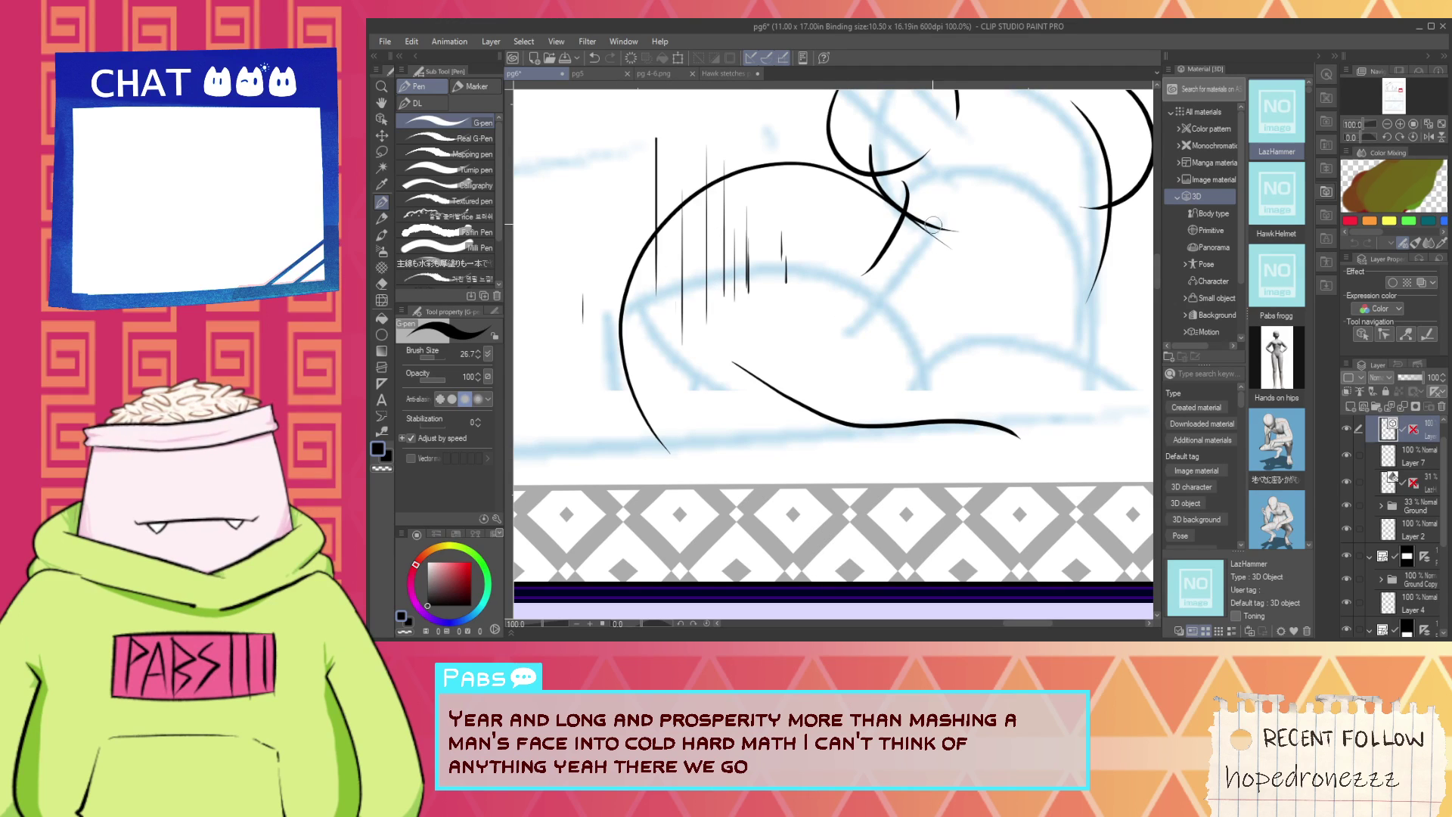
pyautogui.hotkey('ctrl', 'z')
pyautogui.moveTo(670, 480); pyautogui.dragTo(942, 270)
pyautogui.hotkey('ctrl', 'z')
pyautogui.moveTo(624, 506)
pyautogui.mouseDown()
pyautogui.moveTo(921, 297)
pyautogui.moveTo(856, 297)
pyautogui.moveTo(1021, 236)
pyautogui.mouseUp()
pyautogui.hotkey('ctrl', 'z')
pyautogui.press('space')
pyautogui.hotkey('ctrl', 'z')
# Ink the skirt's back curve, bulging out from below the torso's back line down toward the floor border.
pyautogui.moveTo(916, 278); pyautogui.dragTo(1023, 456)
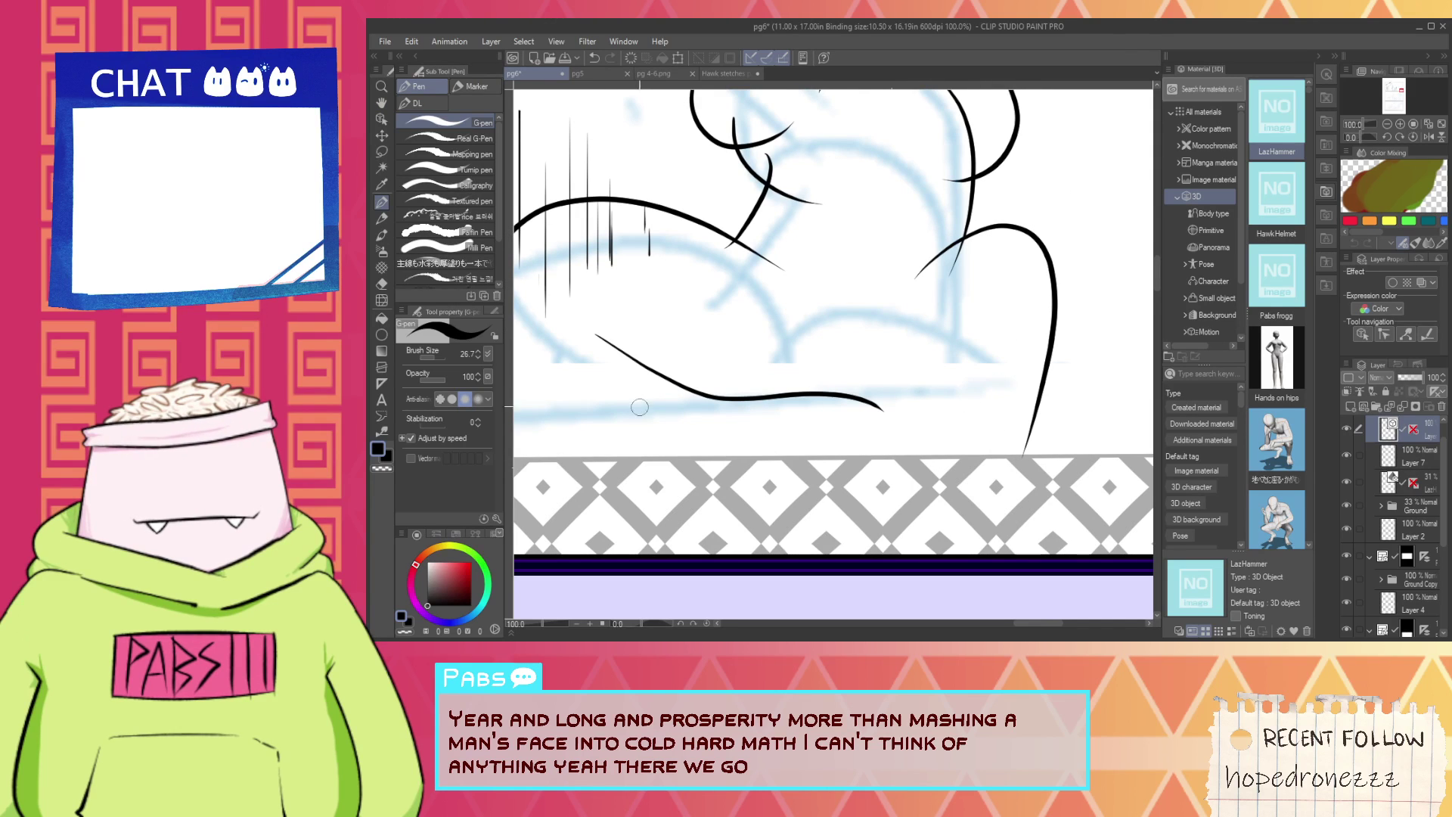
pyautogui.hotkey('ctrl', 'z')
pyautogui.press('space')
# Flare the skirt's front edge into a point, ink the hem from it to the wavy line, and erase the overshooting ends.
pyautogui.moveTo(590, 343); pyautogui.dragTo(897, 331)
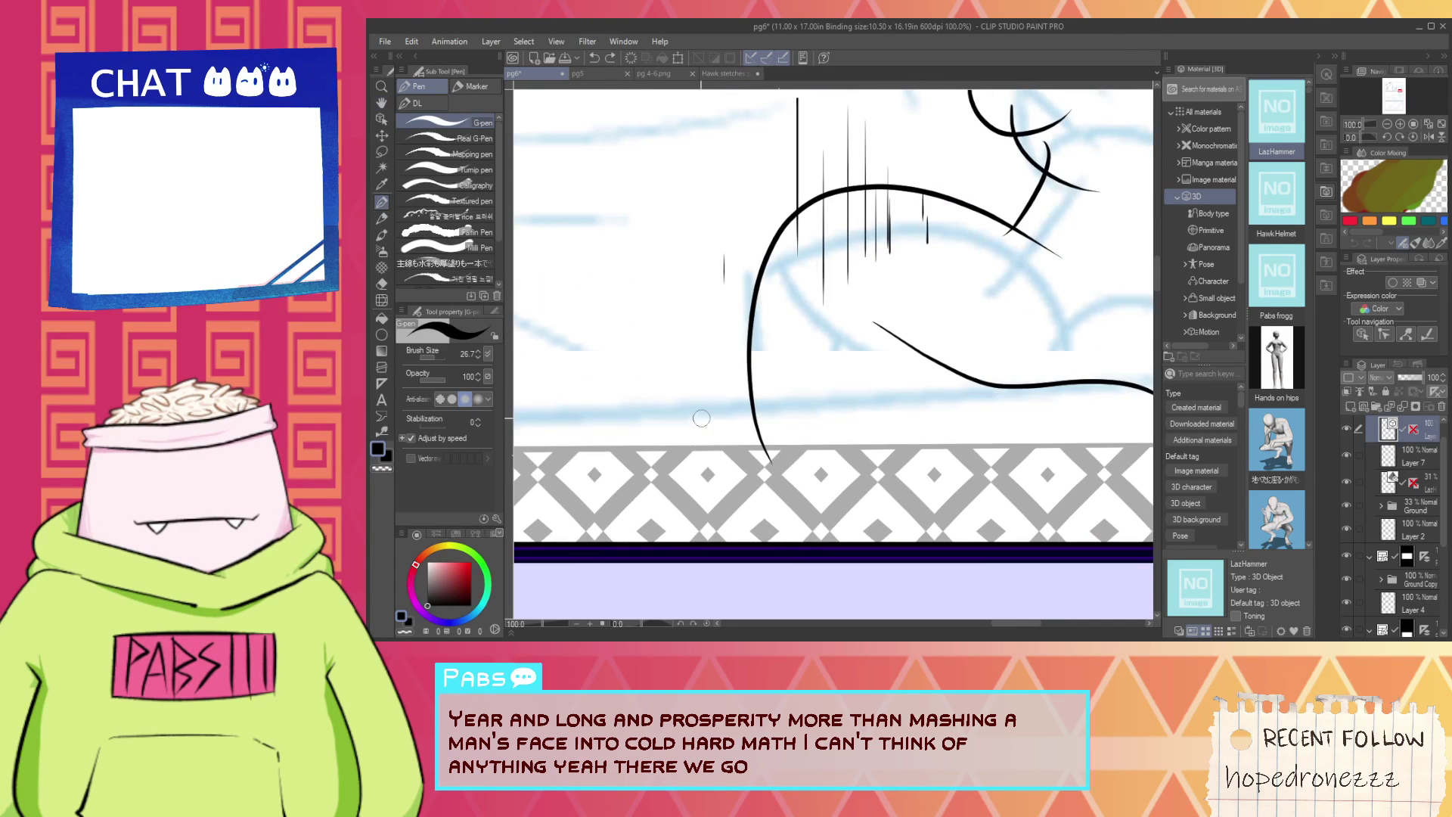
pyautogui.moveTo(755, 301); pyautogui.dragTo(687, 424)
pyautogui.hotkey('ctrl', 'z')
pyautogui.moveTo(756, 289); pyautogui.dragTo(664, 400)
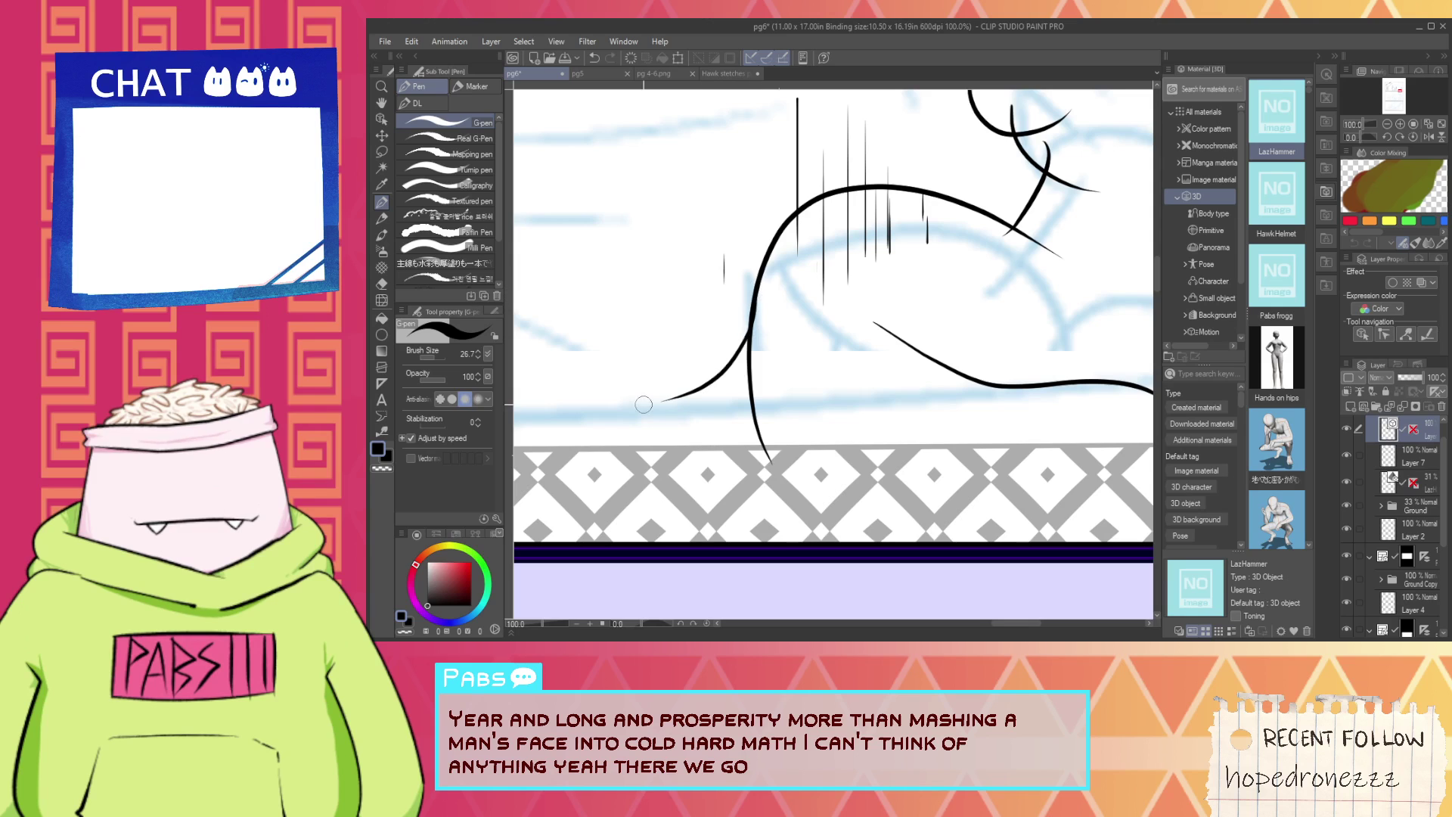
pyautogui.hotkey('ctrl', 'z')
pyautogui.moveTo(771, 262)
pyautogui.mouseDown()
pyautogui.moveTo(669, 440)
pyautogui.moveTo(912, 374)
pyautogui.mouseUp()
pyautogui.hotkey('ctrl', 'z')
pyautogui.moveTo(668, 434); pyautogui.dragTo(929, 356)
pyautogui.press('e')
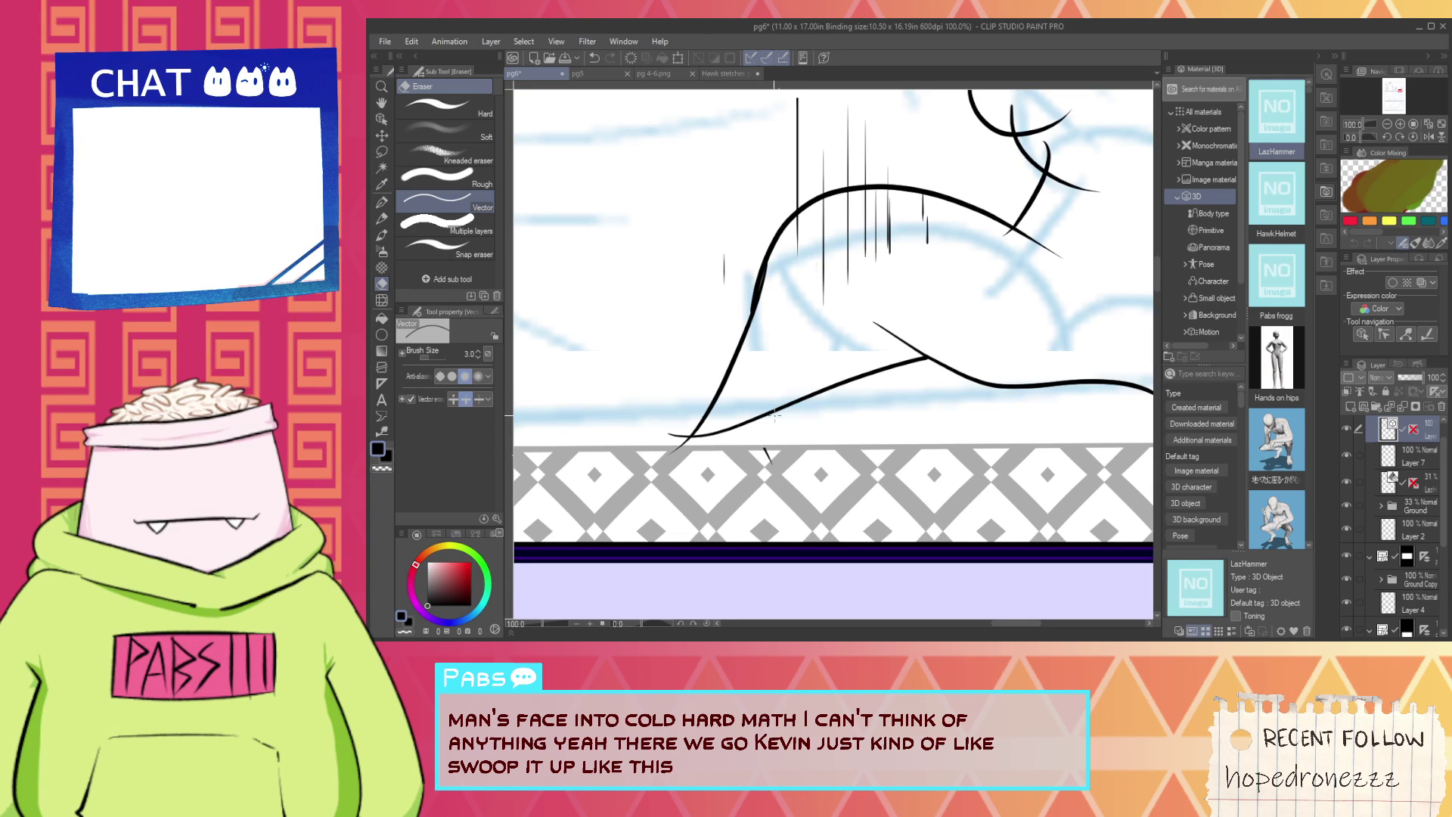
pyautogui.scroll(-3, 684, 439)
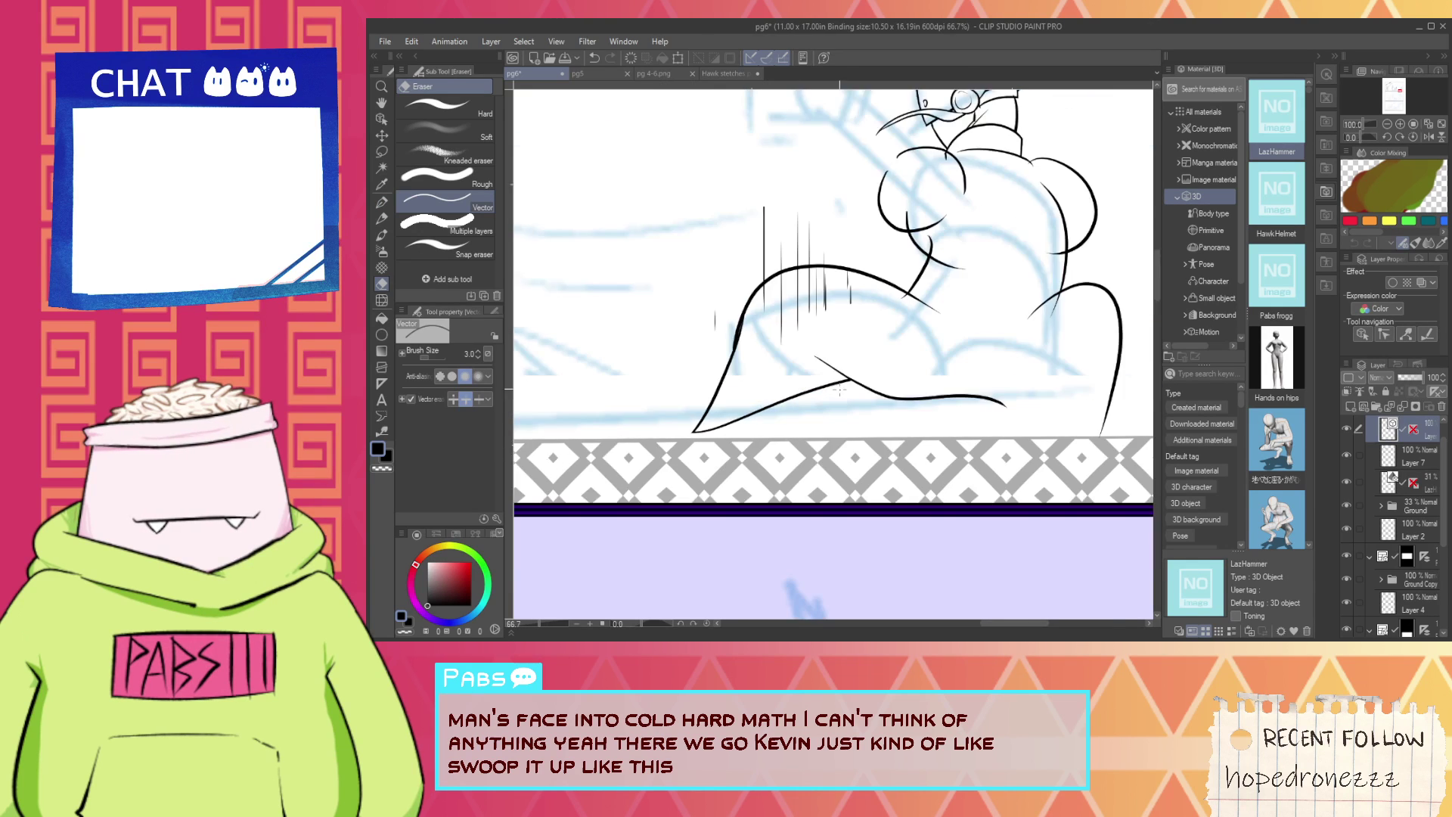
# Extend the wavy hem upward into a fold inside the skirt's back and ink a short hem line behind it.
pyautogui.scroll(3, 956, 424)
pyautogui.press('p')
pyautogui.moveTo(870, 393); pyautogui.dragTo(1038, 215)
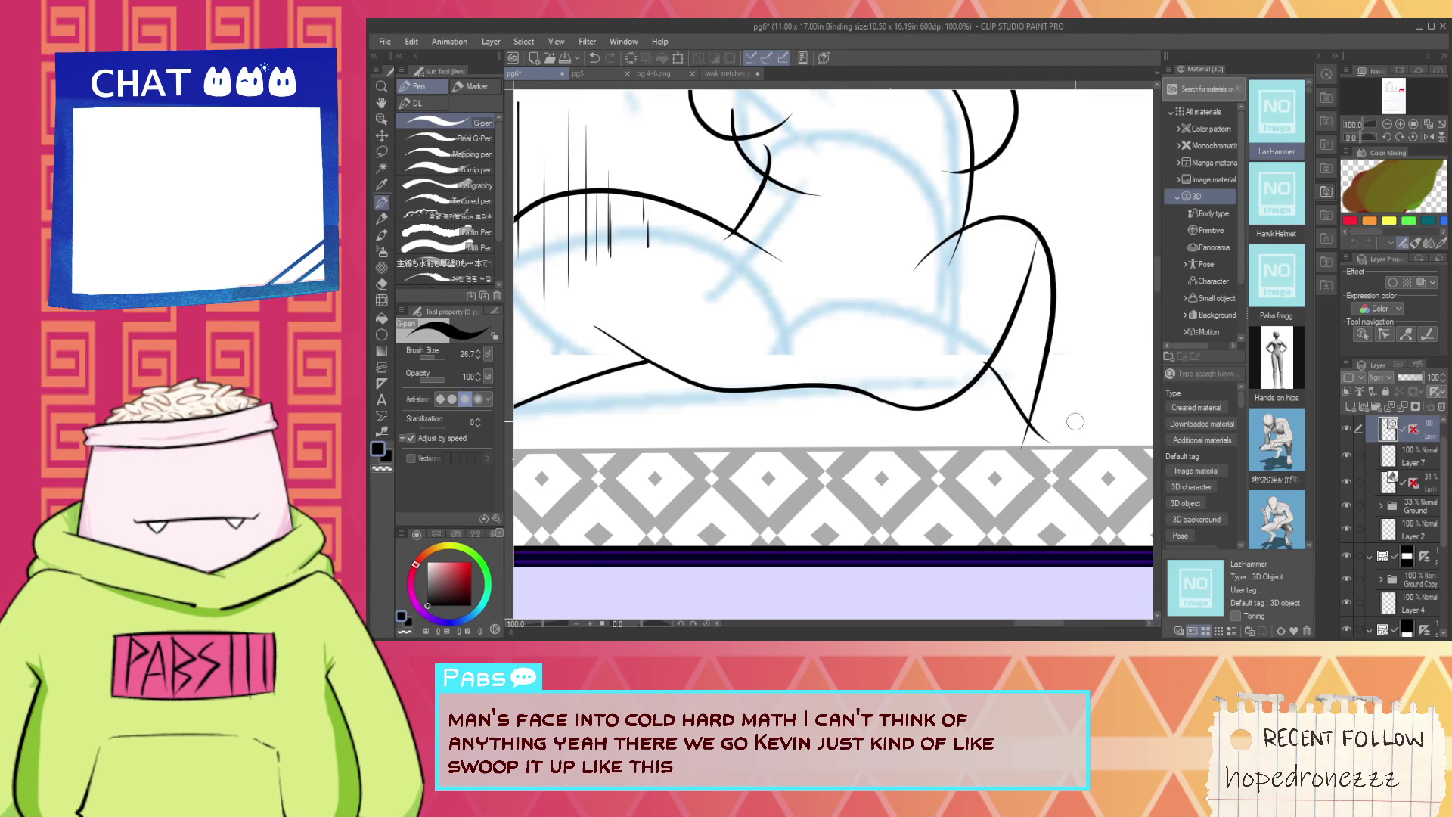
pyautogui.hotkey('ctrl', 'z')
pyautogui.moveTo(963, 374); pyautogui.dragTo(1119, 402)
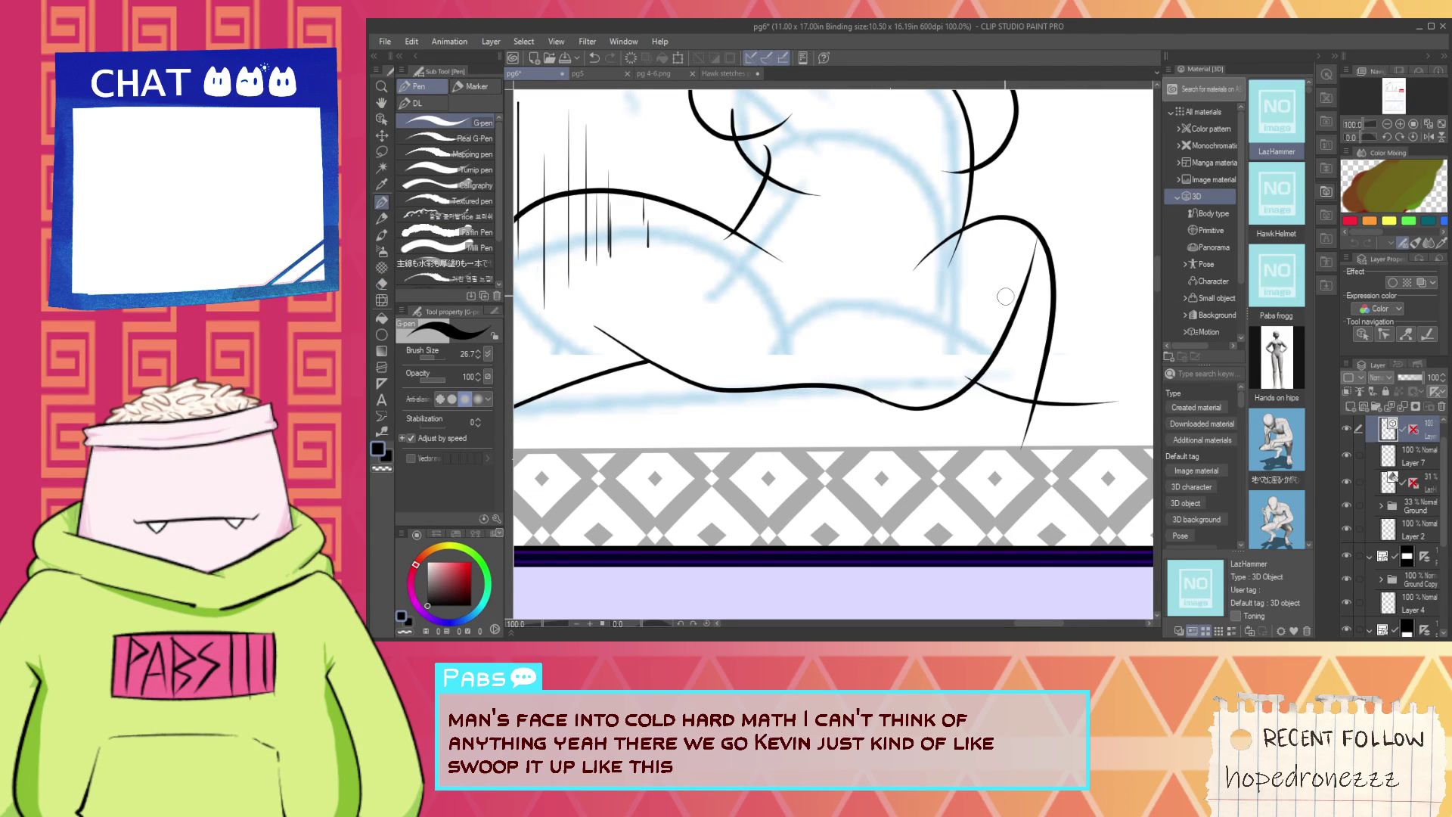
# Ink a flared line from the skirt's back curve down to the rear hem tip and trim the overshooting line ends.
pyautogui.moveTo(1054, 285); pyautogui.dragTo(1080, 422)
pyautogui.hotkey('ctrl', 'z')
pyautogui.moveTo(1053, 288); pyautogui.dragTo(1112, 400)
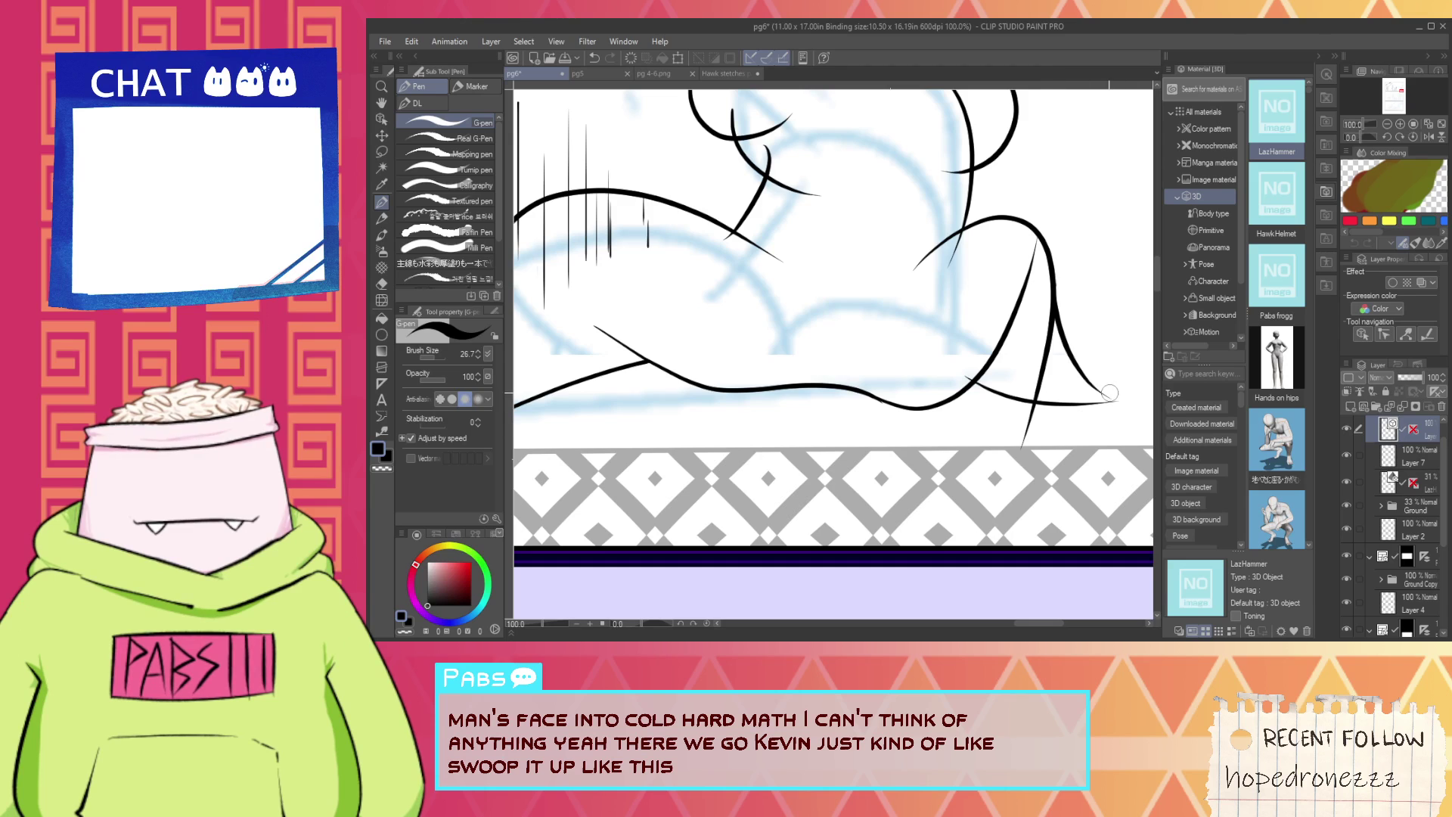
pyautogui.scroll(1, 1111, 408)
pyautogui.press('e')
pyautogui.hotkey('ctrl', 'z')
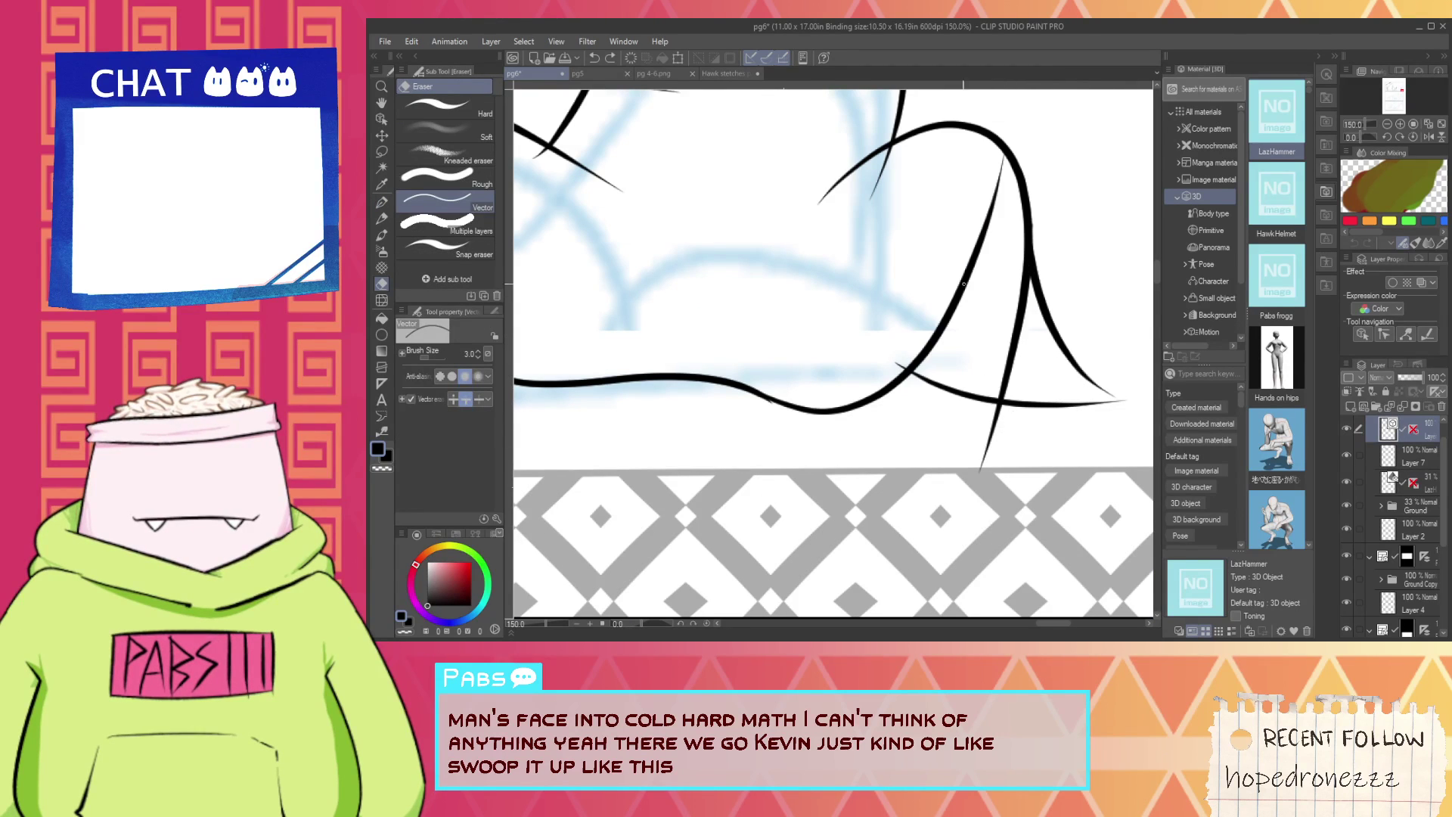
pyautogui.hotkey('ctrl', 'z')
pyautogui.press('p')
pyautogui.moveTo(1021, 203); pyautogui.dragTo(1090, 398)
pyautogui.hotkey('ctrl', 'z')
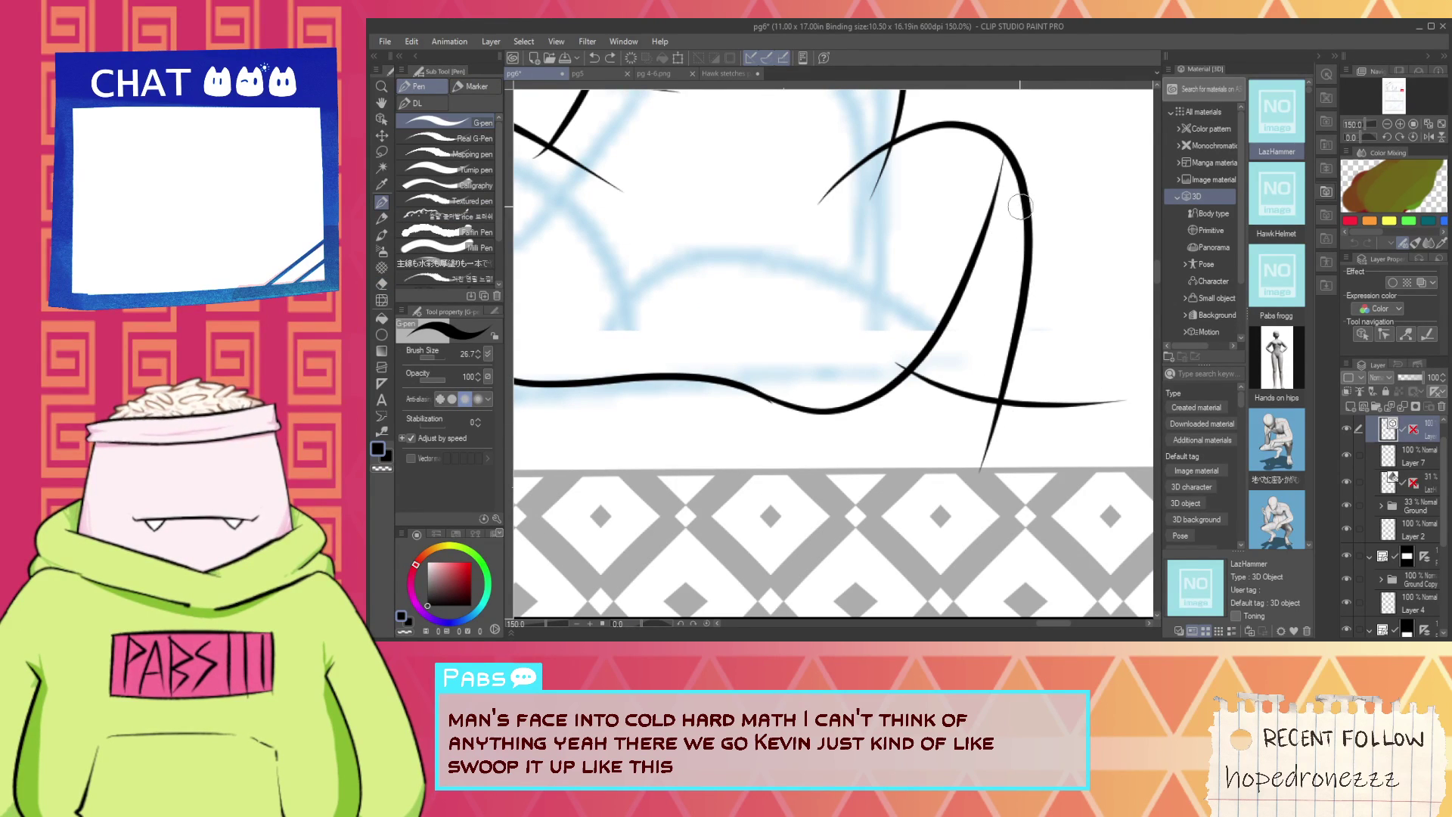
pyautogui.moveTo(1023, 203); pyautogui.dragTo(1121, 401)
pyautogui.press('e')
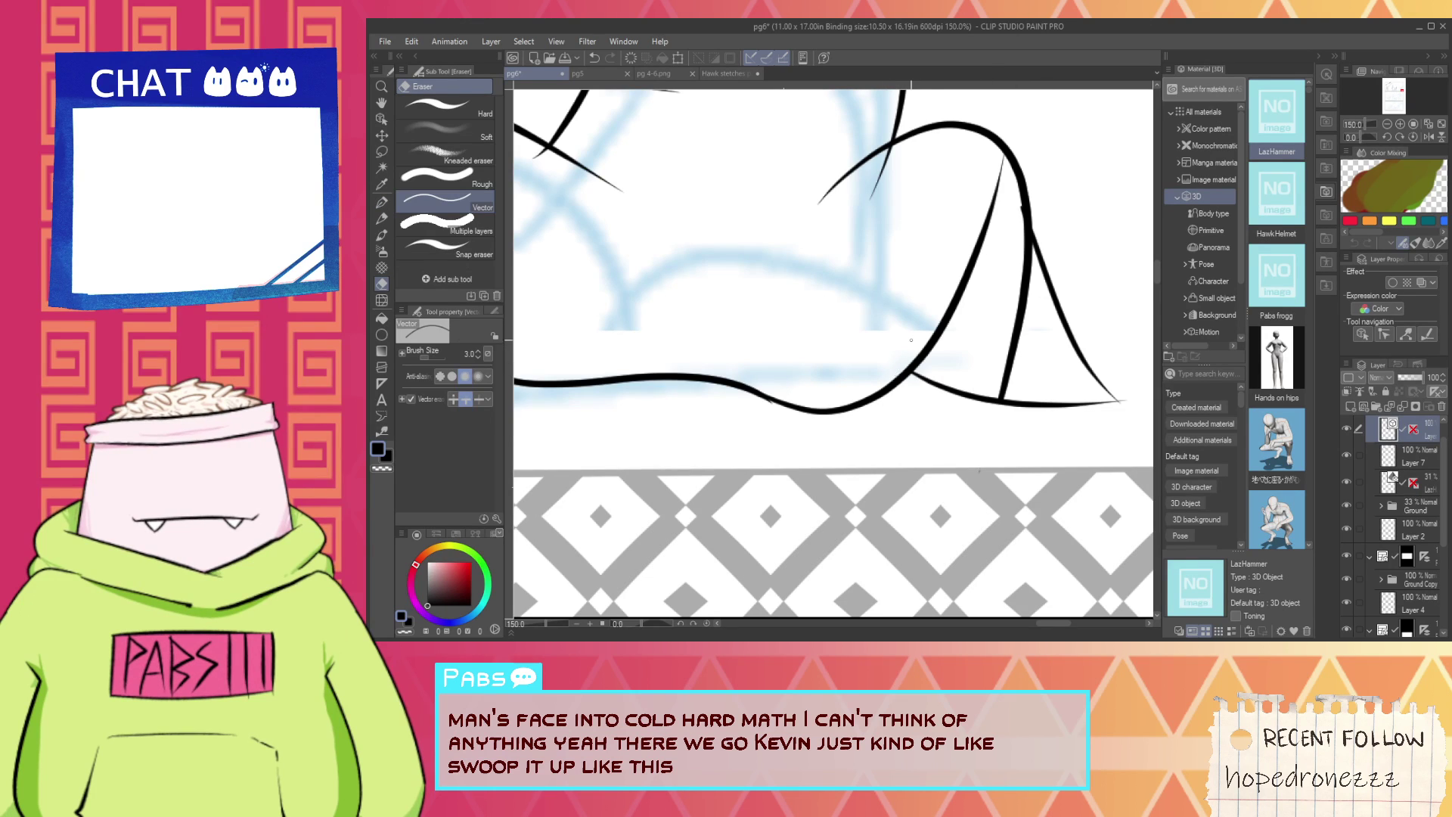
pyautogui.press('space')
pyautogui.moveTo(912, 341); pyautogui.dragTo(947, 455)
# Replace the short waist line with a curved one from the front shoulder to the skirt, and erase the overshoots.
pyautogui.press('space')
pyautogui.moveTo(691, 274); pyautogui.dragTo(918, 395)
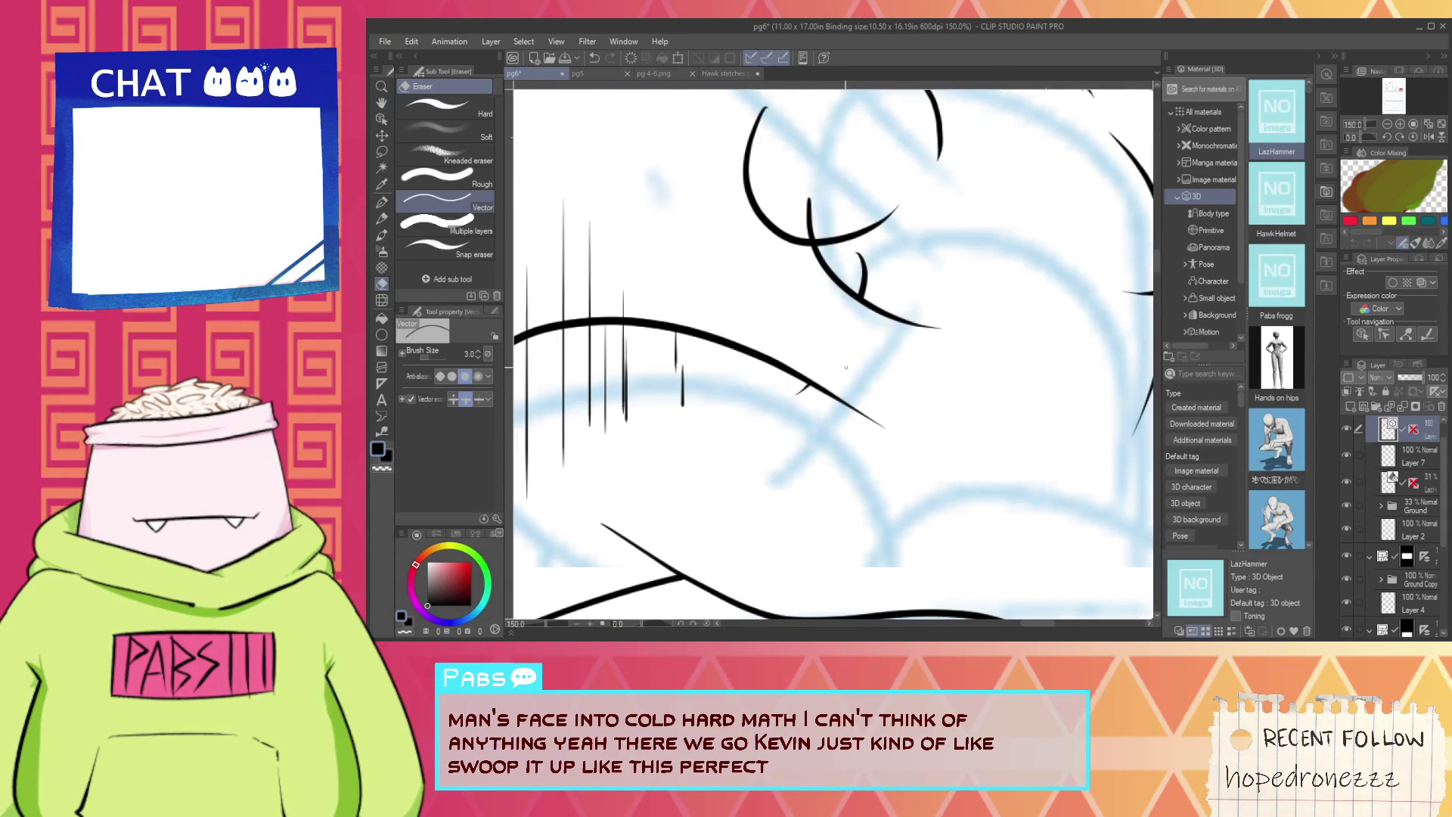
pyautogui.moveTo(806, 402); pyautogui.dragTo(803, 388)
pyautogui.press('p')
pyautogui.moveTo(818, 424); pyautogui.dragTo(873, 270)
pyautogui.hotkey('ctrl', 'z')
pyautogui.moveTo(839, 427); pyautogui.dragTo(813, 264)
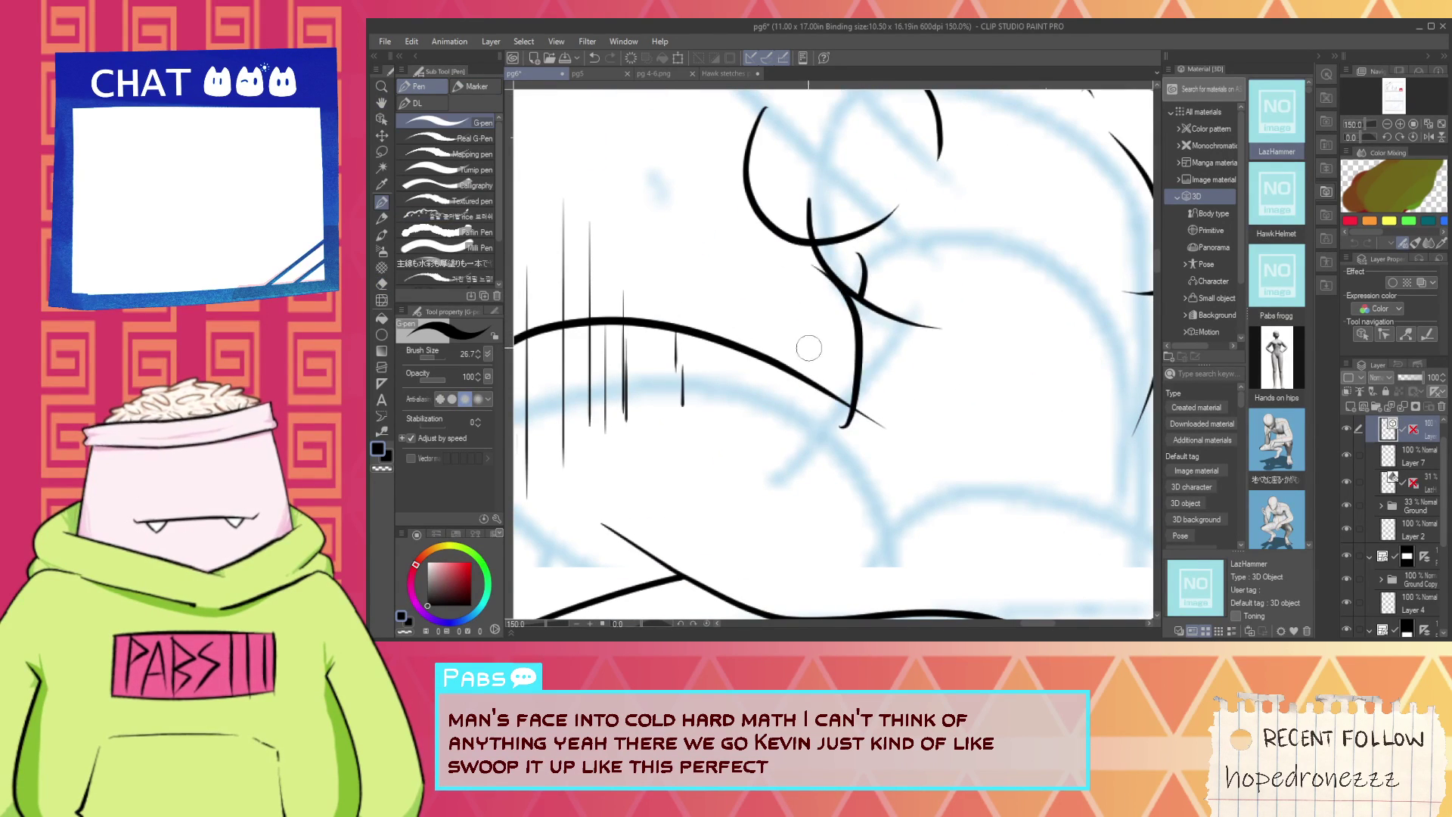
pyautogui.hotkey('ctrl', 'z')
pyautogui.moveTo(760, 406); pyautogui.dragTo(798, 203)
pyautogui.hotkey('ctrl', 'z')
pyautogui.moveTo(862, 256); pyautogui.dragTo(843, 425)
pyautogui.press('e')
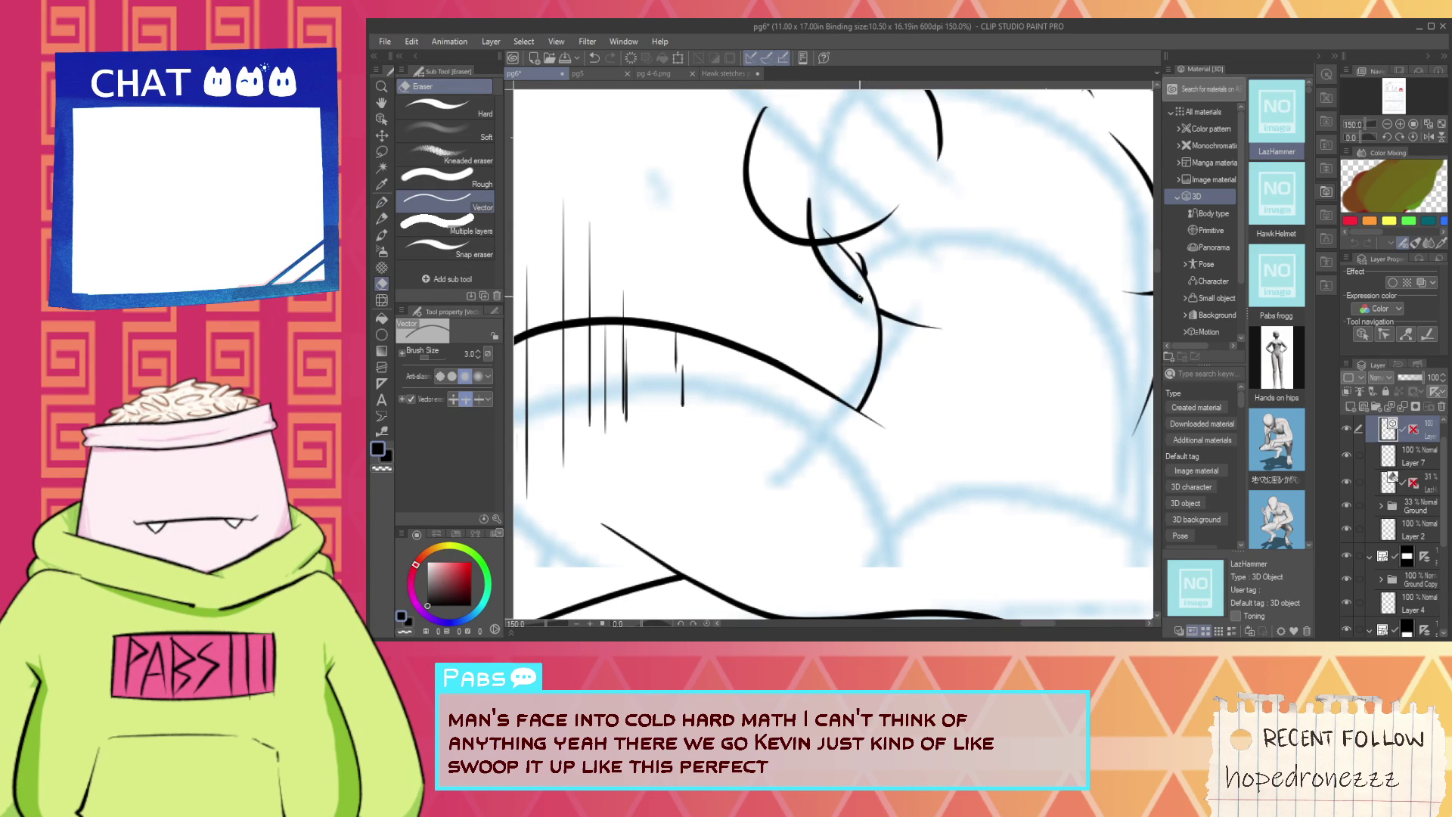
pyautogui.click(896, 318)
pyautogui.scroll(-1, 832, 239)
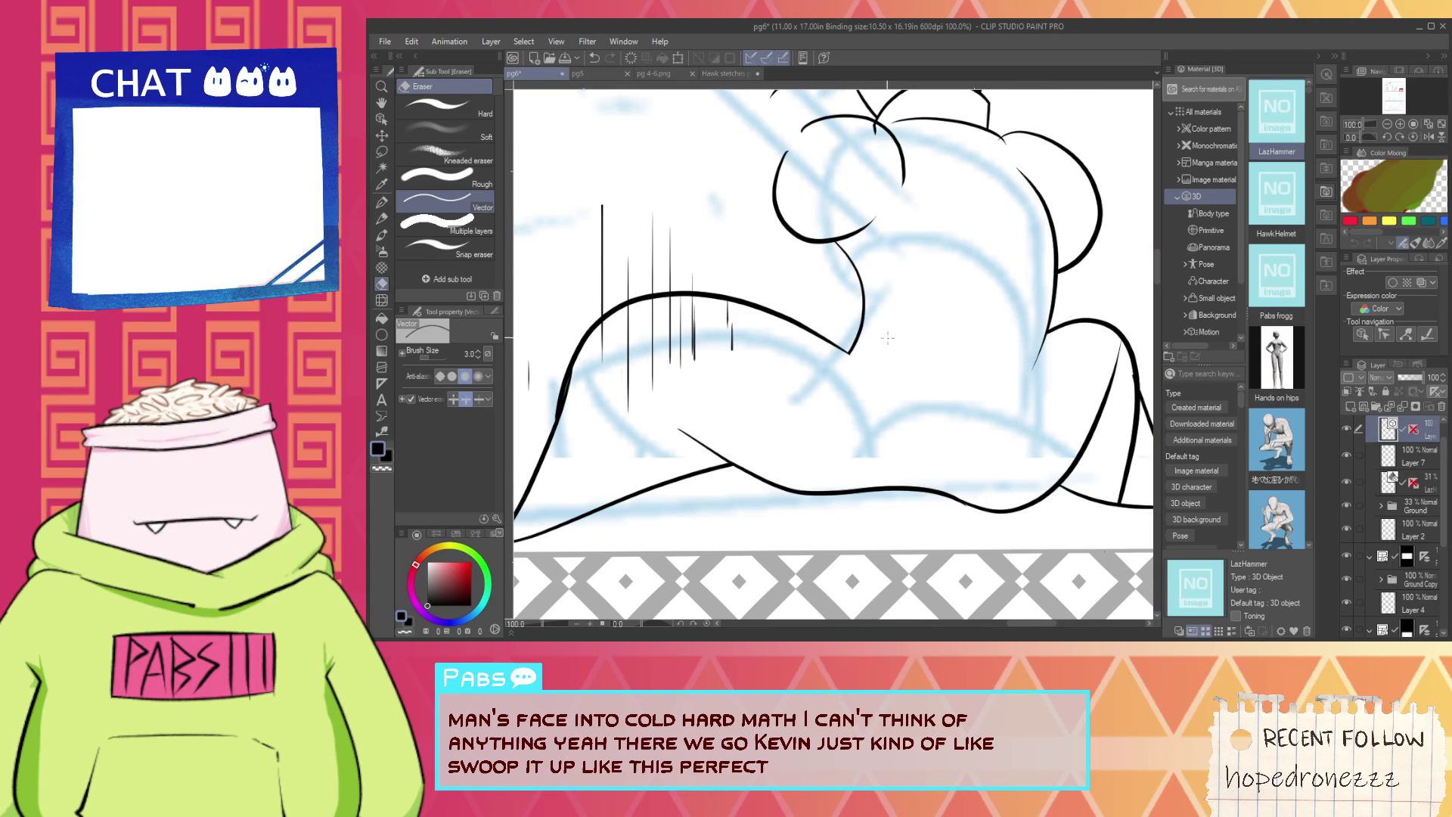
# Ink the pointed toe's upper edge, an ankle line and the curved front of the heel below the skirt's front hem.
pyautogui.press('p')
pyautogui.scroll(-2, 843, 373)
pyautogui.press('space')
pyautogui.moveTo(843, 373); pyautogui.dragTo(872, 347)
pyautogui.scroll(2, 831, 415)
pyautogui.scroll(2, 831, 414)
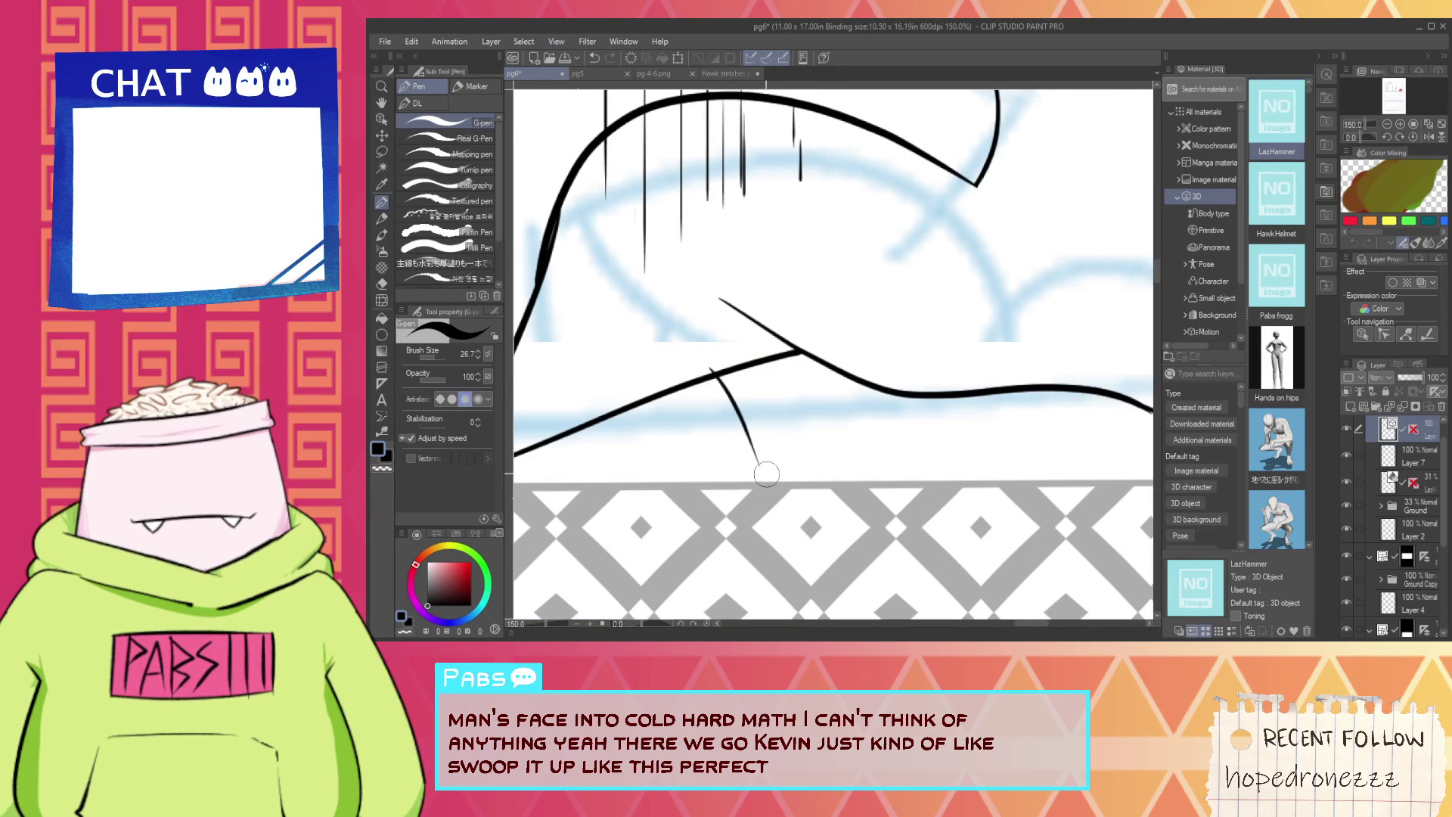
pyautogui.moveTo(809, 414); pyautogui.dragTo(836, 495)
pyautogui.hotkey('ctrl', 'z')
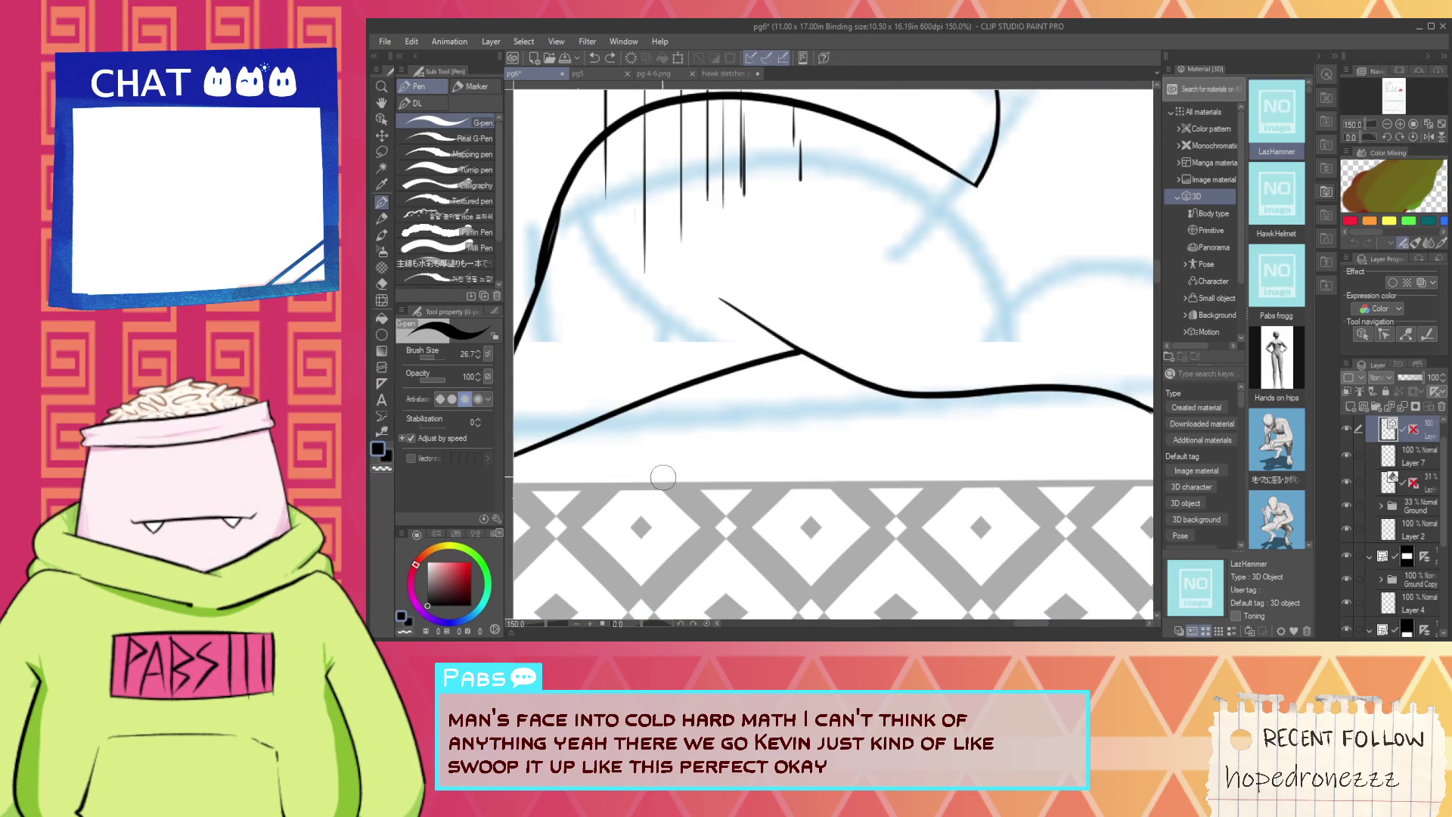
pyautogui.moveTo(632, 499)
pyautogui.mouseDown()
pyautogui.moveTo(659, 452)
pyautogui.moveTo(622, 468)
pyautogui.moveTo(751, 406)
pyautogui.moveTo(716, 331)
pyautogui.moveTo(872, 441)
pyautogui.moveTo(858, 508)
pyautogui.mouseUp()
pyautogui.hotkey('ctrl', 'z')
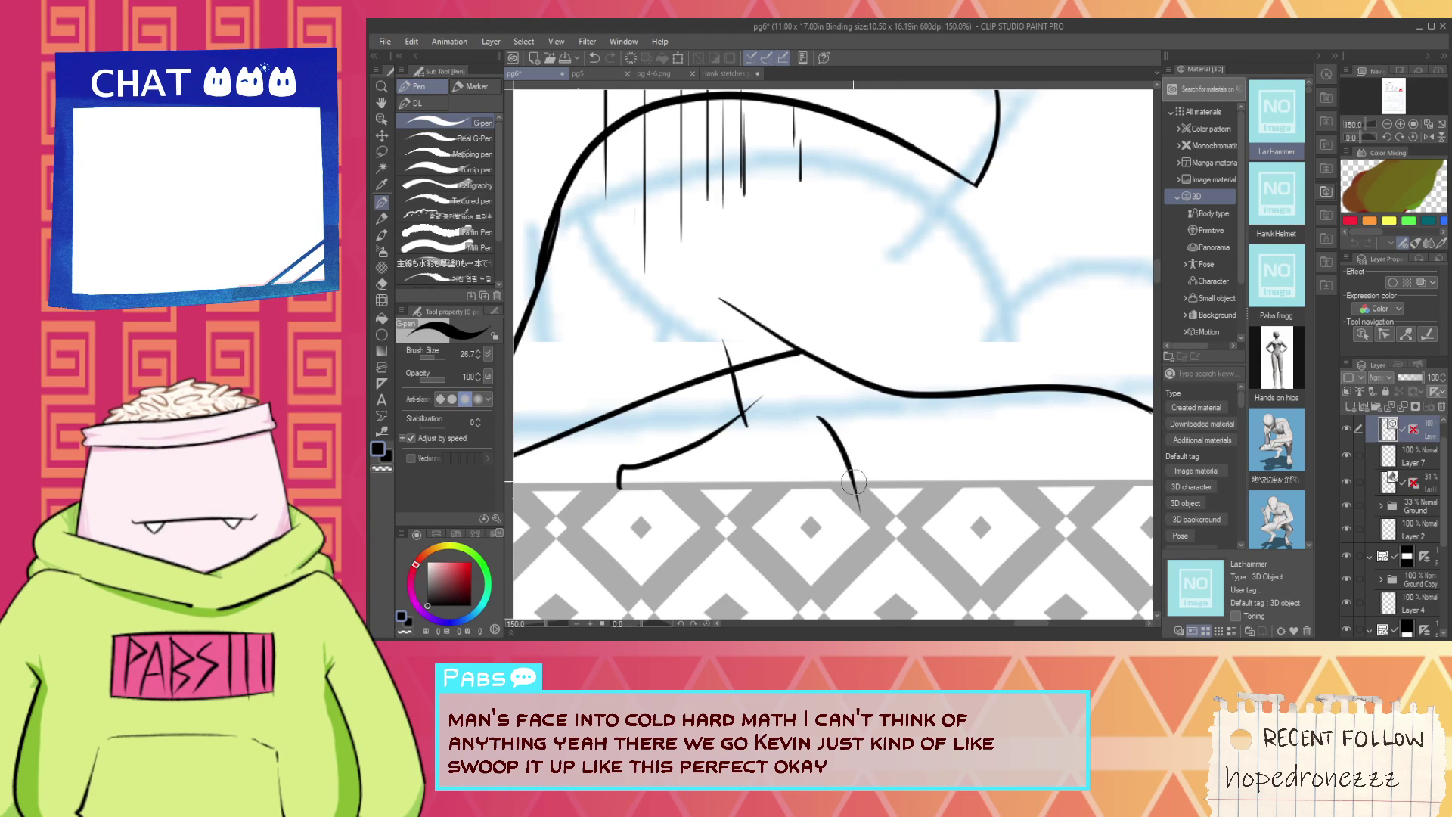
# Ink the heel's back edge from the skirt hem and its flat bottom line, and erase the overshooting ends.
pyautogui.moveTo(961, 388); pyautogui.dragTo(1001, 525)
pyautogui.hotkey('ctrl', 'z')
pyautogui.moveTo(925, 351)
pyautogui.mouseDown()
pyautogui.moveTo(953, 539)
pyautogui.moveTo(941, 378)
pyautogui.mouseUp()
pyautogui.press('e')
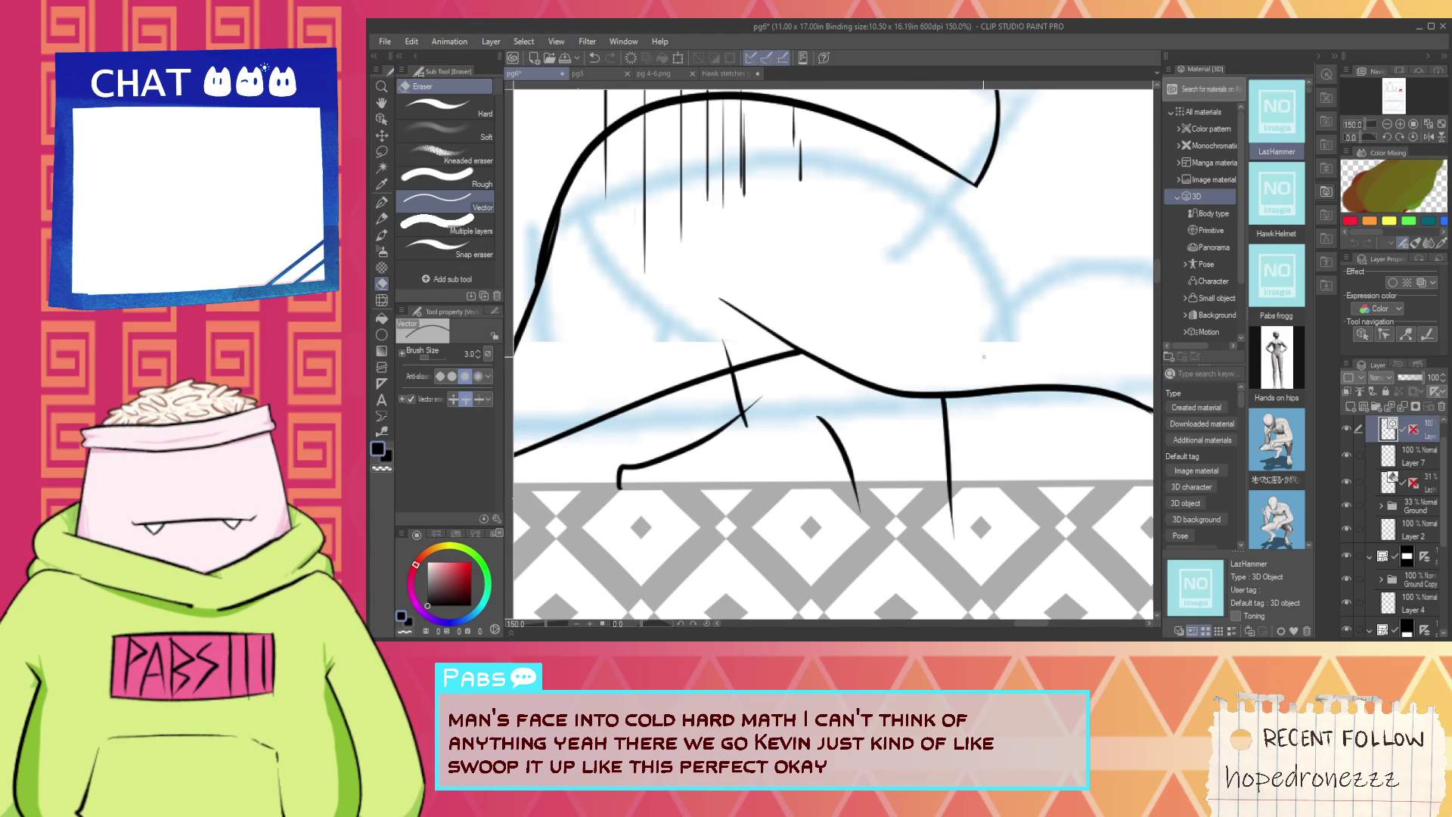
pyautogui.press('p')
pyautogui.hotkey('ctrl', 'z')
pyautogui.moveTo(845, 499)
pyautogui.mouseDown()
pyautogui.moveTo(1003, 507)
pyautogui.moveTo(983, 504)
pyautogui.mouseUp()
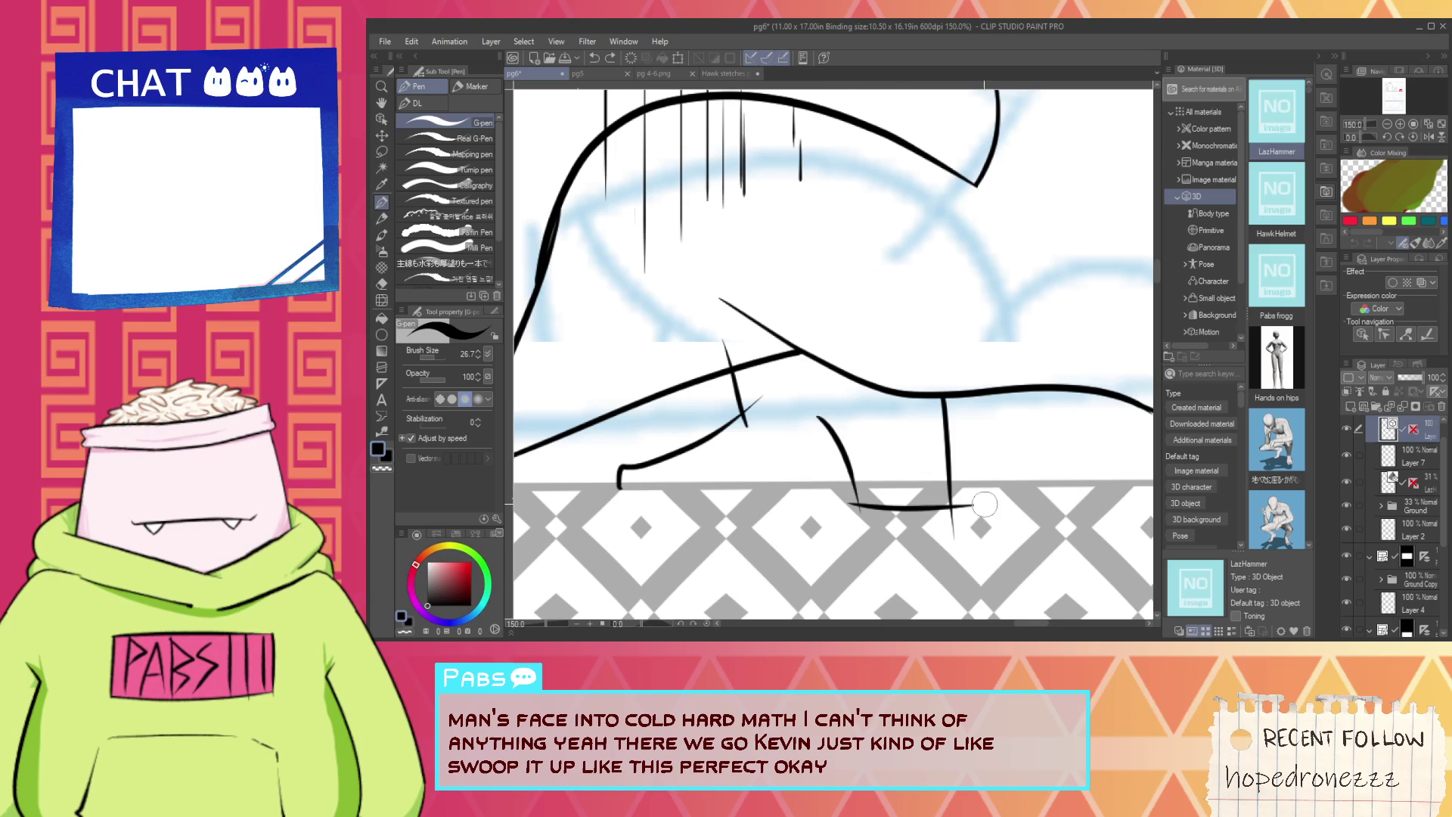
pyautogui.press('e')
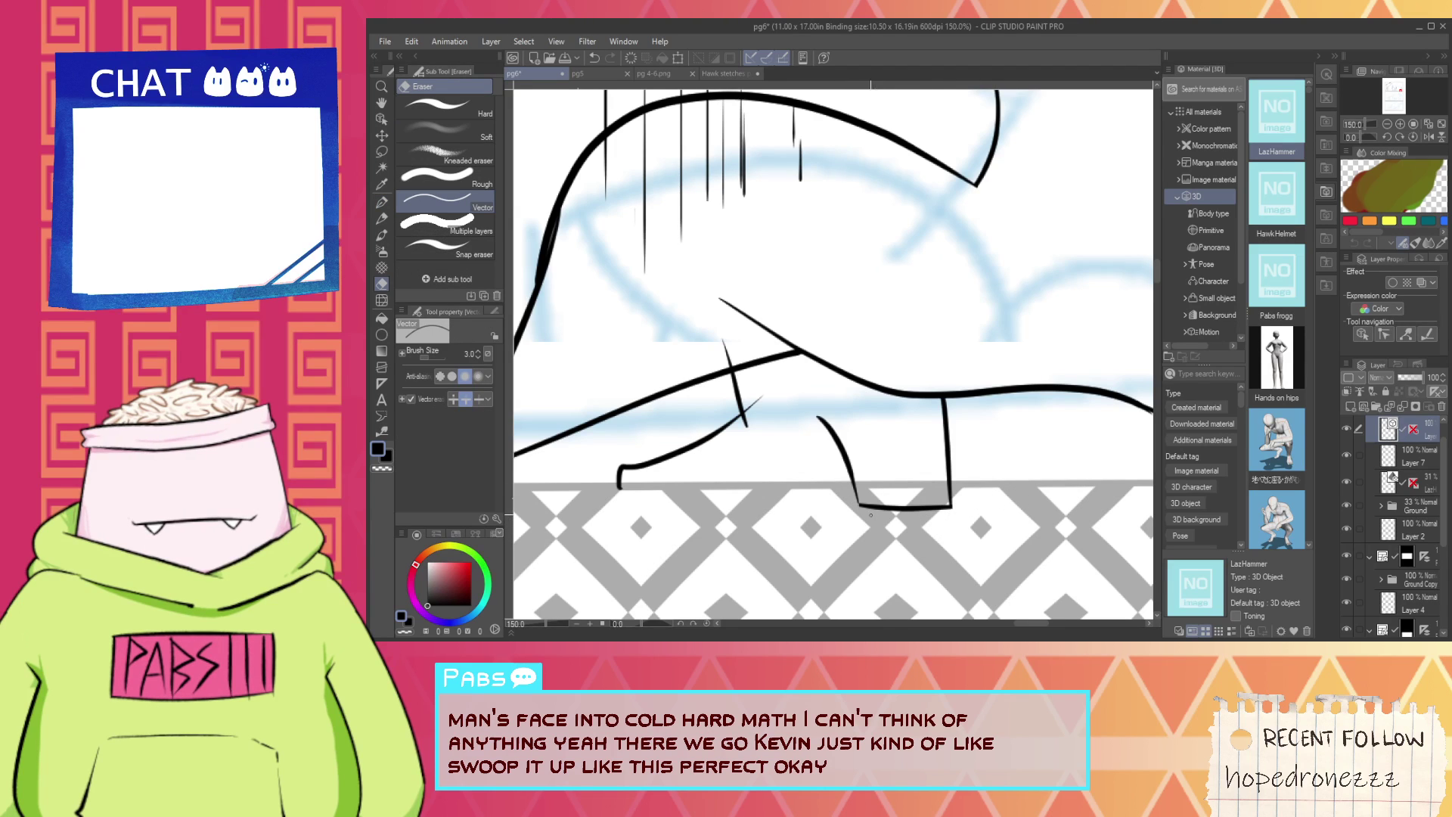
# Ink the shoe's sole from the toe to the heel, and erase the overshoots and the ankle line.
pyautogui.press('p')
pyautogui.scroll(1, 649, 492)
pyautogui.moveTo(611, 484); pyautogui.dragTo(944, 460)
pyautogui.press('e')
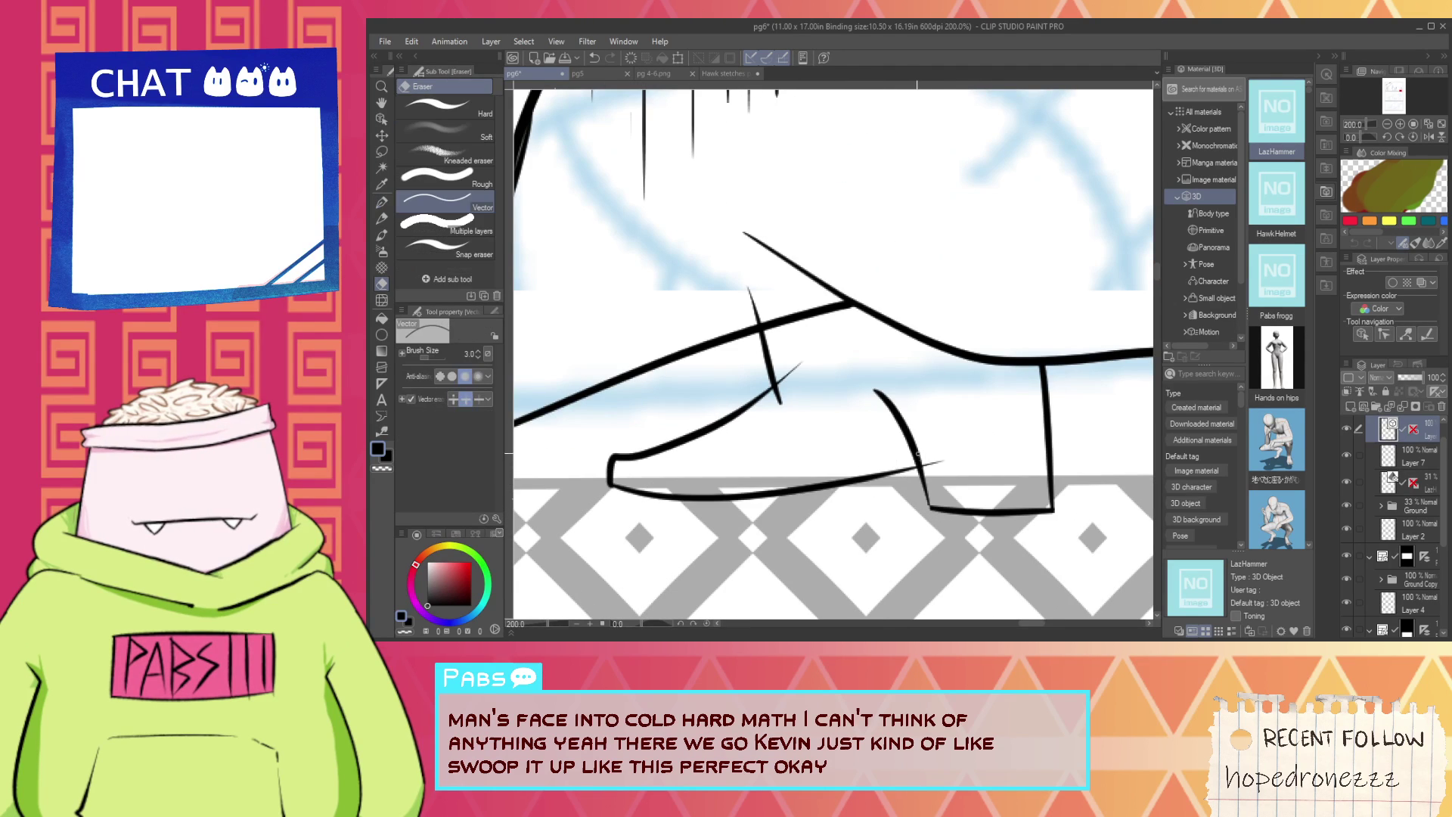
pyautogui.moveTo(780, 401)
pyautogui.mouseDown()
pyautogui.moveTo(793, 370)
pyautogui.moveTo(761, 359)
pyautogui.moveTo(749, 301)
pyautogui.mouseUp()
pyautogui.hotkey('ctrl', 'z')
pyautogui.click(765, 369)
pyautogui.press('p')
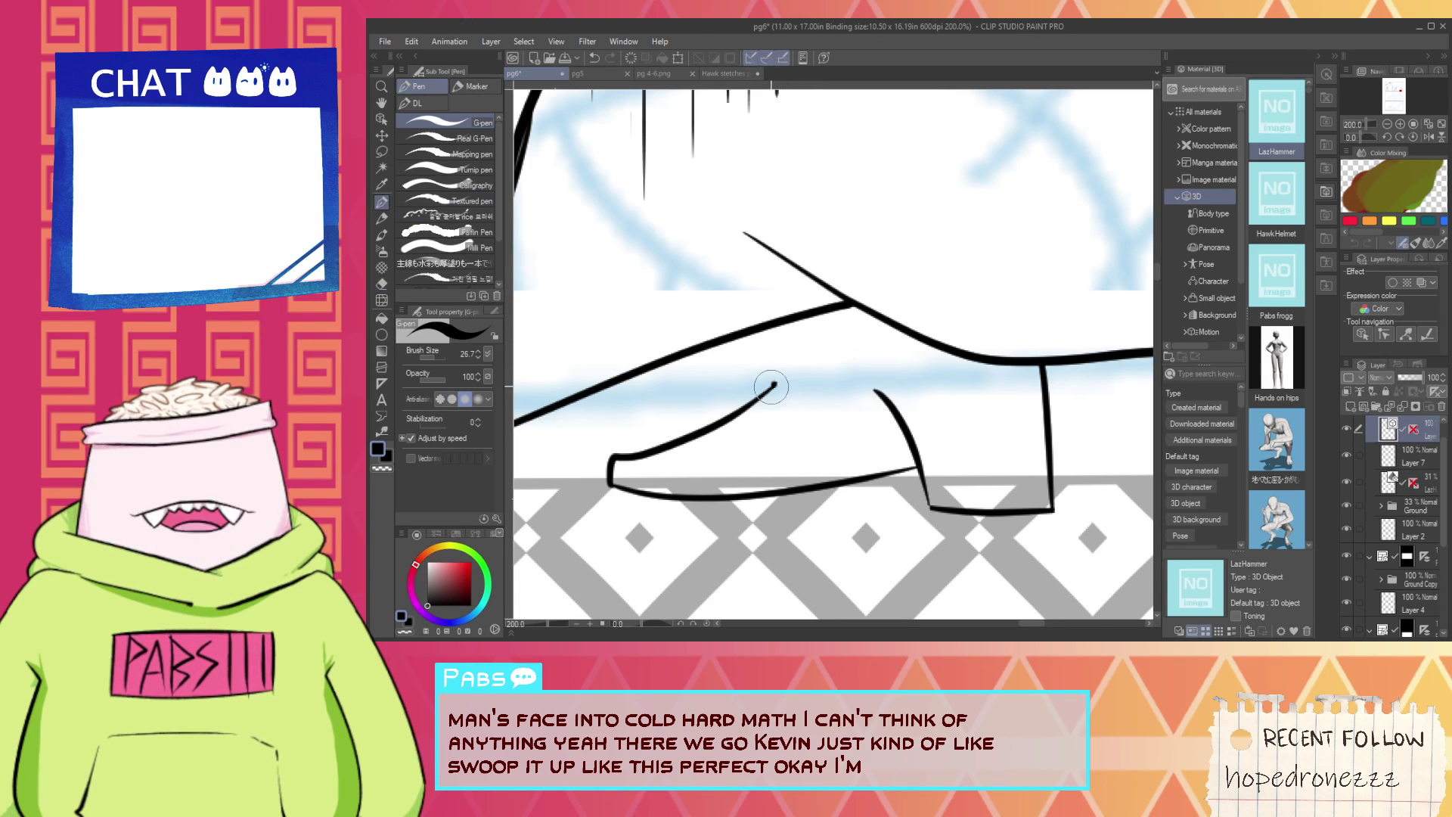
# Ink a notched ankle line from the shoe's upper edge to the skirt hem and a second line just above the sole.
pyautogui.moveTo(773, 386); pyautogui.dragTo(789, 322)
pyautogui.hotkey('ctrl', 'z')
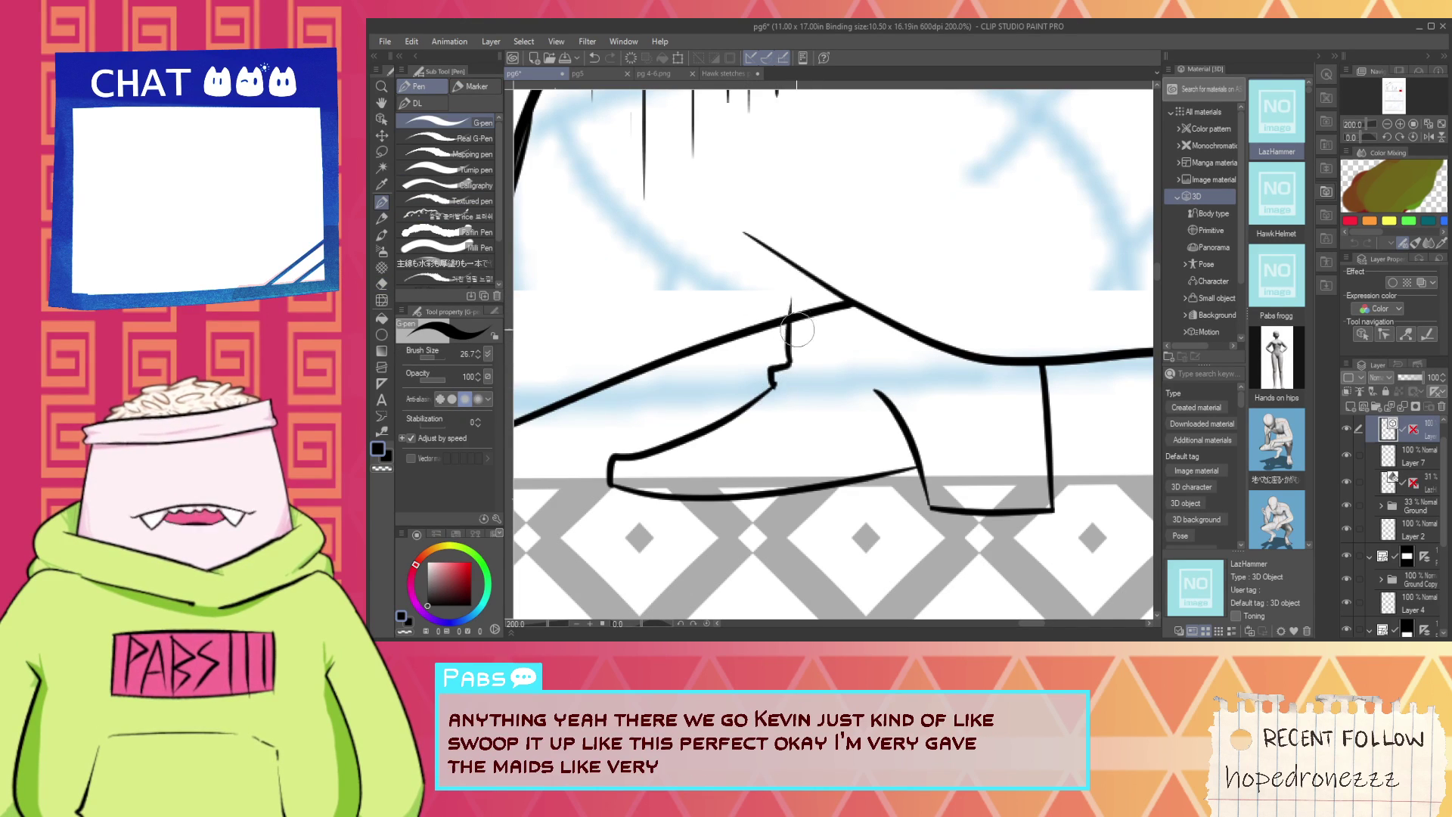
pyautogui.moveTo(613, 472); pyautogui.dragTo(894, 468)
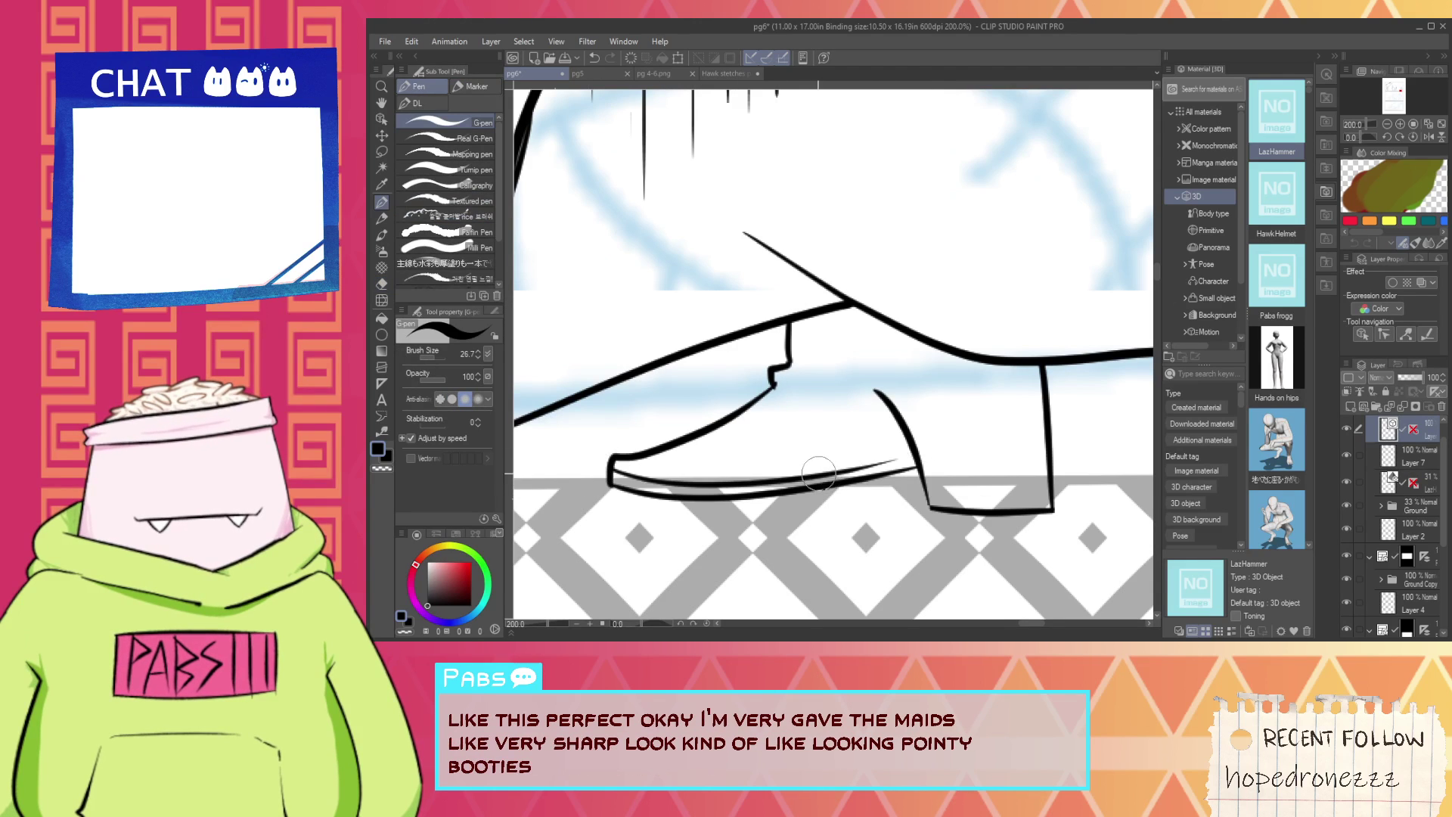
pyautogui.hotkey('ctrl', 'z')
pyautogui.moveTo(613, 473)
pyautogui.mouseDown()
pyautogui.moveTo(867, 418)
pyautogui.moveTo(842, 450)
pyautogui.moveTo(868, 367)
pyautogui.moveTo(994, 386)
pyautogui.mouseUp()
pyautogui.hotkey('ctrl', 'z')
# Ink a slanted line on the shoe's side from the end of the upper sole line toward the skirt hem.
pyautogui.moveTo(830, 454)
pyautogui.mouseDown()
pyautogui.moveTo(852, 367)
pyautogui.moveTo(1046, 363)
pyautogui.mouseUp()
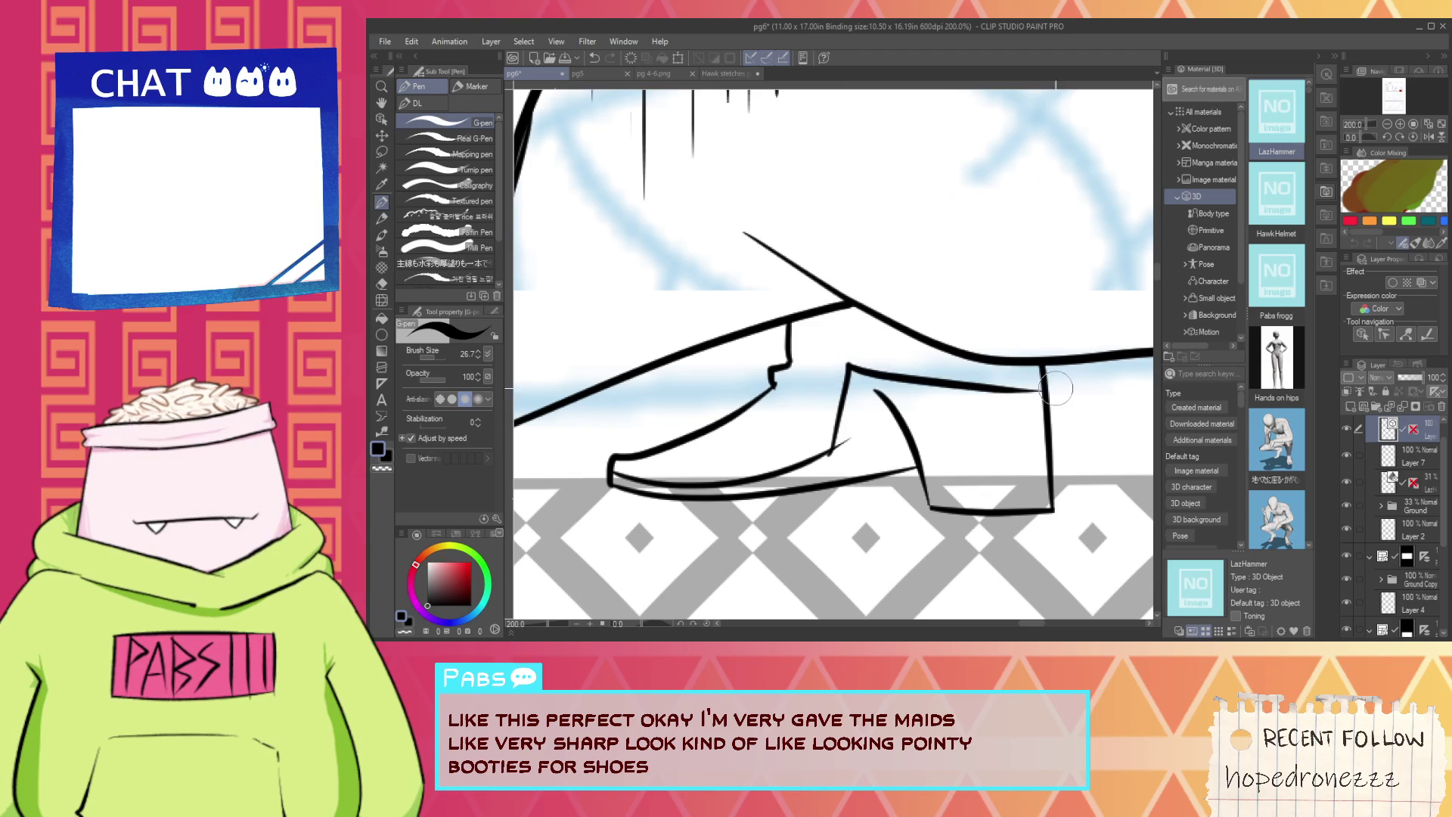
pyautogui.hotkey('ctrl', 'z')
pyautogui.moveTo(838, 448)
pyautogui.mouseDown()
pyautogui.moveTo(867, 378)
pyautogui.moveTo(1046, 362)
pyautogui.mouseUp()
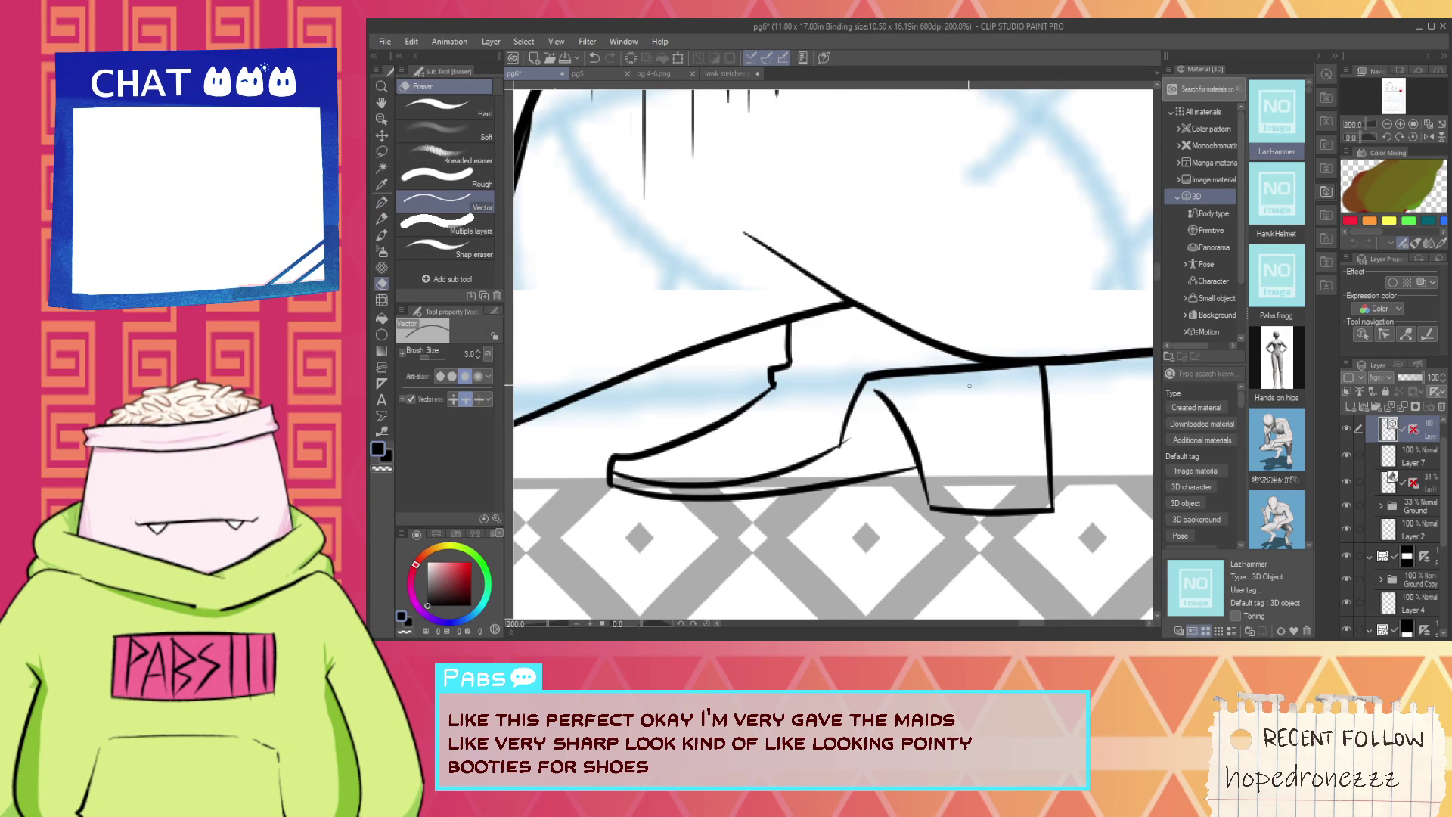
pyautogui.hotkey('ctrl', 'z')
pyautogui.moveTo(864, 369); pyautogui.dragTo(1029, 363)
pyautogui.hotkey('ctrl', 'z')
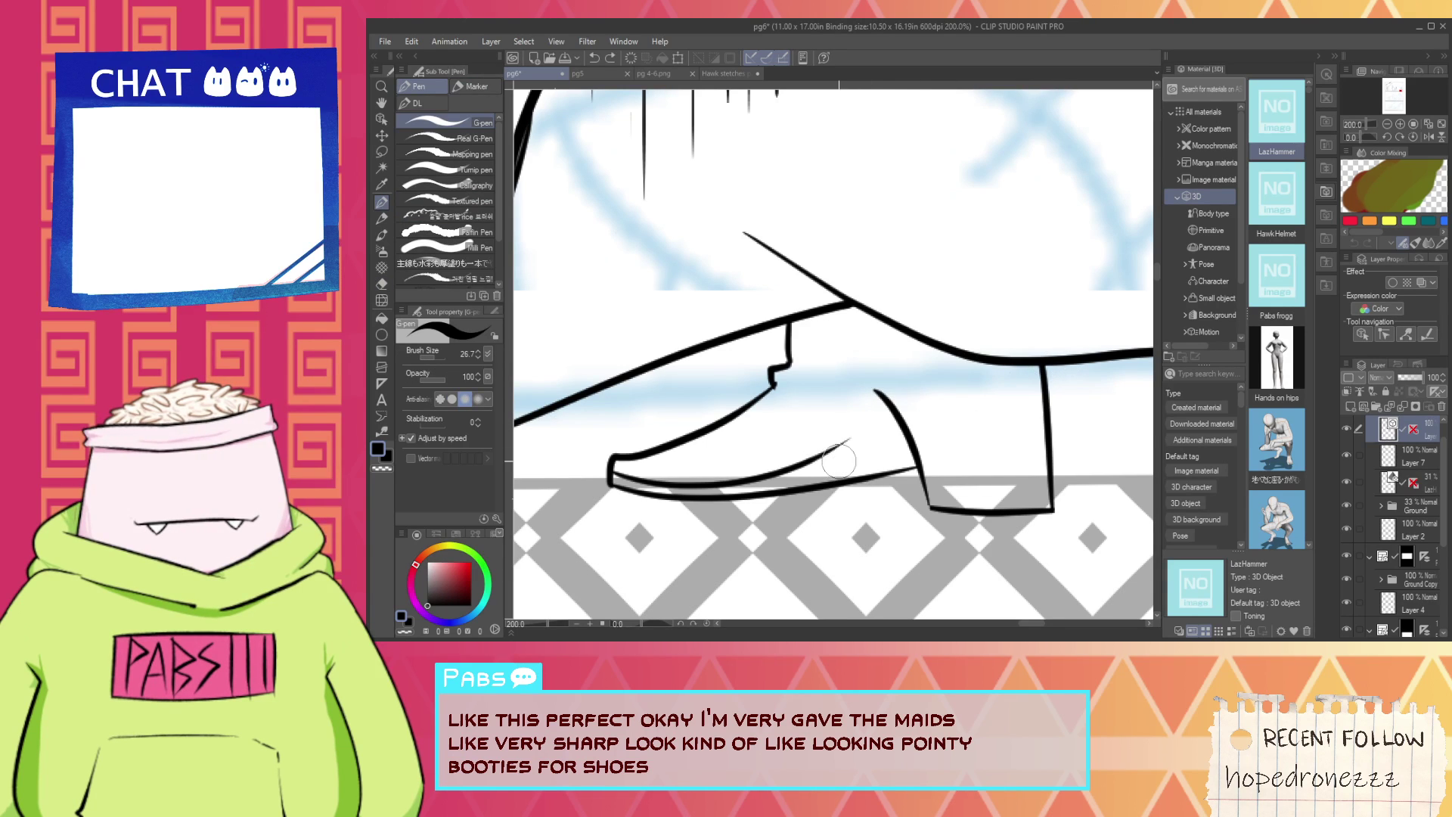
pyautogui.moveTo(839, 460); pyautogui.dragTo(879, 322)
pyautogui.moveTo(857, 383); pyautogui.dragTo(1095, 388)
pyautogui.hotkey('ctrl', 'z')
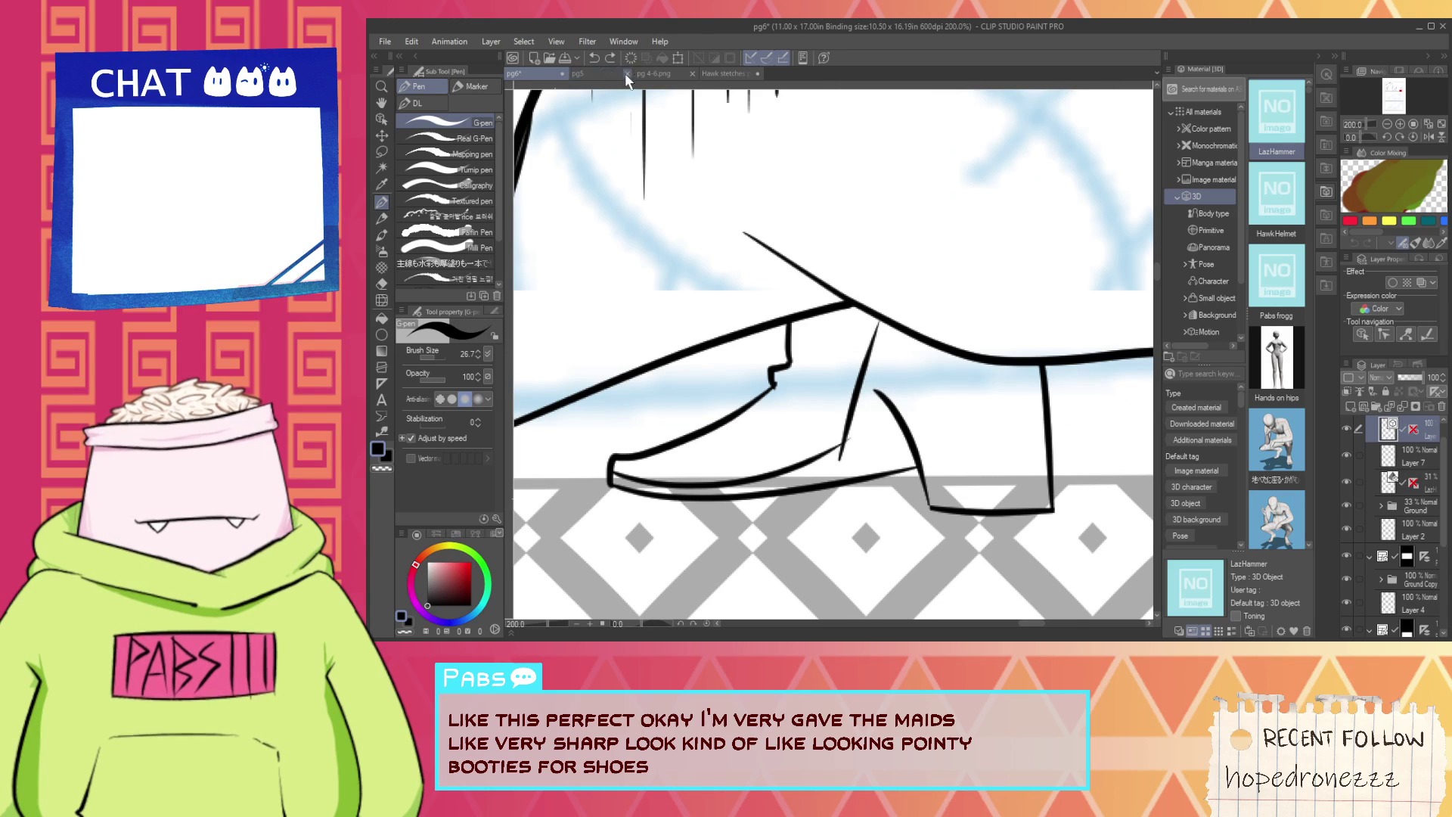
# Check the maid design in Hawk stetches p2, and on pg6 ink a short line joining the shoe's slanted line to the hem, trimming the corner.
pyautogui.click(671, 74)
pyautogui.click(740, 71)
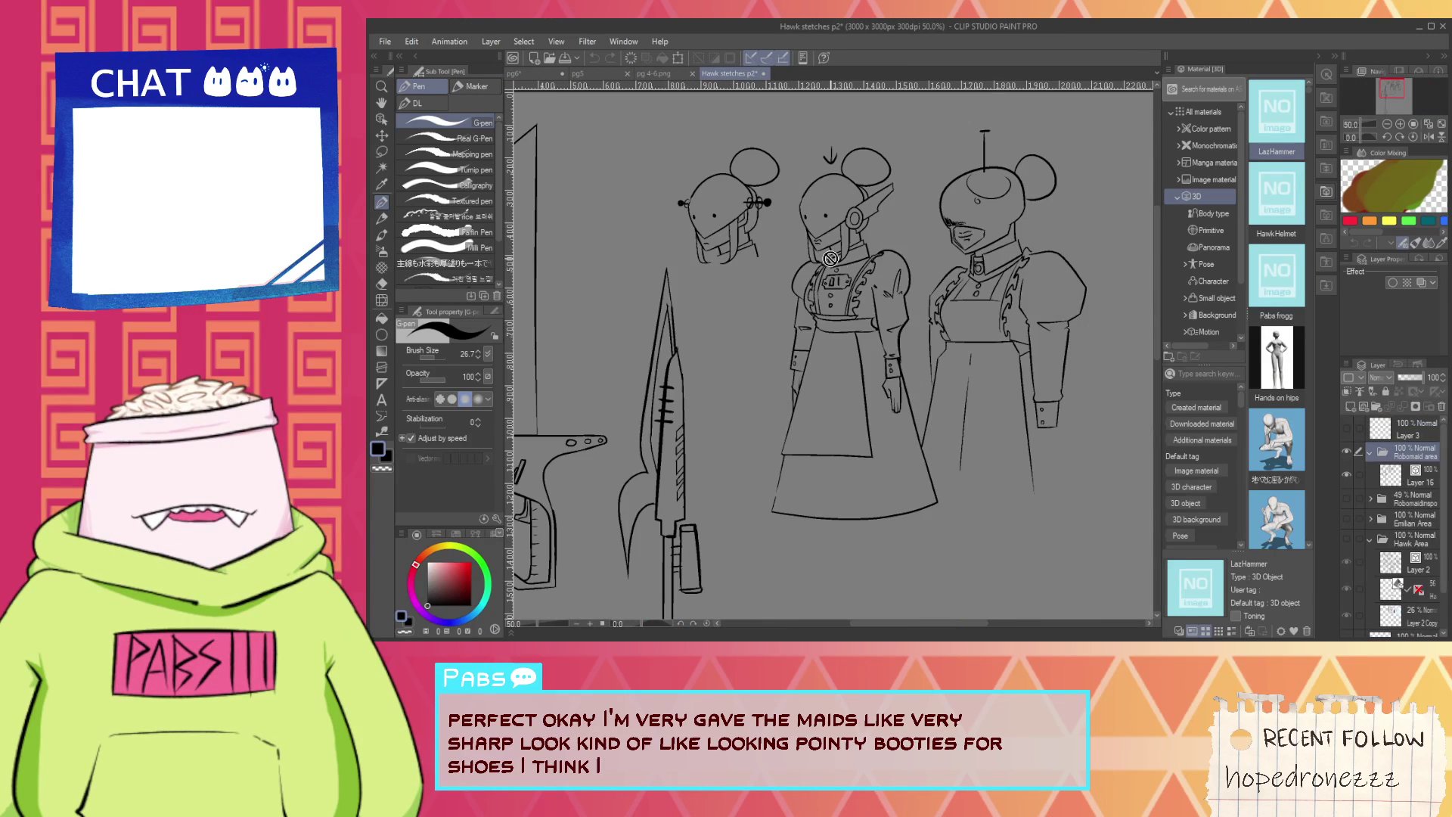
pyautogui.scroll(-1, 733, 248)
pyautogui.click(527, 74)
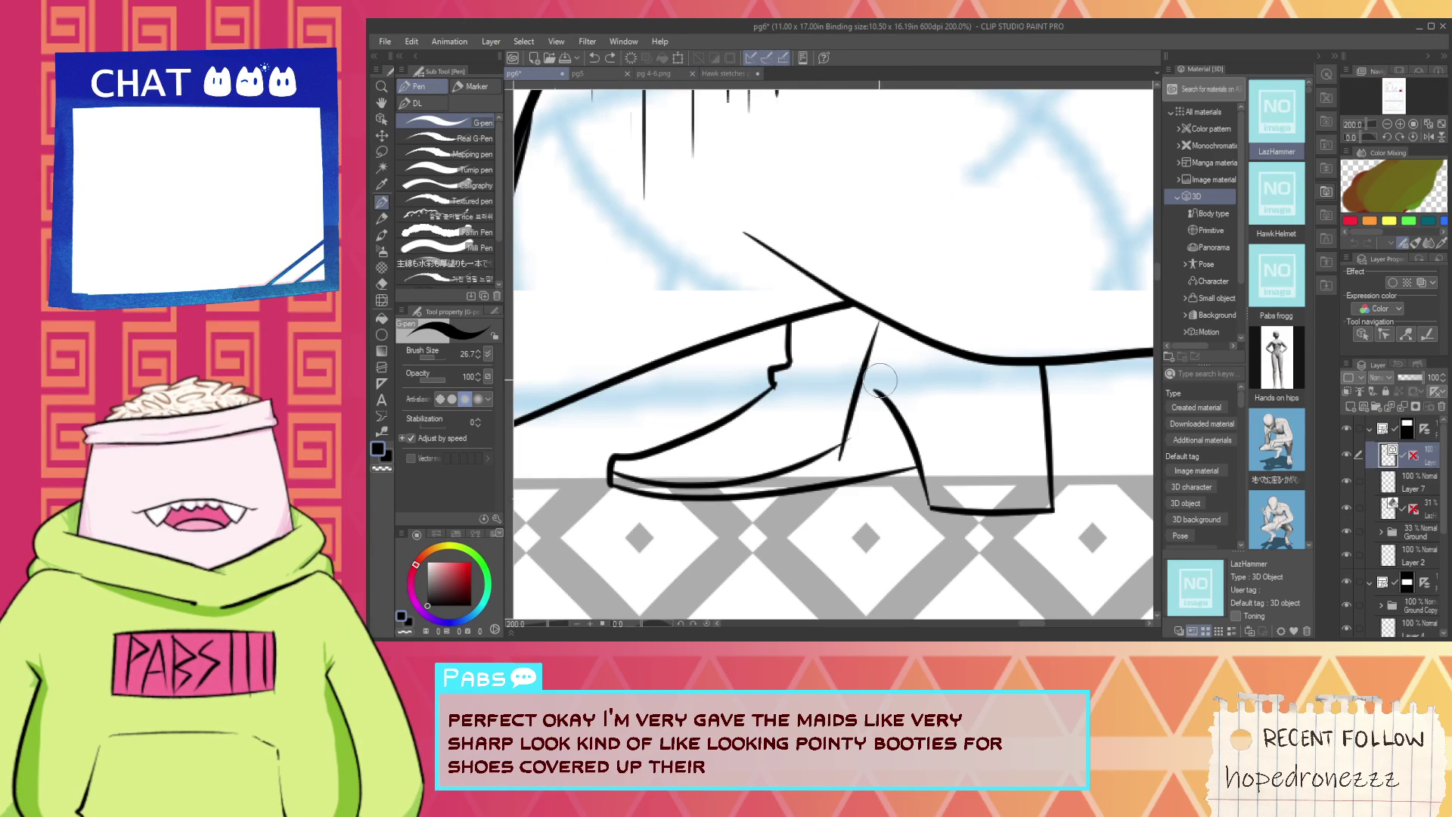
pyautogui.moveTo(856, 363); pyautogui.dragTo(977, 344)
pyautogui.press('e')
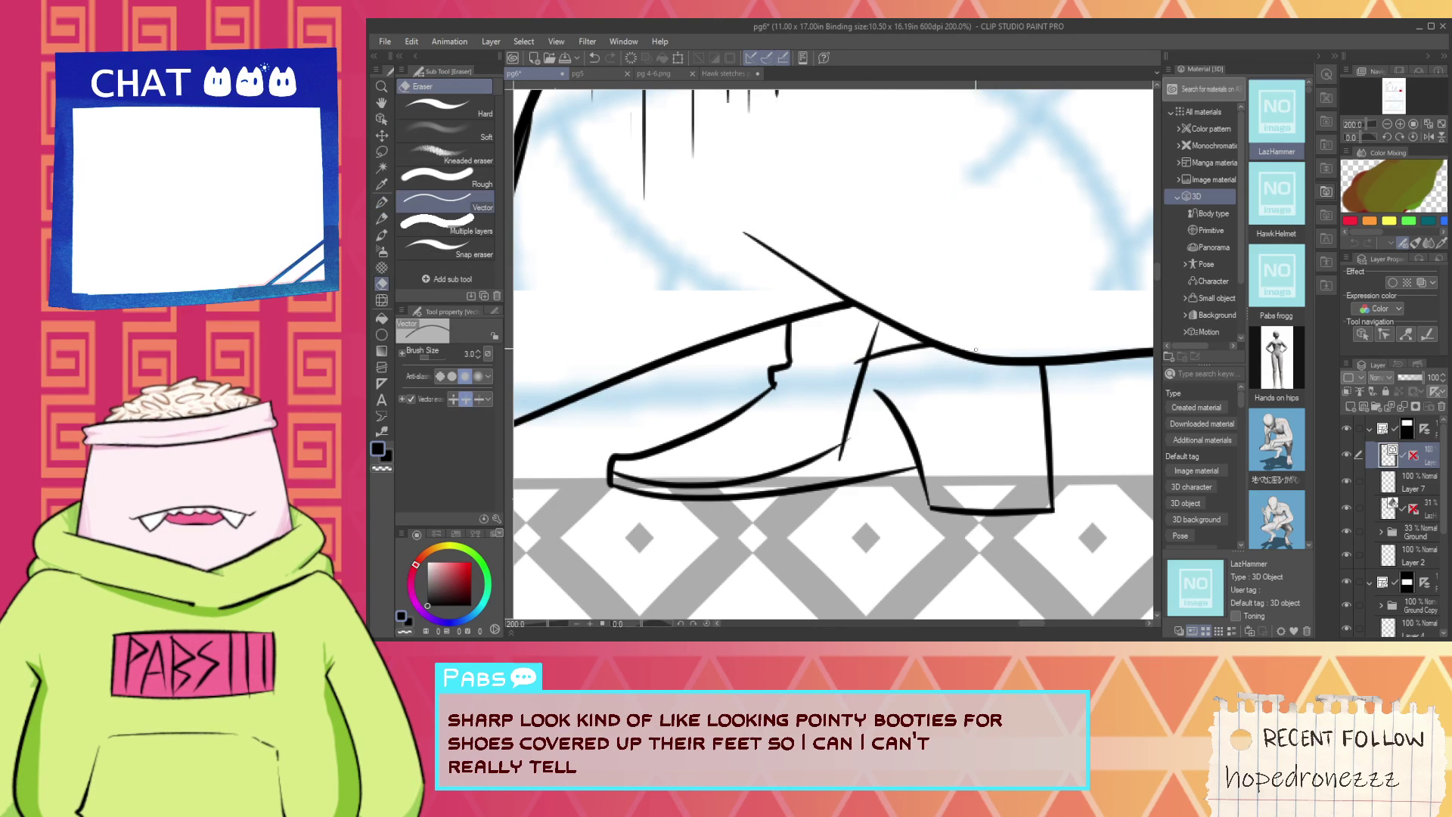
pyautogui.click(857, 362)
pyautogui.press('p')
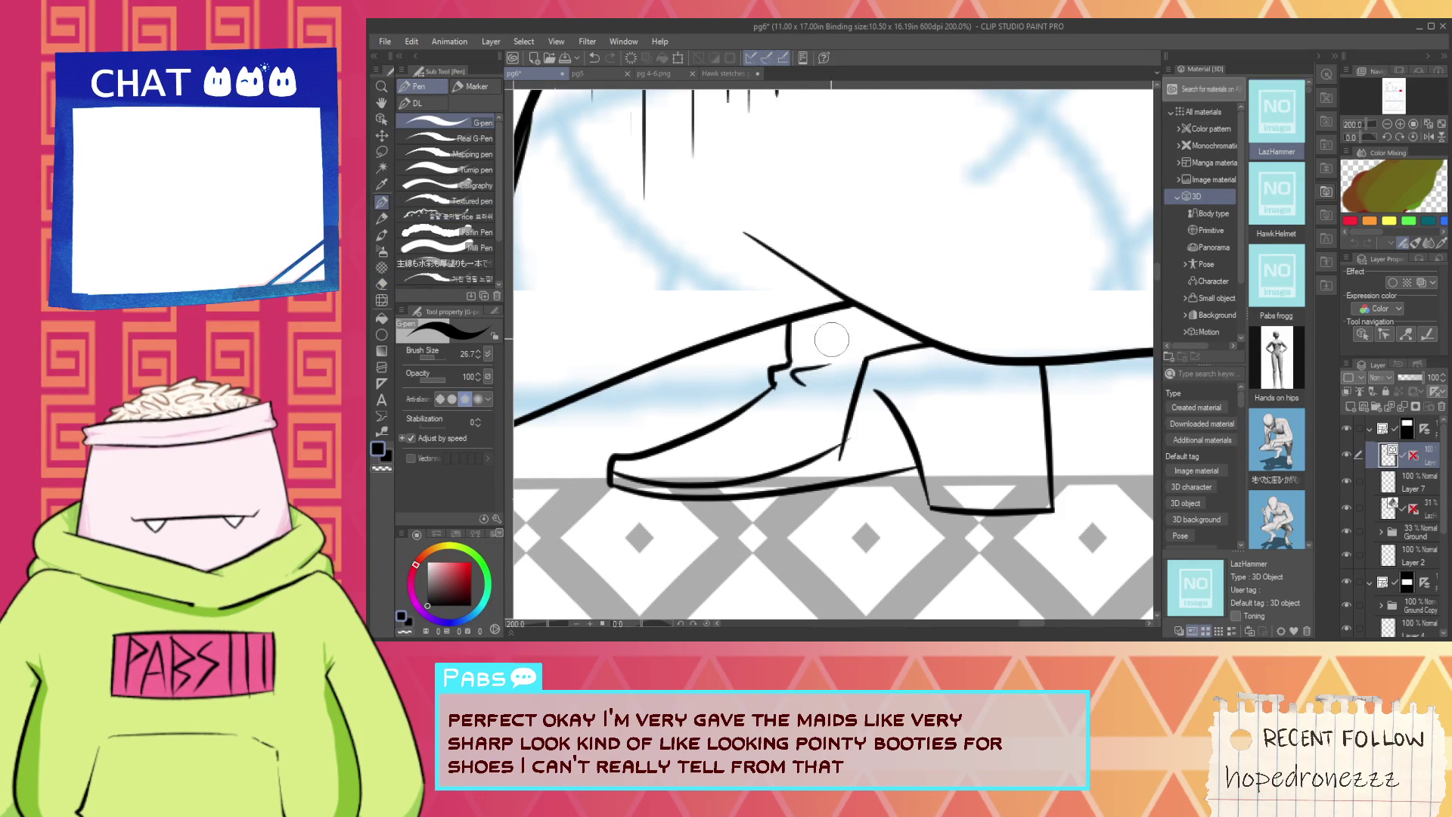
# Ink two thin creases at the ankle and a short slanted line rising from the sole before the heel, trimming the shoe-side overshoot.
pyautogui.hotkey('ctrl', 'z')
pyautogui.scroll(-4, 812, 385)
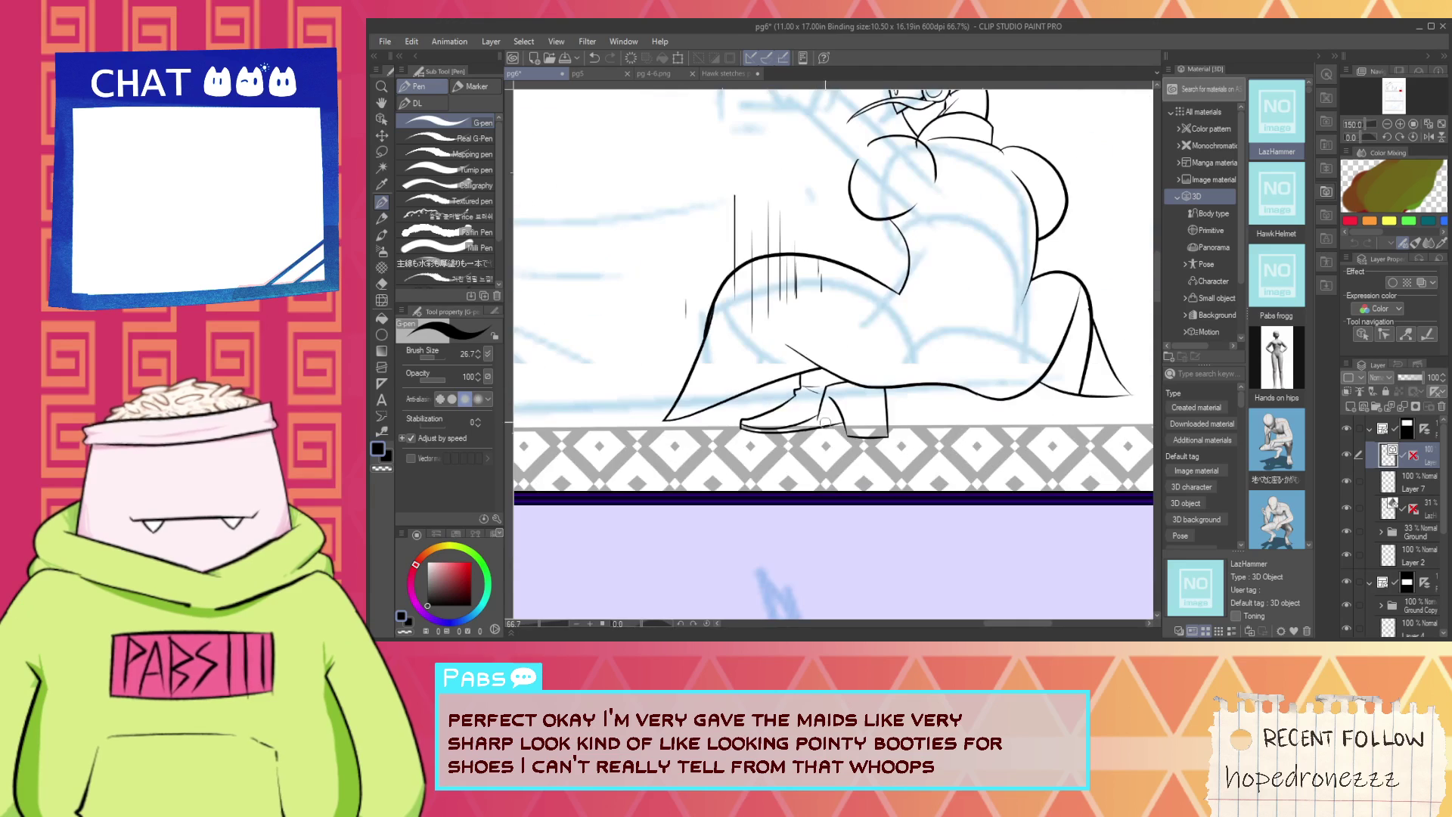
pyautogui.moveTo(811, 390); pyautogui.dragTo(795, 380)
pyautogui.scroll(5, 803, 409)
pyautogui.moveTo(800, 449); pyautogui.dragTo(833, 288)
pyautogui.hotkey('ctrl', 'z')
pyautogui.press('e')
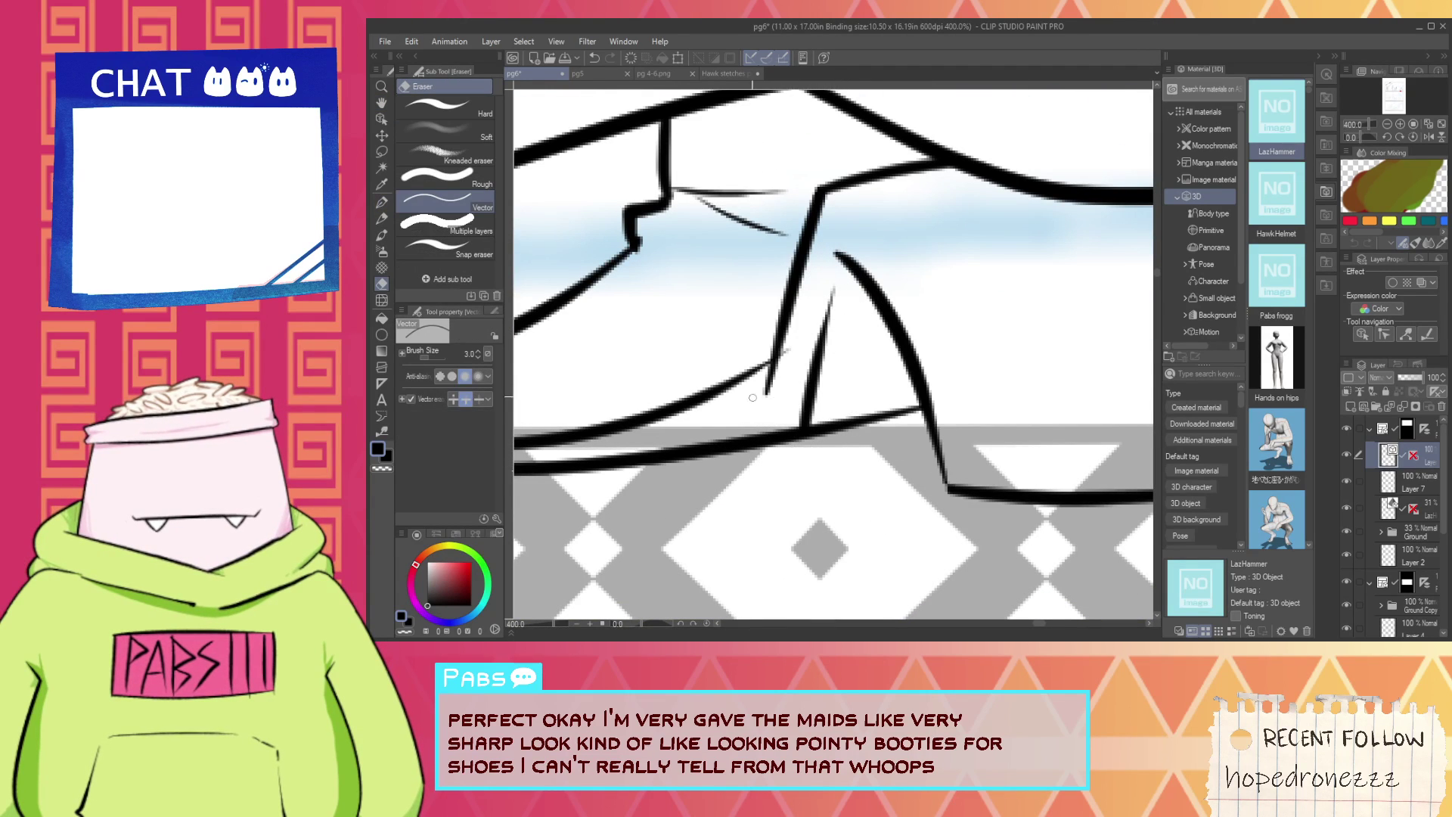
pyautogui.scroll(-4, 800, 355)
pyautogui.moveTo(848, 346); pyautogui.dragTo(736, 374)
pyautogui.scroll(2, 738, 372)
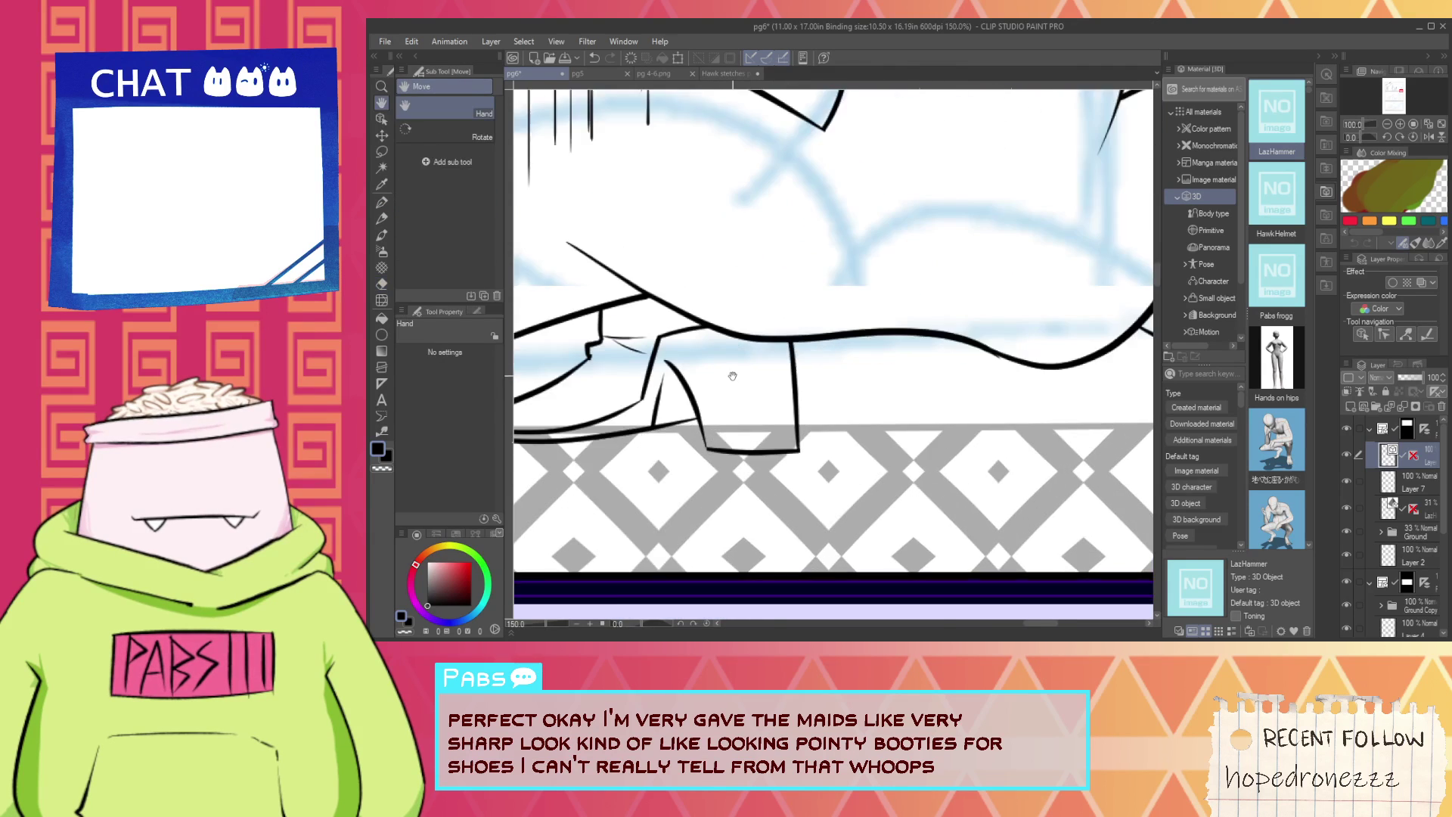
# Redraw the heel narrower with a new back edge and curved bottom, and erase the old heel lines and overshoots.
pyautogui.press('p')
pyautogui.moveTo(762, 321)
pyautogui.mouseDown()
pyautogui.moveTo(760, 469)
pyautogui.moveTo(712, 469)
pyautogui.moveTo(781, 451)
pyautogui.mouseUp()
pyautogui.hotkey('ctrl', 'z')
pyautogui.press('e')
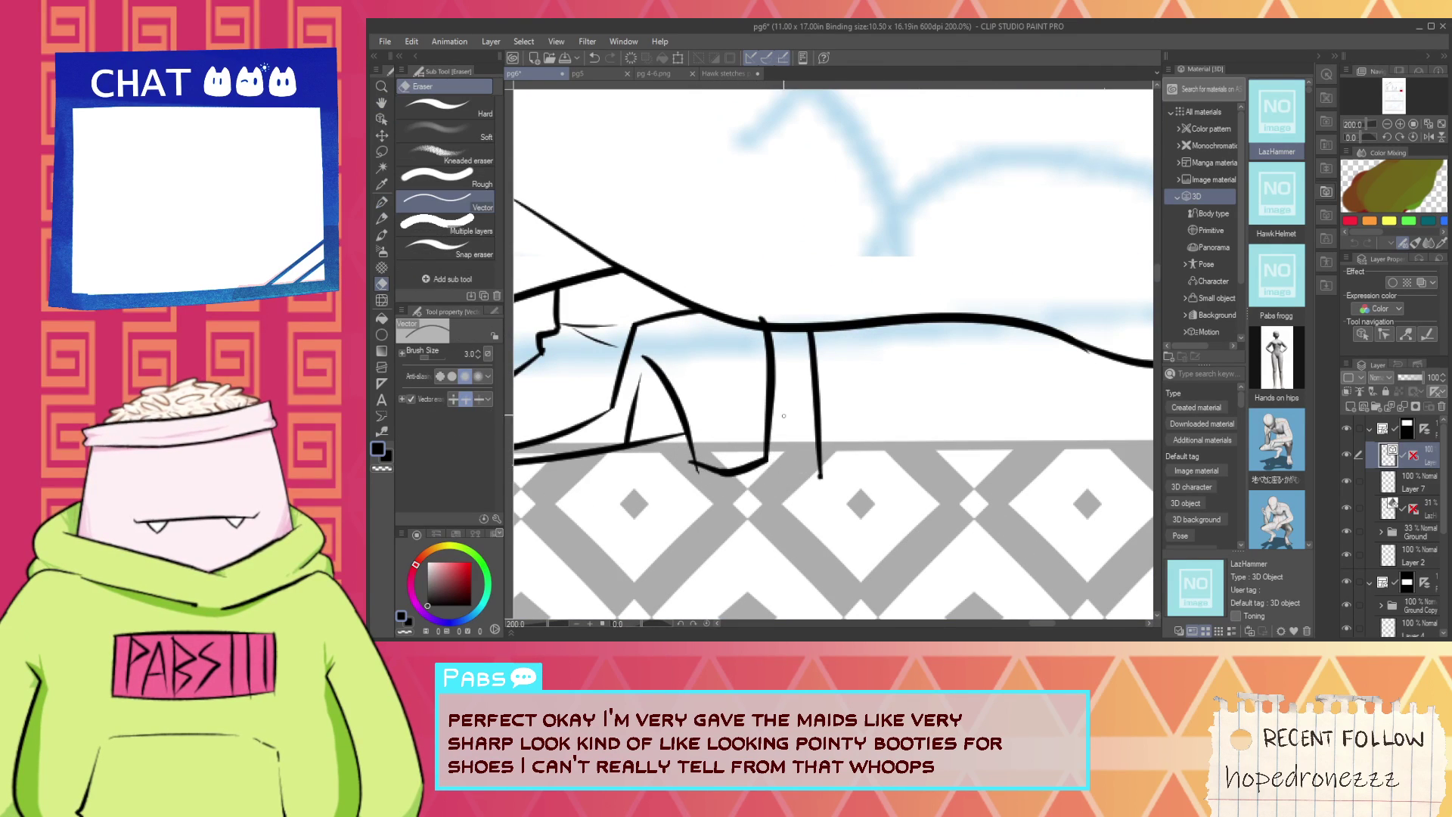
pyautogui.scroll(2, 754, 328)
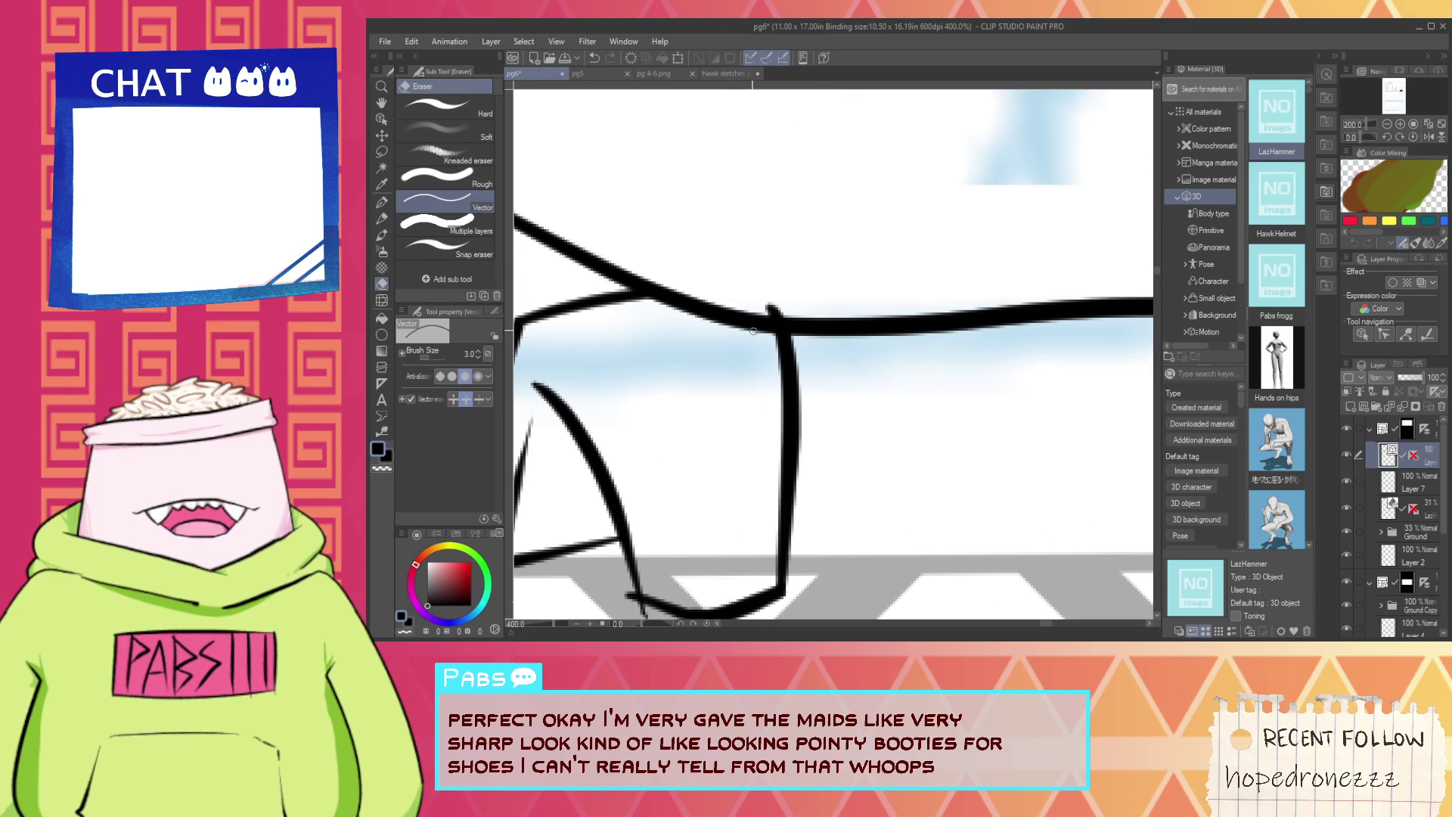
pyautogui.moveTo(767, 305); pyautogui.dragTo(791, 311)
pyautogui.moveTo(655, 444); pyautogui.dragTo(891, 279)
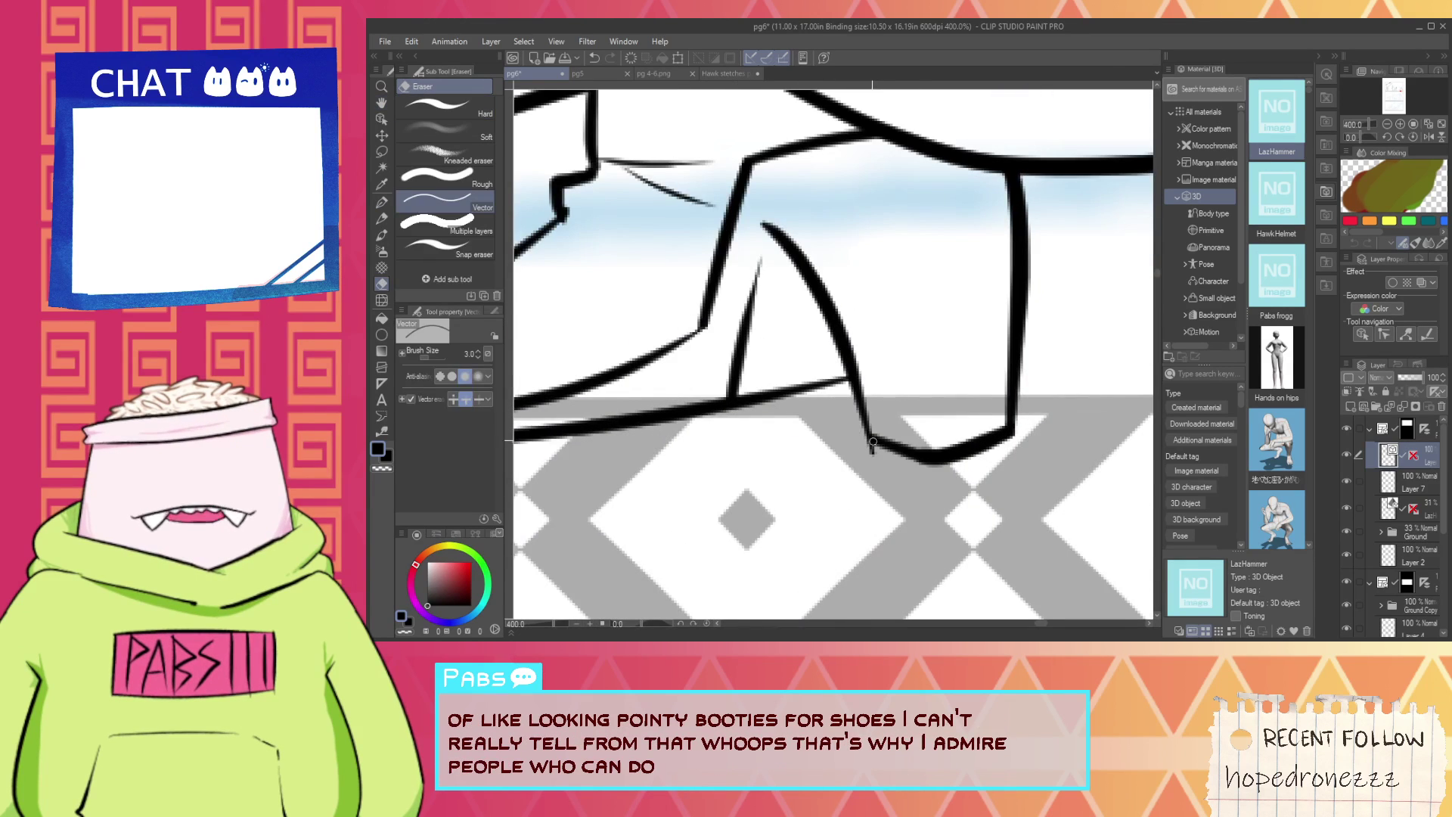
# Ink a thin vertical corner line inside the heel, rising from its curved bottom.
pyautogui.press('p')
pyautogui.scroll(2, 866, 298)
pyautogui.moveTo(860, 232)
pyautogui.mouseDown()
pyautogui.moveTo(908, 531)
pyautogui.moveTo(912, 318)
pyautogui.mouseUp()
pyautogui.hotkey('ctrl', 'z')
pyautogui.scroll(-2, 872, 292)
pyautogui.scroll(2, 823, 300)
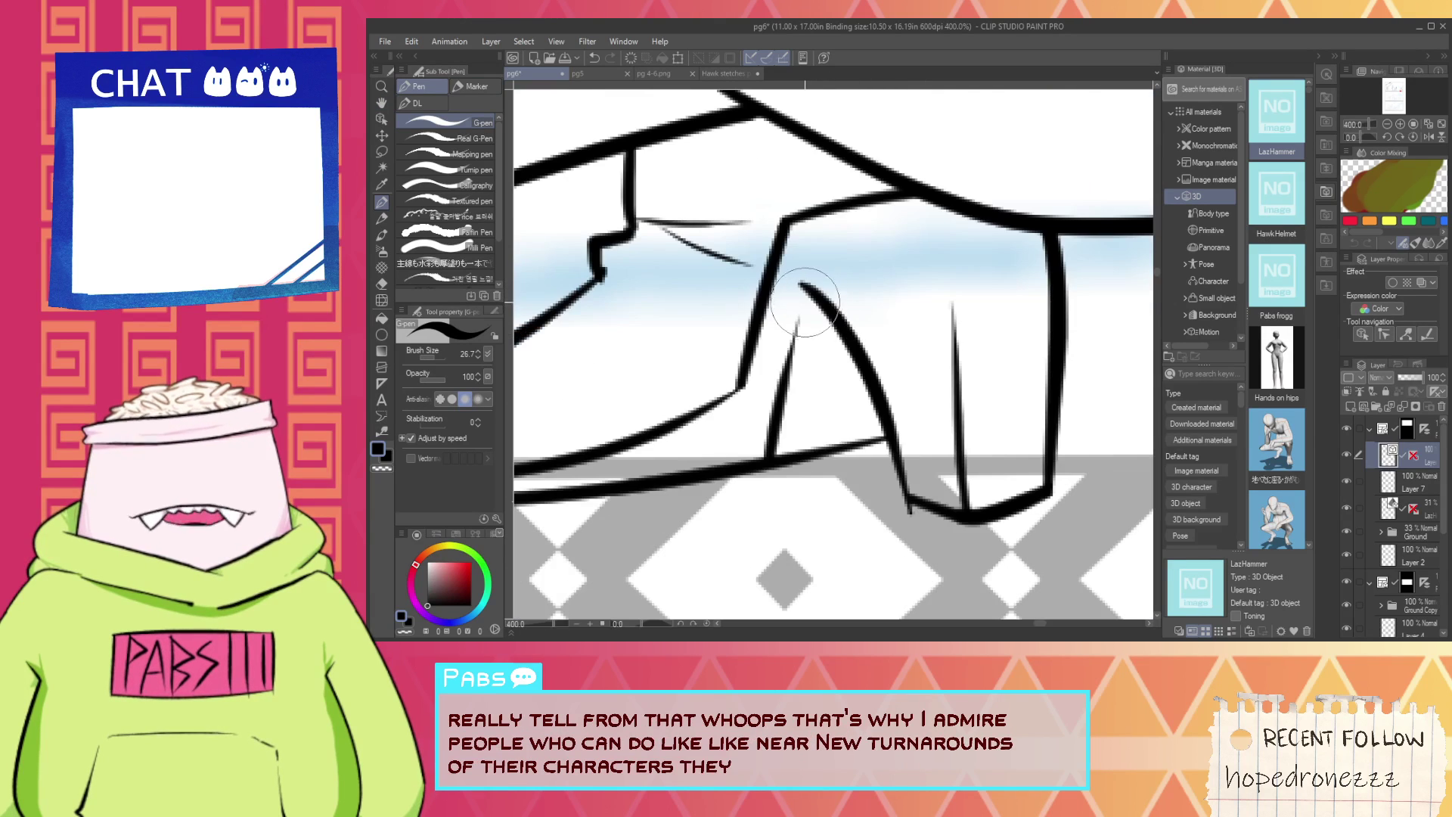
# Ink the arch gap between sole and heel with a horizontal top line and short inner upright, and a curved line across the lower heel.
pyautogui.moveTo(806, 302)
pyautogui.mouseDown()
pyautogui.moveTo(878, 323)
pyautogui.moveTo(862, 313)
pyautogui.moveTo(785, 408)
pyautogui.mouseUp()
pyautogui.press('e')
pyautogui.scroll(-3, 859, 301)
pyautogui.scroll(-2, 859, 295)
pyautogui.scroll(3, 786, 431)
pyautogui.scroll(-3, 775, 321)
pyautogui.scroll(-2, 767, 309)
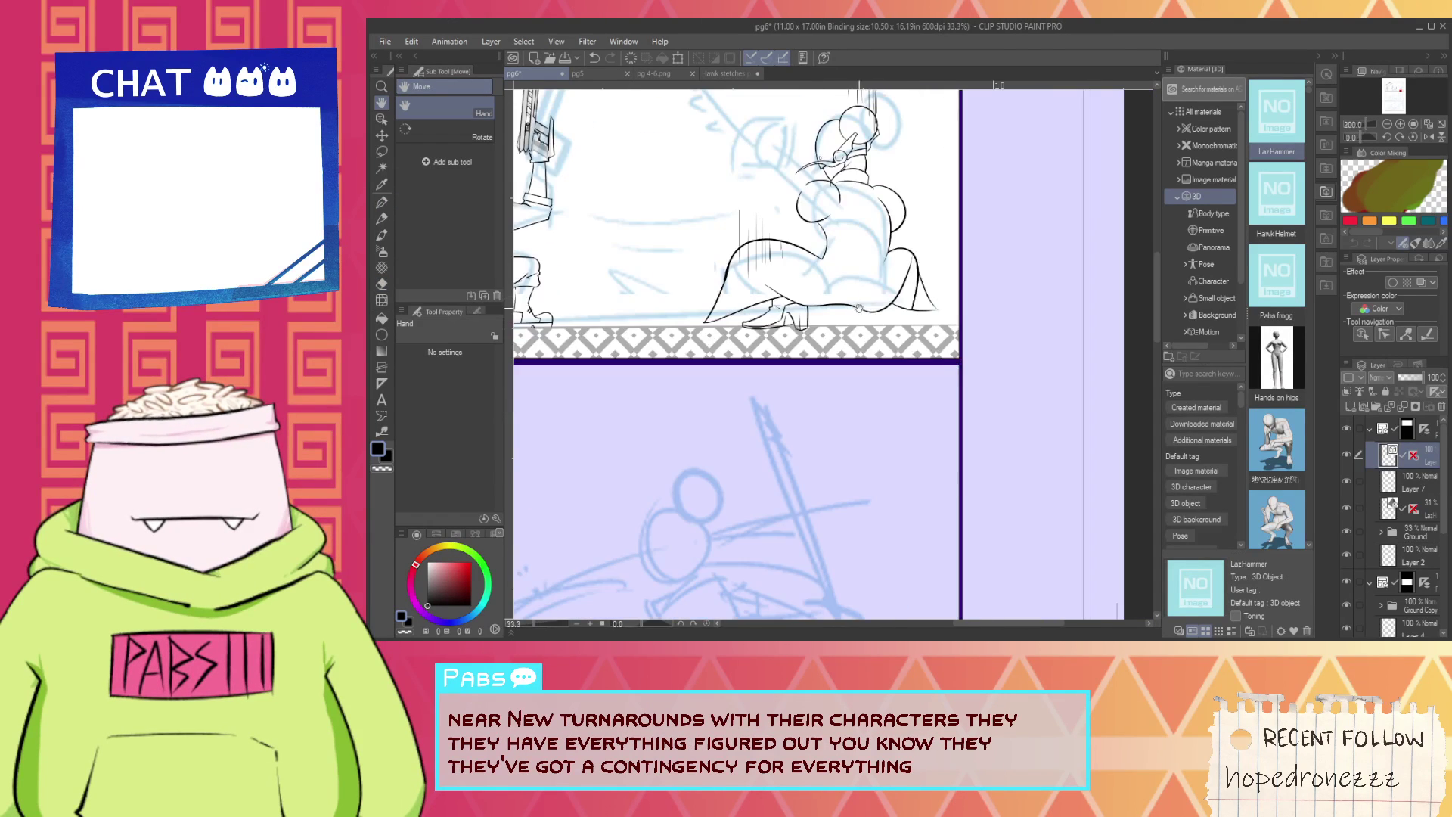
pyautogui.scroll(3, 870, 299)
pyautogui.moveTo(628, 345)
pyautogui.mouseDown()
pyautogui.moveTo(810, 342)
pyautogui.moveTo(821, 459)
pyautogui.moveTo(1052, 452)
pyautogui.mouseUp()
pyautogui.scroll(2, 806, 337)
pyautogui.press('p')
pyautogui.scroll(2, 851, 392)
pyautogui.hotkey('ctrl', 'z')
pyautogui.moveTo(806, 444); pyautogui.dragTo(1067, 392)
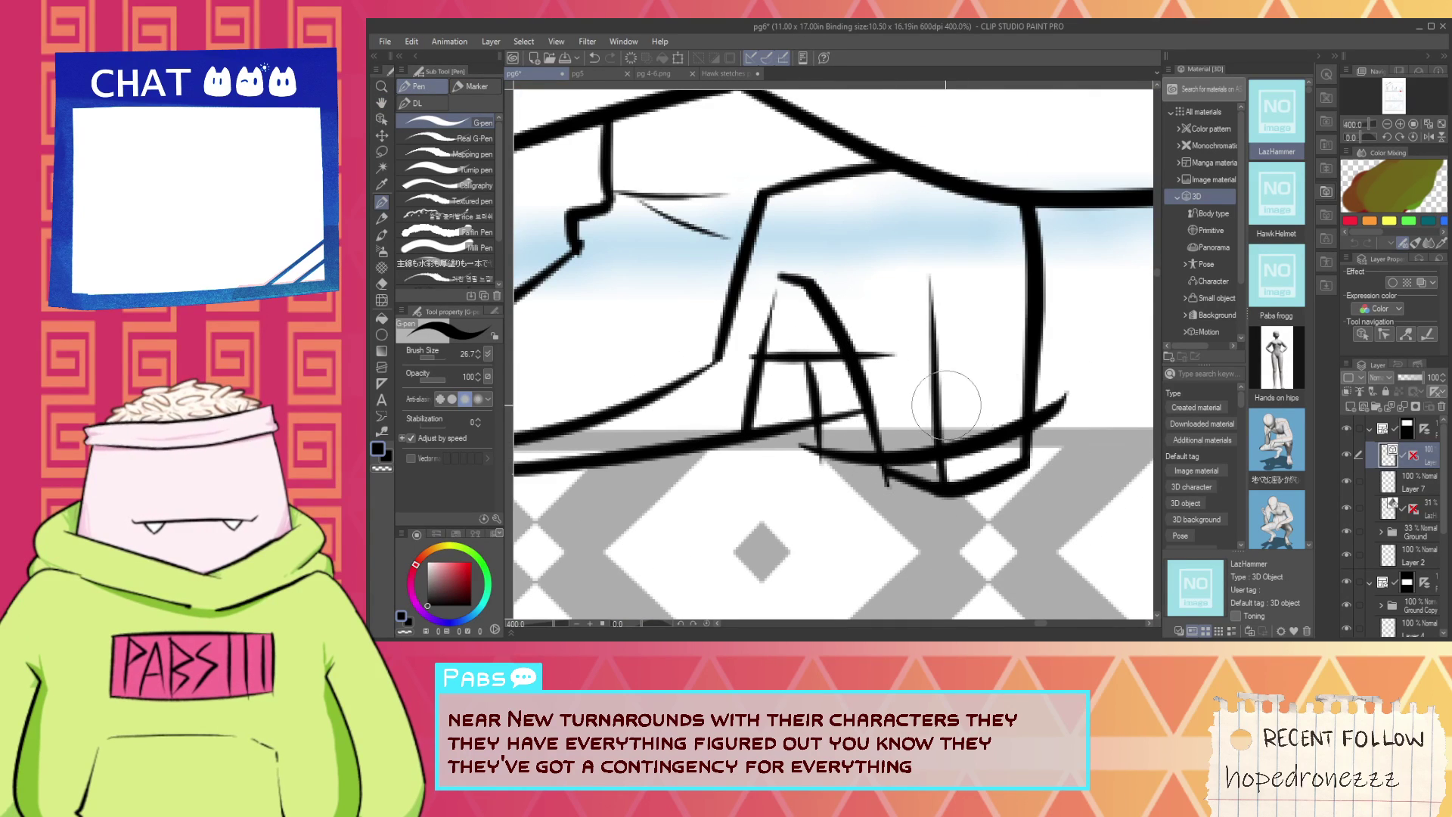
# Ink a line across the shoe's side to the heel's back edge, and erase the slanted side line and short hem connector above it.
pyautogui.moveTo(717, 319); pyautogui.dragTo(1058, 276)
pyautogui.press('e')
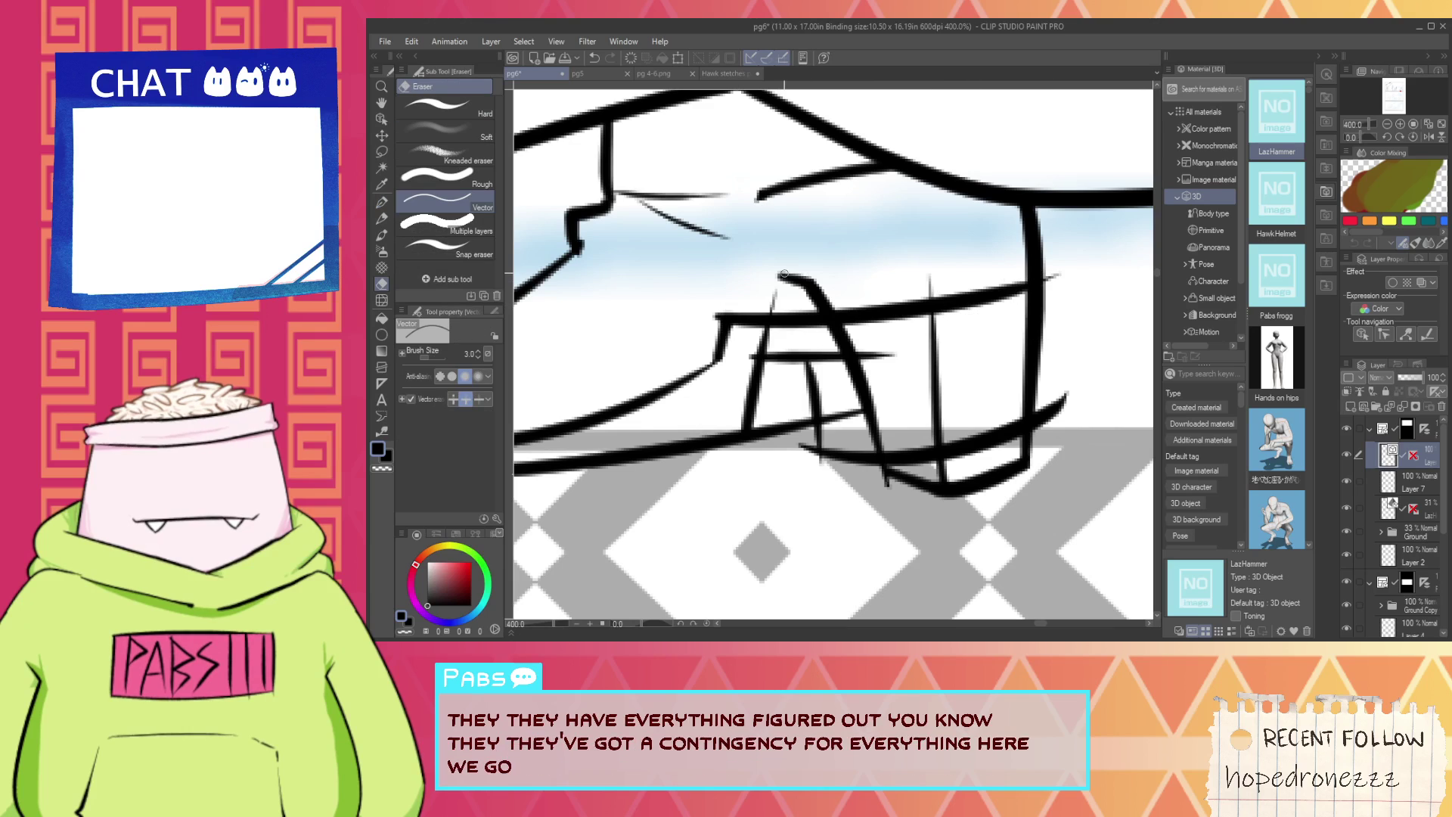
pyautogui.click(783, 274)
pyautogui.click(765, 189)
# Ink a curved ankle back from the skirt hem down to the lowered heel, and erase the old back edge above the heel.
pyautogui.press('p')
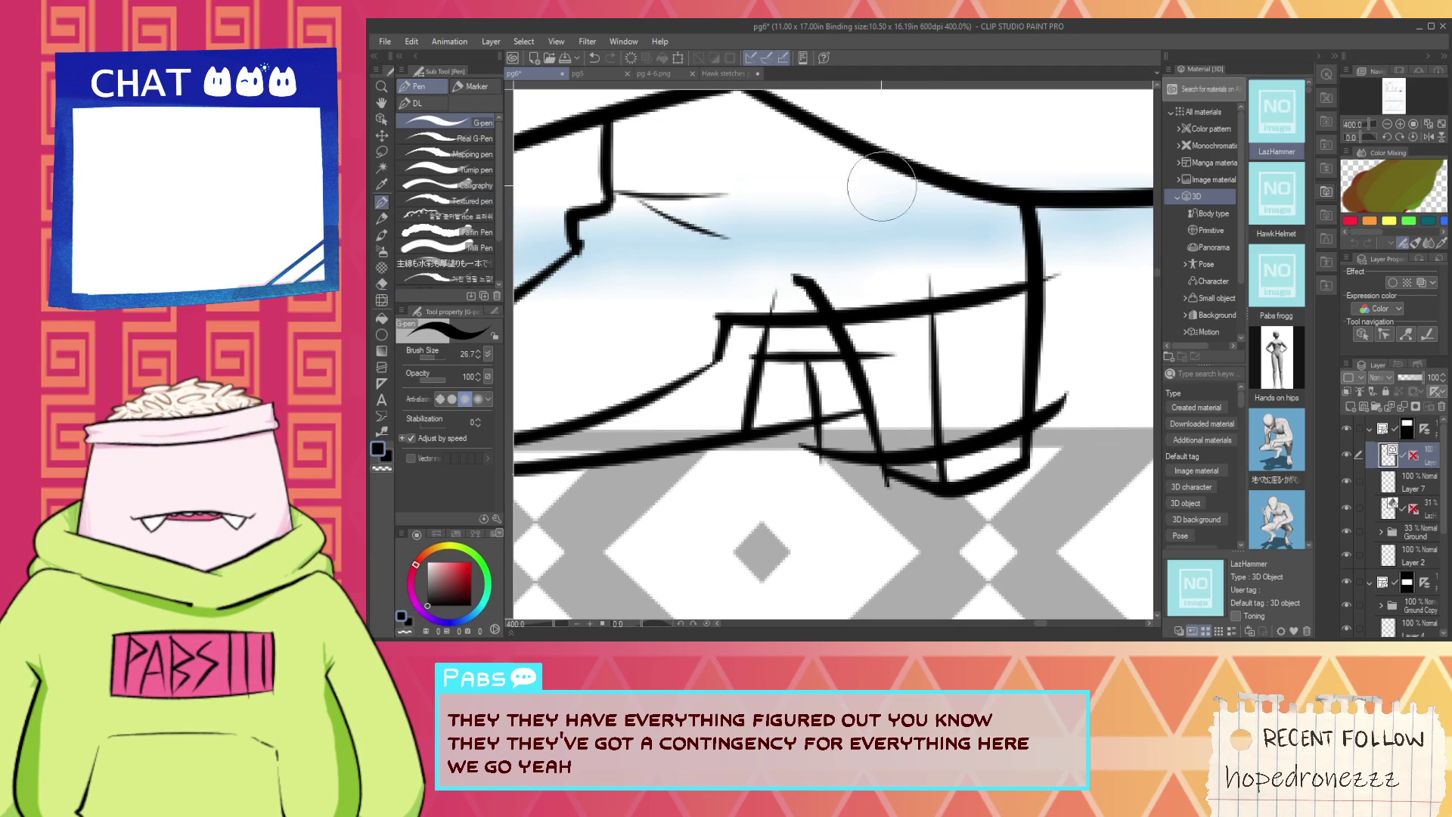
pyautogui.moveTo(893, 157)
pyautogui.mouseDown()
pyautogui.moveTo(935, 320)
pyautogui.moveTo(1005, 376)
pyautogui.moveTo(1015, 324)
pyautogui.mouseUp()
pyautogui.hotkey('ctrl', 'z')
pyautogui.press('e')
pyautogui.moveTo(1047, 249); pyautogui.dragTo(1017, 232)
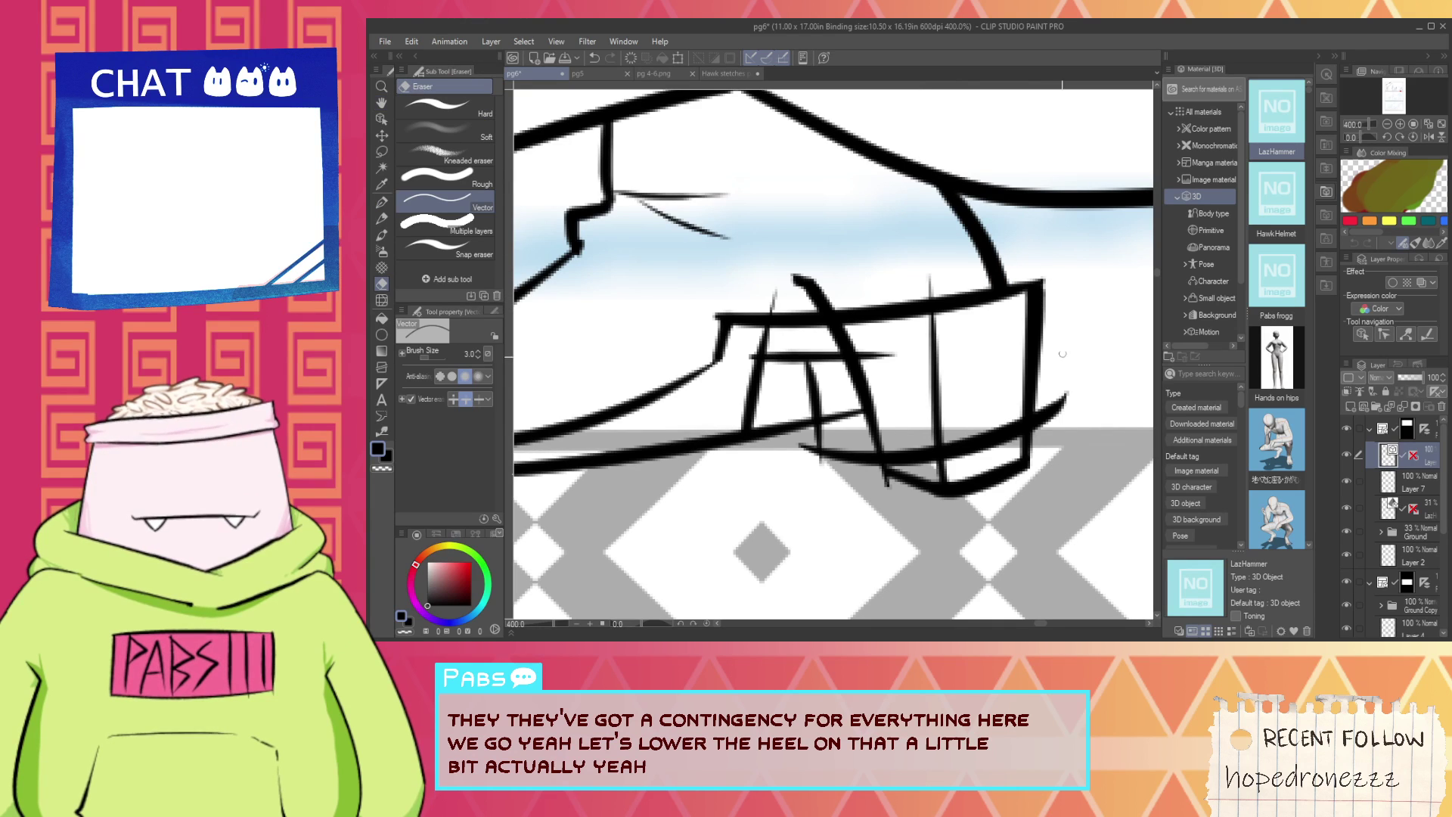
# Erase the overshoots around the arch gap and heel, including the curved line crossing the lower heel.
pyautogui.click(847, 455)
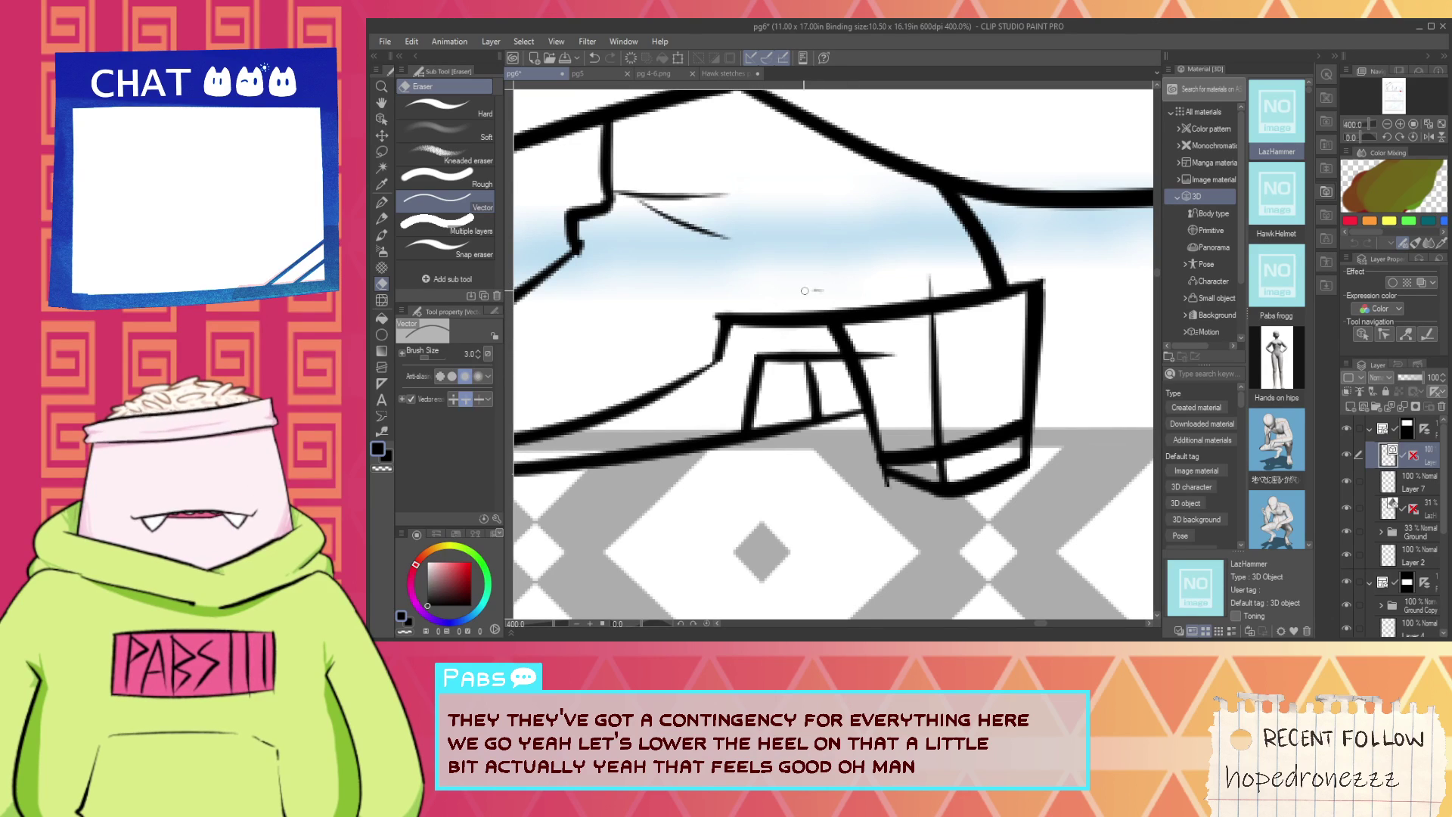
pyautogui.click(840, 337)
pyautogui.click(814, 390)
pyautogui.click(935, 459)
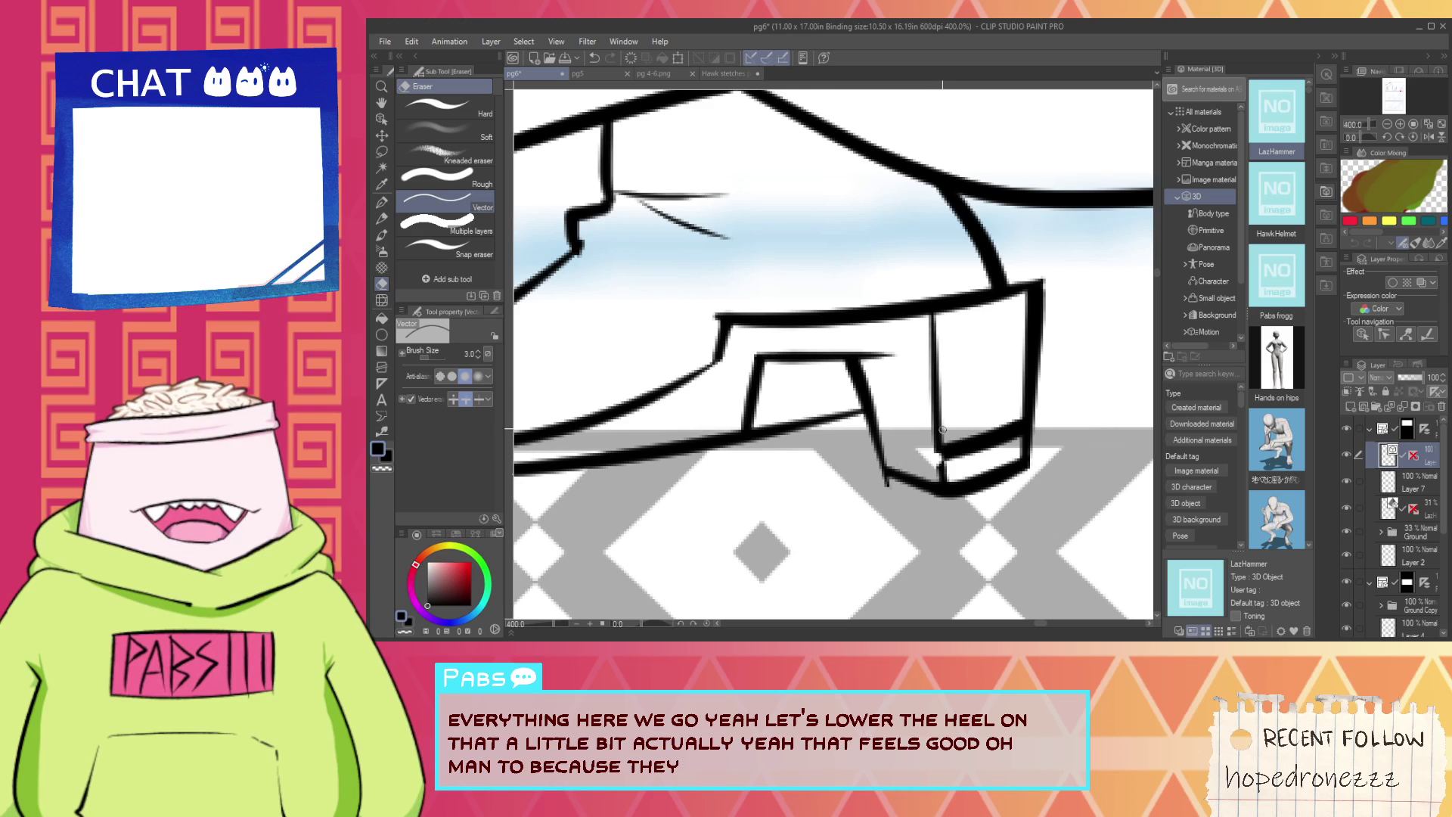
pyautogui.click(984, 447)
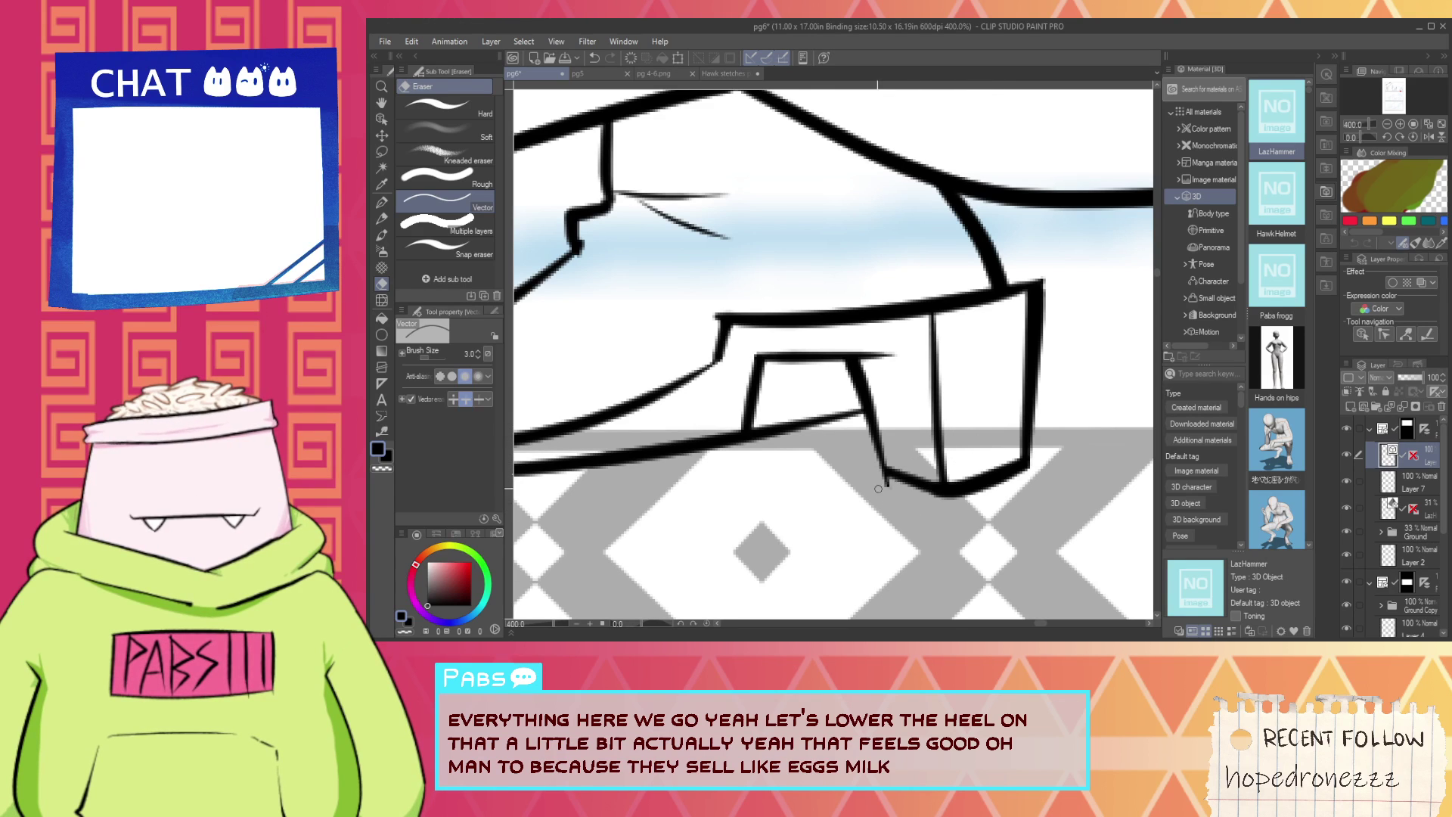
pyautogui.scroll(-5, 878, 489)
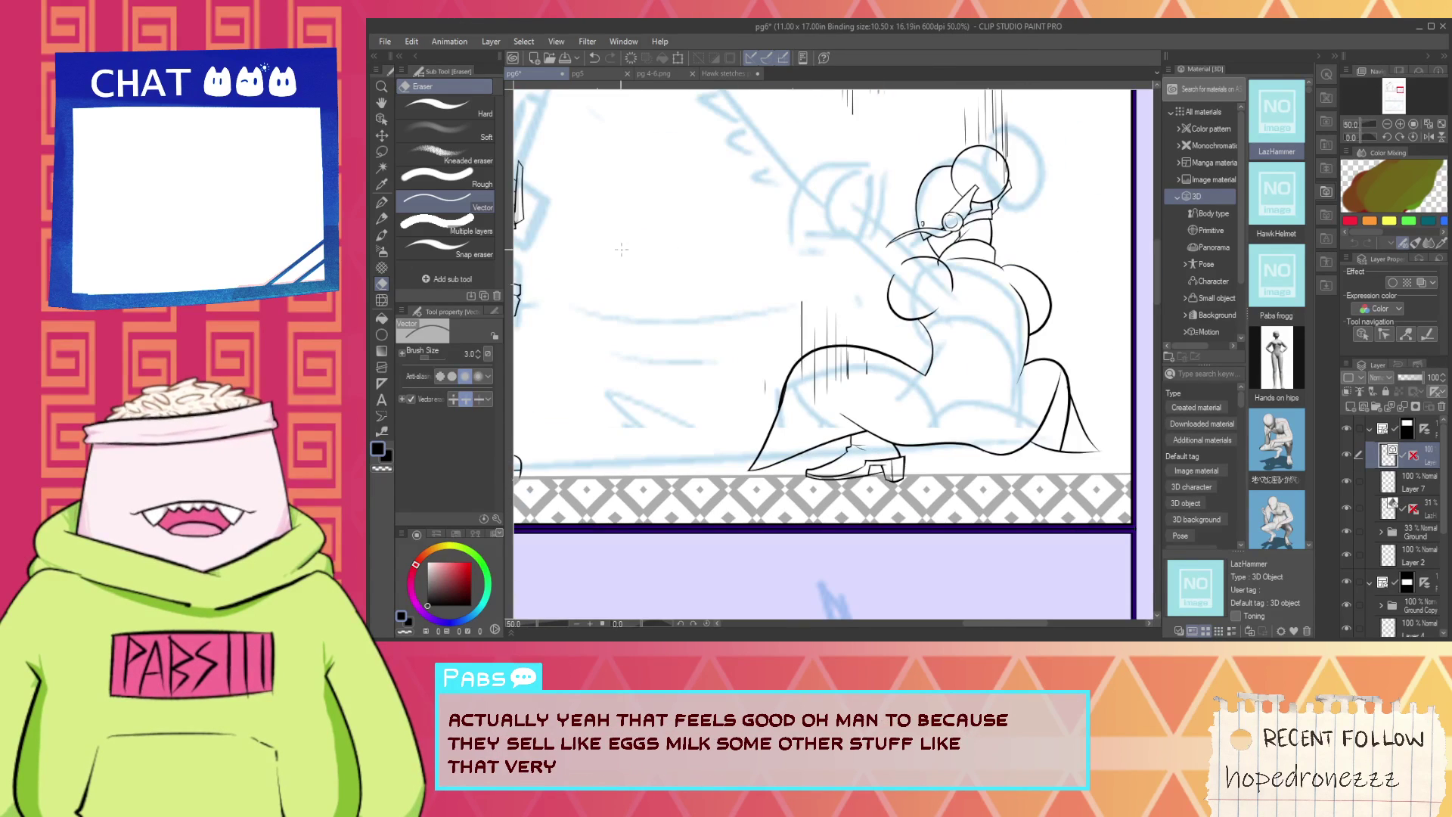
pyautogui.press('o')
pyautogui.scroll(-4, 771, 227)
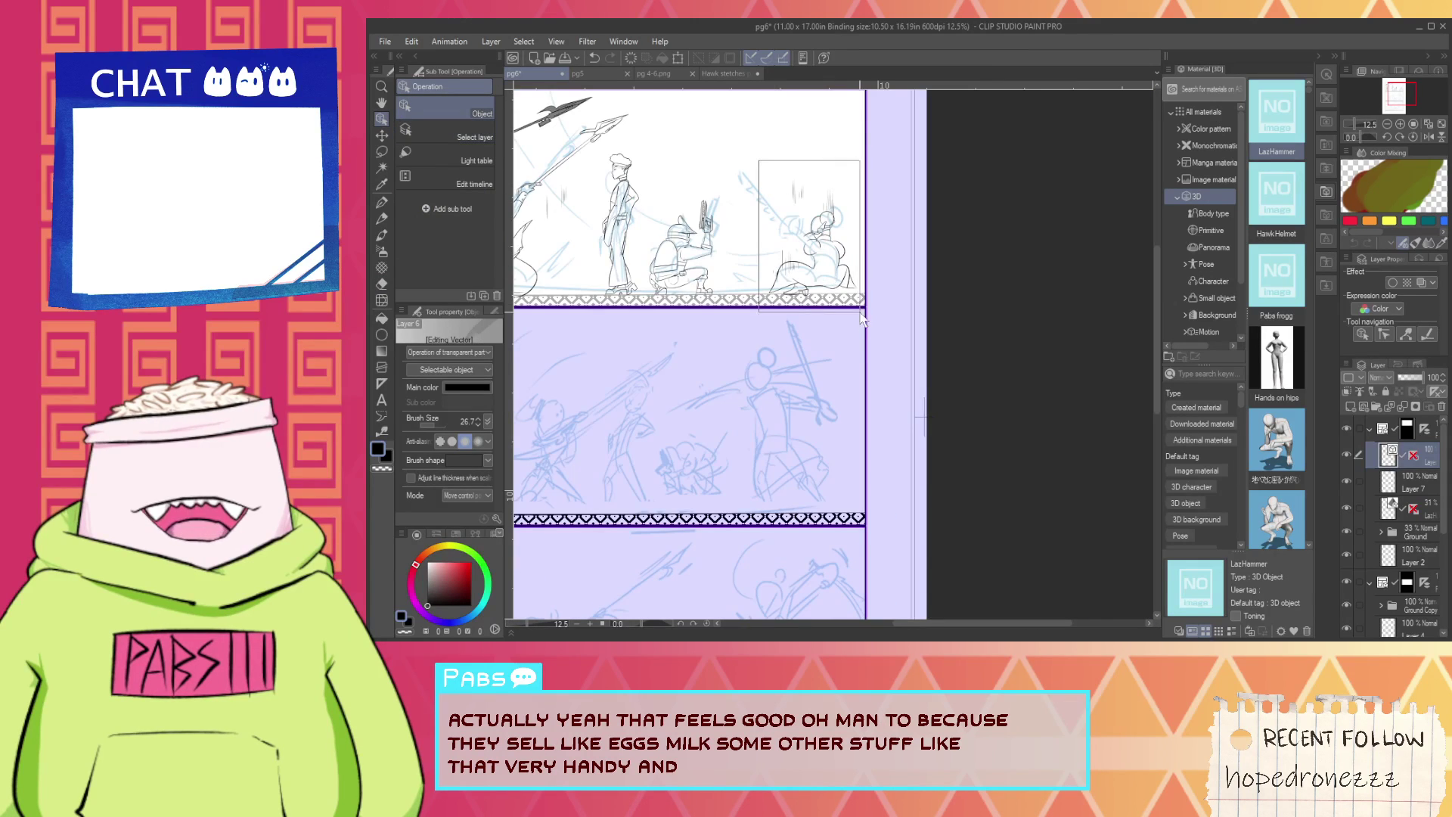
pyautogui.scroll(6, 862, 319)
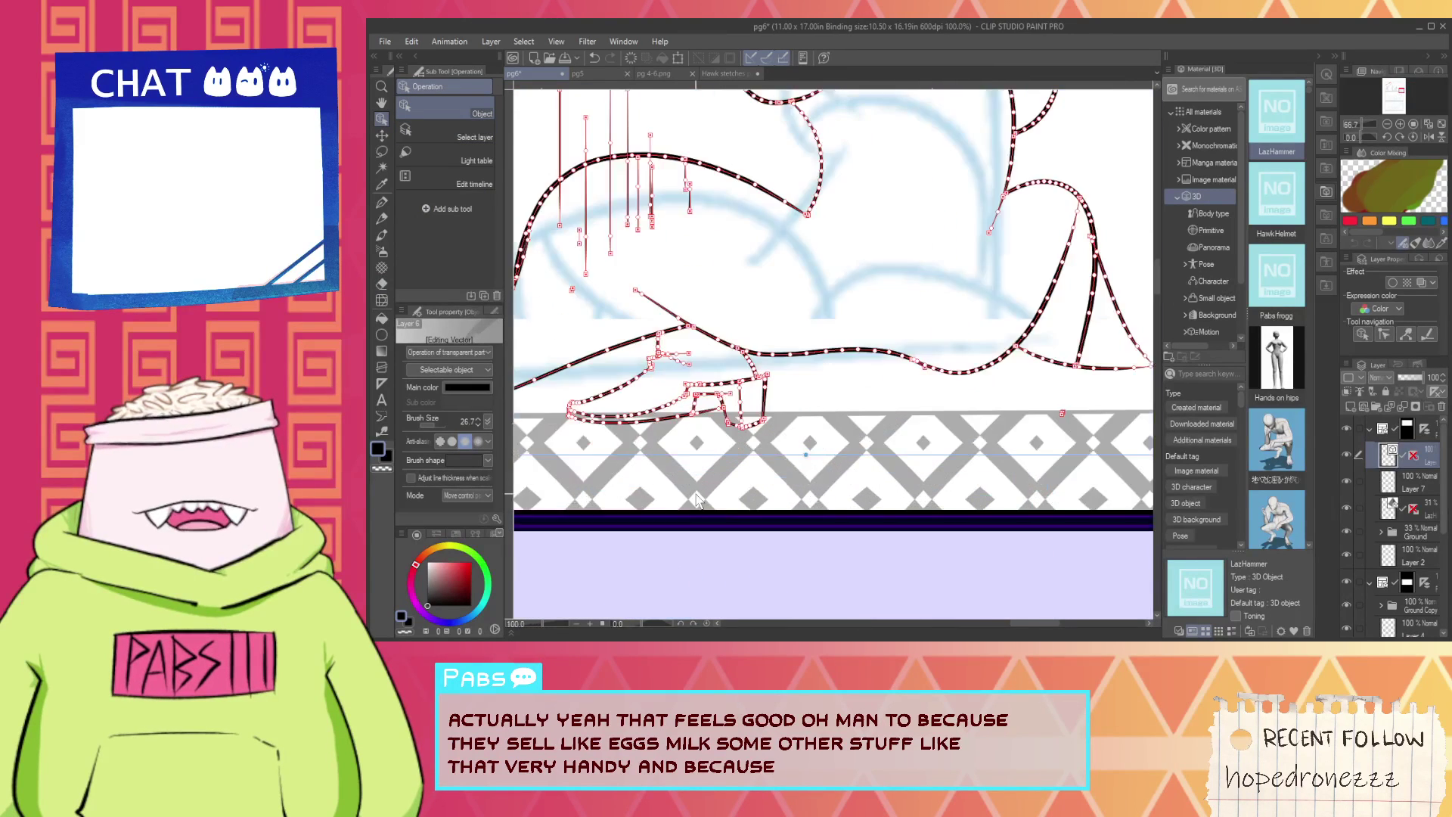
pyautogui.scroll(2, 700, 484)
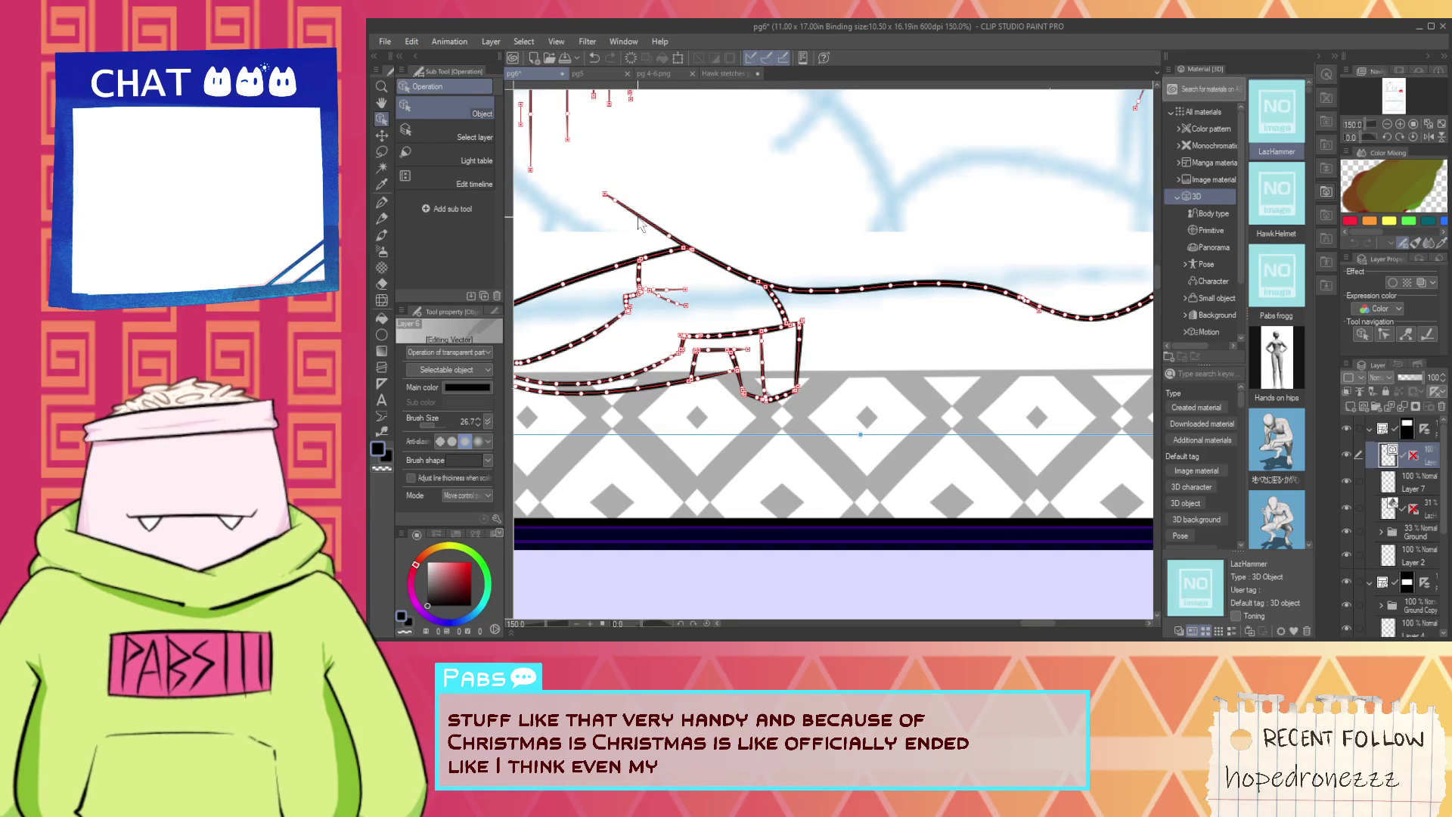
pyautogui.press('h')
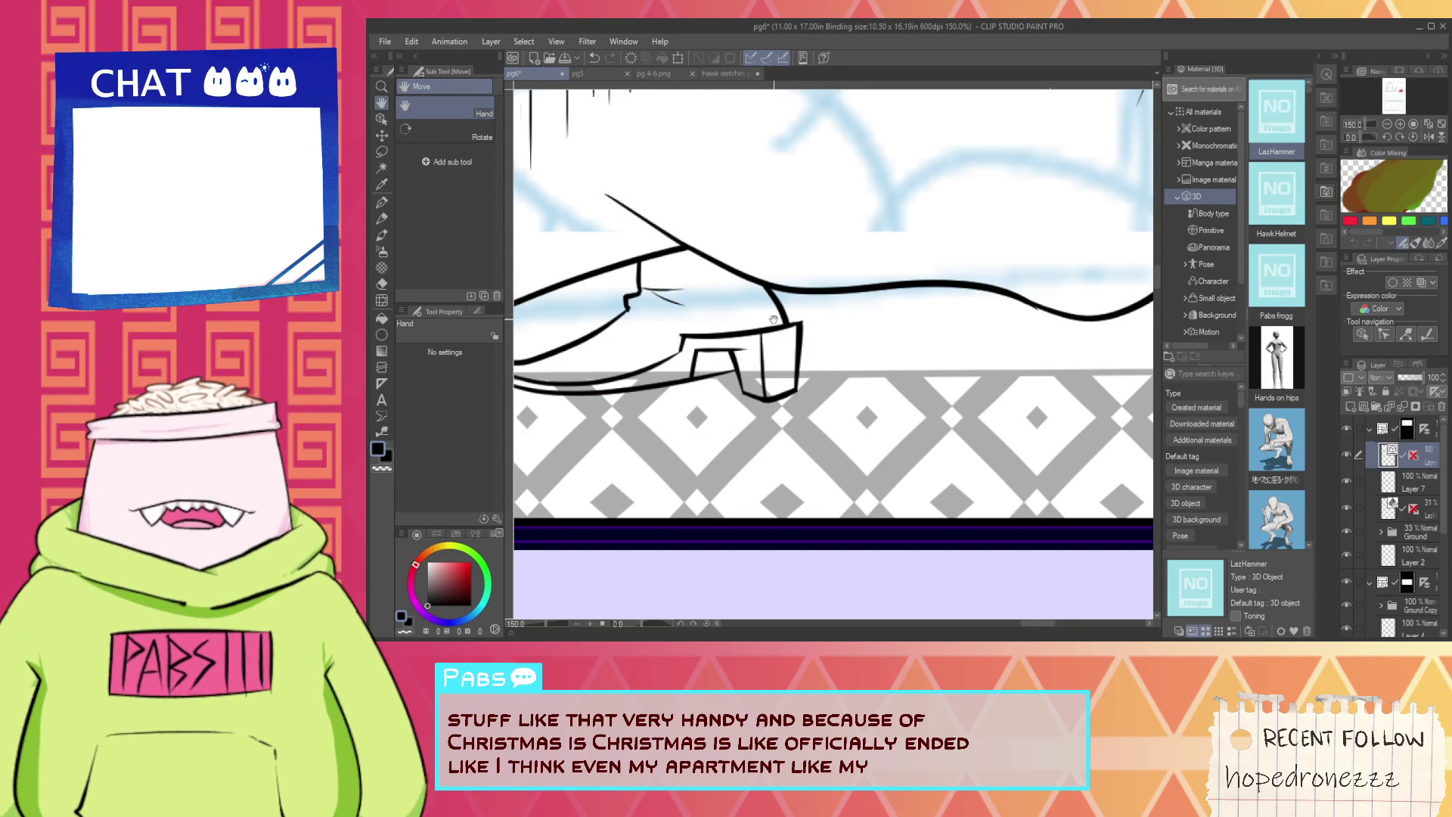
pyautogui.scroll(-3, 774, 319)
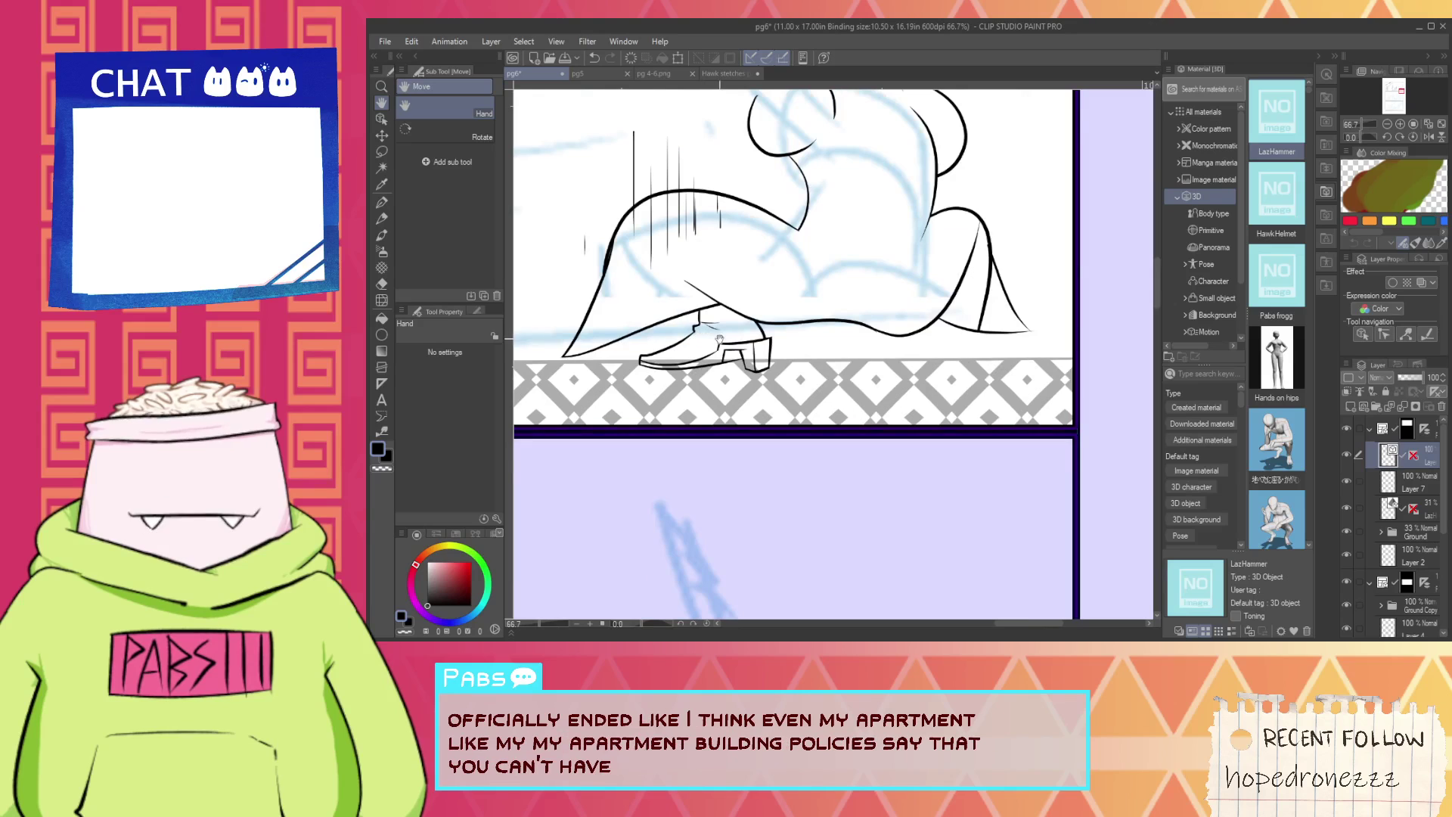
# Erase the curved inner line inside the triangular fold at the rear of the skirt.
pyautogui.scroll(3, 946, 332)
pyautogui.press('e')
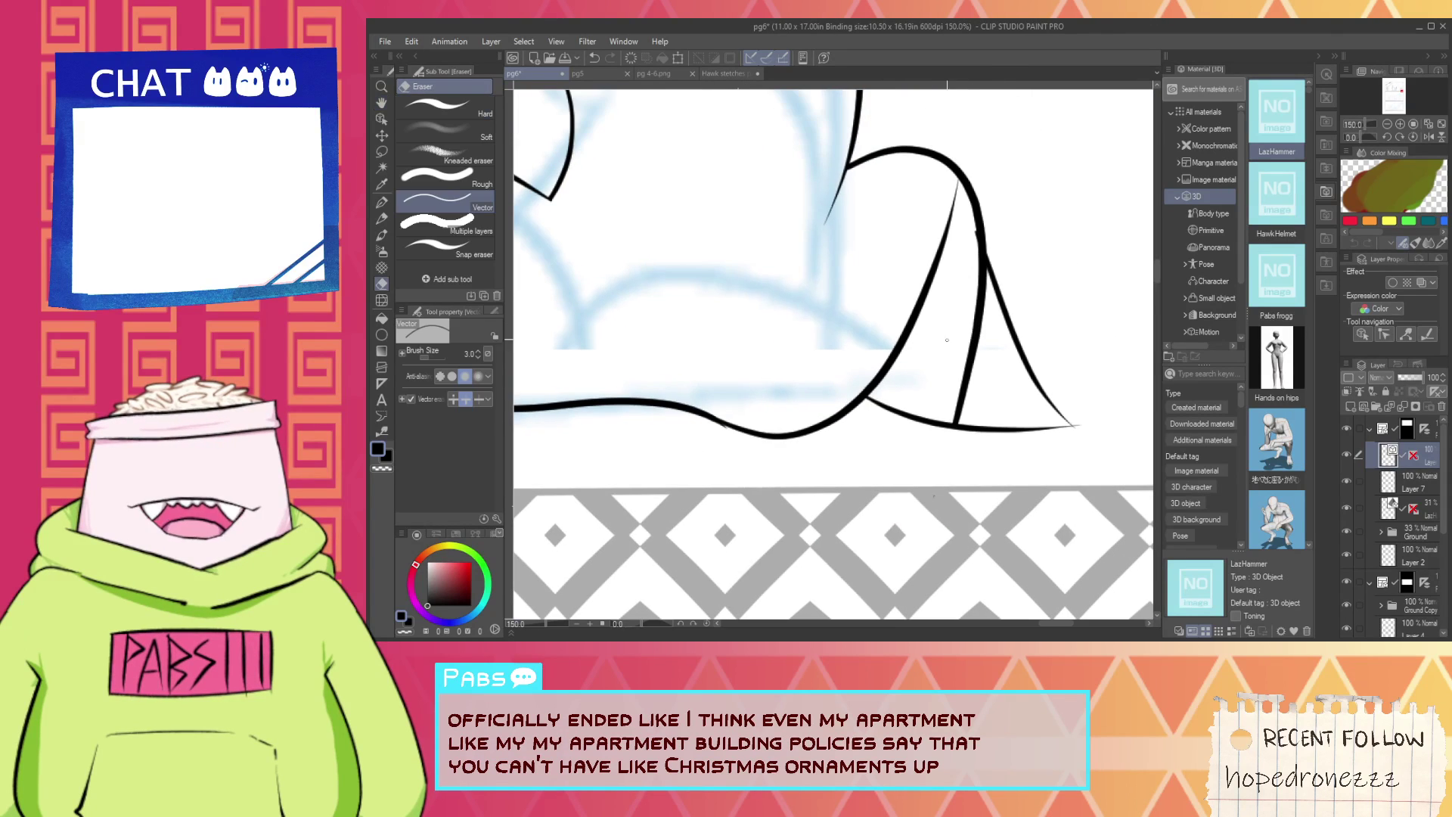
pyautogui.moveTo(947, 340); pyautogui.dragTo(968, 326)
pyautogui.scroll(1, 972, 250)
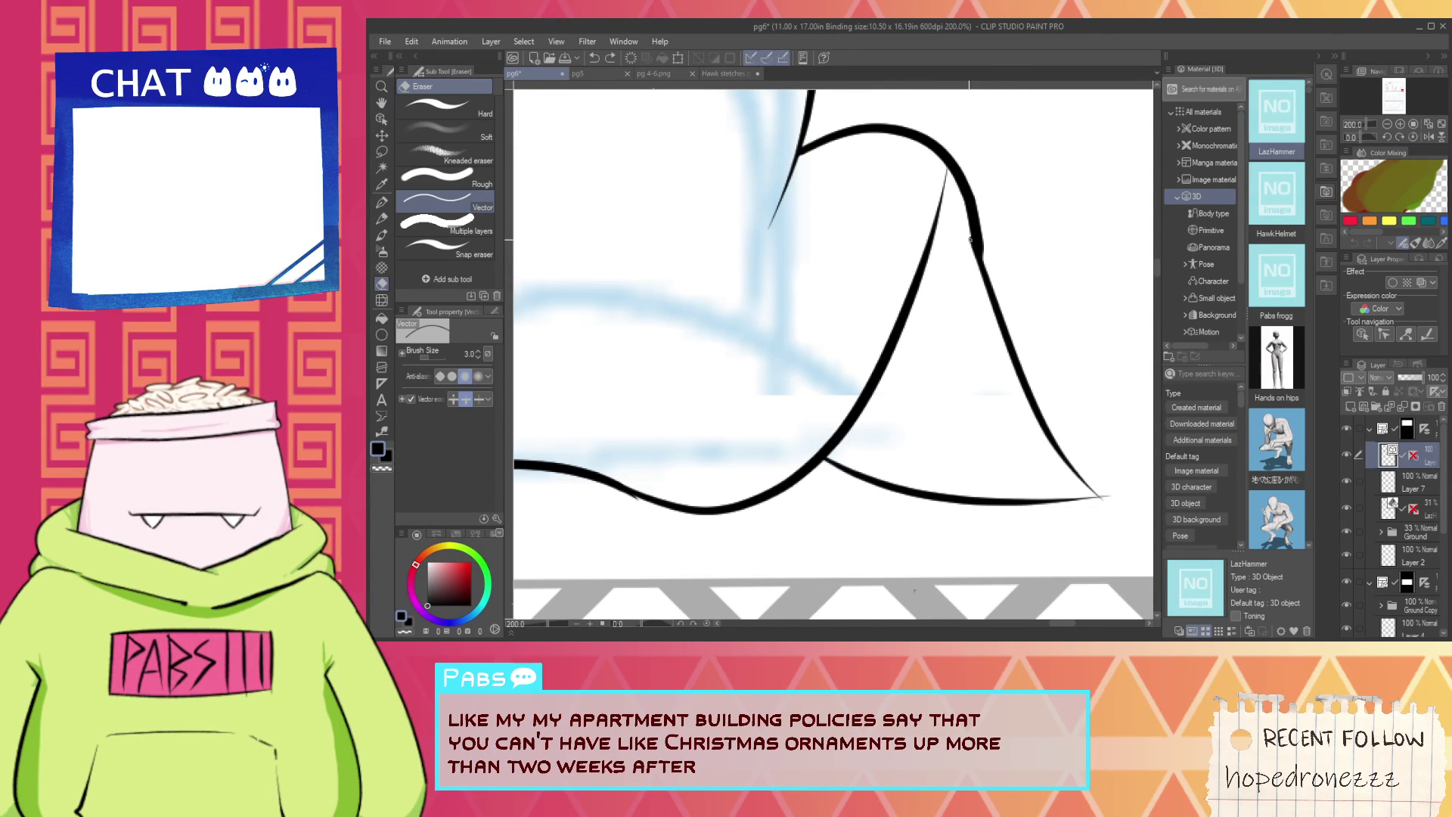
pyautogui.scroll(-2, 883, 361)
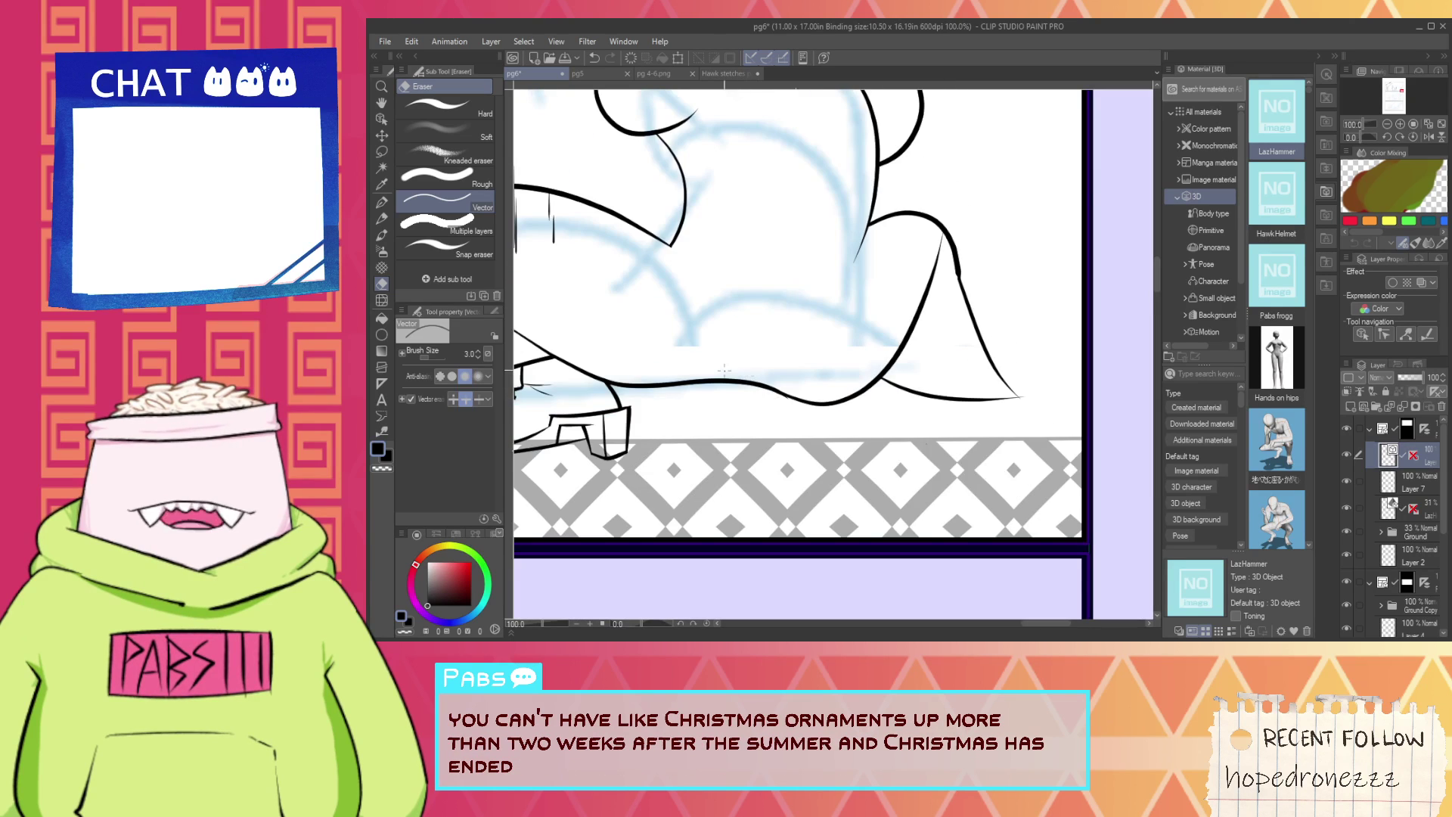
# Extend the skirt's fold line from above the shoe up toward the knee, and ink small crease marks at its upper end.
pyautogui.press('p')
pyautogui.scroll(2, 724, 370)
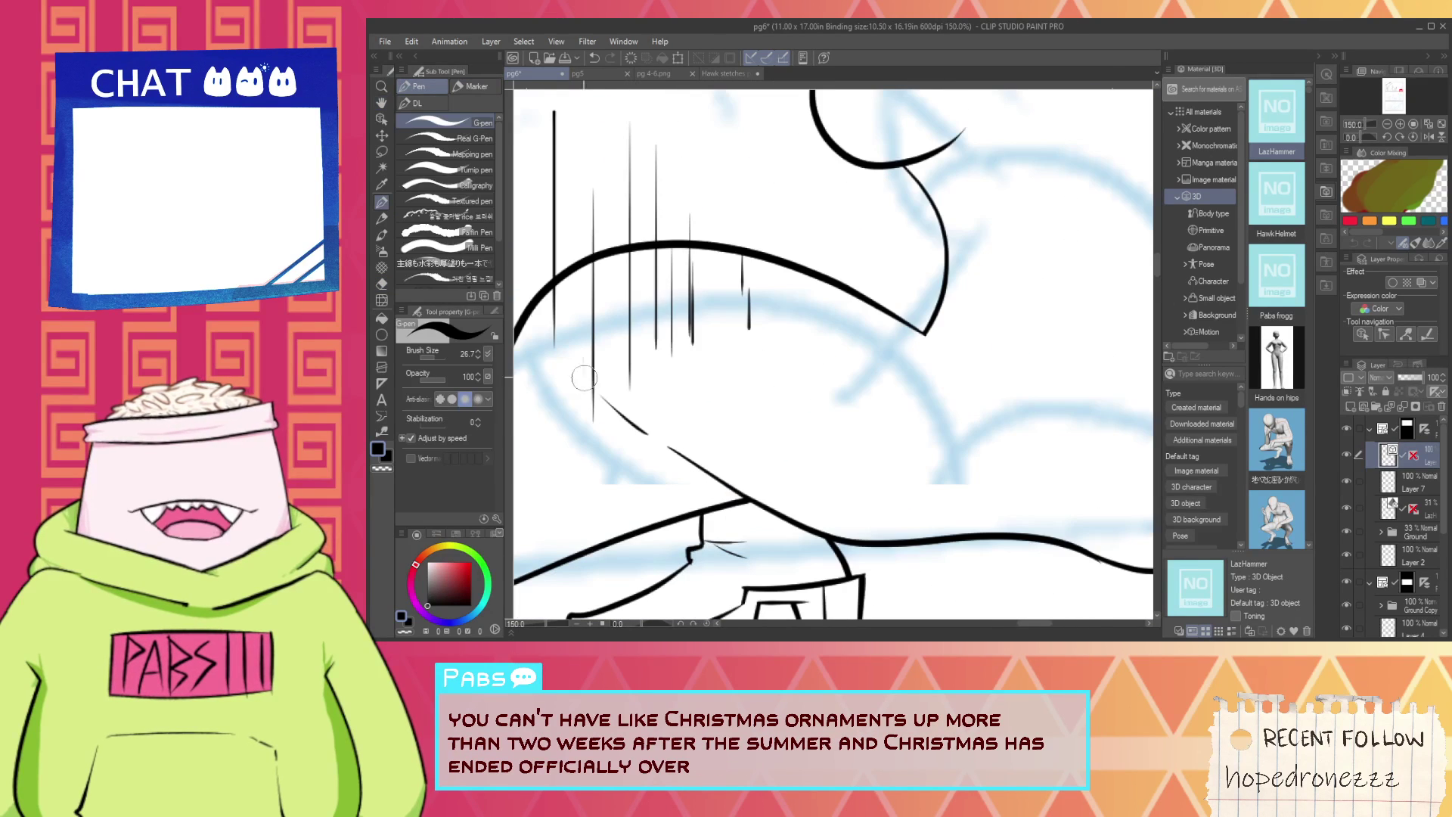
pyautogui.hotkey('ctrl', 'z')
pyautogui.hotkey('ctrl', 'z')
pyautogui.moveTo(657, 448)
pyautogui.mouseDown()
pyautogui.moveTo(584, 354)
pyautogui.moveTo(561, 392)
pyautogui.mouseUp()
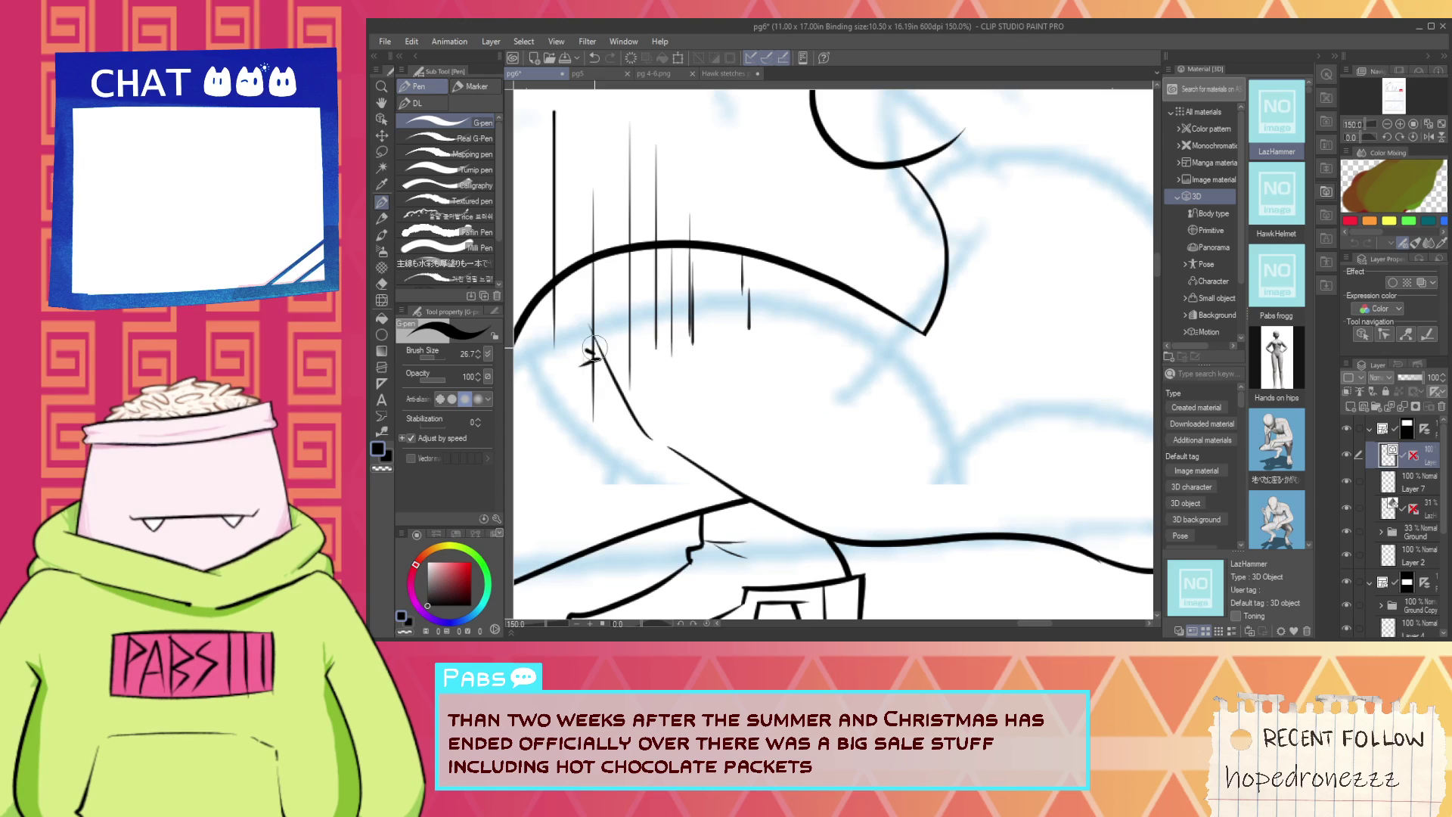
pyautogui.moveTo(573, 339); pyautogui.dragTo(590, 355)
# Ink a second line beneath the skirt's front hem above the shoe, and erase its overshoots and the ankle line crossing the band.
pyautogui.scroll(-2, 616, 381)
pyautogui.press('space')
pyautogui.moveTo(789, 364); pyautogui.dragTo(770, 404)
pyautogui.scroll(-1, 853, 344)
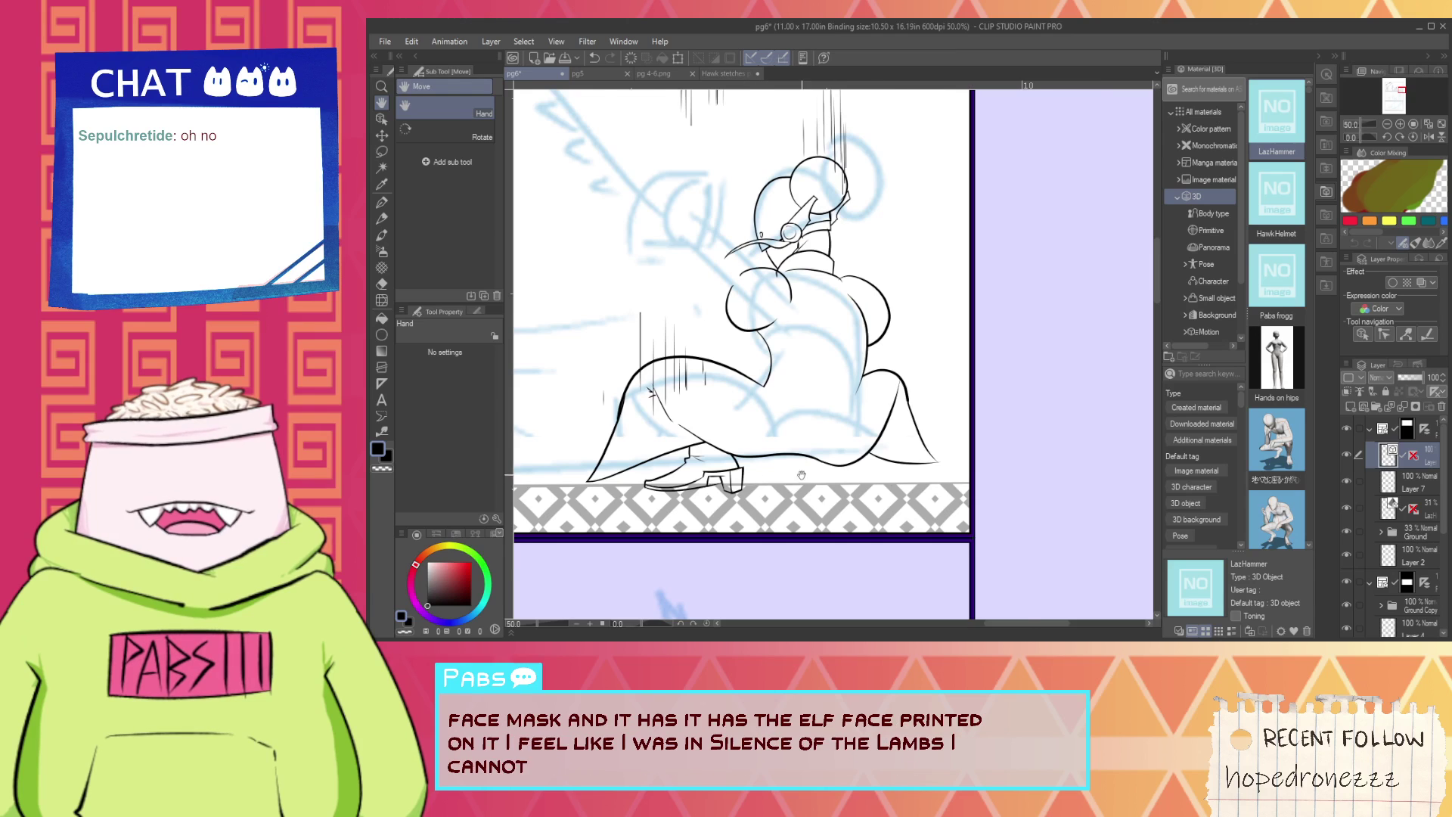
pyautogui.scroll(1, 831, 485)
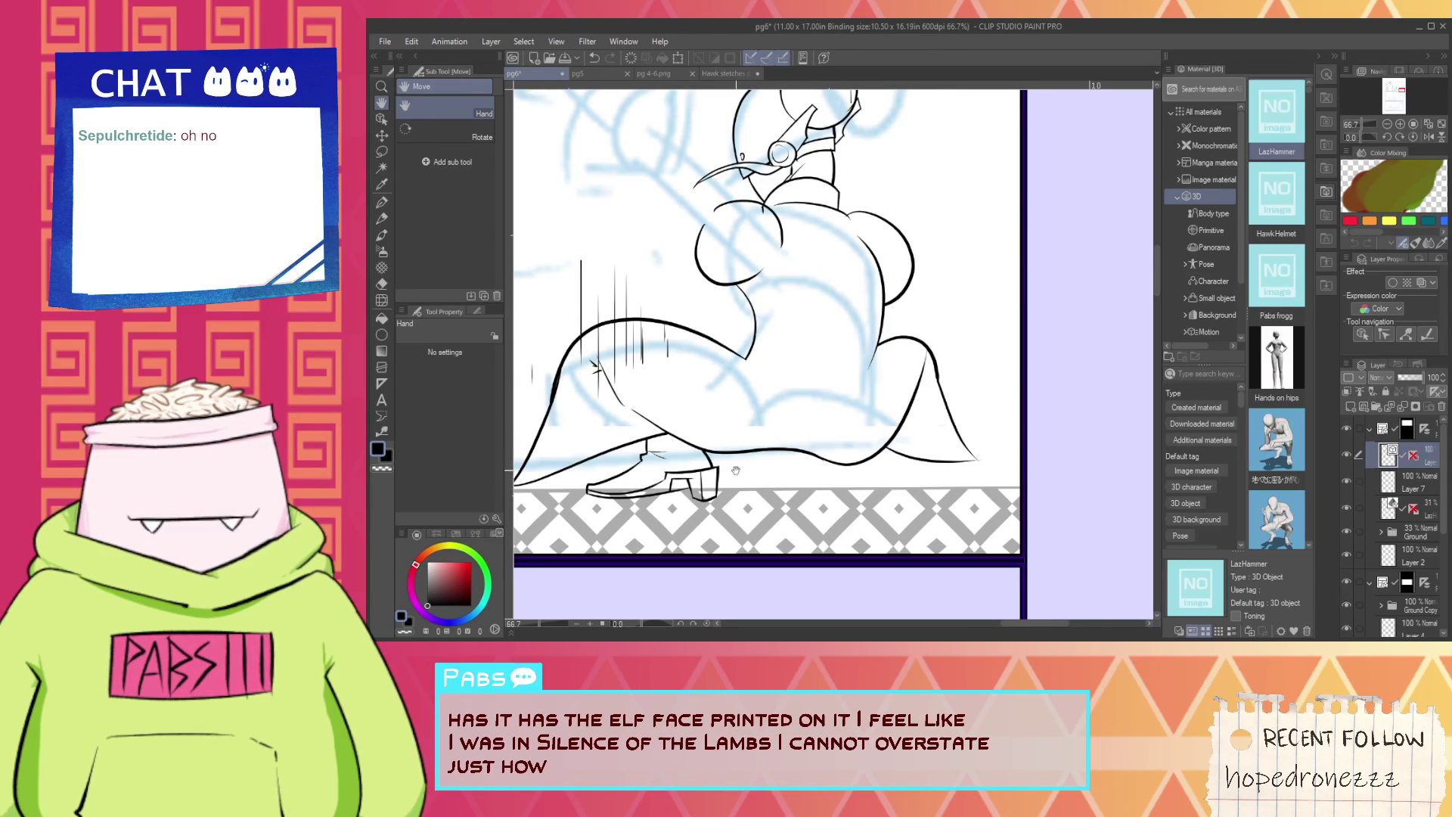
pyautogui.scroll(3, 736, 471)
pyautogui.press('p')
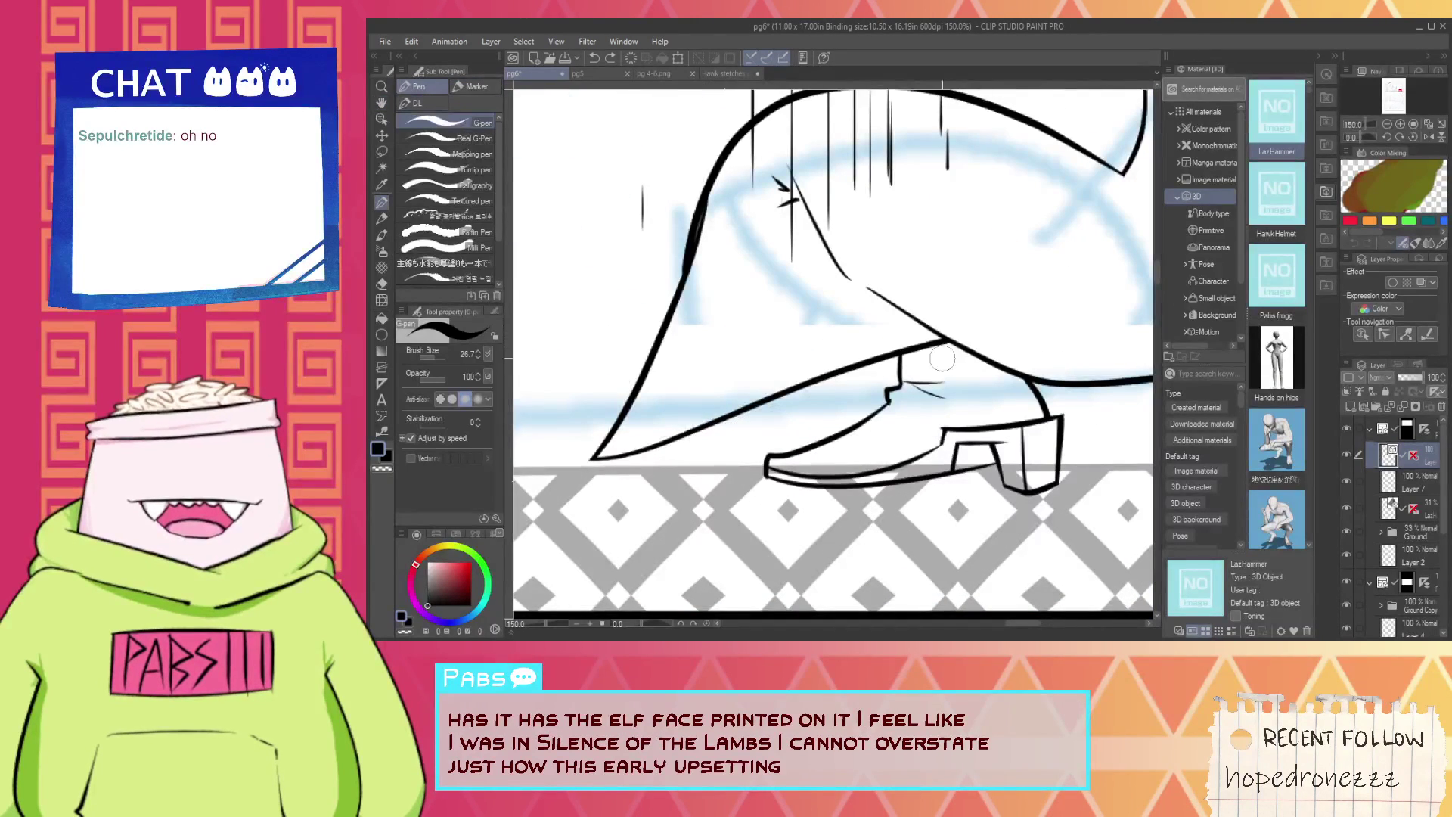
pyautogui.moveTo(701, 421); pyautogui.dragTo(1077, 333)
pyautogui.press('e')
pyautogui.click(1021, 342)
pyautogui.scroll(1, 891, 377)
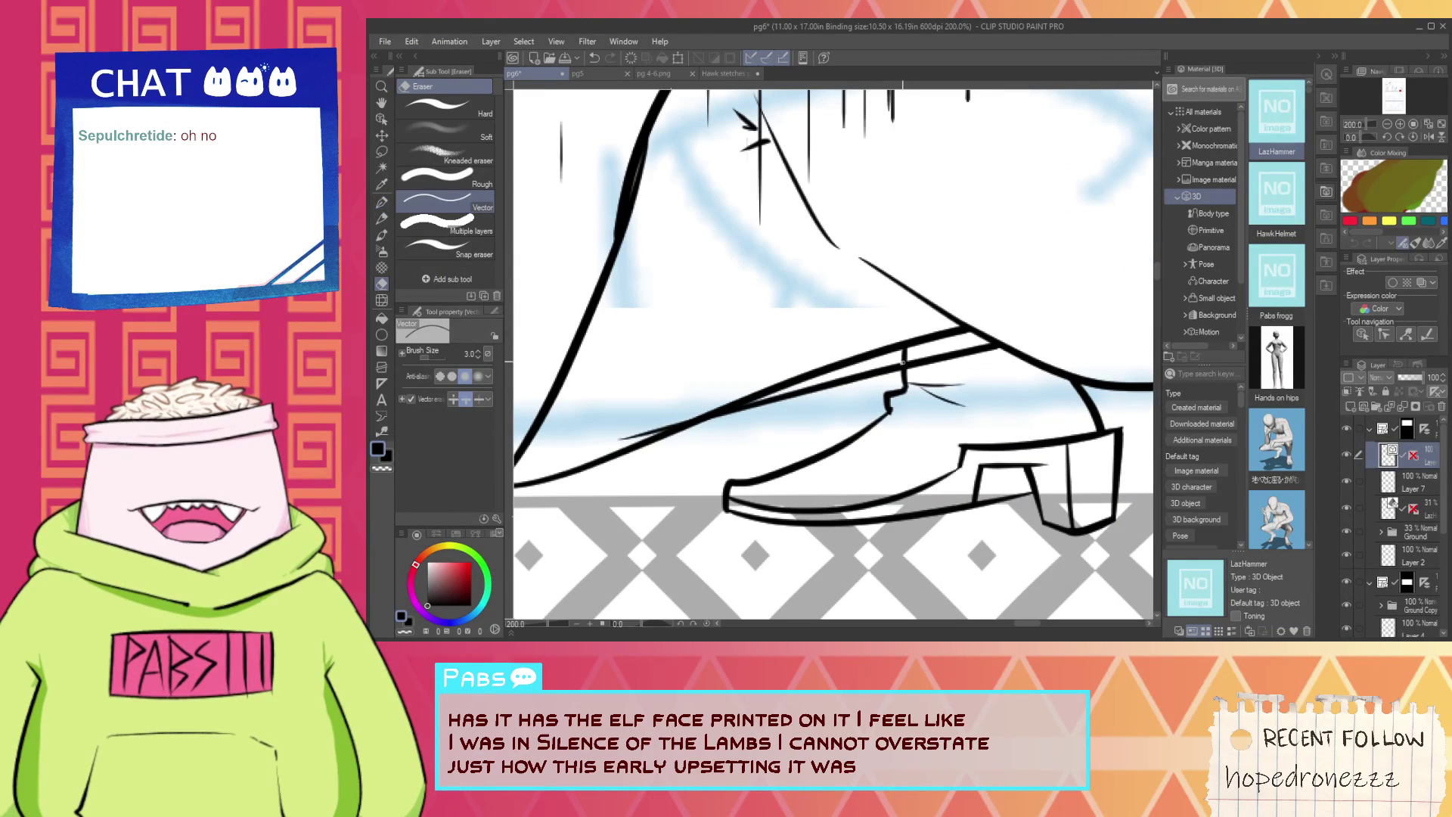
pyautogui.click(904, 357)
pyautogui.click(652, 431)
pyautogui.scroll(-3, 668, 430)
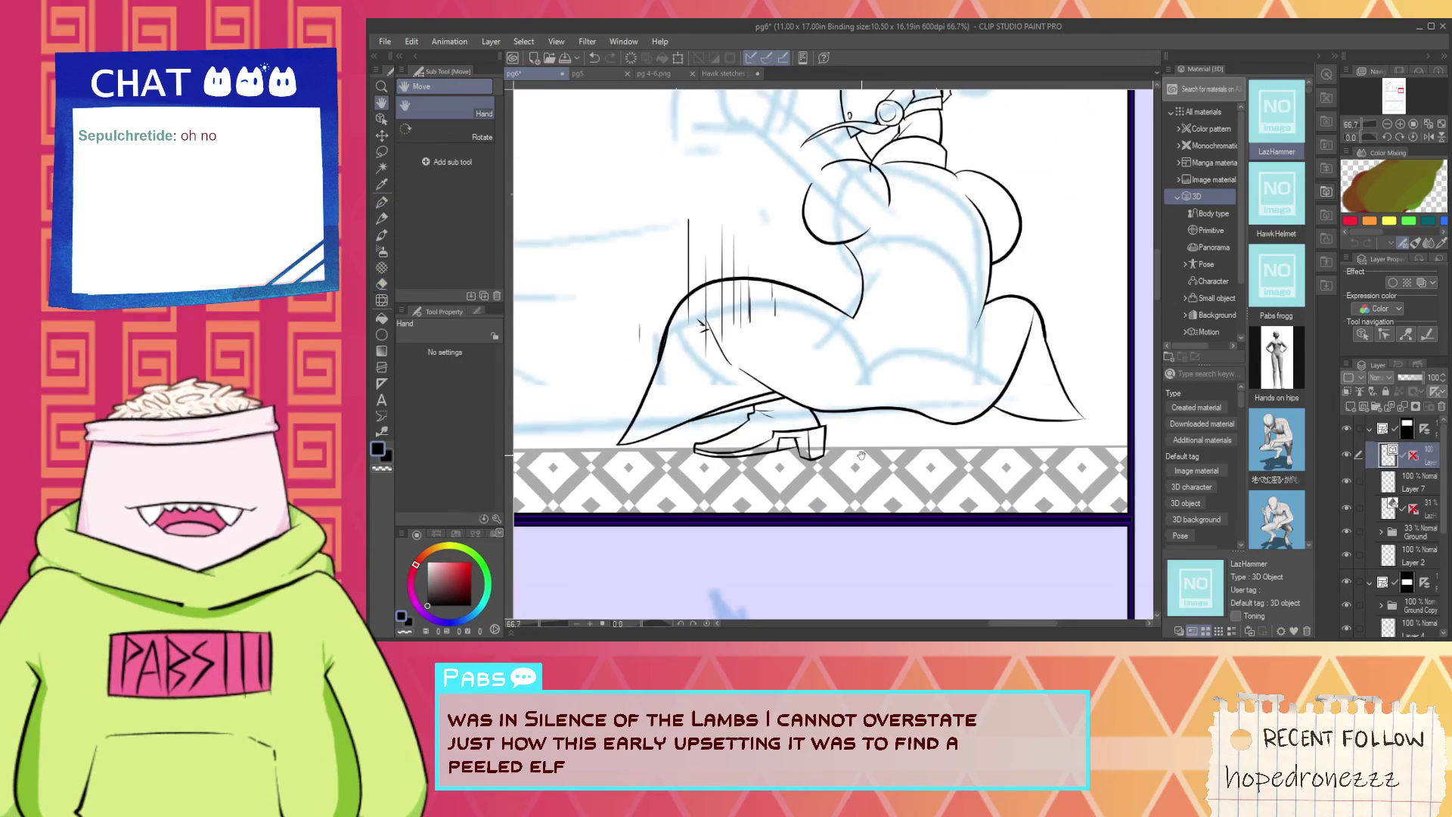
# Join the two strokes of the skirt's wavy bottom hem behind the shoe at their kink with Connect vector lines.
pyautogui.moveTo(883, 437); pyautogui.dragTo(724, 421)
pyautogui.scroll(4, 812, 430)
pyautogui.press('p')
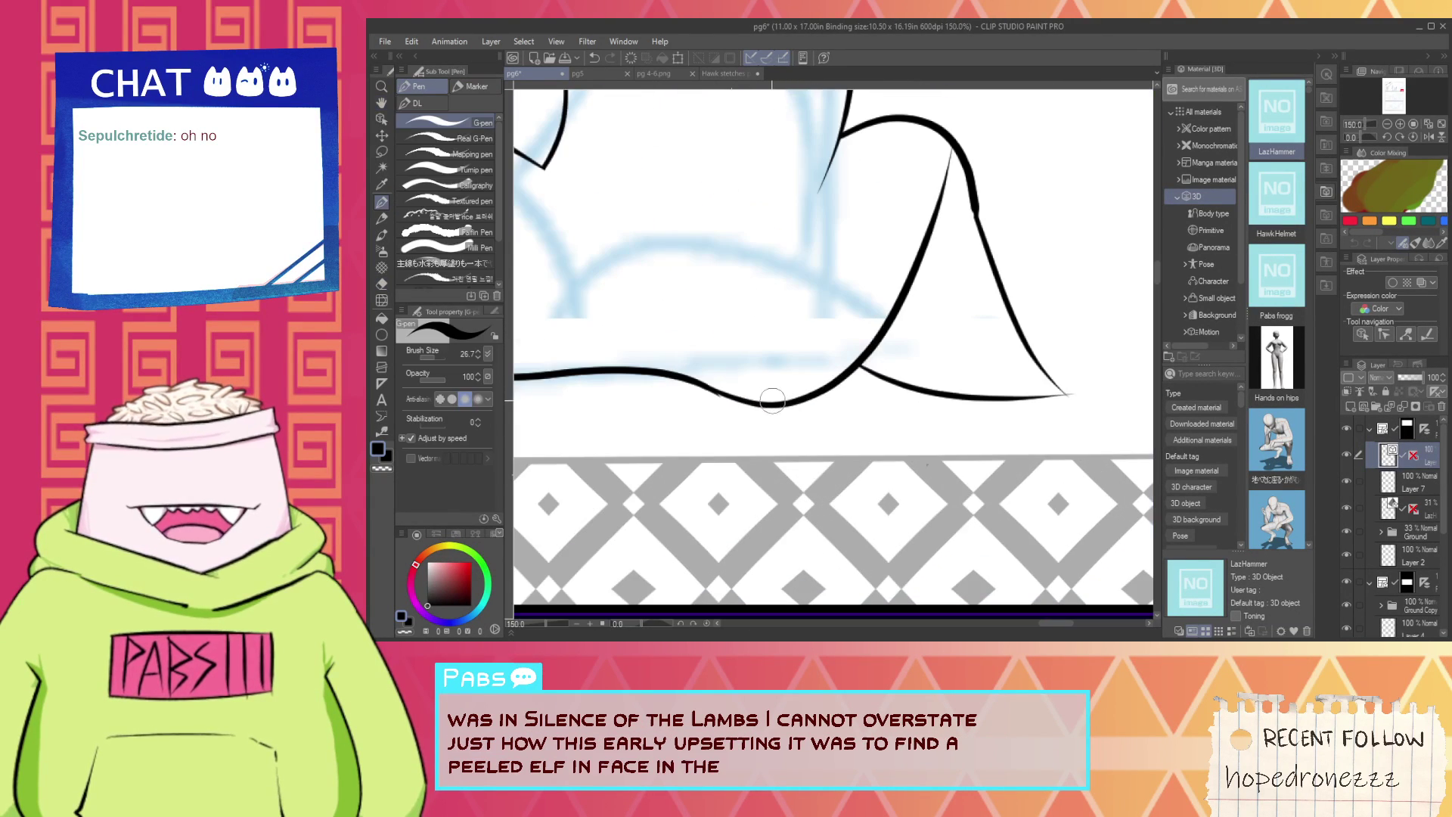
pyautogui.press('e')
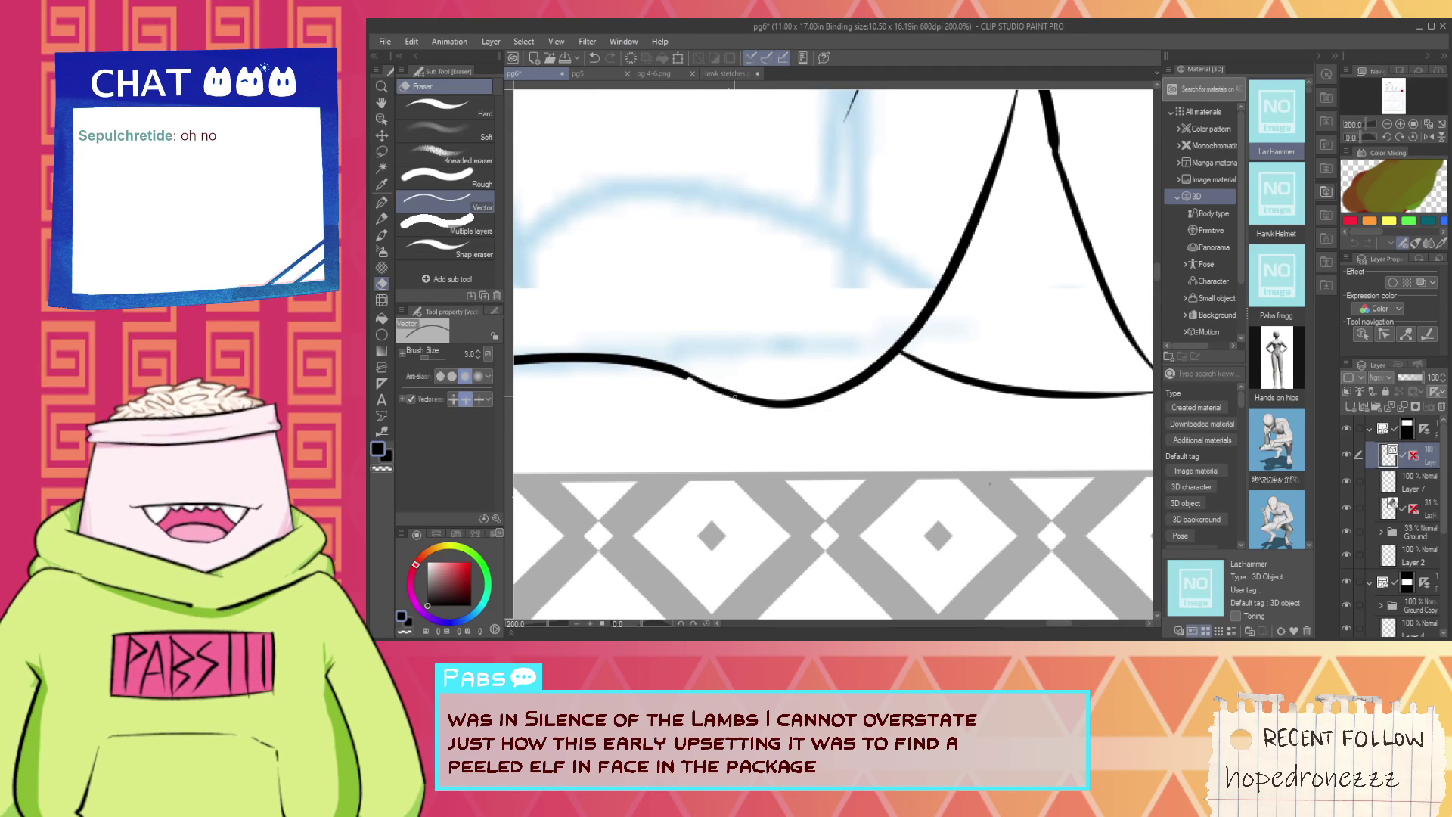
pyautogui.press('h')
pyautogui.moveTo(666, 454); pyautogui.dragTo(778, 475)
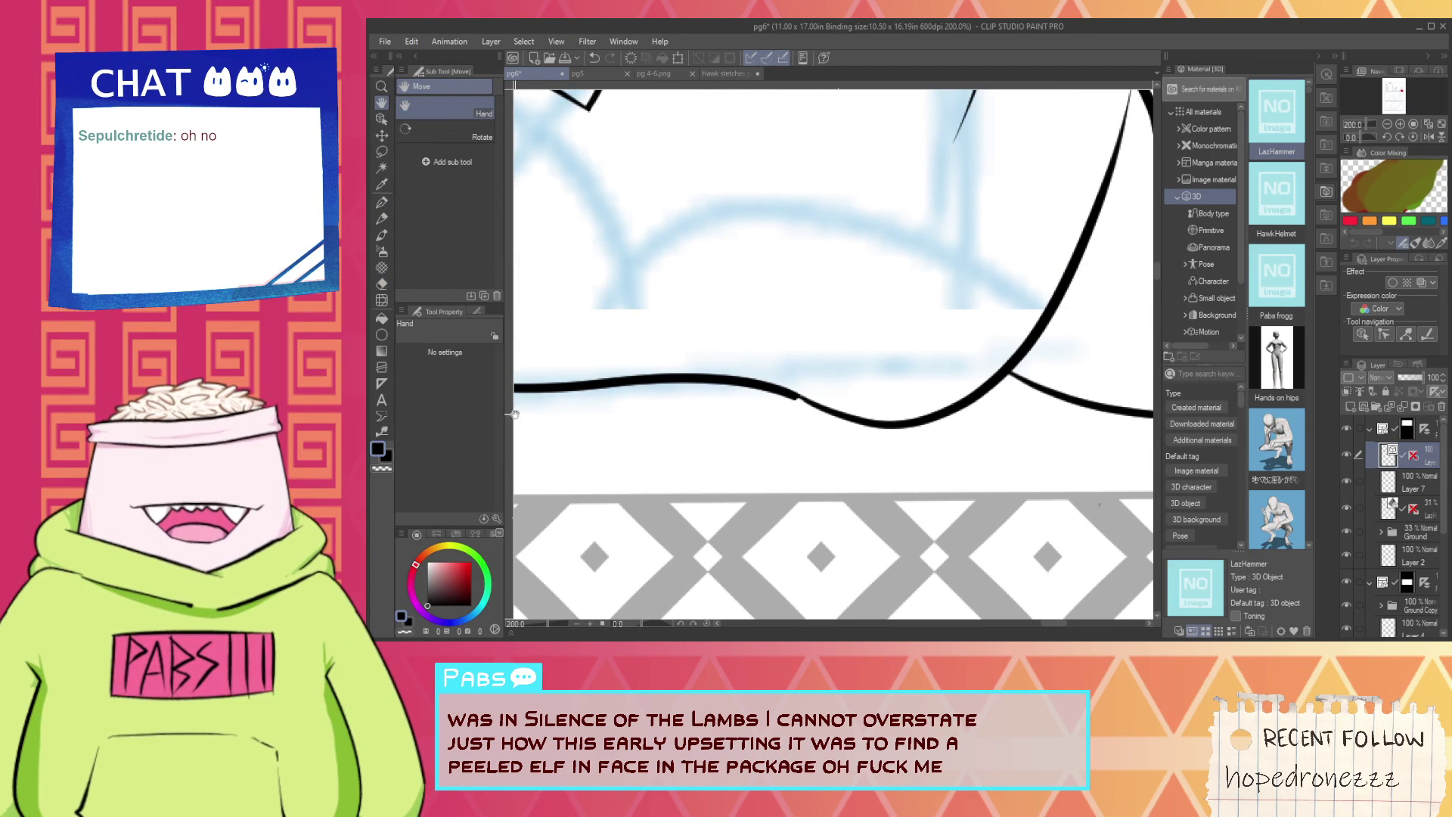
pyautogui.click(381, 432)
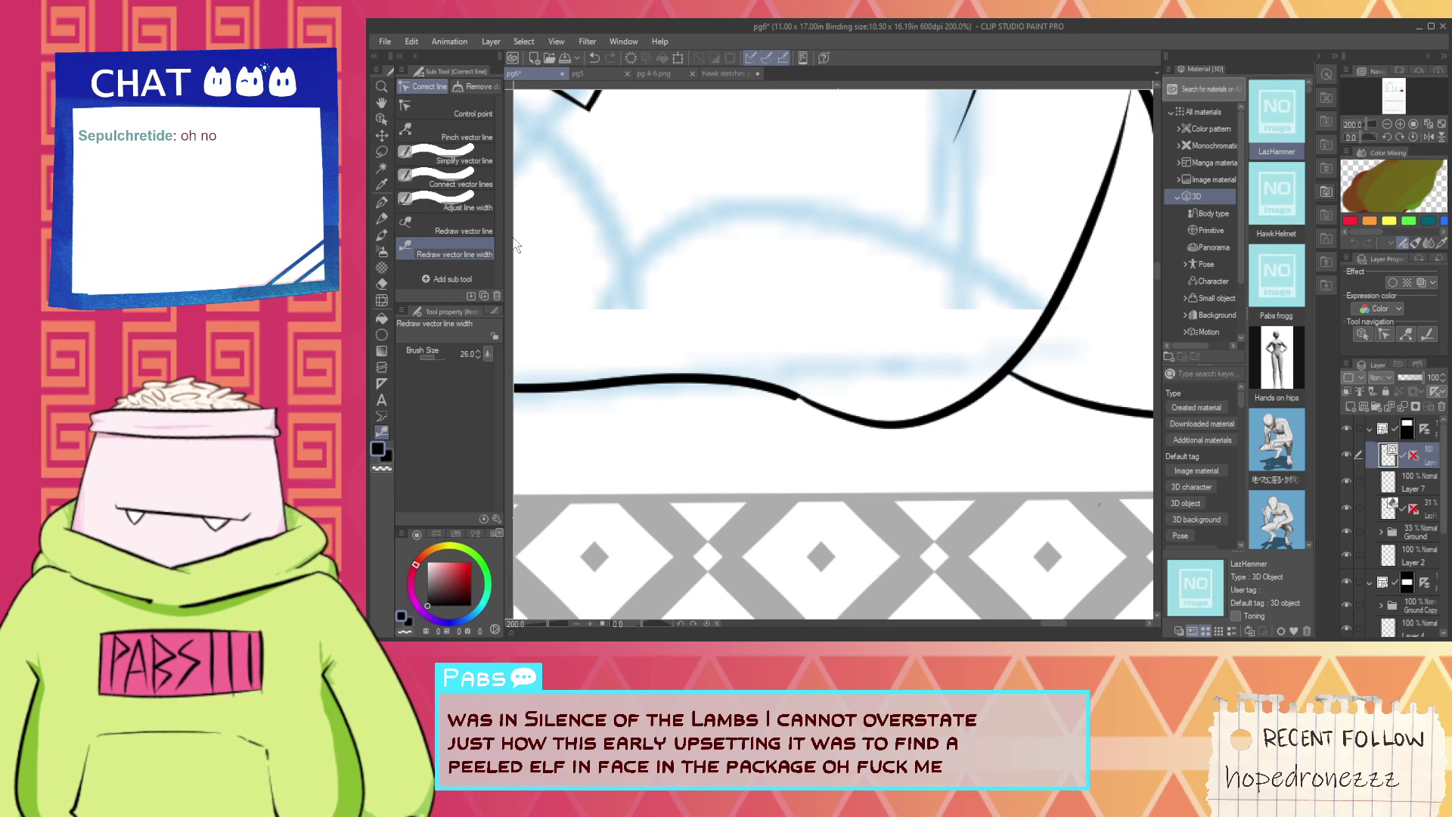
pyautogui.click(467, 159)
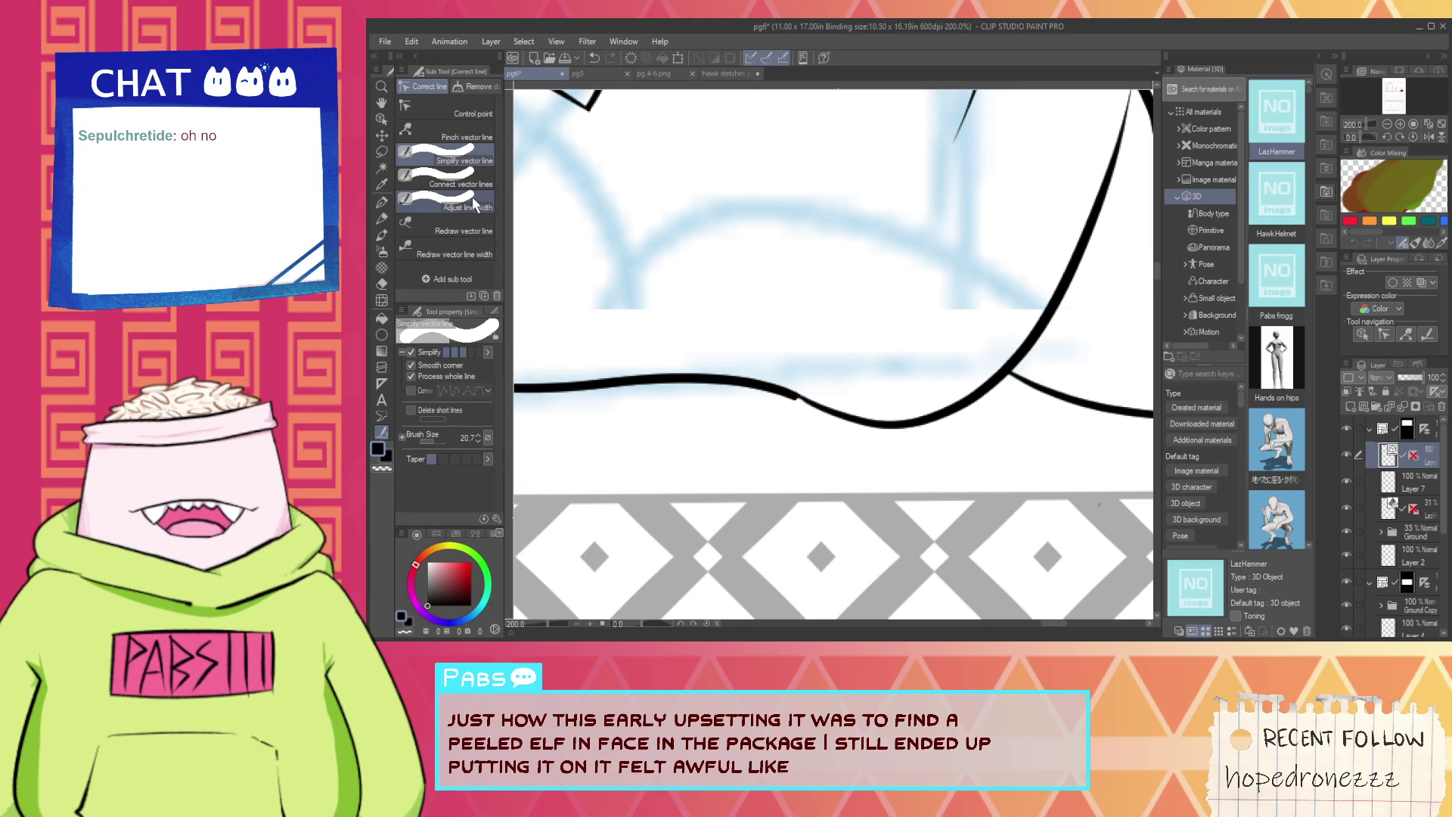
pyautogui.click(474, 199)
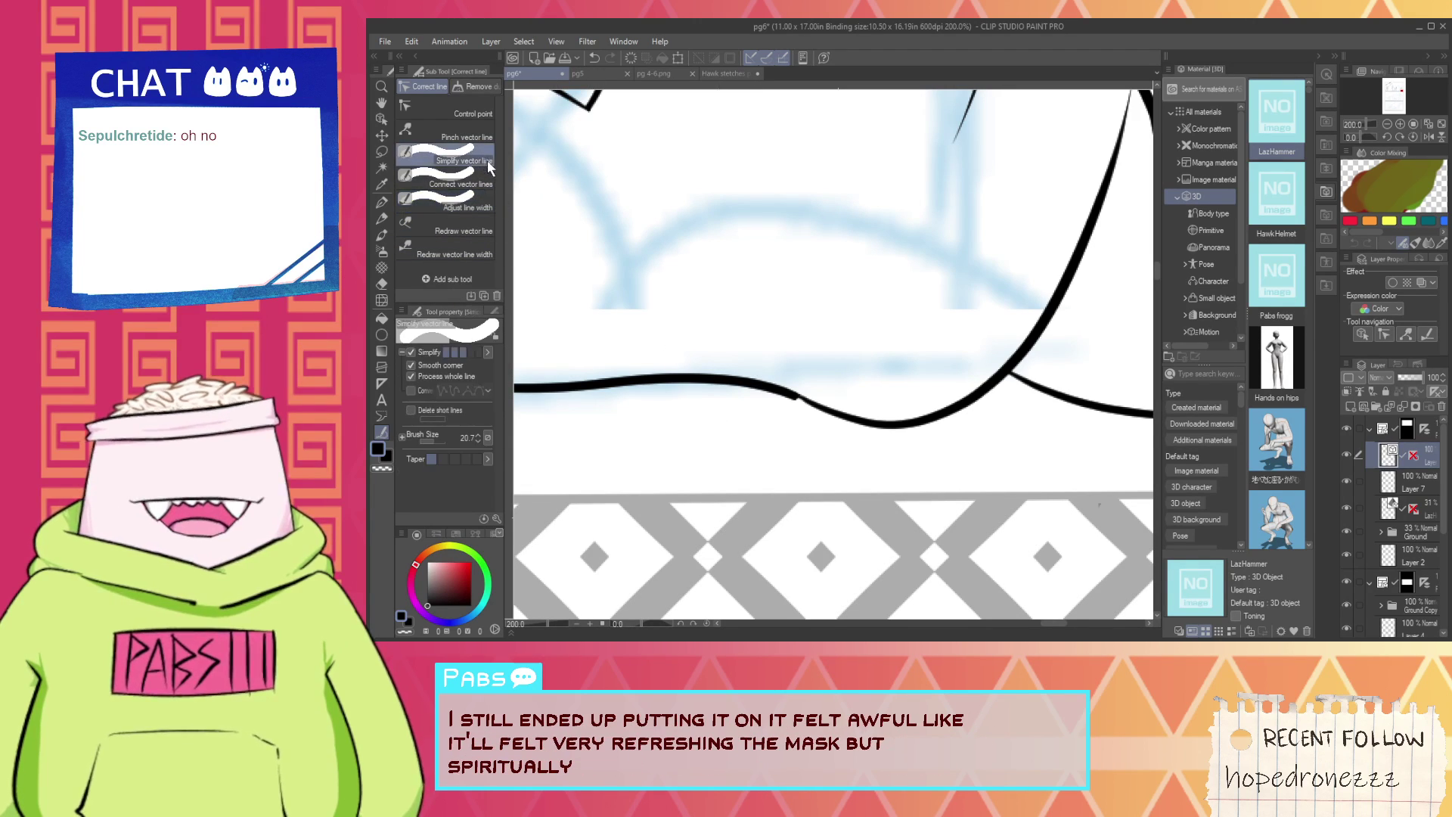
pyautogui.click(481, 186)
pyautogui.moveTo(769, 387); pyautogui.dragTo(816, 413)
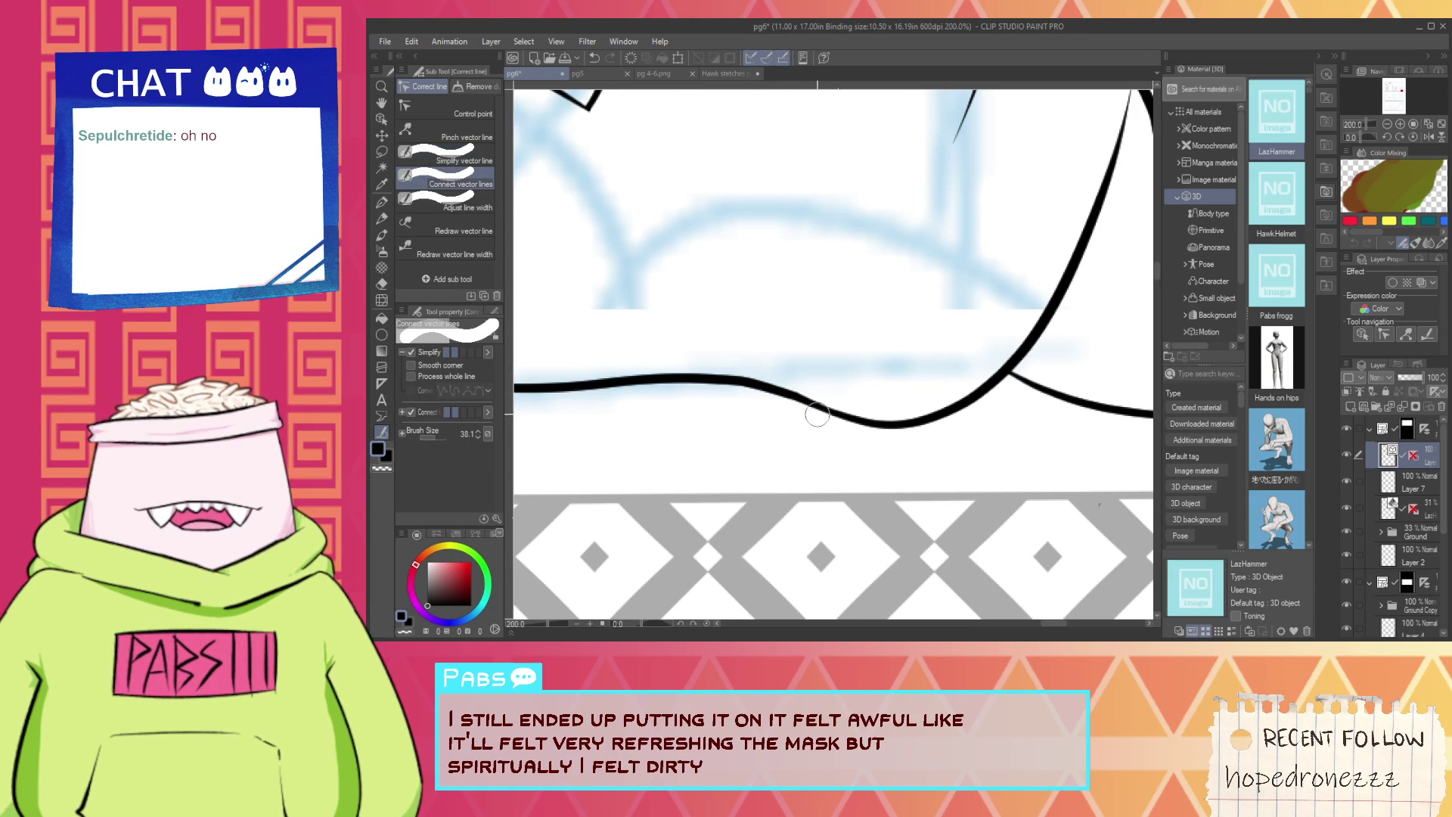
# Ink a long shallow curve beneath the wavy hem, running from behind the shoe toward the skirt's rear corner.
pyautogui.scroll(-2, 817, 414)
pyautogui.press('p')
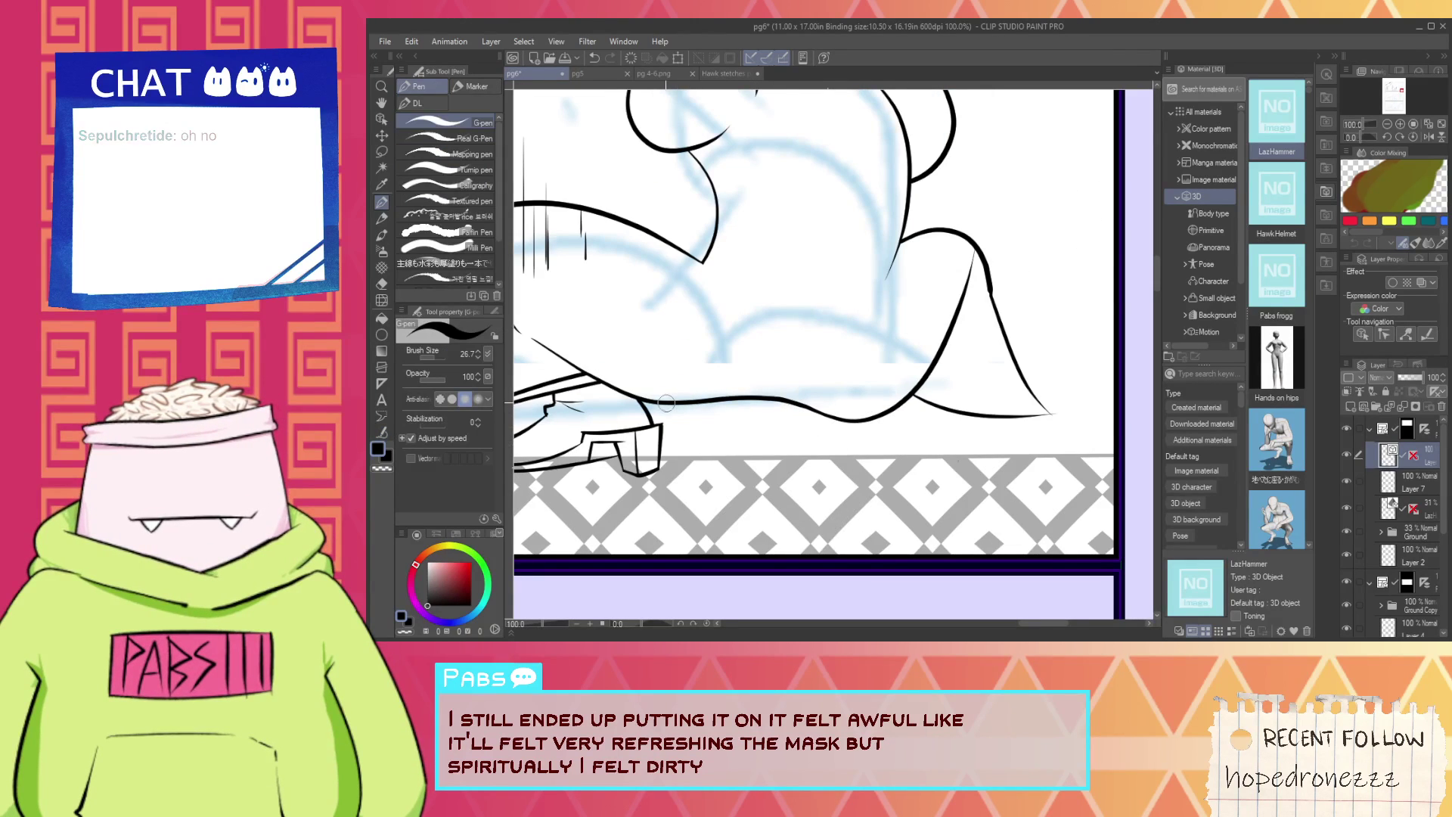
pyautogui.moveTo(699, 406); pyautogui.dragTo(899, 467)
pyautogui.hotkey('ctrl', 'z')
pyautogui.moveTo(698, 407); pyautogui.dragTo(1001, 448)
pyautogui.hotkey('ctrl', 'z')
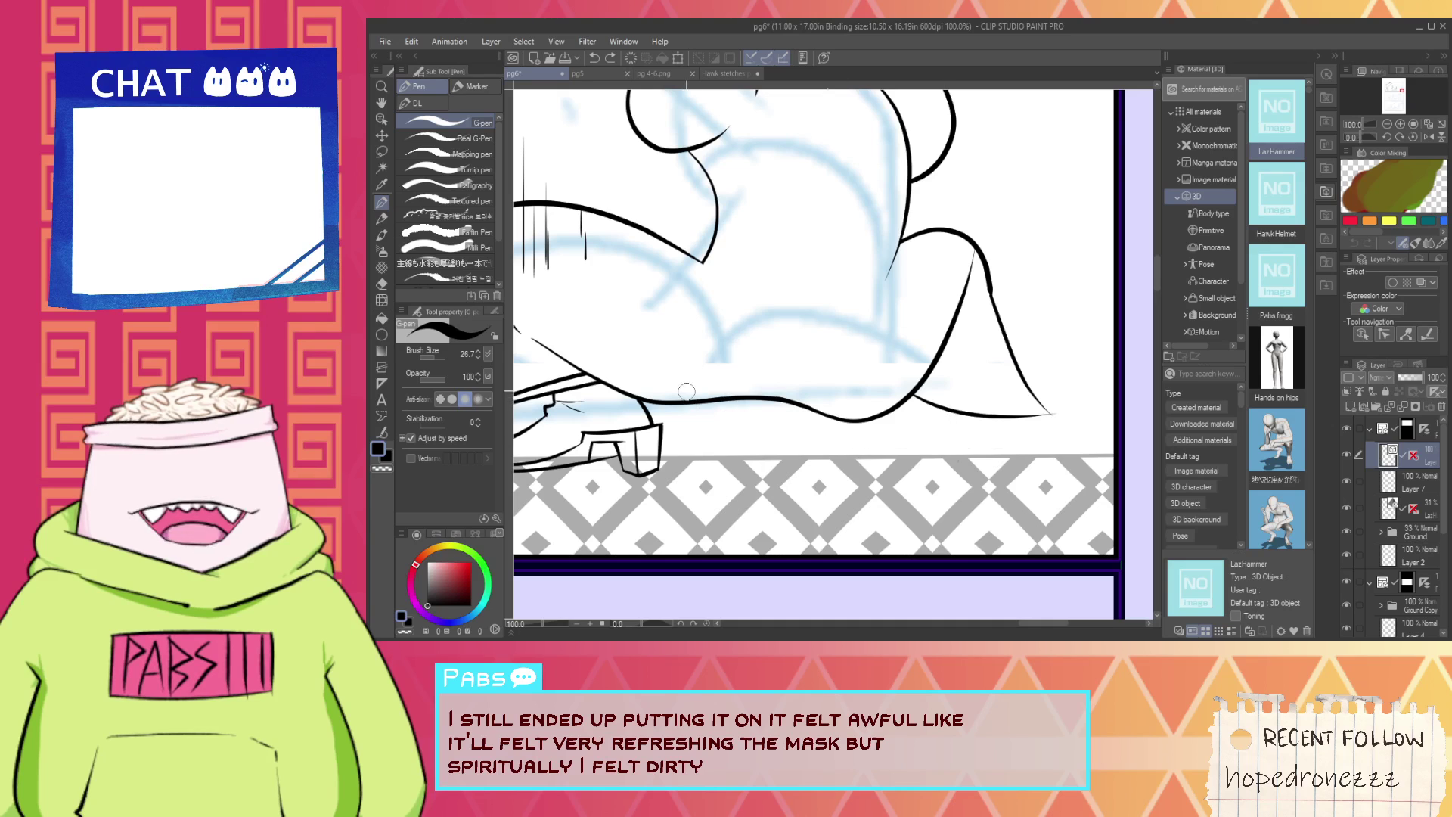
pyautogui.moveTo(718, 401); pyautogui.dragTo(1015, 428)
pyautogui.hotkey('ctrl', 'z')
pyautogui.moveTo(707, 390)
pyautogui.mouseDown()
pyautogui.moveTo(1012, 443)
pyautogui.moveTo(1074, 417)
pyautogui.mouseUp()
pyautogui.scroll(2, 1009, 441)
pyautogui.hotkey('ctrl', 'z')
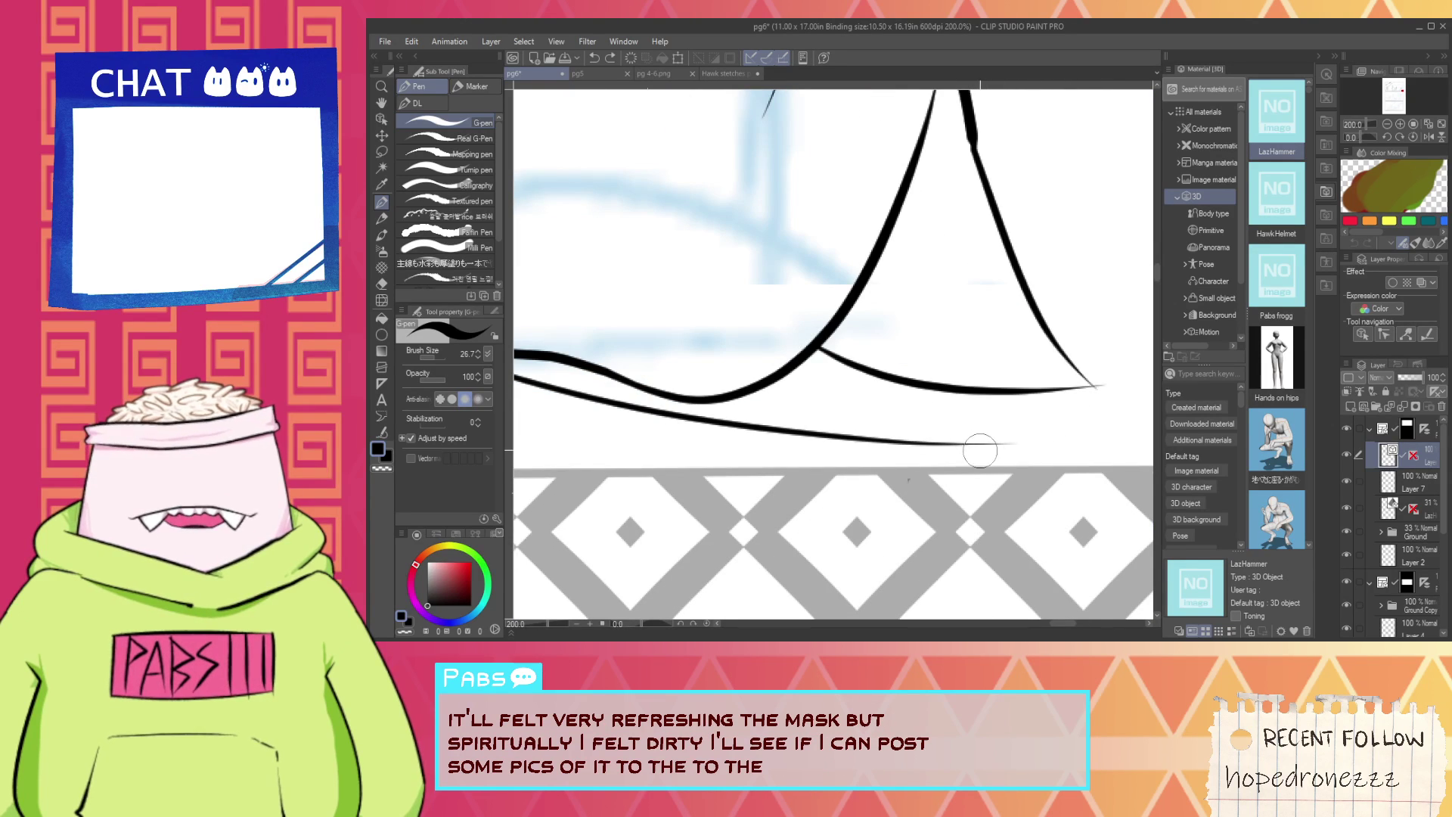
# Extend the long curve beneath the hem until it lies below the rear fold's pointed corner.
pyautogui.moveTo(982, 445); pyautogui.dragTo(1049, 439)
pyautogui.hotkey('ctrl', 'z')
pyautogui.moveTo(940, 443); pyautogui.dragTo(1063, 441)
pyautogui.hotkey('ctrl', 'z')
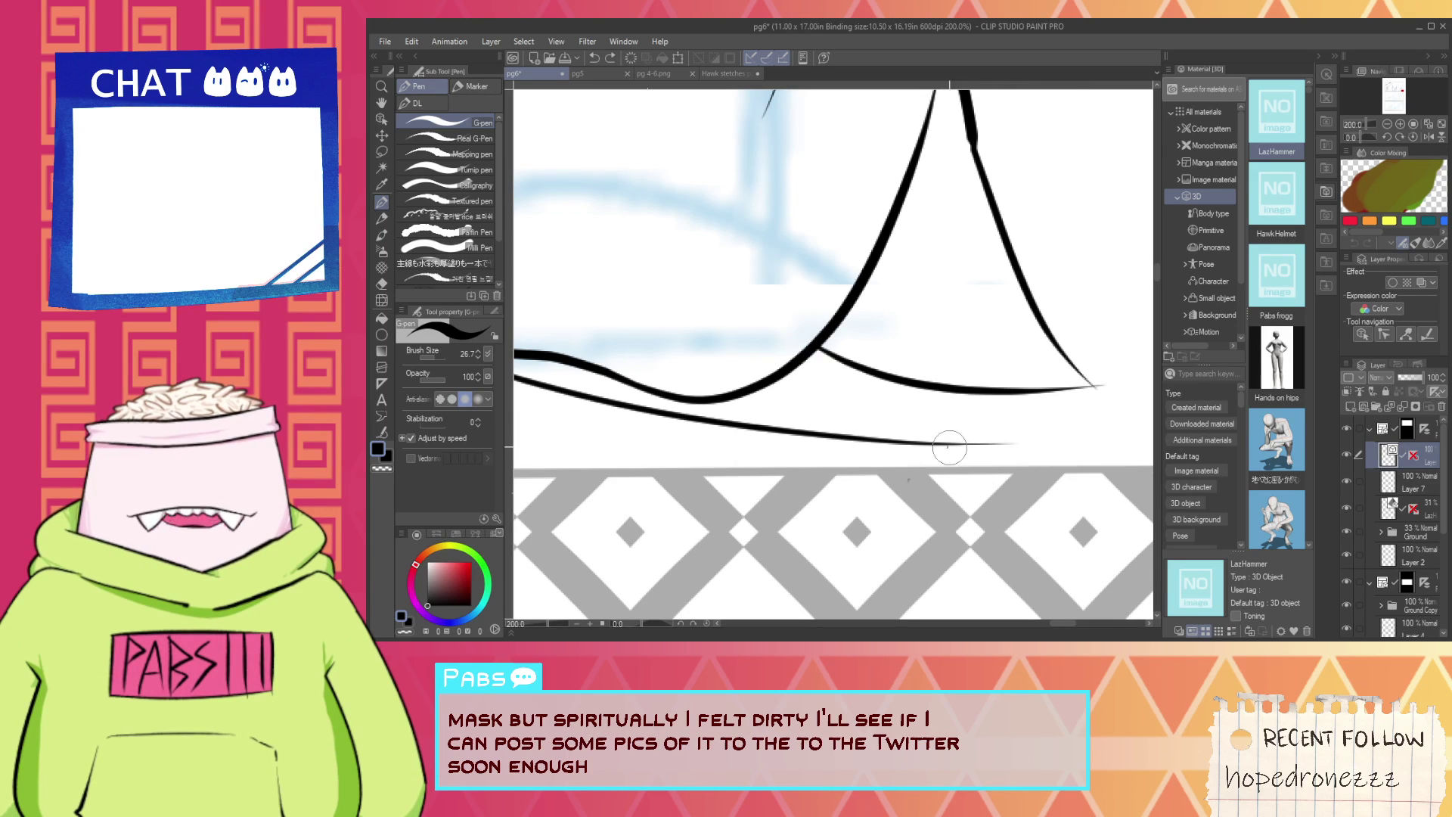
pyautogui.hotkey('ctrl', 'z')
pyautogui.moveTo(950, 446)
pyautogui.mouseDown()
pyautogui.moveTo(1102, 434)
pyautogui.moveTo(1045, 445)
pyautogui.moveTo(1086, 440)
pyautogui.mouseUp()
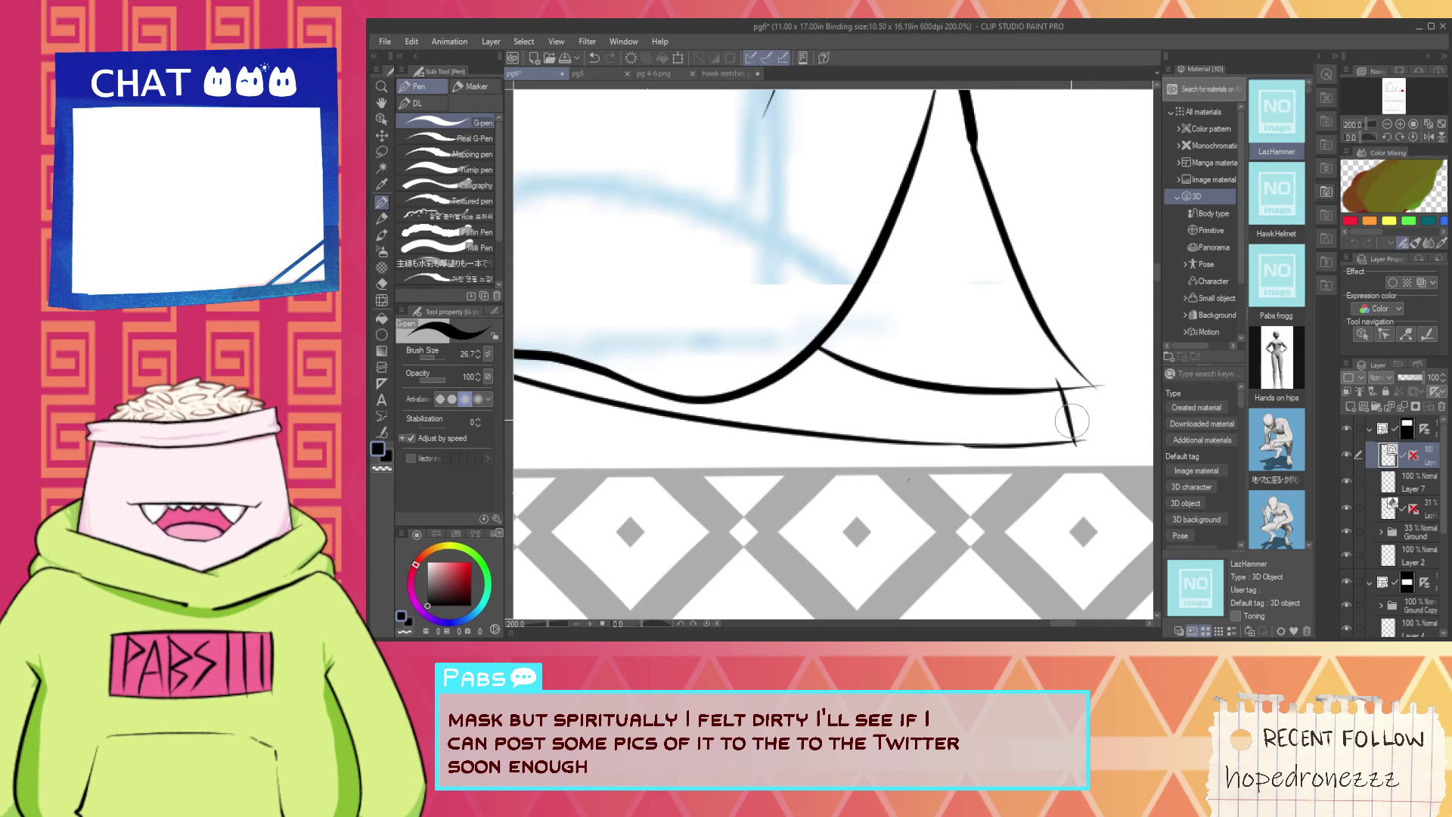
# Close the rear end with a short vertical edge from the fold's corner to the lower curve, and erase its overshoots.
pyautogui.hotkey('ctrl', 'z')
pyautogui.press('e')
pyautogui.moveTo(1056, 379)
pyautogui.mouseDown()
pyautogui.moveTo(1061, 454)
pyautogui.moveTo(1060, 385)
pyautogui.moveTo(1074, 383)
pyautogui.mouseUp()
pyautogui.hotkey('ctrl', 'z')
pyautogui.scroll(-2, 1026, 339)
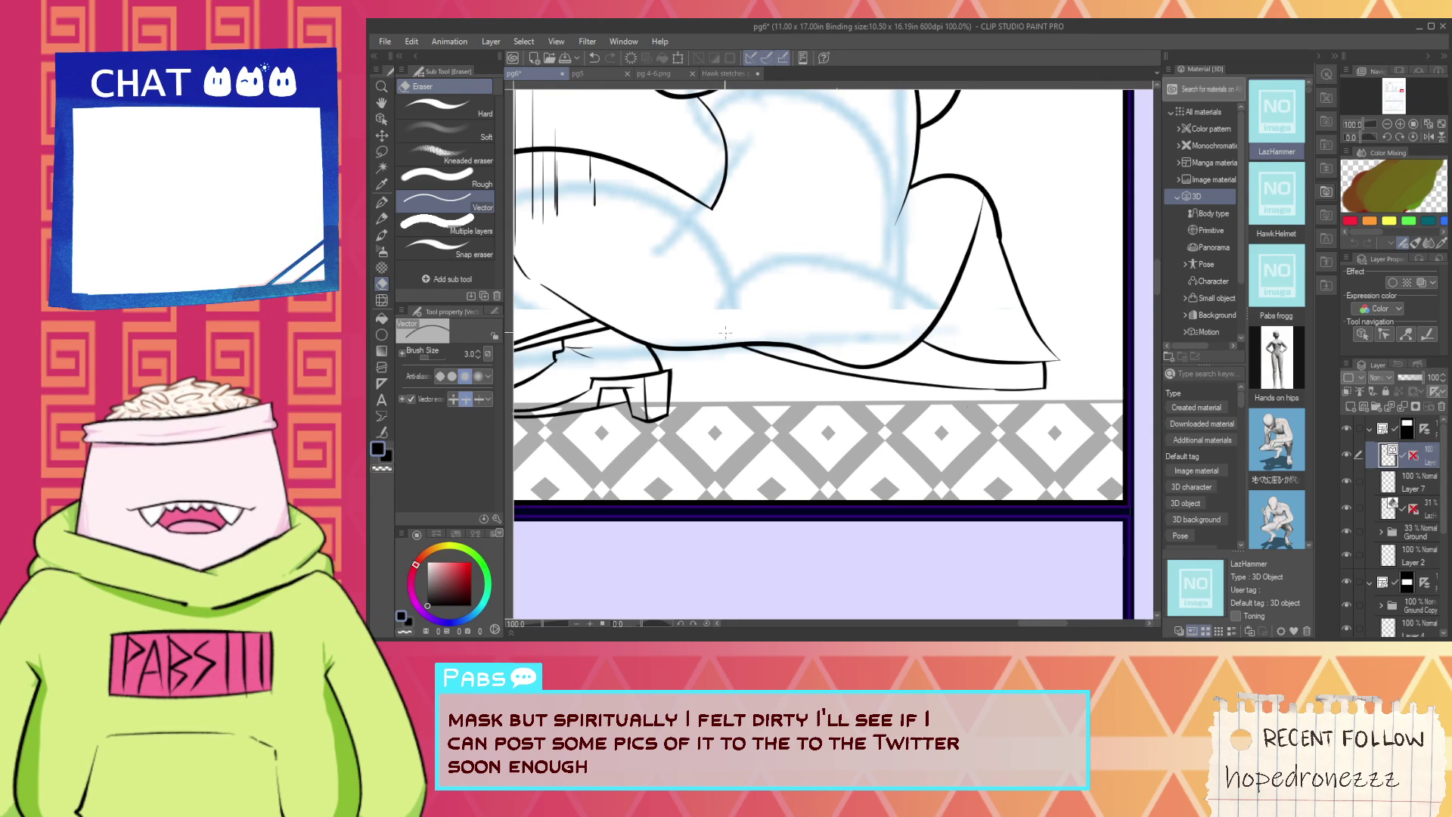
# Erase the overshoots where the band lines above the shoe meet the skirt's fold line.
pyautogui.scroll(6, 725, 332)
pyautogui.press('p')
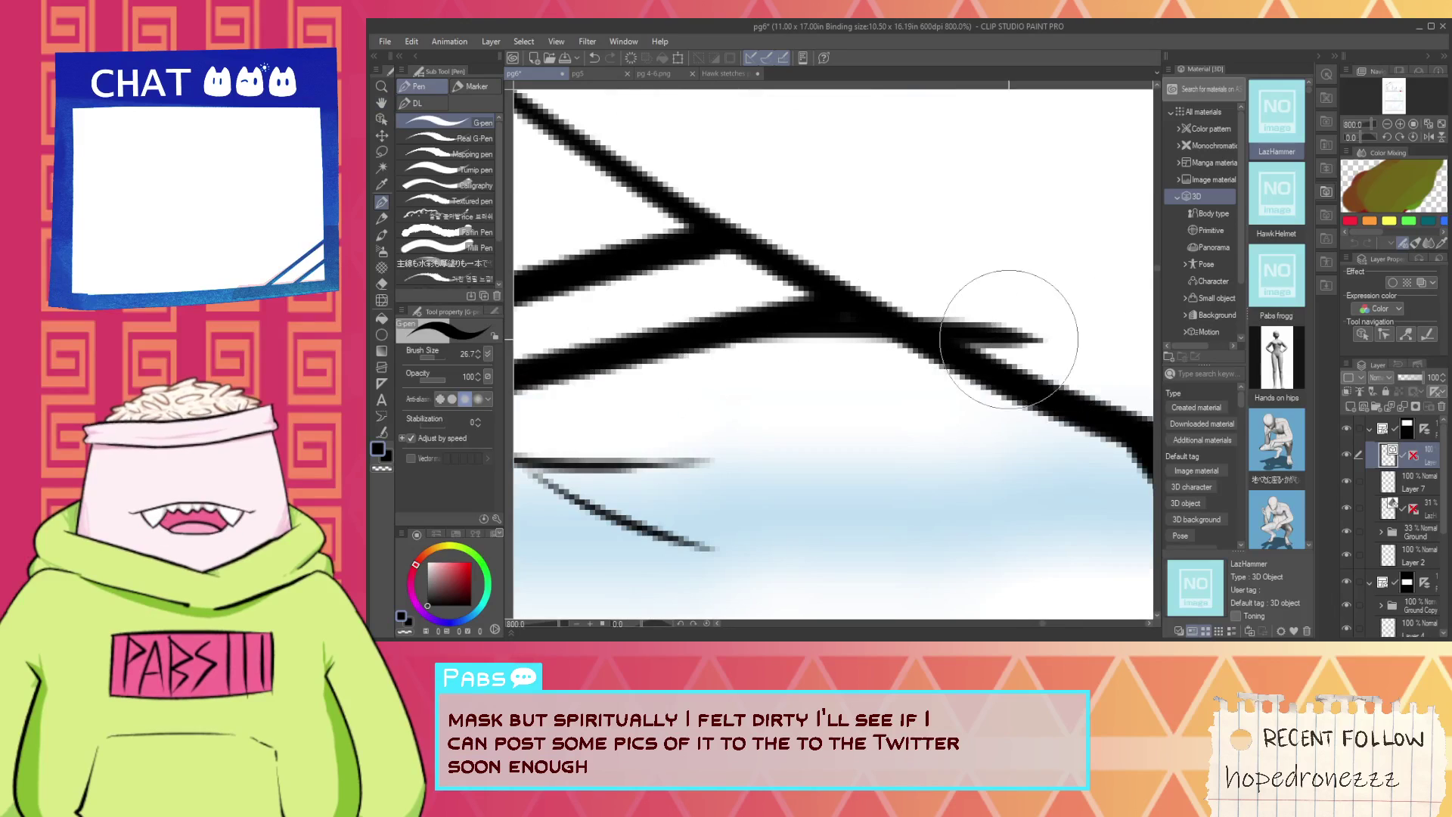
pyautogui.press('e')
pyautogui.moveTo(1009, 339); pyautogui.dragTo(923, 305)
pyautogui.moveTo(811, 295); pyautogui.dragTo(833, 311)
pyautogui.scroll(-2, 832, 311)
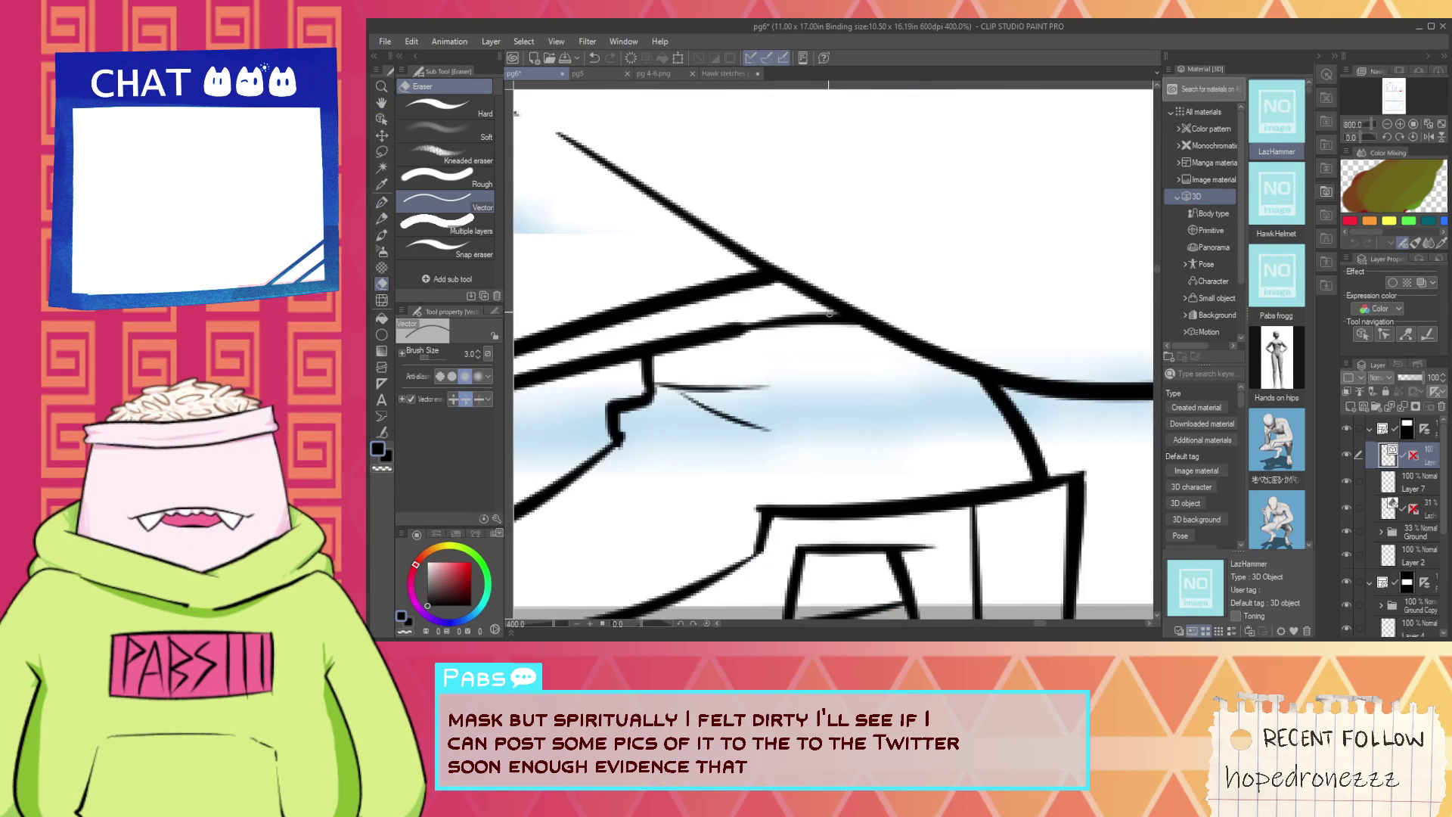
# Ink a rounded lower edge from the skirt's front tip toward the shoe, and trim its overshoot at the tip.
pyautogui.scroll(-4, 830, 313)
pyautogui.press('space')
pyautogui.moveTo(975, 381); pyautogui.dragTo(829, 394)
pyautogui.scroll(1, 898, 383)
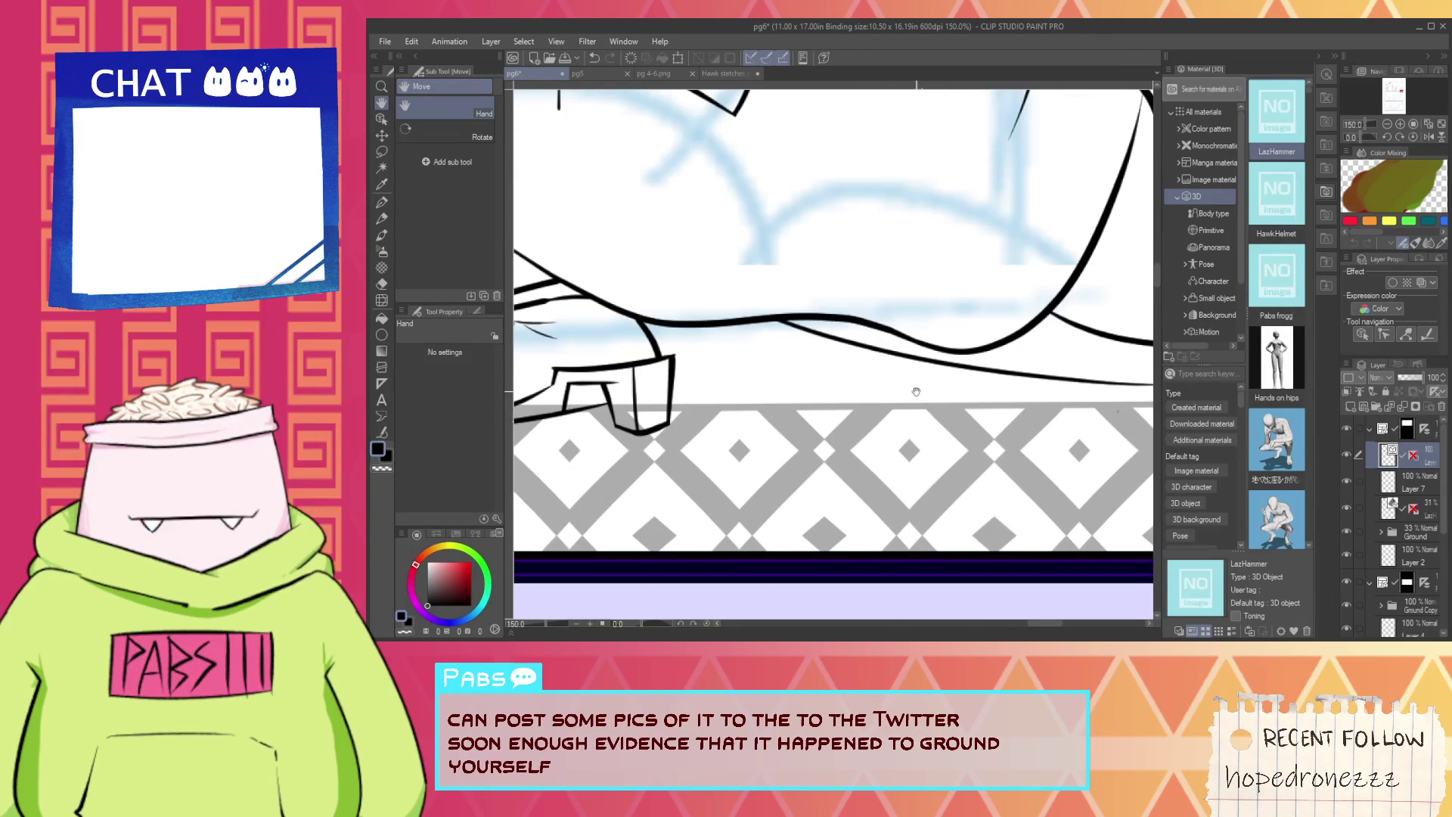
pyautogui.scroll(1, 942, 390)
pyautogui.scroll(-4, 931, 393)
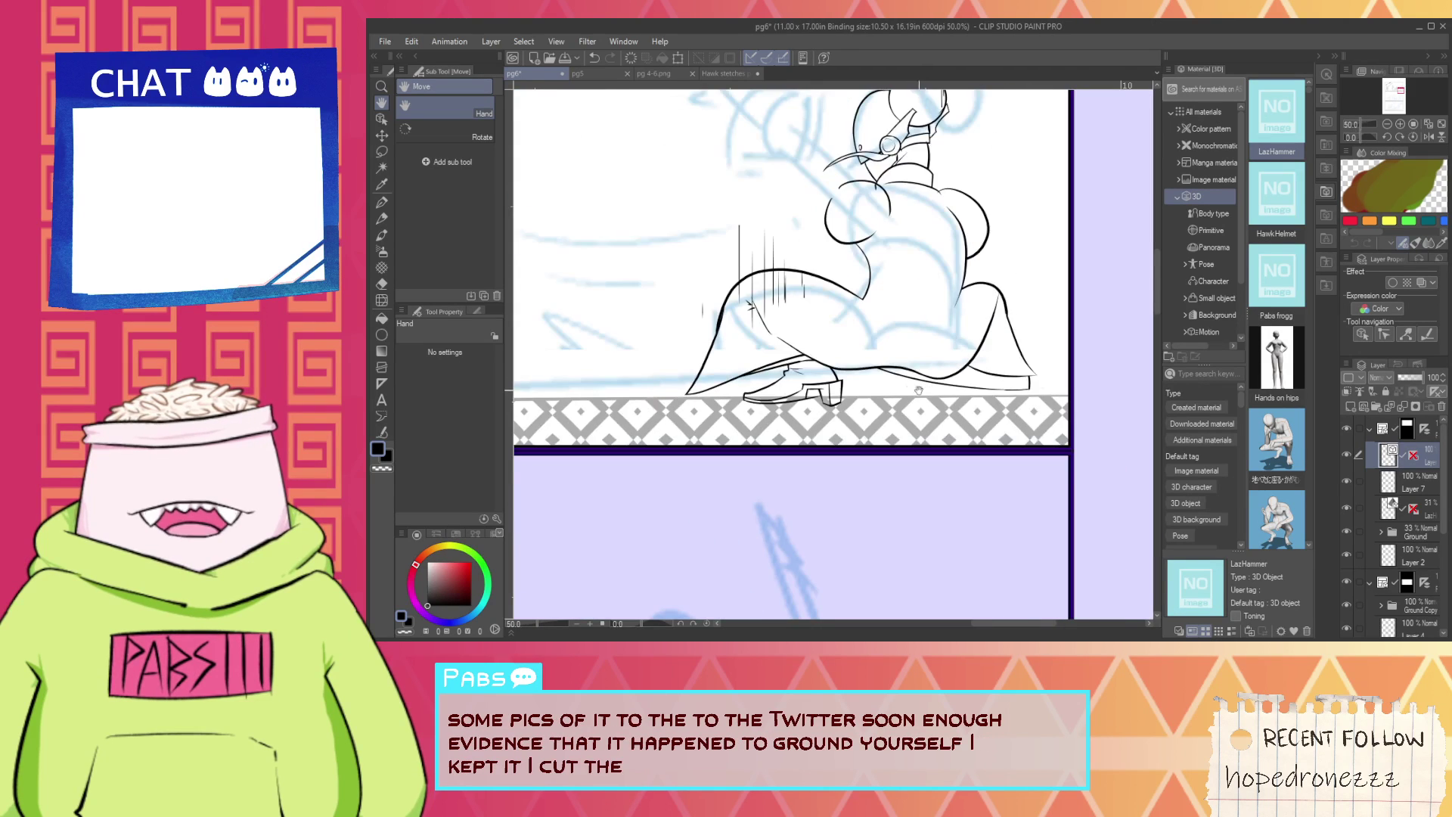
pyautogui.scroll(2, 882, 388)
pyautogui.moveTo(650, 386); pyautogui.dragTo(764, 394)
pyautogui.press('p')
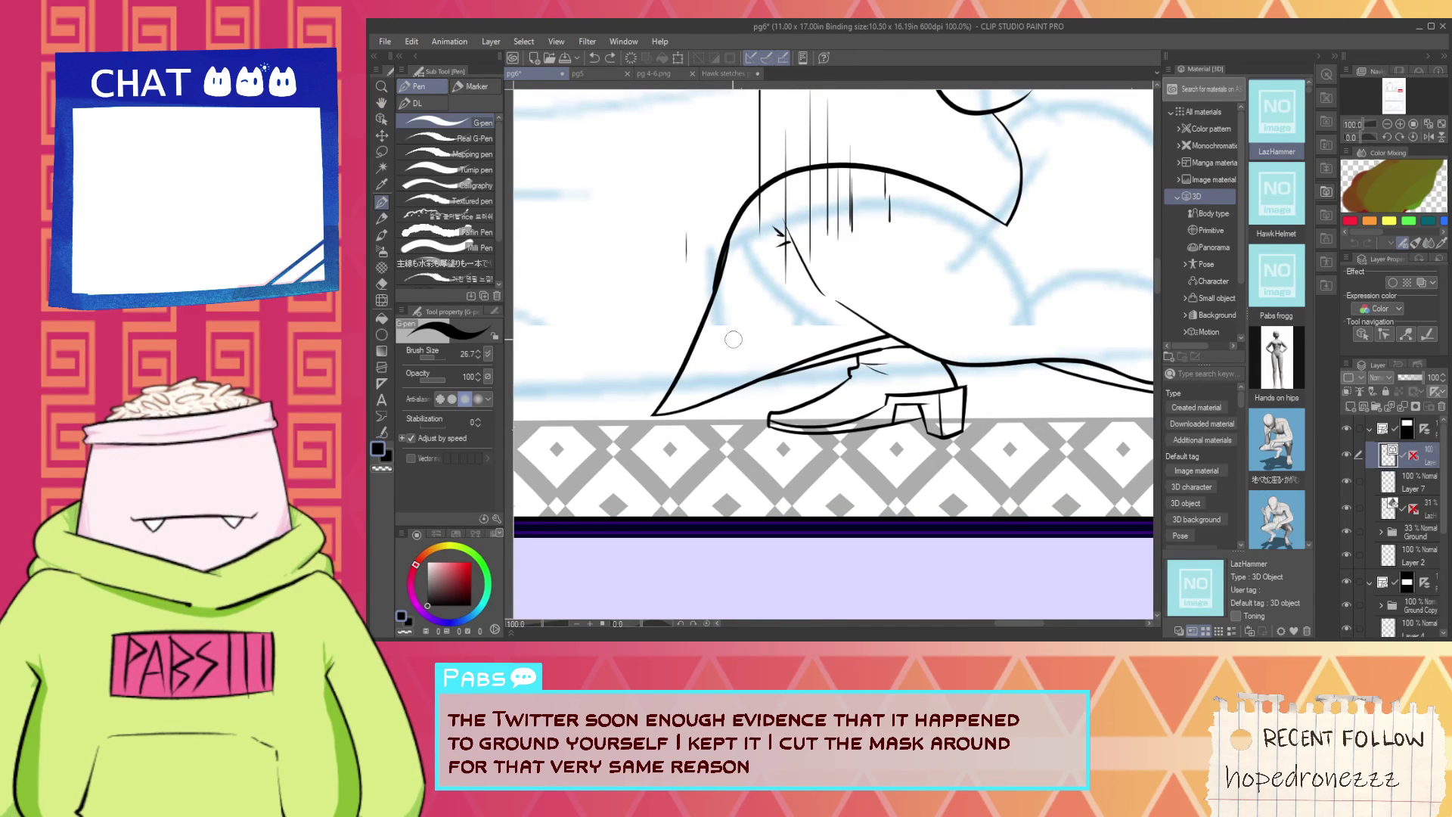
pyautogui.moveTo(719, 348); pyautogui.dragTo(813, 392)
pyautogui.hotkey('ctrl', 'z')
pyautogui.moveTo(708, 337); pyautogui.dragTo(857, 379)
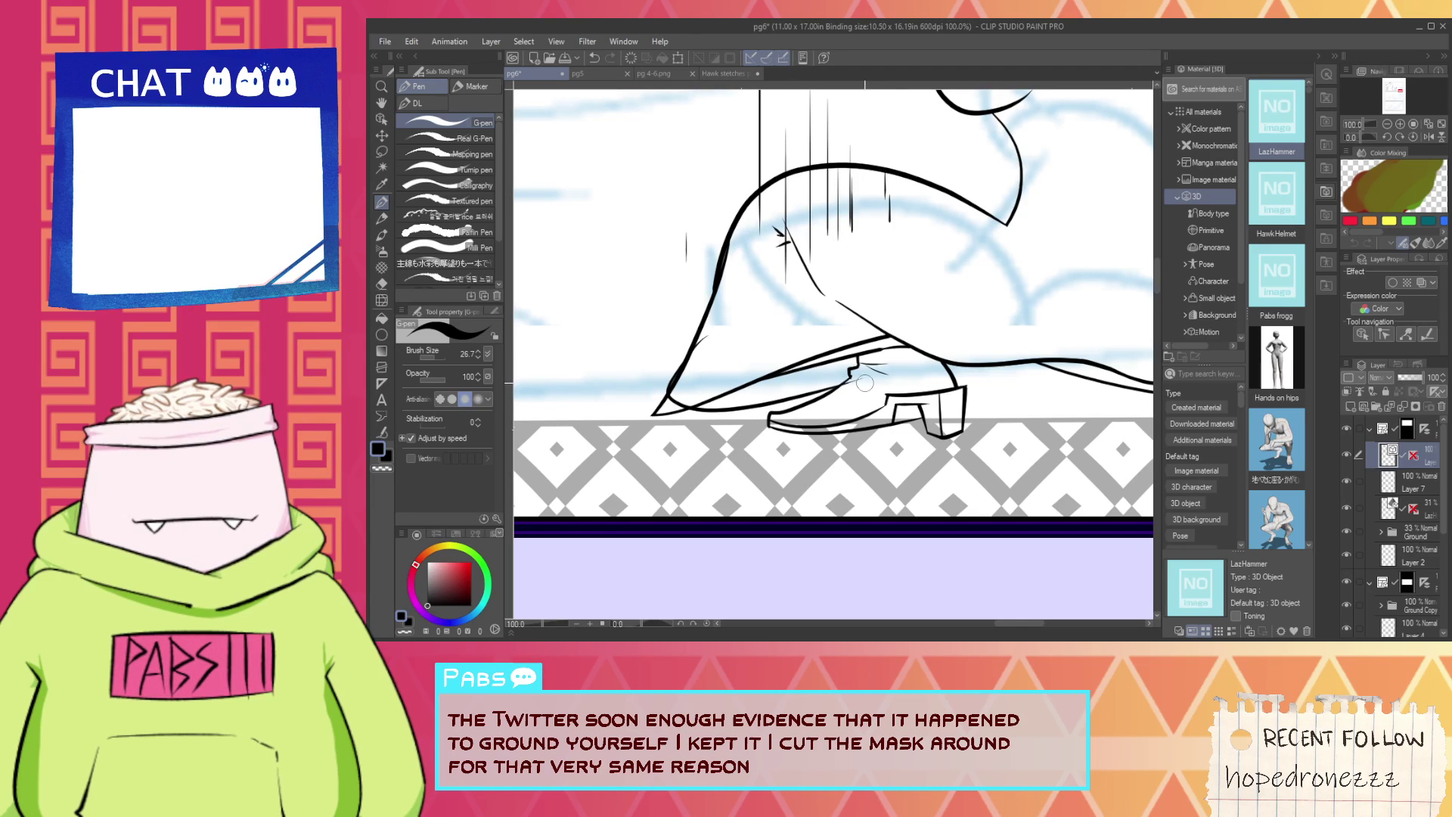
pyautogui.press('e')
pyautogui.scroll(1, 670, 380)
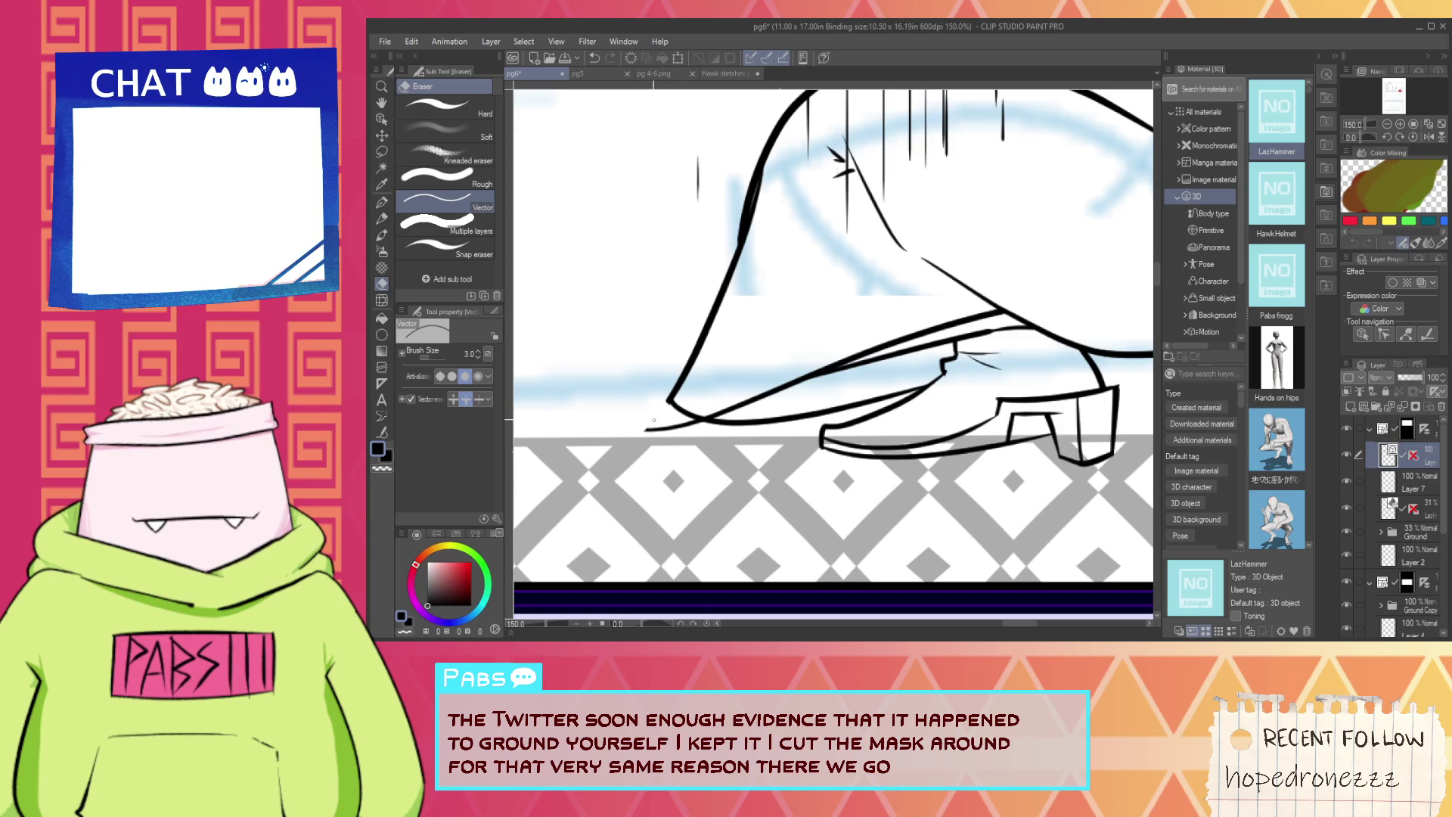
# Ink a long upper line for the front opening from the skirt's tip to the fold above the shoe, erasing the overlapping old line.
pyautogui.press('p')
pyautogui.scroll(1, 695, 408)
pyautogui.moveTo(667, 395)
pyautogui.mouseDown()
pyautogui.moveTo(938, 310)
pyautogui.moveTo(931, 320)
pyautogui.mouseUp()
pyautogui.hotkey('ctrl', 'z')
pyautogui.hotkey('ctrl', 'z')
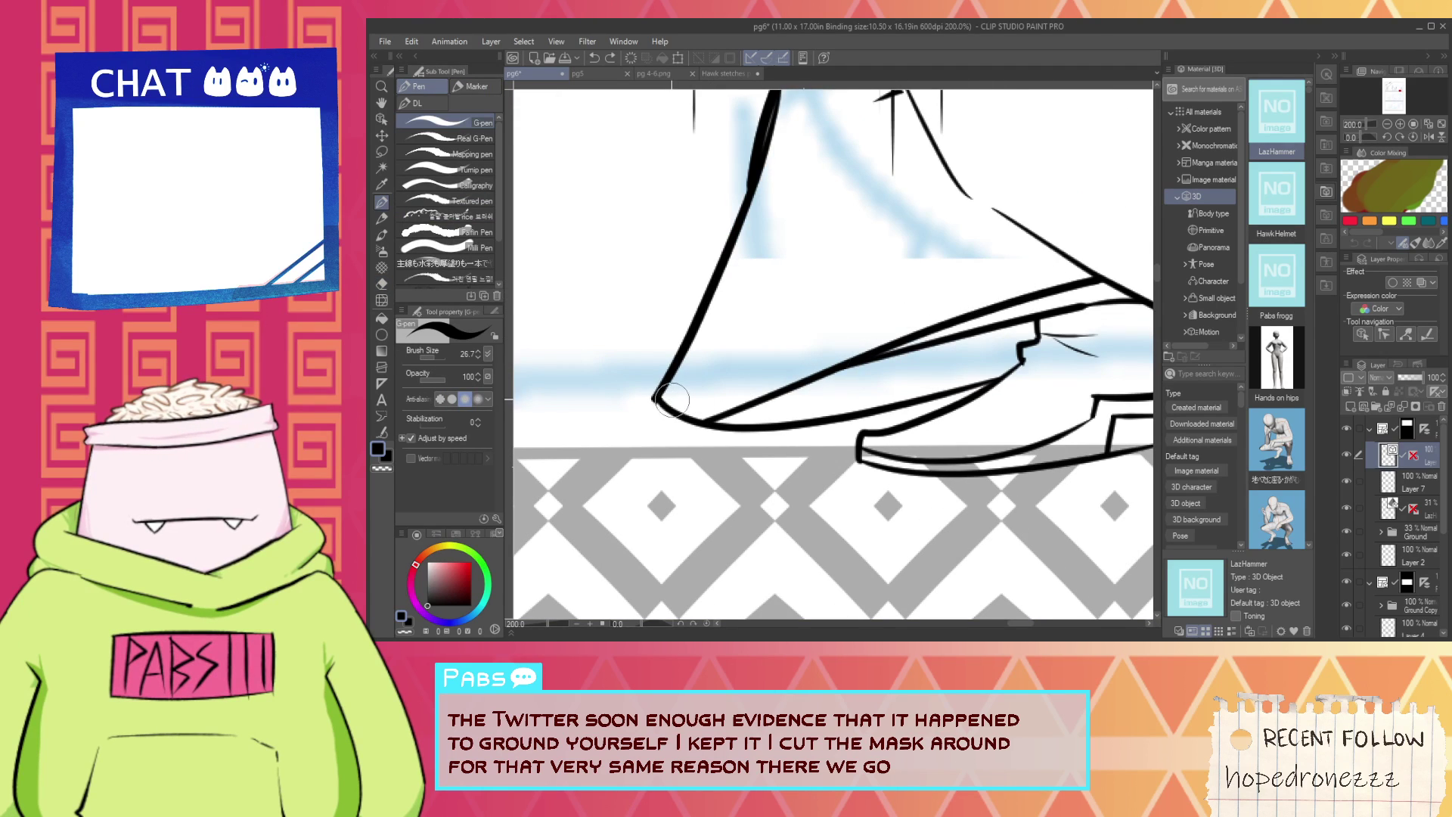
pyautogui.moveTo(663, 396); pyautogui.dragTo(1112, 276)
pyautogui.press('e')
pyautogui.hotkey('ctrl', 'z')
pyautogui.moveTo(1016, 293); pyautogui.dragTo(957, 324)
pyautogui.press('p')
pyautogui.scroll(2, 688, 400)
pyautogui.moveTo(673, 390)
pyautogui.mouseDown()
pyautogui.moveTo(622, 460)
pyautogui.moveTo(610, 447)
pyautogui.moveTo(594, 462)
pyautogui.moveTo(803, 460)
pyautogui.mouseUp()
pyautogui.hotkey('ctrl', 'z')
pyautogui.hotkey('ctrl', 'z')
pyautogui.hotkey('ctrl', 'z')
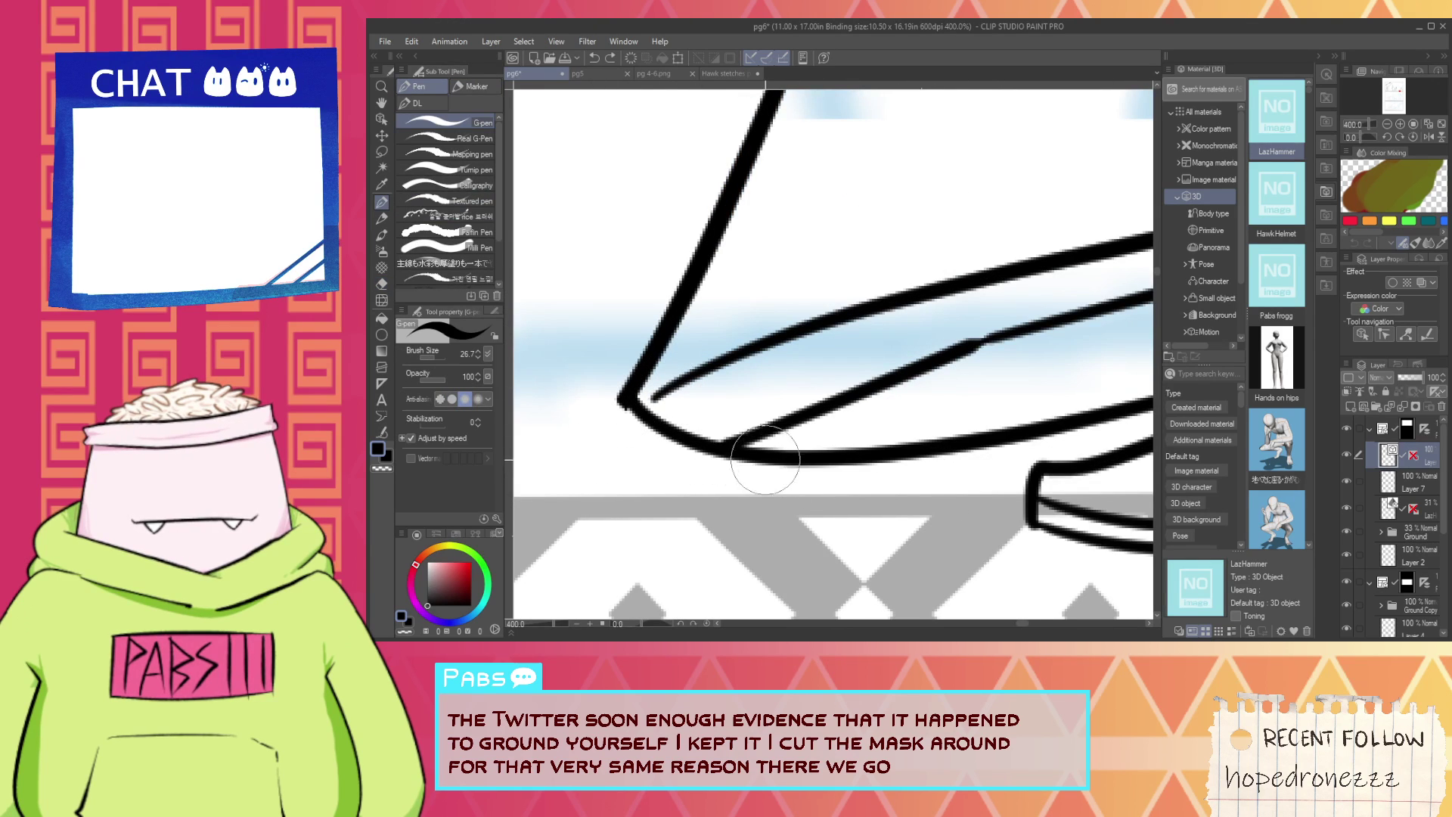
pyautogui.moveTo(665, 393); pyautogui.dragTo(906, 374)
pyautogui.hotkey('ctrl', 'z')
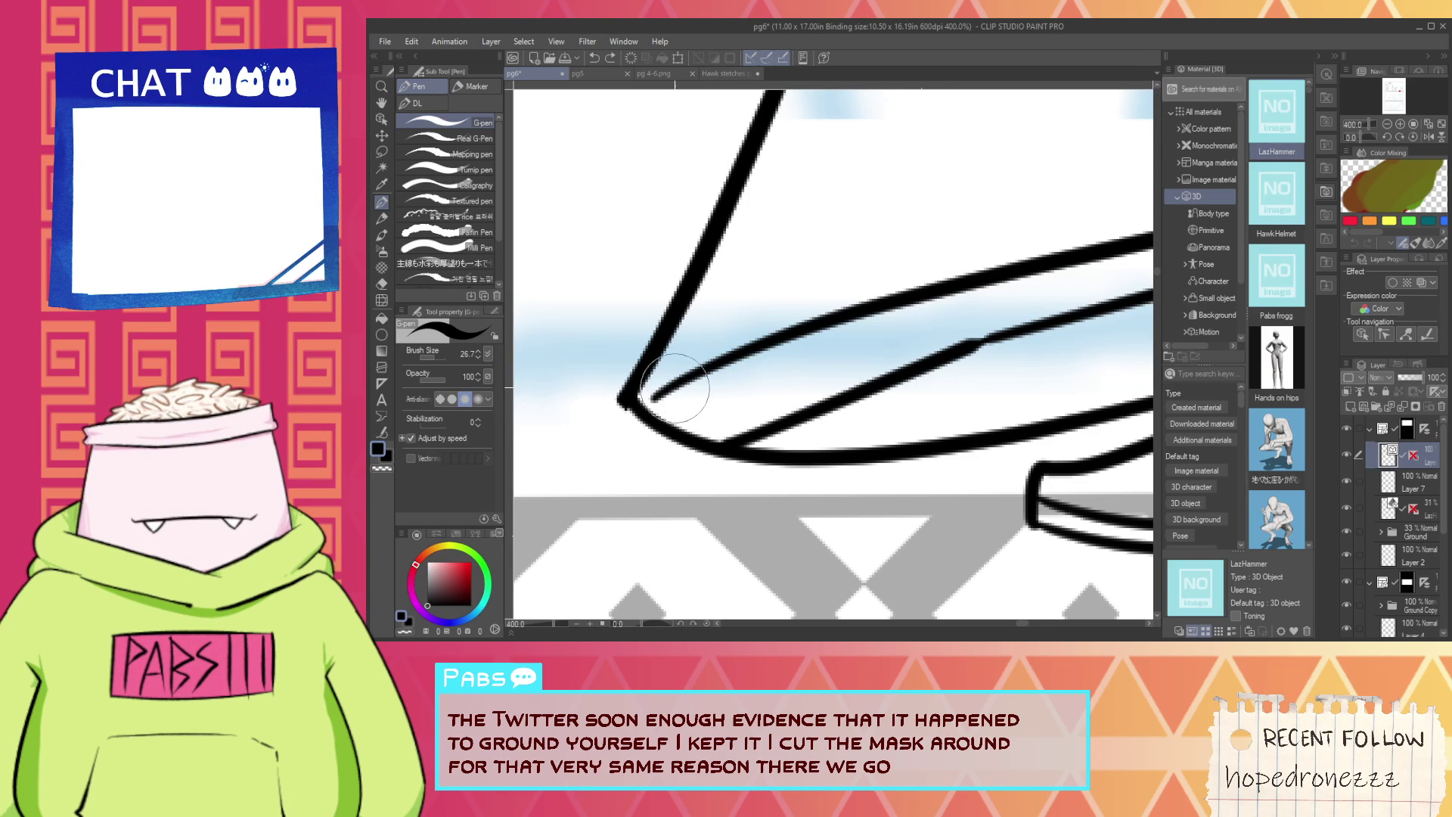
pyautogui.moveTo(665, 393)
pyautogui.mouseDown()
pyautogui.moveTo(854, 360)
pyautogui.moveTo(1053, 307)
pyautogui.mouseUp()
pyautogui.hotkey('ctrl', 'z')
pyautogui.moveTo(656, 397)
pyautogui.mouseDown()
pyautogui.moveTo(1002, 334)
pyautogui.moveTo(813, 410)
pyautogui.mouseUp()
pyautogui.hotkey('ctrl', 'z')
# Erase the front portion of the inner line inside the skirt's front opening.
pyautogui.scroll(-3, 935, 341)
pyautogui.press('space')
pyautogui.scroll(1, 813, 410)
pyautogui.press('e')
pyautogui.click(813, 405)
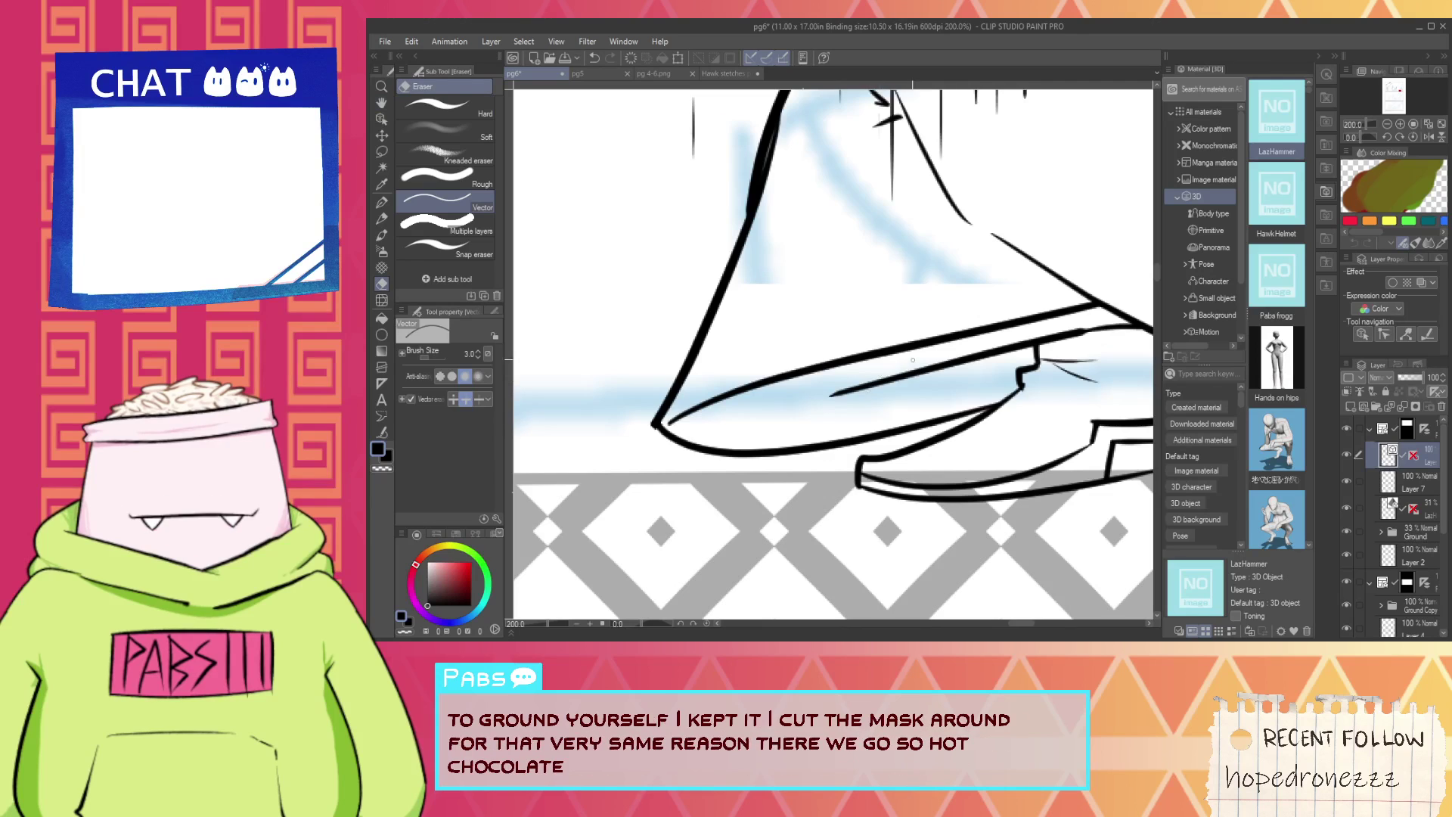
pyautogui.click(836, 395)
pyautogui.hotkey('ctrl', 'z')
# Ink a short edge near the front tip and a long inner line from it along the opening's lower side to the shoe.
pyautogui.scroll(2, 815, 396)
pyautogui.press('p')
pyautogui.moveTo(557, 437)
pyautogui.mouseDown()
pyautogui.moveTo(645, 477)
pyautogui.moveTo(1044, 422)
pyautogui.mouseUp()
pyautogui.hotkey('ctrl', 'z')
pyautogui.scroll(-3, 568, 440)
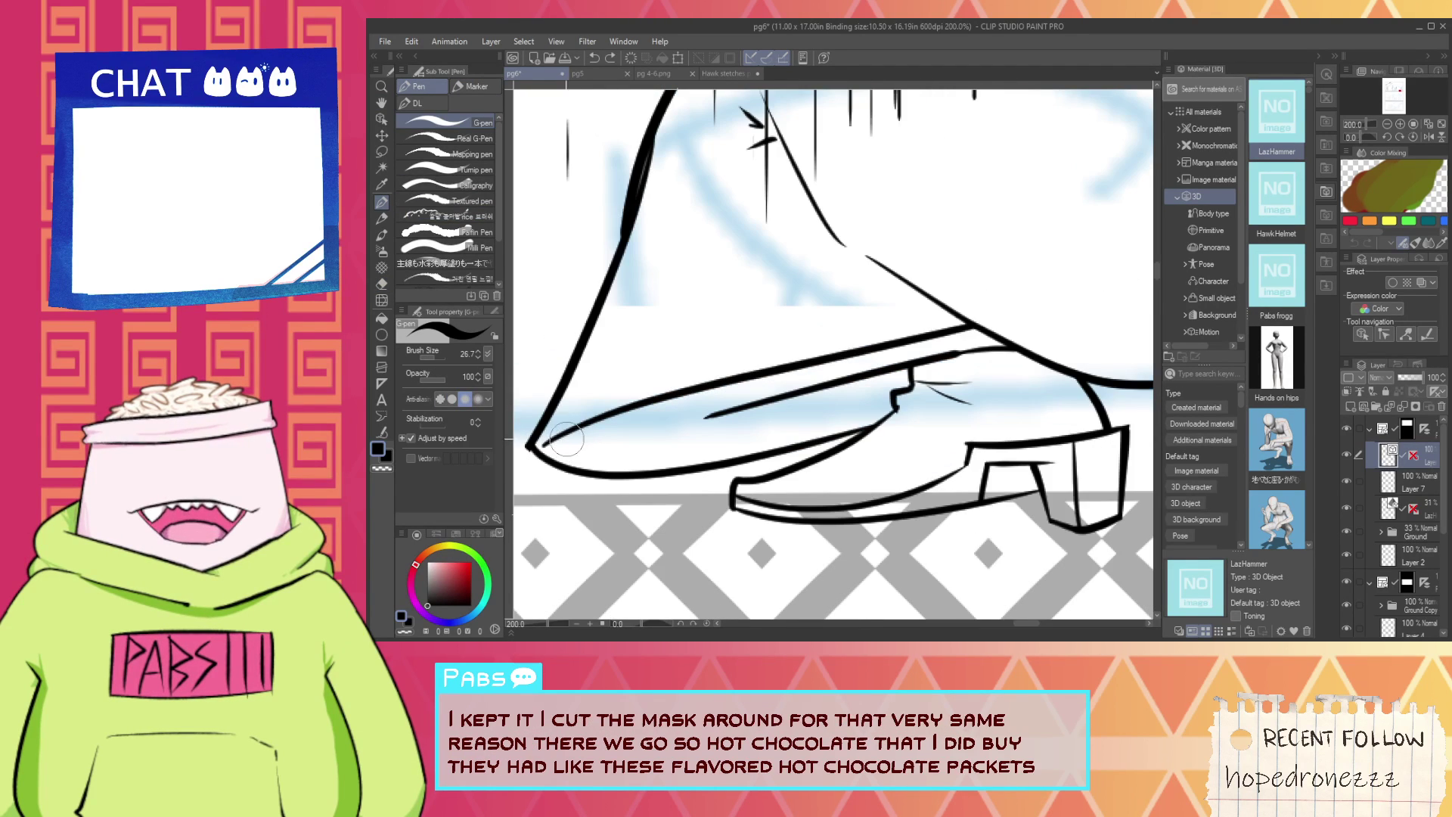
pyautogui.moveTo(561, 448)
pyautogui.mouseDown()
pyautogui.moveTo(813, 442)
pyautogui.moveTo(881, 396)
pyautogui.mouseUp()
pyautogui.hotkey('ctrl', 'z')
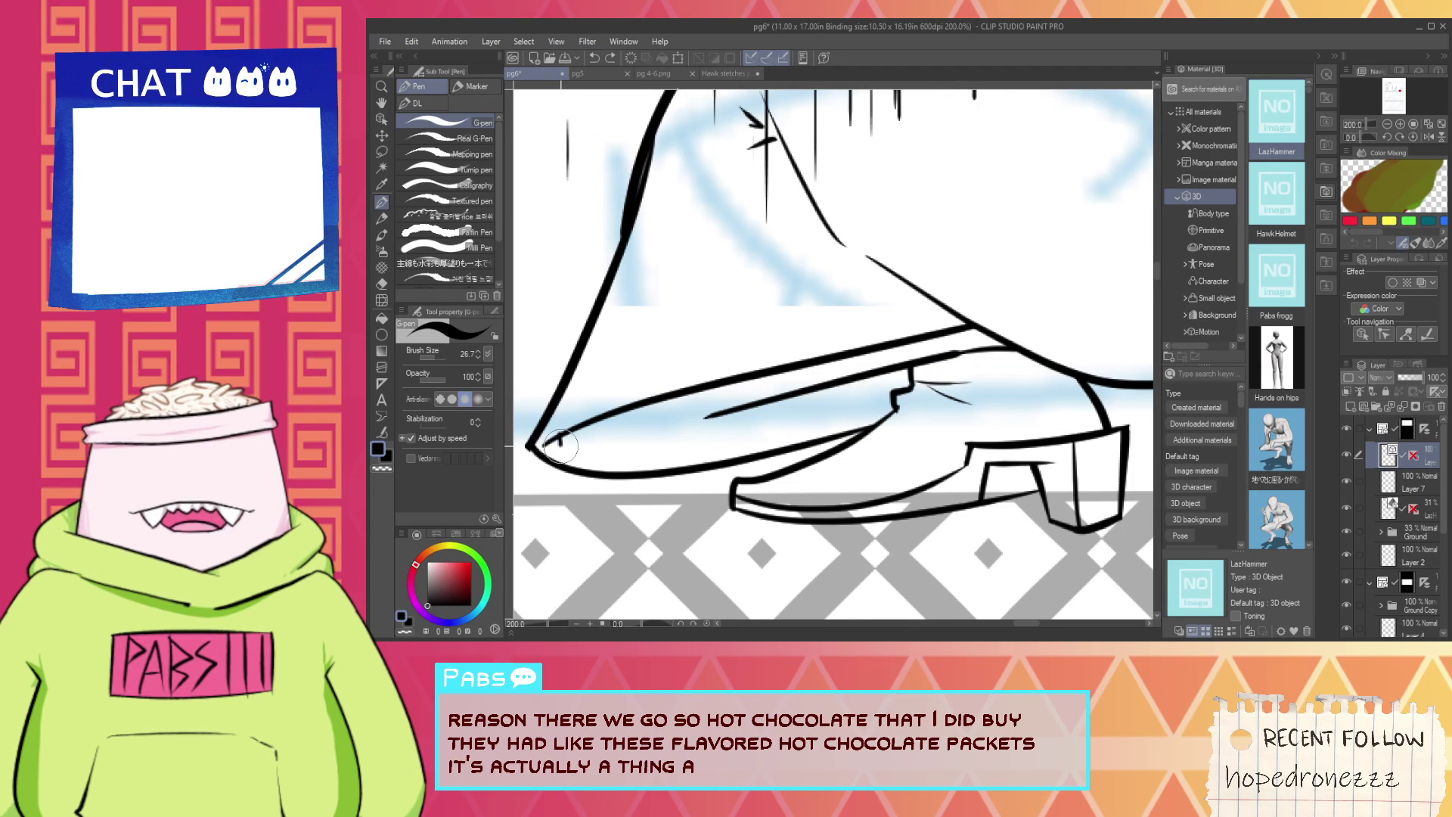
pyautogui.moveTo(562, 446); pyautogui.dragTo(874, 428)
pyautogui.press('e')
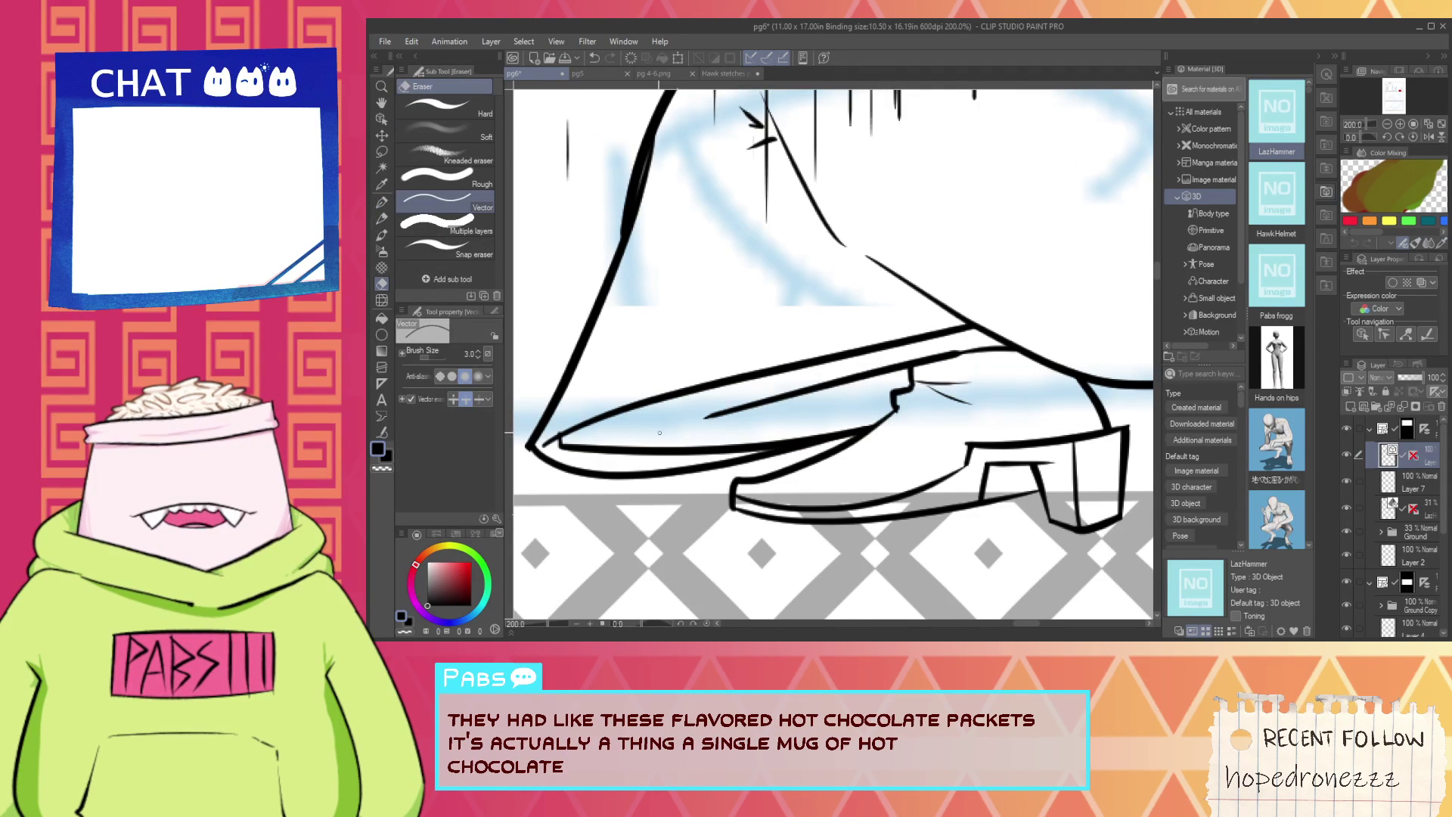
# Ink a thin tapered line inside the front opening, bridging from near the tip to the shortened inner line.
pyautogui.scroll(2, 628, 417)
pyautogui.press('p')
pyautogui.moveTo(652, 442); pyautogui.dragTo(904, 386)
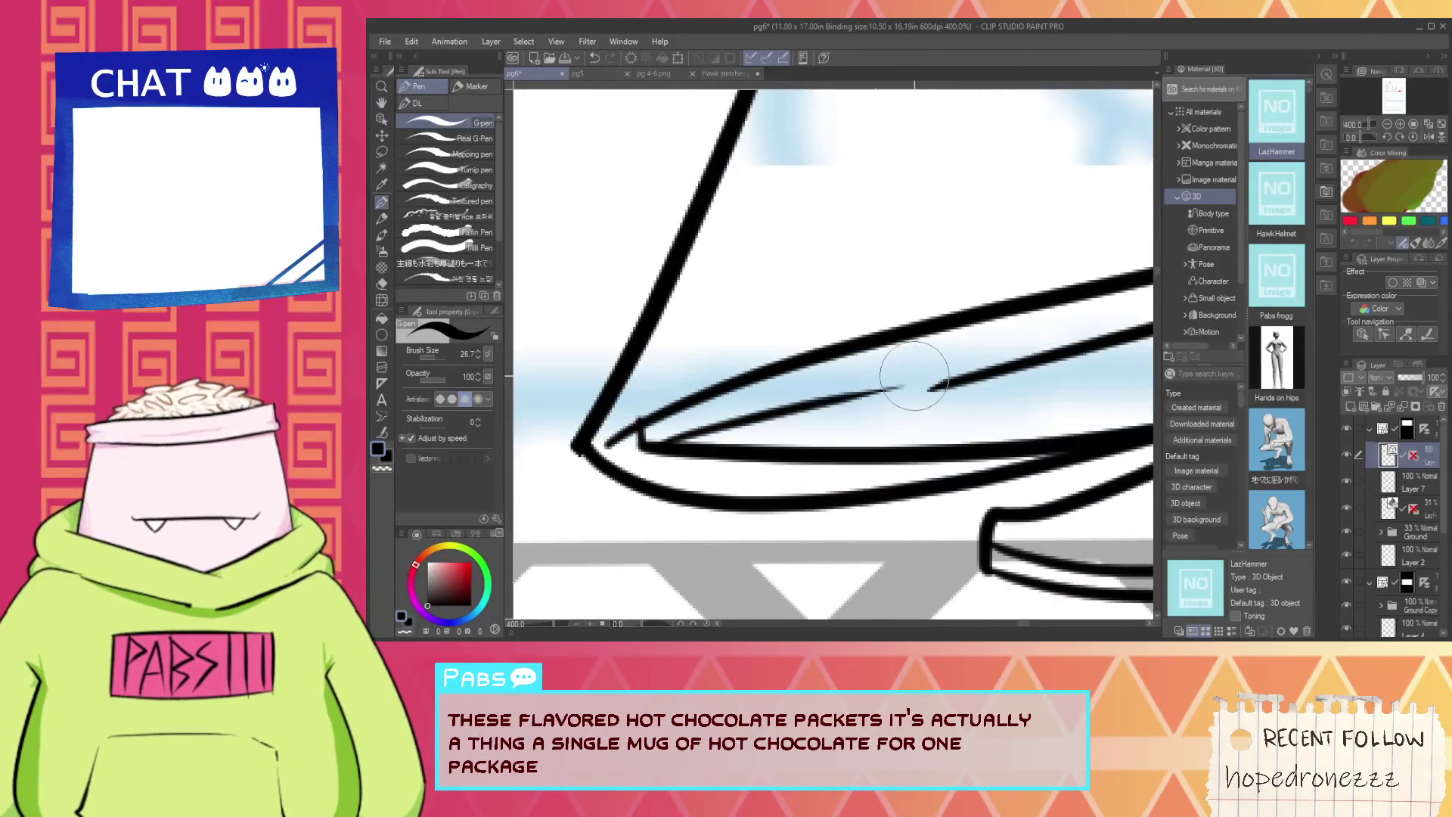
pyautogui.hotkey('ctrl', 'z')
pyautogui.moveTo(689, 438); pyautogui.dragTo(930, 387)
pyautogui.hotkey('ctrl', 'z')
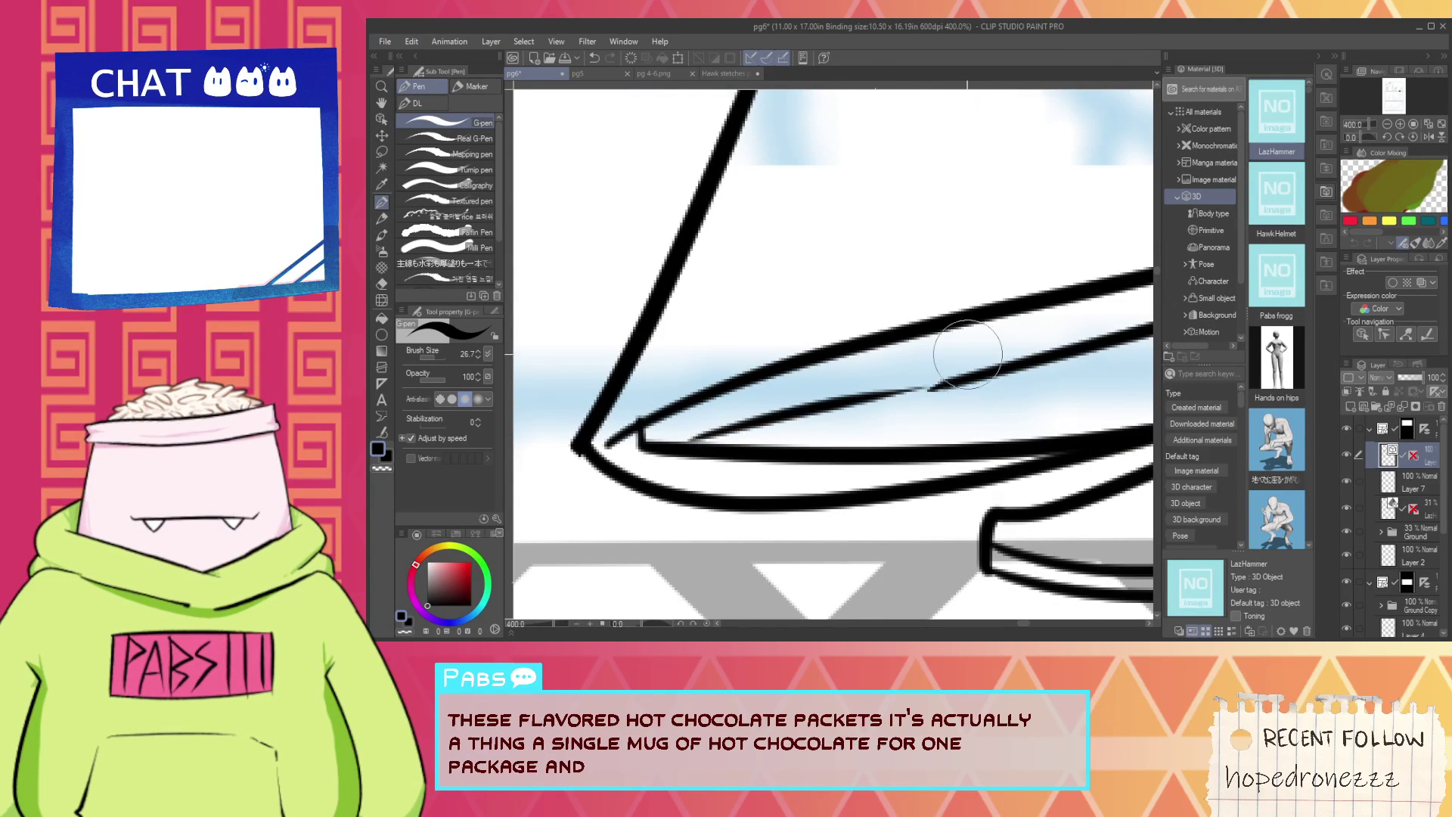
# Erase the vertical line inside the block of the shoe's heel.
pyautogui.scroll(-4, 967, 354)
pyautogui.scroll(-1, 989, 388)
pyautogui.press('space')
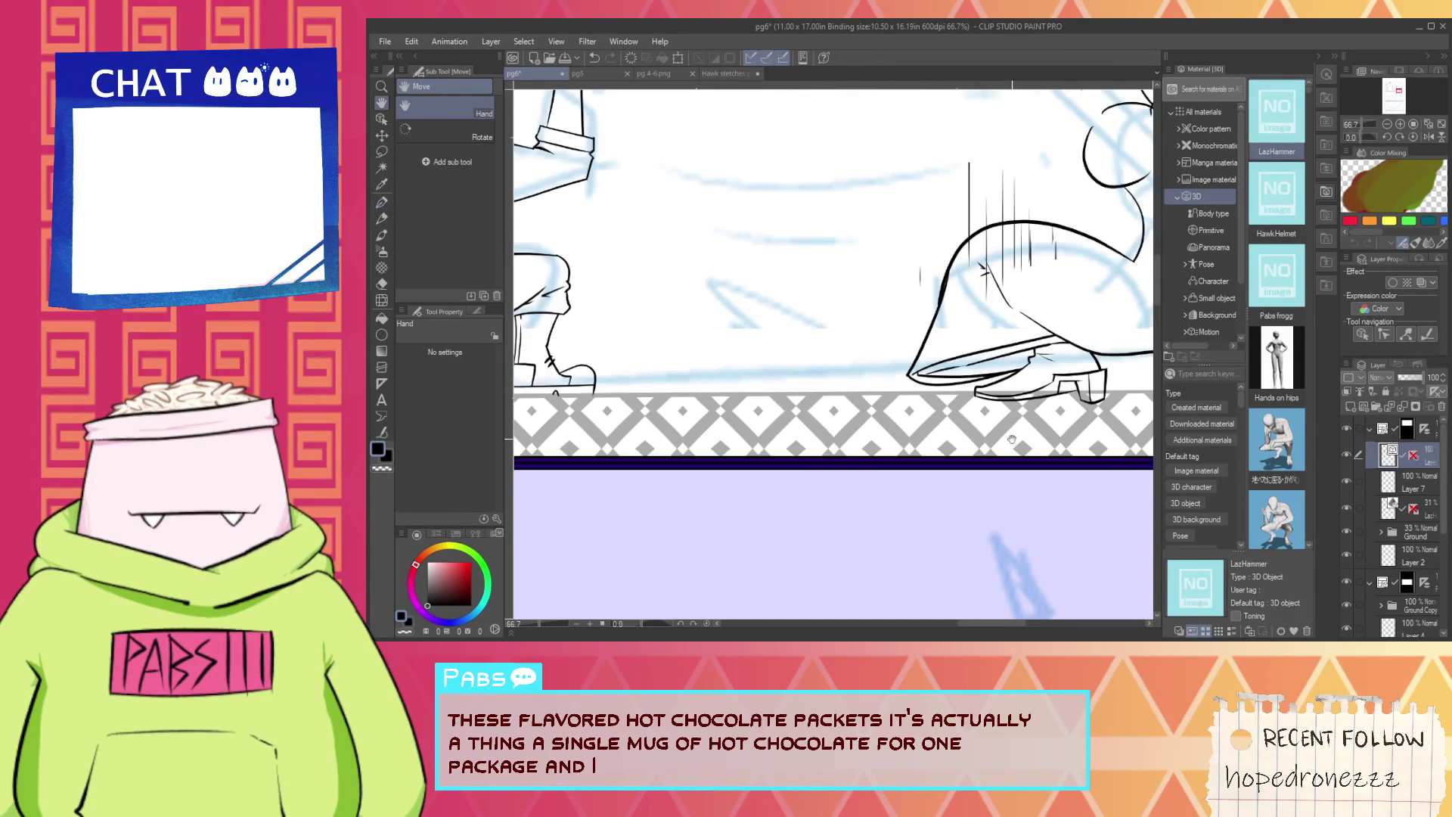
pyautogui.moveTo(1048, 392); pyautogui.dragTo(839, 482)
pyautogui.scroll(1, 813, 460)
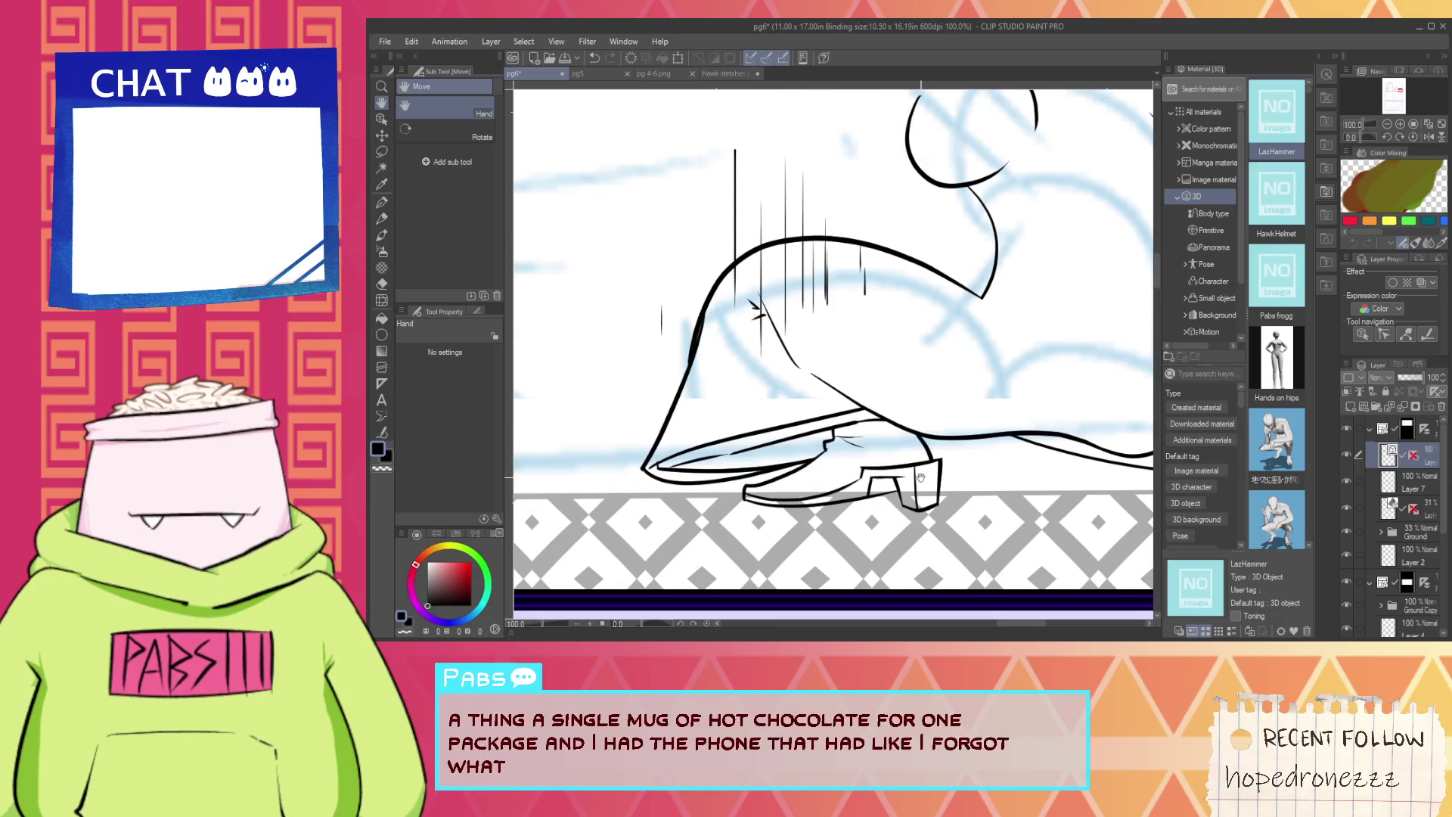
pyautogui.moveTo(1026, 458); pyautogui.dragTo(799, 481)
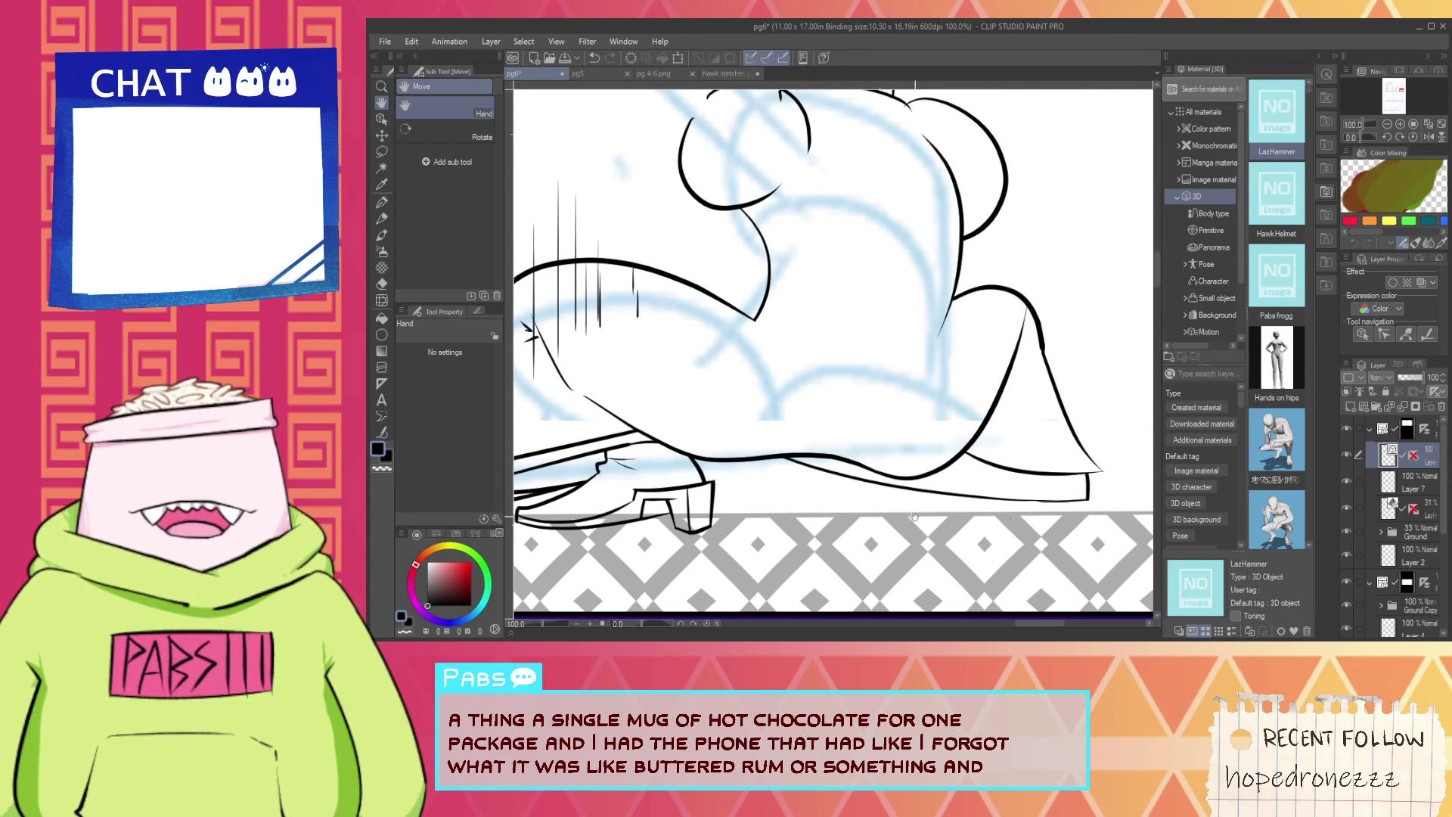
pyautogui.scroll(5, 688, 507)
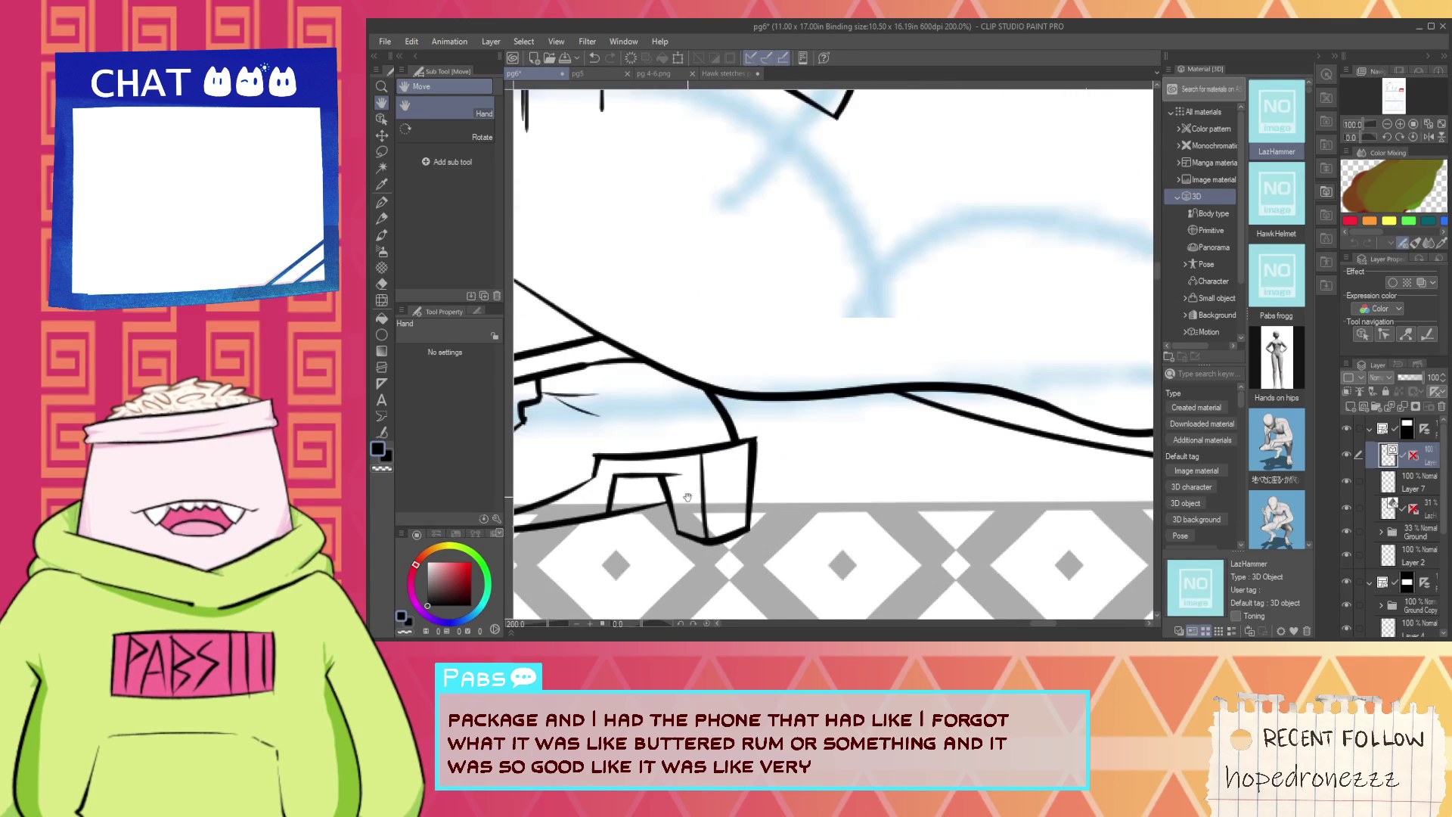
pyautogui.press('e')
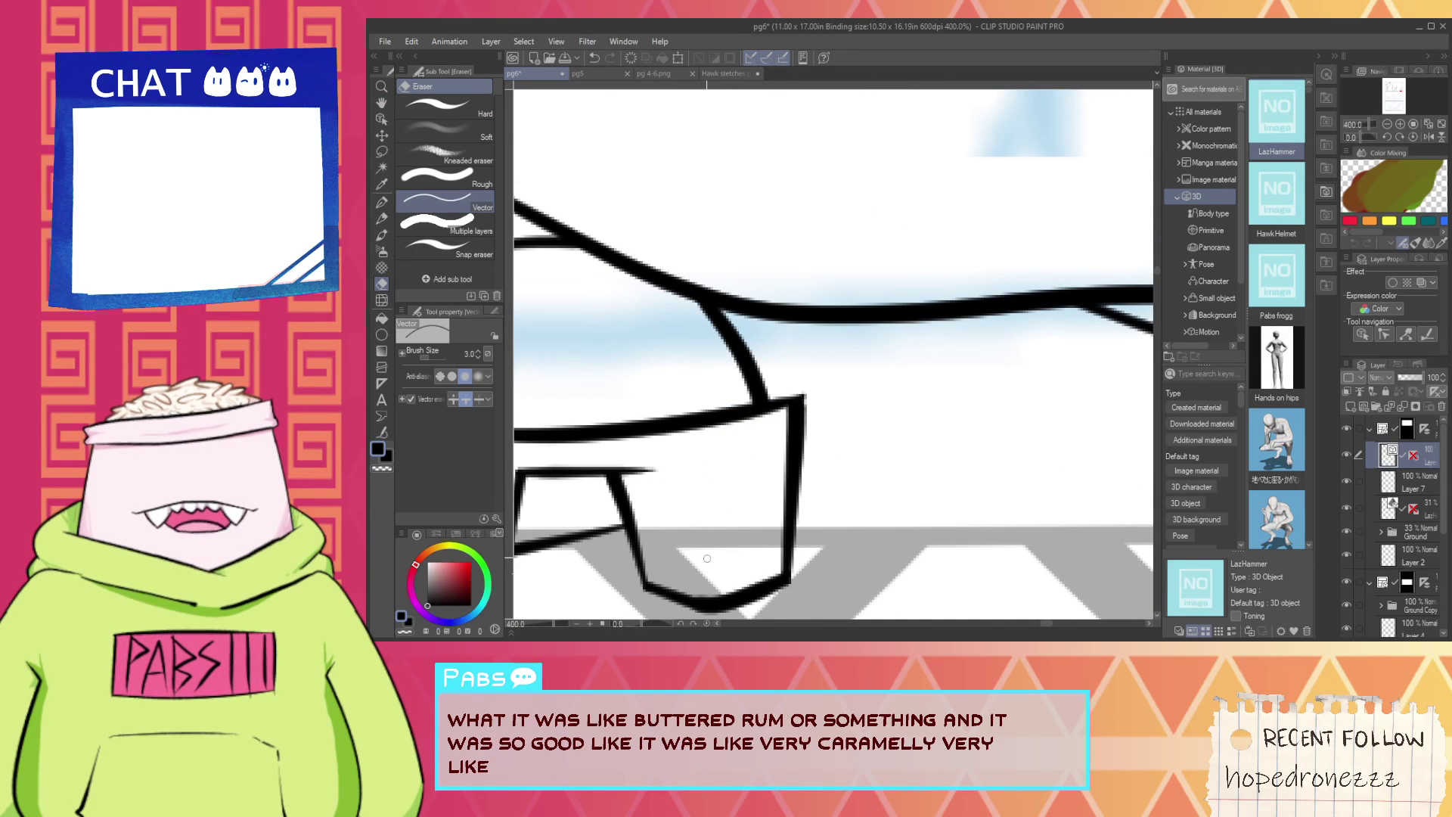
pyautogui.scroll(2, 707, 558)
pyautogui.press('p')
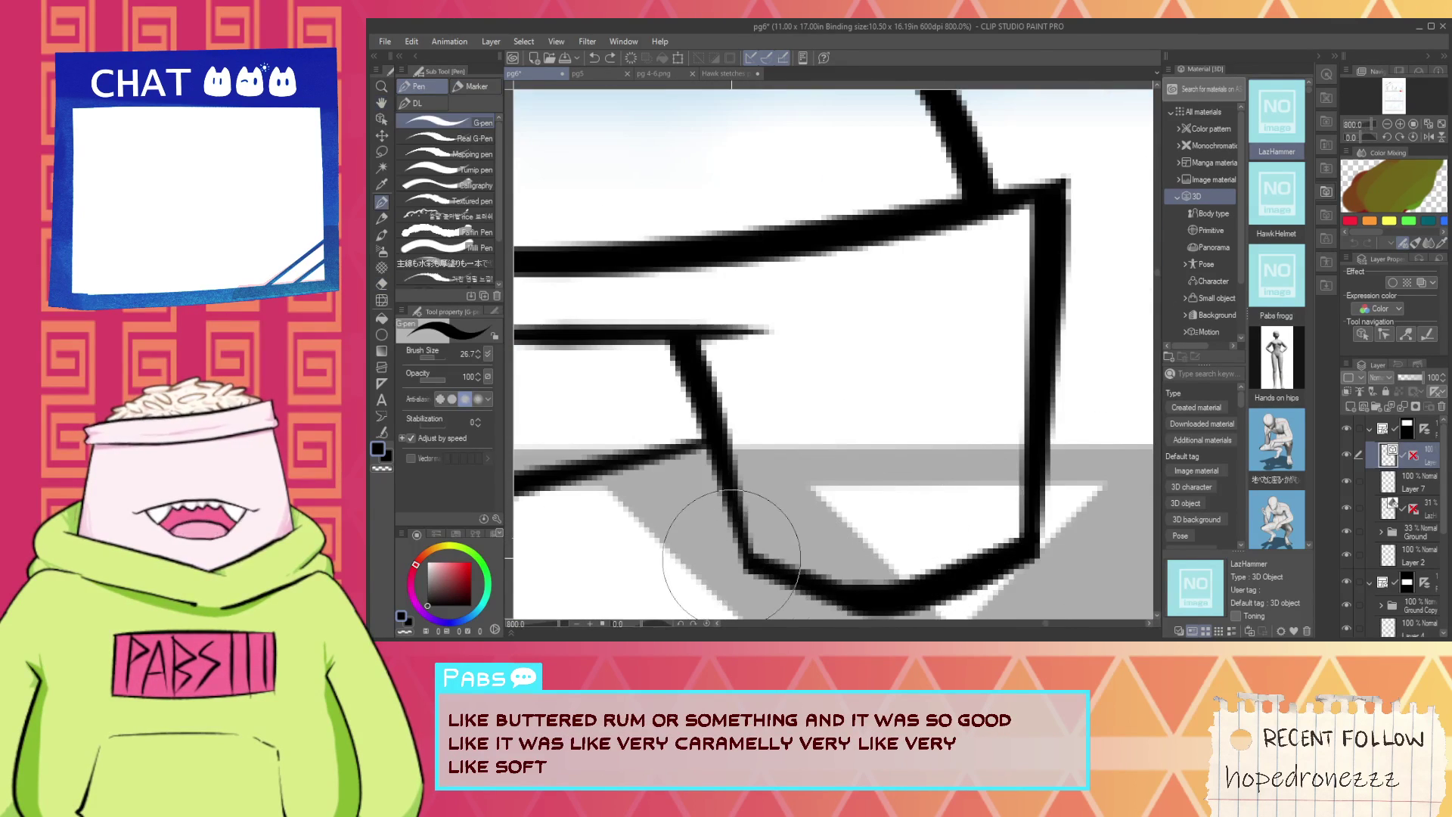
# Redraw the bottom edge of the front shoe's heel as a shallower curve and erase the deeper old edge and its overshoots.
pyautogui.hotkey('ctrl', 'z')
pyautogui.moveTo(731, 559); pyautogui.dragTo(1038, 559)
pyautogui.hotkey('ctrl', 'z')
pyautogui.moveTo(720, 567); pyautogui.dragTo(1057, 535)
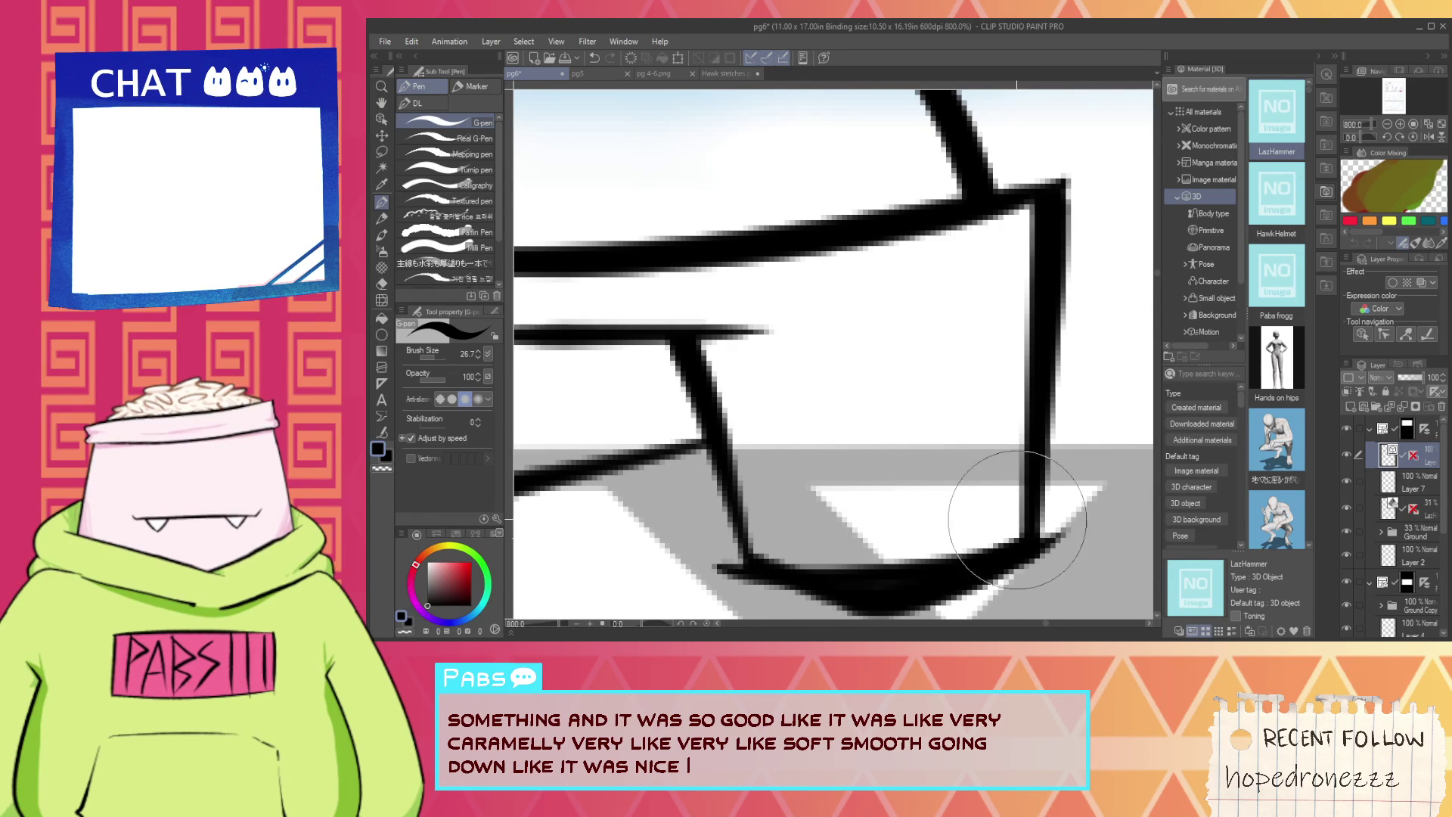
pyautogui.press('e')
pyautogui.moveTo(976, 571); pyautogui.dragTo(946, 605)
pyautogui.moveTo(836, 582)
pyautogui.mouseDown()
pyautogui.moveTo(804, 614)
pyautogui.moveTo(731, 563)
pyautogui.mouseUp()
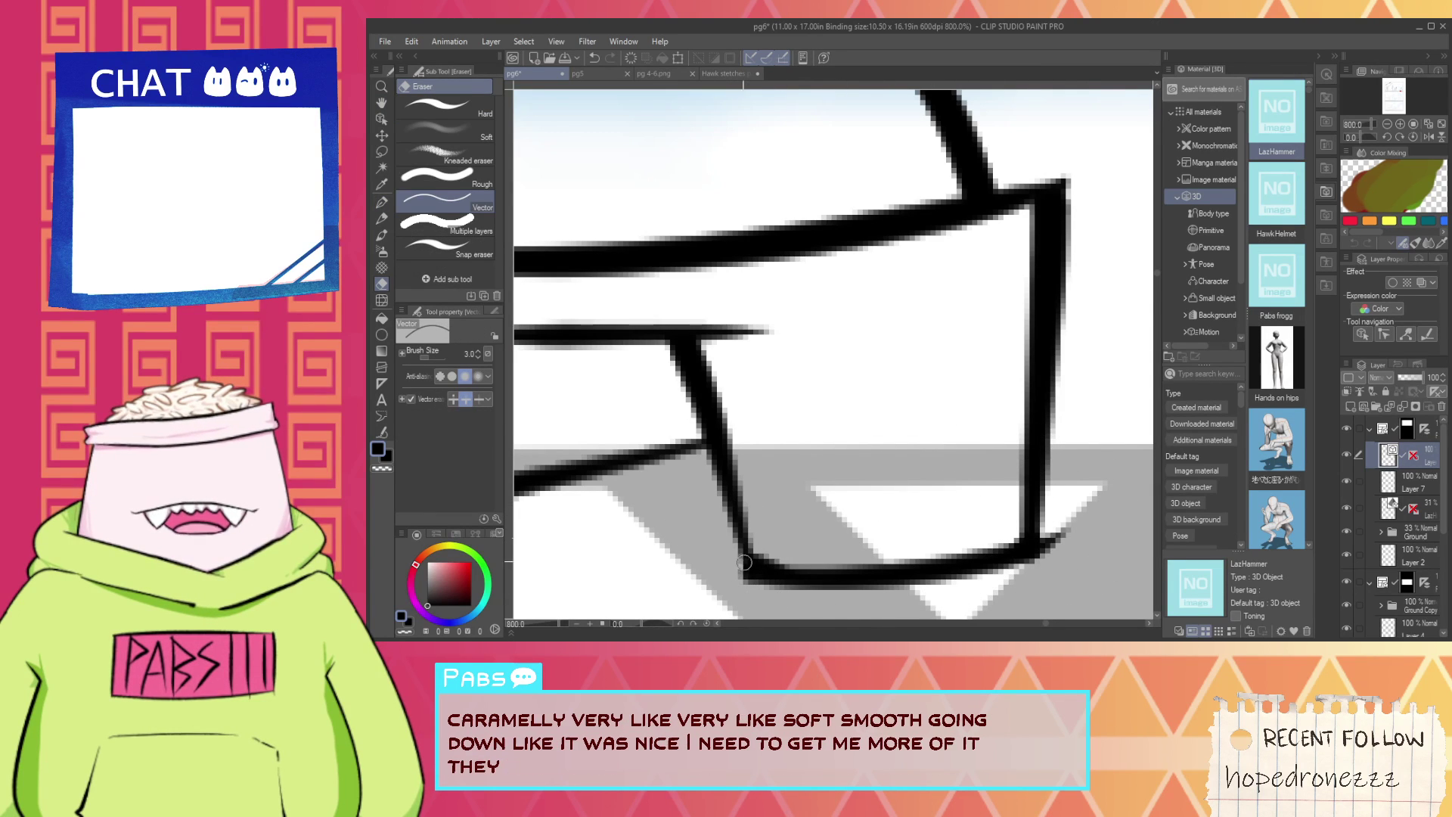
pyautogui.scroll(-6, 750, 393)
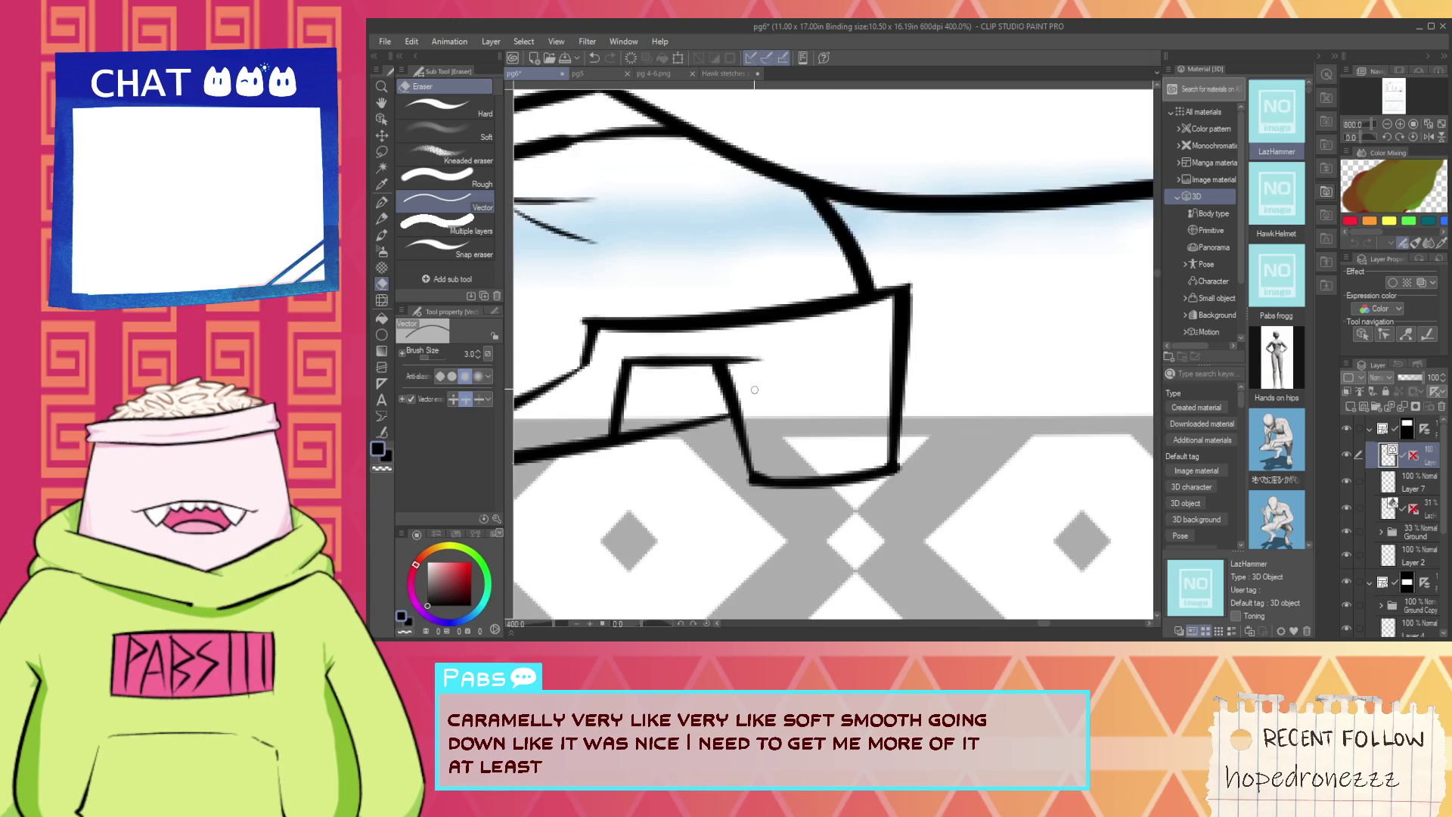
# Ink a shallow band with short sides and a curved bottom beneath the rear shoe's sole and trim its stray ends.
pyautogui.press('space')
pyautogui.moveTo(1003, 381)
pyautogui.mouseDown()
pyautogui.moveTo(905, 432)
pyautogui.moveTo(893, 444)
pyautogui.moveTo(908, 468)
pyautogui.mouseUp()
pyautogui.scroll(1, 894, 443)
pyautogui.press('p')
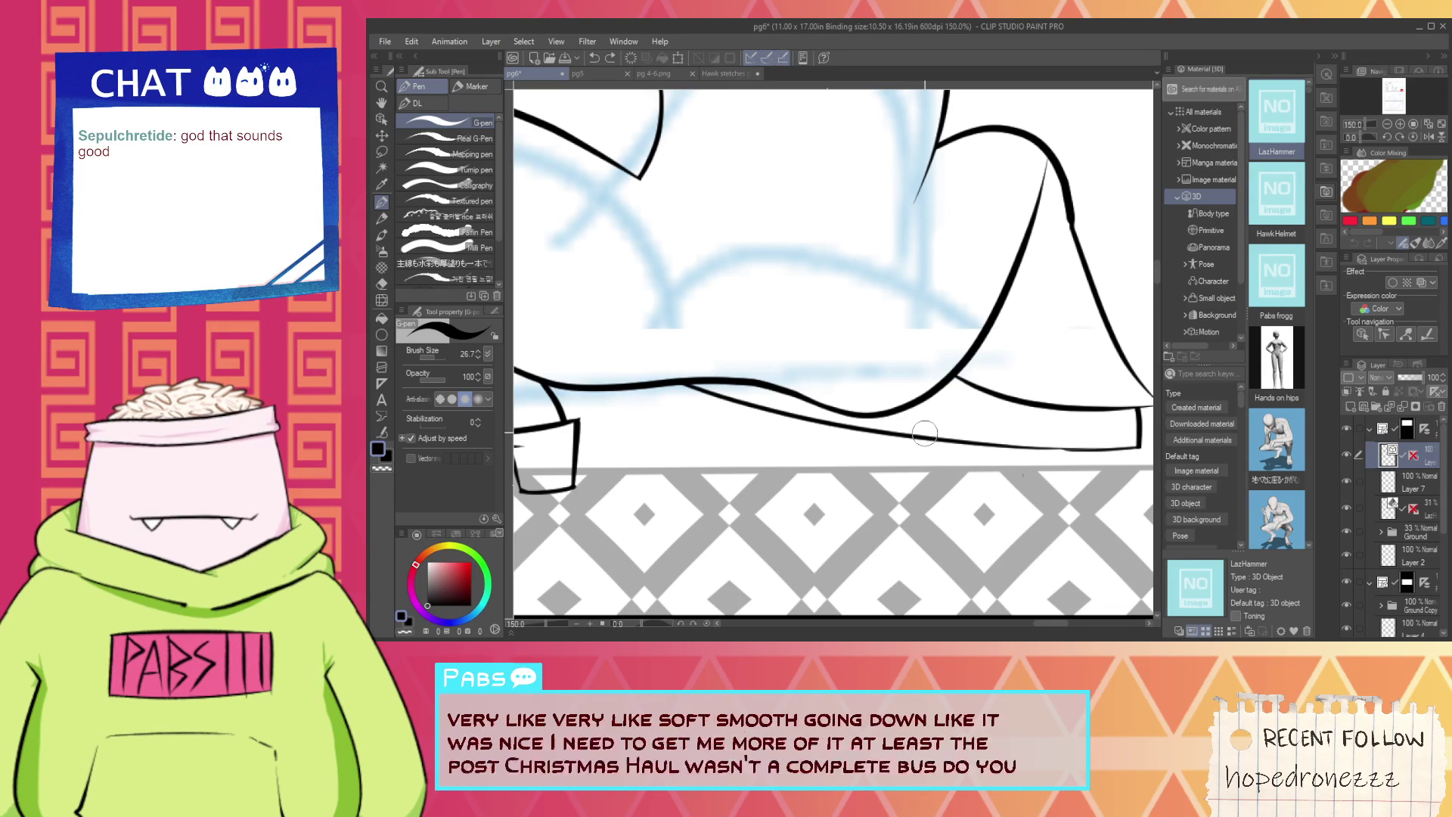
pyautogui.scroll(1, 926, 435)
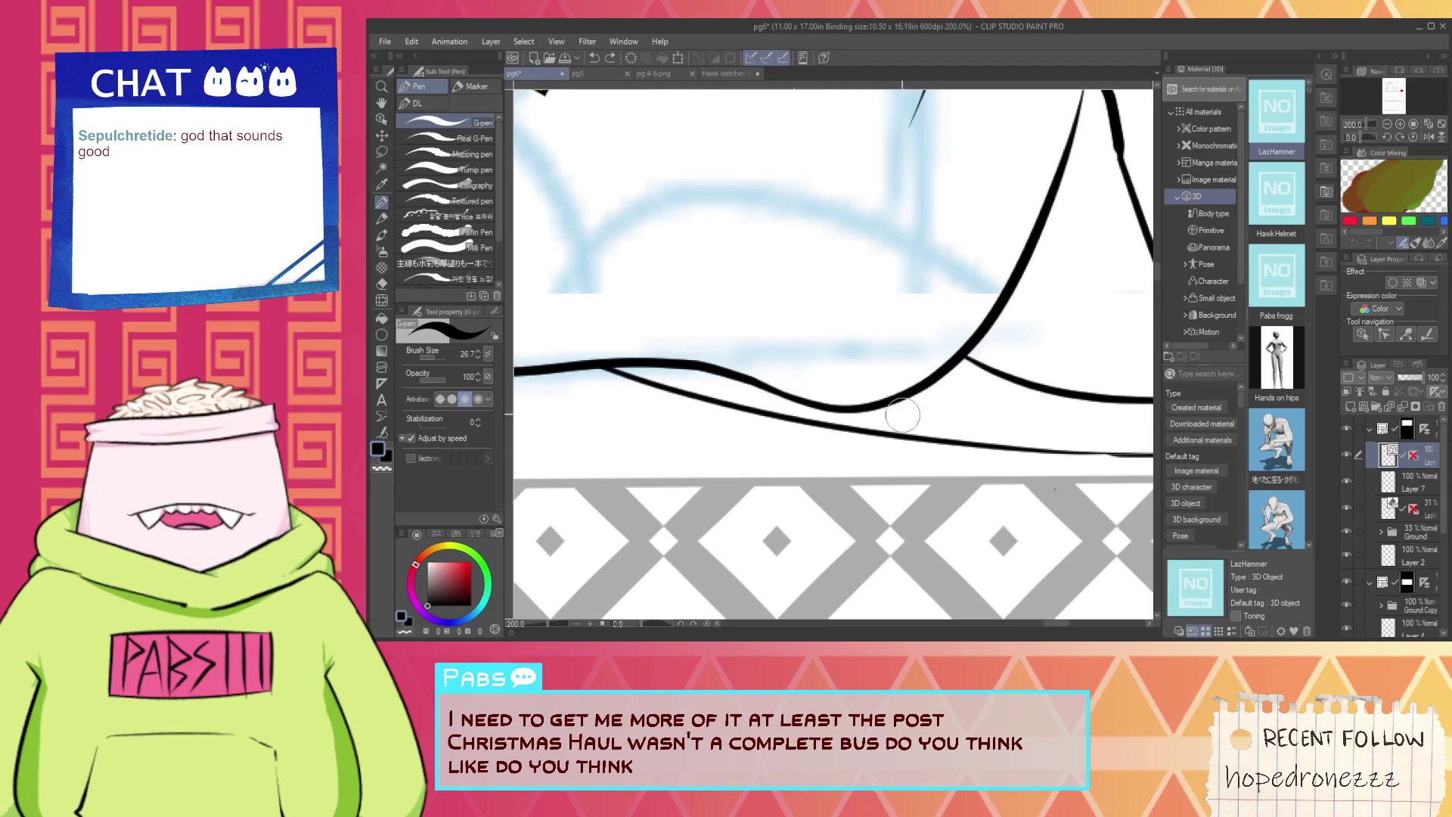
pyautogui.moveTo(902, 407); pyautogui.dragTo(890, 477)
pyautogui.hotkey('ctrl', 'z')
pyautogui.moveTo(942, 394)
pyautogui.mouseDown()
pyautogui.moveTo(918, 465)
pyautogui.moveTo(1065, 468)
pyautogui.mouseUp()
pyautogui.hotkey('ctrl', 'z')
pyautogui.moveTo(905, 460)
pyautogui.mouseDown()
pyautogui.moveTo(1092, 466)
pyautogui.moveTo(1071, 473)
pyautogui.mouseUp()
pyautogui.hotkey('ctrl', 'z')
pyautogui.moveTo(1062, 416)
pyautogui.mouseDown()
pyautogui.moveTo(1068, 483)
pyautogui.moveTo(1094, 457)
pyautogui.moveTo(1070, 479)
pyautogui.moveTo(1060, 431)
pyautogui.mouseUp()
pyautogui.press('e')
pyautogui.moveTo(937, 409); pyautogui.dragTo(900, 456)
# Ink a slightly wider, taller heel block with slanted sides and a curved bottom around the rear shoe's shallow band.
pyautogui.press('p')
pyautogui.hotkey('ctrl', 'z')
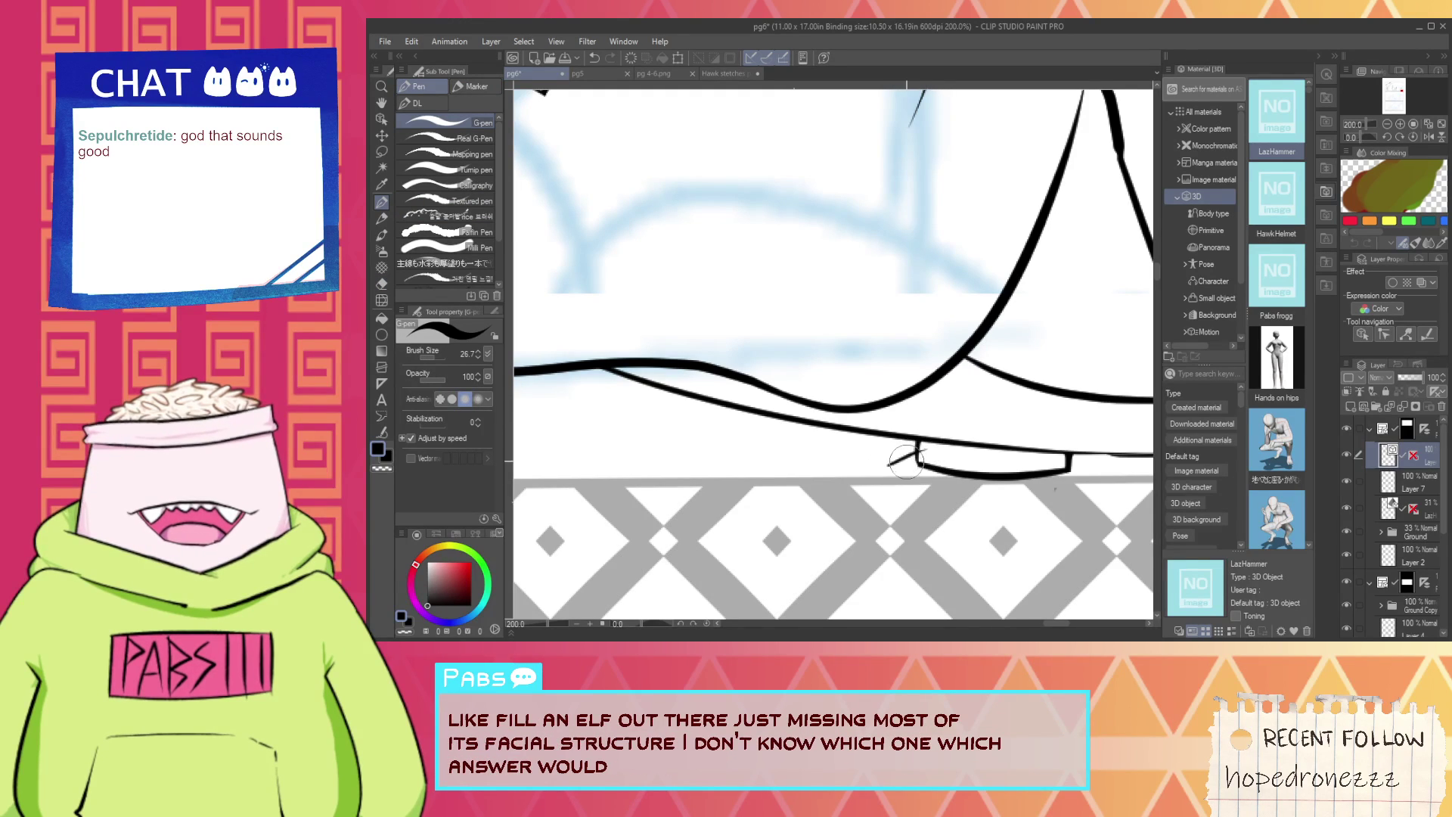
pyautogui.hotkey('ctrl', 'z')
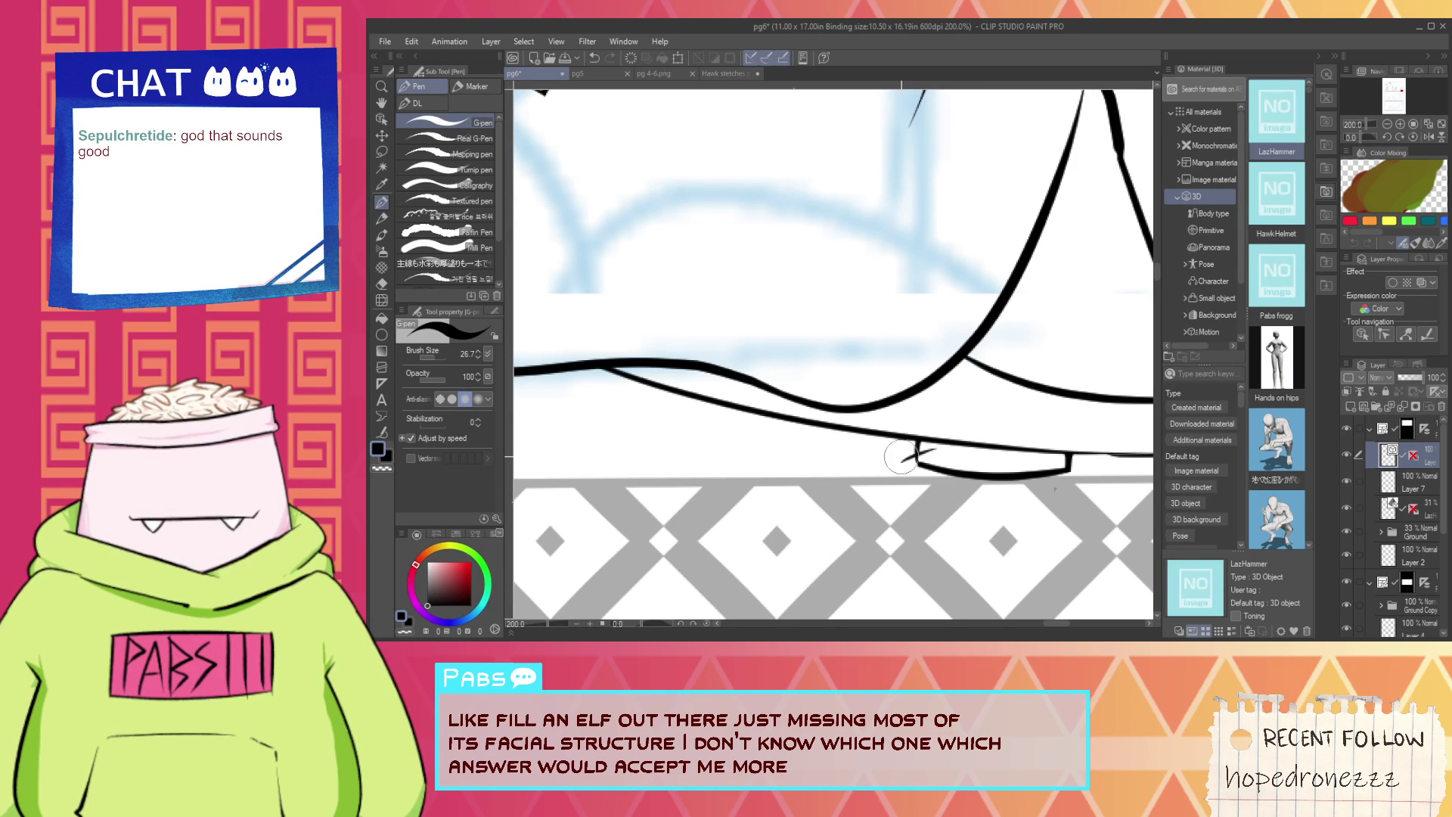
pyautogui.moveTo(906, 452)
pyautogui.mouseDown()
pyautogui.moveTo(938, 555)
pyautogui.moveTo(930, 528)
pyautogui.moveTo(1068, 514)
pyautogui.mouseUp()
pyautogui.hotkey('ctrl', 'z')
pyautogui.hotkey('ctrl', 'z')
pyautogui.hotkey('ctrl', 'z')
pyautogui.moveTo(907, 501)
pyautogui.mouseDown()
pyautogui.moveTo(1051, 522)
pyautogui.moveTo(1076, 502)
pyautogui.moveTo(1074, 459)
pyautogui.mouseUp()
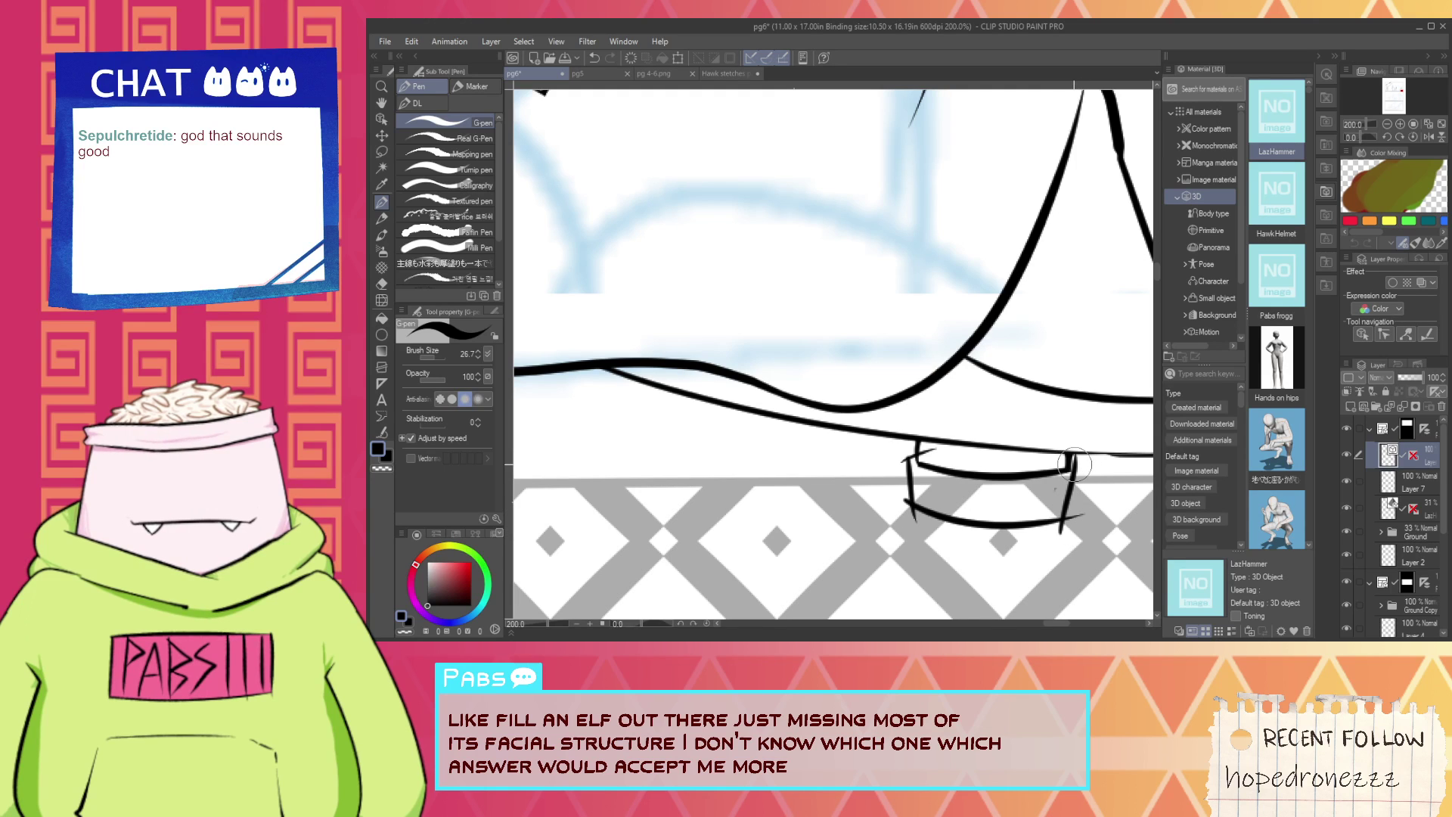
# Erase the overshooting line ends at the lower corners of the rear shoe's heel block.
pyautogui.press('e')
pyautogui.scroll(2, 1067, 459)
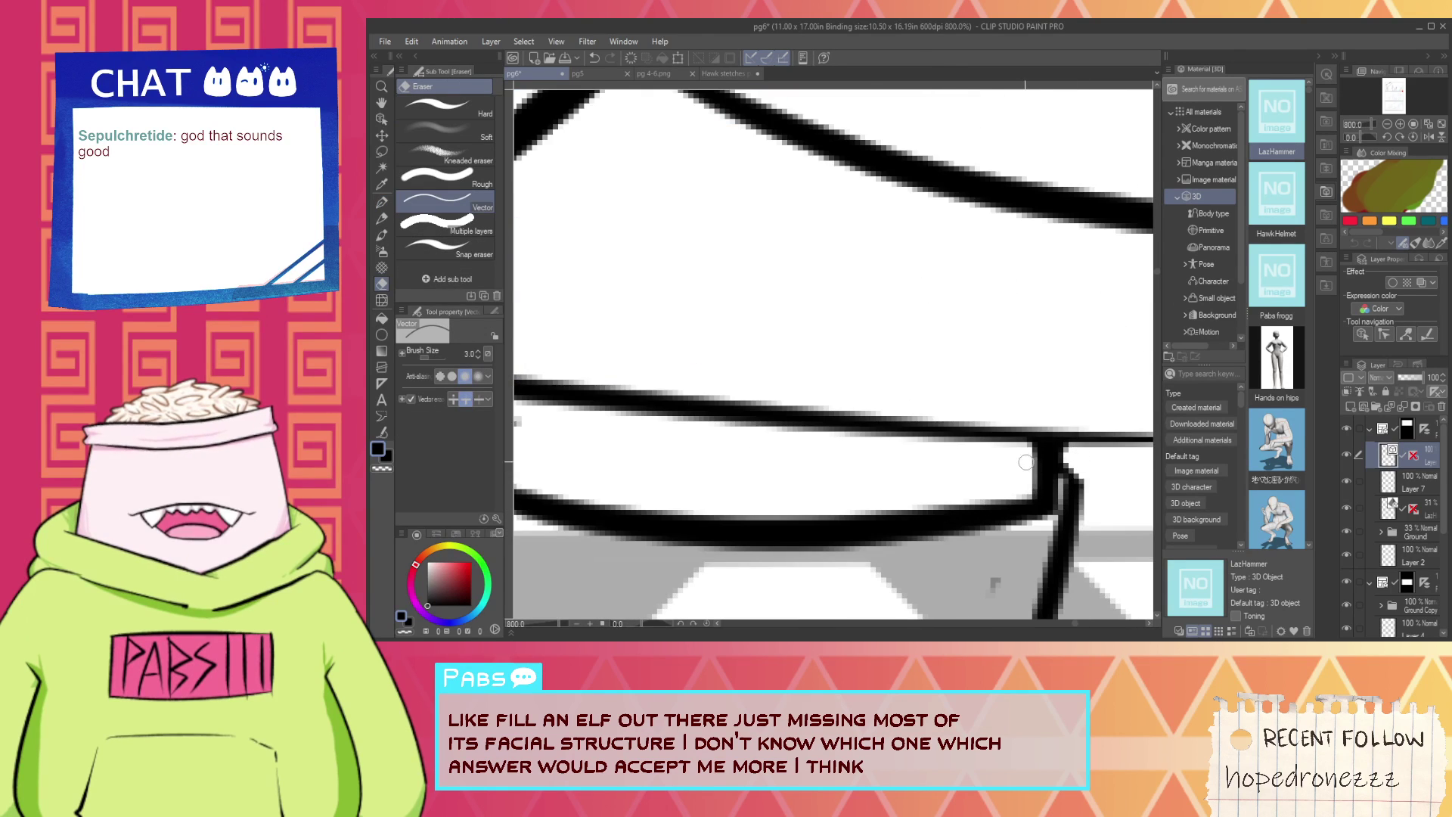
pyautogui.scroll(-3, 1029, 453)
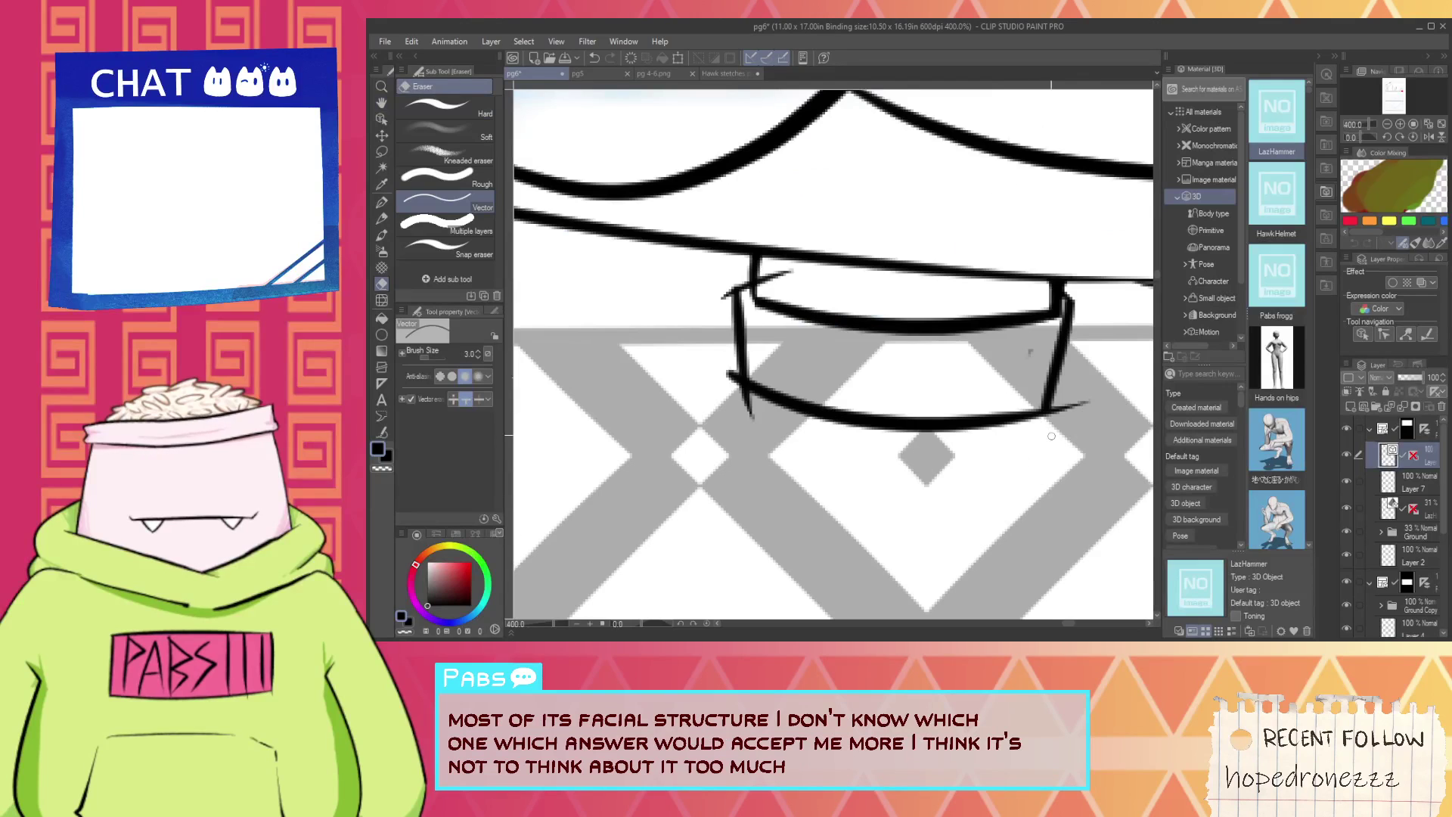
pyautogui.click(747, 401)
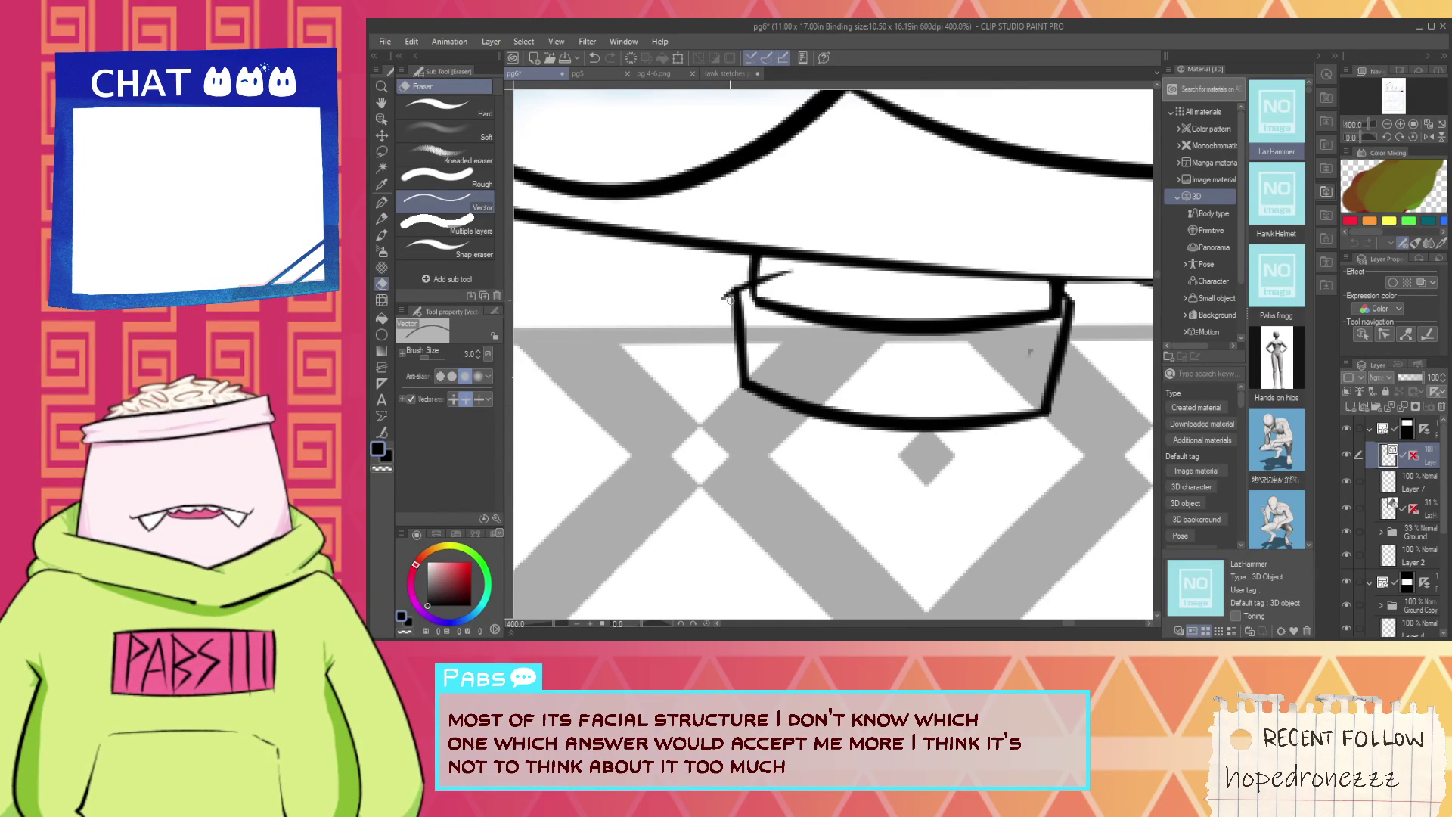
# Ink a long horizontal line under the skirt from the front shoe's heel to the rear heel and trim the overlap.
pyautogui.scroll(-6, 801, 270)
pyautogui.press('space')
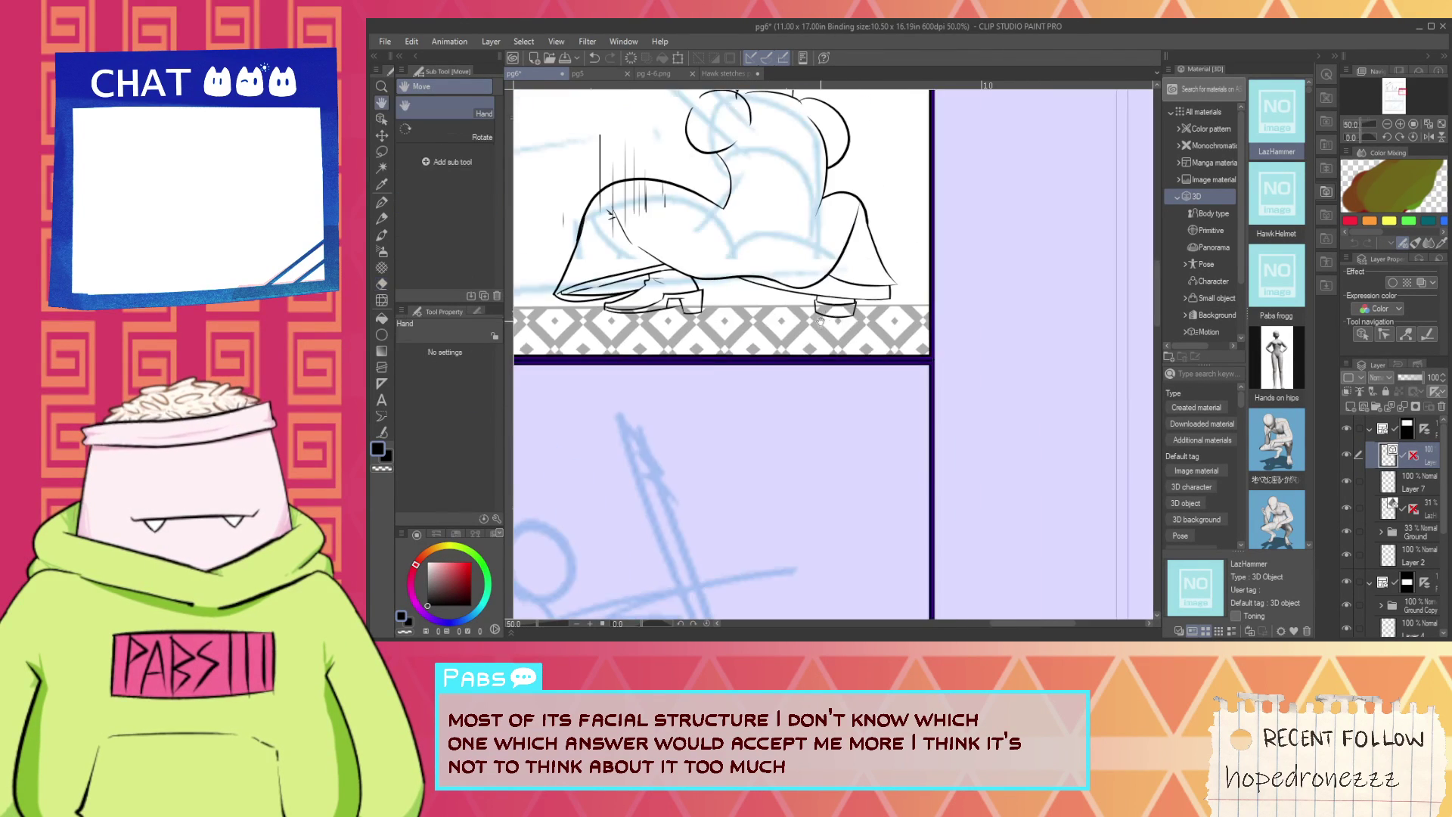
pyautogui.moveTo(814, 295); pyautogui.dragTo(842, 396)
pyautogui.scroll(4, 842, 396)
pyautogui.press('p')
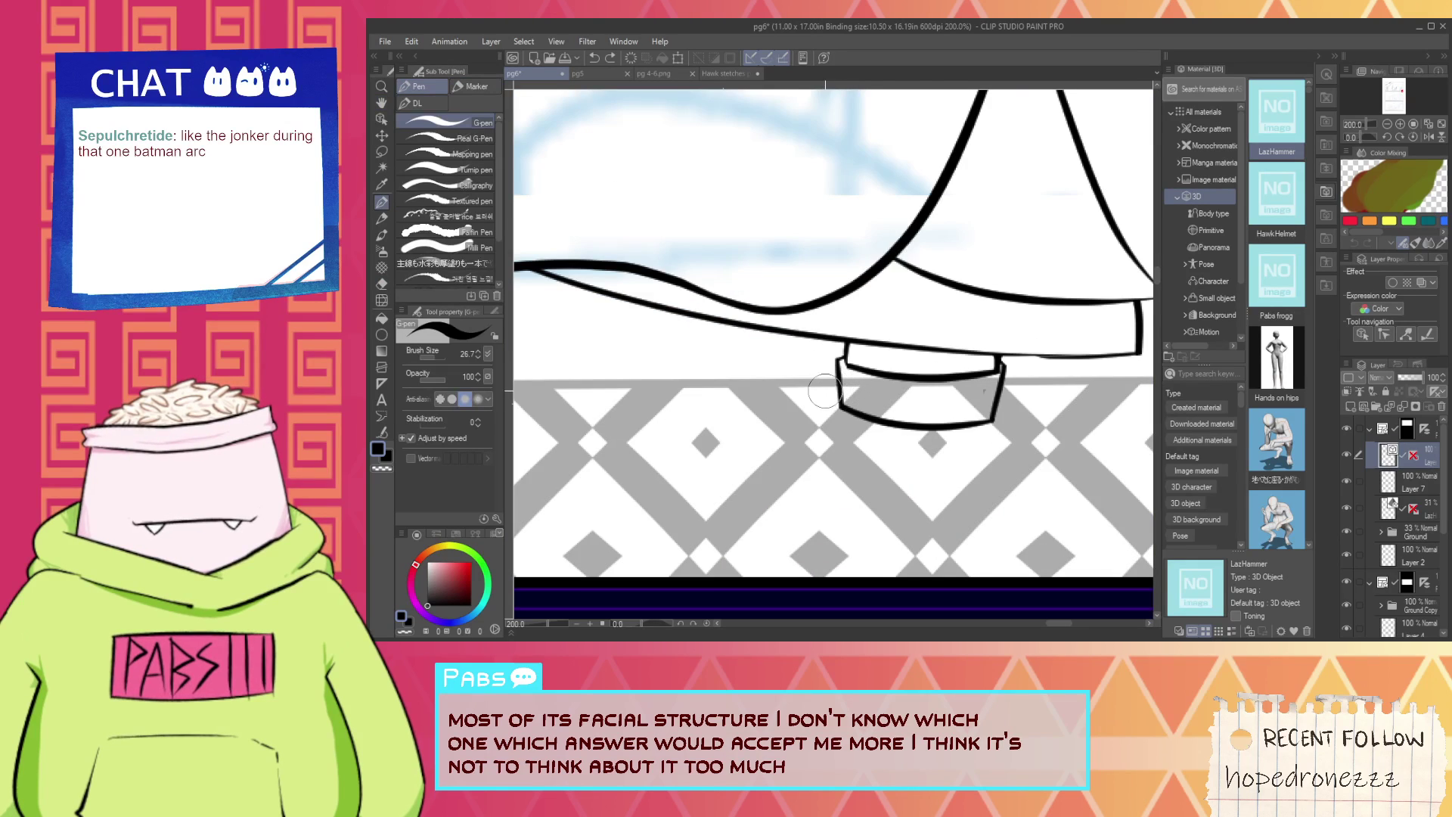
pyautogui.scroll(-1, 922, 420)
pyautogui.press('space')
pyautogui.moveTo(664, 395); pyautogui.dragTo(778, 460)
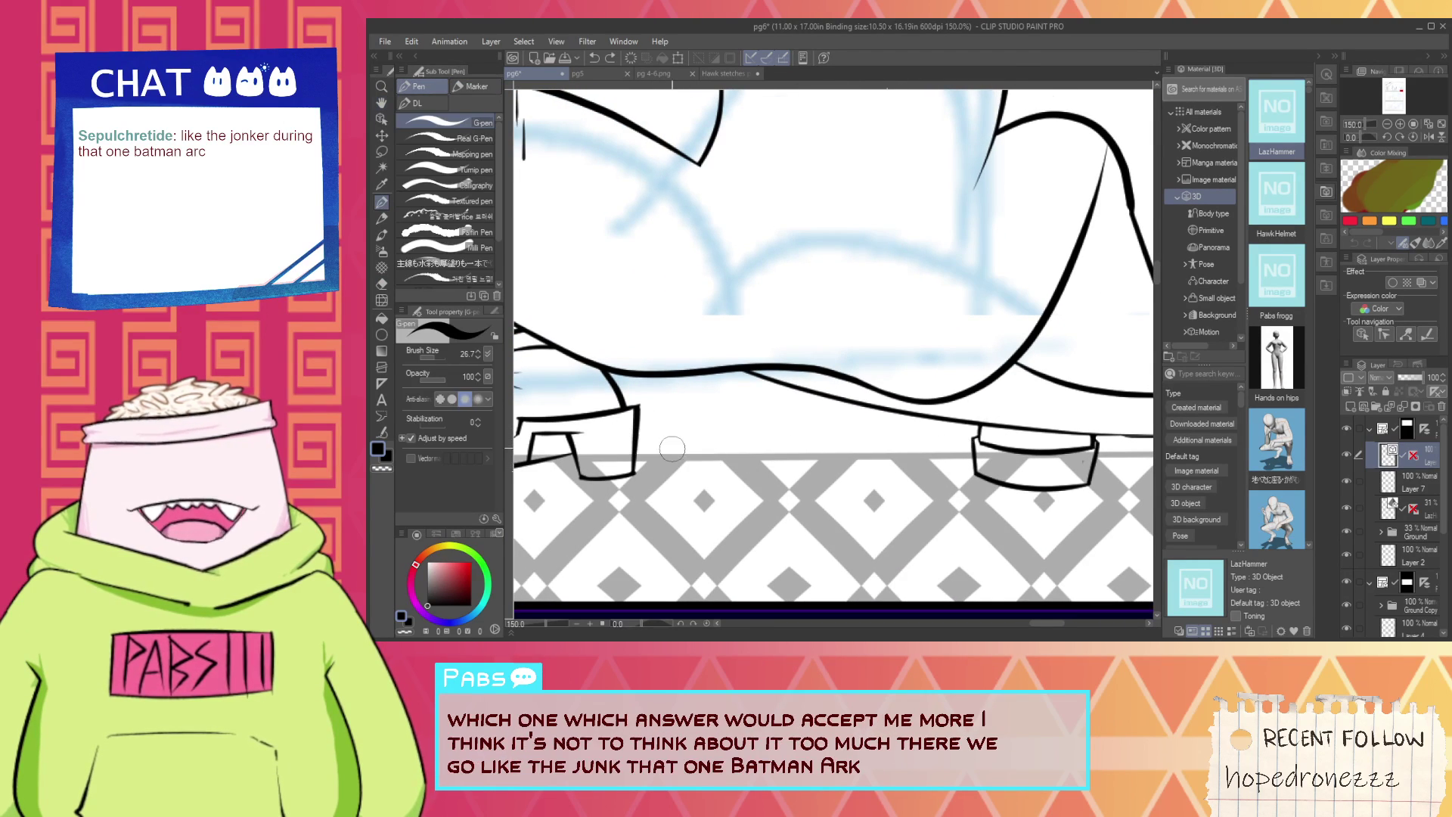
pyautogui.moveTo(618, 436); pyautogui.dragTo(980, 437)
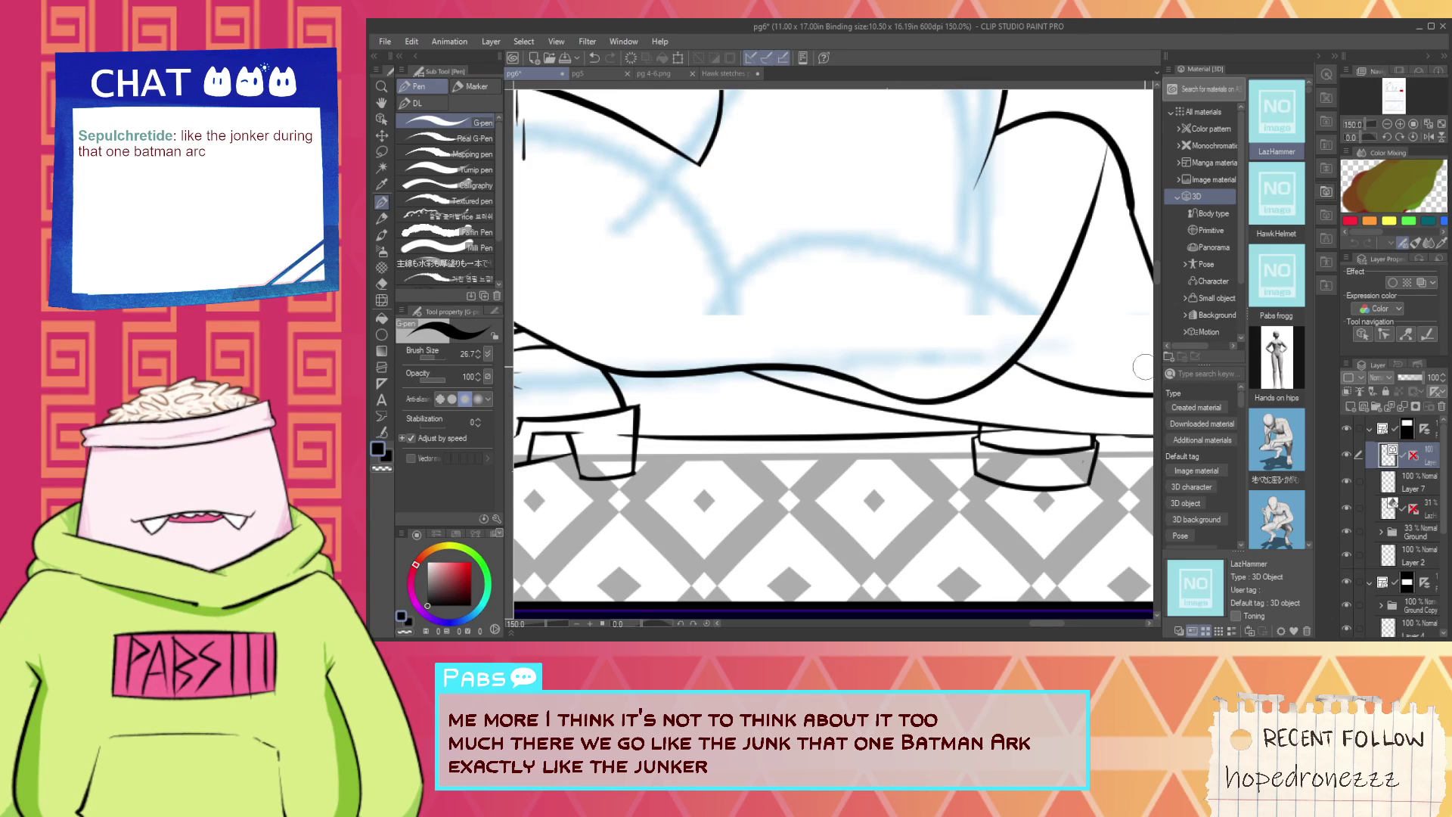
pyautogui.press('e')
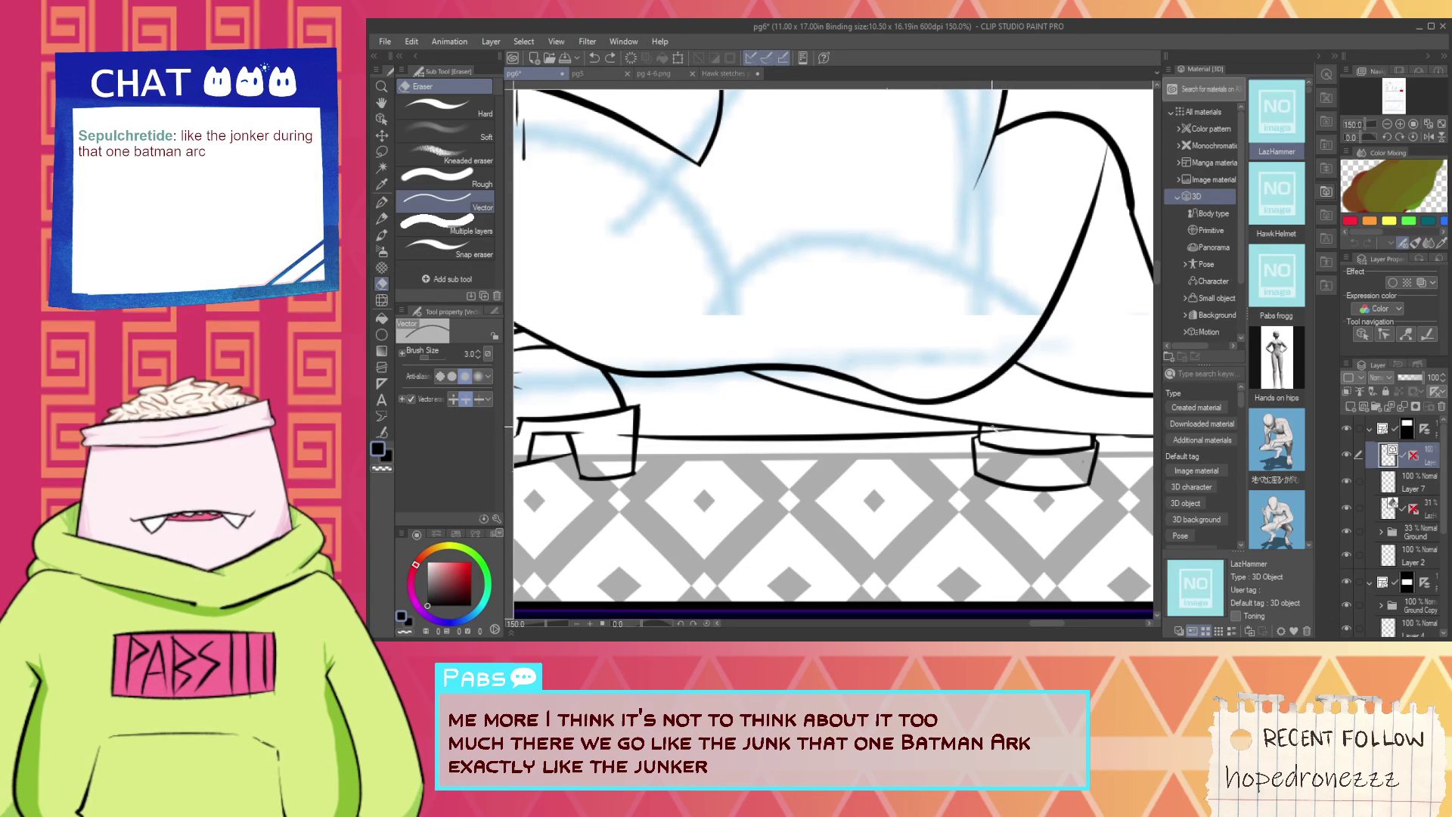
pyautogui.click(993, 428)
# Redraw the back edge of the front shoe's heel slightly further inward as a straighter line and erase the old edge.
pyautogui.press('space')
pyautogui.moveTo(712, 432); pyautogui.dragTo(851, 437)
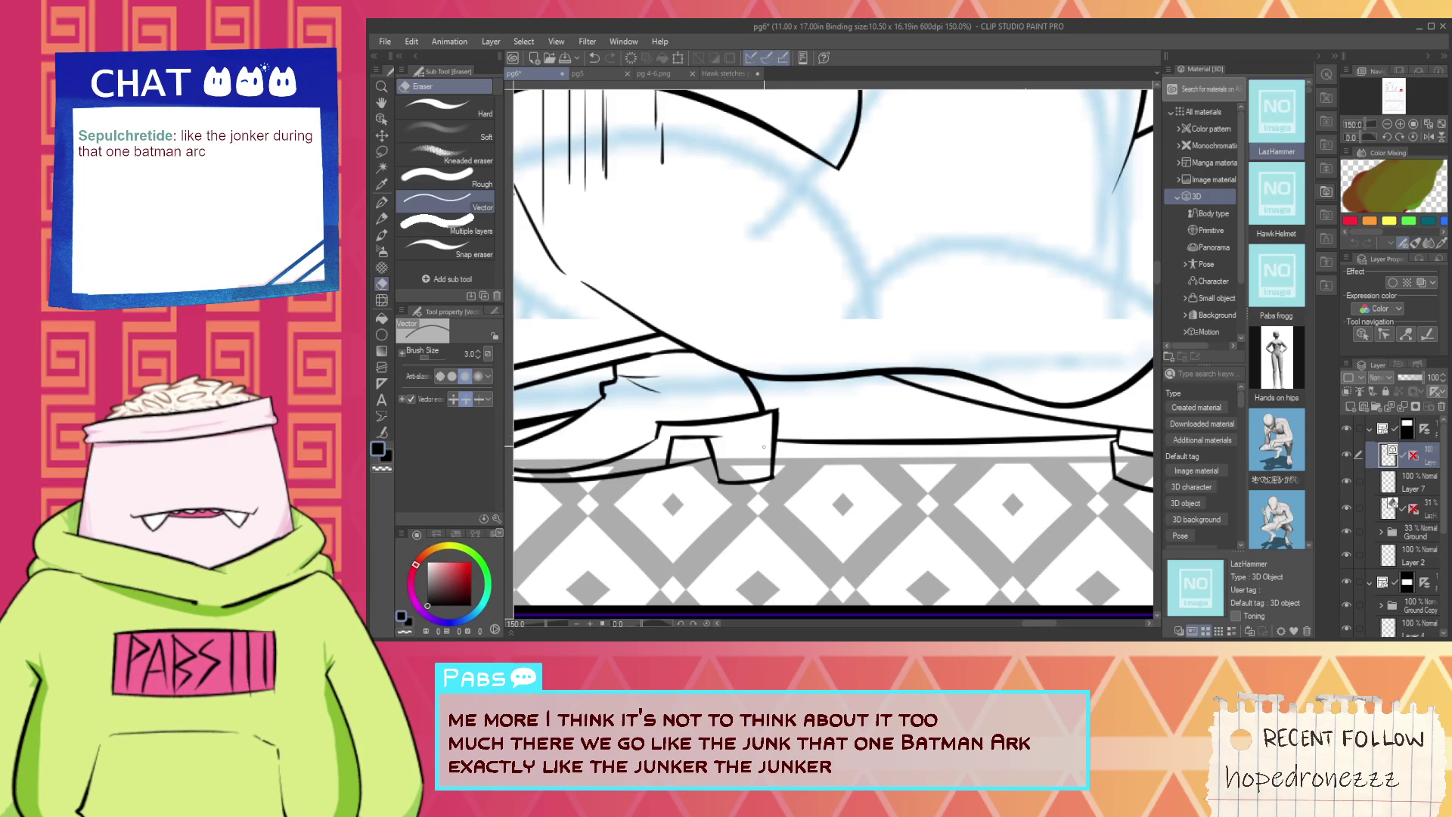
pyautogui.press('p')
pyautogui.scroll(1, 764, 447)
pyautogui.hotkey('ctrl', 'z')
pyautogui.moveTo(763, 400); pyautogui.dragTo(764, 527)
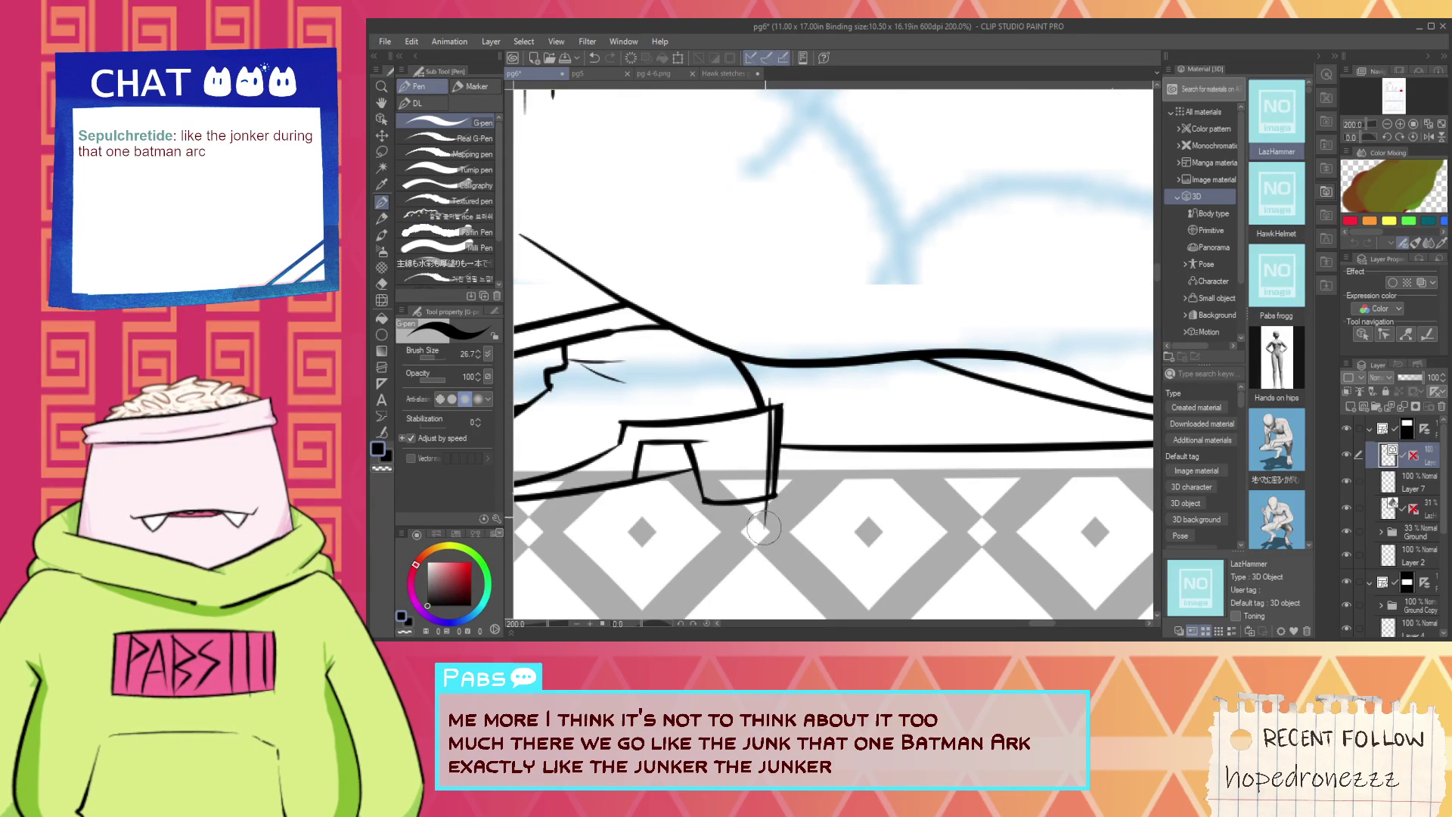
pyautogui.press('e')
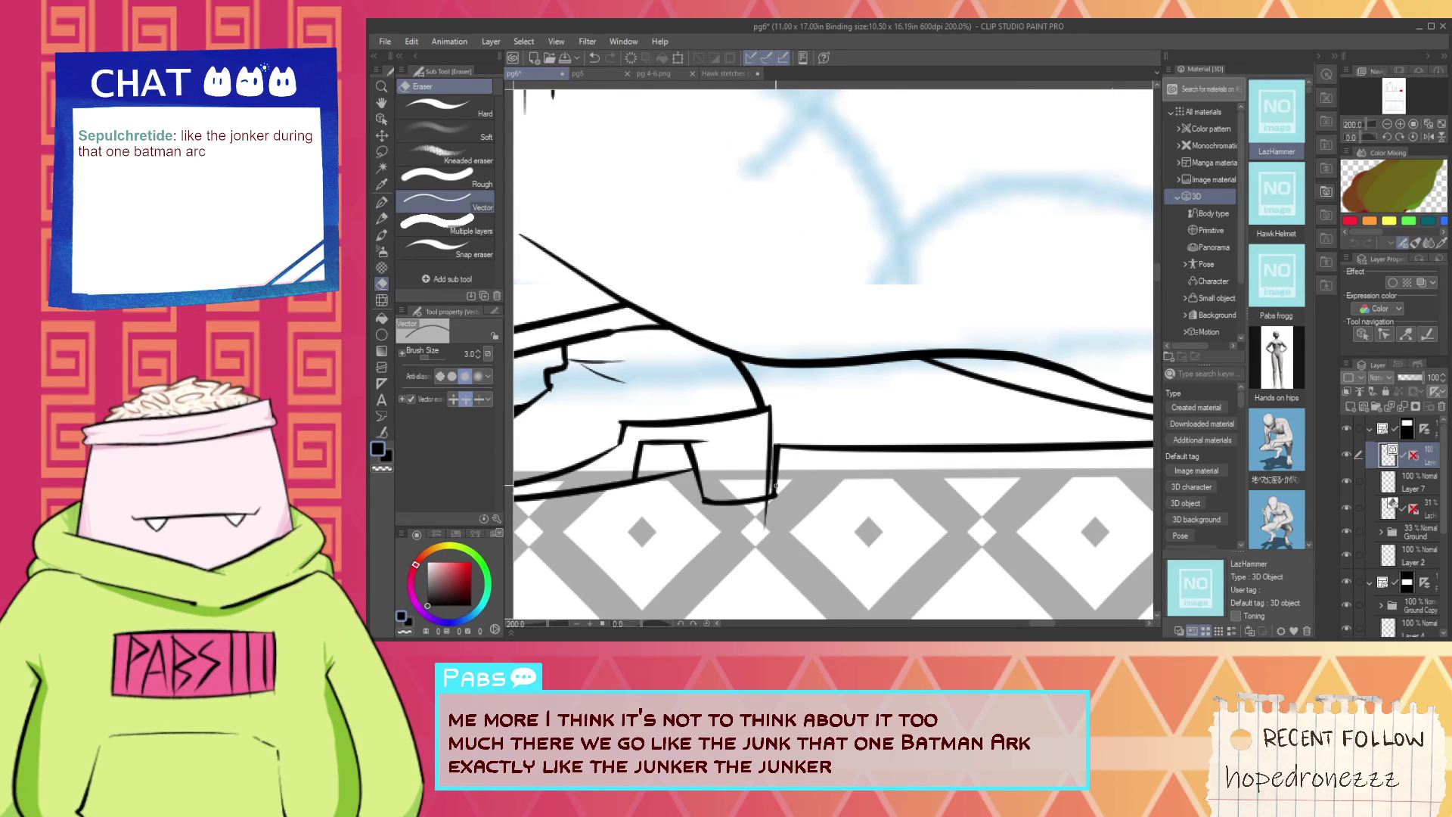
pyautogui.scroll(2, 774, 504)
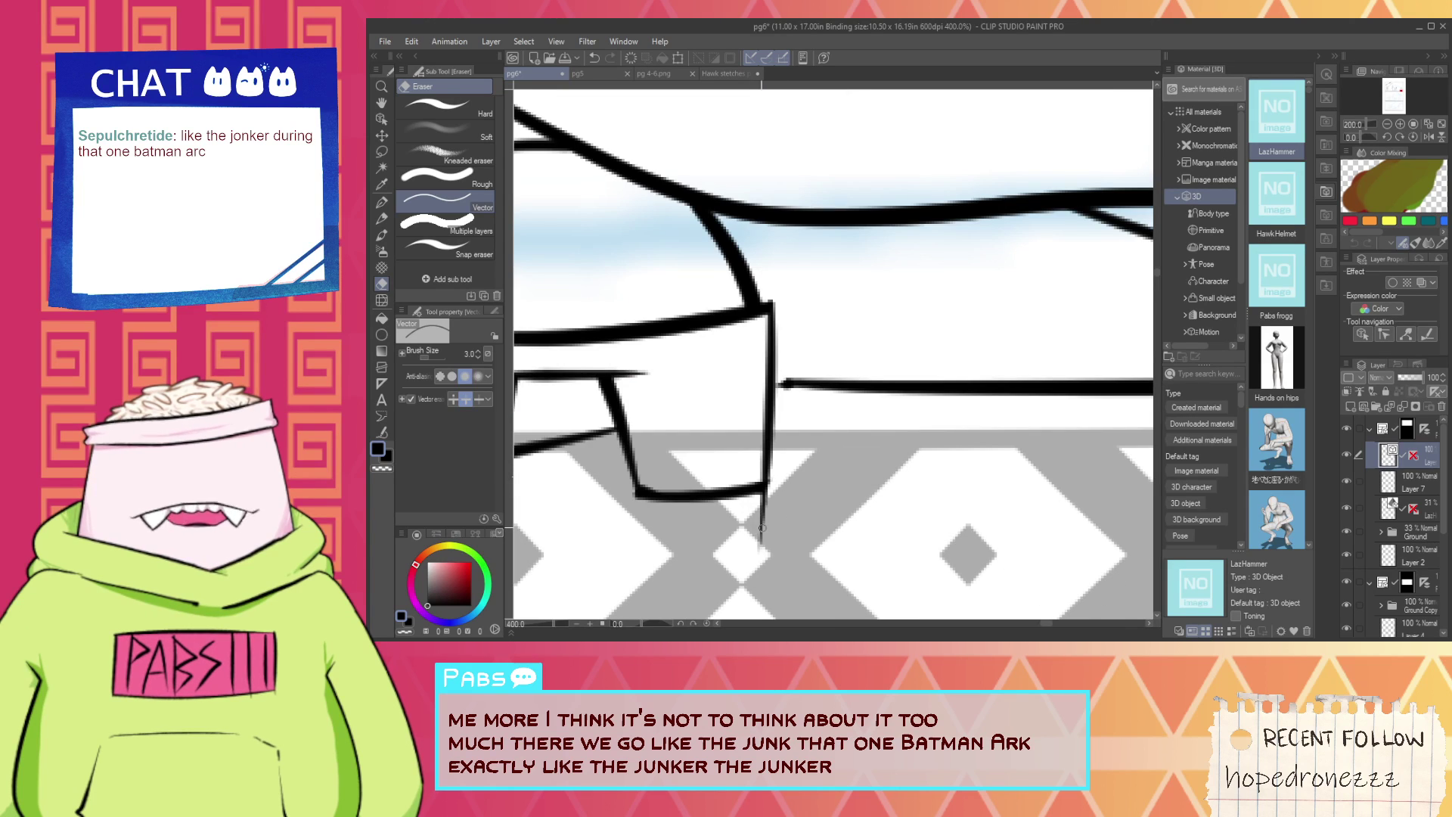
# Extend the horizontal line under the skirt to meet the front heel's new back edge and trim the excess.
pyautogui.press('space')
pyautogui.moveTo(803, 433); pyautogui.dragTo(824, 502)
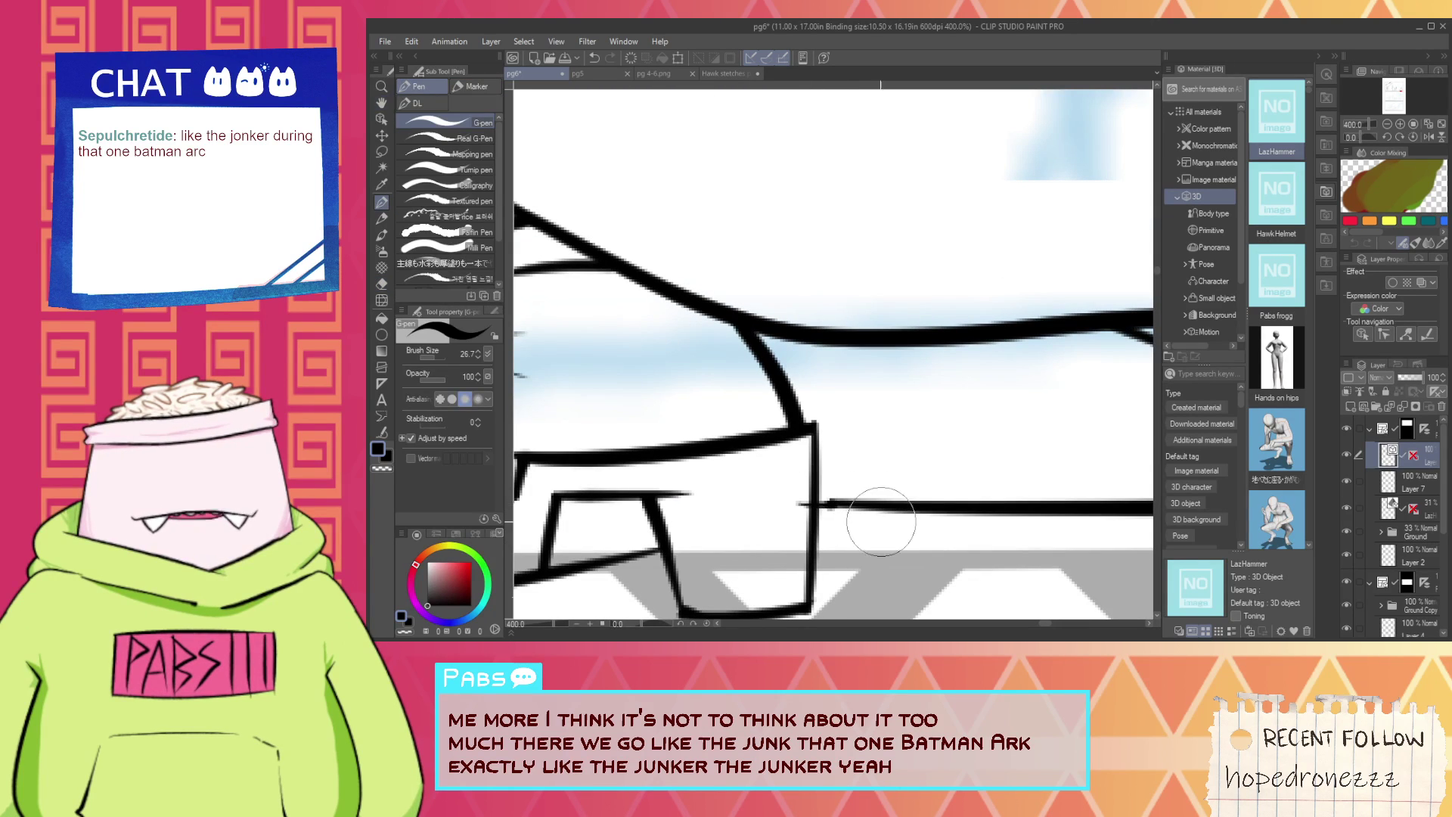
pyautogui.press('e')
pyautogui.scroll(-8, 796, 489)
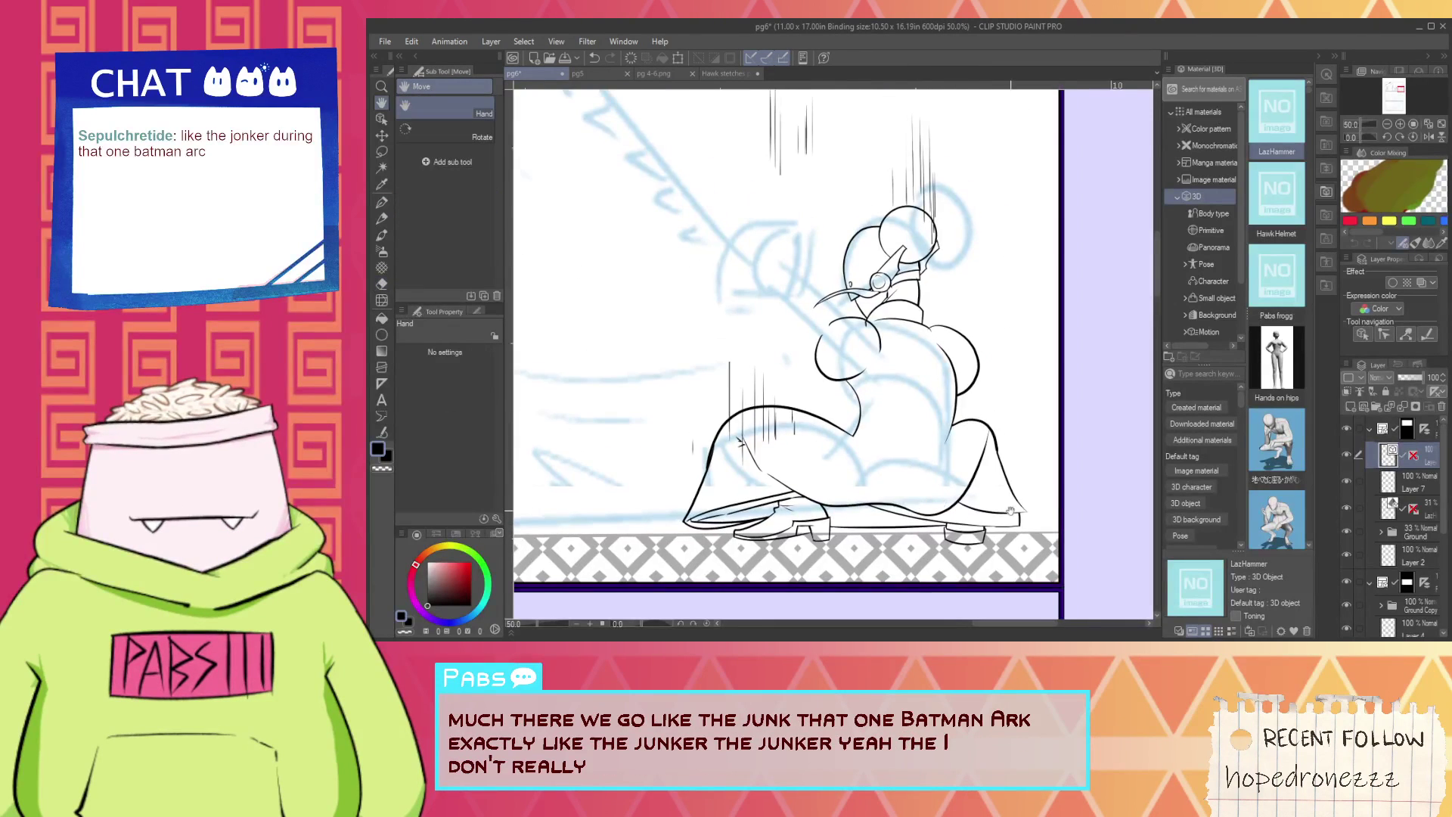
# Ink a flatter hem line across the rear skirt flare above the sole, then erase the old curve and the overshoot.
pyautogui.scroll(5, 919, 494)
pyautogui.press('p')
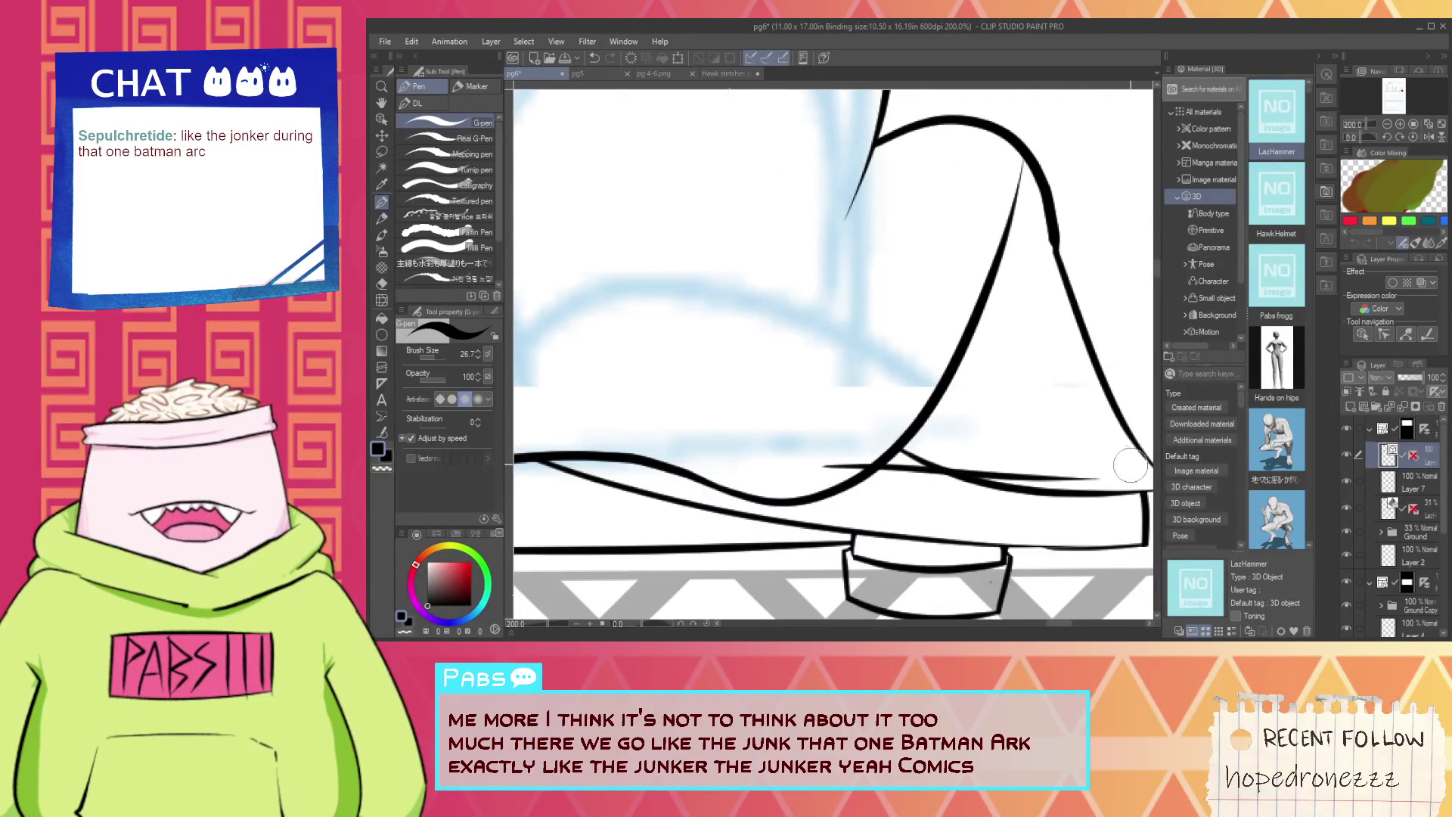
pyautogui.moveTo(824, 468); pyautogui.dragTo(1074, 495)
pyautogui.press('e')
pyautogui.click(939, 472)
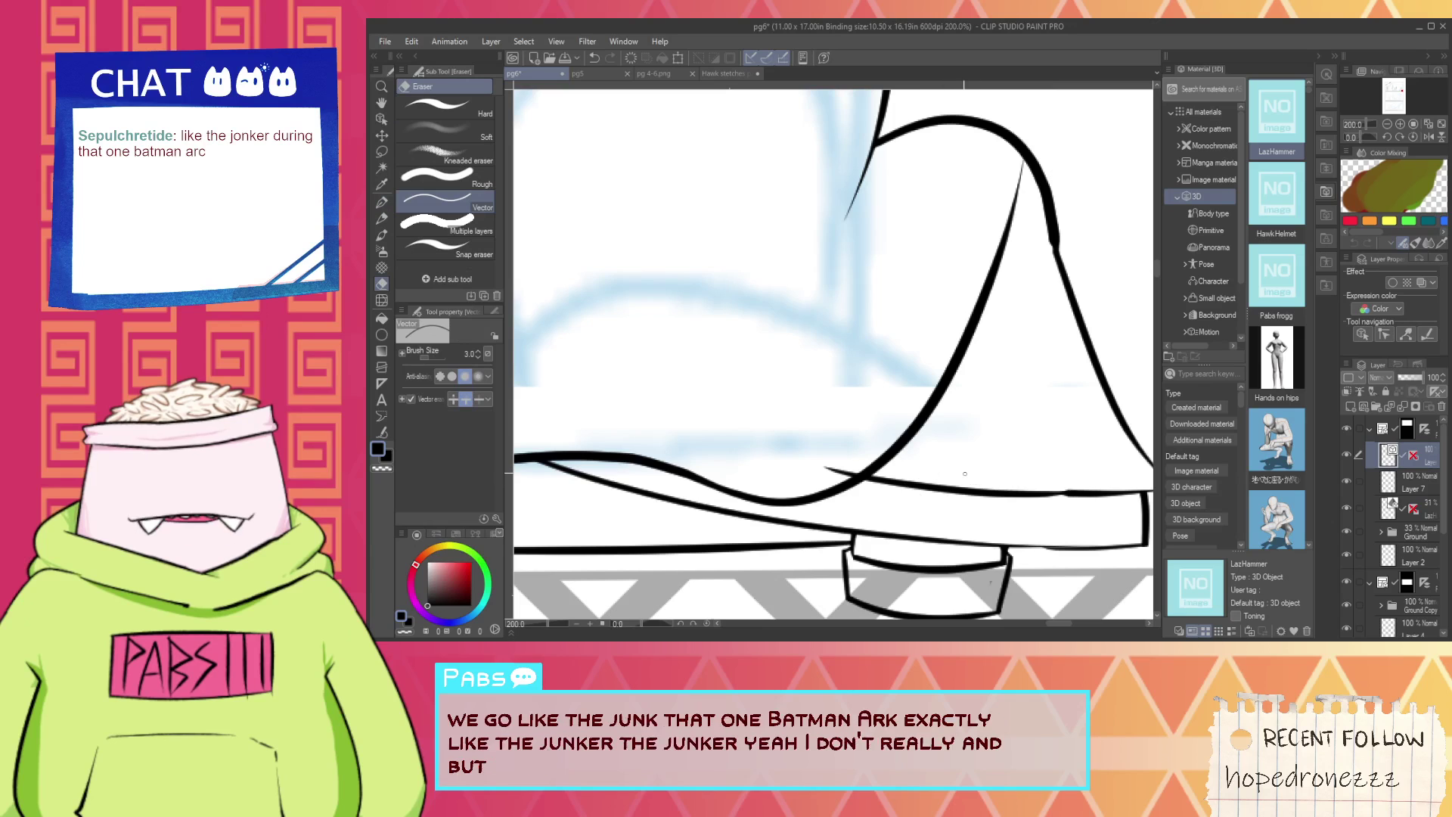
pyautogui.click(842, 470)
pyautogui.scroll(-1, 859, 476)
pyautogui.scroll(1, 954, 318)
# Try to refine the tip of the rear skirt's inner fold line with short ink strokes.
pyautogui.press('p')
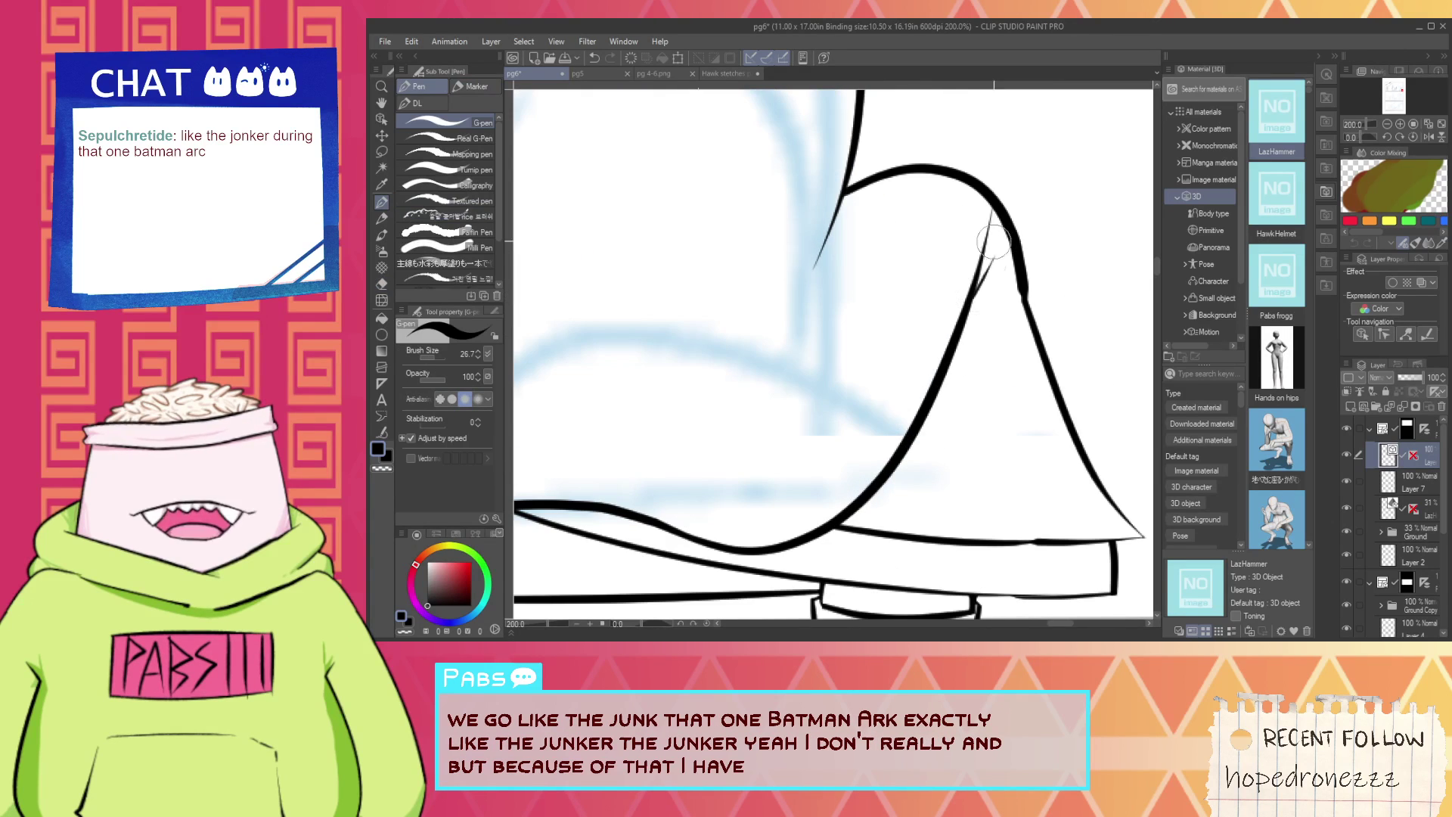
pyautogui.moveTo(981, 309)
pyautogui.mouseDown()
pyautogui.moveTo(990, 317)
pyautogui.moveTo(992, 292)
pyautogui.mouseUp()
pyautogui.hotkey('ctrl', 'z')
pyautogui.hotkey('ctrl', 'z')
# Ink the short forearm and hand outline from beneath the rear puff sleeve down to the raised knee.
pyautogui.scroll(-2, 1001, 304)
pyautogui.press('space')
pyautogui.moveTo(727, 270); pyautogui.dragTo(761, 337)
pyautogui.scroll(1, 762, 338)
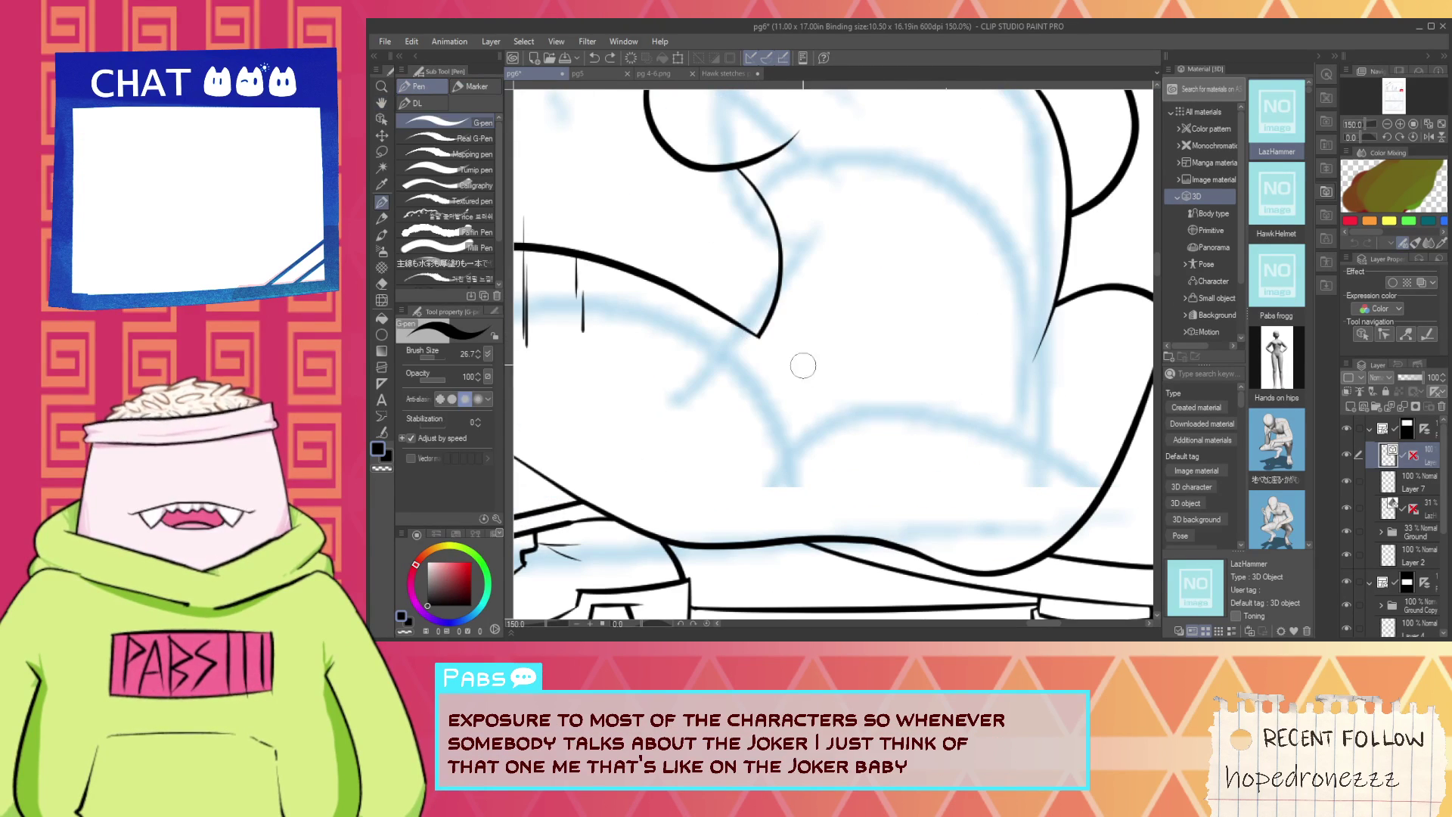
pyautogui.scroll(-4, 795, 363)
pyautogui.moveTo(788, 358); pyautogui.dragTo(823, 420)
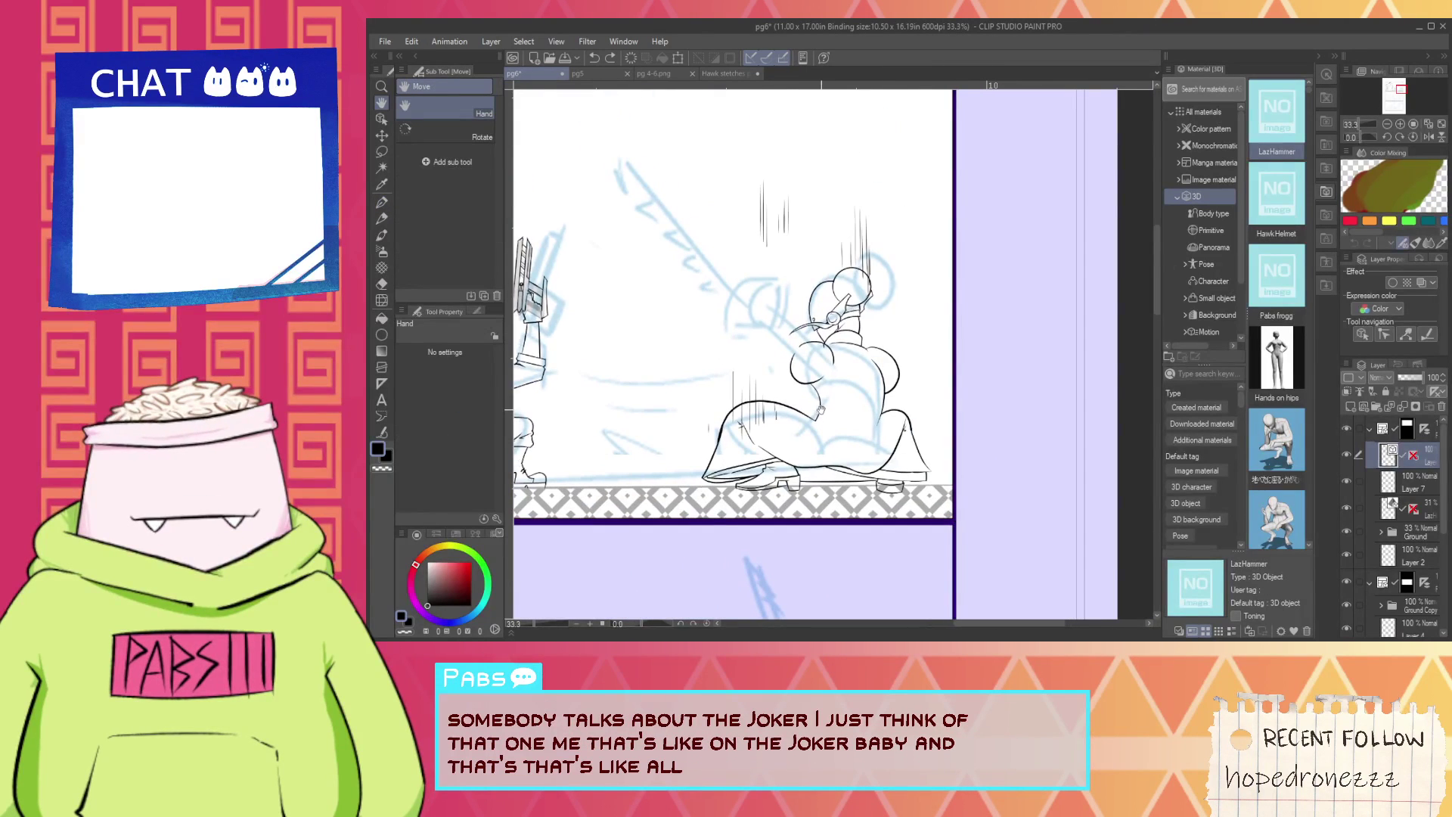
pyautogui.scroll(2, 897, 394)
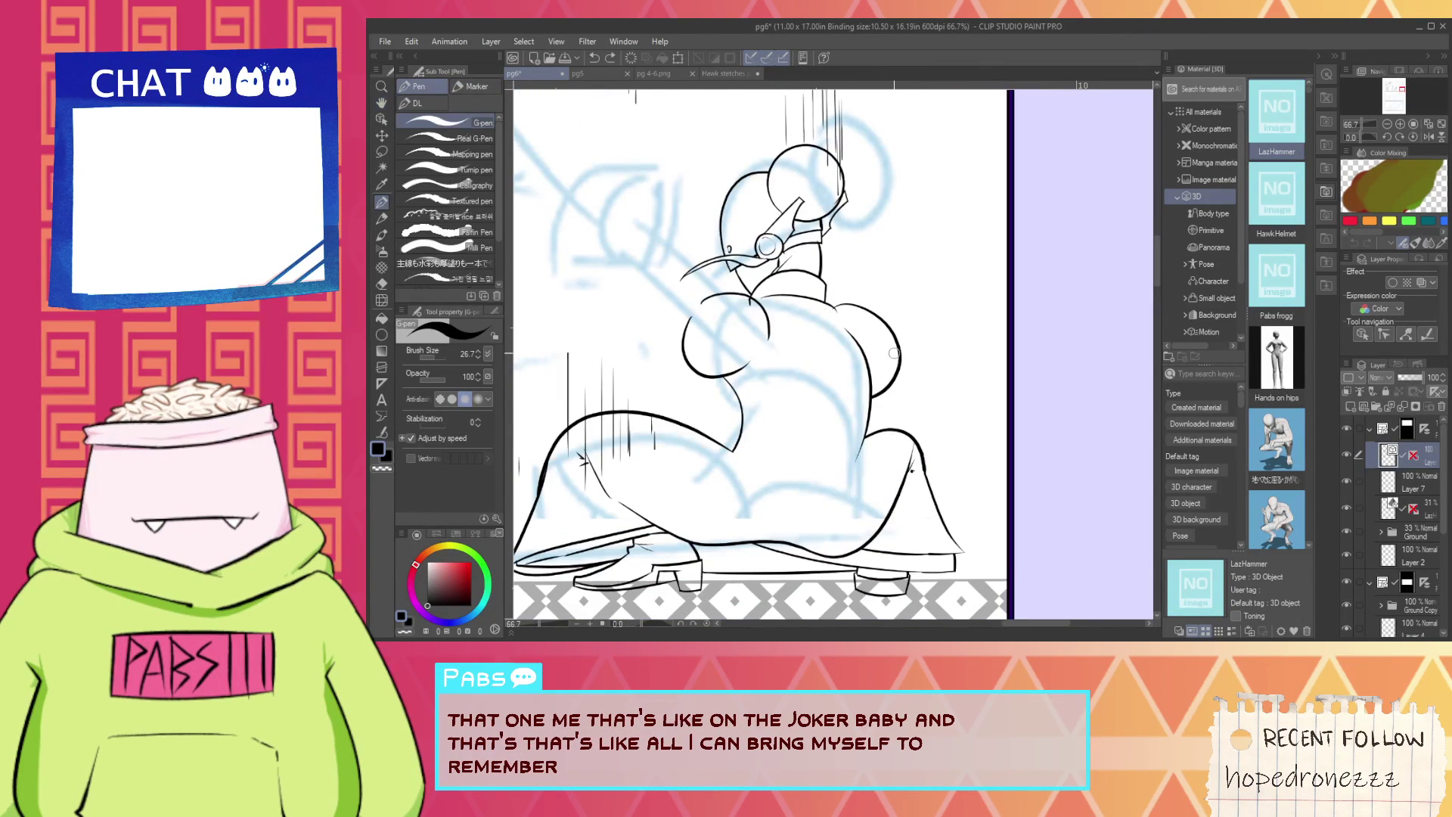
pyautogui.scroll(2, 894, 353)
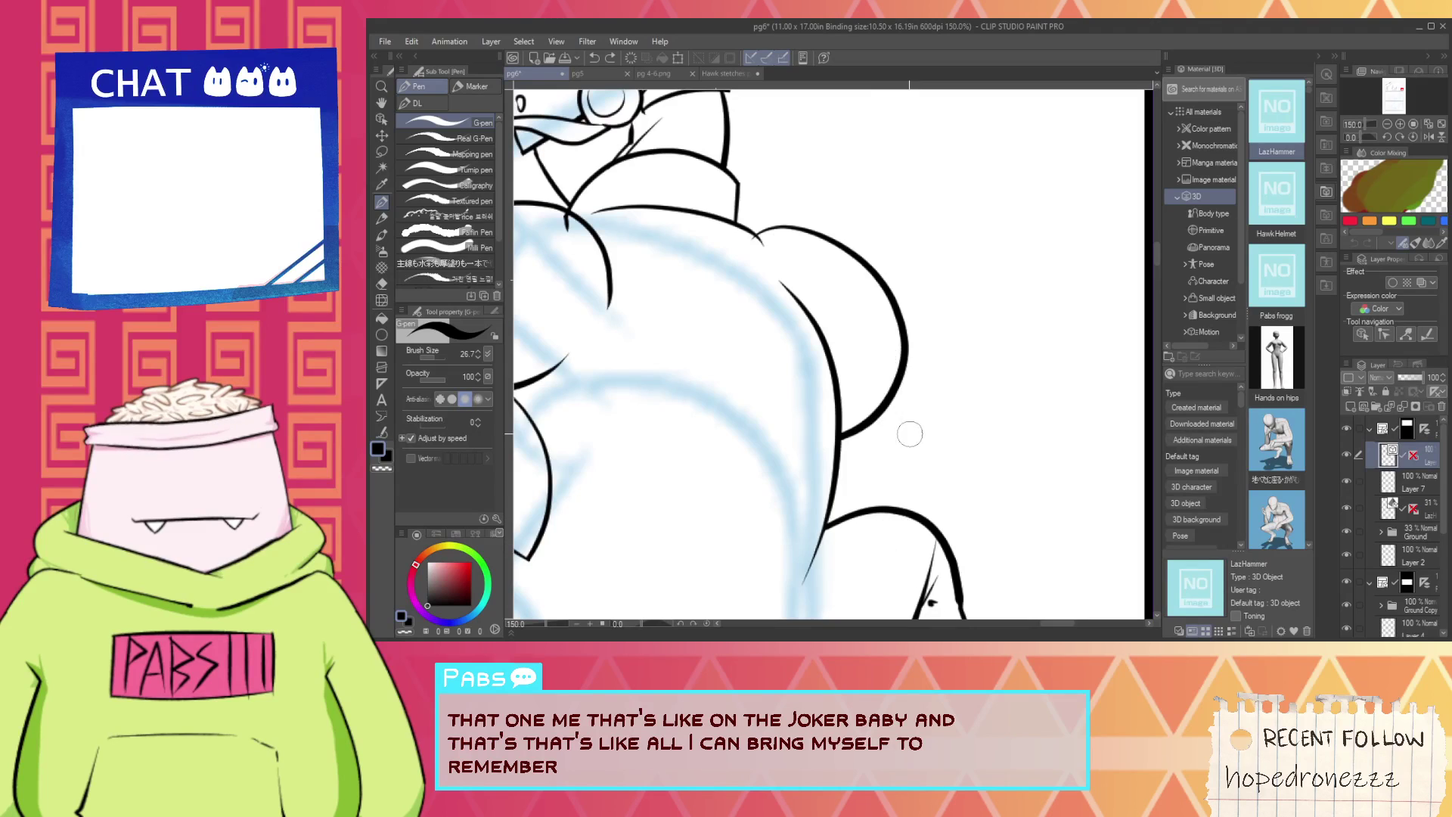
pyautogui.moveTo(889, 369)
pyautogui.mouseDown()
pyautogui.moveTo(870, 576)
pyautogui.moveTo(827, 557)
pyautogui.moveTo(904, 482)
pyautogui.mouseUp()
pyautogui.press('e')
pyautogui.scroll(1, 882, 387)
pyautogui.press('p')
pyautogui.scroll(2, 882, 539)
pyautogui.scroll(-6, 902, 495)
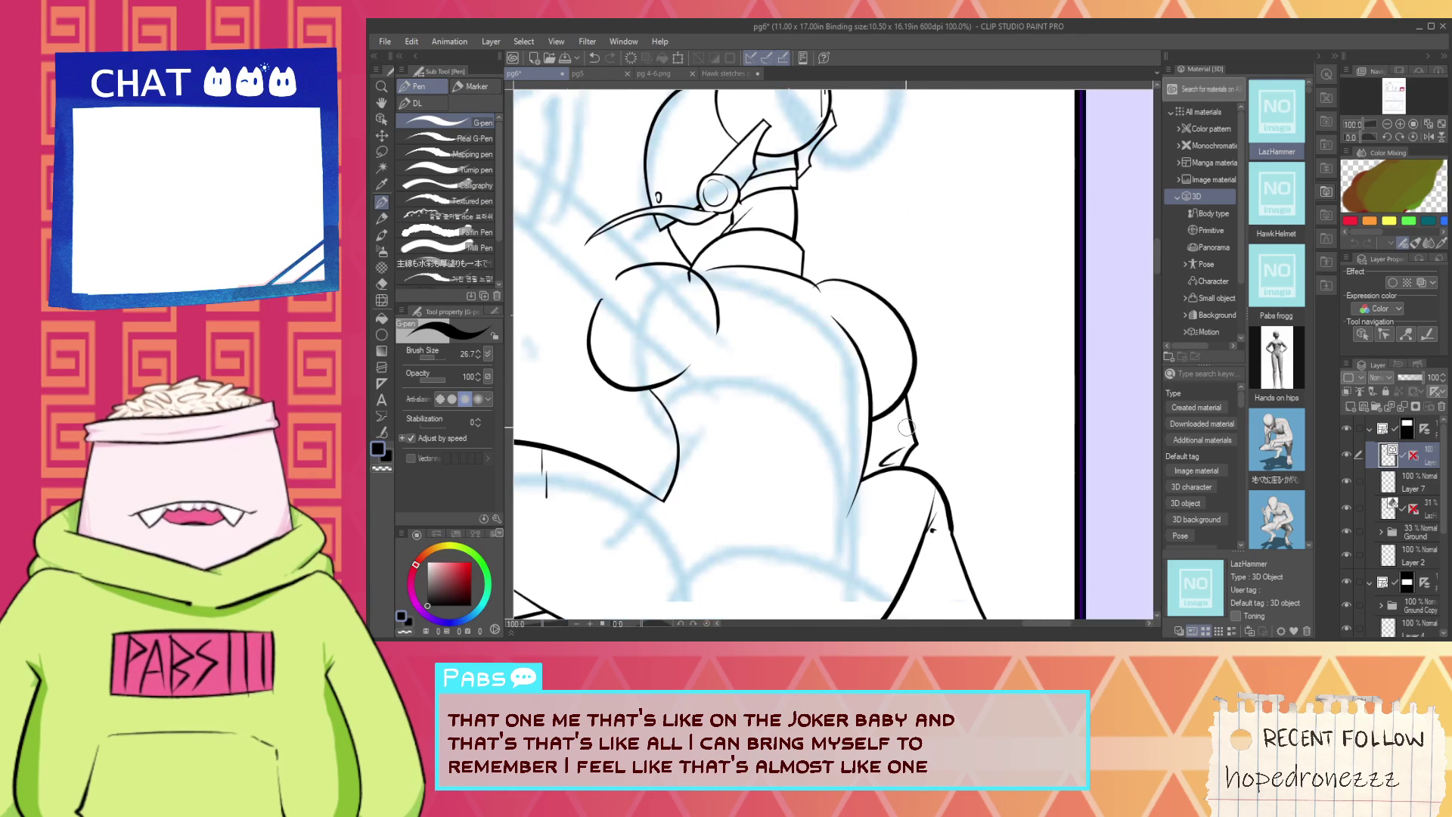
# Ink the underside of the raised front arm from the front puff sleeve, including the elbow corner and the lower forearm edge.
pyautogui.press('h')
pyautogui.scroll(3, 883, 434)
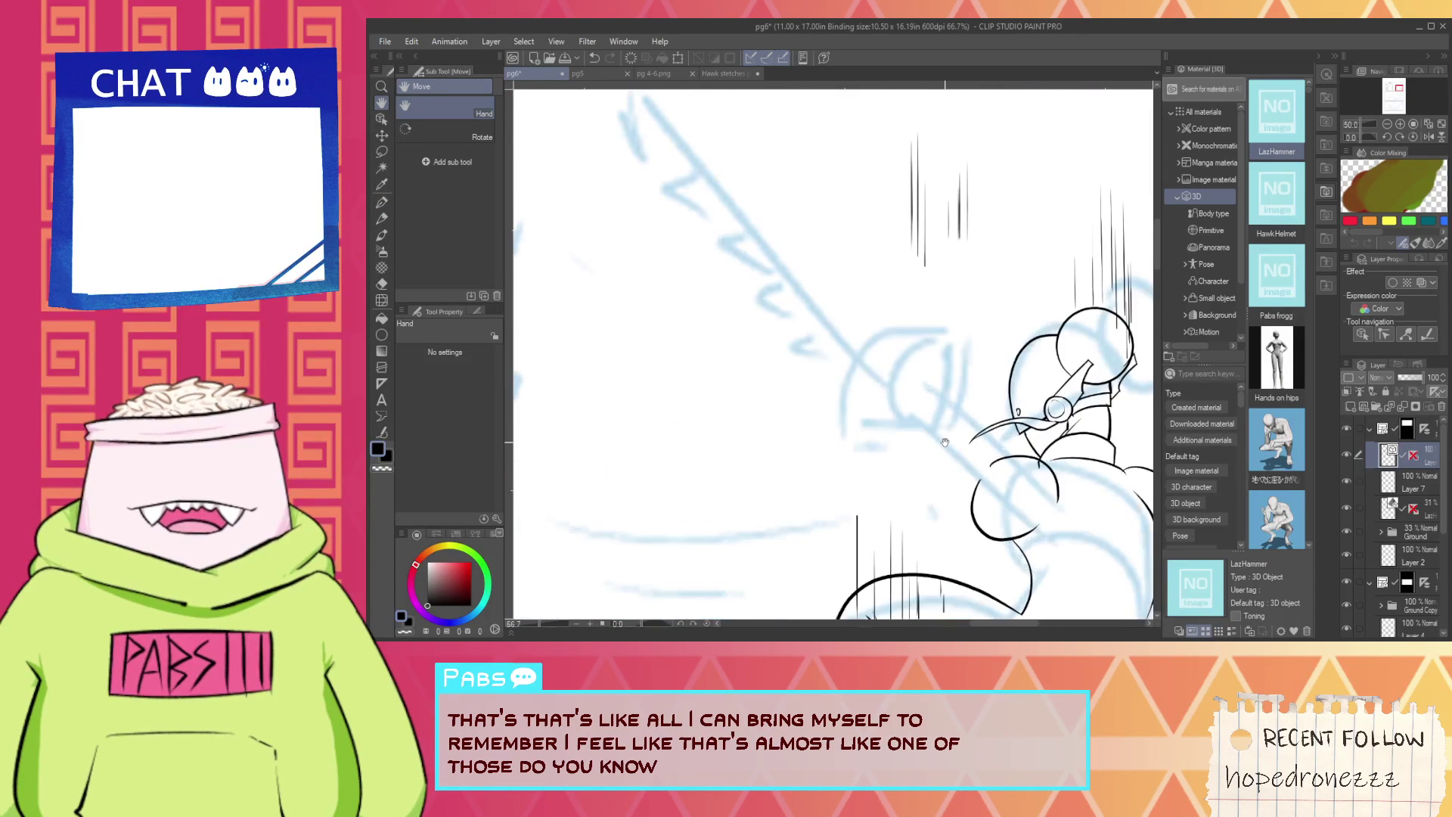
pyautogui.press('p')
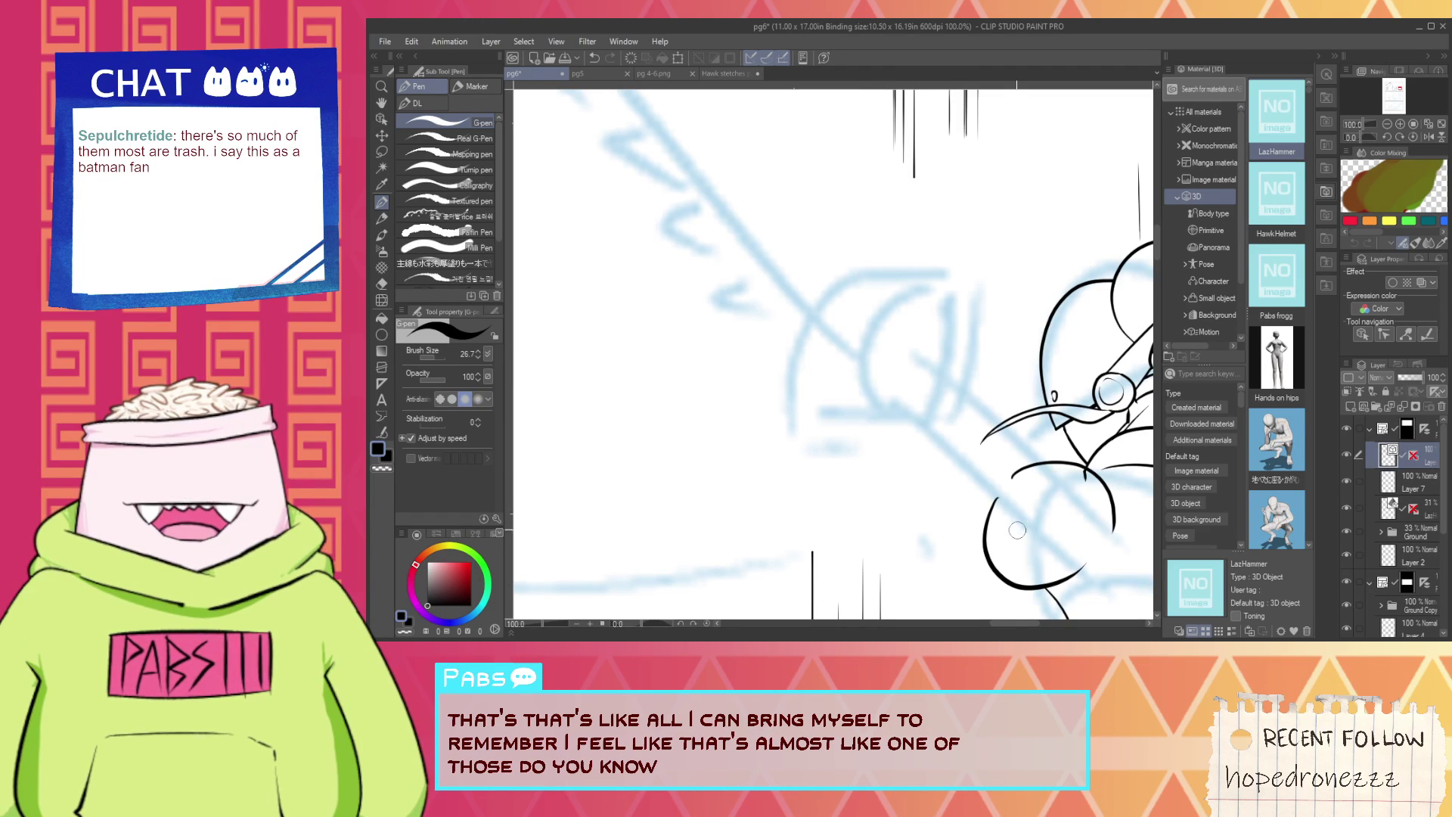
pyautogui.moveTo(910, 488); pyautogui.dragTo(1032, 557)
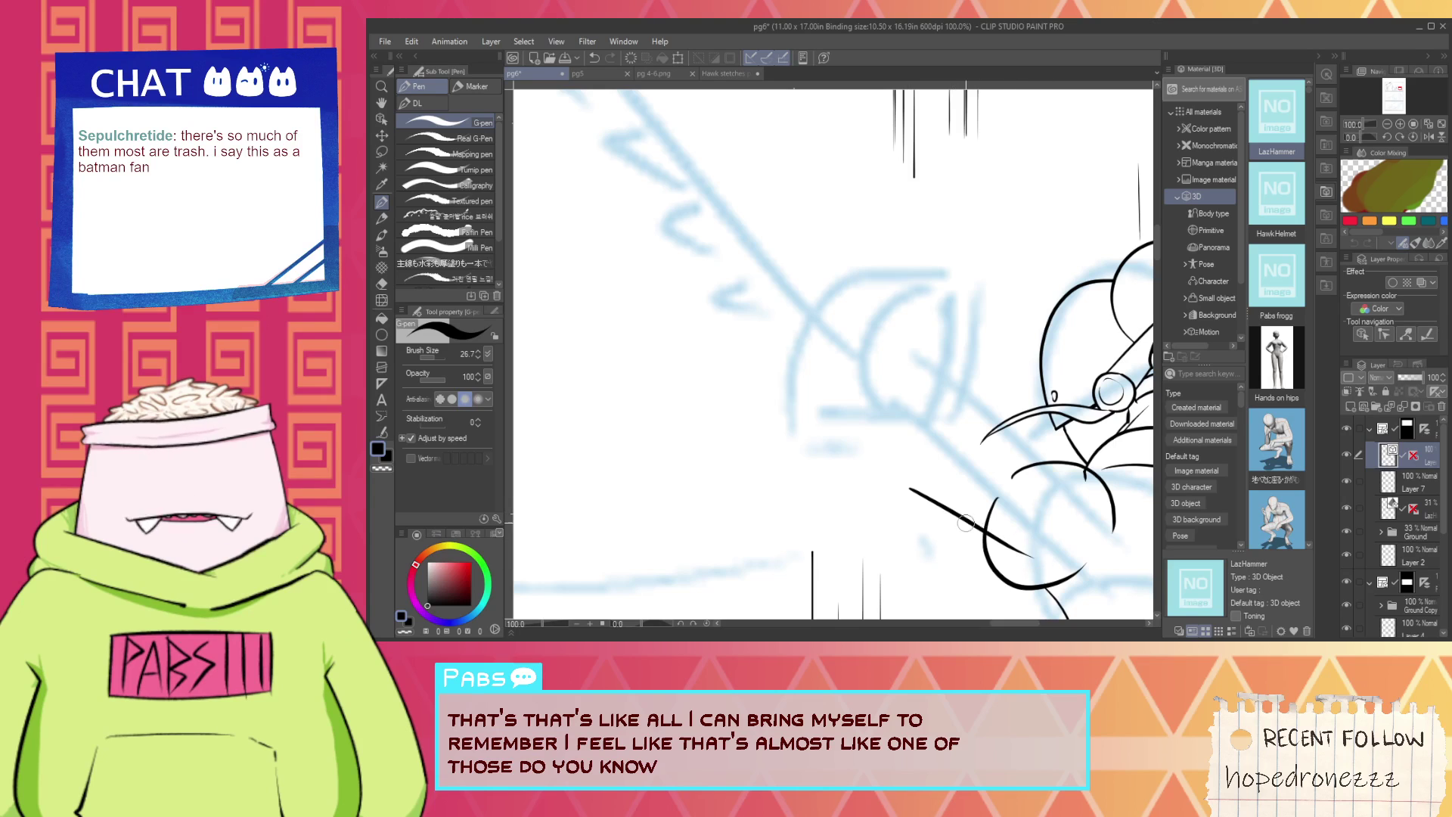
pyautogui.moveTo(930, 495)
pyautogui.mouseDown()
pyautogui.moveTo(925, 412)
pyautogui.moveTo(991, 505)
pyautogui.mouseUp()
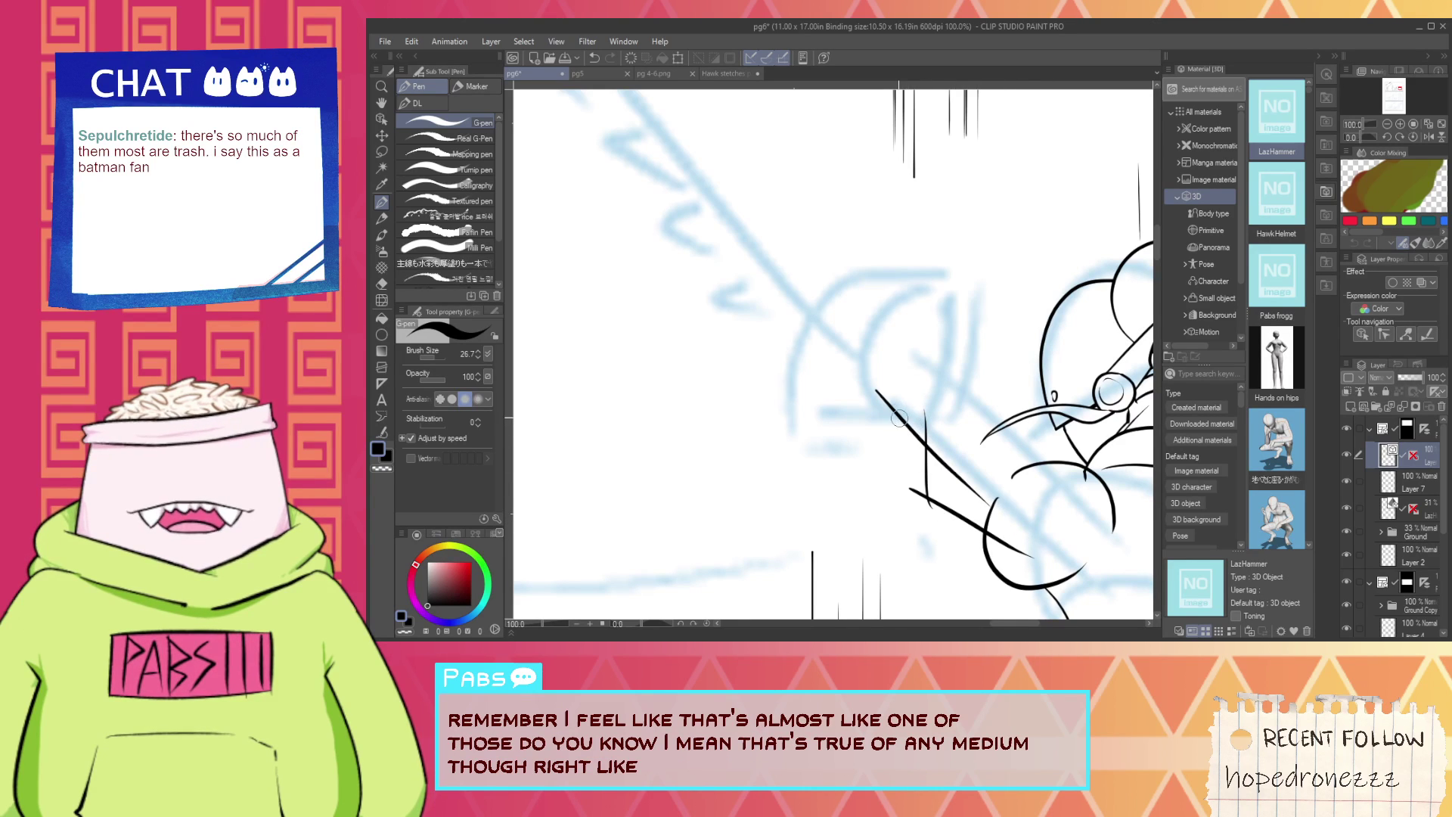
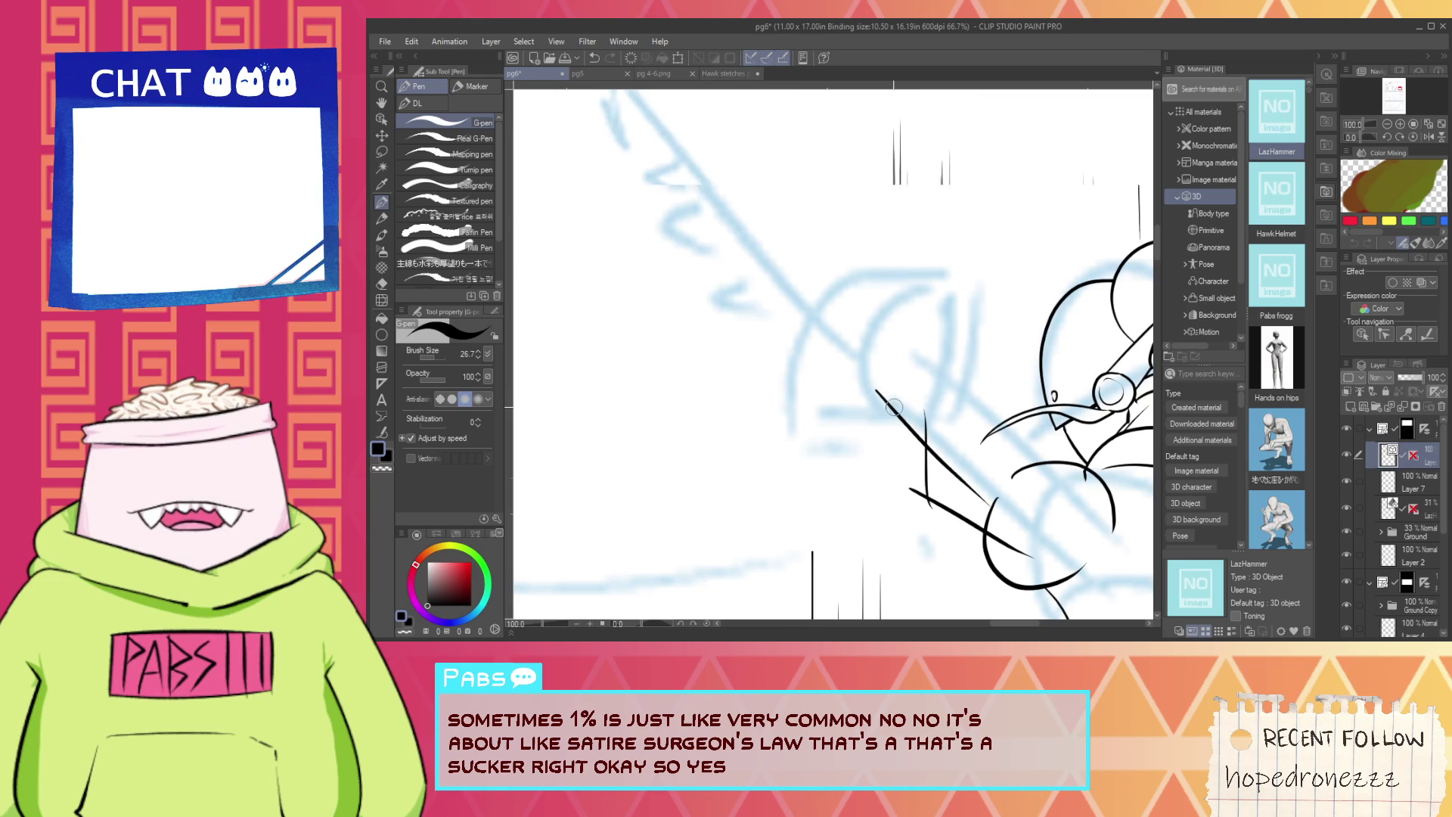
# Ink the upper edge of the raised front arm as one straight diagonal running down into the puff sleeve.
pyautogui.scroll(-2, 901, 411)
pyautogui.scroll(2, 927, 416)
pyautogui.moveTo(880, 341); pyautogui.dragTo(1112, 525)
pyautogui.hotkey('ctrl', 'z')
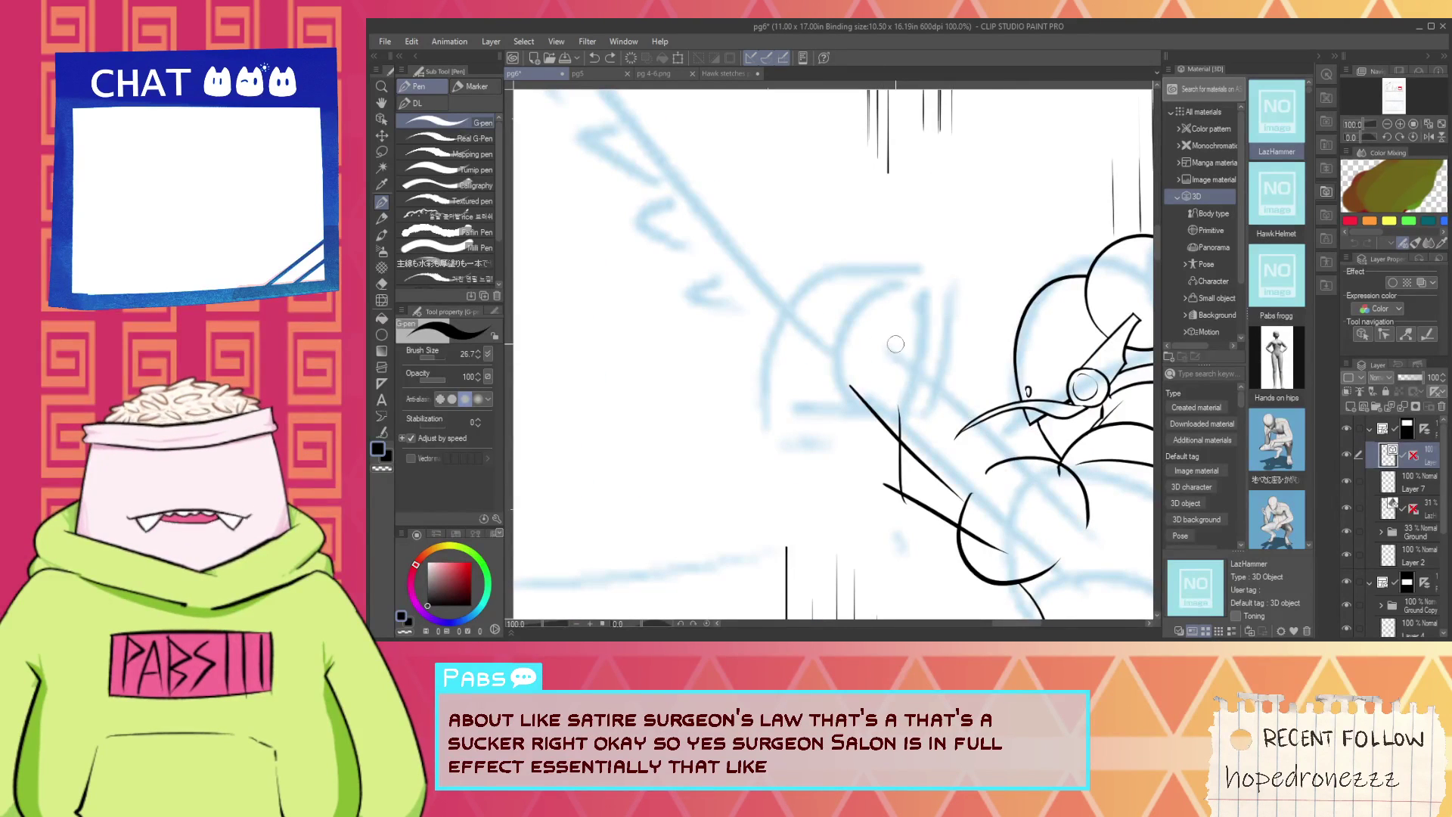
pyautogui.moveTo(888, 334); pyautogui.dragTo(1091, 507)
# Erase the overshoots around the raised arm's elbow, including the forearm line that continues past the corner.
pyautogui.scroll(5, 965, 424)
pyautogui.press('e')
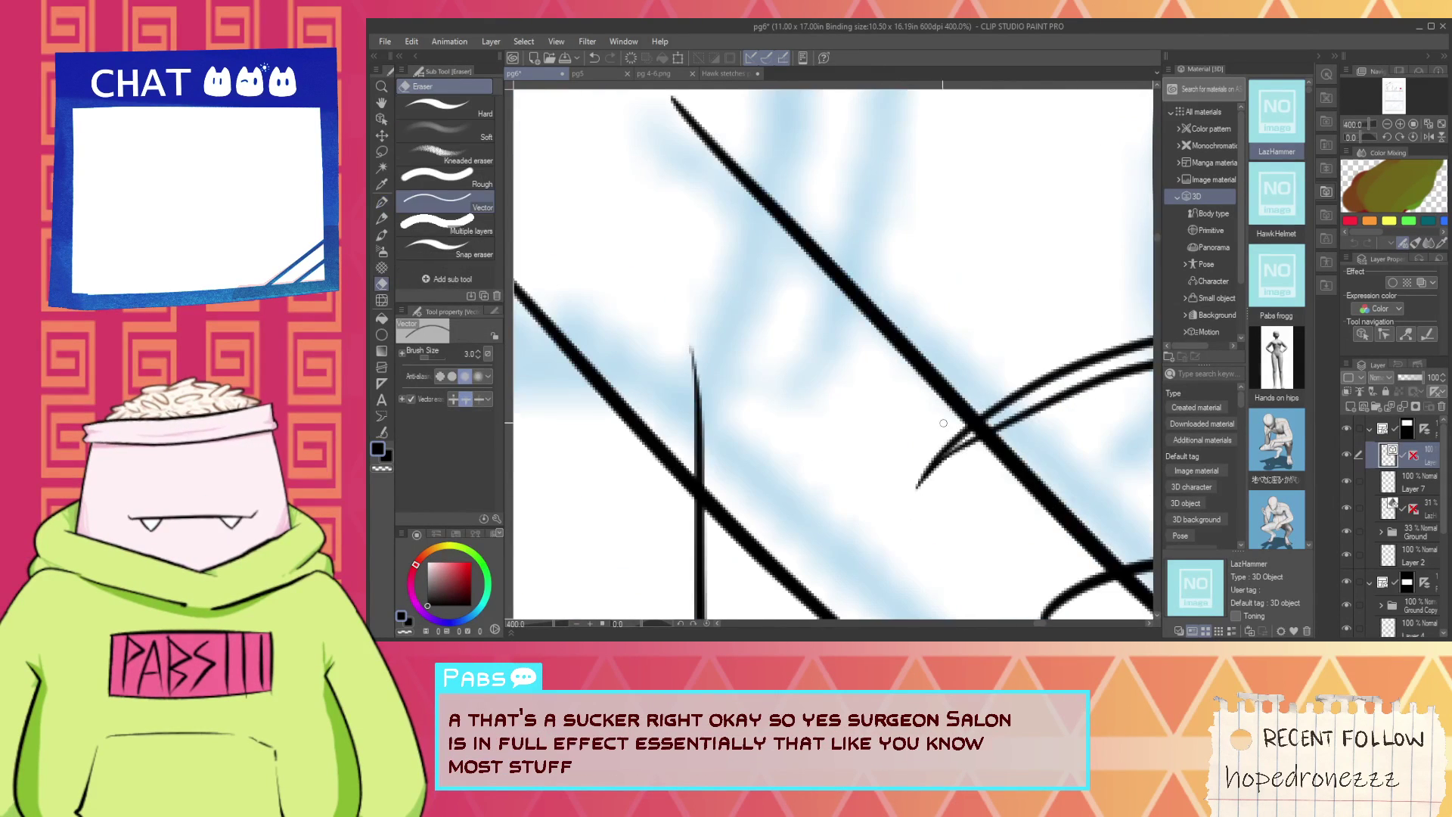
pyautogui.scroll(-4, 941, 421)
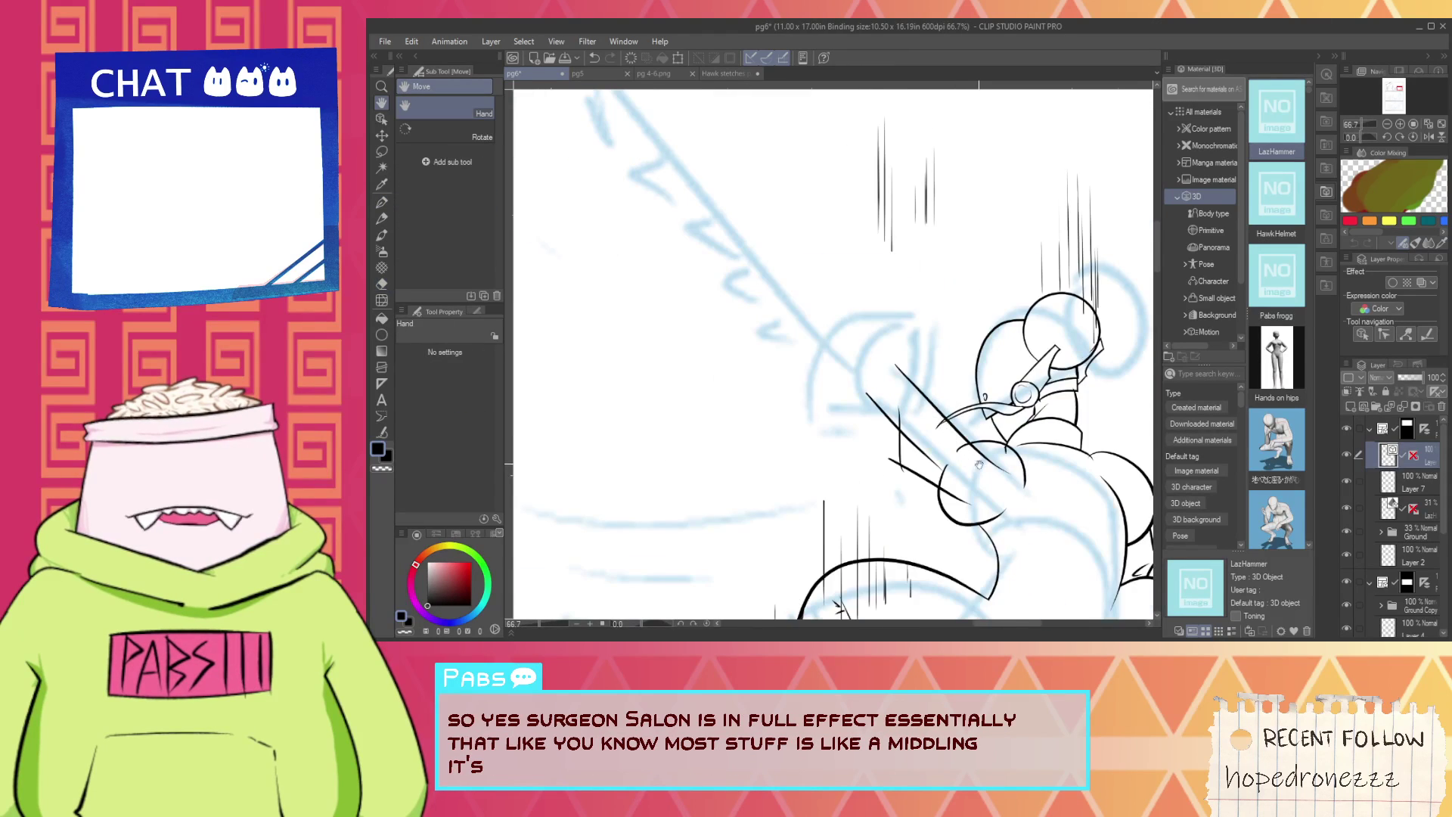
pyautogui.moveTo(796, 460); pyautogui.dragTo(804, 481)
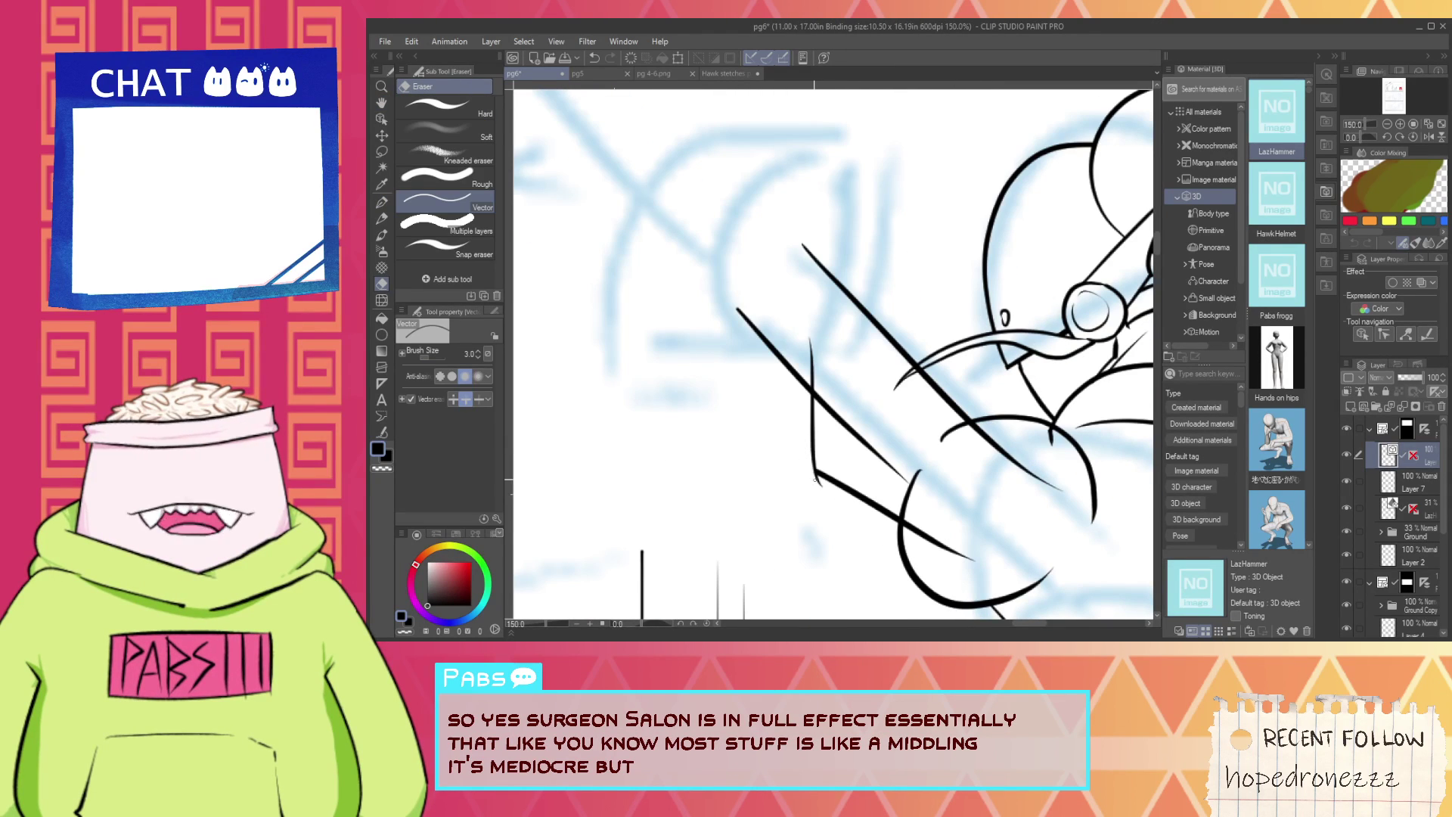
pyautogui.click(855, 430)
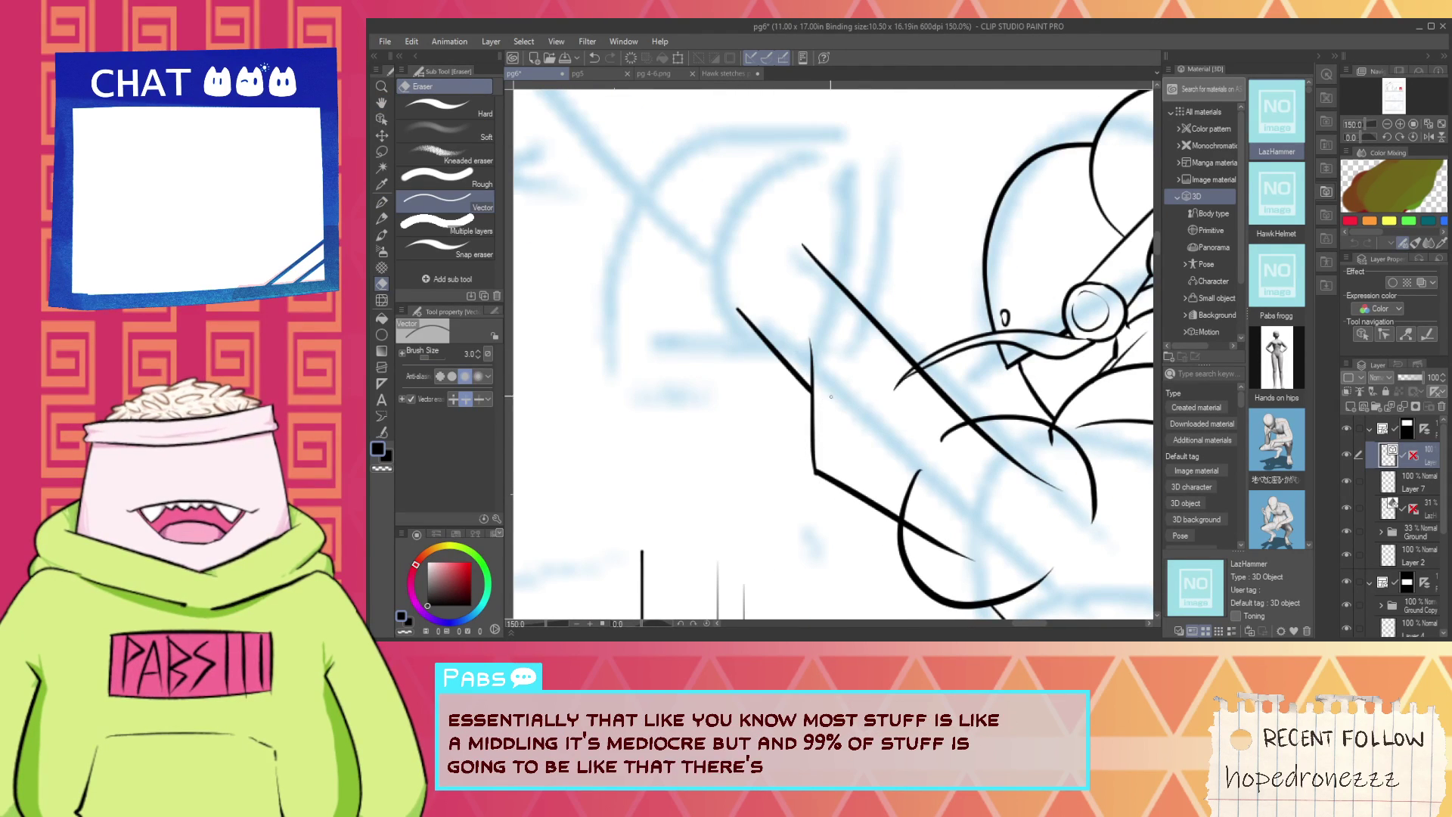
pyautogui.click(811, 363)
# Ink a short crease running inward from the raised arm's elbow corner.
pyautogui.press('p')
pyautogui.hotkey('ctrl', 'z')
pyautogui.moveTo(869, 405); pyautogui.dragTo(887, 383)
pyautogui.scroll(-3, 891, 372)
pyautogui.scroll(3, 906, 439)
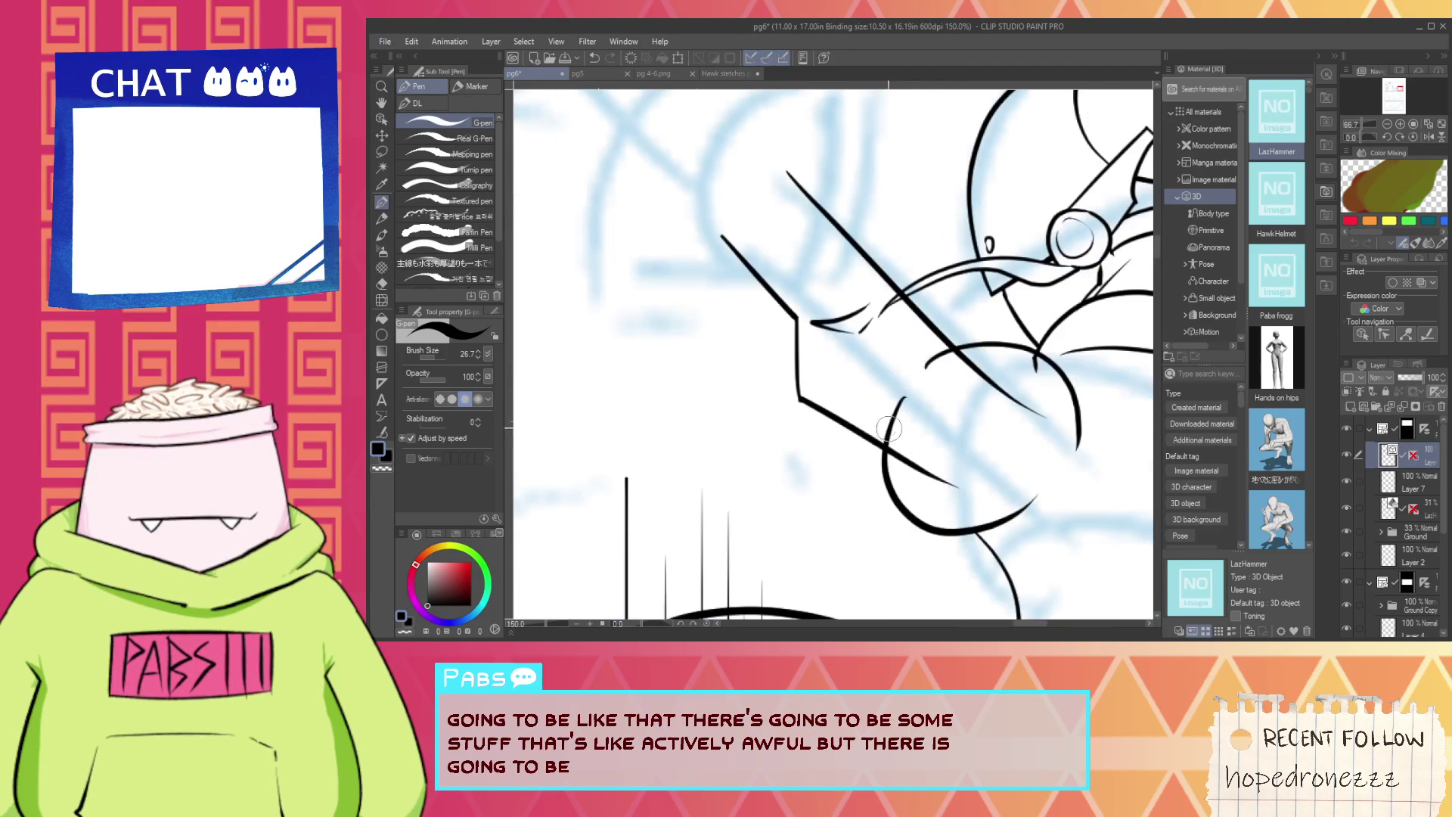
# Trim the overlapping ends where the raised arm's upper and lower edges meet the front puff sleeve.
pyautogui.press('e')
pyautogui.click(895, 422)
pyautogui.press('p')
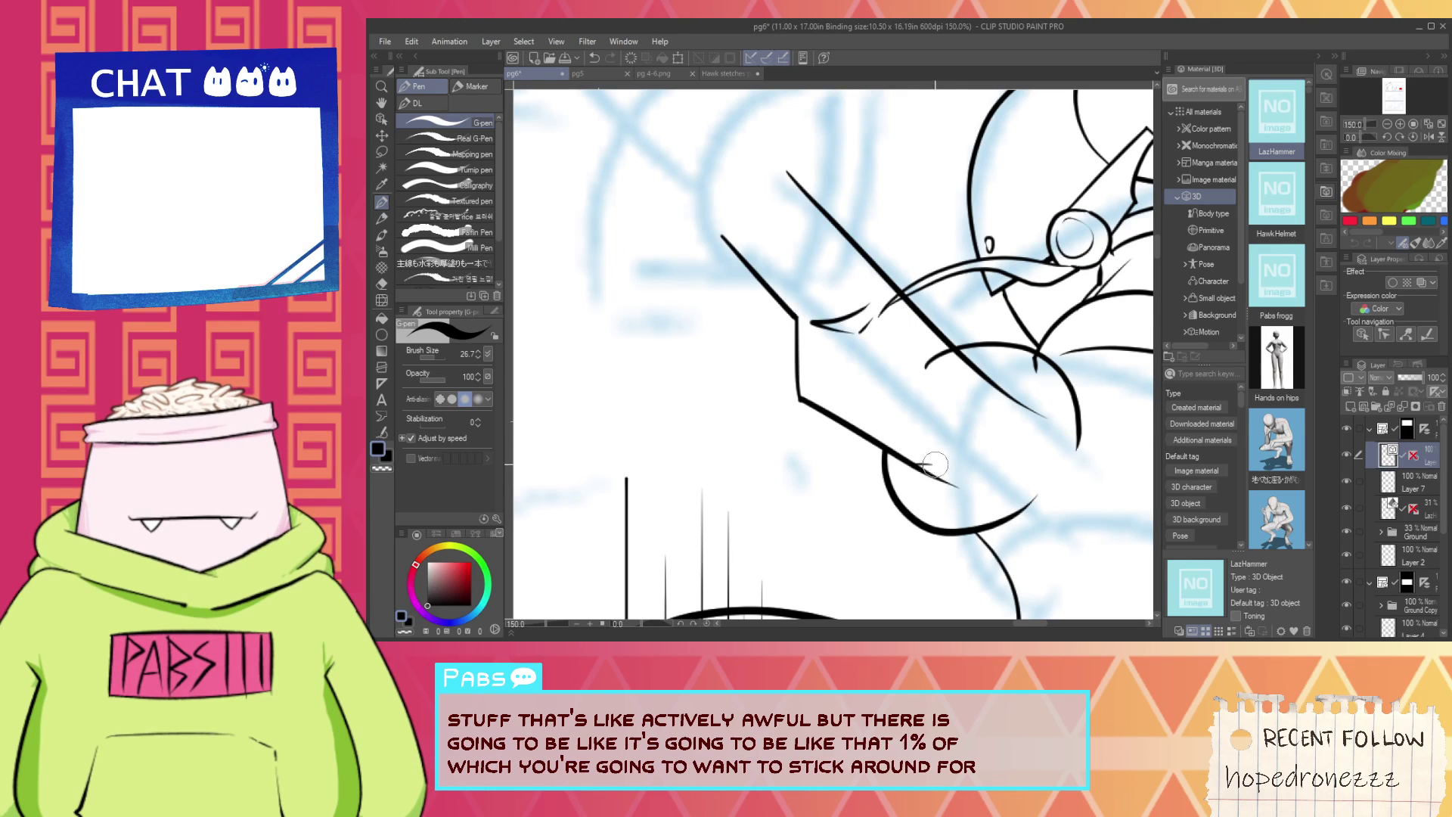
pyautogui.press('e')
pyautogui.click(930, 478)
pyautogui.press('p')
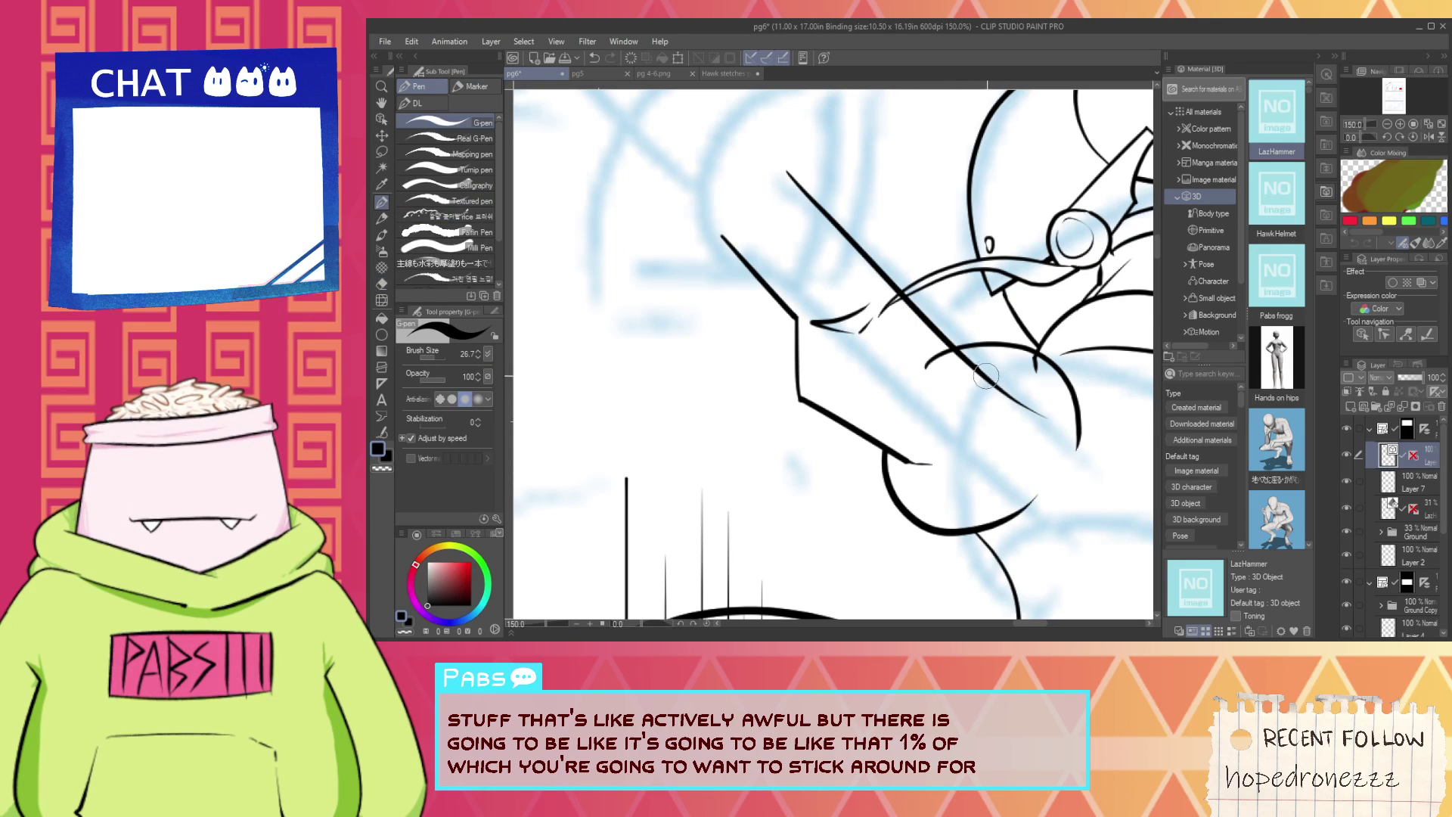
pyautogui.press('e')
pyautogui.click(995, 380)
pyautogui.scroll(3, 899, 292)
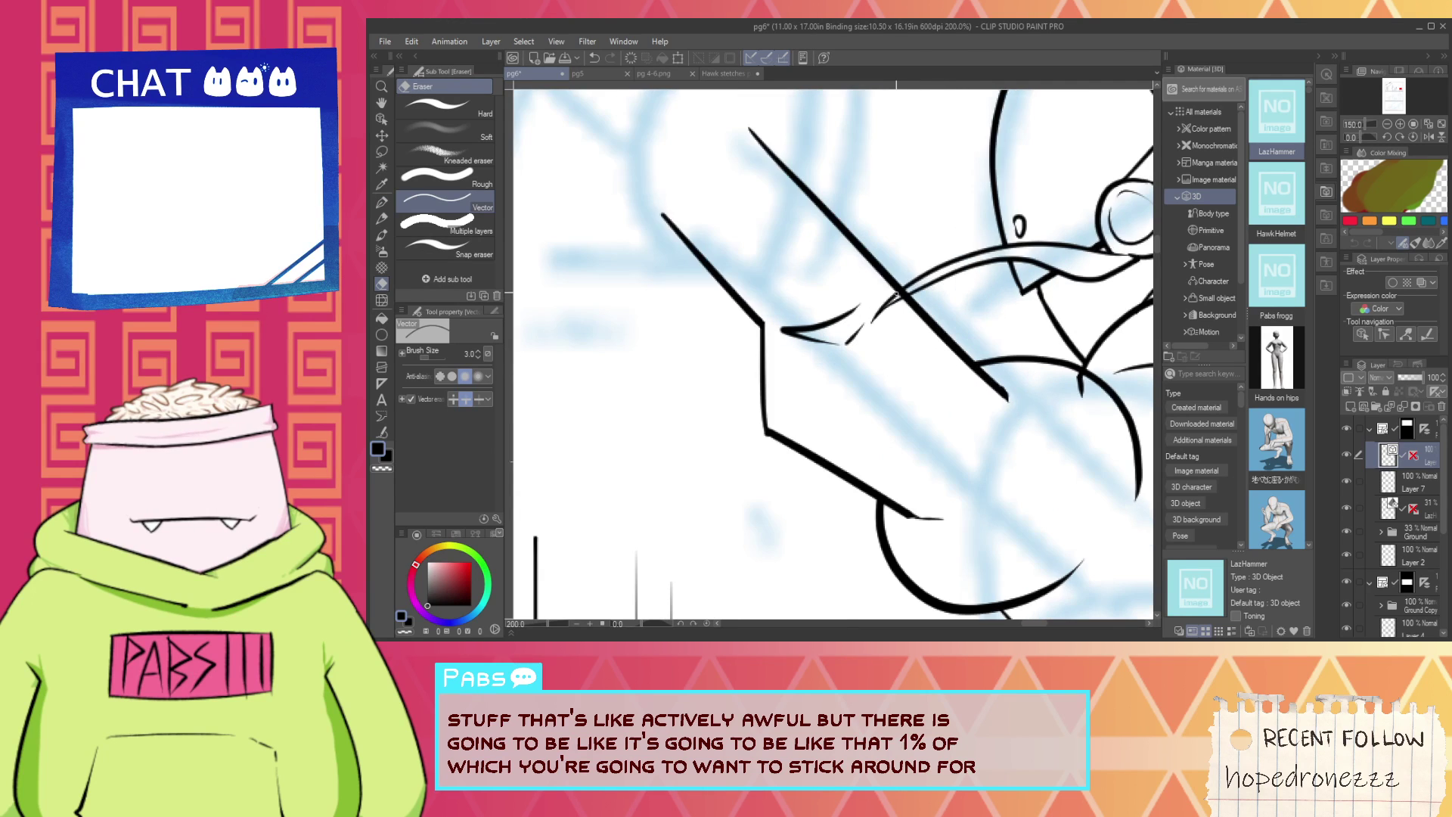
pyautogui.click(912, 301)
pyautogui.scroll(-3, 924, 297)
pyautogui.scroll(-2, 910, 327)
# Ink the lower and upper curved lines of a waistband across the torso, just above the skirt.
pyautogui.press('space')
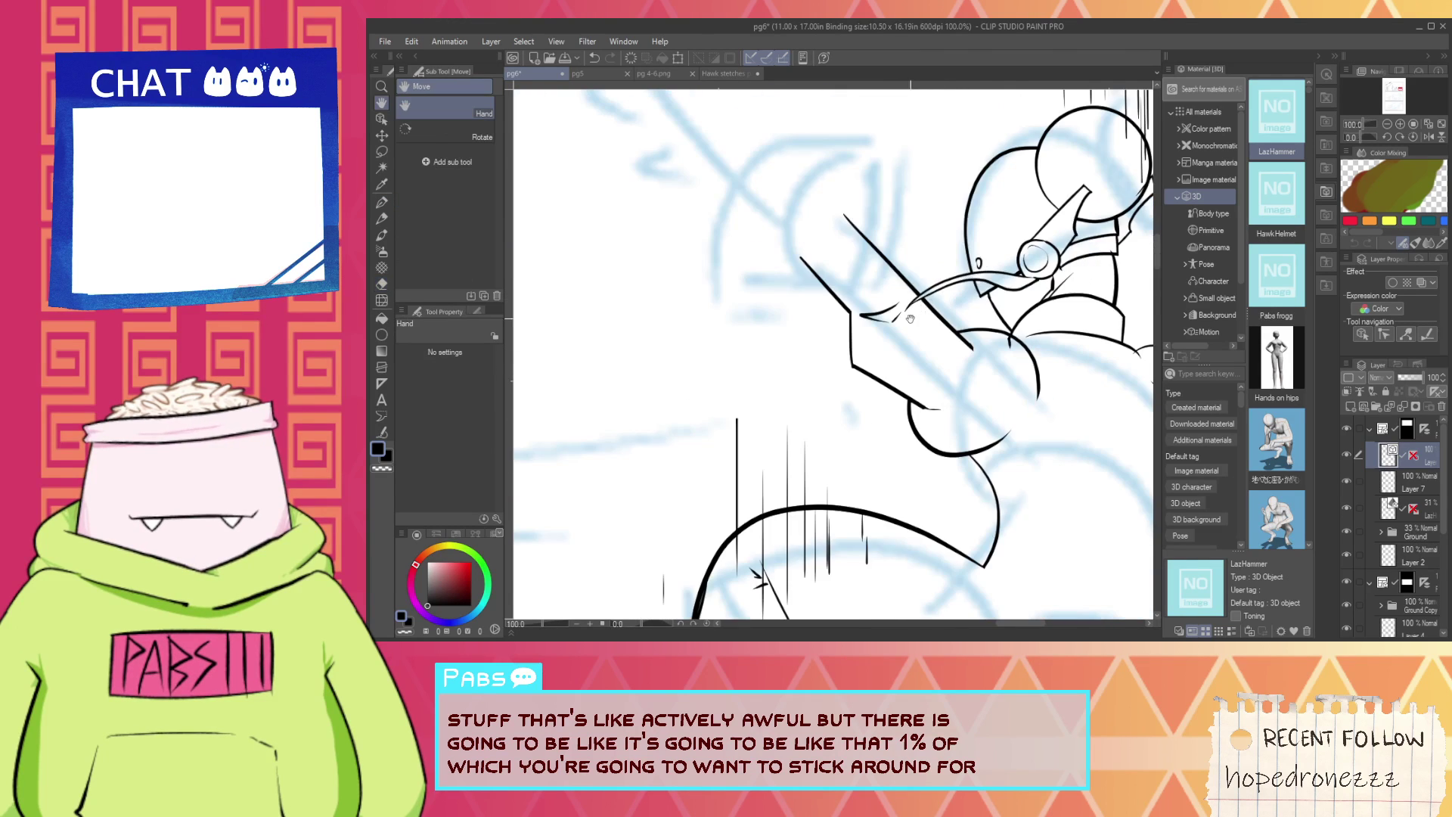
pyautogui.moveTo(910, 327); pyautogui.dragTo(938, 406)
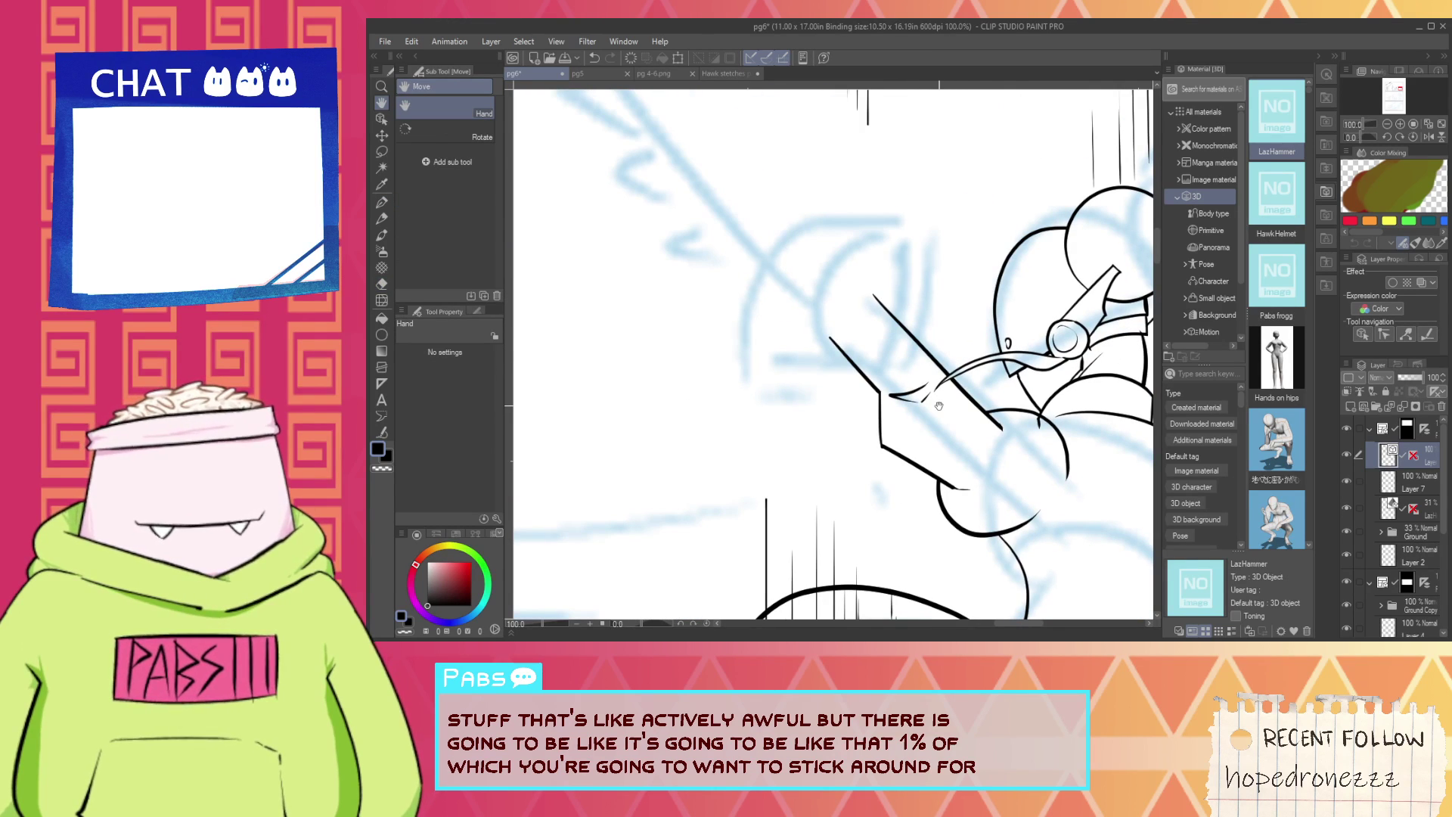
pyautogui.scroll(-2, 927, 359)
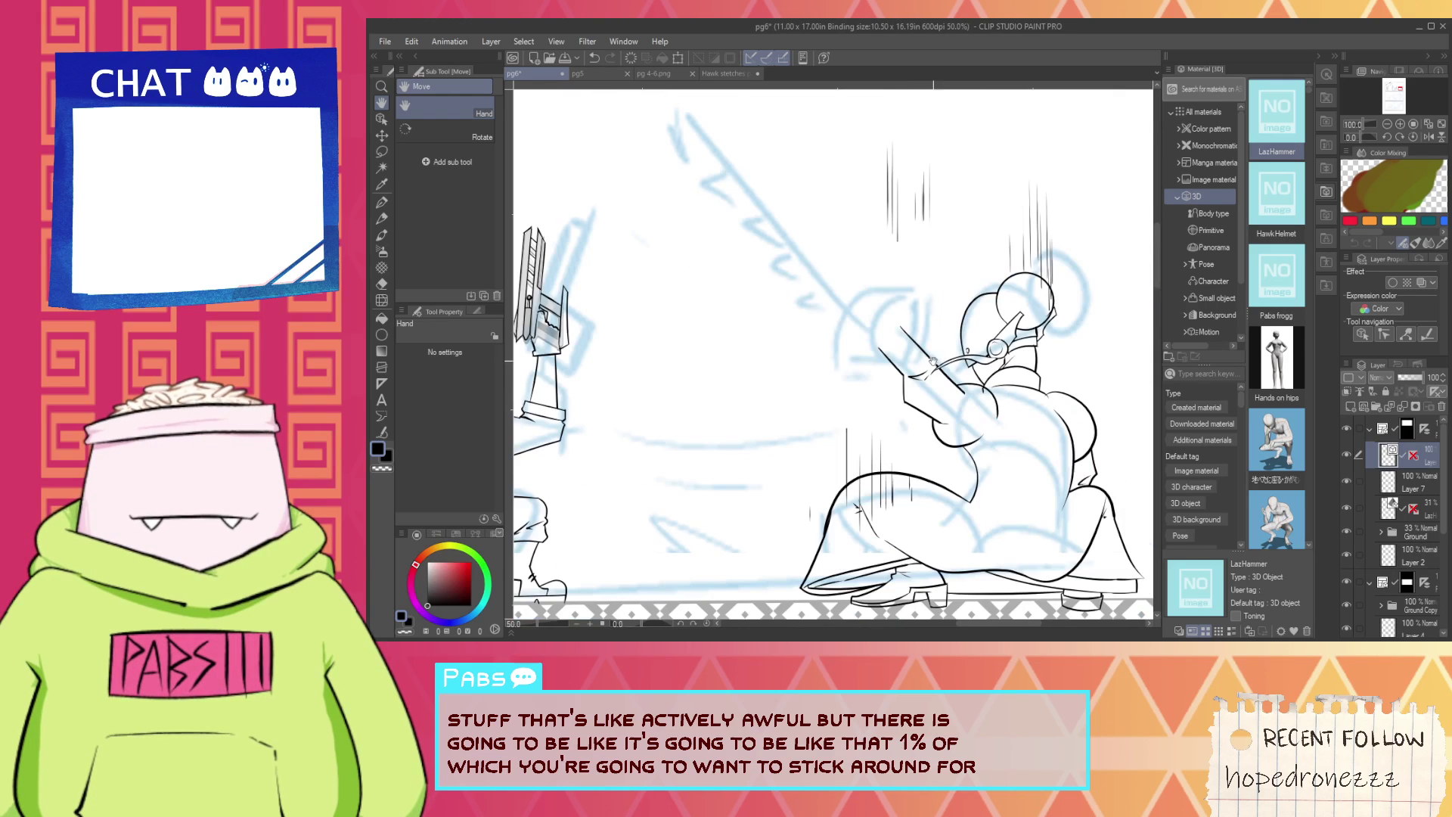
pyautogui.moveTo(988, 484)
pyautogui.mouseDown()
pyautogui.moveTo(888, 315)
pyautogui.moveTo(1154, 354)
pyautogui.mouseUp()
pyautogui.scroll(4, 889, 314)
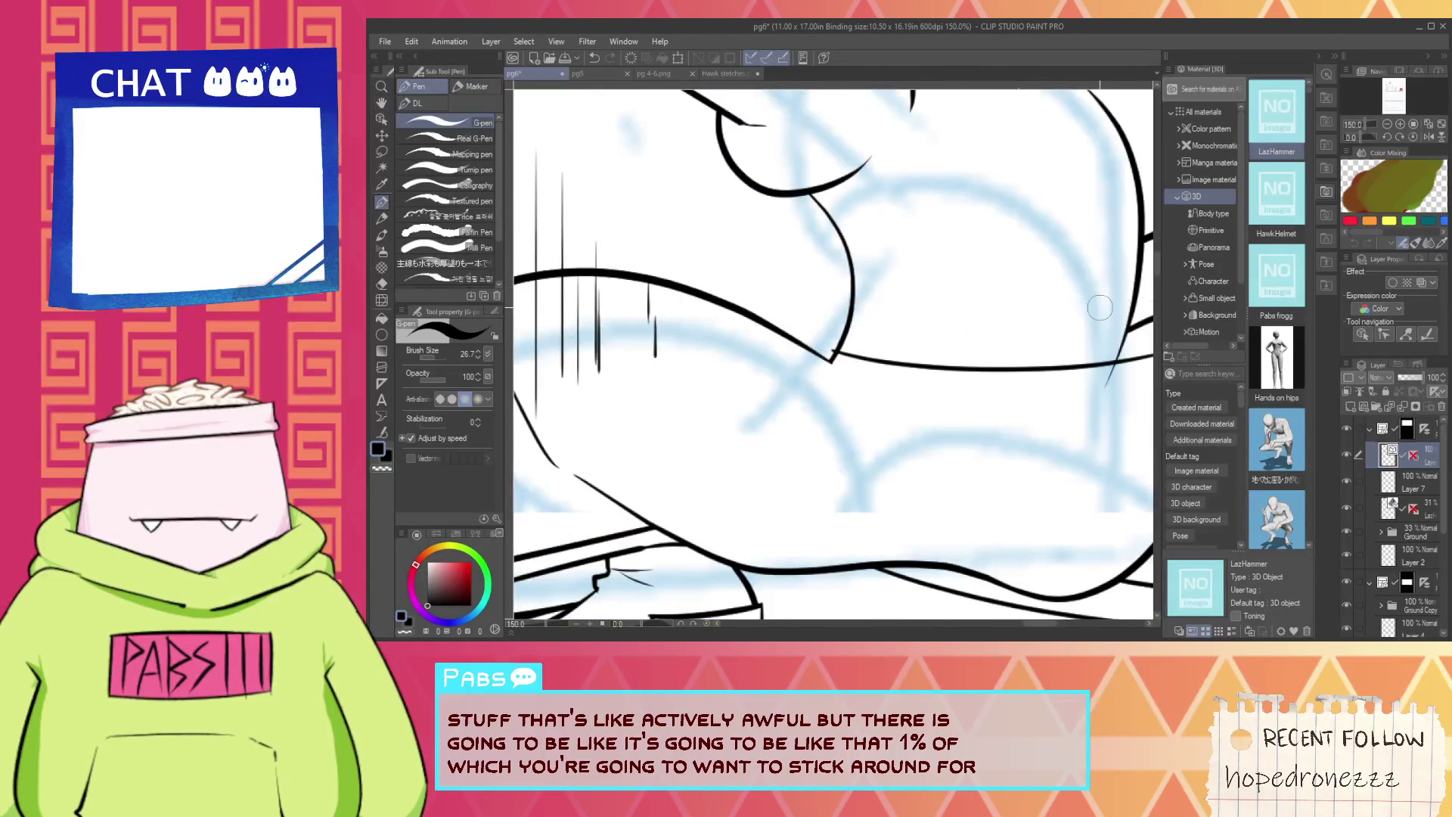
pyautogui.moveTo(837, 318); pyautogui.dragTo(1137, 282)
pyautogui.hotkey('ctrl', 'z')
pyautogui.moveTo(850, 325); pyautogui.dragTo(1126, 286)
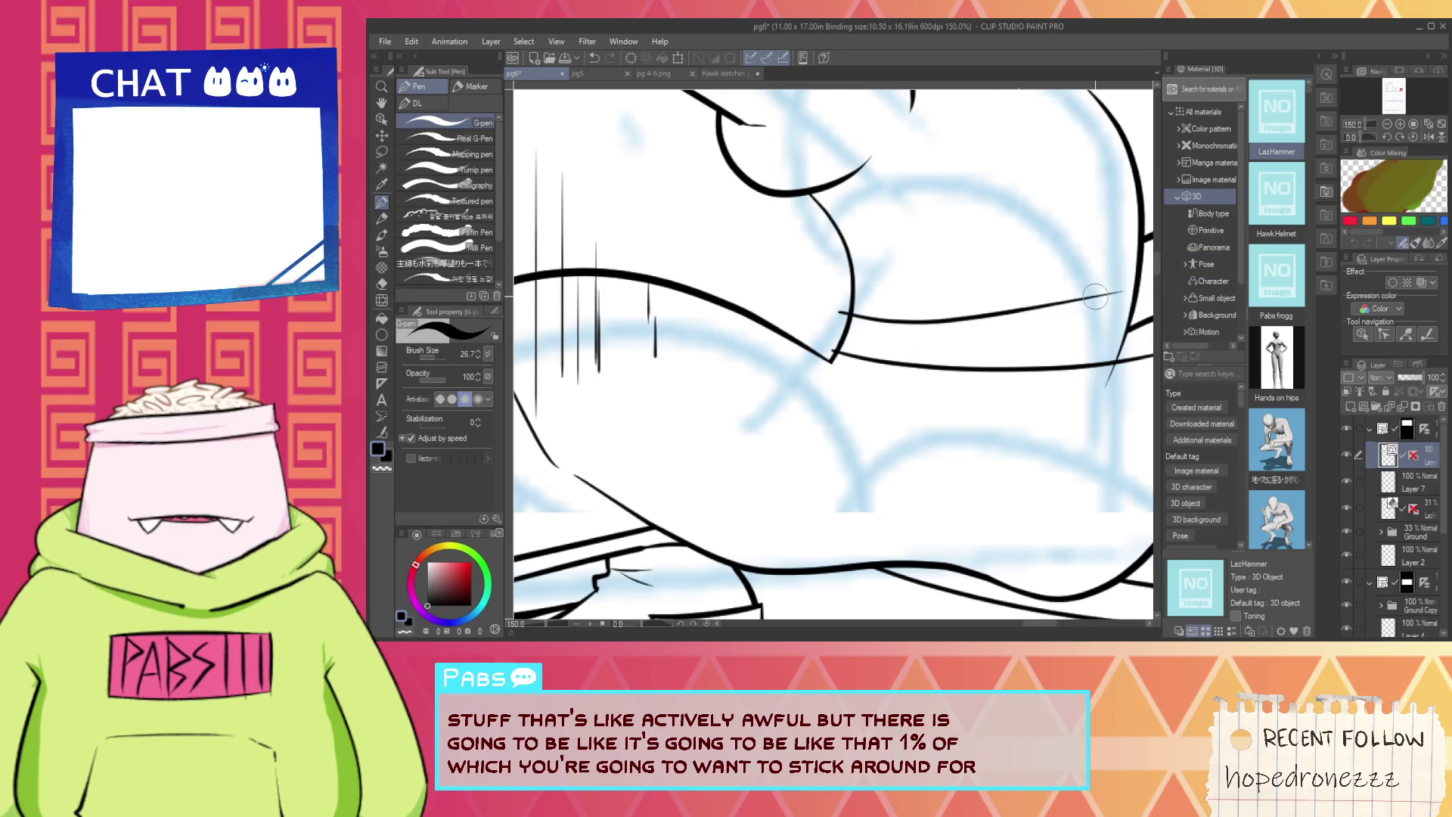
pyautogui.hotkey('ctrl', 'z')
pyautogui.moveTo(840, 322); pyautogui.dragTo(1154, 294)
pyautogui.moveTo(1062, 300); pyautogui.dragTo(934, 303)
# Ink a notched back edge for the waistband and erase the overshooting torso and band lines around it.
pyautogui.scroll(3, 1002, 309)
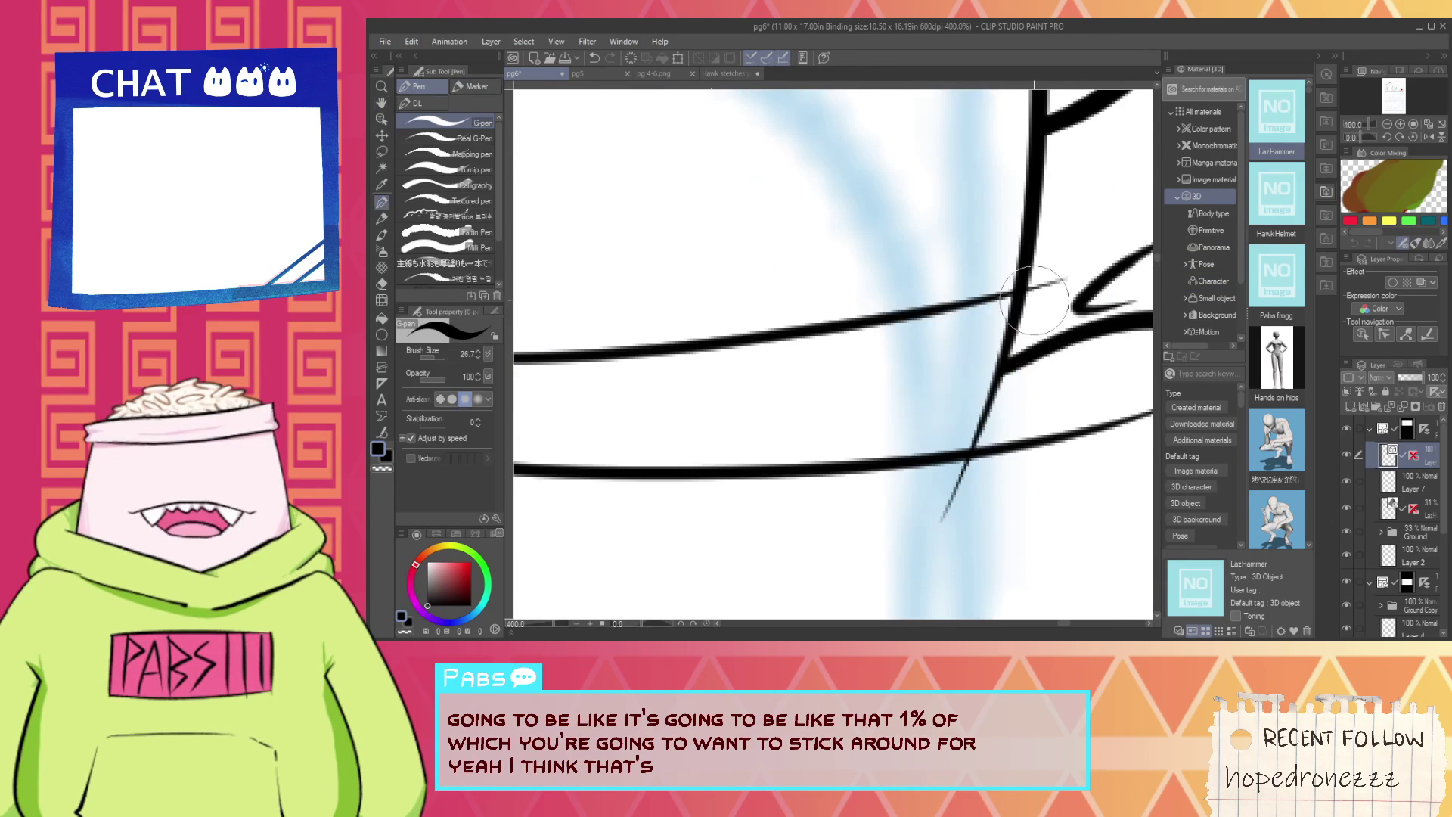
pyautogui.moveTo(1040, 286); pyautogui.dragTo(1006, 498)
pyautogui.hotkey('ctrl', 'z')
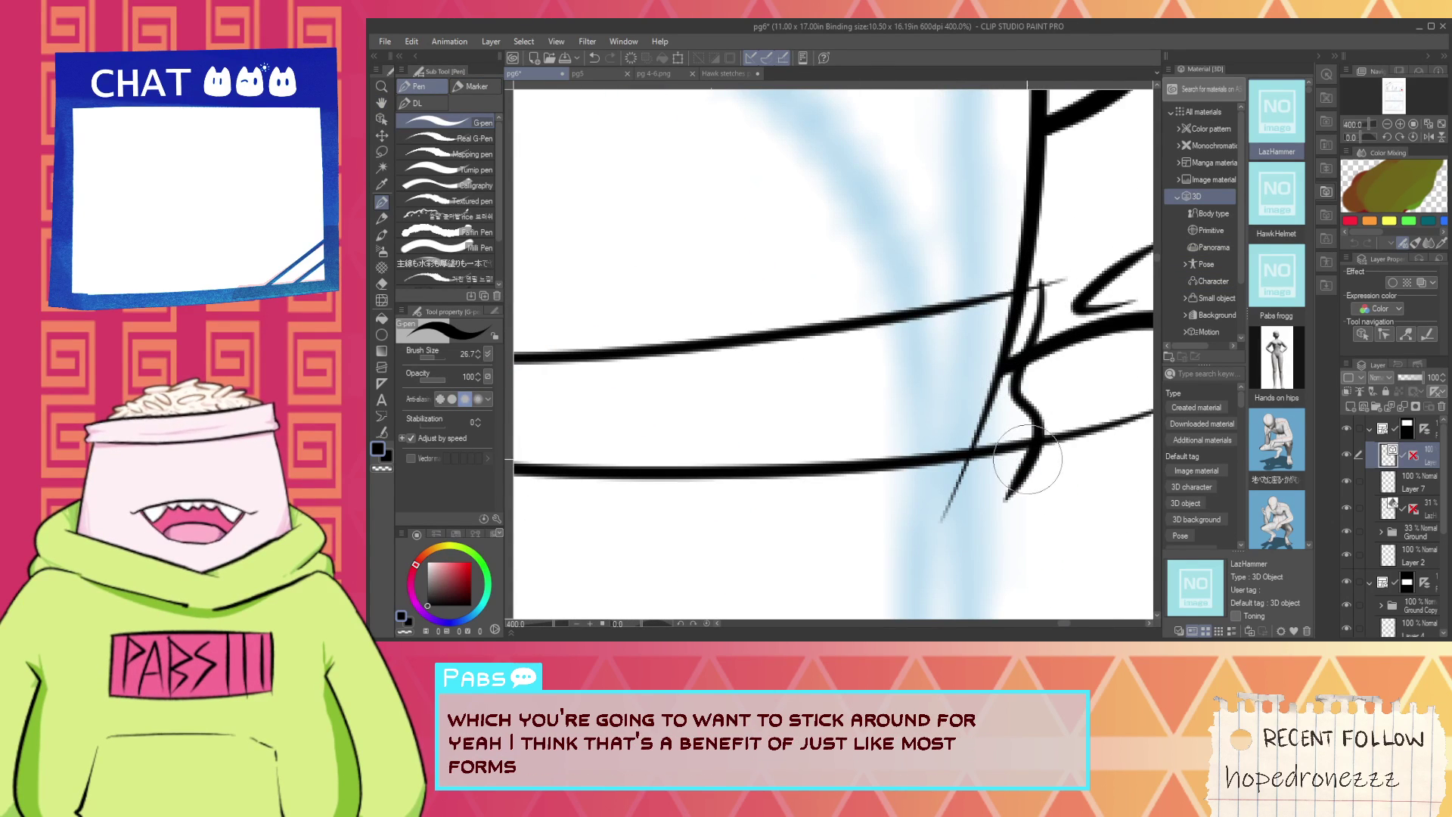
pyautogui.press('e')
pyautogui.click(955, 492)
pyautogui.click(1021, 478)
pyautogui.click(1076, 433)
pyautogui.moveTo(1018, 341)
pyautogui.mouseDown()
pyautogui.moveTo(991, 372)
pyautogui.moveTo(1013, 376)
pyautogui.mouseUp()
pyautogui.scroll(-4, 997, 380)
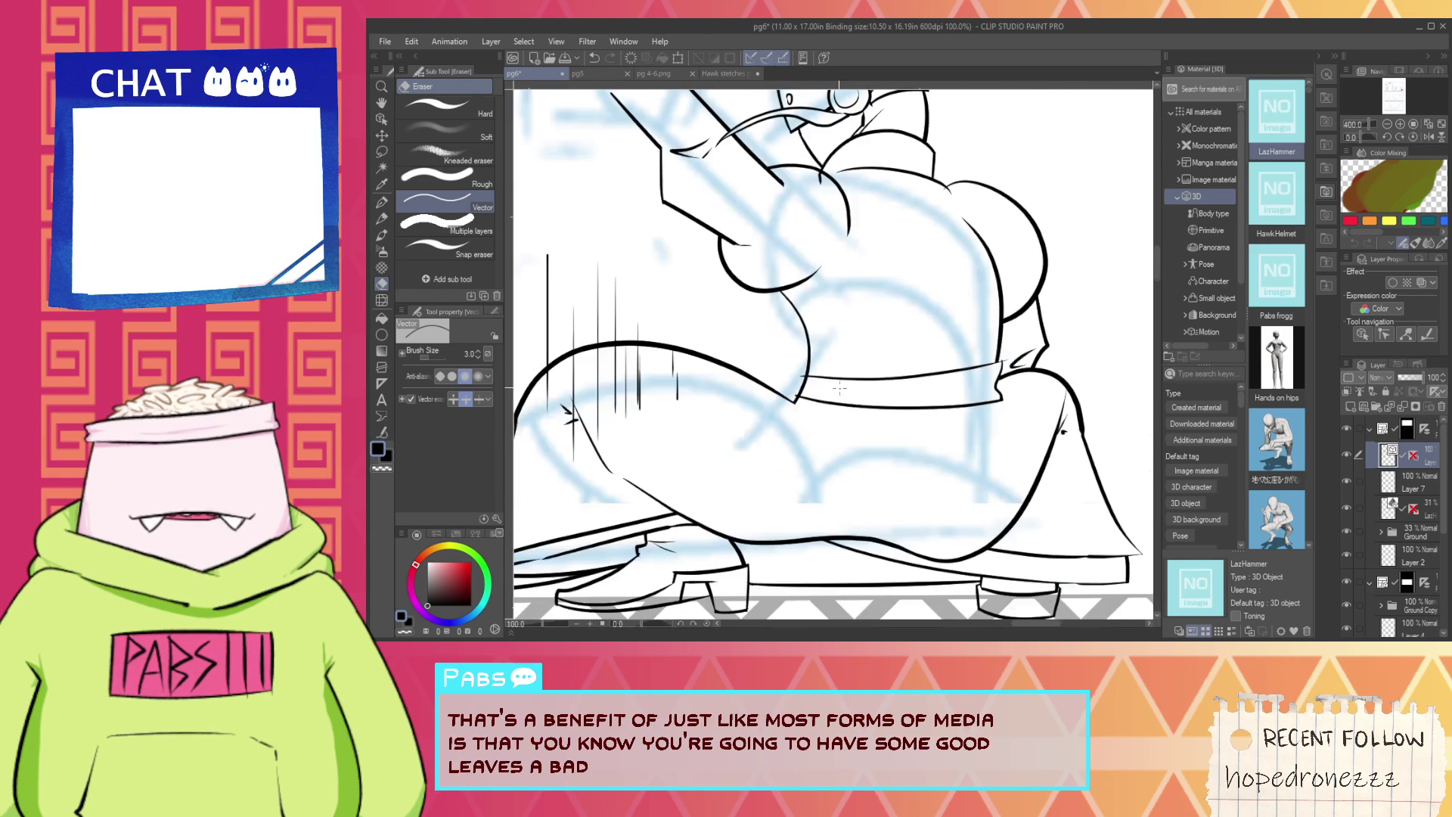
# Ink the waistband's uneven front edge beside the skirt's corner and erase the excess line ends.
pyautogui.scroll(1, 896, 393)
pyautogui.moveTo(775, 385)
pyautogui.mouseDown()
pyautogui.moveTo(896, 393)
pyautogui.moveTo(875, 419)
pyautogui.moveTo(915, 340)
pyautogui.mouseUp()
pyautogui.scroll(3, 895, 392)
pyautogui.press('p')
pyautogui.press('e')
pyautogui.click(905, 401)
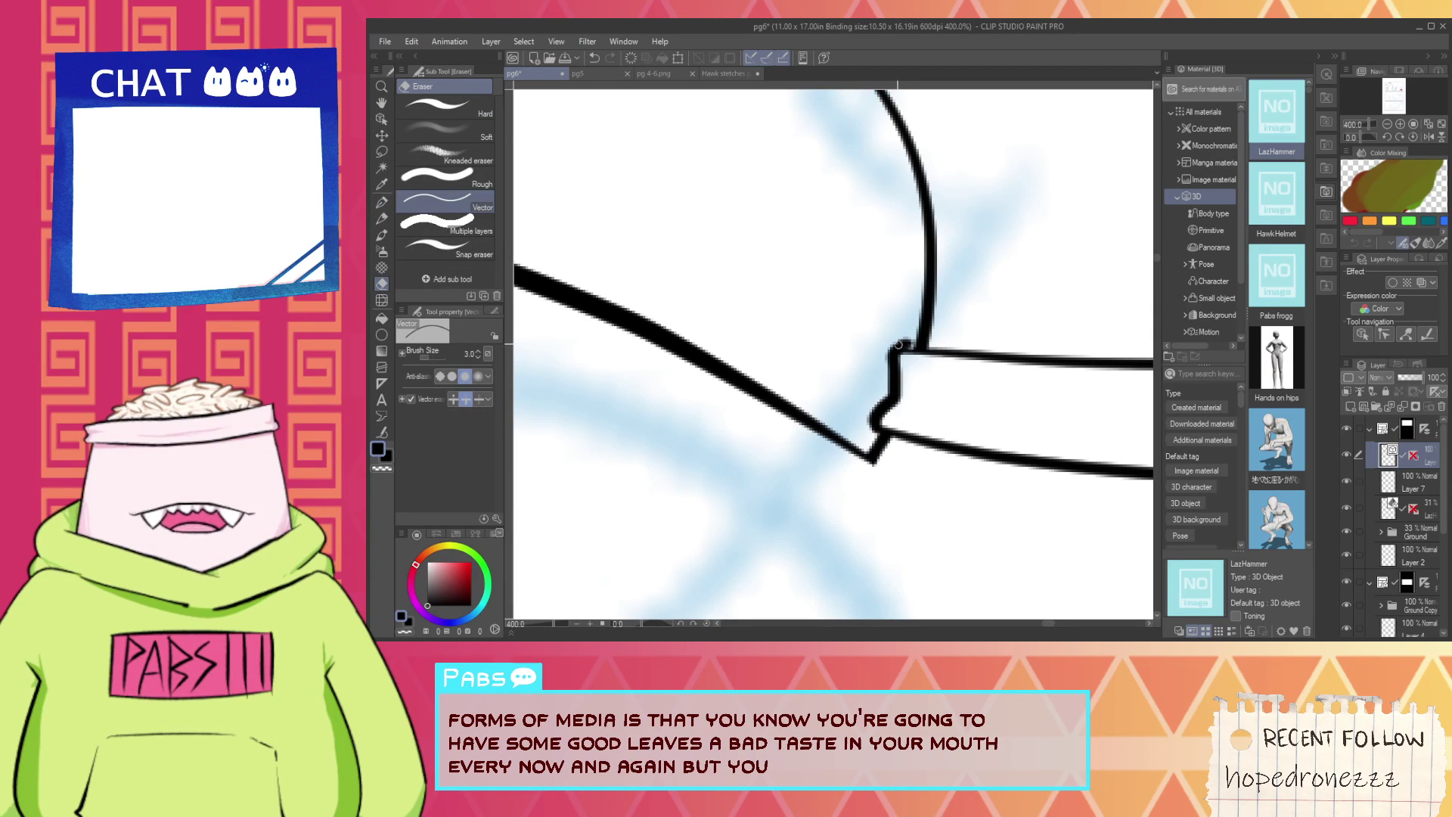
pyautogui.click(899, 344)
# Re-ink the front torso line below the front puff sleeve as an inward curve, then erase the old line and overshoots.
pyautogui.scroll(-5, 898, 344)
pyautogui.moveTo(910, 313); pyautogui.dragTo(946, 310)
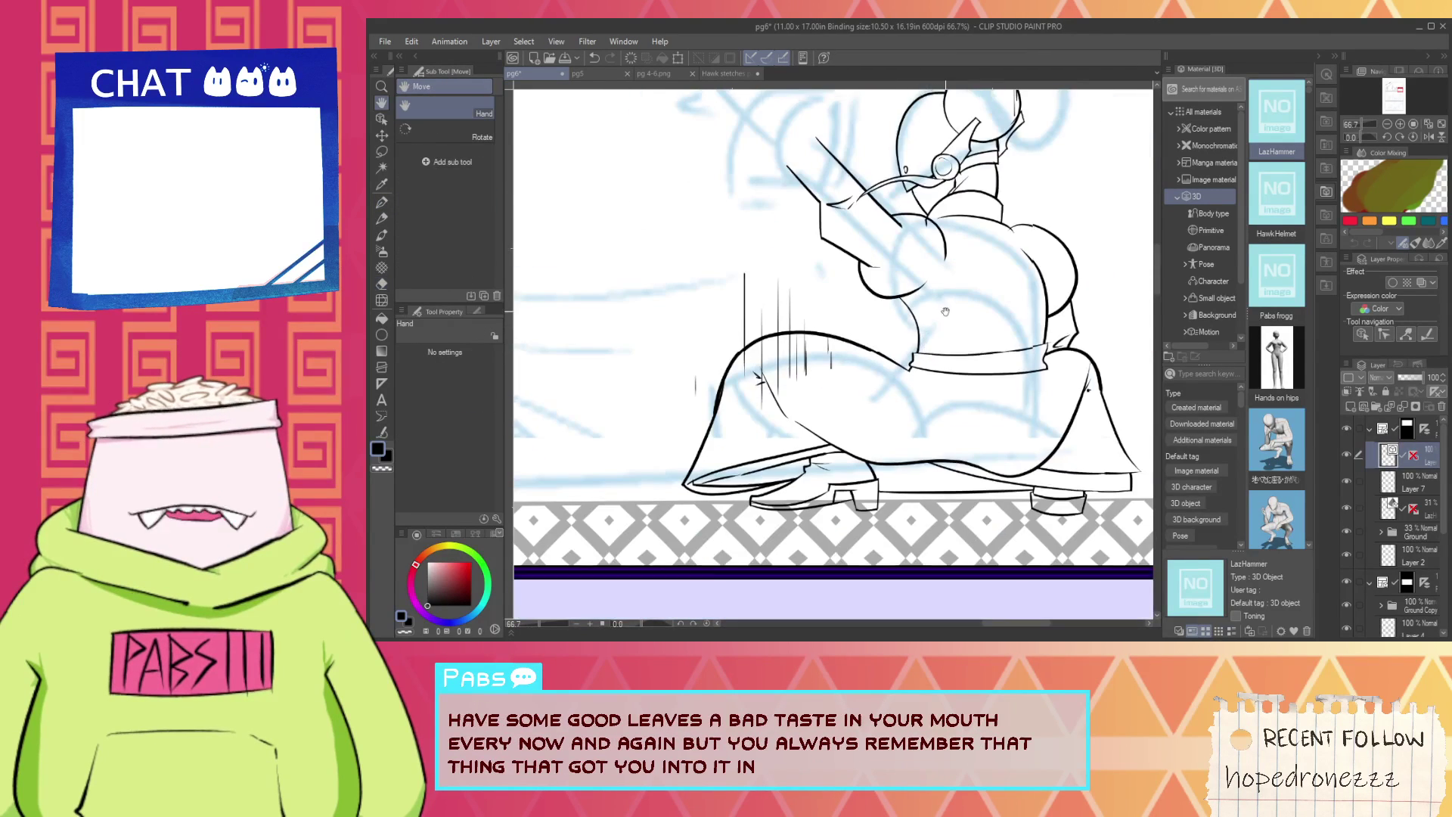
pyautogui.scroll(3, 946, 311)
pyautogui.press('p')
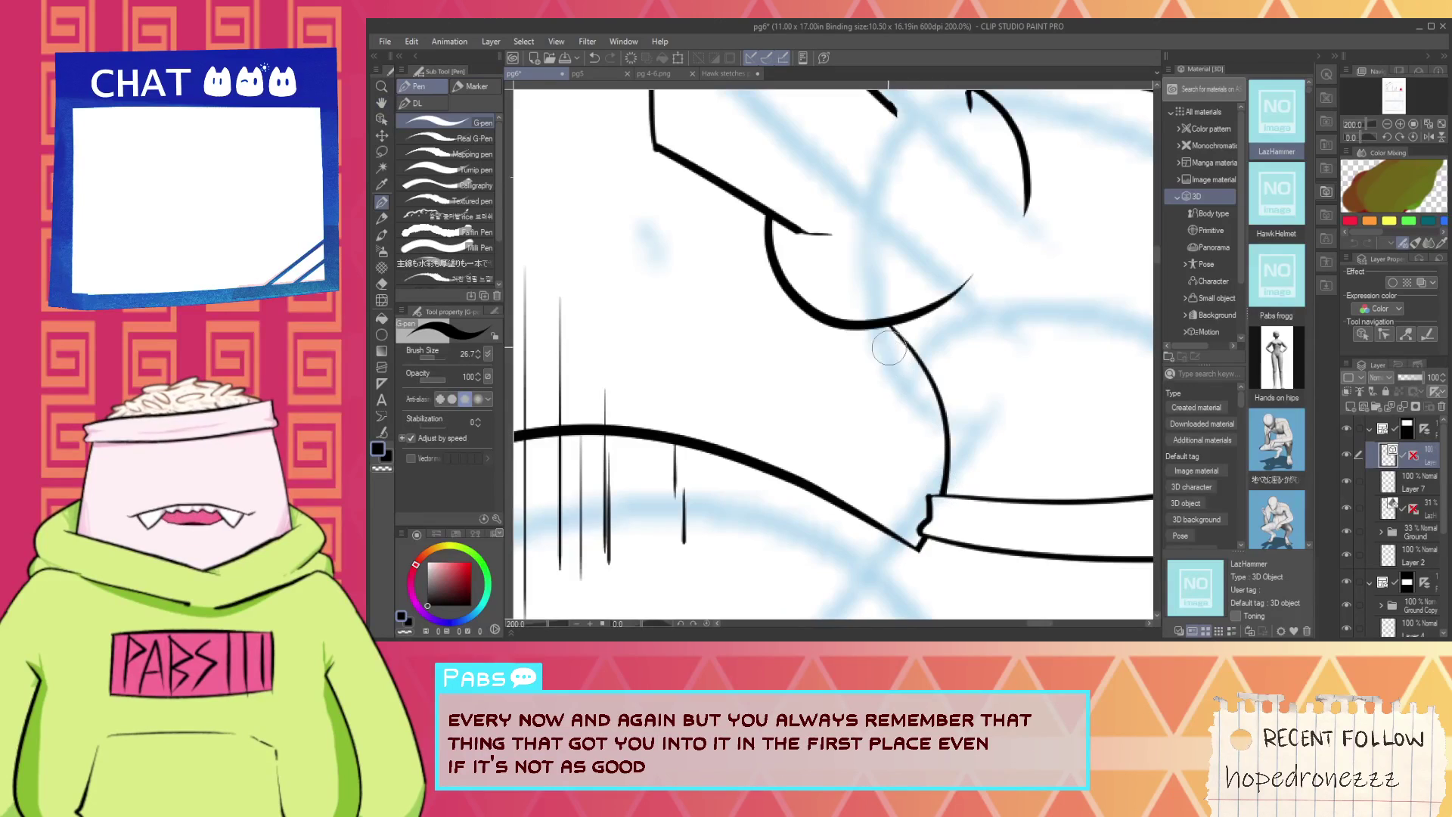
pyautogui.moveTo(880, 297)
pyautogui.mouseDown()
pyautogui.moveTo(881, 325)
pyautogui.moveTo(973, 443)
pyautogui.mouseUp()
pyautogui.press('e')
pyautogui.click(962, 439)
pyautogui.click(922, 363)
pyautogui.click(927, 308)
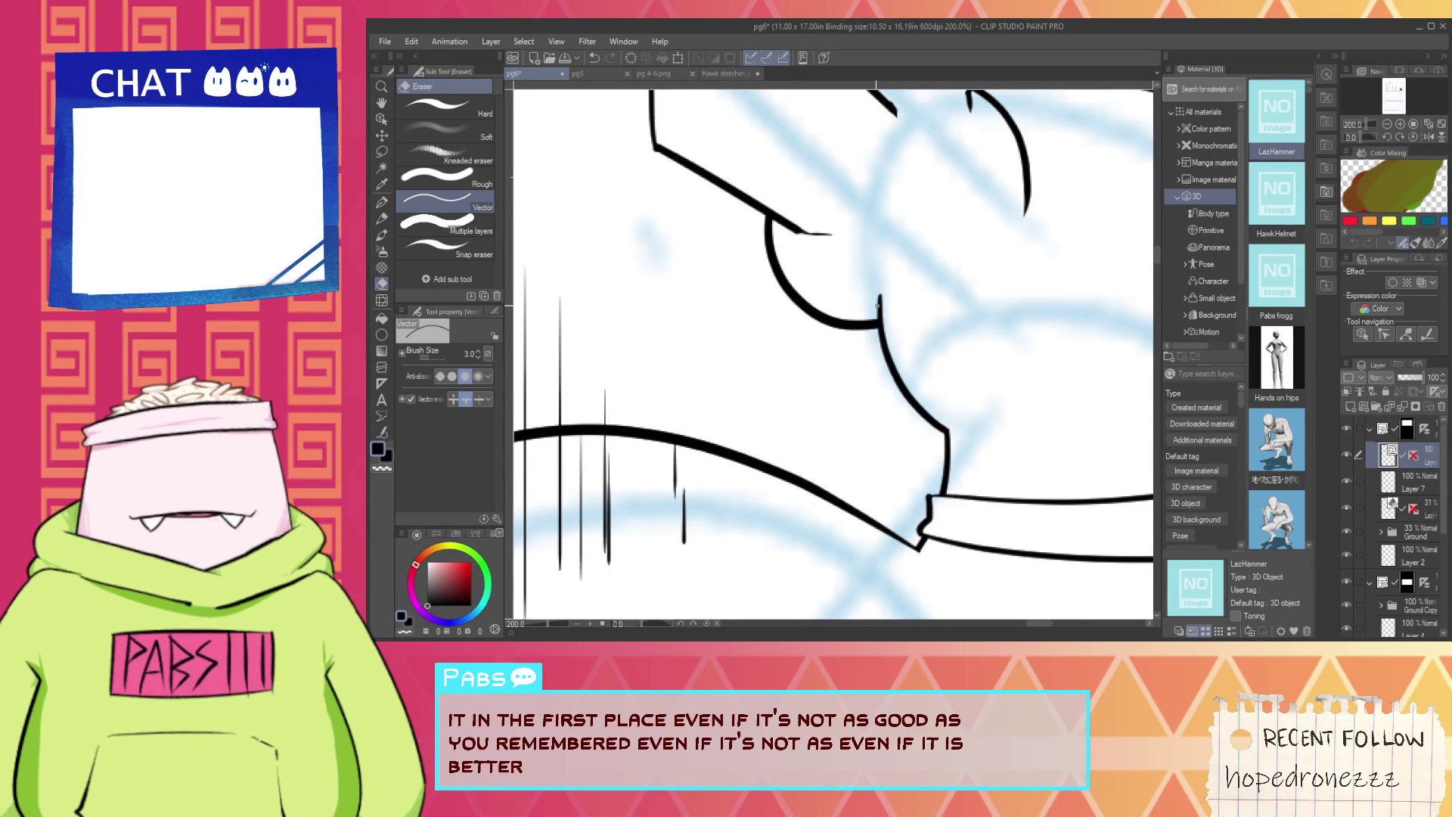
pyautogui.hotkey('ctrl', 'z')
pyautogui.click(879, 306)
# Re-ink the front puff sleeve's lower curve flatter and add a curved crease inside the sleeve near the arm opening.
pyautogui.scroll(-4, 899, 302)
pyautogui.press('space')
pyautogui.moveTo(897, 304); pyautogui.dragTo(960, 431)
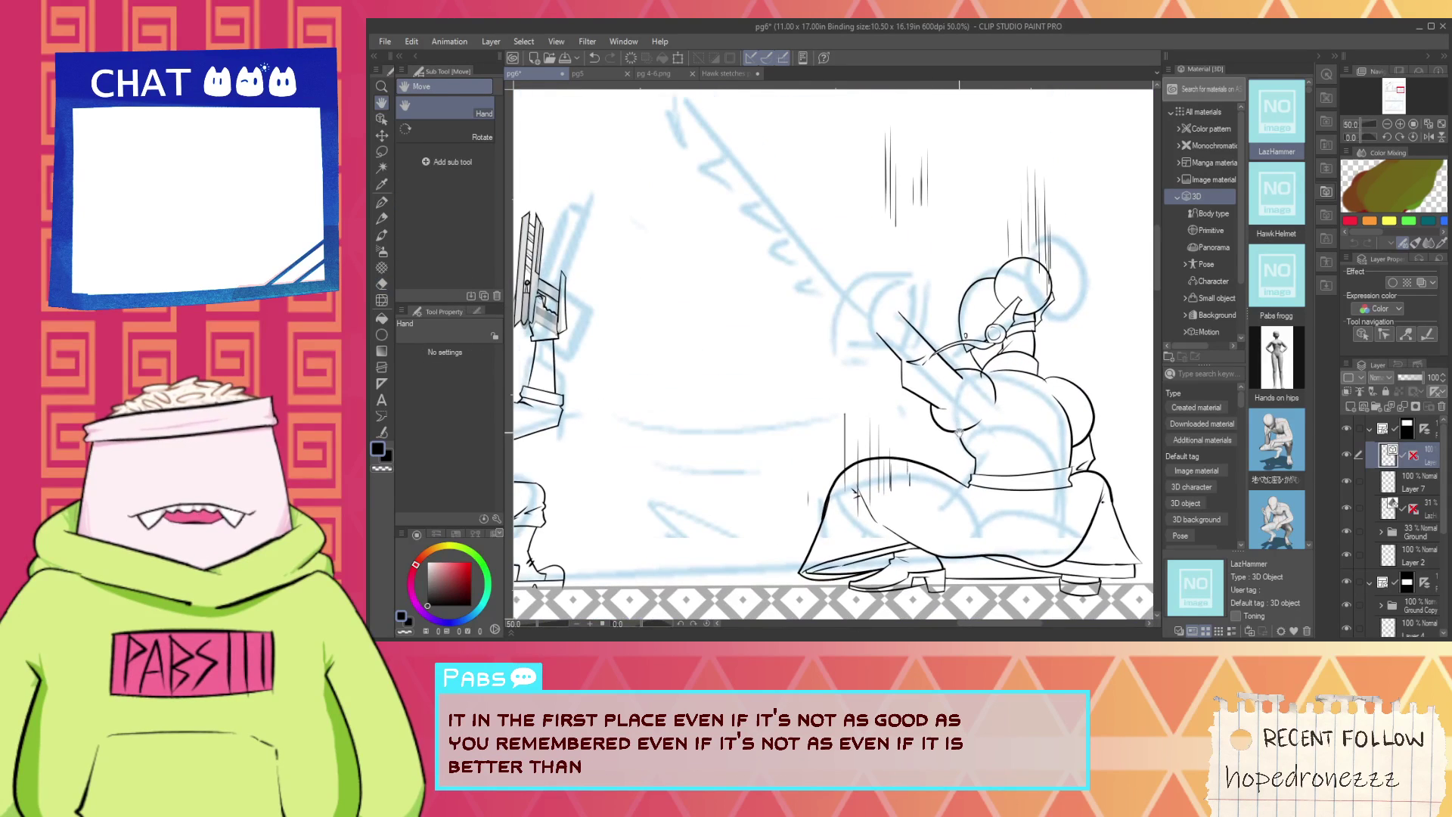
pyautogui.scroll(1, 959, 434)
pyautogui.scroll(3, 949, 423)
pyautogui.press('p')
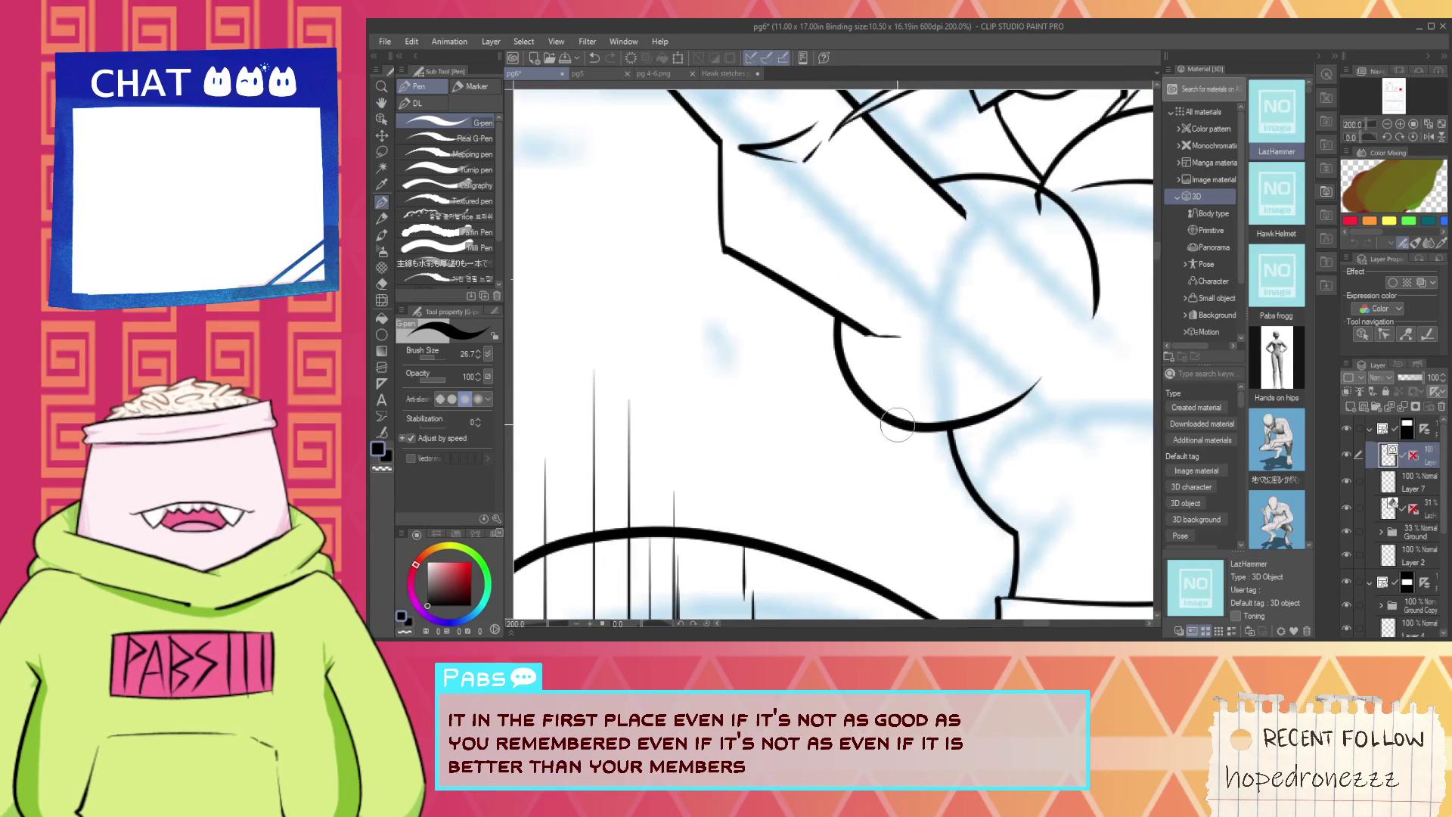
pyautogui.moveTo(950, 429); pyautogui.dragTo(1021, 429)
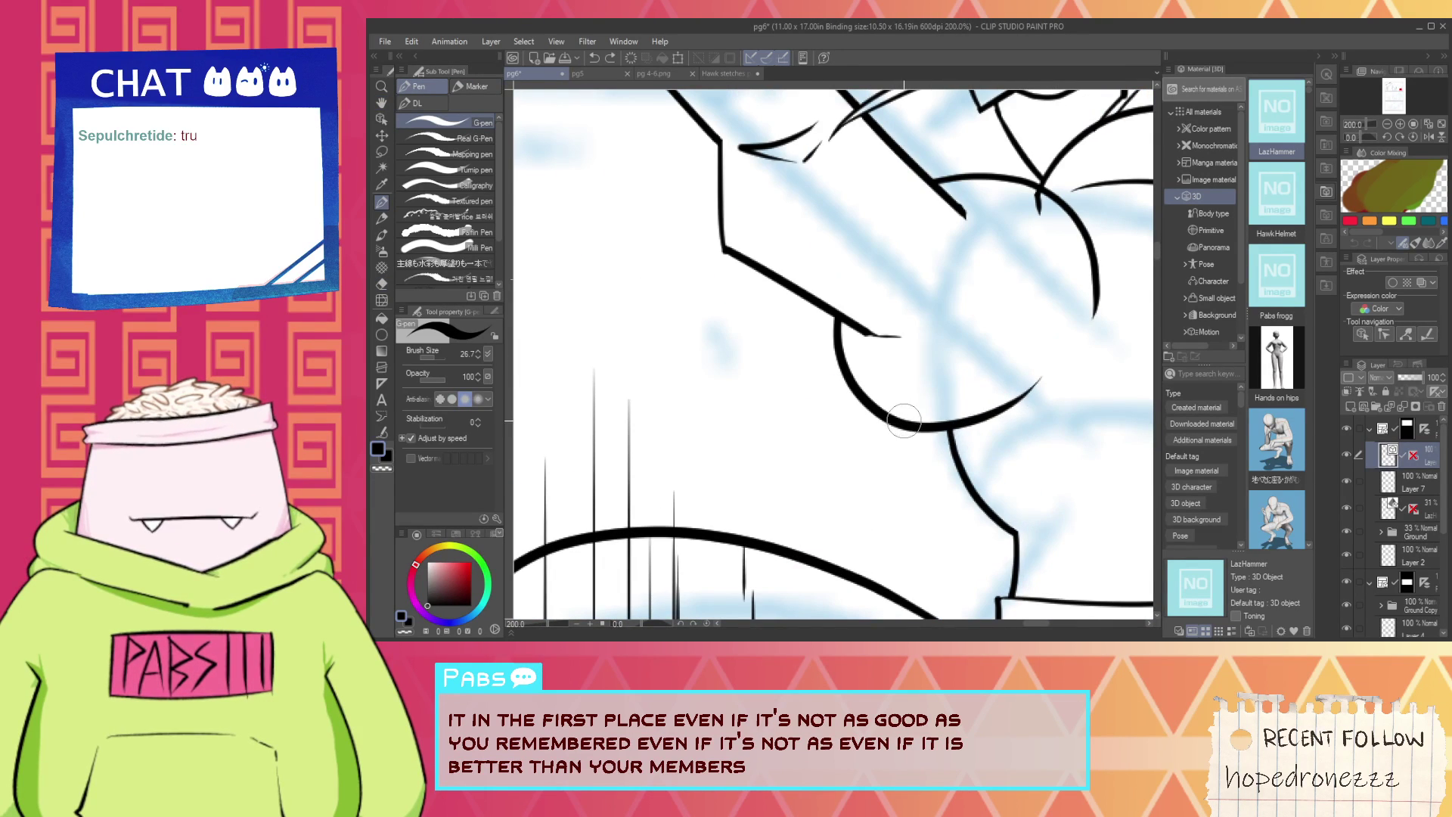
pyautogui.press('e')
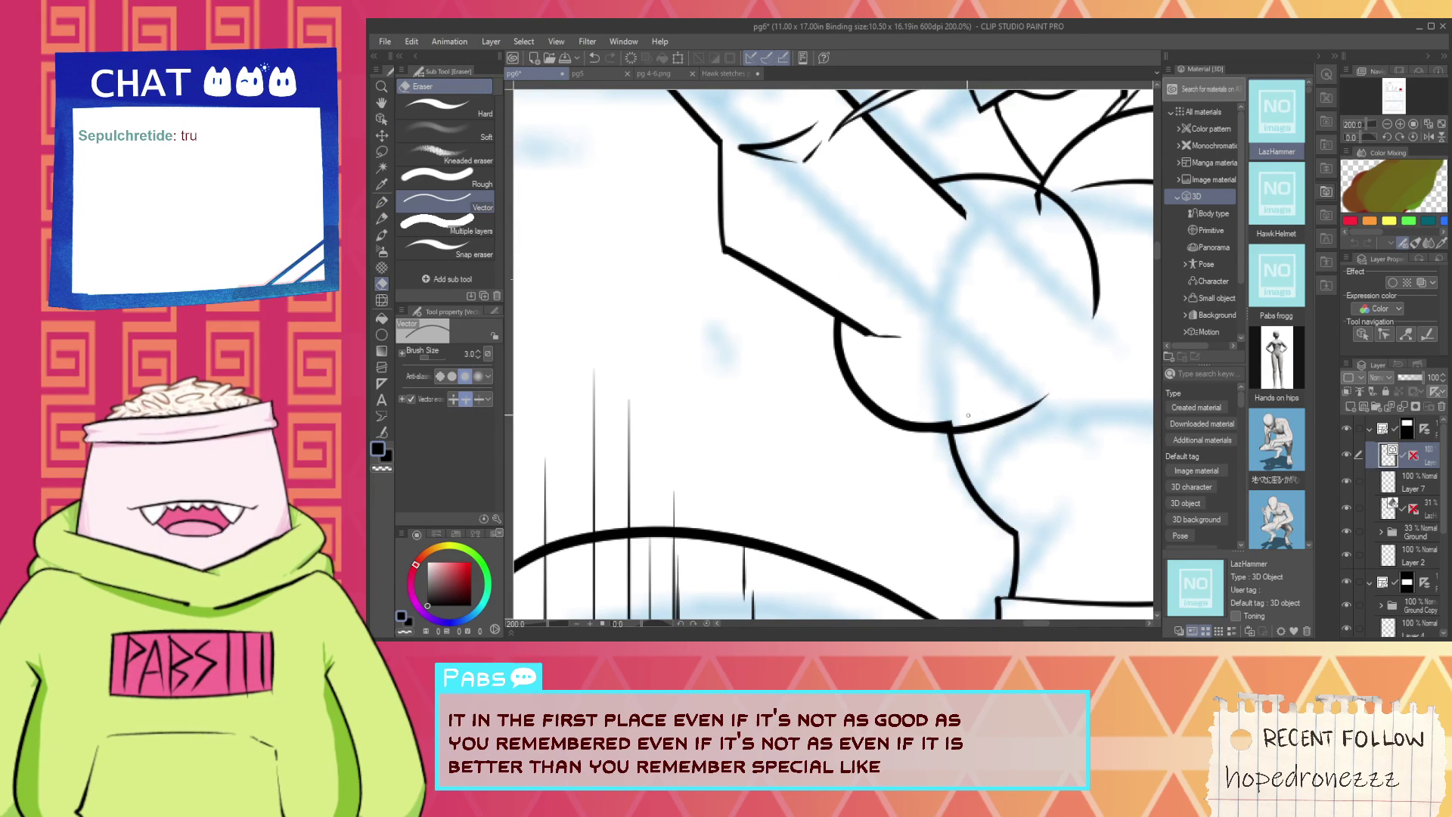
pyautogui.scroll(3, 968, 416)
pyautogui.scroll(-4, 938, 429)
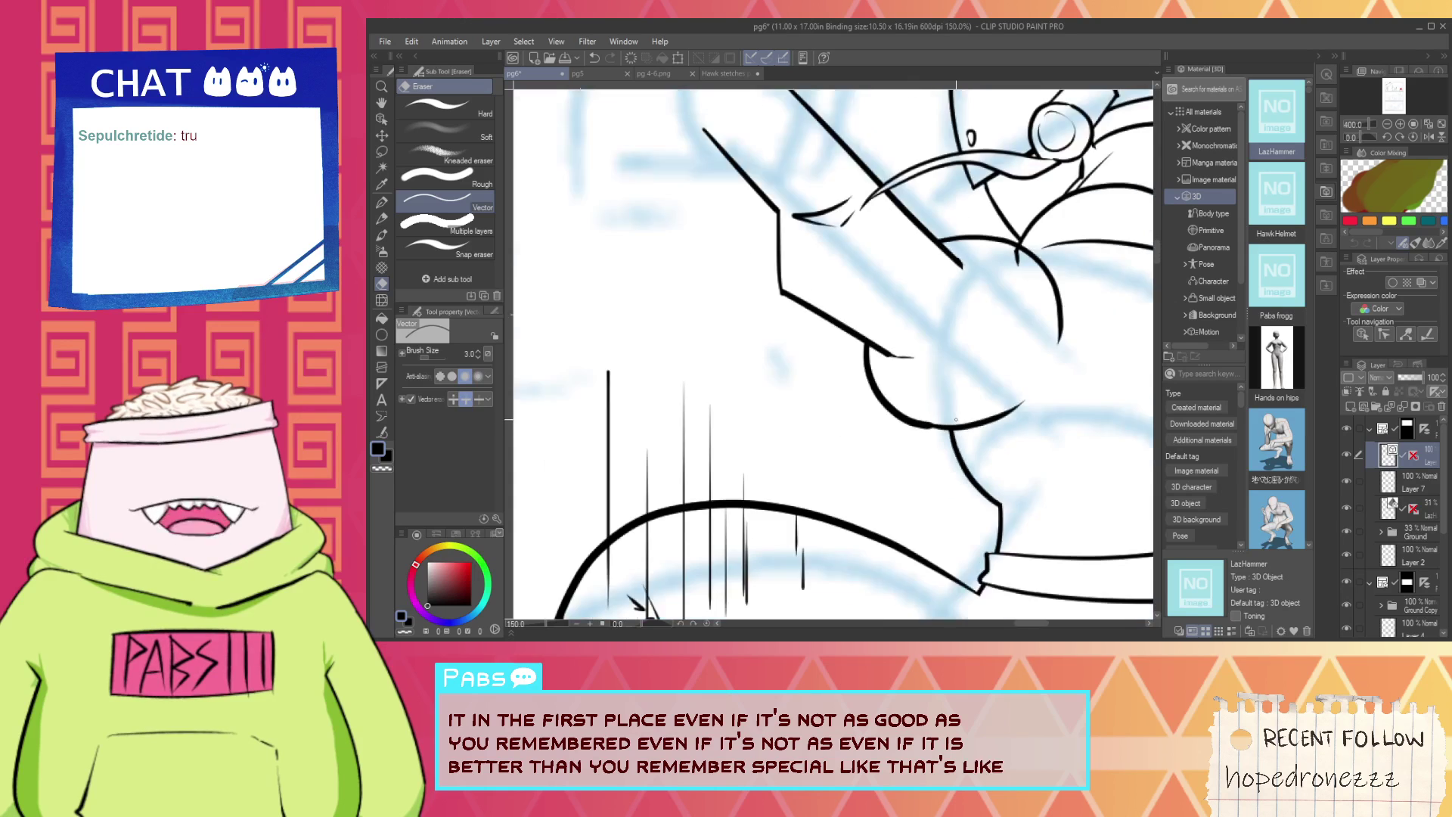
pyautogui.press('p')
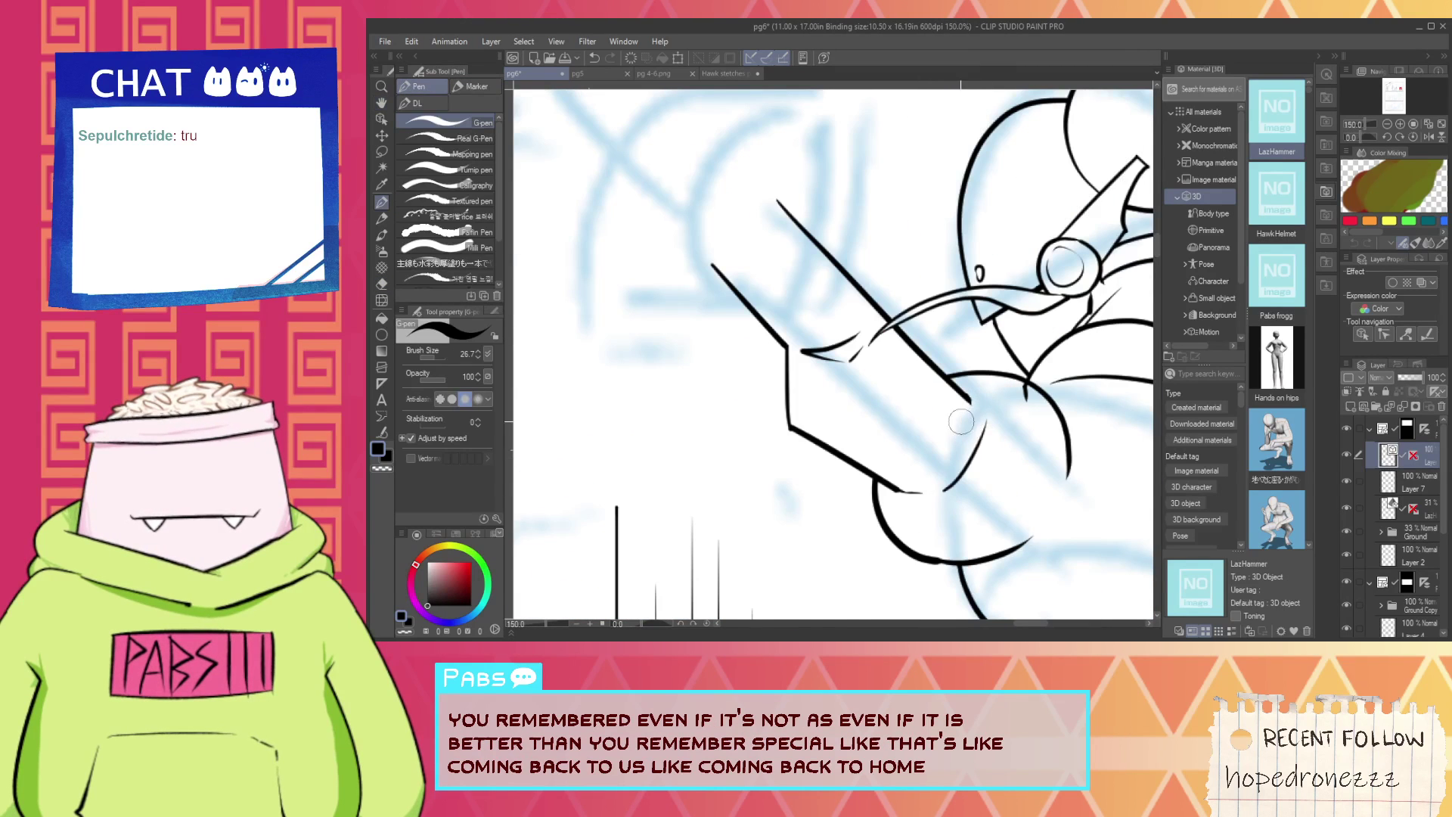
# Ink a curved band line across the raised forearm, linking the open ends of its two outlines.
pyautogui.scroll(-1, 961, 422)
pyautogui.moveTo(805, 316); pyautogui.dragTo(893, 426)
pyautogui.scroll(1, 891, 428)
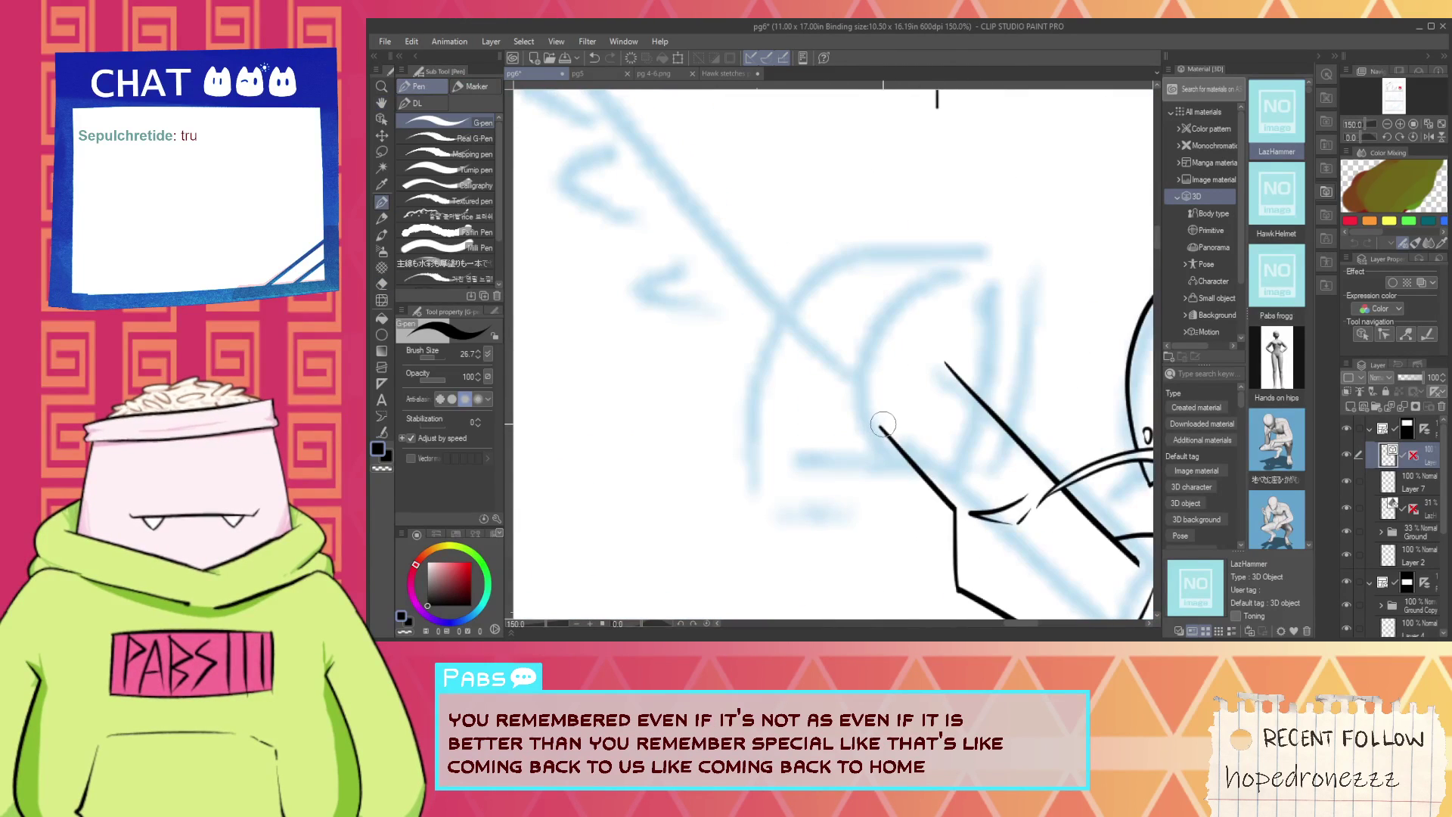
pyautogui.scroll(-3, 883, 424)
pyautogui.scroll(3, 888, 431)
pyautogui.moveTo(885, 450)
pyautogui.mouseDown()
pyautogui.moveTo(947, 418)
pyautogui.moveTo(956, 360)
pyautogui.mouseUp()
pyautogui.hotkey('ctrl', 'z')
pyautogui.hotkey('ctrl', 'z')
pyautogui.moveTo(870, 428)
pyautogui.mouseDown()
pyautogui.moveTo(945, 419)
pyautogui.moveTo(938, 360)
pyautogui.mouseUp()
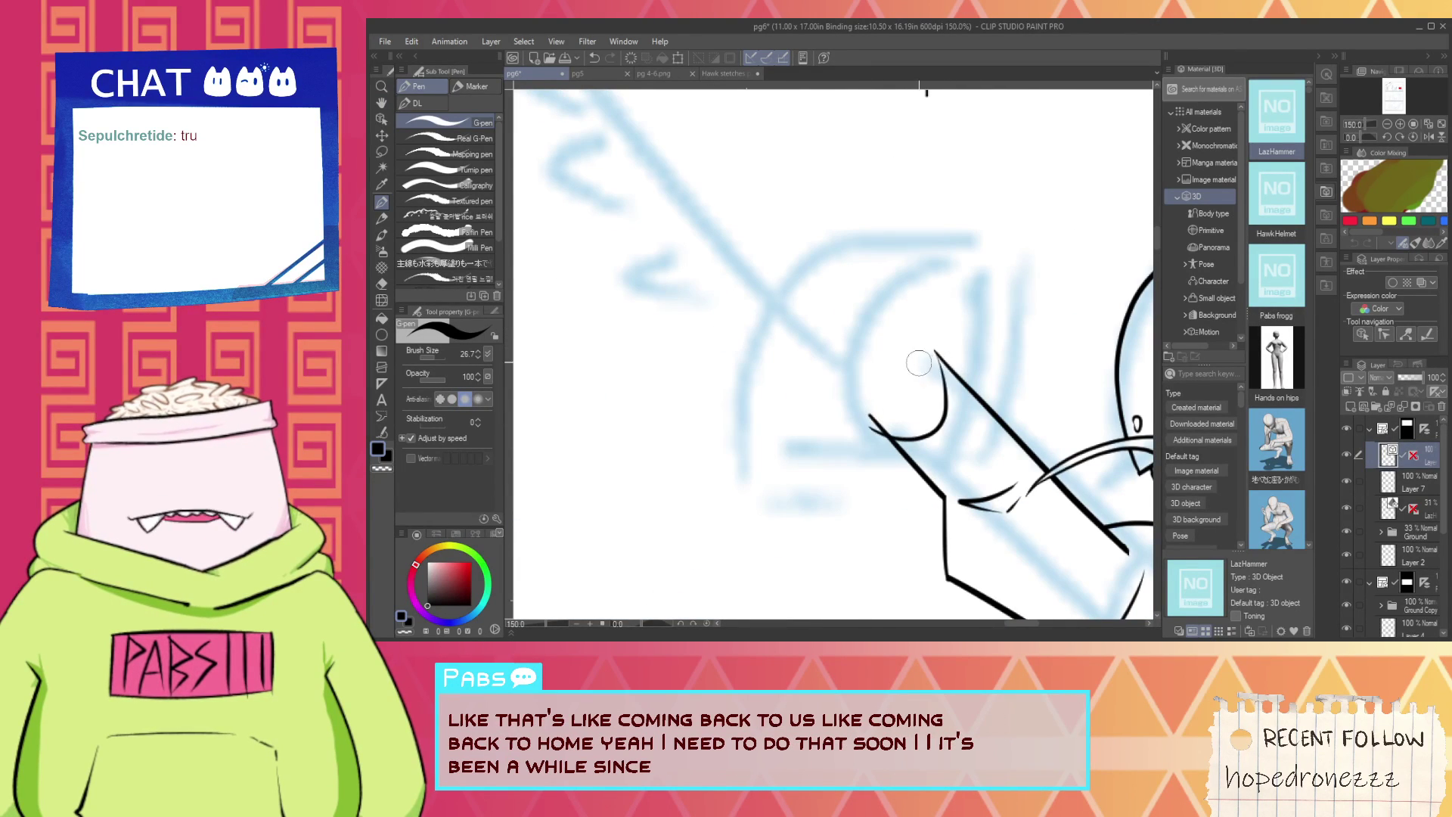
pyautogui.hotkey('ctrl', 'z')
pyautogui.moveTo(884, 452)
pyautogui.mouseDown()
pyautogui.moveTo(920, 441)
pyautogui.moveTo(941, 327)
pyautogui.mouseUp()
pyautogui.hotkey('ctrl', 'z')
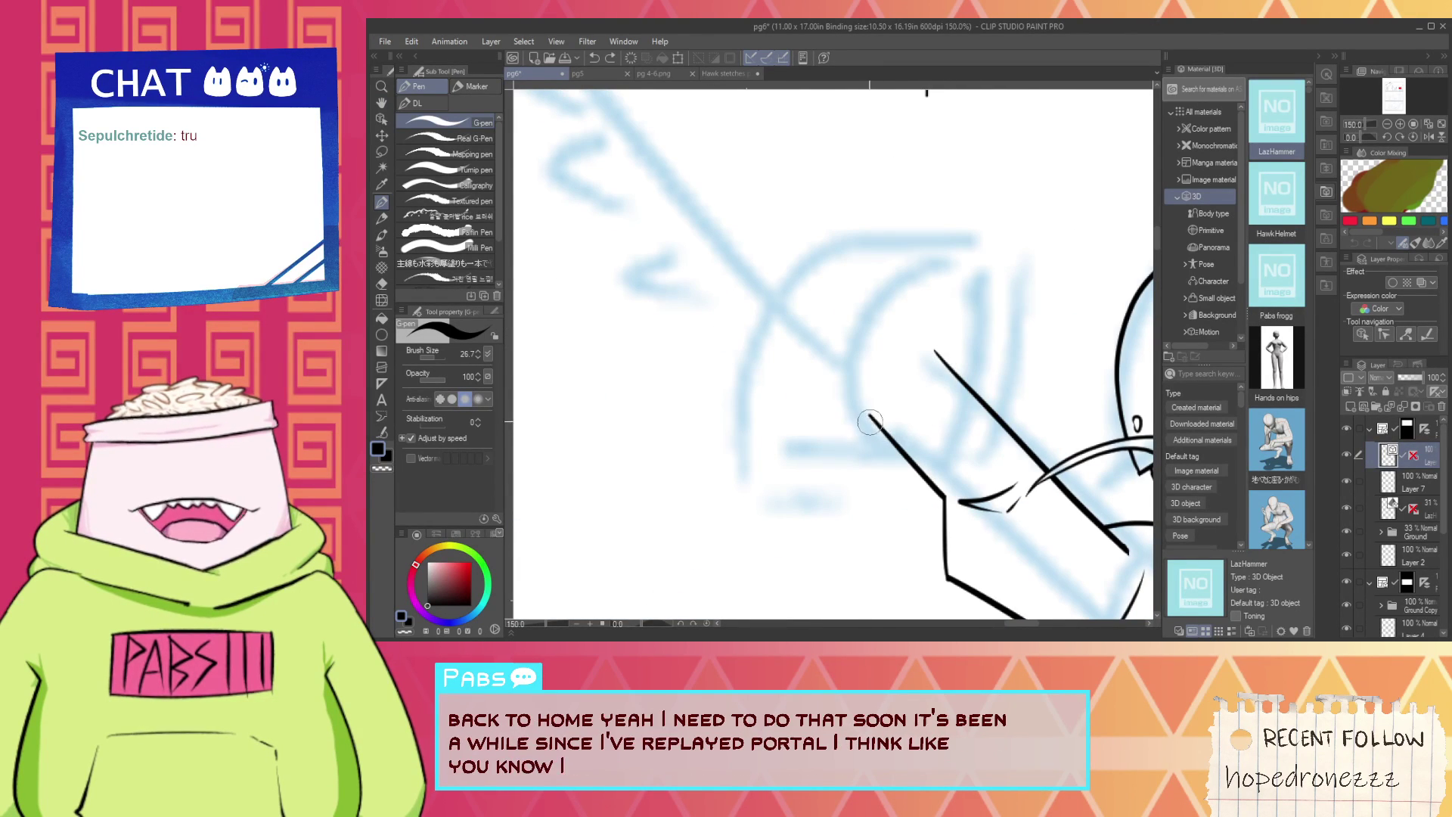
pyautogui.moveTo(870, 422); pyautogui.dragTo(943, 331)
pyautogui.hotkey('ctrl', 'z')
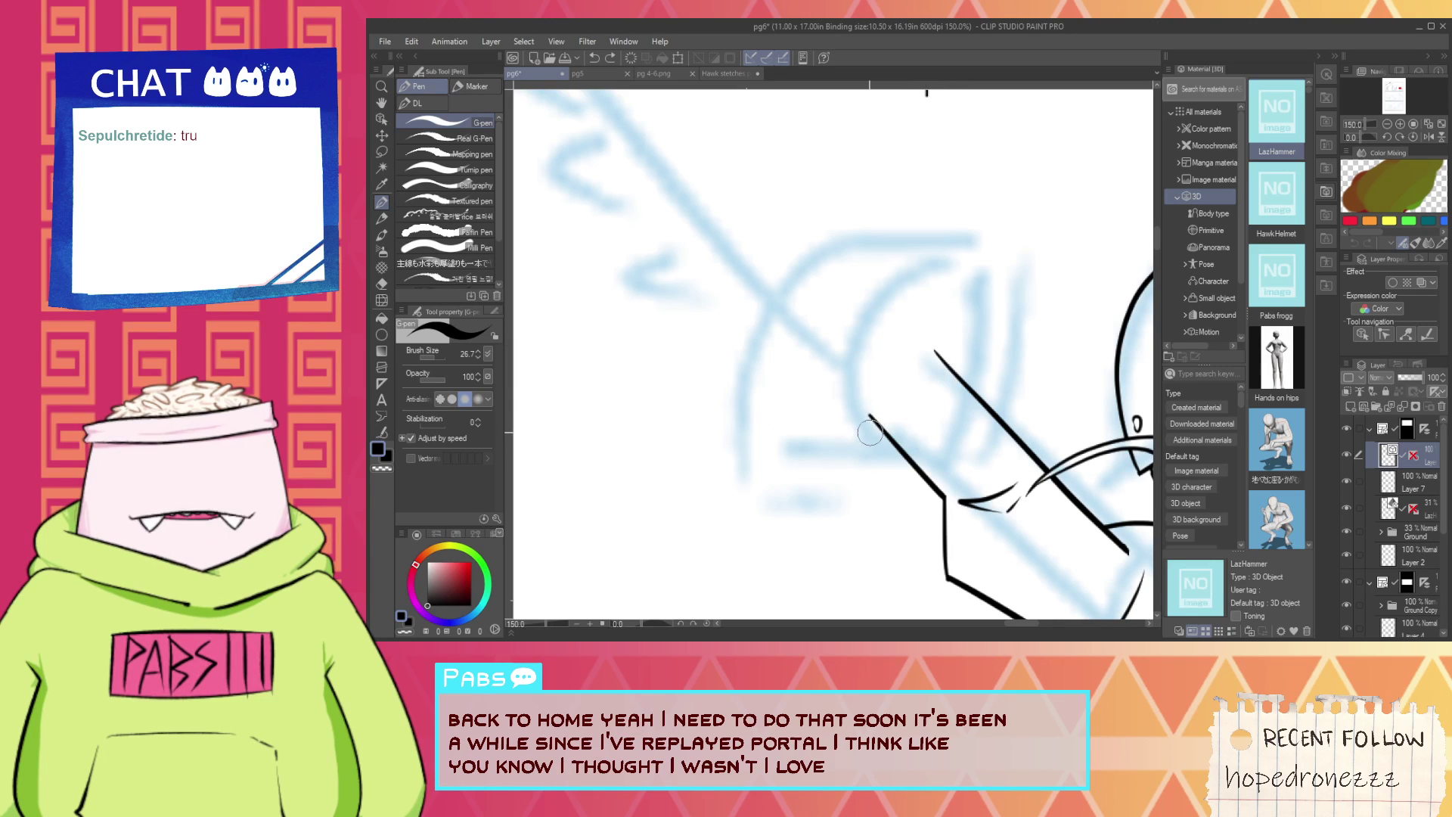
pyautogui.moveTo(867, 433); pyautogui.dragTo(936, 361)
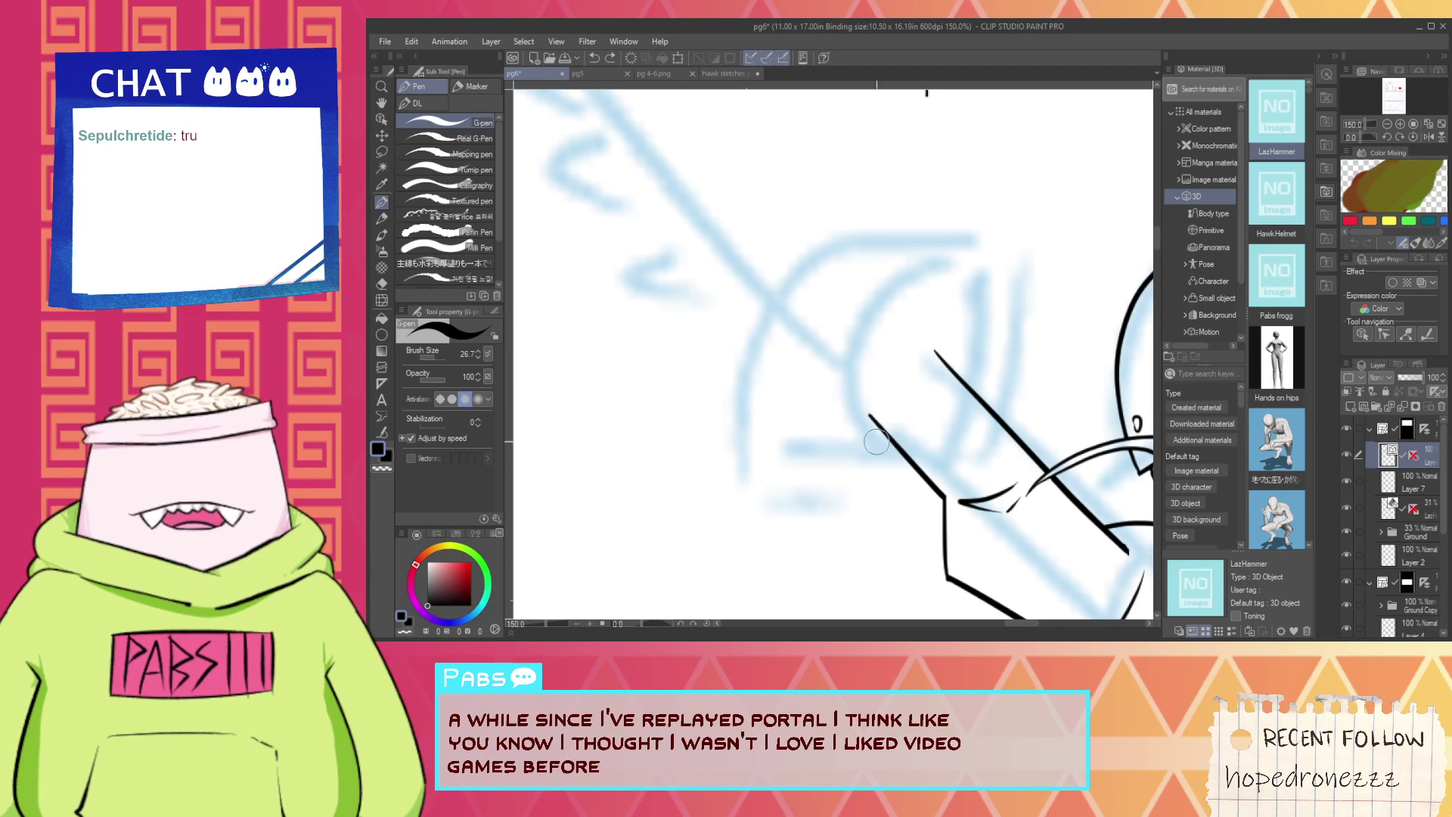
pyautogui.moveTo(877, 442); pyautogui.dragTo(934, 331)
pyautogui.moveTo(881, 426)
pyautogui.mouseDown()
pyautogui.moveTo(744, 242)
pyautogui.moveTo(911, 461)
pyautogui.moveTo(890, 432)
pyautogui.mouseUp()
pyautogui.hotkey('ctrl', 'z')
pyautogui.hotkey('ctrl', 'z')
# Extend the raised forearm's lower outline past the band curve along the blue sketch.
pyautogui.moveTo(767, 296); pyautogui.dragTo(898, 416)
pyautogui.hotkey('ctrl', 'z')
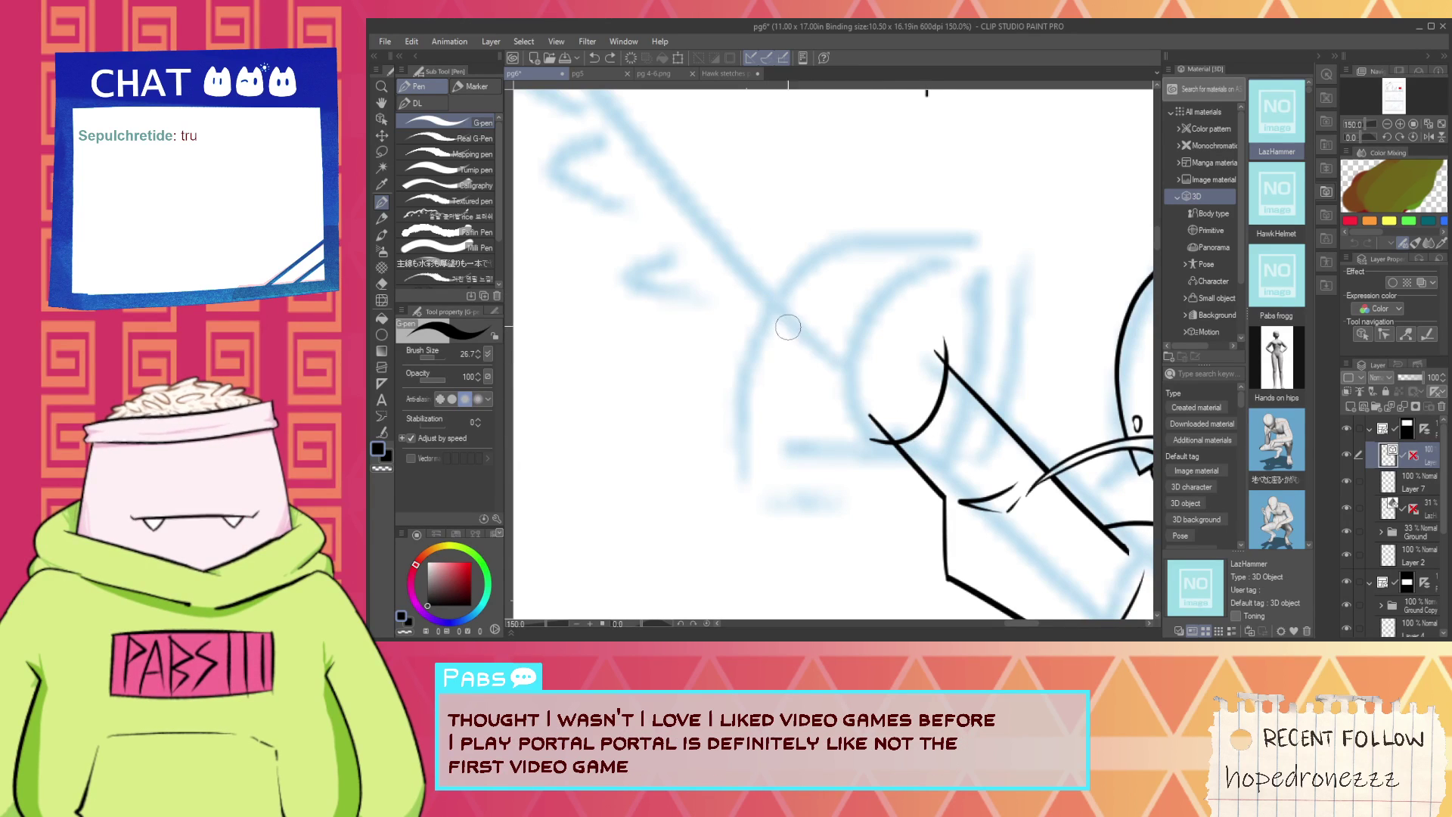
pyautogui.moveTo(788, 327); pyautogui.dragTo(897, 443)
# Ink a second, parallel curve across the wrist near the end of the extended lower outline.
pyautogui.press('space')
pyautogui.moveTo(828, 355)
pyautogui.mouseDown()
pyautogui.moveTo(898, 435)
pyautogui.moveTo(934, 385)
pyautogui.mouseUp()
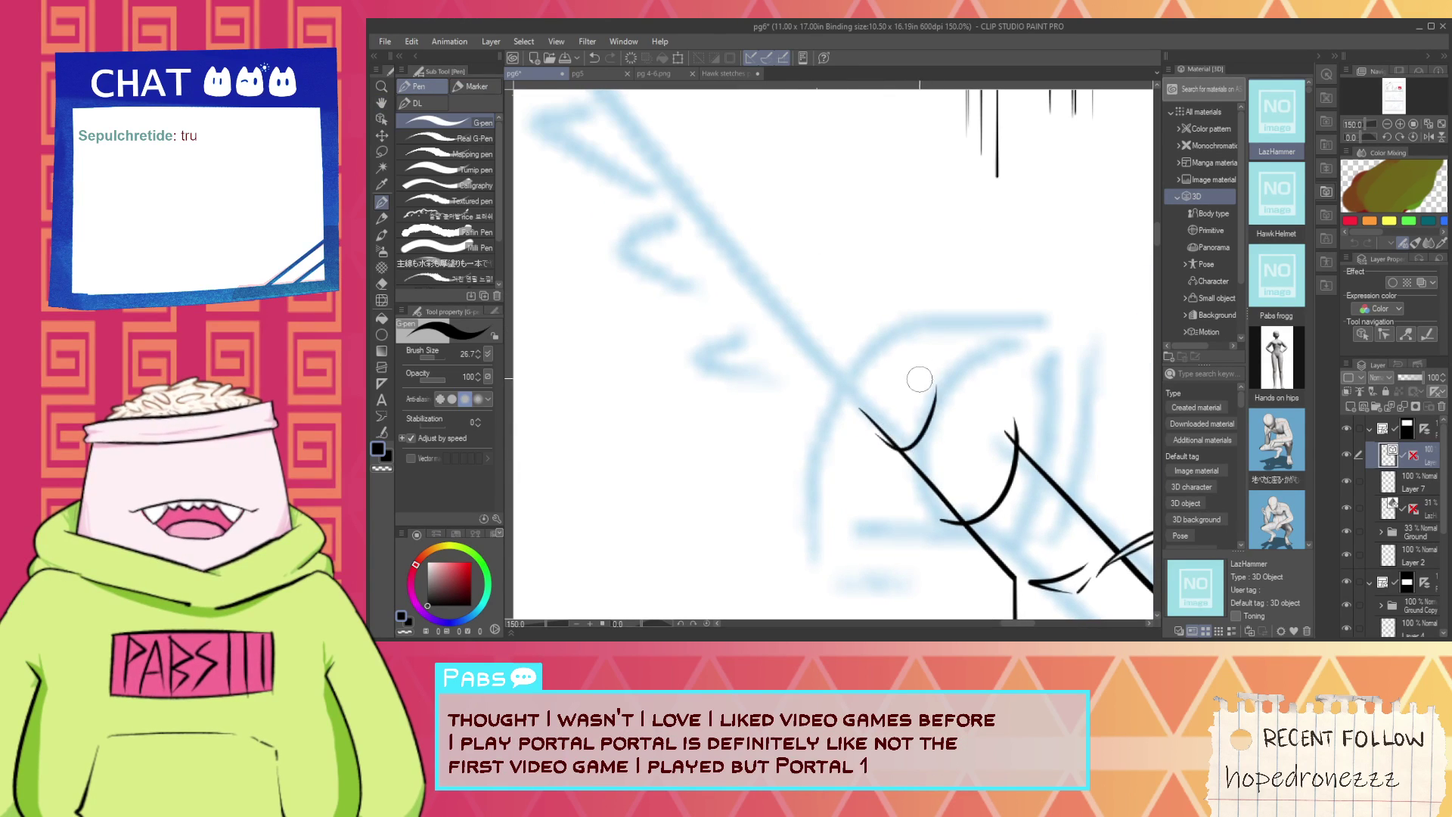
pyautogui.hotkey('ctrl', 'z')
pyautogui.moveTo(896, 452)
pyautogui.mouseDown()
pyautogui.moveTo(943, 413)
pyautogui.moveTo(940, 374)
pyautogui.moveTo(1008, 445)
pyautogui.mouseUp()
pyautogui.hotkey('ctrl', 'z')
pyautogui.hotkey('ctrl', 'z')
pyautogui.hotkey('ctrl', 'z')
pyautogui.moveTo(940, 375); pyautogui.dragTo(1016, 445)
pyautogui.hotkey('ctrl', 'z')
pyautogui.hotkey('ctrl', 'z')
pyautogui.hotkey('ctrl', 'z')
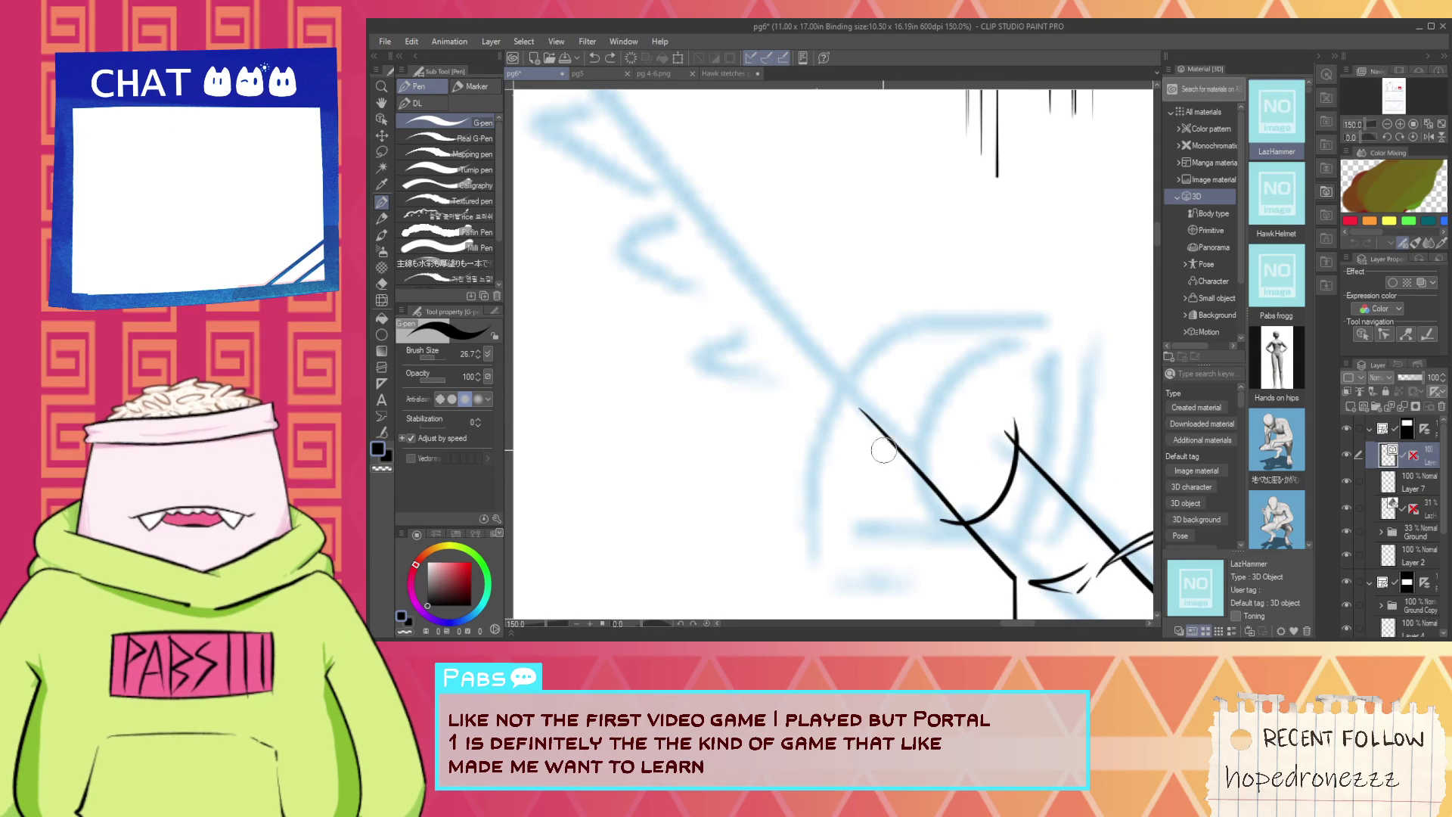
pyautogui.moveTo(884, 451)
pyautogui.mouseDown()
pyautogui.moveTo(934, 317)
pyautogui.moveTo(1012, 445)
pyautogui.mouseUp()
pyautogui.hotkey('ctrl', 'z')
# Ink the forearm's upper outline between the wrist curve and the band curve, then erase the band curve's overshoot there.
pyautogui.moveTo(947, 362); pyautogui.dragTo(1010, 454)
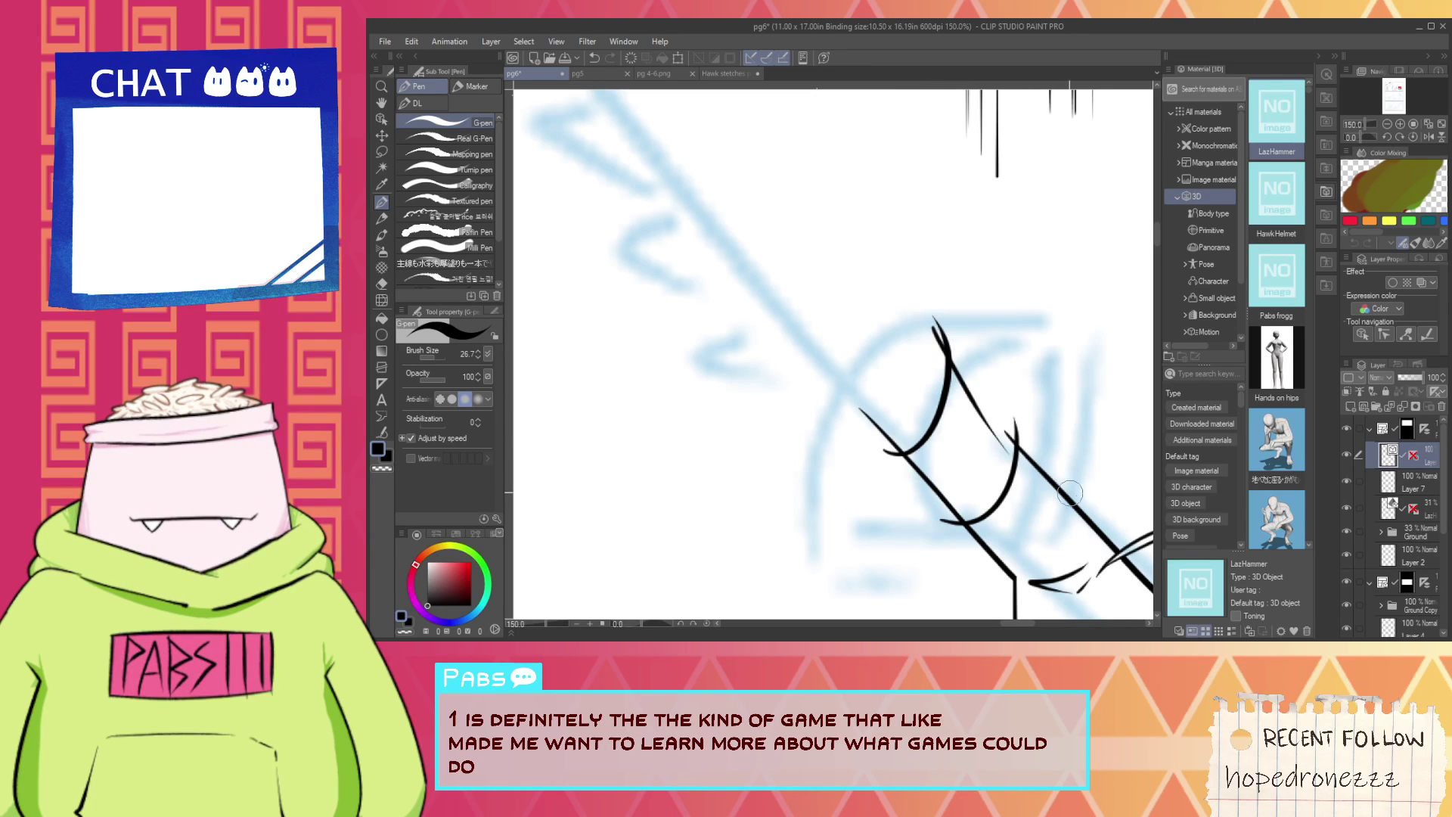
pyautogui.hotkey('ctrl', 'z')
pyautogui.moveTo(938, 350); pyautogui.dragTo(1015, 445)
pyautogui.hotkey('ctrl', 'z')
pyautogui.hotkey('ctrl', 'z')
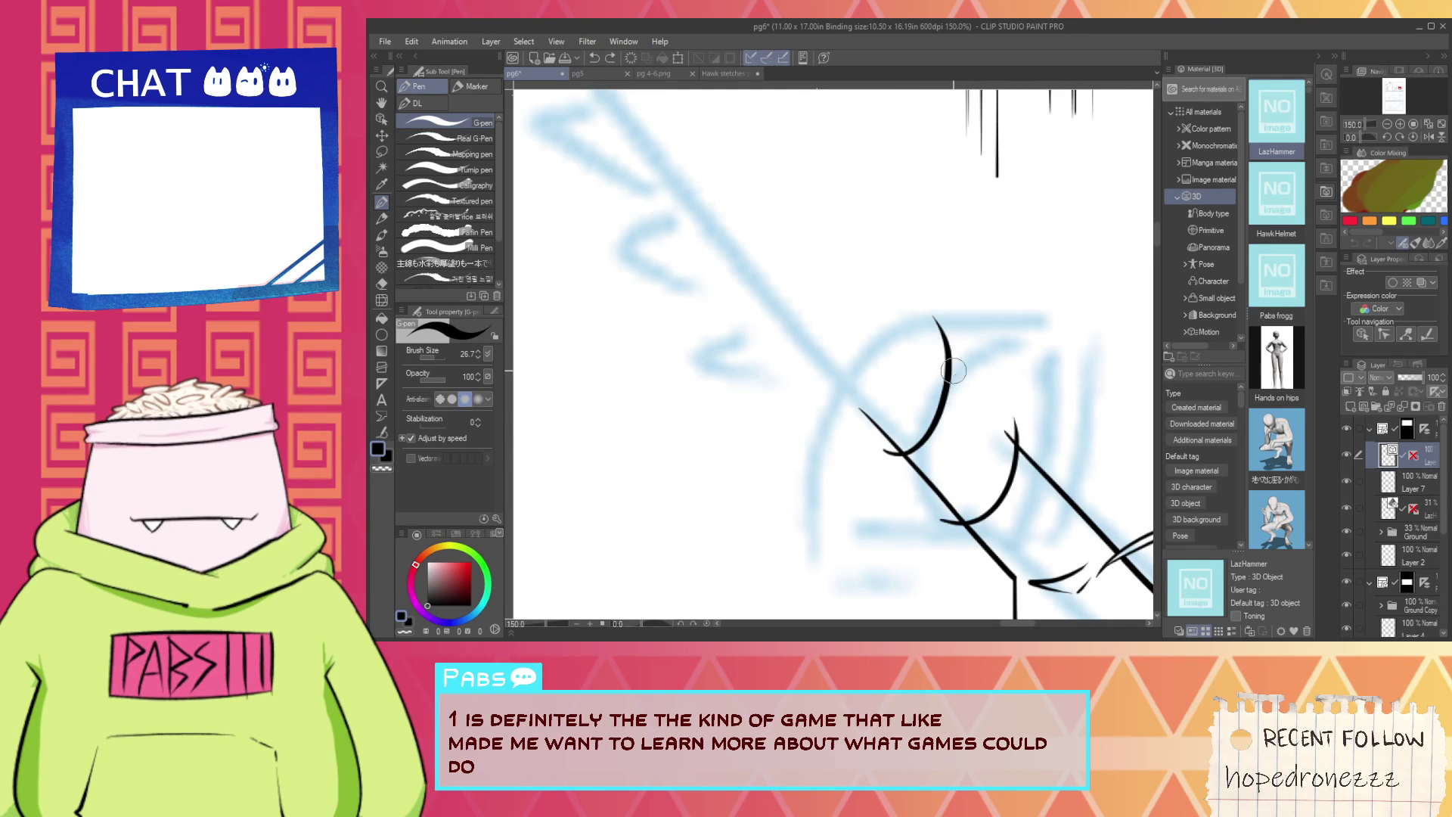
pyautogui.moveTo(938, 345); pyautogui.dragTo(1037, 463)
pyautogui.hotkey('ctrl', 'z')
pyautogui.hotkey('ctrl', 'z')
pyautogui.moveTo(953, 362); pyautogui.dragTo(1033, 446)
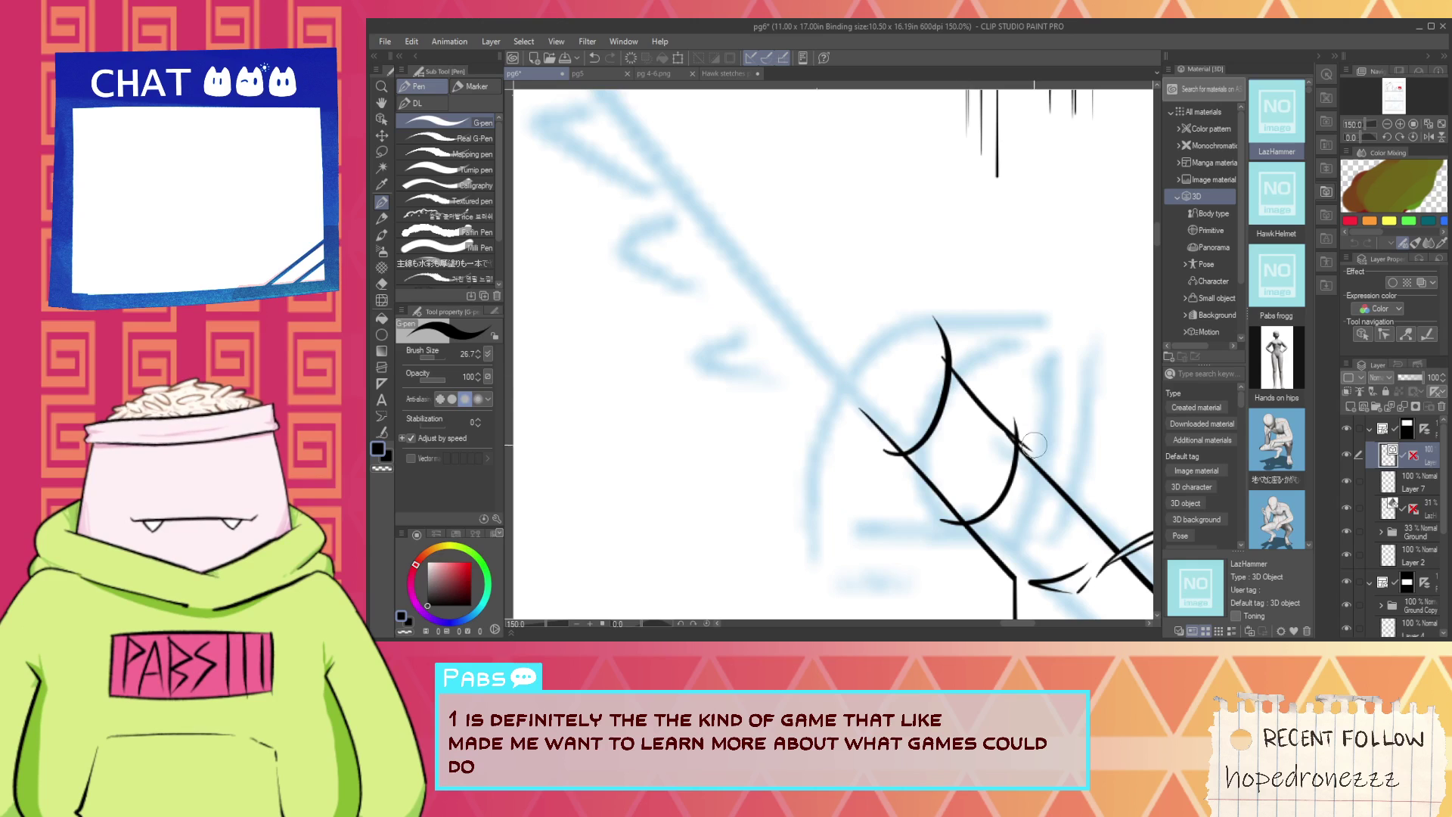
pyautogui.press('e')
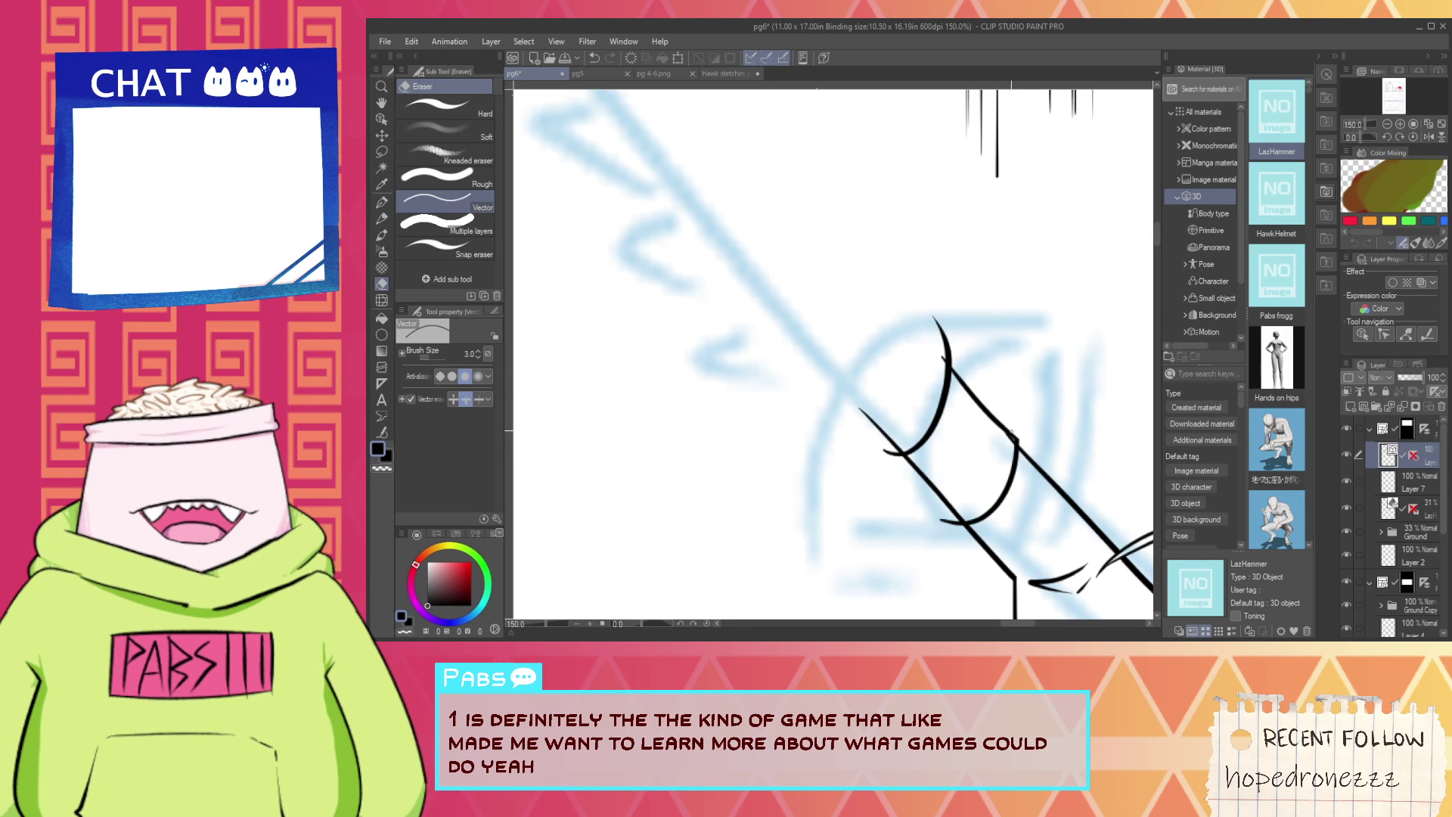
pyautogui.scroll(1, 1017, 439)
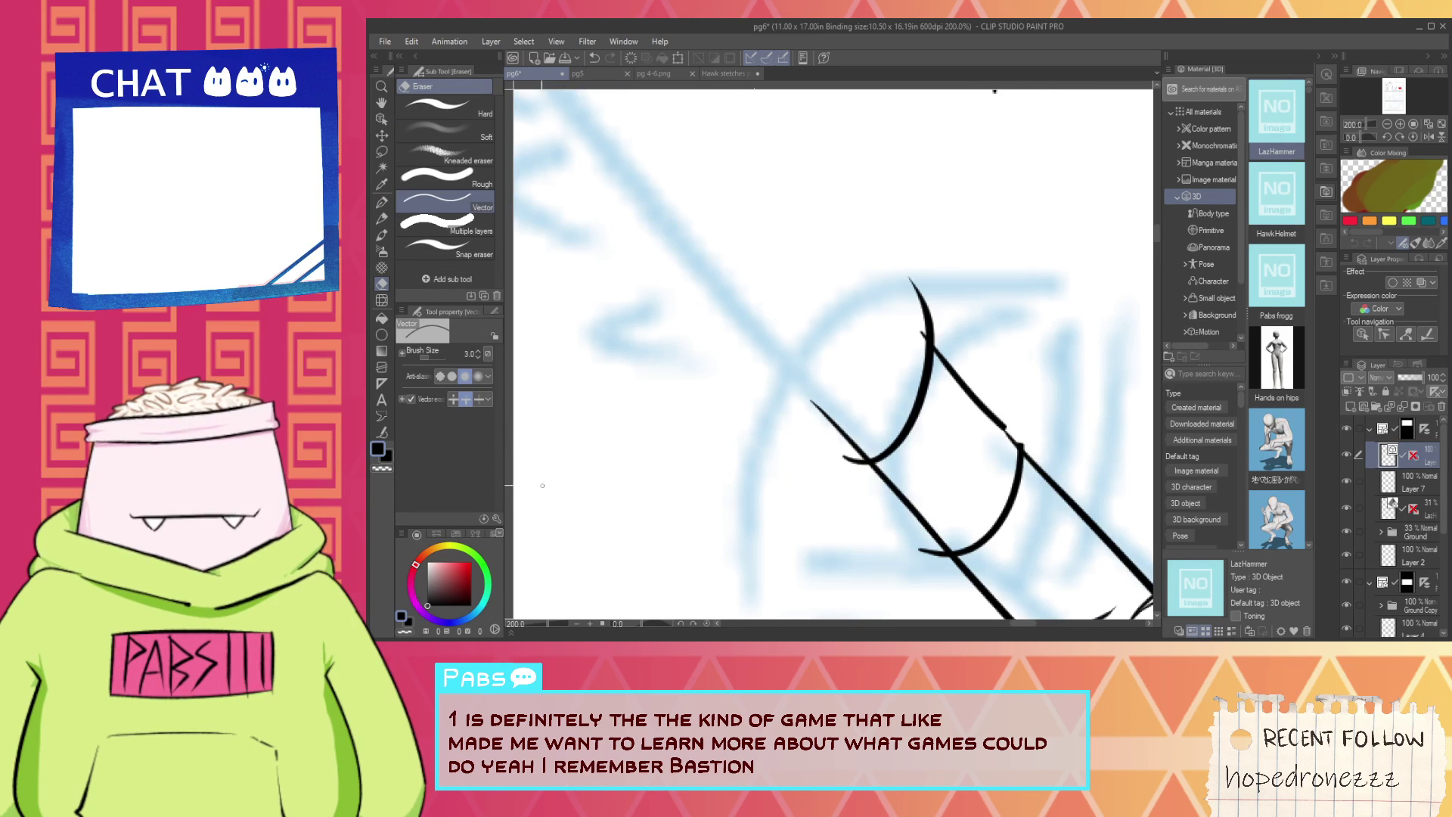
# Set Connect vector lines to brush size 57.2 for joining the two segments of the forearm's upper outline.
pyautogui.press('y')
pyautogui.click(458, 203)
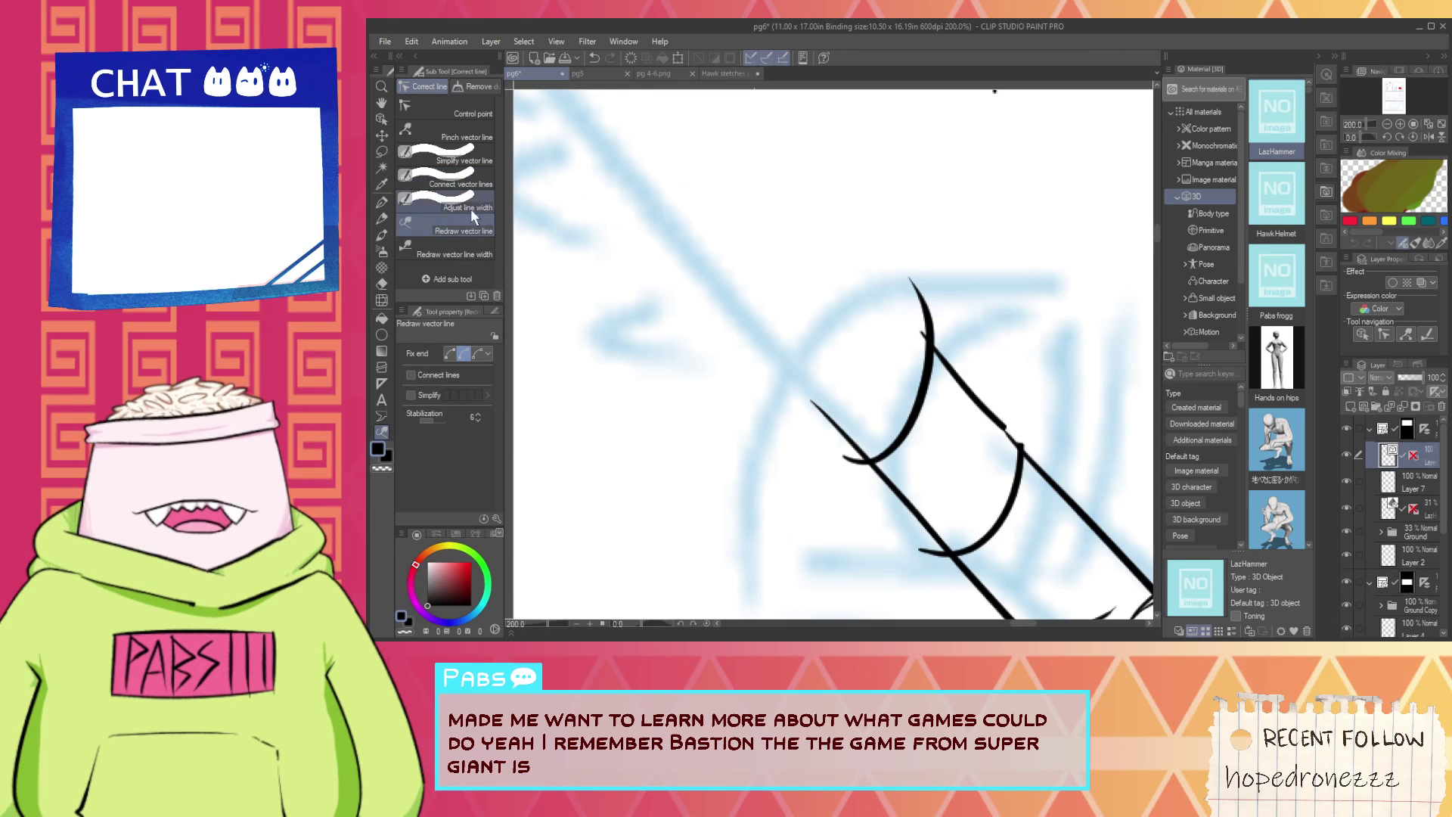
pyautogui.click(453, 182)
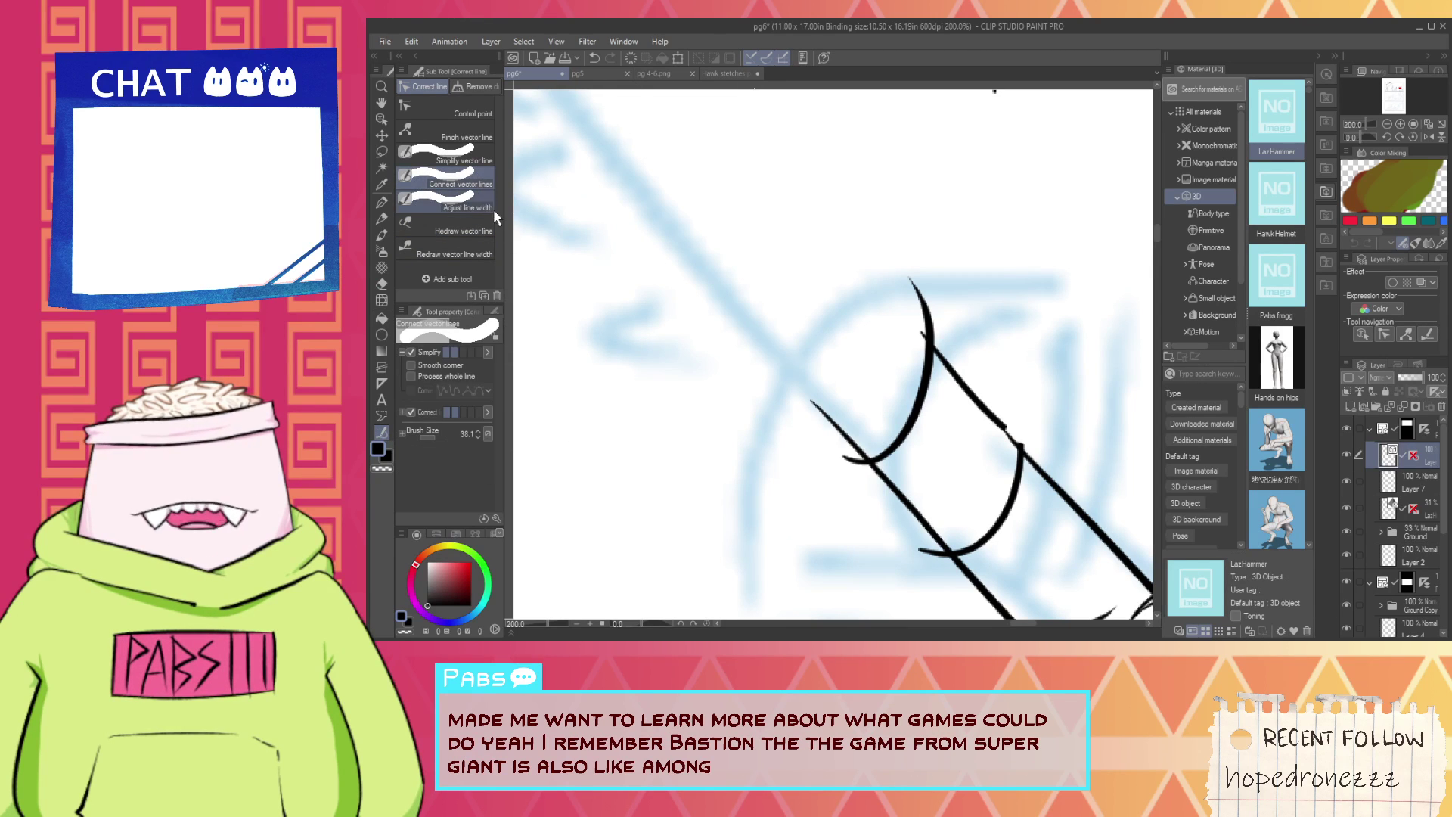
pyautogui.scroll(2, 1014, 423)
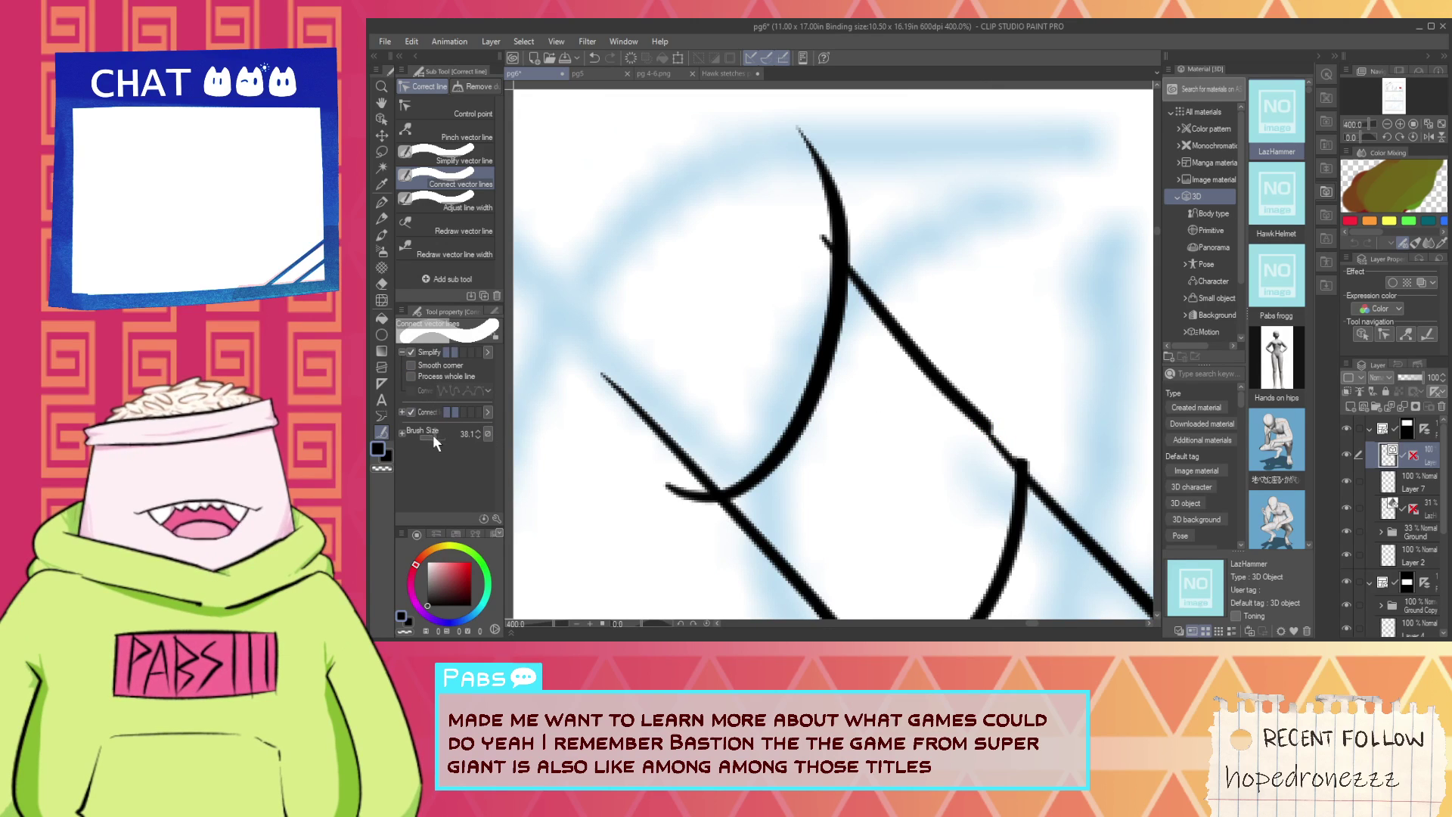
pyautogui.moveTo(438, 434); pyautogui.dragTo(436, 434)
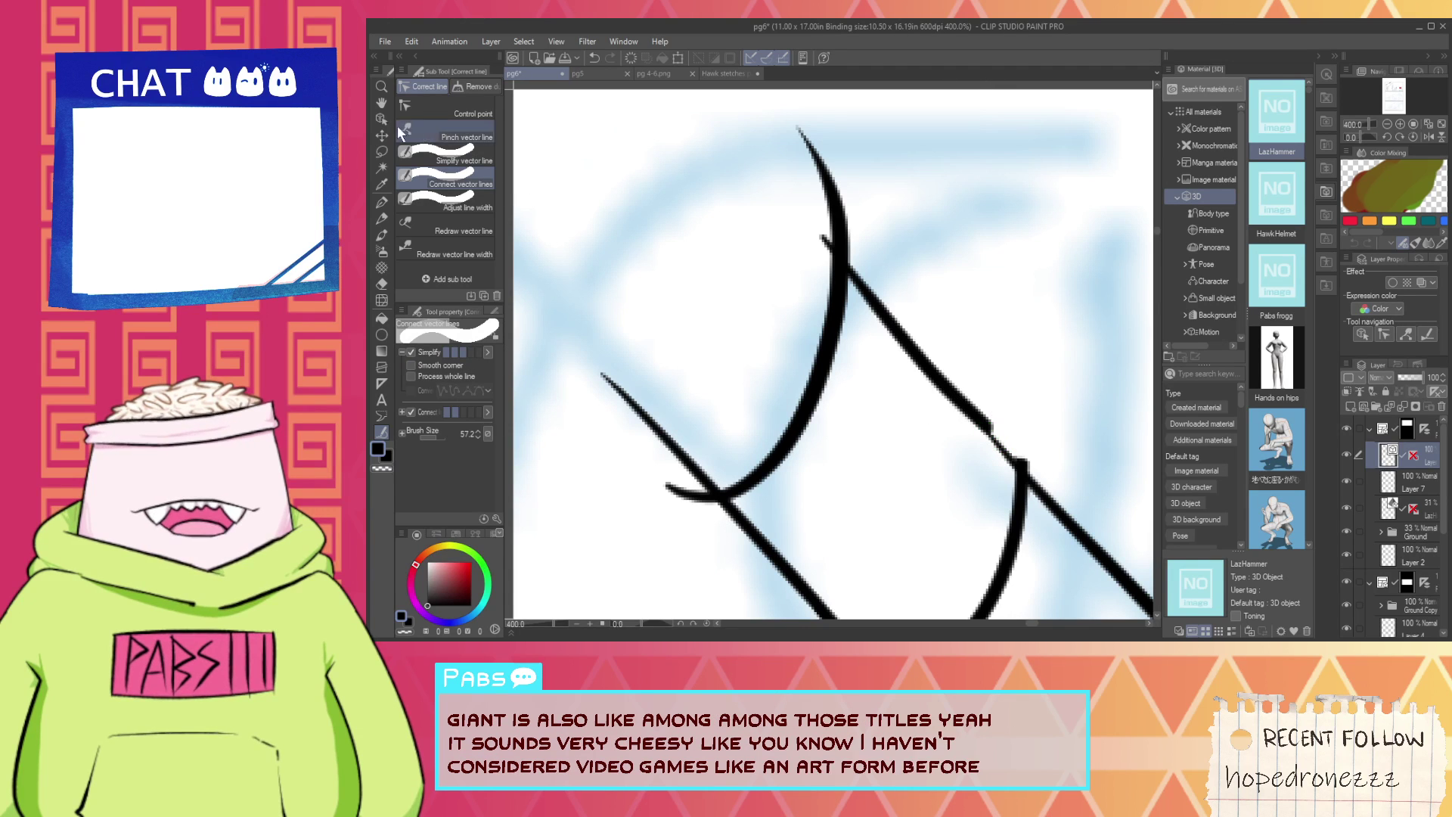
# Redraw the vector line width of the upper forearm outline between the wrist curve and the band curve.
pyautogui.click(454, 253)
pyautogui.moveTo(917, 330); pyautogui.dragTo(1016, 462)
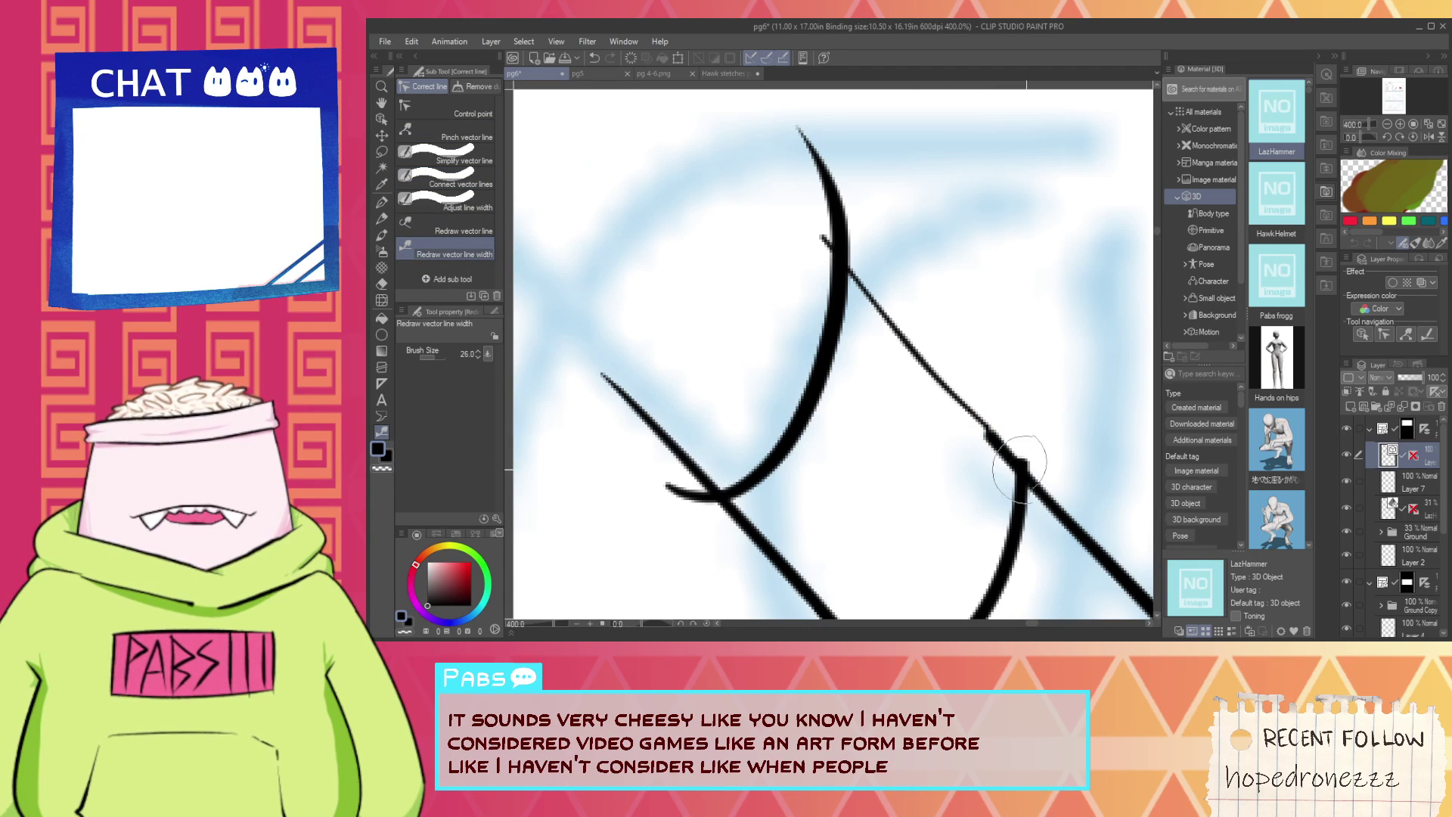
pyautogui.hotkey('ctrl', 'z')
pyautogui.moveTo(863, 268)
pyautogui.mouseDown()
pyautogui.moveTo(887, 319)
pyautogui.moveTo(1002, 439)
pyautogui.mouseUp()
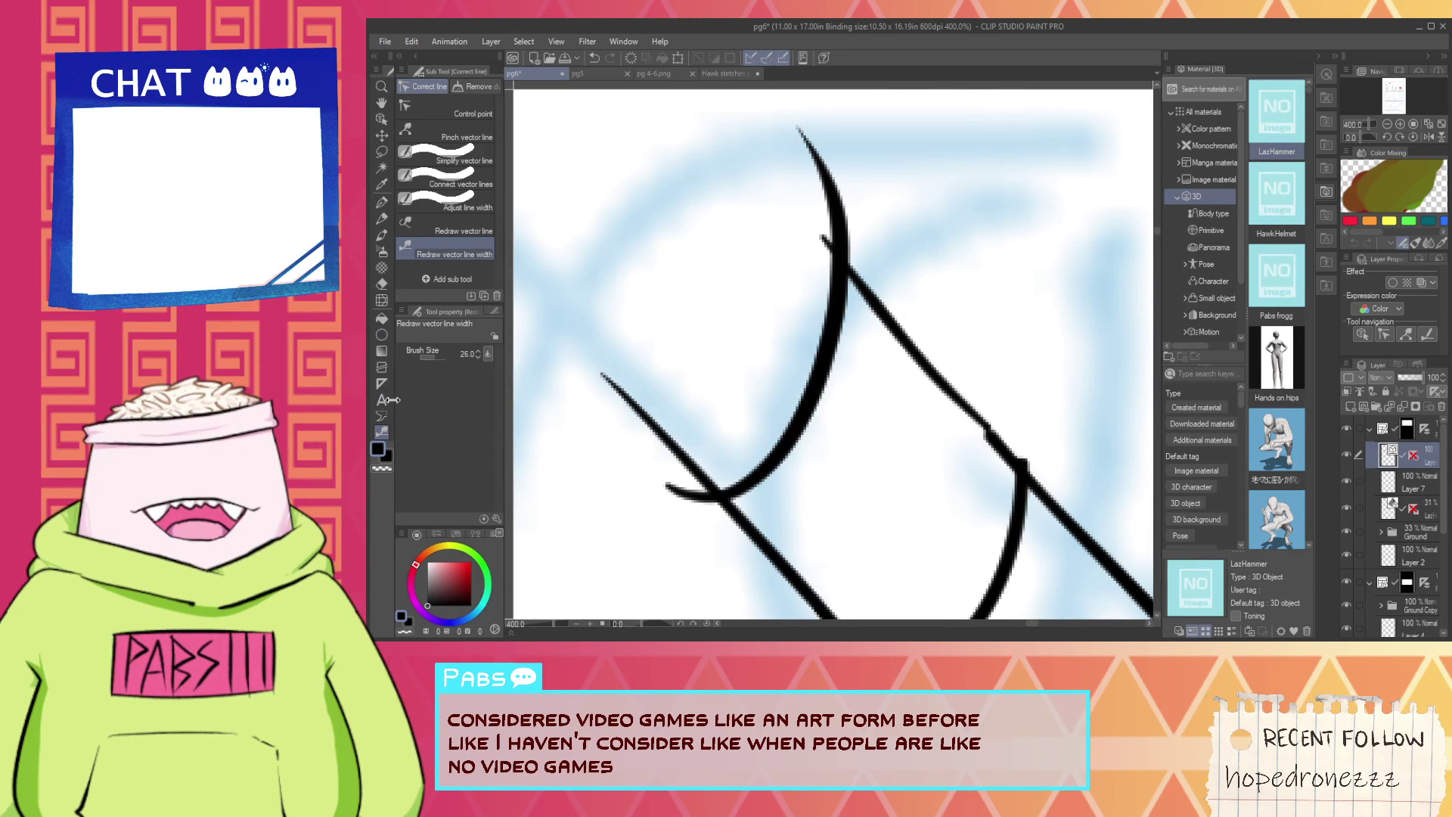
# Apply Switch corner to the upper outline's control point at the joint and adjust the points there to smooth the kink.
pyautogui.click(383, 119)
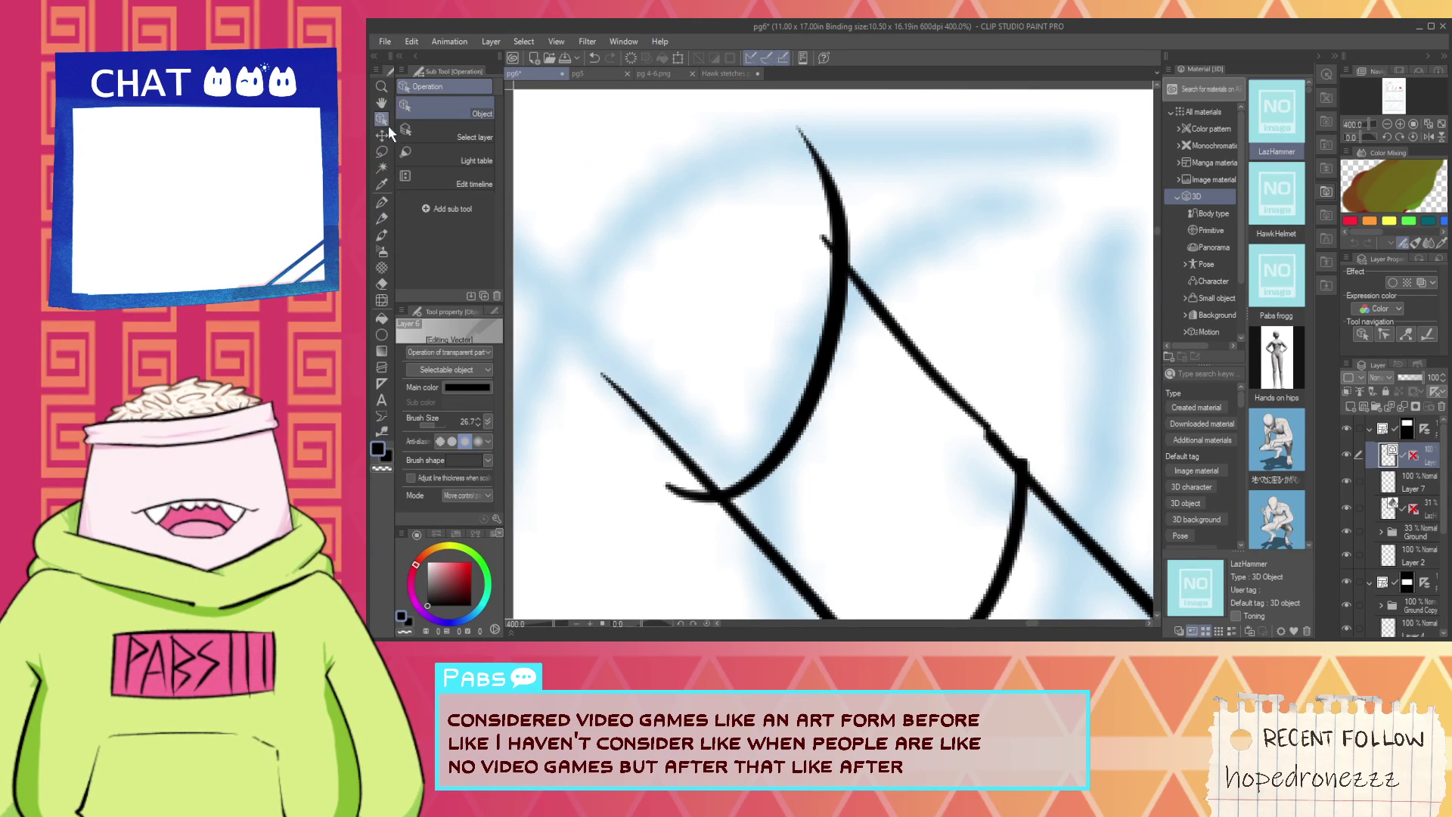
pyautogui.click(970, 428)
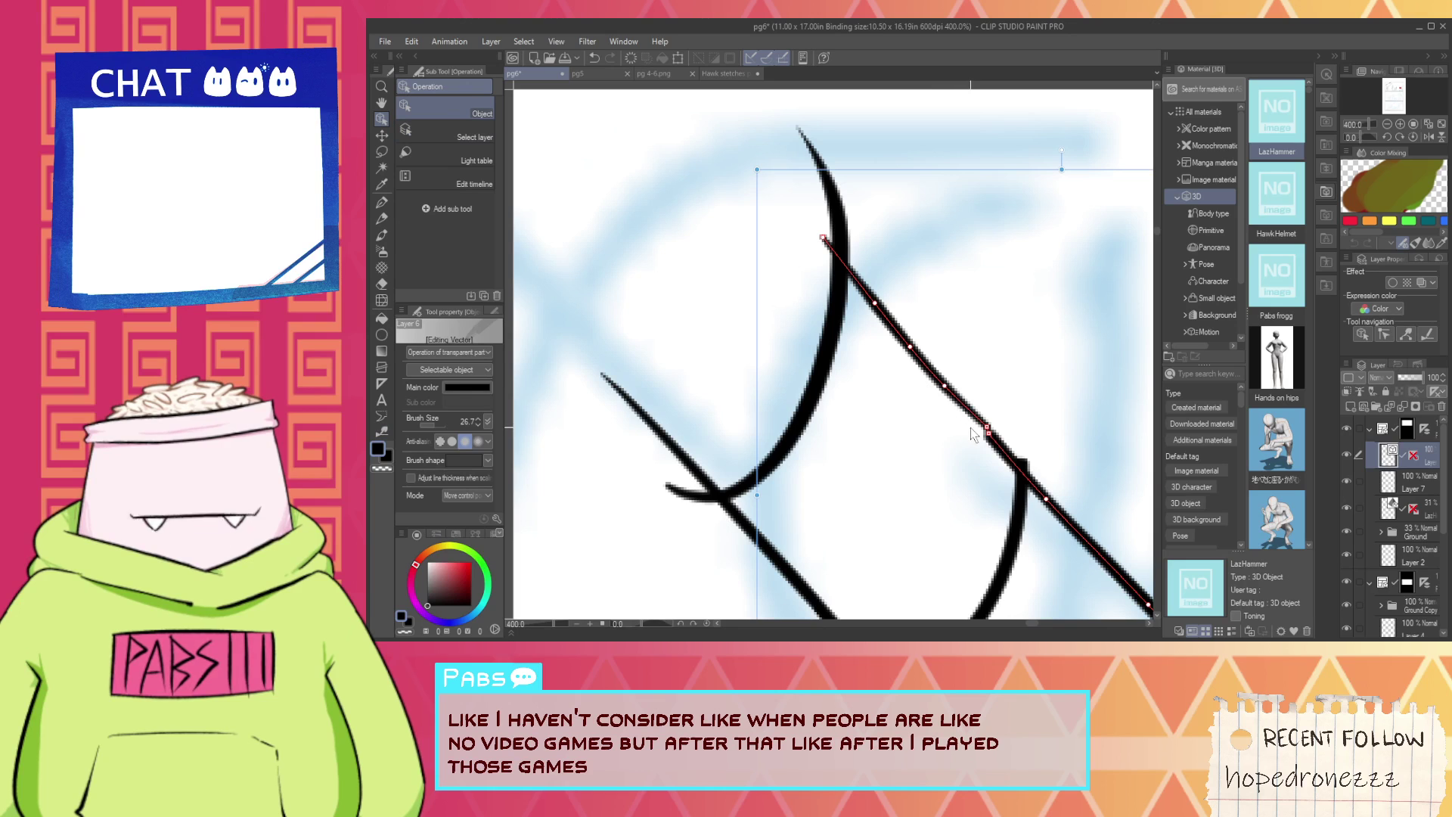
pyautogui.click(383, 435)
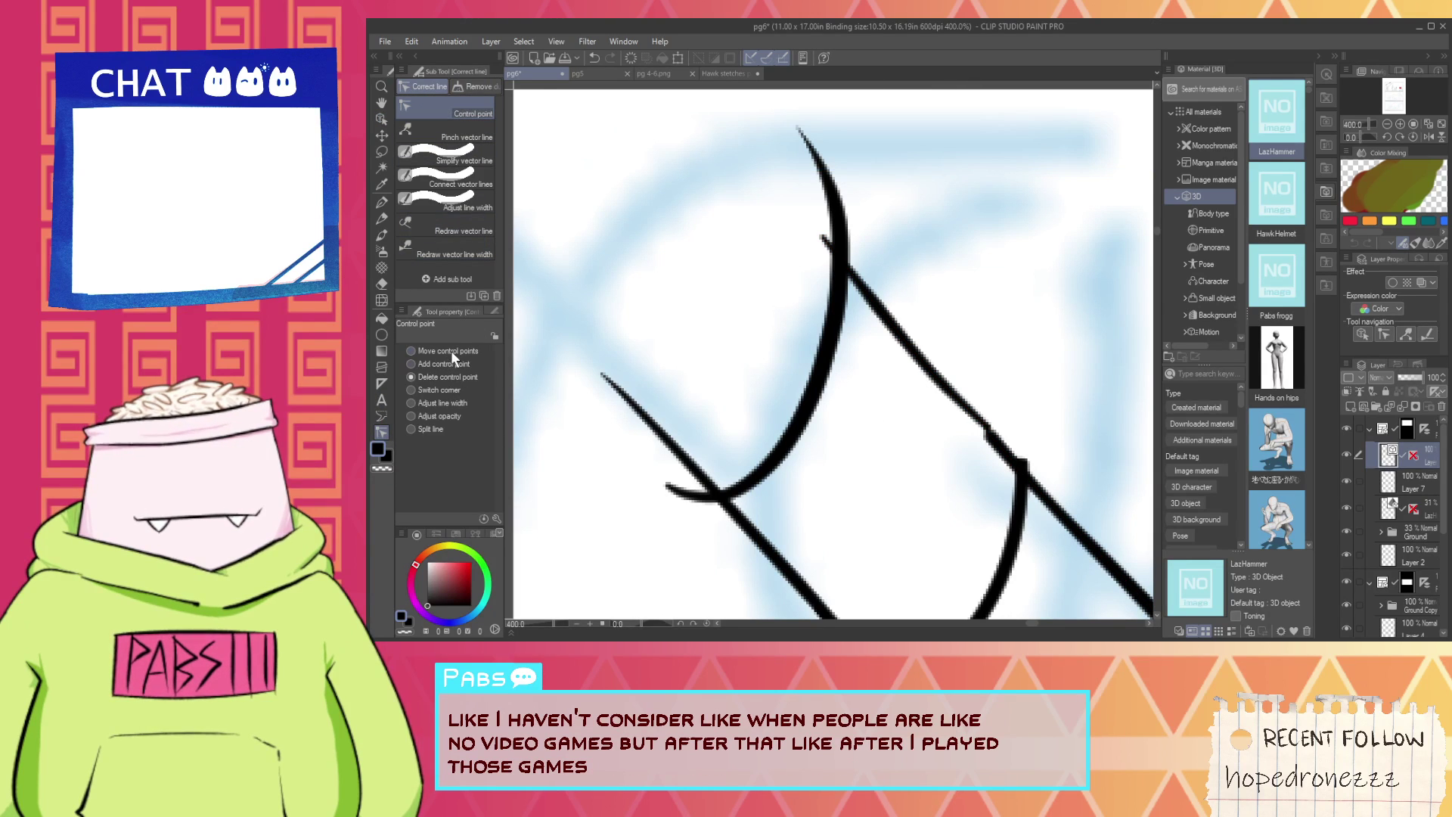
pyautogui.click(454, 392)
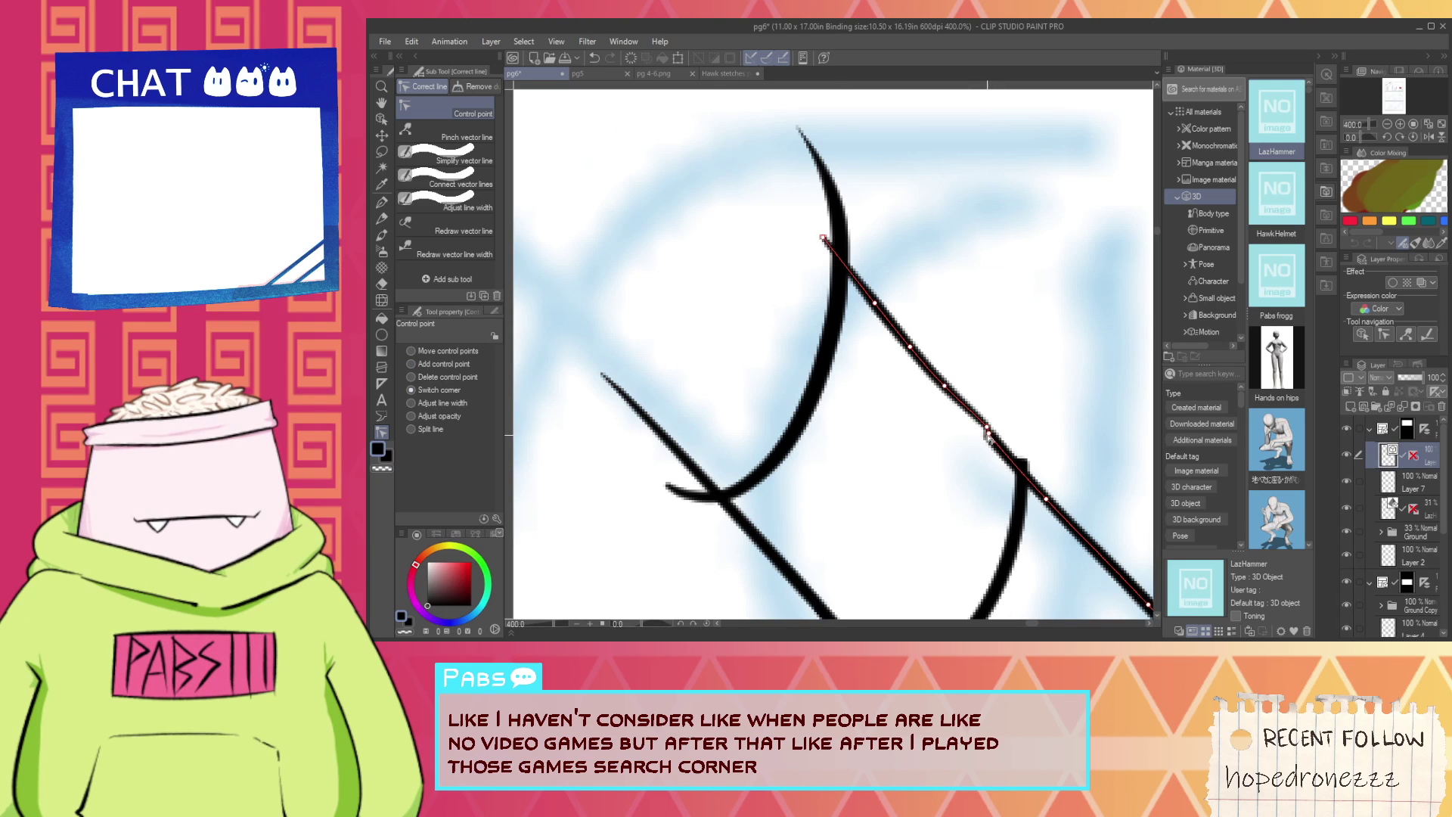
pyautogui.click(382, 119)
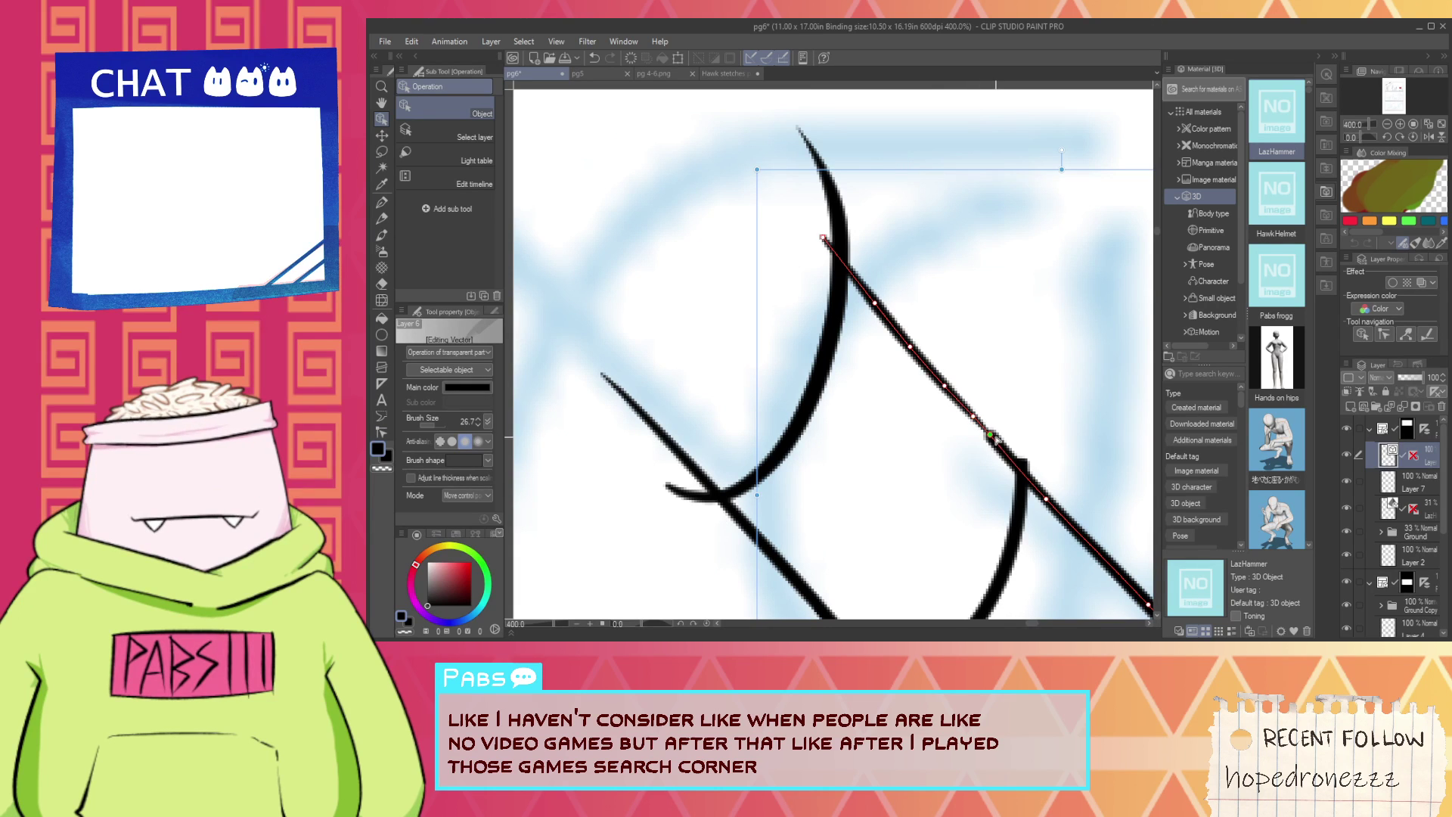
# Even out the upper forearm outline across the smoothed joint with Redraw vector line width.
pyautogui.click(384, 429)
pyautogui.click(447, 202)
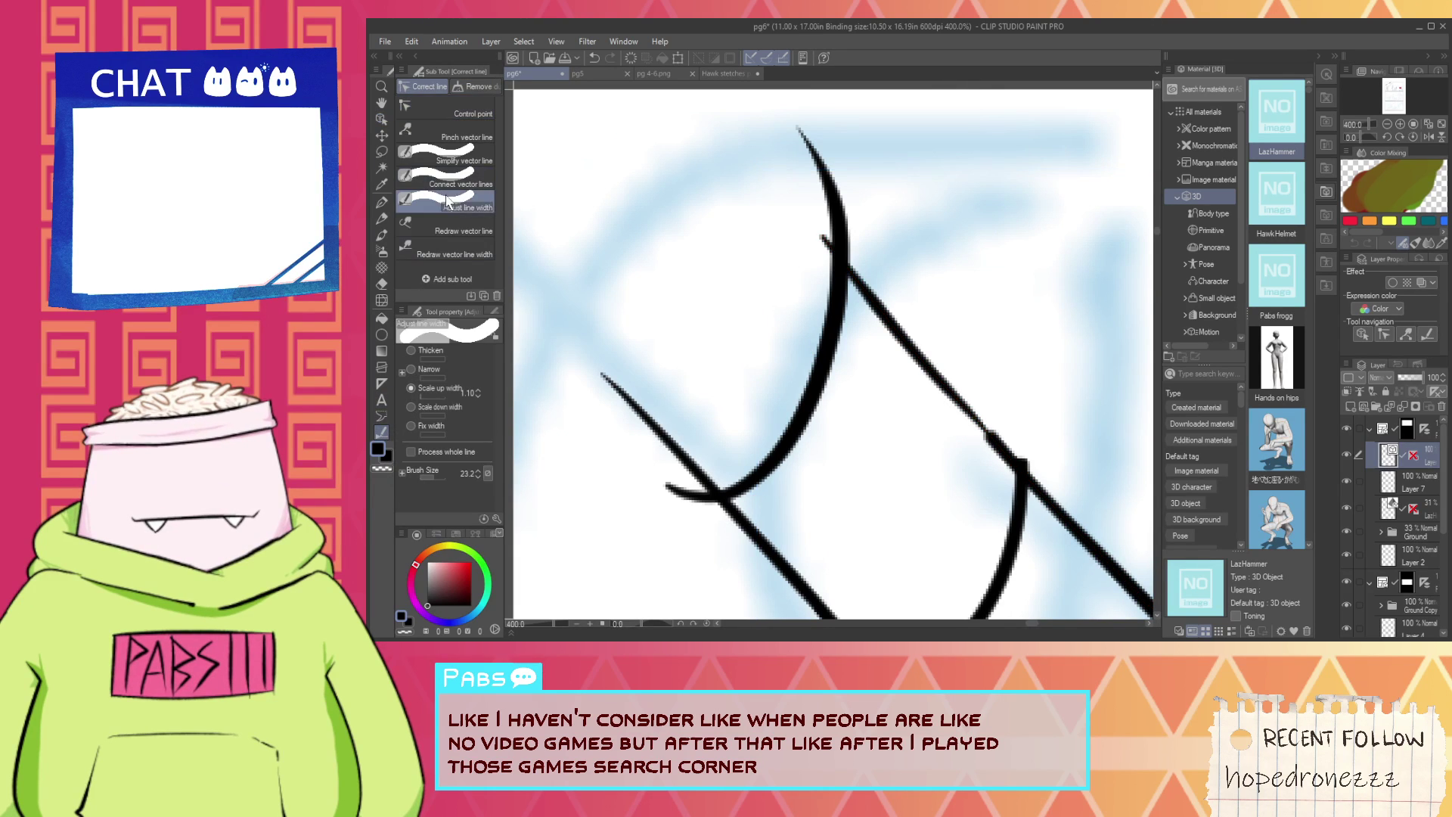
pyautogui.click(446, 249)
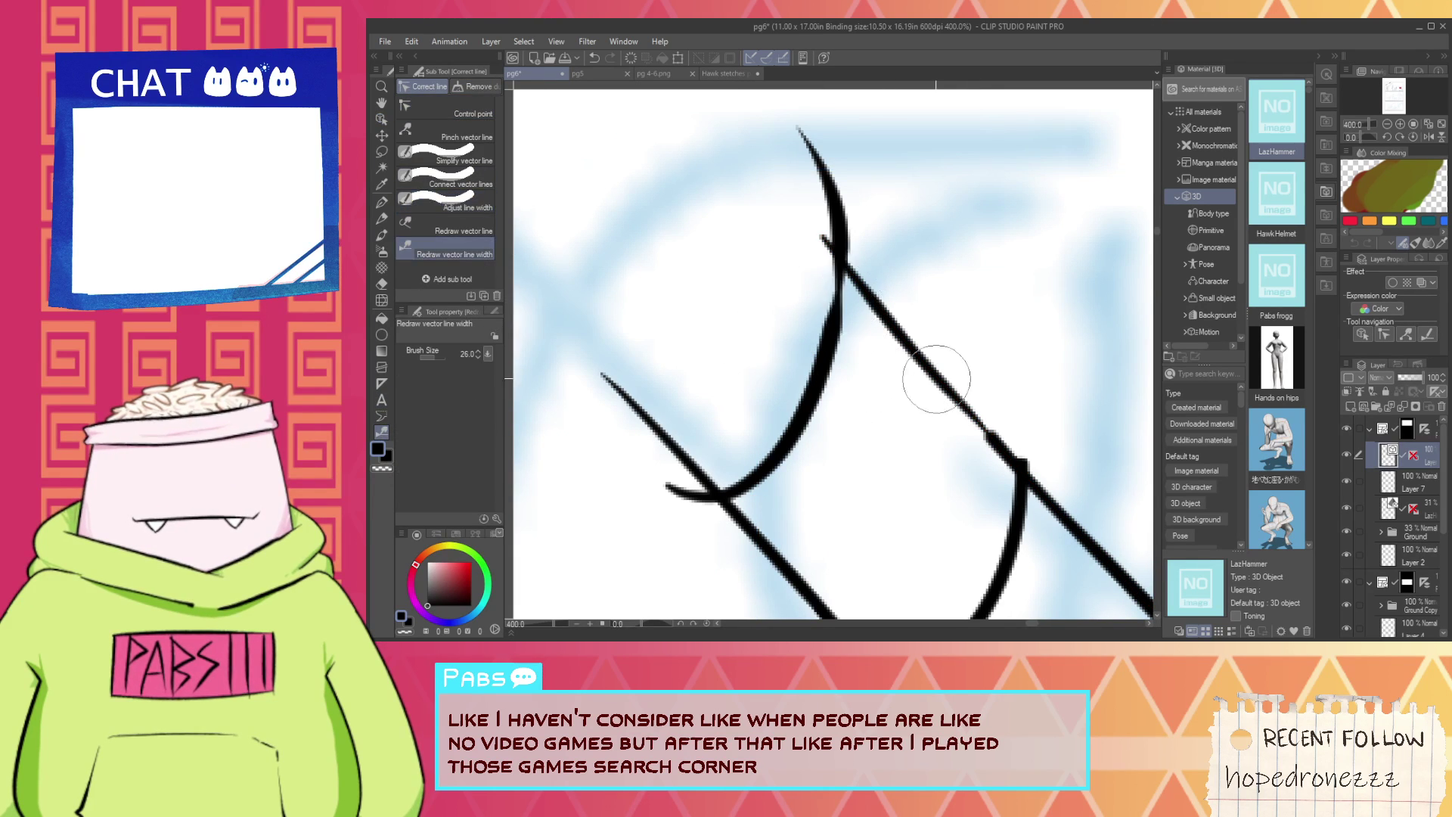
pyautogui.moveTo(881, 335)
pyautogui.mouseDown()
pyautogui.moveTo(999, 473)
pyautogui.moveTo(951, 385)
pyautogui.moveTo(1040, 492)
pyautogui.mouseUp()
# Erase the overshooting ends of the wrist and band curves along the forearm's lower outline.
pyautogui.scroll(-4, 900, 350)
pyautogui.press('space')
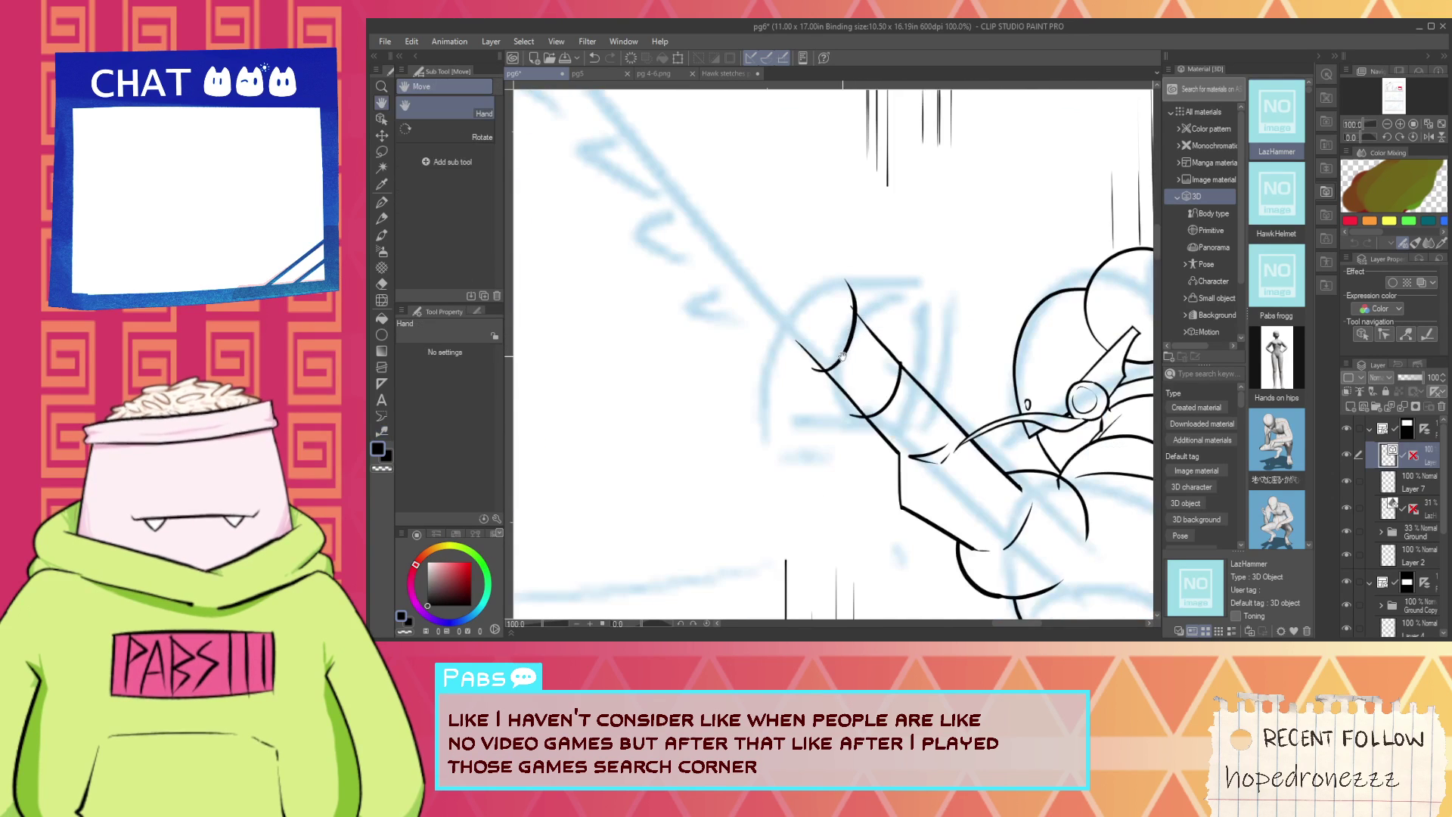
pyautogui.moveTo(826, 336); pyautogui.dragTo(841, 369)
pyautogui.press('e')
pyautogui.scroll(1, 814, 372)
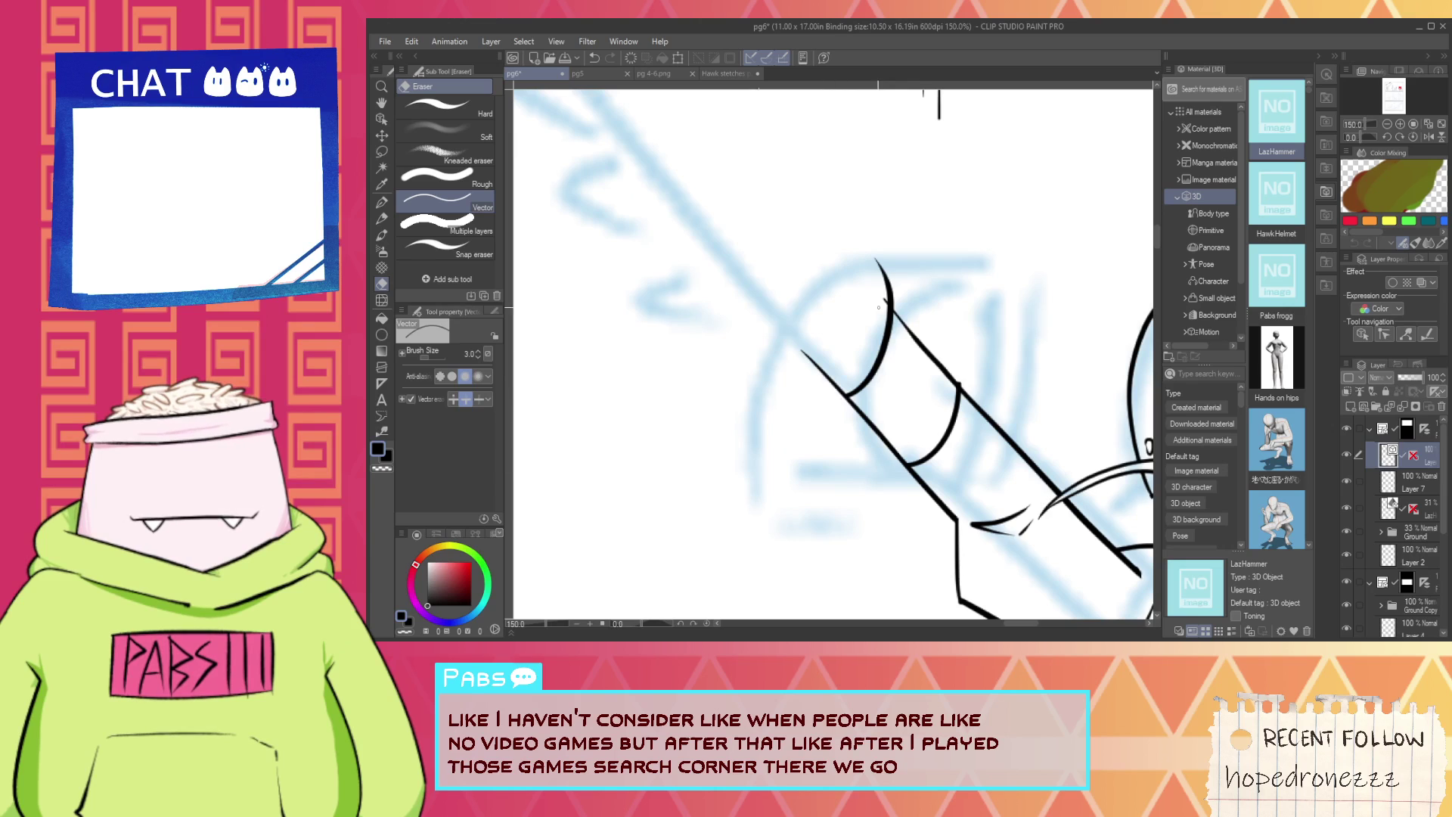
# Ink the base of the raised hand from the wrist, its upper edge and small finger strokes beside the weapon's shaft.
pyautogui.scroll(-4, 906, 297)
pyautogui.press('h')
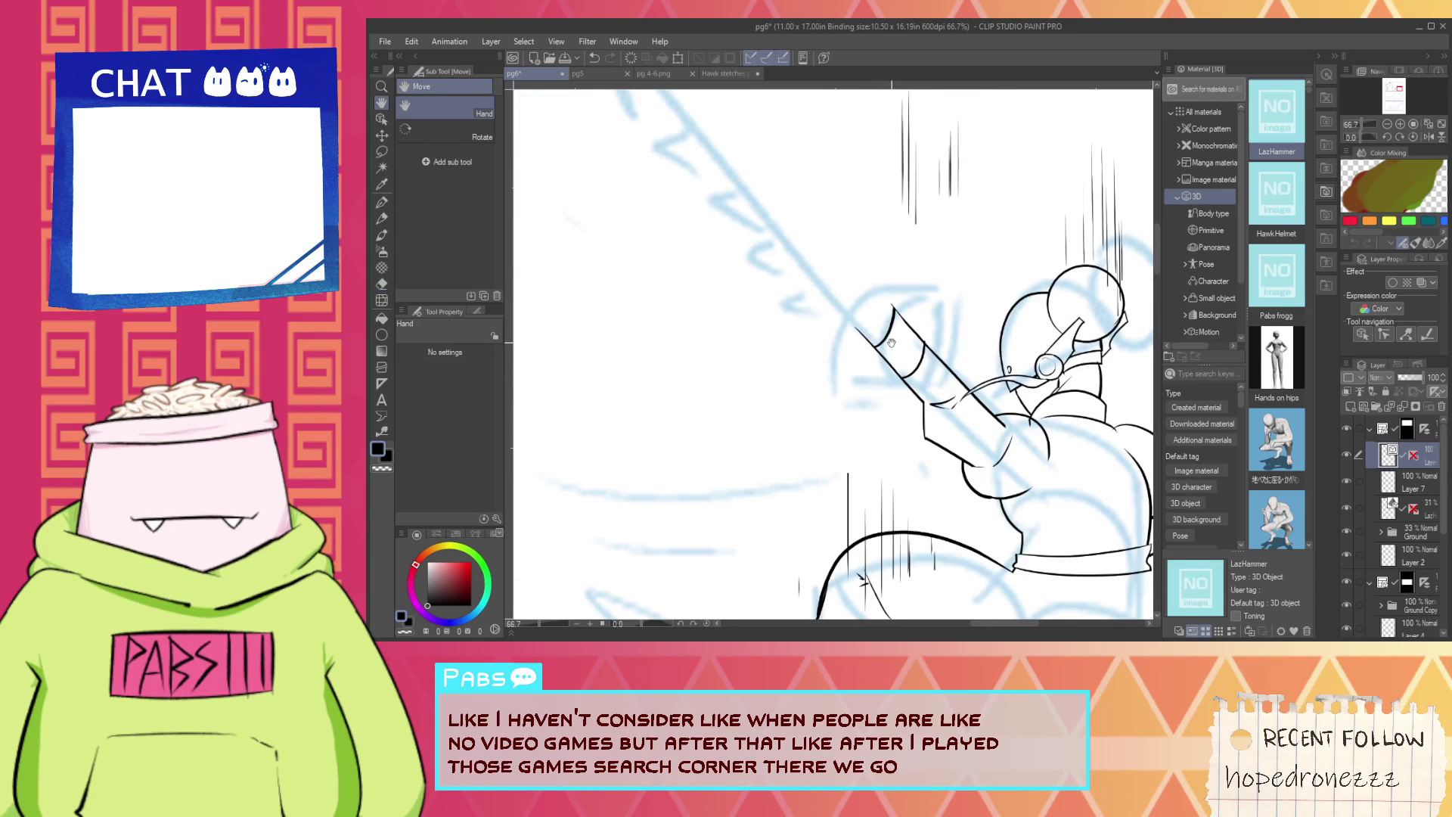
pyautogui.scroll(-5, 895, 343)
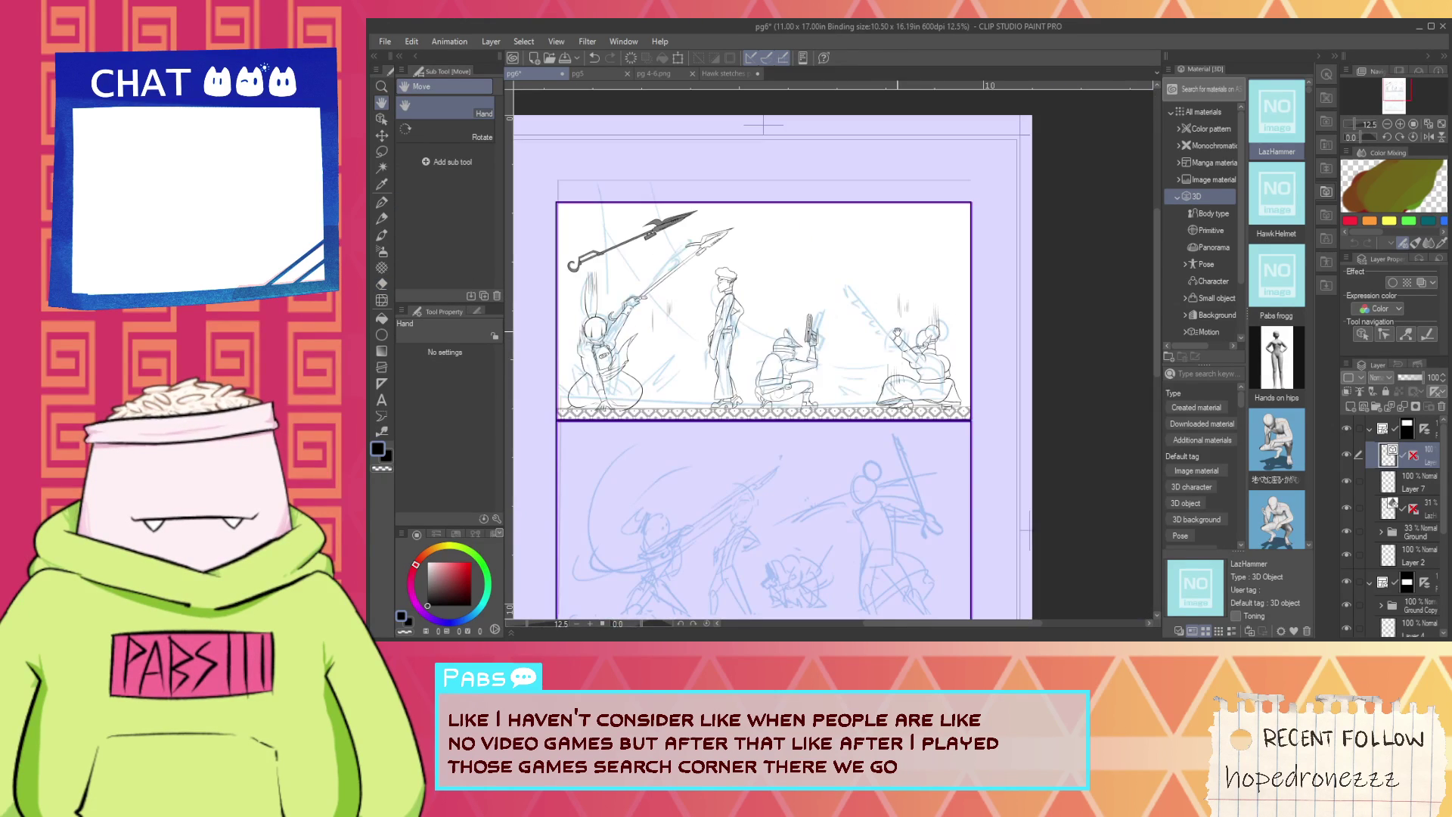
pyautogui.scroll(5, 889, 314)
pyautogui.press('p')
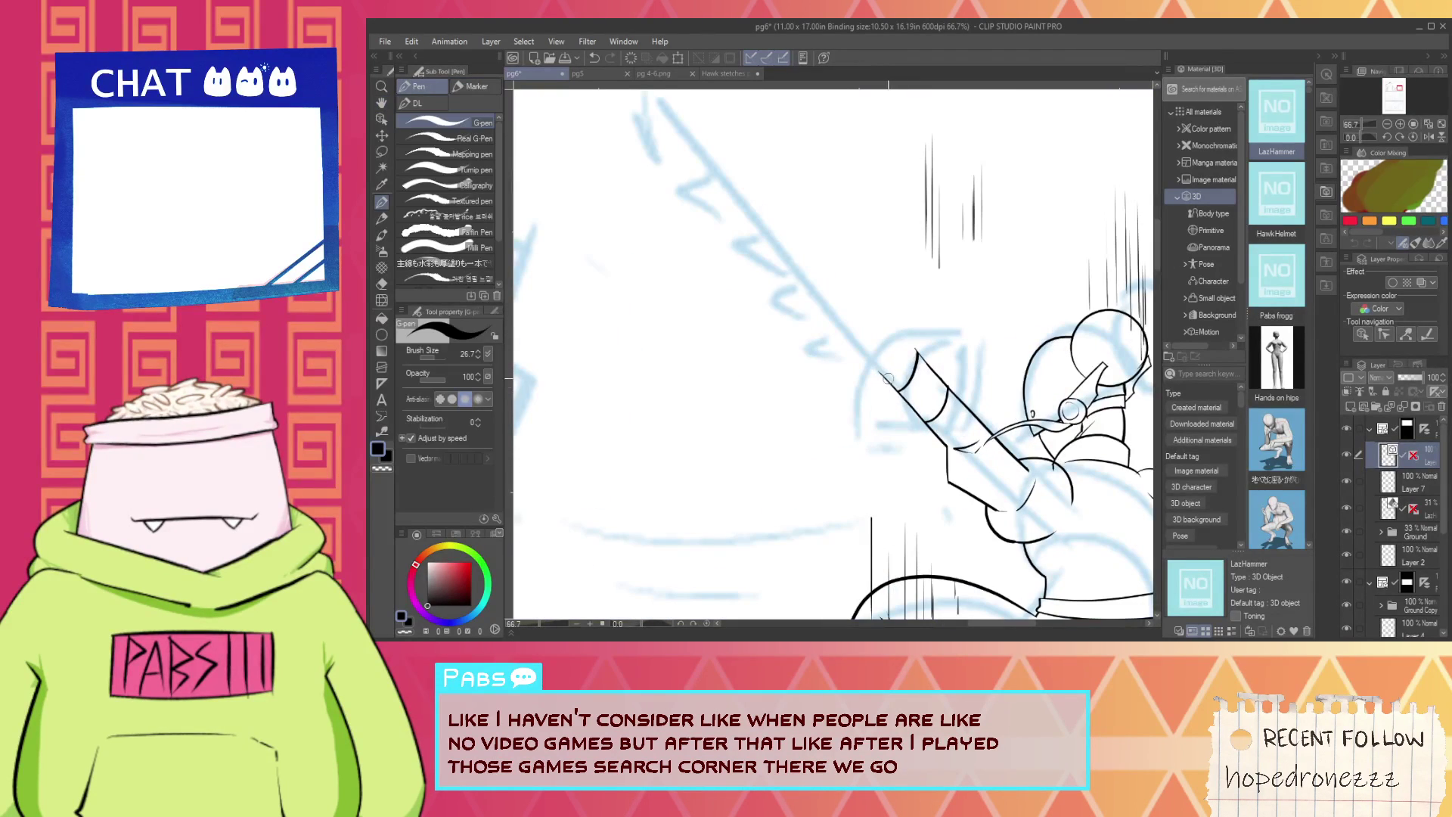
pyautogui.scroll(1, 895, 380)
pyautogui.moveTo(888, 376)
pyautogui.mouseDown()
pyautogui.moveTo(900, 365)
pyautogui.moveTo(859, 331)
pyautogui.mouseUp()
pyautogui.hotkey('ctrl', 'z')
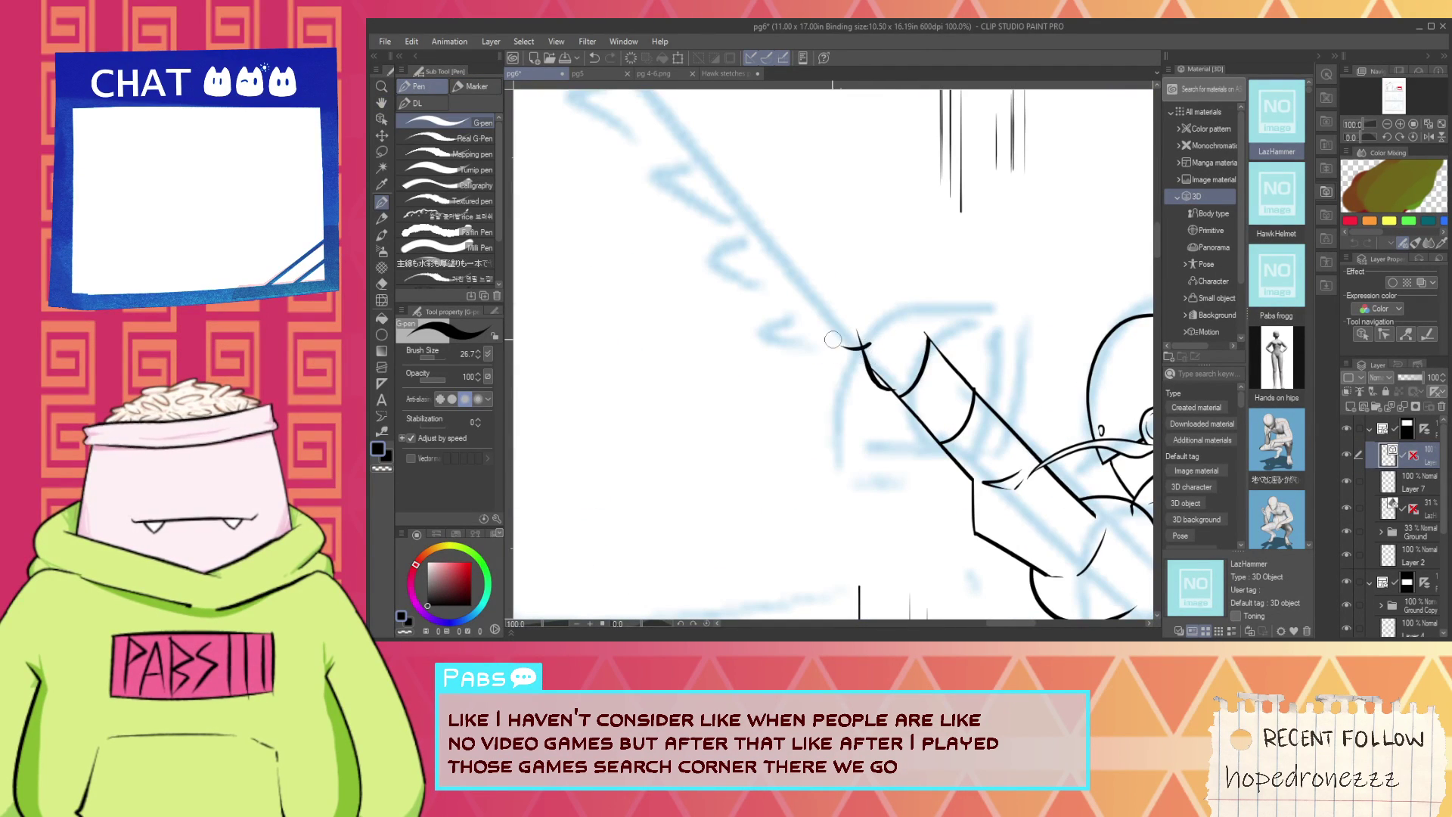
pyautogui.scroll(2, 839, 346)
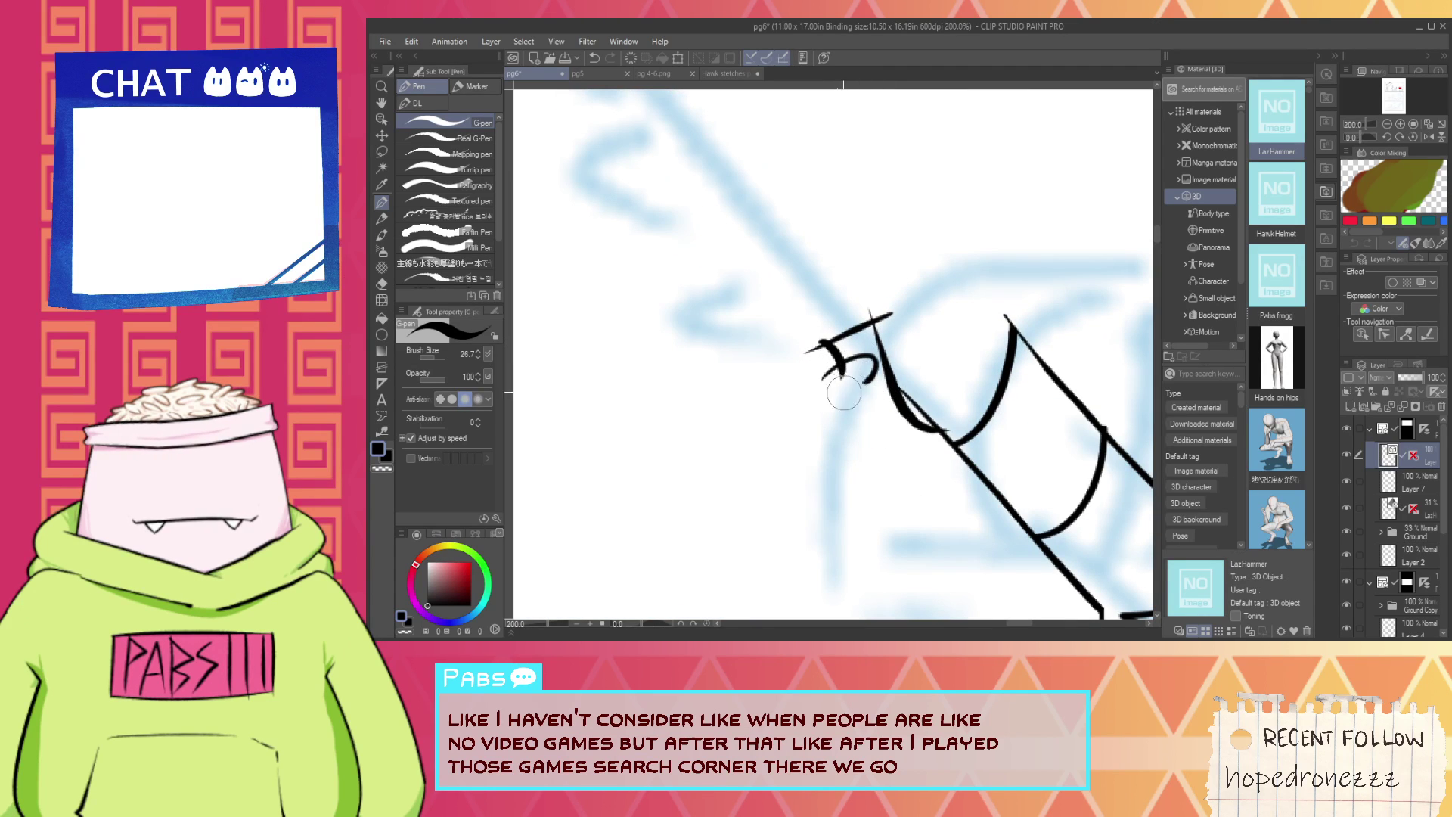
# Ink the raised fist's lower edge up to the thumb and erase the overshooting ends around the corner.
pyautogui.moveTo(768, 342); pyautogui.dragTo(834, 396)
pyautogui.moveTo(826, 404); pyautogui.dragTo(879, 376)
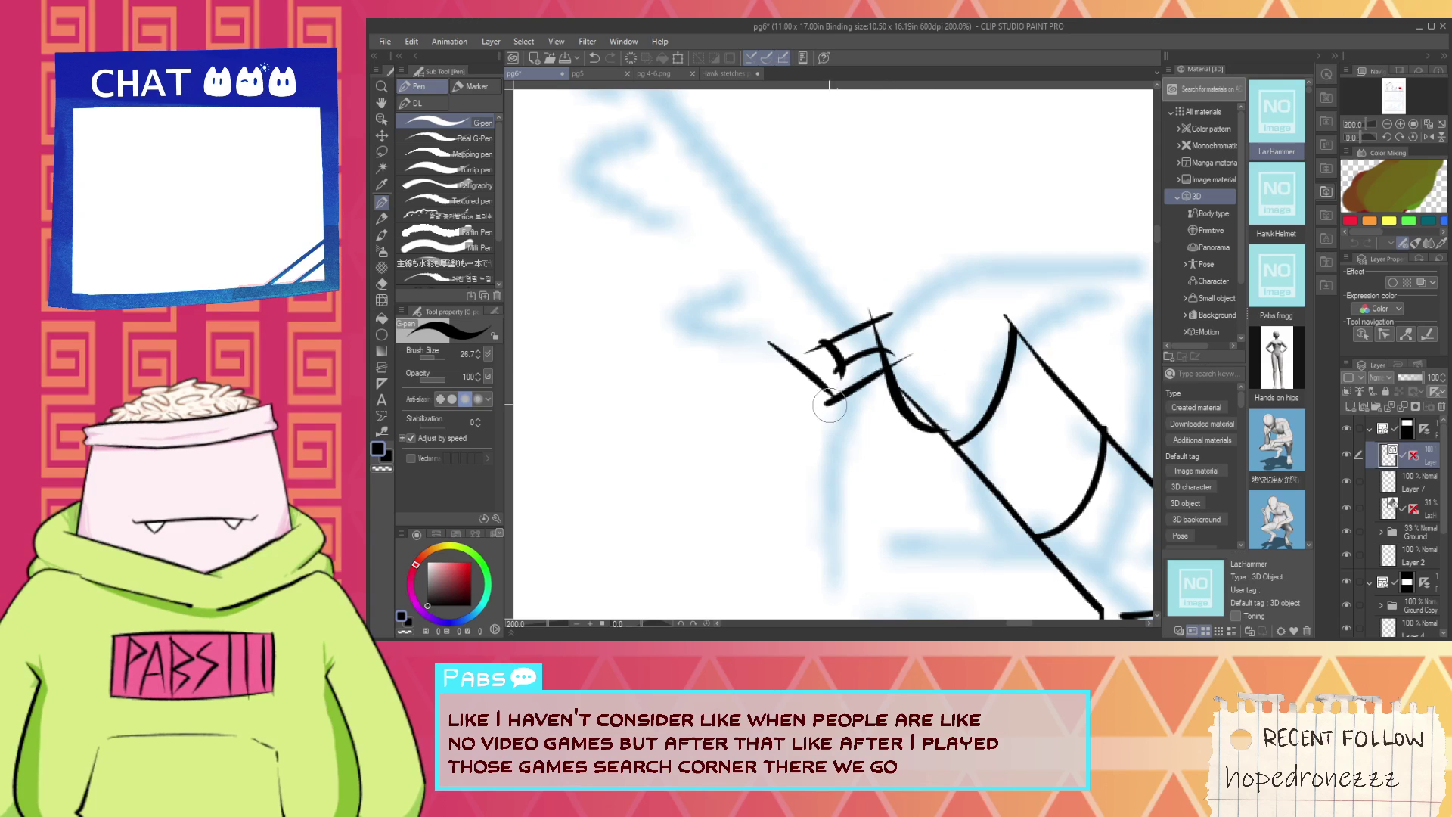
pyautogui.hotkey('ctrl', 'z')
pyautogui.hotkey('ctrl', 'z')
pyautogui.moveTo(762, 344); pyautogui.dragTo(836, 398)
pyautogui.press('e')
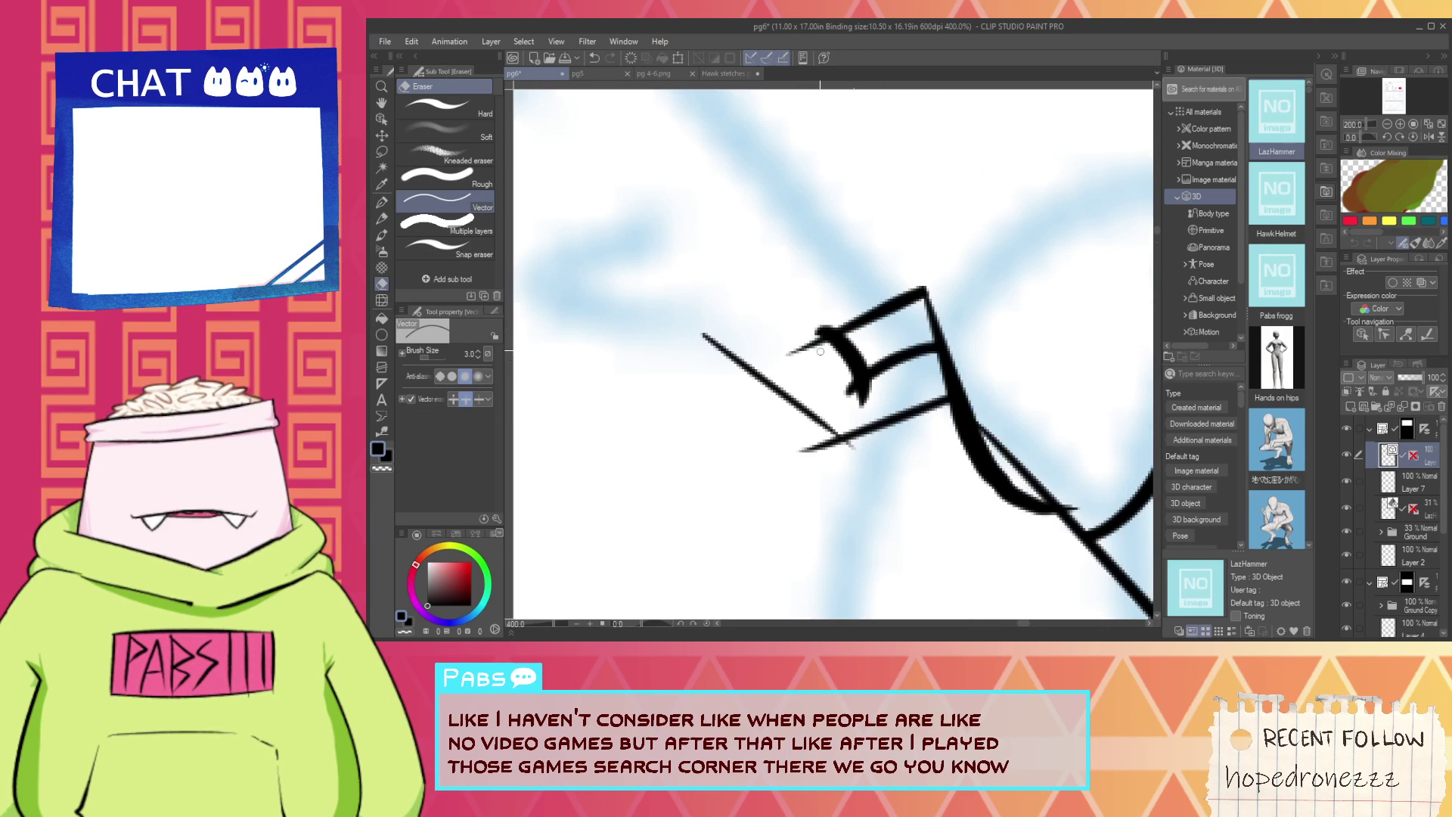
pyautogui.scroll(3, 825, 352)
pyautogui.moveTo(818, 439)
pyautogui.mouseDown()
pyautogui.moveTo(852, 460)
pyautogui.moveTo(782, 451)
pyautogui.moveTo(892, 373)
pyautogui.mouseUp()
pyautogui.scroll(-2, 884, 435)
pyautogui.scroll(-1, 870, 422)
pyautogui.scroll(1, 855, 356)
# Ink the fist's curled fingers as stacked slanted strokes with rounded knuckle ends above the thumb.
pyautogui.press('p')
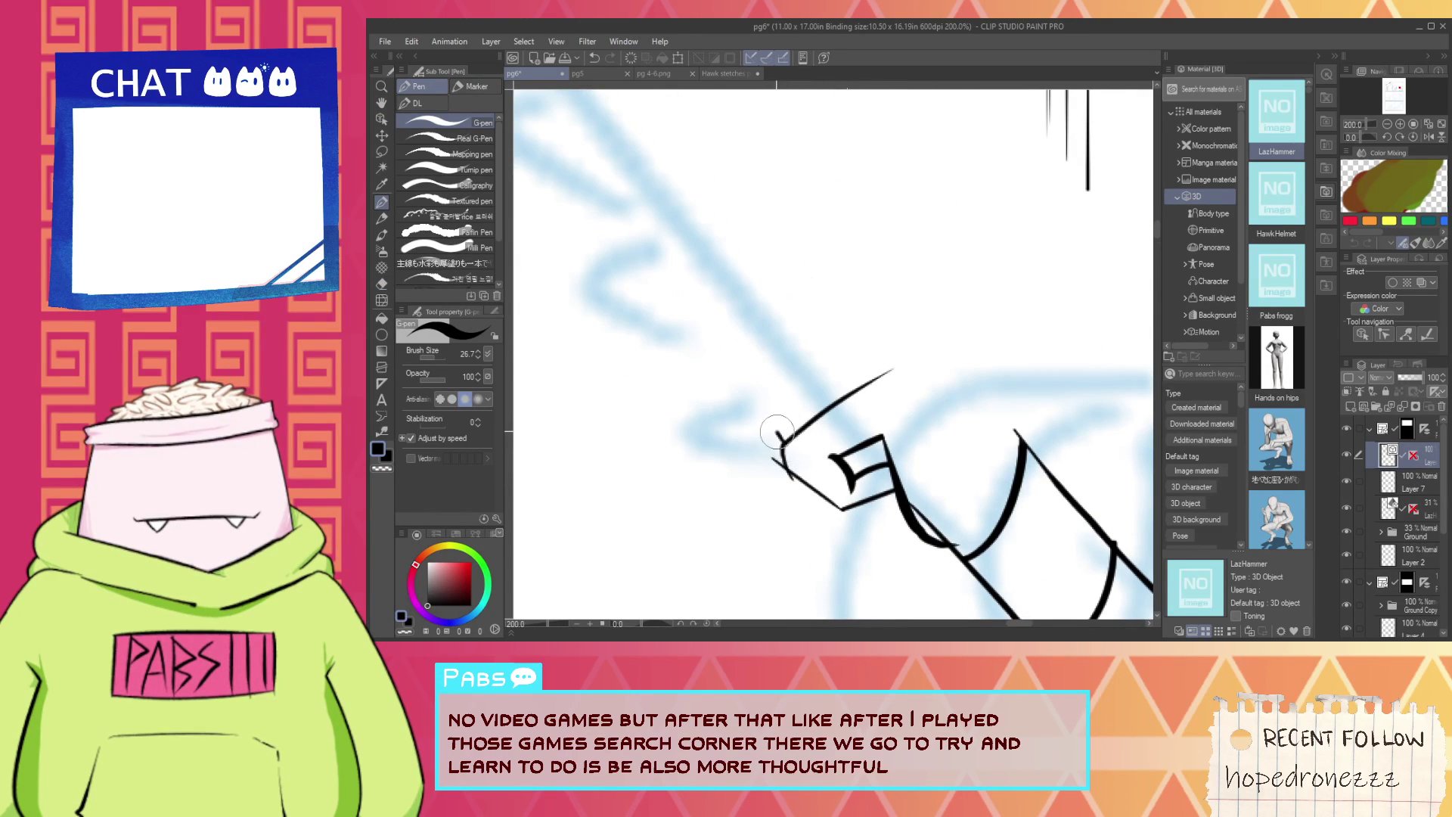
pyautogui.moveTo(779, 438); pyautogui.dragTo(858, 352)
pyautogui.hotkey('ctrl', 'z')
pyautogui.moveTo(787, 441); pyautogui.dragTo(860, 361)
pyautogui.hotkey('ctrl', 'z')
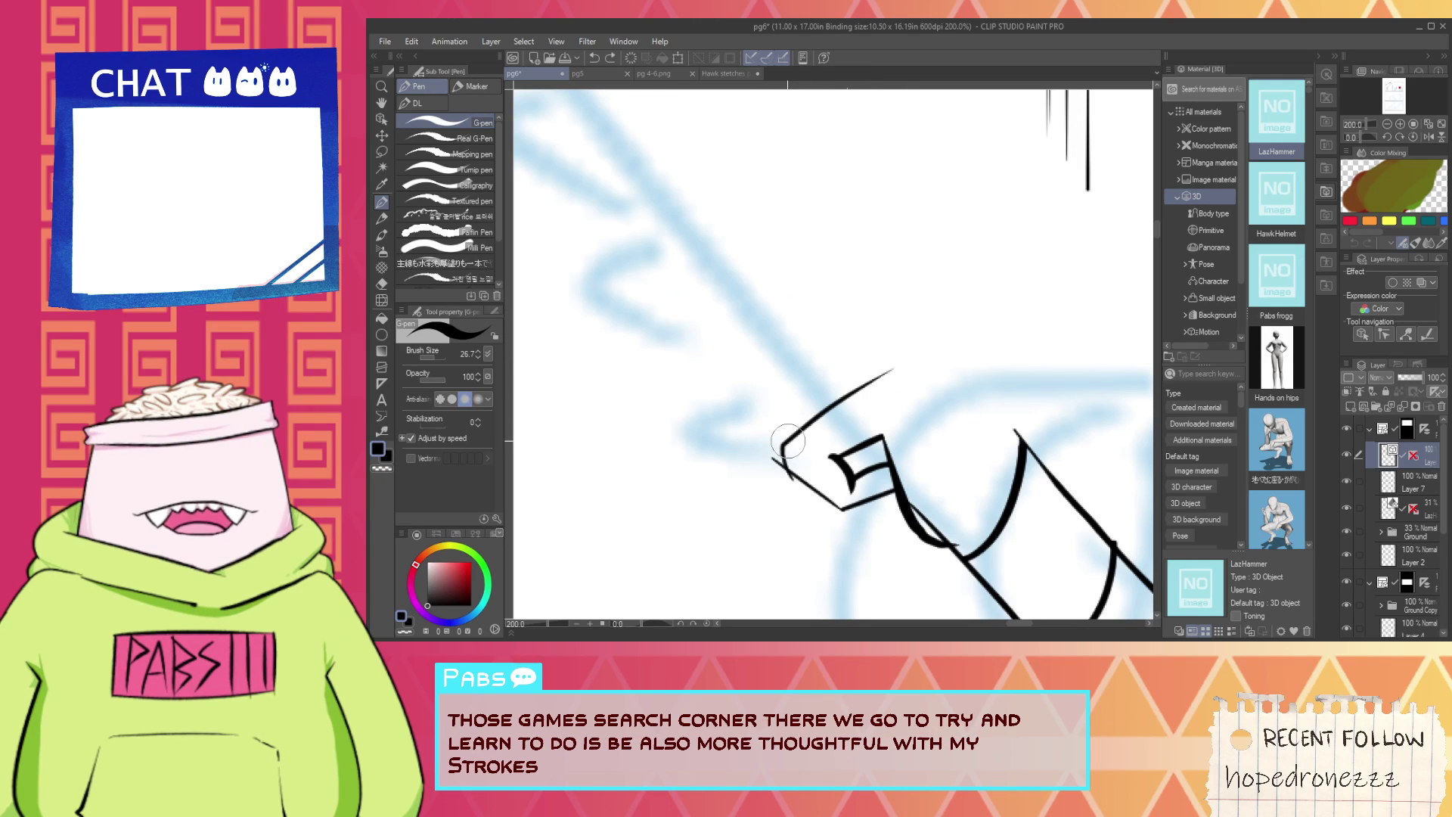
pyautogui.moveTo(787, 443); pyautogui.dragTo(886, 324)
pyautogui.hotkey('ctrl', 'z')
pyautogui.moveTo(783, 439); pyautogui.dragTo(877, 342)
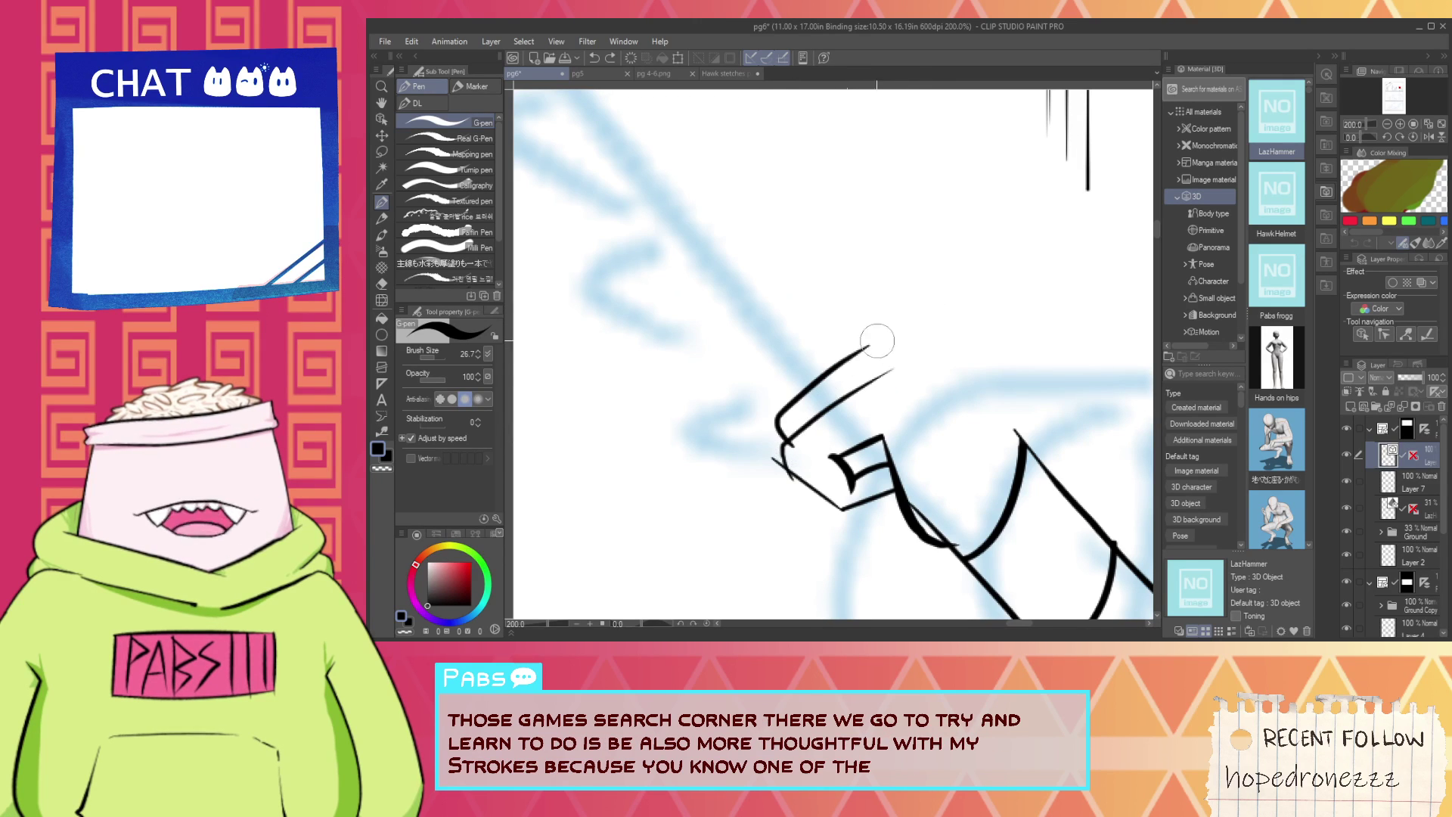
pyautogui.moveTo(768, 396); pyautogui.dragTo(863, 318)
pyautogui.hotkey('ctrl', 'z')
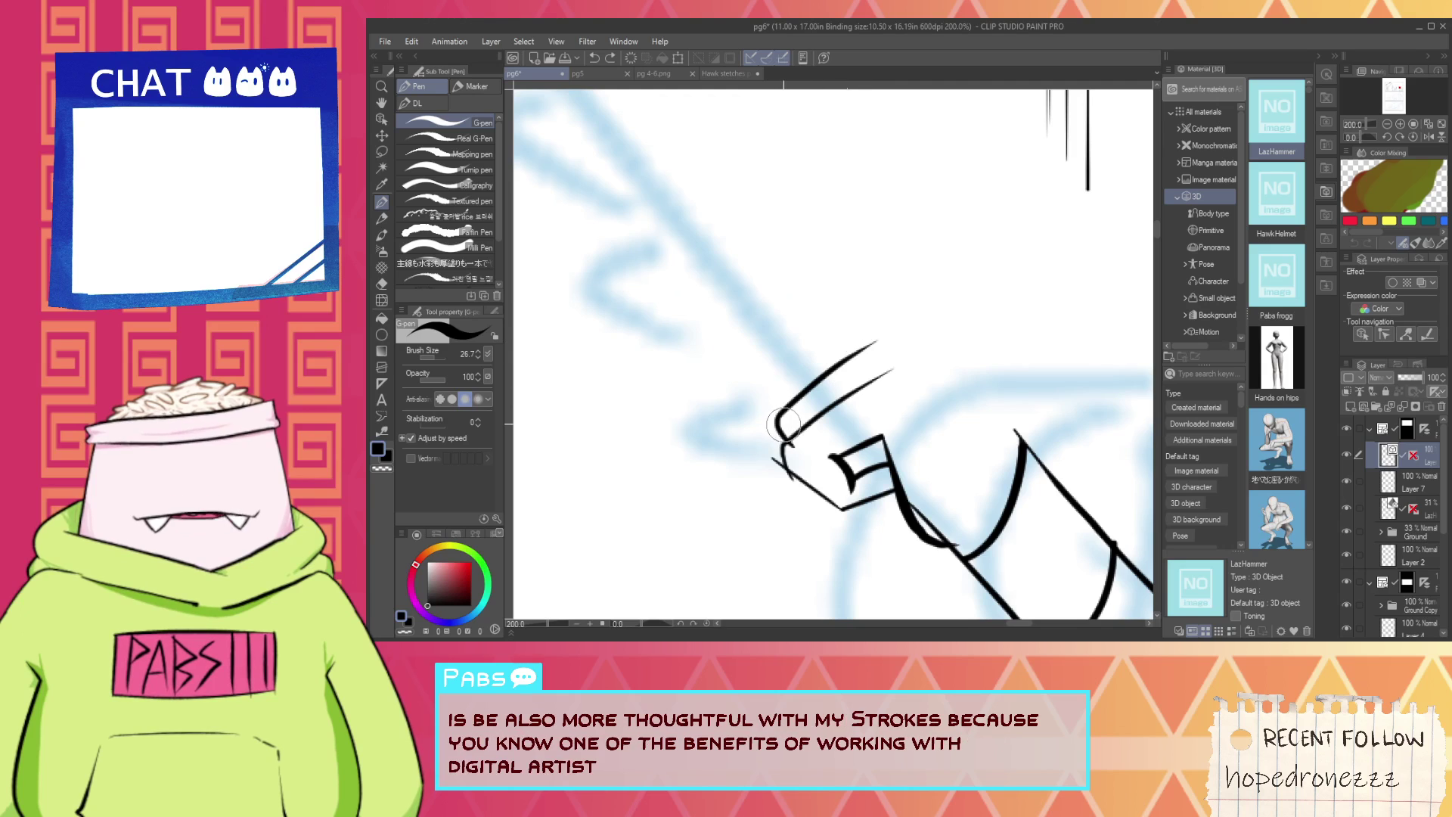
pyautogui.moveTo(773, 394); pyautogui.dragTo(881, 302)
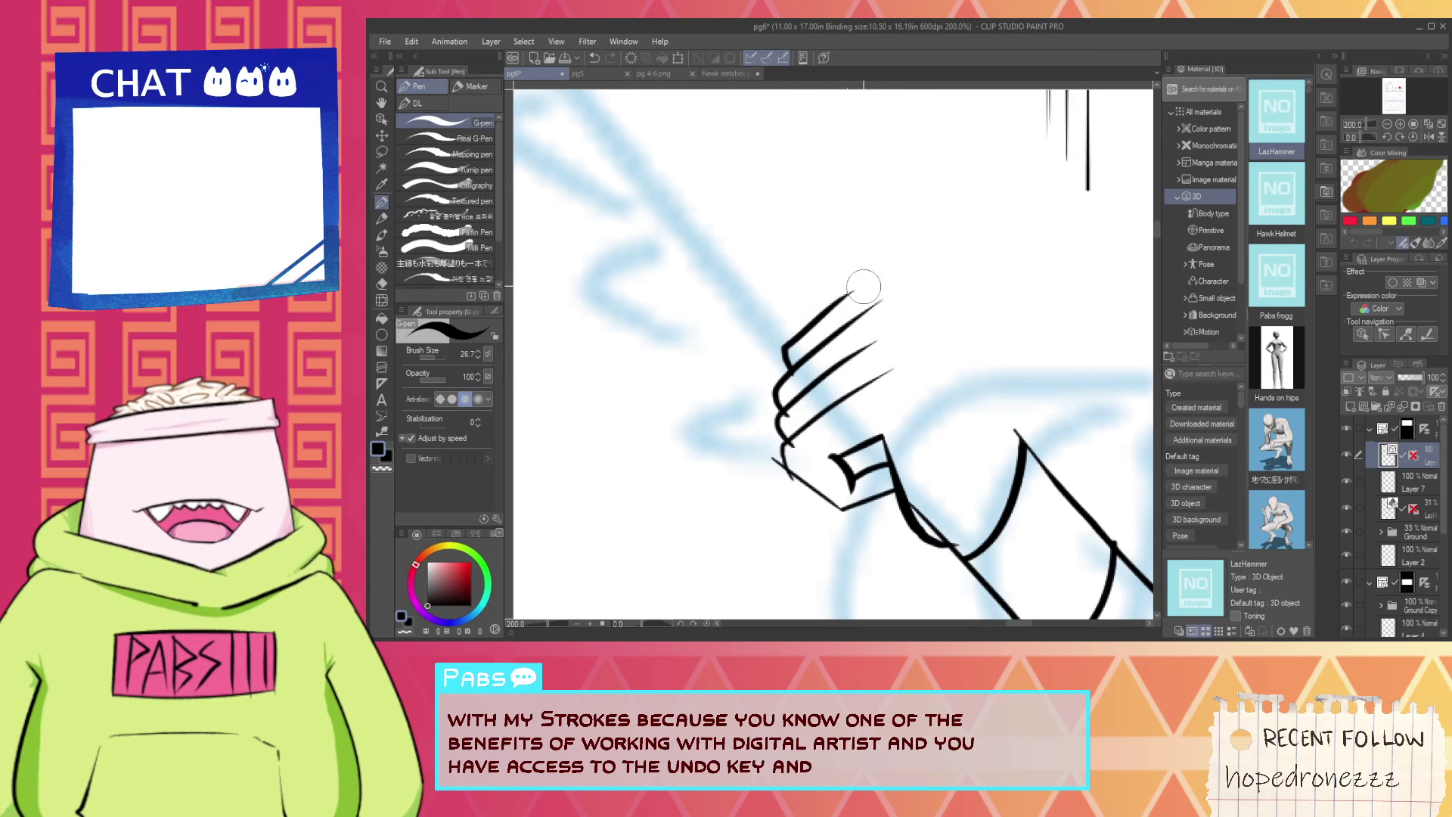
pyautogui.hotkey('ctrl', 'z')
pyautogui.moveTo(779, 354)
pyautogui.mouseDown()
pyautogui.moveTo(908, 249)
pyautogui.moveTo(1033, 425)
pyautogui.mouseUp()
pyautogui.hotkey('ctrl', 'z')
# Ink the curved back of the hand from the top finger to the wrist and erase its overshoot past the wrist.
pyautogui.moveTo(847, 265); pyautogui.dragTo(998, 395)
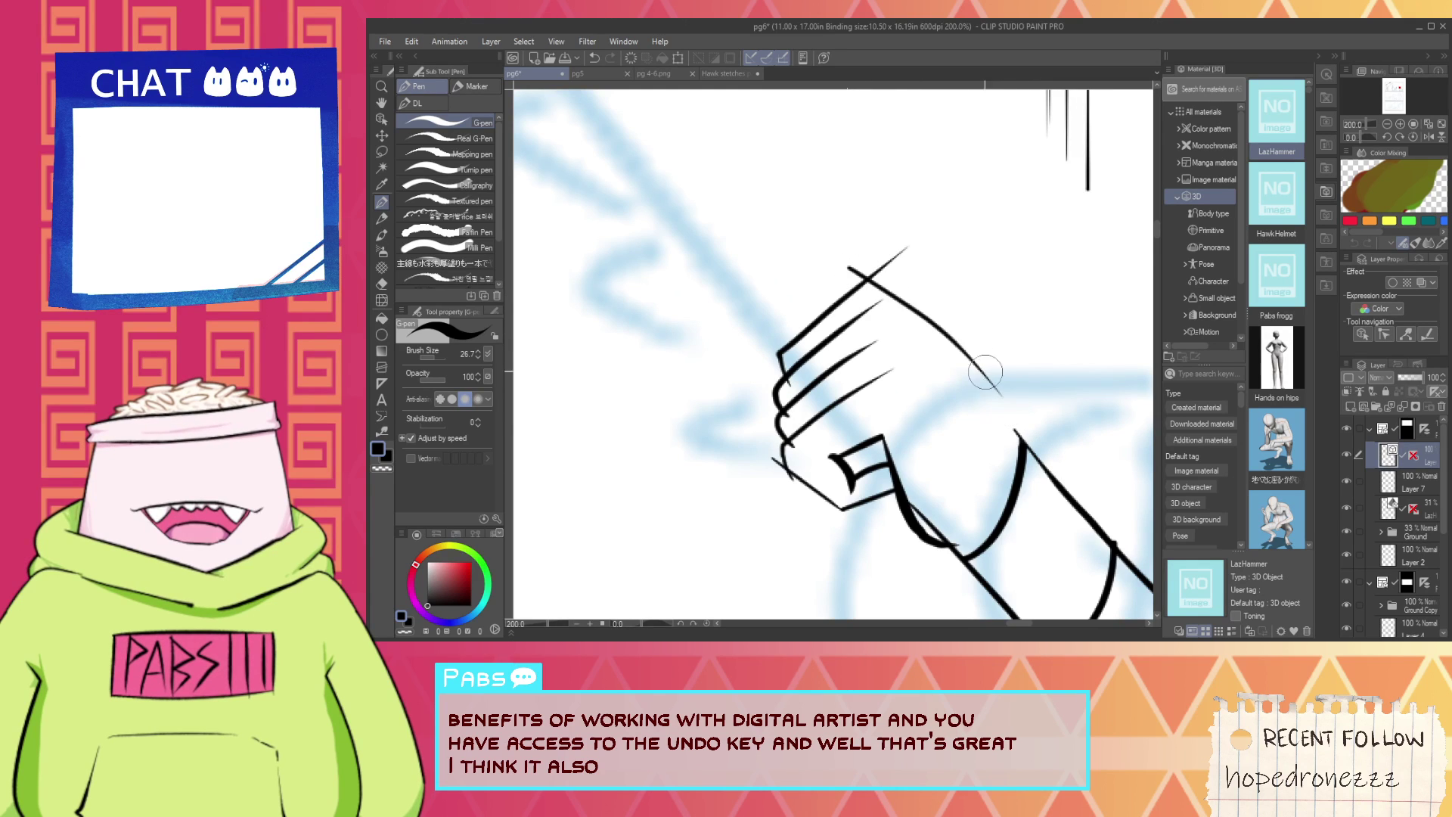
pyautogui.scroll(2, 977, 389)
pyautogui.moveTo(969, 330); pyautogui.dragTo(1064, 521)
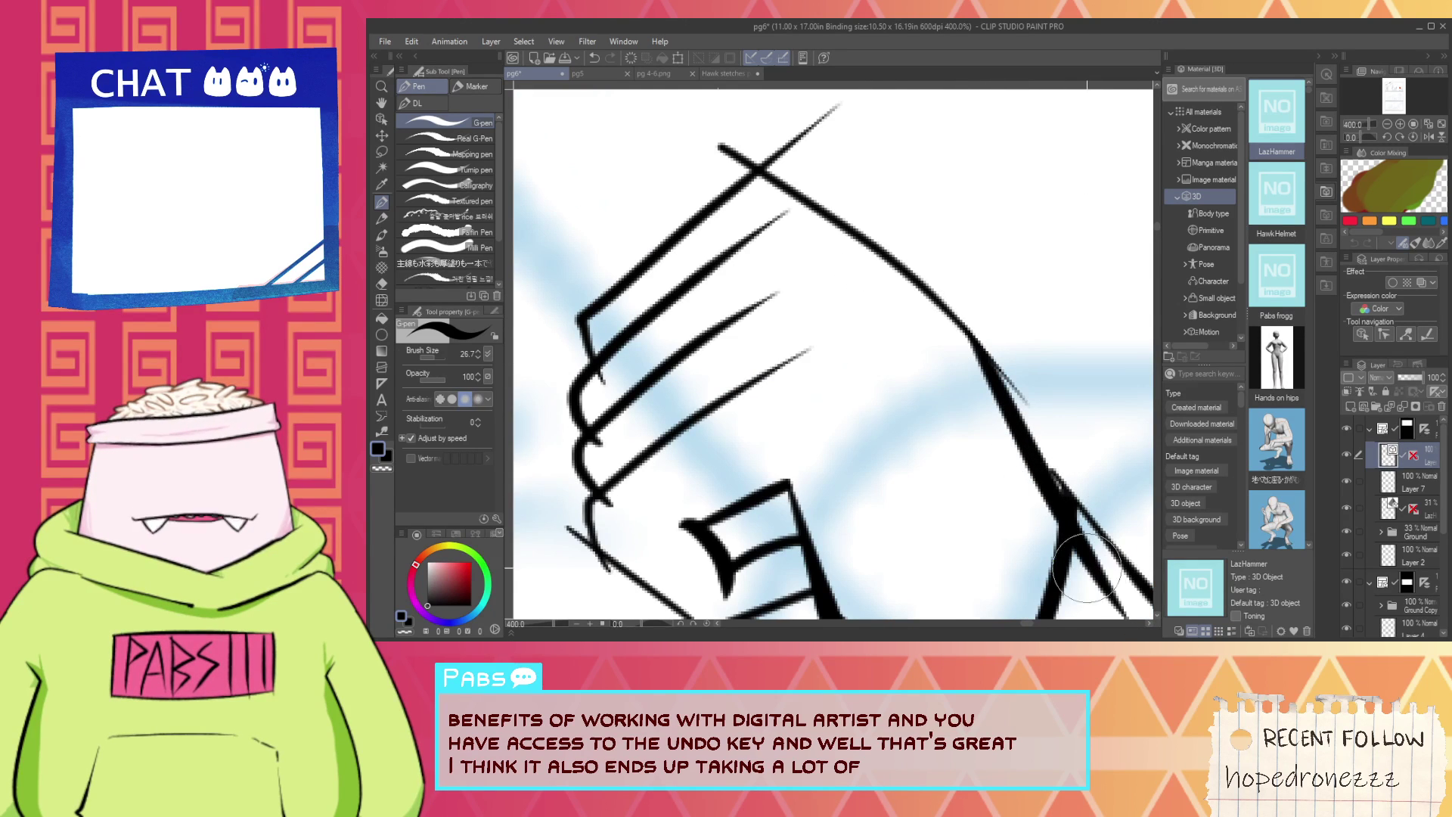
pyautogui.press('e')
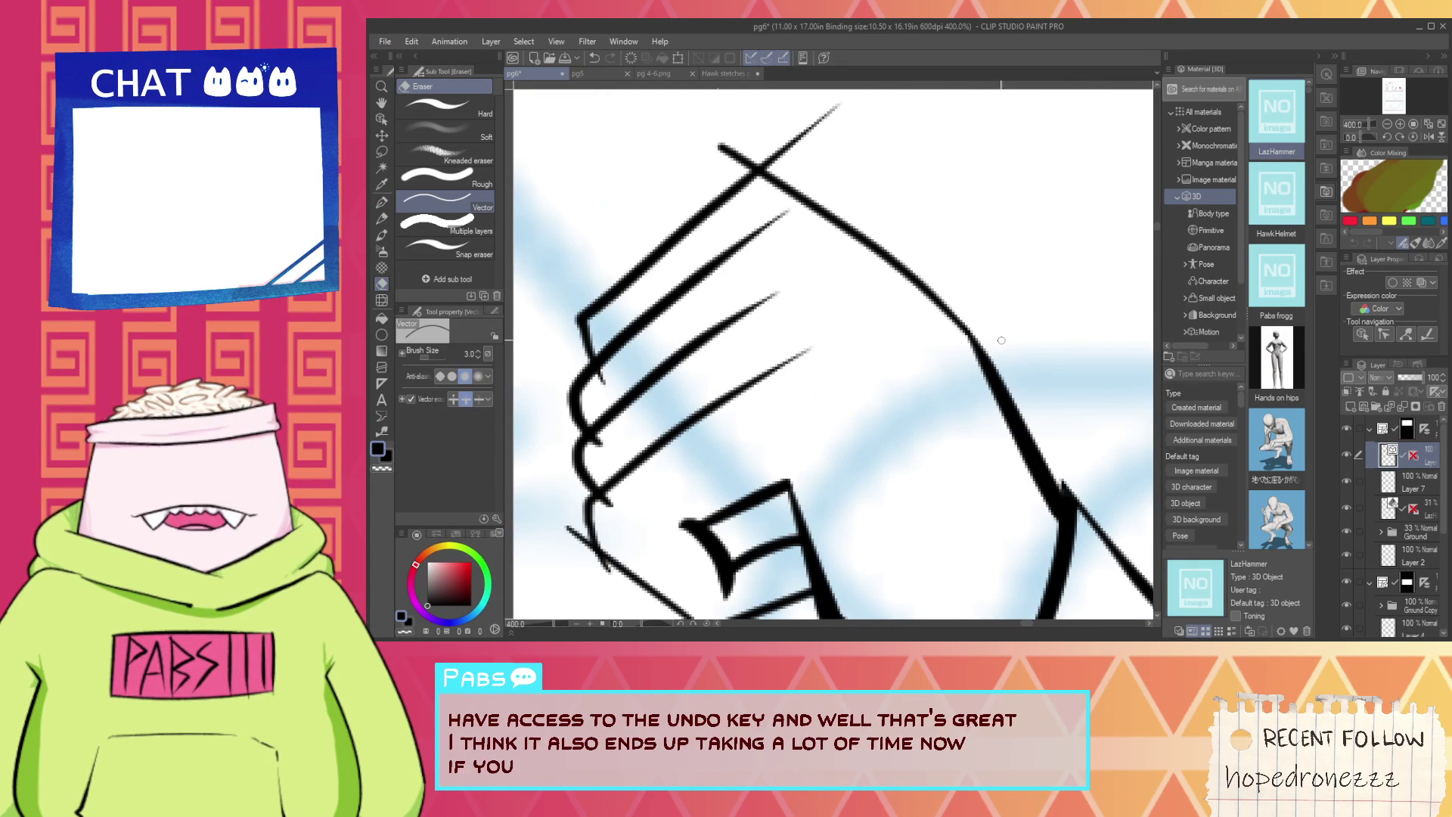
# Erase the overshooting line ends at the fist's upper corner and along the curled finger ends.
pyautogui.scroll(-2, 760, 430)
pyautogui.press('space')
pyautogui.moveTo(811, 480); pyautogui.dragTo(913, 450)
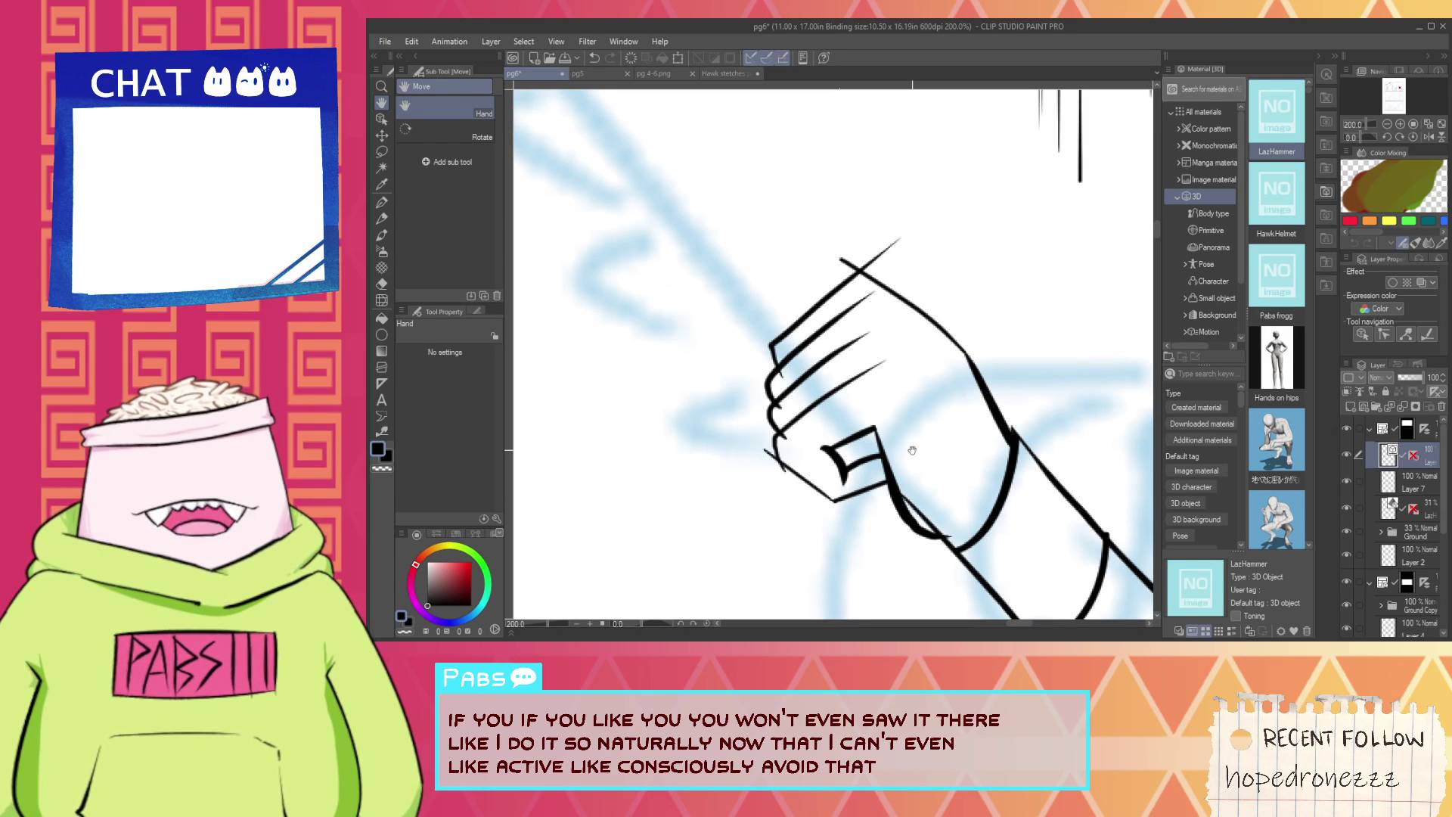
pyautogui.scroll(3, 873, 447)
pyautogui.press('e')
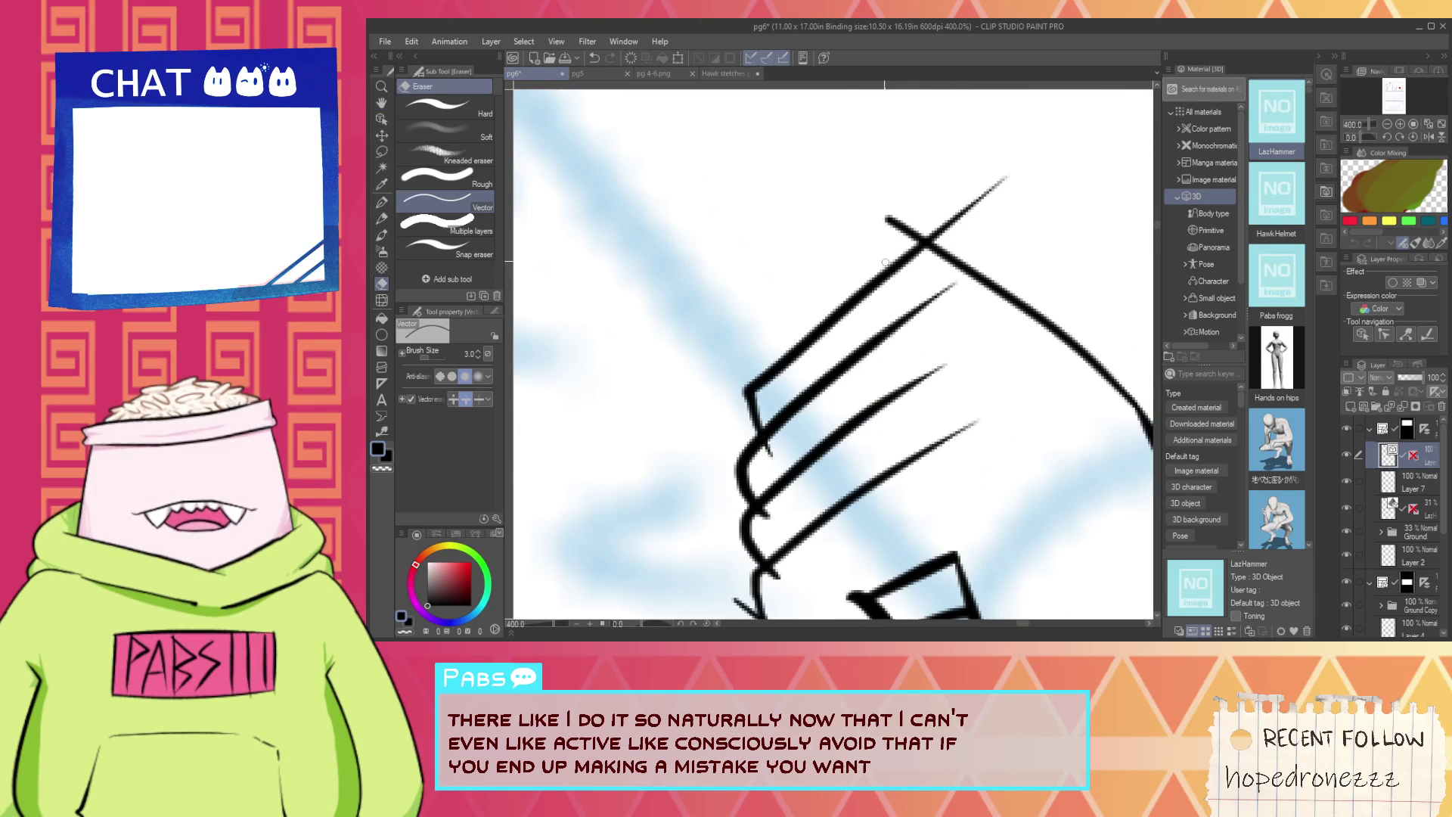
pyautogui.moveTo(779, 453); pyautogui.dragTo(764, 446)
pyautogui.press('space')
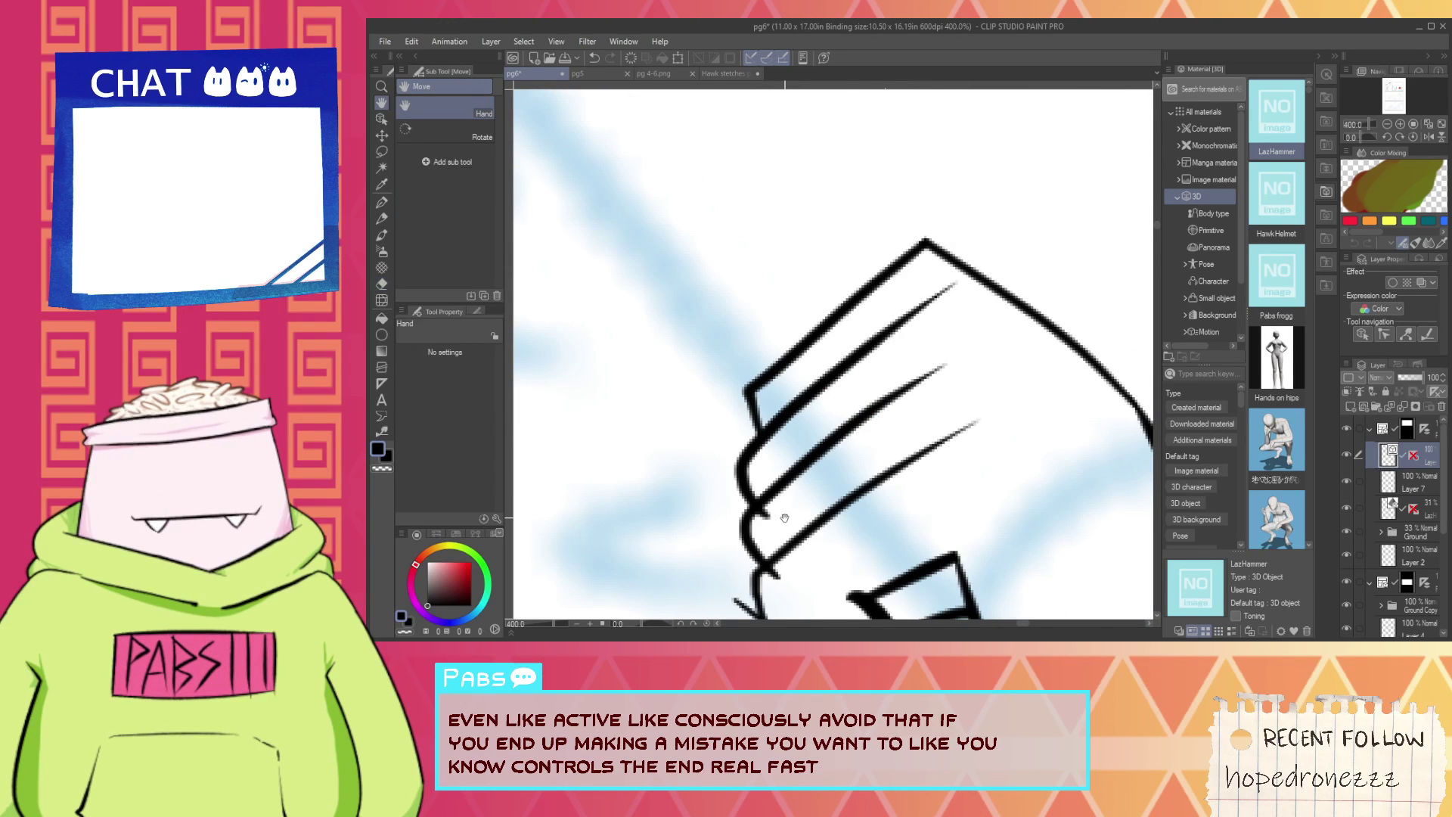
pyautogui.moveTo(755, 521); pyautogui.dragTo(822, 423)
pyautogui.moveTo(838, 487); pyautogui.dragTo(833, 542)
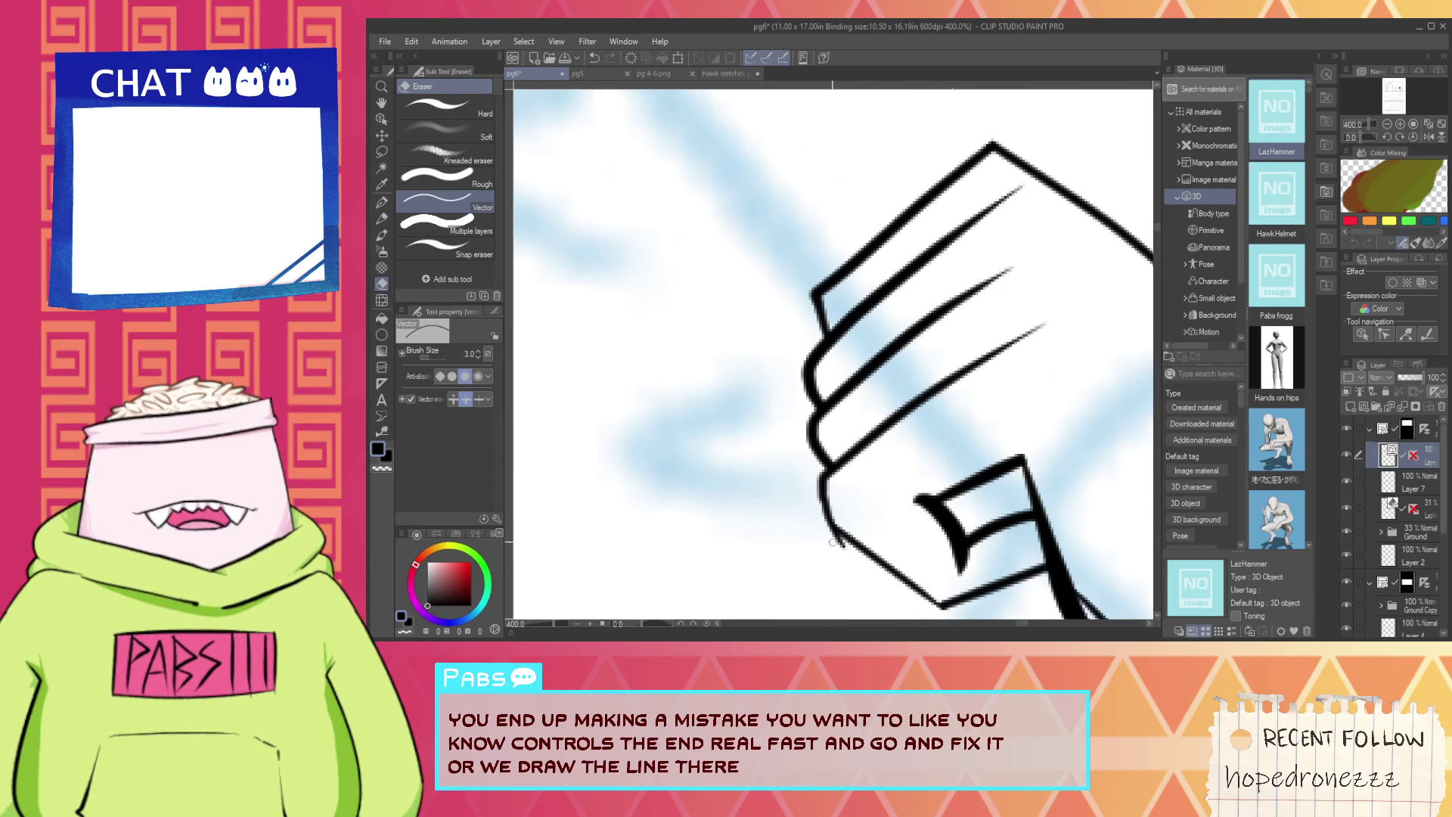
# Thin the thick curve at the thumb tip with Redraw vector line width and erase the overshoot at the palm's base.
pyautogui.scroll(-3, 852, 548)
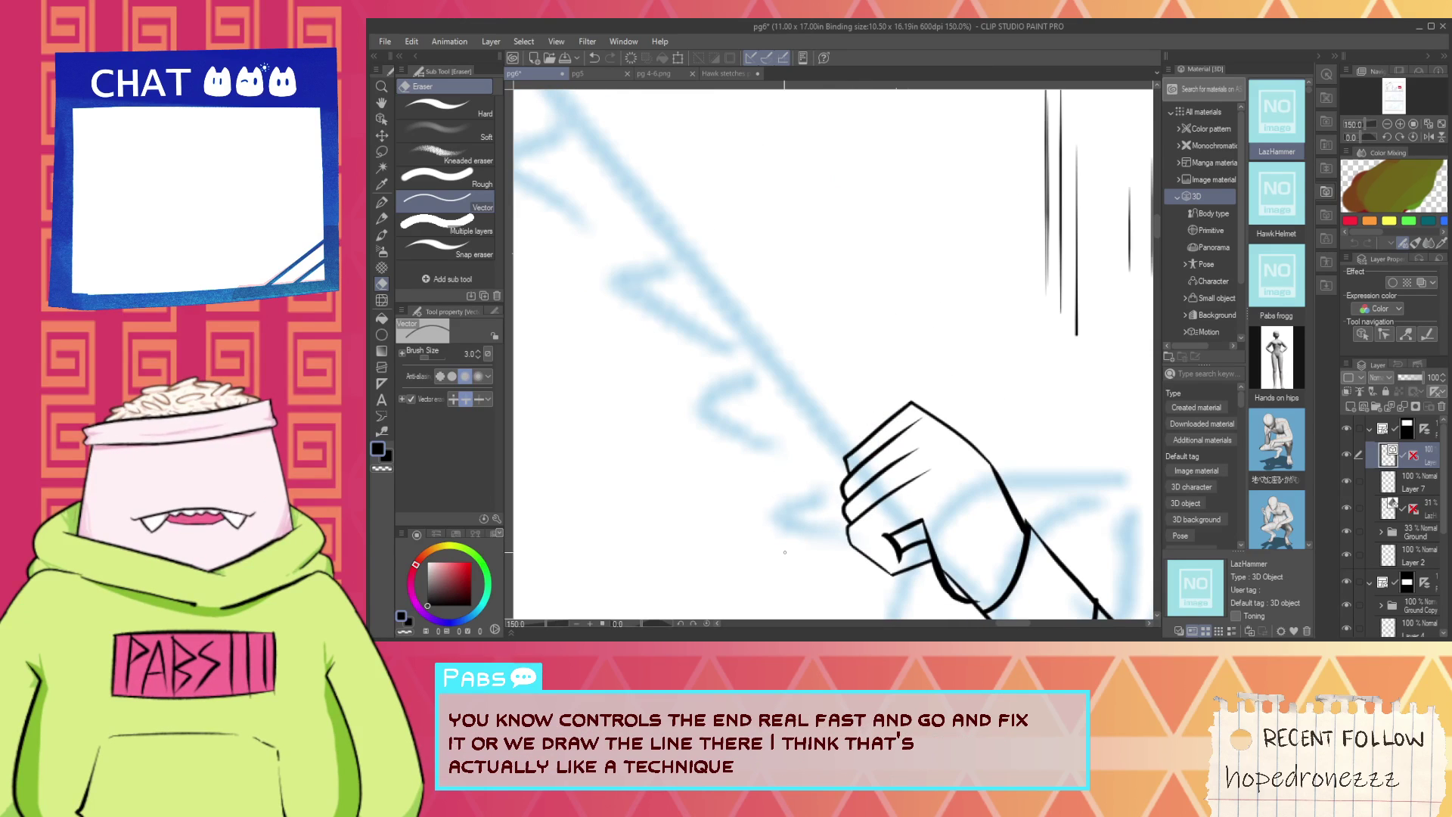
pyautogui.scroll(4, 768, 532)
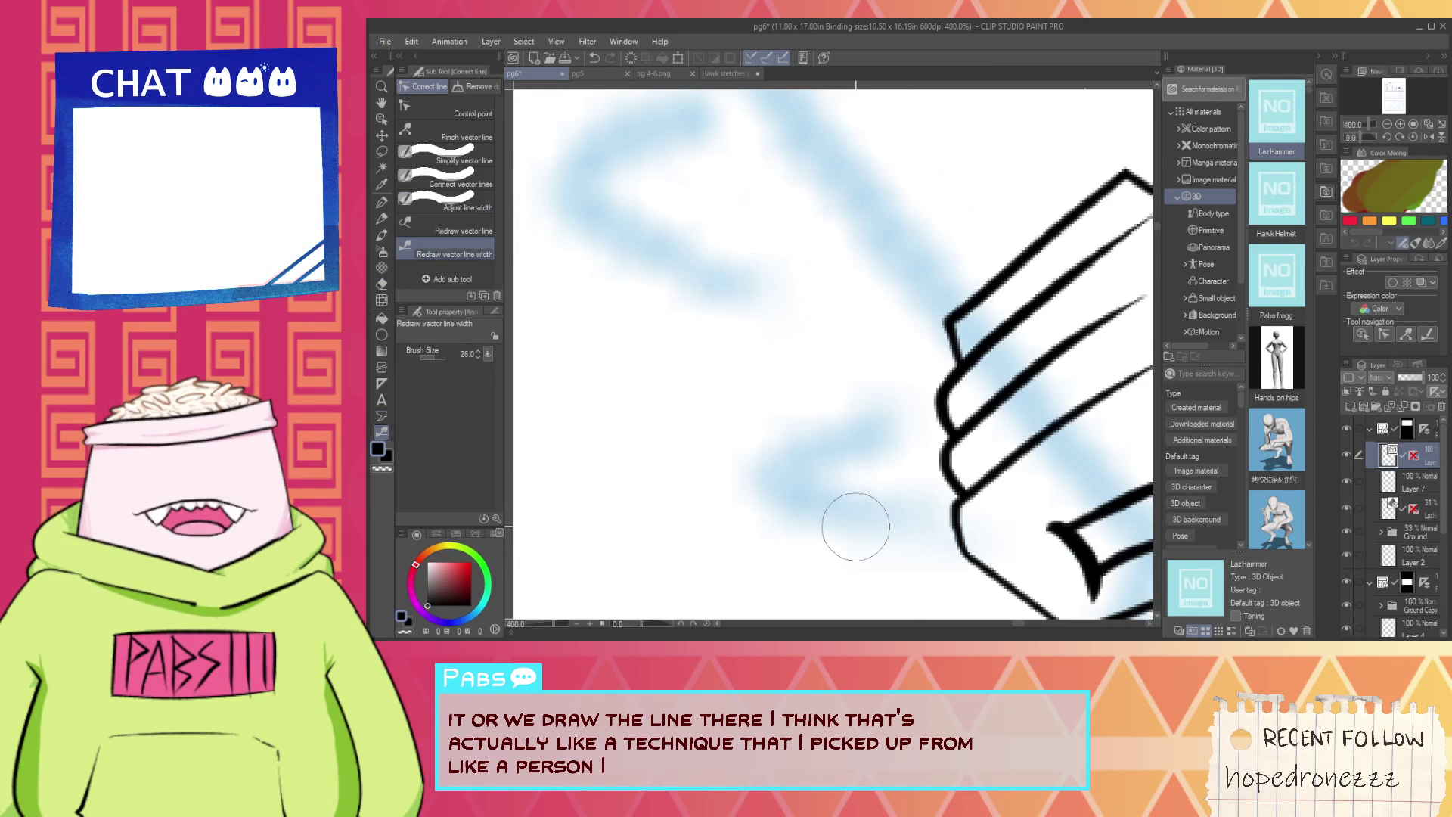
pyautogui.press('space')
pyautogui.scroll(-2, 913, 509)
pyautogui.moveTo(879, 536); pyautogui.dragTo(630, 400)
pyautogui.scroll(2, 629, 400)
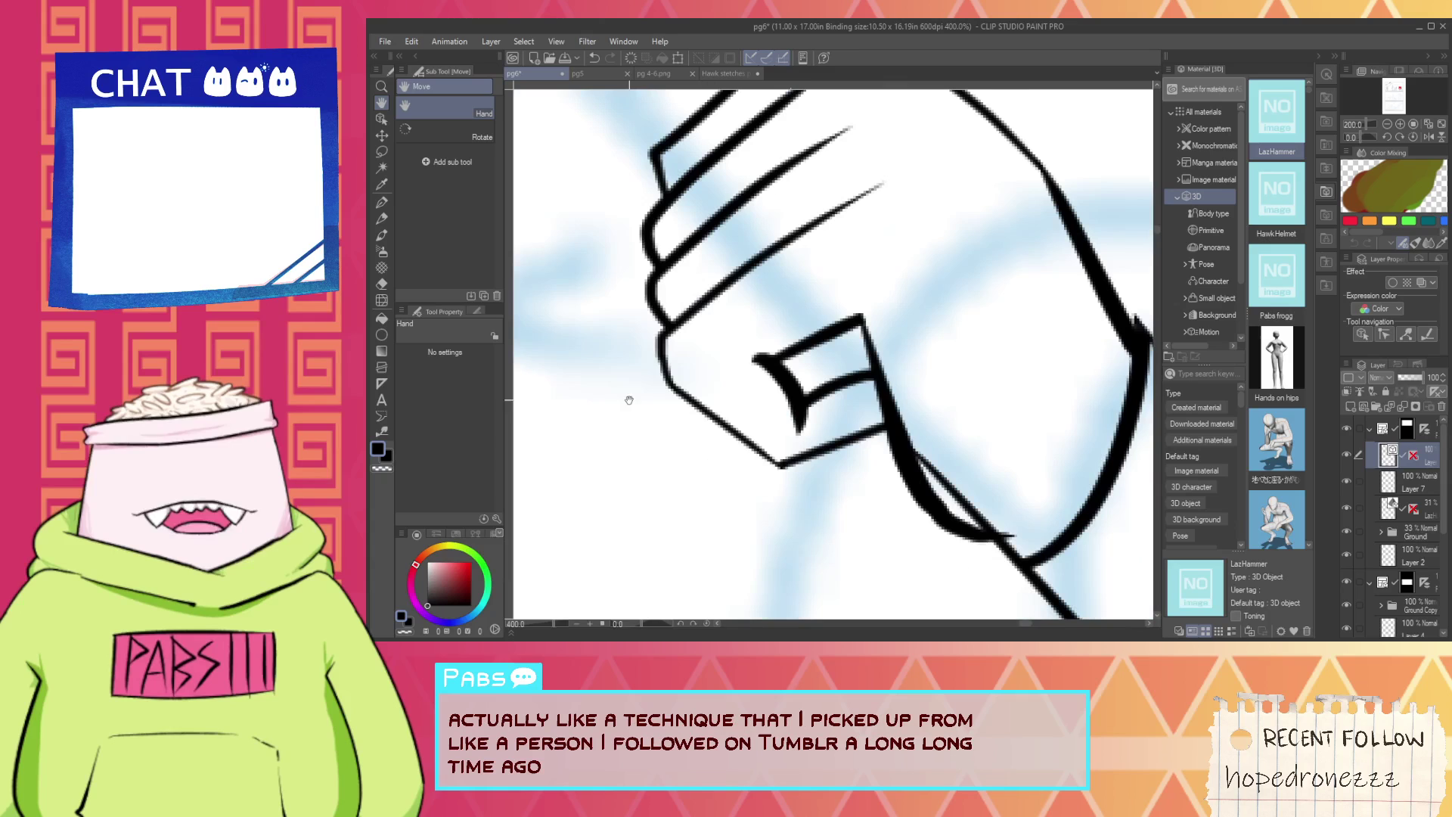
pyautogui.click(384, 430)
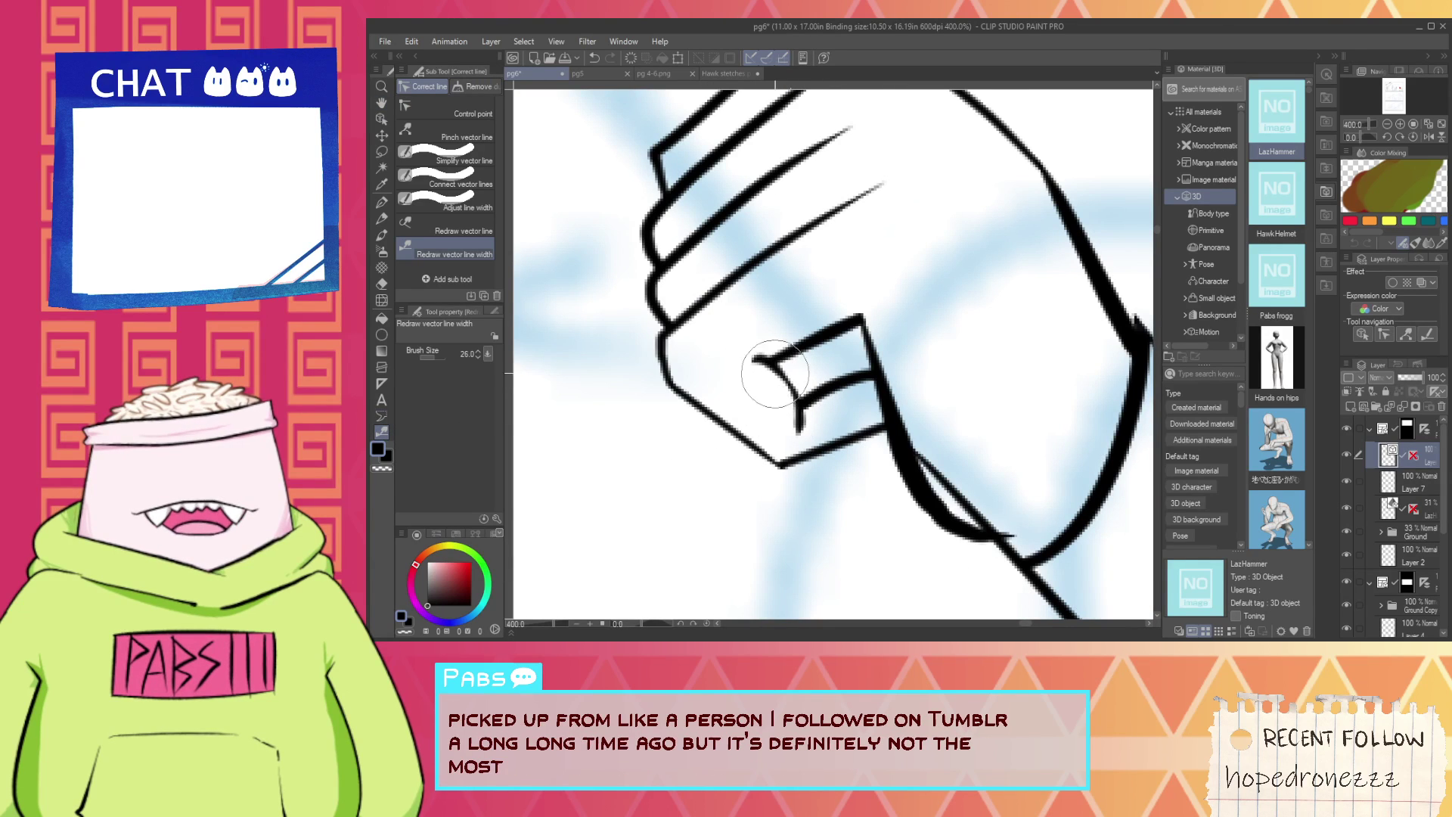
pyautogui.moveTo(894, 470); pyautogui.dragTo(960, 535)
pyautogui.hotkey('ctrl', 'z')
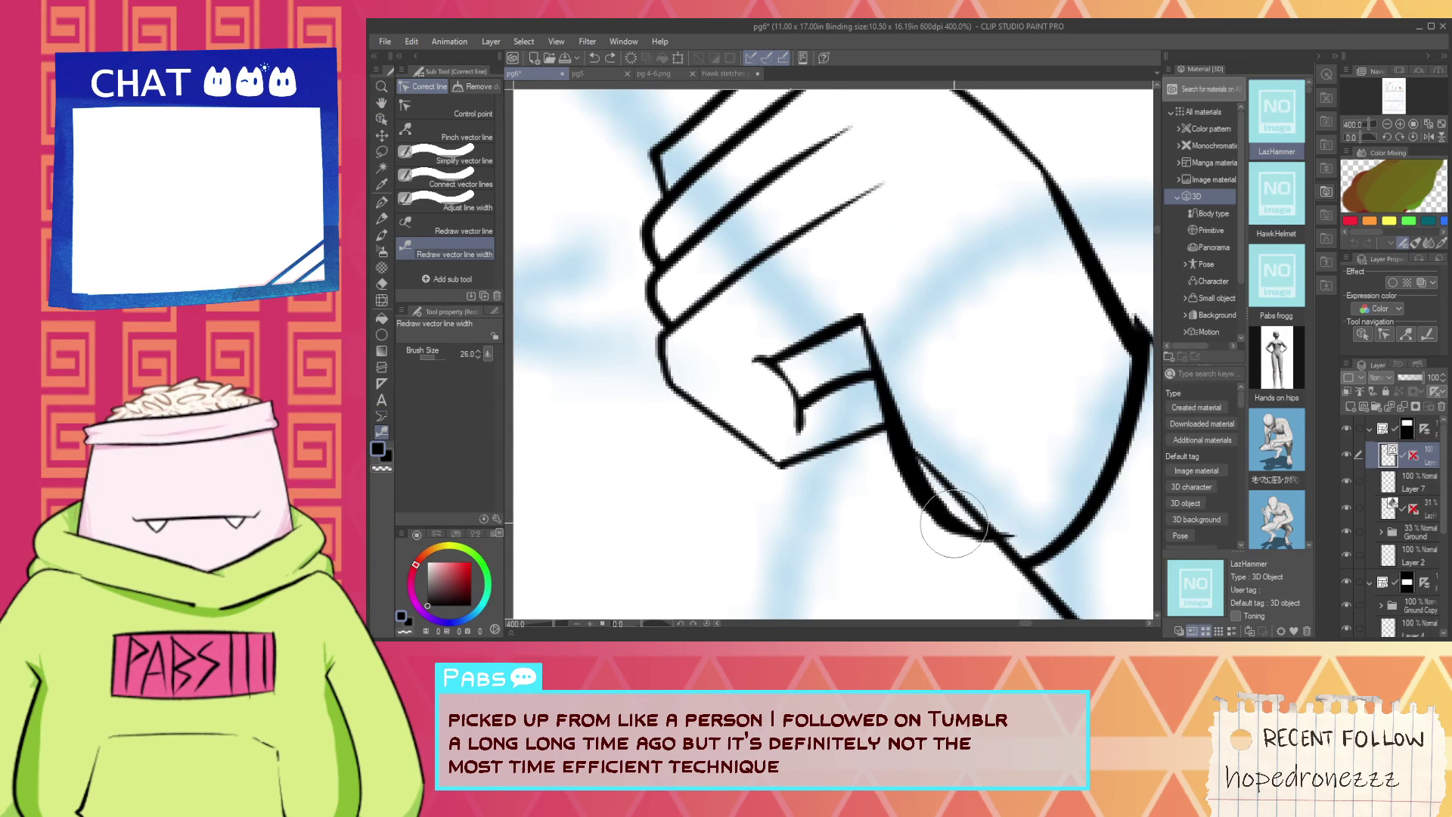
pyautogui.press('e')
pyautogui.scroll(-5, 951, 454)
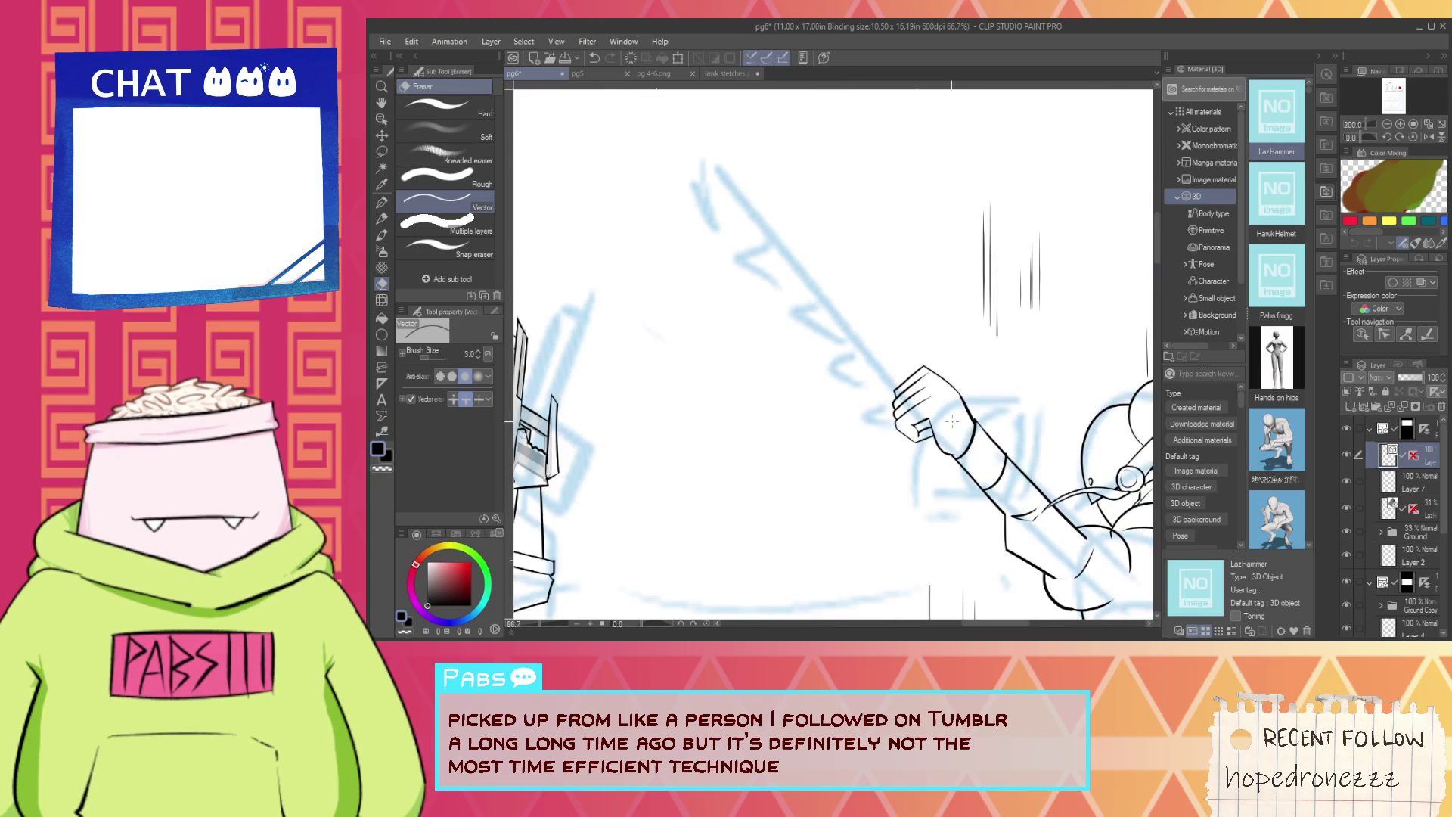
# Select the four finger strokes as vector objects and squash them vertically below the hand's upper outline.
pyautogui.press('space')
pyautogui.scroll(5, 952, 421)
pyautogui.press('p')
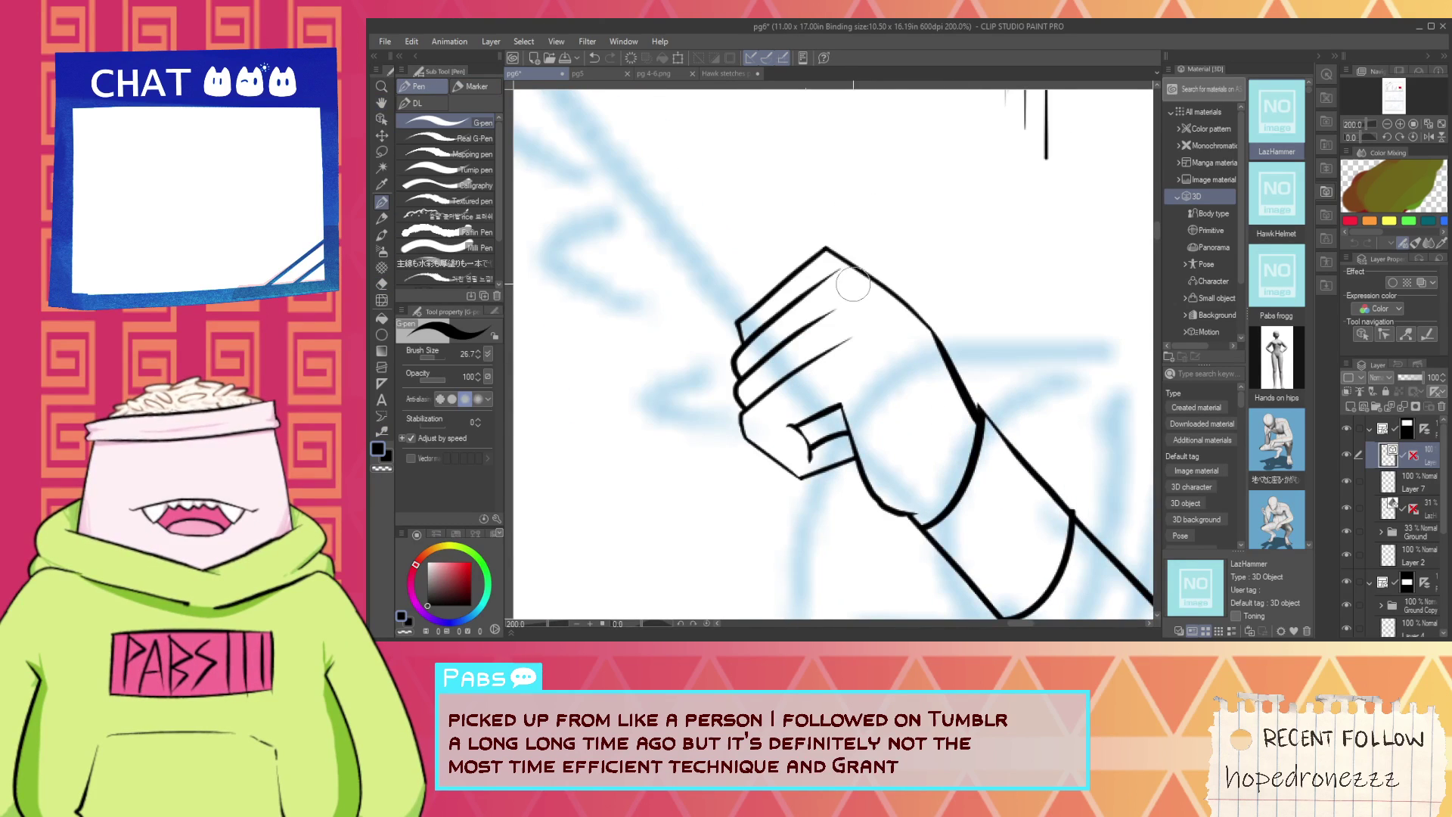
pyautogui.click(382, 119)
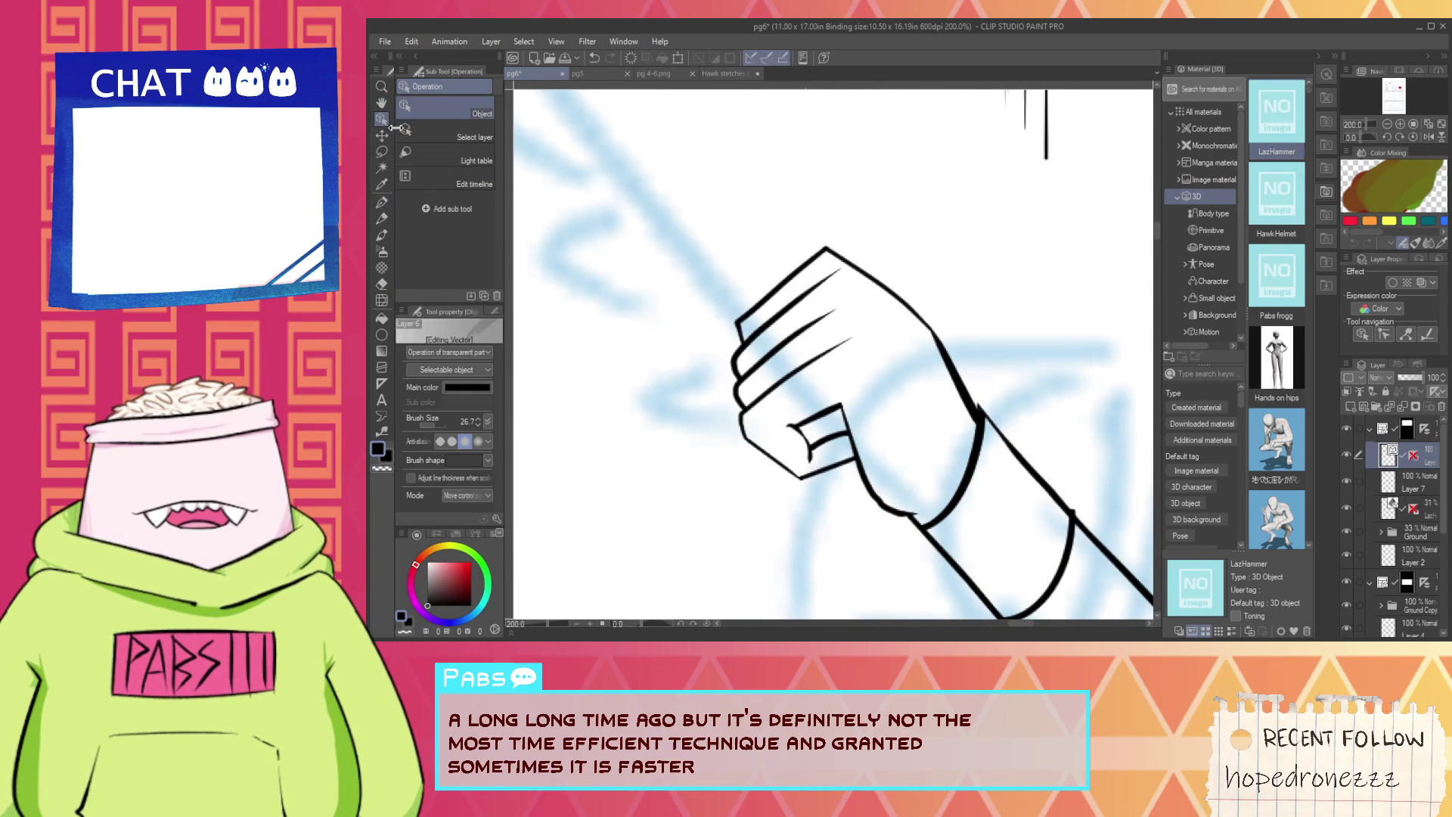
pyautogui.moveTo(747, 200); pyautogui.dragTo(808, 276)
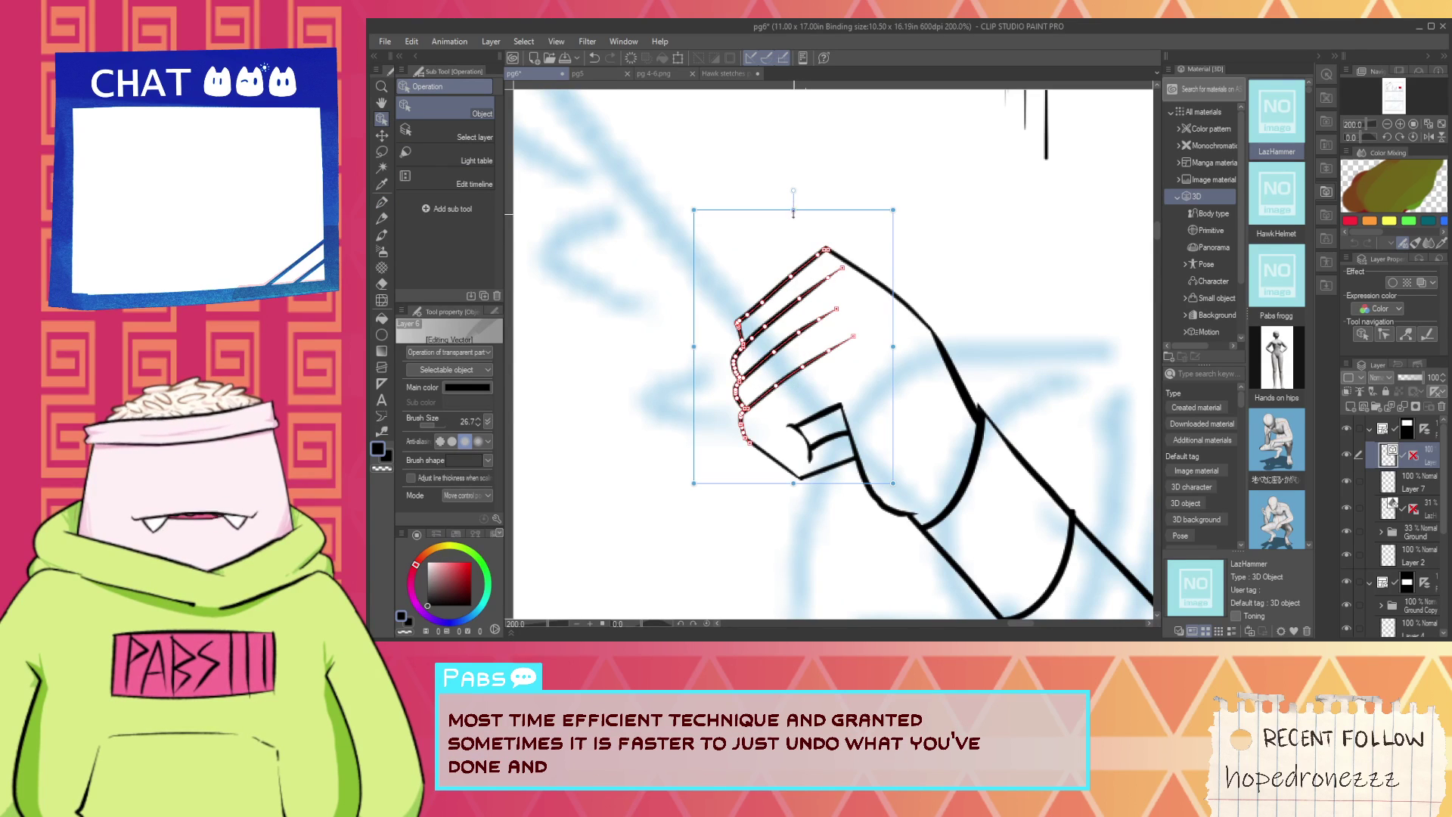
pyautogui.click(795, 224)
pyautogui.moveTo(794, 226); pyautogui.dragTo(805, 392)
pyautogui.click(797, 224)
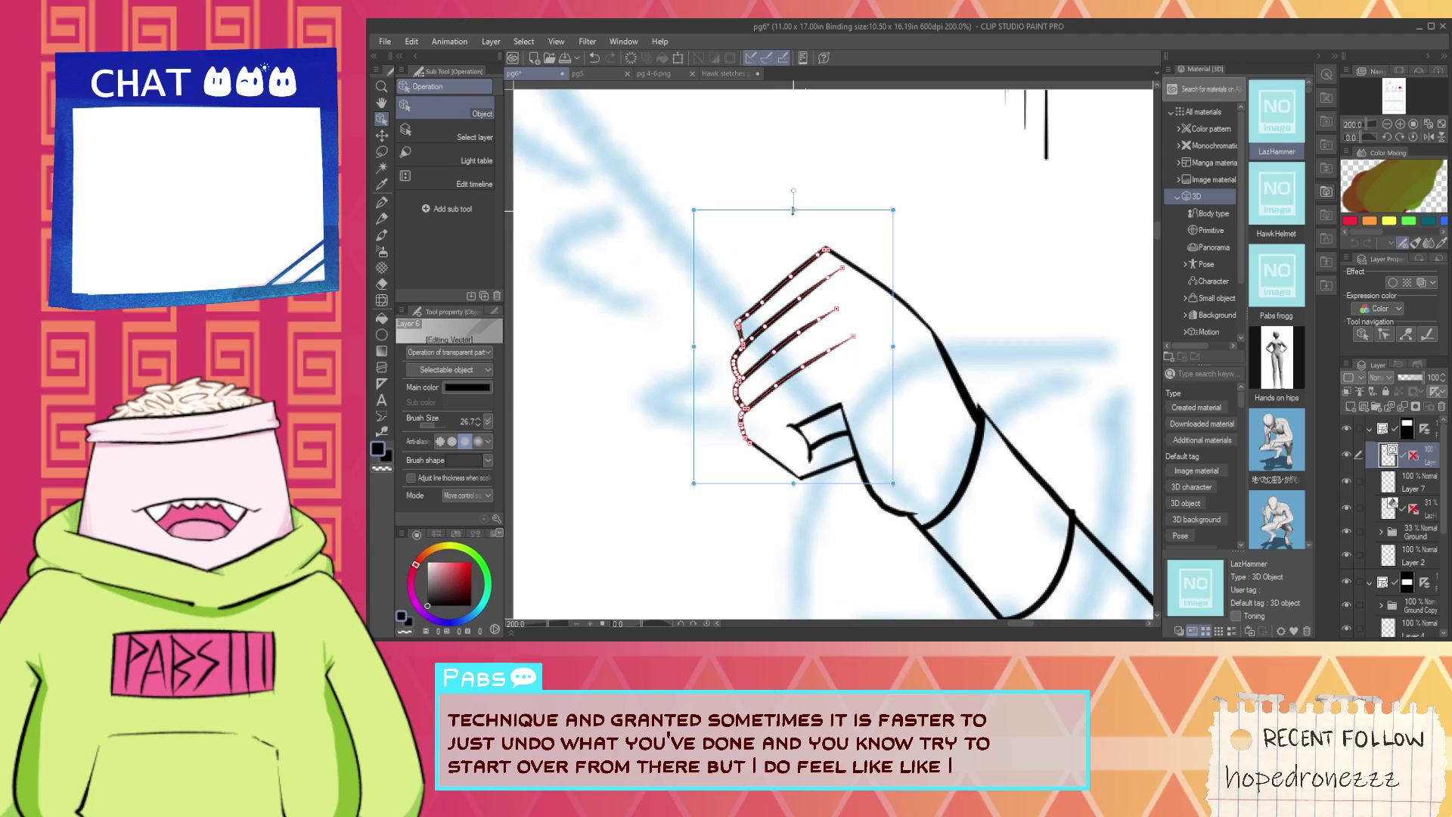
pyautogui.moveTo(794, 210); pyautogui.dragTo(821, 242)
# Shorten the inner finger lines and finish their ends with small hooked strokes.
pyautogui.press('p')
pyautogui.scroll(3, 840, 295)
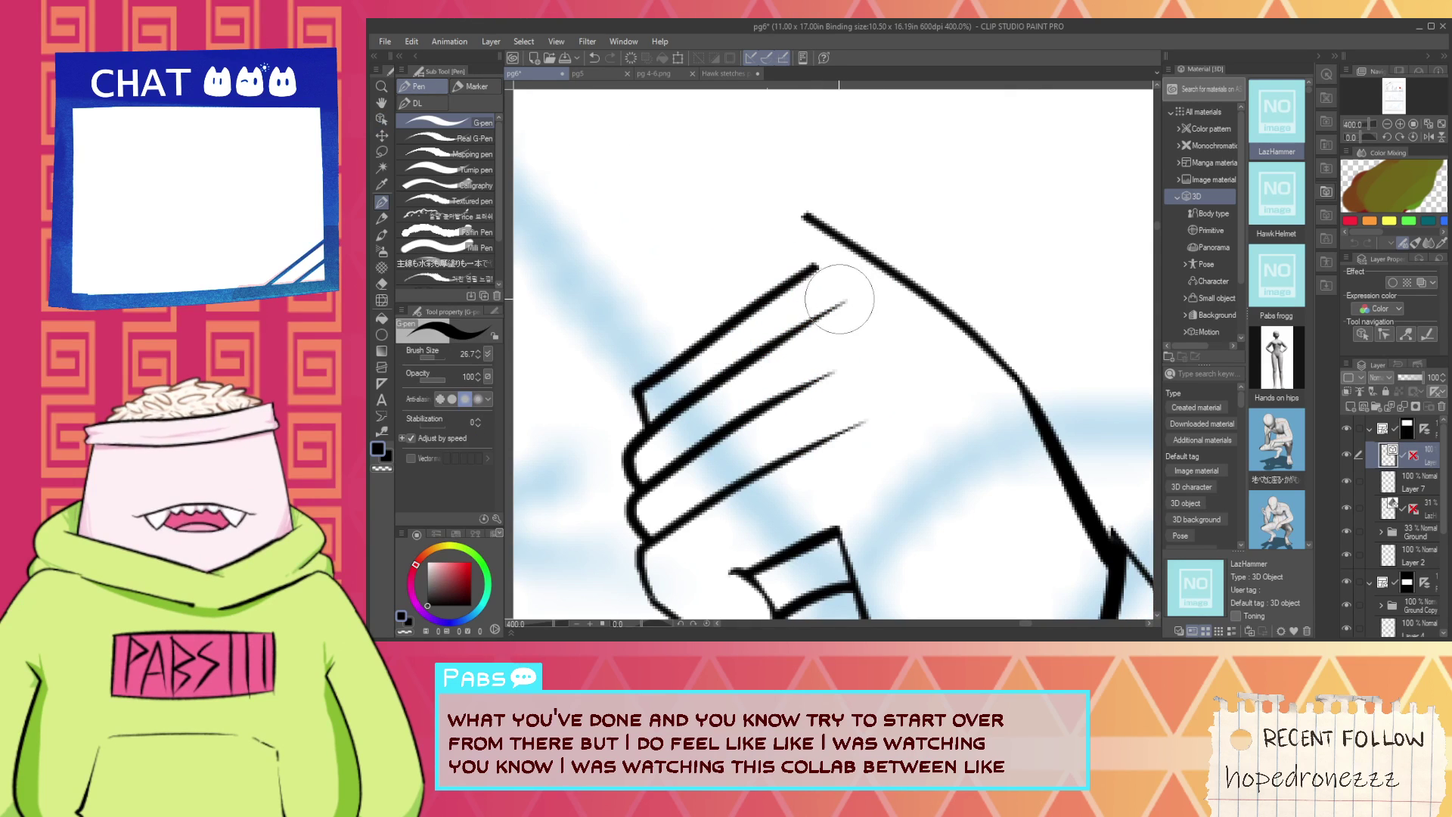
pyautogui.press('e')
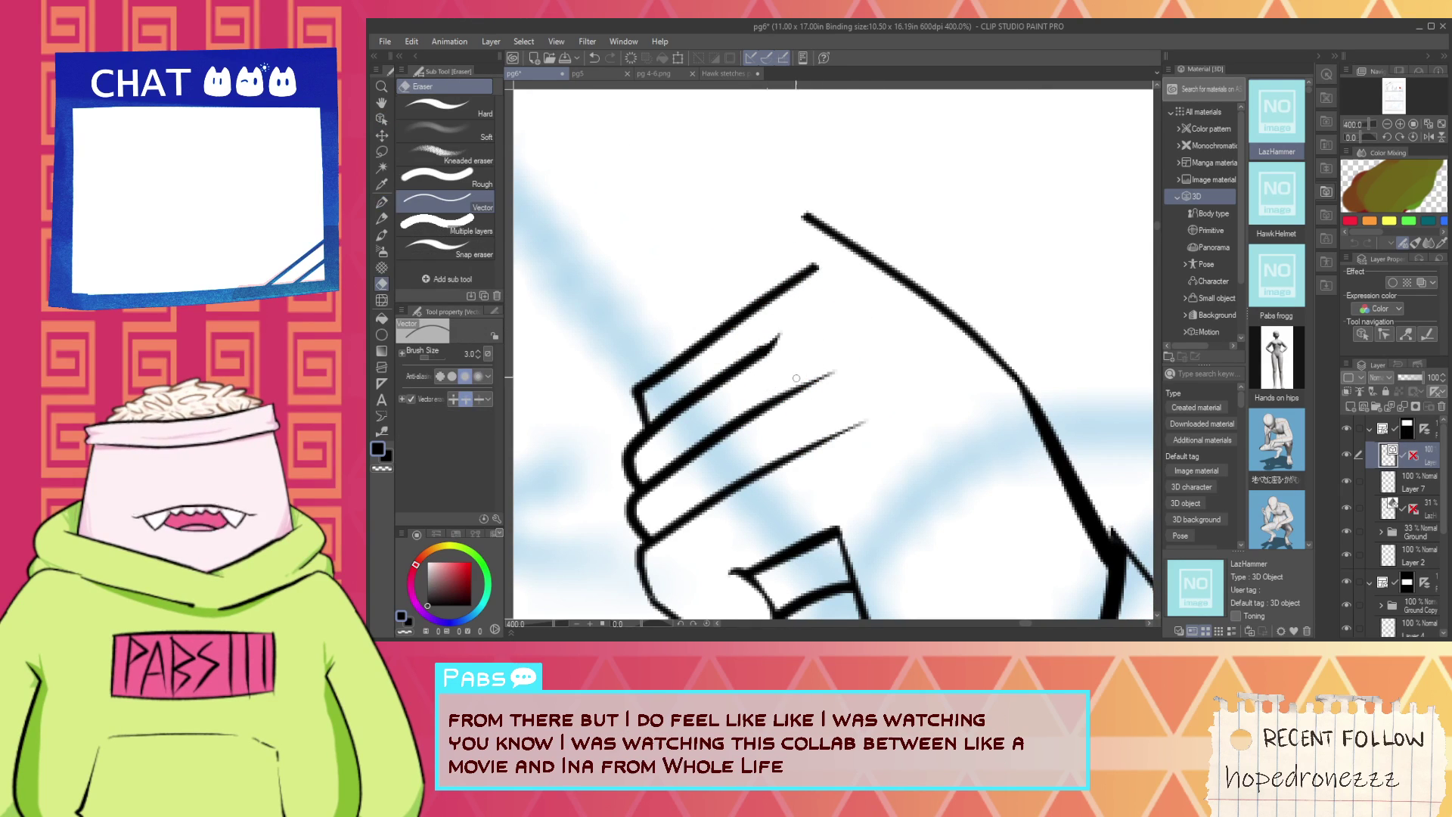
pyautogui.press('p')
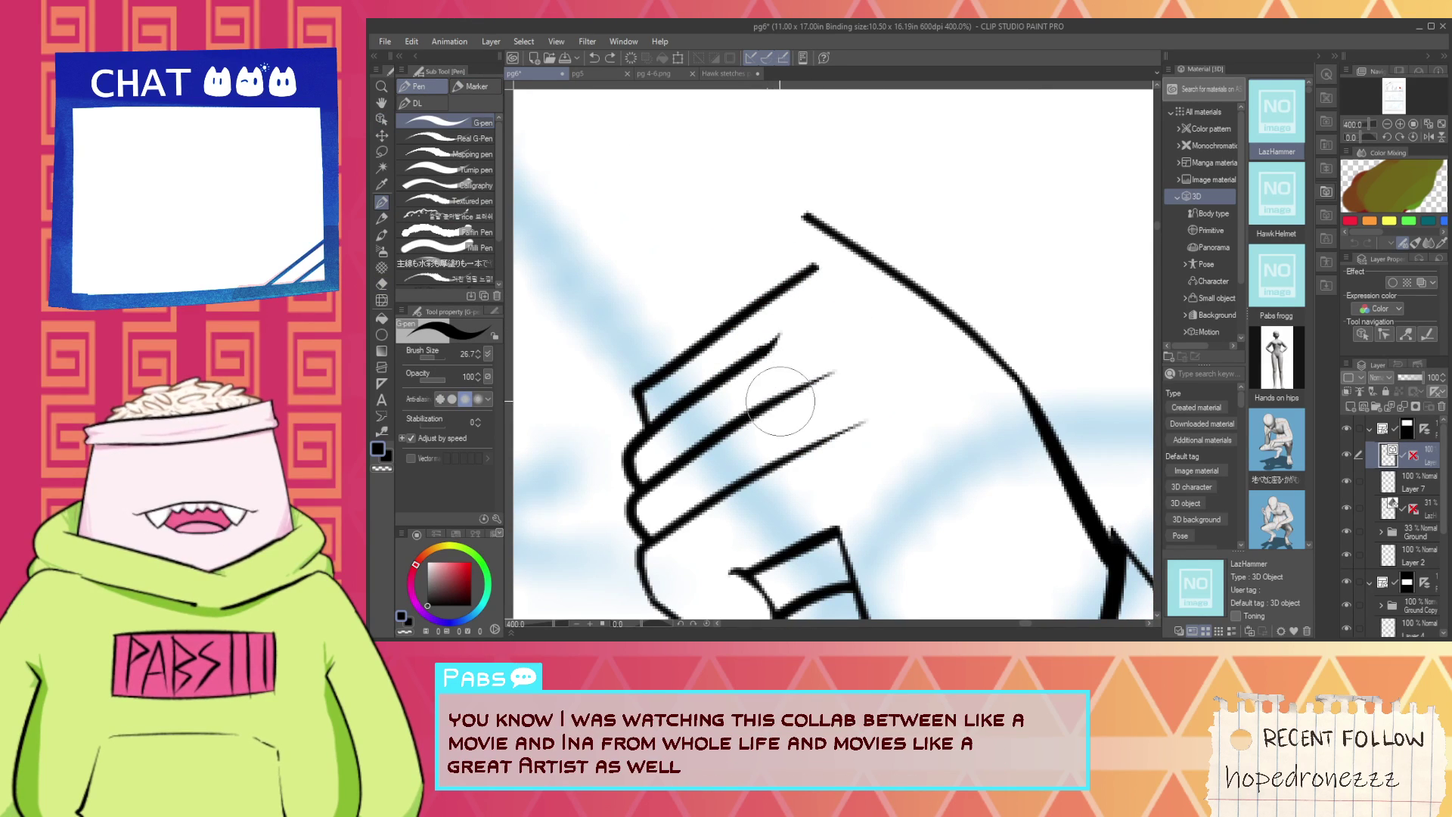
pyautogui.press('e')
pyautogui.press('p')
pyautogui.moveTo(797, 454); pyautogui.dragTo(849, 415)
pyautogui.press('e')
# Try to ink a rounded knuckle curve joining the top finger to the back of the hand.
pyautogui.press('p')
pyautogui.moveTo(773, 302)
pyautogui.mouseDown()
pyautogui.moveTo(789, 269)
pyautogui.moveTo(872, 259)
pyautogui.mouseUp()
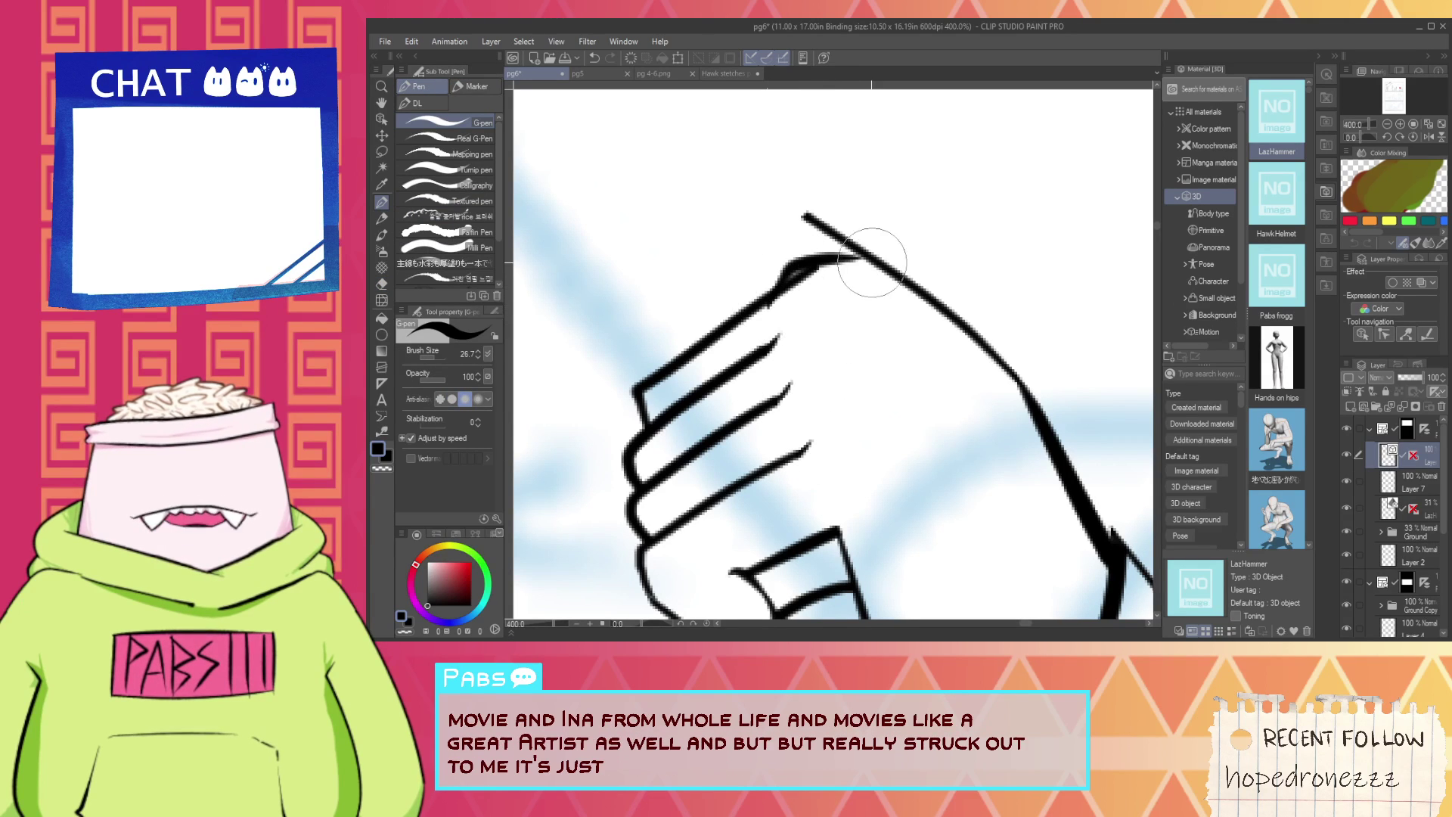
pyautogui.hotkey('ctrl', 'z')
pyautogui.moveTo(769, 308); pyautogui.dragTo(1013, 347)
pyautogui.hotkey('ctrl', 'z')
pyautogui.press('e')
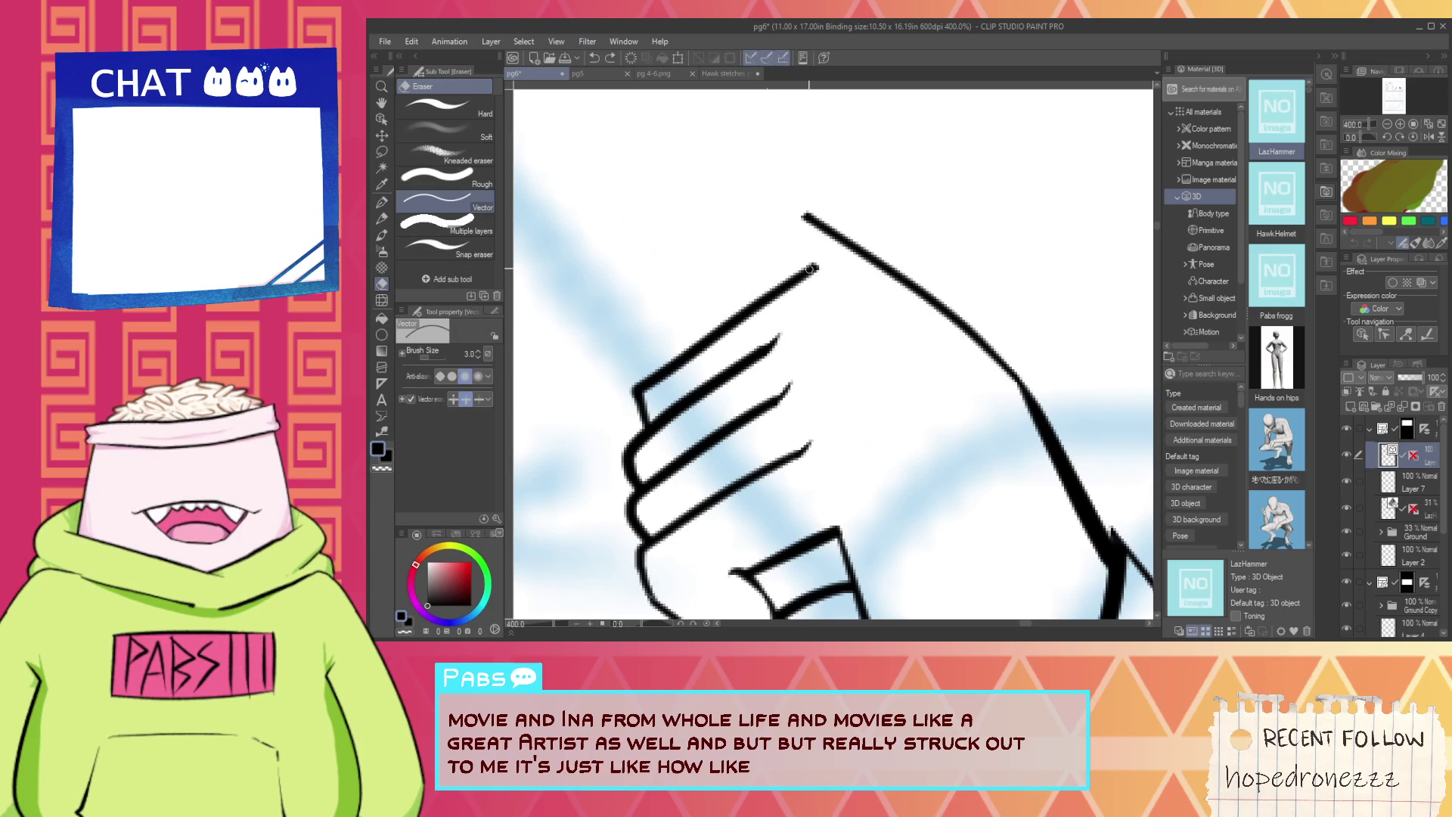
pyautogui.scroll(-2, 813, 277)
pyautogui.scroll(2, 813, 264)
pyautogui.press('space')
pyautogui.press('p')
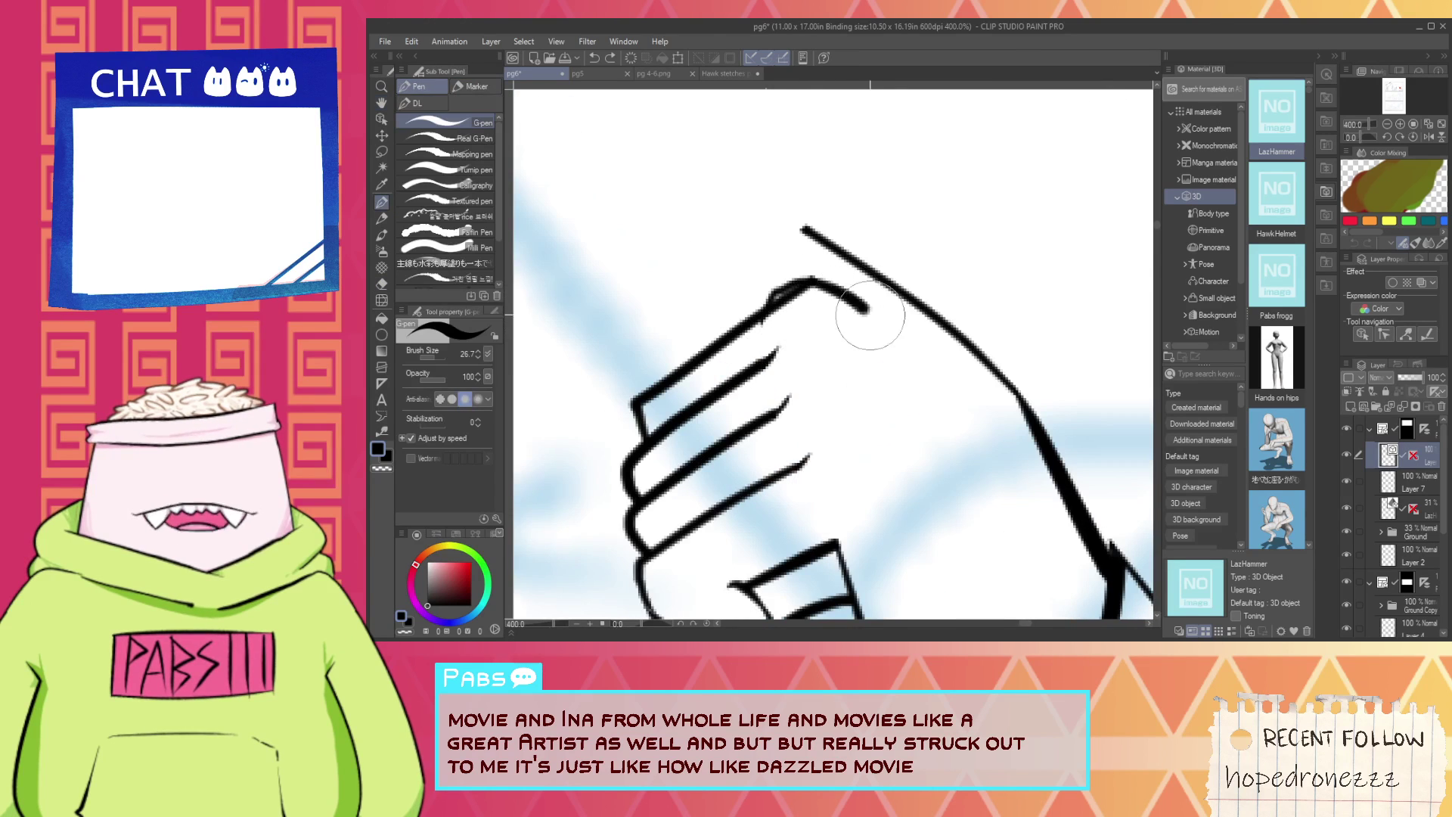
pyautogui.moveTo(774, 310)
pyautogui.mouseDown()
pyautogui.moveTo(804, 286)
pyautogui.moveTo(983, 341)
pyautogui.mouseUp()
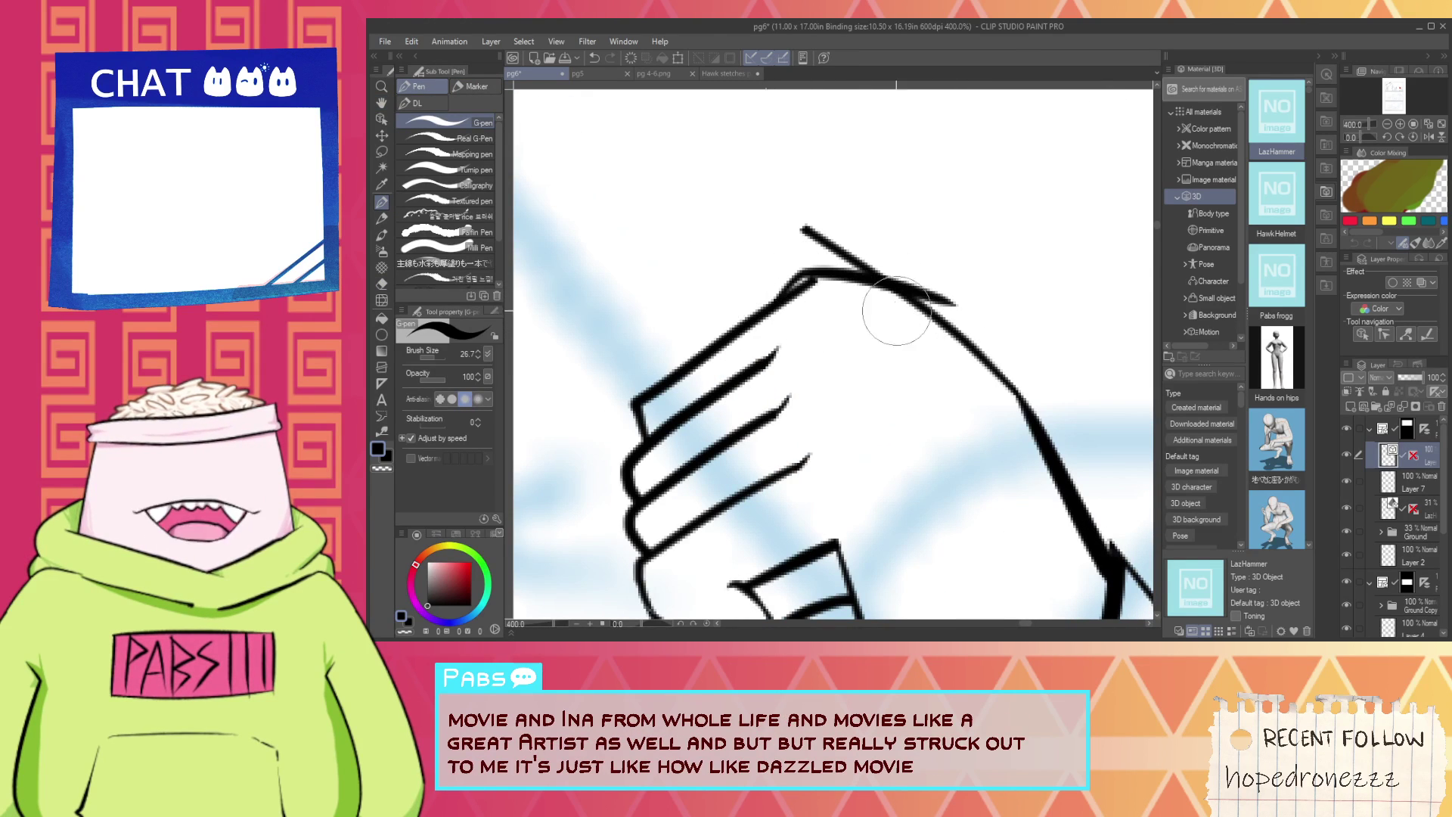
pyautogui.hotkey('ctrl', 'z')
pyautogui.moveTo(765, 298)
pyautogui.mouseDown()
pyautogui.moveTo(856, 266)
pyautogui.moveTo(1031, 376)
pyautogui.mouseUp()
pyautogui.scroll(-2, 877, 293)
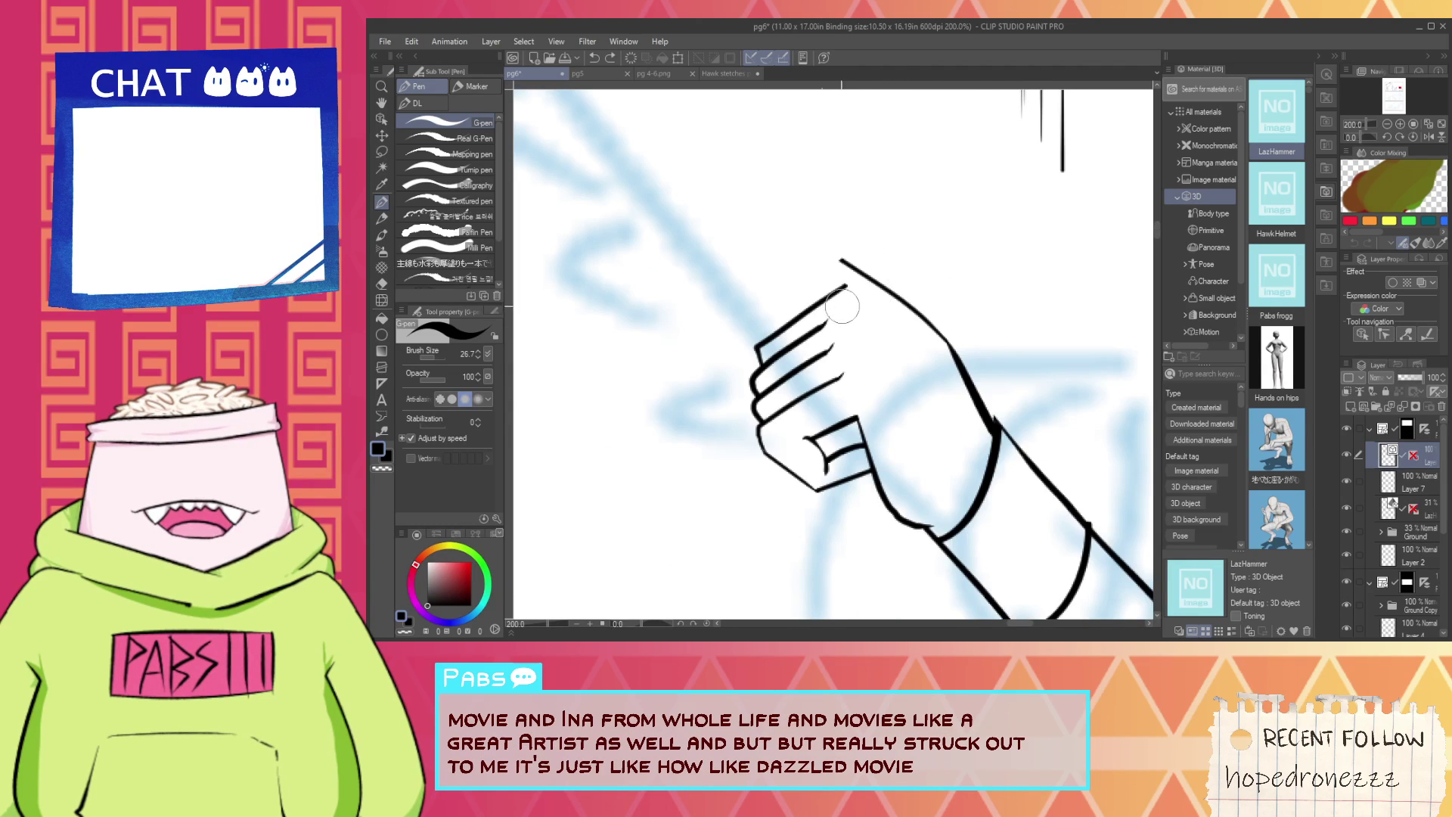
# Ink a straighter back of the hand from the top finger to the wrist, erasing the old outline and overshooting end.
pyautogui.moveTo(832, 292)
pyautogui.mouseDown()
pyautogui.moveTo(1024, 452)
pyautogui.moveTo(838, 285)
pyautogui.moveTo(995, 435)
pyautogui.mouseUp()
pyautogui.hotkey('ctrl', 'z')
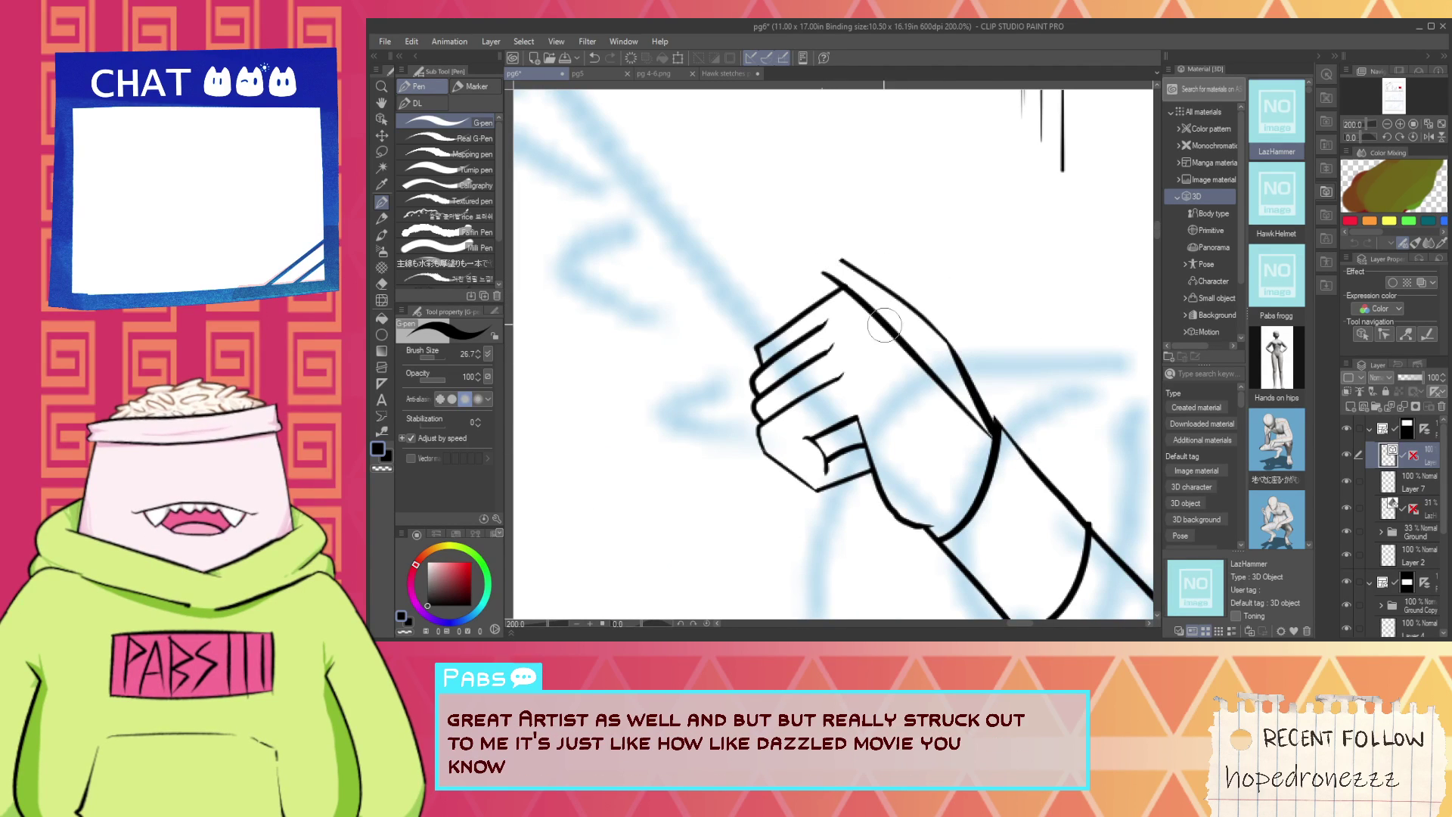
pyautogui.press('e')
pyautogui.moveTo(922, 308); pyautogui.dragTo(944, 344)
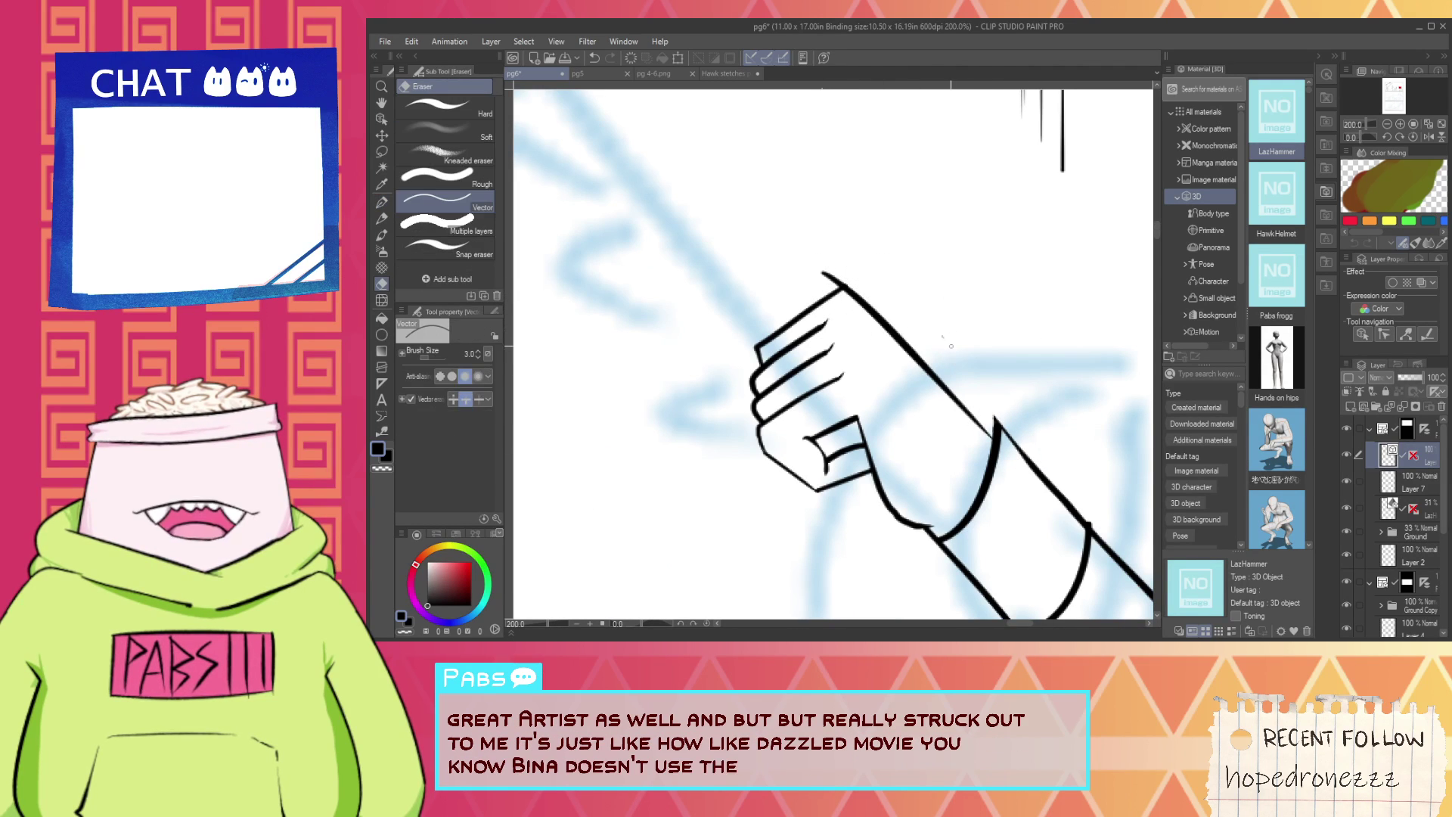
pyautogui.scroll(2, 841, 280)
pyautogui.scroll(-5, 852, 276)
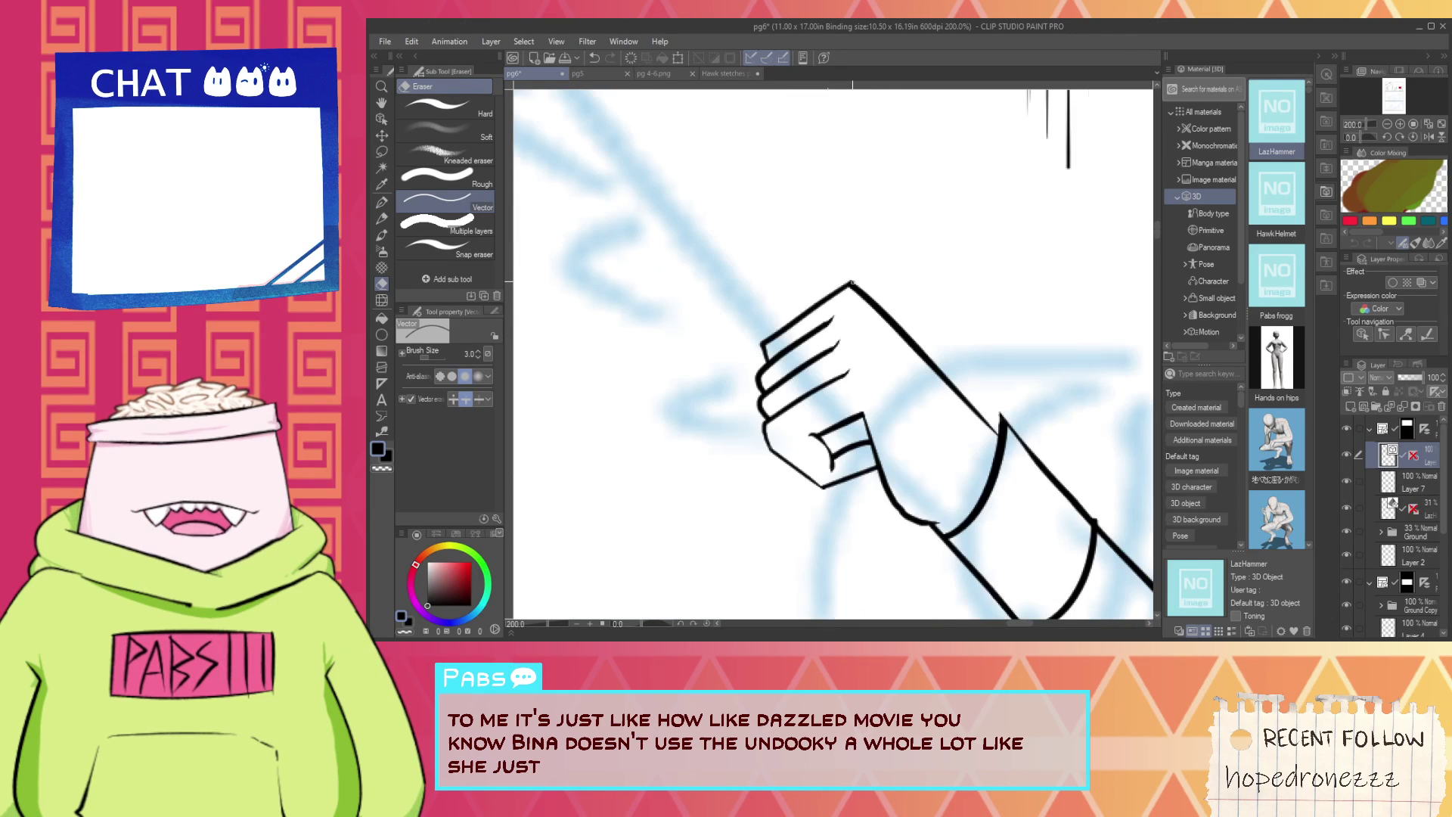
# Redraw the tip of the thumb's upper line as a short tapered stroke and erase the stray hook beside it.
pyautogui.press('space')
pyautogui.moveTo(845, 319); pyautogui.dragTo(854, 405)
pyautogui.scroll(3, 854, 404)
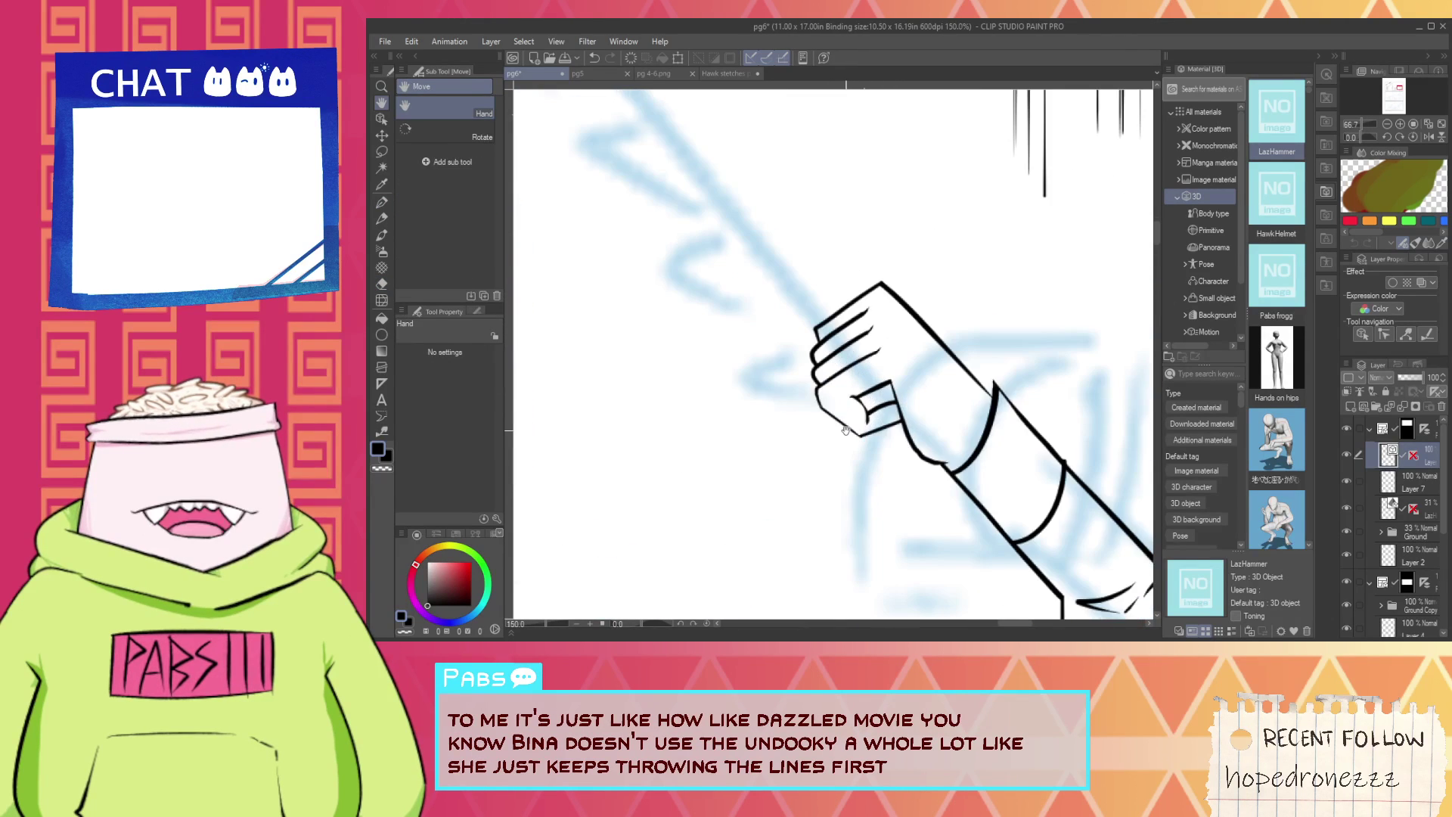
pyautogui.scroll(4, 861, 409)
pyautogui.press('p')
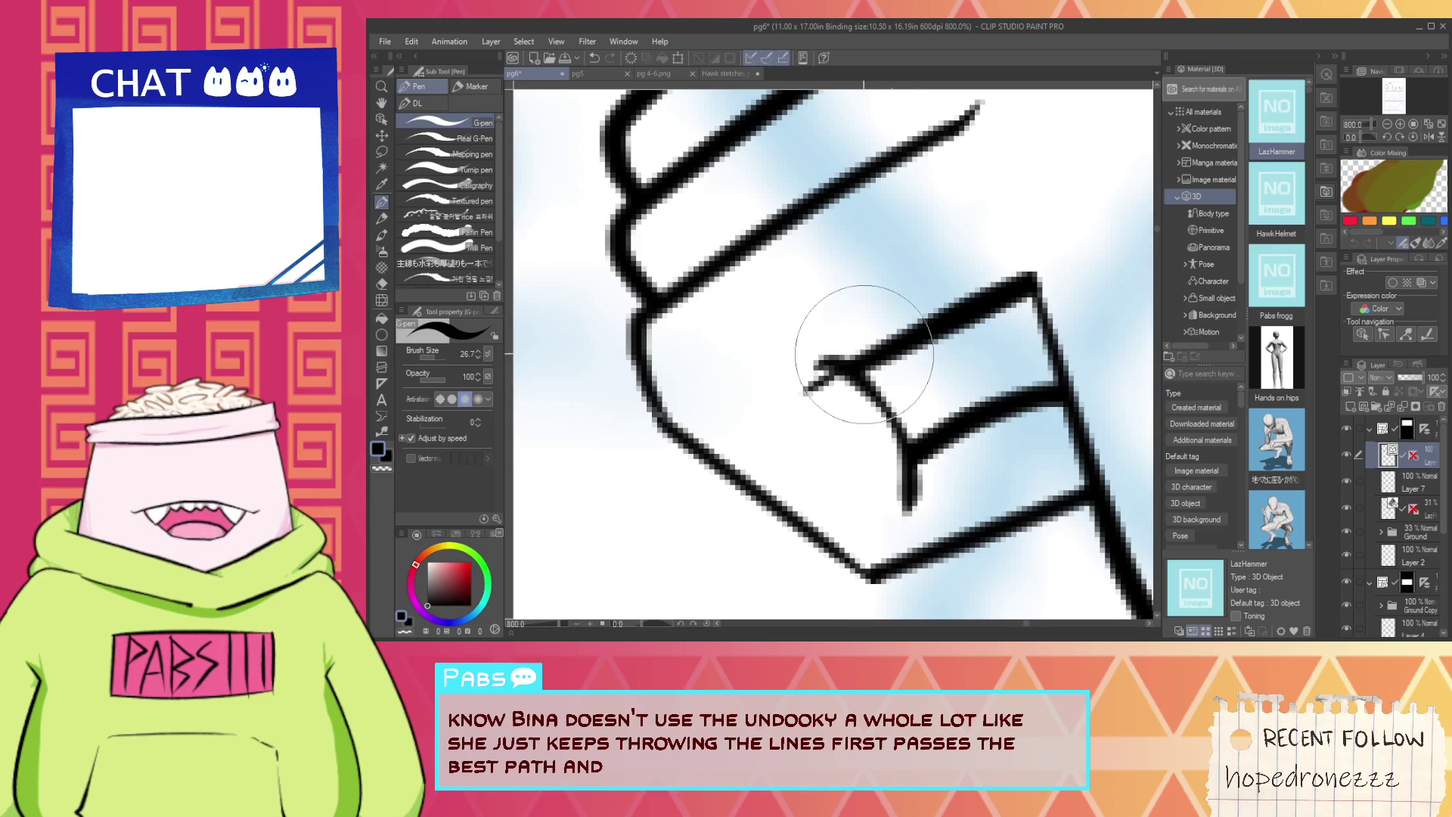
pyautogui.moveTo(772, 407); pyautogui.dragTo(911, 315)
pyautogui.hotkey('ctrl', 'z')
pyautogui.moveTo(818, 389)
pyautogui.mouseDown()
pyautogui.moveTo(862, 363)
pyautogui.moveTo(799, 380)
pyautogui.mouseUp()
pyautogui.press('e')
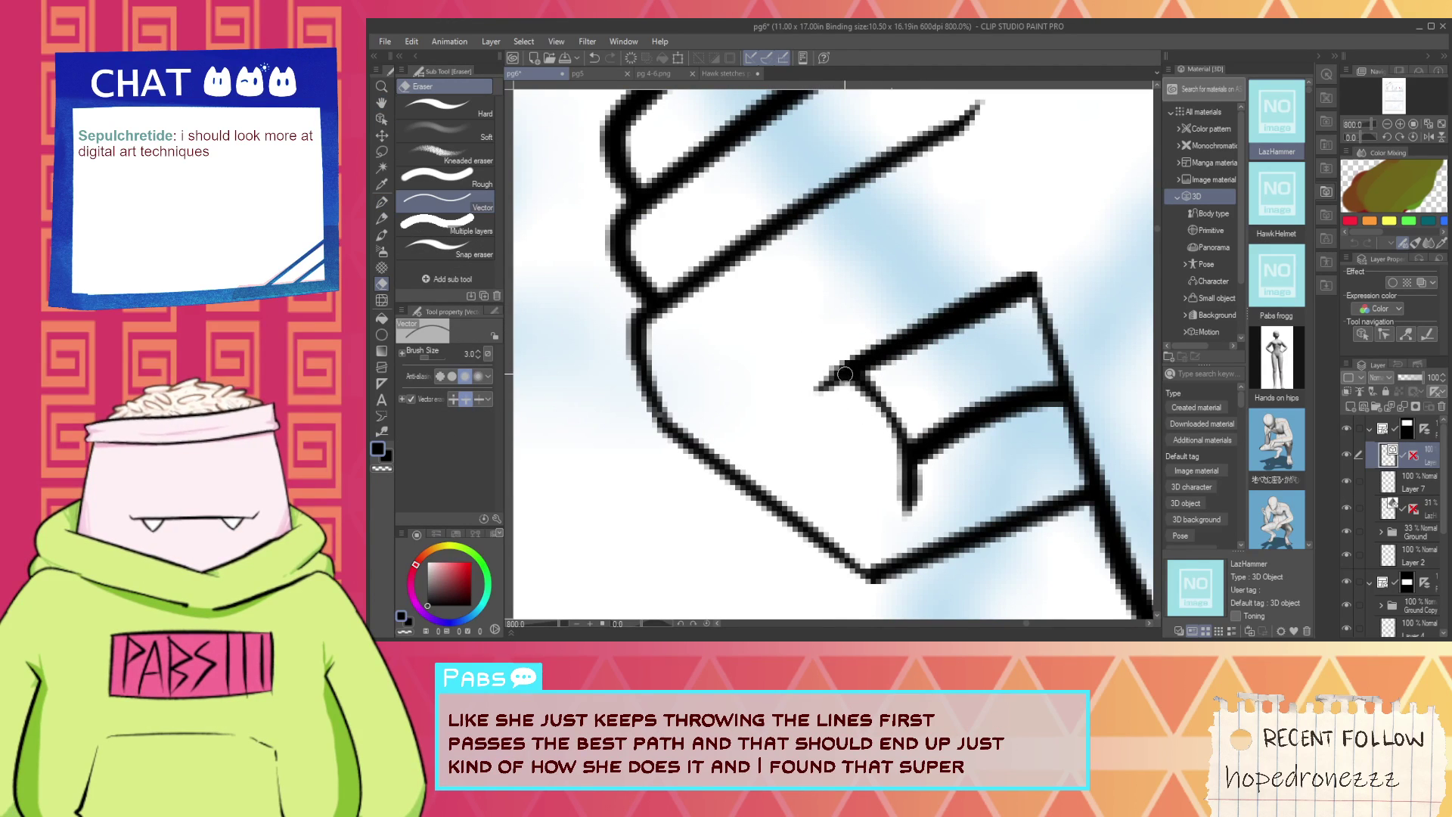
pyautogui.scroll(-2, 845, 374)
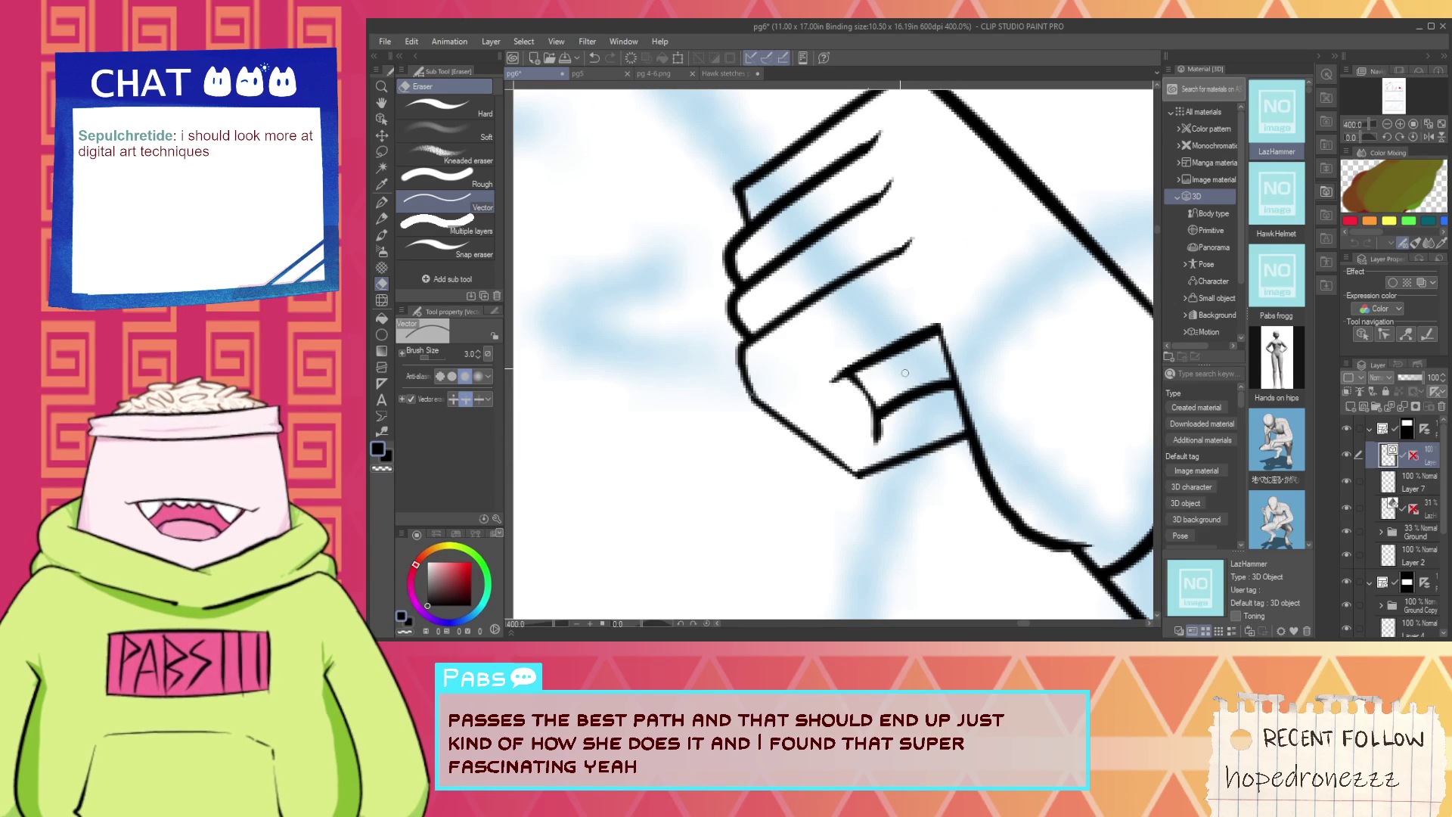
pyautogui.scroll(-4, 976, 470)
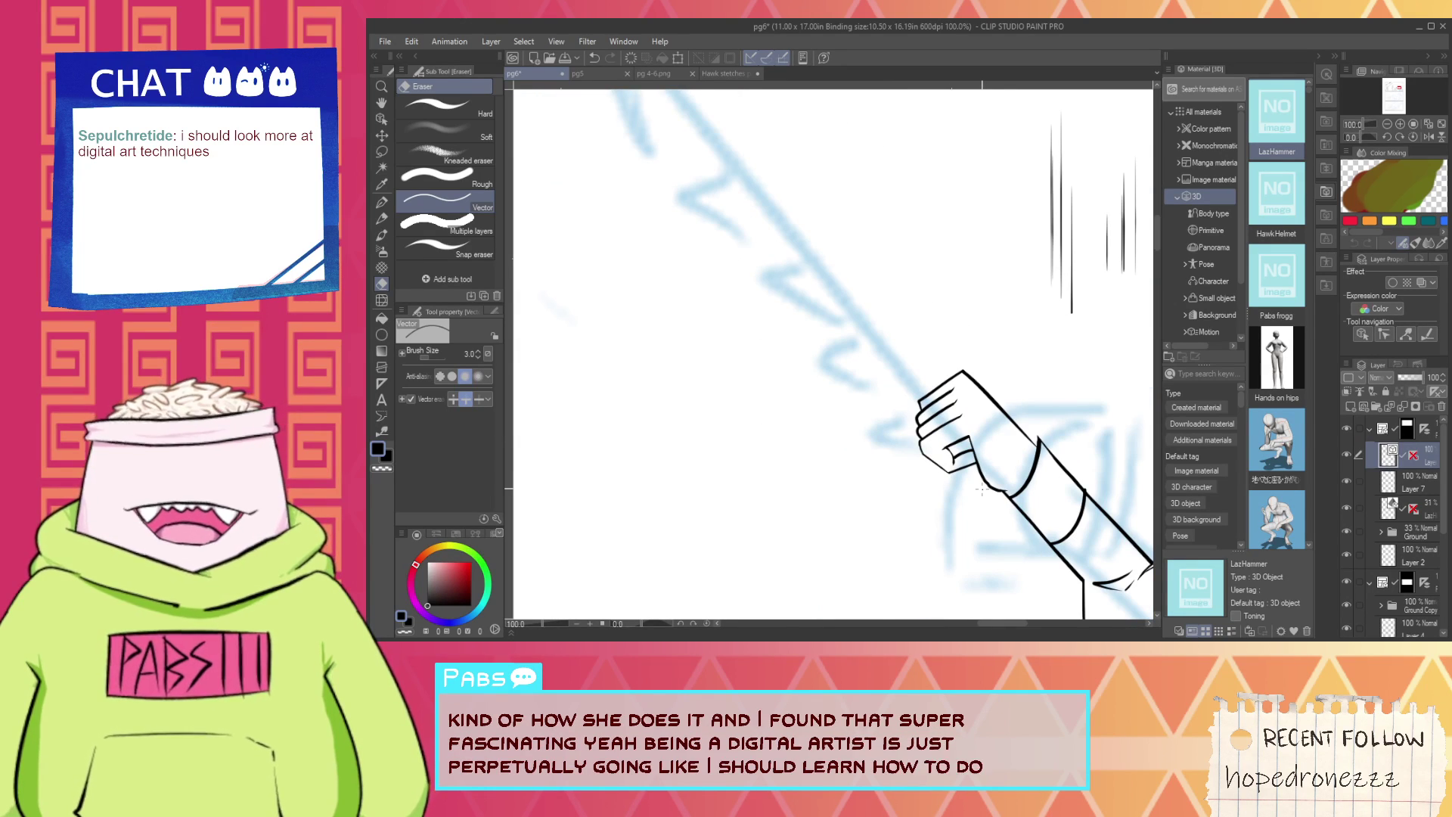
# Select all the fist's strokes as vector objects and move them away from the wrist cuff.
pyautogui.press('h')
pyautogui.scroll(-4, 1017, 511)
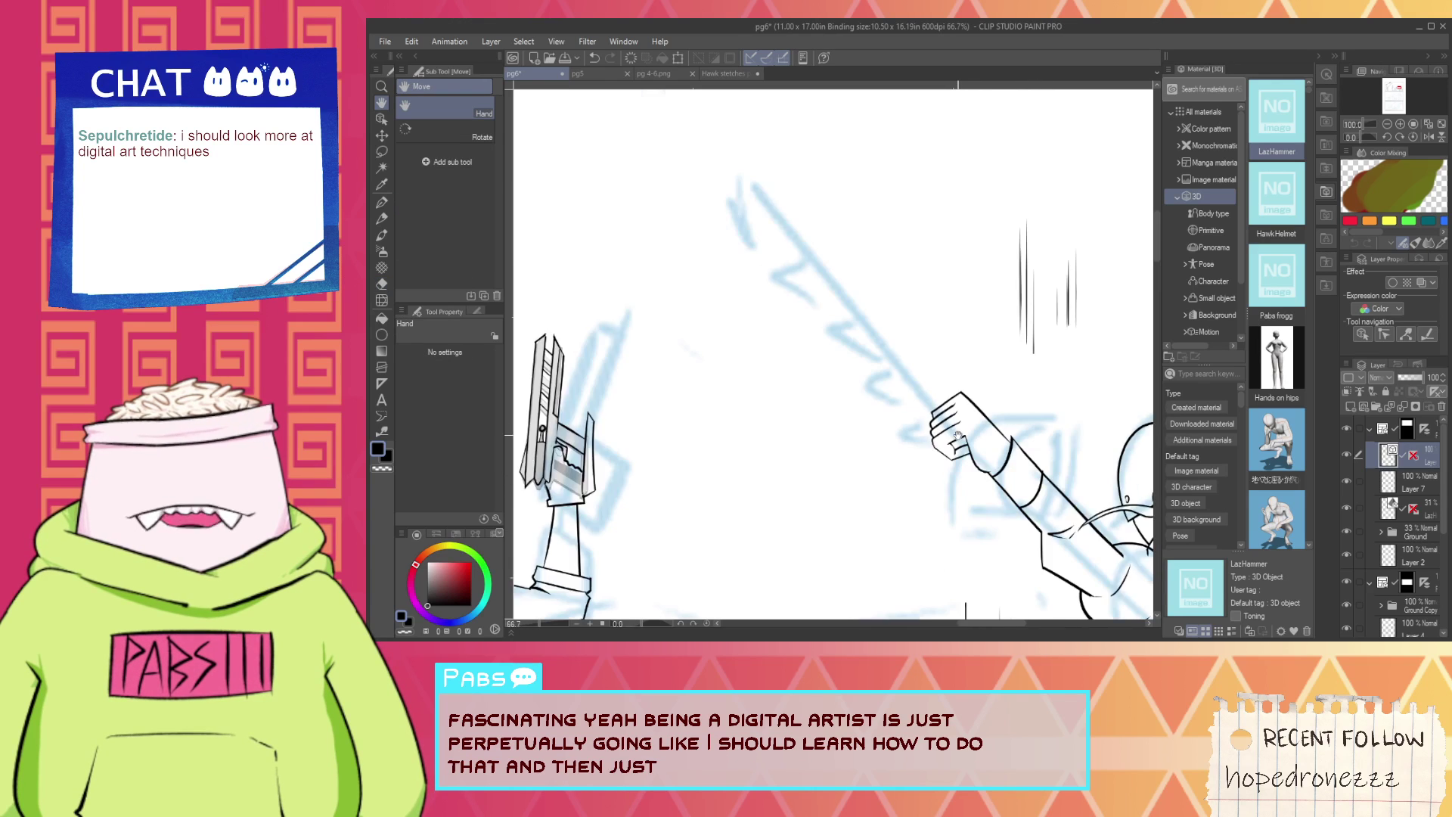
pyautogui.moveTo(1005, 513); pyautogui.dragTo(967, 516)
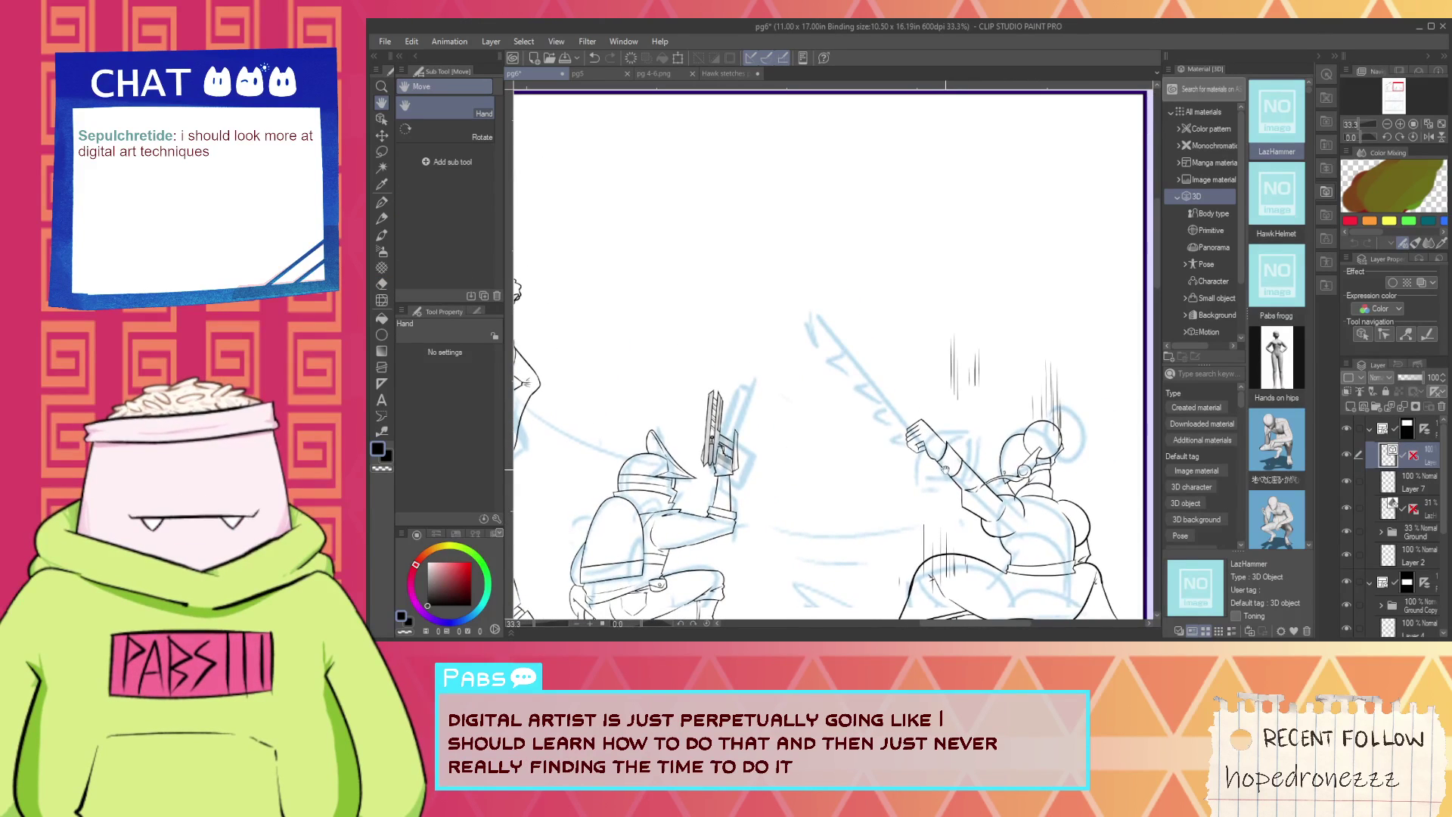
pyautogui.scroll(4, 944, 466)
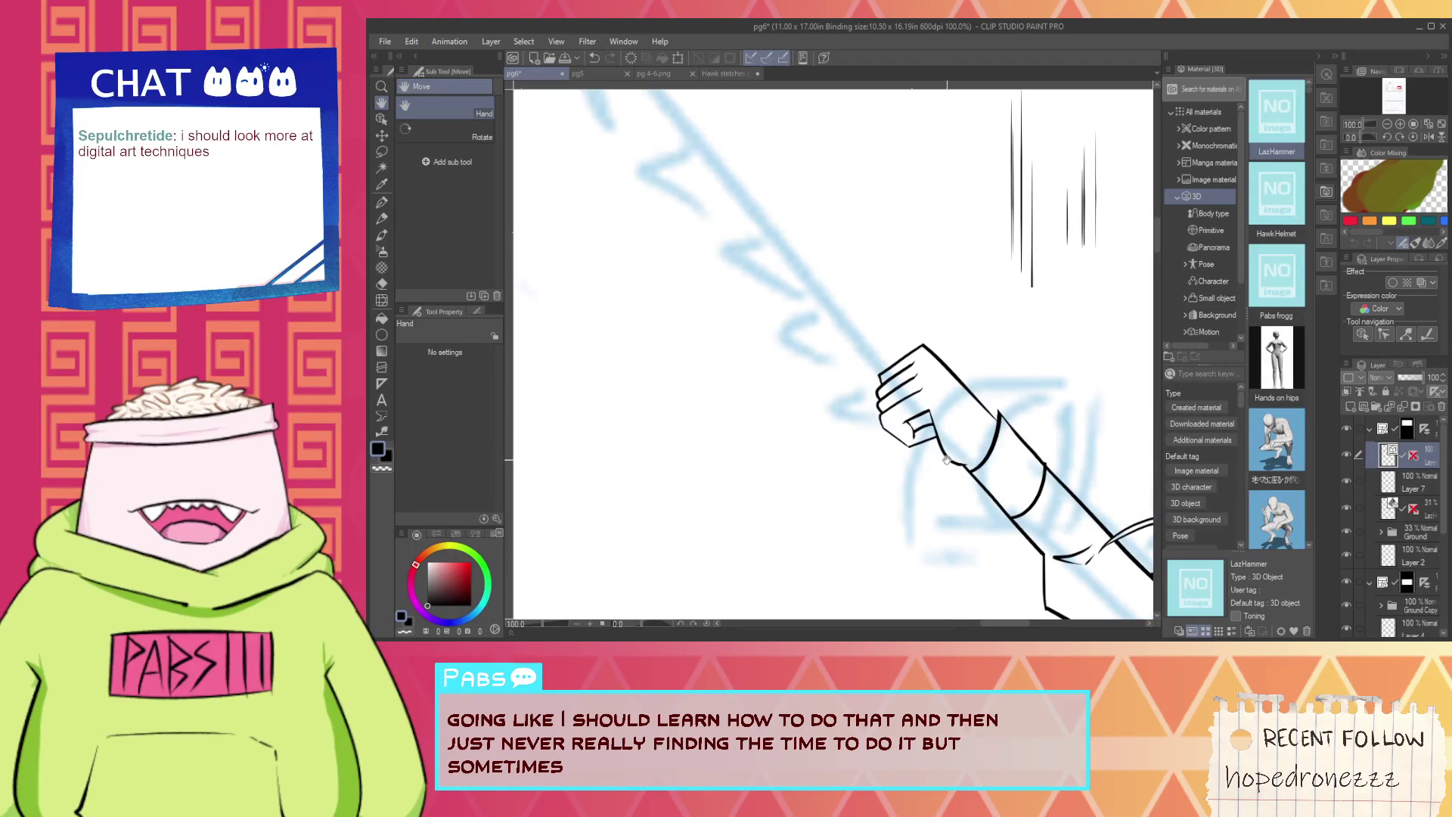
pyautogui.press('p')
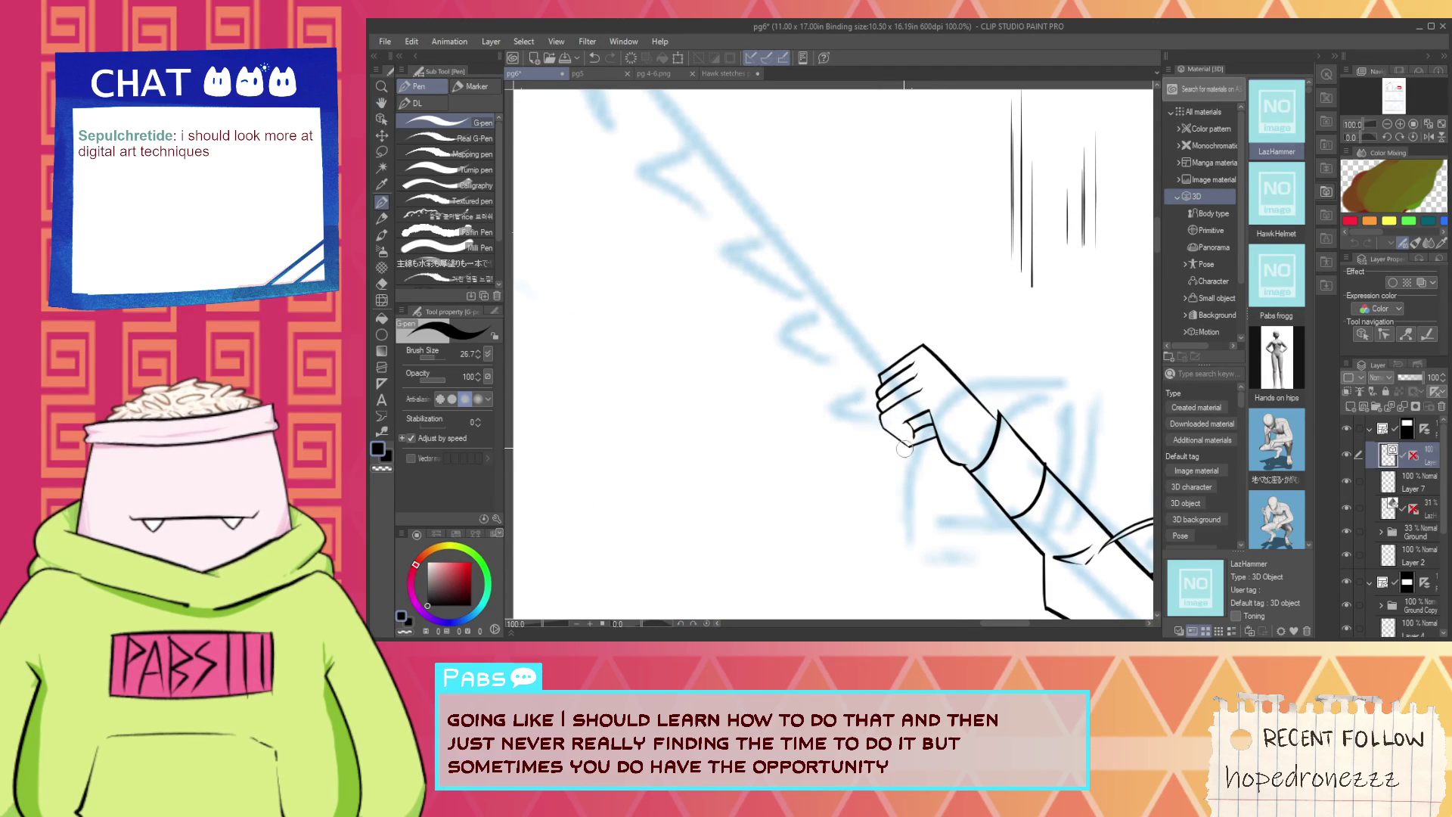
pyautogui.scroll(-2, 904, 450)
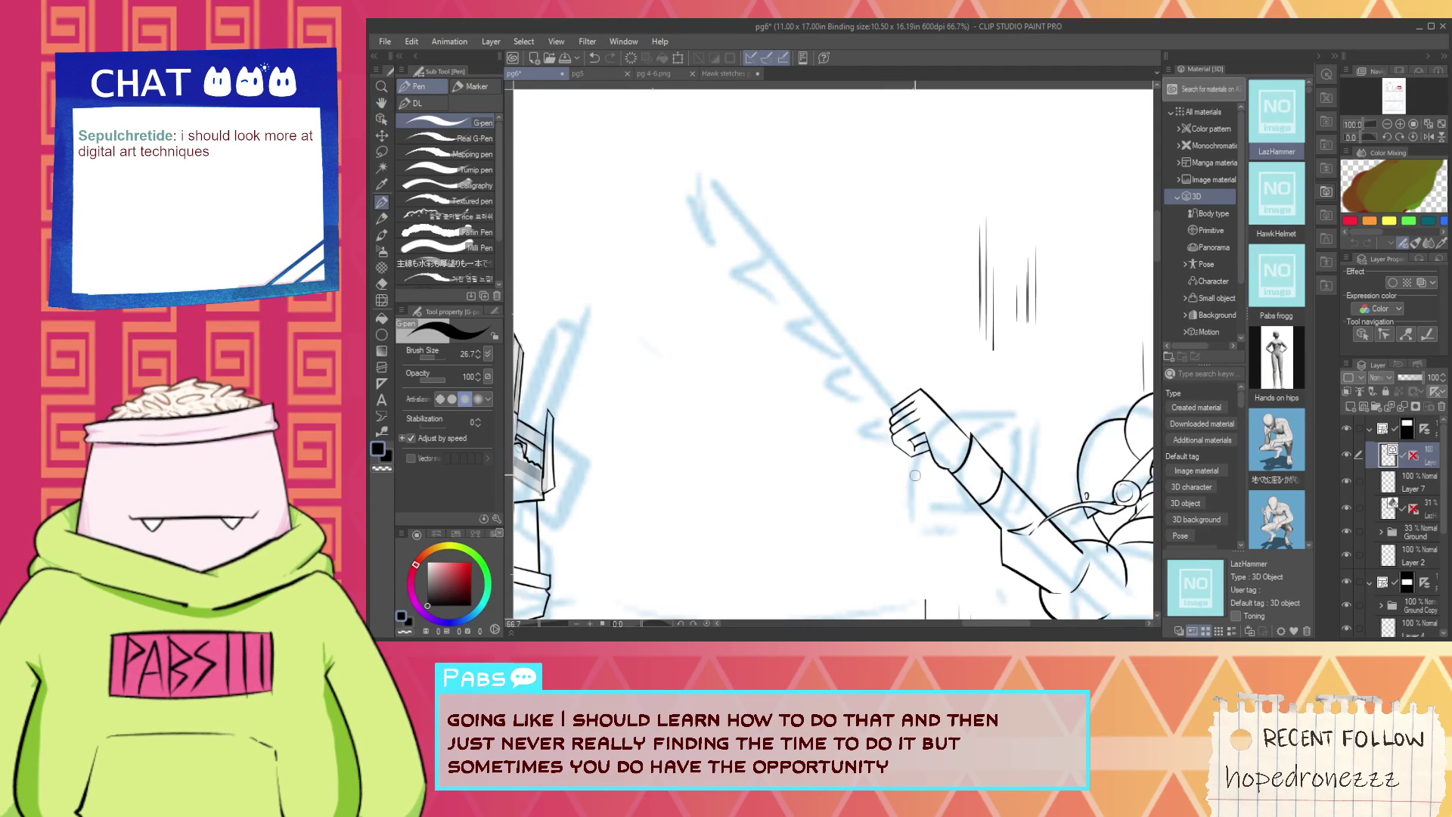
pyautogui.click(382, 119)
pyautogui.scroll(3, 914, 458)
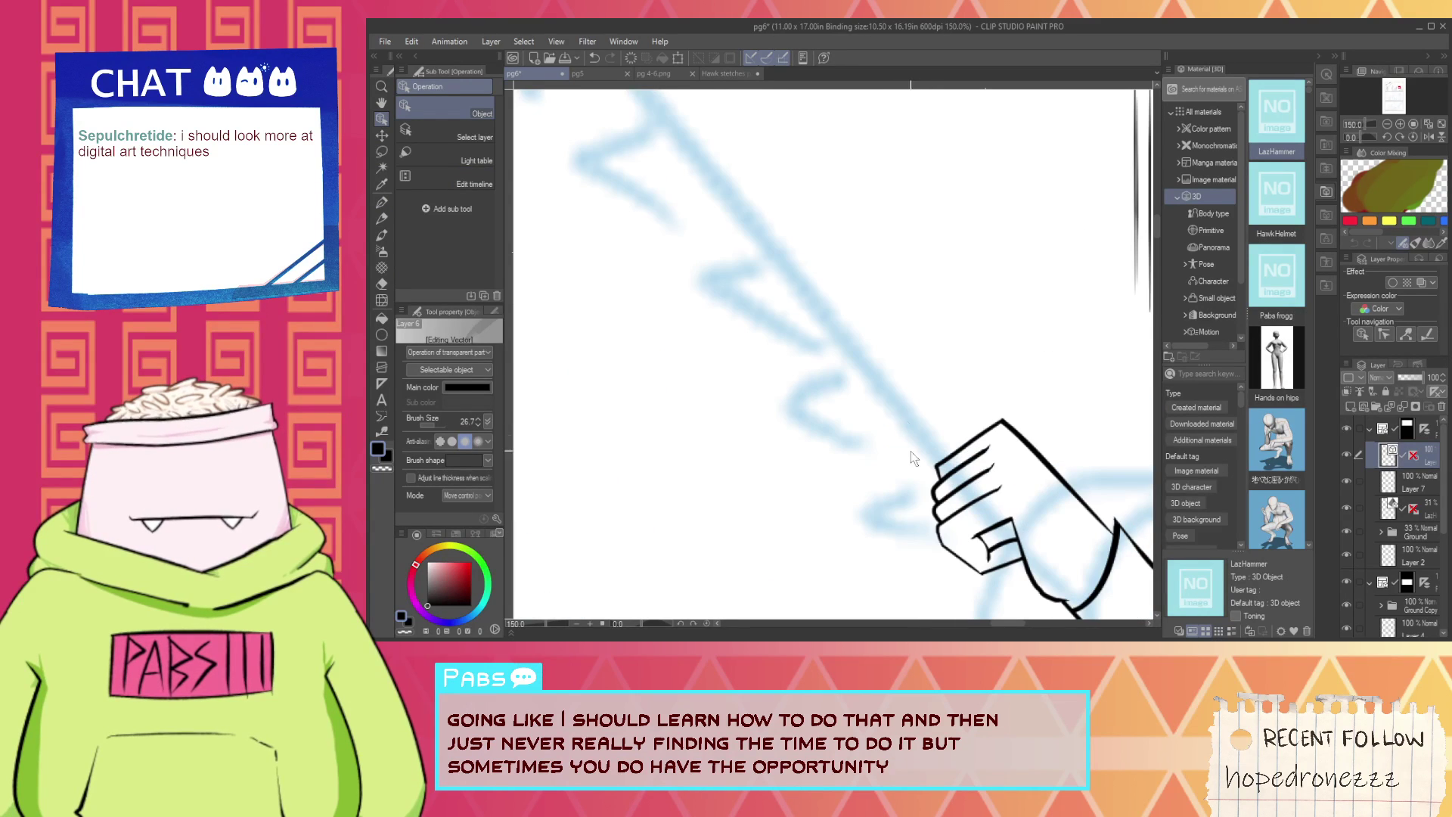
pyautogui.press('space')
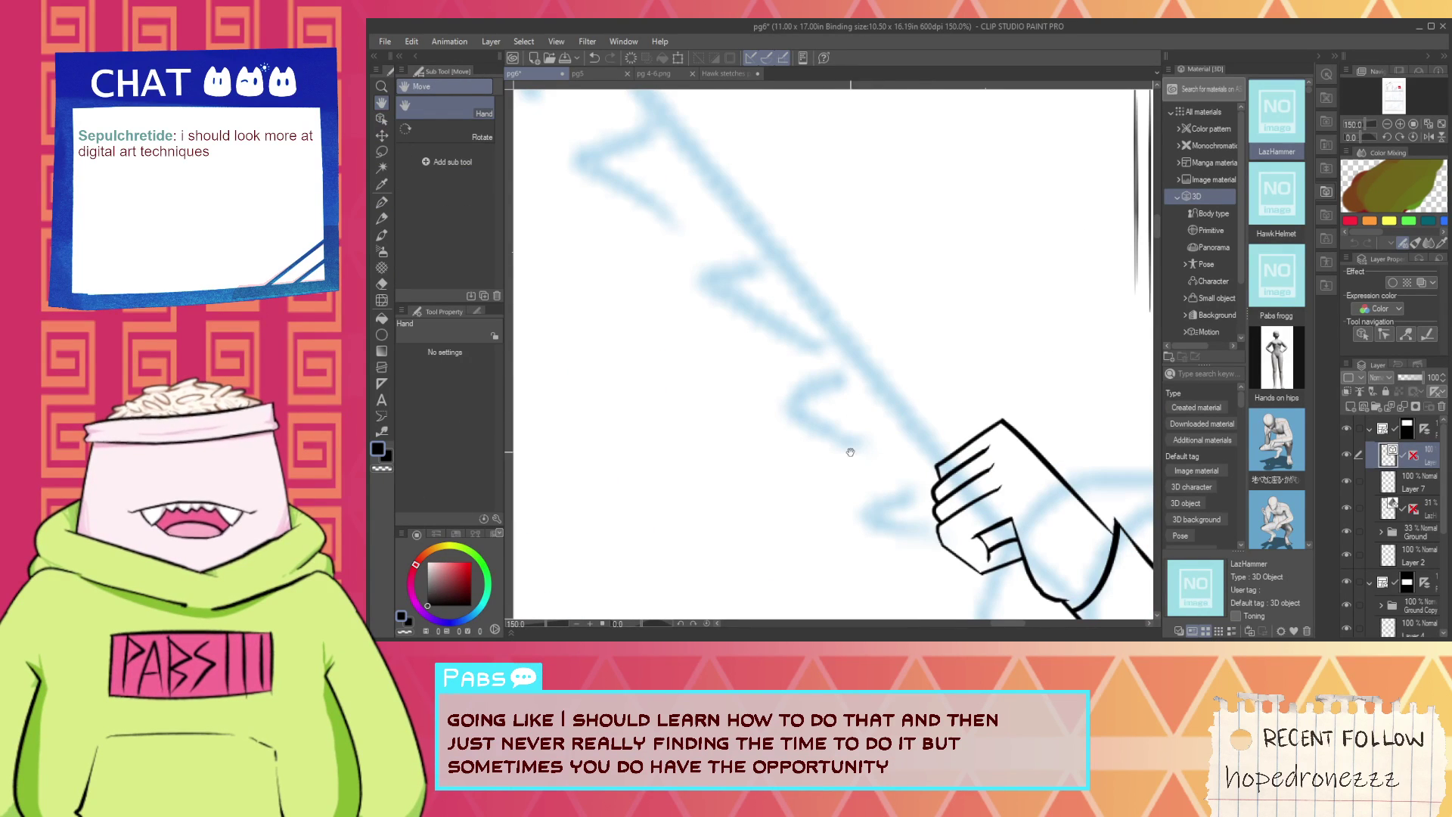
pyautogui.moveTo(855, 335)
pyautogui.mouseDown()
pyautogui.moveTo(982, 503)
pyautogui.moveTo(800, 270)
pyautogui.moveTo(908, 418)
pyautogui.mouseUp()
pyautogui.scroll(-1, 799, 272)
pyautogui.scroll(-1, 846, 352)
pyautogui.press('o')
pyautogui.moveTo(927, 316)
pyautogui.mouseDown()
pyautogui.moveTo(819, 266)
pyautogui.moveTo(818, 318)
pyautogui.mouseUp()
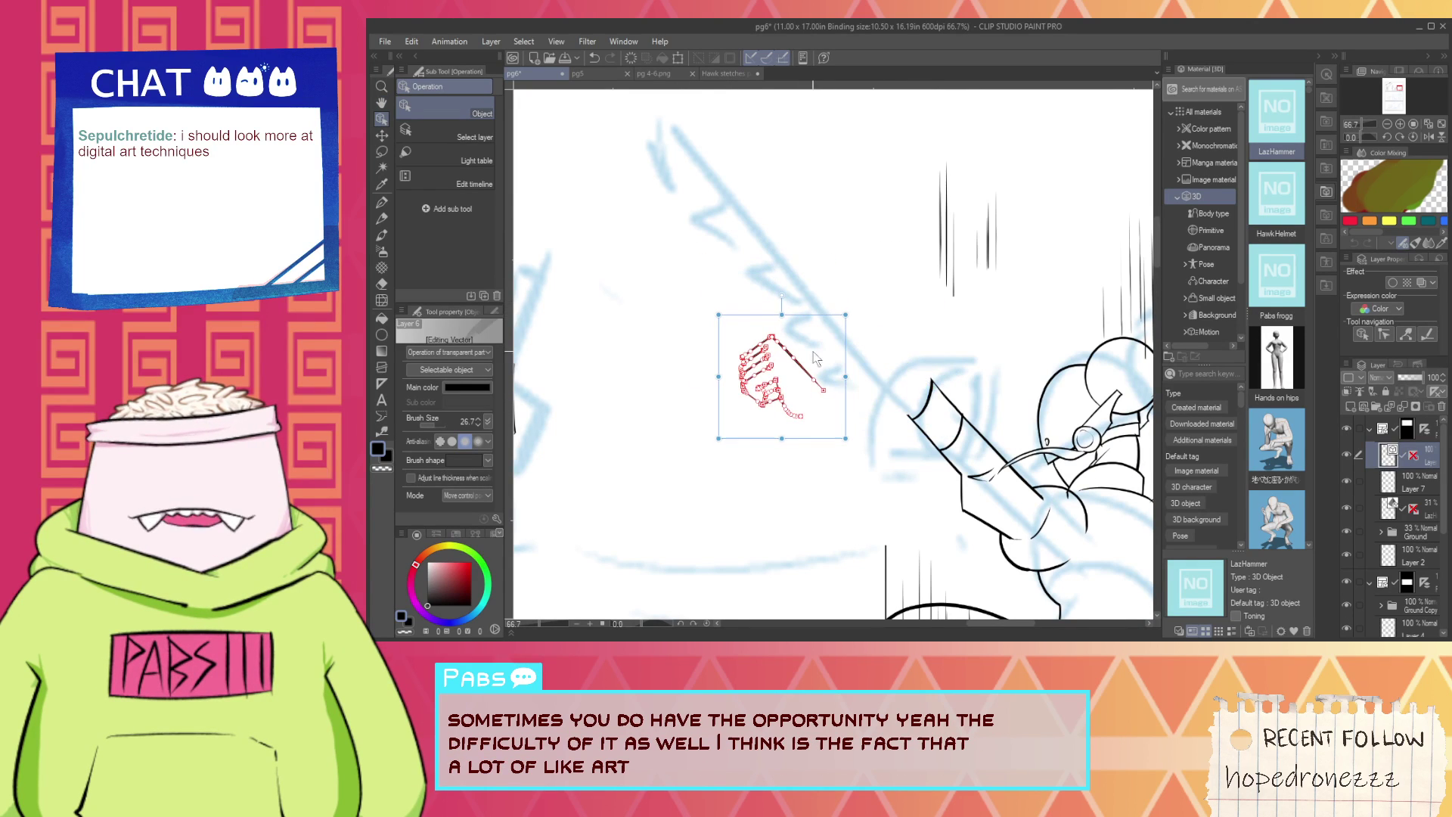
# Lasso the detached fist, scale it down slightly and move it back toward the wrist cuff.
pyautogui.click(761, 548)
pyautogui.press('m')
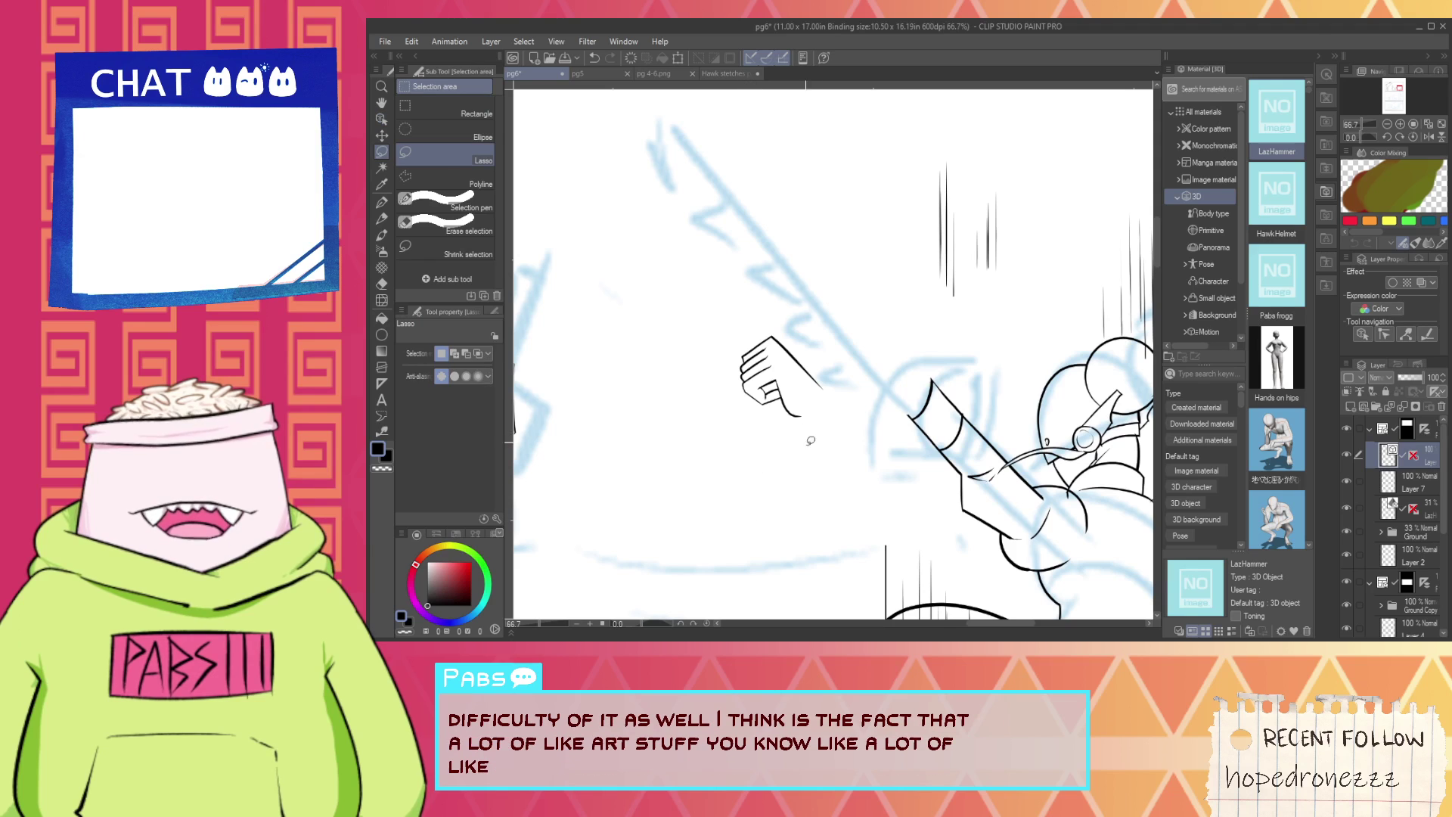
pyautogui.moveTo(713, 404); pyautogui.dragTo(831, 384)
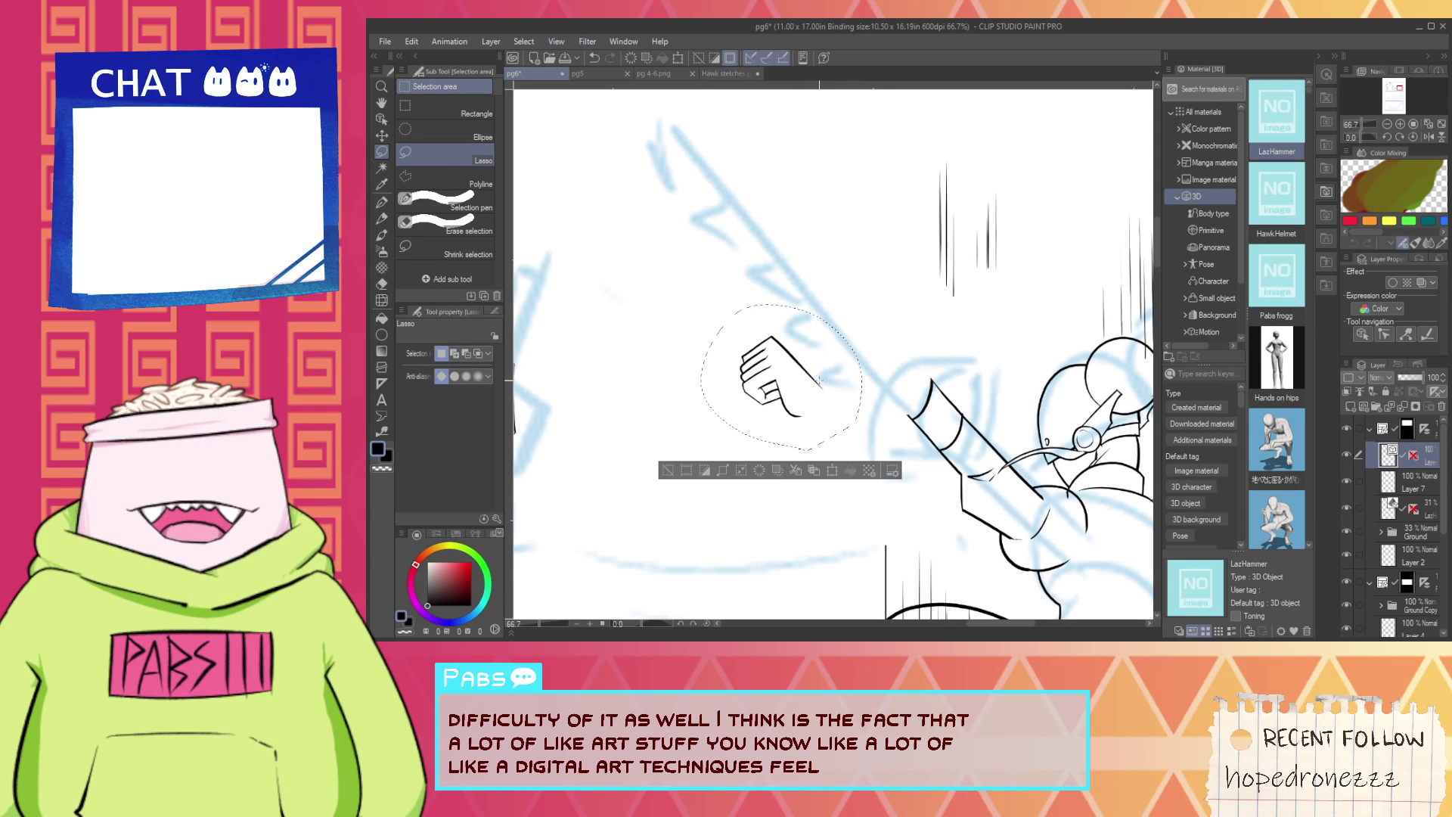
pyautogui.hotkey('ctrl', 'shift', 't')
pyautogui.moveTo(702, 378); pyautogui.dragTo(825, 424)
pyautogui.click(826, 485)
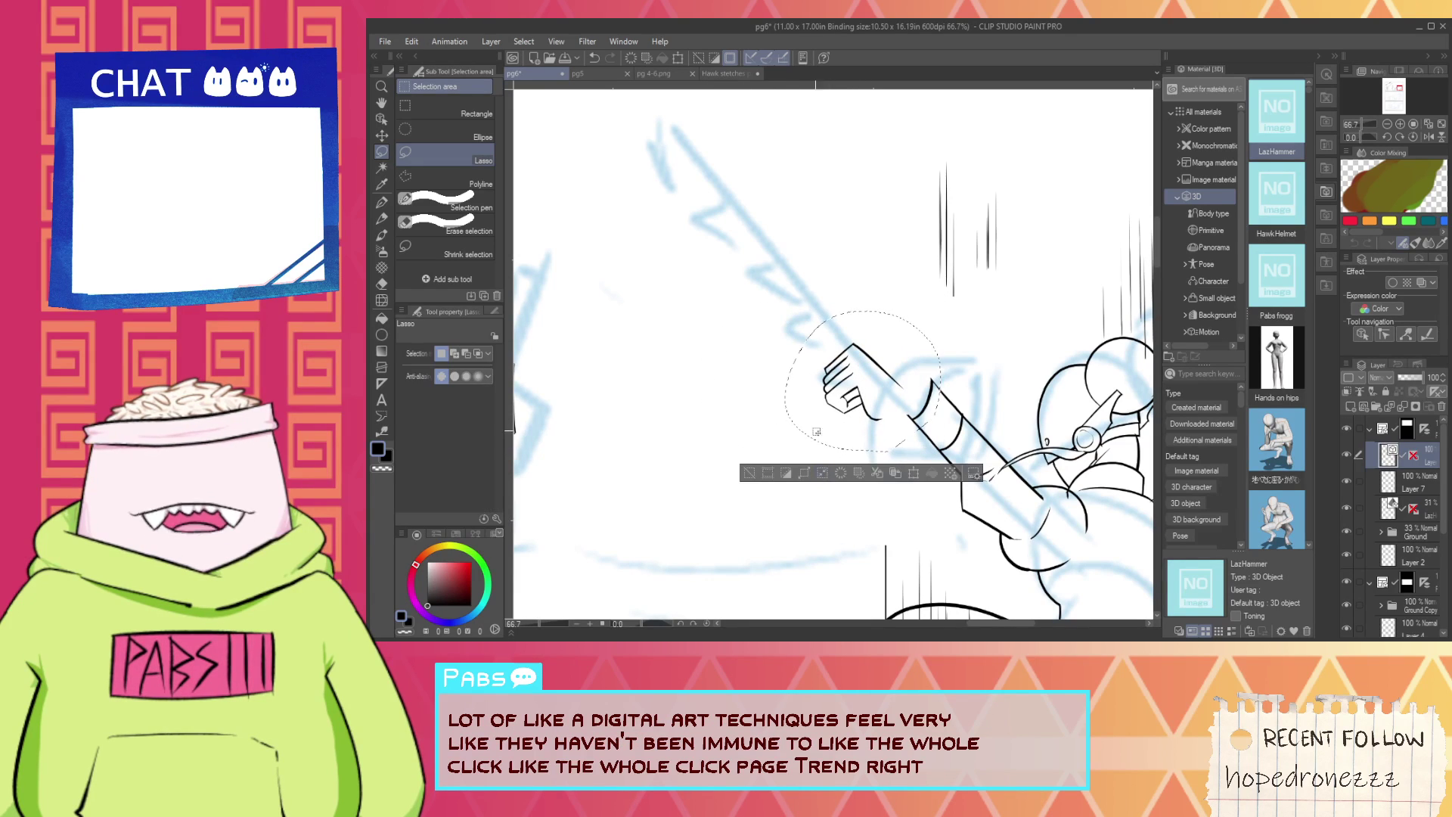
# Clear the selection, pick the fist's strokes as vector objects and move them to rejoin the wrist cuff.
pyautogui.click(749, 473)
pyautogui.press('o')
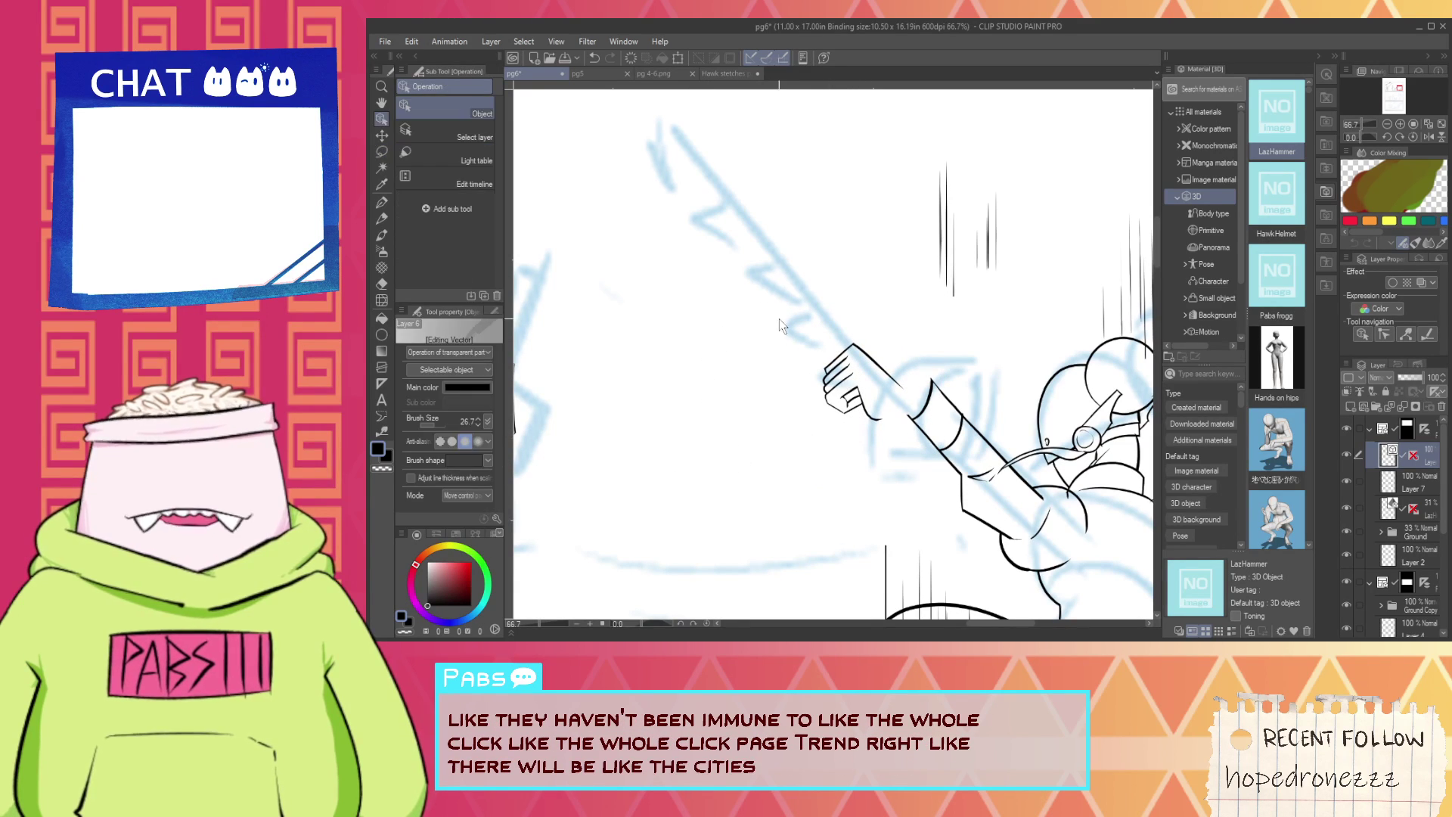
pyautogui.moveTo(790, 309); pyautogui.dragTo(868, 439)
pyautogui.click(870, 447)
pyautogui.scroll(4, 881, 348)
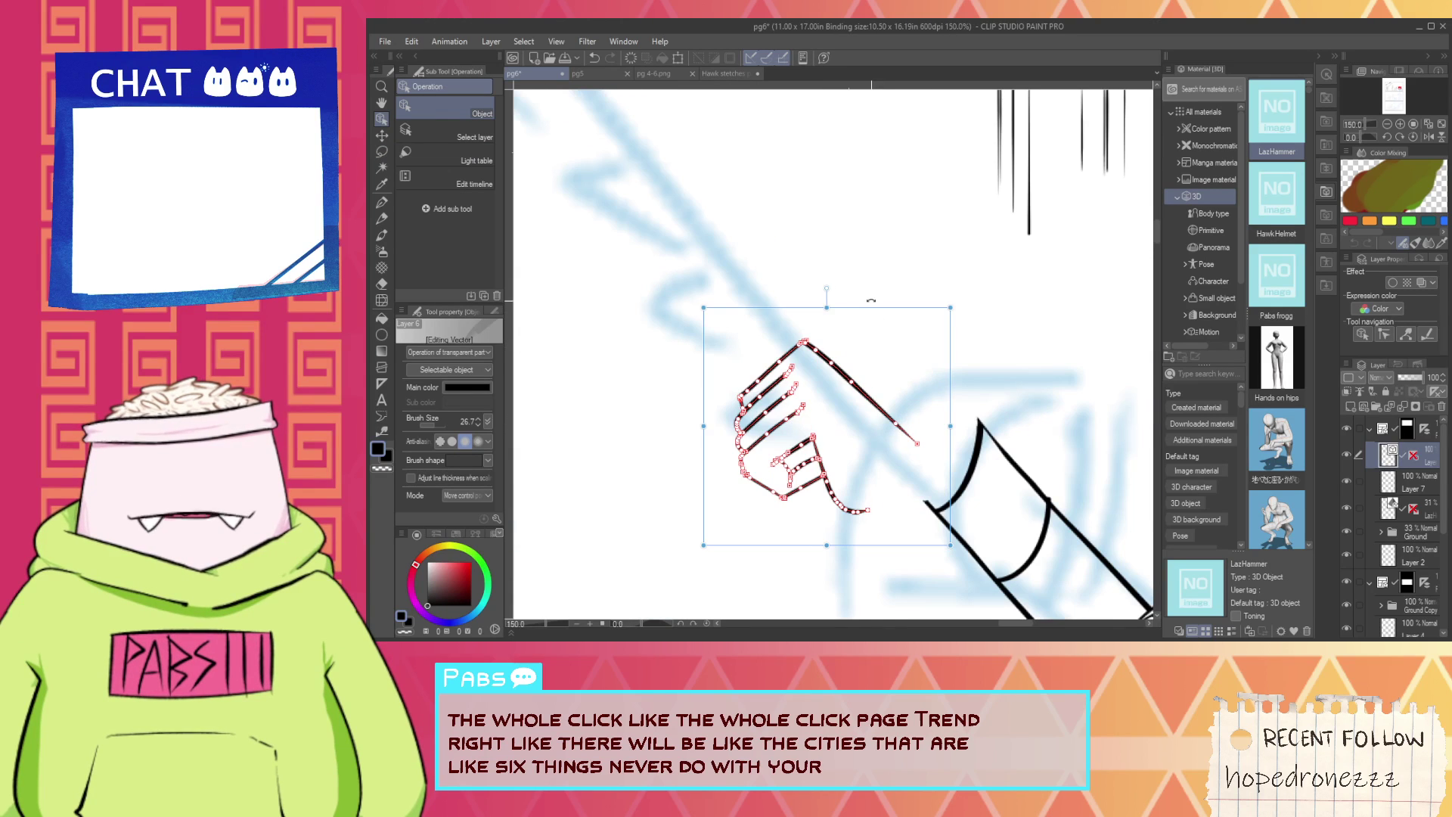
pyautogui.moveTo(894, 293); pyautogui.dragTo(941, 304)
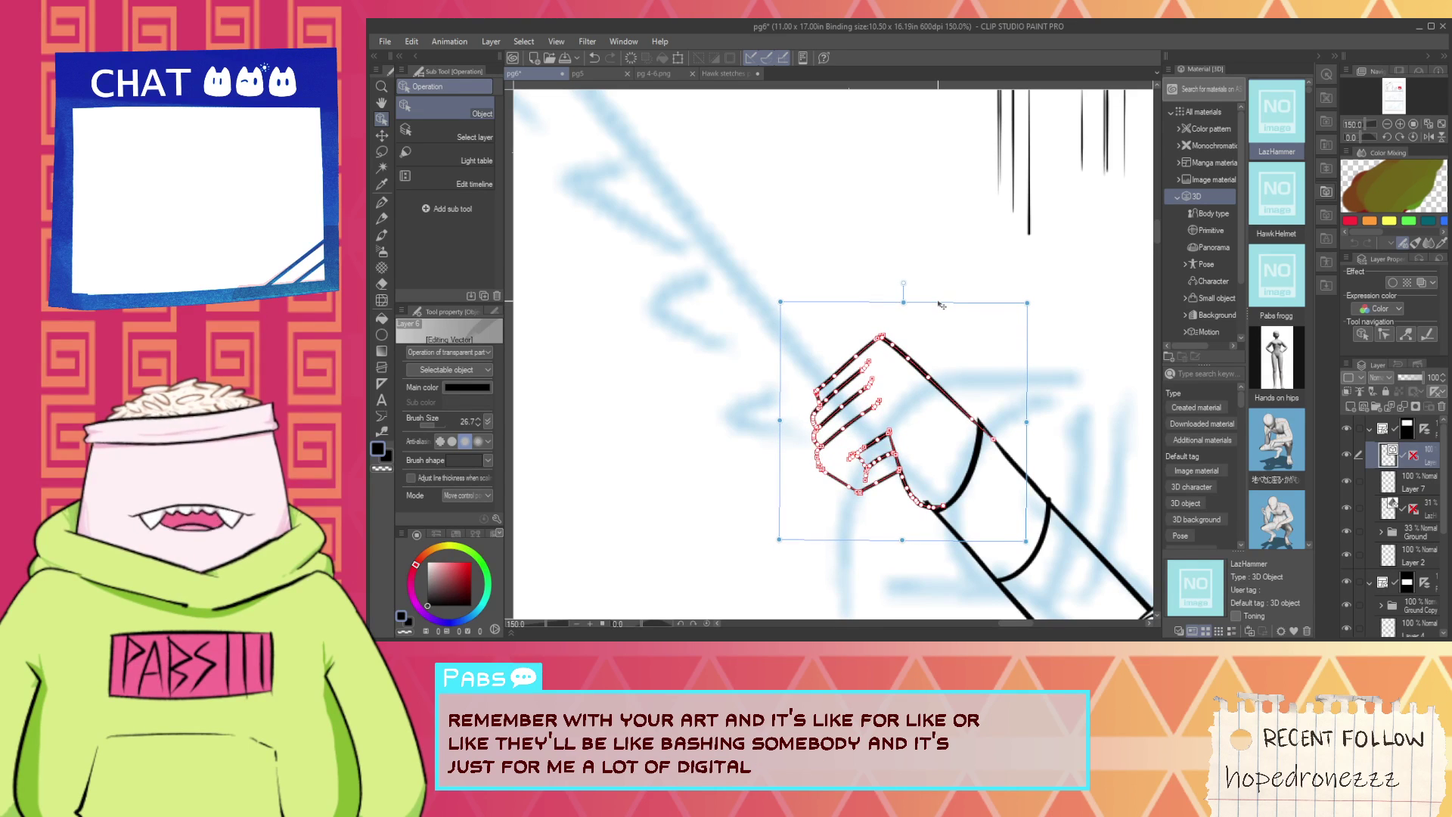
pyautogui.scroll(1, 896, 499)
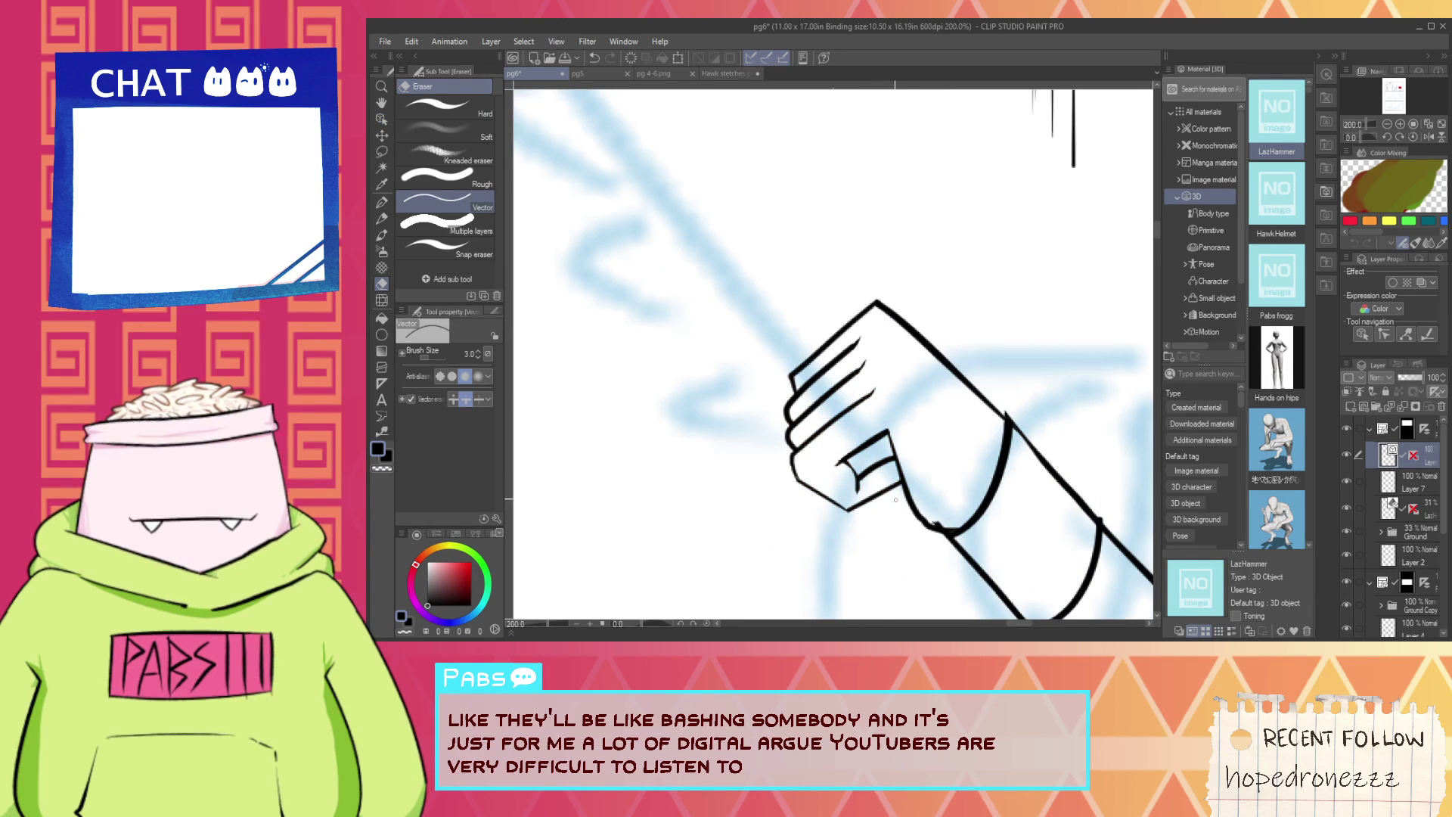
pyautogui.scroll(3, 1012, 454)
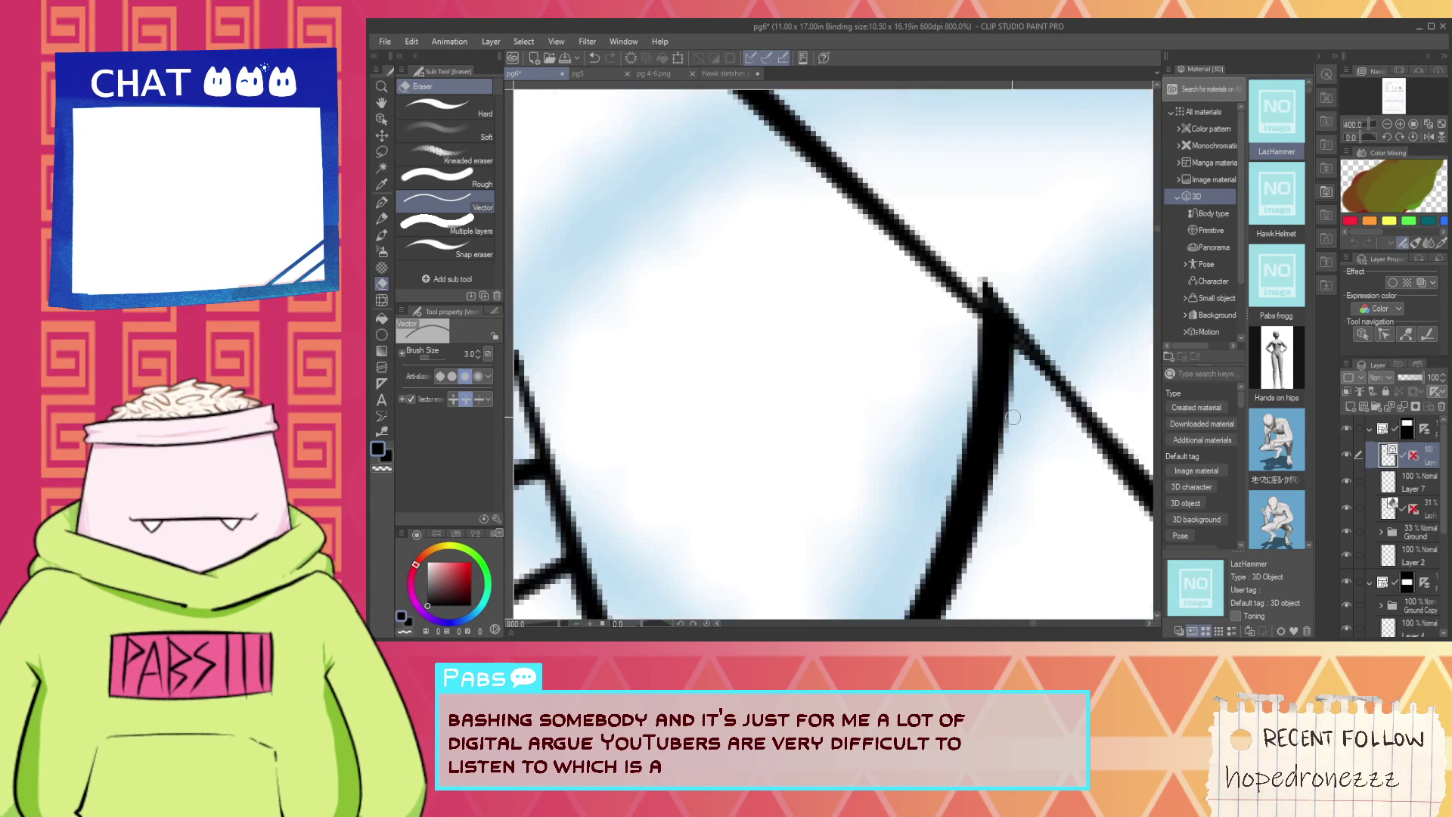
pyautogui.scroll(-5, 1027, 364)
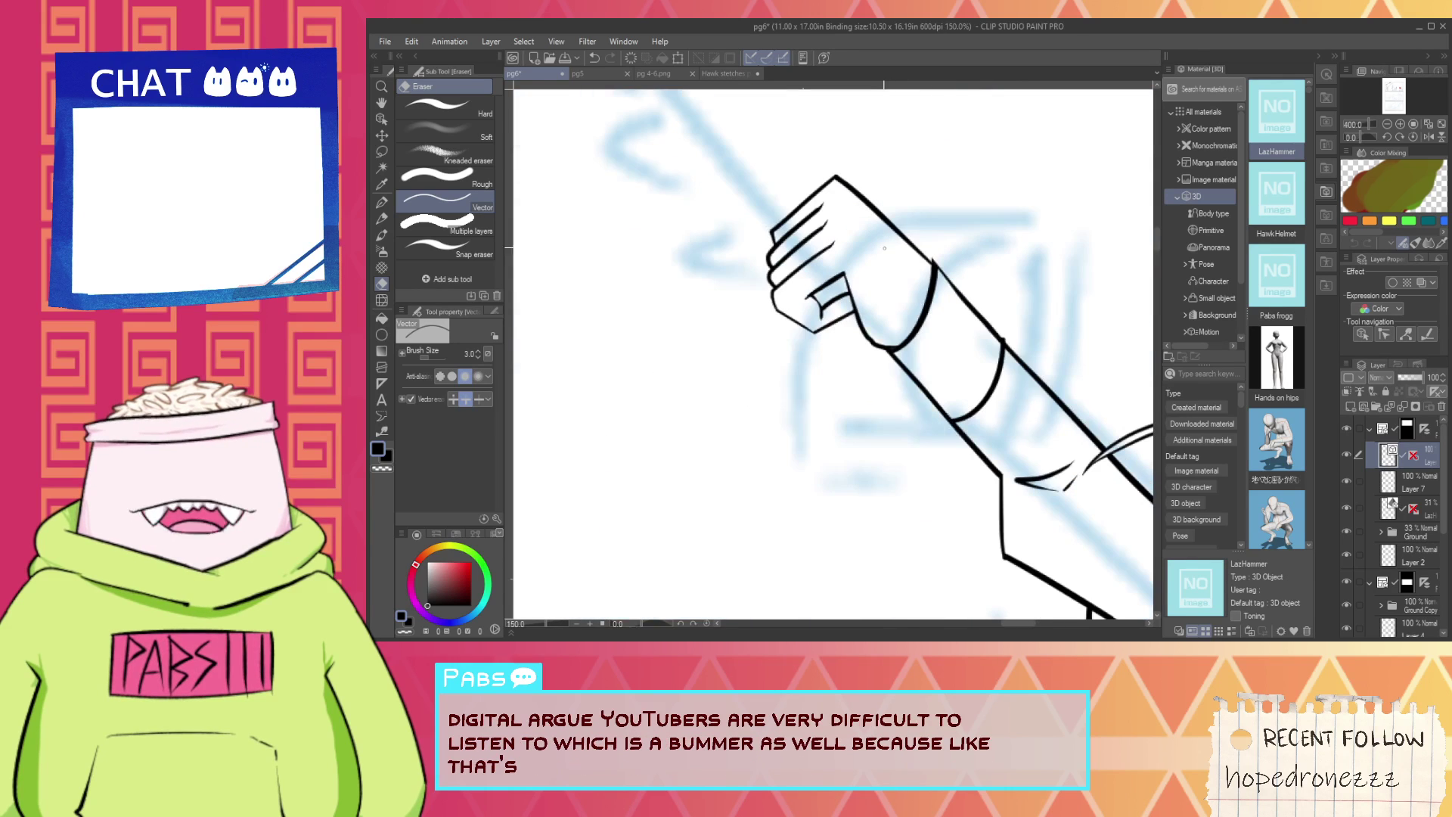
# Ink a thicker, straighter end line between the two thumb lines and erase the old curved line and overshoot.
pyautogui.press('h')
pyautogui.scroll(1, 879, 266)
pyautogui.scroll(3, 823, 360)
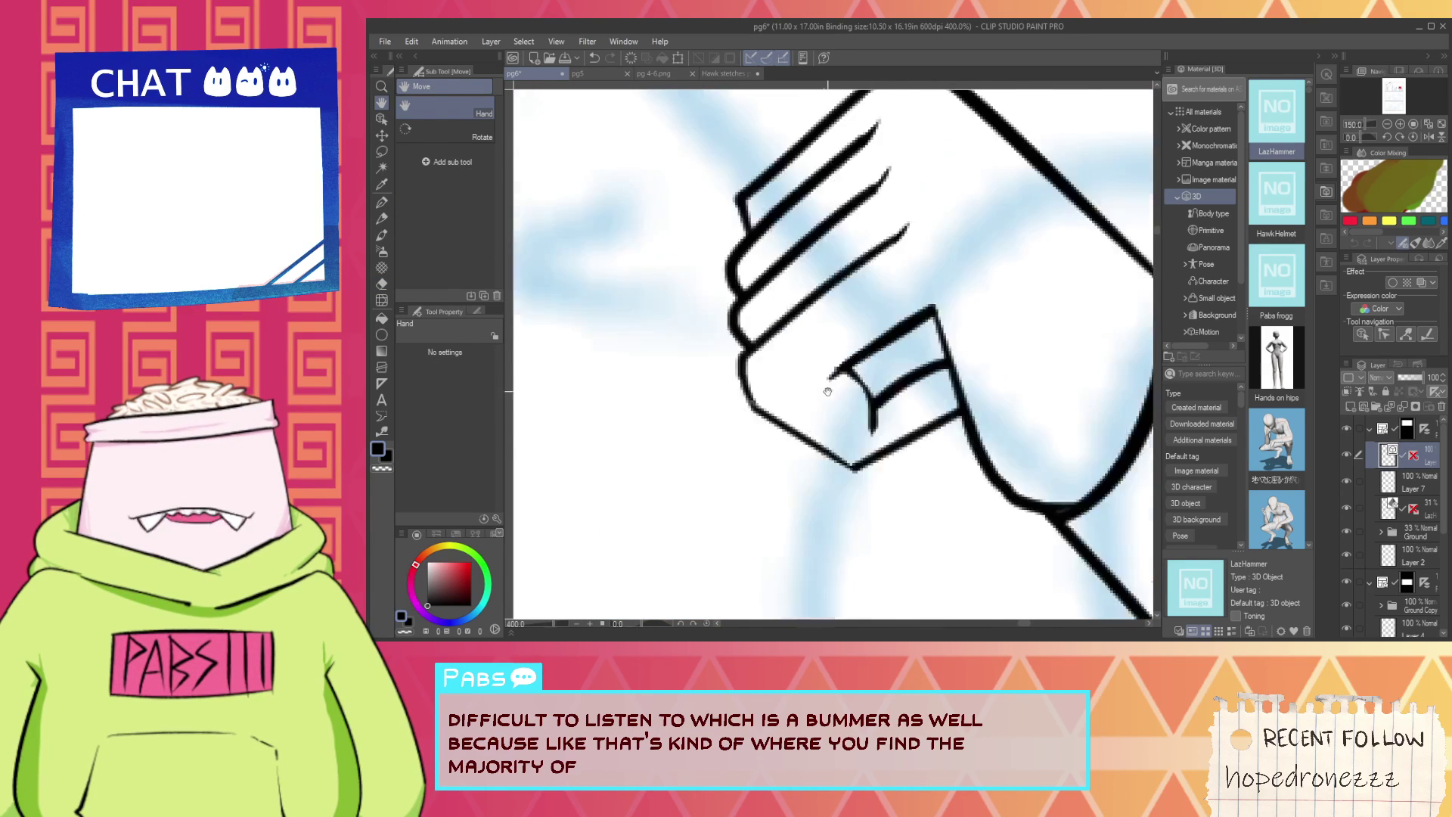
pyautogui.press('p')
pyautogui.hotkey('ctrl', 'z')
pyautogui.moveTo(851, 348)
pyautogui.mouseDown()
pyautogui.moveTo(949, 458)
pyautogui.moveTo(950, 438)
pyautogui.mouseUp()
pyautogui.hotkey('ctrl', 'z')
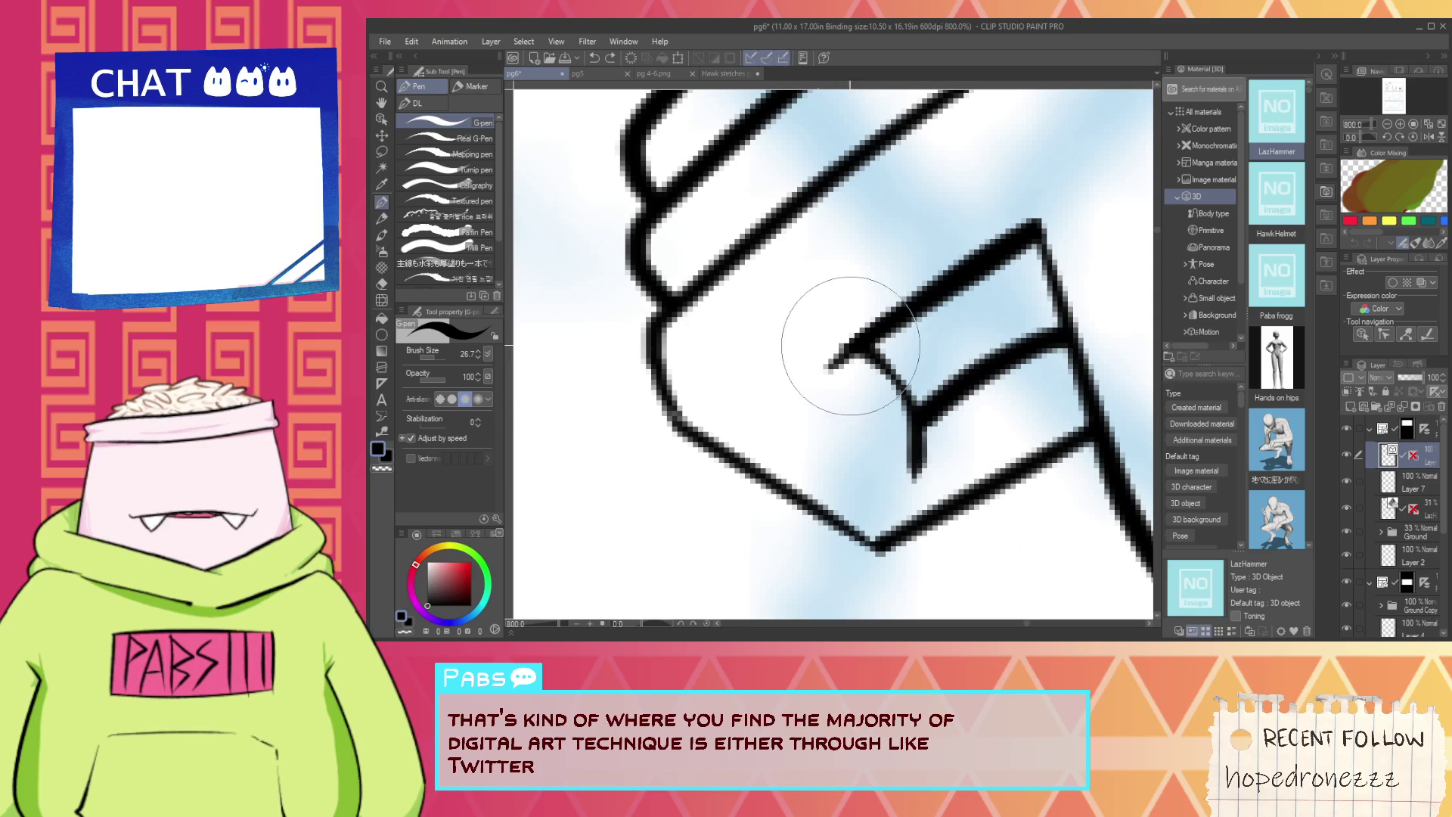
pyautogui.moveTo(851, 348); pyautogui.dragTo(940, 465)
pyautogui.press('e')
pyautogui.click(938, 460)
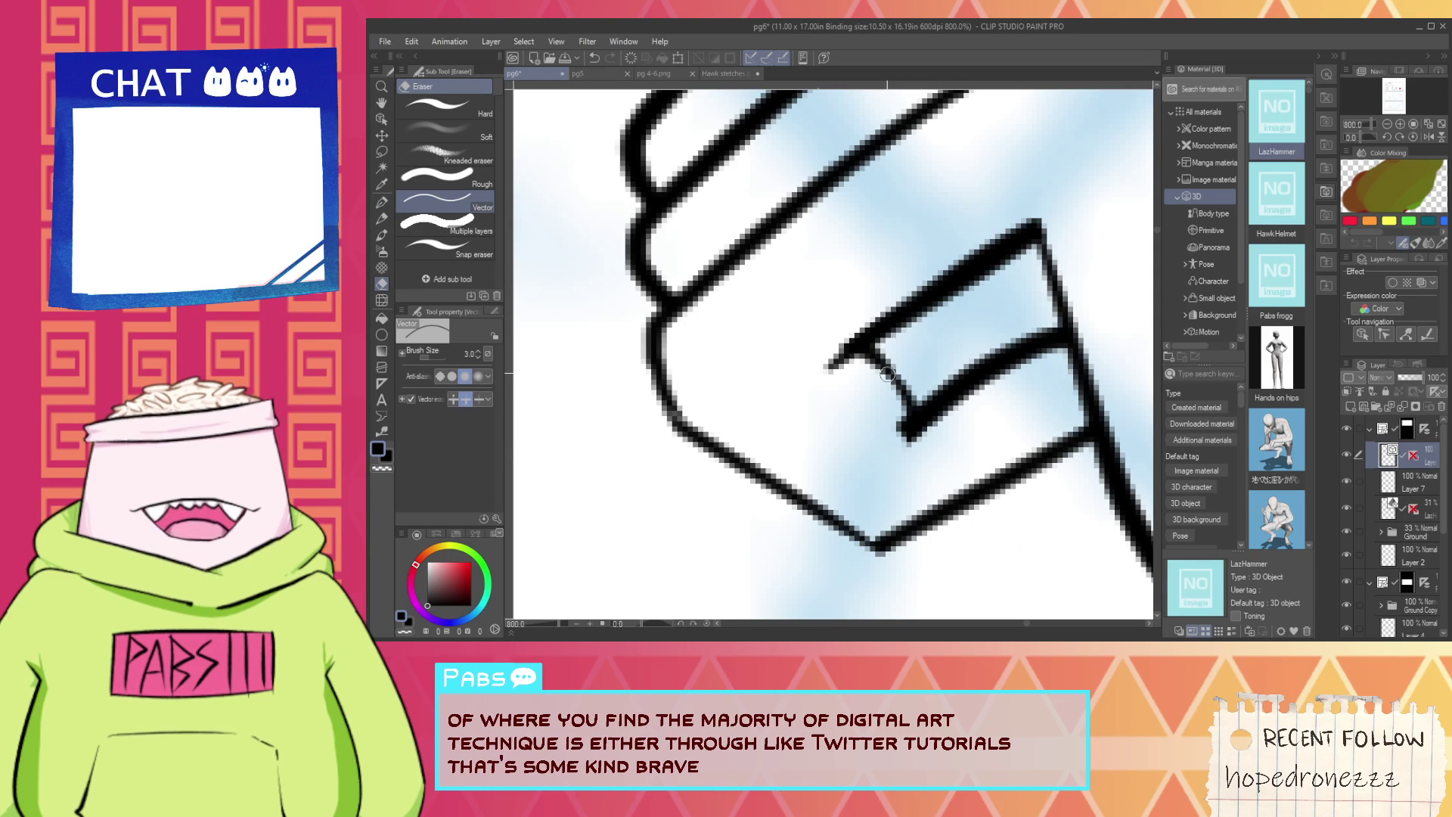
pyautogui.hotkey('ctrl', 'z')
pyautogui.click(890, 378)
pyautogui.scroll(-10, 890, 371)
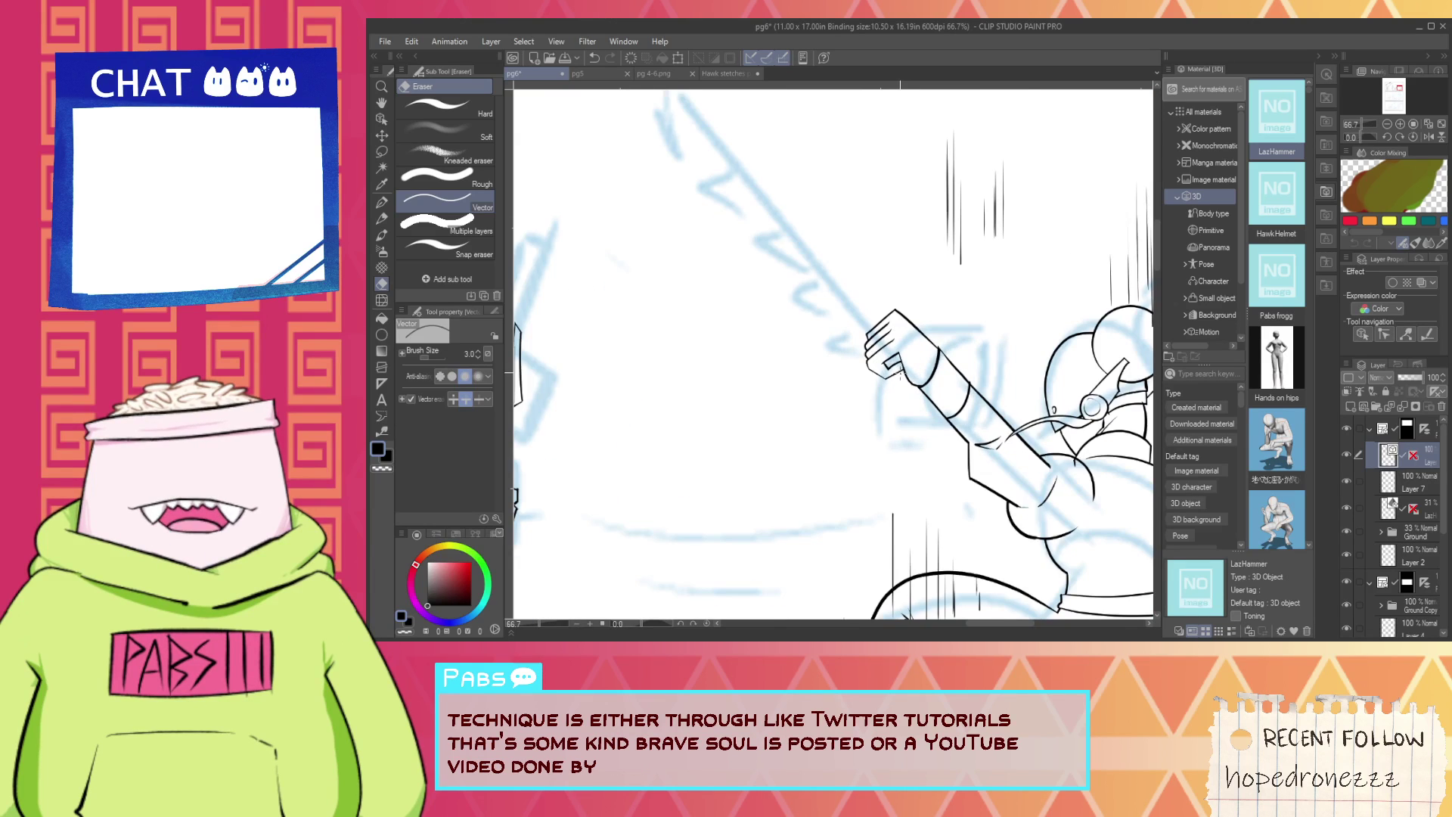
# Ink a second line along the underside of the thumb's upper edge.
pyautogui.scroll(10, 900, 372)
pyautogui.press('p')
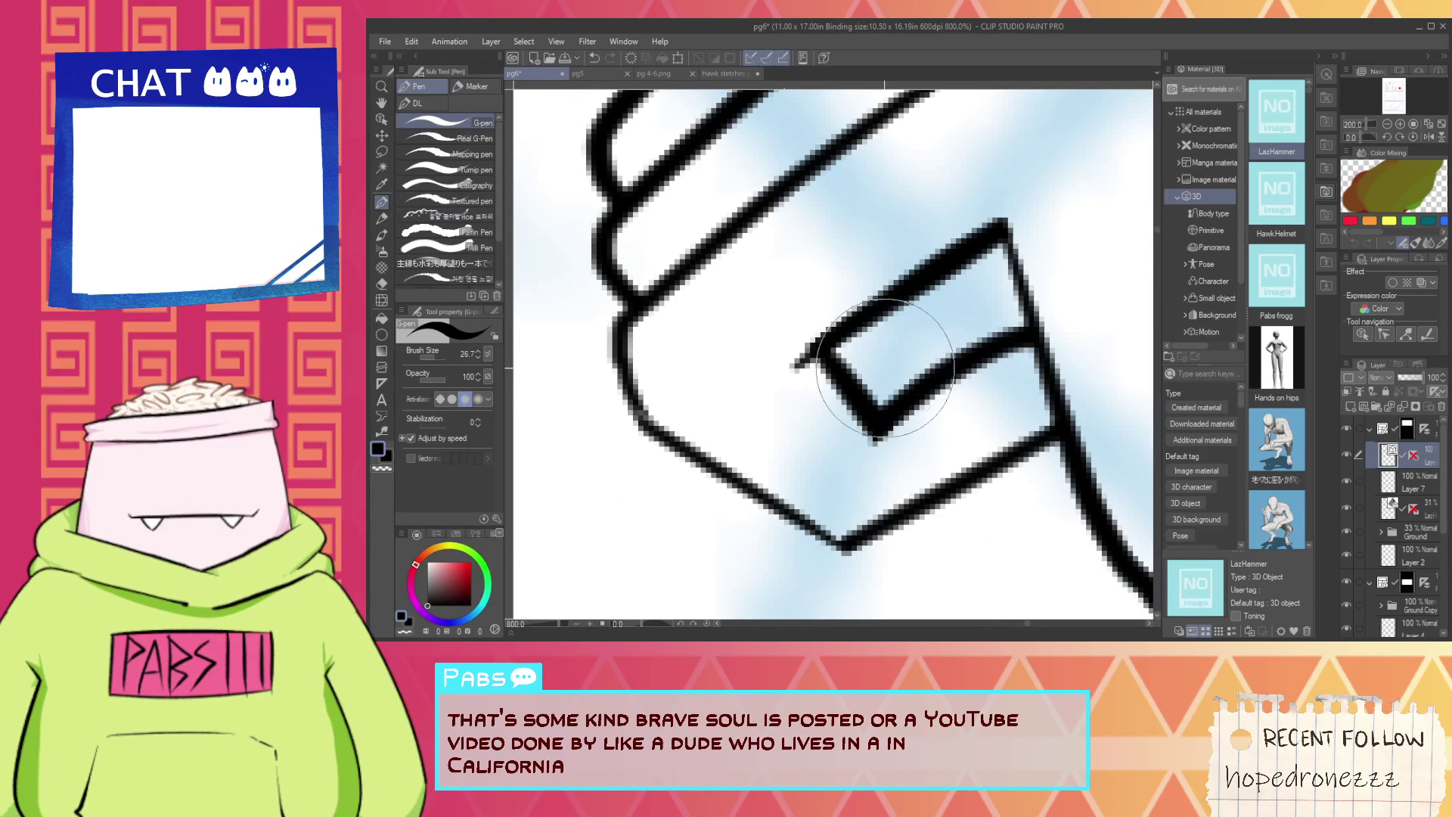
pyautogui.moveTo(824, 352); pyautogui.dragTo(1012, 229)
pyautogui.press('e')
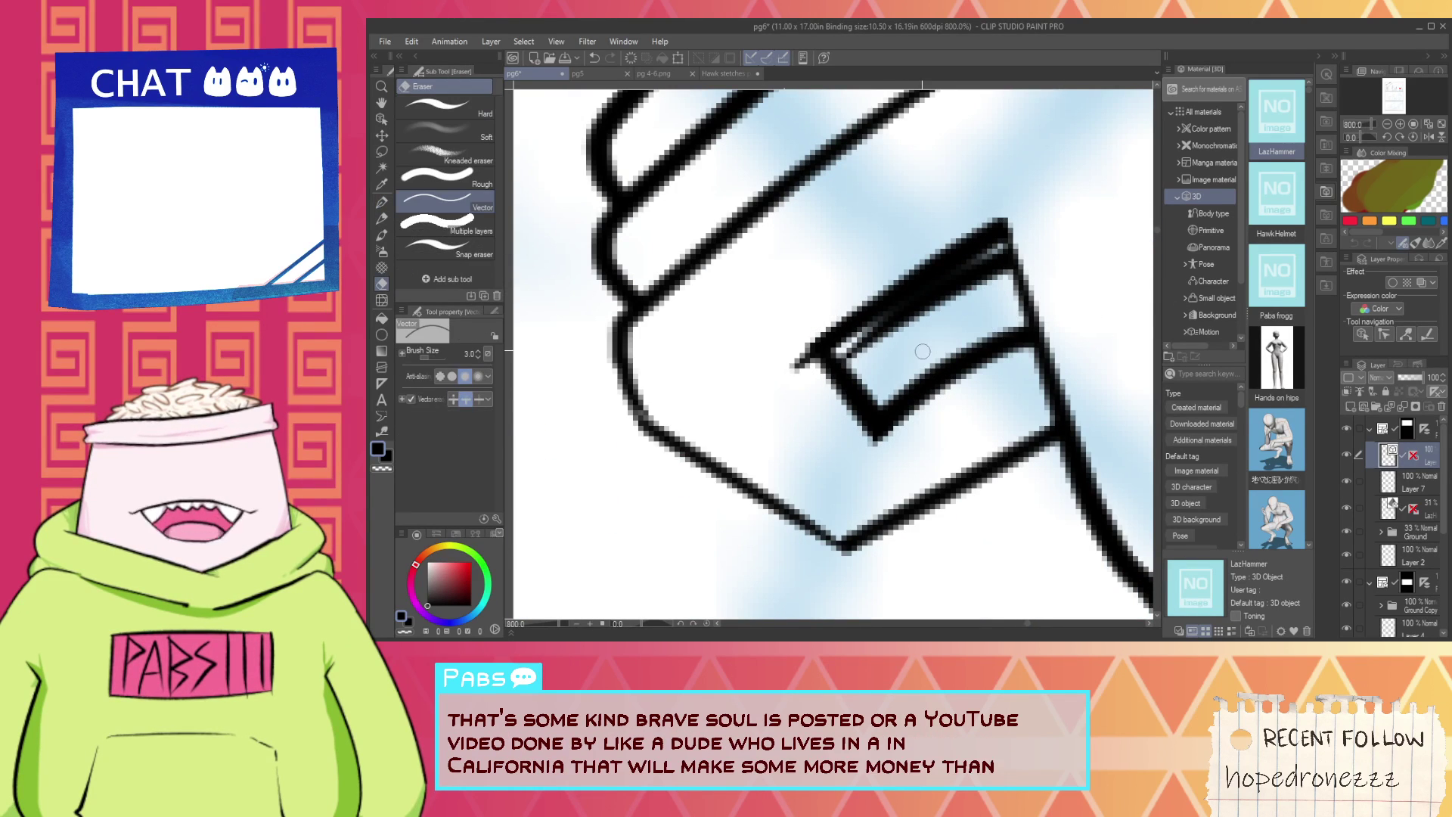
pyautogui.scroll(-10, 923, 351)
pyautogui.press('space')
pyautogui.moveTo(925, 348); pyautogui.dragTo(867, 376)
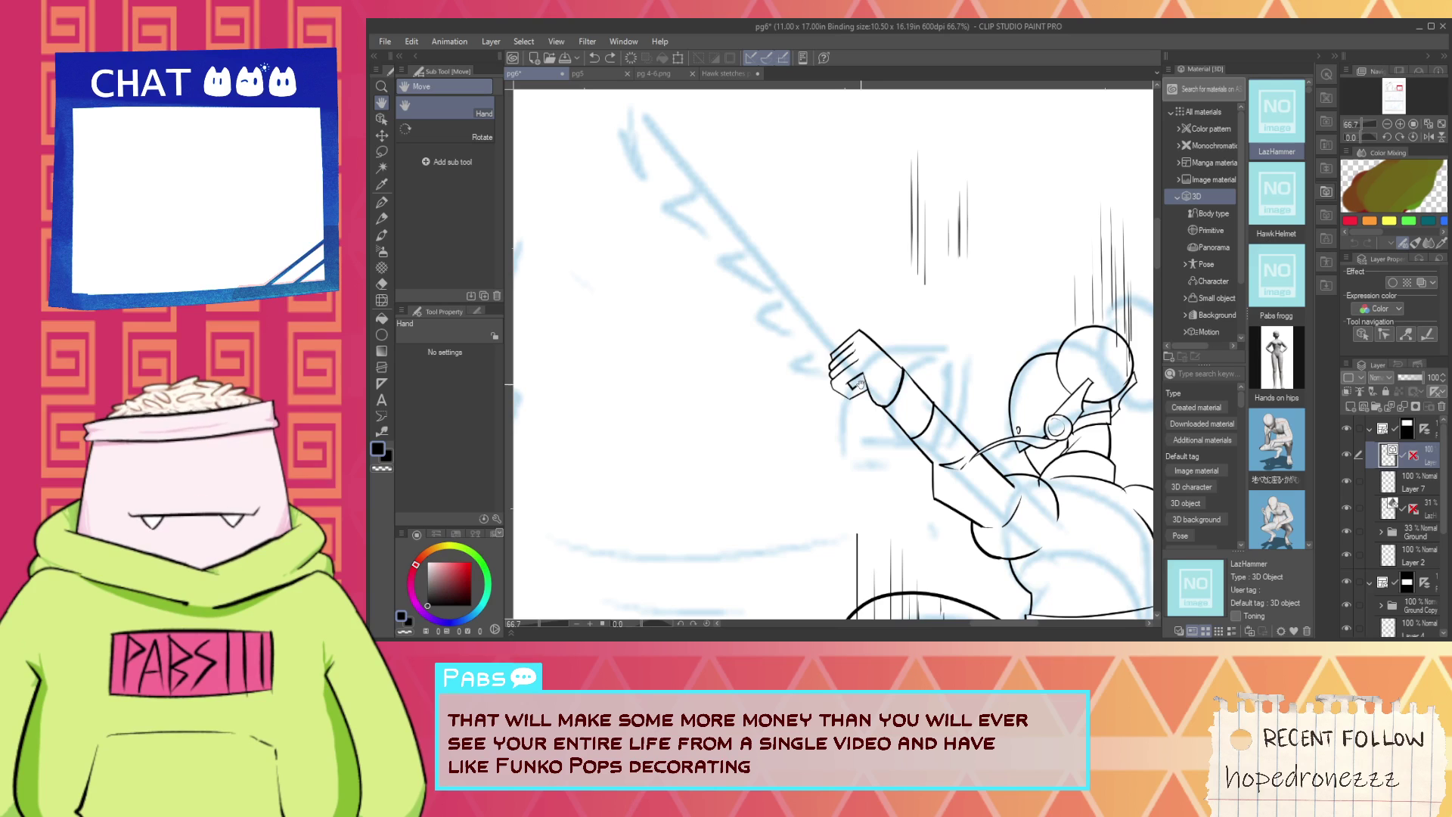
# Ink a large curve sweeping around the fist, with a short line running down from its upper end.
pyautogui.press('p')
pyautogui.scroll(3, 750, 407)
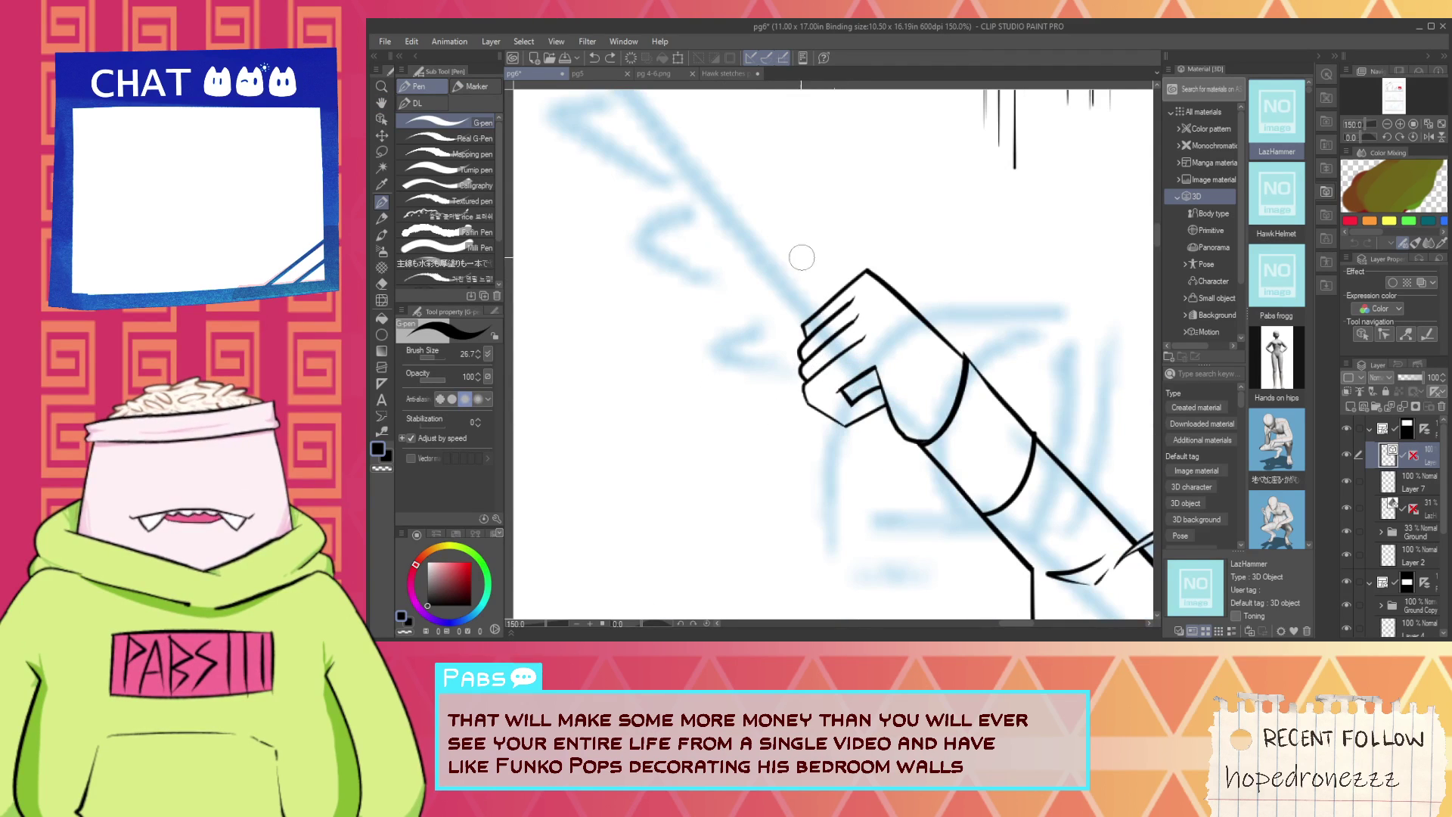
pyautogui.moveTo(809, 515); pyautogui.dragTo(947, 196)
pyautogui.hotkey('ctrl', 'z')
pyautogui.moveTo(855, 503)
pyautogui.mouseDown()
pyautogui.moveTo(729, 257)
pyautogui.moveTo(1018, 138)
pyautogui.mouseUp()
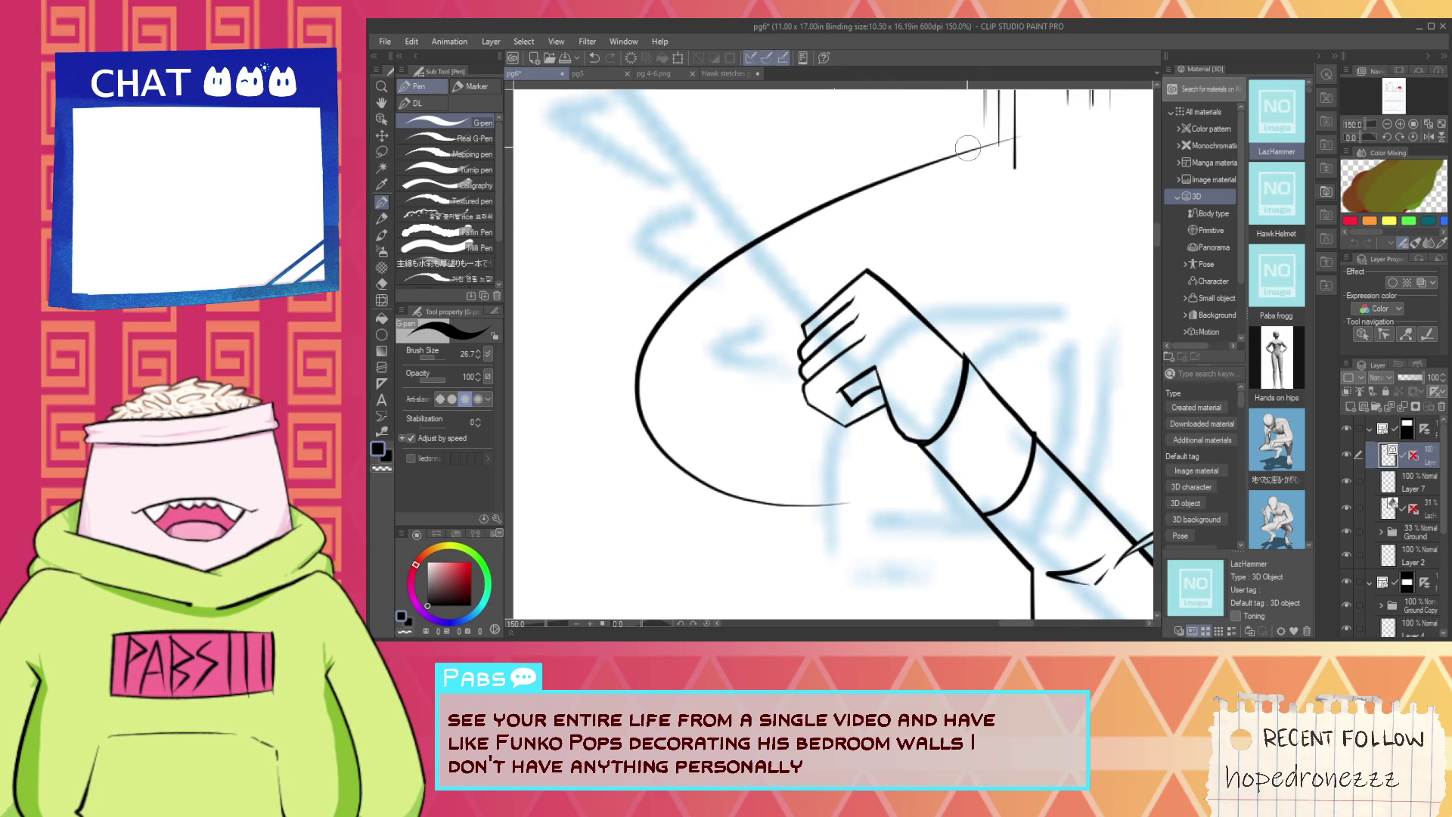
pyautogui.moveTo(932, 154); pyautogui.dragTo(956, 293)
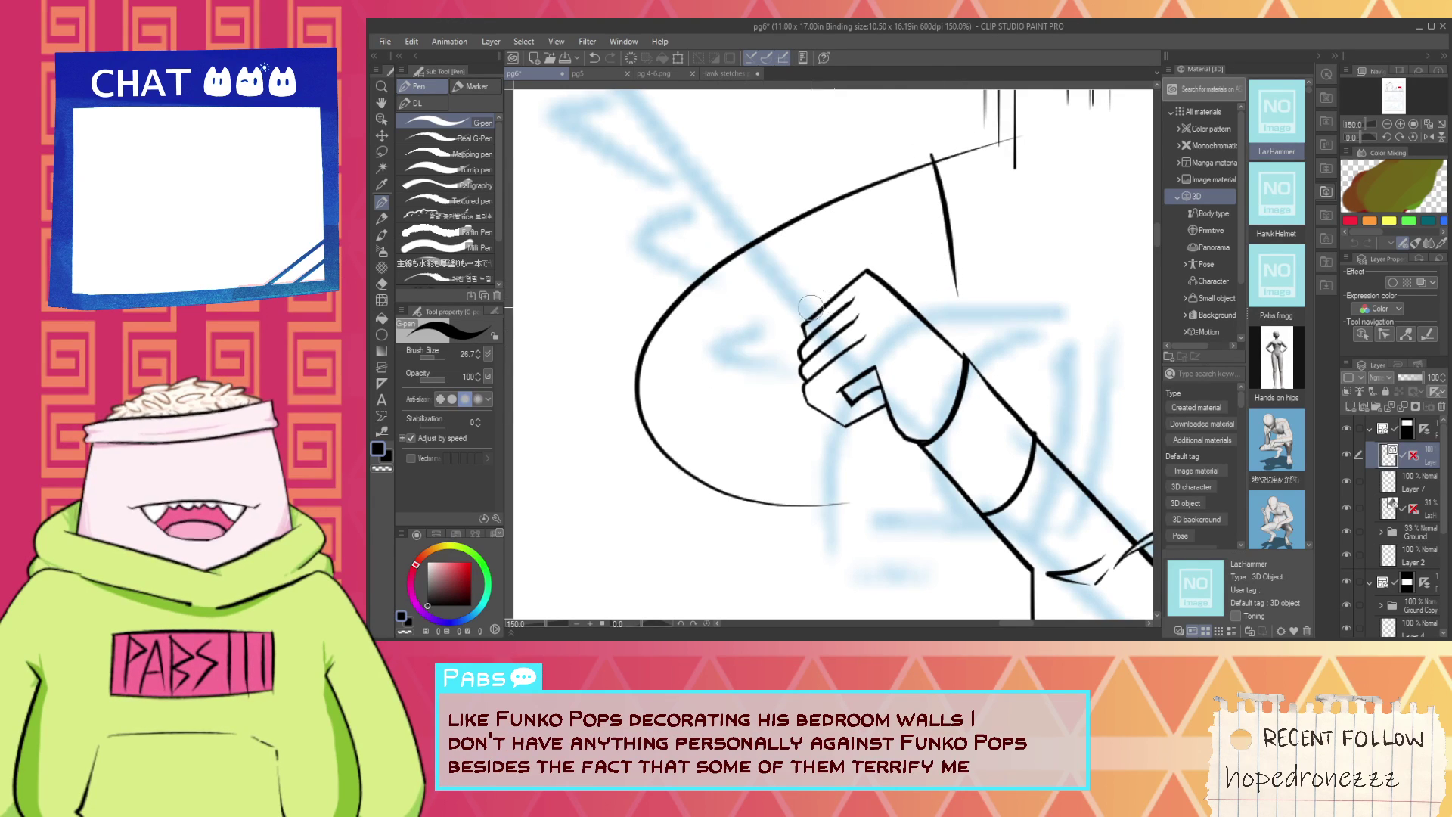
pyautogui.moveTo(720, 378); pyautogui.dragTo(823, 350)
pyautogui.hotkey('ctrl', 'z')
pyautogui.moveTo(664, 460); pyautogui.dragTo(878, 435)
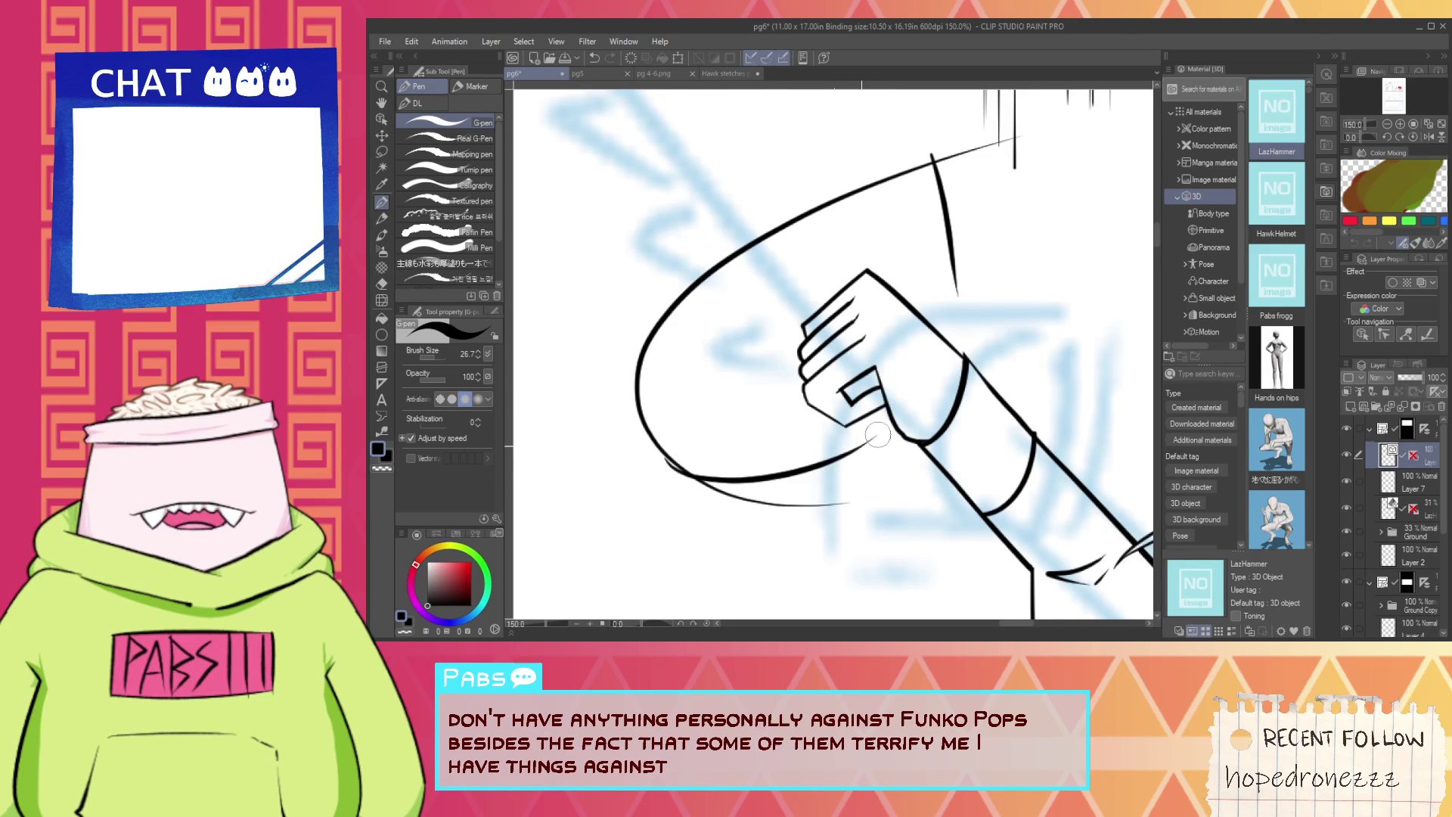
pyautogui.hotkey('ctrl', 'z')
pyautogui.moveTo(666, 470); pyautogui.dragTo(893, 416)
pyautogui.hotkey('ctrl', 'z')
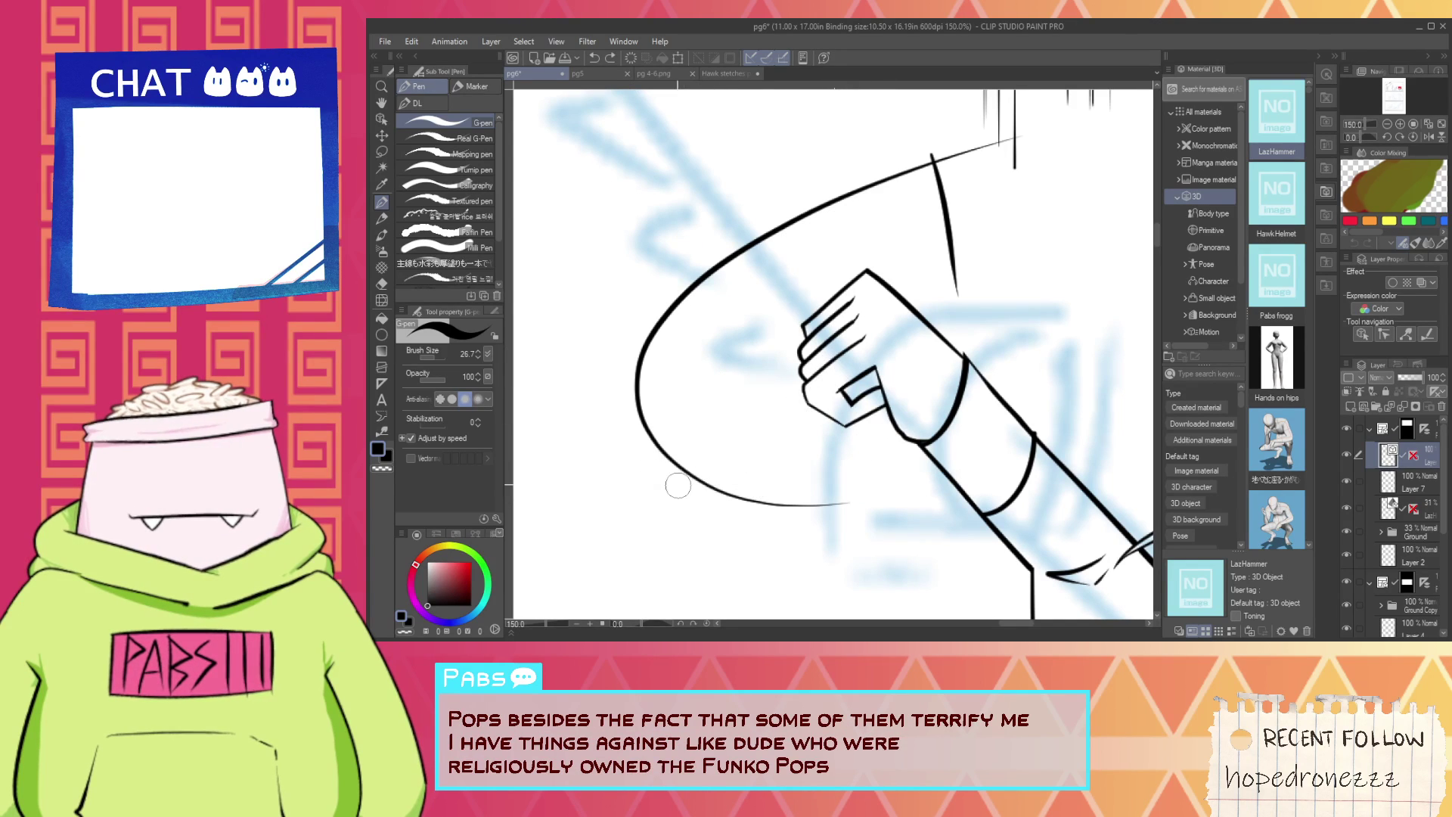
pyautogui.moveTo(682, 484)
pyautogui.mouseDown()
pyautogui.moveTo(891, 386)
pyautogui.moveTo(867, 436)
pyautogui.moveTo(885, 352)
pyautogui.mouseUp()
pyautogui.hotkey('ctrl', 'z')
pyautogui.hotkey('ctrl', 'z')
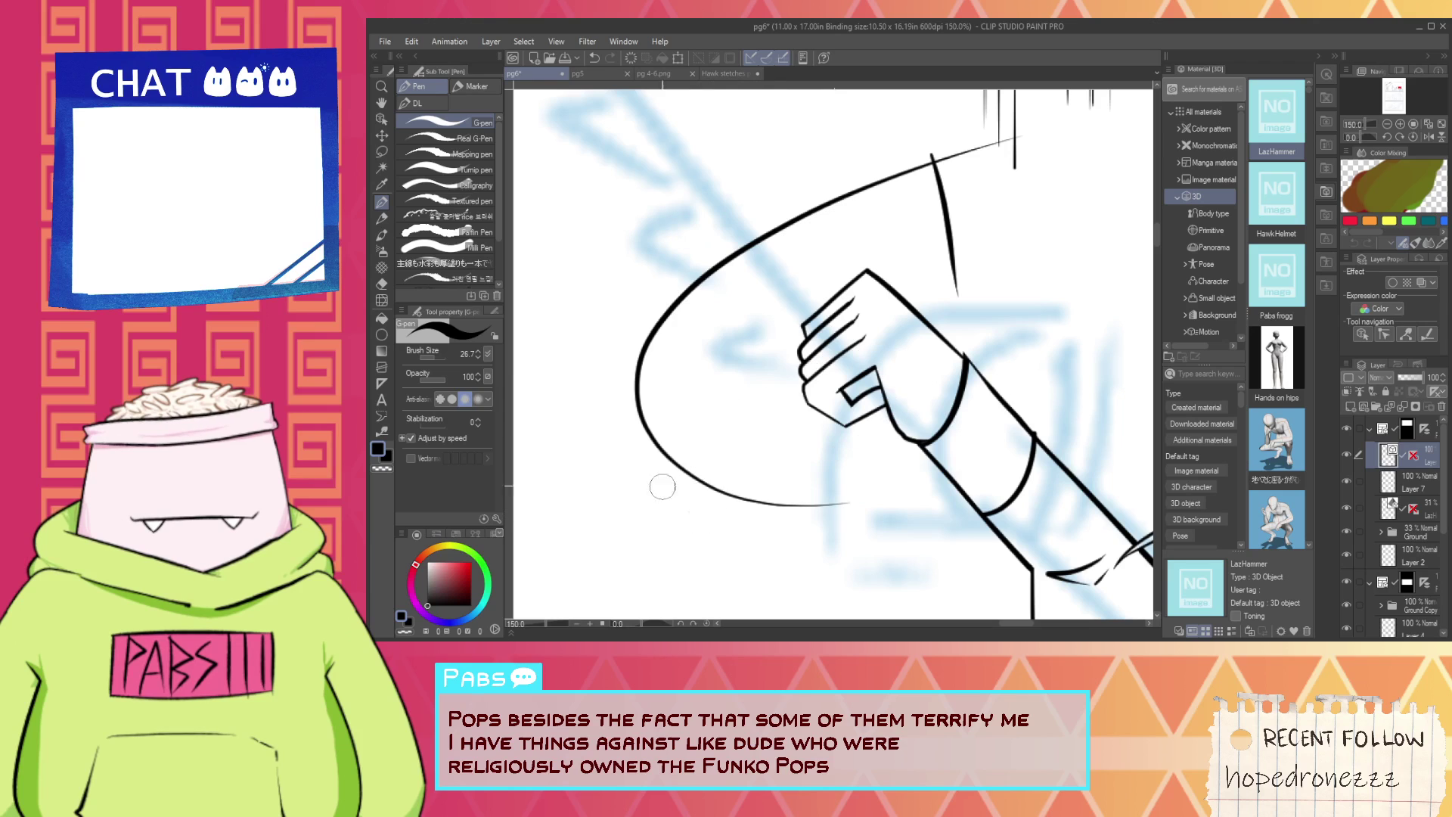
pyautogui.moveTo(651, 484); pyautogui.dragTo(899, 356)
pyautogui.hotkey('ctrl', 'z')
pyautogui.moveTo(681, 484); pyautogui.dragTo(908, 357)
pyautogui.hotkey('ctrl', 'z')
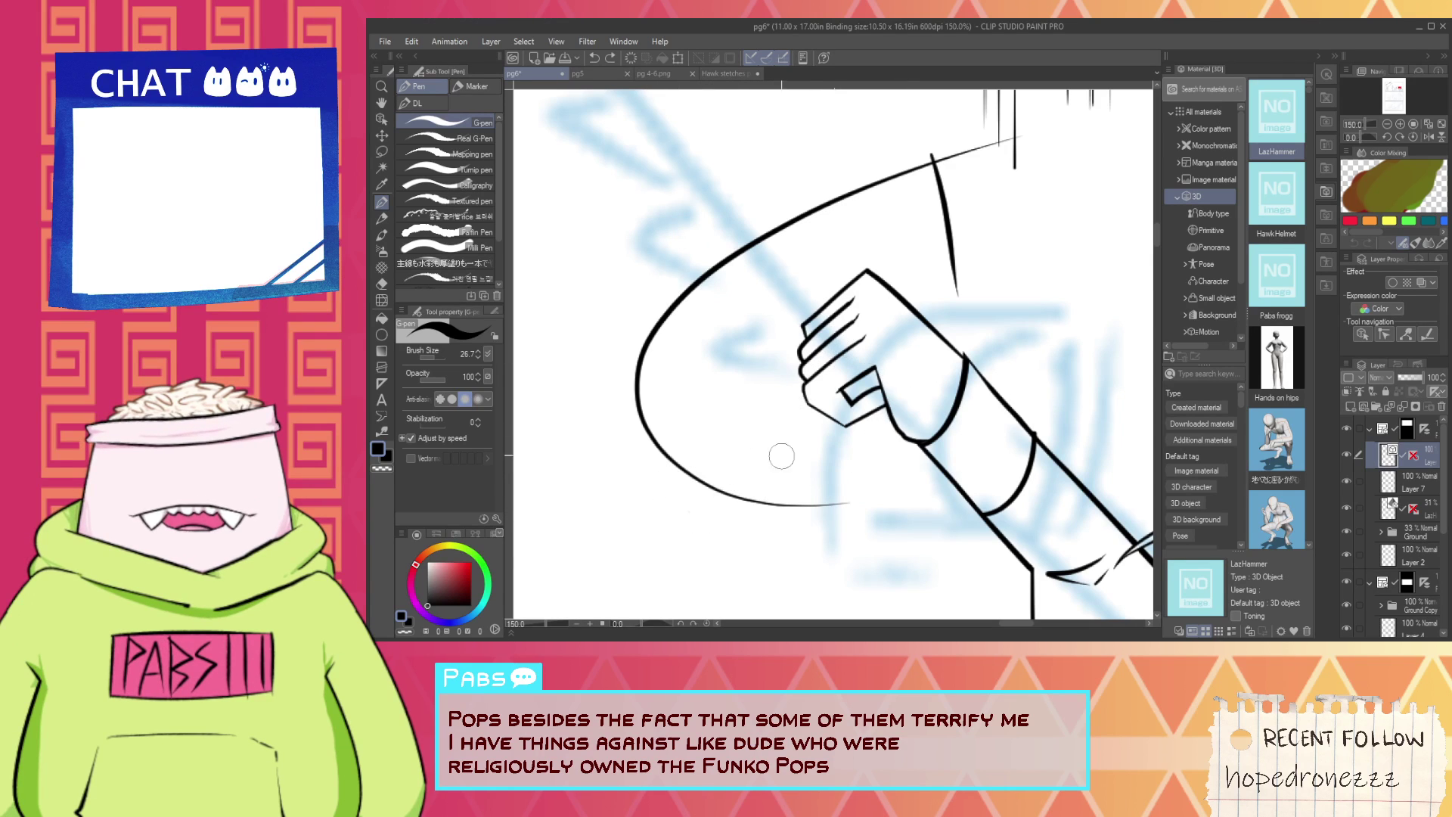
pyautogui.moveTo(691, 488)
pyautogui.mouseDown()
pyautogui.moveTo(877, 443)
pyautogui.moveTo(912, 325)
pyautogui.mouseUp()
pyautogui.hotkey('ctrl', 'z')
# Ink an inner curve following the upper part of the large curve, with a second short line beside the one running down from its upper end.
pyautogui.moveTo(707, 376); pyautogui.dragTo(922, 206)
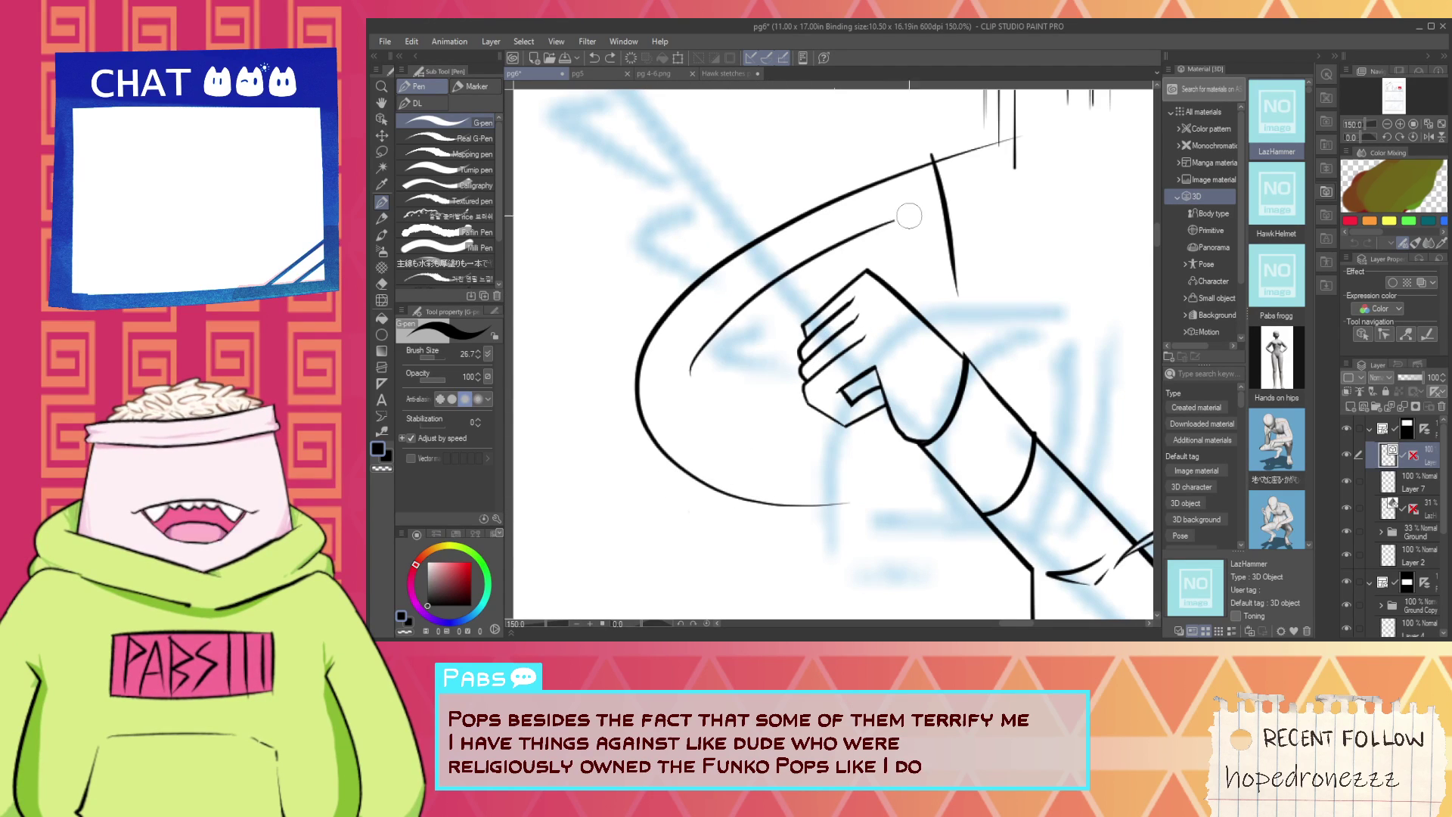
pyautogui.hotkey('ctrl', 'z')
pyautogui.moveTo(705, 380)
pyautogui.mouseDown()
pyautogui.moveTo(933, 214)
pyautogui.moveTo(933, 266)
pyautogui.mouseUp()
pyautogui.hotkey('ctrl', 'z')
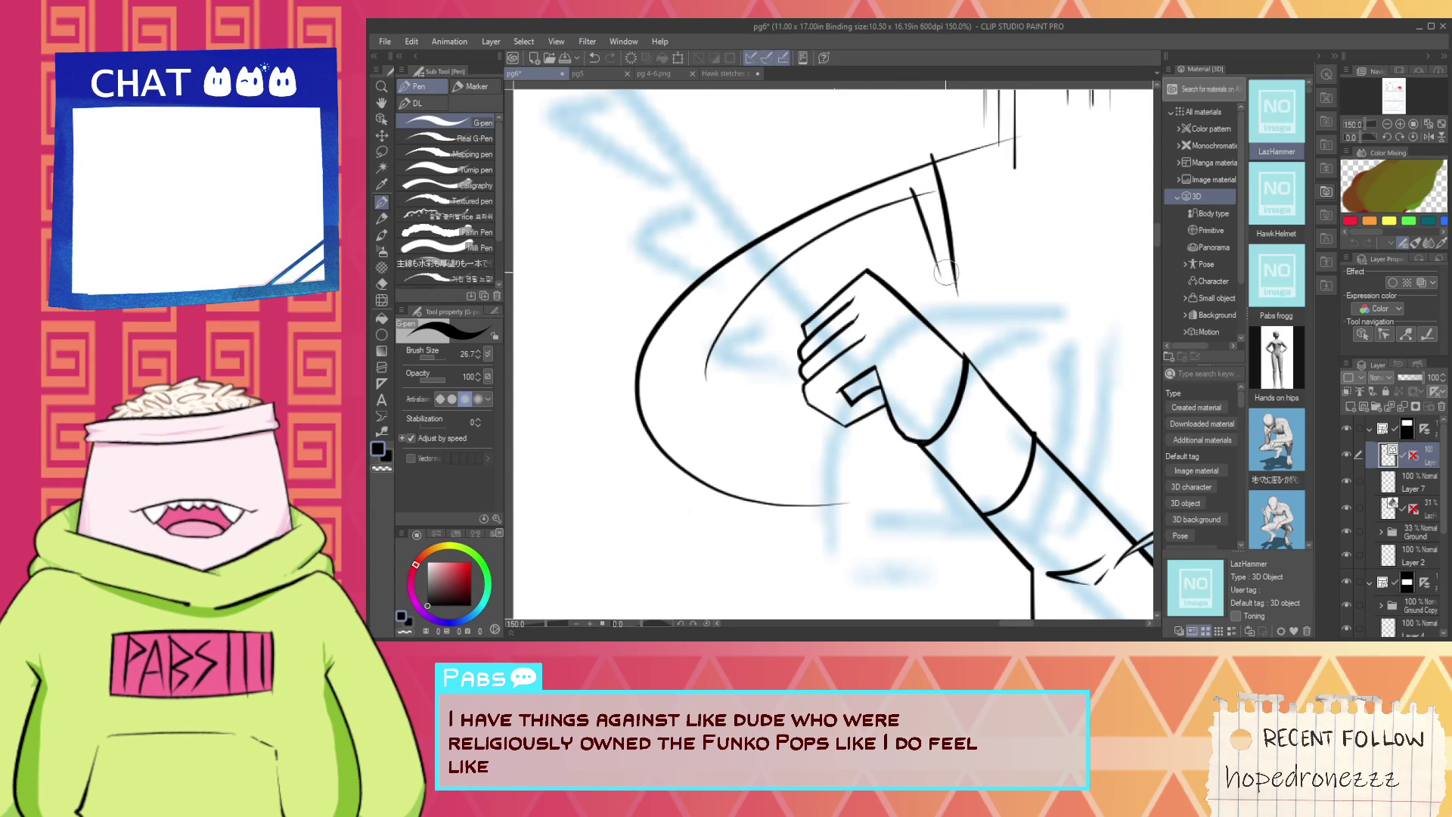
pyautogui.hotkey('ctrl', 'z')
pyautogui.moveTo(922, 186)
pyautogui.mouseDown()
pyautogui.moveTo(945, 296)
pyautogui.moveTo(1013, 270)
pyautogui.mouseUp()
pyautogui.hotkey('ctrl', 'z')
# Ink two slanted lines joining the lower ends of the short upright lines to the back of the fist, and erase the overshoots.
pyautogui.moveTo(896, 319); pyautogui.dragTo(1003, 271)
pyautogui.hotkey('ctrl', 'z')
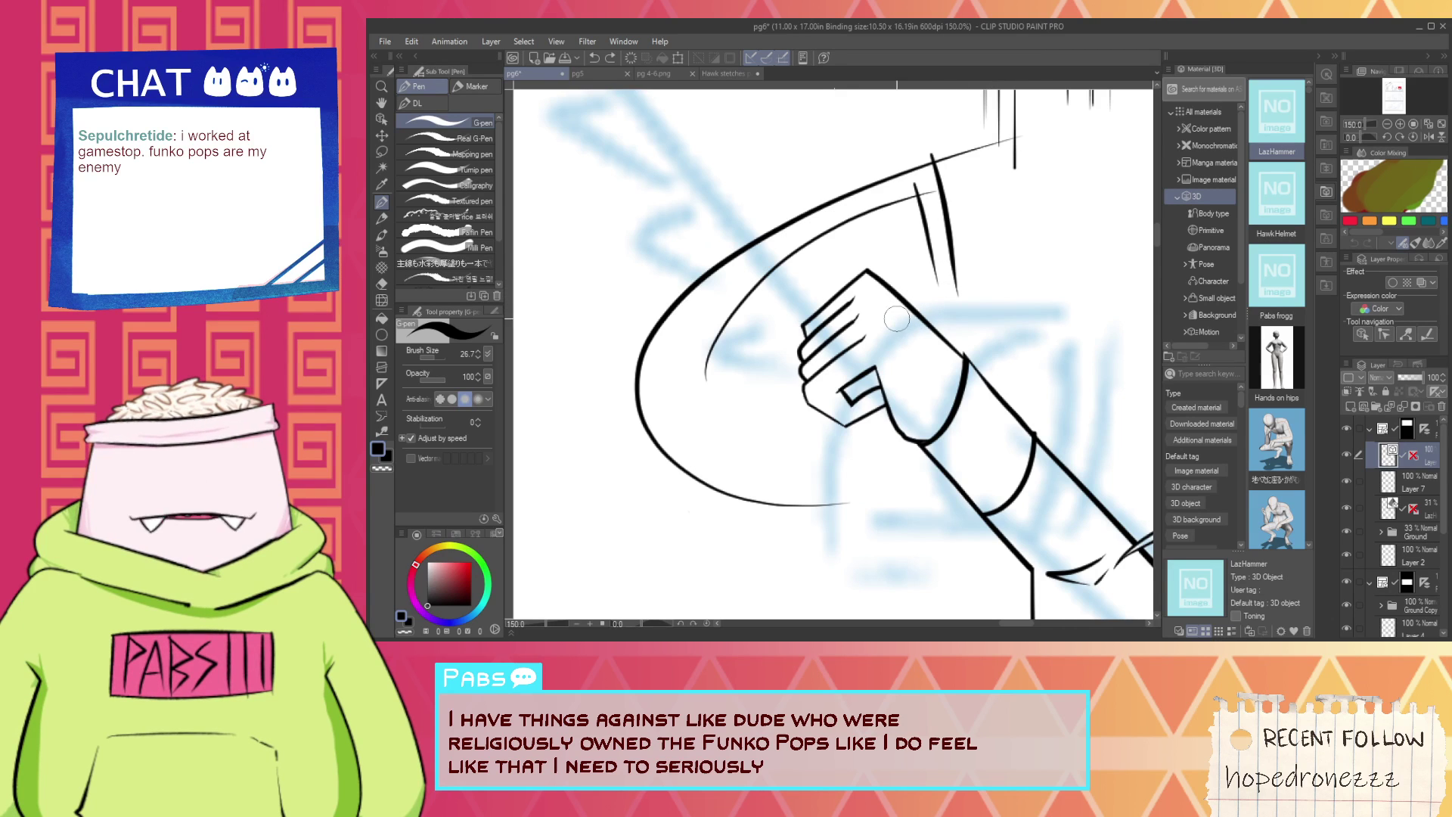
pyautogui.scroll(3, 989, 278)
pyautogui.press('space')
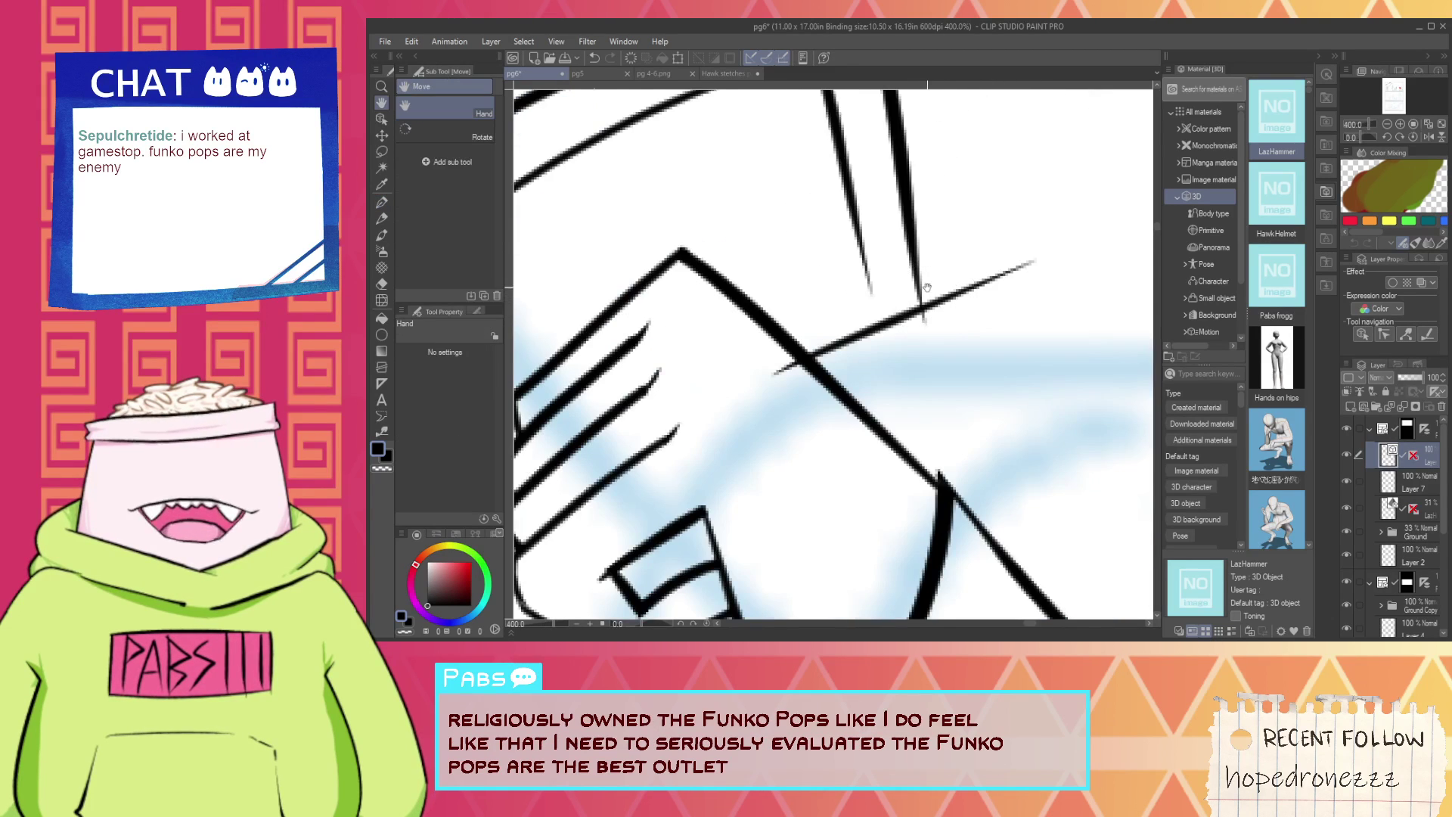
pyautogui.moveTo(916, 291); pyautogui.dragTo(845, 347)
pyautogui.moveTo(705, 394)
pyautogui.mouseDown()
pyautogui.moveTo(972, 286)
pyautogui.moveTo(963, 363)
pyautogui.moveTo(755, 422)
pyautogui.mouseUp()
pyautogui.hotkey('ctrl', 'z')
pyautogui.press('e')
pyautogui.scroll(-3, 777, 442)
pyautogui.press('space')
pyautogui.moveTo(668, 489); pyautogui.dragTo(702, 353)
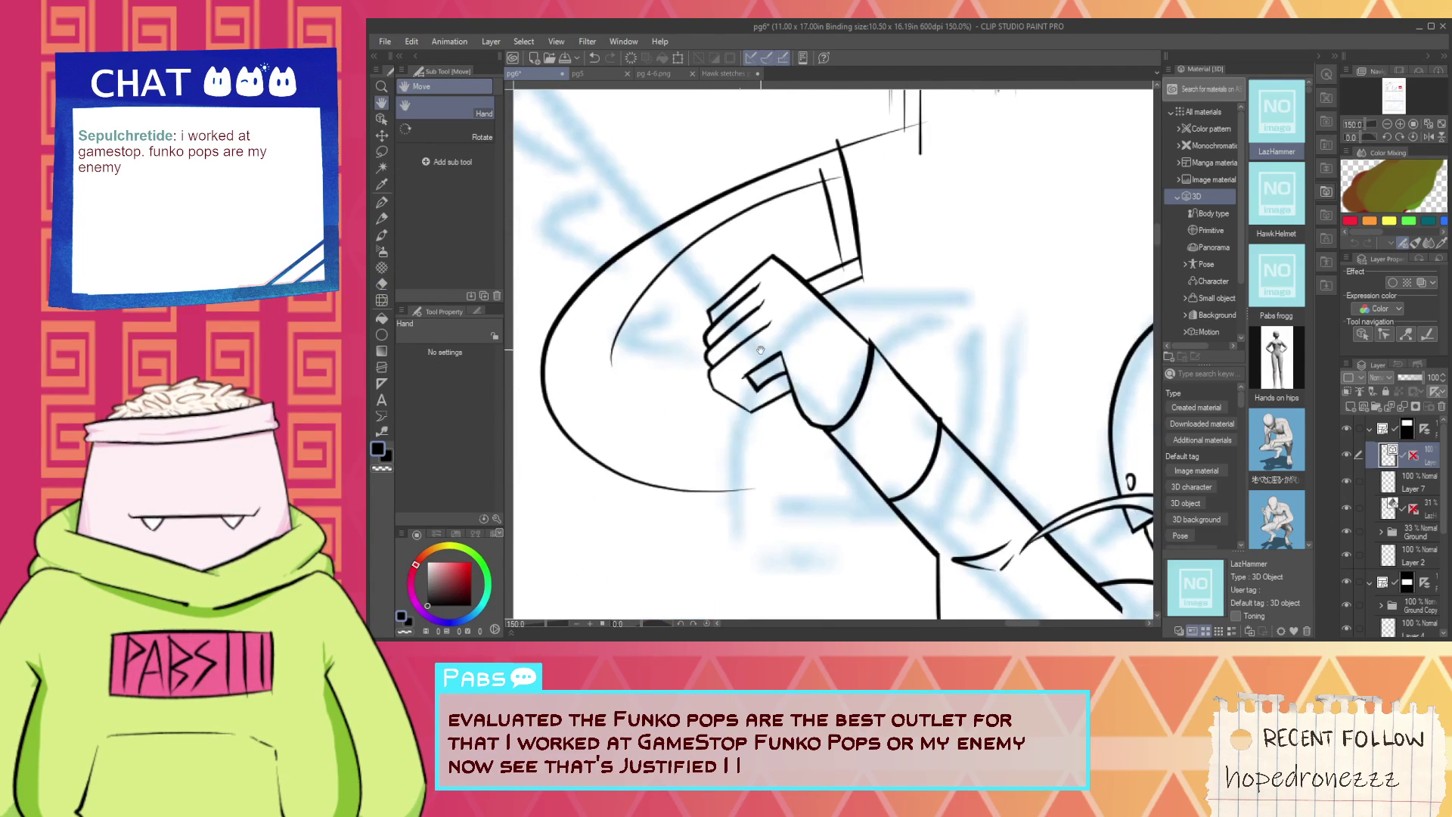
# Continue the inner curve from its lower end around beneath the fist to the wrist.
pyautogui.scroll(1, 603, 373)
pyautogui.press('p')
pyautogui.moveTo(609, 356); pyautogui.dragTo(768, 458)
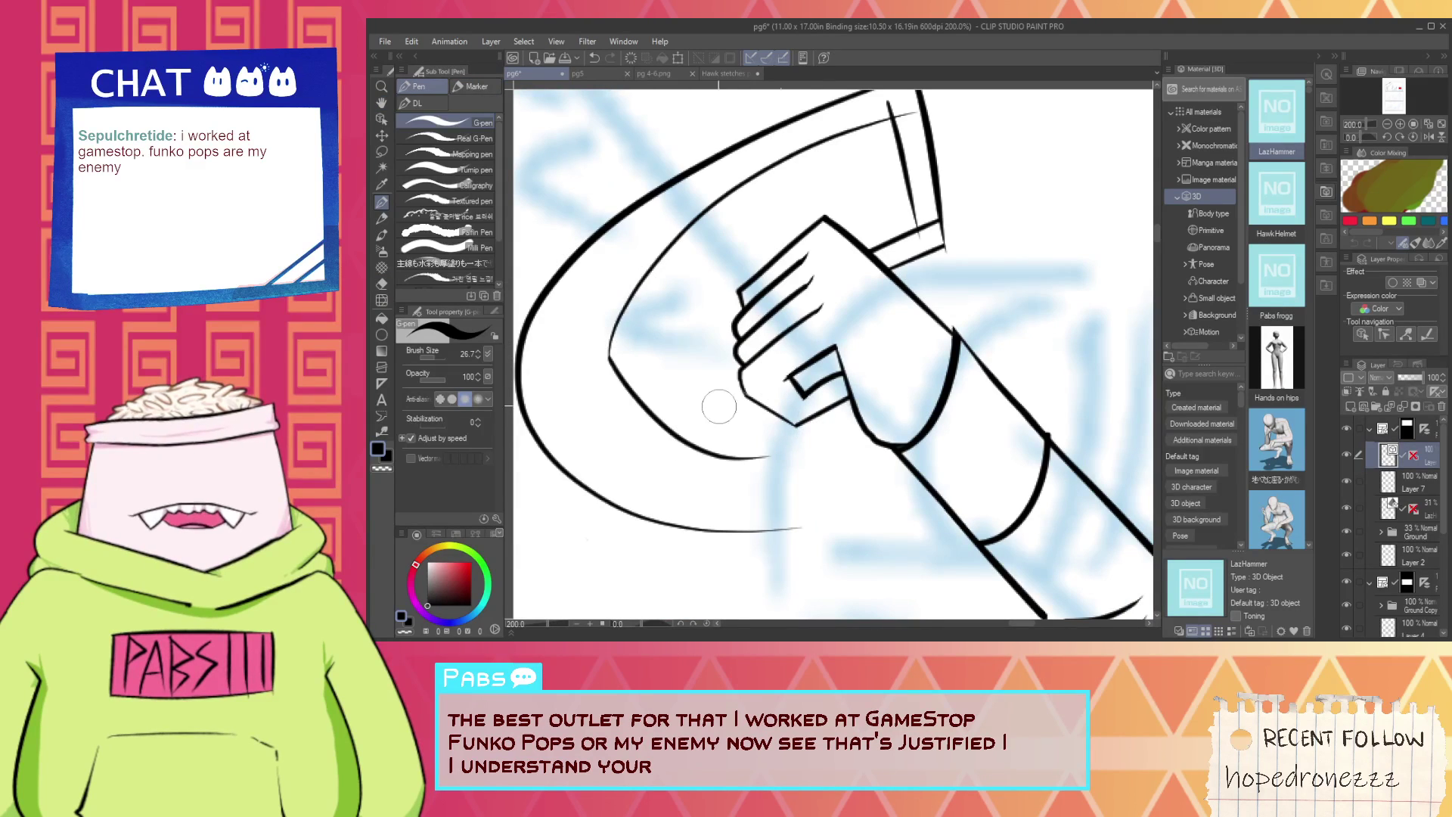
pyautogui.hotkey('ctrl', 'z')
pyautogui.moveTo(605, 352); pyautogui.dragTo(794, 408)
pyautogui.hotkey('ctrl', 'z')
pyautogui.moveTo(611, 350)
pyautogui.mouseDown()
pyautogui.moveTo(700, 435)
pyautogui.moveTo(881, 406)
pyautogui.moveTo(855, 388)
pyautogui.moveTo(820, 405)
pyautogui.moveTo(918, 405)
pyautogui.moveTo(804, 503)
pyautogui.moveTo(794, 532)
pyautogui.moveTo(911, 428)
pyautogui.mouseUp()
pyautogui.hotkey('ctrl', 'z')
pyautogui.hotkey('ctrl', 'z')
pyautogui.hotkey('ctrl', 'z')
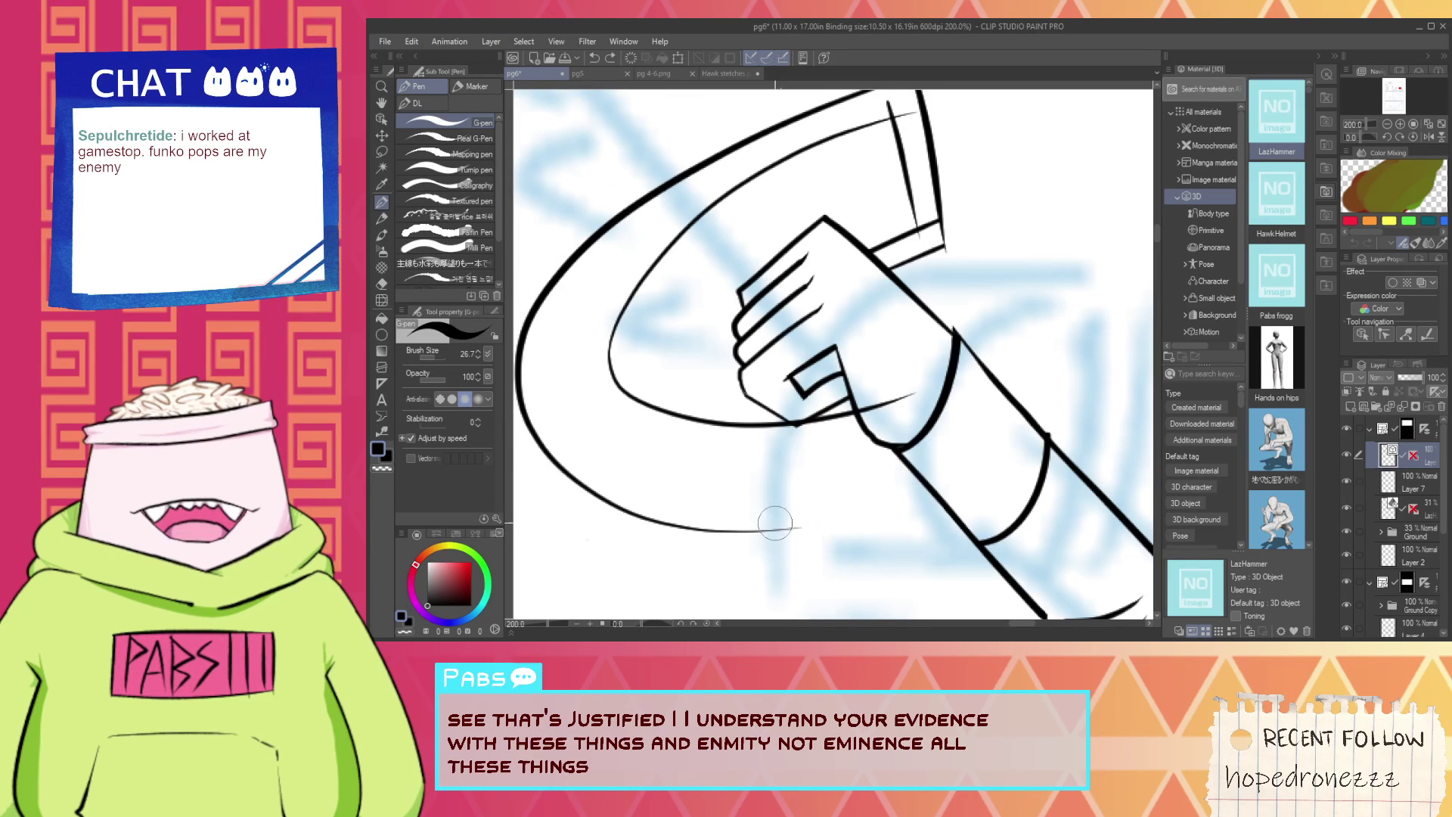
# Ink the outer curve's lower end up to the wrist with a thicker line, and erase the overlapping line ends.
pyautogui.moveTo(779, 526); pyautogui.dragTo(908, 373)
pyautogui.press('e')
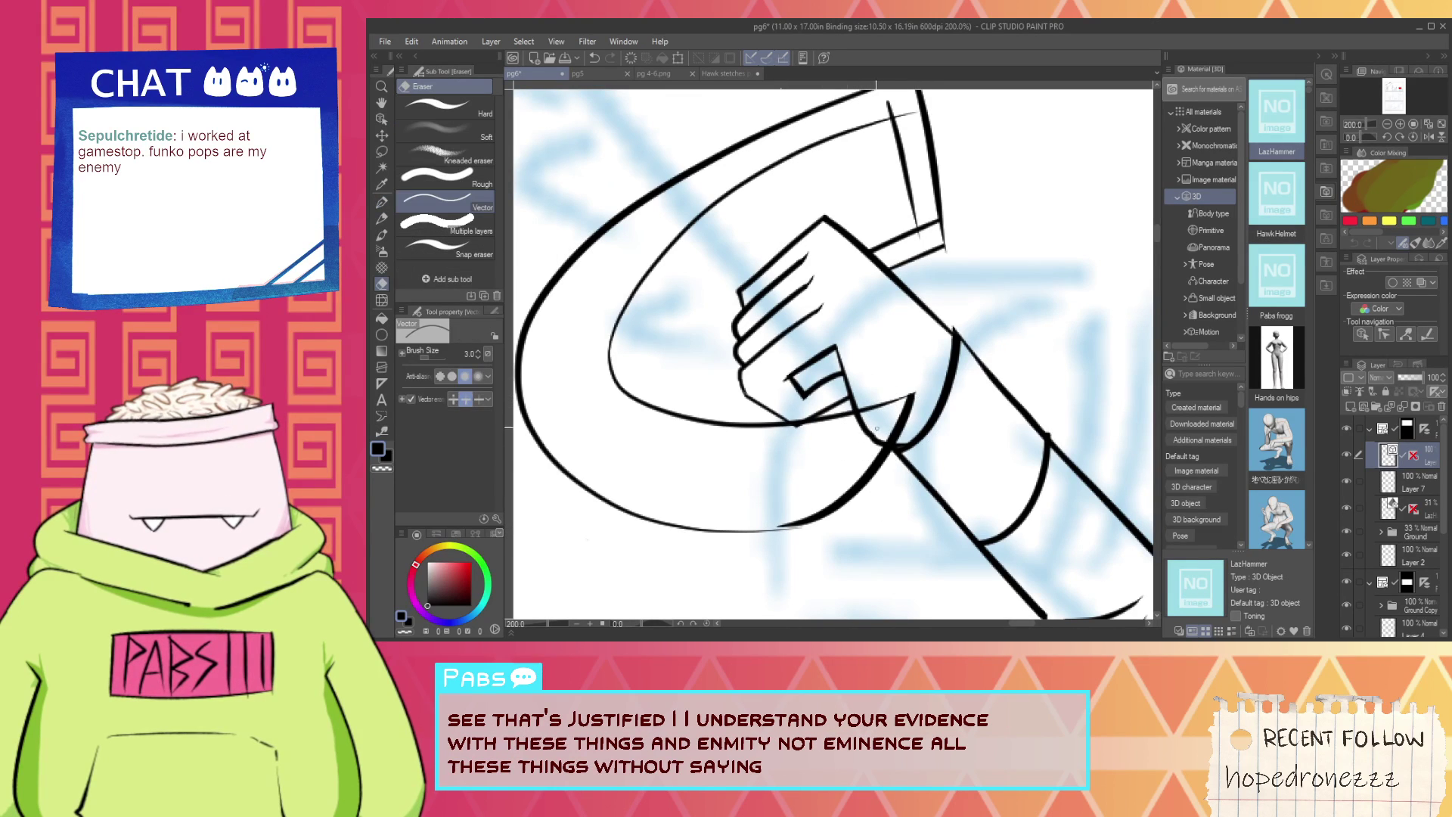
pyautogui.scroll(3, 843, 445)
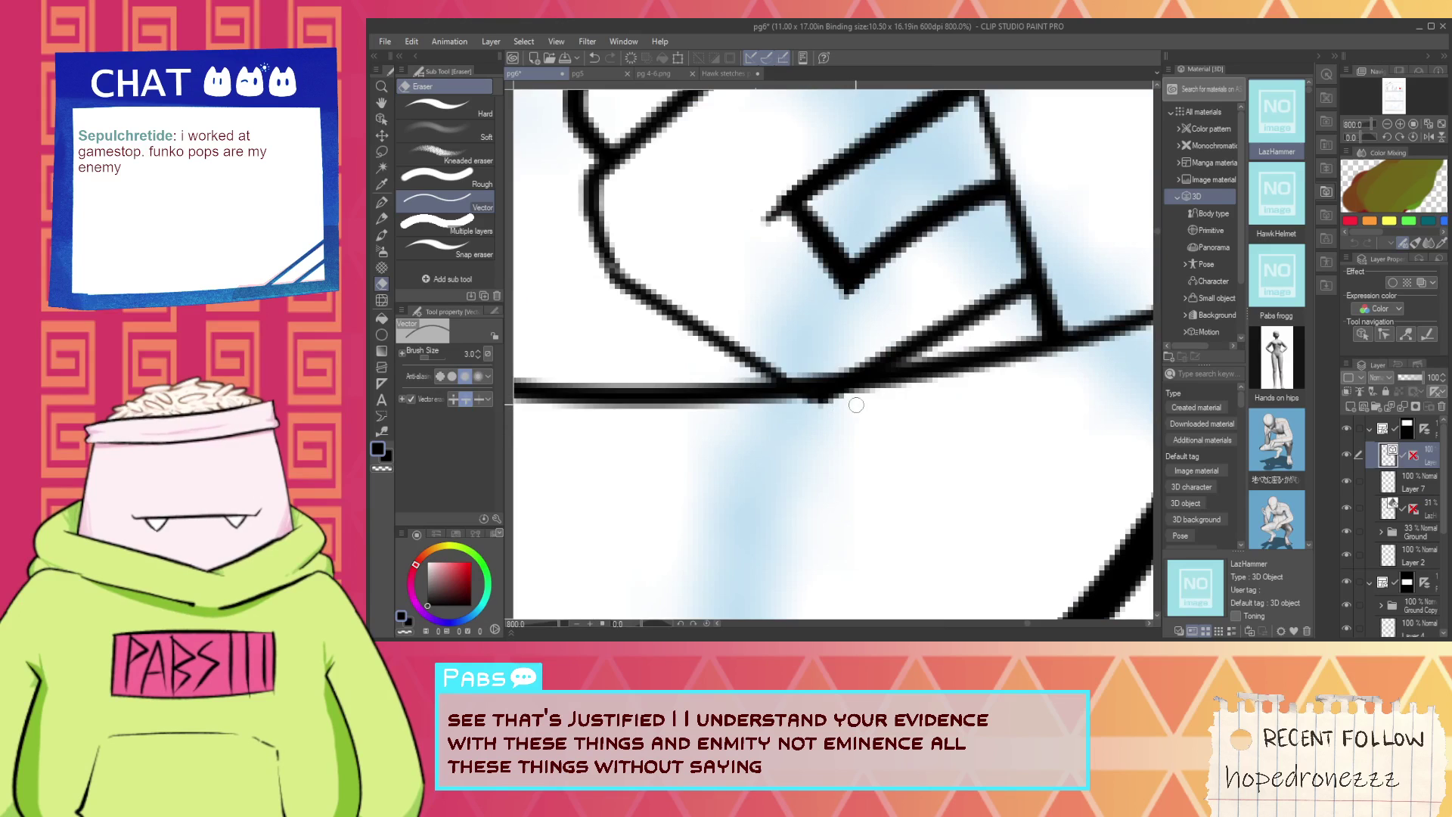
pyautogui.scroll(-3, 809, 374)
pyautogui.press('p')
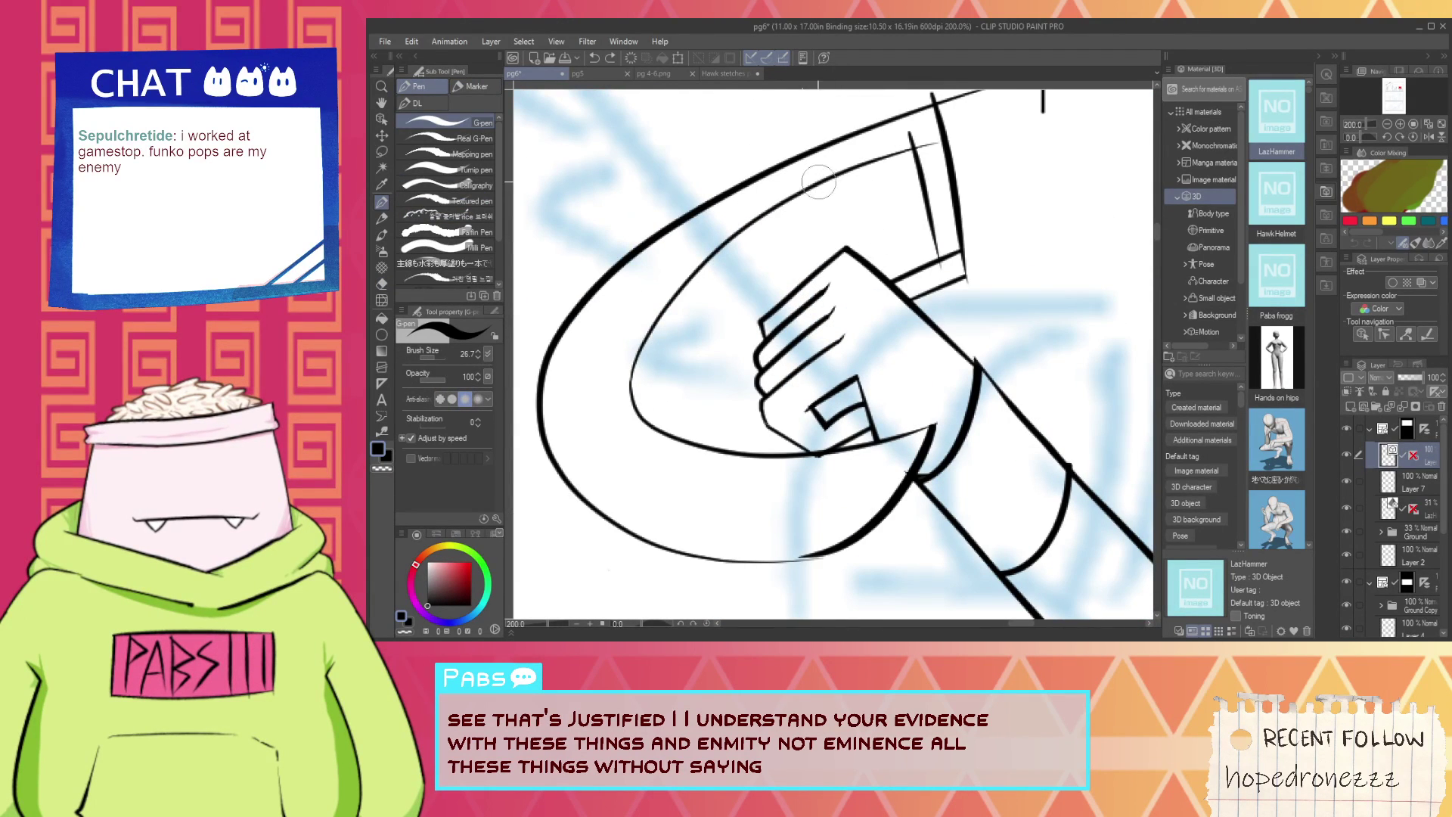
# Ink a bent line from the inner curve's upper side down to the back of the fist, and erase its overshoots.
pyautogui.moveTo(854, 194); pyautogui.dragTo(882, 257)
pyautogui.hotkey('ctrl', 'z')
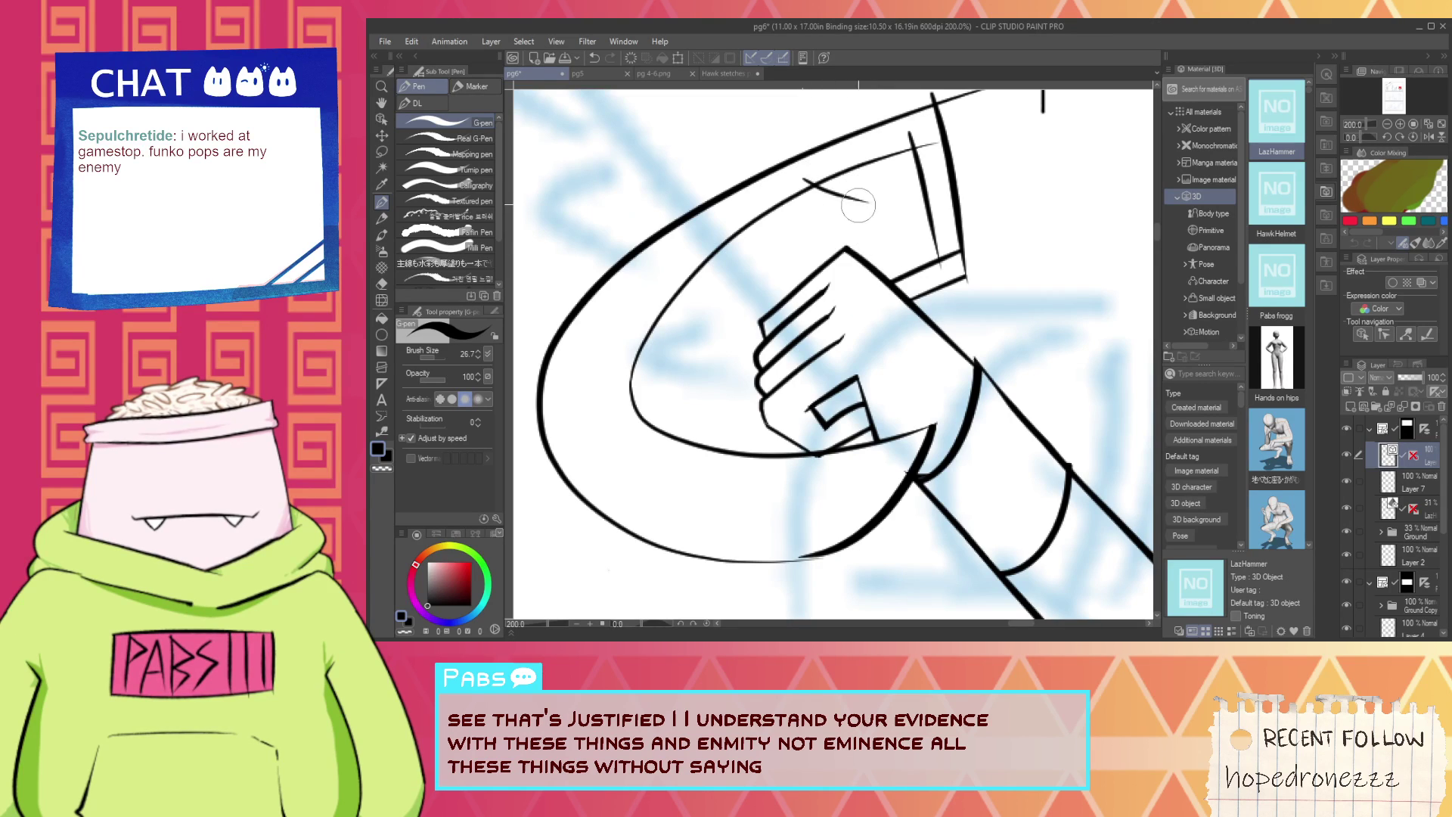
pyautogui.moveTo(803, 175); pyautogui.dragTo(876, 193)
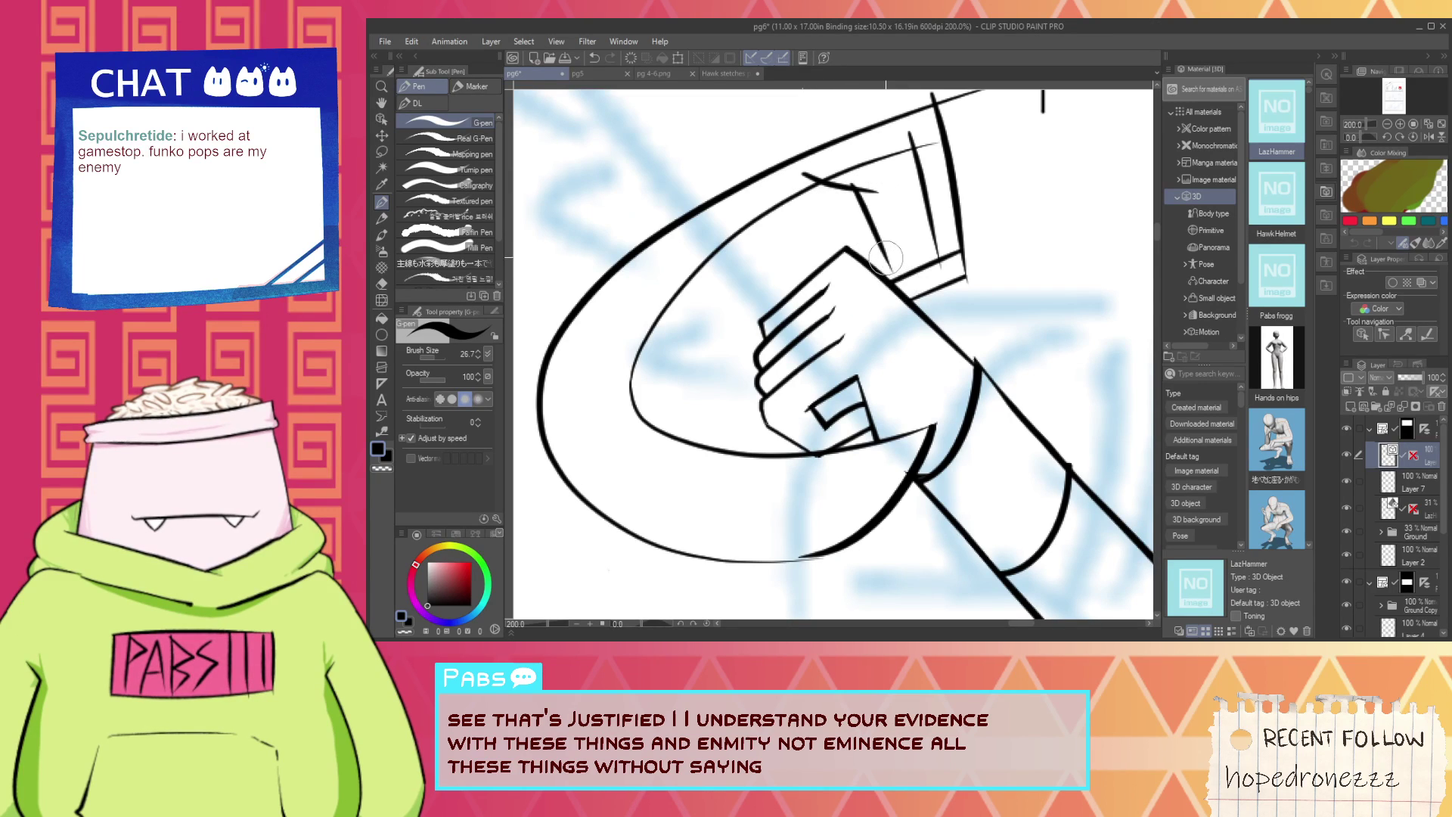
pyautogui.press('e')
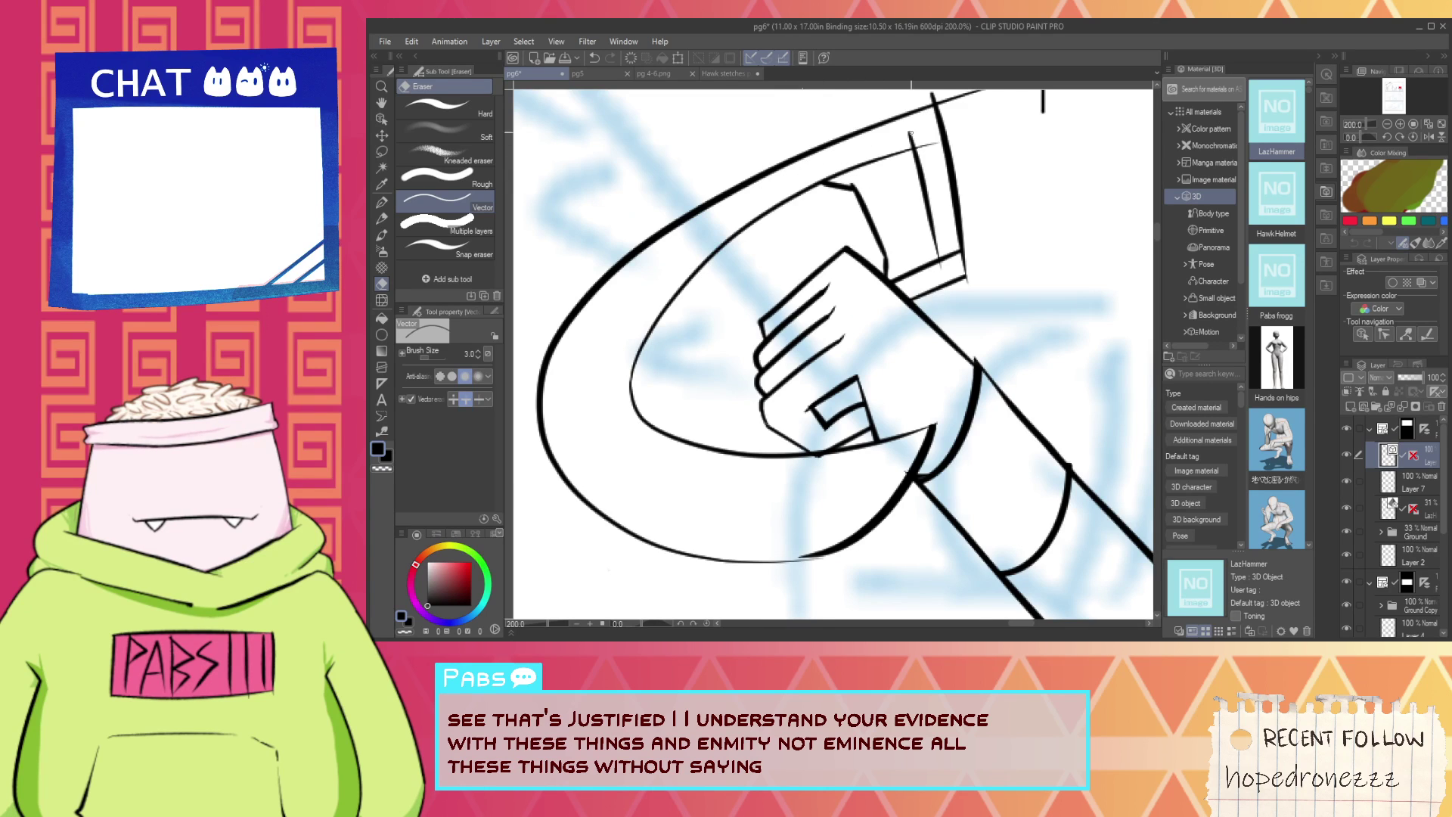
# Ink a rounded tip joining the outer and inner curves at their upper end, and erase the lines crossing it.
pyautogui.hotkey('ctrl', '+')
pyautogui.press('p')
pyautogui.moveTo(666, 351); pyautogui.dragTo(979, 179)
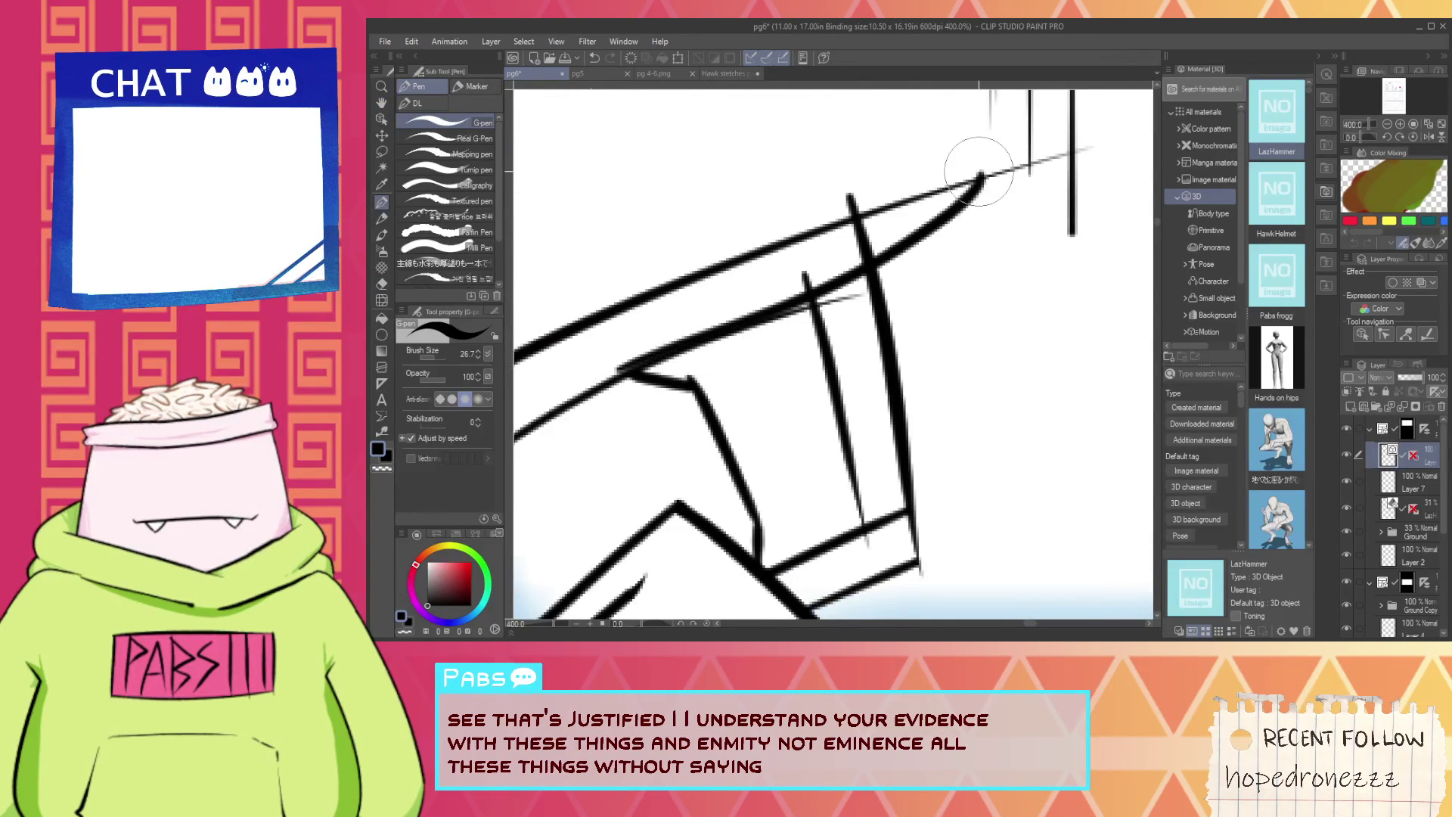
pyautogui.hotkey('ctrl', 'z')
pyautogui.moveTo(677, 345)
pyautogui.mouseDown()
pyautogui.moveTo(827, 287)
pyautogui.moveTo(896, 204)
pyautogui.moveTo(896, 230)
pyautogui.mouseUp()
pyautogui.press('e')
pyautogui.hotkey('ctrl', '-')
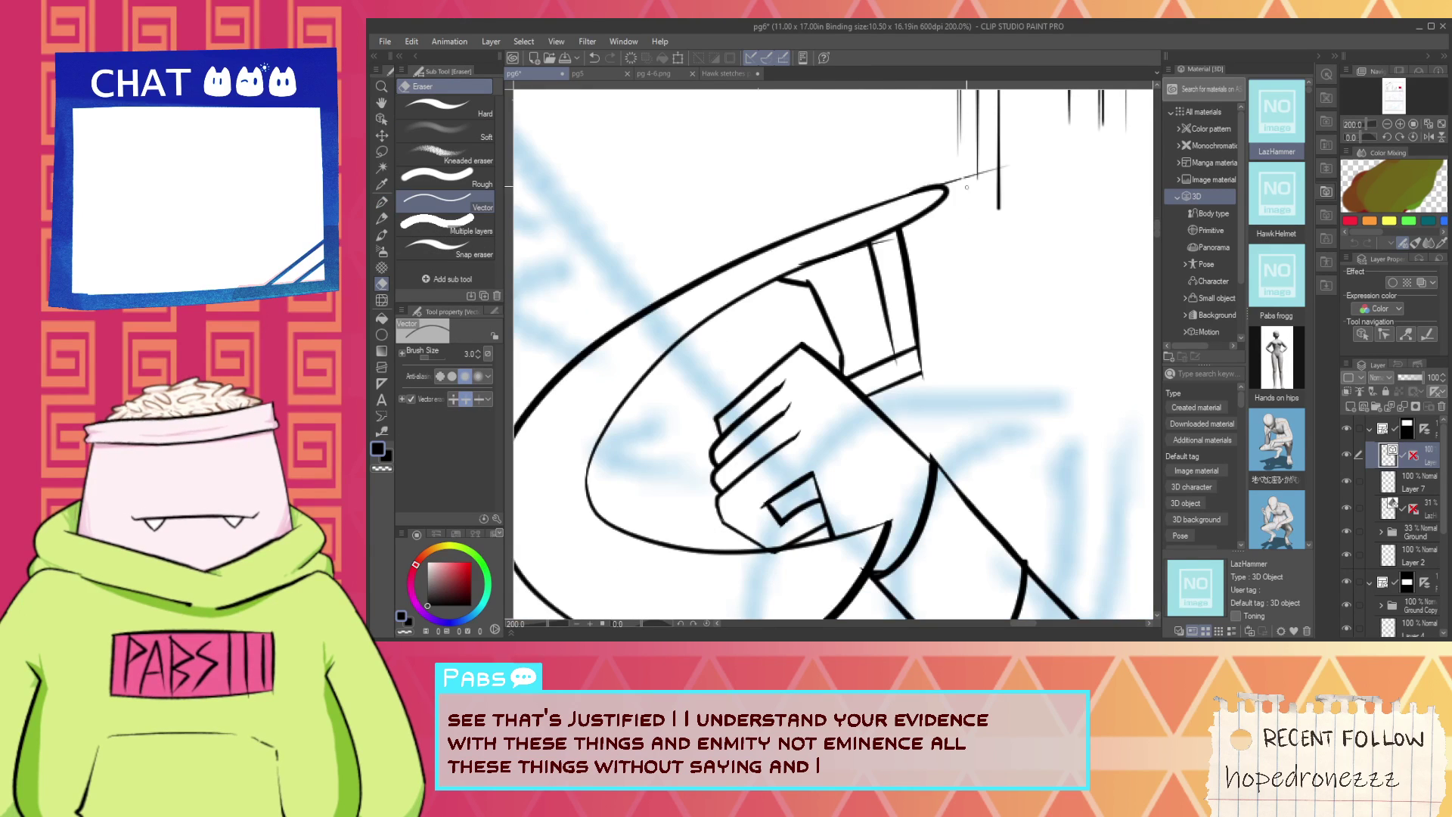
# Erase the stray line ends around the rounded tip and at the top and bottom of the two upright lines.
pyautogui.hotkey('ctrl', '+')
pyautogui.hotkey('ctrl', '+')
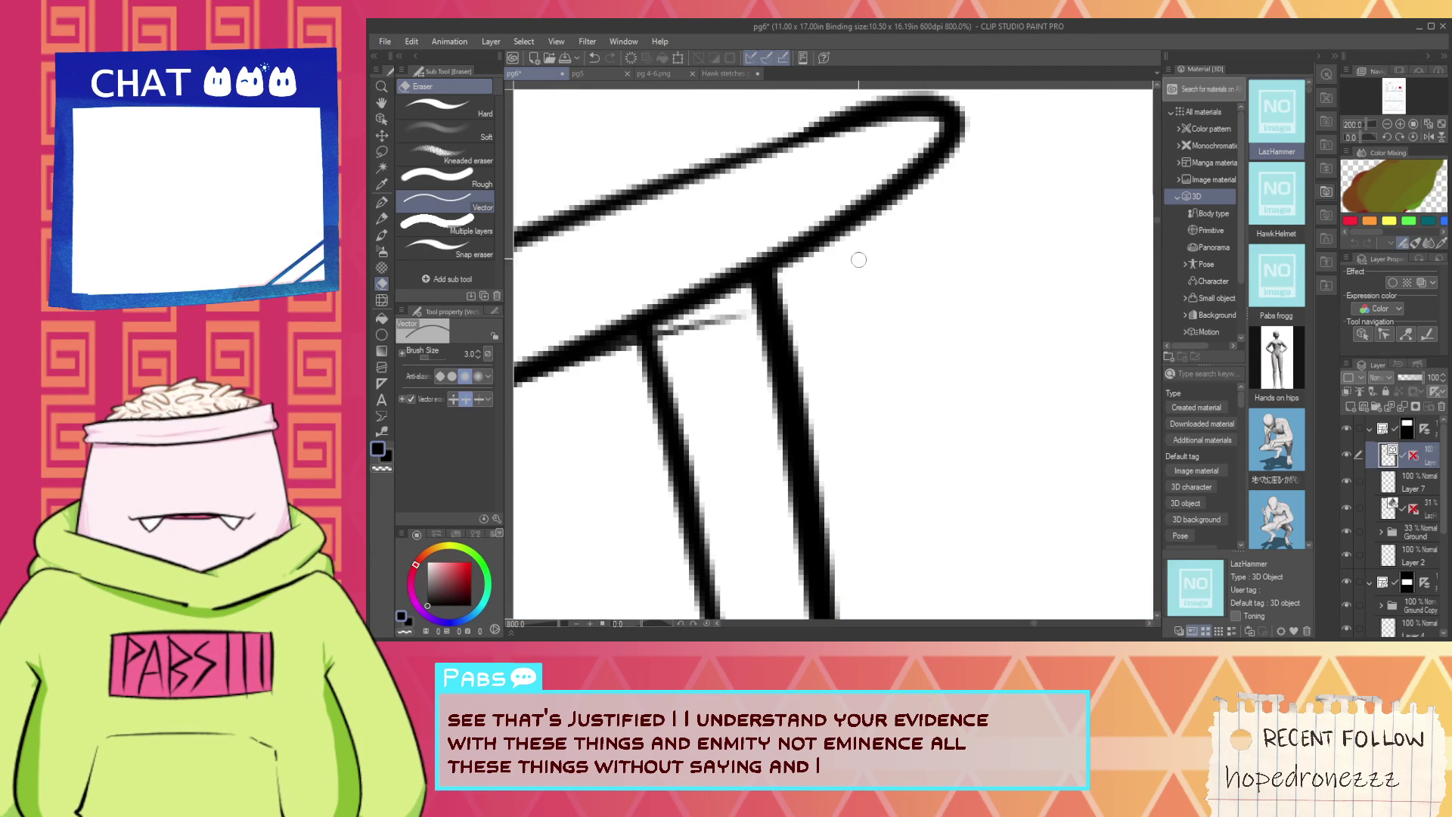
pyautogui.hotkey('ctrl', '-')
pyautogui.hotkey('ctrl', '-')
pyautogui.moveTo(707, 310)
pyautogui.mouseDown()
pyautogui.moveTo(702, 338)
pyautogui.moveTo(647, 384)
pyautogui.mouseUp()
pyautogui.press('space')
pyautogui.scroll(4, 653, 484)
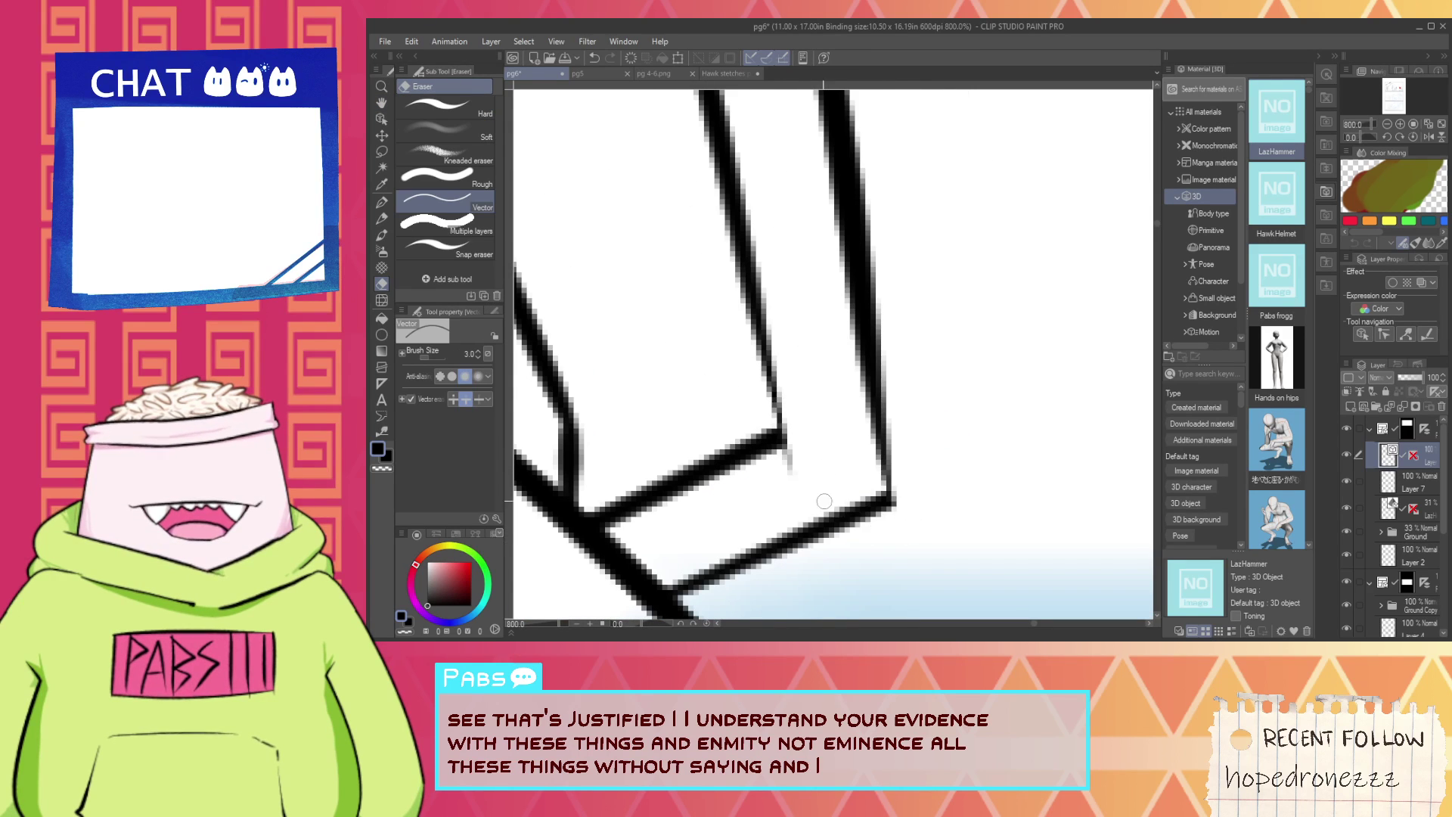
pyautogui.scroll(-4, 824, 501)
# Ink a short curved stroke between the lower ends of the two upright lines.
pyautogui.scroll(4, 778, 477)
pyautogui.press('p')
pyautogui.moveTo(665, 342); pyautogui.dragTo(719, 337)
pyautogui.hotkey('ctrl', 'z')
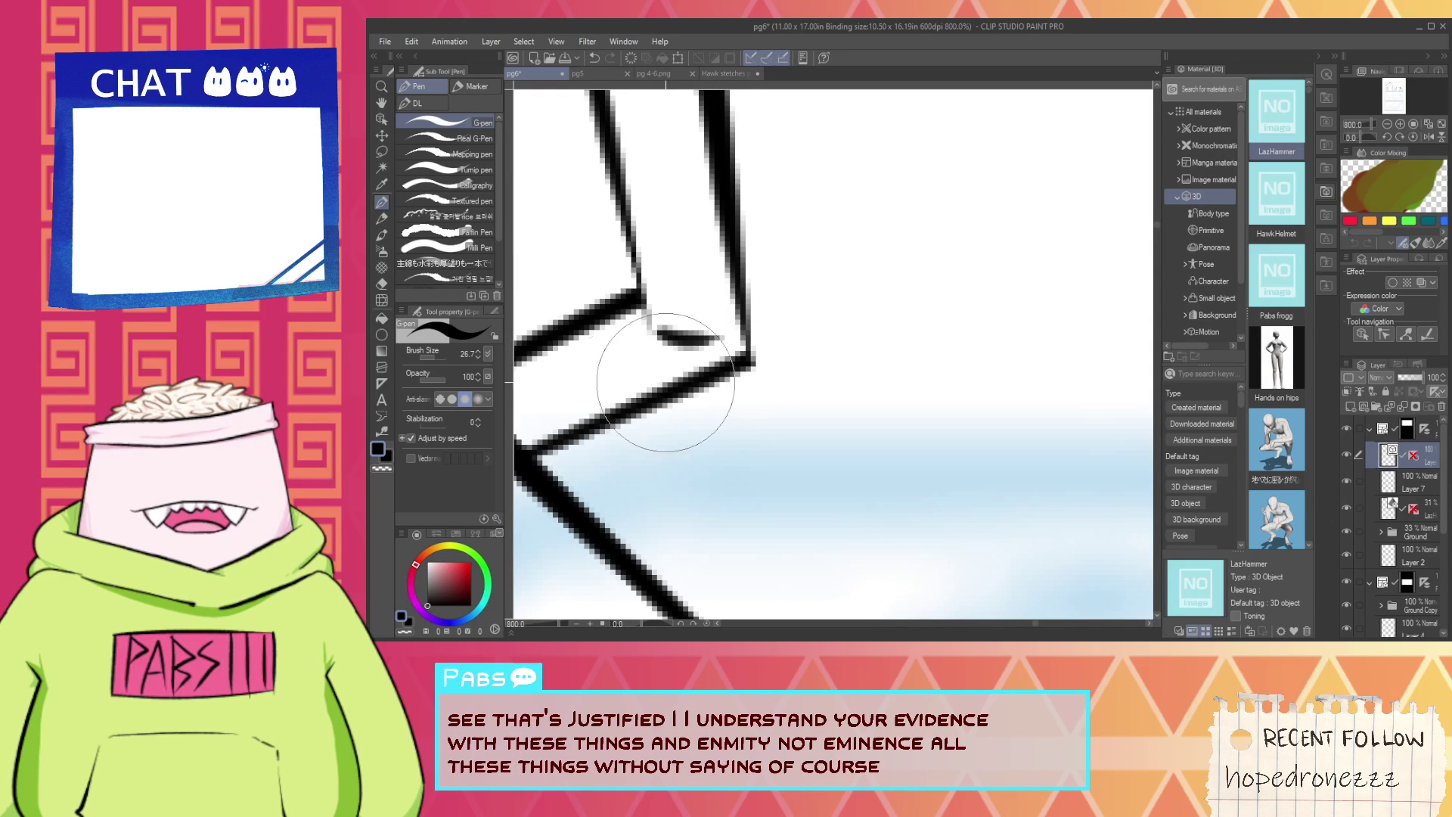
# Extend the slanted lower bar past the upright lines into a rounded tip, and erase the overshooting ends.
pyautogui.moveTo(666, 382); pyautogui.dragTo(892, 274)
pyautogui.hotkey('ctrl', 'z')
pyautogui.moveTo(648, 378); pyautogui.dragTo(974, 267)
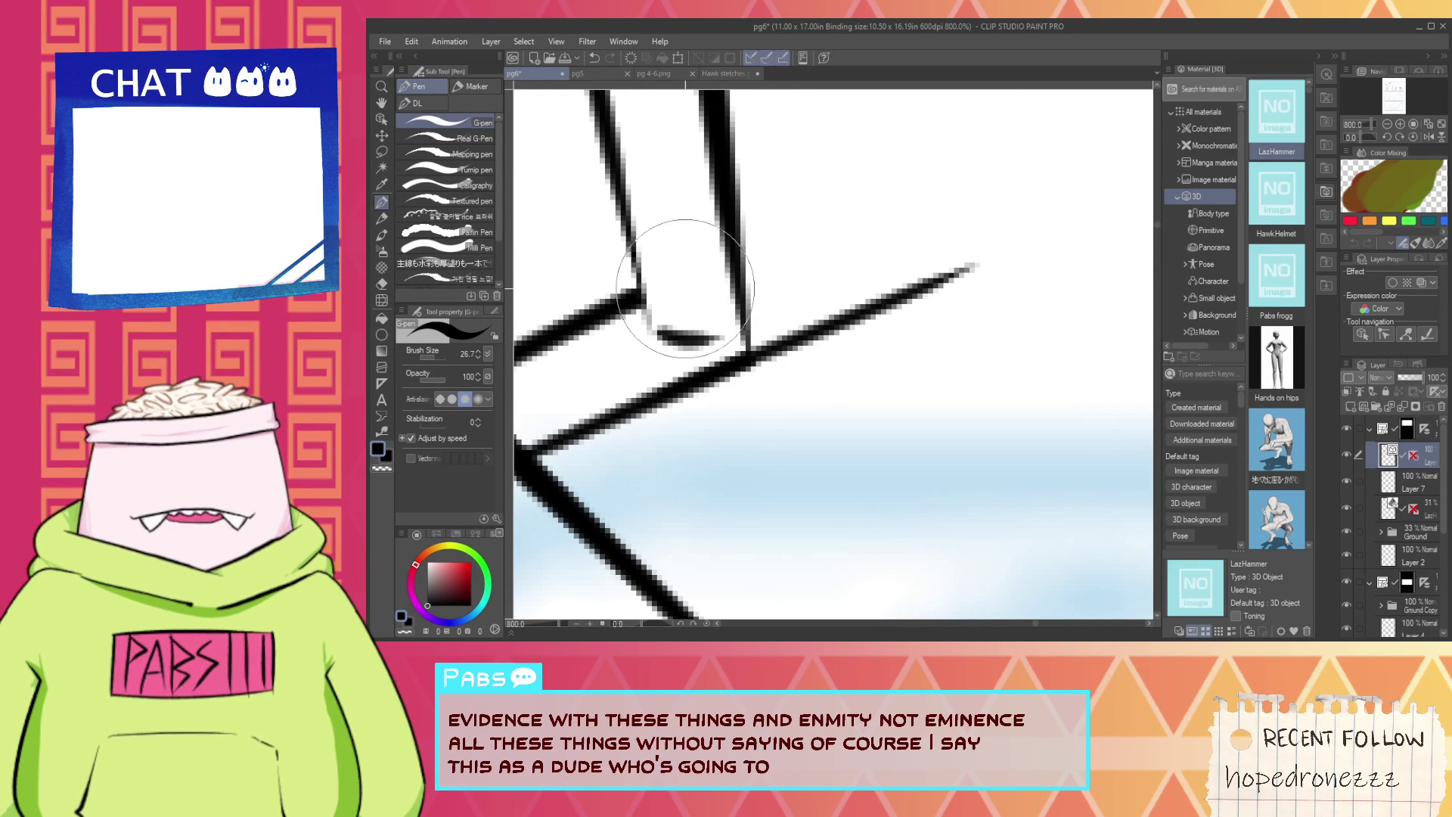
pyautogui.moveTo(685, 284)
pyautogui.mouseDown()
pyautogui.moveTo(905, 219)
pyautogui.moveTo(843, 349)
pyautogui.moveTo(811, 221)
pyautogui.moveTo(846, 338)
pyautogui.moveTo(744, 255)
pyautogui.moveTo(913, 273)
pyautogui.moveTo(780, 335)
pyautogui.moveTo(758, 255)
pyautogui.moveTo(872, 324)
pyautogui.mouseUp()
pyautogui.hotkey('ctrl', 'z')
pyautogui.hotkey('ctrl', 'z')
pyautogui.hotkey('ctrl', 'z')
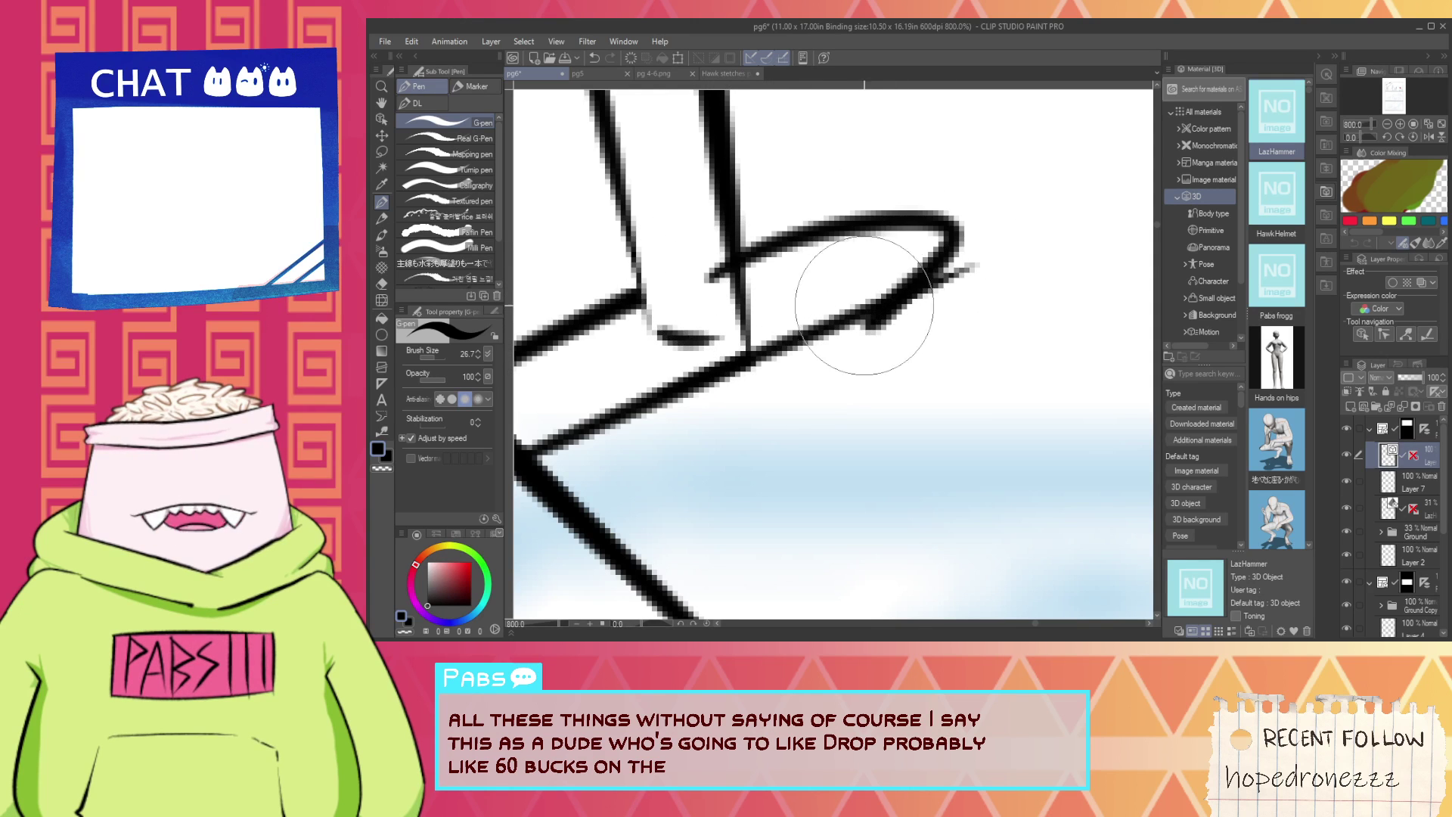
pyautogui.hotkey('ctrl', 'z')
pyautogui.moveTo(674, 277)
pyautogui.mouseDown()
pyautogui.moveTo(870, 313)
pyautogui.moveTo(901, 301)
pyautogui.mouseUp()
pyautogui.press('e')
pyautogui.moveTo(977, 256); pyautogui.dragTo(955, 281)
pyautogui.moveTo(693, 256)
pyautogui.mouseDown()
pyautogui.moveTo(704, 281)
pyautogui.moveTo(747, 269)
pyautogui.mouseUp()
# Round off the foot of the upright piece where it meets the lower bar, and erase the excess line.
pyautogui.scroll(-4, 724, 295)
pyautogui.scroll(-1, 729, 297)
pyautogui.scroll(5, 730, 297)
pyautogui.press('p')
pyautogui.press('e')
pyautogui.moveTo(725, 334); pyautogui.dragTo(743, 328)
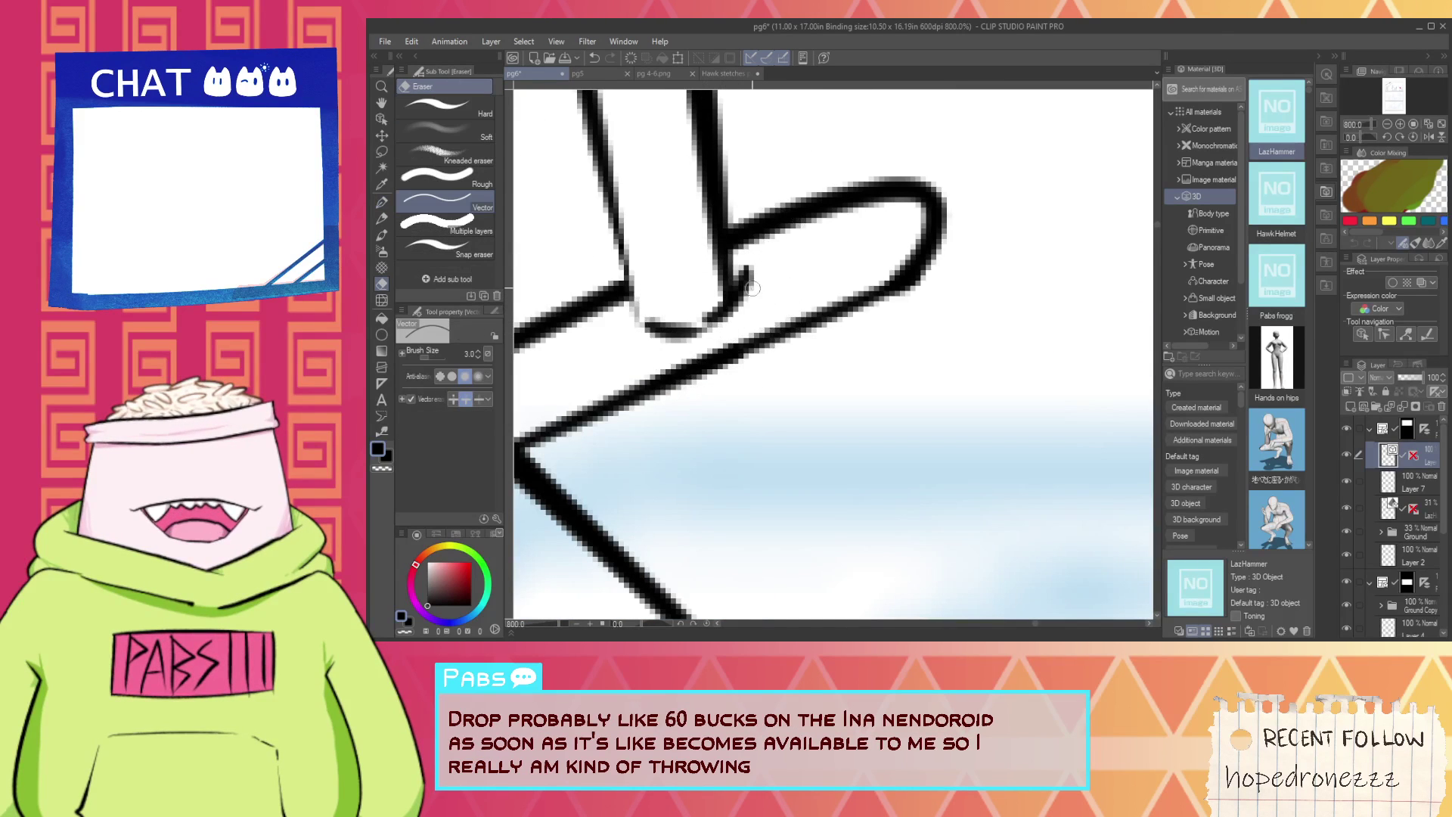
pyautogui.scroll(-5, 747, 291)
# Ink a small oval rivet near the rounded upper tip of the curved band.
pyautogui.press('space')
pyautogui.moveTo(722, 197); pyautogui.dragTo(755, 310)
pyautogui.scroll(5, 809, 298)
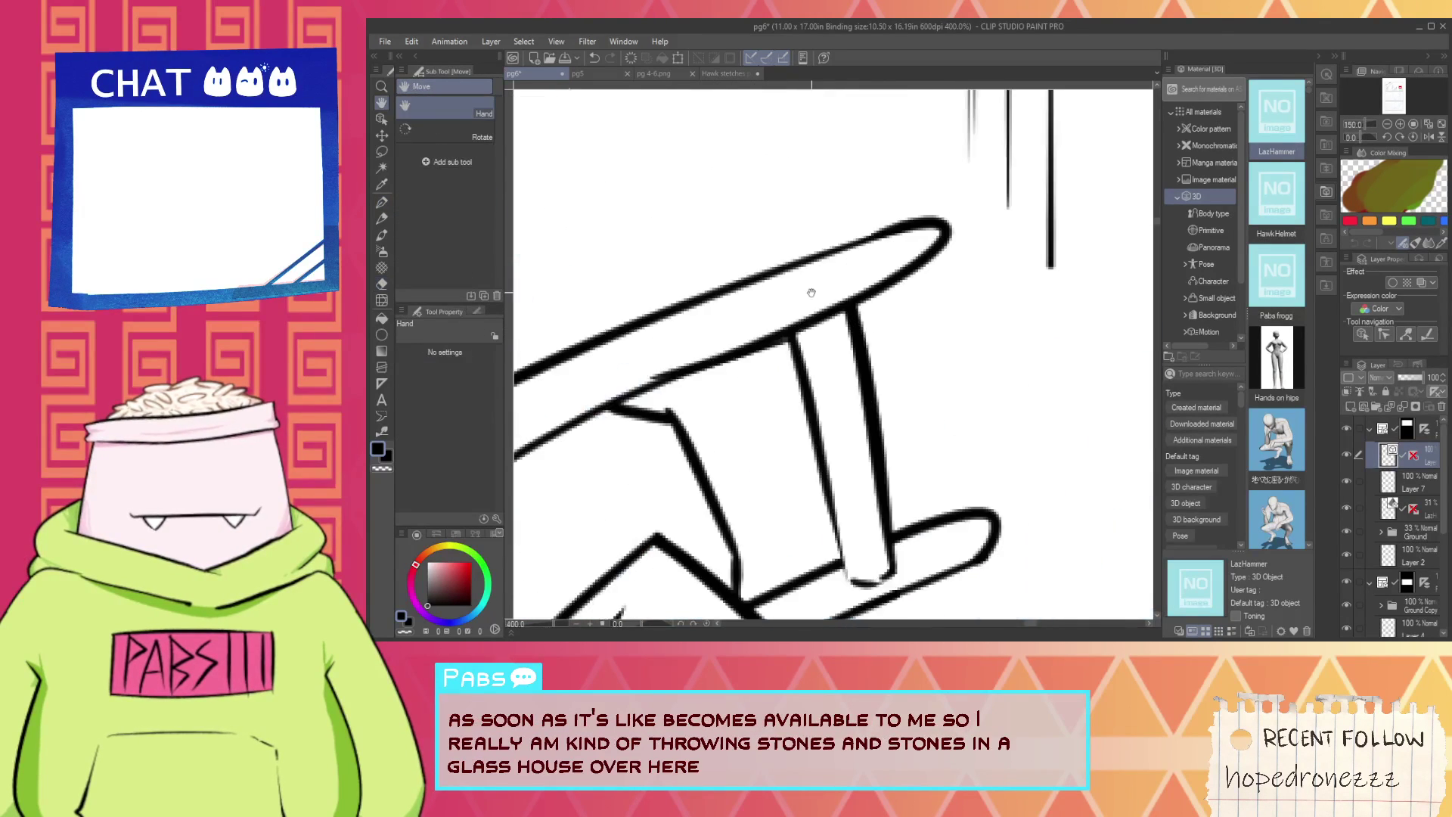
pyautogui.press('p')
pyautogui.scroll(-4, 809, 258)
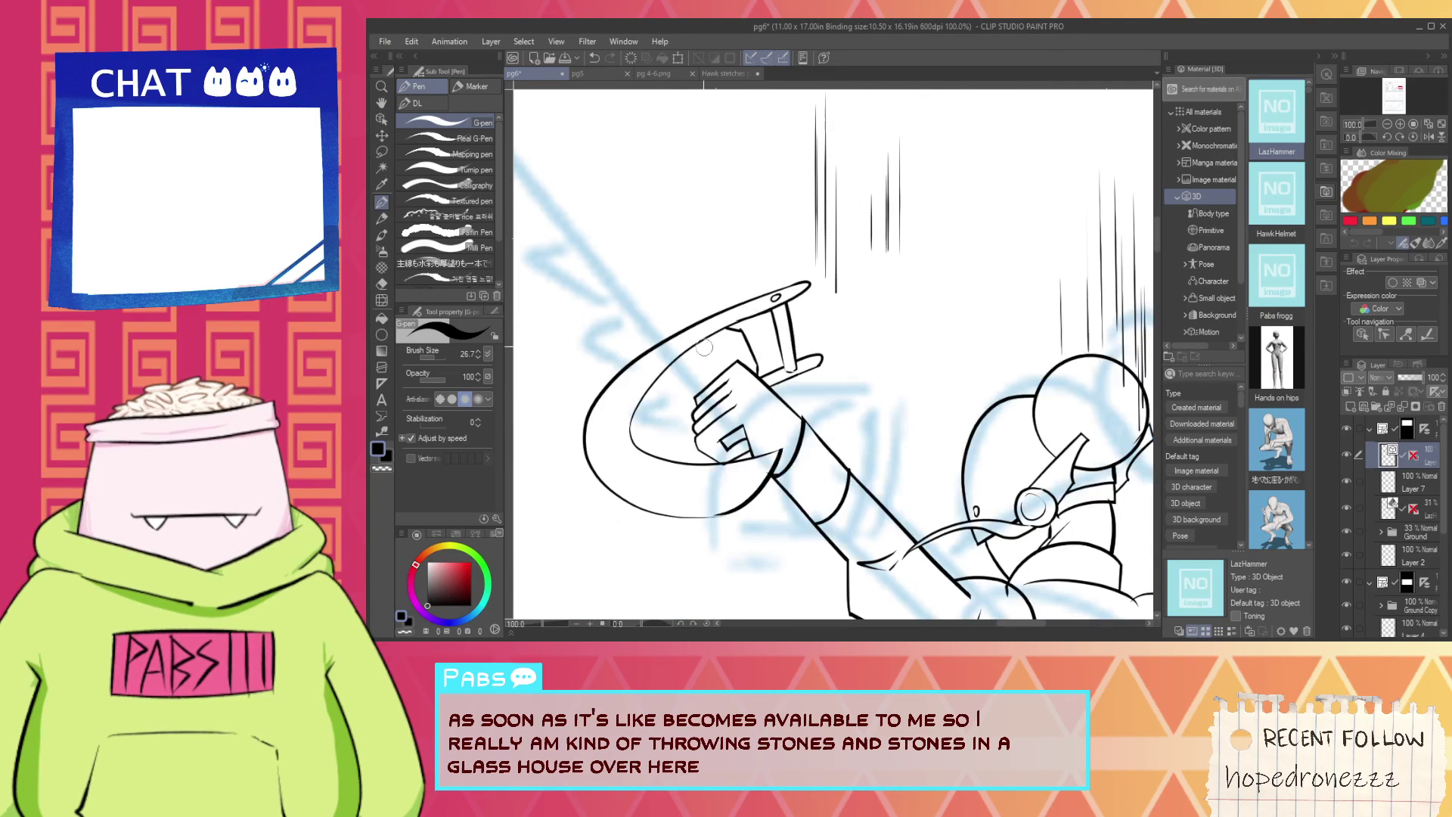
pyautogui.scroll(2, 669, 392)
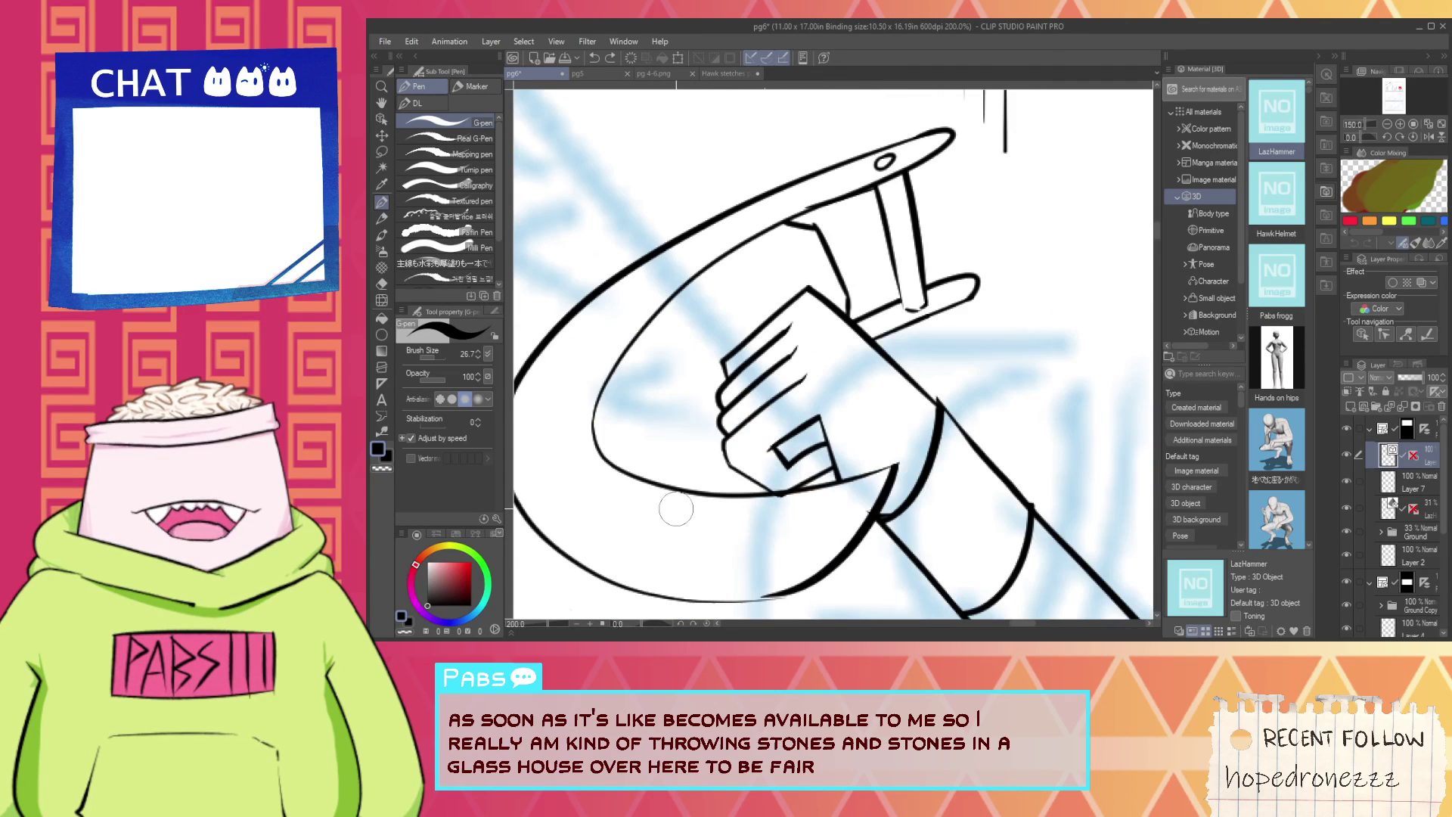
# Erase the bit of the fist's outline sticking out below the inner curve.
pyautogui.scroll(4, 733, 519)
pyautogui.press('e')
pyautogui.moveTo(879, 470); pyautogui.dragTo(927, 462)
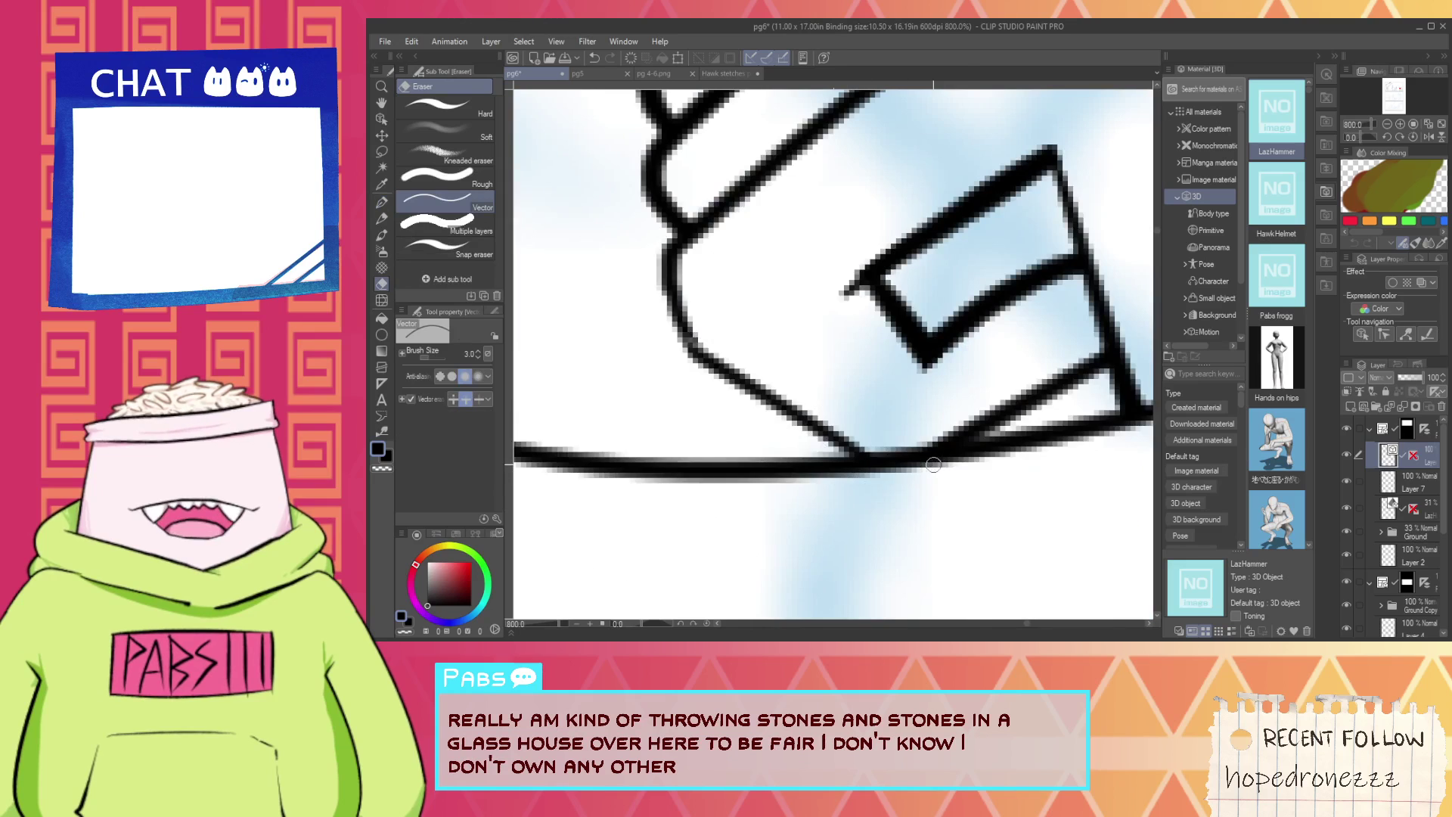
pyautogui.scroll(-4, 926, 462)
pyautogui.scroll(-2, 756, 309)
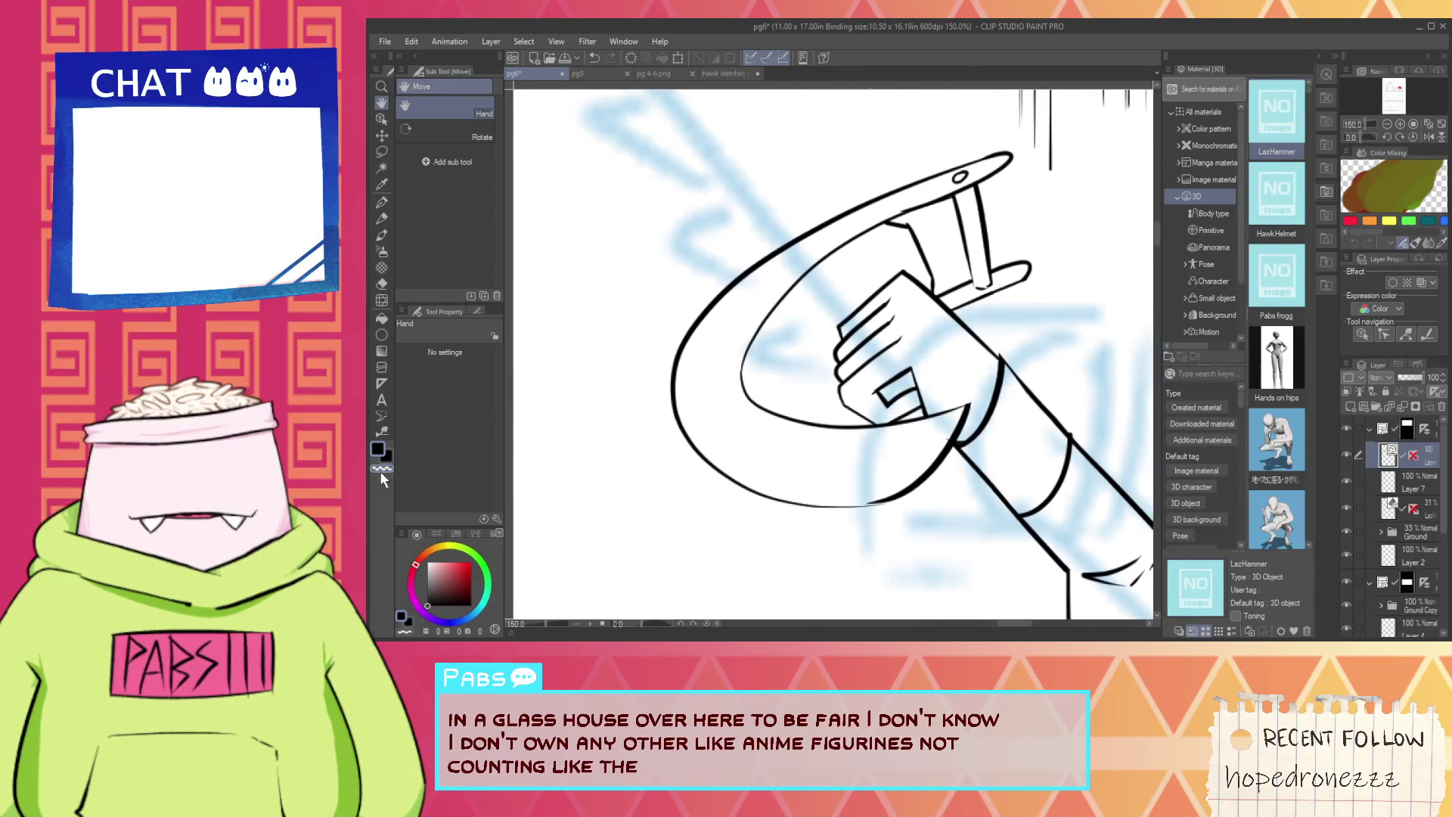
# Activate the Simplify vector line tool for correcting the inked lines.
pyautogui.click(382, 432)
pyautogui.click(469, 186)
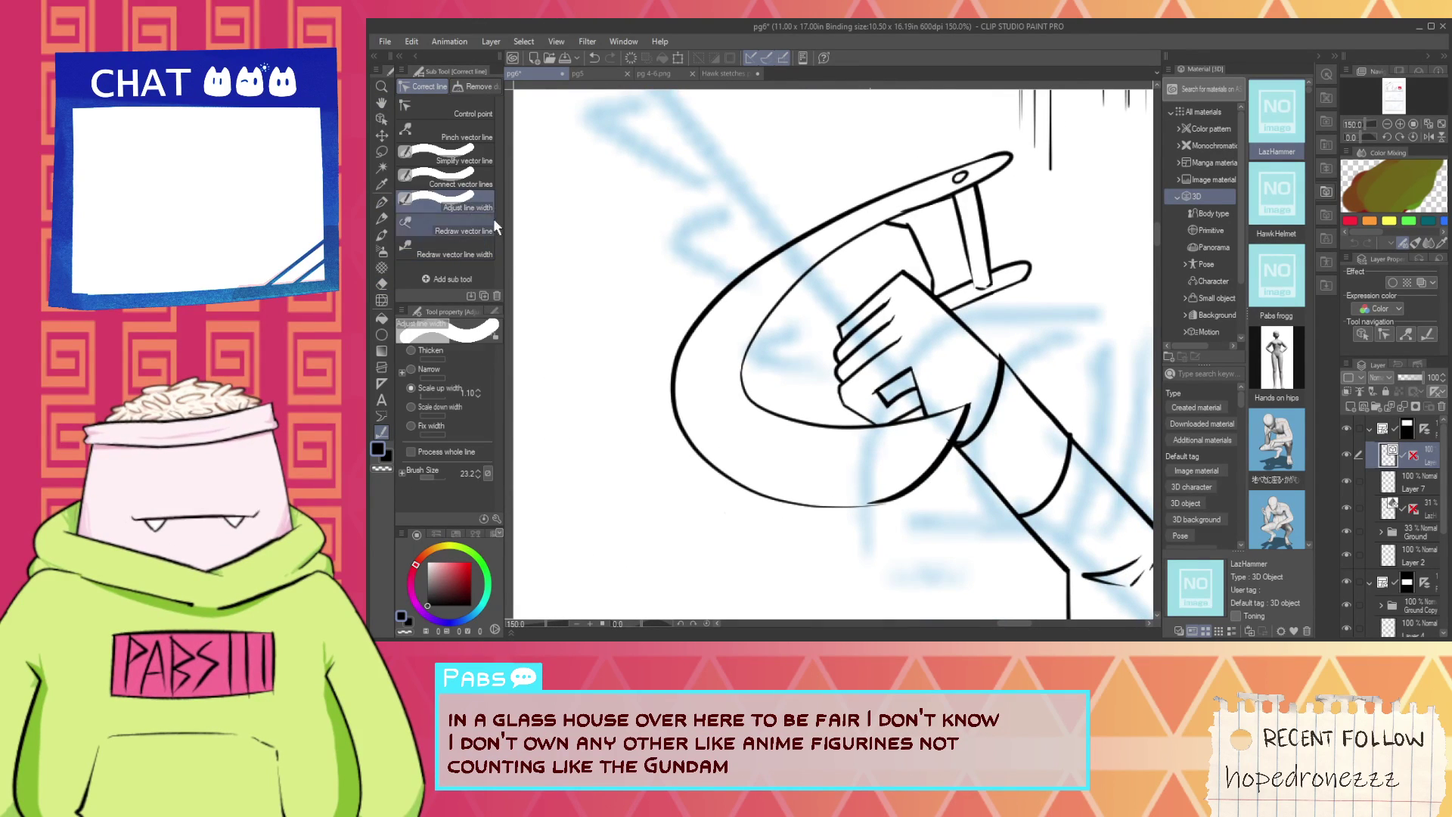
pyautogui.click(462, 156)
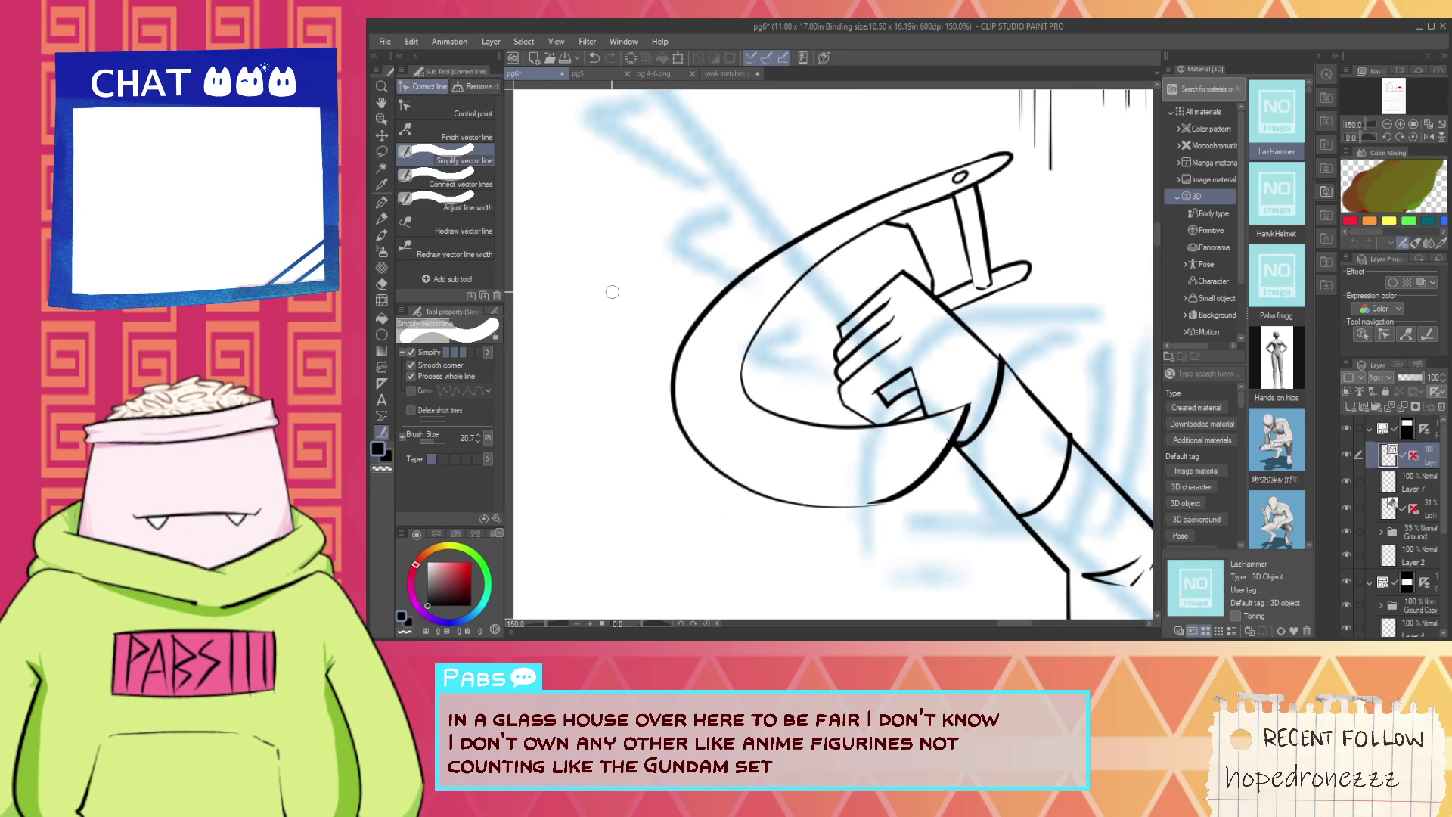
# Join the broken ends of the saw handle's lower outer line using Connect vector lines.
pyautogui.scroll(2, 892, 528)
pyautogui.scroll(2, 892, 528)
pyautogui.click(461, 181)
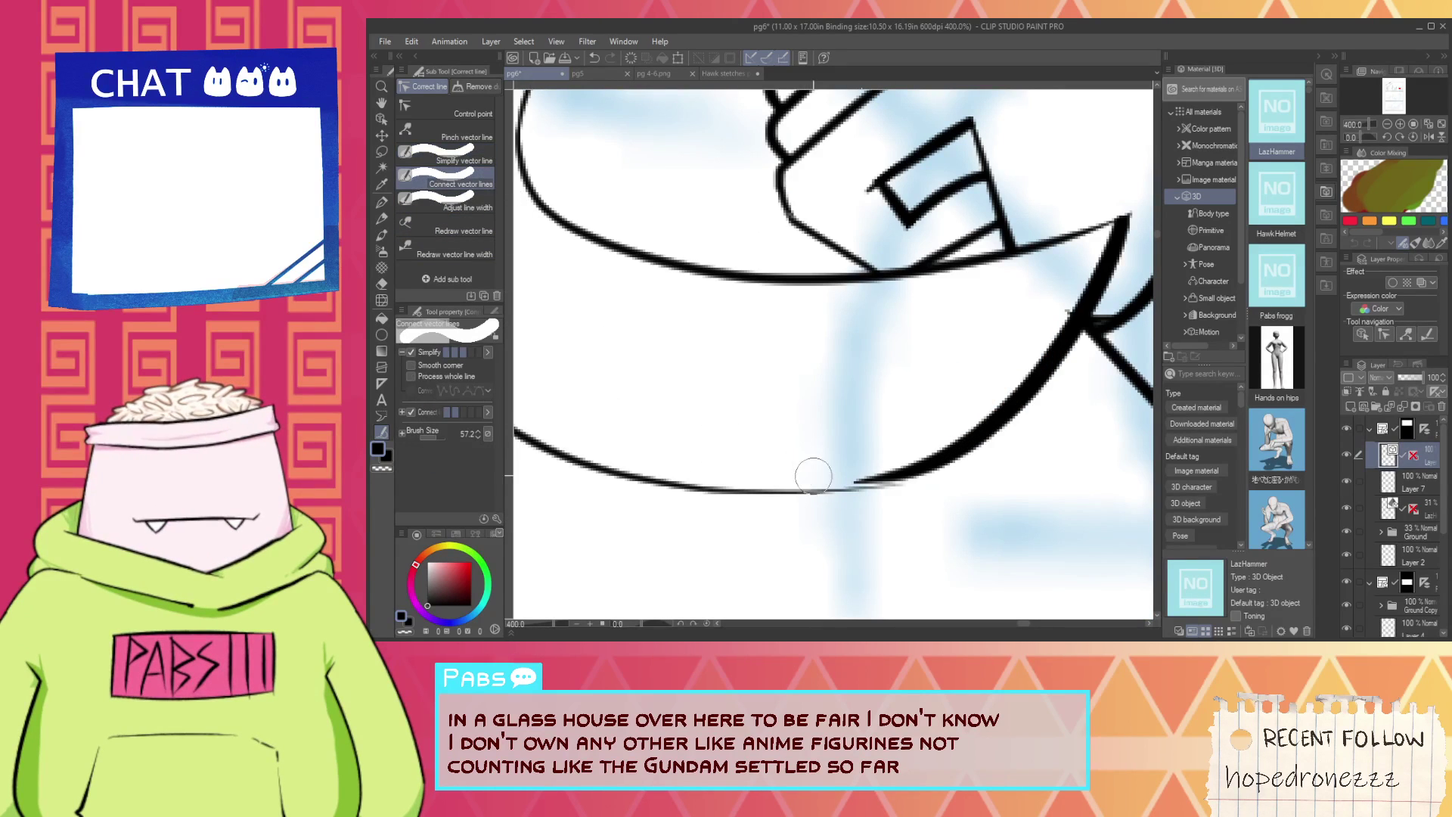
# Trim the overshooting line tip where the saw handle's inner and outer outlines meet beside the wrist.
pyautogui.press('space')
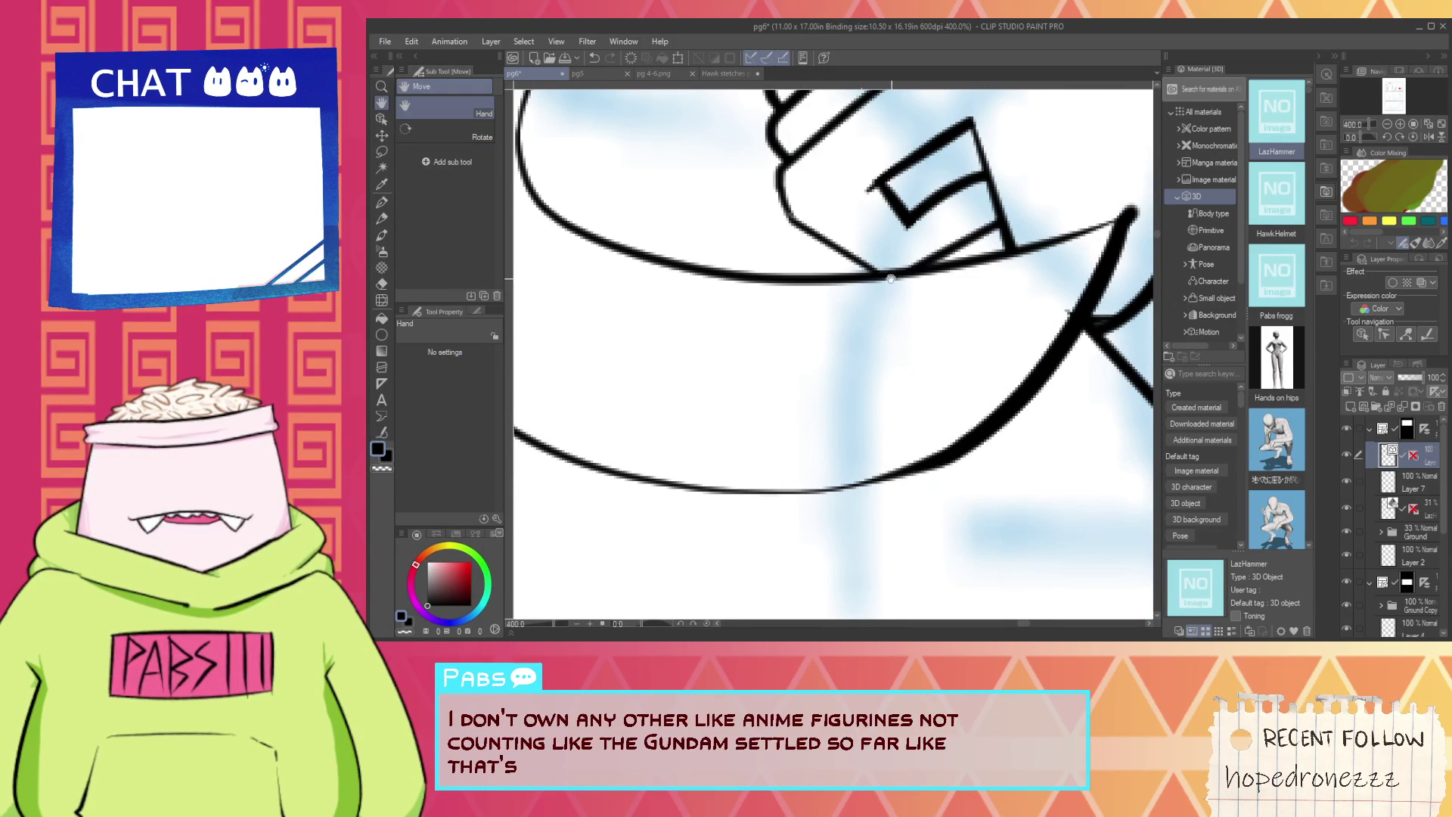
pyautogui.moveTo(1032, 313); pyautogui.dragTo(959, 383)
pyautogui.press('e')
pyautogui.click(1052, 300)
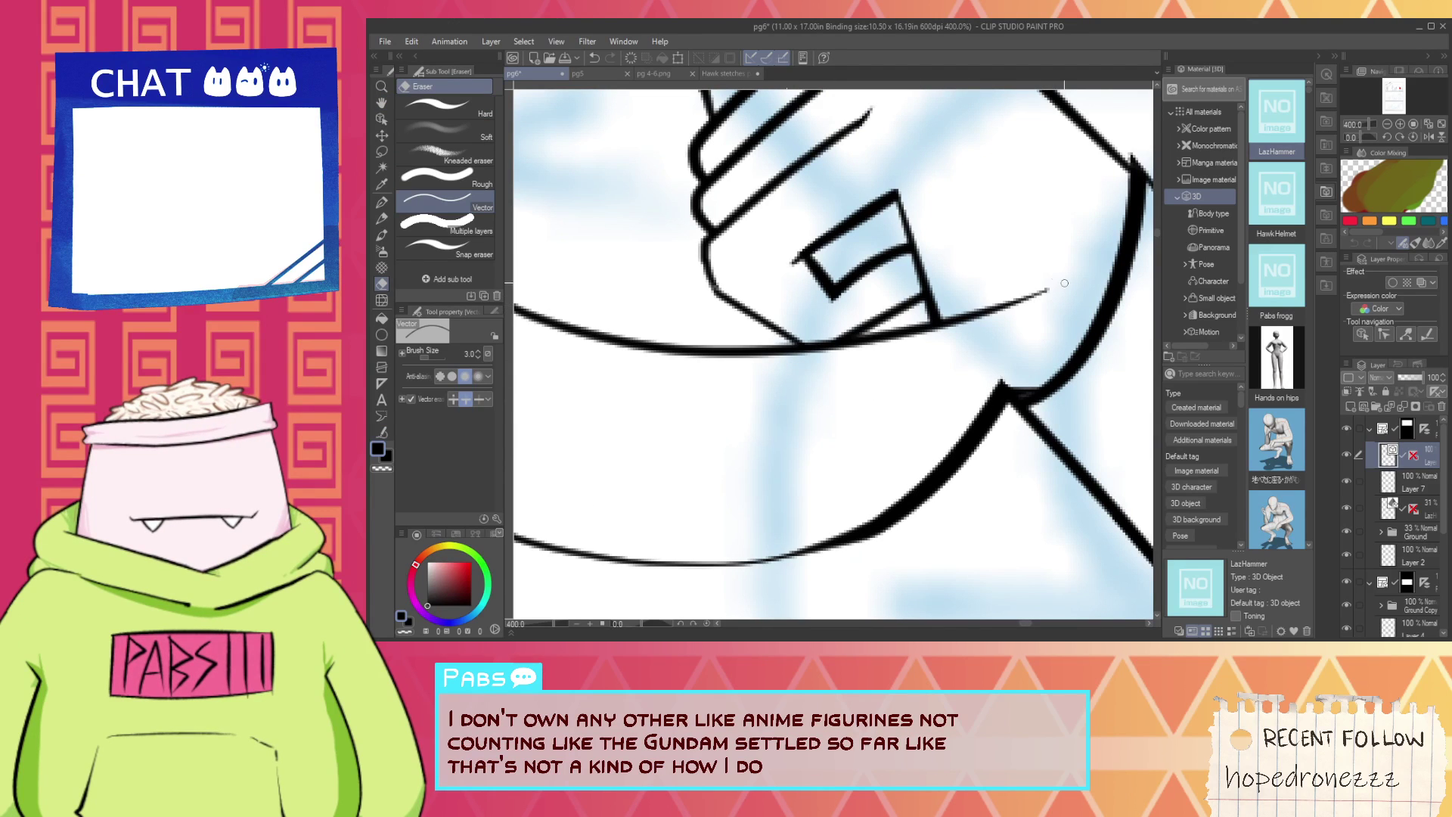
pyautogui.hotkey('ctrl', 'z')
pyautogui.moveTo(1058, 282); pyautogui.dragTo(1065, 289)
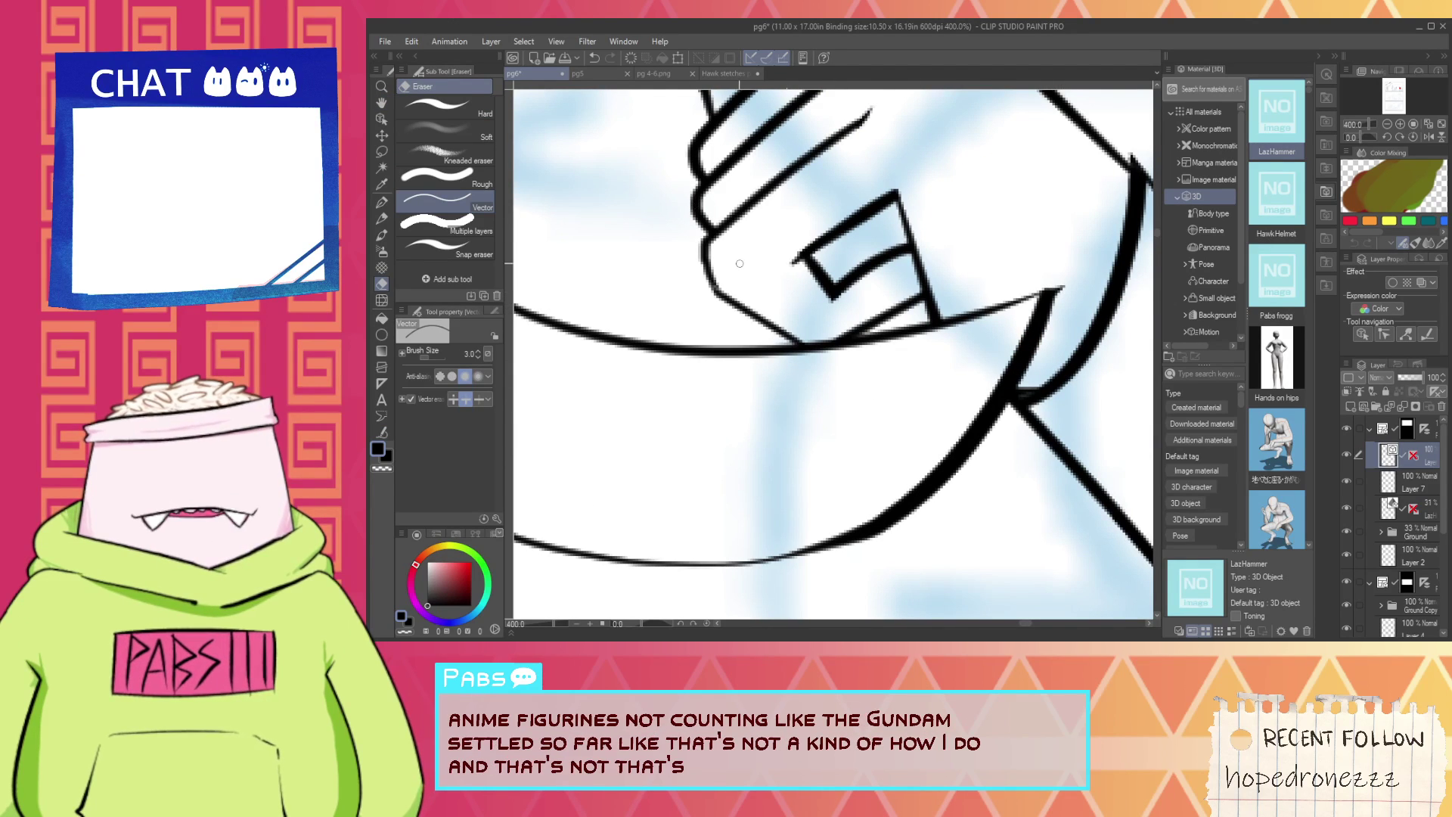
pyautogui.scroll(-3, 732, 271)
pyautogui.press('space')
pyautogui.moveTo(778, 274); pyautogui.dragTo(843, 397)
pyautogui.scroll(3, 842, 394)
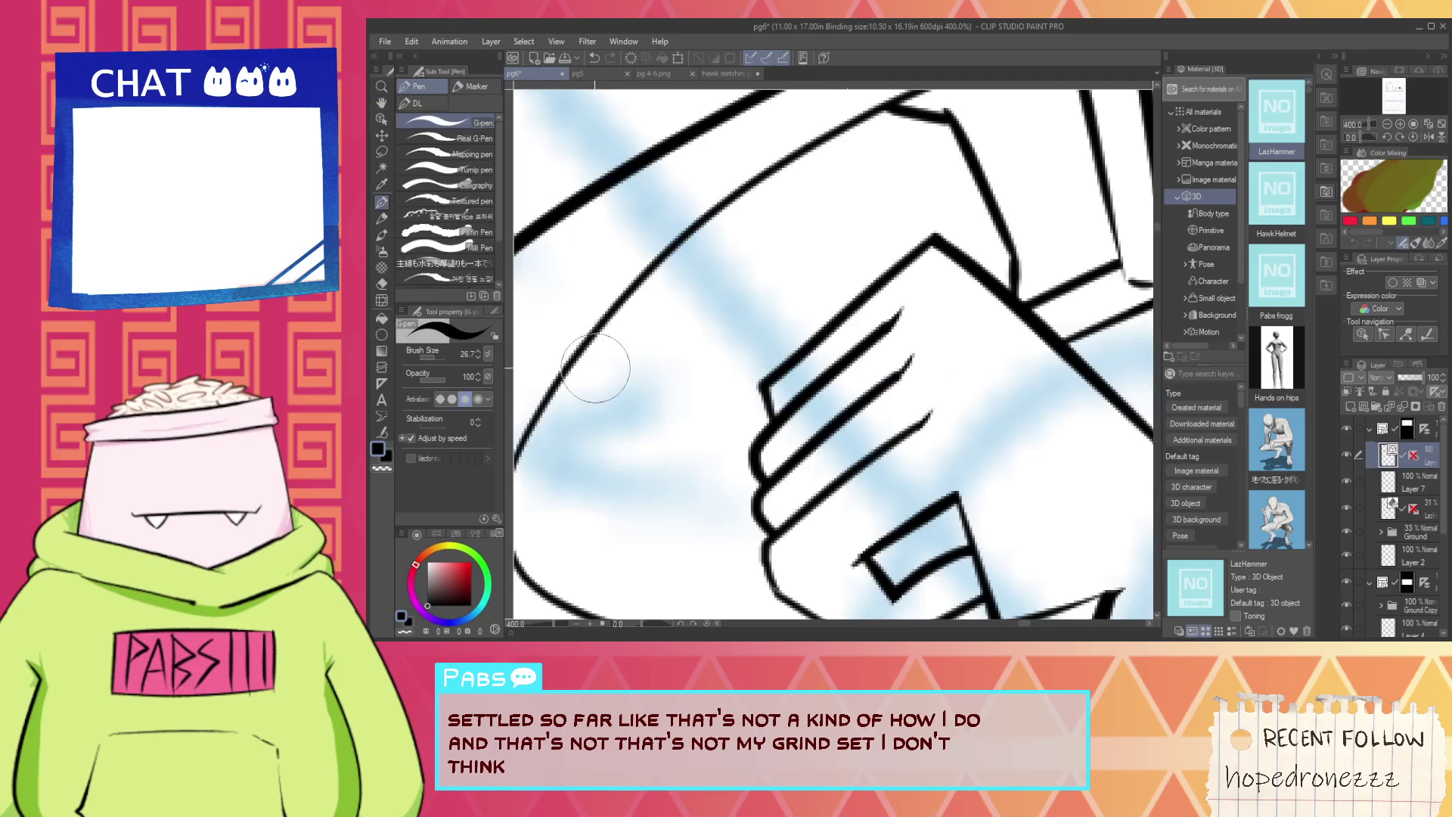
pyautogui.press('space')
pyautogui.moveTo(649, 481)
pyautogui.mouseDown()
pyautogui.moveTo(658, 337)
pyautogui.moveTo(714, 454)
pyautogui.mouseUp()
pyautogui.scroll(-2, 658, 337)
pyautogui.moveTo(749, 553)
pyautogui.mouseDown()
pyautogui.moveTo(687, 464)
pyautogui.moveTo(749, 409)
pyautogui.moveTo(749, 375)
pyautogui.moveTo(684, 491)
pyautogui.moveTo(753, 375)
pyautogui.moveTo(792, 390)
pyautogui.mouseUp()
pyautogui.hotkey('ctrl', 'z')
pyautogui.hotkey('ctrl', 'z')
pyautogui.hotkey('ctrl', 'z')
pyautogui.hotkey('ctrl', 'z')
pyautogui.moveTo(753, 525); pyautogui.dragTo(776, 402)
pyautogui.hotkey('ctrl', 'z')
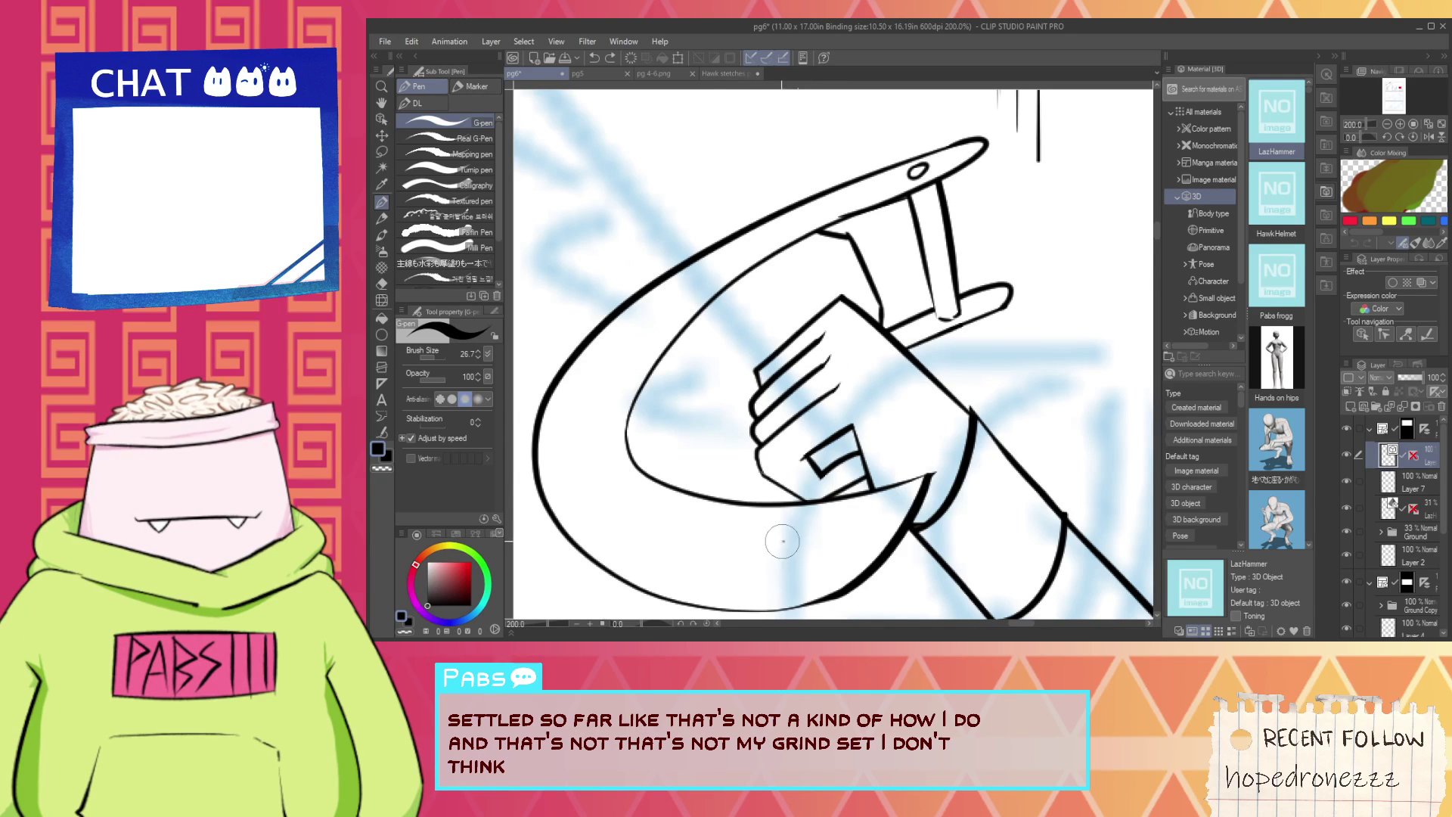
# Draw a curved line behind the fingers down to the saw handle's inner rim and erase its overshoot.
pyautogui.moveTo(782, 542)
pyautogui.mouseDown()
pyautogui.moveTo(755, 425)
pyautogui.moveTo(818, 338)
pyautogui.moveTo(868, 383)
pyautogui.mouseUp()
pyautogui.hotkey('ctrl', 'z')
pyautogui.press('e')
pyautogui.scroll(2, 768, 421)
pyautogui.click(765, 405)
pyautogui.scroll(-2, 752, 449)
# Draw a rounded end on the saw handle, curving from its lower outer line up beside the wrist.
pyautogui.press('space')
pyautogui.click(820, 435)
pyautogui.scroll(-1, 838, 348)
pyautogui.scroll(3, 878, 462)
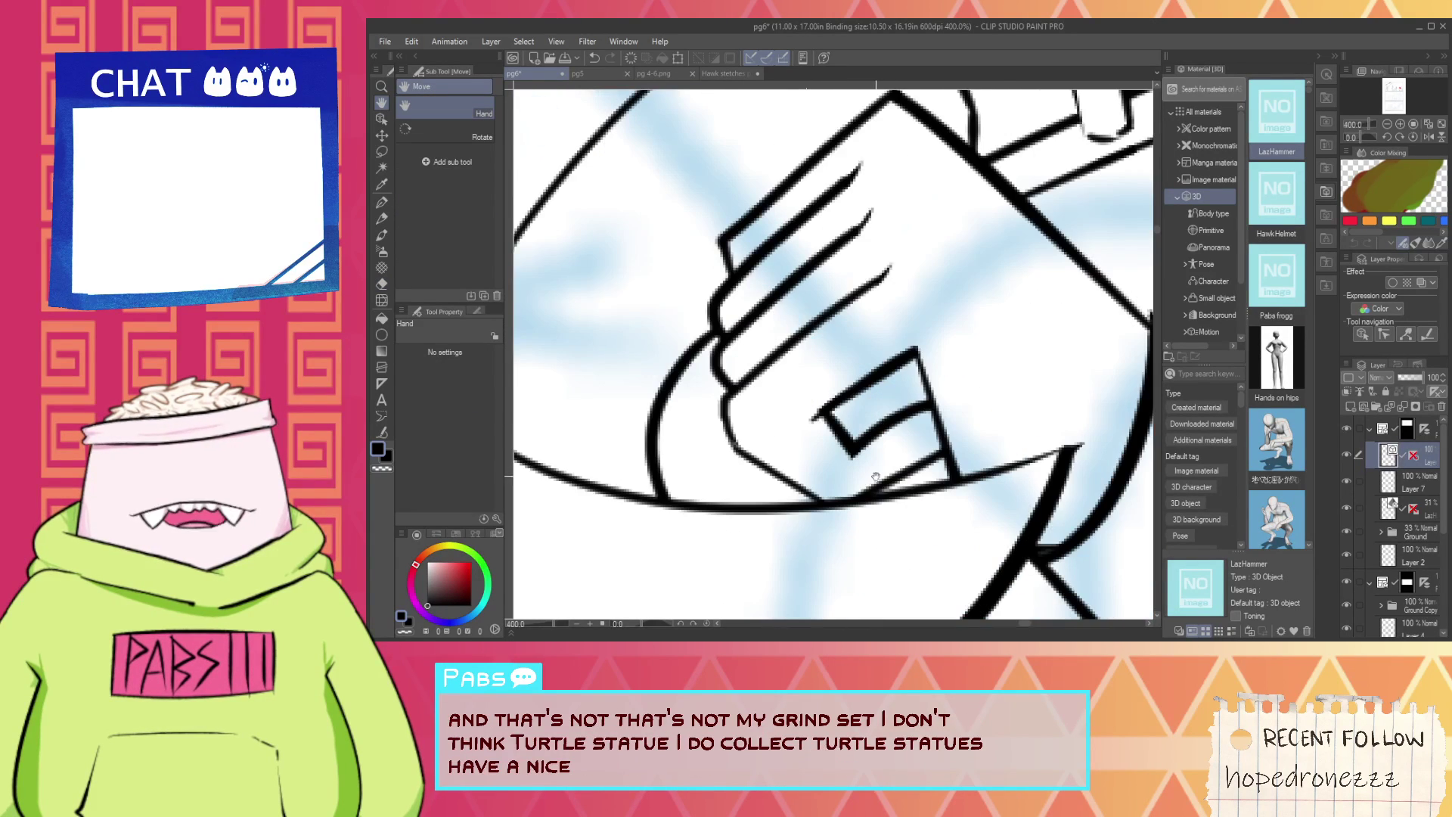
pyautogui.moveTo(885, 501); pyautogui.dragTo(832, 279)
pyautogui.moveTo(696, 492); pyautogui.dragTo(1047, 276)
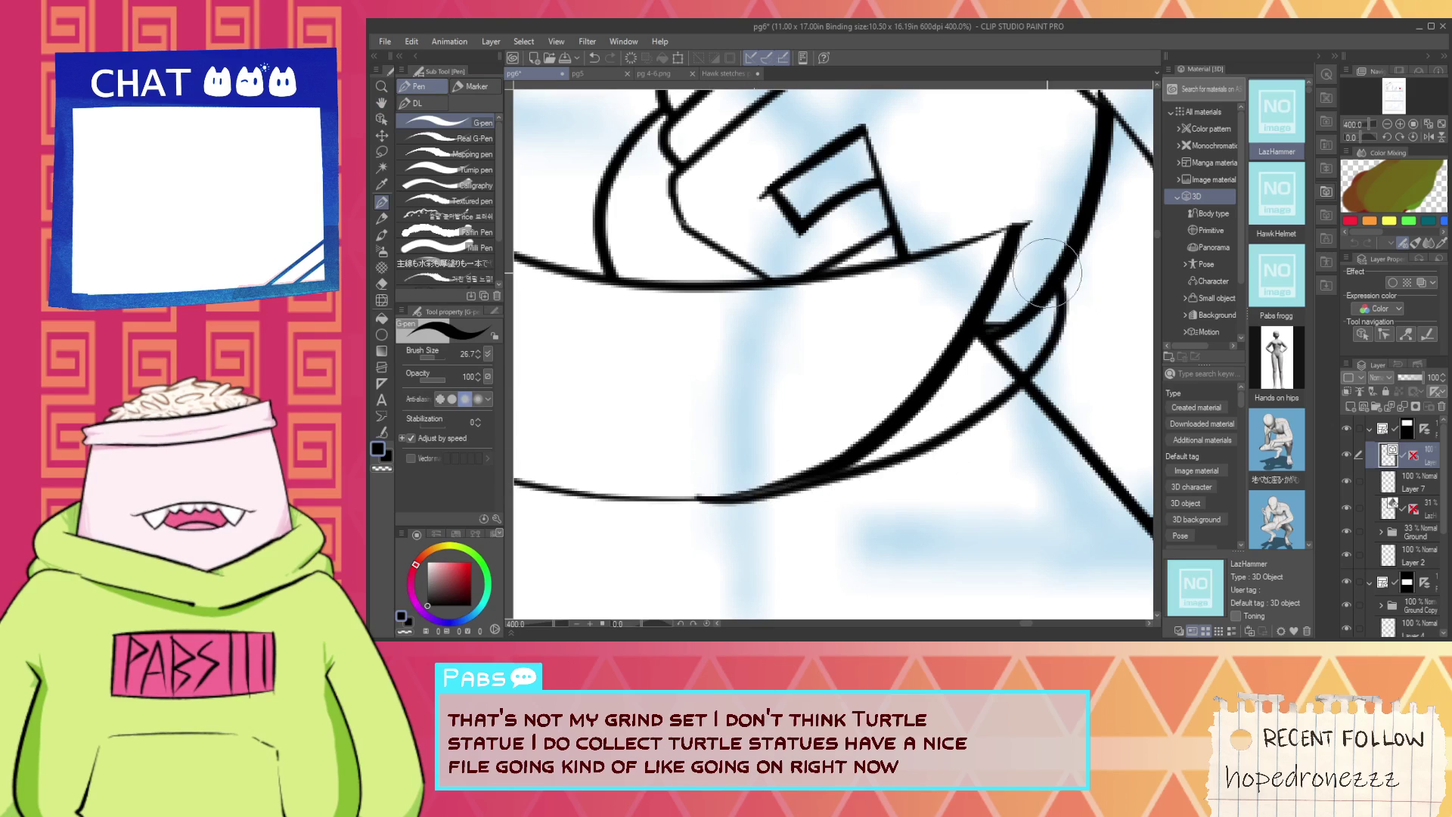
pyautogui.hotkey('ctrl', 'z')
pyautogui.moveTo(908, 446)
pyautogui.mouseDown()
pyautogui.moveTo(1044, 205)
pyautogui.moveTo(1029, 225)
pyautogui.mouseUp()
# Draw the upper connecting line from the handle's inner rim to the new rounded end.
pyautogui.moveTo(813, 282); pyautogui.dragTo(1029, 205)
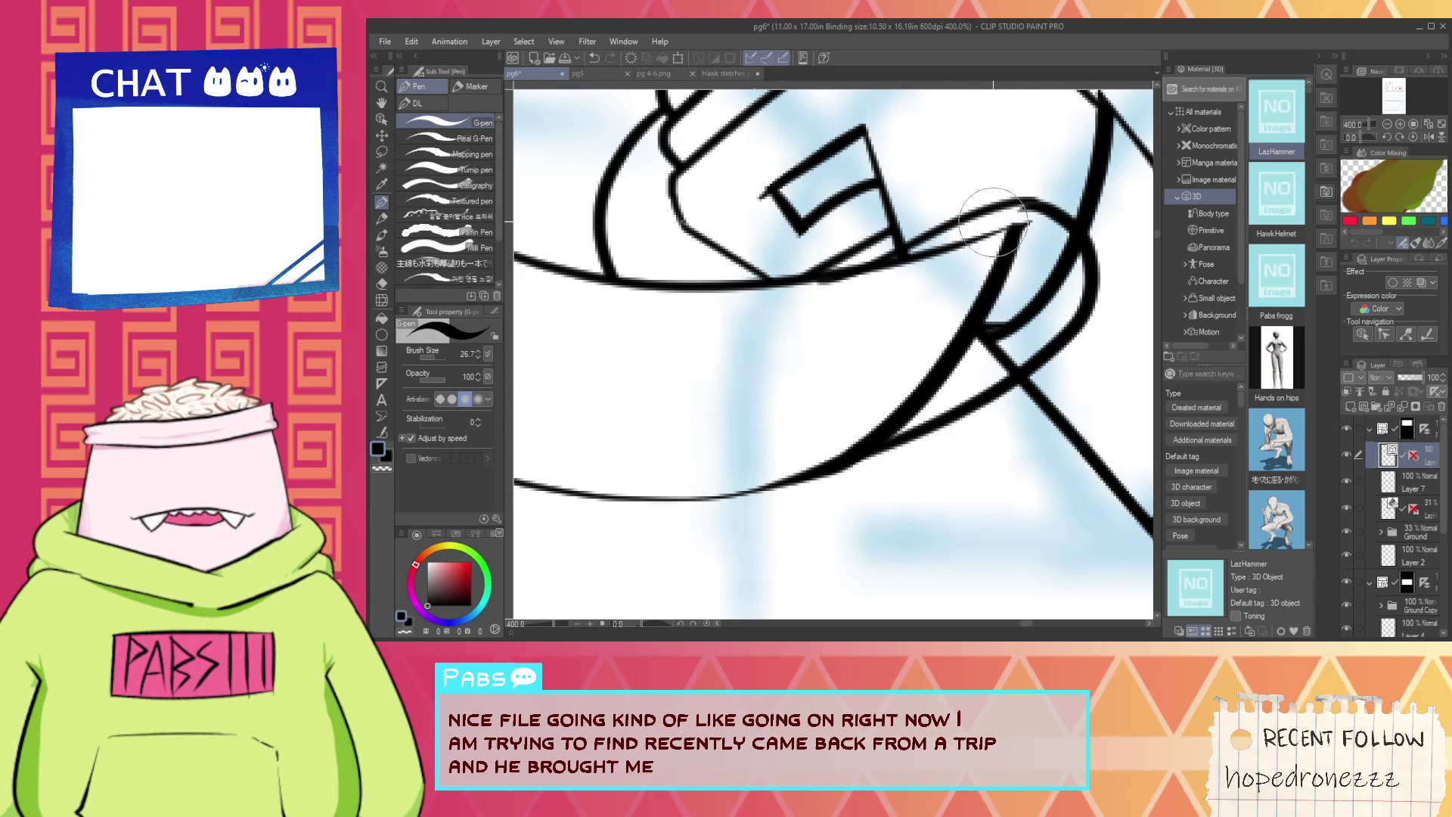
pyautogui.hotkey('ctrl', 'z')
pyautogui.moveTo(875, 272); pyautogui.dragTo(1089, 212)
pyautogui.hotkey('ctrl', 'z')
pyautogui.moveTo(879, 272)
pyautogui.mouseDown()
pyautogui.moveTo(1050, 216)
pyautogui.moveTo(975, 330)
pyautogui.mouseUp()
# Blend the rounded end into the handle's lower outline with a pen stroke and erase the old lines inside it.
pyautogui.press('e')
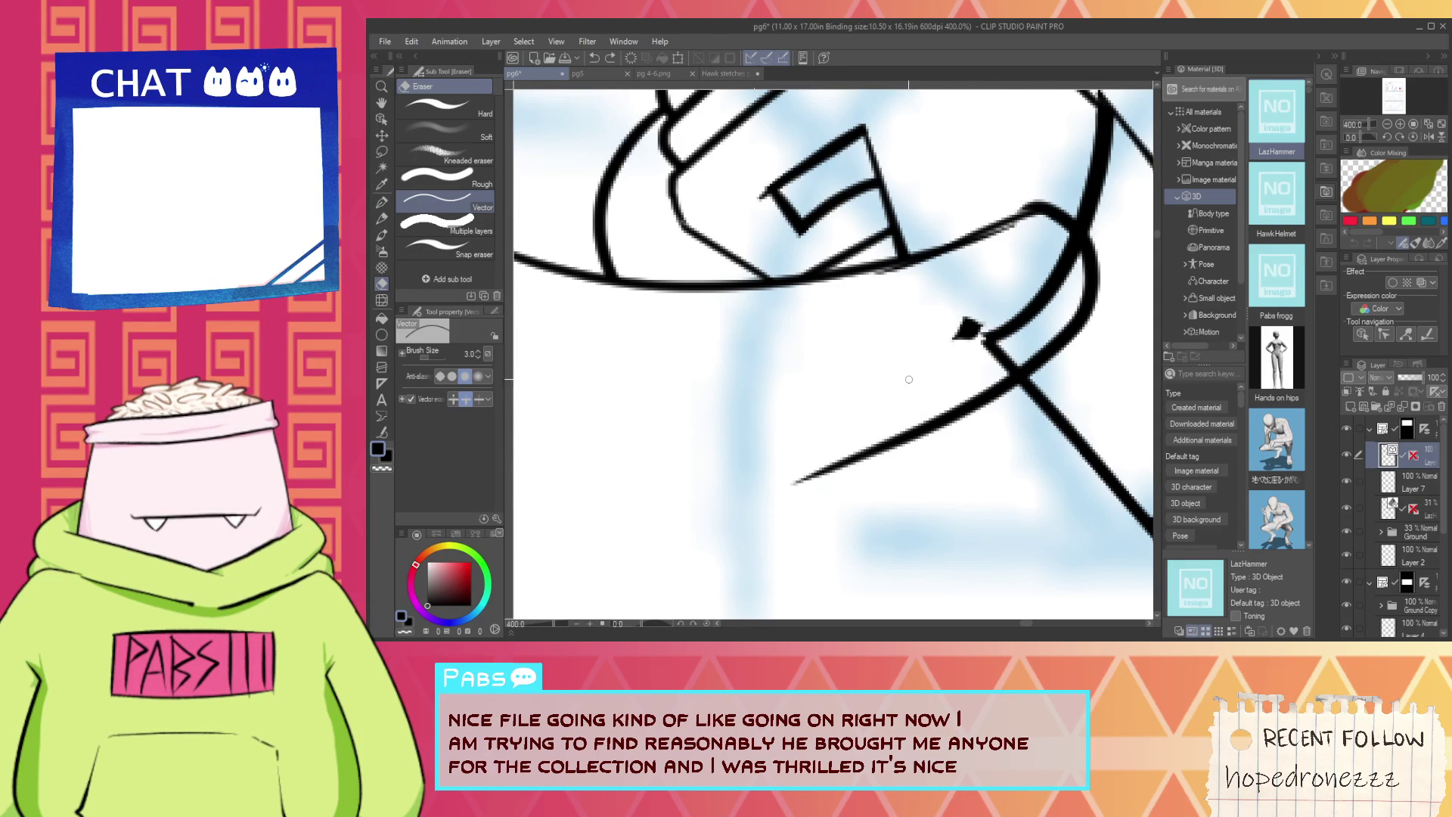
pyautogui.hotkey('ctrl', 'z')
pyautogui.press('p')
pyautogui.moveTo(738, 493); pyautogui.dragTo(882, 459)
pyautogui.hotkey('ctrl', 'z')
pyautogui.moveTo(707, 495); pyautogui.dragTo(869, 450)
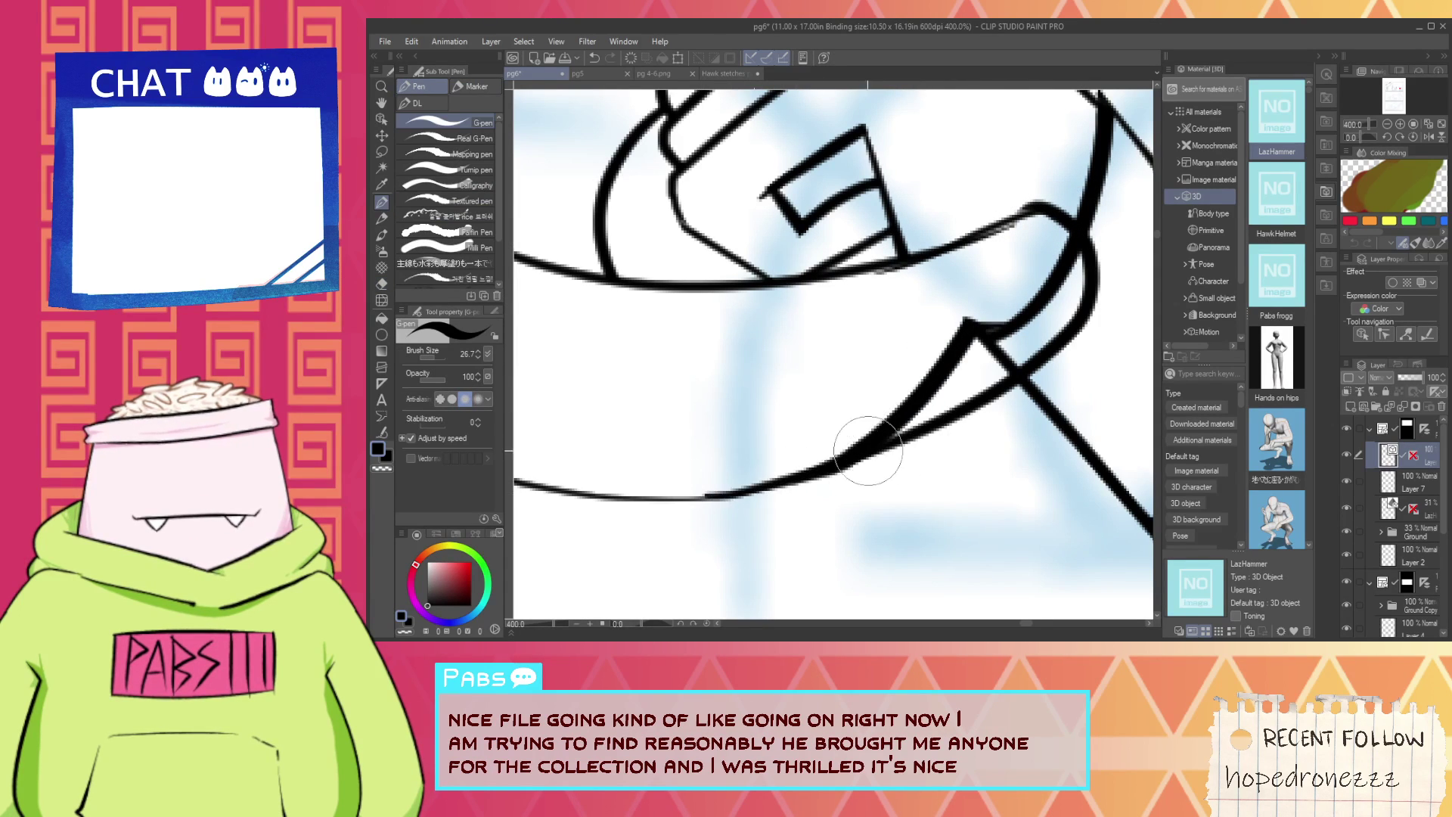
pyautogui.press('e')
pyautogui.moveTo(901, 401)
pyautogui.mouseDown()
pyautogui.moveTo(995, 323)
pyautogui.moveTo(1013, 346)
pyautogui.mouseUp()
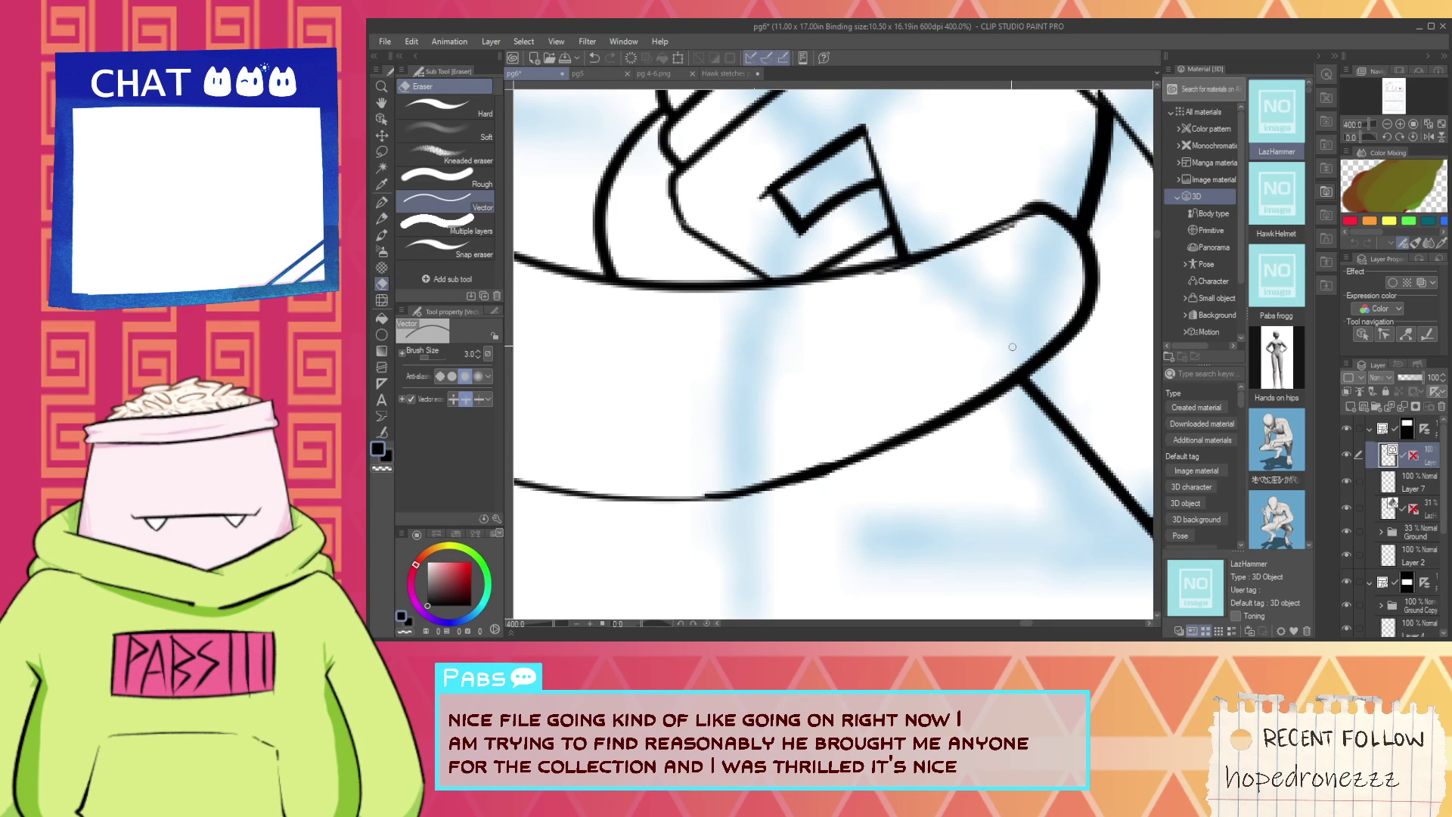
# Draw two roughly parallel slanted lines through the fist to form the handle's grip bar.
pyautogui.scroll(-3, 1005, 233)
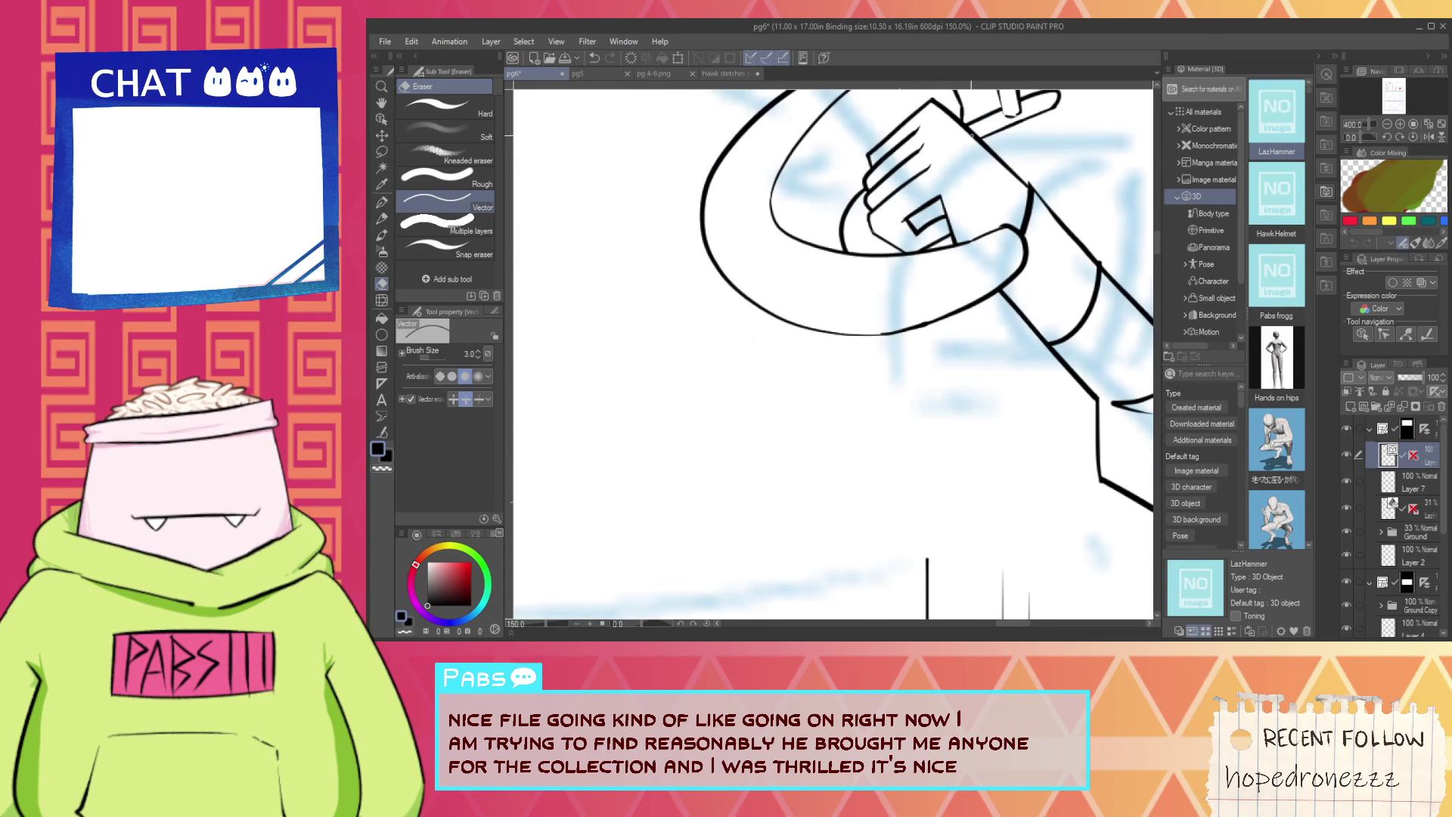
pyautogui.press('space')
pyautogui.moveTo(948, 161); pyautogui.dragTo(876, 371)
pyautogui.press('p')
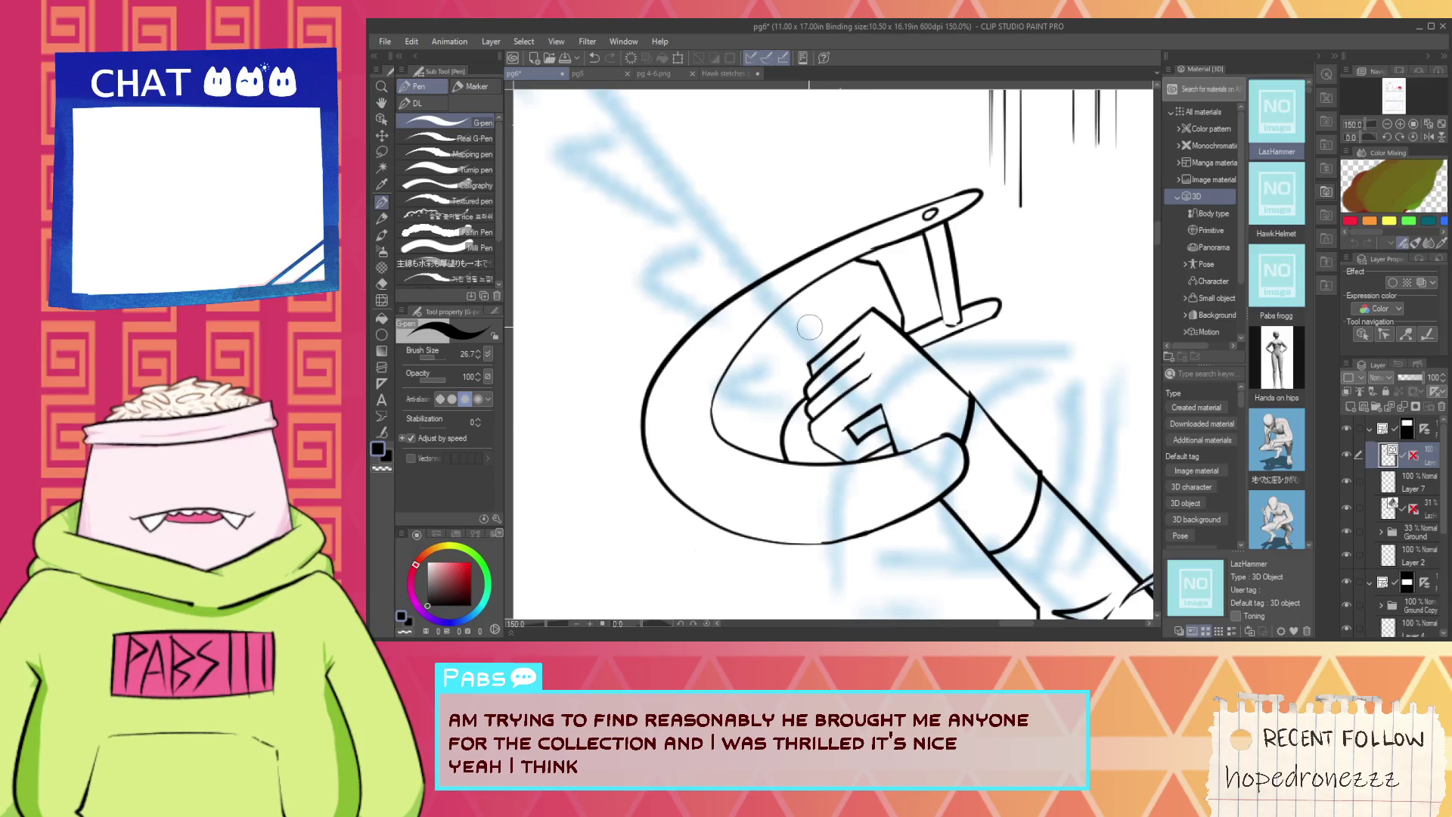
pyautogui.hotkey('ctrl', 'z')
pyautogui.moveTo(794, 317); pyautogui.dragTo(890, 495)
pyautogui.hotkey('ctrl', 'z')
pyautogui.hotkey('ctrl', 'z')
pyautogui.moveTo(784, 332)
pyautogui.mouseDown()
pyautogui.moveTo(901, 534)
pyautogui.moveTo(899, 502)
pyautogui.mouseUp()
pyautogui.moveTo(863, 349); pyautogui.dragTo(933, 495)
pyautogui.hotkey('ctrl', 'z')
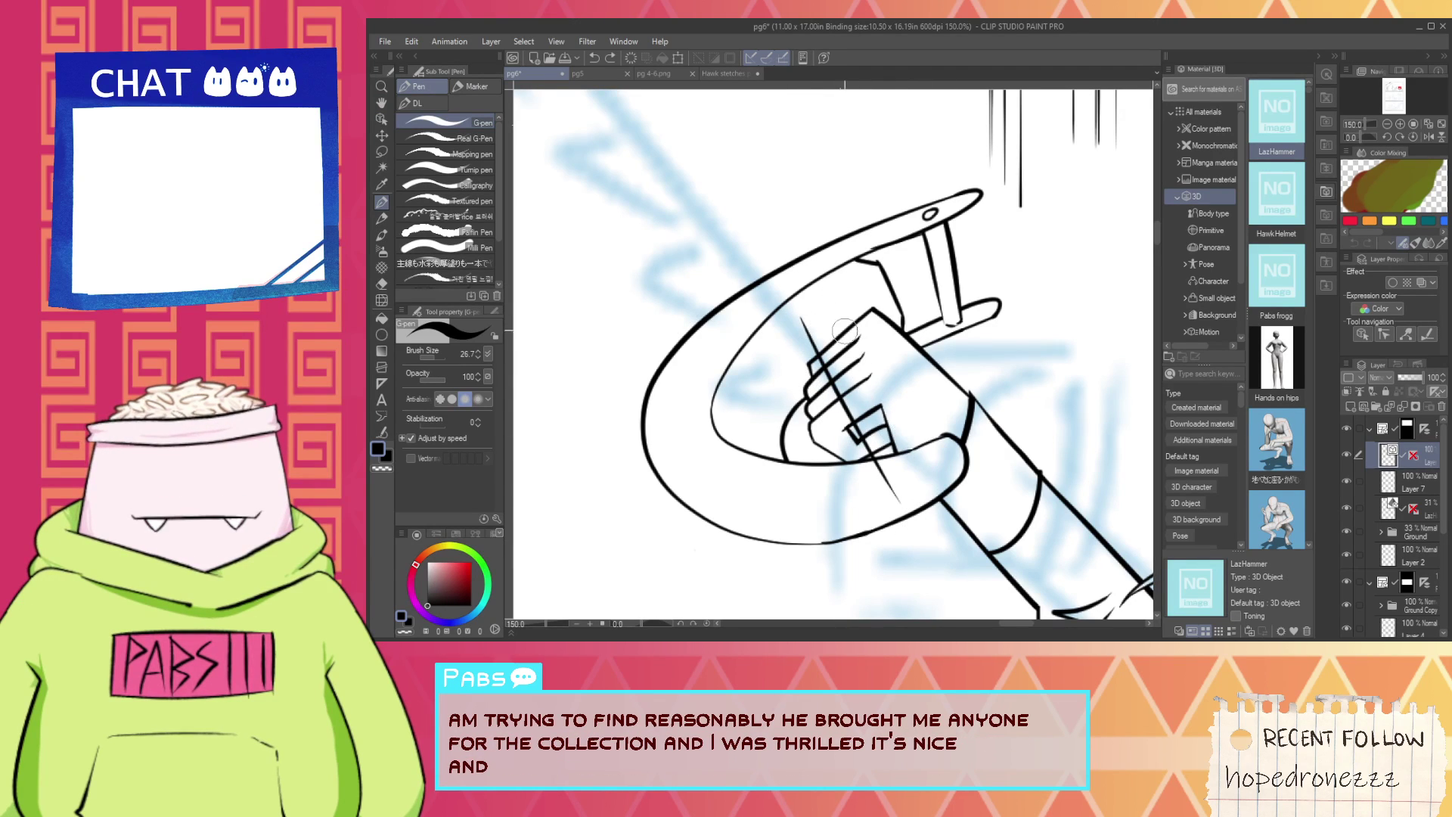
pyautogui.moveTo(827, 295); pyautogui.dragTo(926, 491)
# Erase the grip bar lines crossing the fingers and the old short bar details beneath the fist.
pyautogui.press('e')
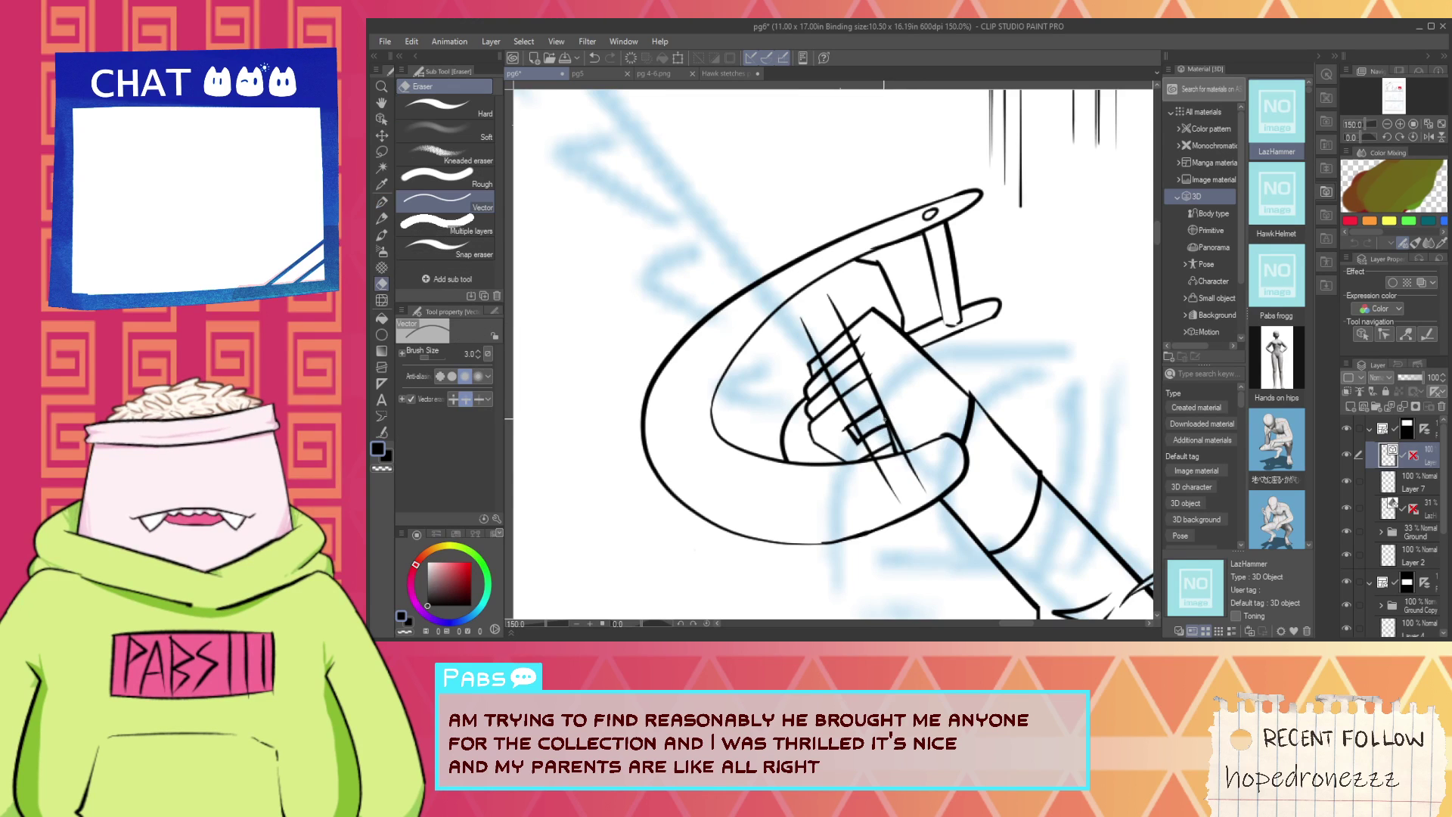
pyautogui.scroll(4, 881, 417)
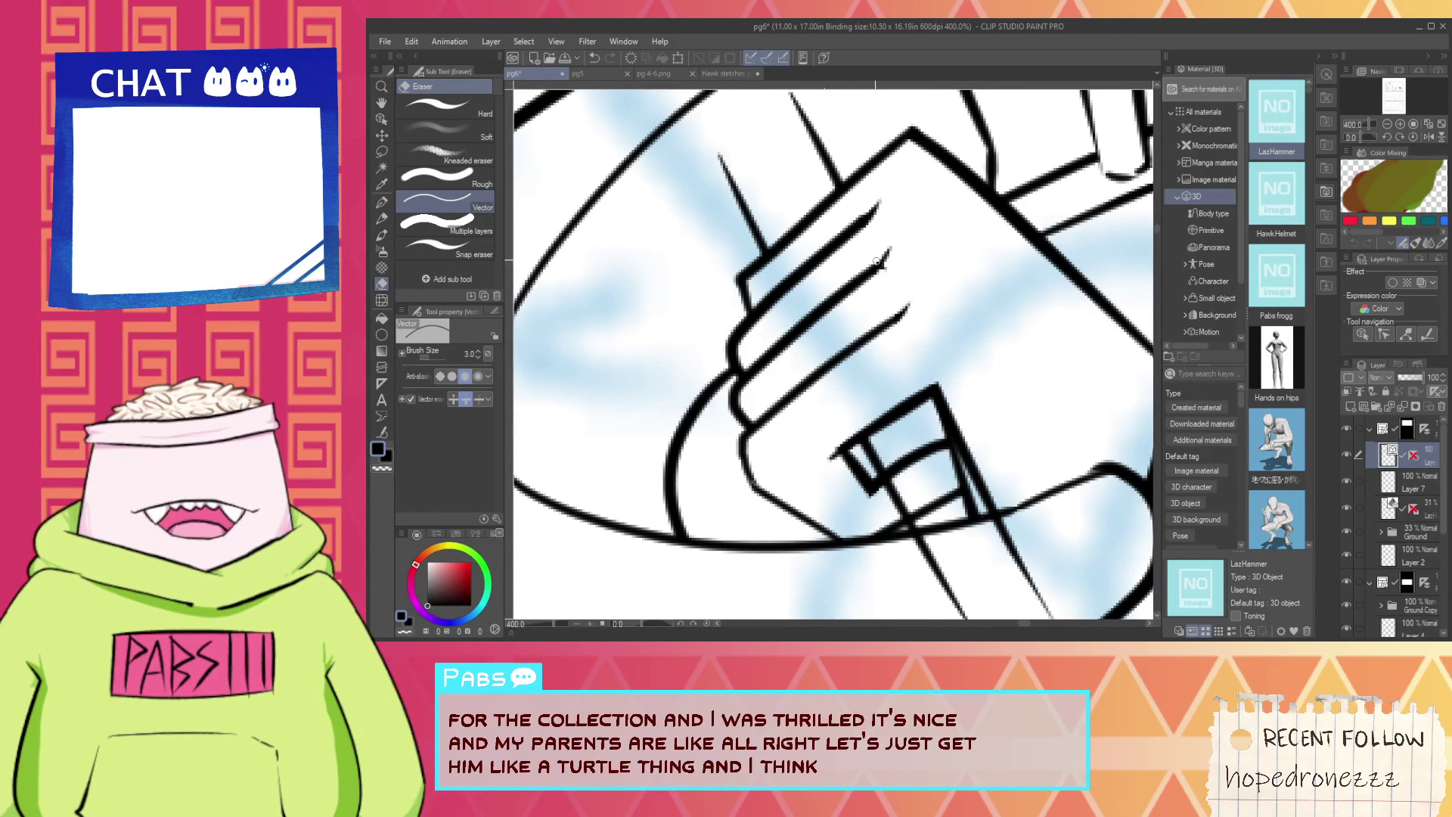
pyautogui.press('space')
pyautogui.moveTo(896, 410)
pyautogui.mouseDown()
pyautogui.moveTo(882, 311)
pyautogui.moveTo(924, 411)
pyautogui.moveTo(959, 401)
pyautogui.moveTo(943, 379)
pyautogui.mouseUp()
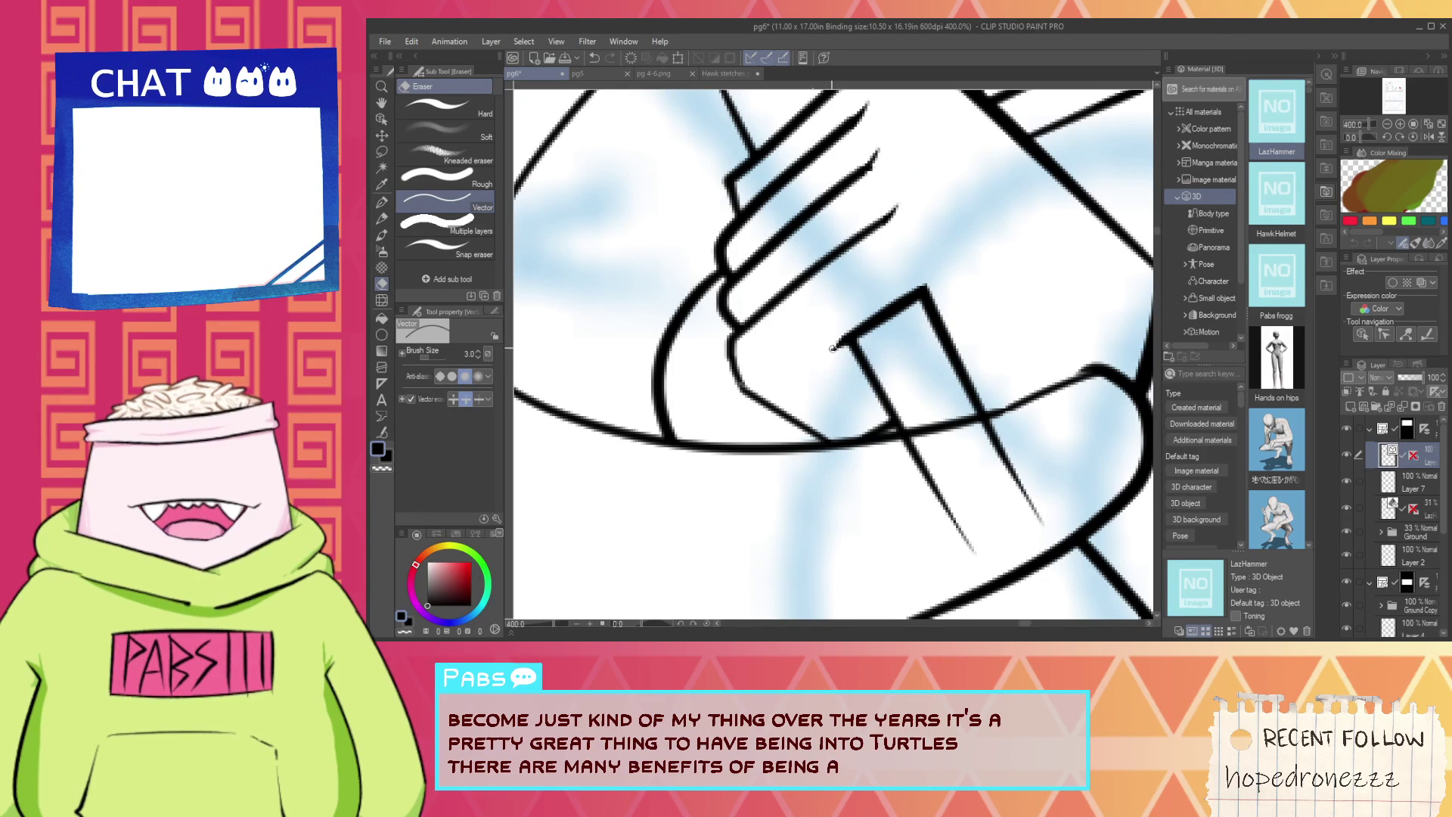
# Draw a slanted finger edge across the grip bar below the fist and trim the bar lines past the handle's rim.
pyautogui.press('p')
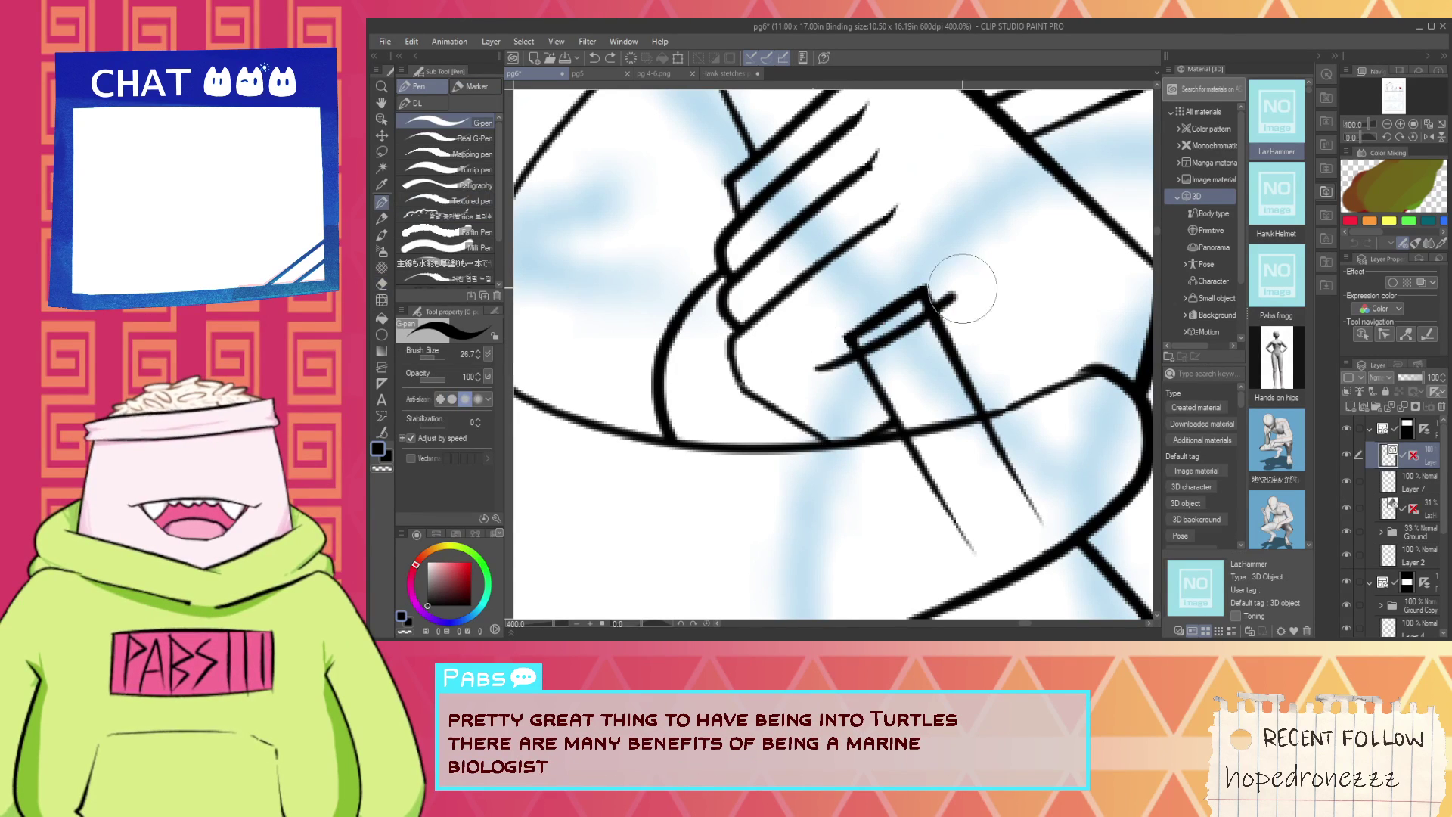
pyautogui.moveTo(808, 373); pyautogui.dragTo(987, 252)
pyautogui.press('e')
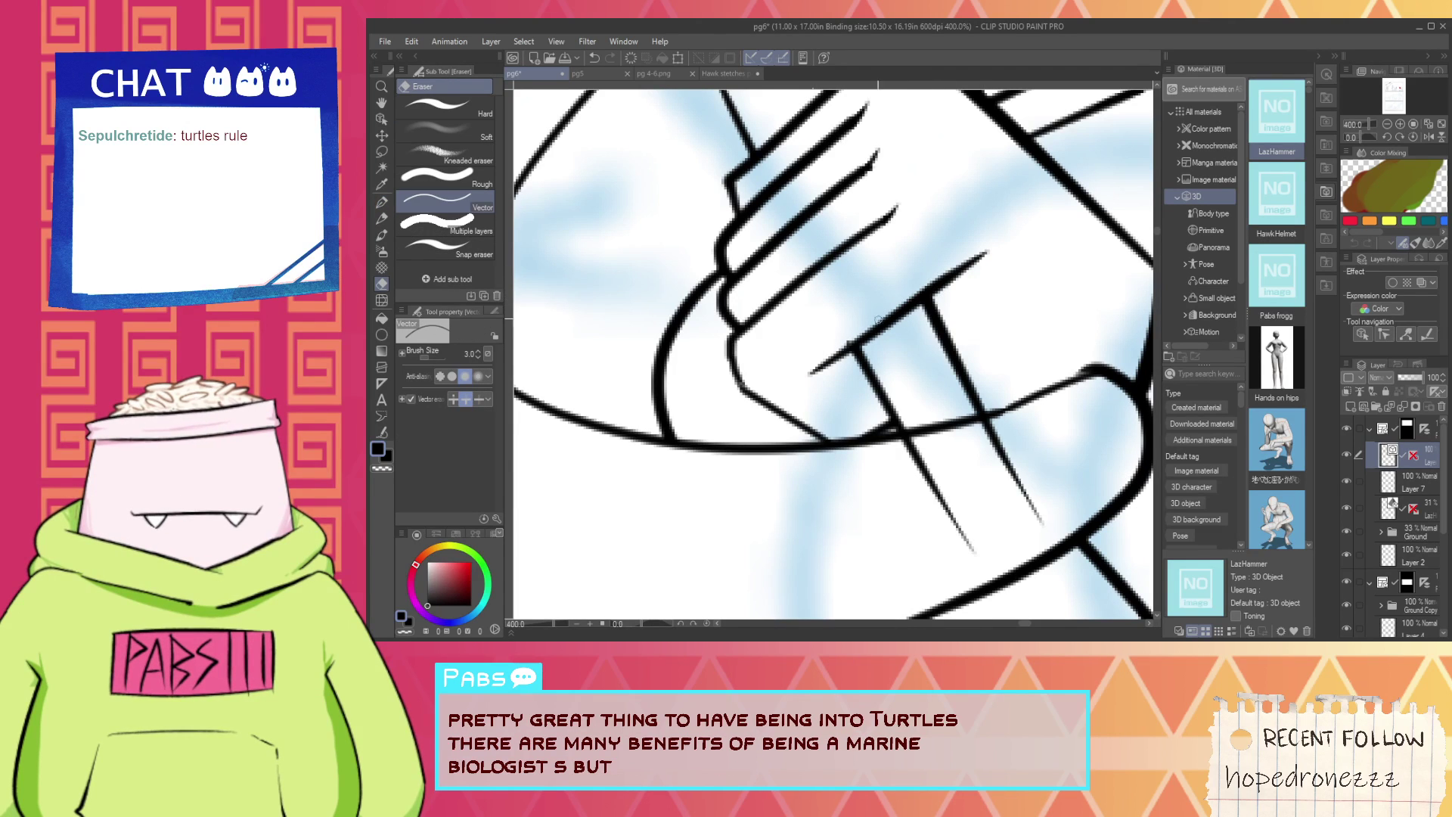
pyautogui.press('p')
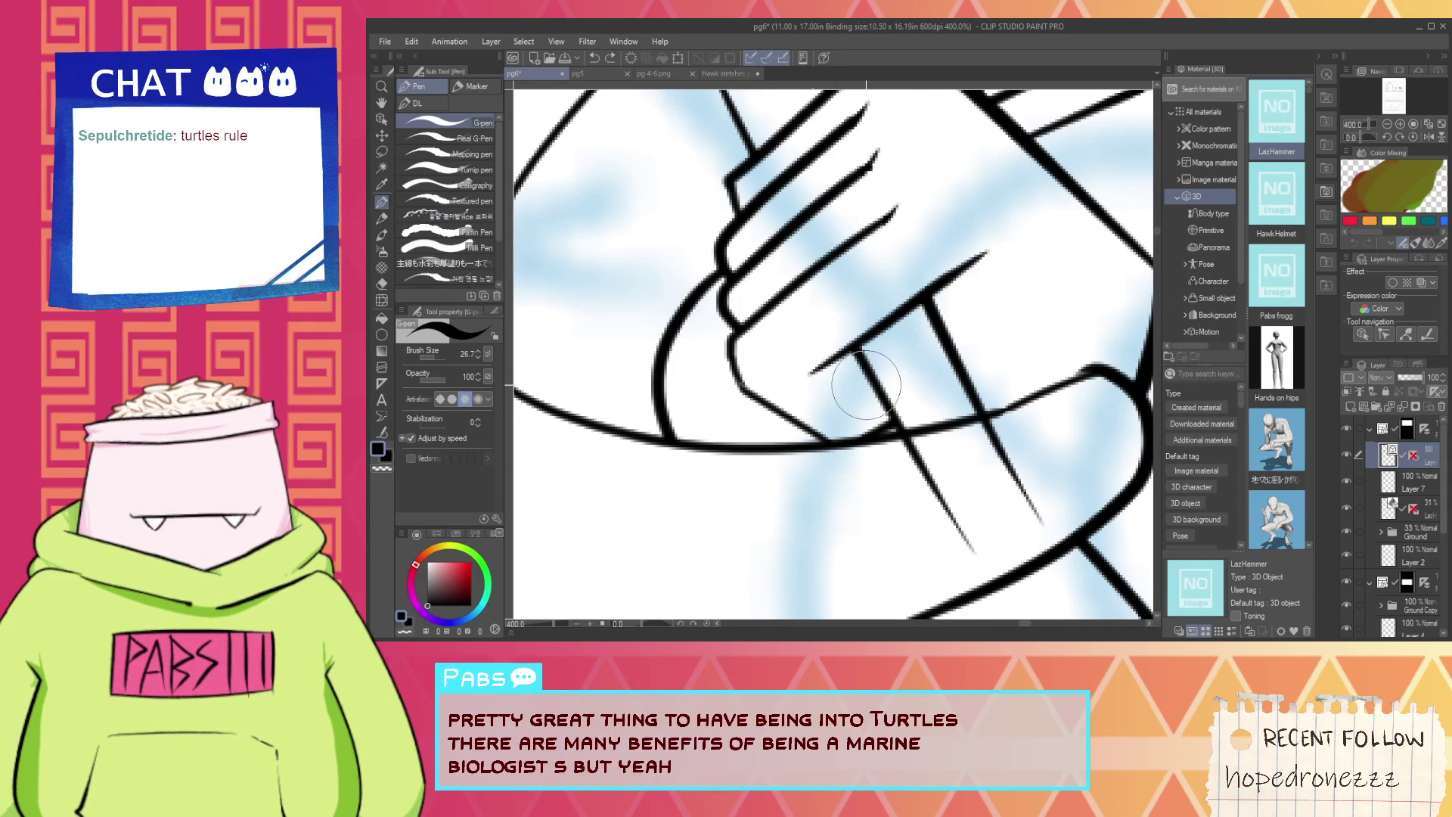
pyautogui.press('e')
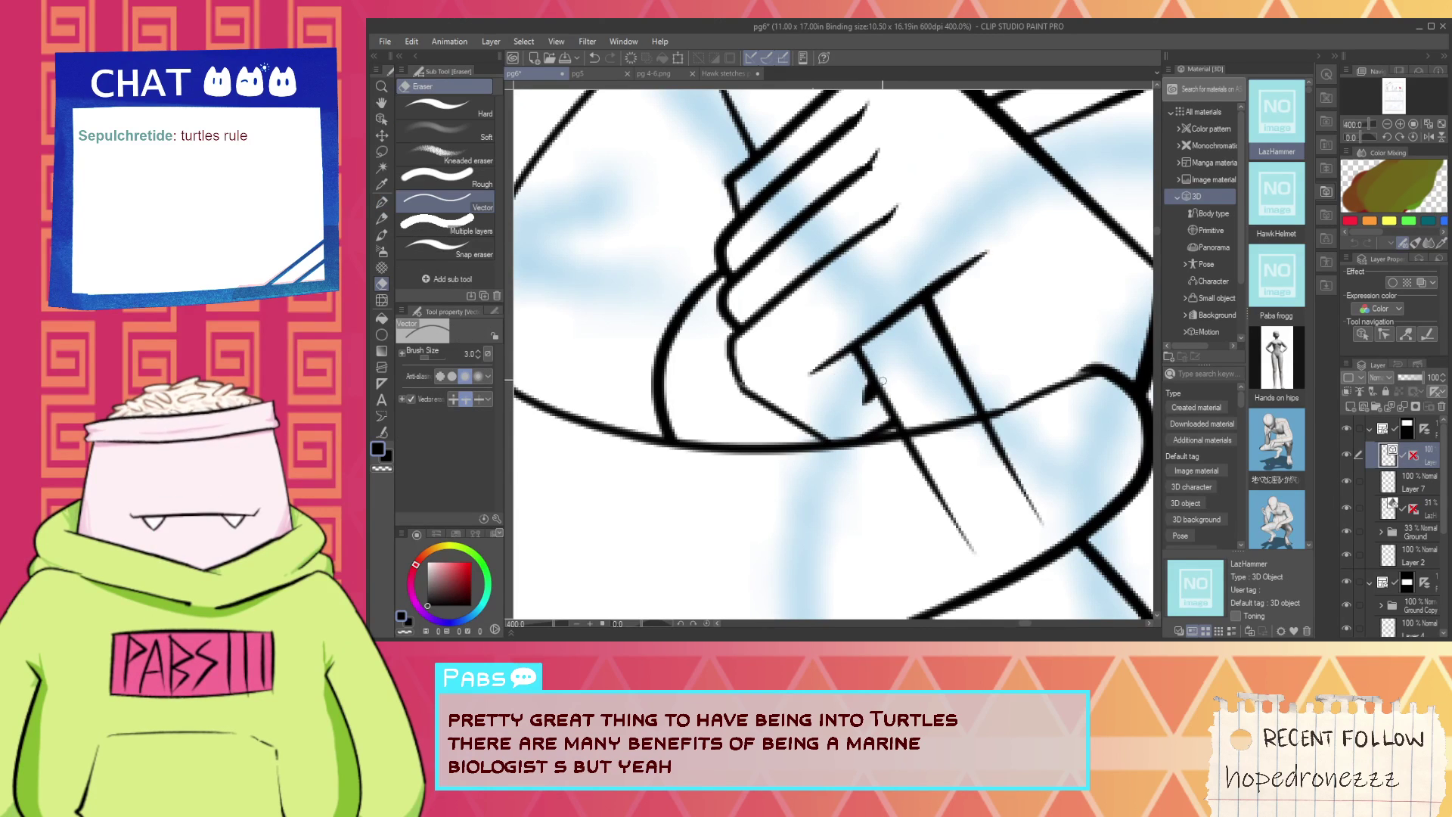
pyautogui.moveTo(908, 477); pyautogui.dragTo(1029, 473)
# Draw a short connecting stroke between the two grip bar lines just above the fist.
pyautogui.scroll(-3, 954, 449)
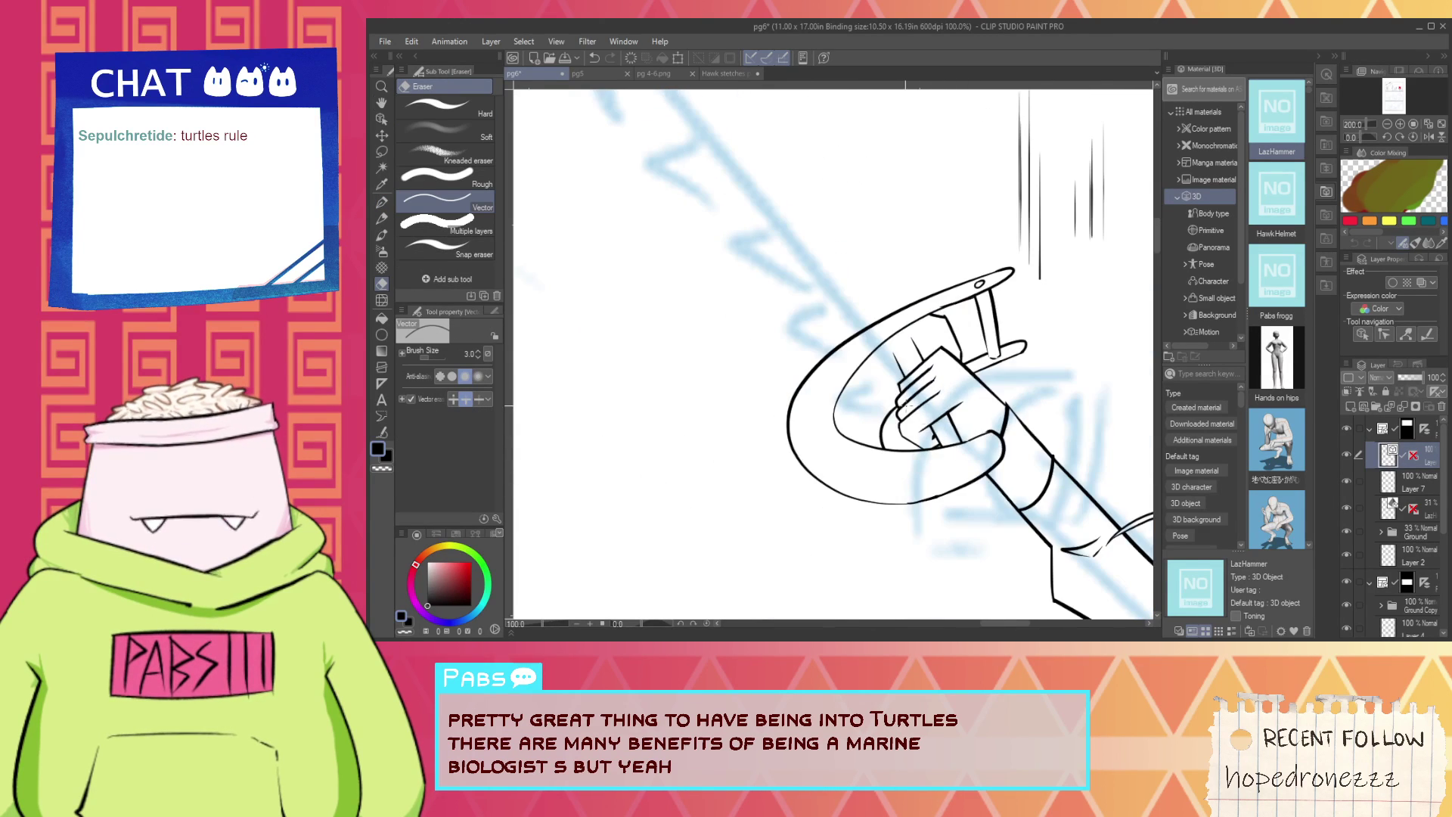
pyautogui.press('space')
pyautogui.scroll(5, 927, 360)
pyautogui.press('p')
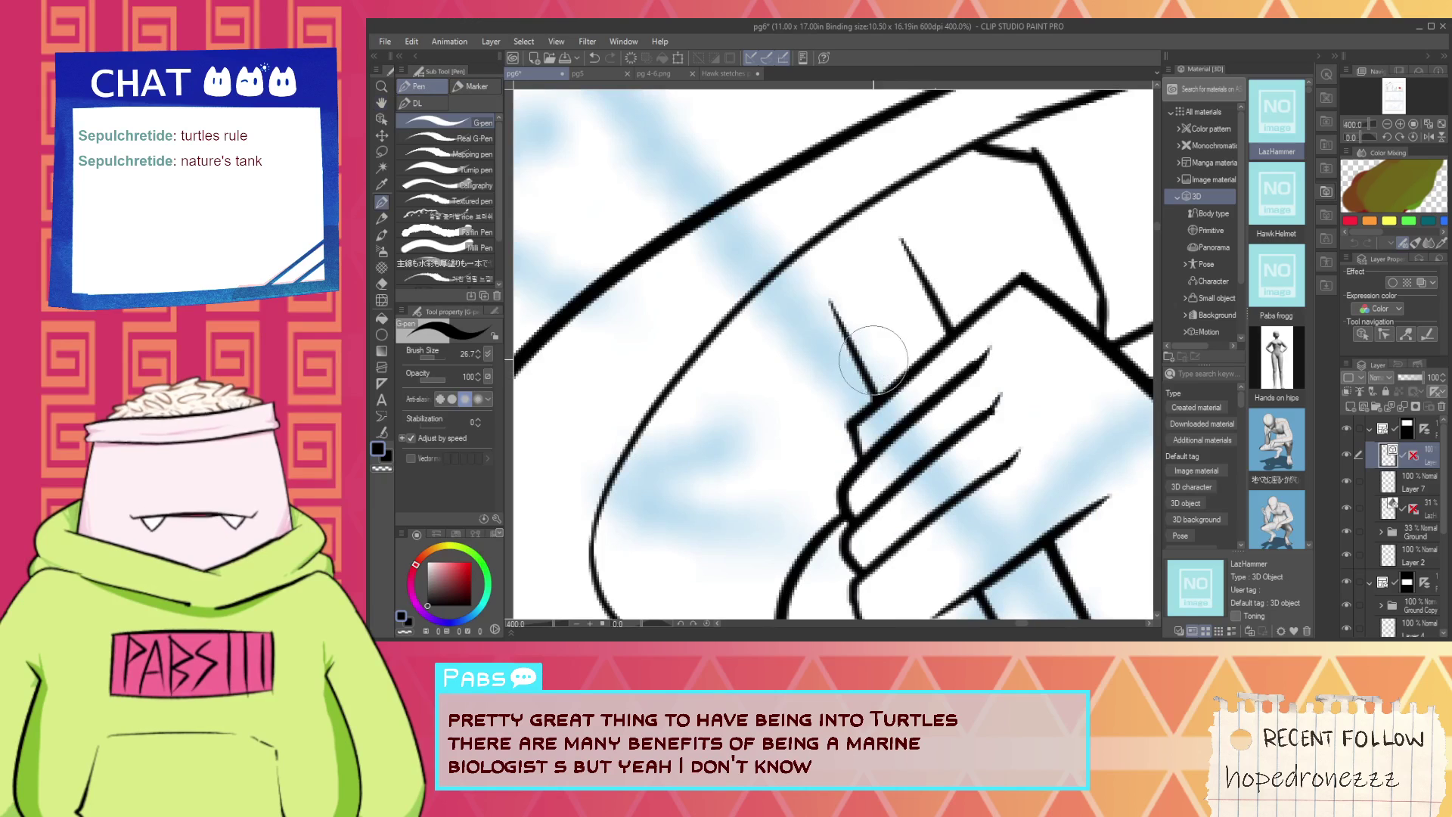
pyautogui.moveTo(866, 382); pyautogui.dragTo(947, 327)
pyautogui.scroll(-8, 869, 396)
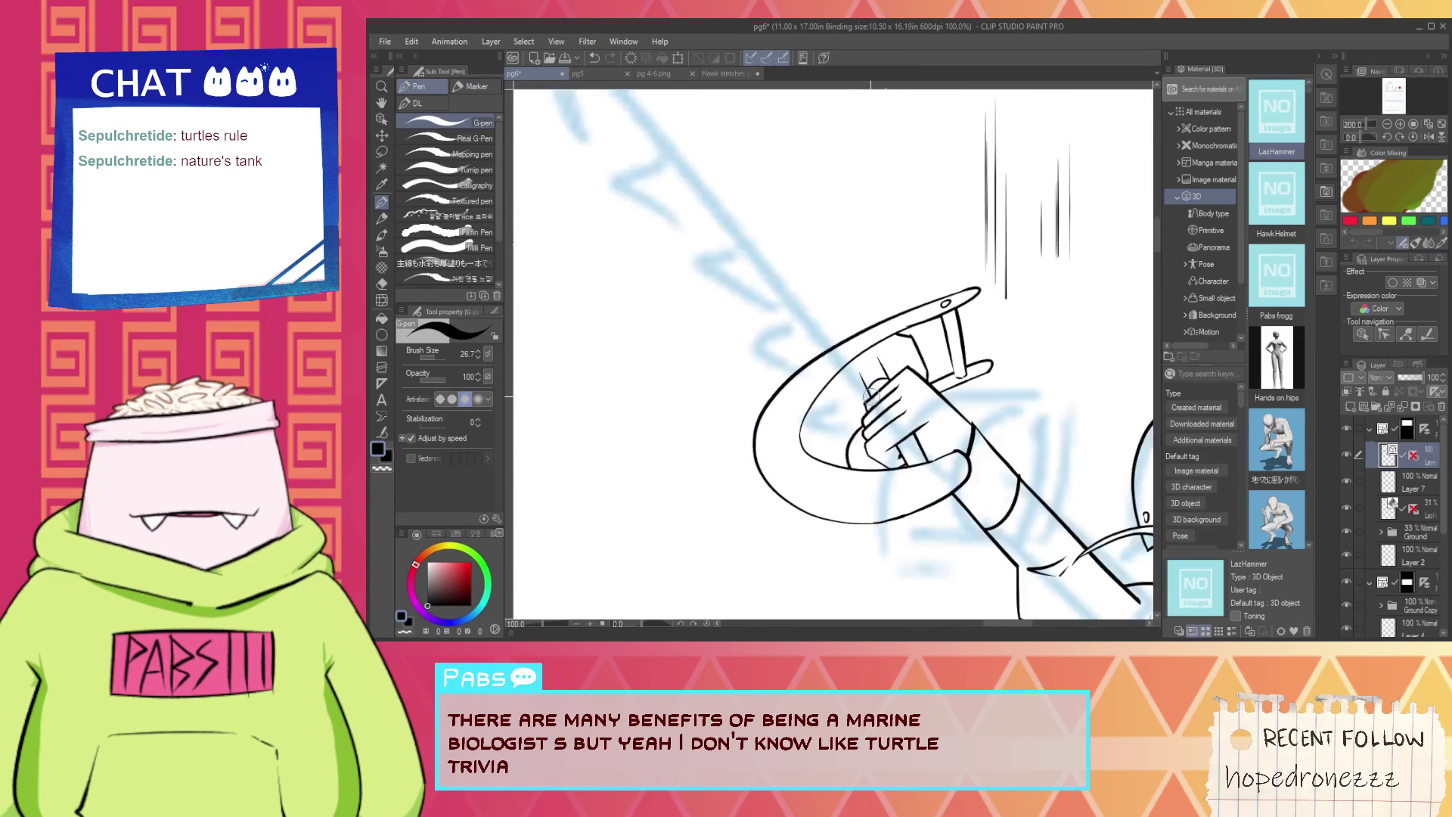
# Examine the saw handle design in the Hawk sketches file and return to the comic page.
pyautogui.moveTo(765, 363); pyautogui.dragTo(939, 360)
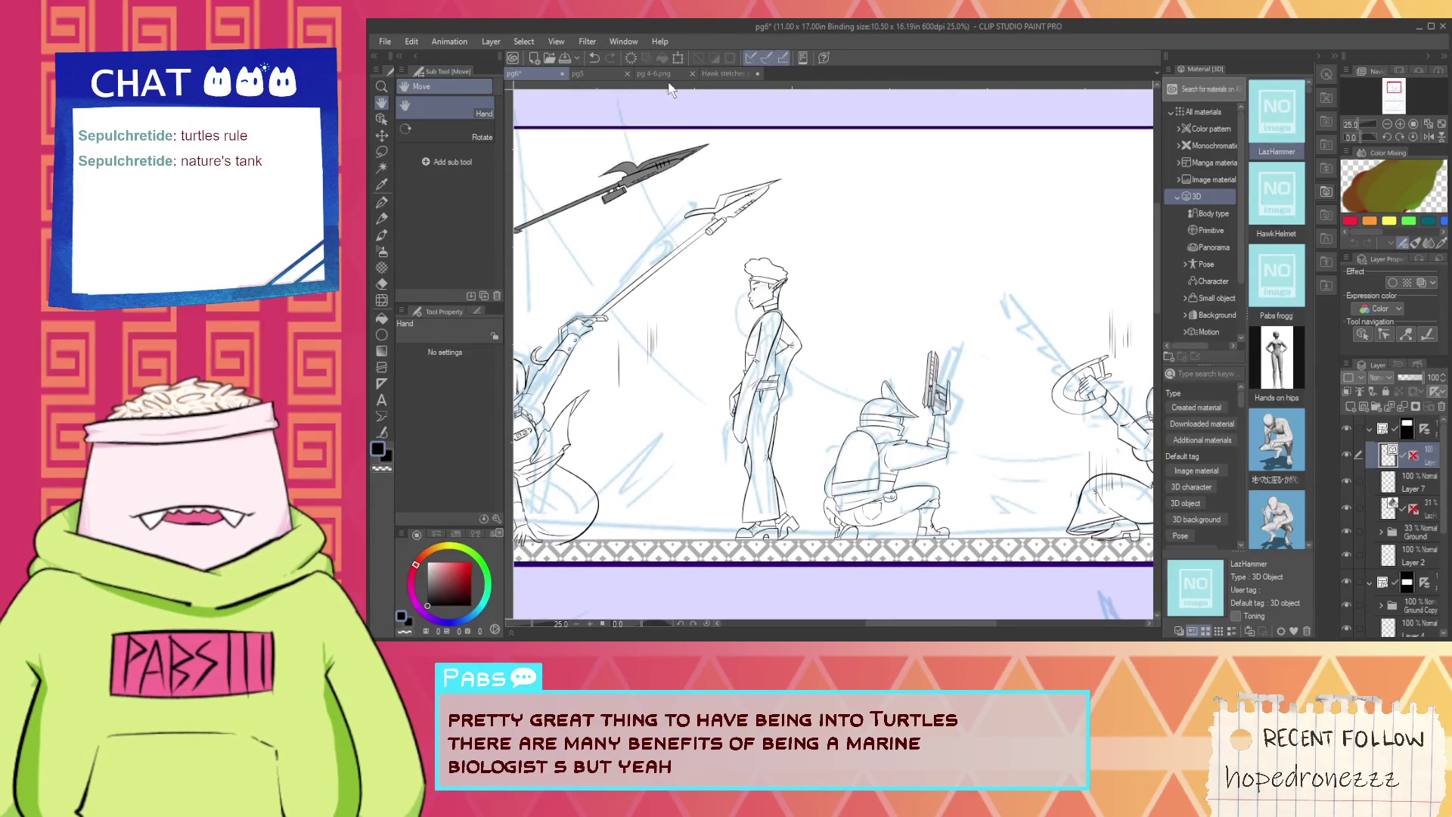
pyautogui.click(719, 74)
pyautogui.moveTo(651, 383); pyautogui.dragTo(697, 350)
pyautogui.click(537, 74)
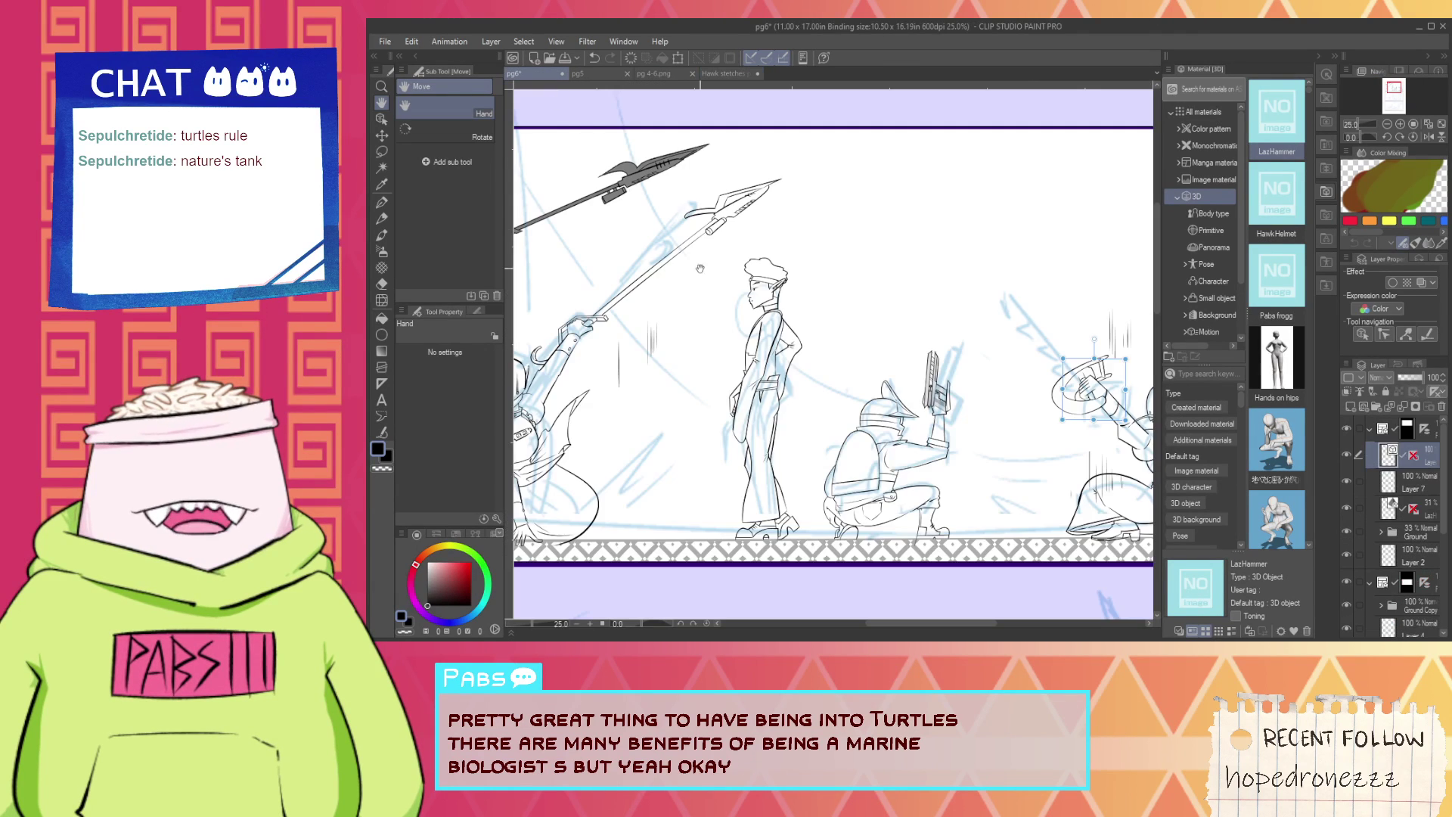
# Replace the saw handle's rounded lower corner with straight outer and inner edges, erasing the old curves and stray ends.
pyautogui.moveTo(700, 268); pyautogui.dragTo(572, 214)
pyautogui.scroll(4, 975, 373)
pyautogui.press('p')
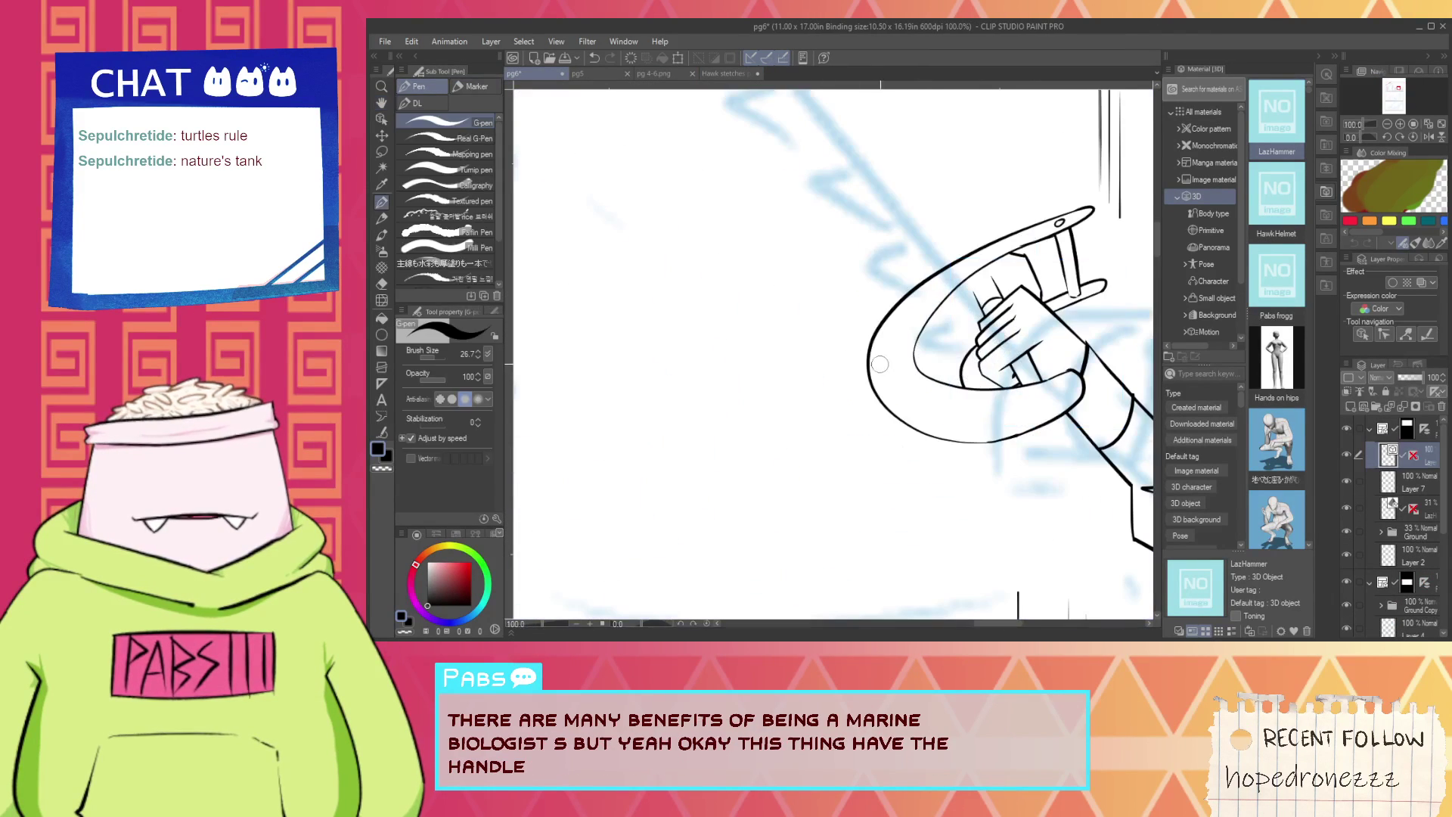
pyautogui.moveTo(866, 341); pyautogui.dragTo(928, 445)
pyautogui.moveTo(859, 378); pyautogui.dragTo(1002, 453)
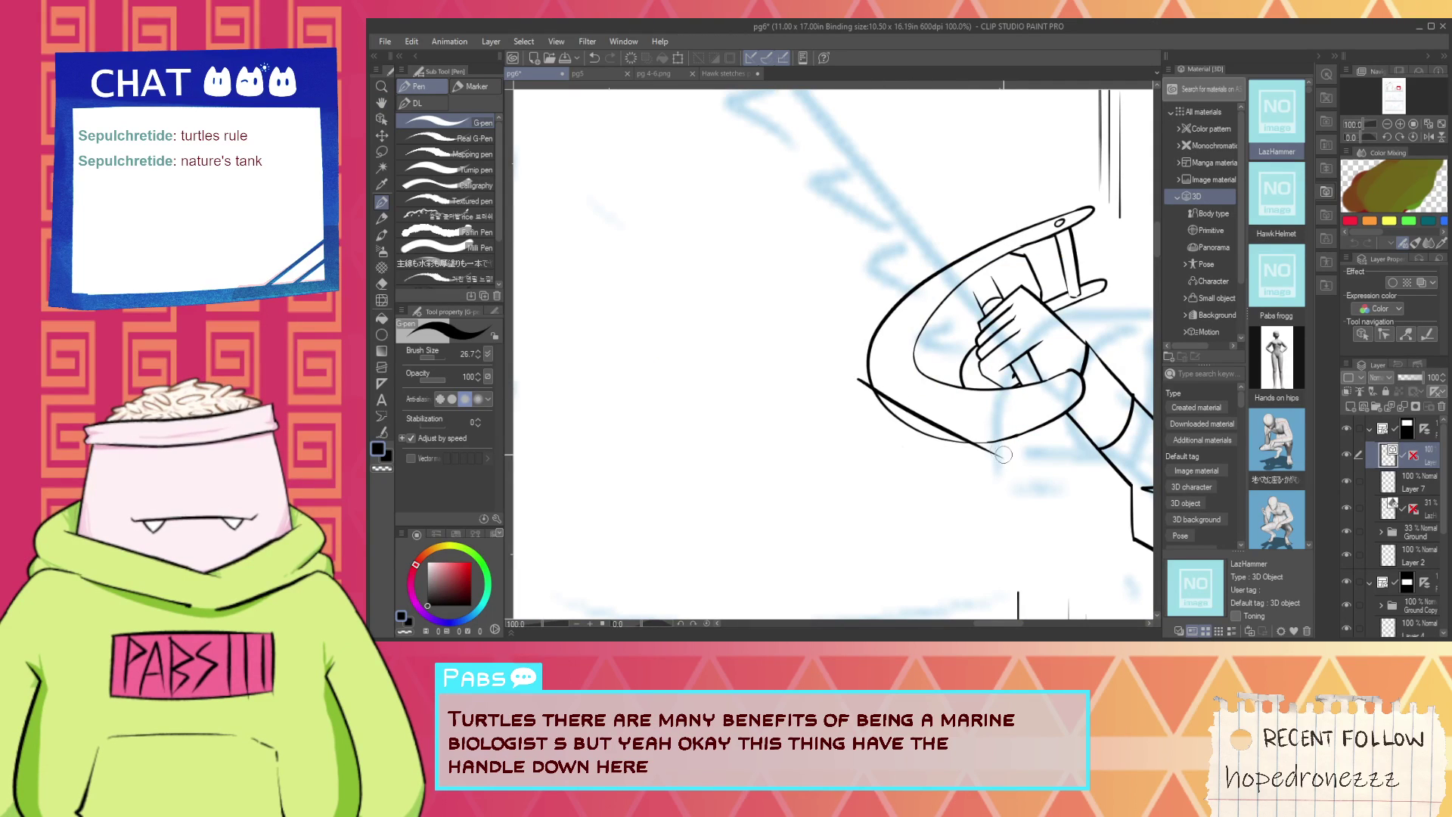
pyautogui.press('e')
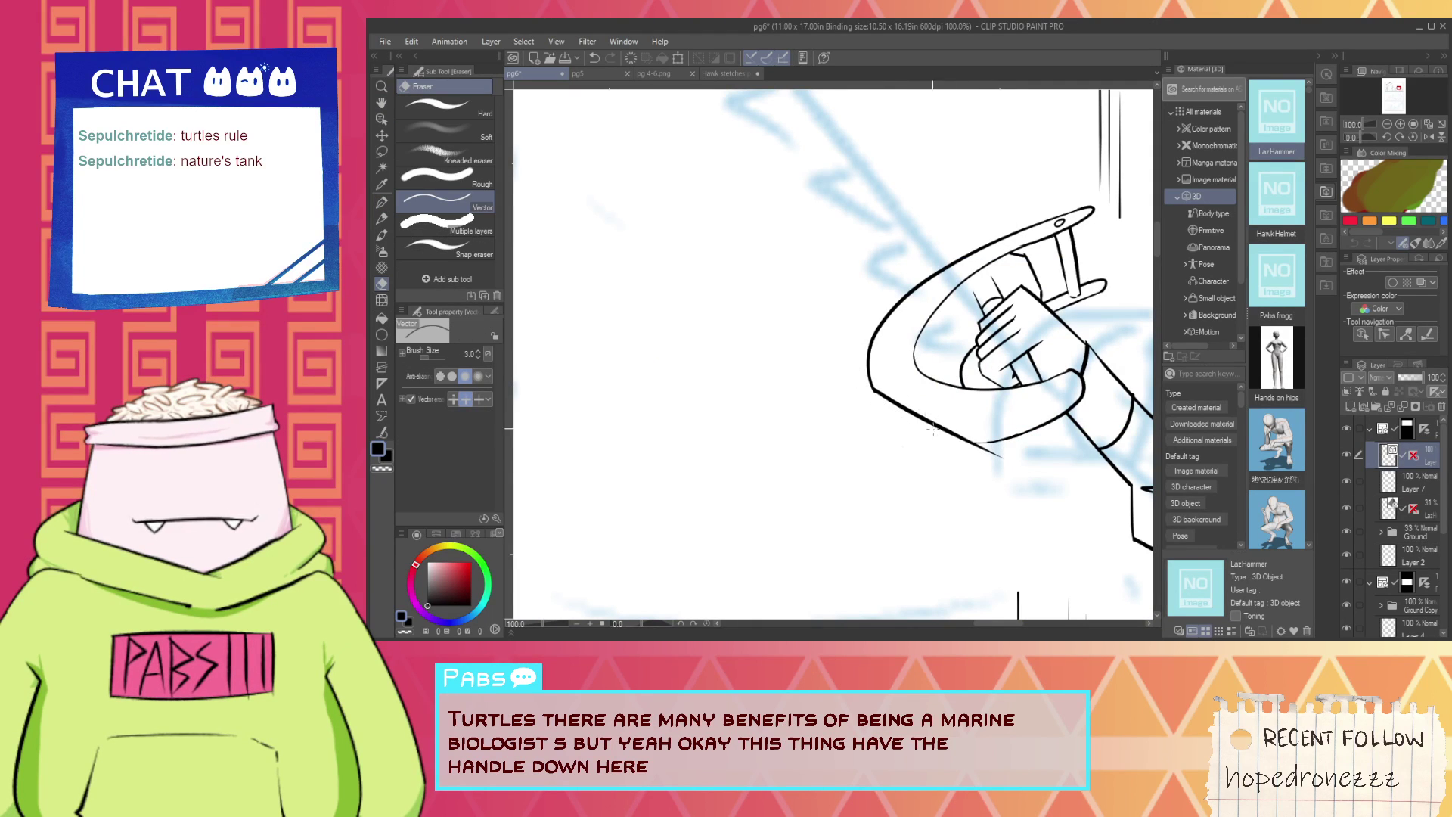
pyautogui.press('p')
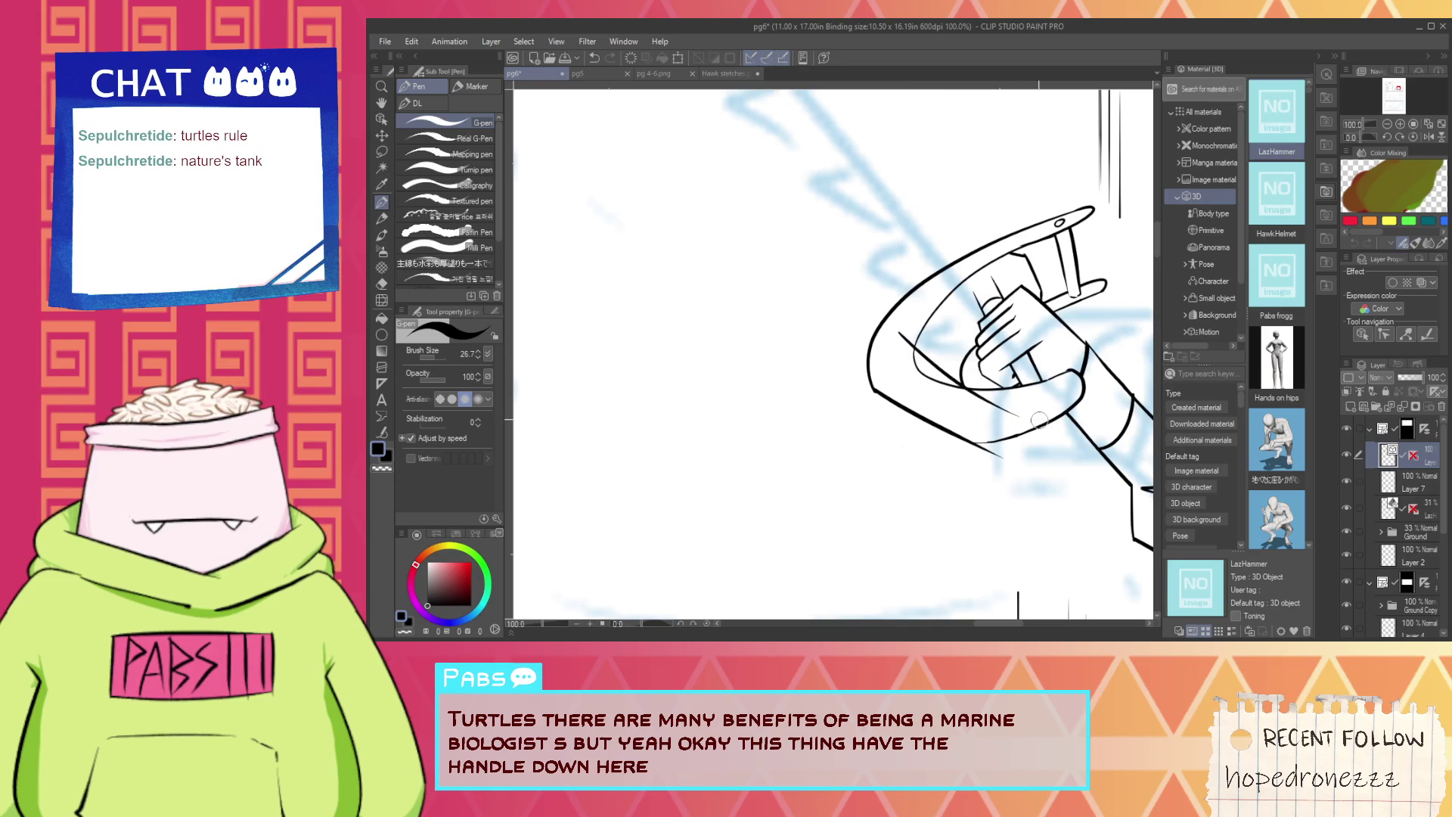
pyautogui.press('e')
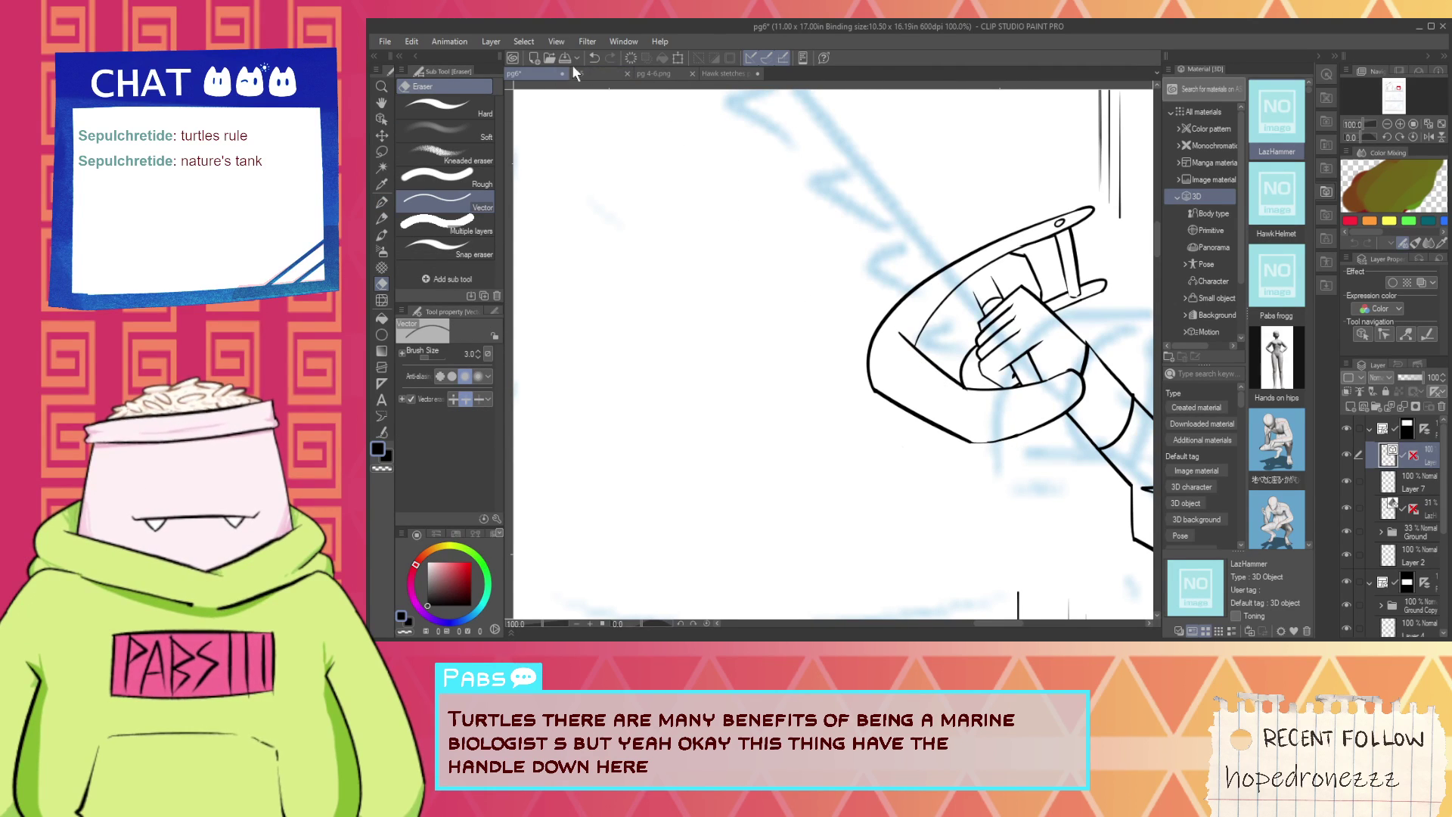
# Check the saw handle in the Hawk sketches and draw a small rectangular block with a hooked tab across the handle's outer rim.
pyautogui.click(724, 73)
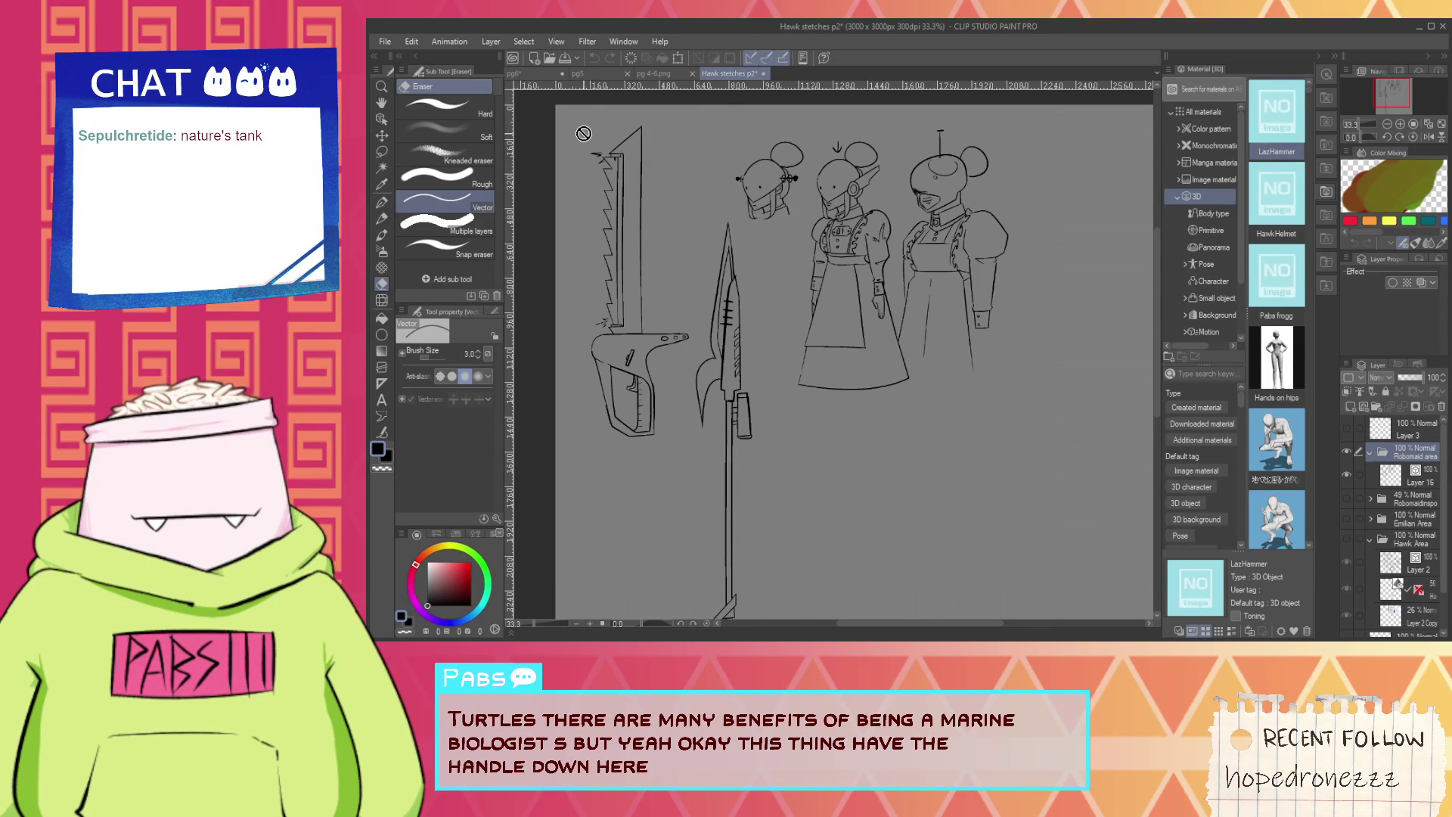
pyautogui.click(538, 74)
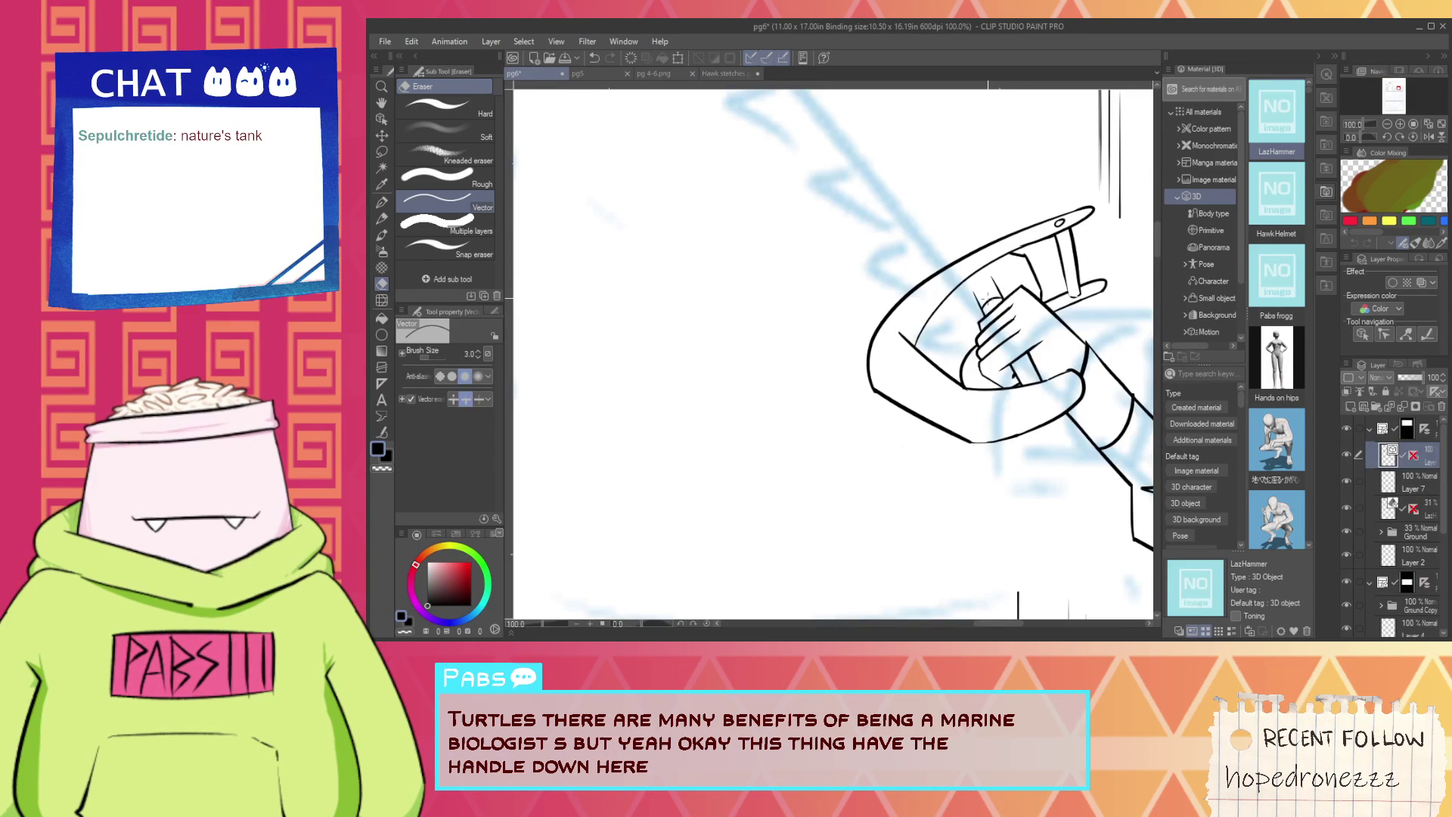
pyautogui.press('p')
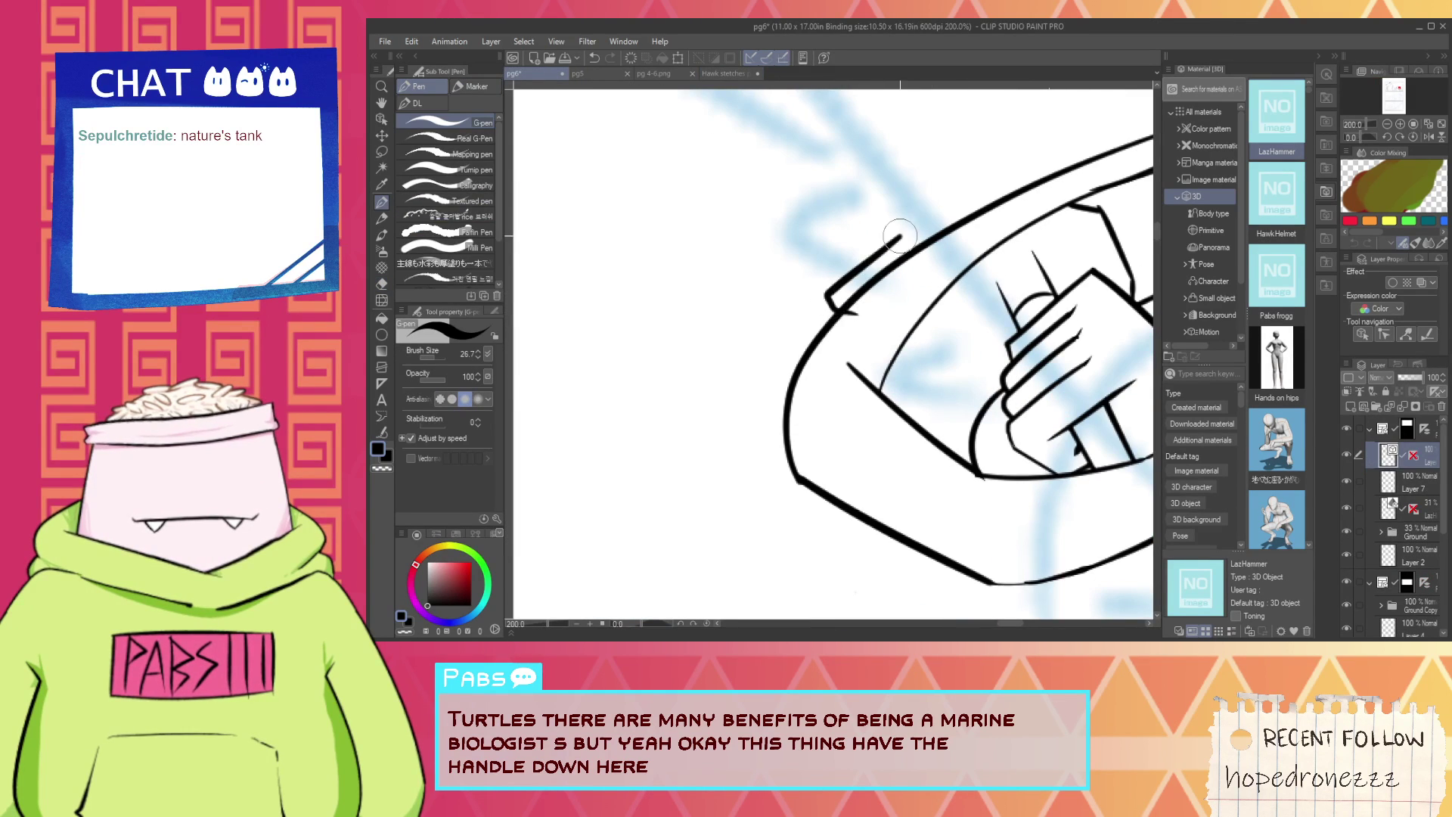
pyautogui.hotkey('ctrl', 'z')
pyautogui.hotkey('ctrl', 'z')
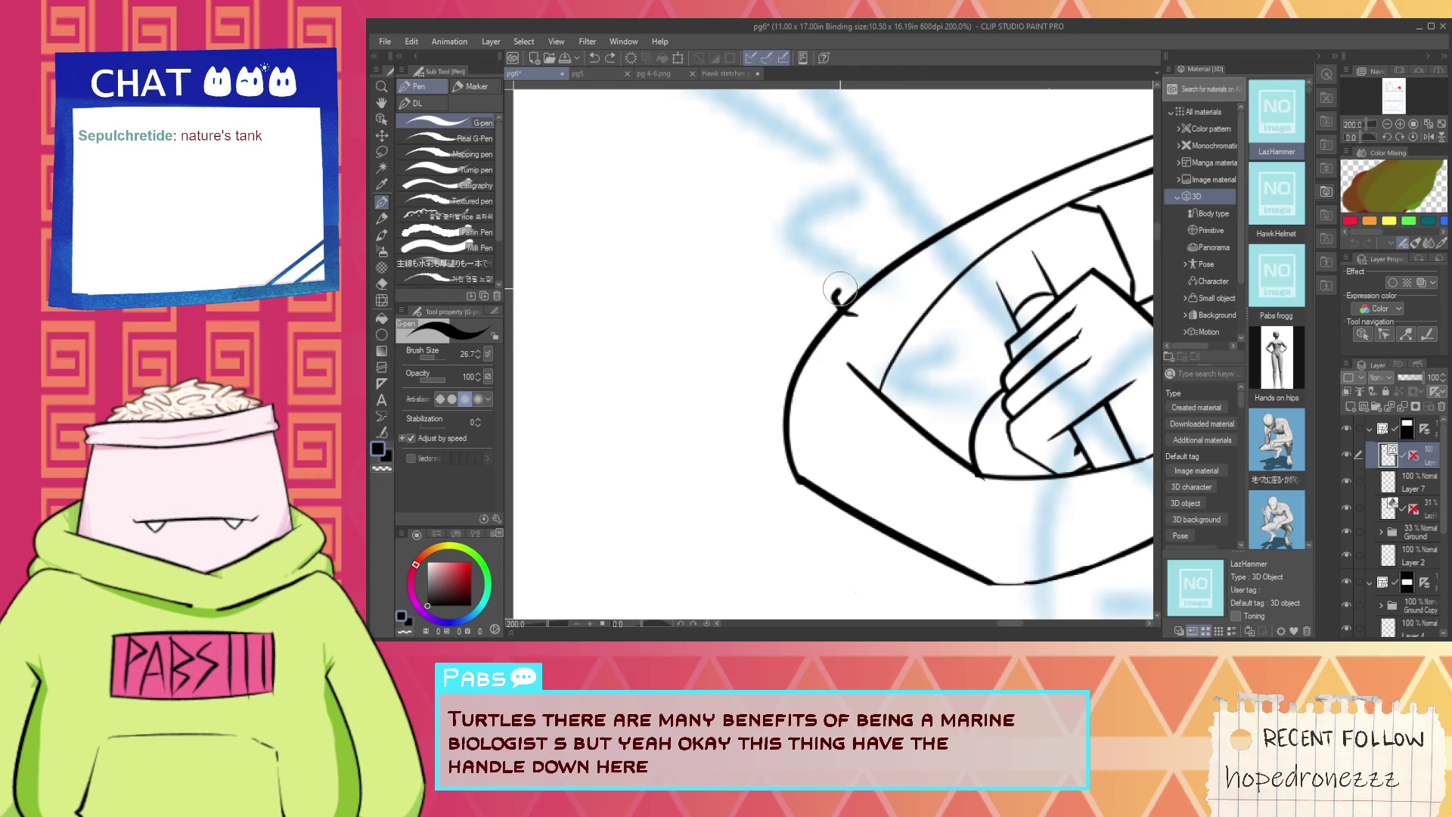
pyautogui.moveTo(840, 289); pyautogui.dragTo(898, 263)
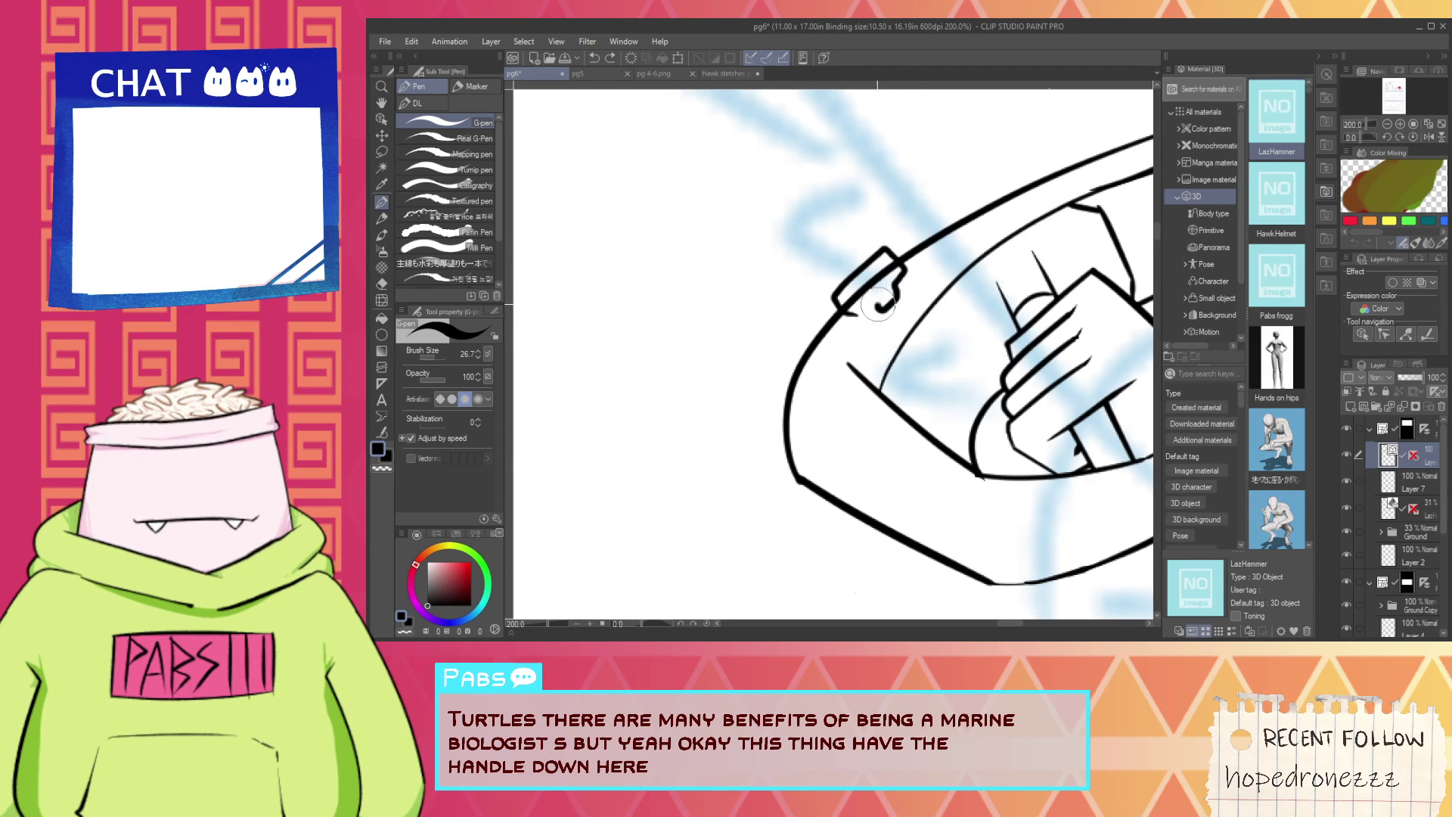
# Erase the rim line and stray ends inside the small block, and close its tab with a short diagonal stroke.
pyautogui.press('e')
pyautogui.scroll(4, 857, 320)
pyautogui.press('p')
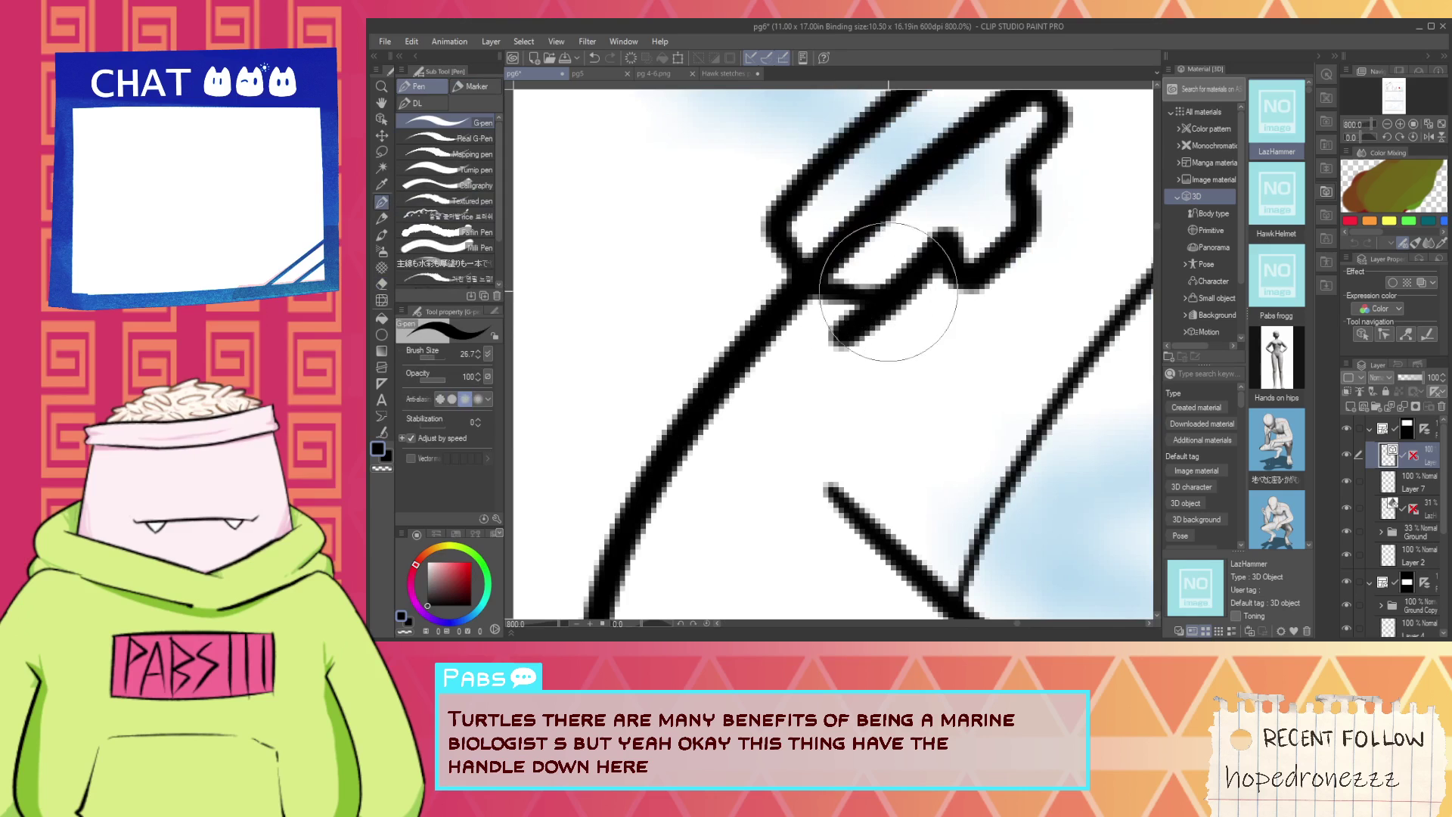
pyautogui.press('e')
pyautogui.moveTo(830, 337); pyautogui.dragTo(872, 336)
pyautogui.scroll(-3, 871, 337)
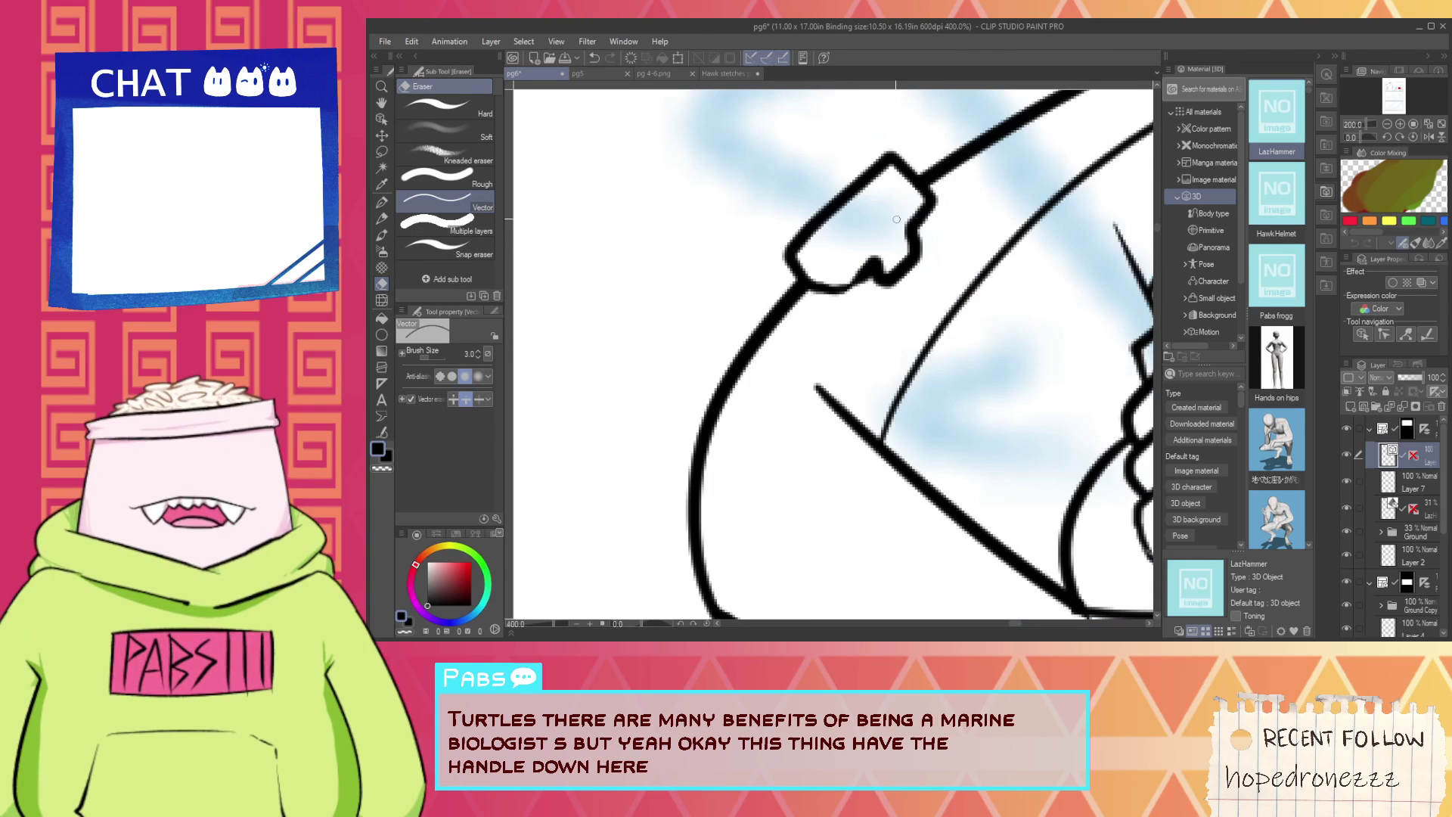
pyautogui.press('p')
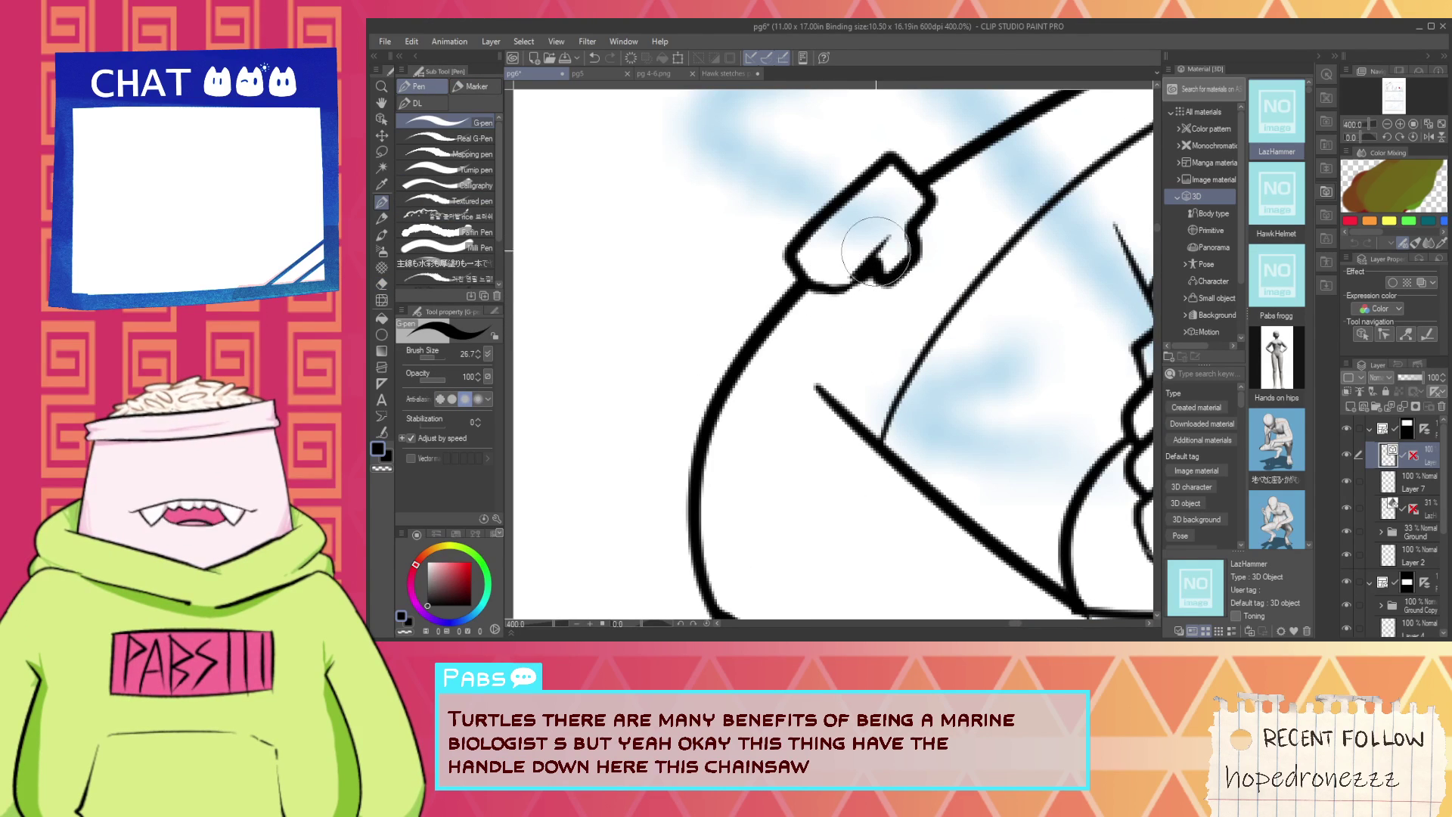
pyautogui.moveTo(871, 258); pyautogui.dragTo(904, 233)
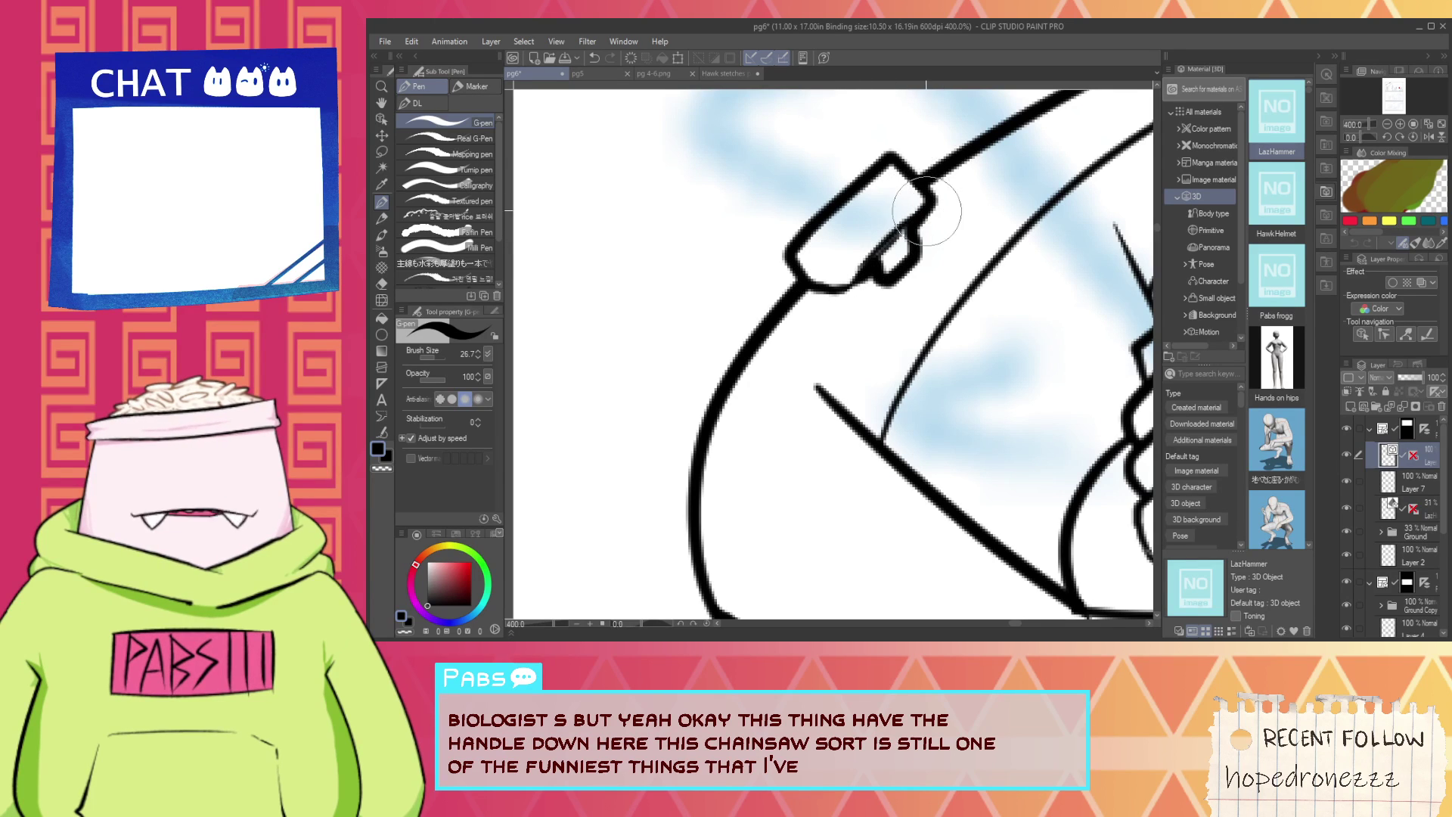
# Examine the inked saw handle on the page, the pg 4-6 draft and the weapon designs in the Hawk sketches file.
pyautogui.scroll(-3, 911, 233)
pyautogui.scroll(-3, 911, 231)
pyautogui.scroll(-2, 971, 231)
pyautogui.press('space')
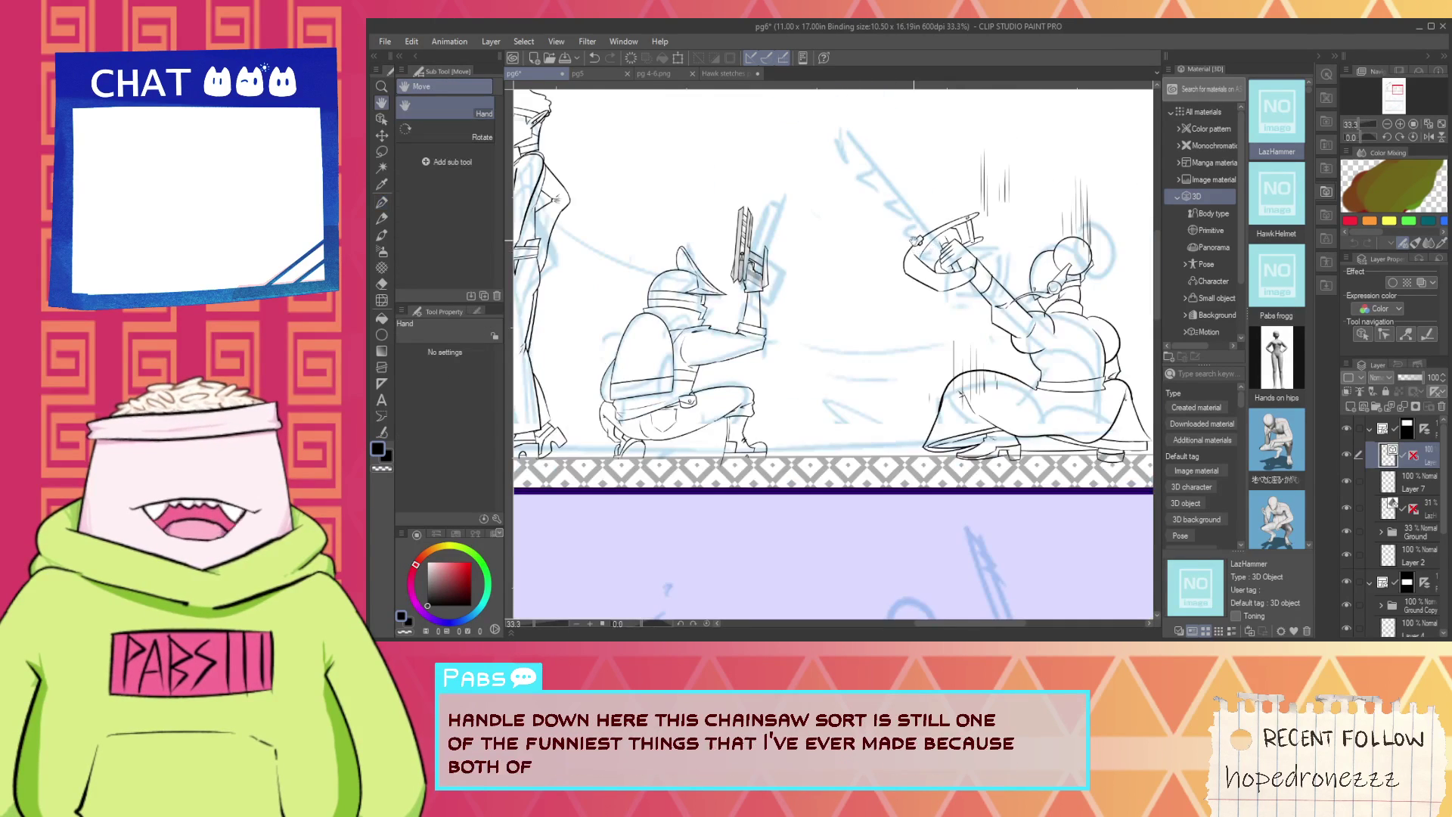
pyautogui.moveTo(969, 225); pyautogui.dragTo(996, 267)
pyautogui.scroll(4, 1048, 277)
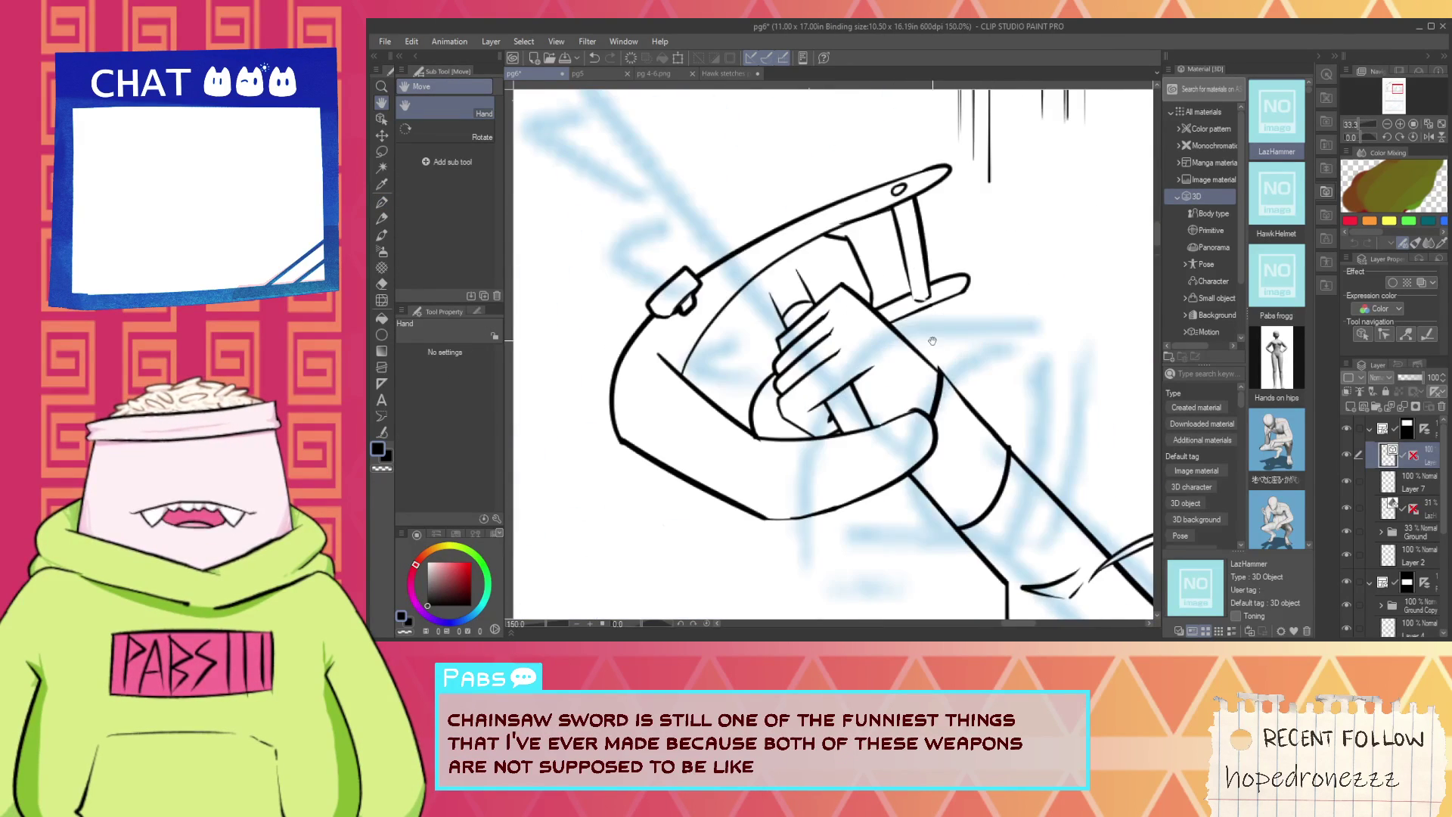
pyautogui.scroll(-3, 762, 301)
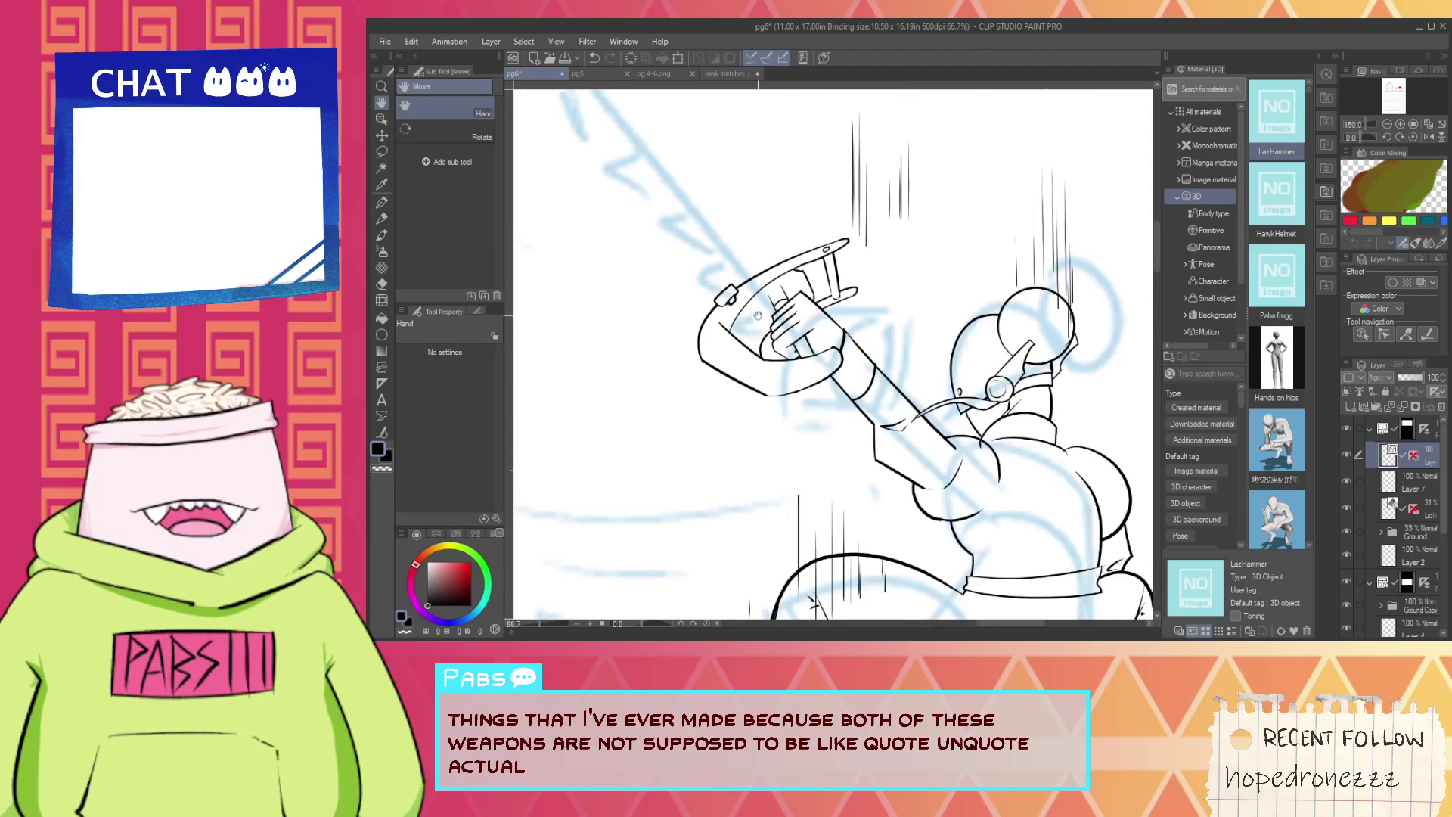
pyautogui.click(614, 74)
pyautogui.click(655, 73)
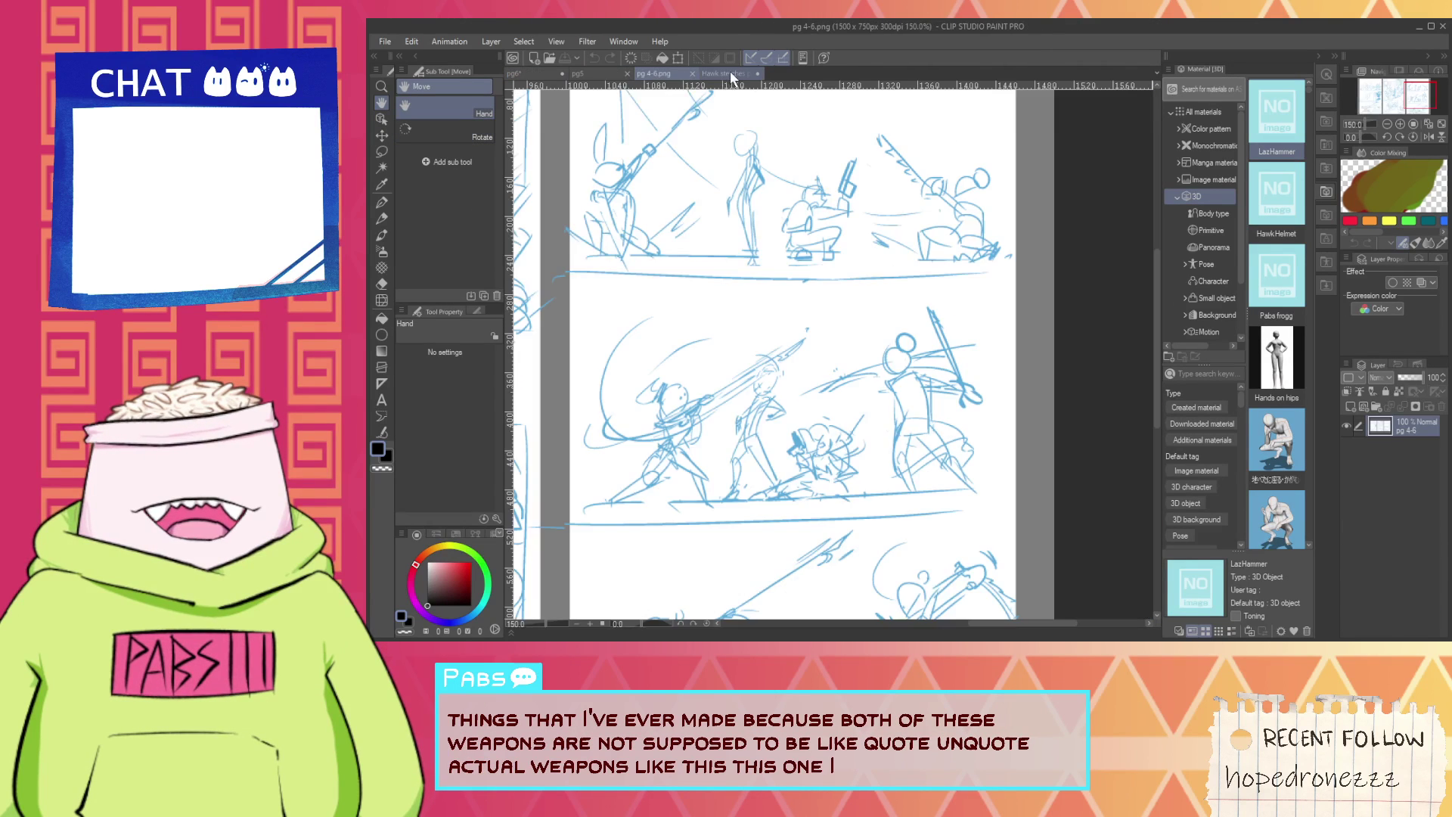
pyautogui.click(724, 74)
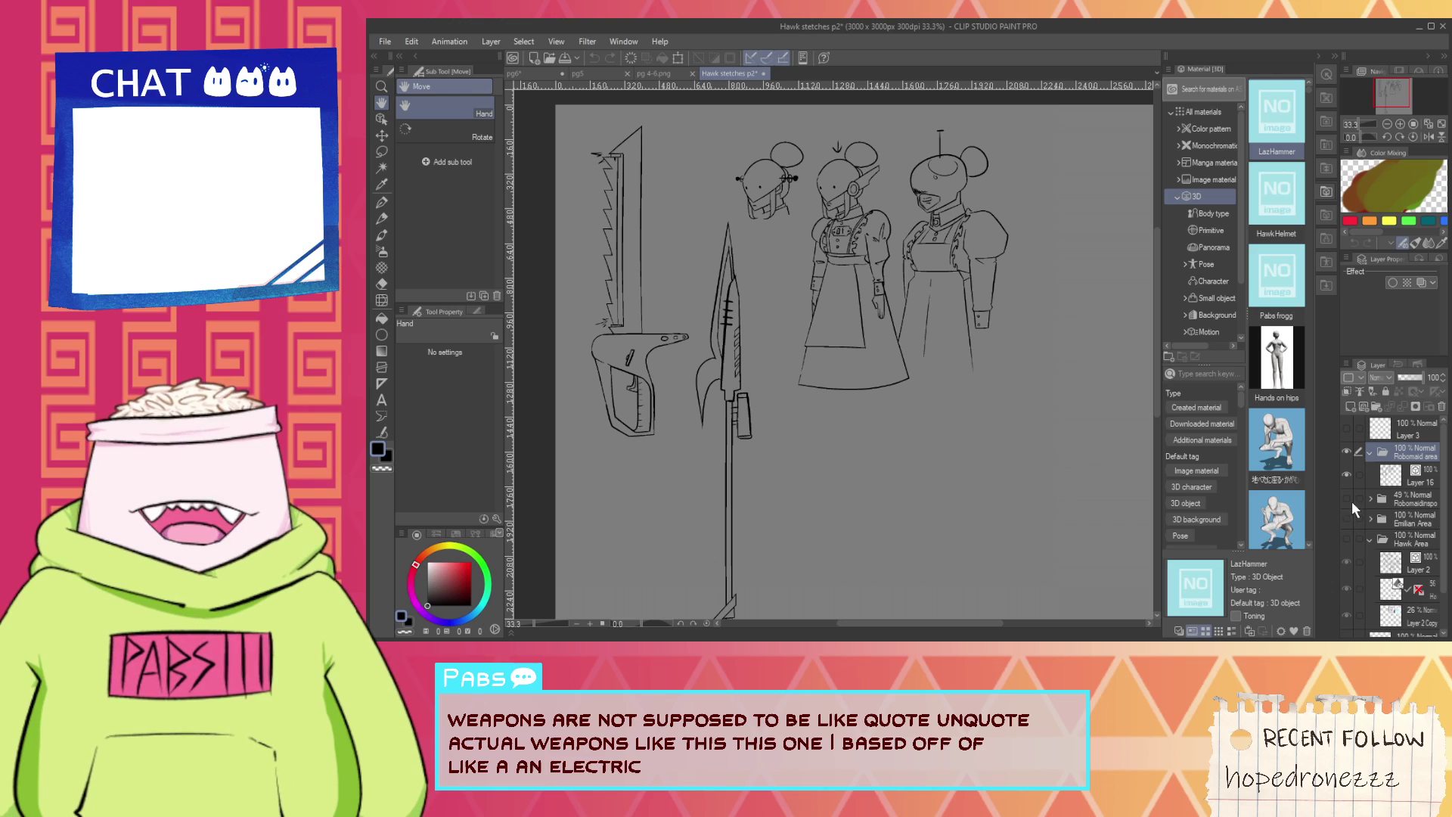
pyautogui.moveTo(655, 306); pyautogui.dragTo(783, 387)
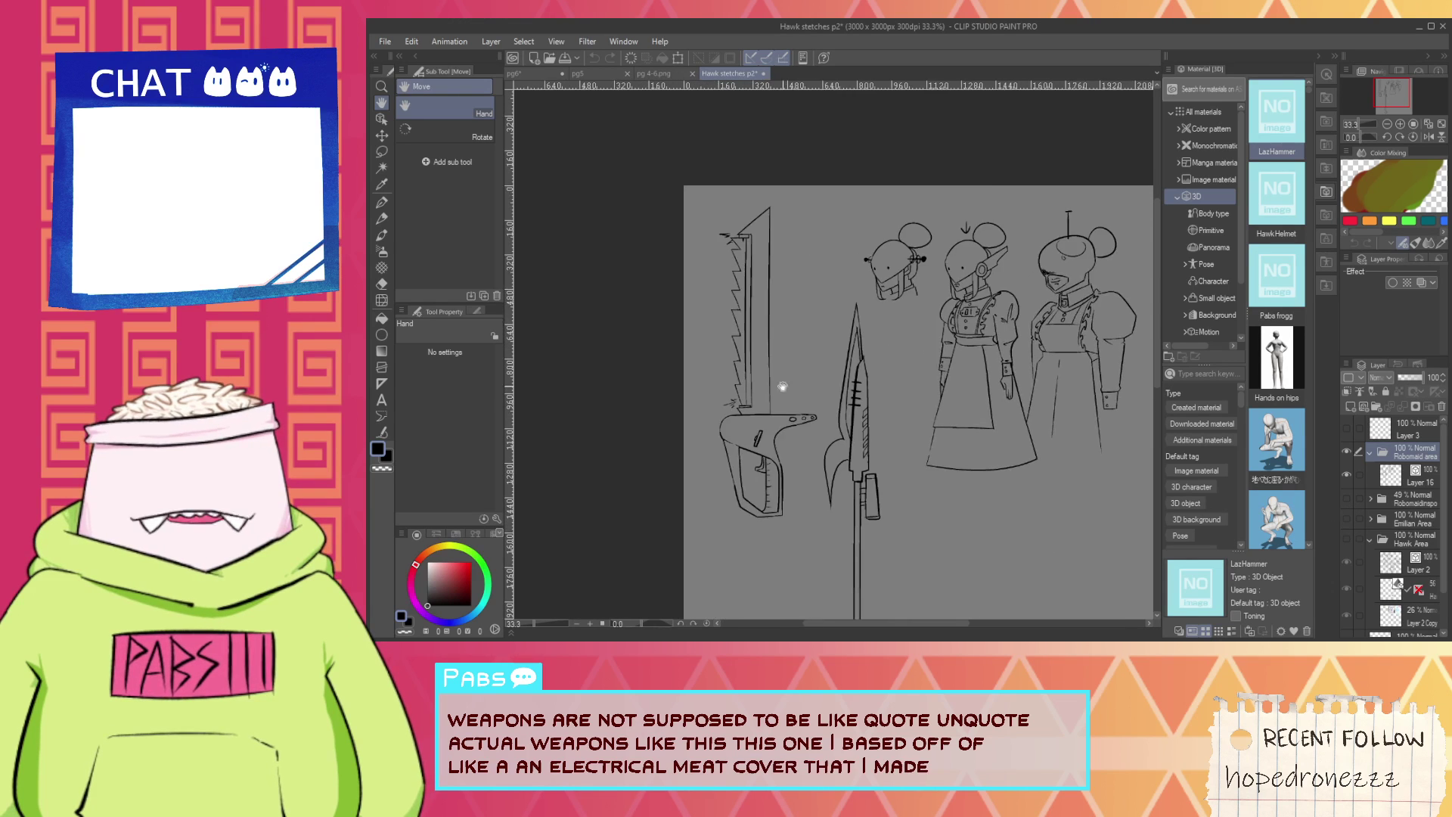
pyautogui.scroll(1, 756, 340)
pyautogui.scroll(-1, 842, 485)
pyautogui.moveTo(913, 603); pyautogui.dragTo(868, 340)
pyautogui.scroll(-1, 867, 340)
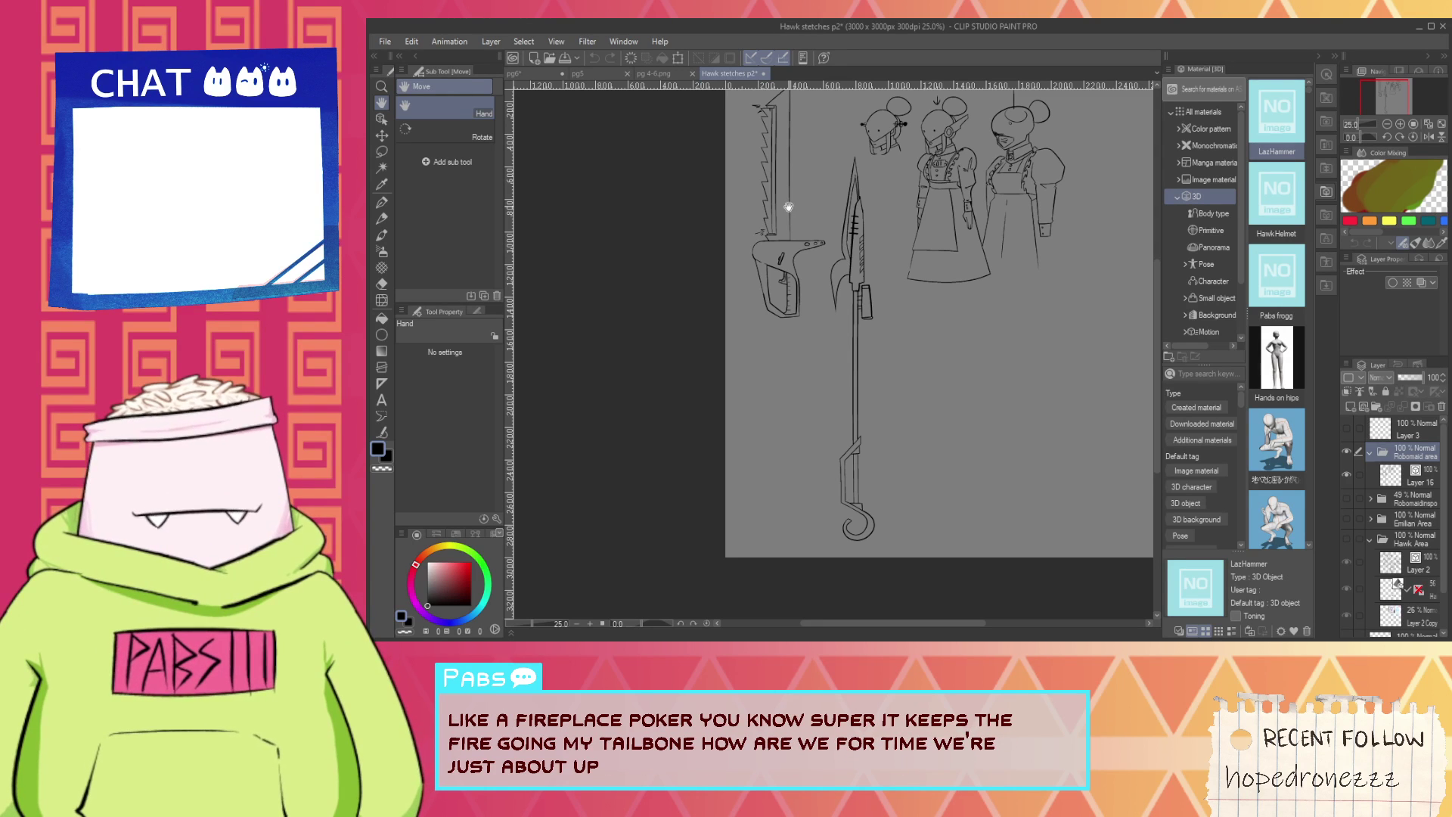
# Return to the comic page and draw a short neck line beneath the maid's round earpiece, erasing the stray strokes around it.
pyautogui.click(552, 74)
pyautogui.scroll(-2, 745, 253)
pyautogui.moveTo(794, 318); pyautogui.dragTo(821, 358)
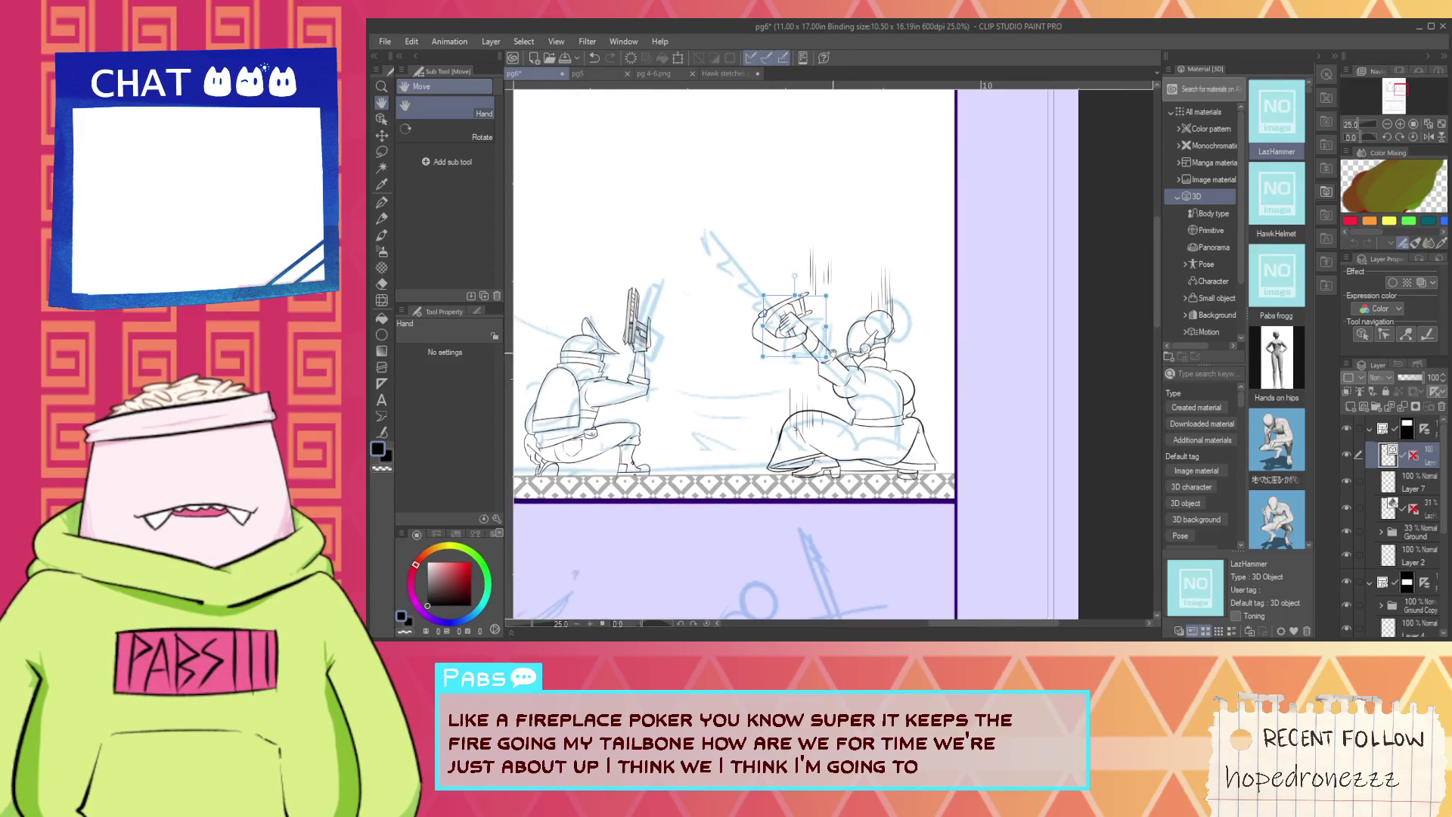
pyautogui.scroll(2, 822, 359)
pyautogui.scroll(2, 934, 348)
pyautogui.scroll(2, 940, 353)
pyautogui.press('p')
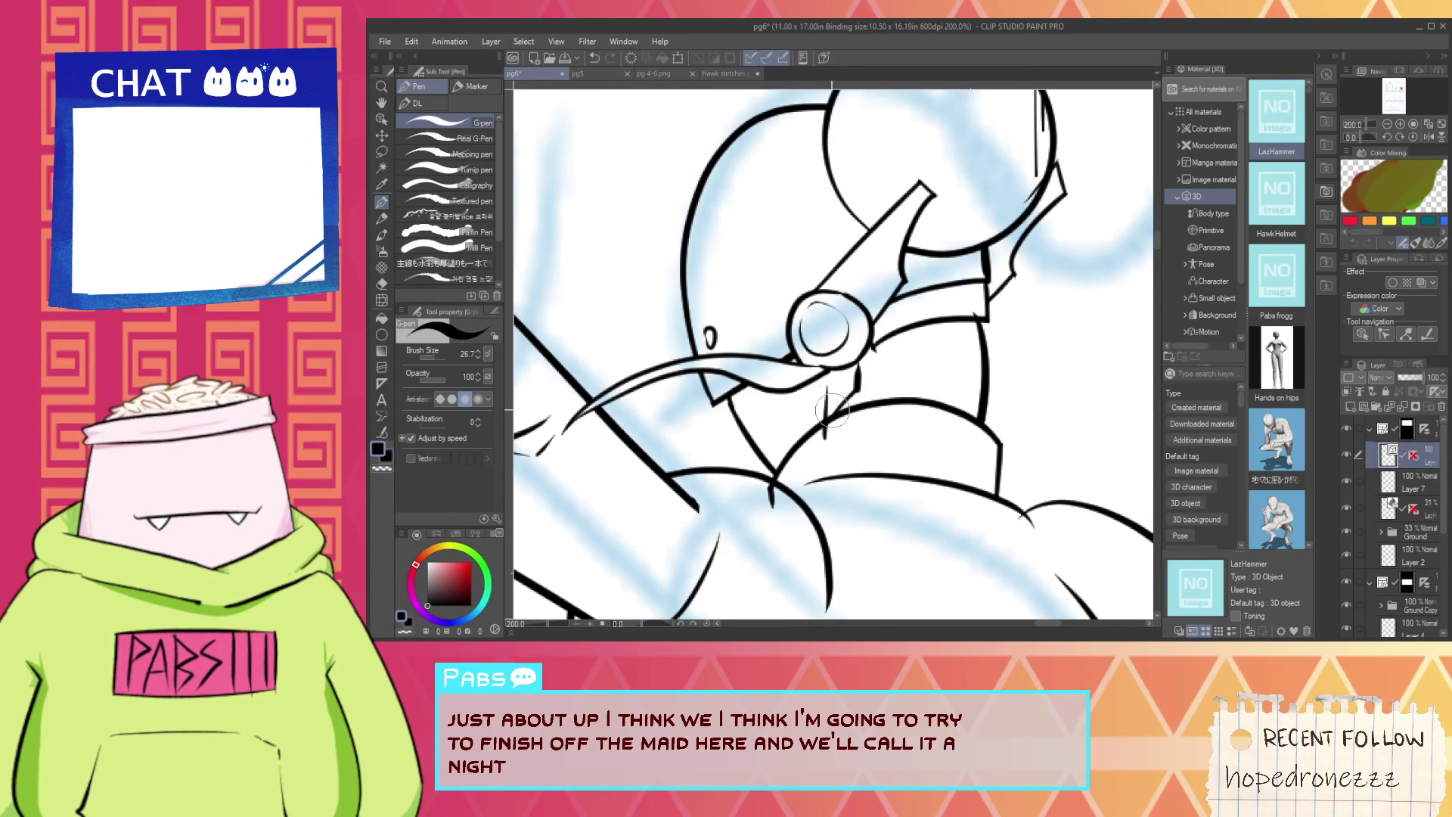
pyautogui.scroll(-1, 901, 378)
pyautogui.scroll(1, 867, 398)
pyautogui.press('e')
pyautogui.moveTo(876, 360); pyautogui.dragTo(855, 406)
pyautogui.press('p')
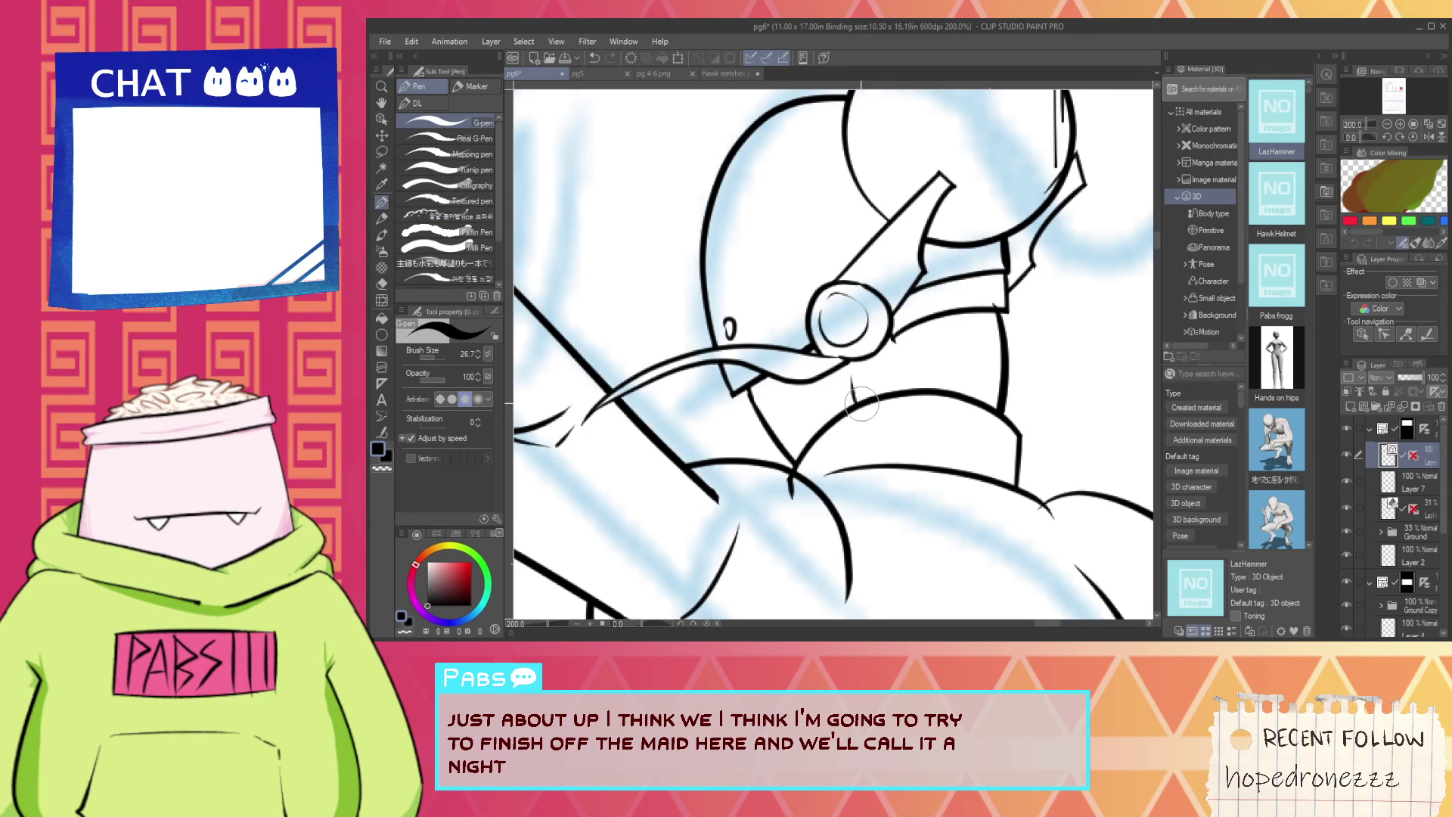
pyautogui.press('e')
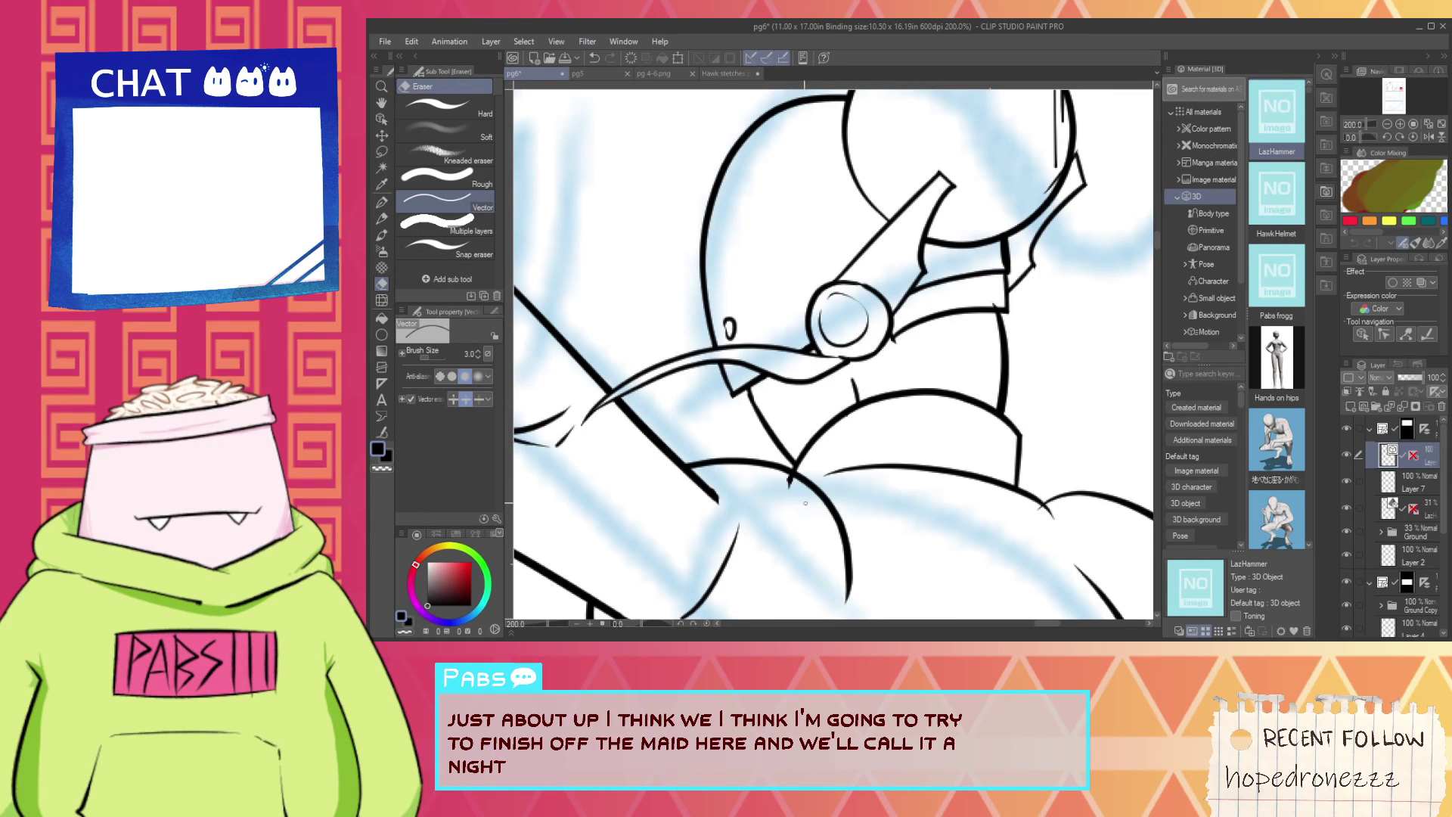
pyautogui.scroll(-3, 796, 488)
pyautogui.scroll(3, 770, 417)
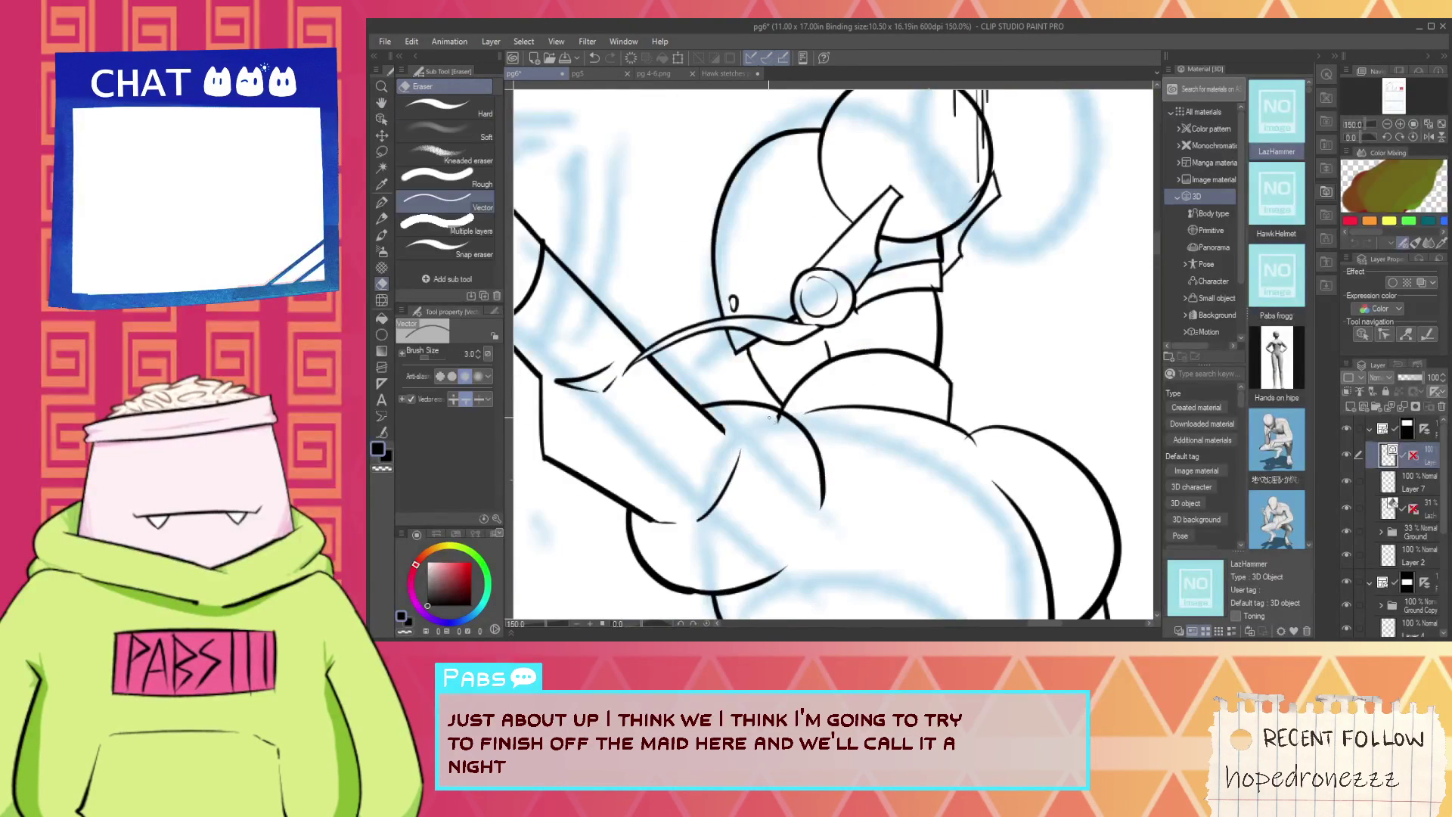
# Erase the grip bar lines sticking out above the fist and ink a small dark mark beside the rounded bump at its top.
pyautogui.scroll(-2, 779, 418)
pyautogui.moveTo(712, 252); pyautogui.dragTo(896, 370)
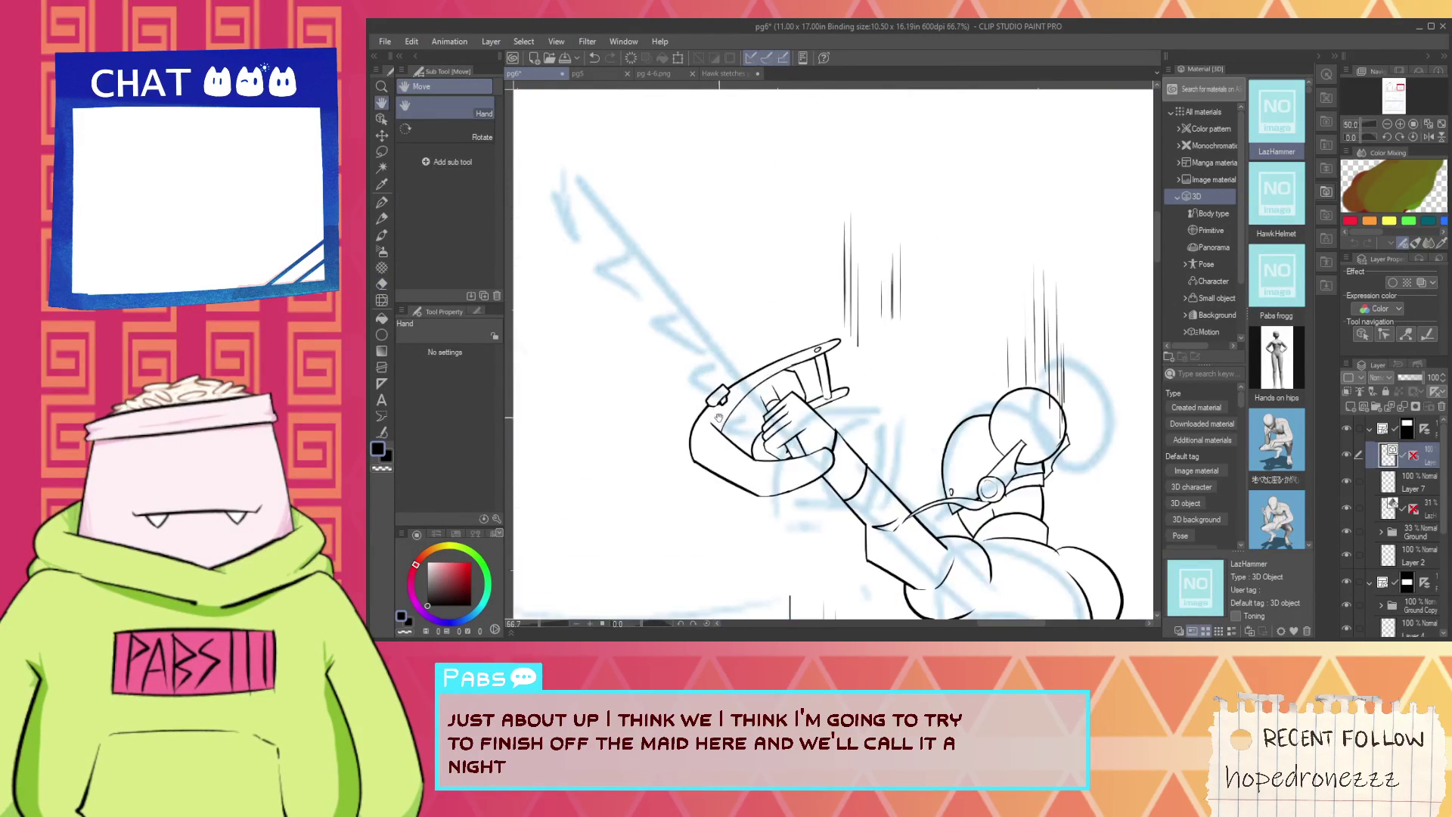
pyautogui.scroll(2, 803, 400)
pyautogui.moveTo(802, 398); pyautogui.dragTo(832, 374)
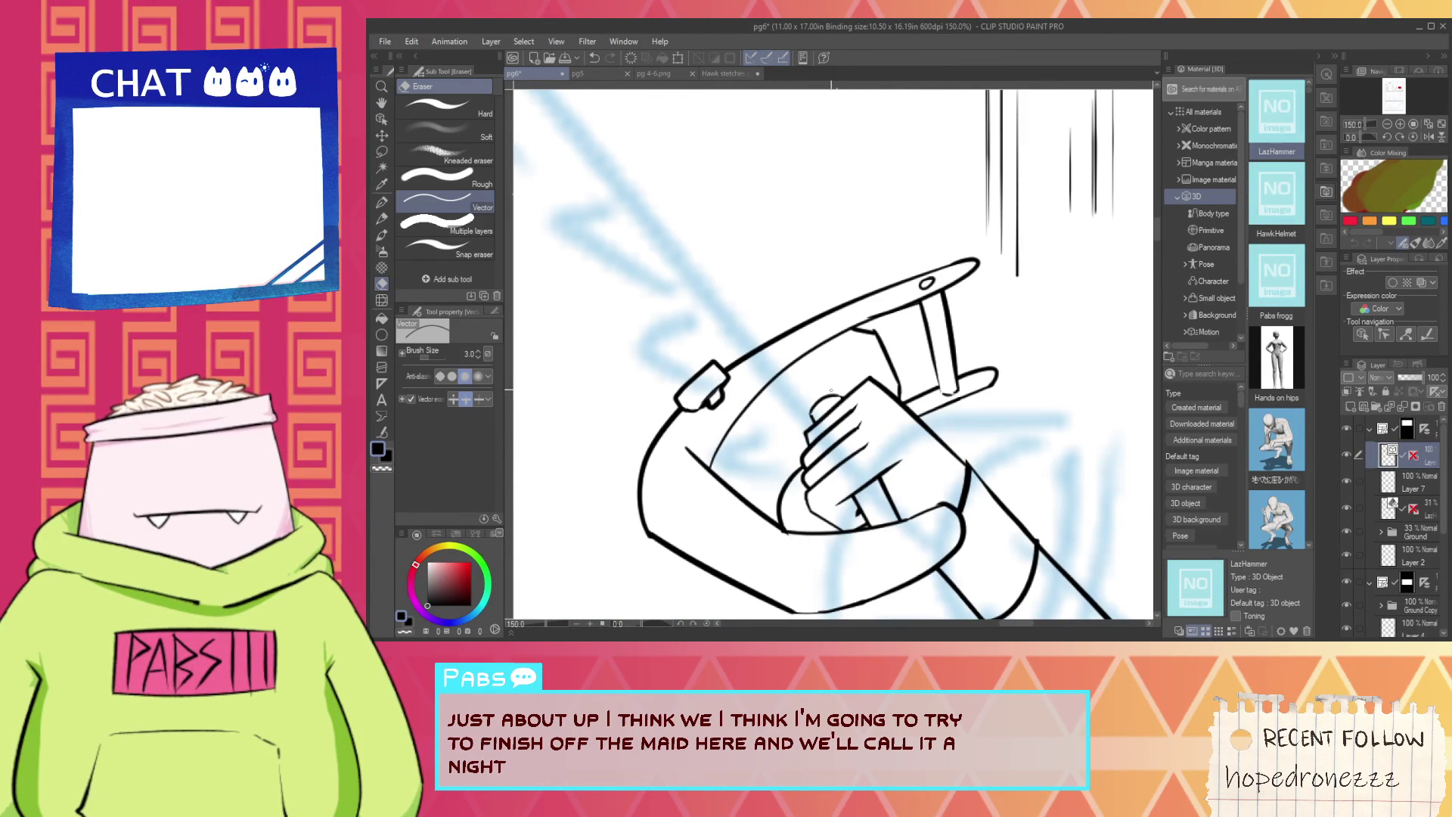
pyautogui.scroll(3, 775, 421)
pyautogui.press('p')
pyautogui.moveTo(826, 467); pyautogui.dragTo(809, 457)
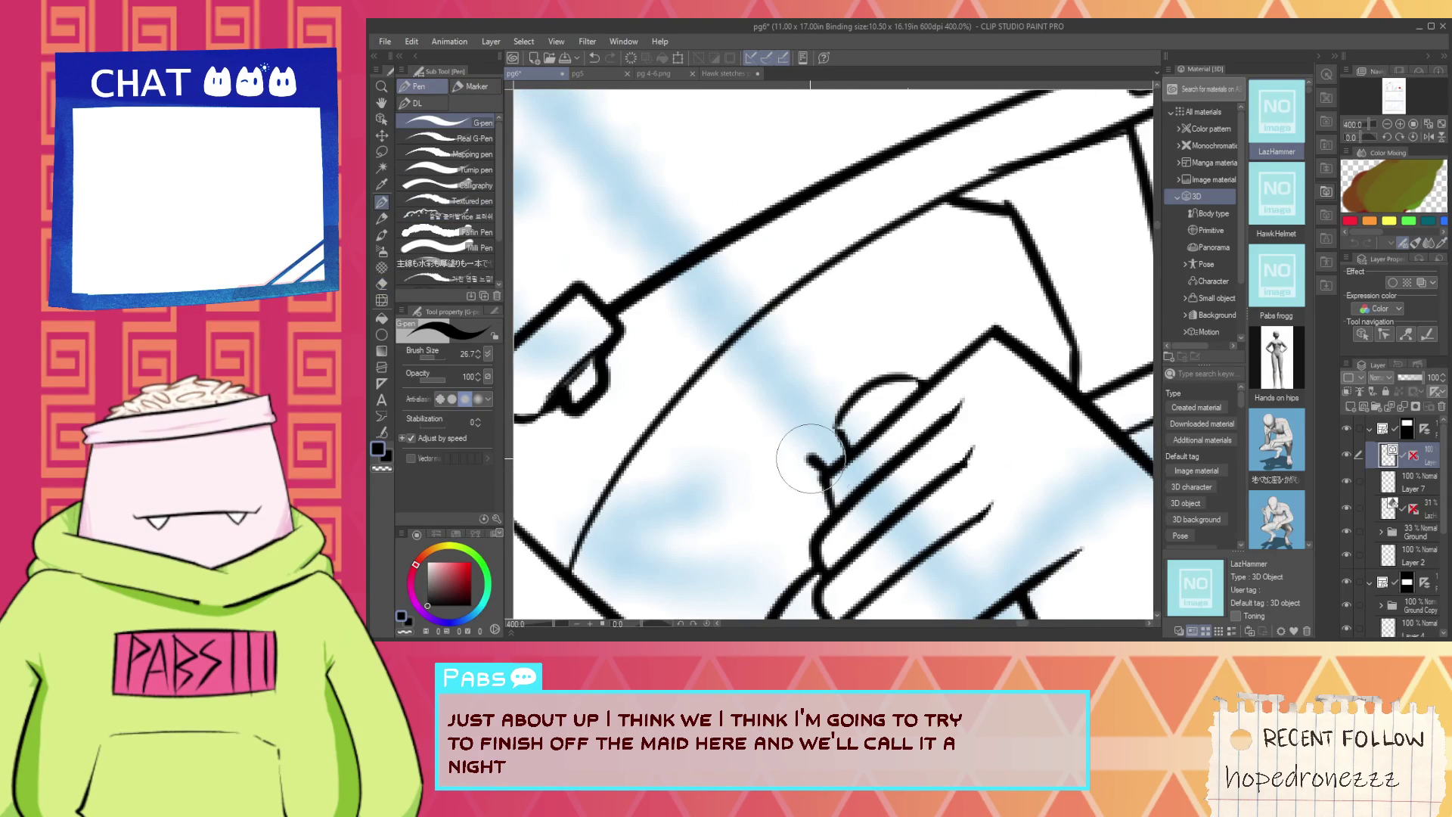
pyautogui.press('e')
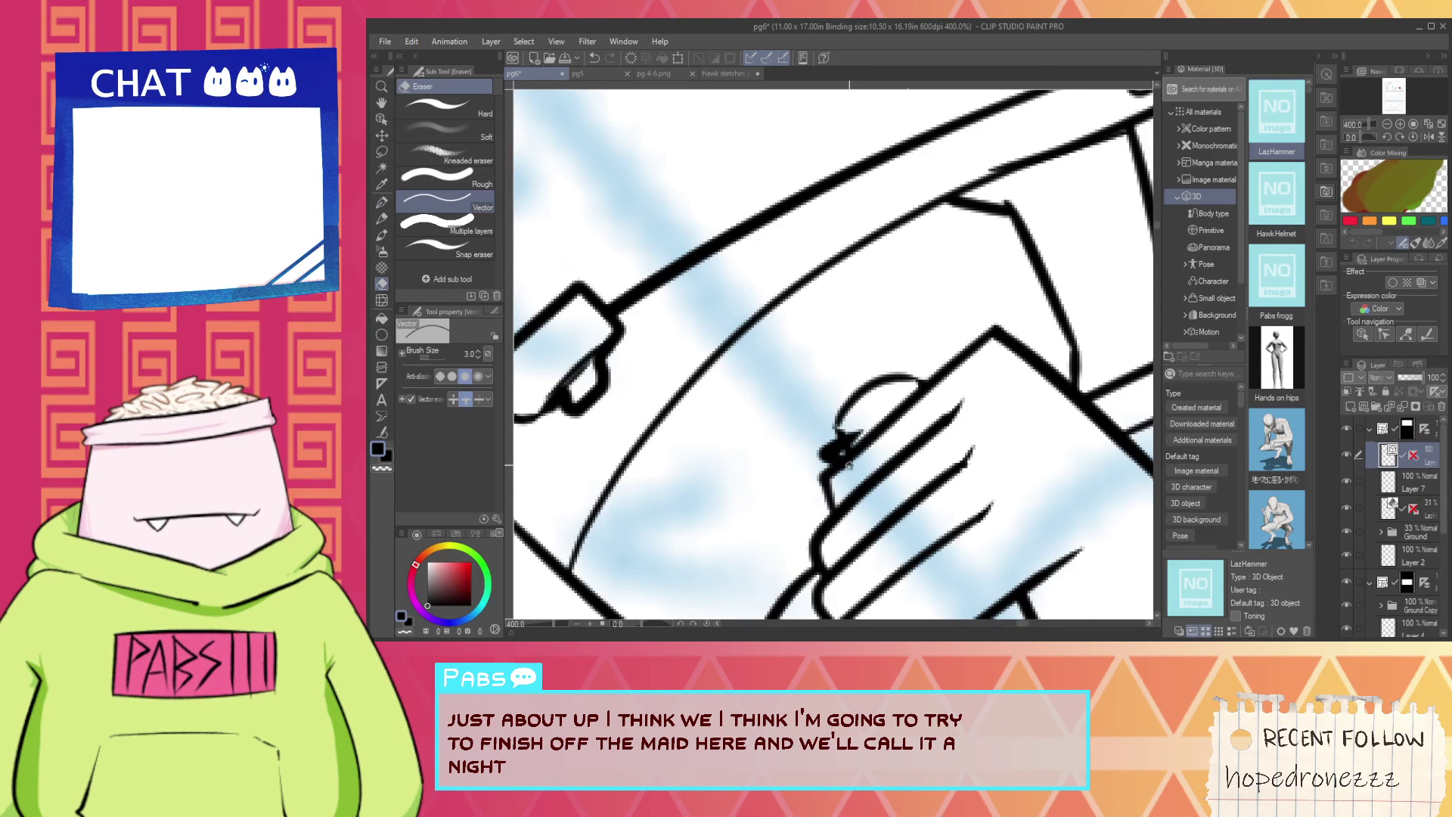
# Draw a larger curved outline around the rounded bump at the top of the fist, redoing strokes until it meets the hand.
pyautogui.press('p')
pyautogui.hotkey('ctrl', 'z')
pyautogui.moveTo(826, 416)
pyautogui.mouseDown()
pyautogui.moveTo(913, 363)
pyautogui.moveTo(841, 442)
pyautogui.mouseUp()
pyautogui.hotkey('ctrl', 'z')
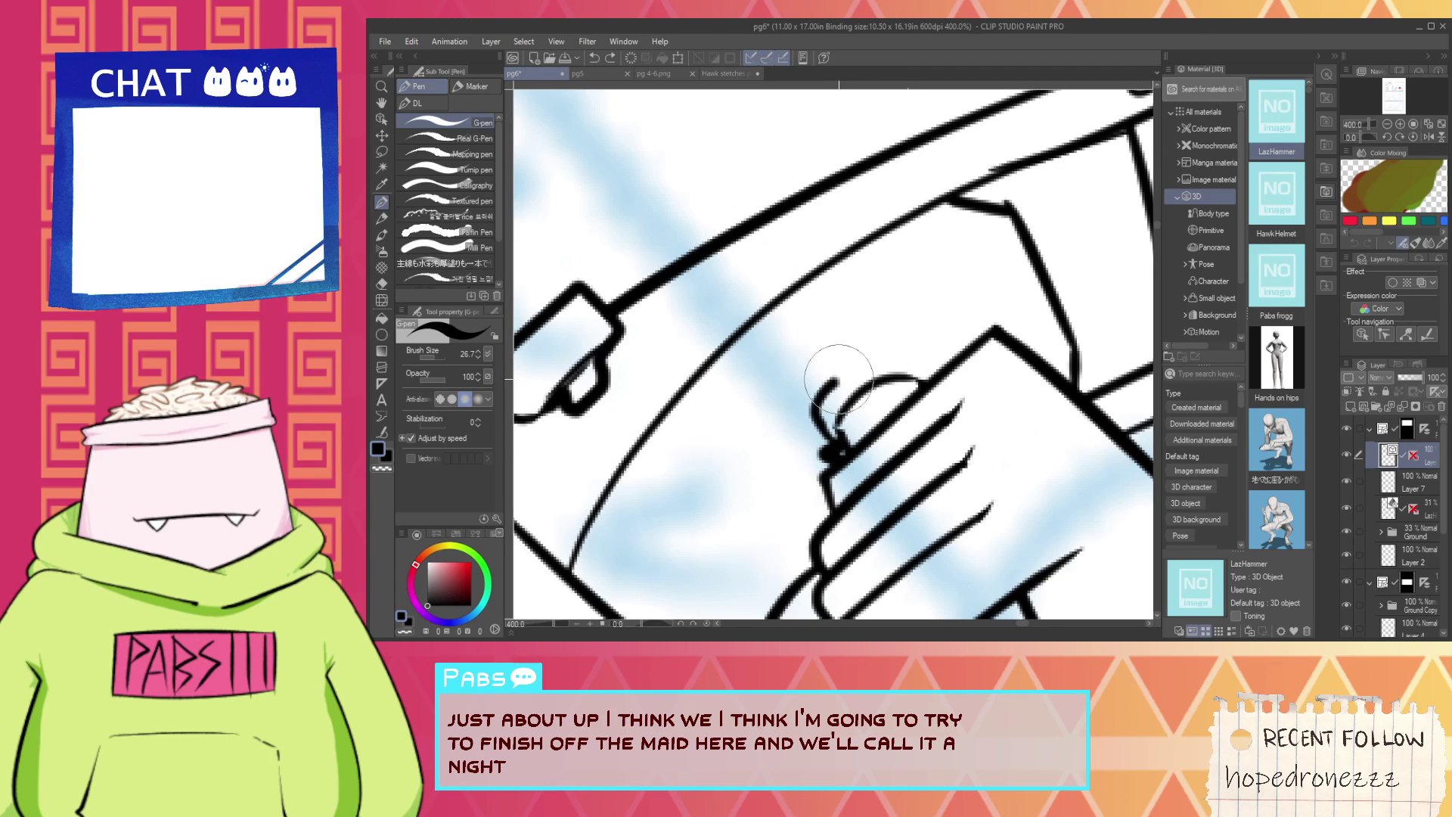
pyautogui.moveTo(839, 379); pyautogui.dragTo(890, 366)
pyautogui.hotkey('ctrl', 'z')
pyautogui.moveTo(836, 445)
pyautogui.mouseDown()
pyautogui.moveTo(813, 401)
pyautogui.moveTo(897, 334)
pyautogui.moveTo(869, 360)
pyautogui.moveTo(952, 381)
pyautogui.mouseUp()
pyautogui.hotkey('ctrl', 'z')
pyautogui.moveTo(867, 351); pyautogui.dragTo(952, 379)
pyautogui.press('e')
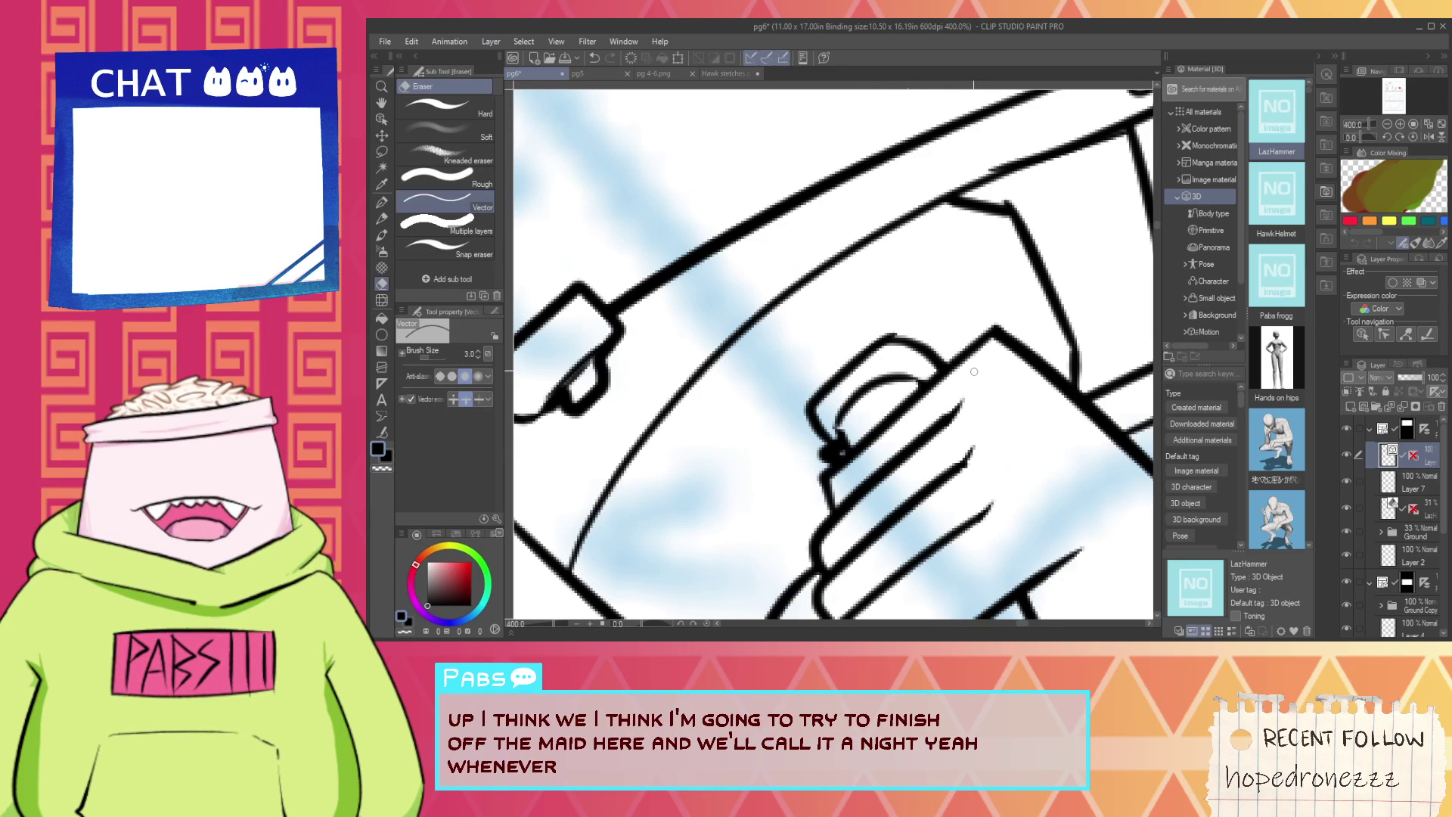
# Trim the stray end at the handle's inner corner and draw an angled bevel line following the lower outer edge.
pyautogui.scroll(-6, 974, 372)
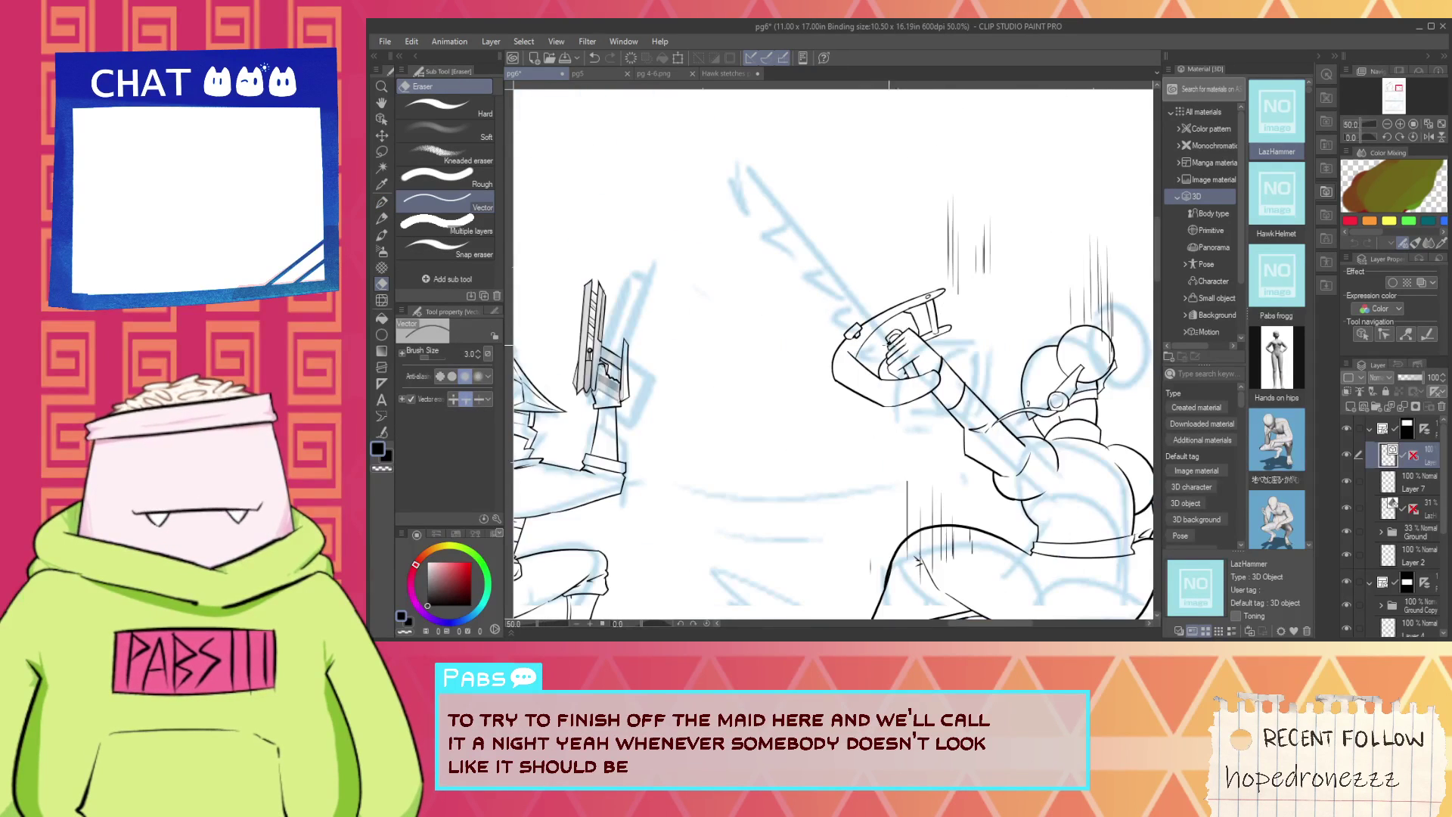
pyautogui.scroll(5, 870, 370)
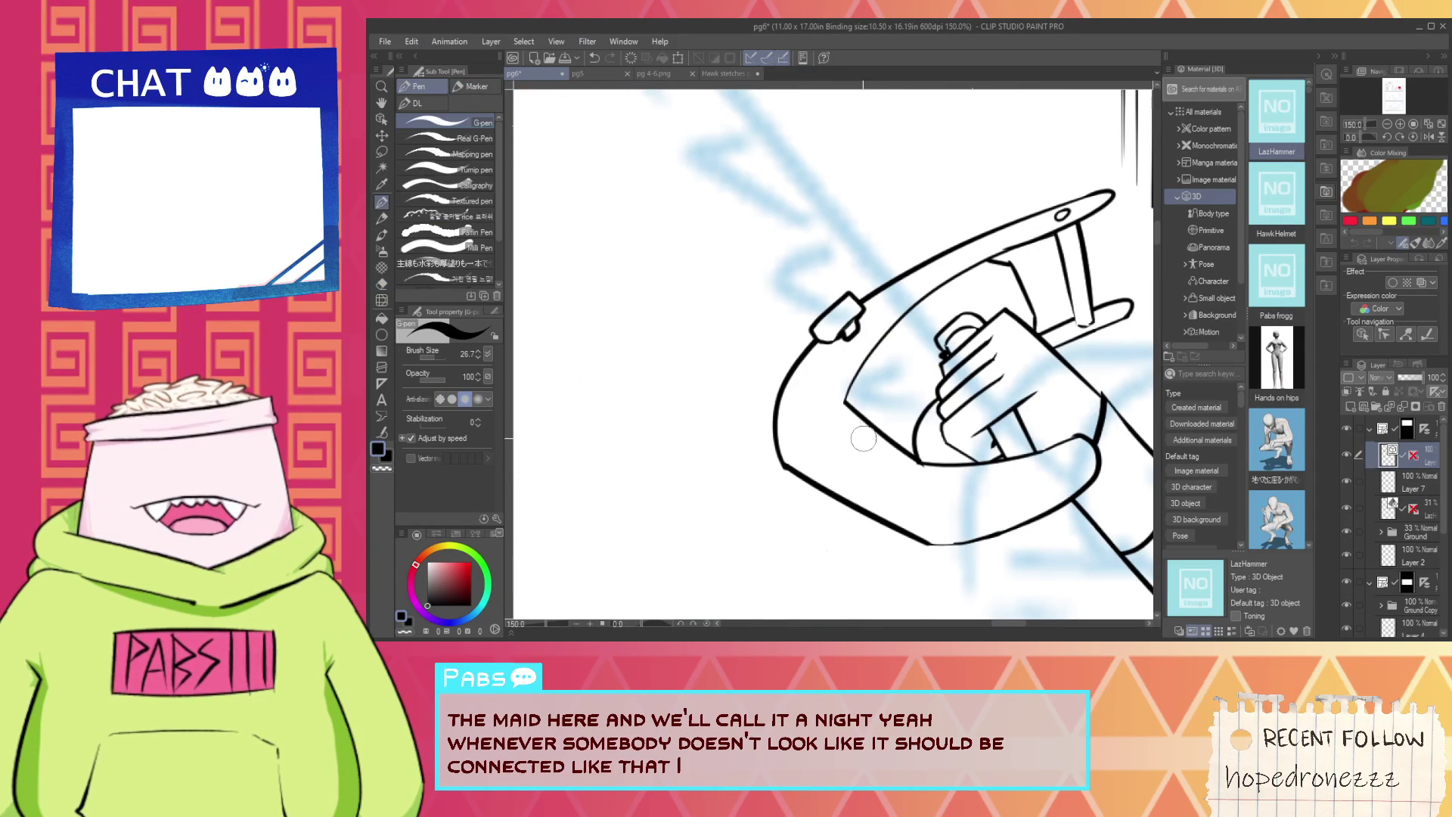
pyautogui.press('p')
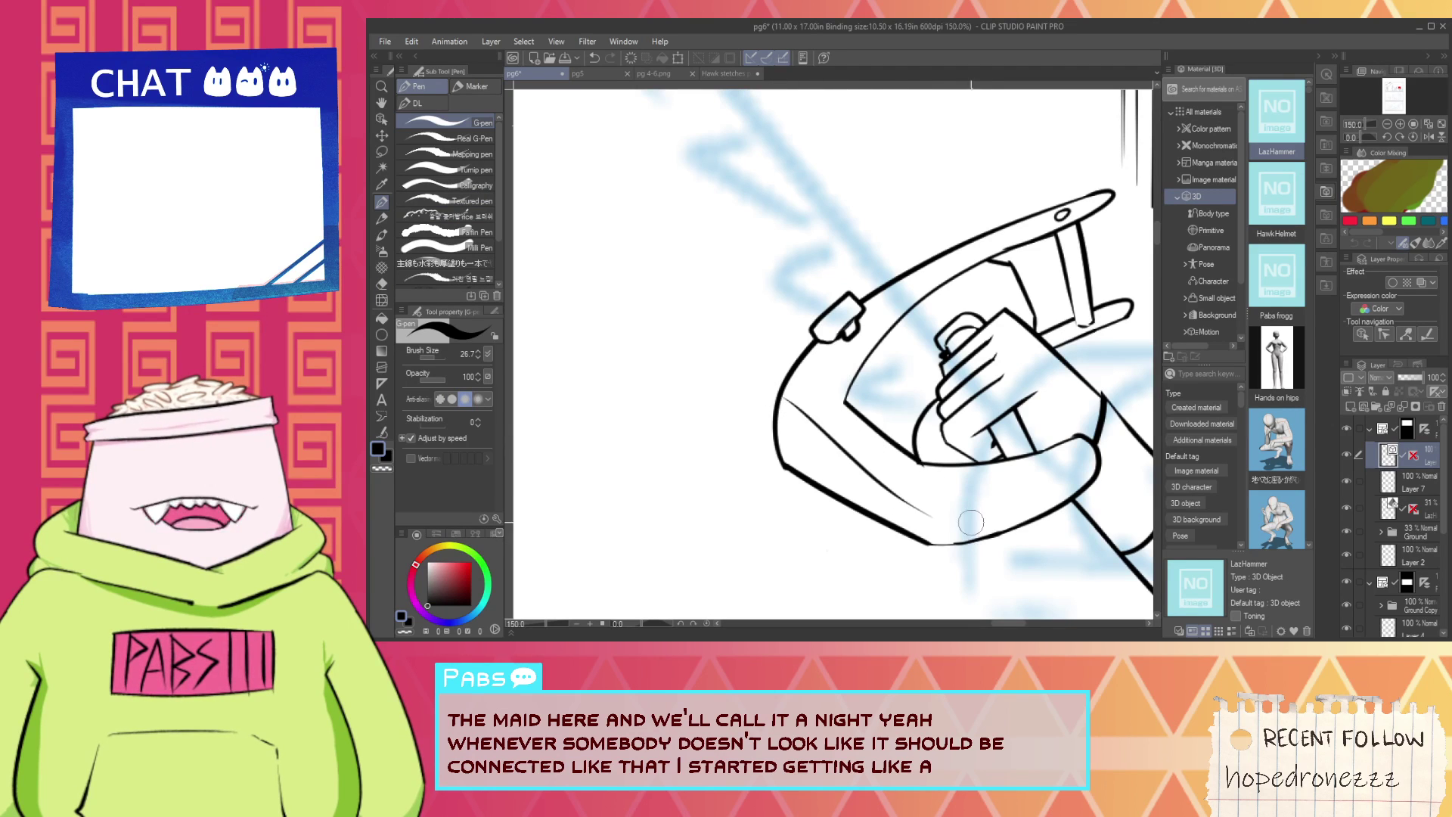
pyautogui.hotkey('ctrl', 'z')
pyautogui.moveTo(785, 399); pyautogui.dragTo(951, 503)
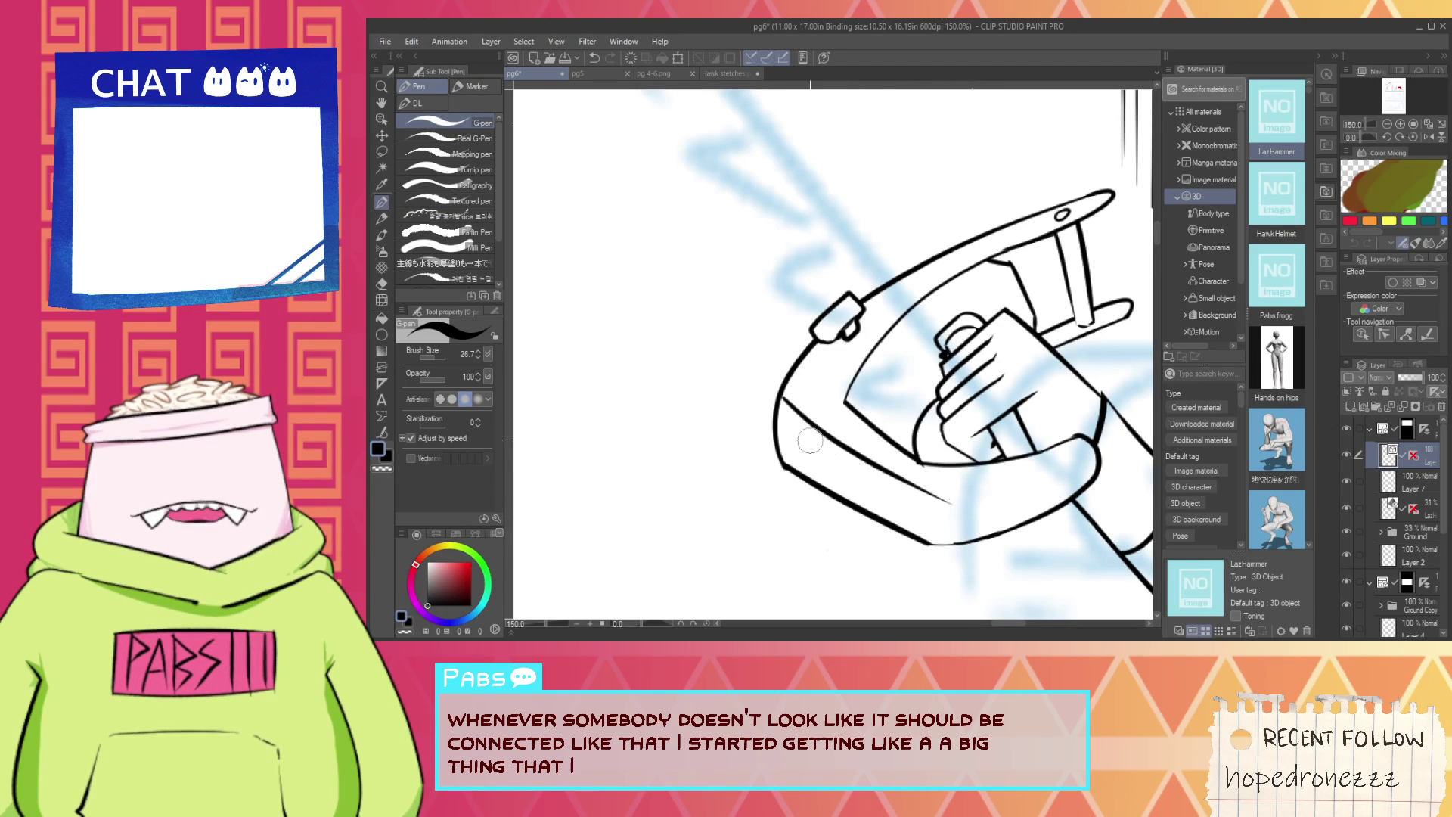
pyautogui.hotkey('ctrl', 'z')
pyautogui.moveTo(783, 401); pyautogui.dragTo(984, 487)
pyautogui.hotkey('ctrl', 'z')
pyautogui.moveTo(779, 395); pyautogui.dragTo(967, 515)
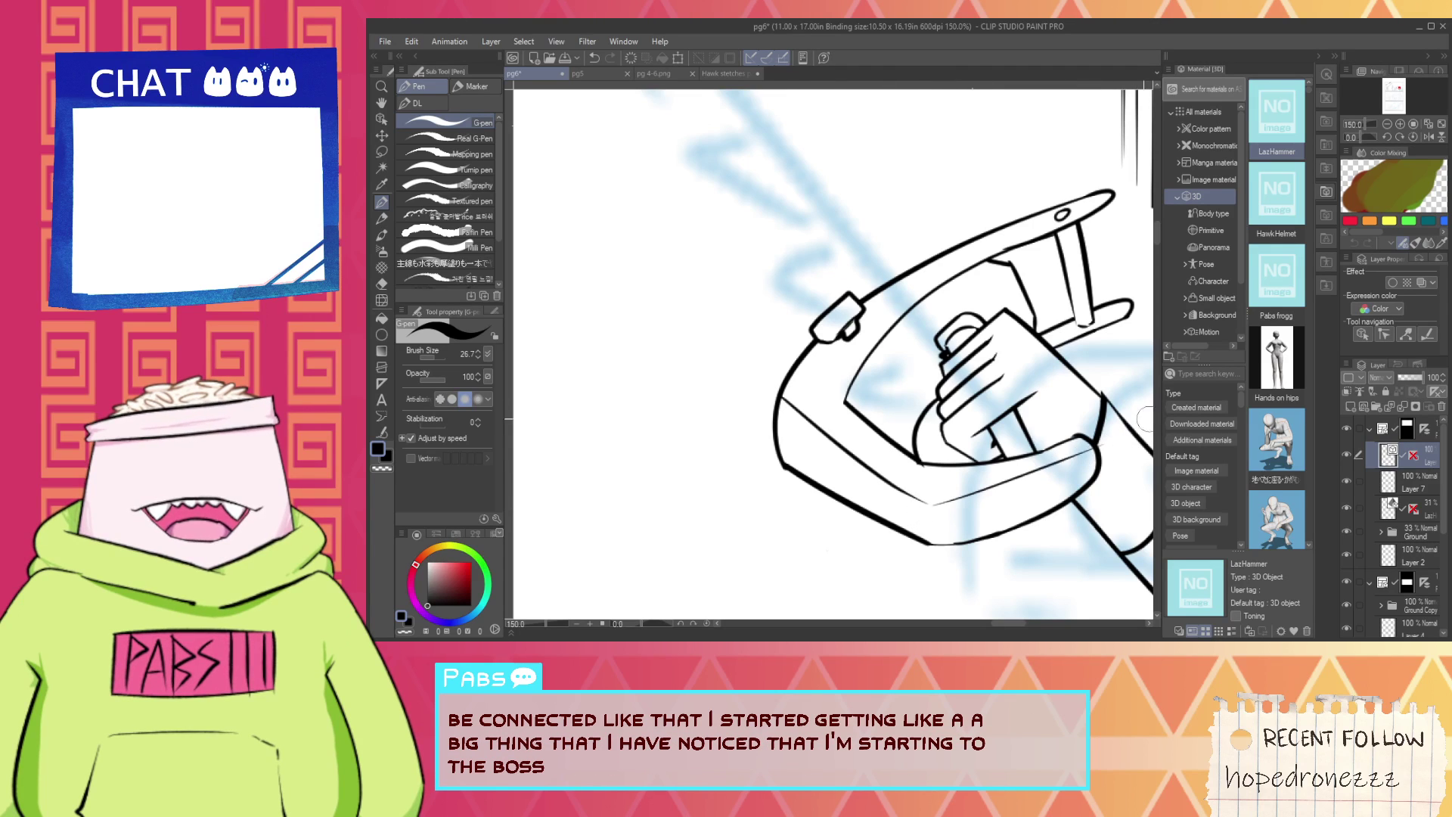
# Ink a slanted gasket line running from the fist's upper edge up alongside the rounded bump, redoing strokes until it fits.
pyautogui.press('e')
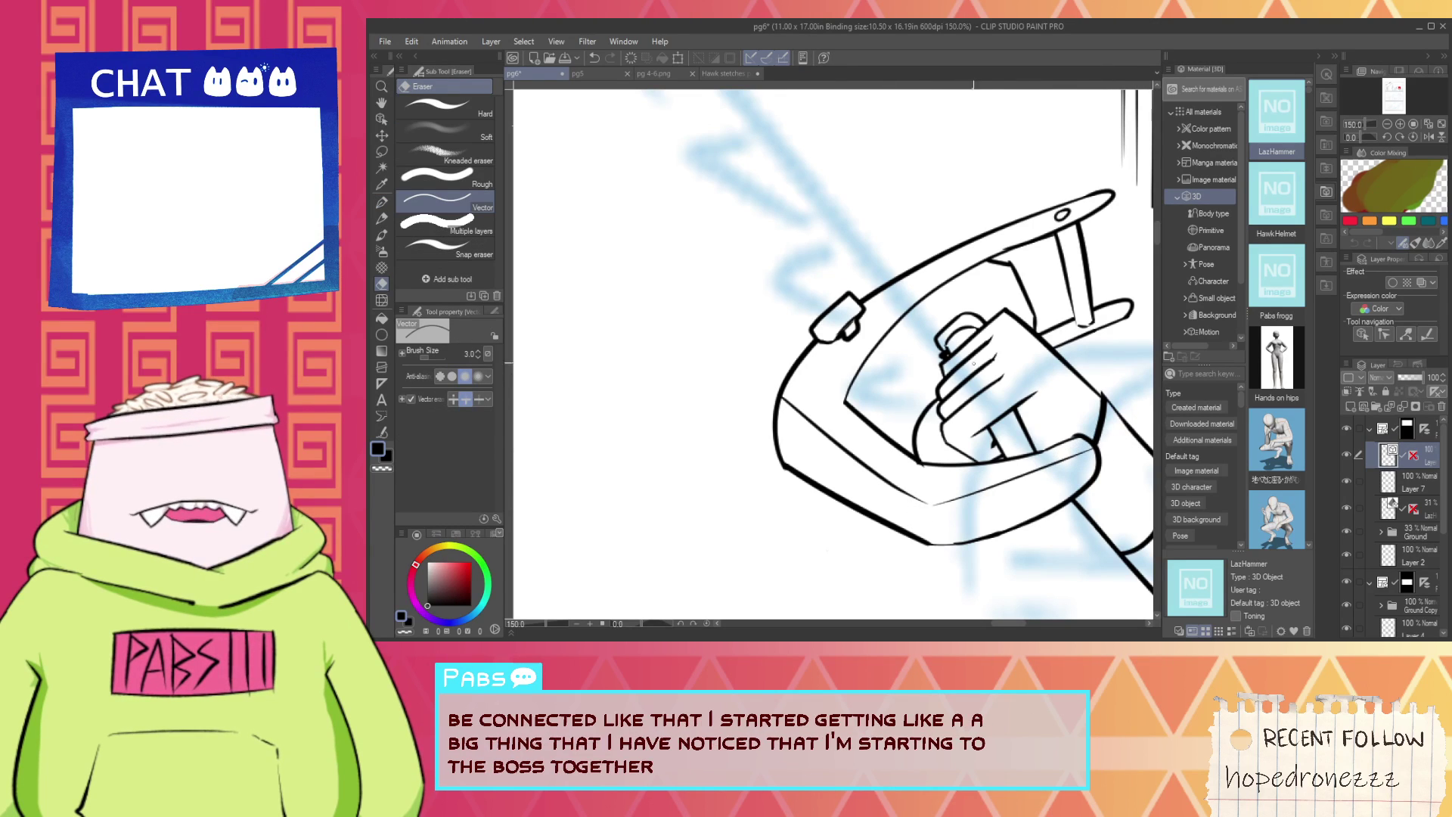
pyautogui.scroll(3, 971, 331)
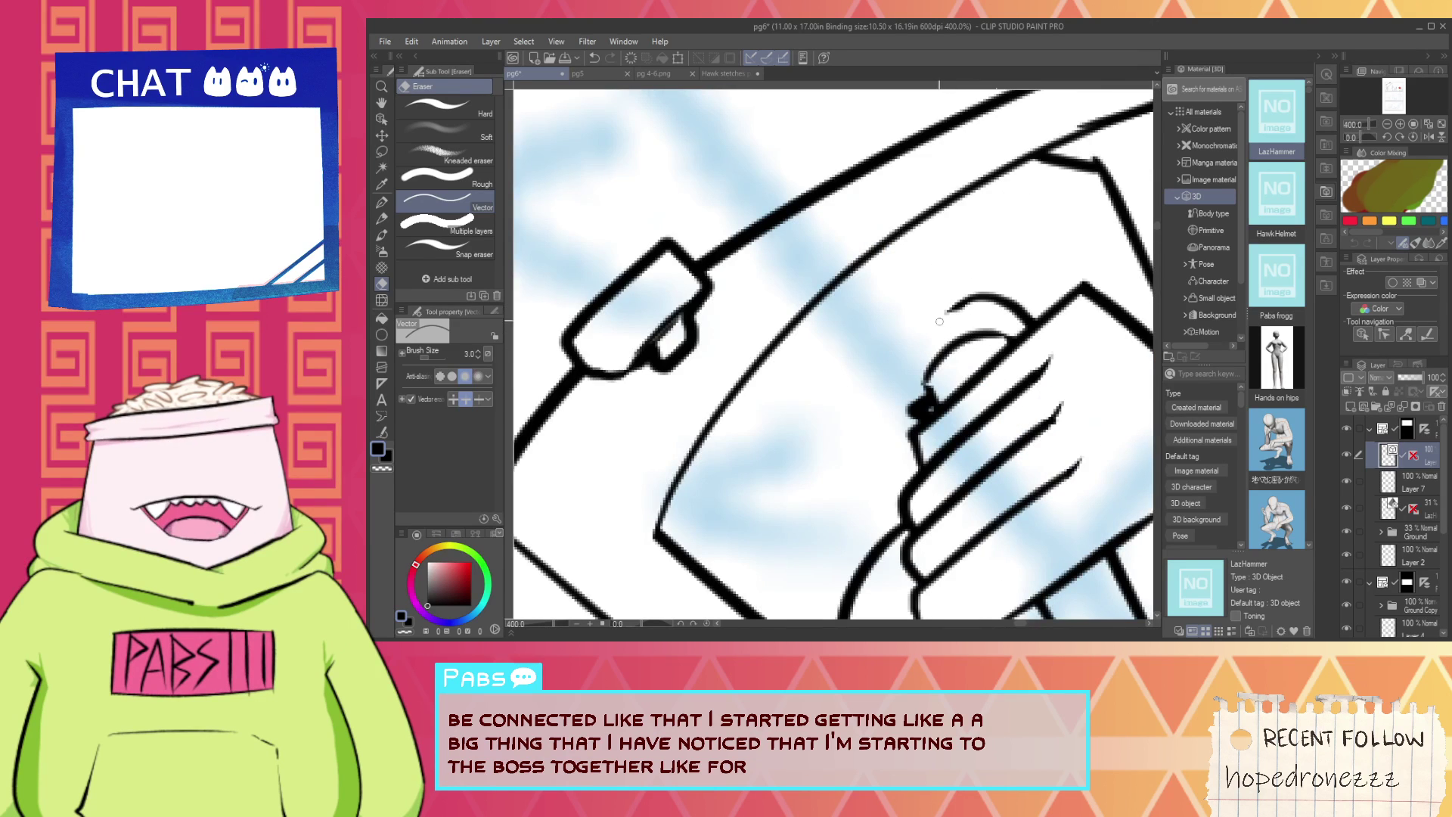
pyautogui.hotkey('ctrl', 'z')
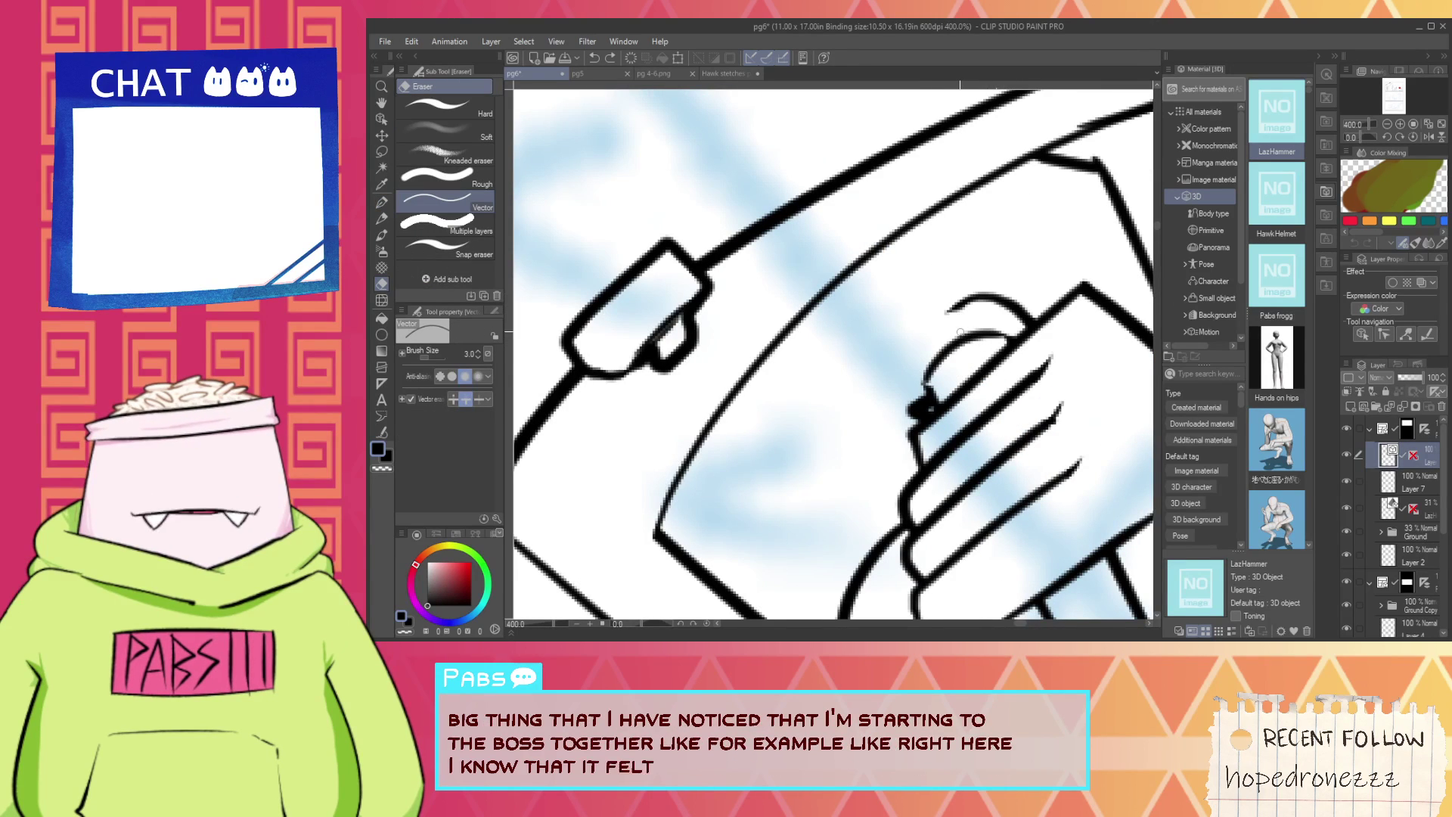
pyautogui.press('p')
pyautogui.moveTo(912, 433)
pyautogui.mouseDown()
pyautogui.moveTo(885, 382)
pyautogui.moveTo(986, 276)
pyautogui.mouseUp()
pyautogui.hotkey('ctrl', 'z')
pyautogui.moveTo(915, 446); pyautogui.dragTo(889, 389)
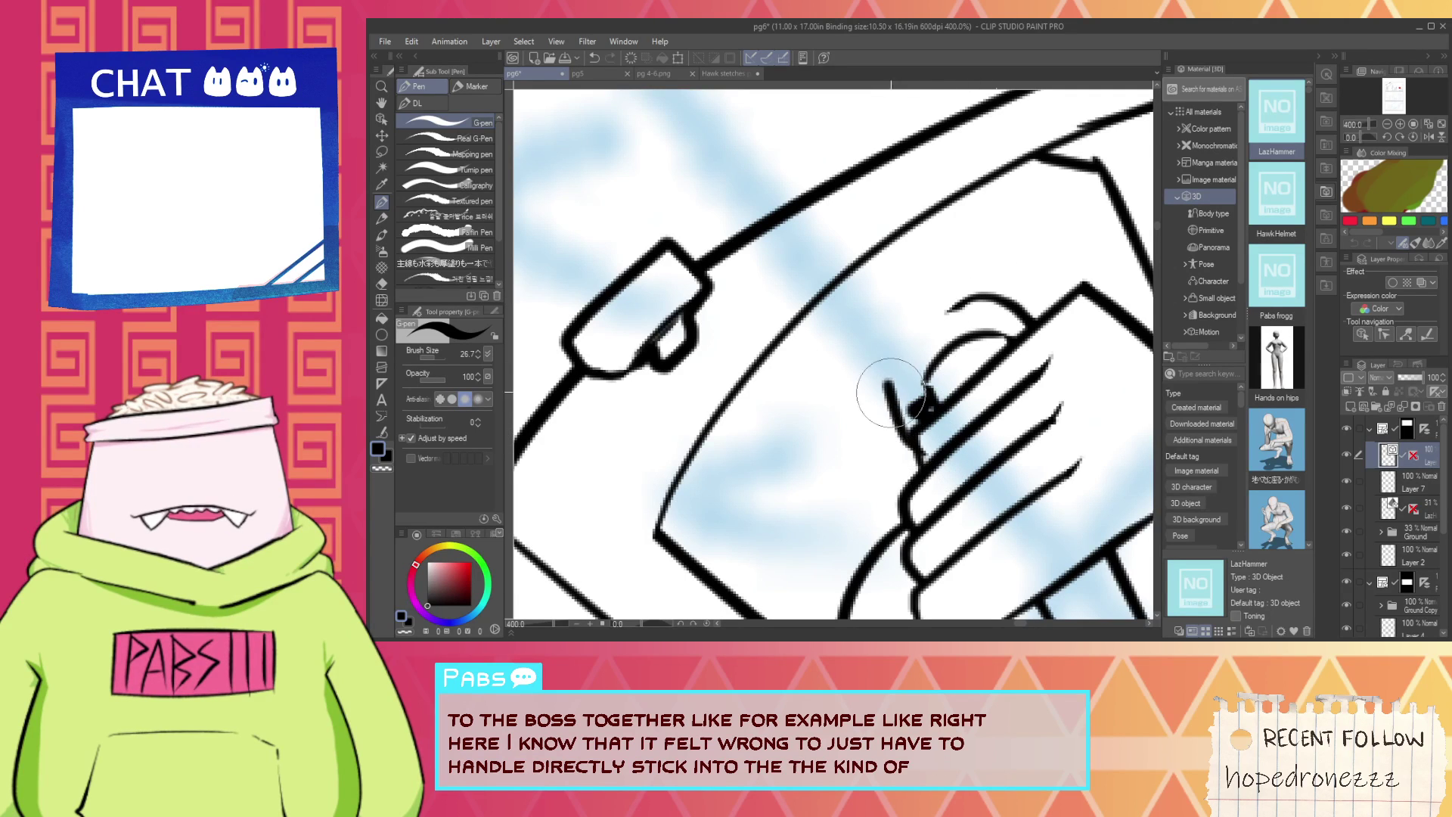
pyautogui.hotkey('ctrl', 'z')
pyautogui.moveTo(915, 445)
pyautogui.mouseDown()
pyautogui.moveTo(884, 397)
pyautogui.moveTo(978, 300)
pyautogui.mouseUp()
pyautogui.scroll(2, 952, 327)
# Erase the old arc above the rounded bump and close the gasket outline with a thick curve meeting the hand.
pyautogui.press('e')
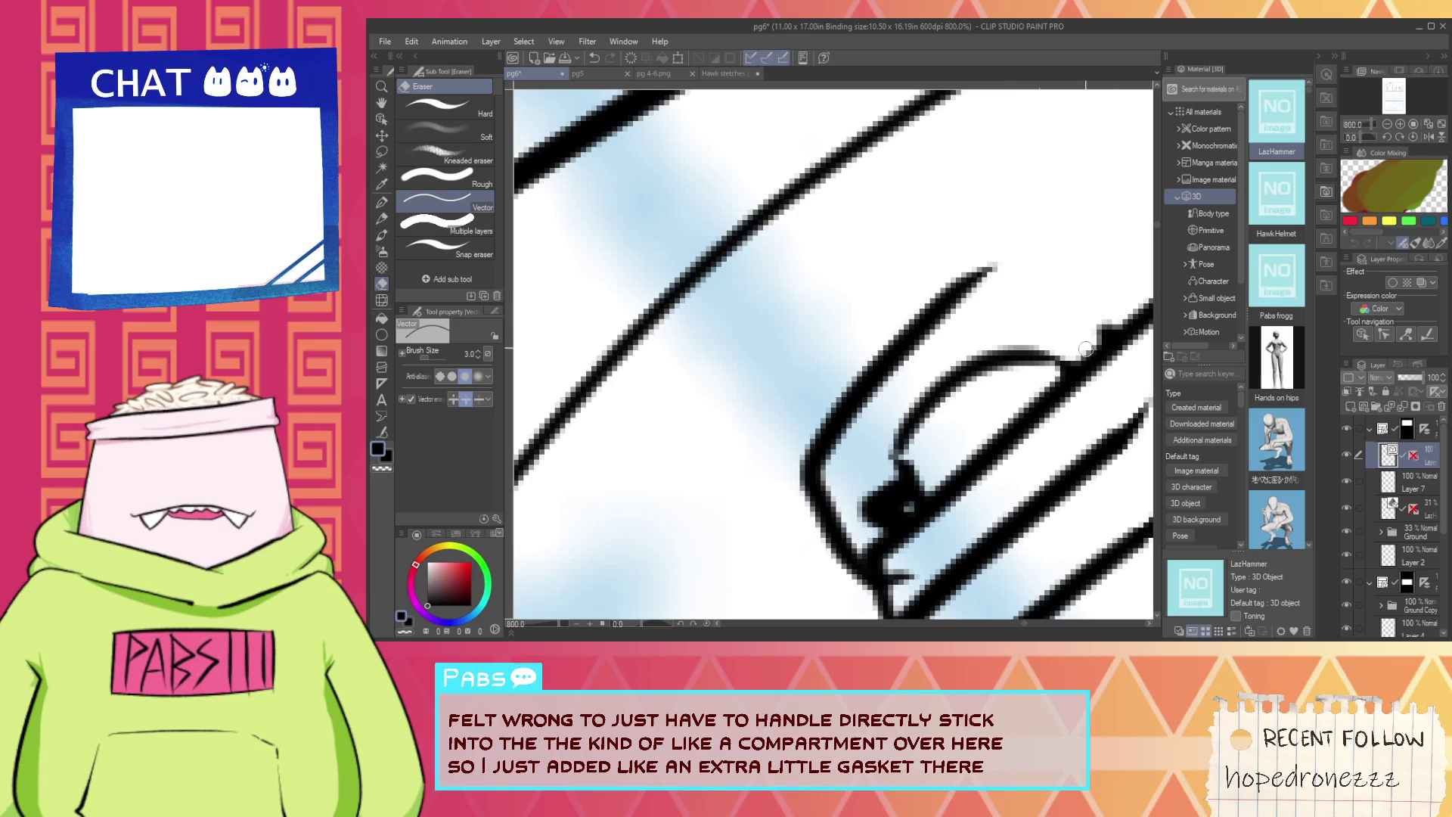
pyautogui.moveTo(1093, 339); pyautogui.dragTo(990, 365)
pyautogui.press('p')
pyautogui.moveTo(879, 293)
pyautogui.mouseDown()
pyautogui.moveTo(1042, 364)
pyautogui.moveTo(1033, 384)
pyautogui.moveTo(1124, 365)
pyautogui.mouseUp()
pyautogui.press('e')
pyautogui.press('p')
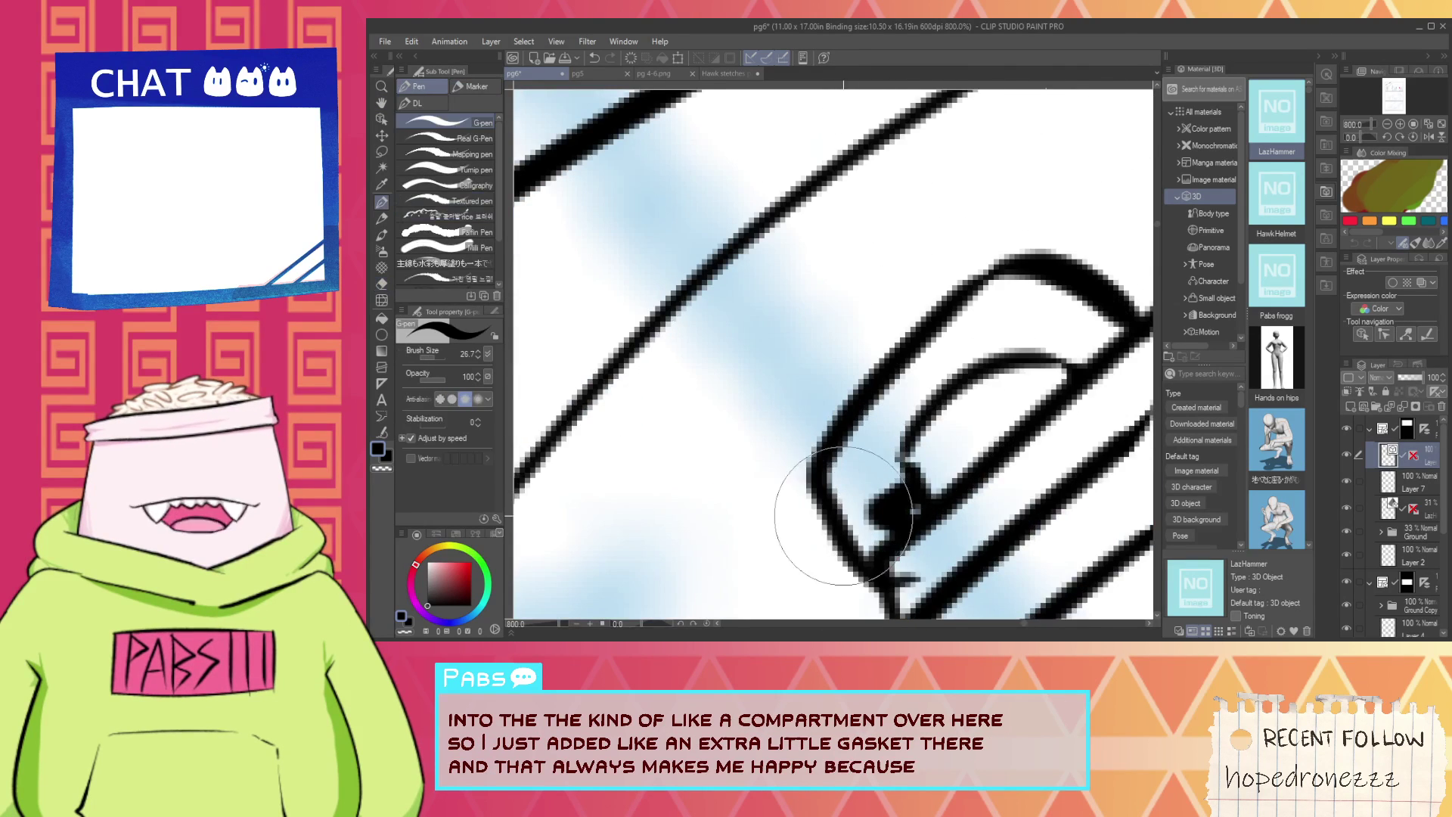
# Draw a thin inner line parallel to the gasket's slanted side, redoing it until it fits, and clean up the nearby line ends.
pyautogui.moveTo(851, 499); pyautogui.dragTo(1022, 289)
pyautogui.hotkey('ctrl', 'z')
pyautogui.moveTo(836, 504); pyautogui.dragTo(1059, 272)
pyautogui.hotkey('ctrl', 'z')
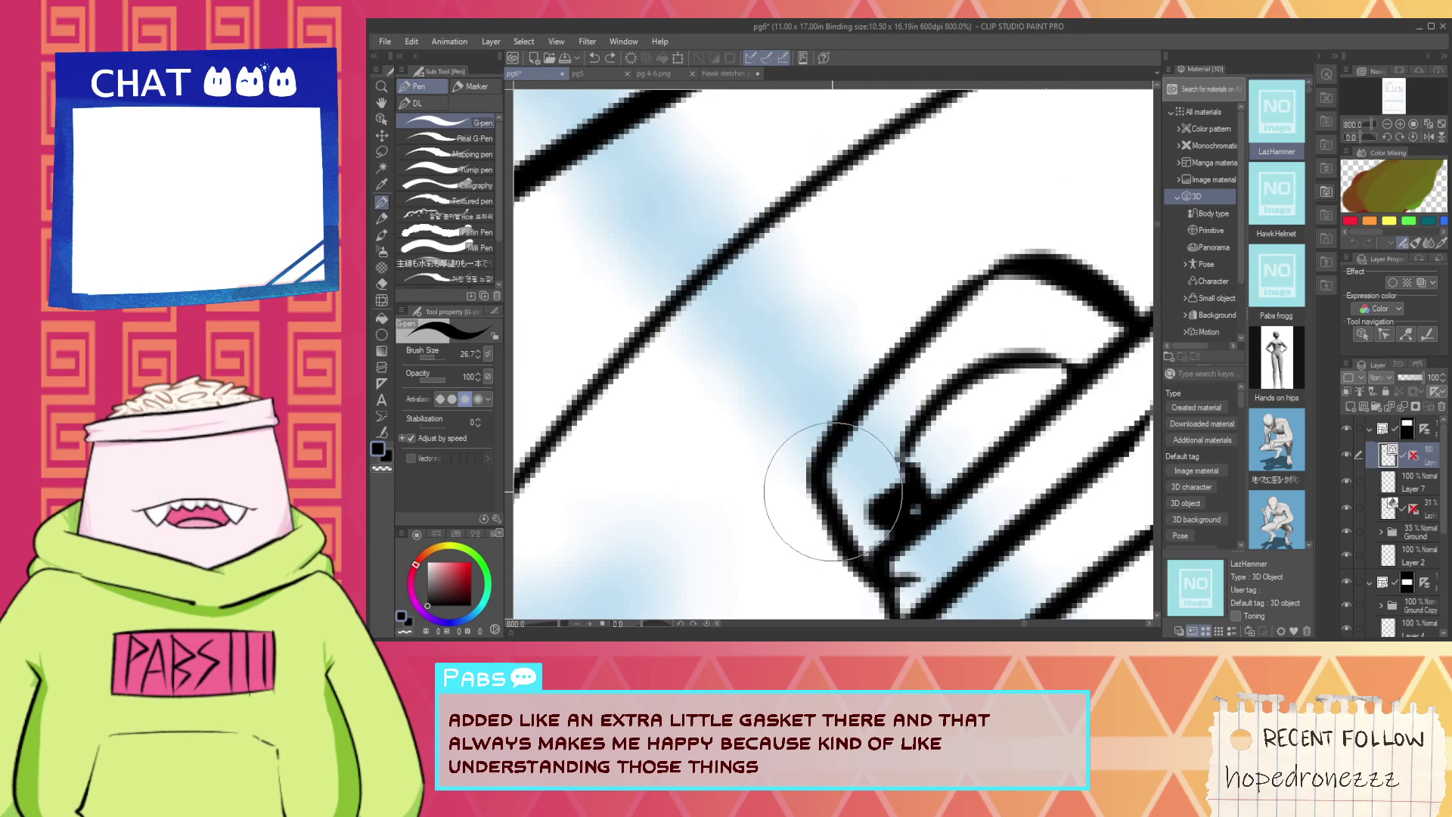
pyautogui.moveTo(832, 490); pyautogui.dragTo(1072, 250)
pyautogui.hotkey('ctrl', 'z')
pyautogui.moveTo(810, 484); pyautogui.dragTo(1015, 286)
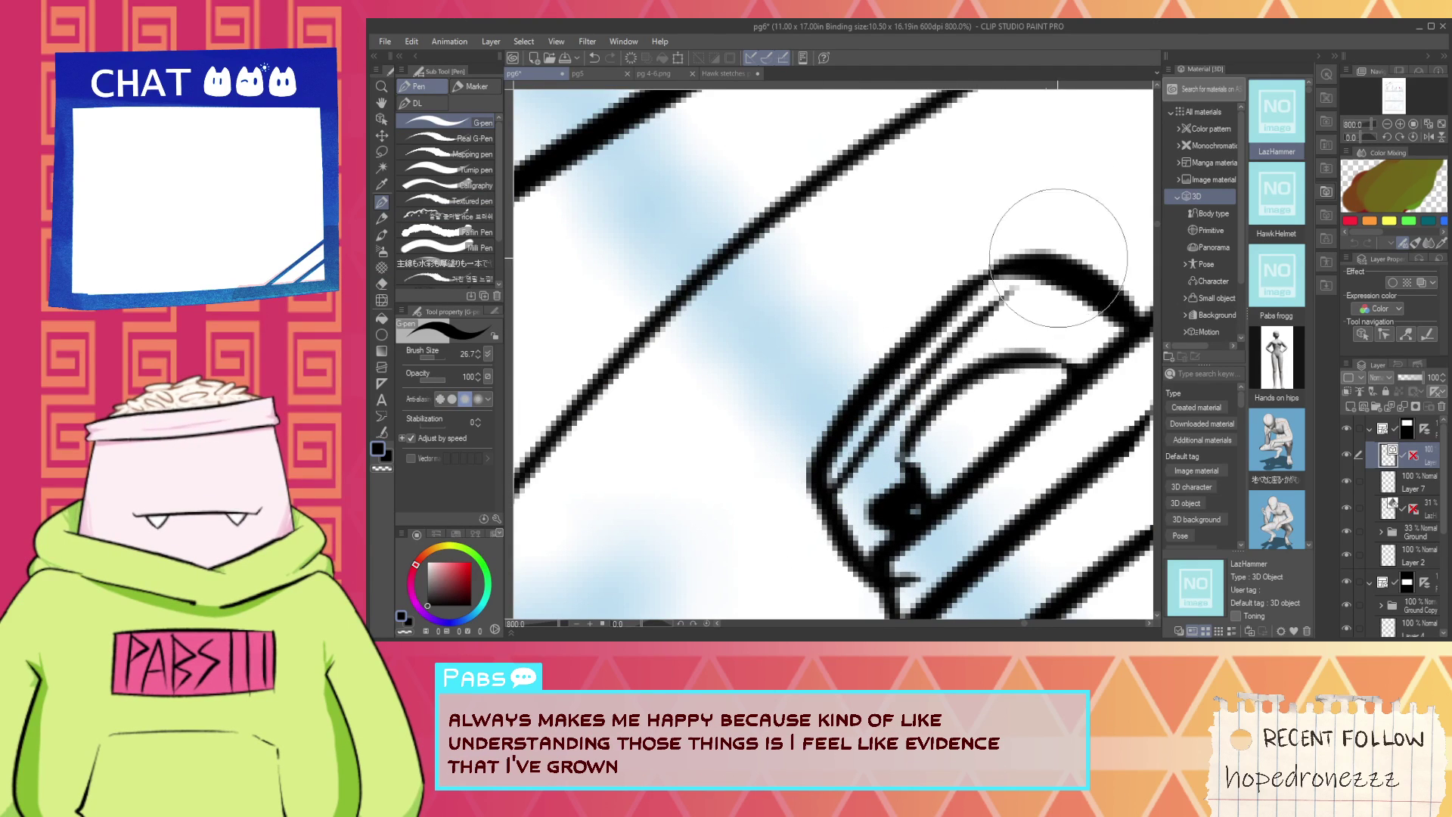
pyautogui.scroll(-2, 1037, 283)
pyautogui.scroll(2, 991, 404)
pyautogui.press('e')
pyautogui.moveTo(952, 469); pyautogui.dragTo(951, 445)
pyautogui.scroll(-2, 951, 445)
pyautogui.scroll(-1, 951, 445)
pyautogui.scroll(1, 941, 310)
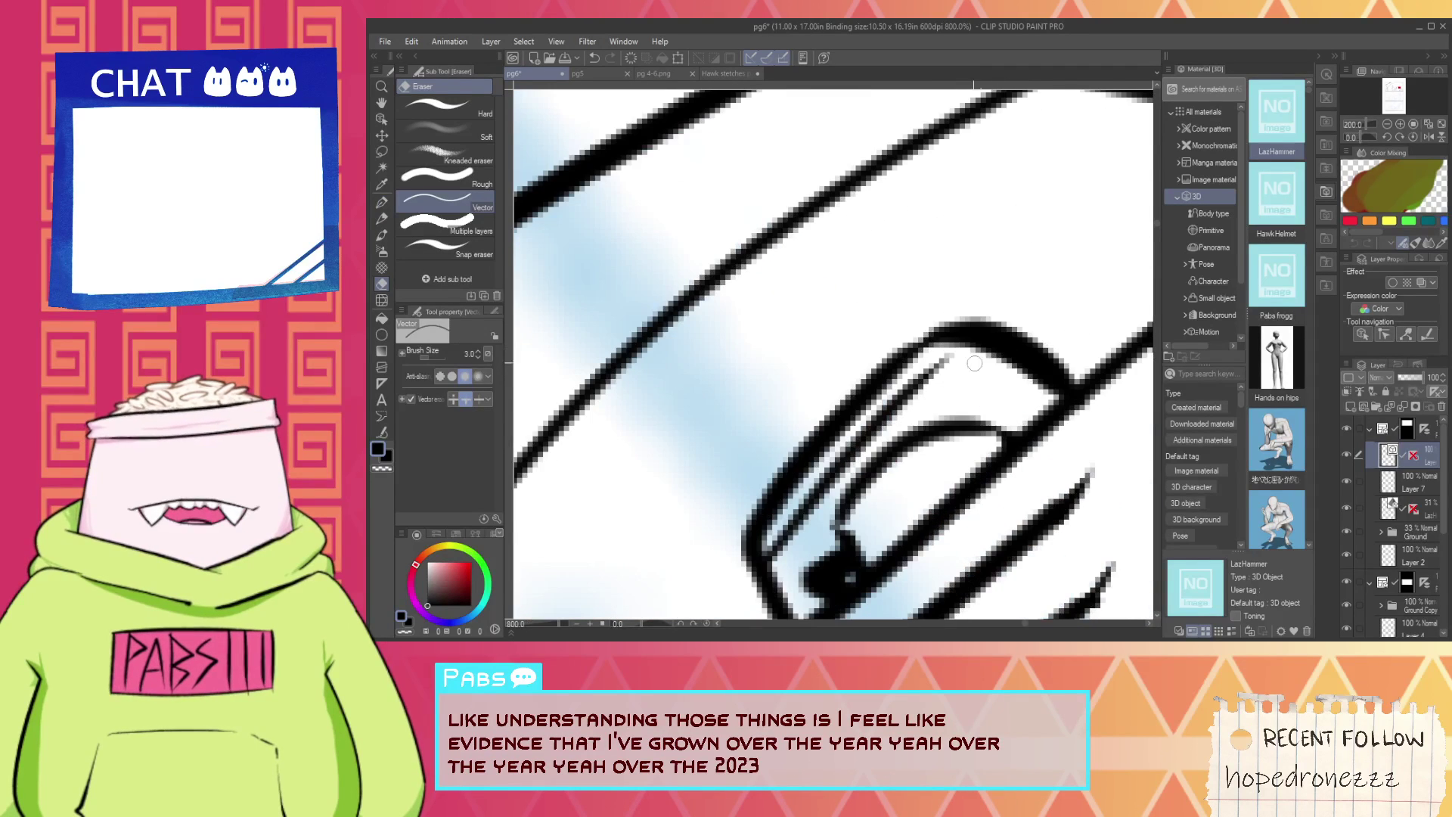
# Replace the curved line behind the fist's lower fingers with a short straight line joining the handle's inner edge to the hand.
pyautogui.press('p')
pyautogui.scroll(-2, 981, 356)
pyautogui.moveTo(887, 393); pyautogui.dragTo(846, 340)
pyautogui.scroll(3, 847, 340)
pyautogui.moveTo(929, 513); pyautogui.dragTo(799, 358)
pyautogui.hotkey('ctrl', 'z')
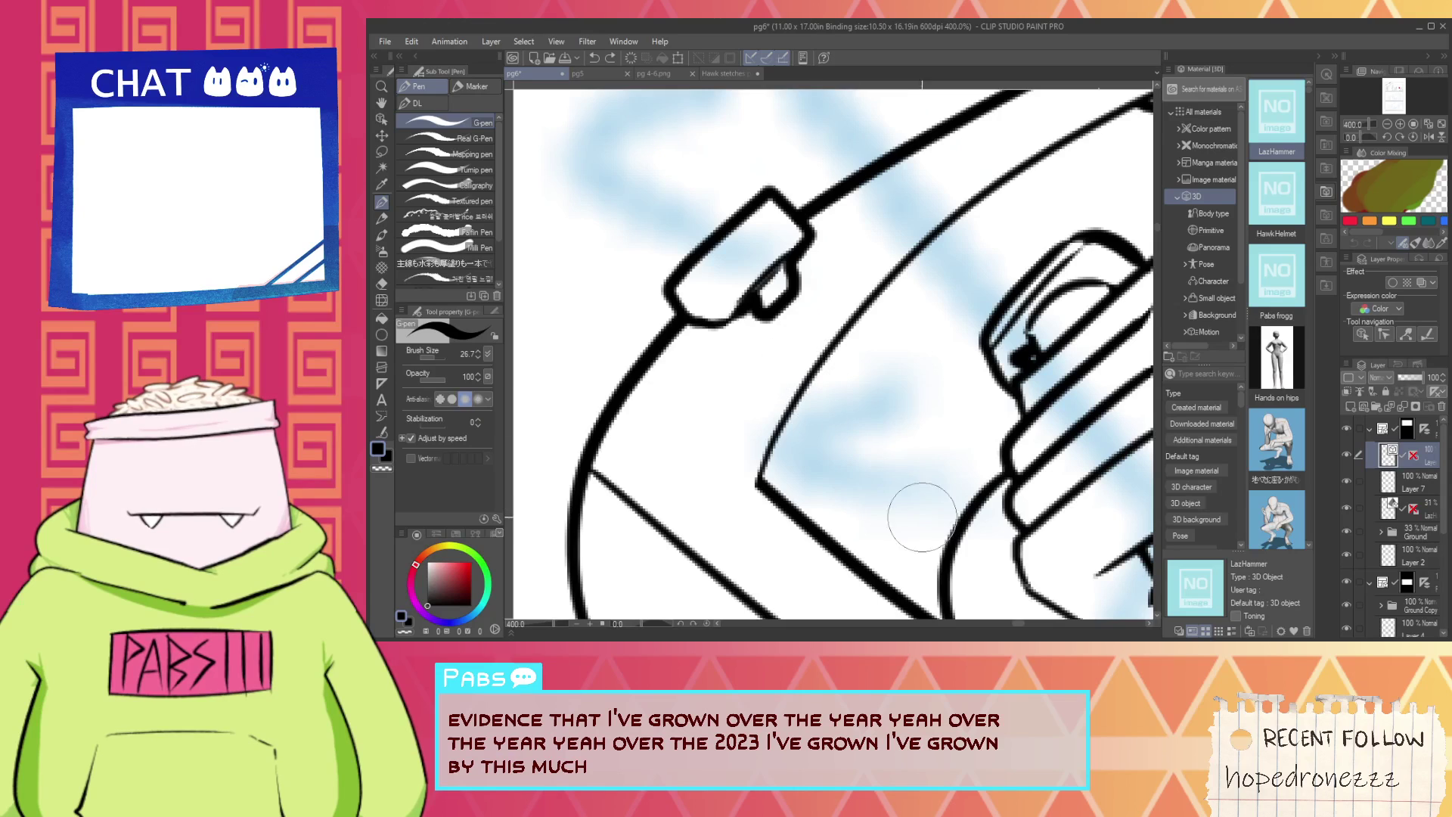
pyautogui.moveTo(919, 570)
pyautogui.mouseDown()
pyautogui.moveTo(866, 383)
pyautogui.moveTo(932, 291)
pyautogui.mouseUp()
pyautogui.hotkey('ctrl', 'z')
pyautogui.moveTo(821, 429)
pyautogui.mouseDown()
pyautogui.moveTo(927, 306)
pyautogui.moveTo(813, 436)
pyautogui.moveTo(818, 418)
pyautogui.mouseUp()
pyautogui.press('e')
pyautogui.hotkey('ctrl', 'z')
pyautogui.hotkey('ctrl', 'z')
pyautogui.press('p')
pyautogui.press('e')
pyautogui.moveTo(878, 420)
pyautogui.mouseDown()
pyautogui.moveTo(912, 424)
pyautogui.moveTo(865, 535)
pyautogui.mouseUp()
pyautogui.scroll(-2, 904, 459)
pyautogui.press('space')
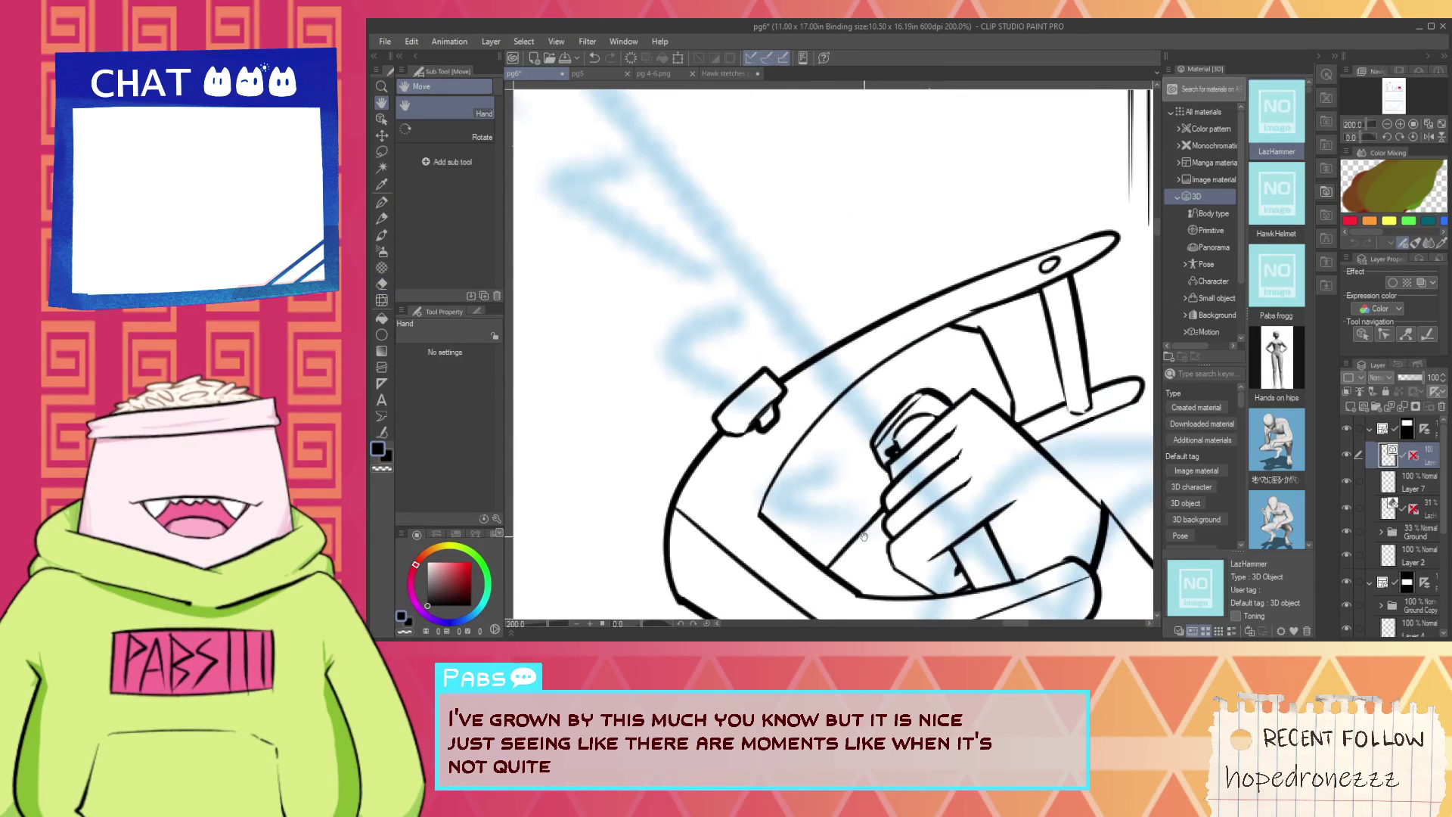
pyautogui.scroll(-2, 883, 458)
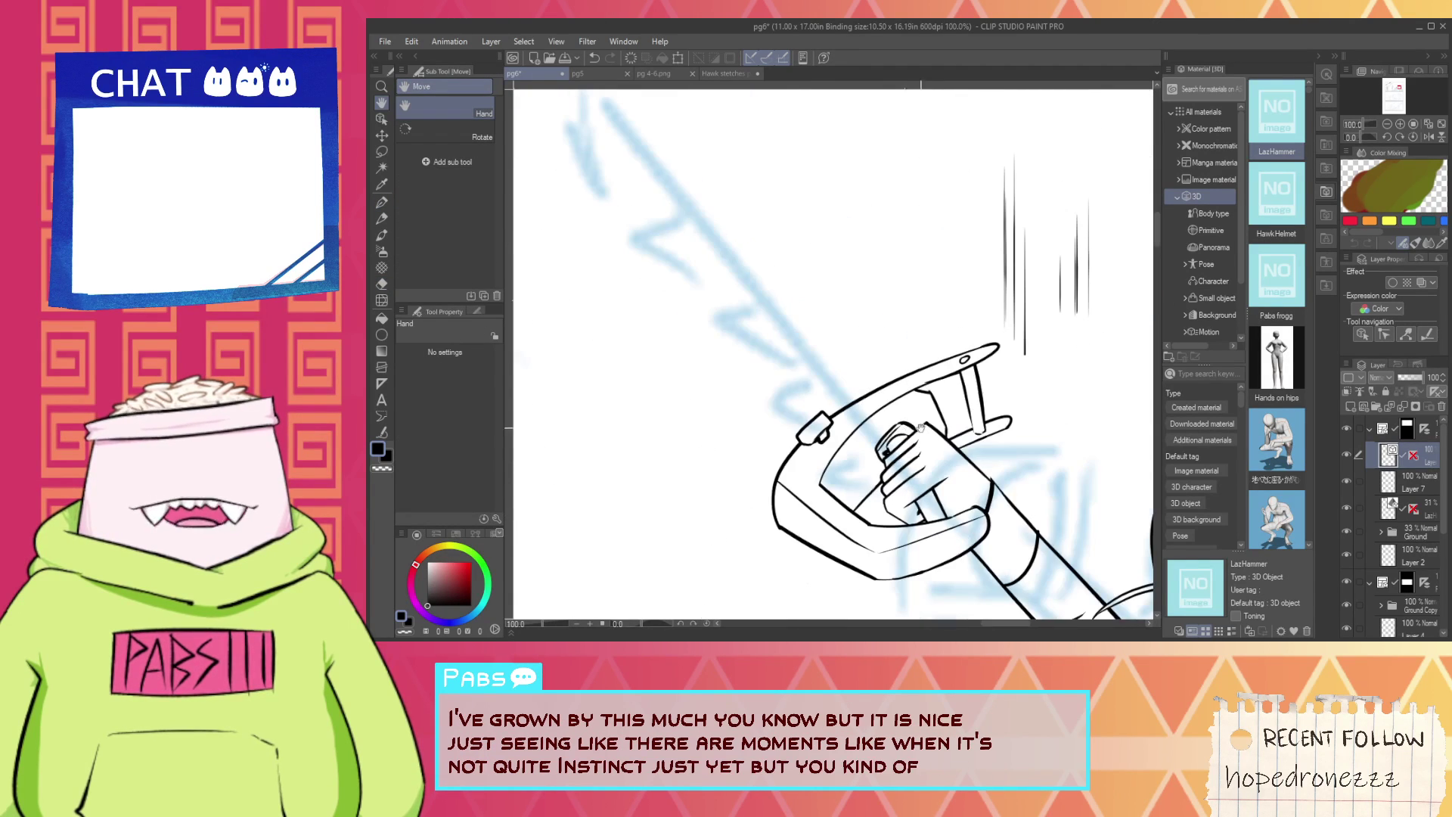
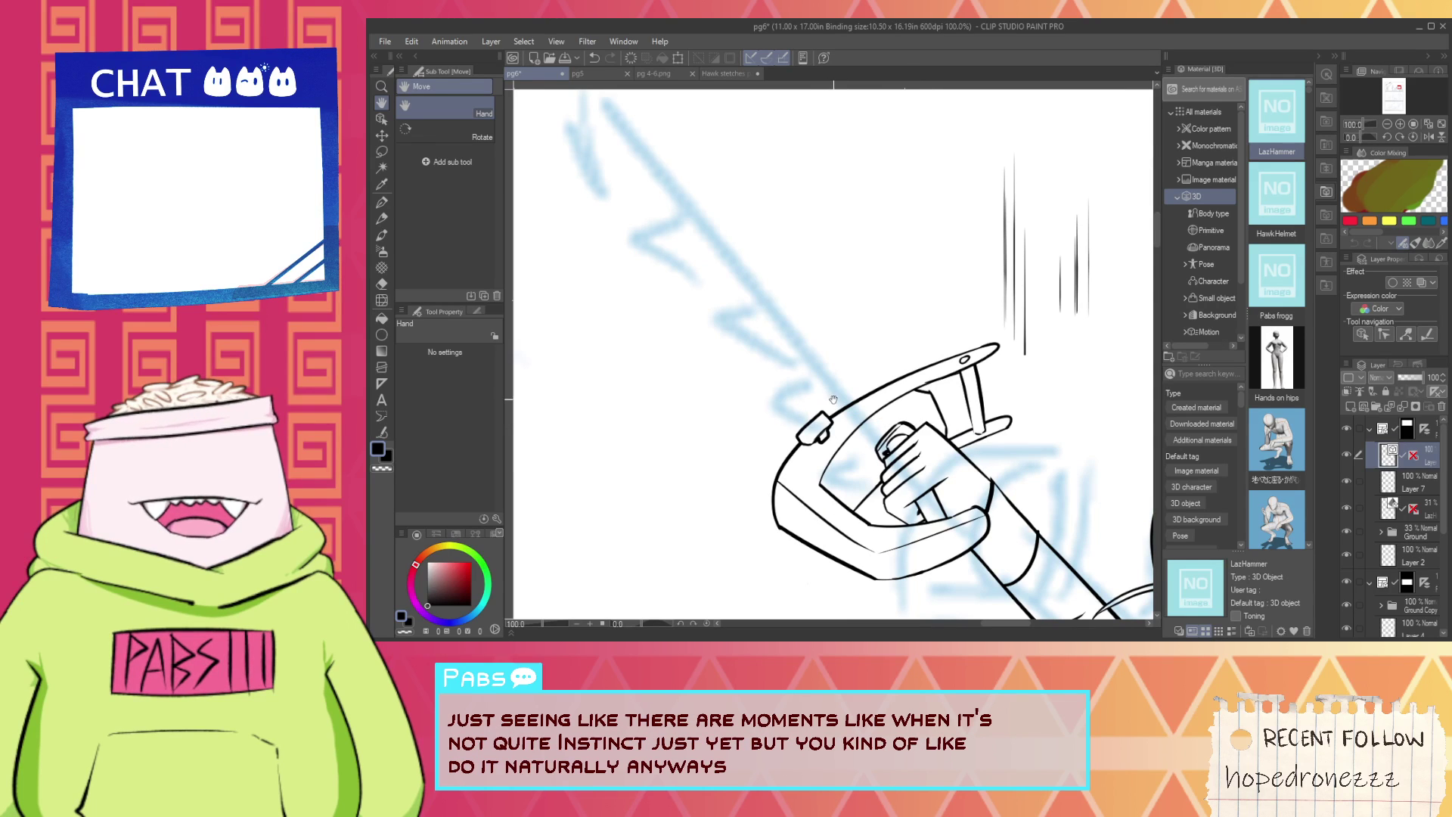
# Lasso the saw frame around the fist, free-transform it by skewing, narrowing and rotating it closer to the hand, and deselect it.
pyautogui.scroll(1, 840, 398)
pyautogui.press('m')
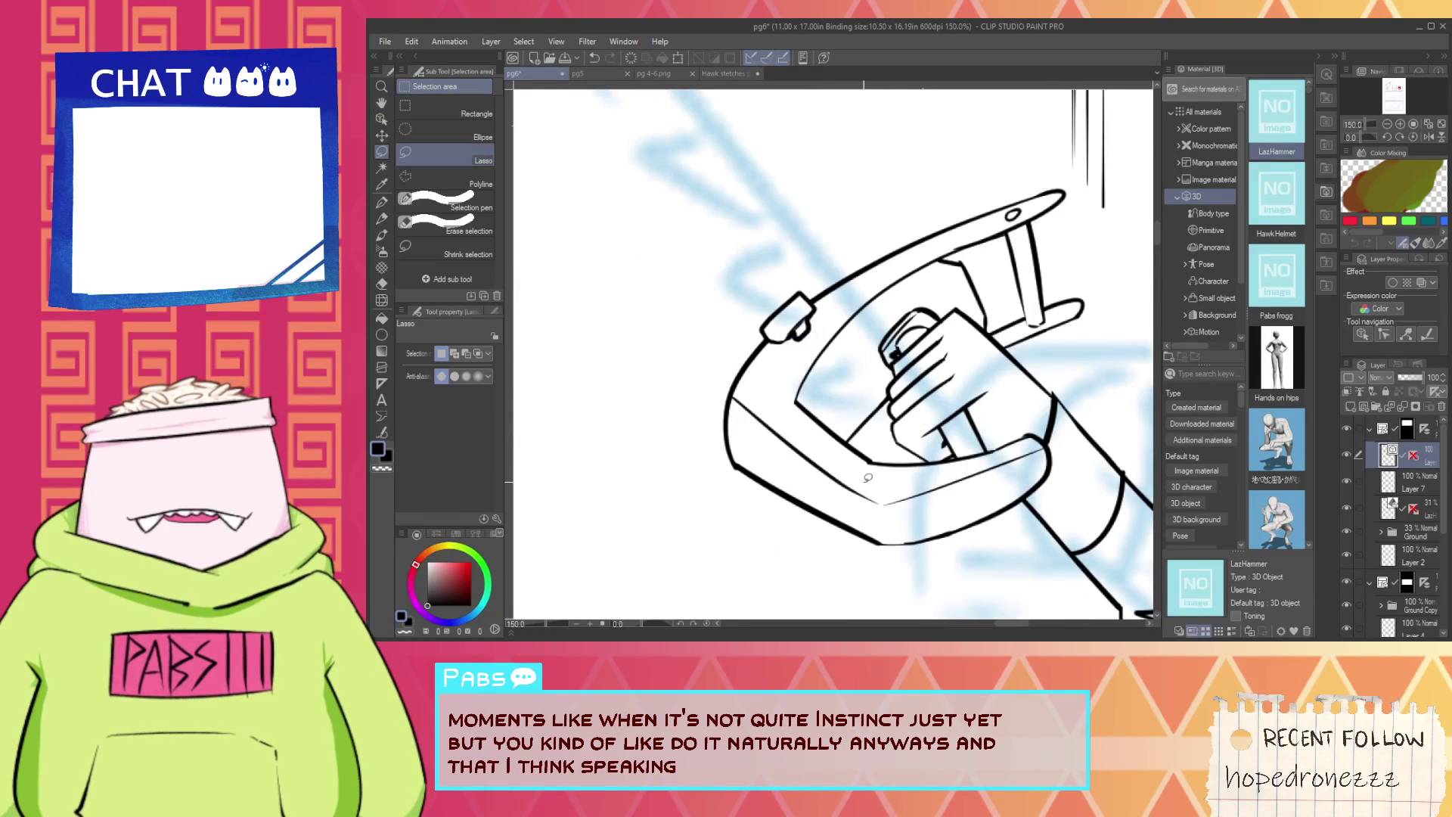
pyautogui.moveTo(876, 573); pyautogui.dragTo(876, 459)
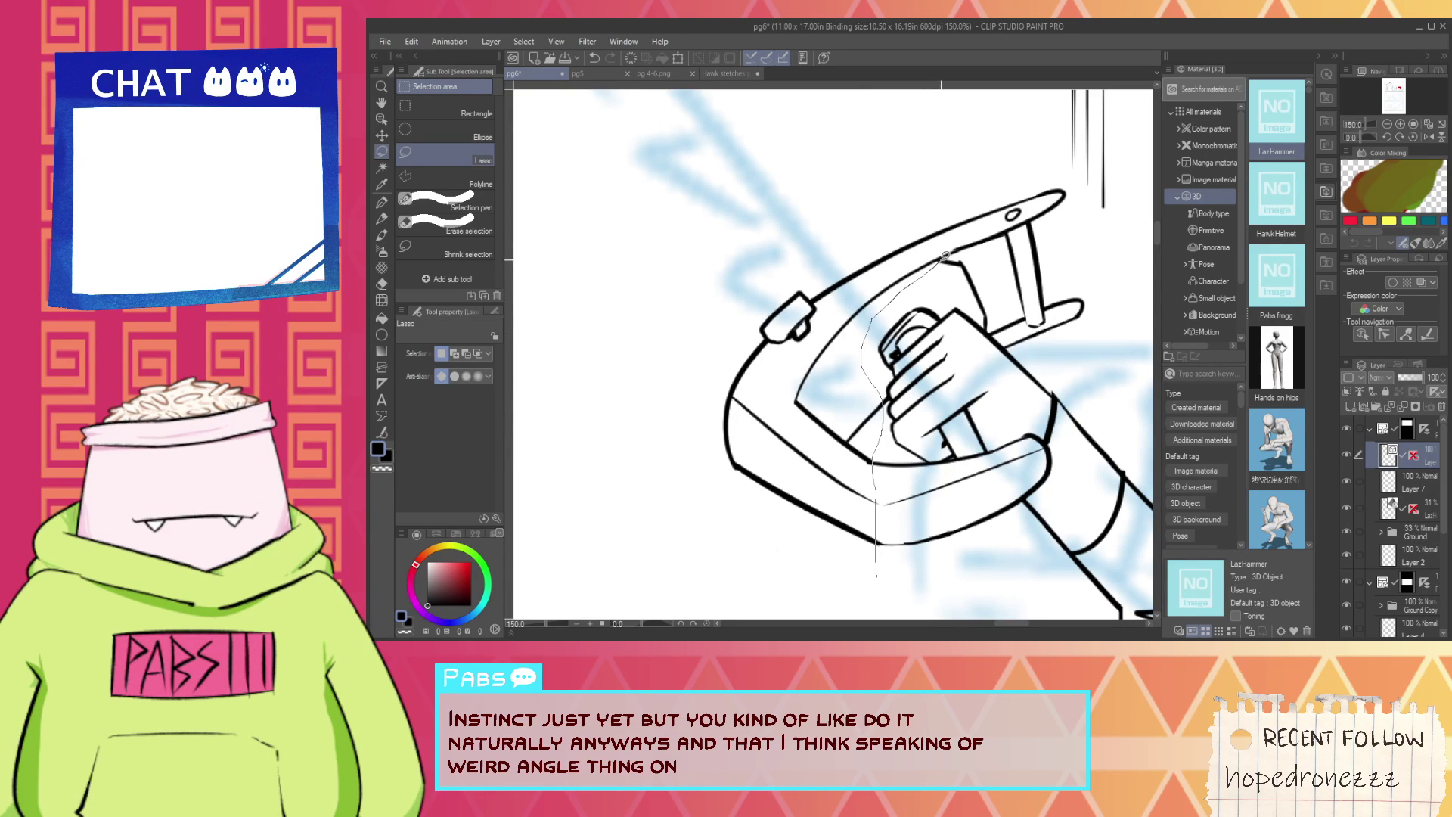
pyautogui.moveTo(993, 328)
pyautogui.mouseDown()
pyautogui.moveTo(1082, 243)
pyautogui.moveTo(1066, 189)
pyautogui.moveTo(1044, 181)
pyautogui.moveTo(672, 510)
pyautogui.moveTo(746, 577)
pyautogui.mouseUp()
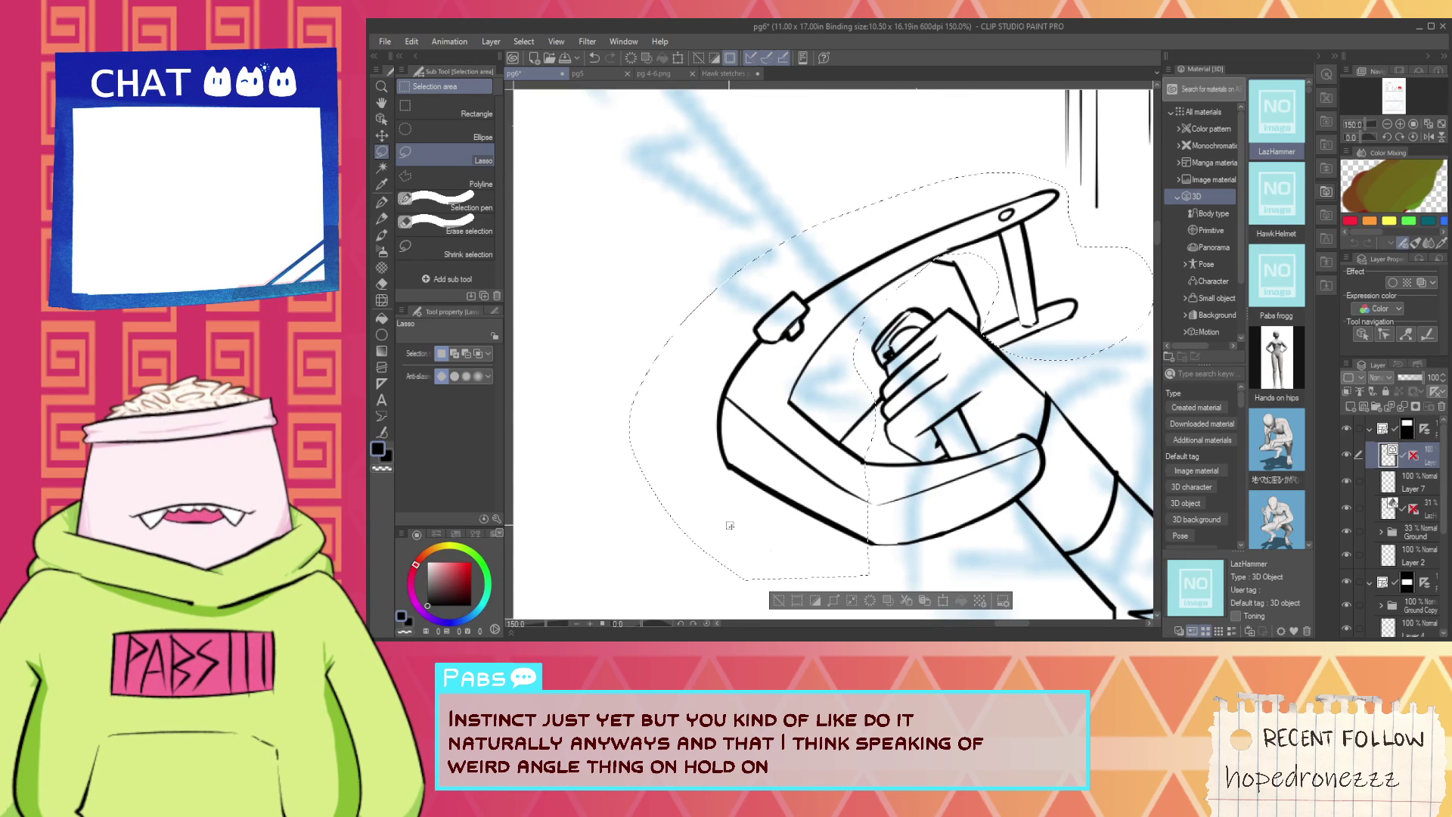
pyautogui.hotkey('ctrl', 't')
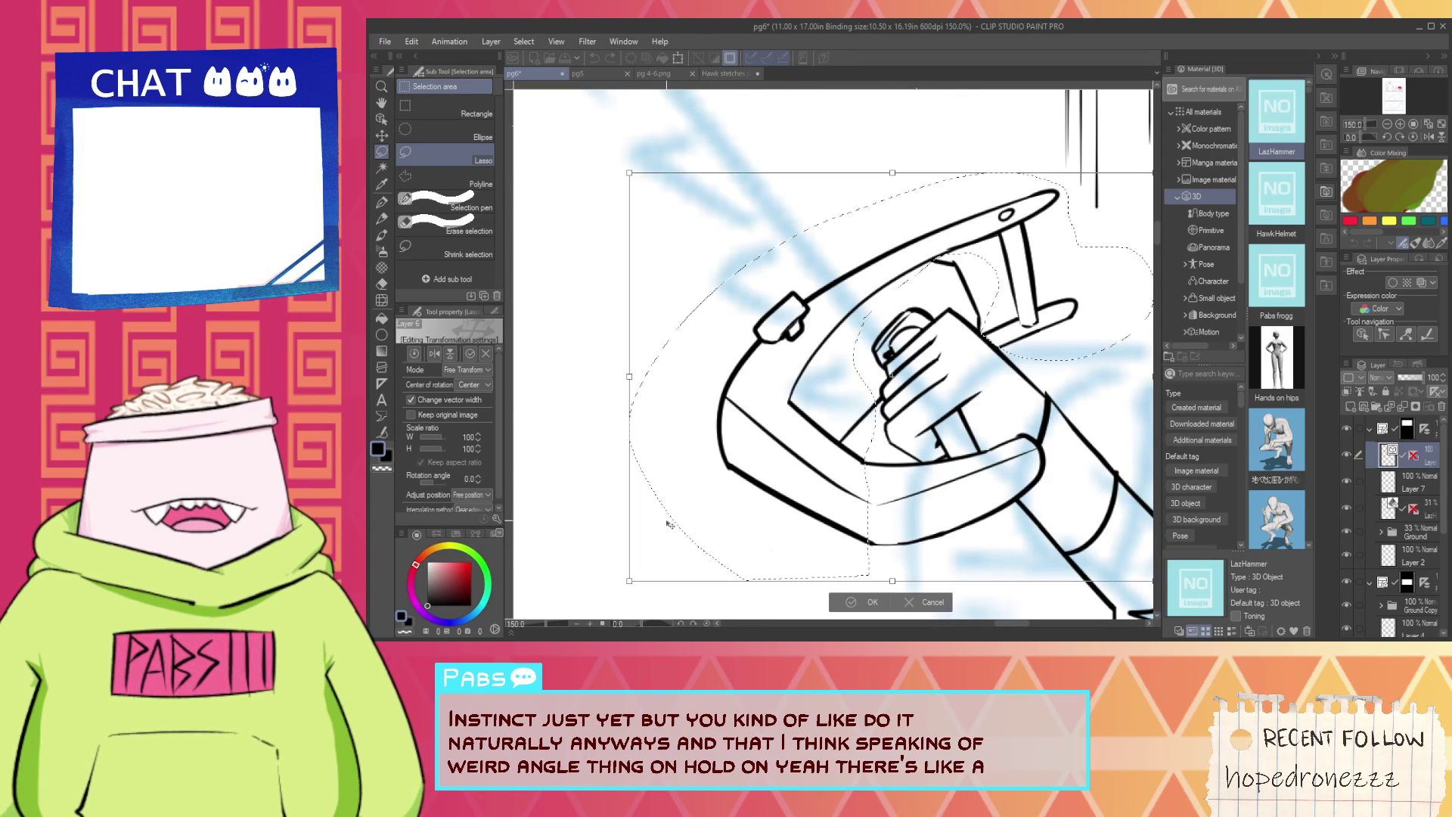
pyautogui.moveTo(630, 581); pyautogui.dragTo(687, 581)
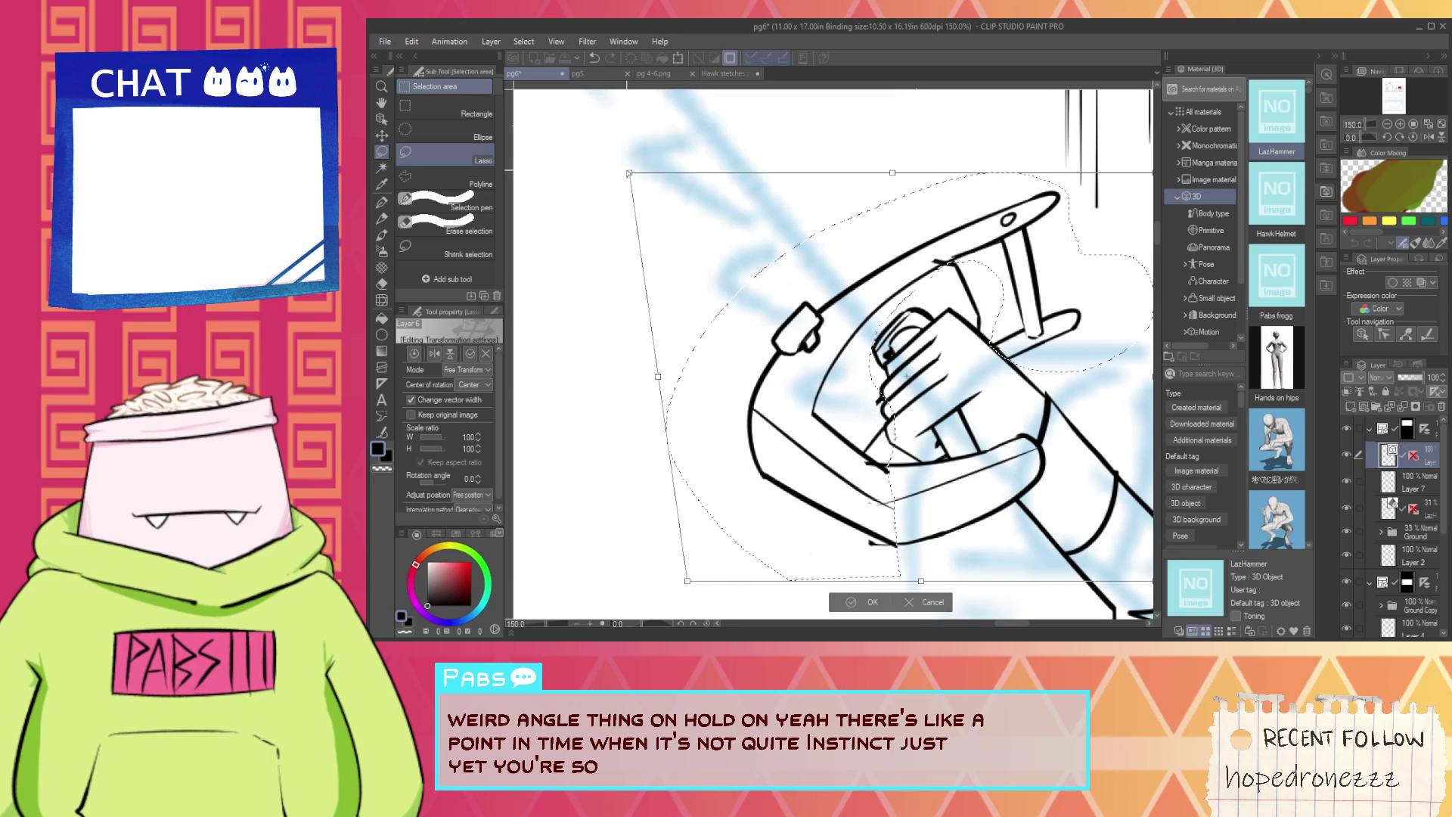
pyautogui.moveTo(651, 173); pyautogui.dragTo(708, 135)
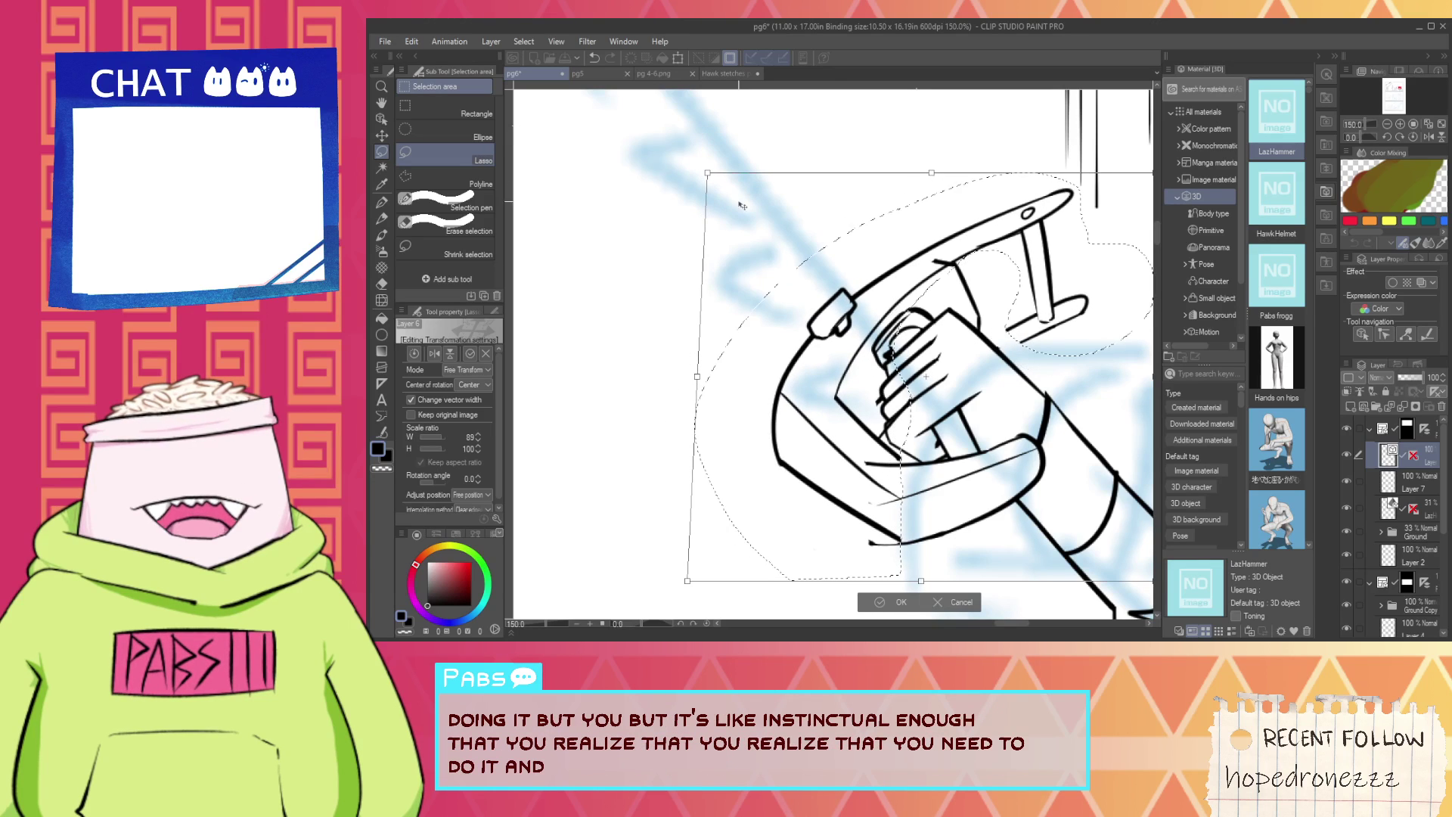
pyautogui.moveTo(662, 451); pyautogui.dragTo(691, 409)
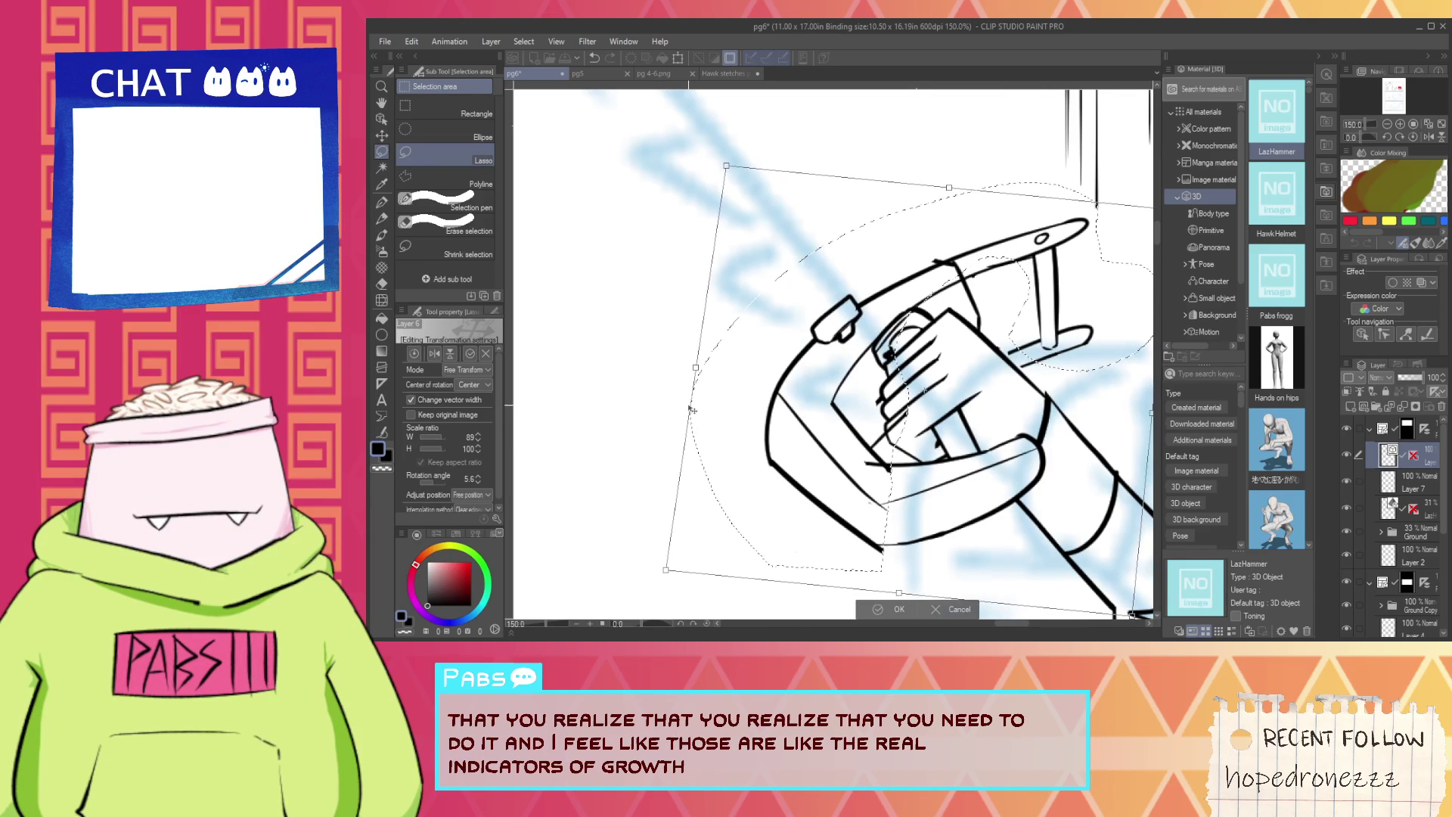
pyautogui.moveTo(708, 377); pyautogui.dragTo(705, 349)
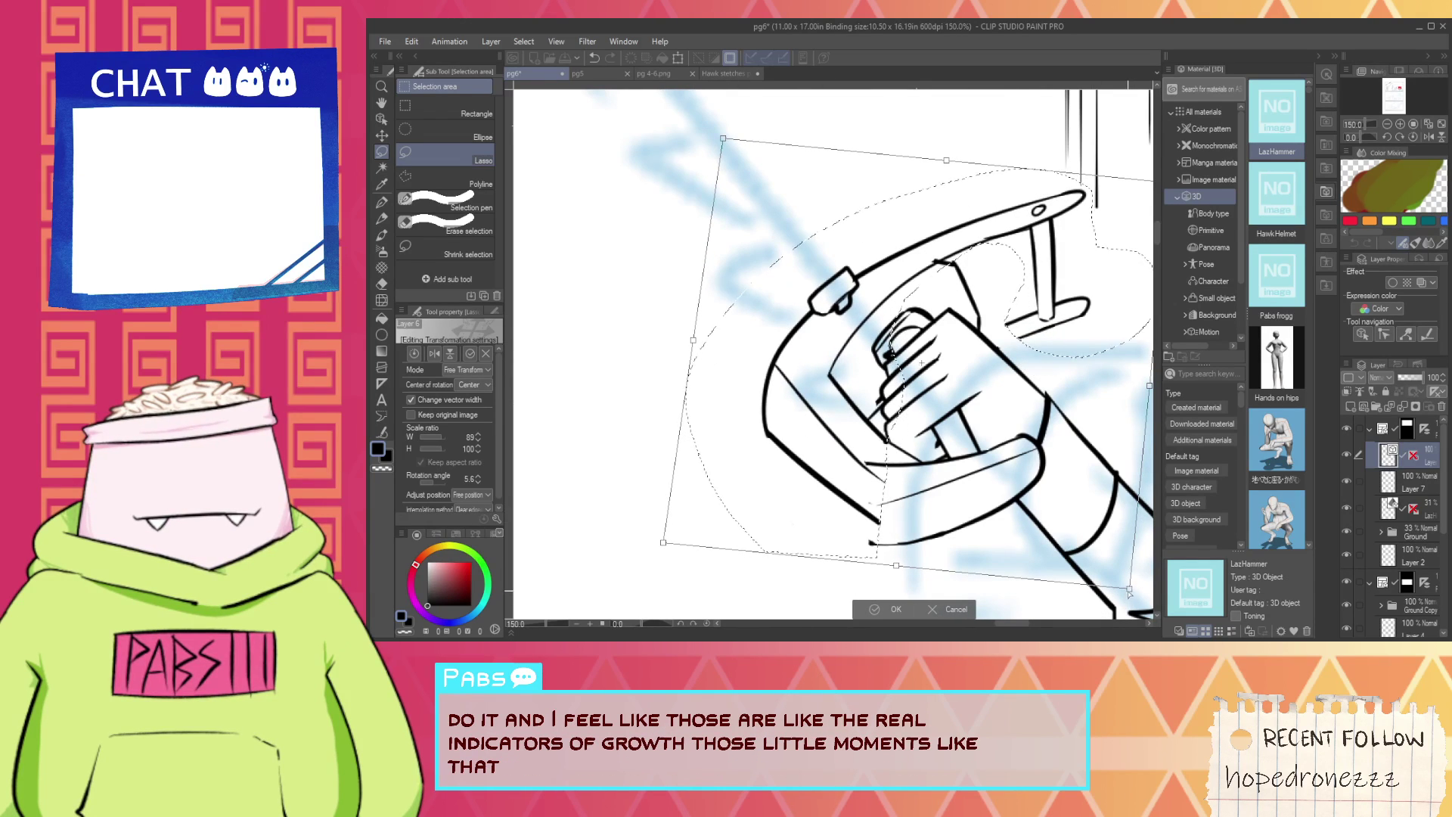
pyautogui.moveTo(1129, 593); pyautogui.dragTo(1135, 639)
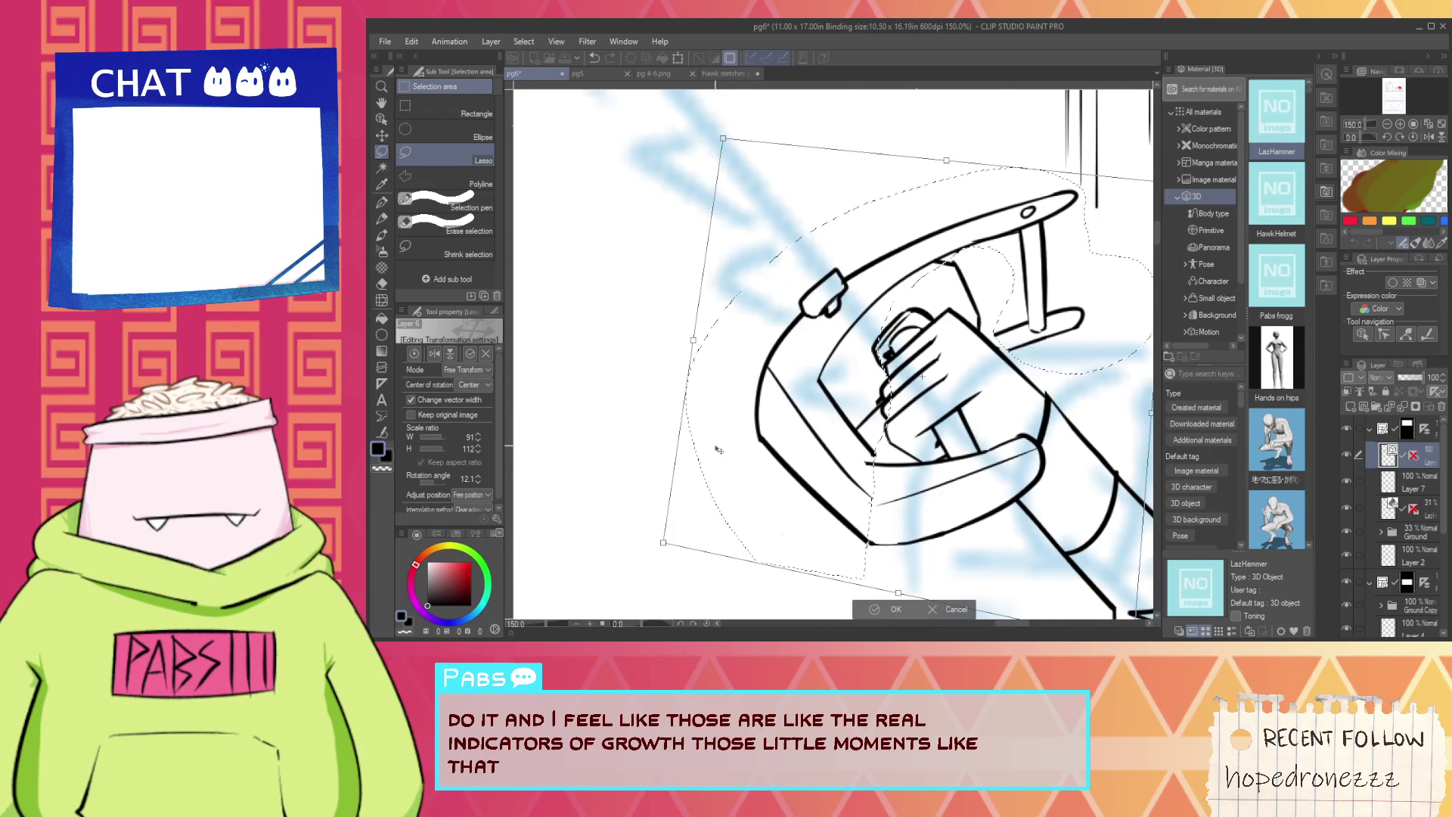
pyautogui.moveTo(686, 407); pyautogui.dragTo(669, 340)
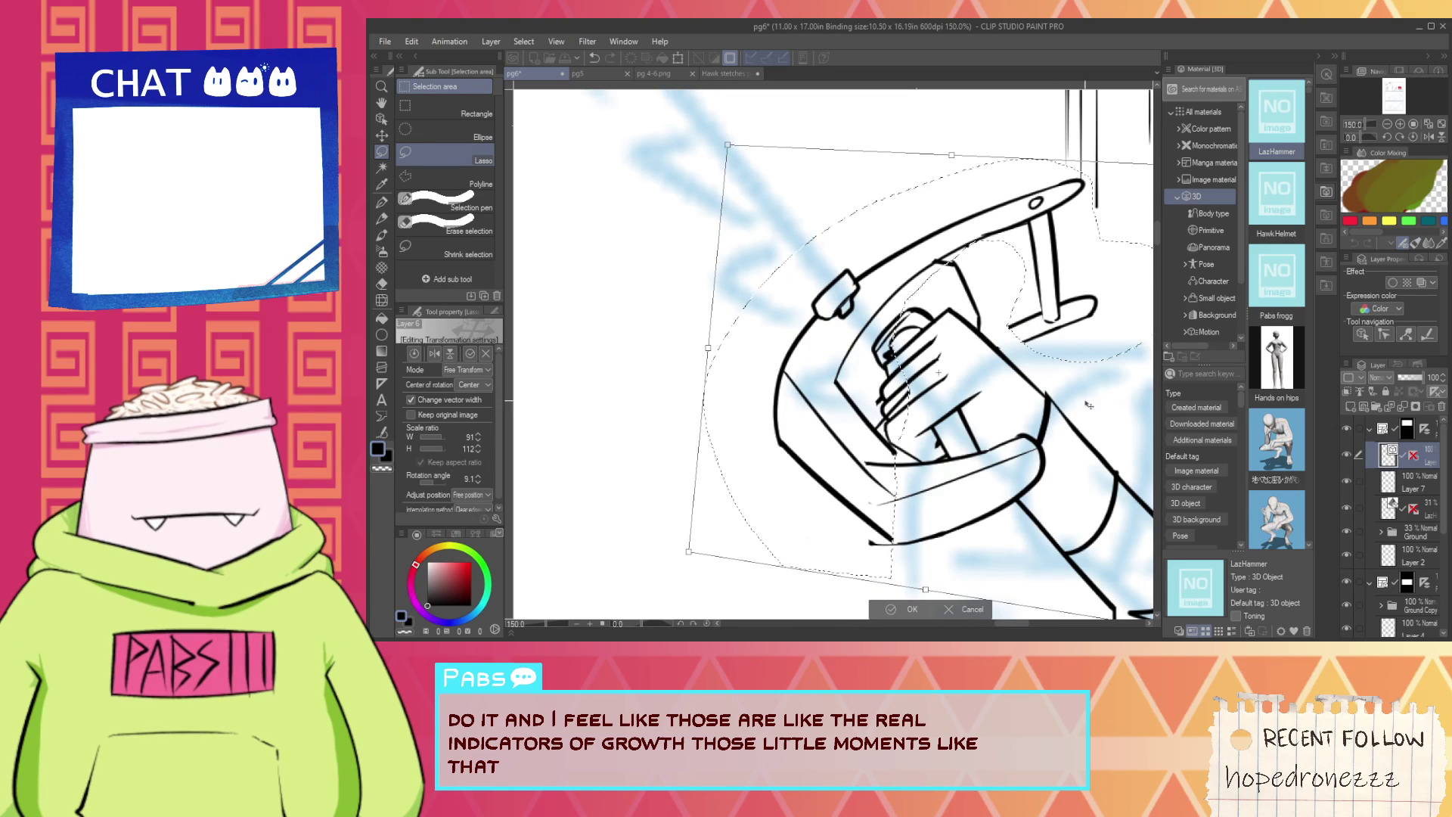
pyautogui.click(906, 610)
pyautogui.press('p')
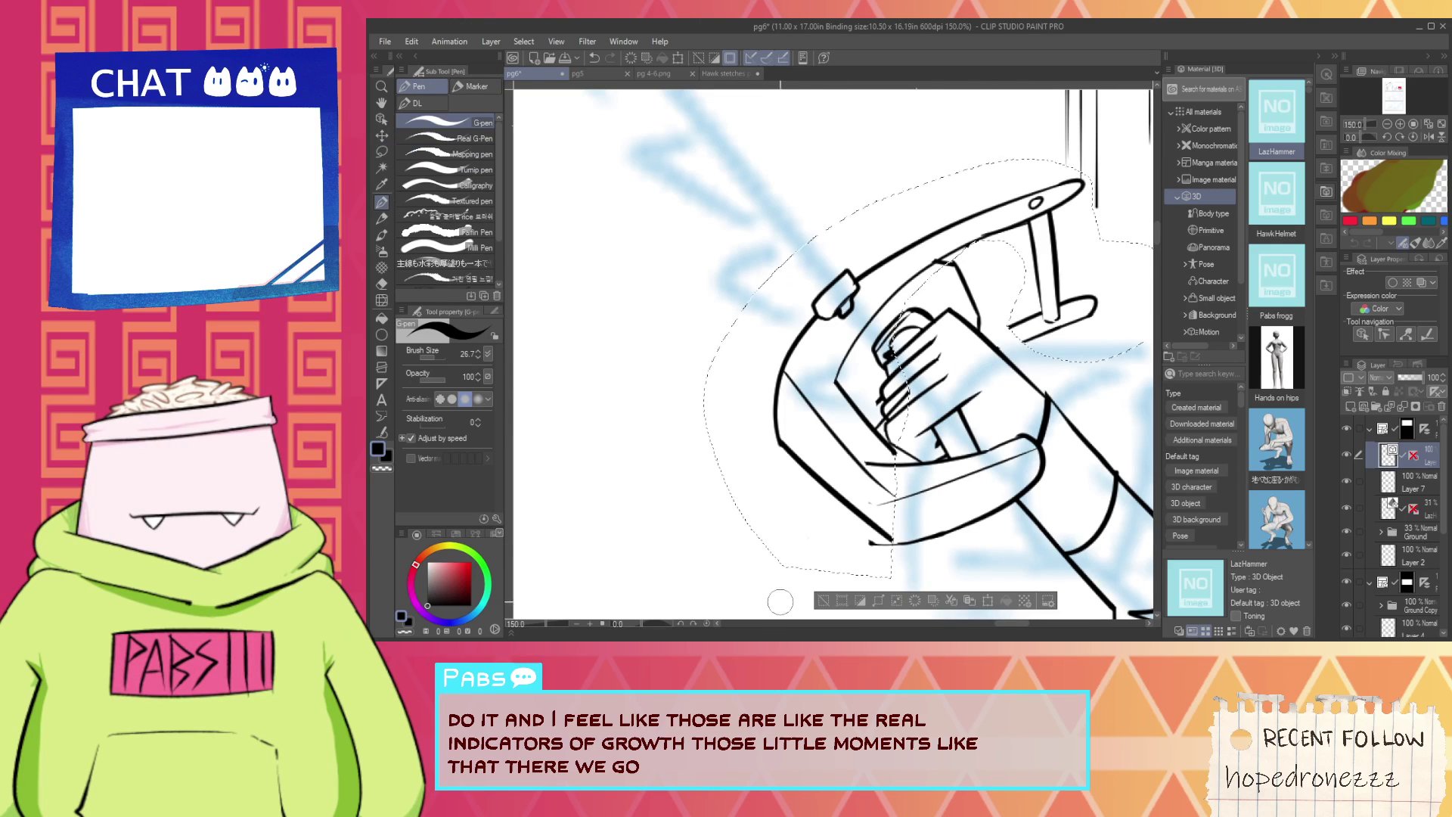
pyautogui.click(824, 600)
# Select the strut and lower bar vector lines at the saw frame's far end and reposition them against the upper arm.
pyautogui.moveTo(934, 379); pyautogui.dragTo(1068, 272)
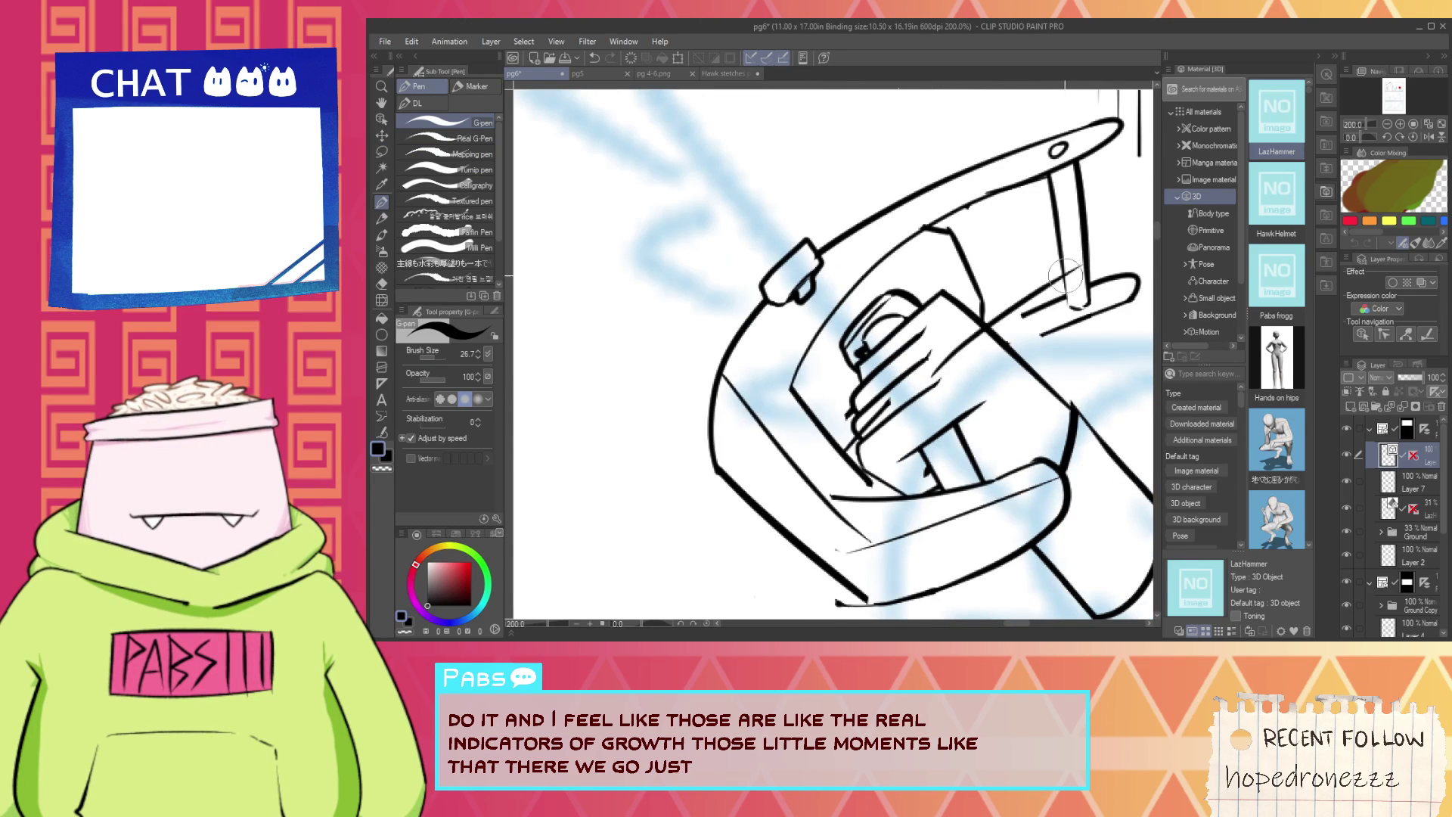
pyautogui.hotkey('ctrl', 'z')
pyautogui.press('h')
pyautogui.moveTo(1092, 324)
pyautogui.mouseDown()
pyautogui.moveTo(994, 385)
pyautogui.moveTo(947, 331)
pyautogui.mouseUp()
pyautogui.click(381, 119)
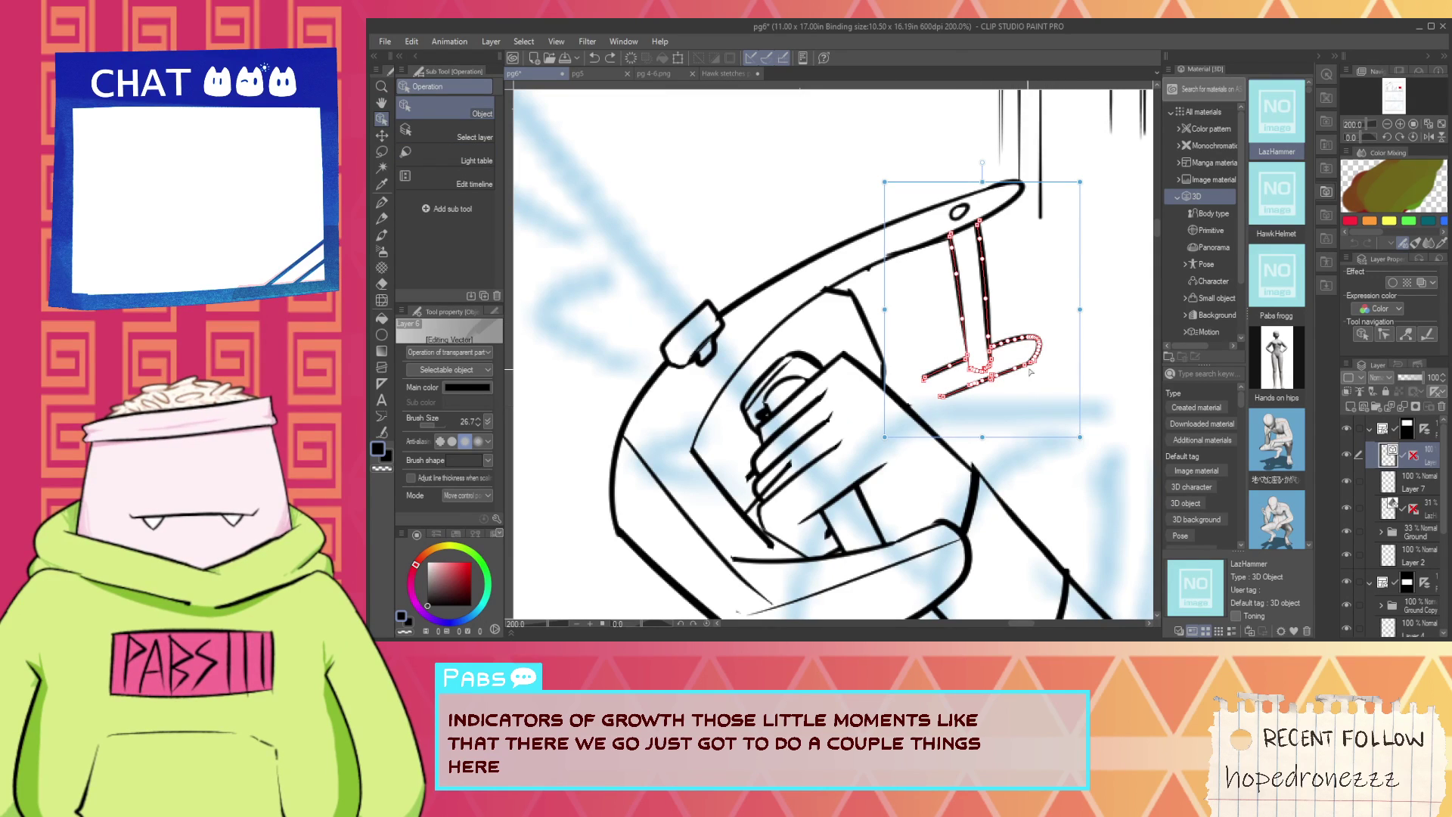
pyautogui.moveTo(1089, 310)
pyautogui.mouseDown()
pyautogui.moveTo(1087, 296)
pyautogui.moveTo(1094, 327)
pyautogui.mouseUp()
pyautogui.press('p')
# Extend both edges of the lower bar down to the hand's back edge and trim the overshooting ends.
pyautogui.scroll(4, 988, 388)
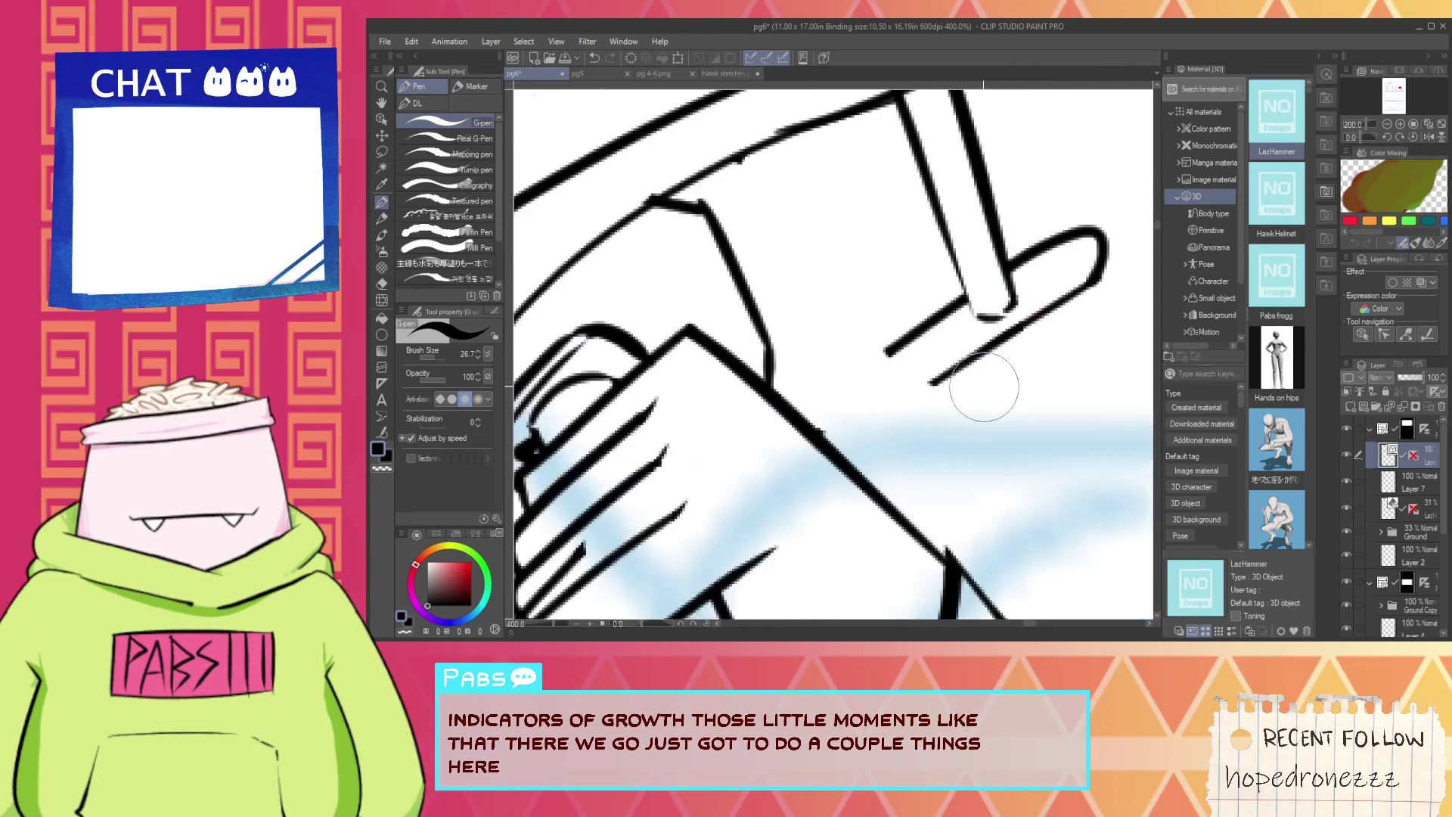
pyautogui.moveTo(638, 547); pyautogui.dragTo(1082, 249)
pyautogui.hotkey('ctrl', 'z')
pyautogui.moveTo(669, 558); pyautogui.dragTo(996, 313)
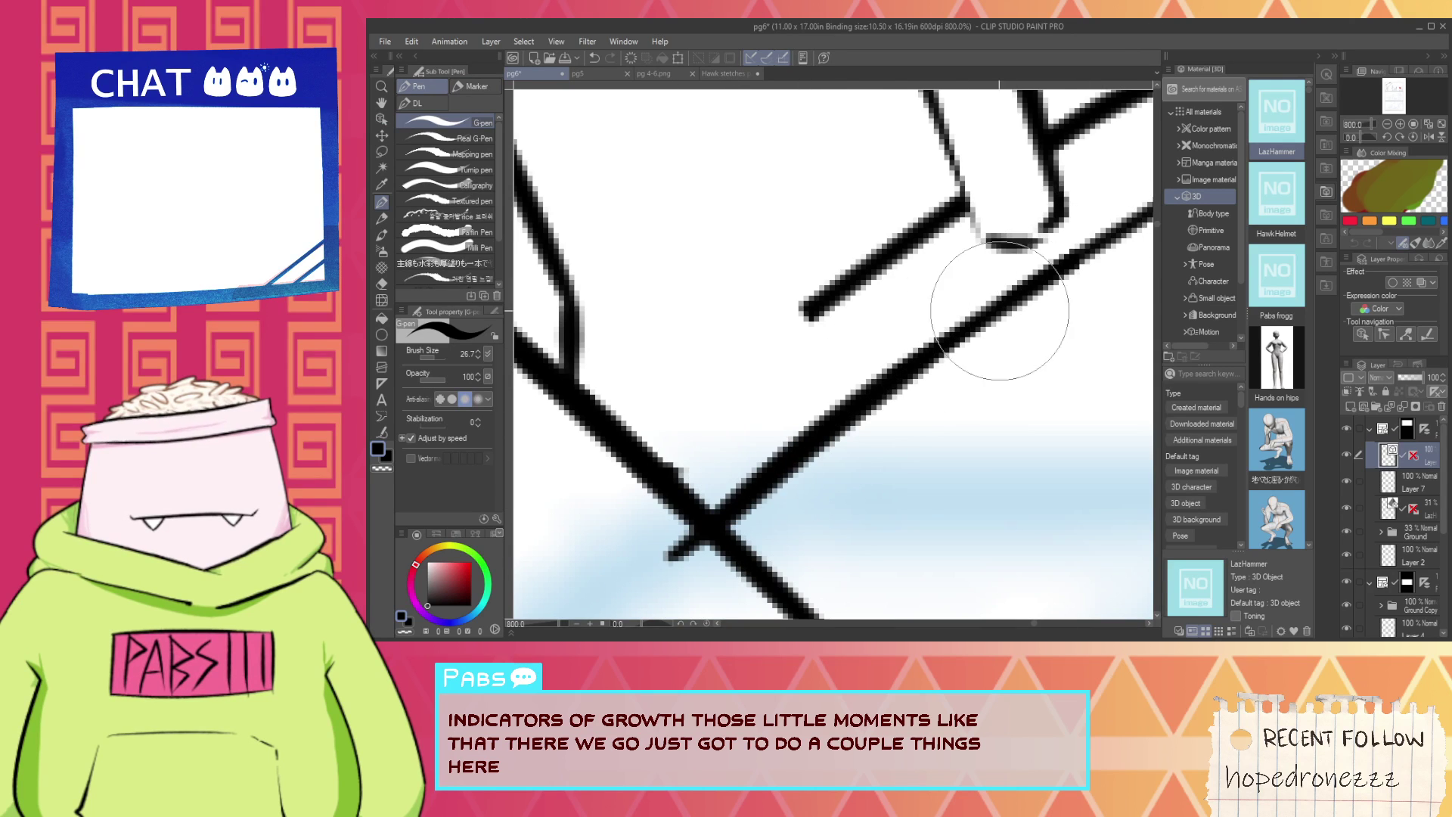
pyautogui.moveTo(575, 501); pyautogui.dragTo(895, 261)
pyautogui.scroll(-2, 583, 487)
pyautogui.press('h')
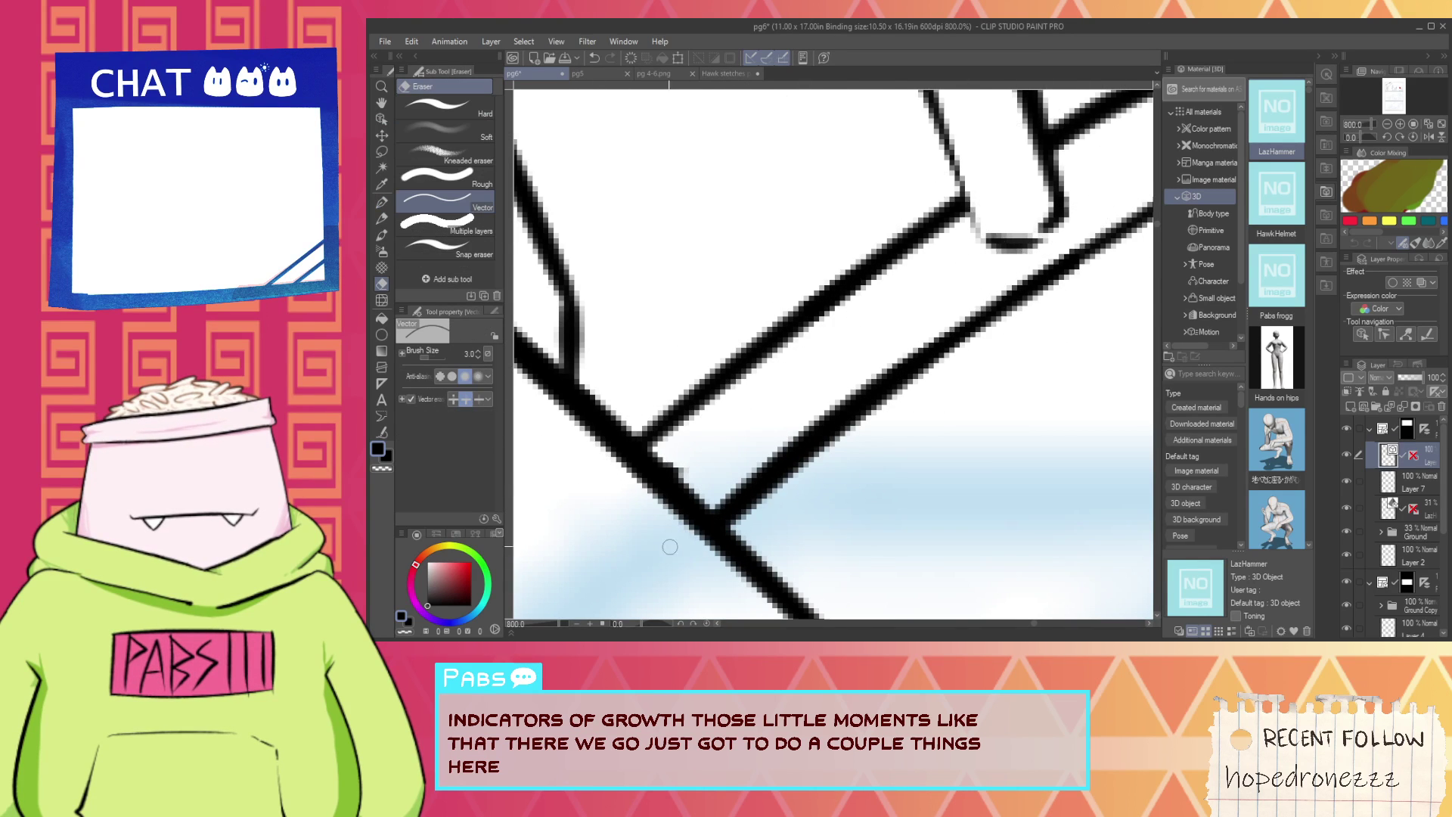
# Erase the end of the strut line that overshoots the lower edge of the saw frame's upper arm.
pyautogui.scroll(-4, 714, 463)
pyautogui.scroll(2, 714, 463)
pyautogui.press('e')
pyautogui.scroll(2, 679, 408)
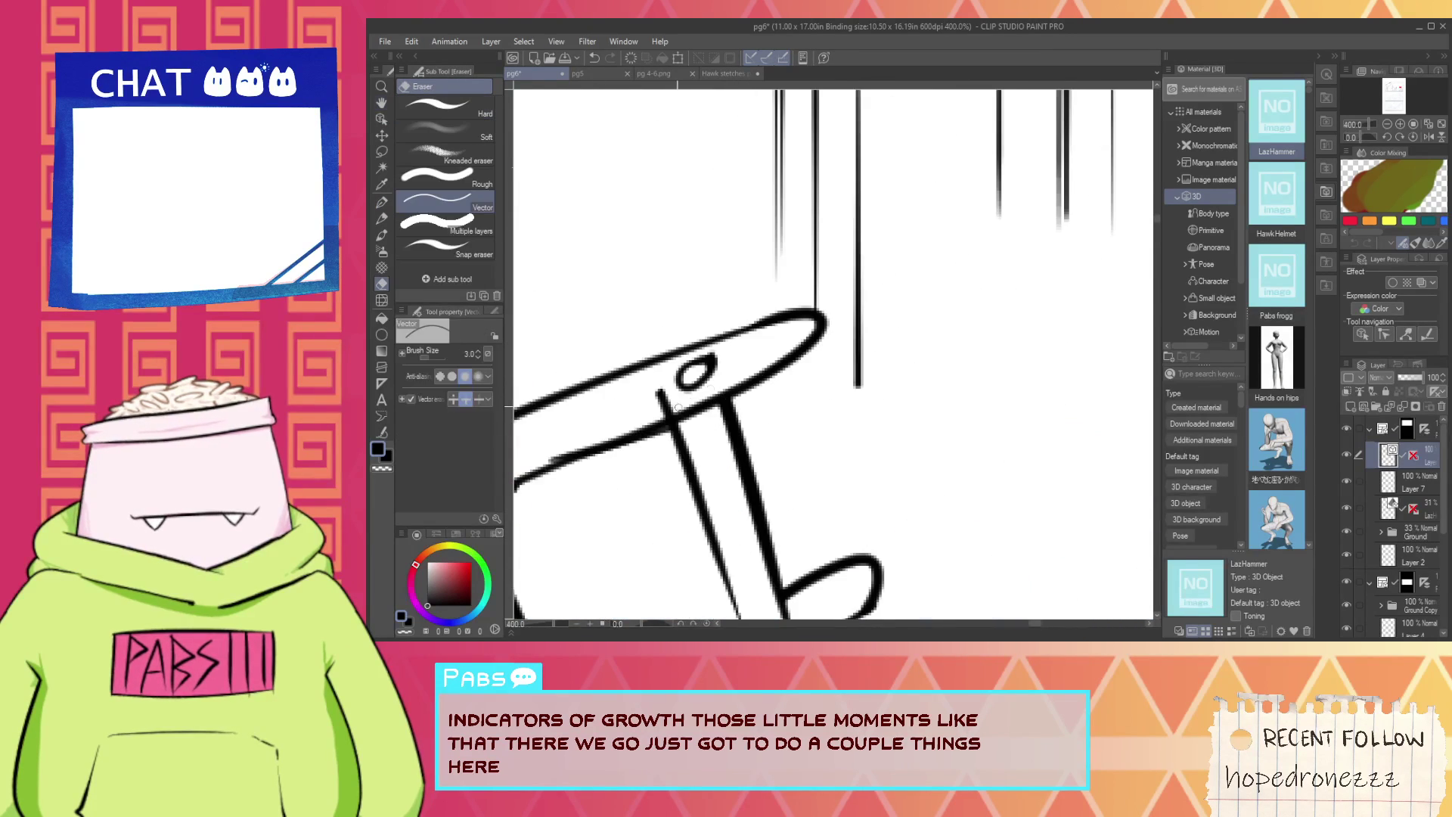
pyautogui.scroll(-4, 666, 405)
pyautogui.press('h')
pyautogui.moveTo(675, 396); pyautogui.dragTo(850, 289)
pyautogui.scroll(4, 768, 379)
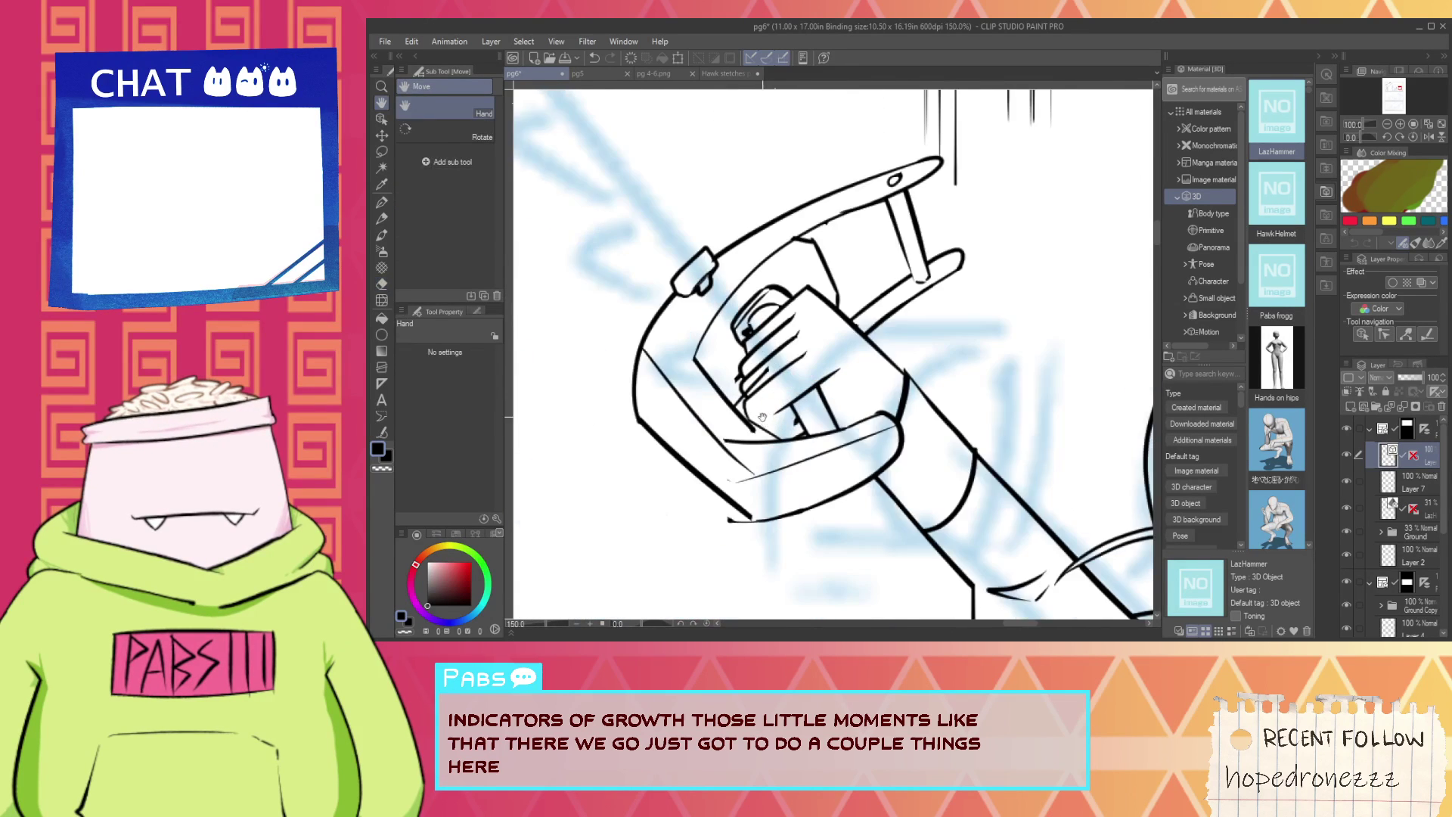
# Extend the handle's inner edge to meet the grip's lower edge beneath the fist and erase the overshoot at that corner.
pyautogui.scroll(2, 743, 464)
pyautogui.press('e')
pyautogui.scroll(-5, 675, 396)
pyautogui.press('h')
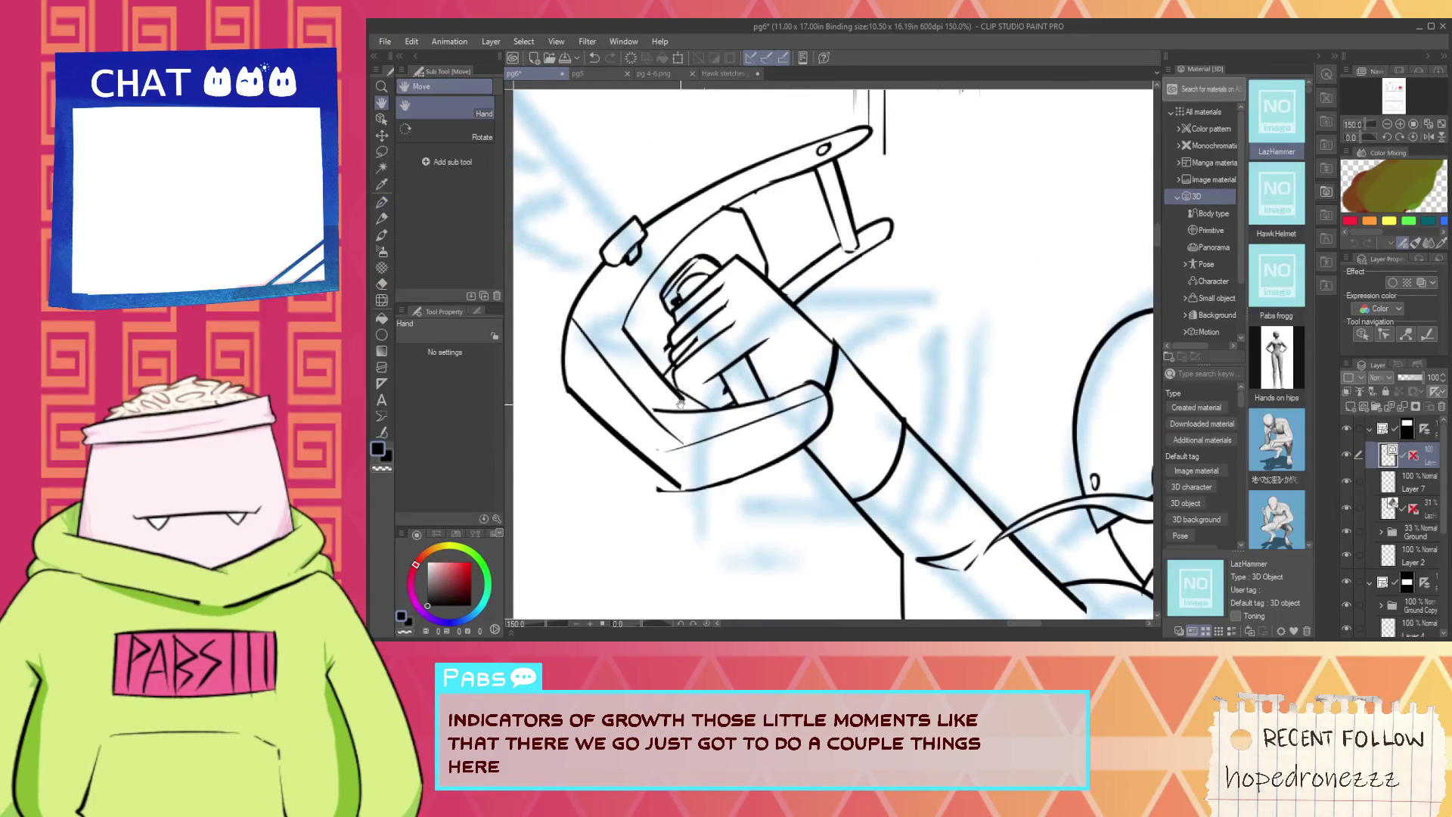
pyautogui.moveTo(674, 396); pyautogui.dragTo(731, 453)
pyautogui.scroll(3, 720, 449)
pyautogui.scroll(-2, 669, 357)
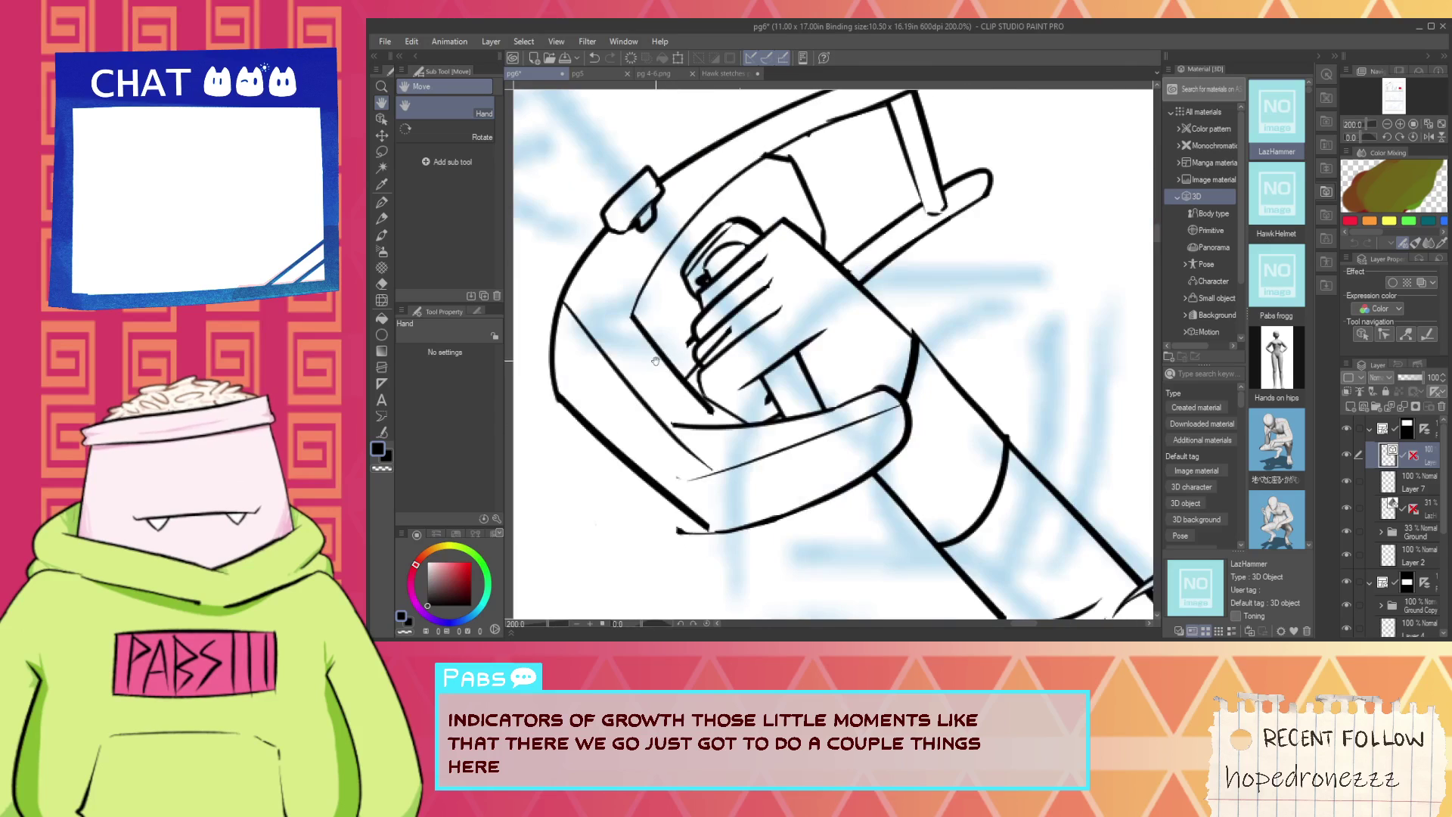
pyautogui.press('p')
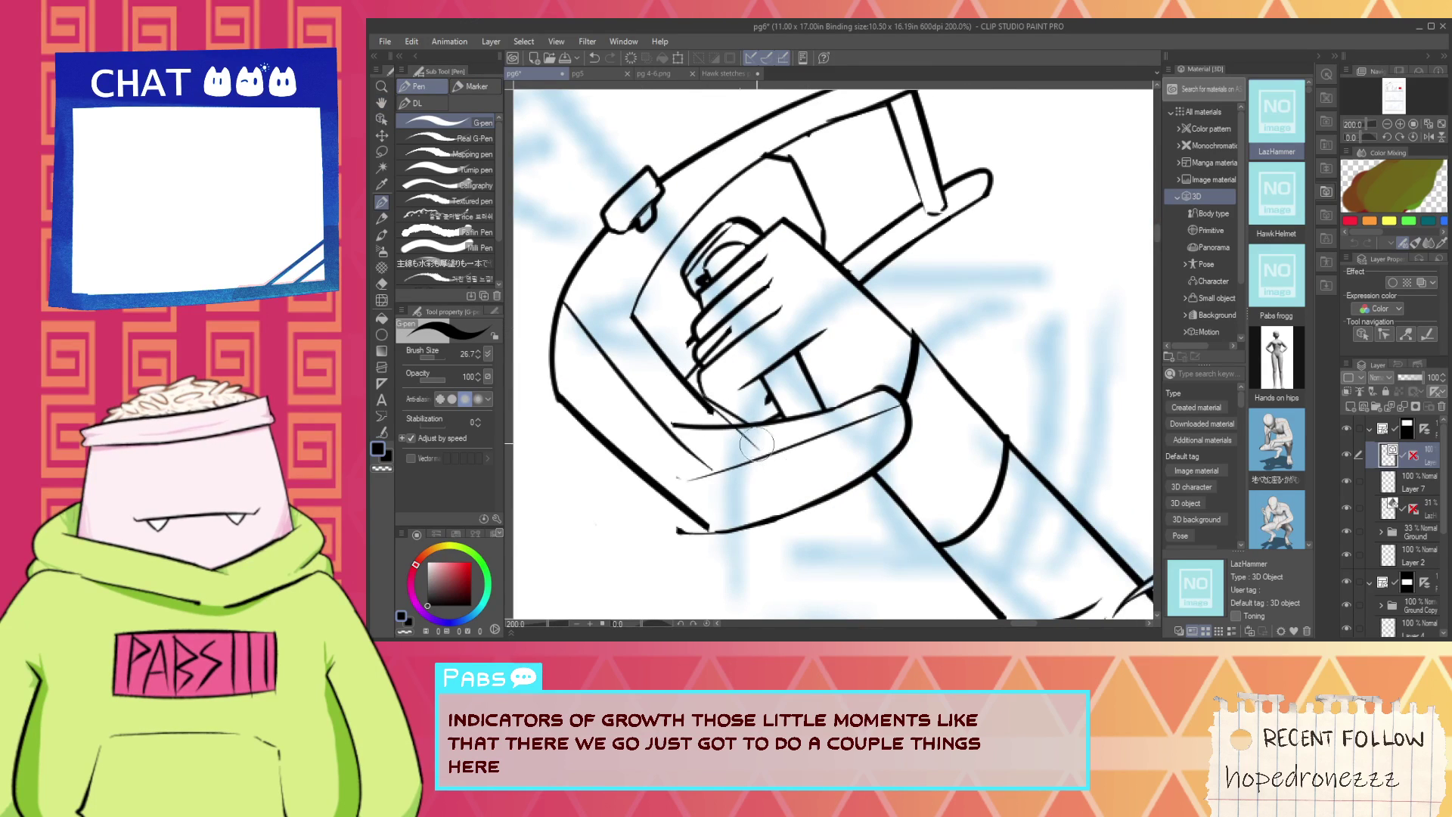
pyautogui.press('e')
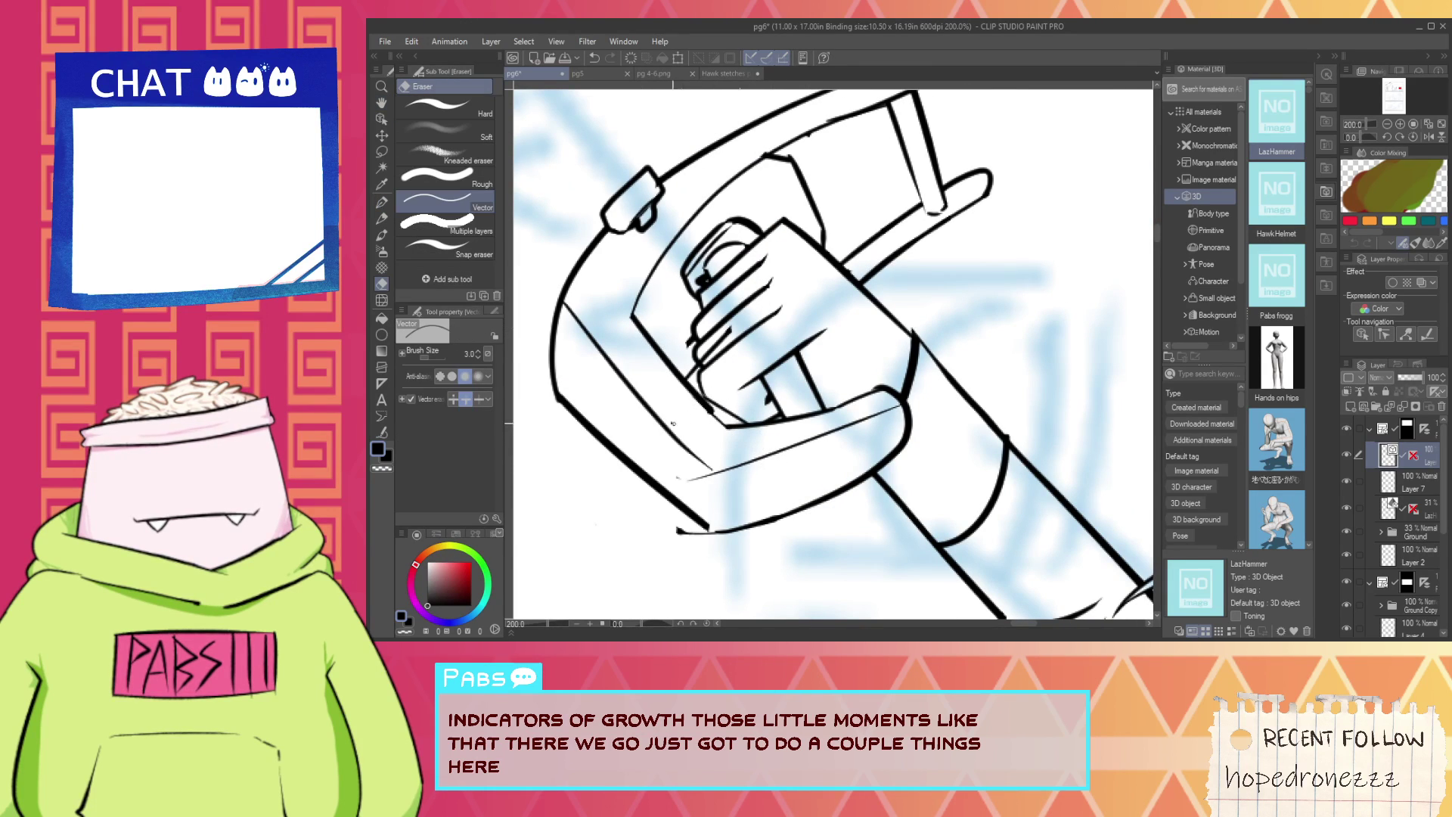
# Draw a short vertical edge at the handle's lower outer corner and nudge the handle's side face line until it meets that corner.
pyautogui.scroll(2, 711, 458)
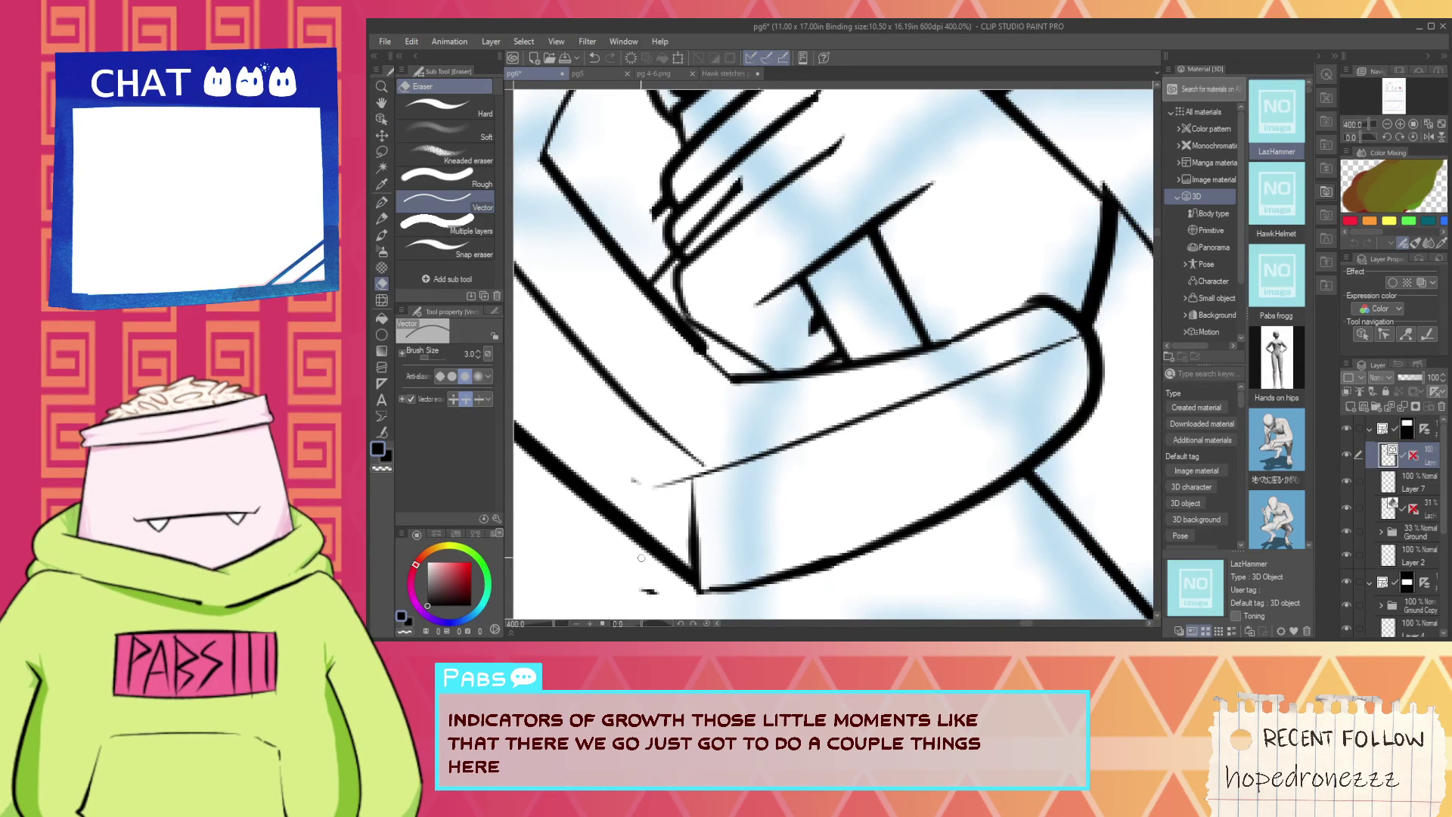
pyautogui.press('p')
pyautogui.scroll(-3, 643, 454)
pyautogui.press('h')
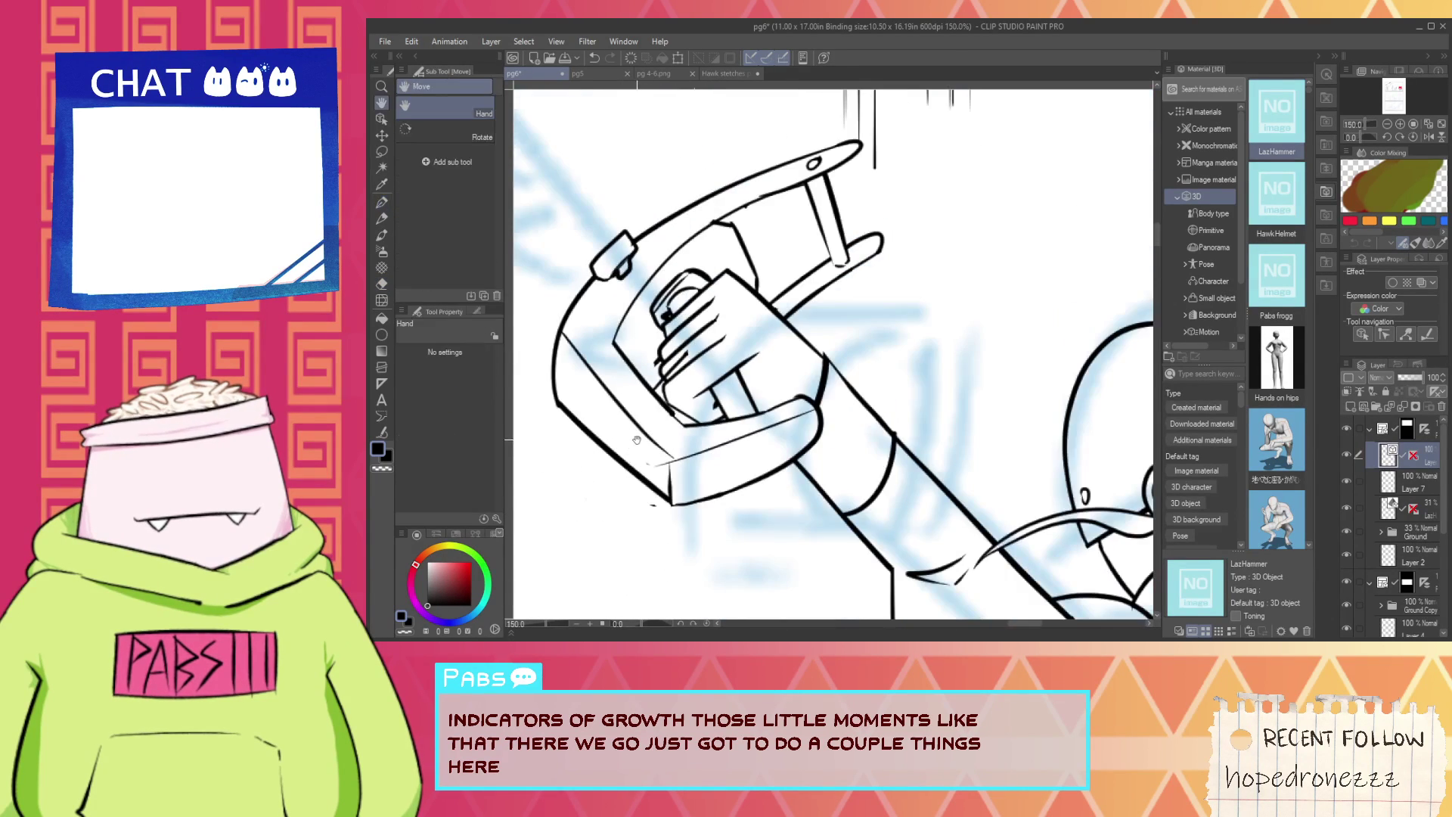
pyautogui.press('o')
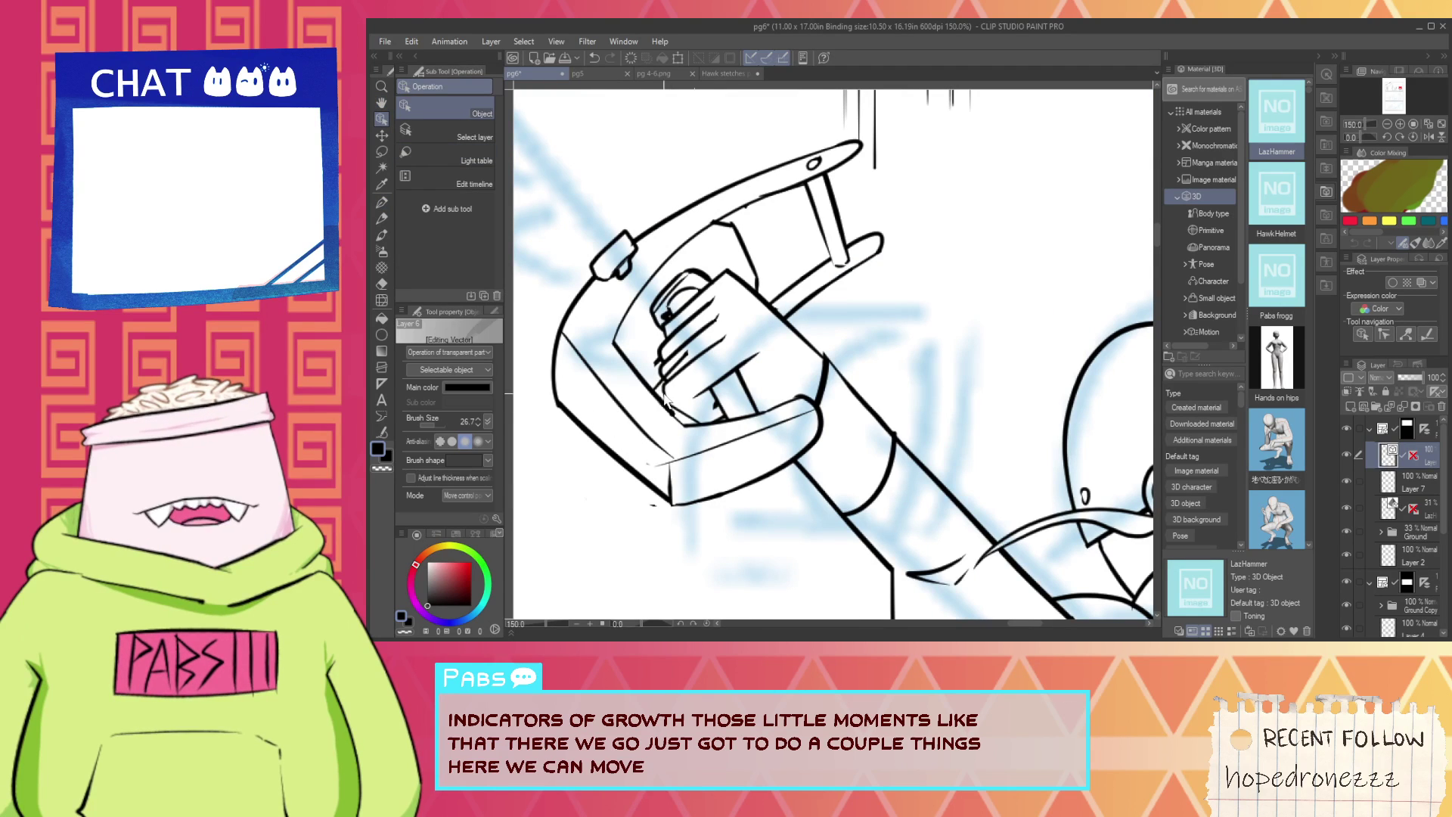
pyautogui.click(634, 429)
pyautogui.moveTo(633, 426); pyautogui.dragTo(630, 430)
pyautogui.press('e')
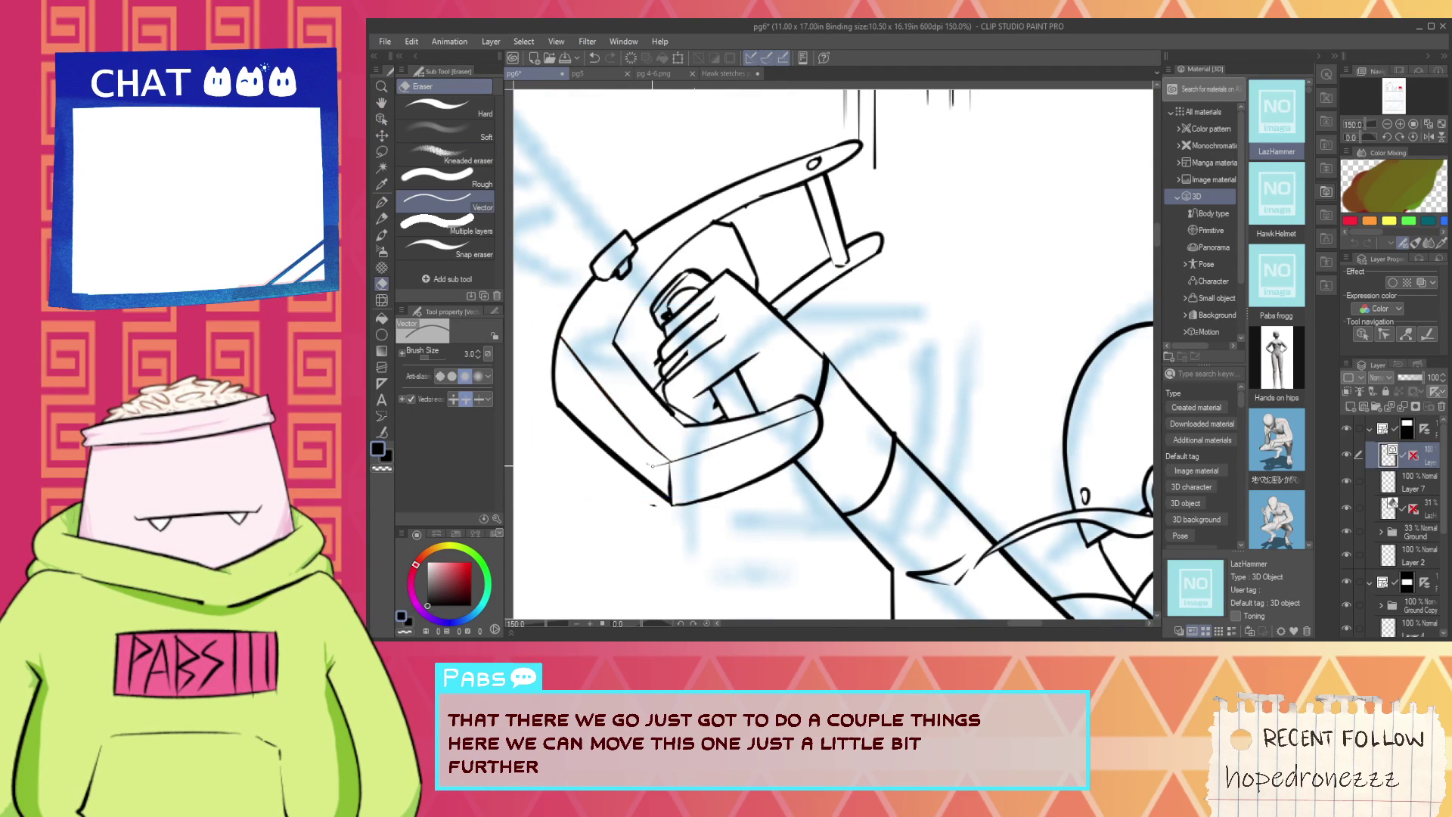
pyautogui.scroll(1, 658, 463)
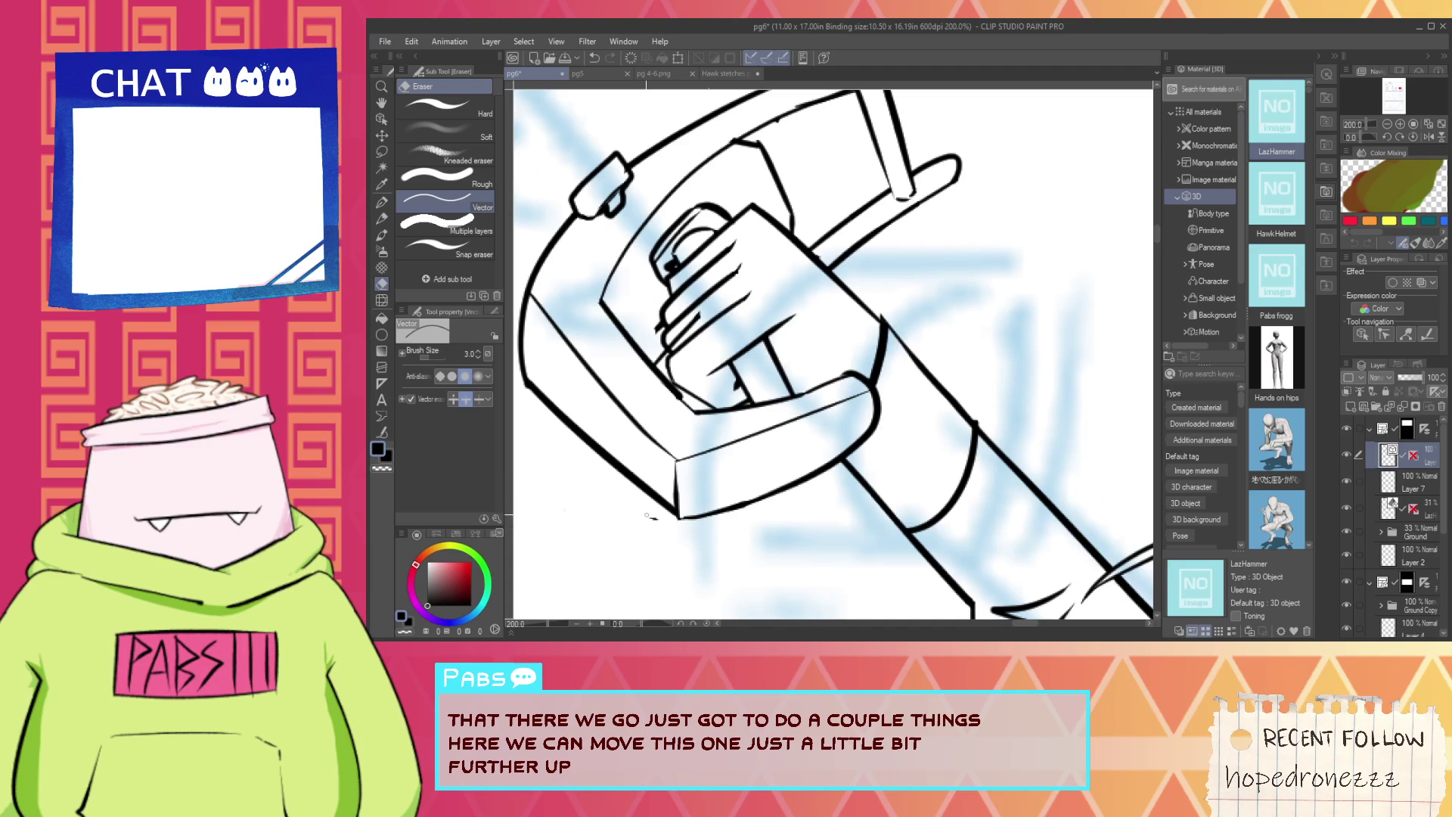
# Connect the broken vector lines along the underside of the saw frame's upper arm into one continuous edge.
pyautogui.press('space')
pyautogui.moveTo(734, 127); pyautogui.dragTo(743, 301)
pyautogui.scroll(2, 743, 301)
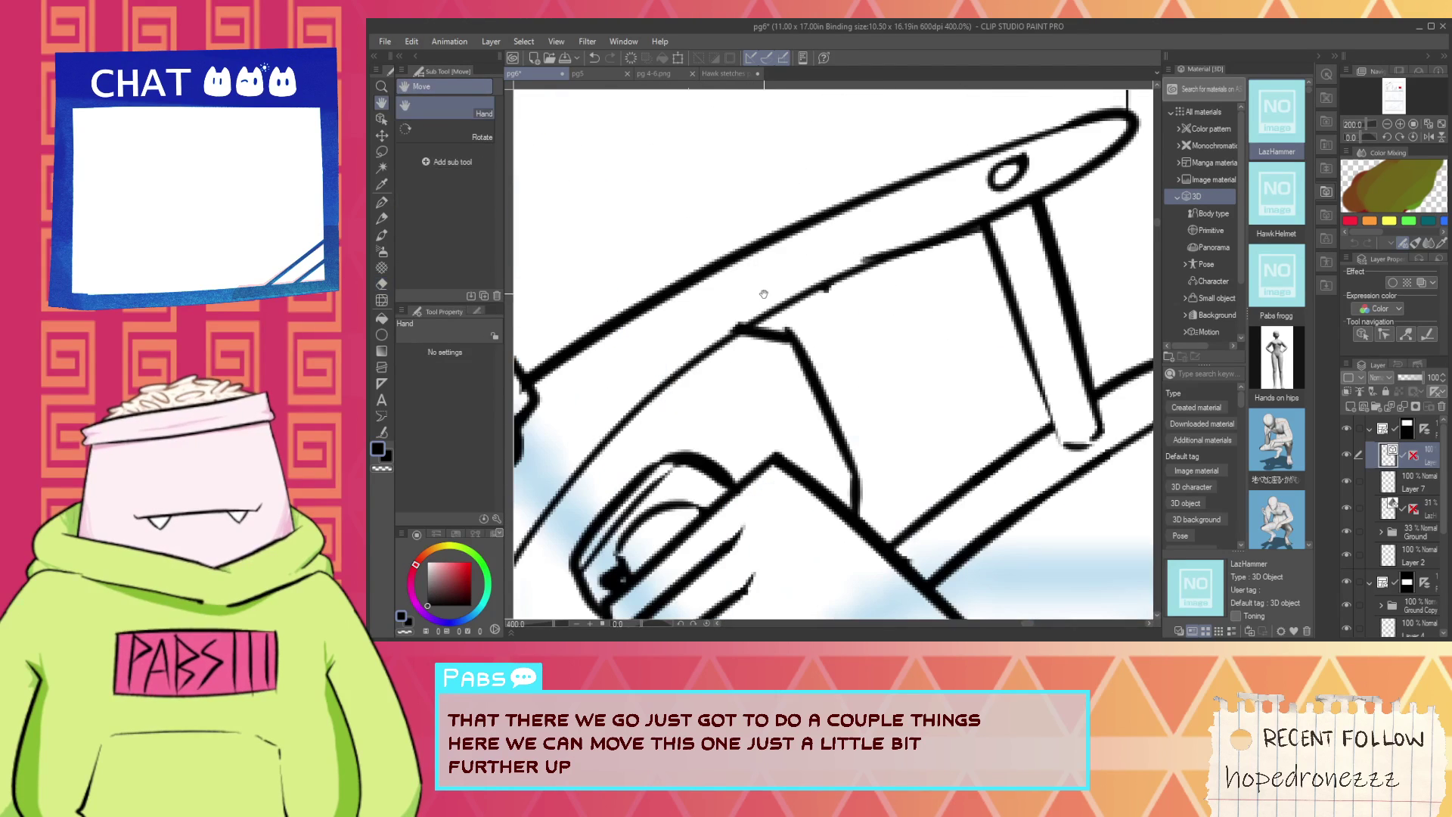
pyautogui.click(735, 333)
pyautogui.hotkey('ctrl', 'z')
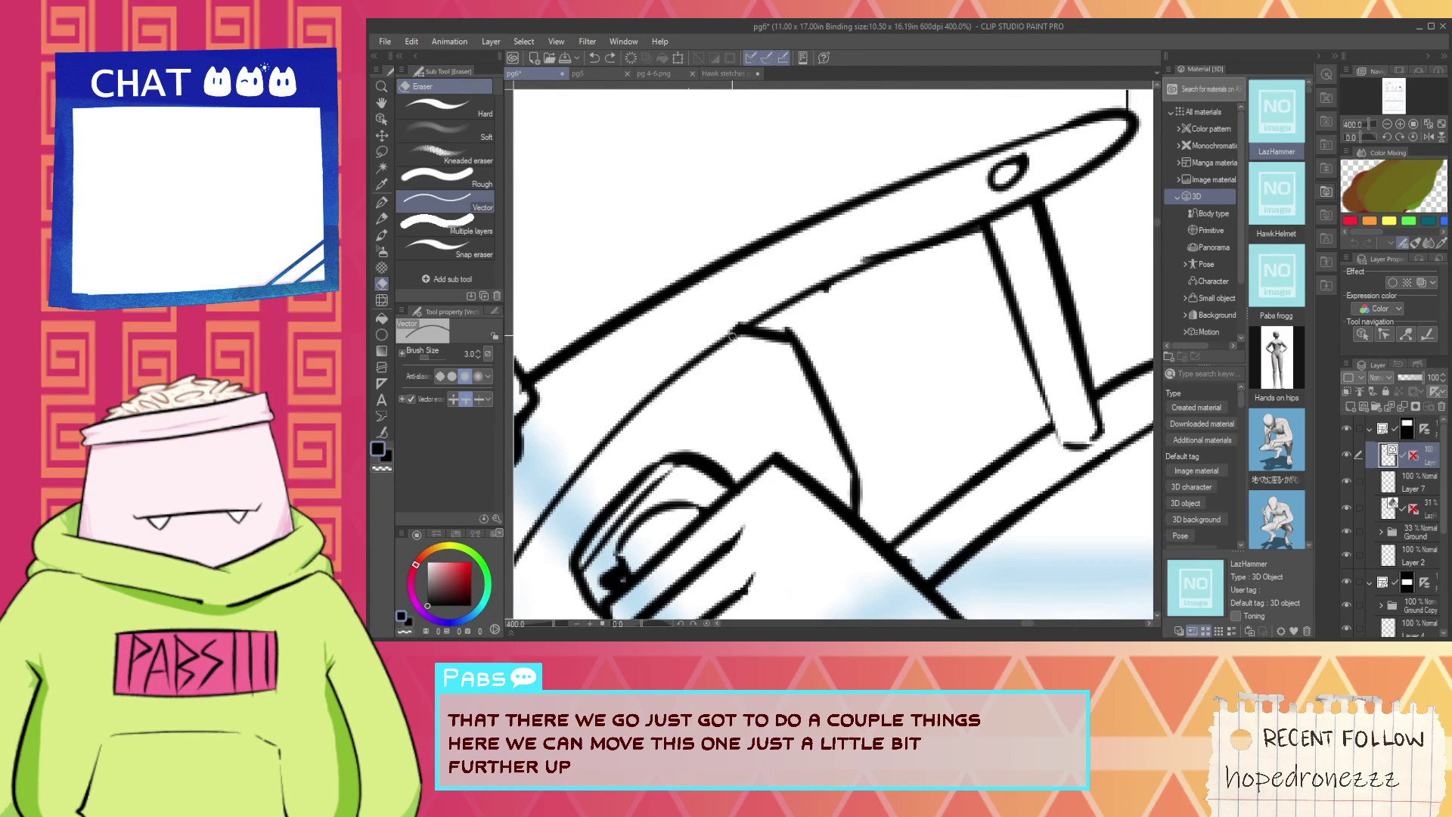
pyautogui.click(382, 432)
pyautogui.click(458, 184)
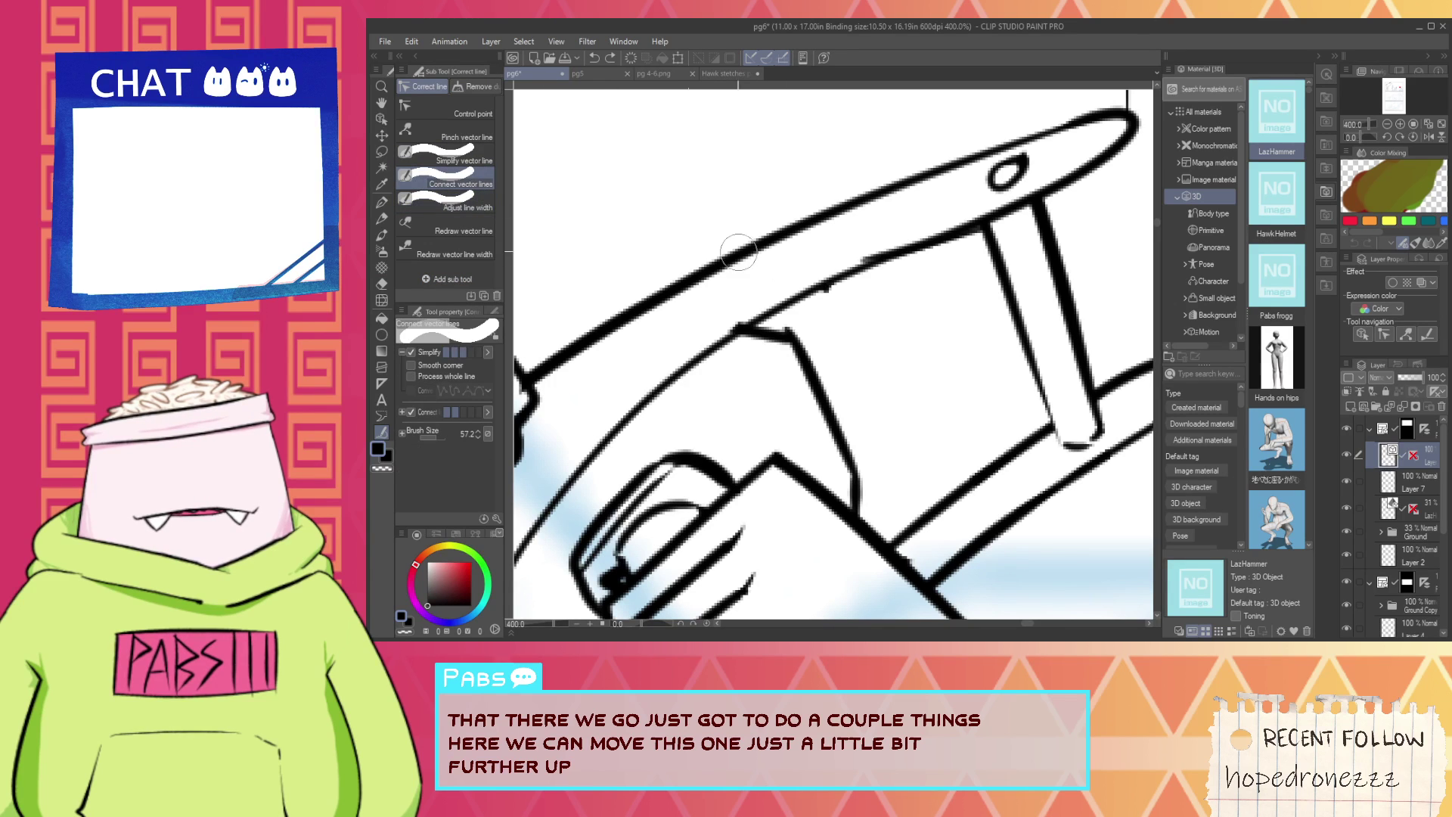
pyautogui.moveTo(794, 306); pyautogui.dragTo(927, 252)
pyautogui.scroll(-2, 926, 253)
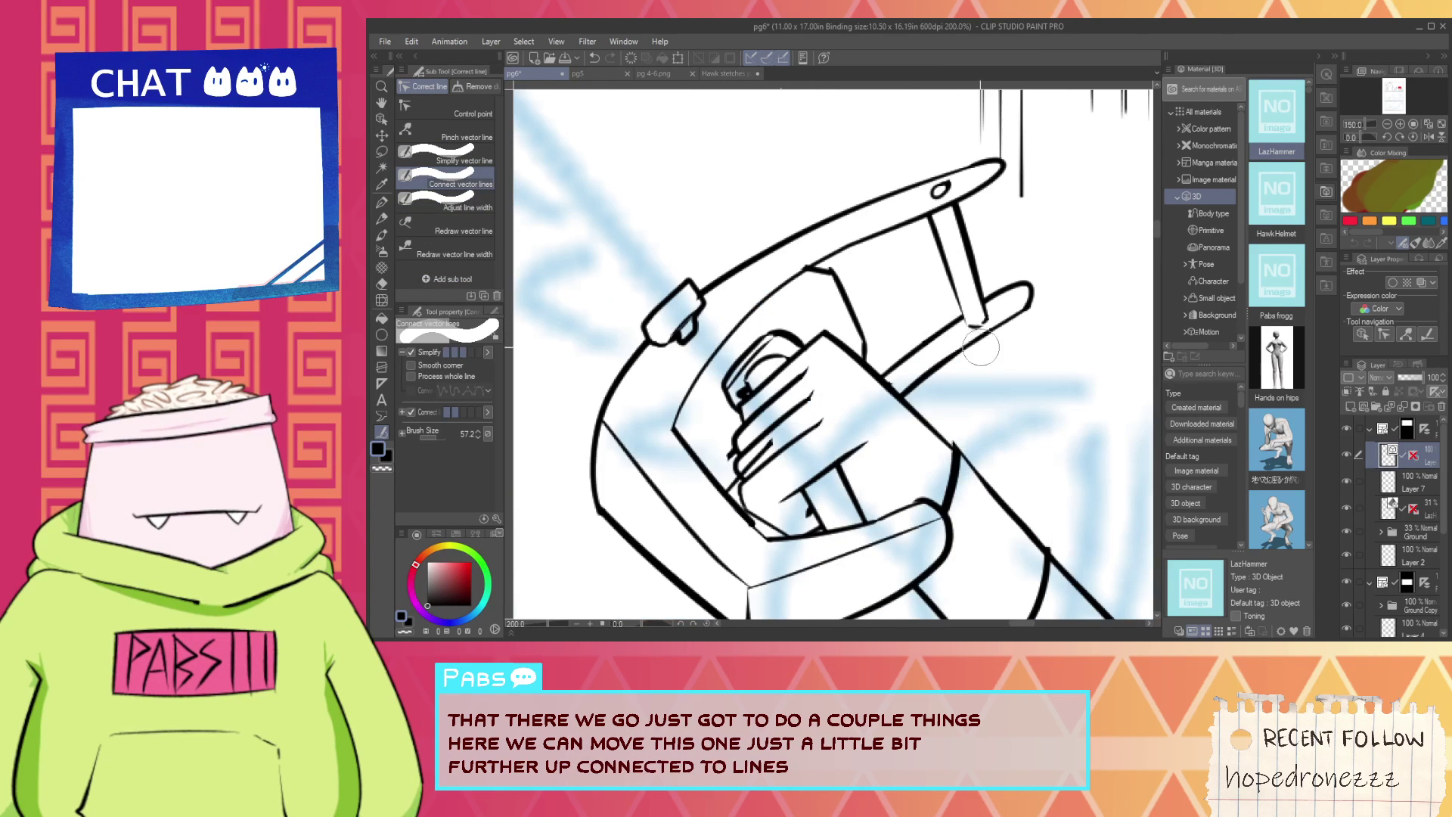
# Connect the lower bar's bottom edge to its rounded tip with Connect vector lines and inspect where the bar meets the hand.
pyautogui.moveTo(1029, 319)
pyautogui.mouseDown()
pyautogui.moveTo(1024, 308)
pyautogui.moveTo(1054, 324)
pyautogui.mouseUp()
pyautogui.scroll(4, 1047, 308)
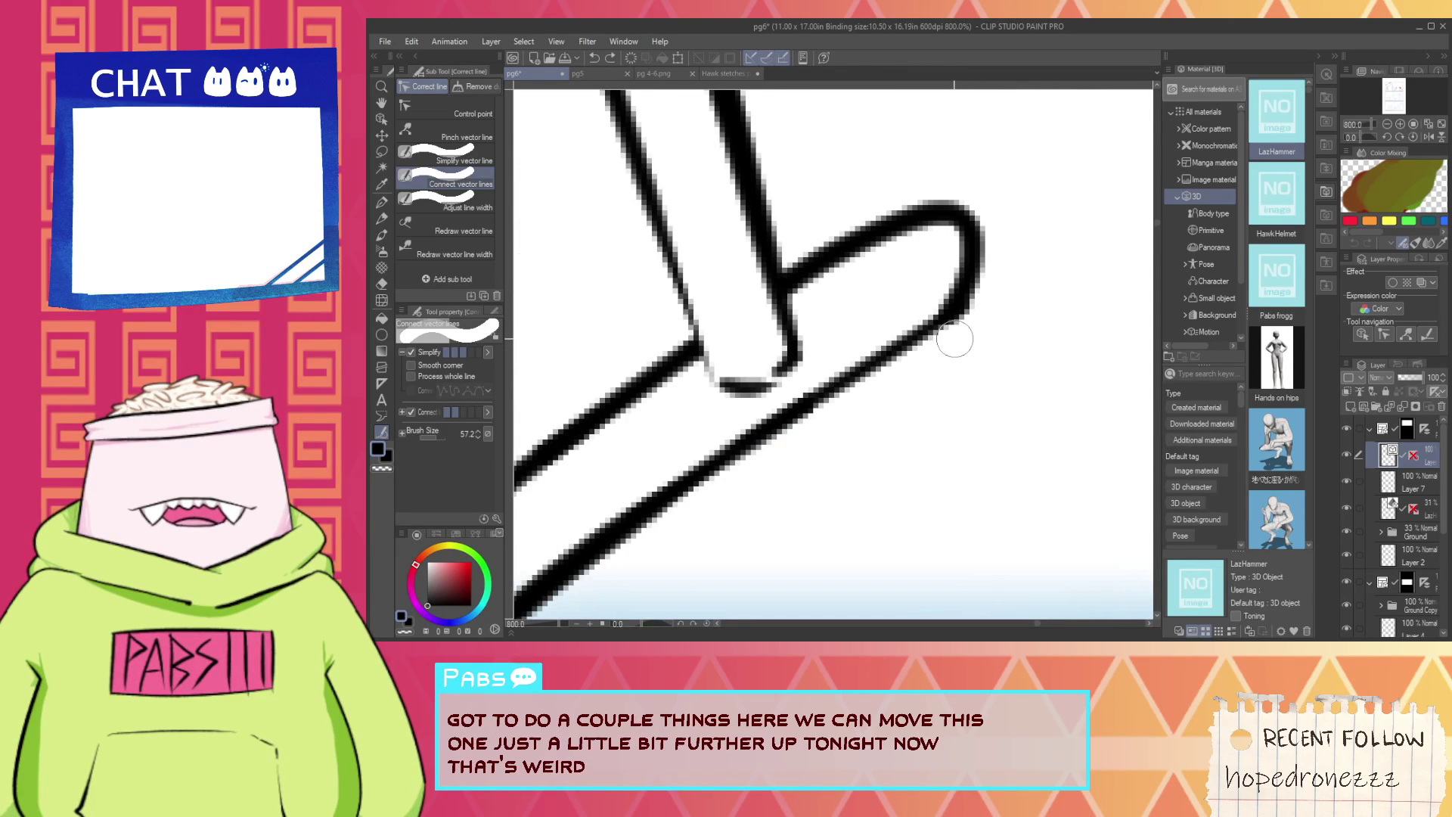
pyautogui.scroll(-5, 949, 321)
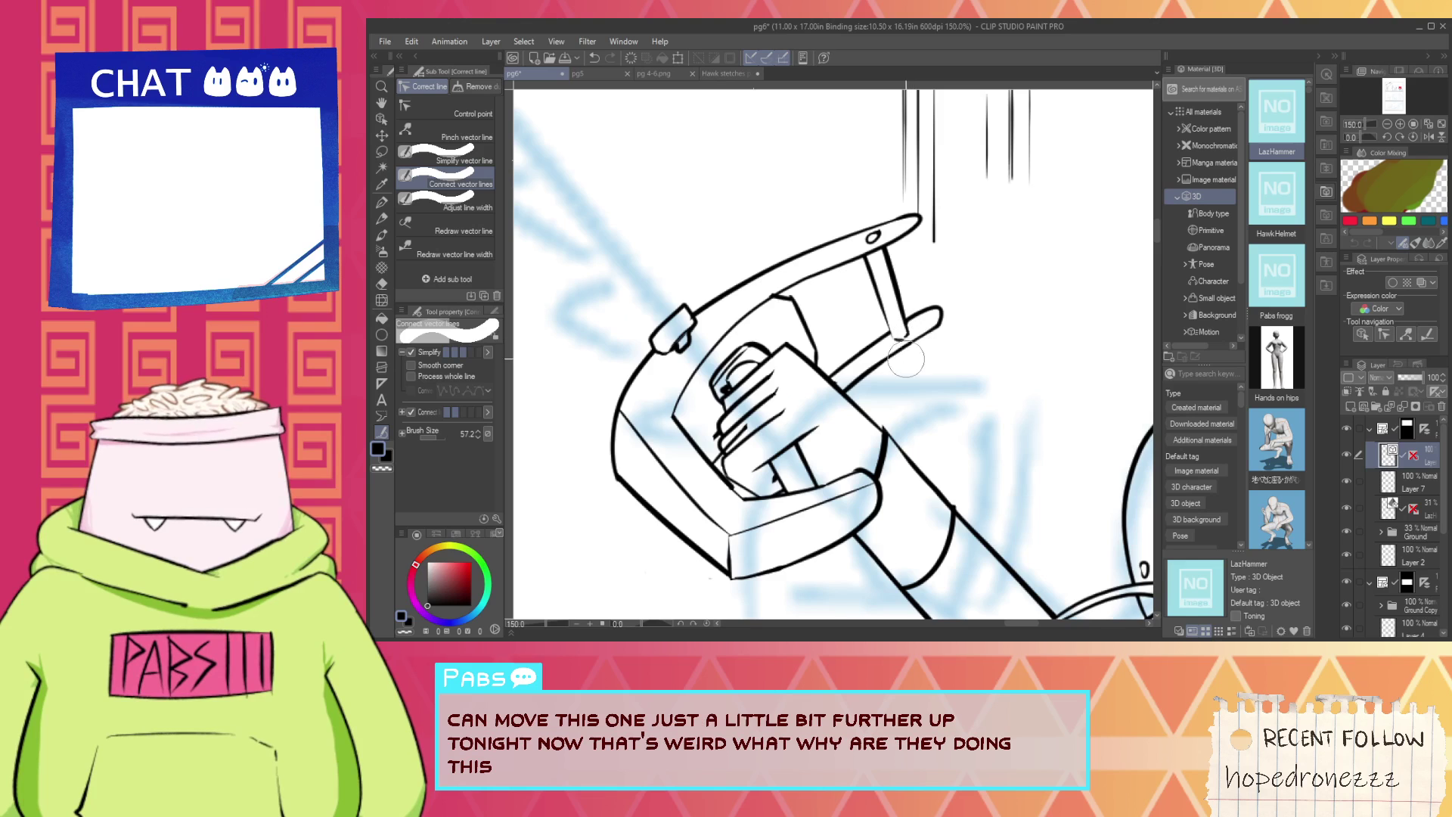
pyautogui.press('e')
pyautogui.scroll(6, 853, 399)
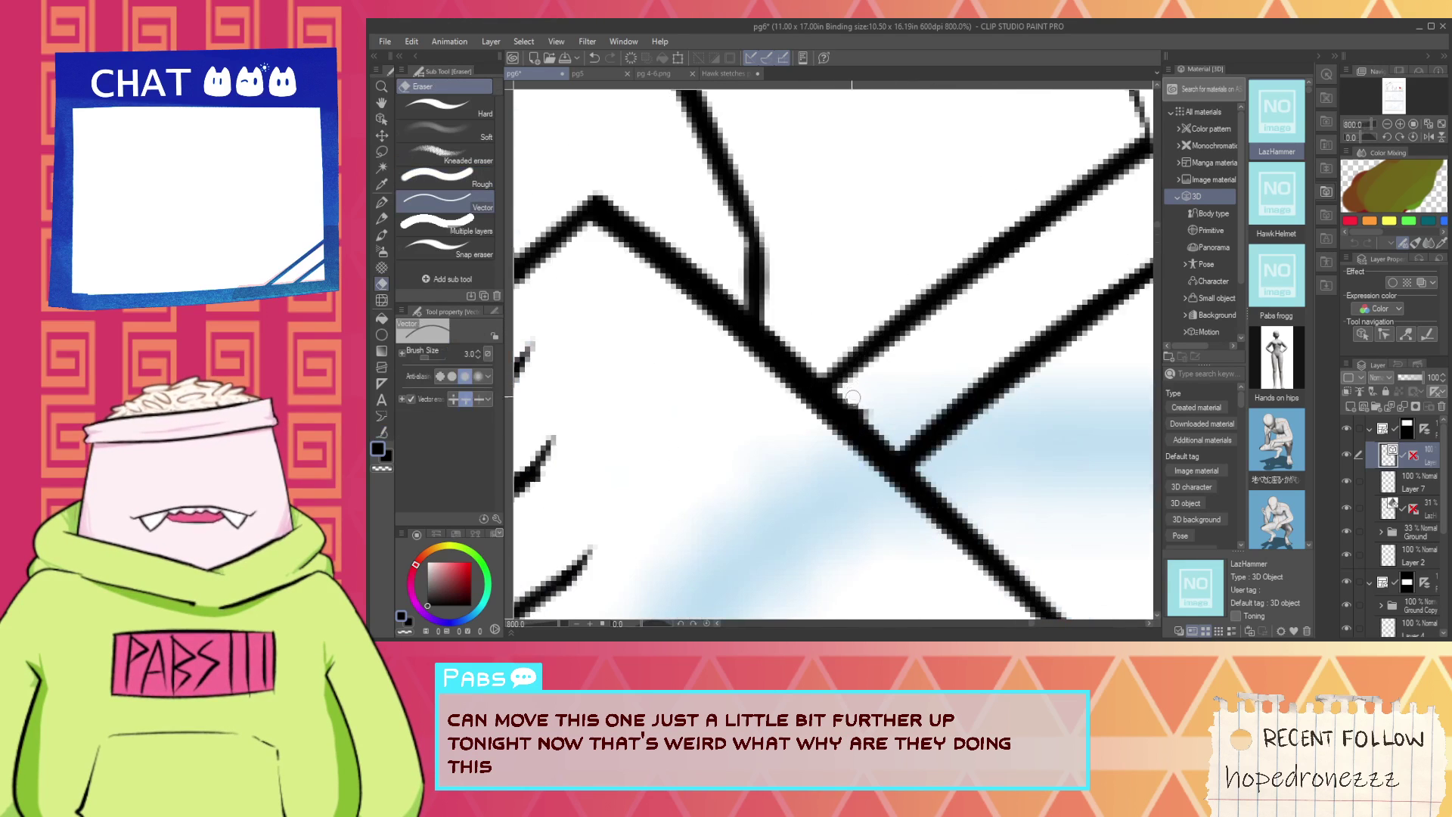
pyautogui.scroll(-7, 864, 417)
pyautogui.scroll(4, 789, 446)
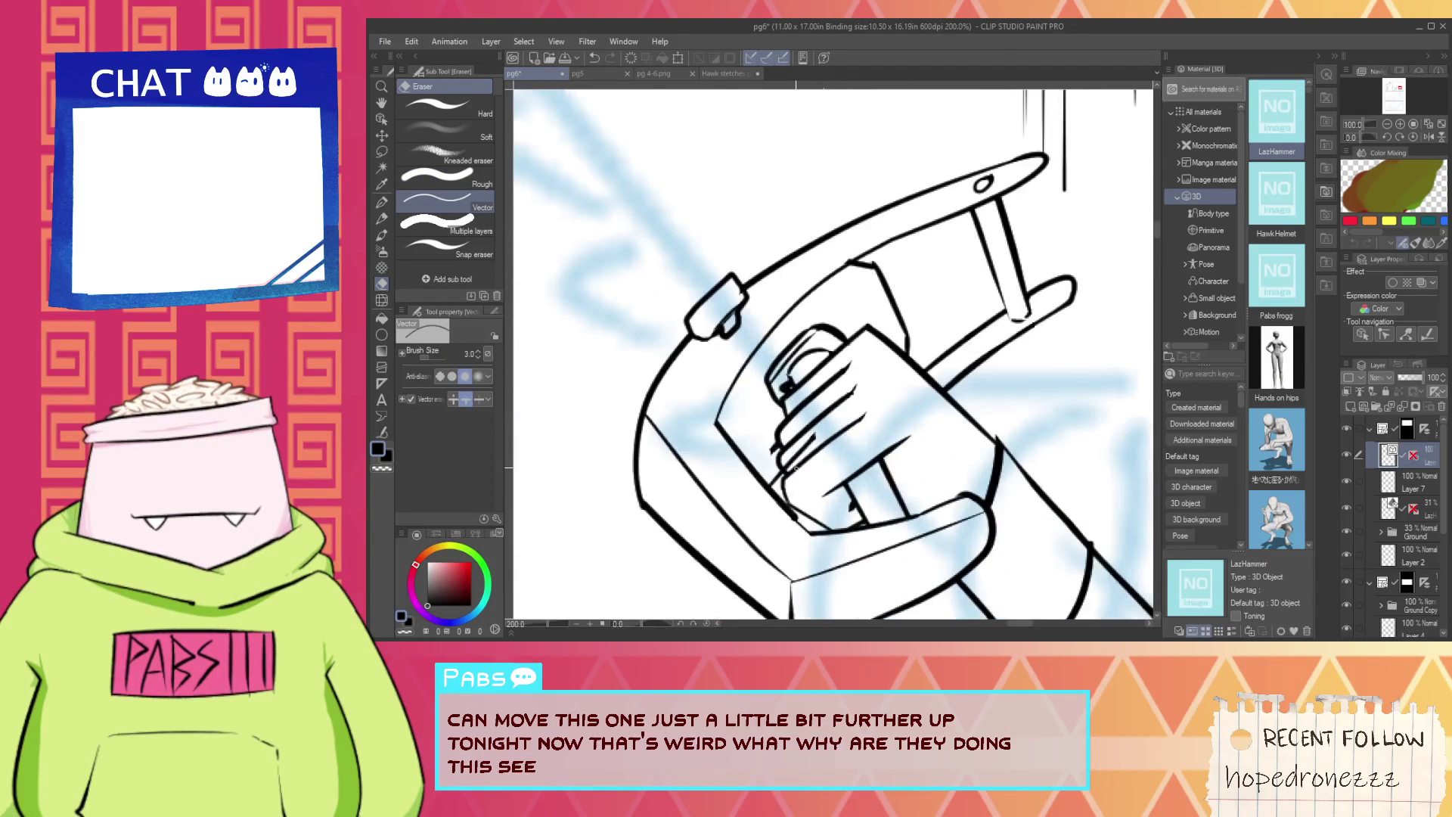
# Connect the overlapping vector segments of the handle's inner edge beneath the fist, undoing the joins that distort the line.
pyautogui.press('space')
pyautogui.moveTo(735, 539); pyautogui.dragTo(728, 487)
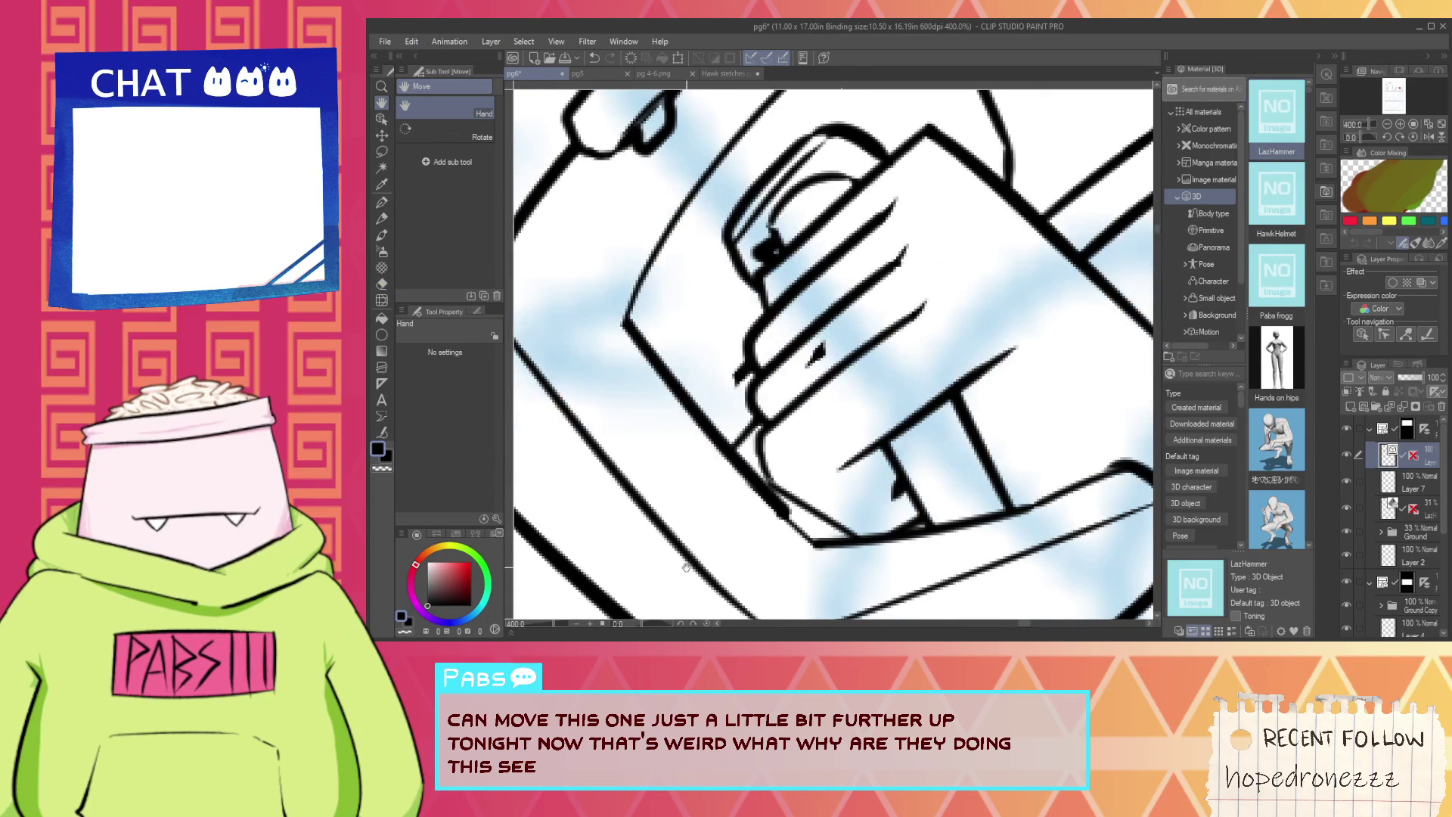
pyautogui.click(385, 432)
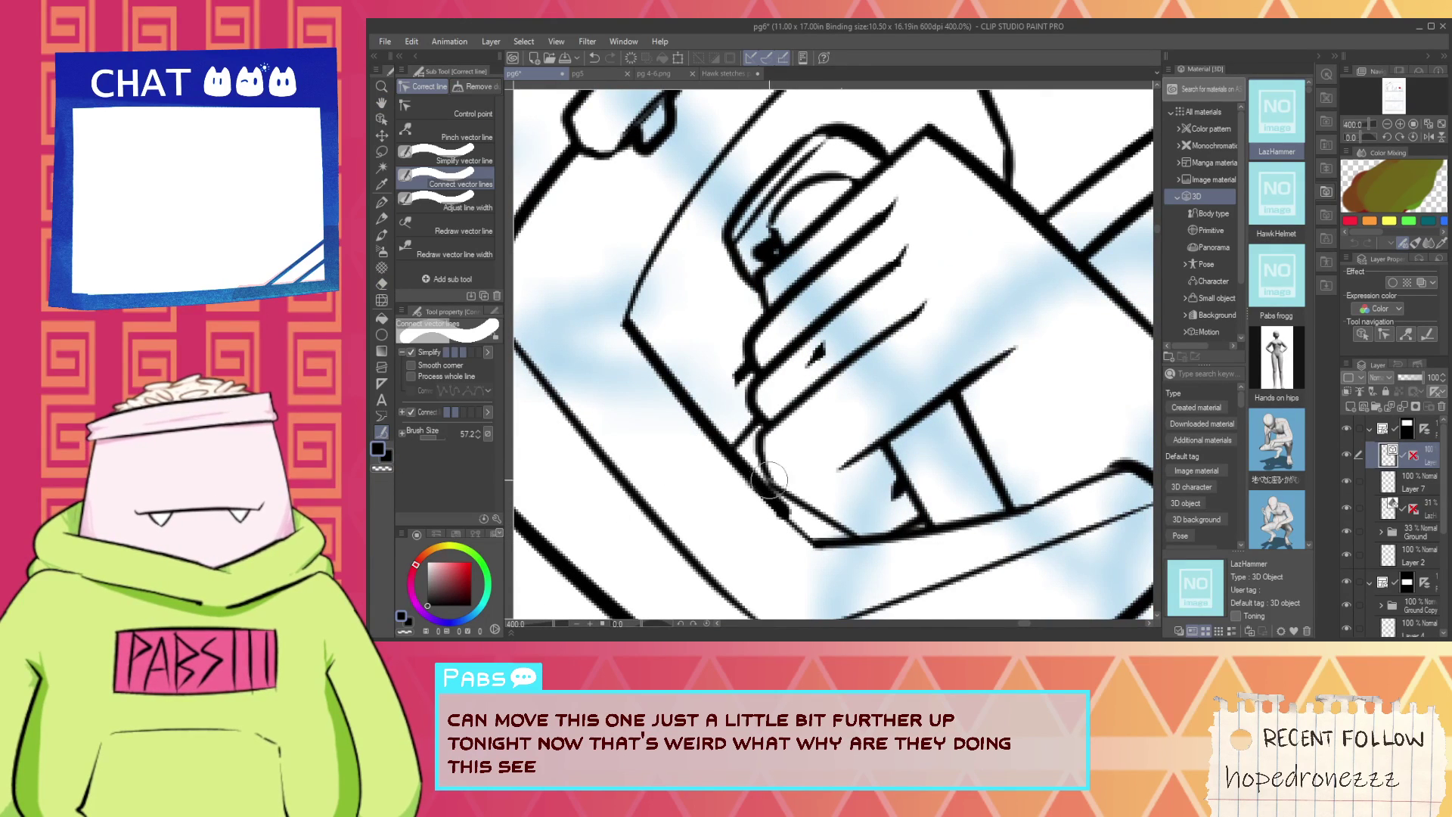
pyautogui.scroll(4, 780, 528)
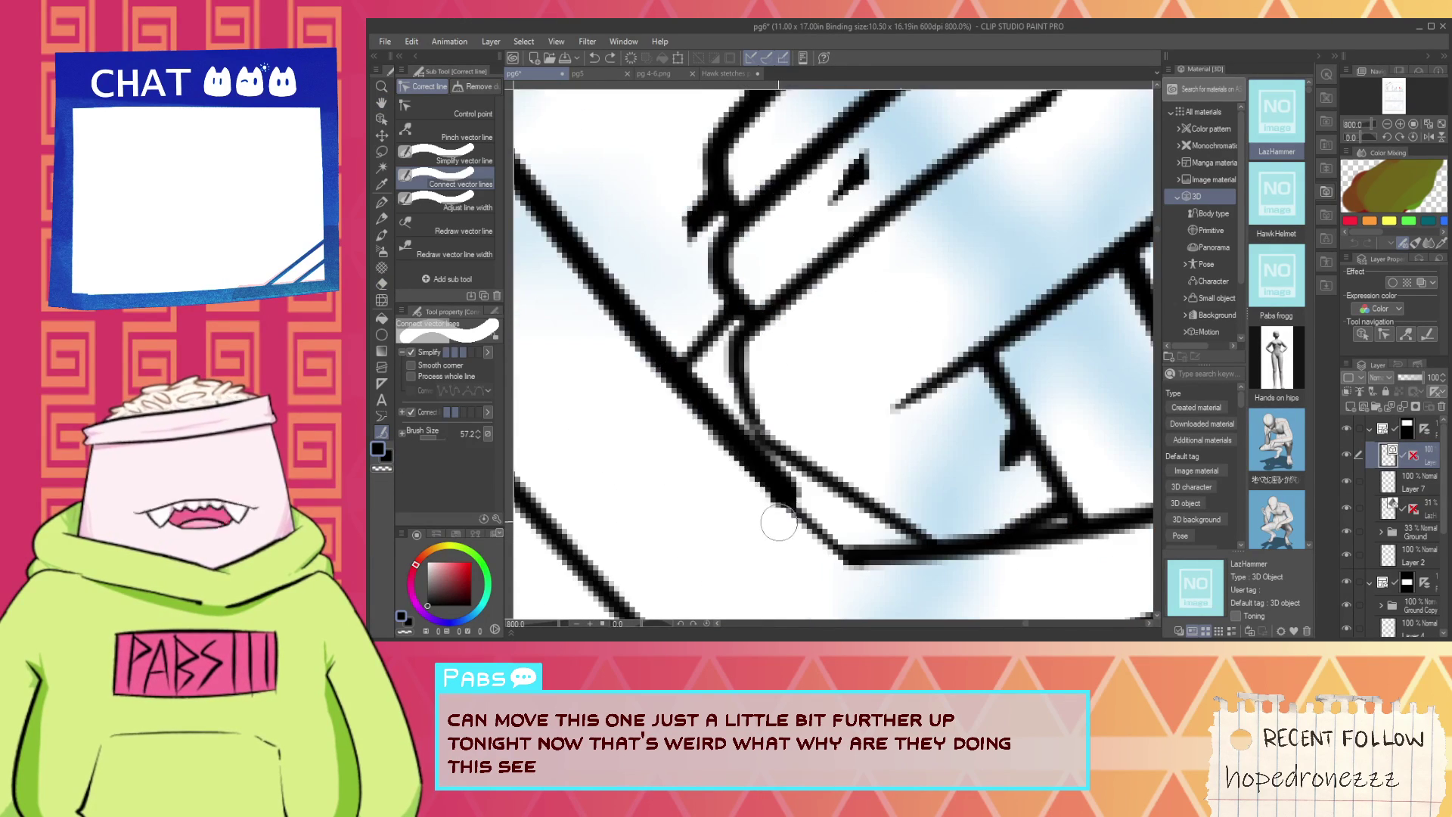
pyautogui.click(780, 500)
pyautogui.hotkey('ctrl', 'z')
pyautogui.click(788, 490)
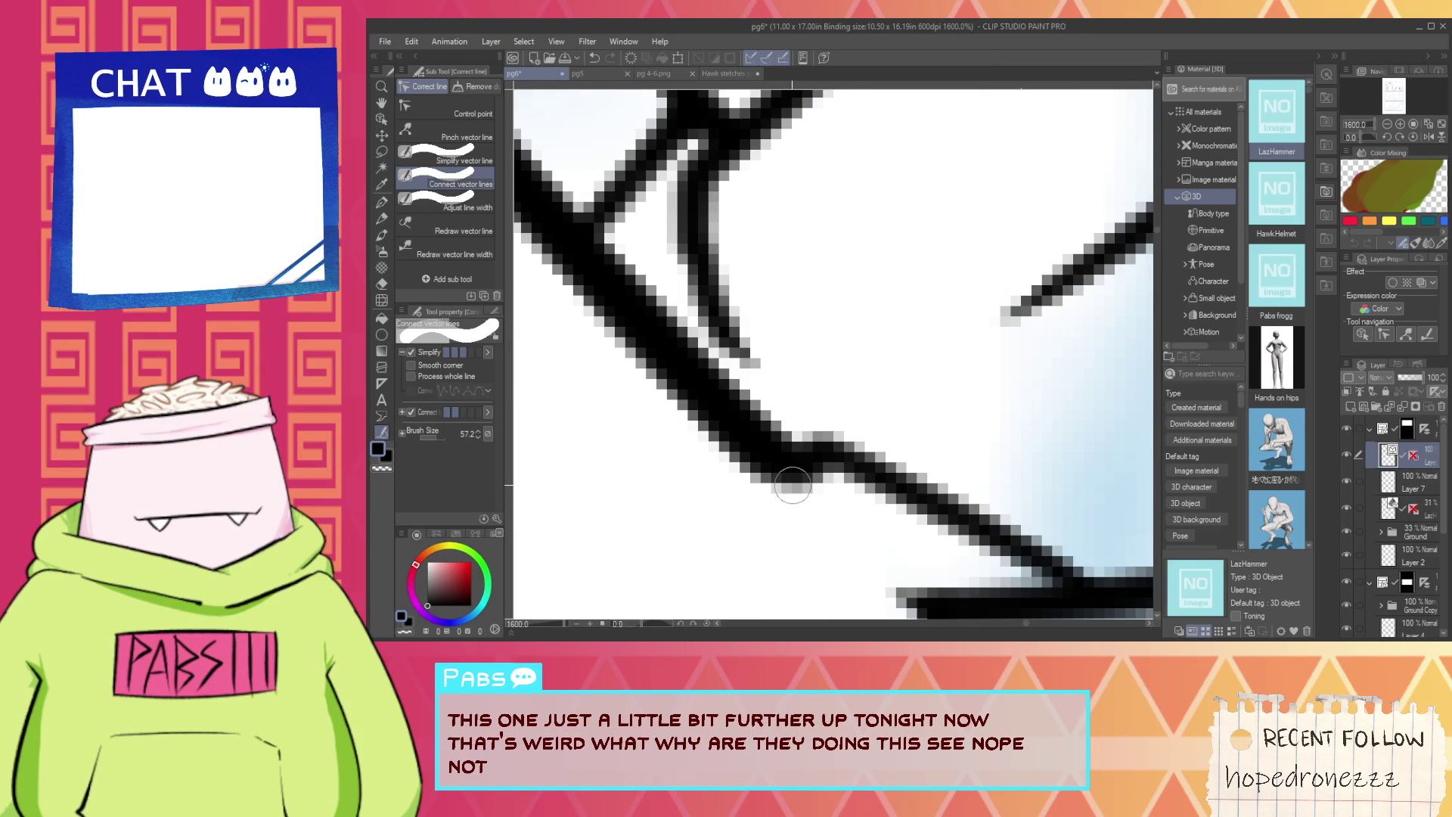
pyautogui.hotkey('ctrl', 'z')
pyautogui.moveTo(731, 459); pyautogui.dragTo(665, 377)
pyautogui.scroll(-4, 690, 399)
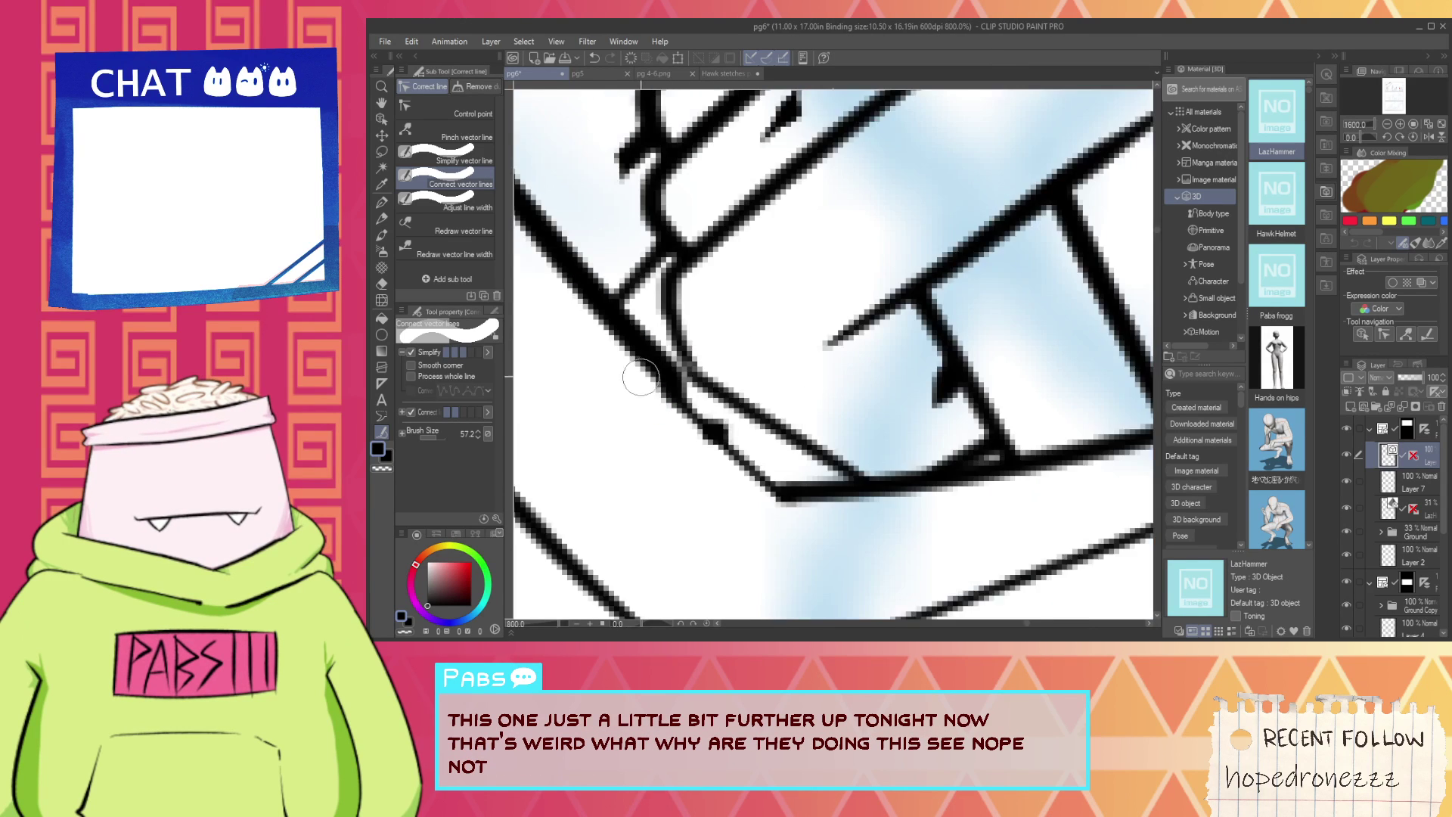
# Redraw the vector line width along the handle's inner edge from its upper bend to the corner beneath the fist.
pyautogui.press('p')
pyautogui.click(383, 431)
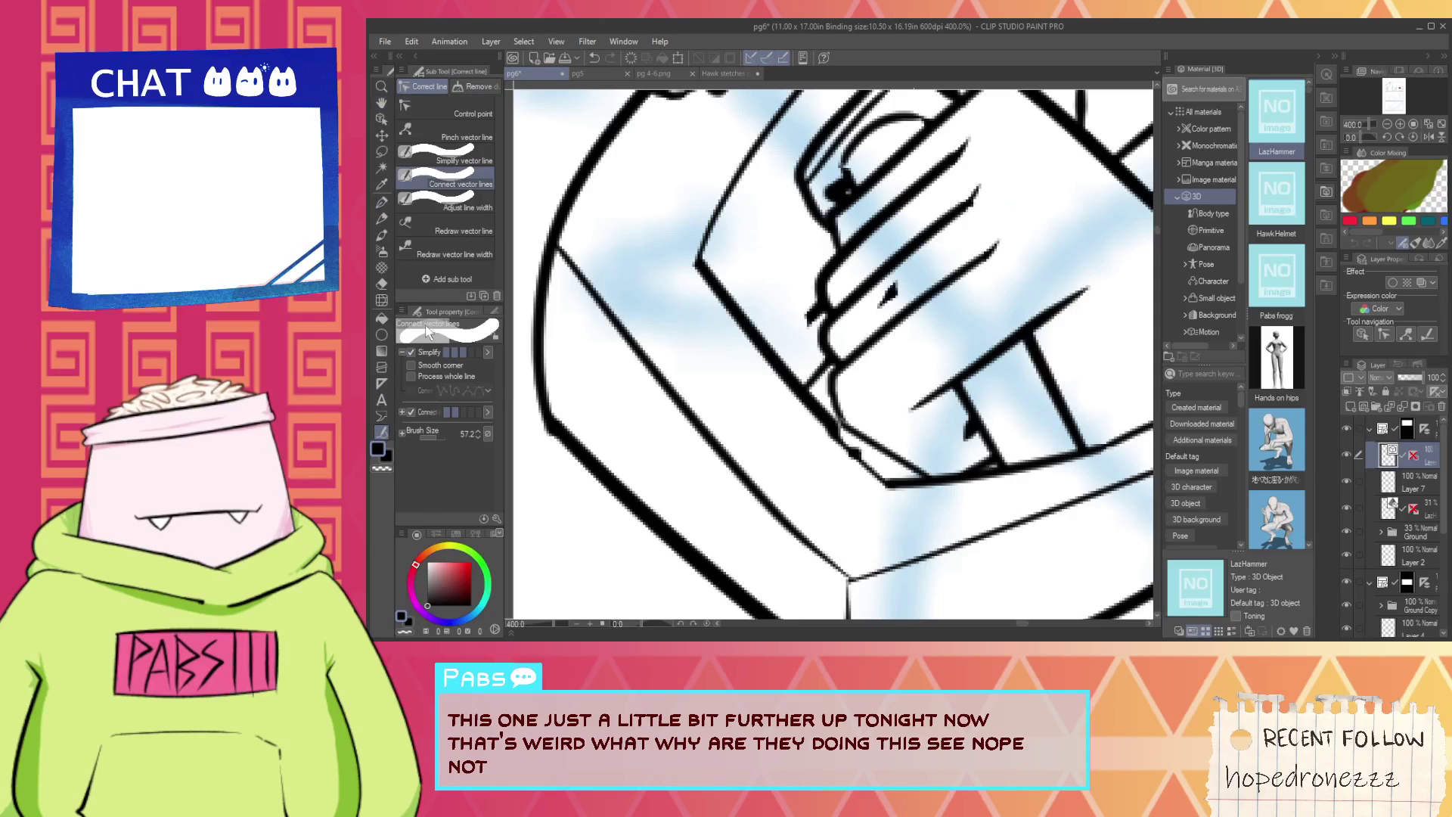
pyautogui.click(455, 254)
pyautogui.moveTo(706, 291)
pyautogui.mouseDown()
pyautogui.moveTo(927, 495)
pyautogui.moveTo(899, 461)
pyautogui.mouseUp()
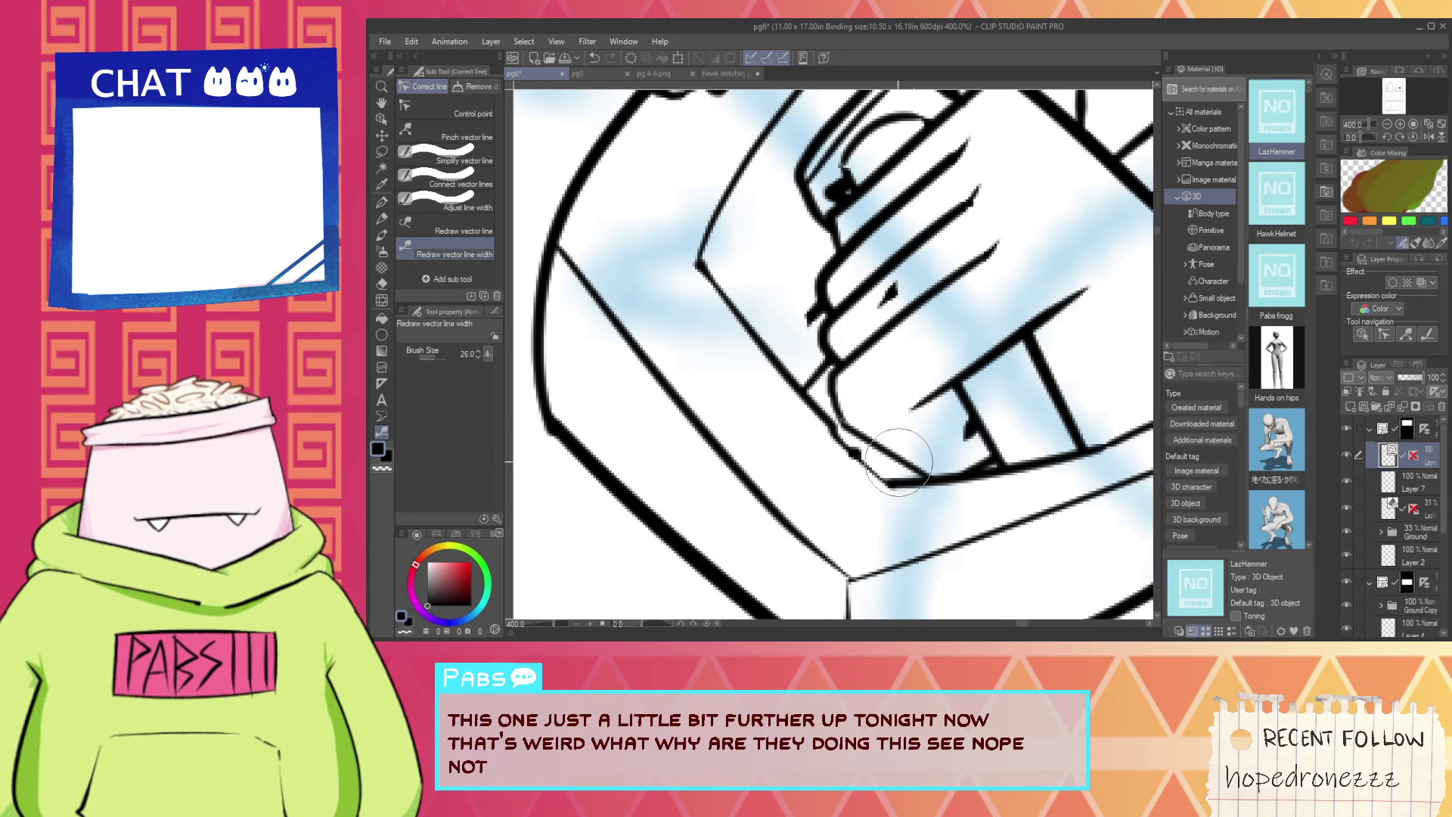
# Inspect the control points of the handle's inner edge and simplify that vector line with a lower simplification level.
pyautogui.click(452, 115)
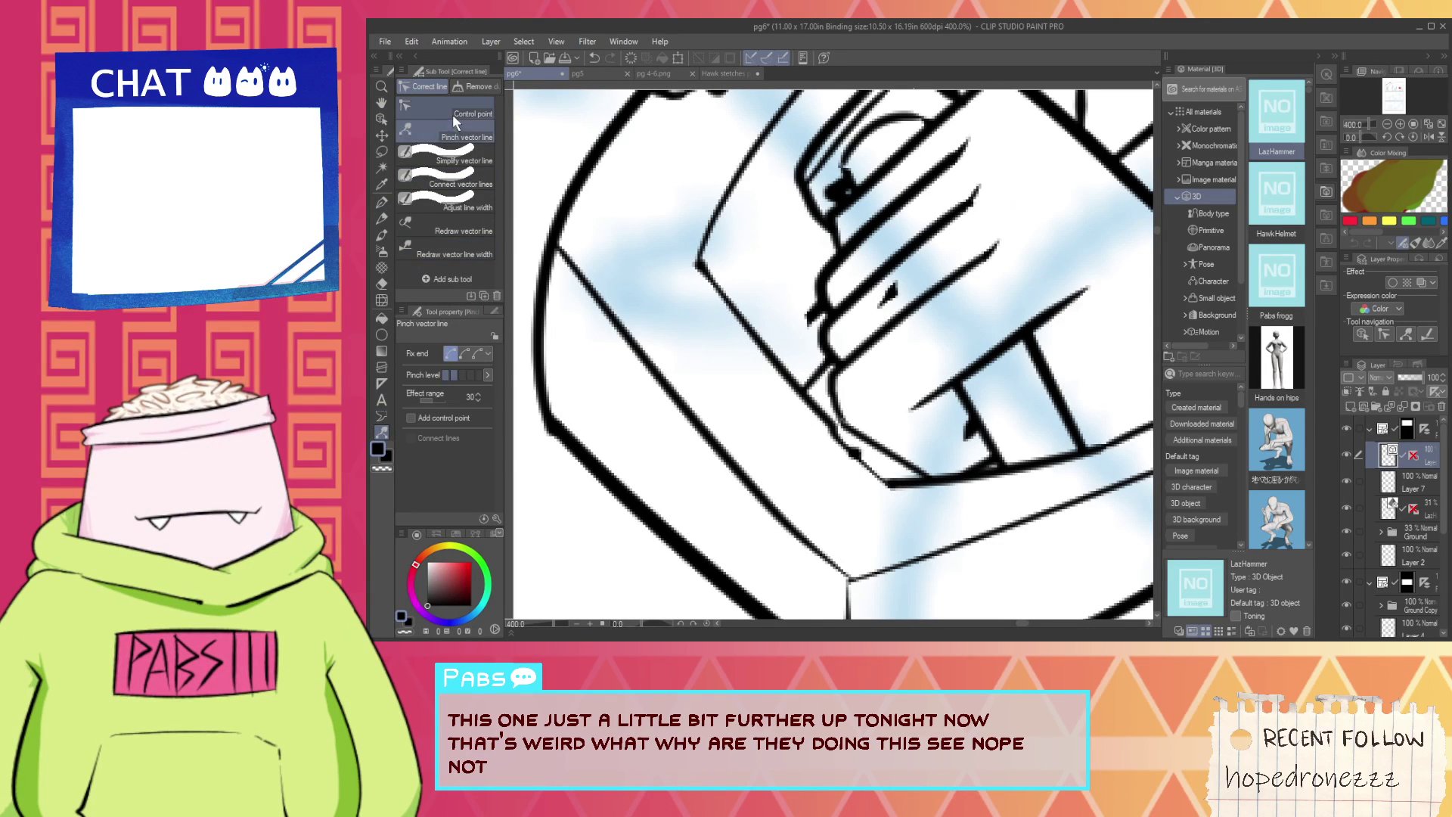
pyautogui.scroll(2, 844, 445)
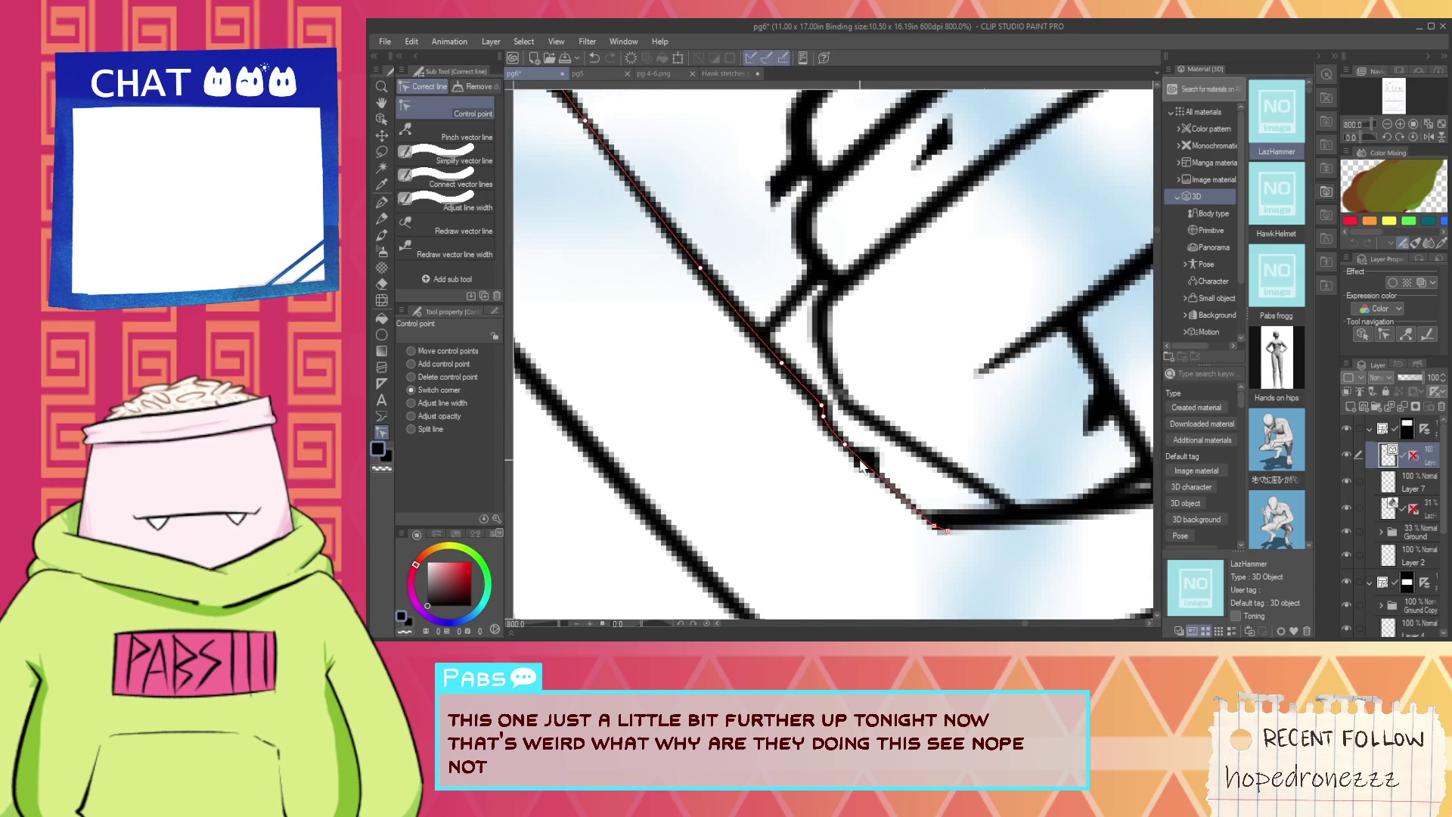
pyautogui.scroll(-2, 870, 479)
pyautogui.scroll(2, 704, 291)
pyautogui.scroll(-2, 697, 288)
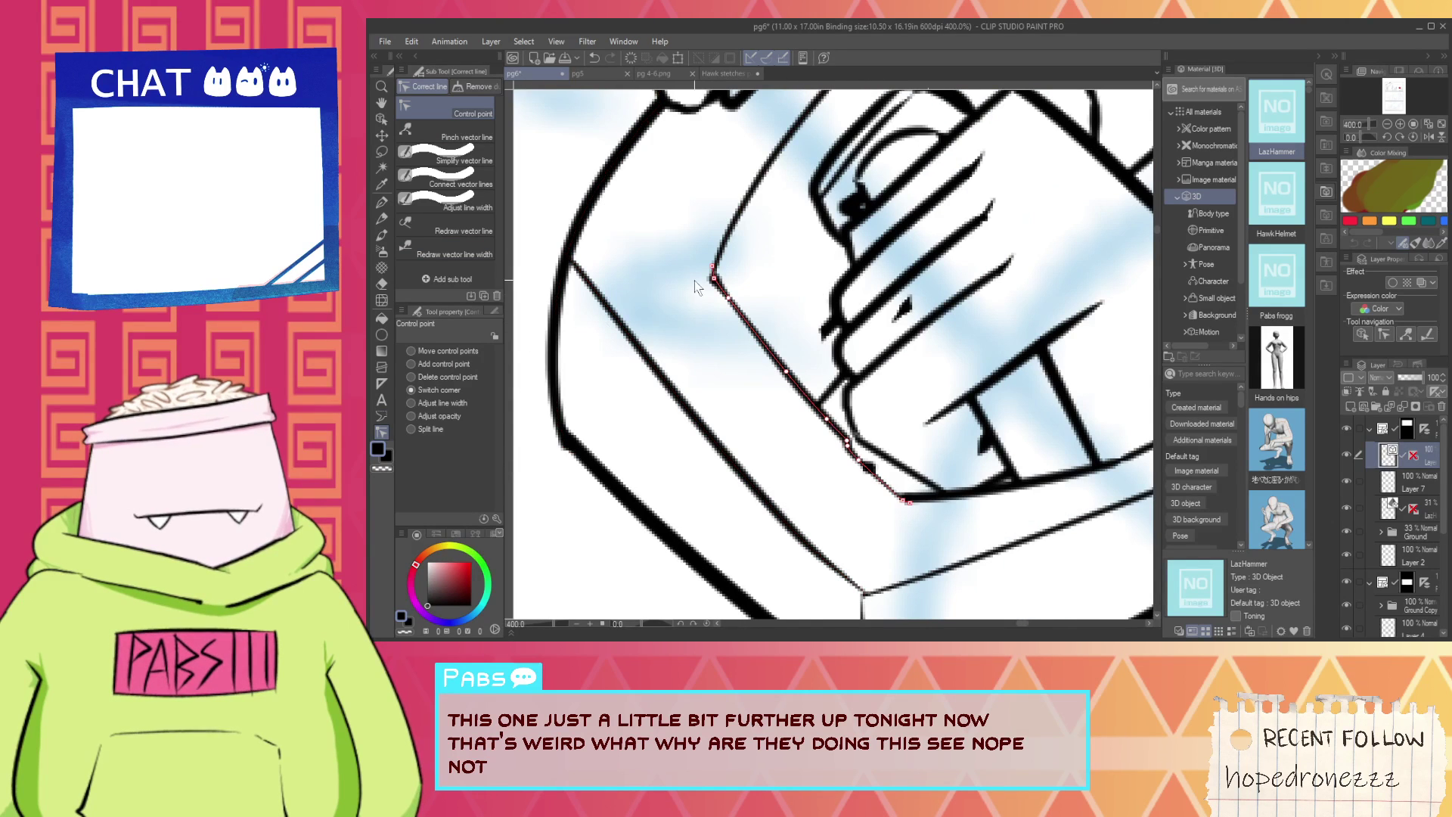
pyautogui.click(450, 157)
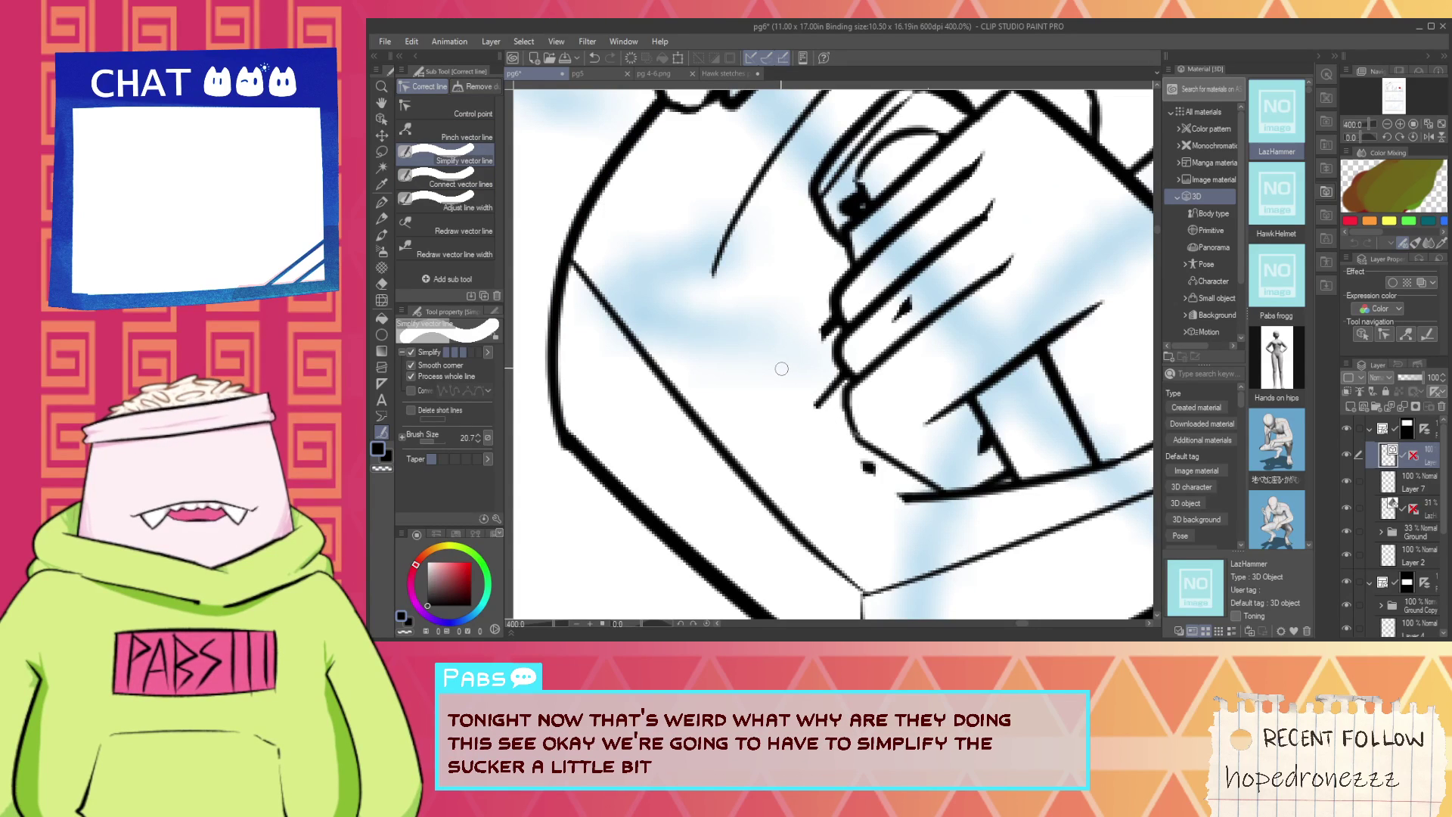
pyautogui.click(758, 345)
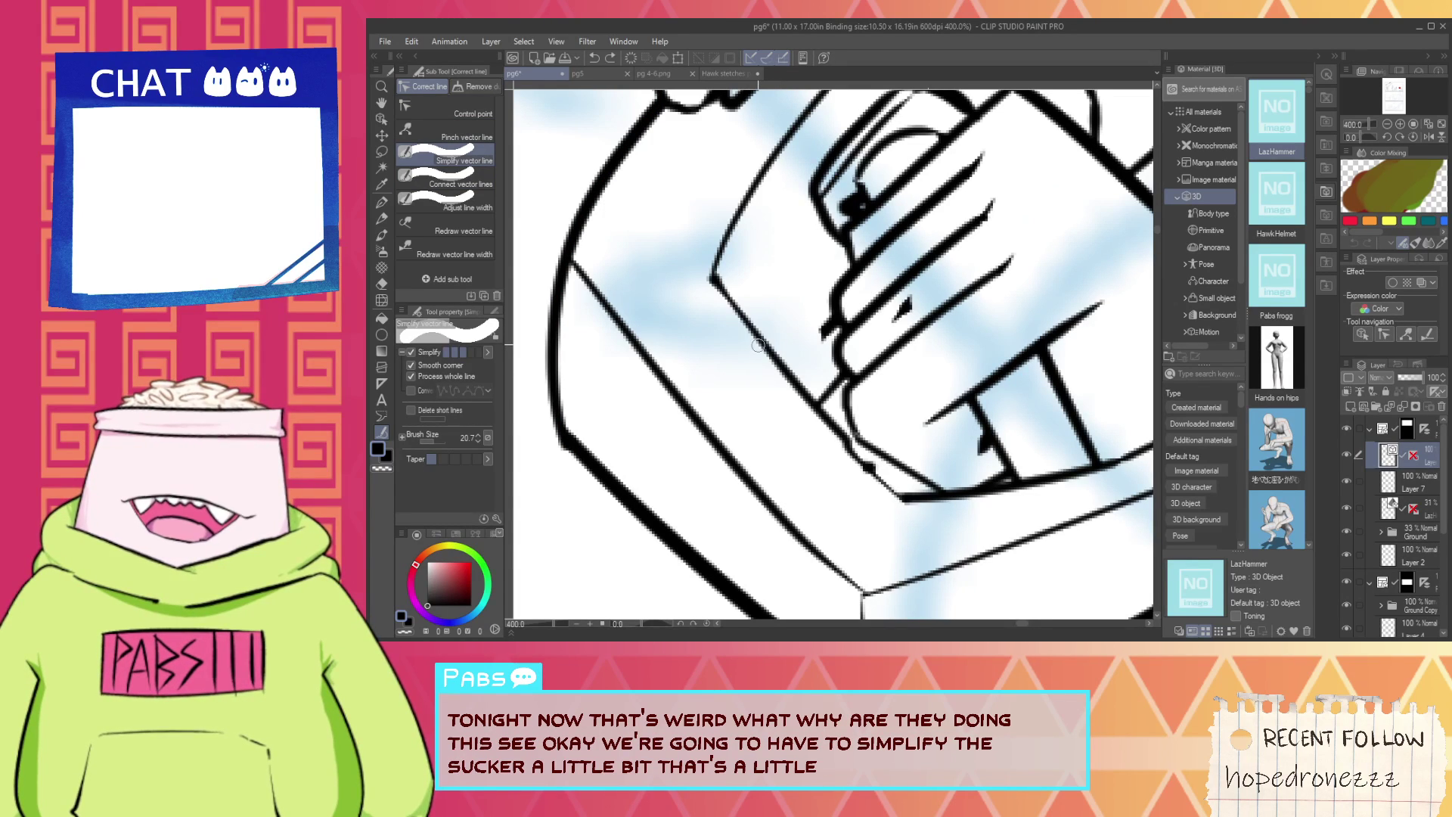
pyautogui.click(445, 353)
pyautogui.click(785, 374)
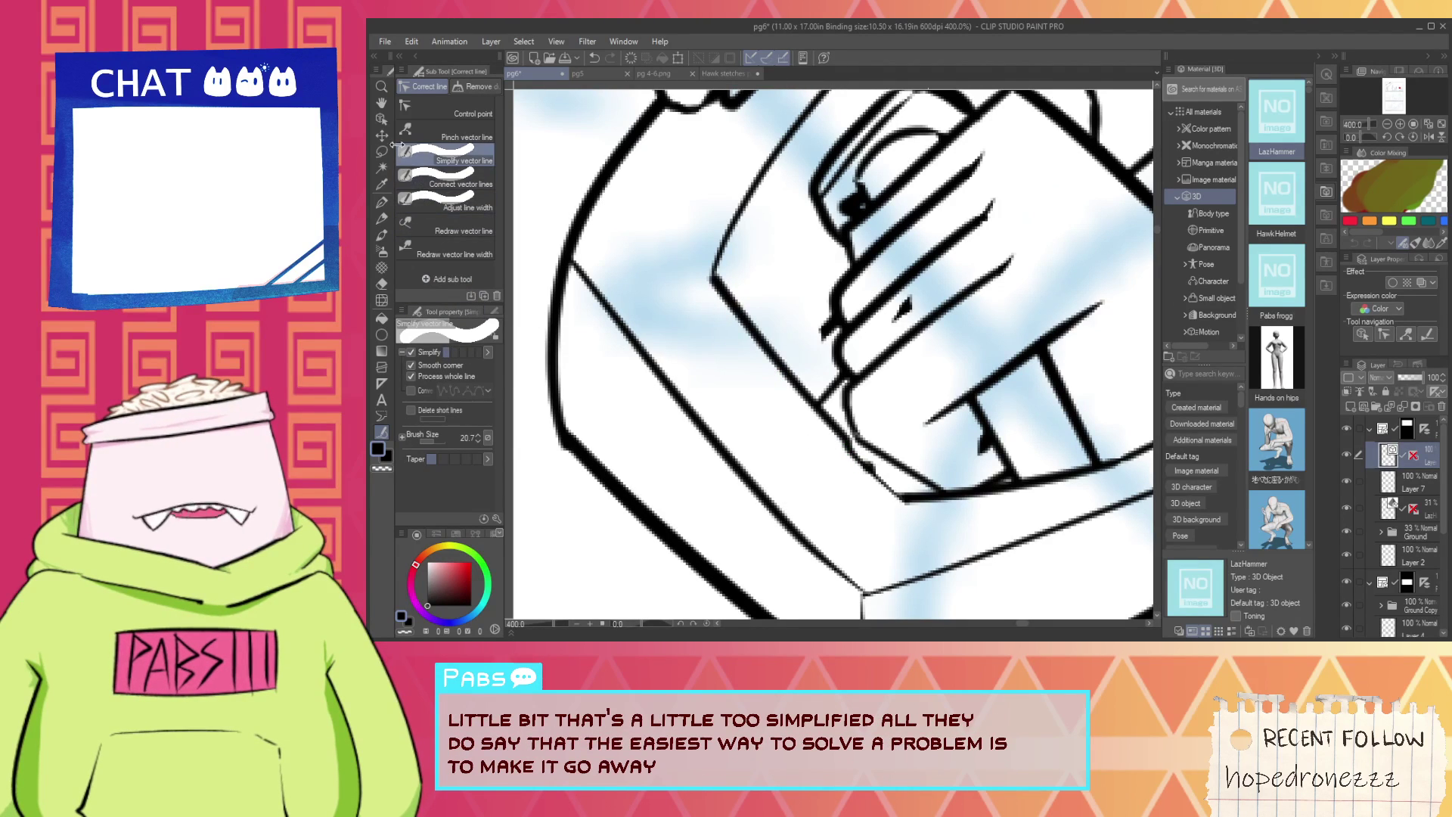
# Select and delete the leftover stray line bits beside the handle's inner edge beneath the fist.
pyautogui.press('o')
pyautogui.click(876, 475)
pyautogui.scroll(3, 876, 475)
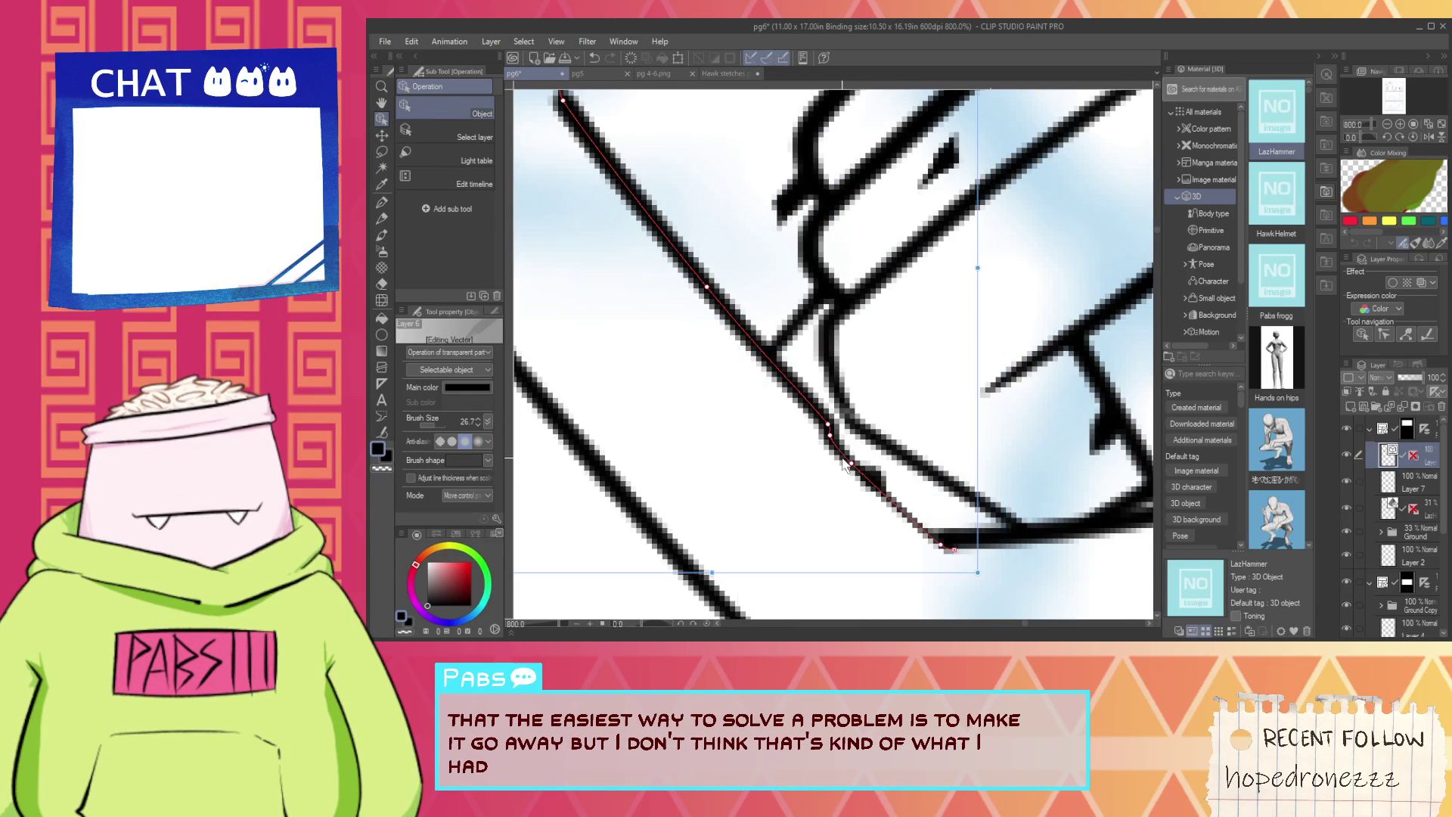
pyautogui.click(877, 483)
pyautogui.press('Delete')
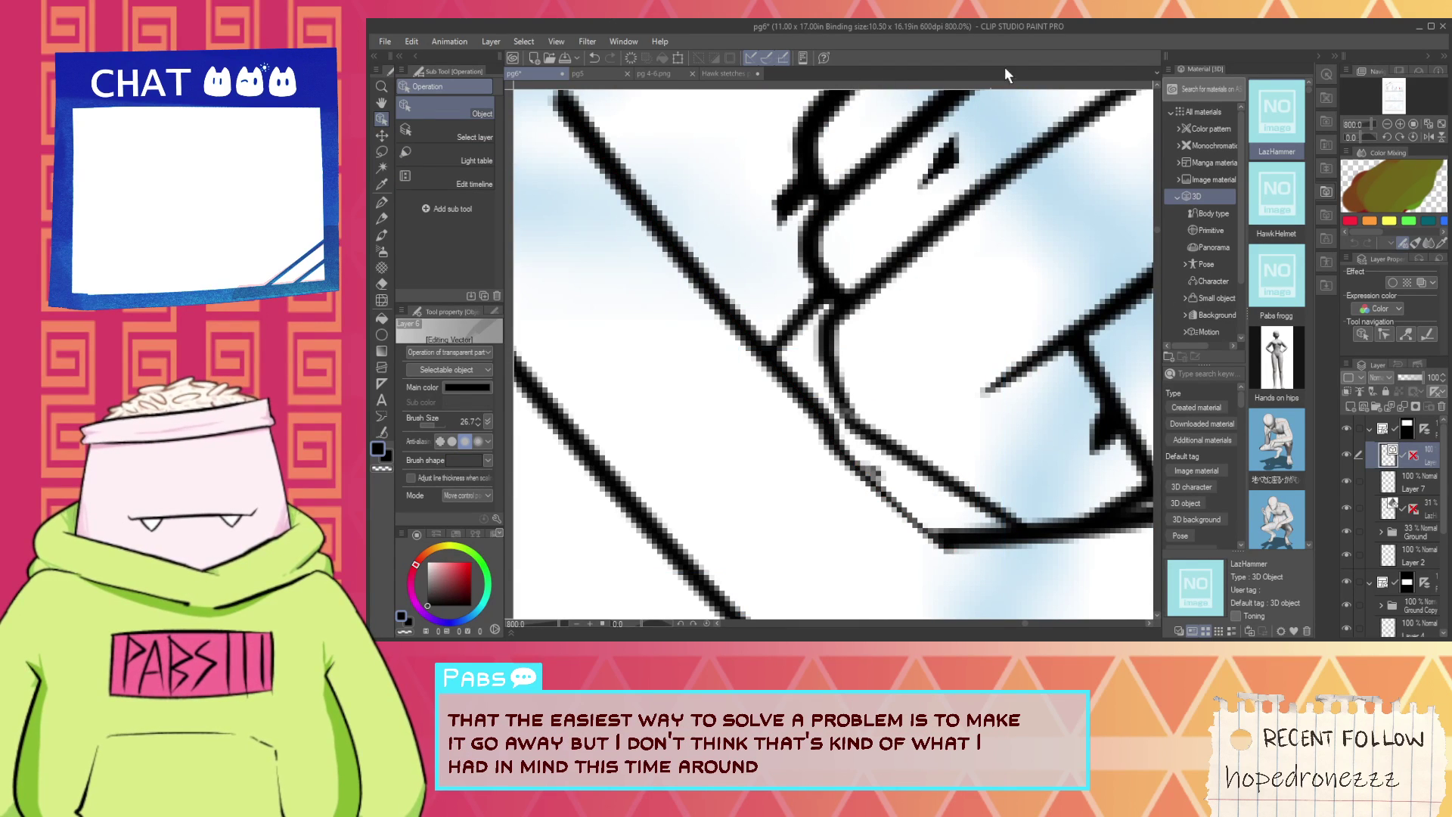
pyautogui.click(873, 468)
pyautogui.press('Delete')
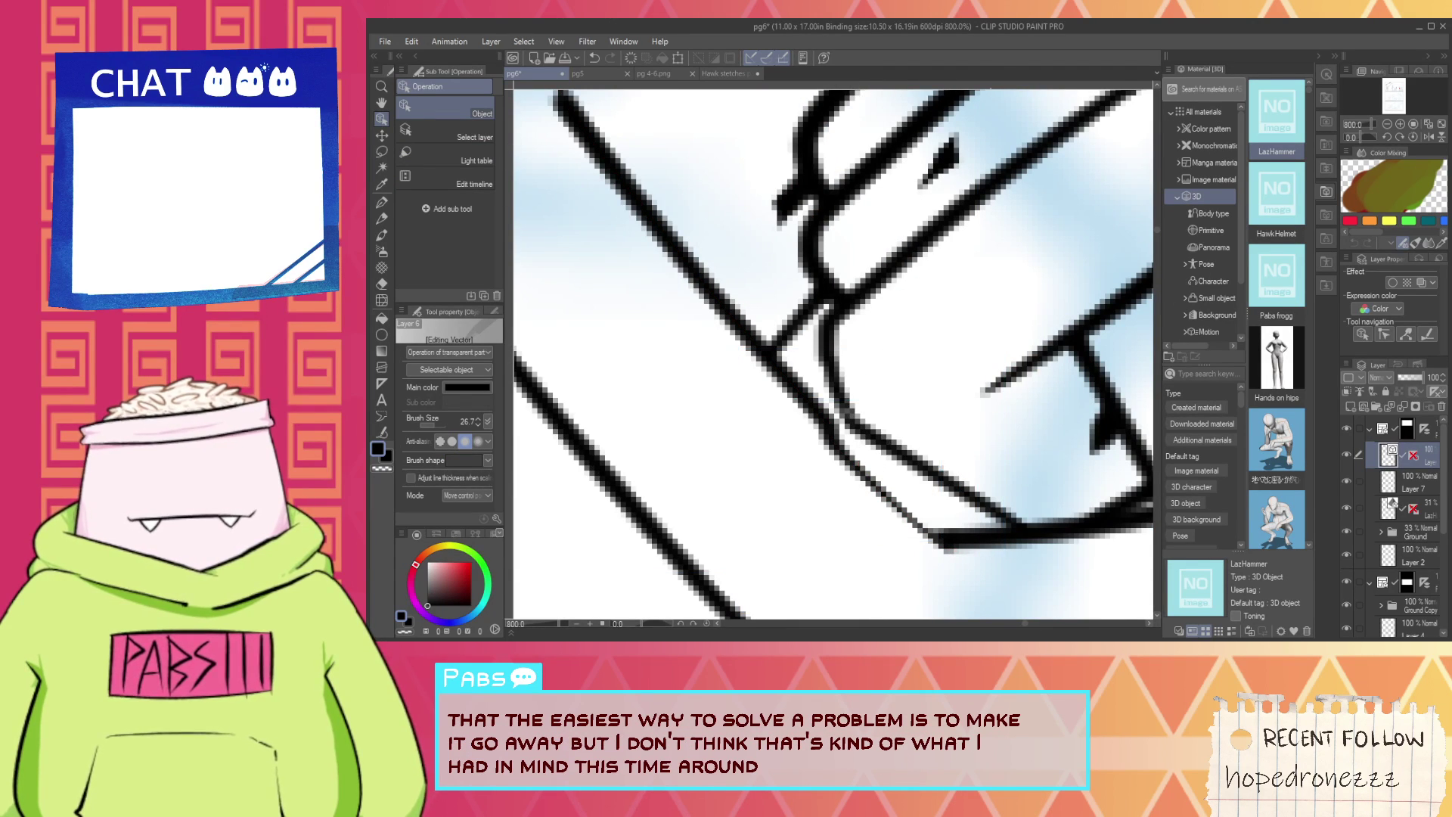
# Reposition the control points near the kink in the handle's inner edge so the line runs straight to the corner.
pyautogui.click(874, 469)
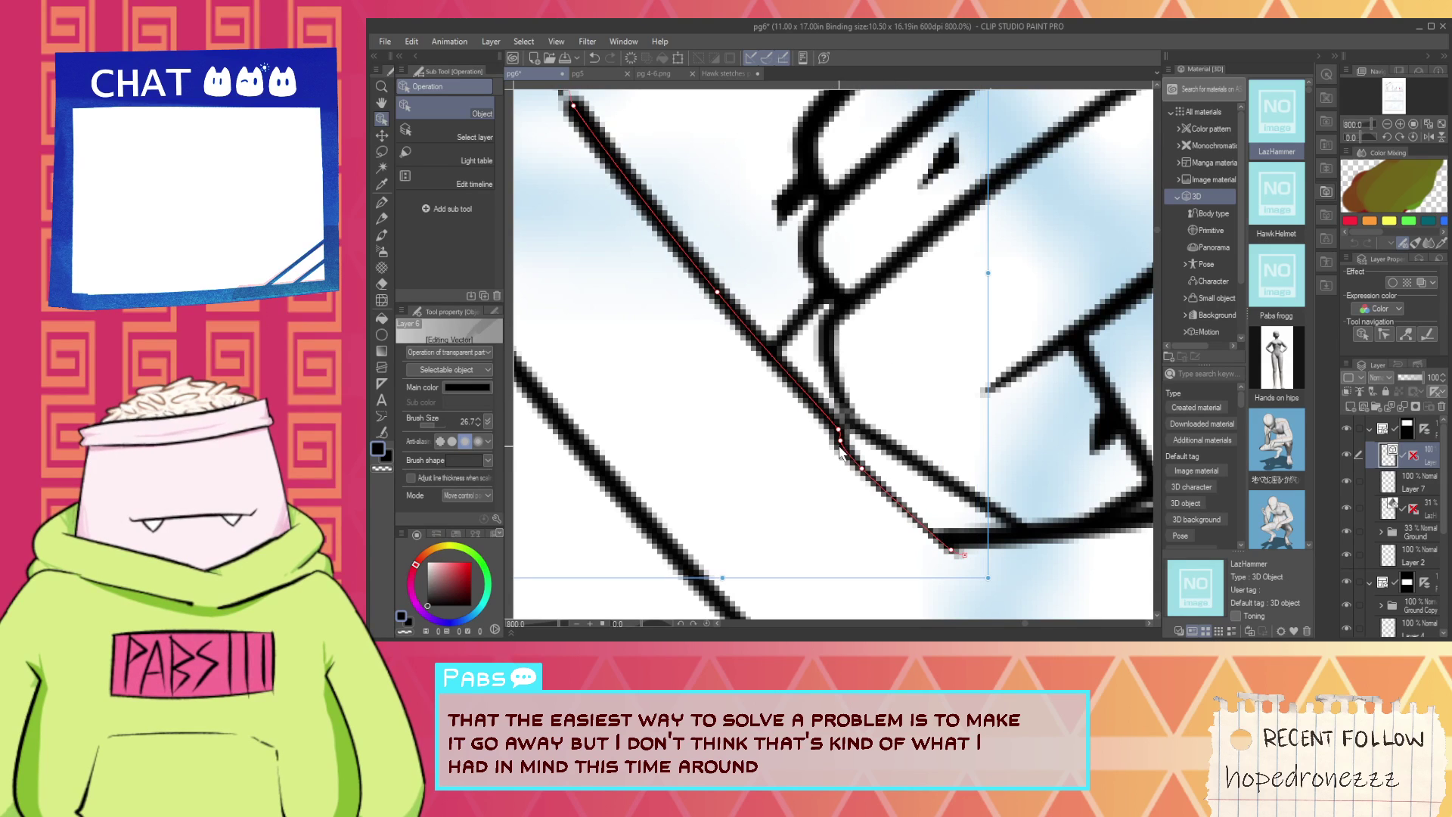
pyautogui.moveTo(830, 424); pyautogui.dragTo(787, 387)
pyautogui.click(863, 475)
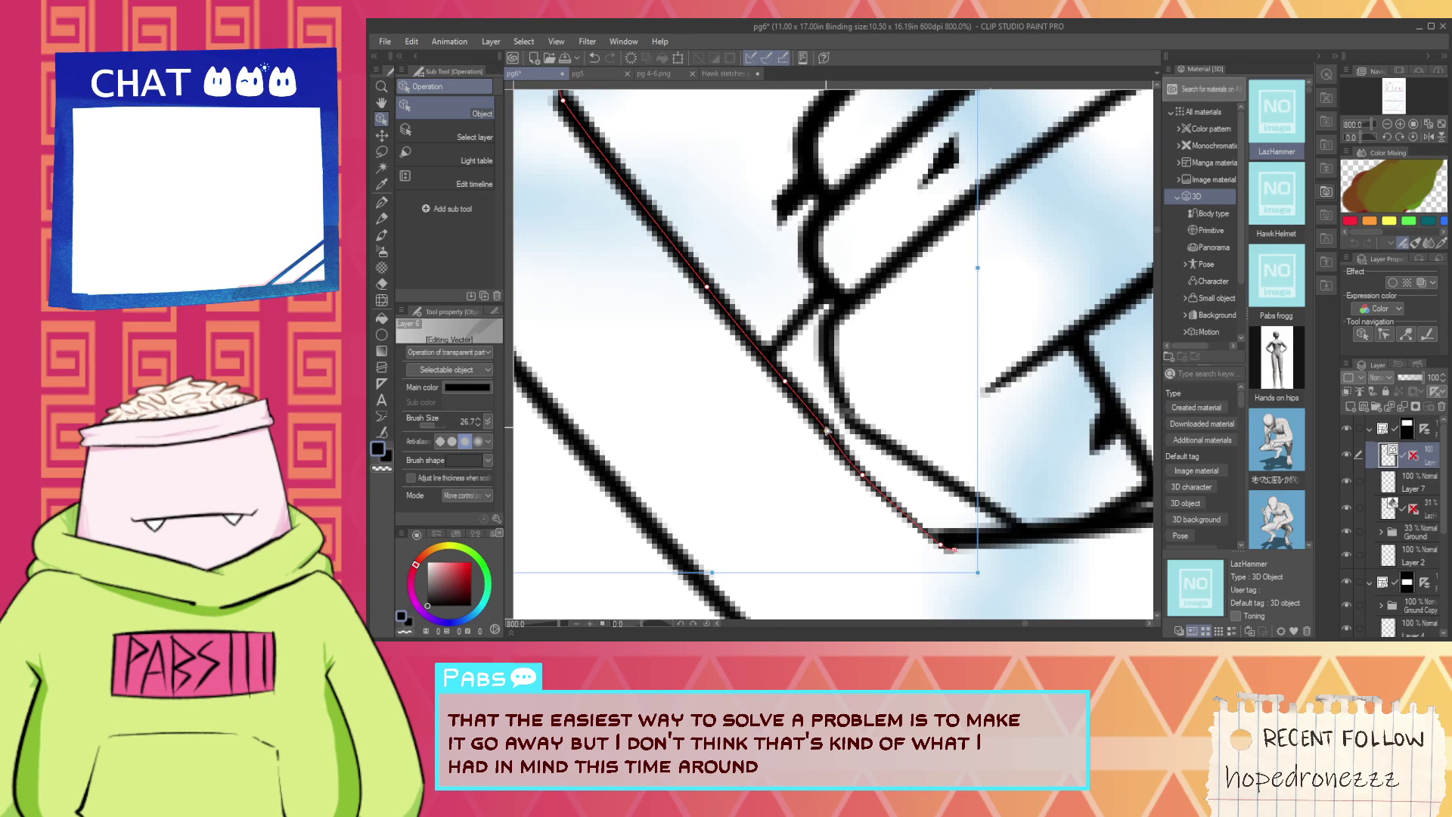
# Examine the handle's inner corner and the gripping hand's linework up close and from farther out.
pyautogui.scroll(-4, 826, 429)
pyautogui.press('p')
pyautogui.scroll(-2, 835, 326)
pyautogui.scroll(2, 852, 322)
pyautogui.press('e')
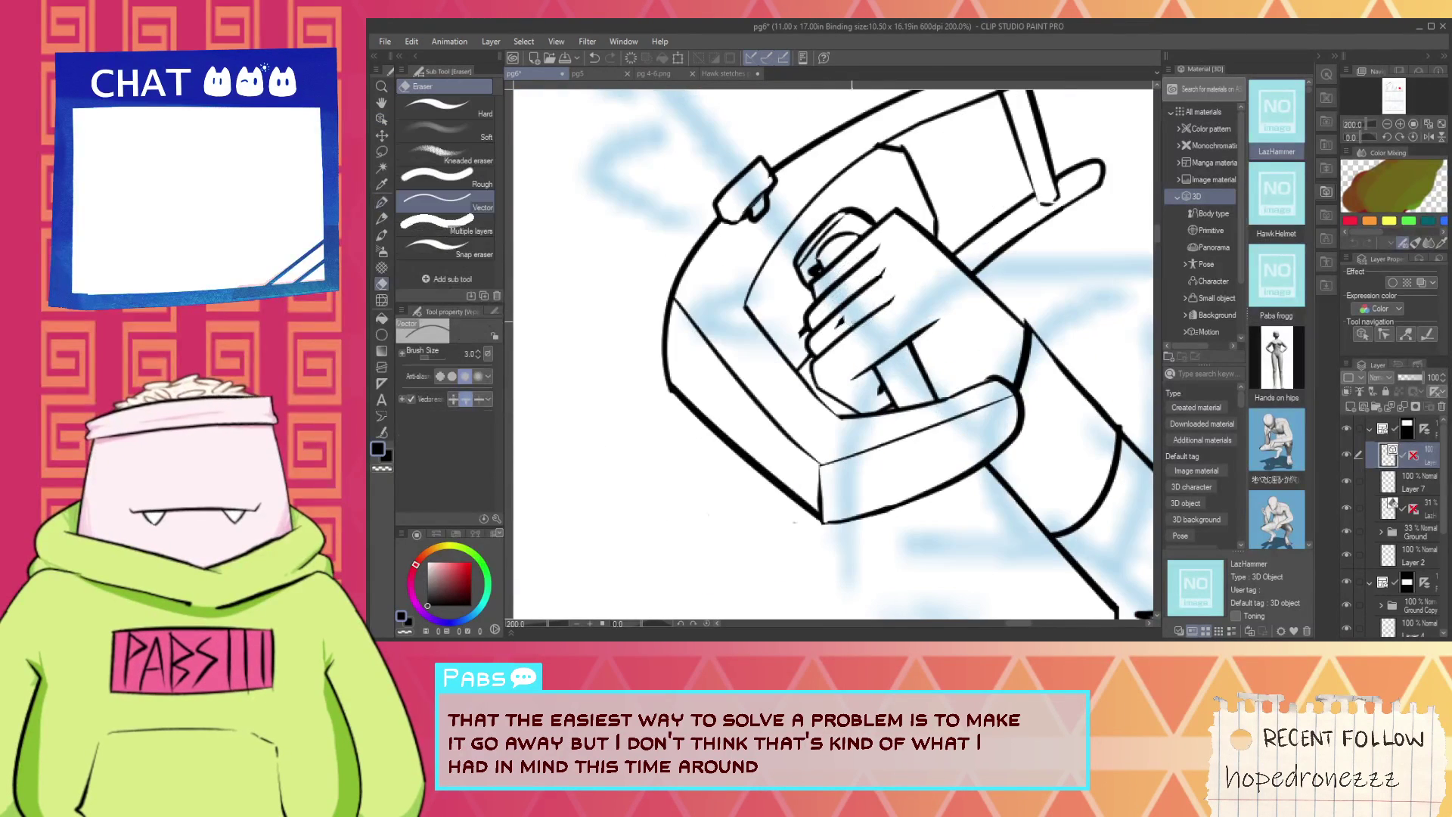
pyautogui.scroll(2, 855, 318)
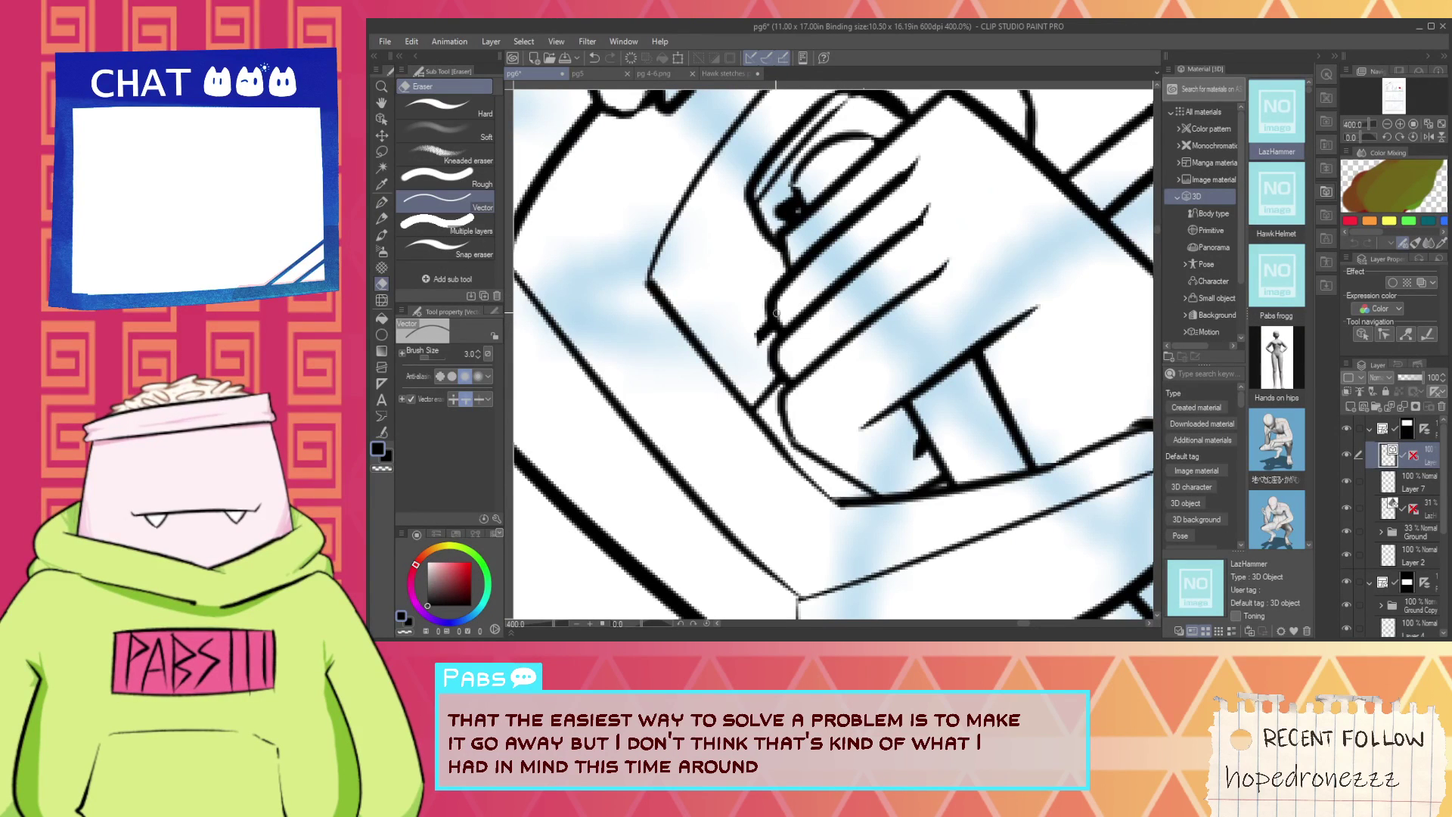
pyautogui.press('h')
pyautogui.scroll(-6, 802, 338)
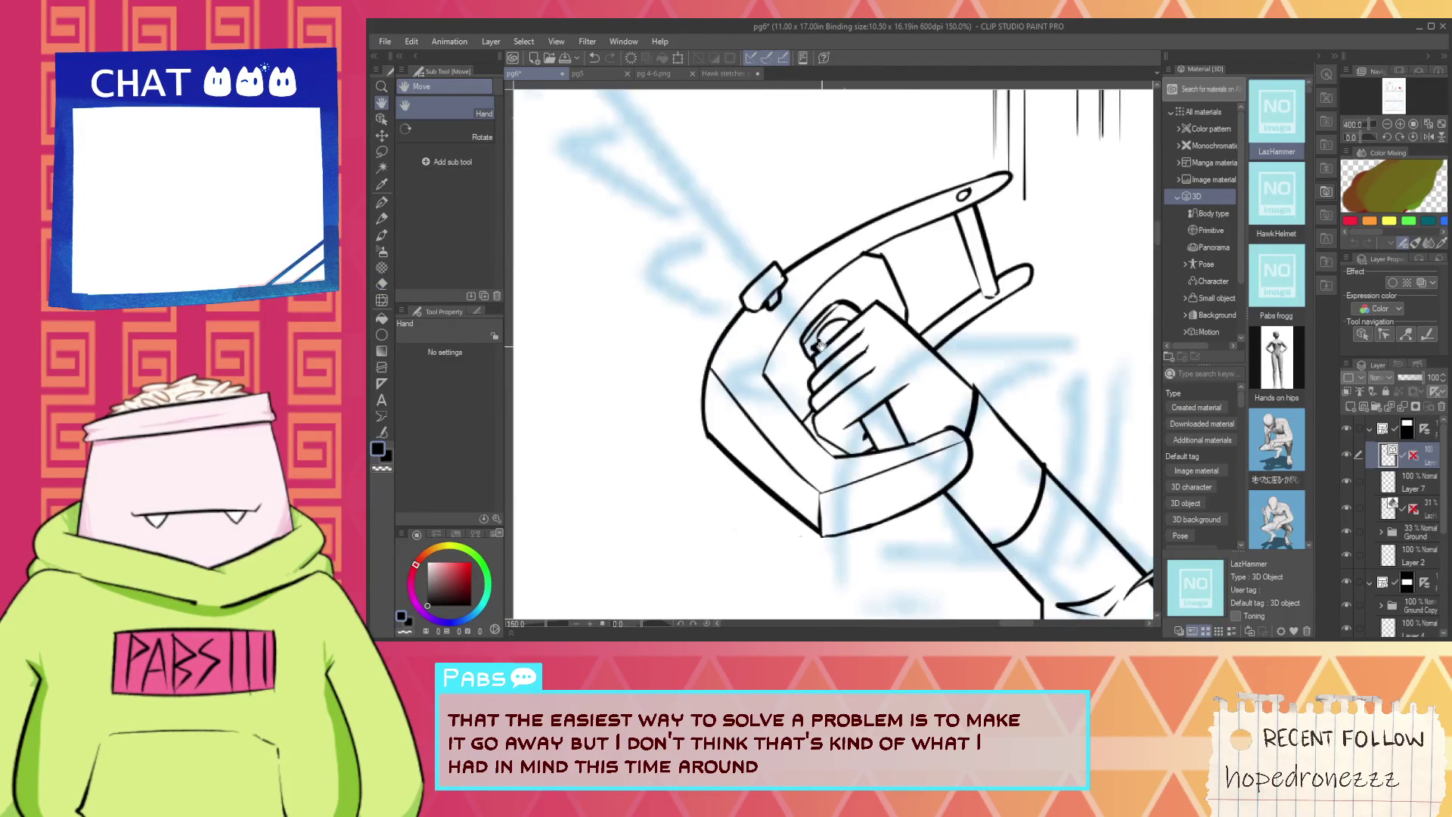
pyautogui.scroll(4, 829, 338)
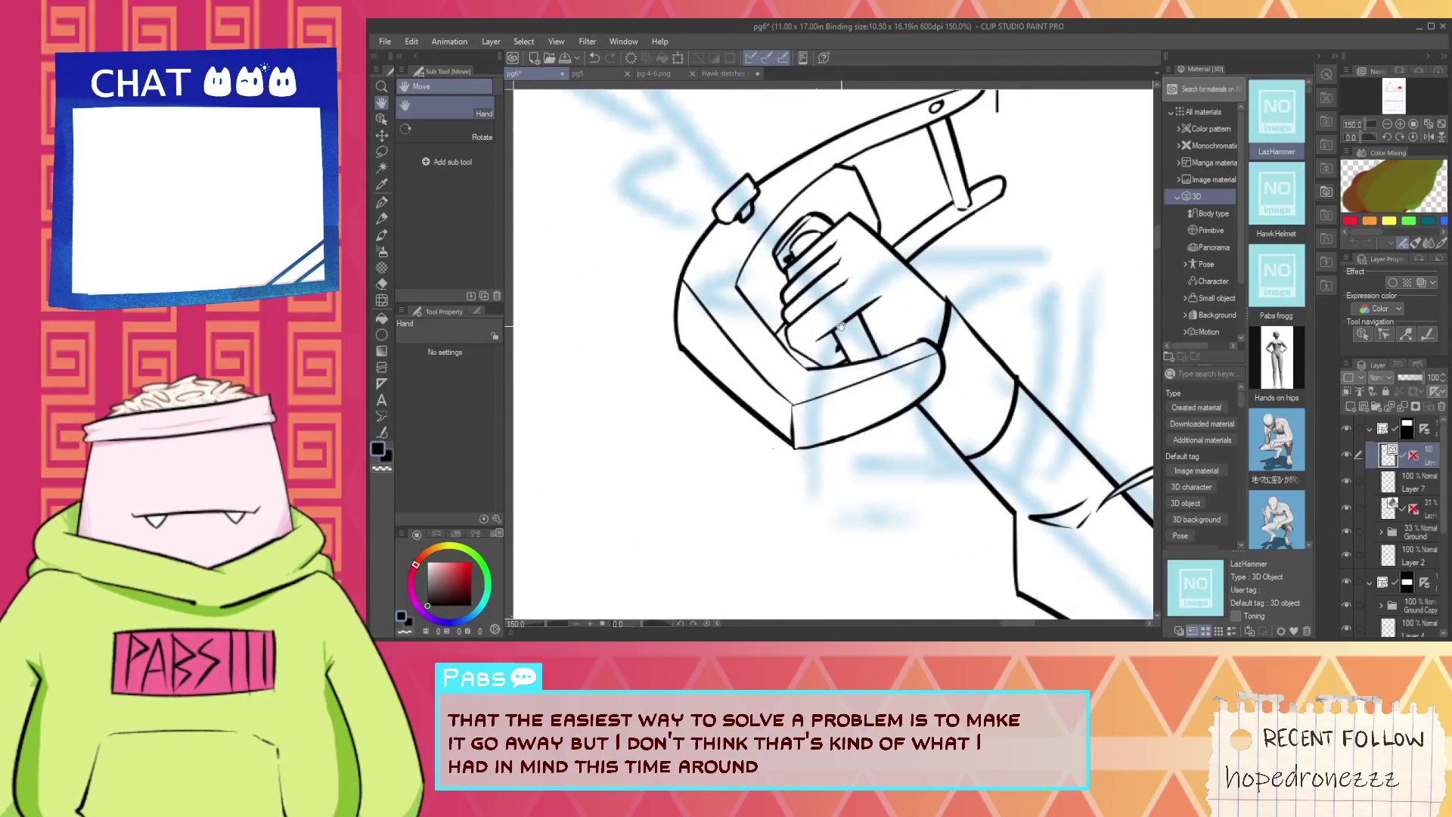
# Extend the handle's slanted inner line with the G-pen straight down to where the lower bar meets the fist.
pyautogui.scroll(-3, 841, 326)
pyautogui.scroll(1, 880, 355)
pyautogui.scroll(8, 885, 333)
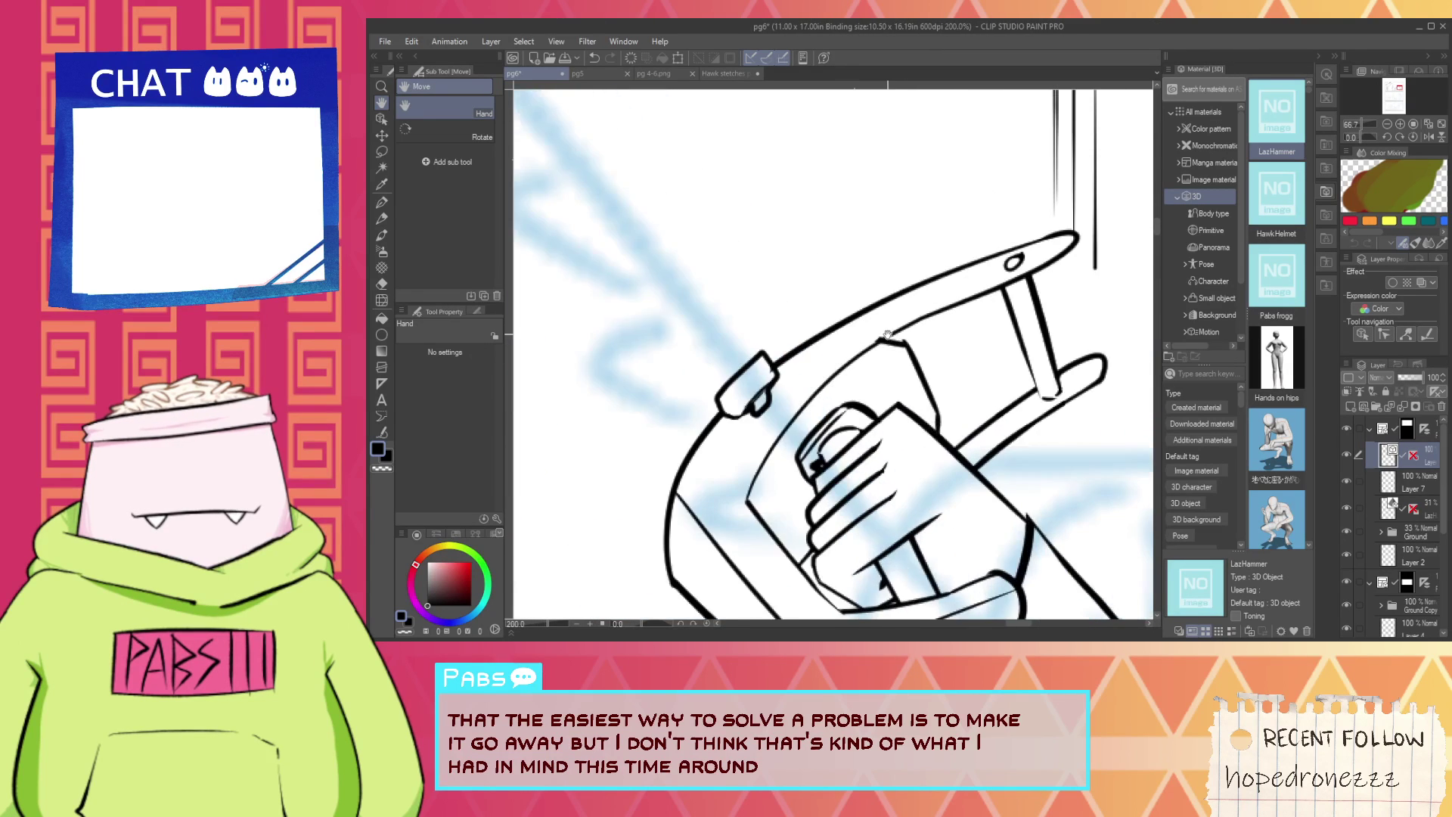
pyautogui.press('e')
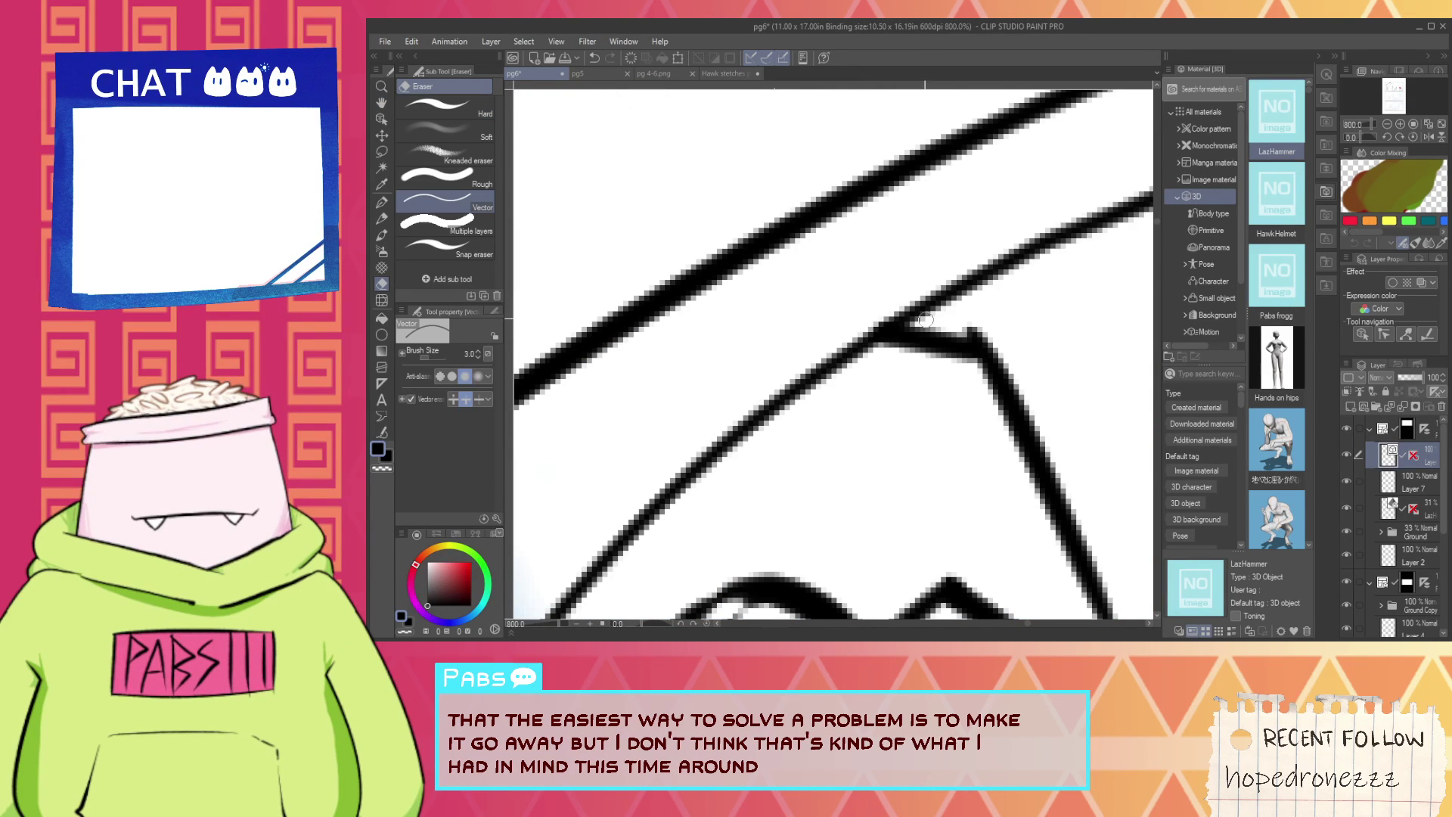
pyautogui.scroll(-6, 962, 321)
pyautogui.press('space')
pyautogui.moveTo(976, 363); pyautogui.dragTo(878, 298)
pyautogui.scroll(6, 911, 367)
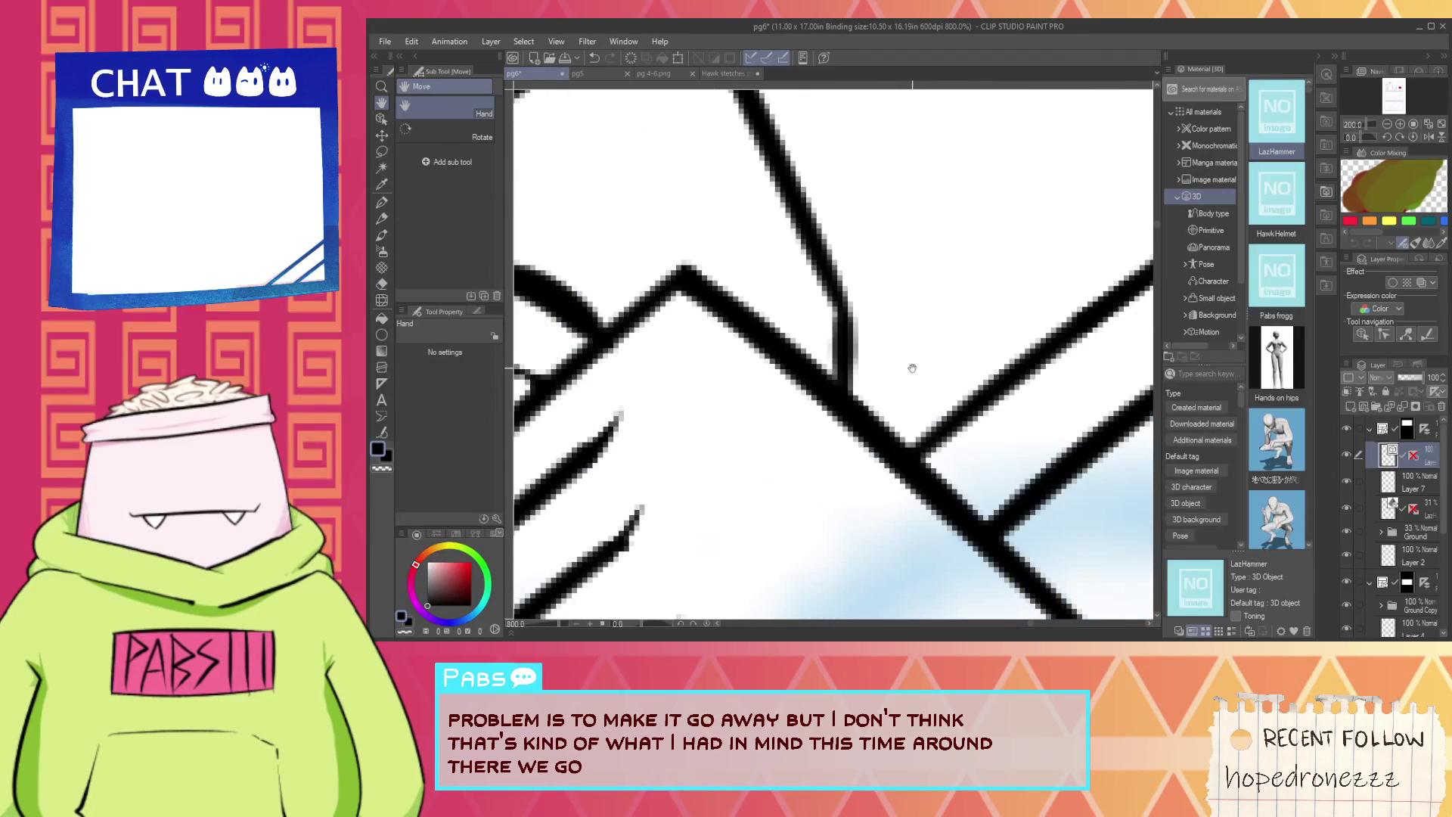
pyautogui.press('p')
pyautogui.moveTo(787, 221); pyautogui.dragTo(917, 433)
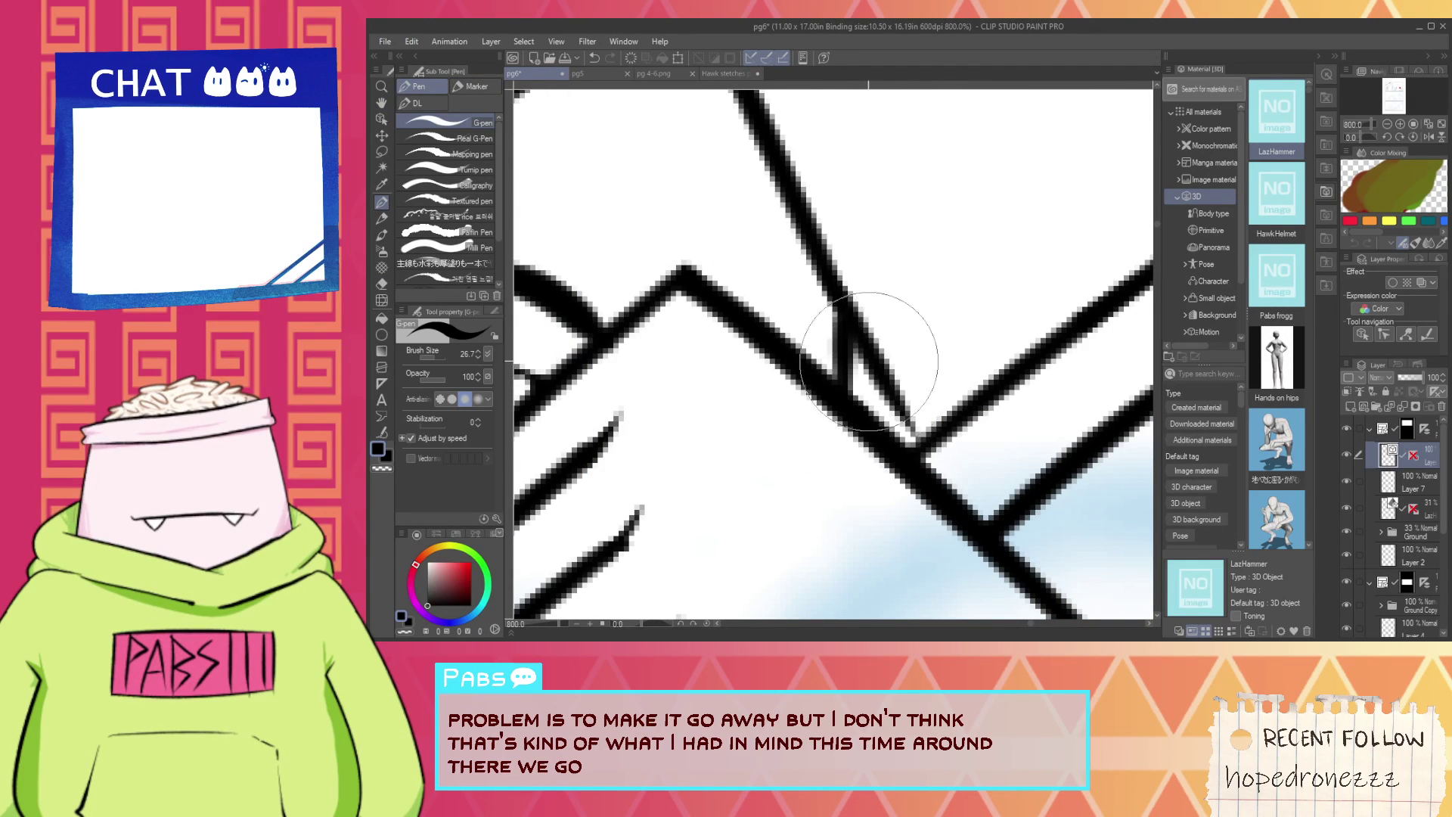
pyautogui.moveTo(827, 261); pyautogui.dragTo(923, 430)
# Erase the old bent end of the handle's slanted line with the Vector eraser, undoing the stroke that cuts the hand's outline.
pyautogui.press('e')
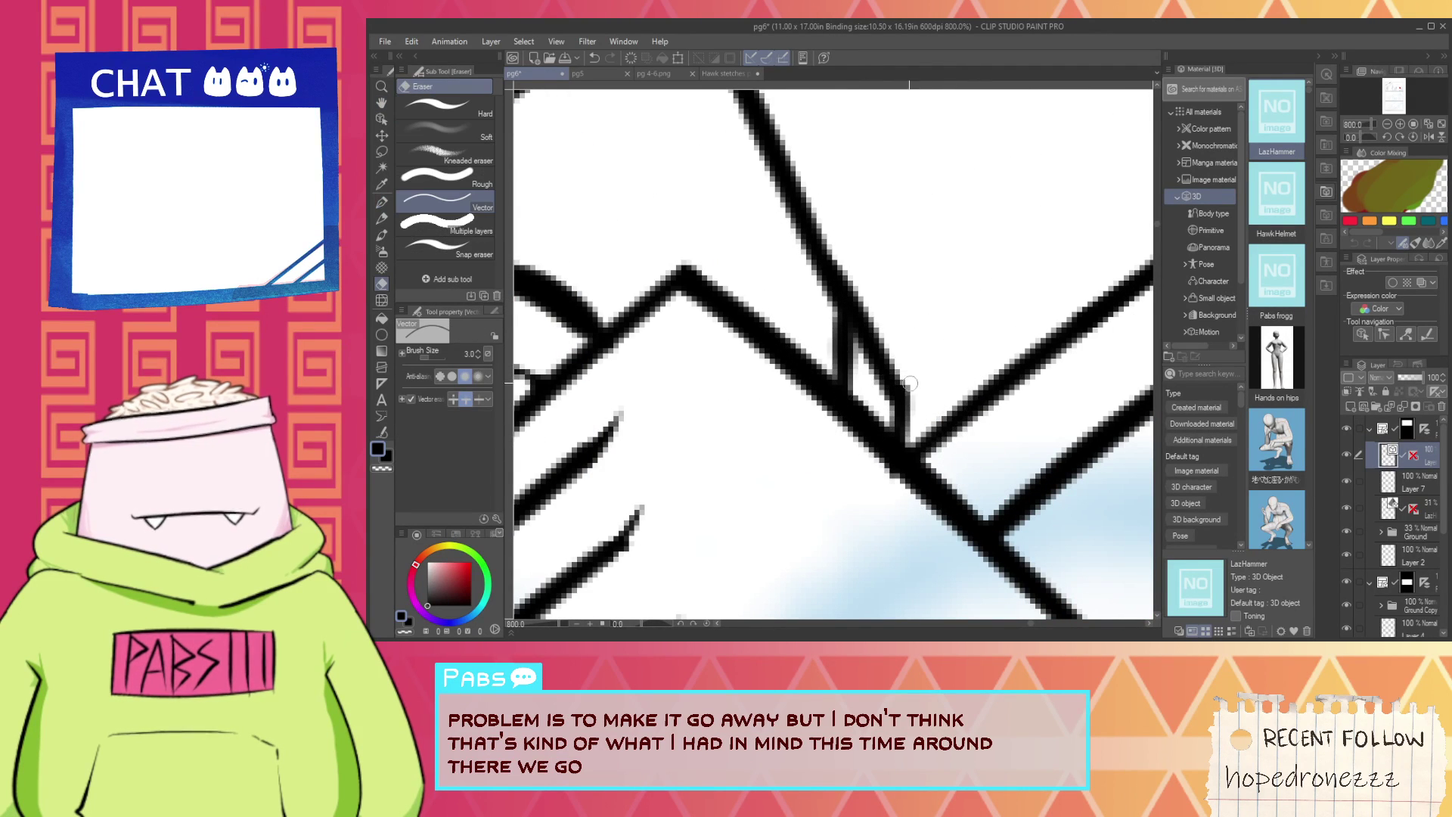
pyautogui.click(838, 350)
pyautogui.moveTo(897, 463); pyautogui.dragTo(884, 478)
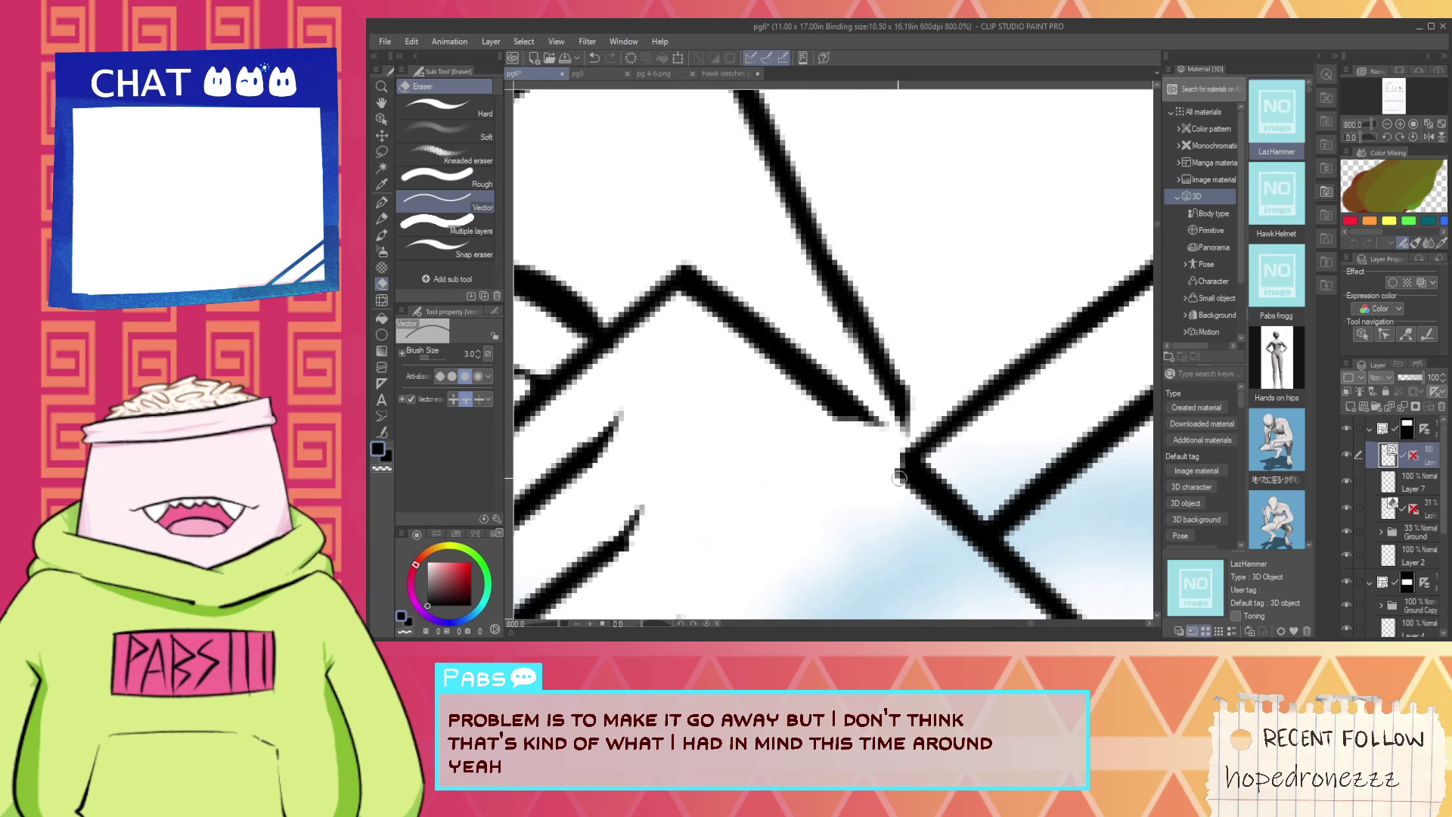
pyautogui.hotkey('ctrl', 'z')
pyautogui.scroll(-6, 885, 475)
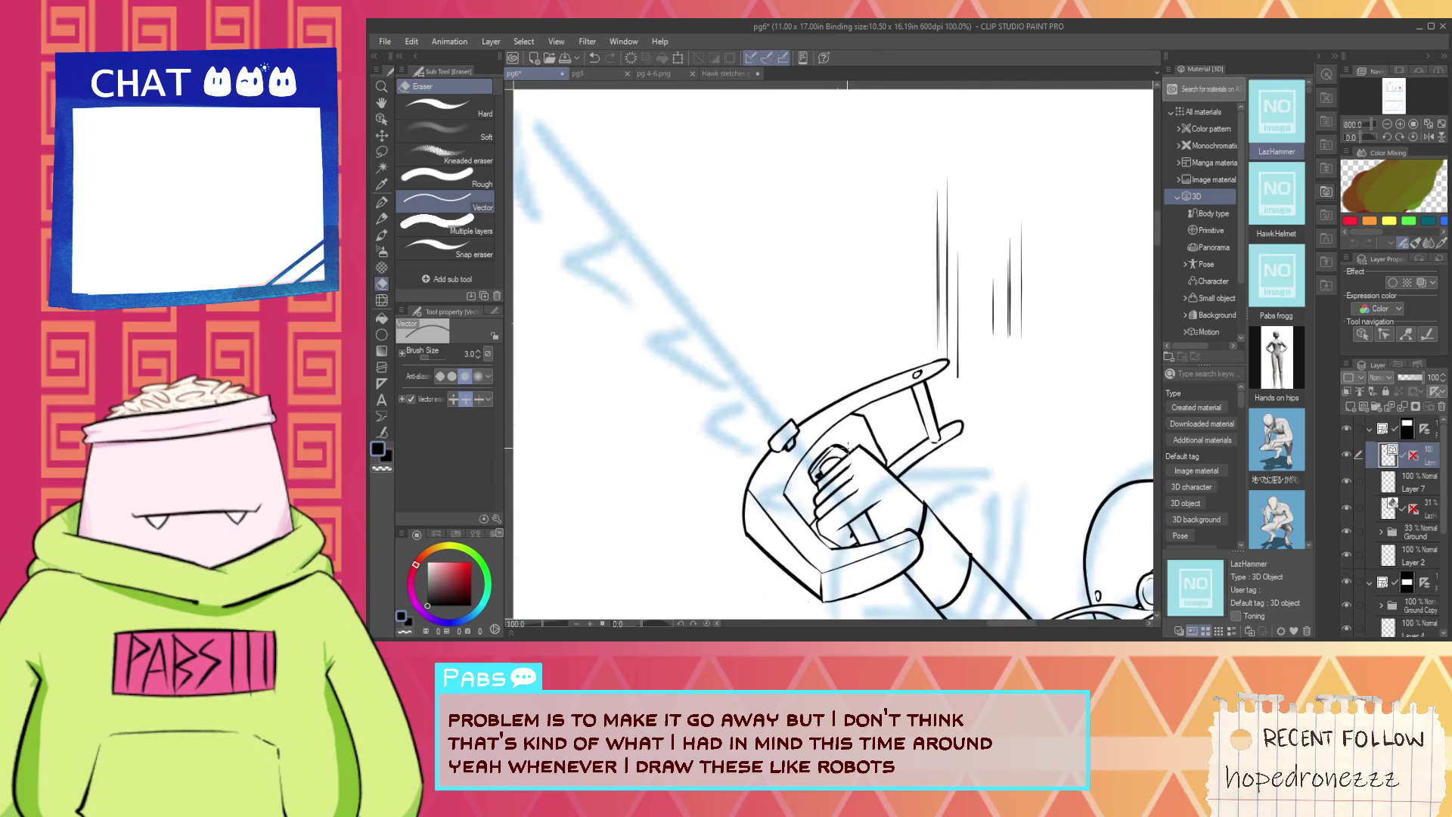
# Ink another curved stroke along the handle's inner edge above the fist, from the side corner up toward the upper corner.
pyautogui.scroll(8, 802, 467)
pyautogui.press('p')
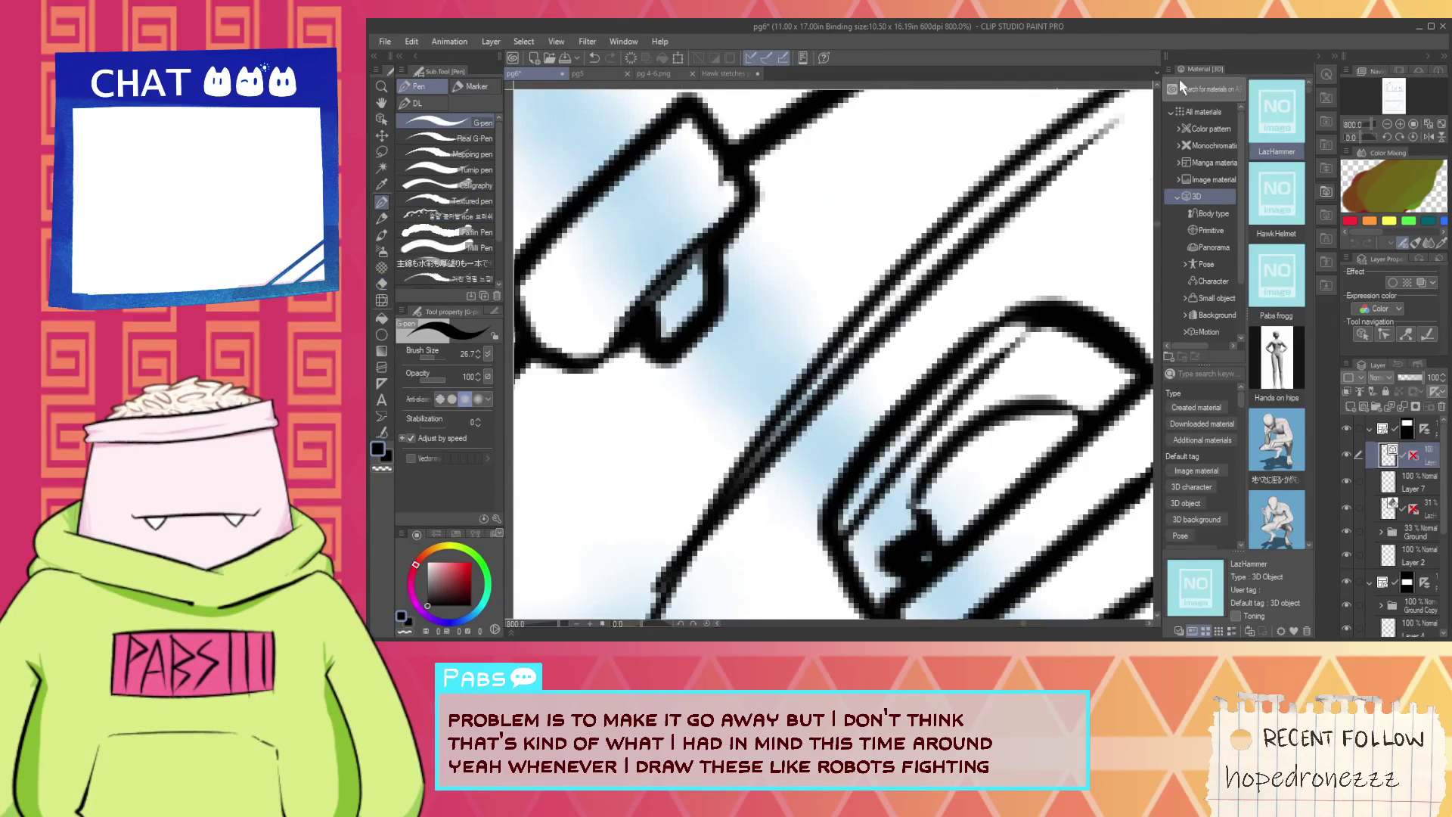
pyautogui.scroll(-3, 992, 227)
pyautogui.moveTo(815, 425); pyautogui.dragTo(1103, 157)
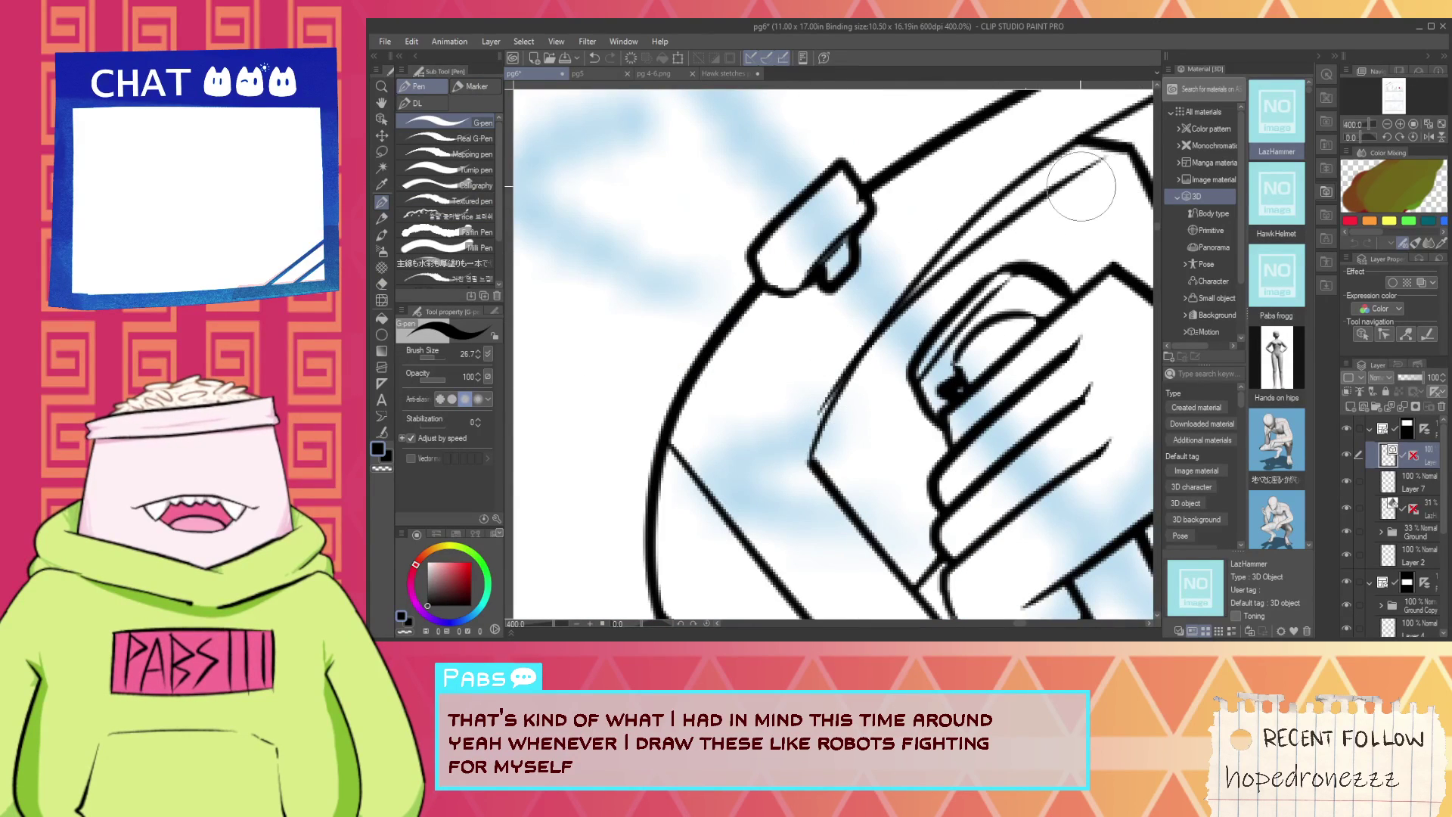
pyautogui.press('e')
pyautogui.scroll(-5, 870, 378)
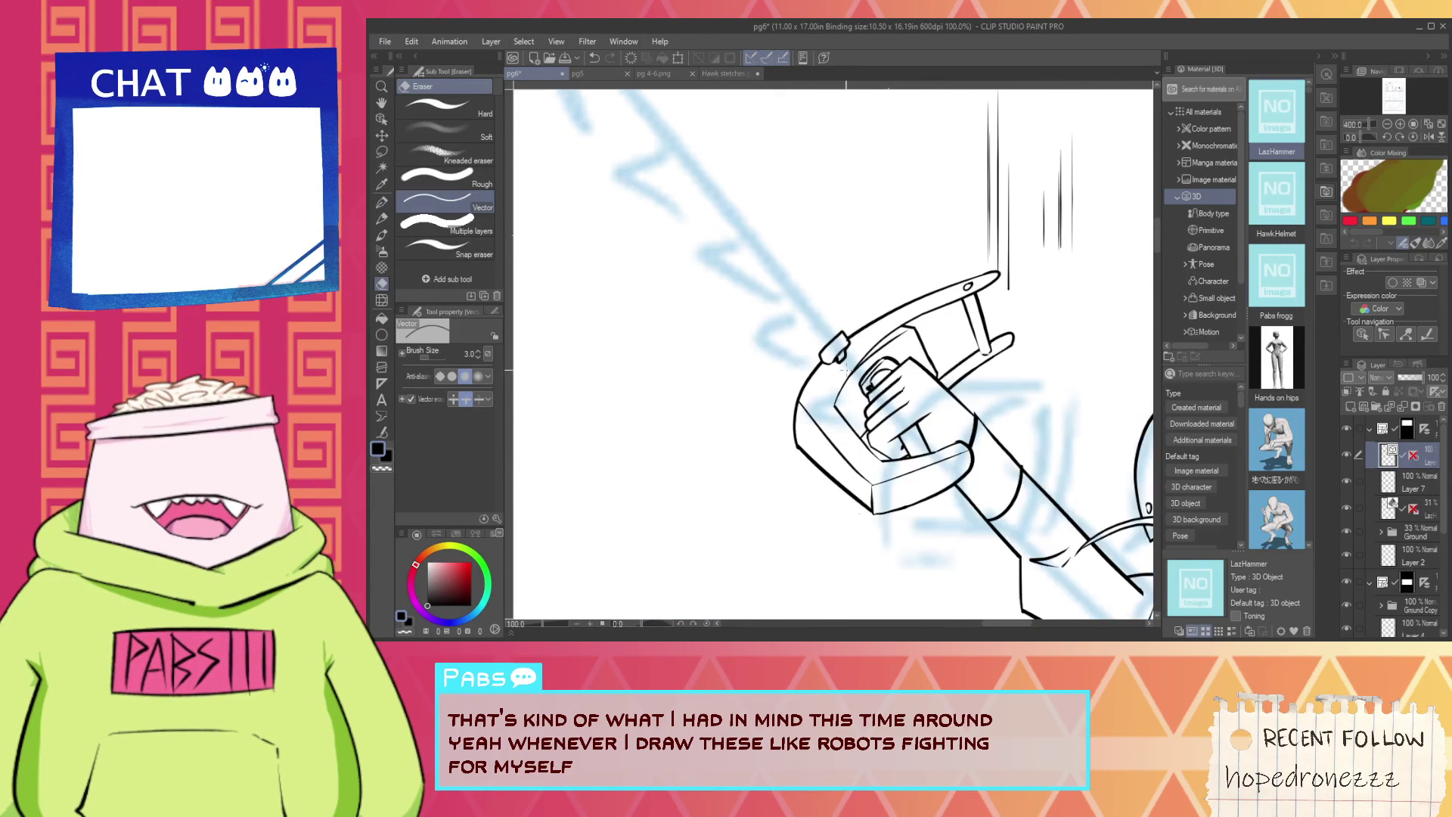
# Try to ink the saw blade's back edge freehand along the blue sketch, undoing each stroke.
pyautogui.scroll(-1, 840, 313)
pyautogui.press('space')
pyautogui.moveTo(814, 236); pyautogui.dragTo(855, 313)
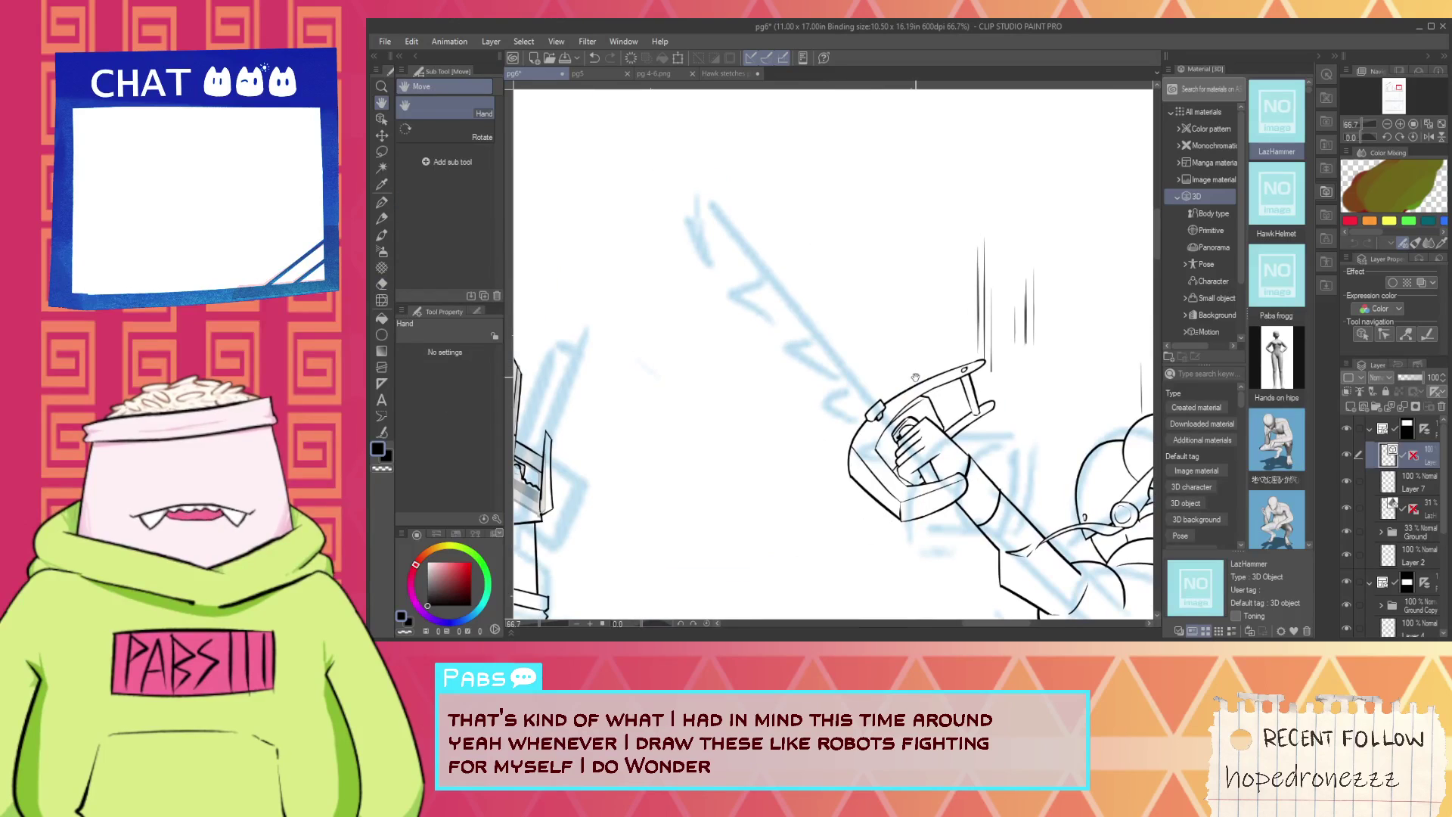
pyautogui.press('p')
pyautogui.moveTo(730, 216); pyautogui.dragTo(980, 457)
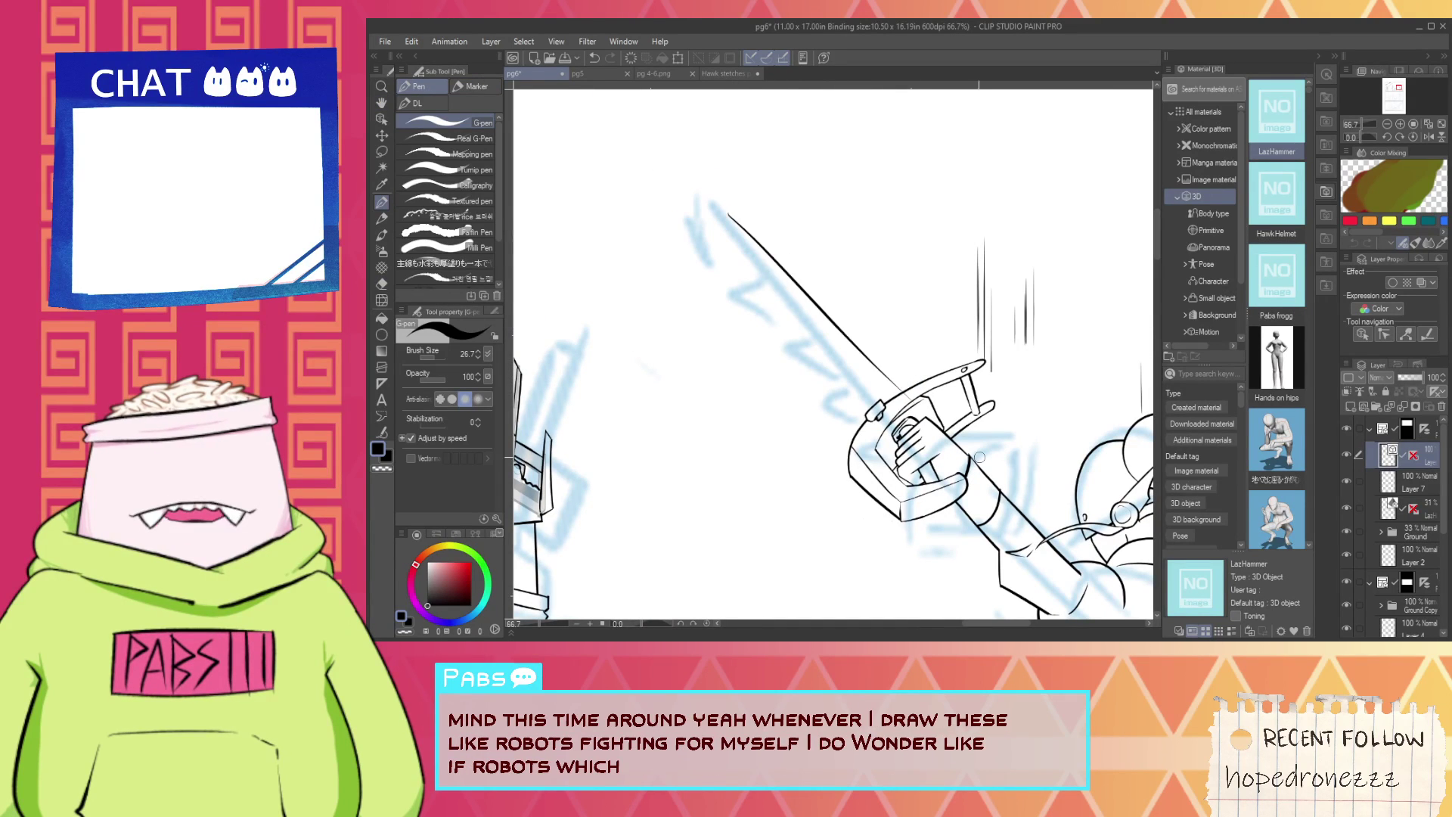
pyautogui.hotkey('ctrl', 'z')
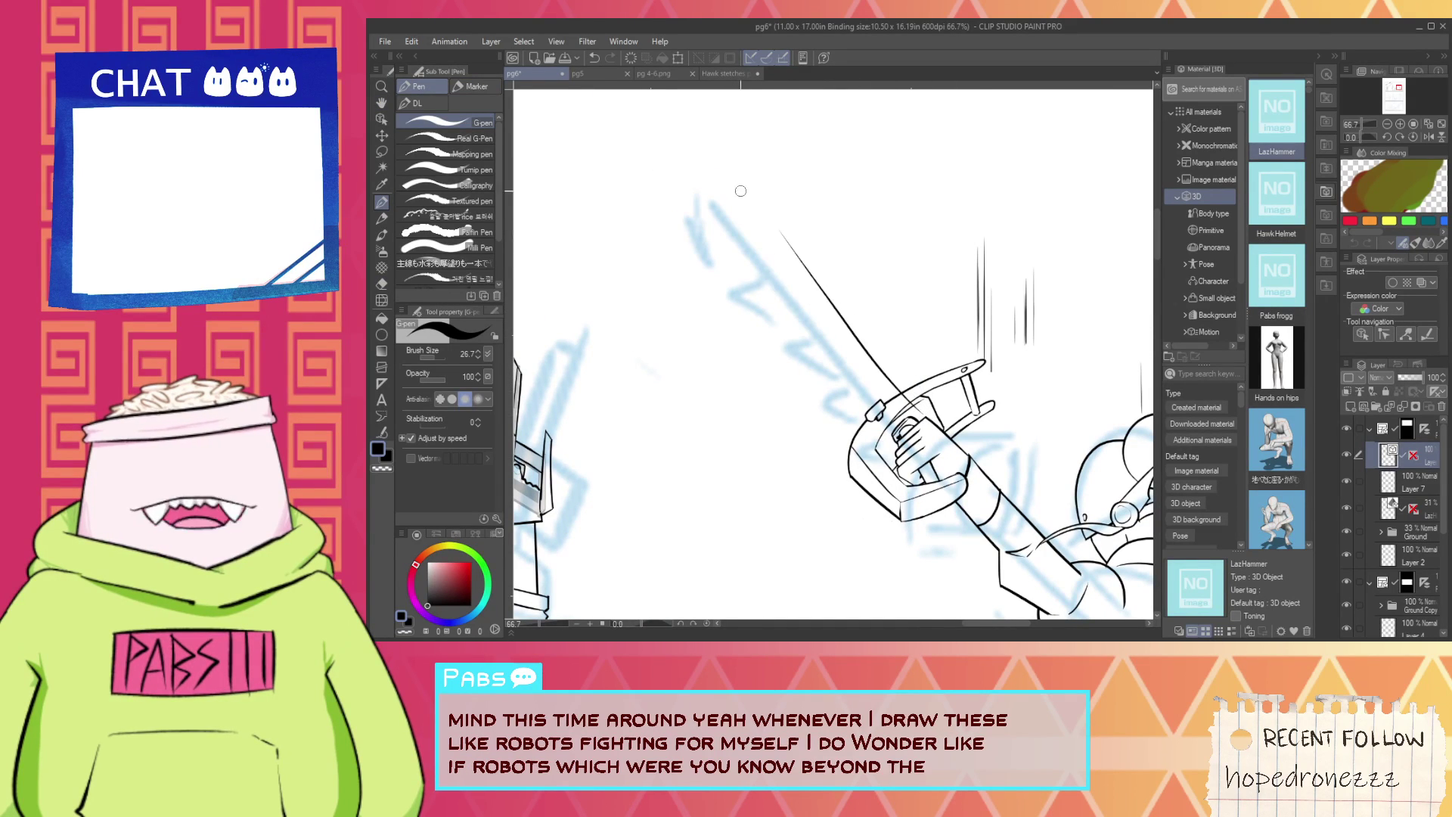
pyautogui.hotkey('ctrl', 'z')
pyautogui.moveTo(918, 405); pyautogui.dragTo(843, 299)
pyautogui.hotkey('ctrl', 'z')
pyautogui.moveTo(732, 166)
pyautogui.mouseDown()
pyautogui.moveTo(920, 393)
pyautogui.moveTo(909, 400)
pyautogui.mouseUp()
pyautogui.hotkey('ctrl', 'z')
pyautogui.hotkey('ctrl', 'z')
# Draw a diagonal stroke across the sketched blade and simplify it with Connect vector lines.
pyautogui.moveTo(665, 334); pyautogui.dragTo(851, 195)
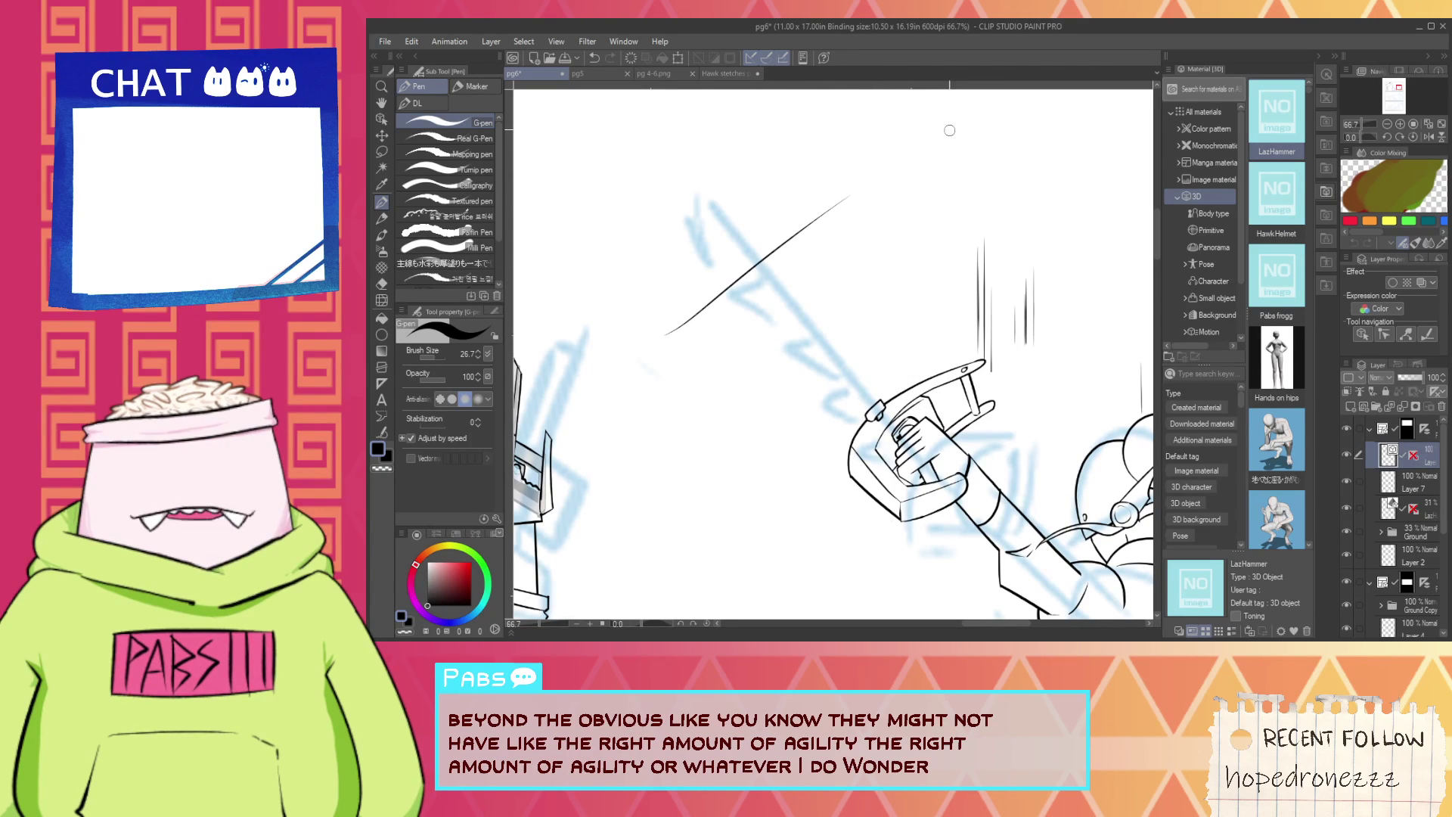
pyautogui.click(382, 432)
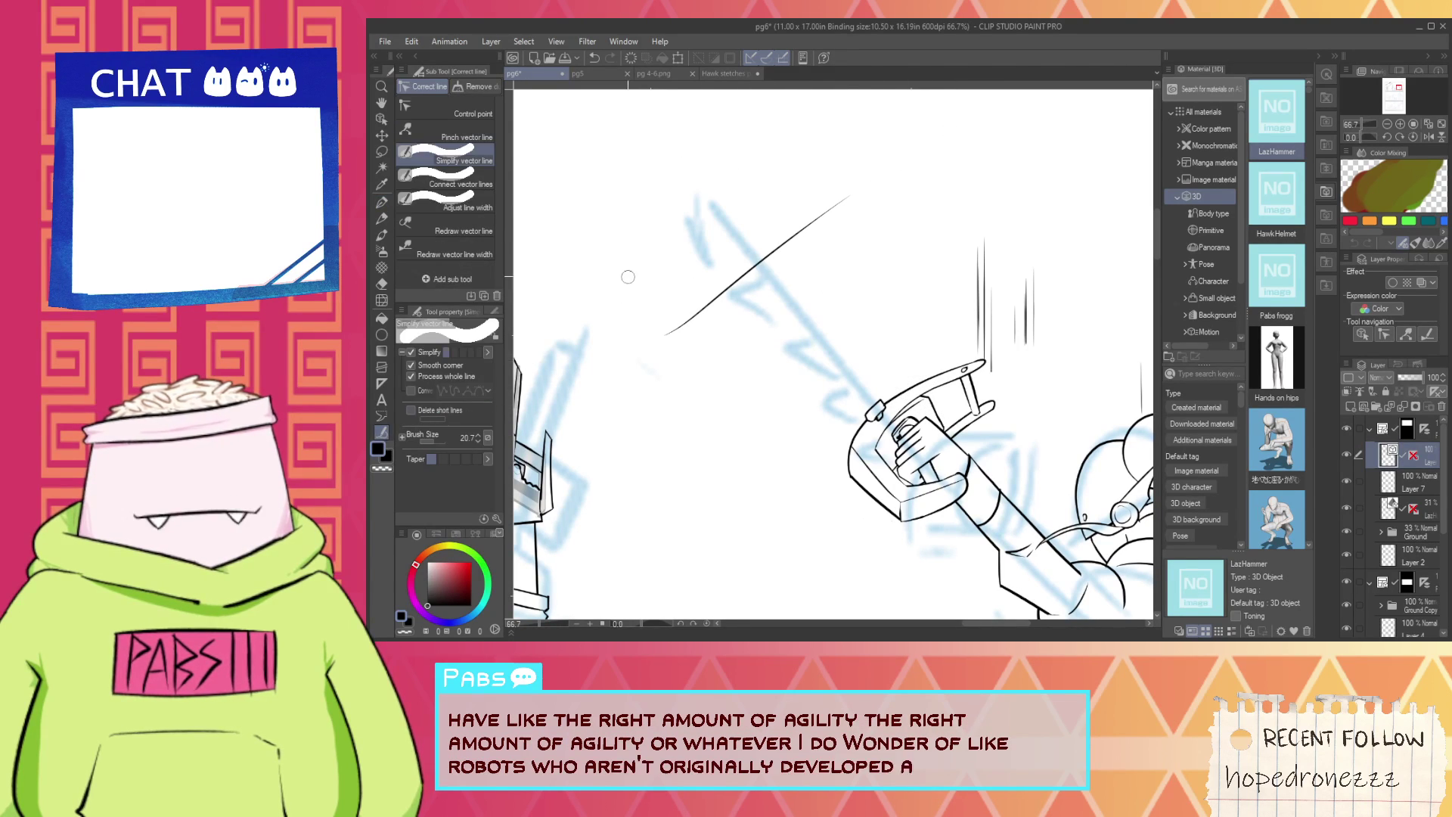
pyautogui.click(462, 202)
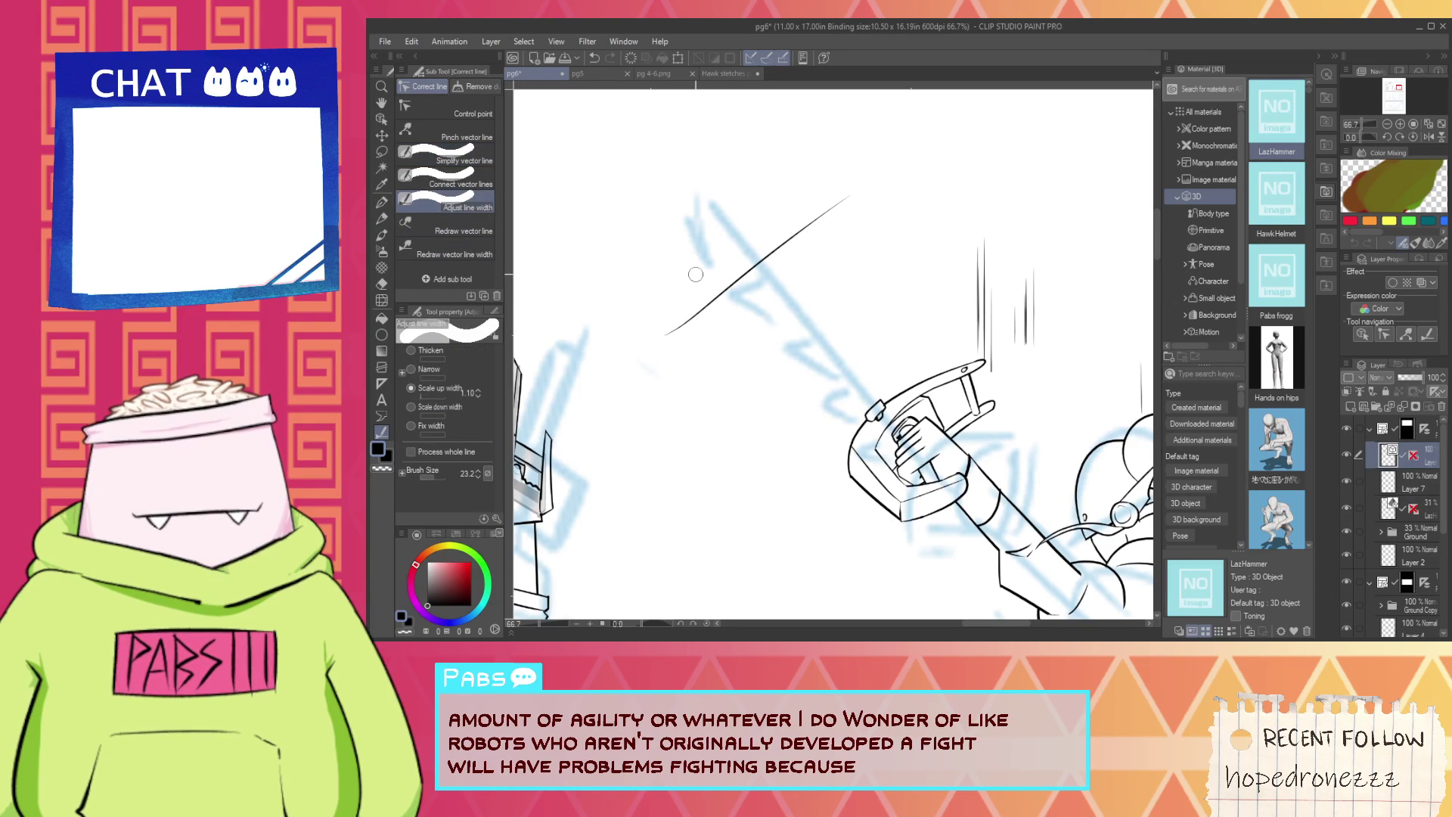
pyautogui.click(478, 177)
pyautogui.moveTo(659, 342)
pyautogui.mouseDown()
pyautogui.moveTo(715, 308)
pyautogui.moveTo(804, 181)
pyautogui.mouseUp()
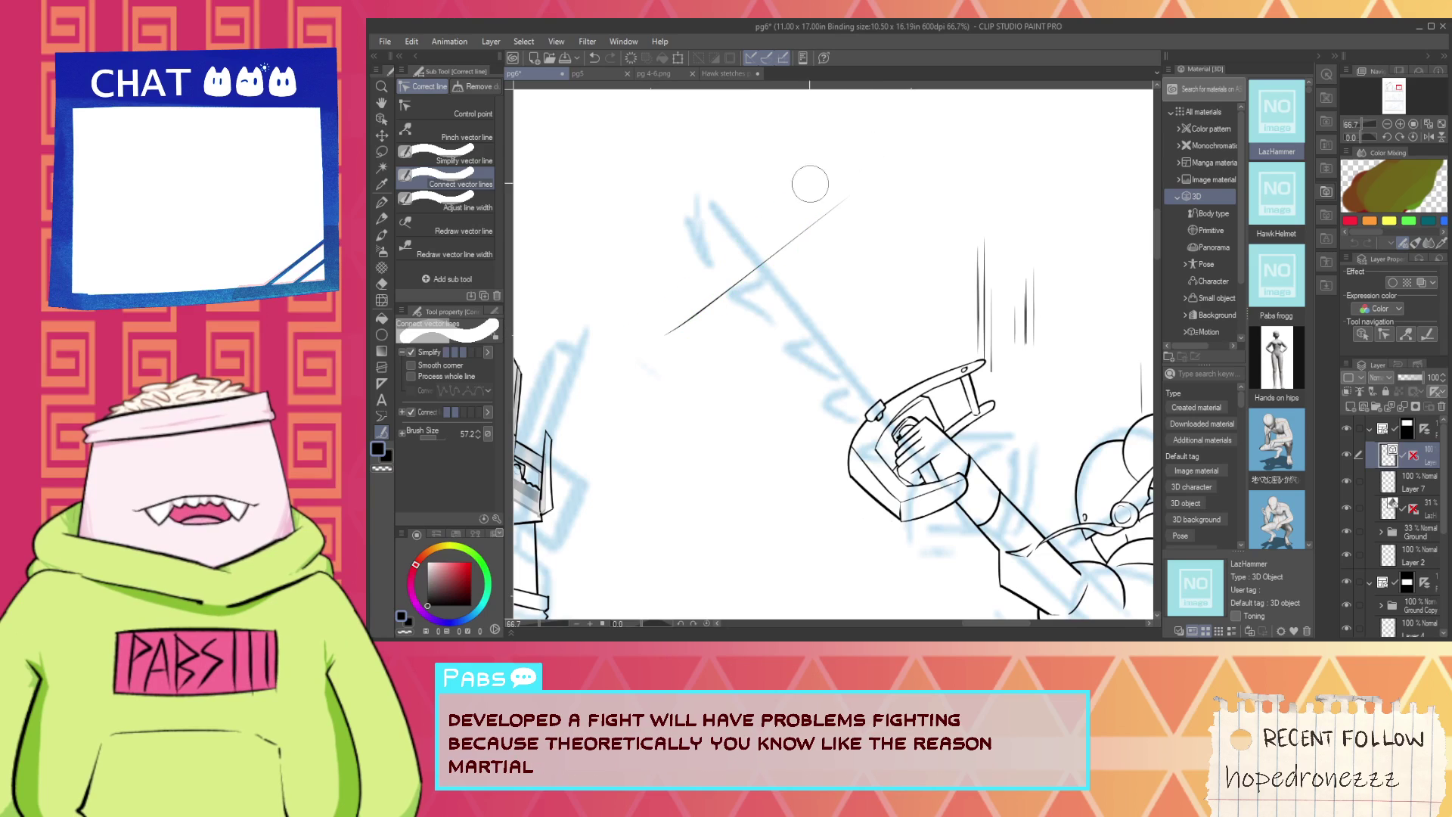
# Straighten the diagonal stroke by moving its inner control point to the middle of the line.
pyautogui.click(383, 120)
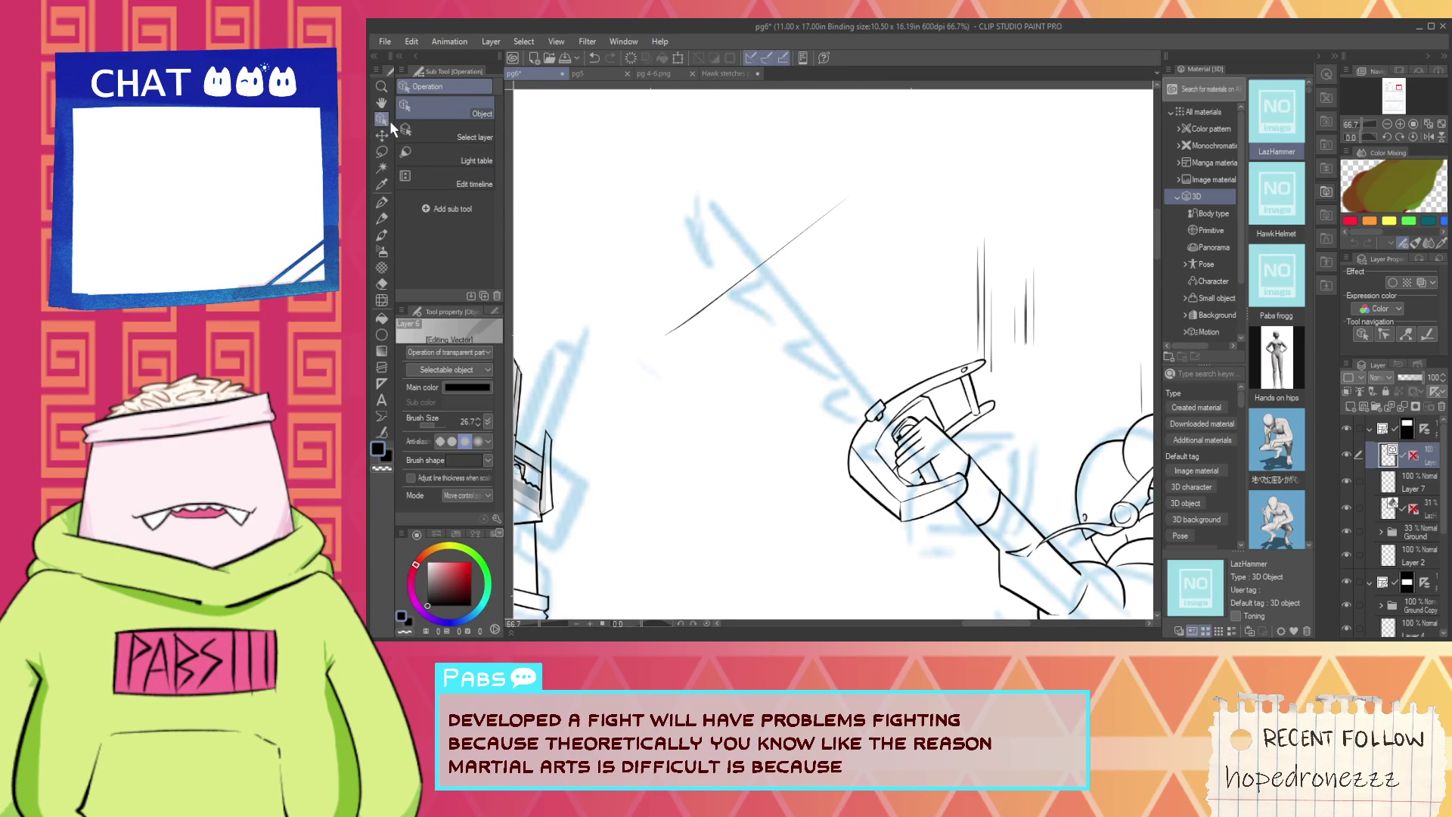
pyautogui.click(753, 270)
pyautogui.scroll(2, 711, 323)
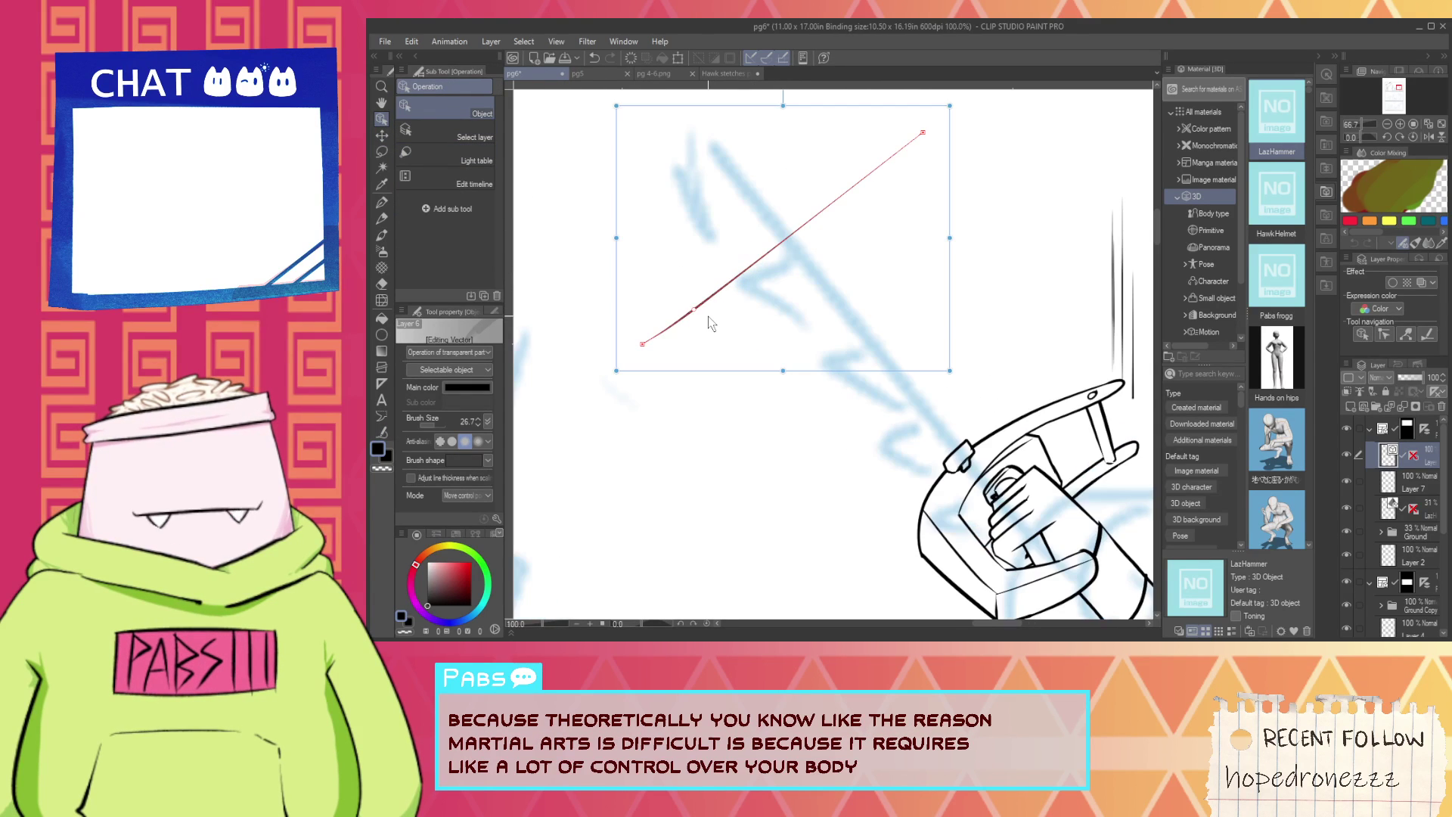
pyautogui.moveTo(699, 309); pyautogui.dragTo(781, 241)
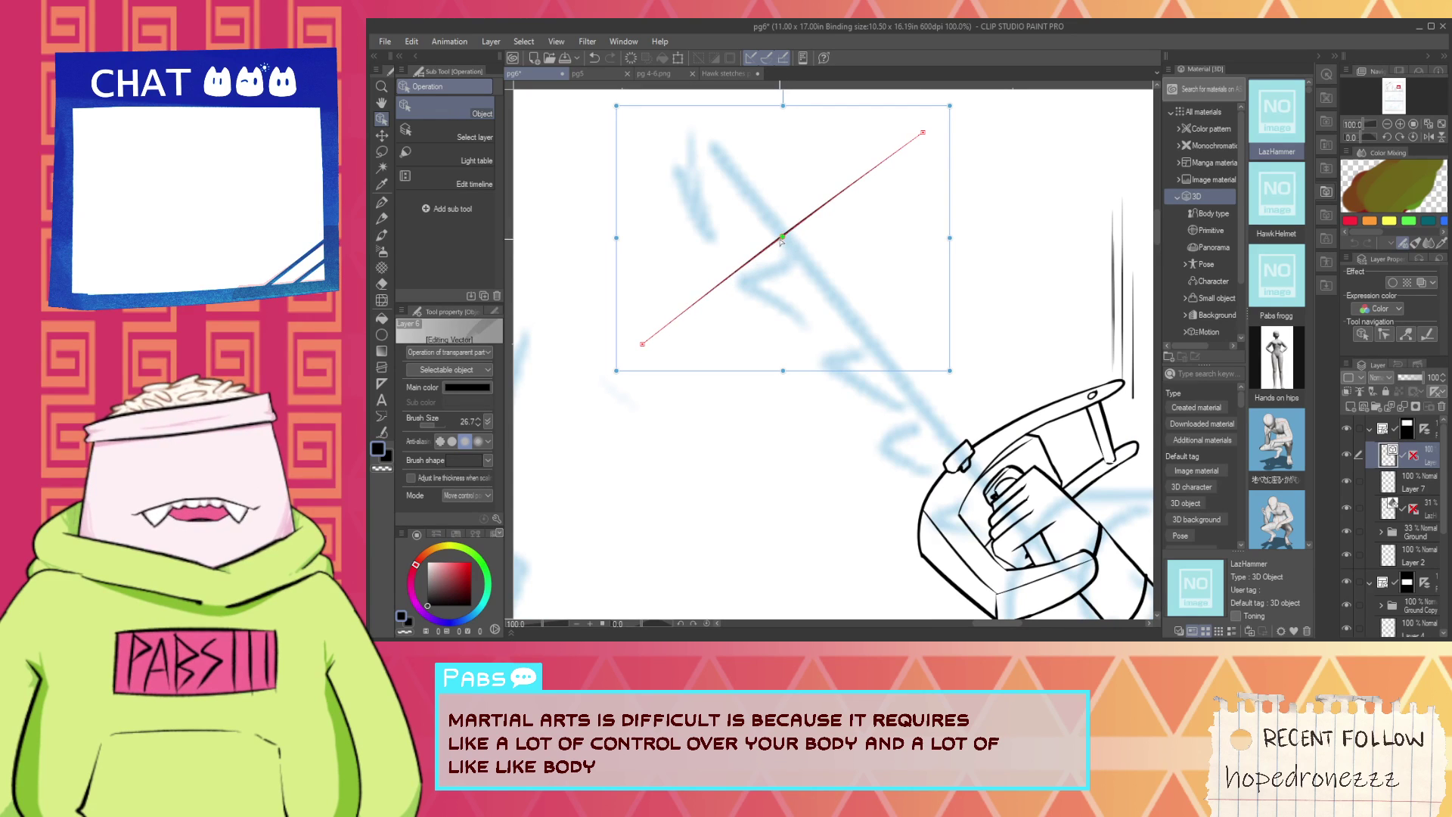
# Rotate the straight line to the sketched blade's slant beside the handle and scale it up past the sketched tip.
pyautogui.scroll(-1, 835, 153)
pyautogui.press('space')
pyautogui.moveTo(835, 153); pyautogui.dragTo(827, 234)
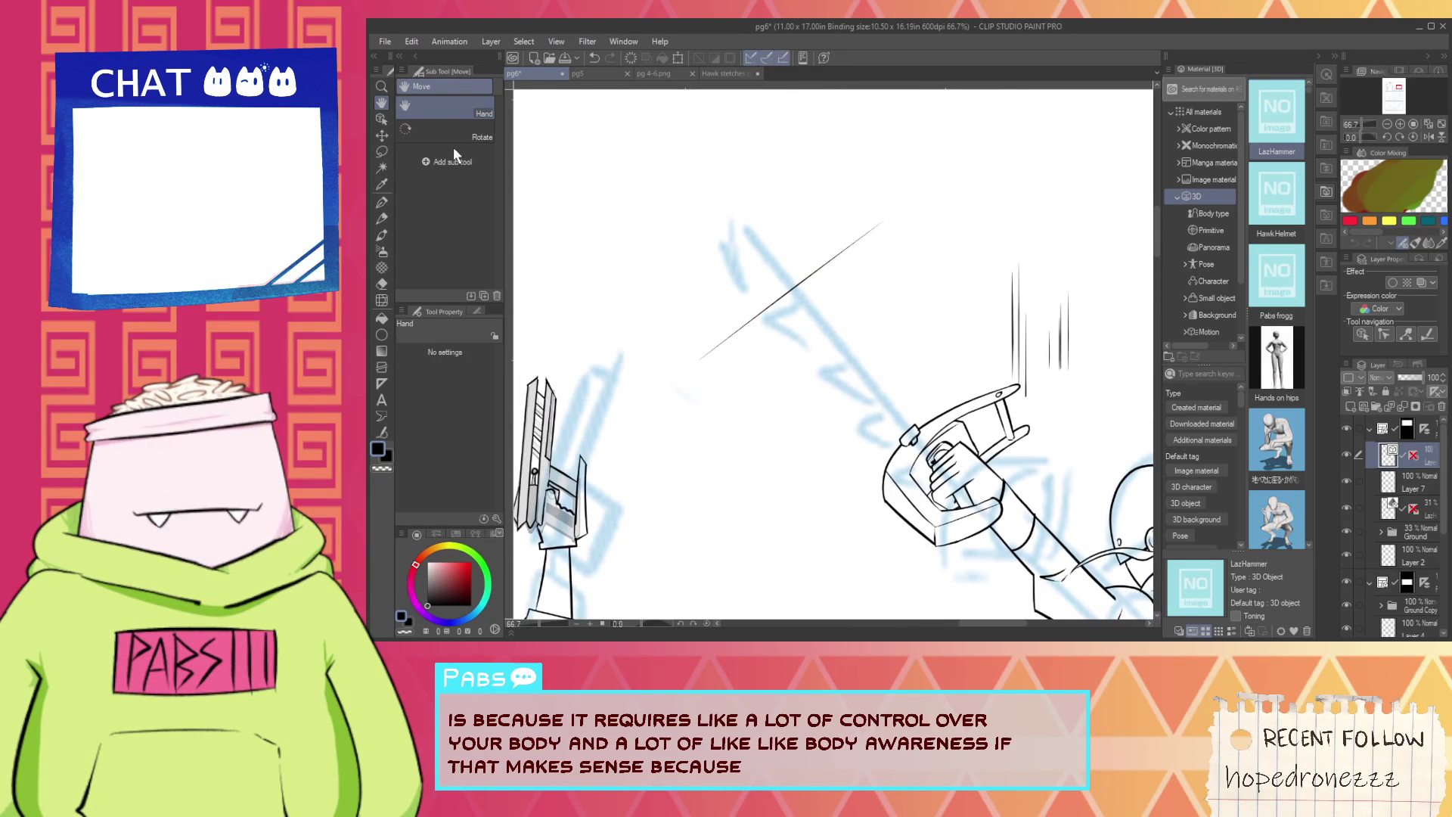
pyautogui.moveTo(730, 241); pyautogui.dragTo(700, 260)
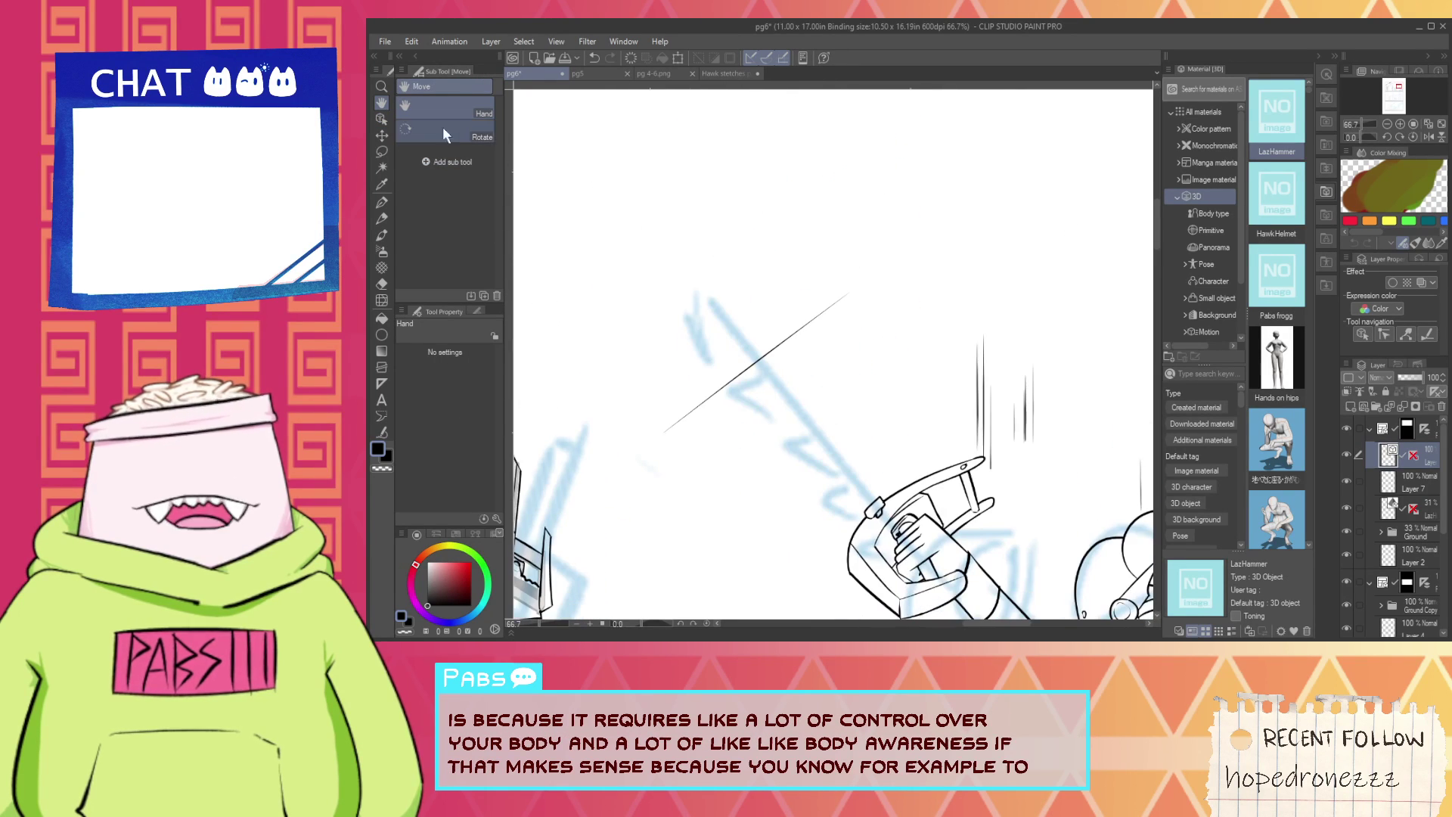
pyautogui.click(382, 118)
pyautogui.moveTo(792, 359); pyautogui.dragTo(793, 357)
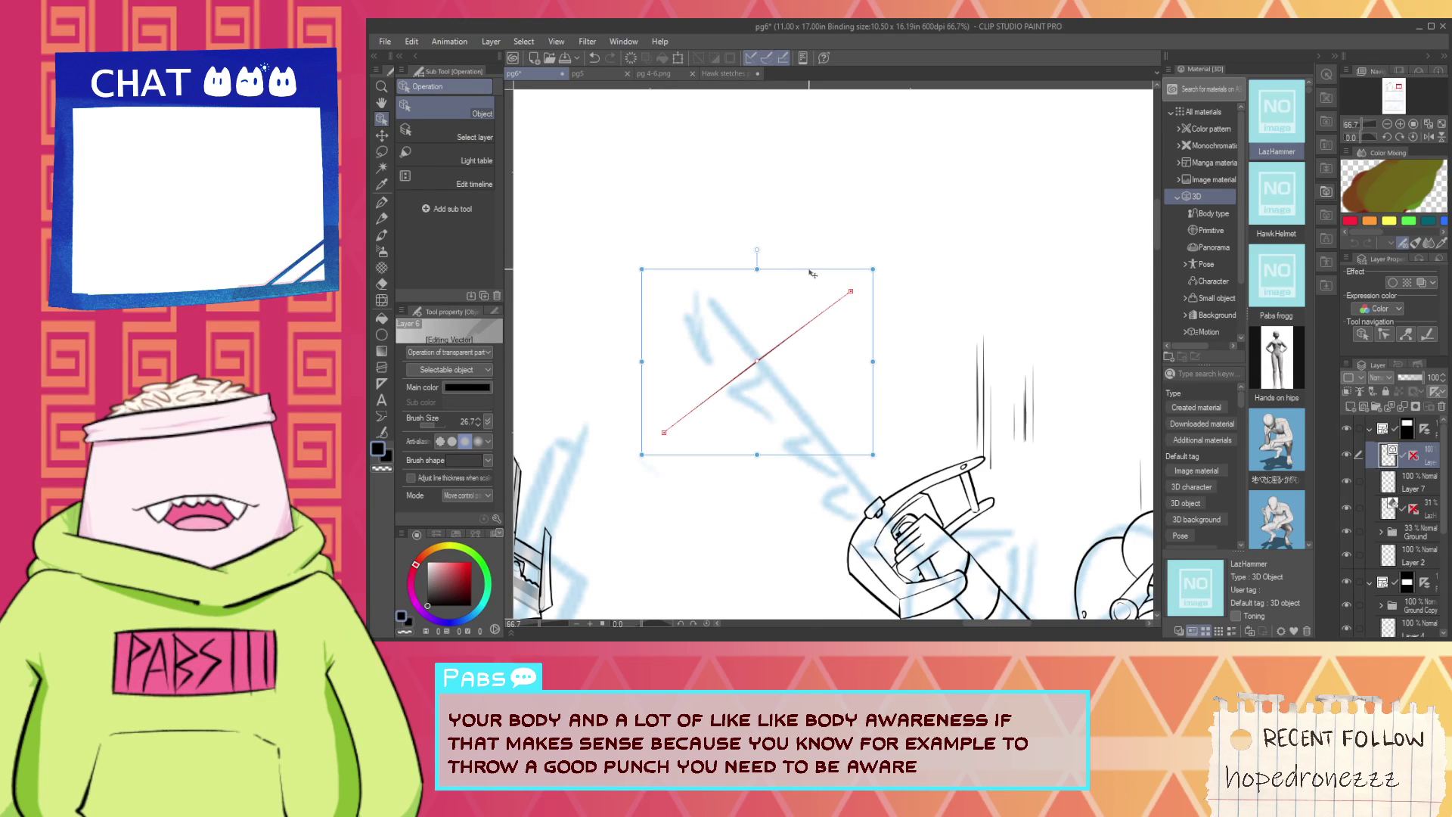
pyautogui.moveTo(812, 274); pyautogui.dragTo(915, 473)
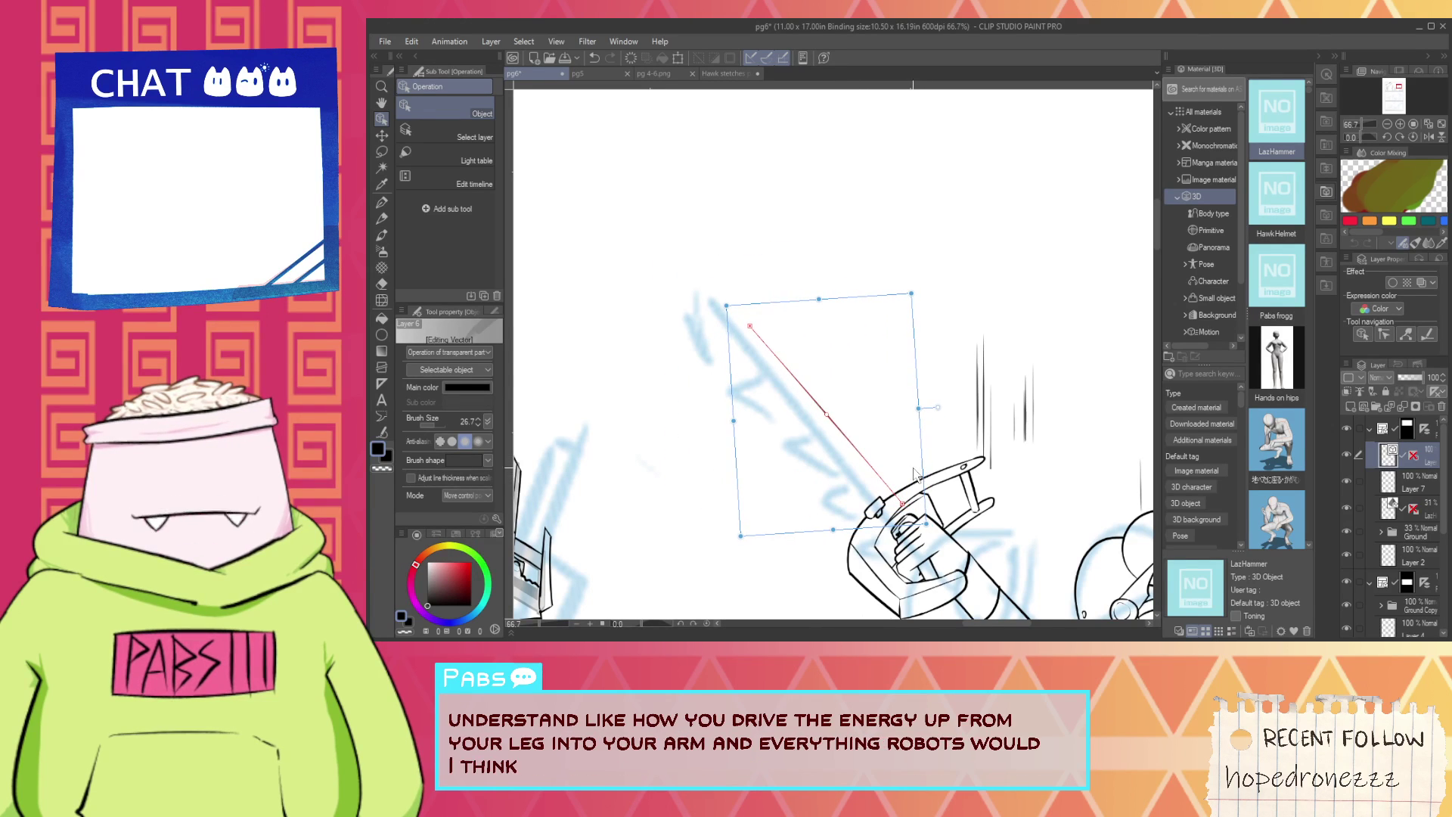
pyautogui.moveTo(726, 306); pyautogui.dragTo(674, 255)
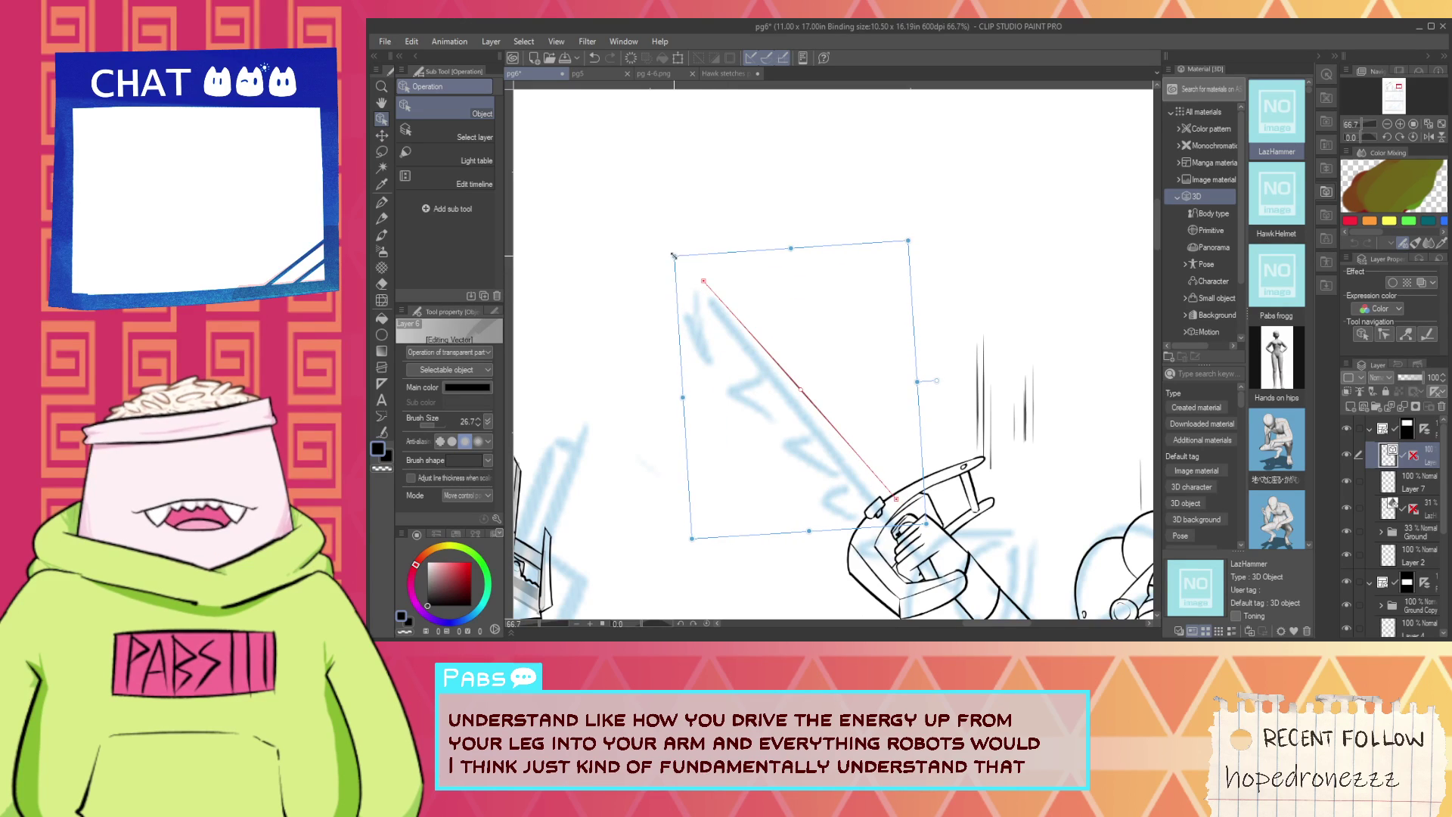
# Shift the blade line slightly toward the handle and rotate it a little steeper than the sketch.
pyautogui.click(741, 265)
pyautogui.moveTo(765, 345); pyautogui.dragTo(786, 363)
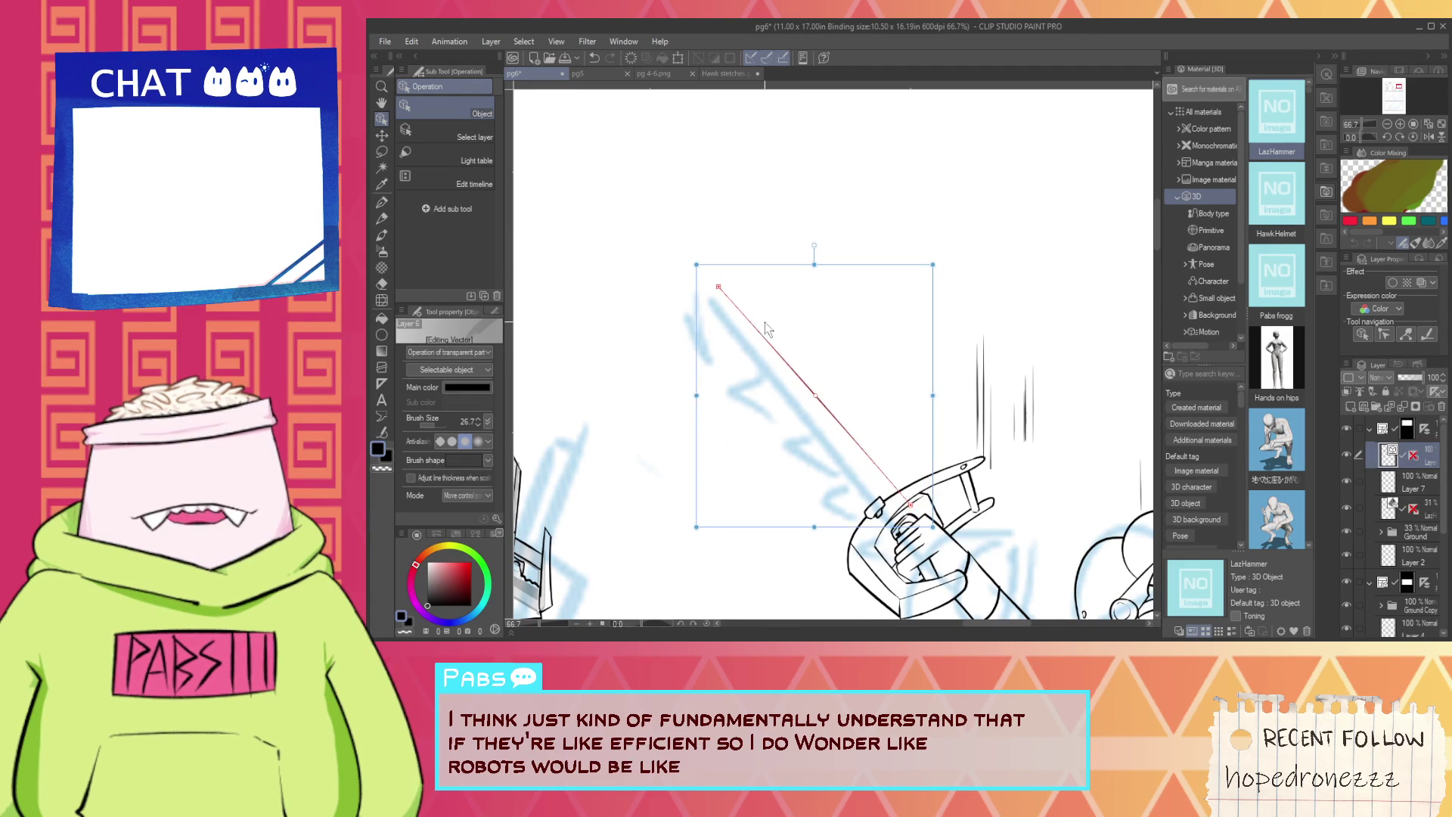
pyautogui.moveTo(730, 256); pyautogui.dragTo(764, 259)
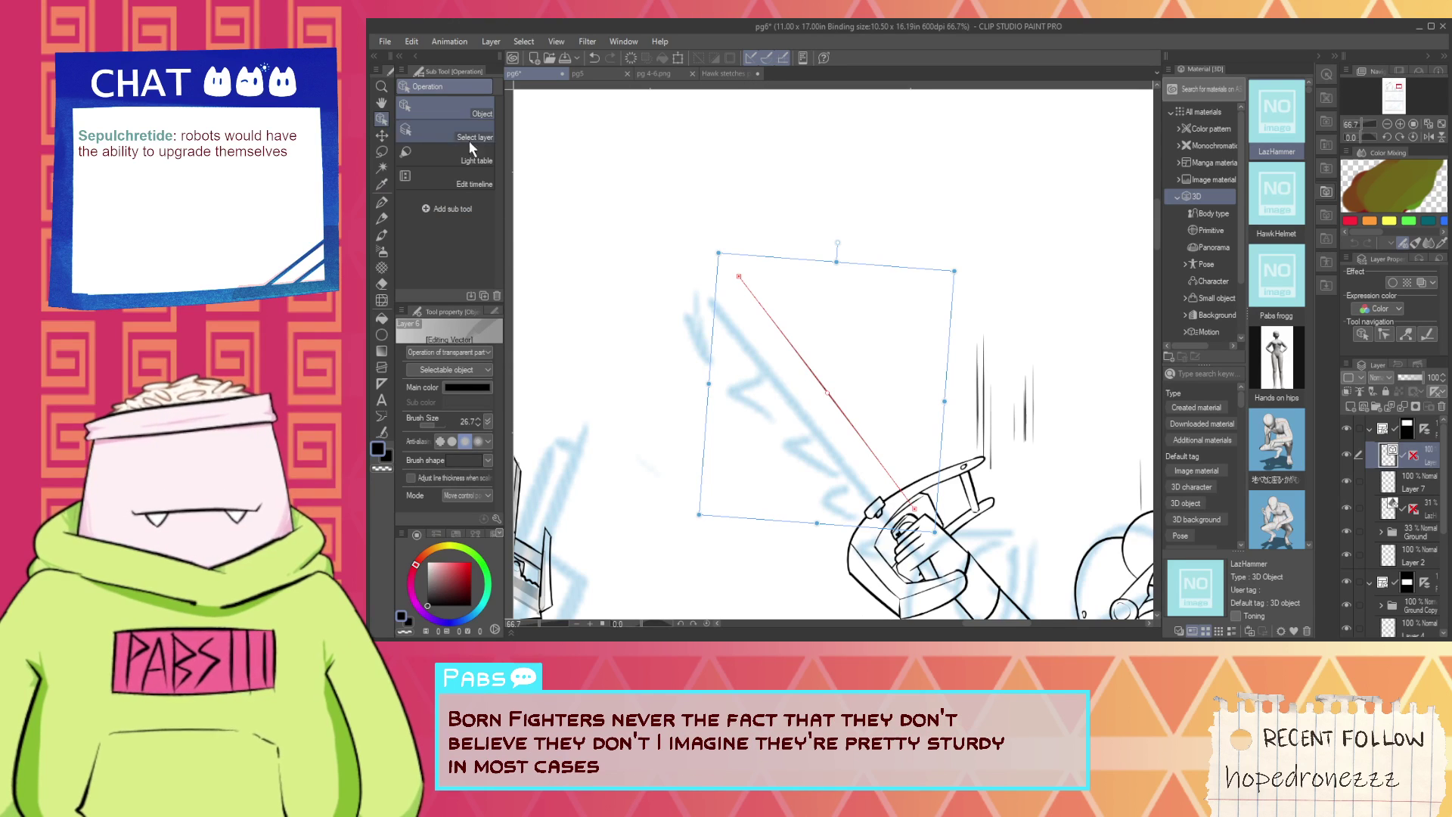
pyautogui.press('p')
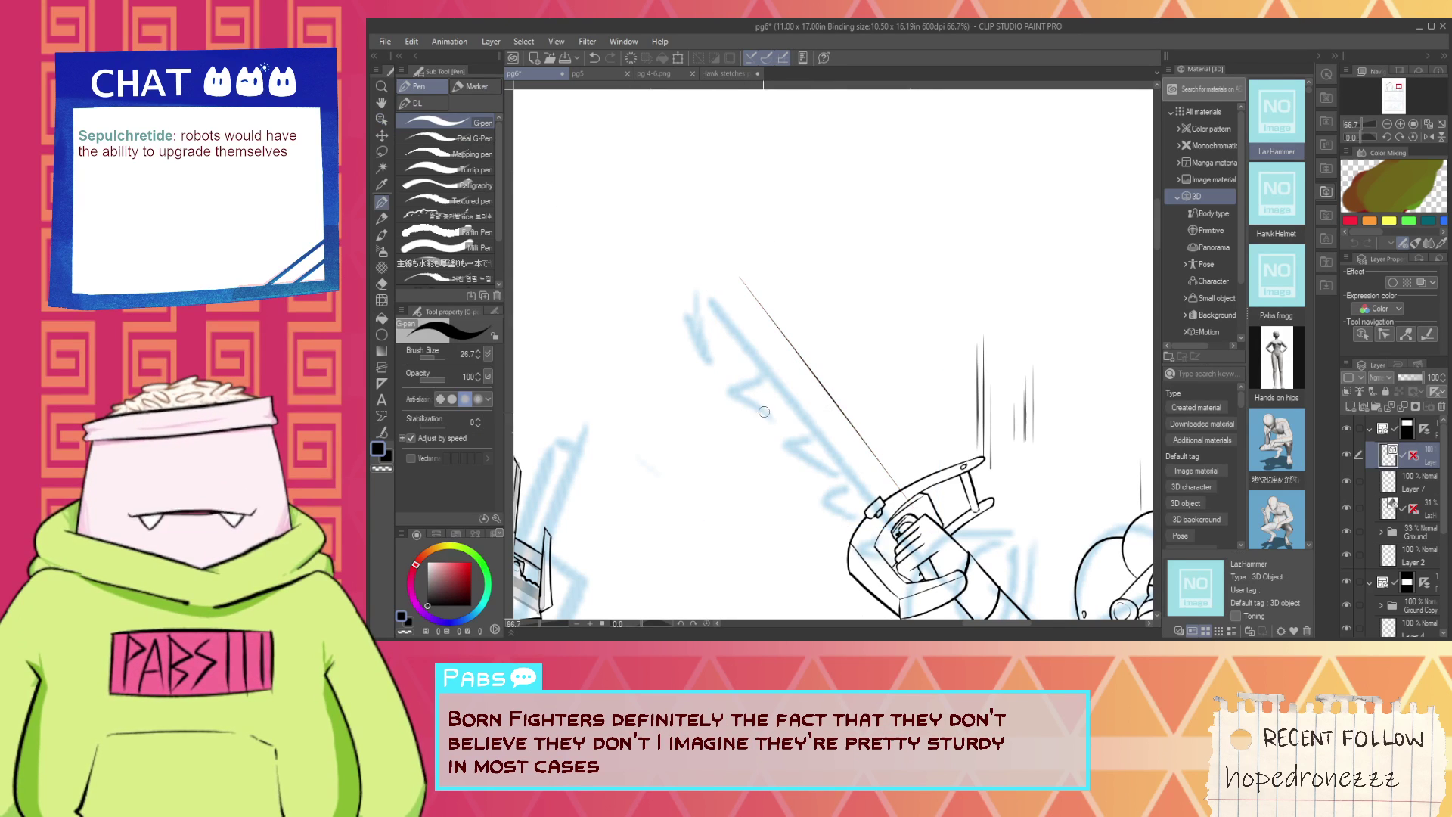
# Give the whole blade line a fixed width of 5.0 with Adjust line width.
pyautogui.click(382, 418)
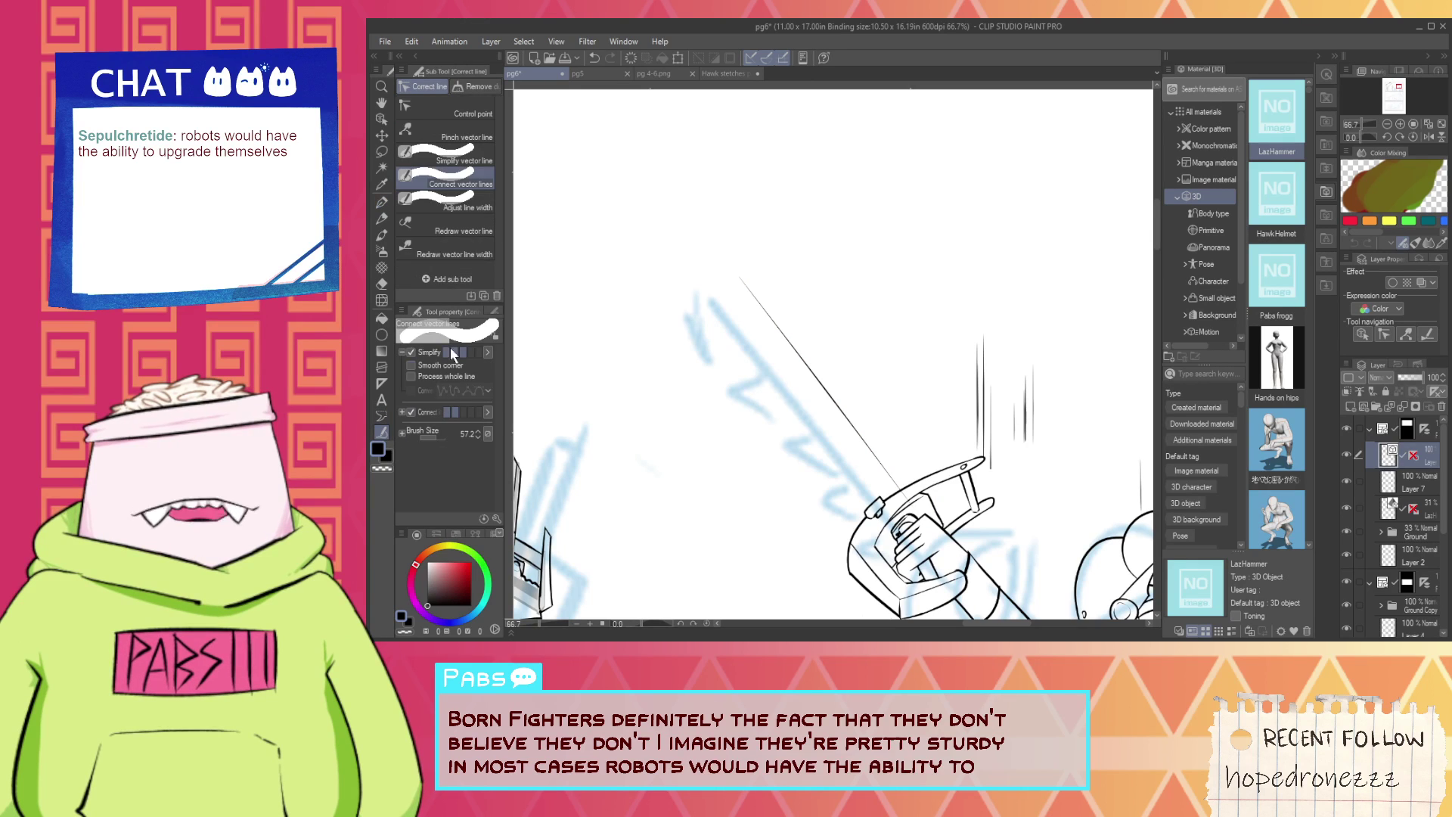
pyautogui.click(457, 254)
pyautogui.click(464, 210)
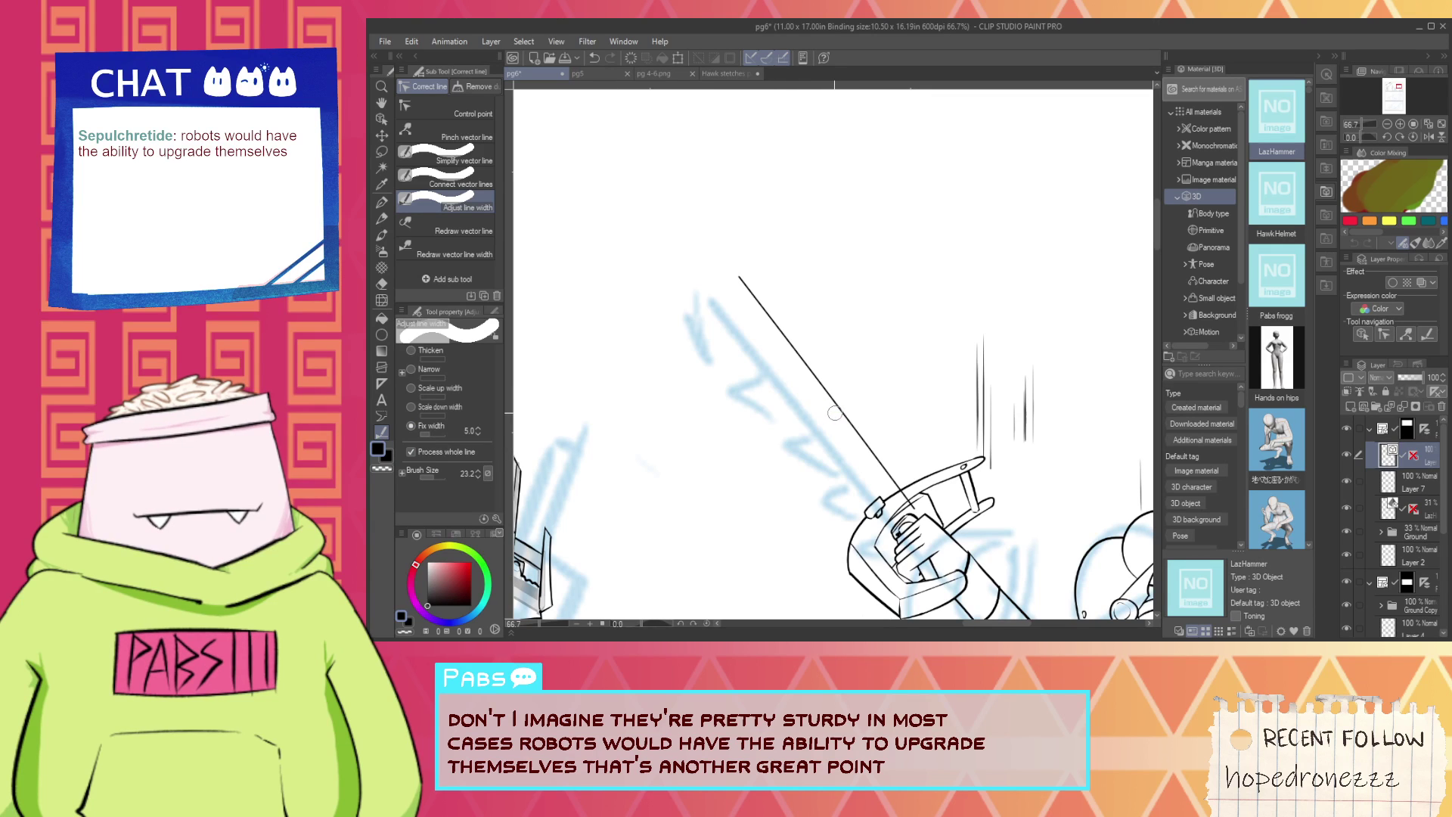
# Lengthen the blade line by scaling it so its tip reaches well beyond the sketched blade's tip.
pyautogui.click(382, 119)
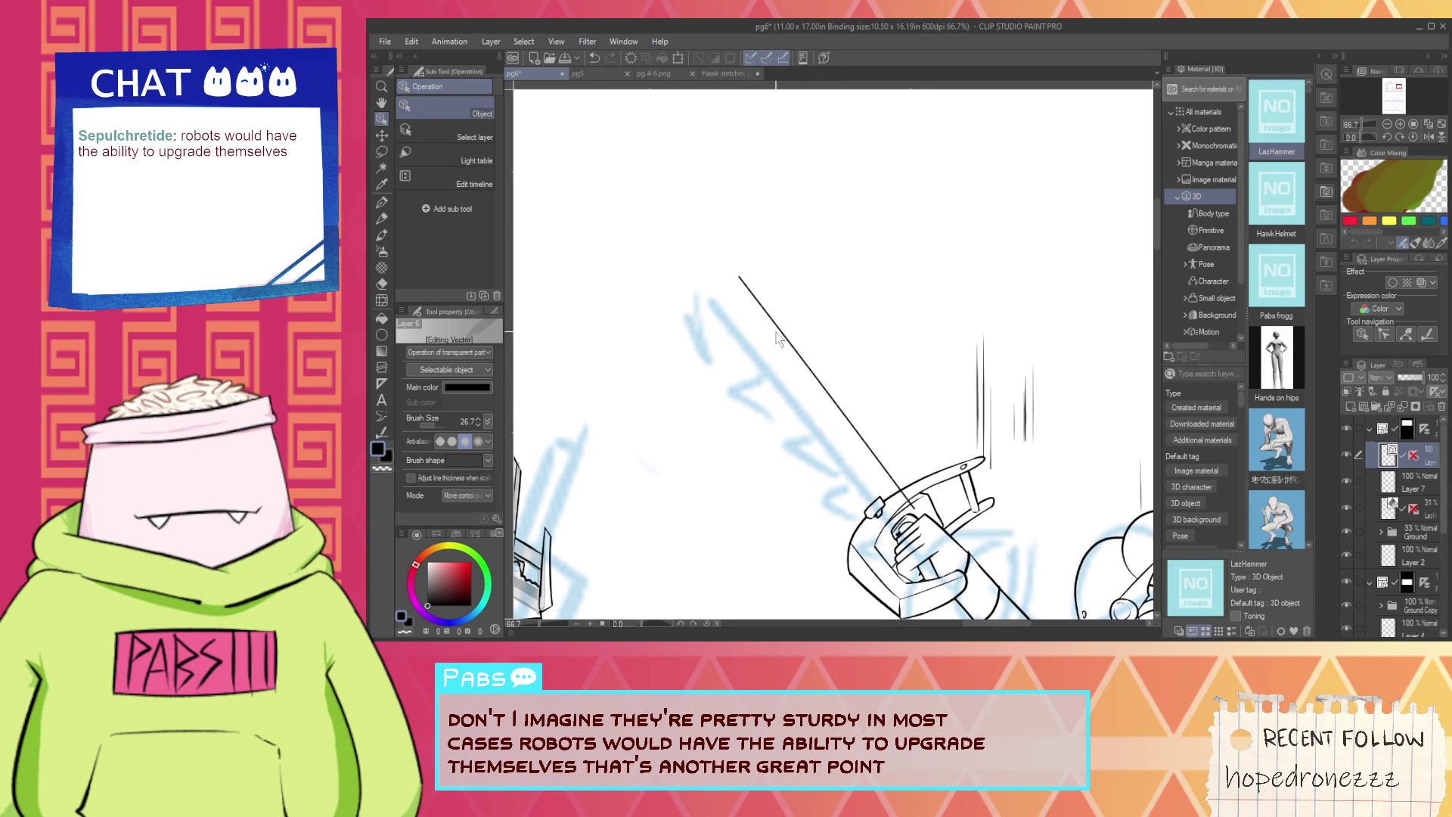
pyautogui.click(782, 331)
pyautogui.moveTo(715, 233); pyautogui.dragTo(701, 205)
pyautogui.press('p')
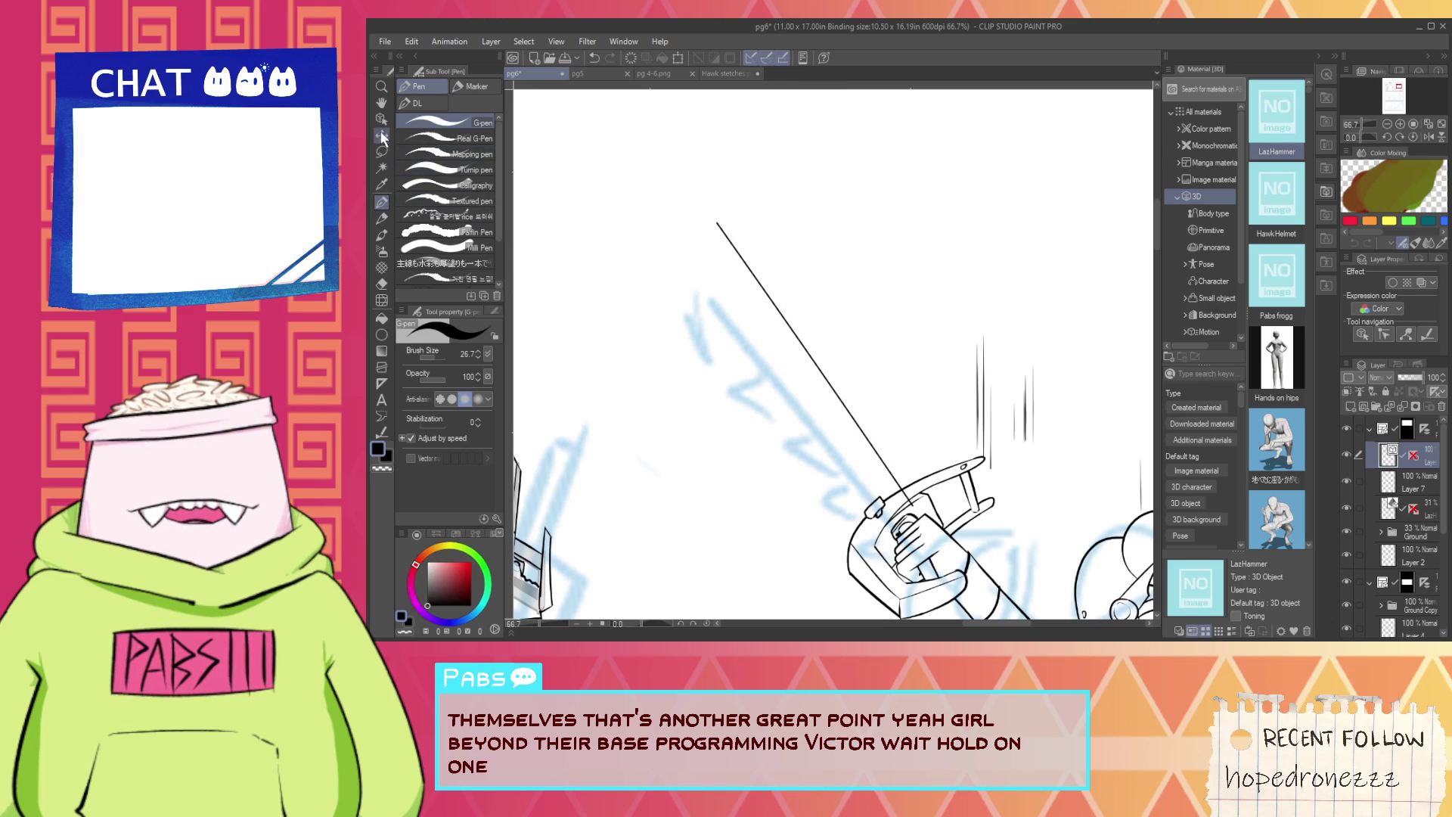
# Duplicate the straight blade line and offset the copy toward the sketched blade, parallel to the original.
pyautogui.press('o')
pyautogui.click(803, 346)
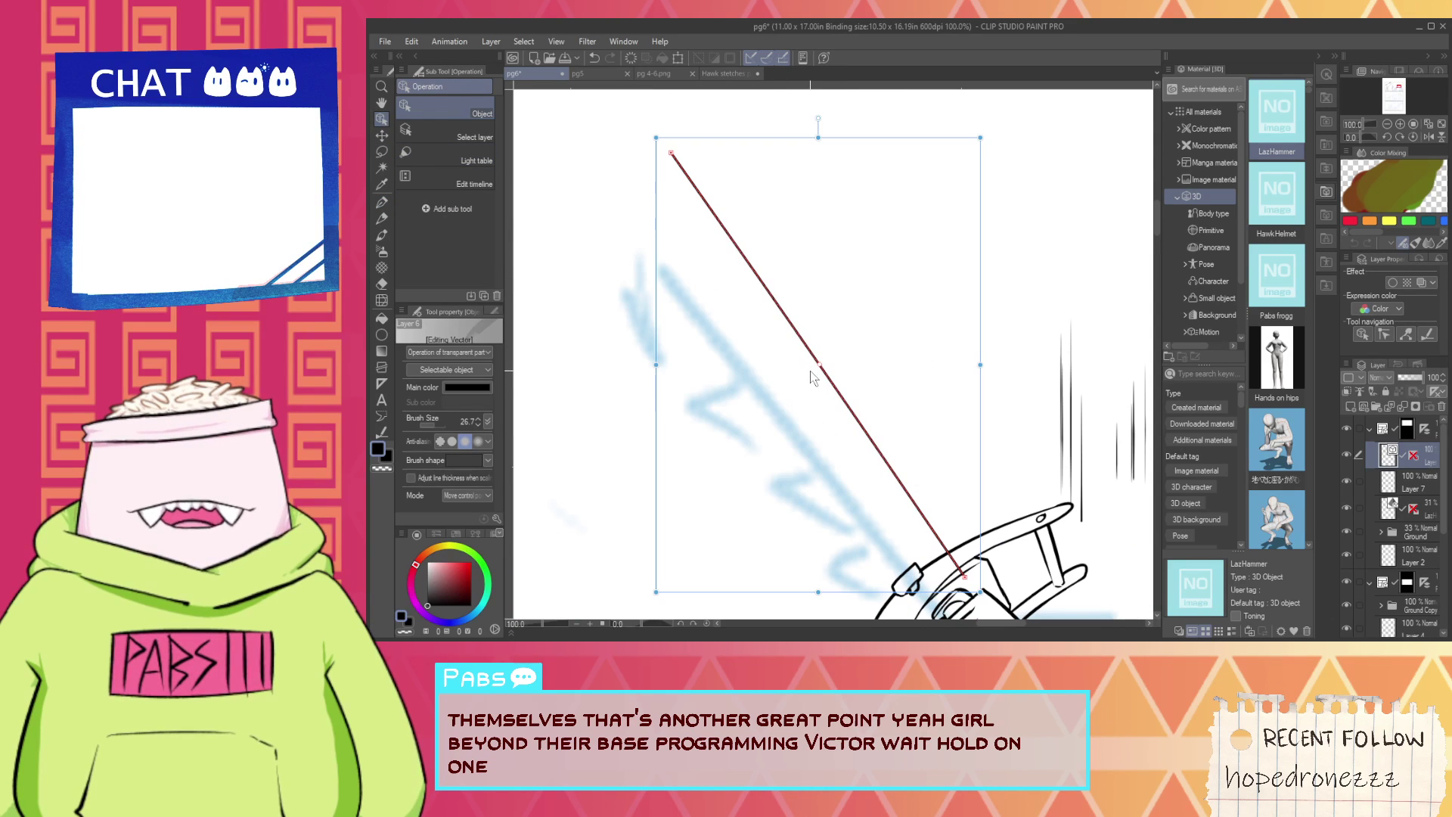
pyautogui.press('h')
pyautogui.scroll(2, 809, 369)
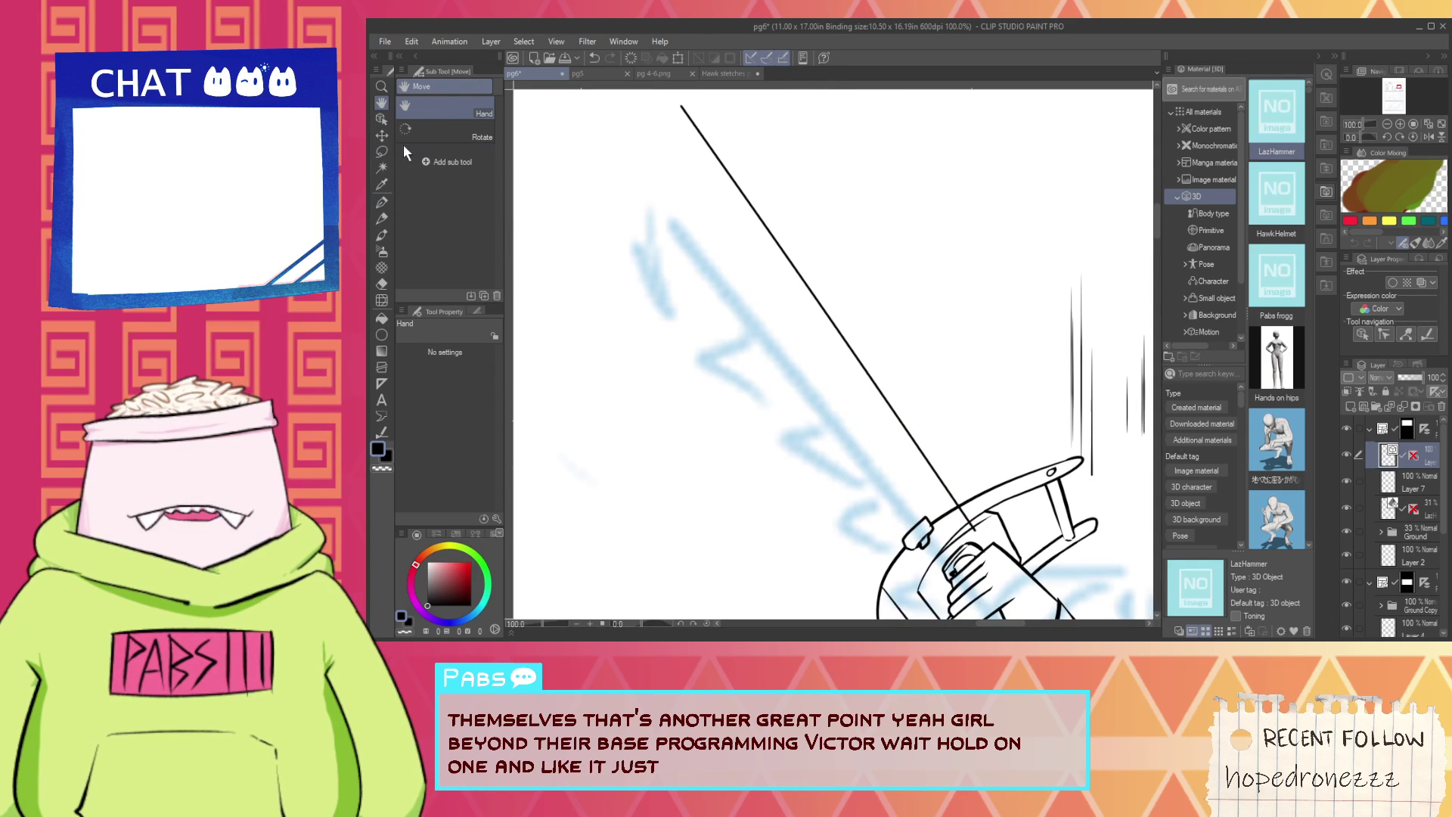
pyautogui.click(382, 119)
pyautogui.click(774, 263)
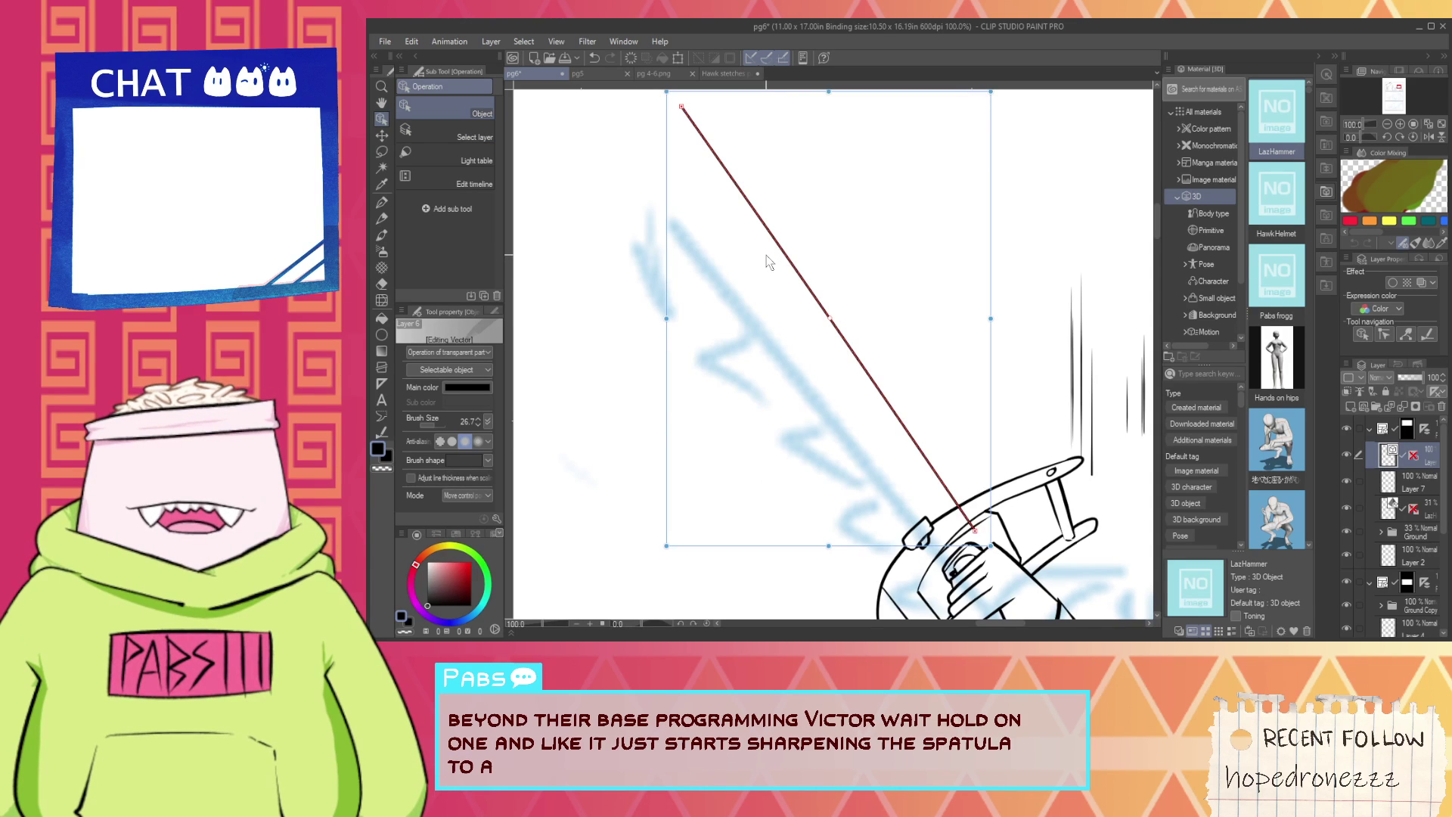
pyautogui.moveTo(773, 262); pyautogui.dragTo(769, 301)
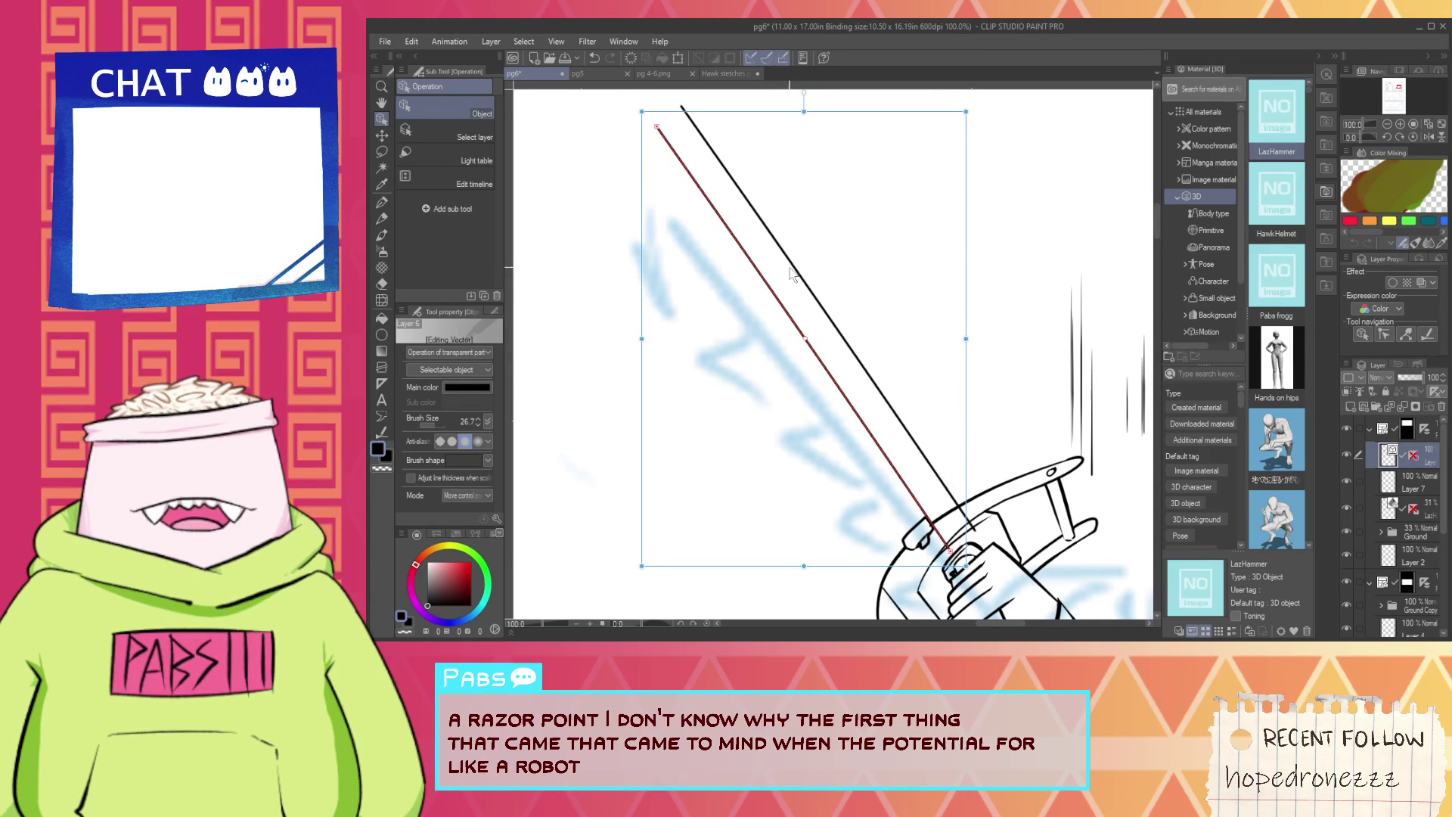
# Select both blade lines and rotate them together to the sketched blade's slant, placing them along its spine.
pyautogui.scroll(-4, 758, 306)
pyautogui.press('space')
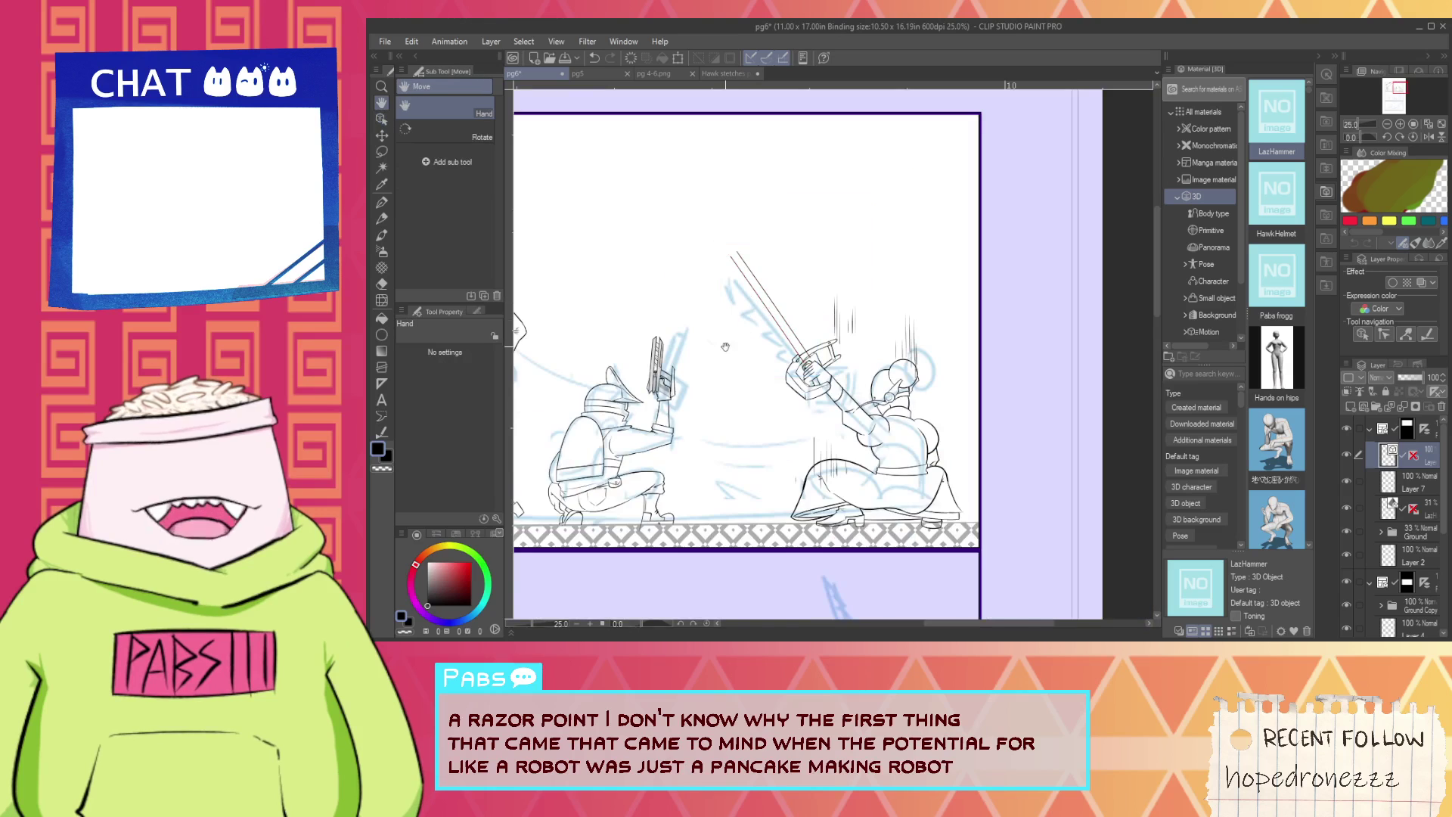
pyautogui.moveTo(617, 182); pyautogui.dragTo(655, 267)
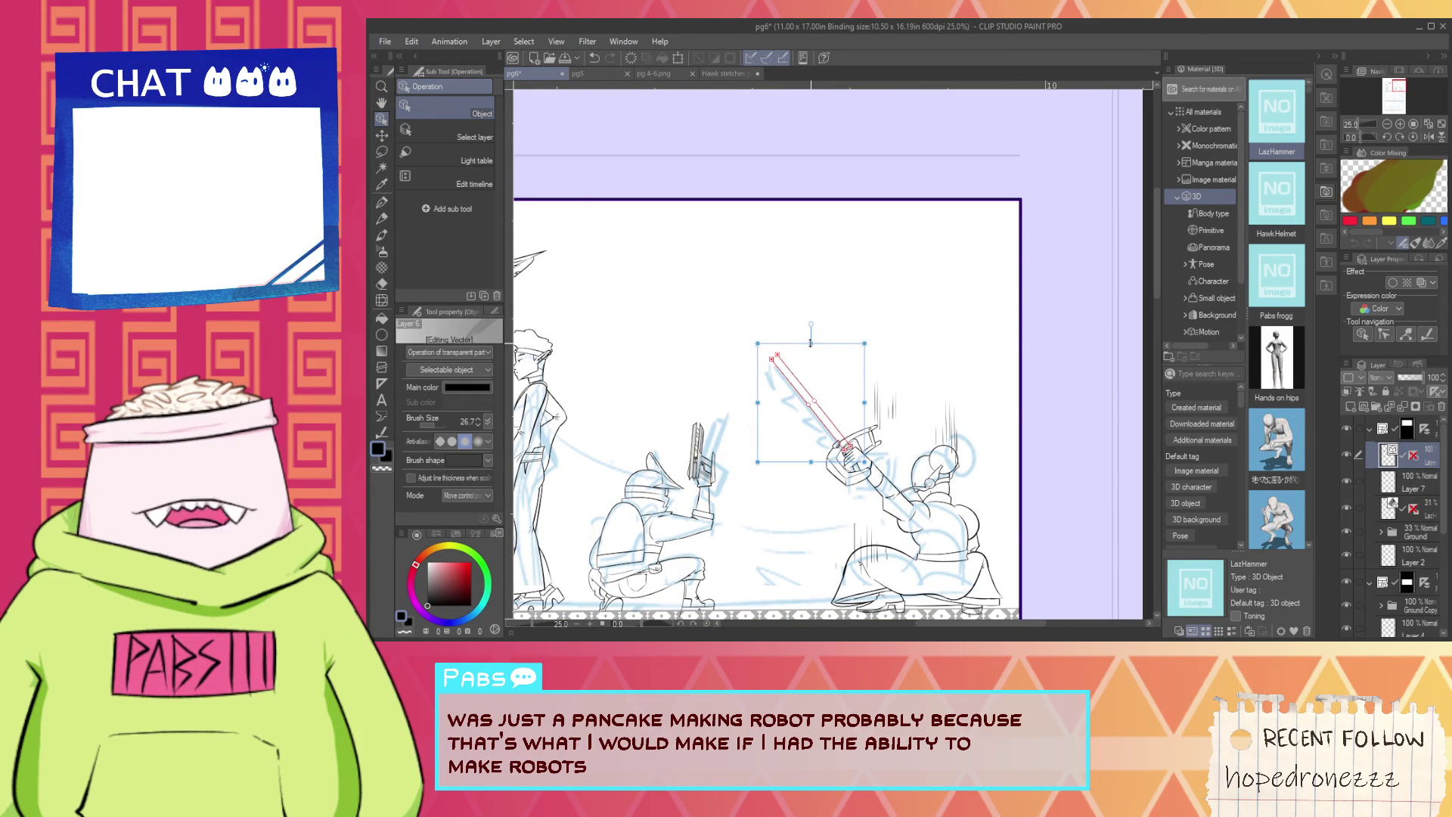
pyautogui.scroll(3, 811, 351)
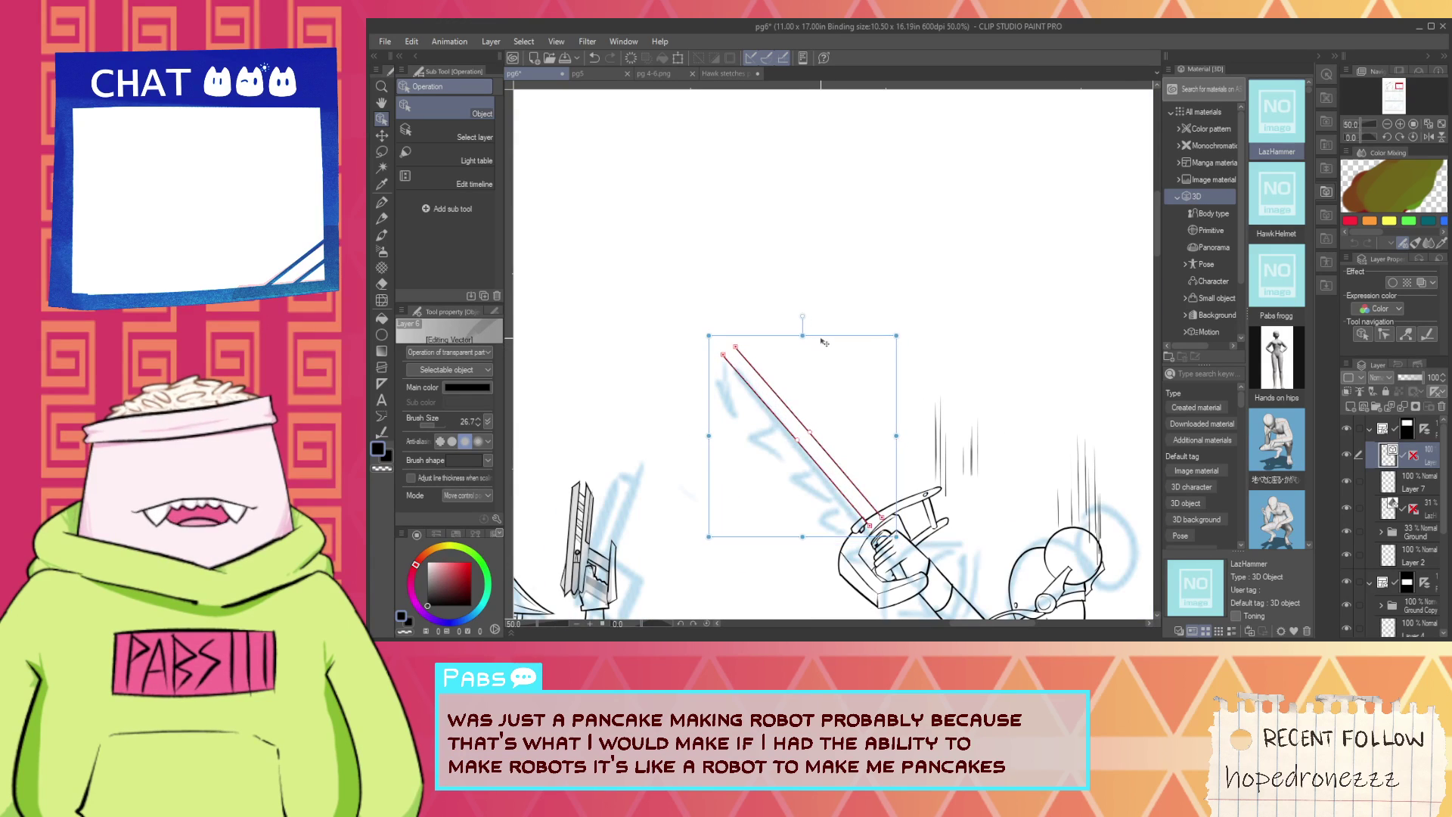
pyautogui.moveTo(824, 345); pyautogui.dragTo(811, 351)
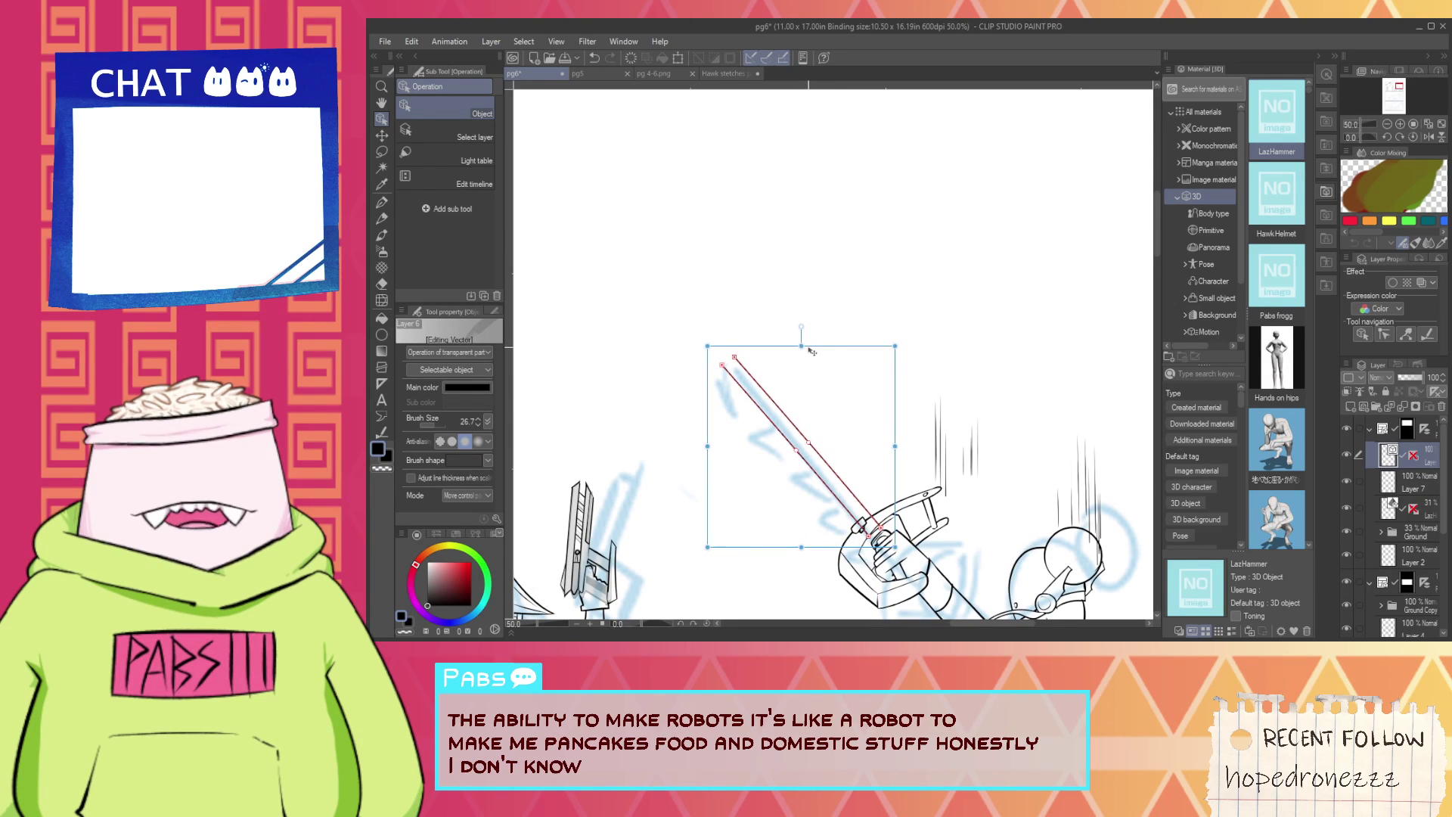
# Move the outer blade line closer to the inner one to narrow the blade.
pyautogui.scroll(3, 839, 475)
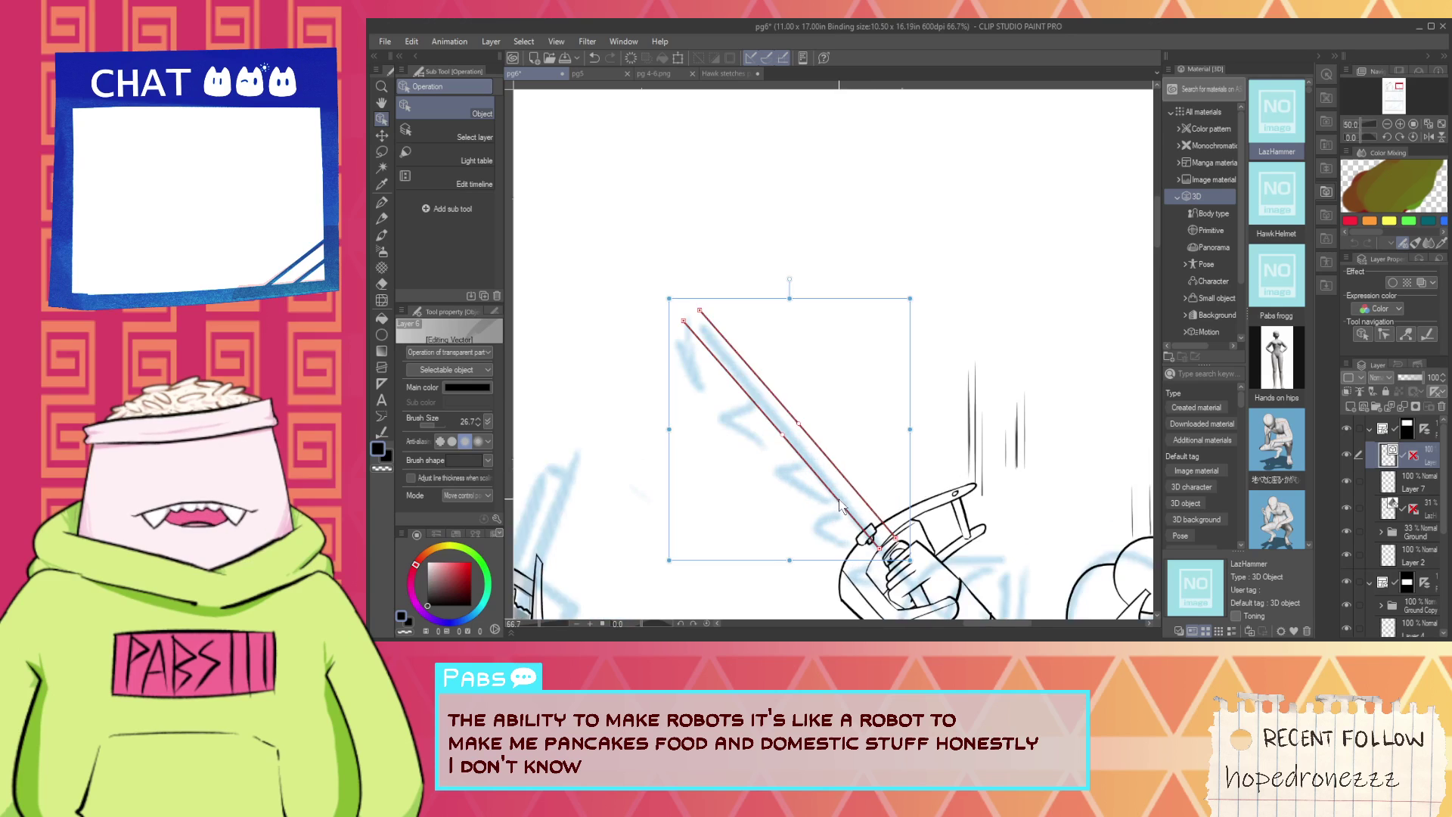
pyautogui.click(887, 461)
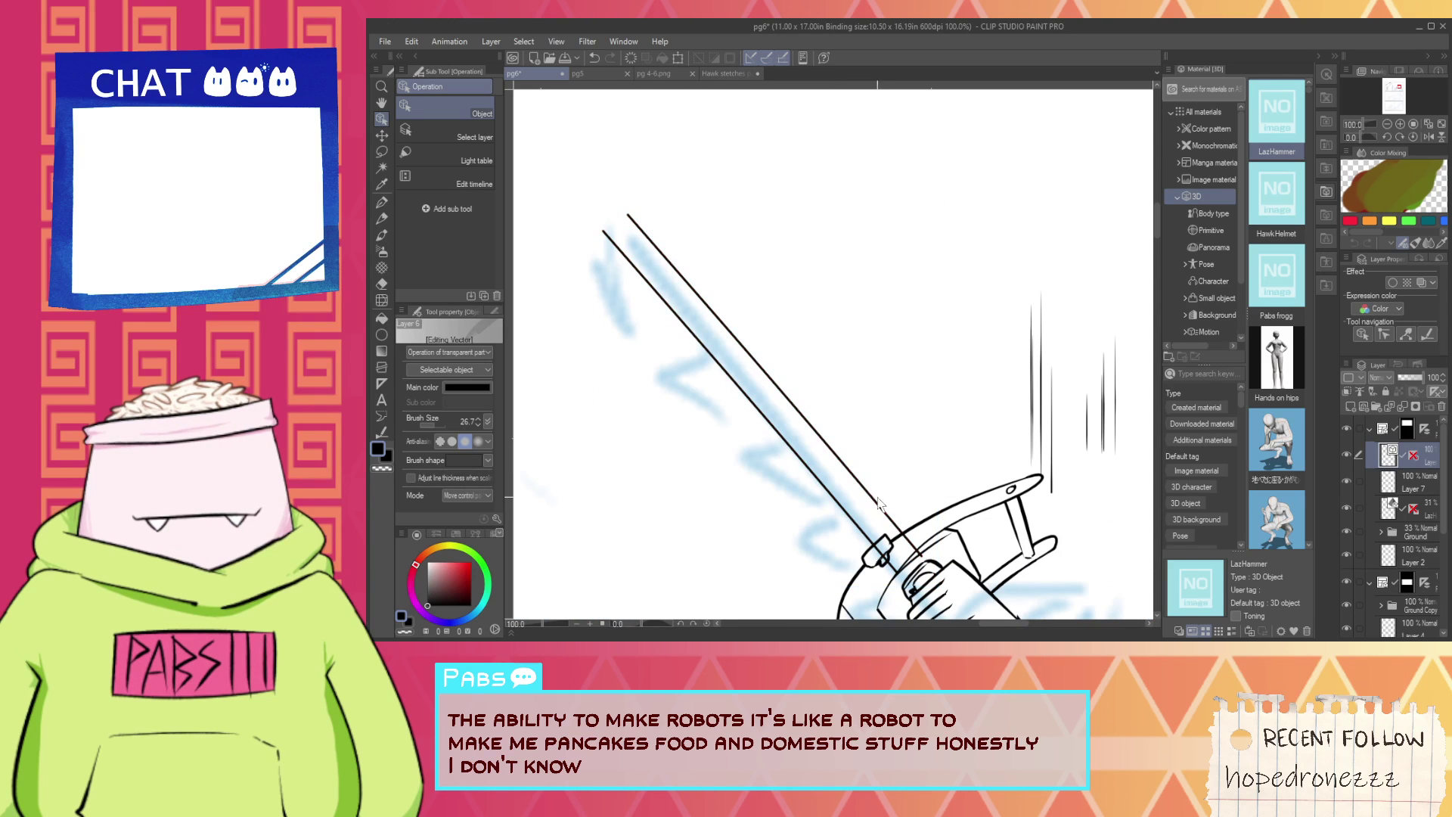
pyautogui.moveTo(879, 504); pyautogui.dragTo(863, 491)
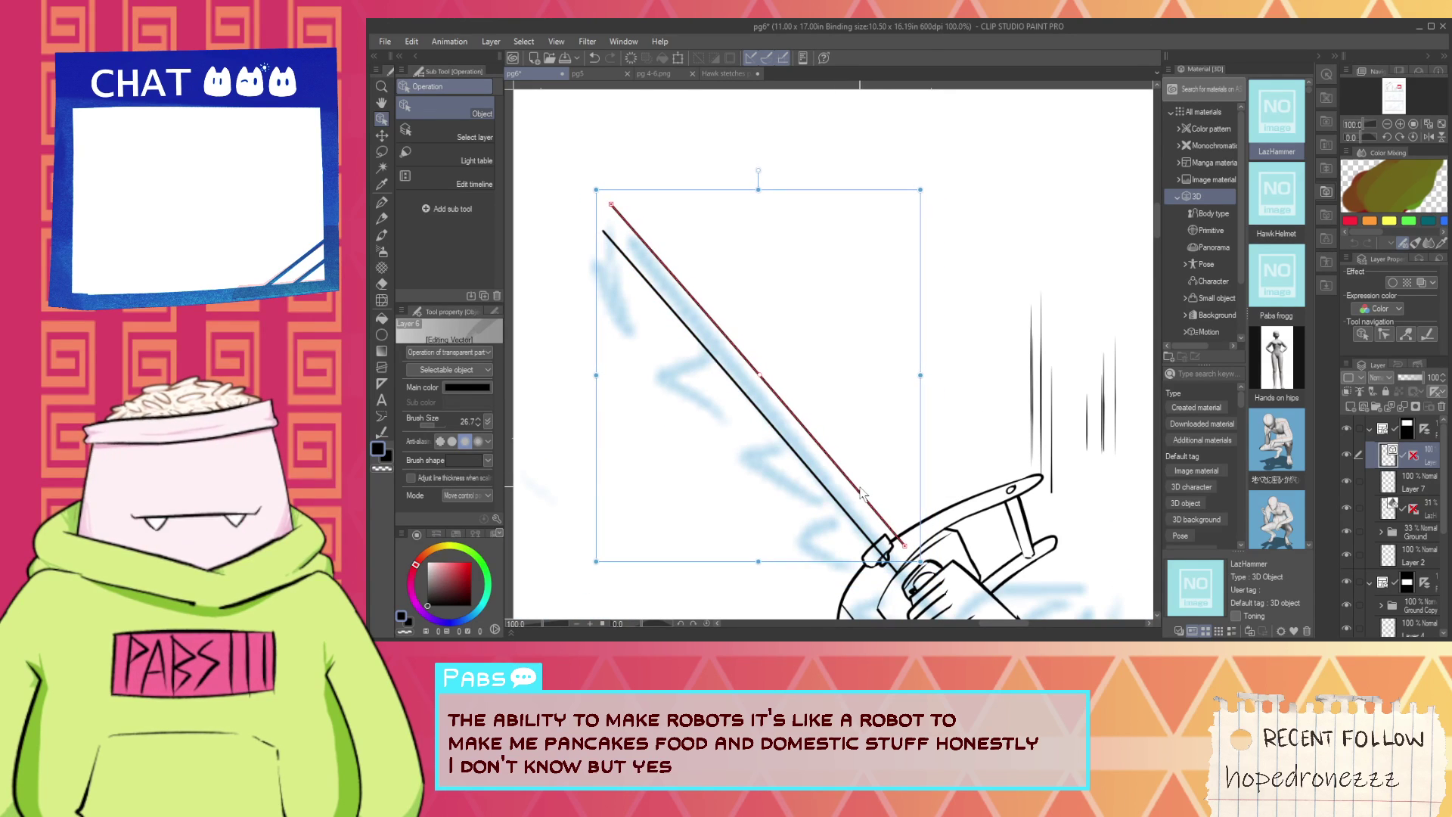
# Ink the blade's hooked tip with two G-pen strokes, one down across both line ends and one back up to the inner line.
pyautogui.press('space')
pyautogui.moveTo(627, 295); pyautogui.dragTo(650, 349)
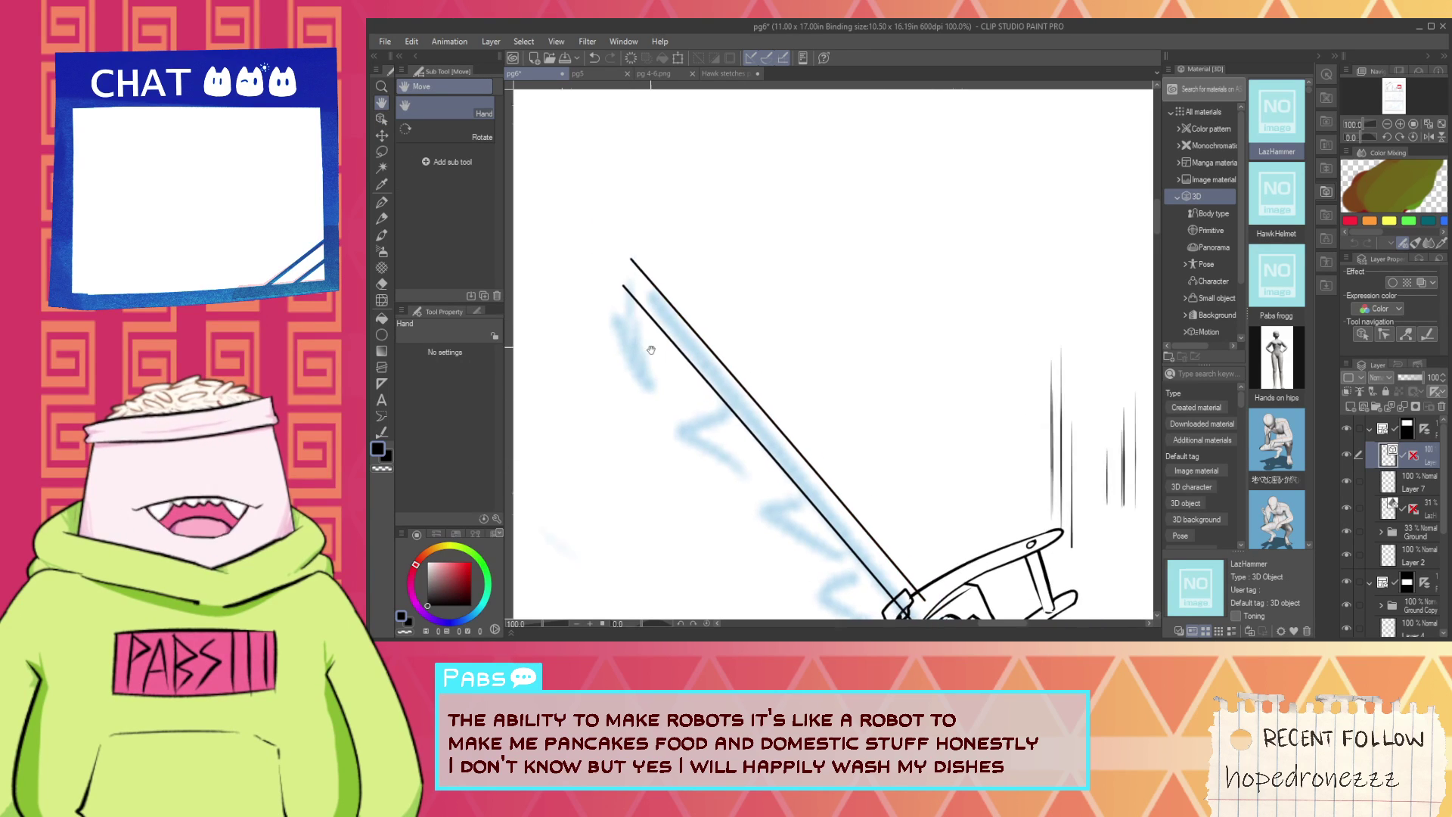
pyautogui.scroll(3, 650, 350)
pyautogui.press('p')
pyautogui.moveTo(652, 225); pyautogui.dragTo(642, 393)
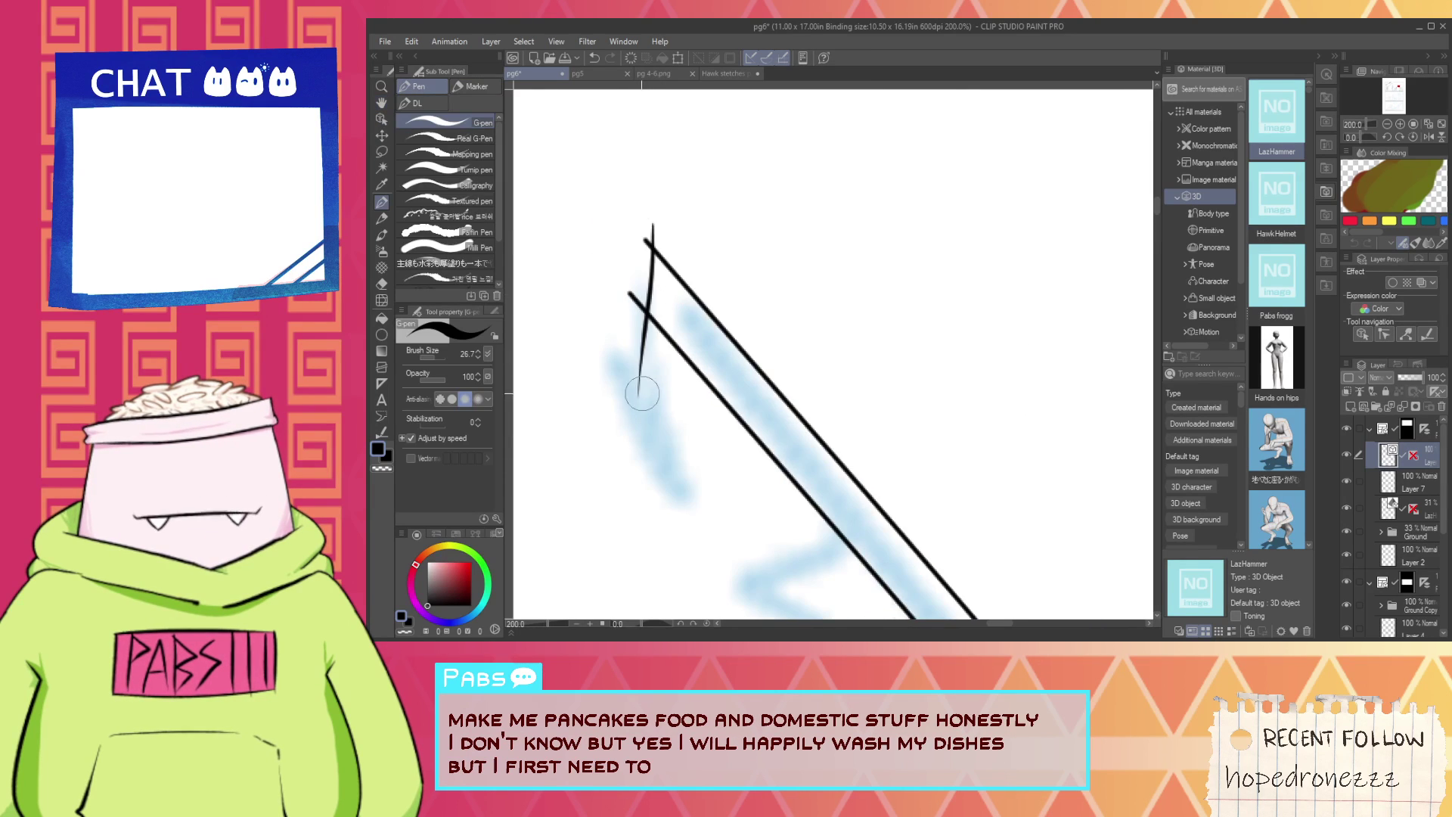
pyautogui.hotkey('ctrl', 'z')
pyautogui.moveTo(656, 205); pyautogui.dragTo(631, 415)
pyautogui.hotkey('ctrl', 'z')
pyautogui.moveTo(652, 198)
pyautogui.mouseDown()
pyautogui.moveTo(627, 432)
pyautogui.moveTo(705, 317)
pyautogui.mouseUp()
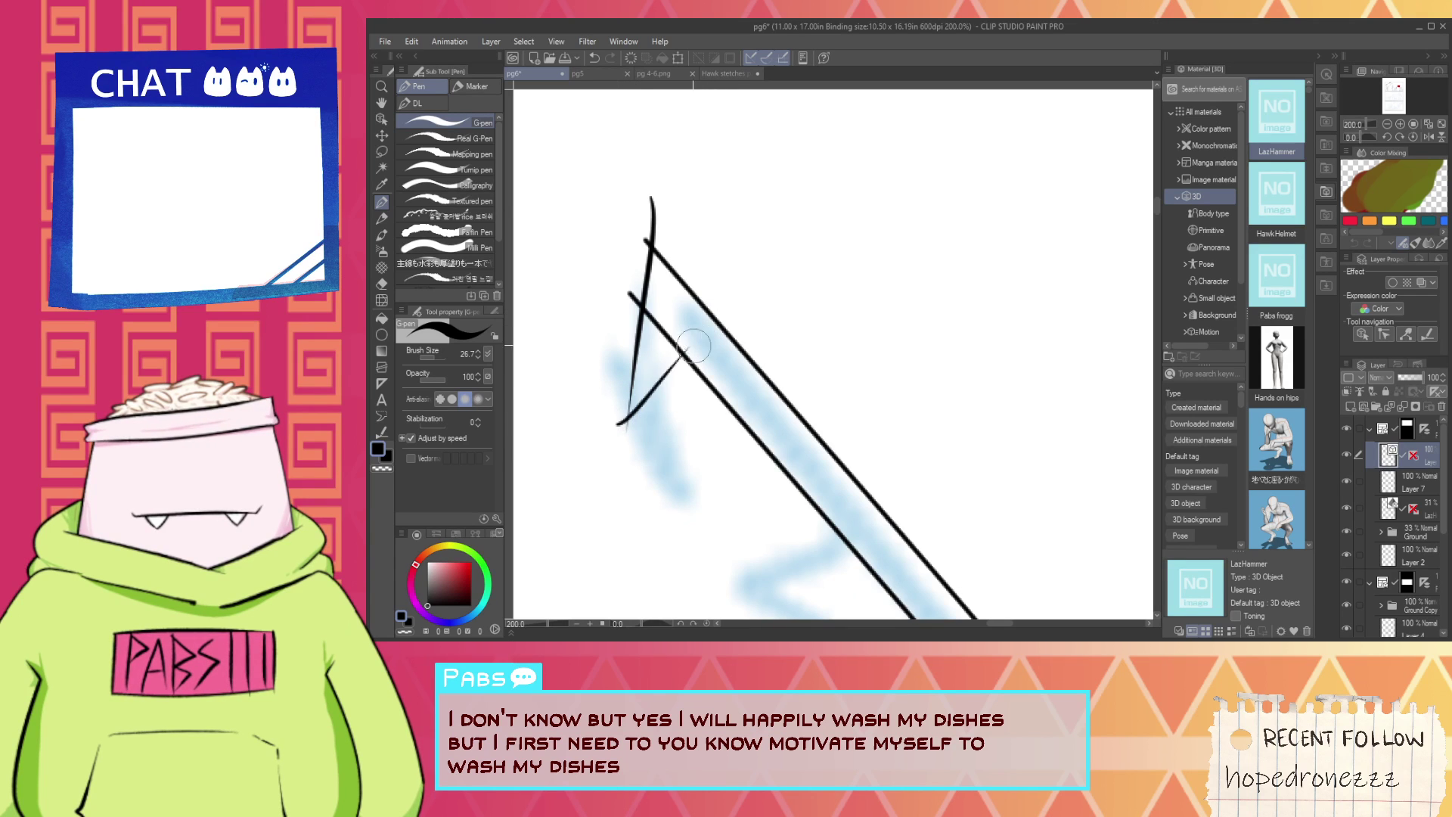
pyautogui.hotkey('ctrl', 'z')
pyautogui.moveTo(612, 444); pyautogui.dragTo(706, 316)
# Erase the overshooting line pieces around the blade tip with the Vector eraser to leave a clean hooked point.
pyautogui.press('e')
pyautogui.click(634, 299)
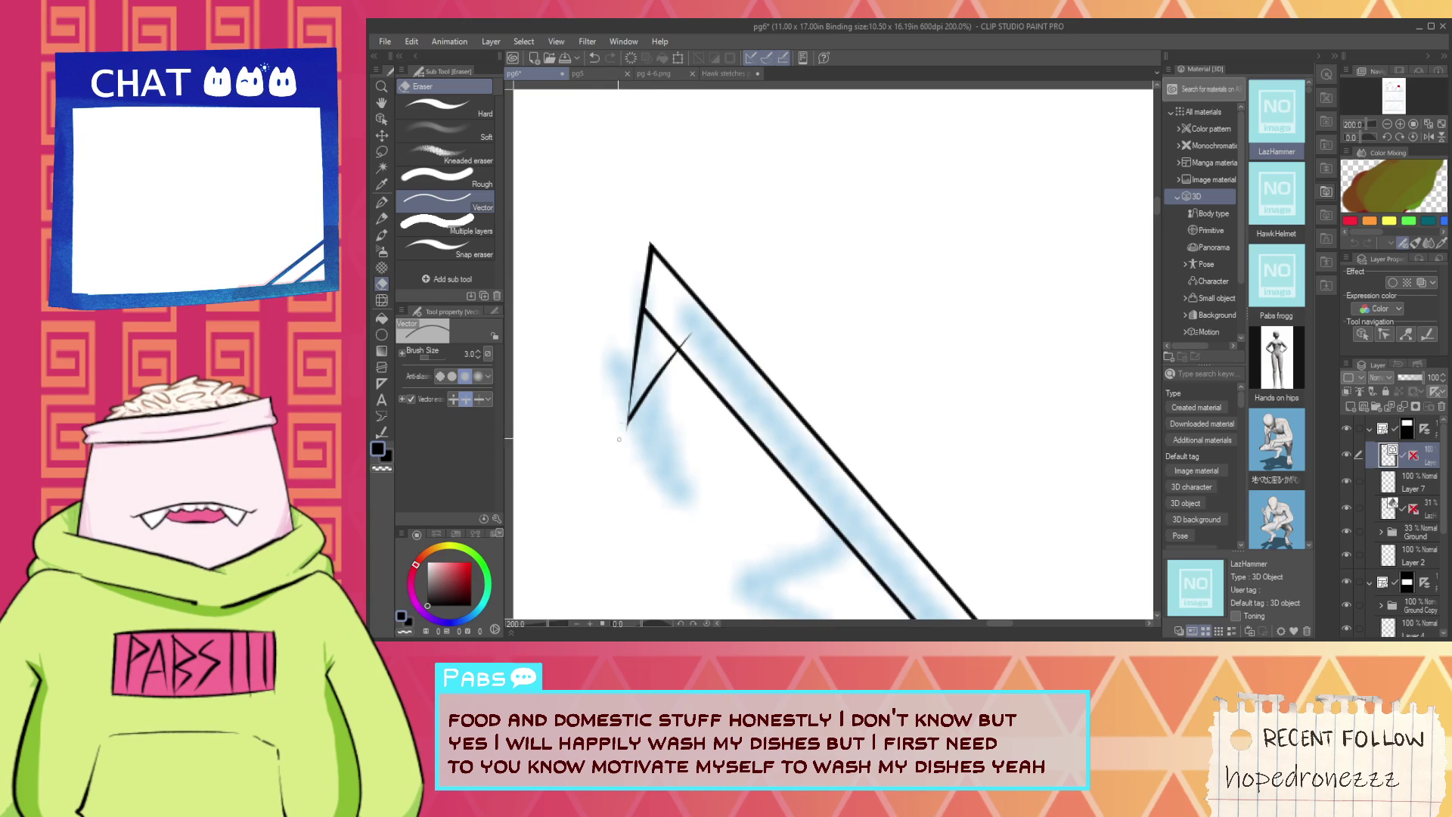
pyautogui.click(652, 324)
pyautogui.scroll(-4, 686, 378)
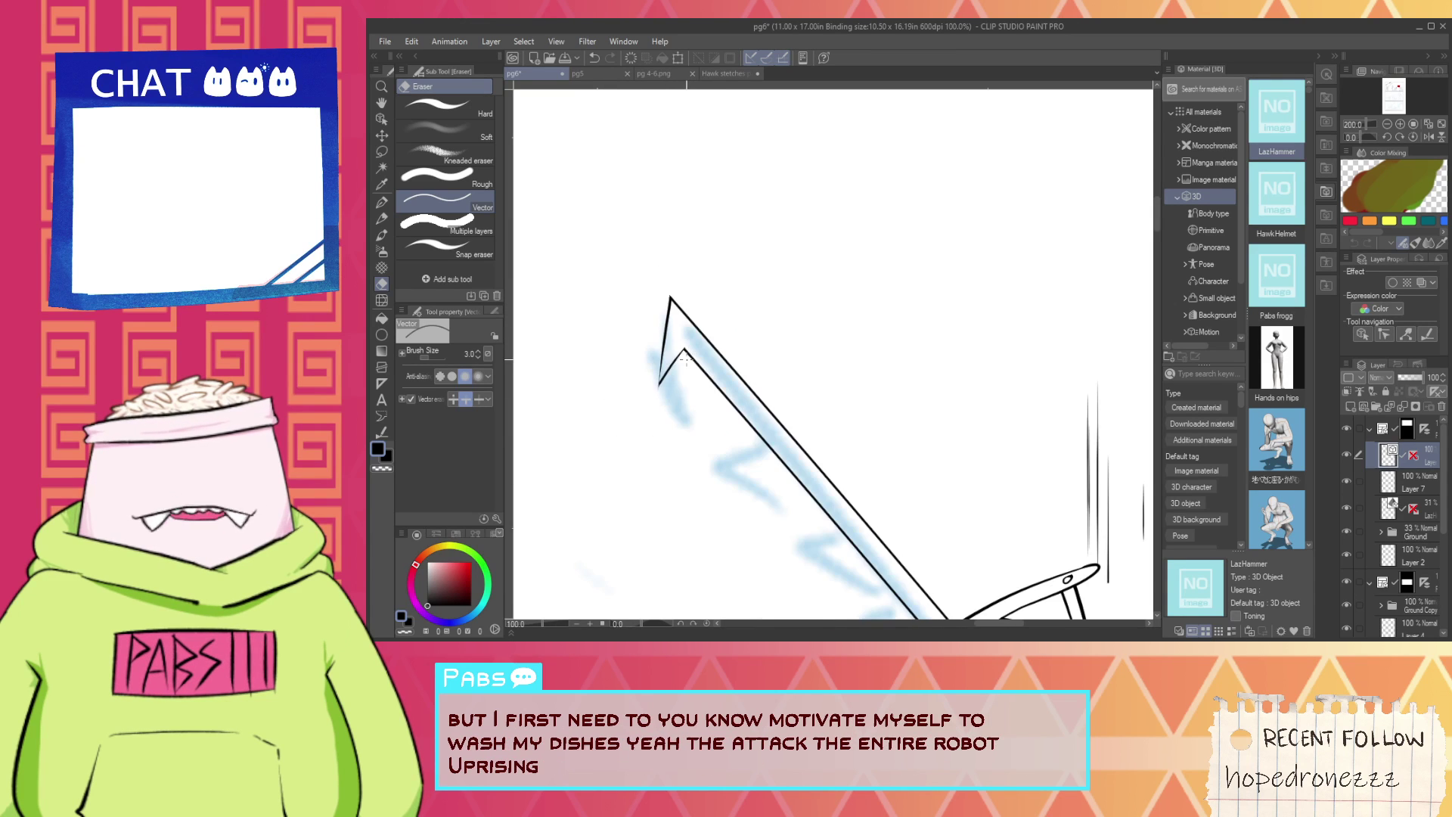
# Trim the blade line ends that run over the handle's clamp and guard, and clean the stray bit beside the clamp.
pyautogui.scroll(8, 764, 383)
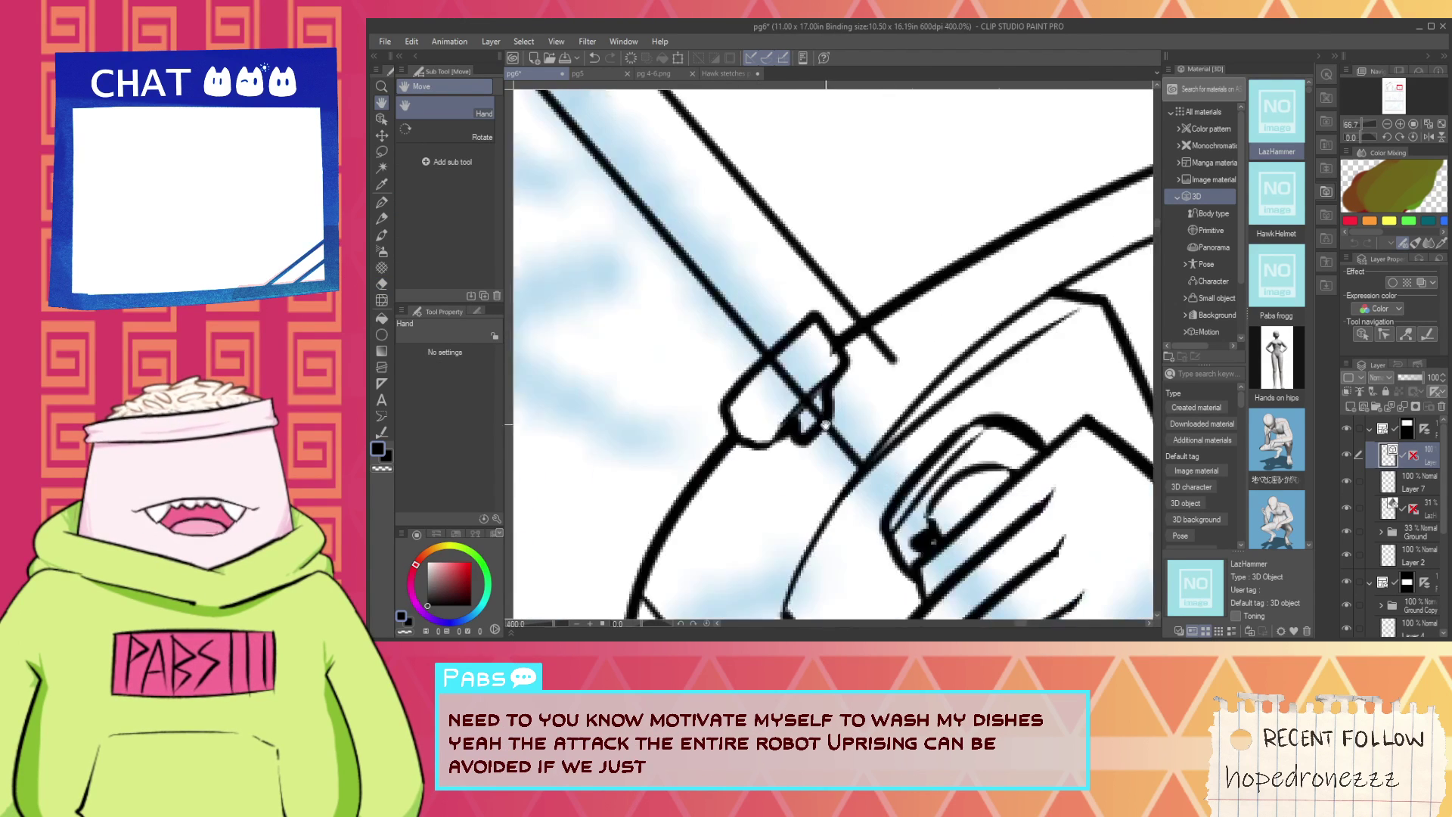
pyautogui.click(773, 367)
pyautogui.click(802, 406)
pyautogui.click(863, 473)
pyautogui.click(938, 274)
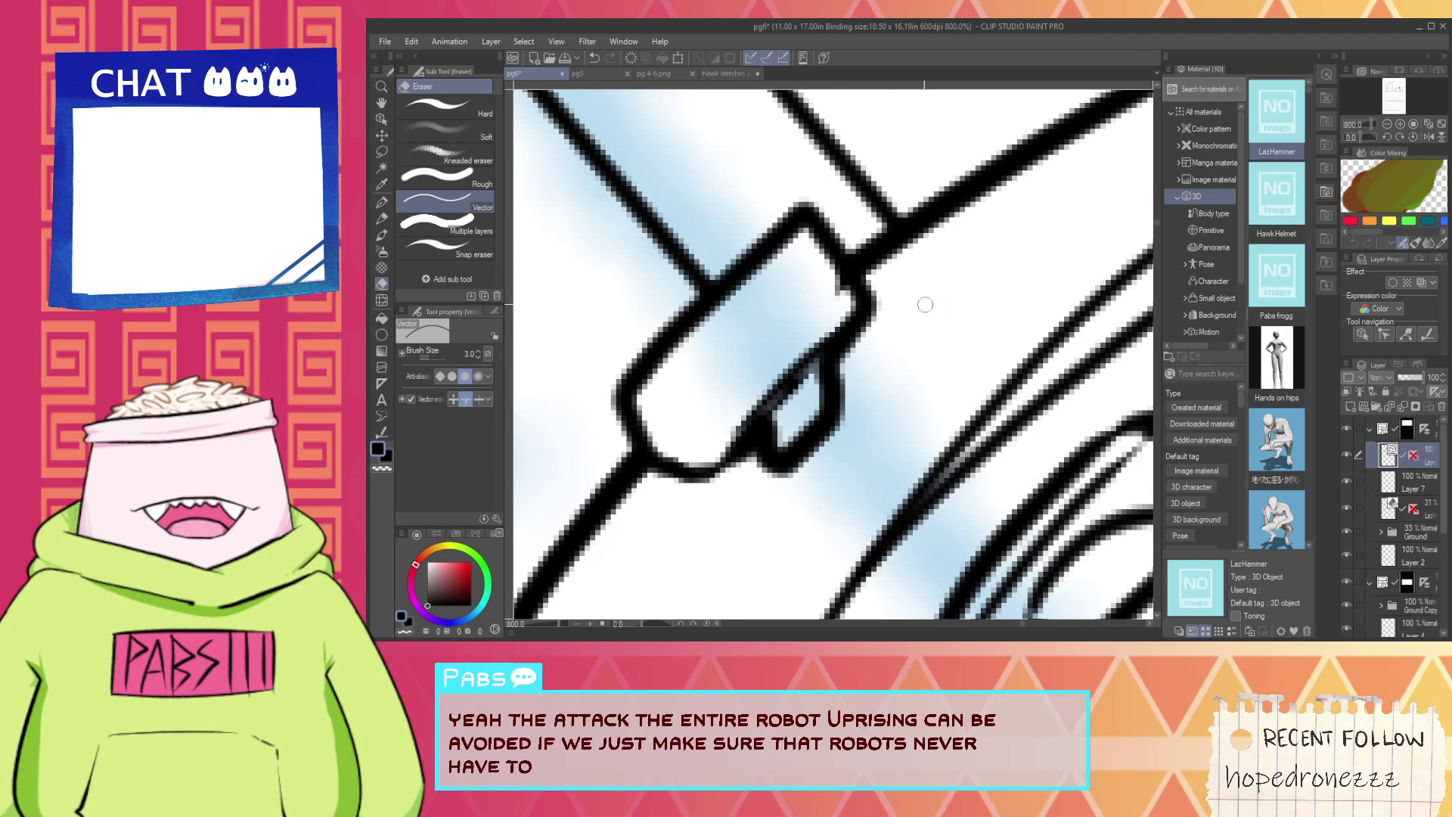
pyautogui.click(858, 305)
pyautogui.hotkey('ctrl', 'z')
pyautogui.click(838, 291)
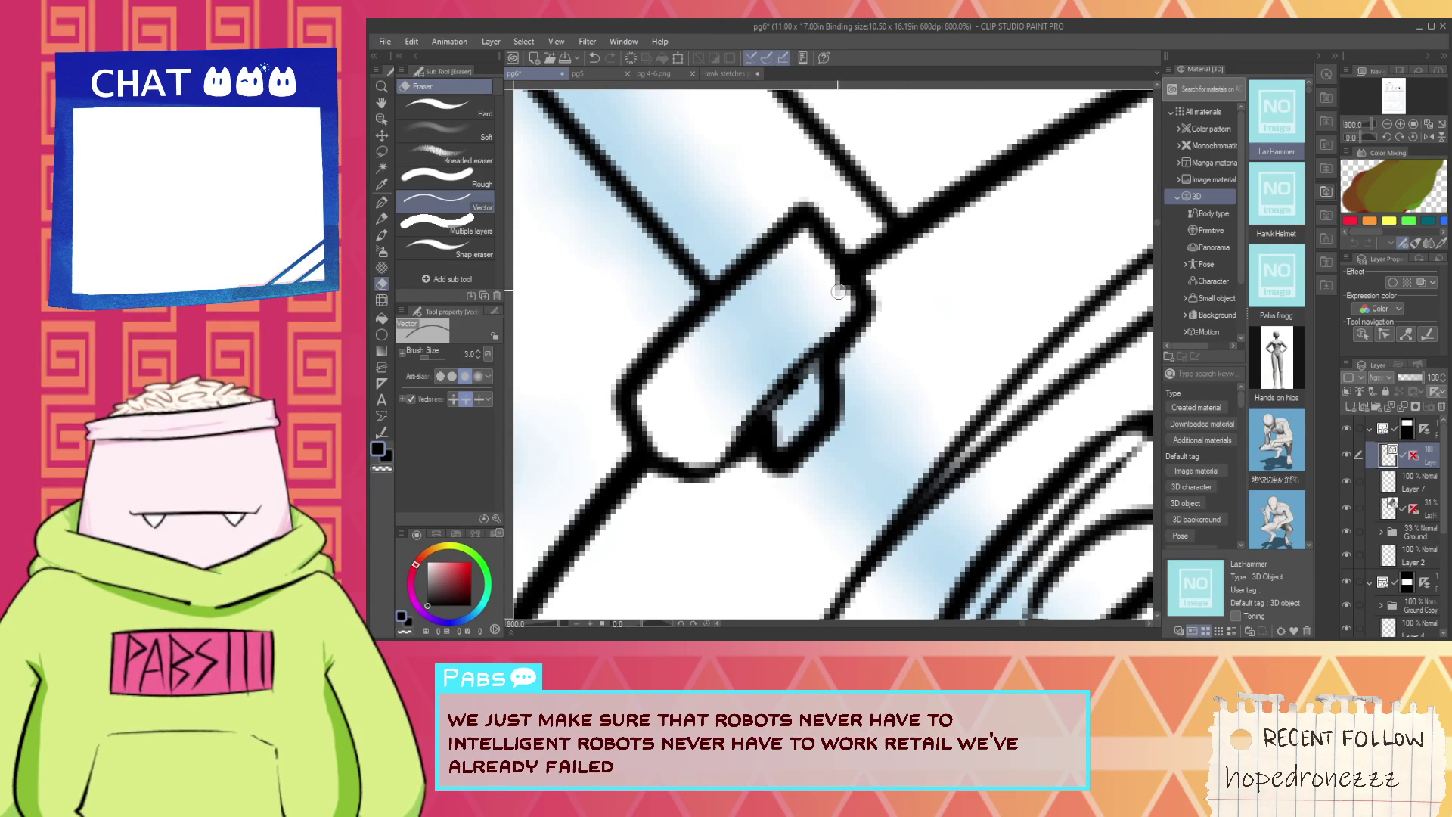
# Duplicate the blade's inner edge line and place the copy parallel just beside it, toward the sketched teeth.
pyautogui.scroll(-6, 838, 291)
pyautogui.press('space')
pyautogui.moveTo(733, 186); pyautogui.dragTo(885, 385)
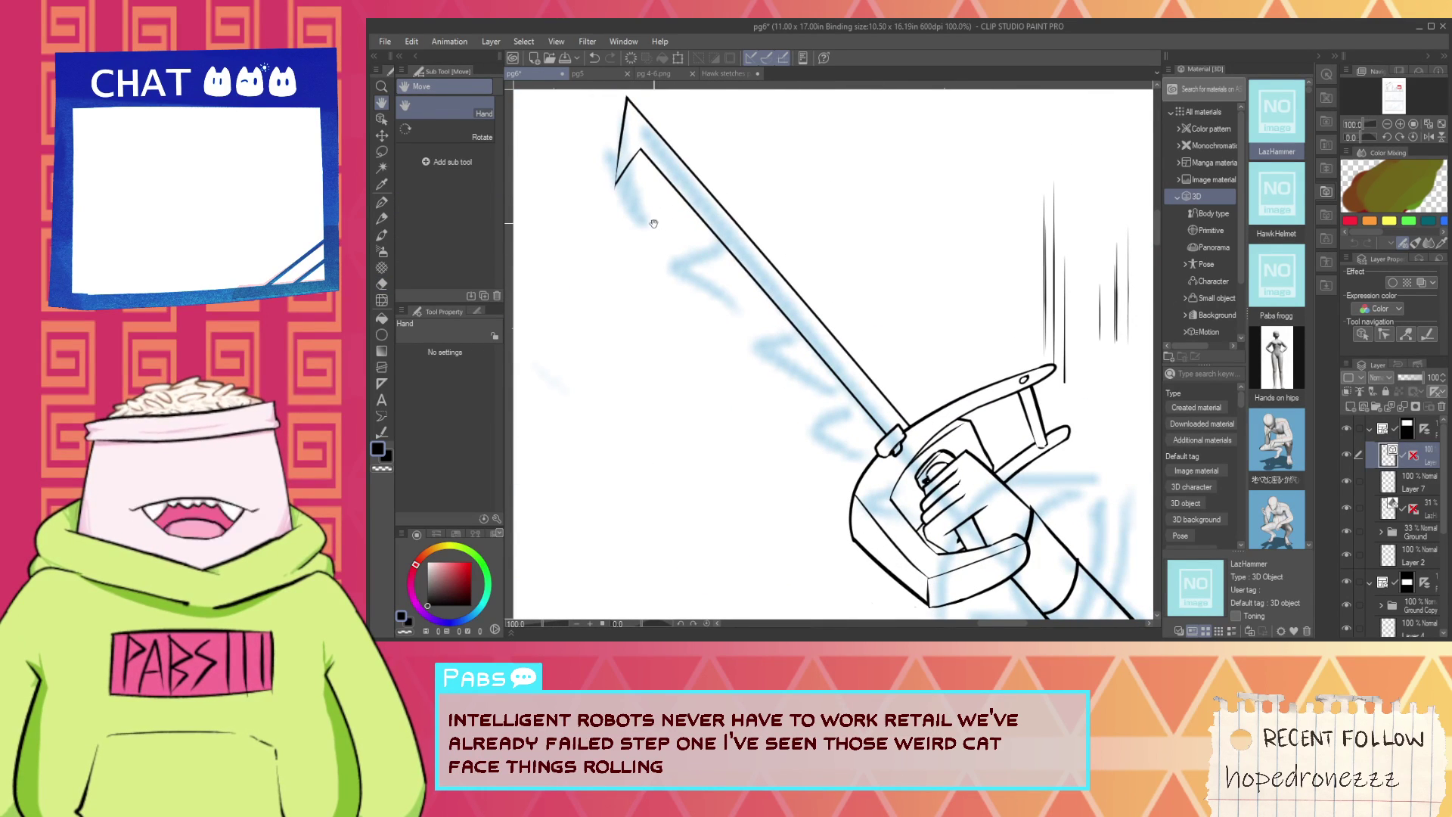
pyautogui.scroll(-2, 752, 345)
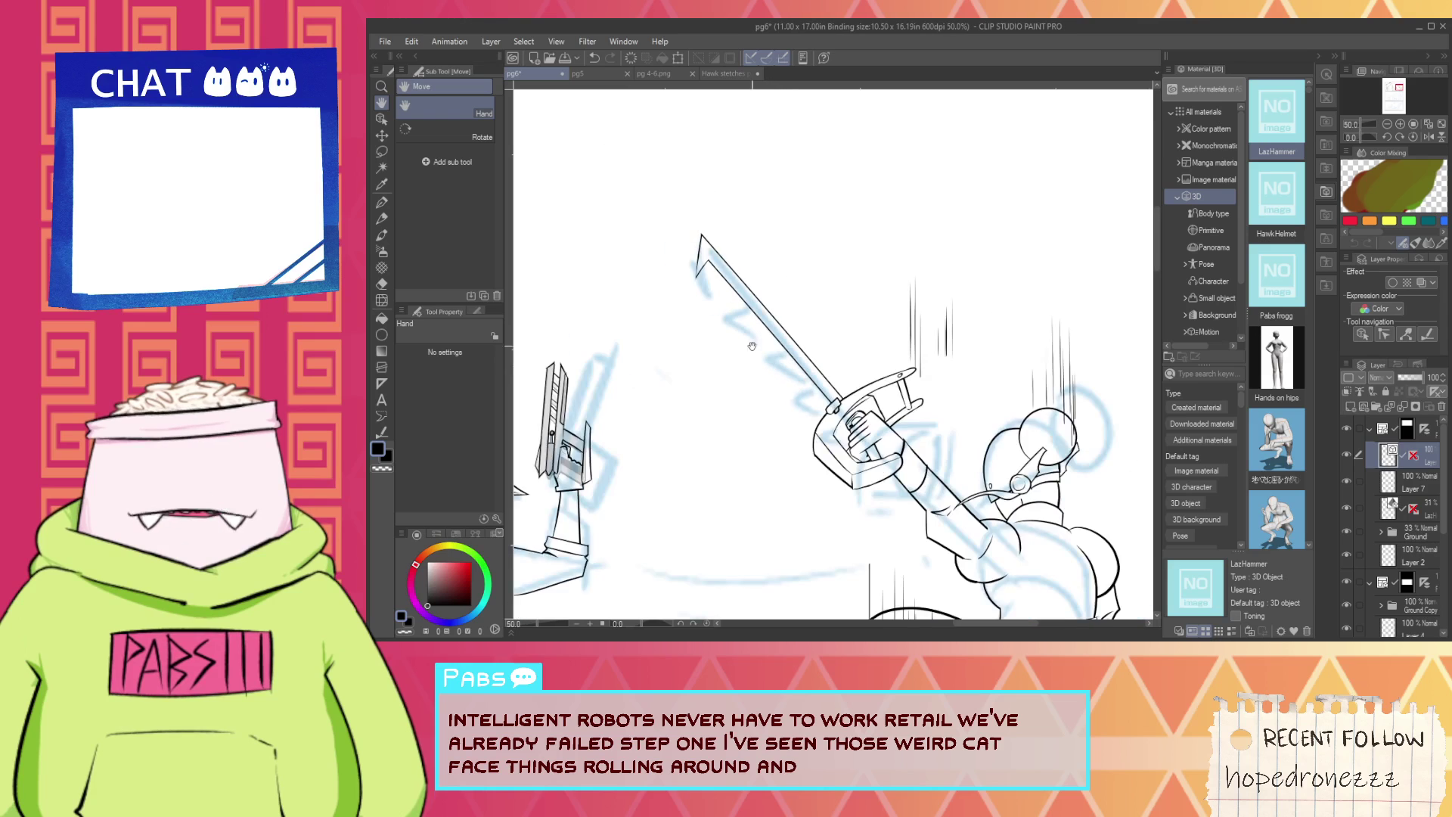
pyautogui.moveTo(752, 345); pyautogui.dragTo(789, 396)
pyautogui.click(382, 119)
pyautogui.scroll(2, 808, 363)
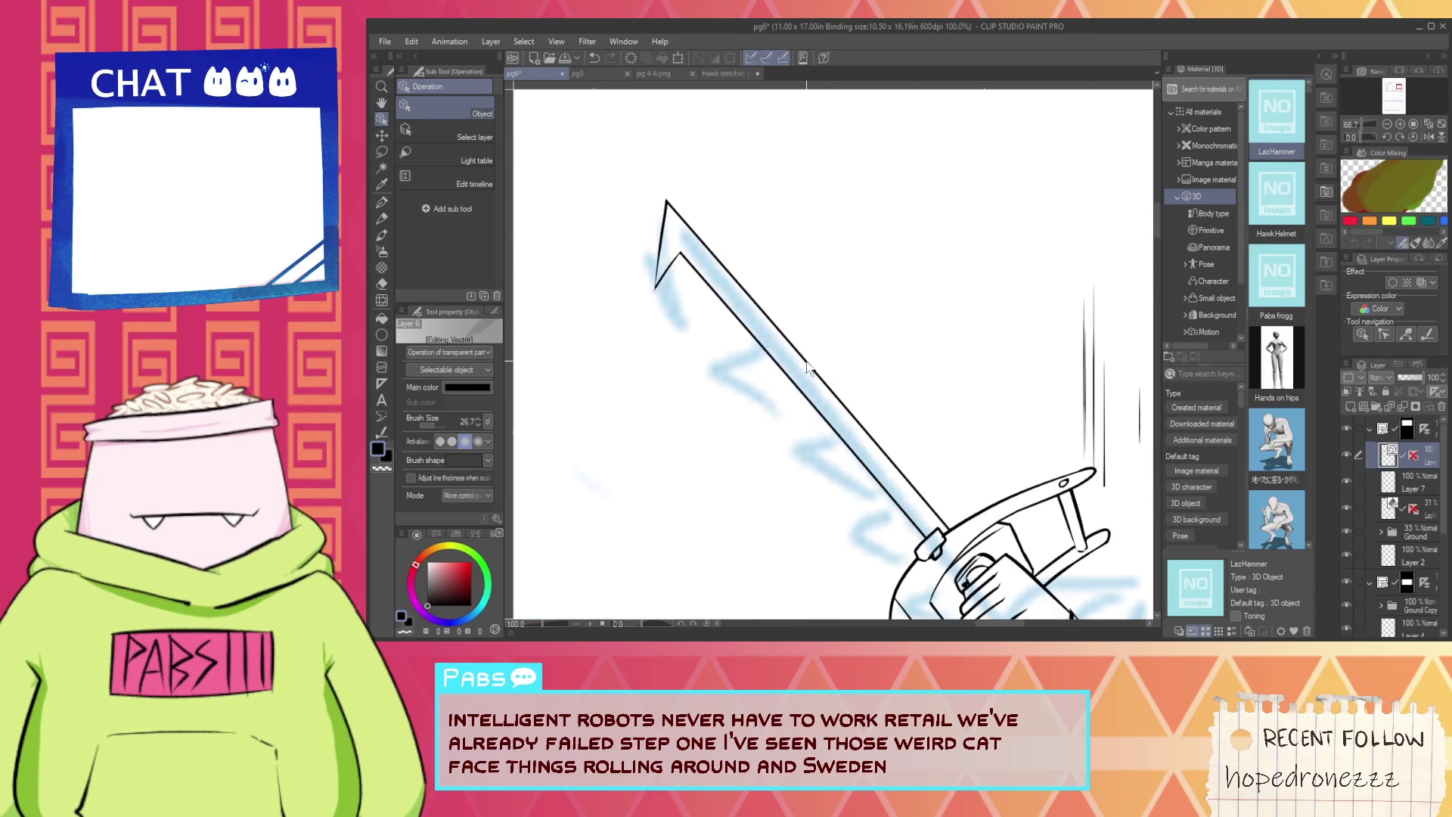
pyautogui.click(795, 385)
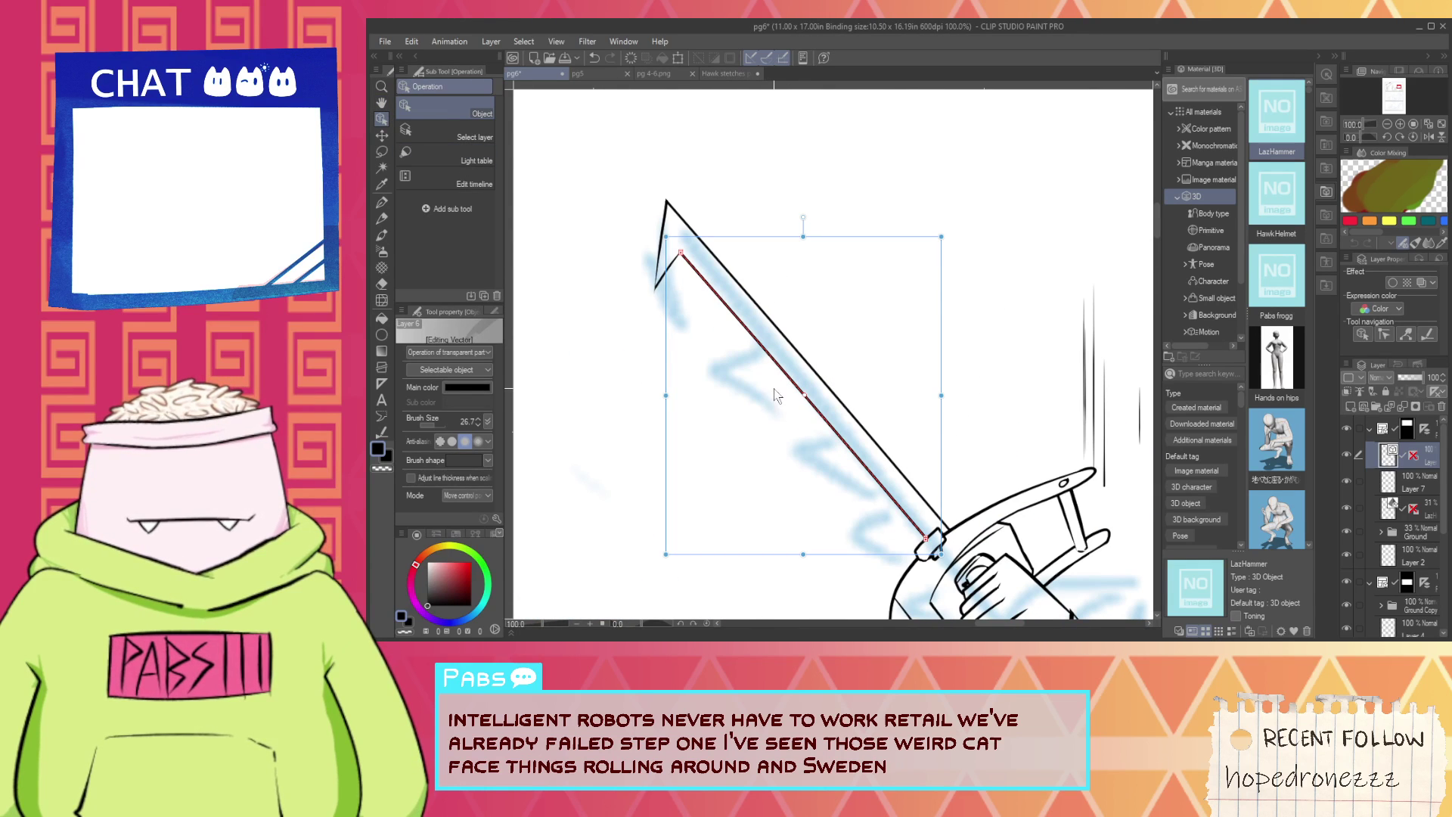
pyautogui.moveTo(786, 375); pyautogui.dragTo(782, 385)
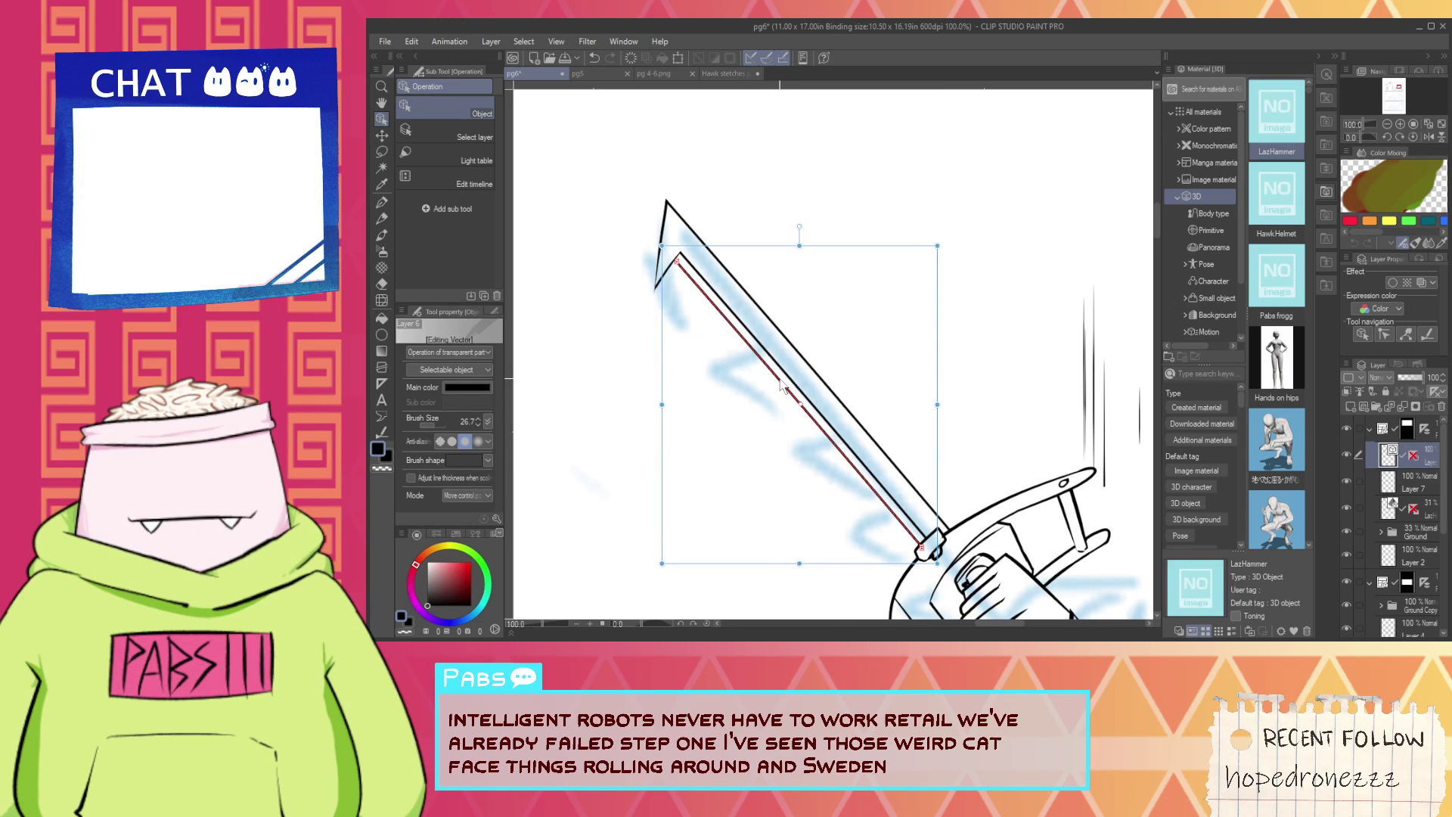
pyautogui.click(834, 185)
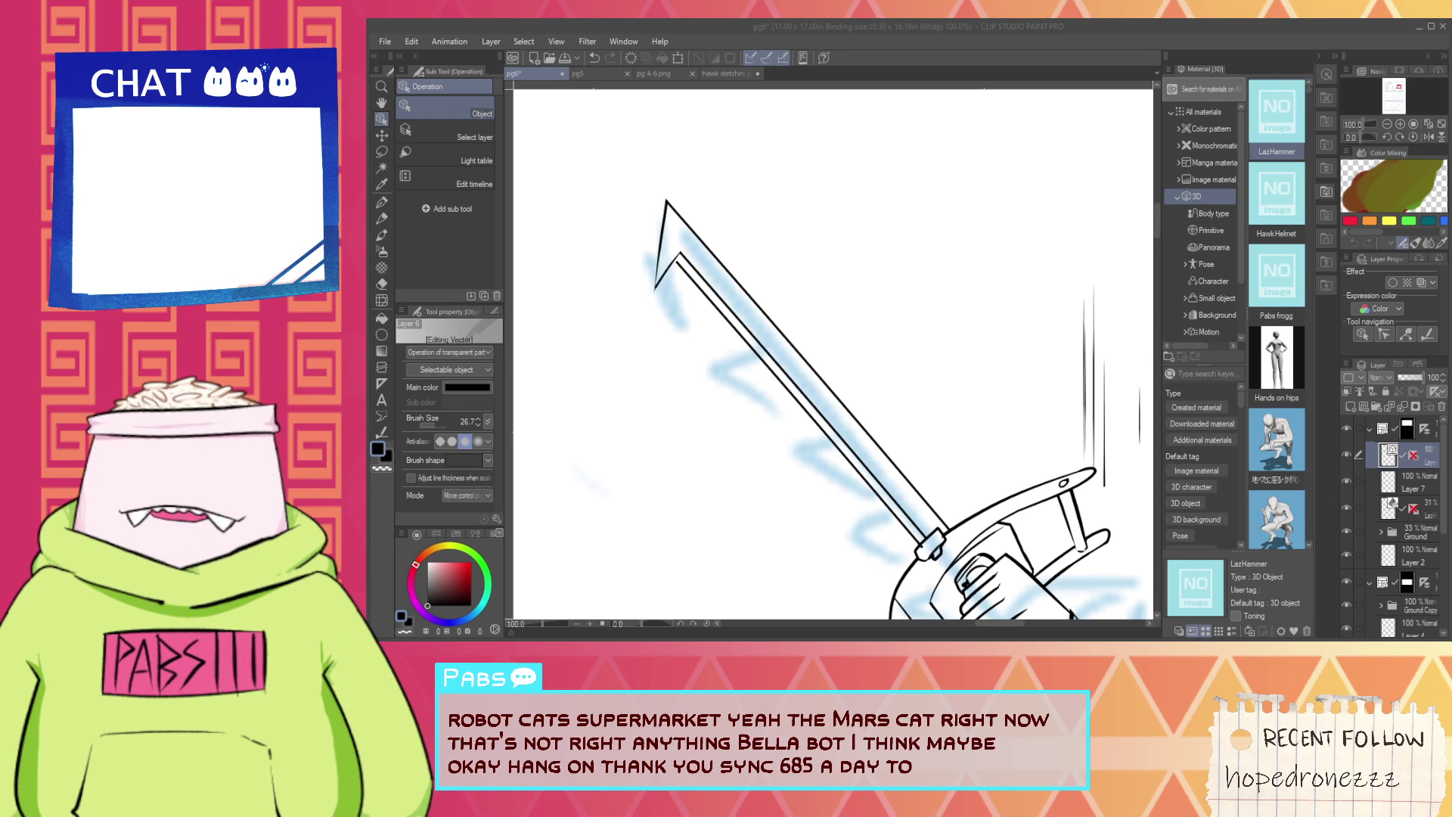
# View the serving robot photo shawdy4p.bmp, close it and return to the comic page pg6.
pyautogui.scroll(1, 852, 324)
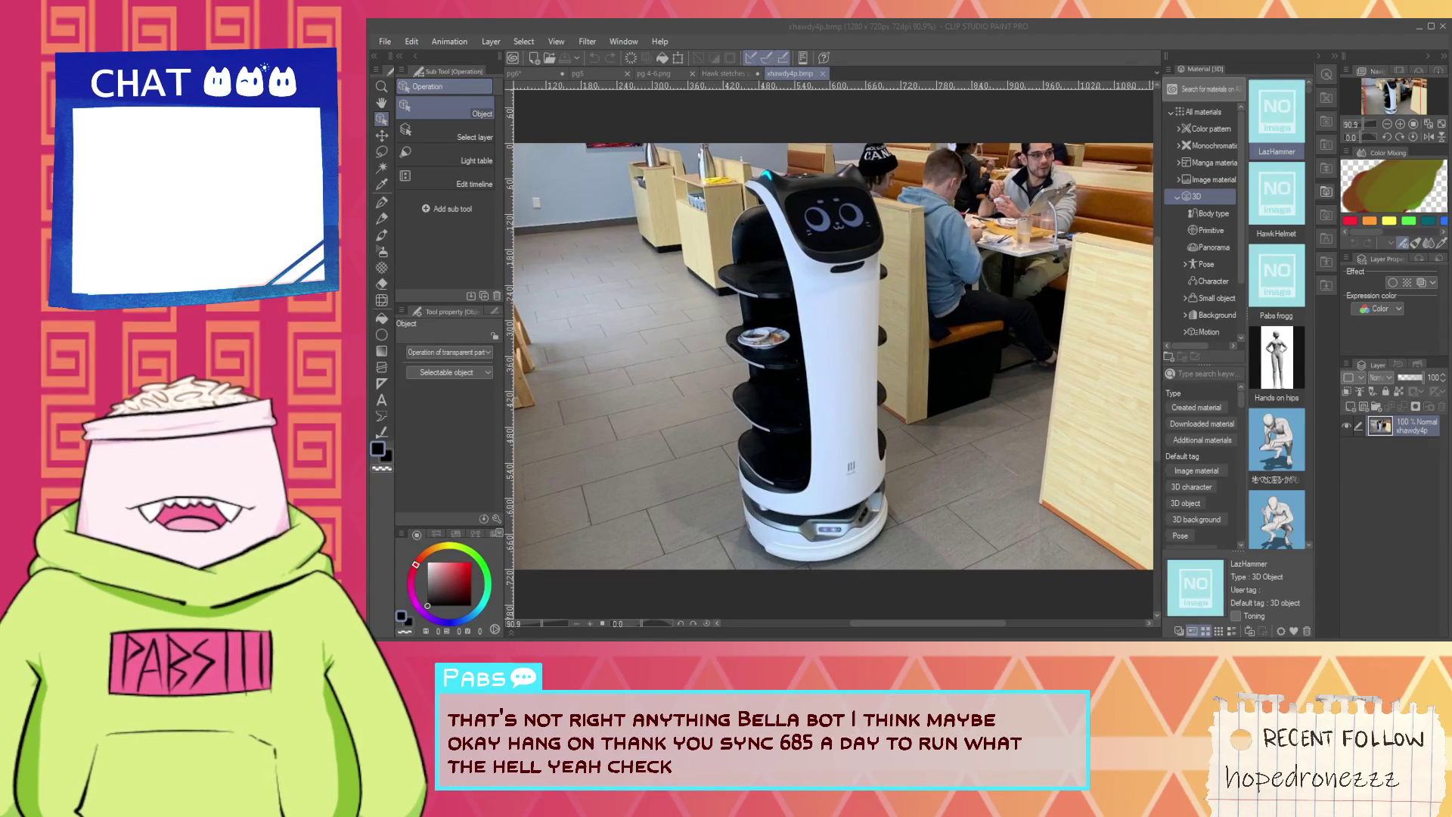
pyautogui.click(1133, 78)
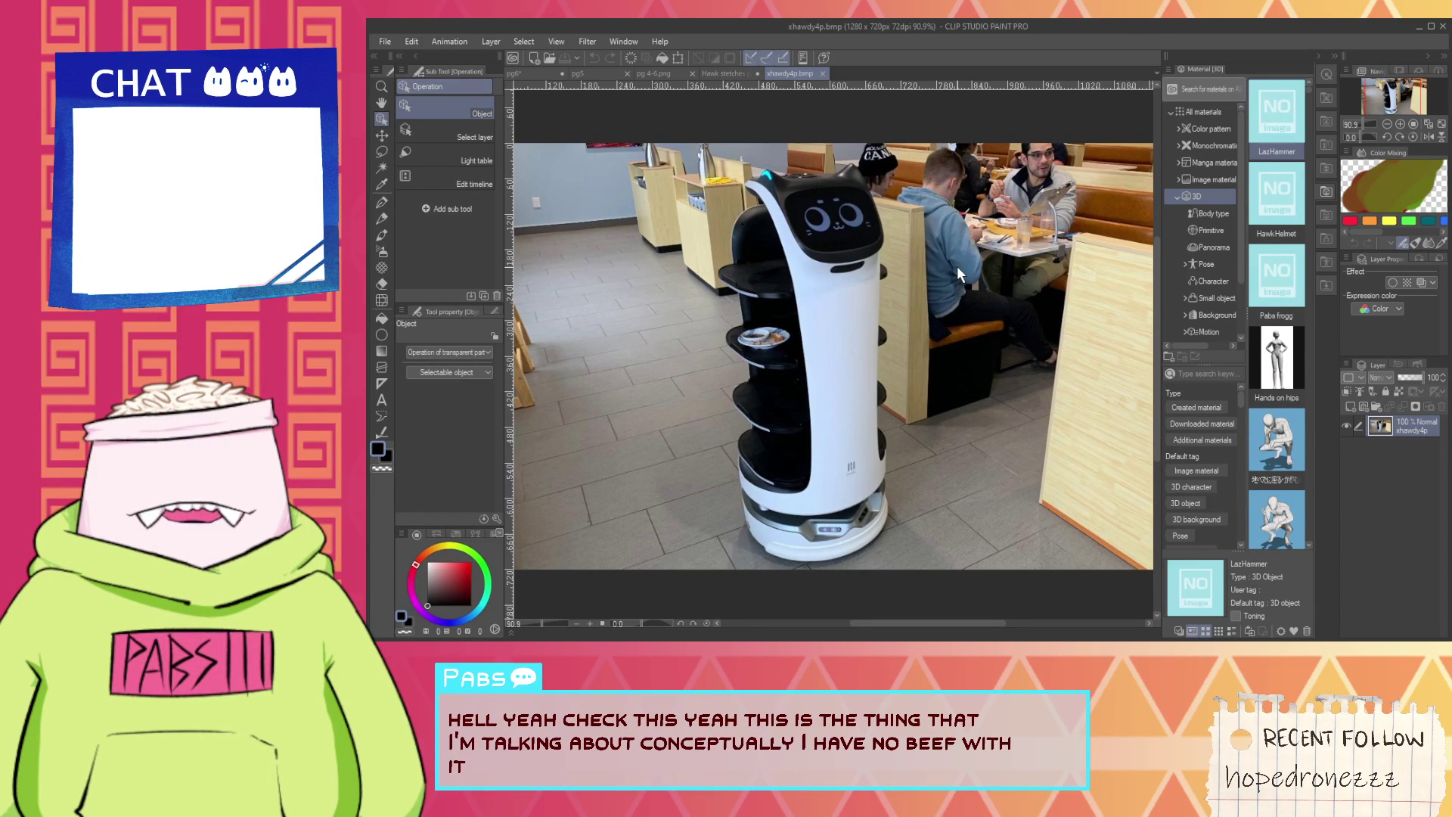
pyautogui.click(823, 74)
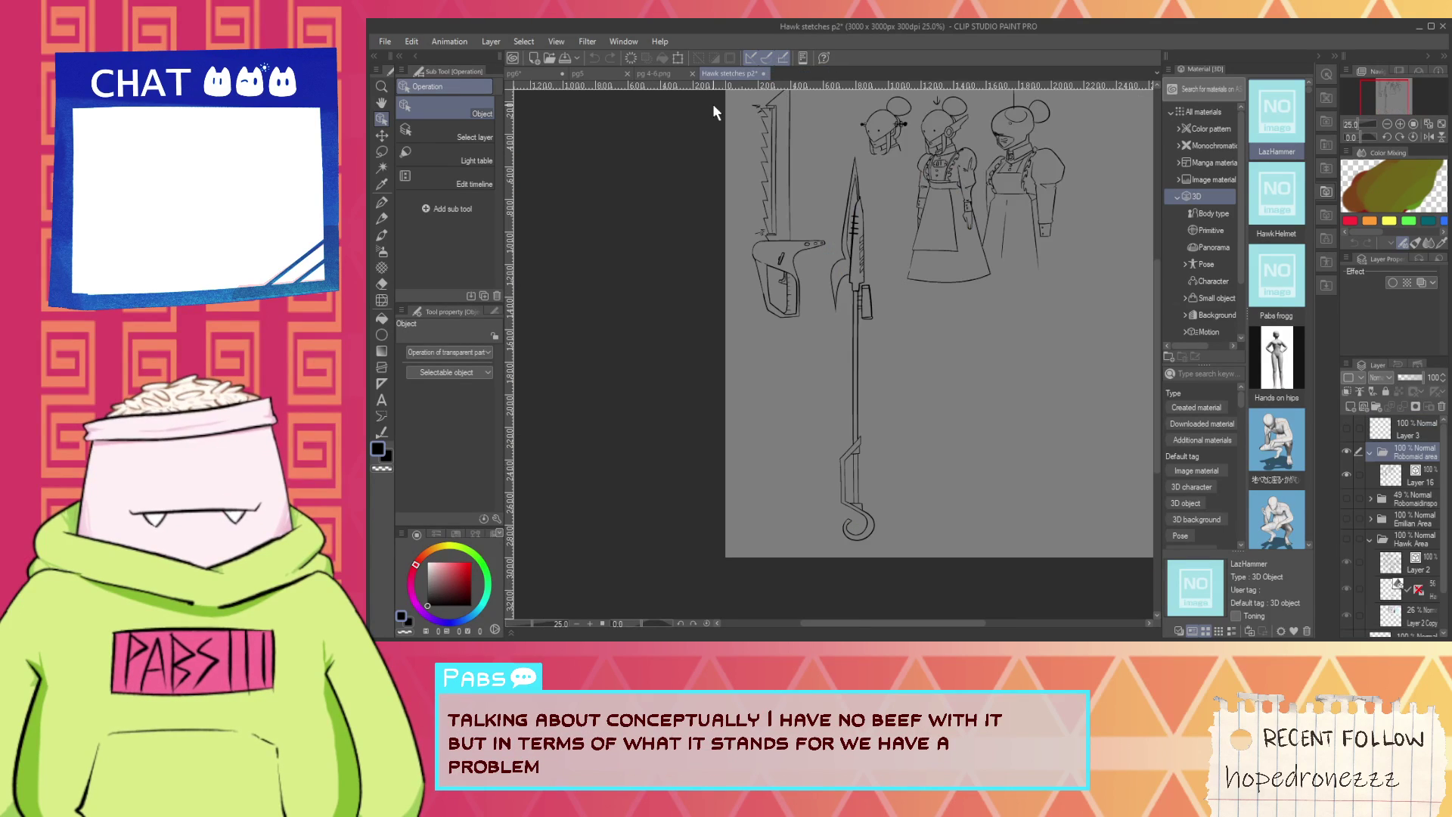
pyautogui.click(520, 73)
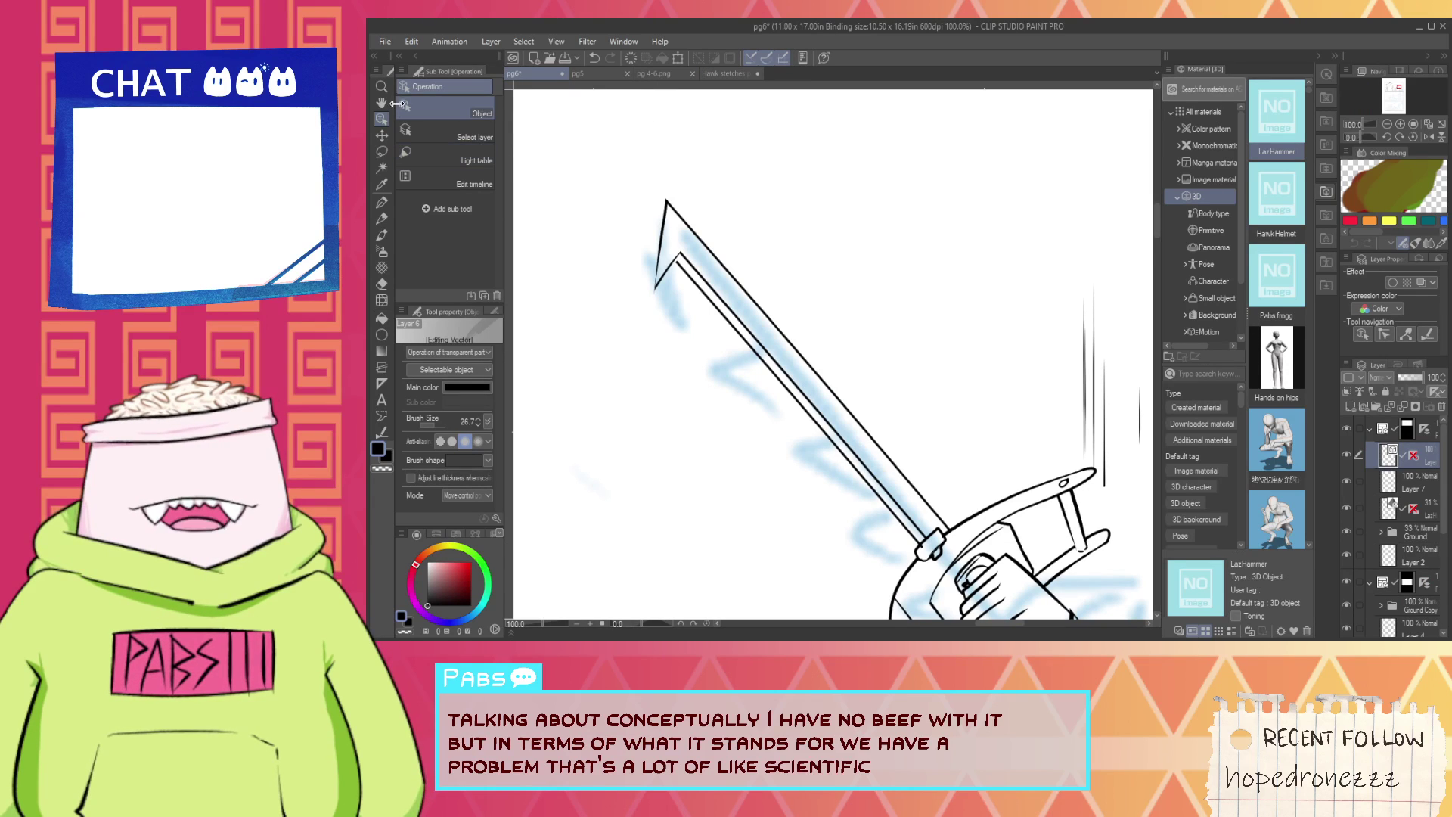
# Shift the duplicated inner line slightly to adjust its gap from the blade edge.
pyautogui.click(719, 324)
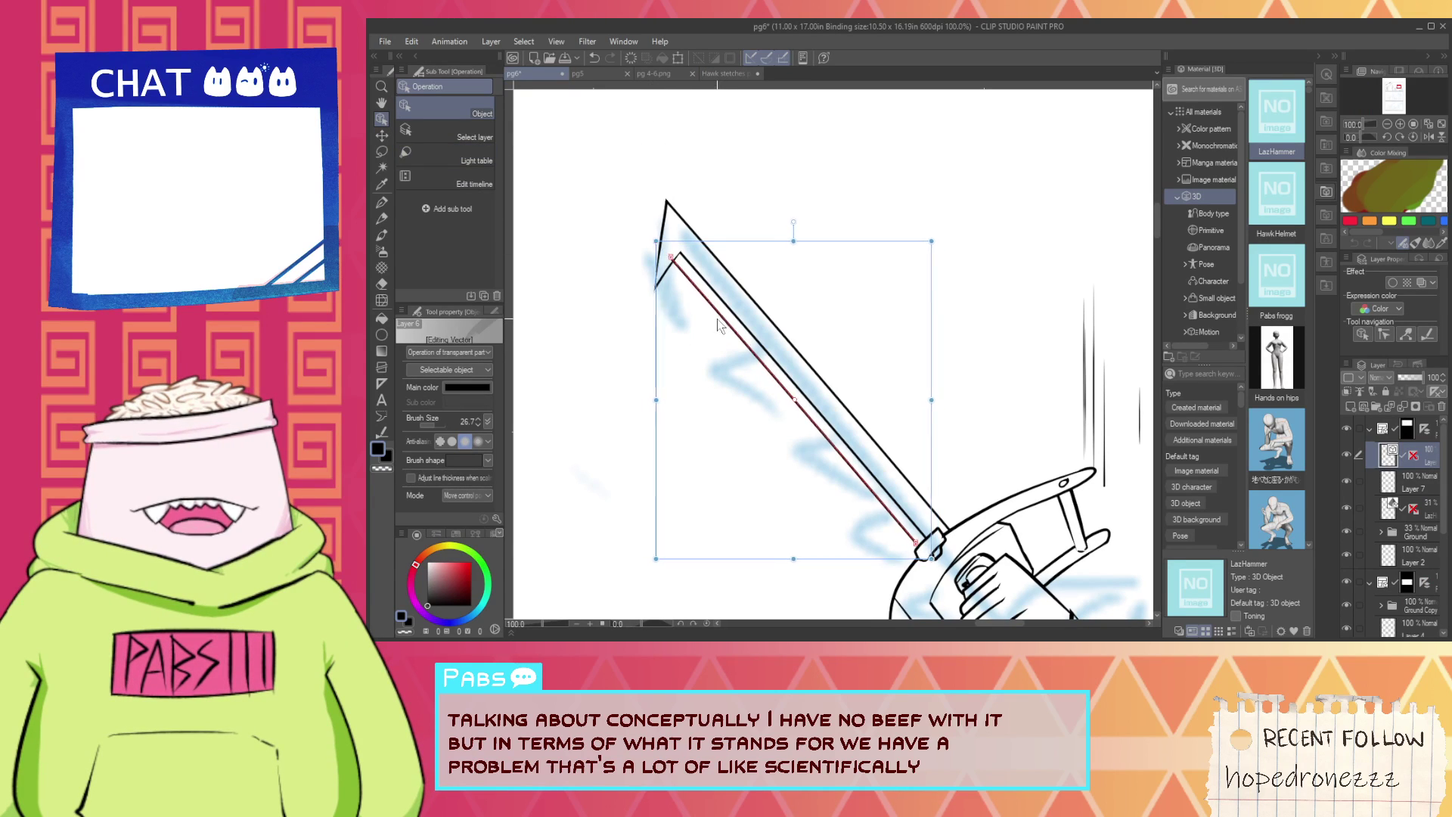
pyautogui.moveTo(719, 324); pyautogui.dragTo(723, 331)
pyautogui.press('p')
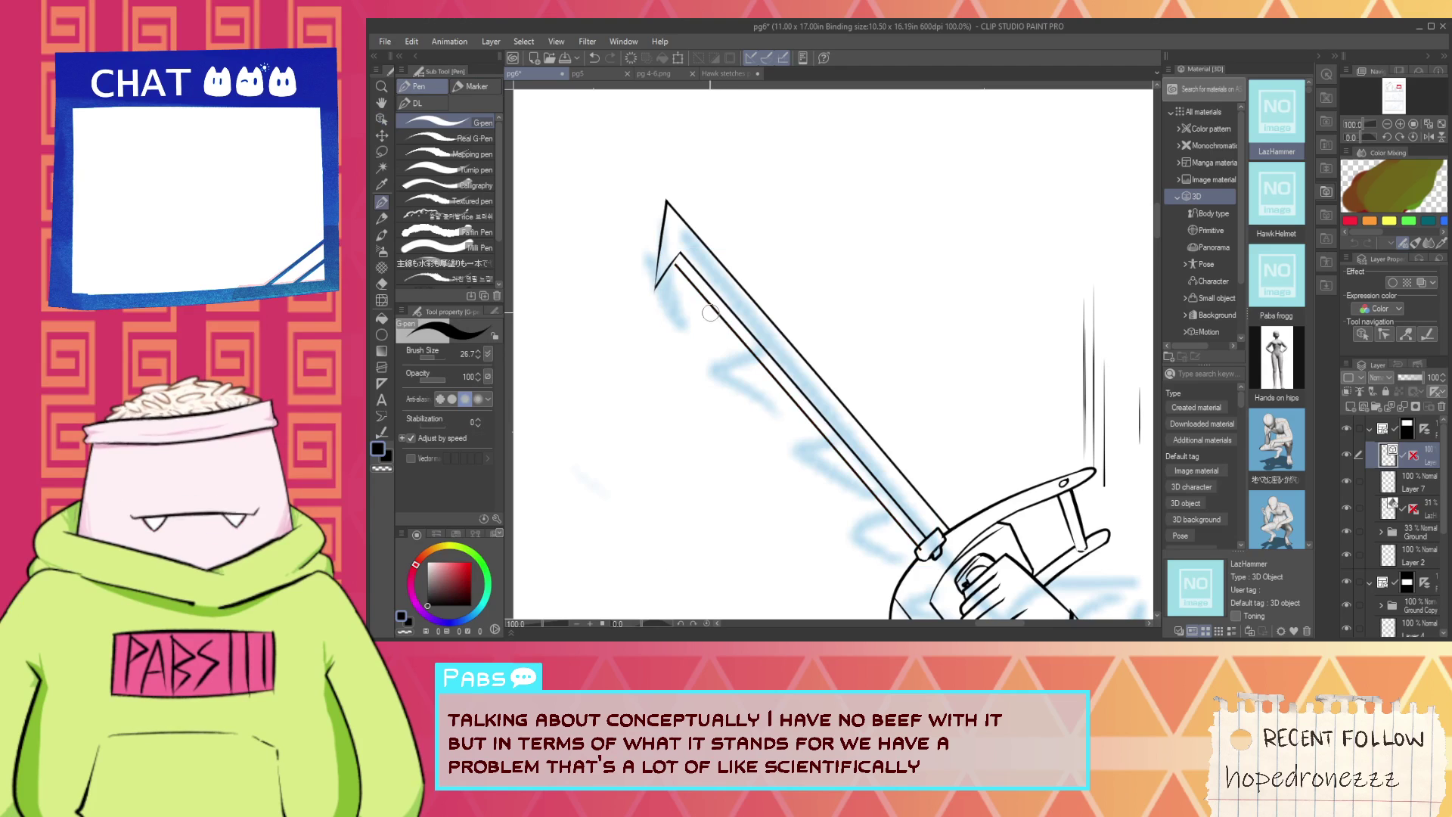
pyautogui.click(381, 118)
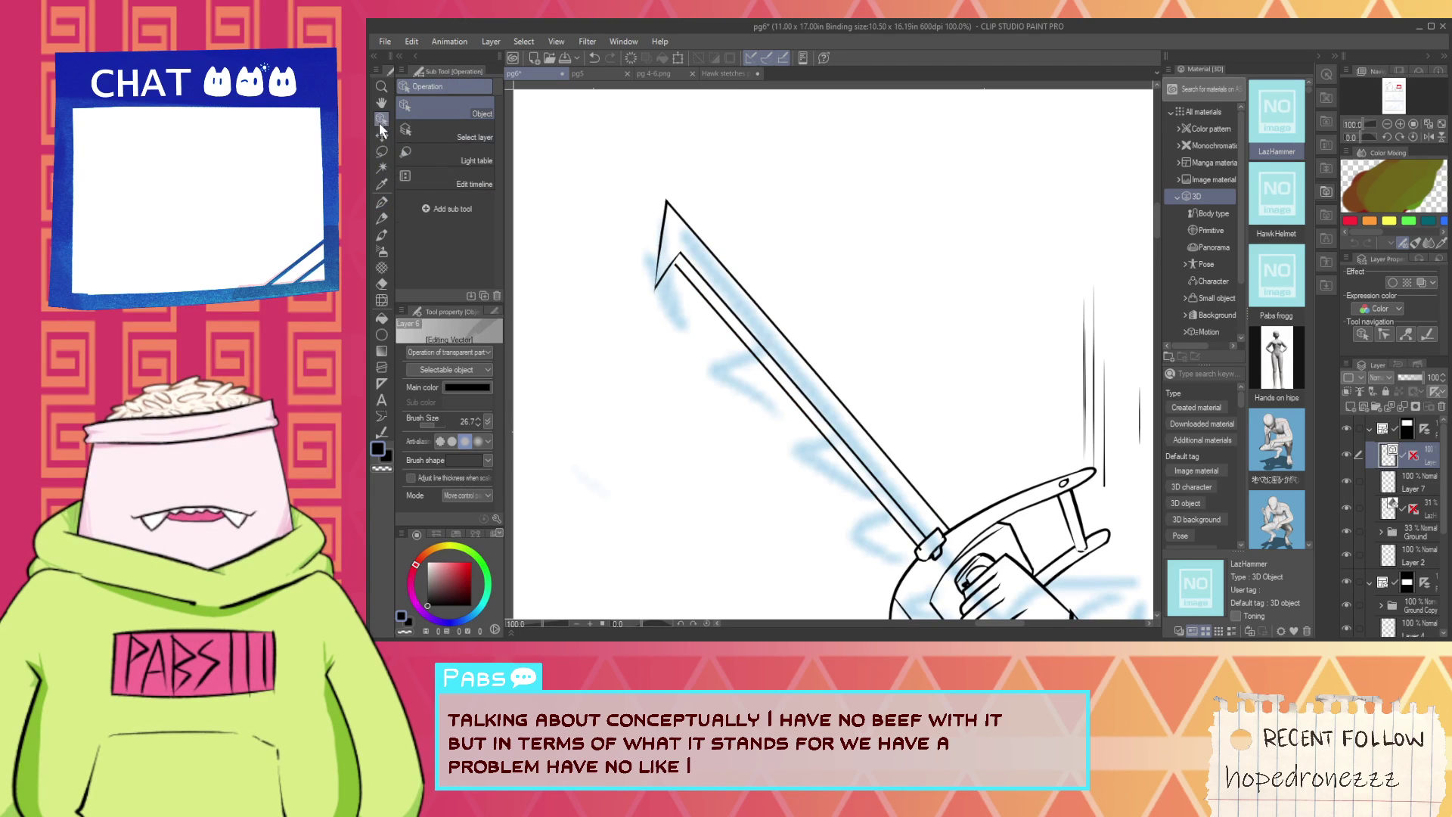
# Extend both ends of the duplicated inner blade line to meet the hook's edge and the handle's clamp.
pyautogui.click(721, 328)
pyautogui.scroll(1, 678, 277)
pyautogui.scroll(5, 679, 277)
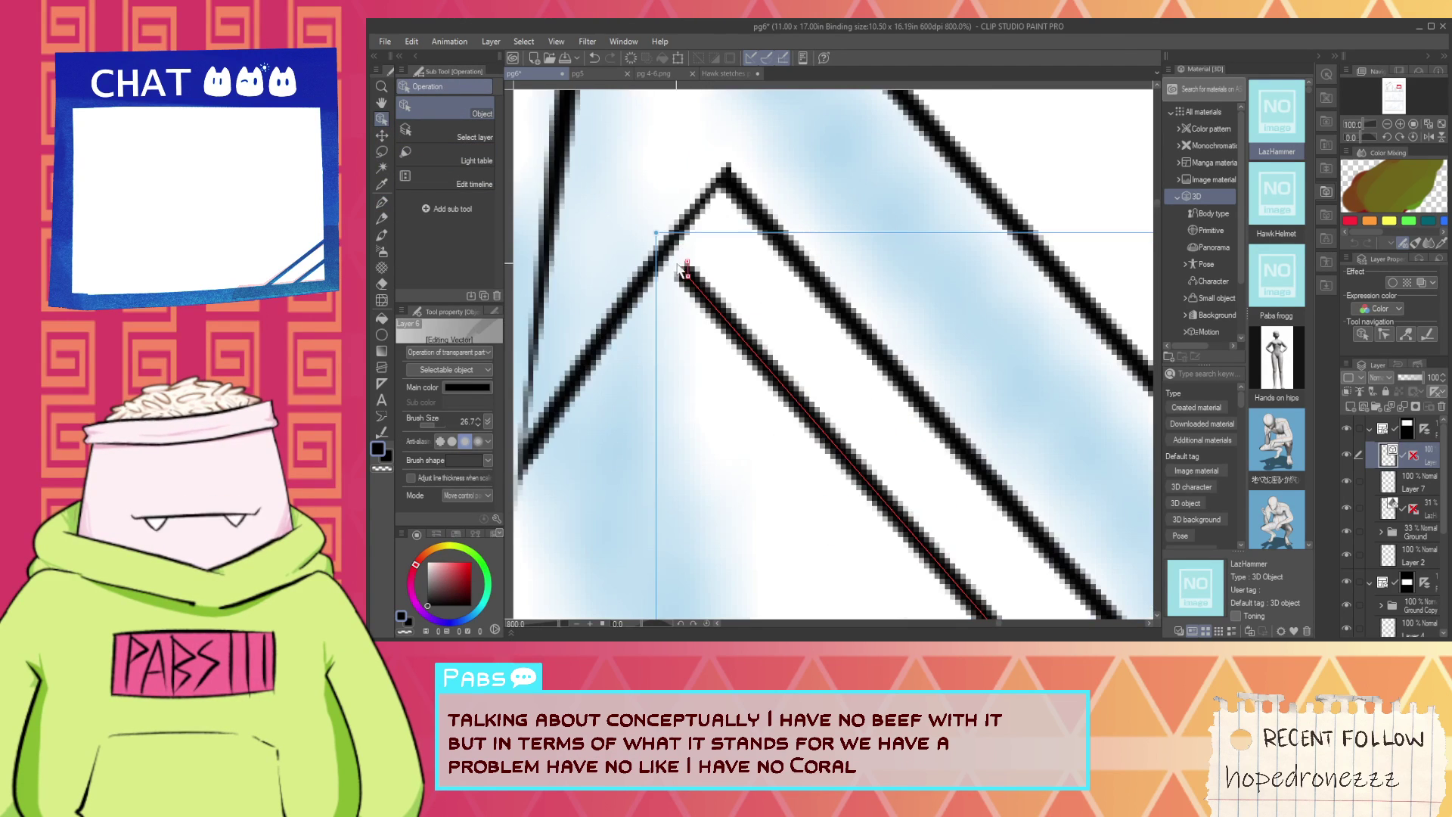
pyautogui.moveTo(683, 273); pyautogui.dragTo(633, 219)
pyautogui.scroll(-5, 633, 219)
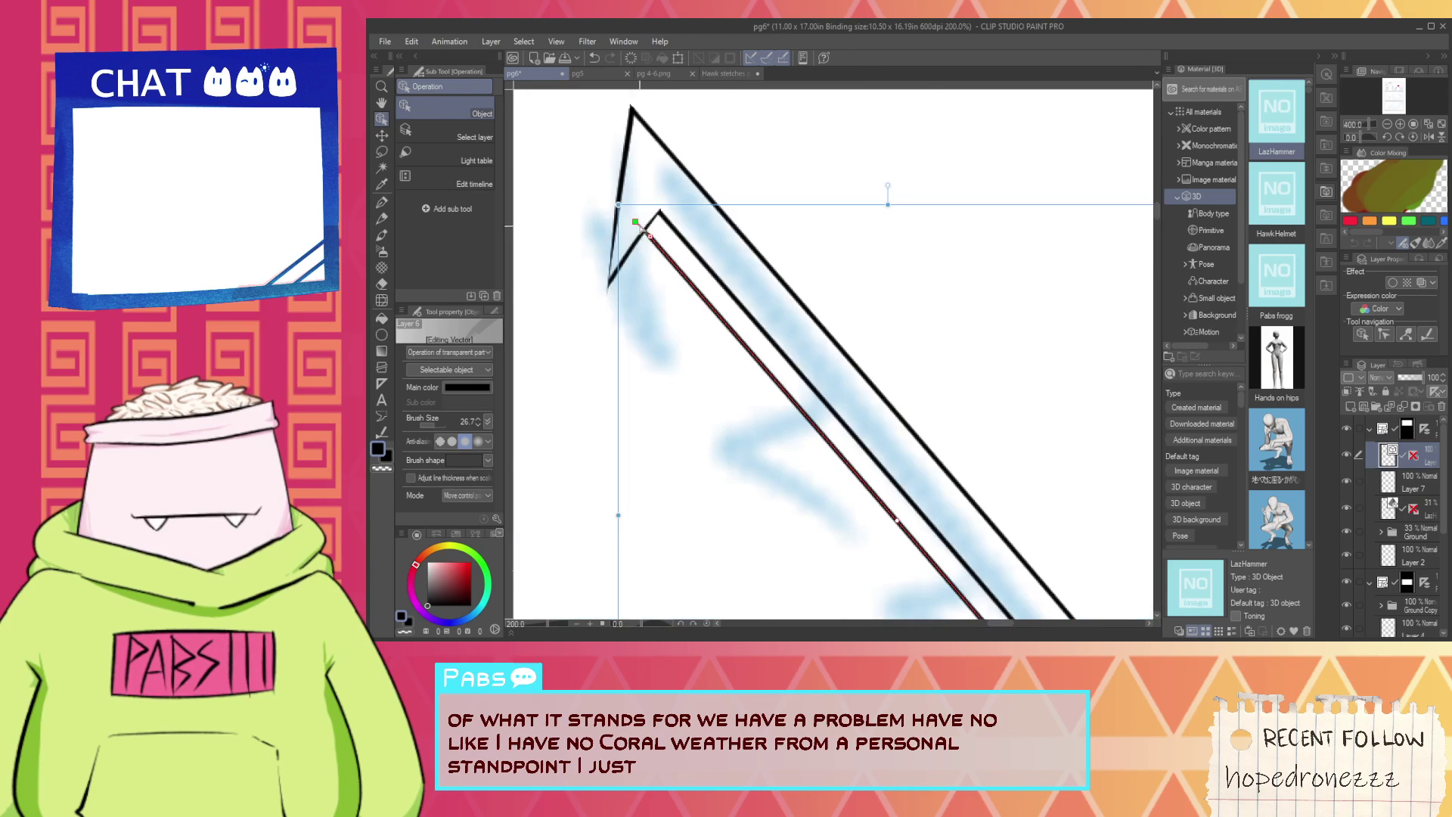
pyautogui.scroll(3, 933, 576)
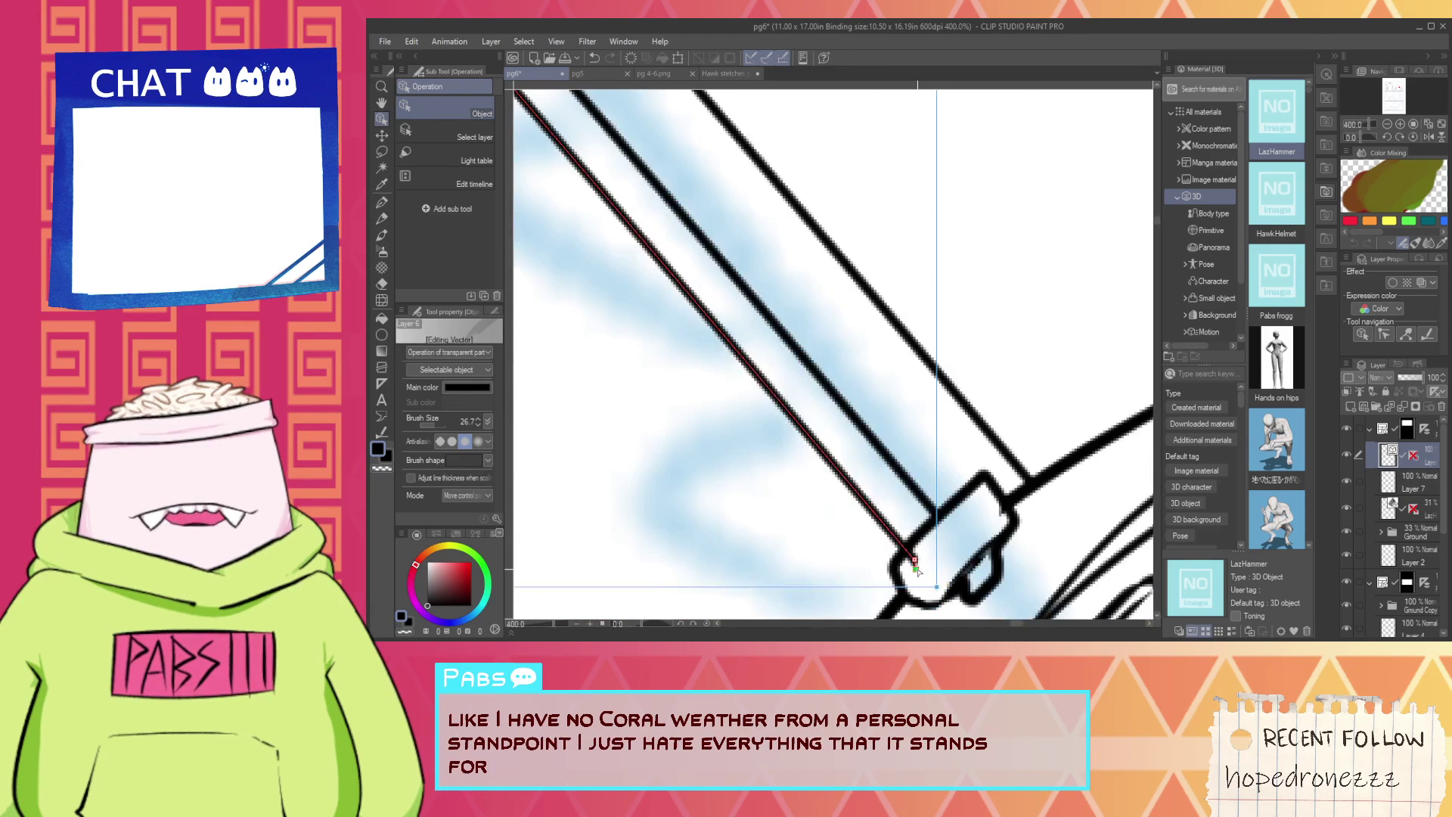
pyautogui.moveTo(929, 574); pyautogui.dragTo(934, 583)
pyautogui.scroll(-3, 934, 582)
pyautogui.press('space')
pyautogui.moveTo(640, 352); pyautogui.dragTo(738, 391)
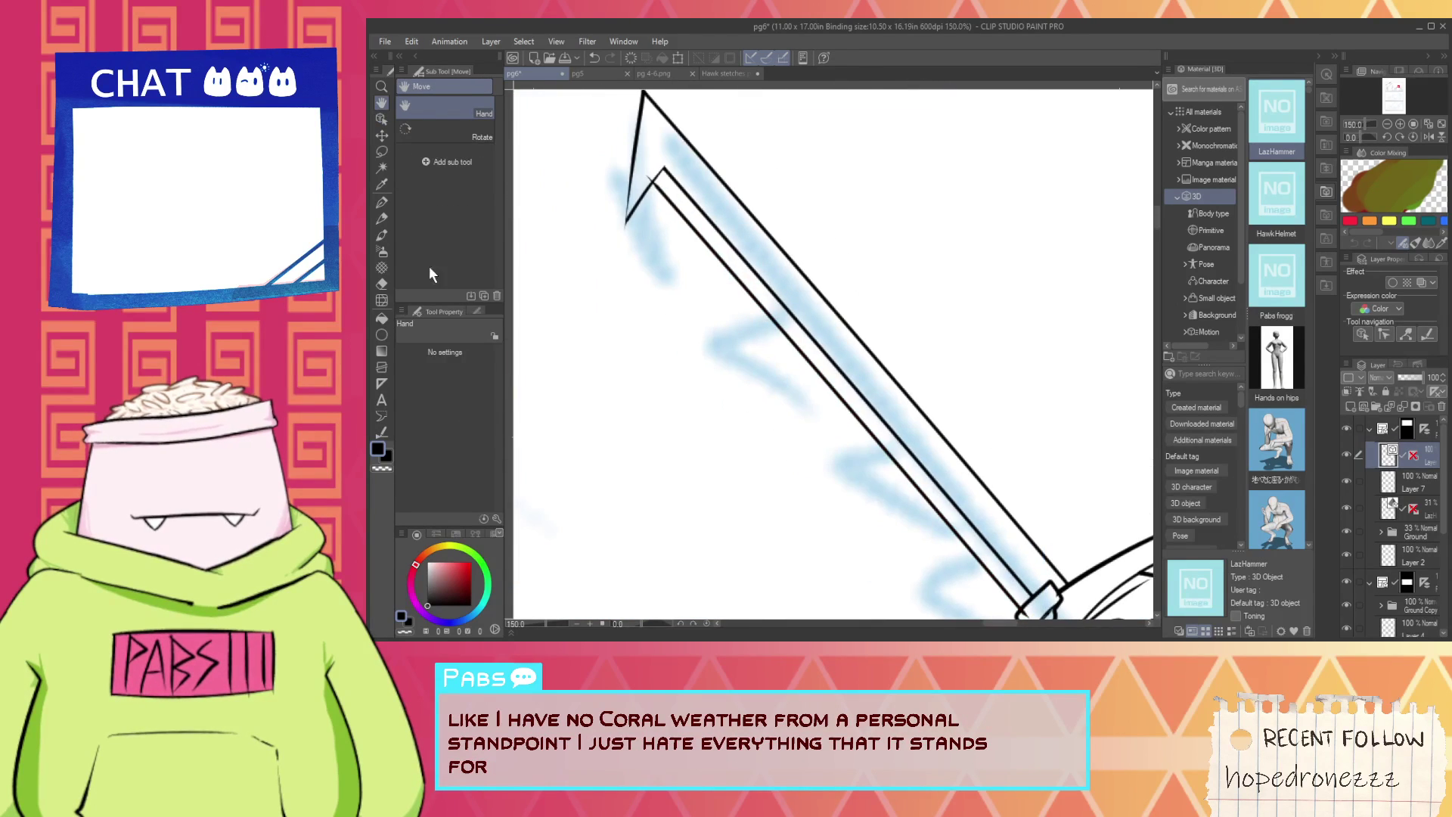
# Thin the duplicated inner blade line with the Redraw vector line width tool.
pyautogui.click(382, 432)
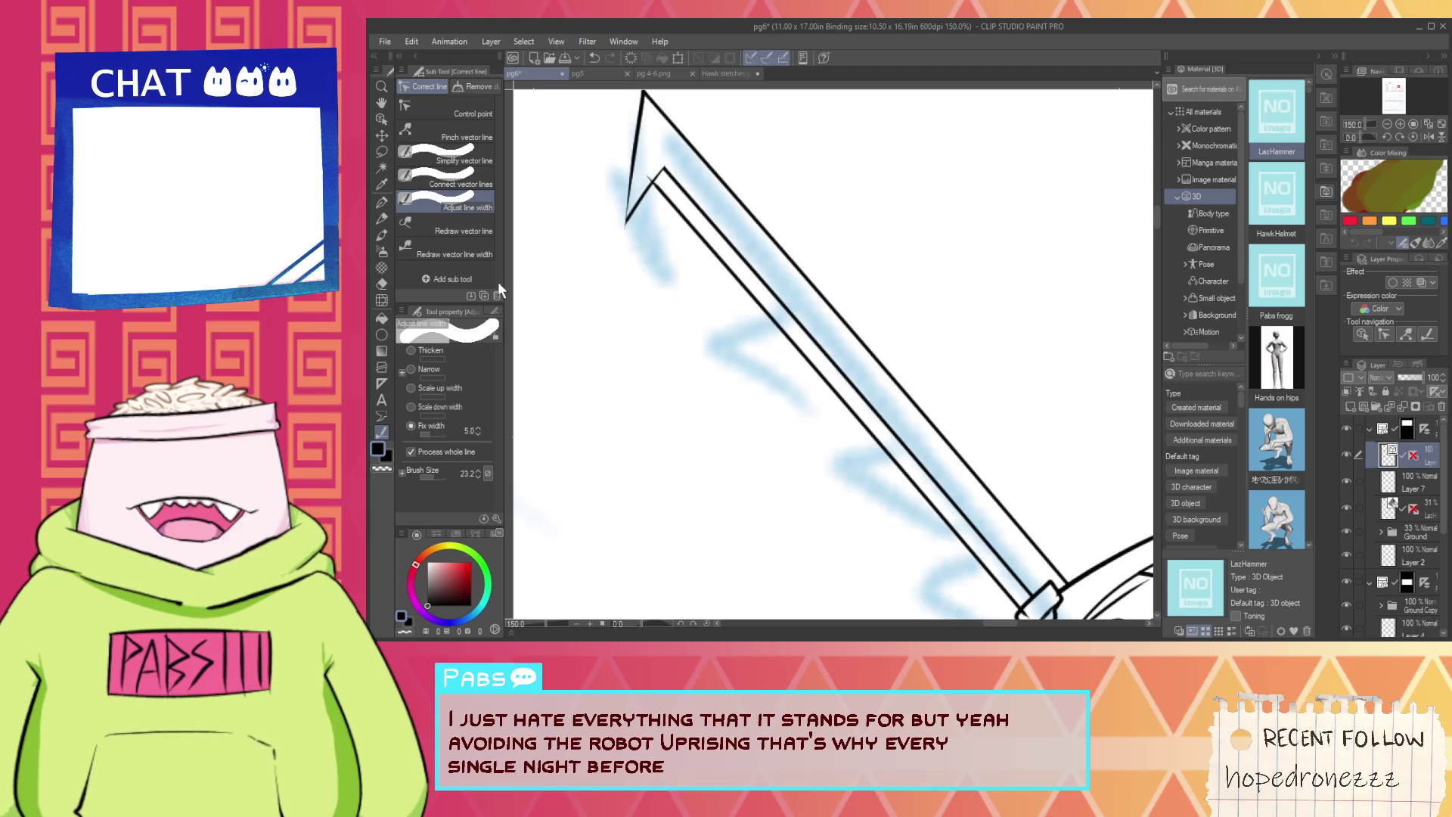
pyautogui.click(457, 247)
pyautogui.click(464, 229)
pyautogui.click(465, 205)
pyautogui.click(464, 182)
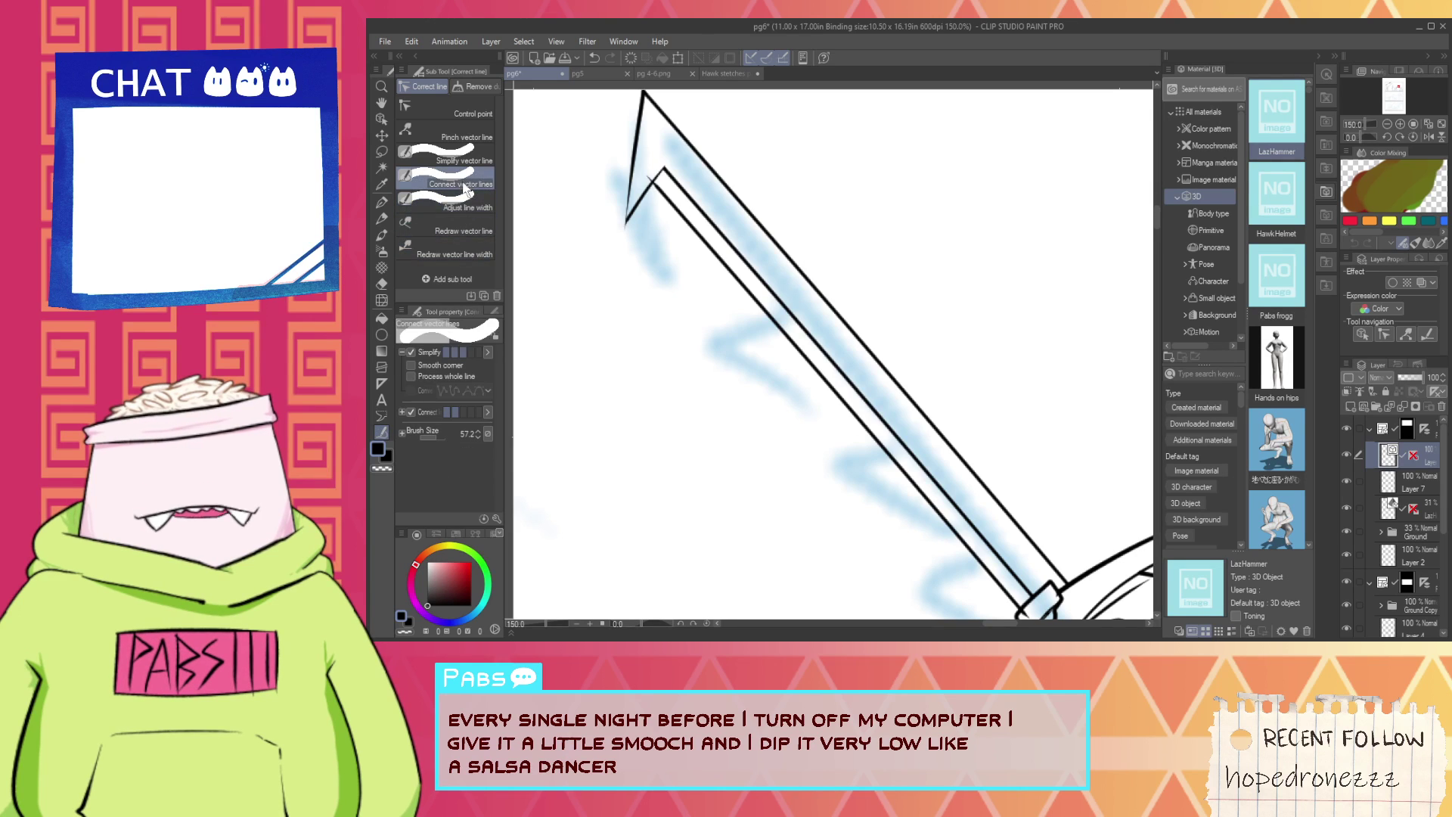
pyautogui.click(465, 229)
pyautogui.click(475, 256)
pyautogui.scroll(-1, 679, 217)
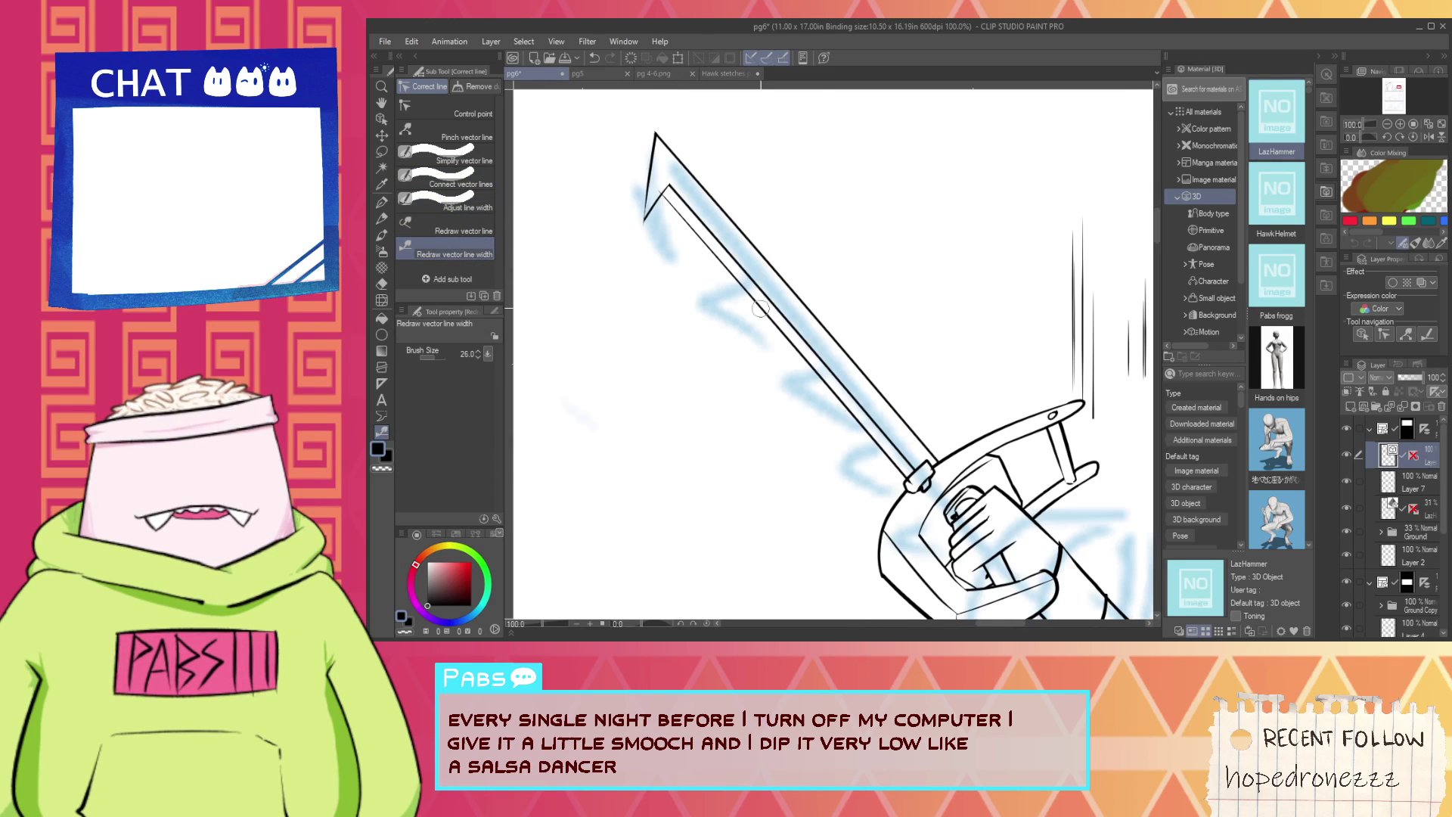
pyautogui.moveTo(767, 319)
pyautogui.mouseDown()
pyautogui.moveTo(908, 475)
pyautogui.moveTo(665, 198)
pyautogui.mouseUp()
pyautogui.hotkey('ctrl', 'z')
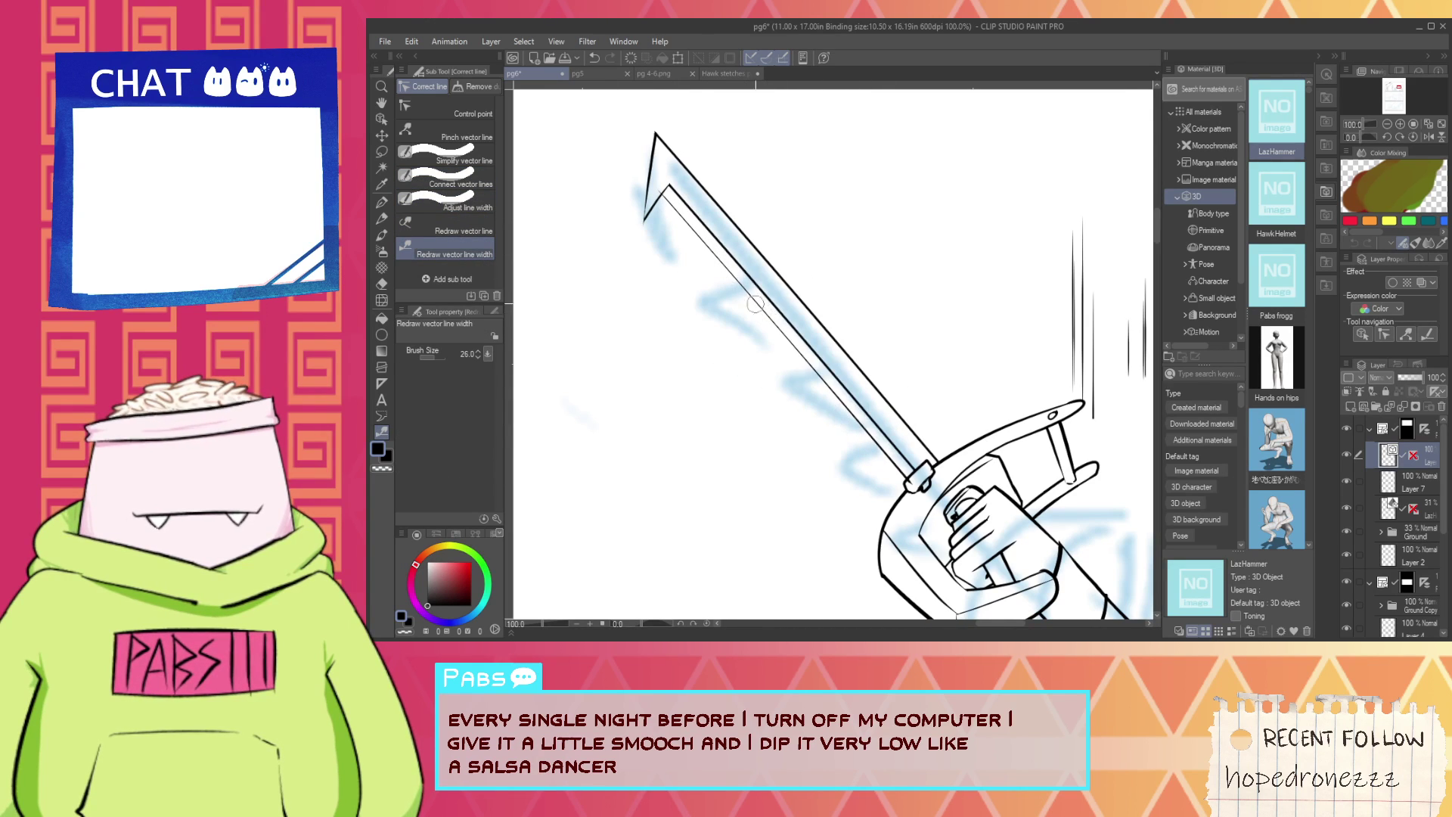
pyautogui.press('space')
pyautogui.scroll(2, 643, 158)
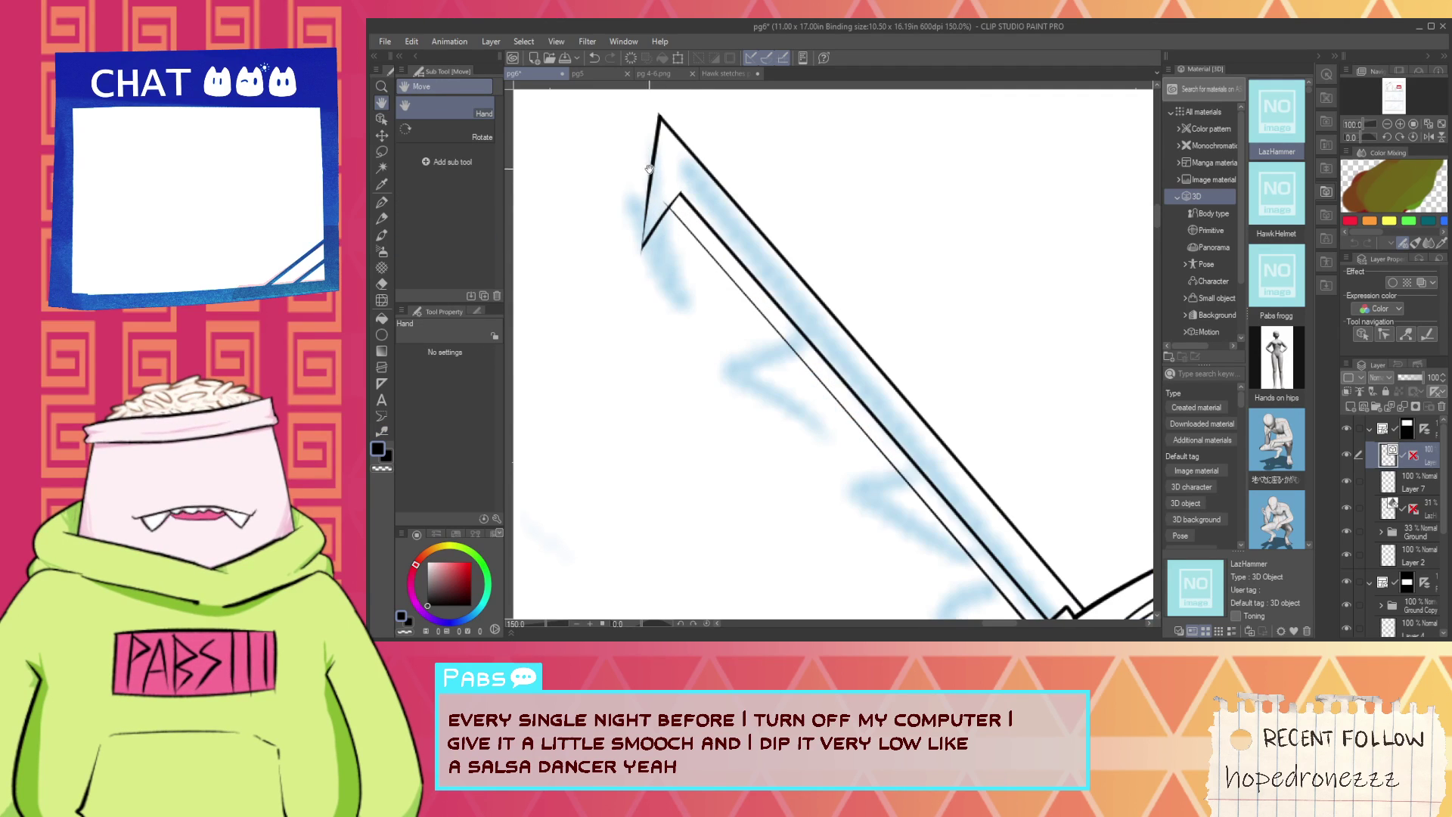
pyautogui.press('p')
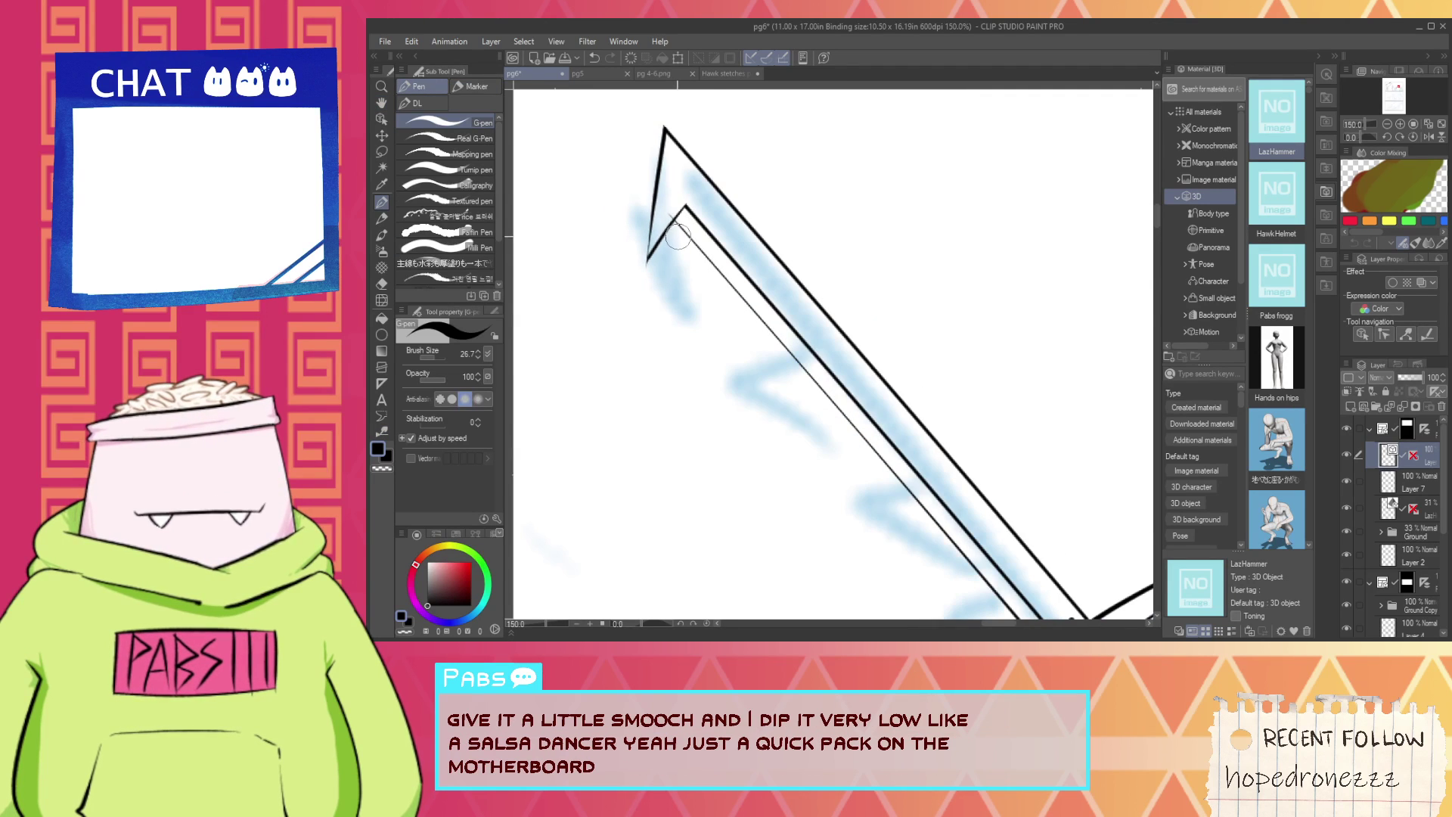
pyautogui.press('space')
pyautogui.scroll(-2, 564, 133)
pyautogui.scroll(1, 602, 159)
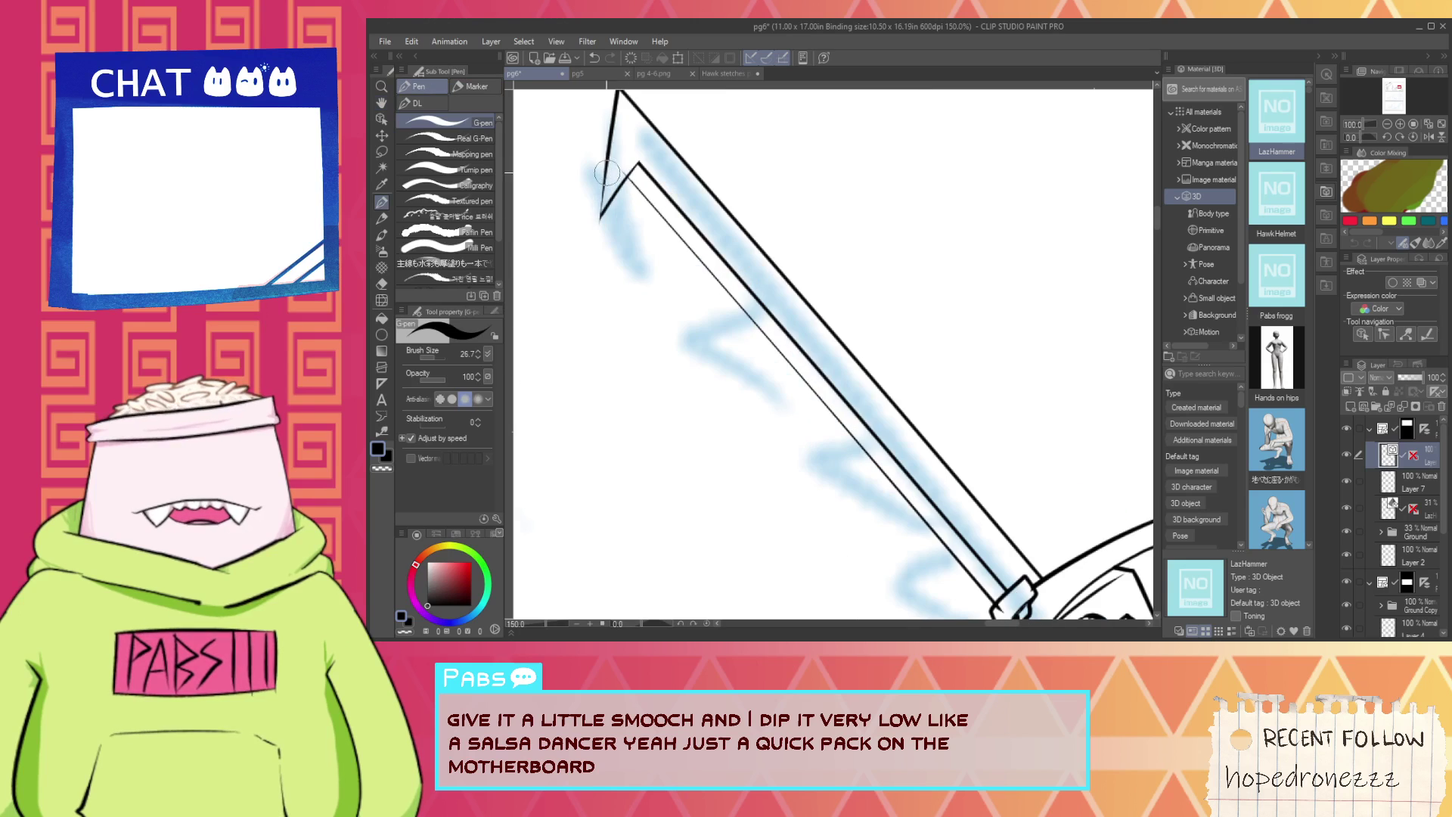
pyautogui.moveTo(618, 180); pyautogui.dragTo(634, 344)
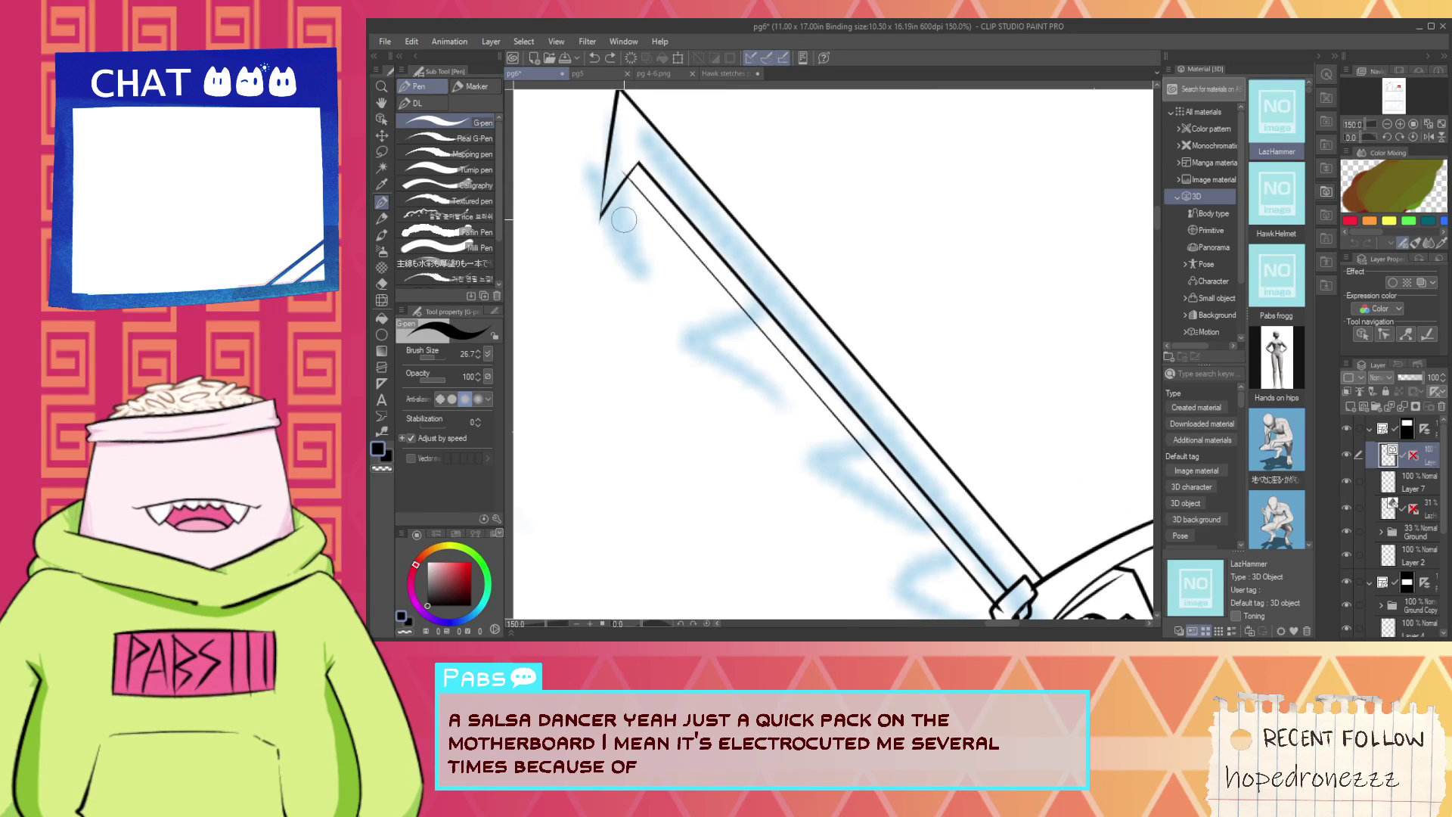
pyautogui.scroll(-2, 624, 220)
pyautogui.scroll(2, 674, 313)
pyautogui.scroll(-1, 765, 408)
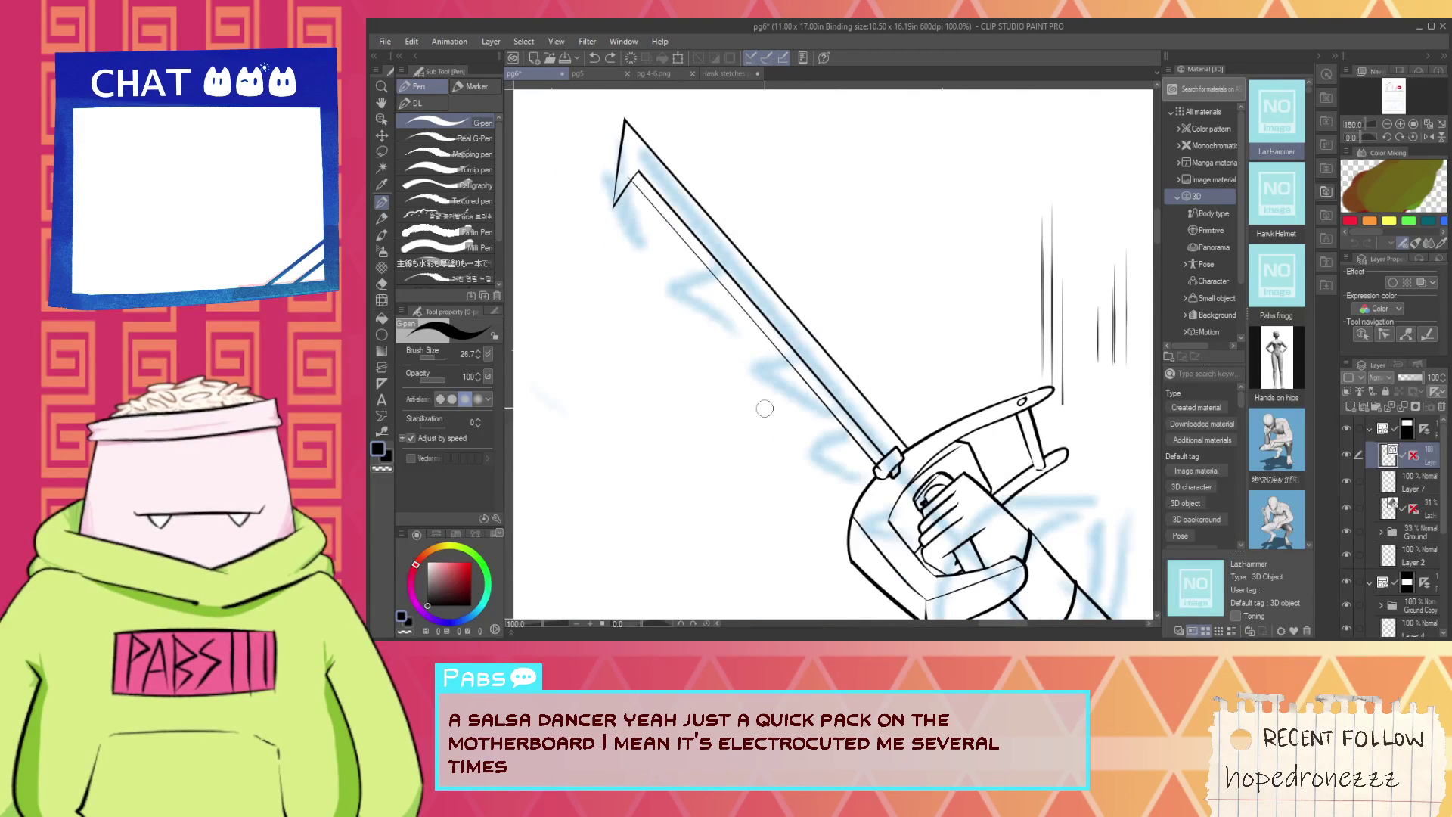
# Ink the long lower edge of a saw tooth beside the handle's clamp with the G-pen, redoing the stroke until straight.
pyautogui.scroll(4, 764, 409)
pyautogui.moveTo(680, 481); pyautogui.dragTo(1101, 579)
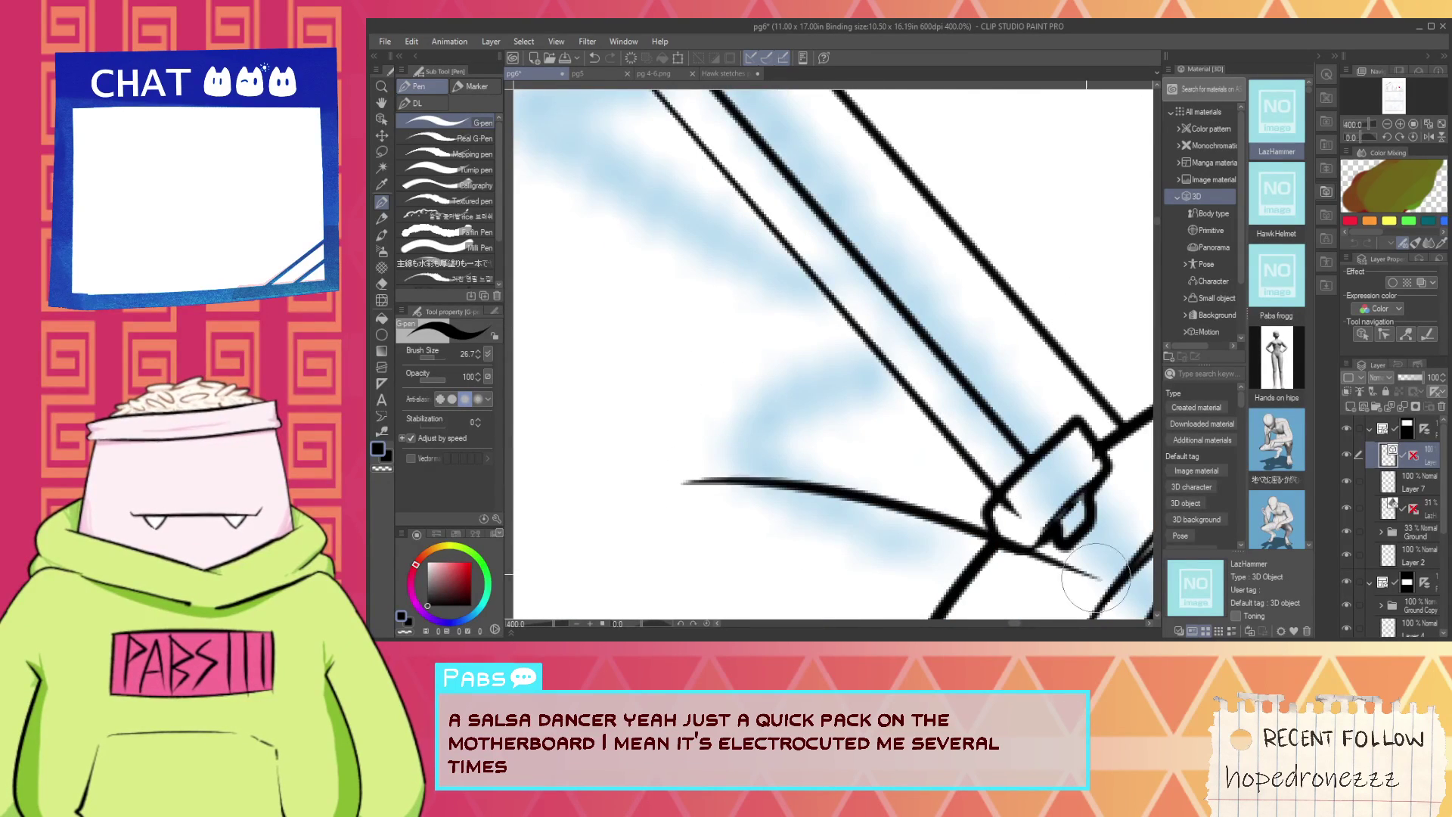
pyautogui.hotkey('ctrl', 'z')
pyautogui.moveTo(683, 483); pyautogui.dragTo(991, 556)
pyautogui.hotkey('ctrl', 'z')
pyautogui.moveTo(619, 512); pyautogui.dragTo(994, 573)
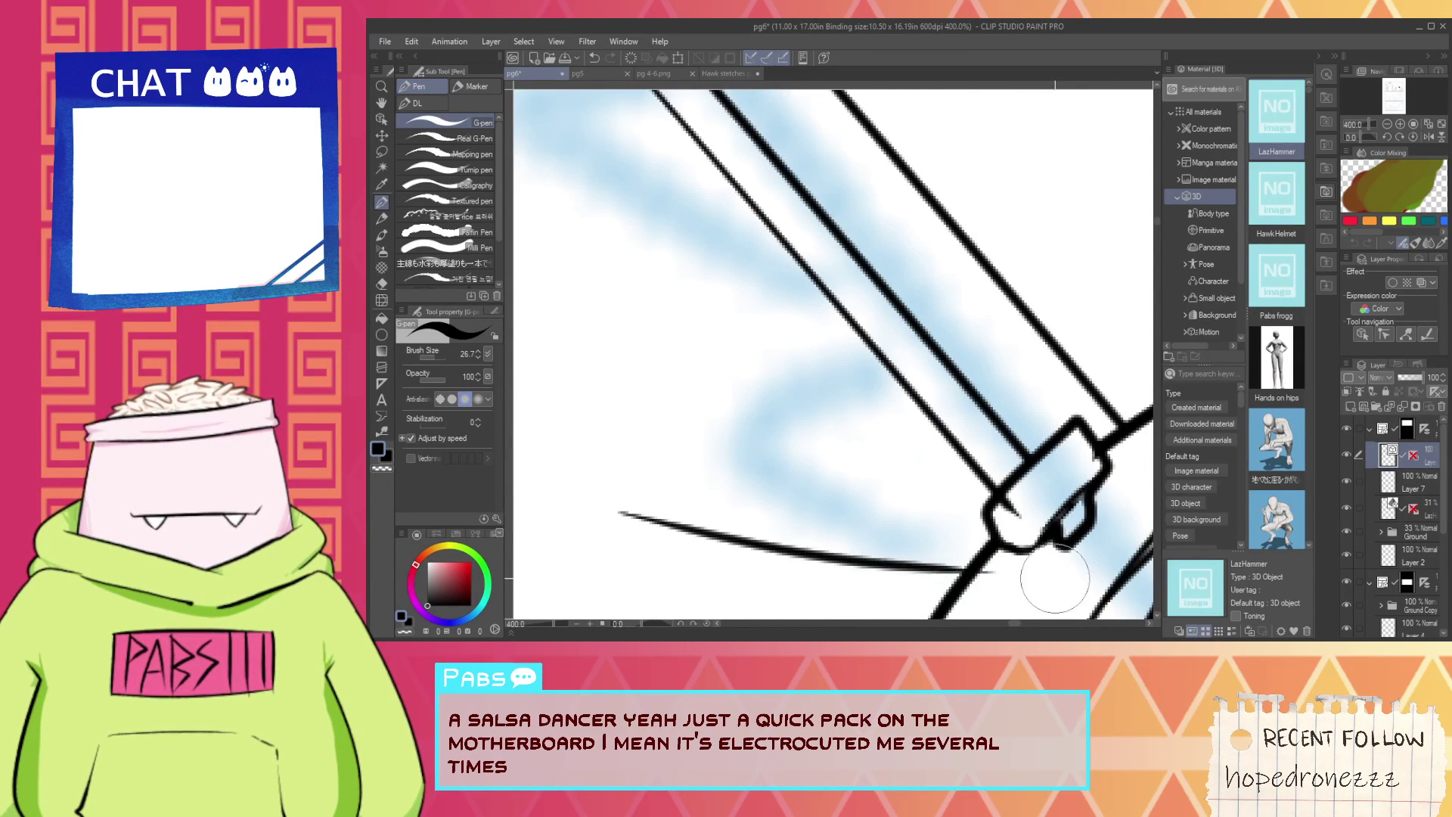
pyautogui.hotkey('ctrl', 'z')
pyautogui.moveTo(608, 487); pyautogui.dragTo(1006, 581)
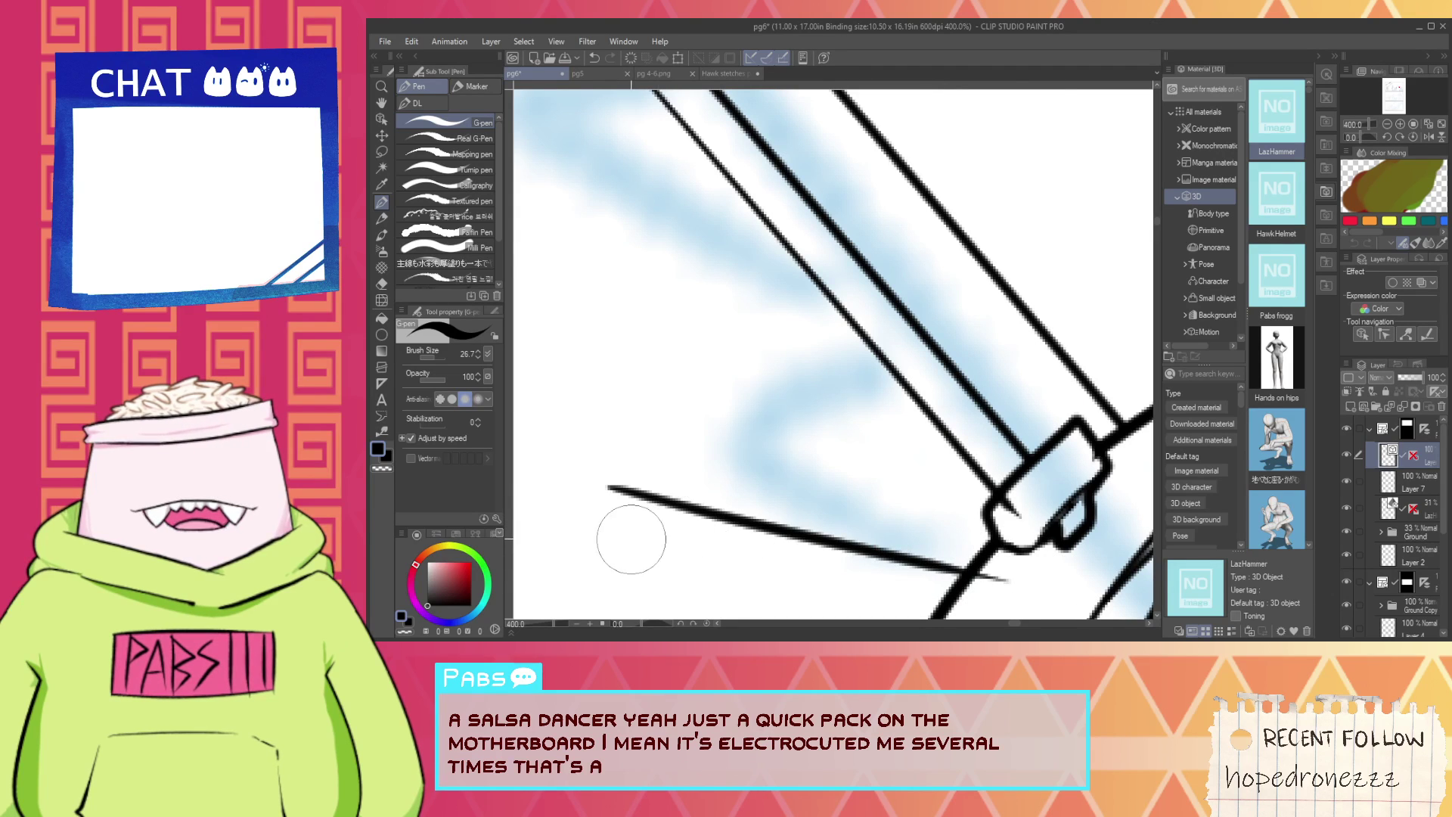
# Ink the short upper edge of the tooth beside the handle, crossing the lower edge at a sharp point.
pyautogui.scroll(-2, 752, 382)
pyautogui.press('h')
pyautogui.moveTo(752, 383); pyautogui.dragTo(849, 463)
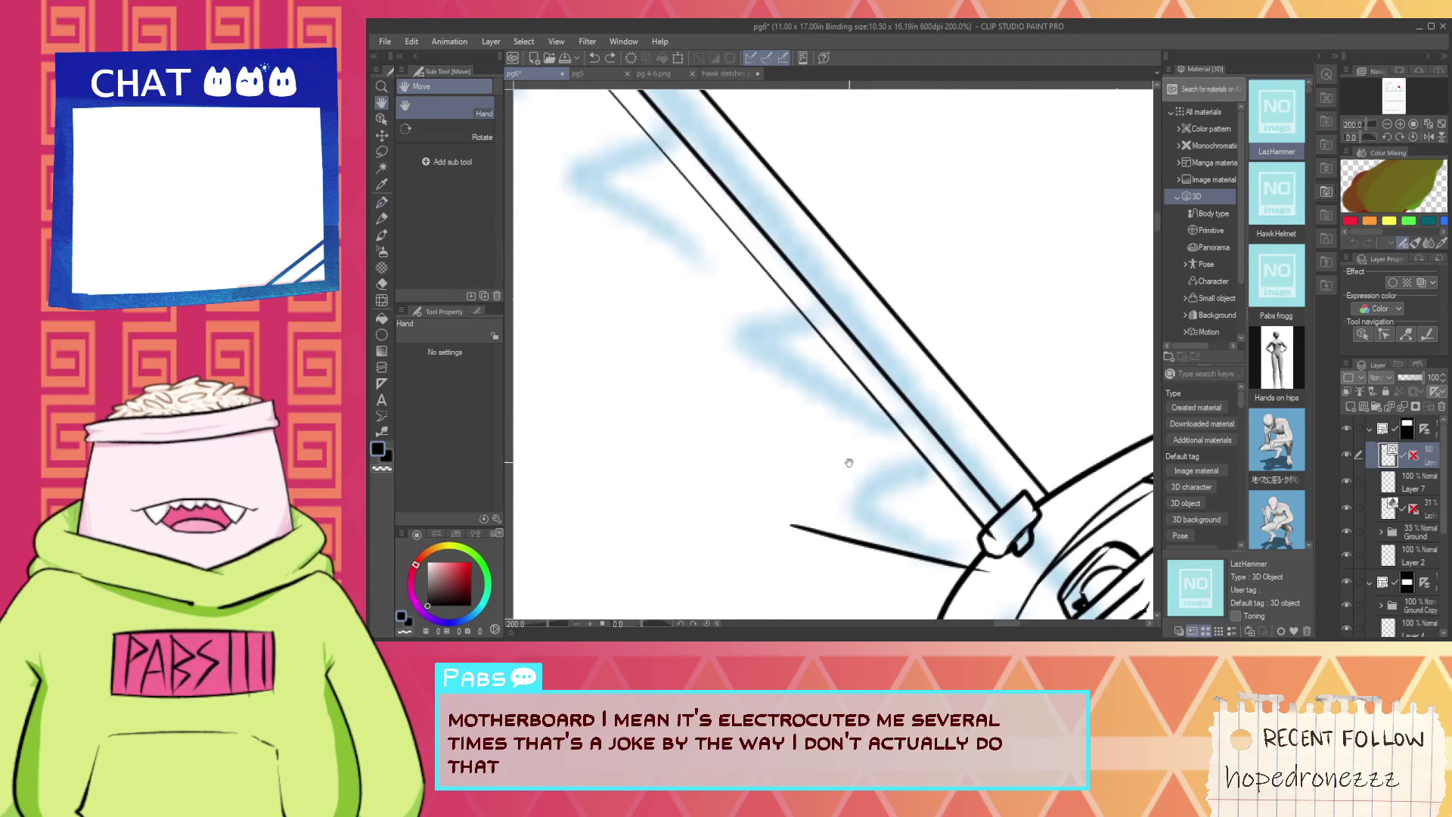
pyautogui.press('p')
pyautogui.moveTo(796, 540); pyautogui.dragTo(845, 504)
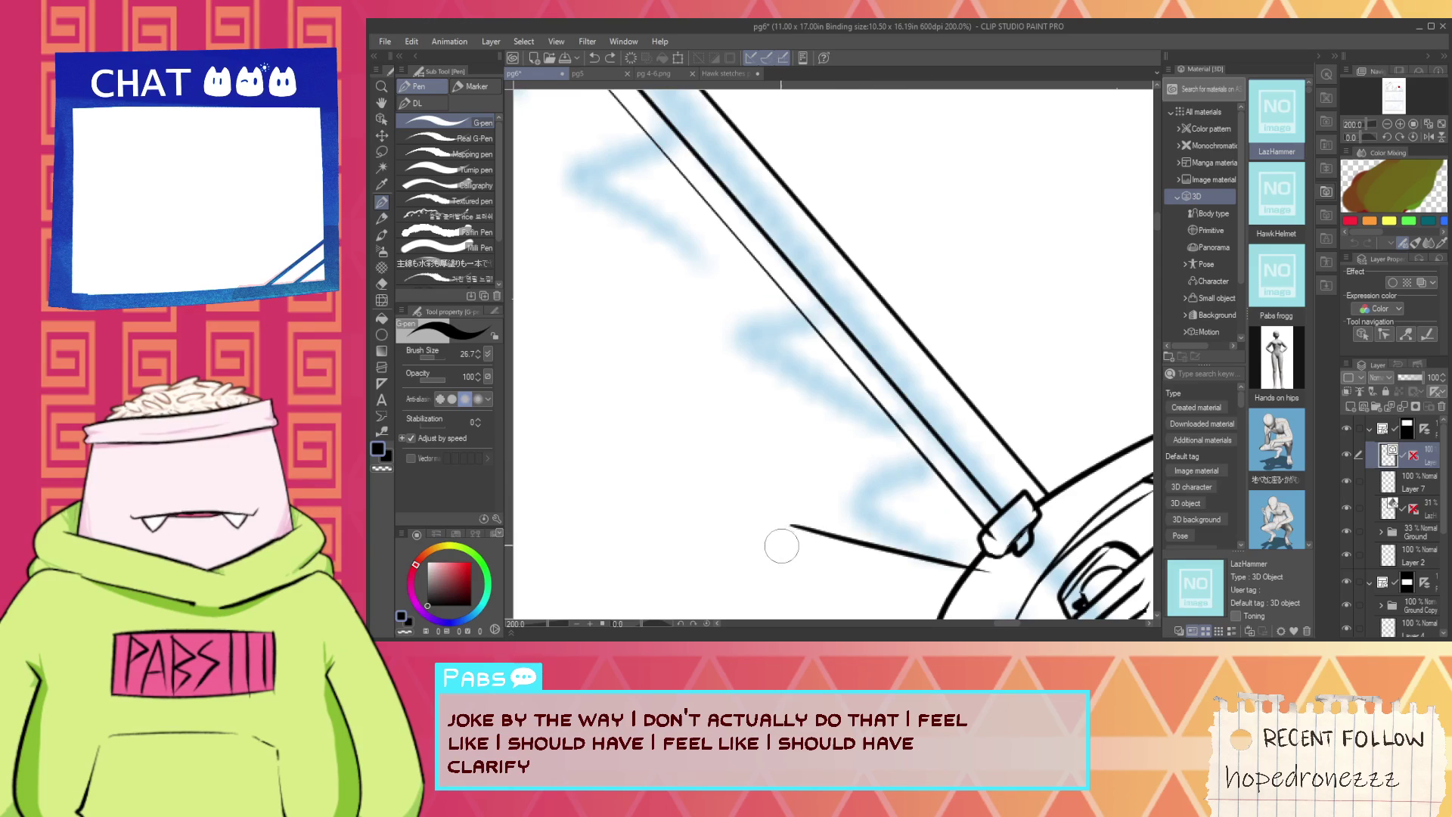
pyautogui.moveTo(782, 546); pyautogui.dragTo(887, 446)
# Duplicate the inked tooth lines and place the copy just above the first tooth along the blade.
pyautogui.click(383, 118)
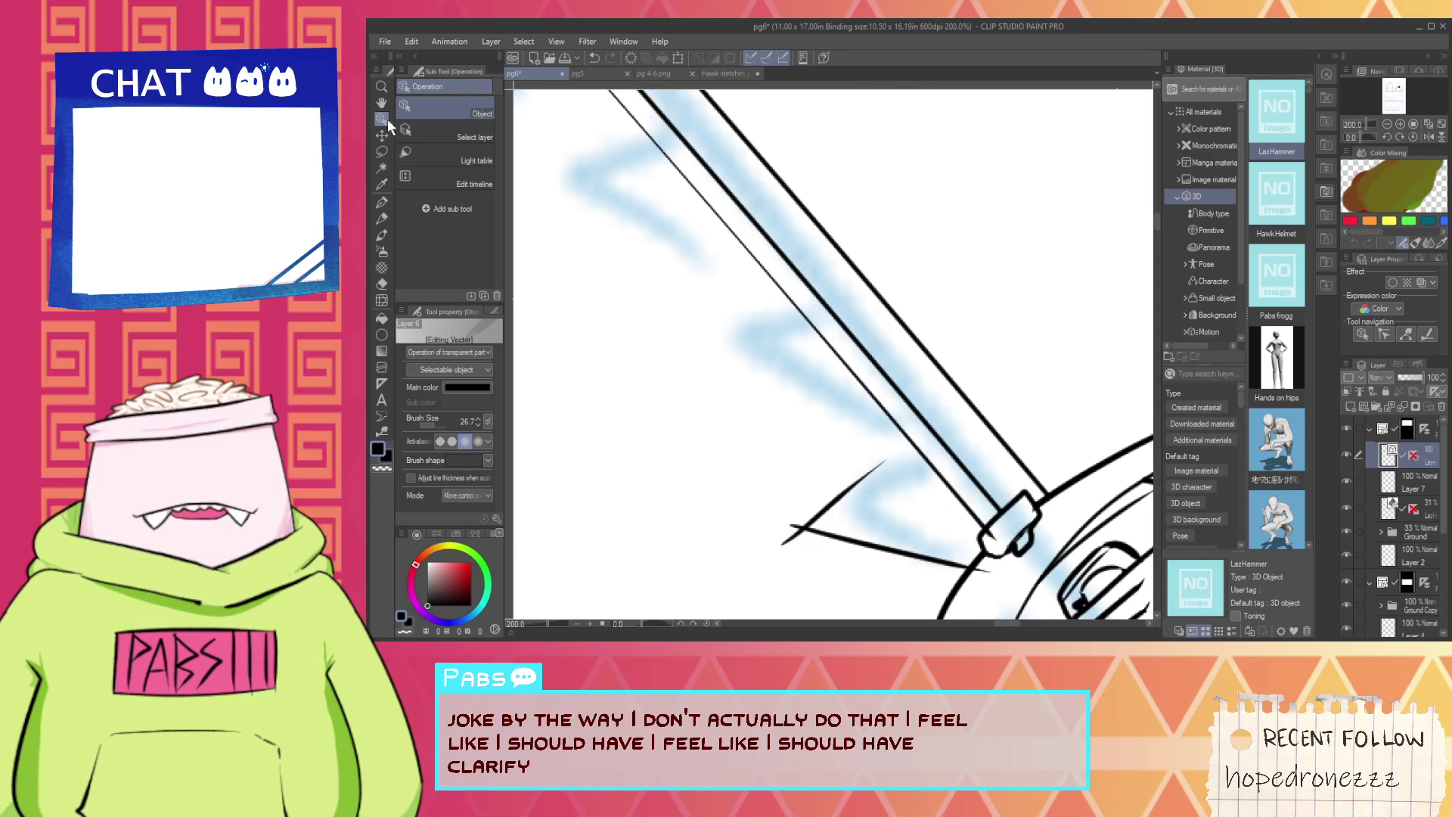
pyautogui.click(871, 477)
pyautogui.moveTo(871, 476); pyautogui.dragTo(866, 465)
pyautogui.moveTo(685, 484)
pyautogui.mouseDown()
pyautogui.moveTo(807, 535)
pyautogui.moveTo(765, 442)
pyautogui.moveTo(733, 426)
pyautogui.moveTo(679, 346)
pyautogui.mouseUp()
pyautogui.hotkey('ctrl', 'z')
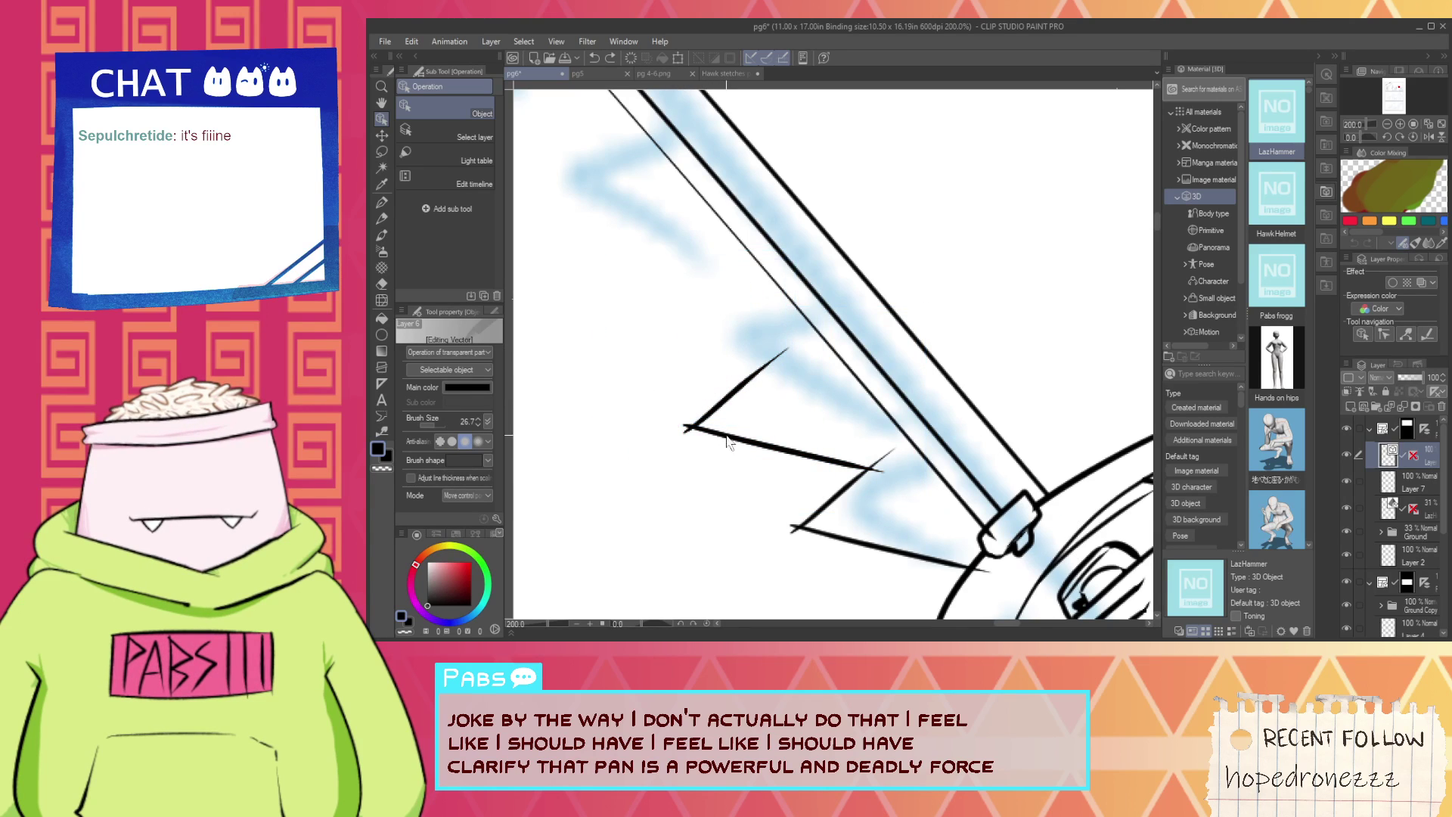
# Select both lines of the second tooth and place a copy as the third tooth, farther toward the blade's tip.
pyautogui.click(737, 439)
pyautogui.keyDown('shift'); pyautogui.click(726, 400); pyautogui.keyUp('shift')
pyautogui.moveTo(728, 409)
pyautogui.mouseDown()
pyautogui.moveTo(659, 322)
pyautogui.moveTo(635, 315)
pyautogui.mouseUp()
pyautogui.moveTo(553, 417)
pyautogui.mouseDown()
pyautogui.moveTo(579, 387)
pyautogui.moveTo(606, 415)
pyautogui.mouseUp()
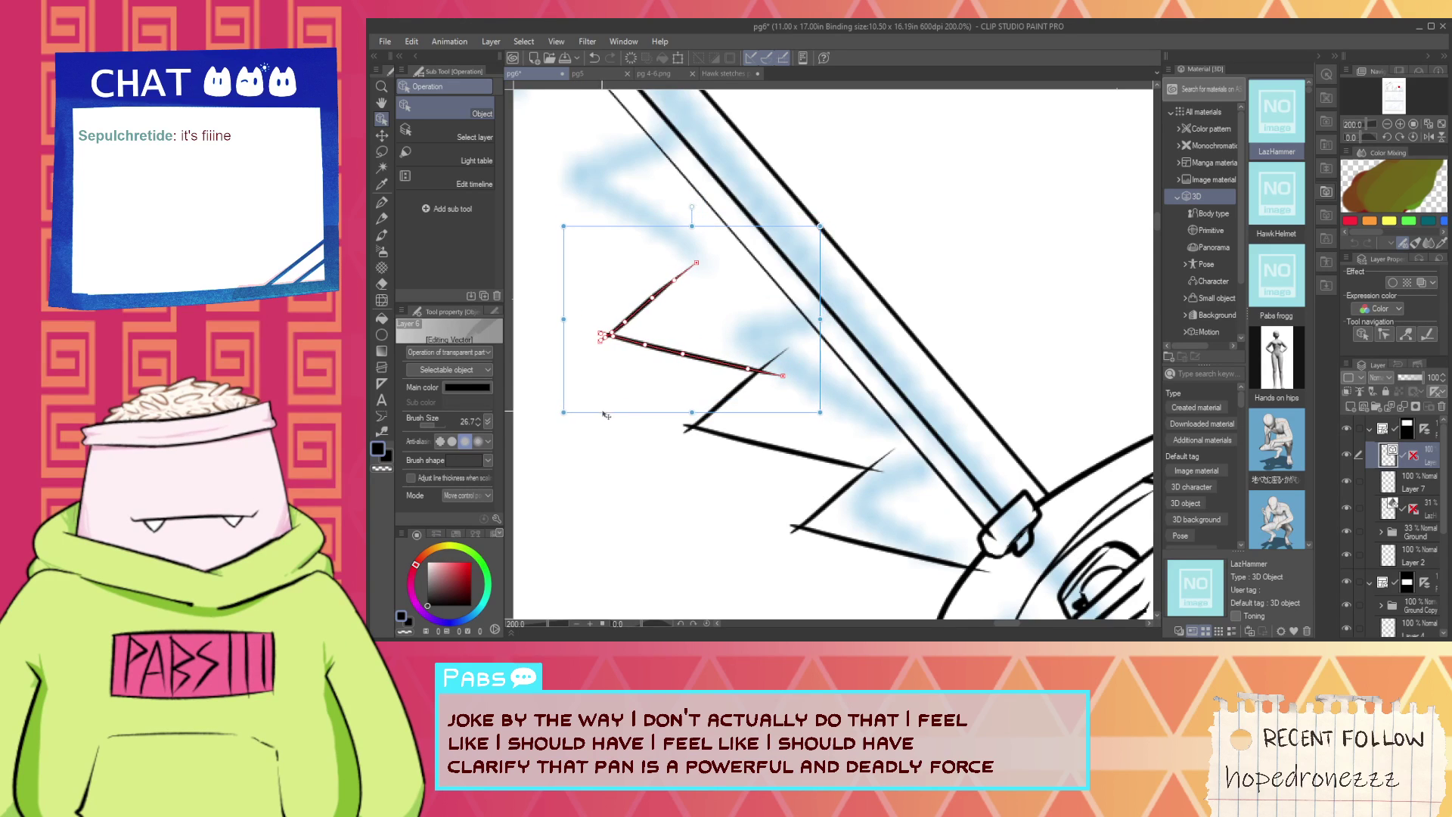
pyautogui.scroll(-2, 639, 418)
pyautogui.scroll(-1, 633, 399)
pyautogui.scroll(2, 599, 350)
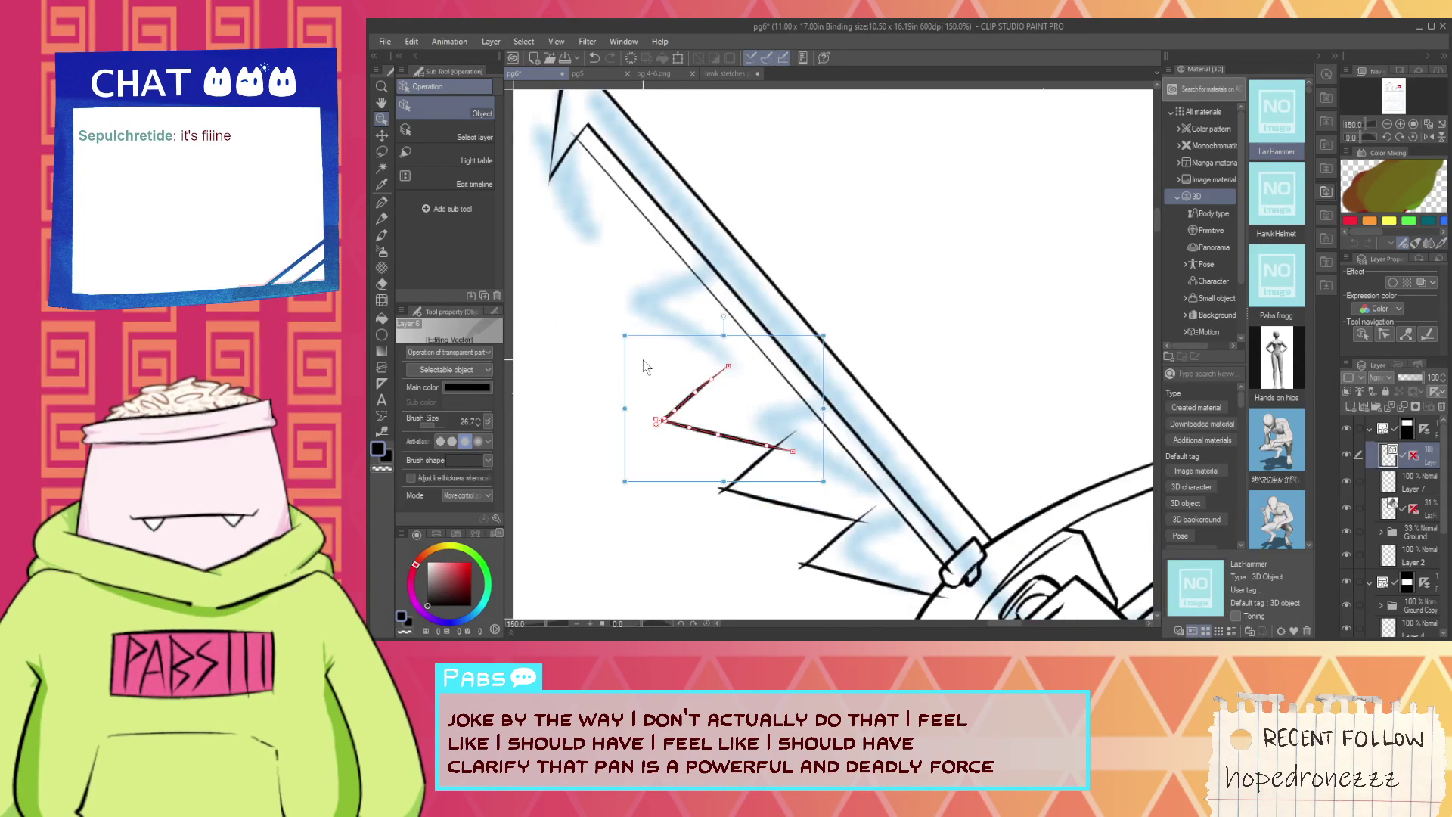
pyautogui.scroll(-1, 705, 438)
pyautogui.click(695, 535)
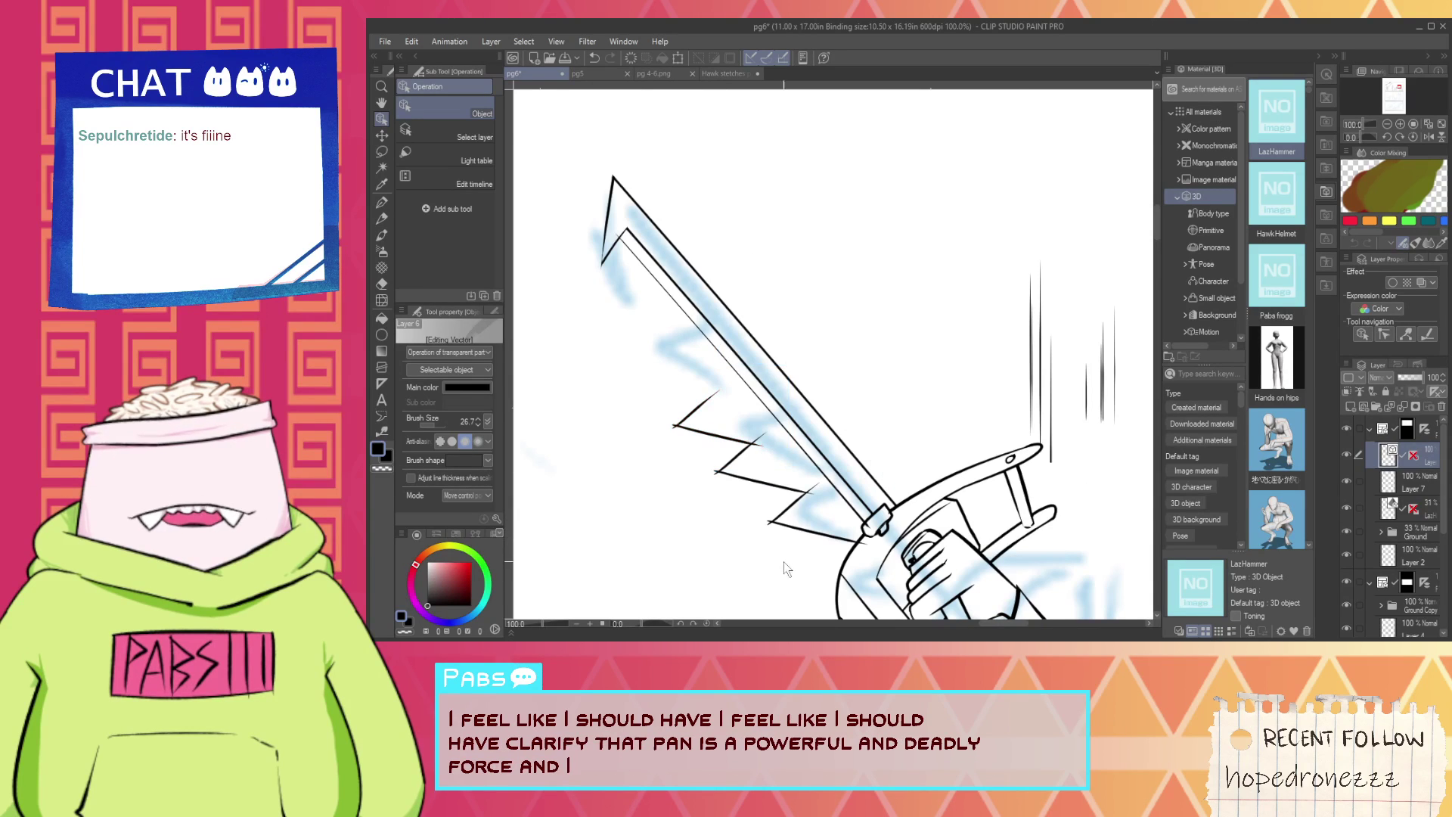
# Rotate each of the three teeth slightly clockwise so they angle more toward the blade's tip.
pyautogui.scroll(1, 752, 502)
pyautogui.click(756, 506)
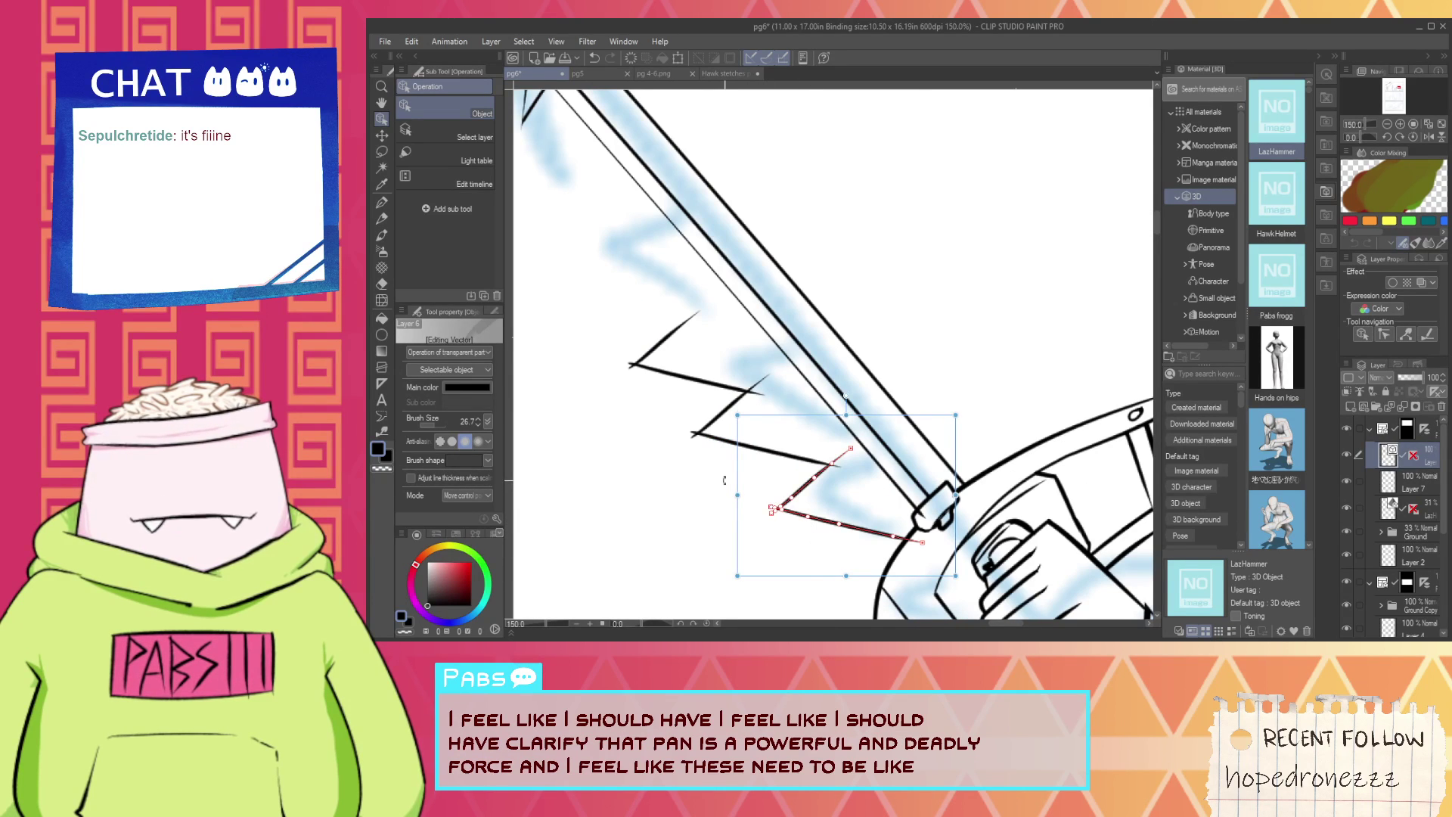
pyautogui.moveTo(723, 490)
pyautogui.mouseDown()
pyautogui.moveTo(745, 454)
pyautogui.moveTo(684, 418)
pyautogui.moveTo(640, 428)
pyautogui.moveTo(630, 399)
pyautogui.mouseUp()
pyautogui.click(700, 492)
pyautogui.click(634, 403)
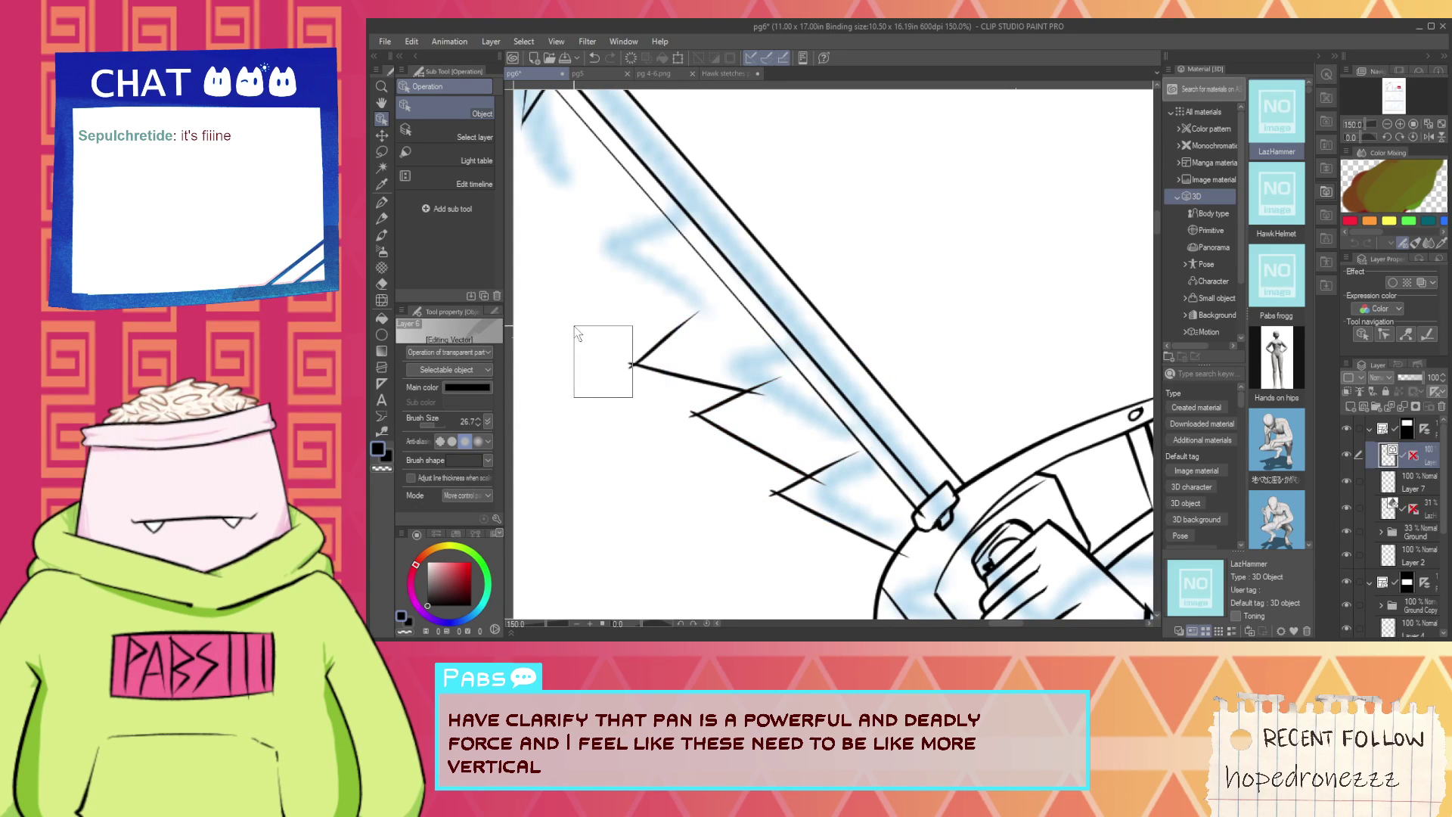
pyautogui.moveTo(576, 334); pyautogui.dragTo(578, 303)
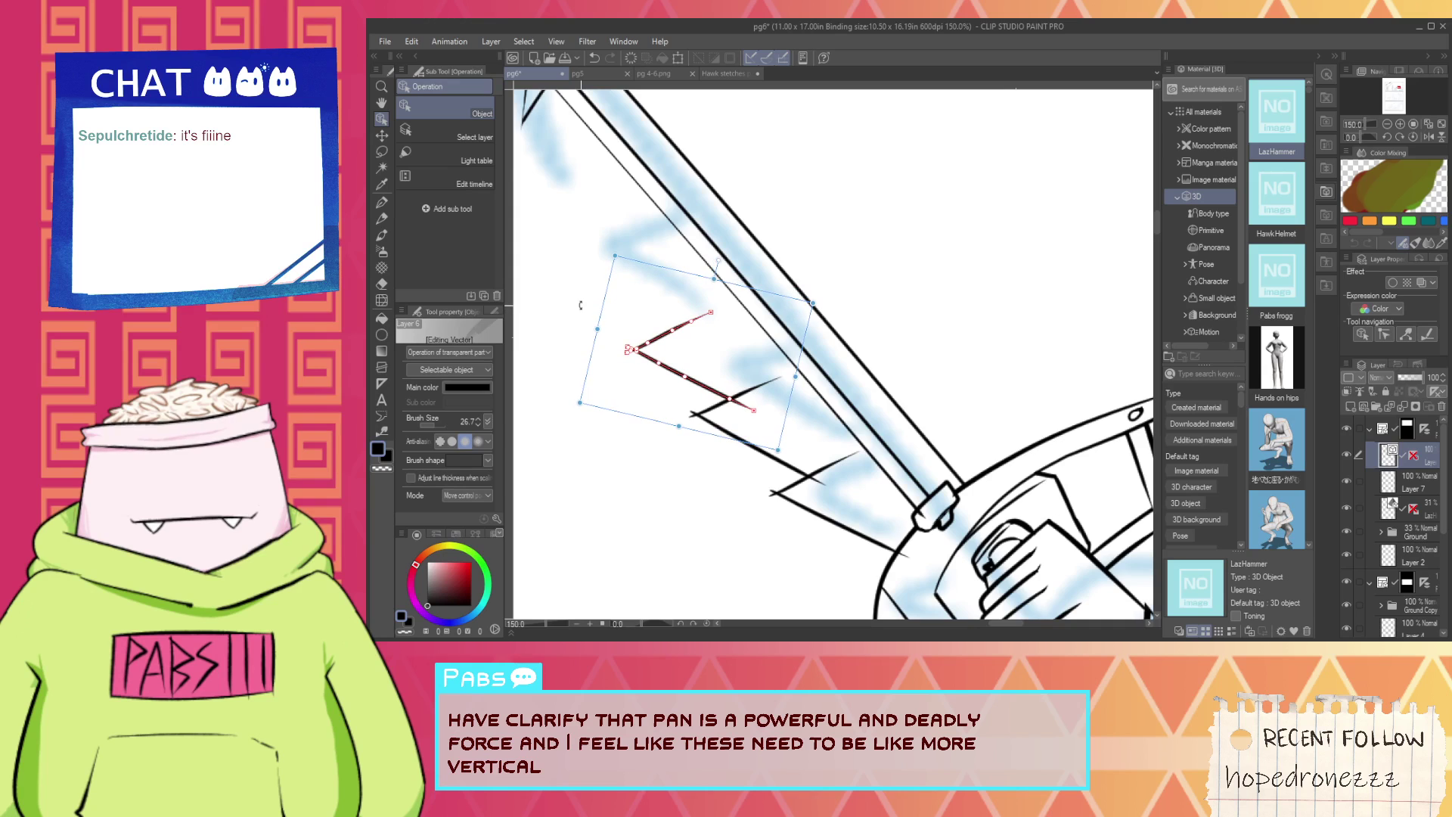
pyautogui.click(591, 449)
# Duplicate the rotated tooth three more times, continuing the row up the blade to just below the hooked tip.
pyautogui.moveTo(603, 446); pyautogui.dragTo(721, 547)
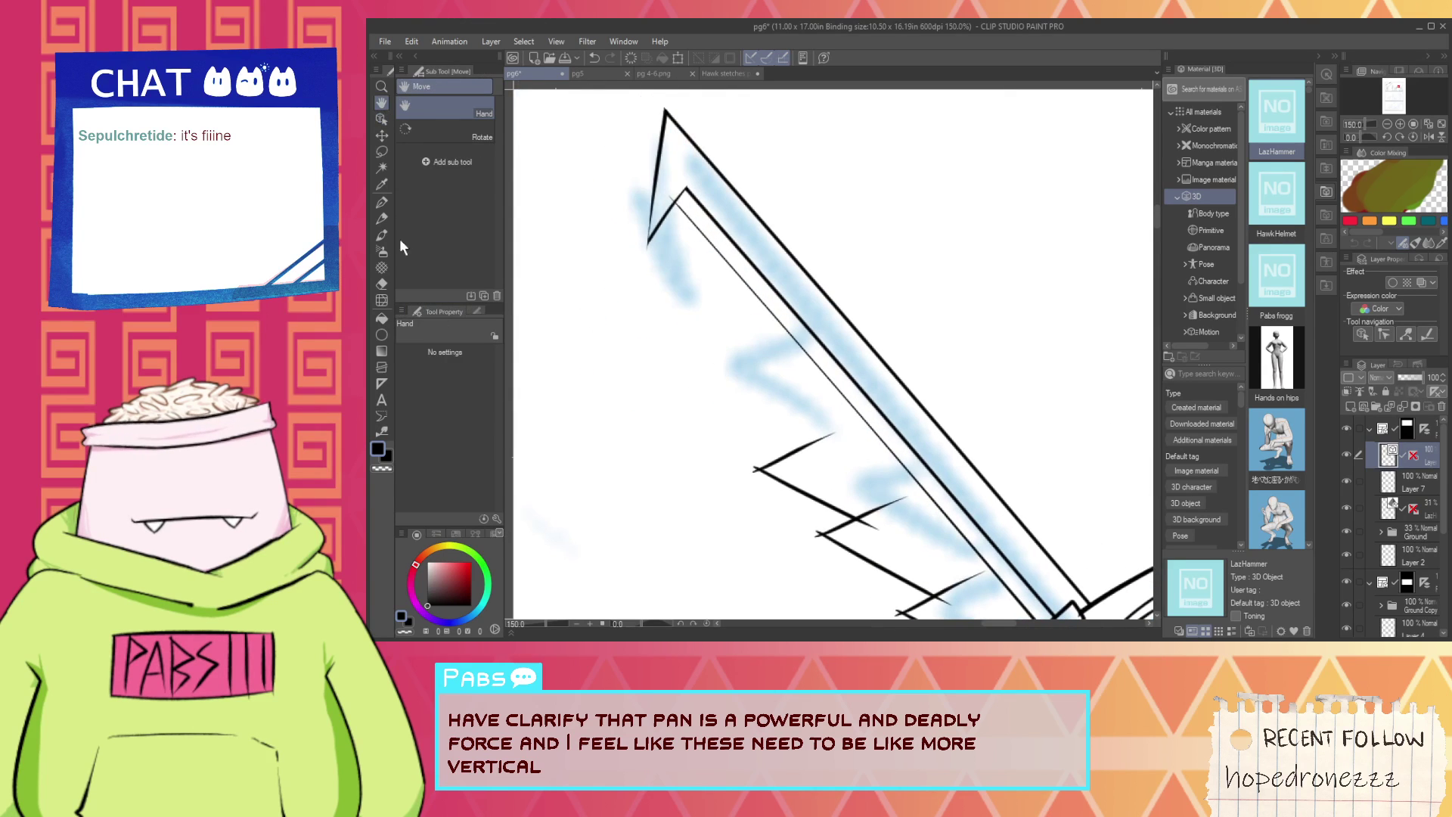
pyautogui.click(382, 119)
pyautogui.moveTo(688, 398); pyautogui.dragTo(791, 530)
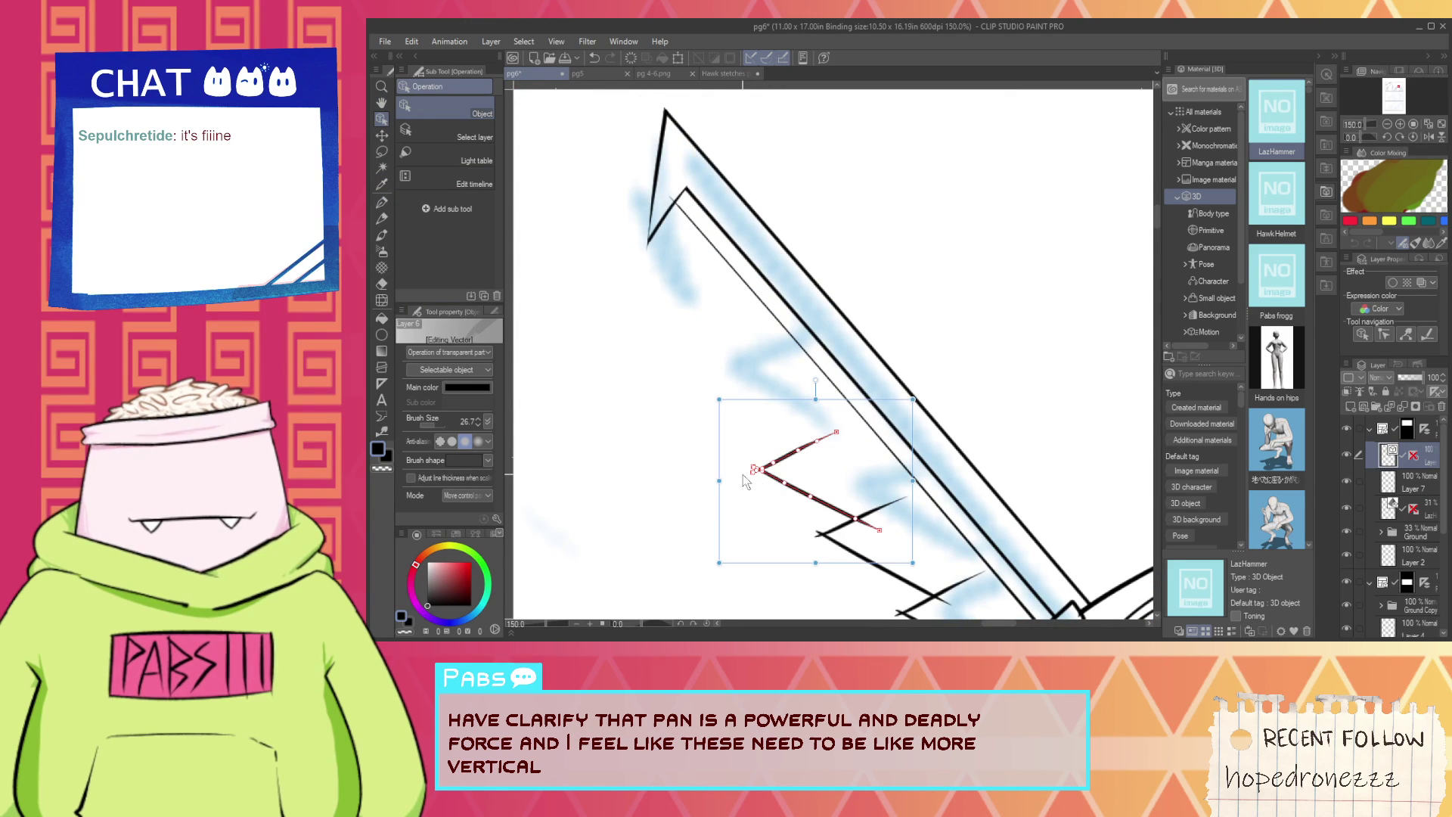
pyautogui.moveTo(748, 405)
pyautogui.mouseDown()
pyautogui.moveTo(643, 263)
pyautogui.moveTo(675, 308)
pyautogui.moveTo(642, 281)
pyautogui.moveTo(655, 264)
pyautogui.mouseUp()
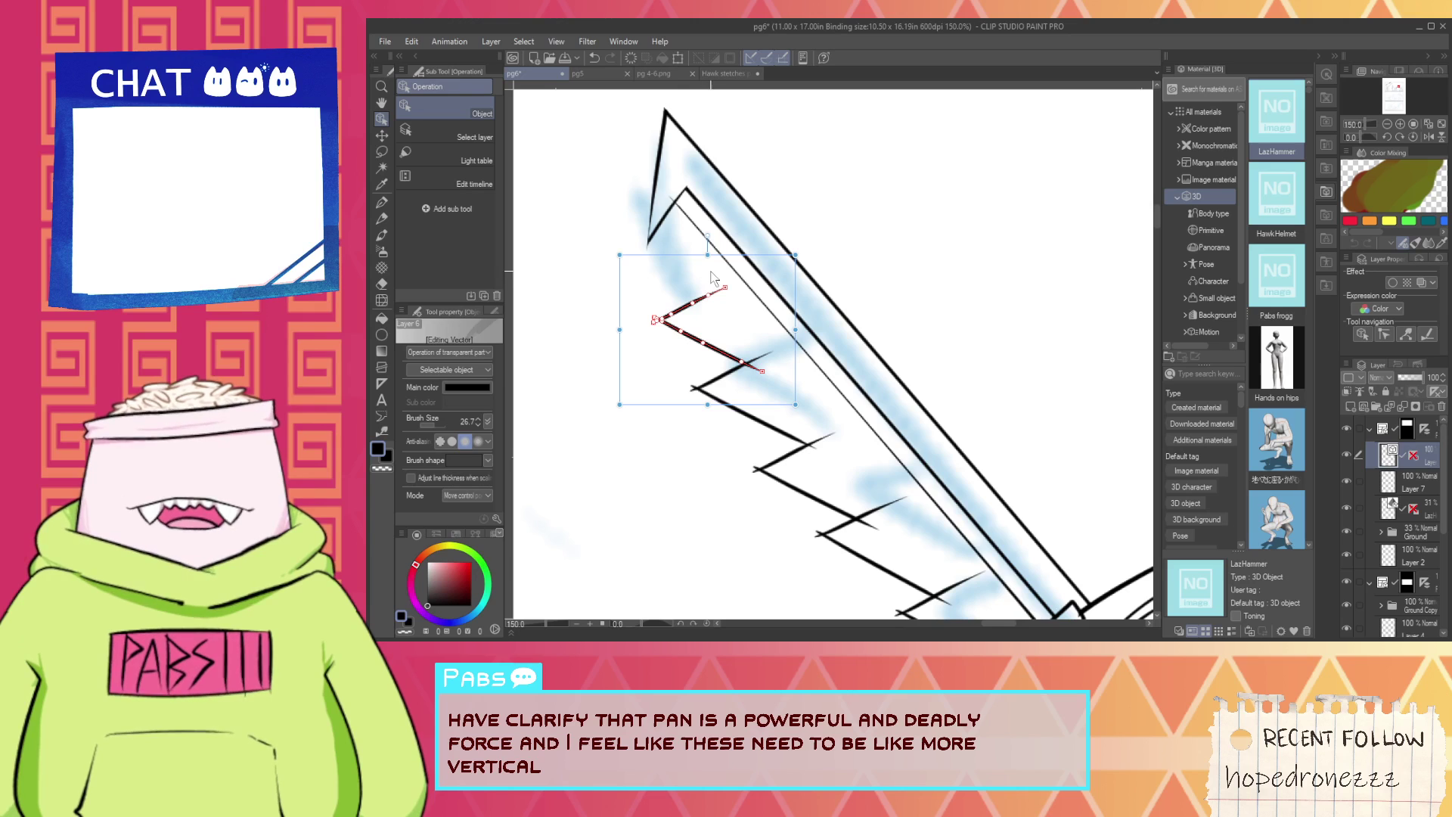
pyautogui.click(679, 307)
pyautogui.keyDown('shift'); pyautogui.click(693, 343); pyautogui.keyUp('shift')
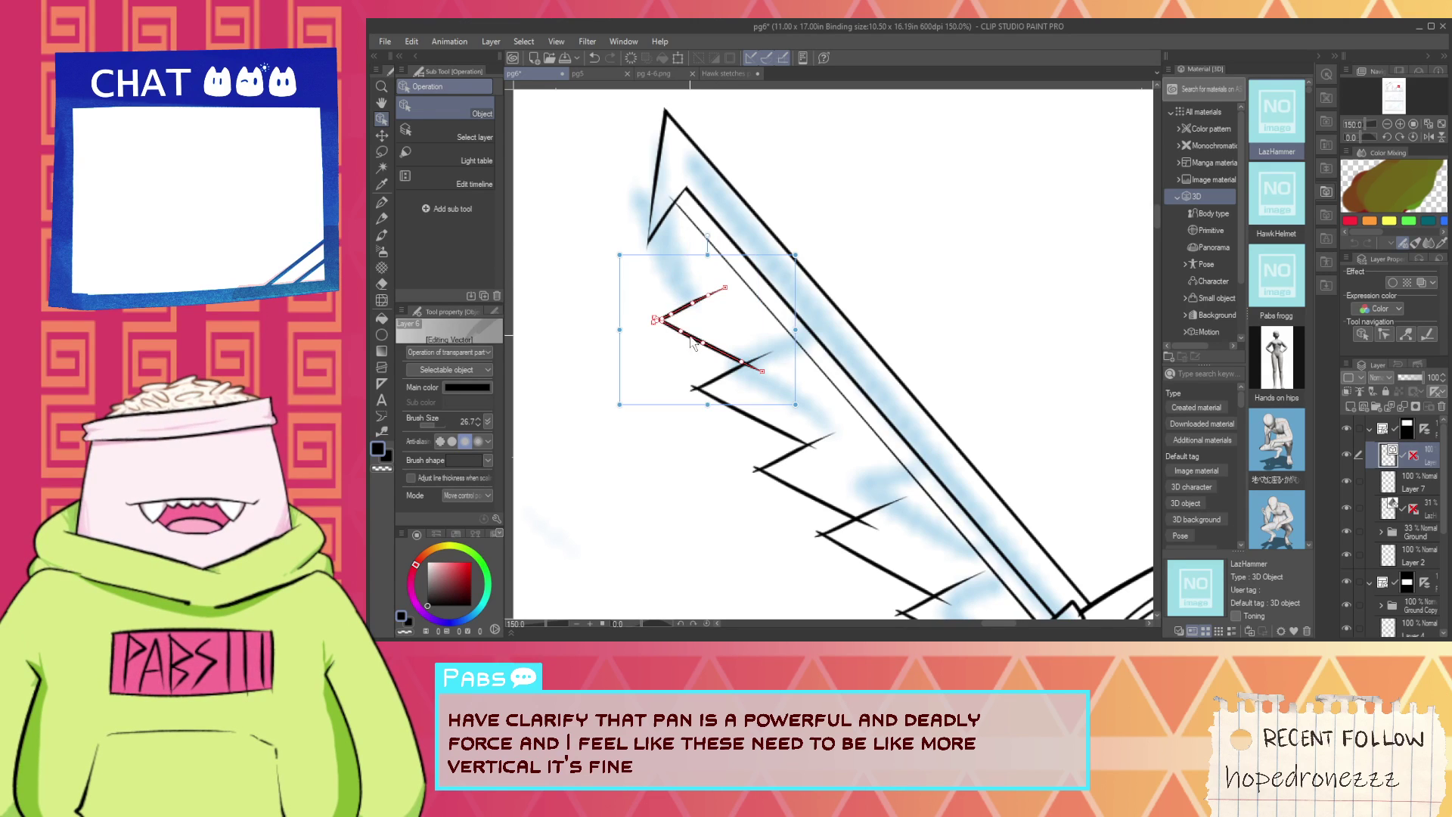
pyautogui.moveTo(680, 258)
pyautogui.mouseDown()
pyautogui.moveTo(666, 204)
pyautogui.moveTo(648, 198)
pyautogui.moveTo(694, 293)
pyautogui.mouseUp()
# Ink a short curve joining the topmost tooth to the hook, and trim the overlapping line end with the Vector eraser.
pyautogui.press('p')
pyautogui.scroll(3, 677, 210)
pyautogui.press('e')
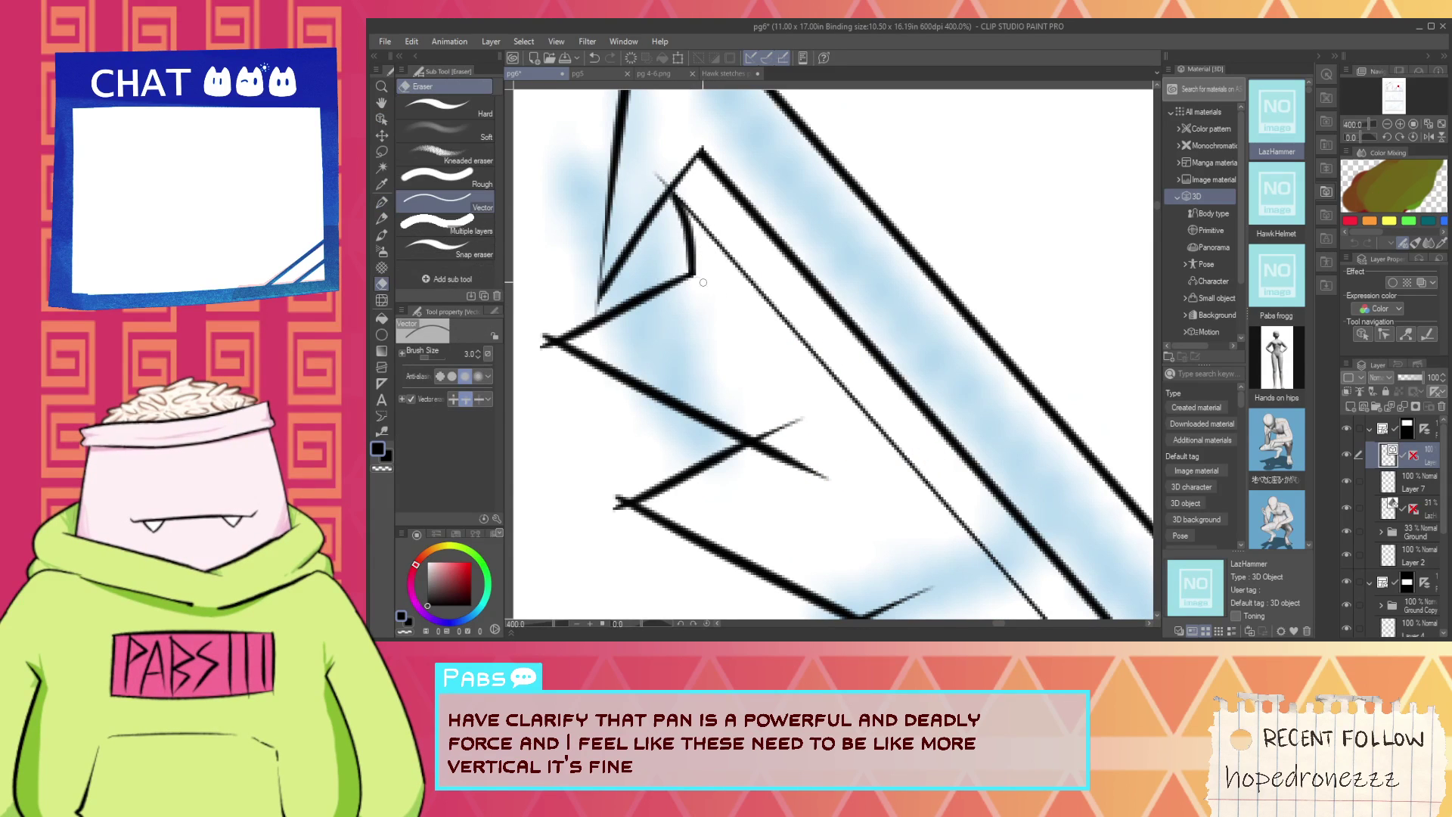
pyautogui.scroll(-5, 655, 177)
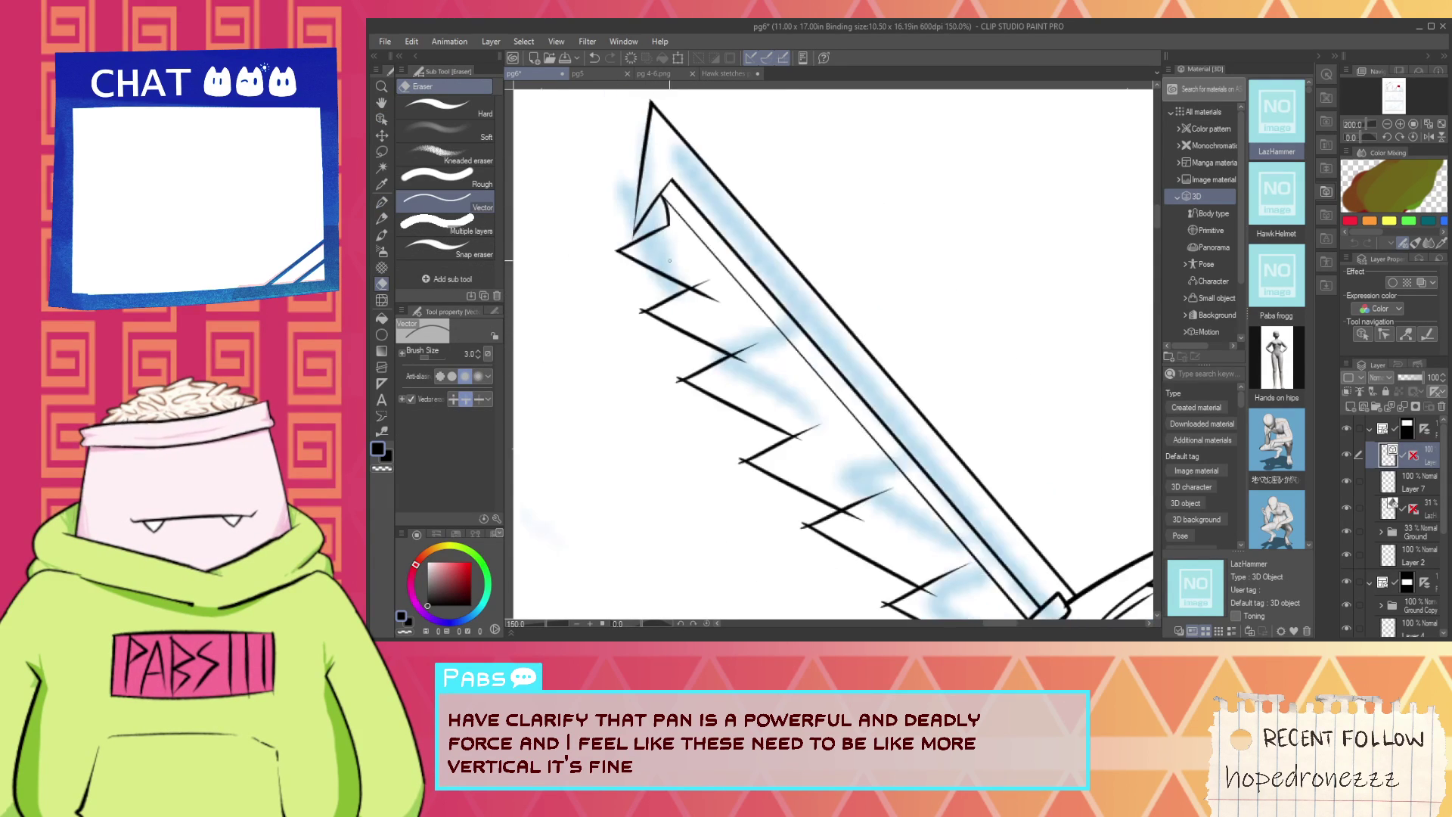
pyautogui.scroll(2, 764, 382)
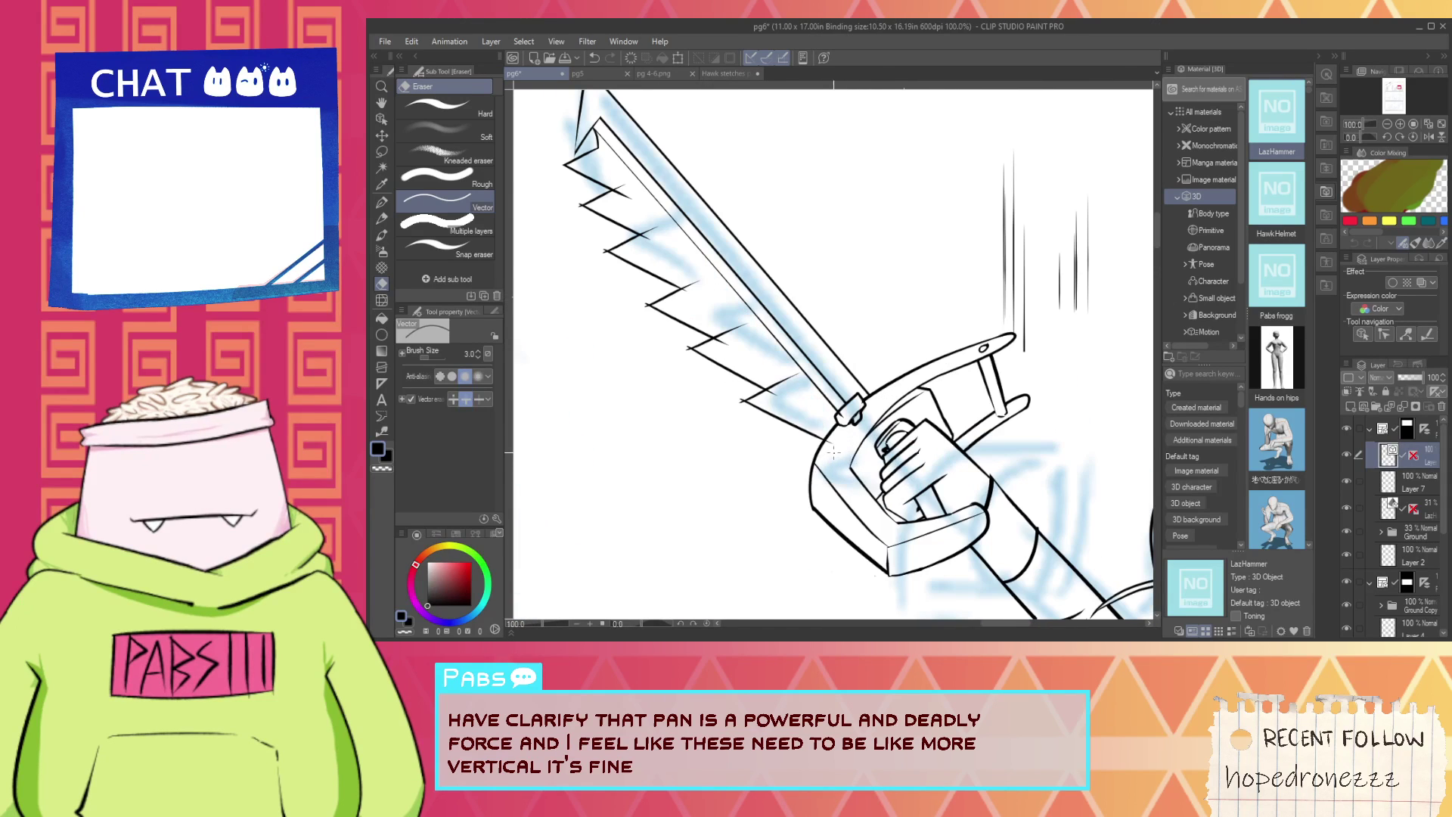
# Ink a small extra tooth with the G-pen in the gap between the lowest tooth and the handle's clamp.
pyautogui.scroll(2, 824, 451)
pyautogui.press('p')
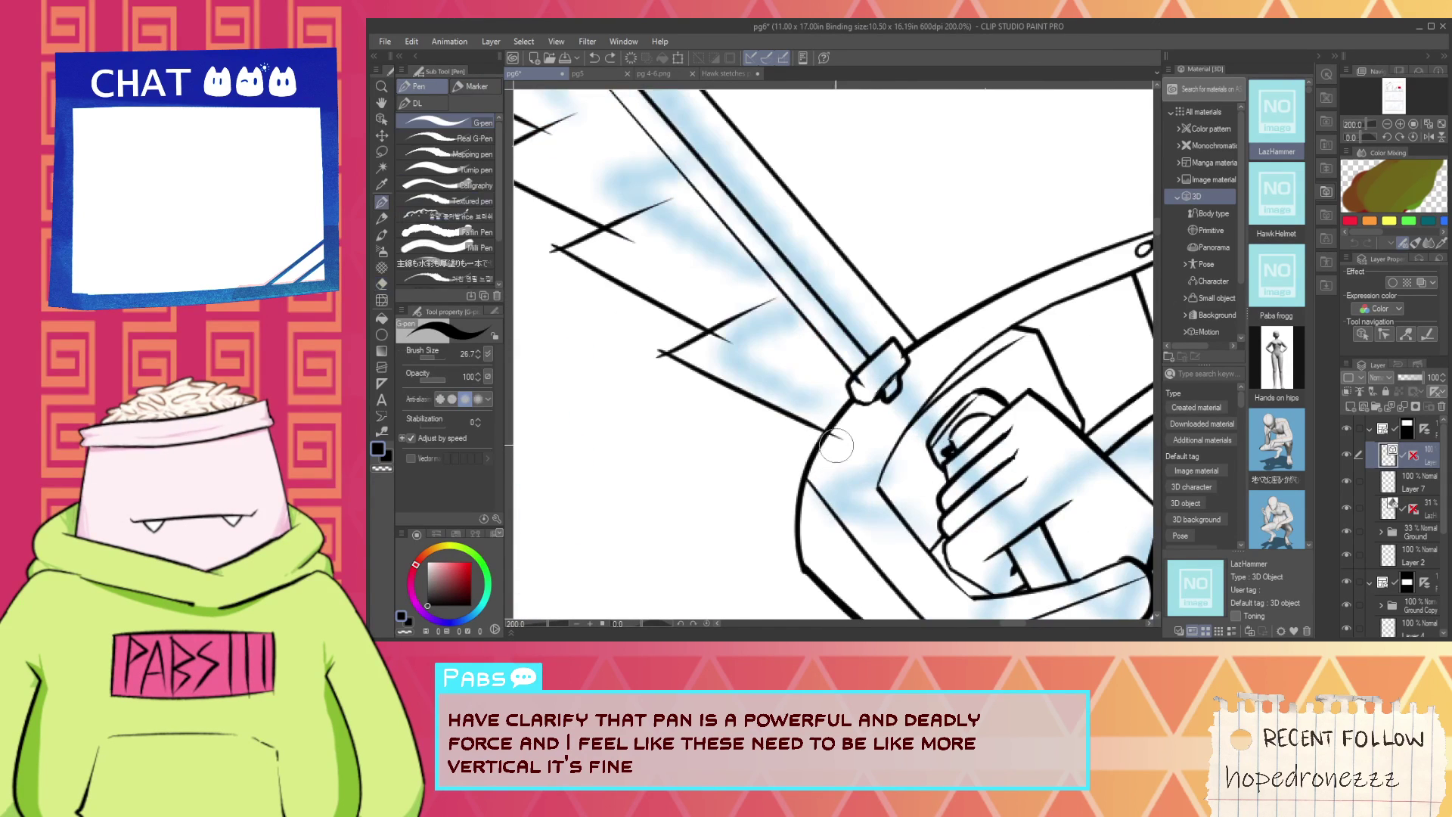
pyautogui.moveTo(738, 417); pyautogui.dragTo(841, 459)
pyautogui.hotkey('ctrl', 'z')
pyautogui.moveTo(742, 443); pyautogui.dragTo(883, 343)
pyautogui.hotkey('ctrl', 'z')
pyautogui.moveTo(745, 431); pyautogui.dragTo(892, 337)
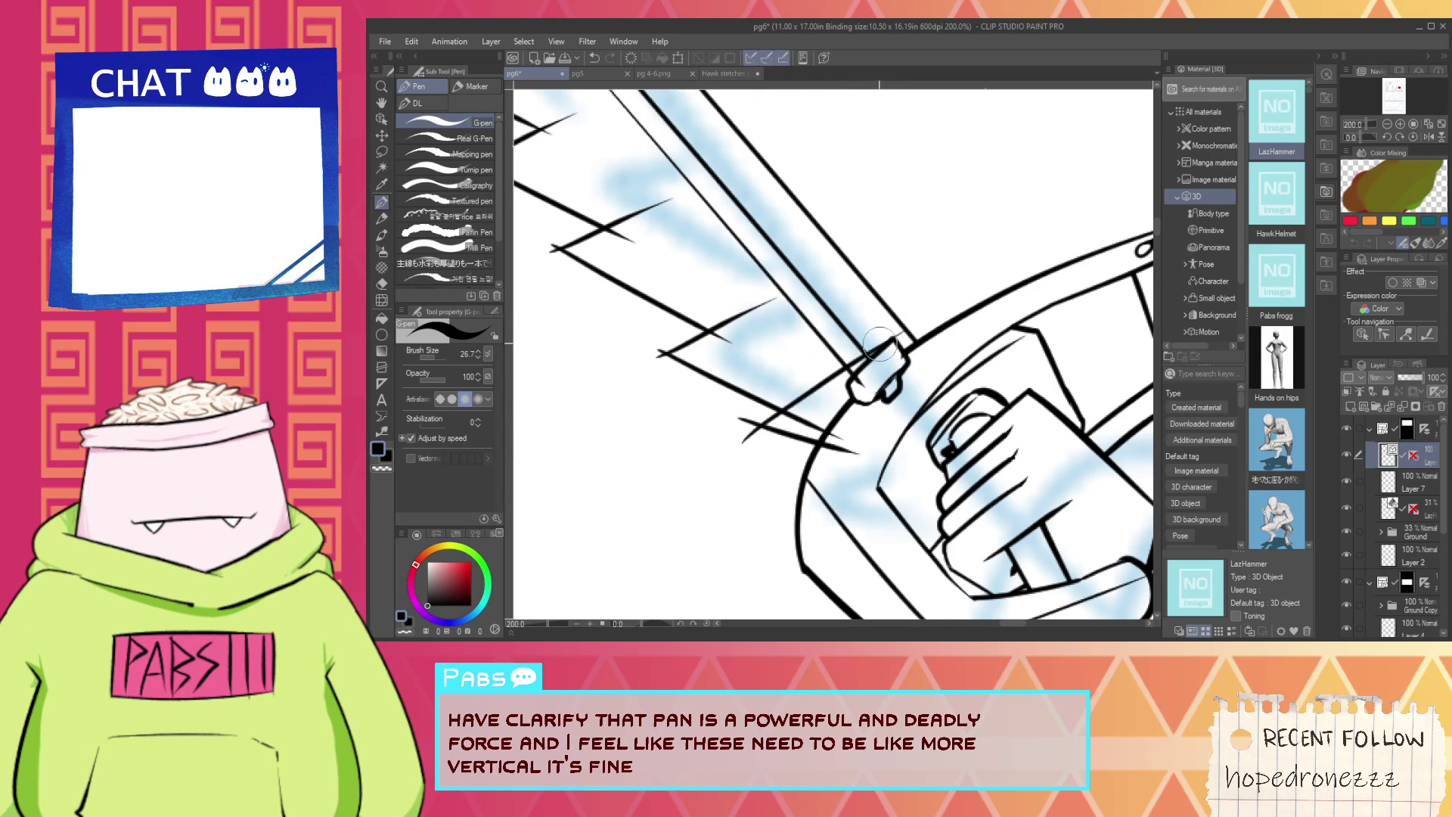
# Redraw the upper edge of the small tooth beside the handle with the G-pen and trim its overlapping line ends with the Vector eraser.
pyautogui.hotkey('ctrl', 'z')
pyautogui.moveTo(742, 428); pyautogui.dragTo(891, 324)
pyautogui.press('e')
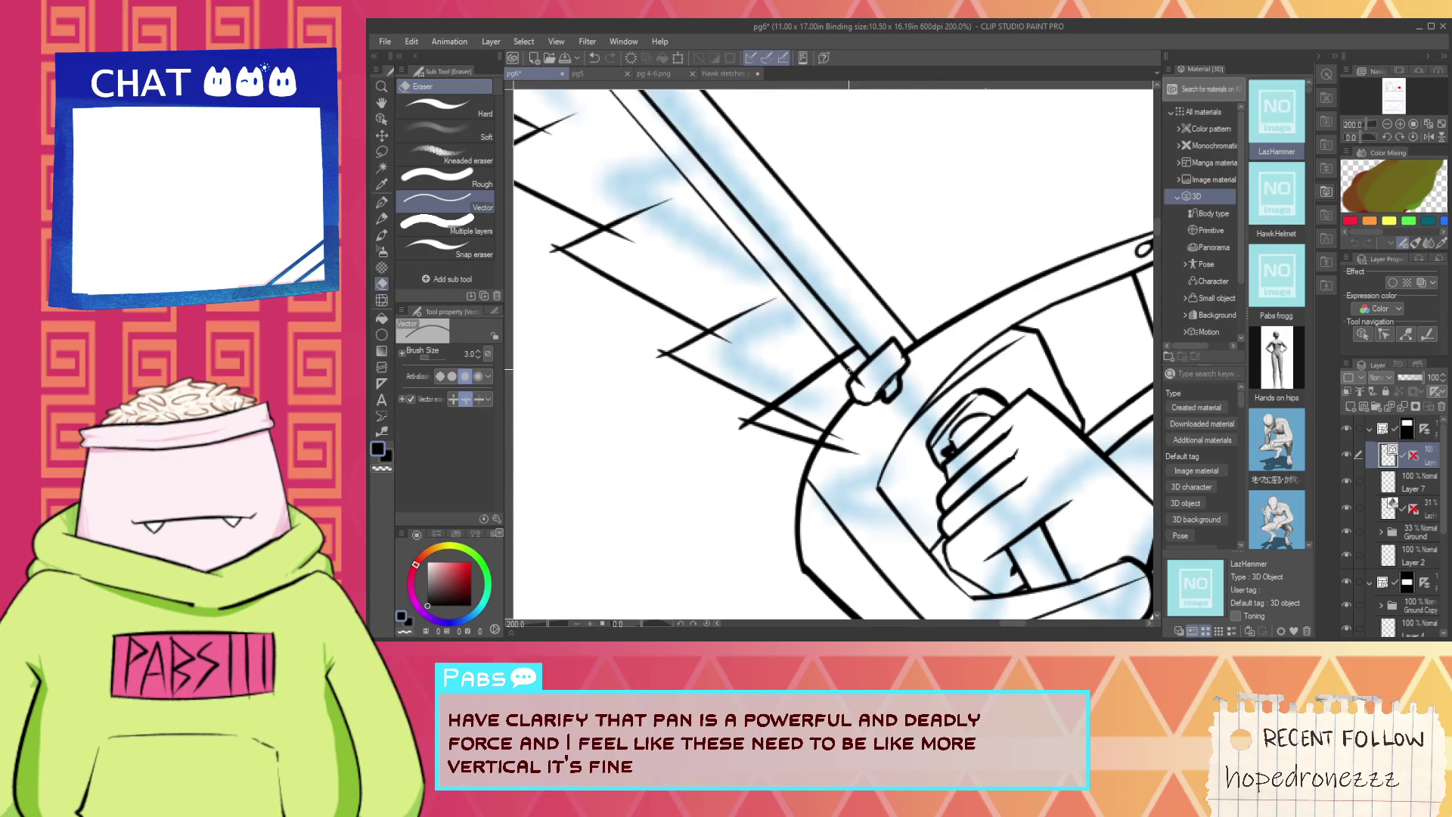
pyautogui.moveTo(837, 423); pyautogui.dragTo(840, 452)
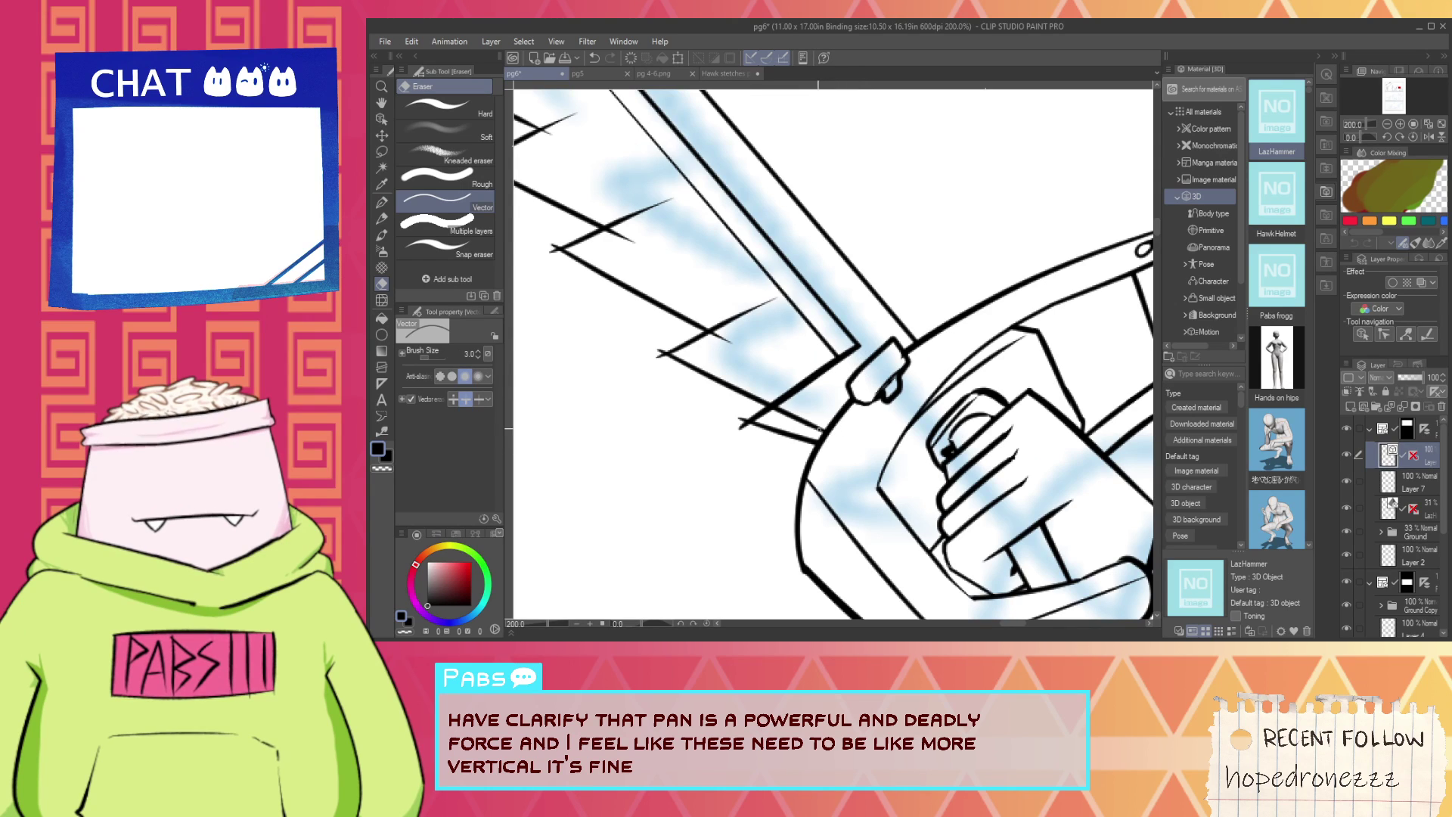
pyautogui.click(796, 418)
pyautogui.click(753, 415)
pyautogui.hotkey('ctrl', 'z')
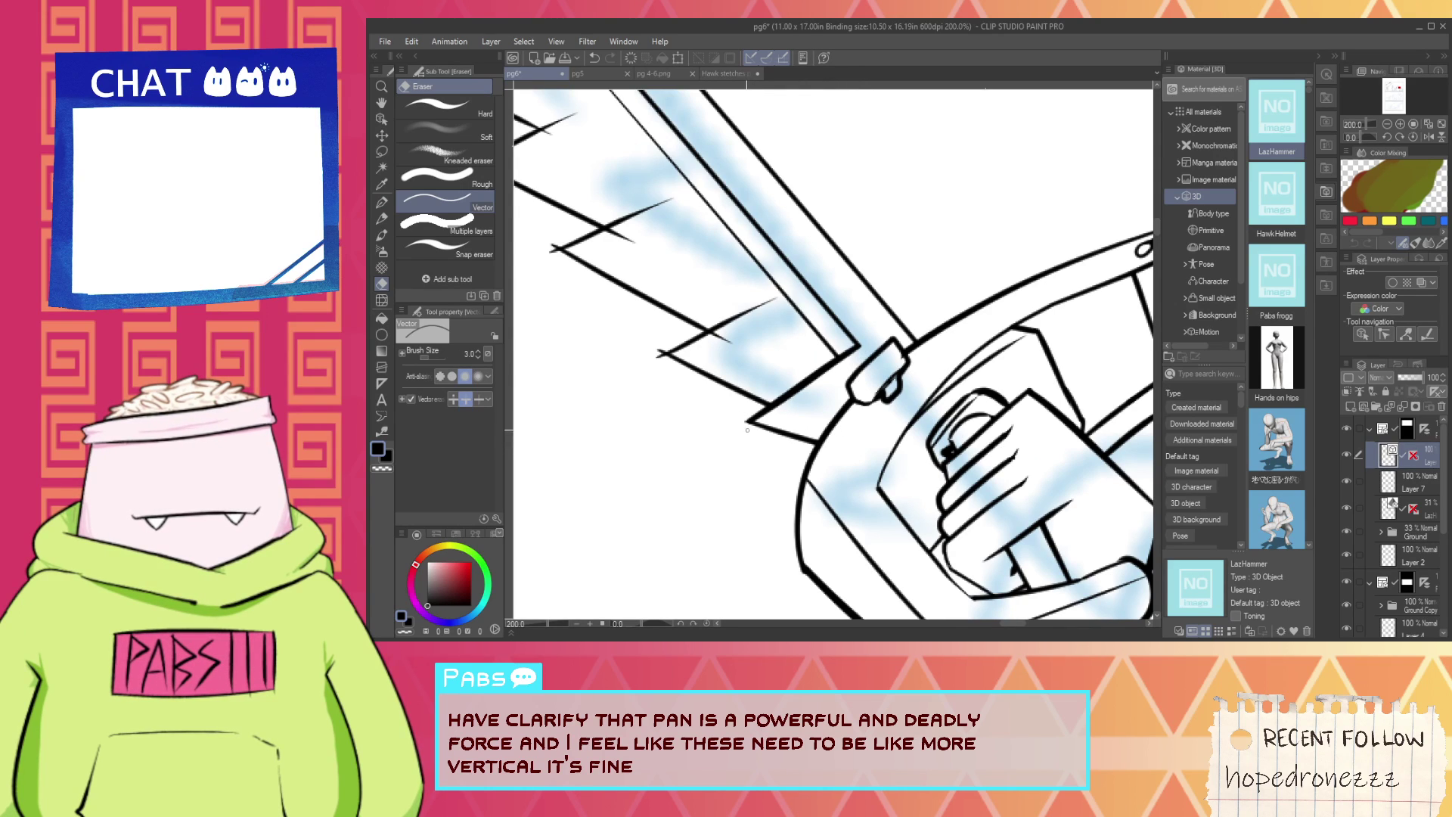
pyautogui.scroll(2, 902, 356)
pyautogui.press('p')
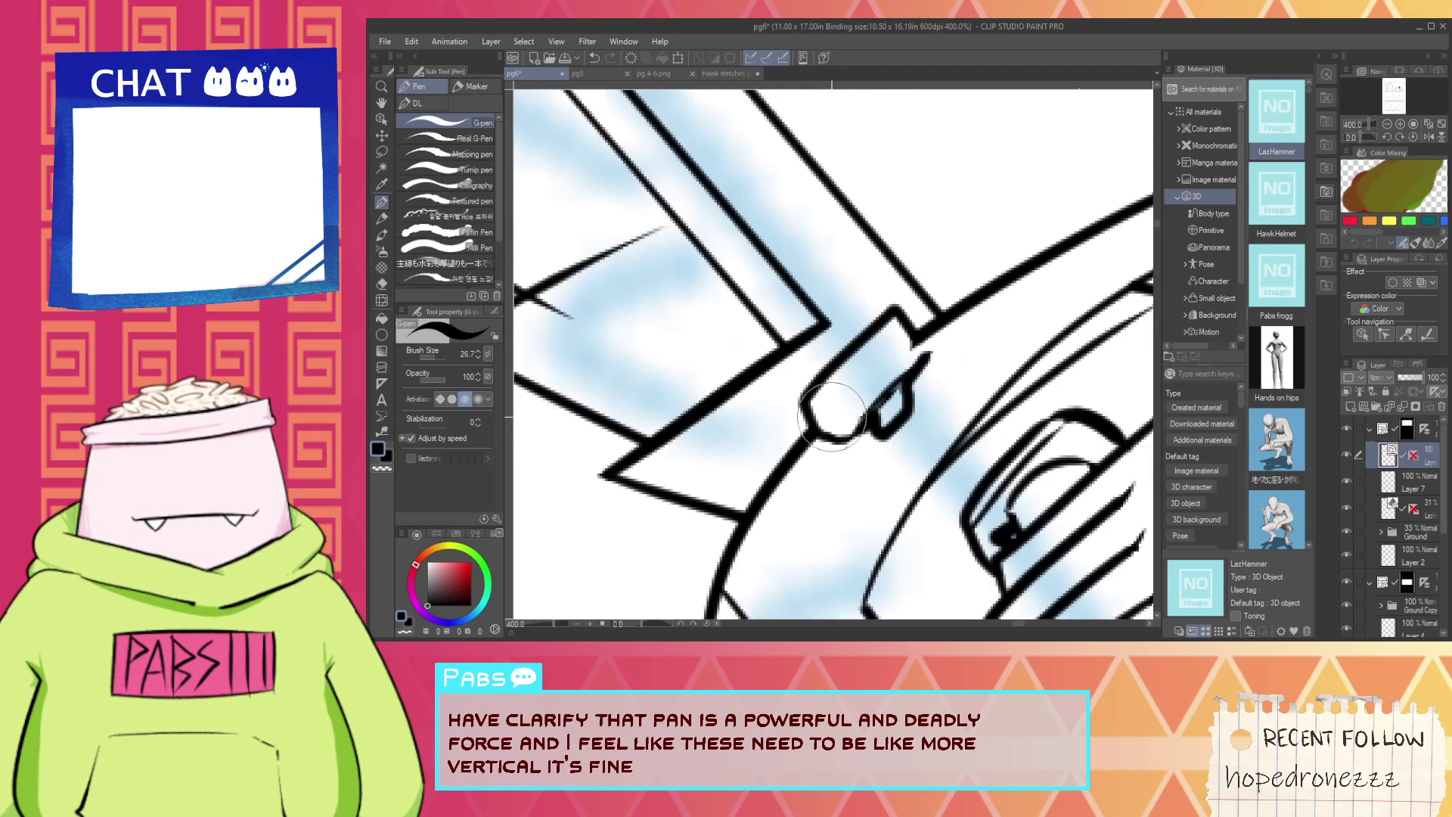
pyautogui.scroll(-2, 819, 409)
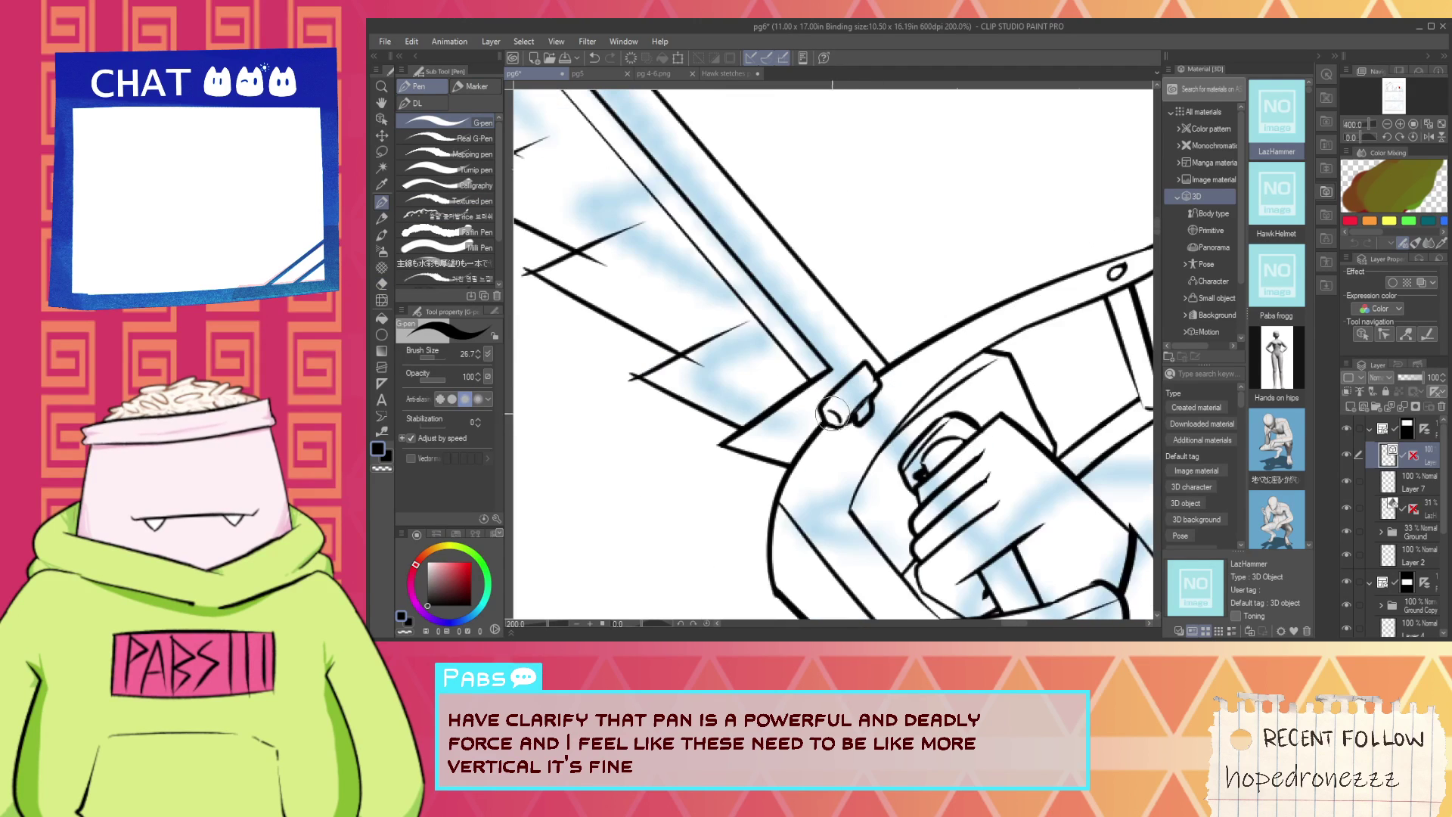
pyautogui.press('e')
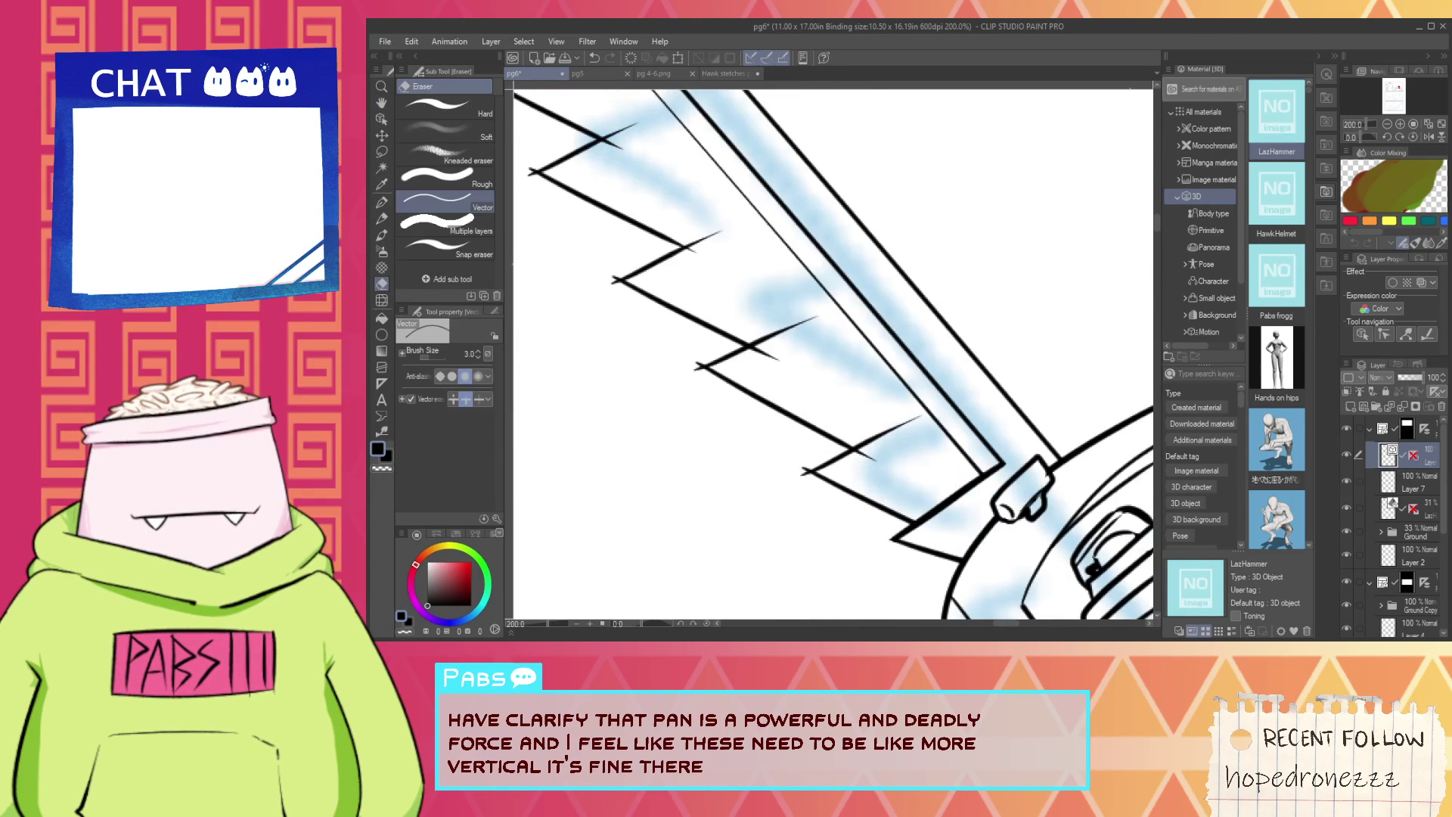
# Move the lowest duplicated tooth slightly inward toward the blade so it meets the small tooth beside the handle.
pyautogui.click(380, 120)
pyautogui.moveTo(821, 505); pyautogui.dragTo(821, 504)
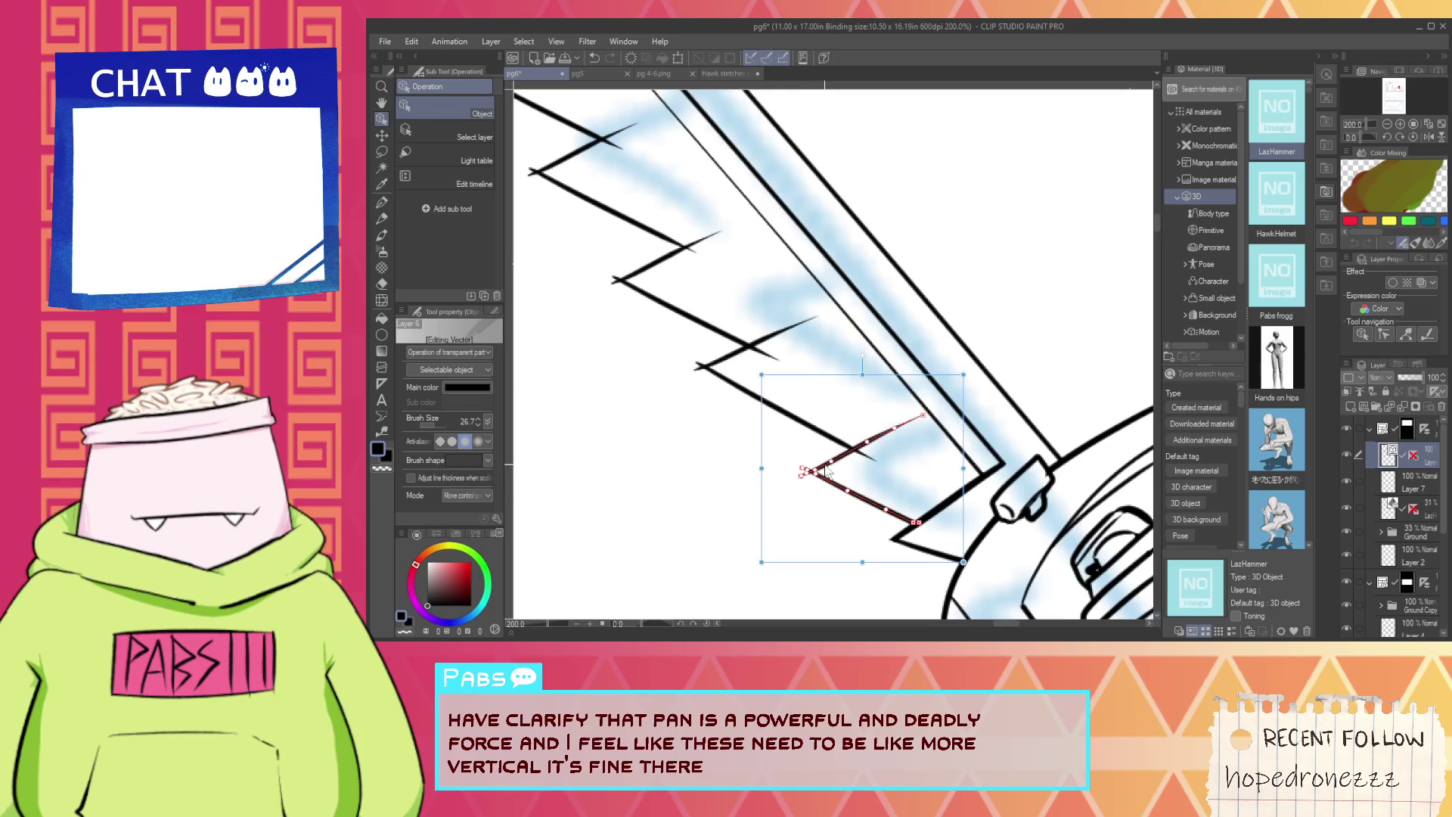
pyautogui.moveTo(815, 553); pyautogui.dragTo(818, 560)
pyautogui.hotkey('ctrl', 'z')
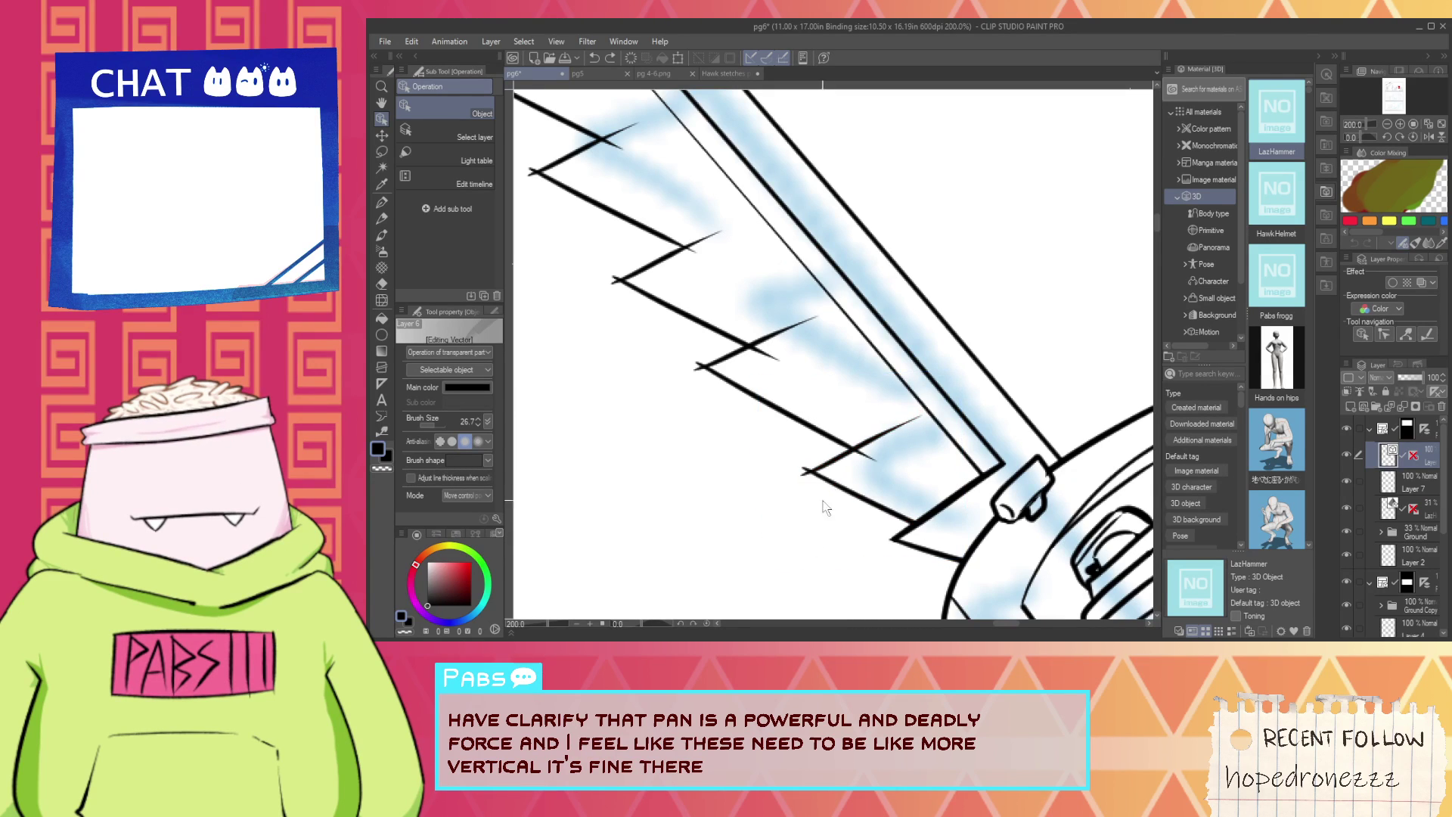
pyautogui.moveTo(814, 466)
pyautogui.mouseDown()
pyautogui.moveTo(829, 484)
pyautogui.moveTo(822, 461)
pyautogui.mouseUp()
# Trim the overlapping line ends at the tips and notches of all the saw's teeth with the Vector eraser.
pyautogui.press('e')
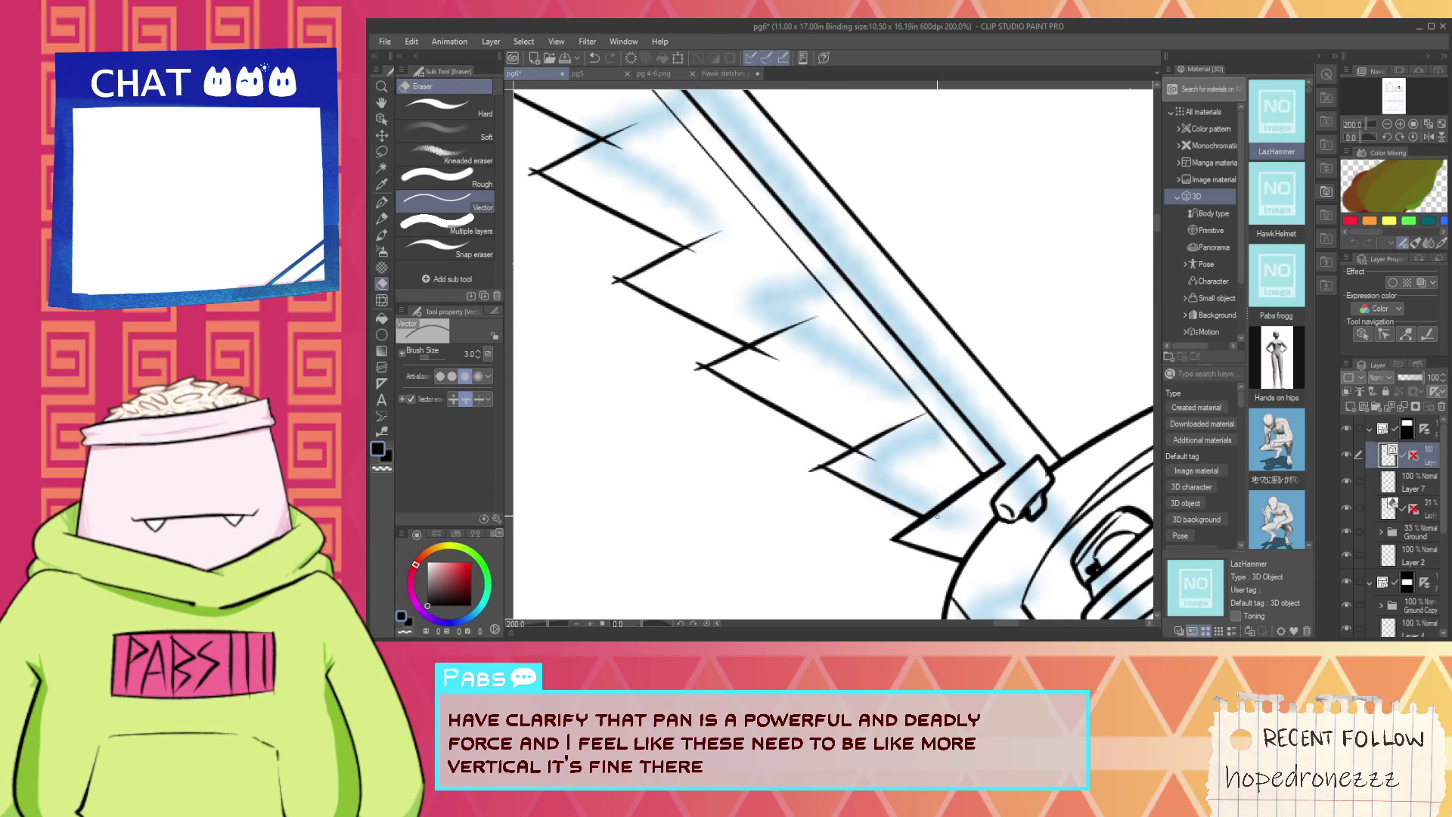
pyautogui.press('space')
pyautogui.moveTo(759, 372); pyautogui.dragTo(843, 484)
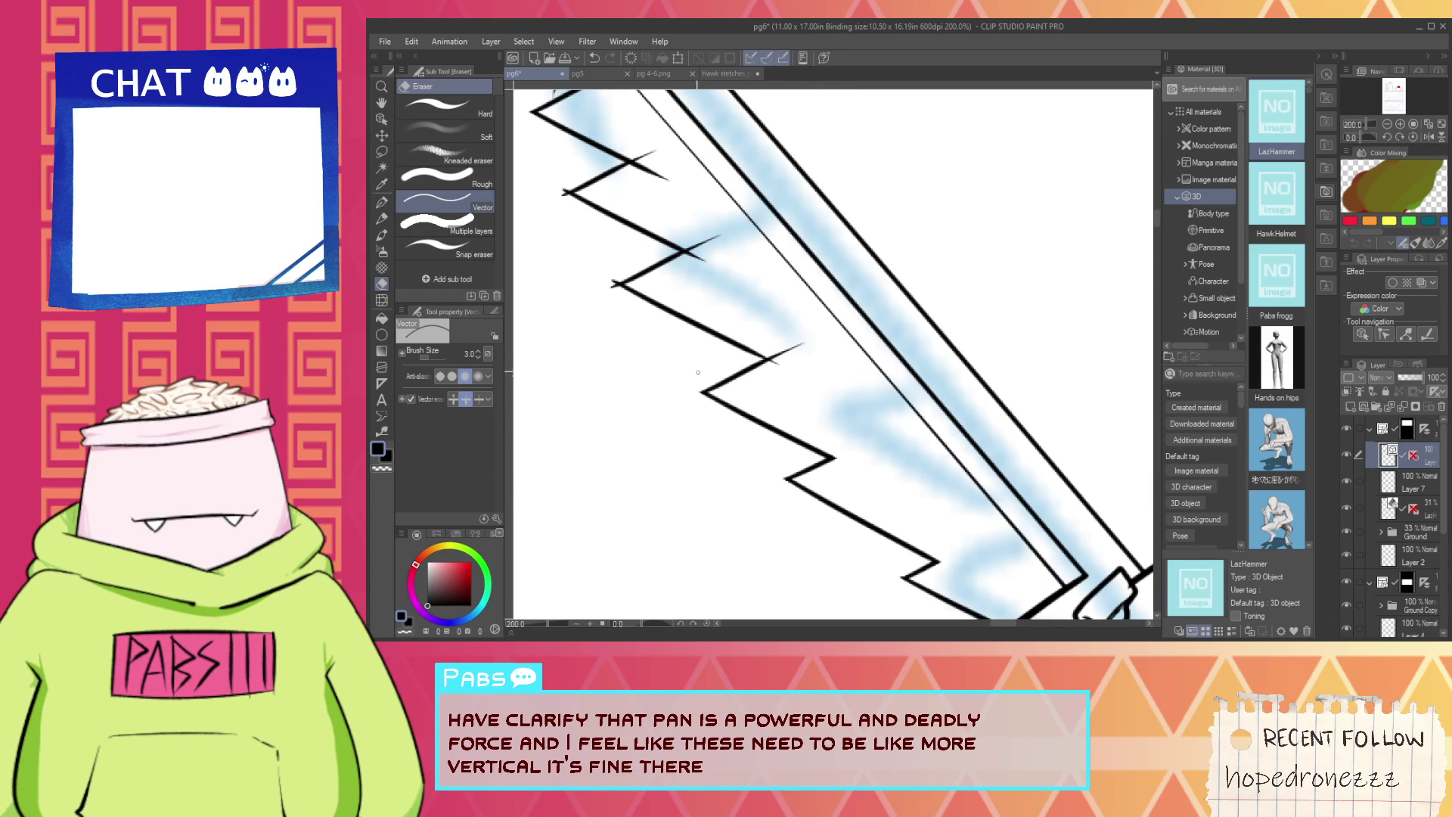
pyautogui.press('space')
pyautogui.moveTo(691, 282); pyautogui.dragTo(800, 428)
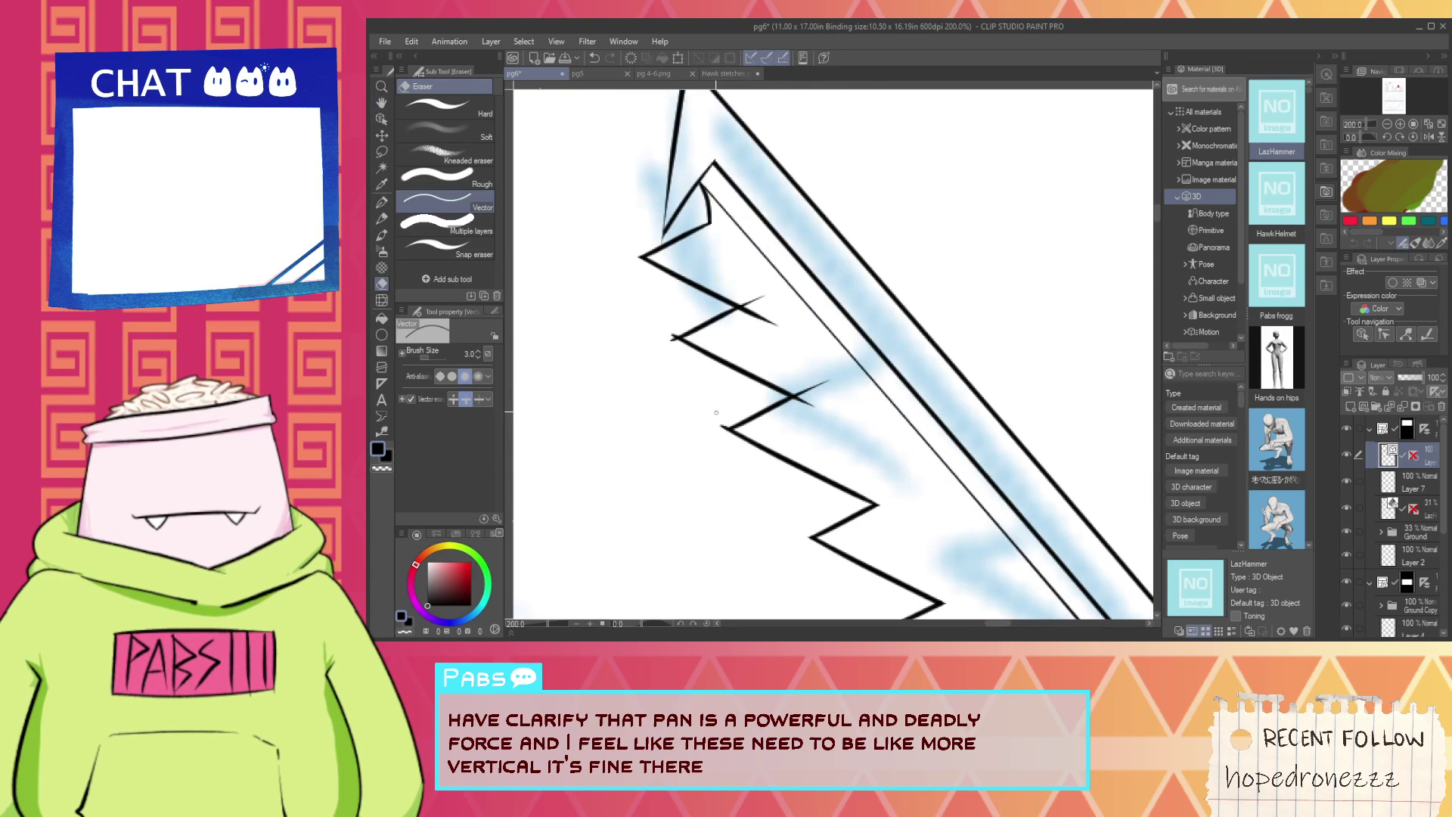
pyautogui.scroll(-1, 739, 369)
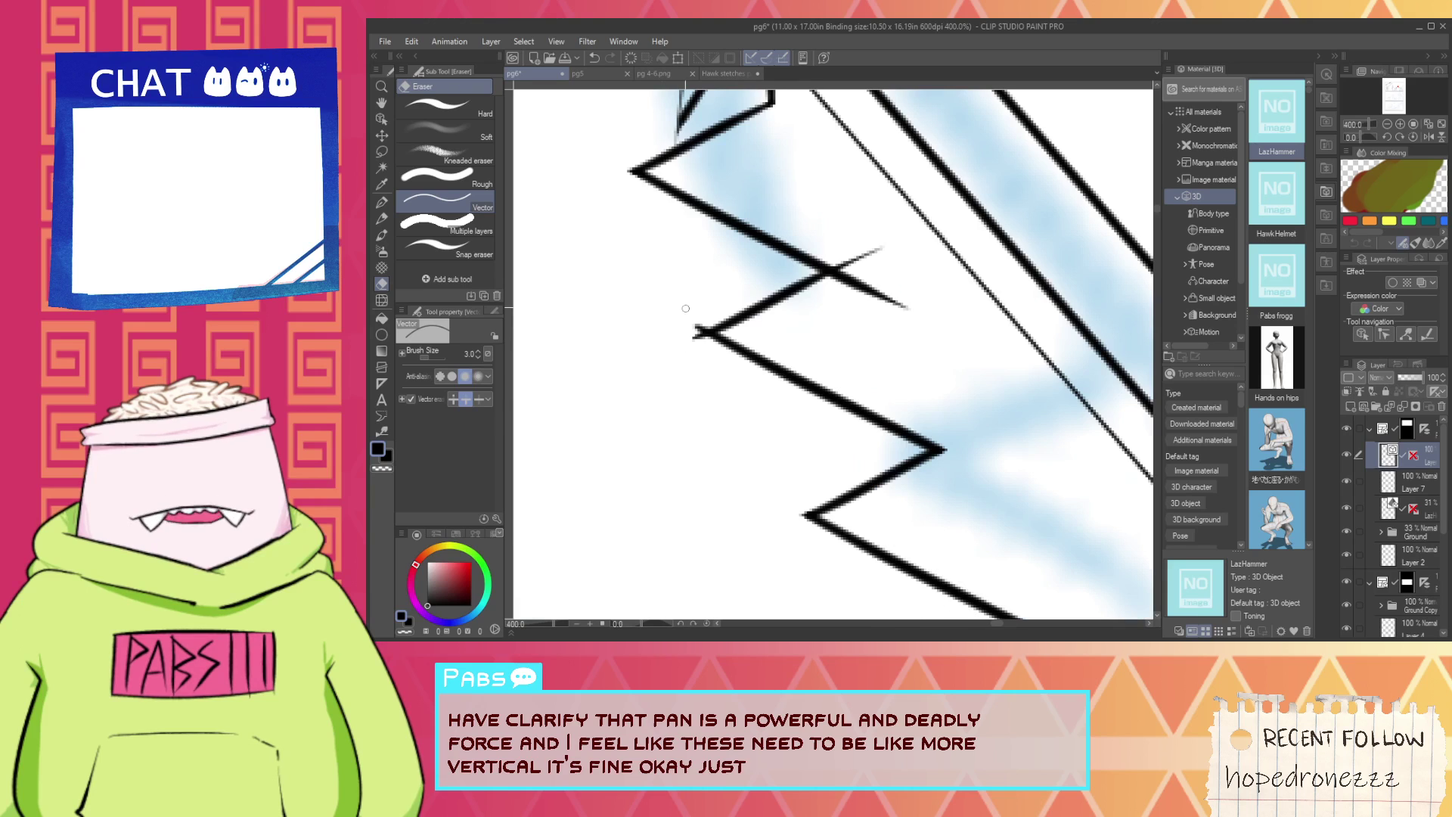
pyautogui.scroll(-4, 775, 202)
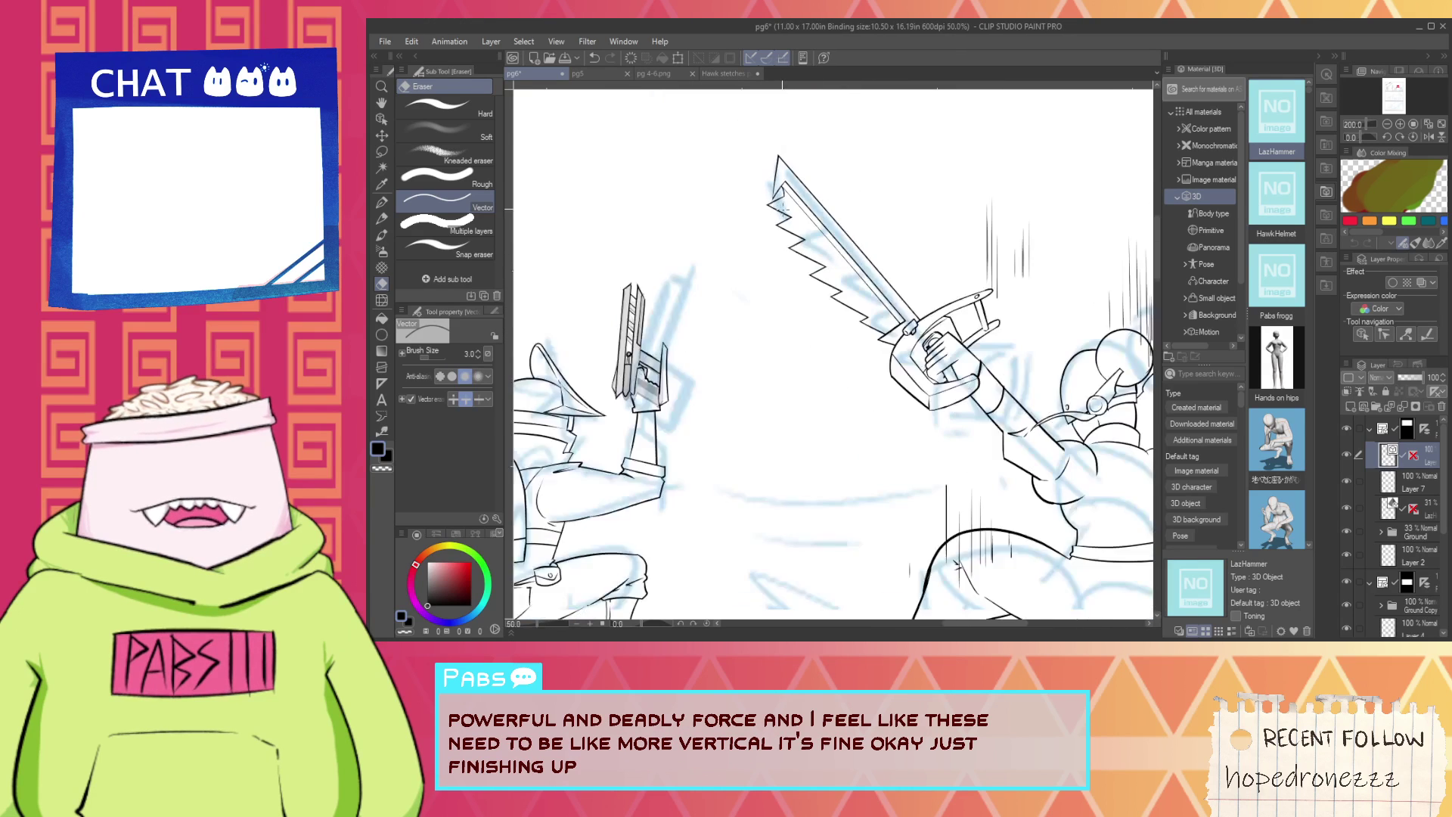
# Ink the pointed strand of hair sticking out behind the maid's neck and trim where it overlaps the neck line.
pyautogui.moveTo(988, 355); pyautogui.dragTo(871, 342)
pyautogui.scroll(8, 871, 341)
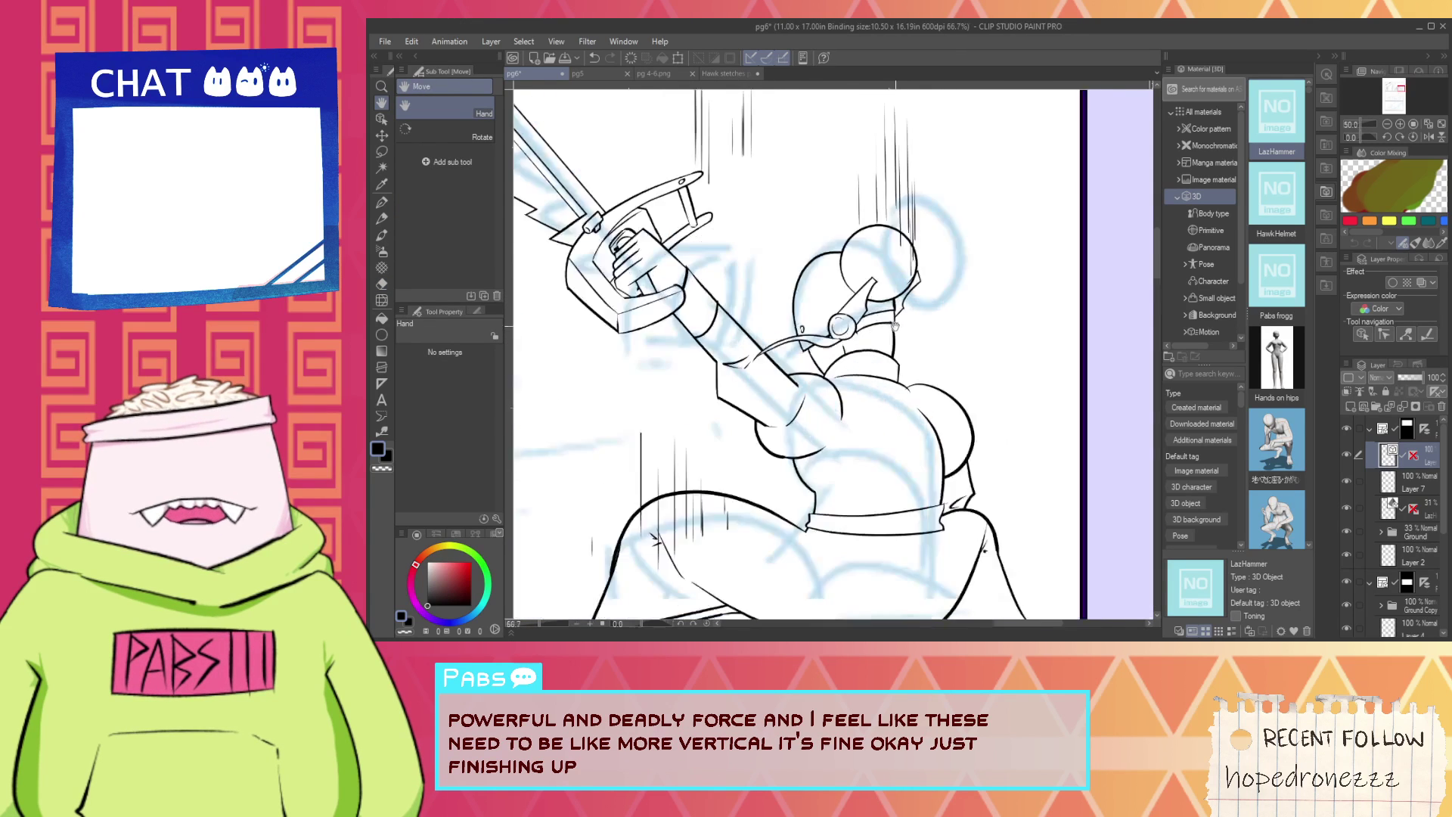
pyautogui.press('p')
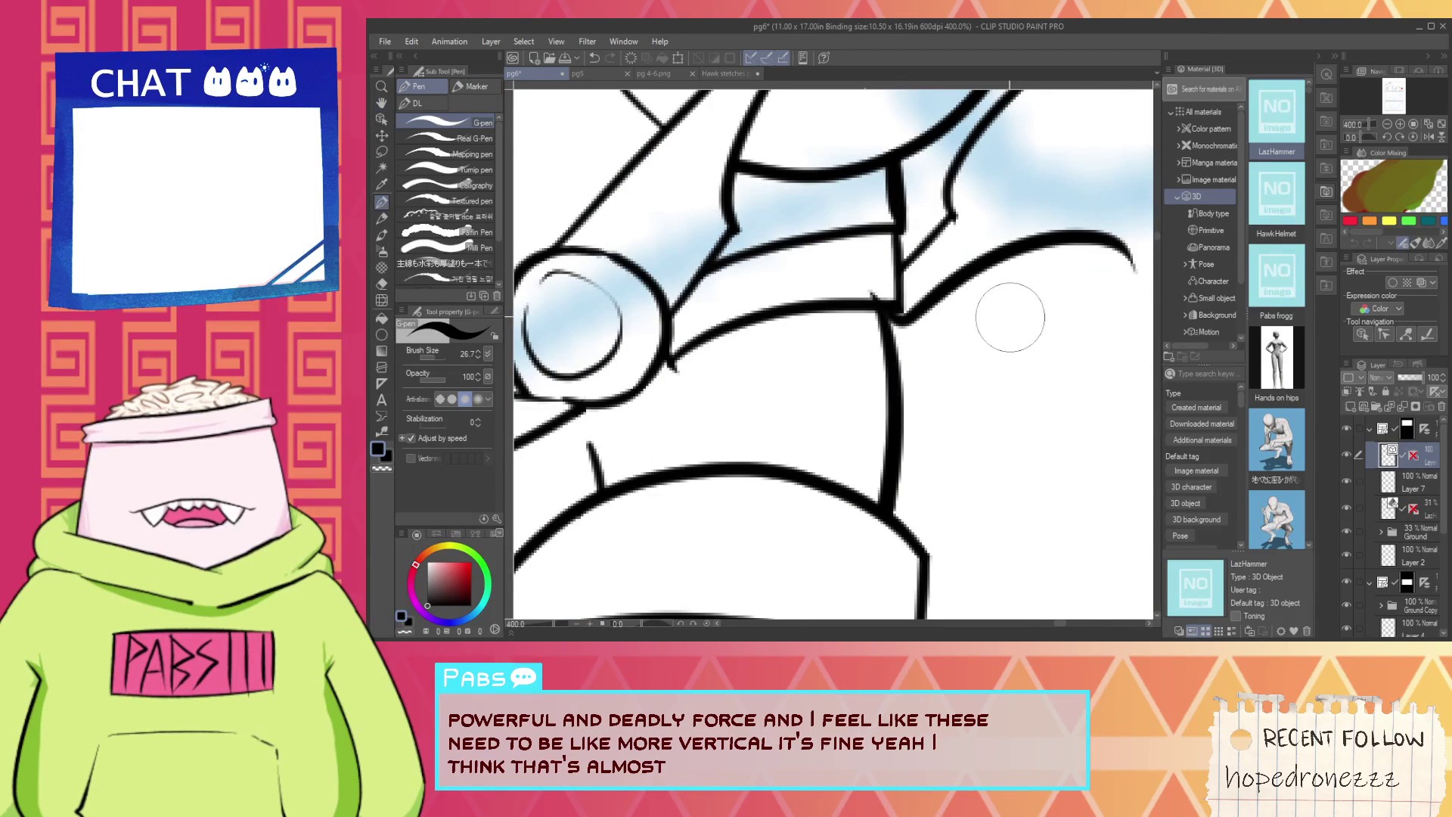
pyautogui.moveTo(863, 368)
pyautogui.mouseDown()
pyautogui.moveTo(1128, 247)
pyautogui.moveTo(1121, 279)
pyautogui.moveTo(1103, 276)
pyautogui.moveTo(1126, 275)
pyautogui.moveTo(1149, 242)
pyautogui.mouseUp()
pyautogui.press('e')
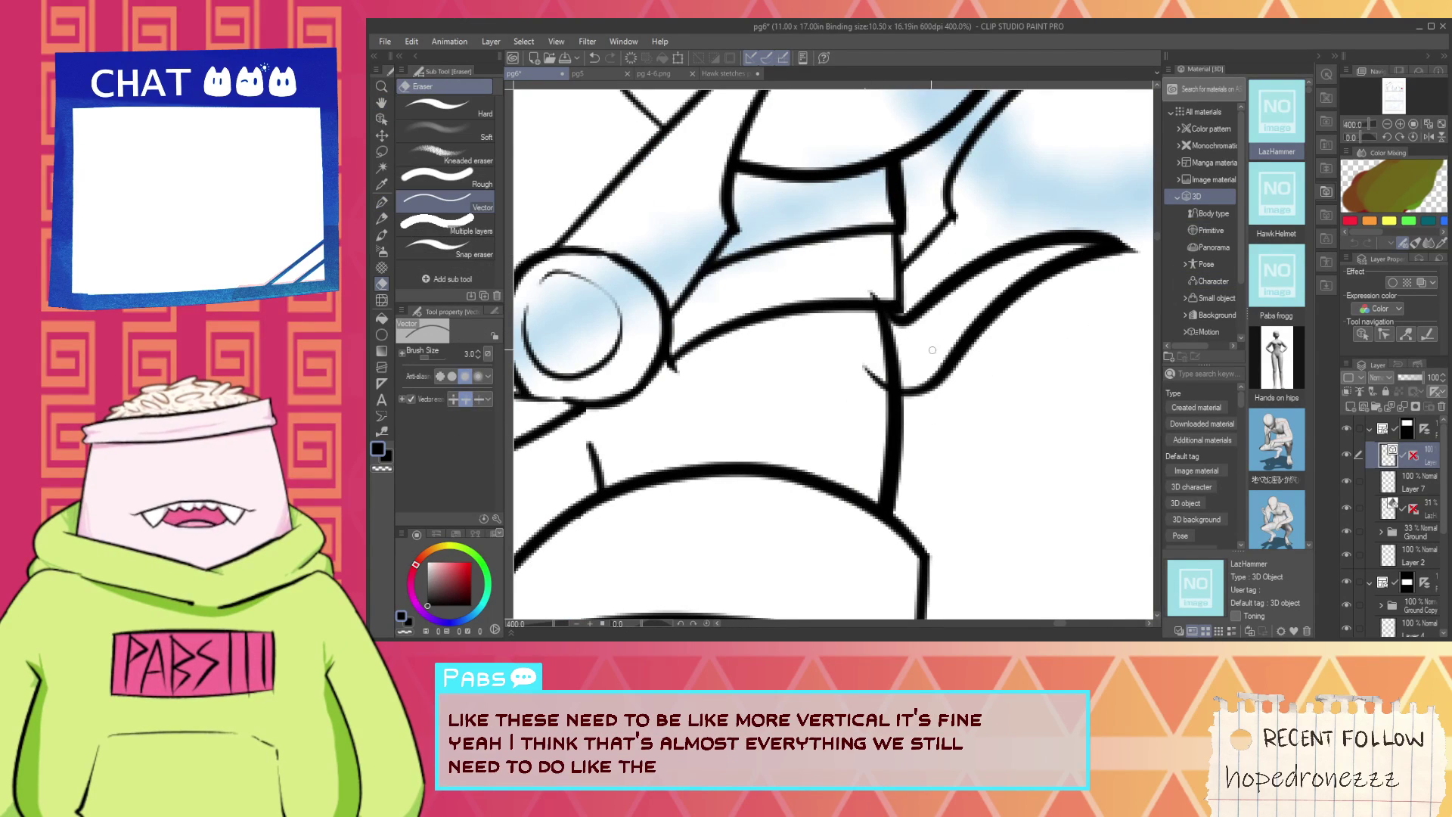
pyautogui.scroll(-8, 875, 295)
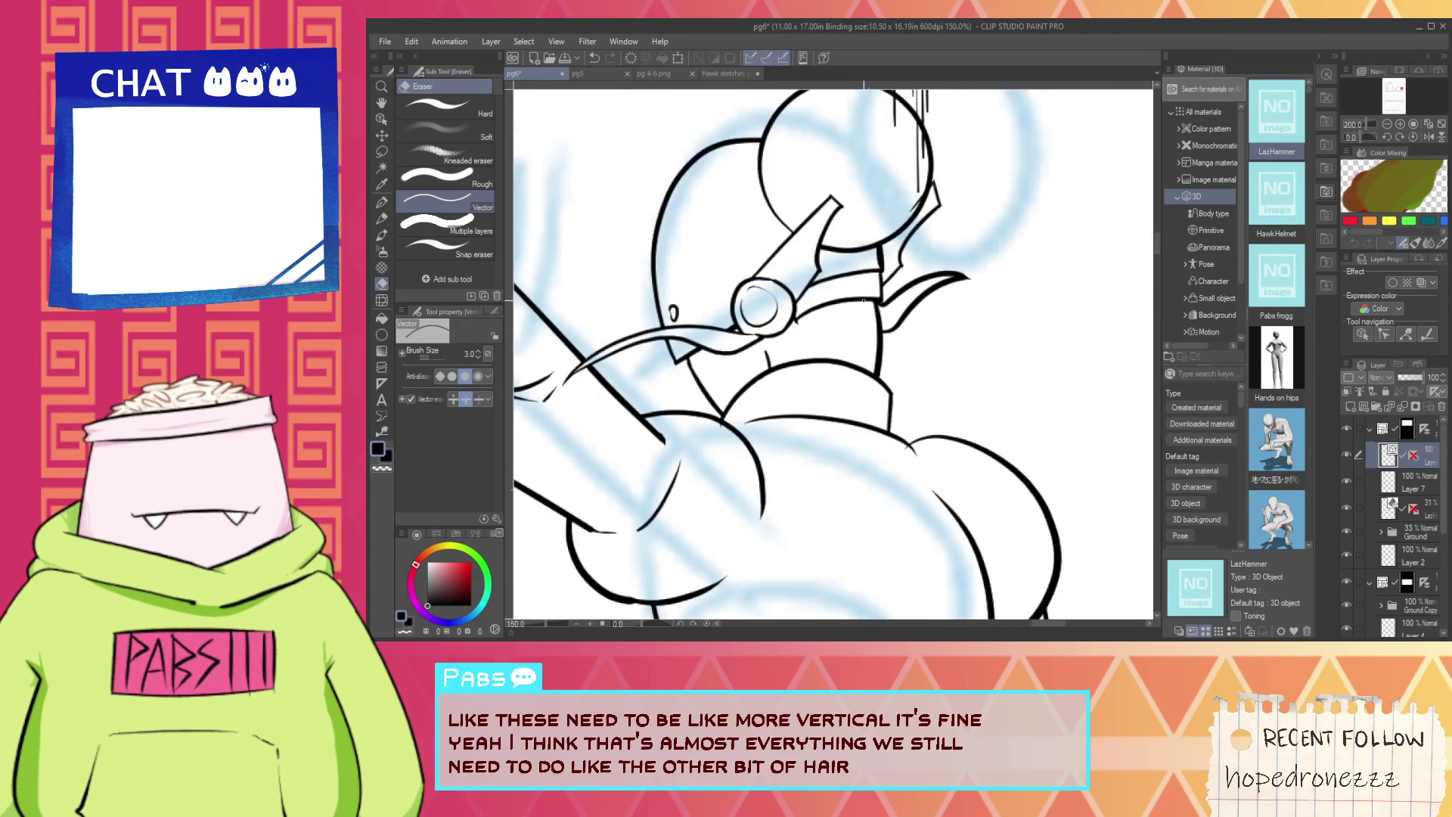
# Ink the two long wavy edges of the apron flap billowing out from the front of the waistband to a point.
pyautogui.press('h')
pyautogui.moveTo(802, 424); pyautogui.dragTo(884, 448)
pyautogui.scroll(4, 883, 449)
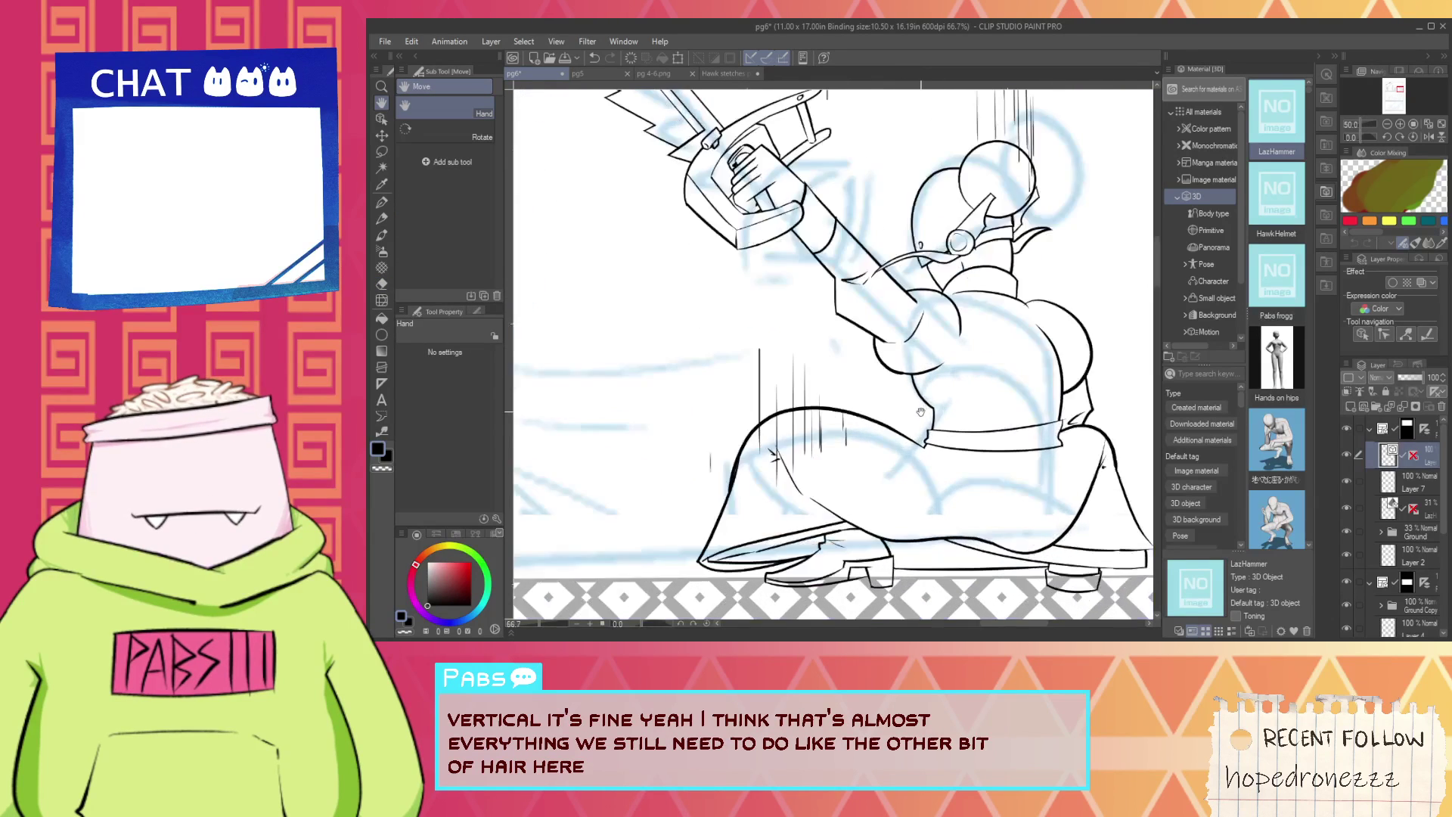
pyautogui.scroll(-3, 946, 454)
pyautogui.press('p')
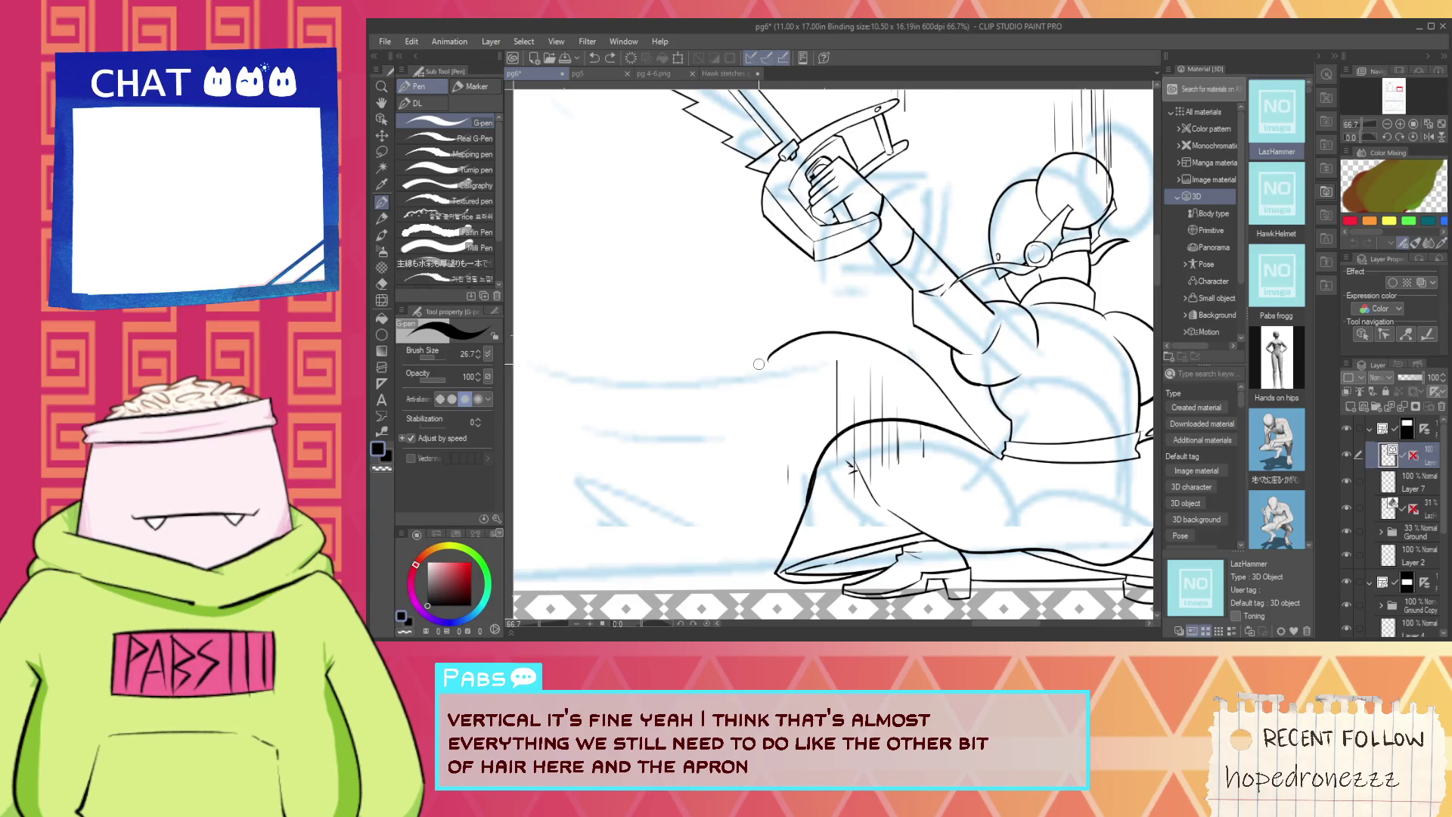
pyautogui.press('e')
pyautogui.scroll(3, 968, 358)
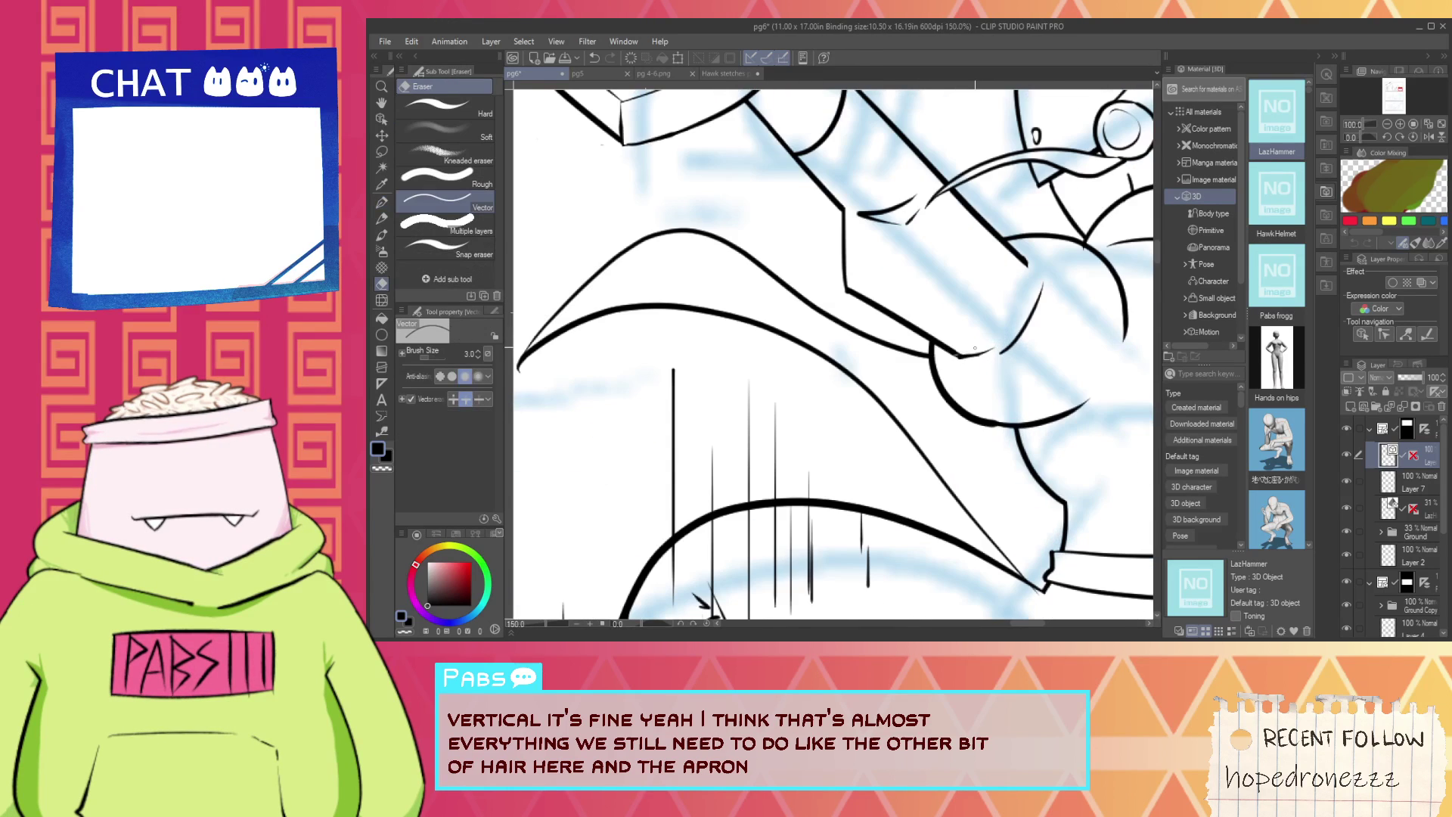
pyautogui.moveTo(968, 364); pyautogui.dragTo(955, 367)
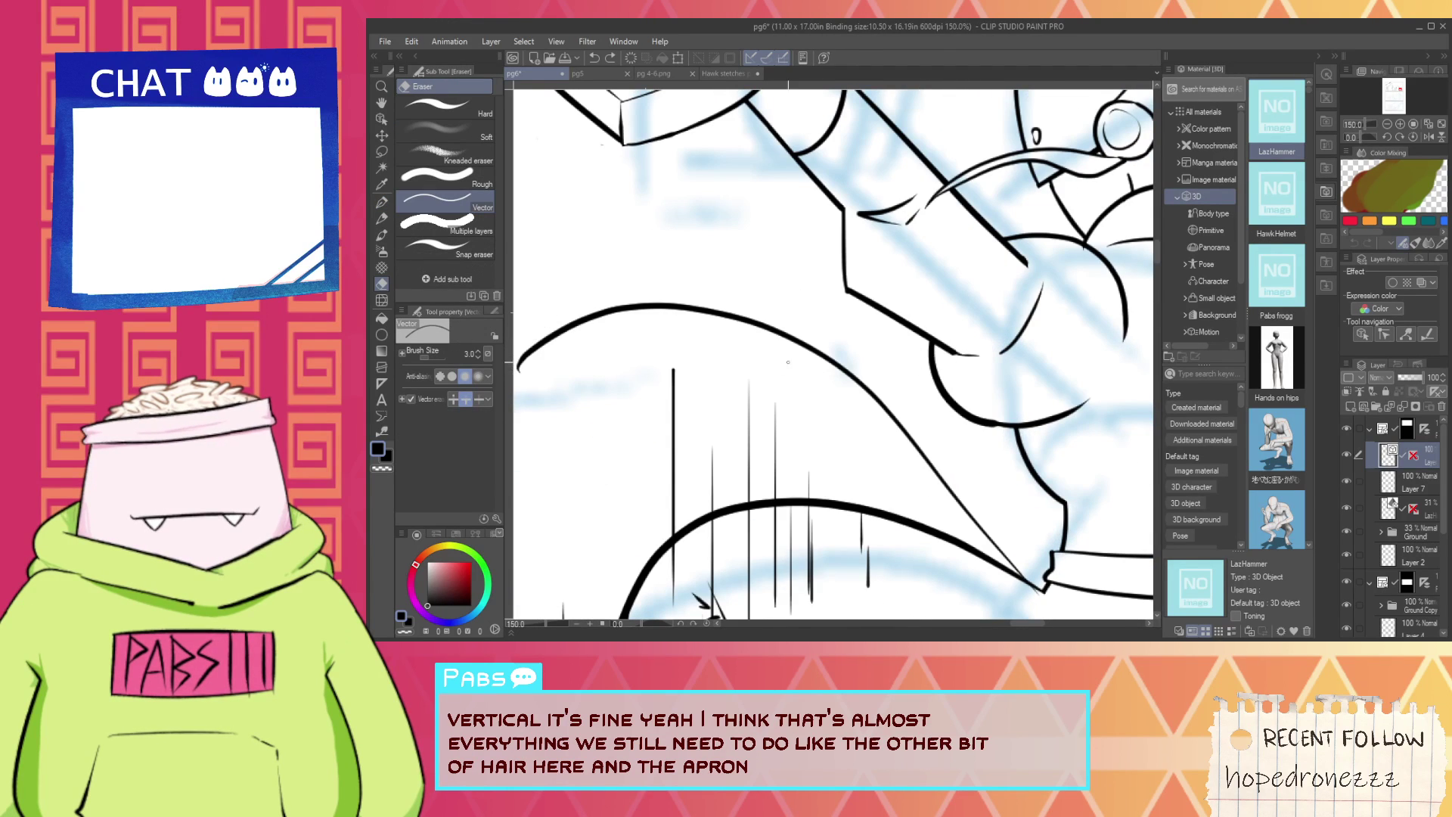
pyautogui.hotkey('ctrl', 'z')
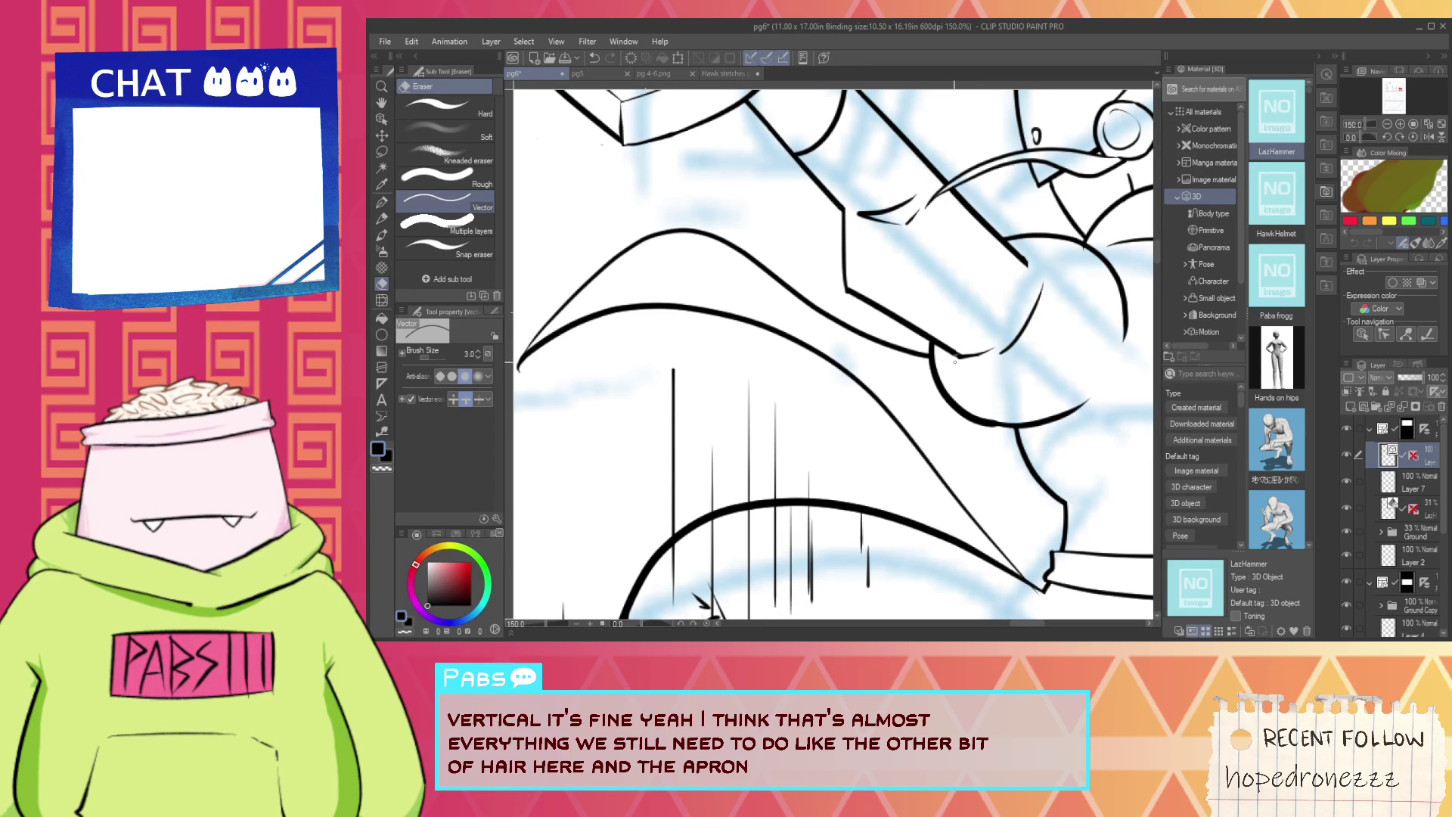
# Ink a curved fold for the underside of the apron flap and trim its end where it crosses the flap's lower edge.
pyautogui.scroll(-1, 807, 336)
pyautogui.press('p')
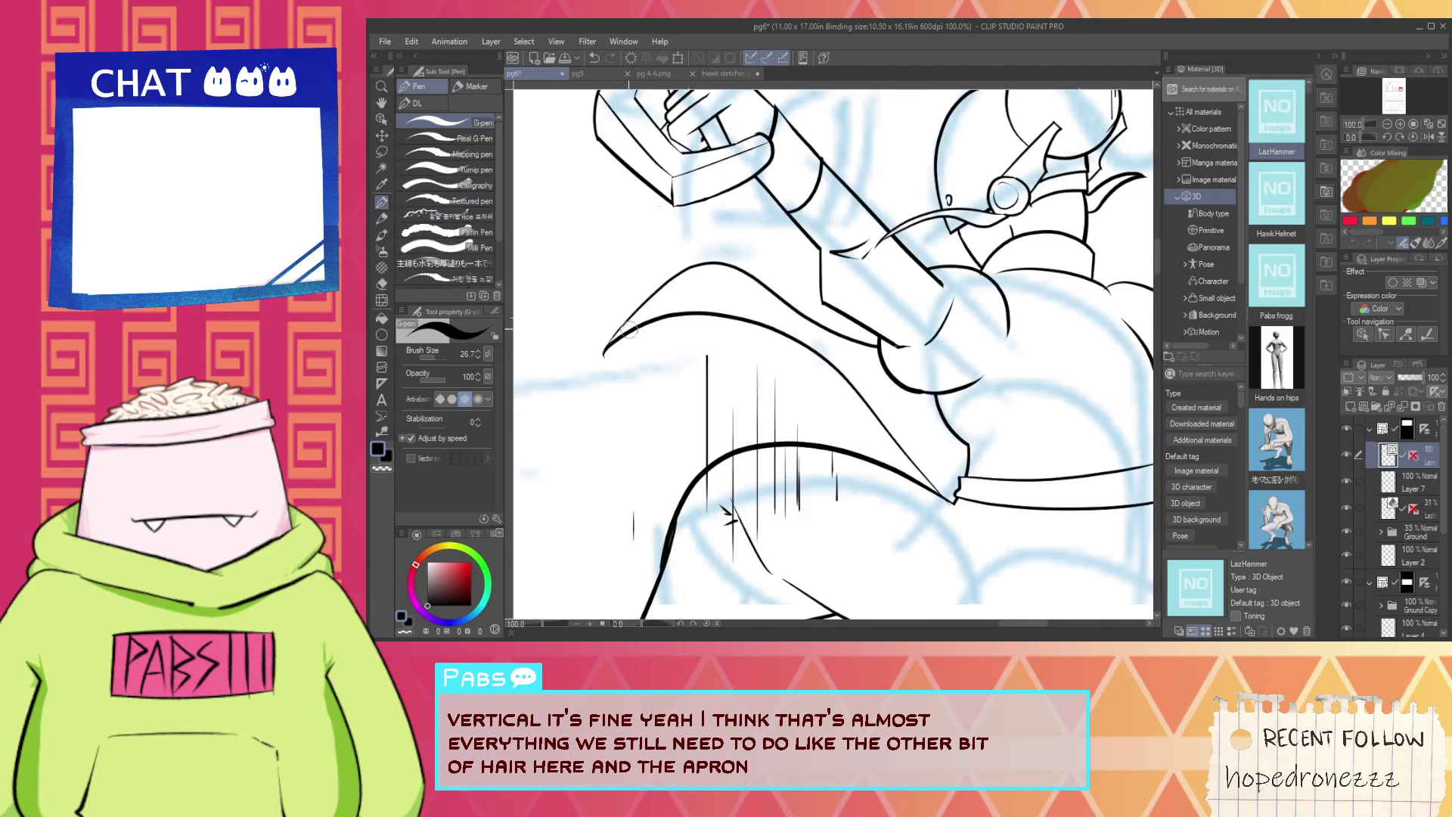
pyautogui.scroll(1, 665, 330)
pyautogui.moveTo(727, 304); pyautogui.dragTo(965, 450)
pyautogui.hotkey('ctrl', 'z')
pyautogui.moveTo(755, 314)
pyautogui.mouseDown()
pyautogui.moveTo(914, 482)
pyautogui.moveTo(1028, 488)
pyautogui.mouseUp()
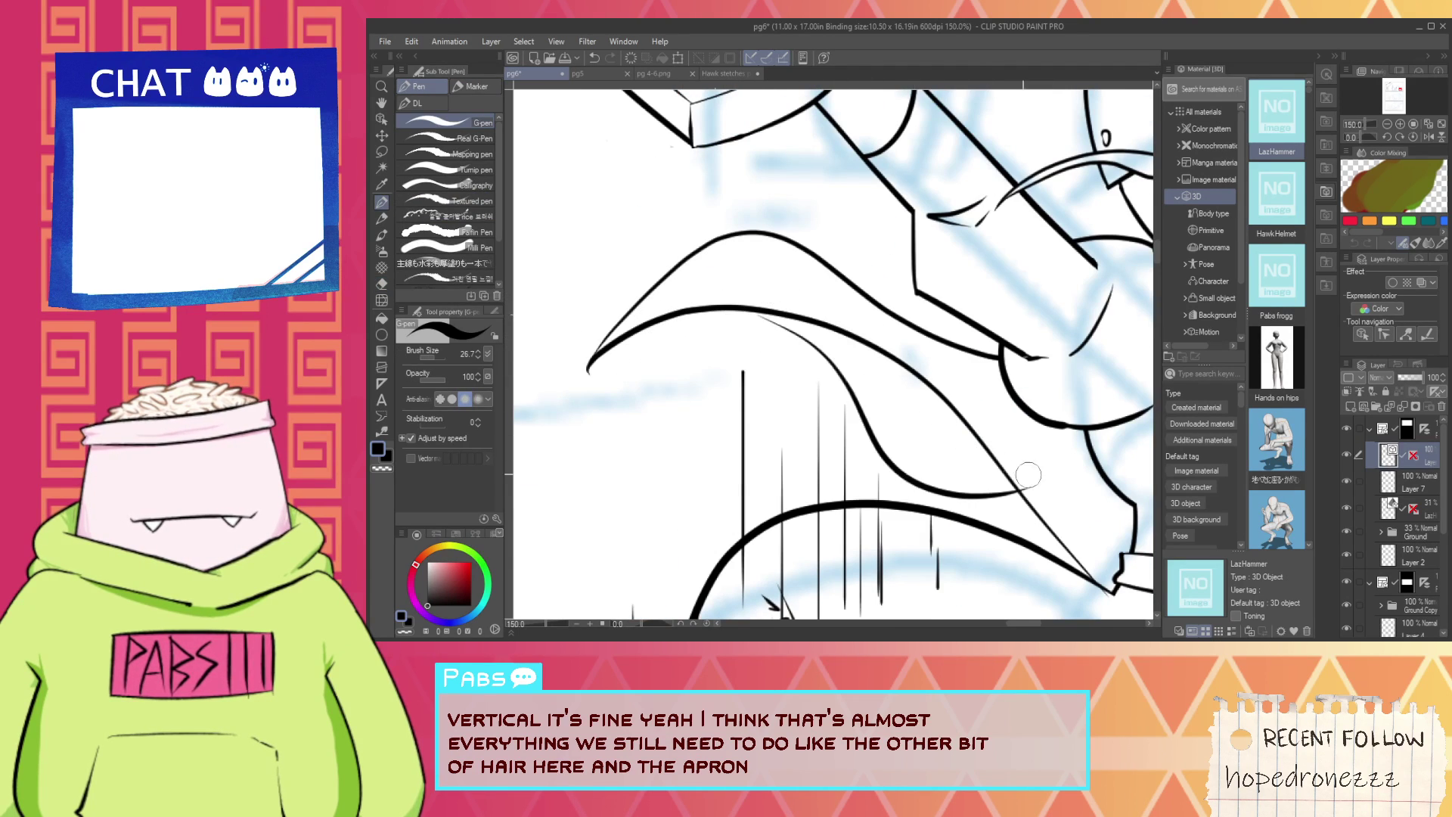
pyautogui.press('e')
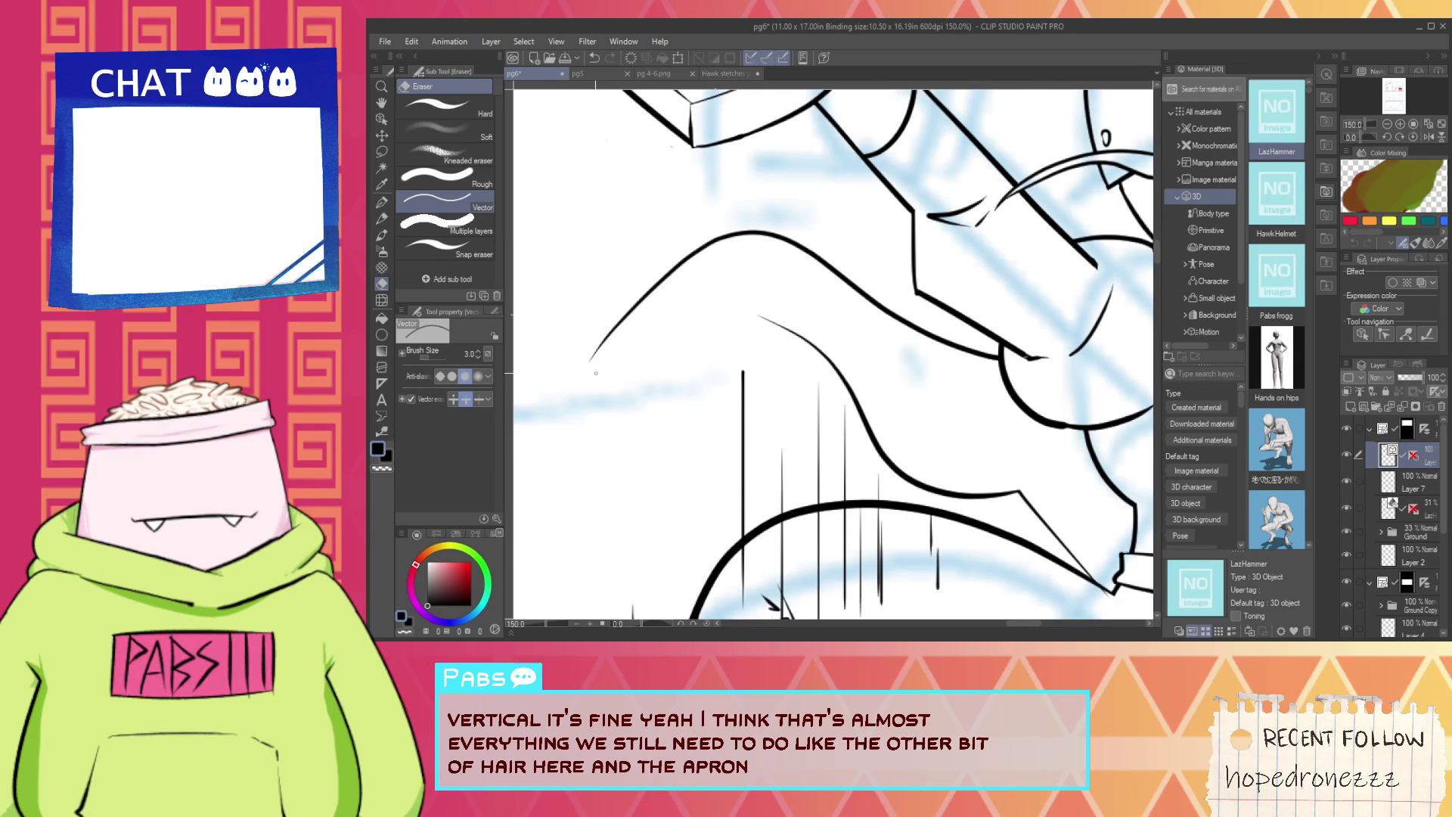
pyautogui.scroll(3, 574, 377)
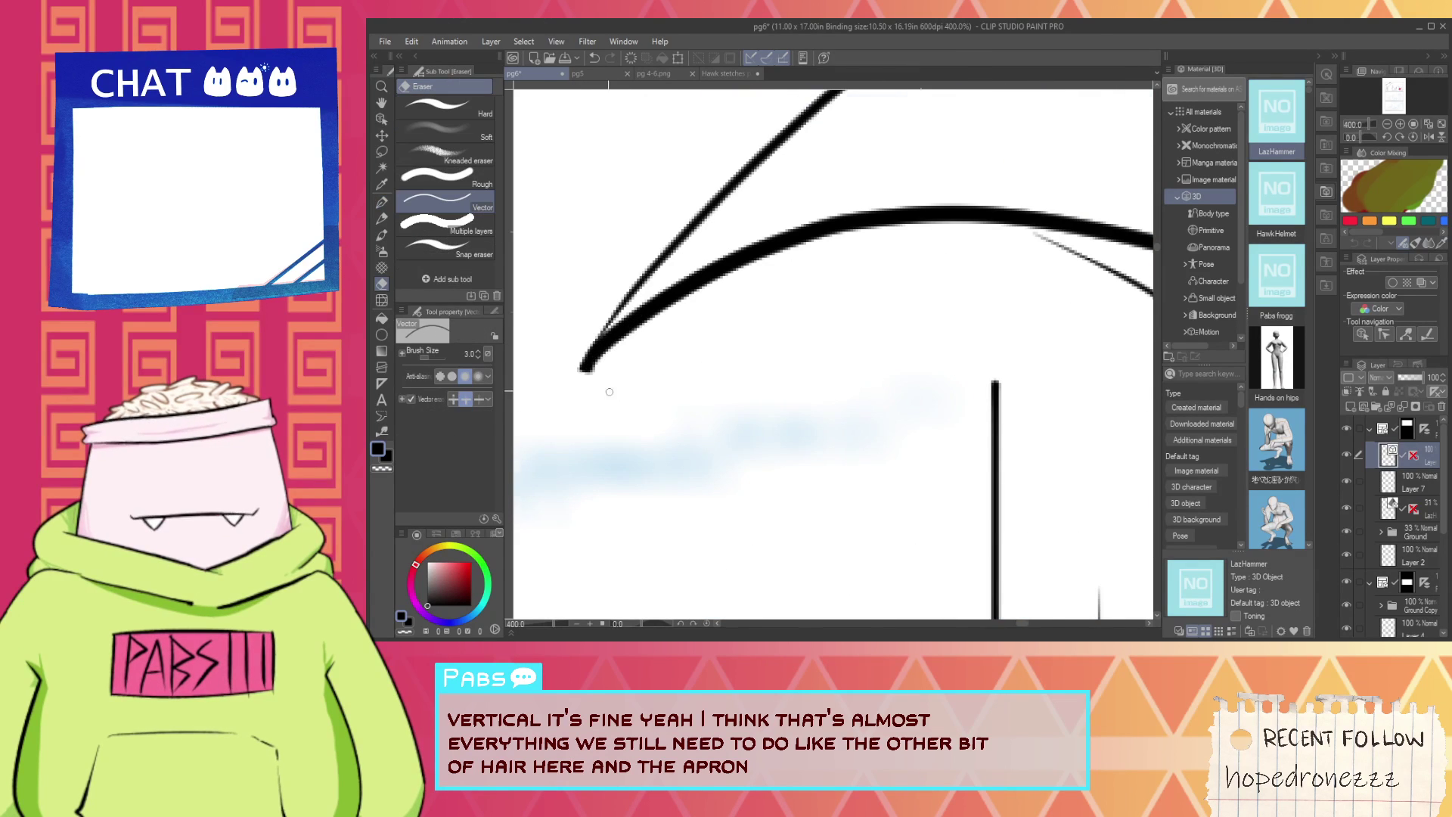
pyautogui.scroll(-6, 573, 391)
pyautogui.scroll(3, 757, 450)
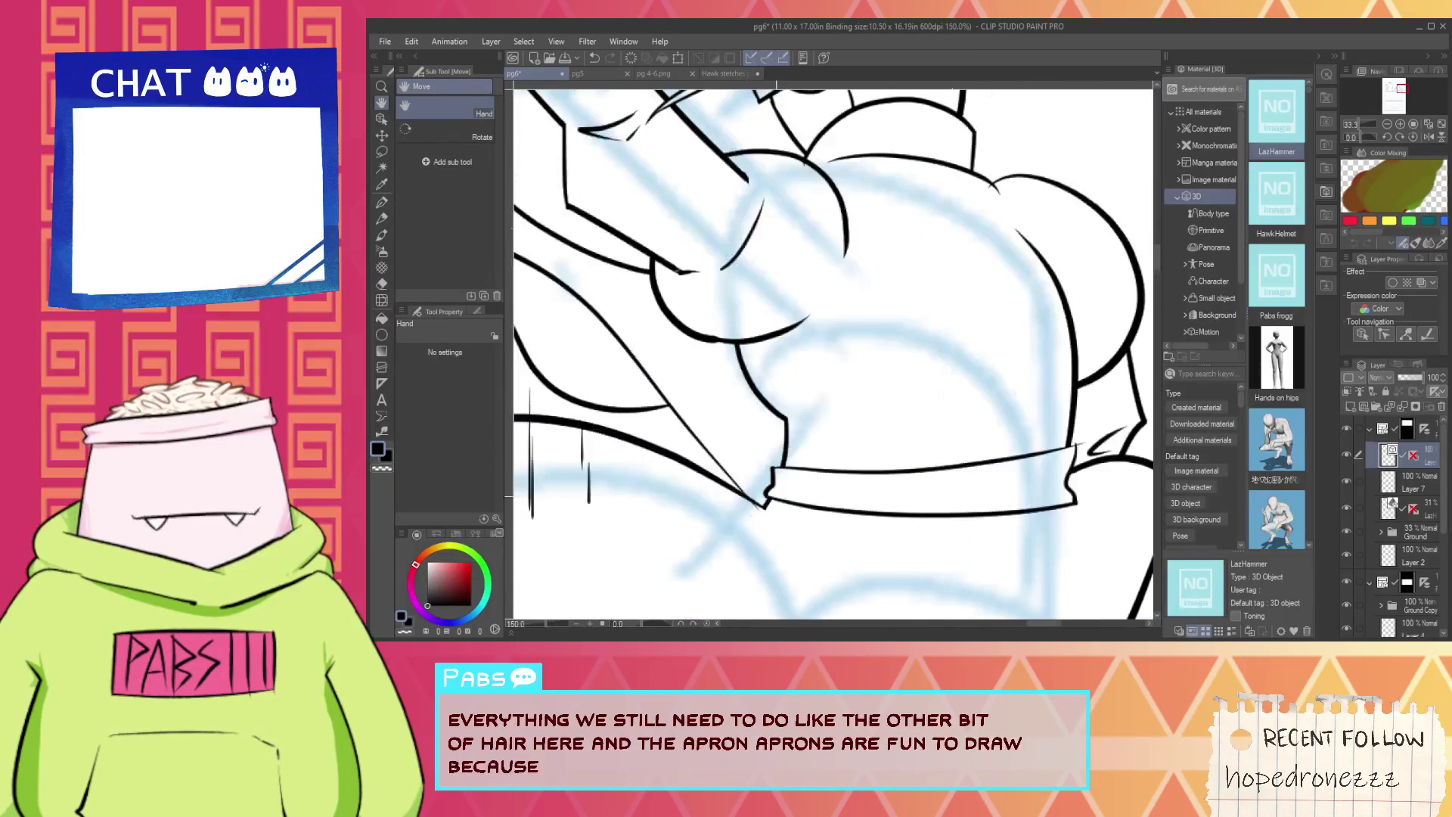
# Tidy the line ends at the waistband's front corner and ink three thin fold lines fanning up the apron flap from it.
pyautogui.press('p')
pyautogui.press('e')
pyautogui.scroll(1, 772, 497)
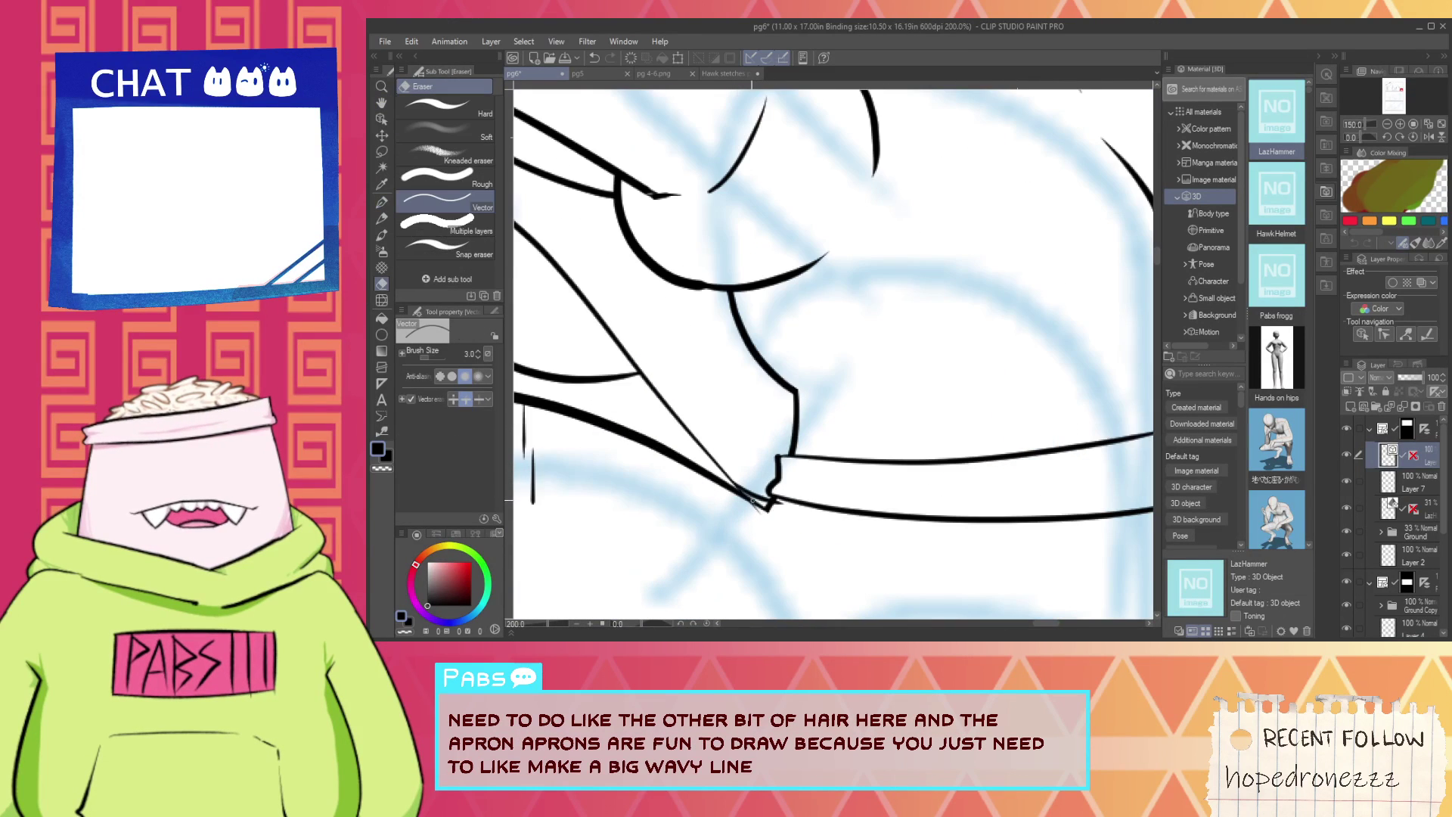
pyautogui.click(775, 505)
pyautogui.hotkey('ctrl', 'z')
pyautogui.click(779, 503)
pyautogui.press('p')
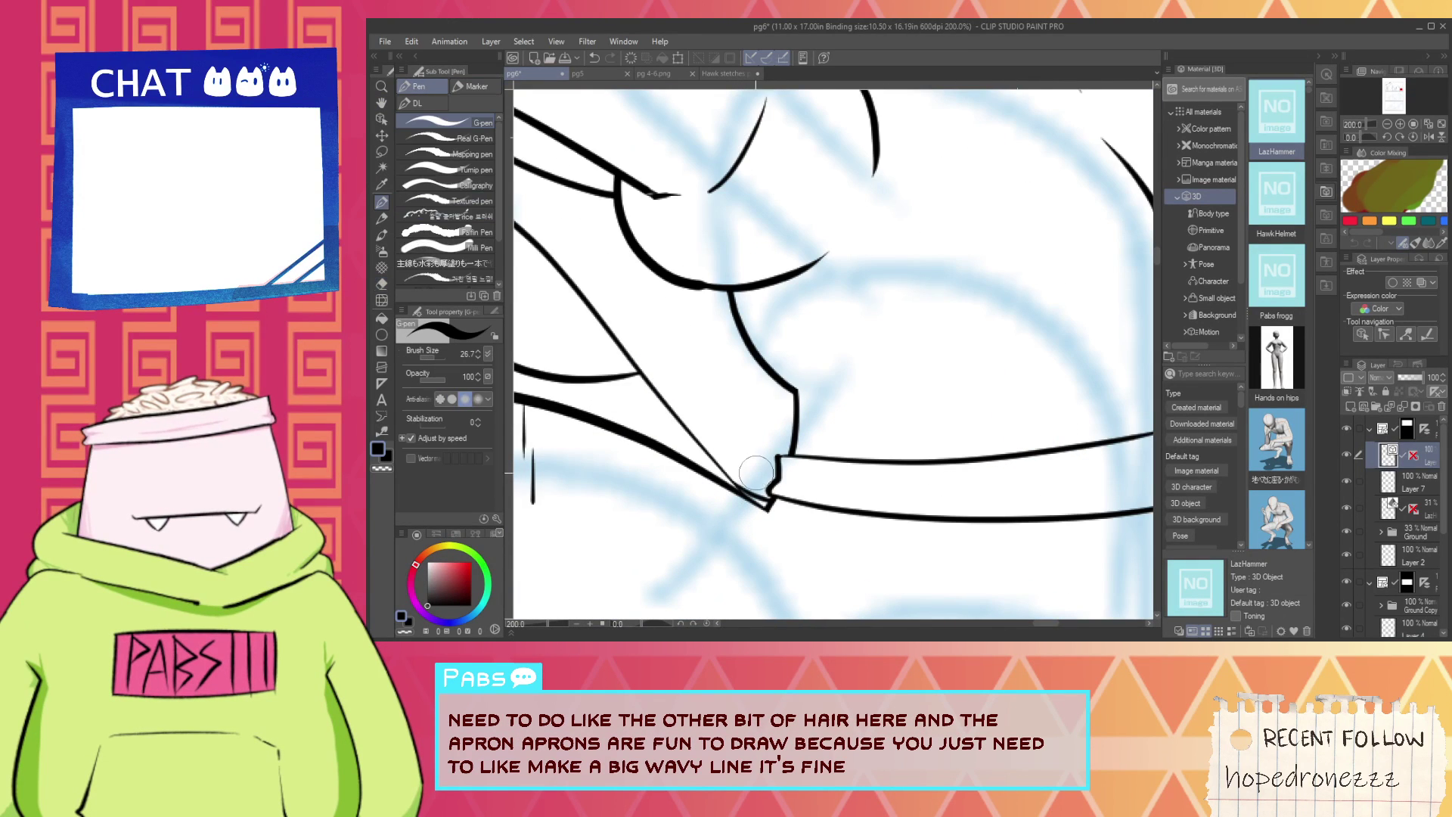
pyautogui.hotkey('ctrl', 'z')
pyautogui.moveTo(770, 483); pyautogui.dragTo(657, 327)
pyautogui.hotkey('ctrl', 'z')
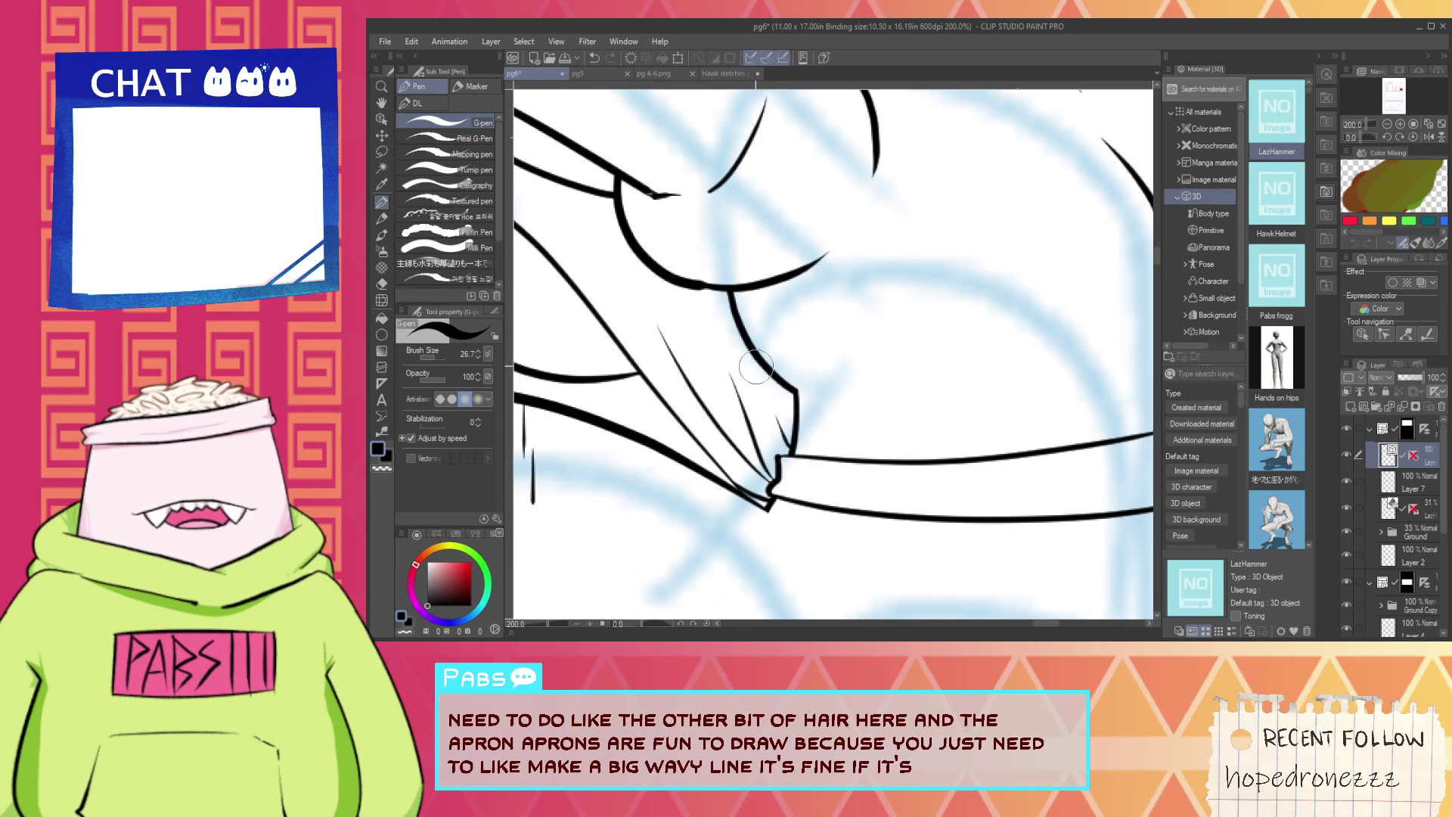
# Ink a short thin fold line on the apron flap, continuing its upper edge below the maid's raised forearm.
pyautogui.scroll(-3, 756, 367)
pyautogui.moveTo(630, 271); pyautogui.dragTo(706, 383)
pyautogui.scroll(2, 707, 383)
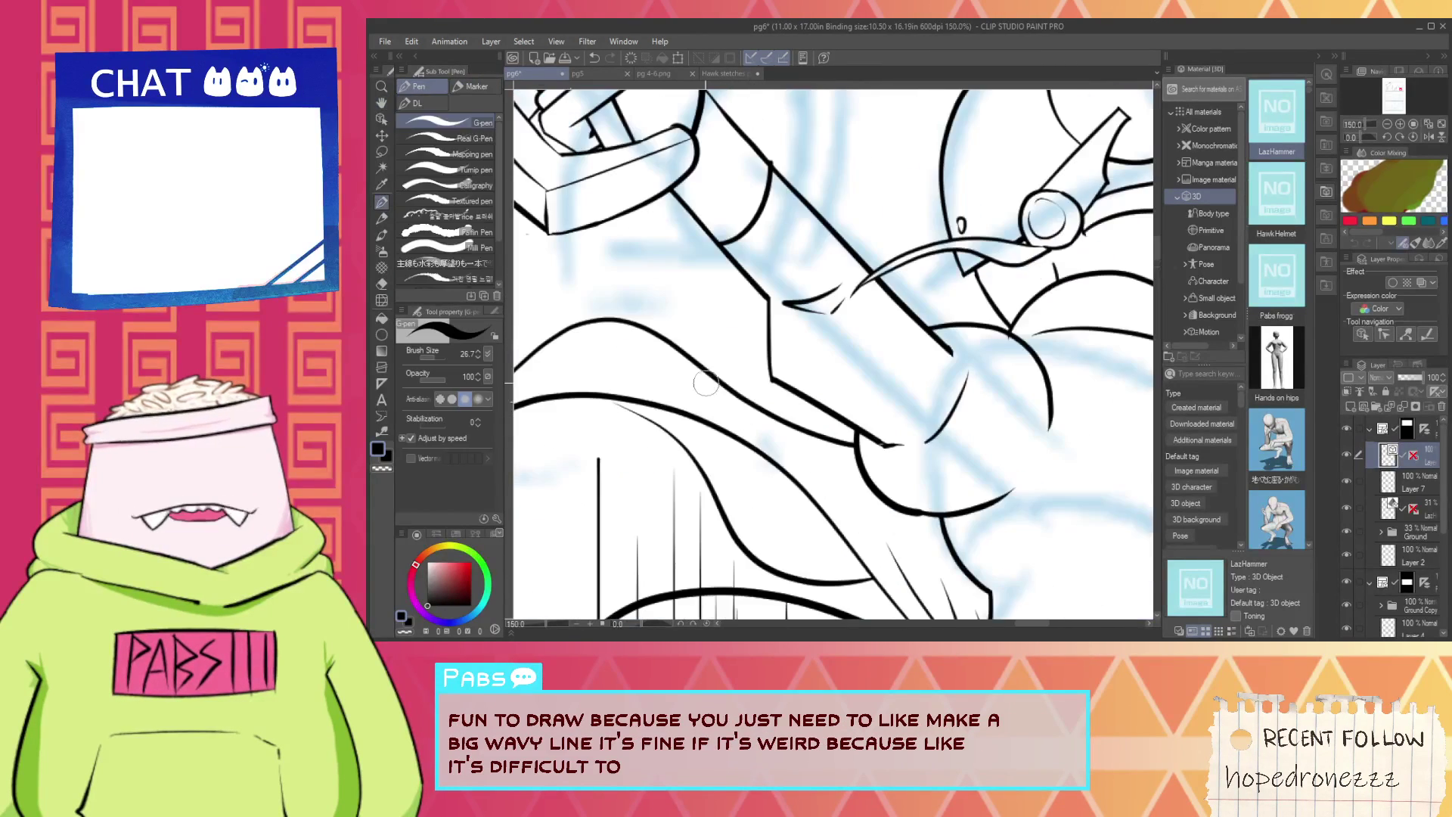
pyautogui.scroll(-3, 855, 522)
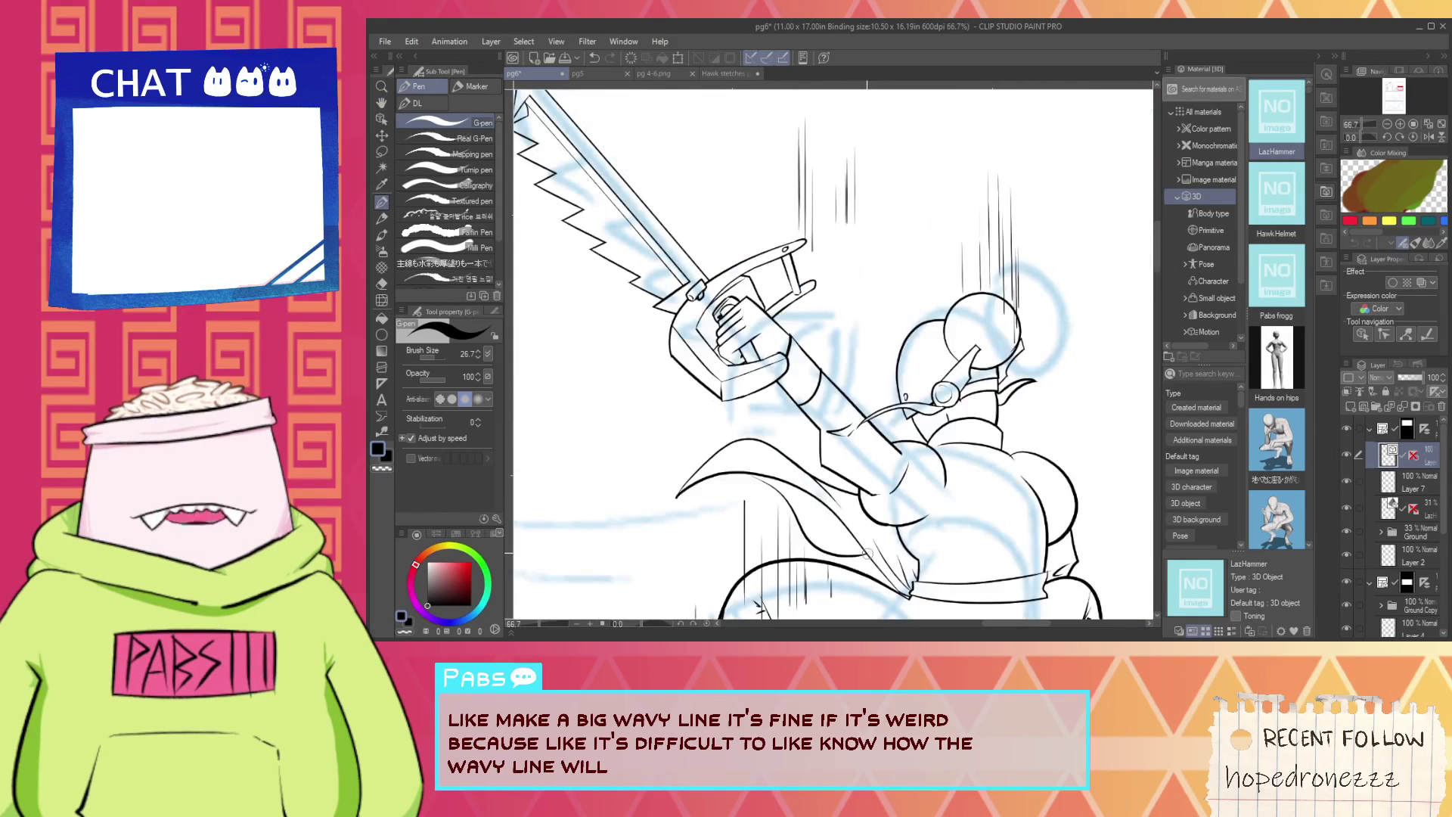
pyautogui.scroll(5, 869, 555)
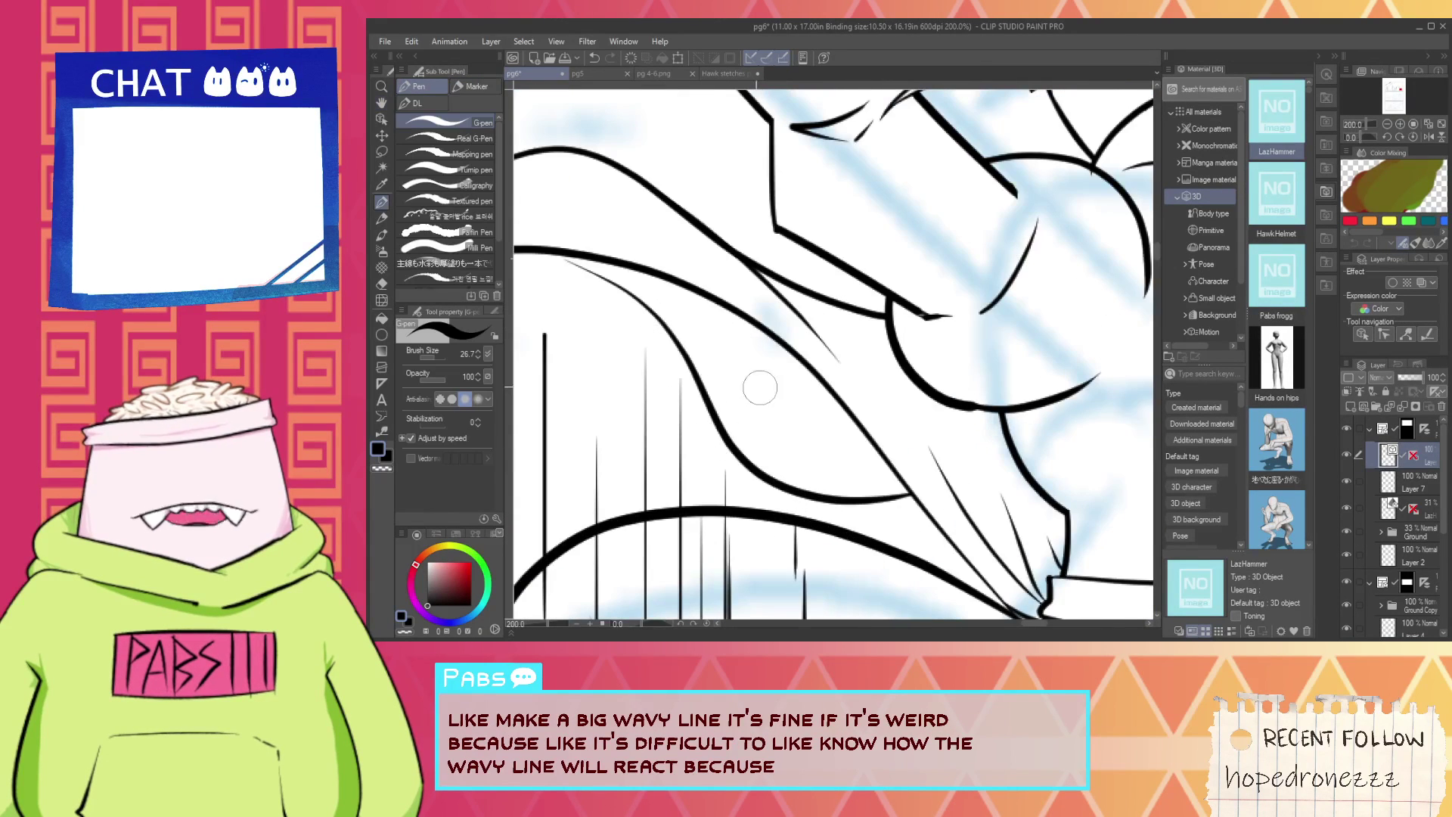
pyautogui.scroll(-1, 769, 399)
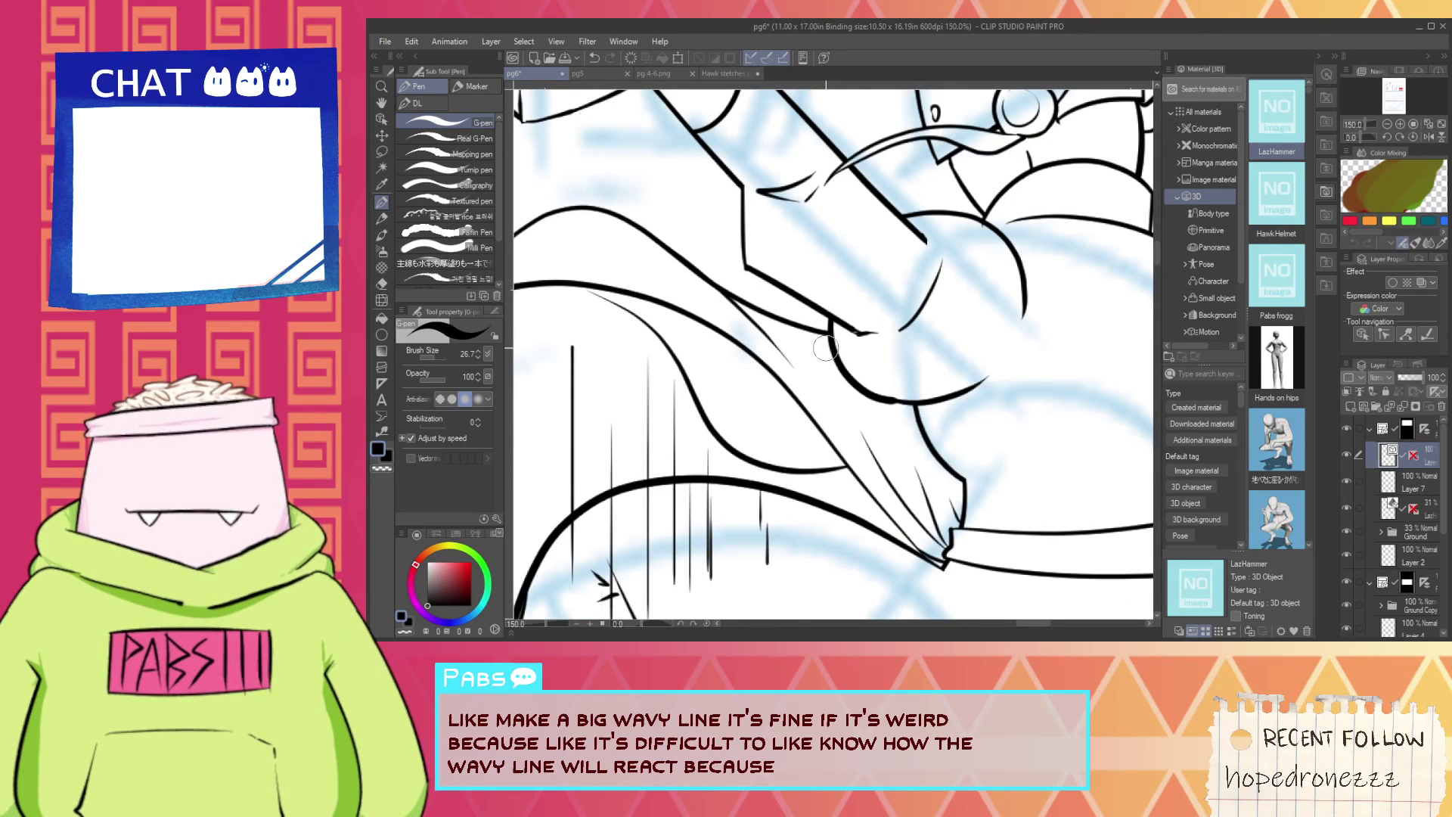
pyautogui.scroll(-2, 825, 347)
pyautogui.press('space')
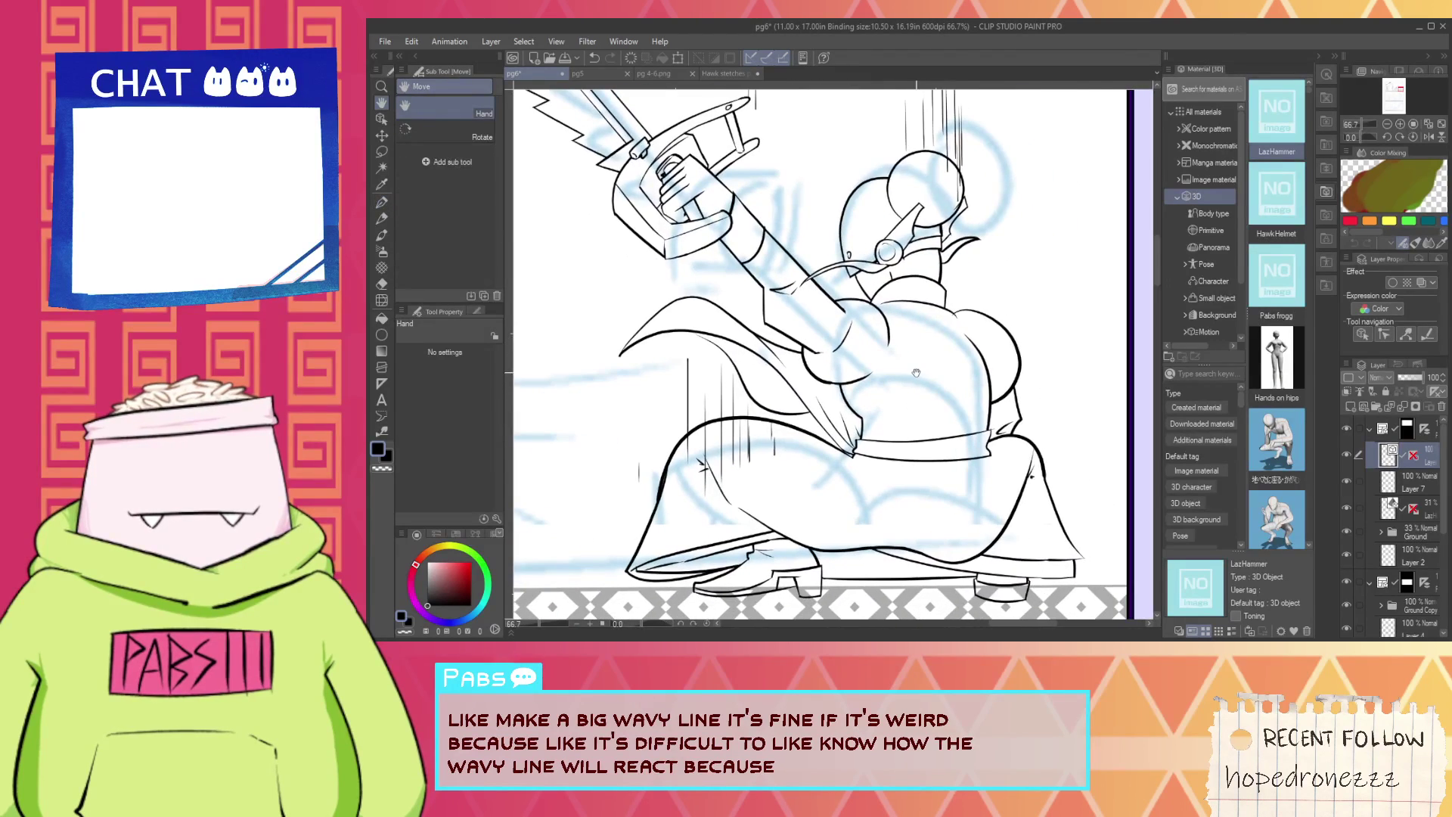
# Ink a short line for the front of the neck below the goggles and redraw the collar's upper edge curving across the neck.
pyautogui.scroll(-2, 916, 372)
pyautogui.scroll(3, 904, 340)
pyautogui.press('e')
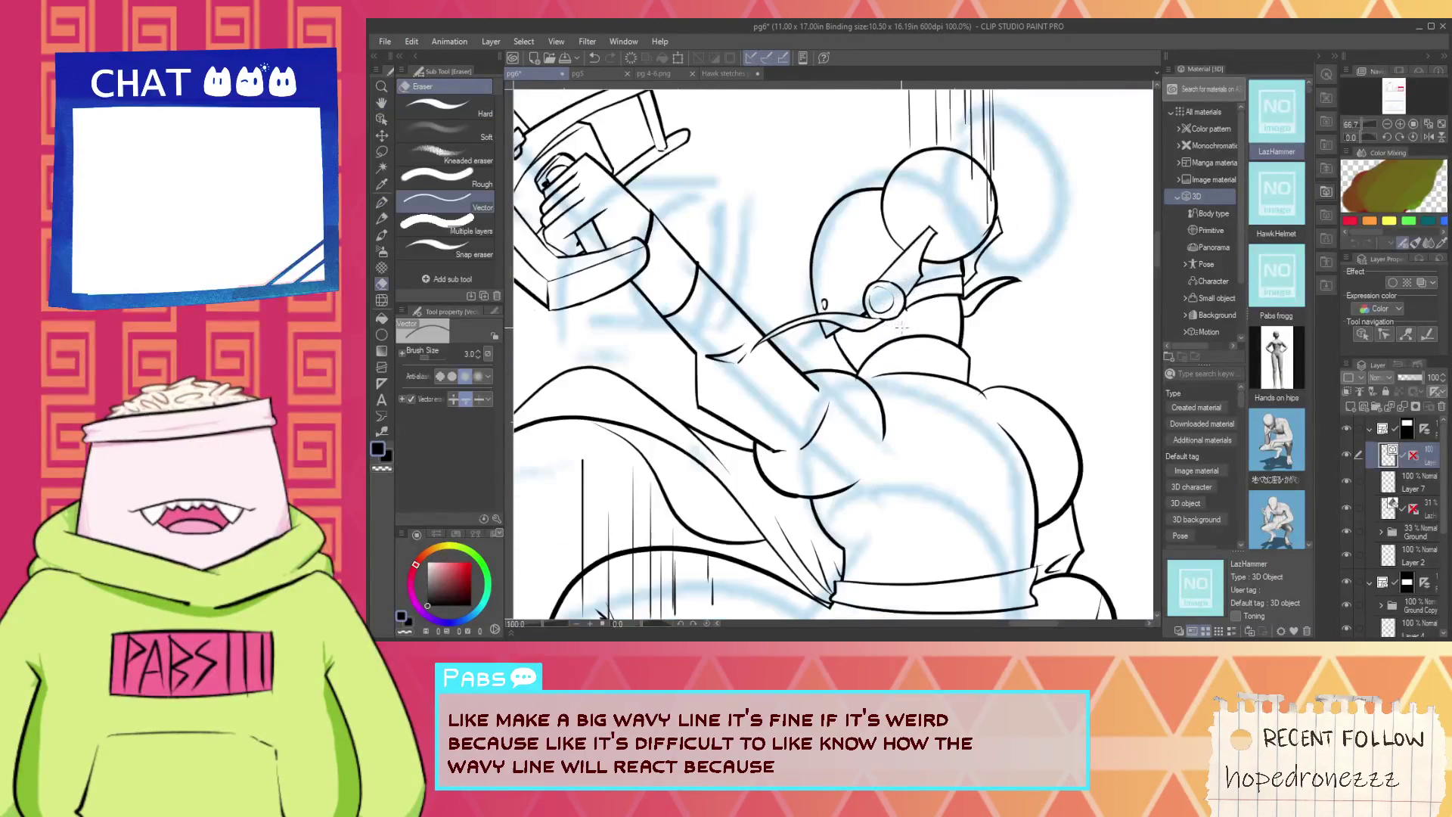
pyautogui.scroll(2, 900, 327)
pyautogui.press('p')
pyautogui.moveTo(870, 338); pyautogui.dragTo(879, 384)
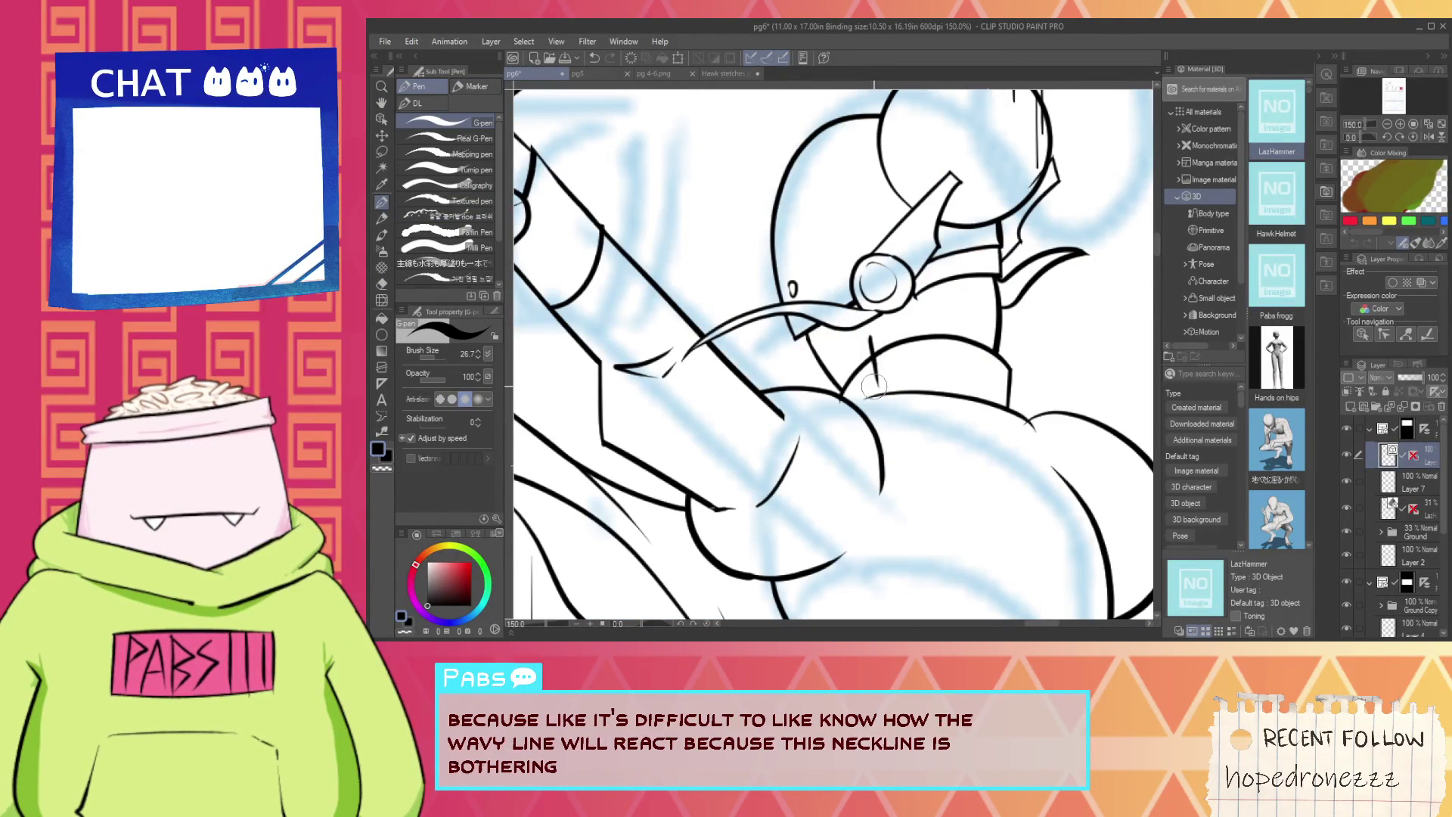
pyautogui.press('e')
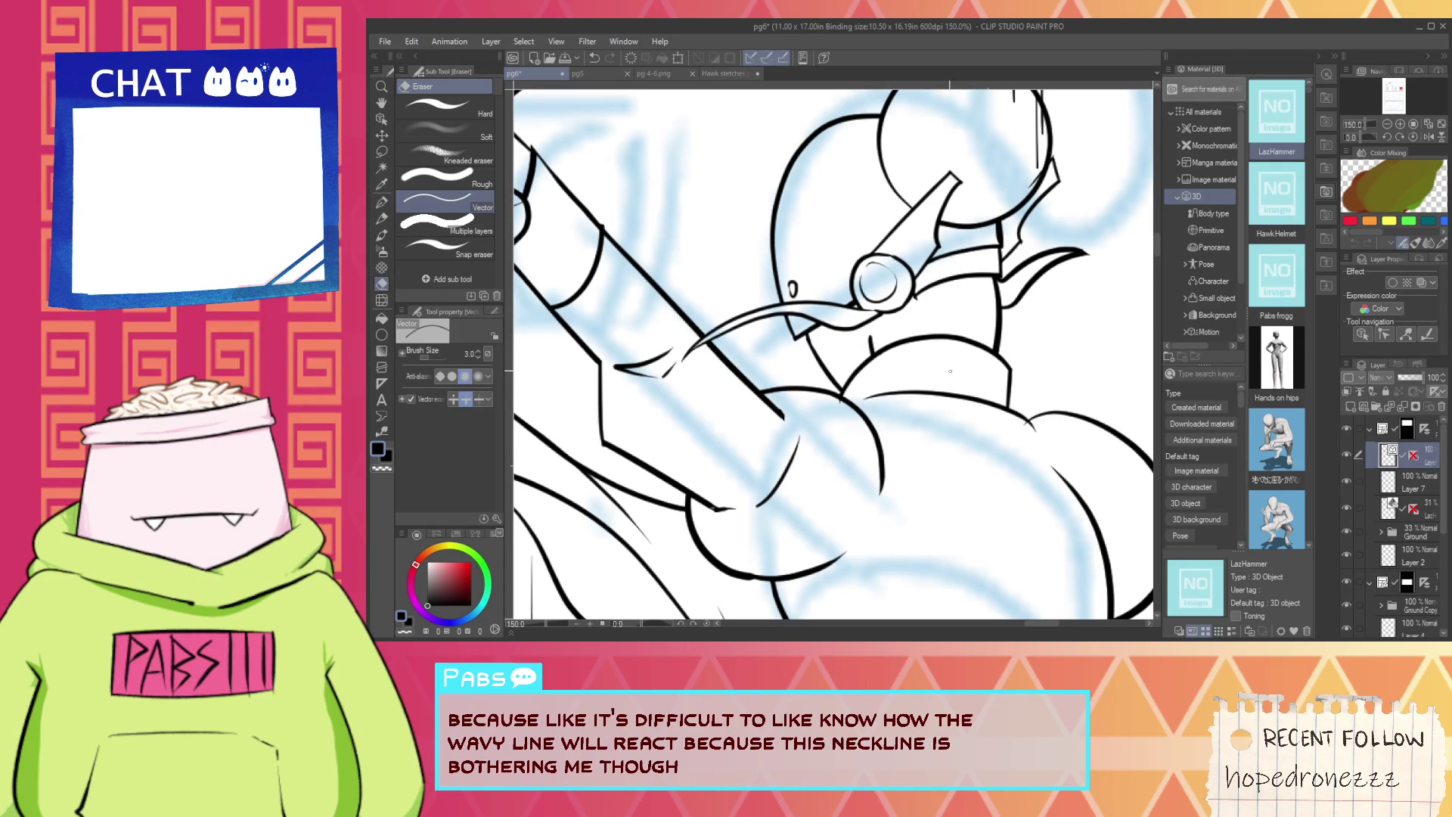
pyautogui.press('p')
pyautogui.moveTo(871, 339)
pyautogui.mouseDown()
pyautogui.moveTo(925, 331)
pyautogui.moveTo(1003, 339)
pyautogui.mouseUp()
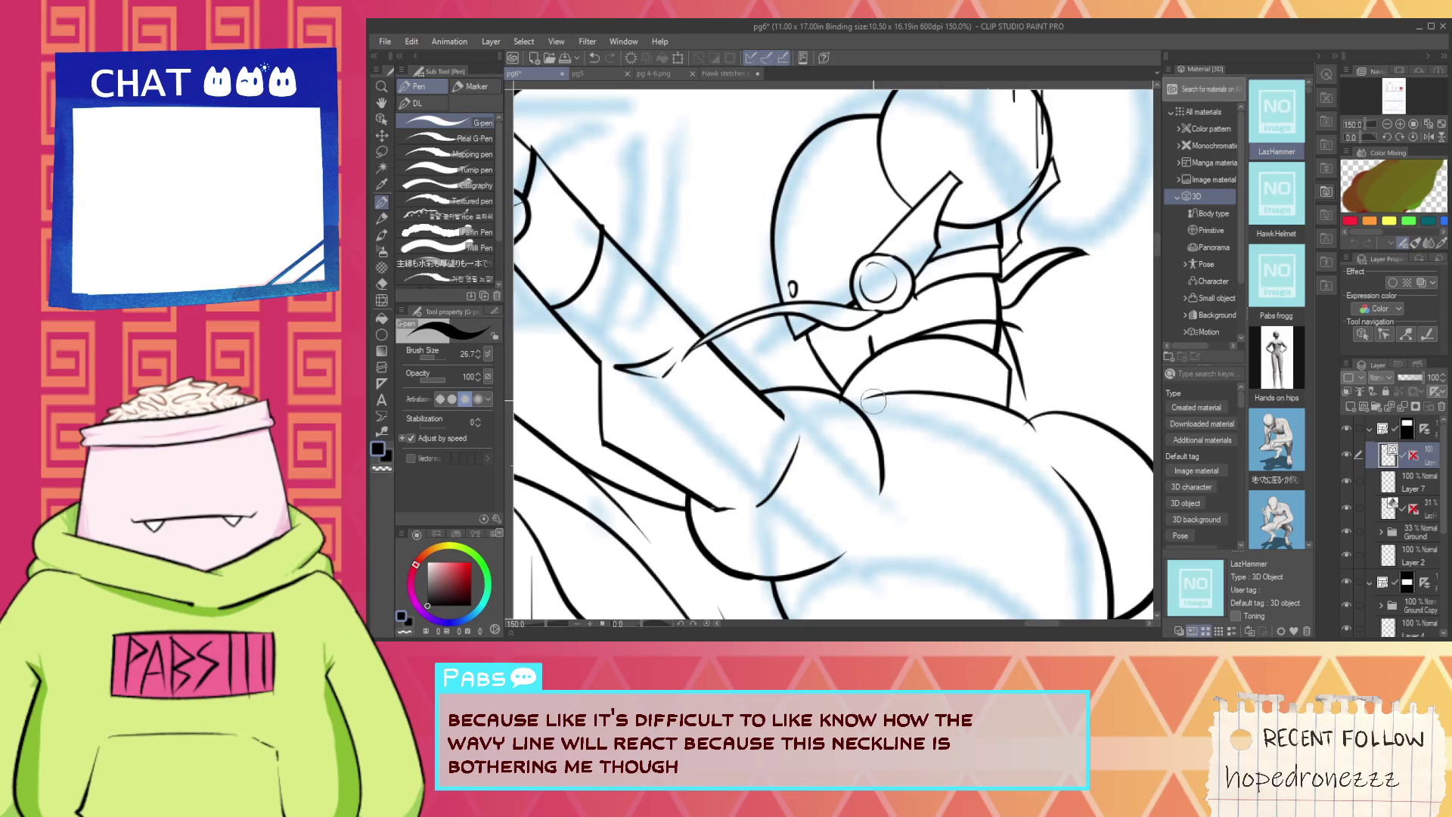
# Ink the upper back line sloping from the collar to the rear shoulder and erase the old neckline and excess line over the chest.
pyautogui.moveTo(874, 401)
pyautogui.mouseDown()
pyautogui.moveTo(1067, 405)
pyautogui.moveTo(1016, 383)
pyautogui.moveTo(1090, 461)
pyautogui.mouseUp()
pyautogui.hotkey('ctrl', 'z')
pyautogui.hotkey('ctrl', 'z')
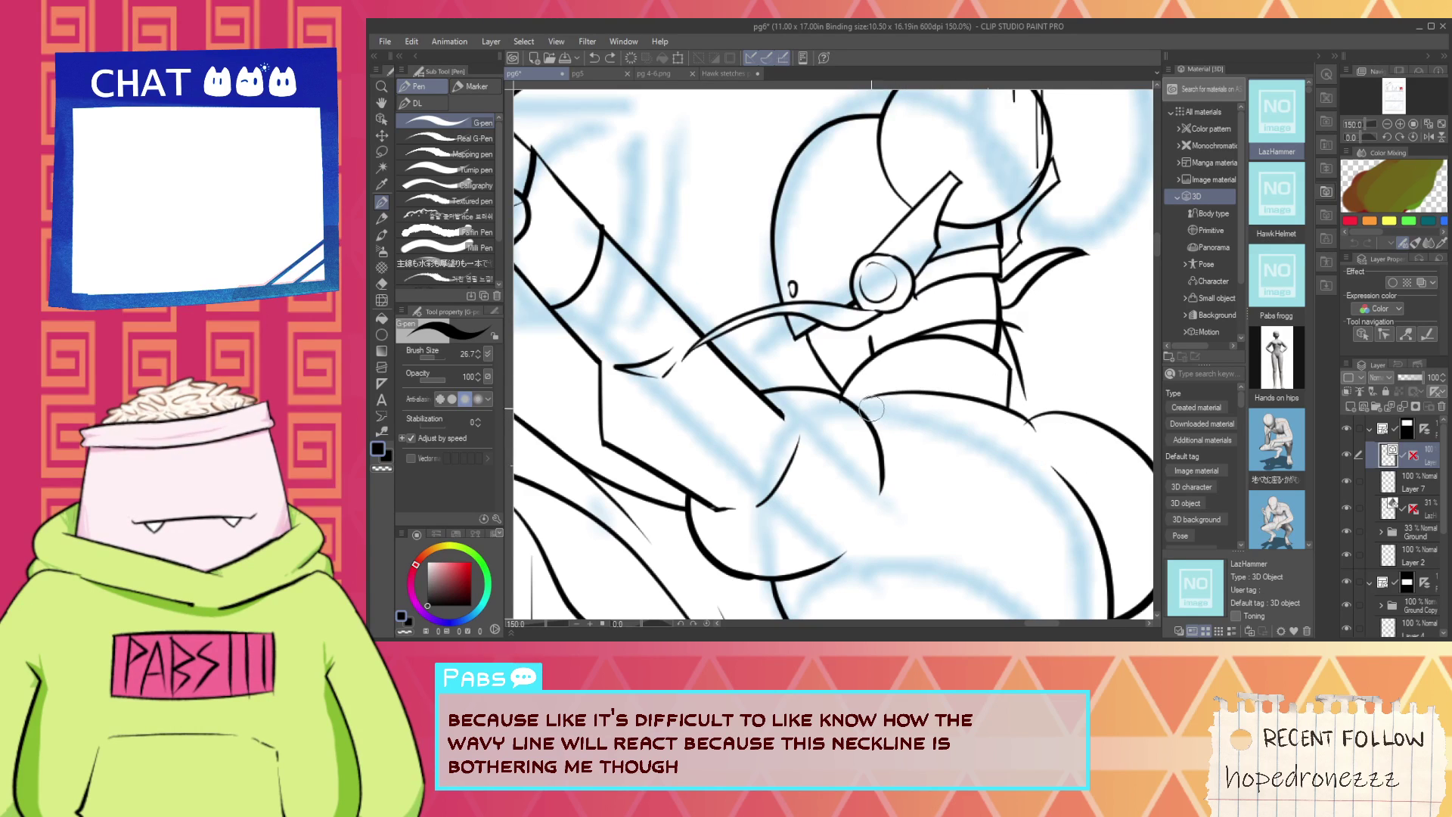
pyautogui.moveTo(871, 400)
pyautogui.mouseDown()
pyautogui.moveTo(950, 372)
pyautogui.moveTo(1081, 453)
pyautogui.mouseUp()
pyautogui.hotkey('ctrl', 'z')
pyautogui.moveTo(871, 400); pyautogui.dragTo(1102, 459)
pyautogui.press('e')
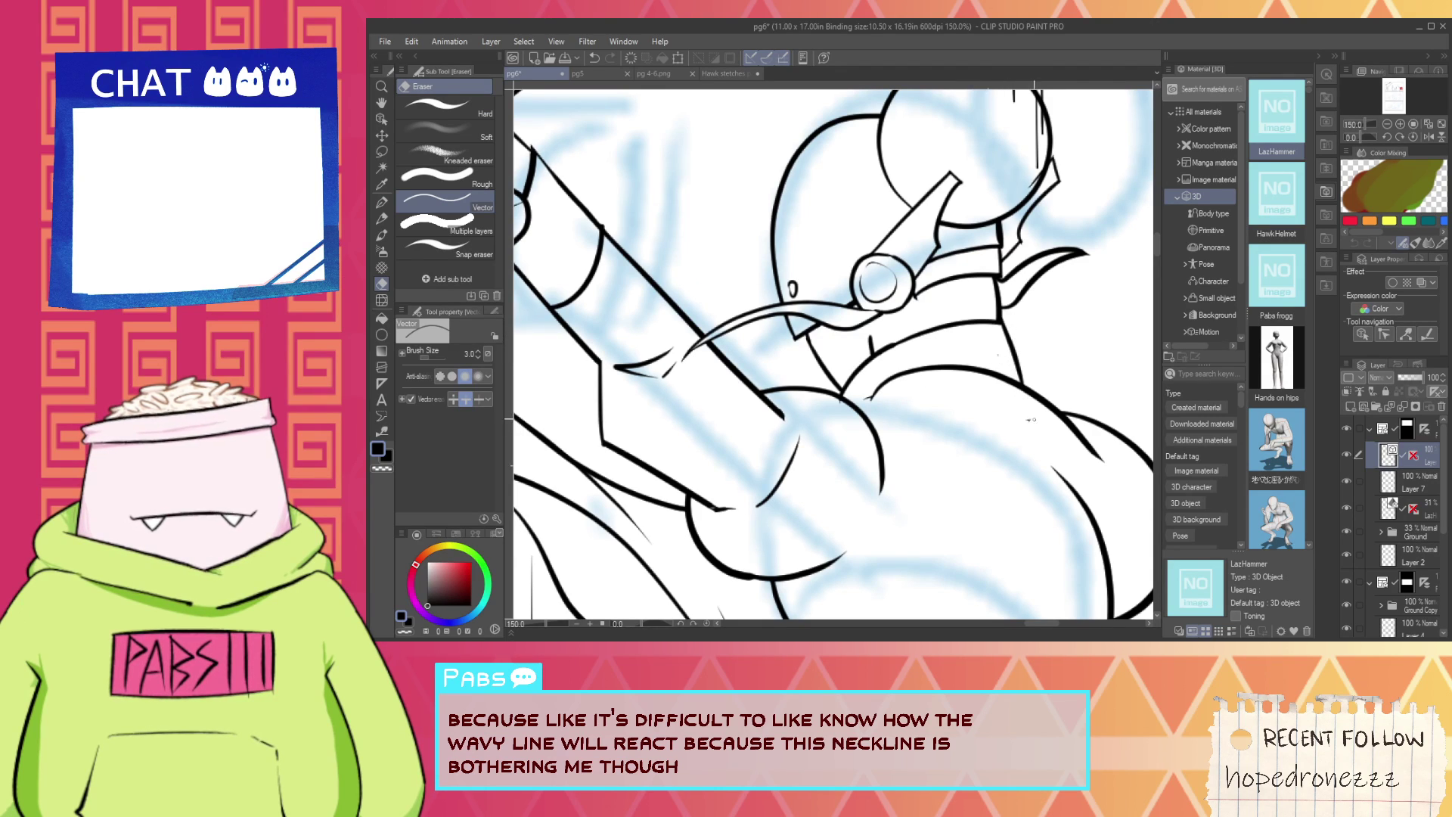
pyautogui.moveTo(894, 378); pyautogui.dragTo(870, 399)
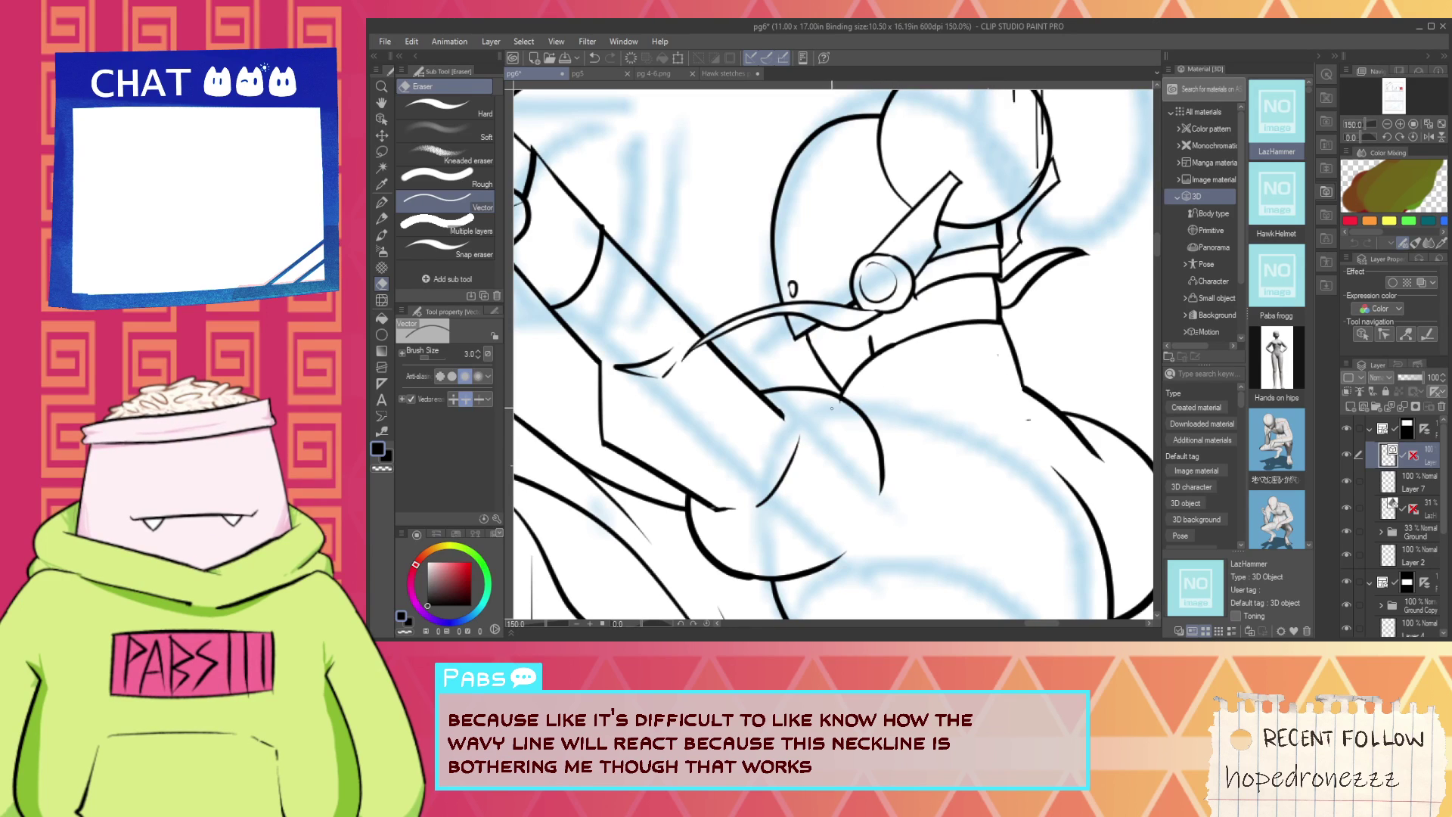
# Ink a parallel seam line around the collar and a curved line for its base, trimming the overlapping ends.
pyautogui.press('p')
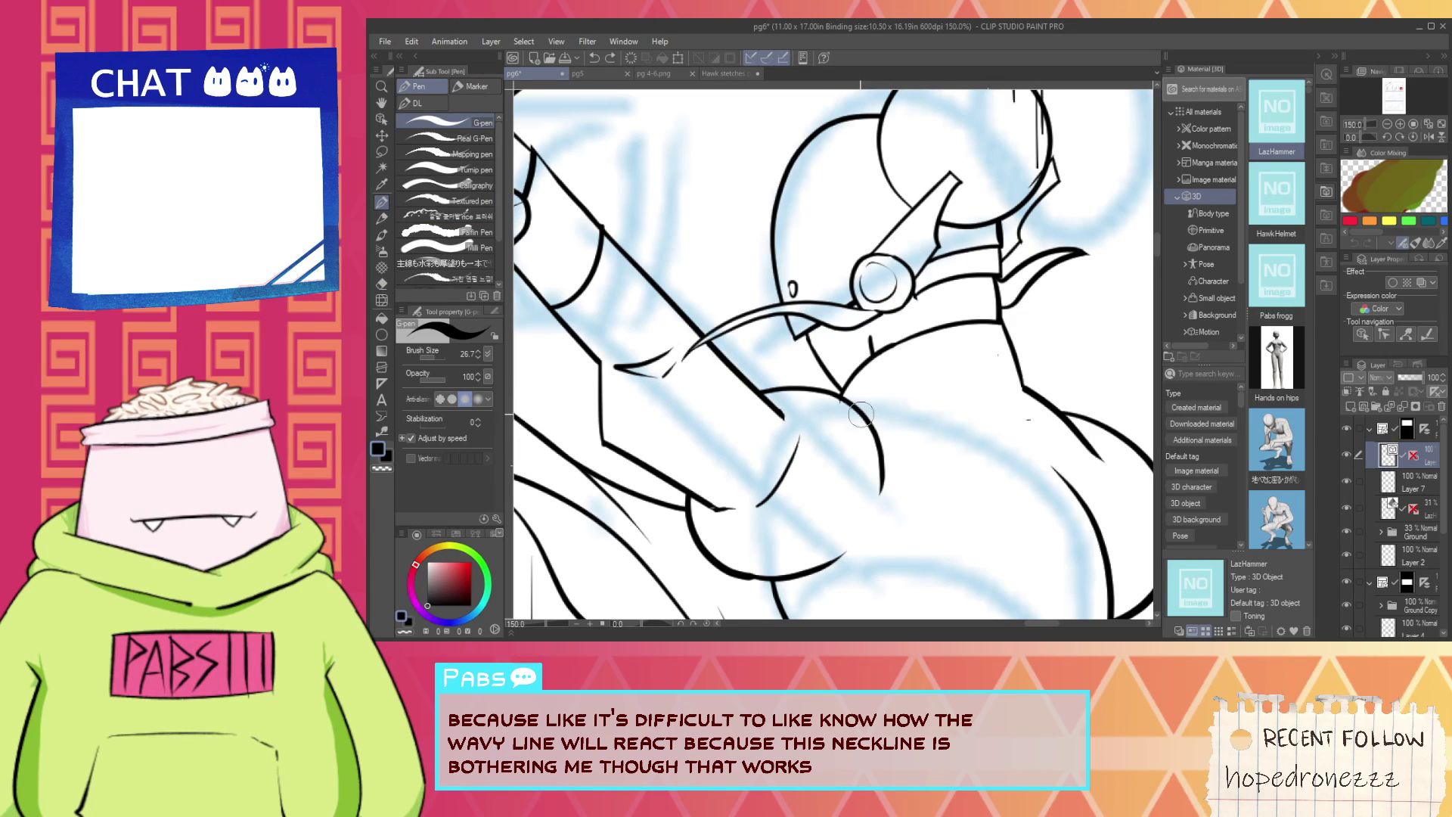
pyautogui.moveTo(845, 405); pyautogui.dragTo(1032, 355)
pyautogui.hotkey('ctrl', 'z')
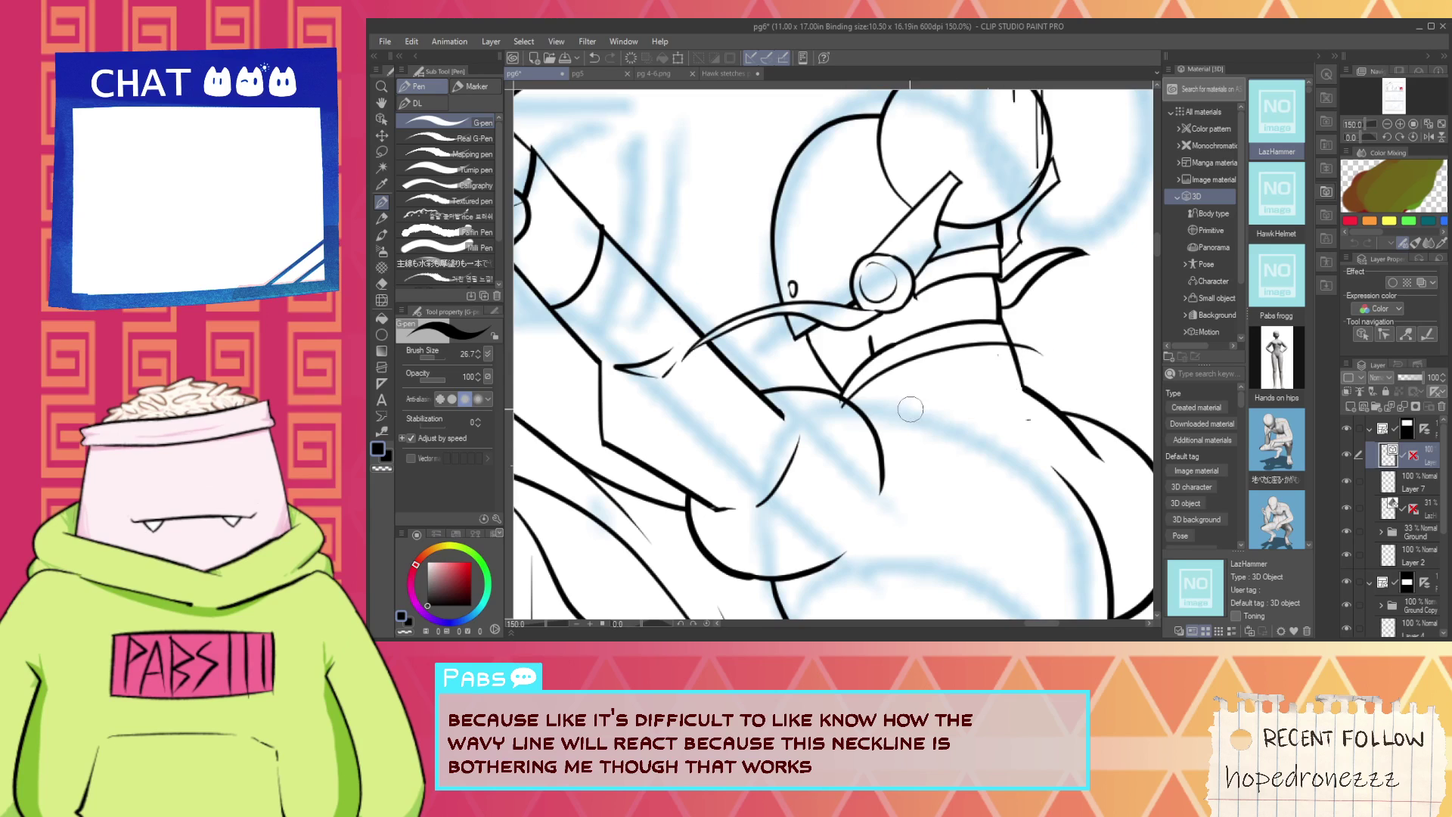
pyautogui.moveTo(847, 431); pyautogui.dragTo(1056, 386)
pyautogui.press('e')
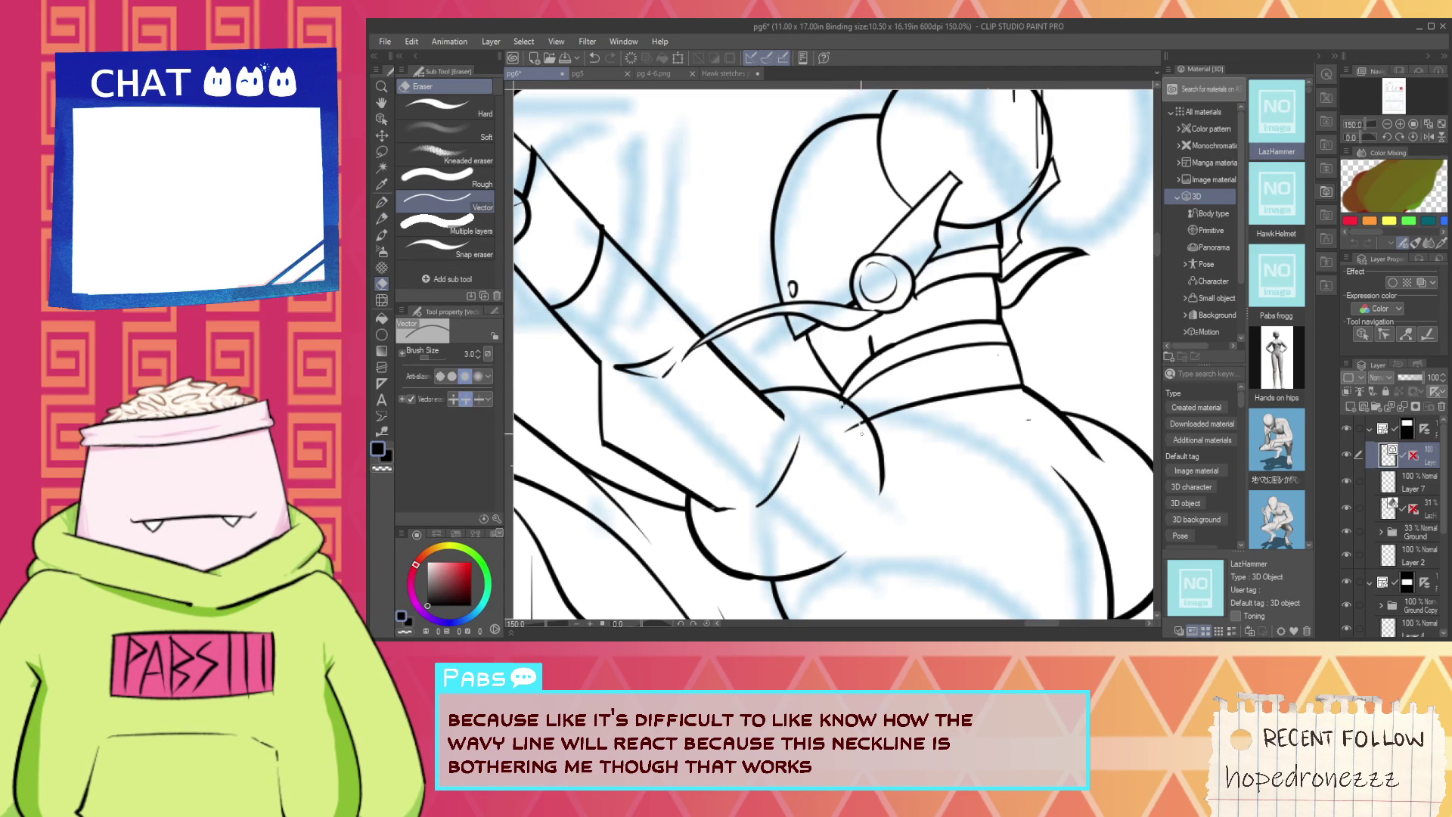
pyautogui.scroll(-3, 1032, 422)
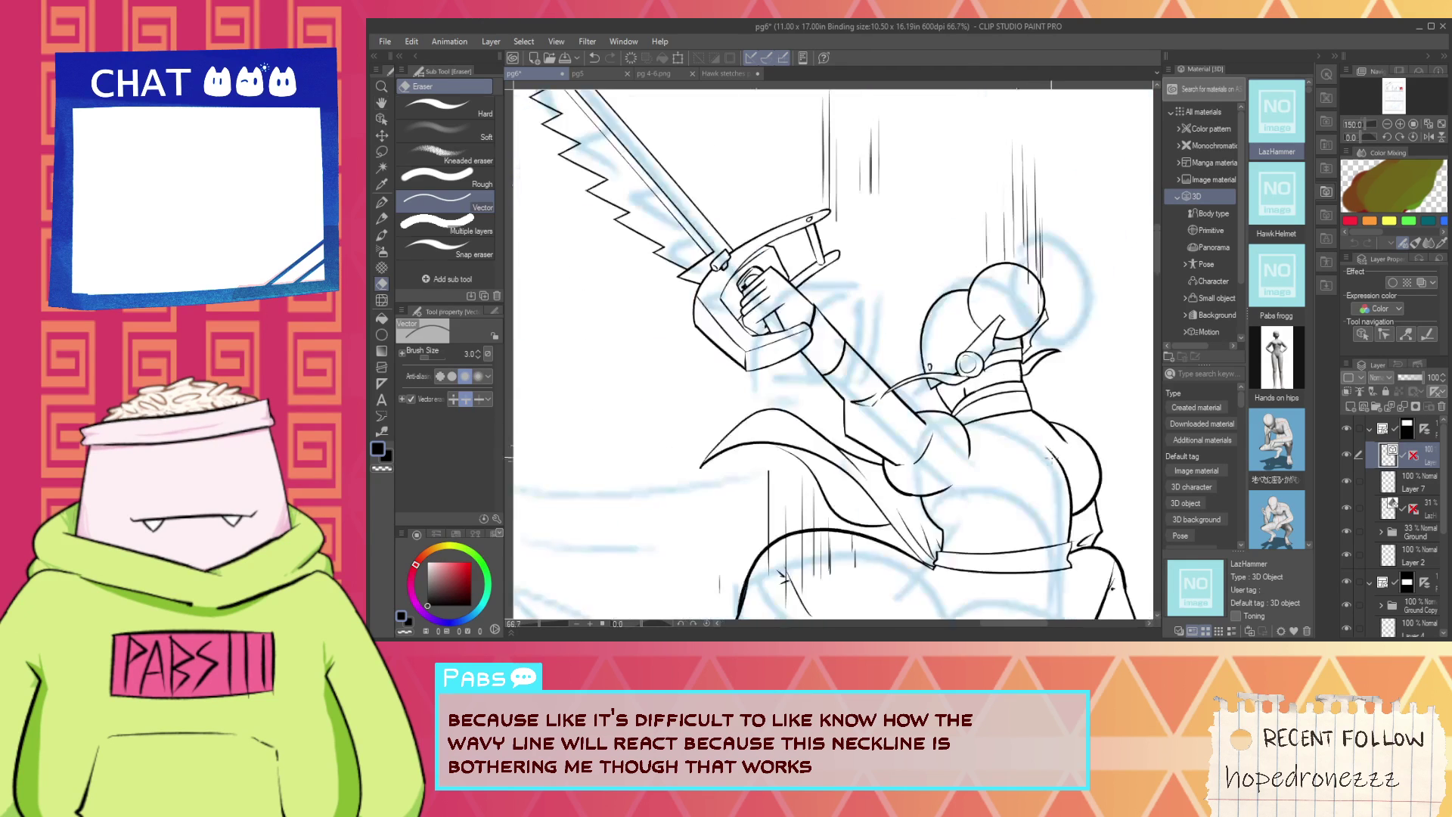
# Clean up the torso's back outline where it meets the rear arm by erasing the overlapping piece of line.
pyautogui.scroll(3, 1032, 422)
pyautogui.moveTo(1032, 422); pyautogui.dragTo(867, 300)
pyautogui.press('p')
pyautogui.press('e')
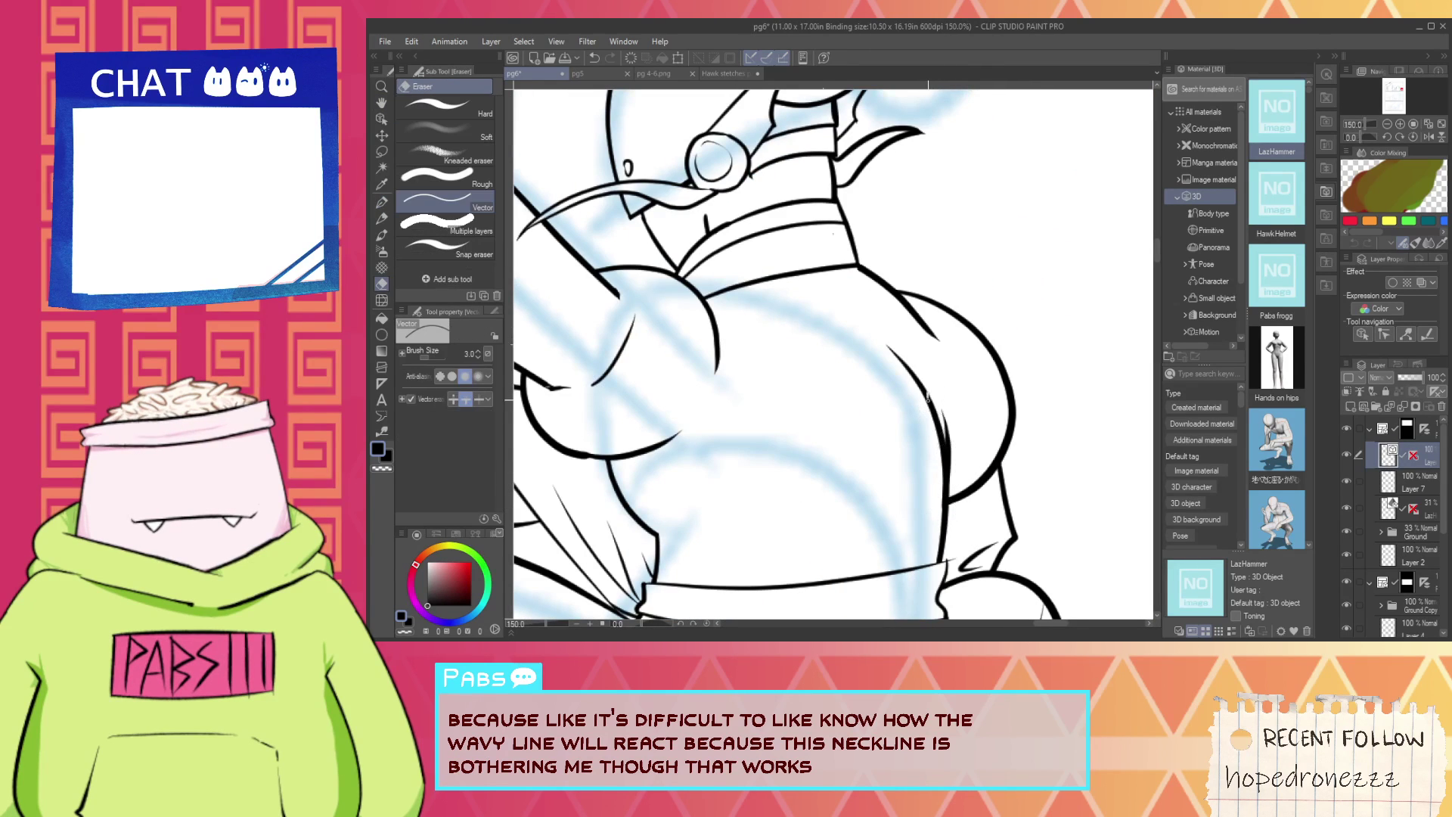
pyautogui.click(935, 412)
pyautogui.press('p')
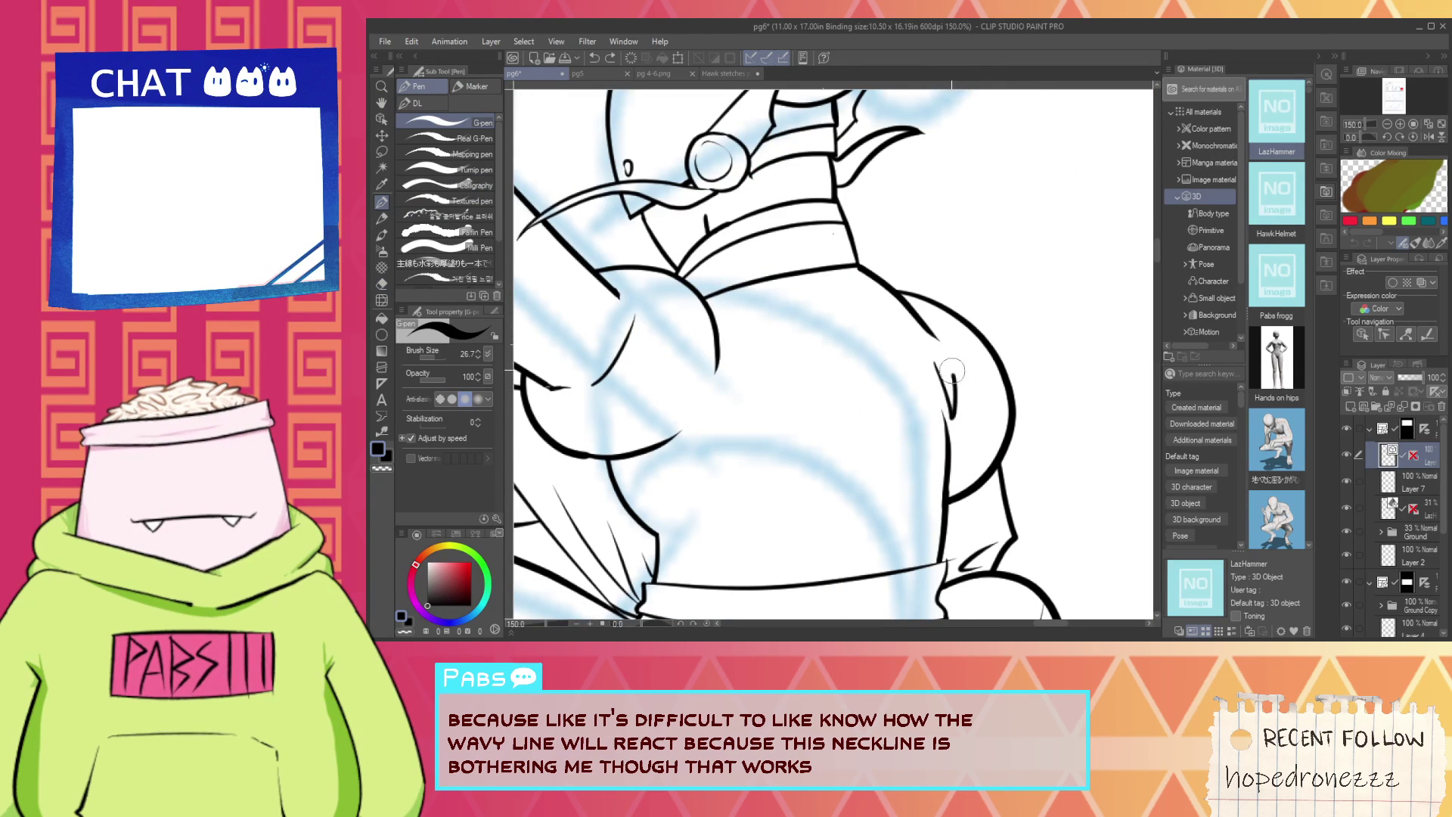
pyautogui.scroll(-4, 957, 382)
pyautogui.scroll(-2, 961, 381)
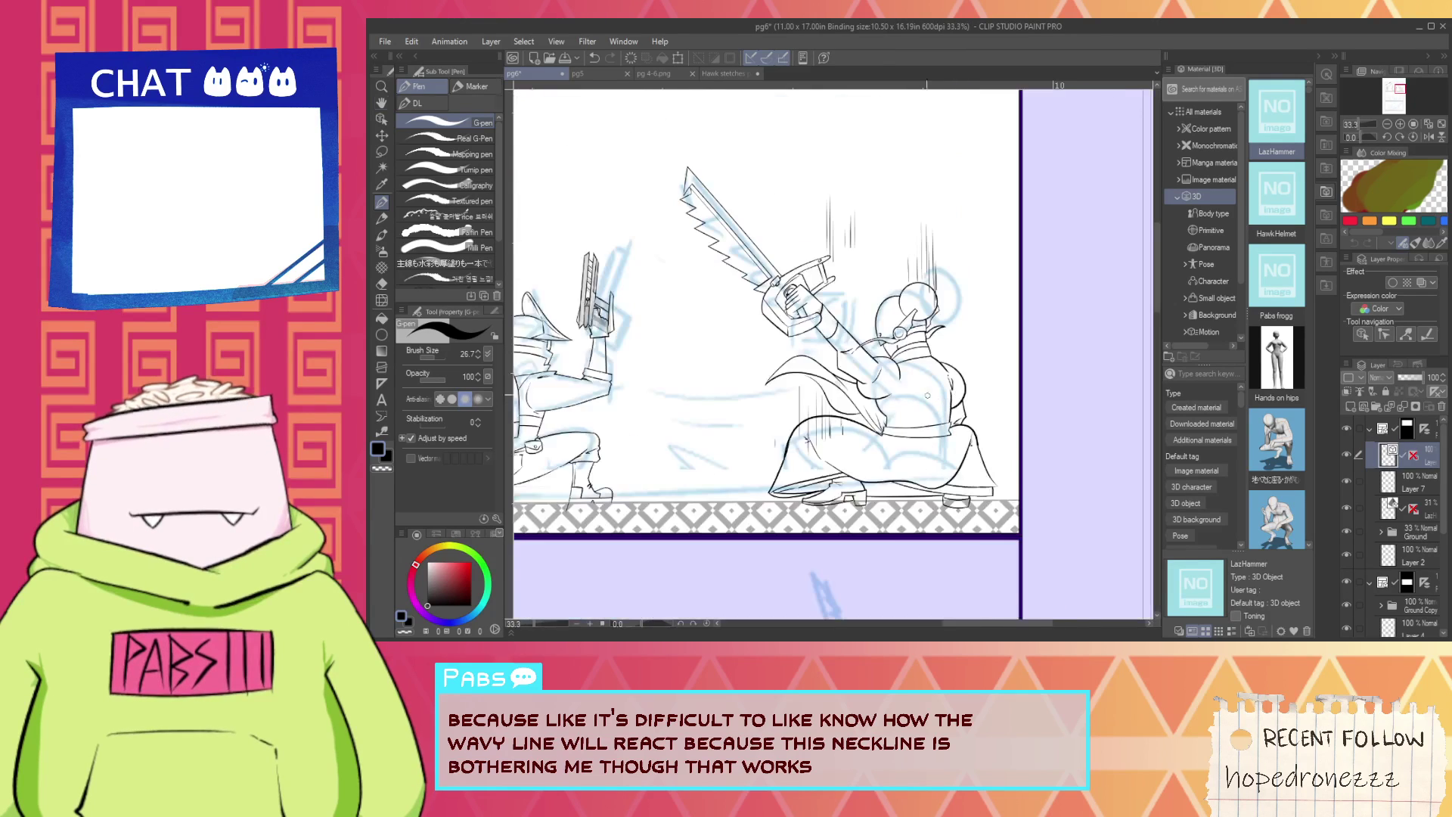
# Ink short lines joining the torso's lower front corner to the waistband and trim their overshooting ends.
pyautogui.scroll(4, 898, 473)
pyautogui.scroll(2, 898, 473)
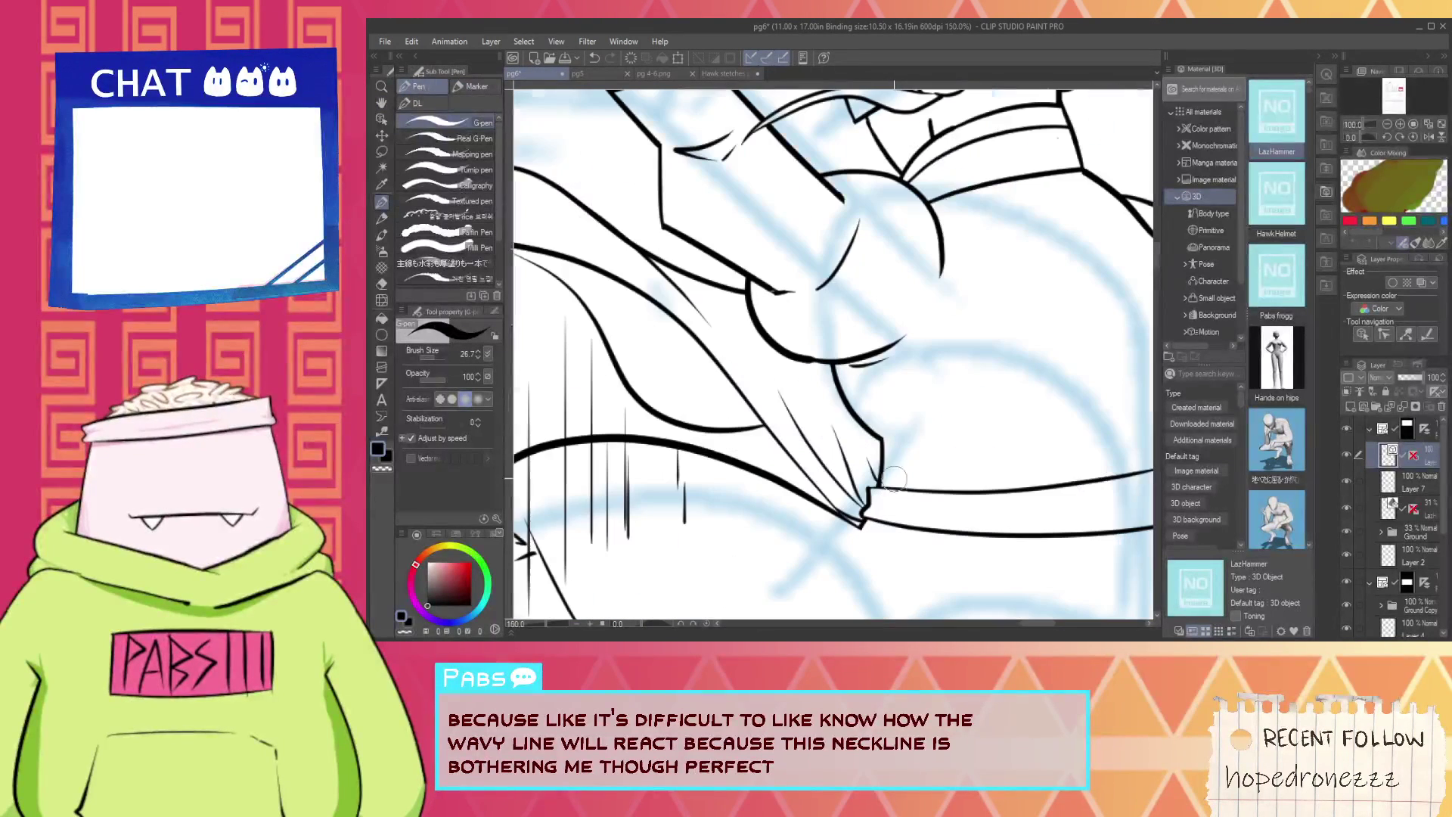
pyautogui.moveTo(897, 505); pyautogui.dragTo(882, 430)
pyautogui.scroll(1, 886, 464)
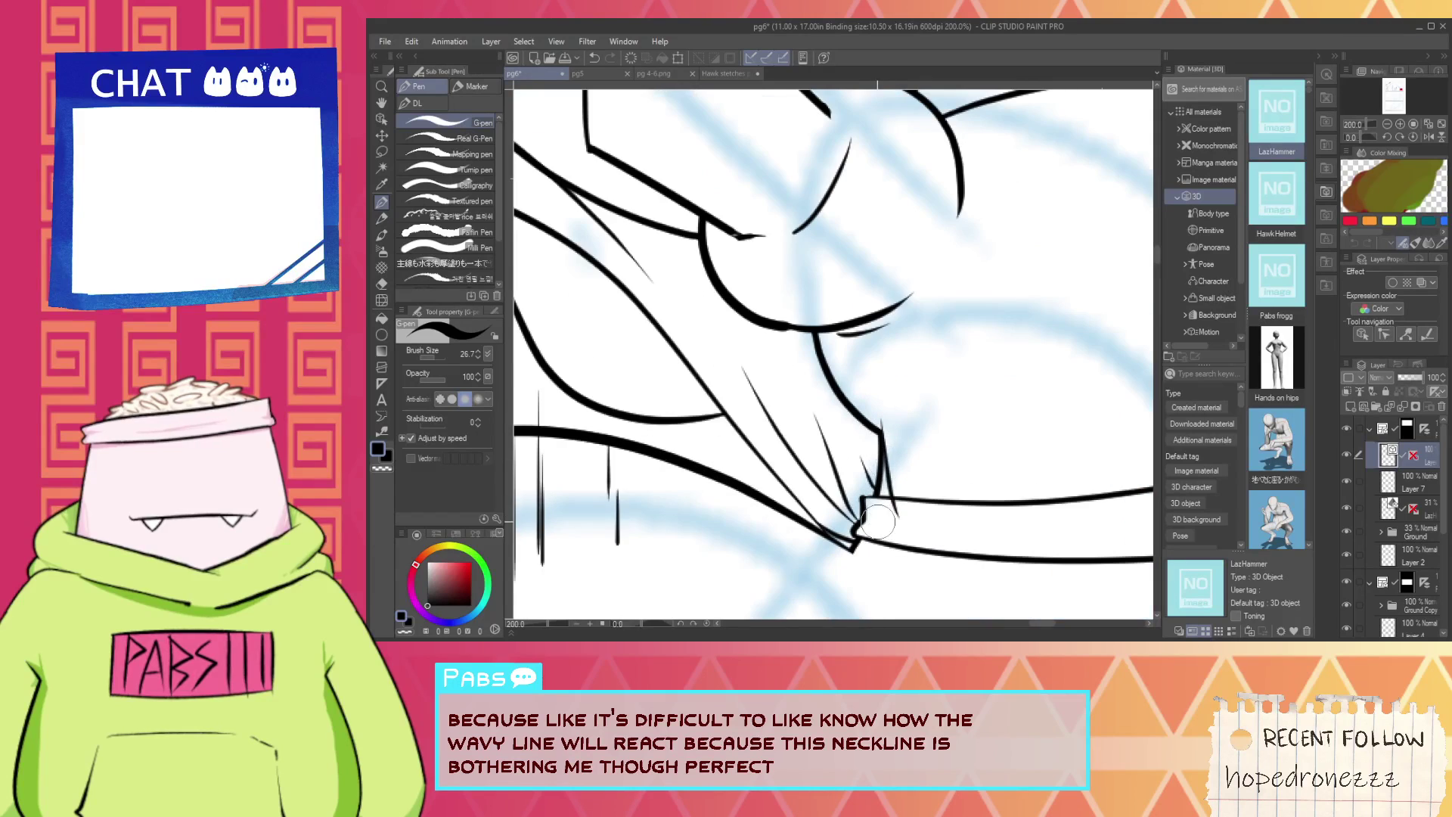
pyautogui.press('e')
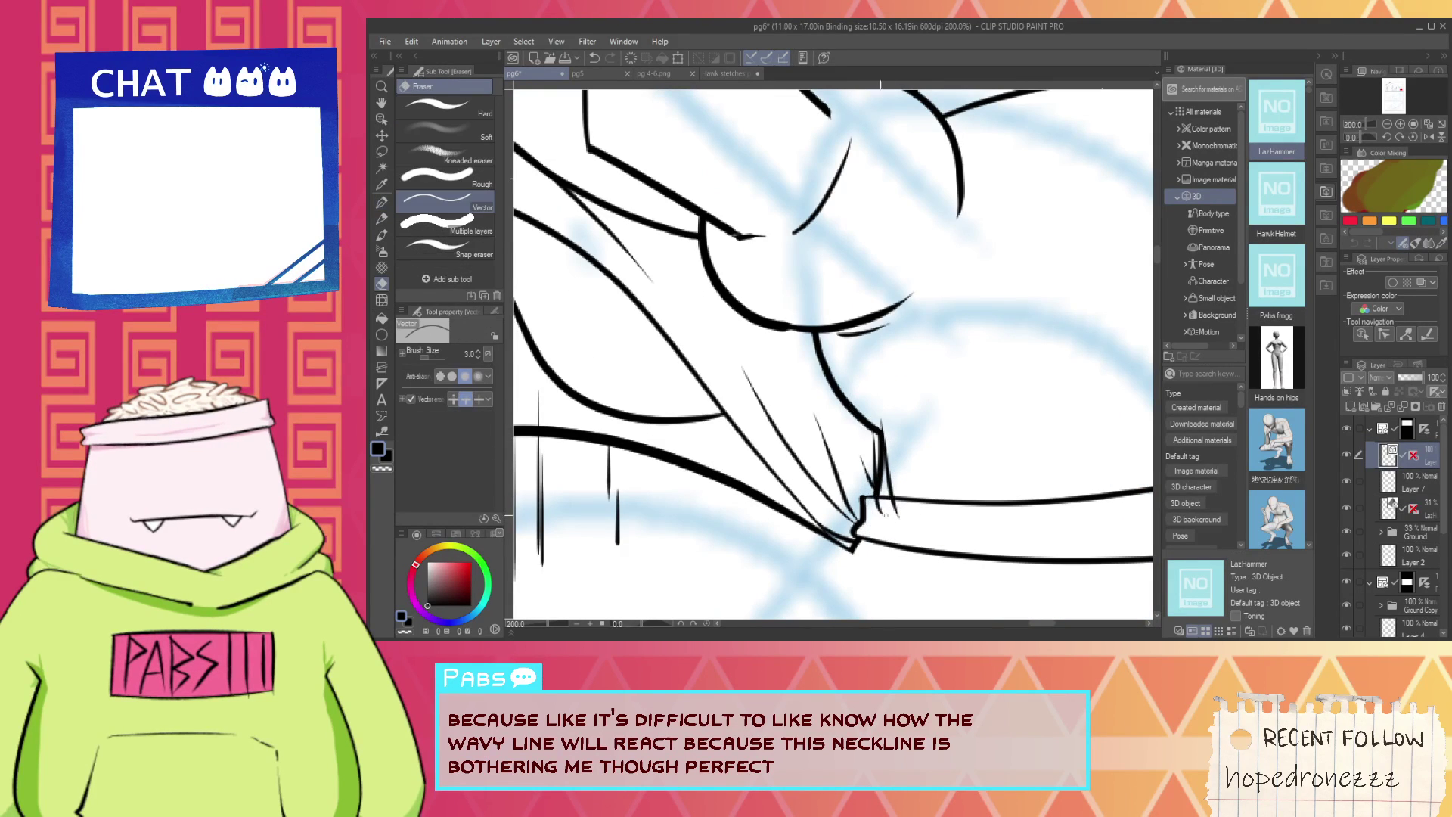
pyautogui.scroll(2, 878, 503)
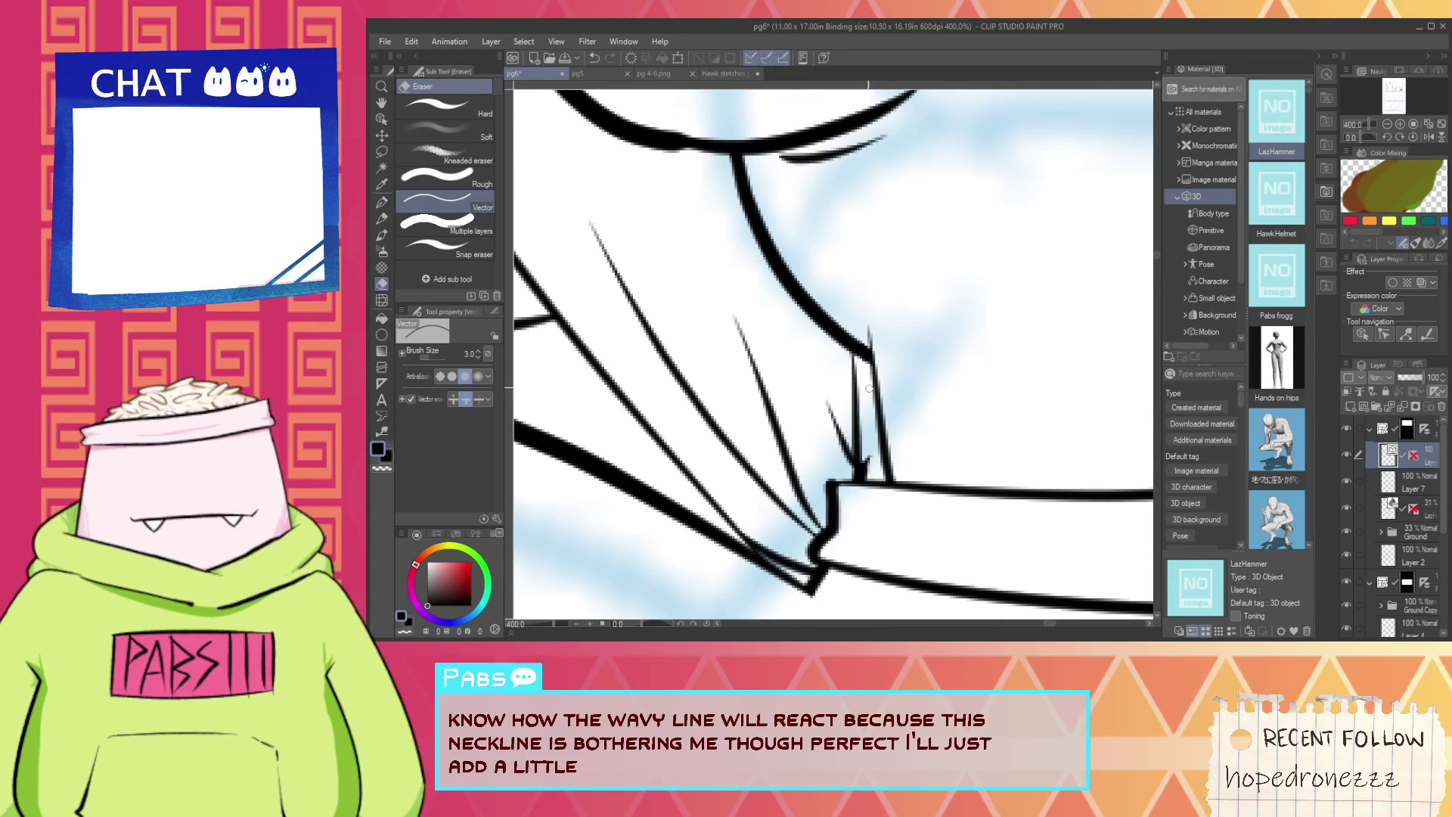
# Ink a small looping lace frill along the torso's front edge above the waistband corner and tidy its ends.
pyautogui.press('p')
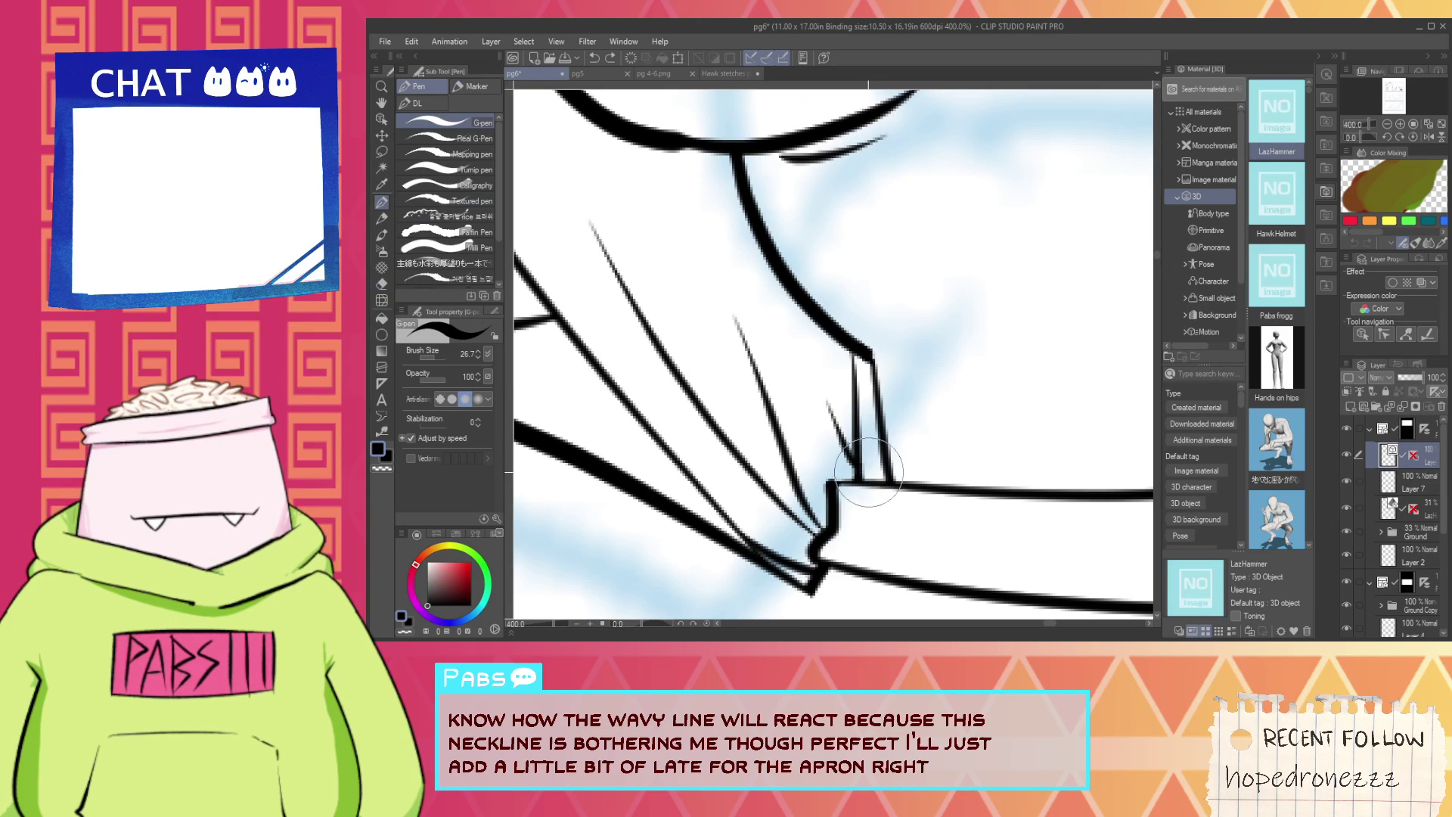
pyautogui.moveTo(864, 479)
pyautogui.mouseDown()
pyautogui.moveTo(831, 387)
pyautogui.moveTo(814, 397)
pyautogui.moveTo(827, 314)
pyautogui.mouseUp()
pyautogui.hotkey('ctrl', 'z')
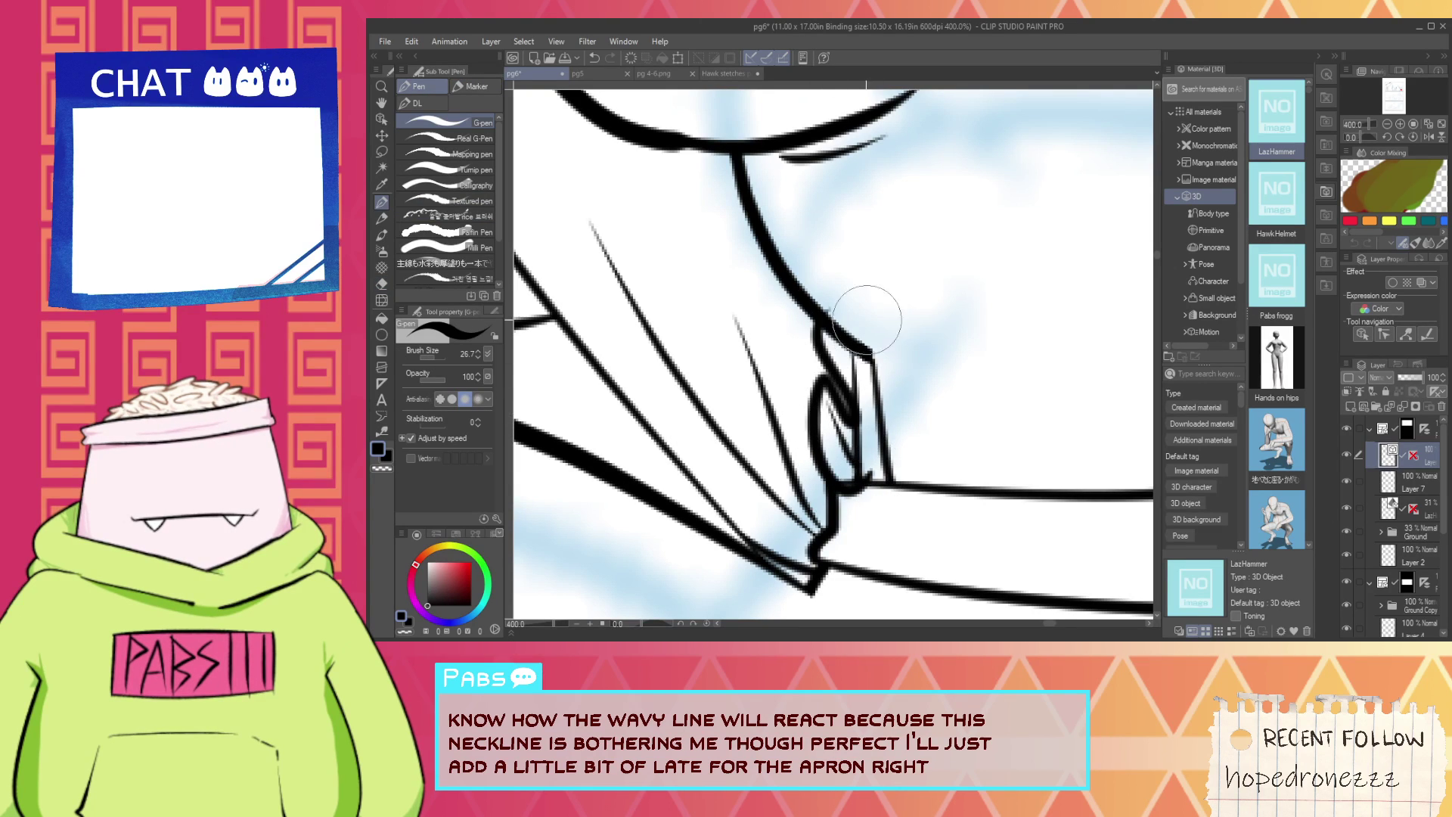
pyautogui.press('e')
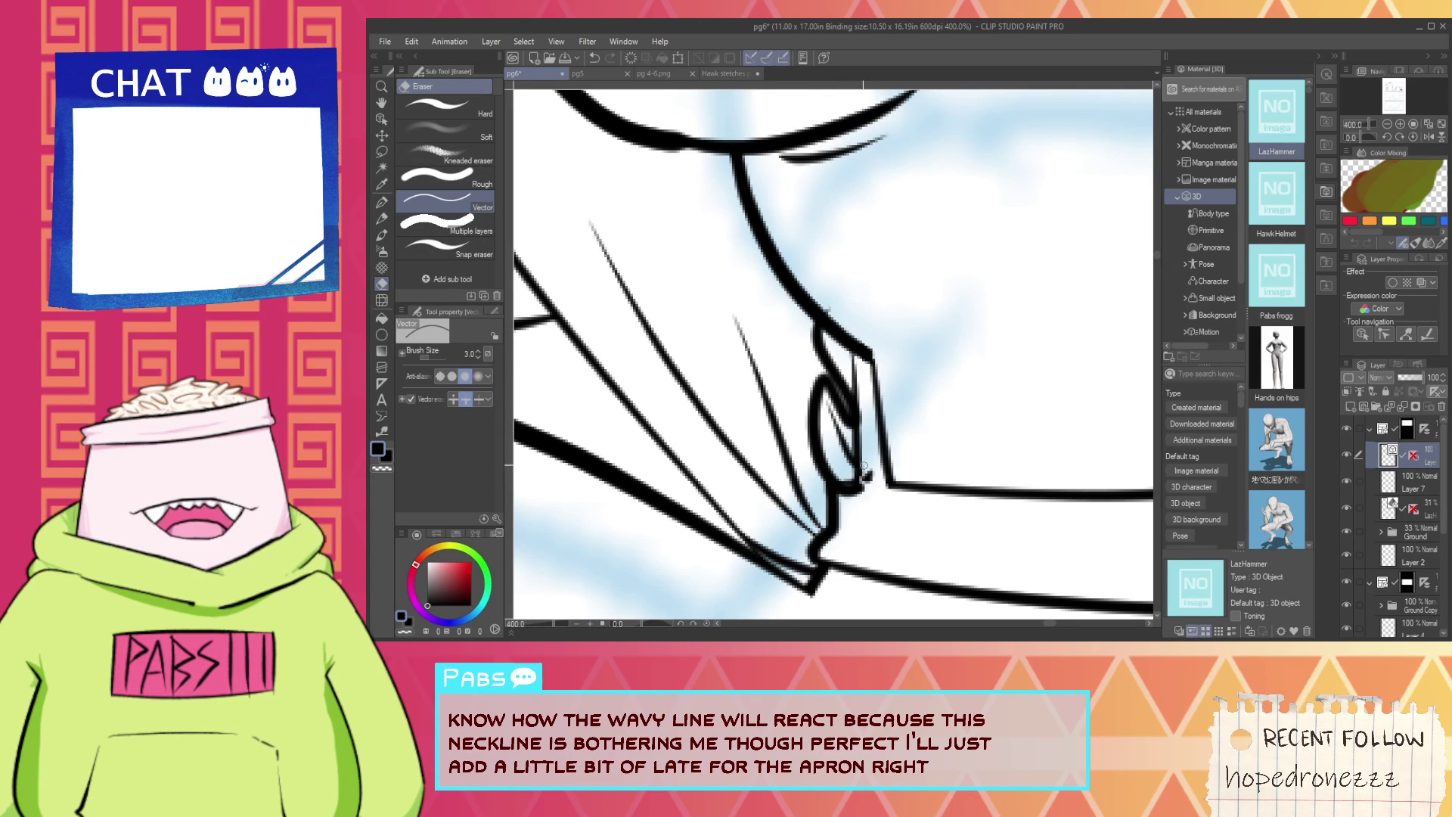
pyautogui.moveTo(864, 470); pyautogui.dragTo(874, 476)
pyautogui.press('p')
pyautogui.press('e')
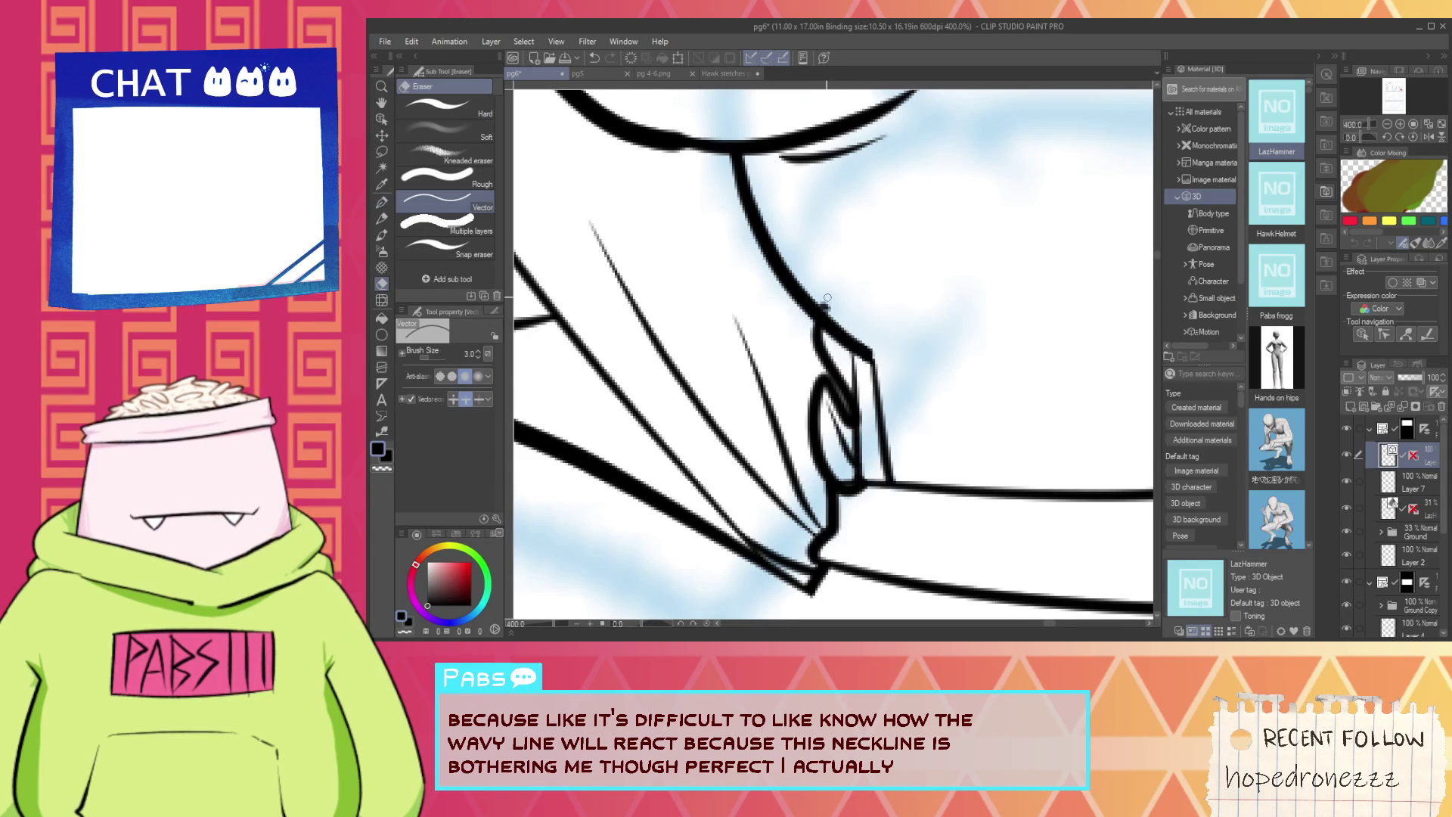
# Ink a second line along the base of the collar from the front shoulder to the back and trim its ends.
pyautogui.scroll(-4, 832, 312)
pyautogui.moveTo(893, 220); pyautogui.dragTo(895, 331)
pyautogui.scroll(2, 895, 331)
pyautogui.press('p')
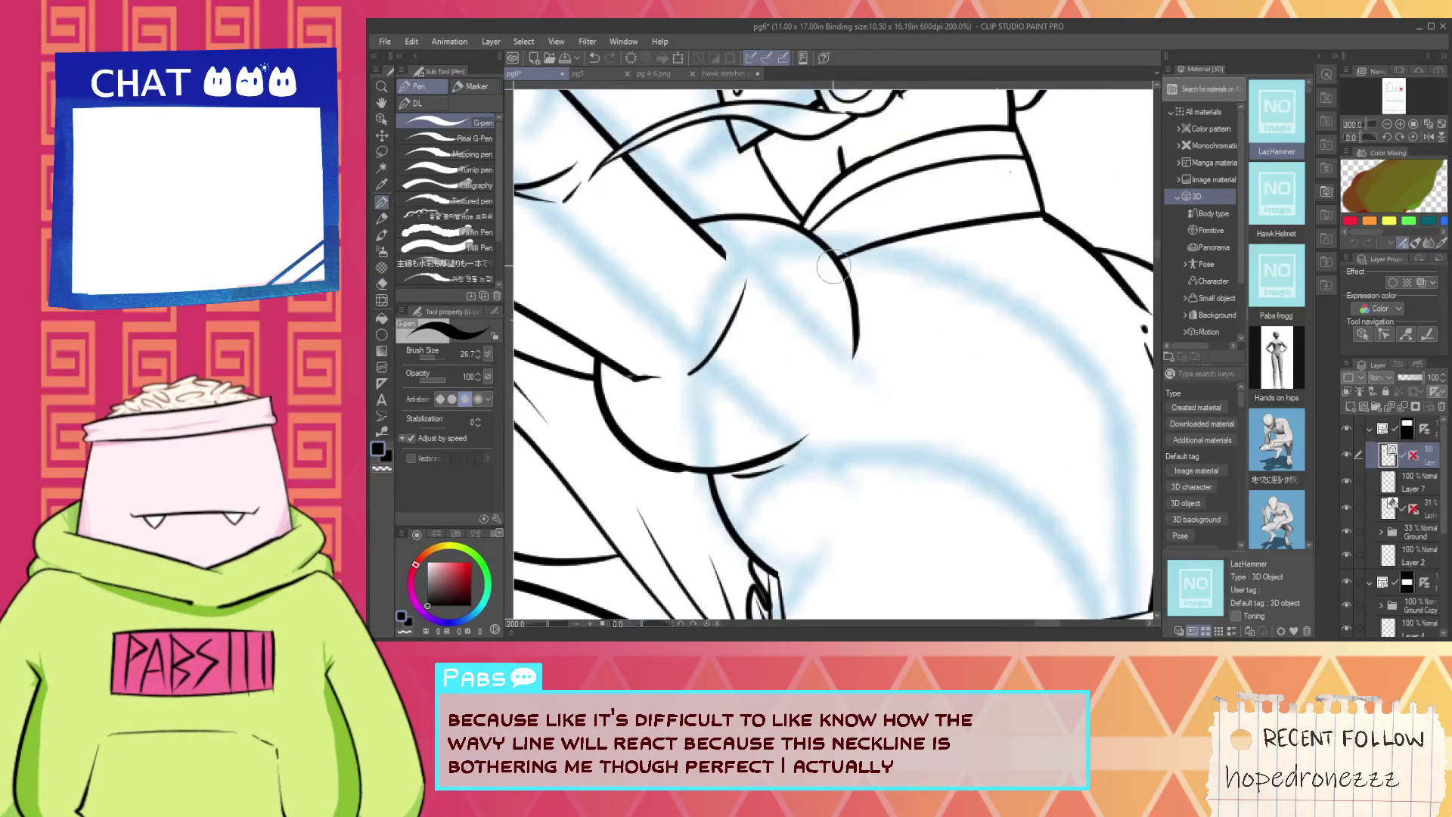
pyautogui.moveTo(832, 266); pyautogui.dragTo(1074, 252)
pyautogui.hotkey('ctrl', 'z')
pyautogui.moveTo(837, 265)
pyautogui.mouseDown()
pyautogui.moveTo(898, 247)
pyautogui.moveTo(1070, 223)
pyautogui.mouseUp()
pyautogui.press('e')
pyautogui.scroll(-1, 1072, 235)
pyautogui.scroll(-3, 1072, 230)
pyautogui.scroll(3, 1008, 232)
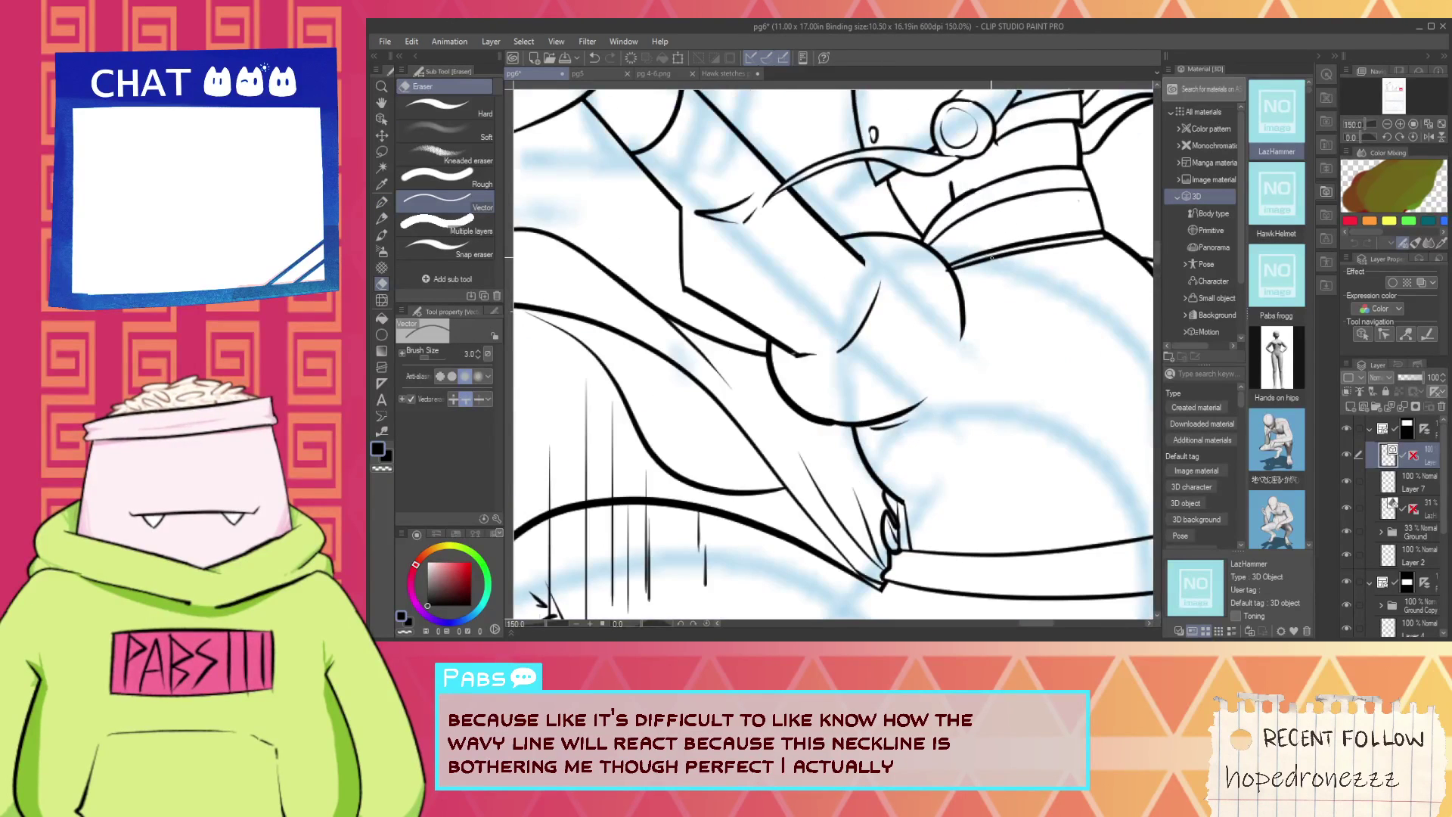
# Select the vector lines of the maid's front skirt, leg and shoe and narrow them horizontally toward her body.
pyautogui.scroll(-3, 1005, 263)
pyautogui.moveTo(881, 360); pyautogui.dragTo(945, 396)
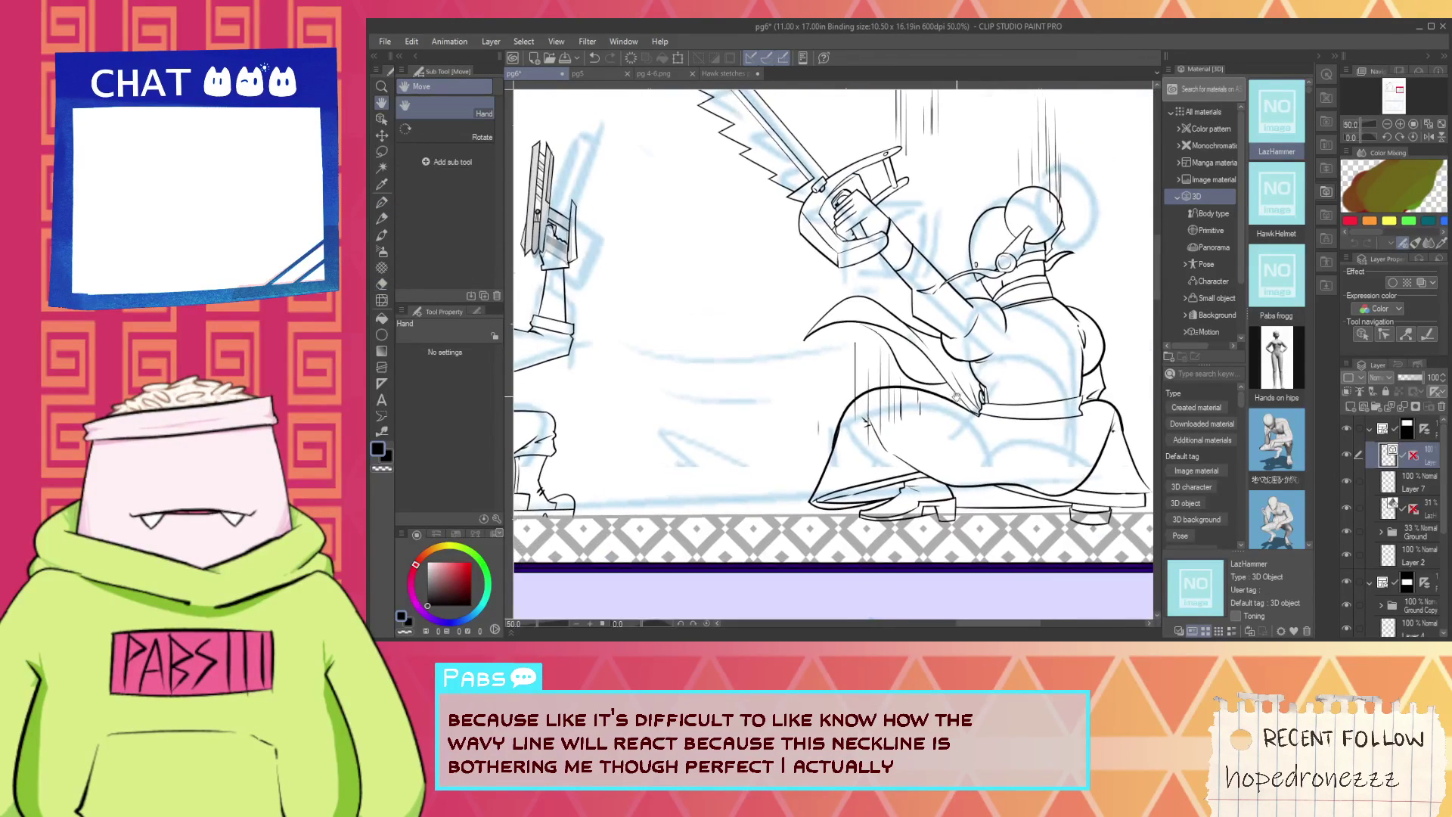
pyautogui.scroll(-1, 945, 395)
pyautogui.scroll(-1, 946, 395)
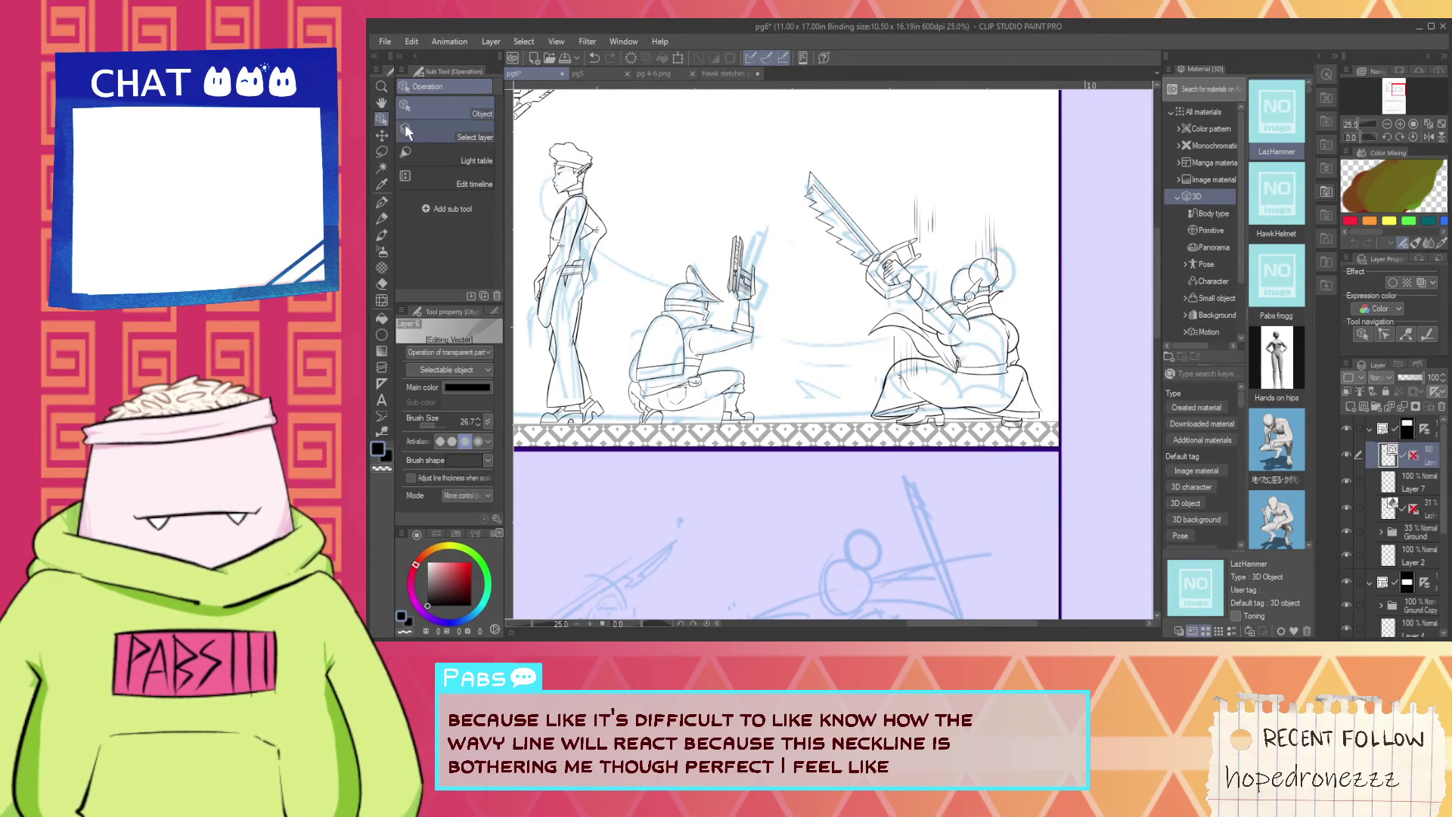
pyautogui.scroll(1, 893, 443)
pyautogui.scroll(2, 894, 444)
pyautogui.moveTo(985, 447)
pyautogui.mouseDown()
pyautogui.moveTo(771, 336)
pyautogui.moveTo(747, 305)
pyautogui.moveTo(790, 319)
pyautogui.moveTo(780, 311)
pyautogui.moveTo(920, 416)
pyautogui.moveTo(979, 431)
pyautogui.mouseUp()
pyautogui.hotkey('ctrl', 'z')
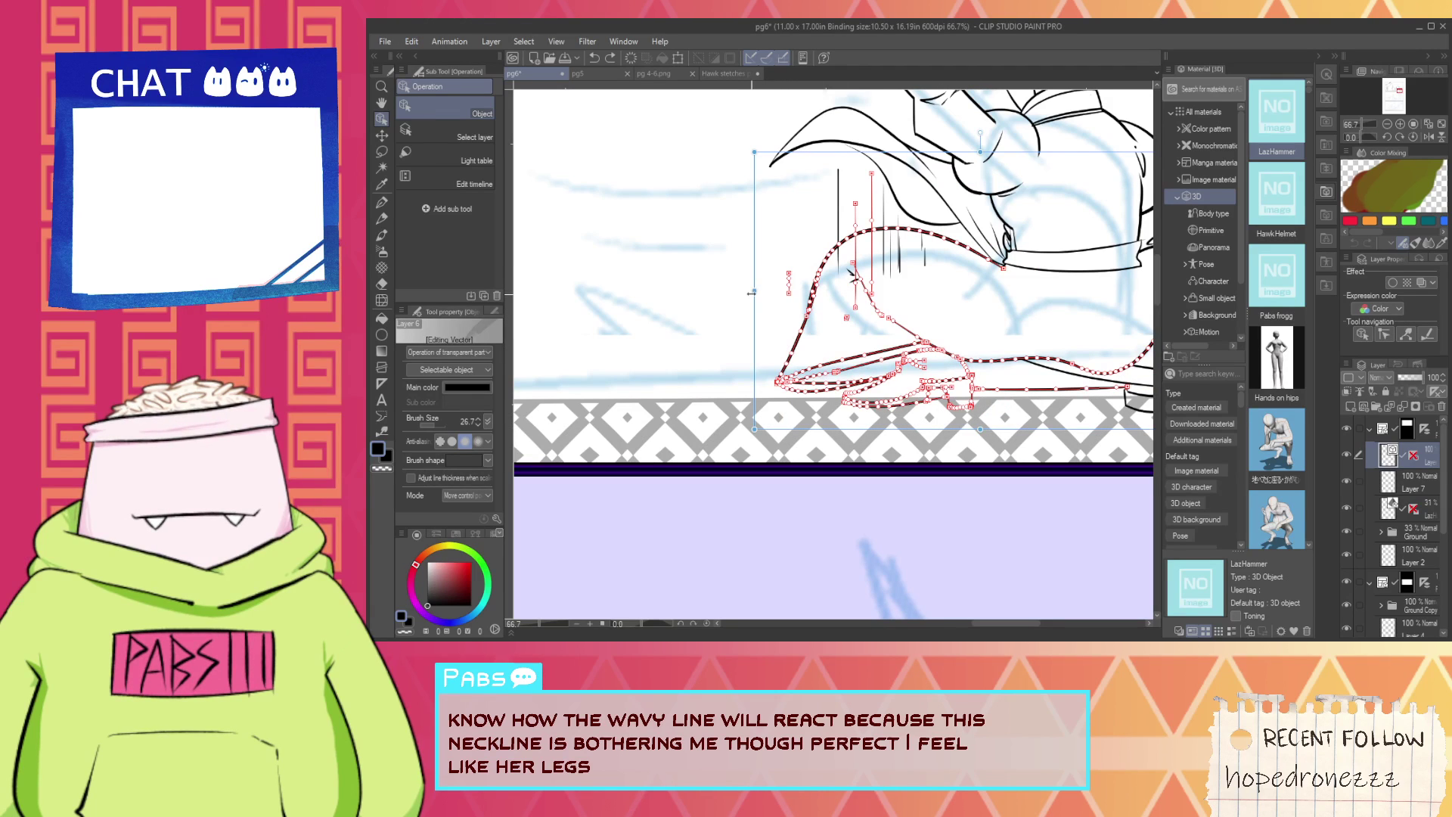
pyautogui.moveTo(751, 293); pyautogui.dragTo(798, 296)
# Erase the stray line ends sticking out where the skirt's front outline segments meet below the knee.
pyautogui.scroll(2, 877, 292)
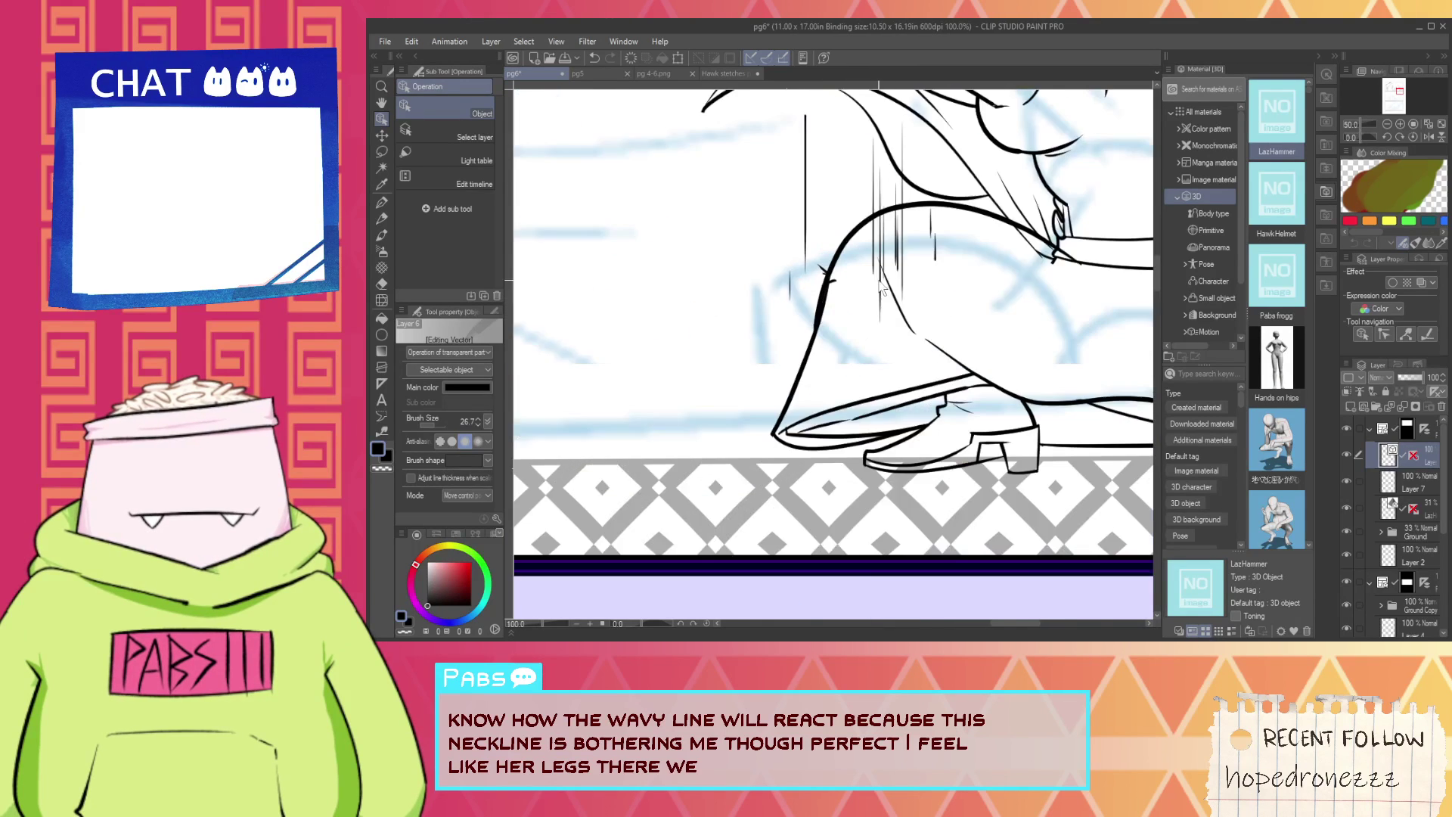
pyautogui.scroll(1, 879, 287)
pyautogui.press('e')
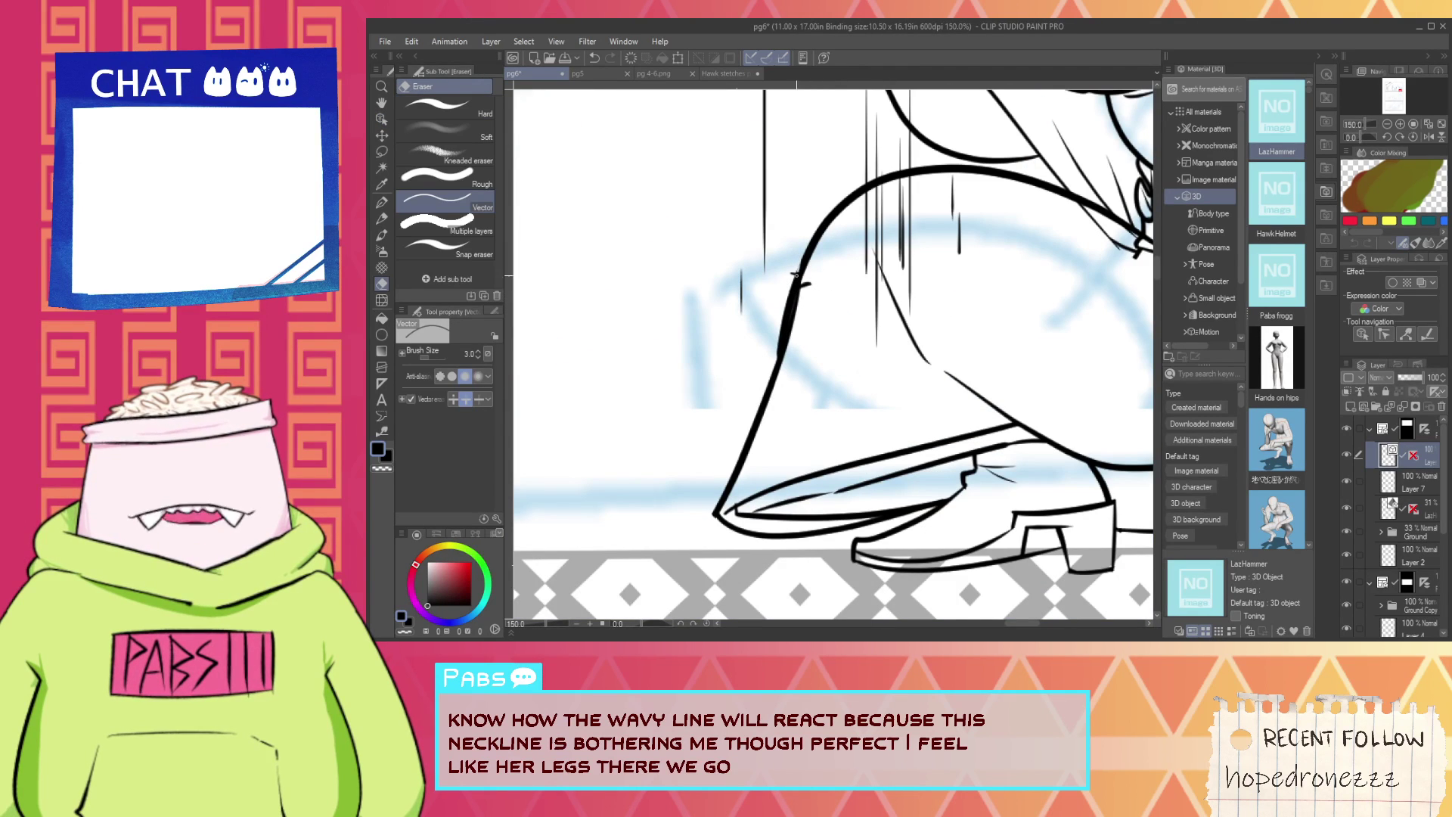
pyautogui.moveTo(802, 310); pyautogui.dragTo(784, 327)
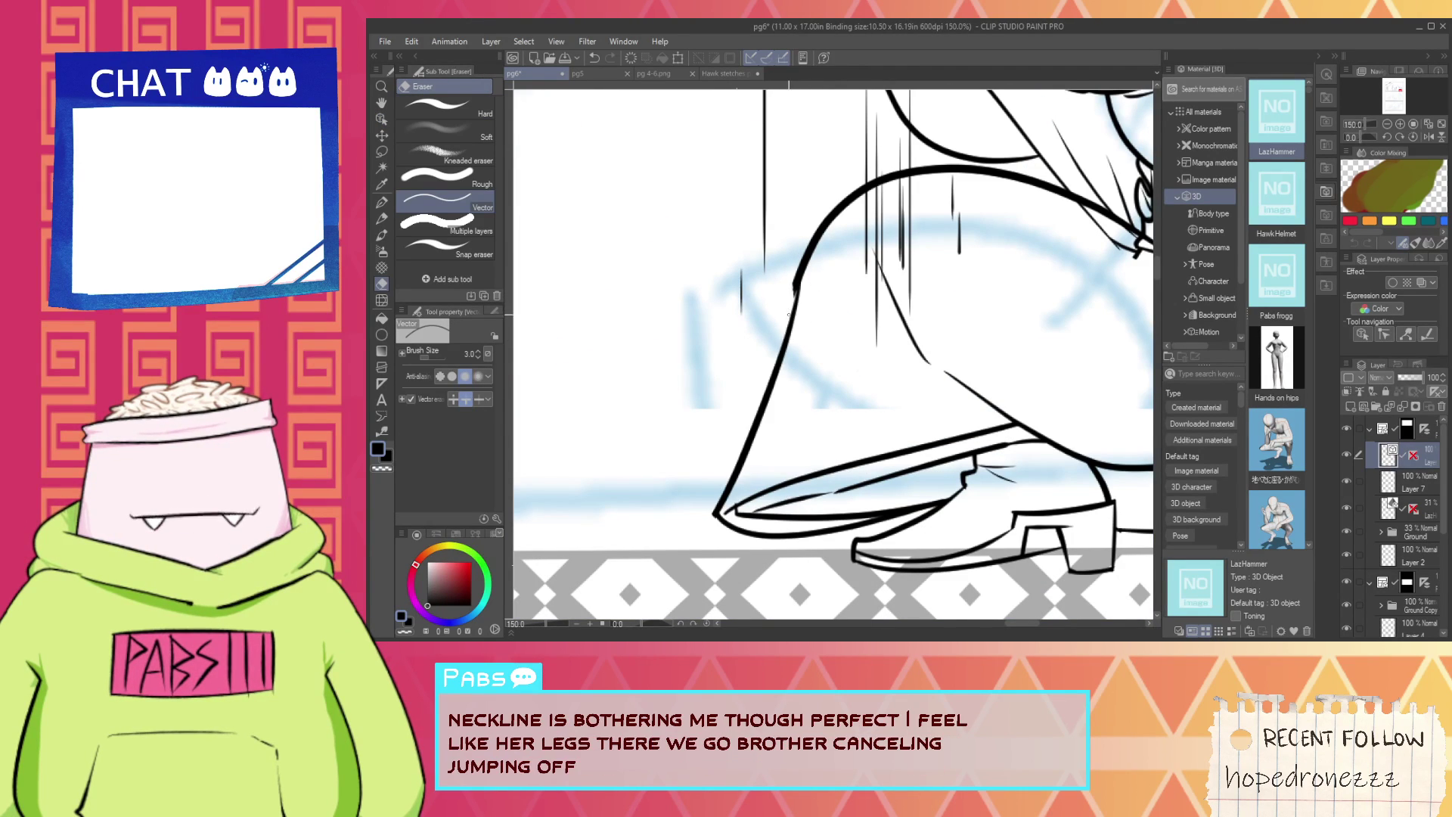
# Connect the skirt's two front outline segments below the knee into one vector line and select it.
pyautogui.click(385, 431)
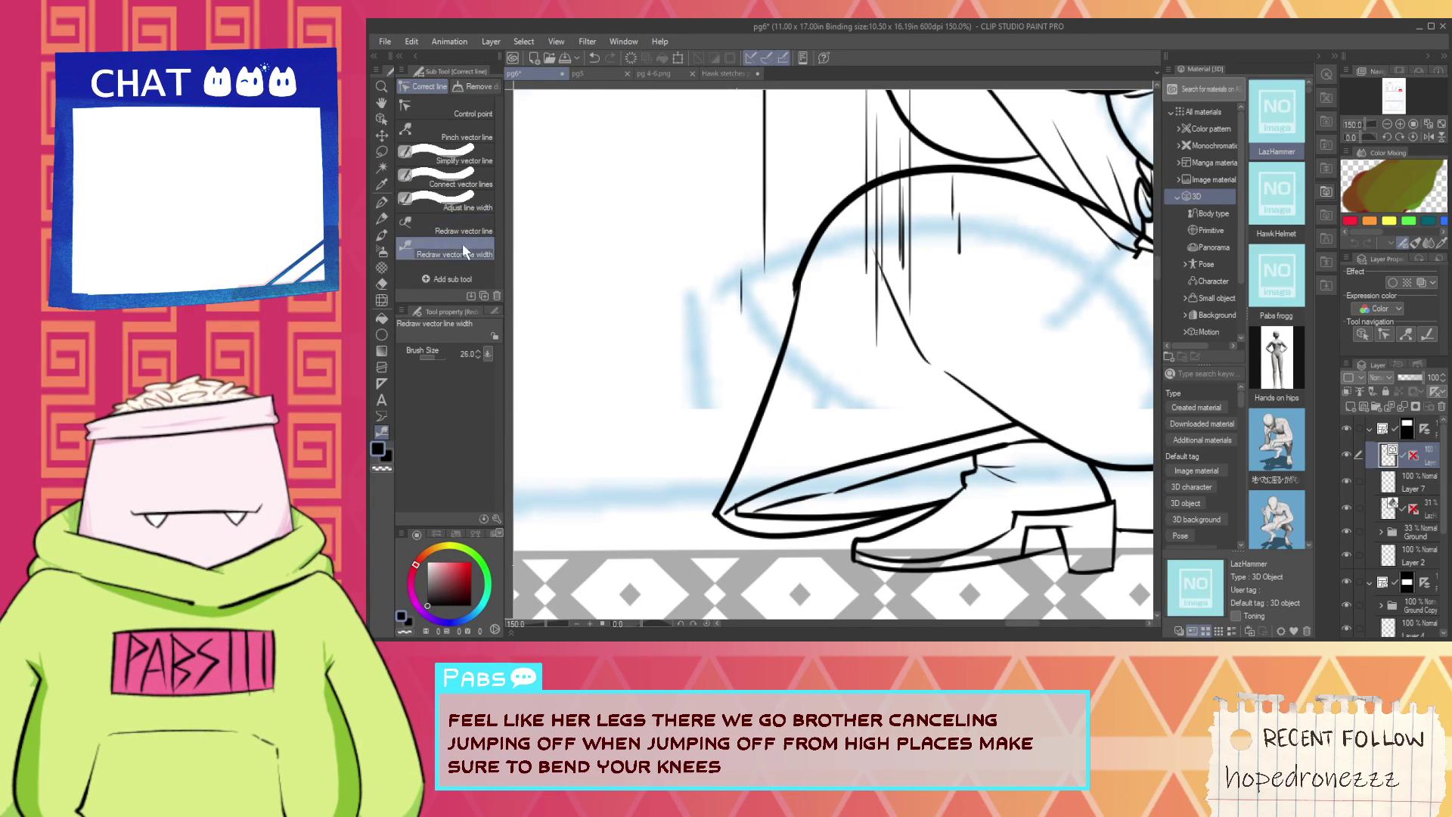
pyautogui.click(466, 207)
pyautogui.click(463, 184)
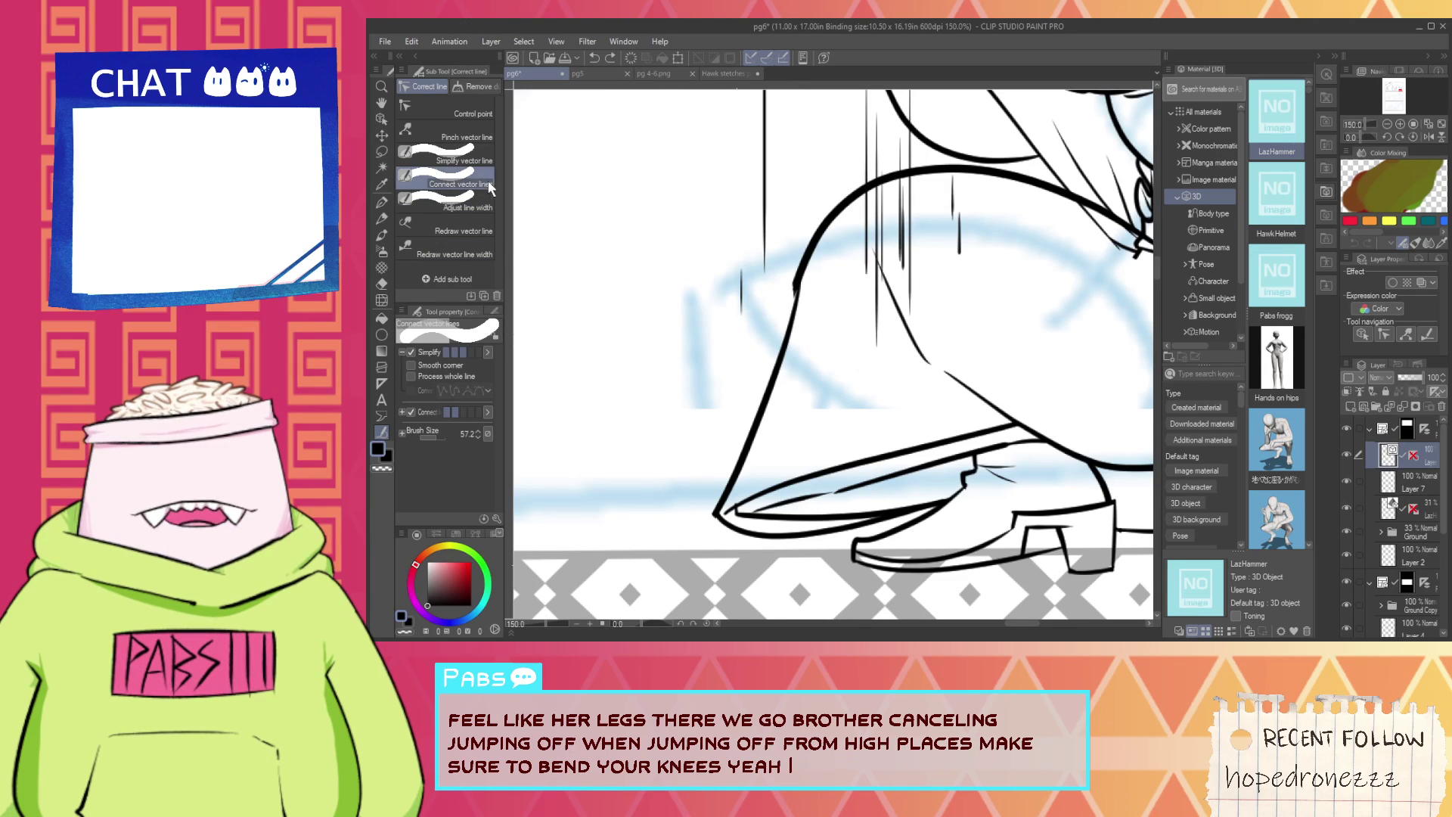
pyautogui.scroll(4, 795, 286)
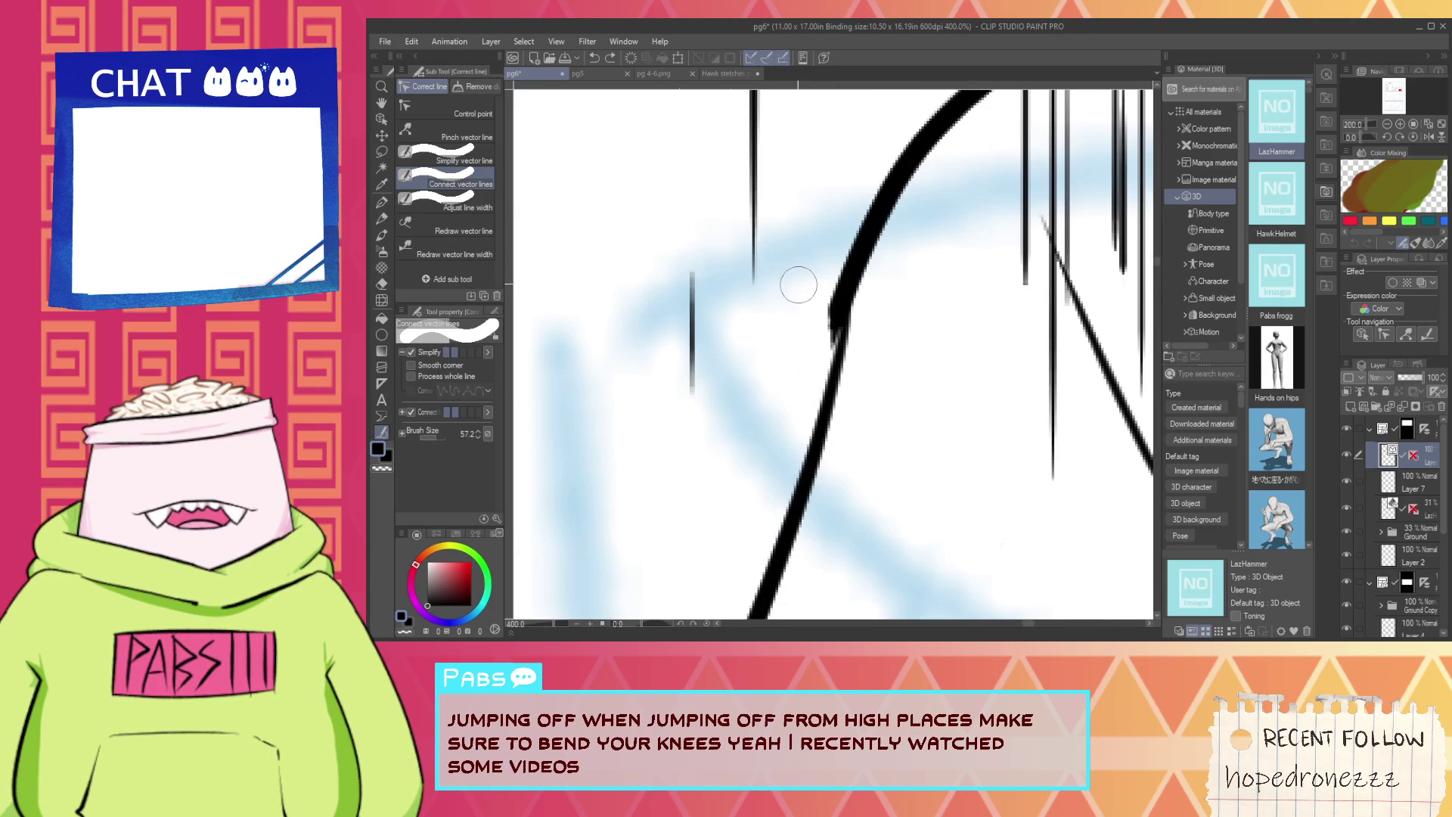
pyautogui.press('o')
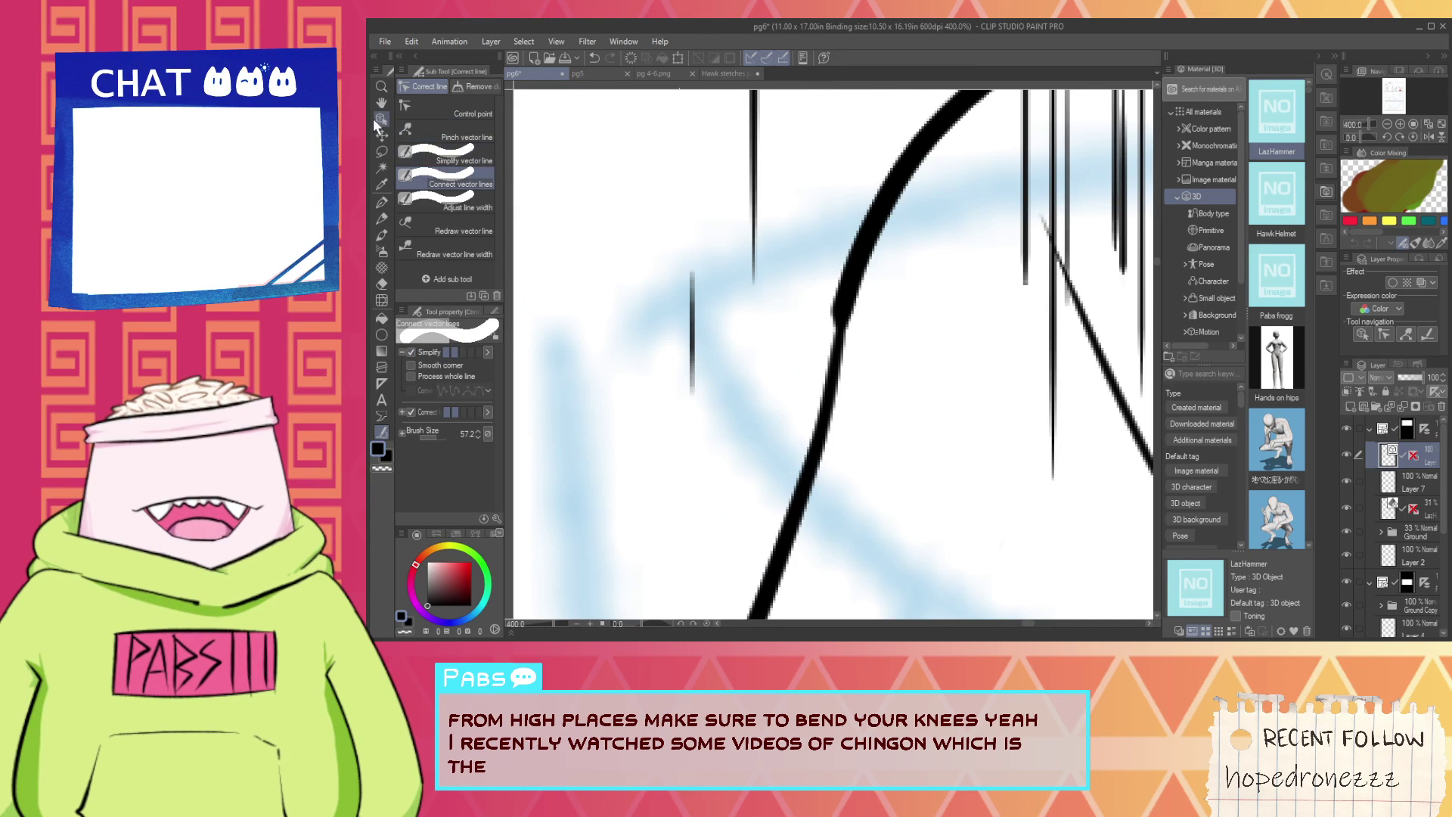
pyautogui.click(834, 344)
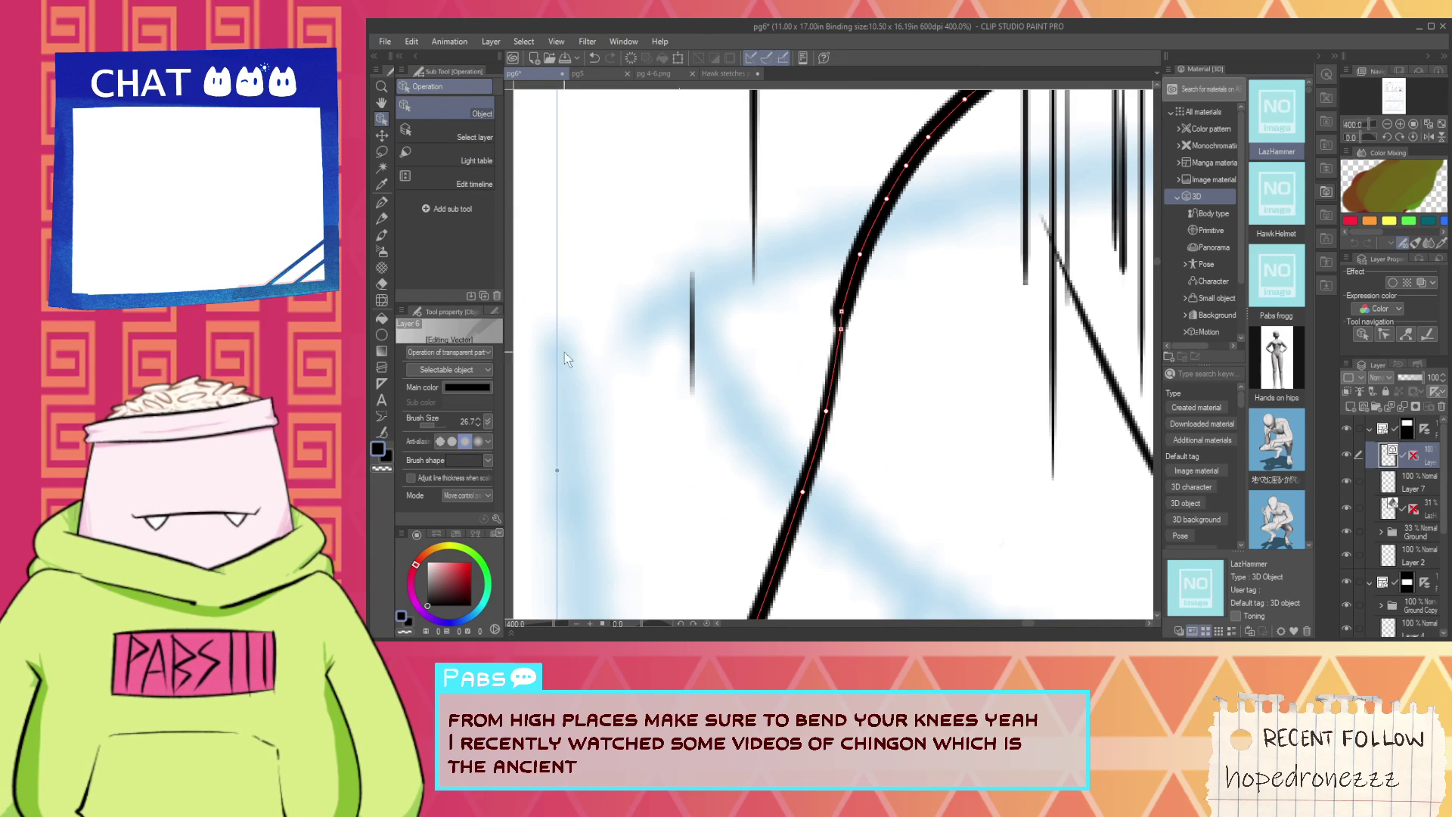
# Smooth the join in the skirt's front outline below the knee by moving its overlapping control point down along the line.
pyautogui.press('y')
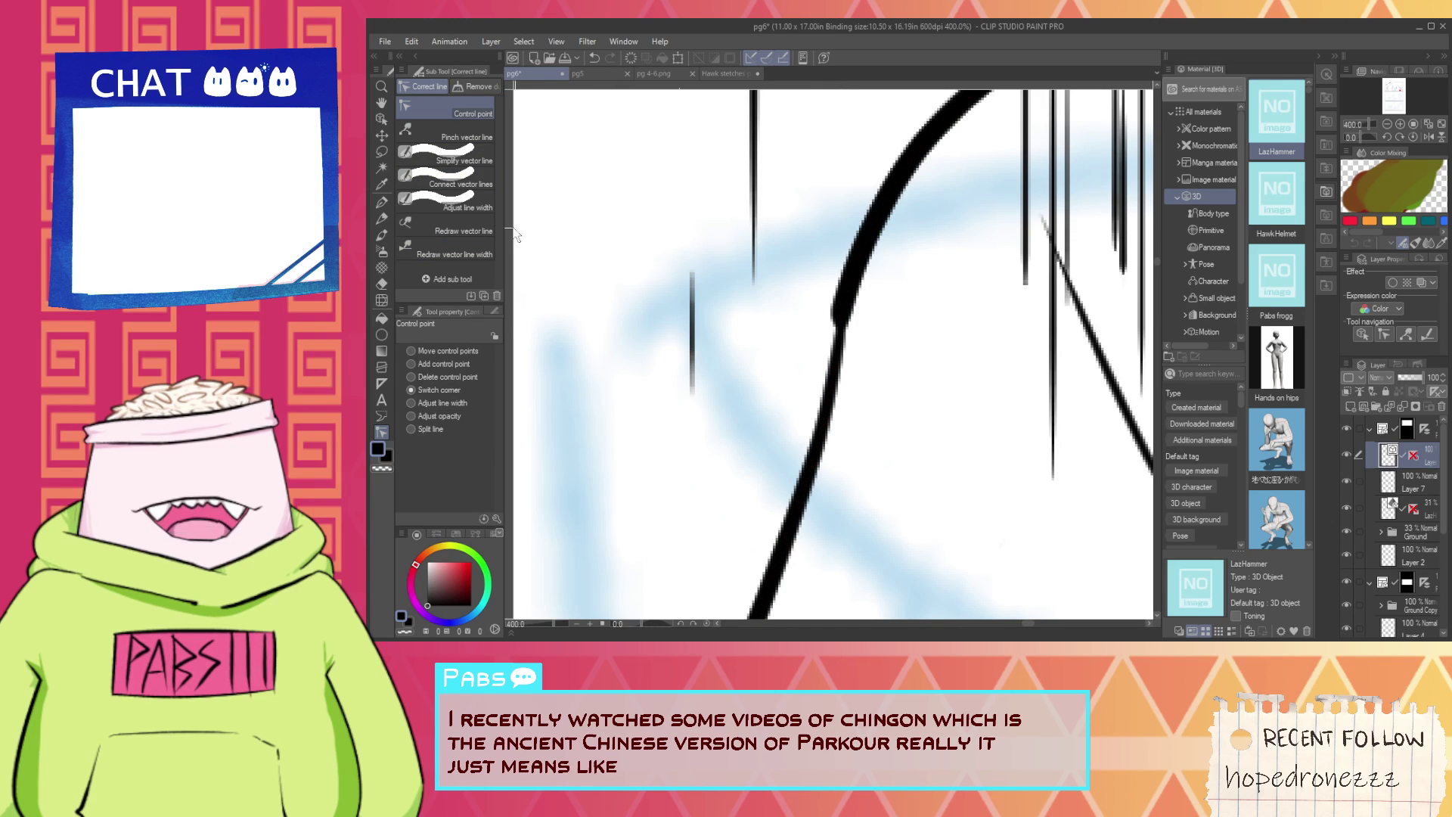
pyautogui.press('o')
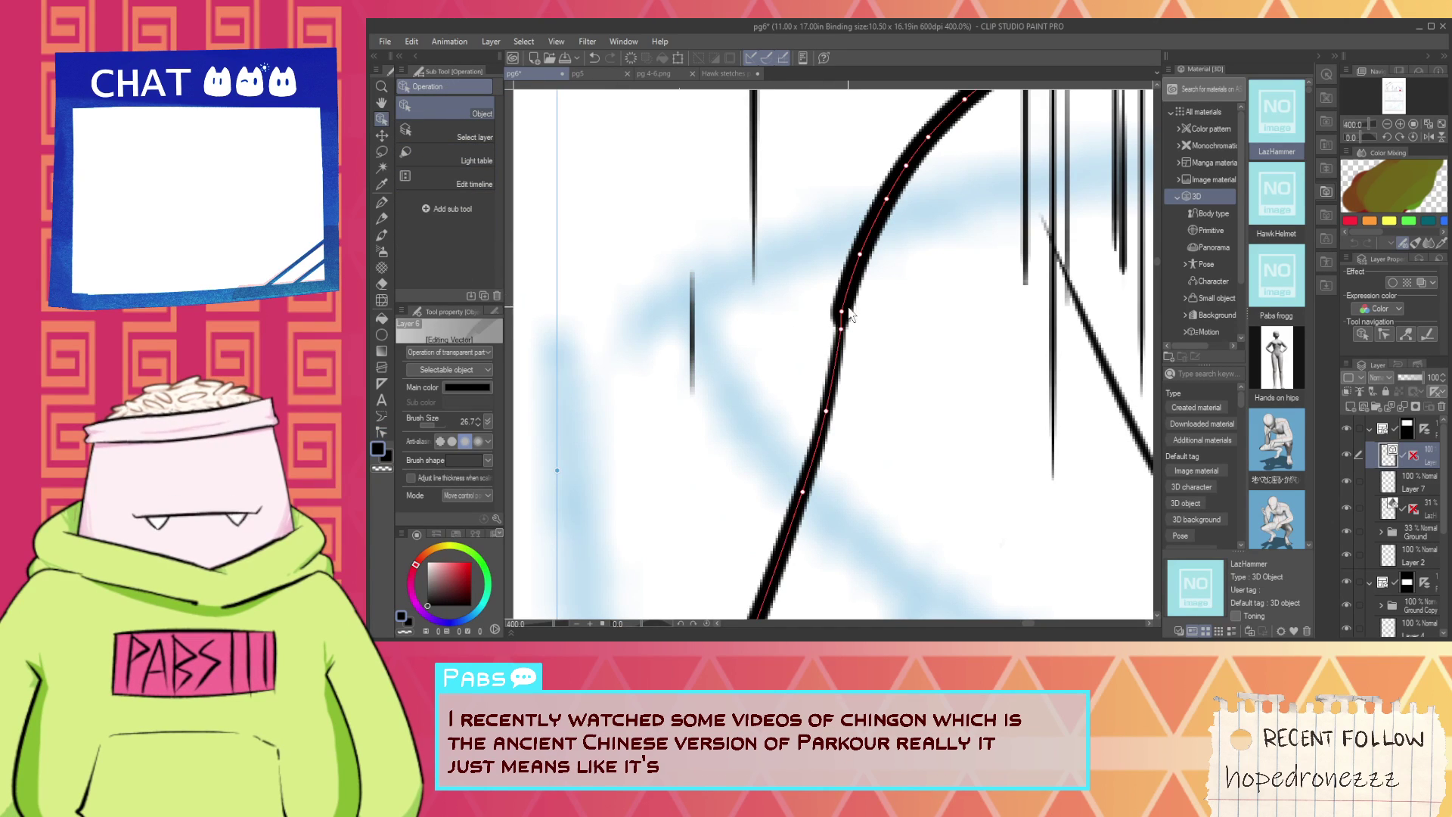
pyautogui.moveTo(842, 311); pyautogui.dragTo(837, 363)
pyautogui.scroll(-6, 838, 363)
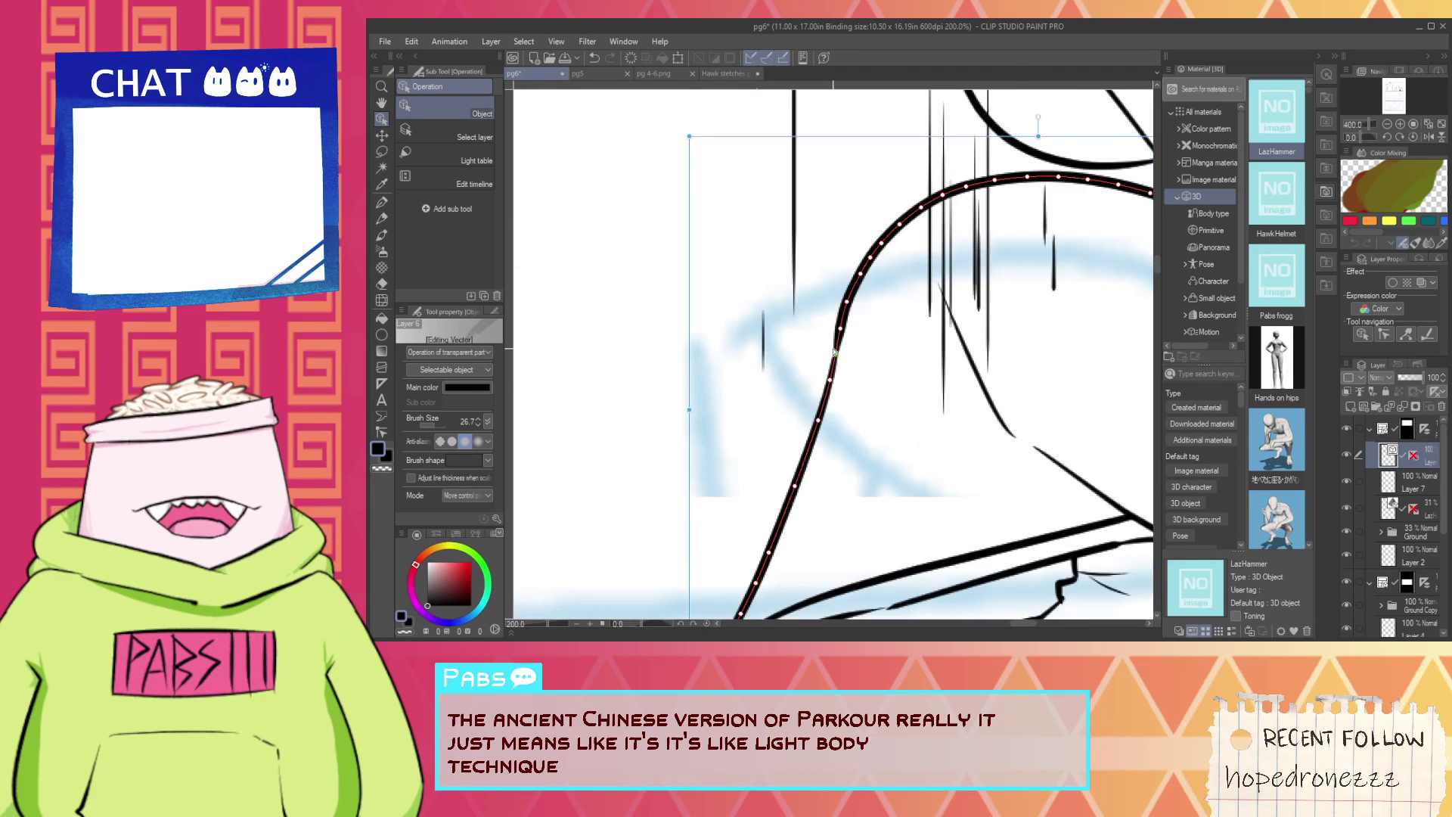
# Doodle the bent legs and long underside of a falling figure in the empty space between the two characters.
pyautogui.scroll(-1, 853, 369)
pyautogui.press('space')
pyautogui.moveTo(853, 369); pyautogui.dragTo(815, 398)
pyautogui.scroll(2, 821, 386)
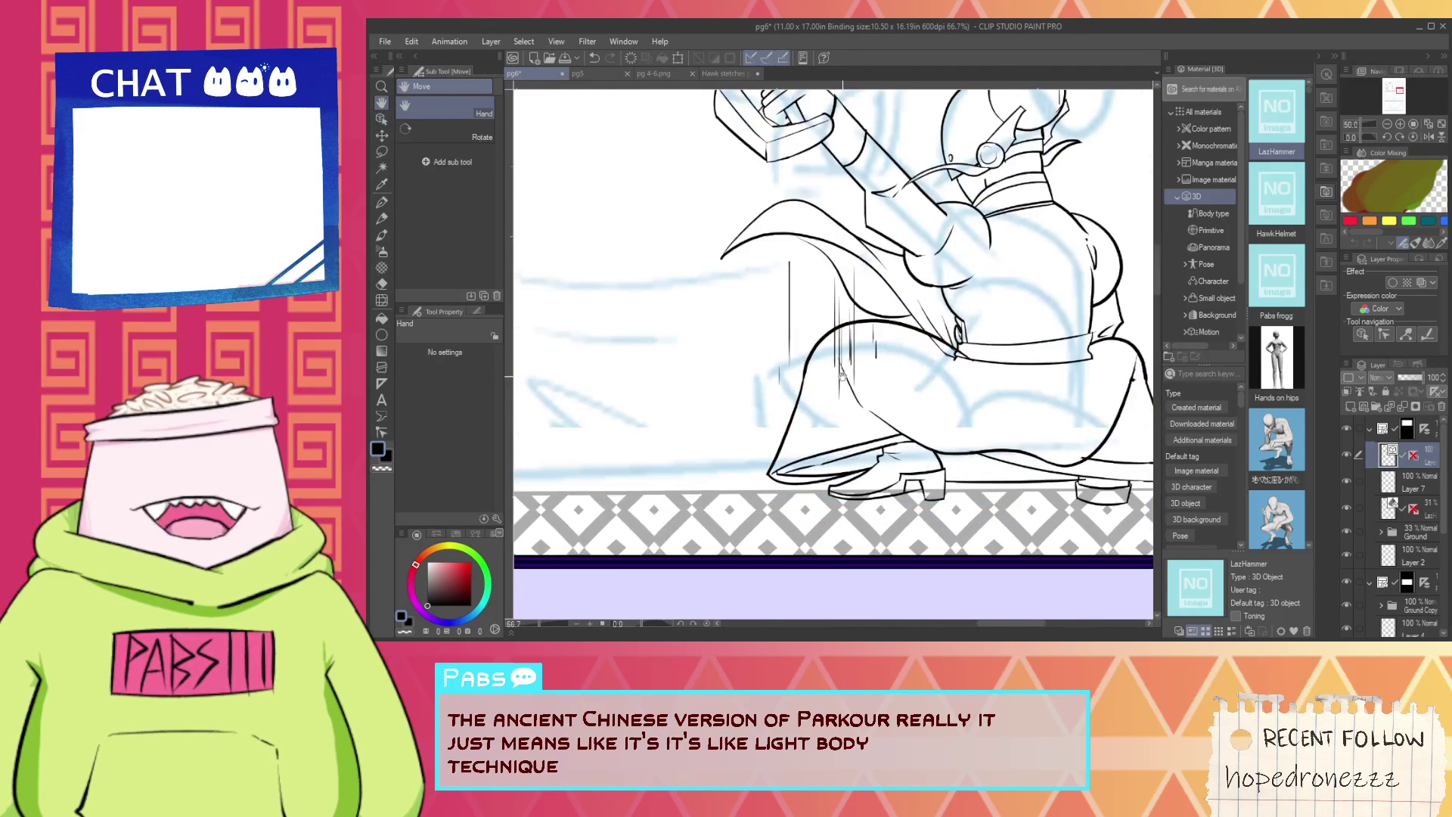
pyautogui.scroll(-2, 594, 271)
pyautogui.moveTo(592, 295); pyautogui.dragTo(682, 339)
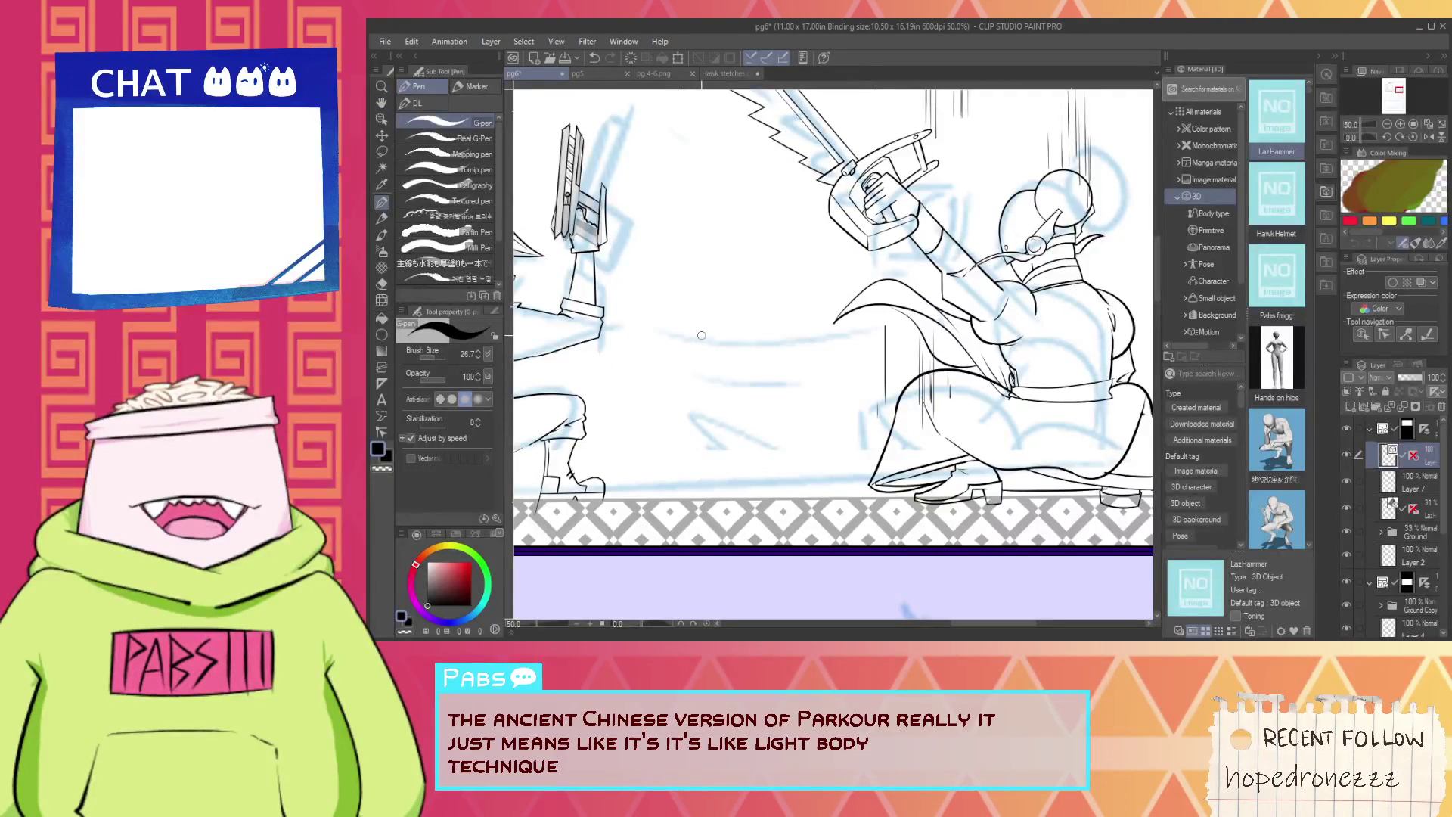
pyautogui.scroll(1, 679, 330)
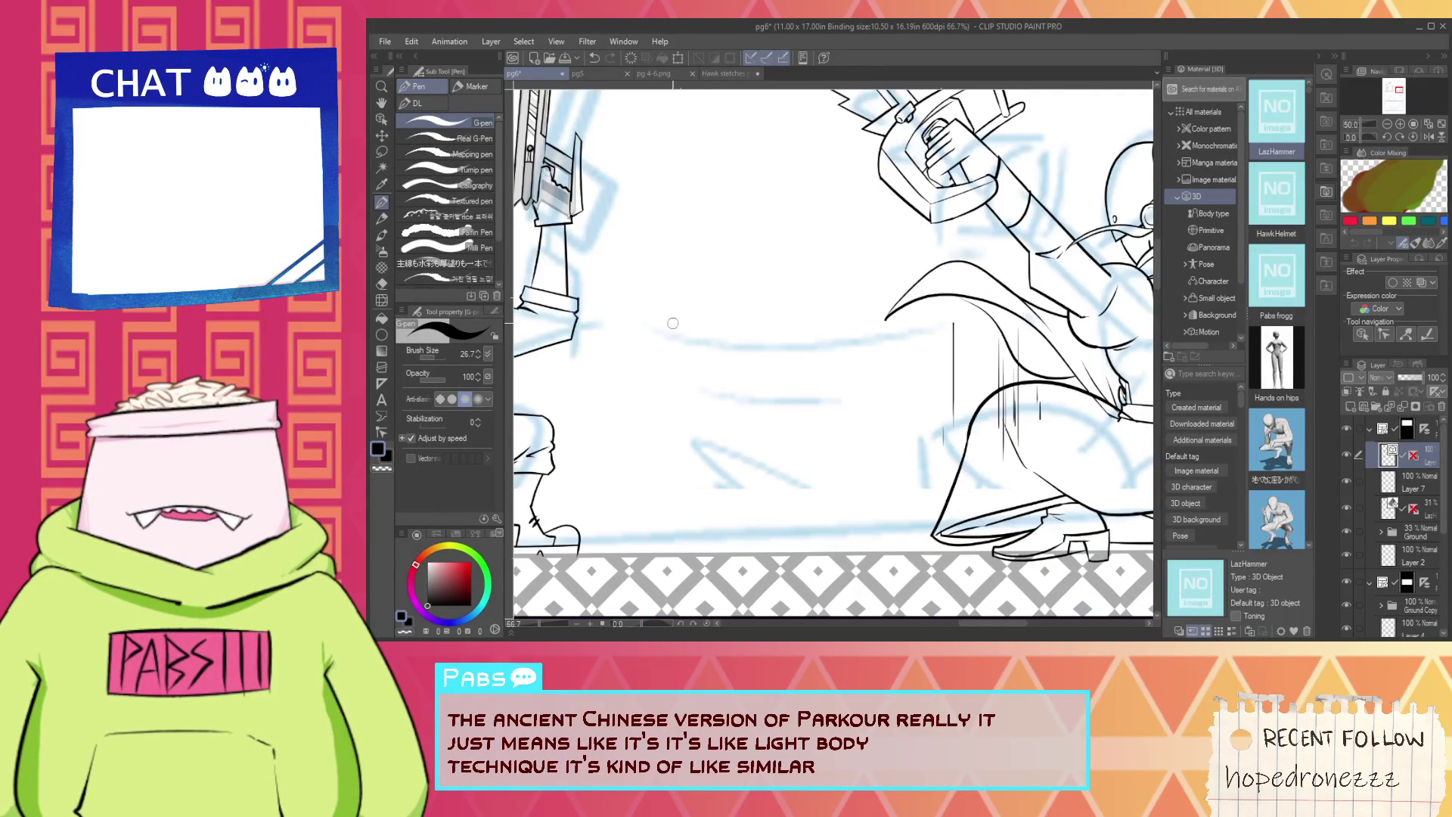
pyautogui.hotkey('ctrl', 'z')
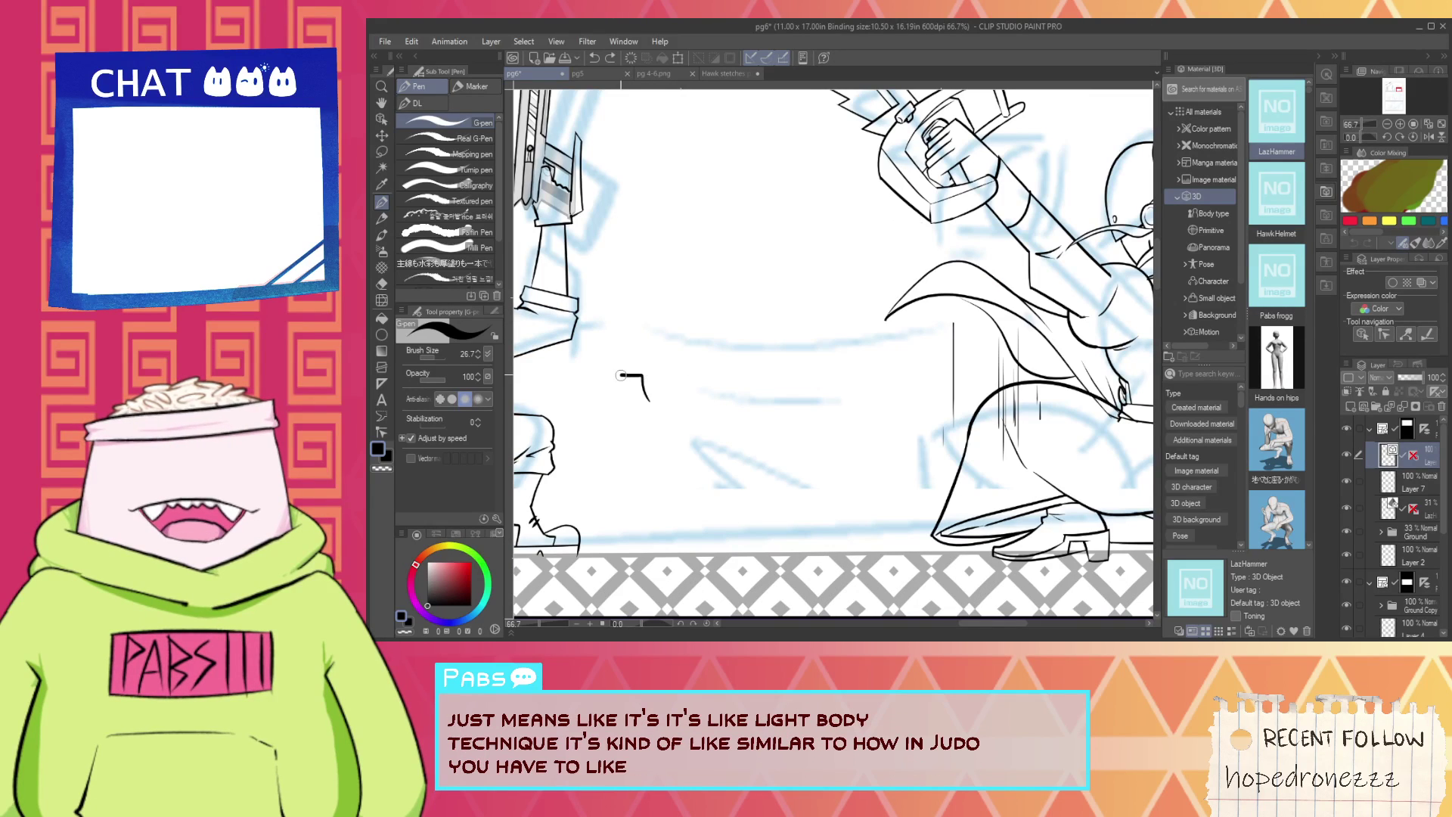
pyautogui.moveTo(656, 376)
pyautogui.mouseDown()
pyautogui.moveTo(681, 394)
pyautogui.moveTo(731, 392)
pyautogui.mouseUp()
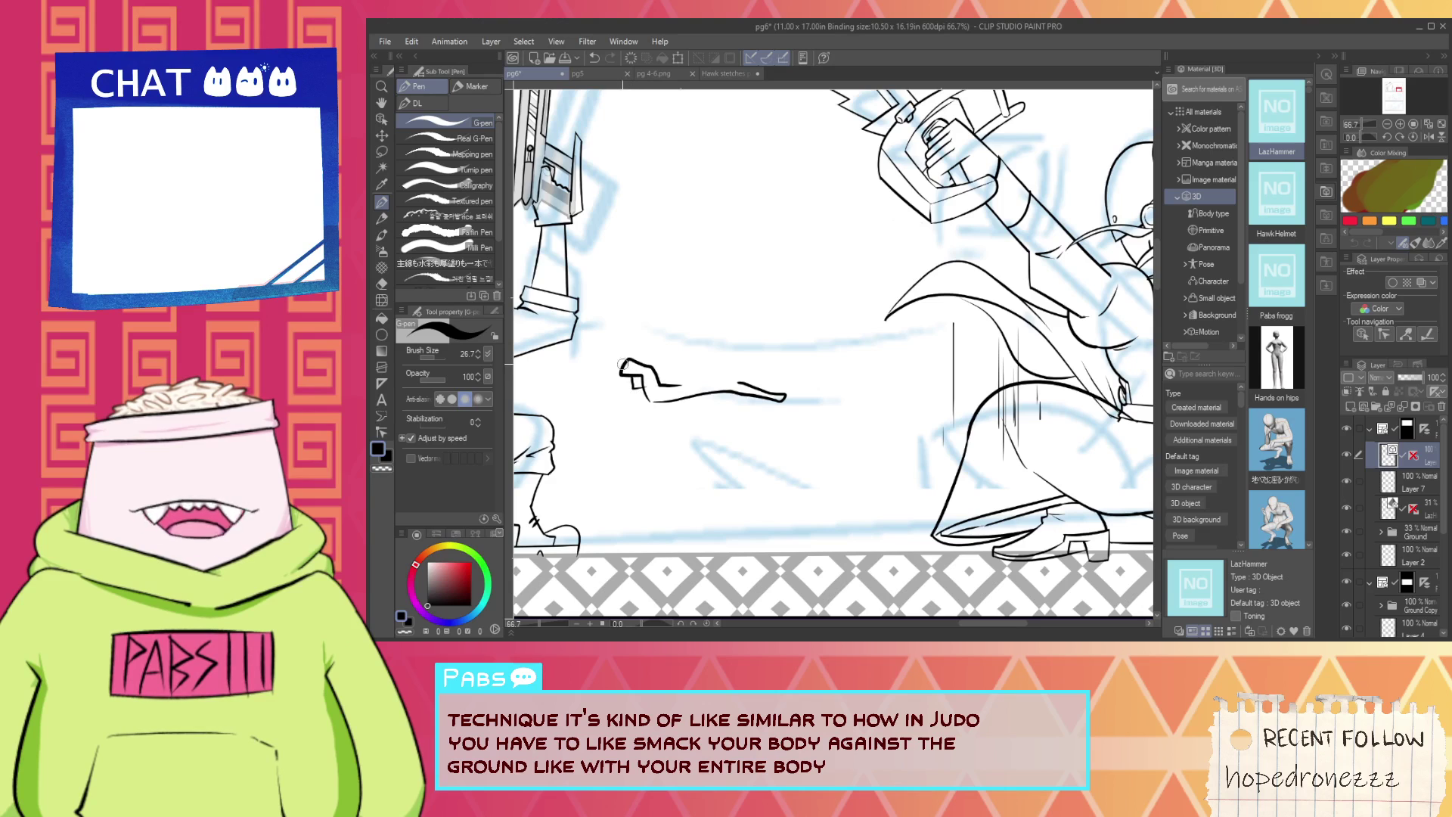
pyautogui.moveTo(626, 351); pyautogui.dragTo(643, 358)
pyautogui.hotkey('ctrl', 'z')
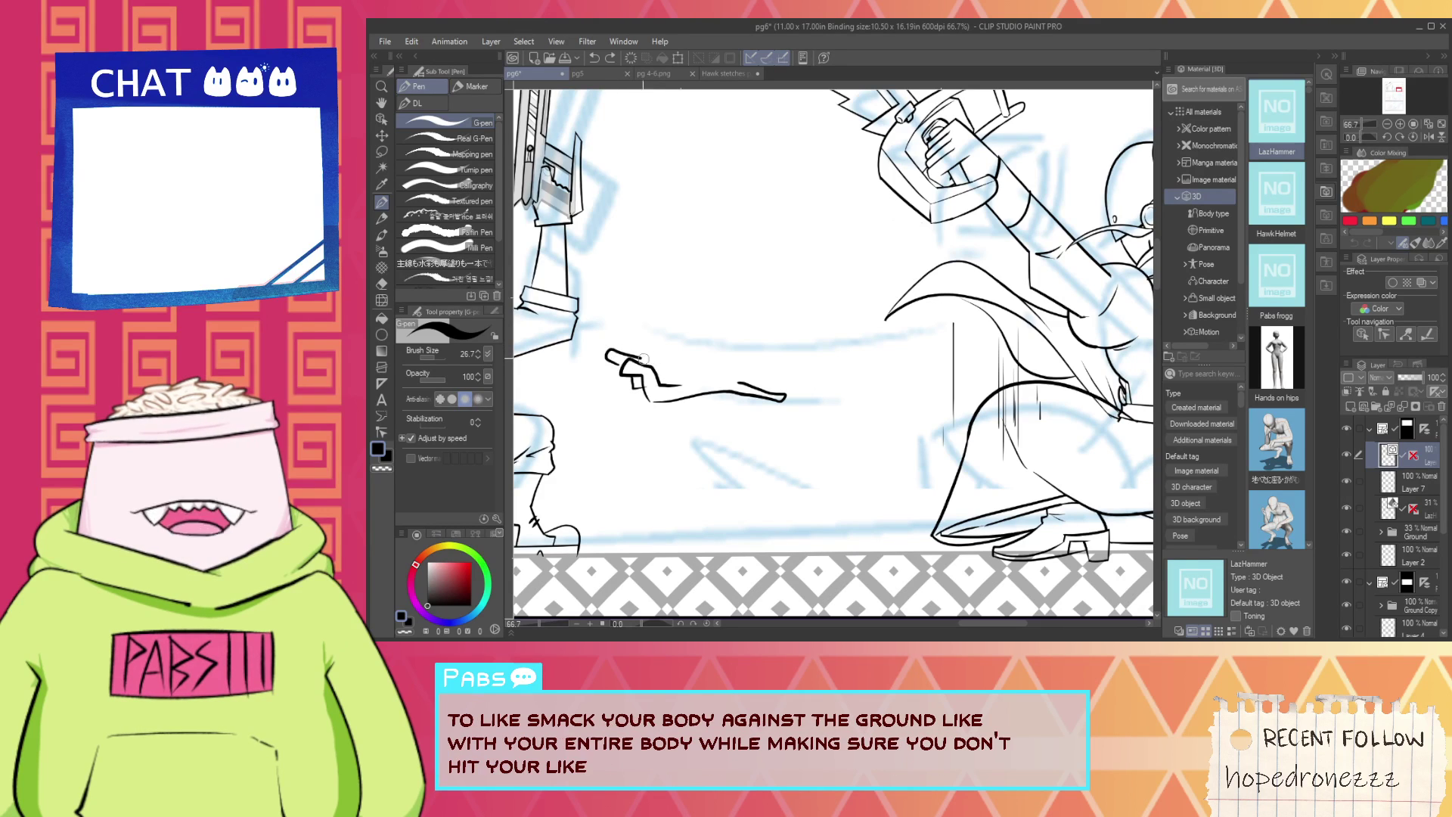
# Draw the back, arm and round head on the falling figure doodle.
pyautogui.scroll(2, 657, 393)
pyautogui.scroll(2, 662, 391)
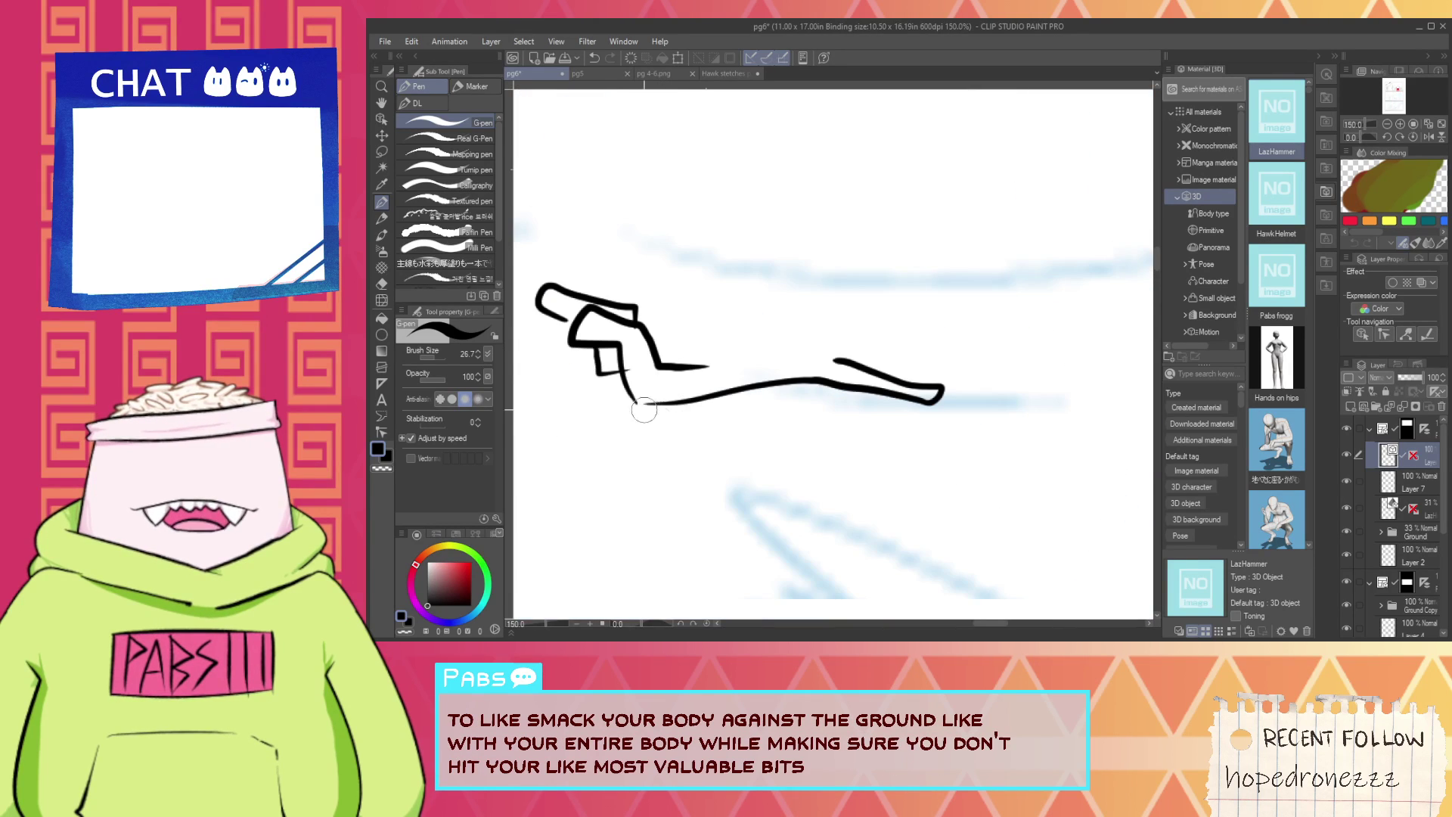
pyautogui.press('space')
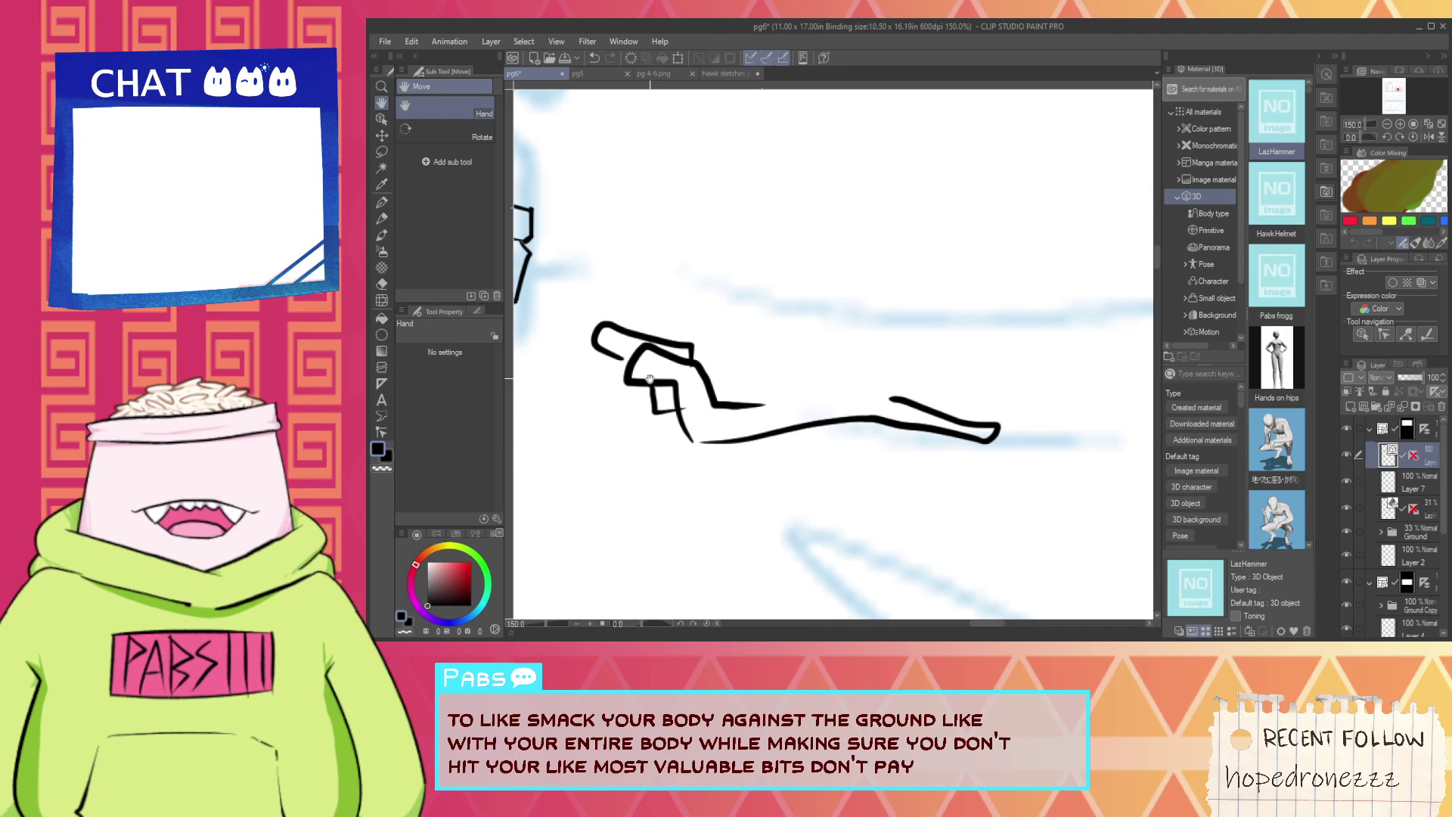
pyautogui.moveTo(694, 393); pyautogui.dragTo(785, 385)
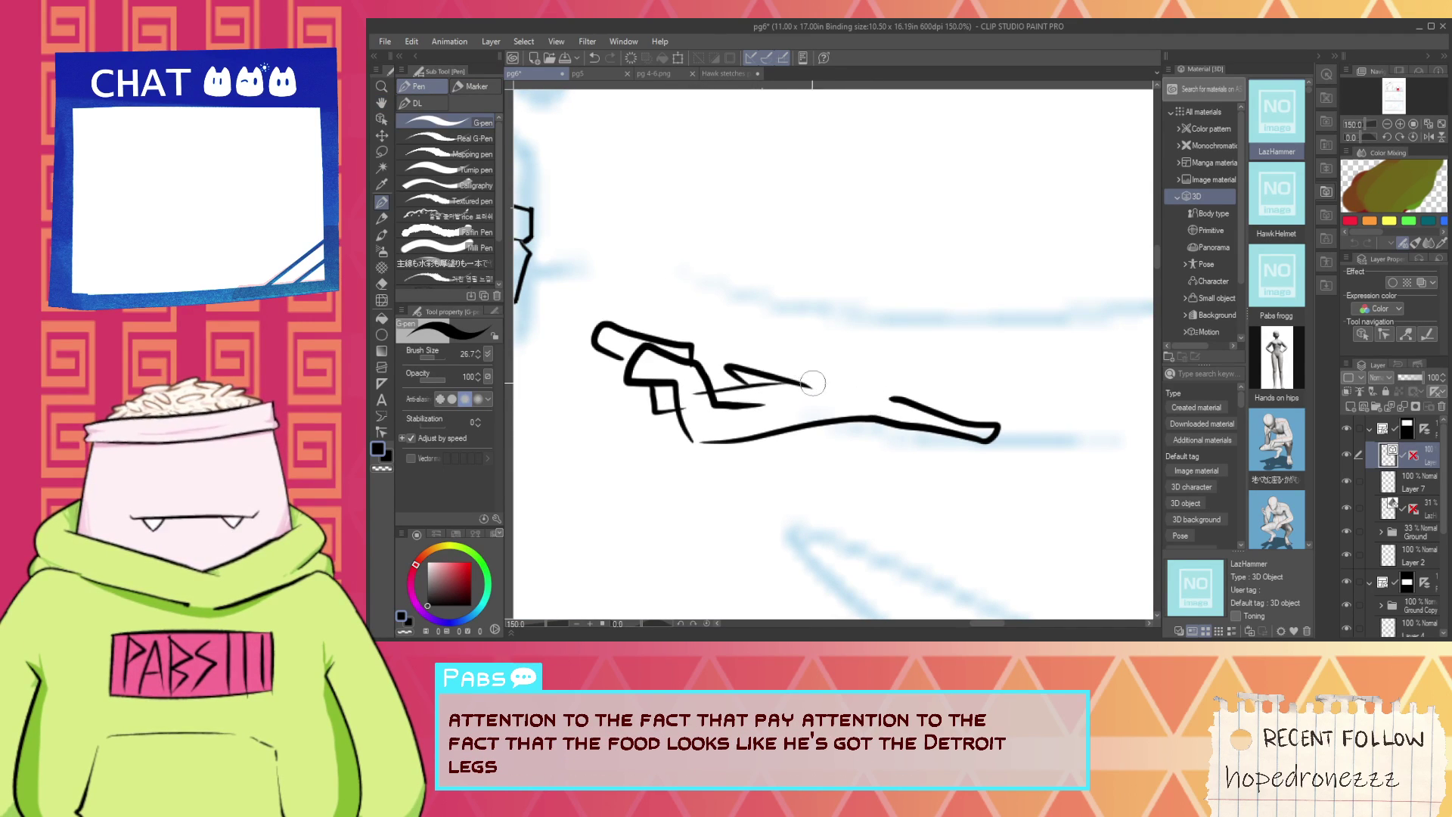
pyautogui.moveTo(811, 390)
pyautogui.mouseDown()
pyautogui.moveTo(908, 384)
pyautogui.moveTo(893, 397)
pyautogui.moveTo(846, 361)
pyautogui.moveTo(876, 386)
pyautogui.mouseUp()
pyautogui.hotkey('ctrl', 'z')
pyautogui.hotkey('ctrl', 'z')
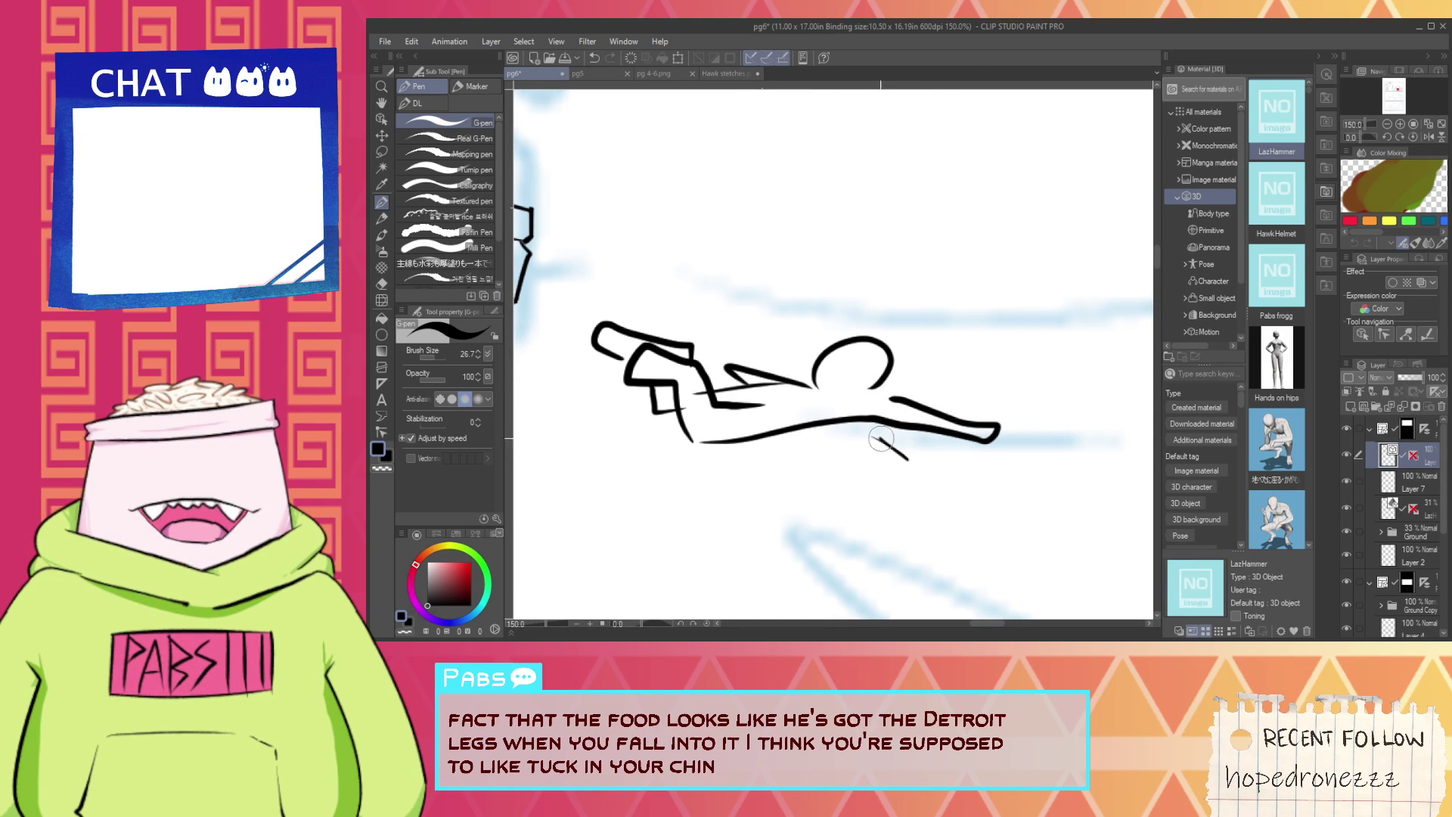
# Add a second arm and impact marks to the falling figure doodle, and redraw the end of its lower leg.
pyautogui.moveTo(908, 445); pyautogui.dragTo(946, 458)
pyautogui.moveTo(740, 463)
pyautogui.mouseDown()
pyautogui.moveTo(777, 447)
pyautogui.moveTo(856, 457)
pyautogui.mouseUp()
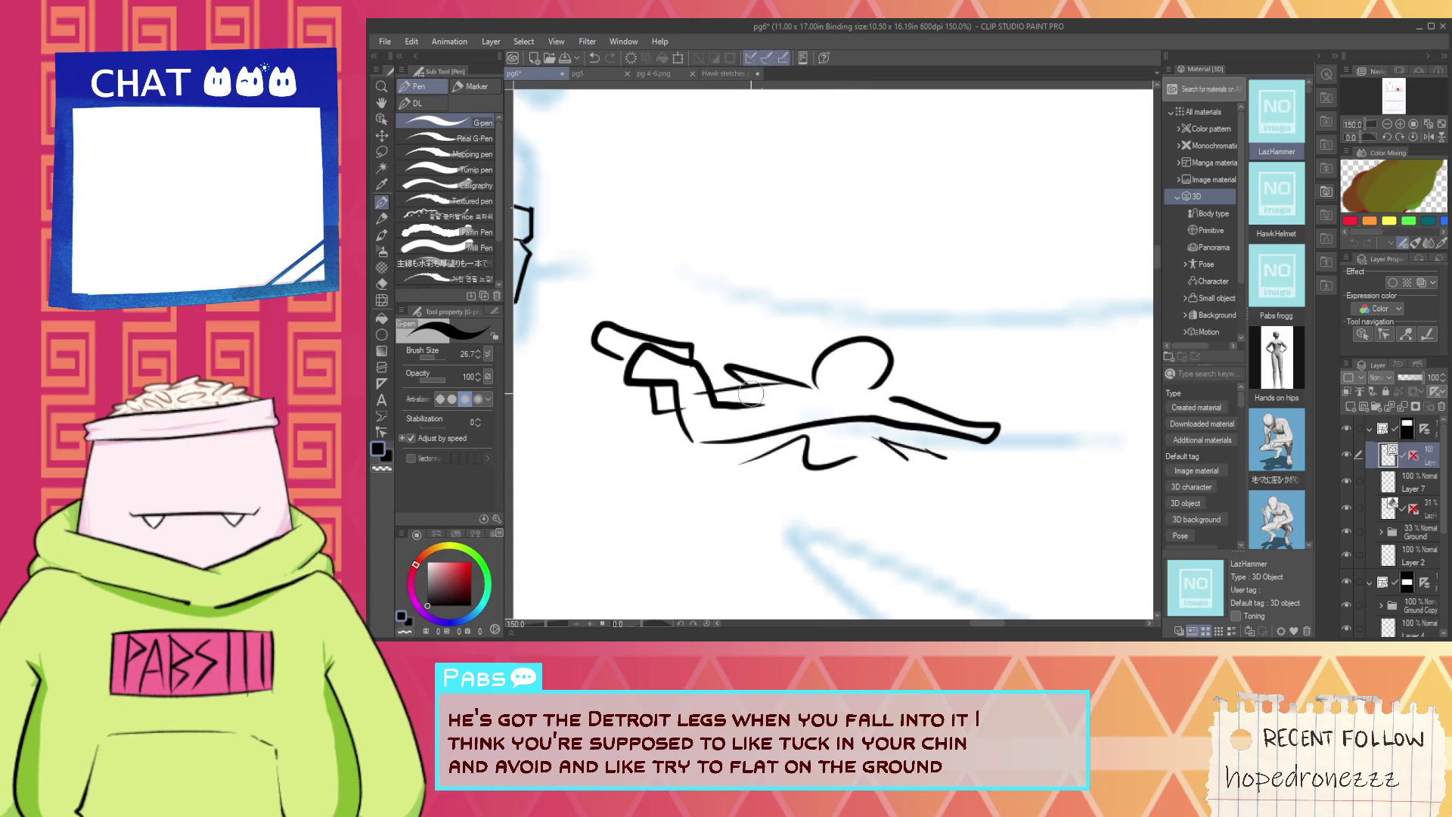
pyautogui.moveTo(948, 395); pyautogui.dragTo(982, 402)
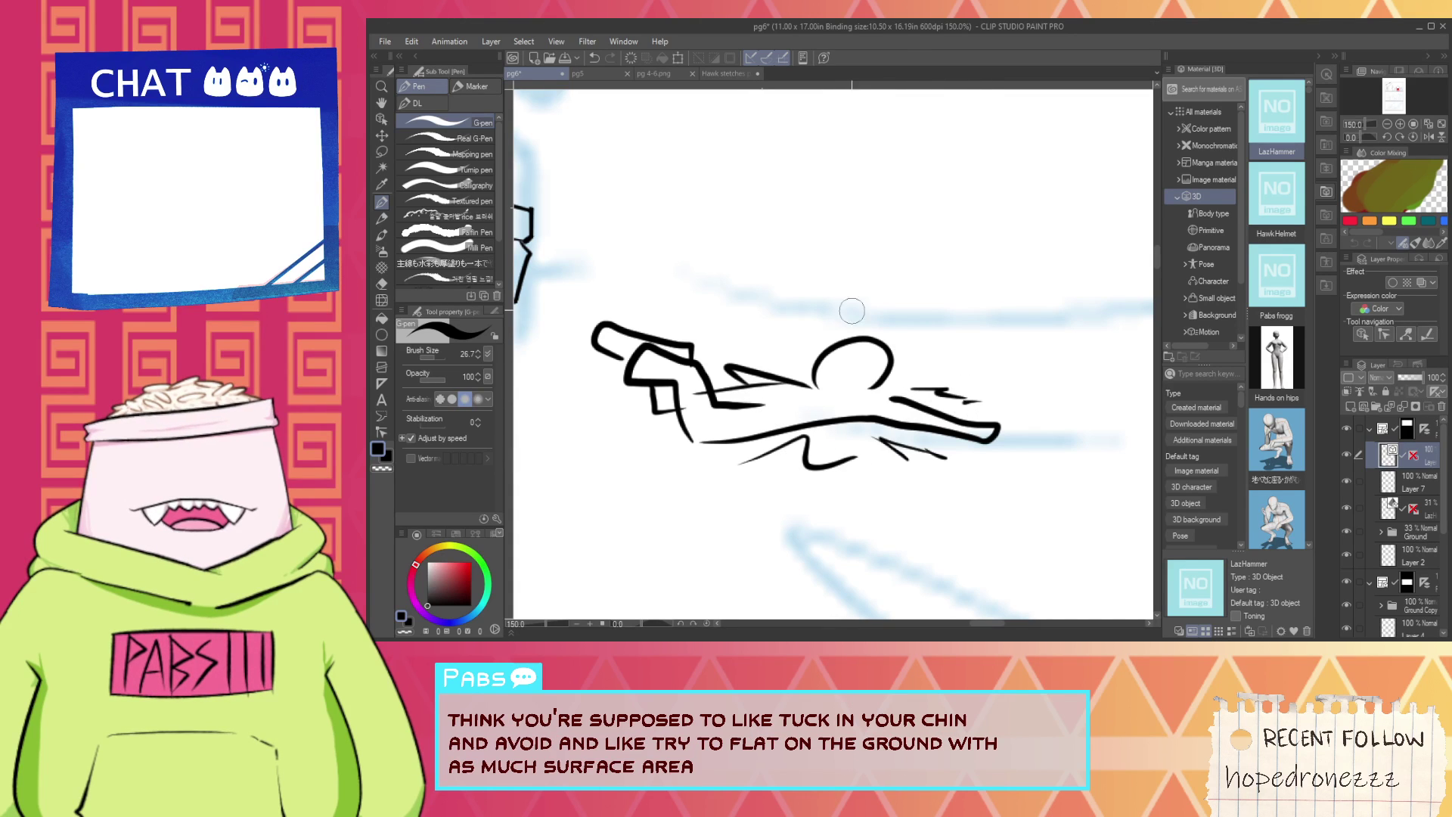
pyautogui.scroll(1, 652, 417)
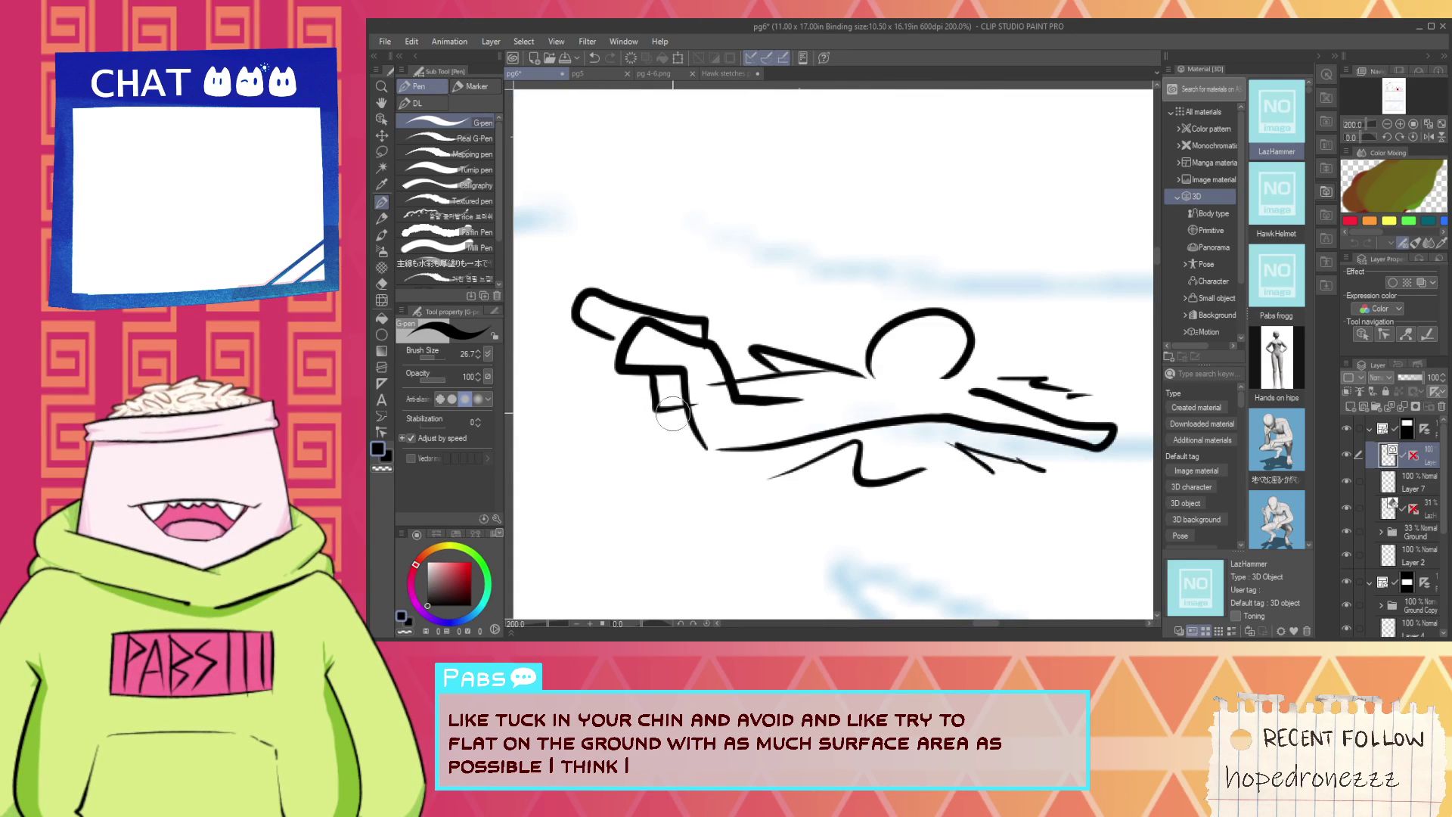
pyautogui.press('e')
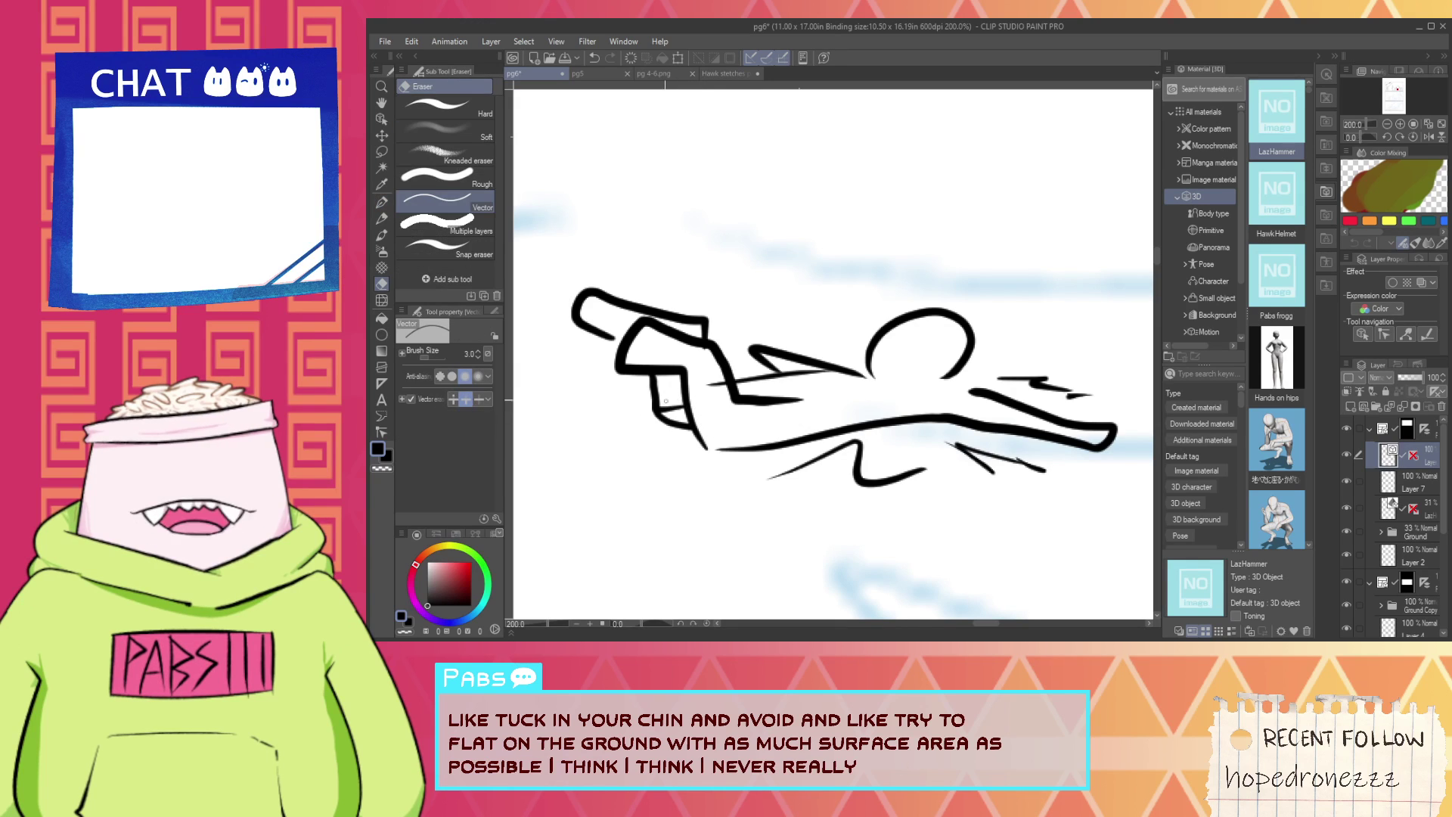
pyautogui.moveTo(666, 401); pyautogui.dragTo(669, 413)
pyautogui.scroll(-2, 719, 384)
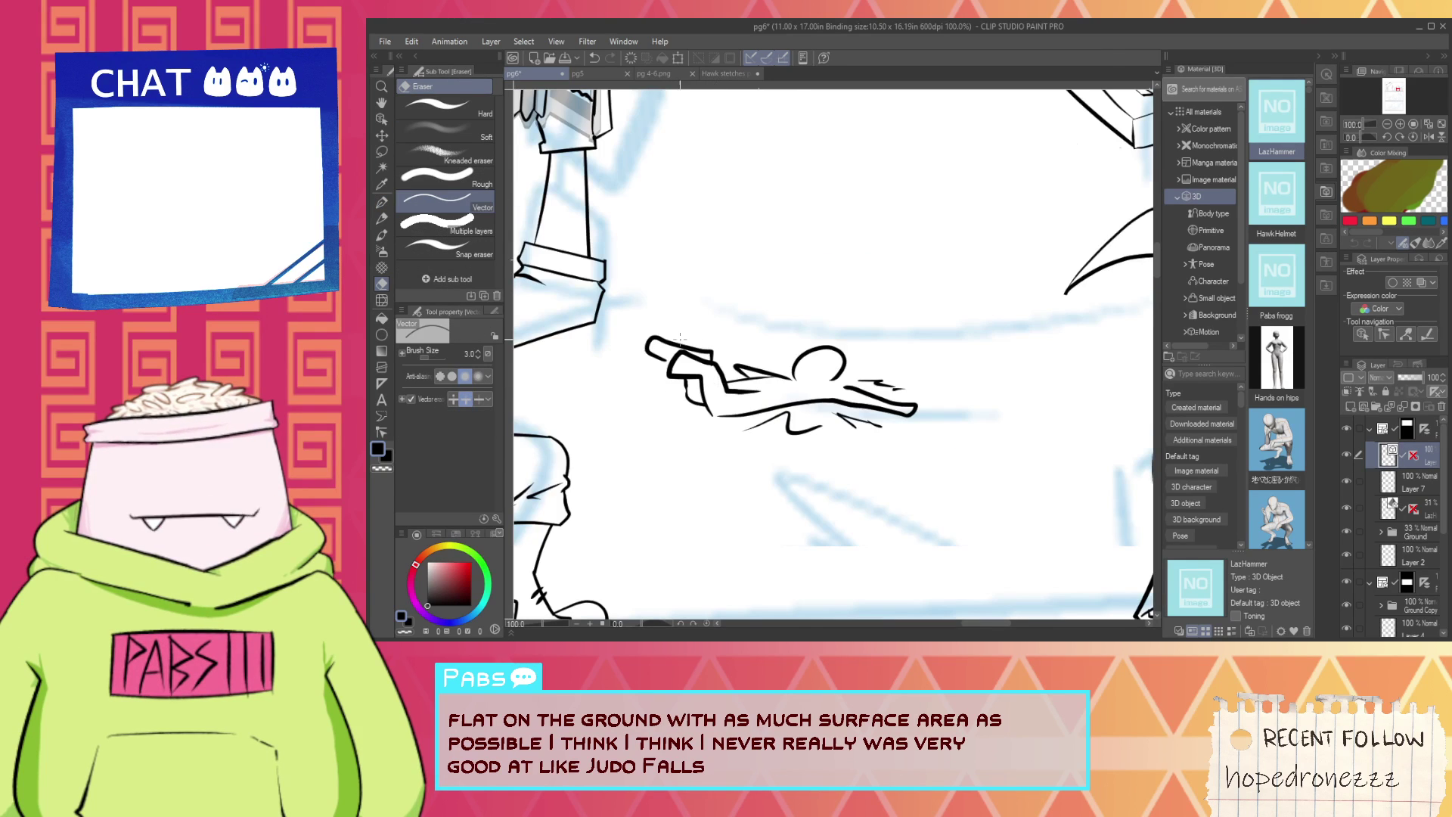
# Select all vector lines of the falling figure doodle and delete them.
pyautogui.press('o')
pyautogui.moveTo(931, 514); pyautogui.dragTo(637, 290)
pyautogui.press('Delete')
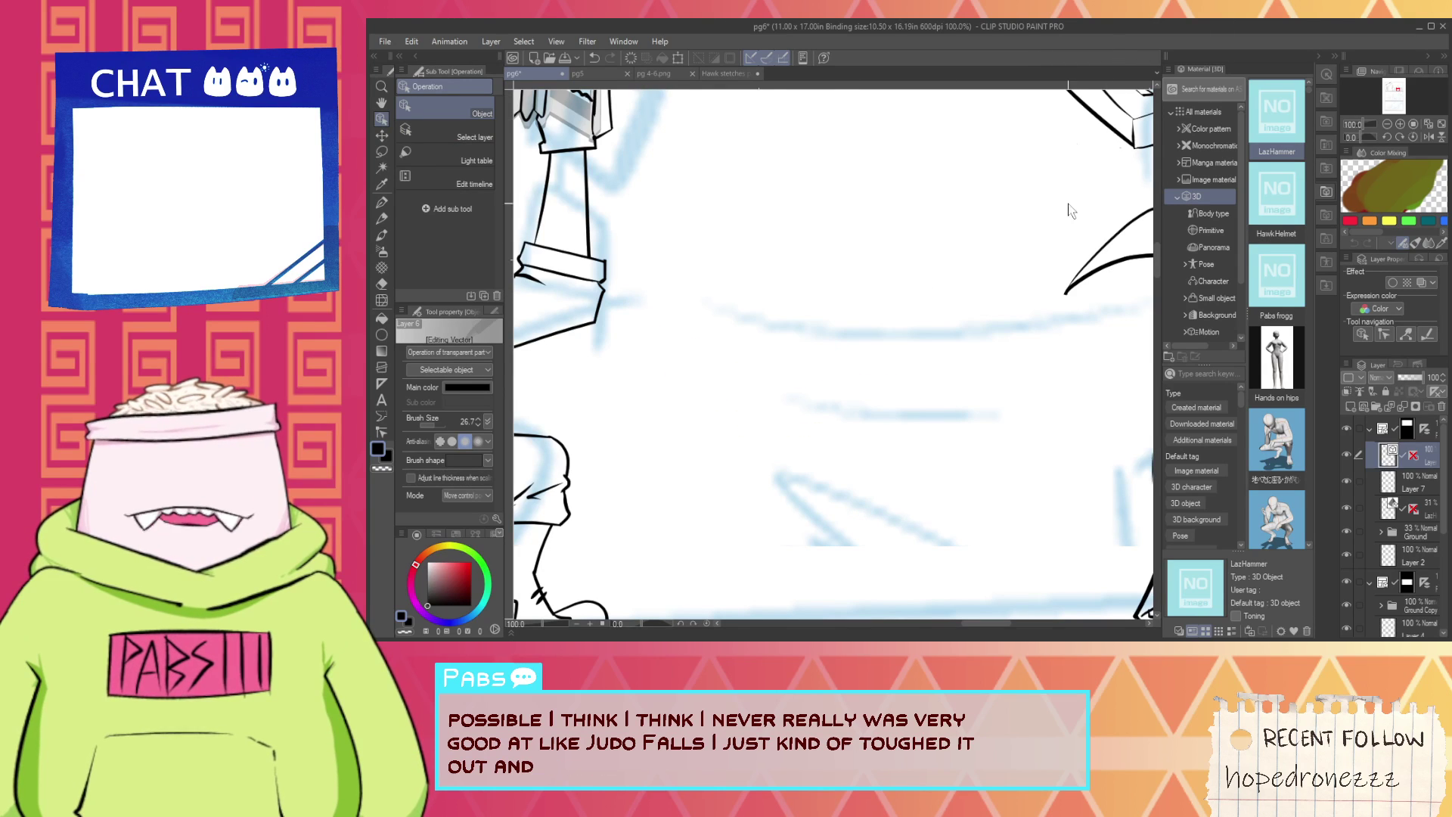
# Doodle the folded leg and foot of a crouching figure in the empty space between the characters.
pyautogui.press('p')
pyautogui.moveTo(703, 387); pyautogui.dragTo(769, 420)
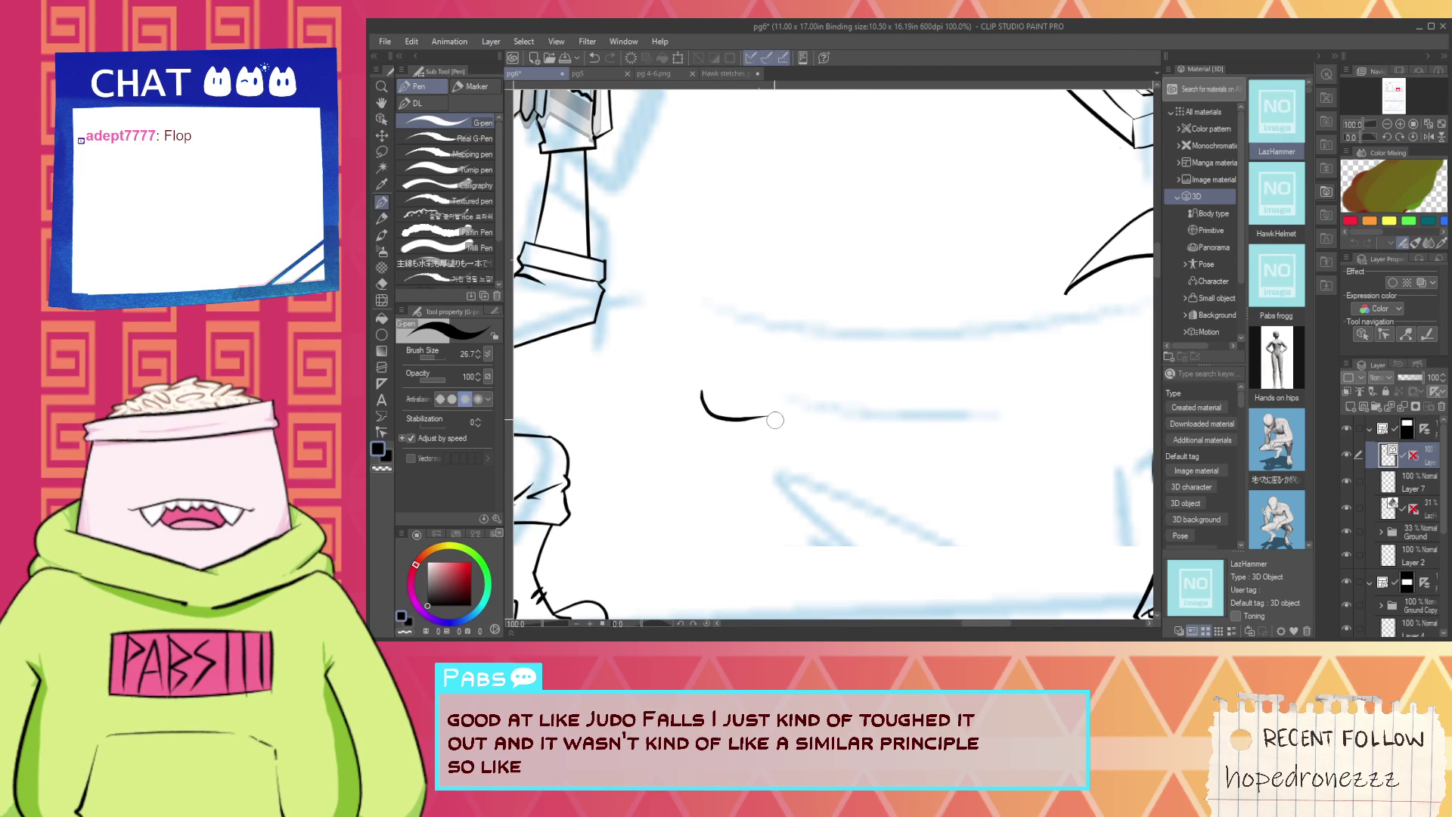
pyautogui.hotkey('ctrl', 'z')
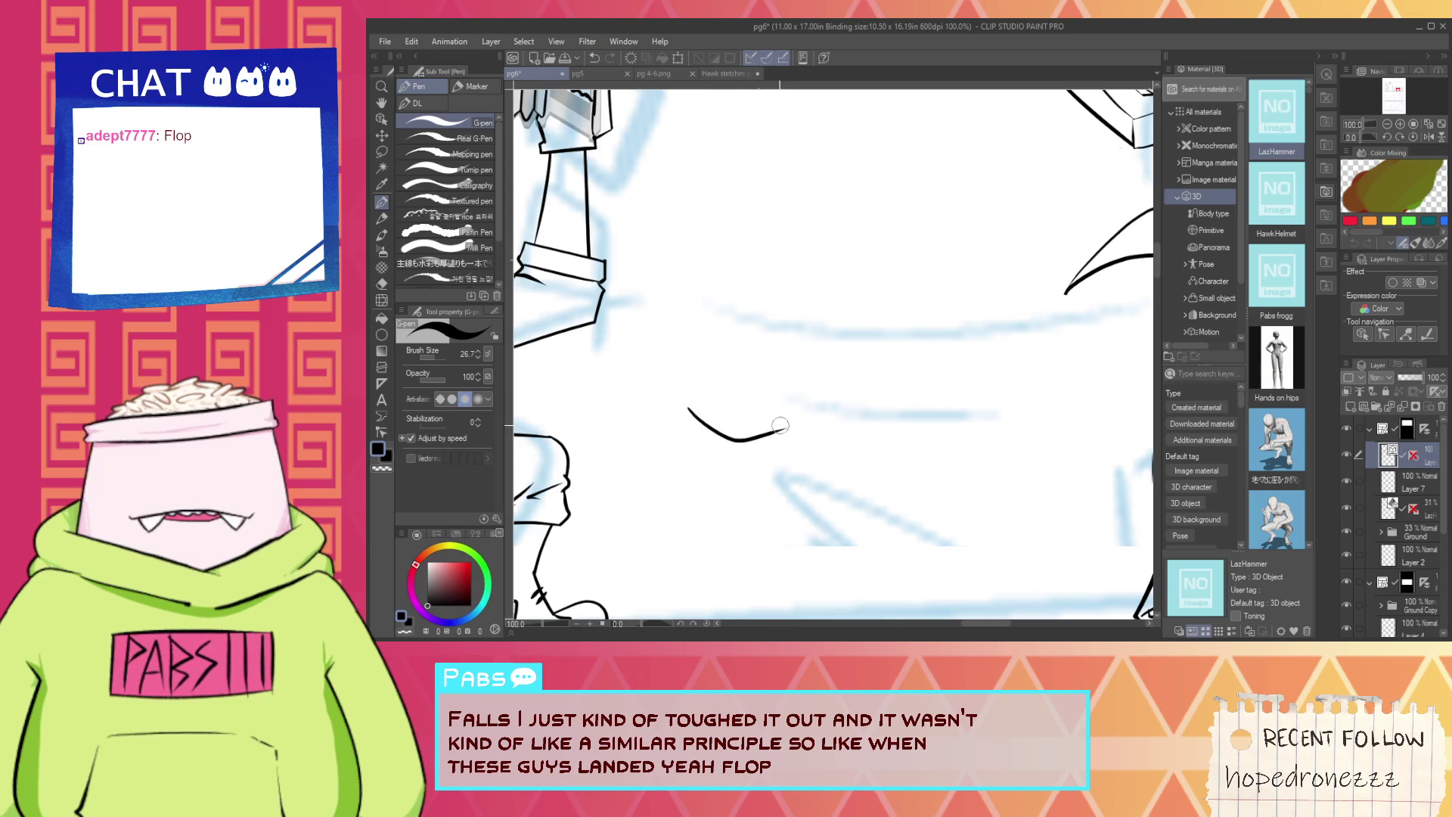
pyautogui.moveTo(704, 402); pyautogui.dragTo(761, 407)
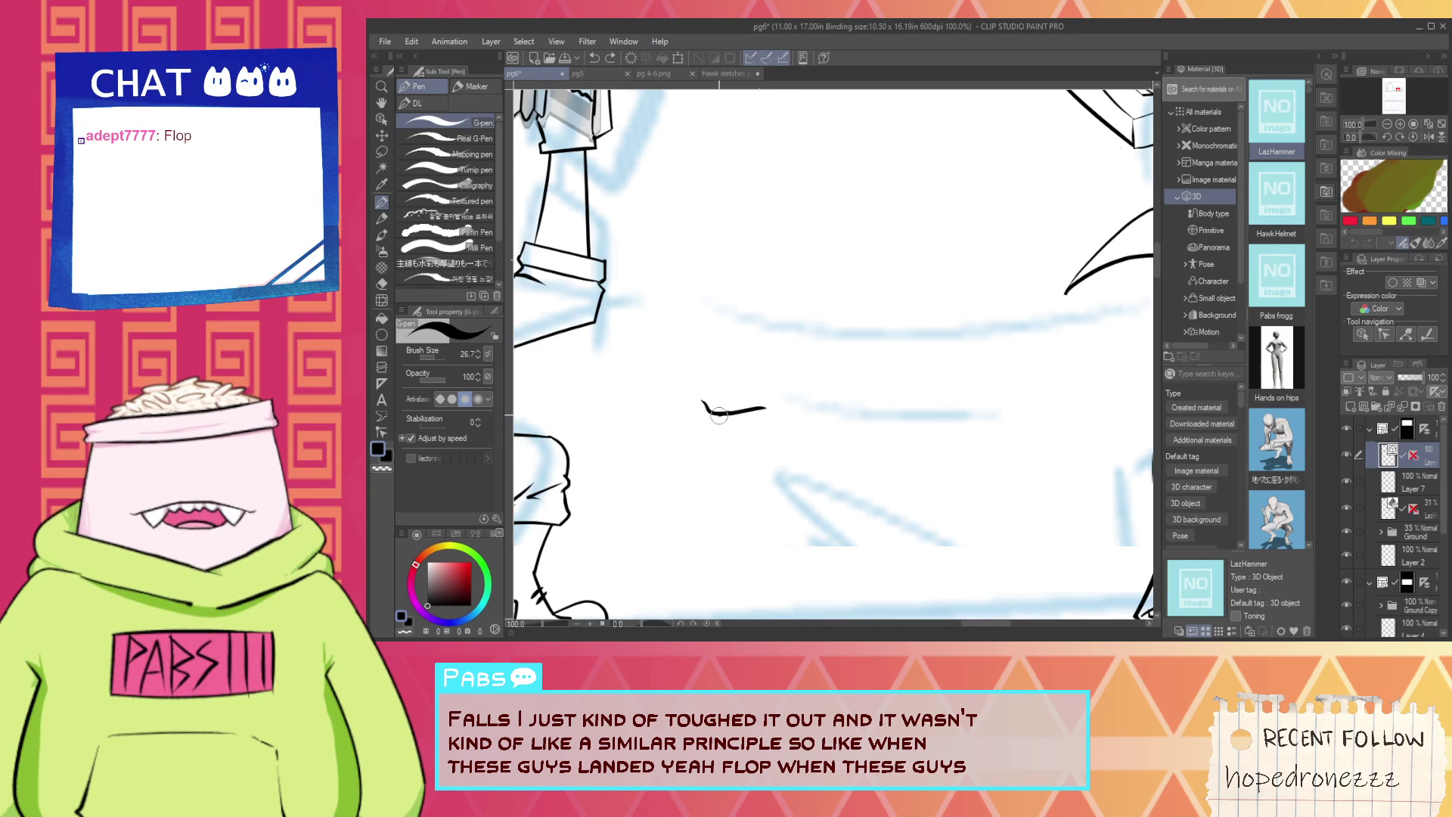
pyautogui.moveTo(719, 414); pyautogui.dragTo(730, 432)
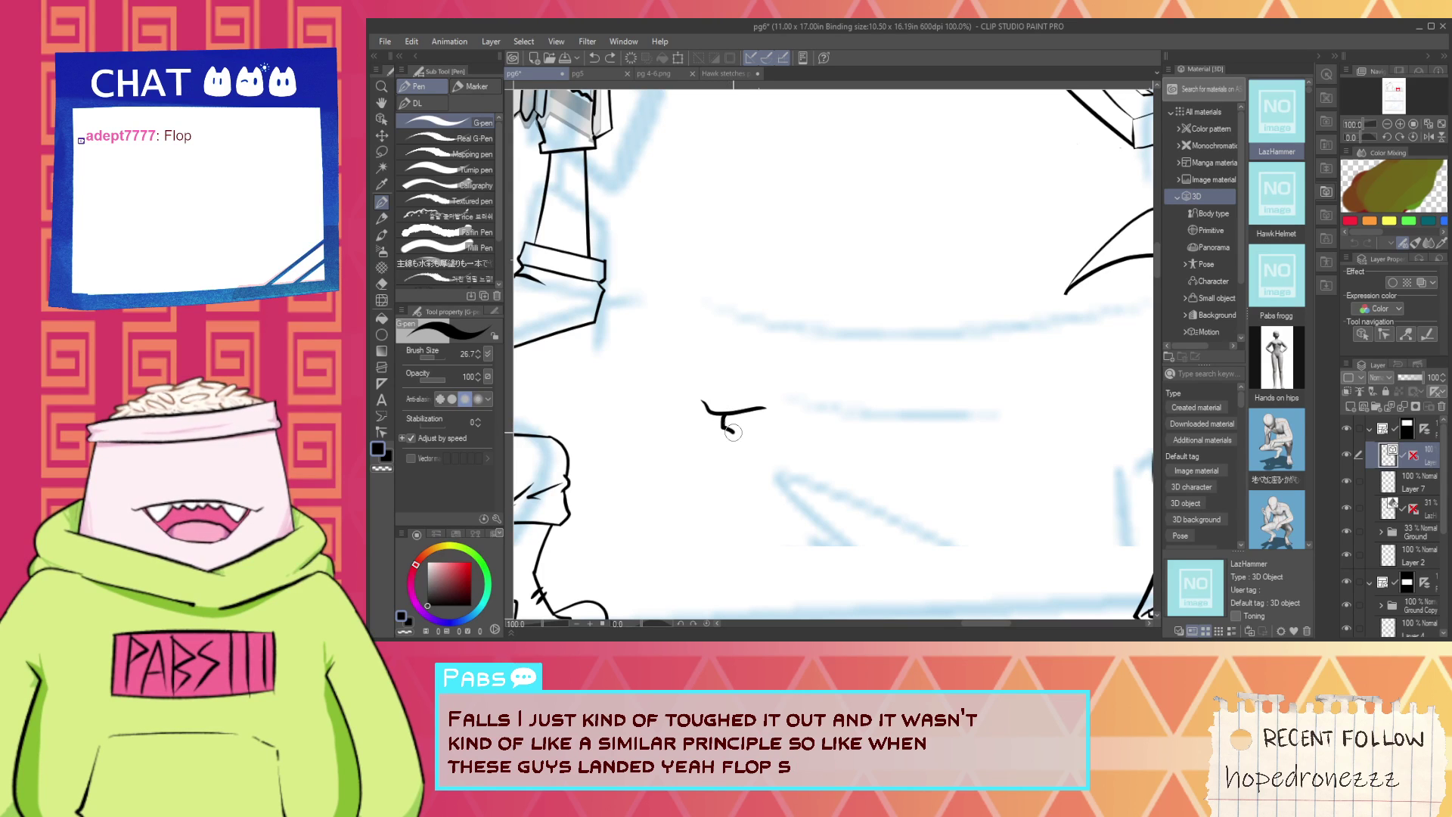
pyautogui.moveTo(738, 431); pyautogui.dragTo(783, 395)
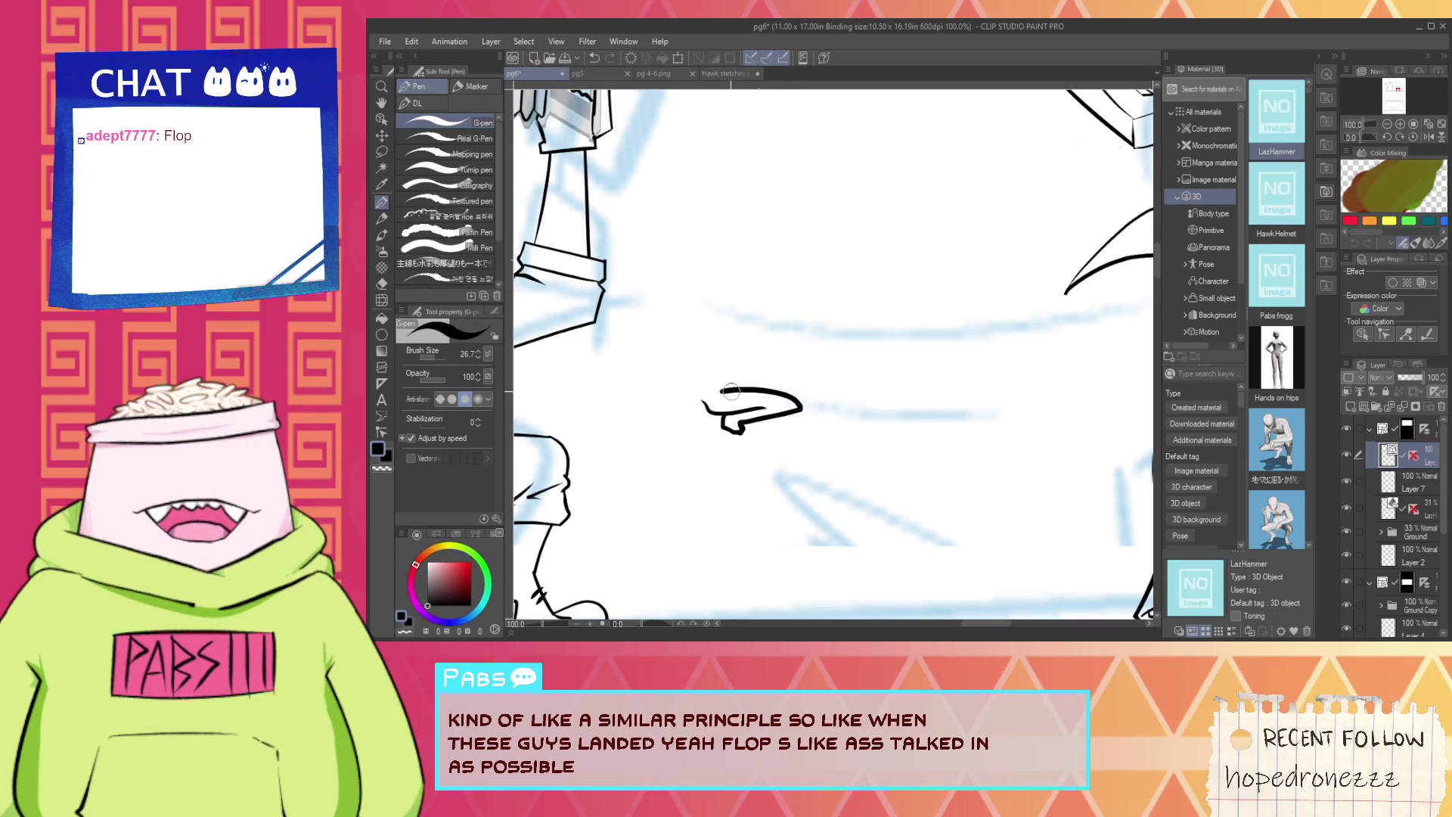
# Add a curved back, a straight arm planted on the ground, impact strokes and a round head to the crouching doodle.
pyautogui.scroll(1, 730, 390)
pyautogui.moveTo(709, 319); pyautogui.dragTo(688, 421)
pyautogui.moveTo(756, 387)
pyautogui.mouseDown()
pyautogui.moveTo(765, 369)
pyautogui.moveTo(902, 454)
pyautogui.mouseUp()
pyautogui.moveTo(799, 314)
pyautogui.mouseDown()
pyautogui.moveTo(906, 448)
pyautogui.moveTo(952, 425)
pyautogui.moveTo(959, 436)
pyautogui.mouseUp()
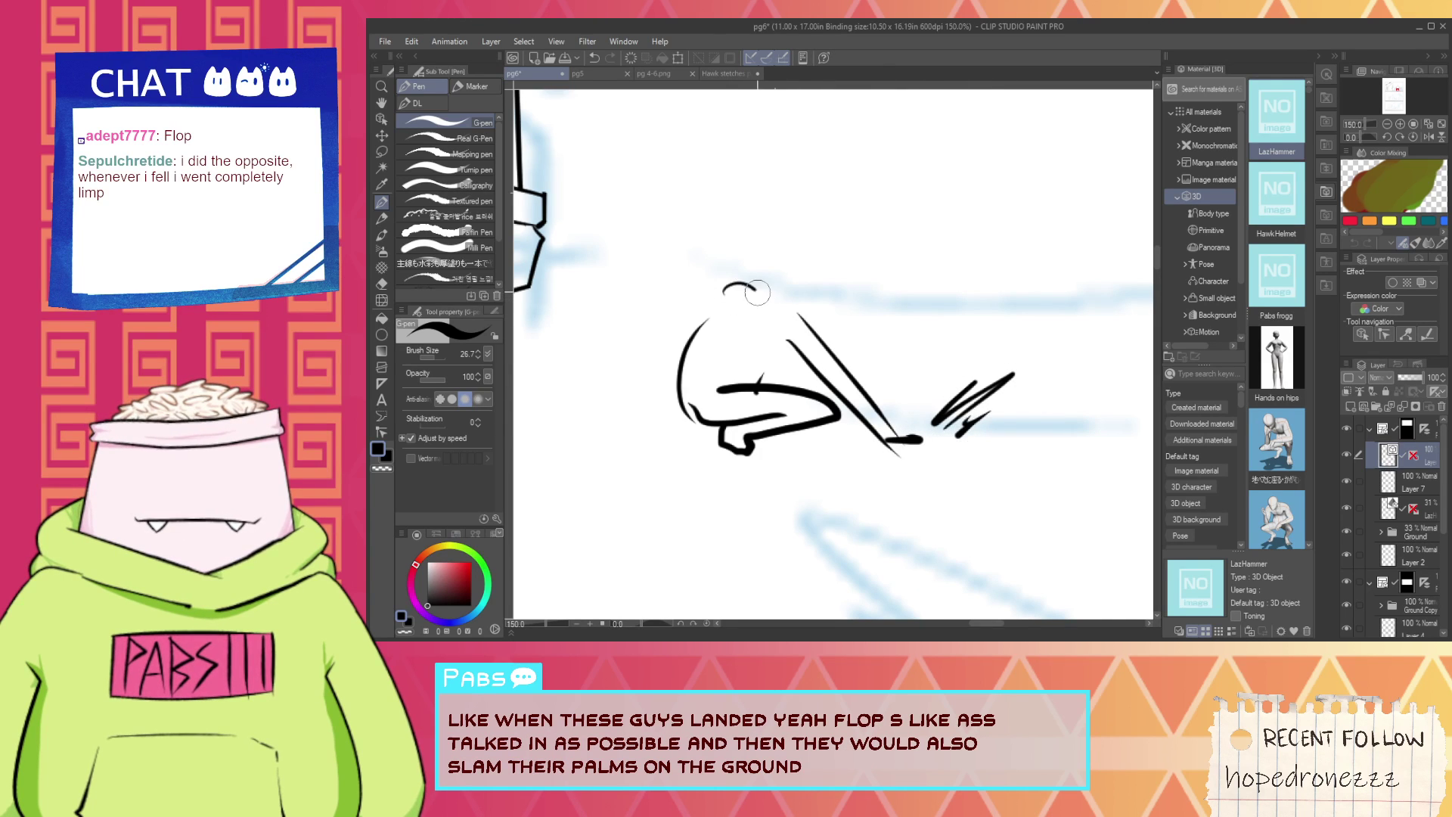
pyautogui.moveTo(757, 292); pyautogui.dragTo(855, 322)
pyautogui.hotkey('ctrl', 'z')
pyautogui.moveTo(813, 276); pyautogui.dragTo(854, 287)
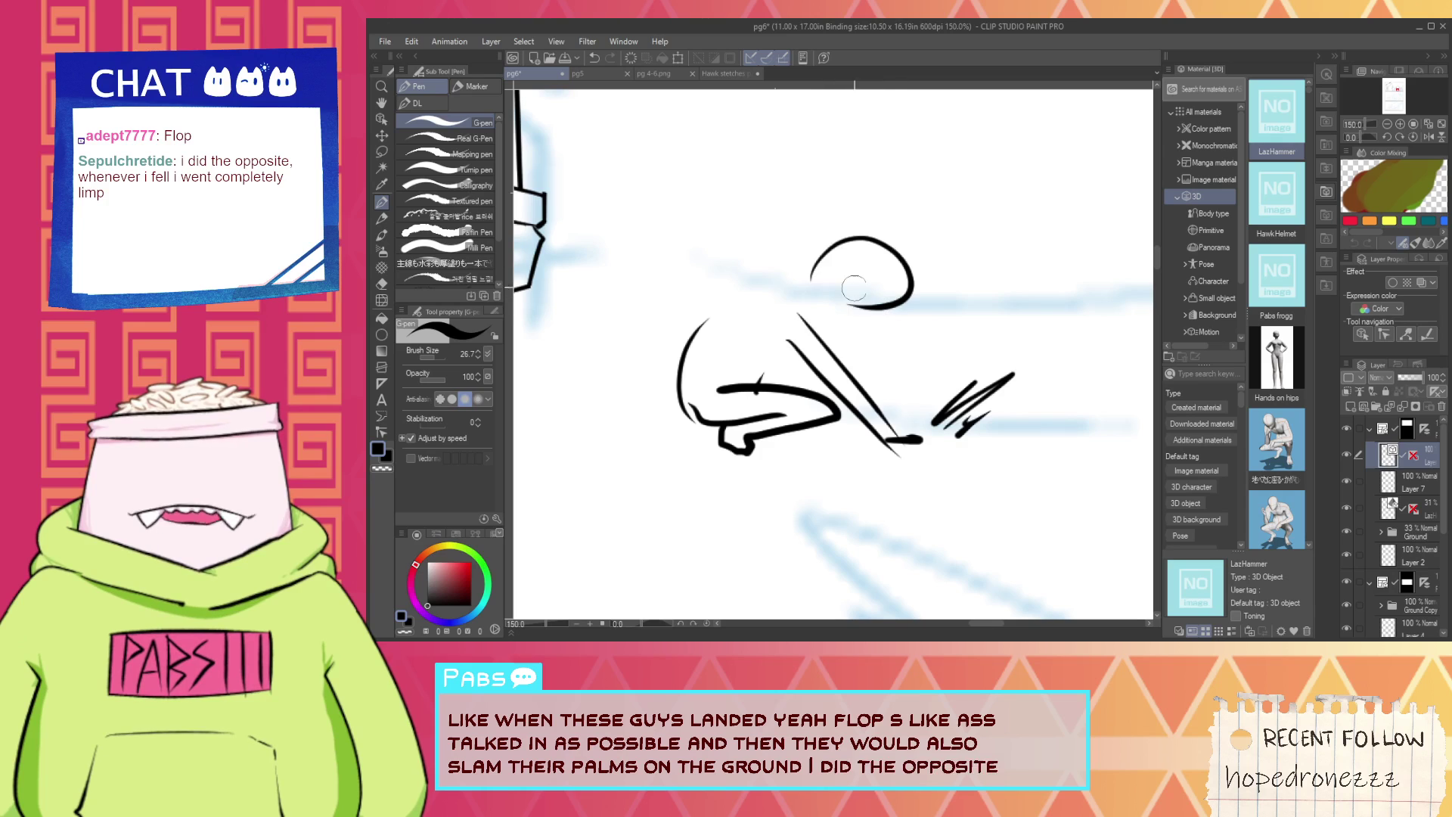
pyautogui.hotkey('ctrl', 'z')
pyautogui.moveTo(762, 286); pyautogui.dragTo(808, 327)
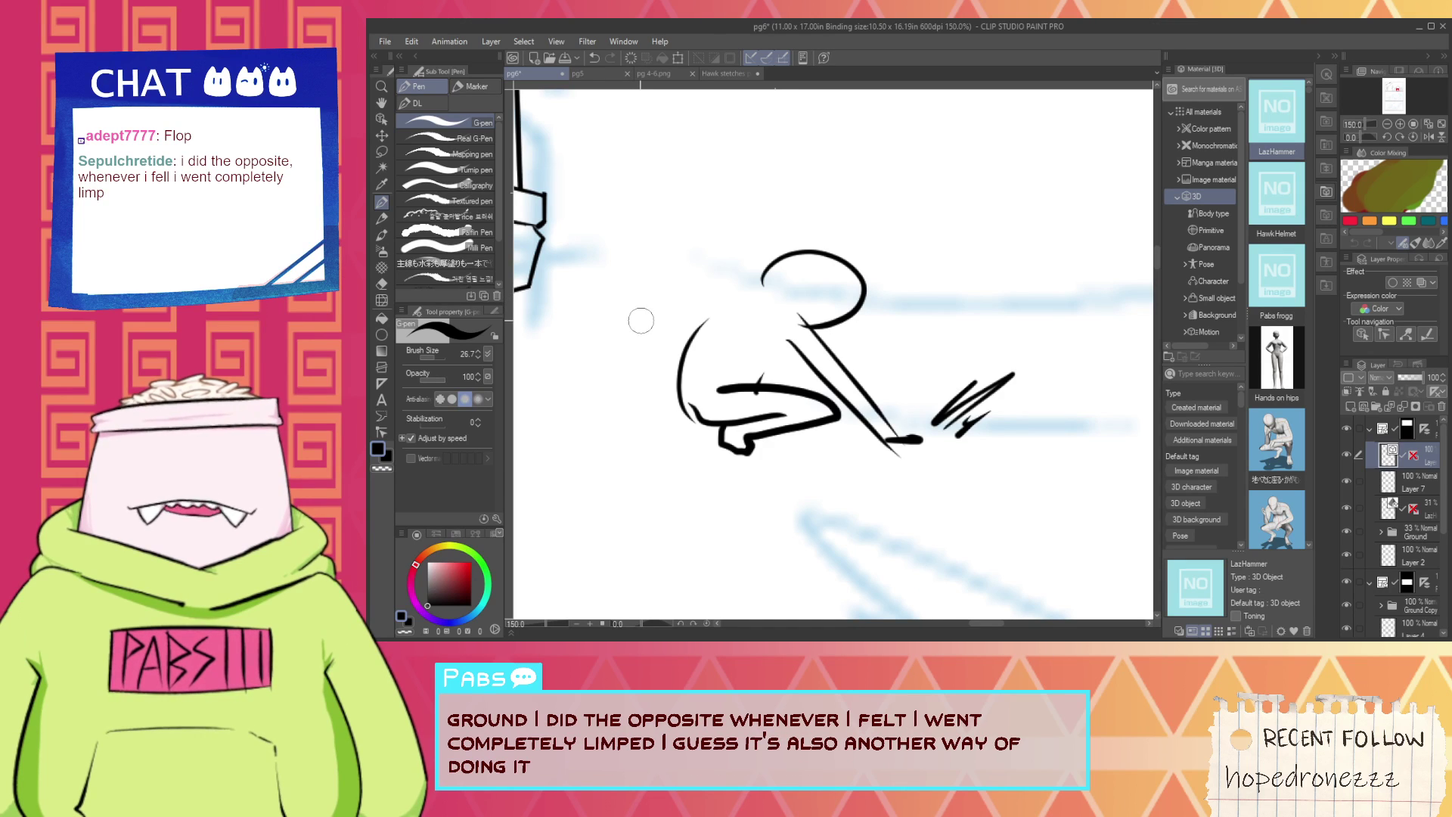
# Select all vector lines of the crouching figure doodle and delete them.
pyautogui.press('o')
pyautogui.moveTo(646, 196)
pyautogui.mouseDown()
pyautogui.moveTo(737, 301)
pyautogui.moveTo(996, 525)
pyautogui.mouseUp()
pyautogui.press('Delete')
# Move the two vertical lines floating in front of the maid's skirt back so they cross the knee's outline.
pyautogui.scroll(-3, 729, 201)
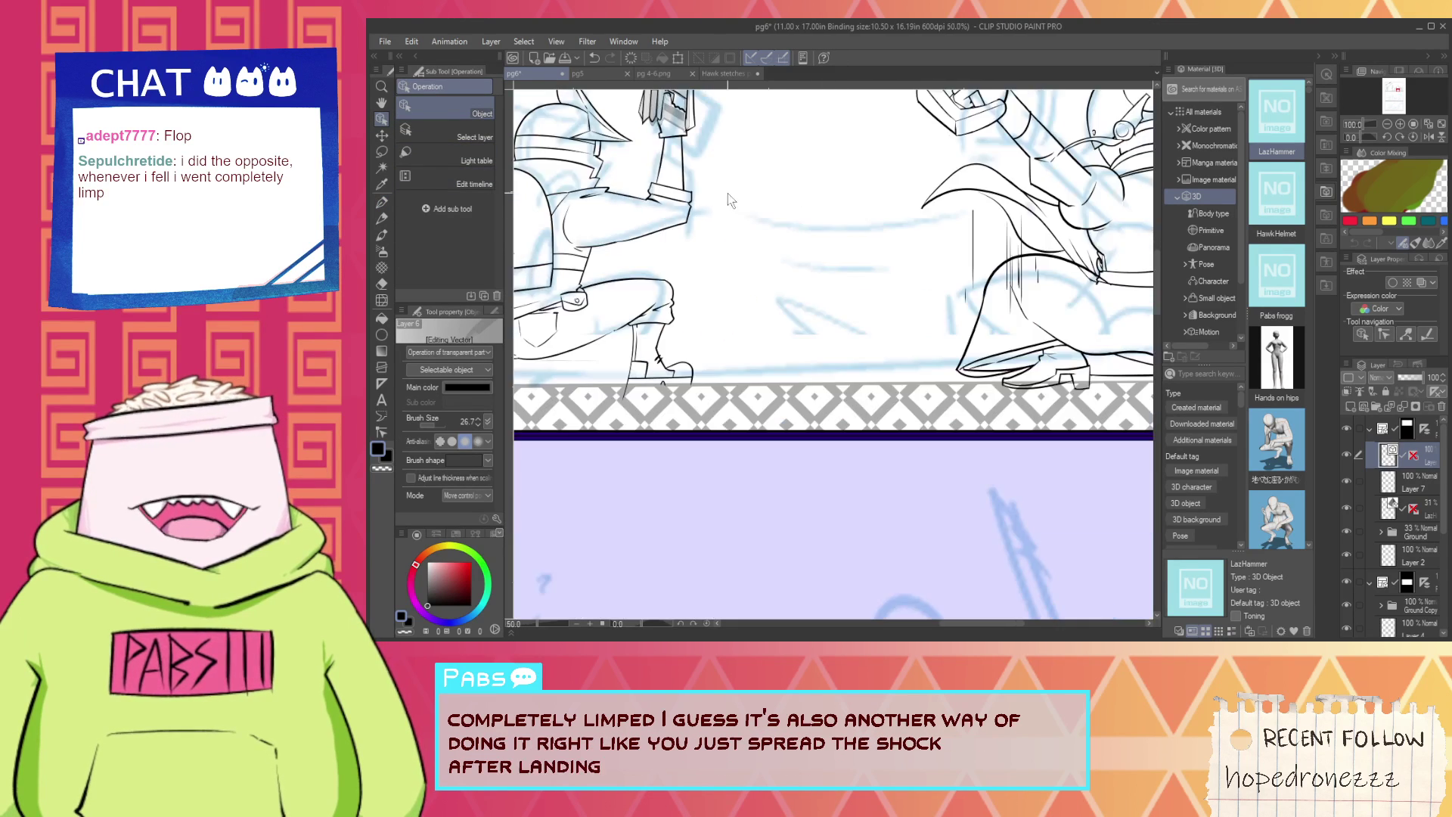
pyautogui.press('space')
pyautogui.moveTo(820, 262); pyautogui.dragTo(691, 342)
pyautogui.moveTo(832, 290); pyautogui.dragTo(753, 293)
pyautogui.scroll(2, 807, 323)
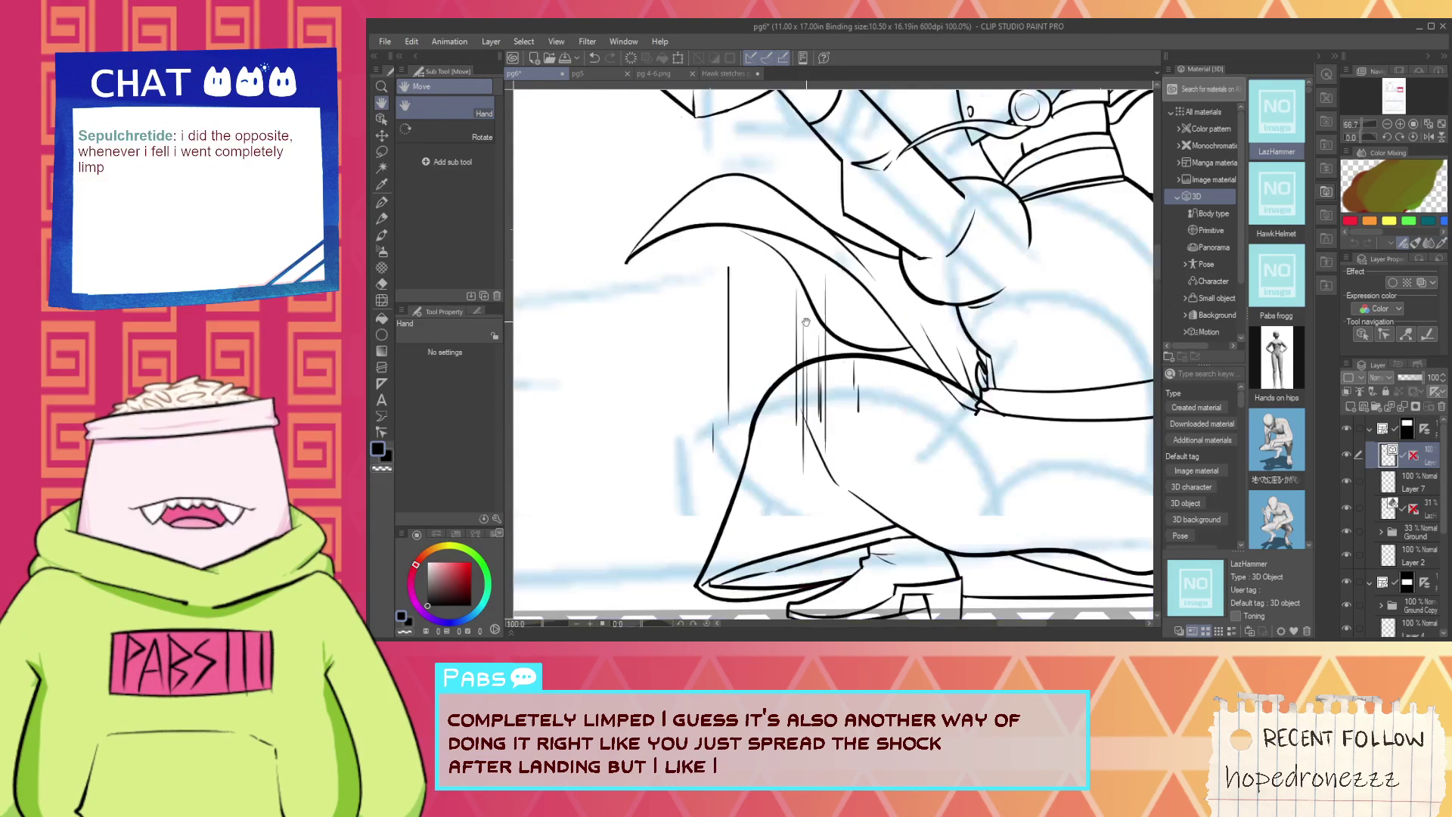
pyautogui.scroll(2, 806, 322)
pyautogui.press('o')
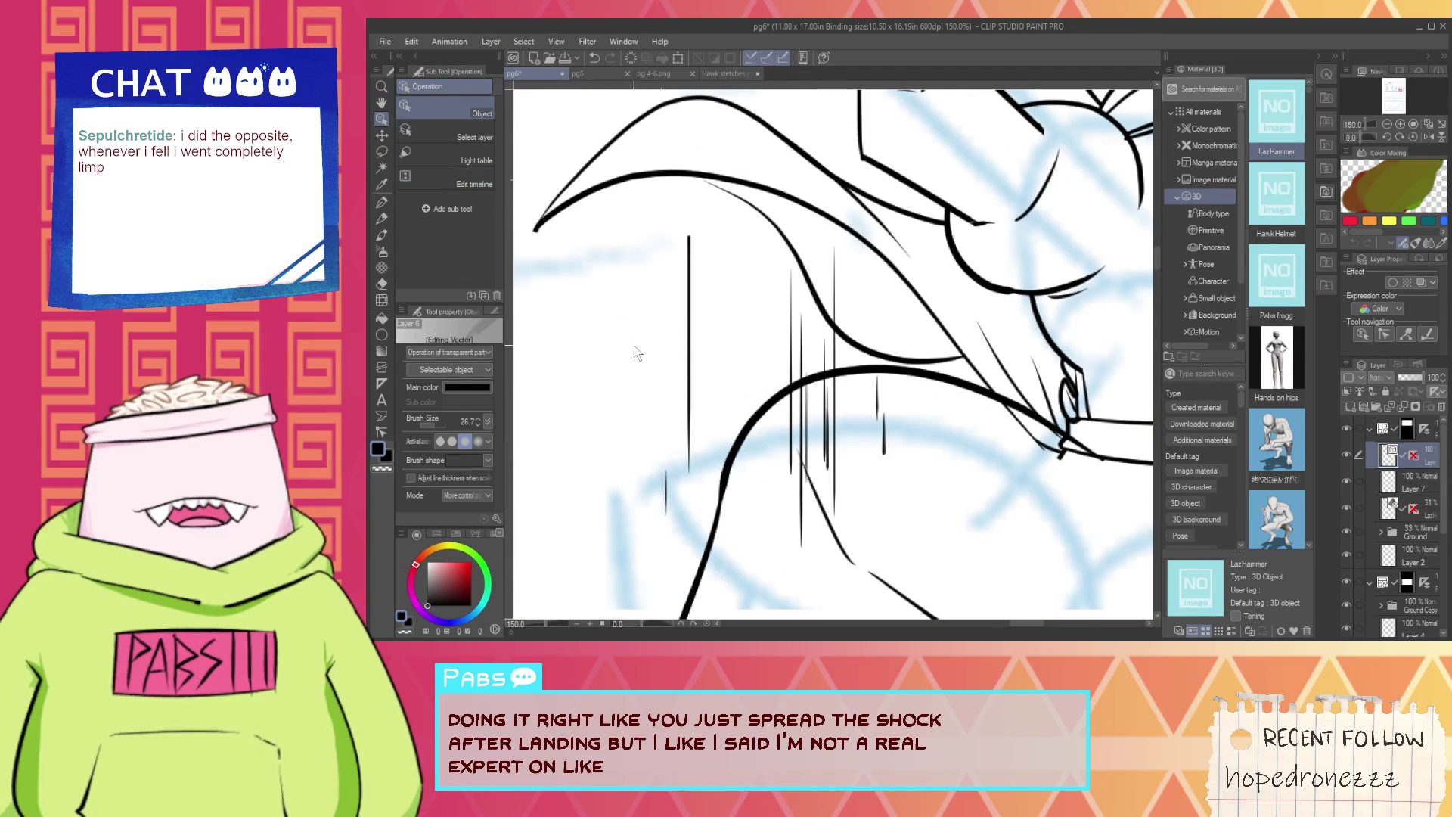
pyautogui.click(694, 387)
pyautogui.moveTo(694, 387); pyautogui.dragTo(764, 430)
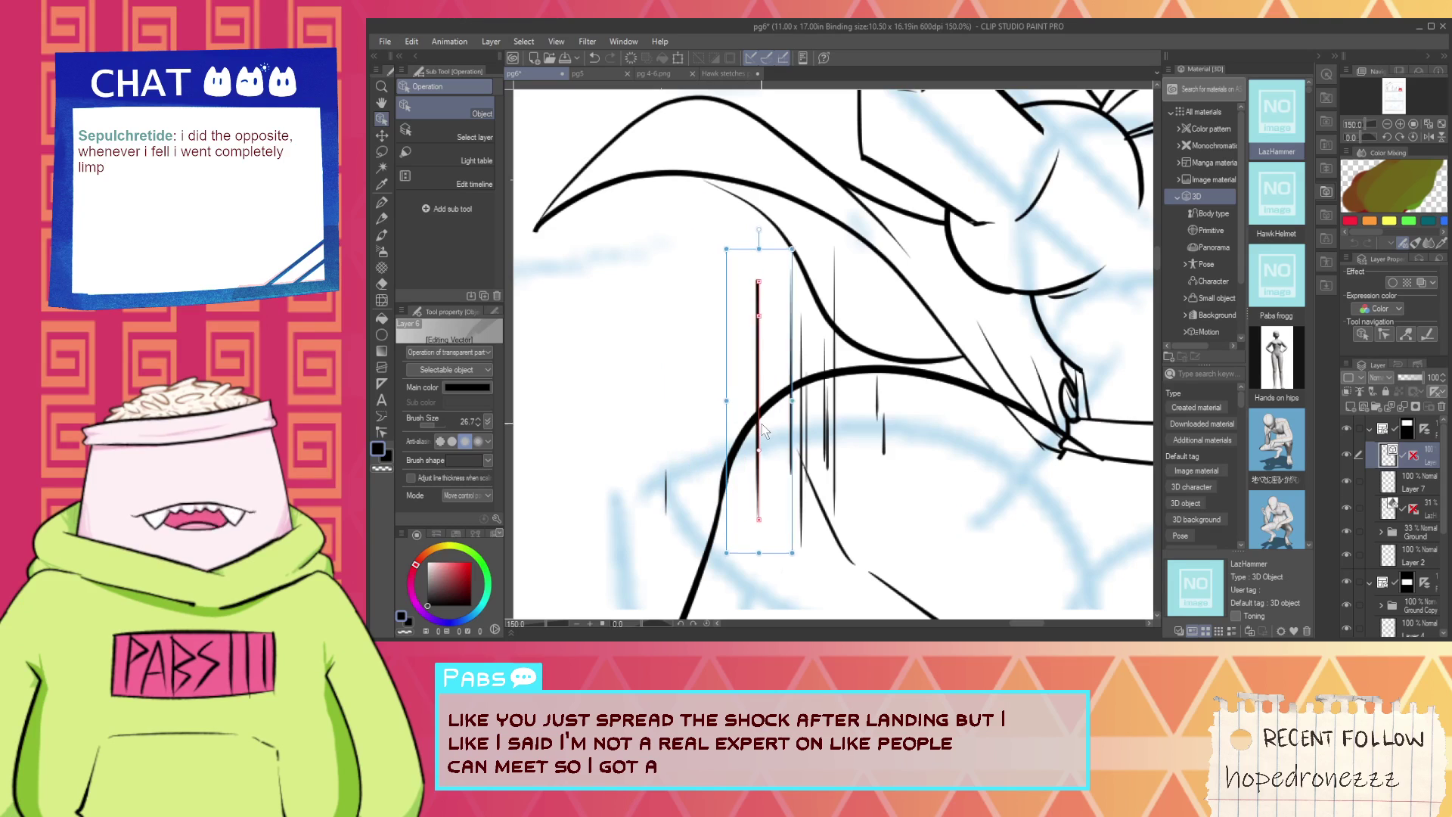
pyautogui.moveTo(667, 513); pyautogui.dragTo(747, 449)
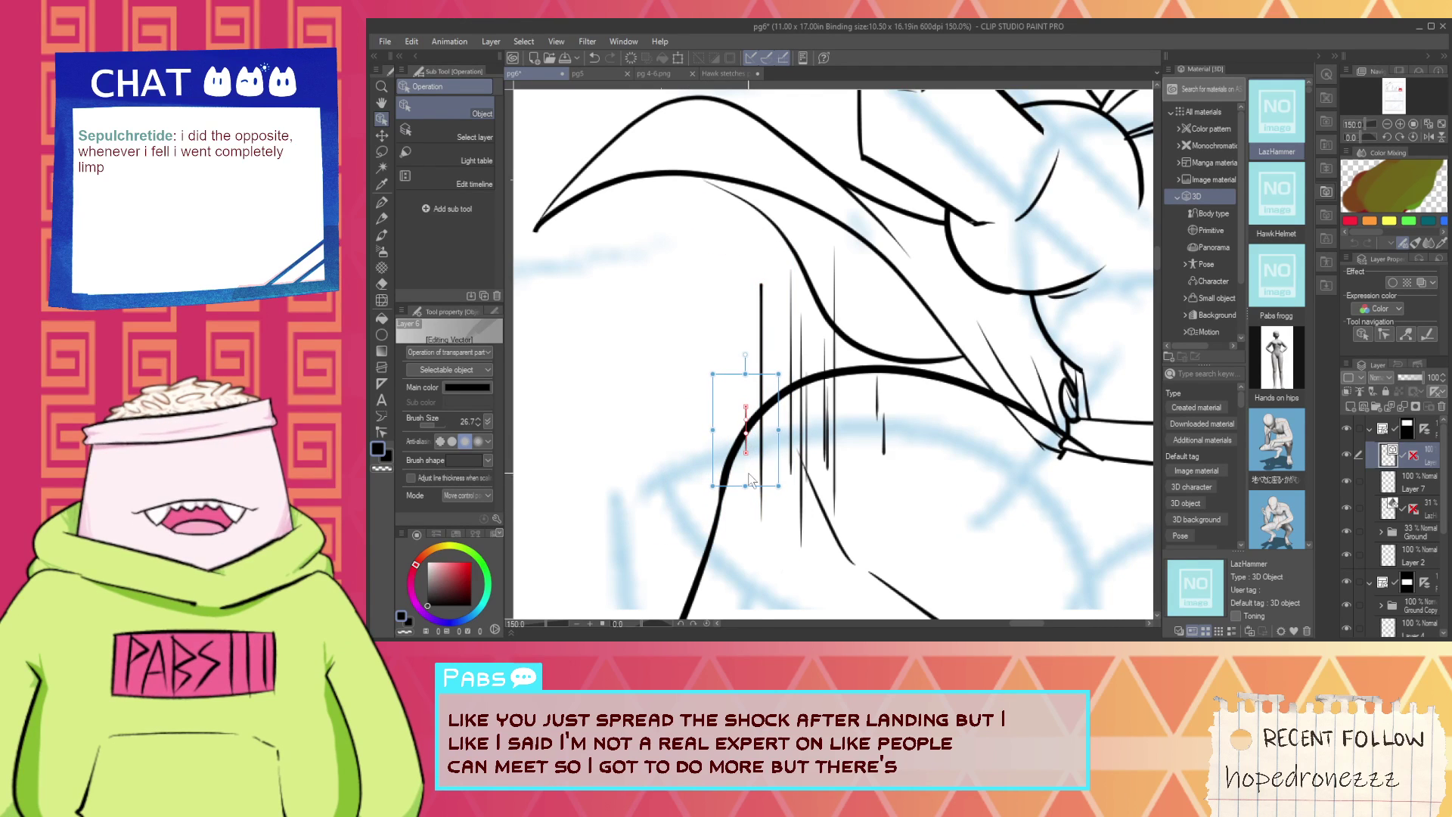
pyautogui.press('p')
pyautogui.scroll(-3, 781, 393)
pyautogui.scroll(3, 814, 380)
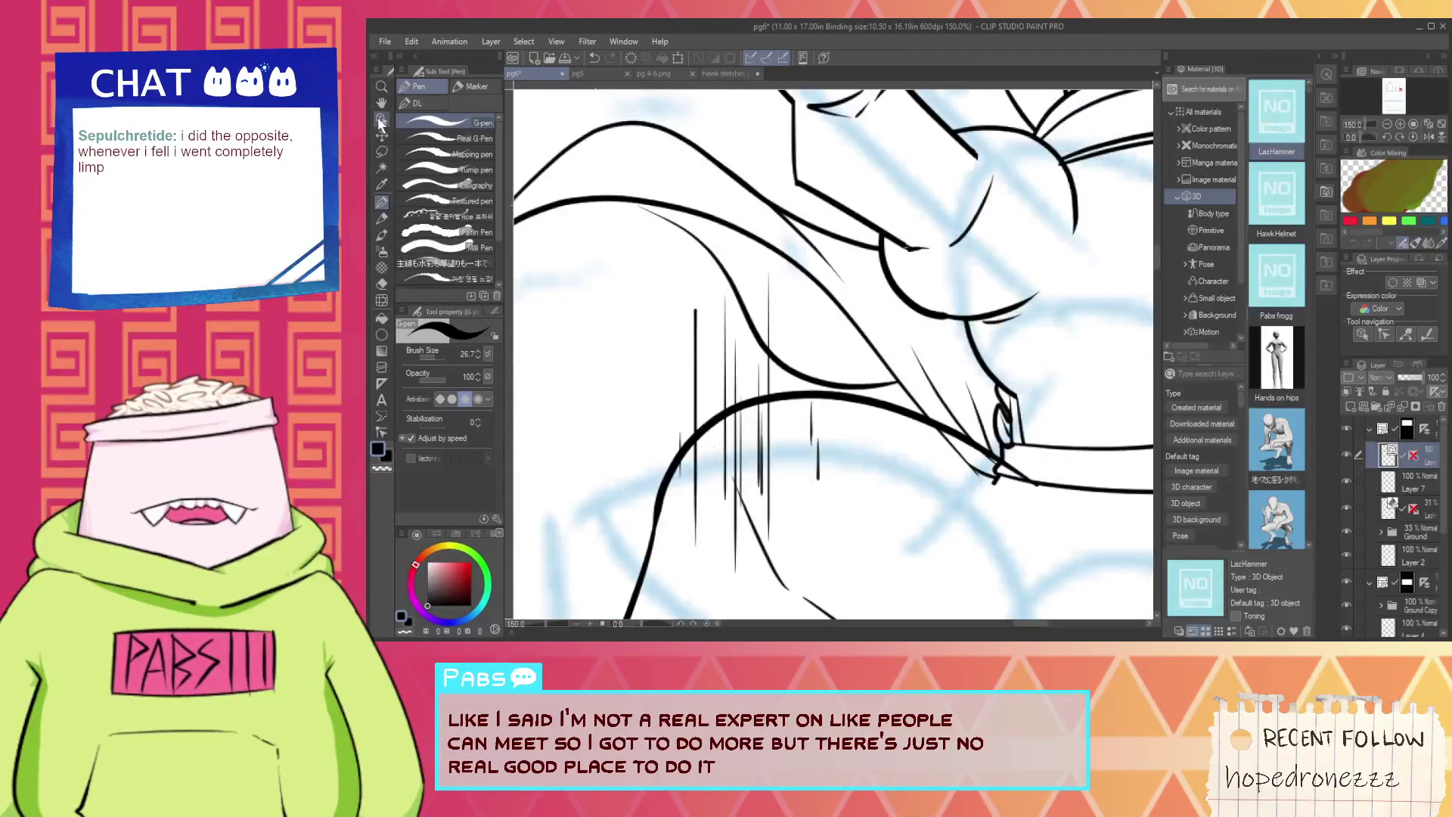
# Nudge one short vertical line within the knee cluster and move the thick short one from behind it to the cluster's front.
pyautogui.click(381, 120)
pyautogui.scroll(2, 749, 439)
pyautogui.click(746, 408)
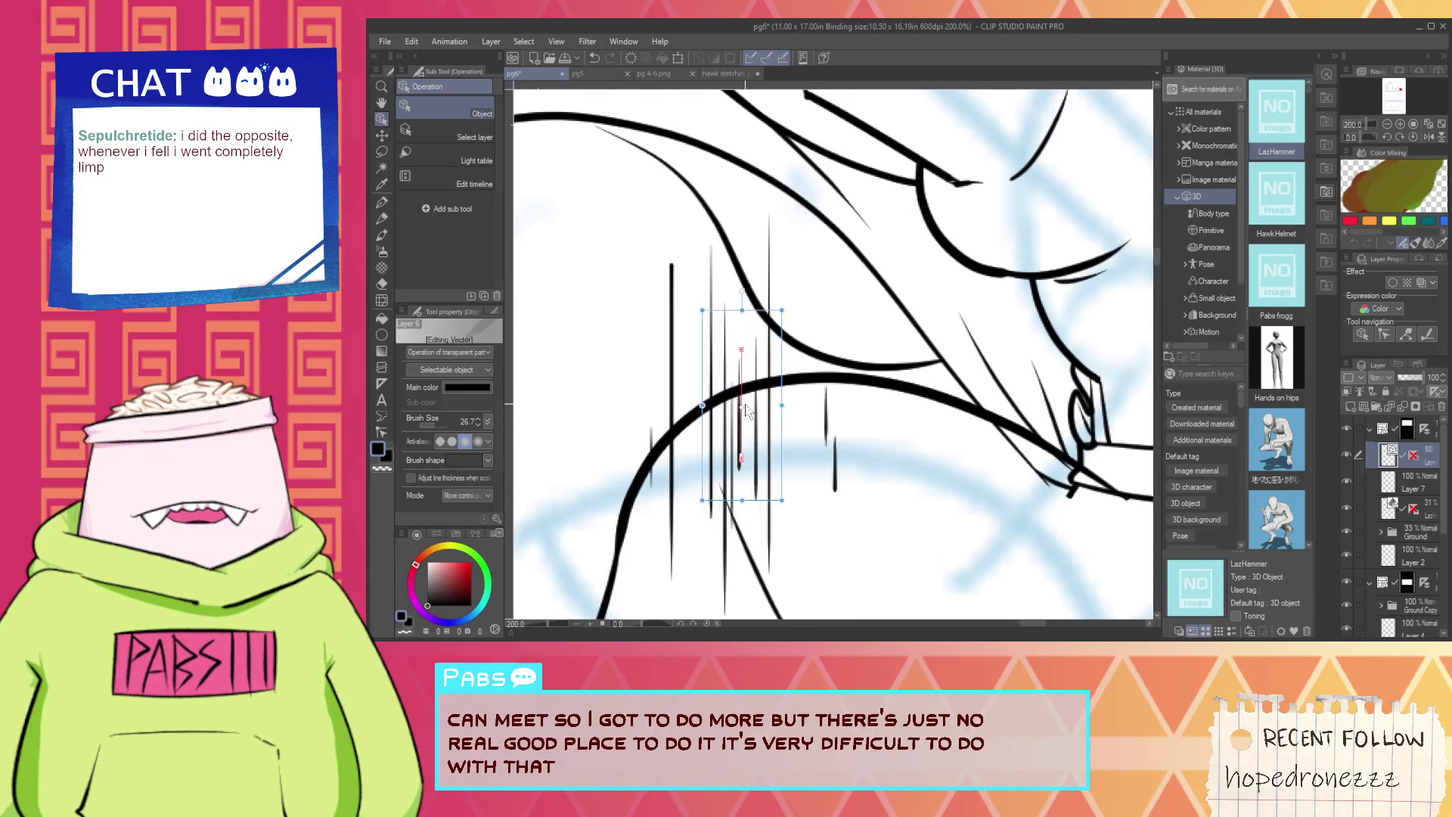
pyautogui.moveTo(746, 410); pyautogui.dragTo(755, 407)
pyautogui.click(842, 459)
pyautogui.moveTo(841, 458); pyautogui.dragTo(702, 371)
pyautogui.moveTo(686, 444); pyautogui.dragTo(688, 525)
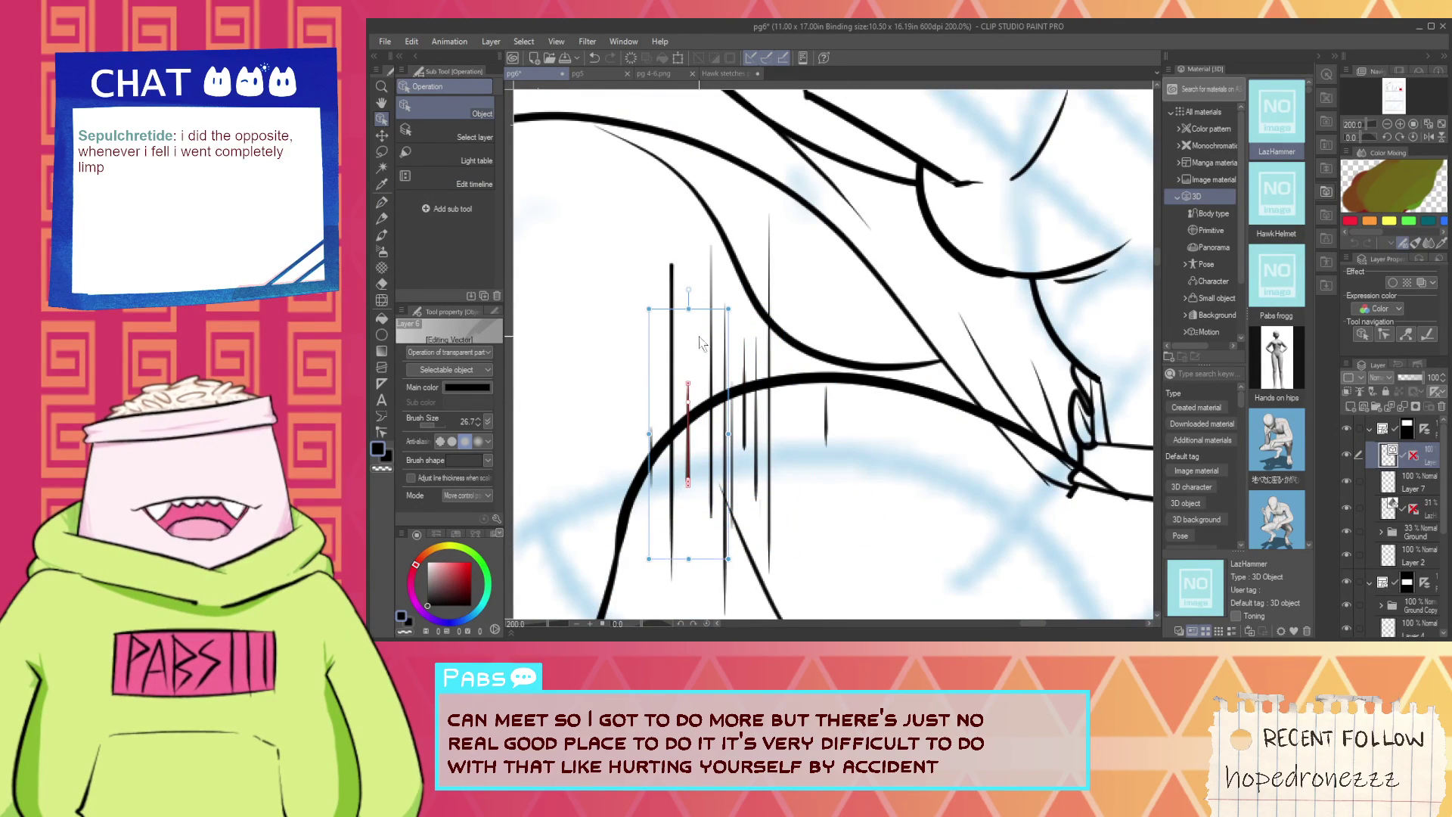
# Nudge the selected short vertical line up within the maid's knee cluster and shift the isolated short line down closer to it.
pyautogui.moveTo(690, 325); pyautogui.dragTo(700, 278)
pyautogui.moveTo(826, 444)
pyautogui.mouseDown()
pyautogui.moveTo(808, 416)
pyautogui.moveTo(776, 420)
pyautogui.moveTo(811, 499)
pyautogui.mouseUp()
pyautogui.scroll(-1, 775, 422)
pyautogui.scroll(-3, 773, 424)
pyautogui.press('h')
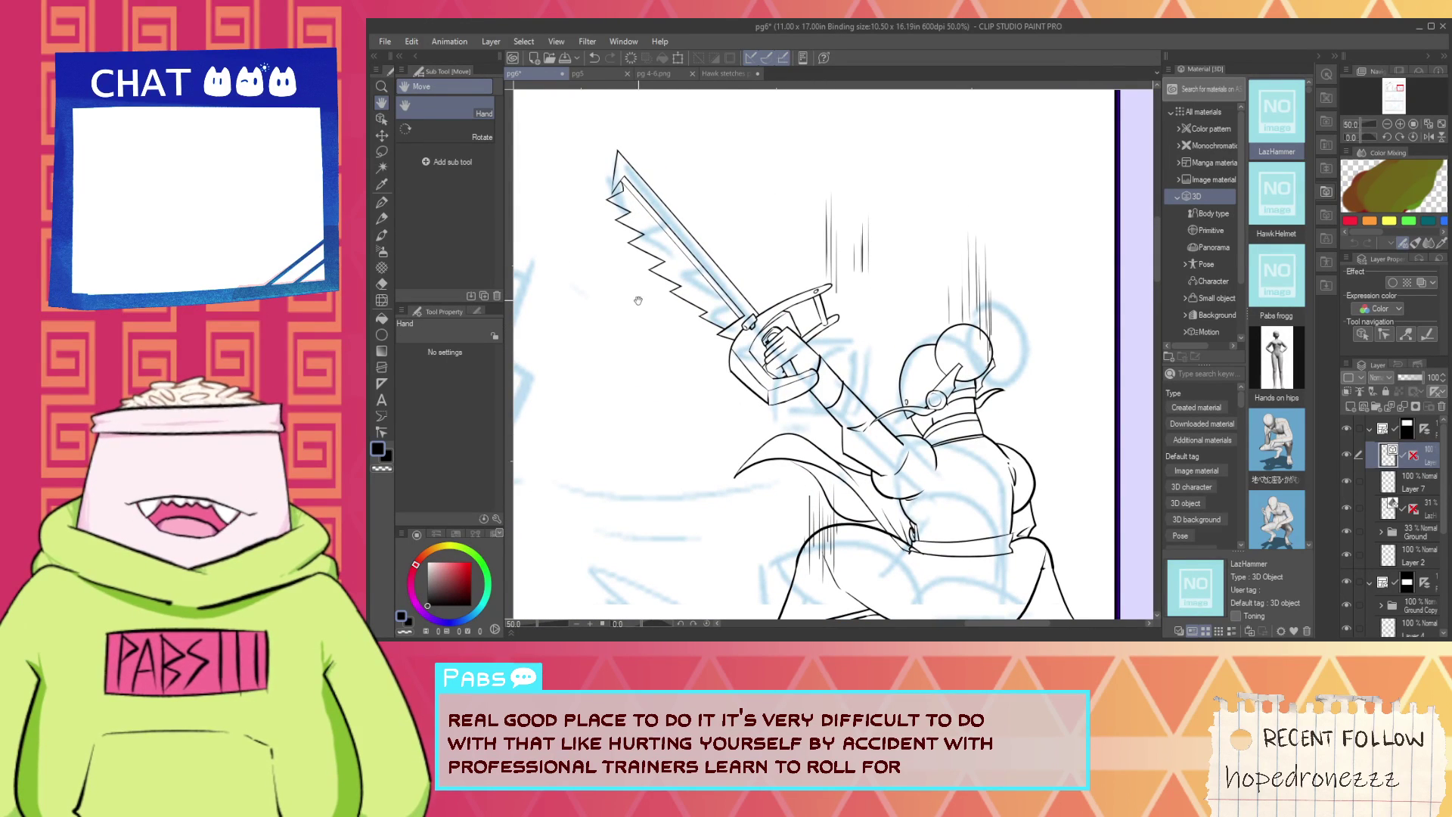
# Draw small pen marks for buttons on the cuff of the maid's sword arm, undoing unsatisfactory strokes.
pyautogui.press('p')
pyautogui.scroll(8, 821, 416)
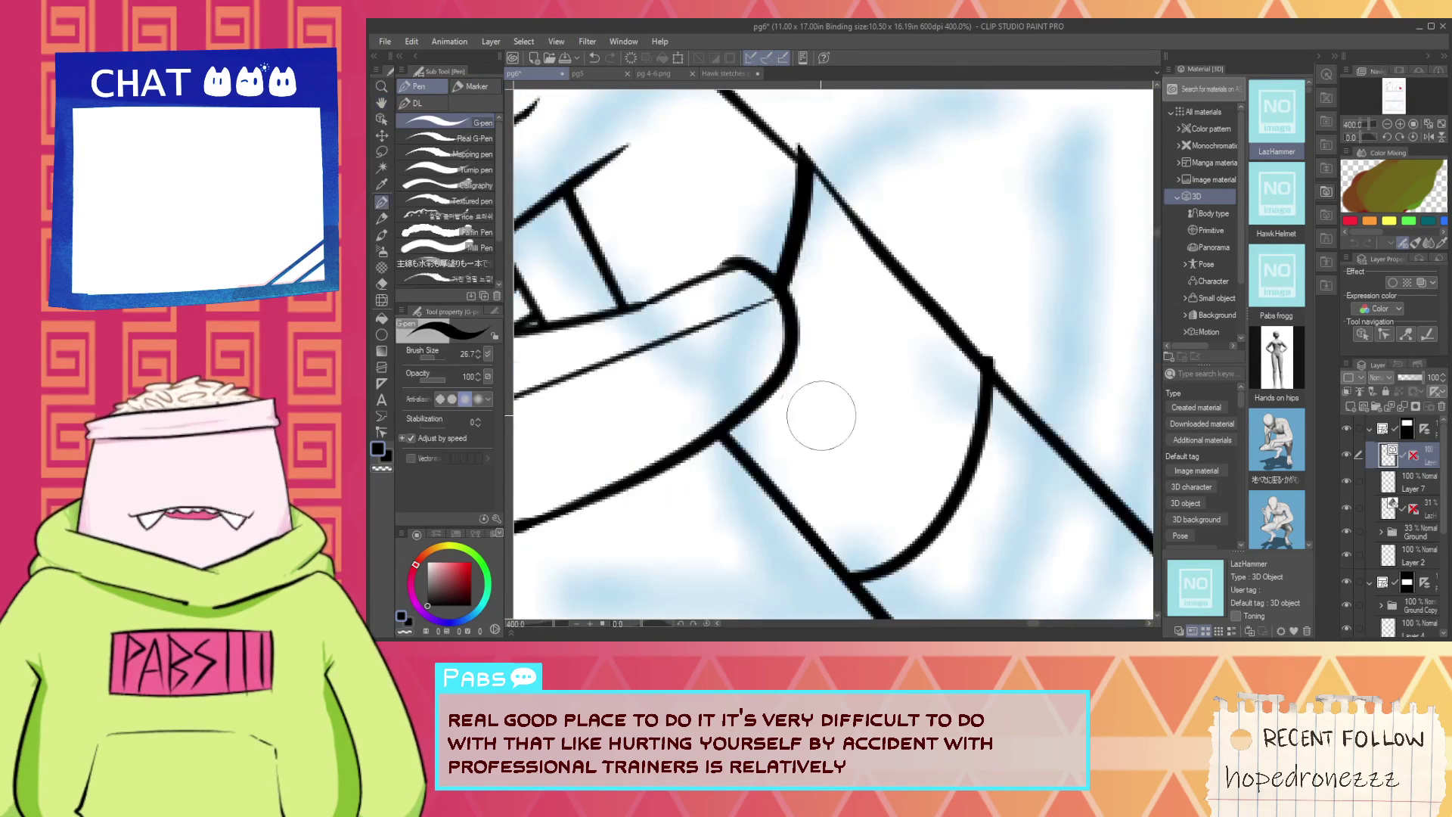
pyautogui.moveTo(796, 417)
pyautogui.mouseDown()
pyautogui.moveTo(808, 440)
pyautogui.moveTo(779, 416)
pyautogui.mouseUp()
pyautogui.hotkey('ctrl', 'z')
pyautogui.moveTo(833, 508)
pyautogui.mouseDown()
pyautogui.moveTo(839, 549)
pyautogui.moveTo(850, 485)
pyautogui.mouseUp()
pyautogui.hotkey('ctrl', 'z')
pyautogui.scroll(-5, 856, 525)
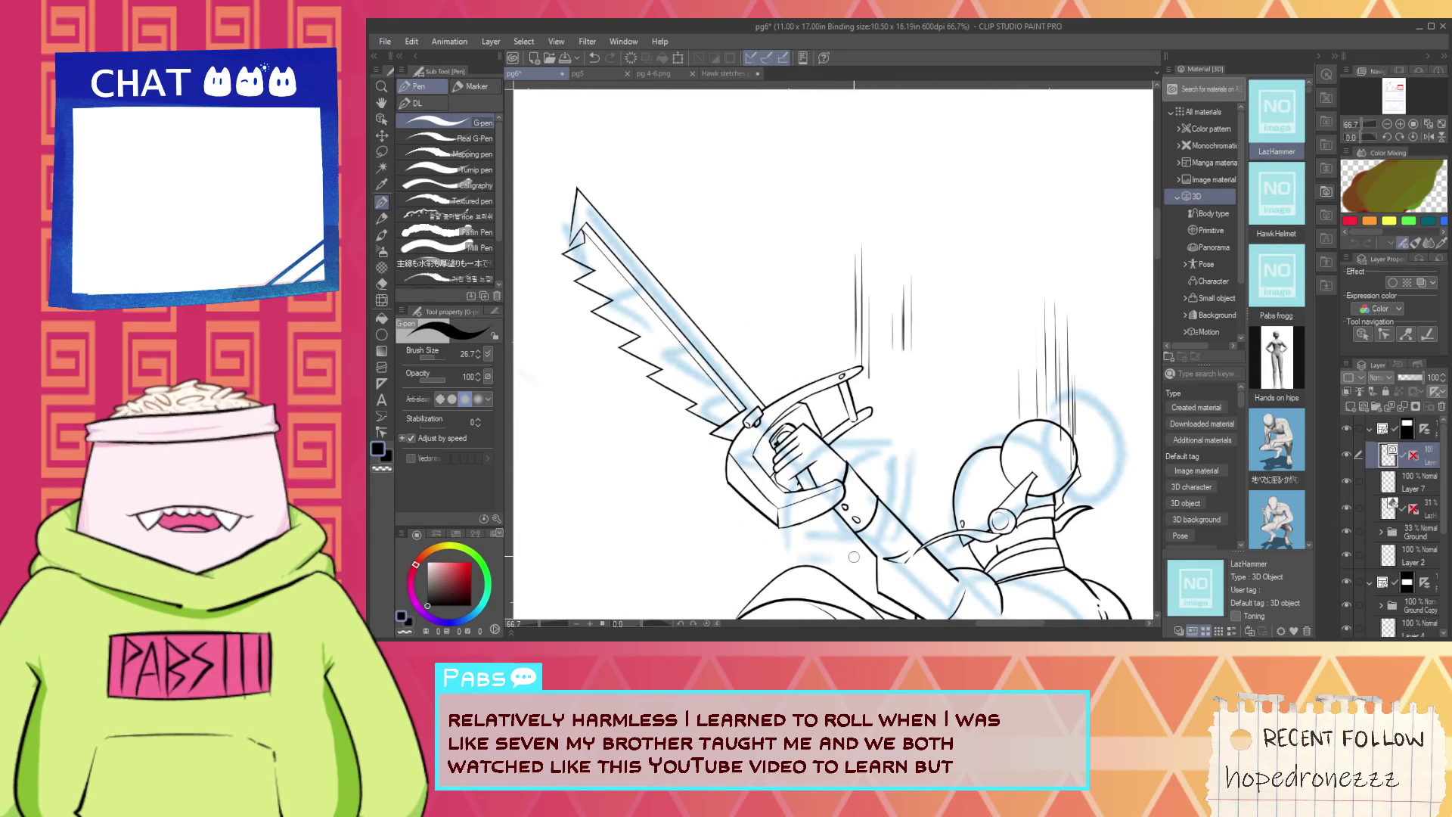
# Select the stray vertical effect lines floating above the maid's sword guard and delete them.
pyautogui.scroll(-2, 855, 556)
pyautogui.press('space')
pyautogui.moveTo(848, 466); pyautogui.dragTo(842, 433)
pyautogui.scroll(1, 841, 432)
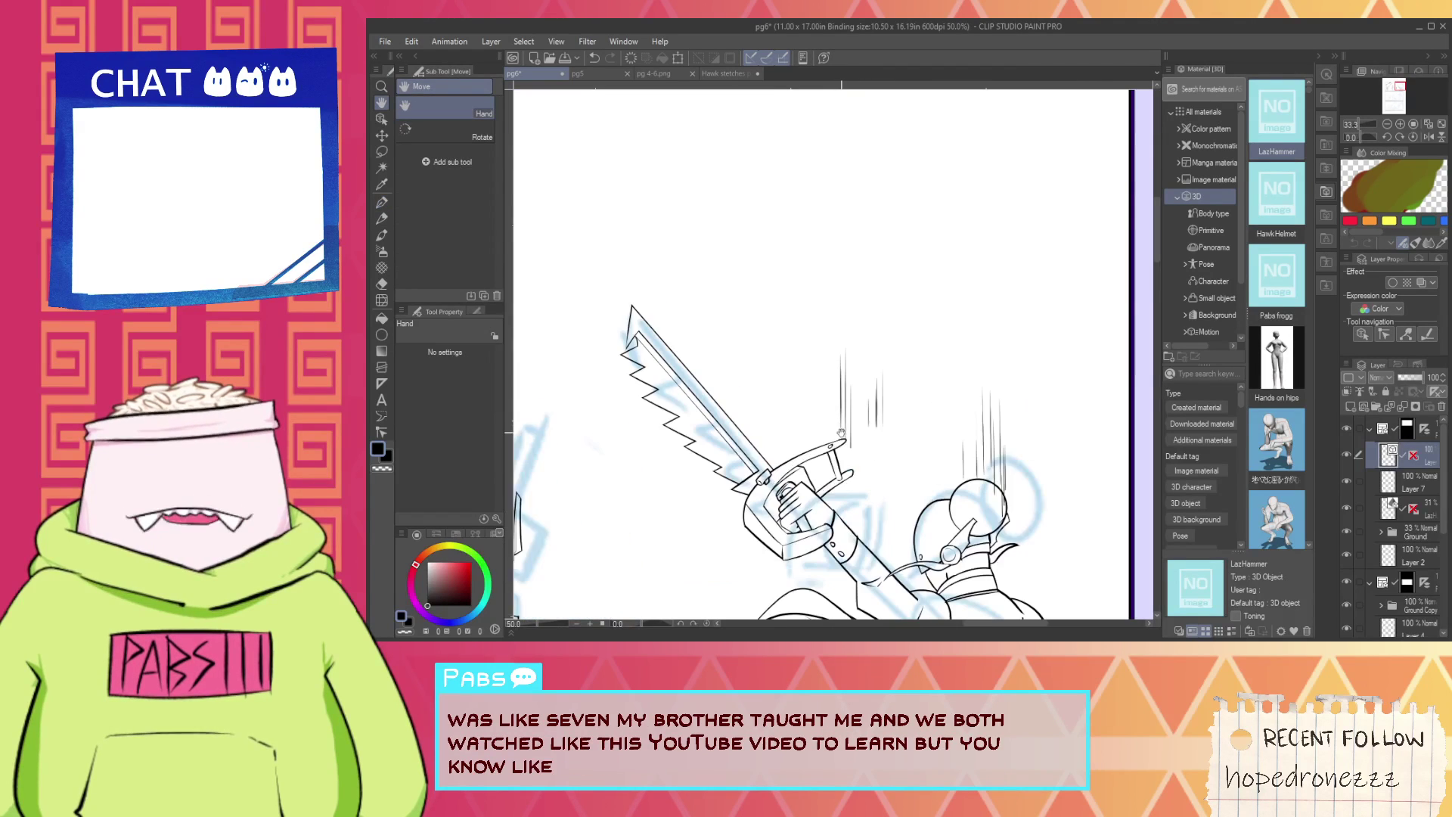
pyautogui.scroll(1, 841, 432)
pyautogui.click(383, 120)
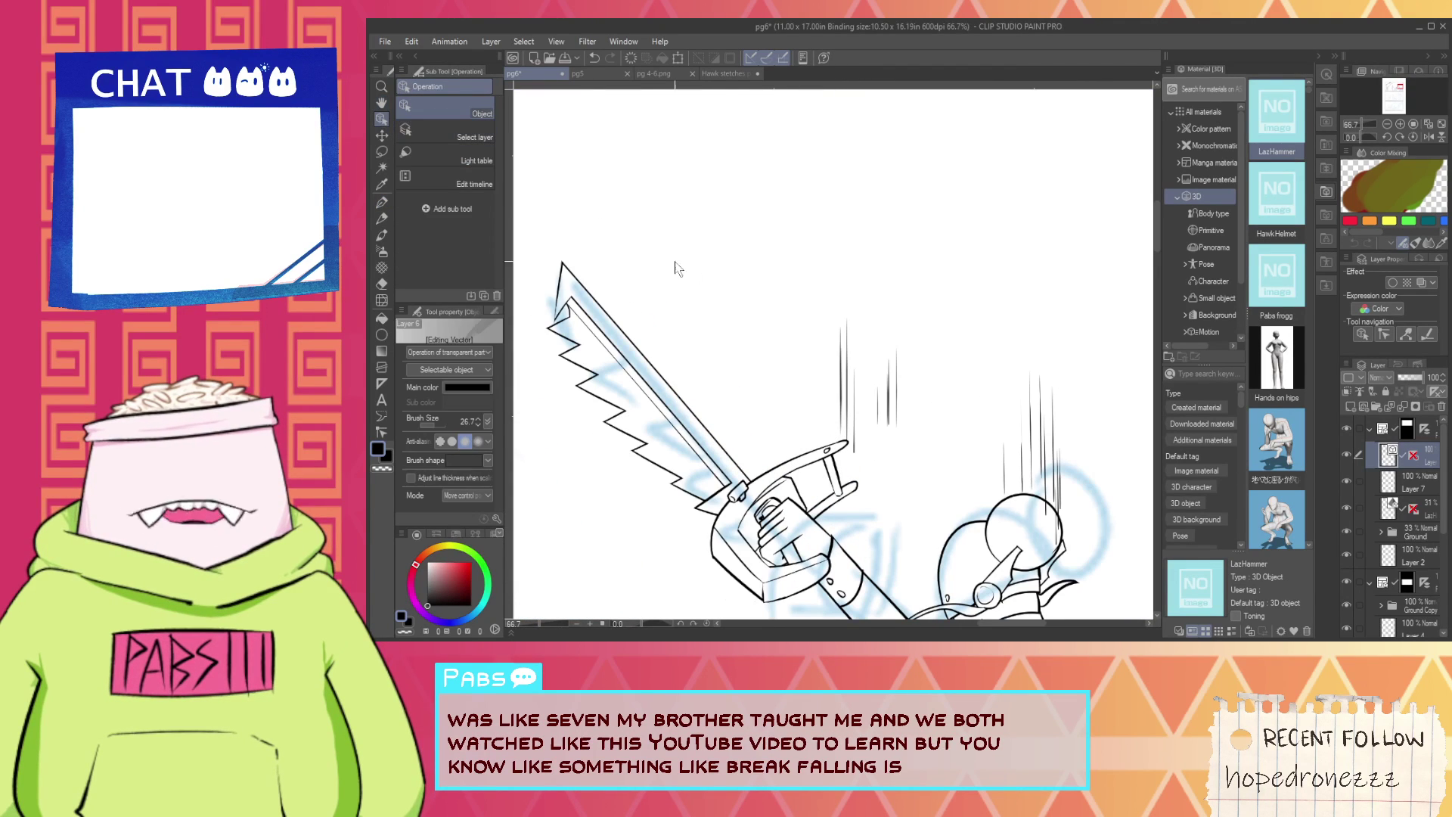
pyautogui.moveTo(813, 275); pyautogui.dragTo(928, 466)
pyautogui.press('Delete')
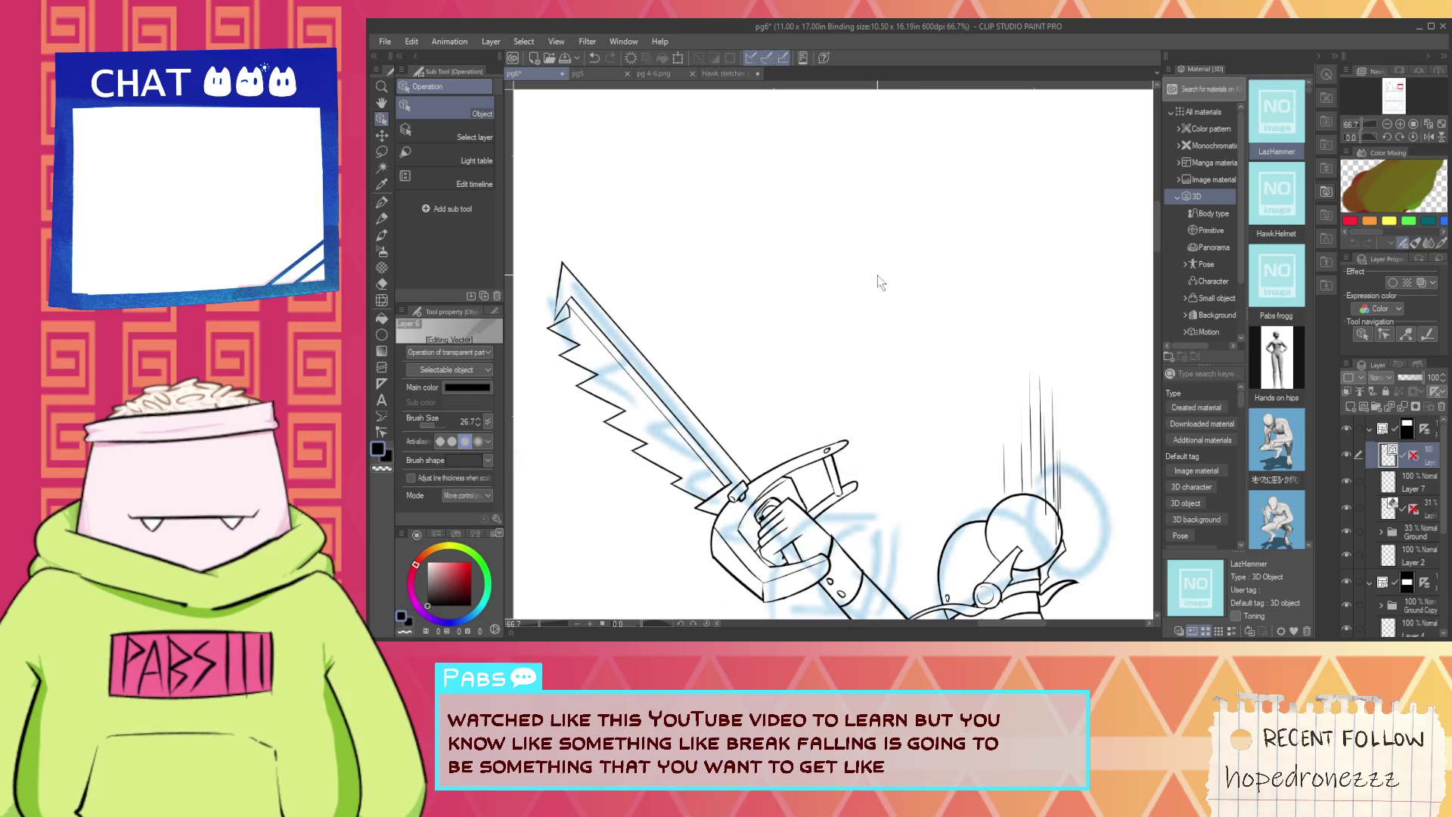
pyautogui.hotkey('ctrl', 'z')
pyautogui.hotkey('ctrl', 'y')
pyautogui.scroll(-2, 932, 366)
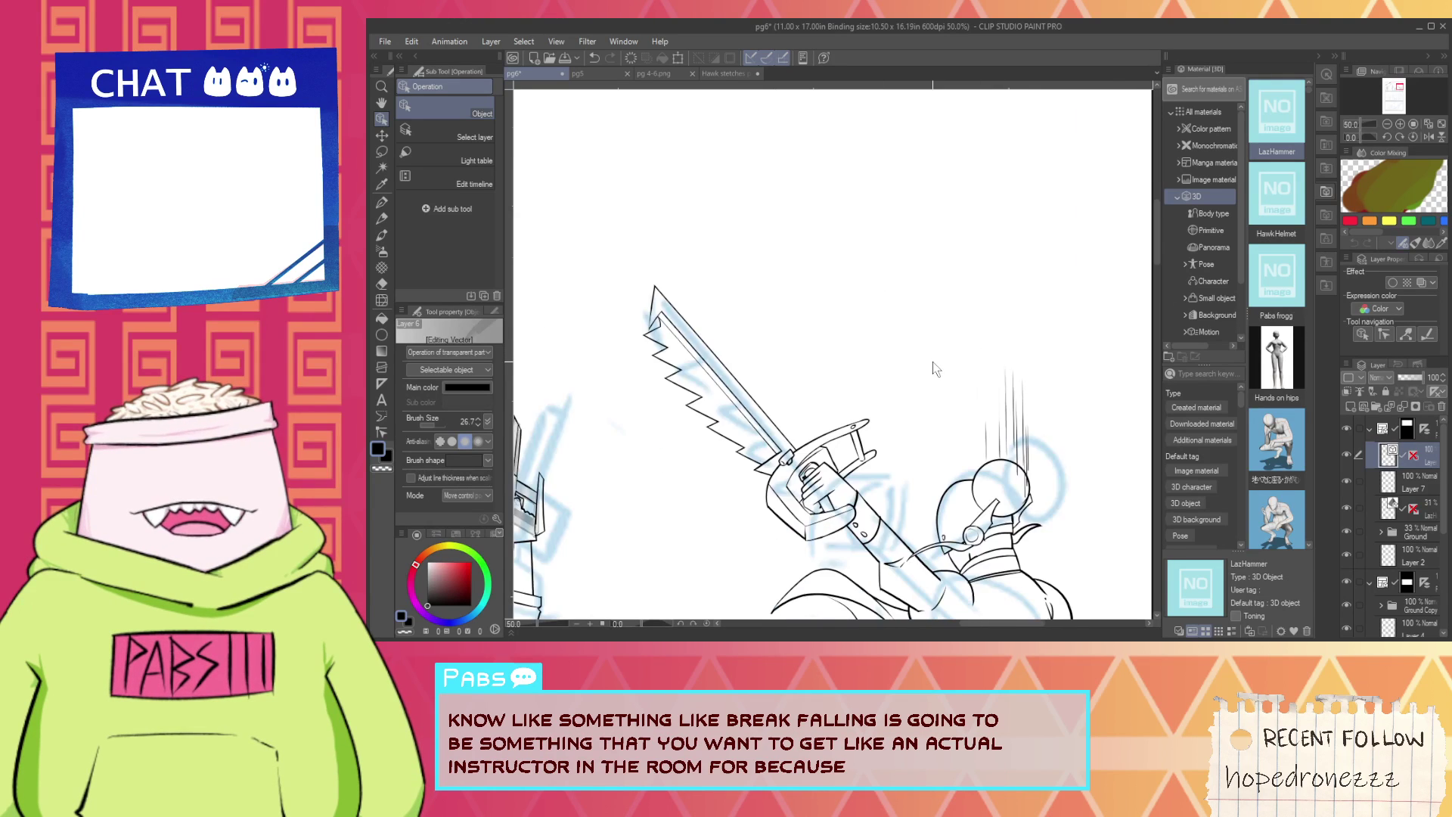
# Examine the inked figures across the panel, including the crouching soldier's feet on the patterned ground.
pyautogui.press('space')
pyautogui.scroll(2, 914, 428)
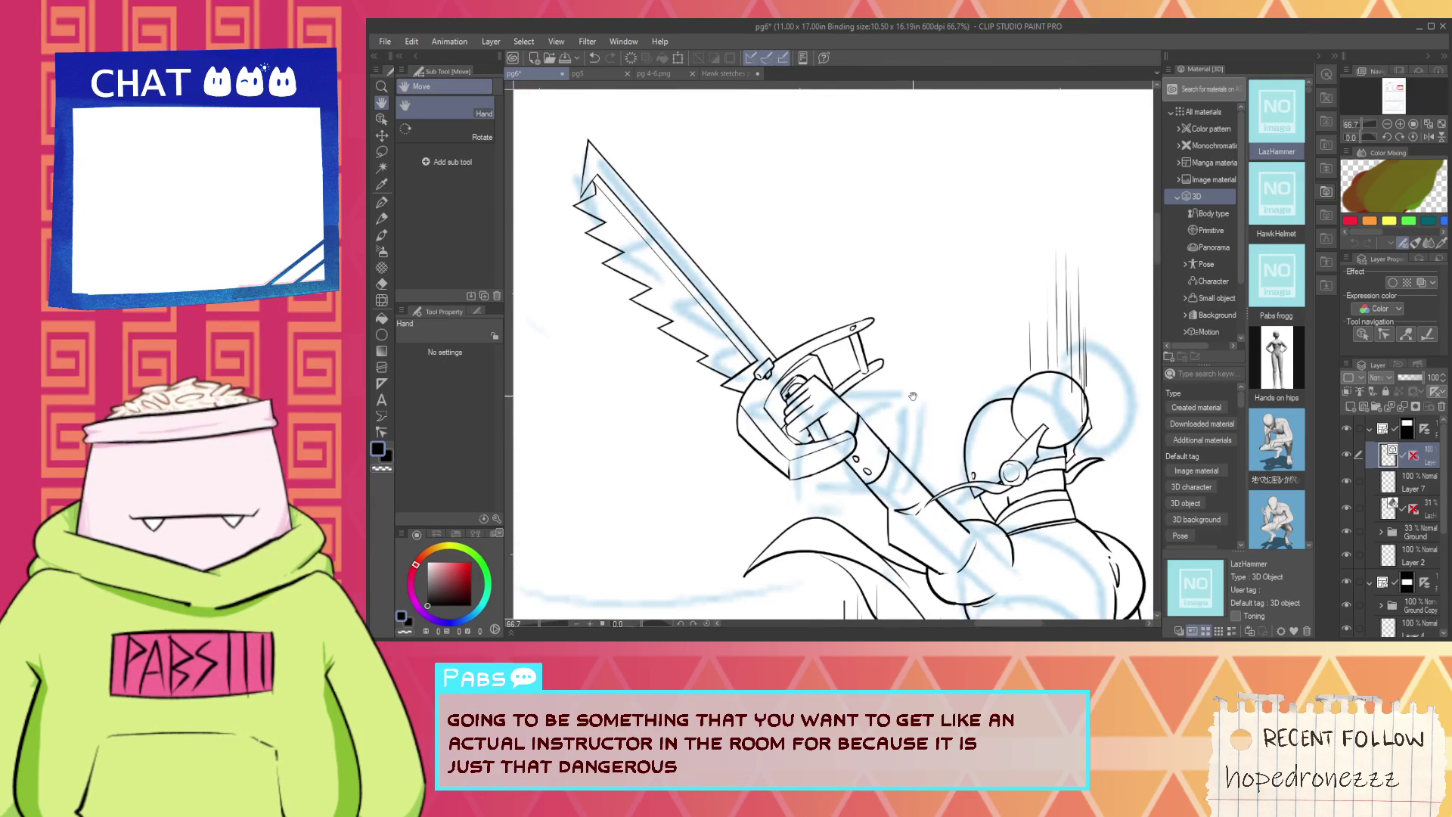
pyautogui.scroll(-3, 915, 397)
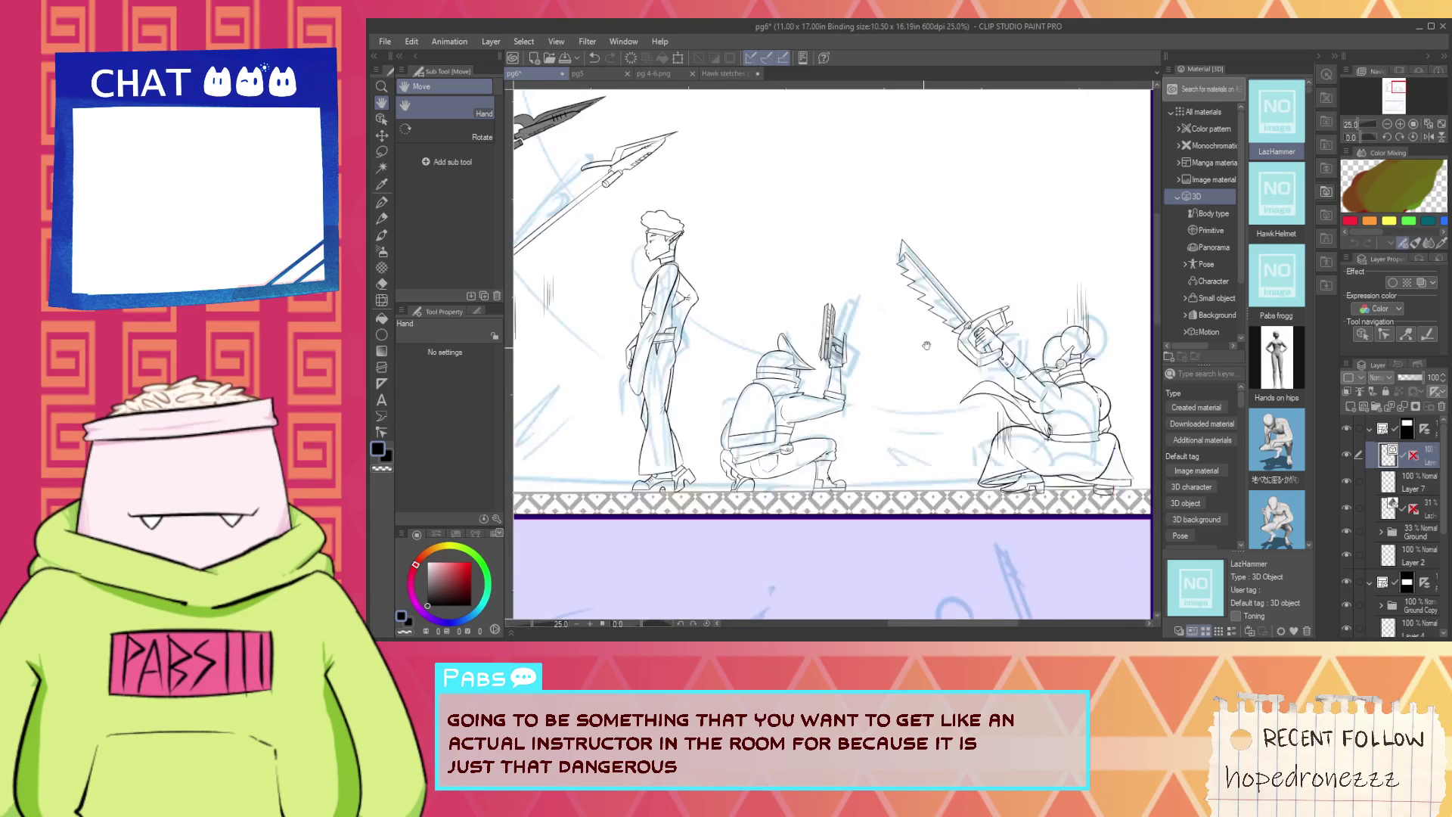
pyautogui.scroll(-1, 939, 331)
pyautogui.scroll(4, 906, 446)
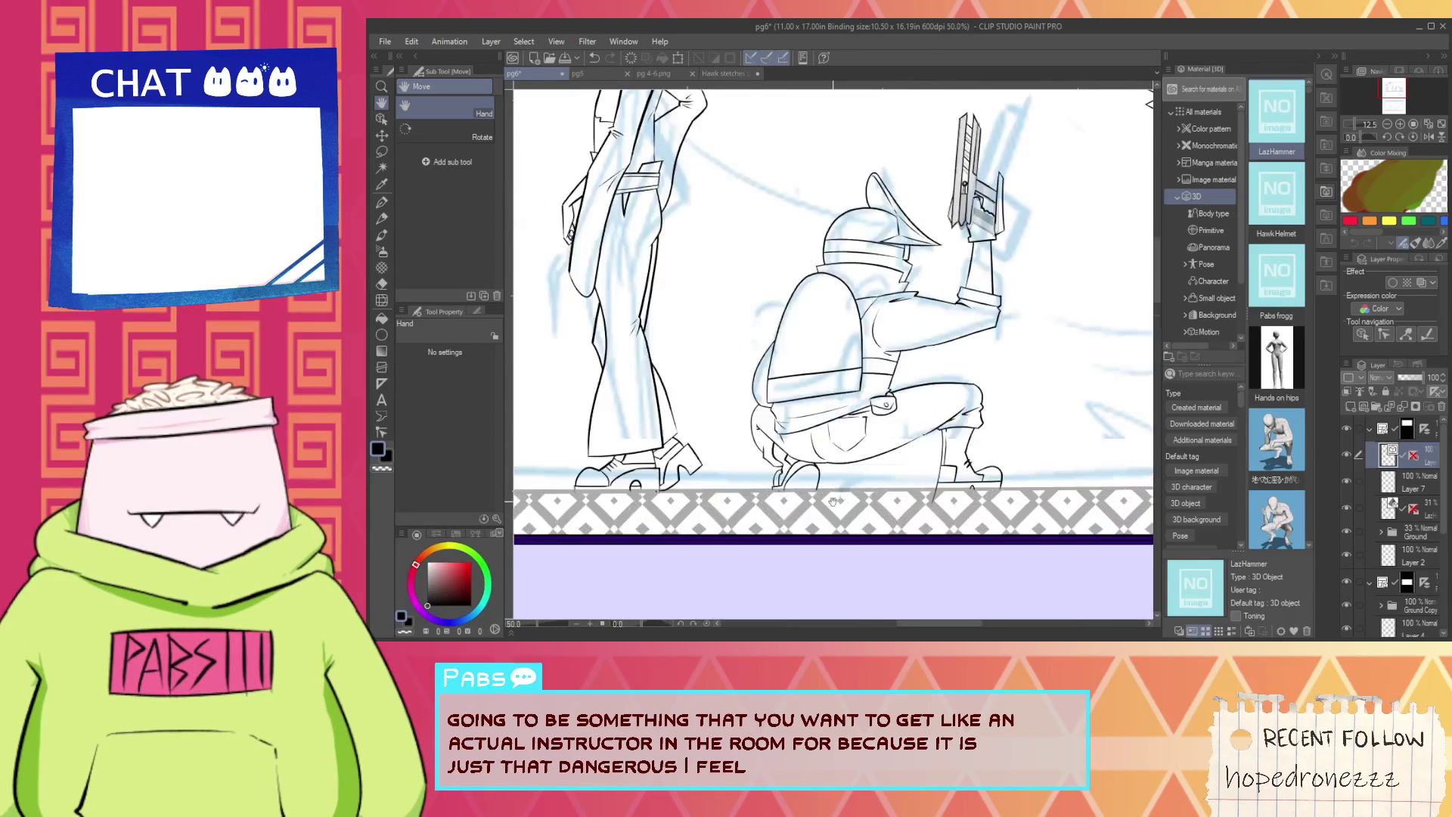
pyautogui.press('e')
pyautogui.scroll(2, 715, 505)
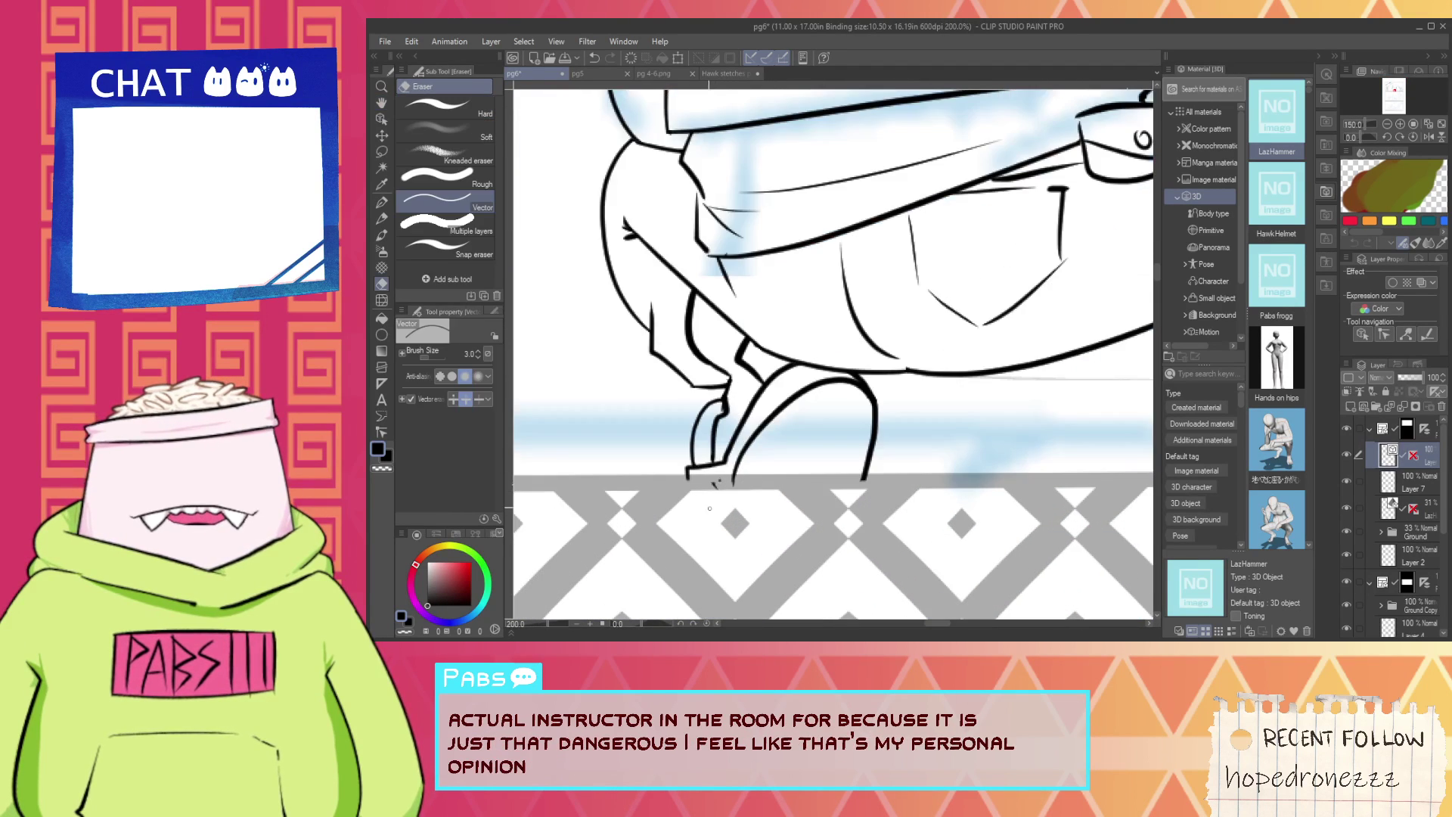
pyautogui.scroll(-12, 720, 481)
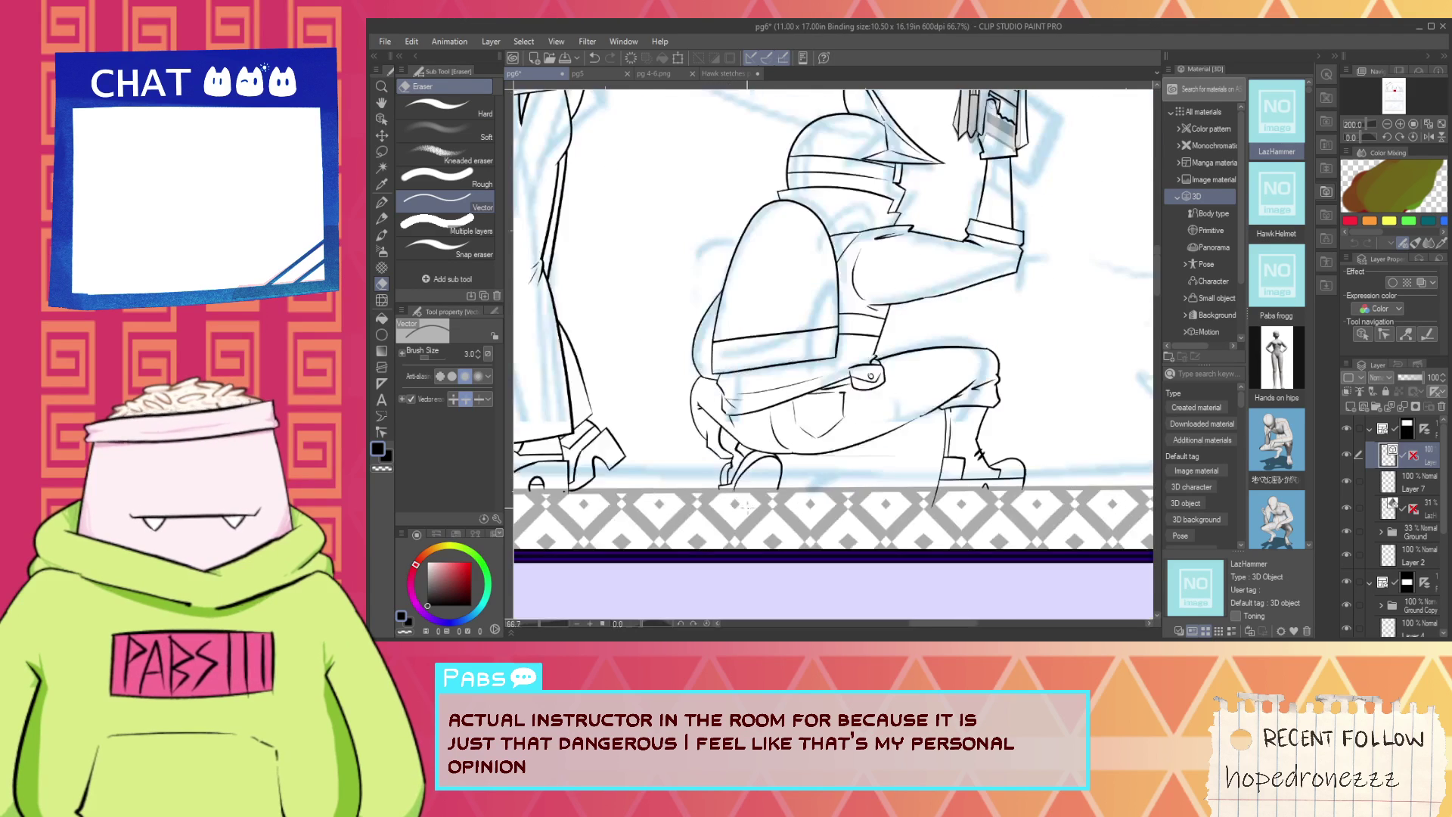
pyautogui.press('h')
pyautogui.moveTo(789, 501); pyautogui.dragTo(912, 481)
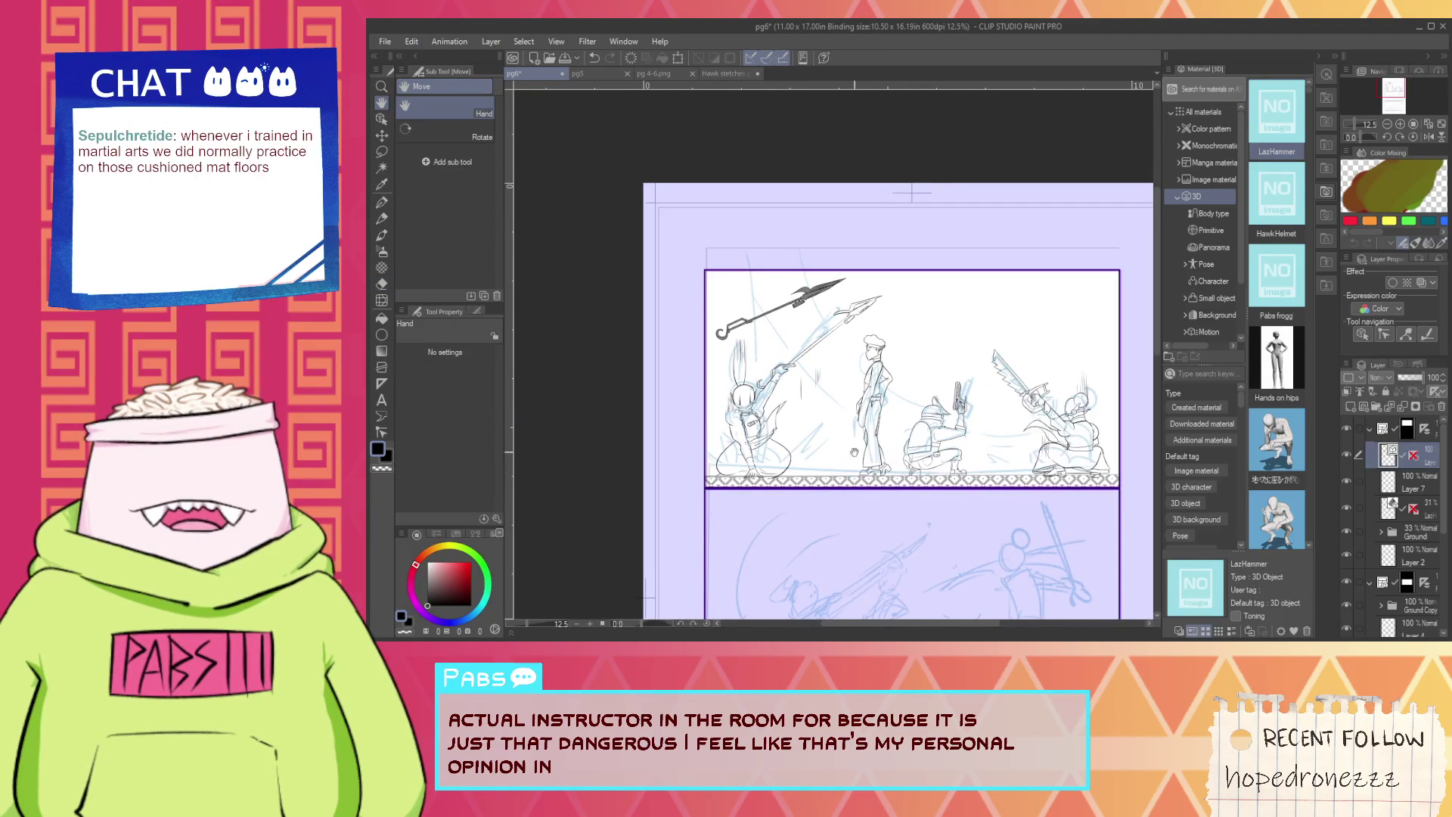
pyautogui.scroll(2, 942, 424)
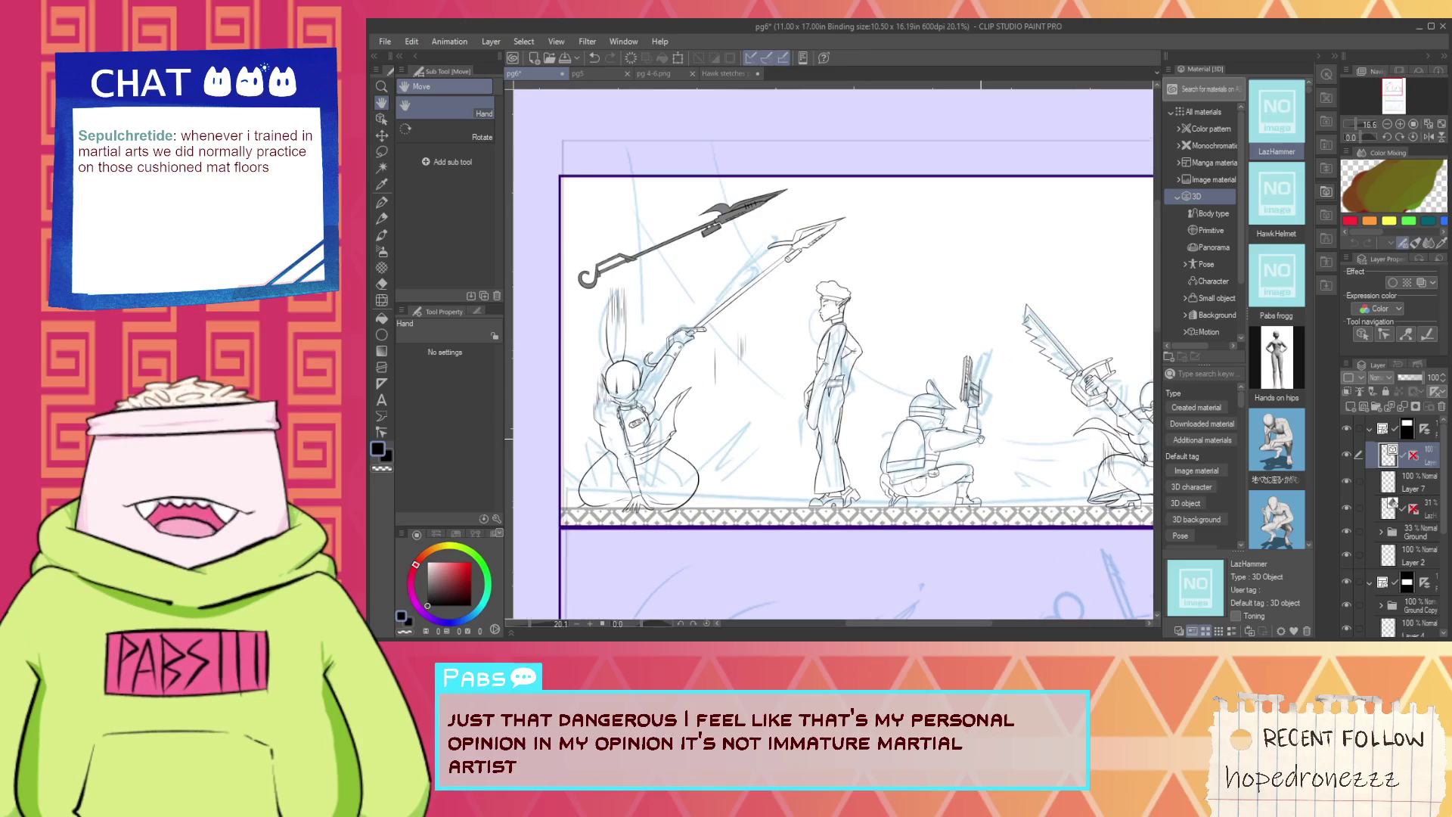
pyautogui.moveTo(1007, 398); pyautogui.dragTo(931, 369)
pyautogui.scroll(1, 924, 390)
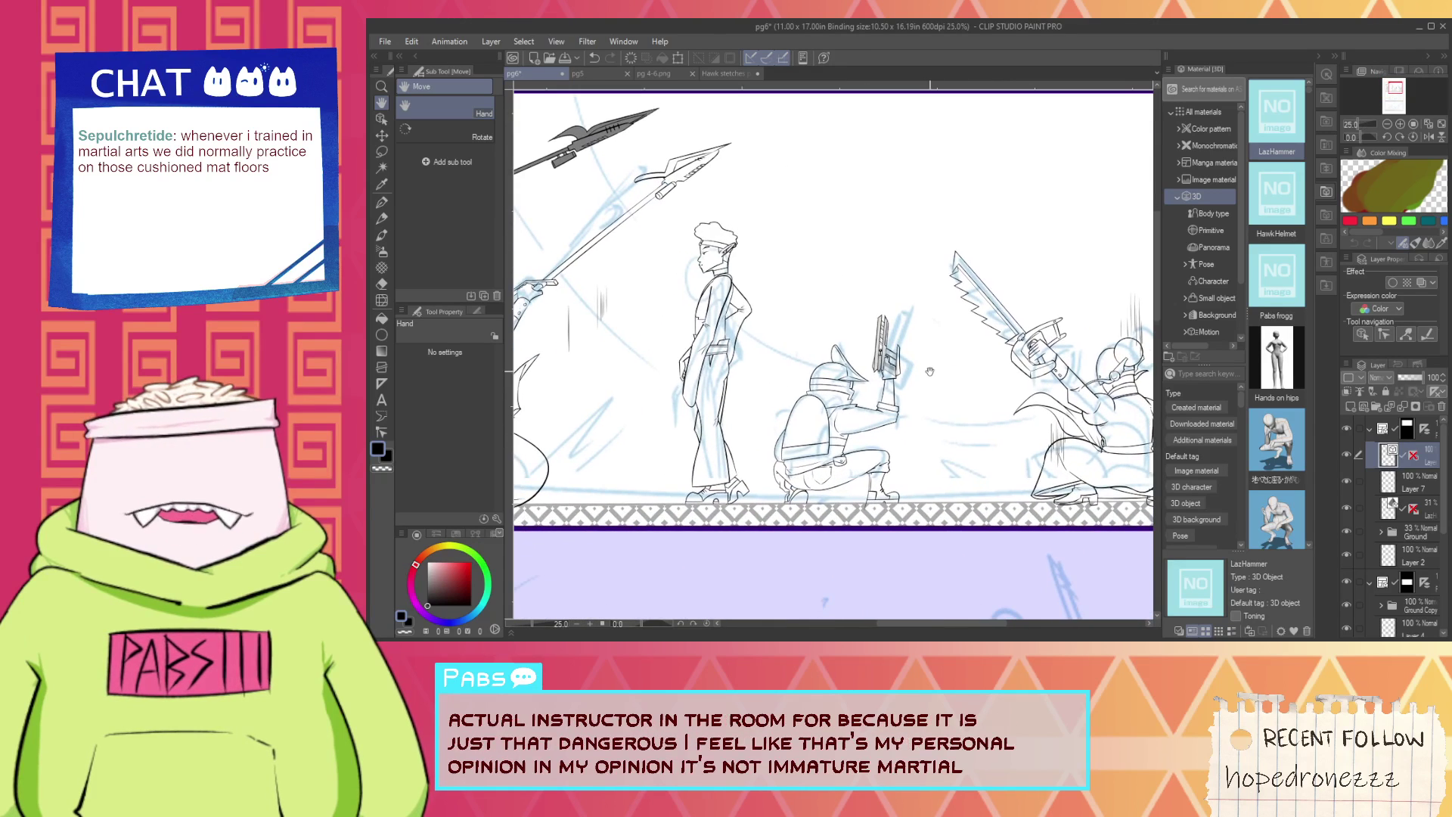
# Collapse the material library to widen the canvas and review the whole panel's lineart.
pyautogui.click(1315, 53)
pyautogui.scroll(1, 1035, 333)
pyautogui.moveTo(1032, 419); pyautogui.dragTo(1073, 380)
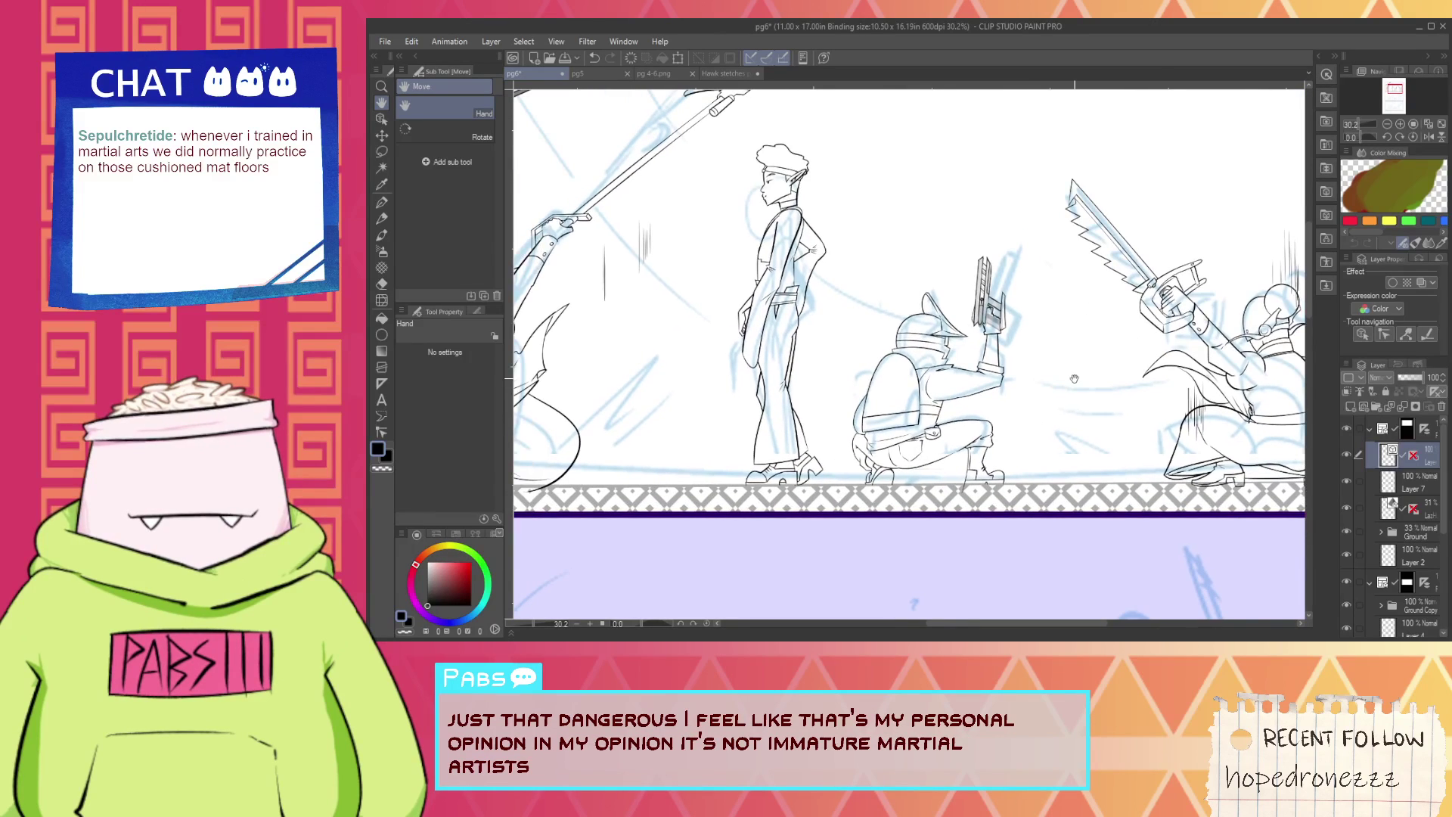
pyautogui.scroll(1, 827, 405)
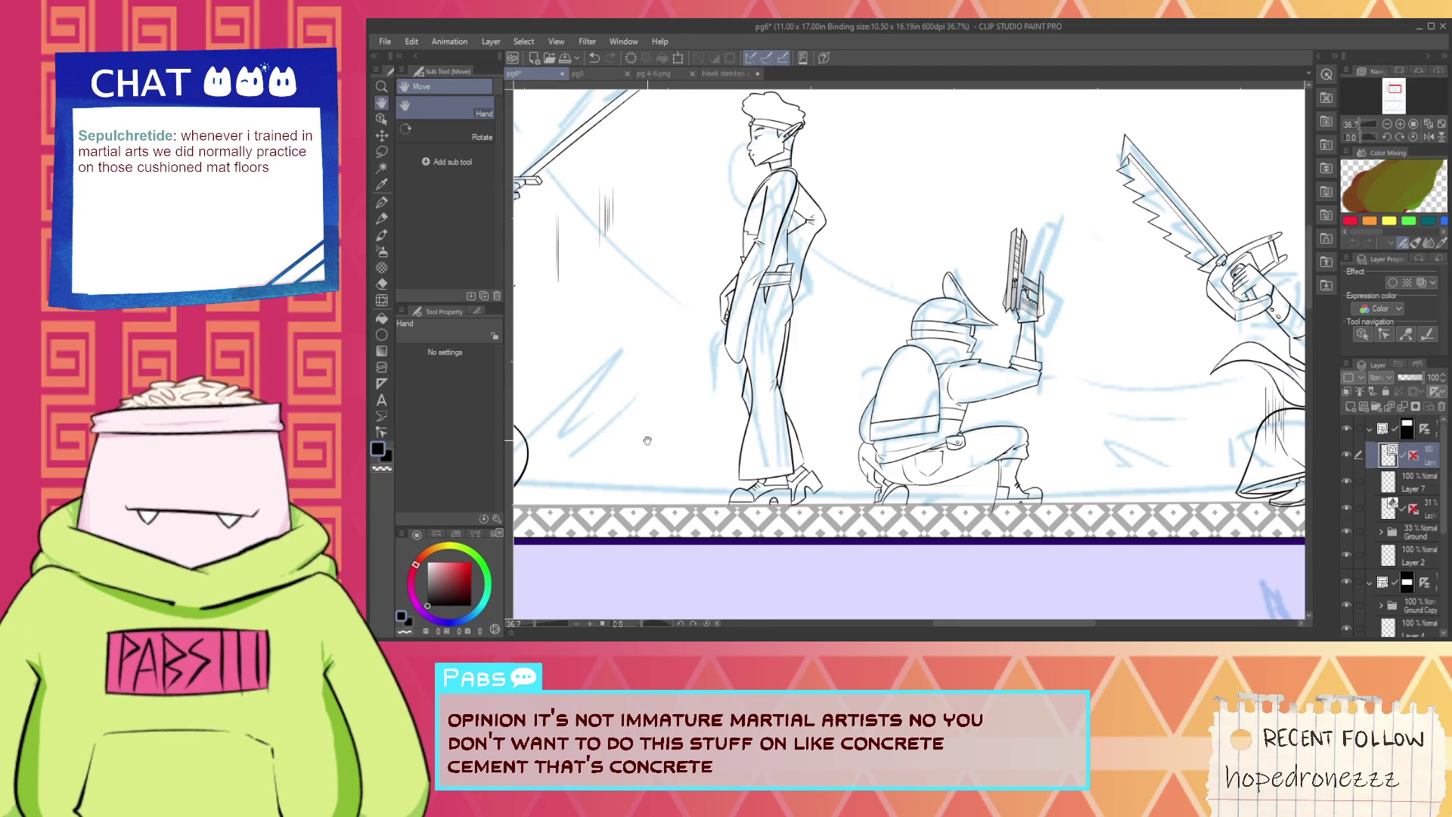
pyautogui.scroll(-4, 647, 441)
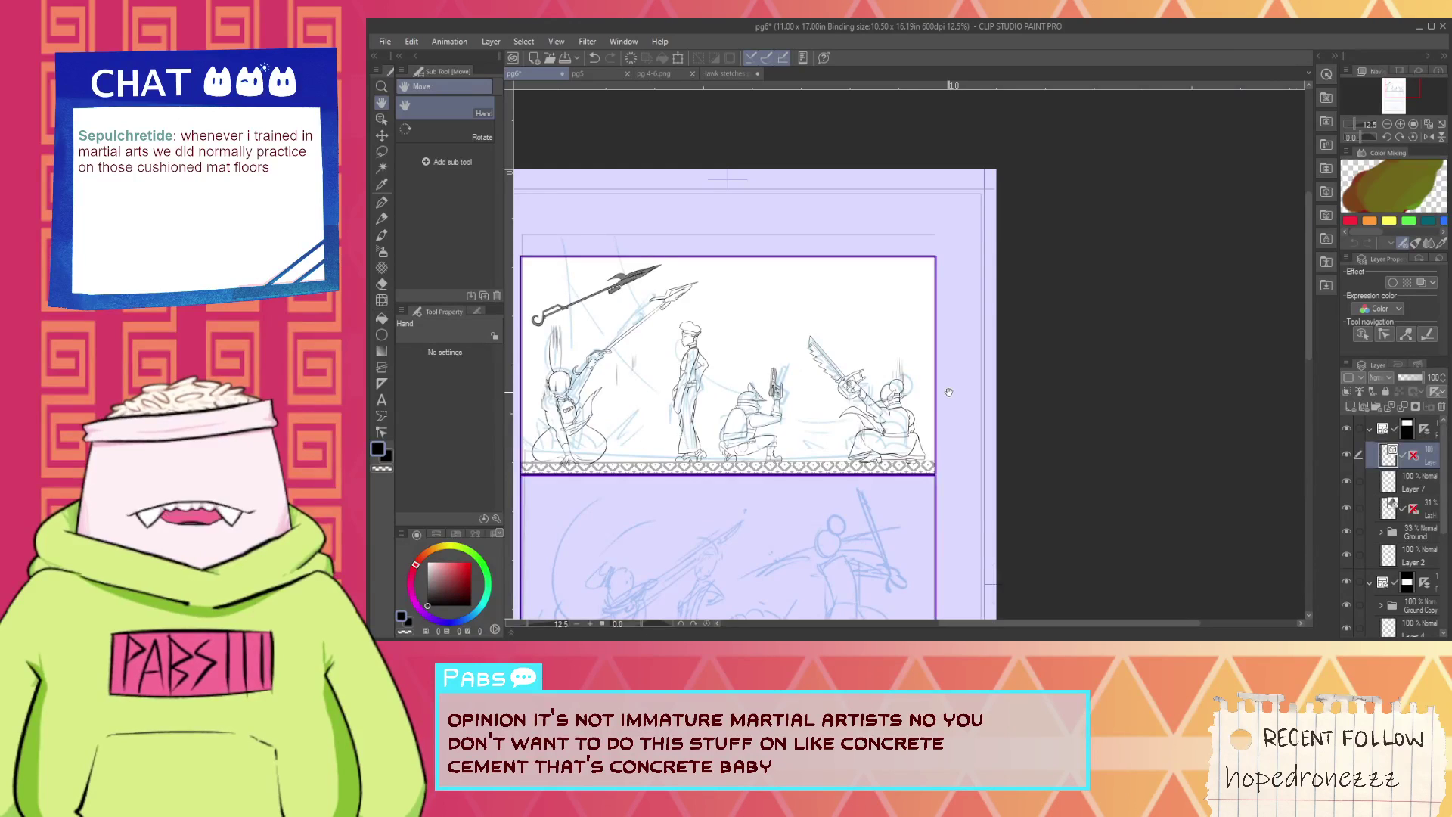
pyautogui.scroll(3, 1054, 393)
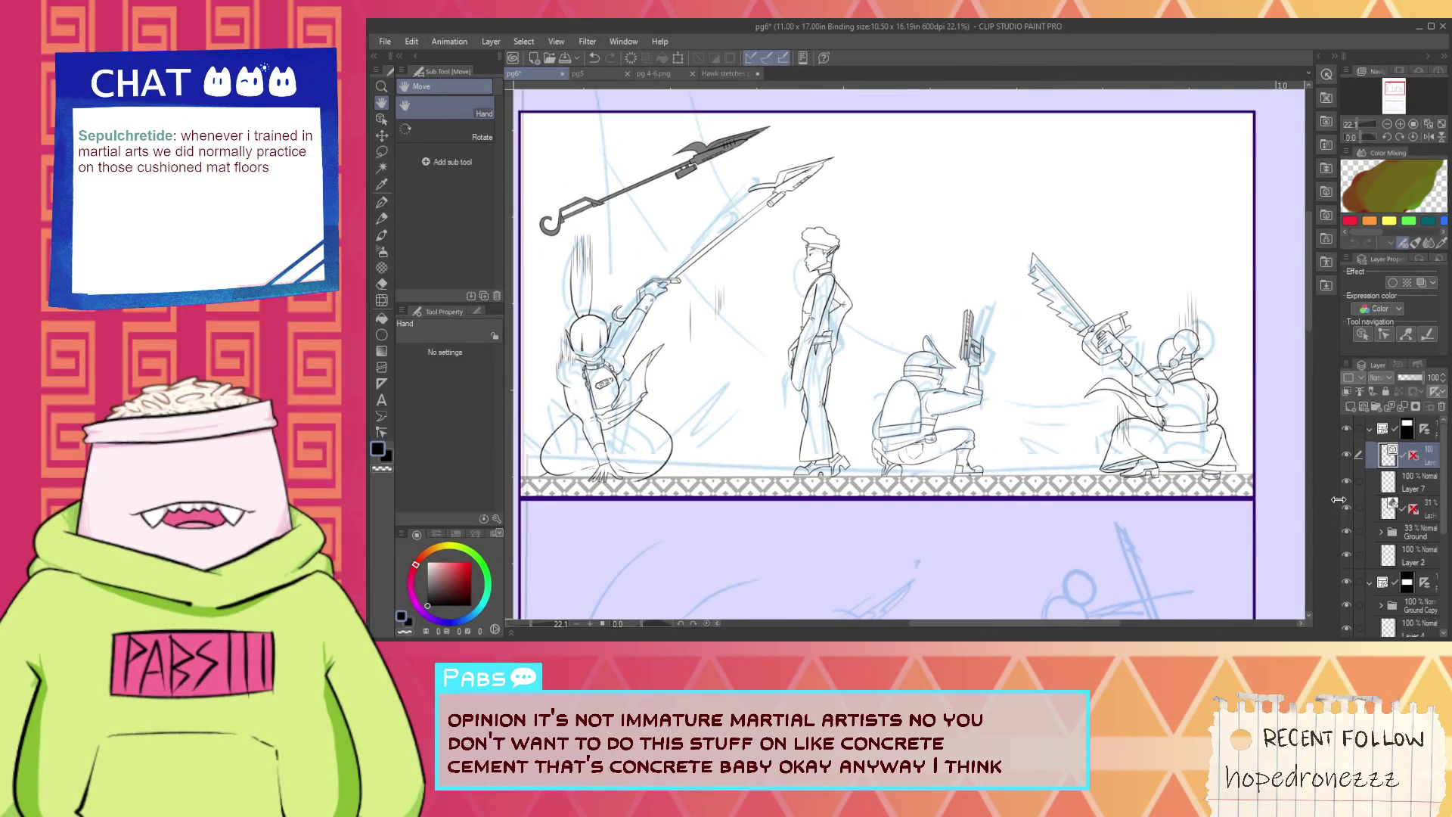
# Hide the blue sketch layer pg 4-6 Copy so only the panel's lineart is displayed.
pyautogui.scroll(-3, 1346, 594)
pyautogui.scroll(-2, 1350, 596)
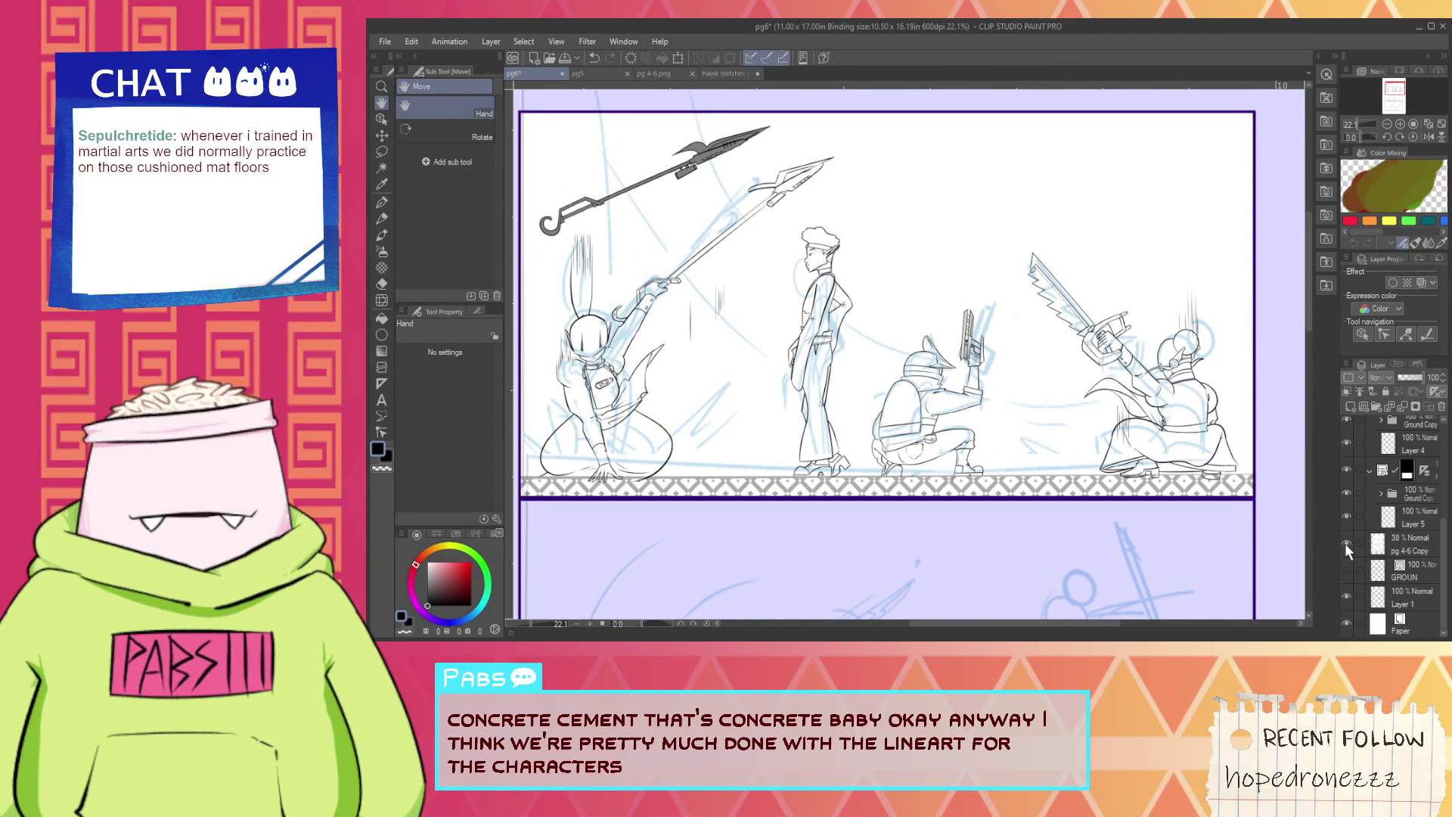
pyautogui.click(1345, 543)
pyautogui.moveTo(777, 415); pyautogui.dragTo(791, 411)
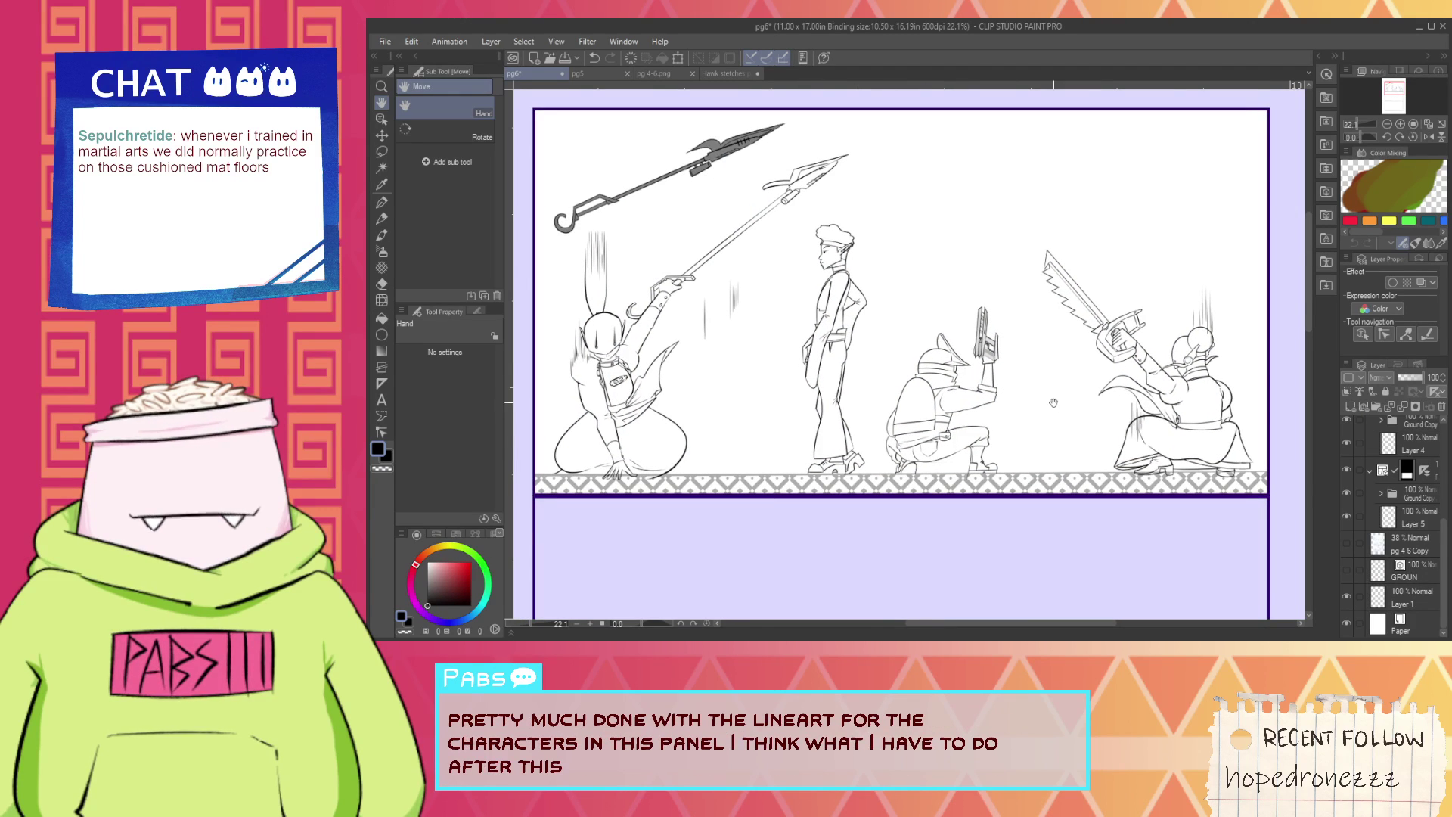
pyautogui.scroll(1, 976, 327)
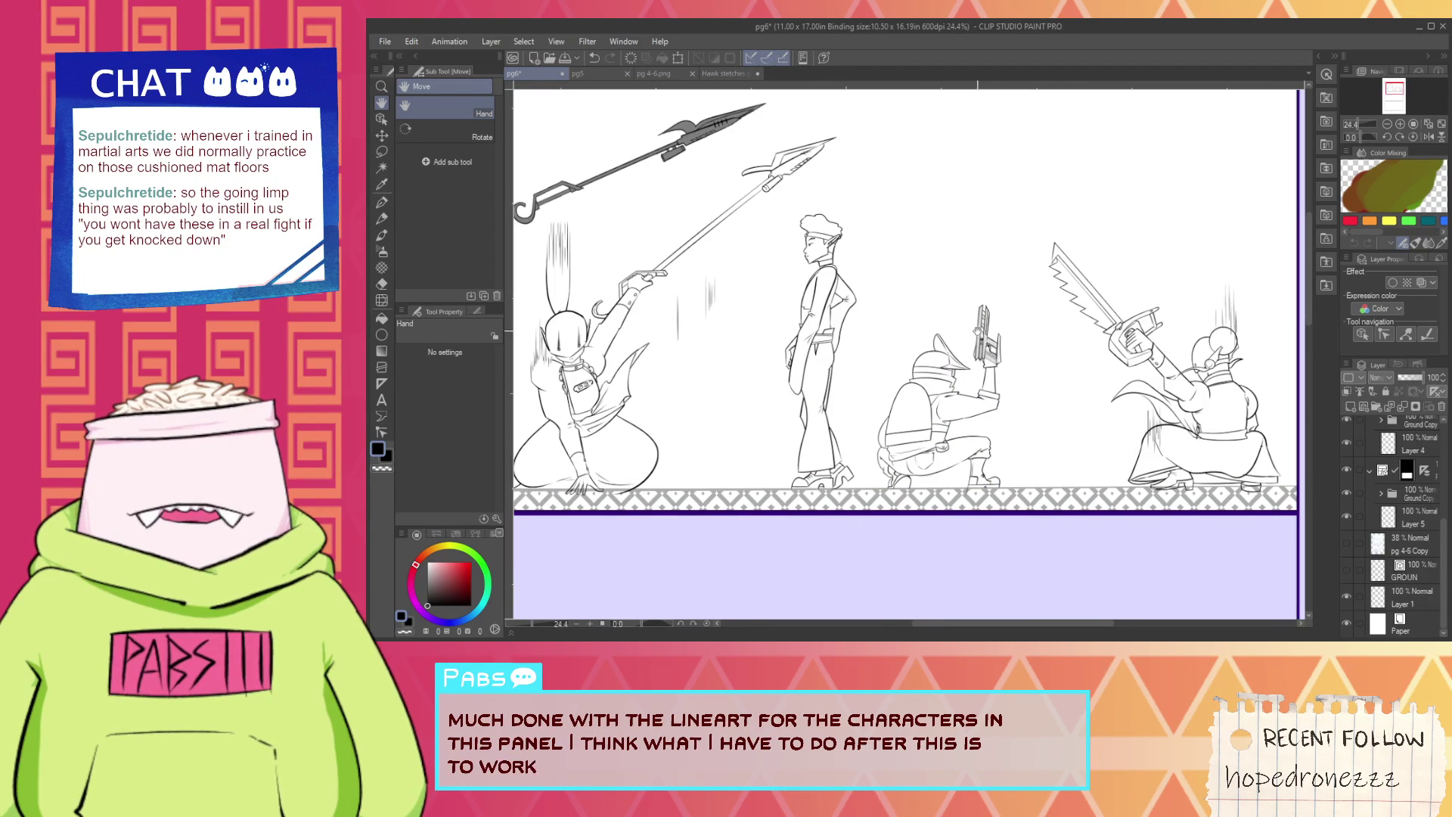
pyautogui.moveTo(977, 330); pyautogui.dragTo(993, 330)
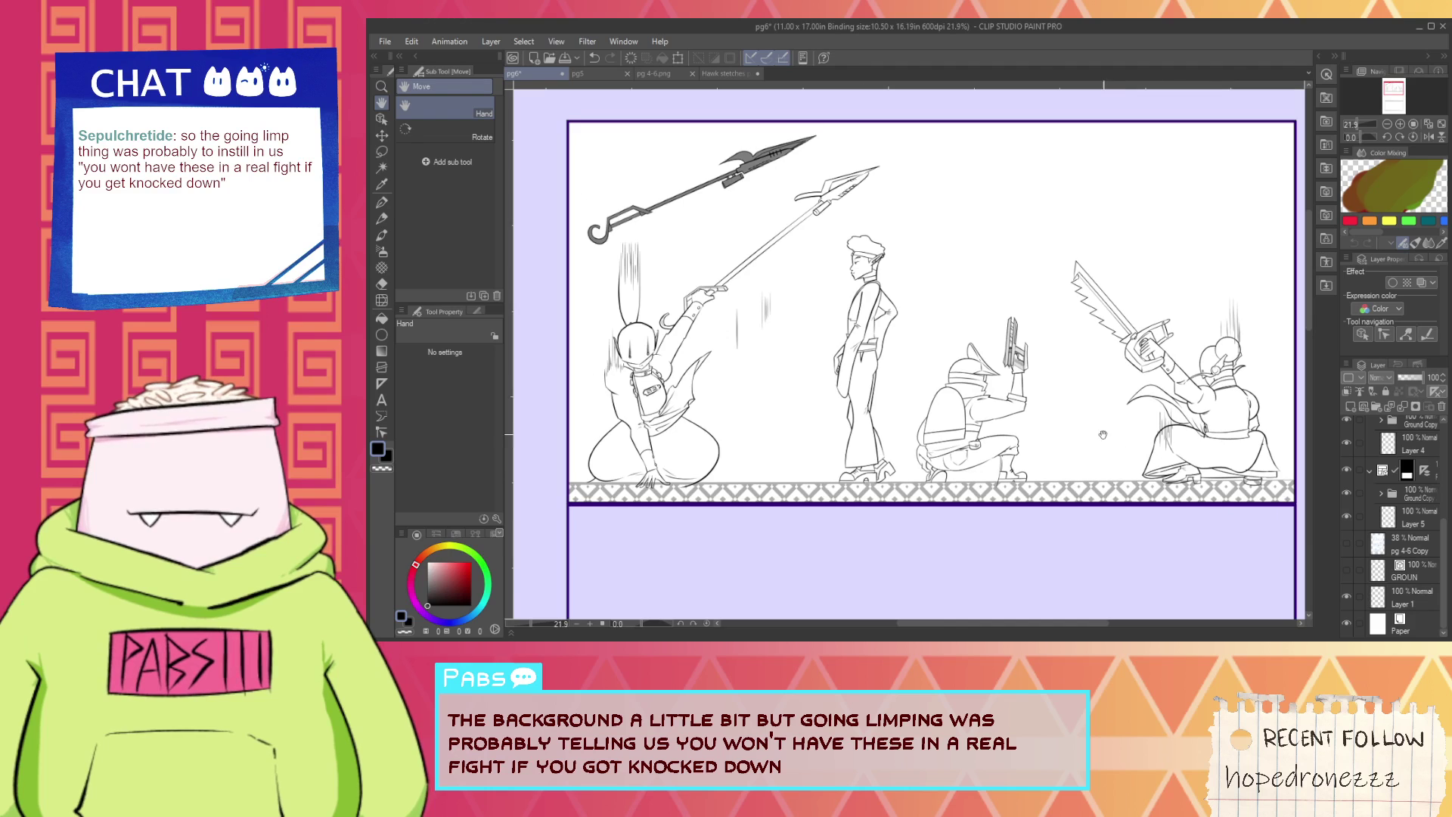
# Hide Layer 7 with the dark reference spear above the kneeling spear holder and save the page.
pyautogui.scroll(-1, 1224, 479)
pyautogui.scroll(1, 1389, 545)
pyautogui.scroll(3, 1389, 546)
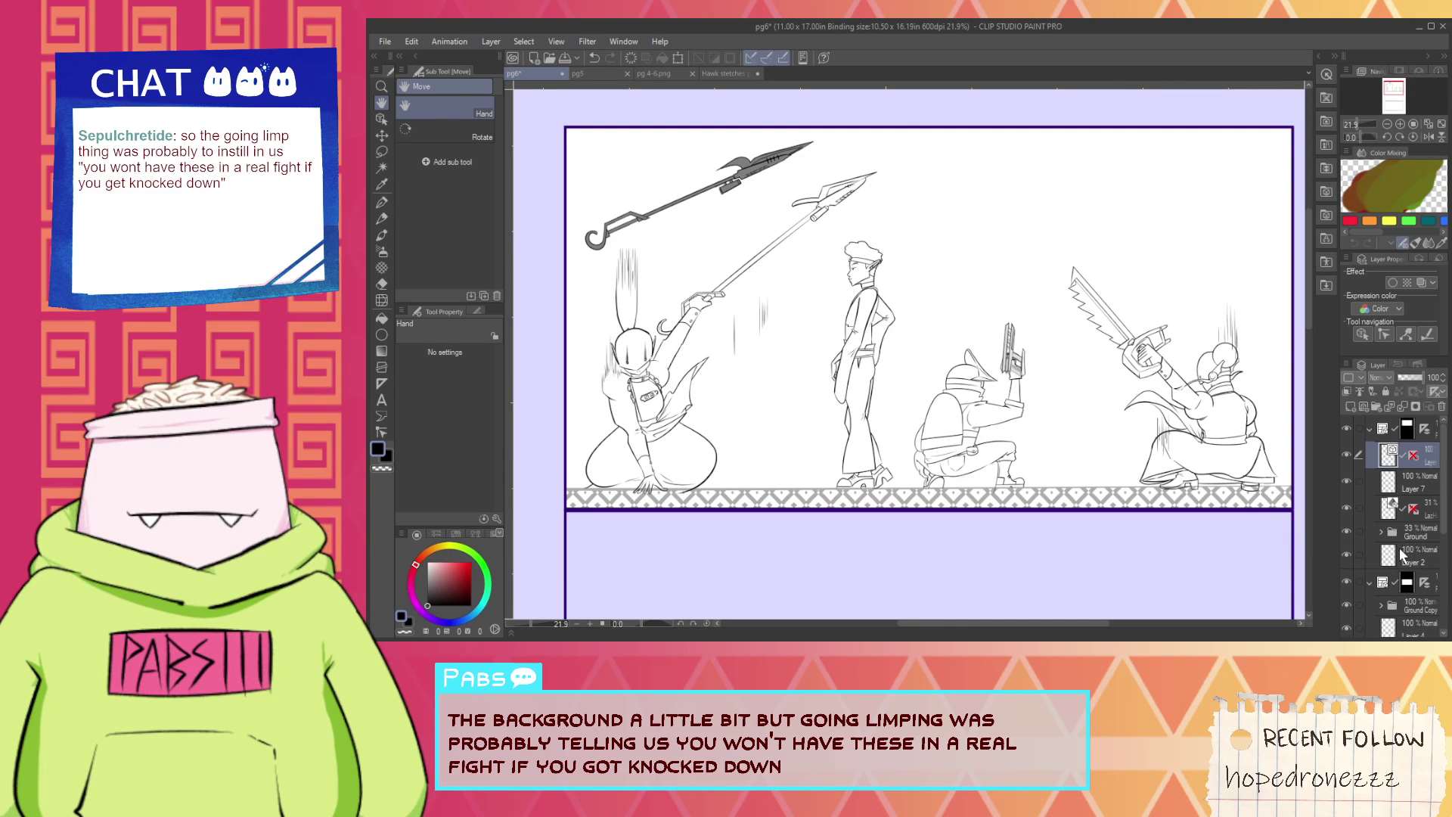
pyautogui.click(1347, 482)
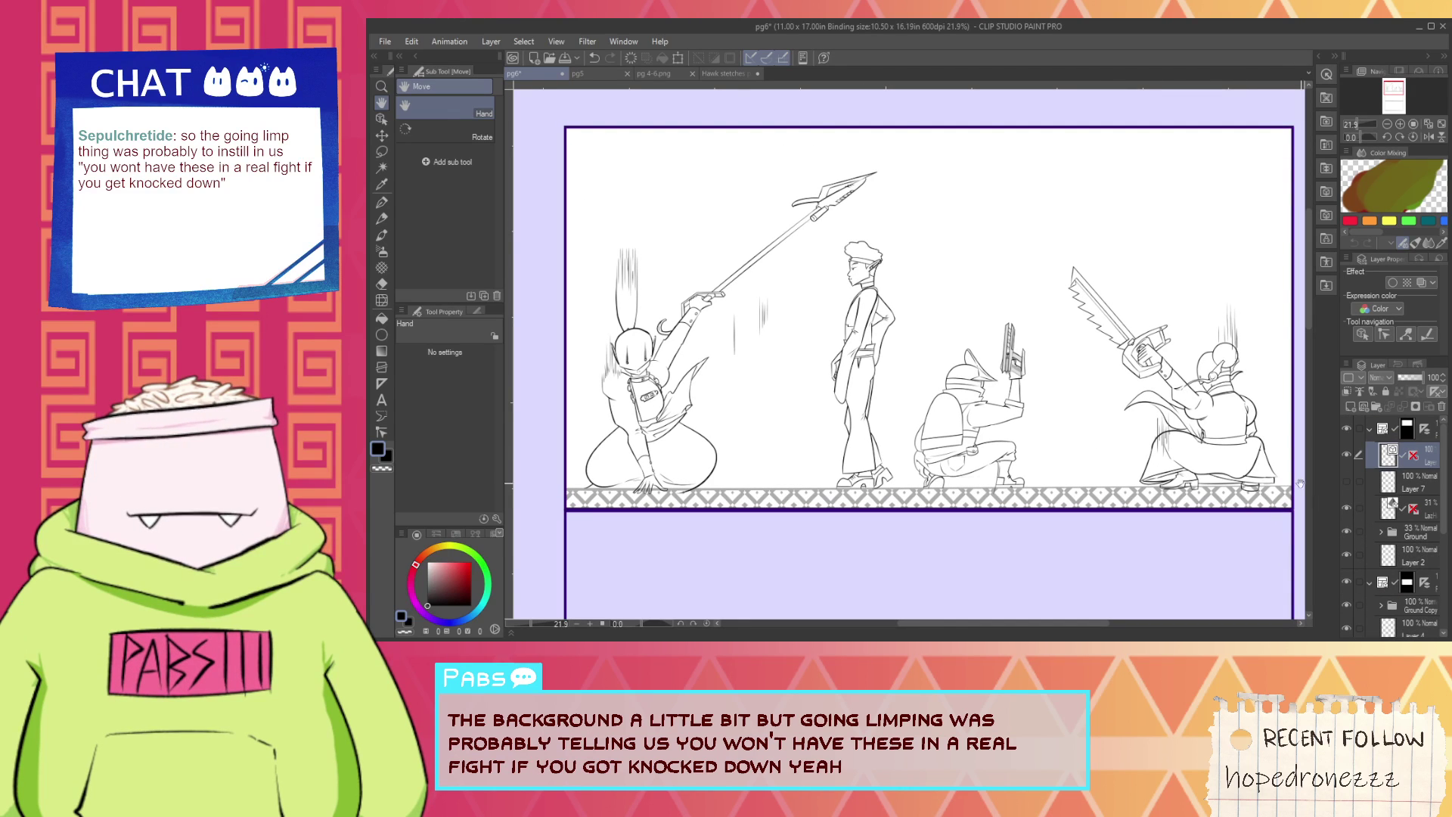
pyautogui.scroll(1, 1151, 471)
pyautogui.moveTo(1151, 471); pyautogui.dragTo(976, 432)
pyautogui.scroll(-2, 1140, 470)
pyautogui.hotkey('ctrl', 's')
pyautogui.scroll(1, 962, 508)
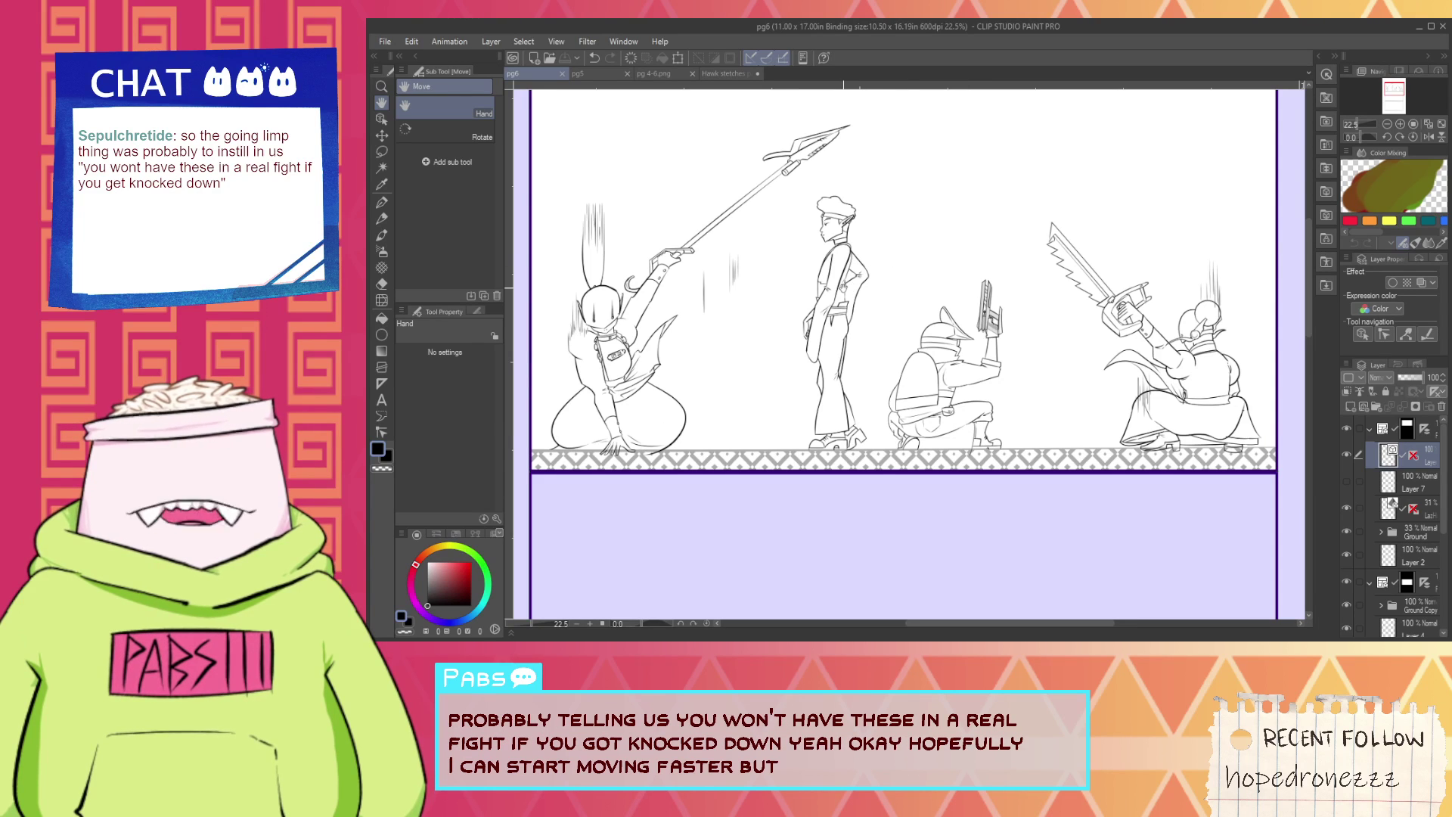
pyautogui.scroll(1, 866, 280)
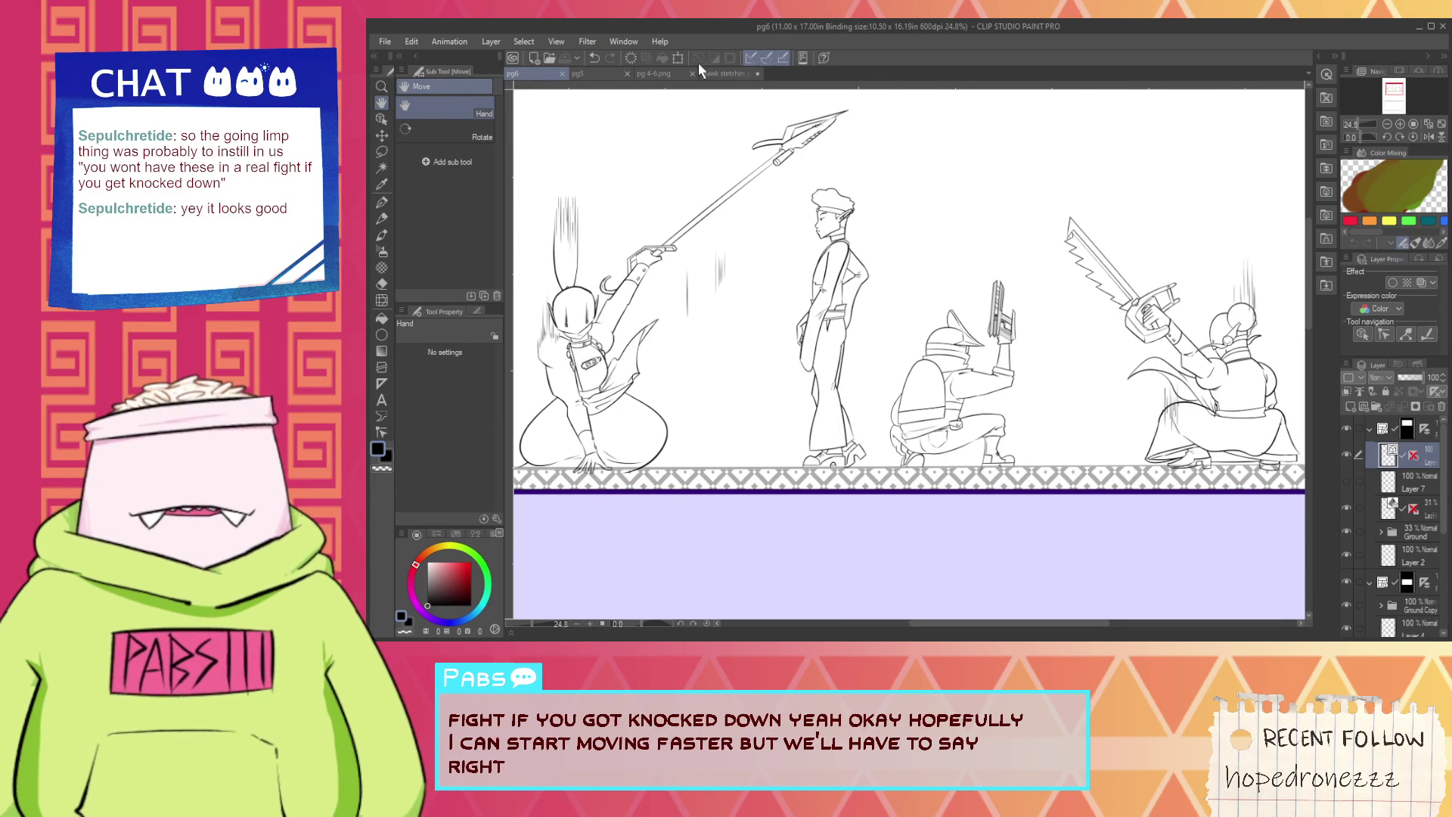